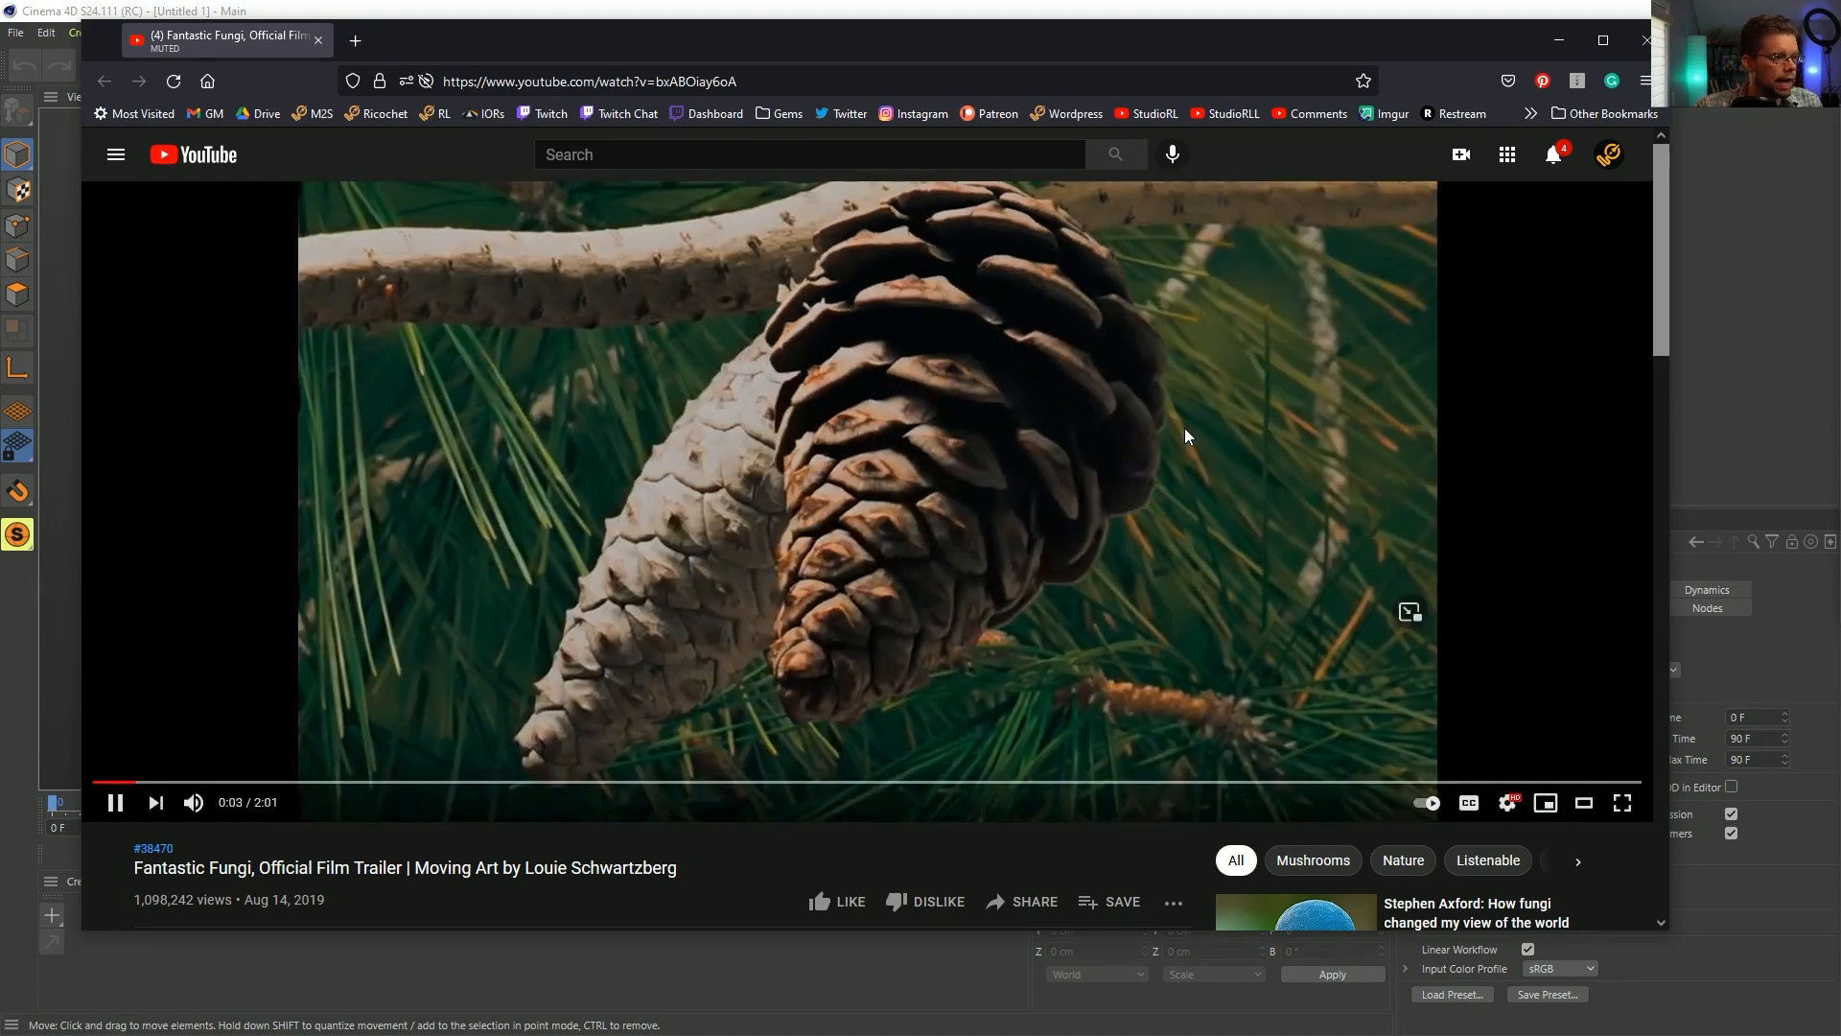
- Play the start of the Fantastic Fungi trailer and examine the individual fungus time-lapse shots up to 0:26
left_click(1186, 437)
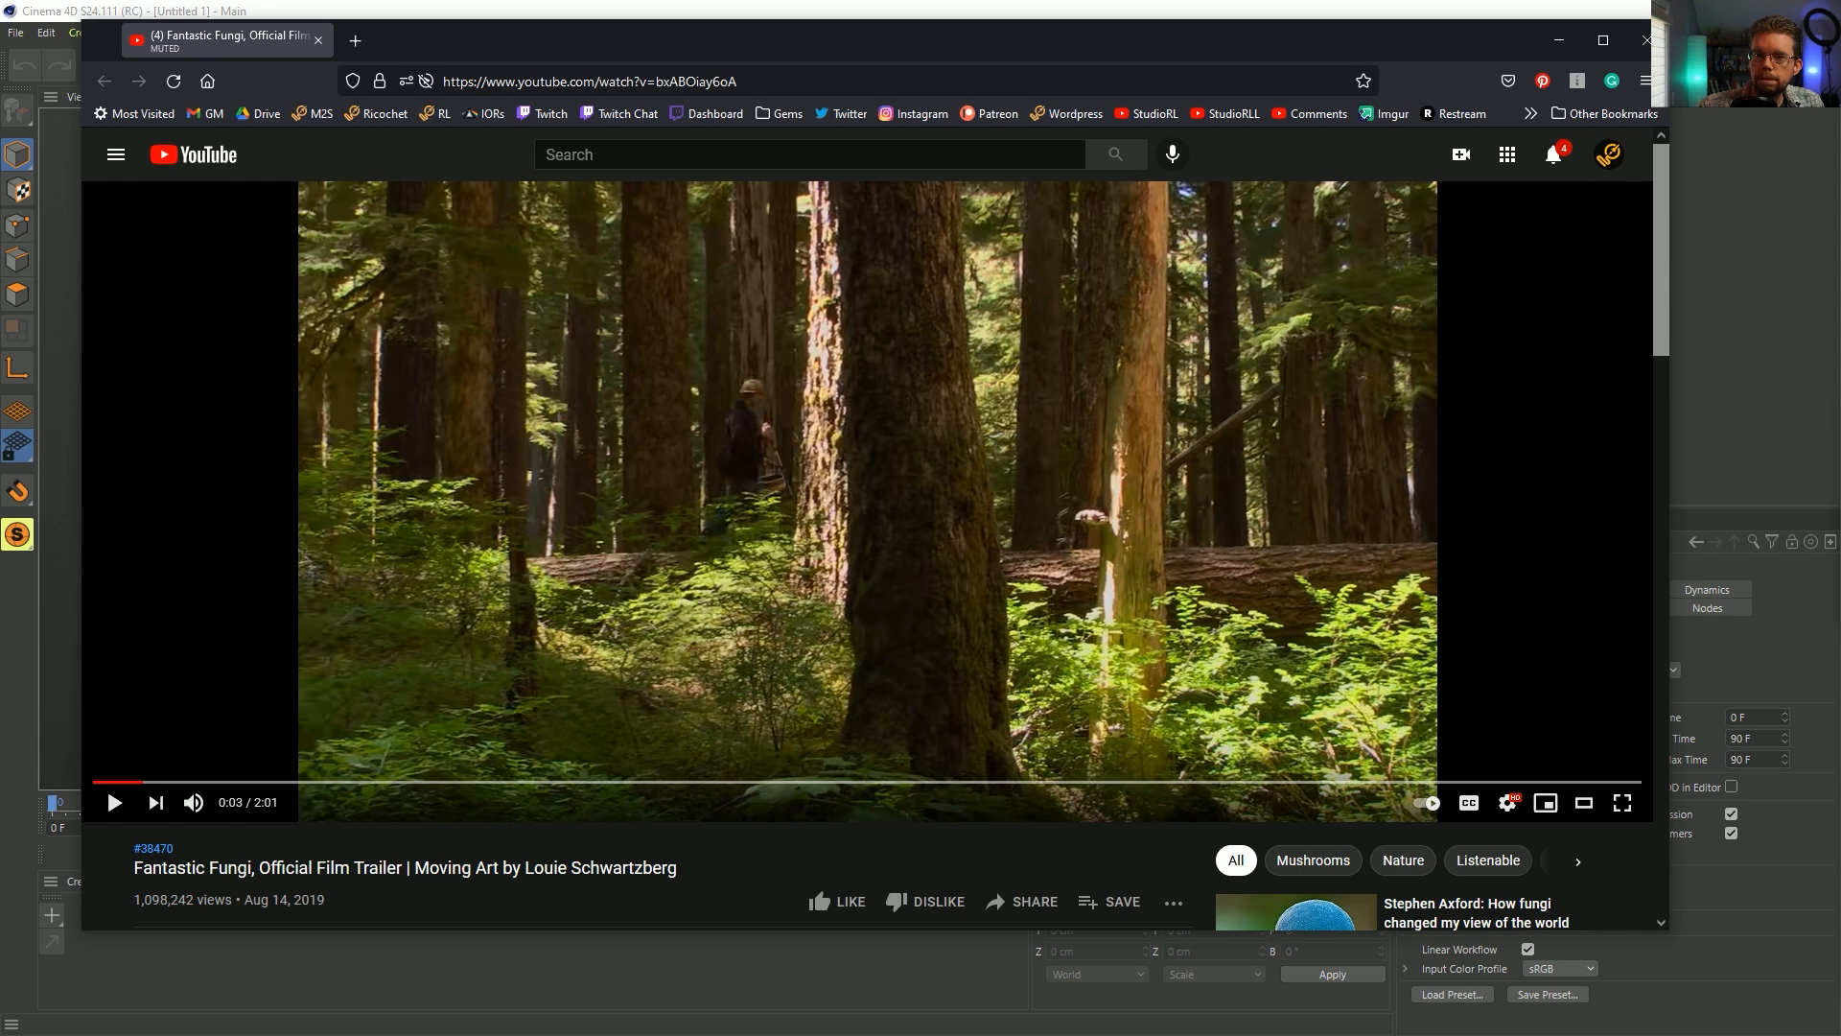
left_click(811, 360)
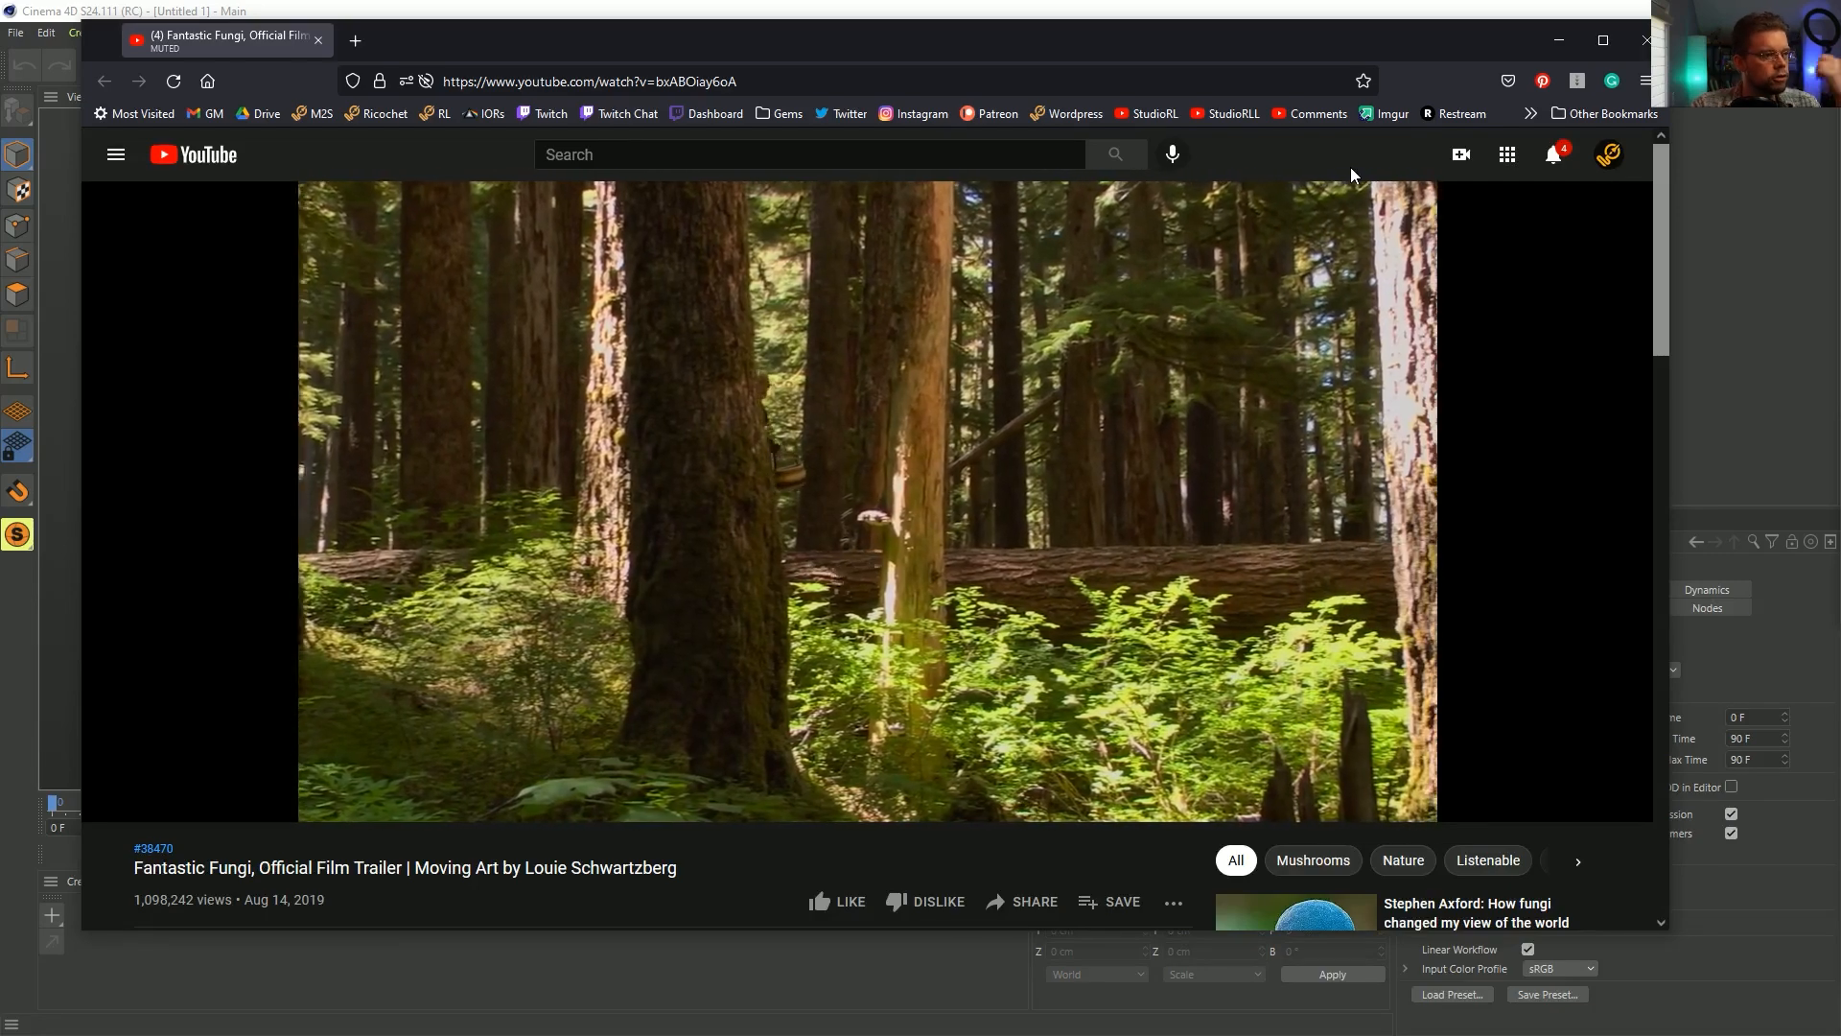
key("Right")
key("Right")
key("Right")
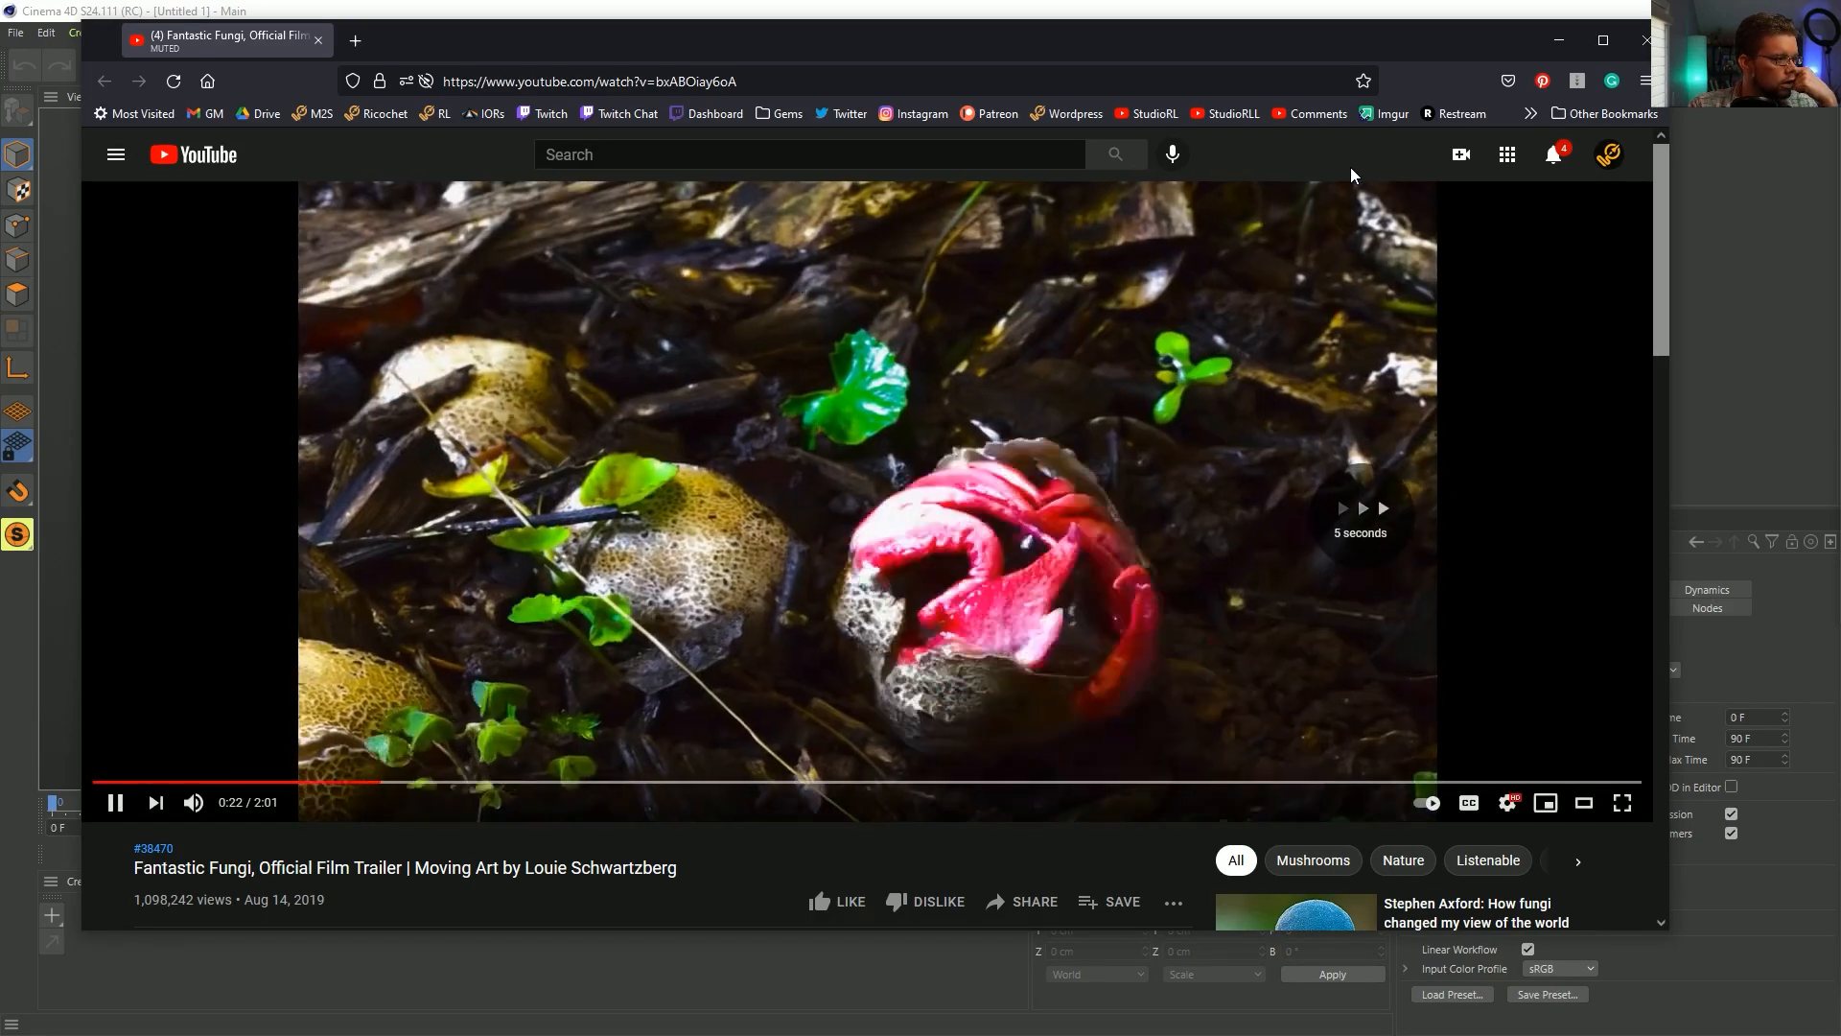
key("Left")
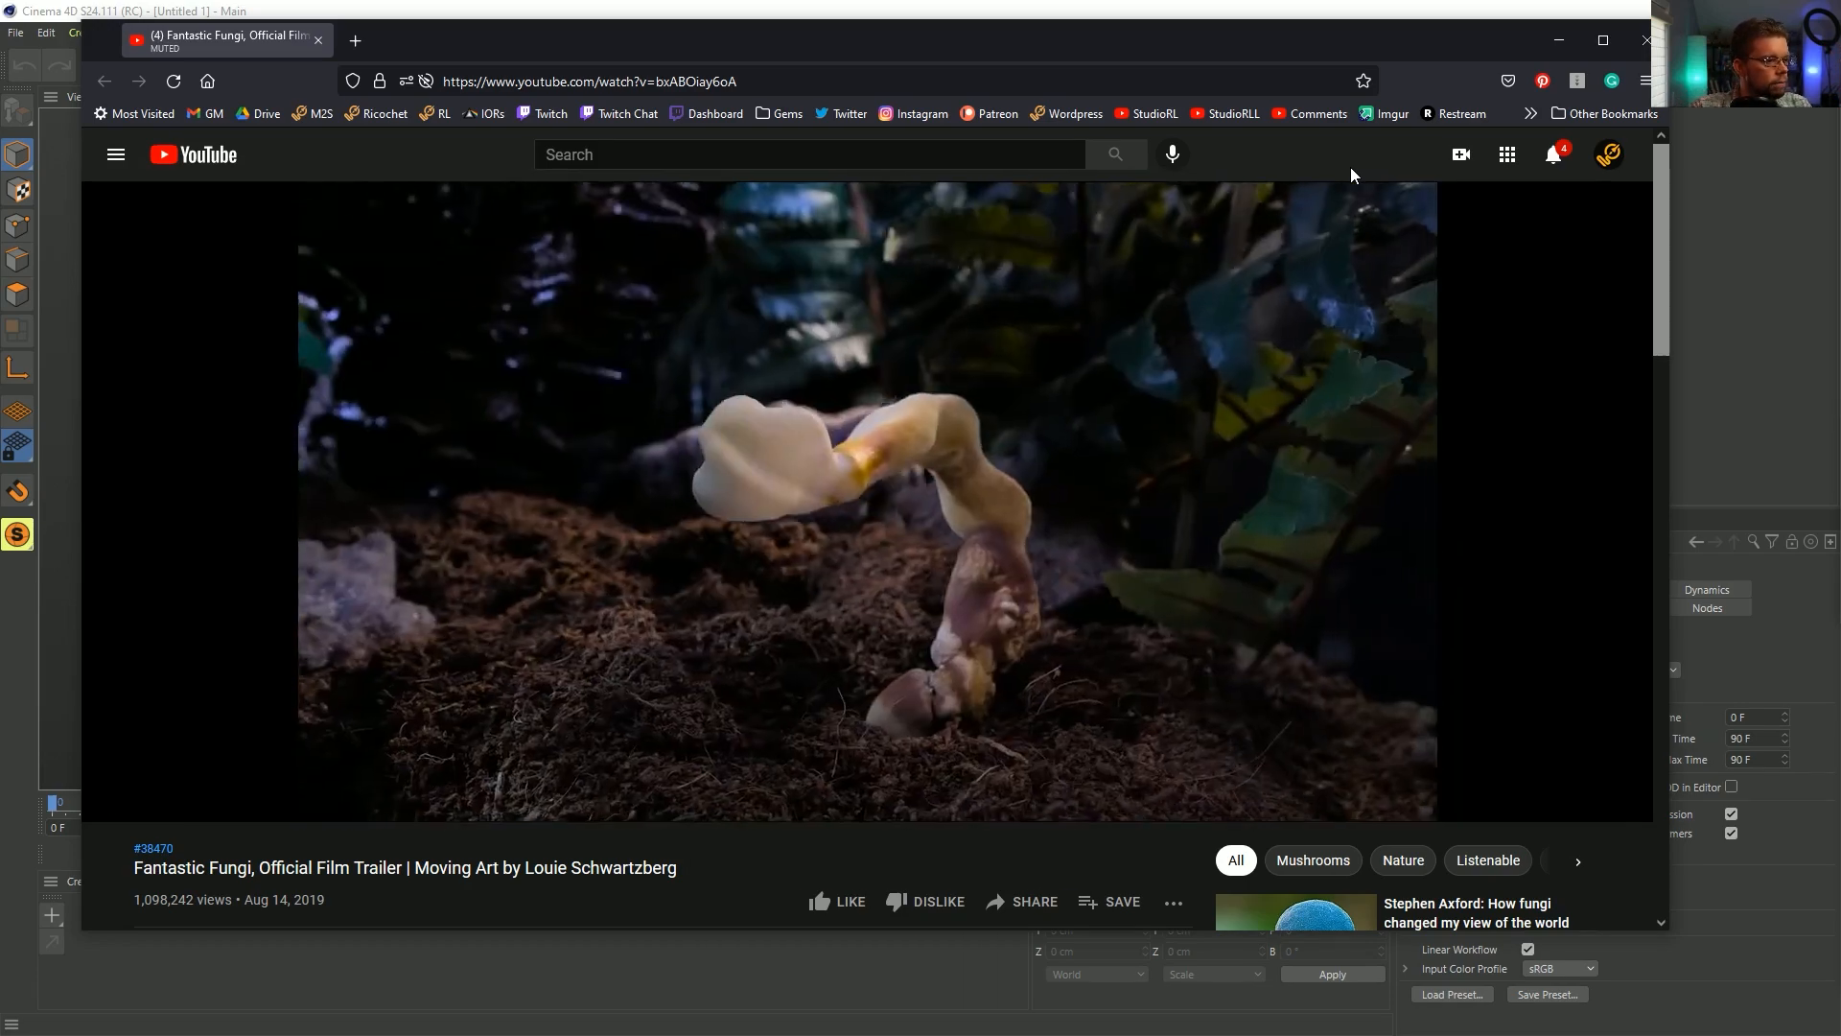
key("space")
key("space")
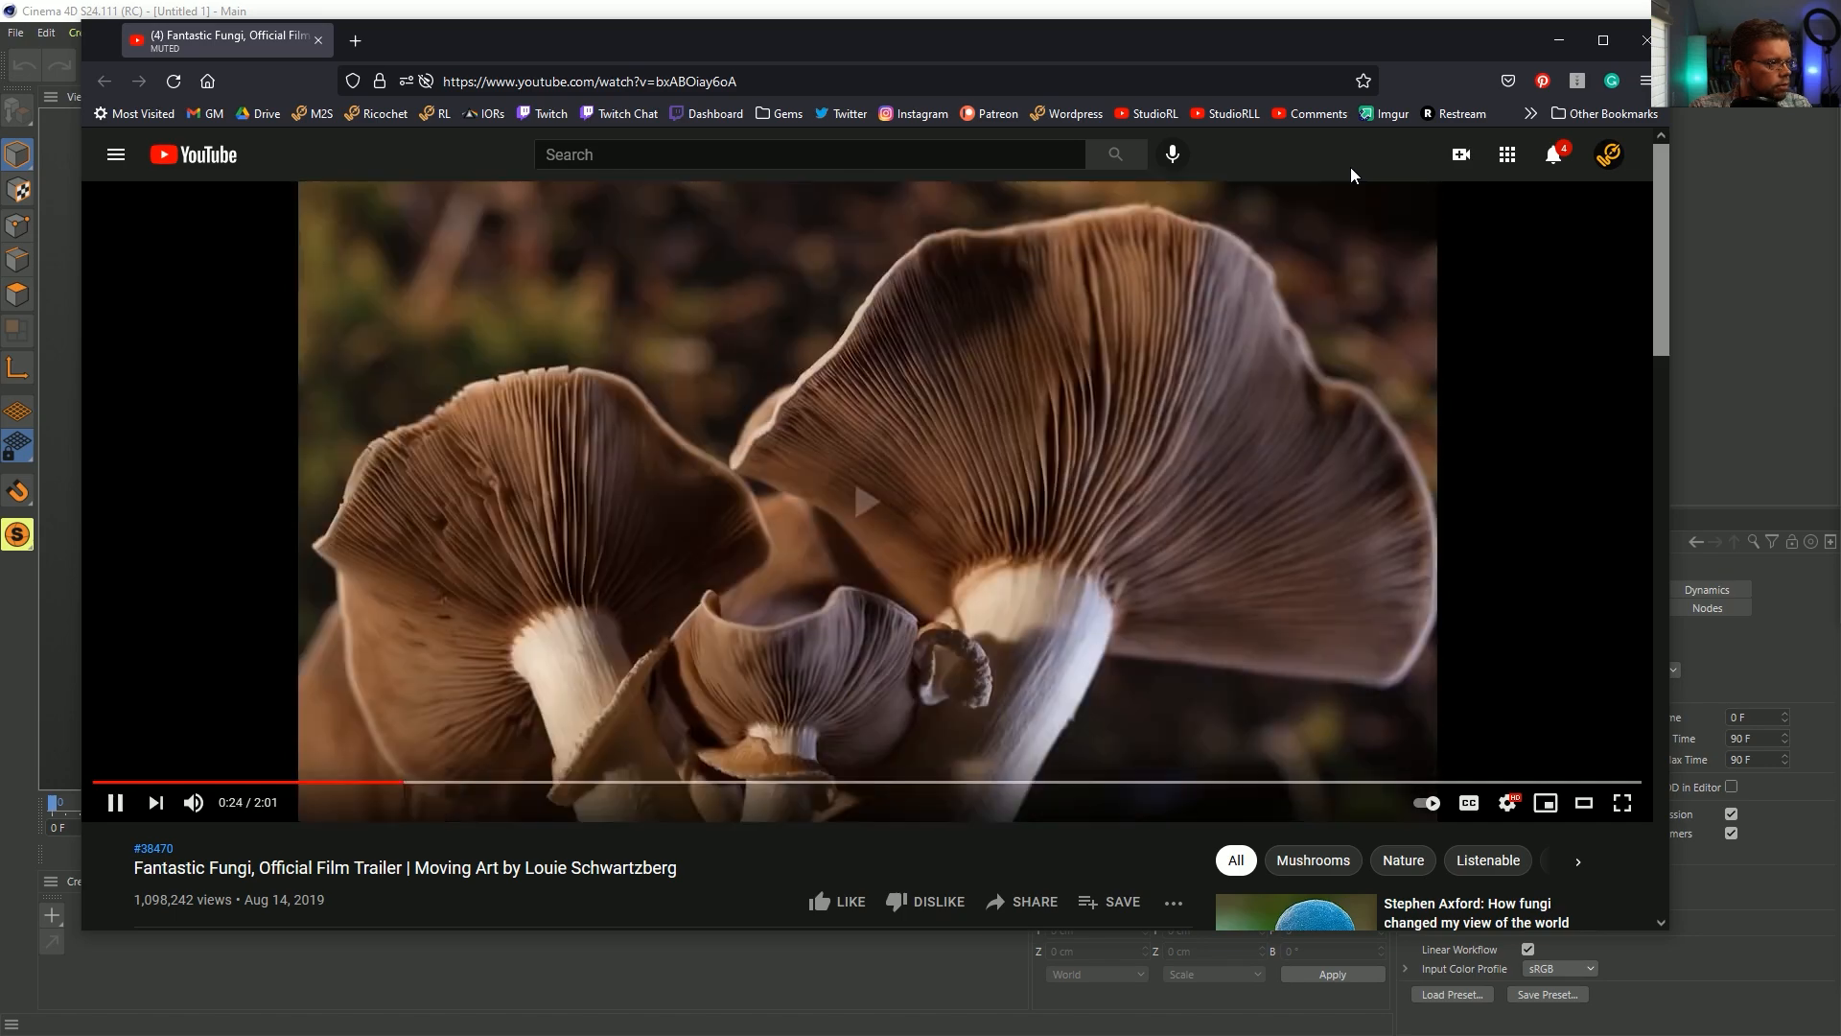
key("space")
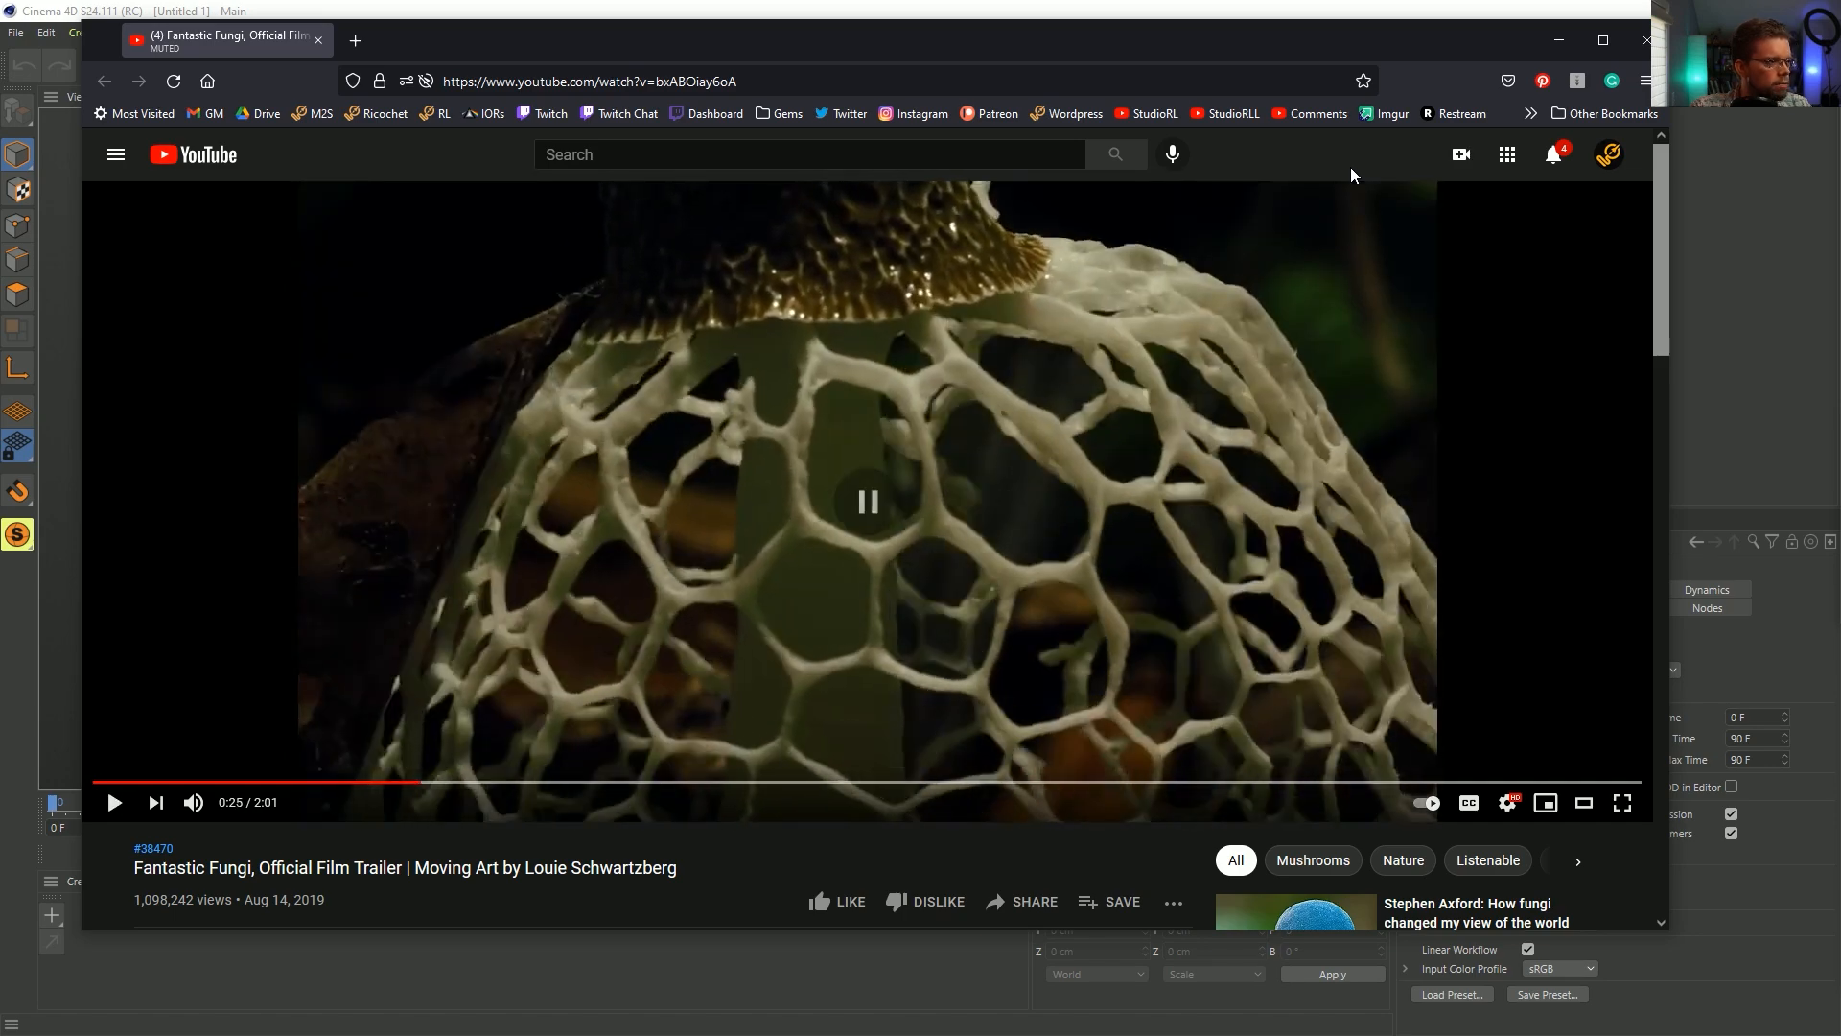
key("space")
key("space")
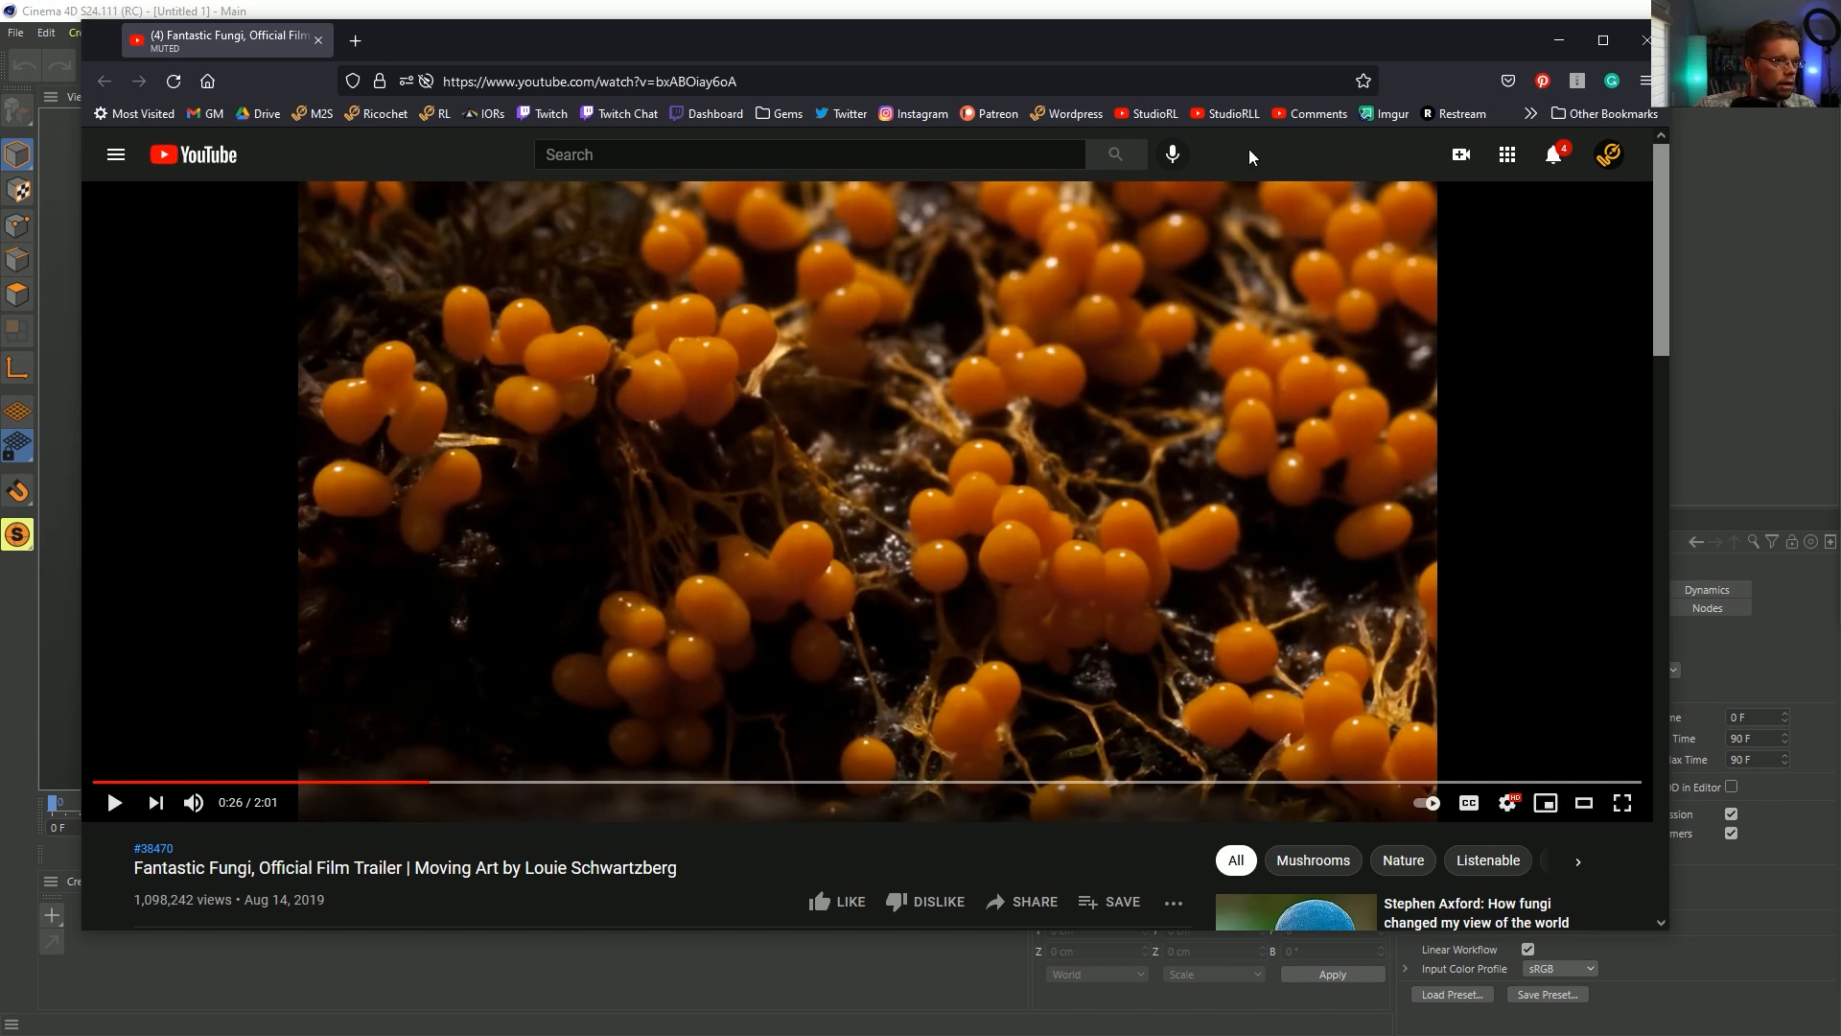
- Skip ahead in the trailer and examine the mushroom and forest shots from 0:31 to 0:43, pausing at 0:40
key("Right")
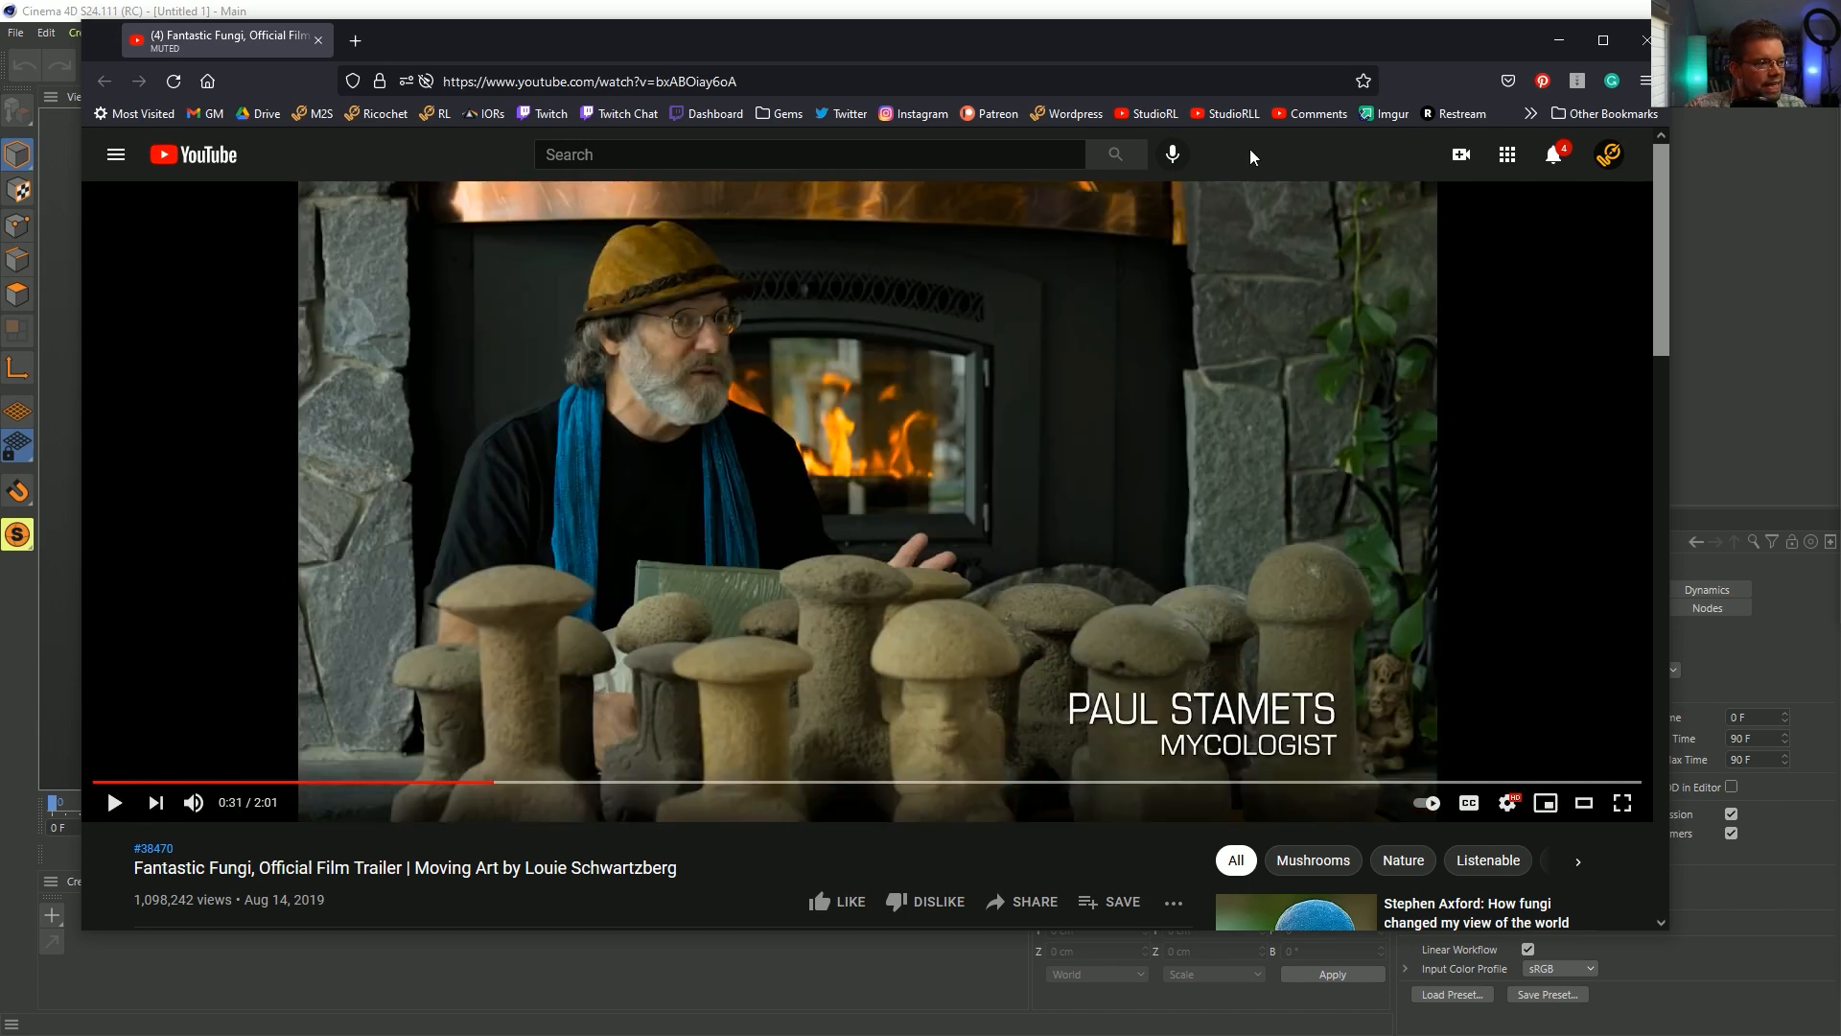
key("space")
key("Right")
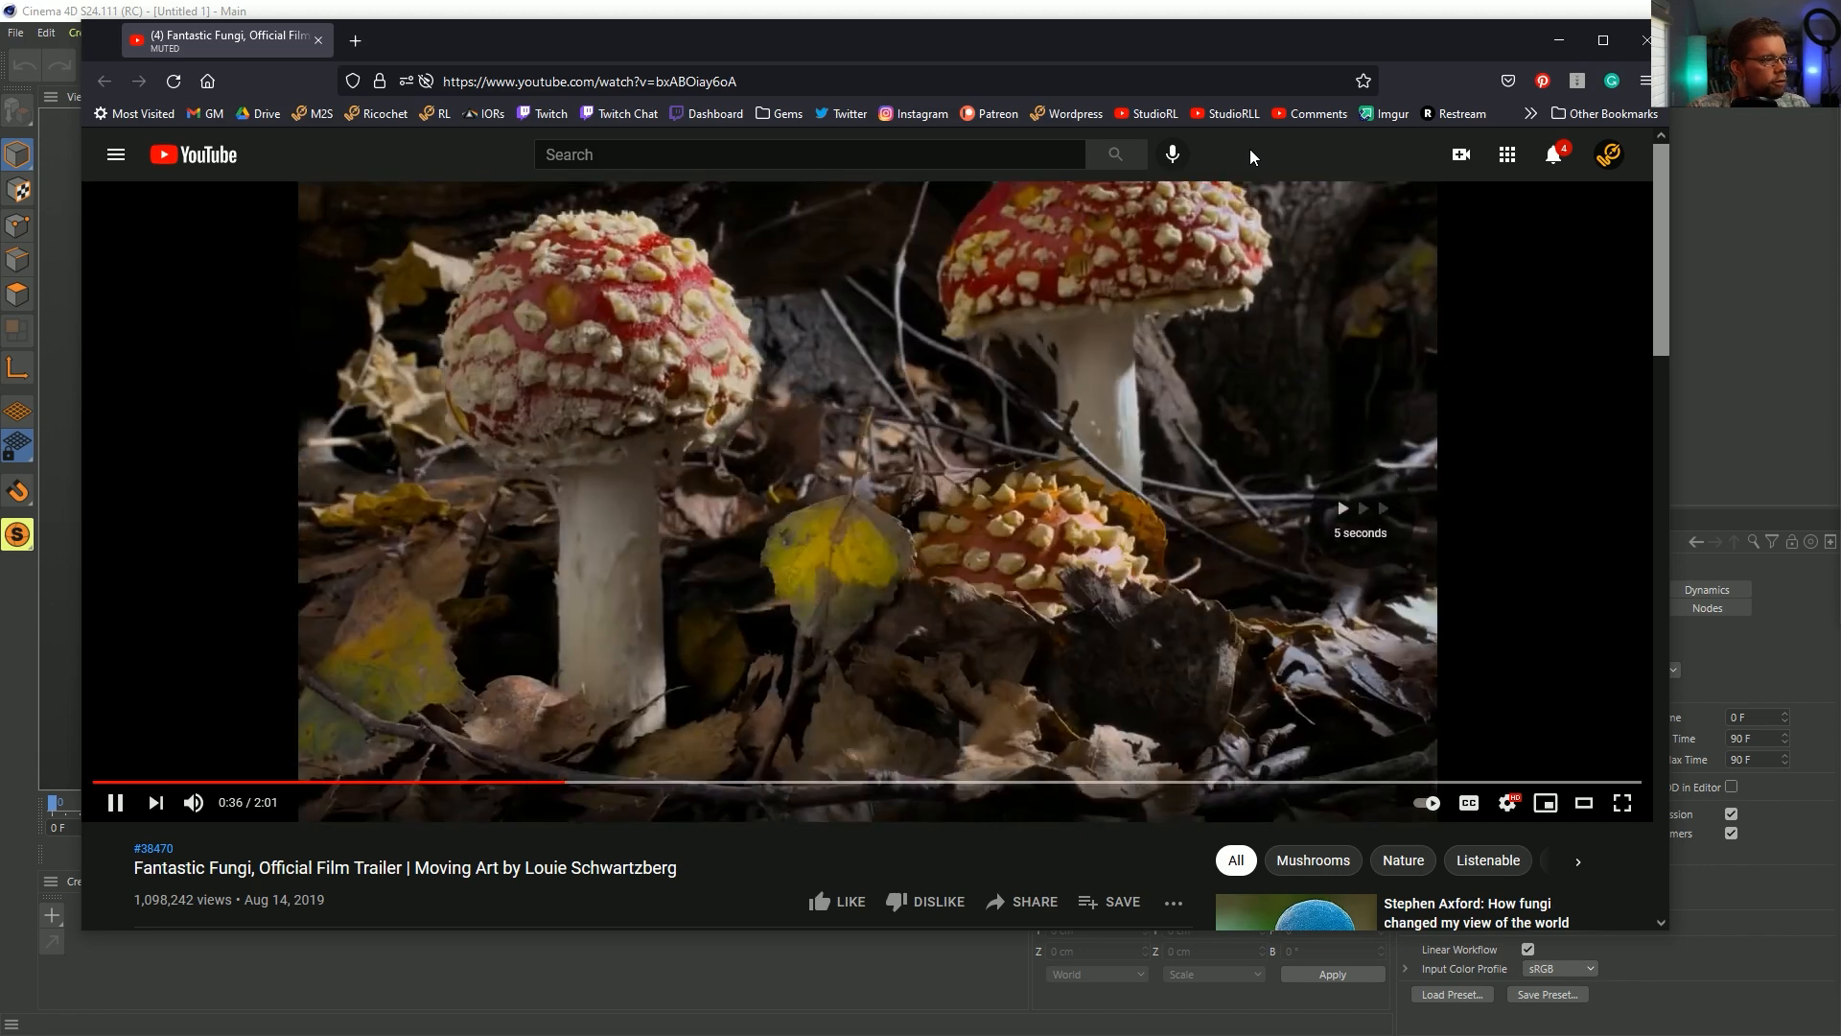
key("space")
key("Right")
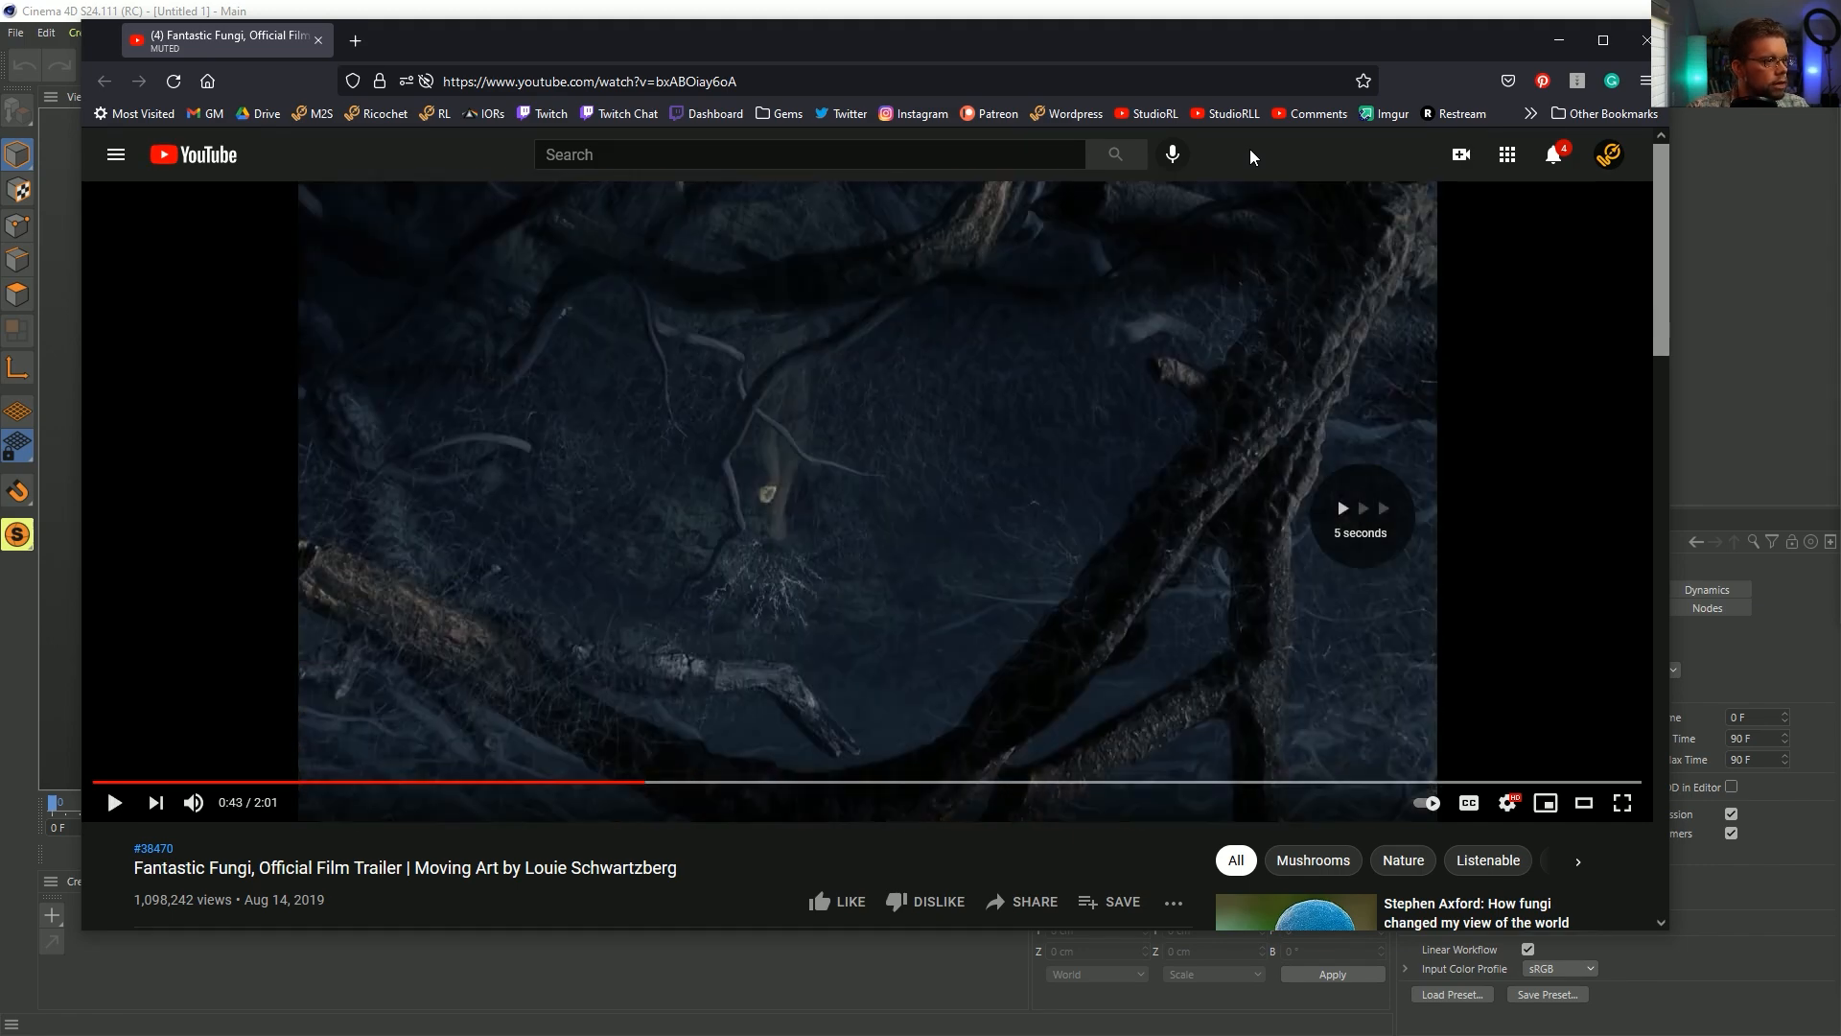
key("space")
key("Left")
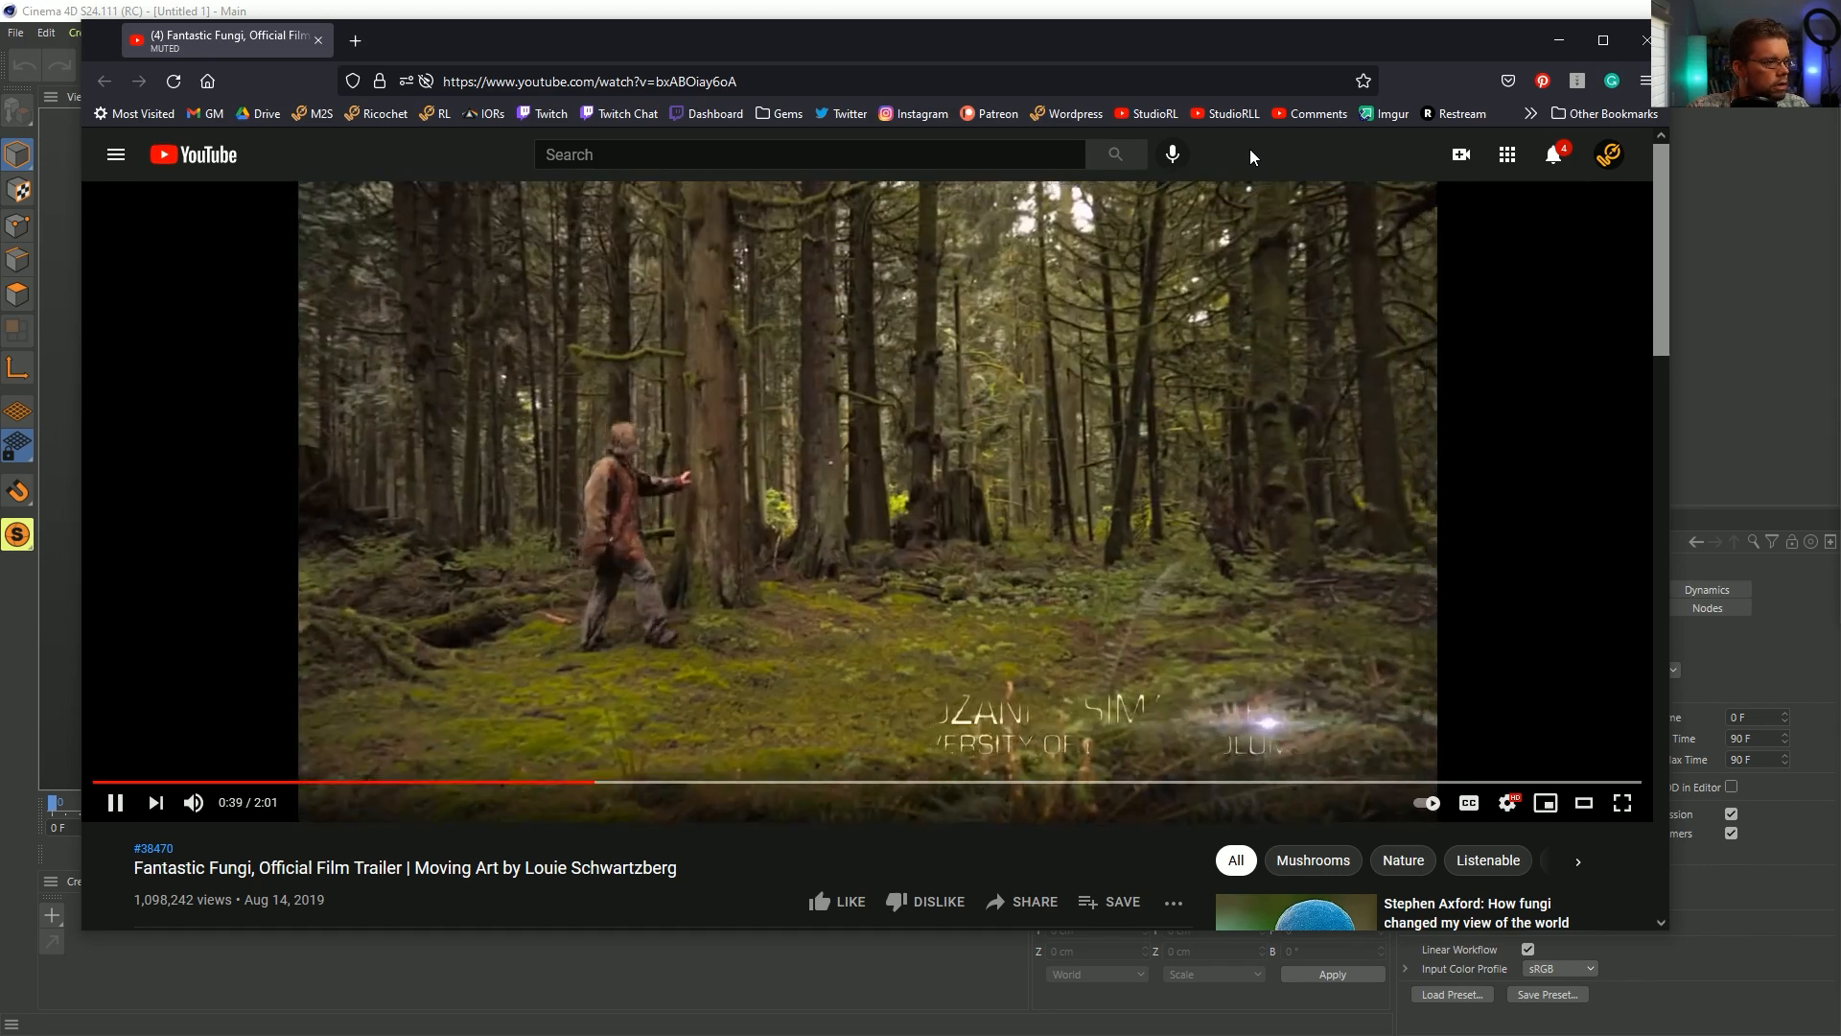
key("space")
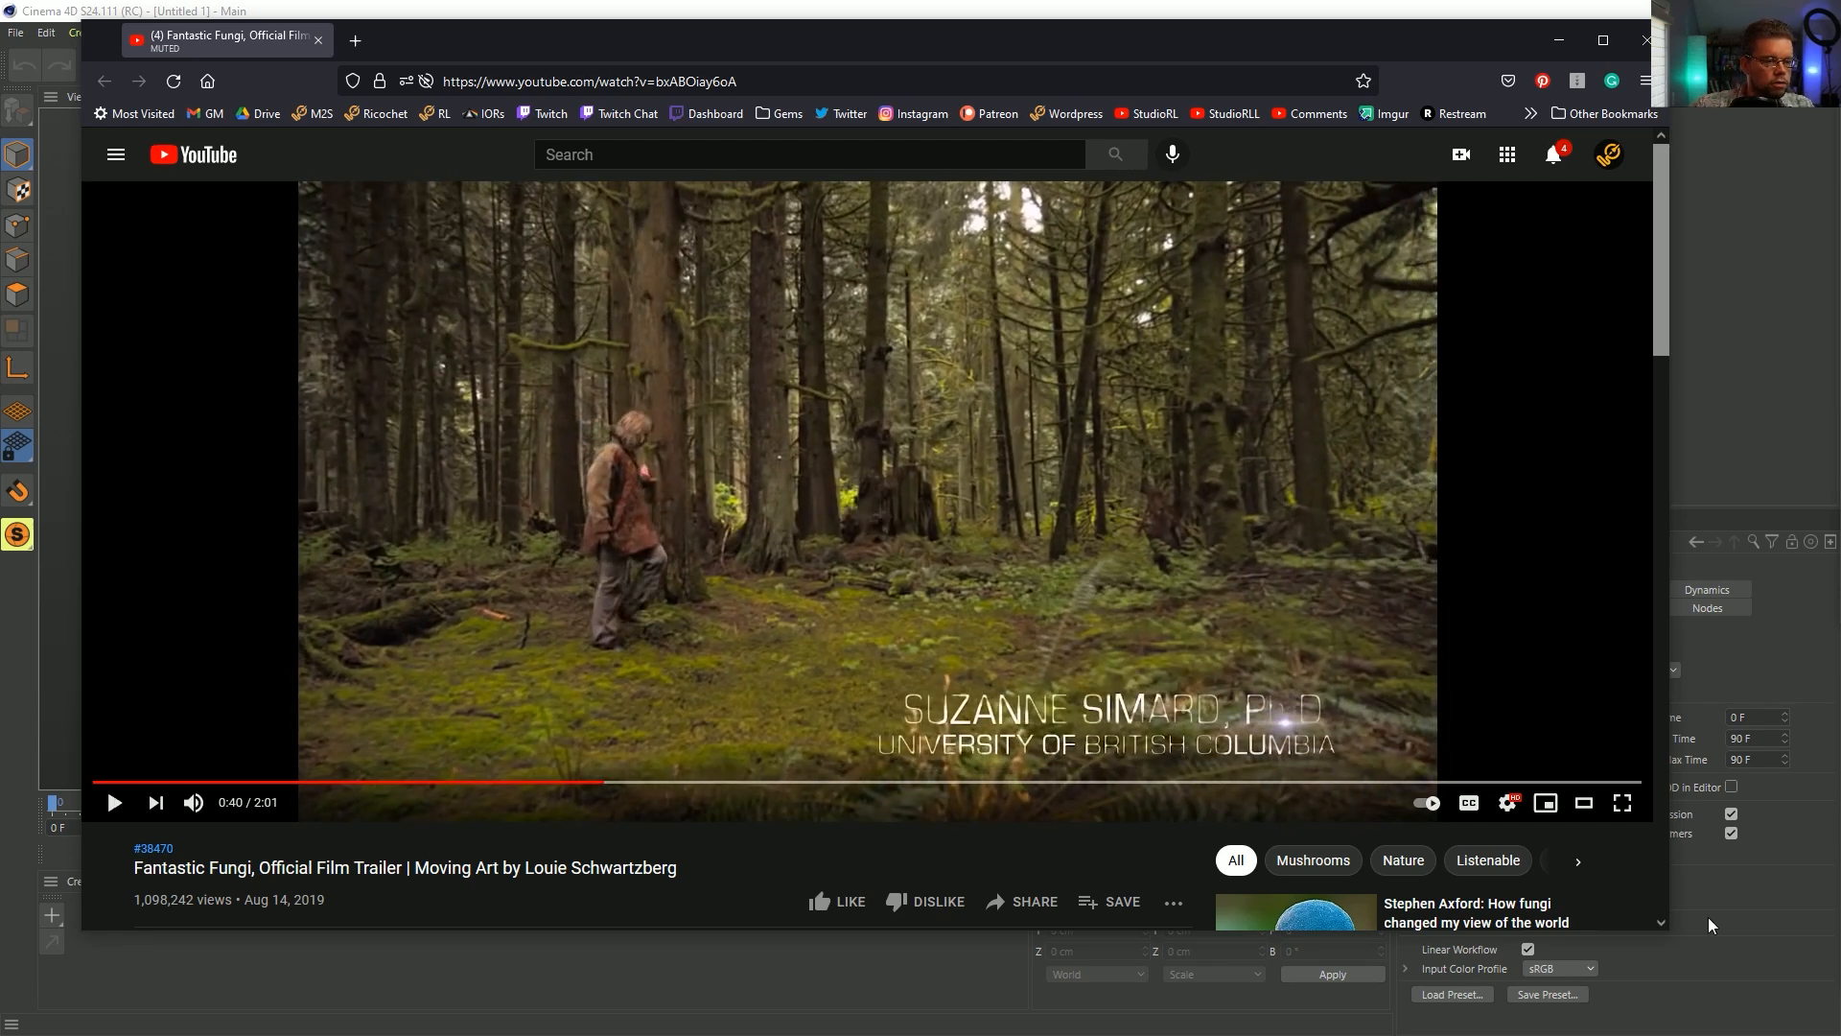
- Shrink the browser window and examine the yellow branching slime-mold growth near the end of the trailer, around 1:47
left_click_drag(1665, 932, 1059, 690)
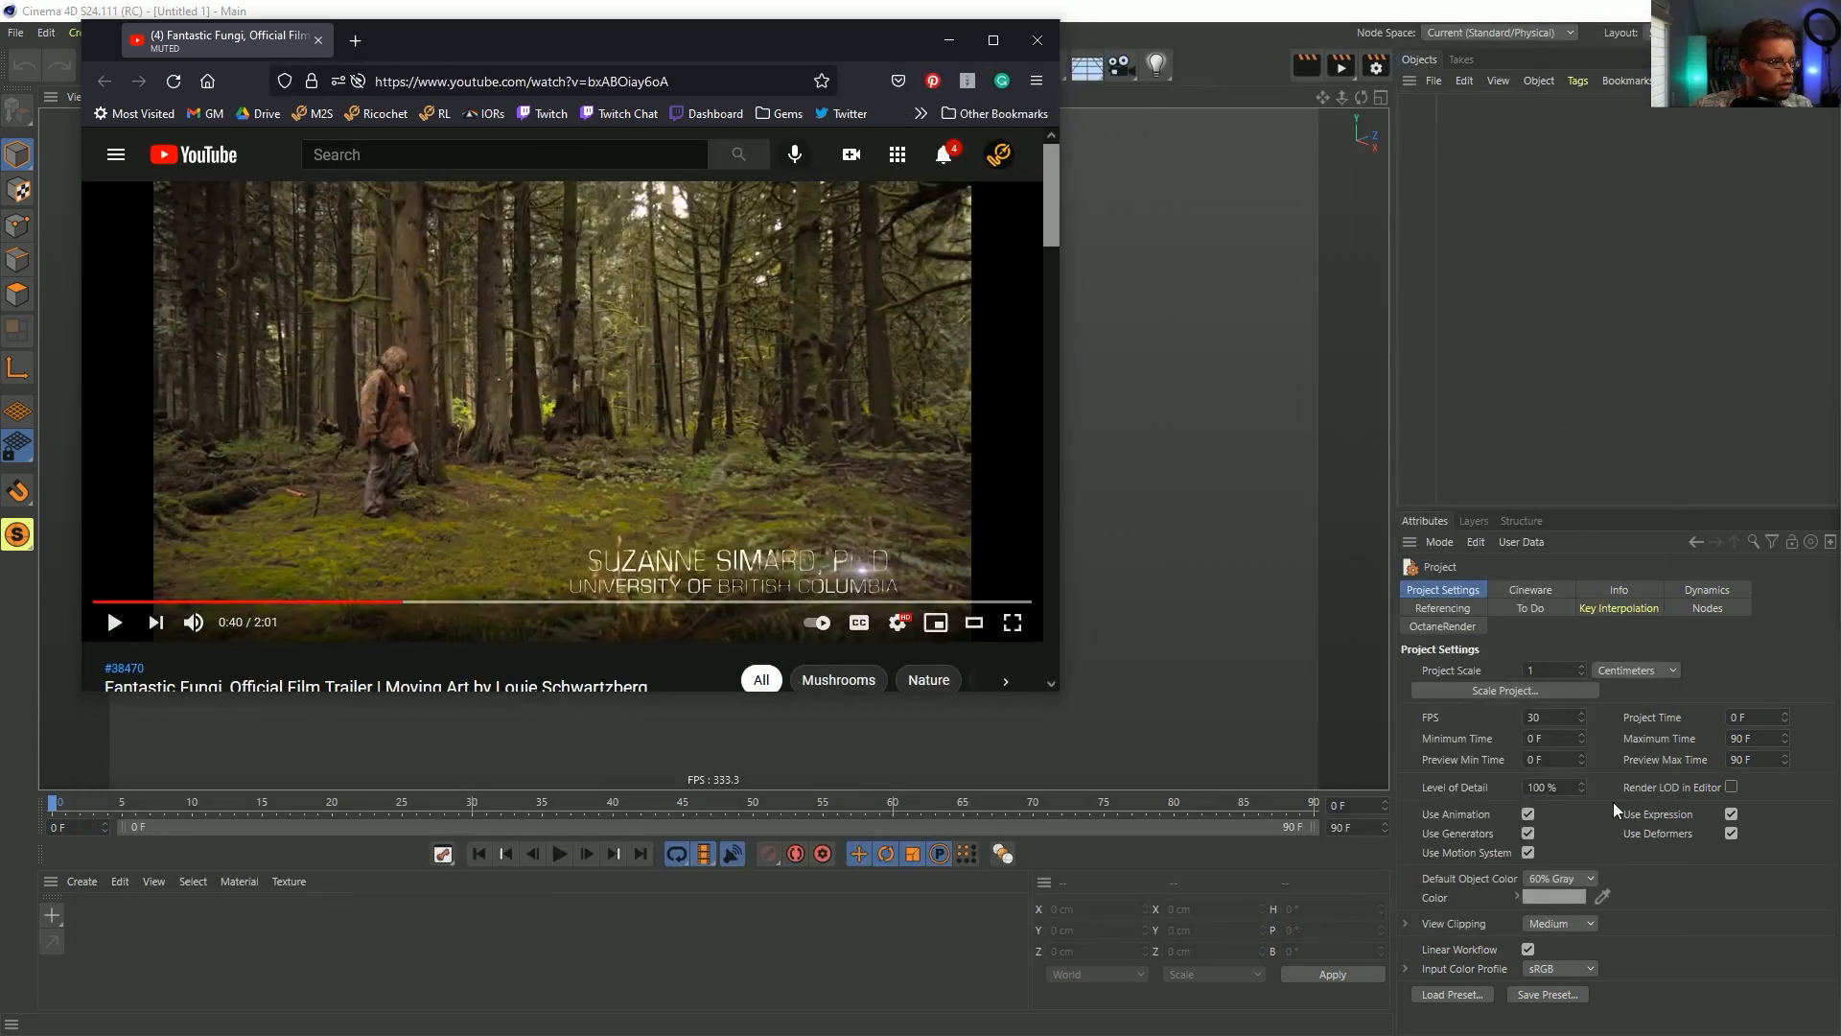
key("space")
key("Left")
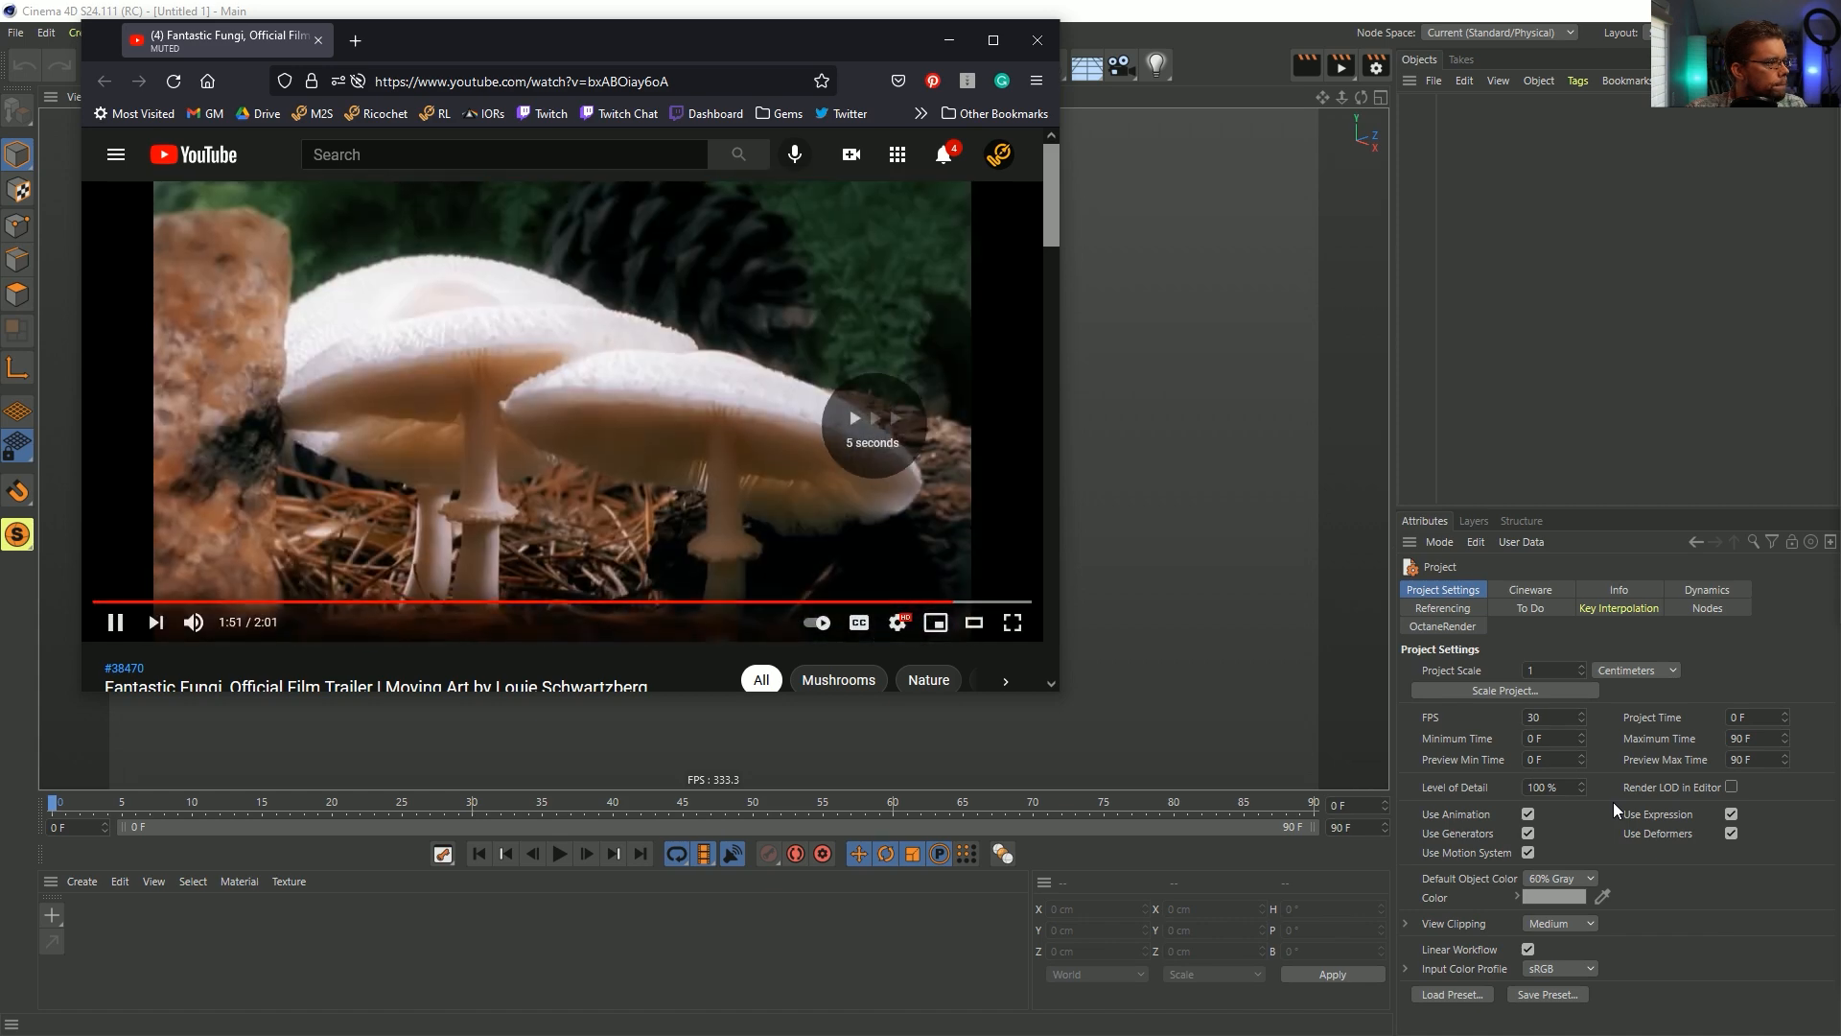
key("Left")
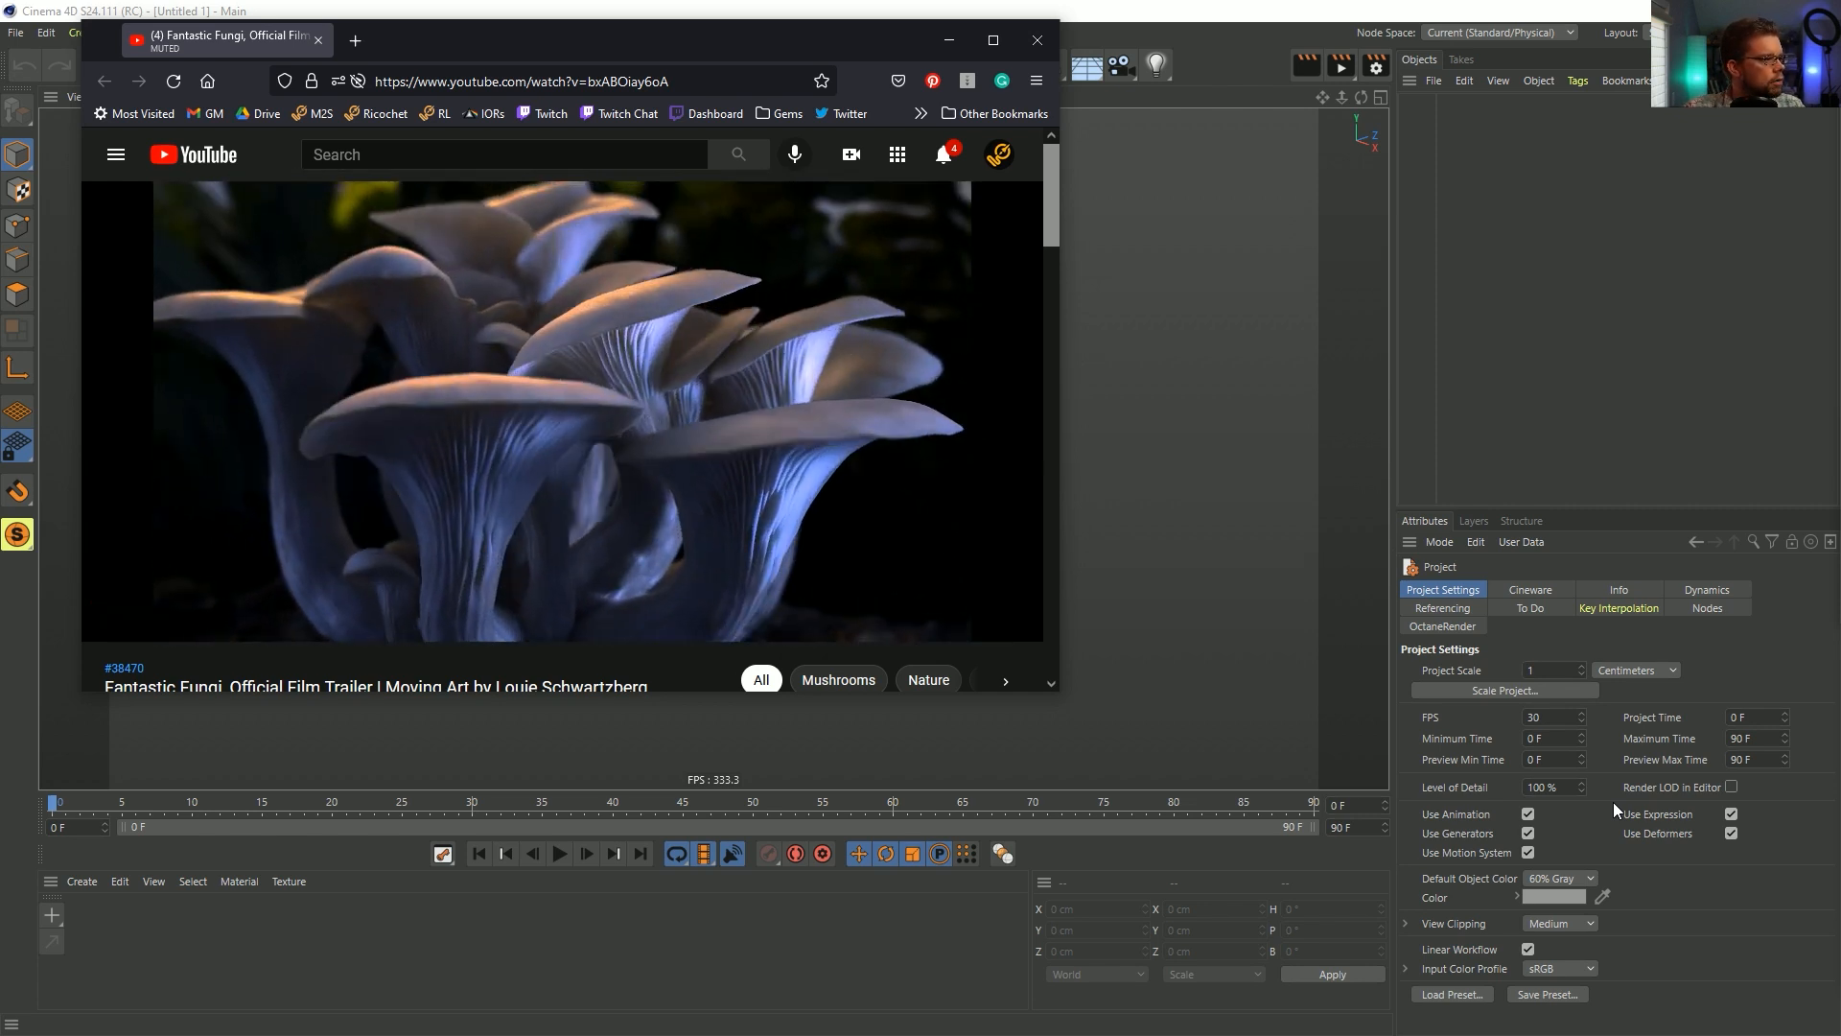
key("space")
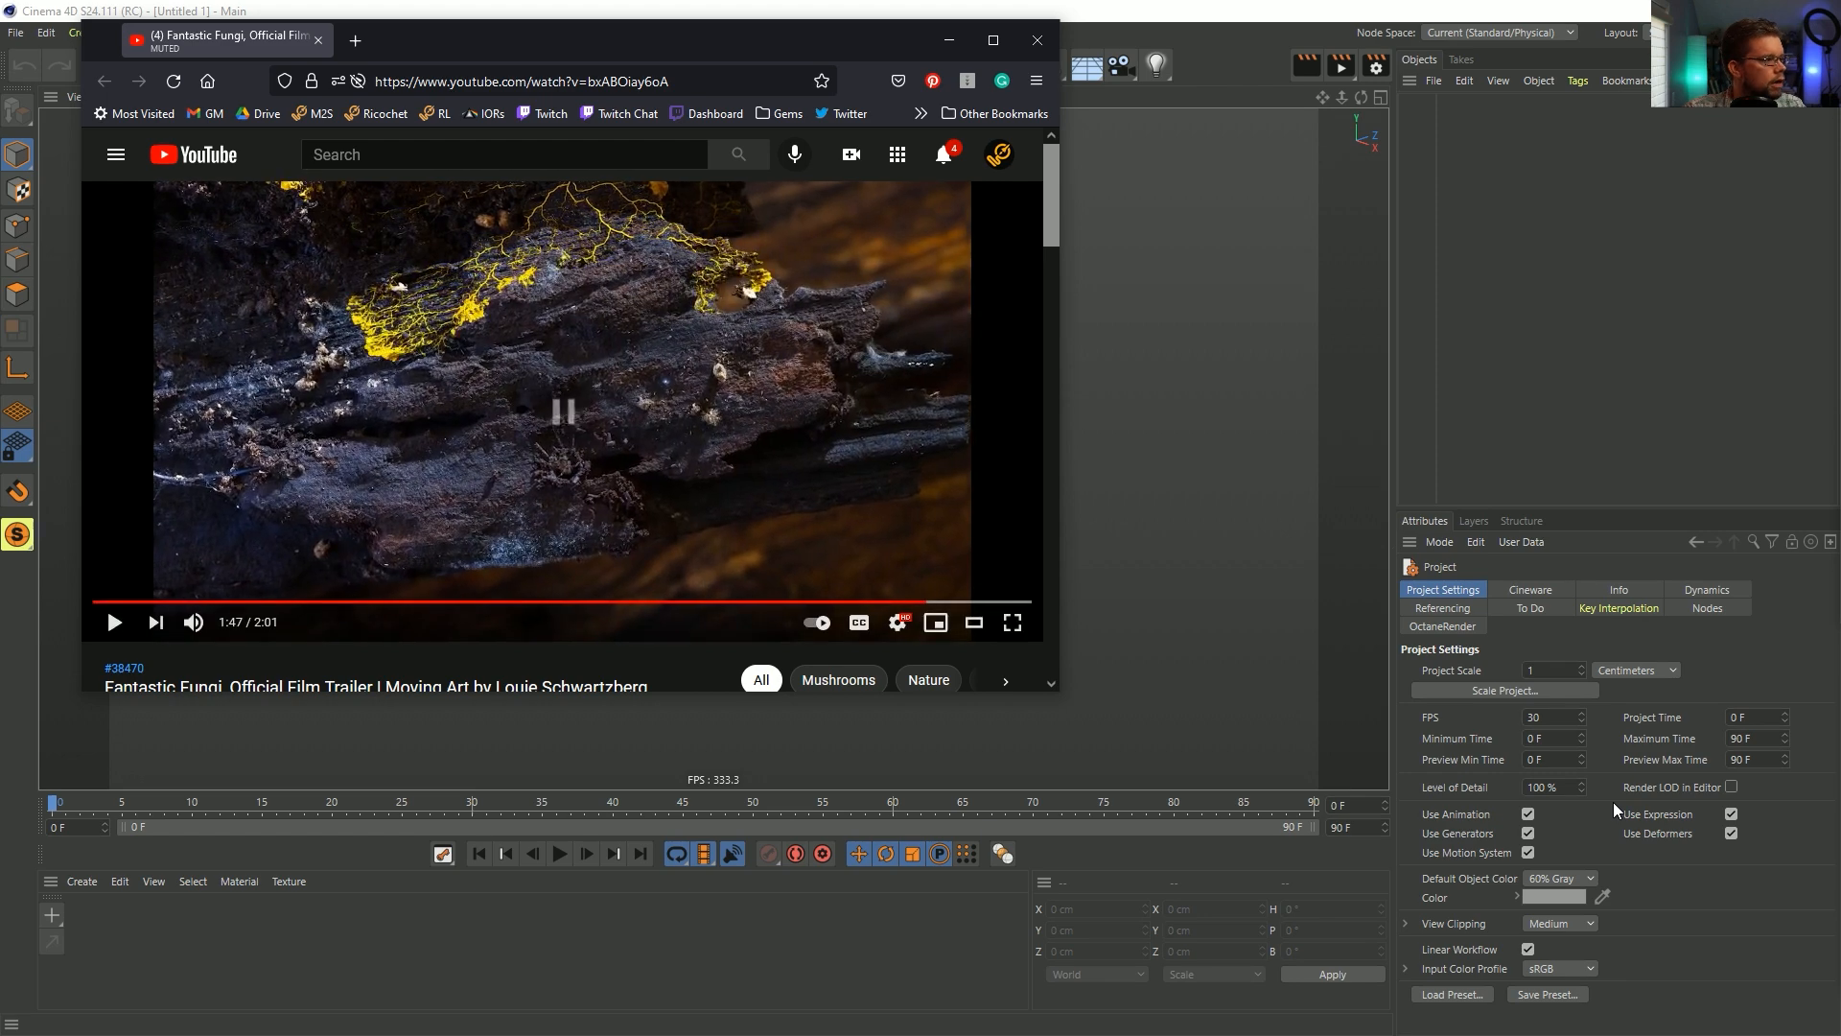
key("space")
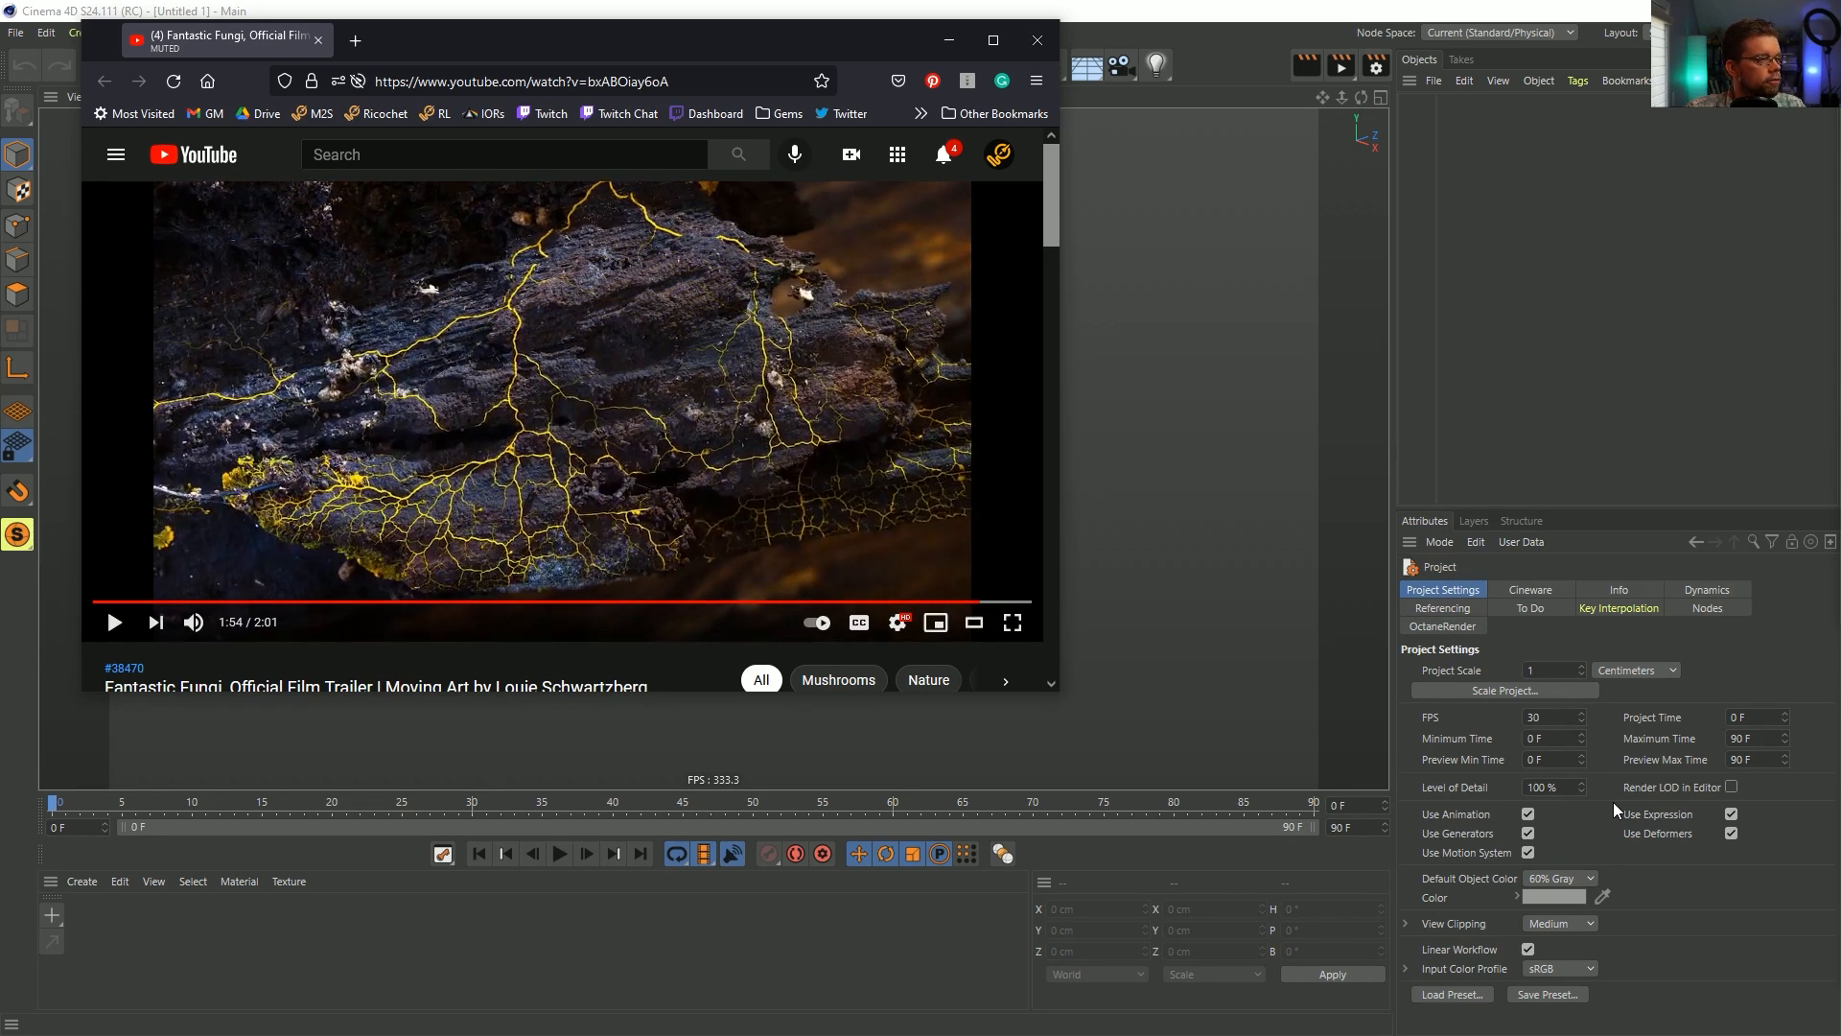
- Rewind the trailer to its beginning
key("Right")
key("Right")
key("Right")
key("Left")
key("Left")
key("Left")
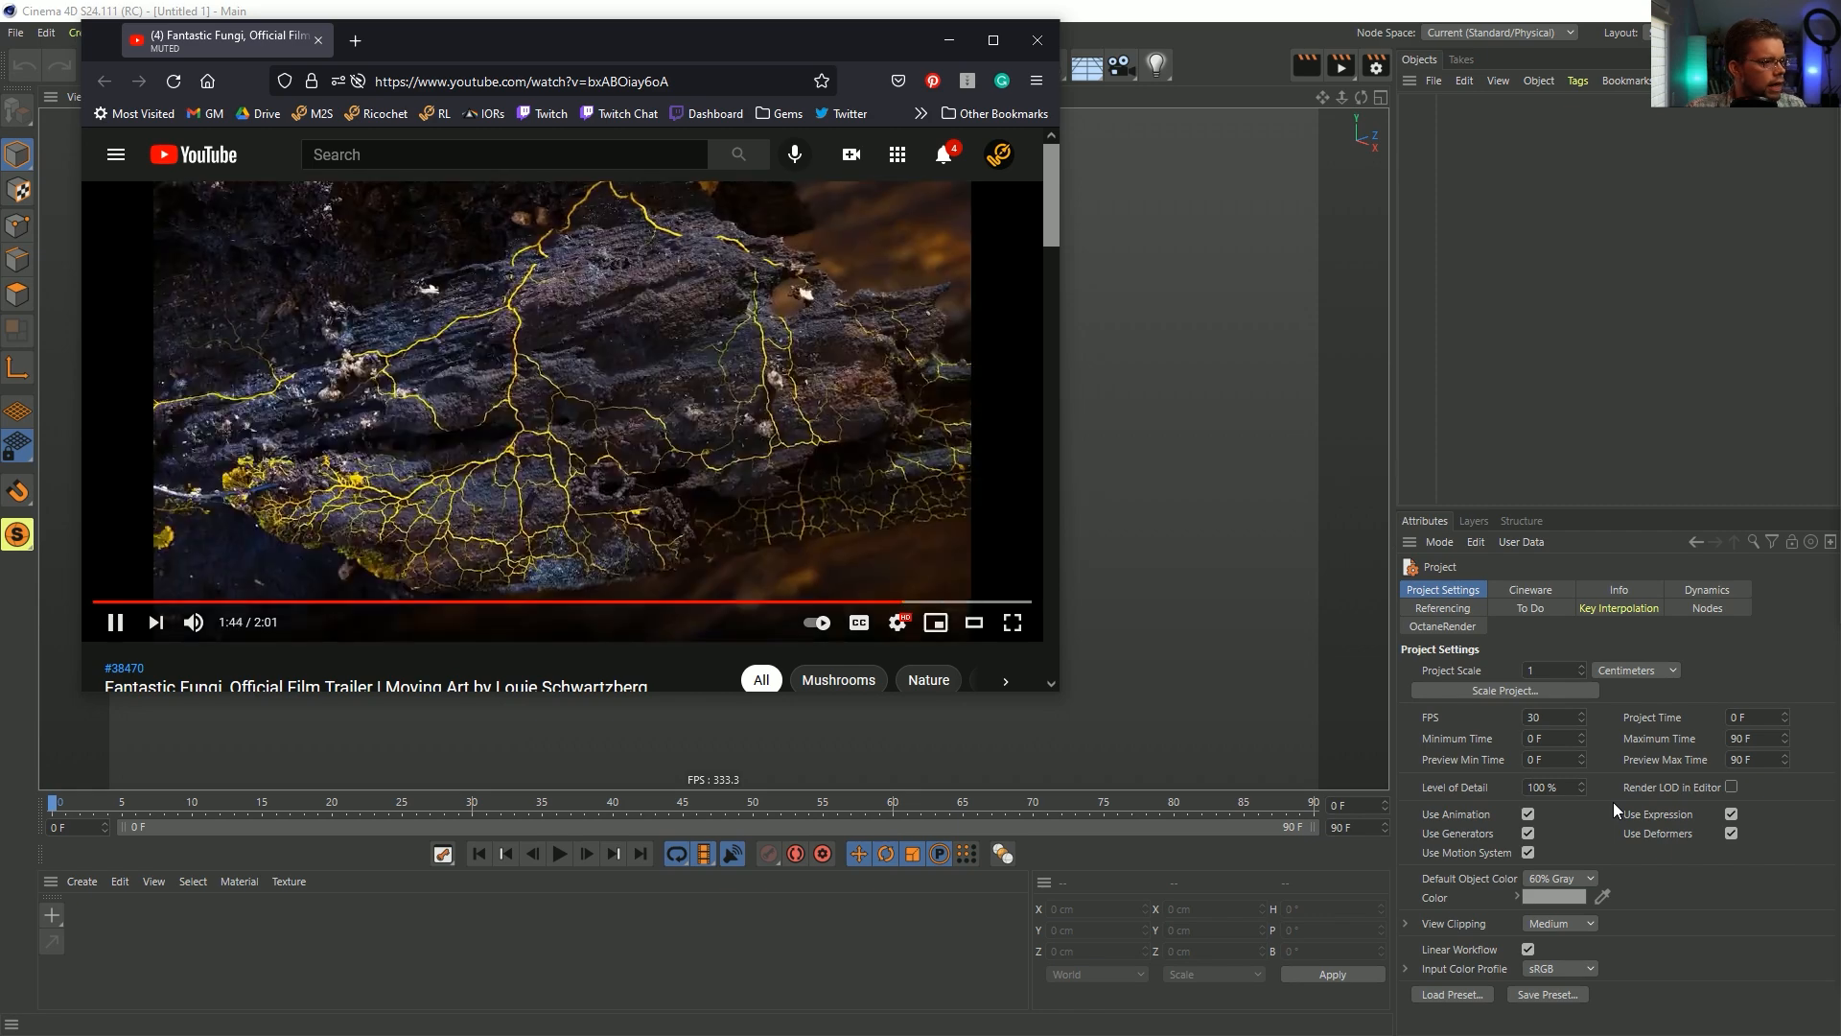
key("Left")
key("Left")
key("Left")
key("Left")
key("Left")
key("Left")
key("Left")
key("Left")
key("Left")
key("Left")
key("Left")
key("Left")
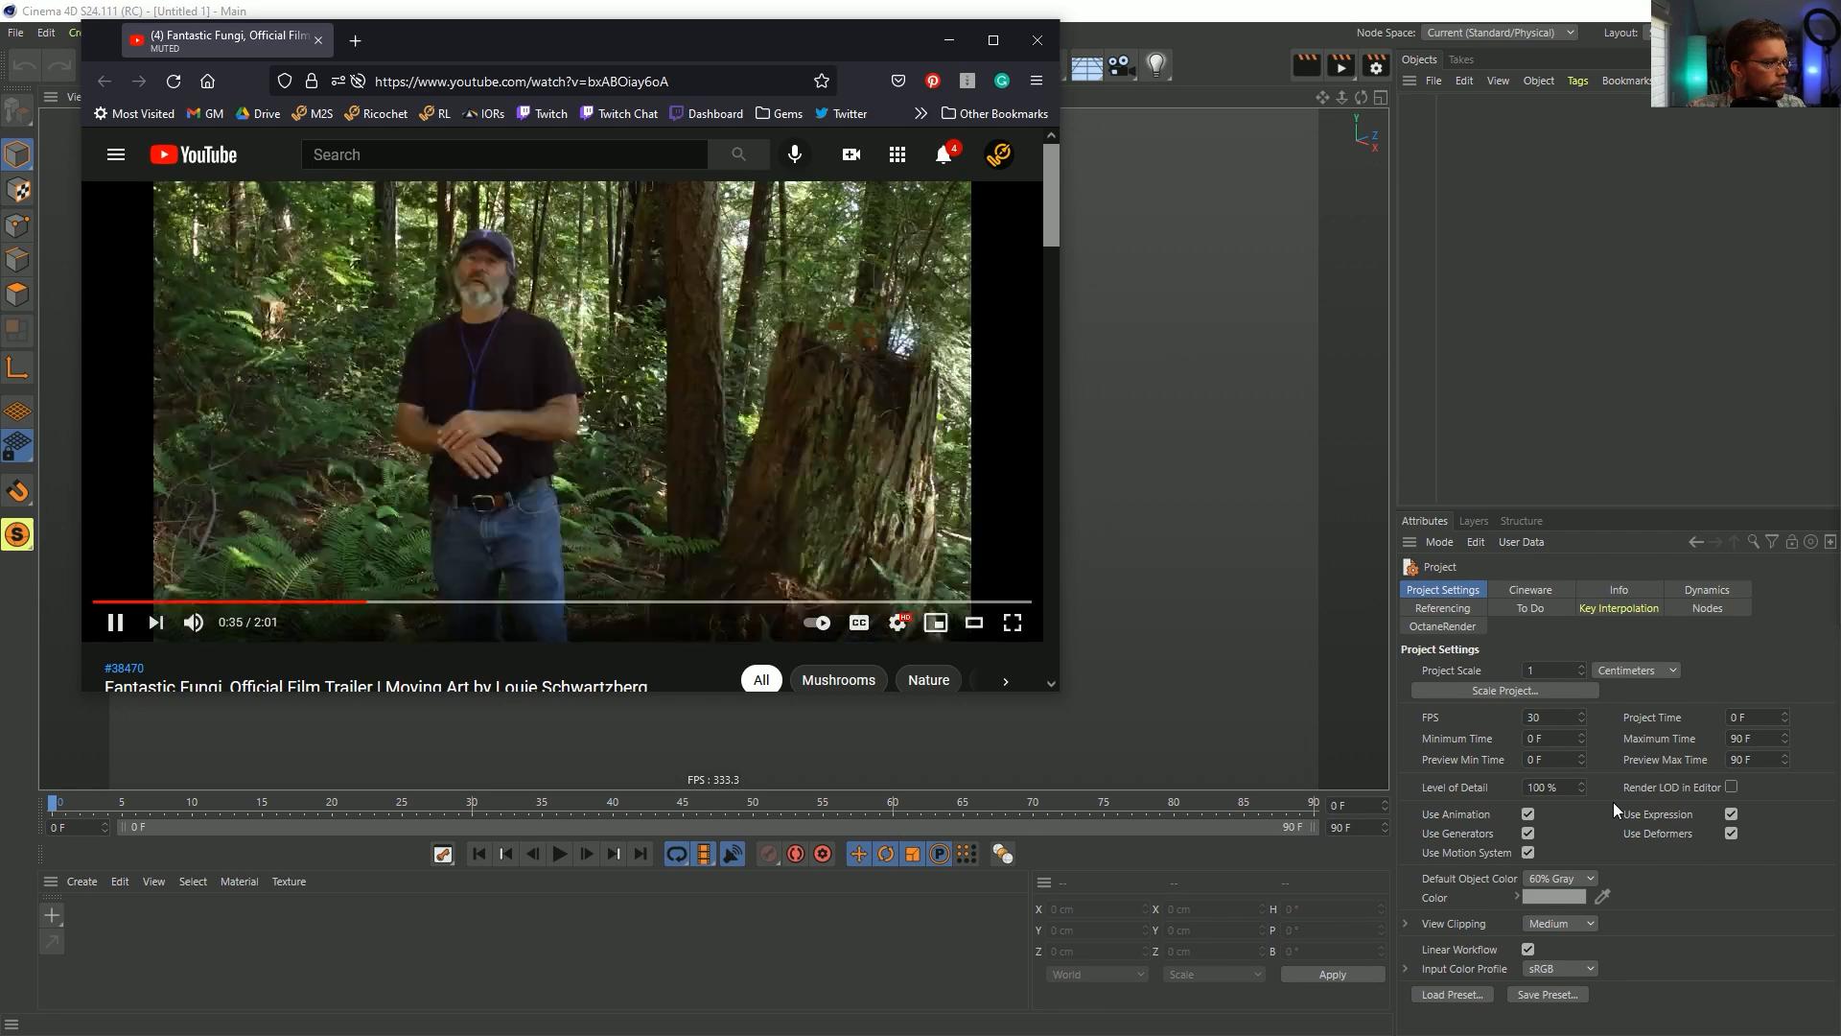
key("Left")
key("Left")
key("Left")
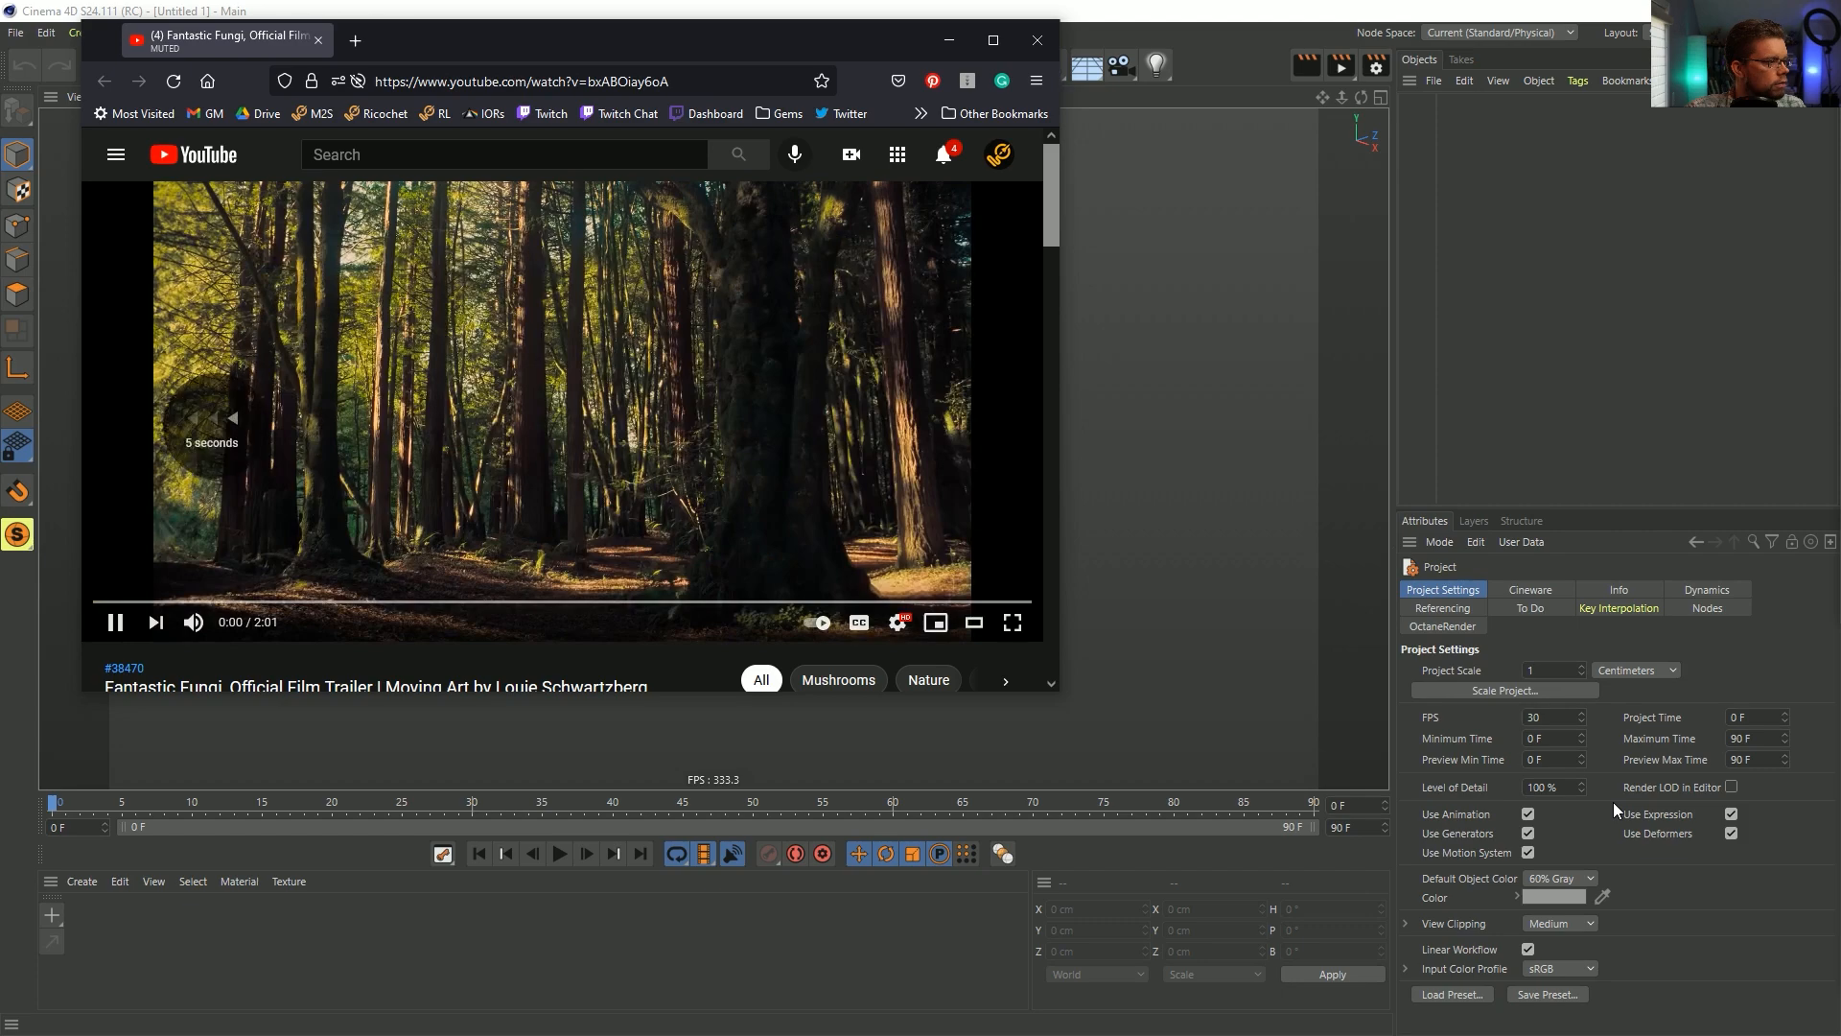
- Skip forward through the opening and examine the red and yellow fungus growth, pausing at 0:24
key("Right")
key("Right")
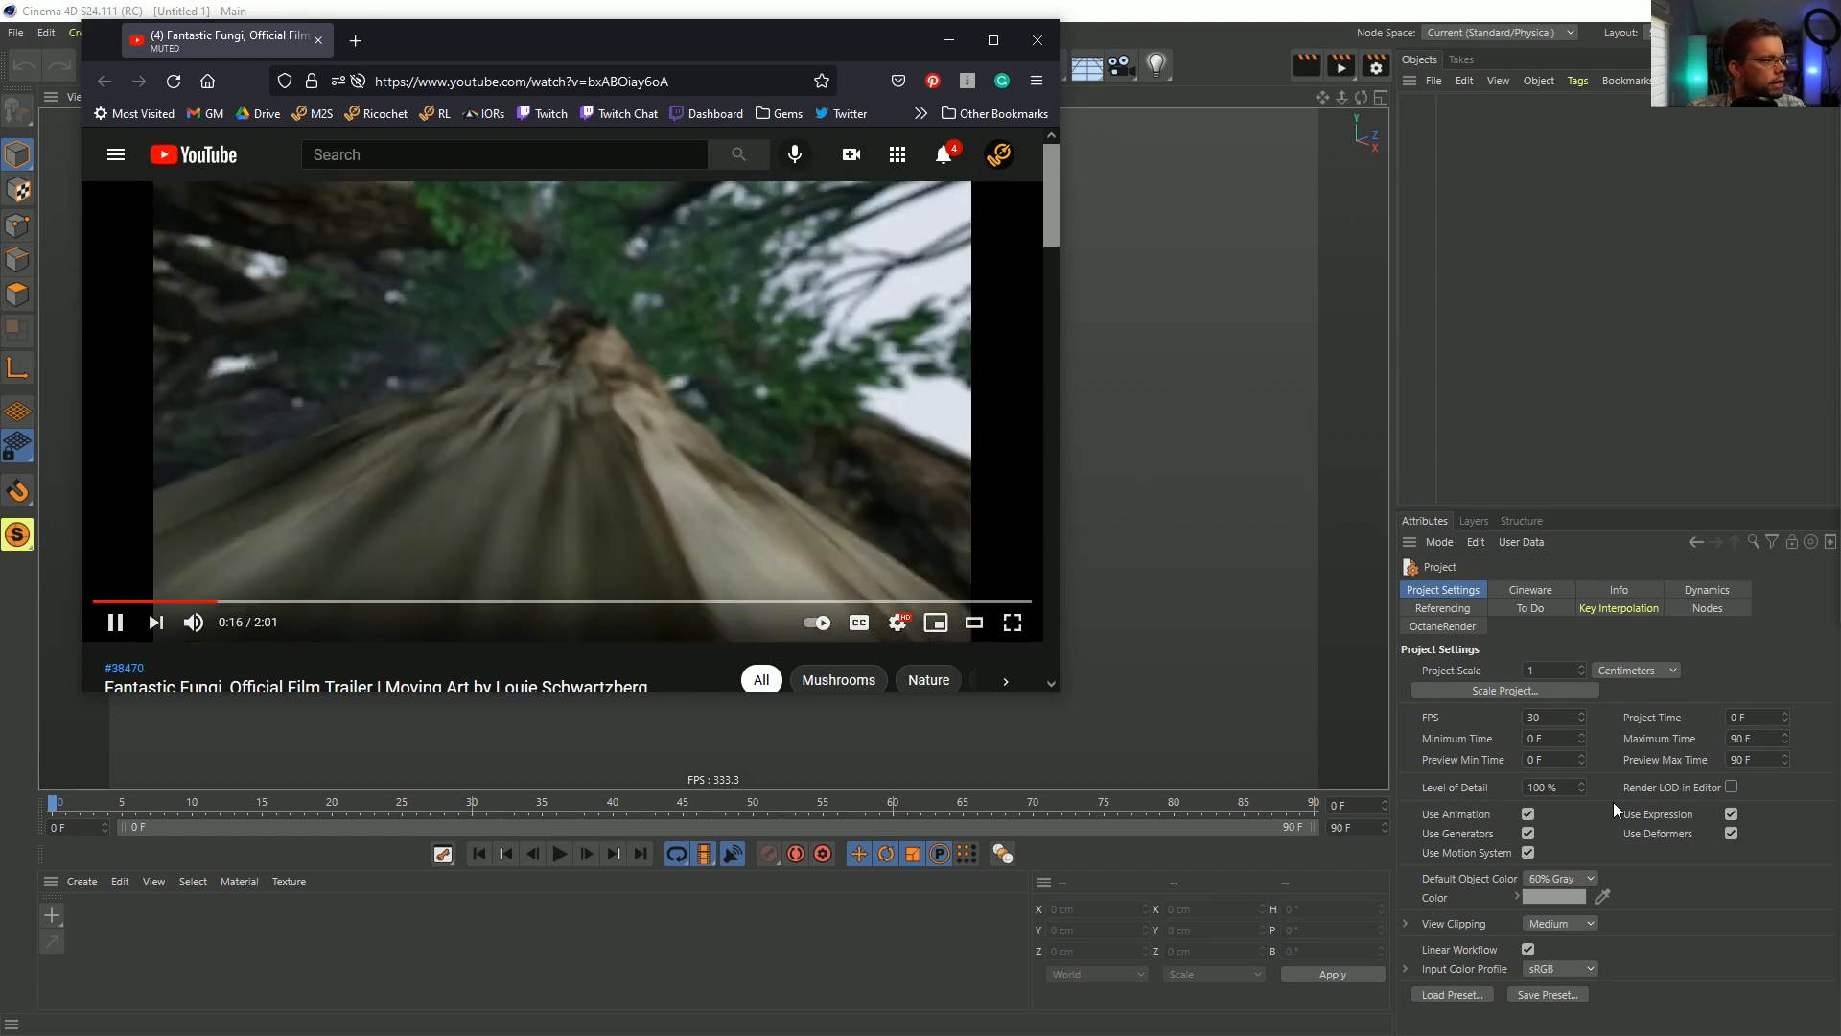
key("Right")
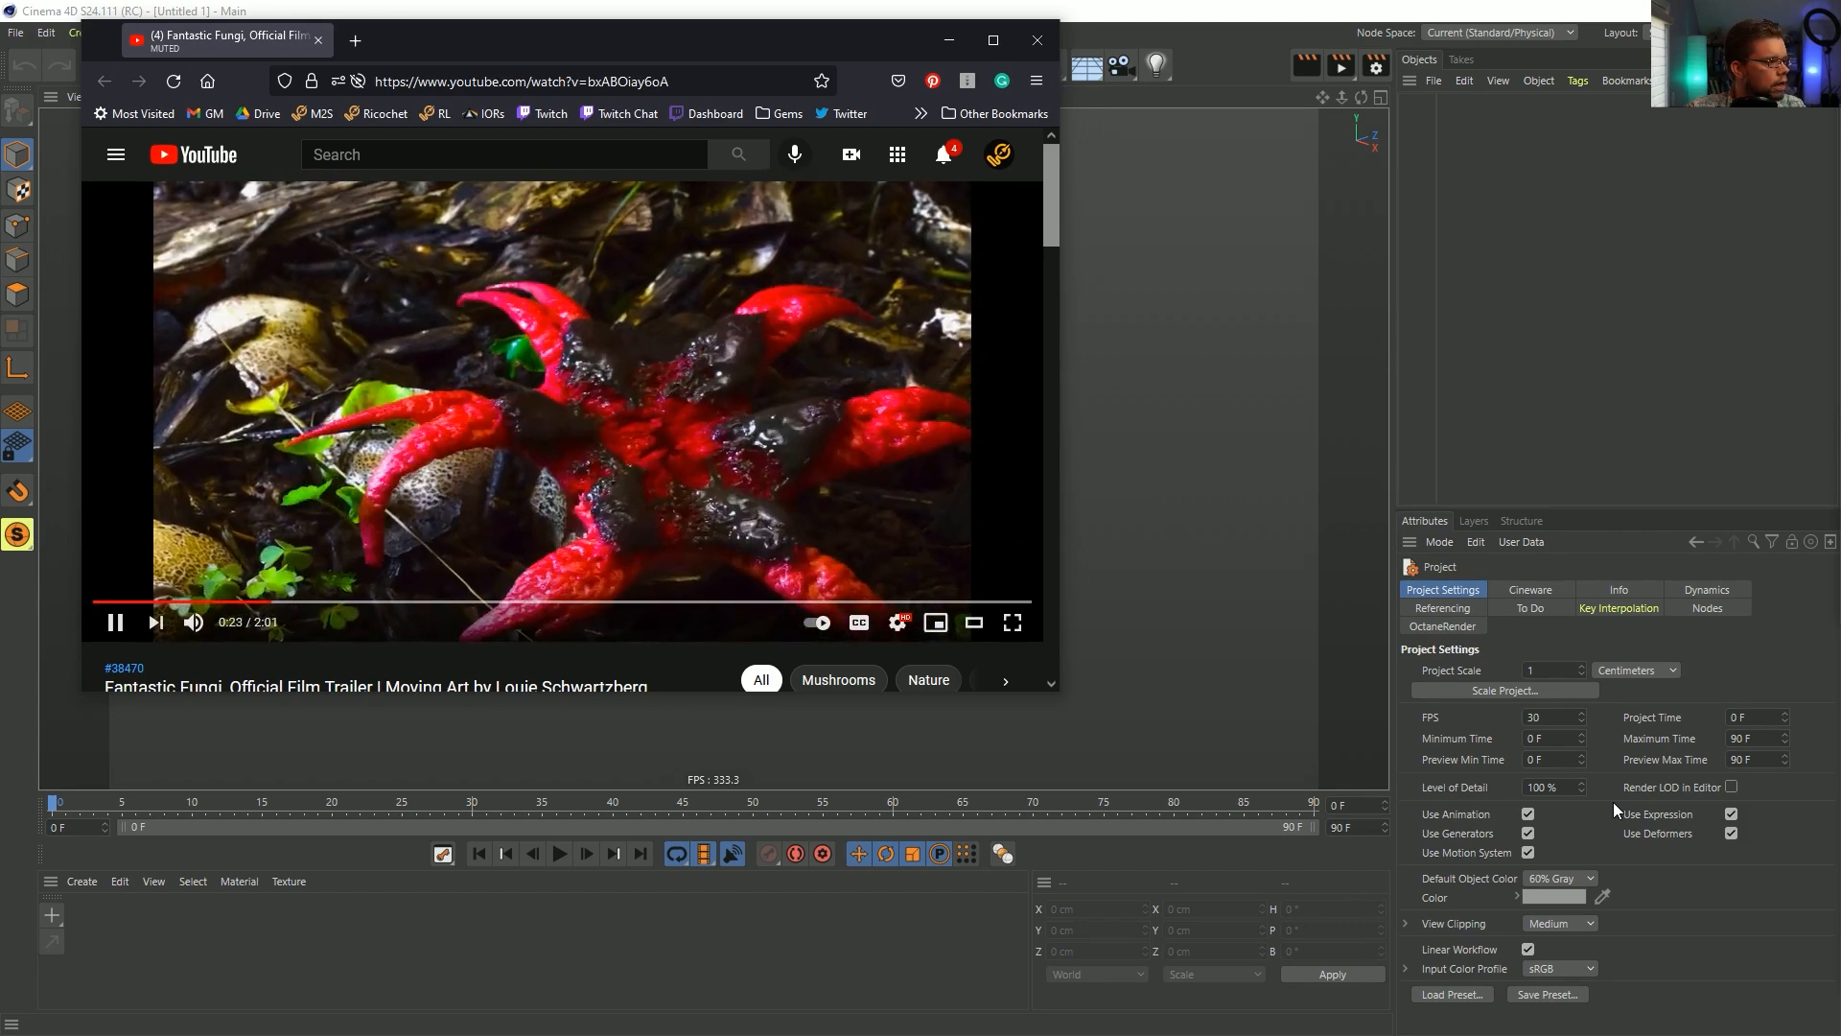
key("Left")
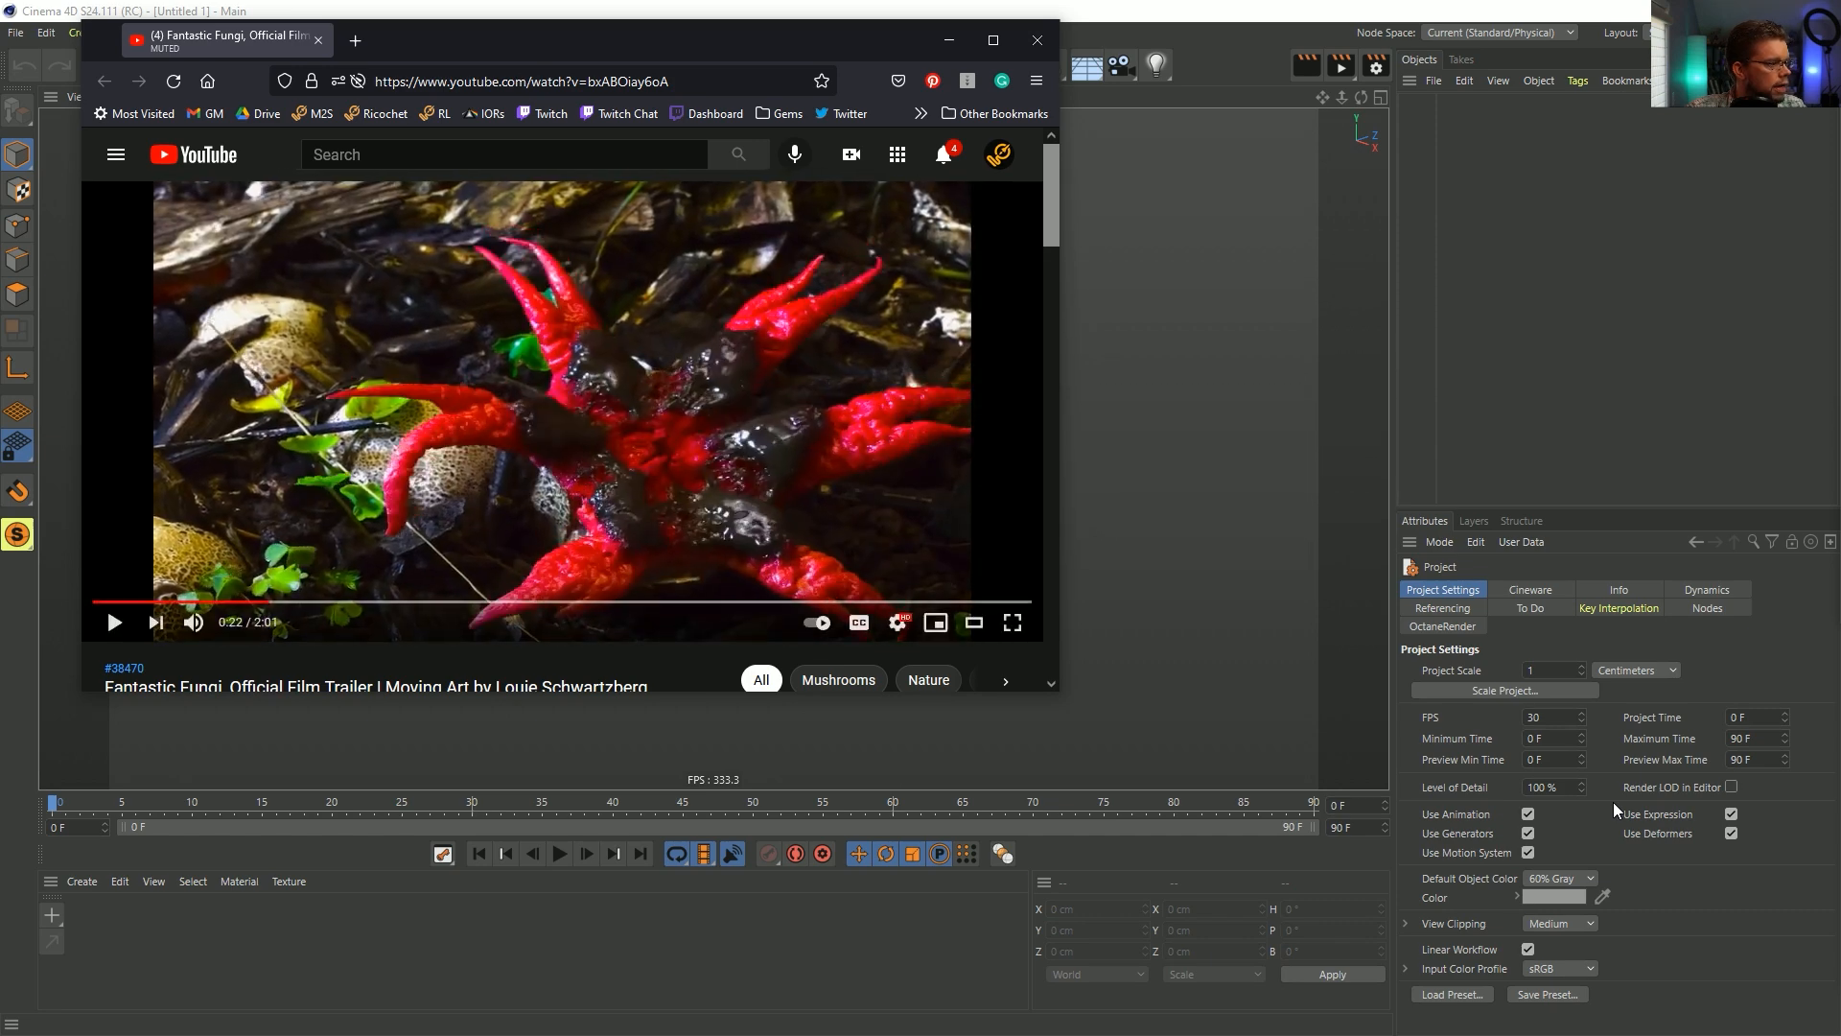
key("space")
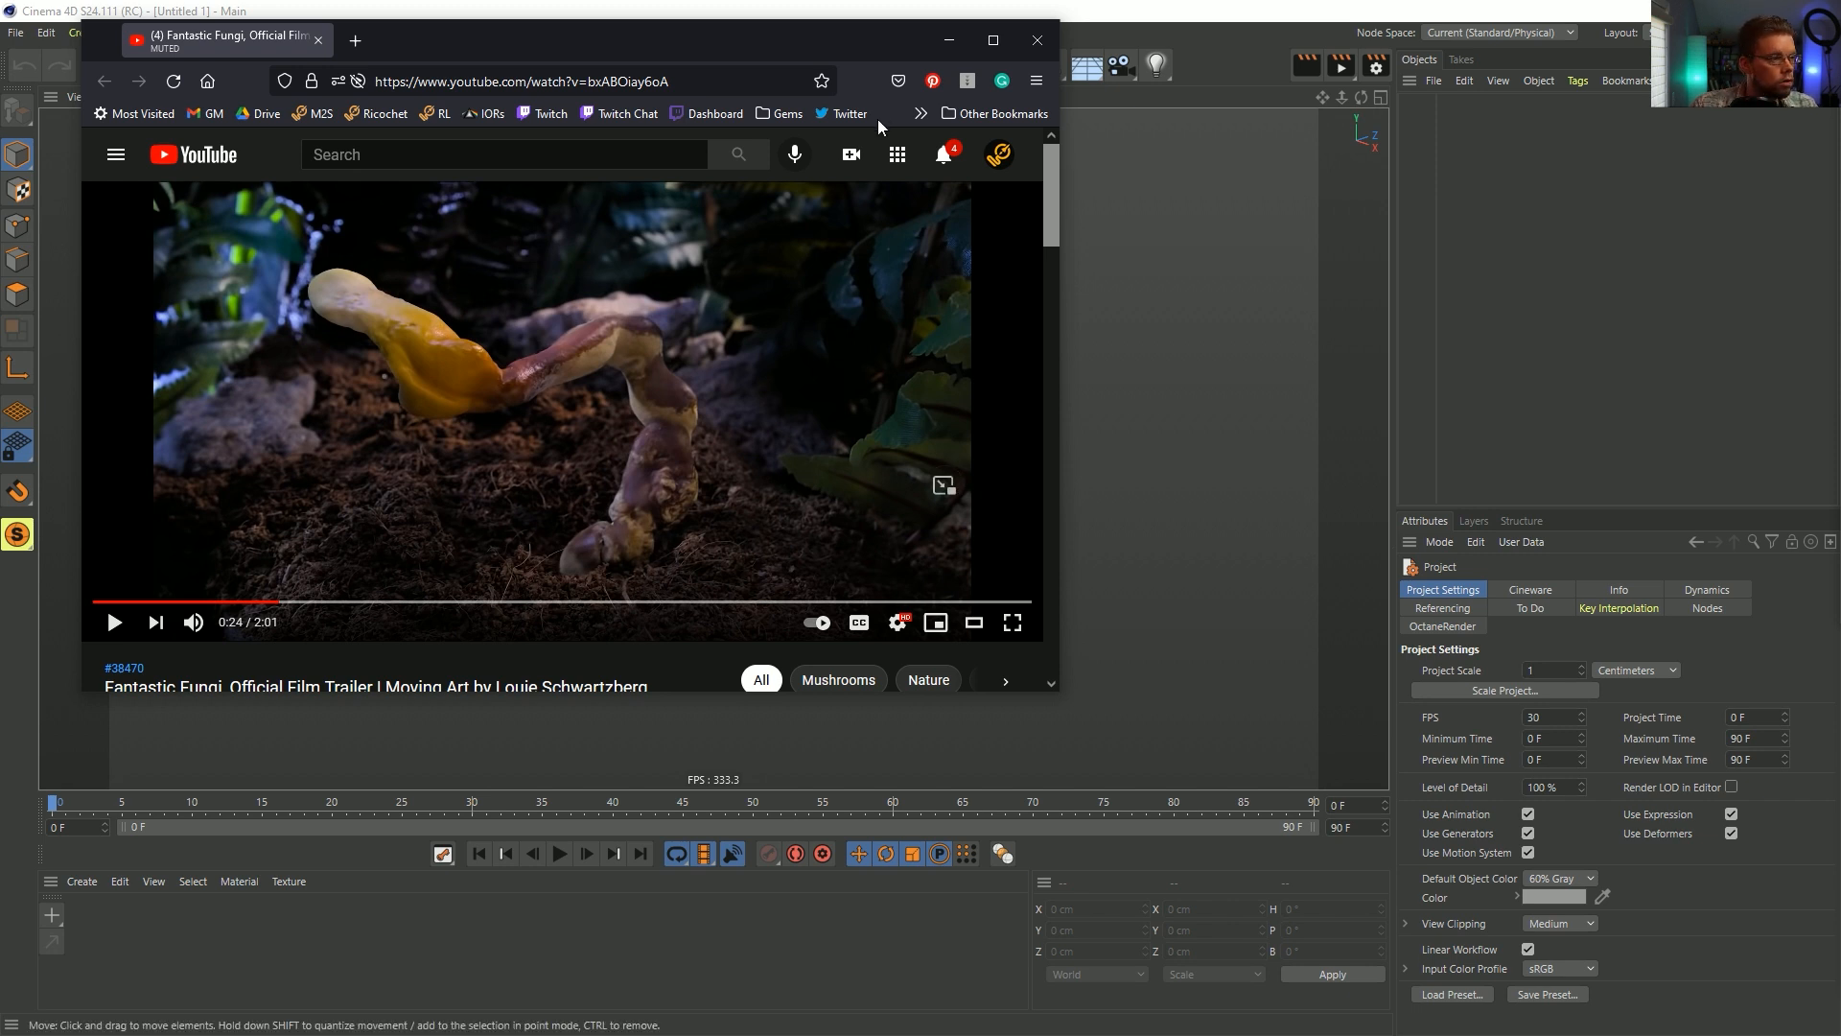
- Switch to the empty Cinema 4D project and maximize its front view
left_click_drag(824, 40, 974, 156)
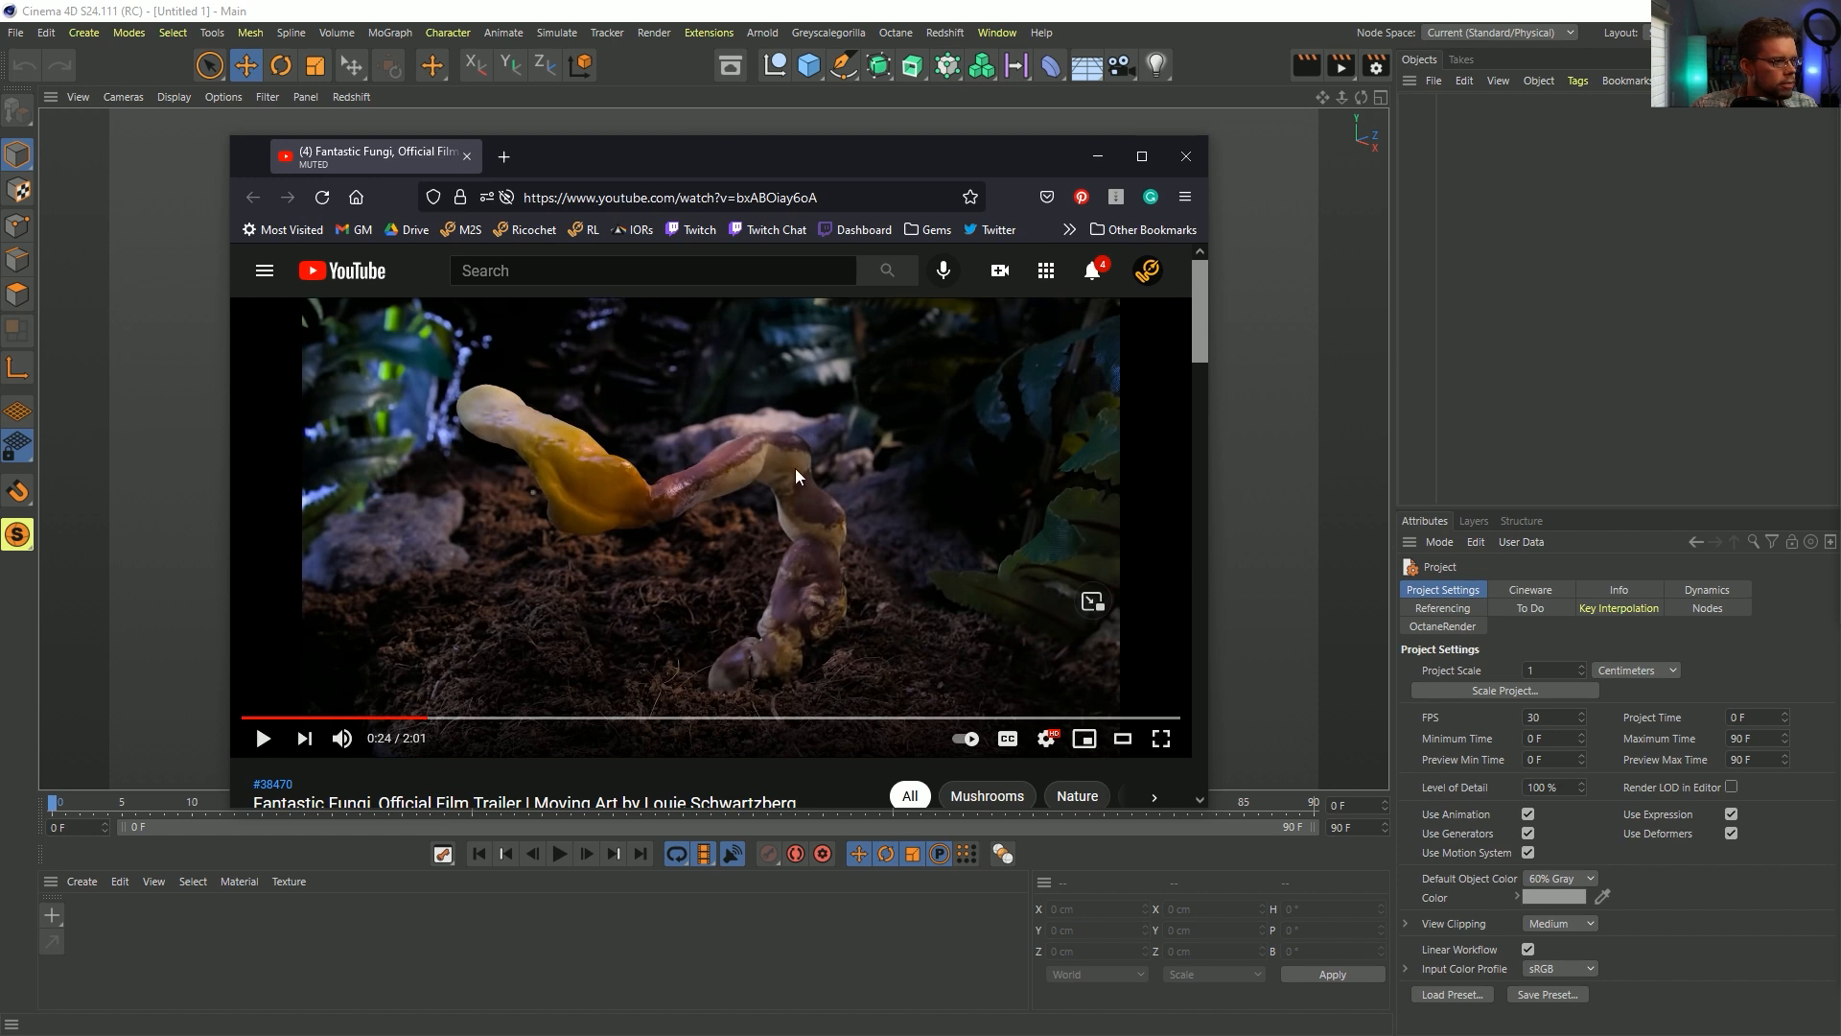
left_click(1243, 26)
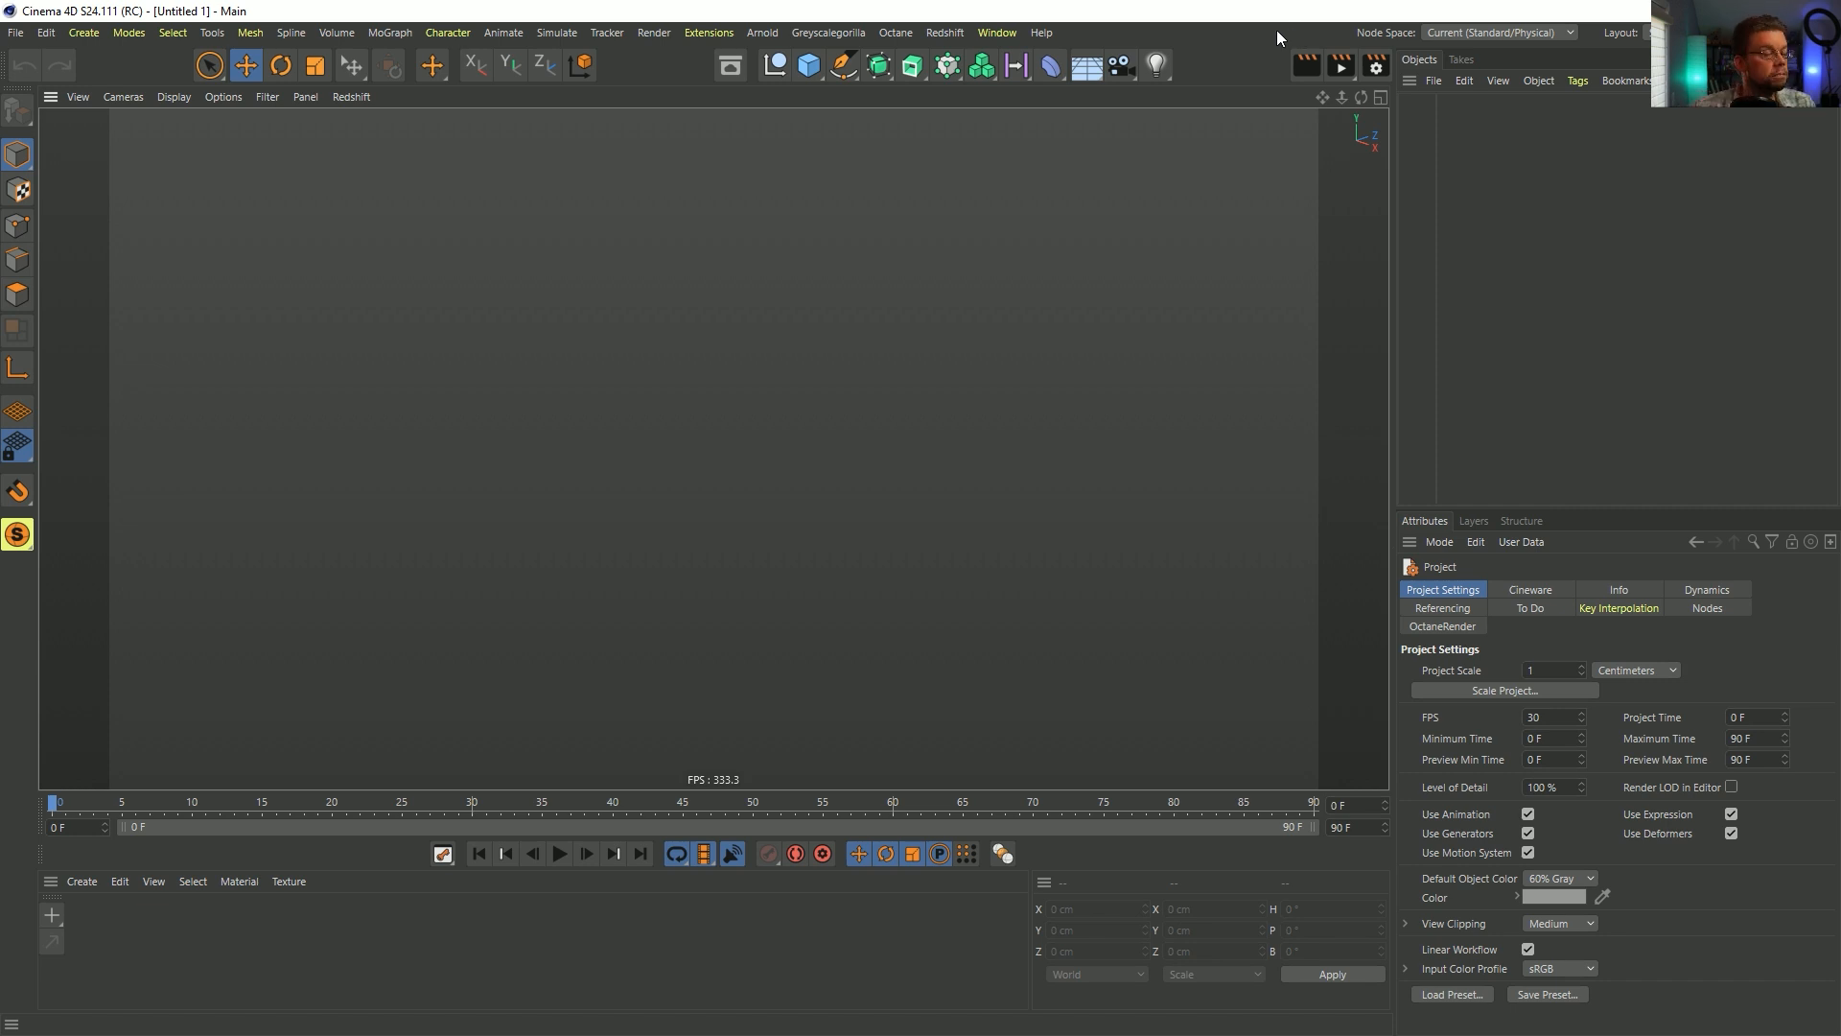
left_click(810, 67)
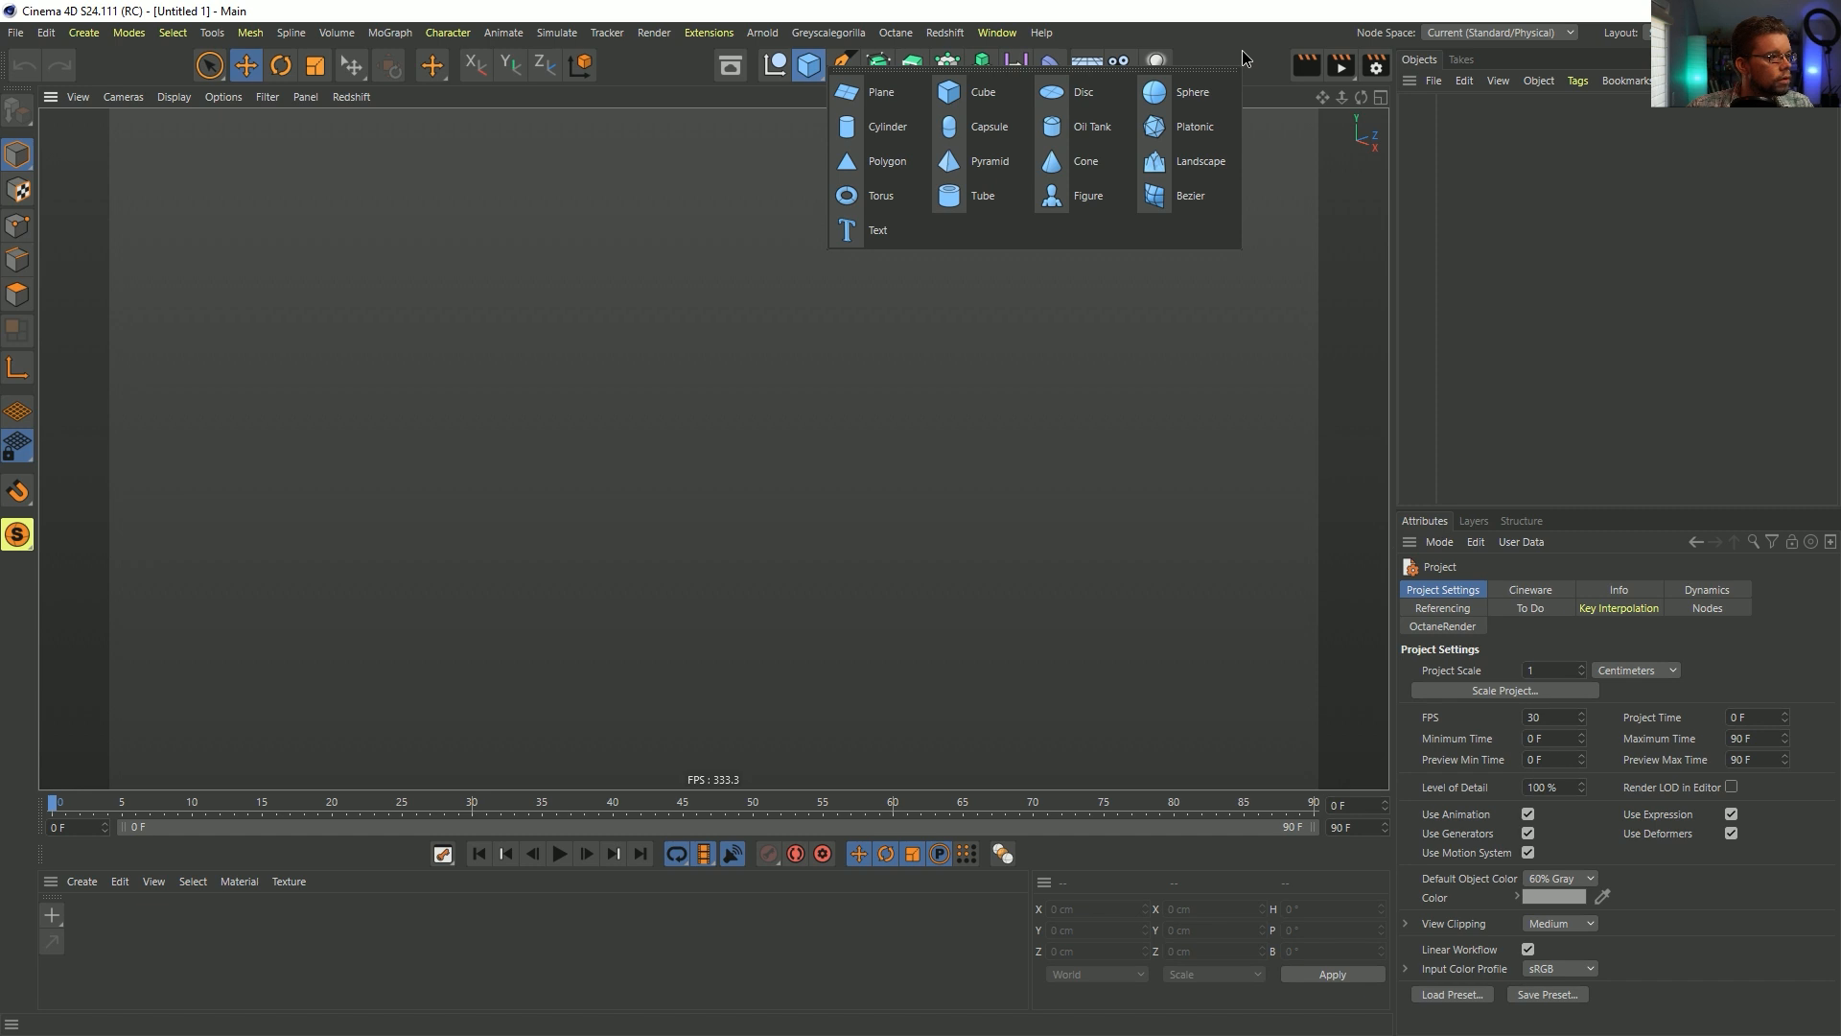
middle_click(921, 321)
middle_click(666, 294)
middle_click(1101, 382)
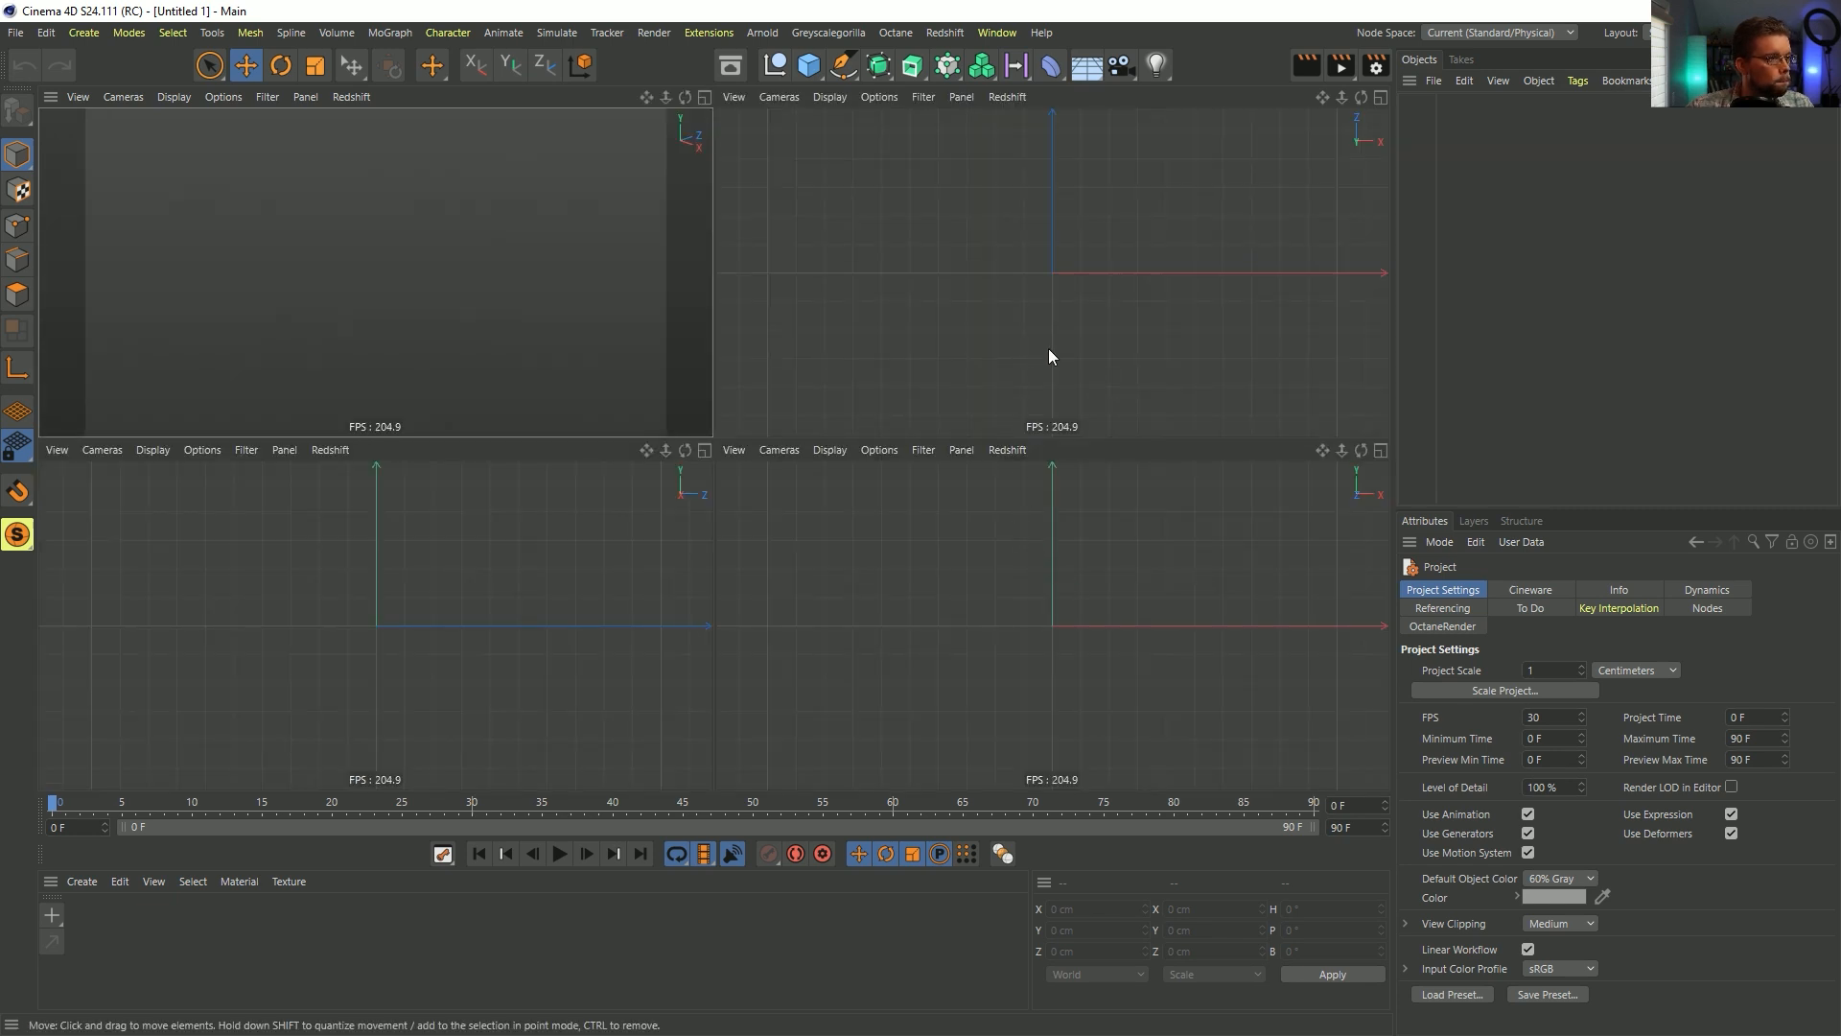
middle_click(1047, 519)
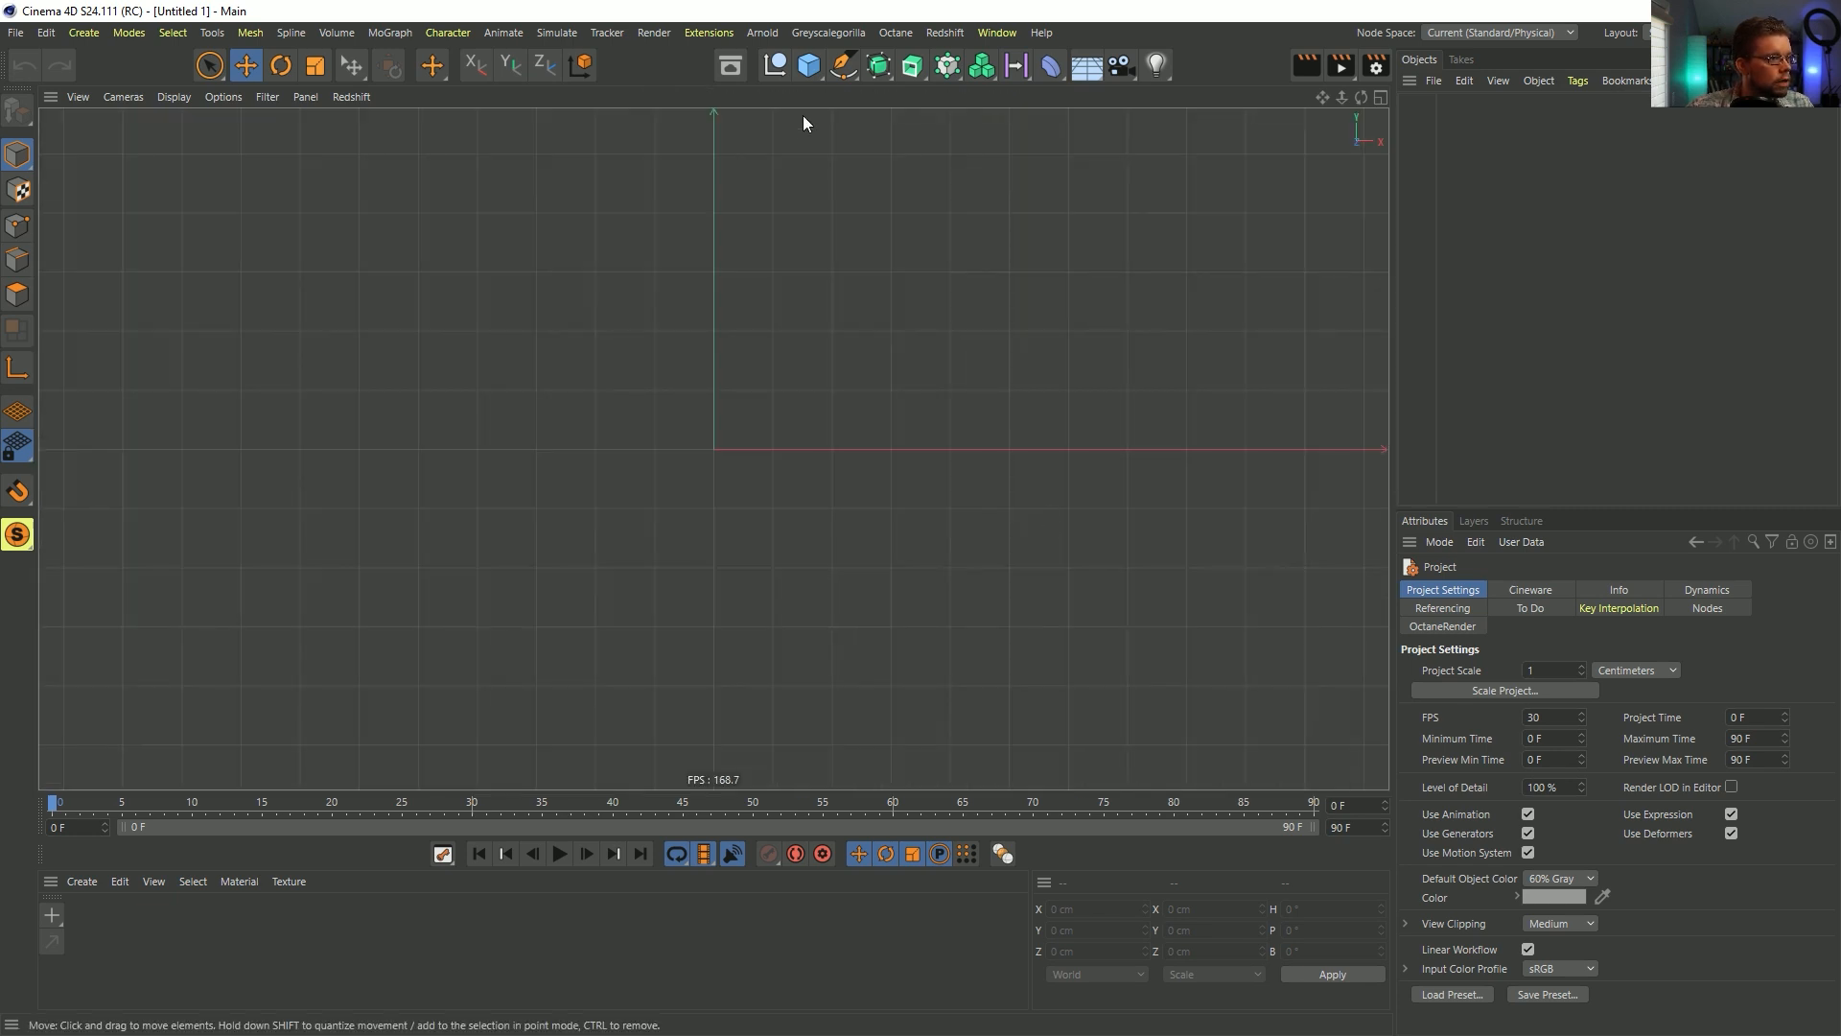
- Draw a zigzag Bezier spline with the Spline Pen upward from the origin, with one corner at about X -86 cm, Y 138 cm
left_click(843, 64)
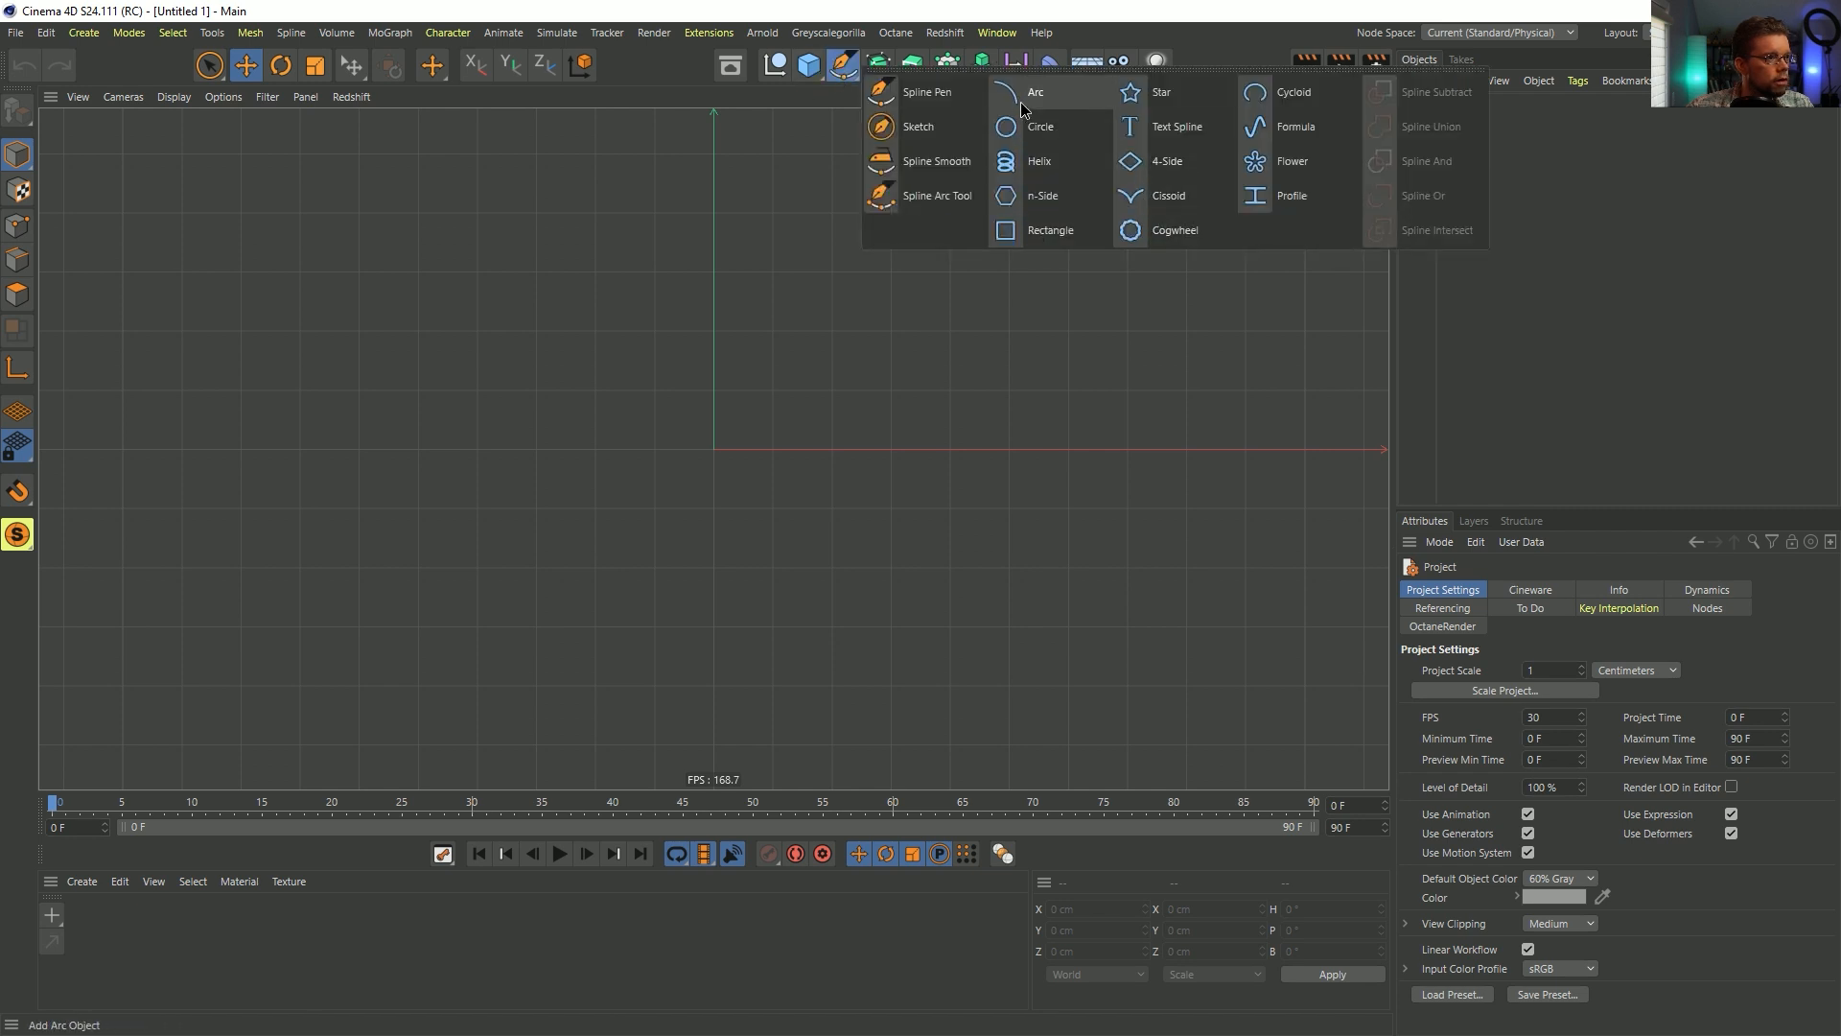
left_click(919, 93)
left_click(713, 447)
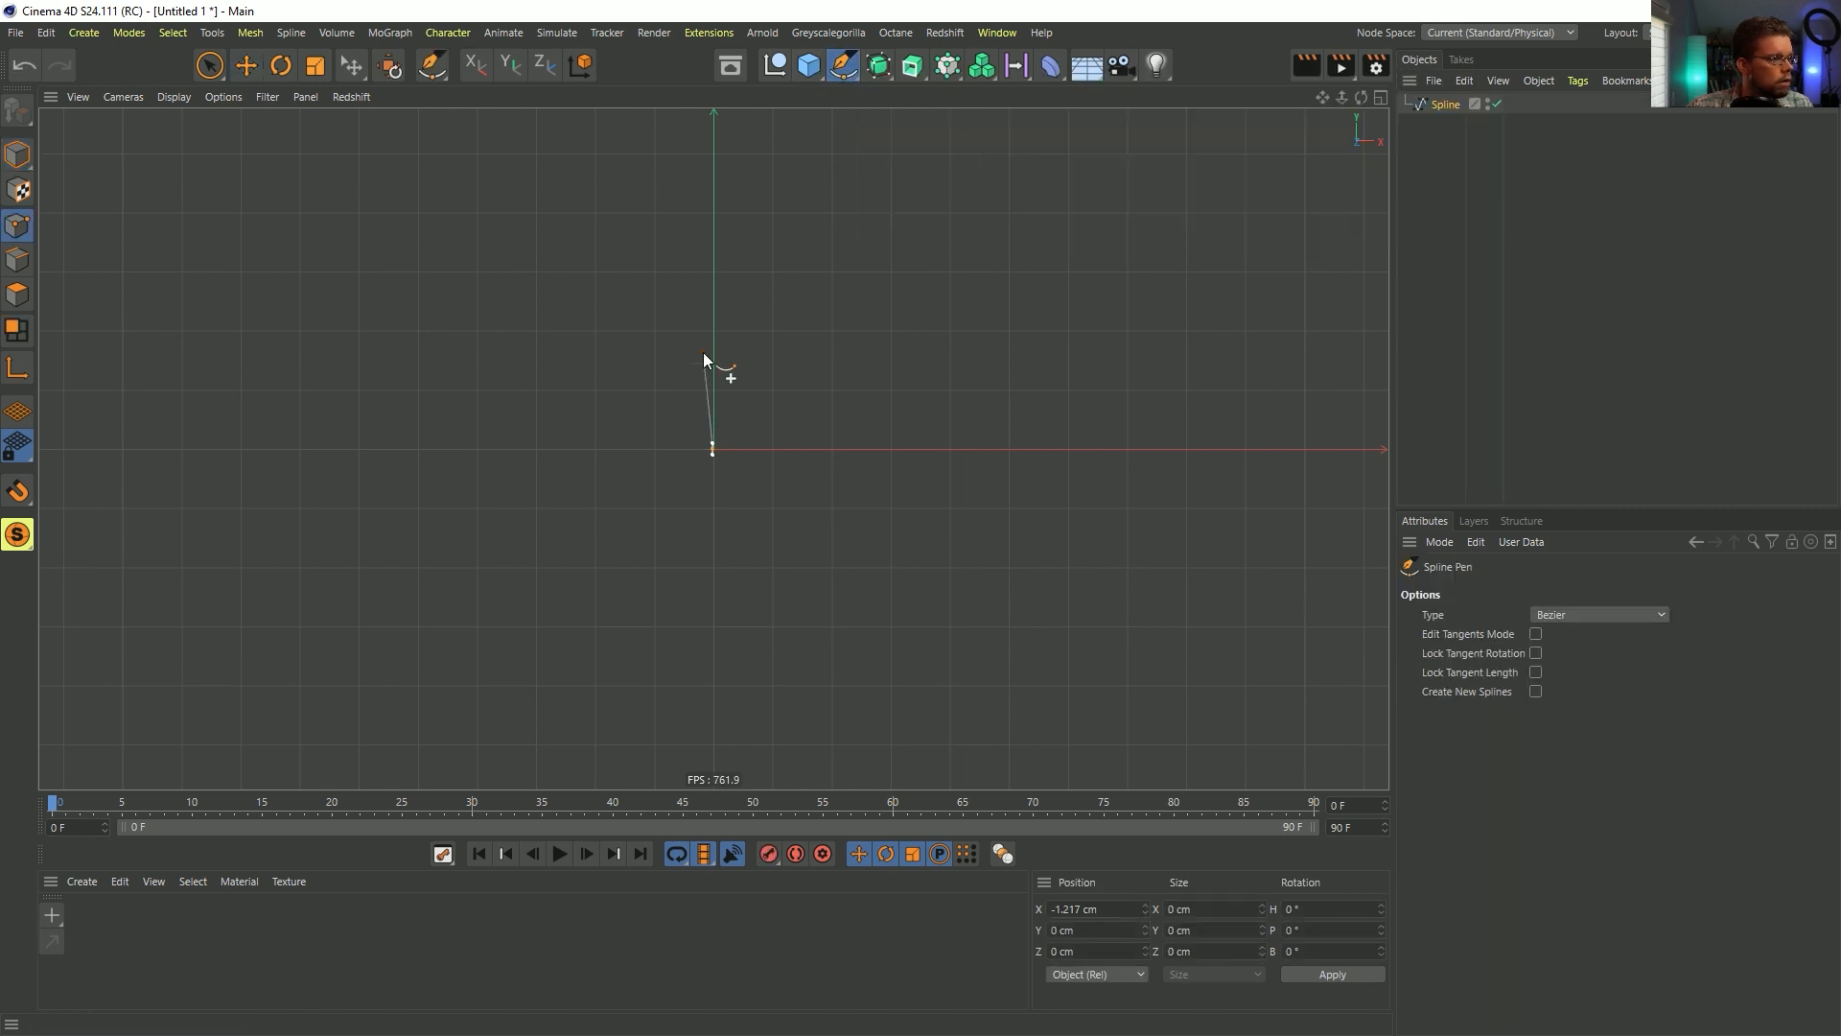
left_click(721, 351)
left_click(784, 288)
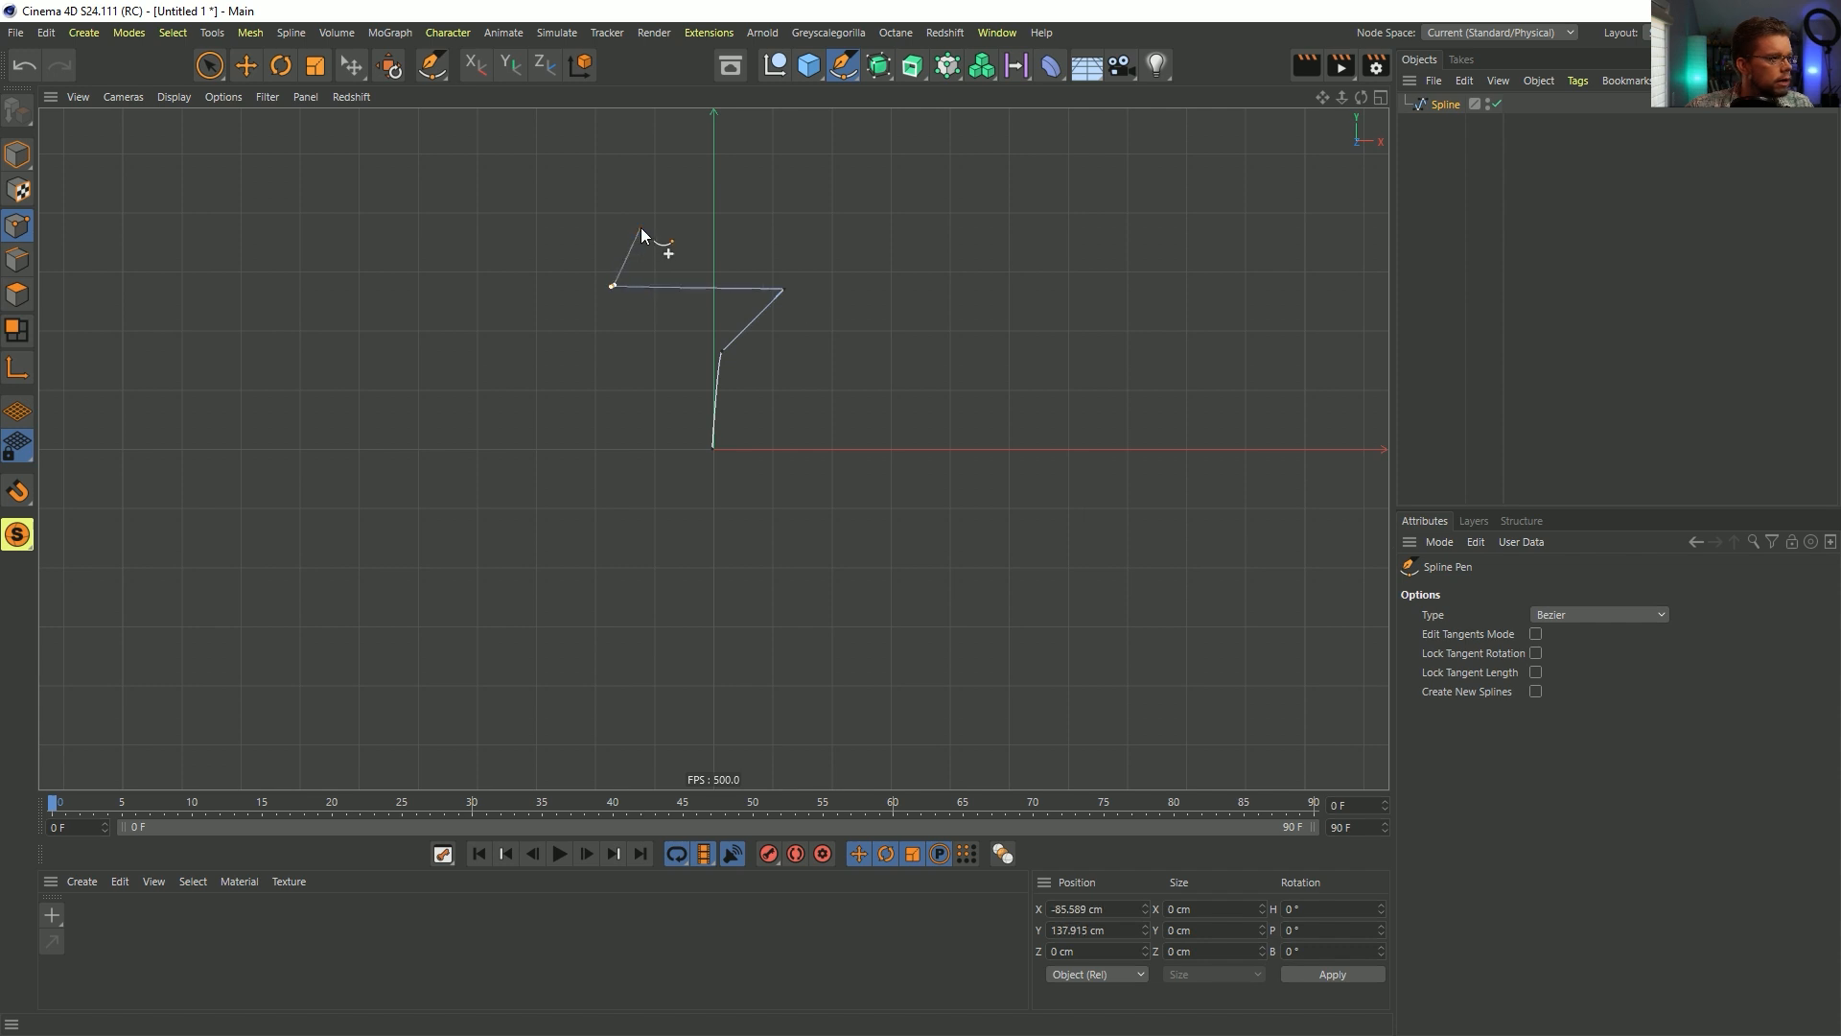
left_click(598, 203)
left_click(662, 178)
- Extend the zigzag spline into a broad arch crossing the Y axis, through about X 85 cm, Y 386 cm, and finish it
middle_click_drag(687, 188, 793, 323, "alt")
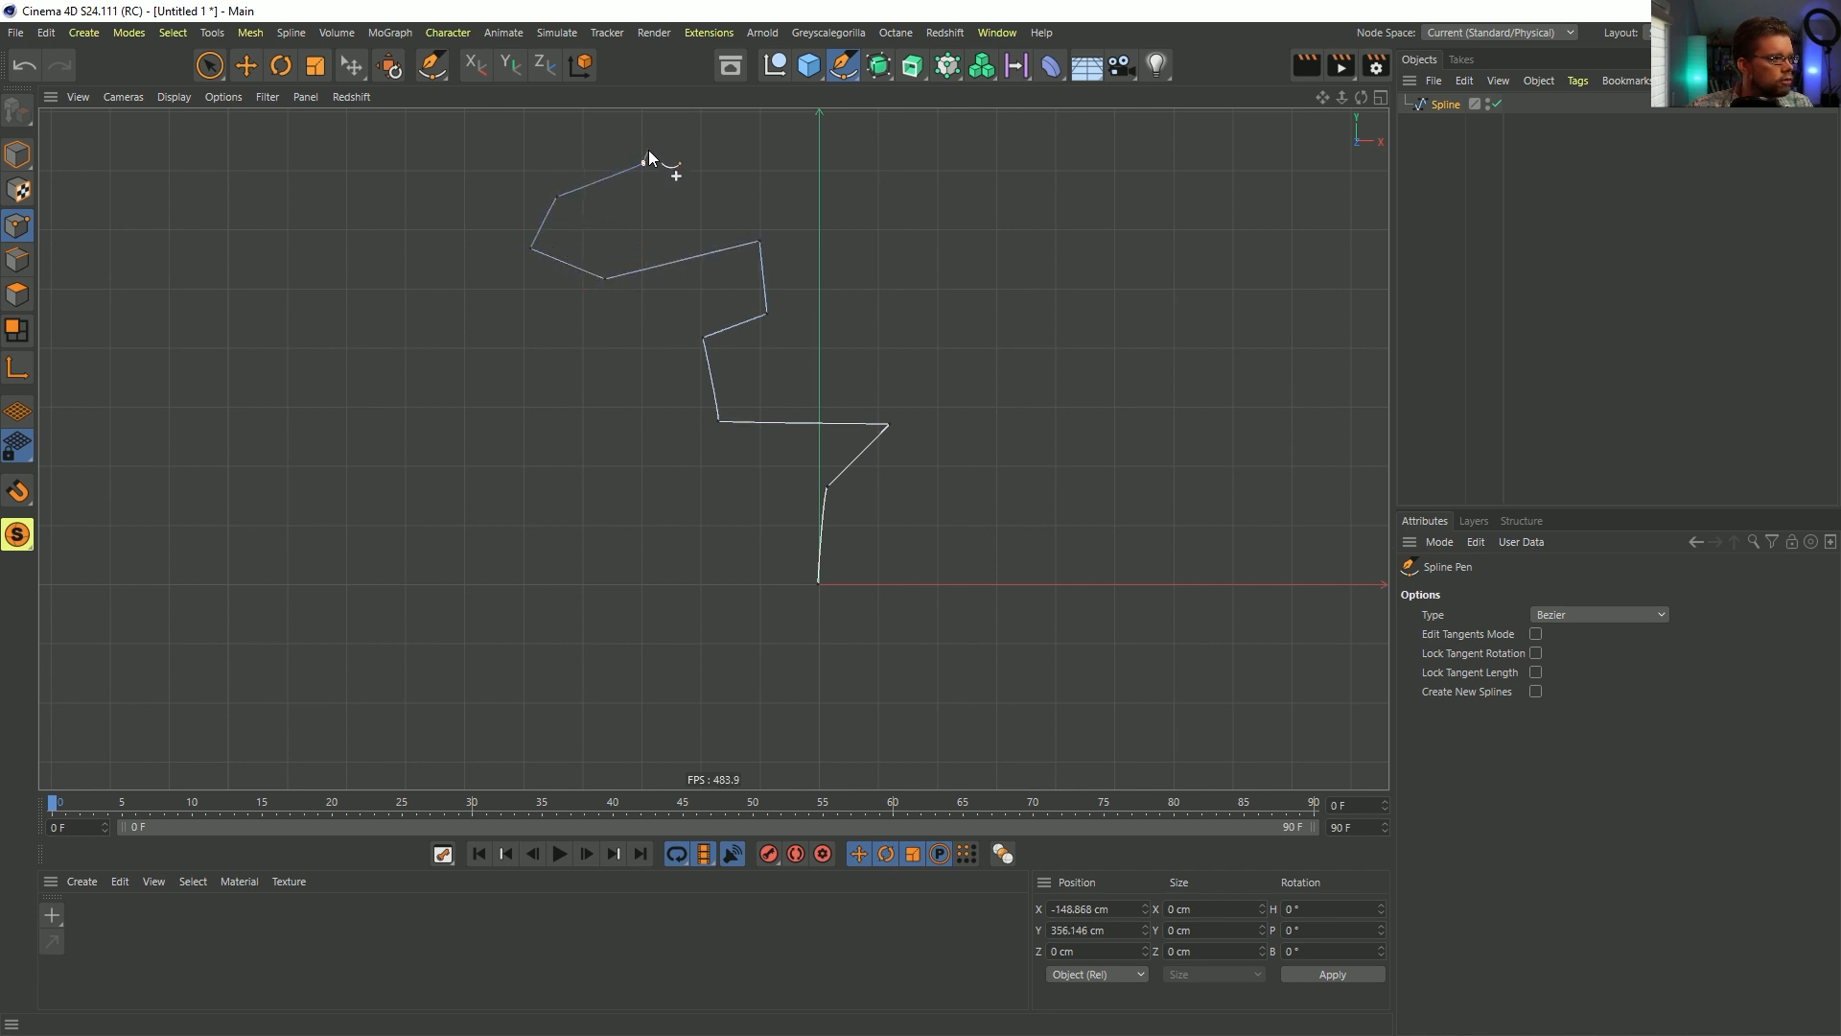
middle_click_drag(649, 151, 630, 291, "alt")
left_click(706, 263)
left_click(822, 248)
left_click(901, 259)
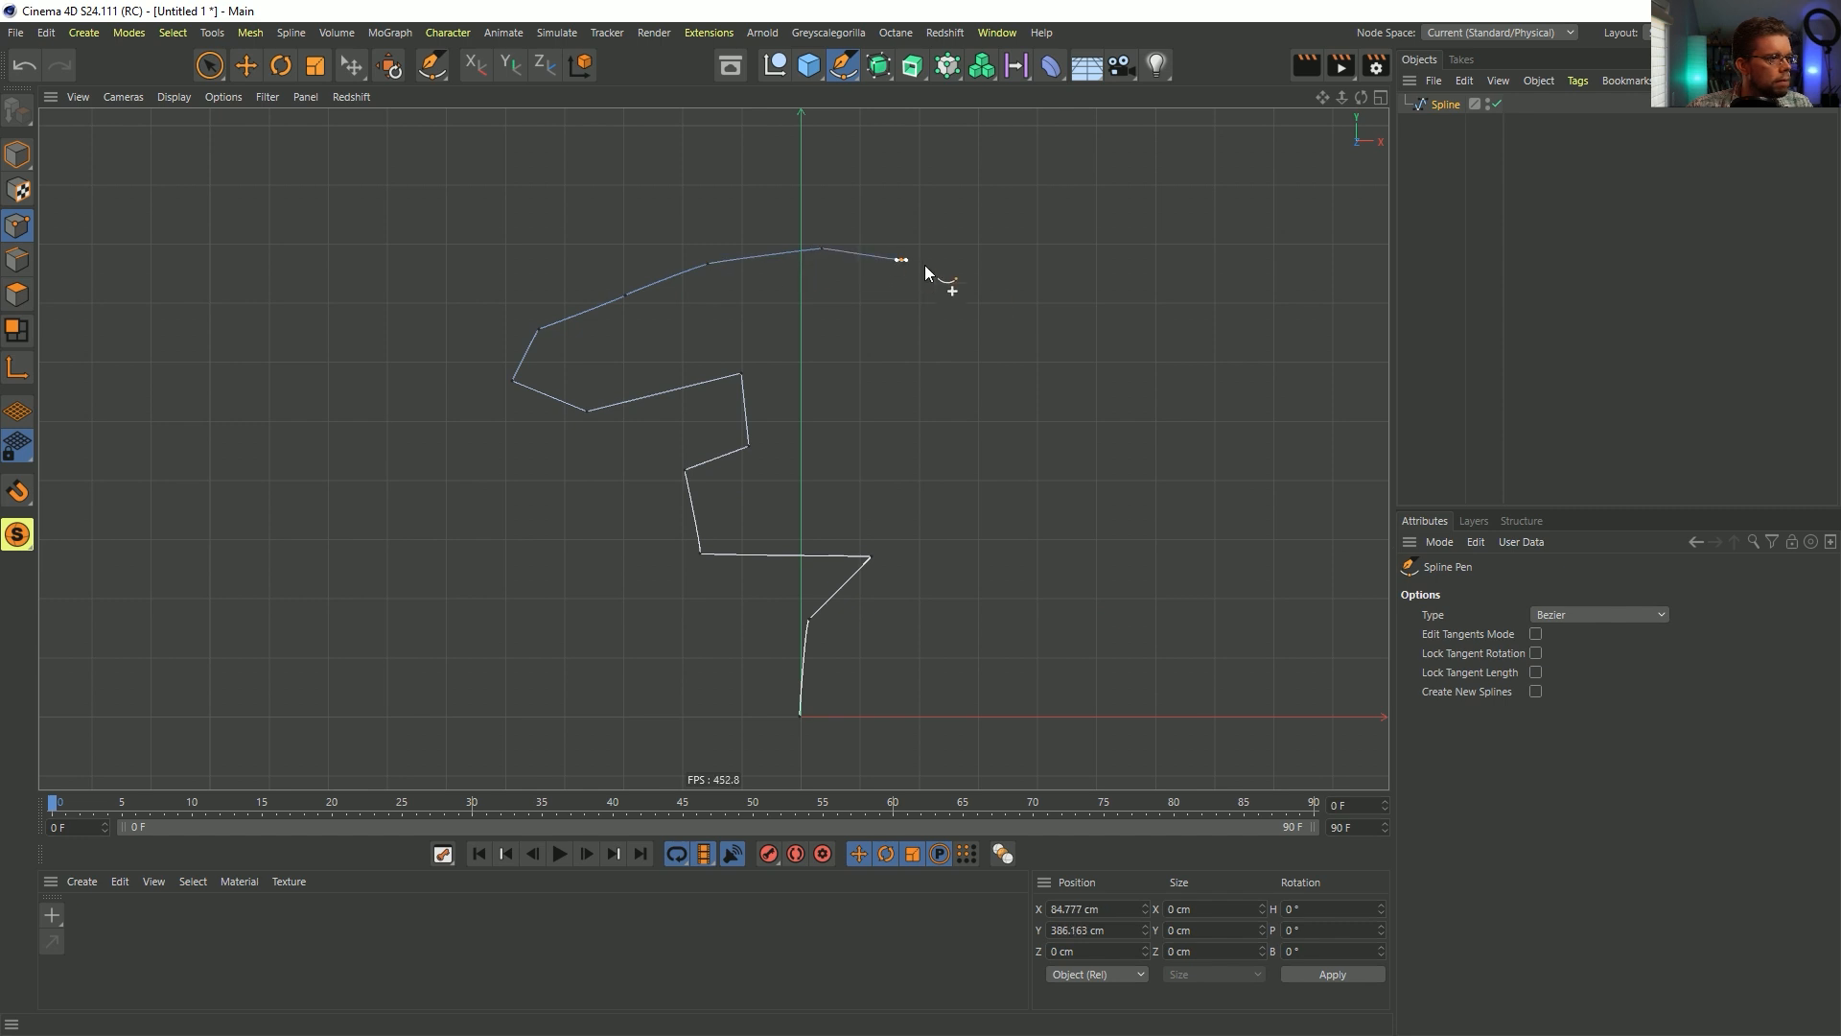
key("Escape")
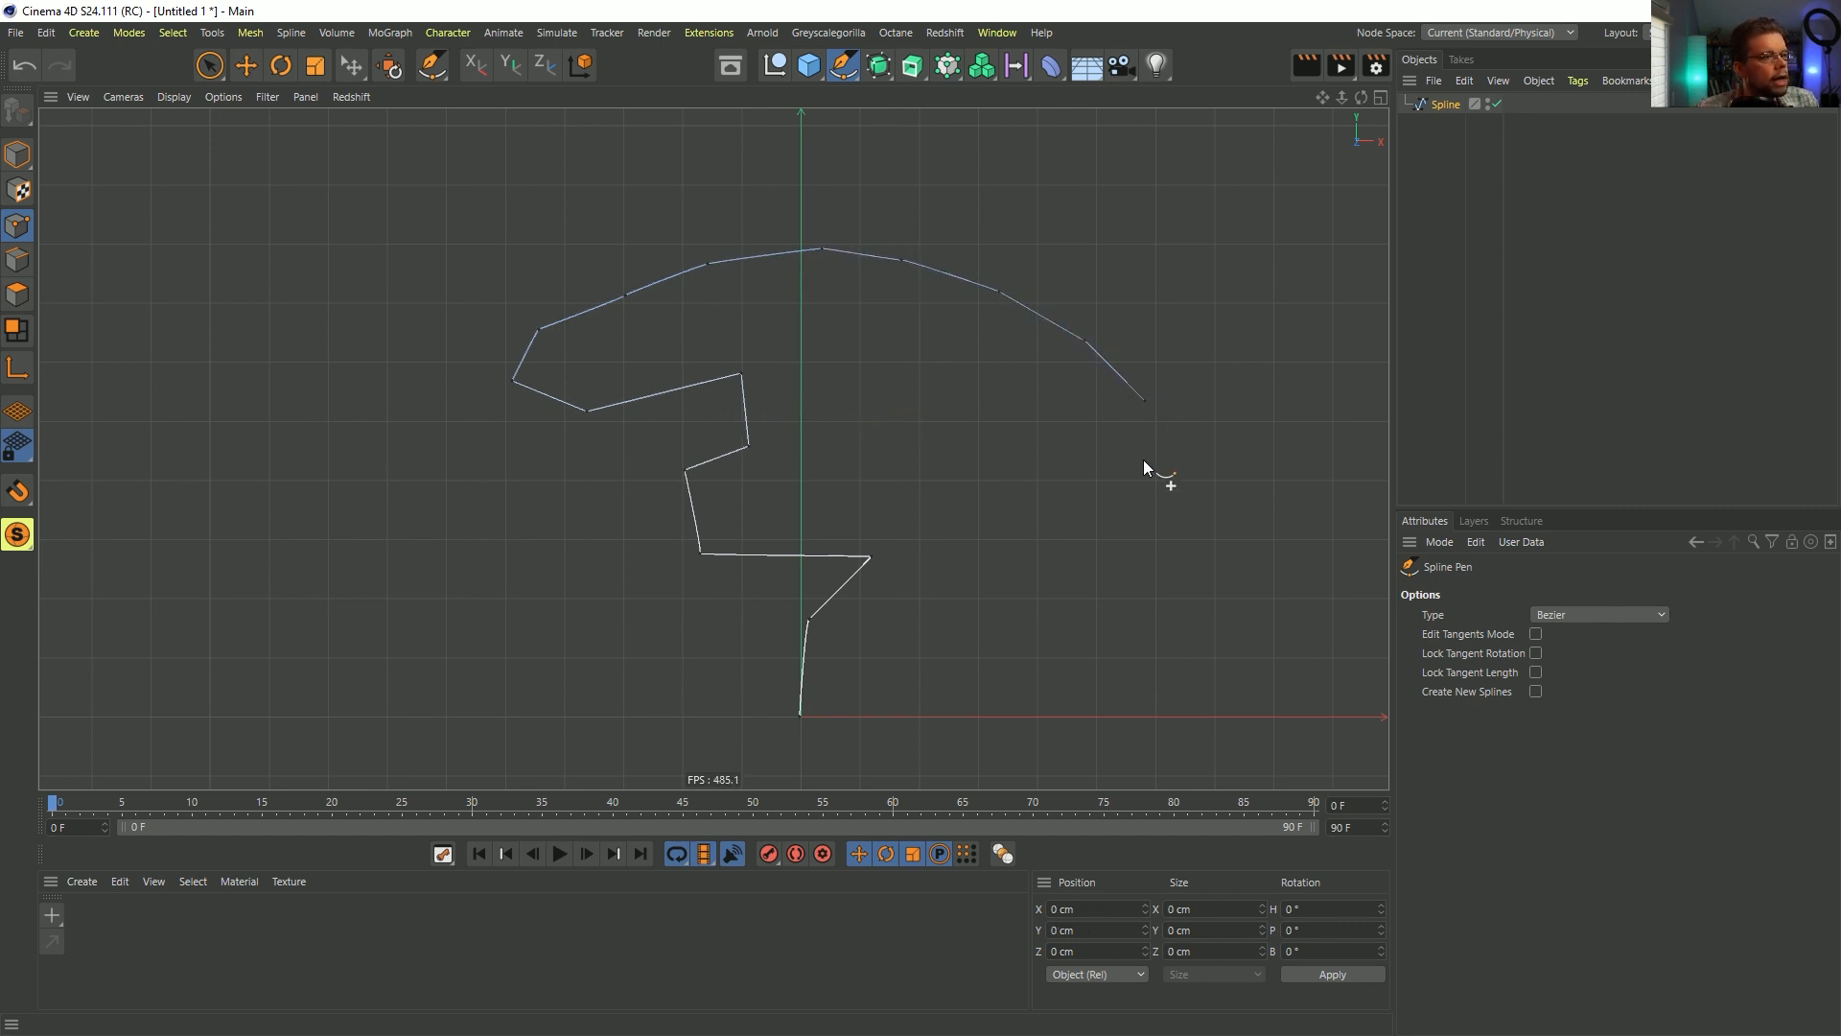
- Select the arch's free end point and offset it along Z in the maximized top view
middle_click(995, 331)
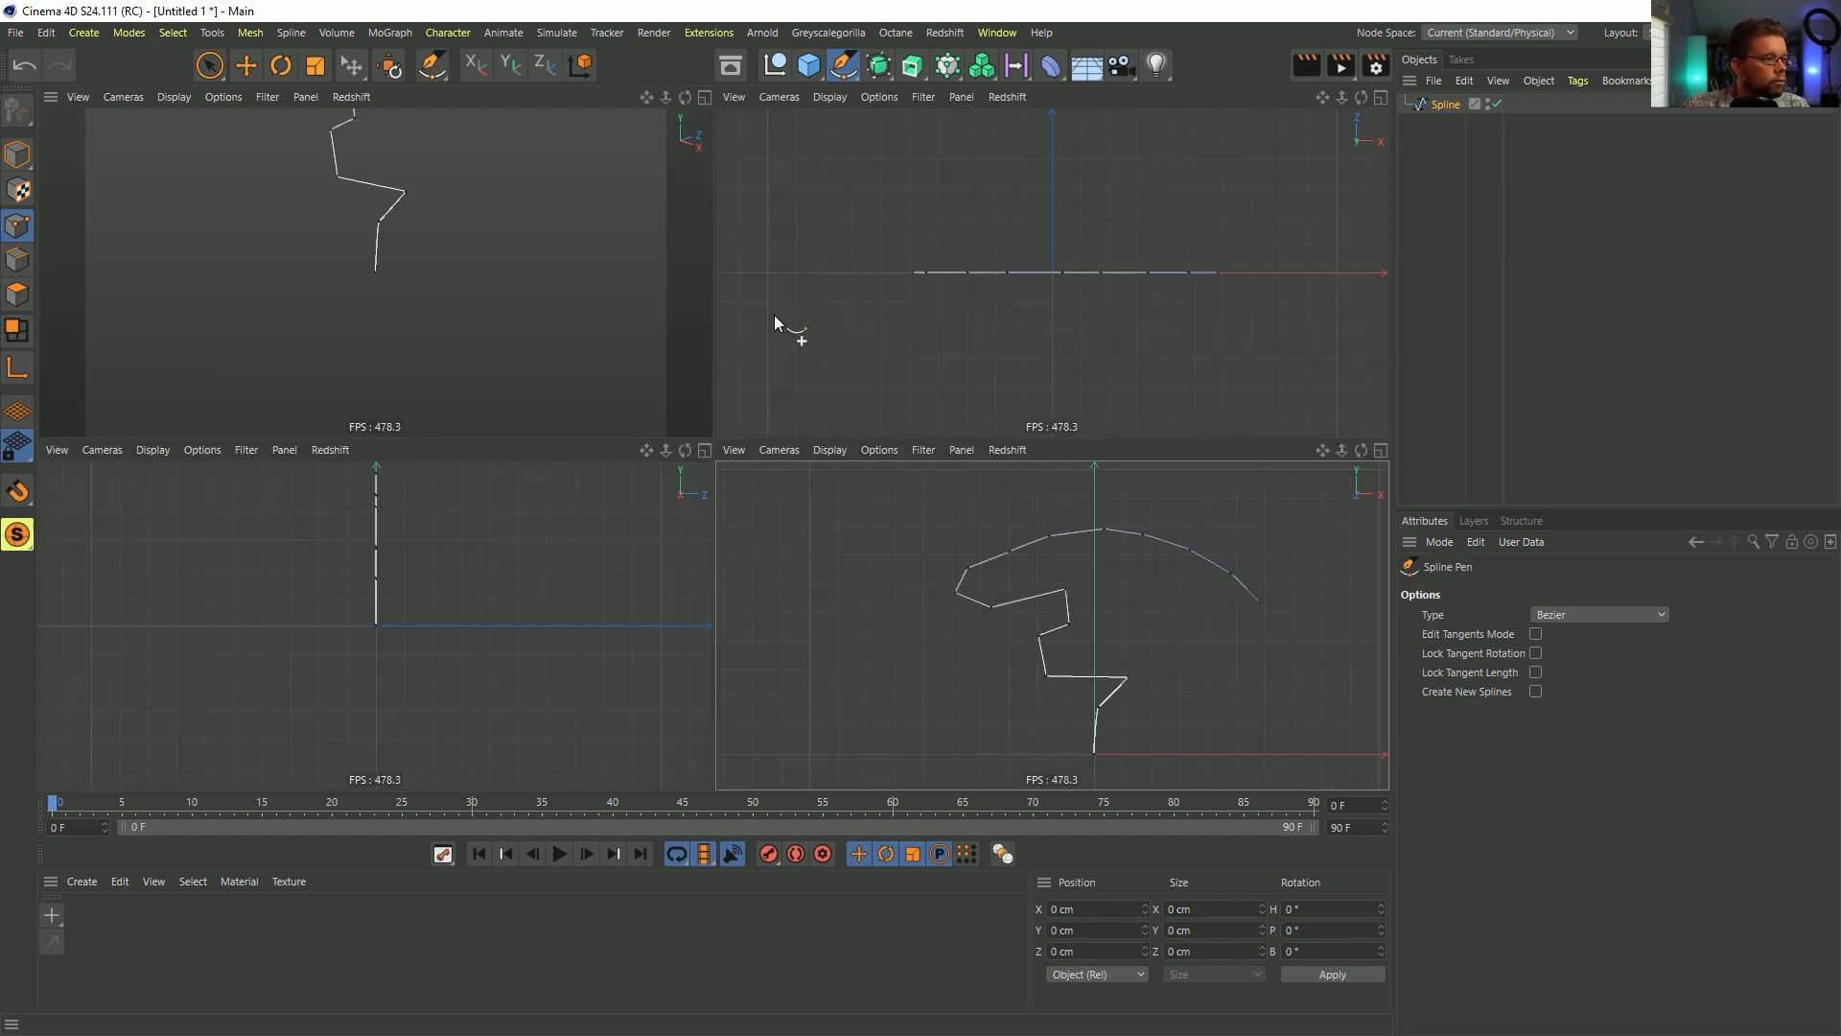
middle_click(958, 337)
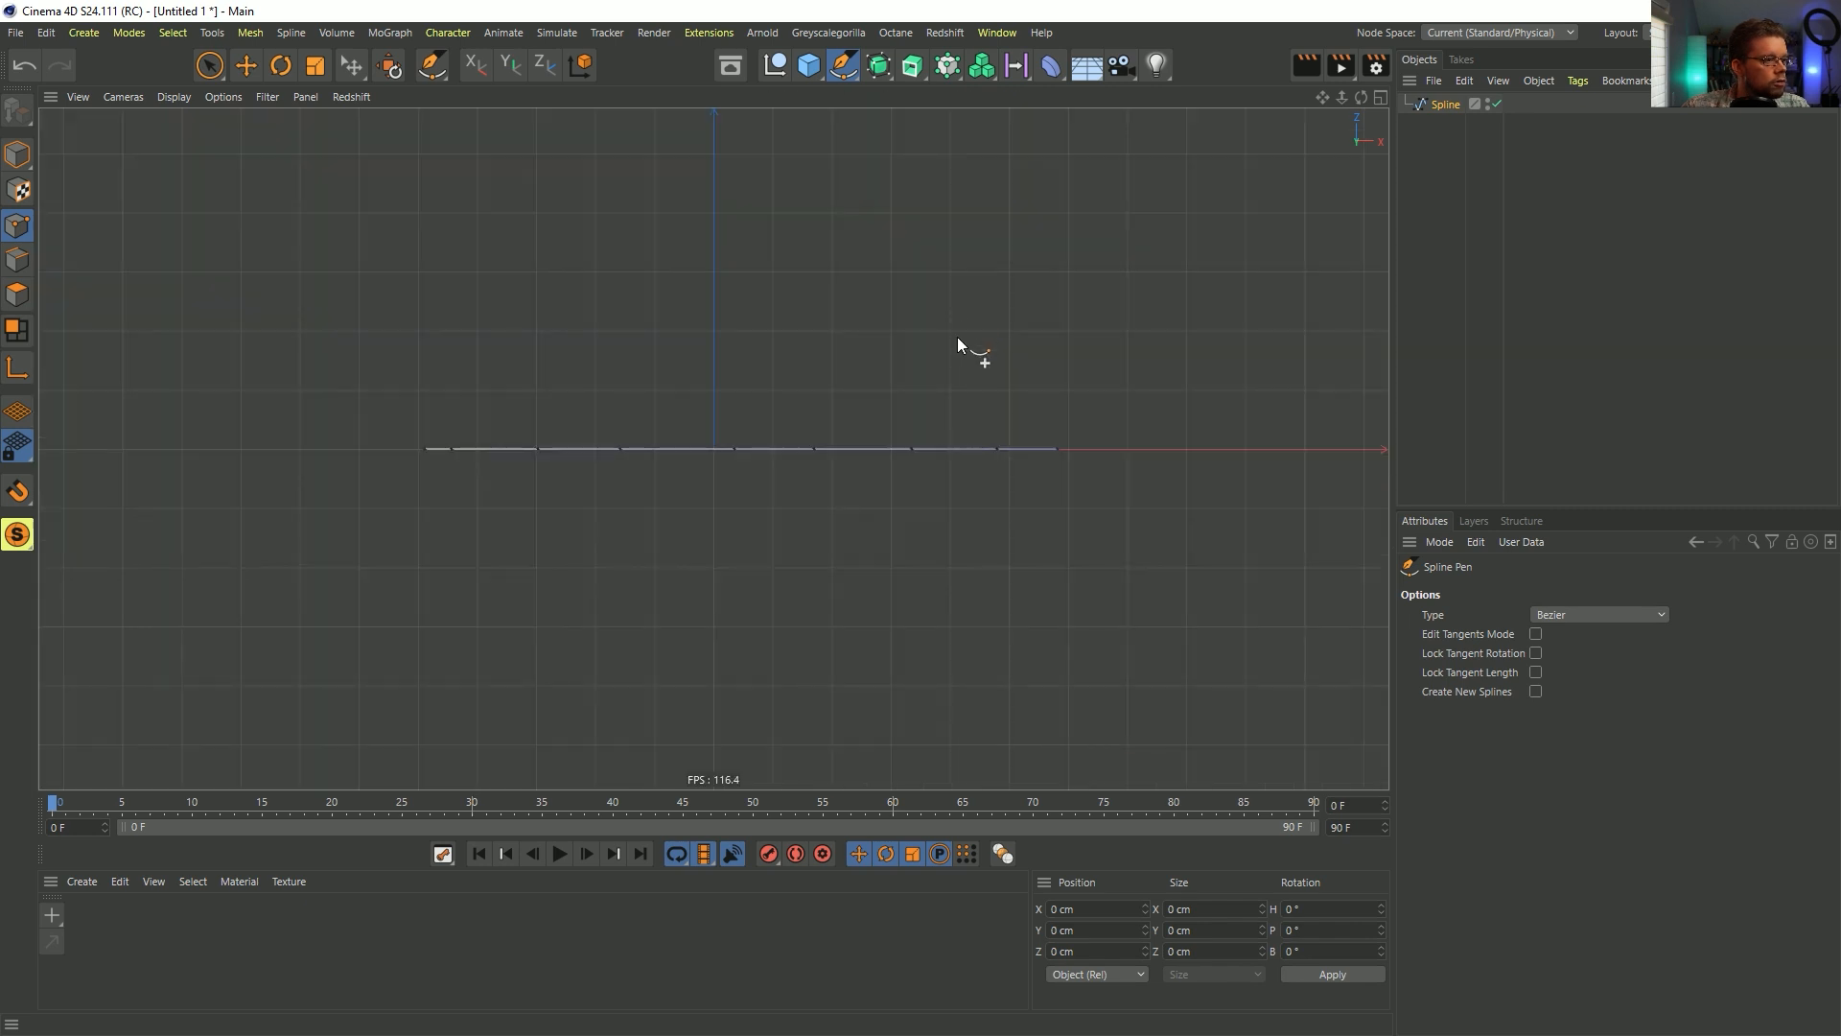
middle_click(904, 453)
middle_click(1044, 636)
key("space")
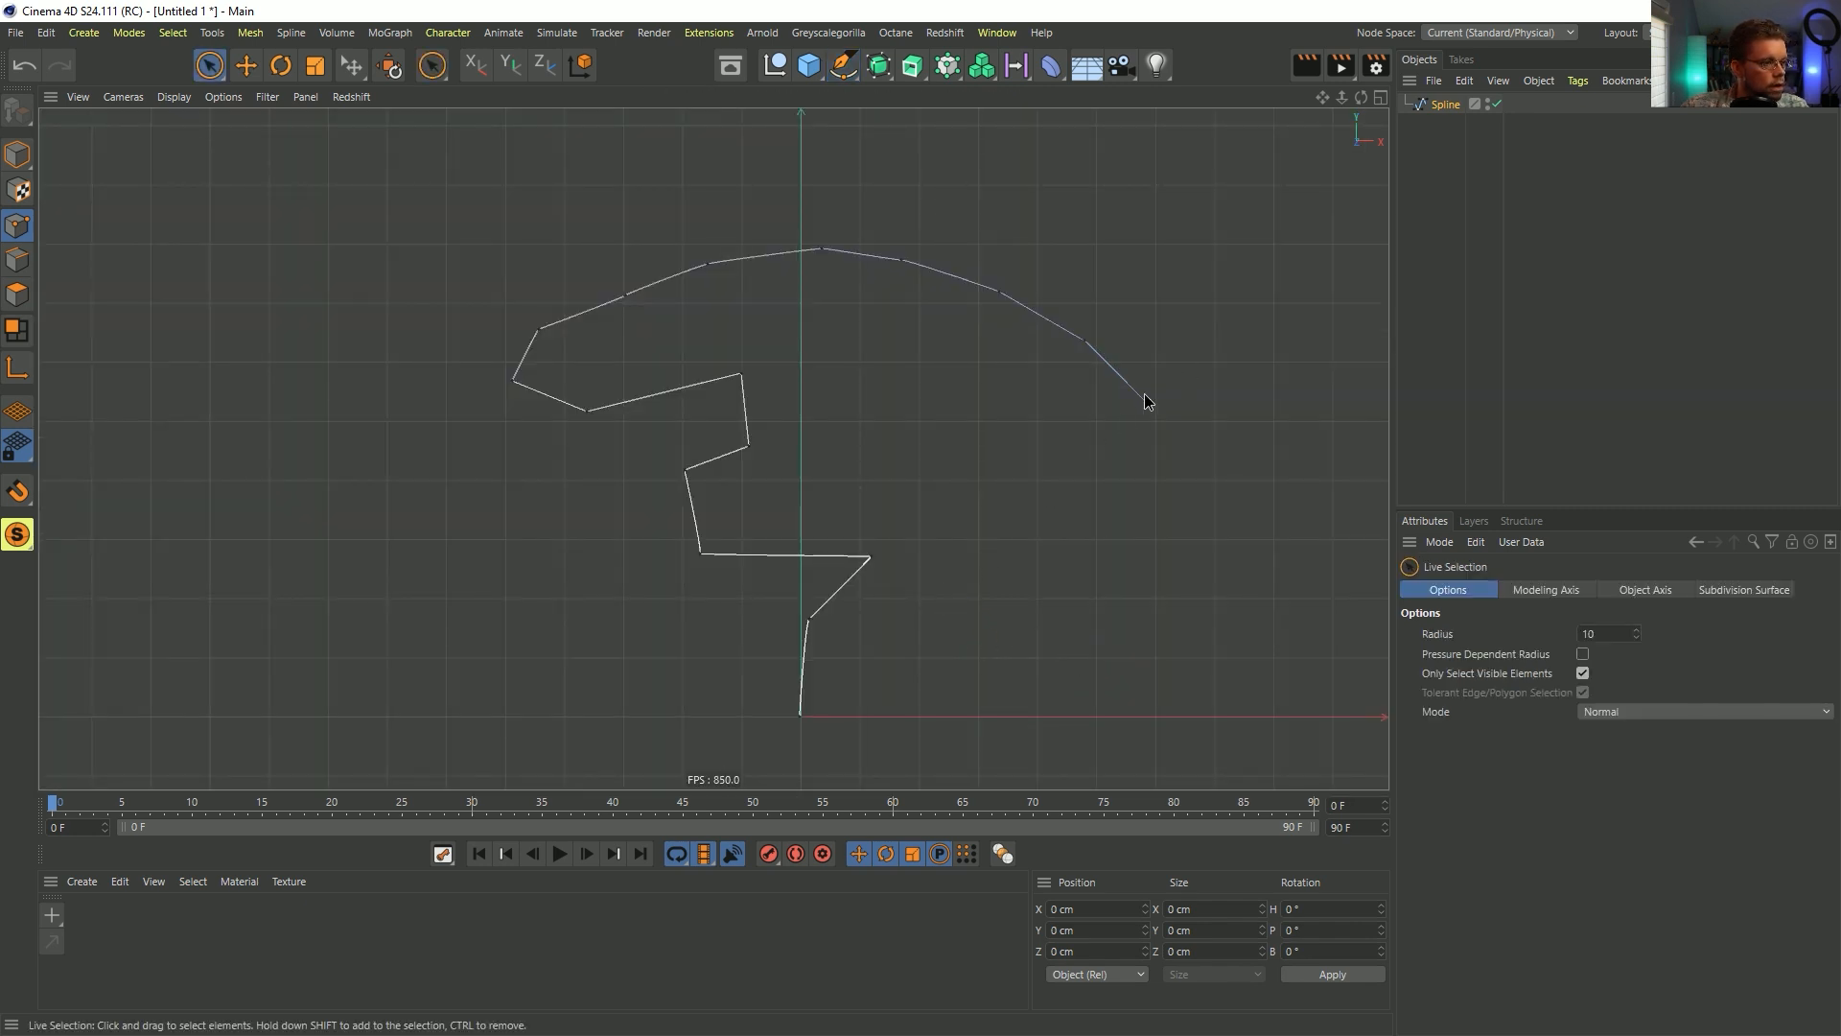
left_click(1144, 400)
middle_click(1089, 398)
middle_click(1089, 271)
left_click_drag(1067, 331, 738, 425)
- Grow the point selection step by step along the whole spline, shifting it along Z into a depth of about 184 cm
key("u")
key("y")
key("u")
key("y")
key("u")
key("y")
key("u")
key("y")
key("u")
key("y")
key("u")
key("y")
key("y")
key("u")
key("y")
key("u")
key("y")
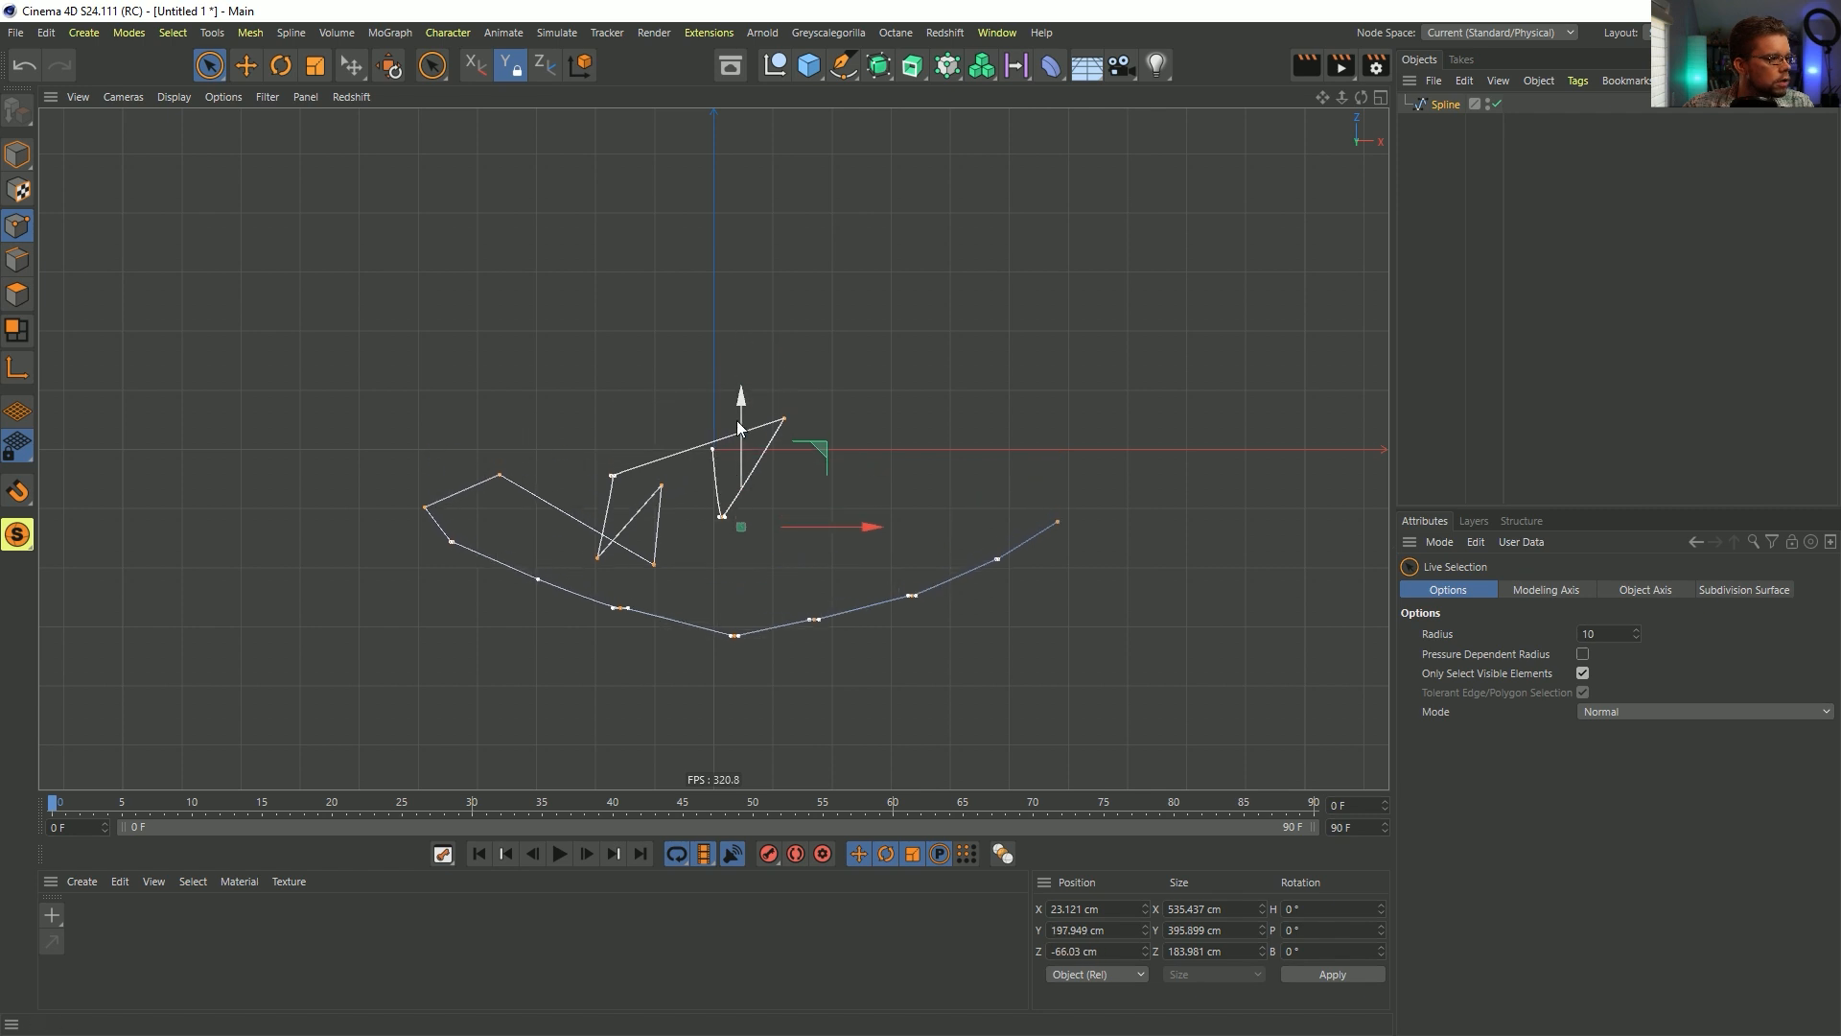
- Change the spline's type to B-Spline and inspect its curve in the maximized perspective view
left_click(844, 360)
middle_click(707, 329)
middle_click(704, 331)
left_click_drag(790, 355, 840, 524, "alt")
left_click(719, 470)
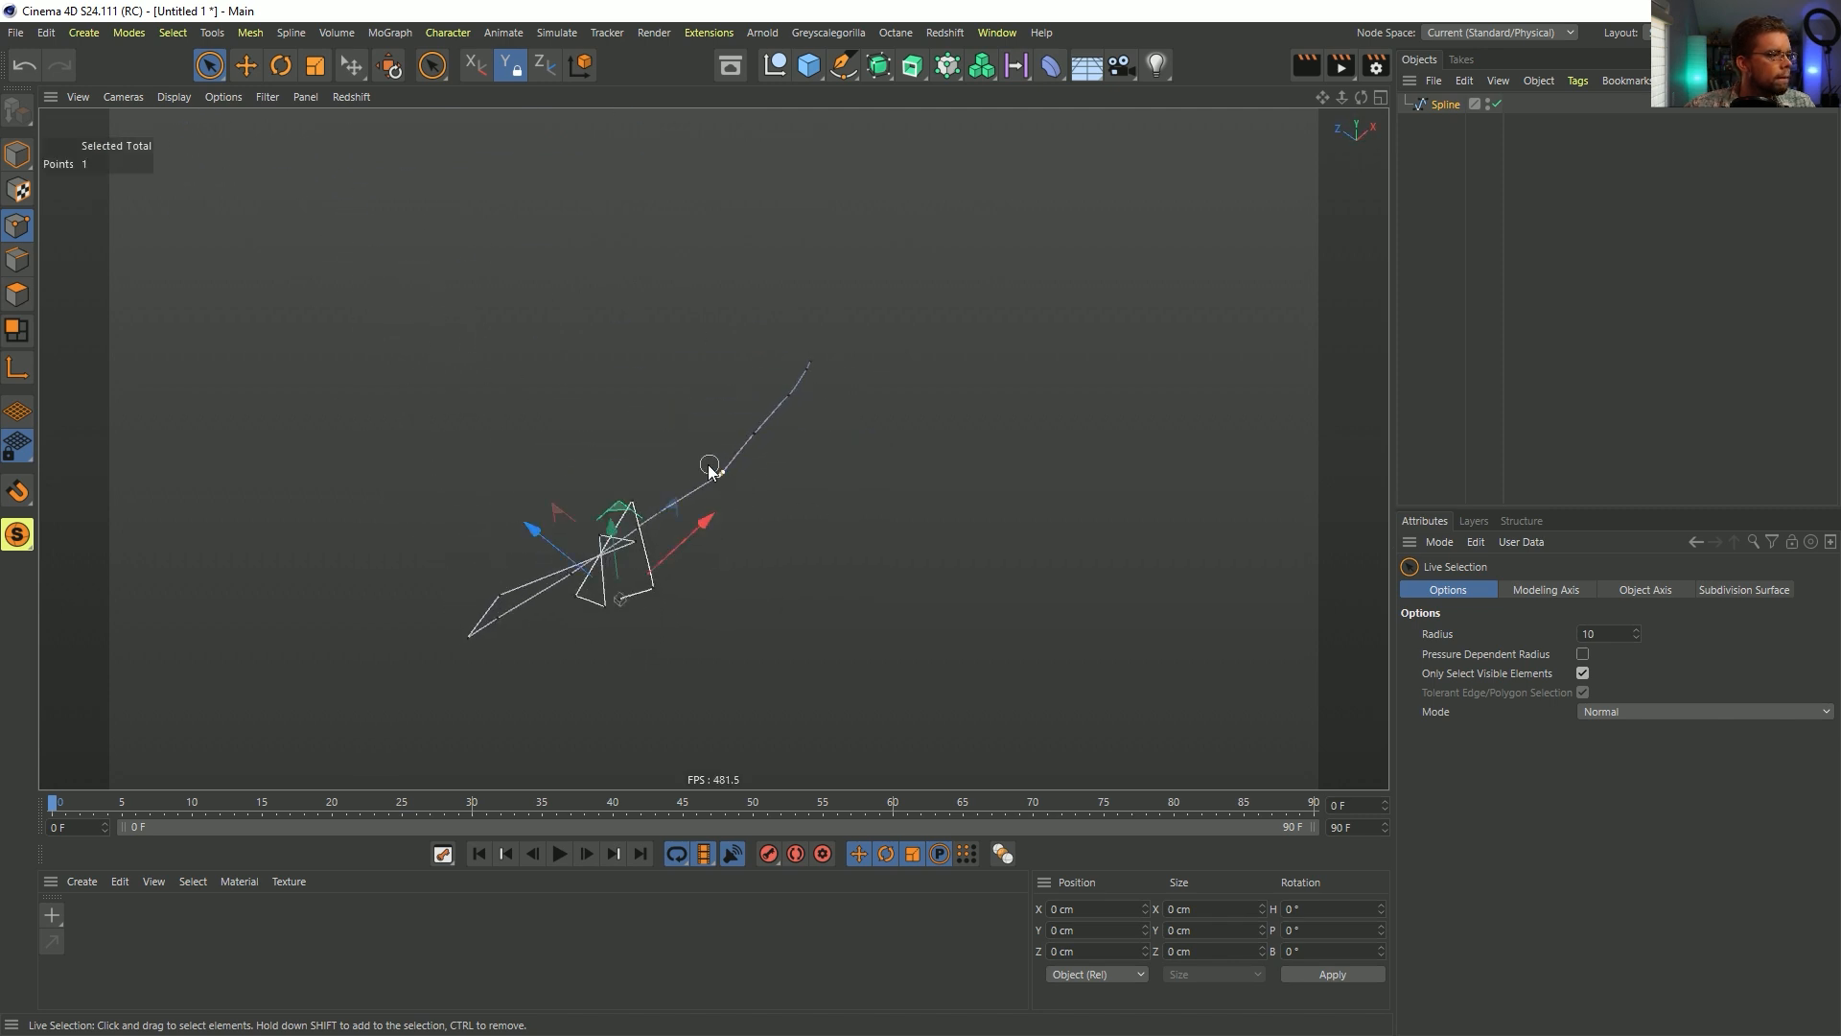
left_click_drag(657, 458, 767, 376, "alt")
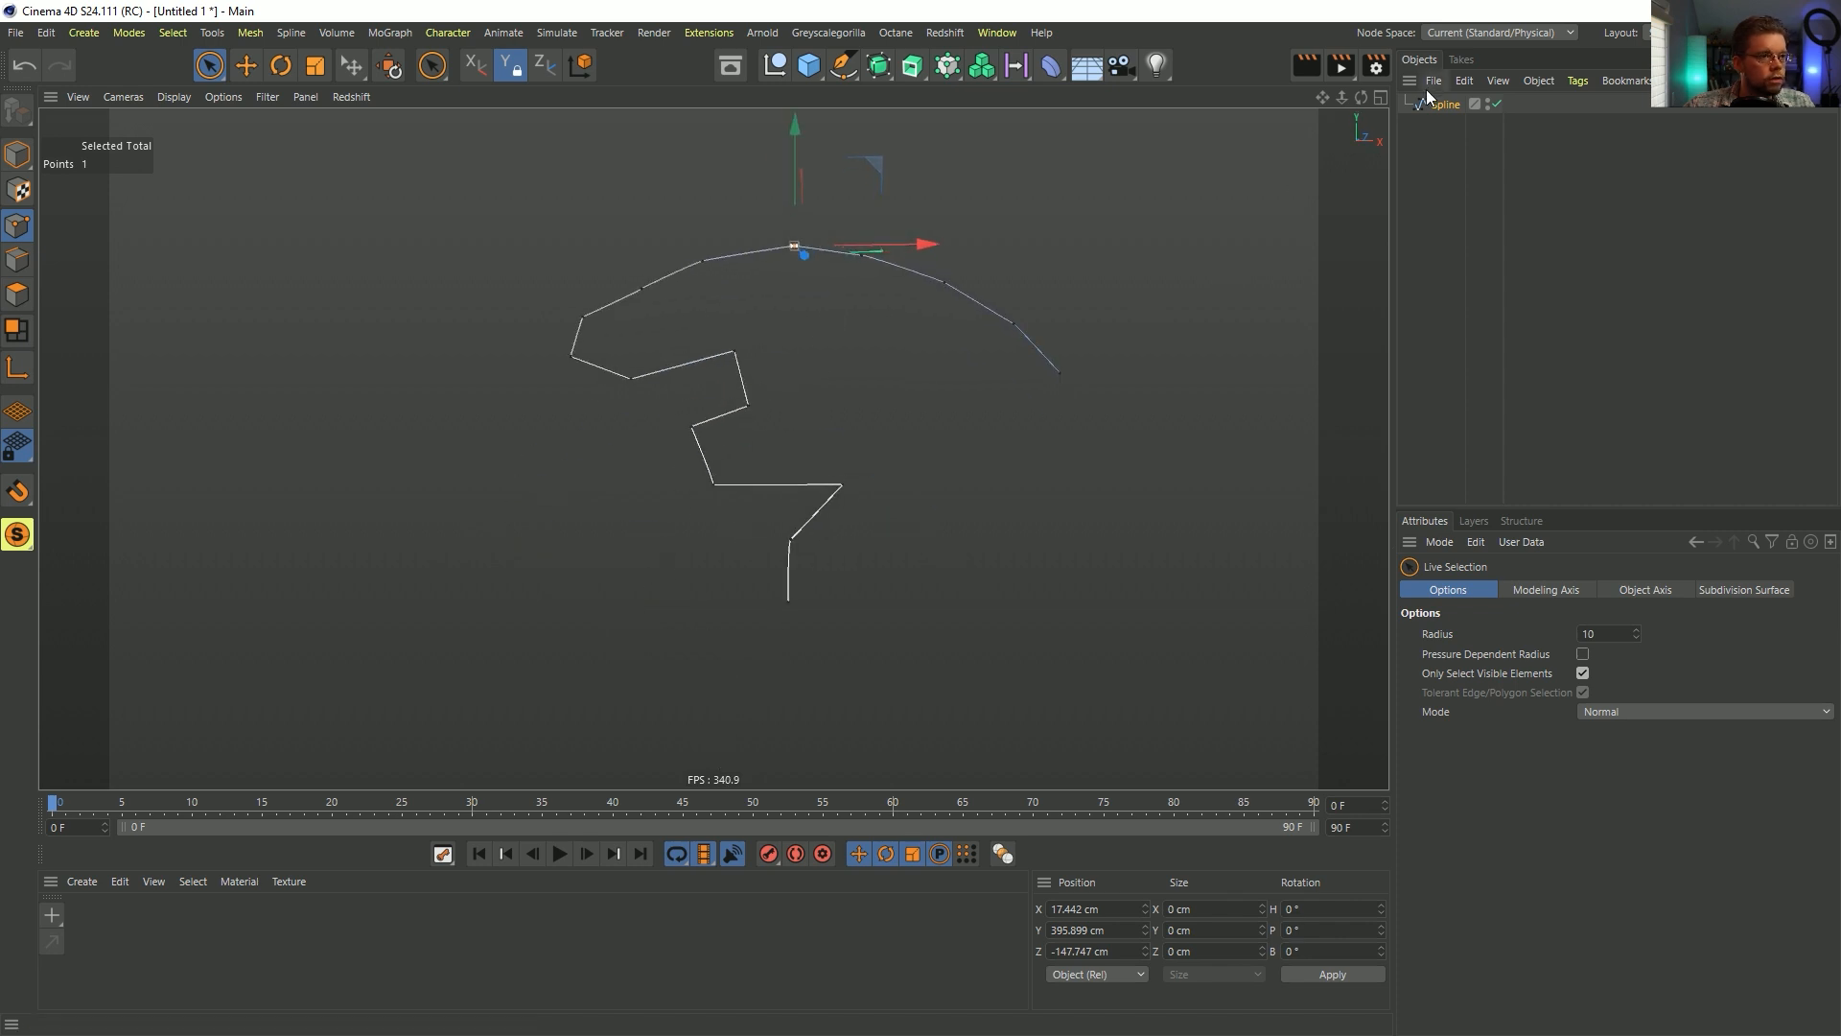
left_click(1441, 105)
left_click(1561, 632)
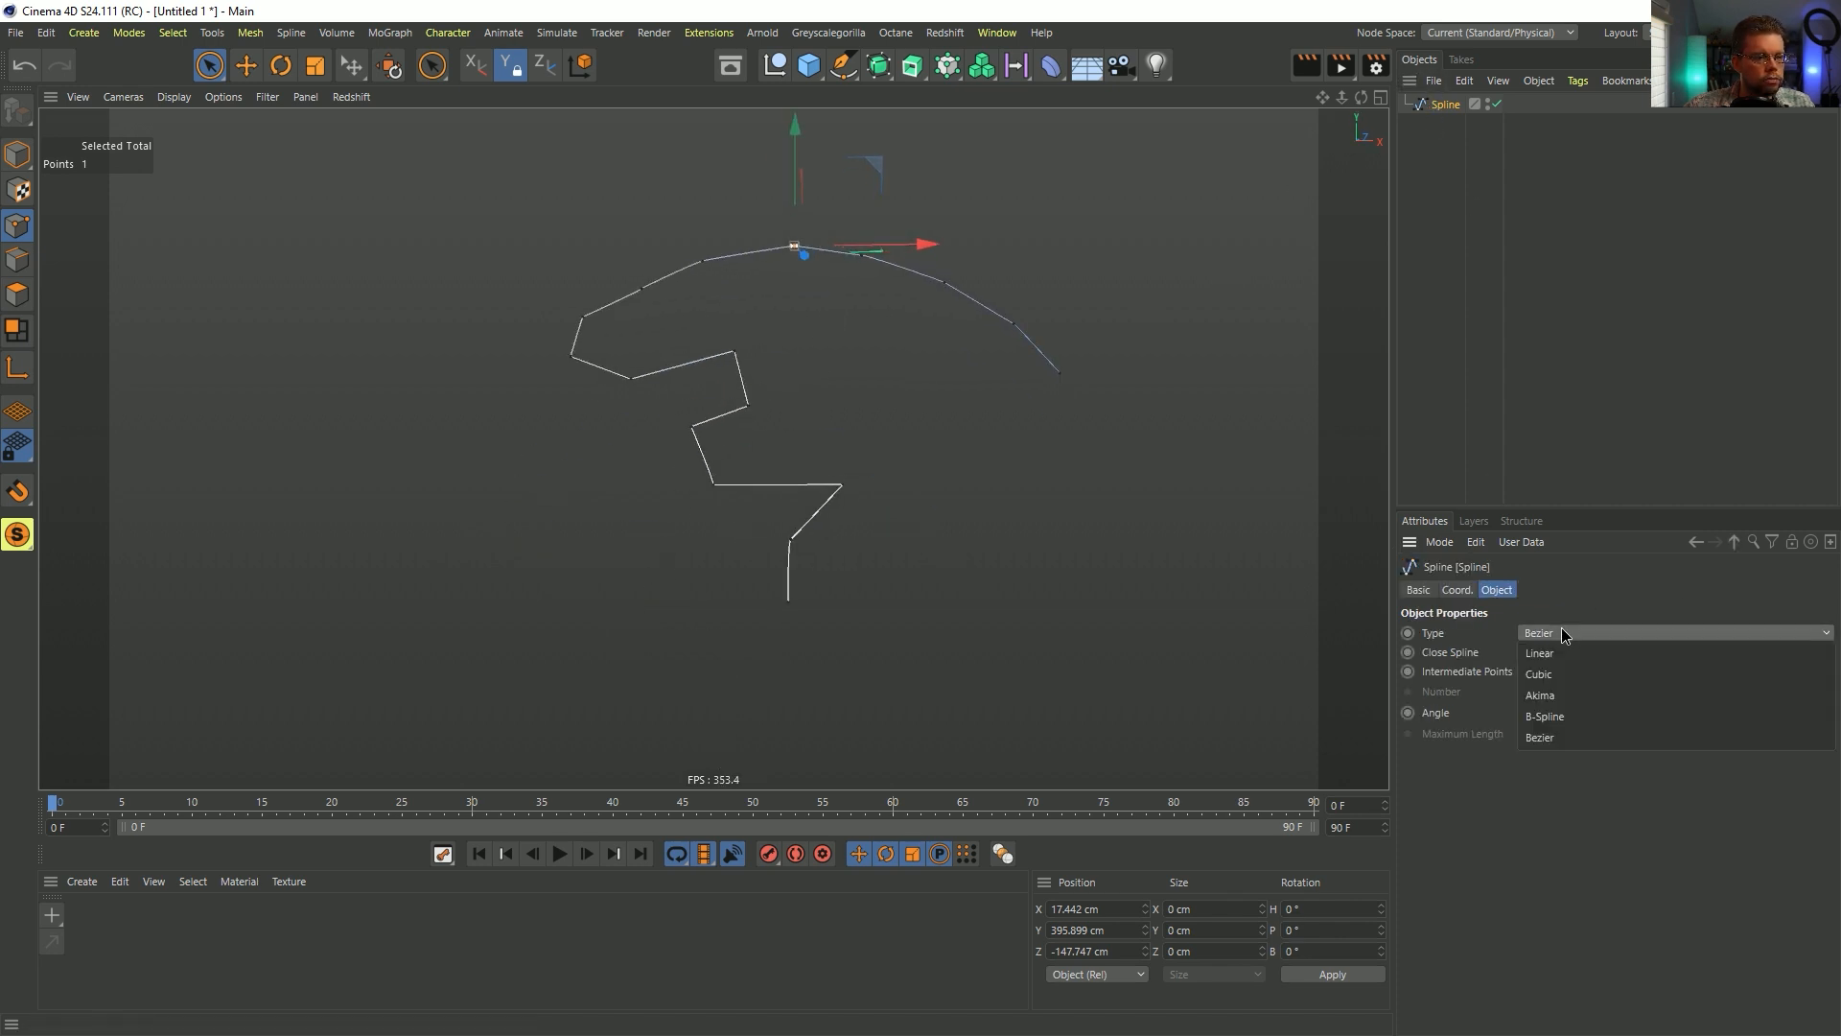
left_click(1563, 717)
left_click_drag(739, 509, 987, 131, "alt")
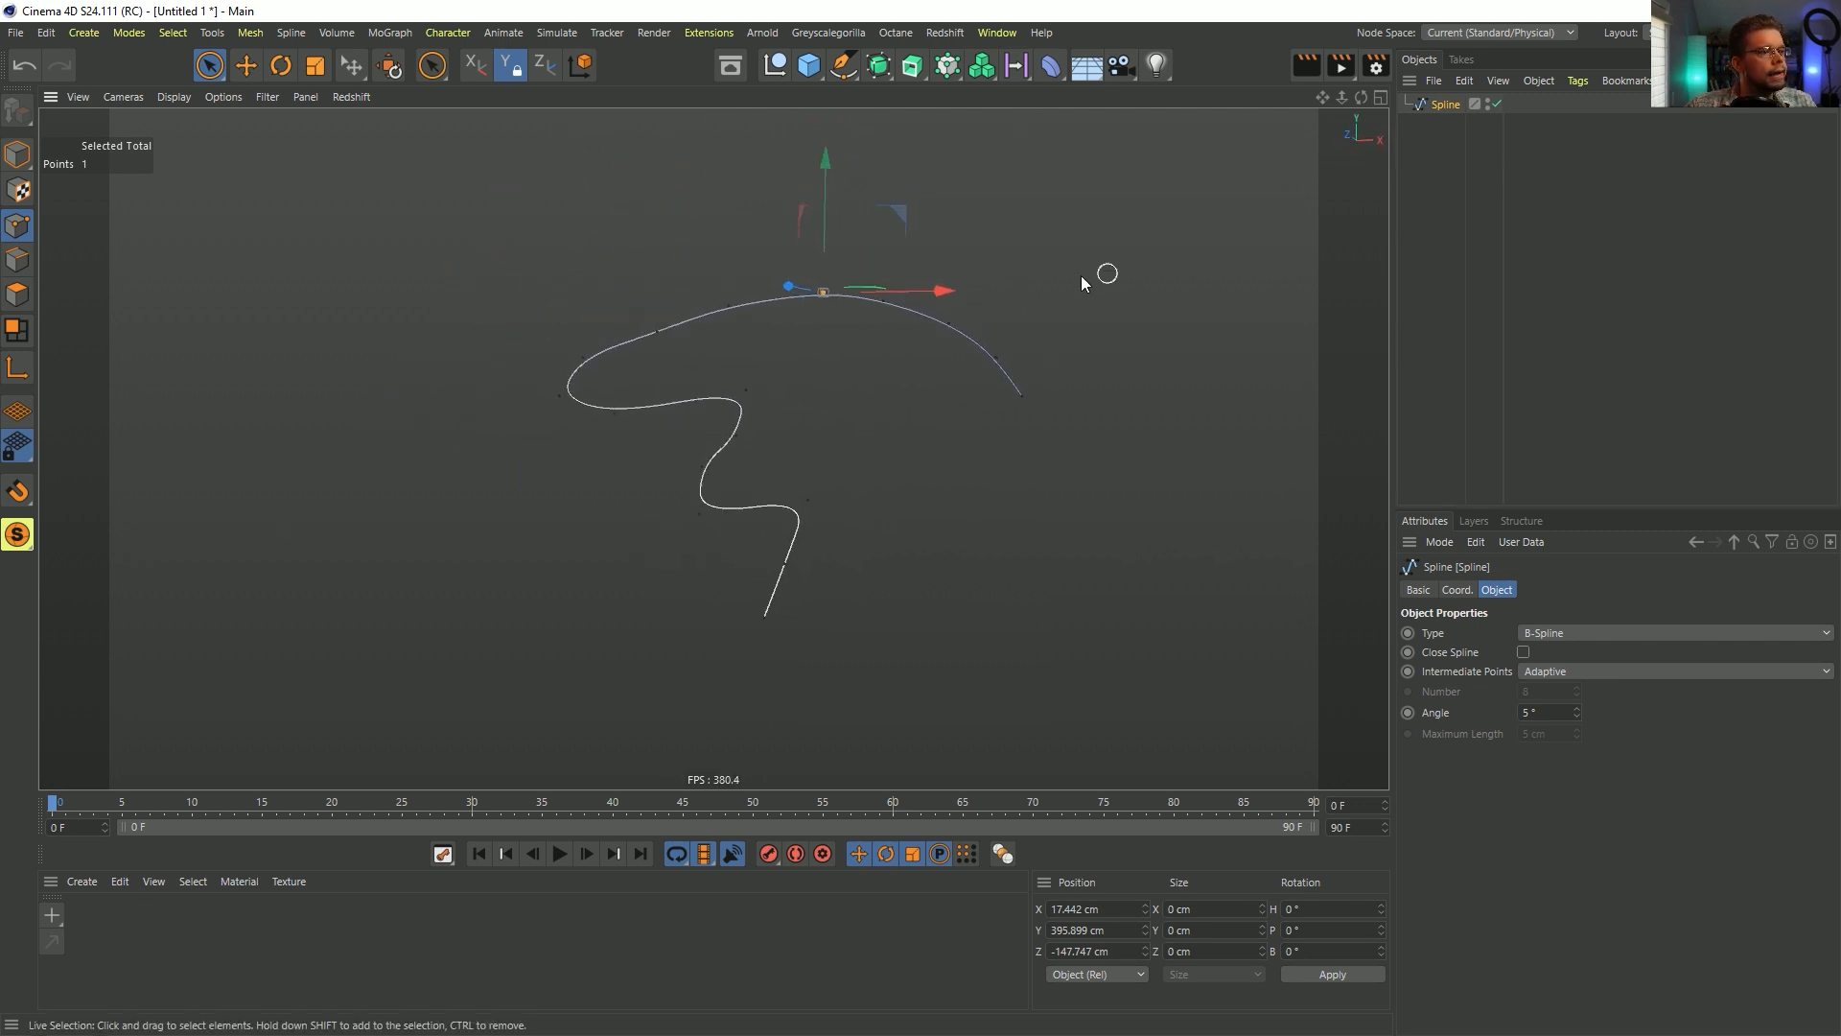
left_click_drag(1102, 276, 788, 279, "alt")
- Move the spline point at the inner bend under the arch to about X -19, Y 303, Z -98 cm
left_click_drag(790, 197, 732, 391)
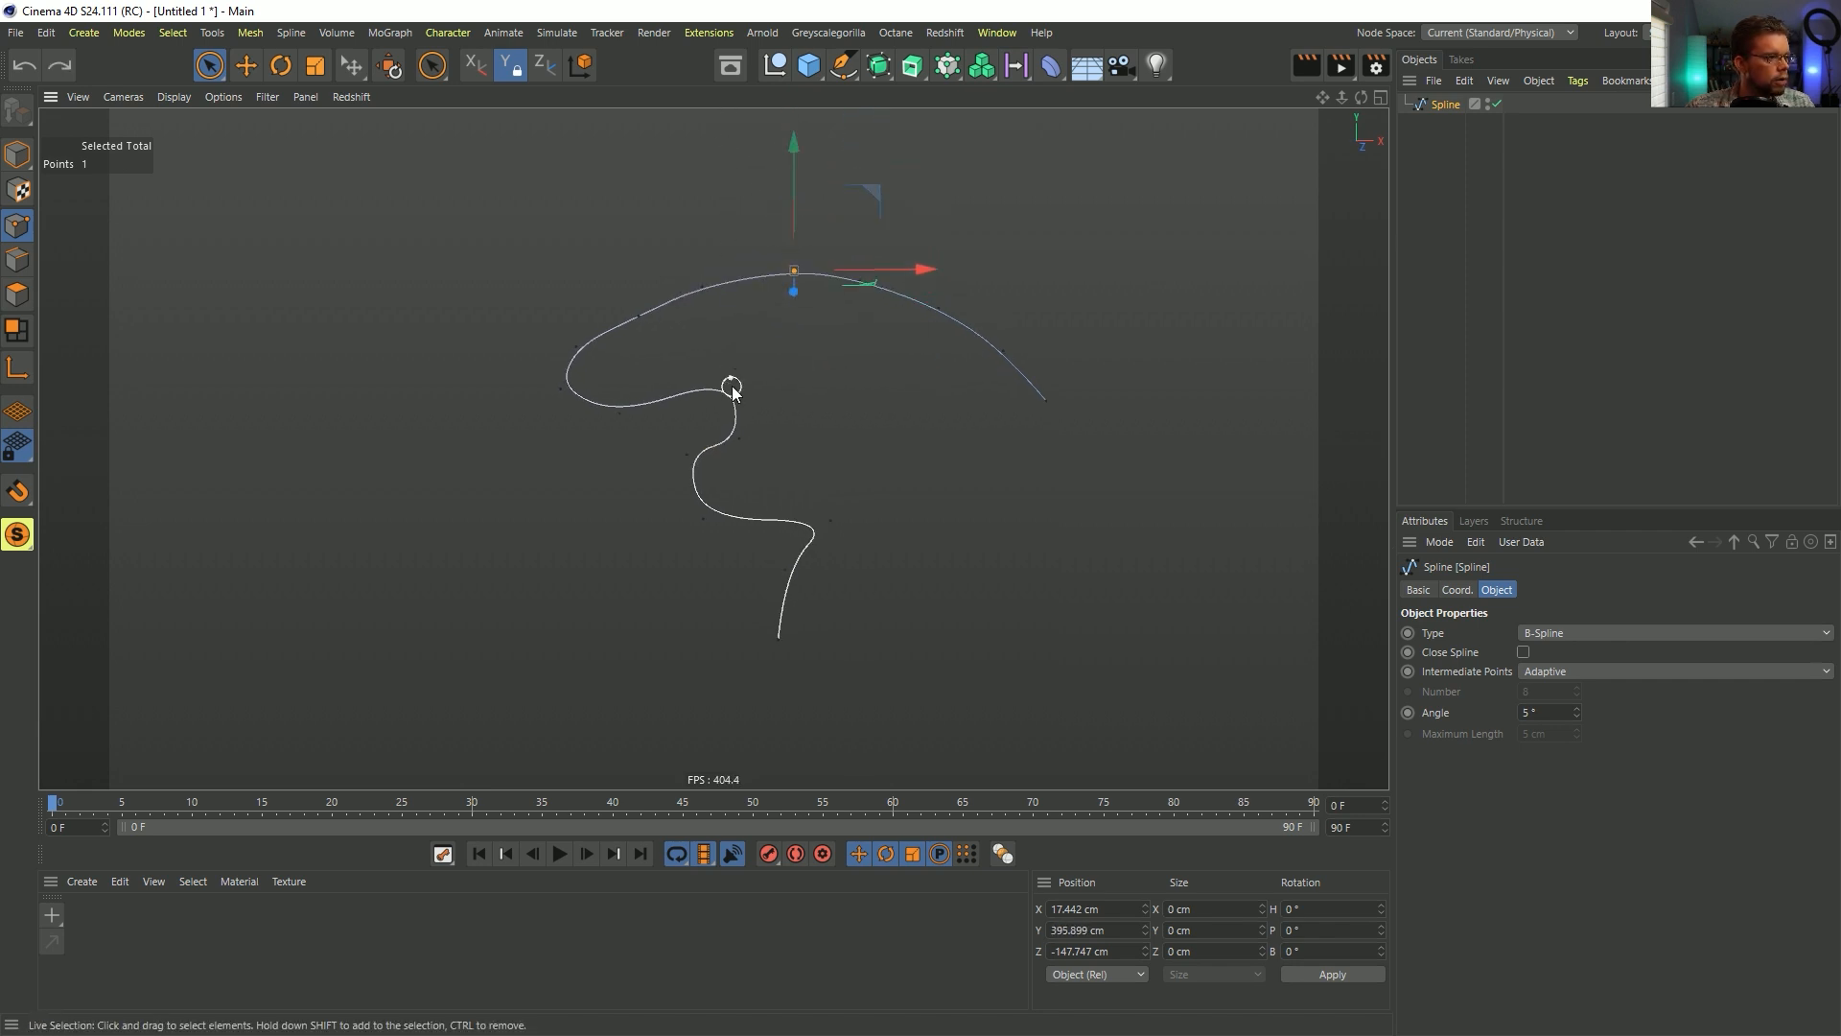
mouse_move(810, 296)
left_mouse_down()
mouse_move(892, 255)
mouse_move(899, 289)
mouse_move(840, 288)
left_mouse_up()
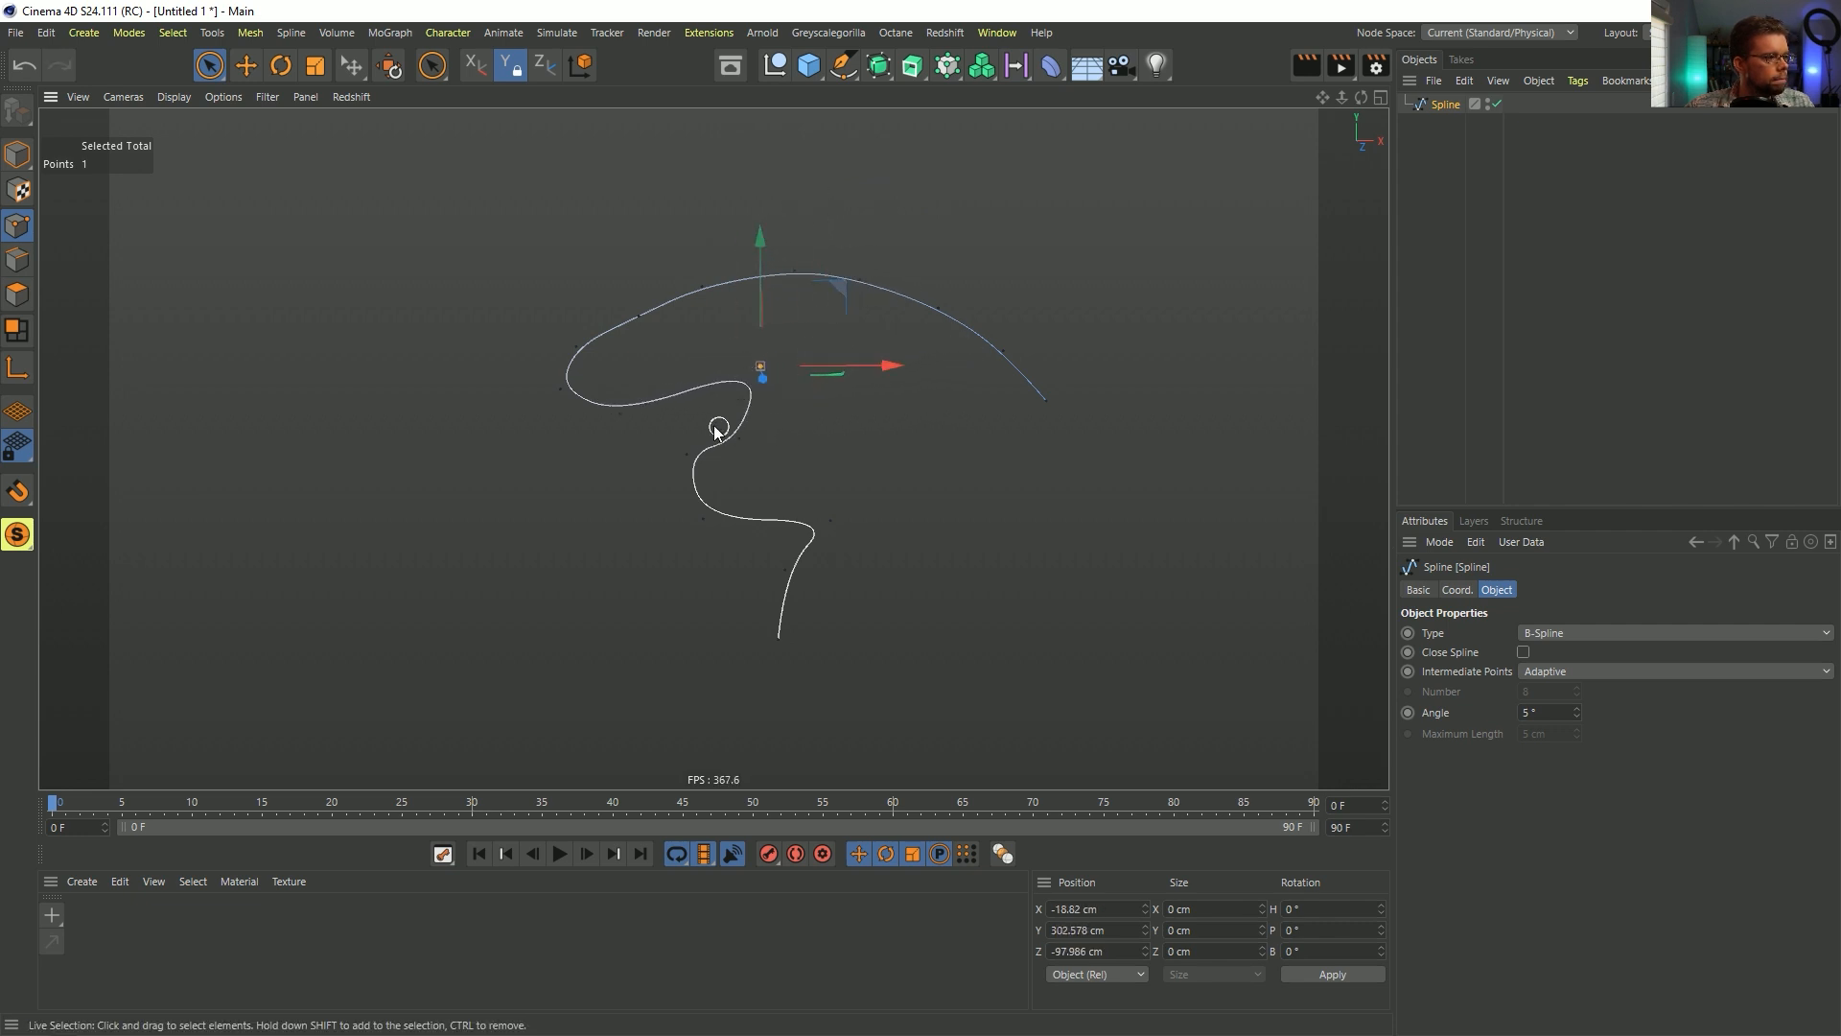
- Select all spline points and scale them along Z to a depth of about 418 cm
left_click_drag(955, 323, 1061, 428, "alt")
key("ctrl+a")
key("t")
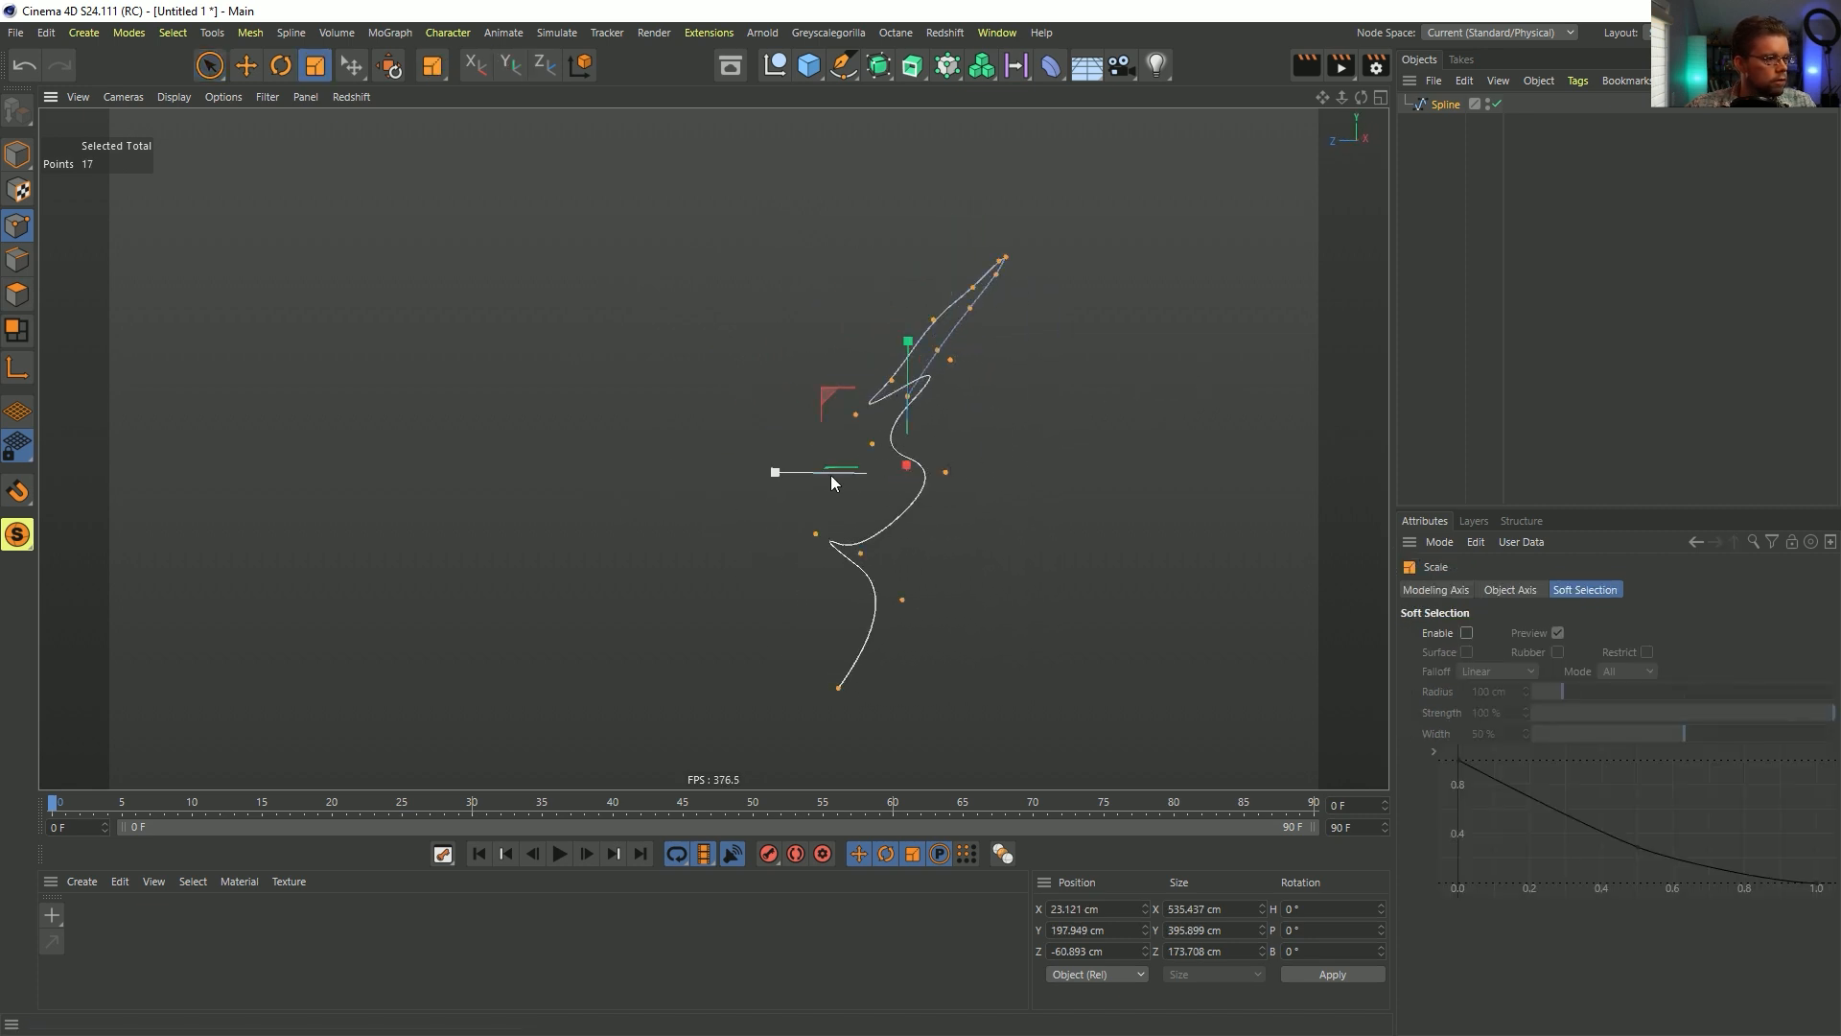
left_click_drag(830, 474, 710, 493)
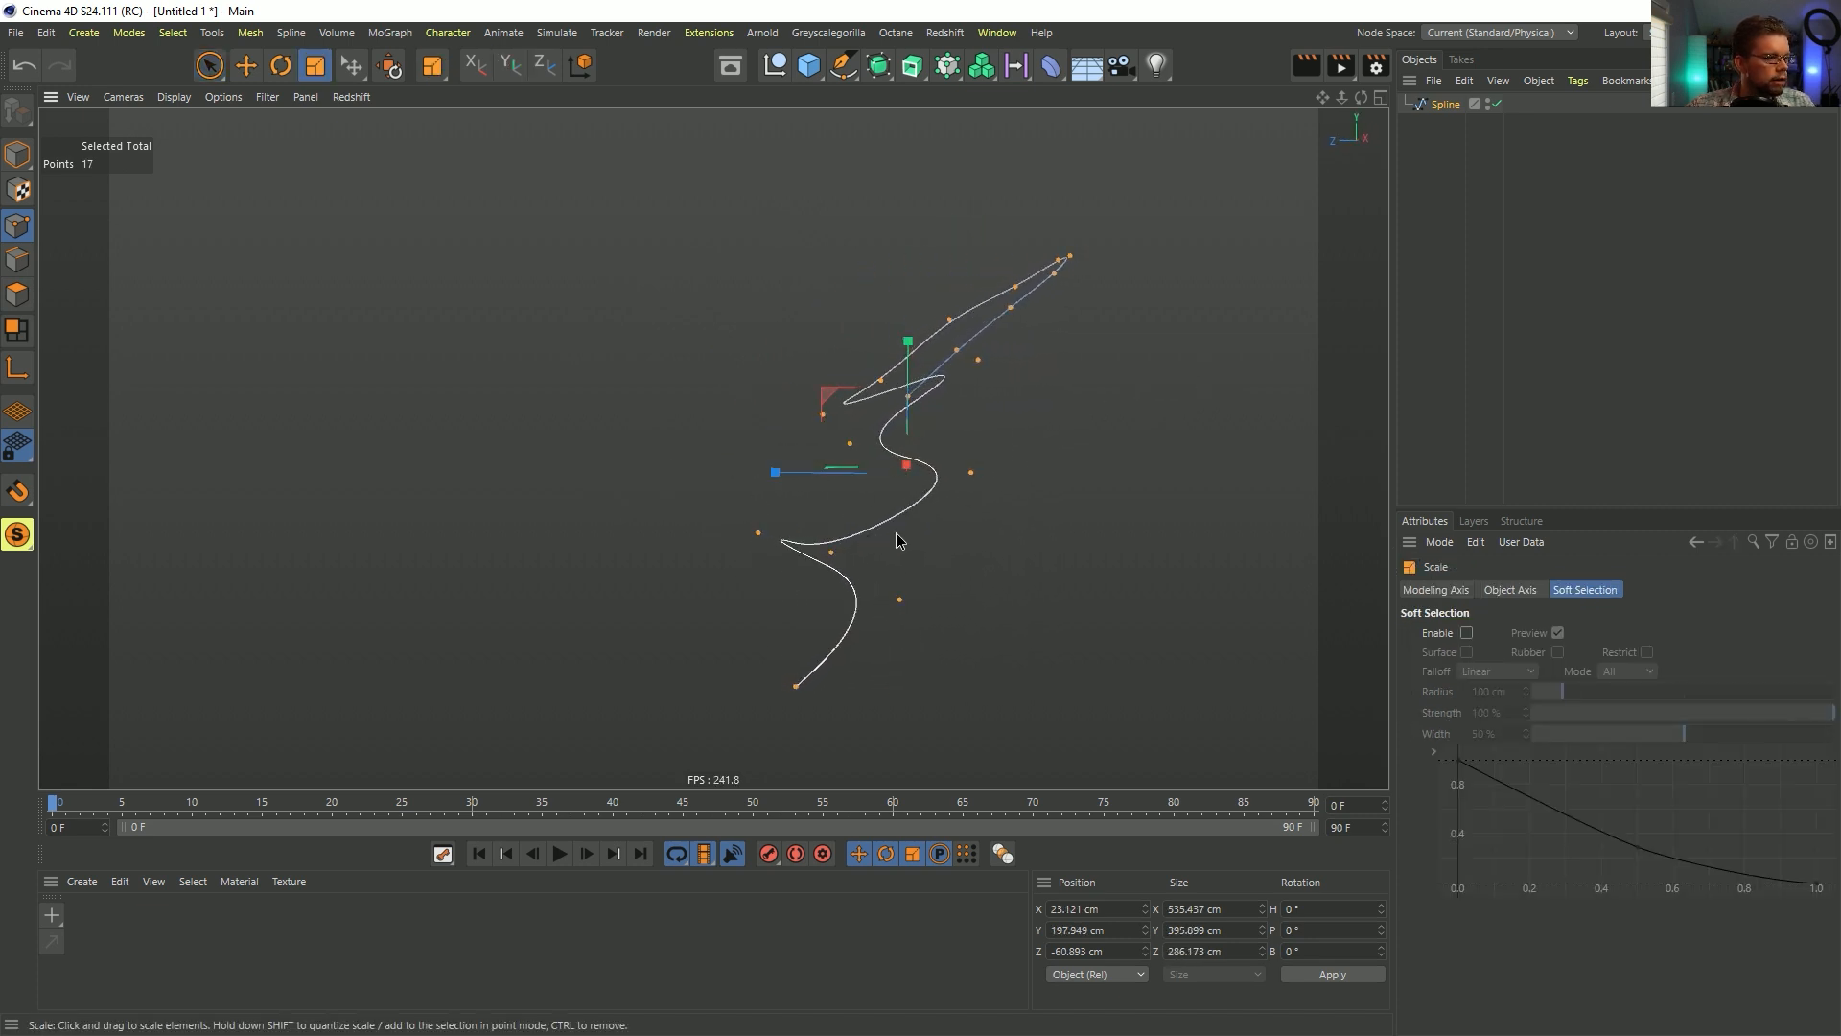
mouse_move(881, 528)
left_mouse_down("alt")
mouse_move(948, 560)
mouse_move(872, 541)
left_mouse_up("alt")
left_click_drag(778, 455, 722, 454)
key("space")
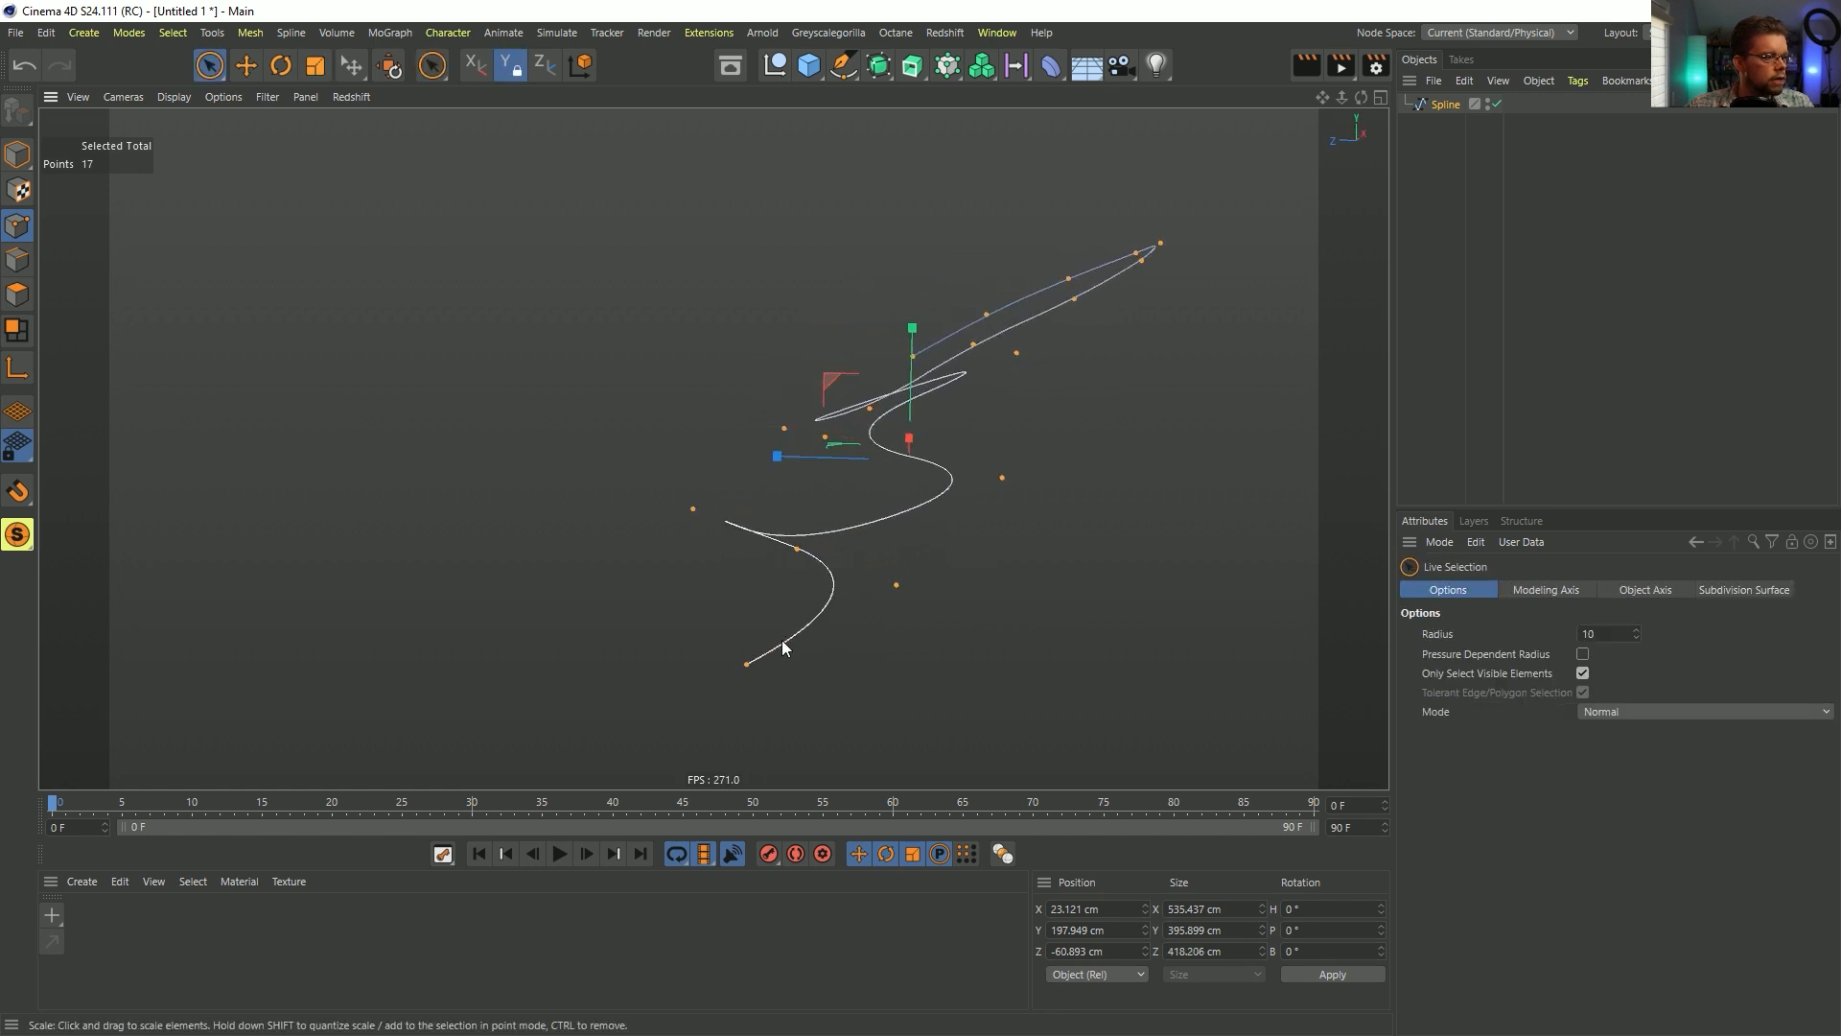
- Place the spline's bottom point at the world origin
left_click(747, 664)
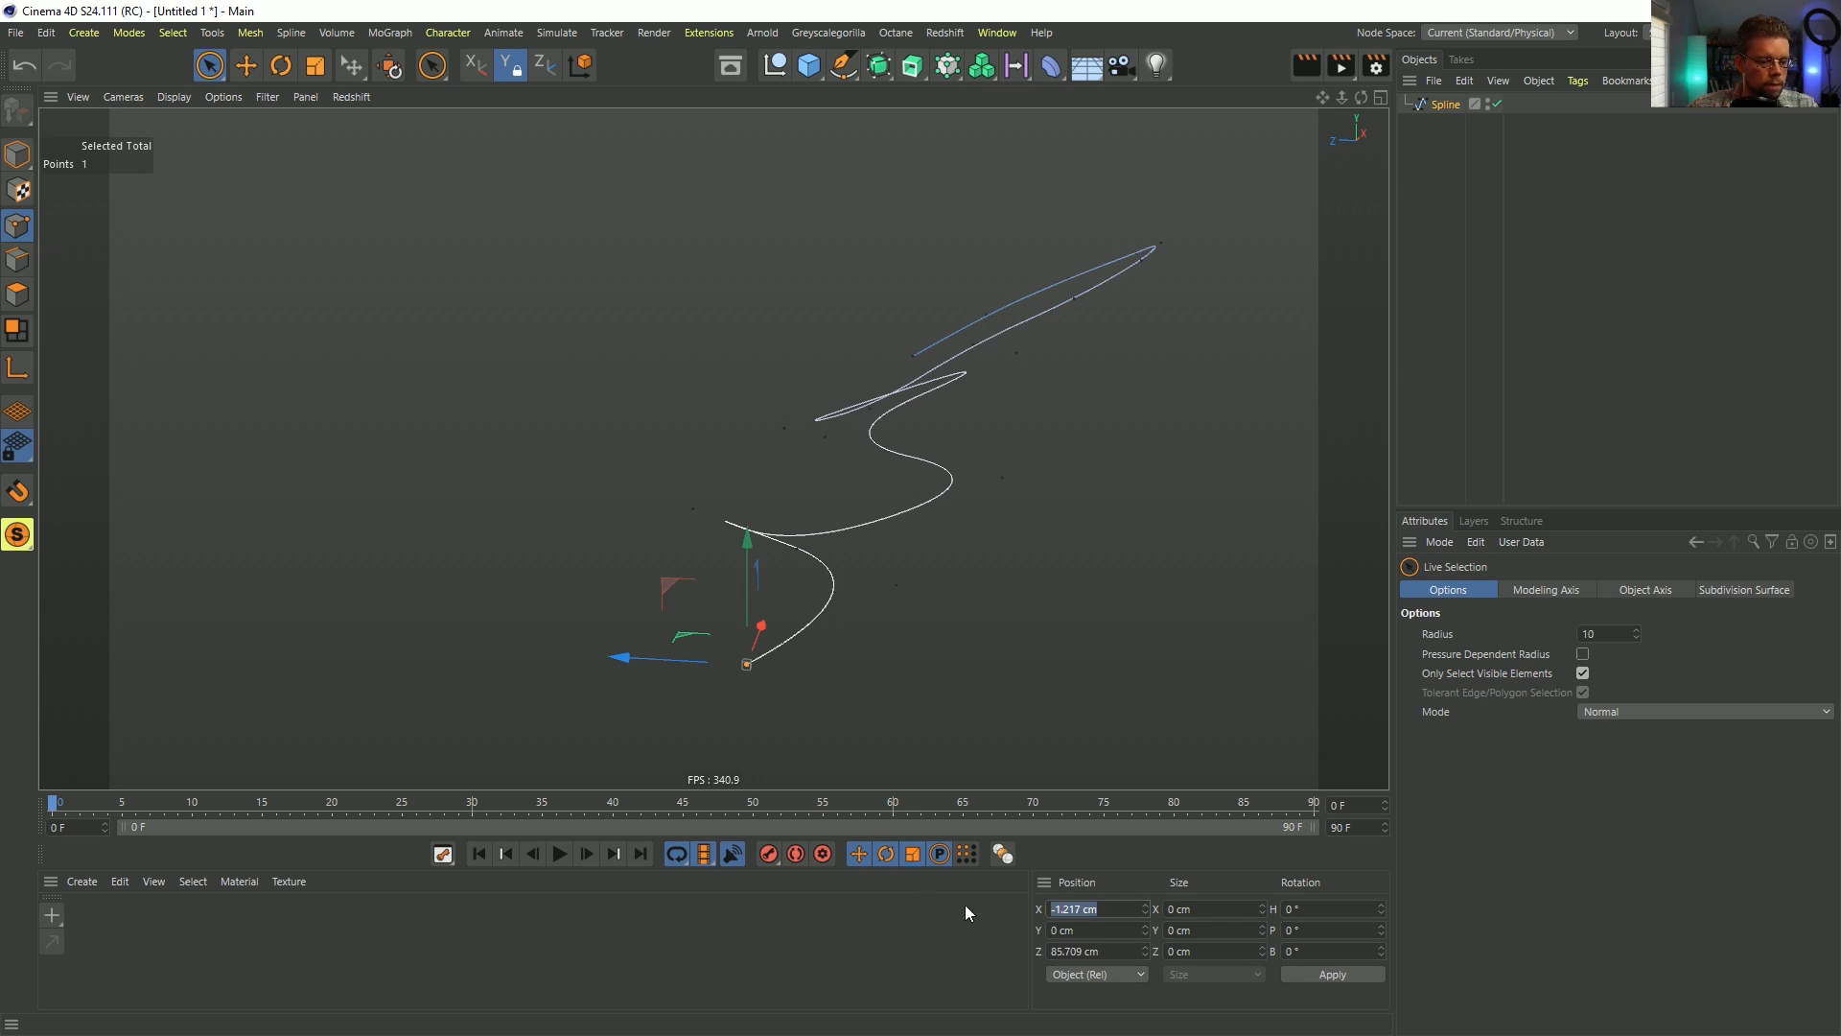
key("Return")
left_click_drag(935, 576, 983, 484, "alt")
- Select the arch's free end, grow the selection to three points and shift them along Z
left_click(784, 384)
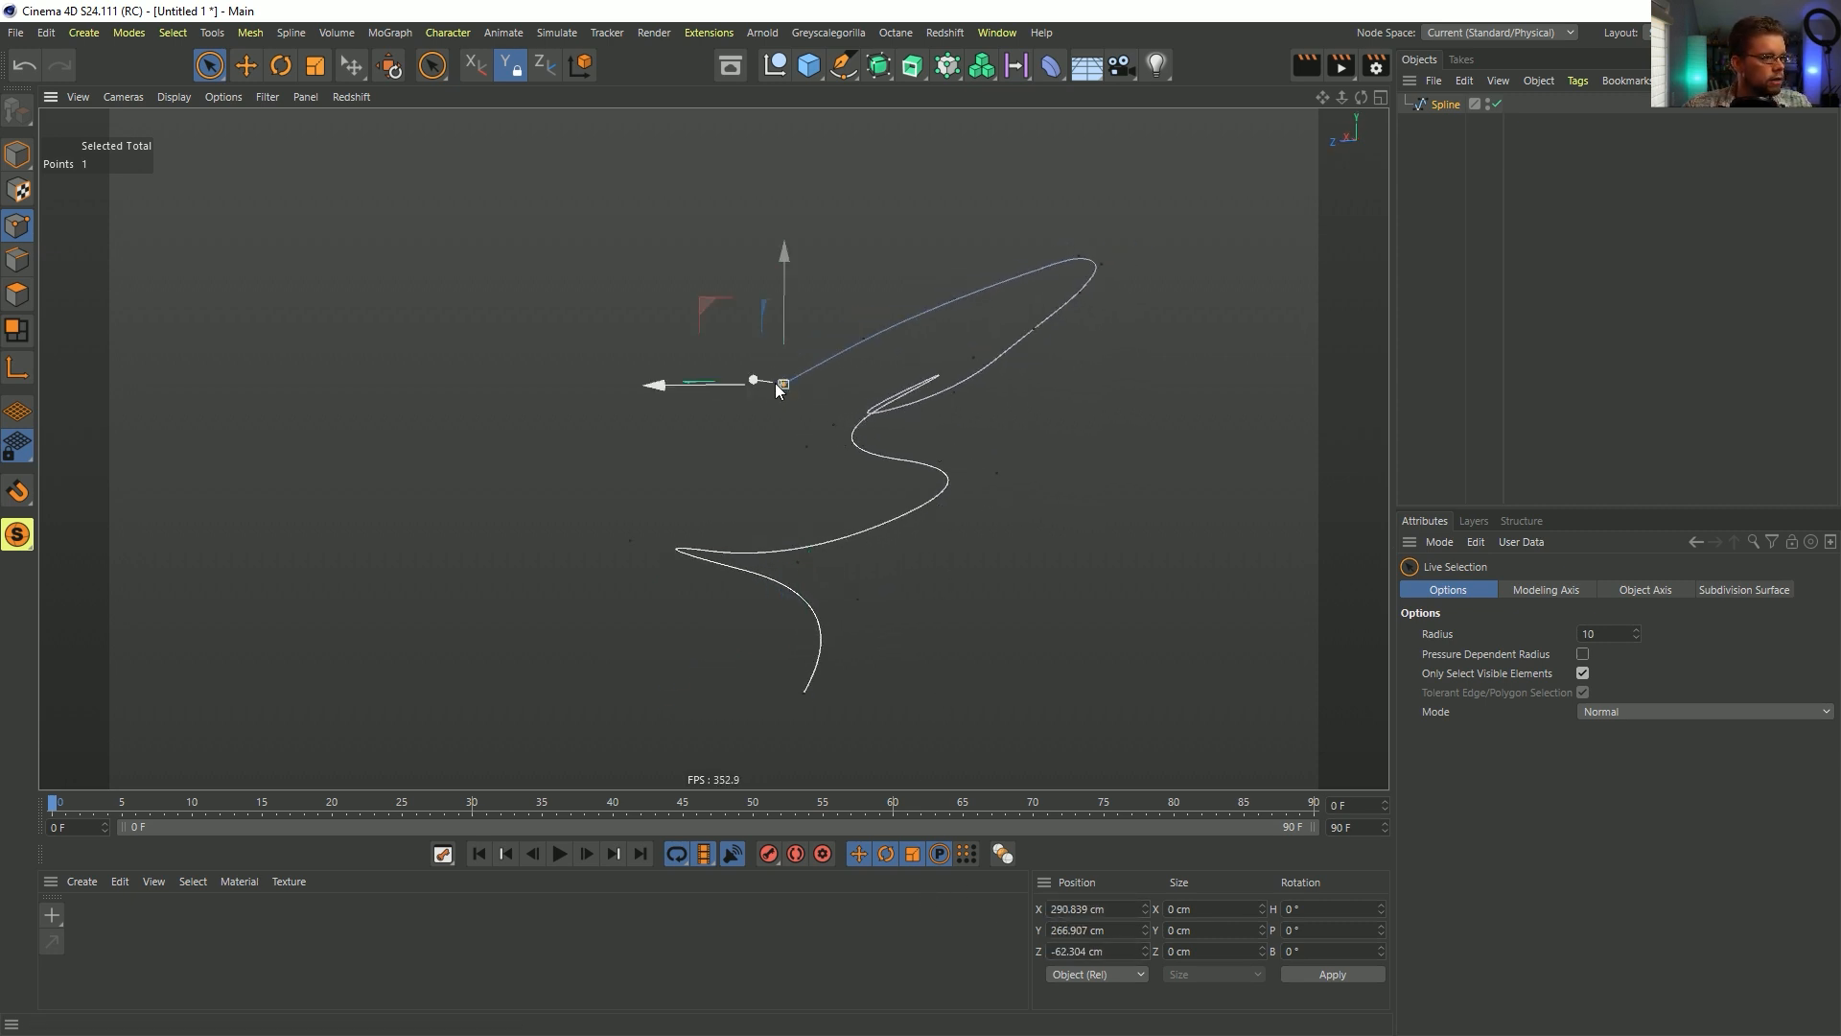
key("u")
key("y")
key("u")
key("y")
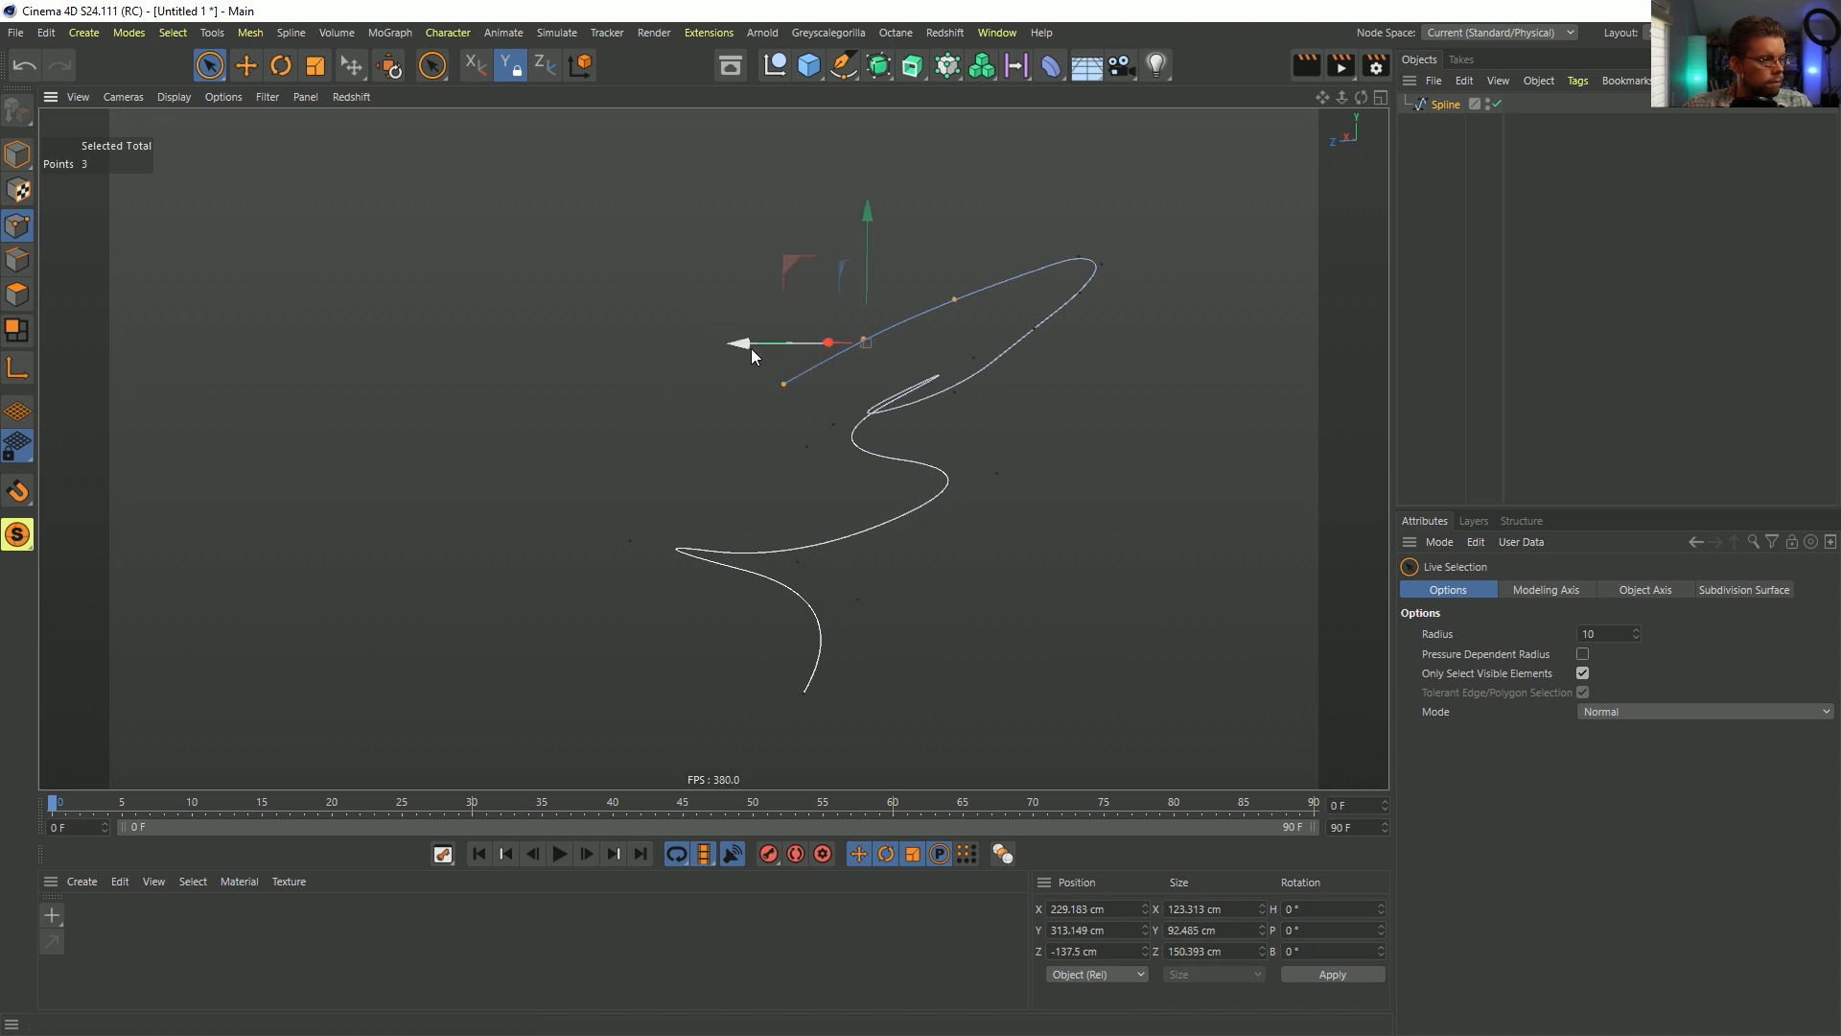
left_click_drag(751, 346, 658, 329)
- Grow the selection to seven points in stages, sweeping the arch along Z until the selection centres at about Z 54 cm
key("u")
key("y")
key("u")
key("y")
key("u")
key("y")
key("u")
key("y")
key("t")
key("e")
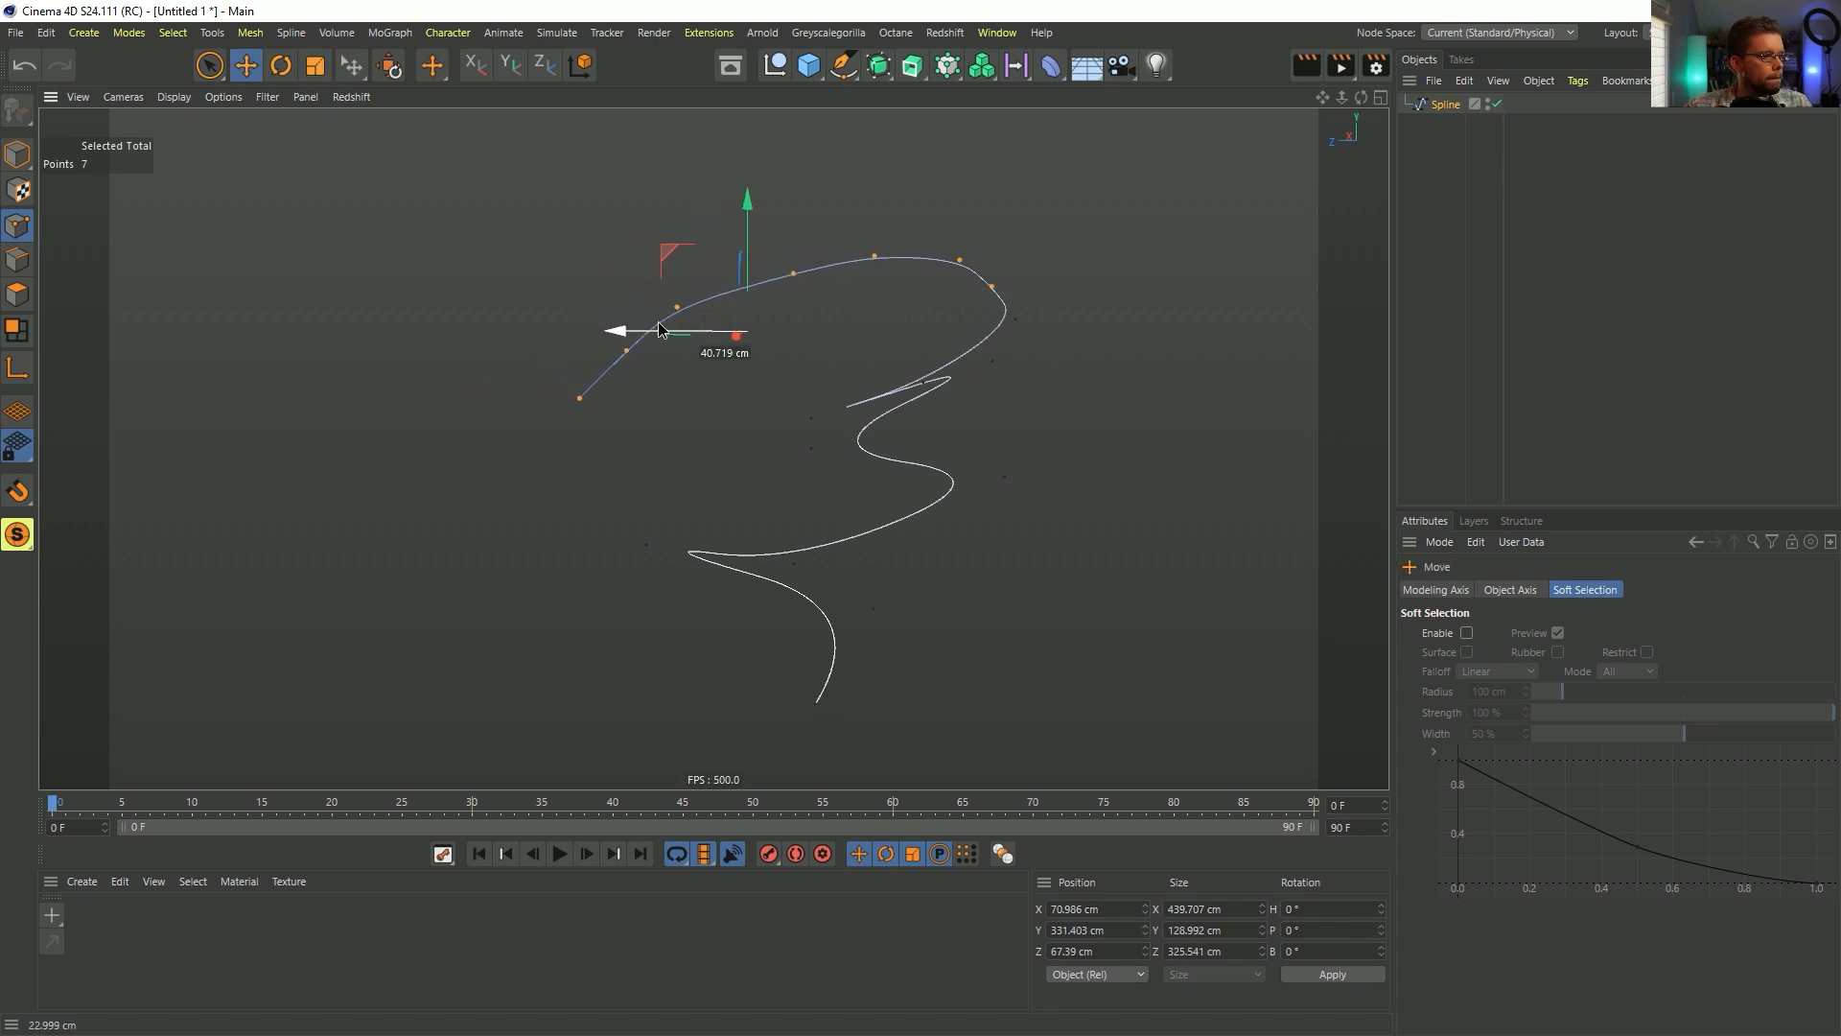
left_click_drag(916, 372, 1012, 395, "alt")
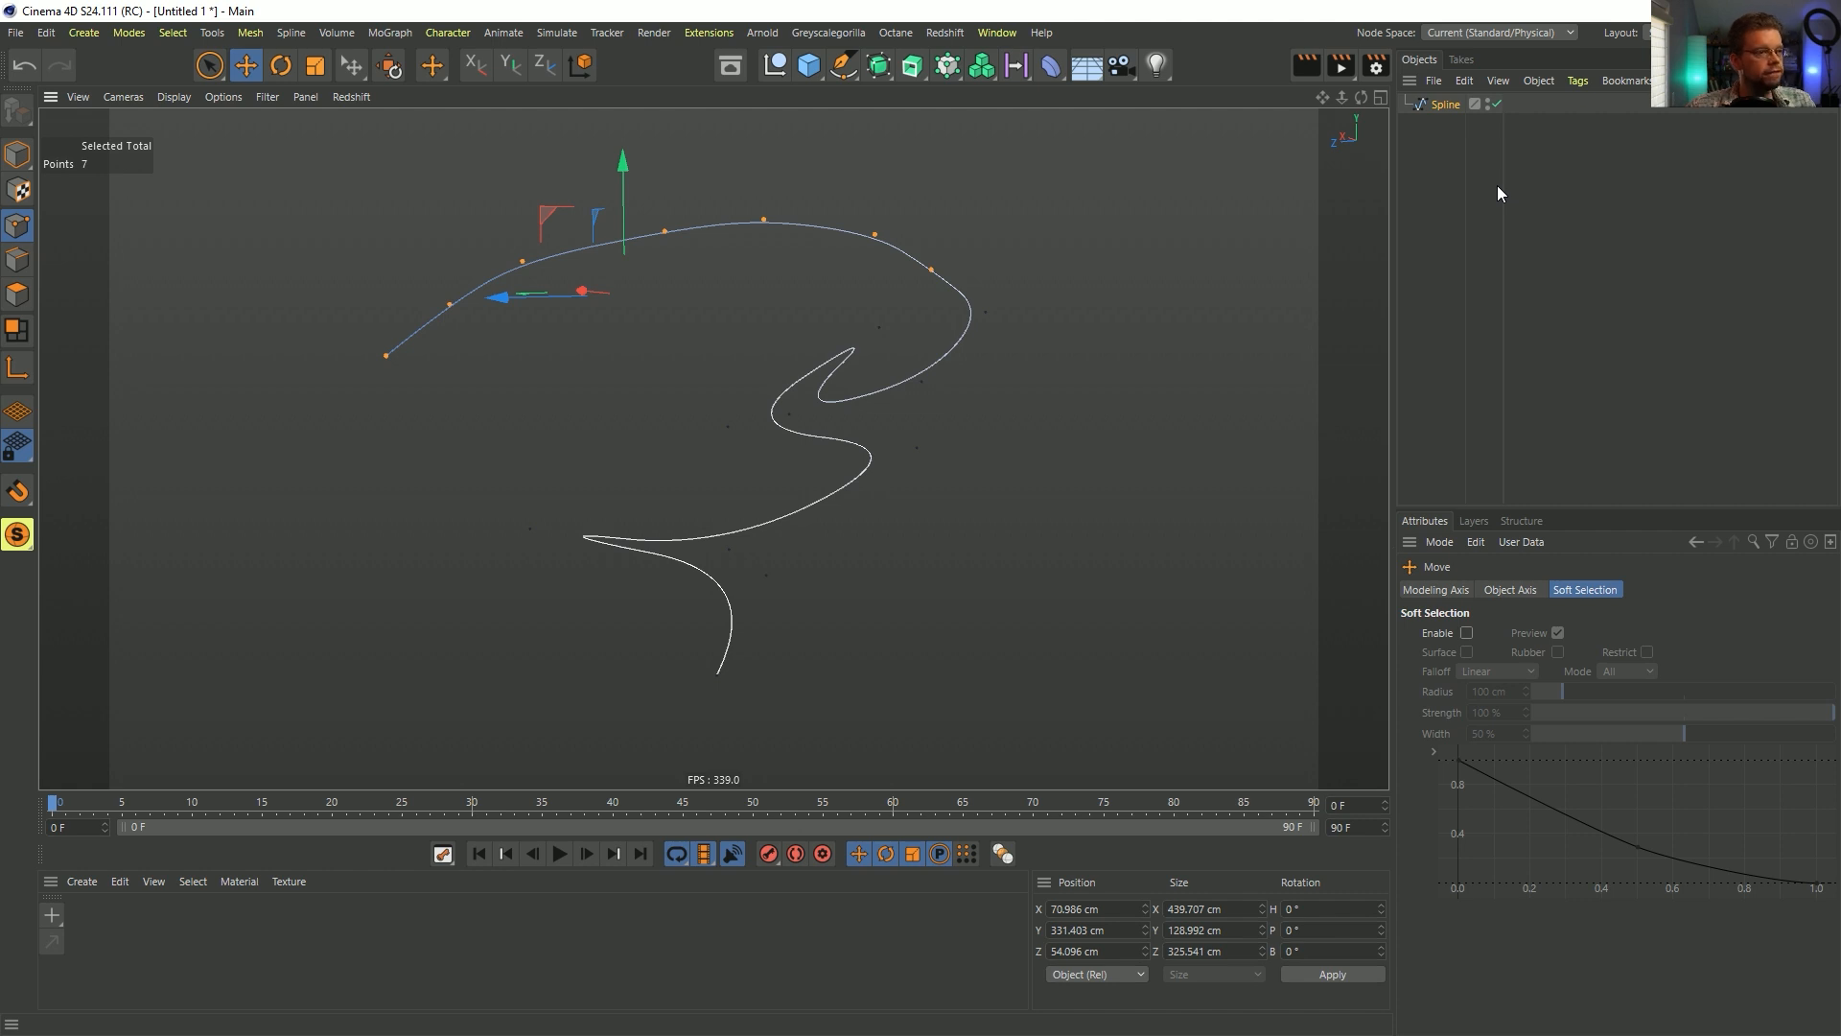
- Select a single point near the top of the arch and raise it to about Y 394 cm
left_click(1443, 103)
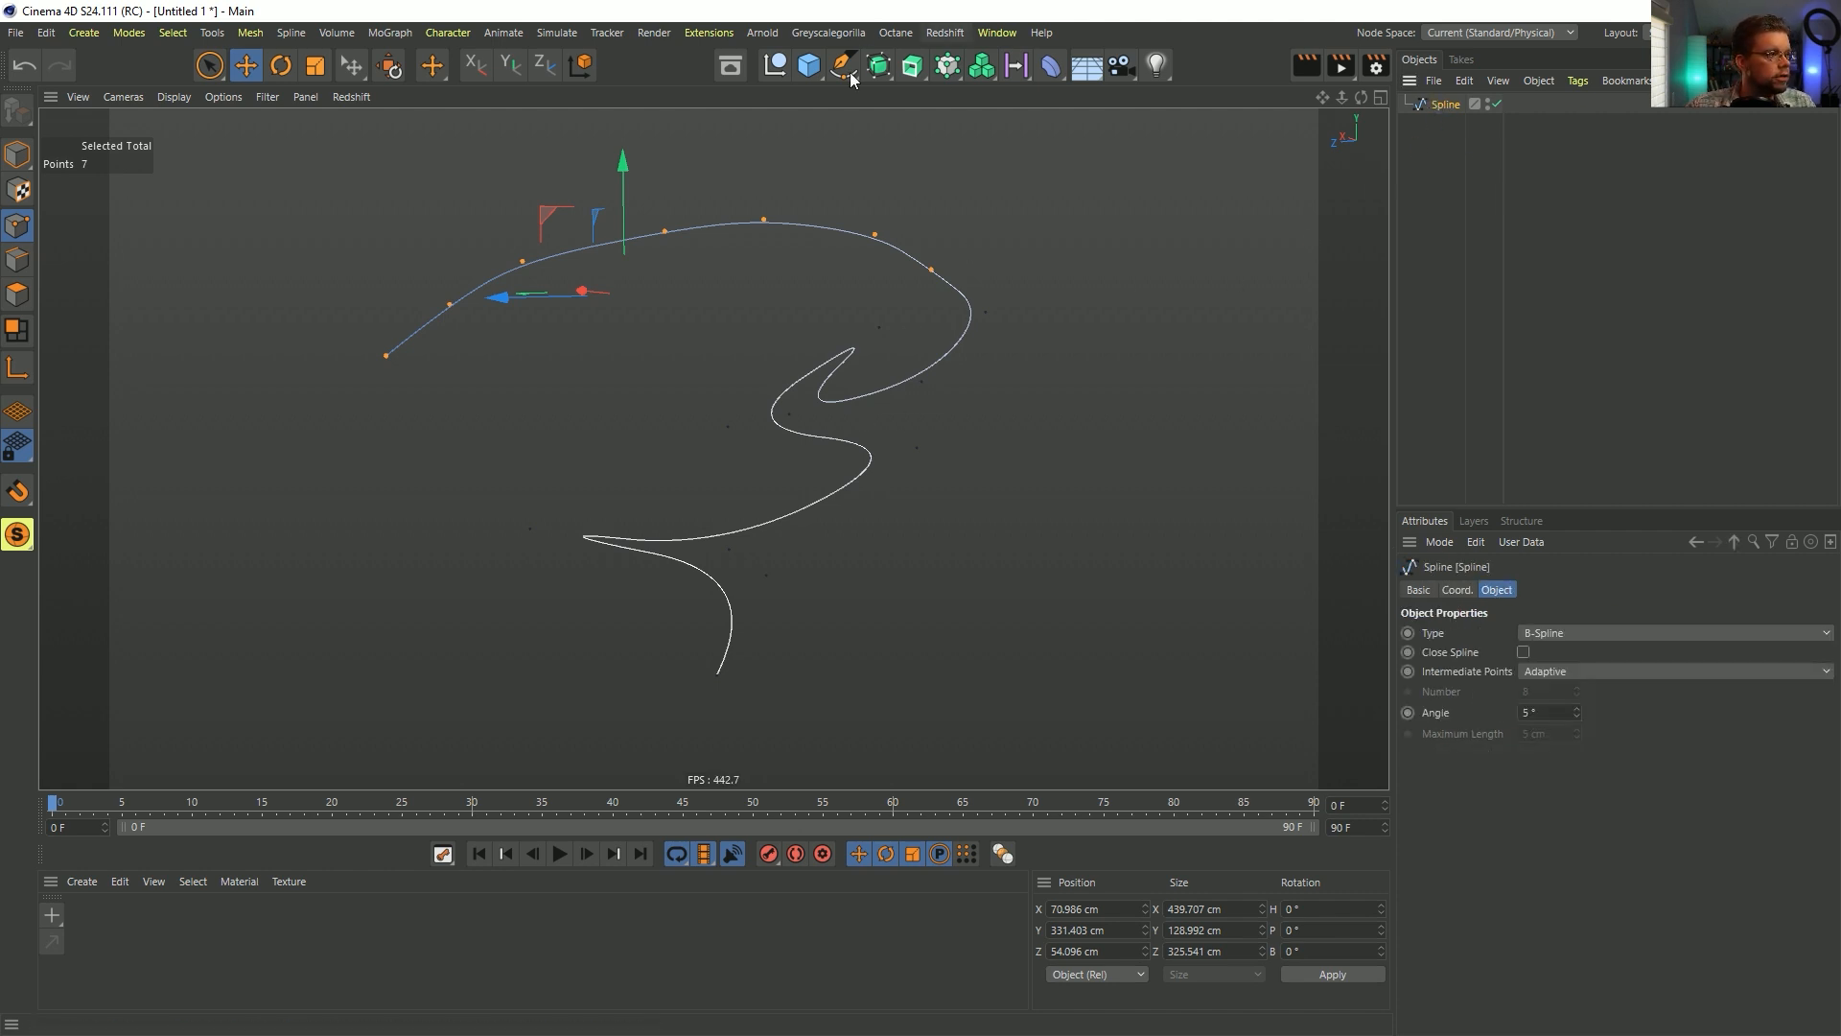
key("9")
left_click(671, 230)
left_click_drag(672, 230, 671, 137)
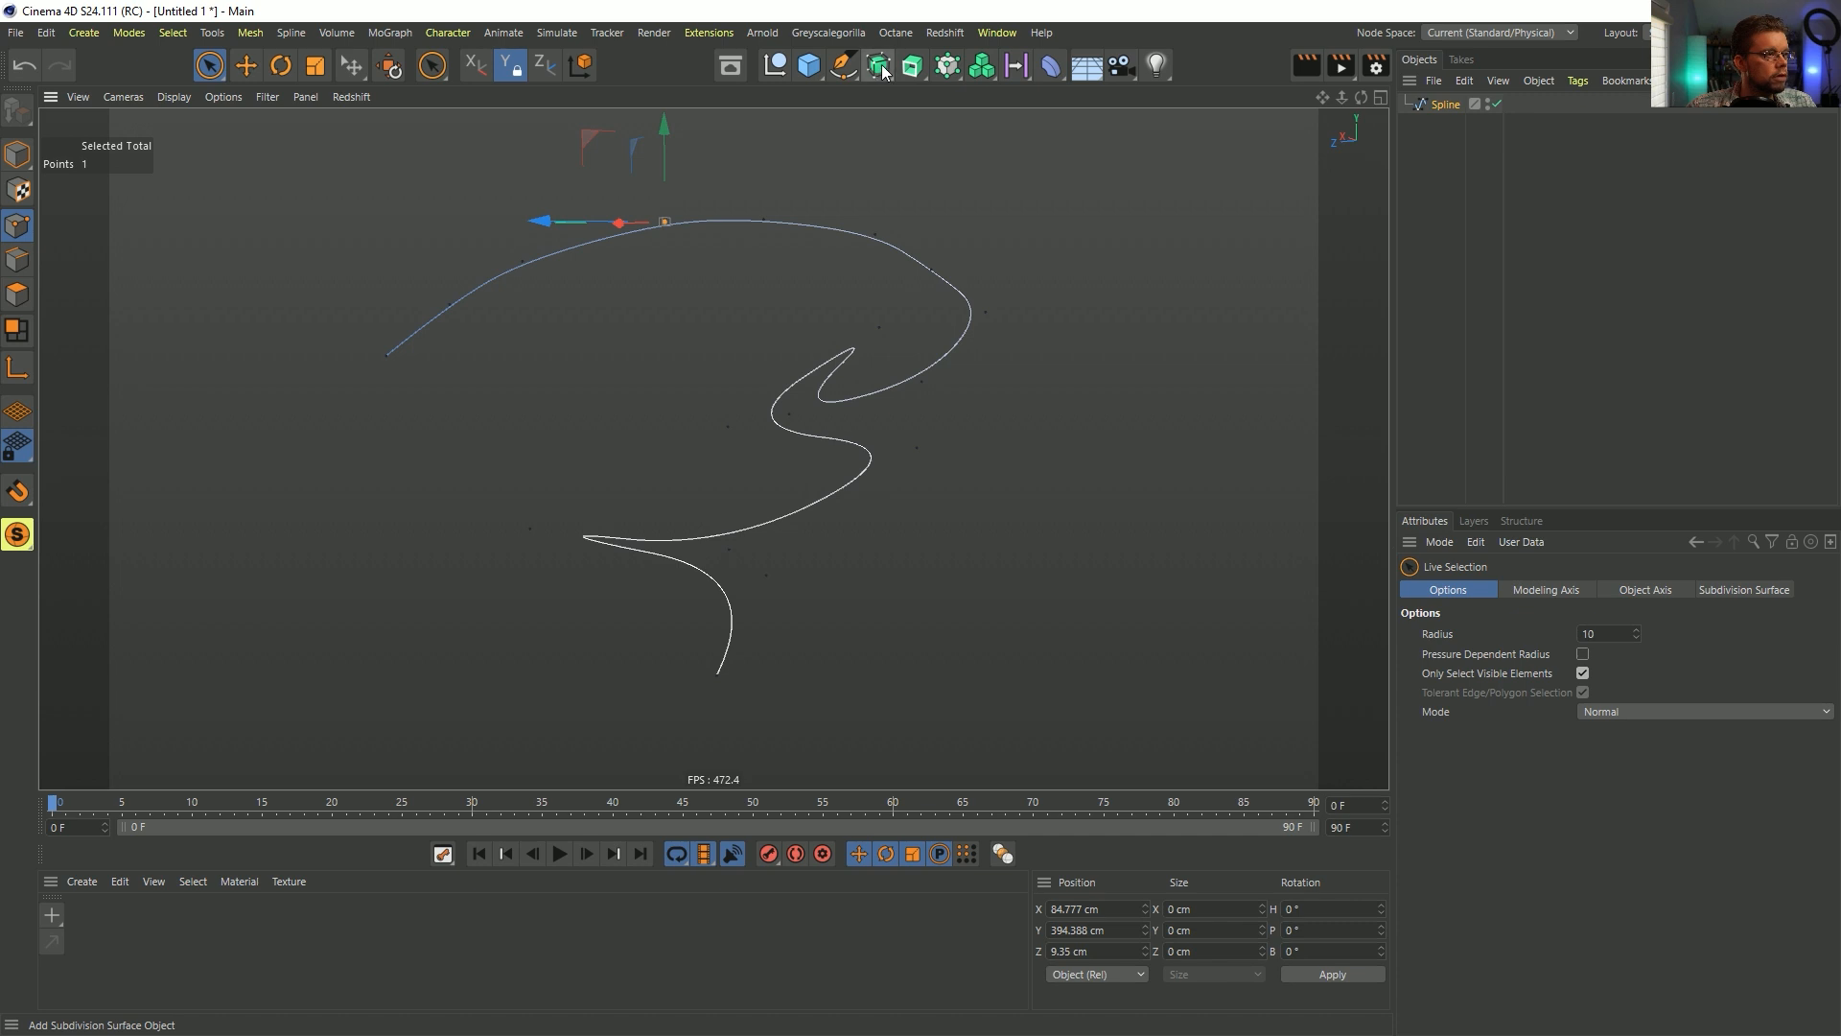
- Add a MoSpline object and place it below the Spline in the object hierarchy
left_click(946, 65)
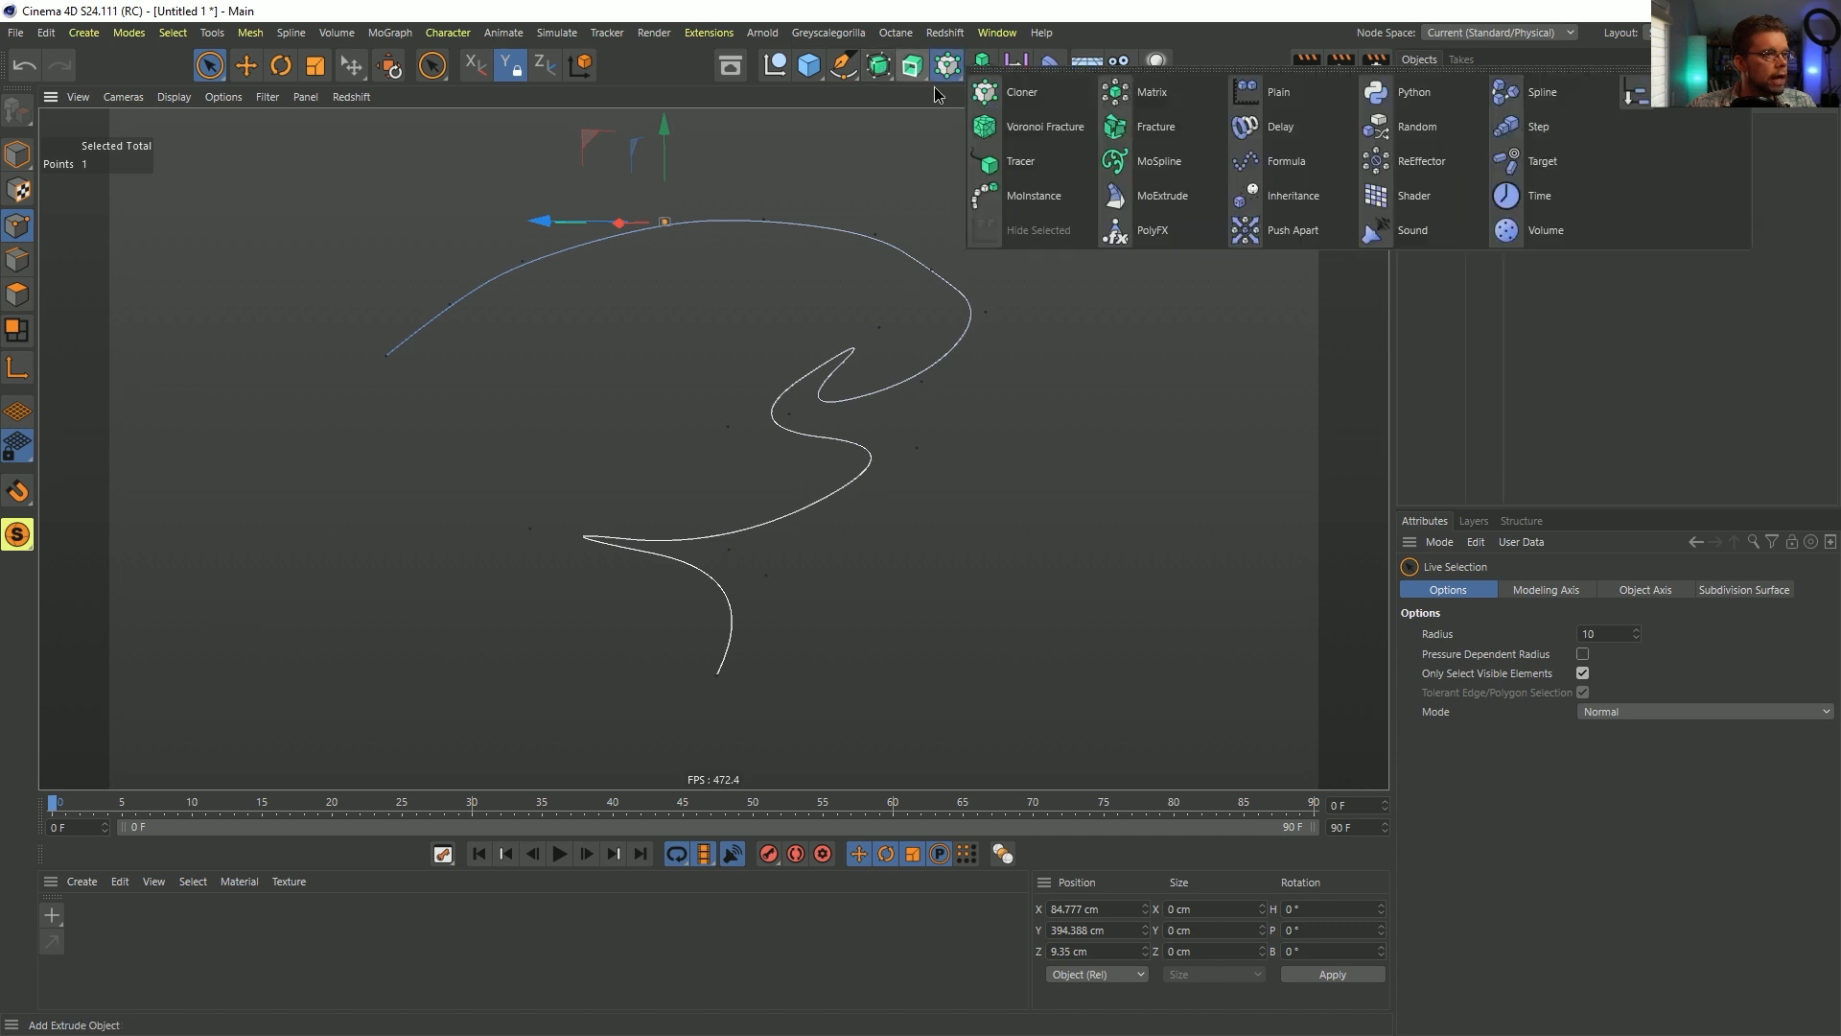
left_click(1164, 161)
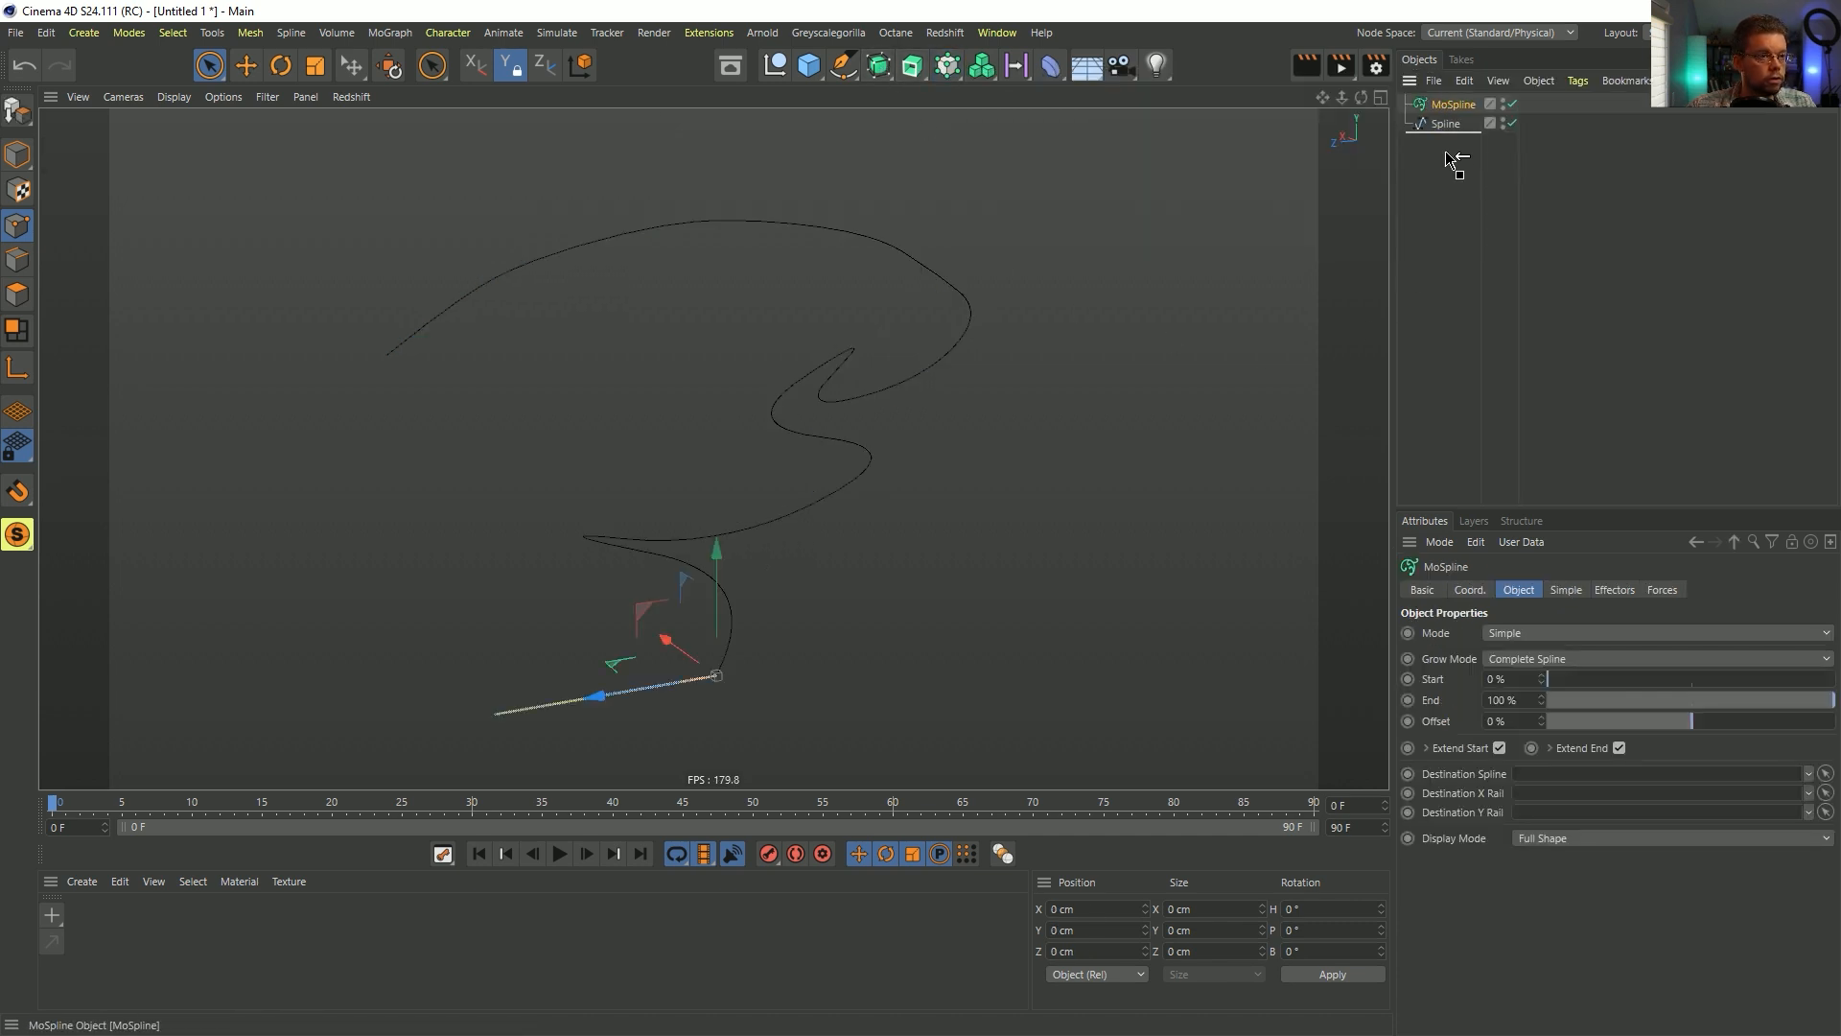
left_click_drag(1446, 151, 1447, 132)
- Set the MoSpline's mode to Spline and its display mode to Line
left_click(1563, 590)
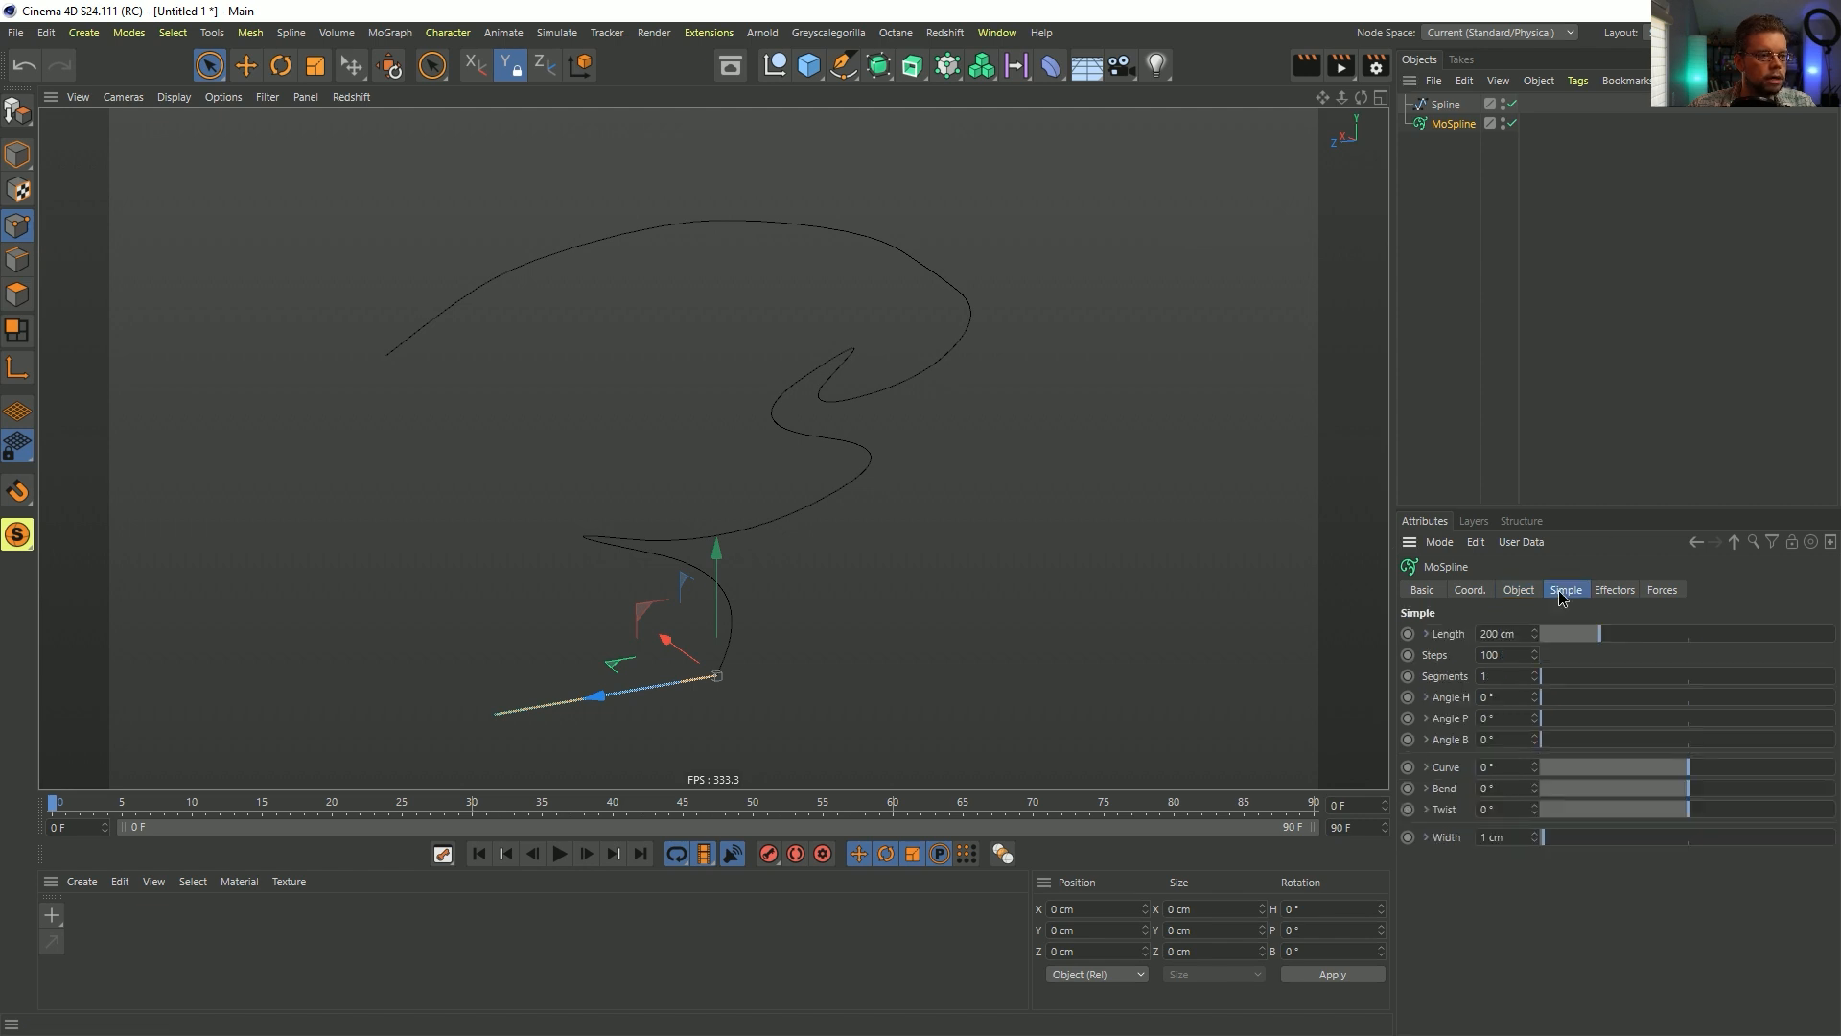
left_click(1519, 589)
left_click(1534, 633)
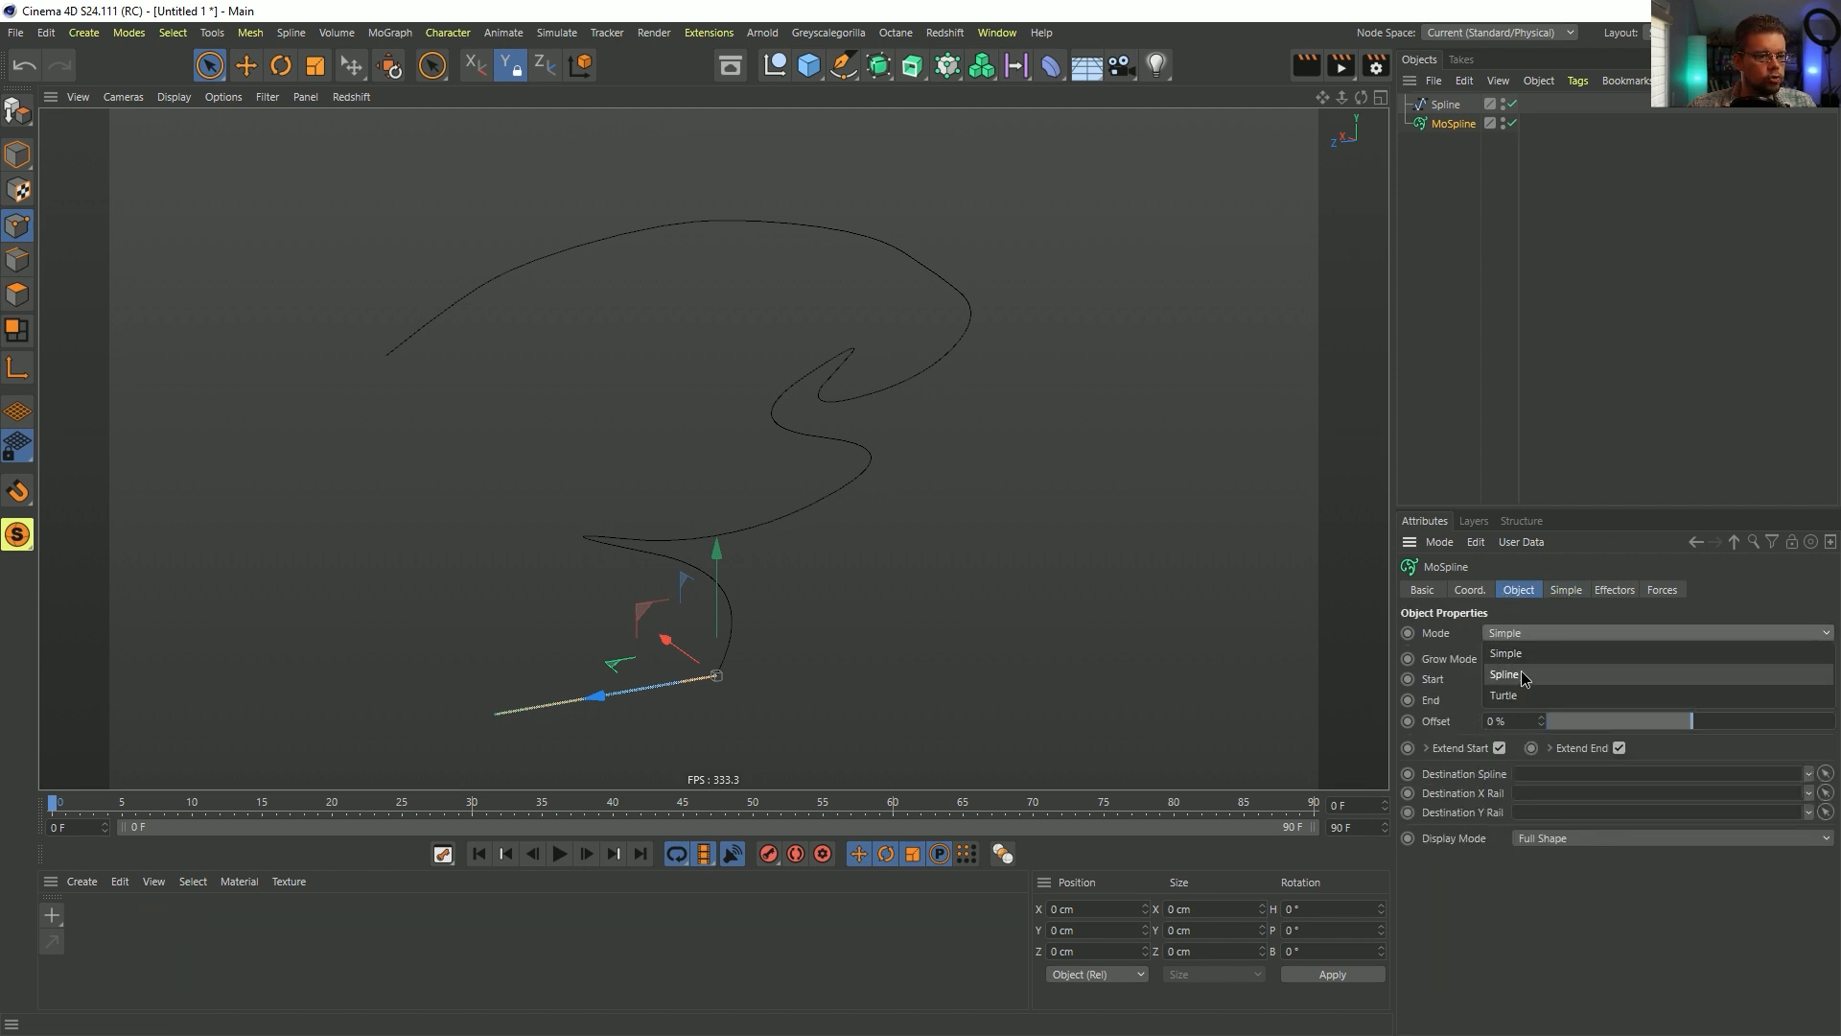
left_click(1525, 677)
left_click(1558, 837)
left_click(1562, 861)
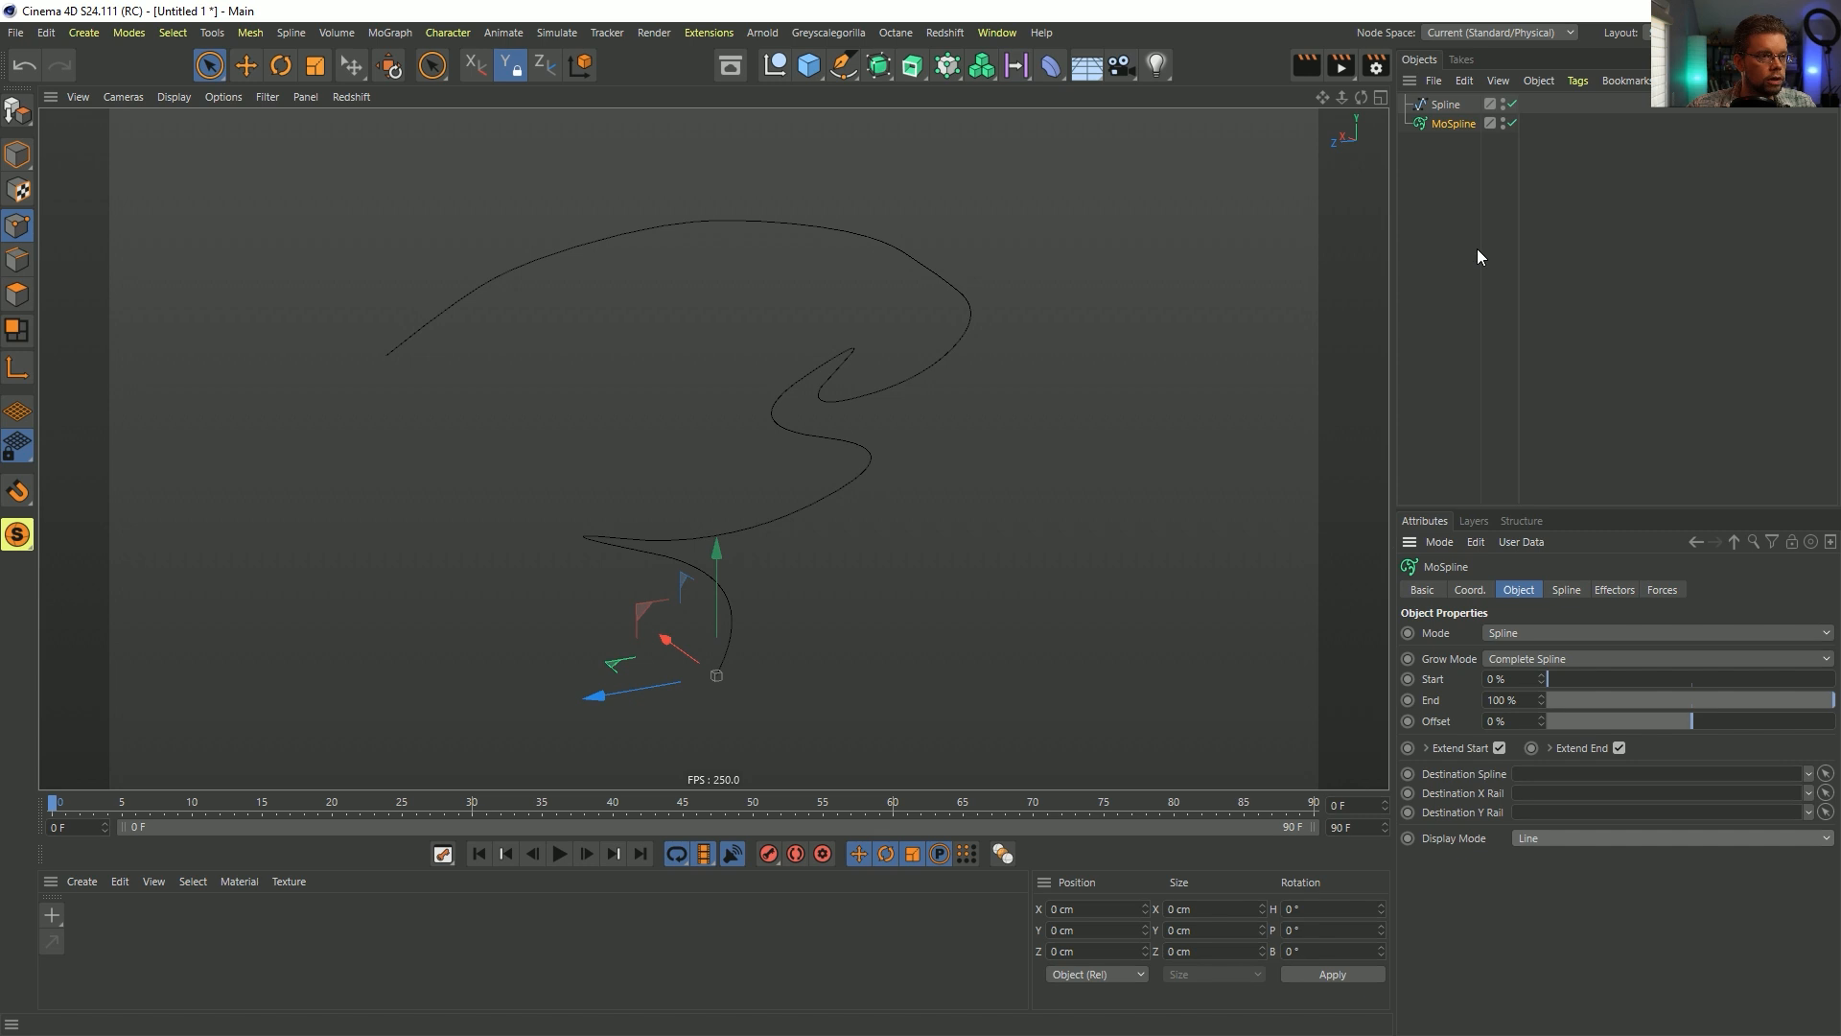
- Assign the Spline as the MoSpline's source spline and hide the original Spline in the viewport
left_click_drag(1437, 113, 1558, 591)
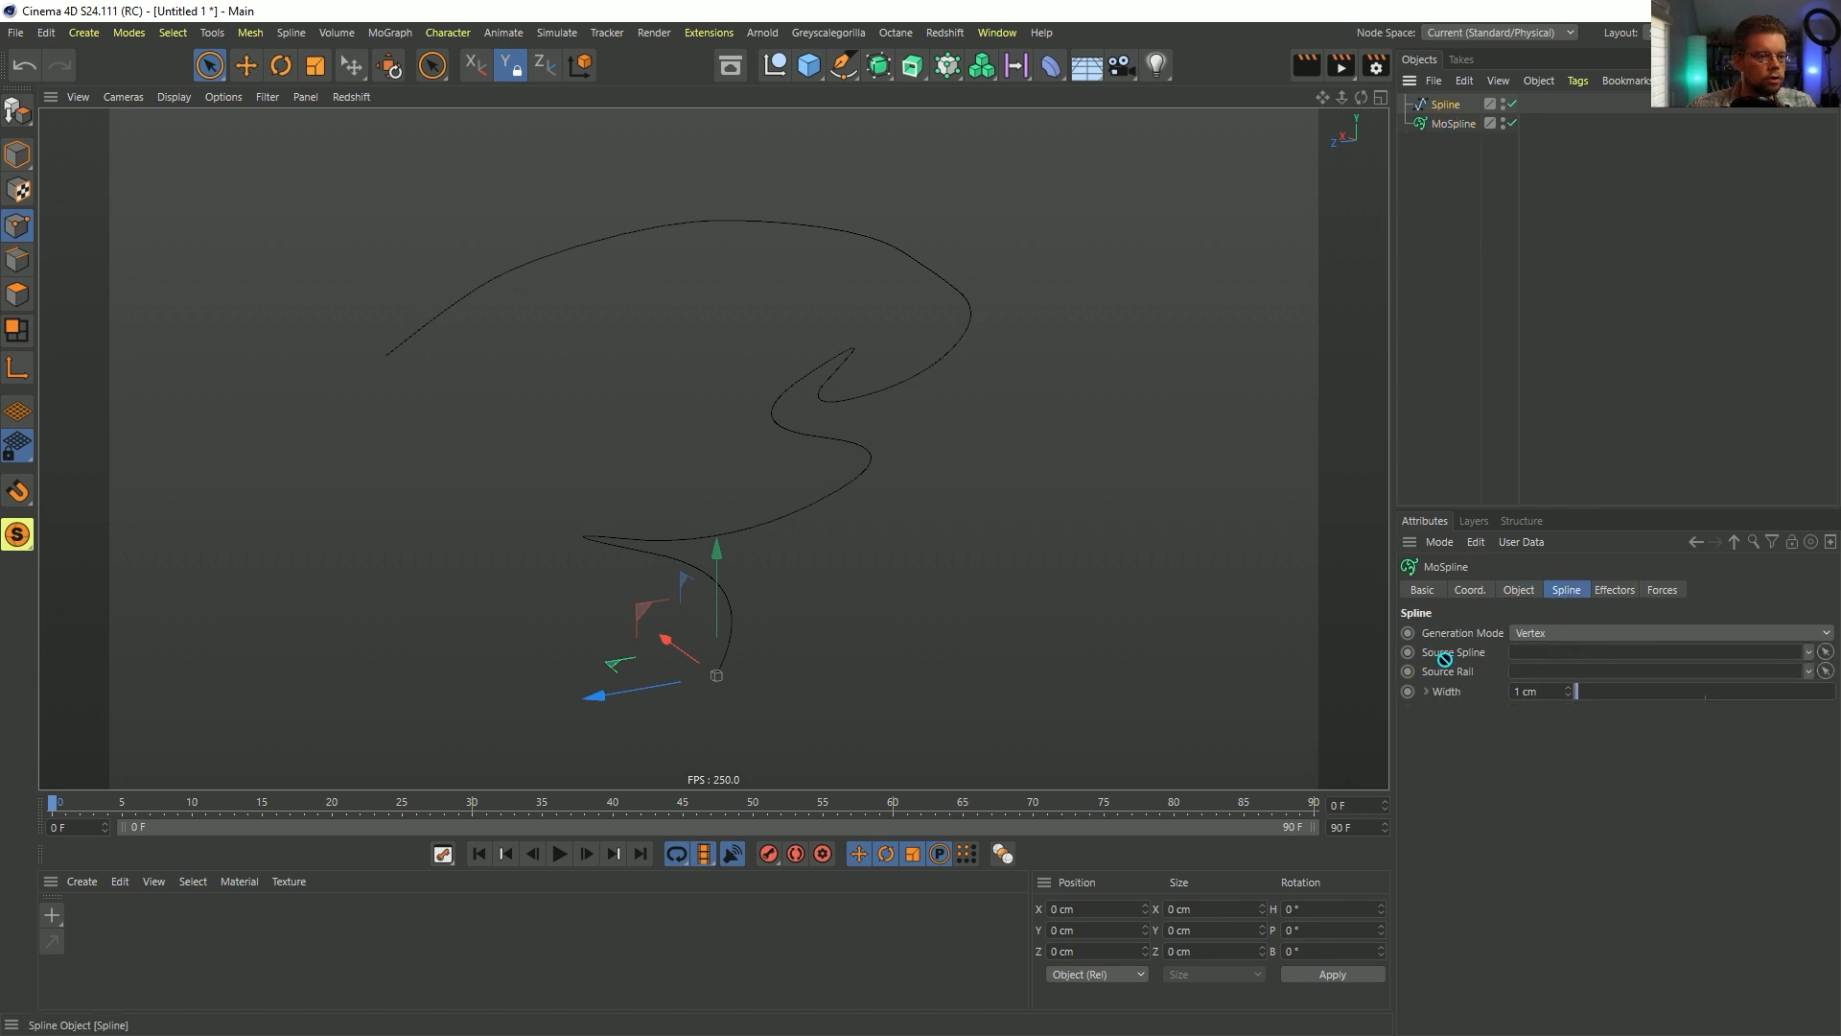
left_click_drag(1569, 667, 1567, 659)
left_click(1502, 100)
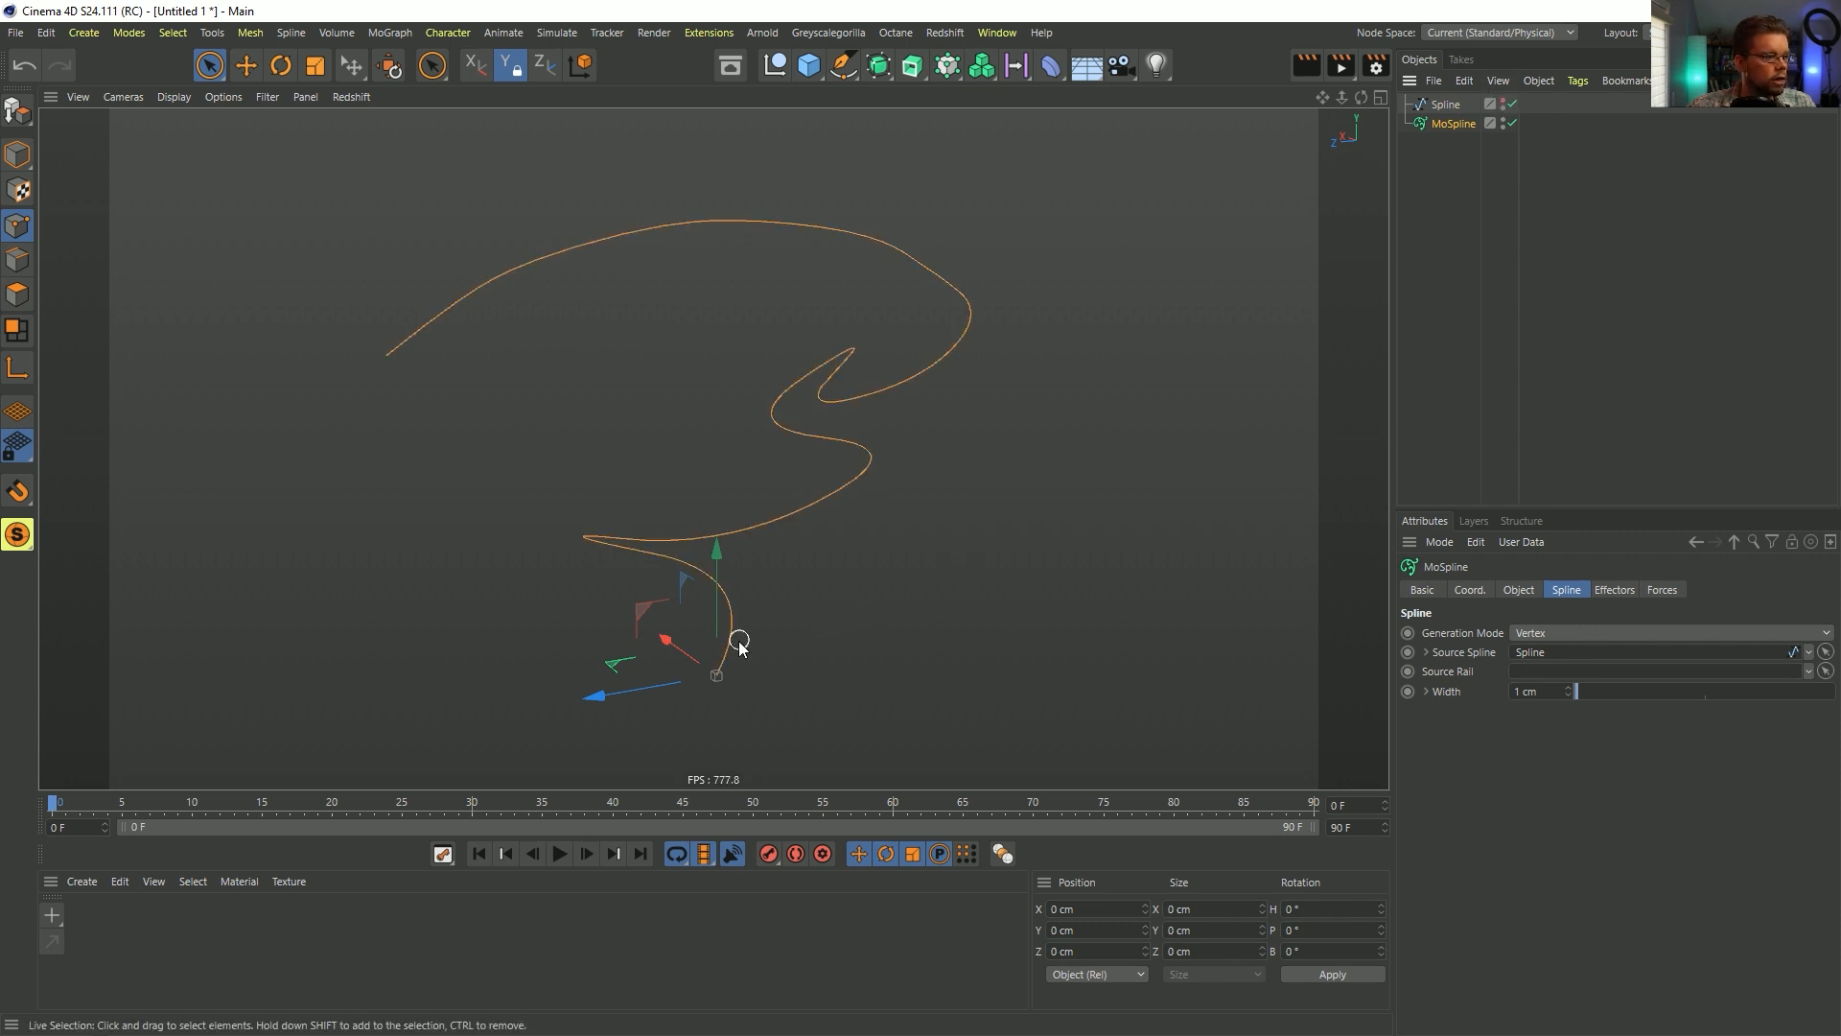
- Test the MoSpline's growth by varying its End value, leaving it at 75.9 %
left_click(1519, 590)
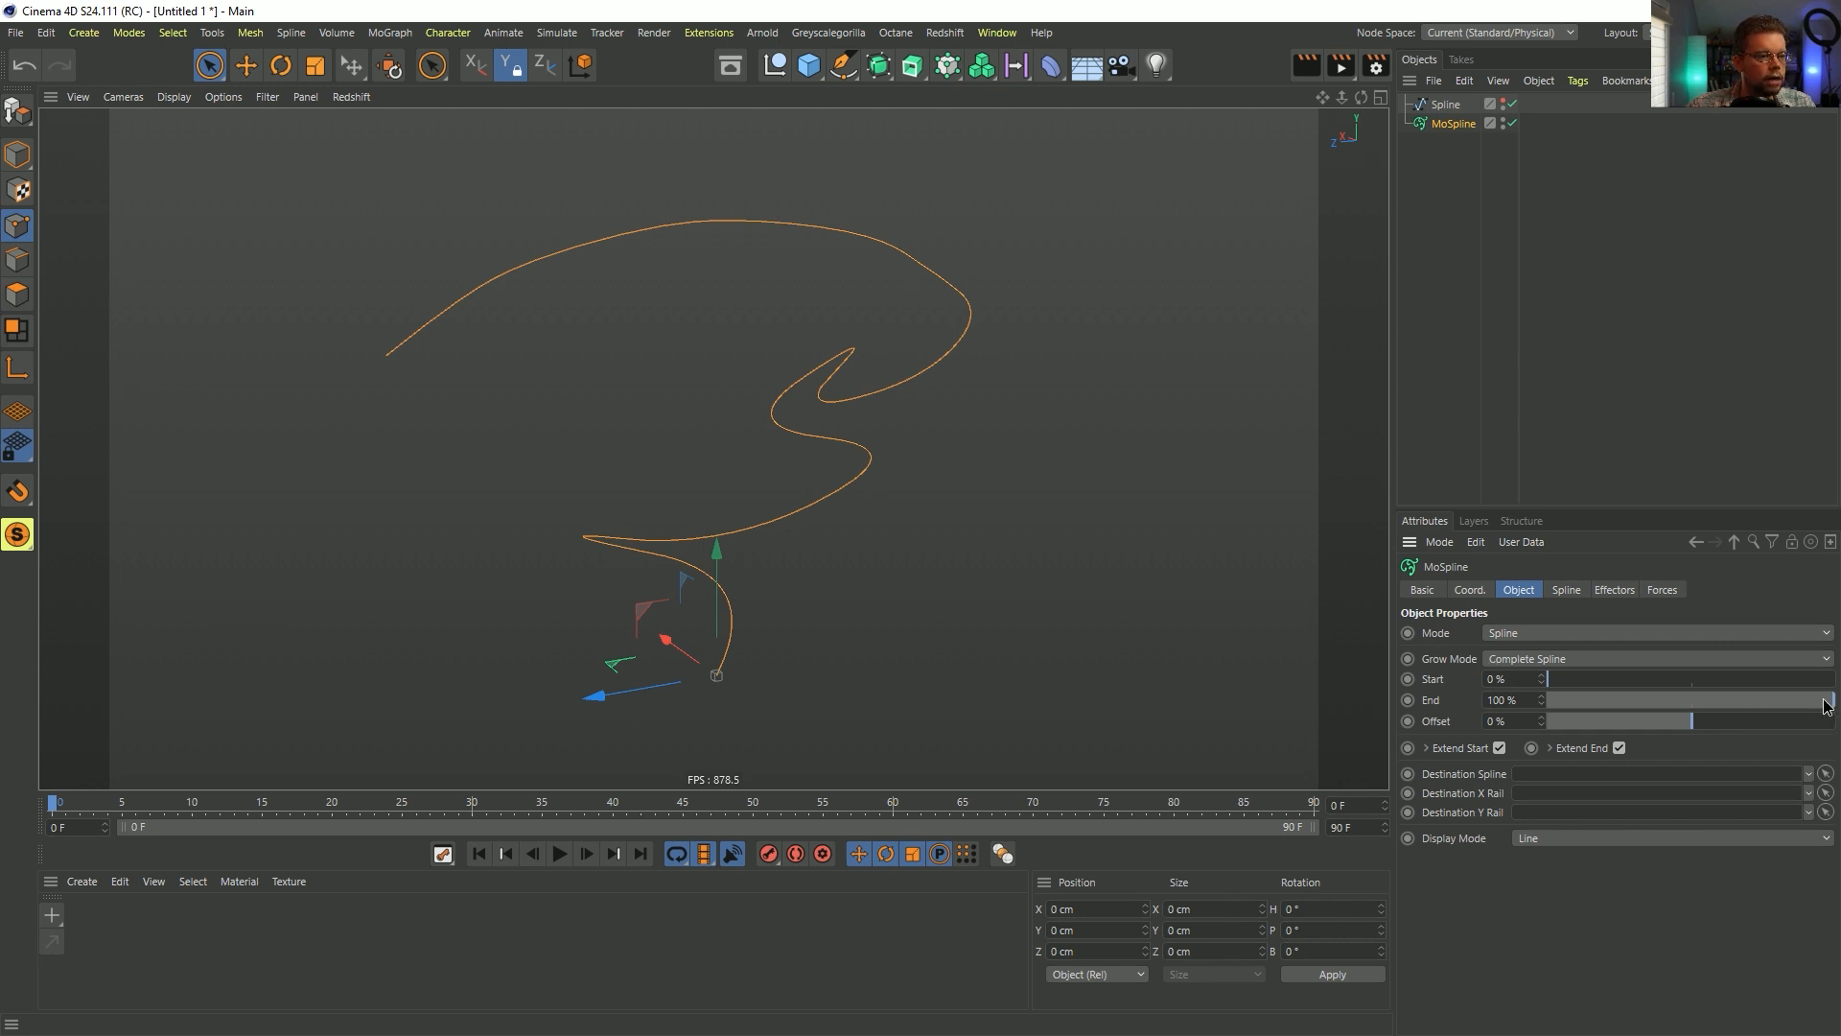
left_click_drag(1825, 707, 1638, 709)
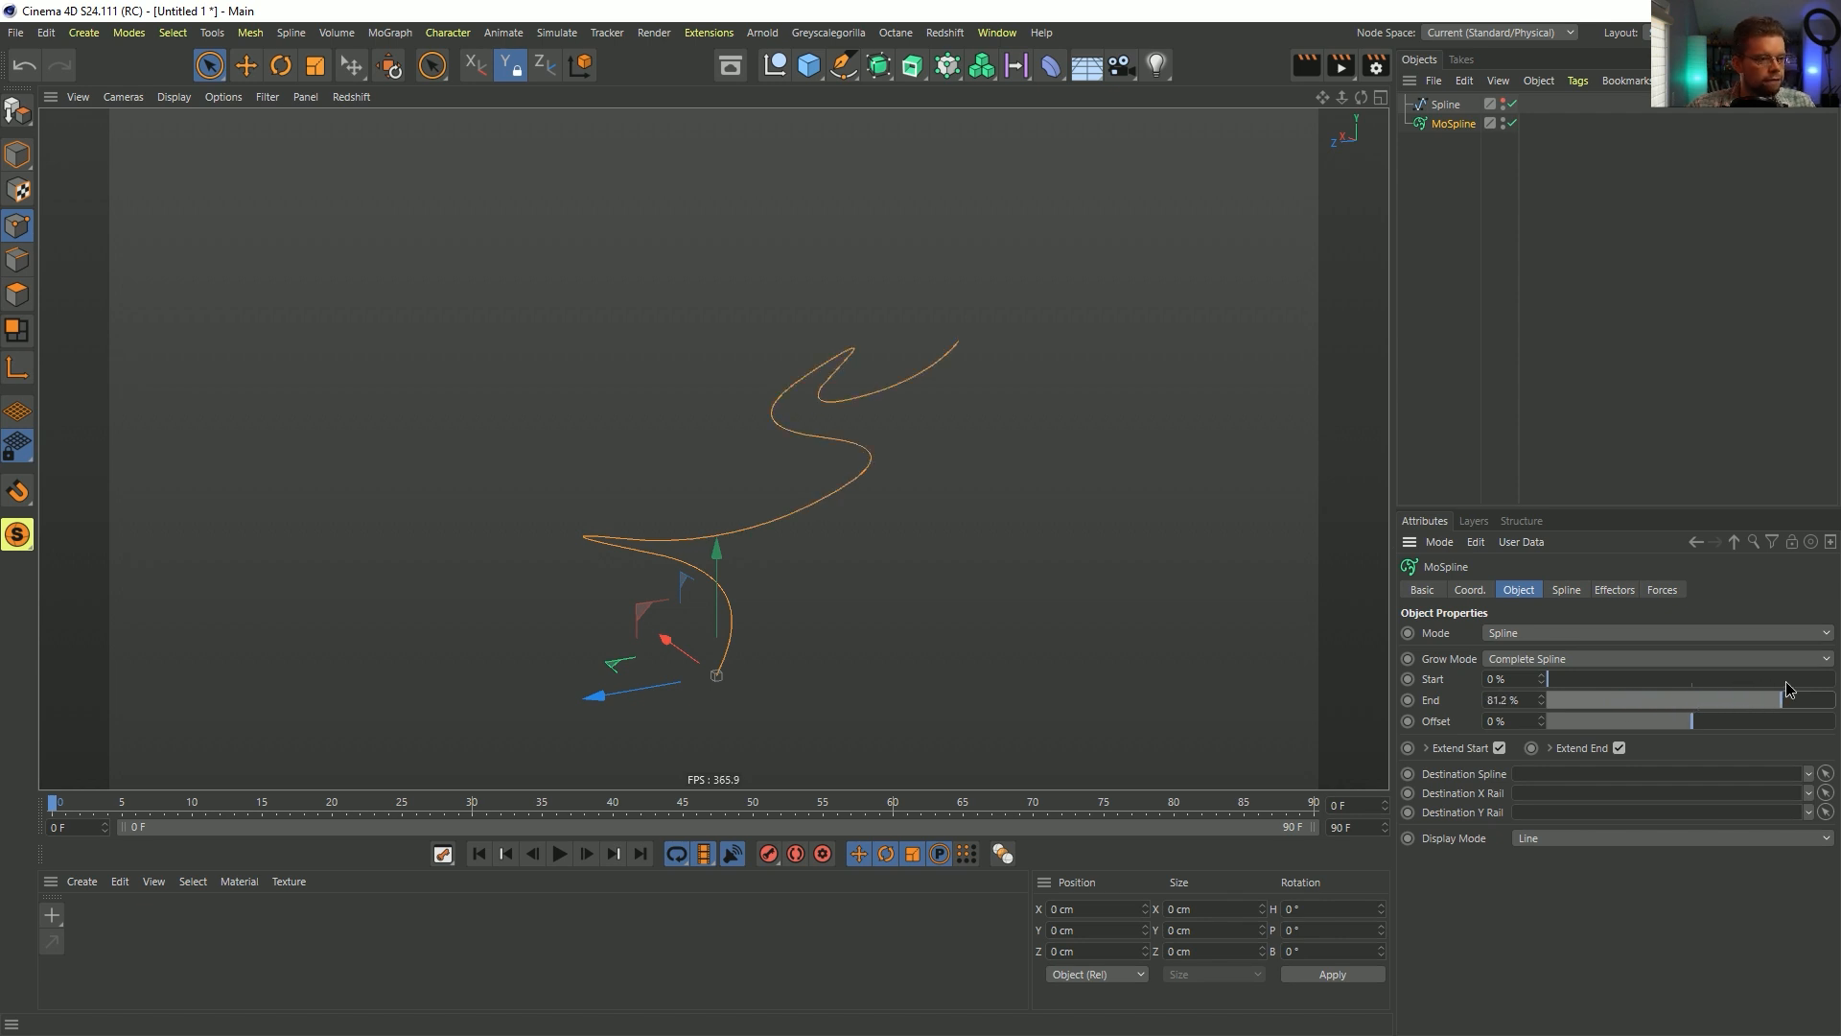
mouse_move(1788, 688)
left_mouse_down()
mouse_move(1828, 696)
mouse_move(1767, 677)
left_mouse_up()
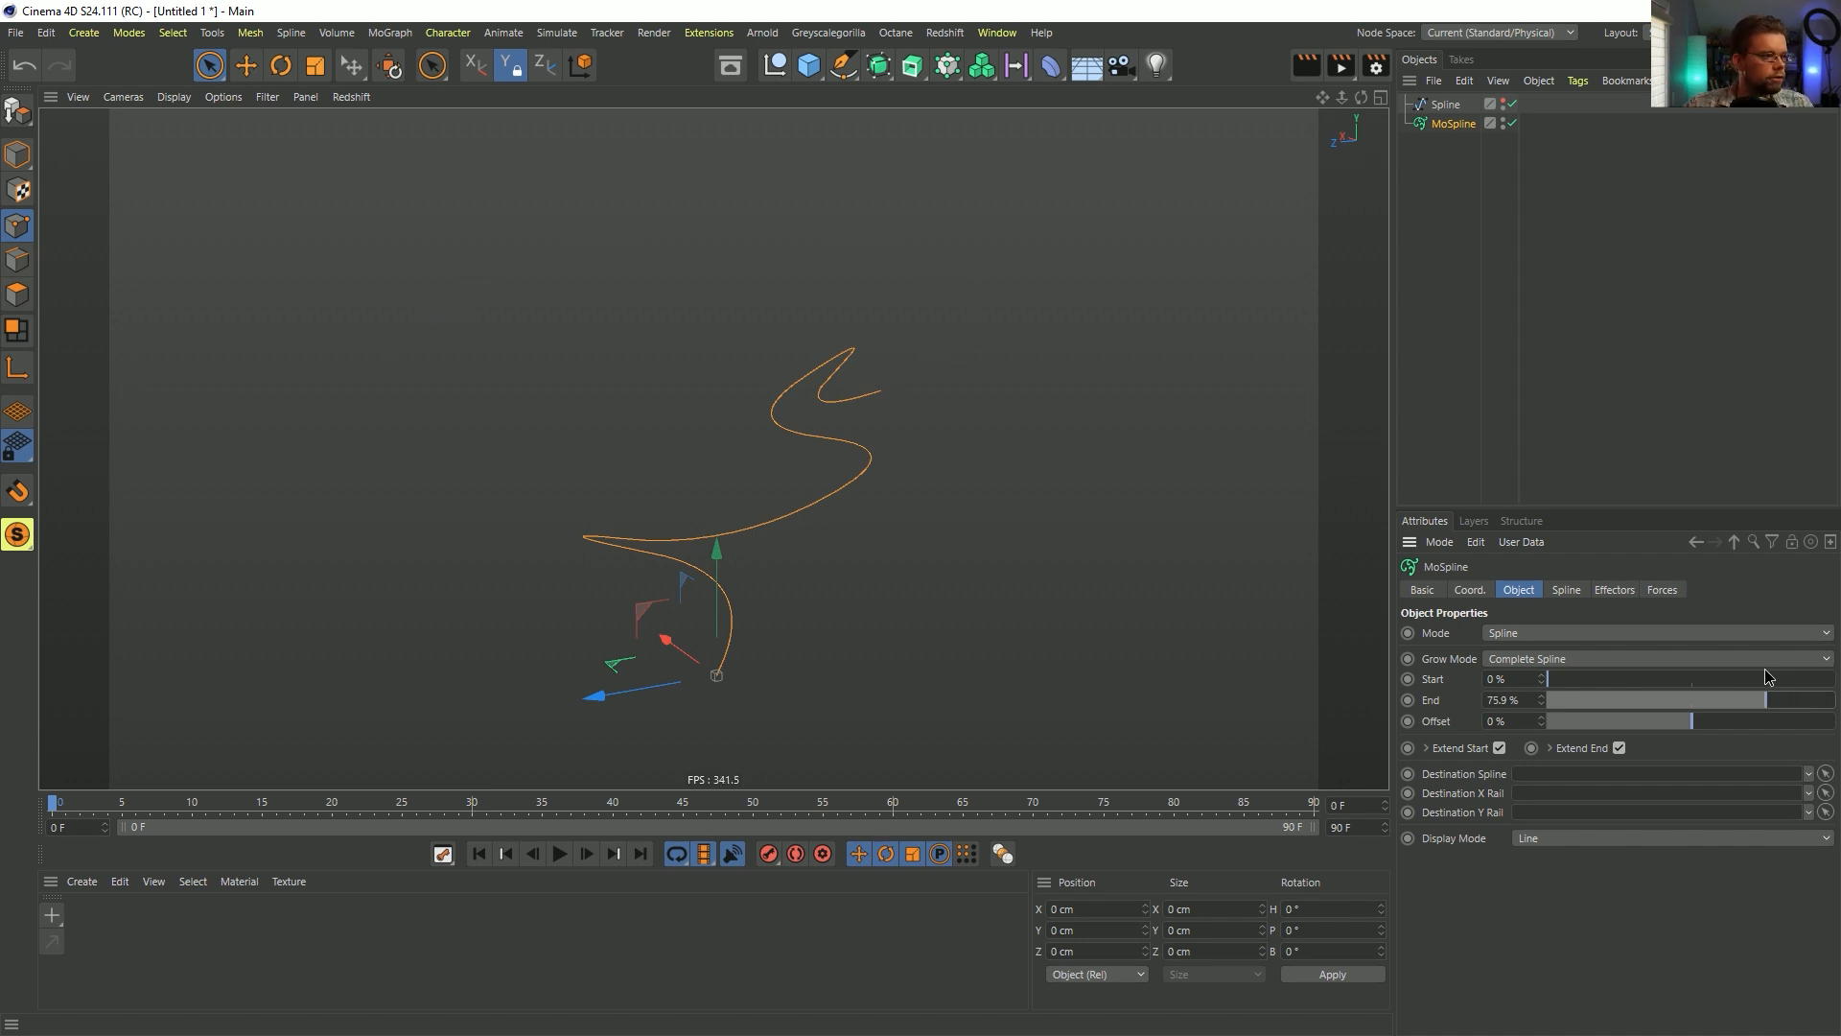
- Set the source Spline's intermediate points to Uniform with a number of 10
left_click(1433, 103)
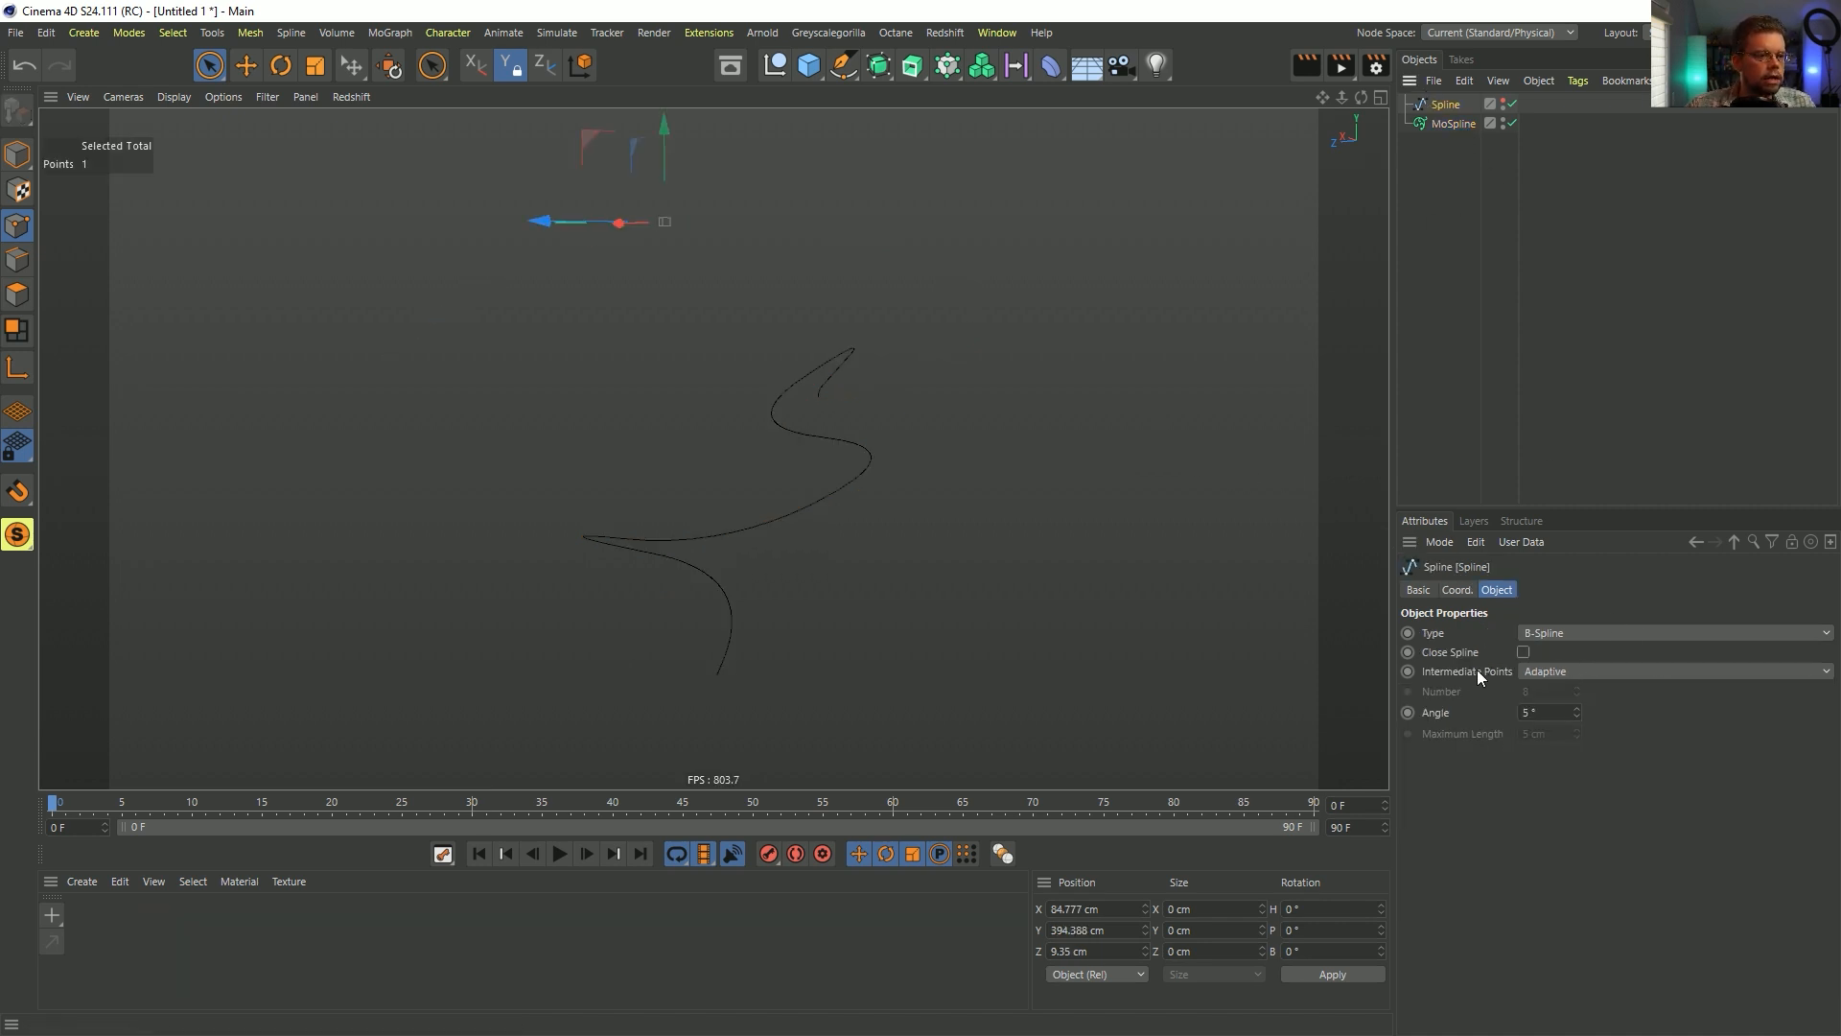
left_click(1554, 671)
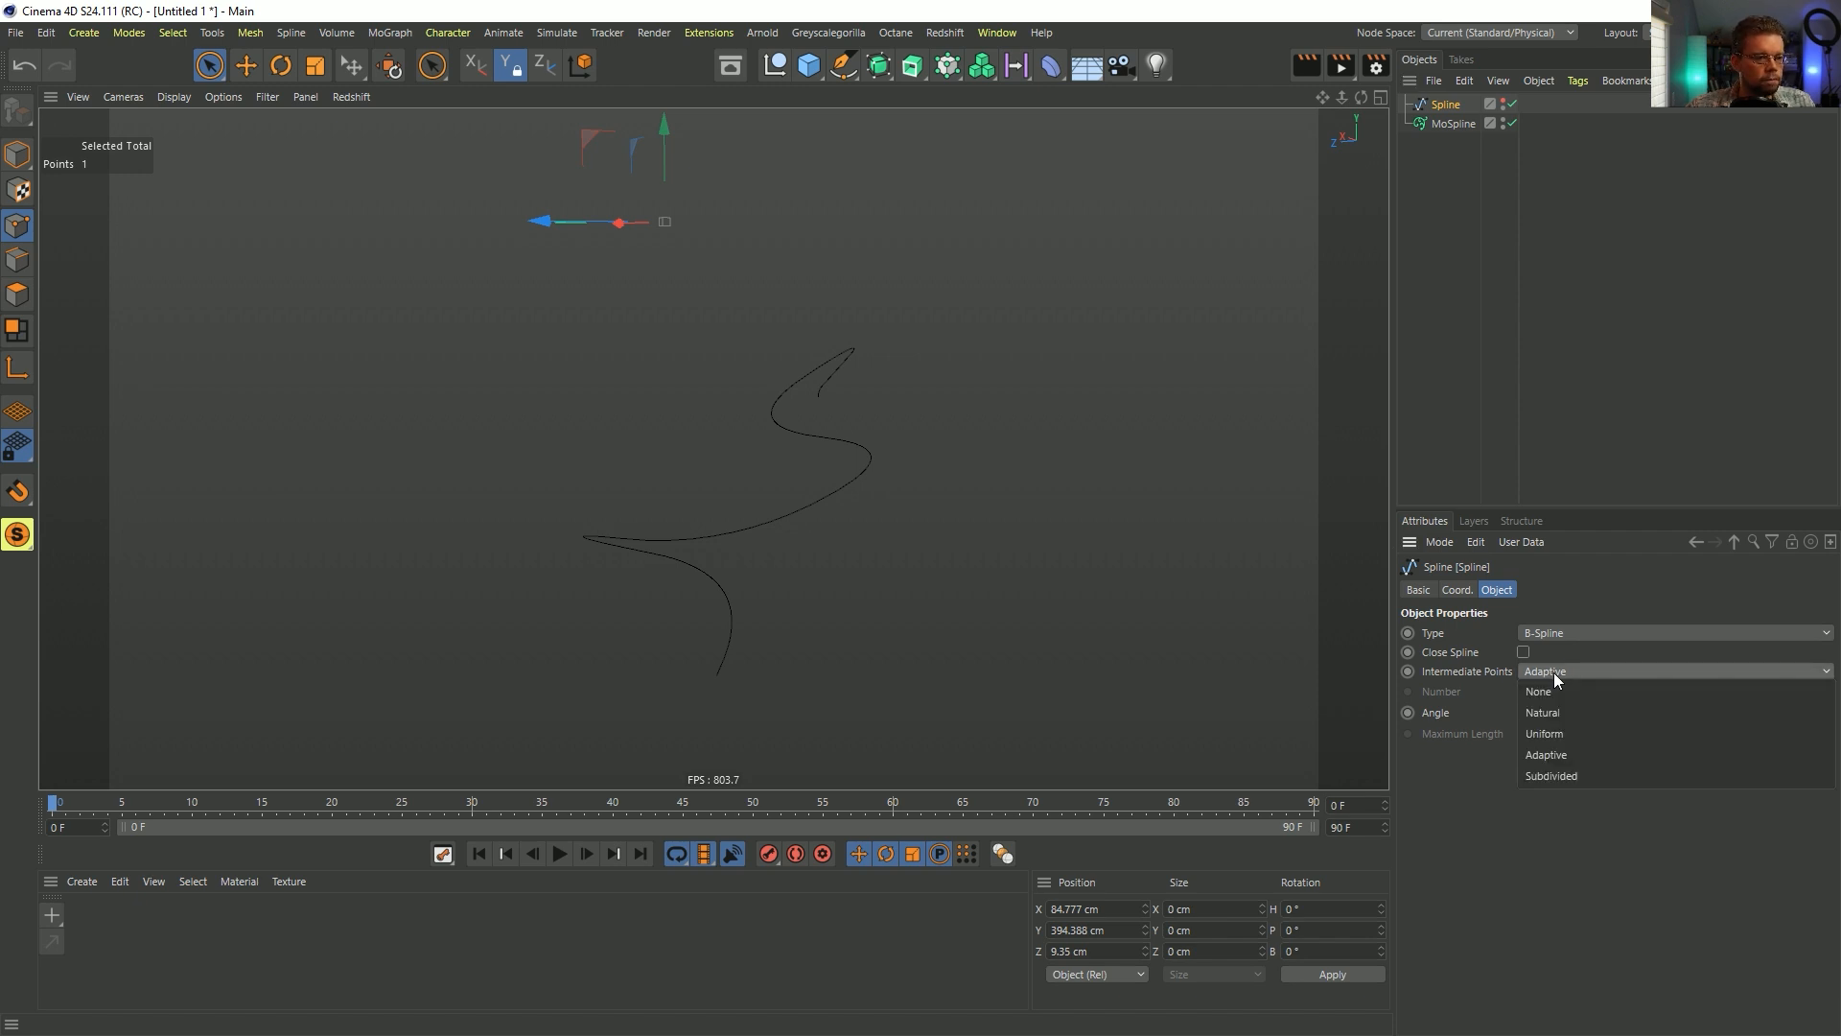
left_click(1585, 734)
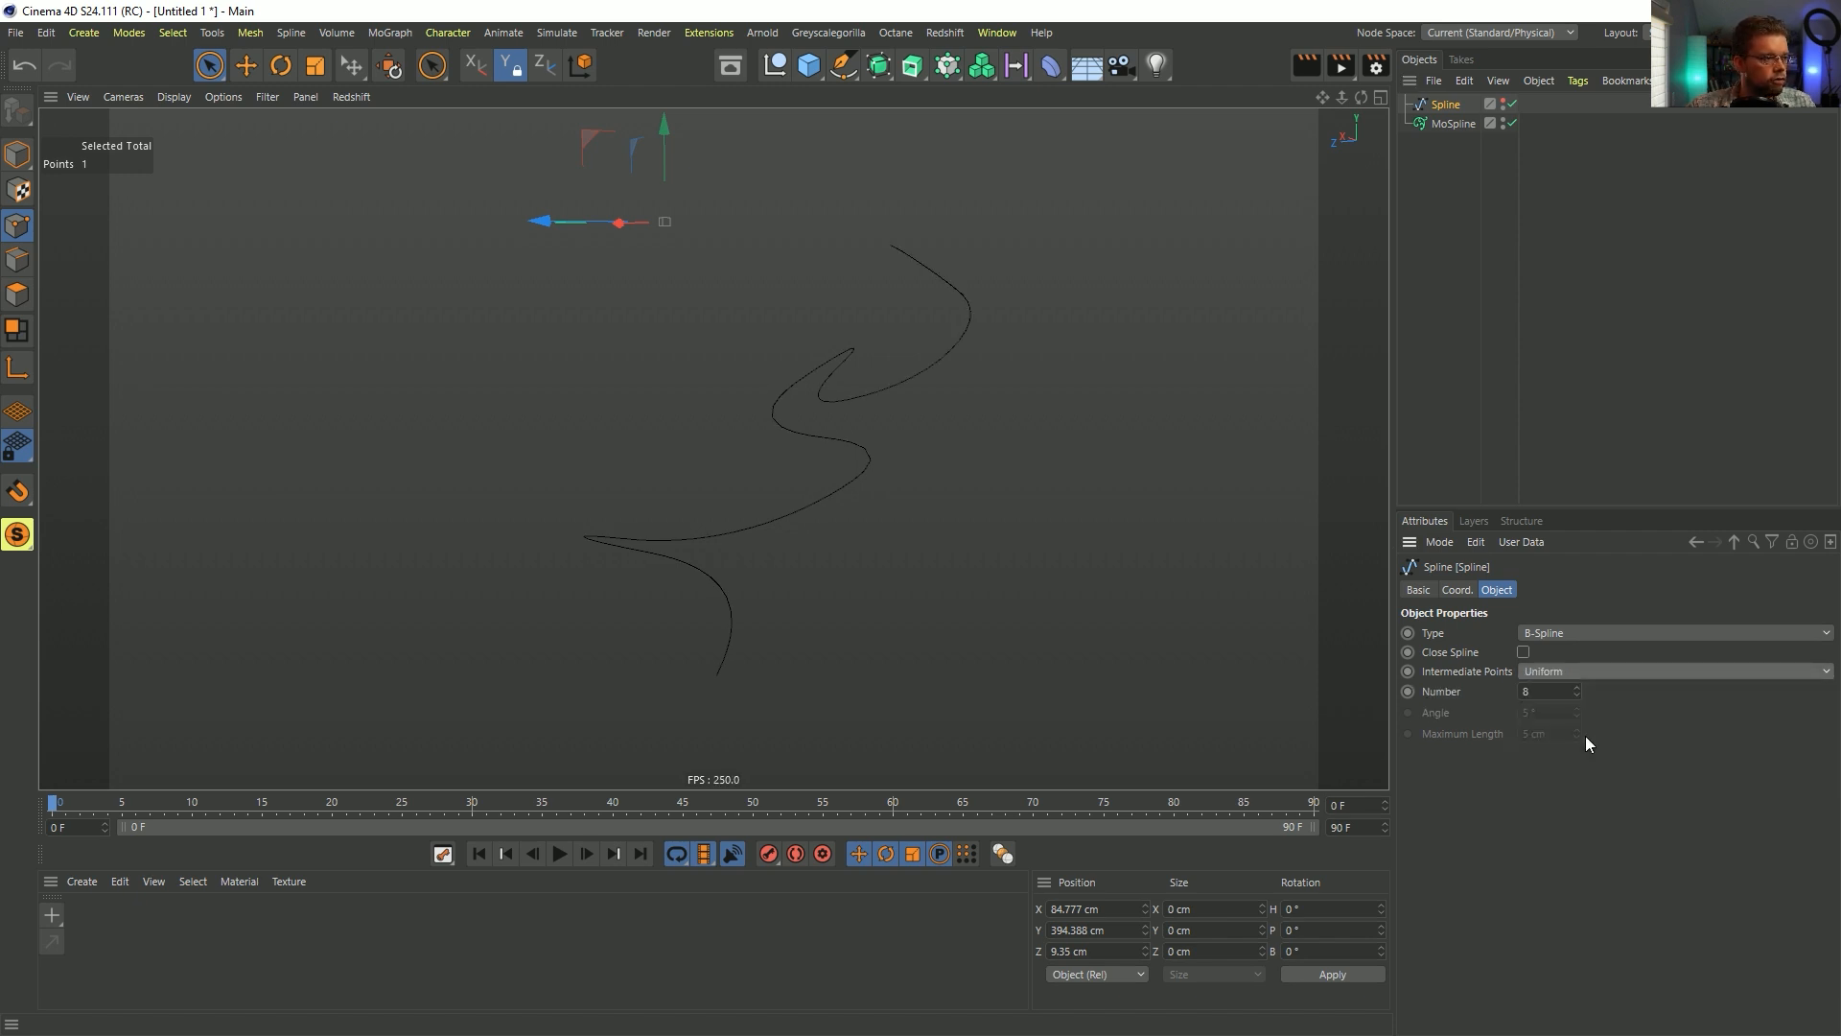
left_click(1559, 696)
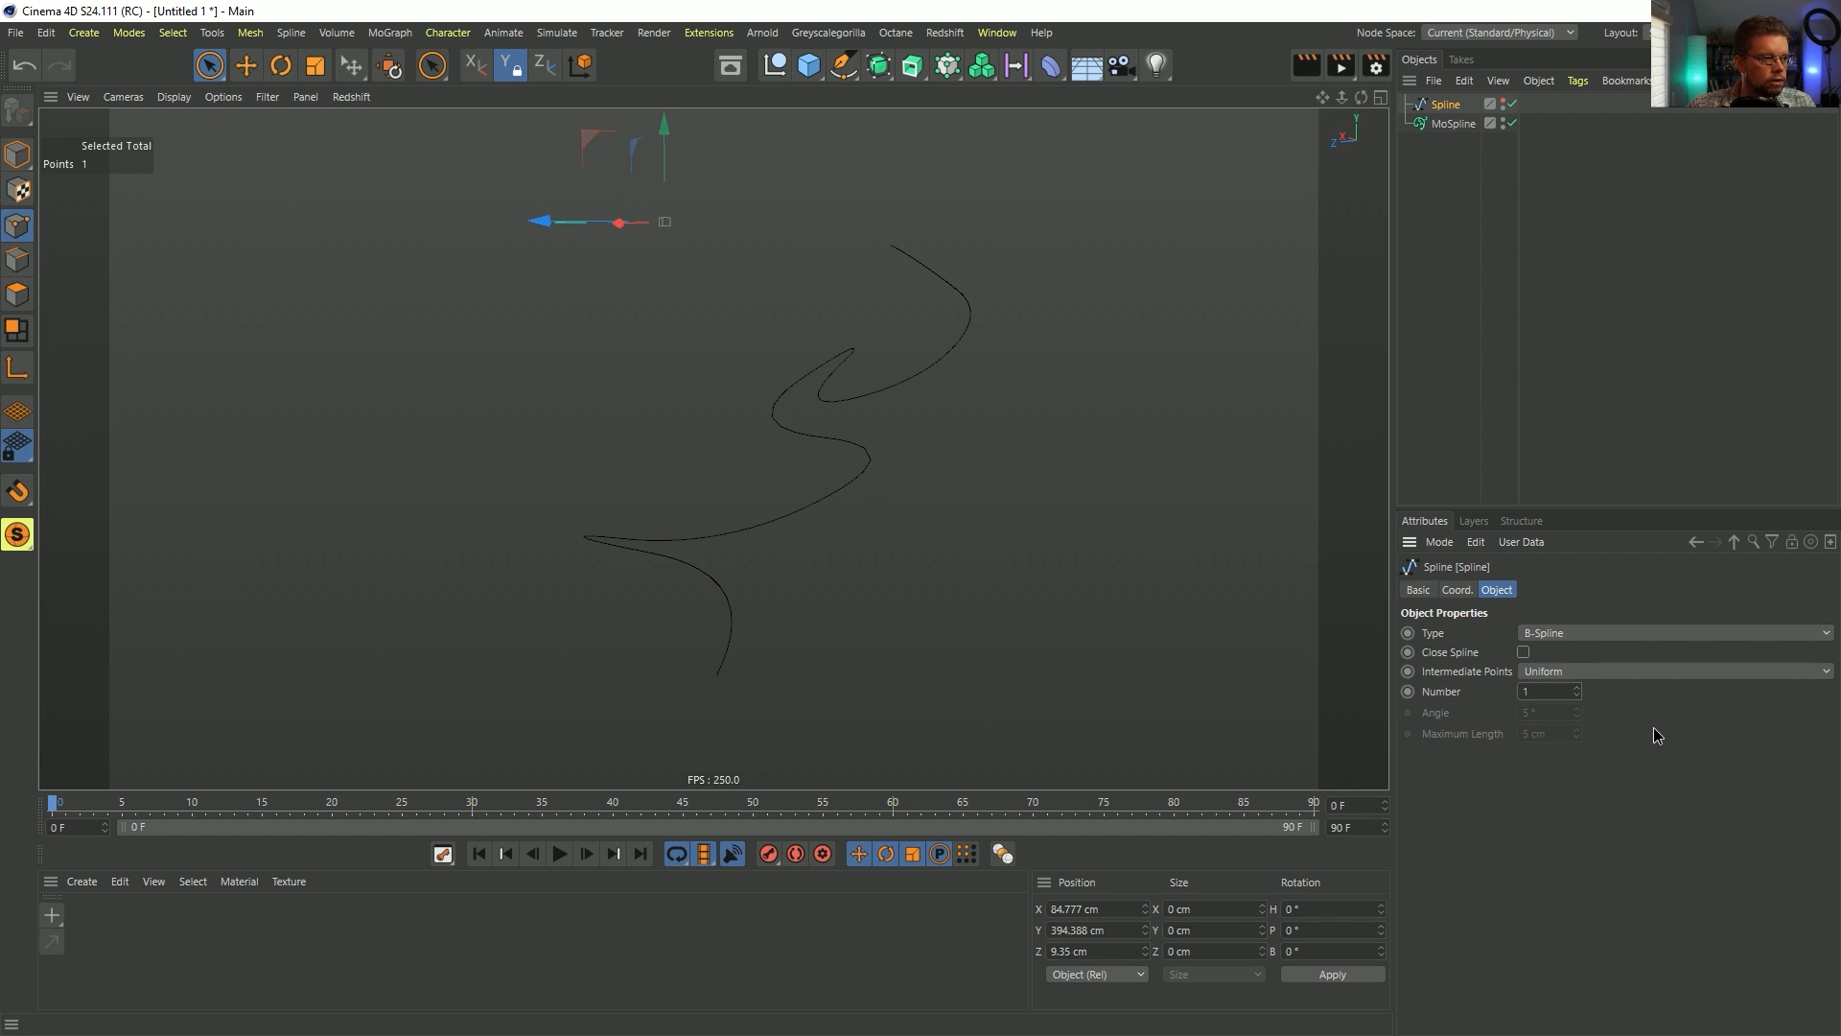
type("1")
key("Return")
left_click(1576, 688)
left_click_drag(912, 440, 949, 348, "alt")
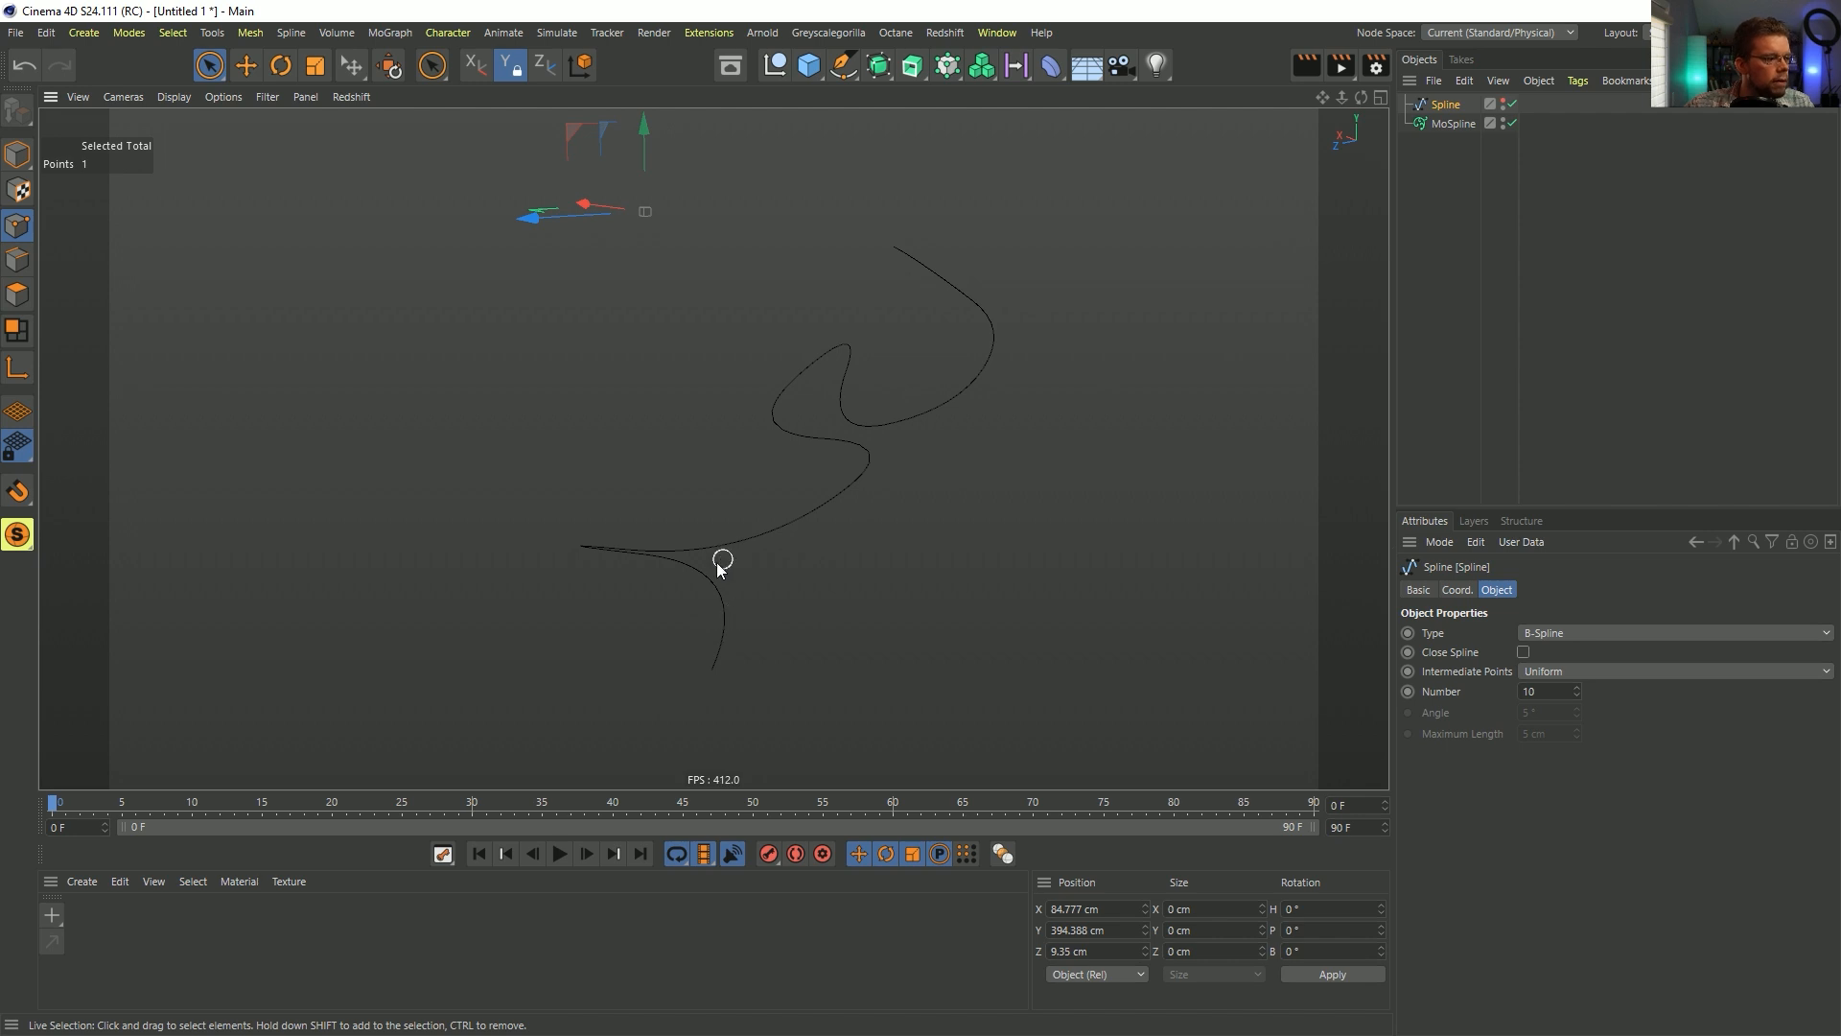
- Keyframe the MoSpline's End value at 0 % on frame 0
left_click(1431, 128)
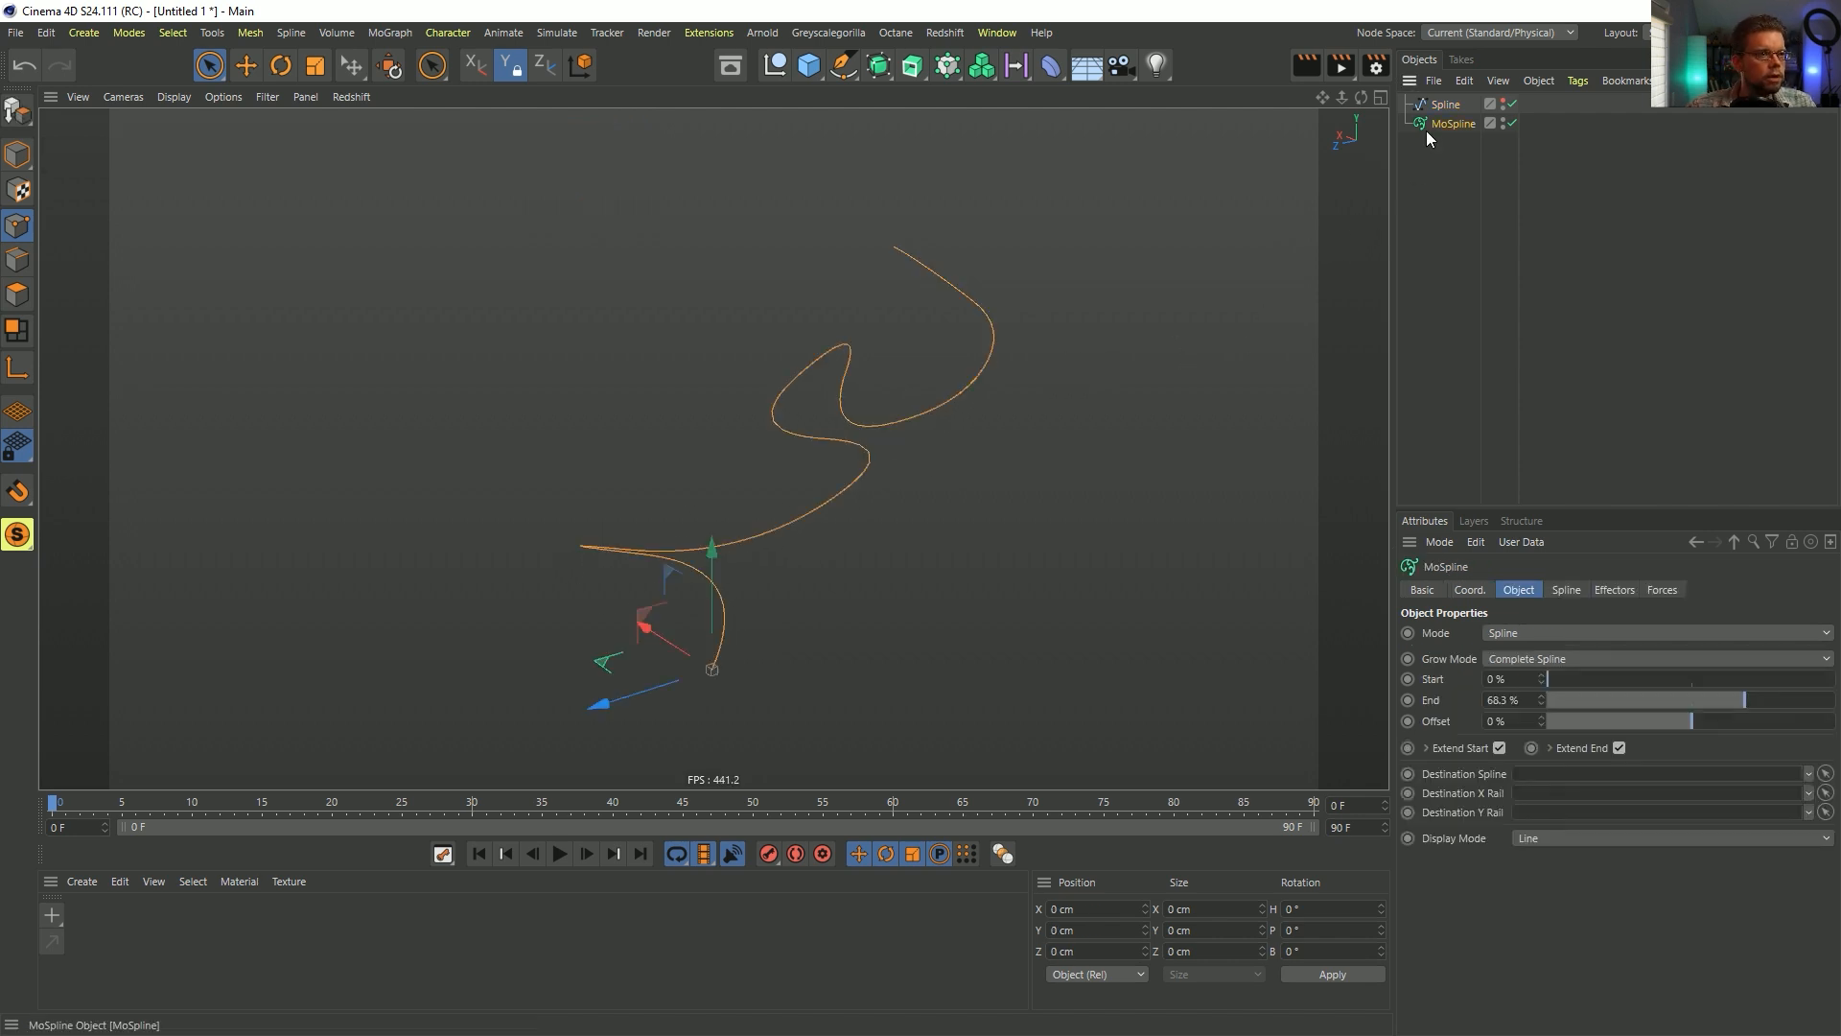
left_click_drag(1728, 701, 1564, 729)
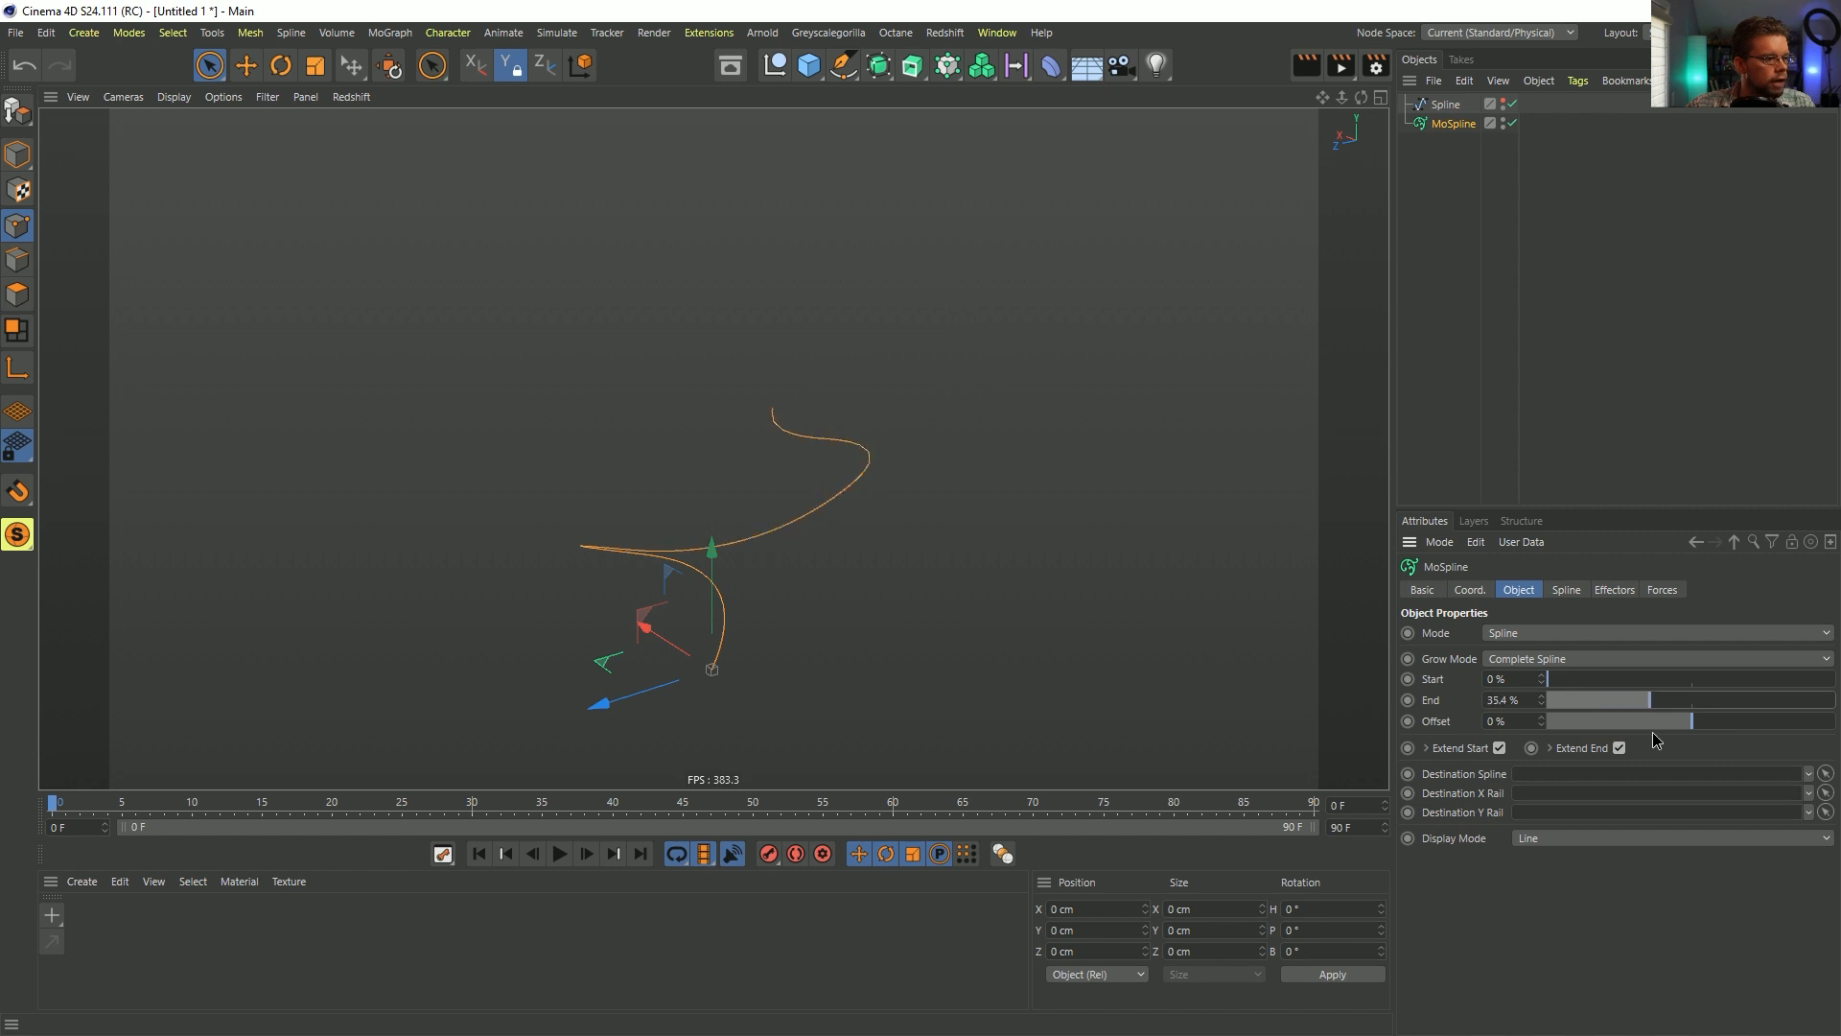
left_click_drag(1741, 740, 1419, 672)
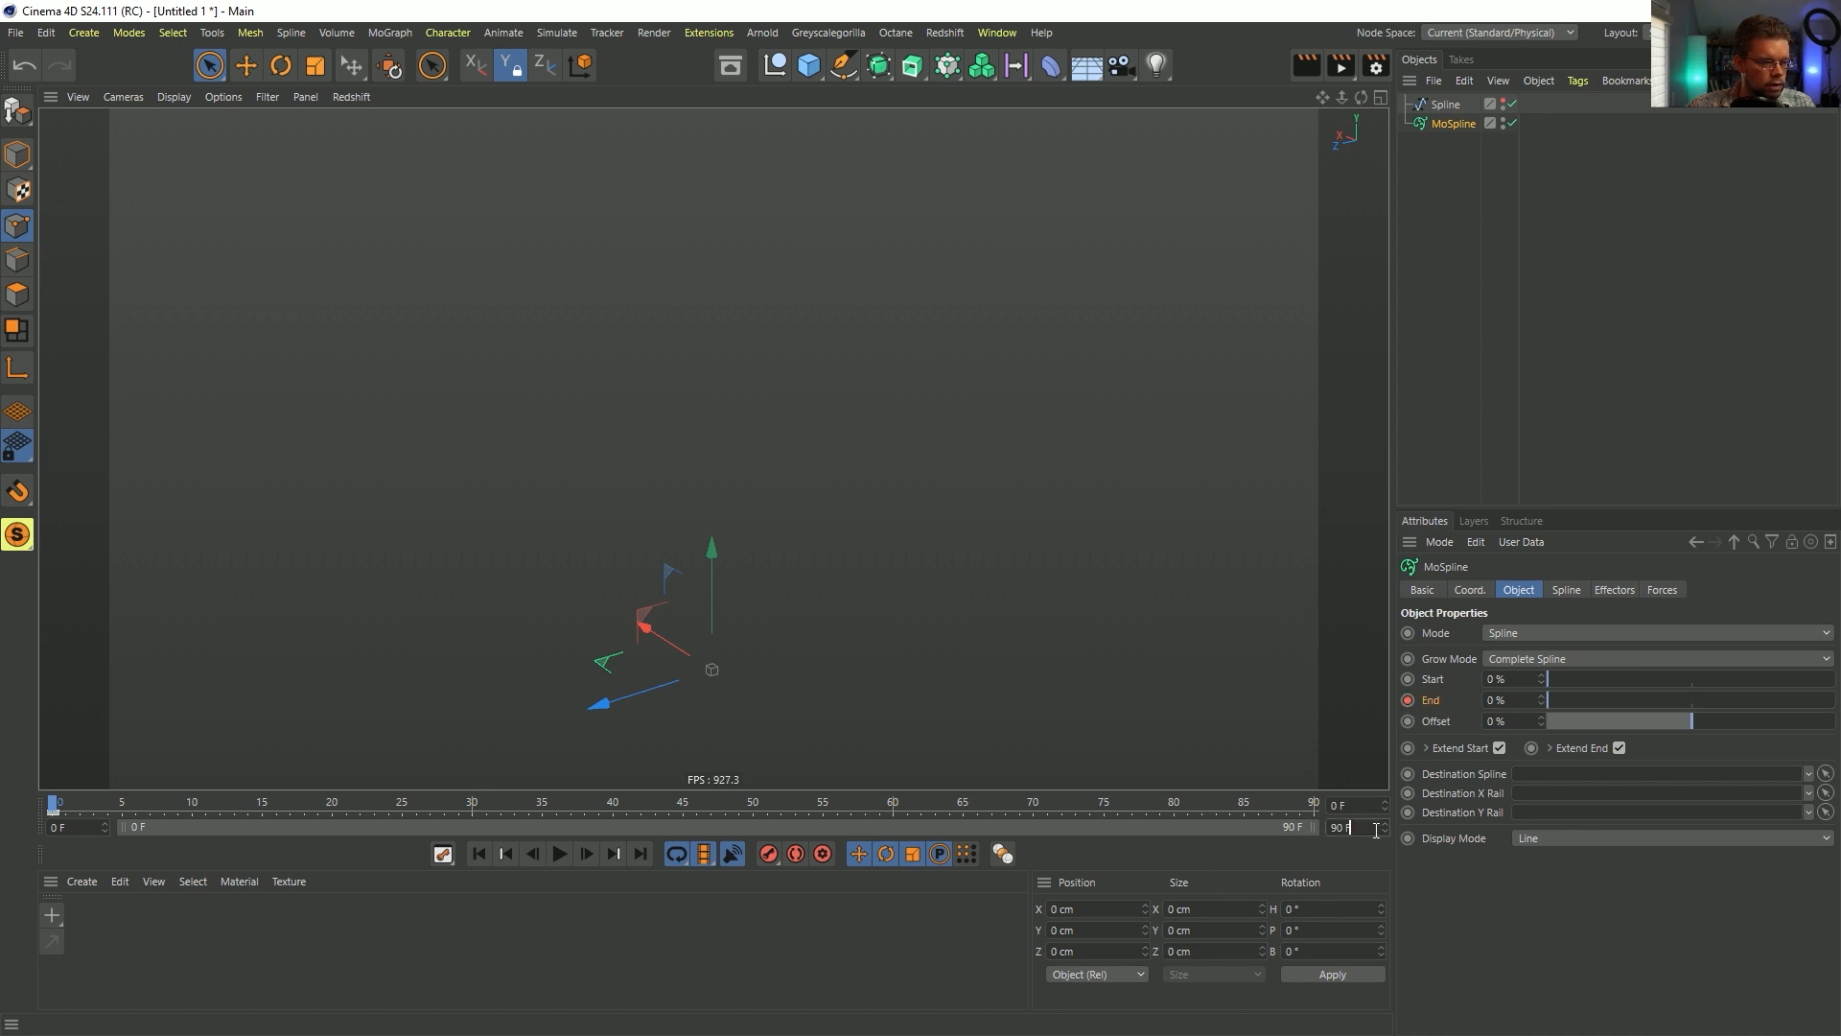
- Extend the timeline to 180 frames, keyframe the MoSpline's End at 100 % on the last frame, and play the growth from the start
type("180")
key("Return")
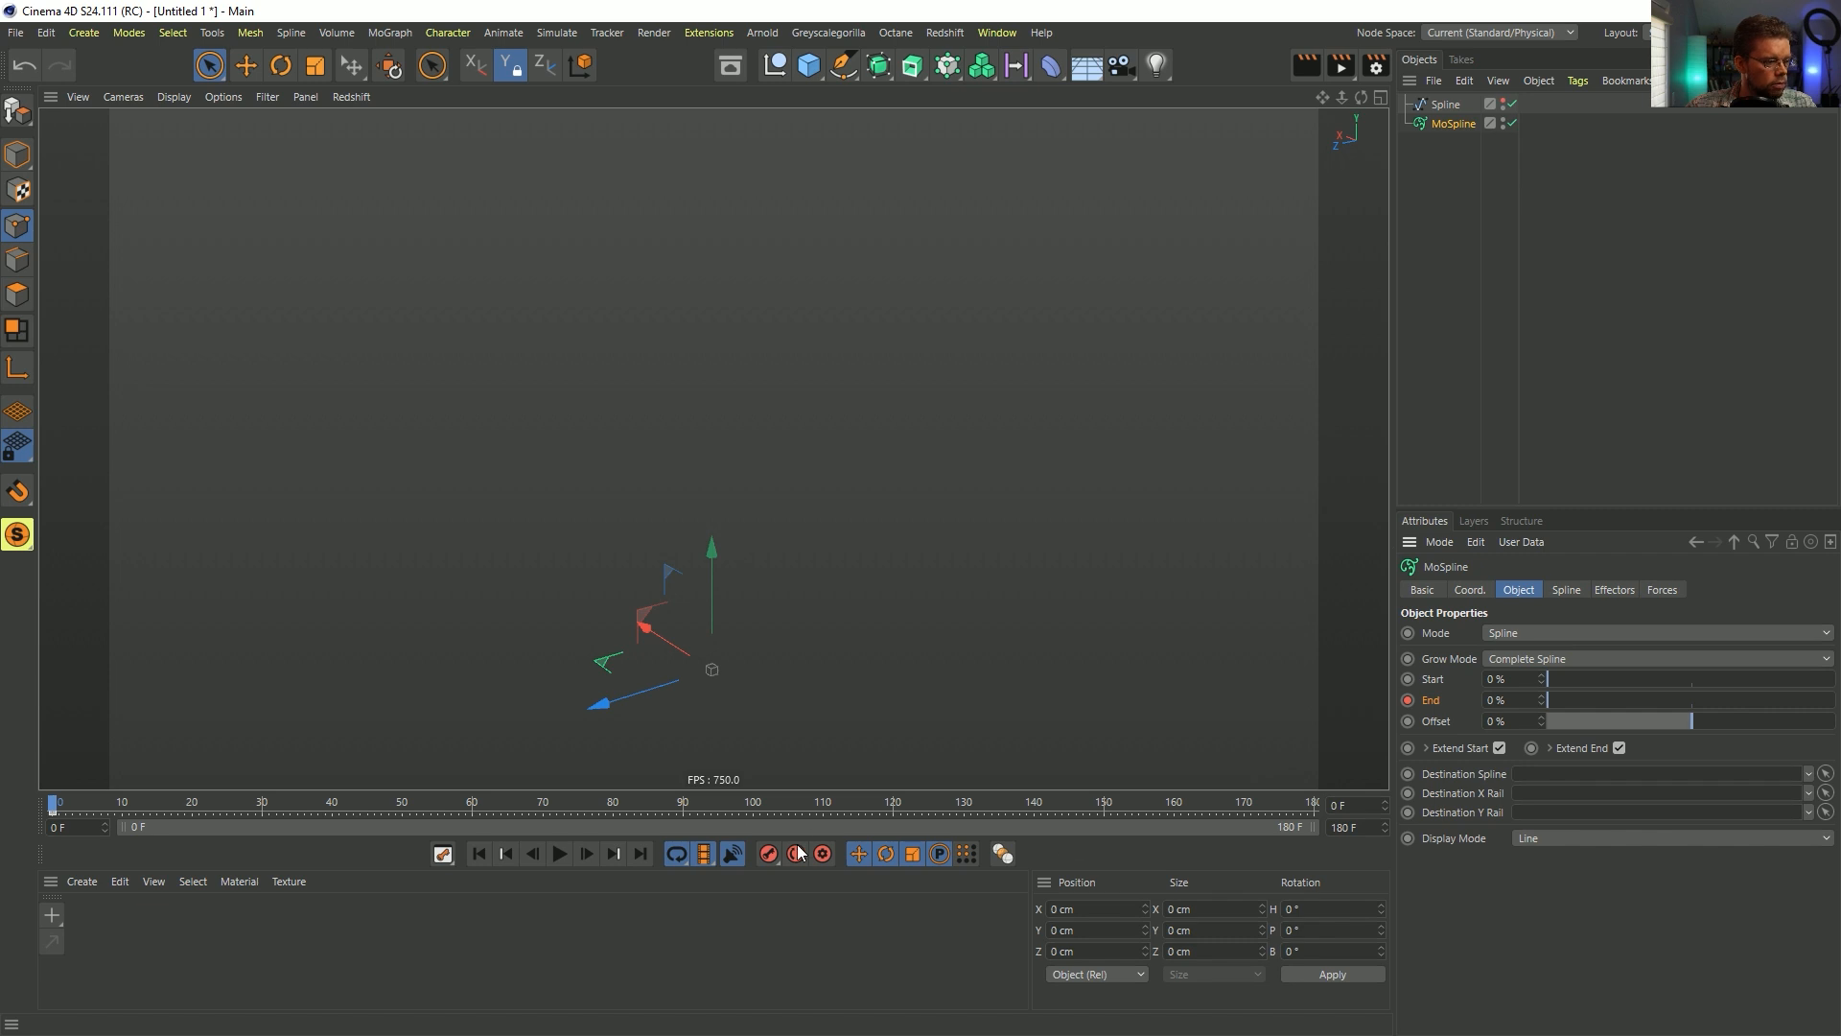
left_click(641, 852)
left_click_drag(1563, 700, 1833, 700)
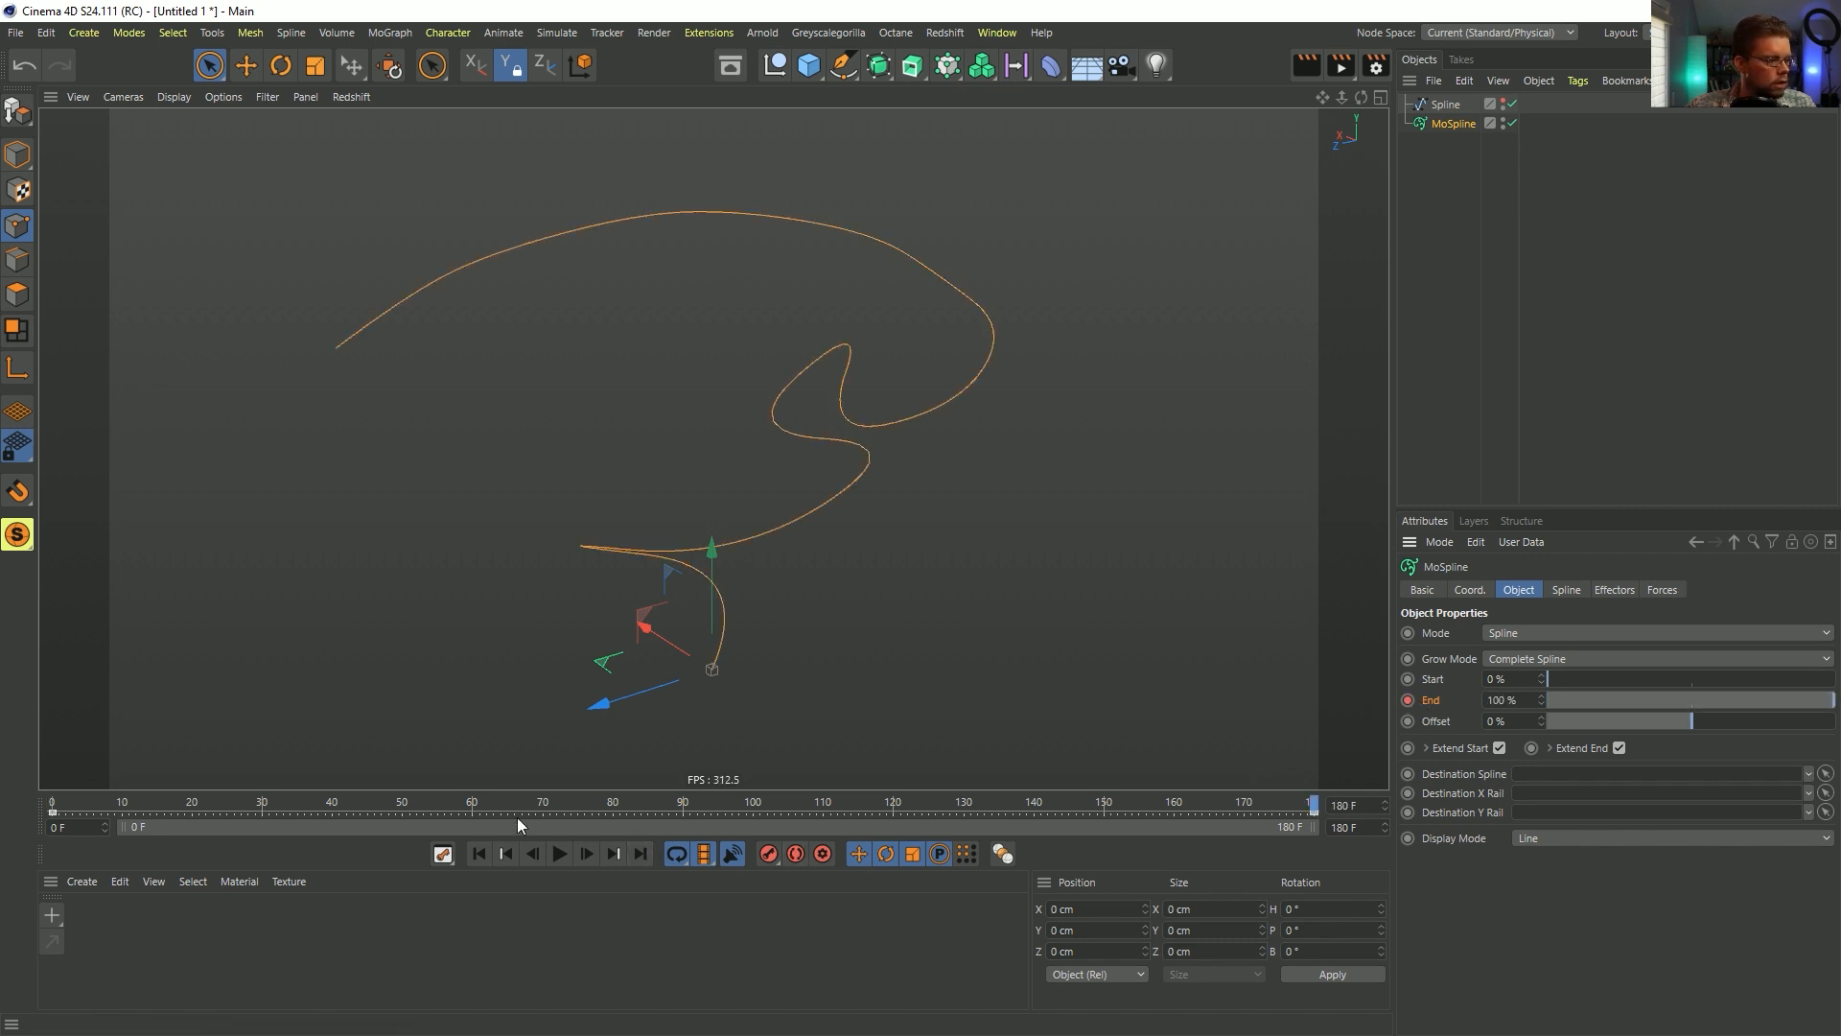
left_click(479, 852)
left_click(559, 853)
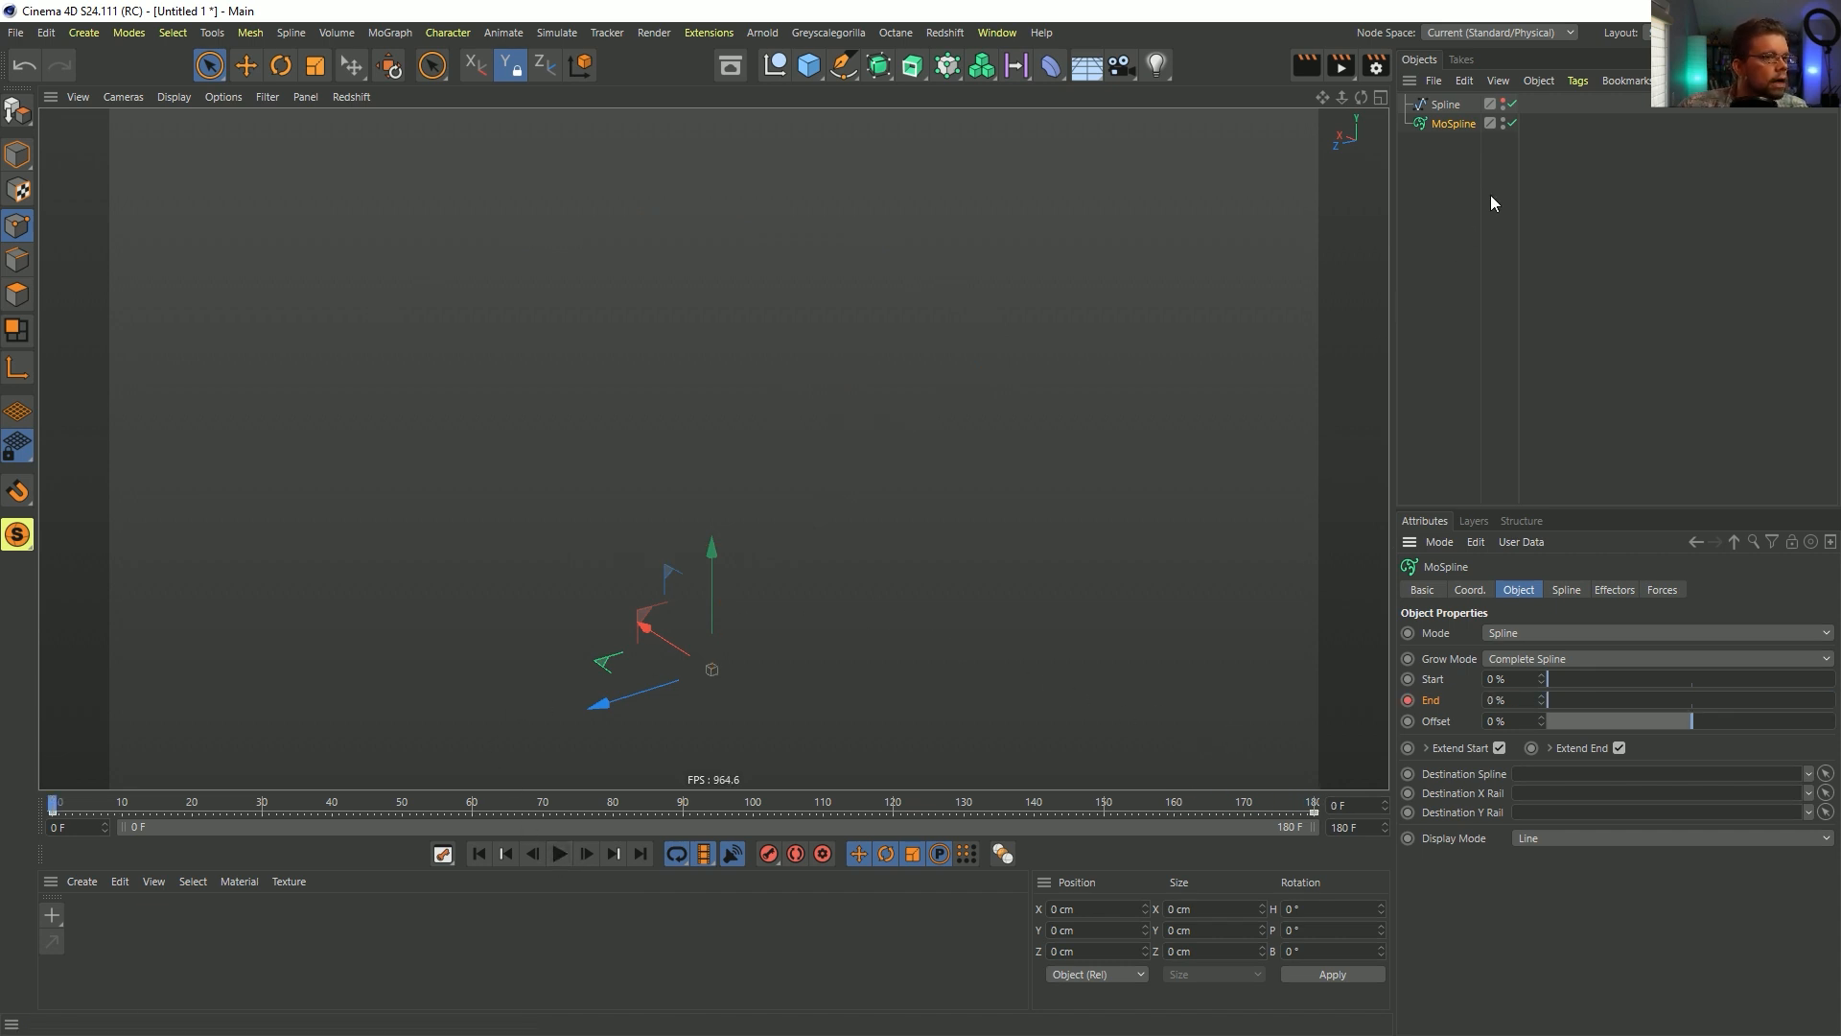
- Nest the MoSpline inside a Volume Builder and that builder inside a Volume Mesher
left_click(984, 77)
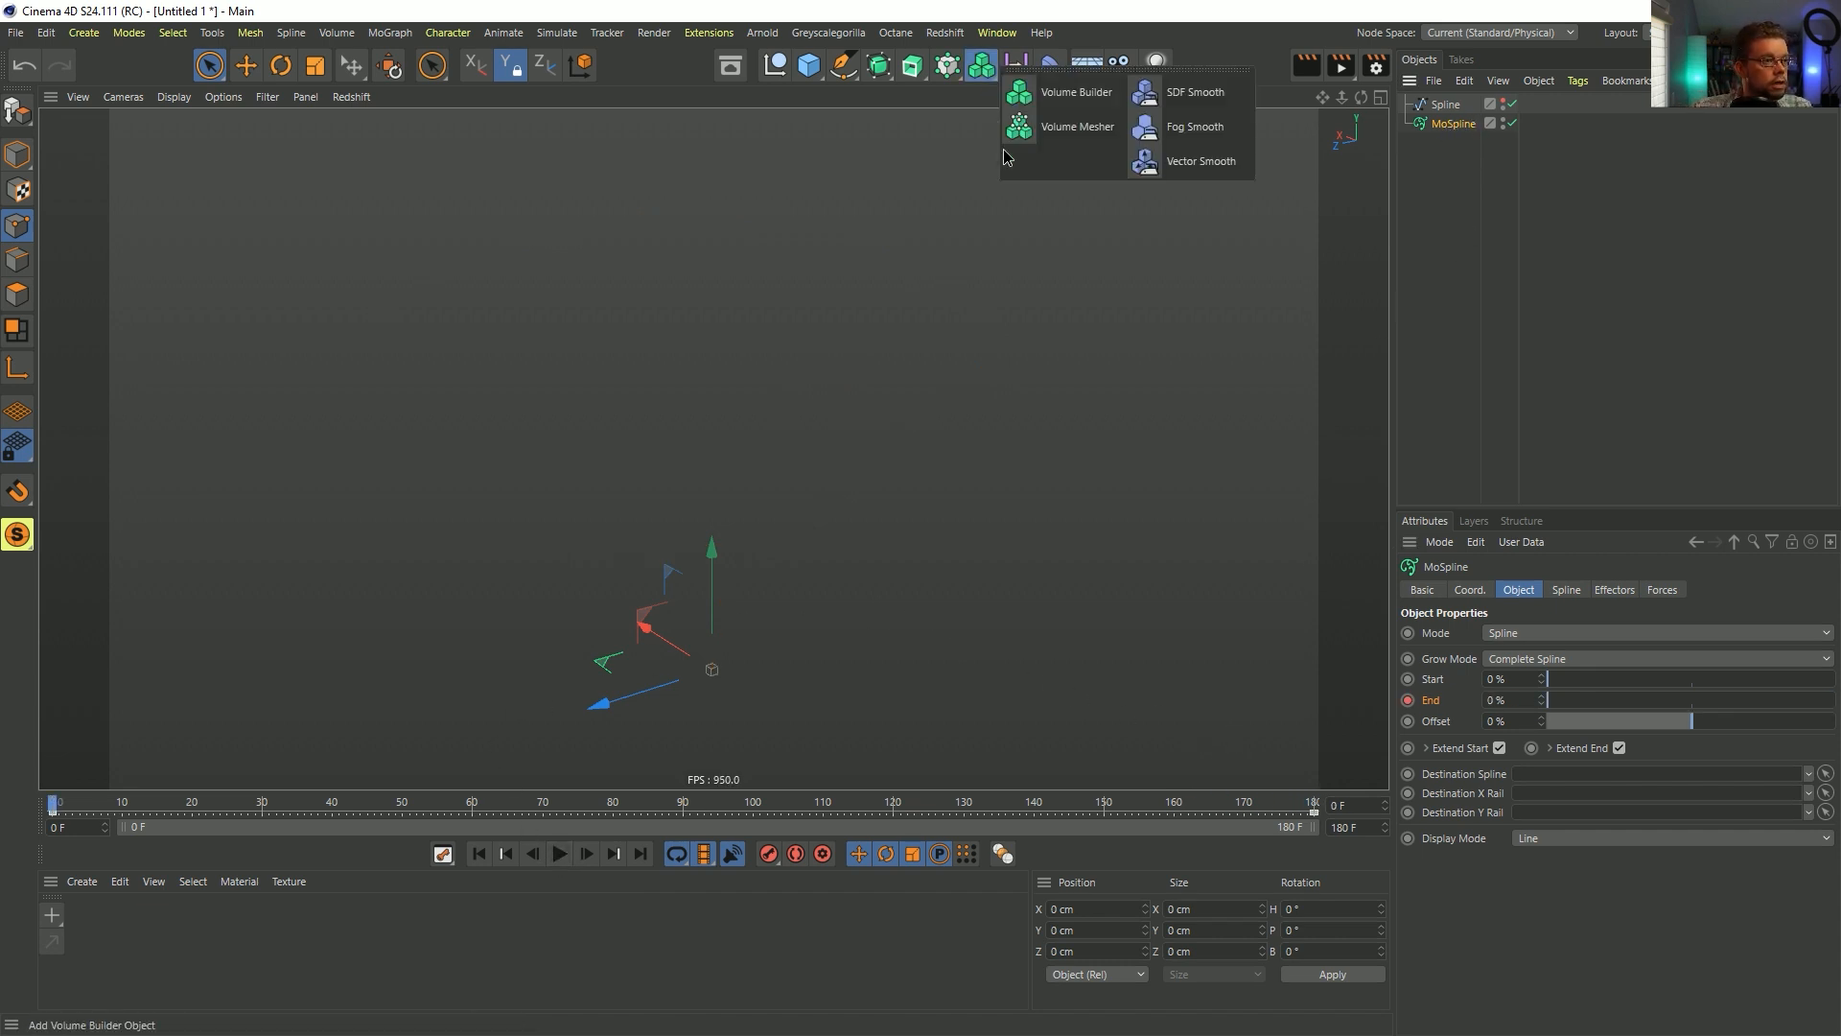
left_click(1076, 92, "alt")
left_click(981, 65)
left_click(1099, 128, "alt")
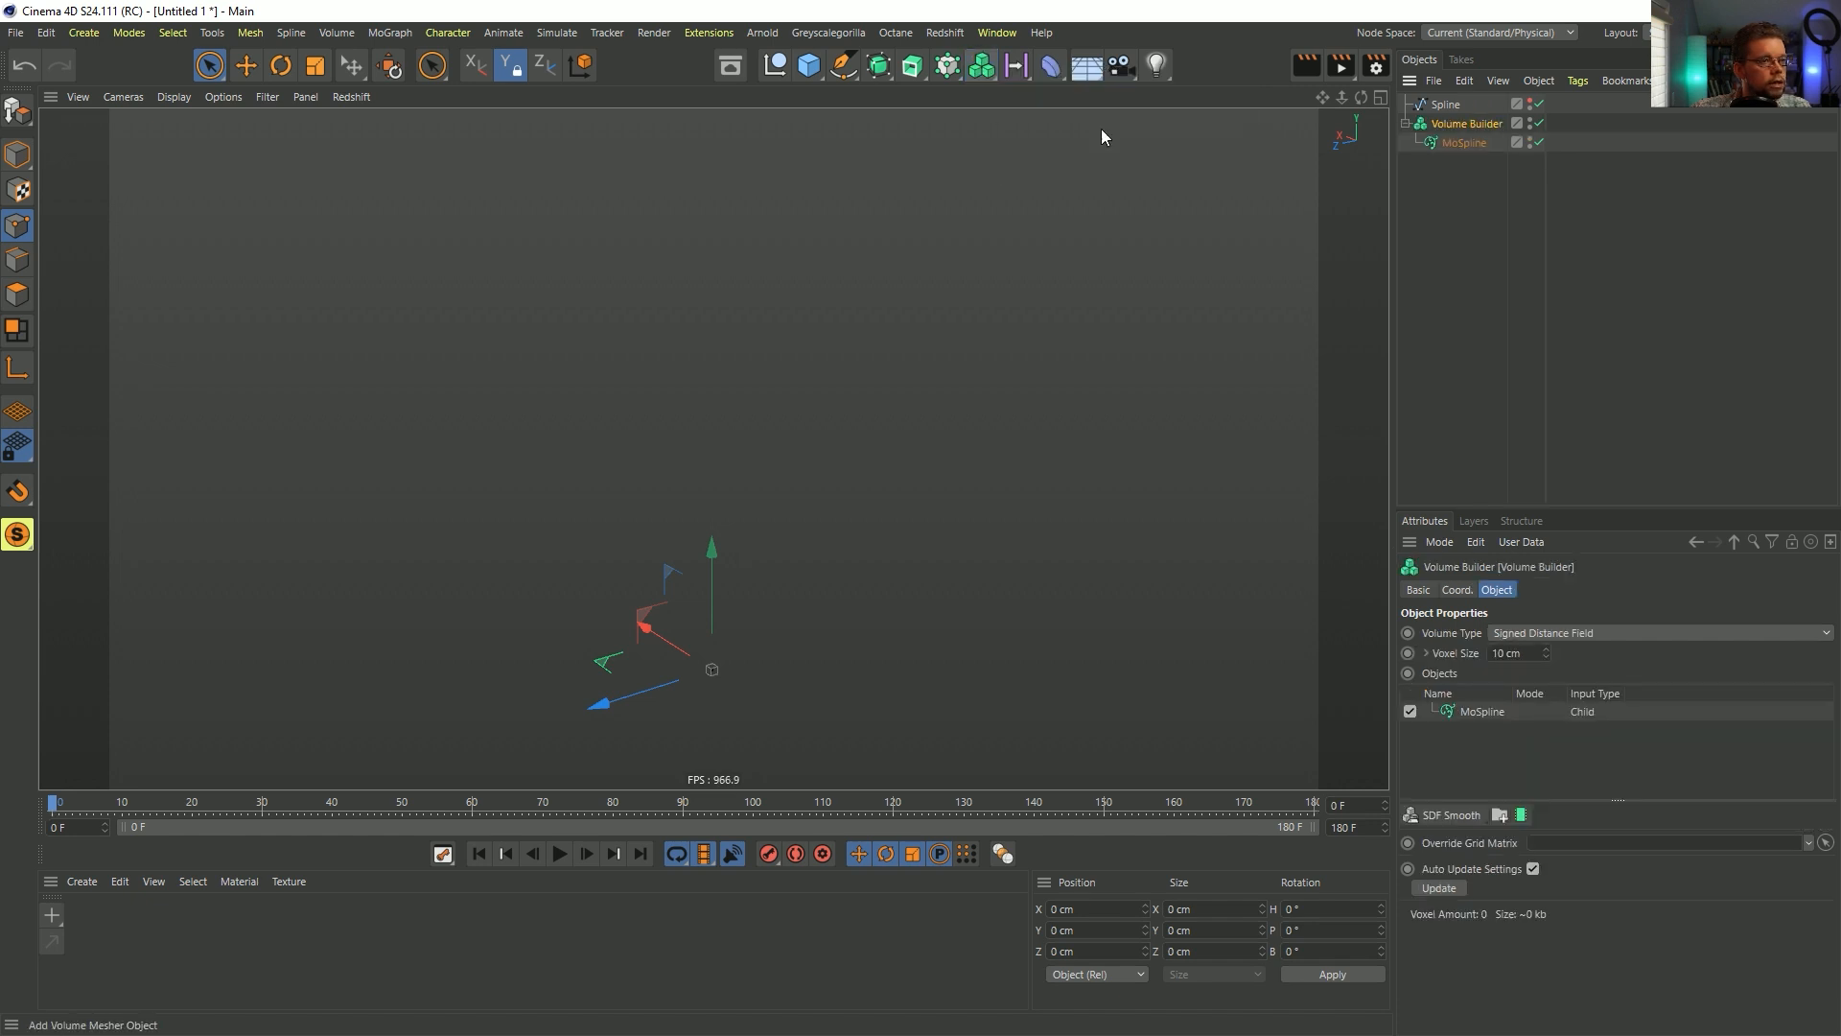
- Advance the animation to frame 81, switch to Model mode, and disable the Volume Mesher
left_click_drag(236, 793, 487, 809)
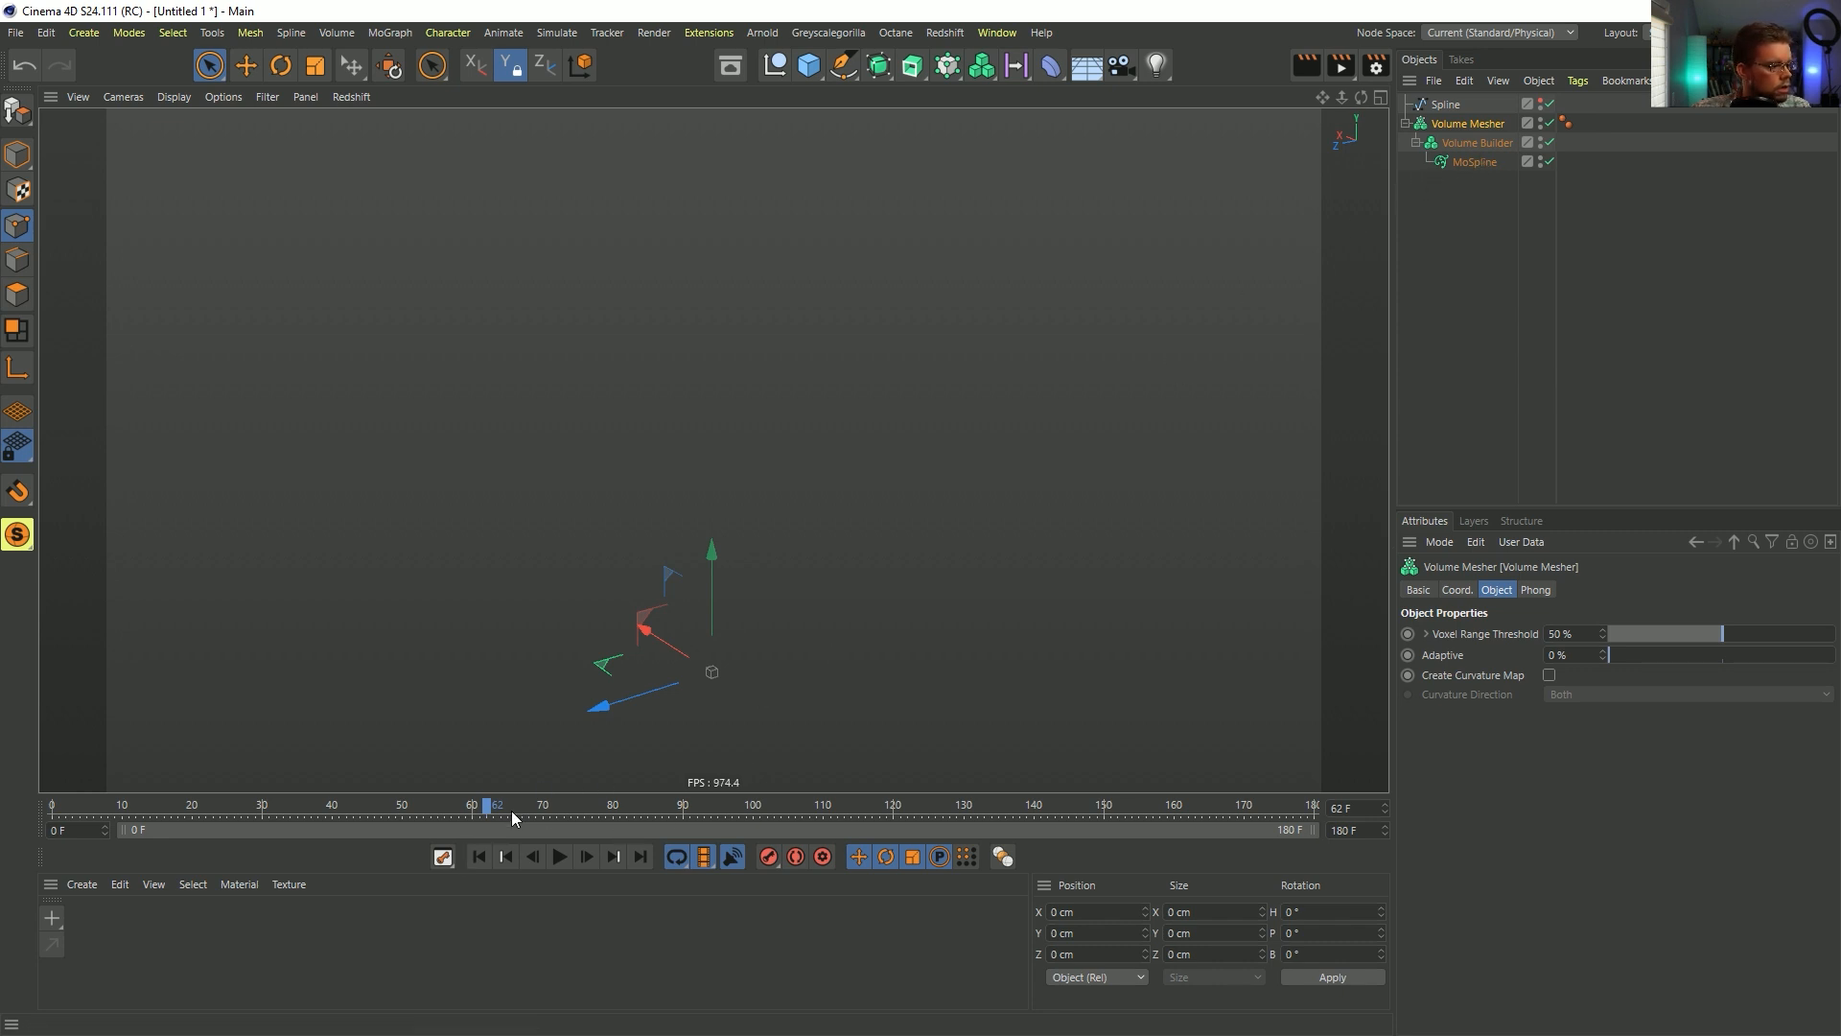
left_click(613, 808)
left_click_drag(550, 827, 621, 818)
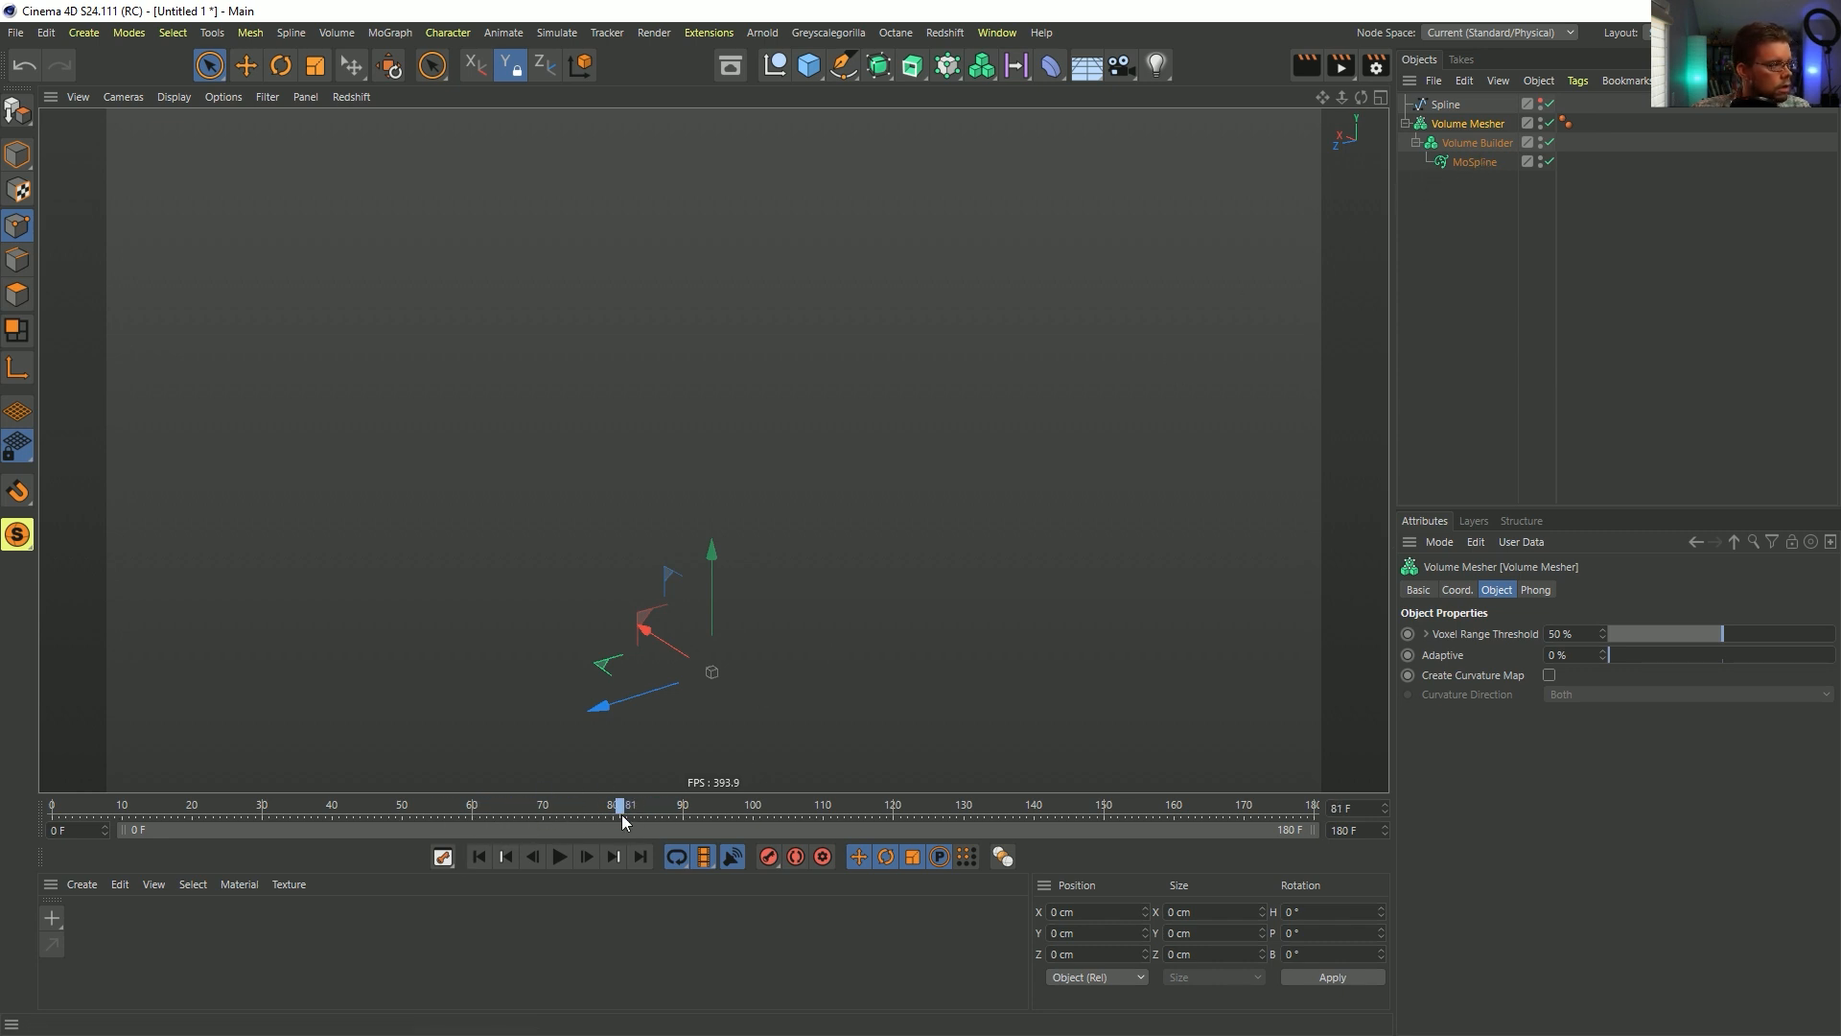
left_click(19, 157)
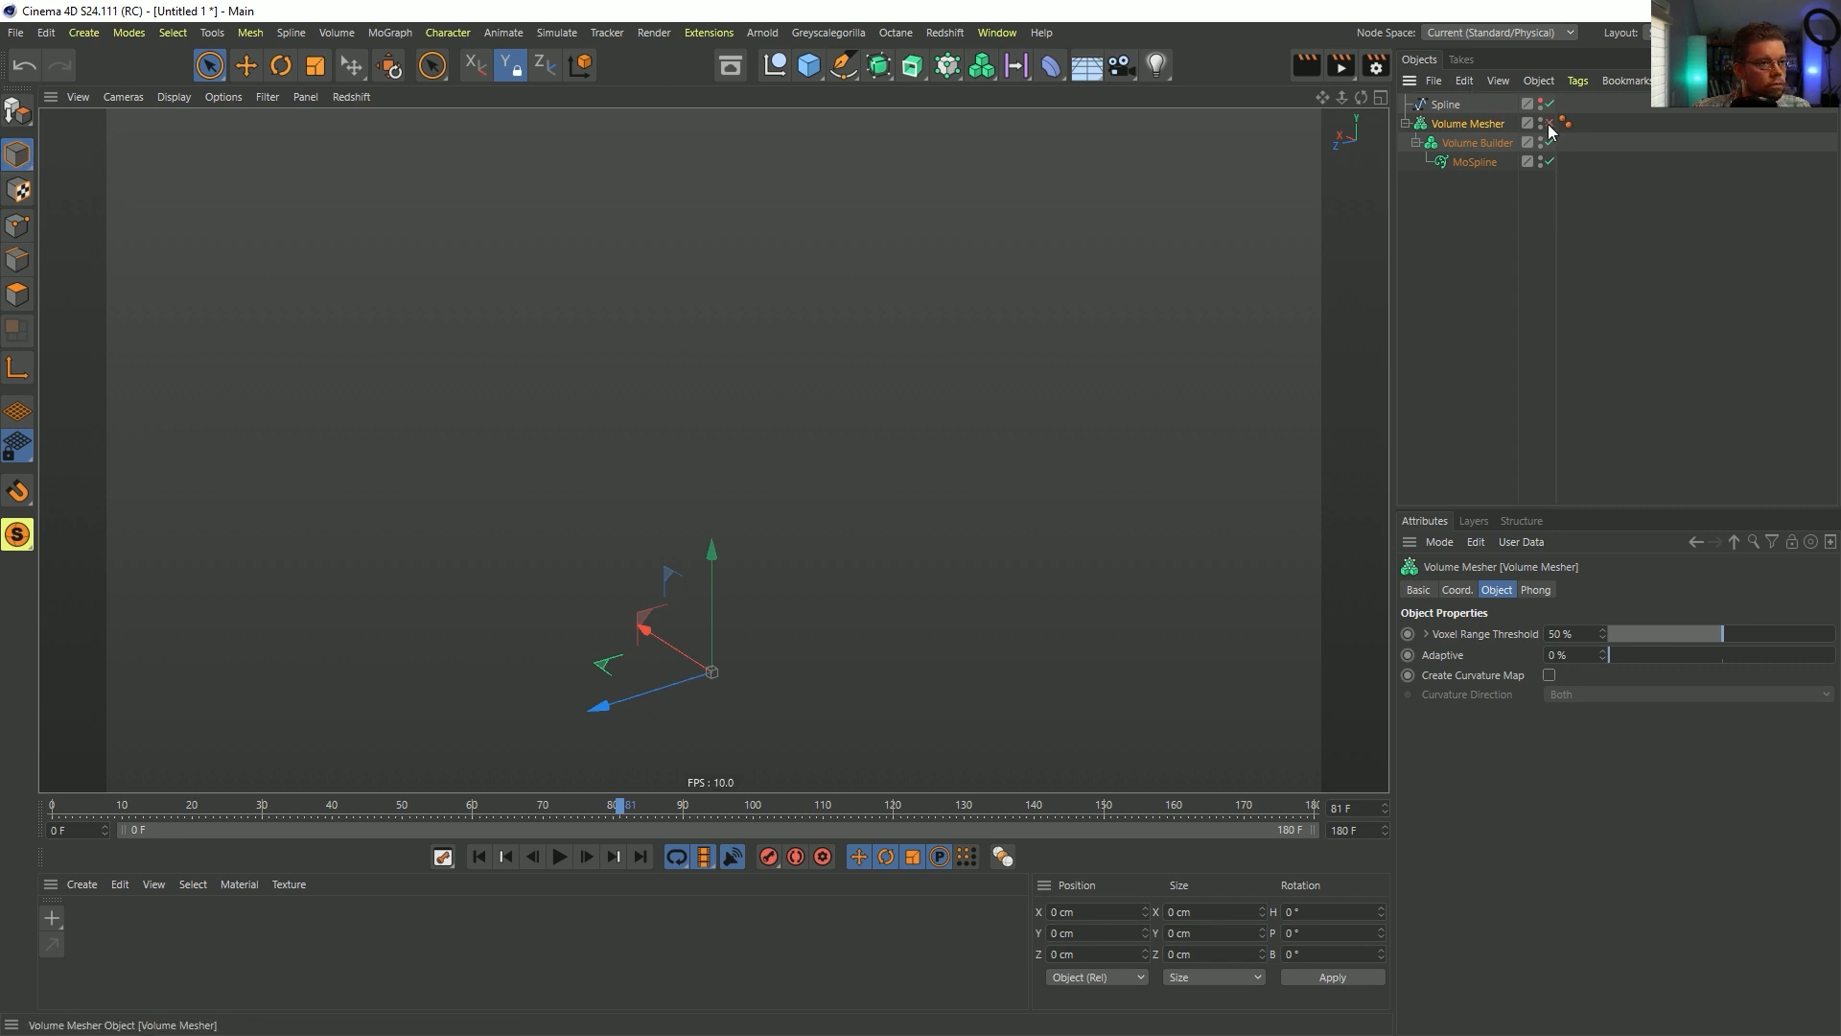
left_click(1472, 163)
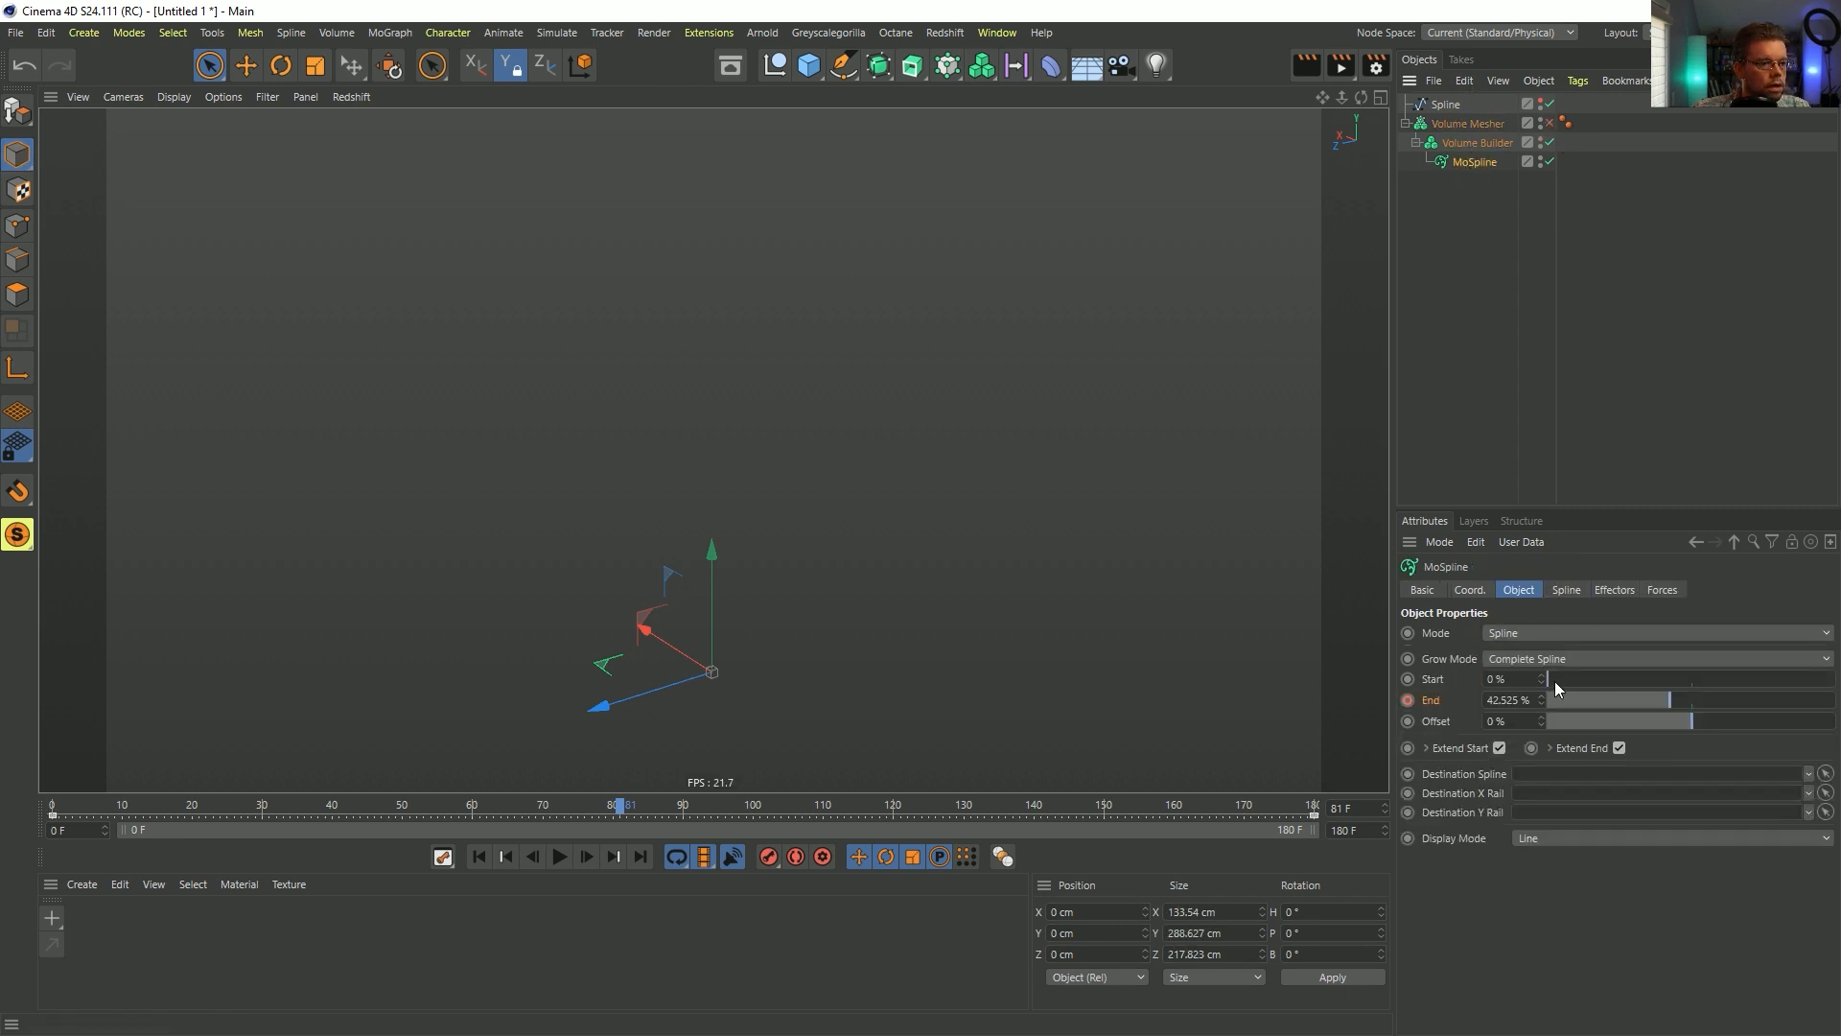
- In the Volume Builder, set the MoSpline's density to 1 and the voxel size to 1 cm
left_click(1490, 144)
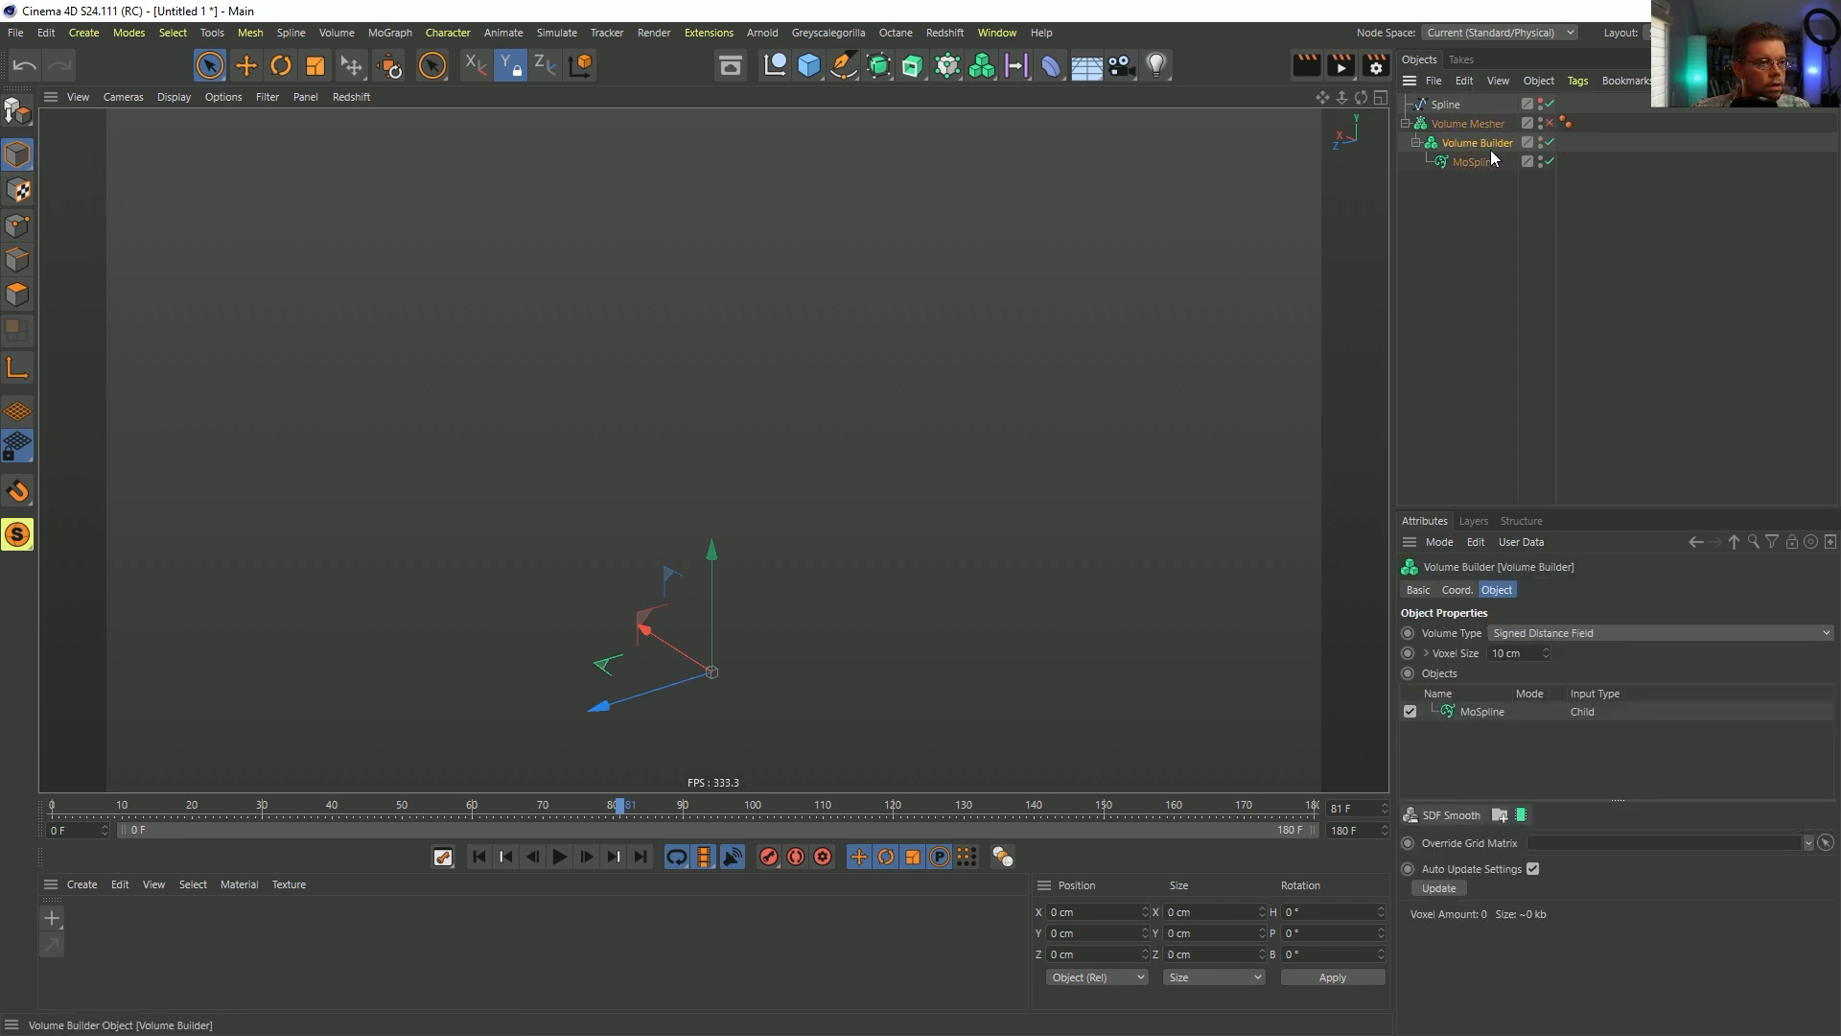
left_click(1472, 714)
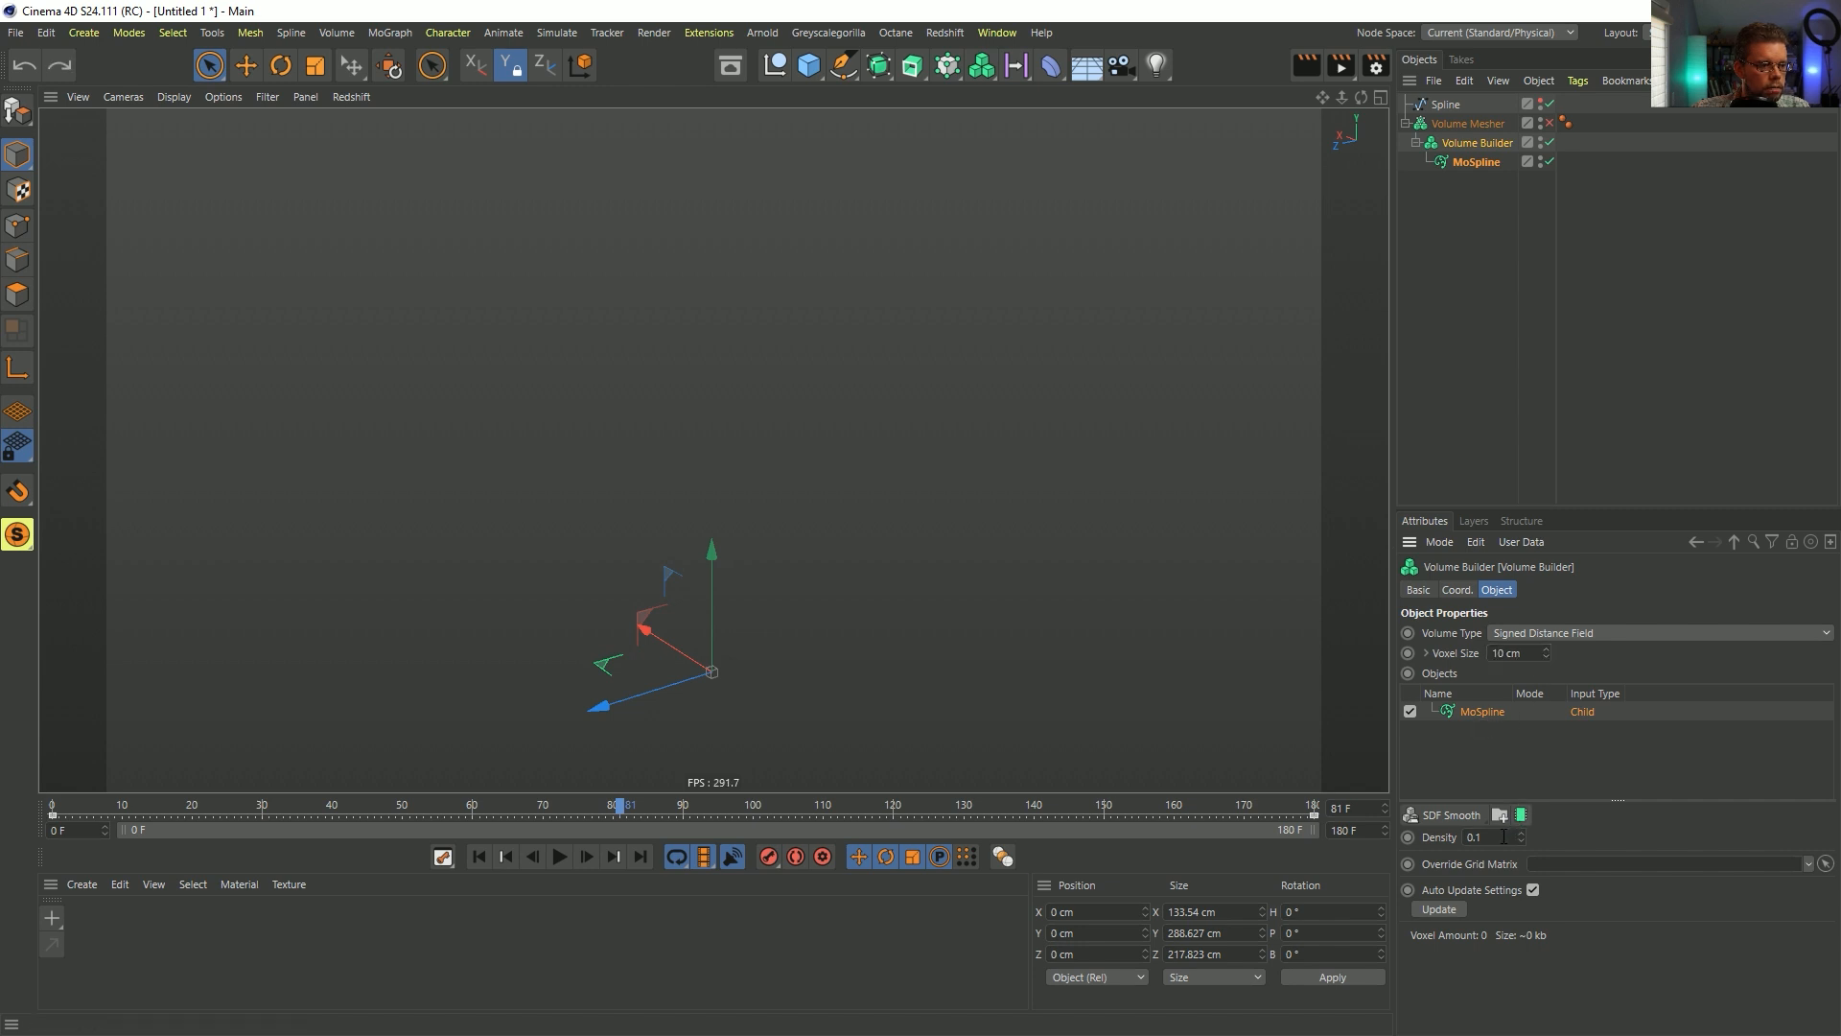
type("1")
key("Return")
double_click(1520, 653)
type("1")
key("Return")
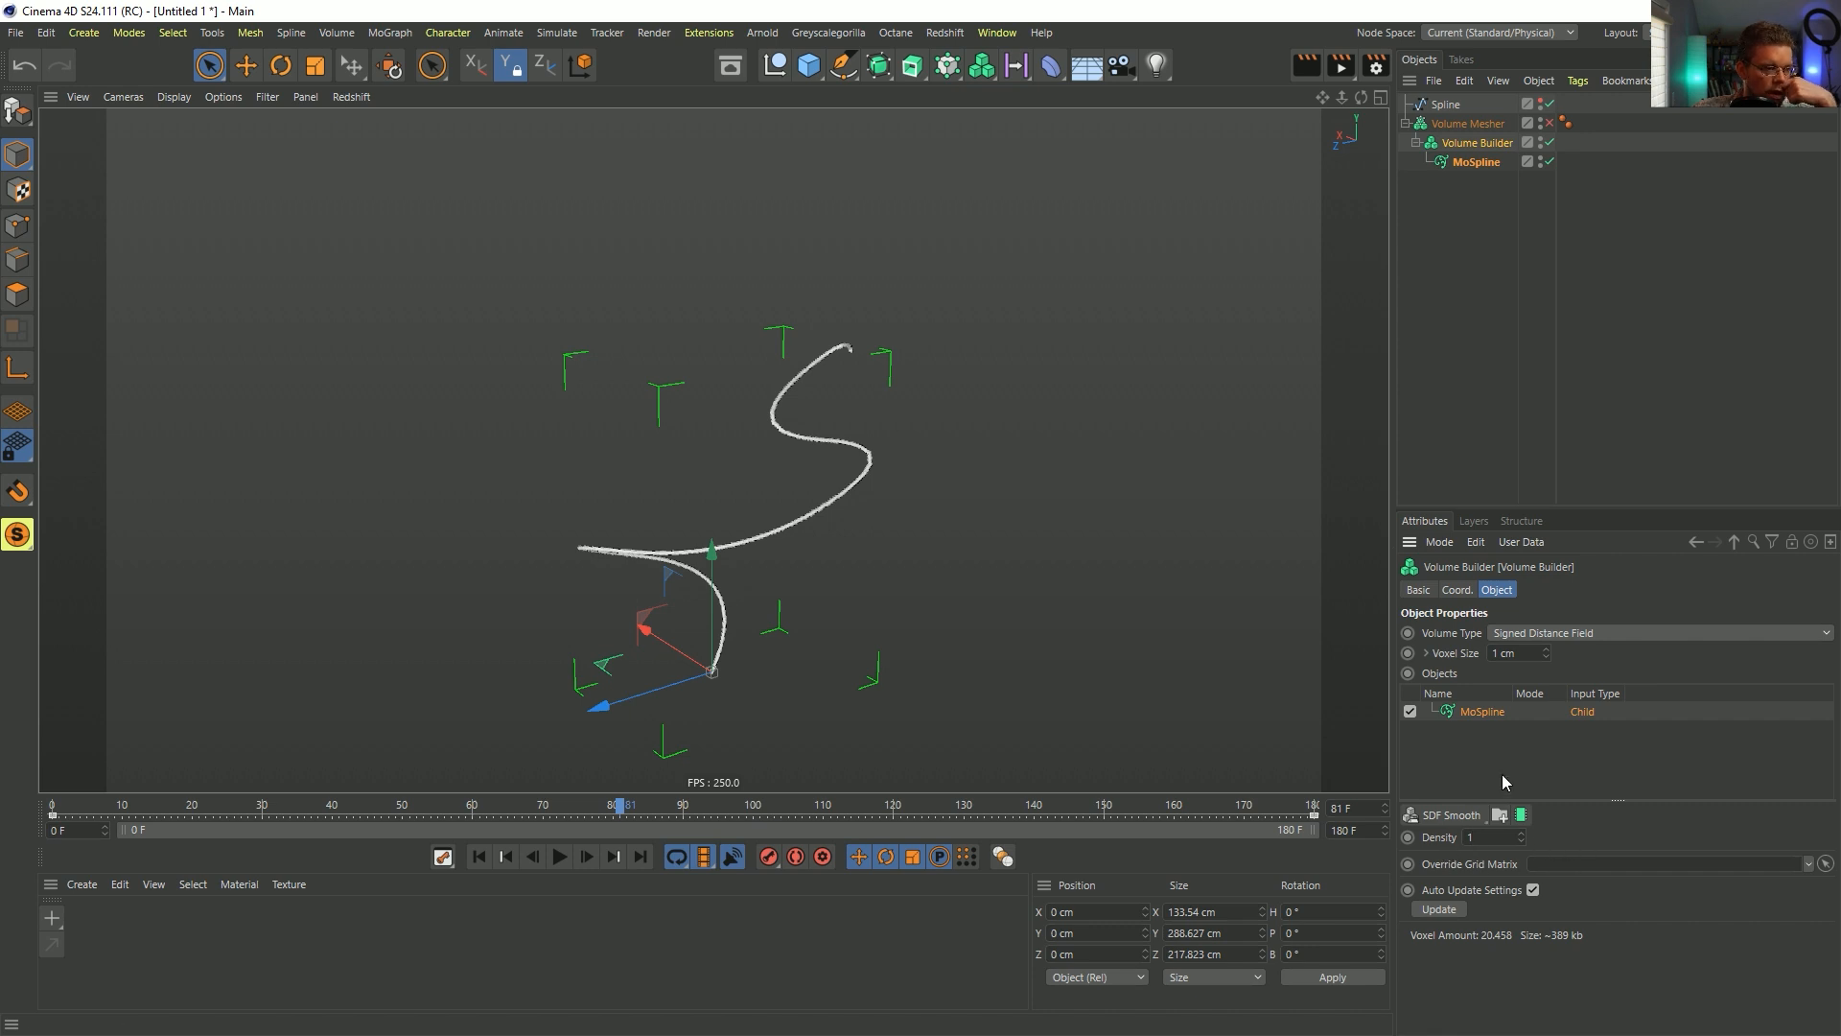
- Try an SDF Smooth filter layer above the MoSpline in the Volume Builder and remove it
left_click(1469, 162)
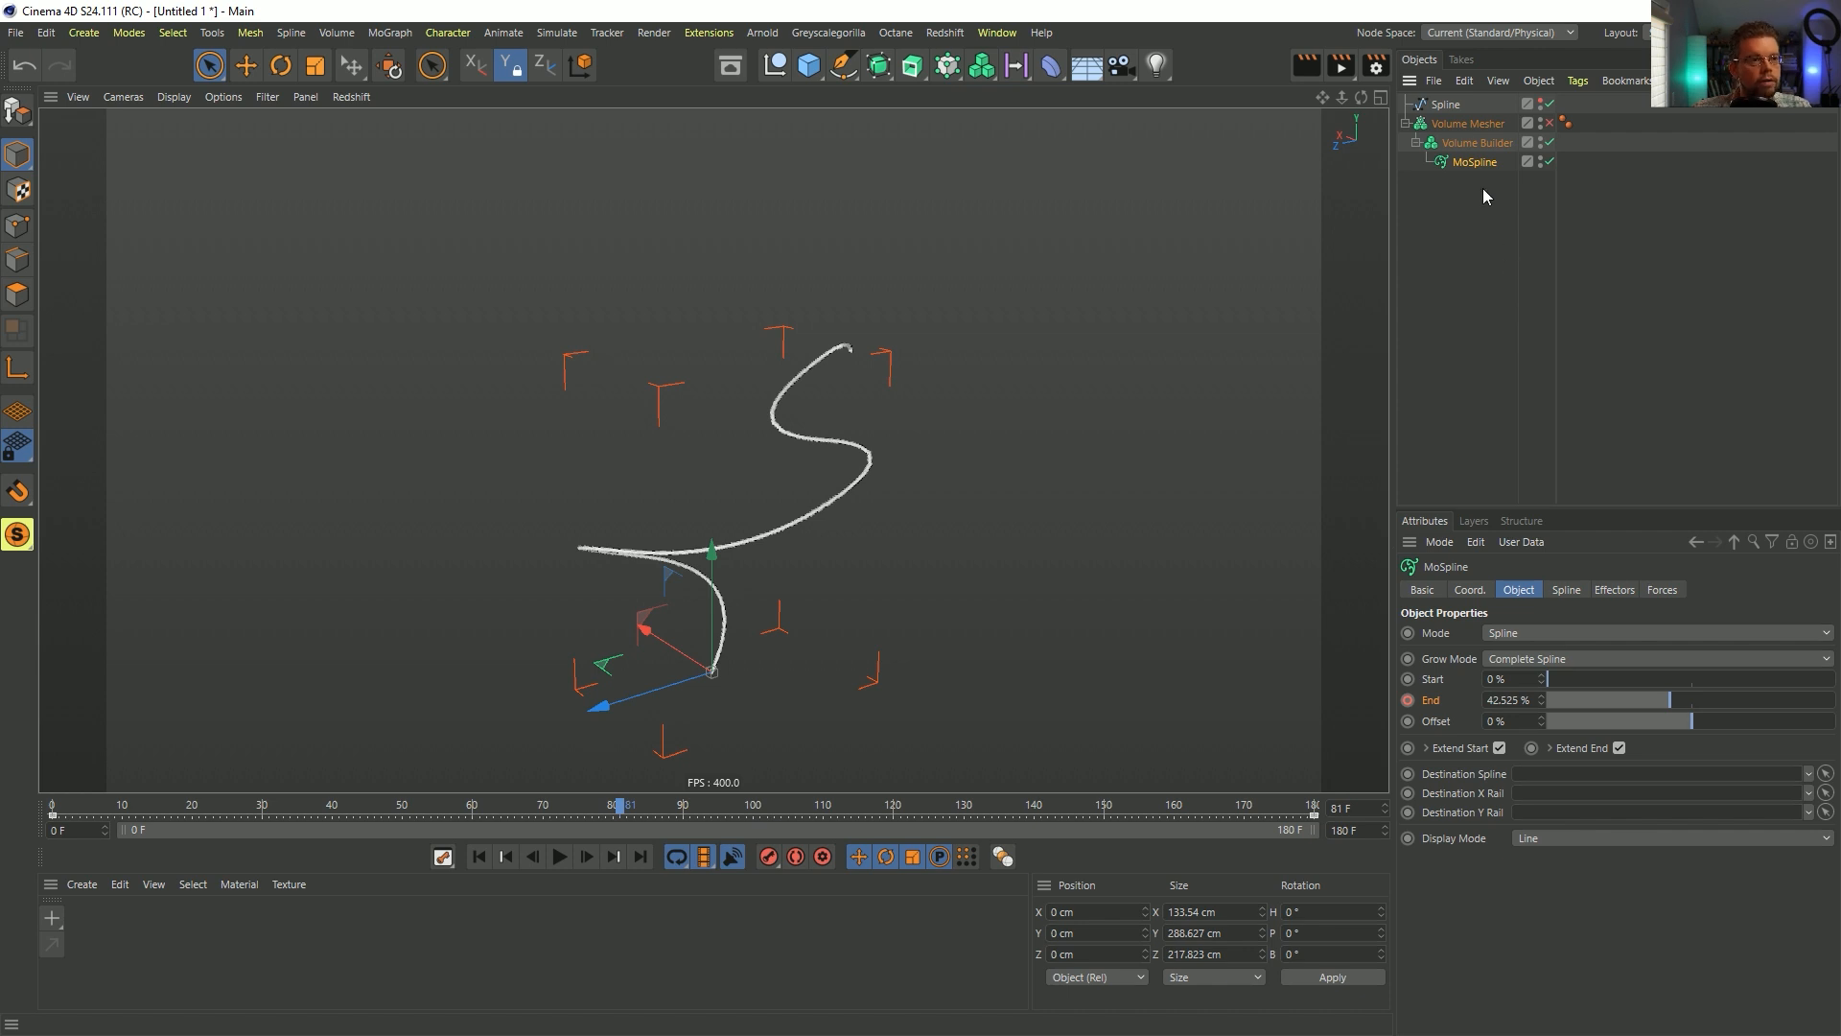
left_click(1480, 148)
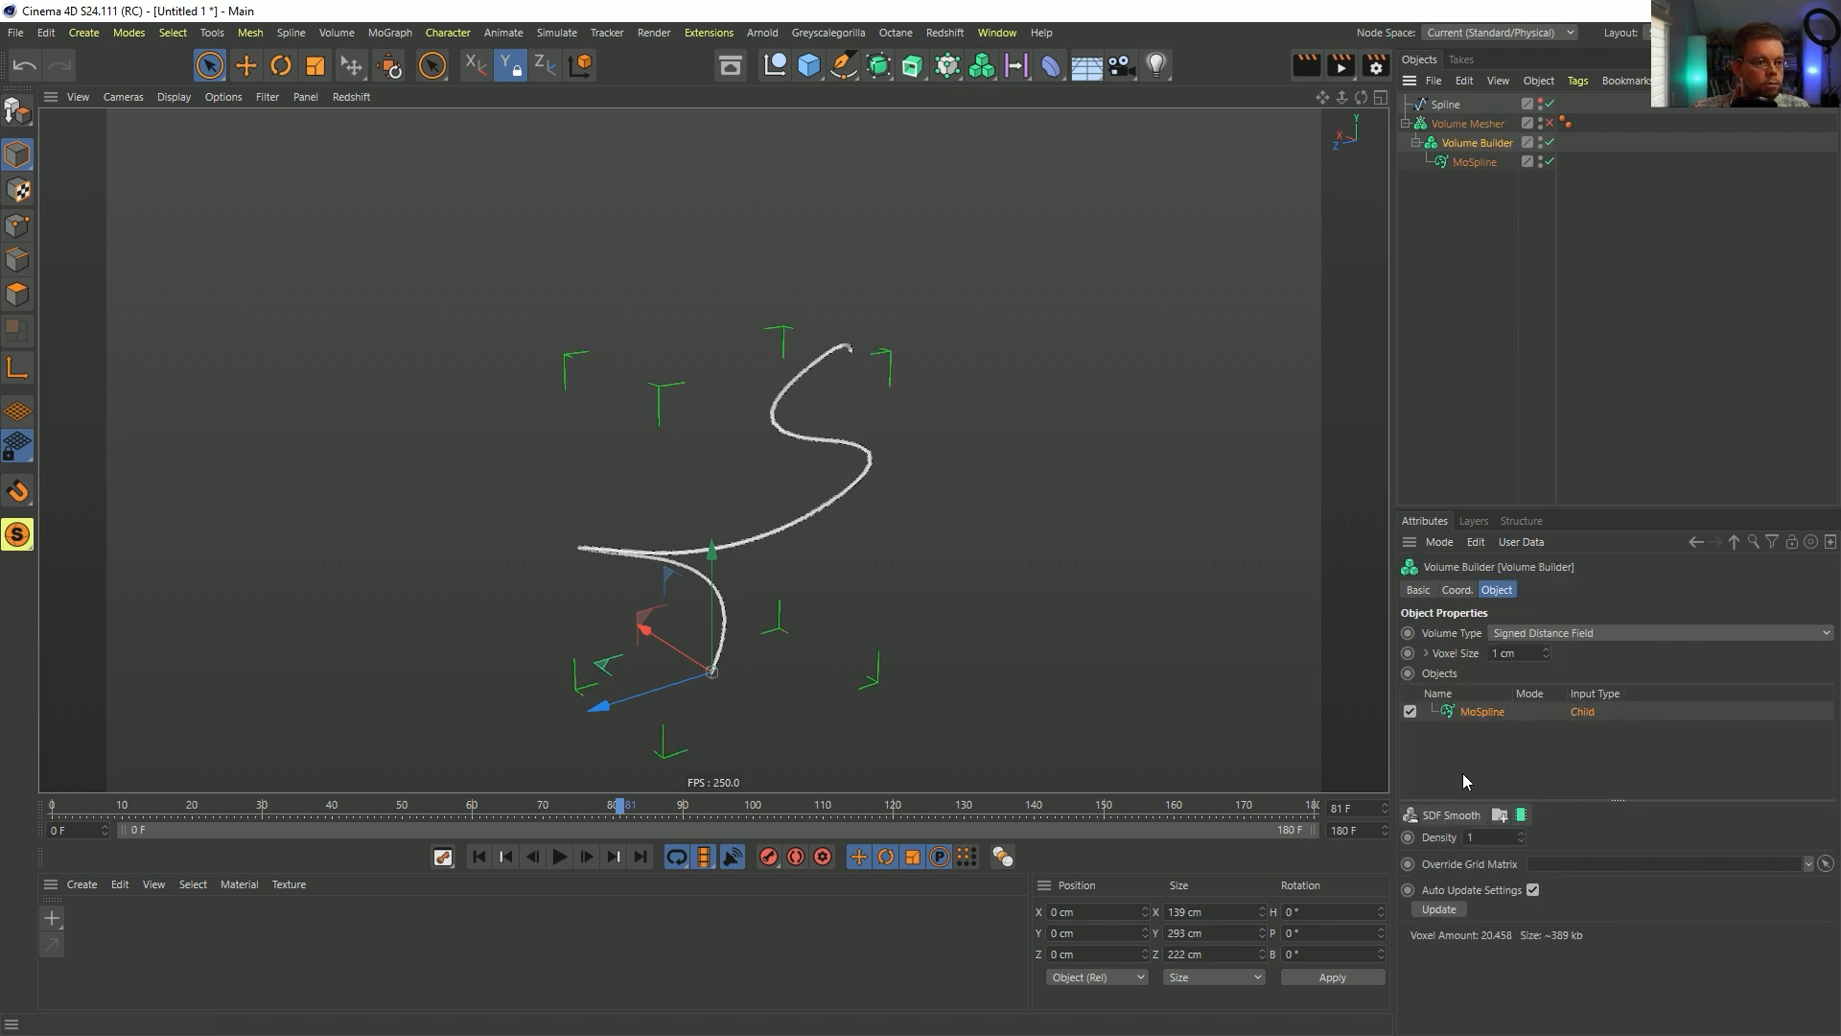
left_click(1443, 816)
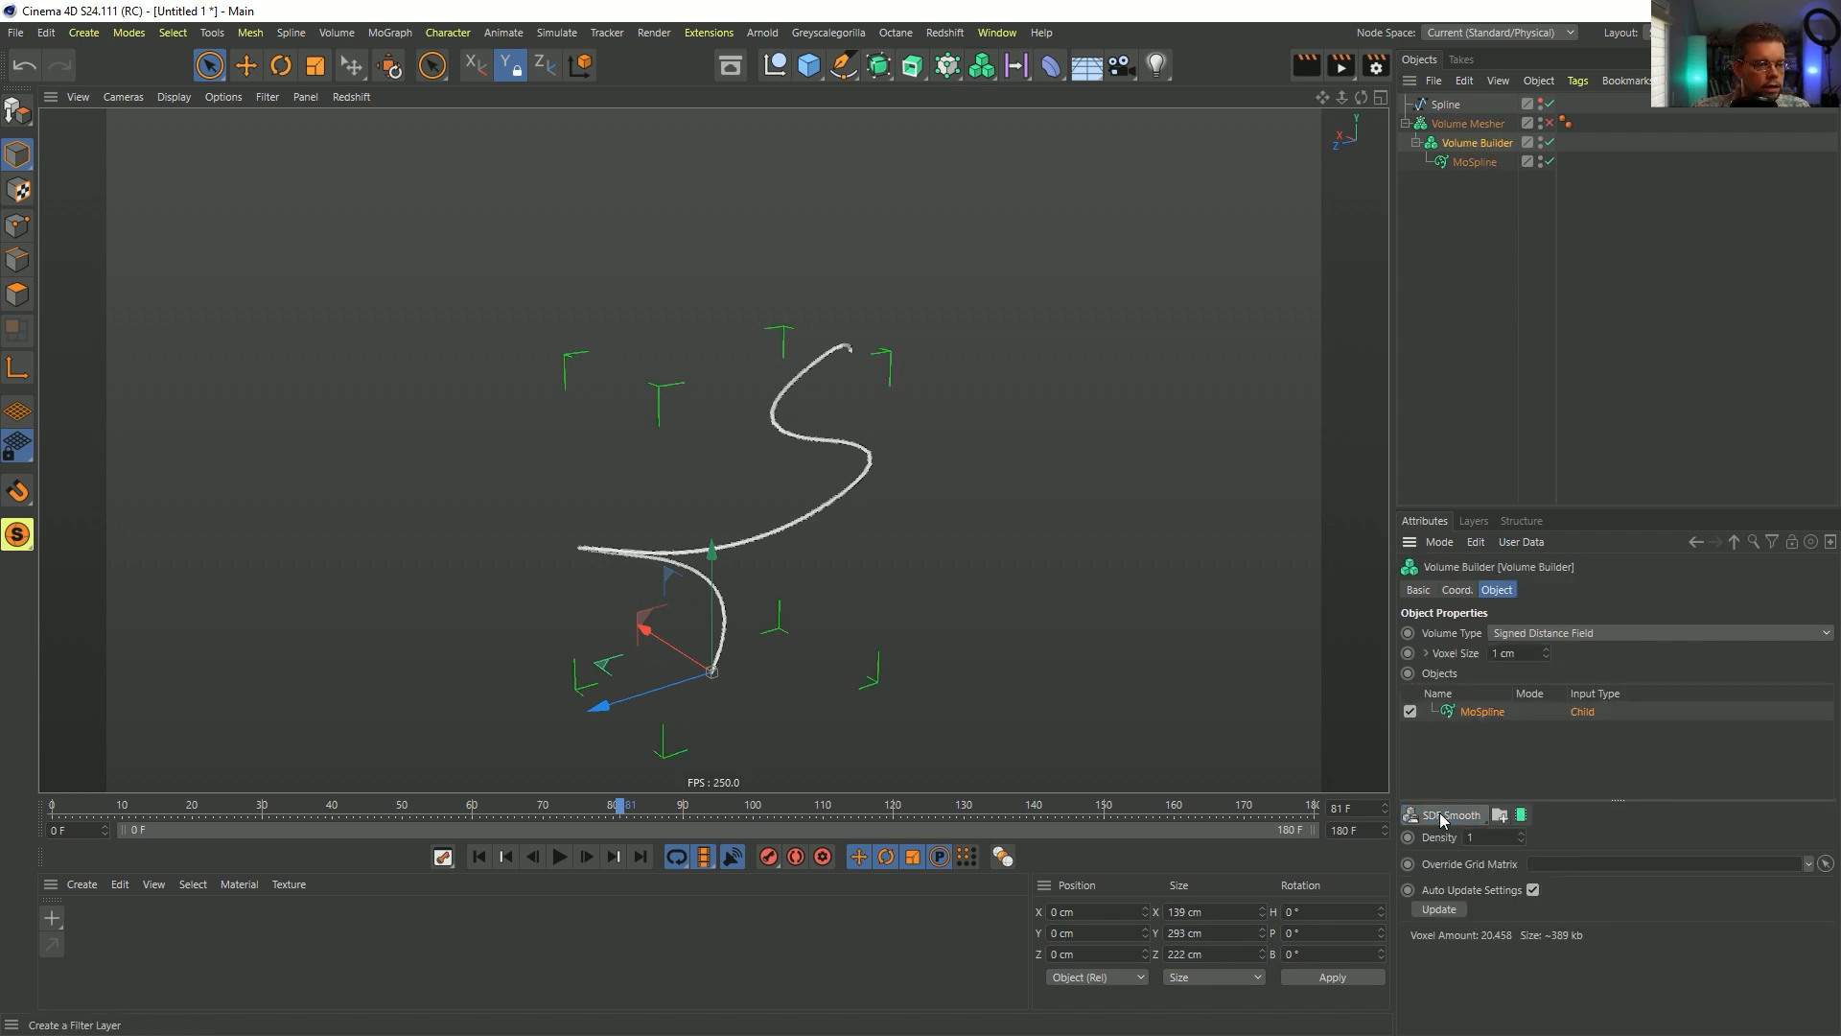
left_click(1489, 731)
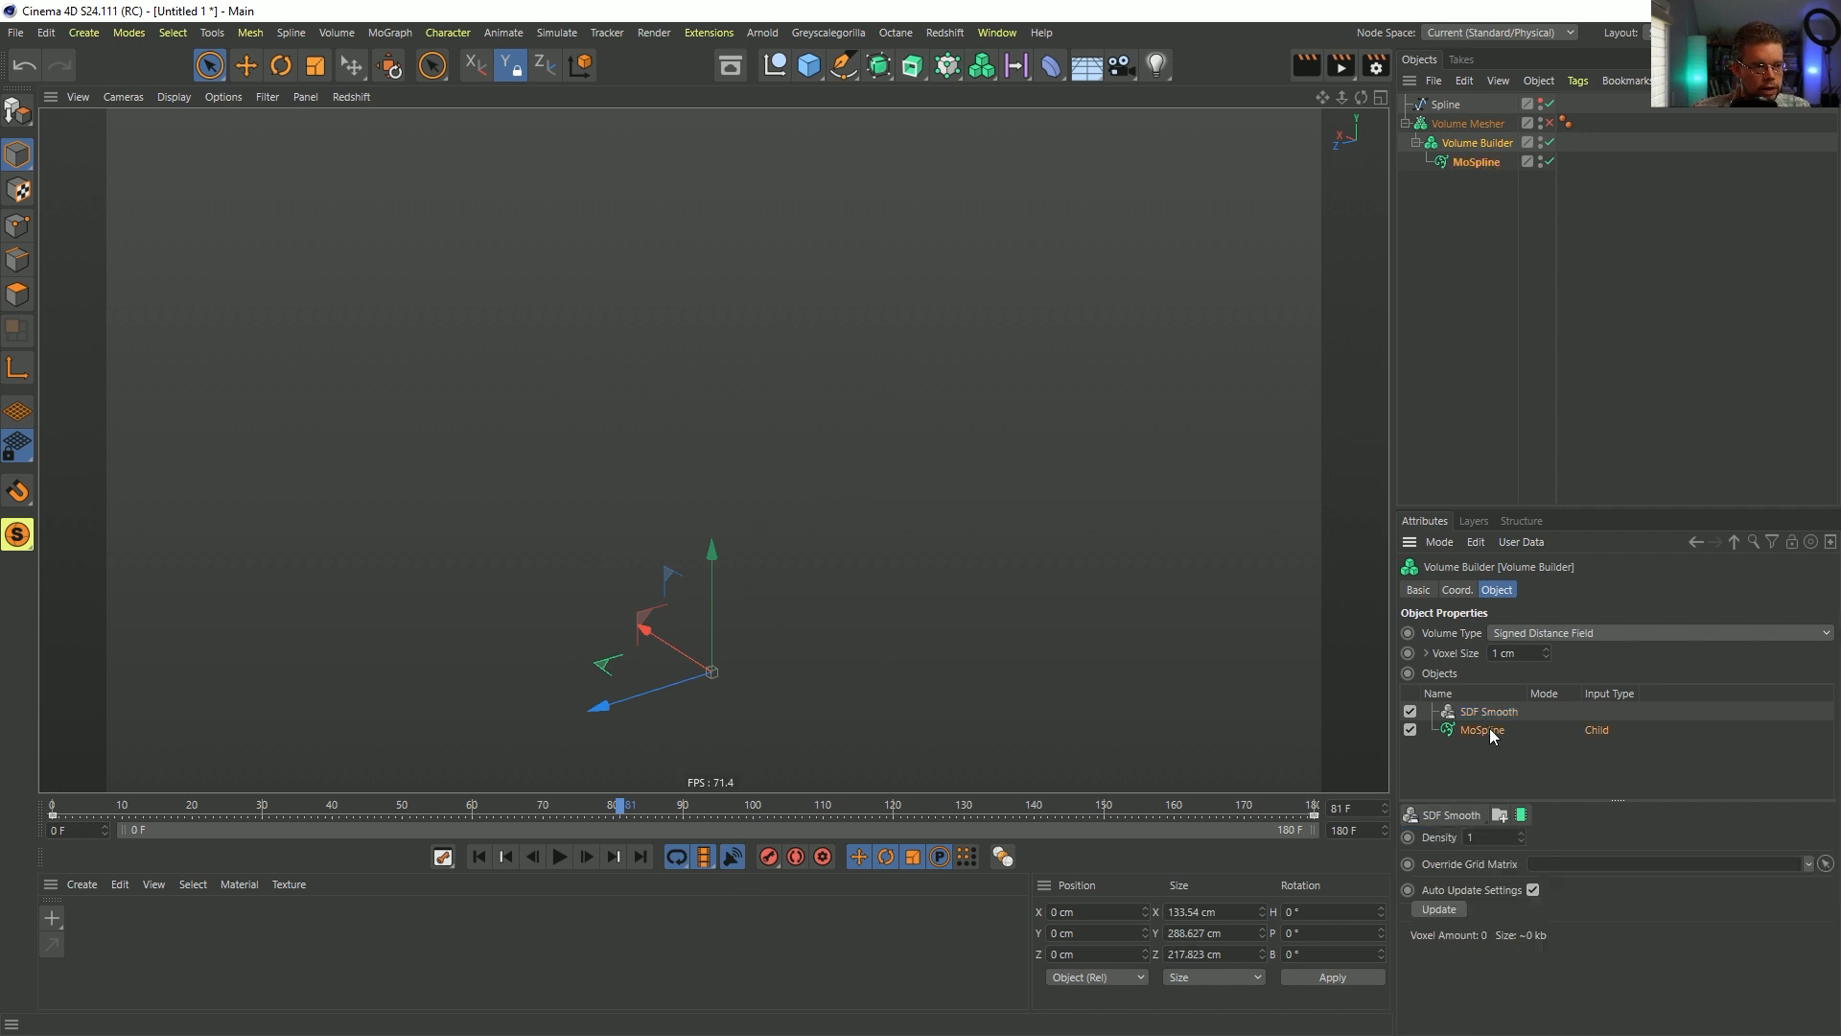
left_click(1482, 712)
left_click(1483, 729)
left_click(1475, 162)
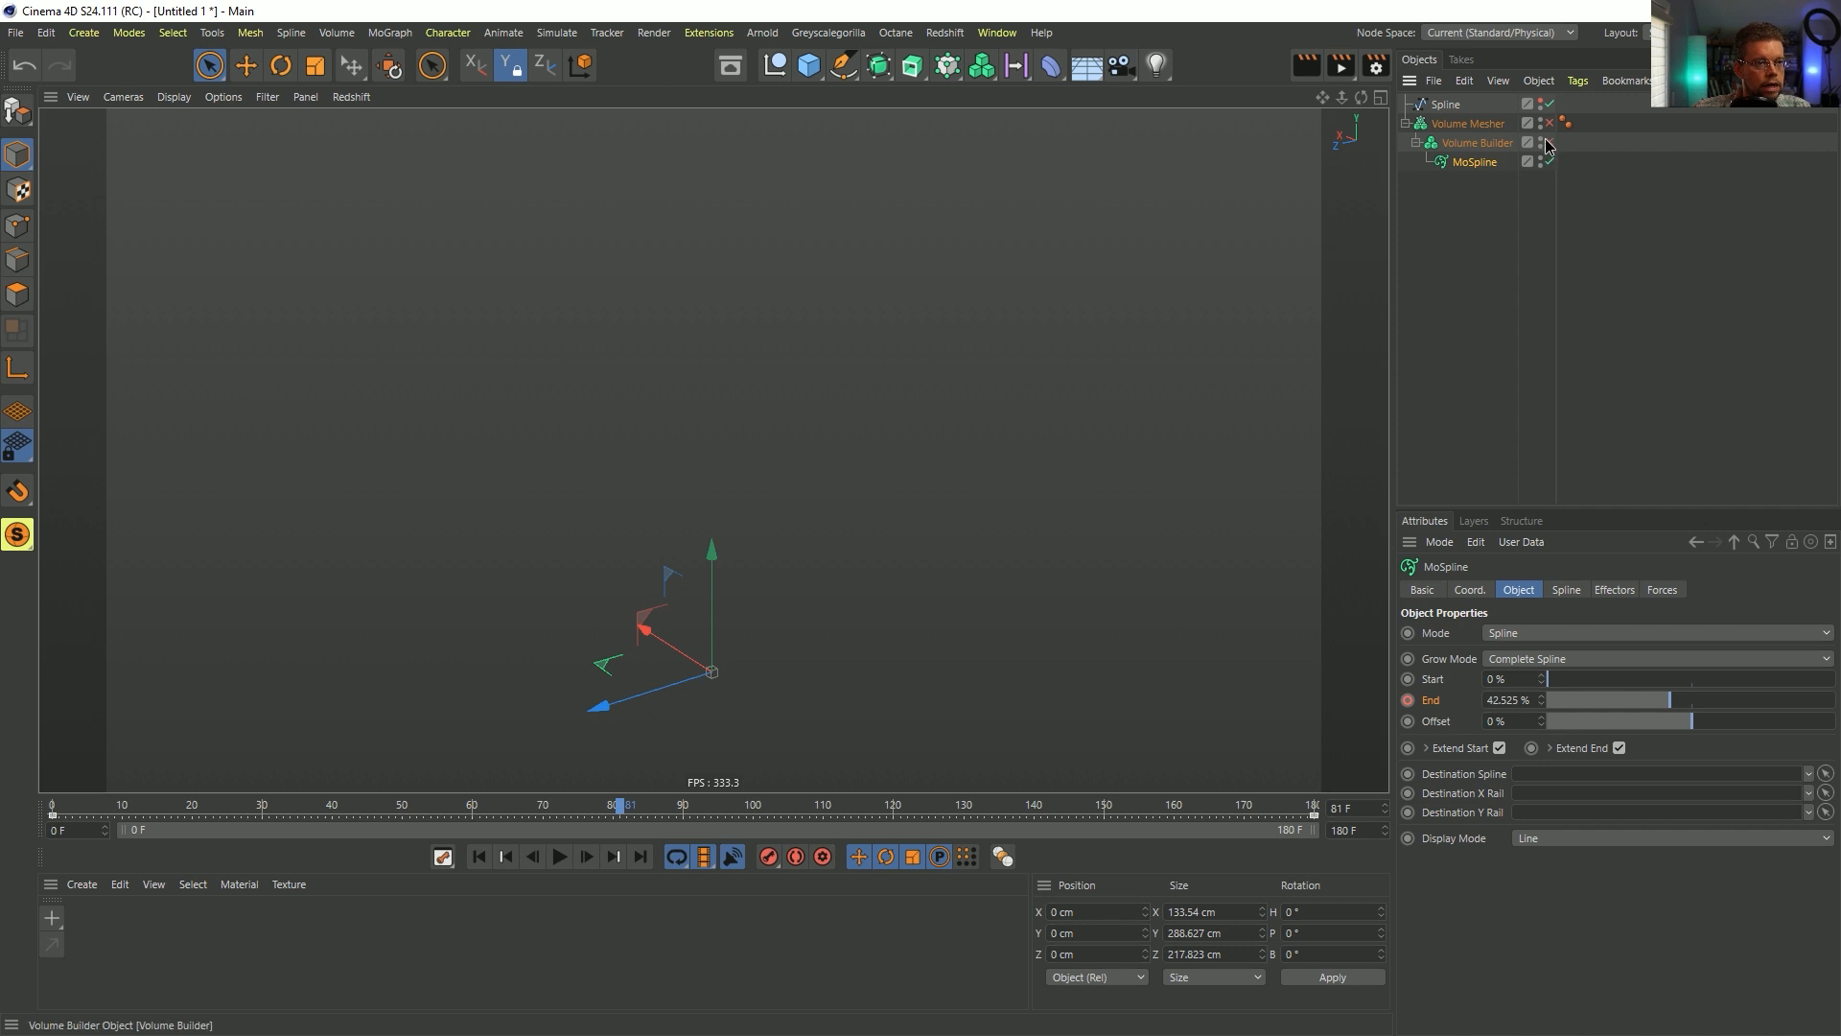
left_click(1477, 142)
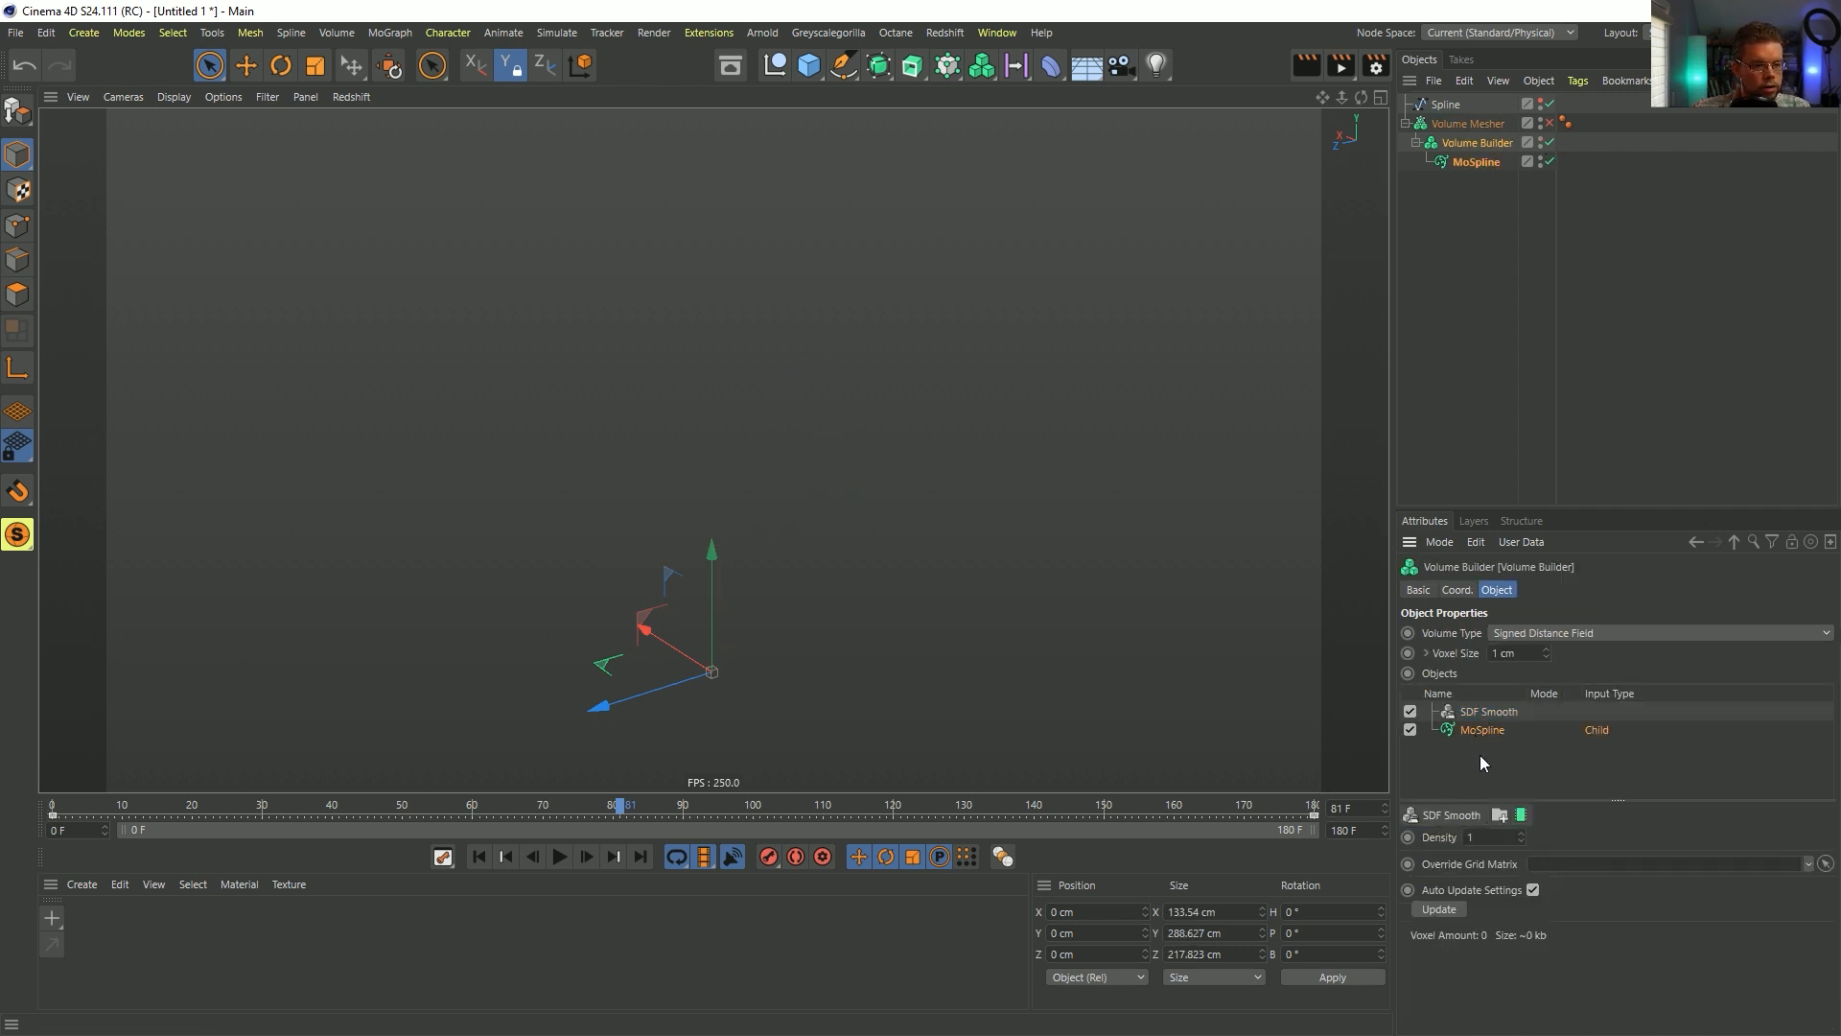
left_click(1488, 710)
key("Delete")
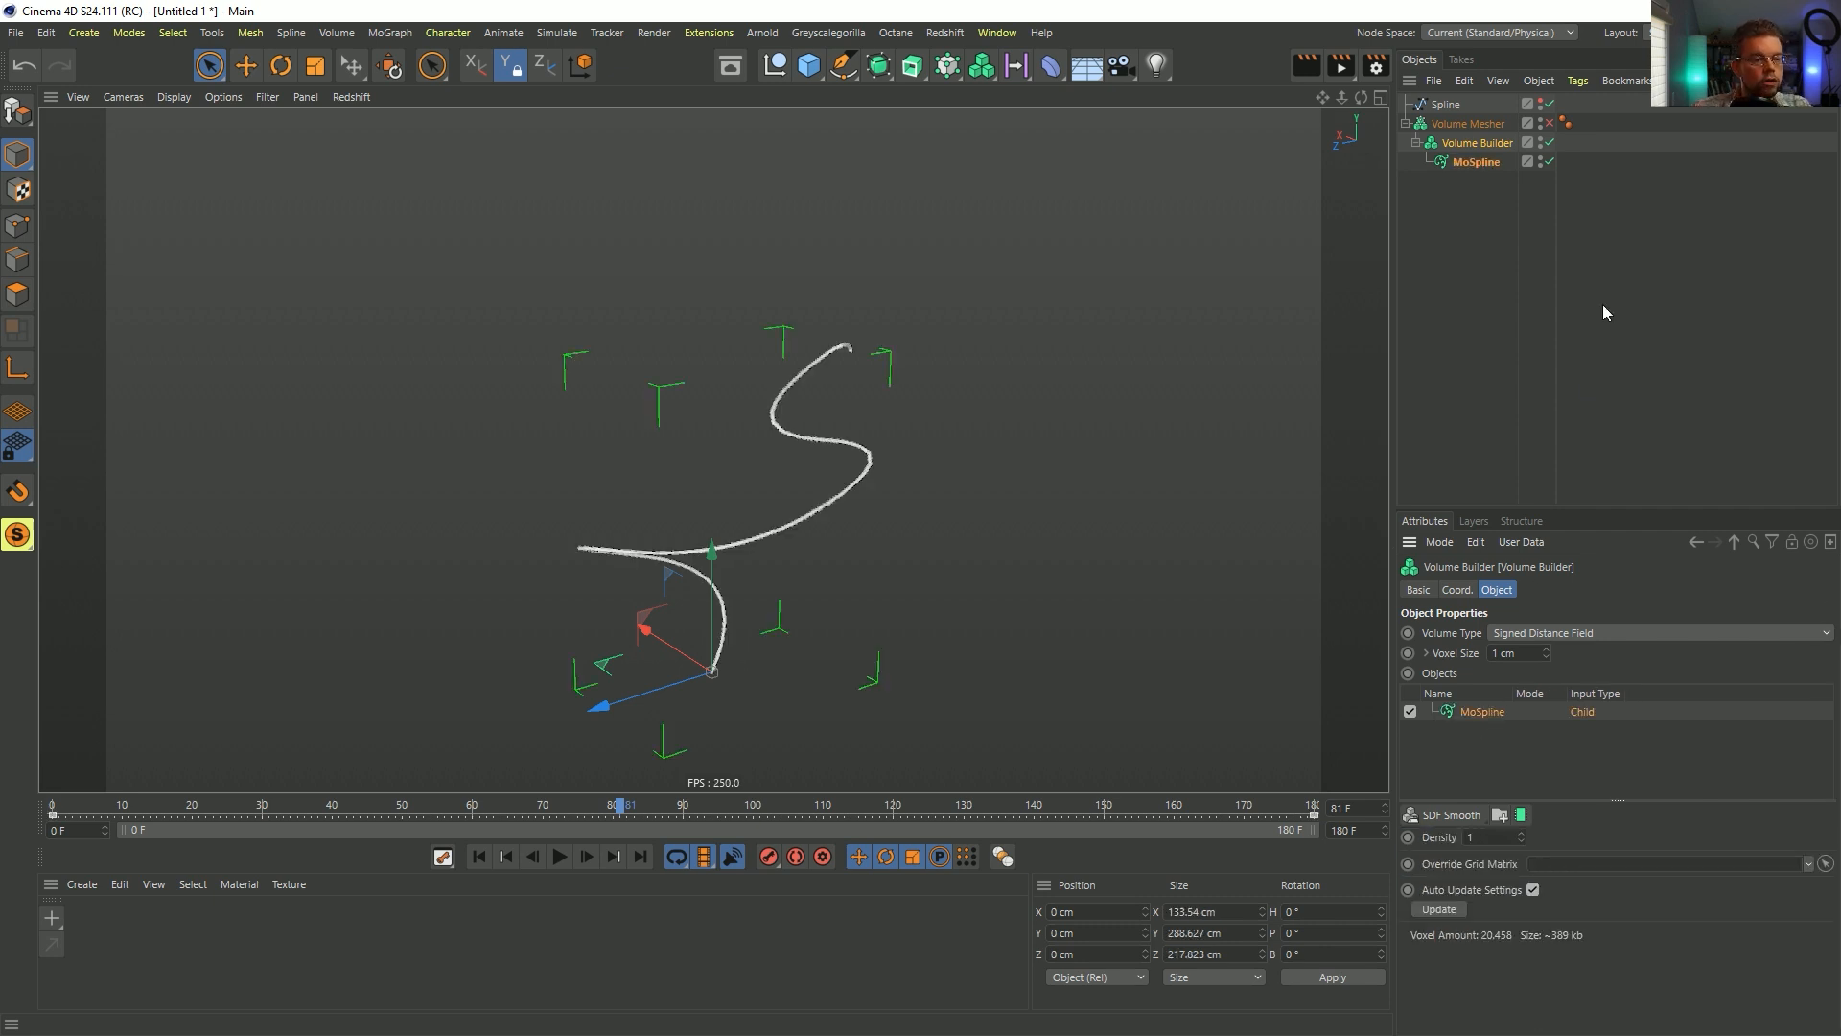
- Wrap the MoSpline in a Connect object inside the Volume Builder and turn off its Weld option
left_click(1477, 162)
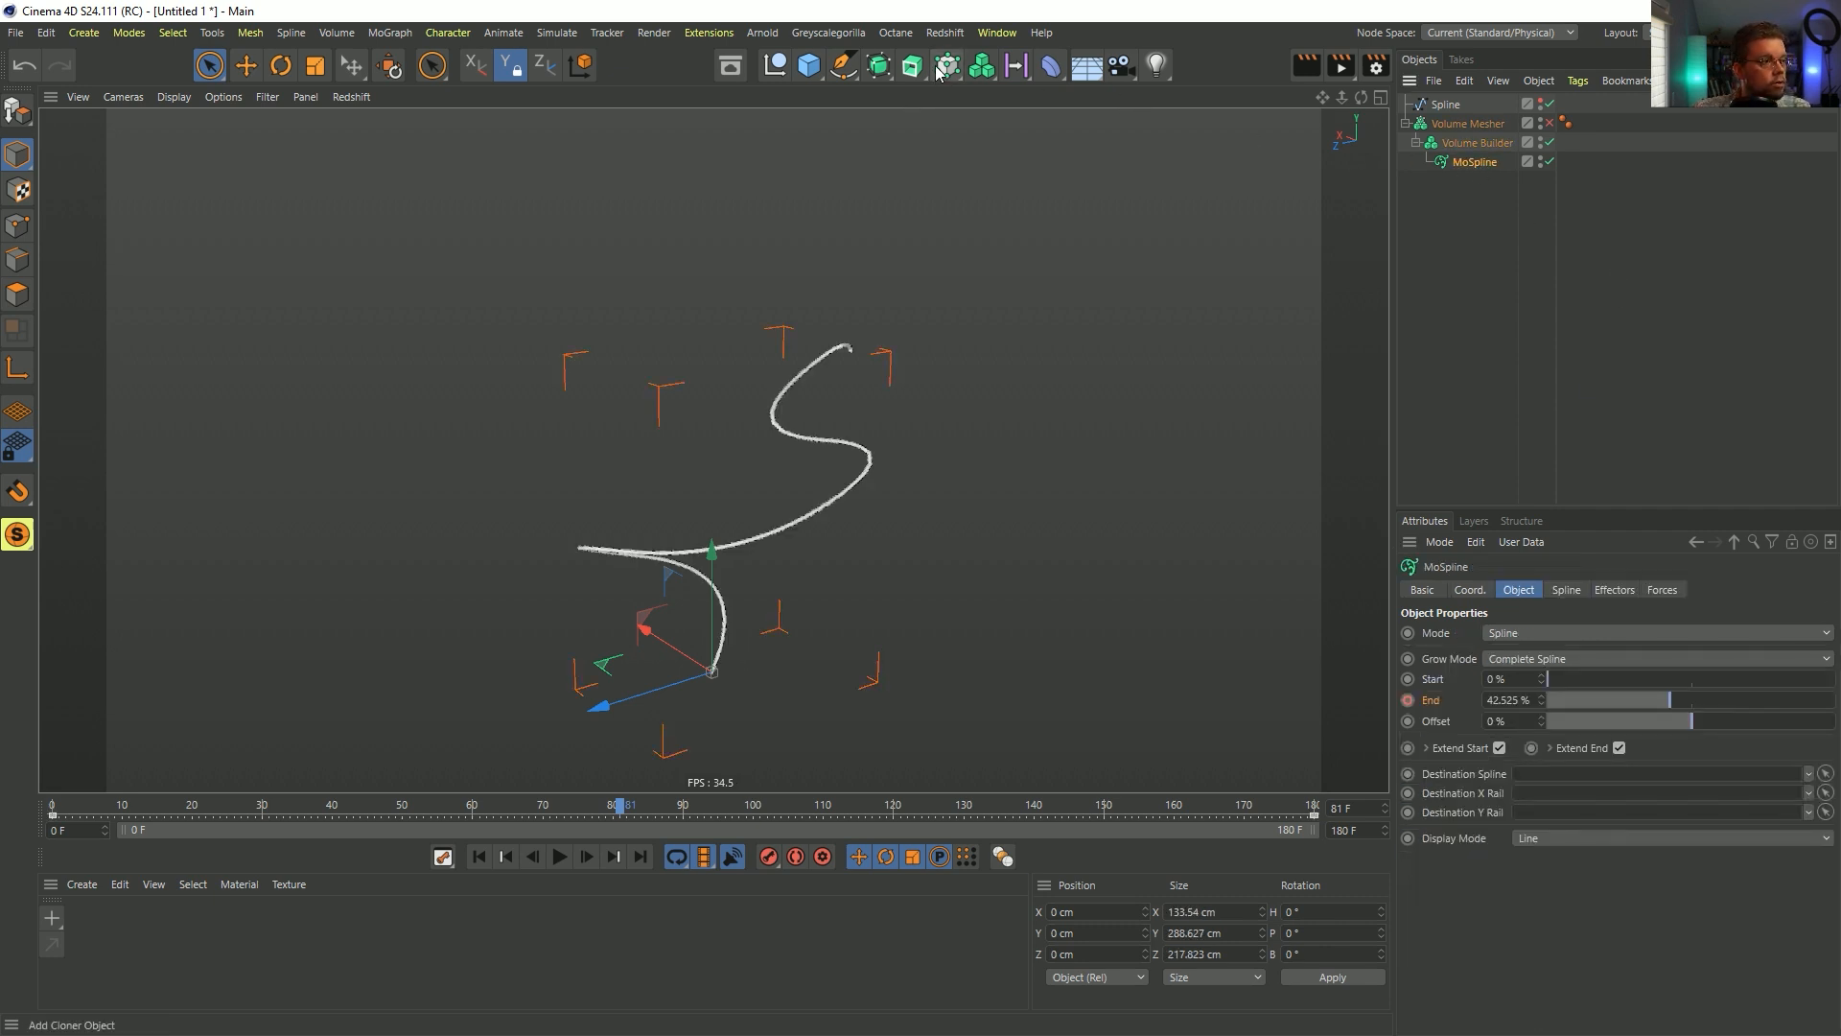
left_click_drag(881, 69, 1061, 196, "alt")
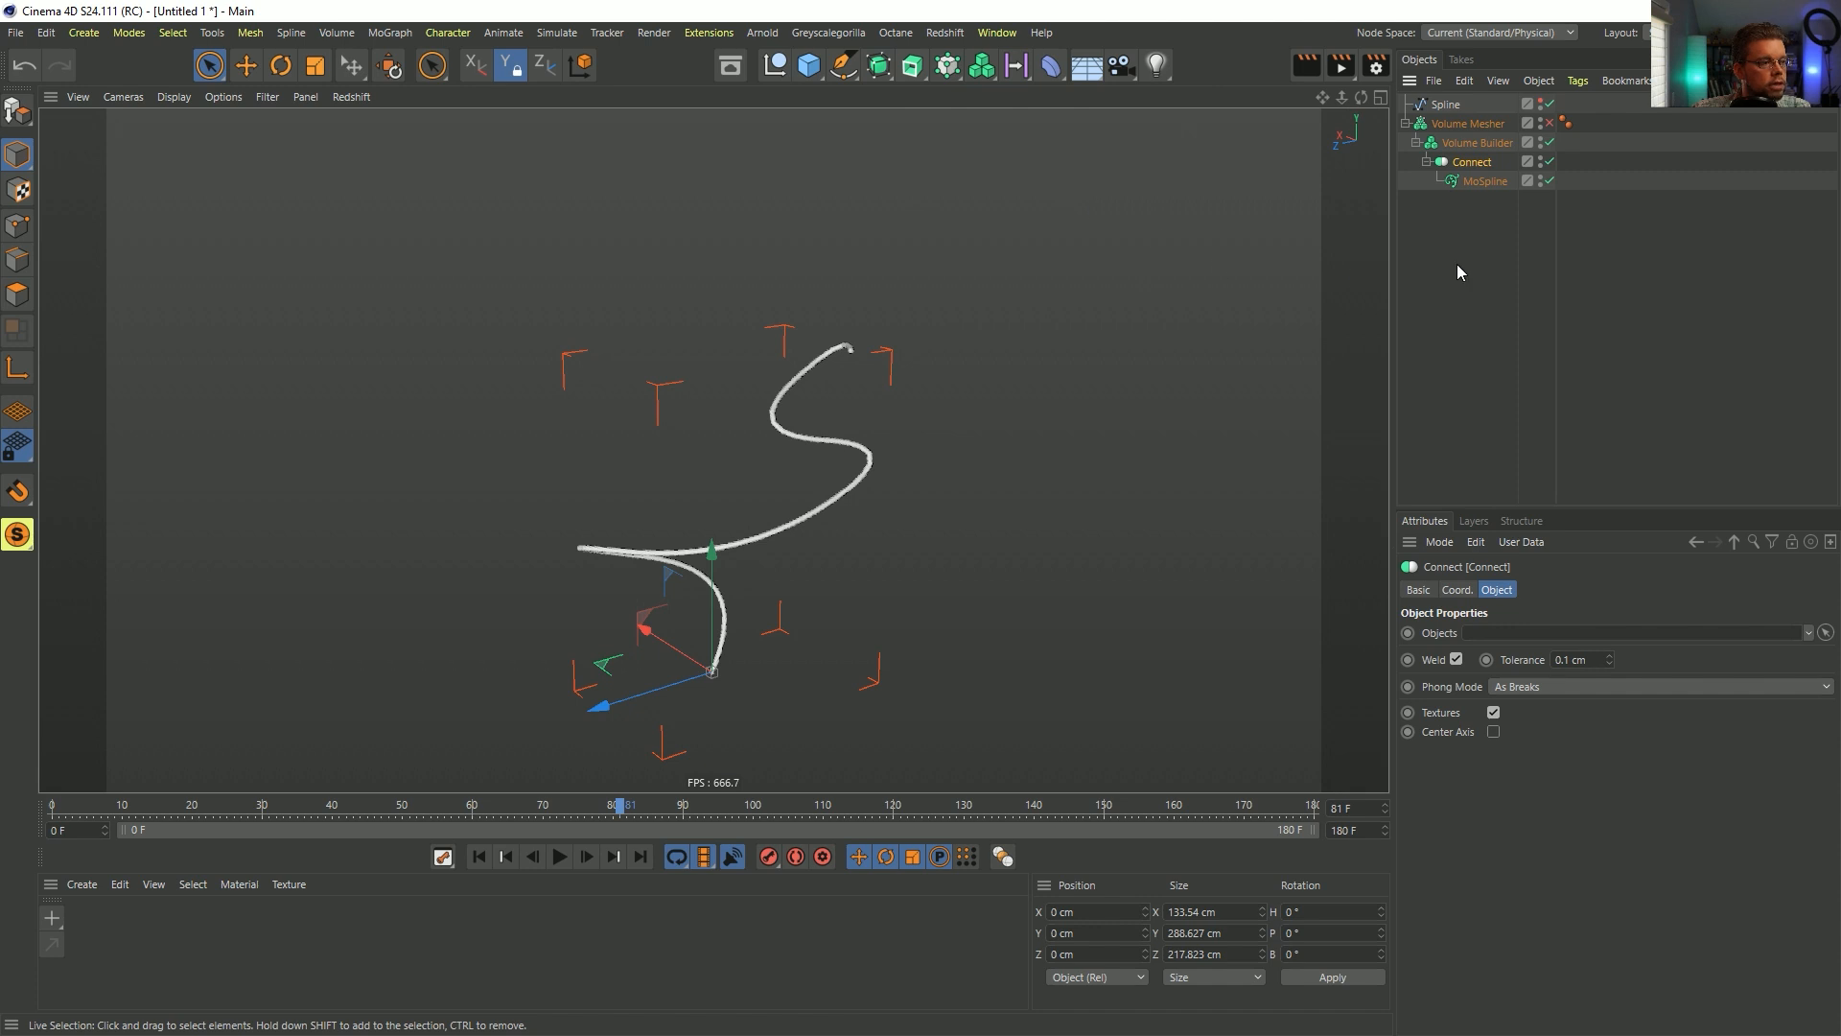
left_click(1477, 142)
left_click(1465, 712)
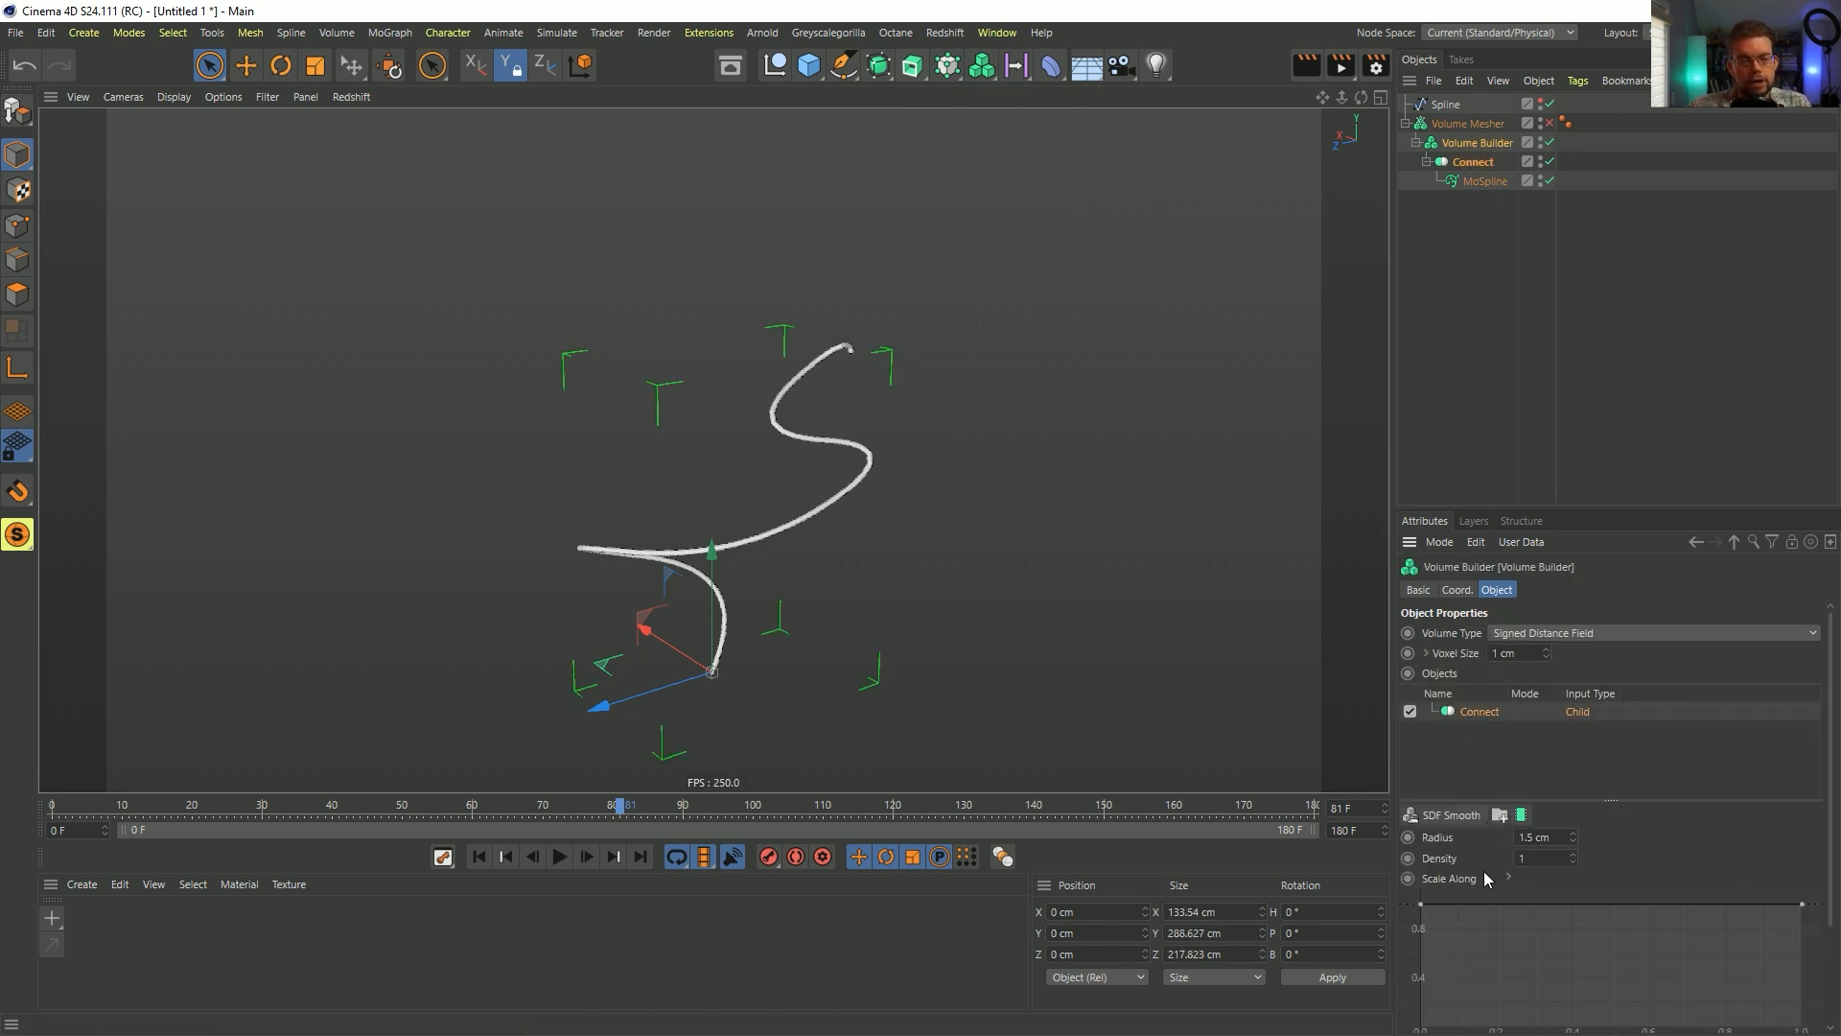
double_click(1480, 711)
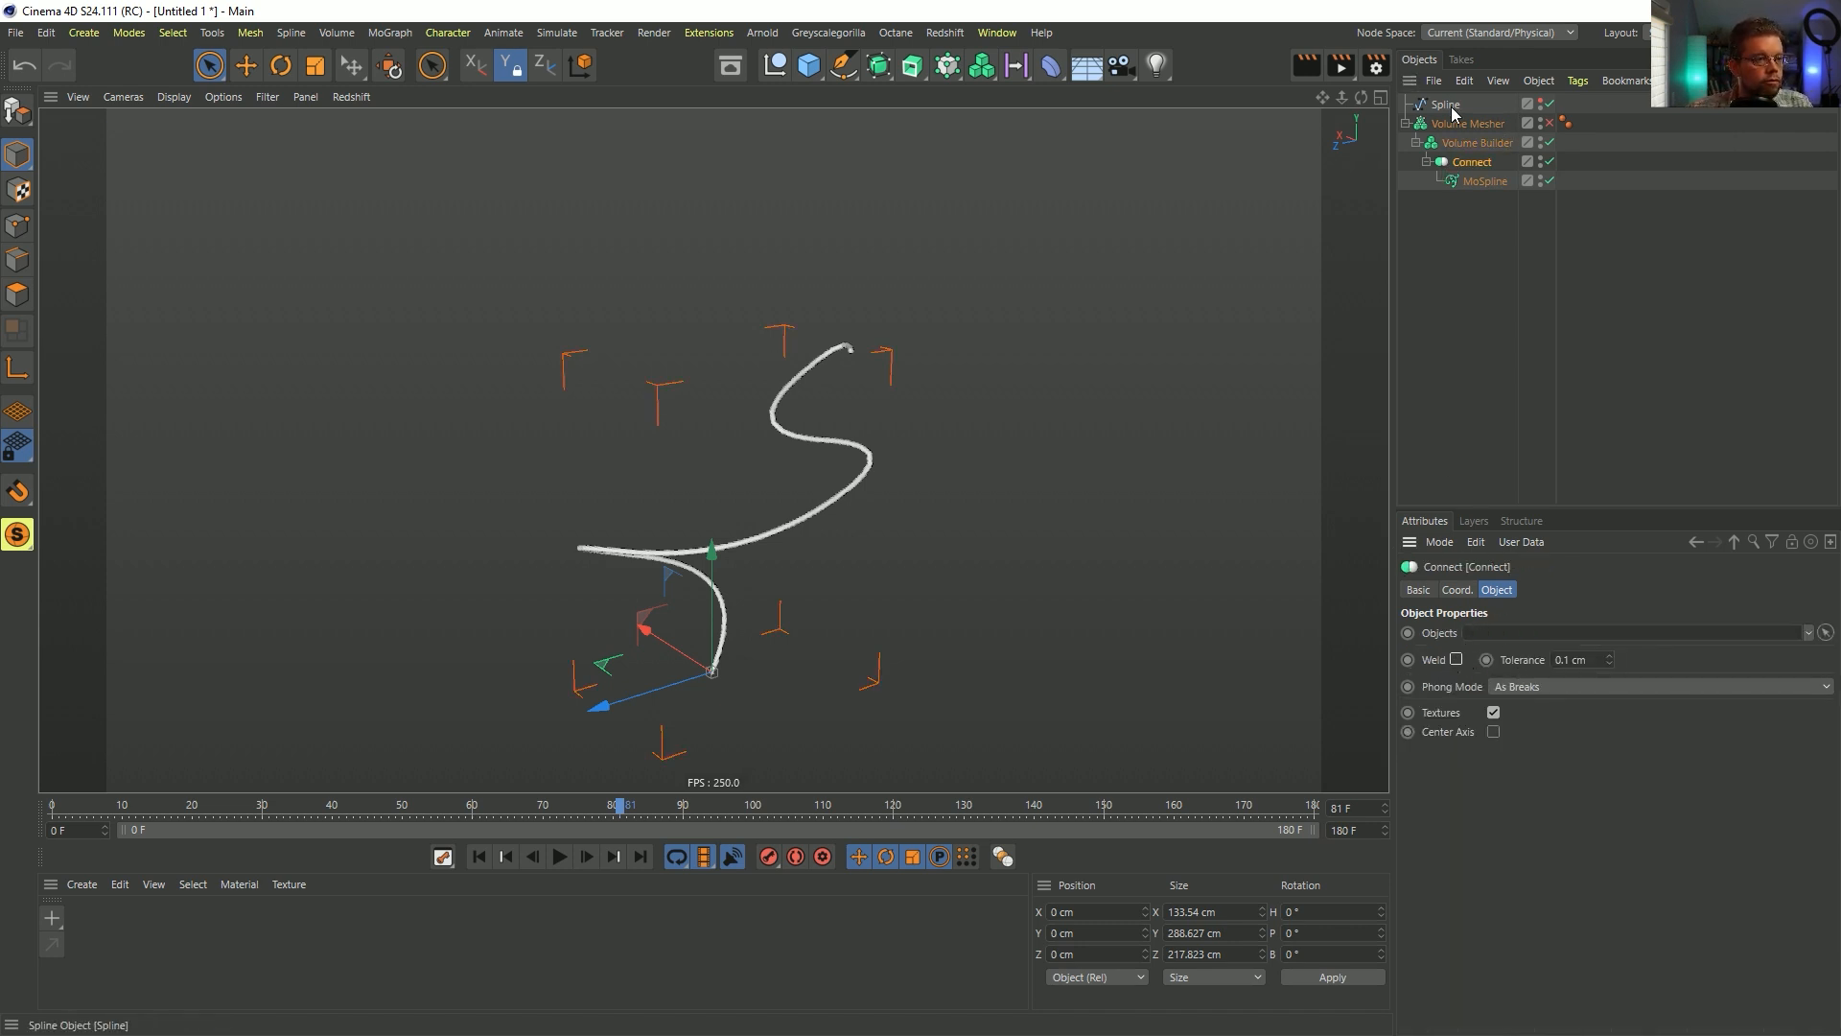
- Try radii of 5 cm and 15 cm for the Connect object in the Volume Builder
left_click(1475, 125)
left_click(1478, 142)
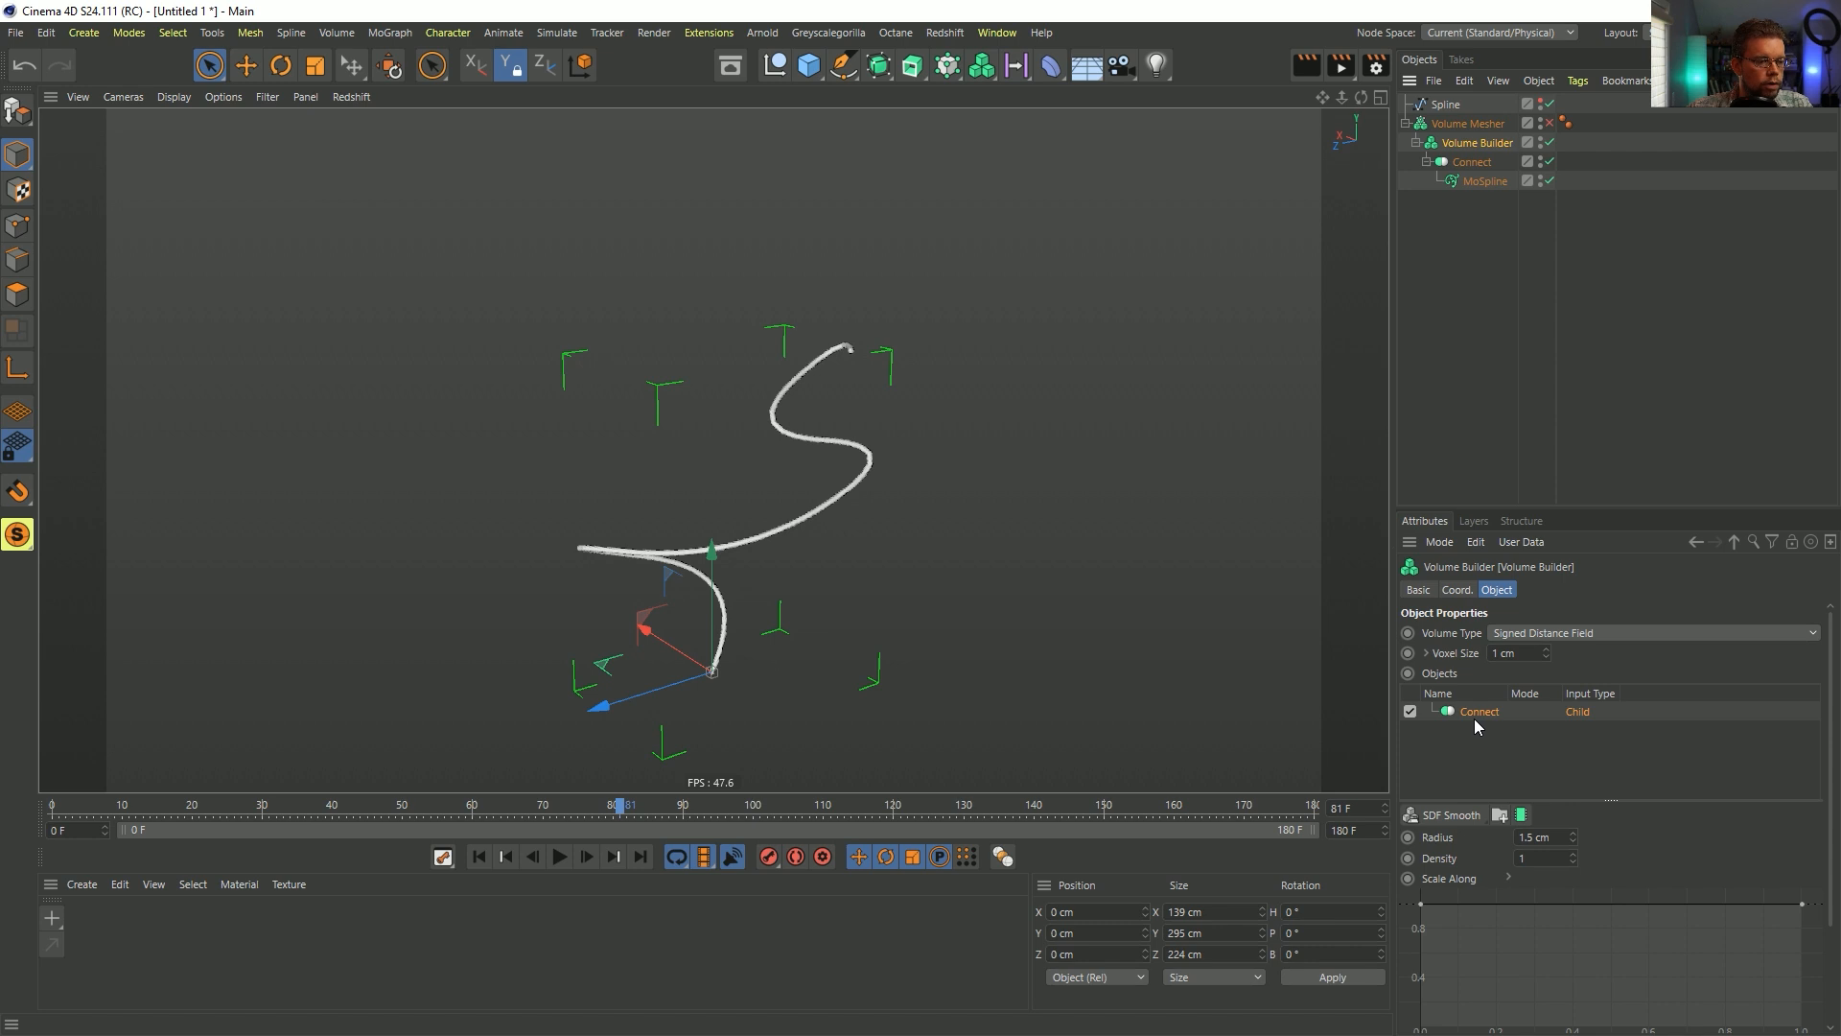
double_click(1569, 842)
type("5")
key("Return")
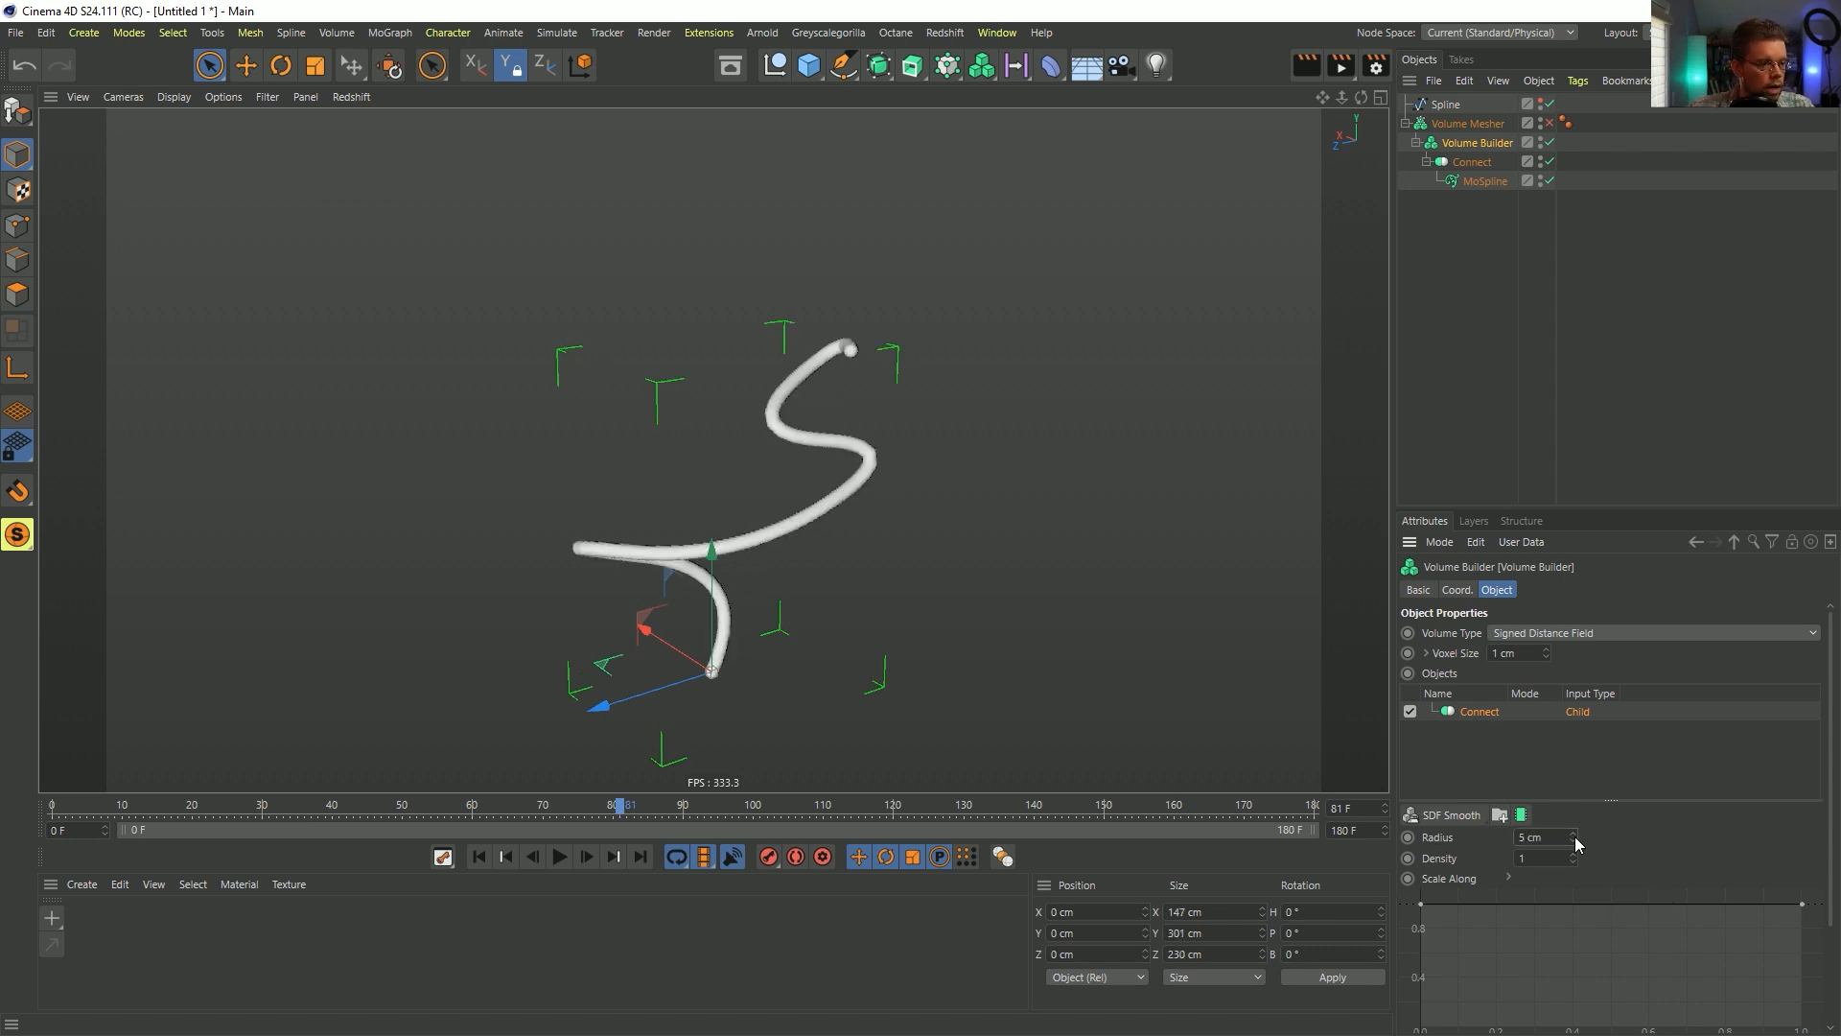
left_click(1522, 840)
key("Return")
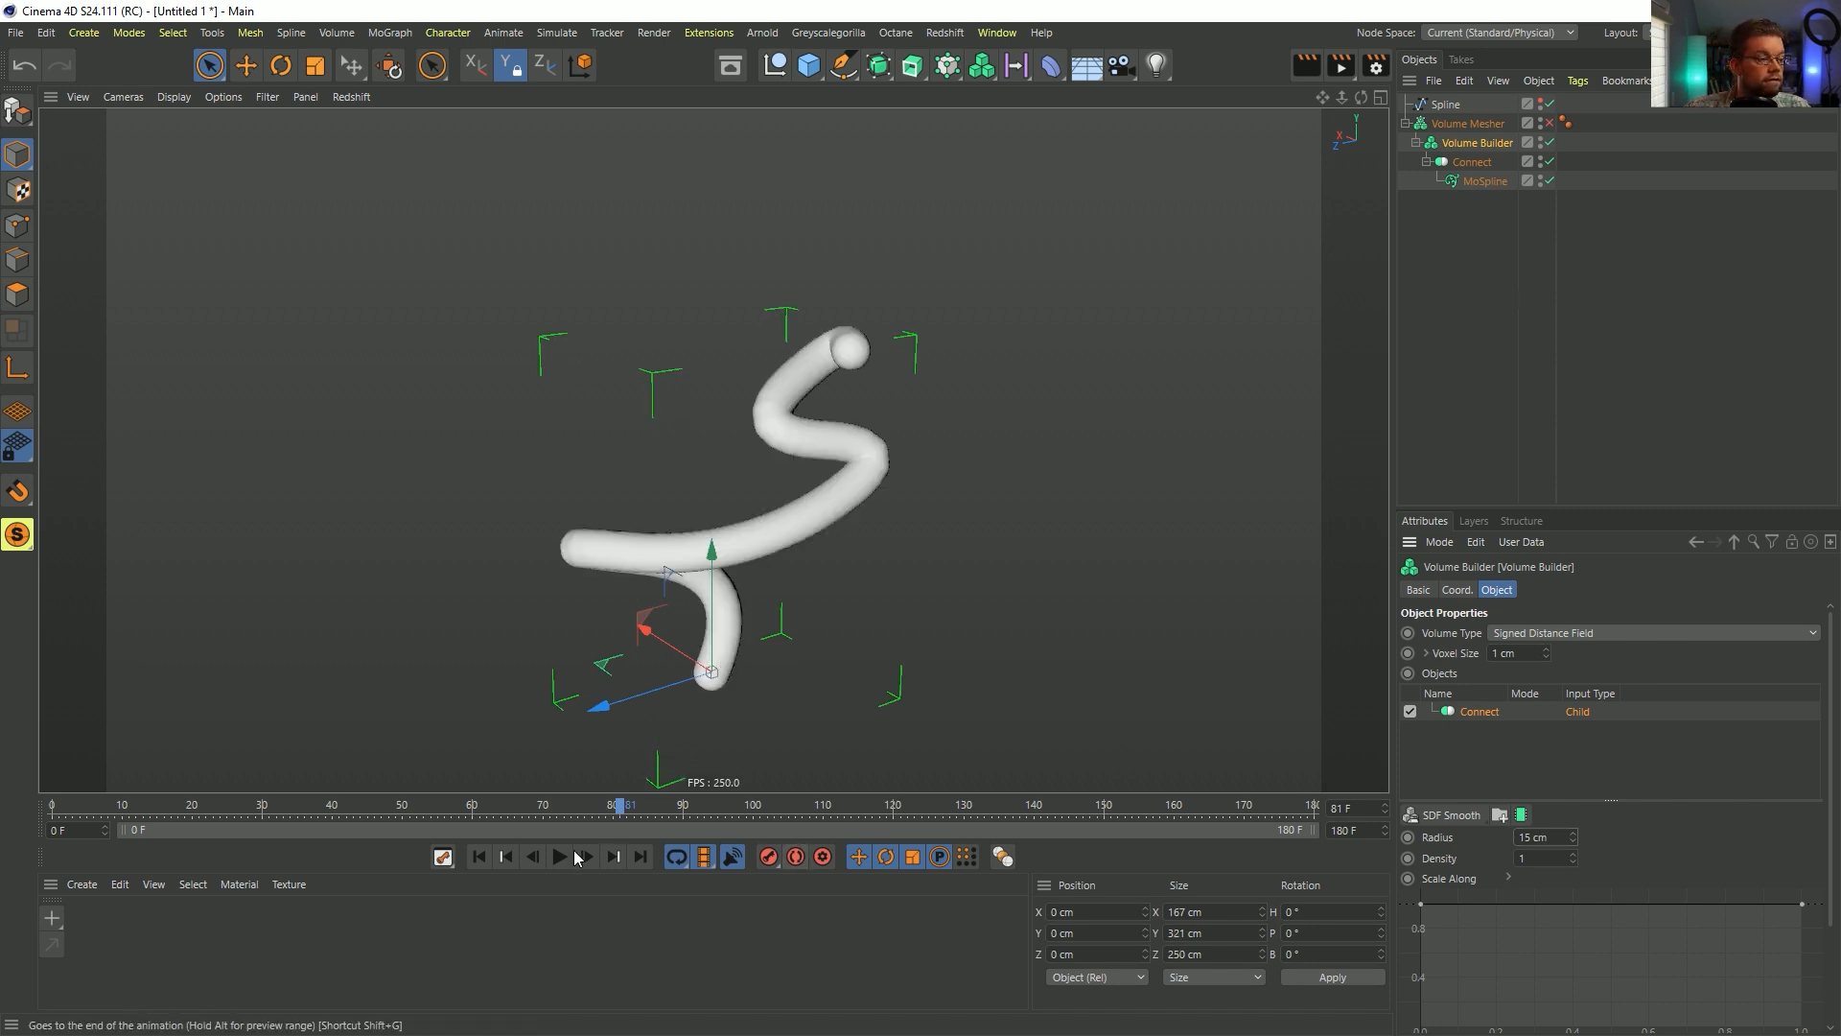
- At frame 180, raise the Connect object's radius in the Volume Builder to 25 cm, settling on 36 cm
left_click(641, 857)
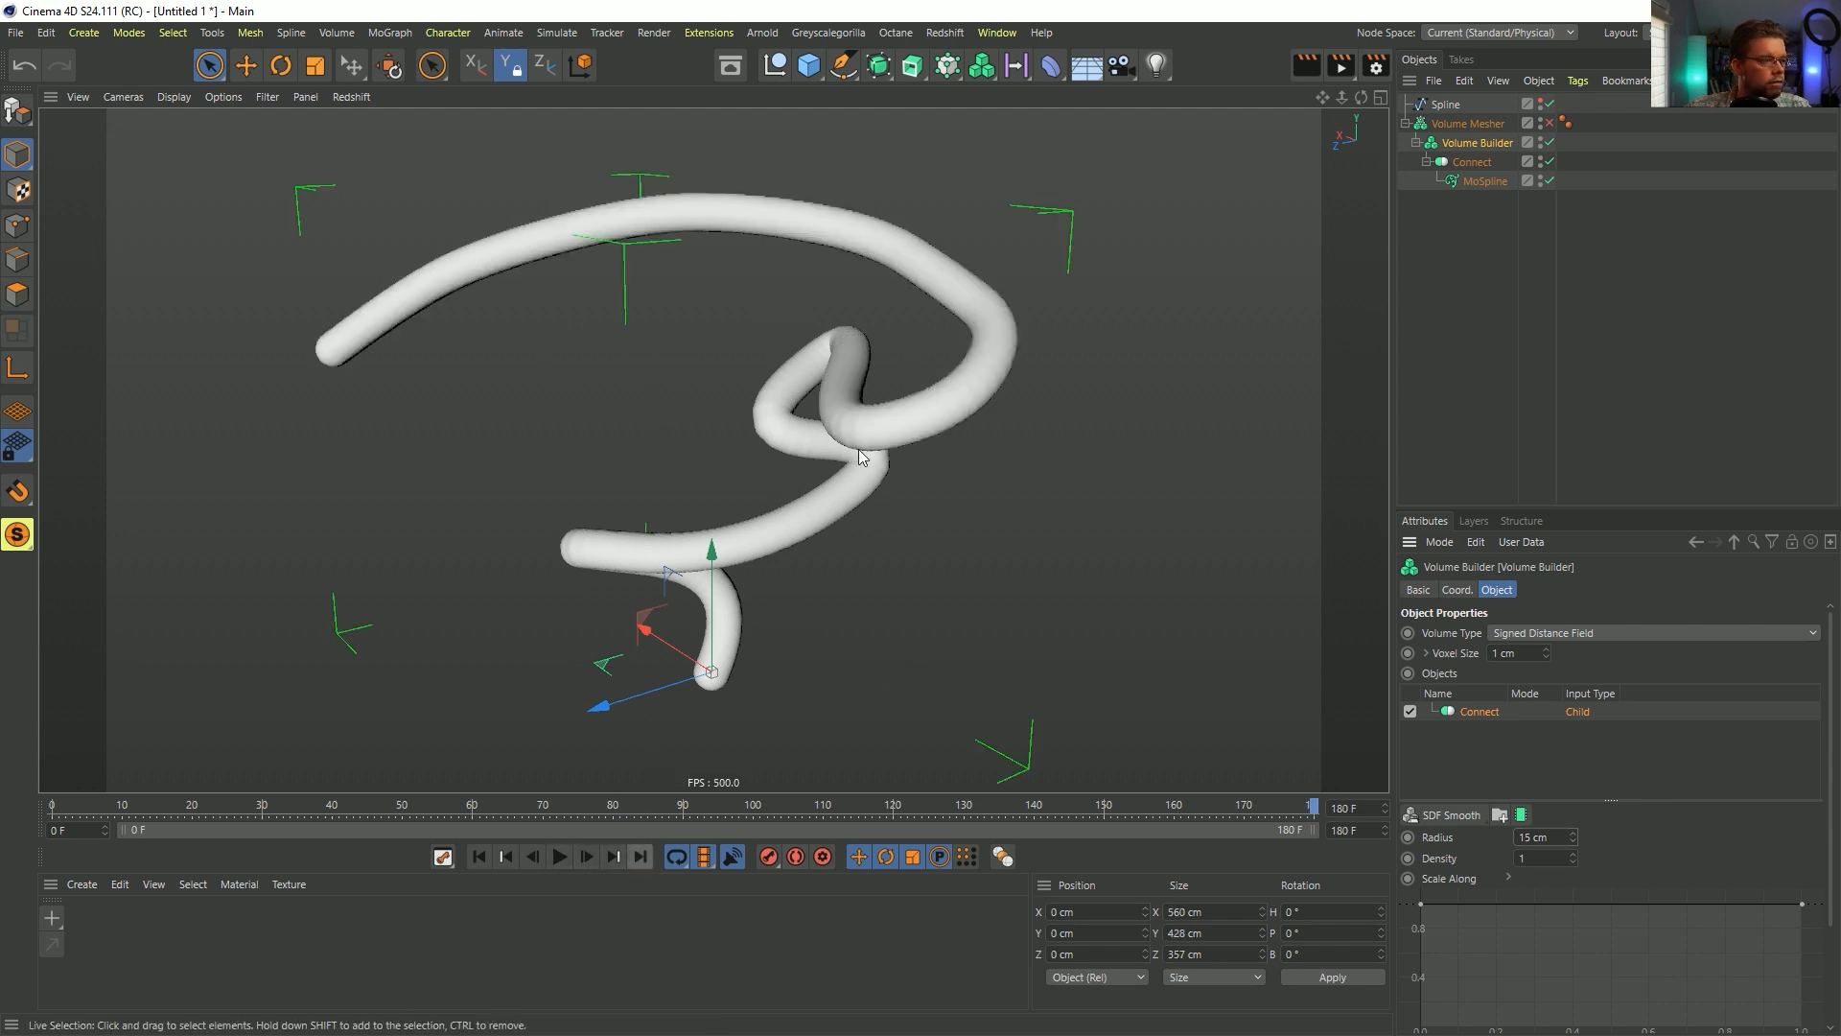
left_click_drag(800, 444, 839, 451, "alt")
middle_click_drag(845, 478, 889, 463, "alt")
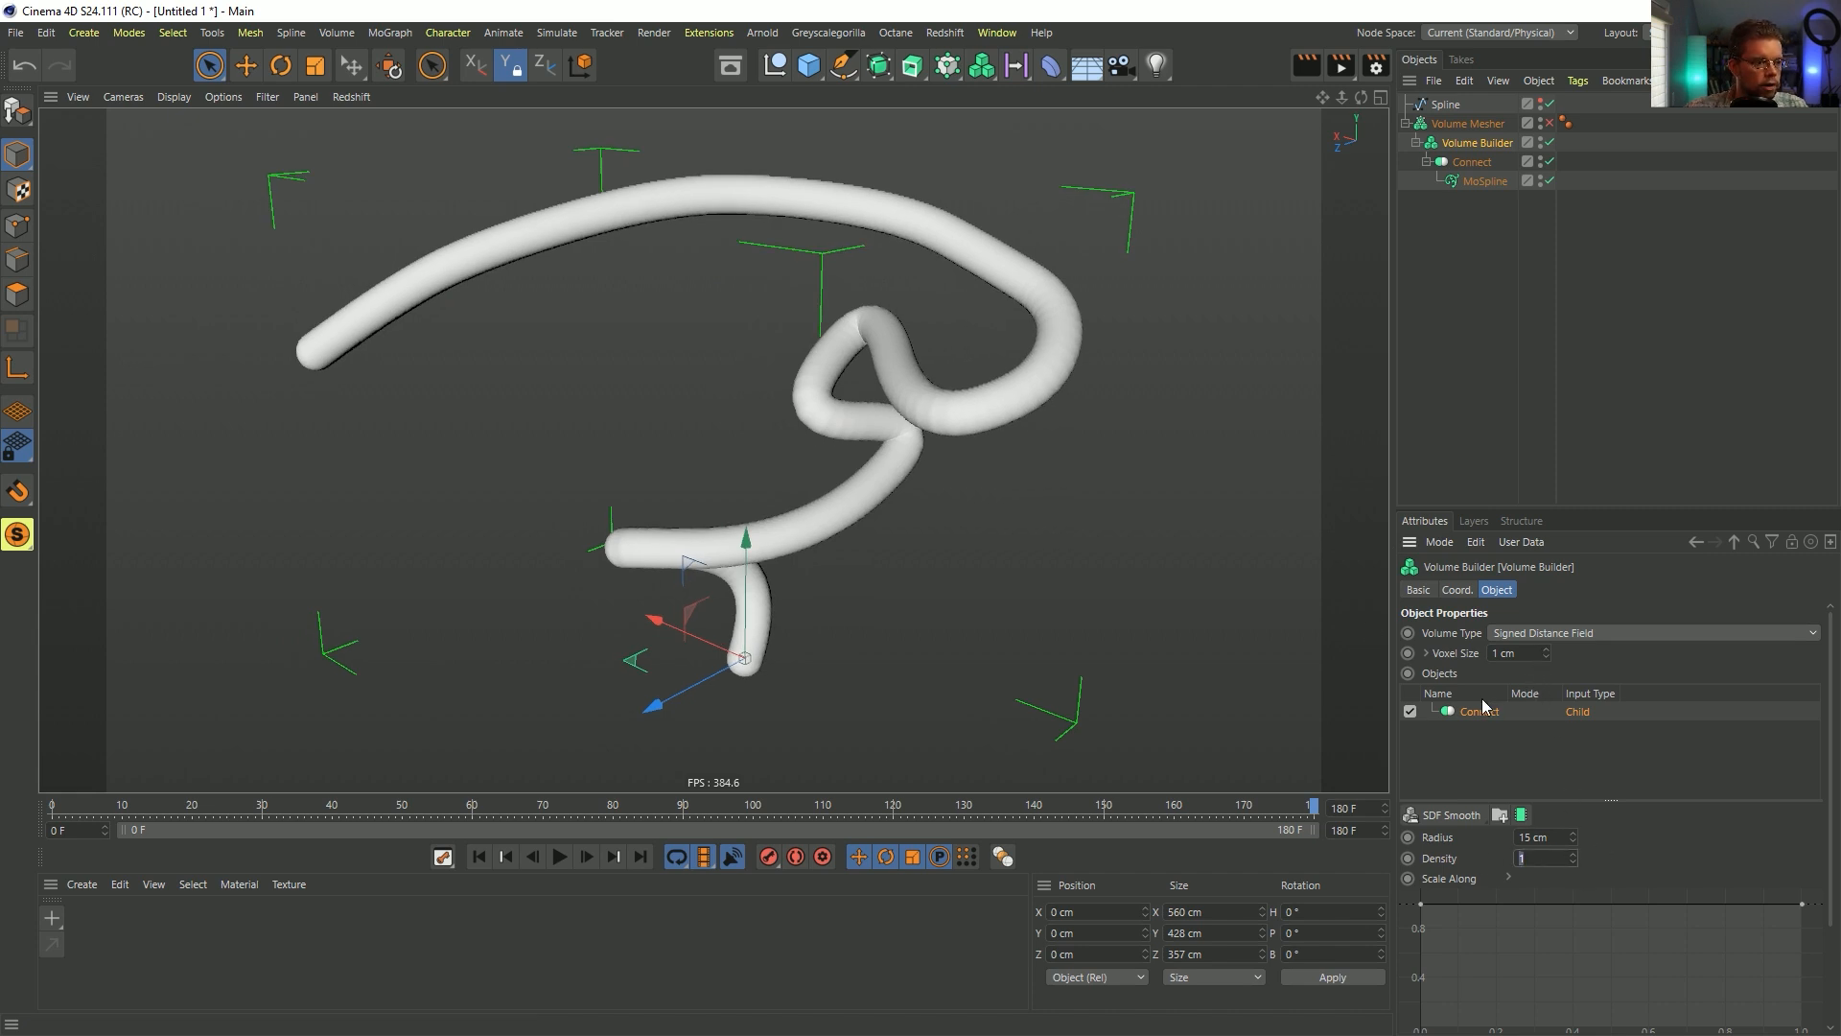
type("25")
key("Return")
mouse_move(895, 444)
left_mouse_down("alt")
mouse_move(962, 401)
mouse_move(921, 437)
left_mouse_up("alt")
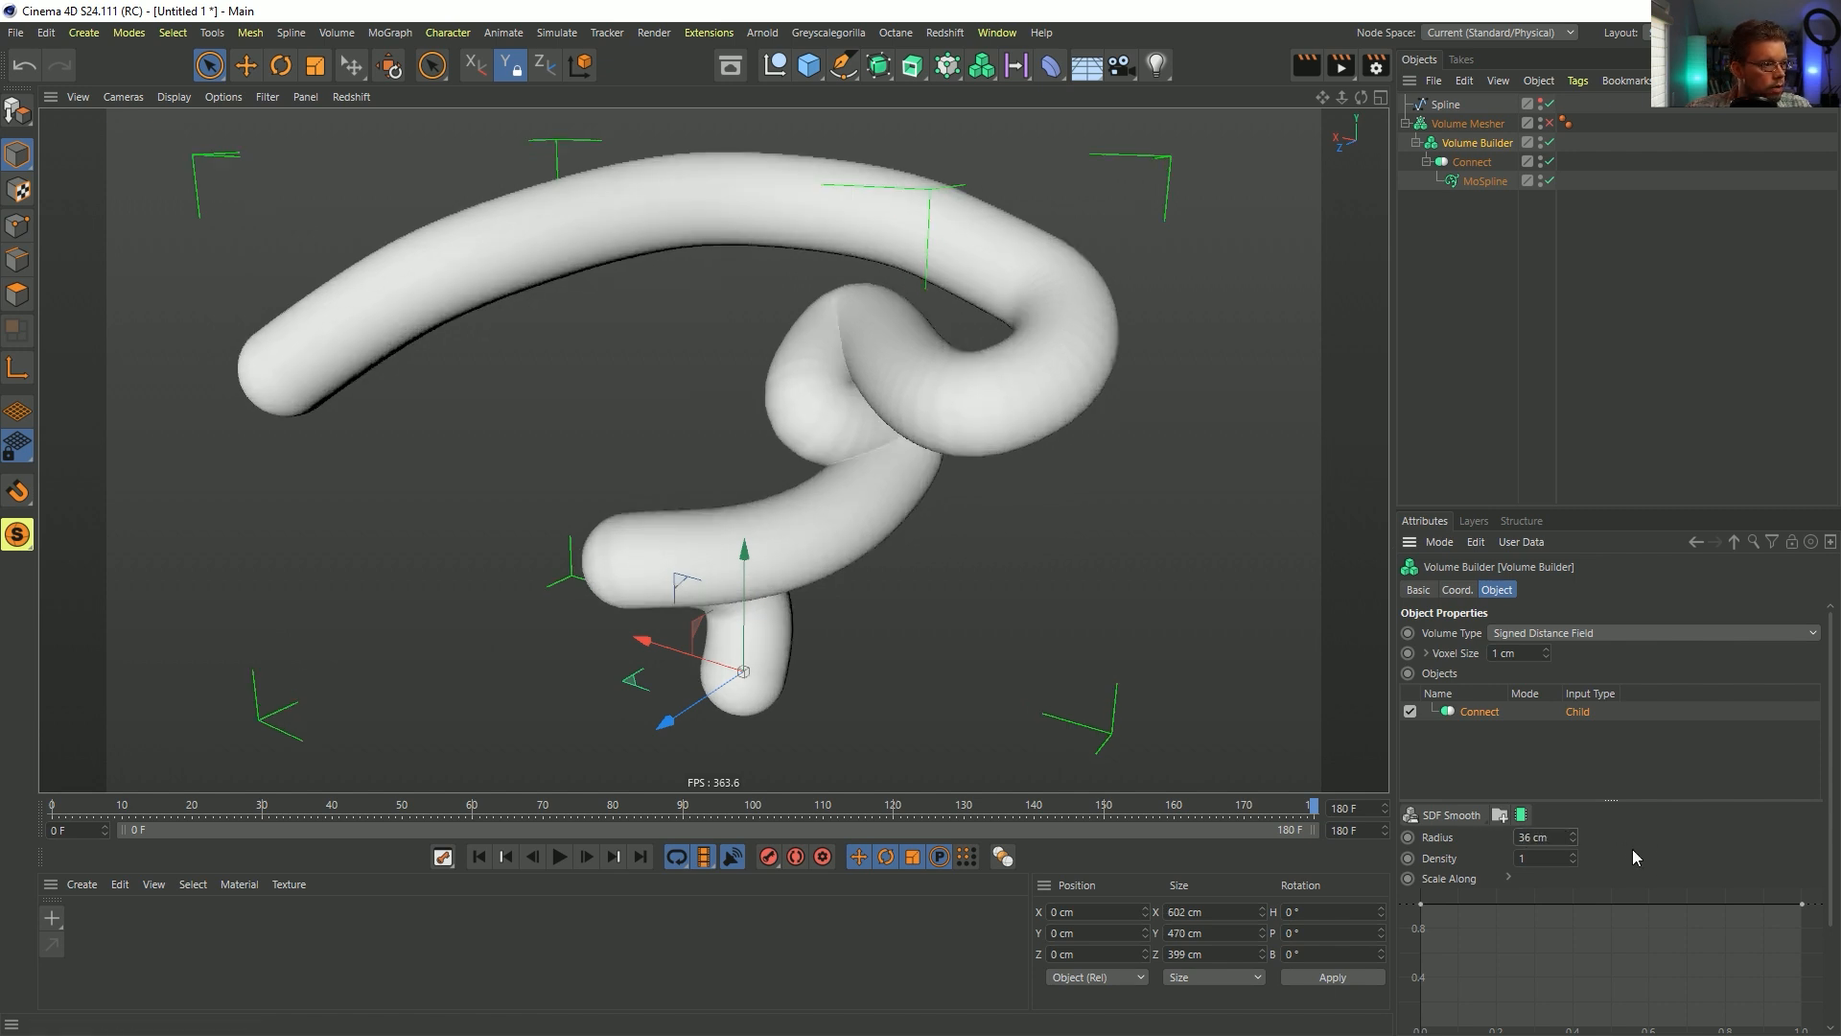
left_click_drag(848, 468, 819, 420, "alt")
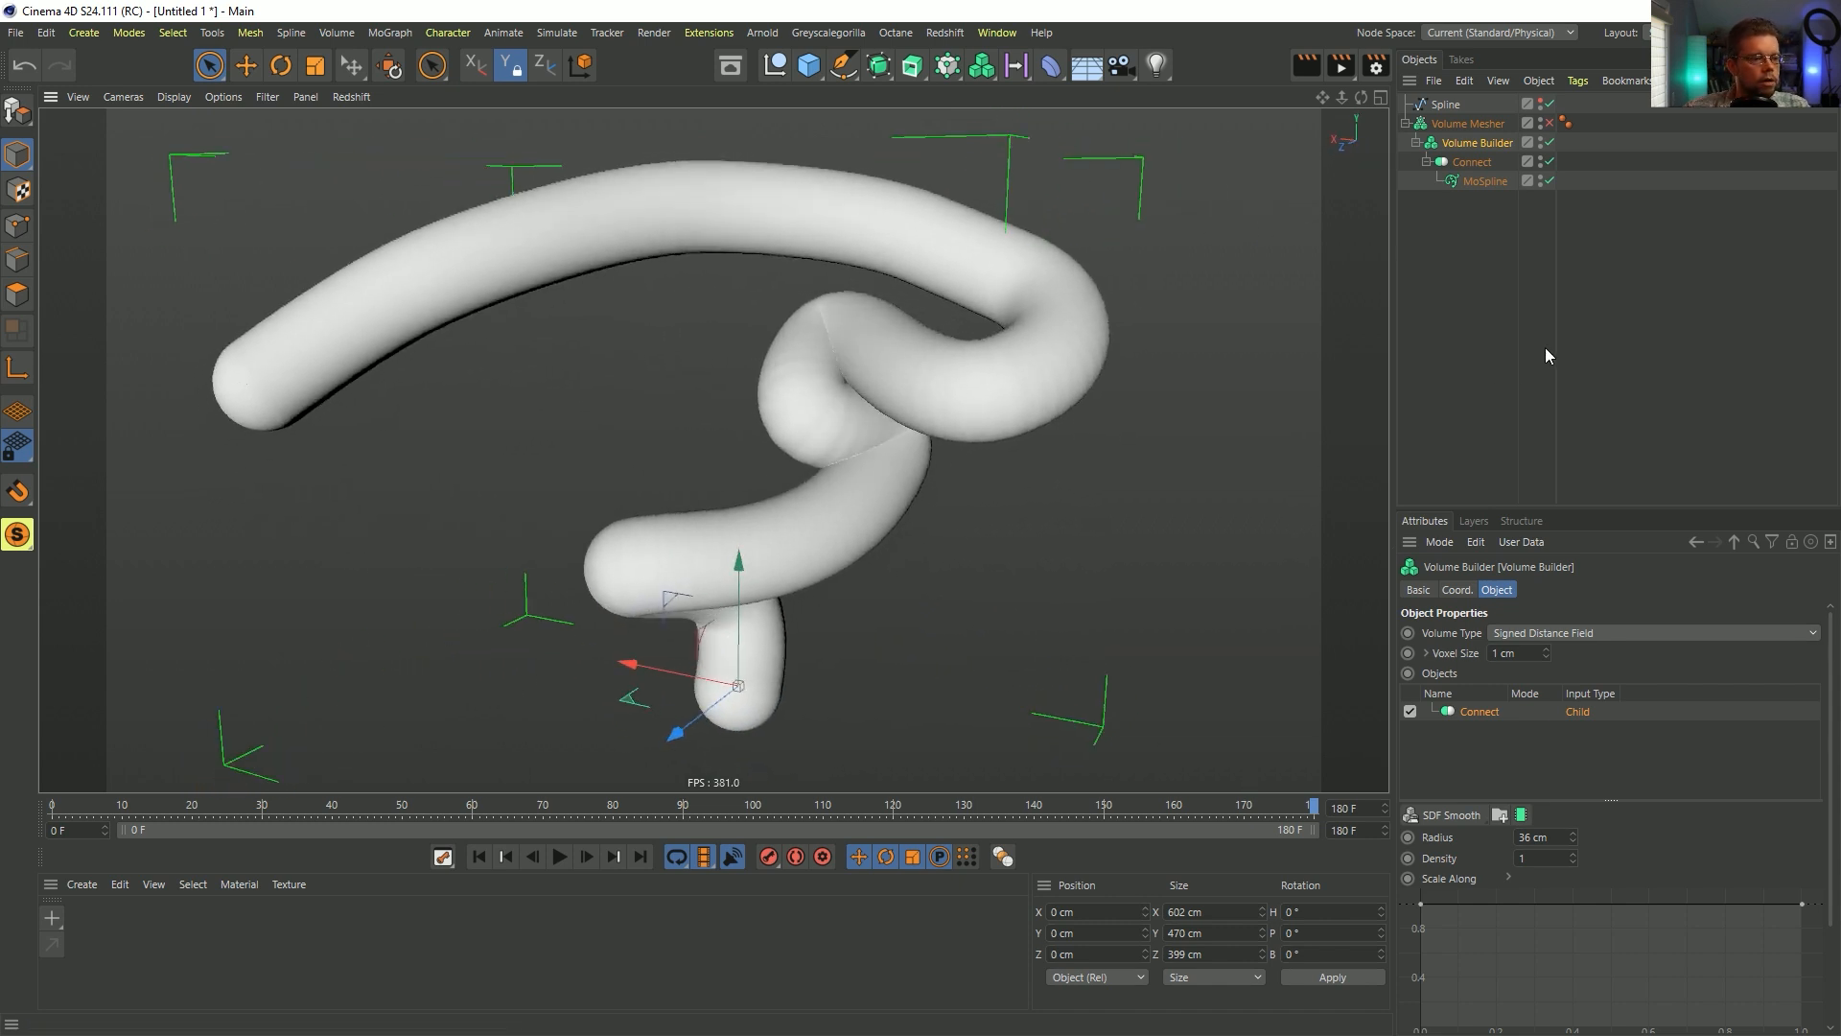
- Display the Volume Mesher result with its wireframe lines and set the Volume Builder's voxel size to 10 cm
left_click(1496, 124)
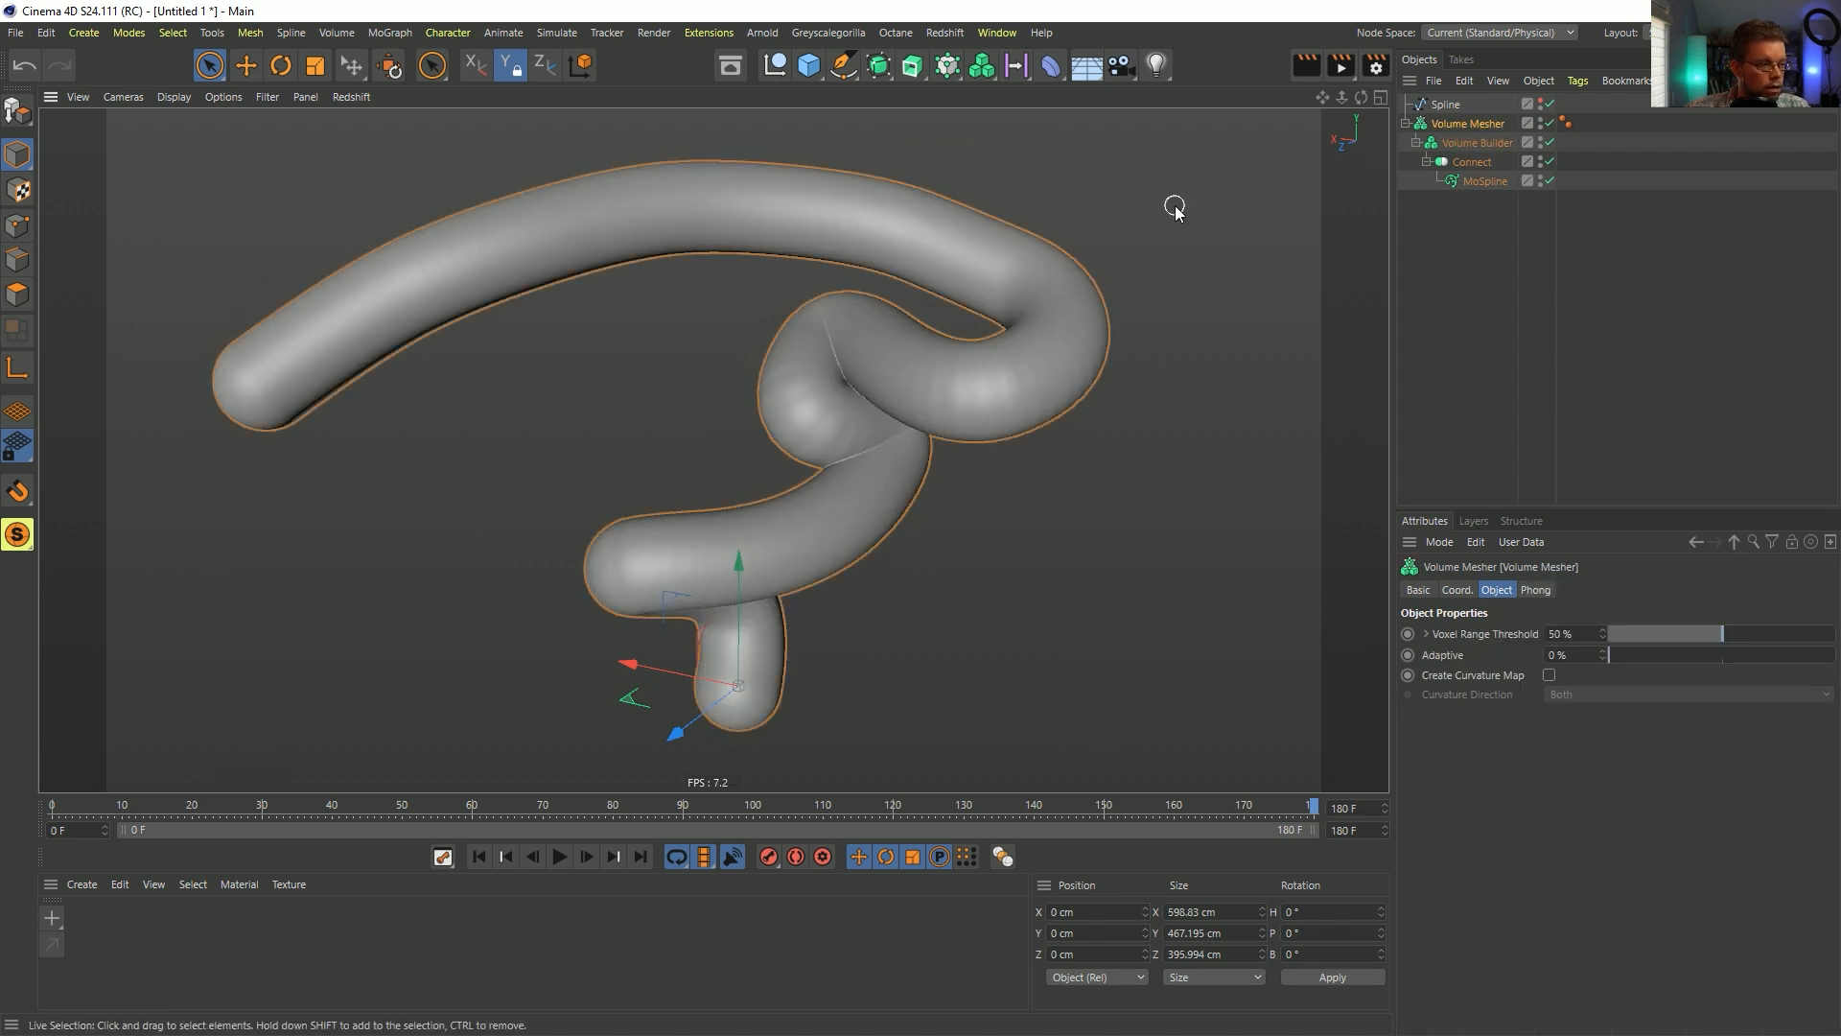
left_click(1477, 143)
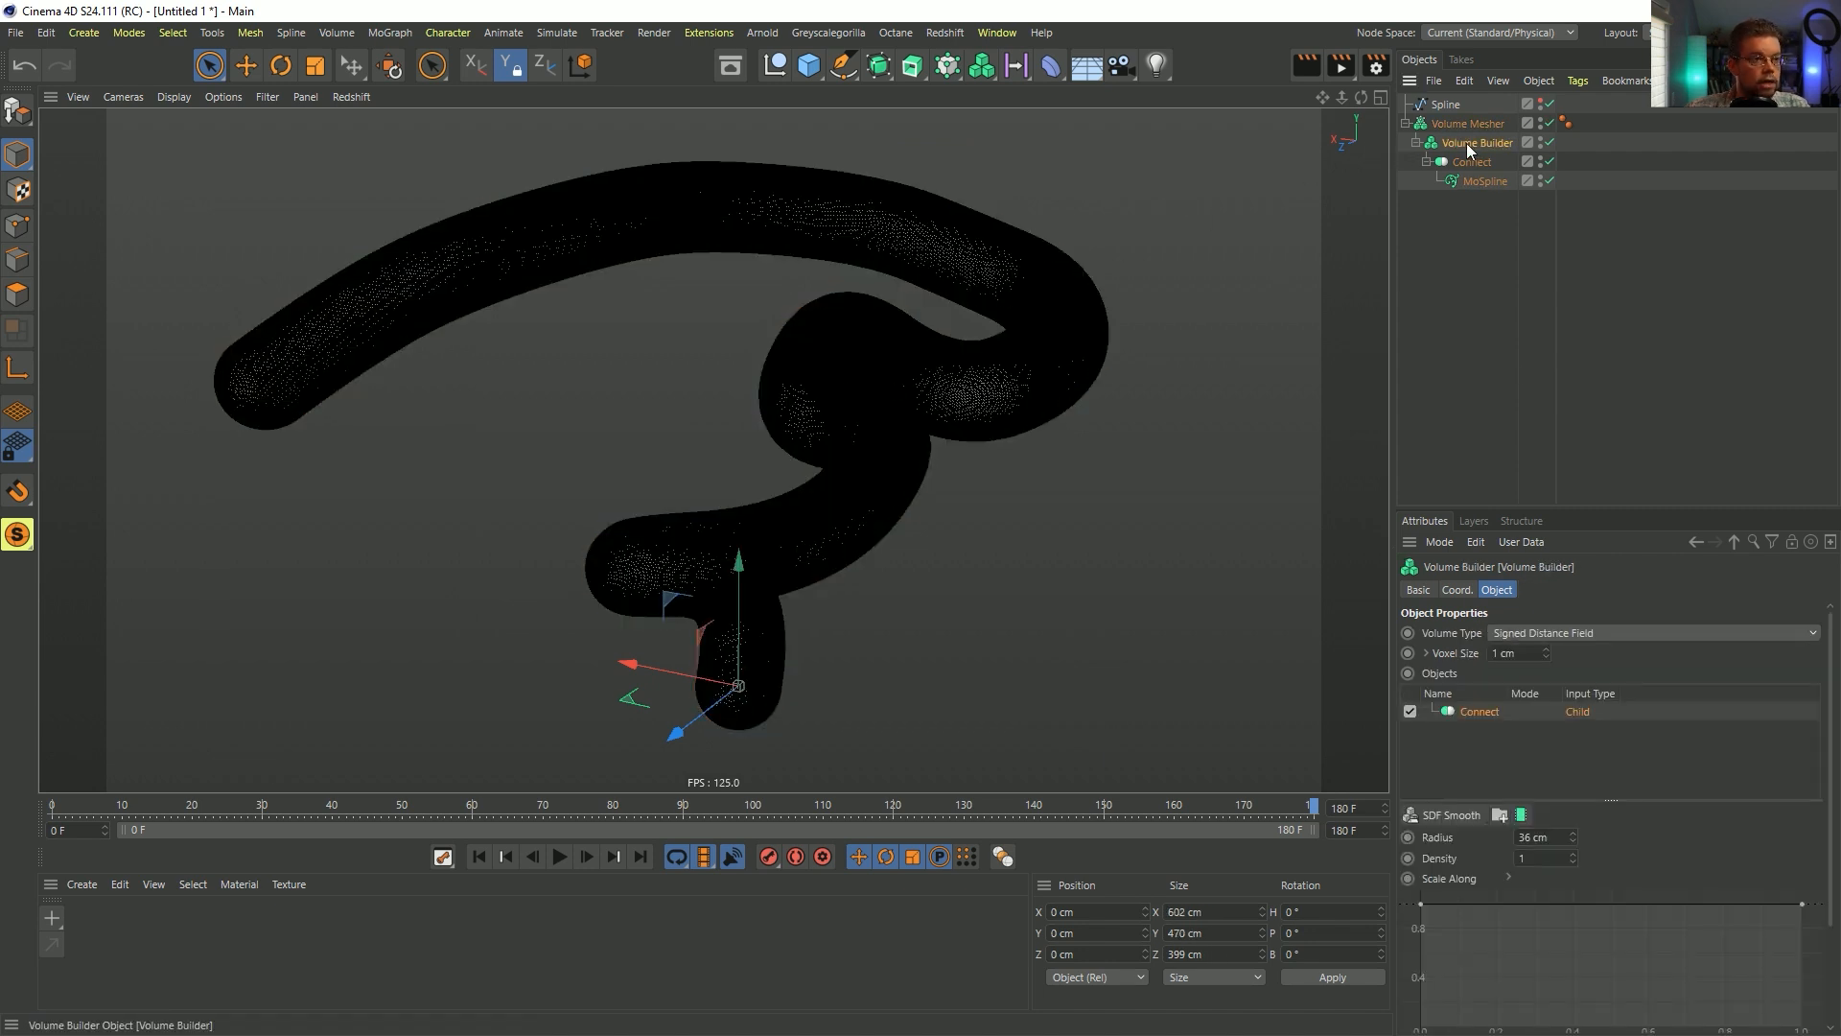
left_click(1528, 660)
type("10")
key("Return")
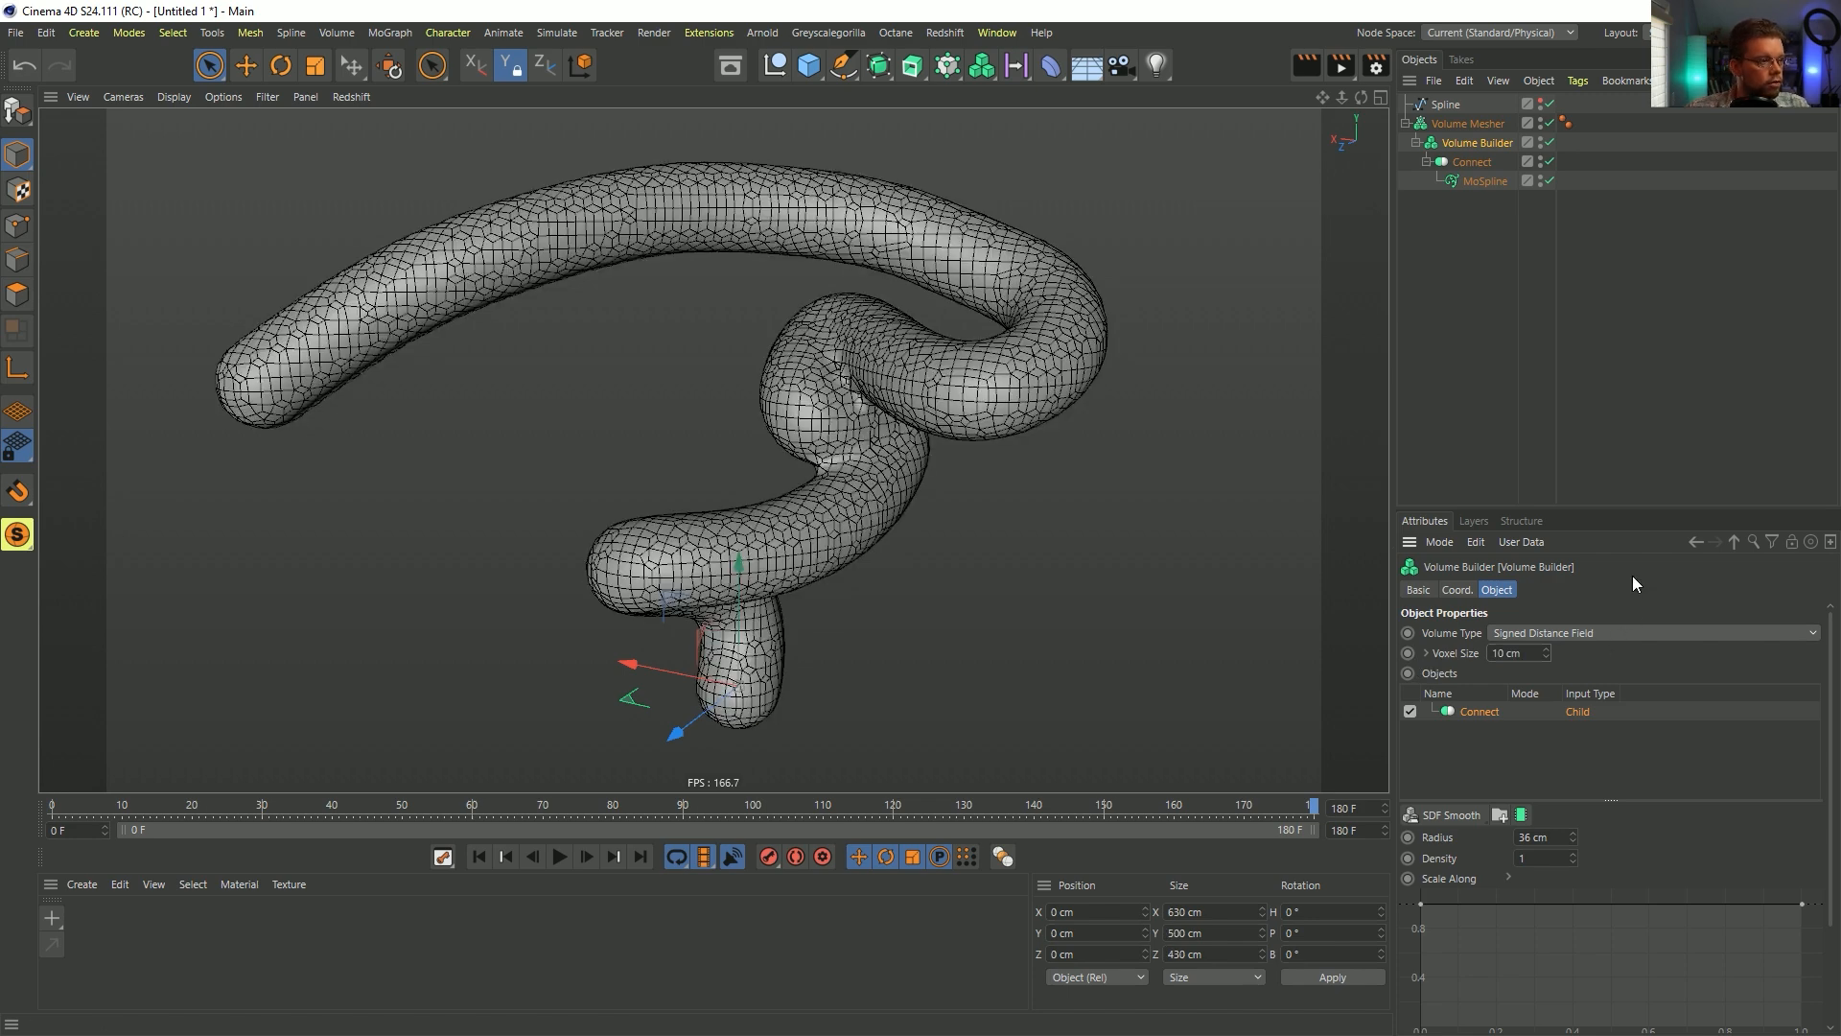
mouse_move(774, 420)
left_mouse_down("alt")
mouse_move(952, 422)
mouse_move(771, 436)
left_mouse_up("alt")
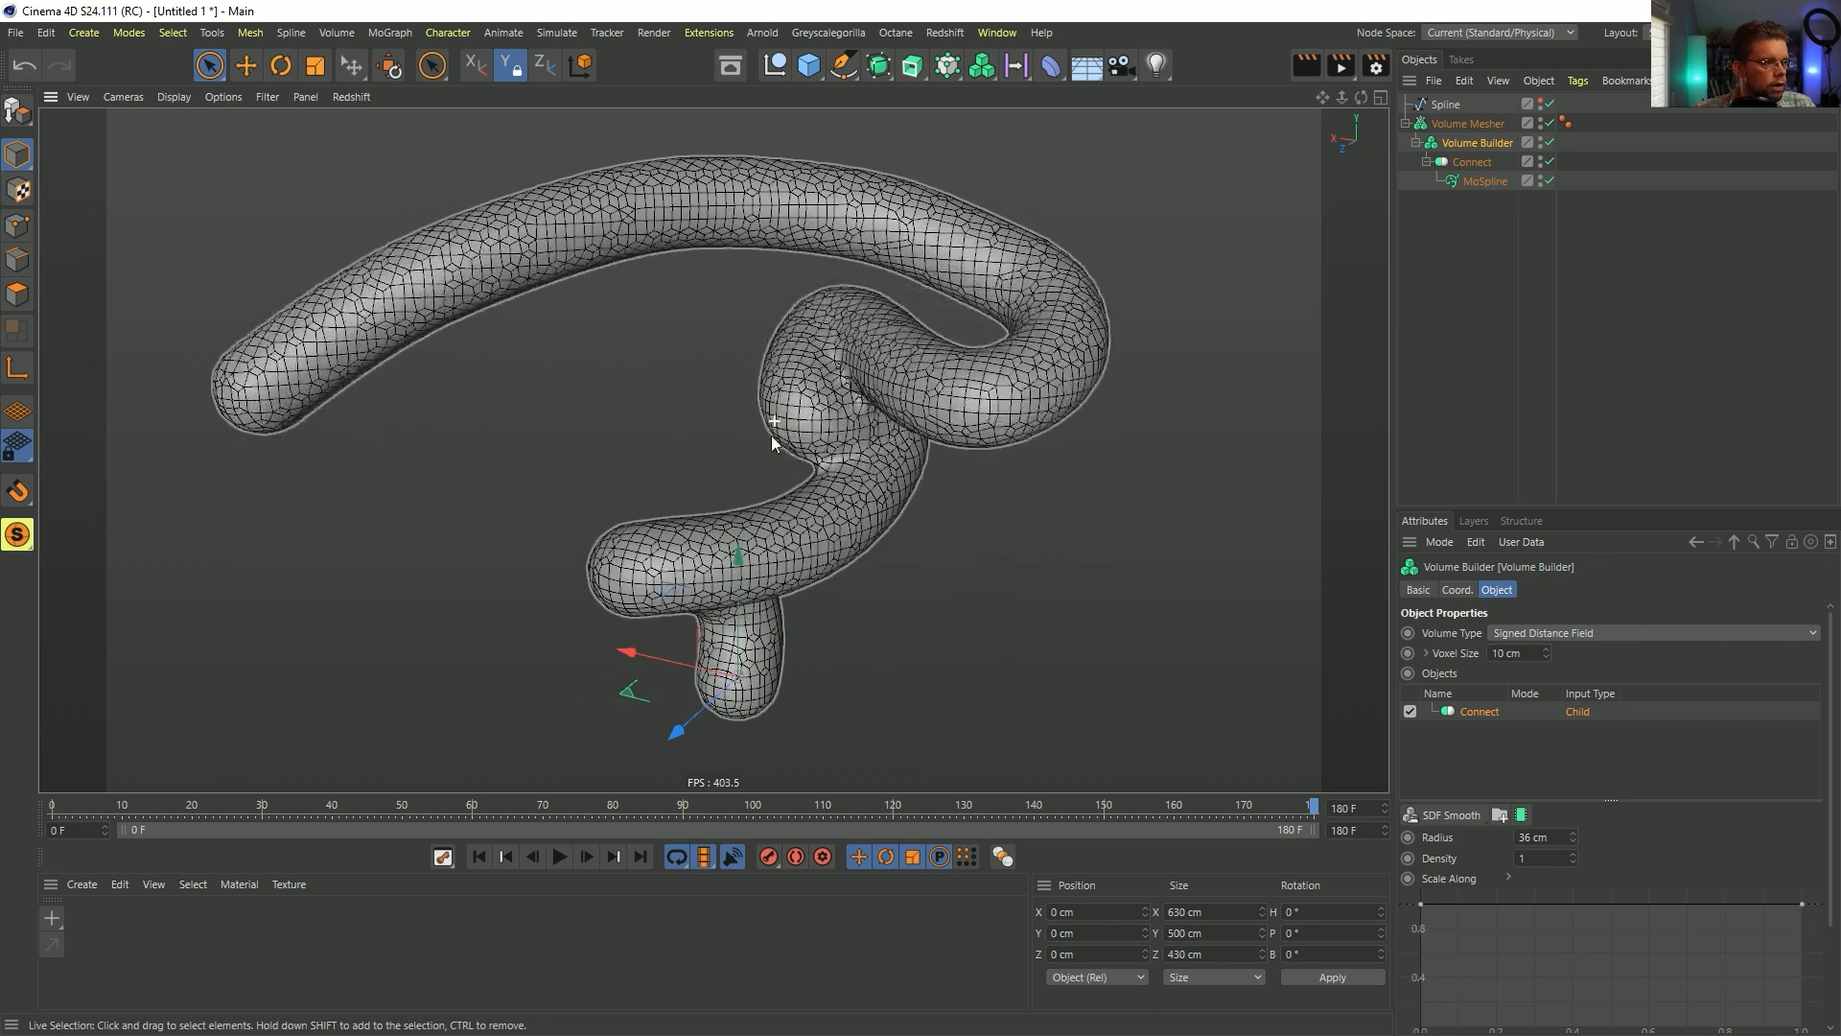
- Spread the tube's middle loops by moving one spline point to about X 17 cm and raising another to about Y 320 cm
left_click(1492, 180)
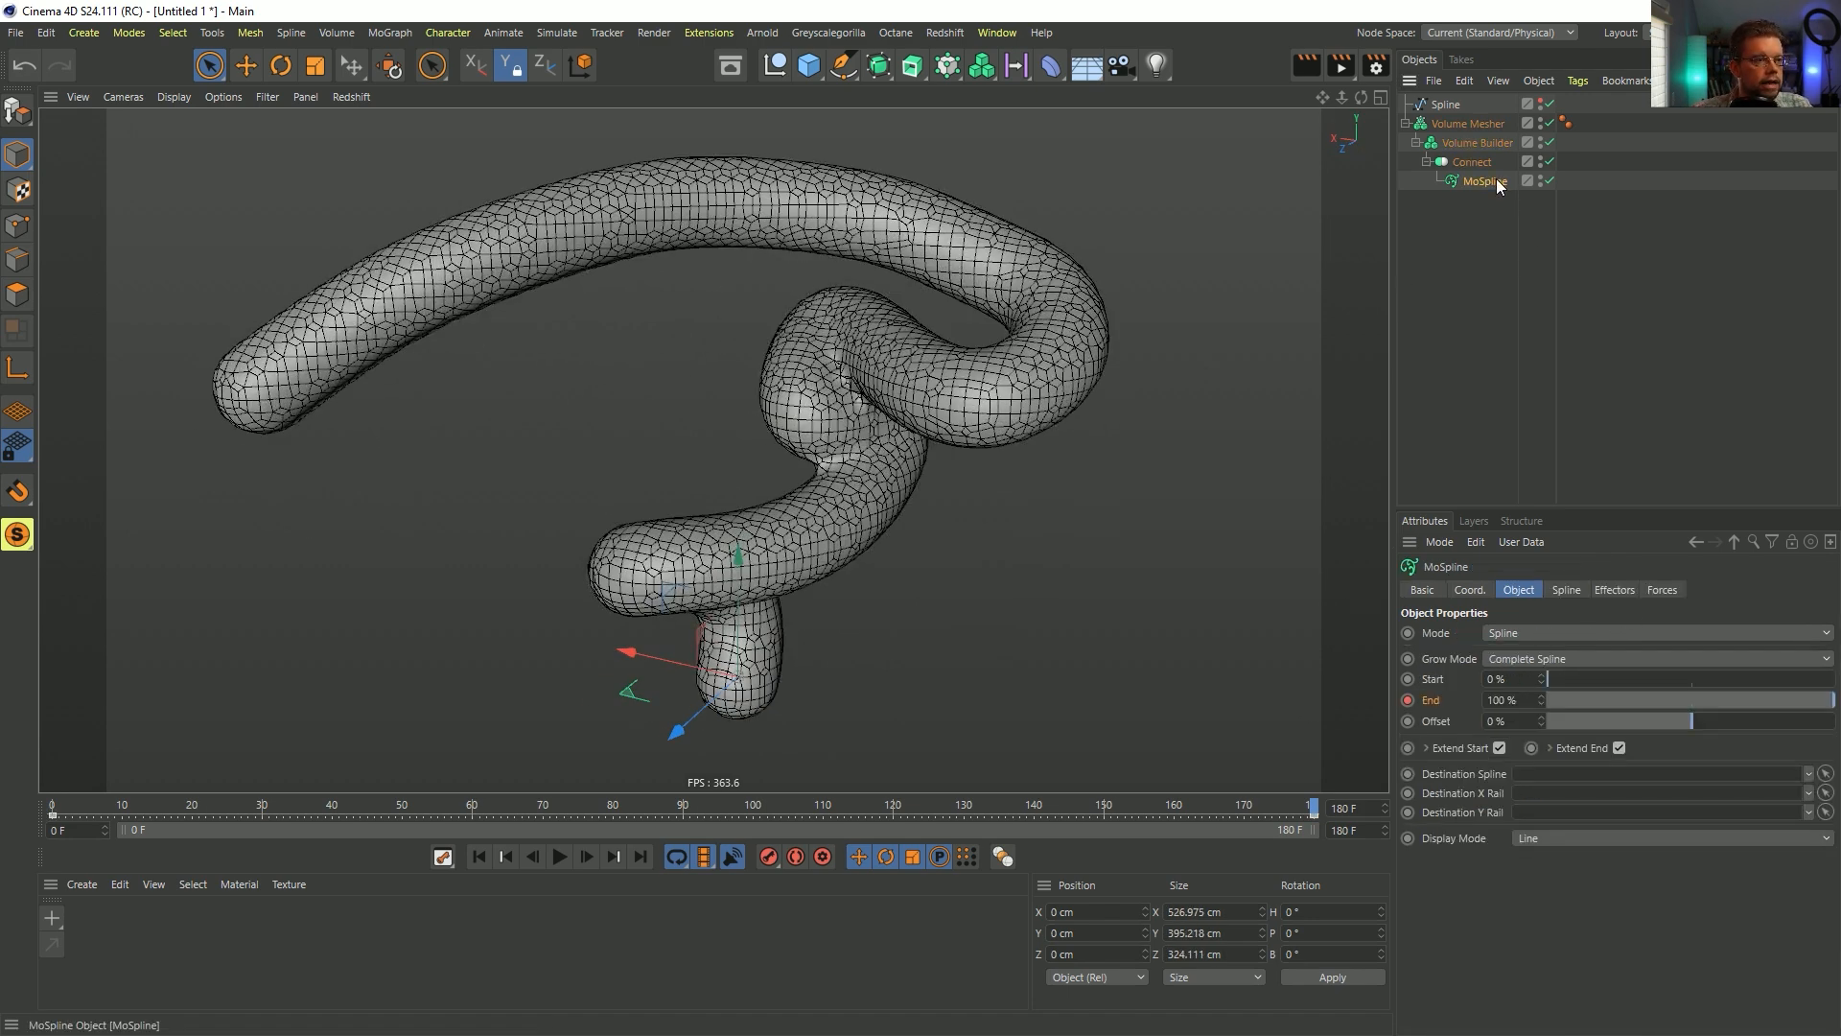
left_click(1448, 106)
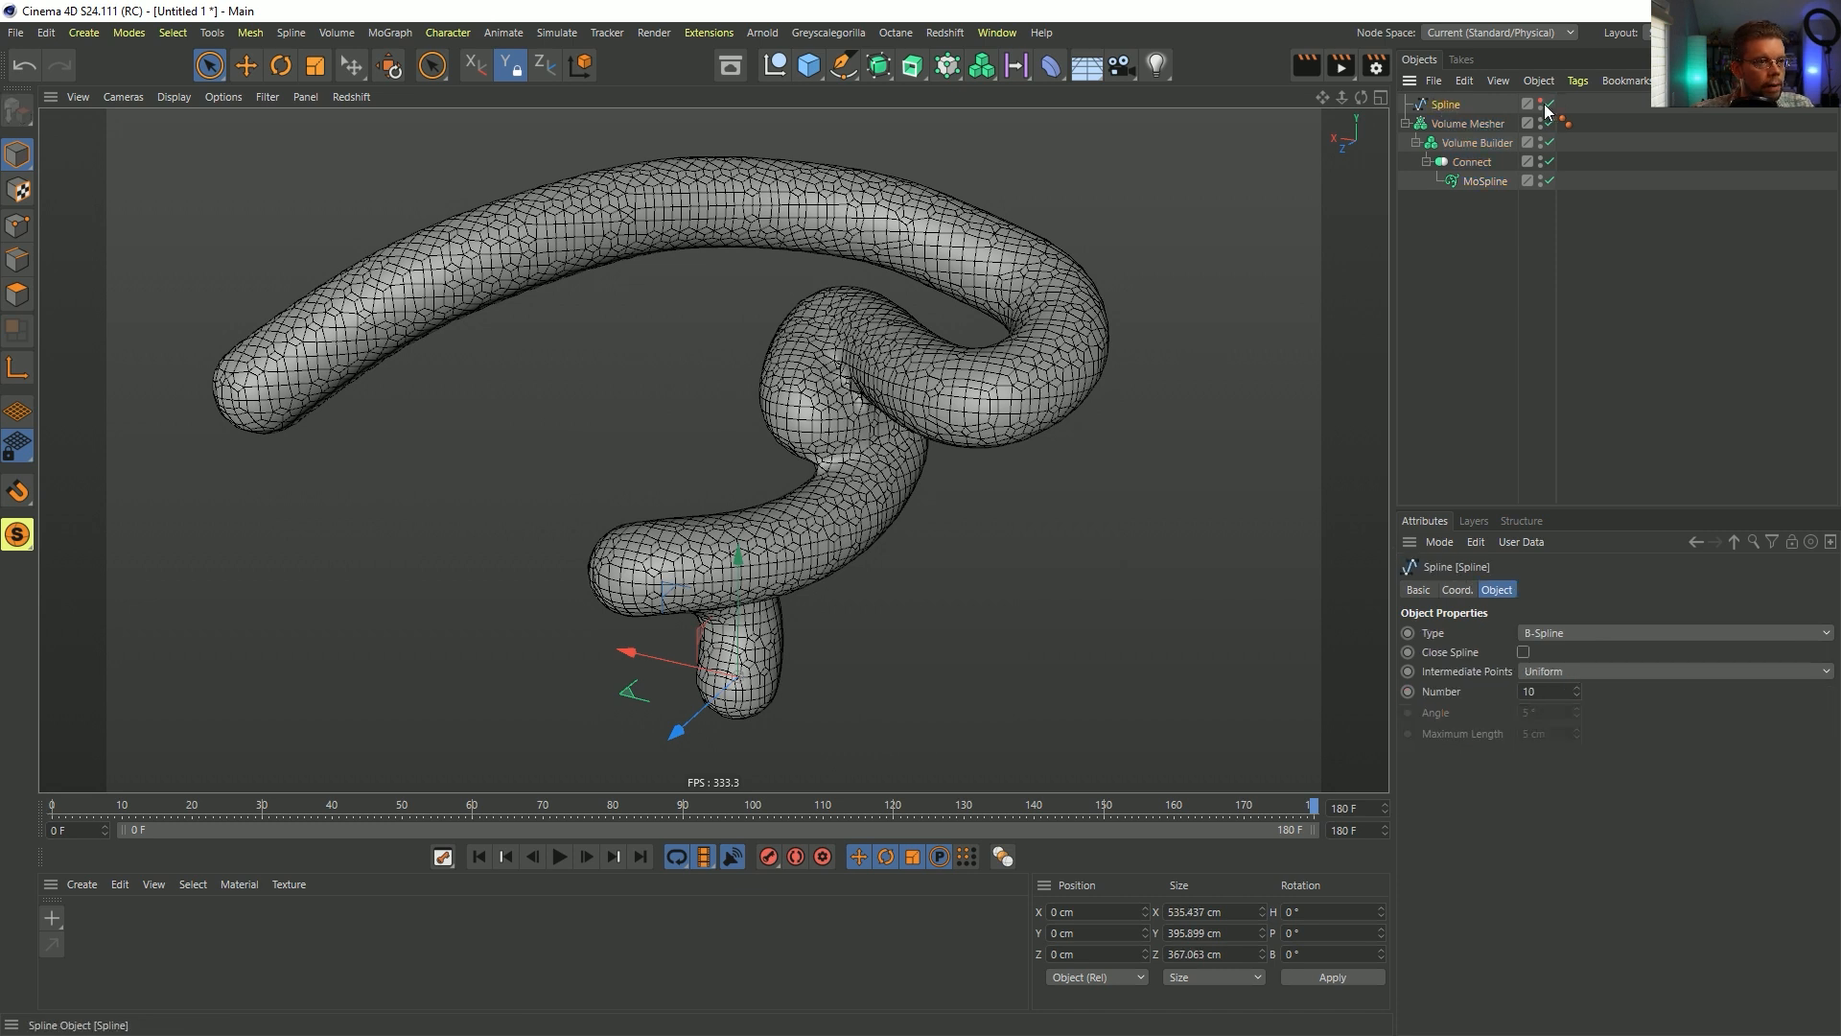
left_click(17, 225)
left_click(792, 437)
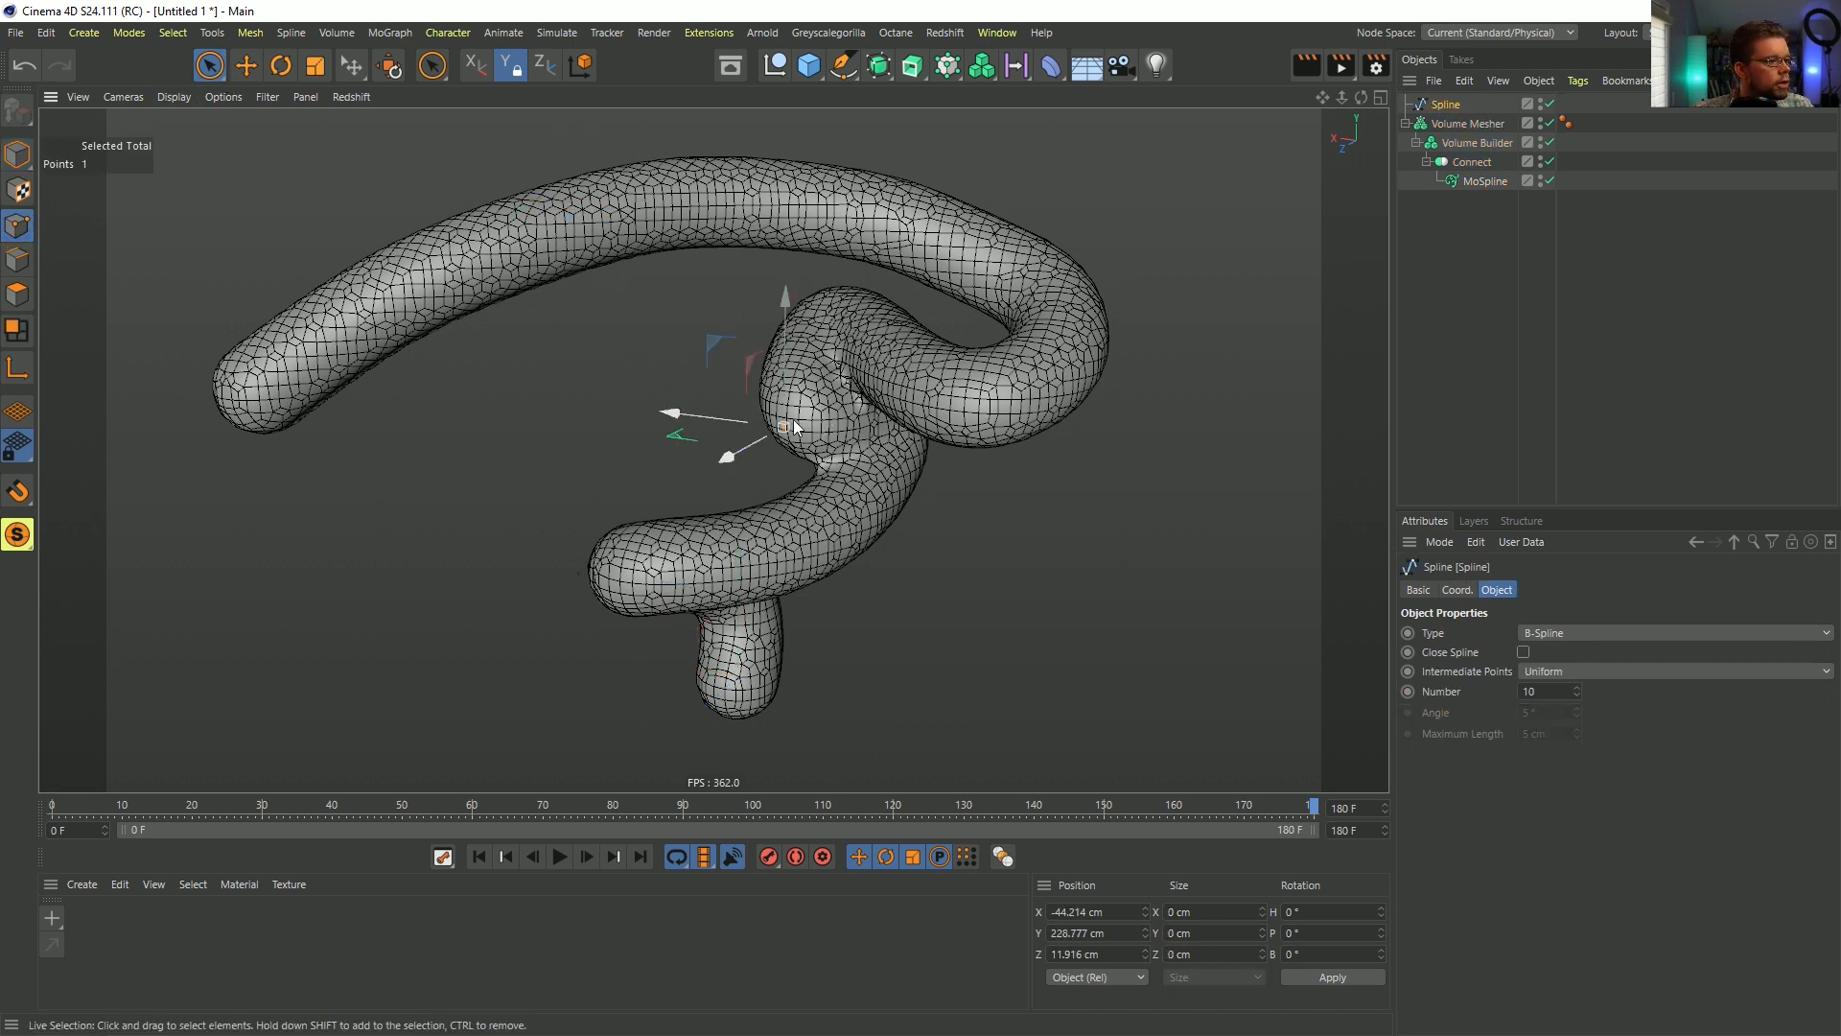
left_click_drag(669, 422, 615, 411)
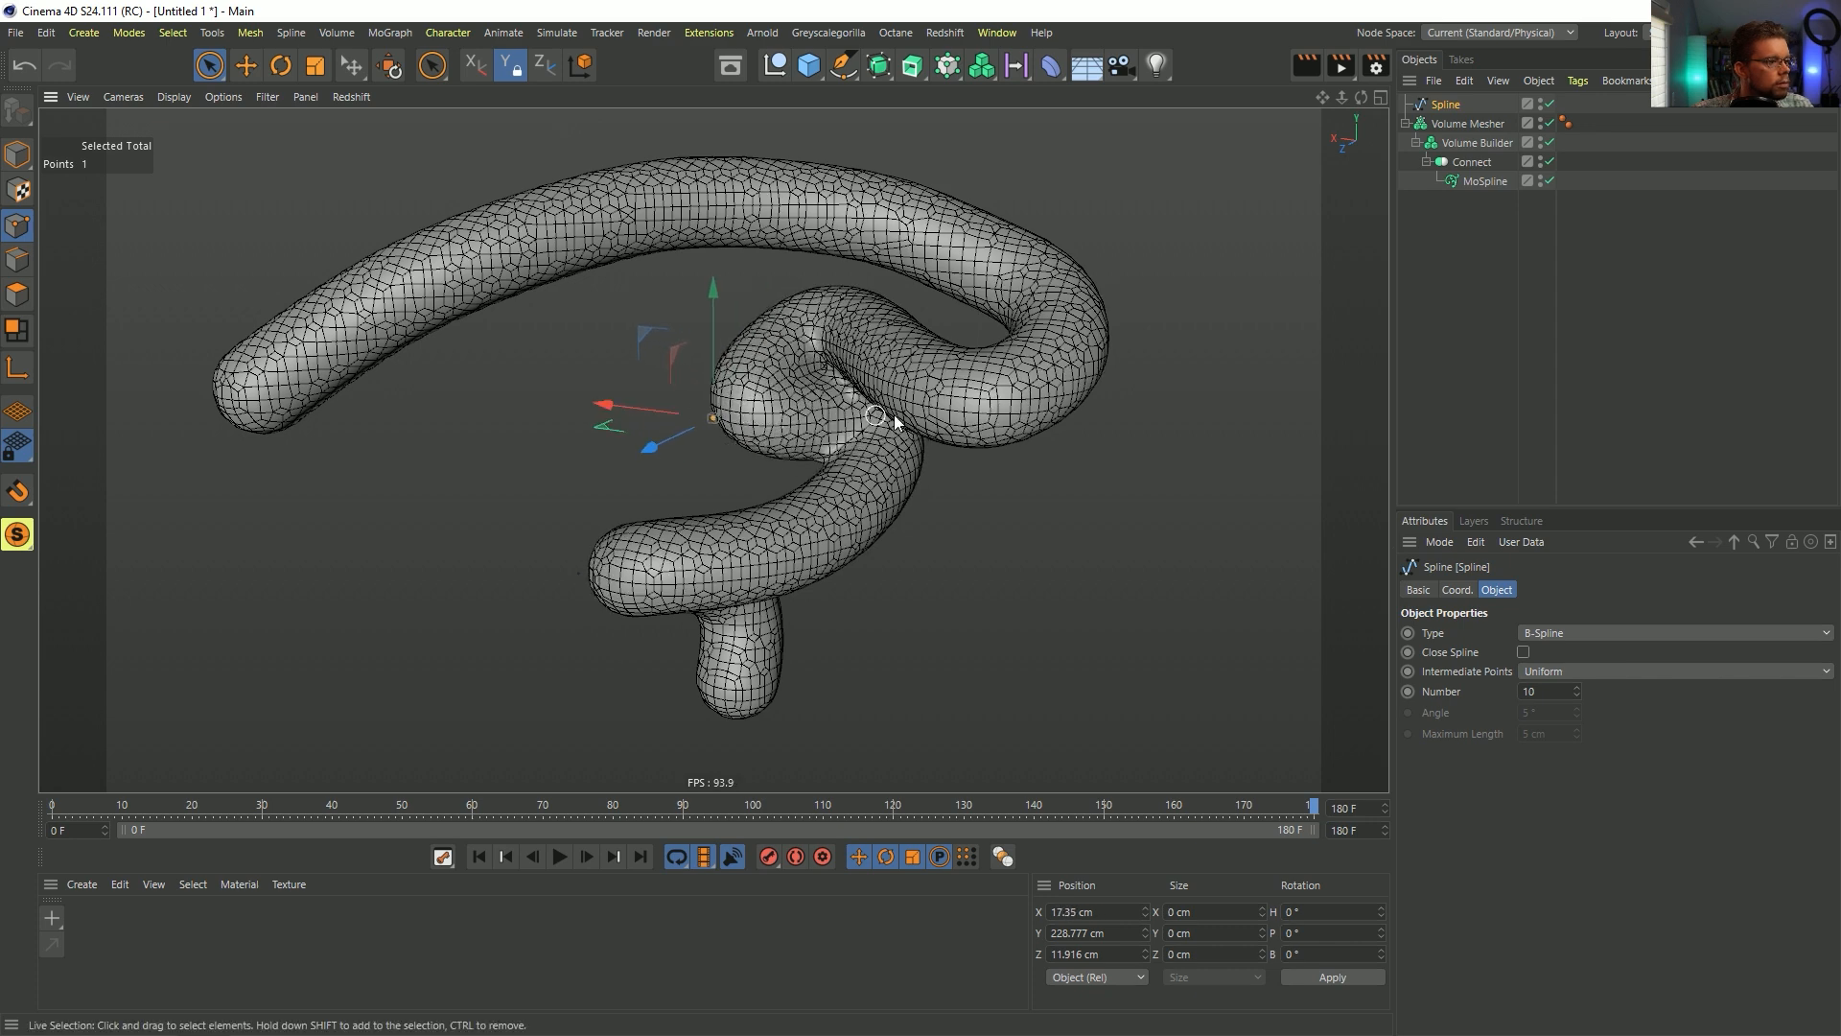
left_click_drag(894, 417, 870, 324, "alt")
left_click(823, 305)
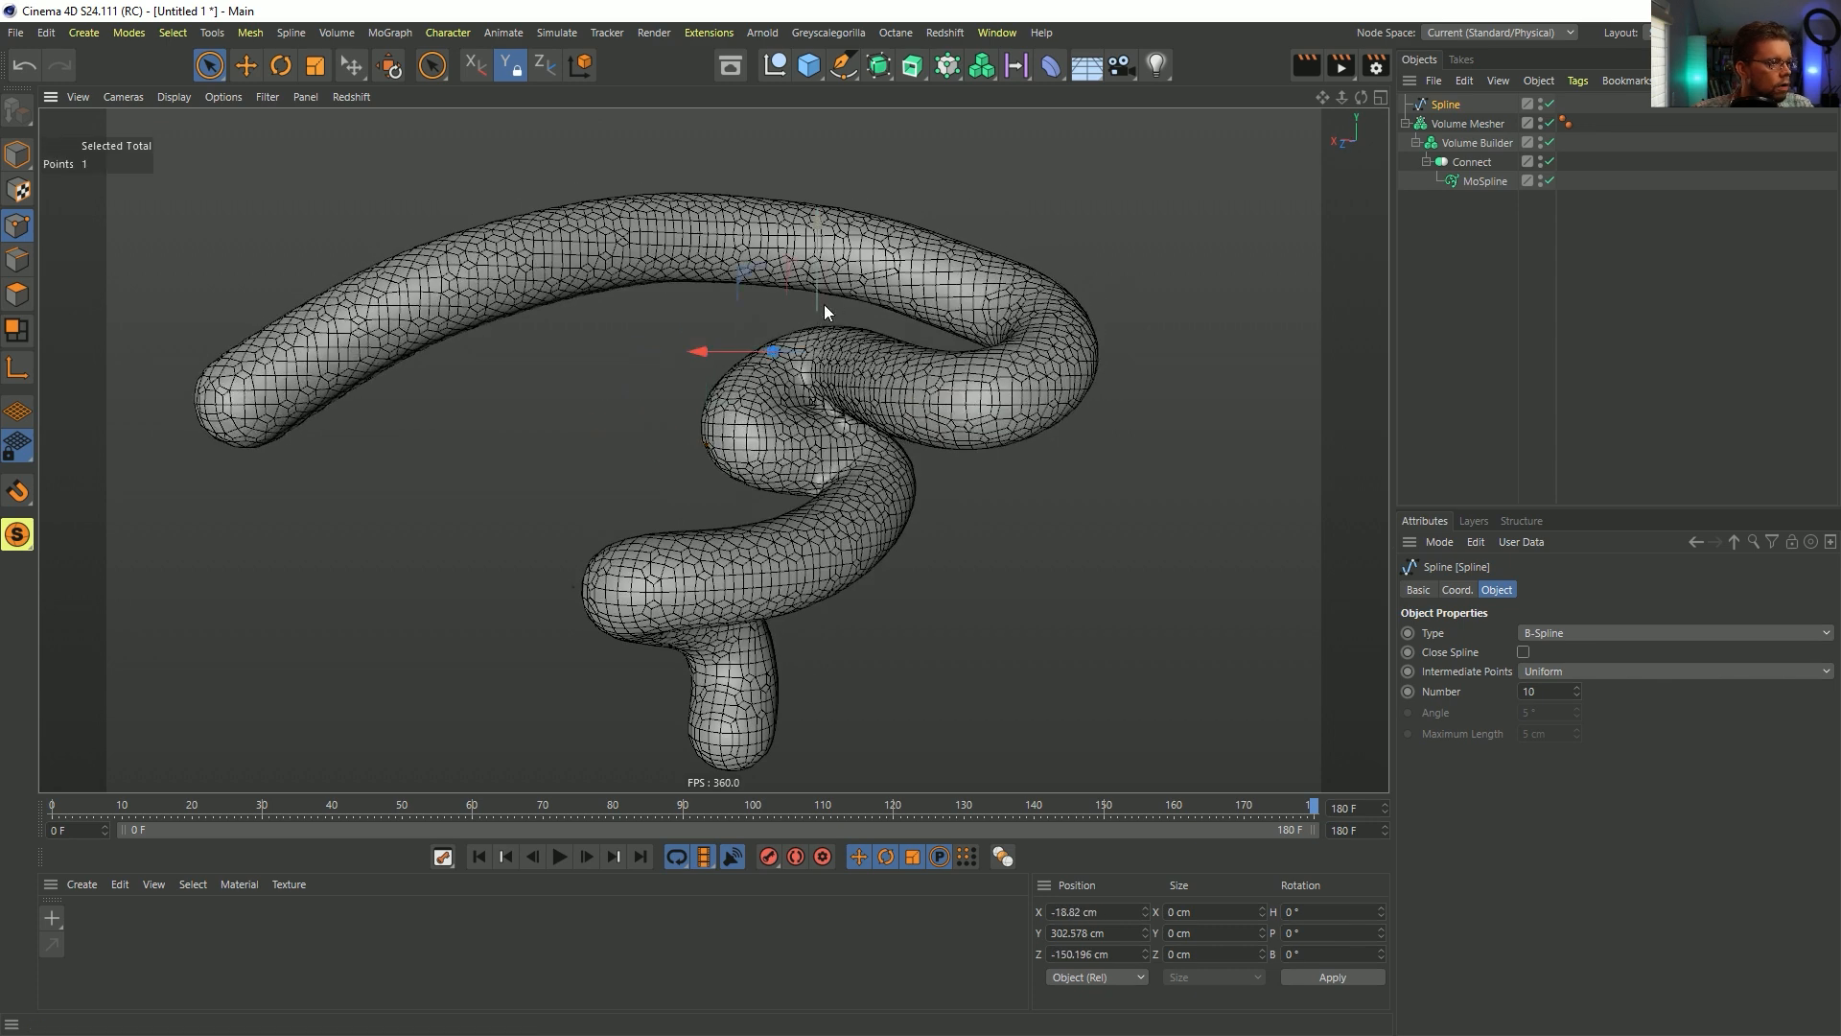
left_click(882, 466)
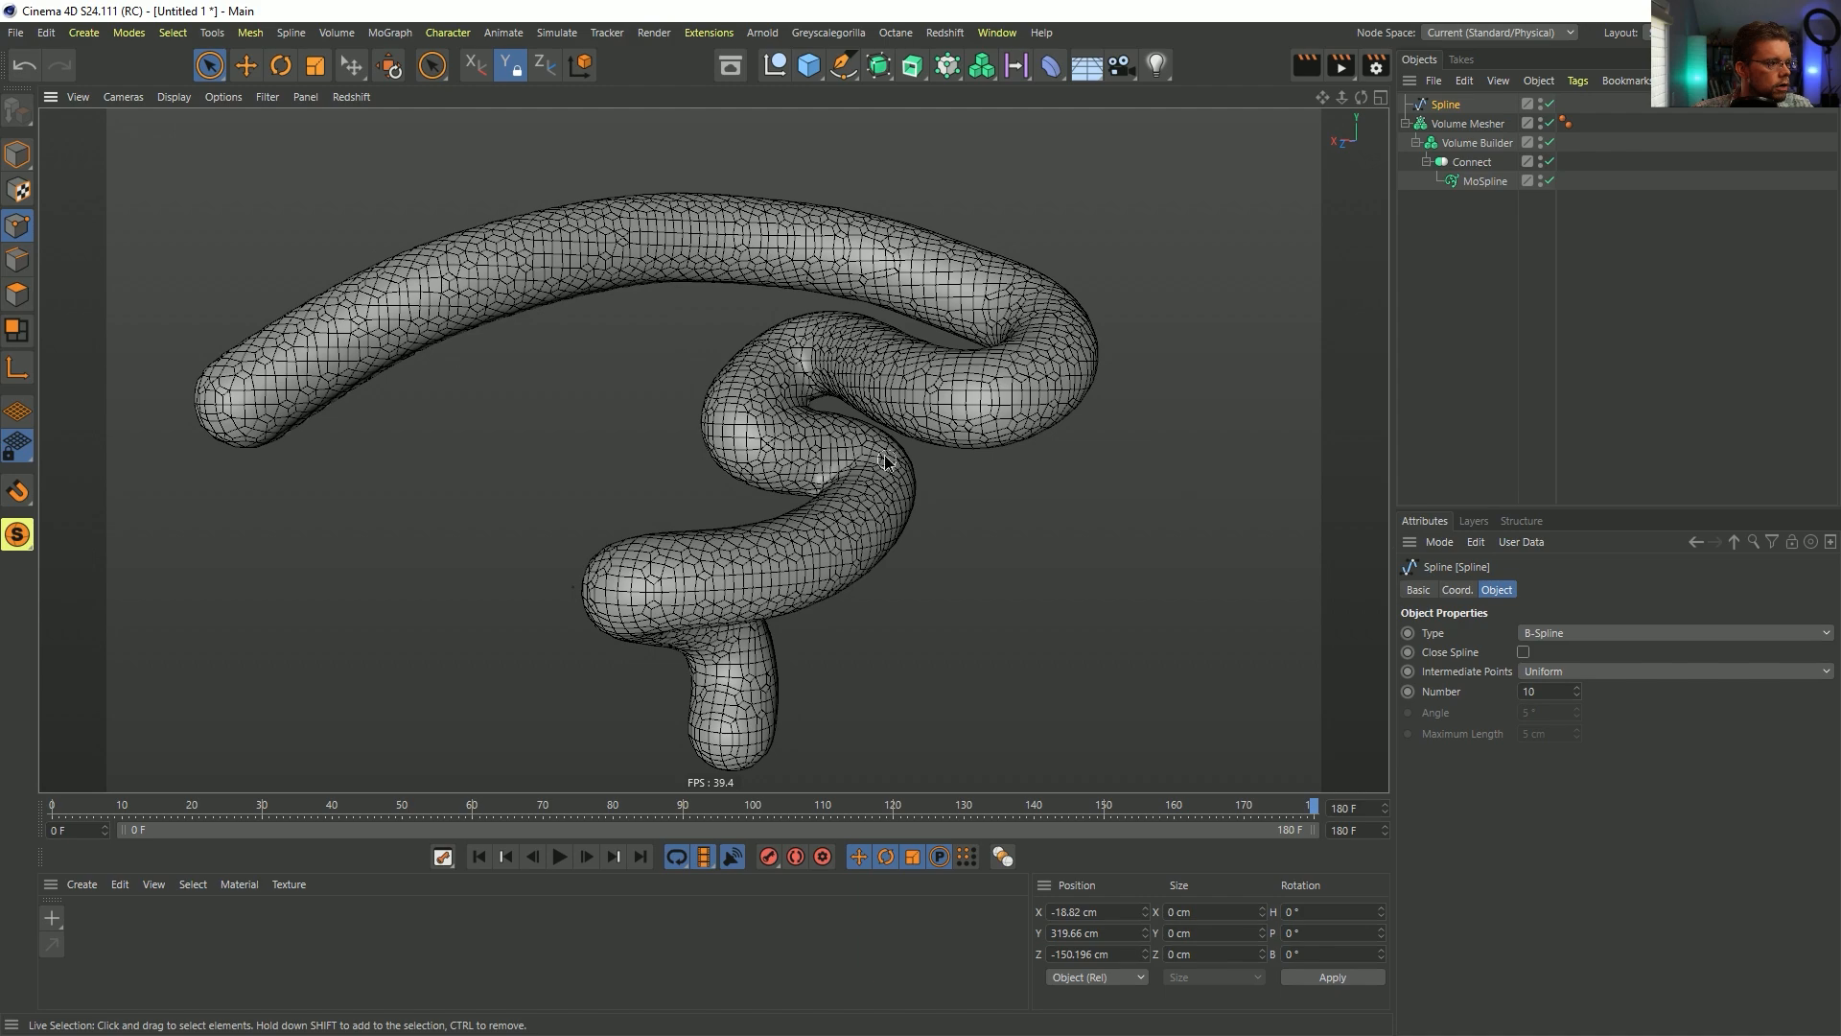
mouse_move(854, 479)
left_mouse_down("alt")
mouse_move(877, 562)
mouse_move(936, 576)
mouse_move(858, 474)
left_mouse_up("alt")
scroll(867, 535, "down", 3)
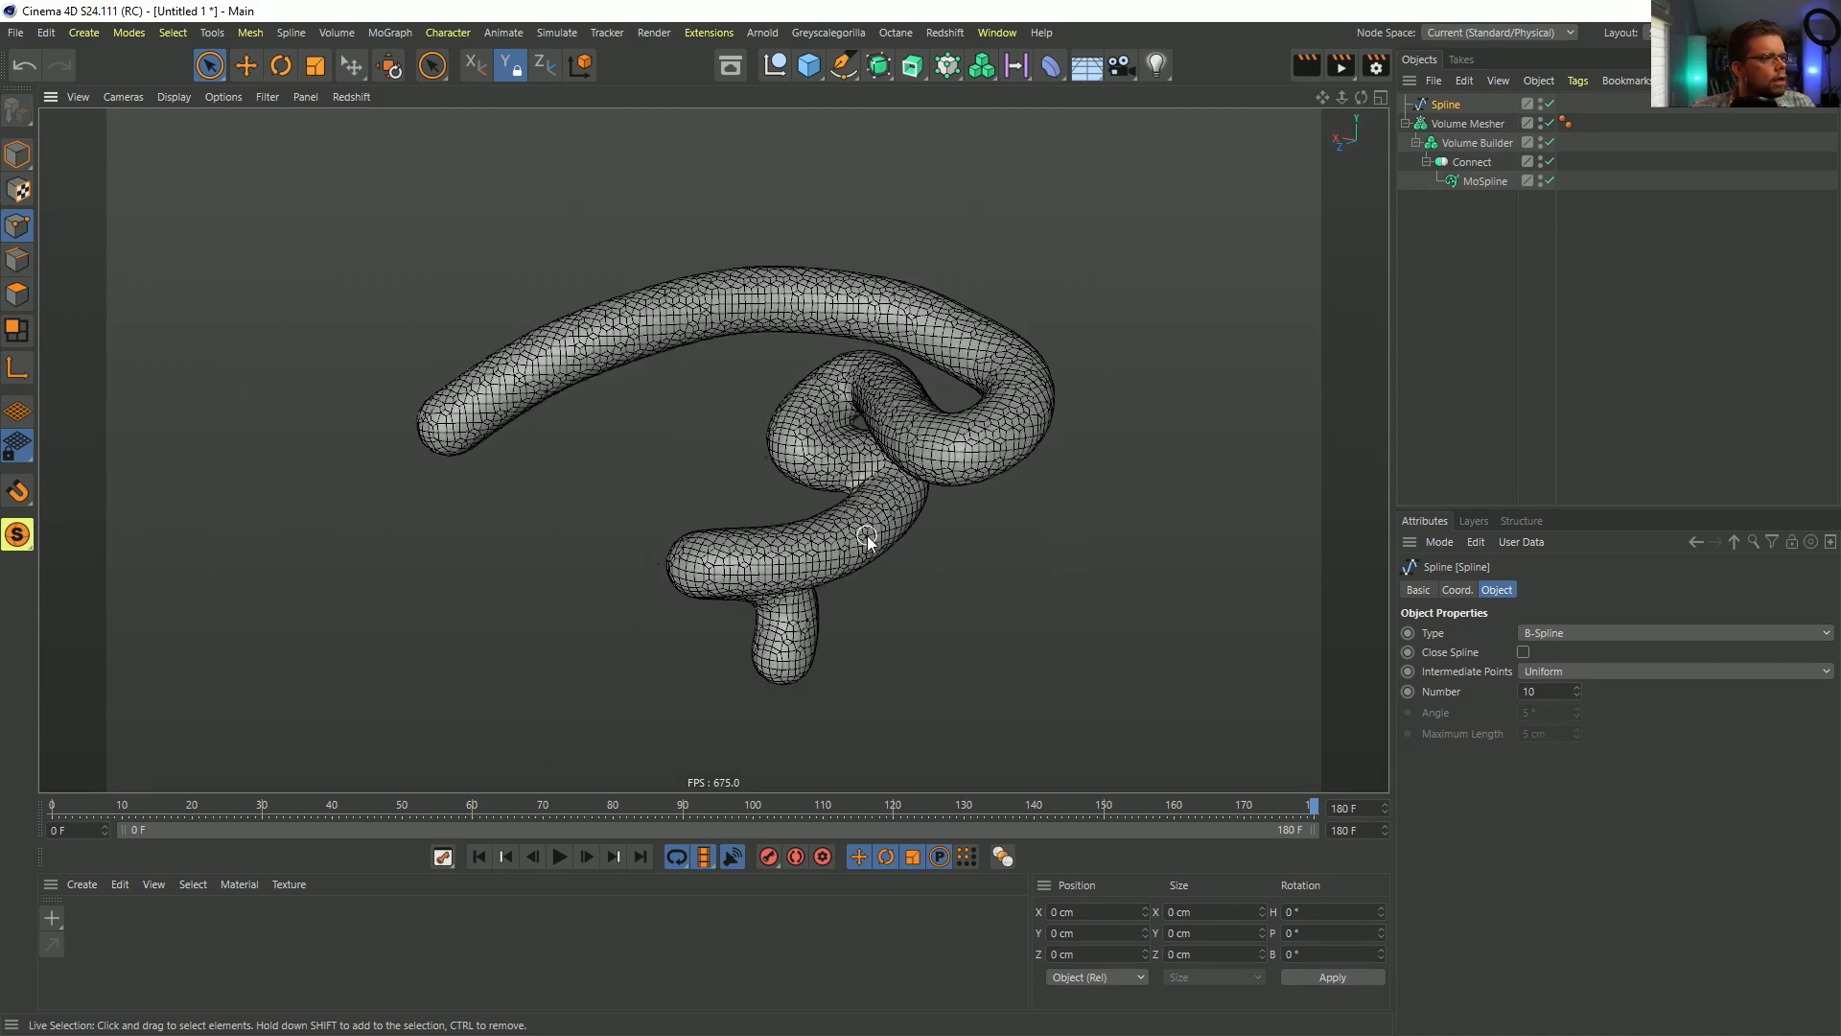
- Shape the Volume Builder's Scale Along curve with a lowered end near 0.55, a dip near 0.6 and a hump near 0.8
mouse_move(867, 537)
left_mouse_down("alt")
mouse_move(970, 492)
mouse_move(887, 528)
left_mouse_up("alt")
left_click(1468, 139)
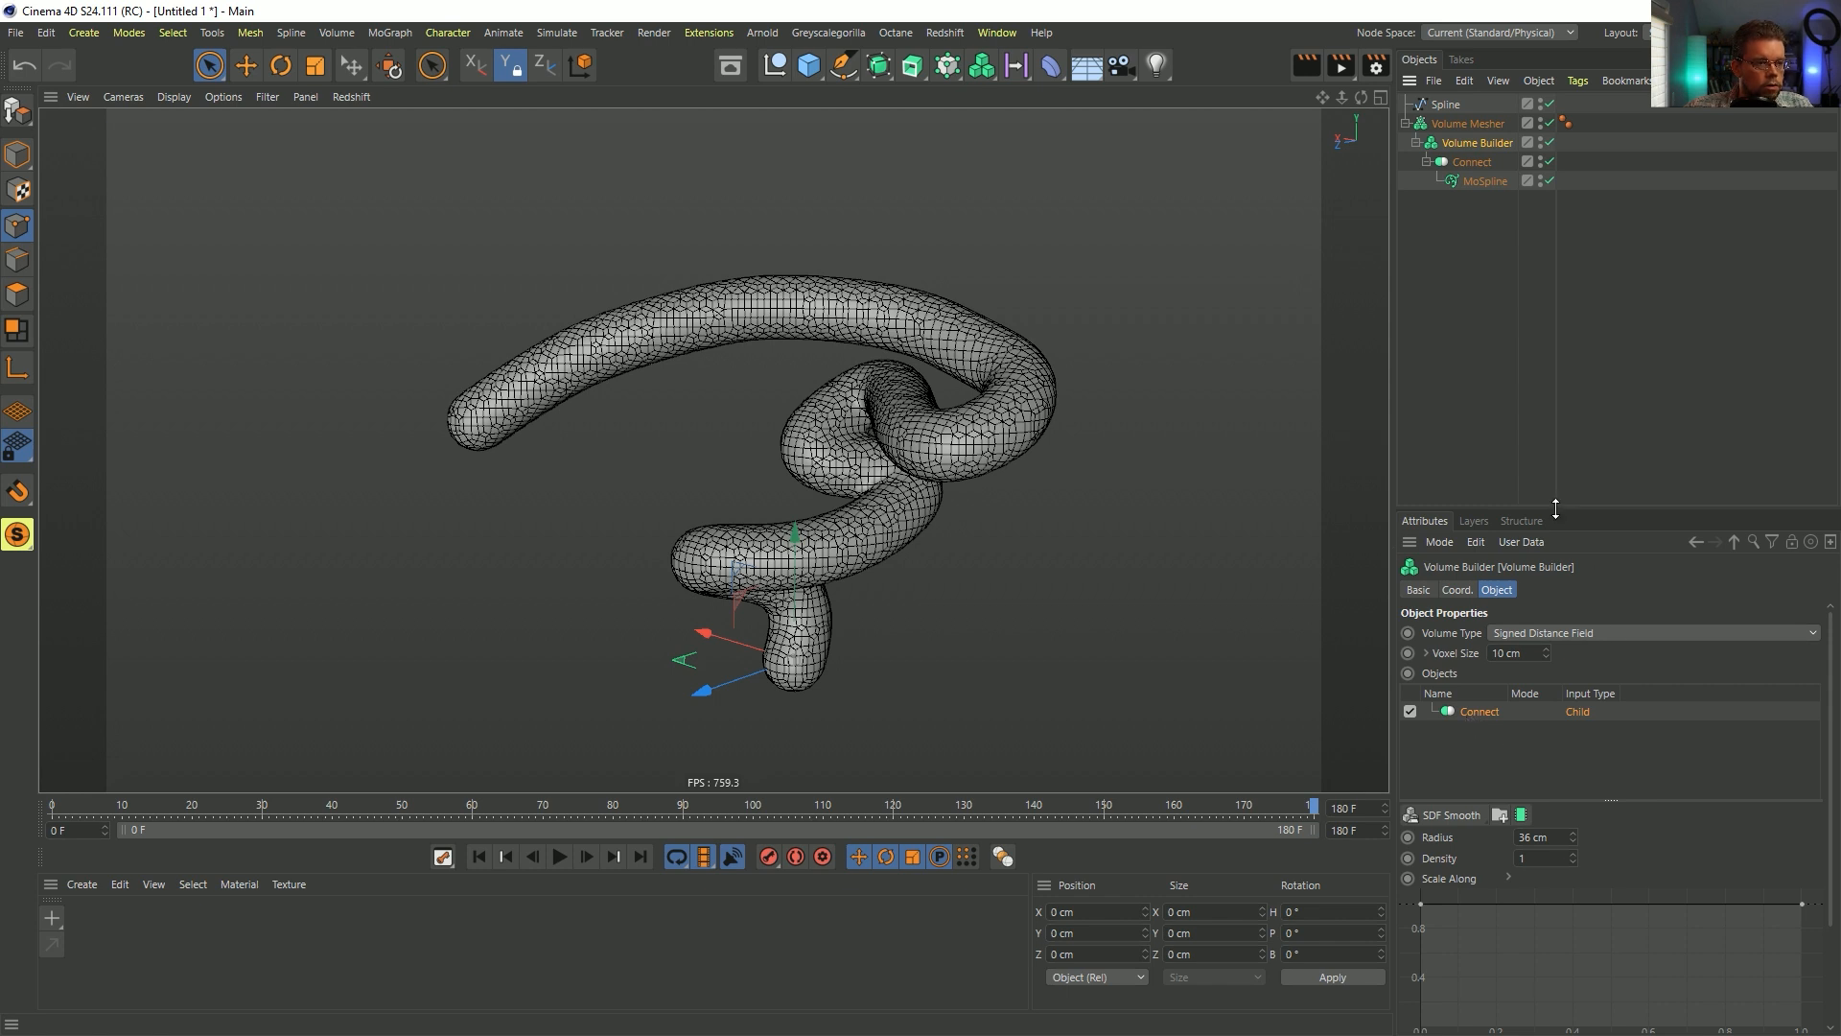
left_click_drag(1556, 510, 1558, 280)
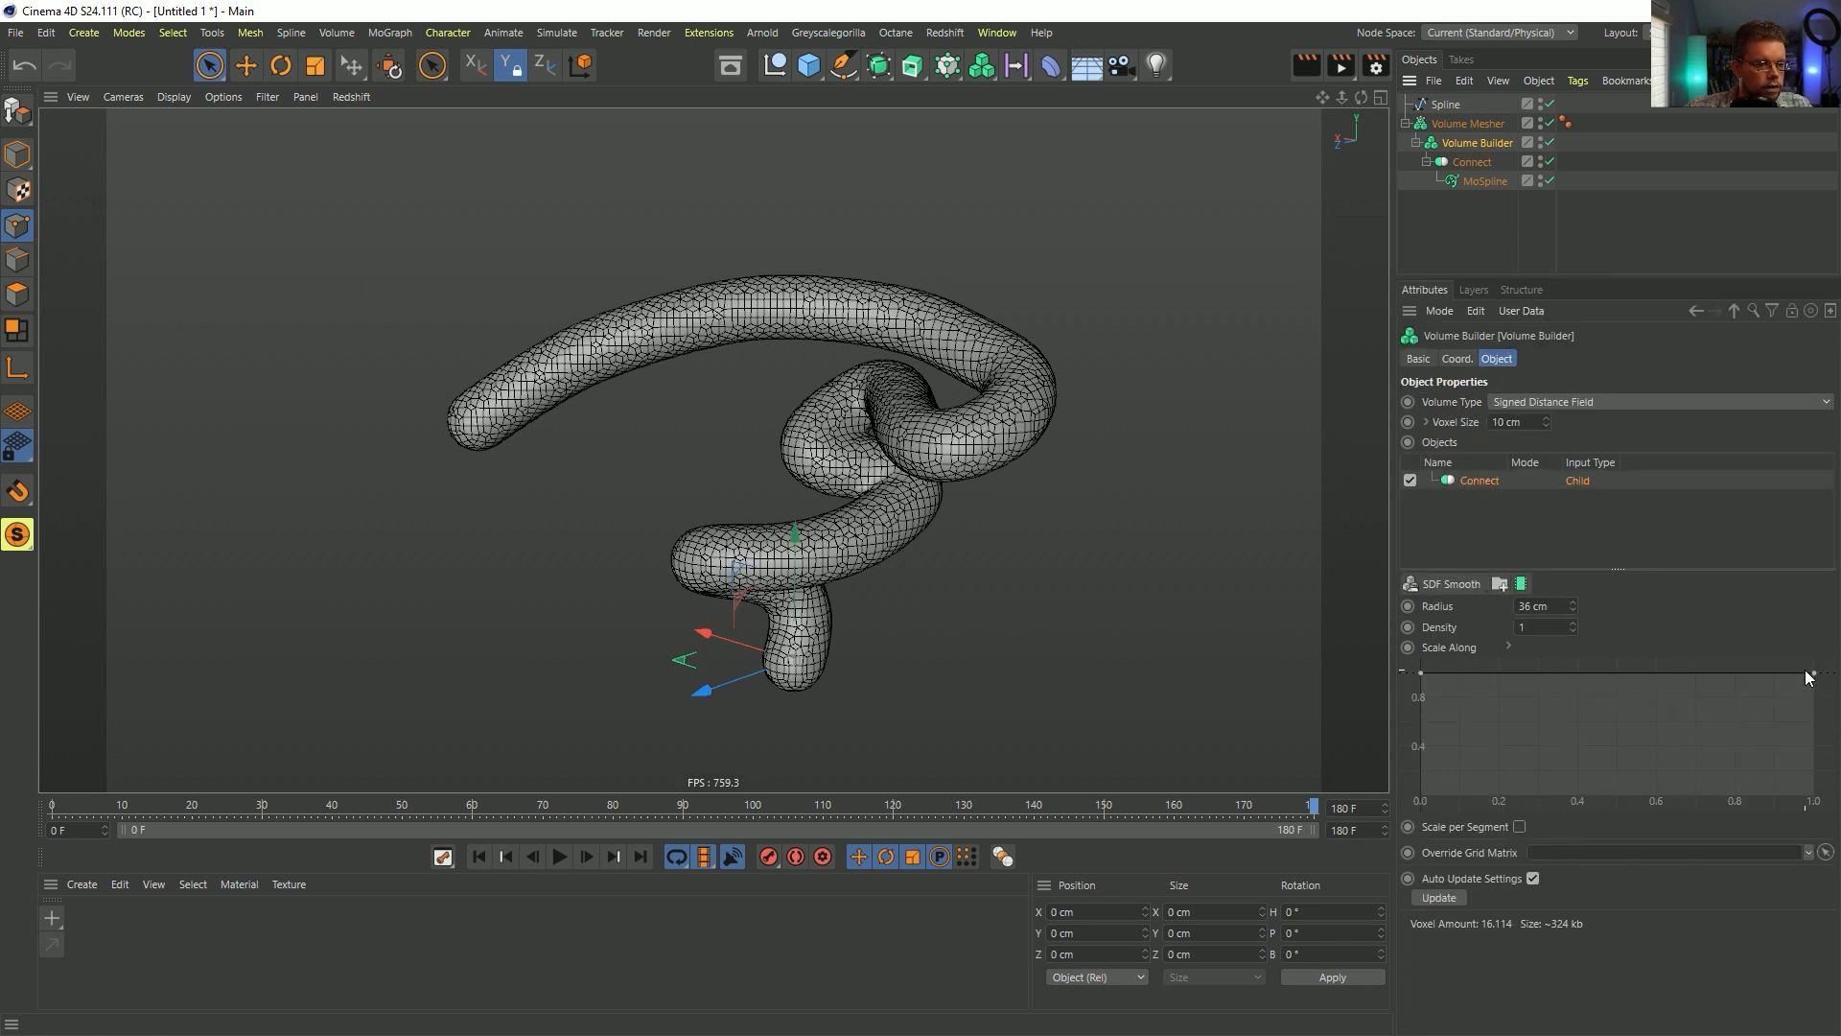
left_click_drag(1815, 675, 1823, 735)
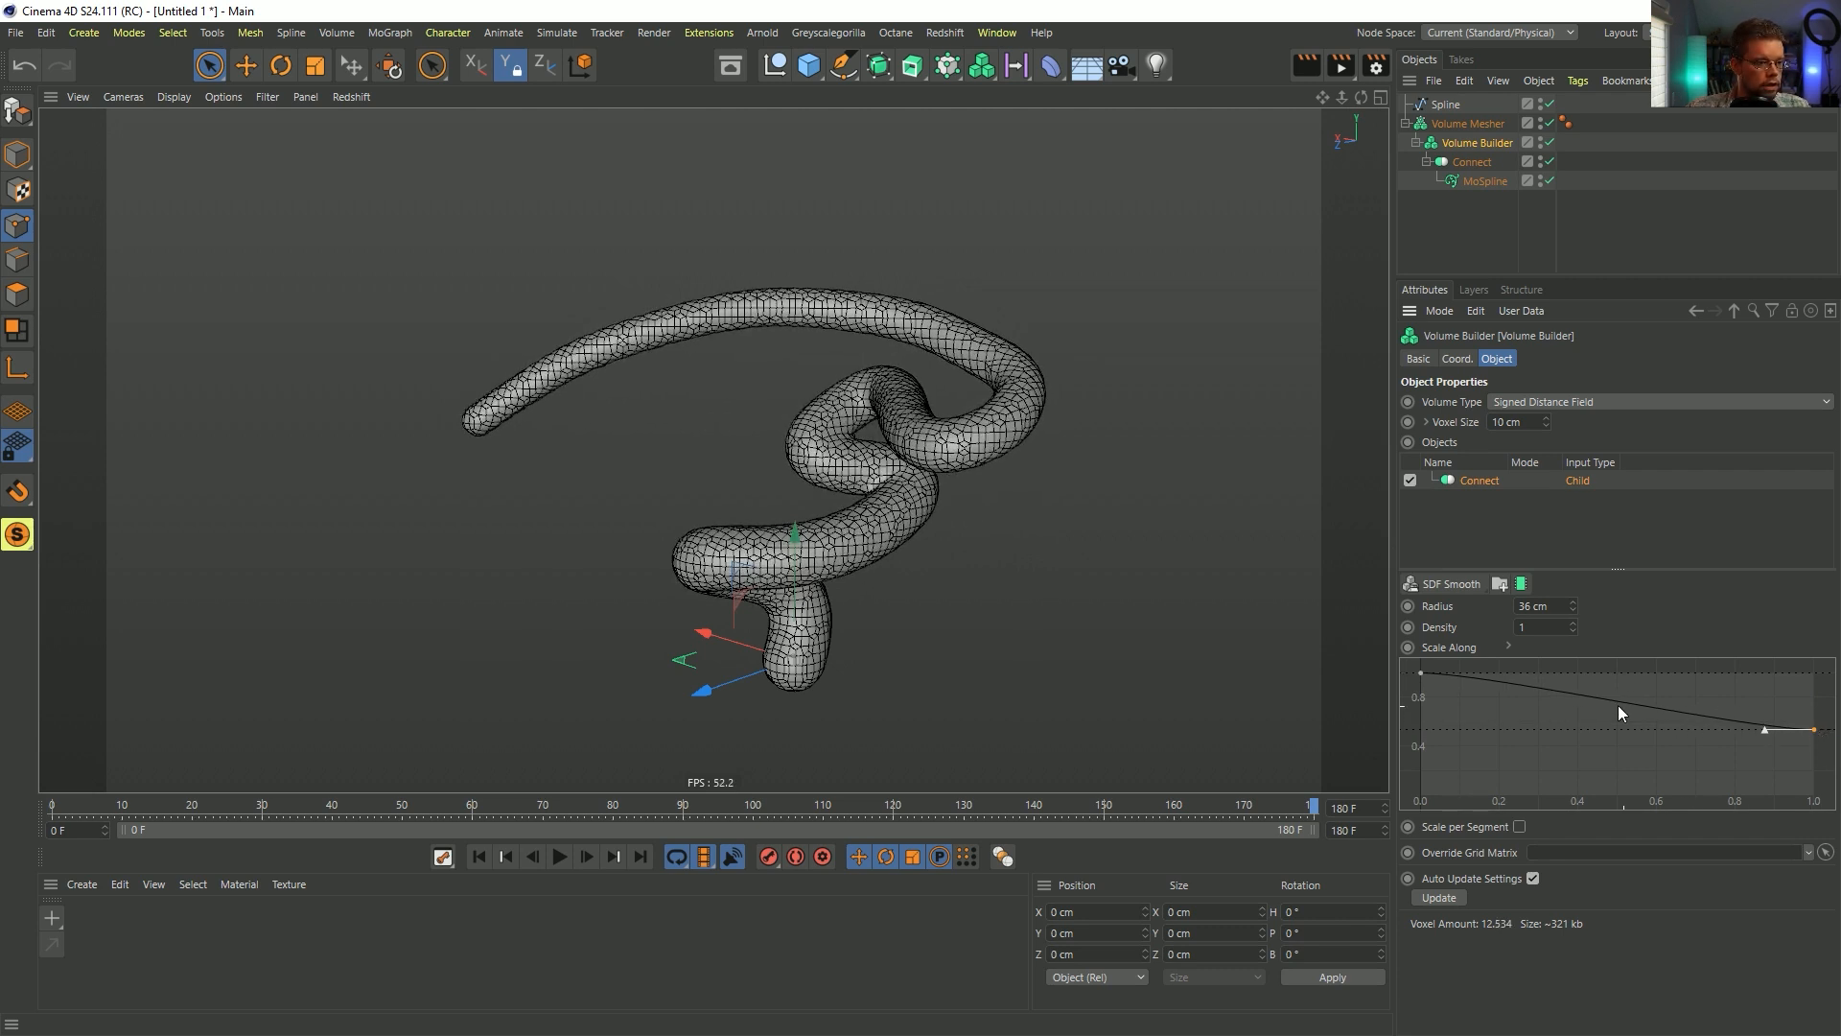
left_click_drag(1548, 688, 1535, 723)
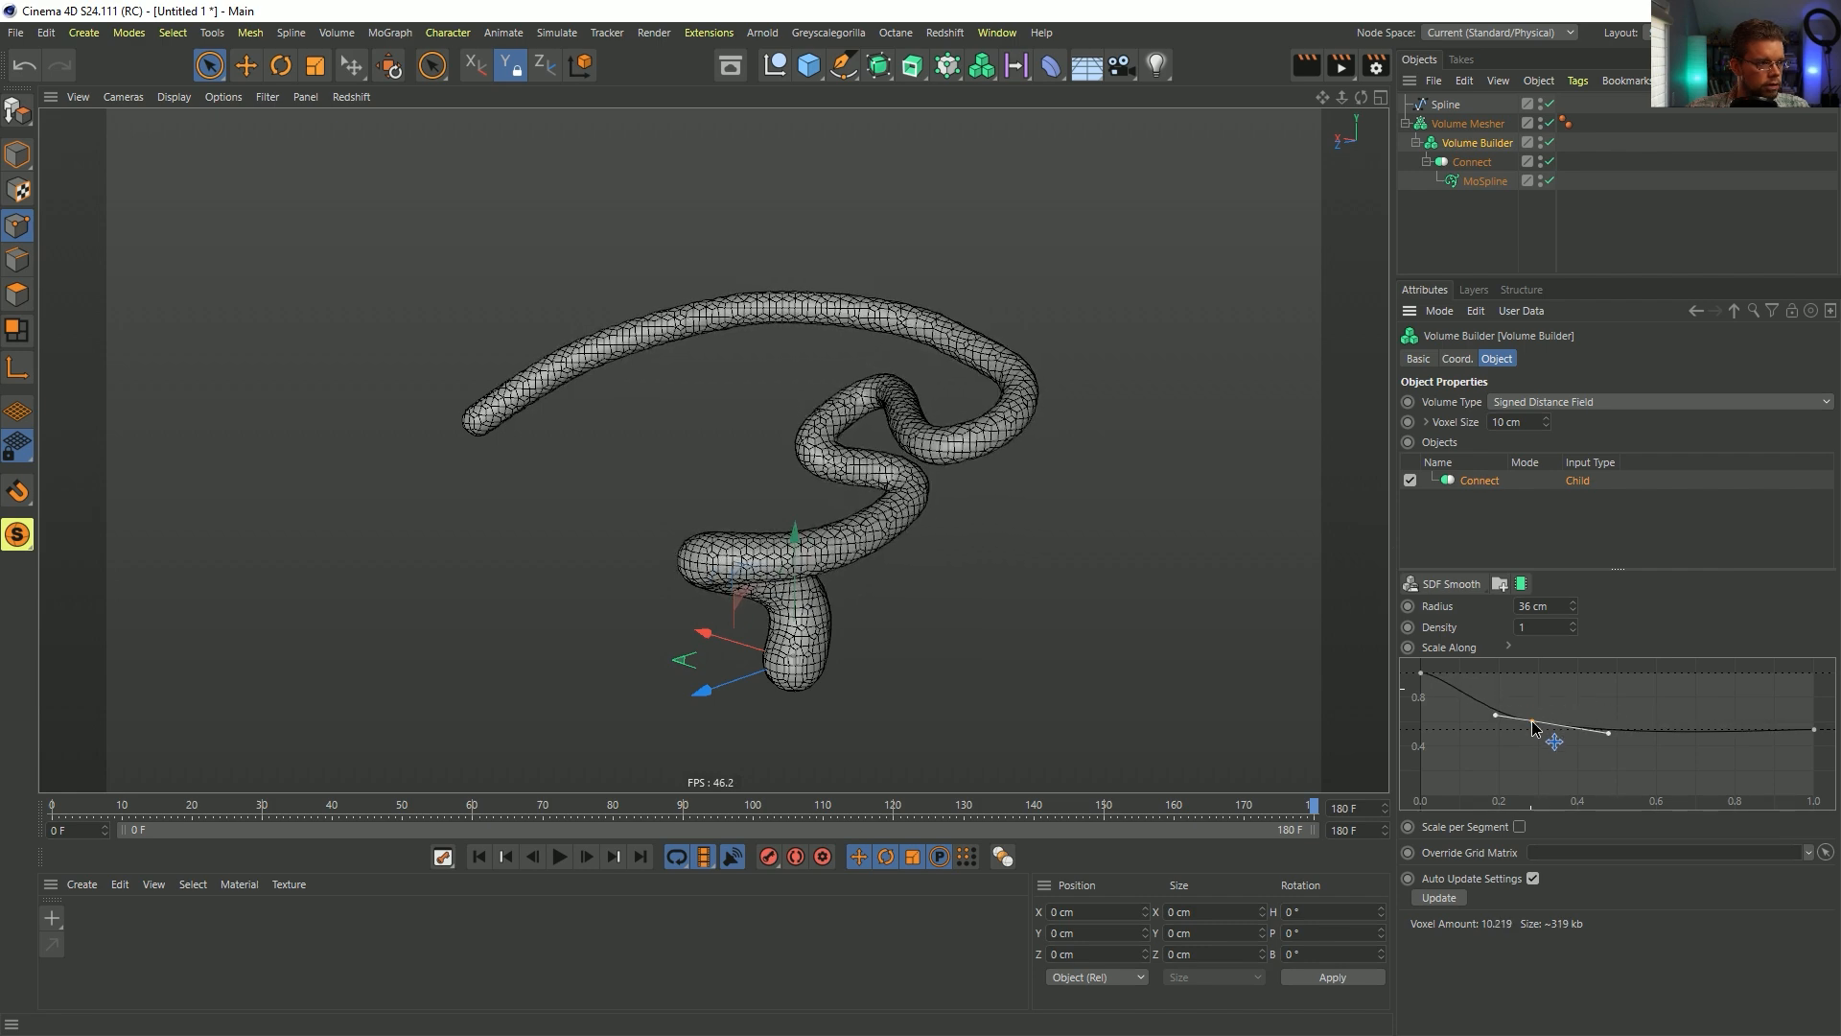
left_click_drag(1746, 731, 1705, 703)
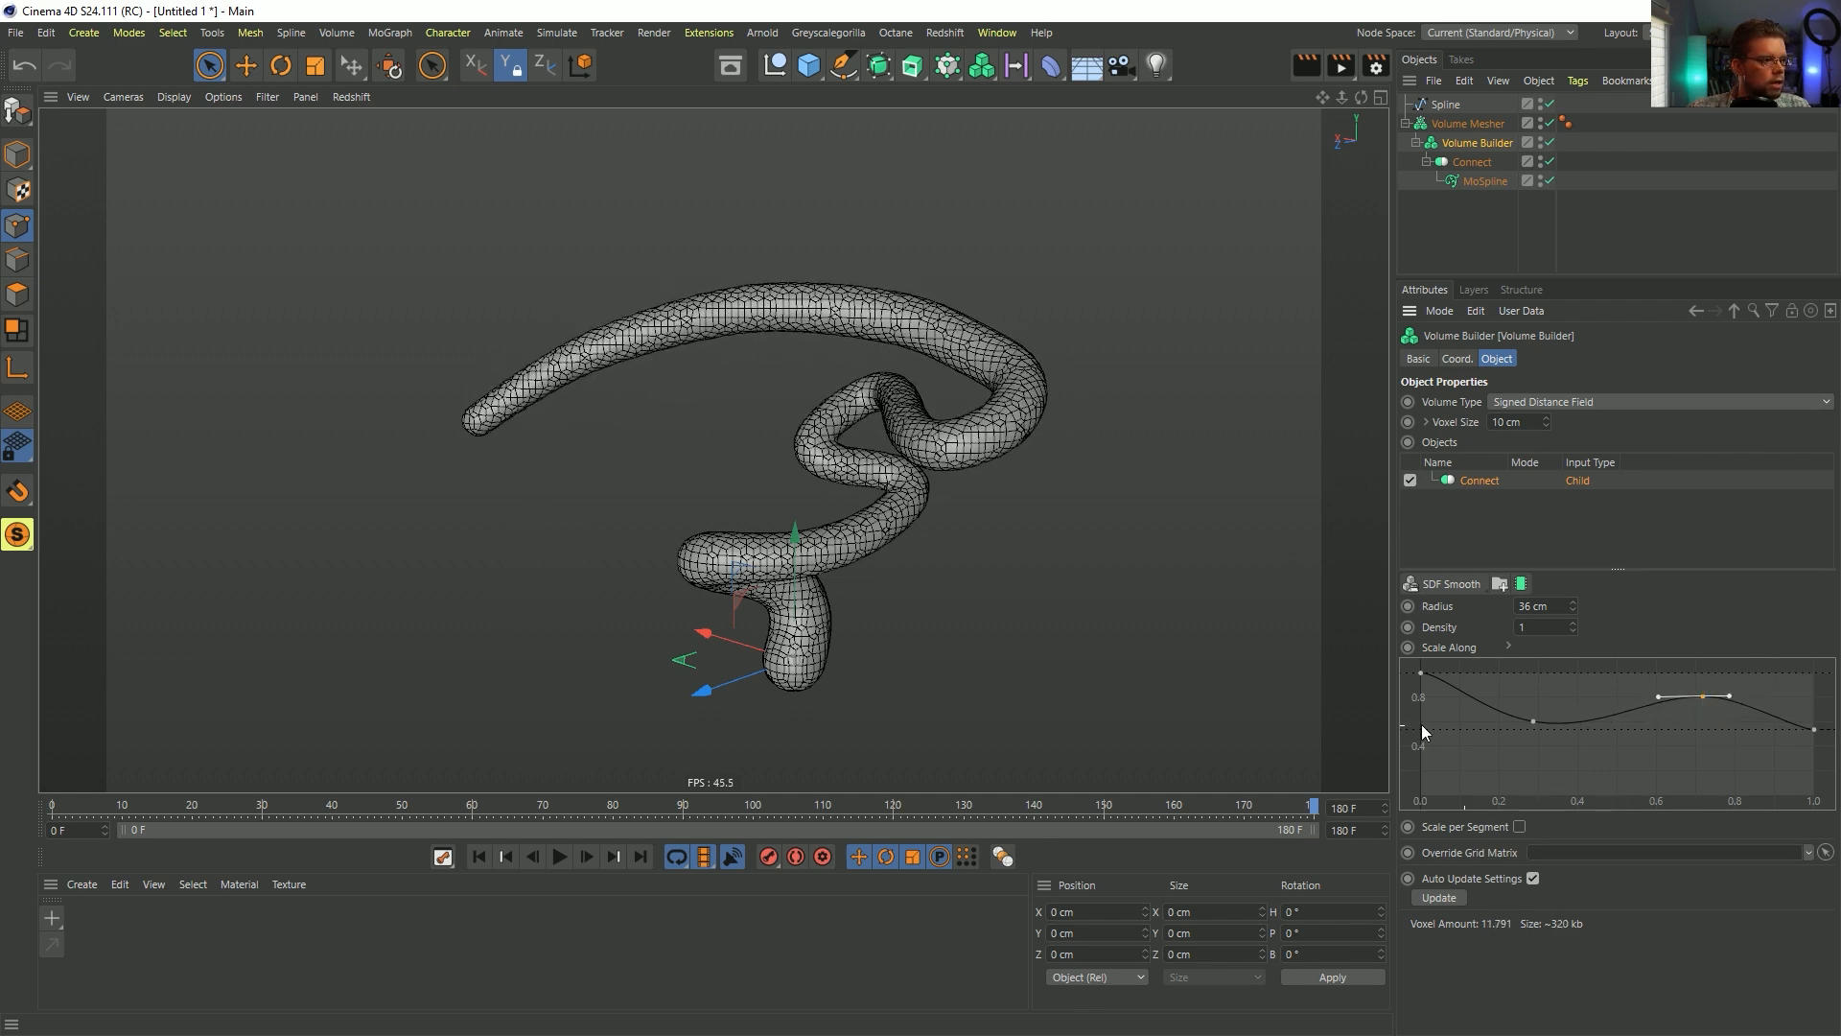
- Raise the Connect object's radius in the Volume Builder to 45 cm
mouse_move(808, 556)
left_mouse_down("alt")
mouse_move(883, 531)
mouse_move(870, 485)
mouse_move(598, 593)
mouse_move(802, 537)
left_mouse_up("alt")
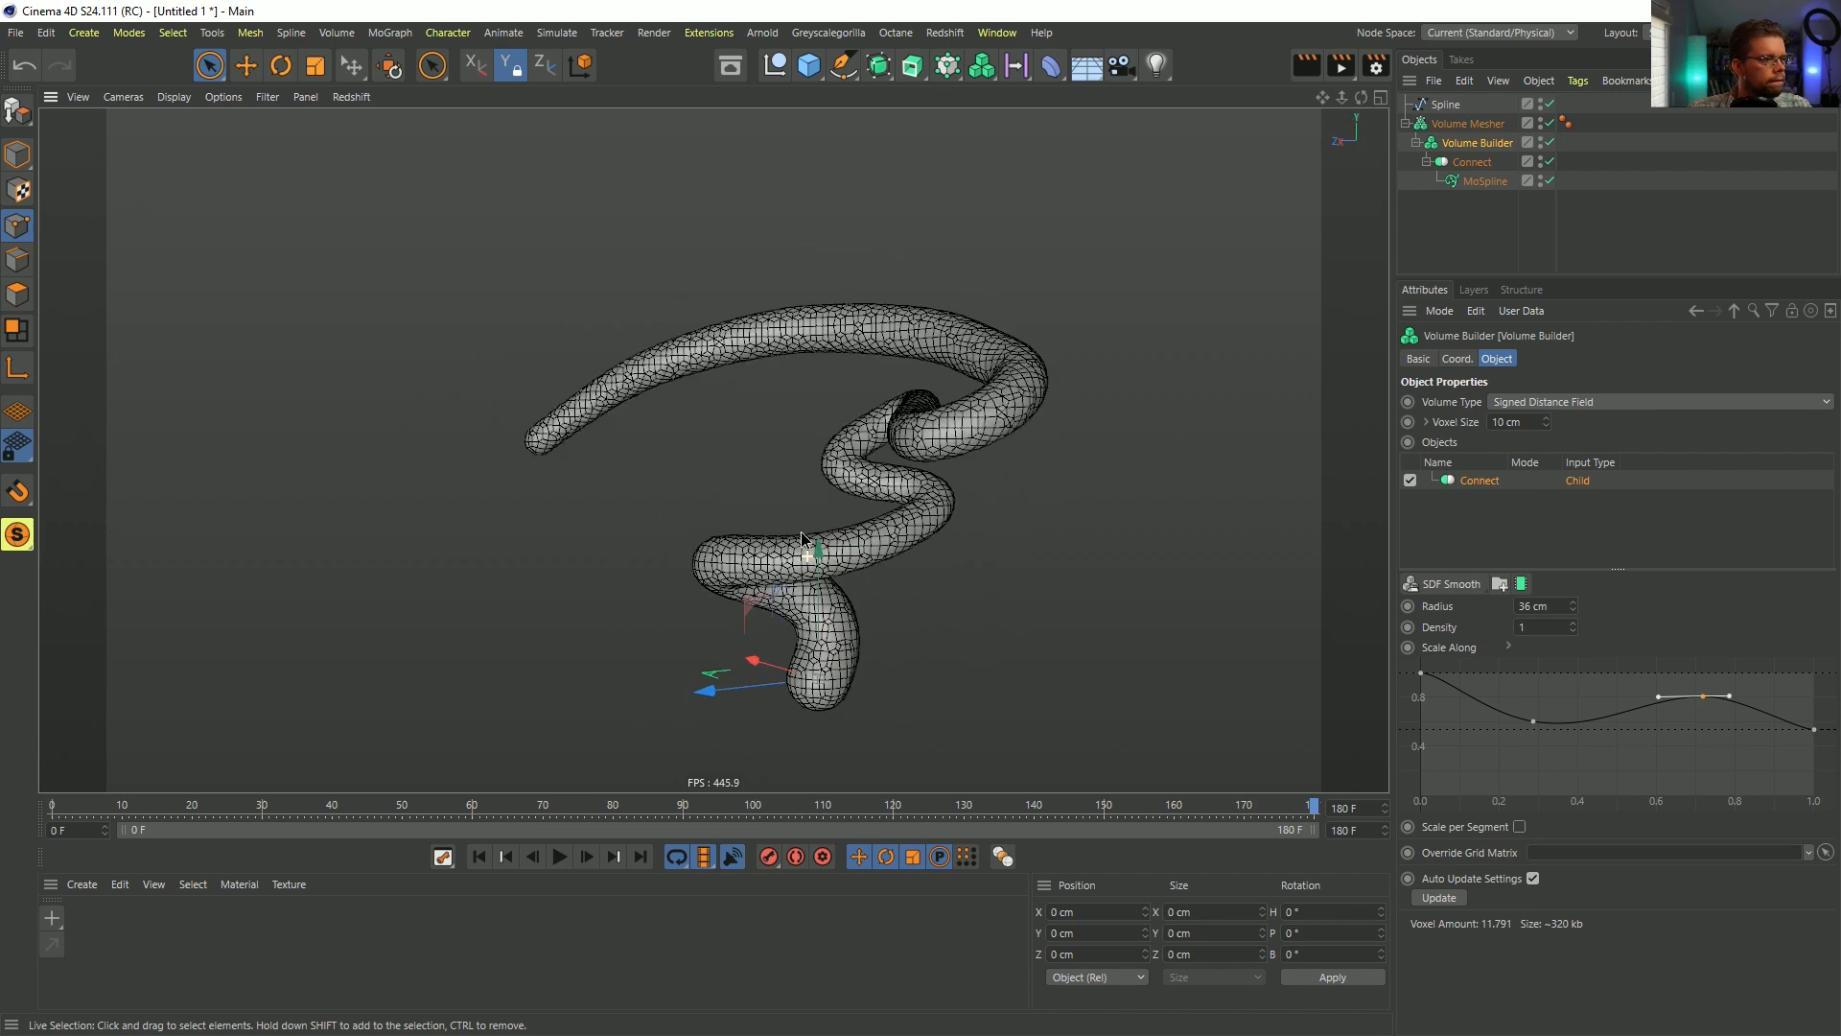
left_click_drag(919, 567, 1011, 594, "alt")
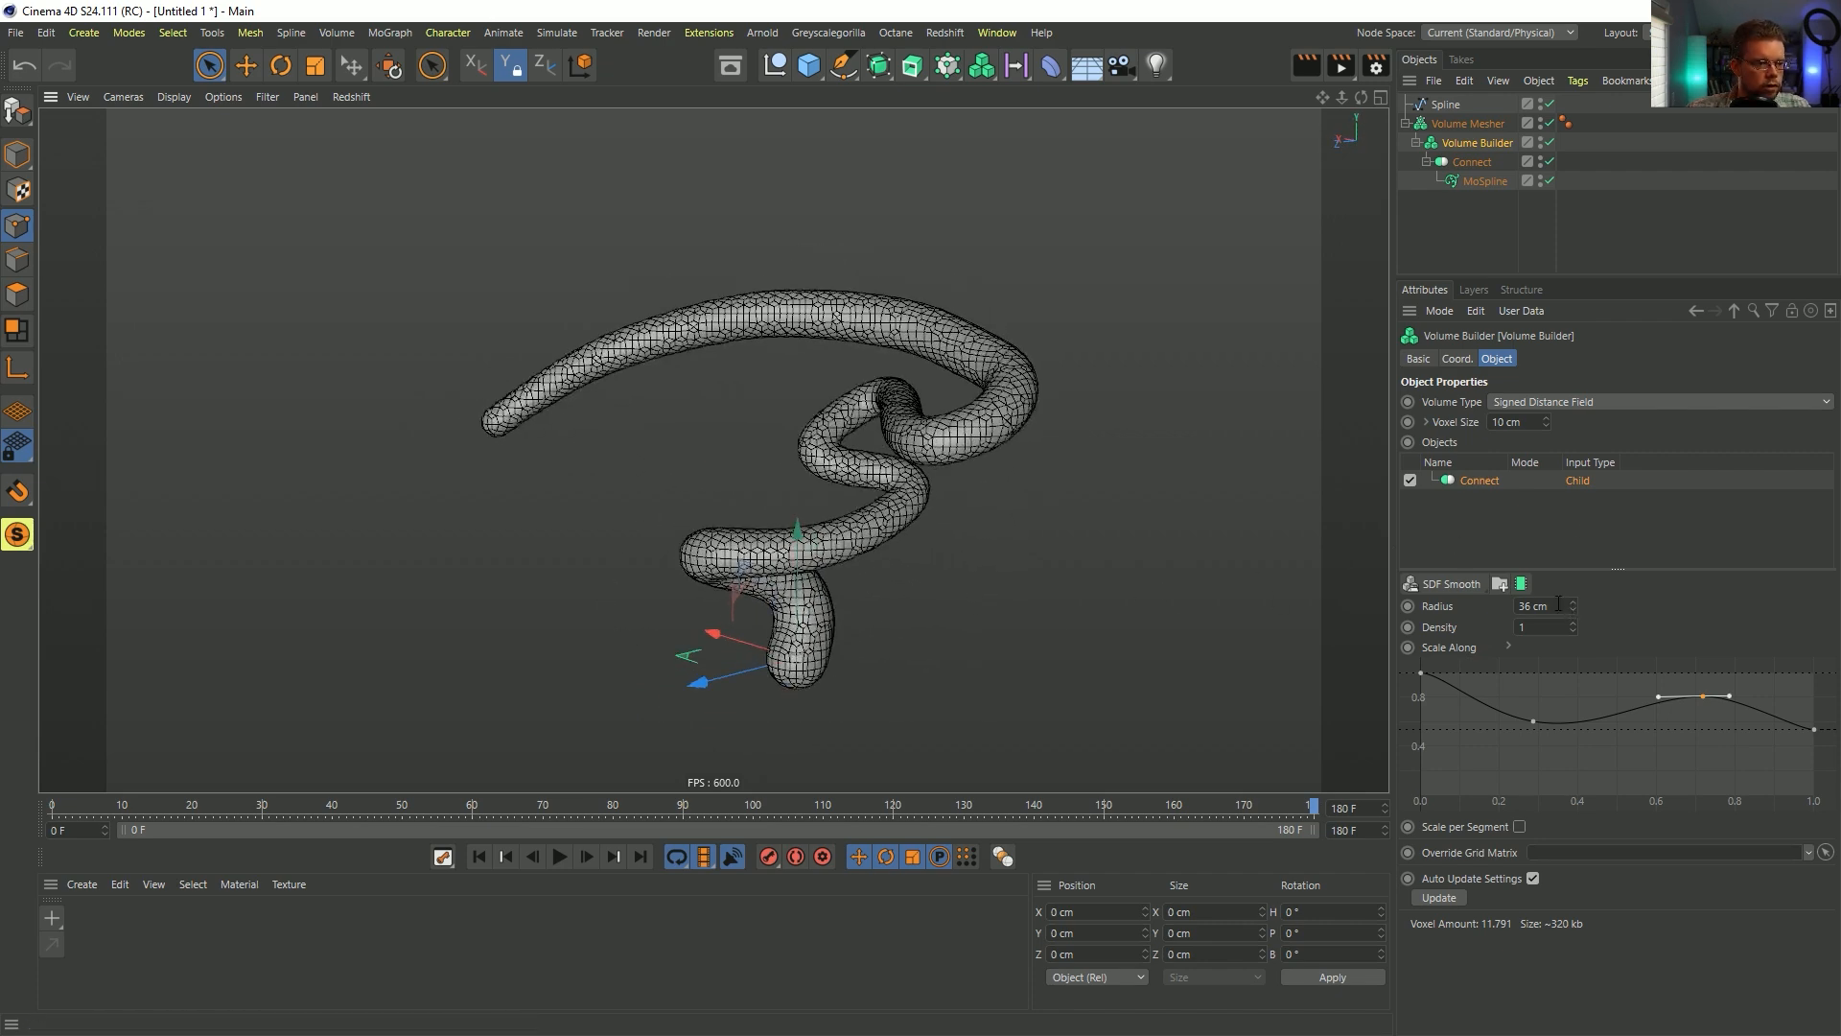
left_click_drag(1559, 603, 1701, 626)
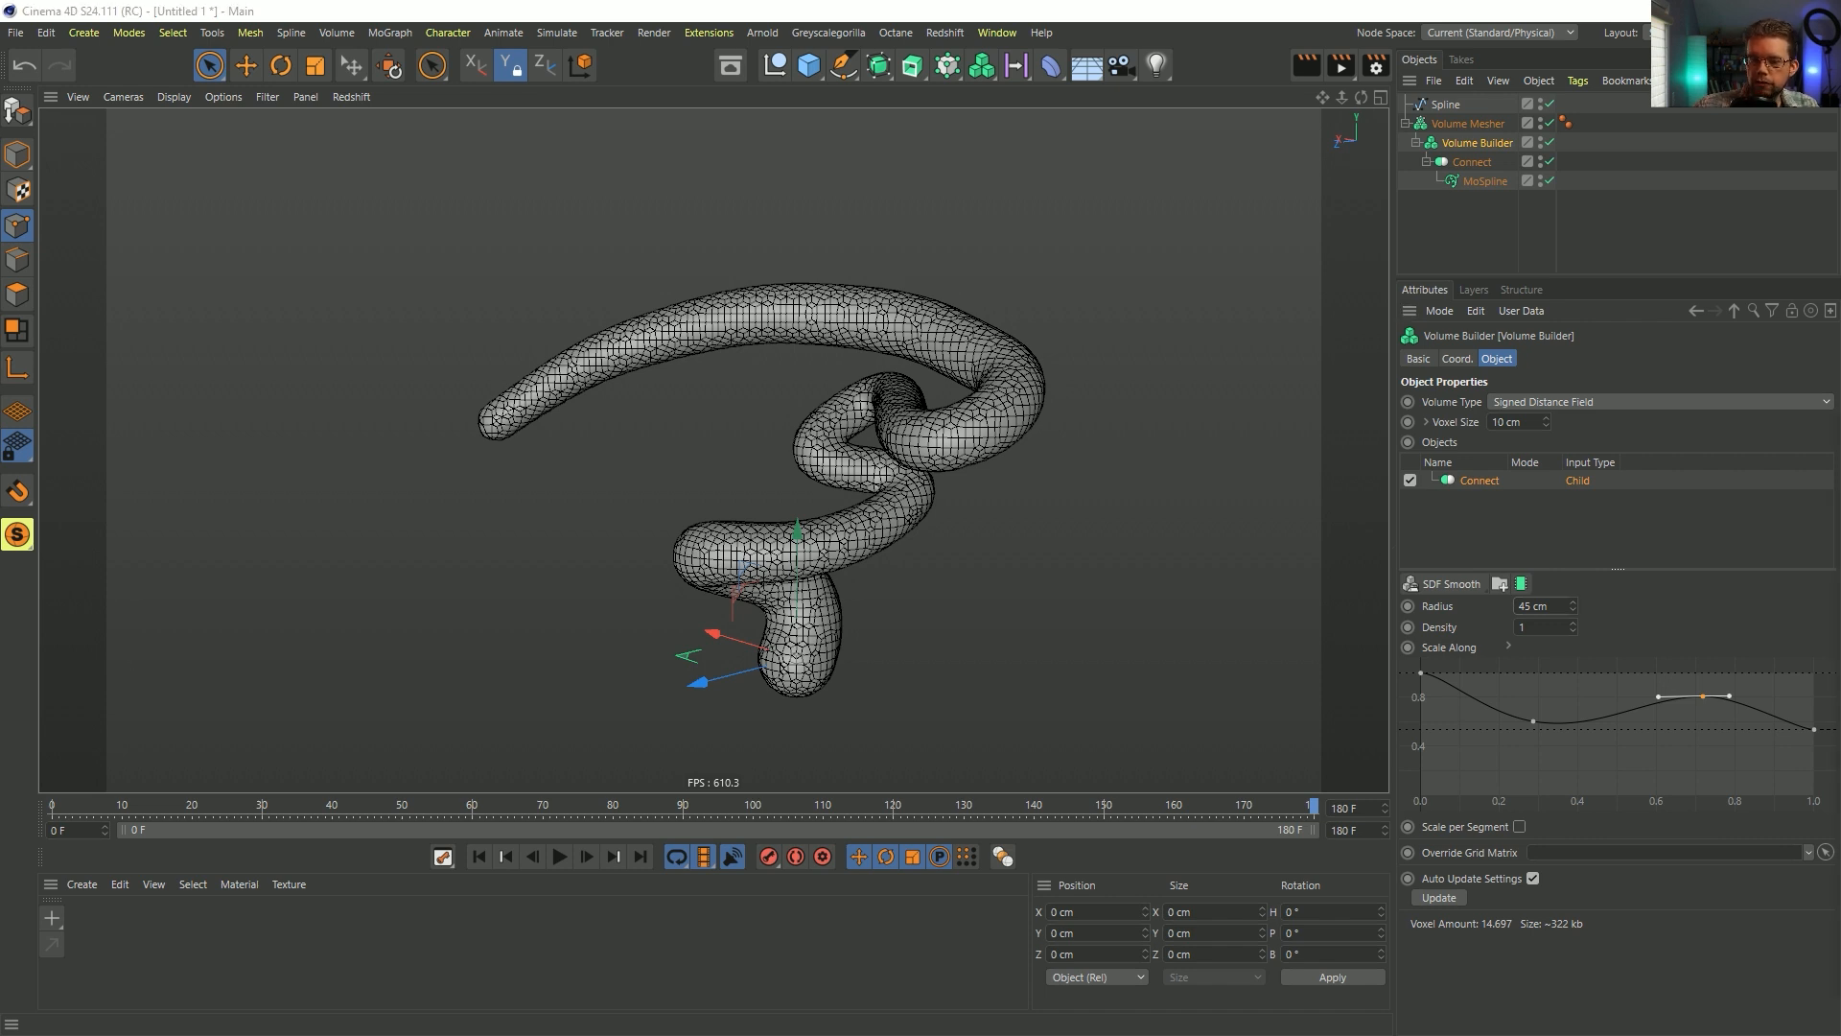
- Move the spline point near the free end of the upper arc to about X 165 cm and Z 78 cm
left_click_drag(911, 401, 1343, 383, "alt")
left_click(1445, 103)
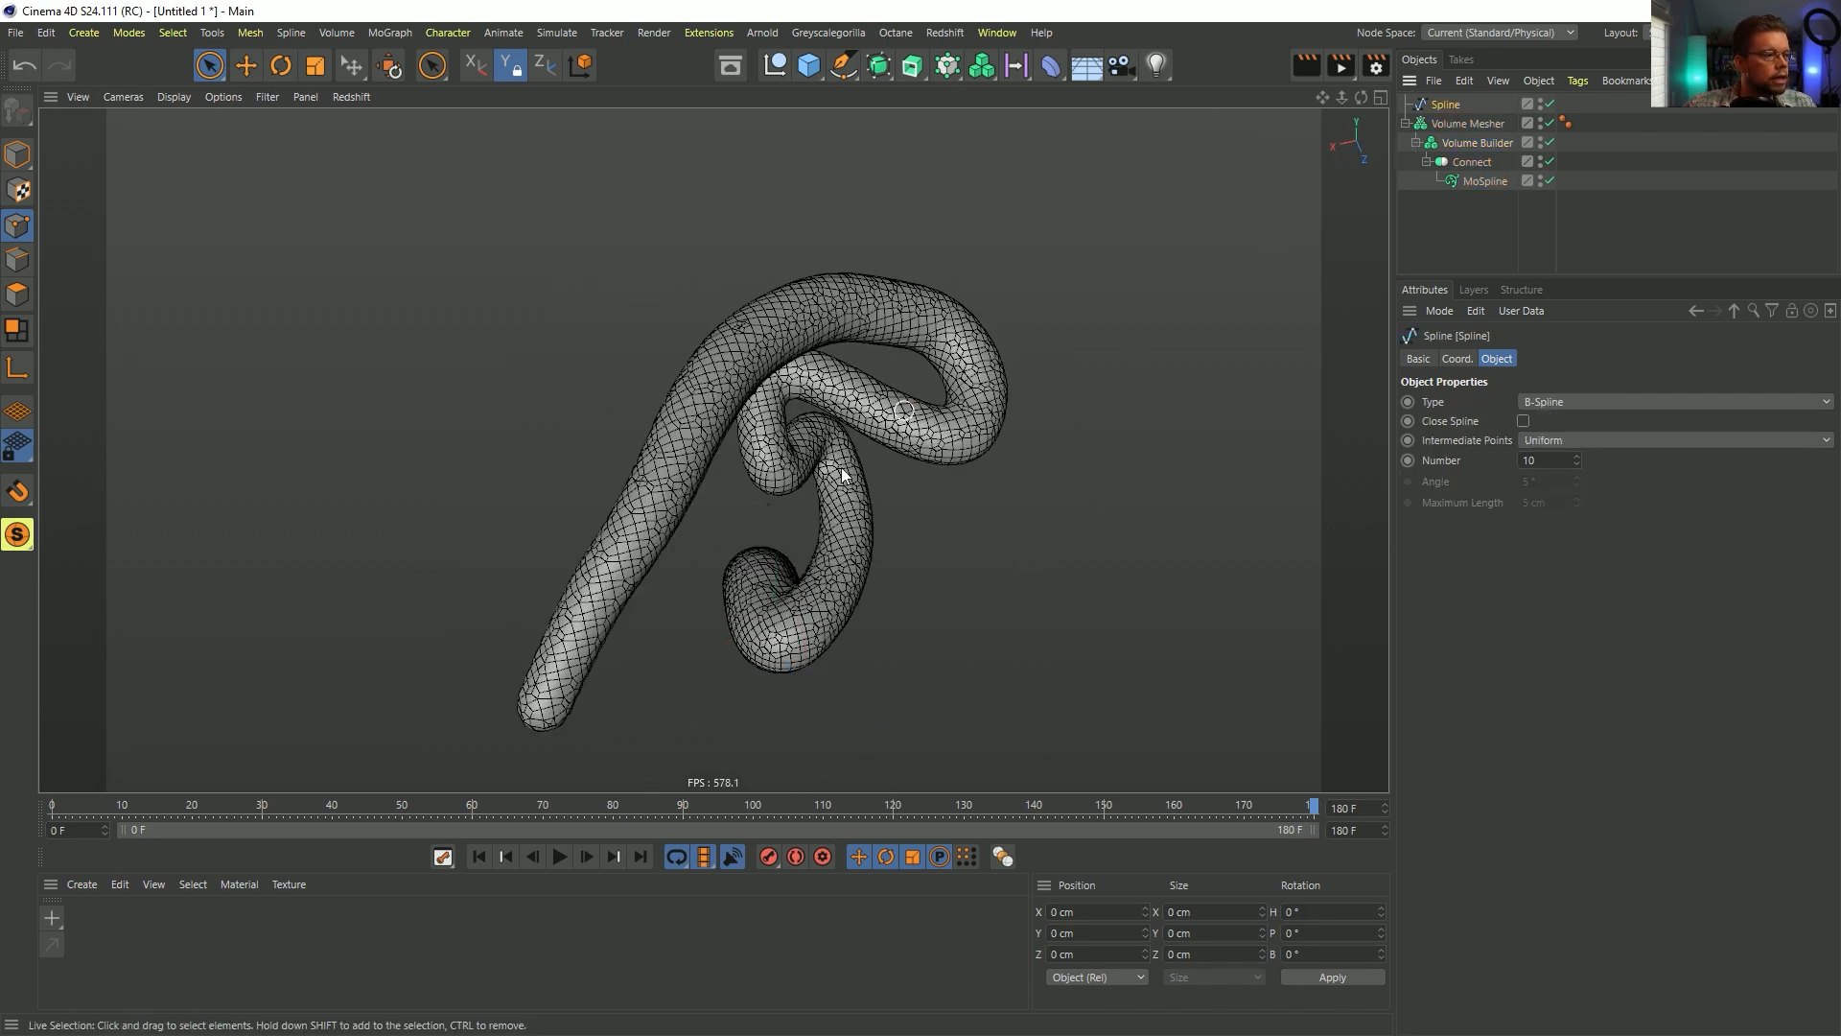
left_click(648, 573)
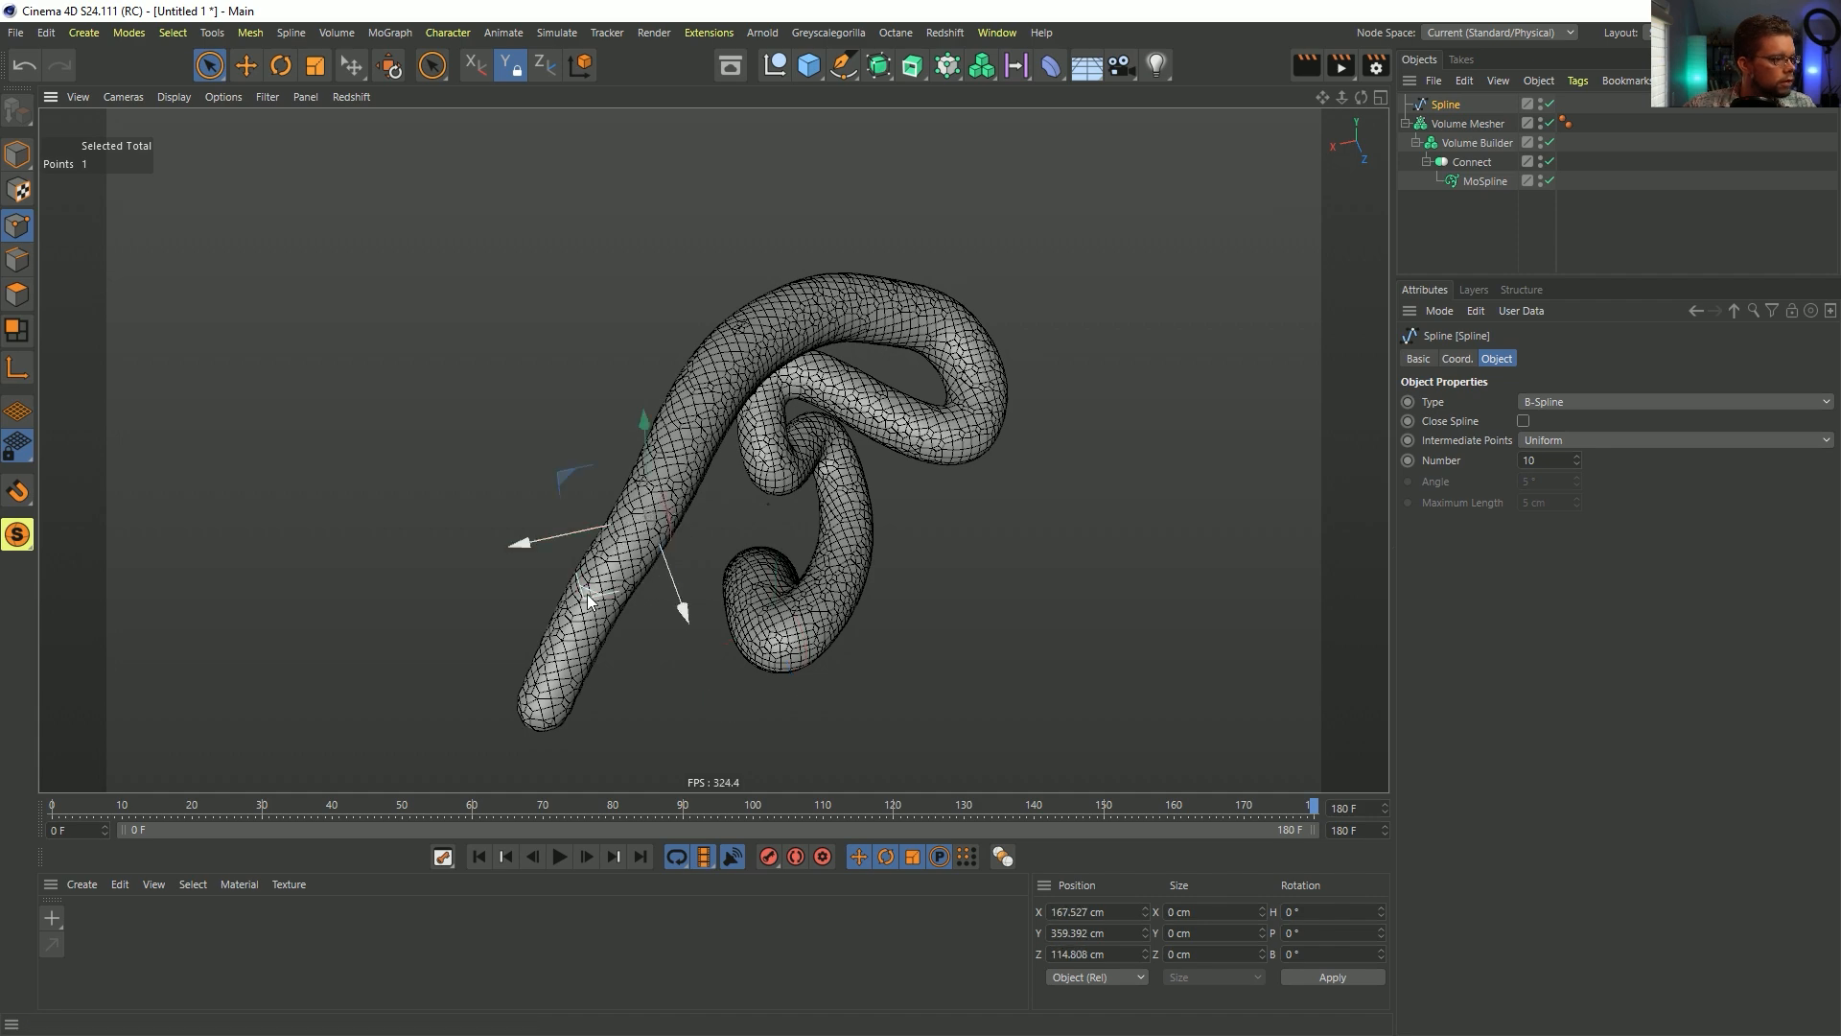
left_click_drag(587, 595, 575, 564)
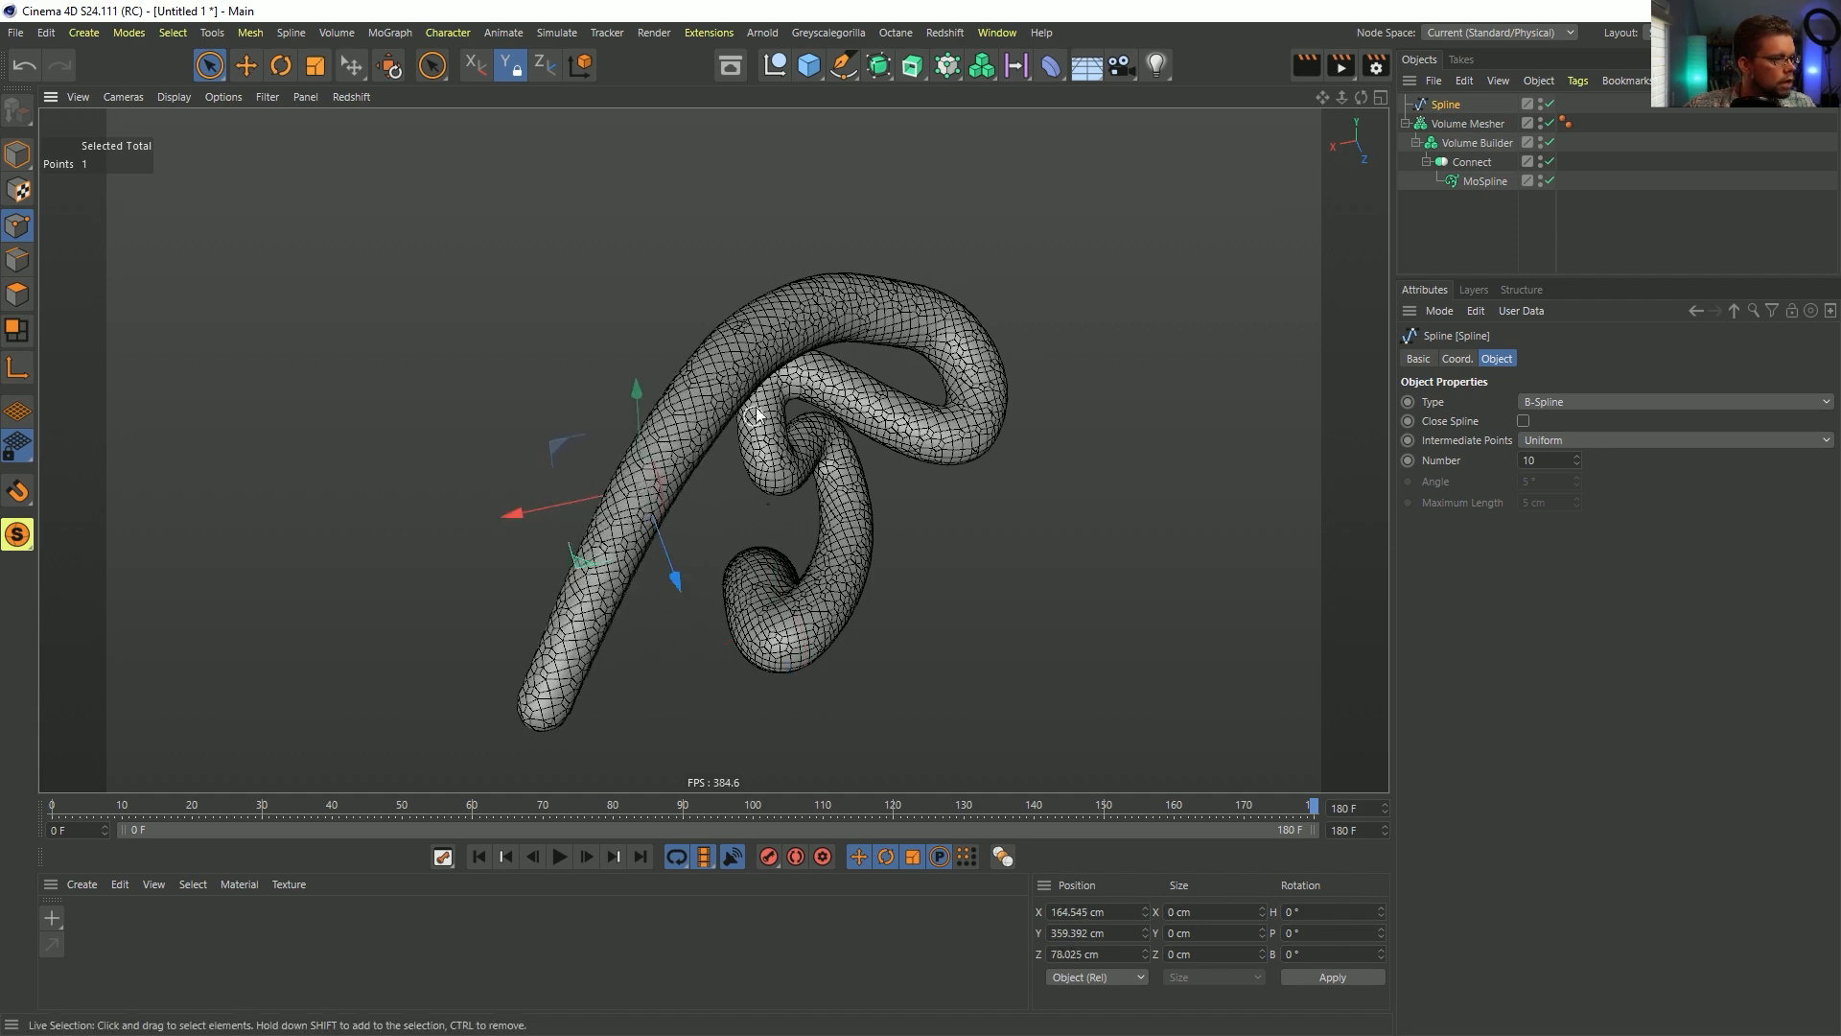
left_click_drag(758, 414, 662, 316, "alt")
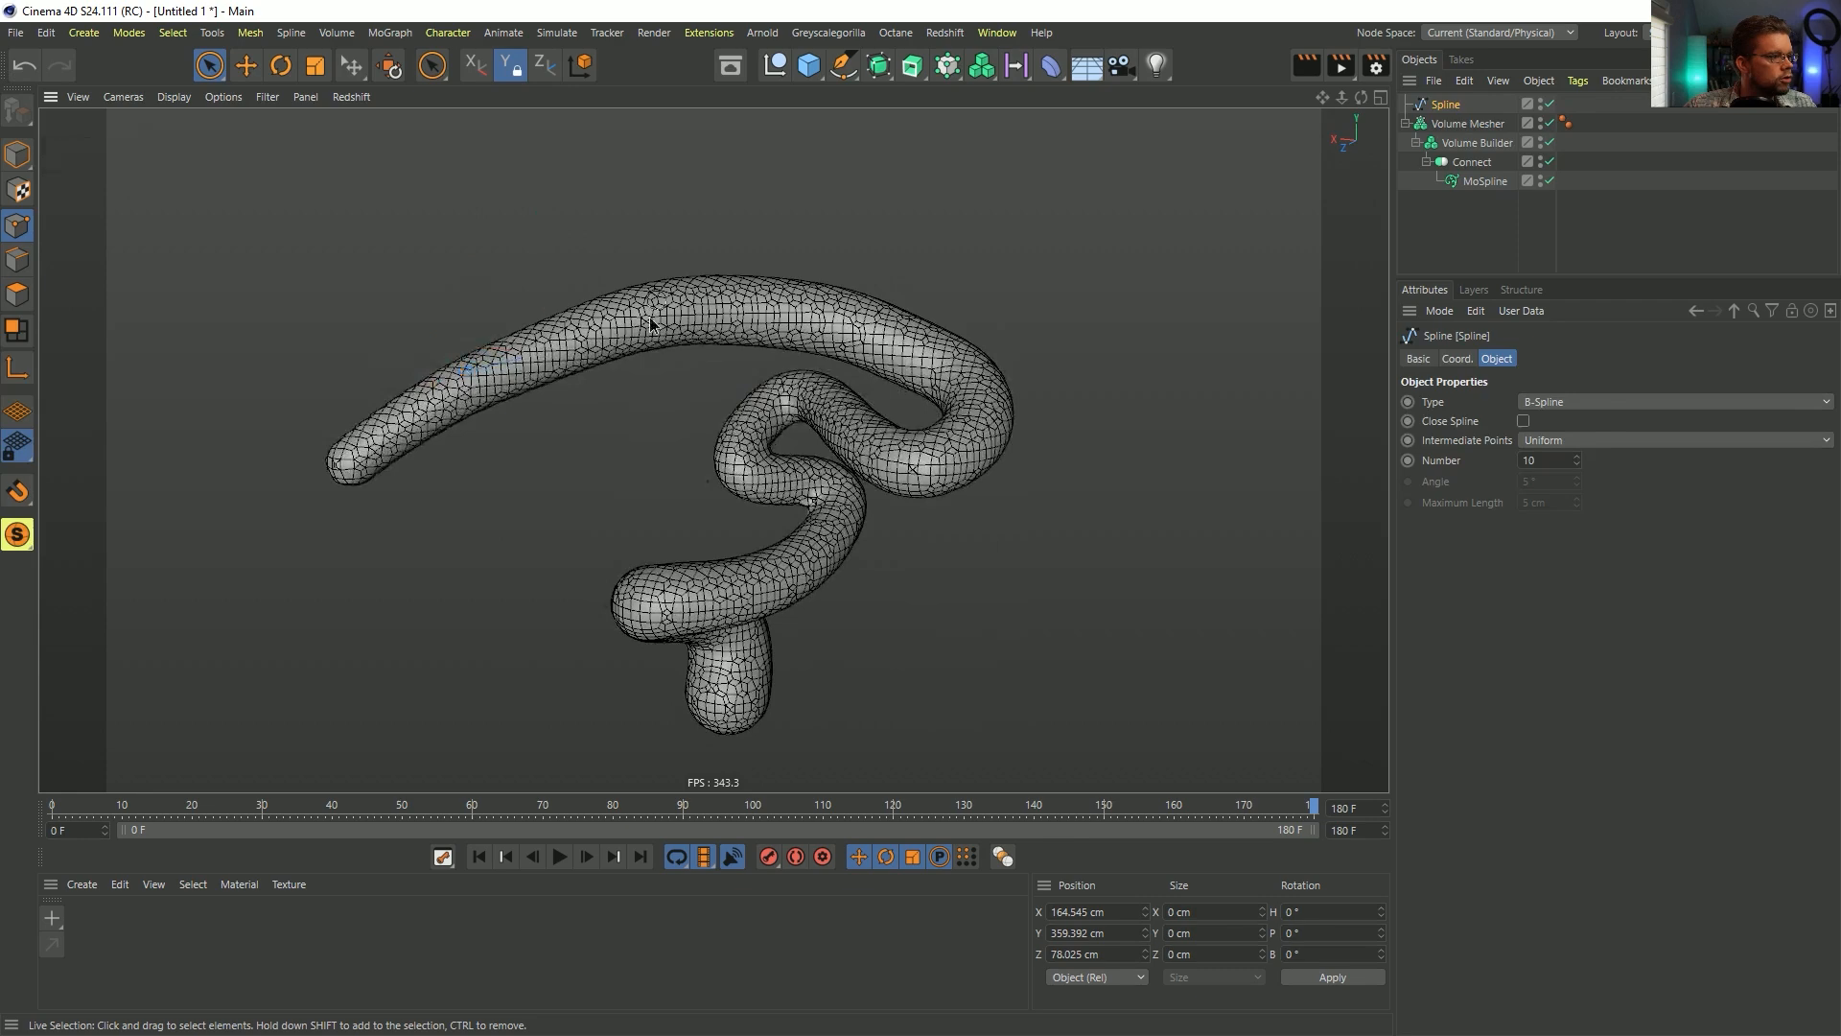
- Raise the points of the spline's upper arc and reposition the arc's bend point at about X -167, Y 430, Z -109 cm
left_click(715, 301, "shift")
left_click_drag(694, 271, 675, 184)
key("u")
key("y")
key("u")
key("y")
left_click(854, 290)
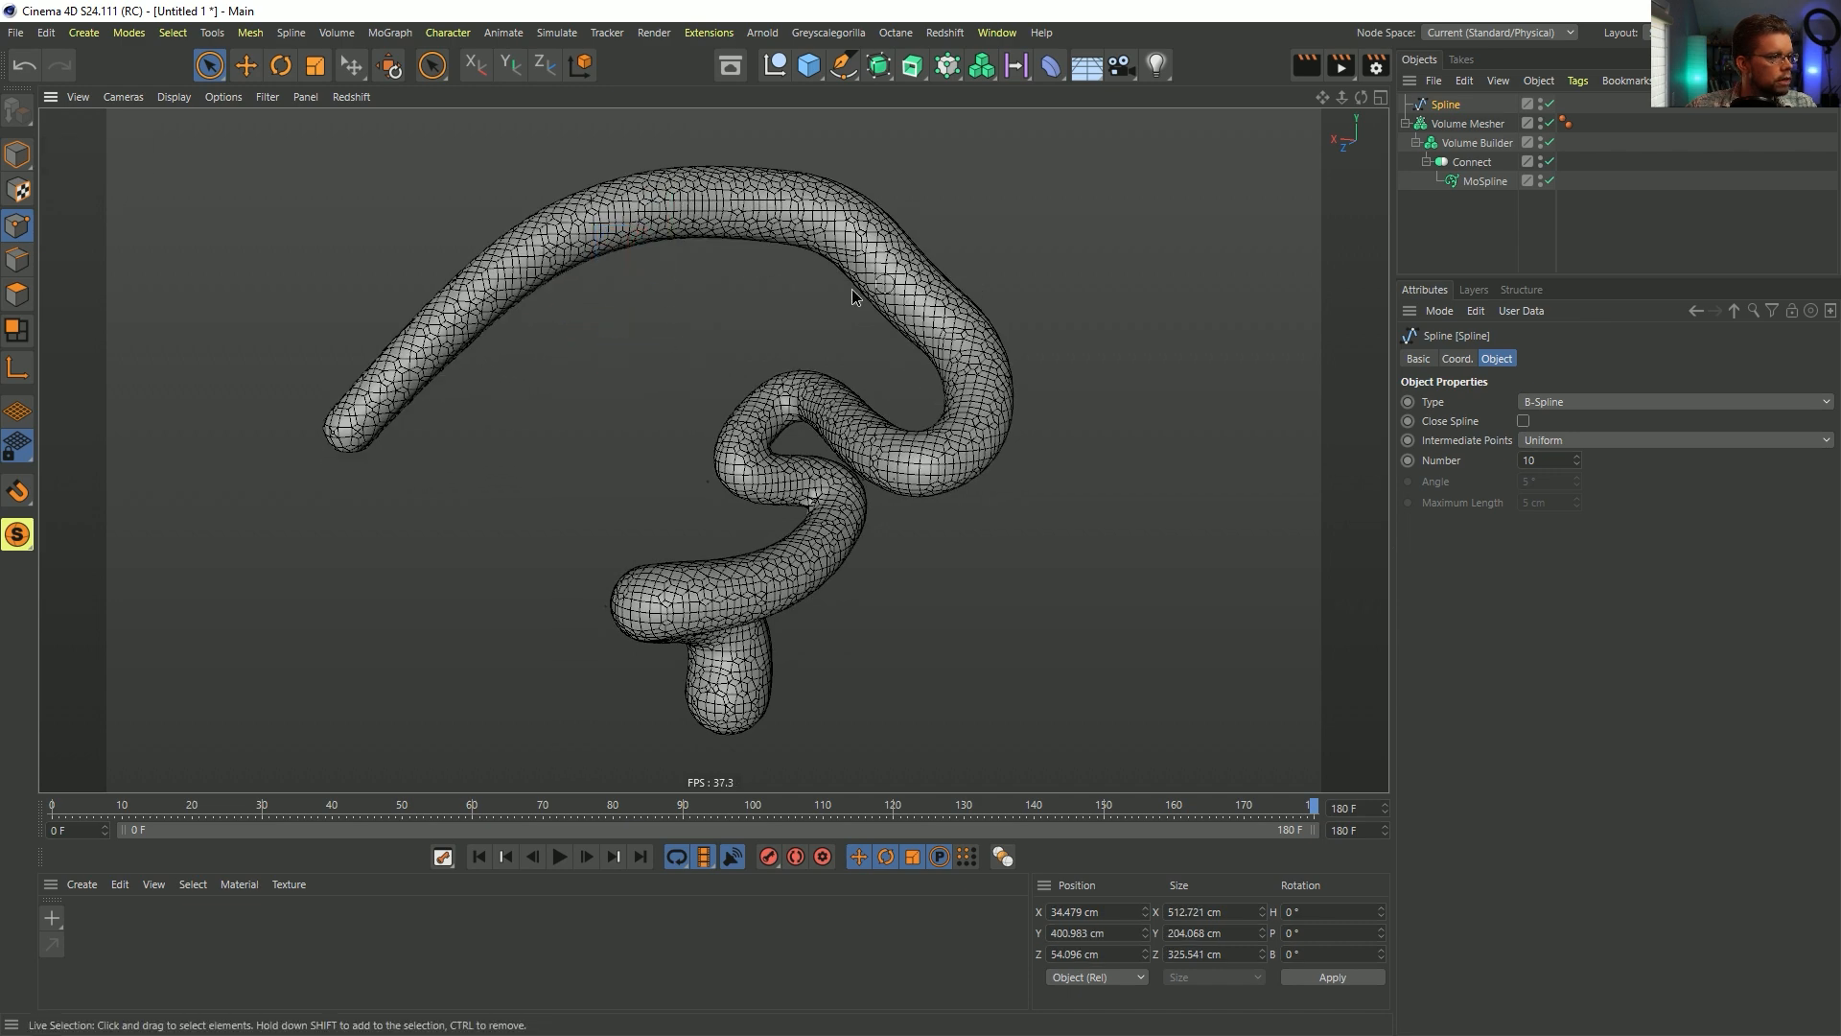
left_click(909, 290)
left_click_drag(839, 211, 858, 194)
- Play the growth animation from frame 0, stop it, go to frame 180 and inspect the tube
left_click_drag(394, 389, 451, 436, "alt")
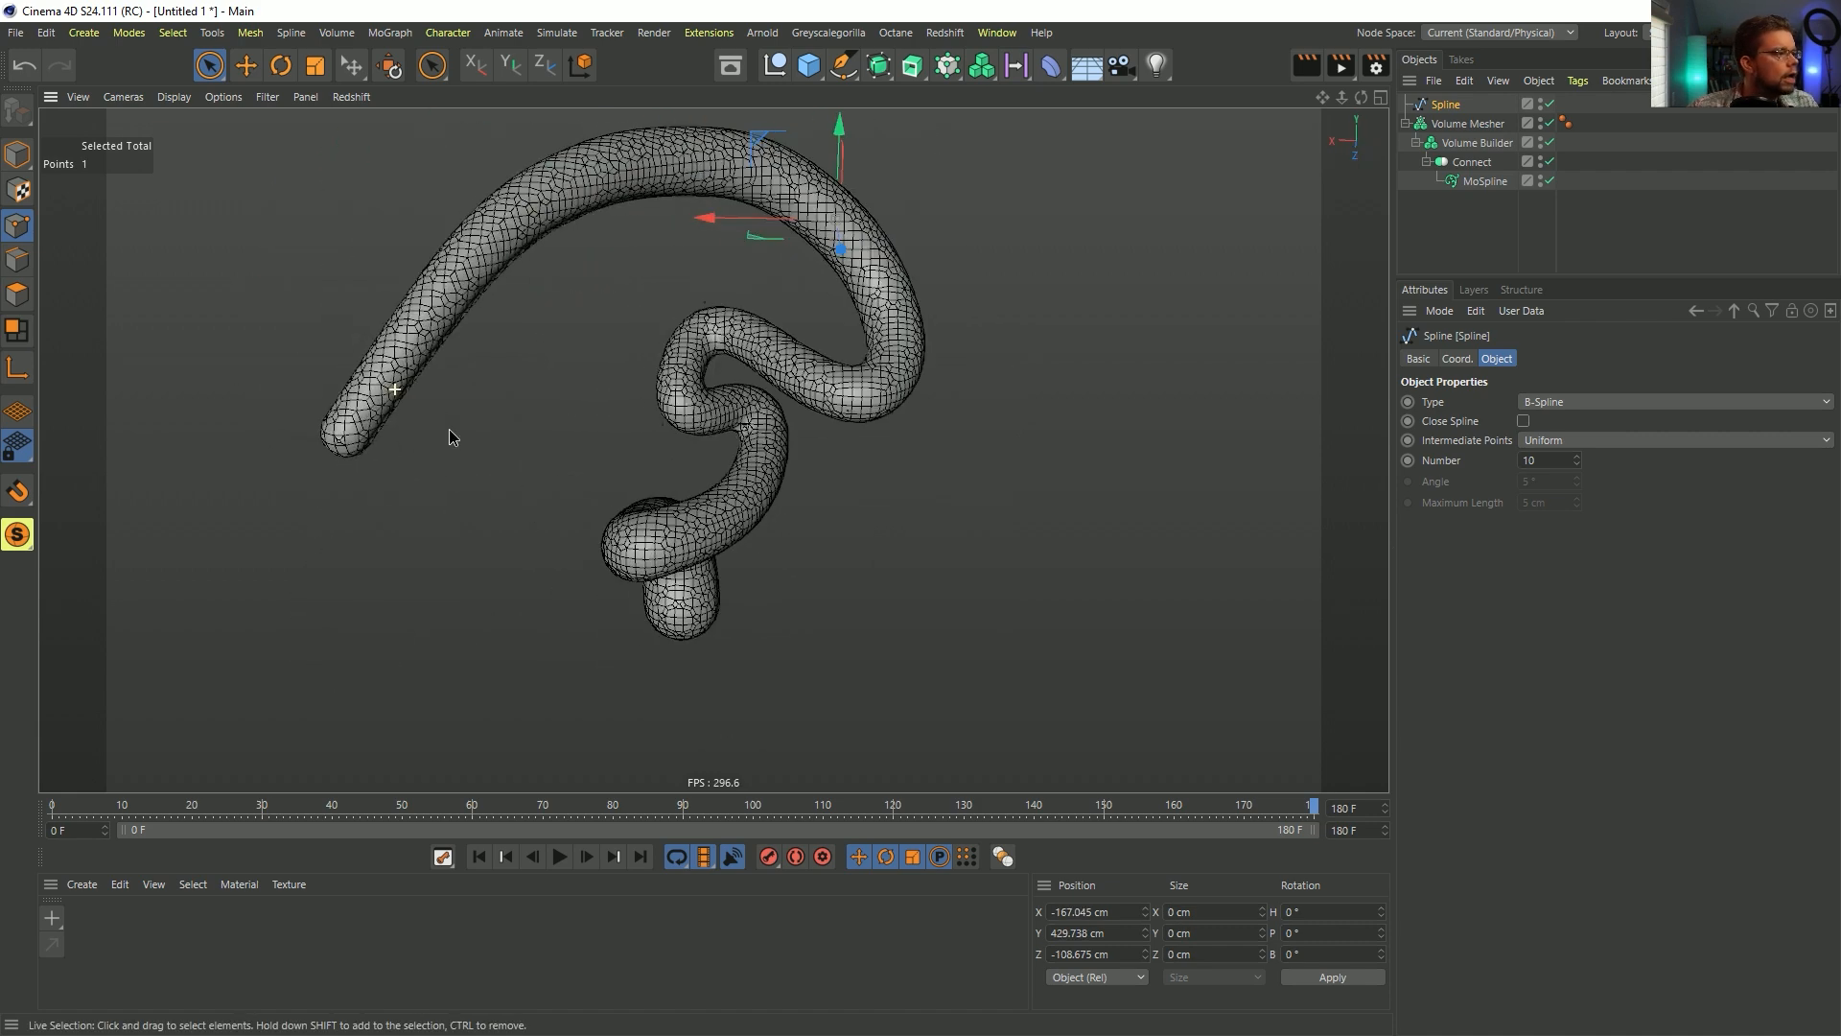
left_click(479, 856)
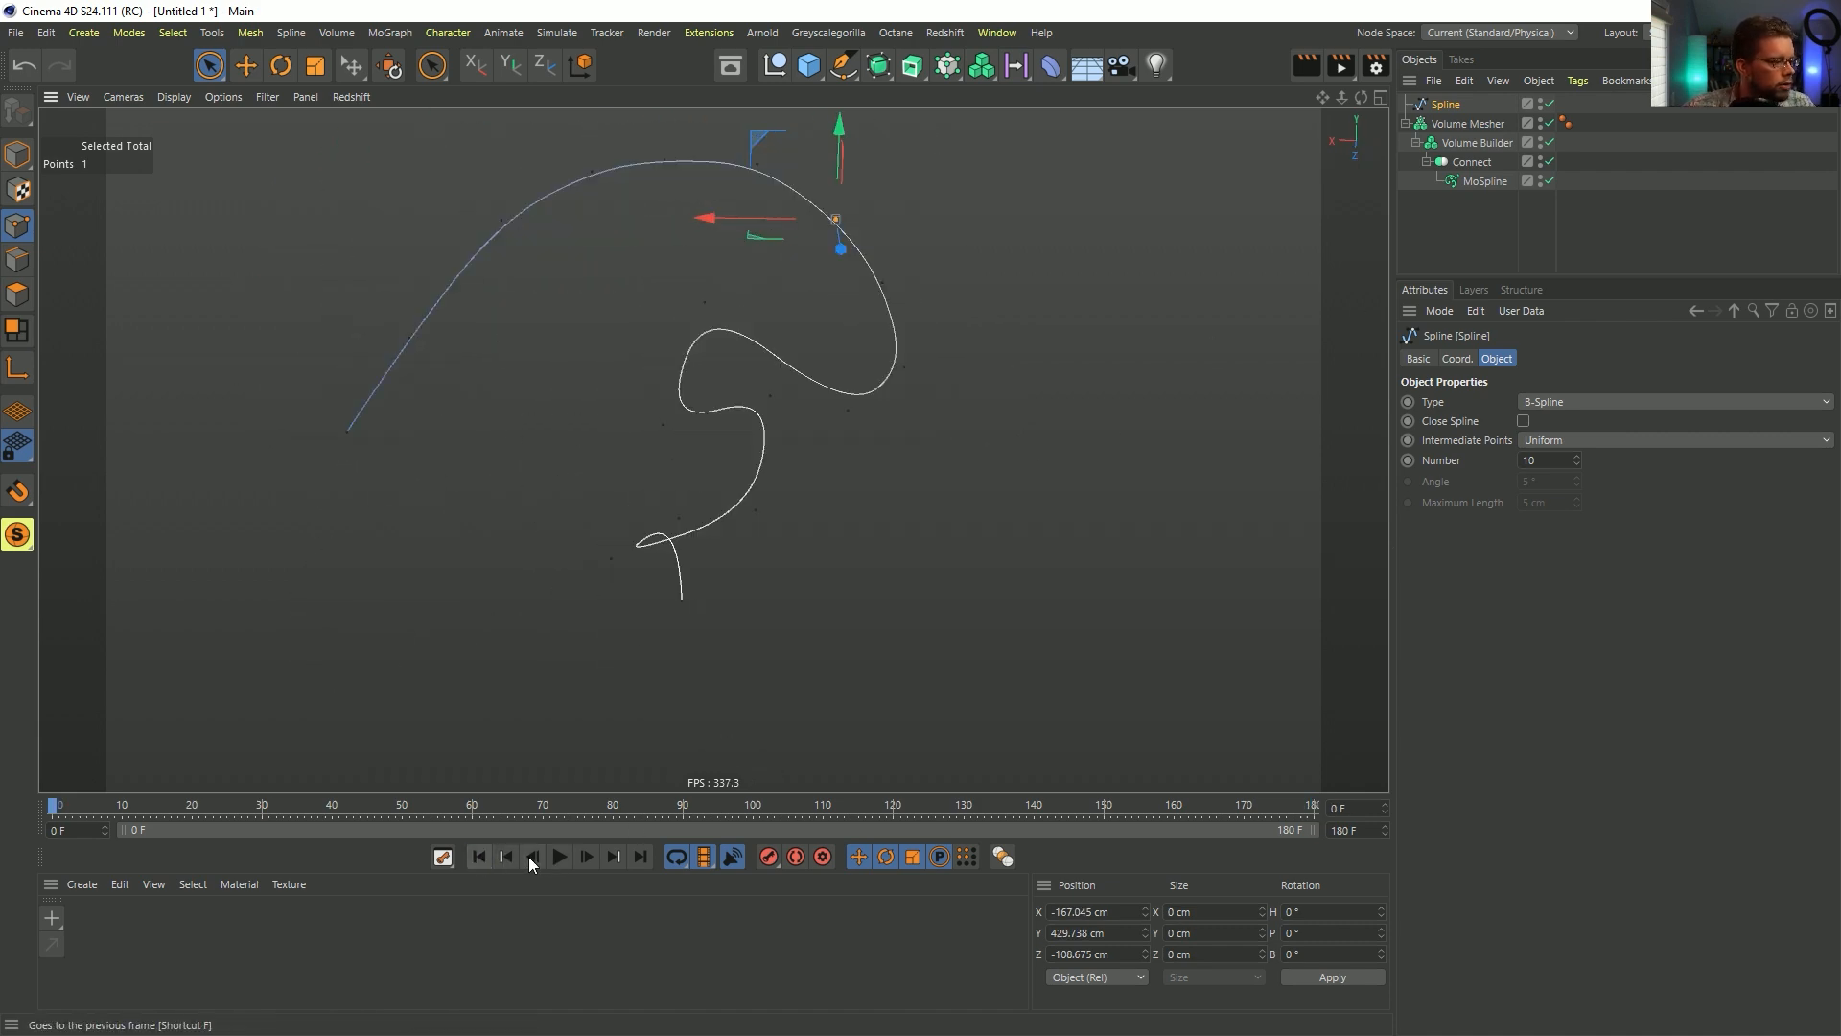
left_click(560, 857)
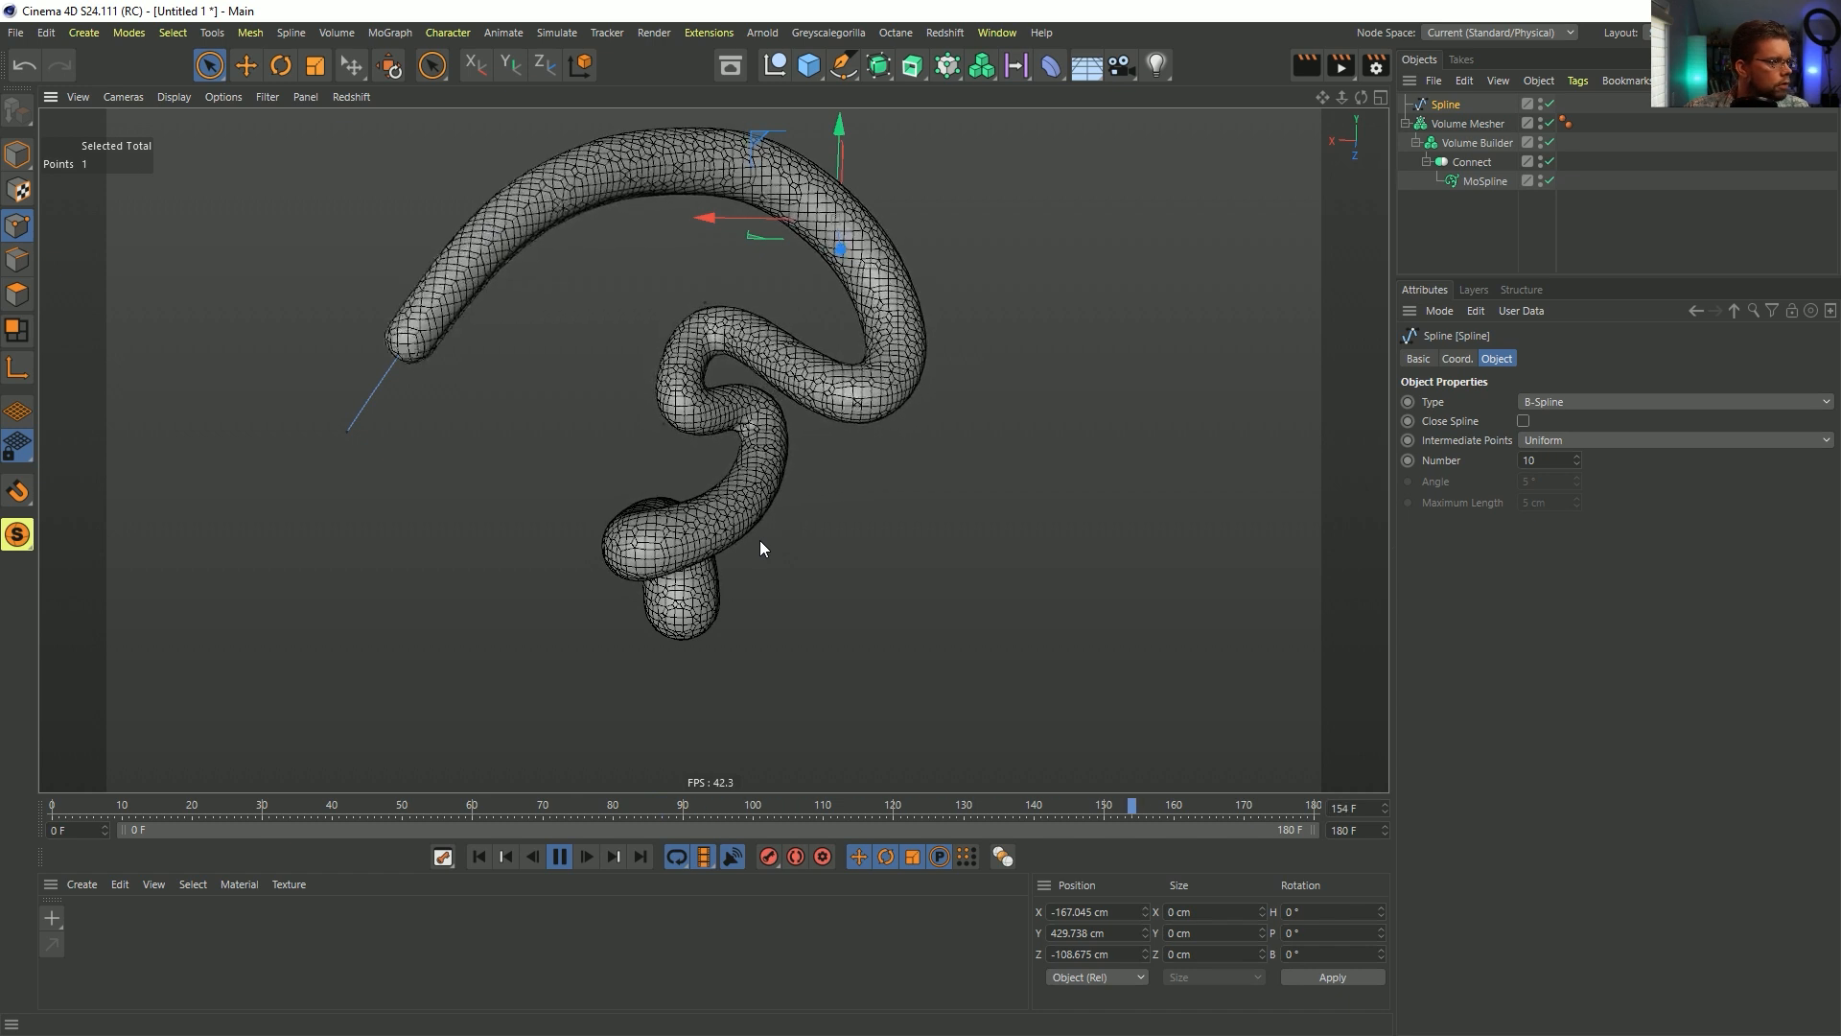
left_click(559, 859)
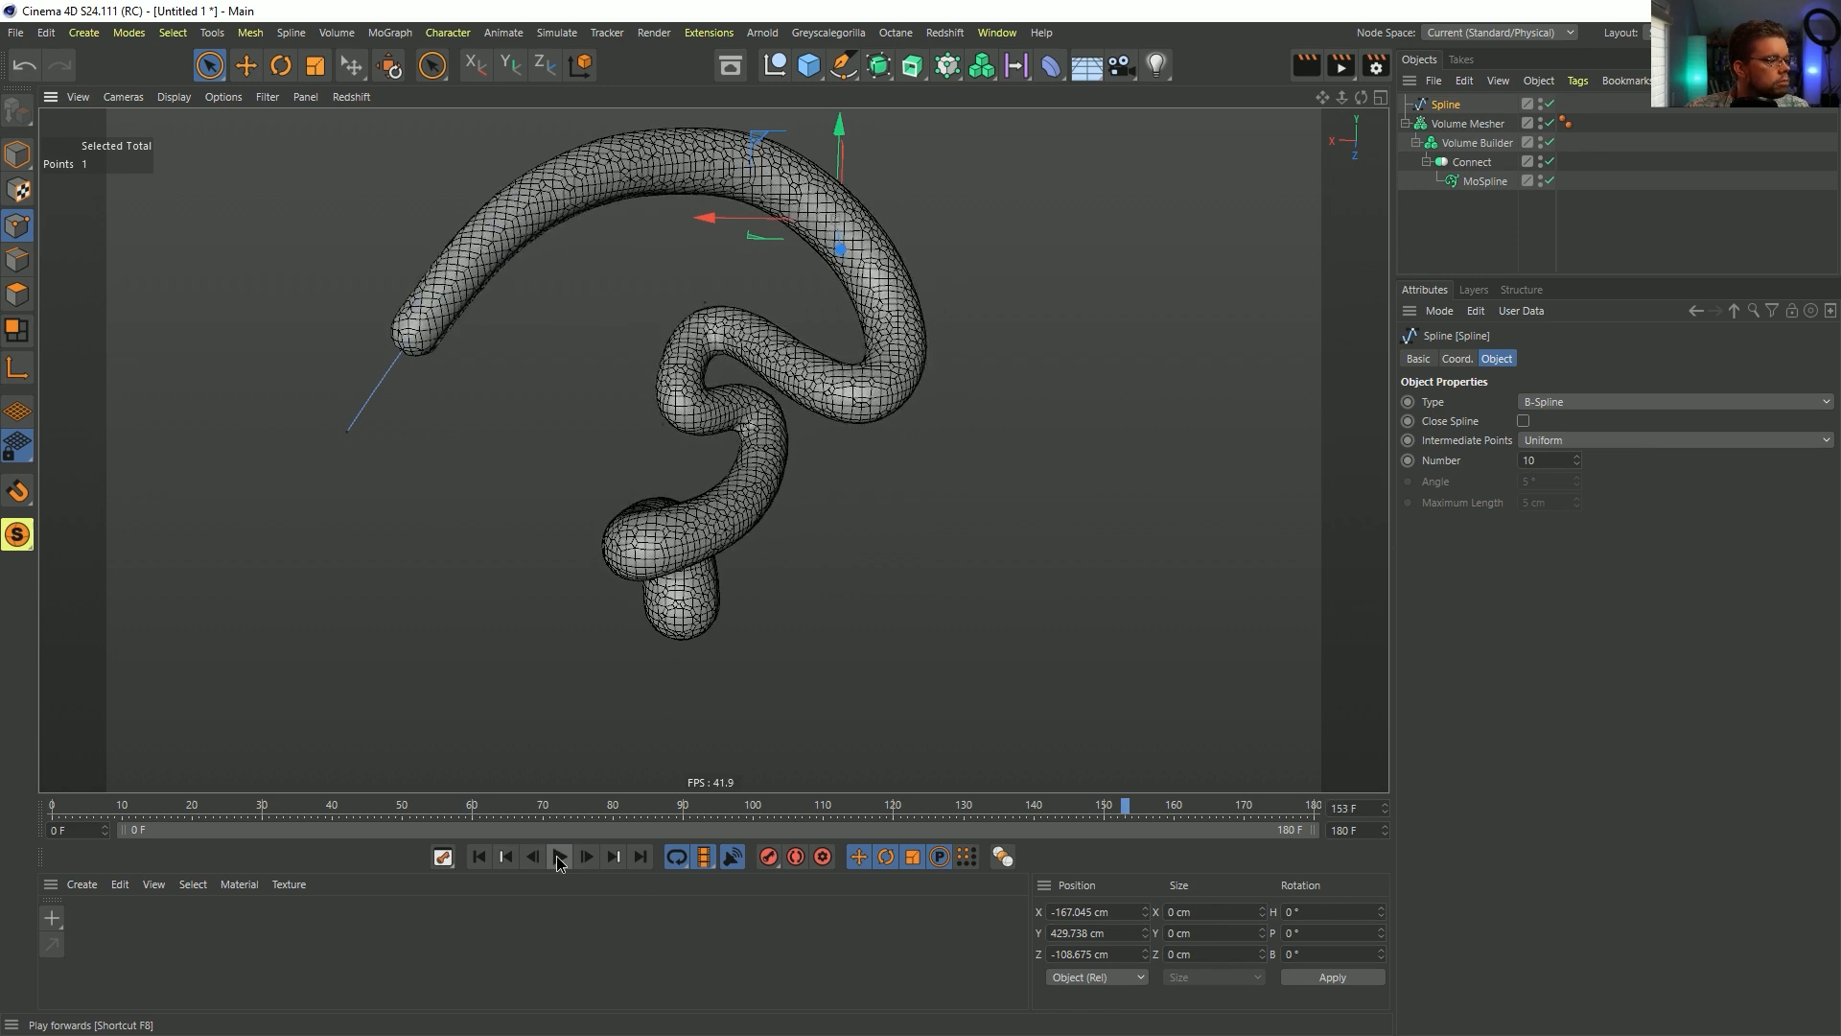
left_click(641, 856)
left_click_drag(745, 497, 721, 456, "alt")
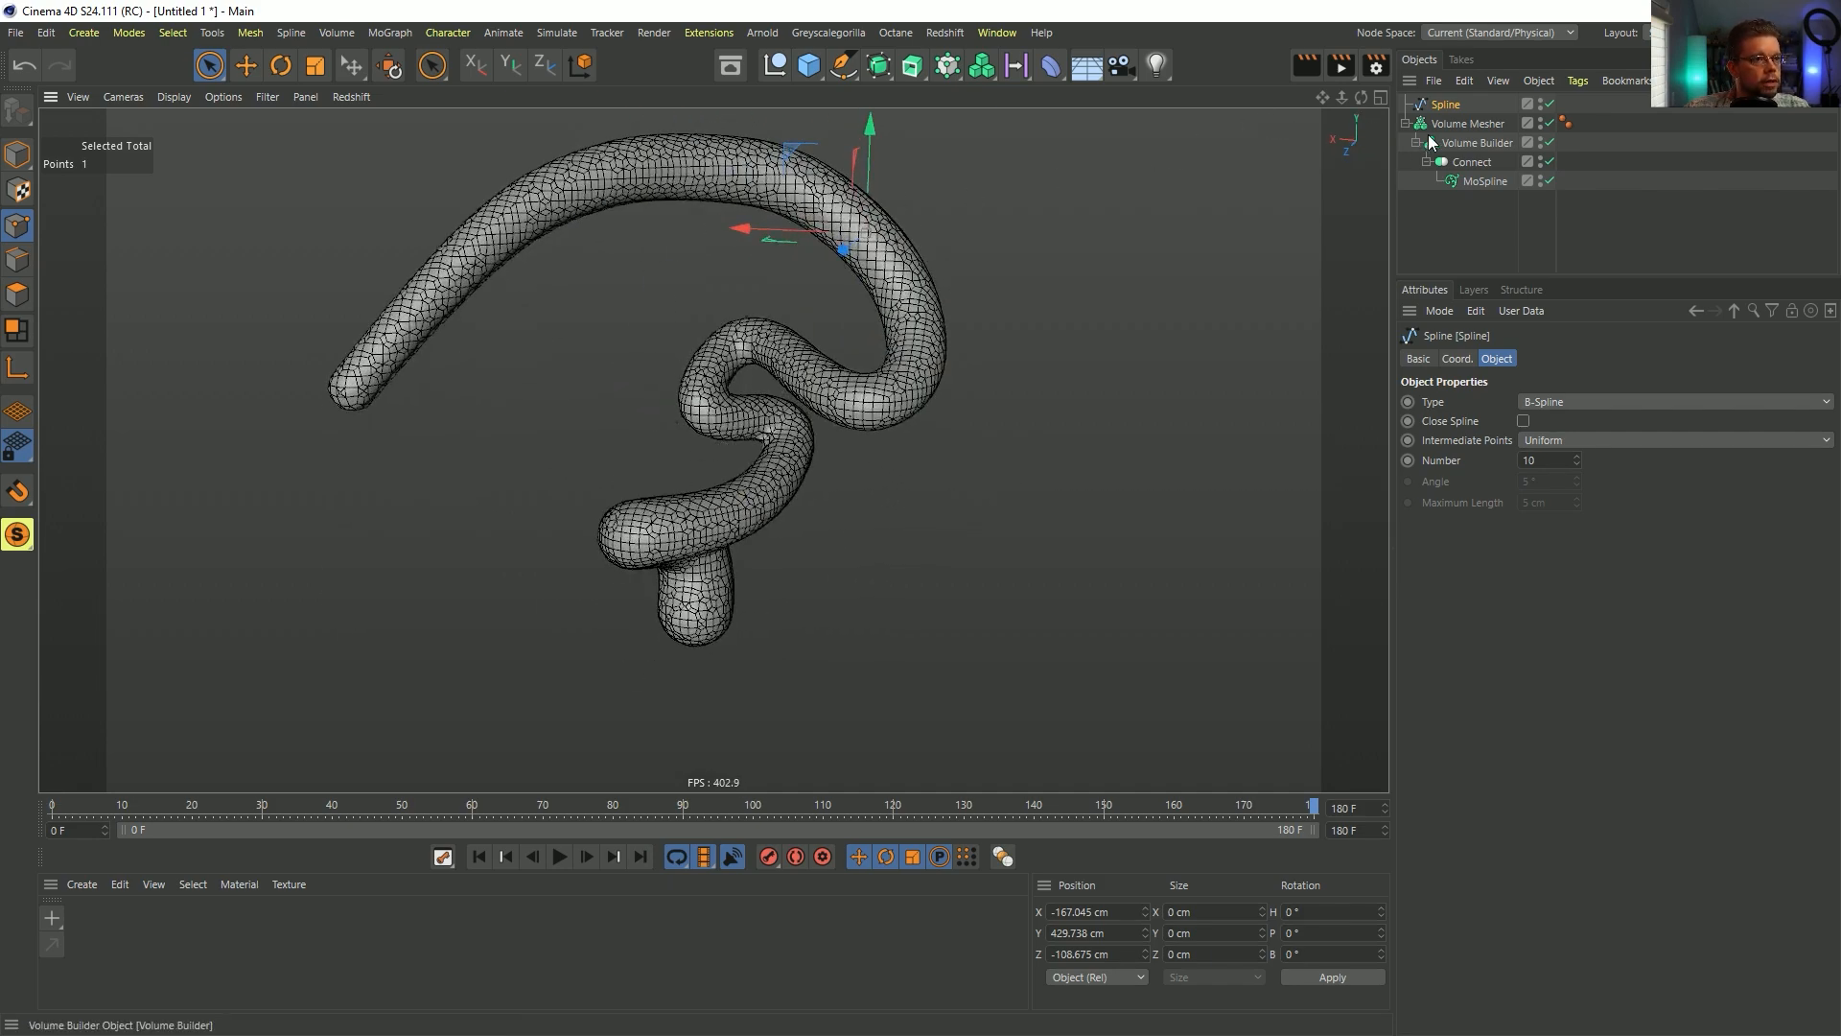
- Add a Plain effector as a child of the Volume Mesher, below the Volume Builder, and rename it Plain.Deform
left_click(1416, 143)
left_click(1477, 124)
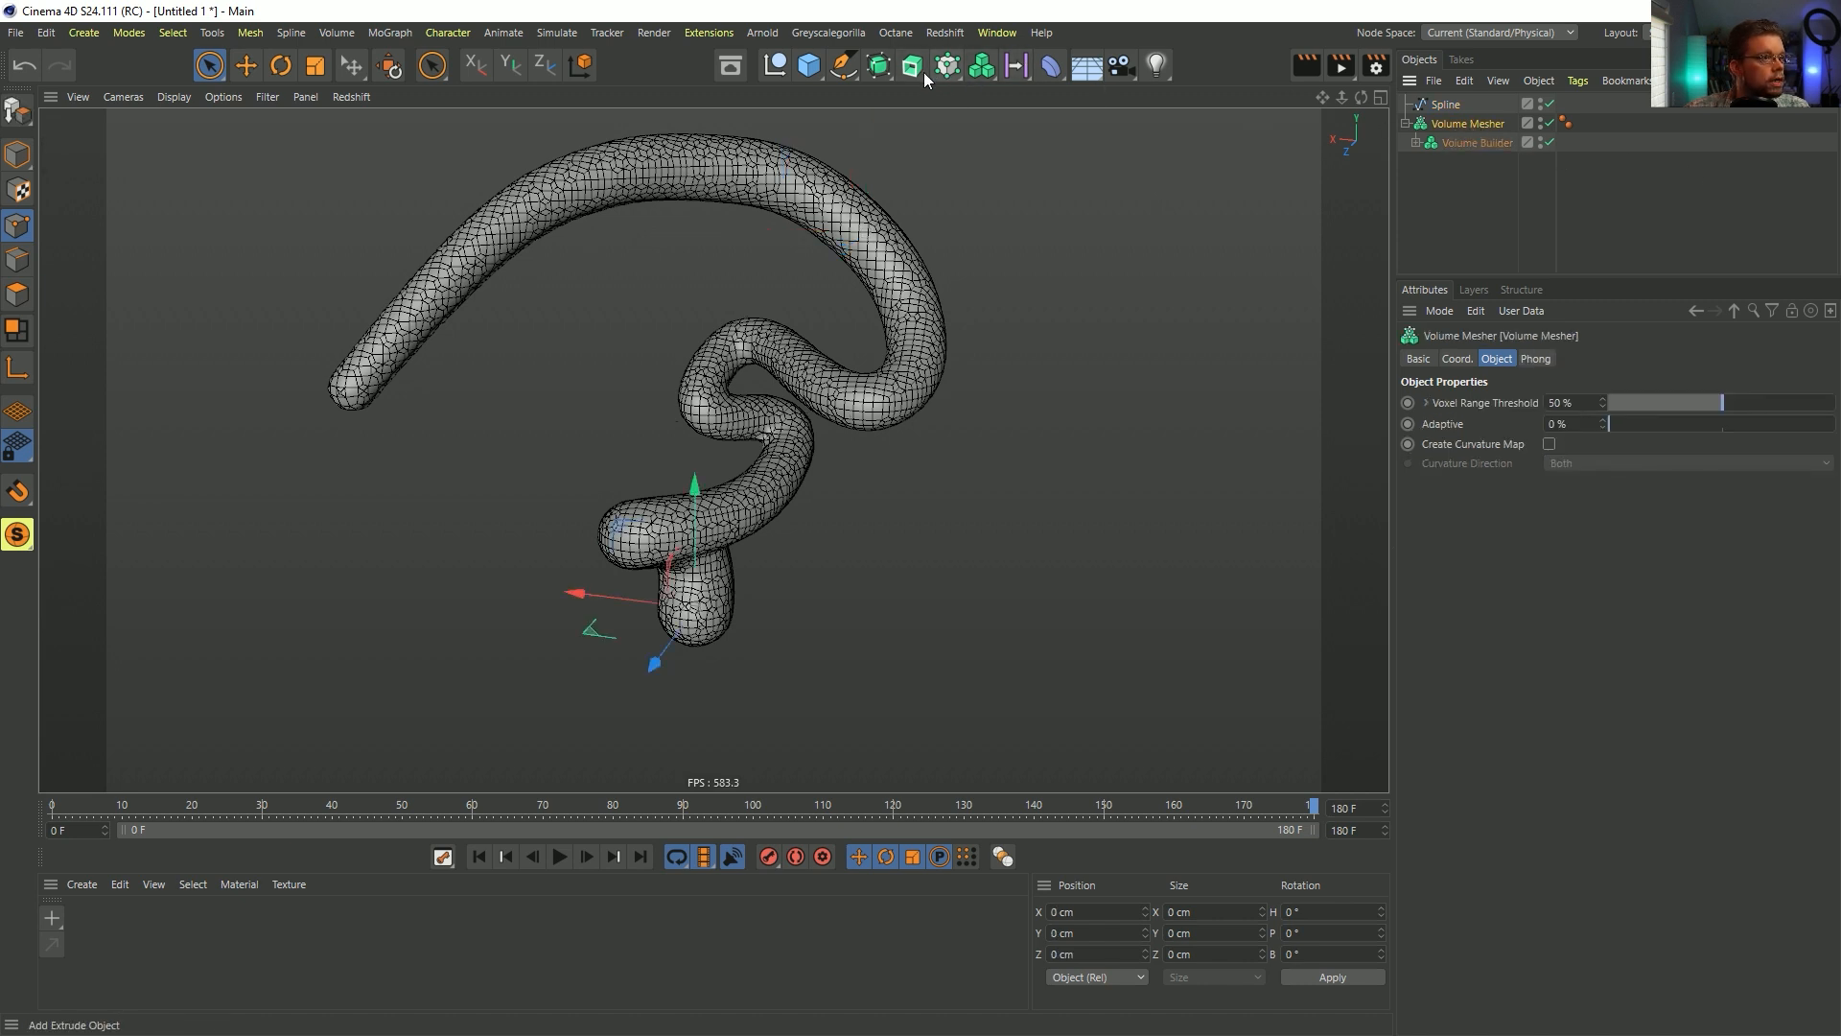
left_click(951, 69)
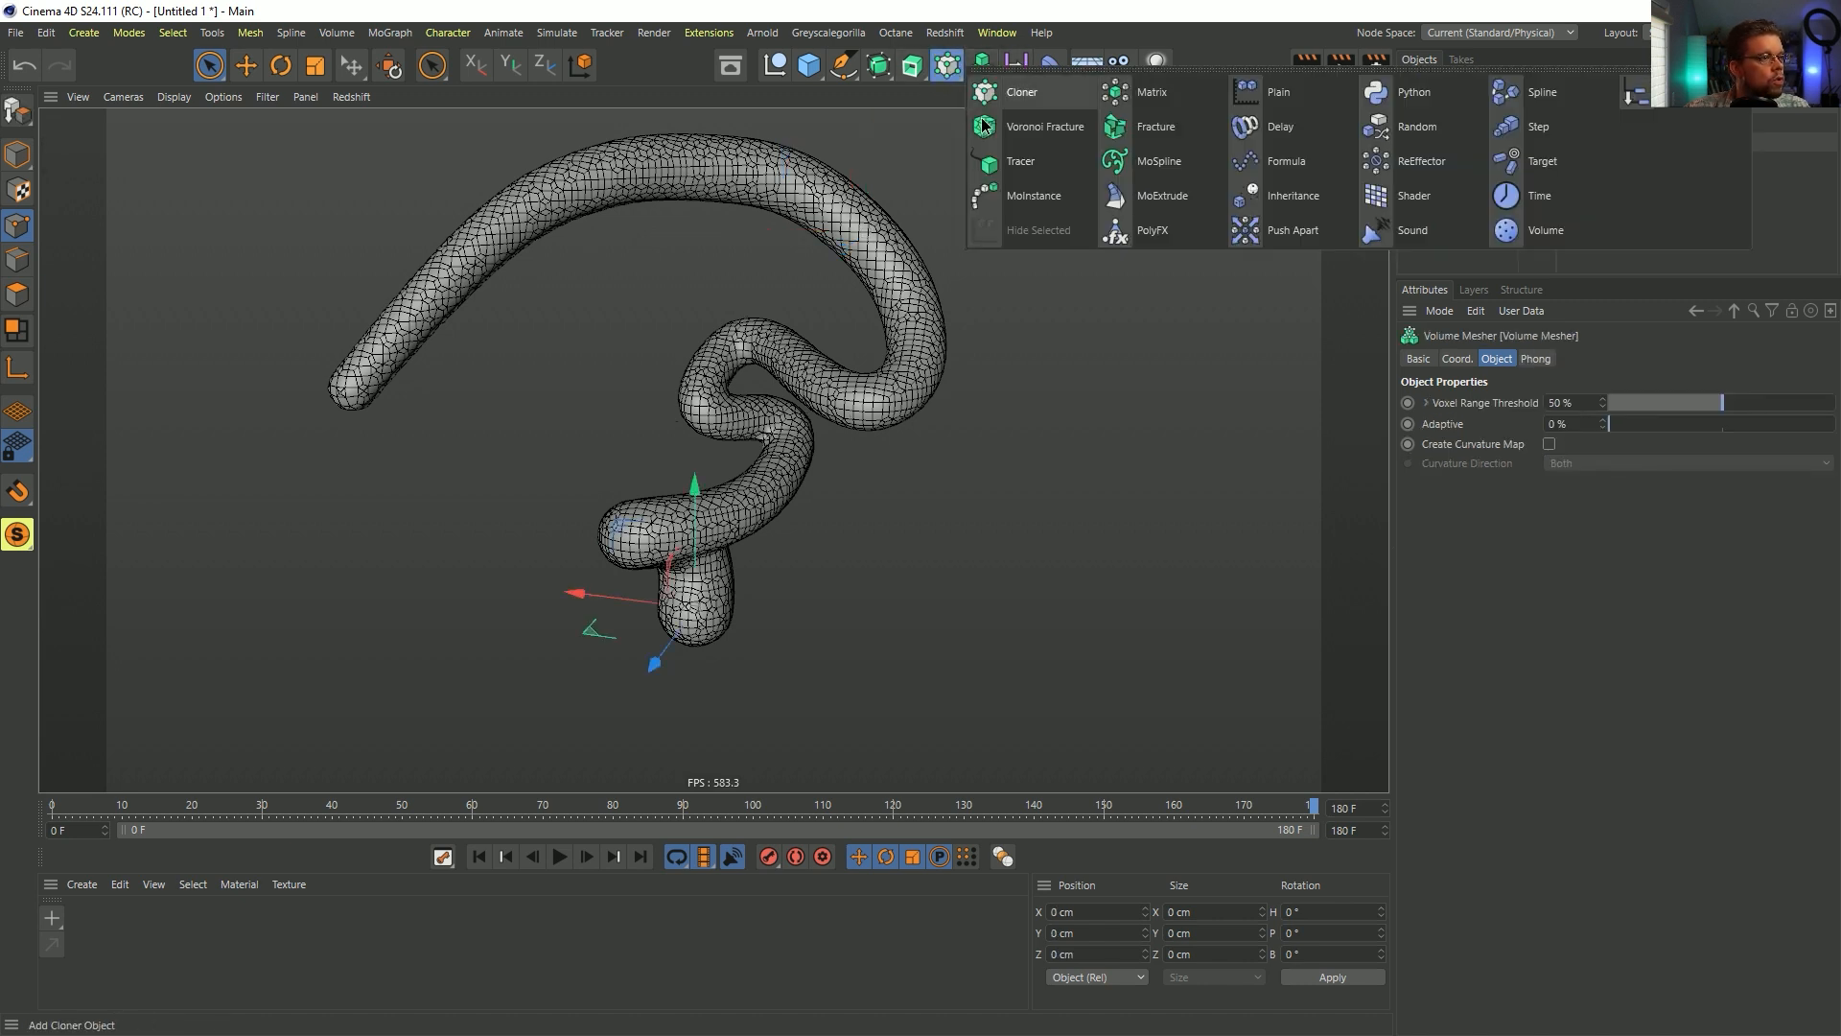
left_click(1310, 92)
left_click_drag(1451, 131, 1462, 161)
double_click(1459, 163)
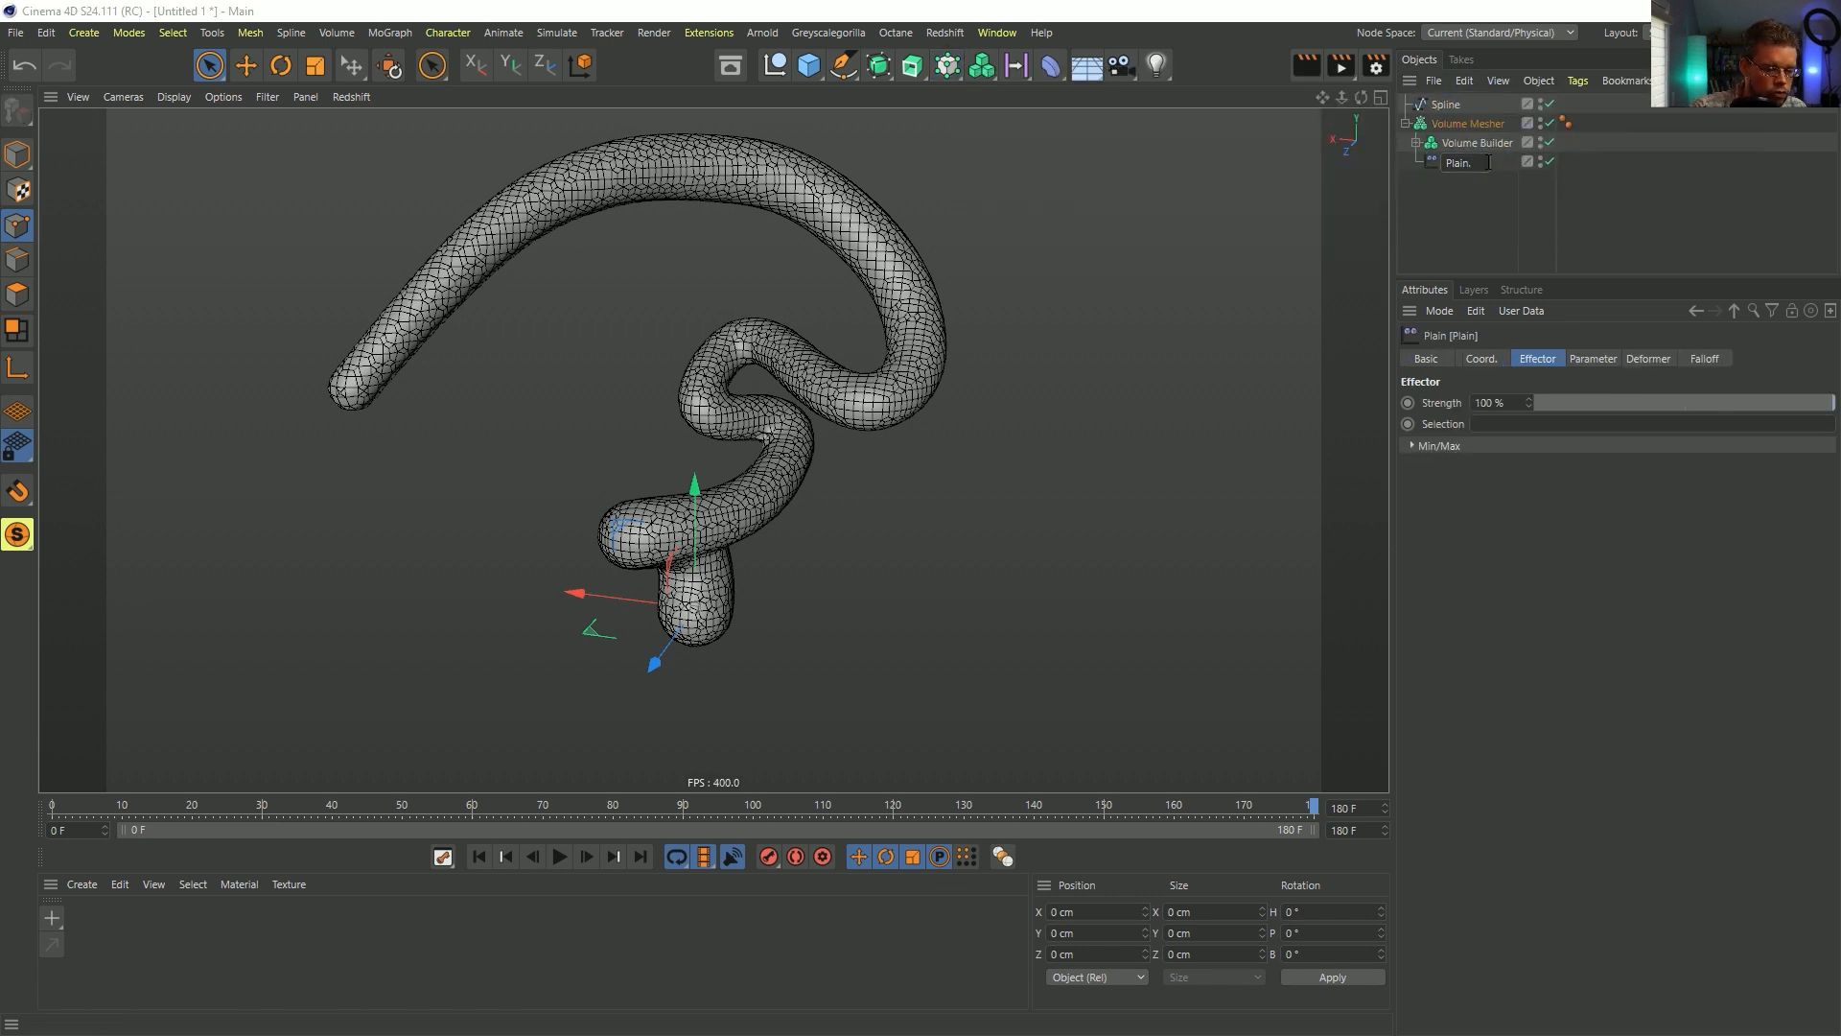
type(".c")
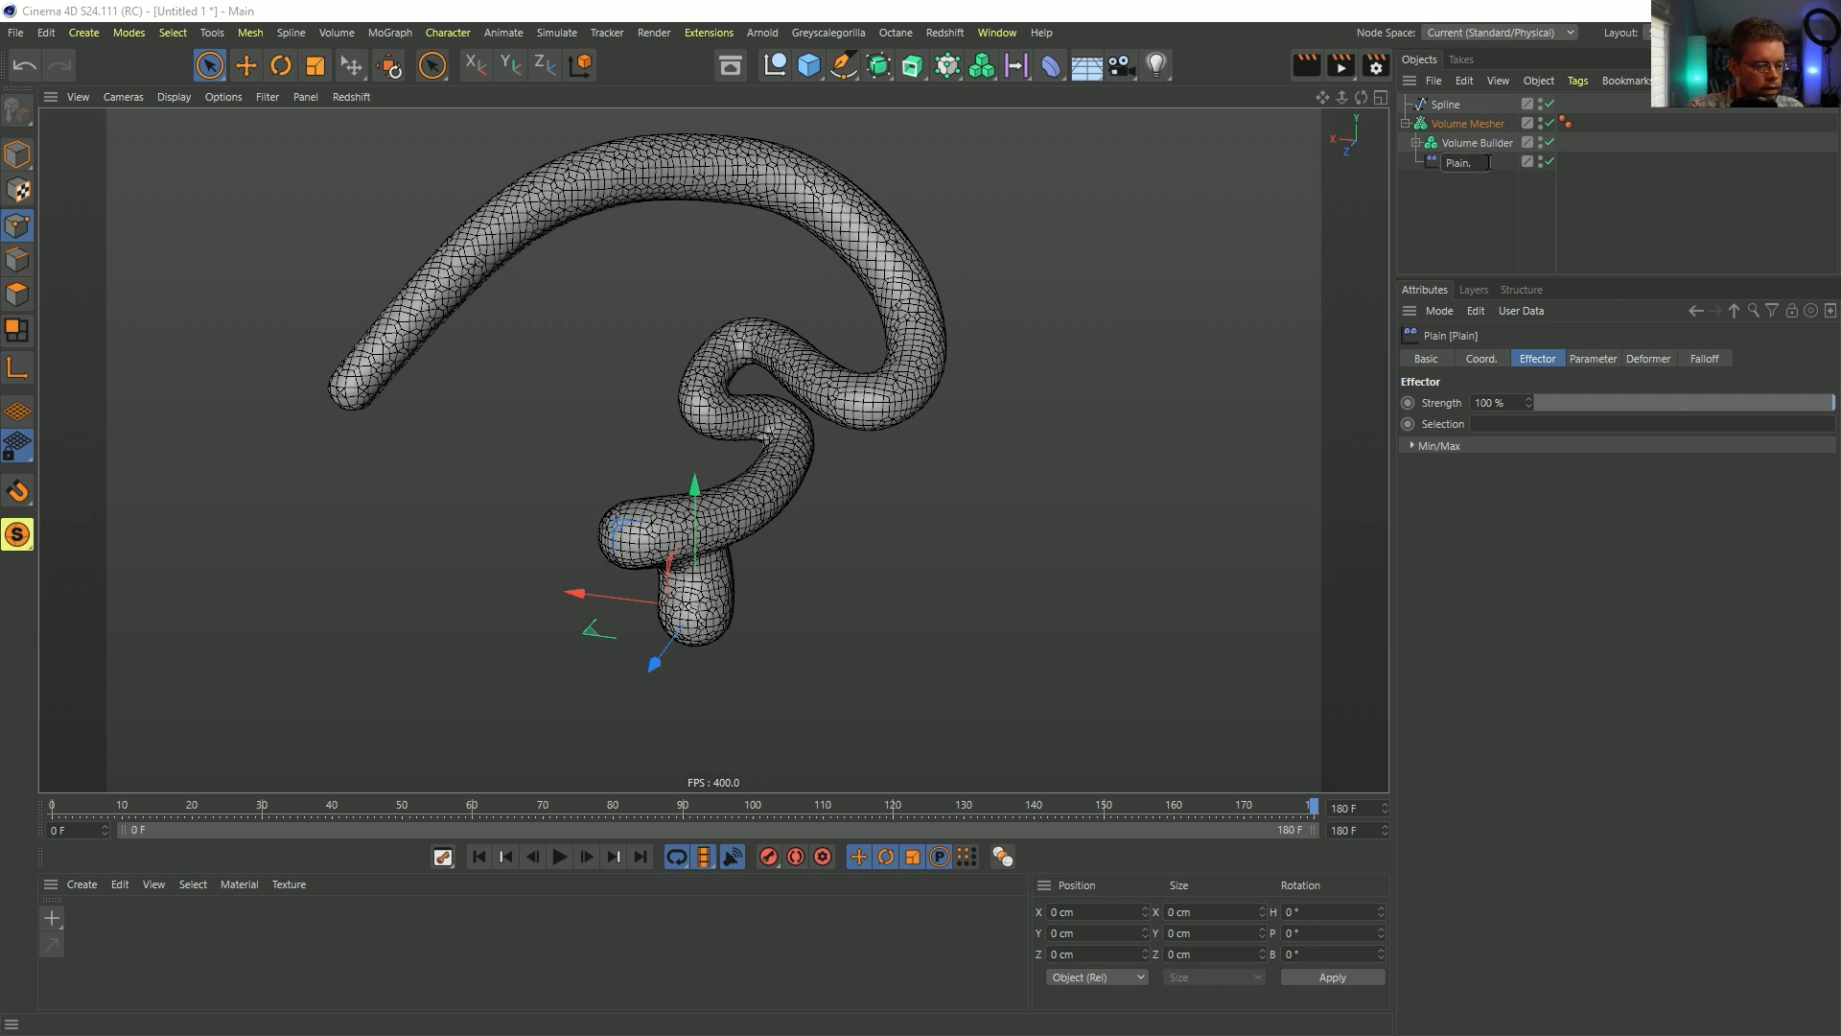
key("Return")
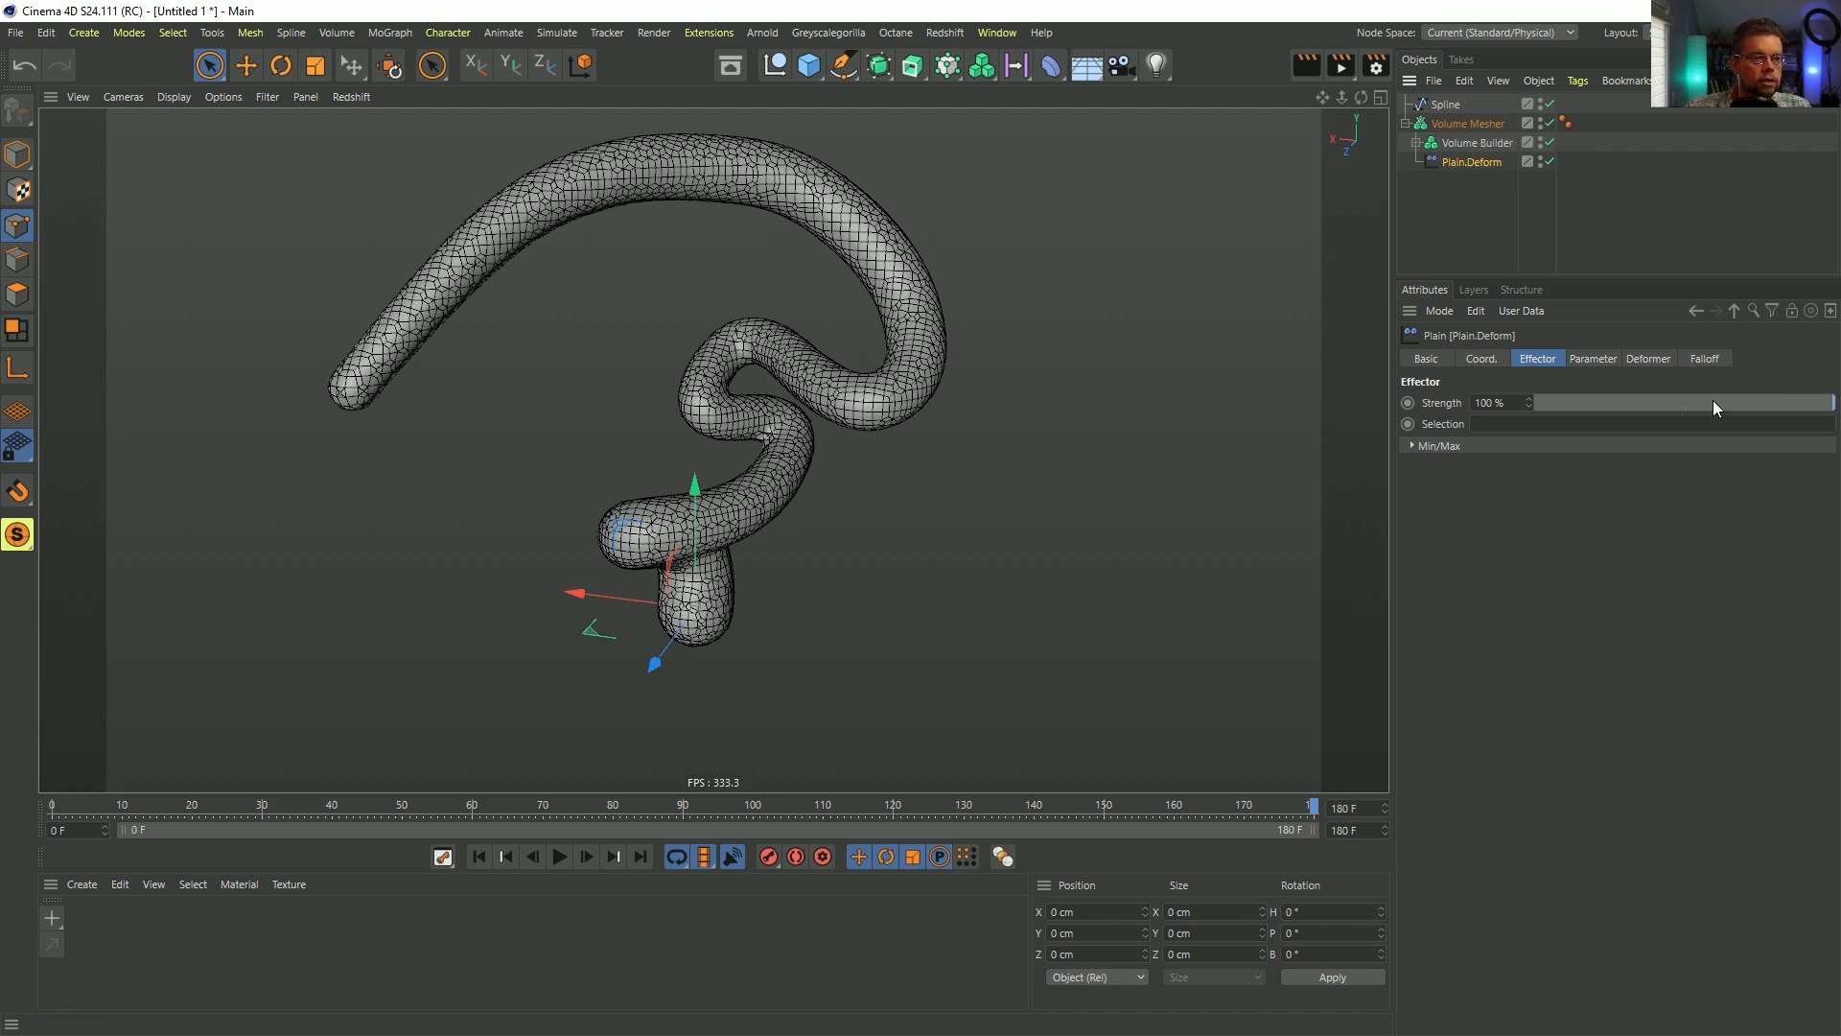
- Set the Plain.Deform effector's deformation mode to Point
left_click(1645, 361)
left_click(1525, 402)
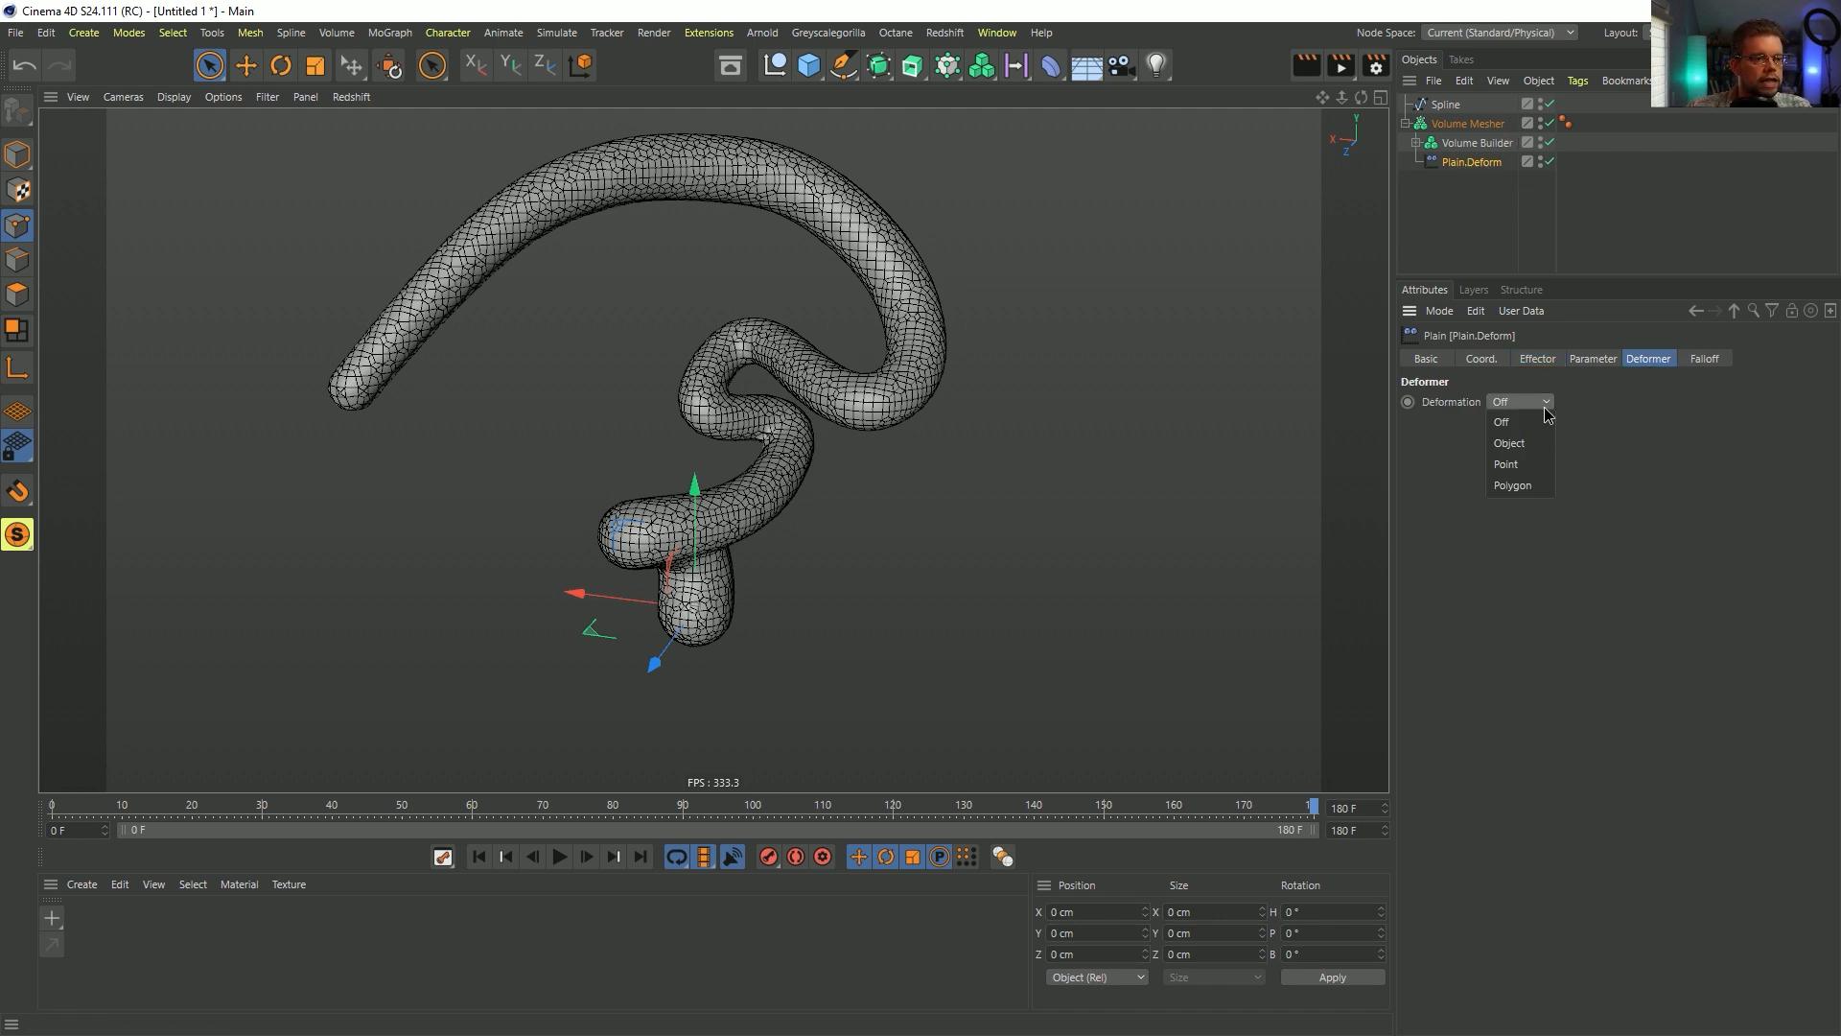
left_click(1519, 466)
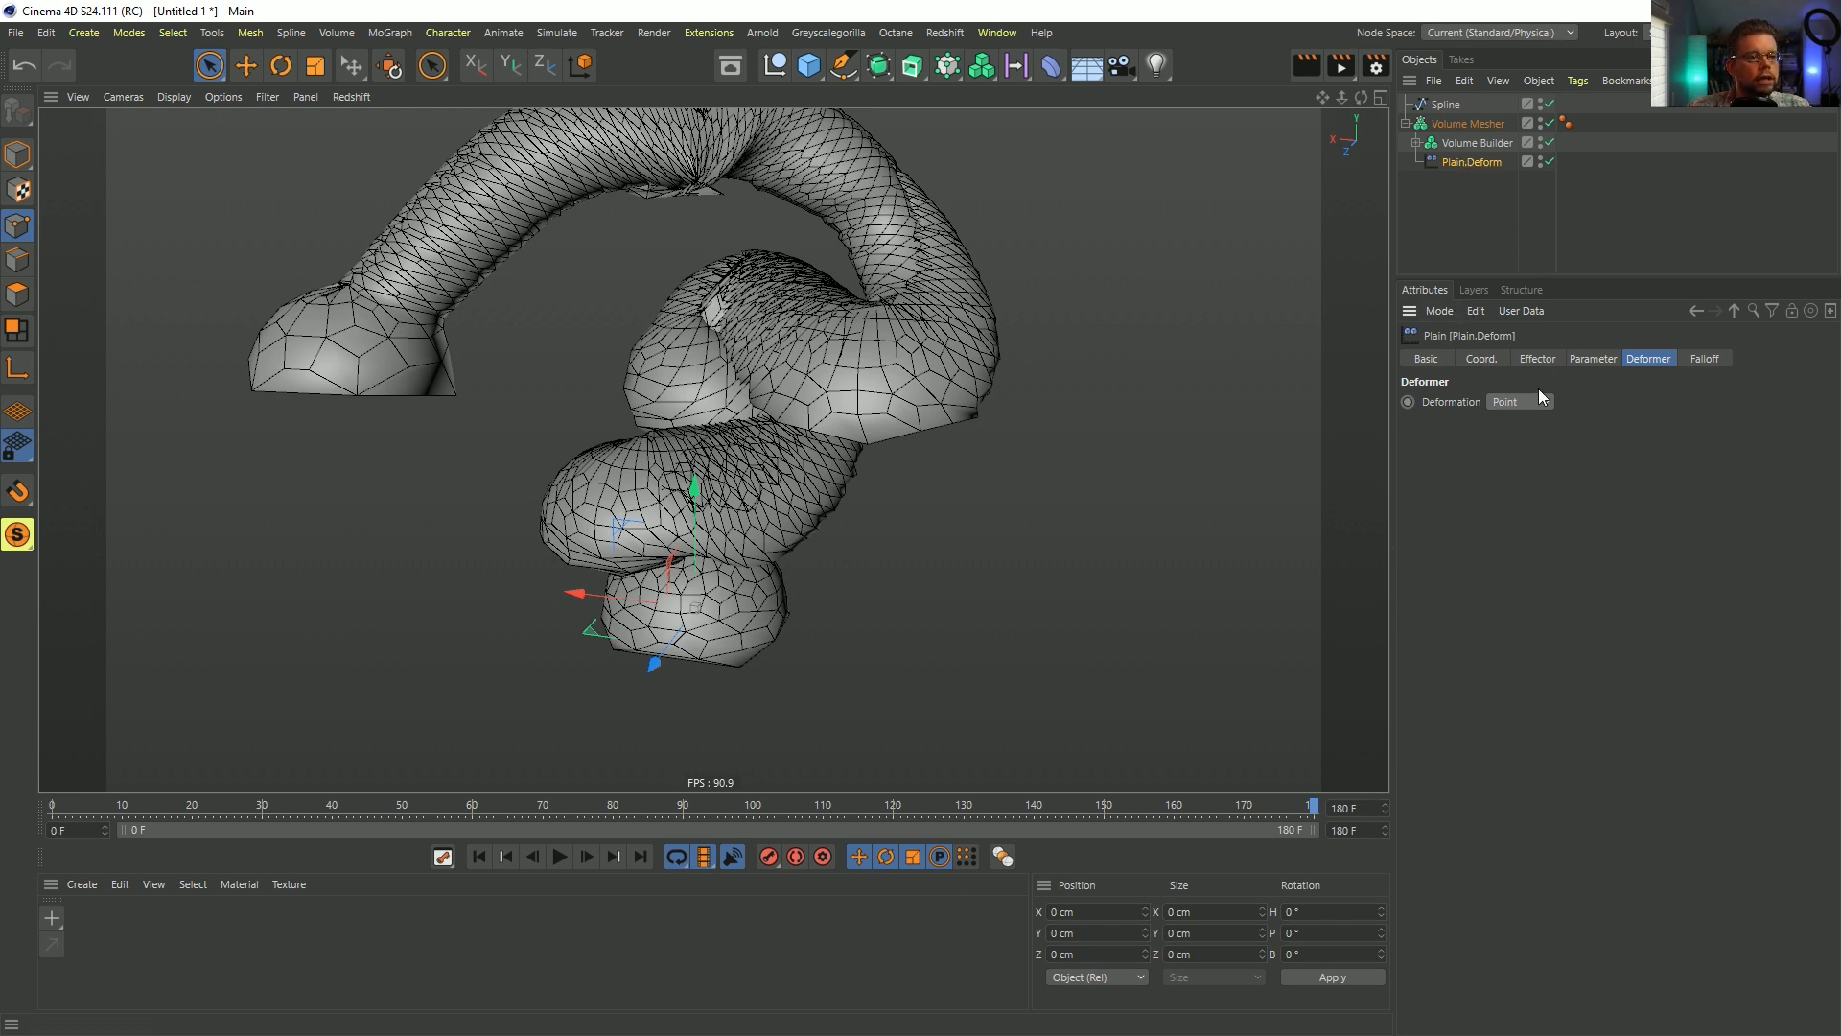
- Set the Plain.Deform position offset to 0 cm in Y and 25 cm in Z to thicken the tube
left_click(1538, 359)
left_click(1593, 358)
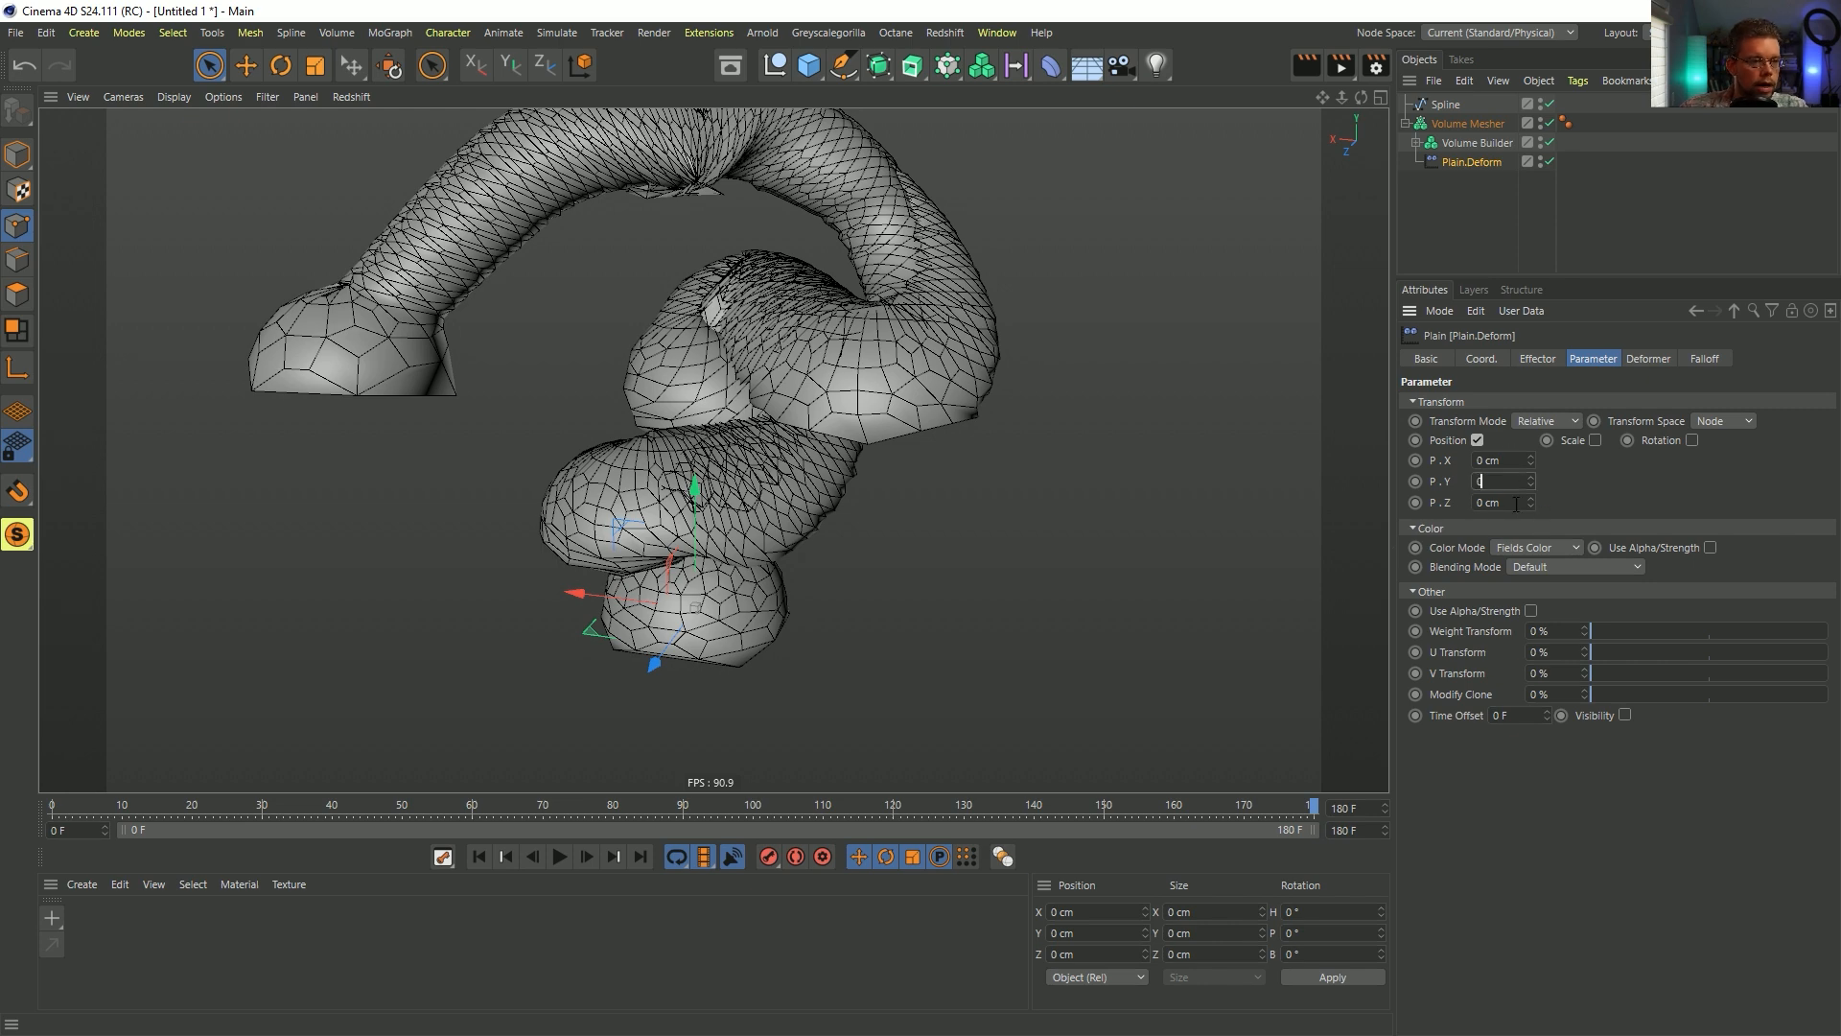
type("0")
key("Tab")
type("25")
key("Return")
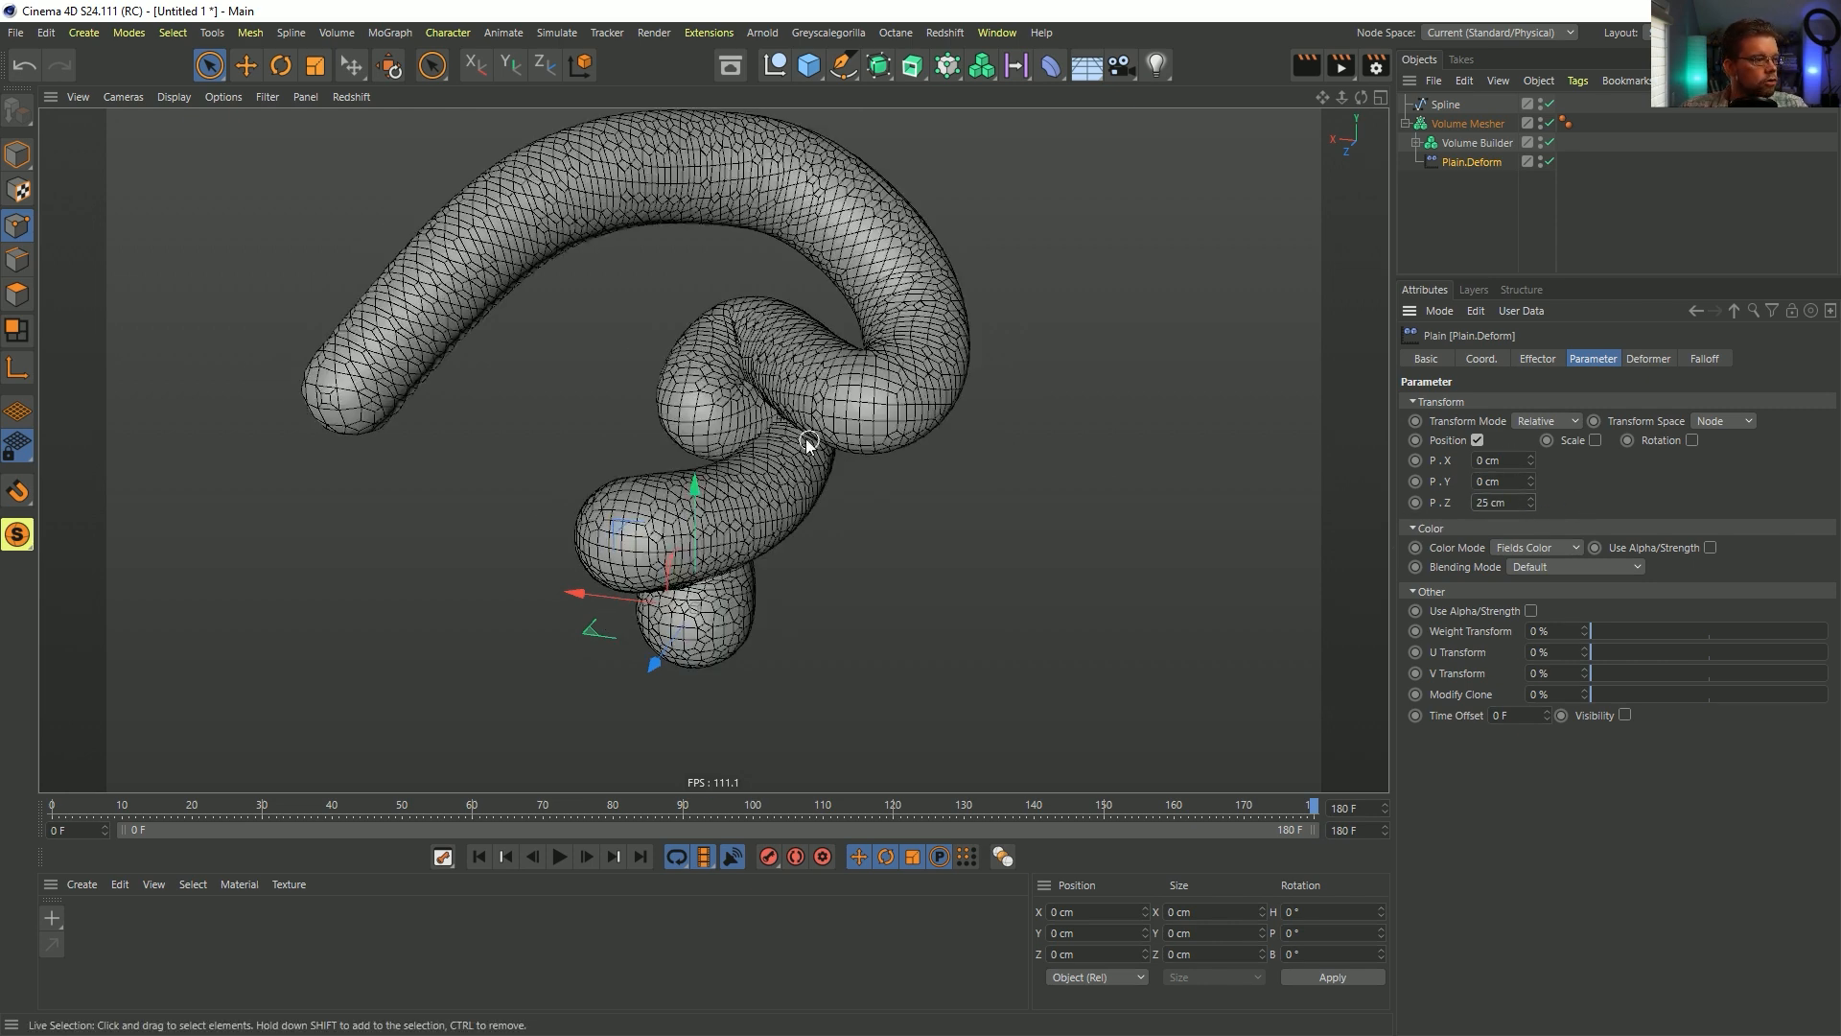
mouse_move(802, 437)
left_mouse_down("alt")
mouse_move(919, 407)
mouse_move(801, 428)
left_mouse_up("alt")
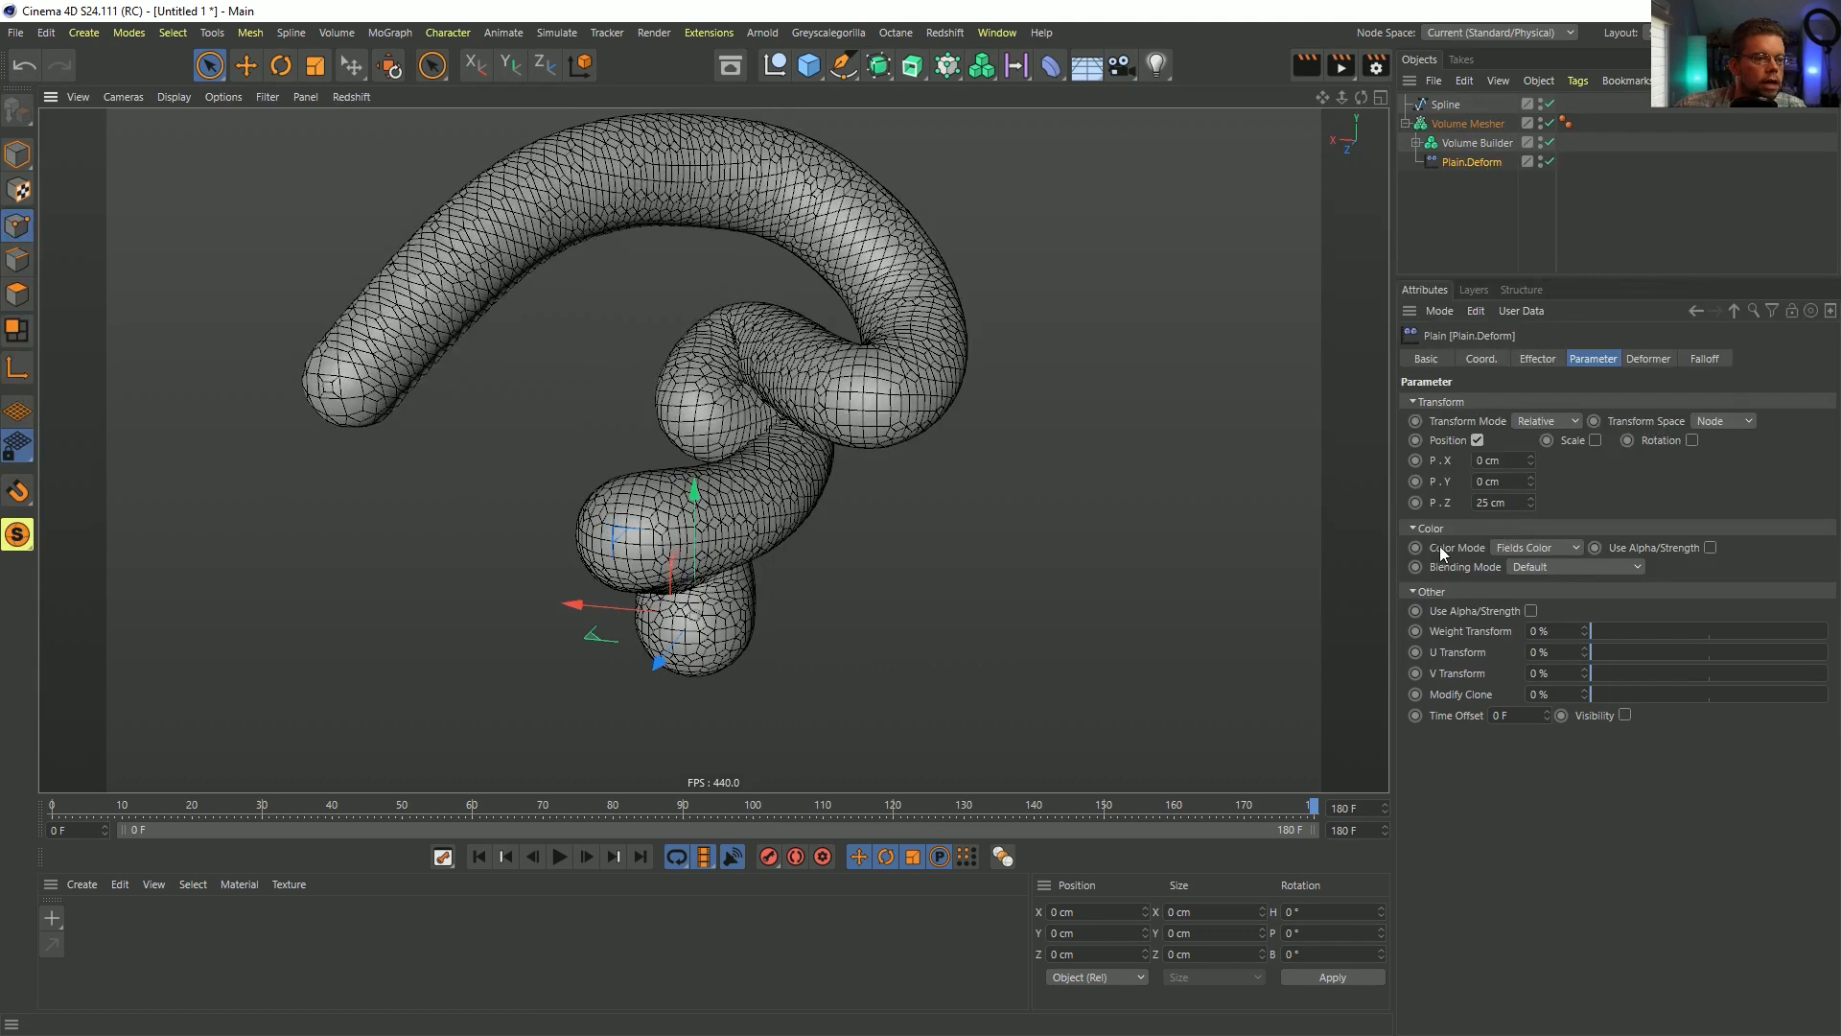
- Add a Random Field to the Plain.Deform falloff, set its noise scale to about 603 %, and inspect the bumps from several angles
left_click(1704, 361)
left_click_drag(1433, 554, 1457, 739)
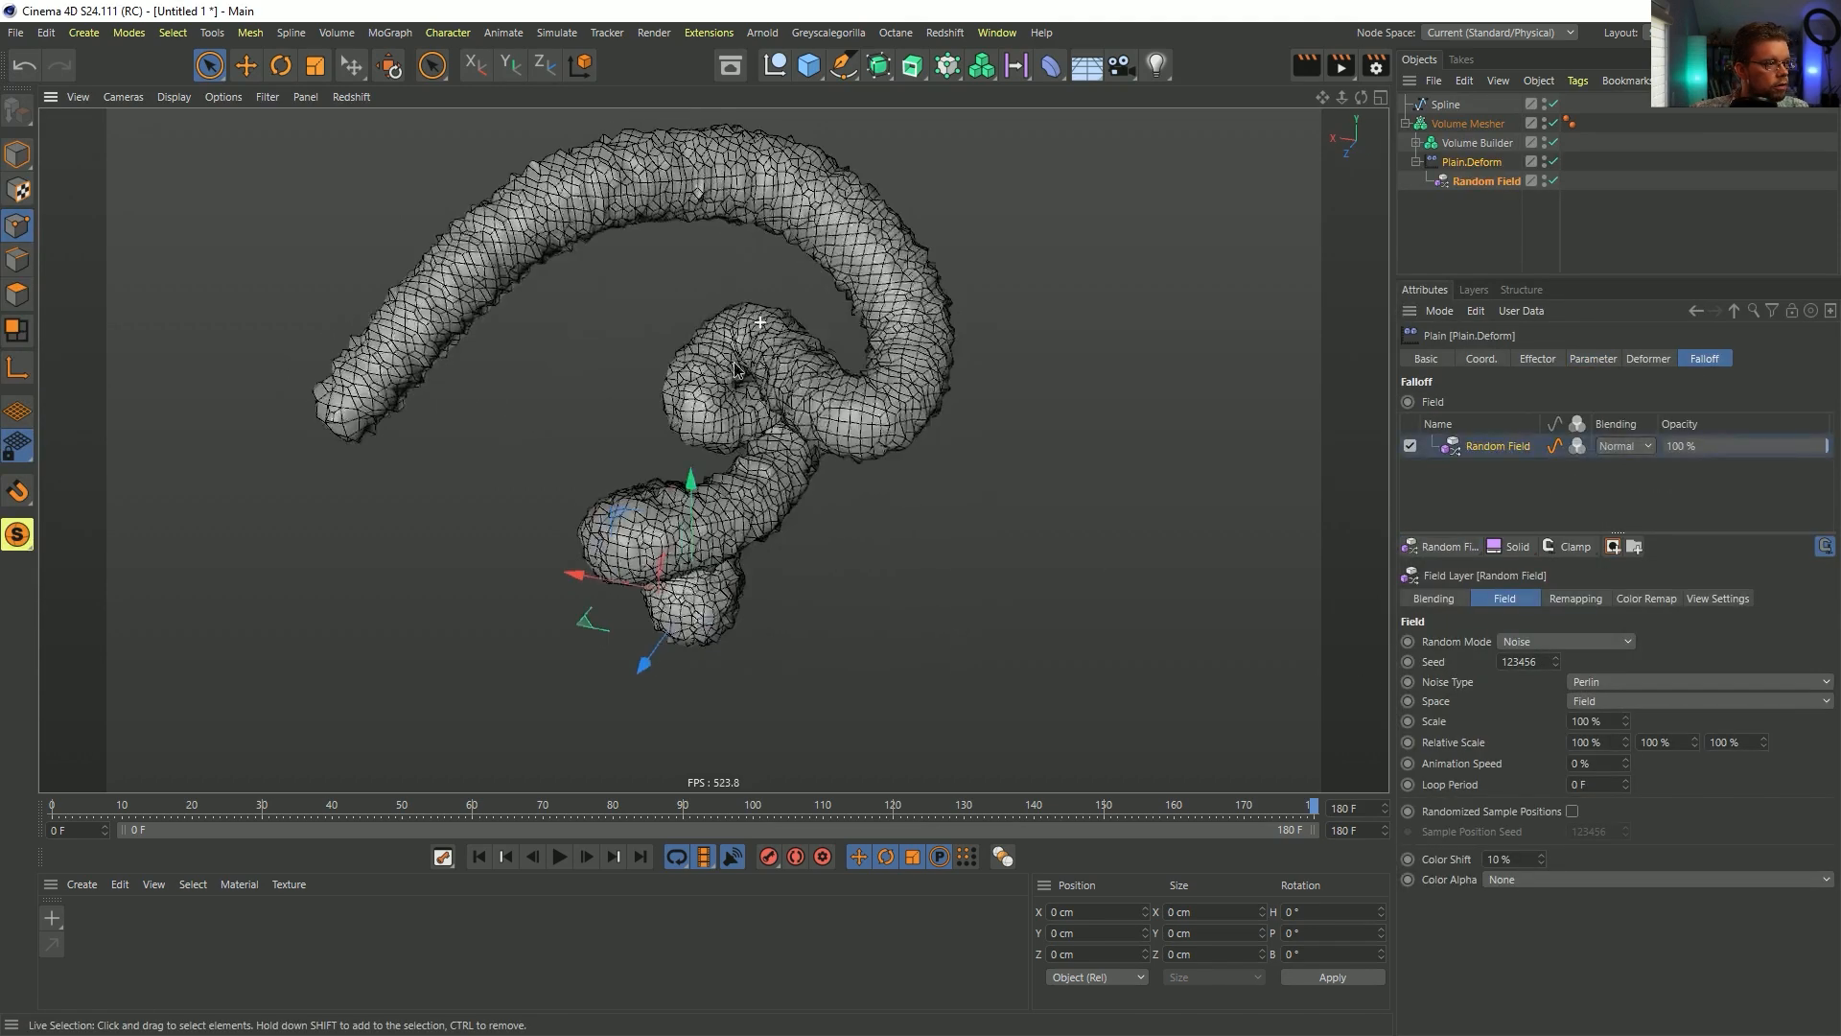
left_click_drag(1629, 715, 1732, 713)
left_click_drag(834, 436, 417, 367, "alt")
left_click_drag(808, 233, 740, 259, "alt")
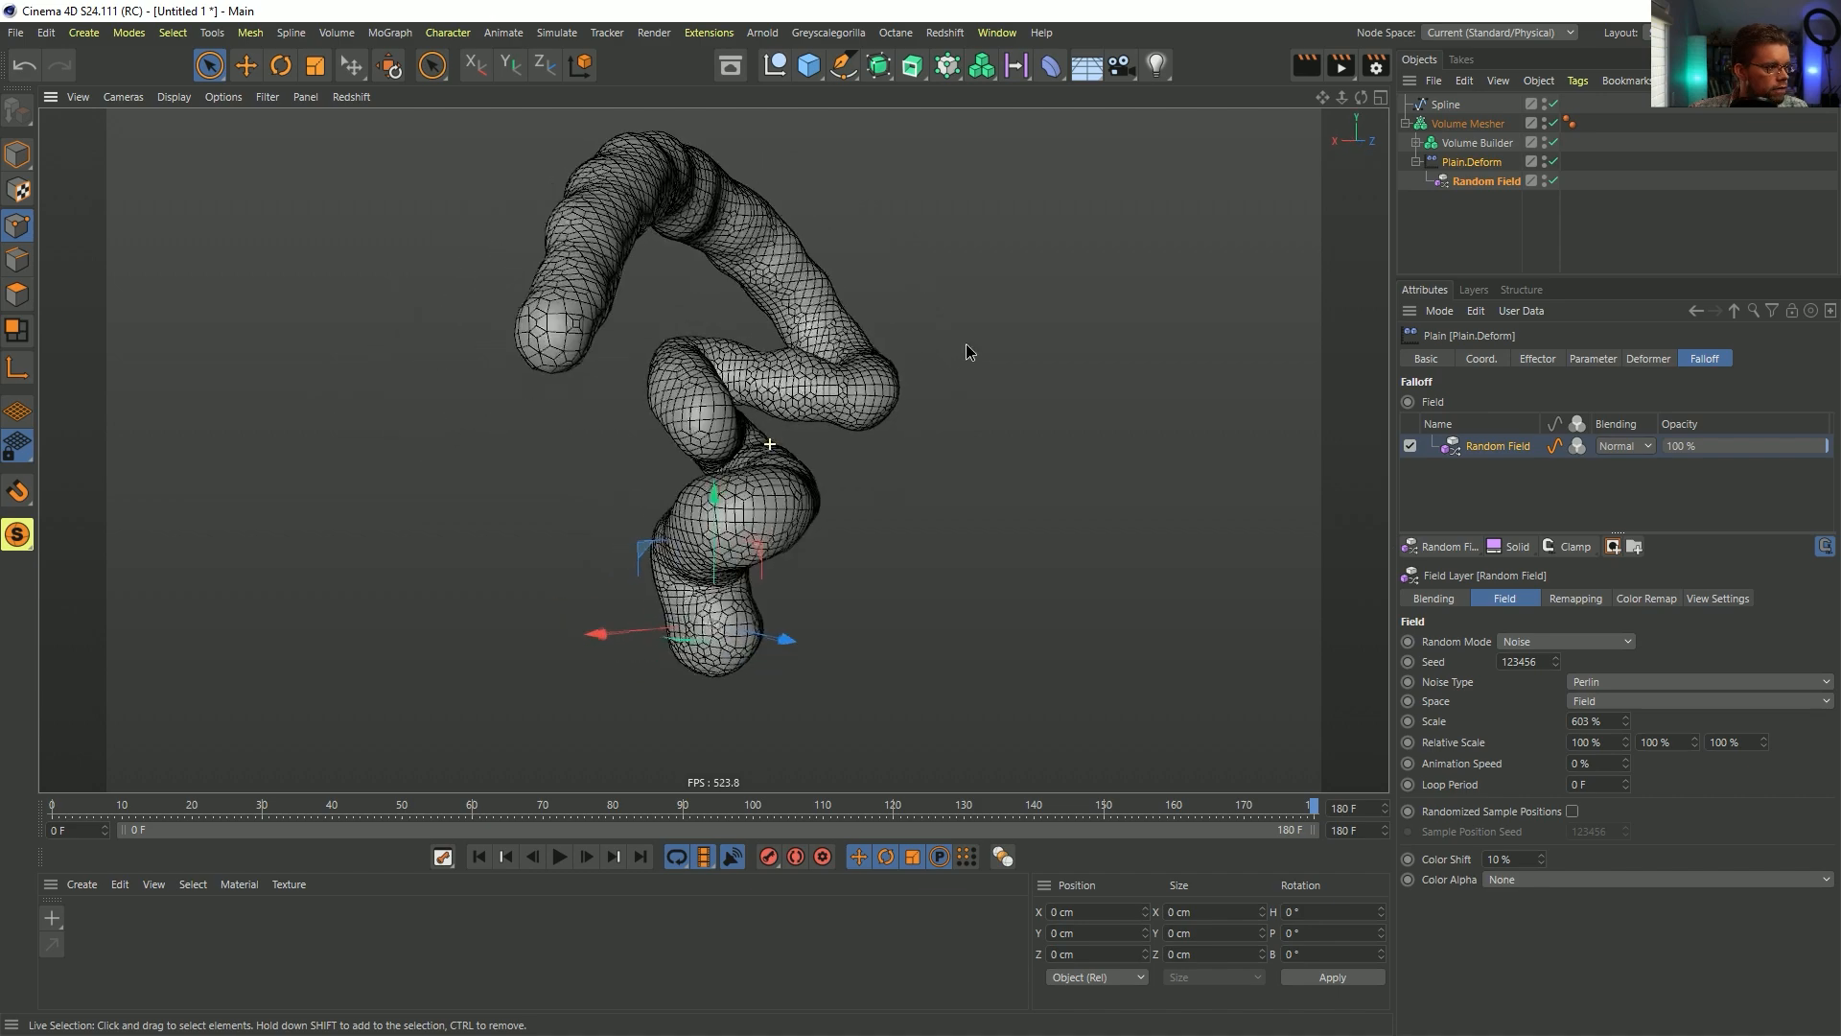
left_click_drag(968, 352, 744, 418, "alt")
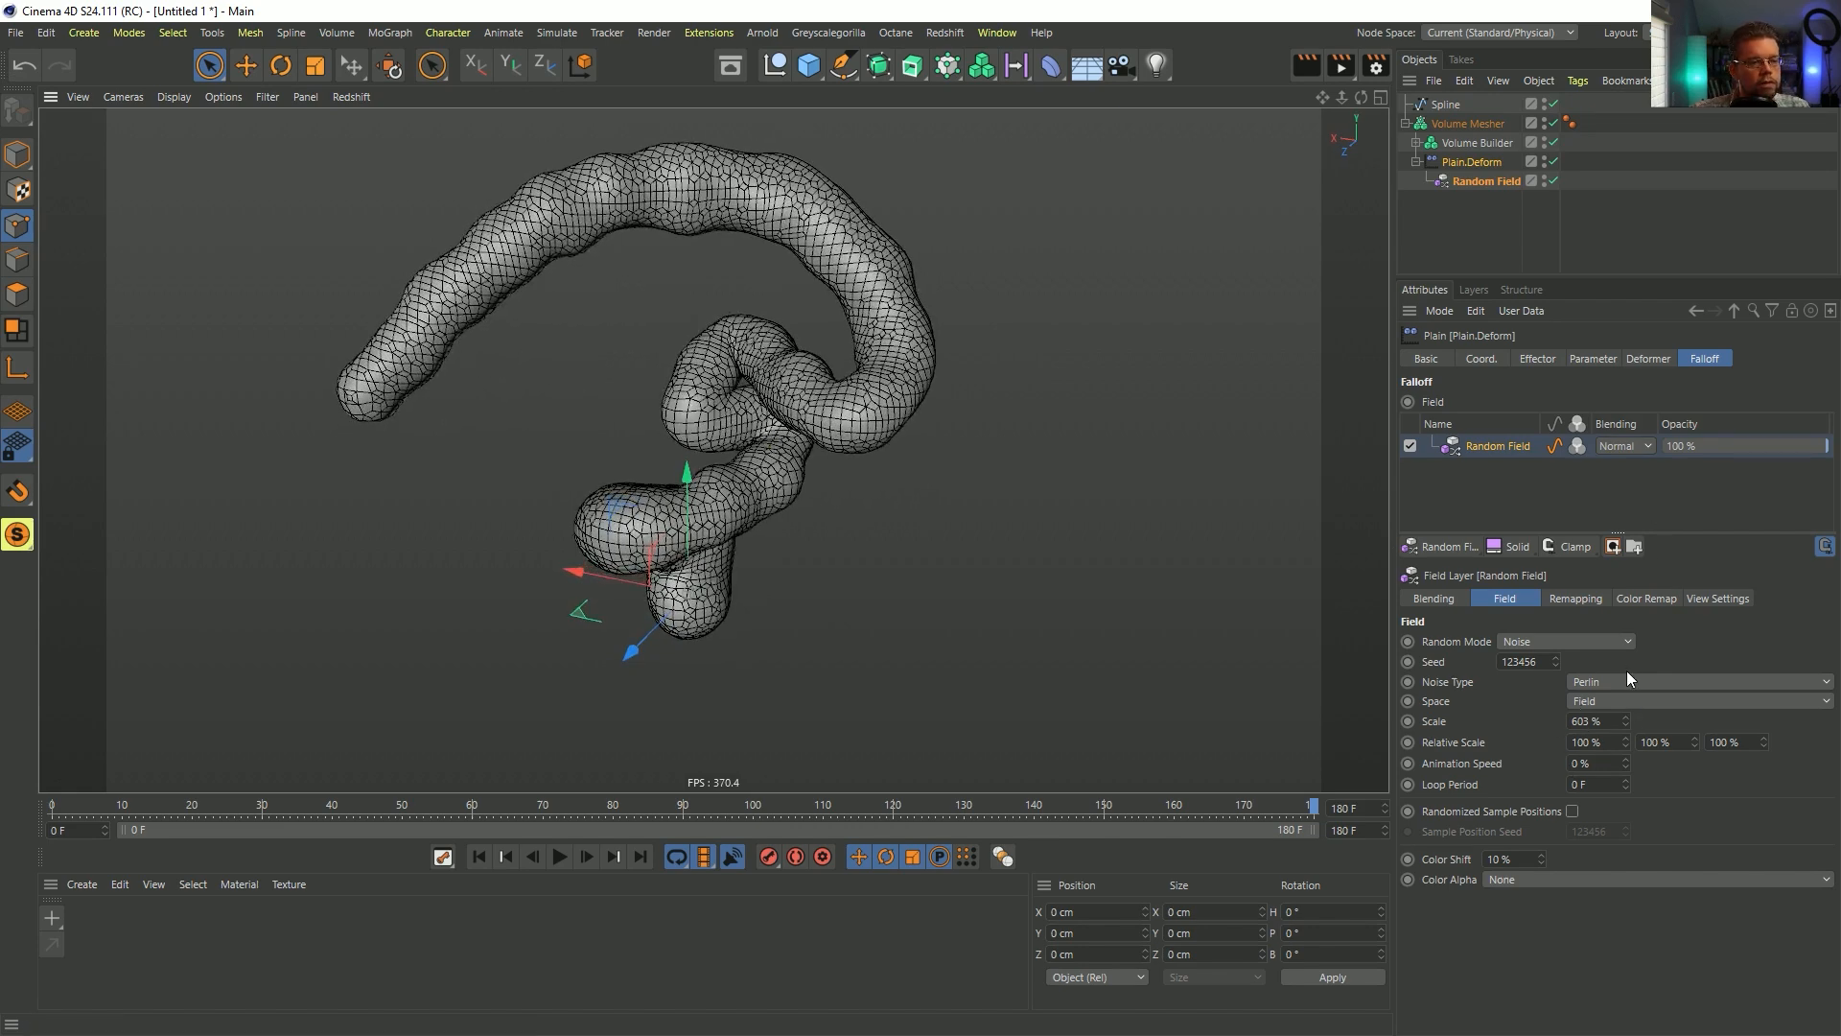
- Play the growth animation from frame 0, stop it, and go to frame 179
left_click(477, 859)
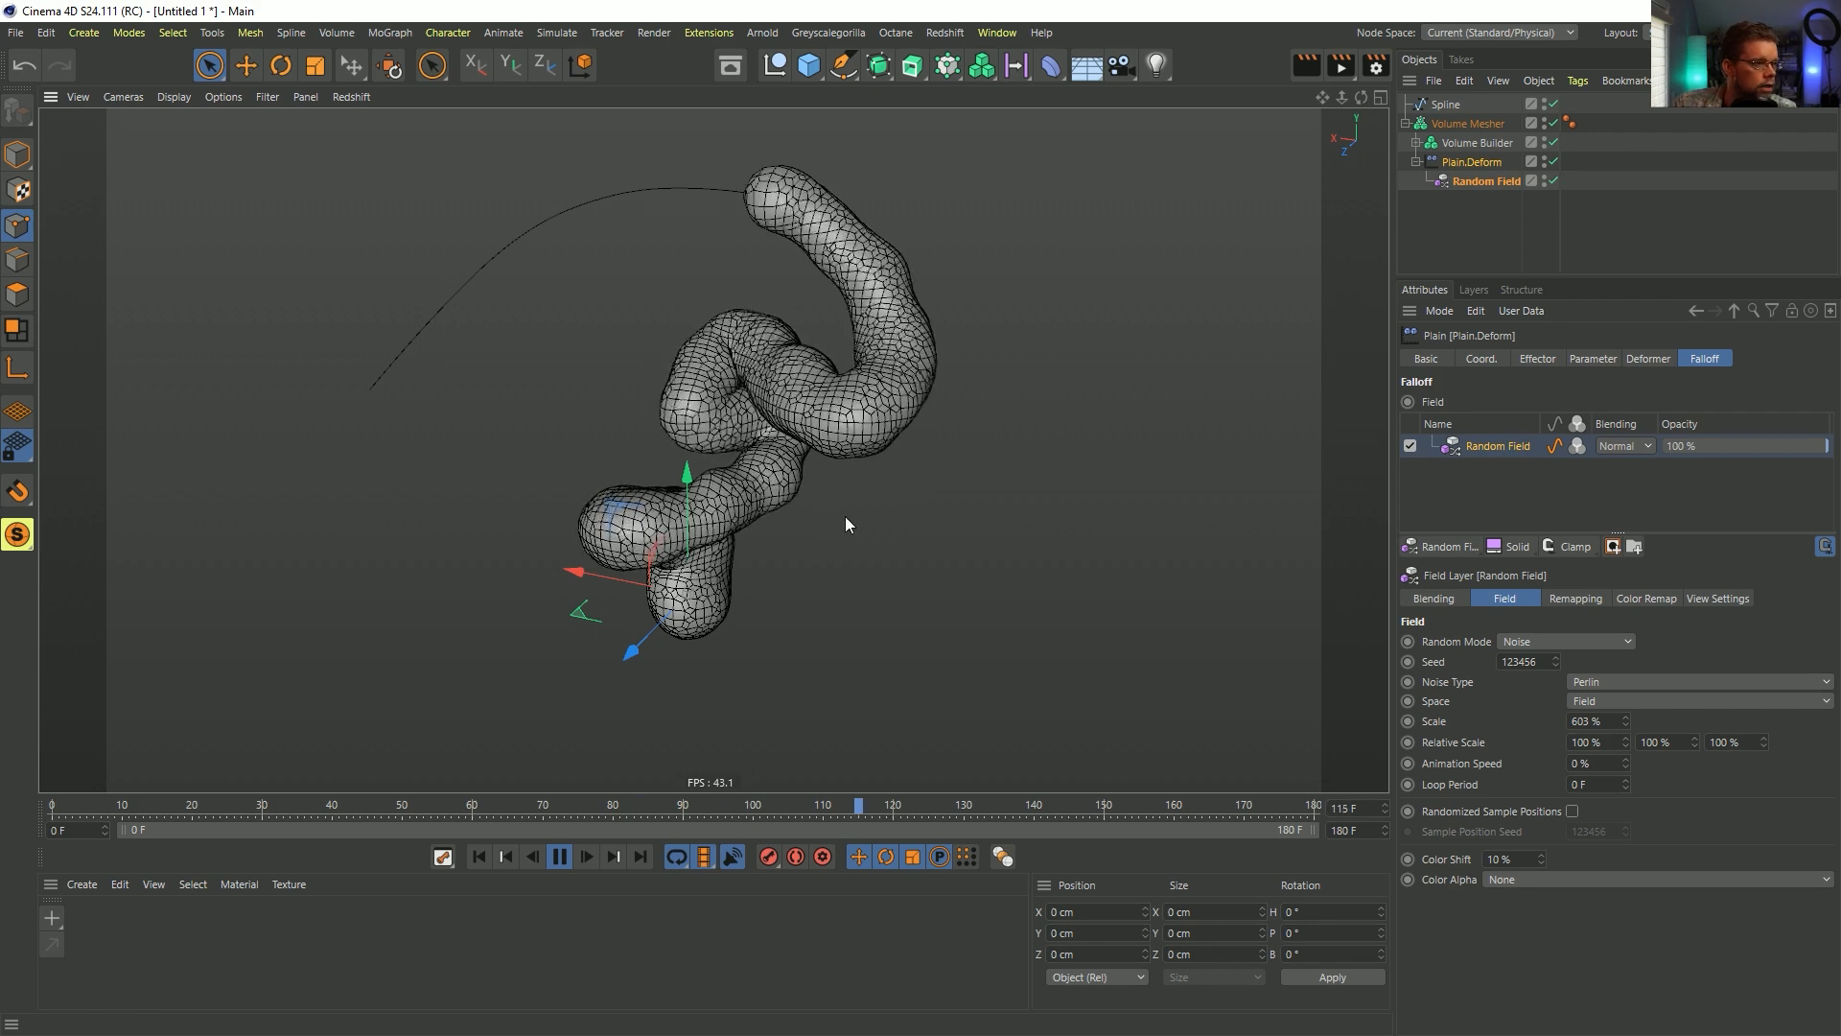
left_click(558, 857)
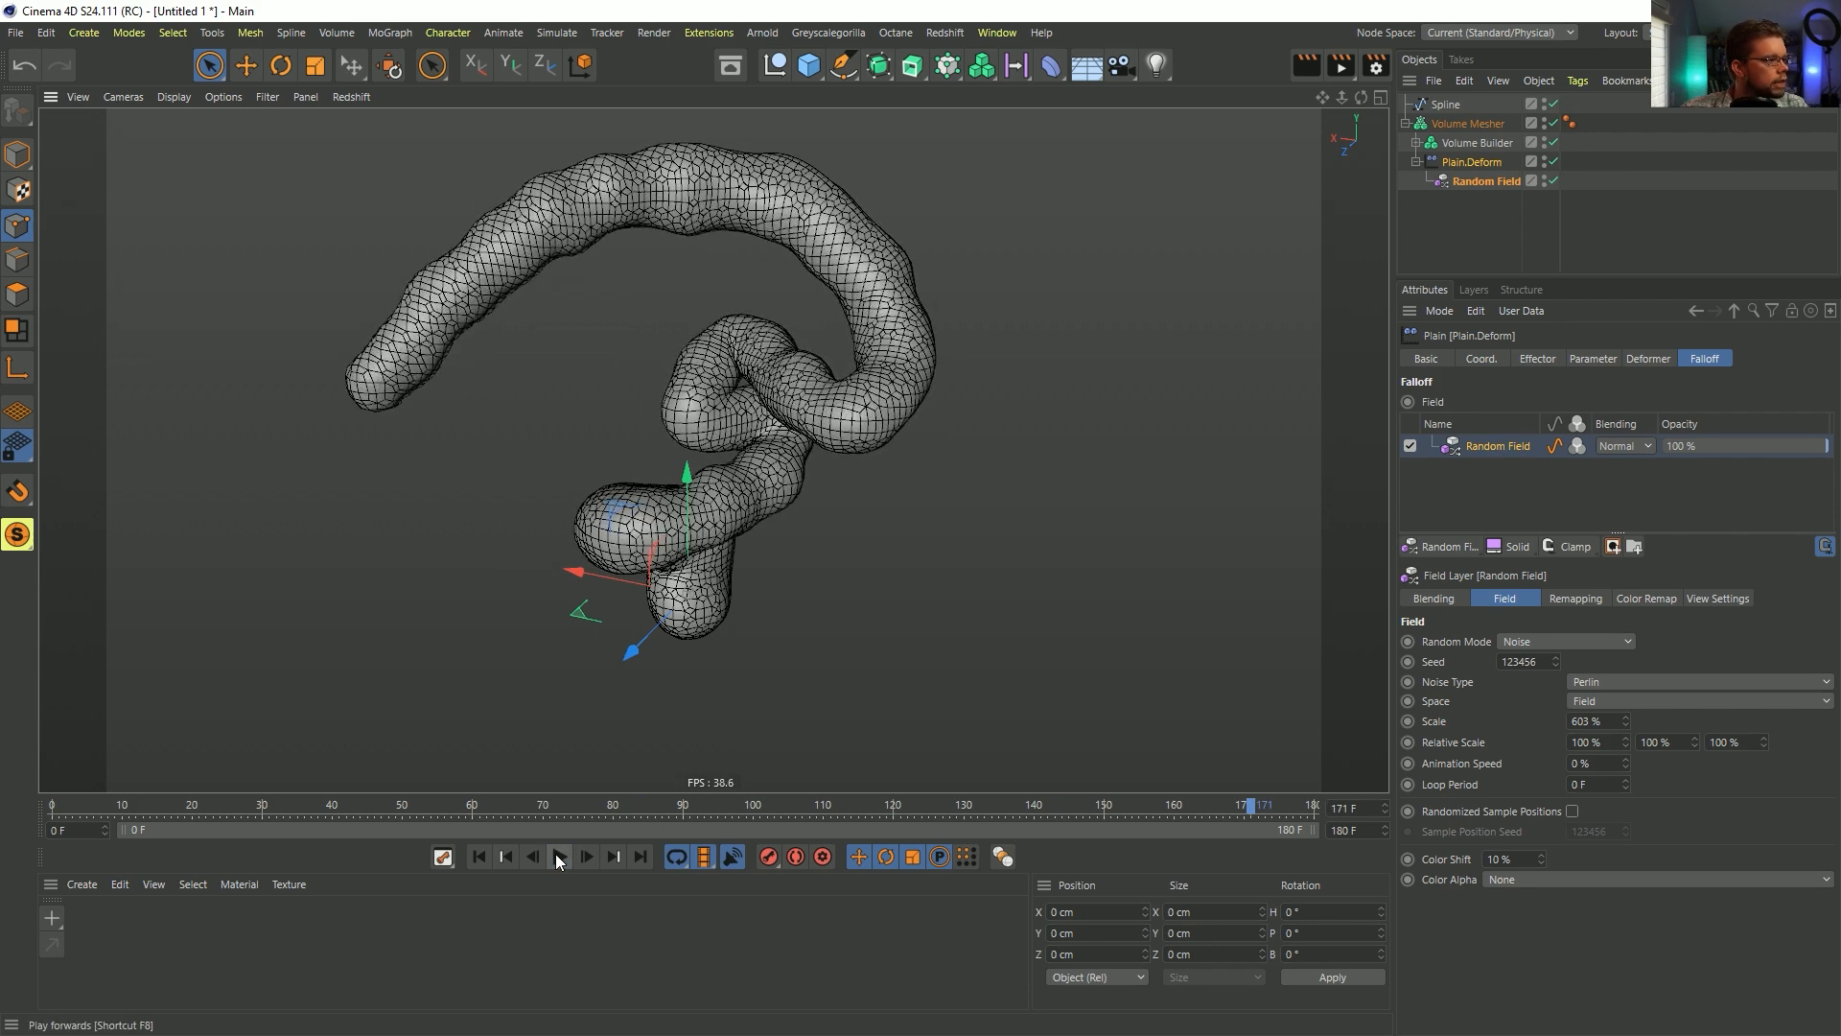
left_click(560, 858)
left_click(560, 857)
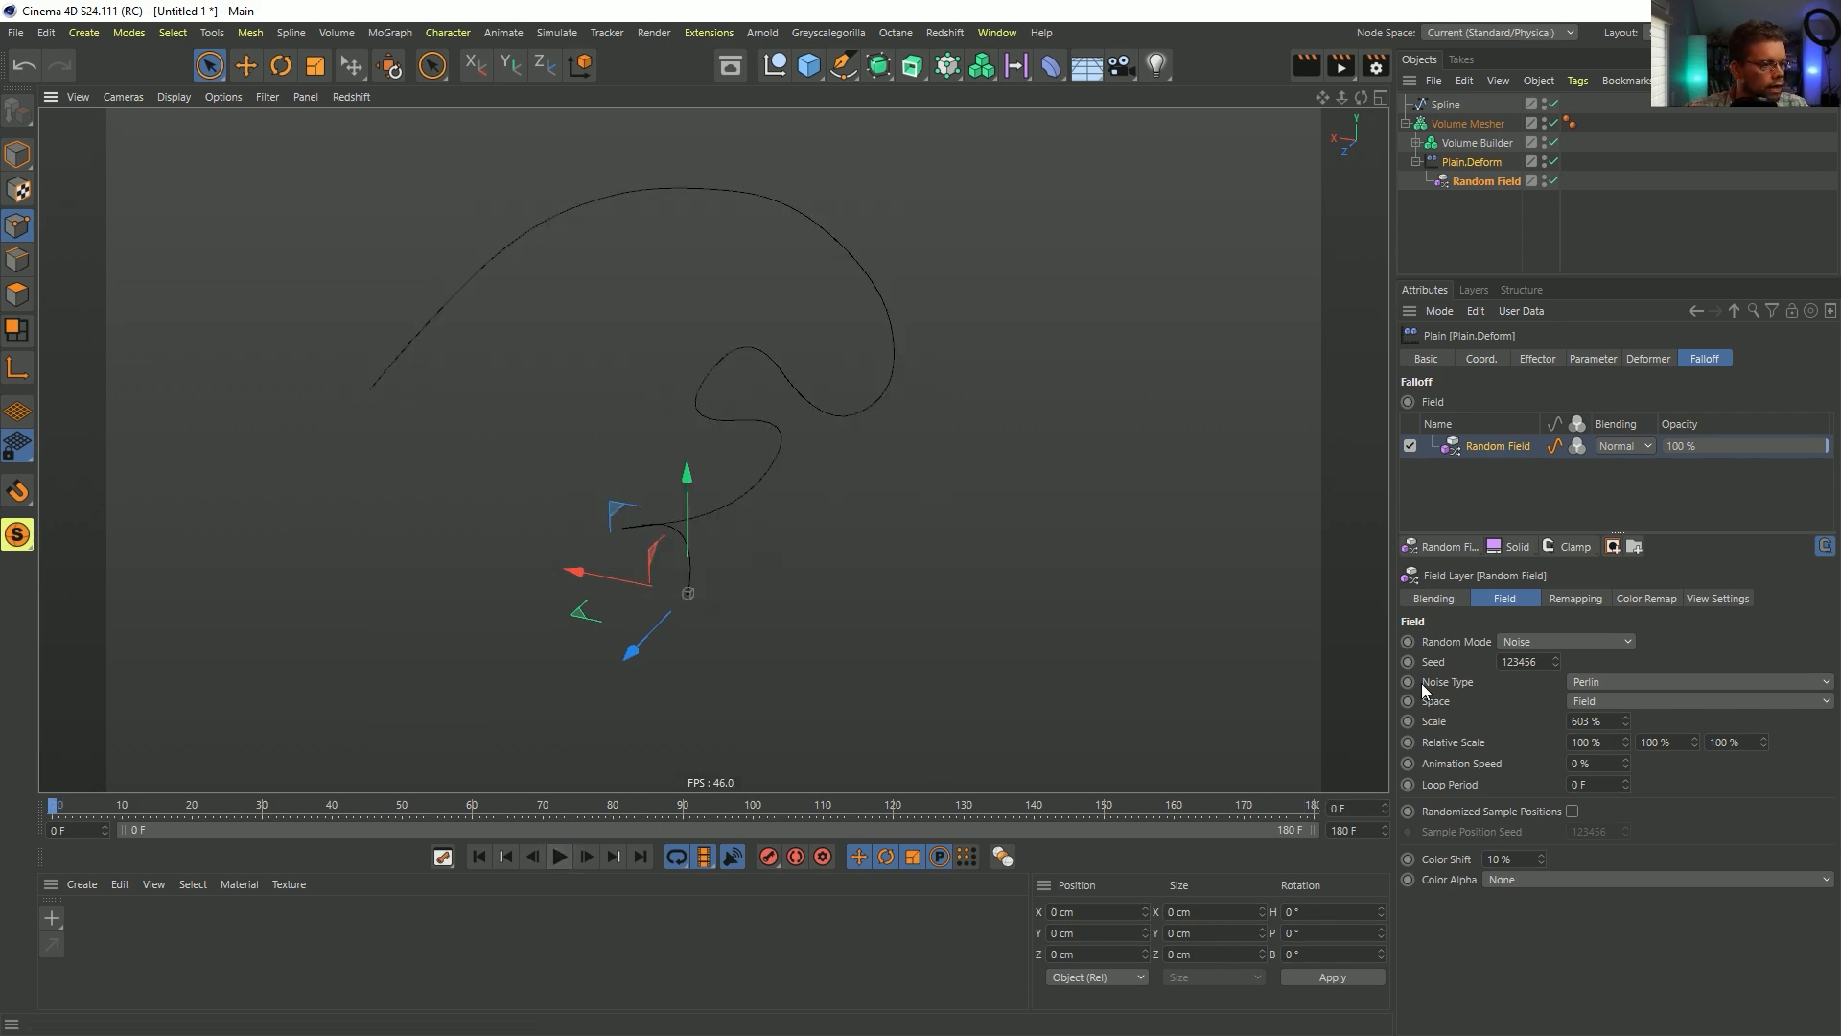
left_click_drag(929, 824, 1308, 813)
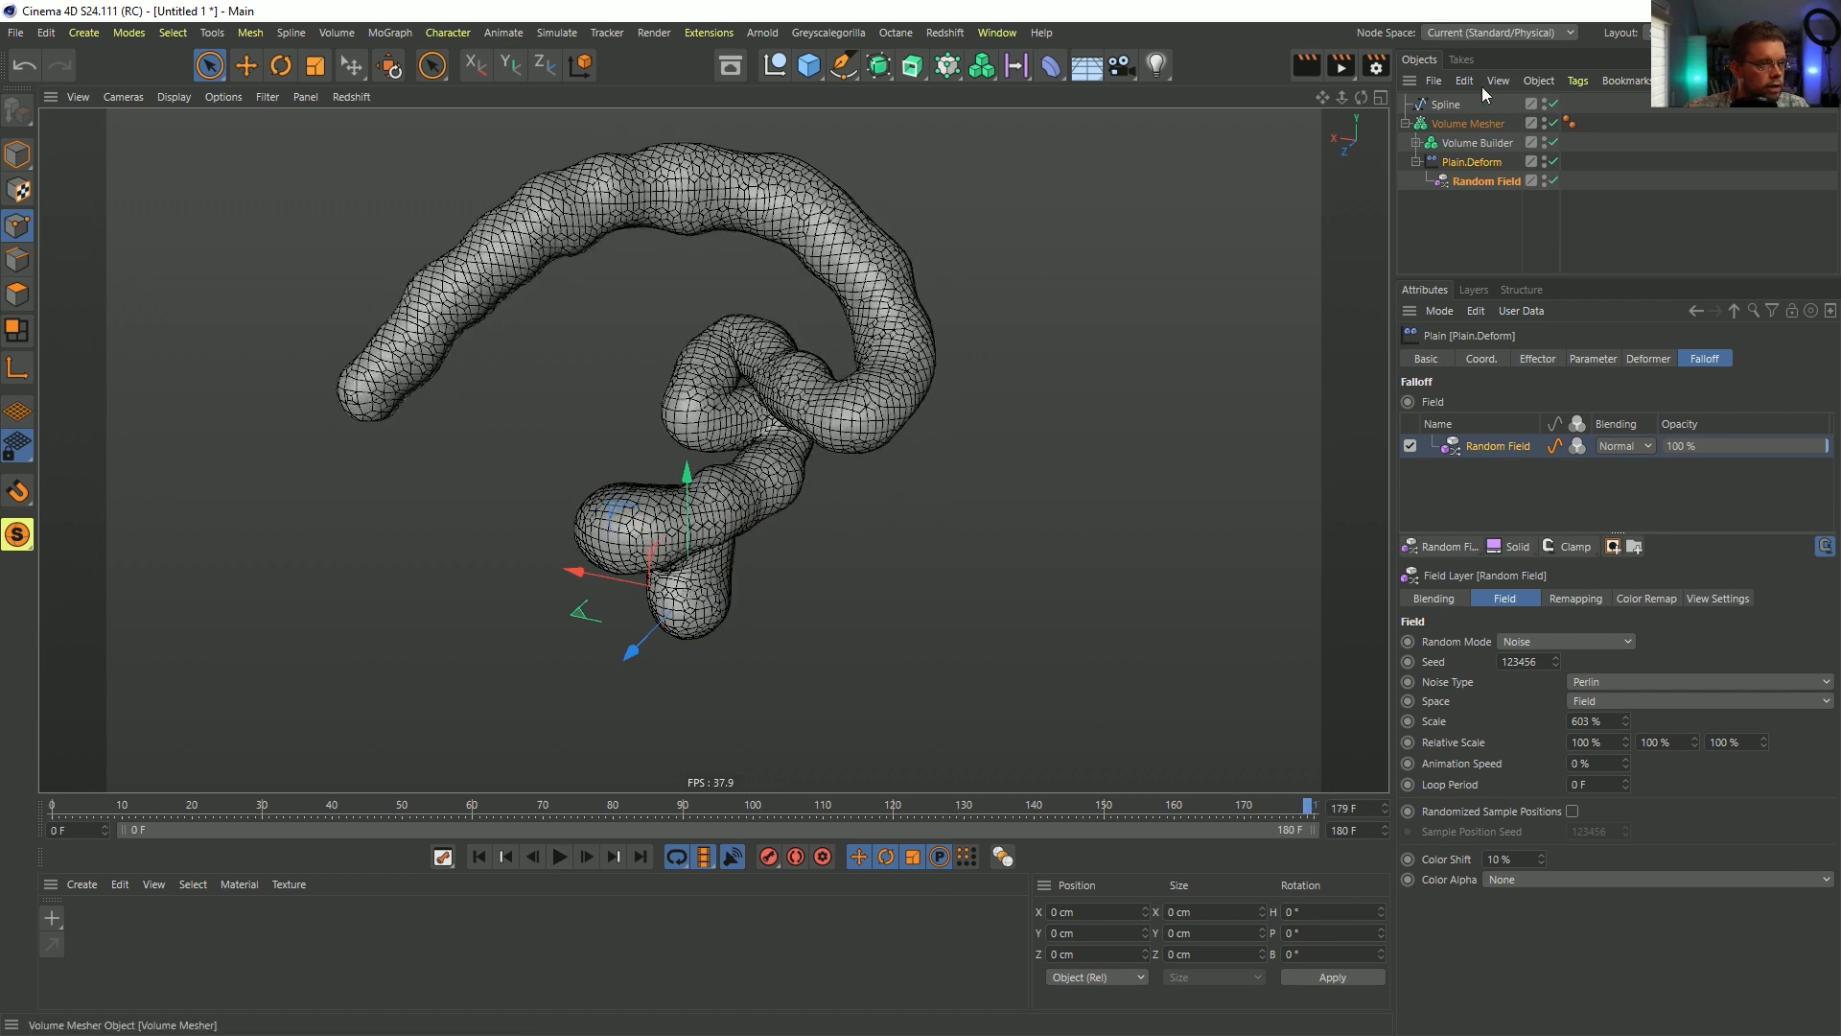
- Expand the Volume Builder hierarchy, select the MoSpline, and display its growth animation curve in the F-Curve timeline
left_click(1446, 106)
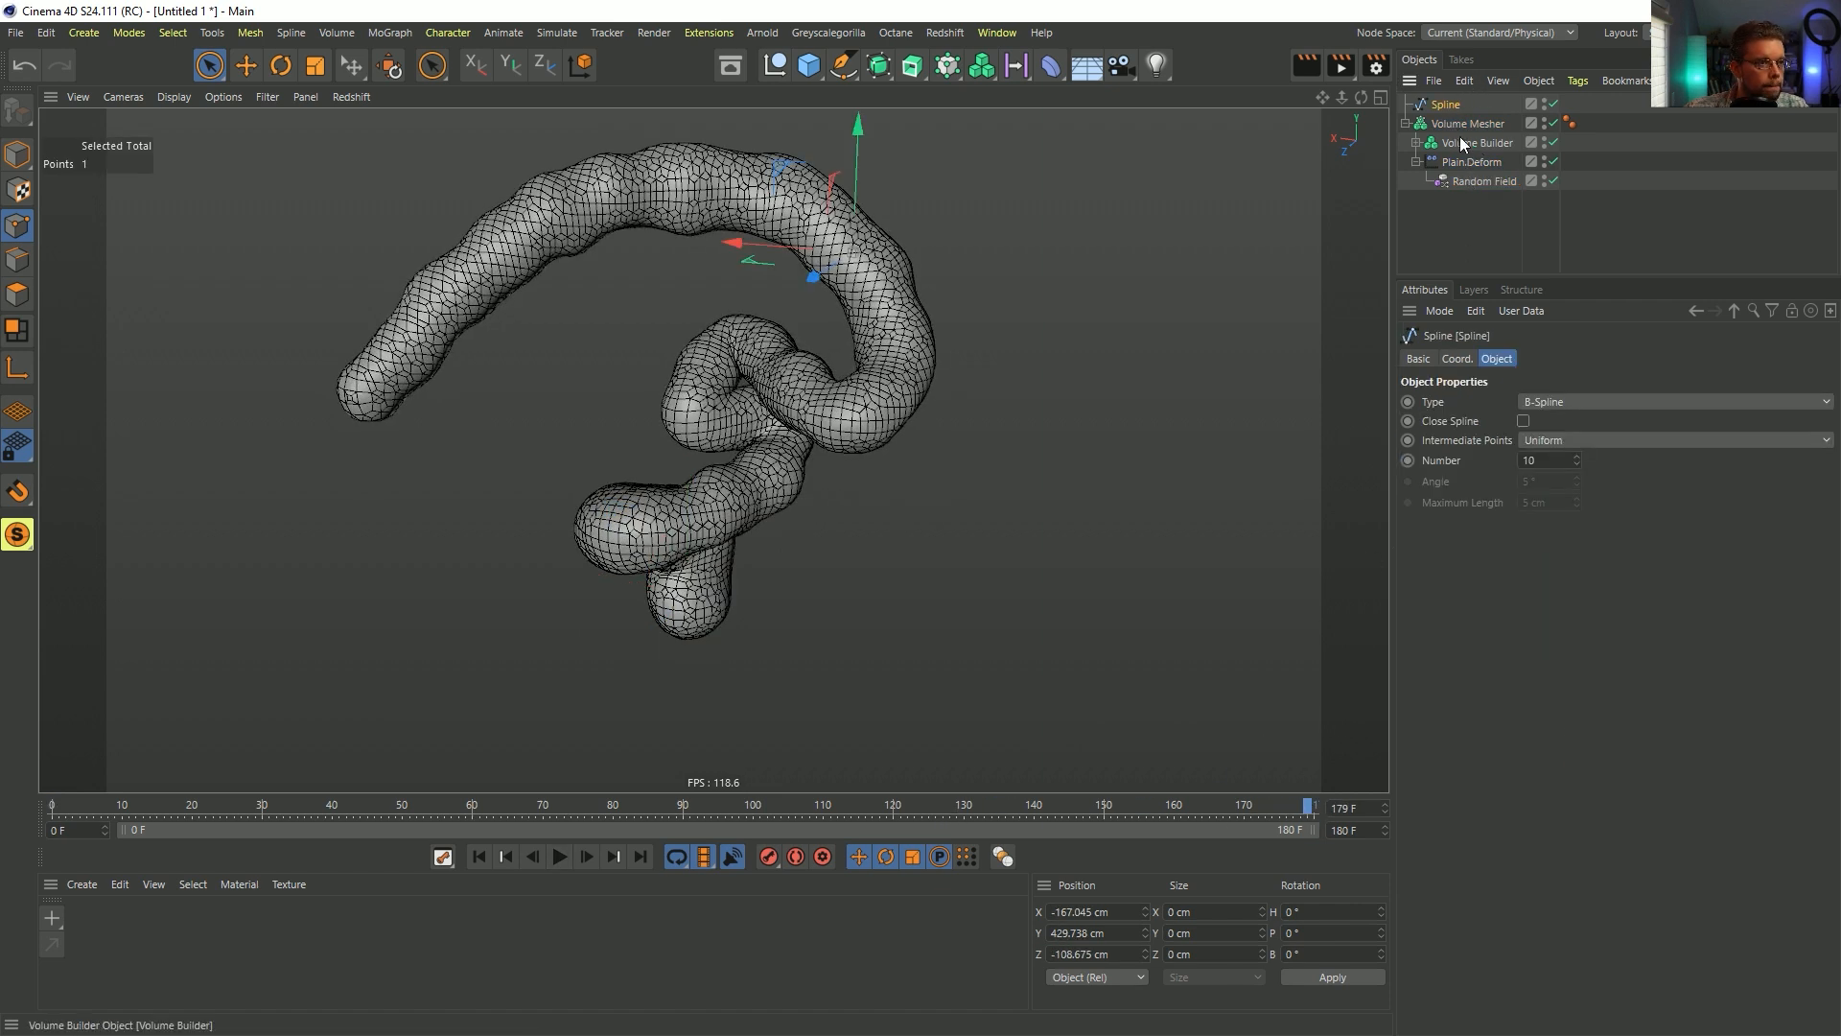
left_click(1415, 141)
left_click(1475, 182)
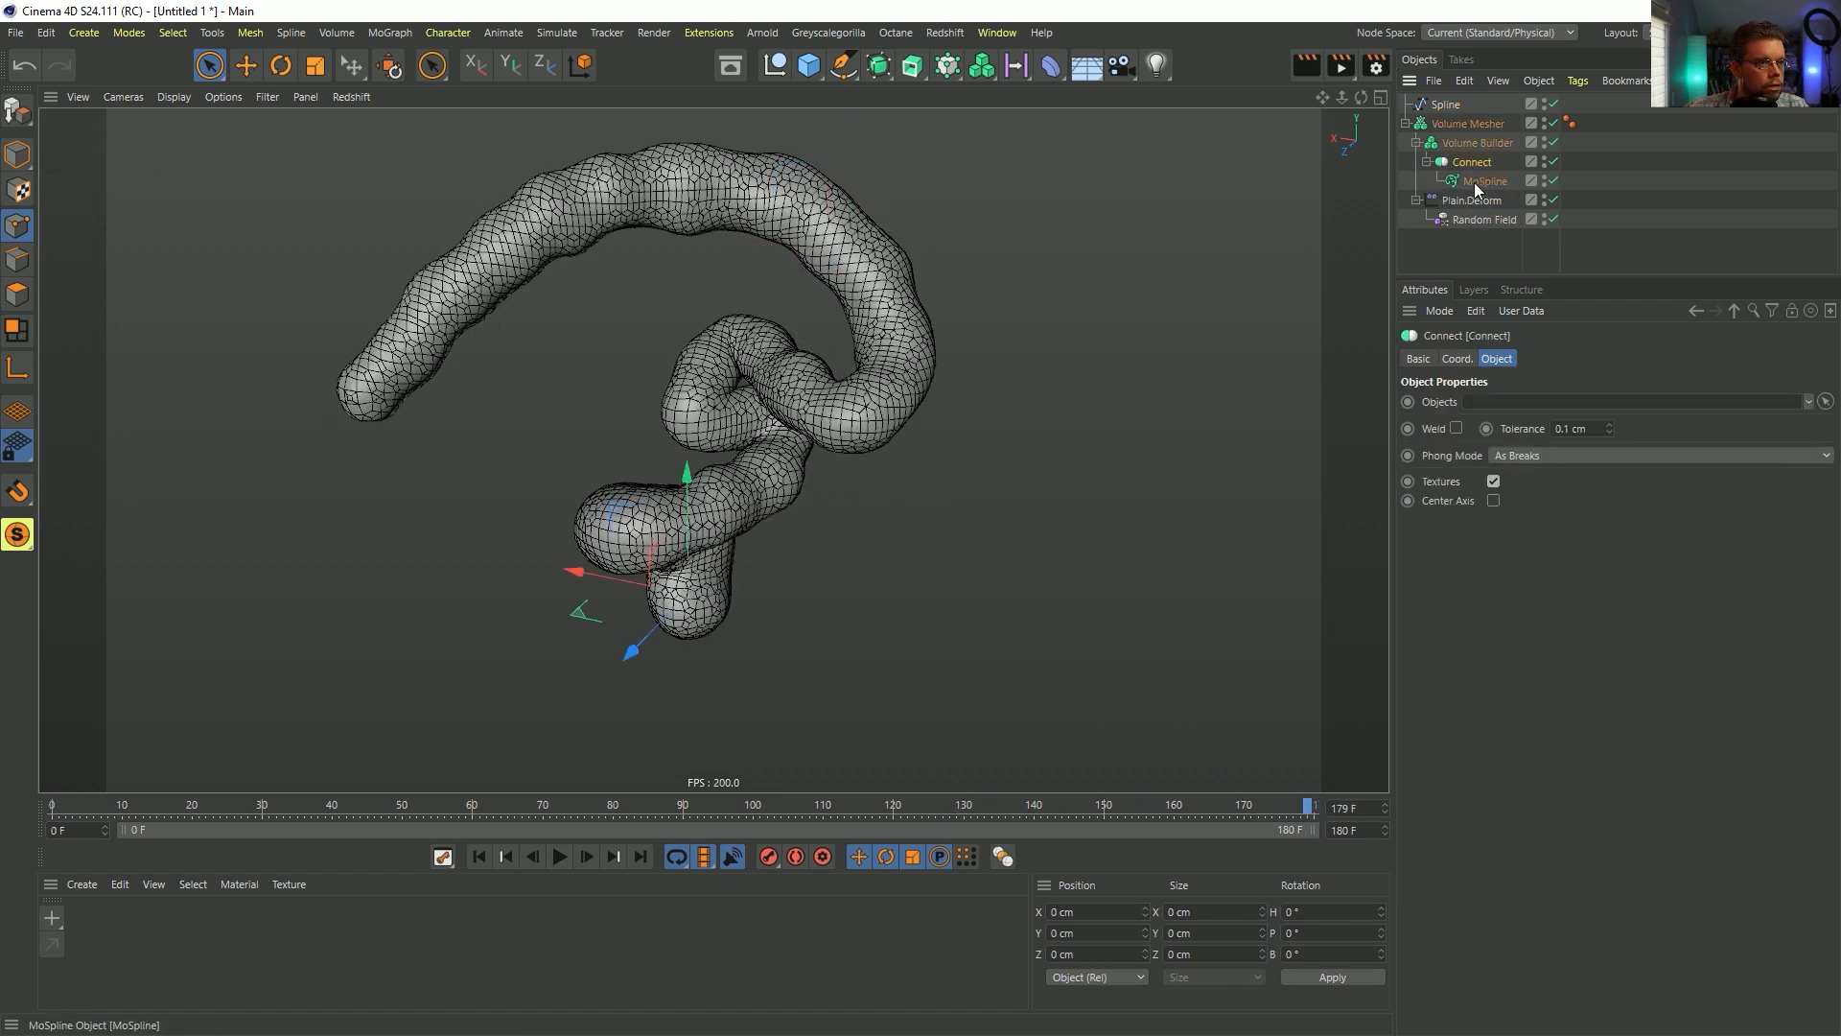
left_click(1315, 814)
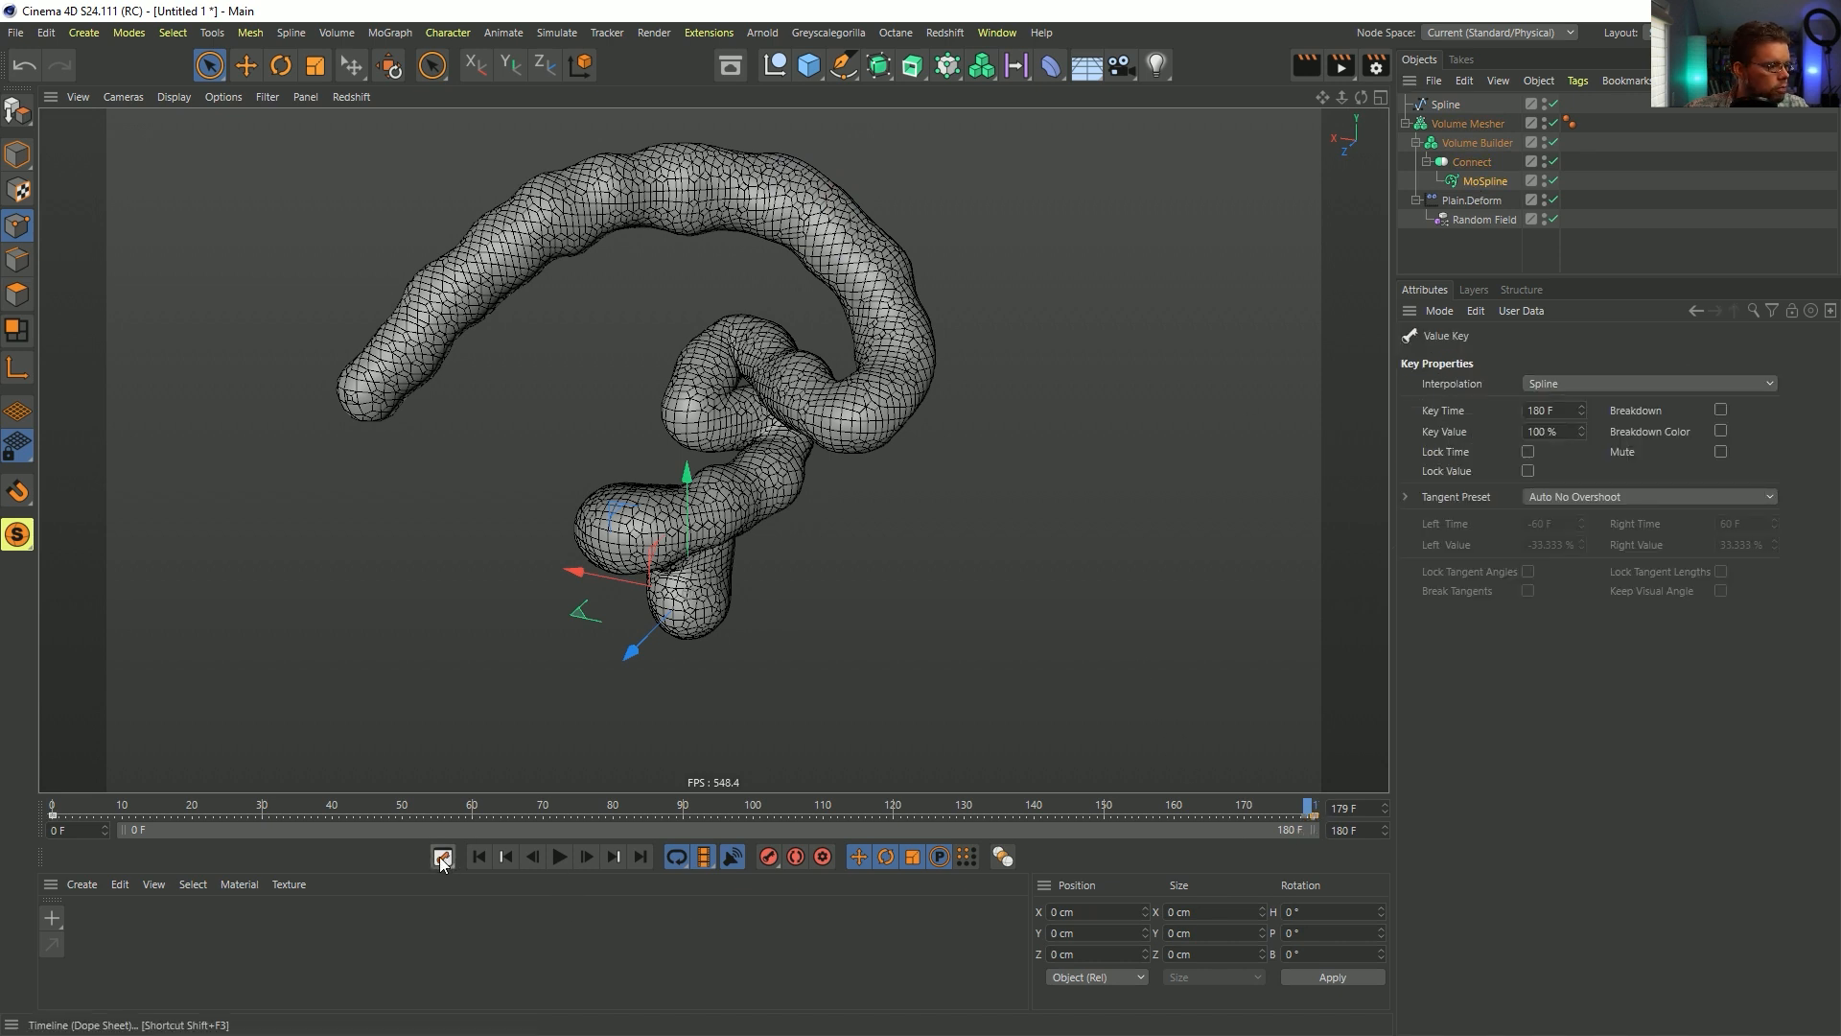
left_click_drag(442, 863, 507, 924)
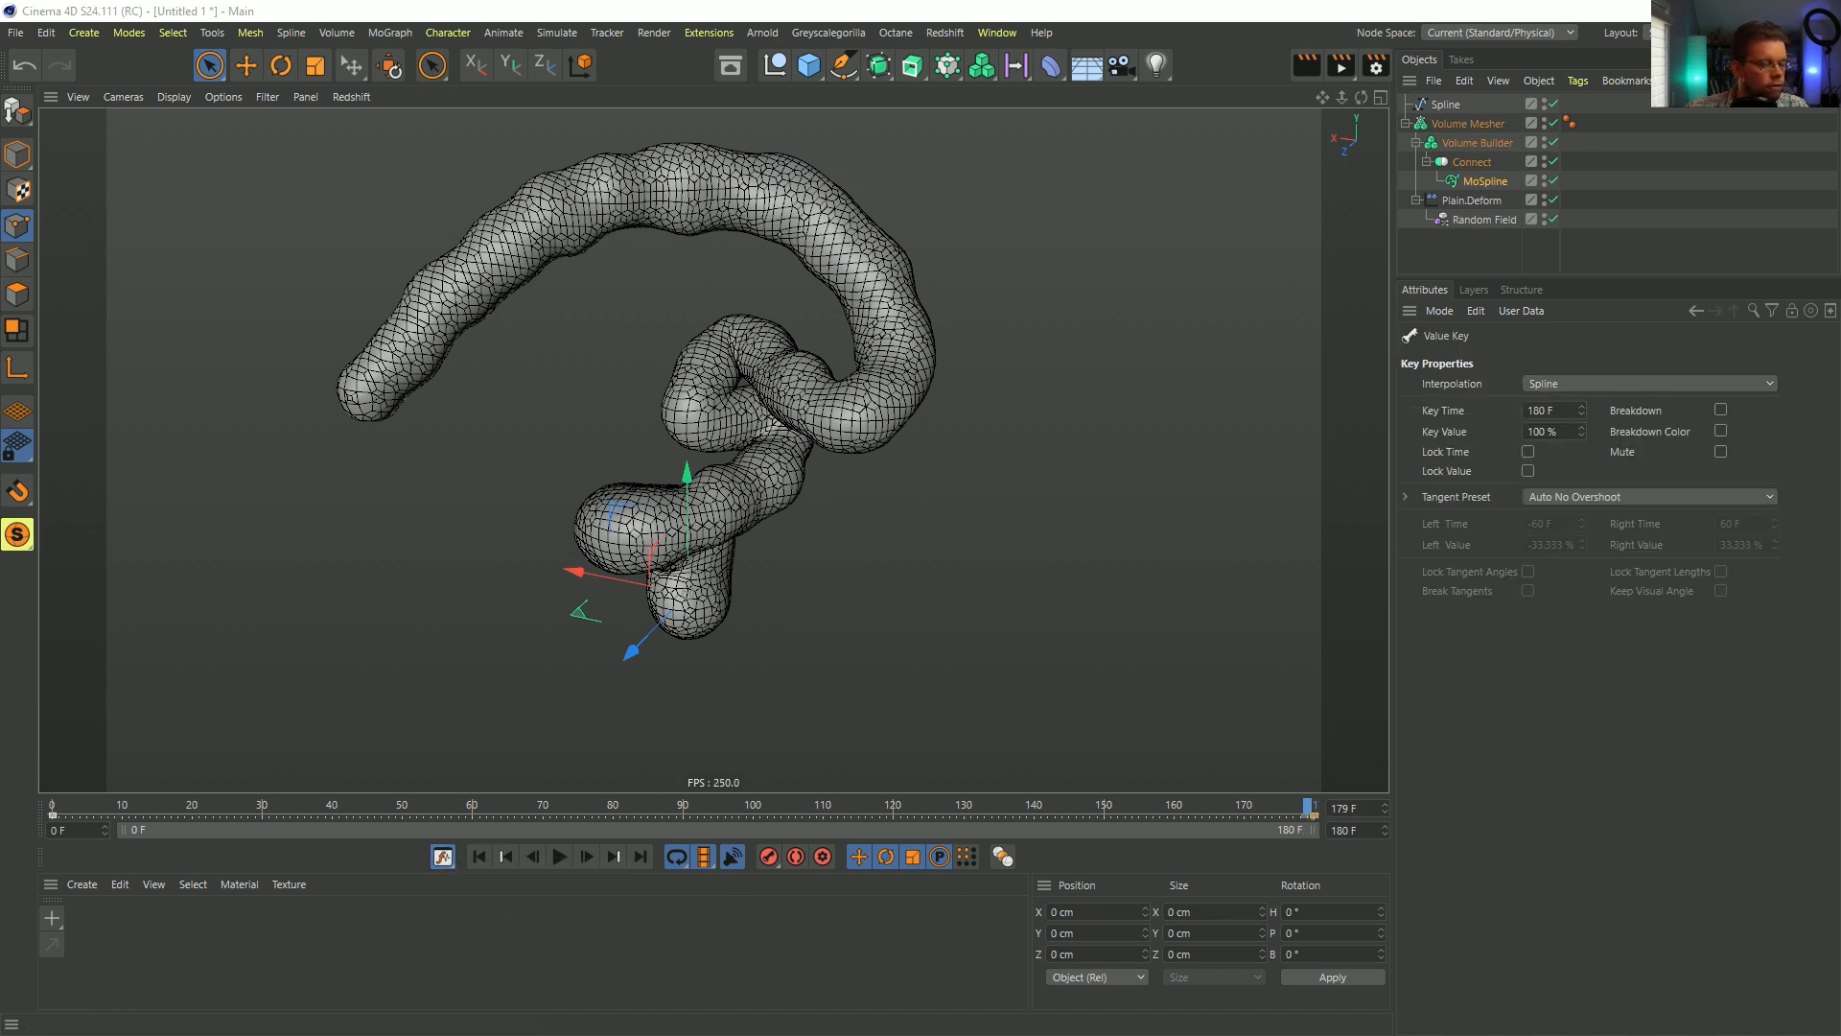
left_click_drag(1840, 240, 665, 236)
right_click_drag(878, 472, 792, 502, "alt")
middle_click_drag(968, 445, 762, 488, "alt")
- Steepen the frame 0 key's tangent to about 17.58 F and 13.116 %, lengthen the frame 180 key's flat tangent to about 90.57 F, and close the timeline
left_click(466, 680)
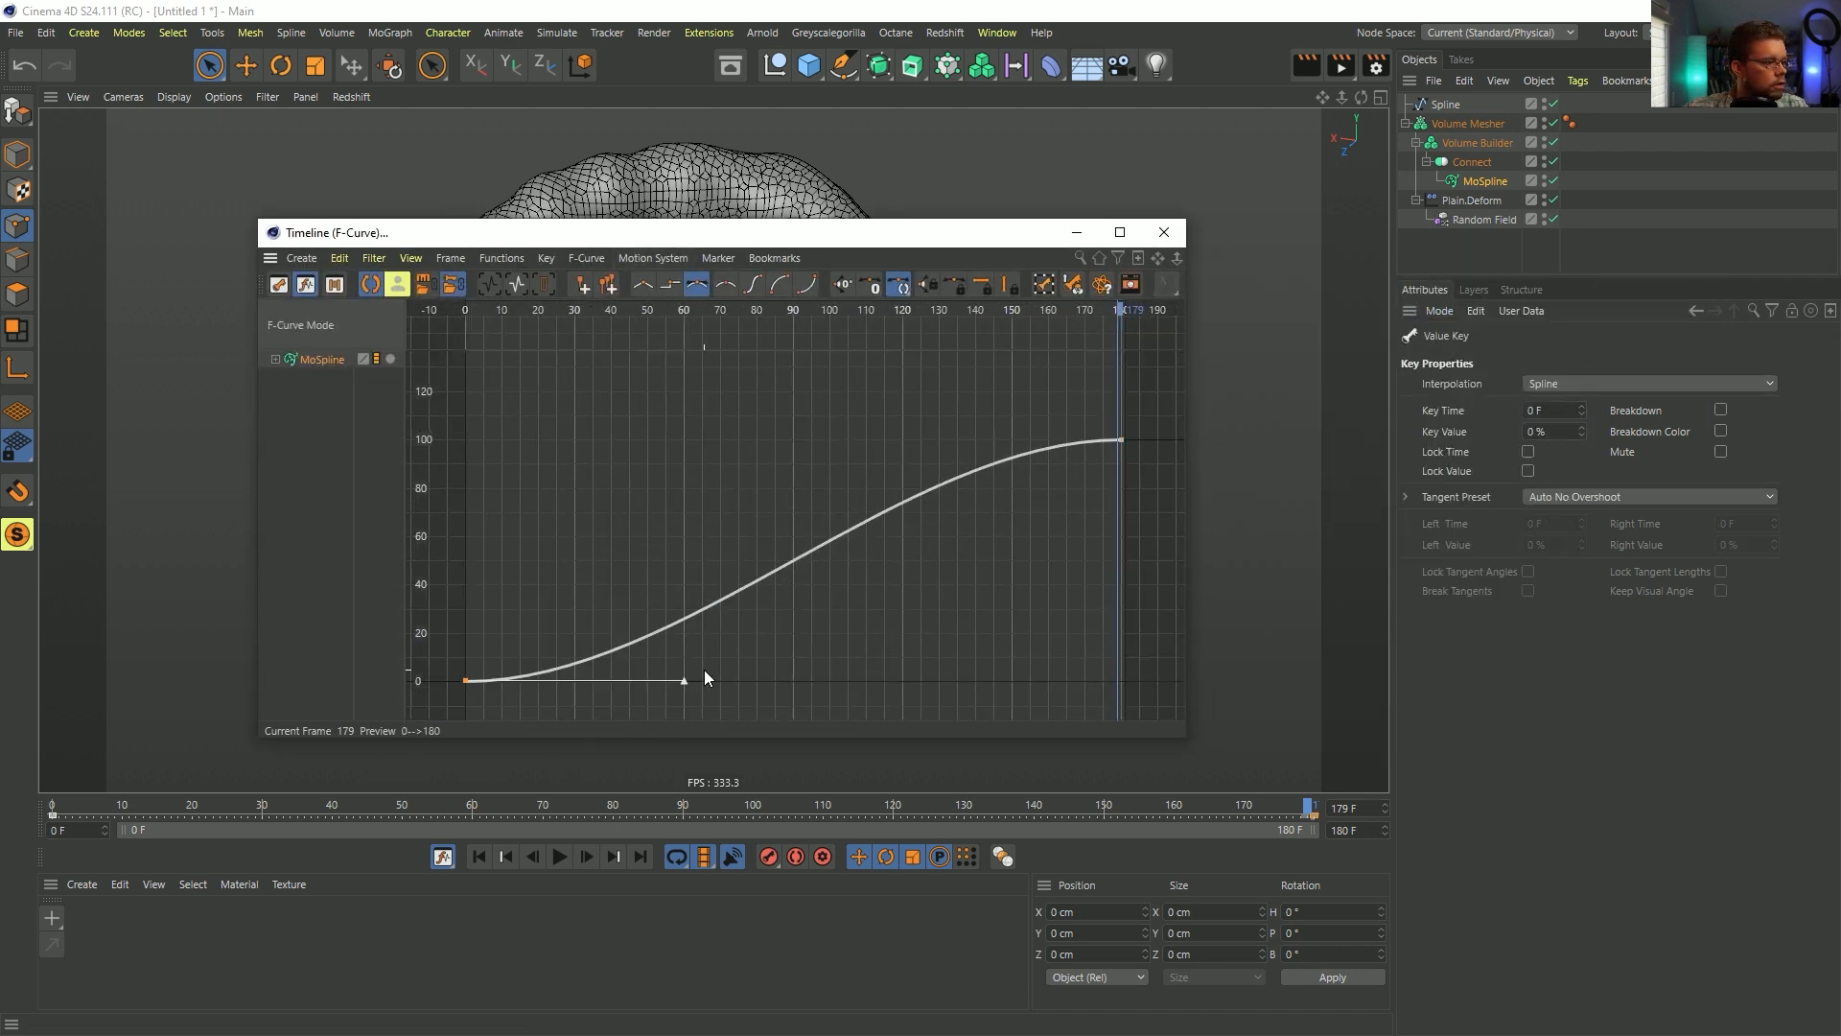
left_click_drag(683, 682, 534, 650)
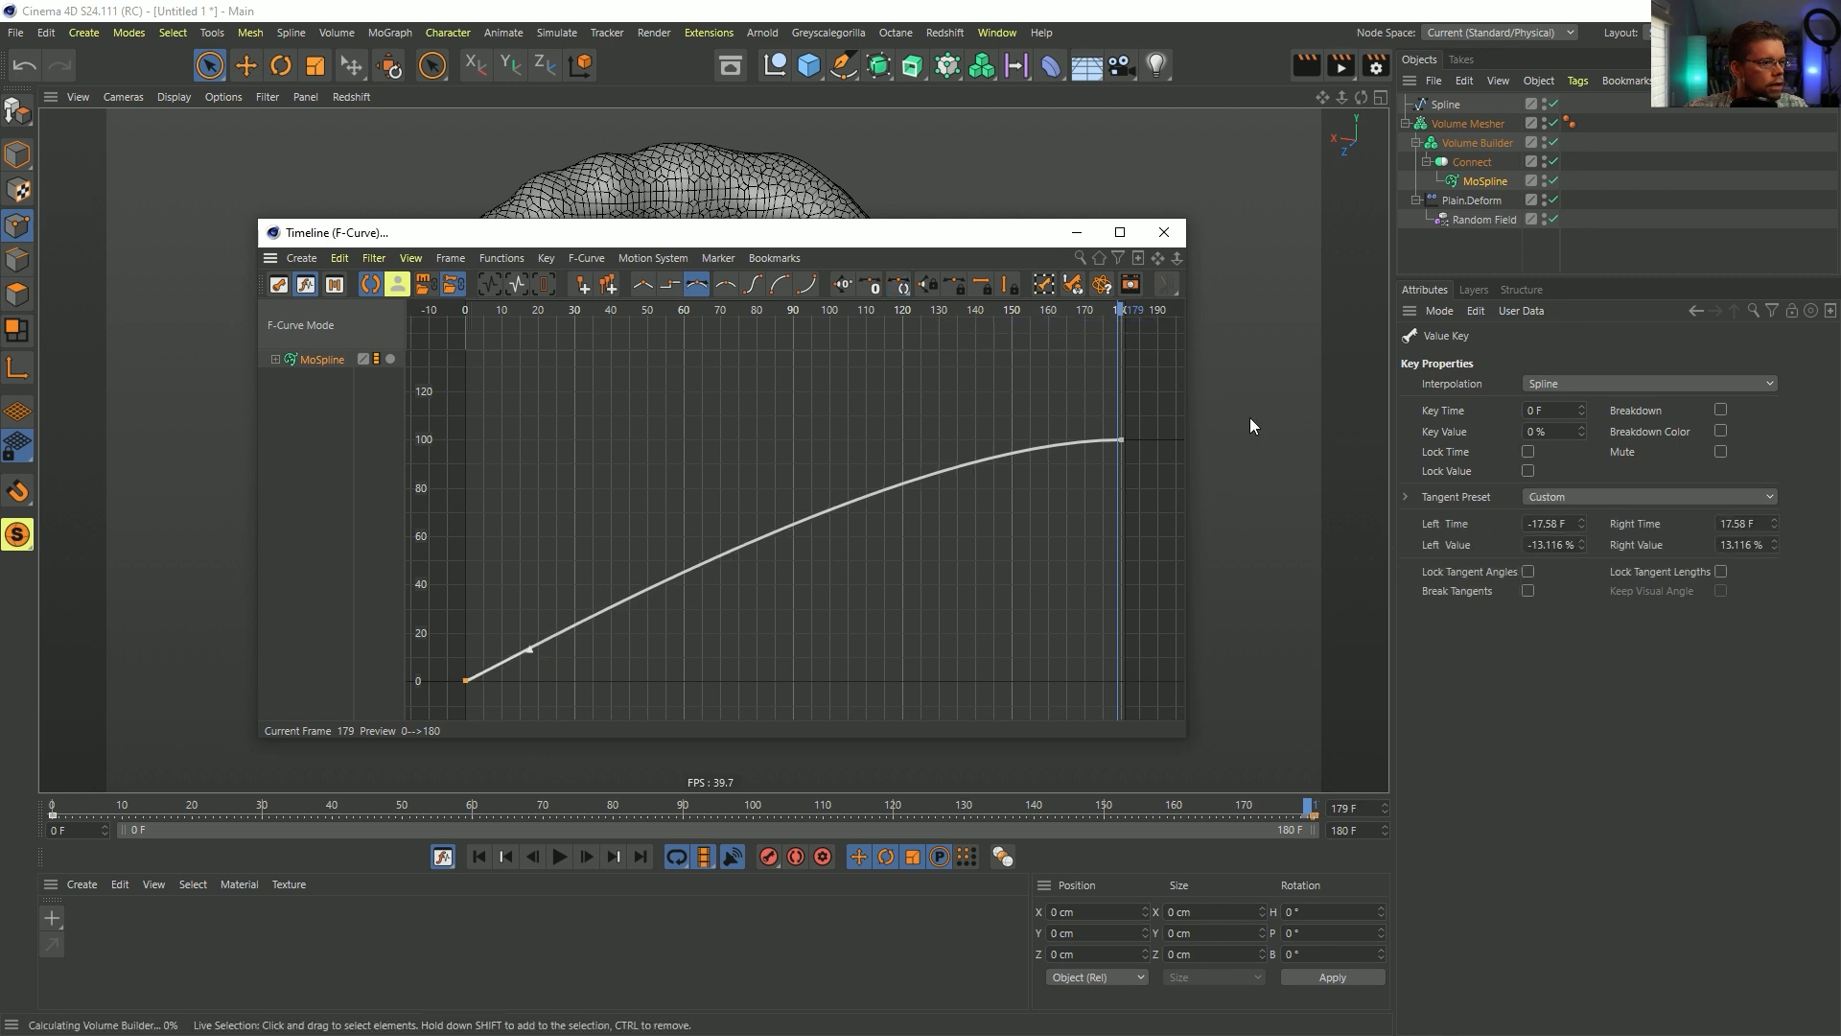
left_click_drag(1056, 381, 1134, 485)
left_click_drag(900, 439, 807, 476)
left_click(1163, 233)
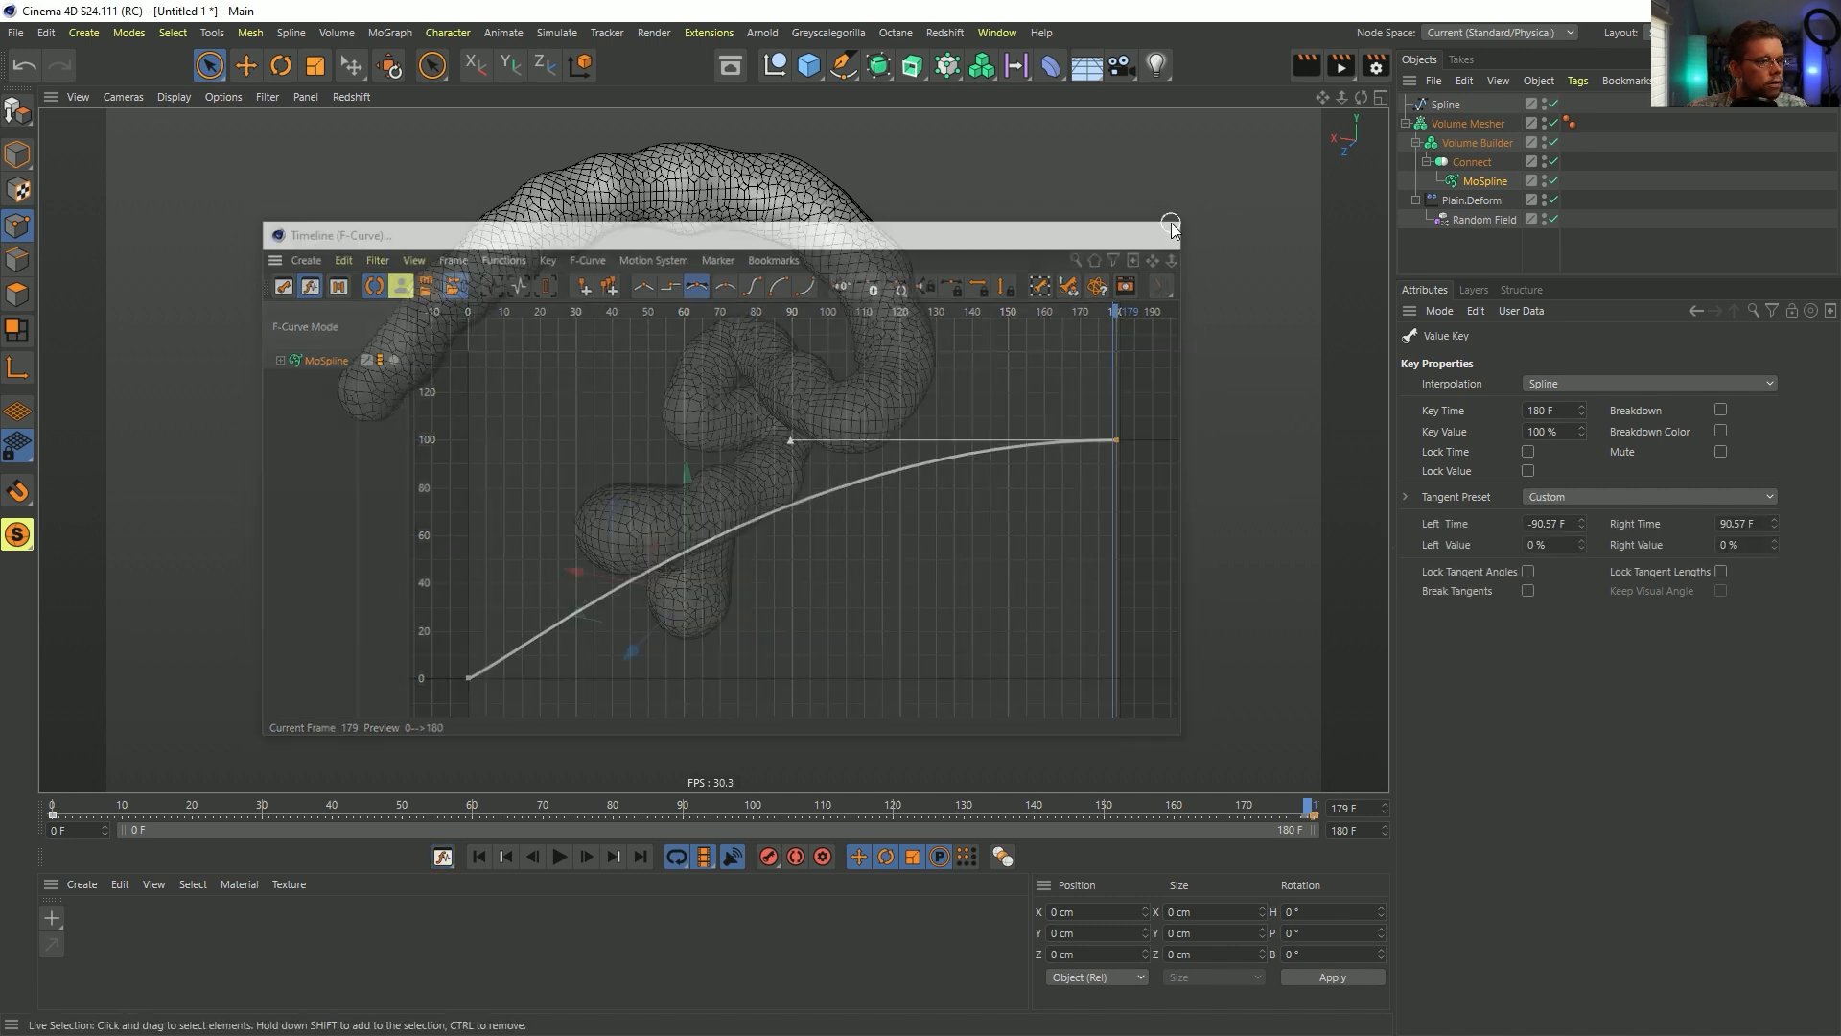
- Play the retimed growth from frame 0, scrub to about frame 105, continue playback to frame 160 and inspect the tube
left_click(478, 859)
left_click(562, 857)
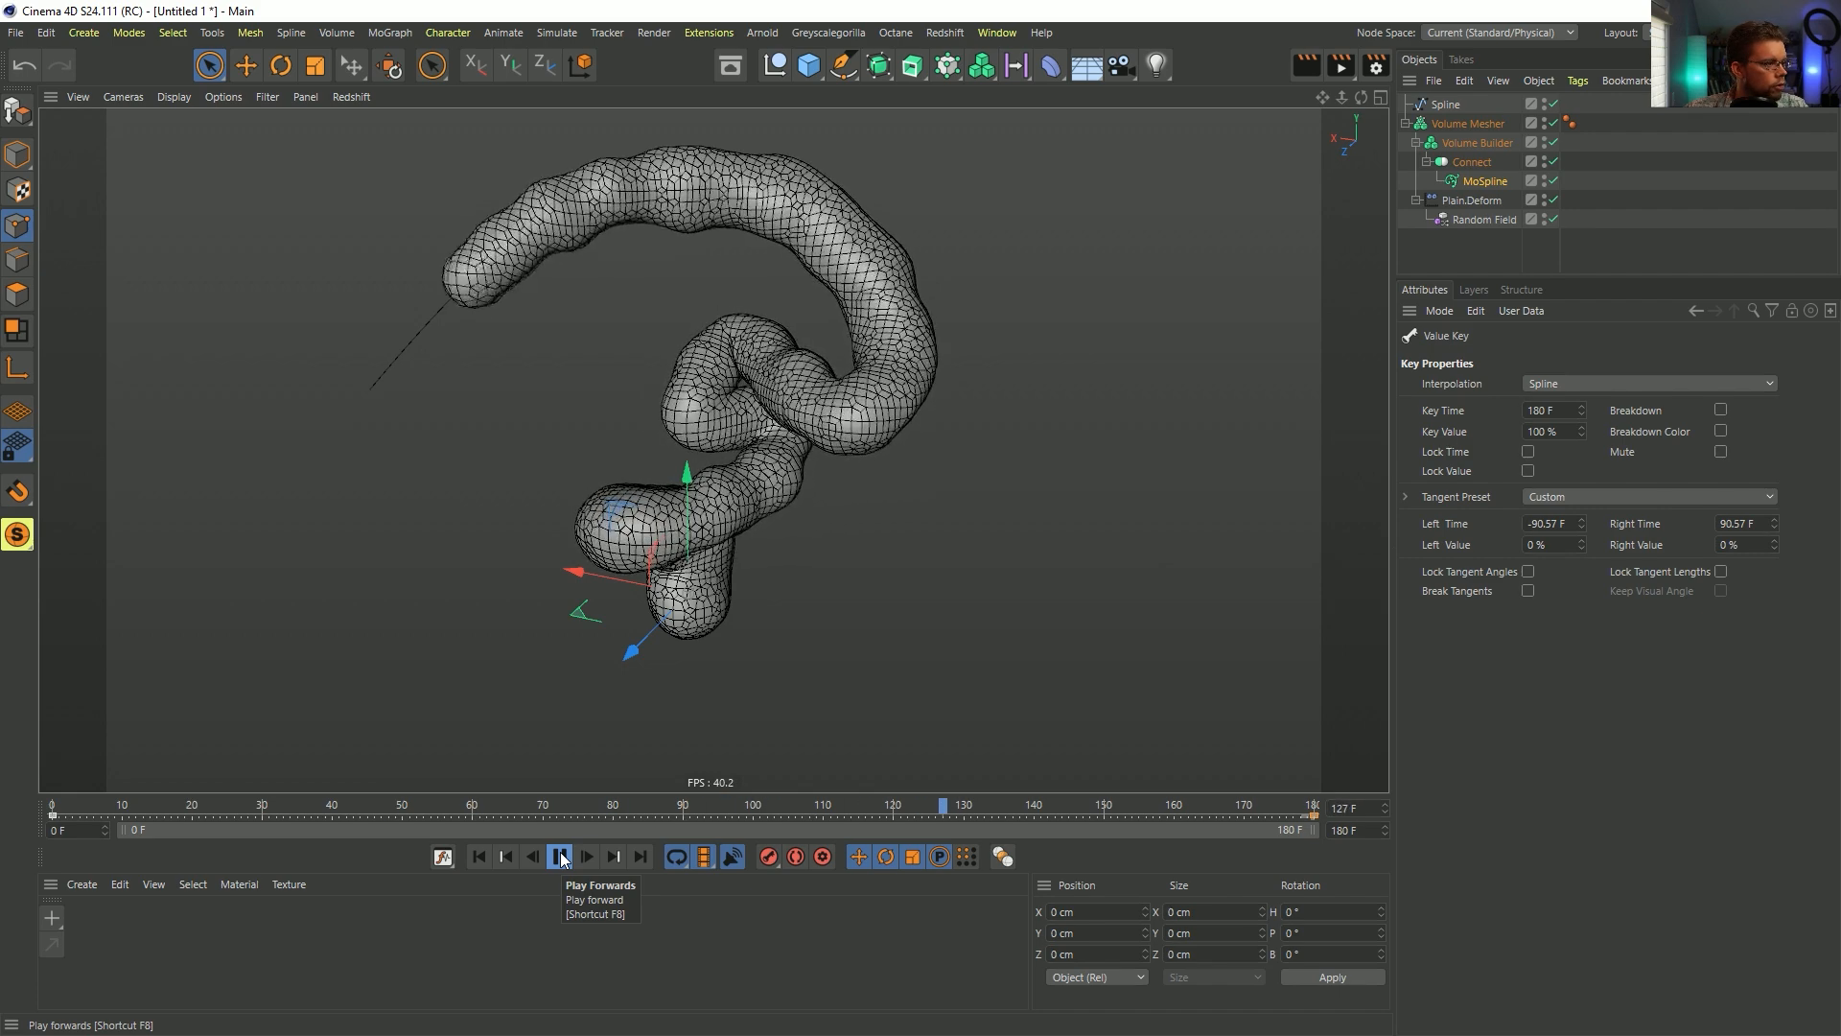
left_click(562, 858)
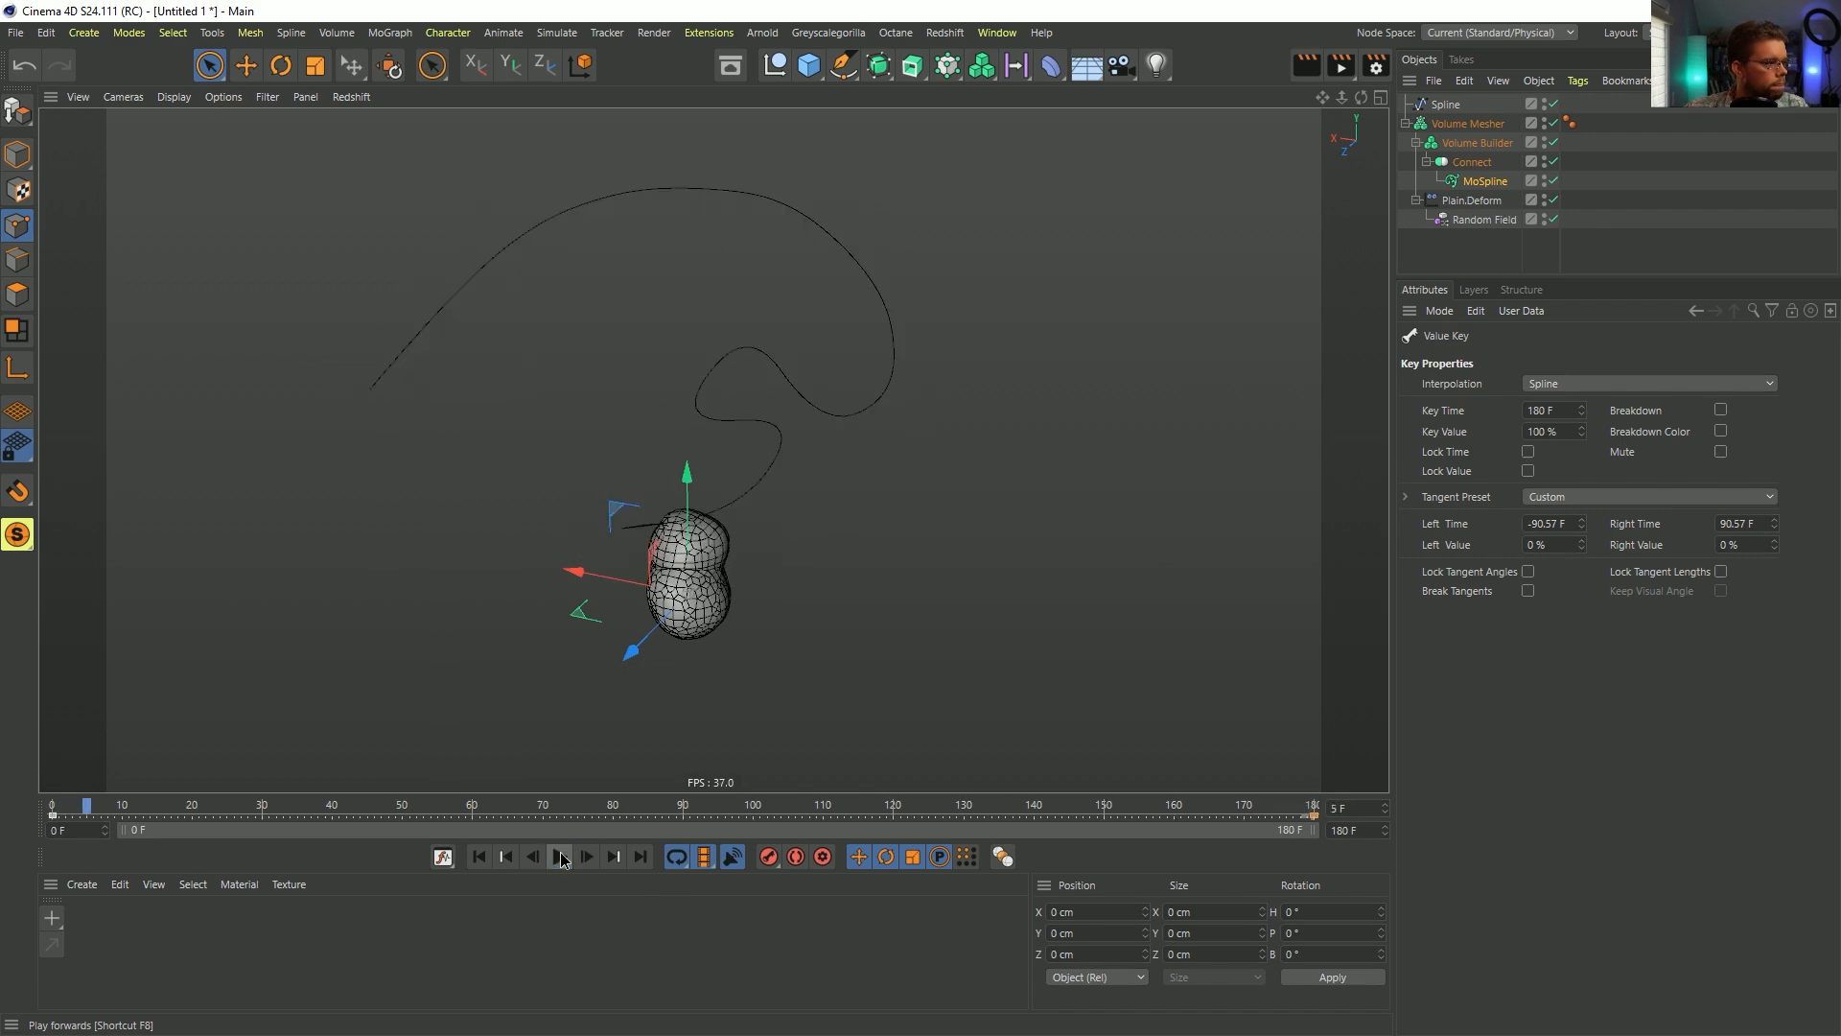
left_click_drag(617, 807, 789, 817)
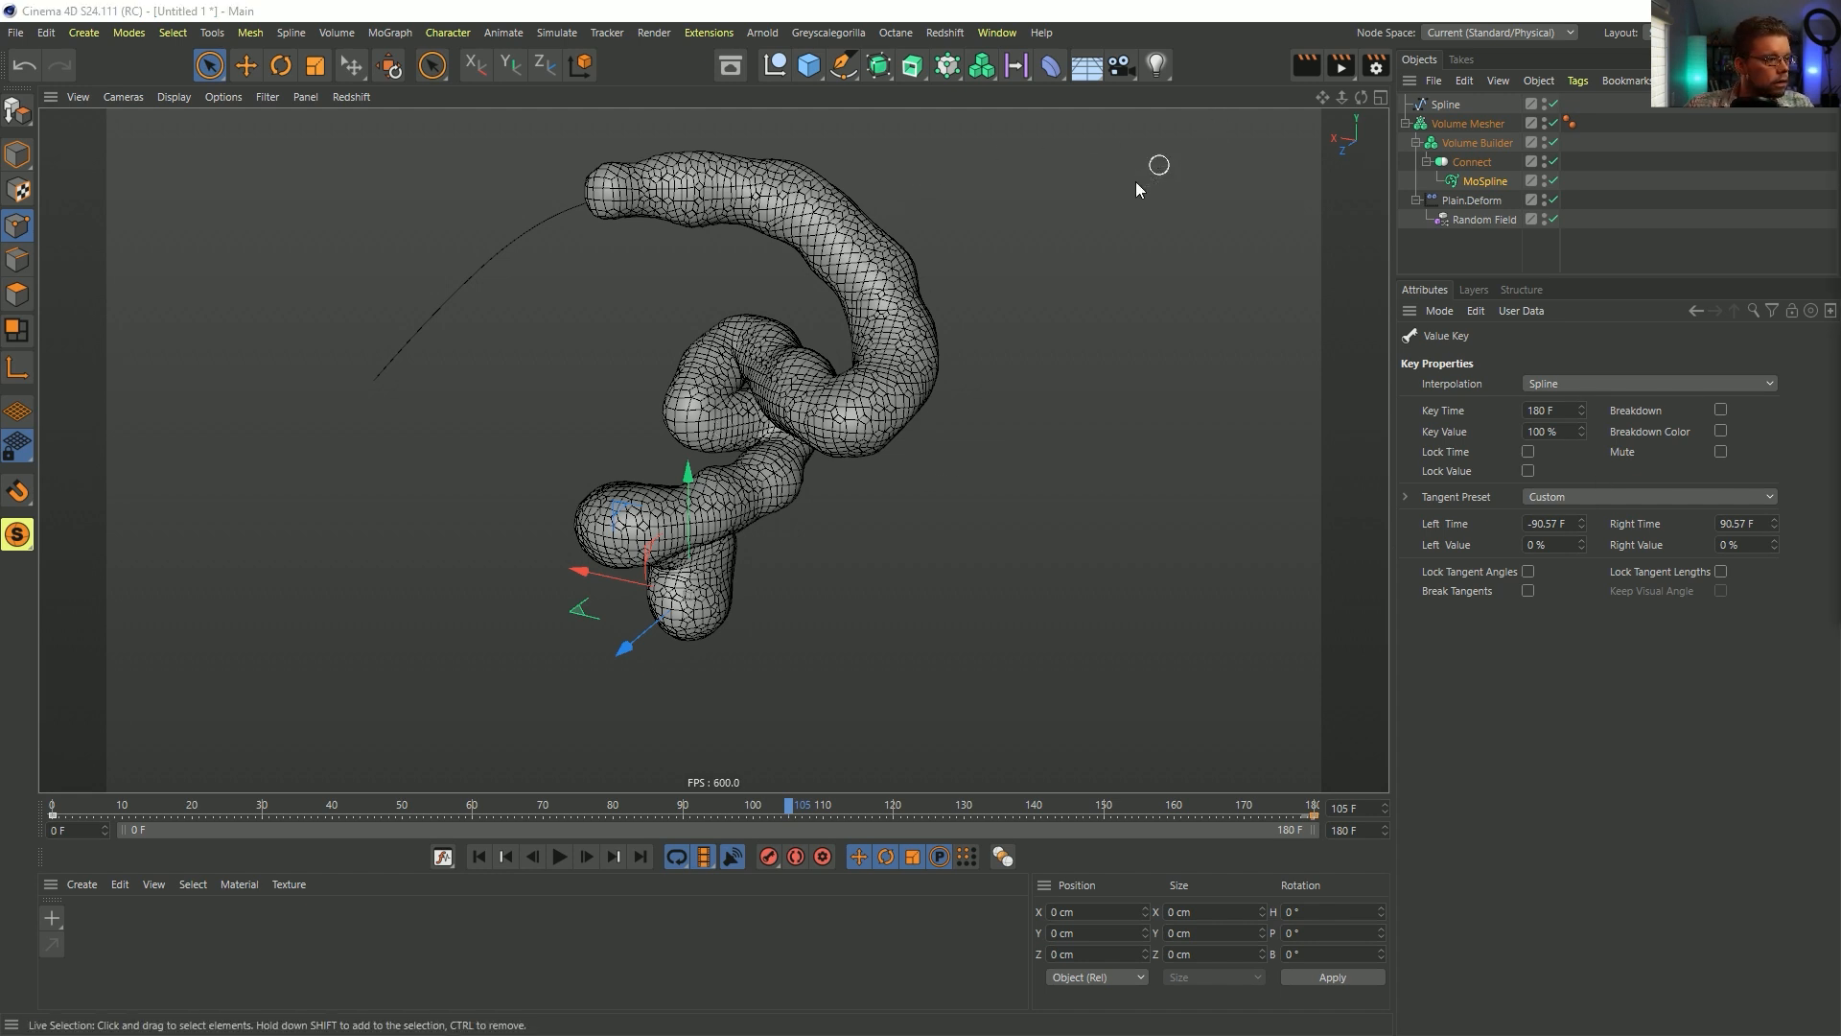
left_click(560, 856)
left_click(556, 861)
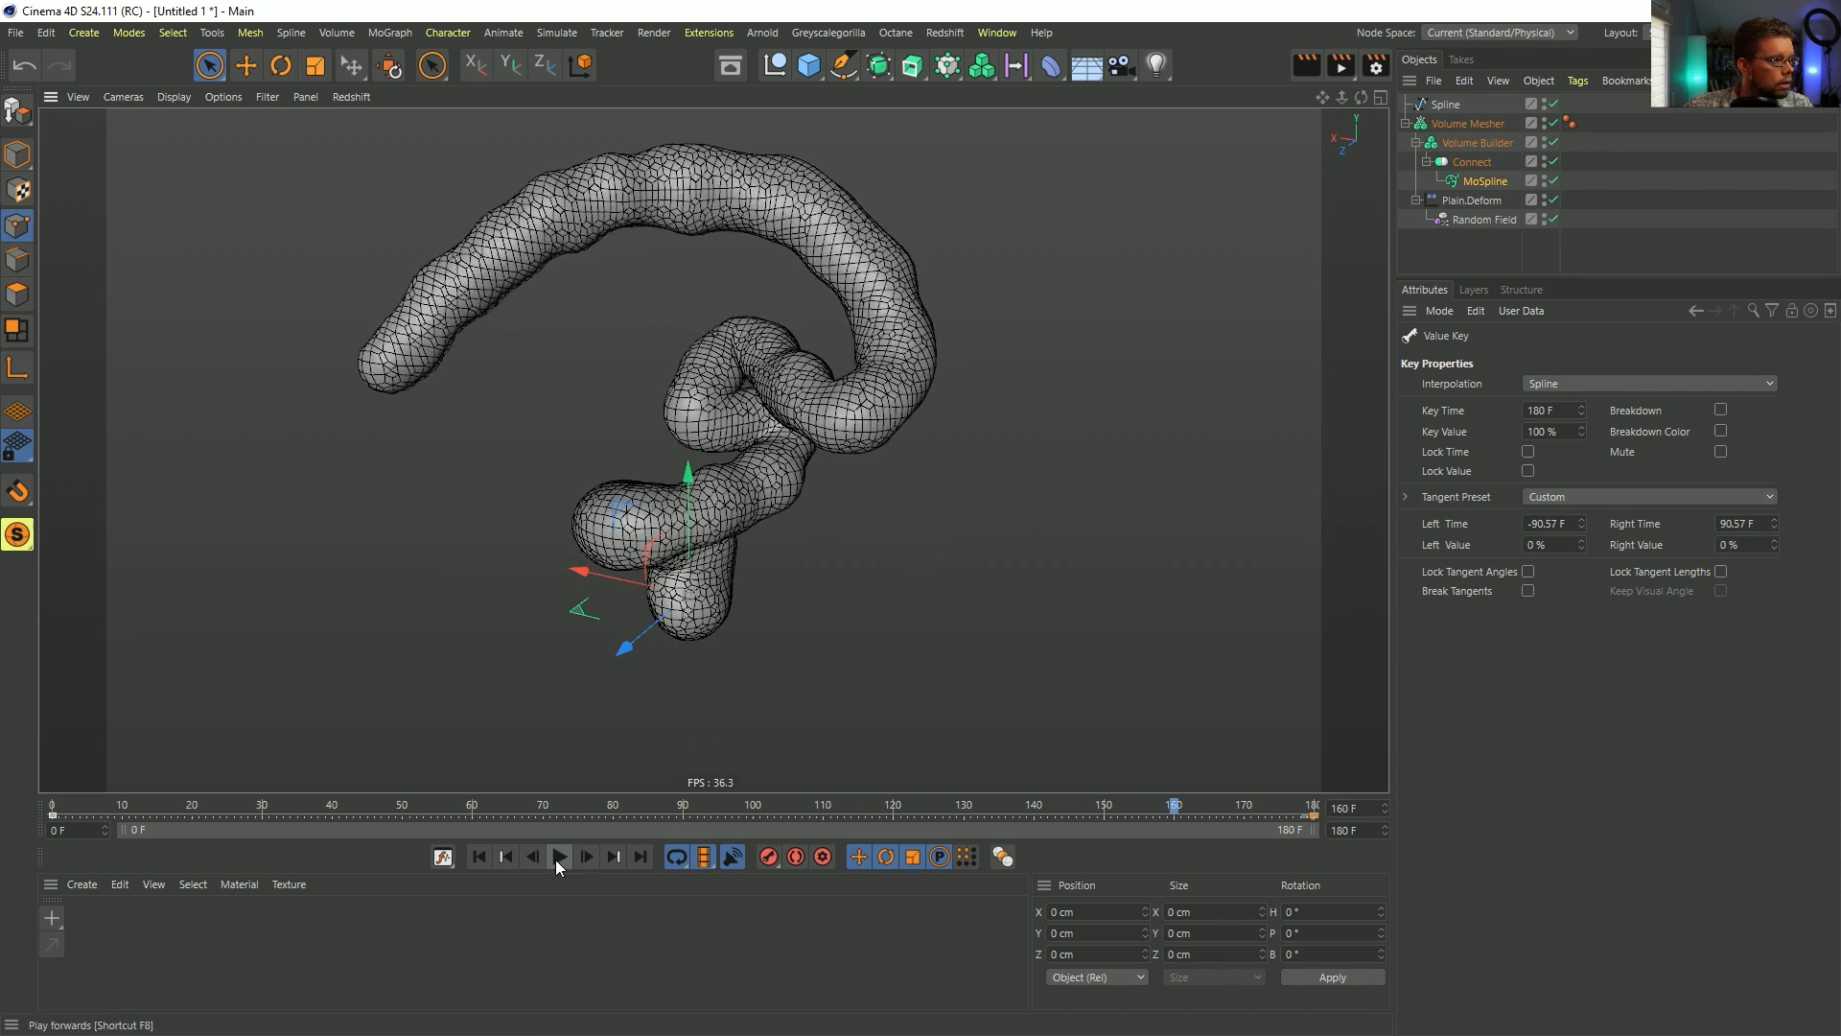
left_click_drag(749, 481, 887, 408, "alt")
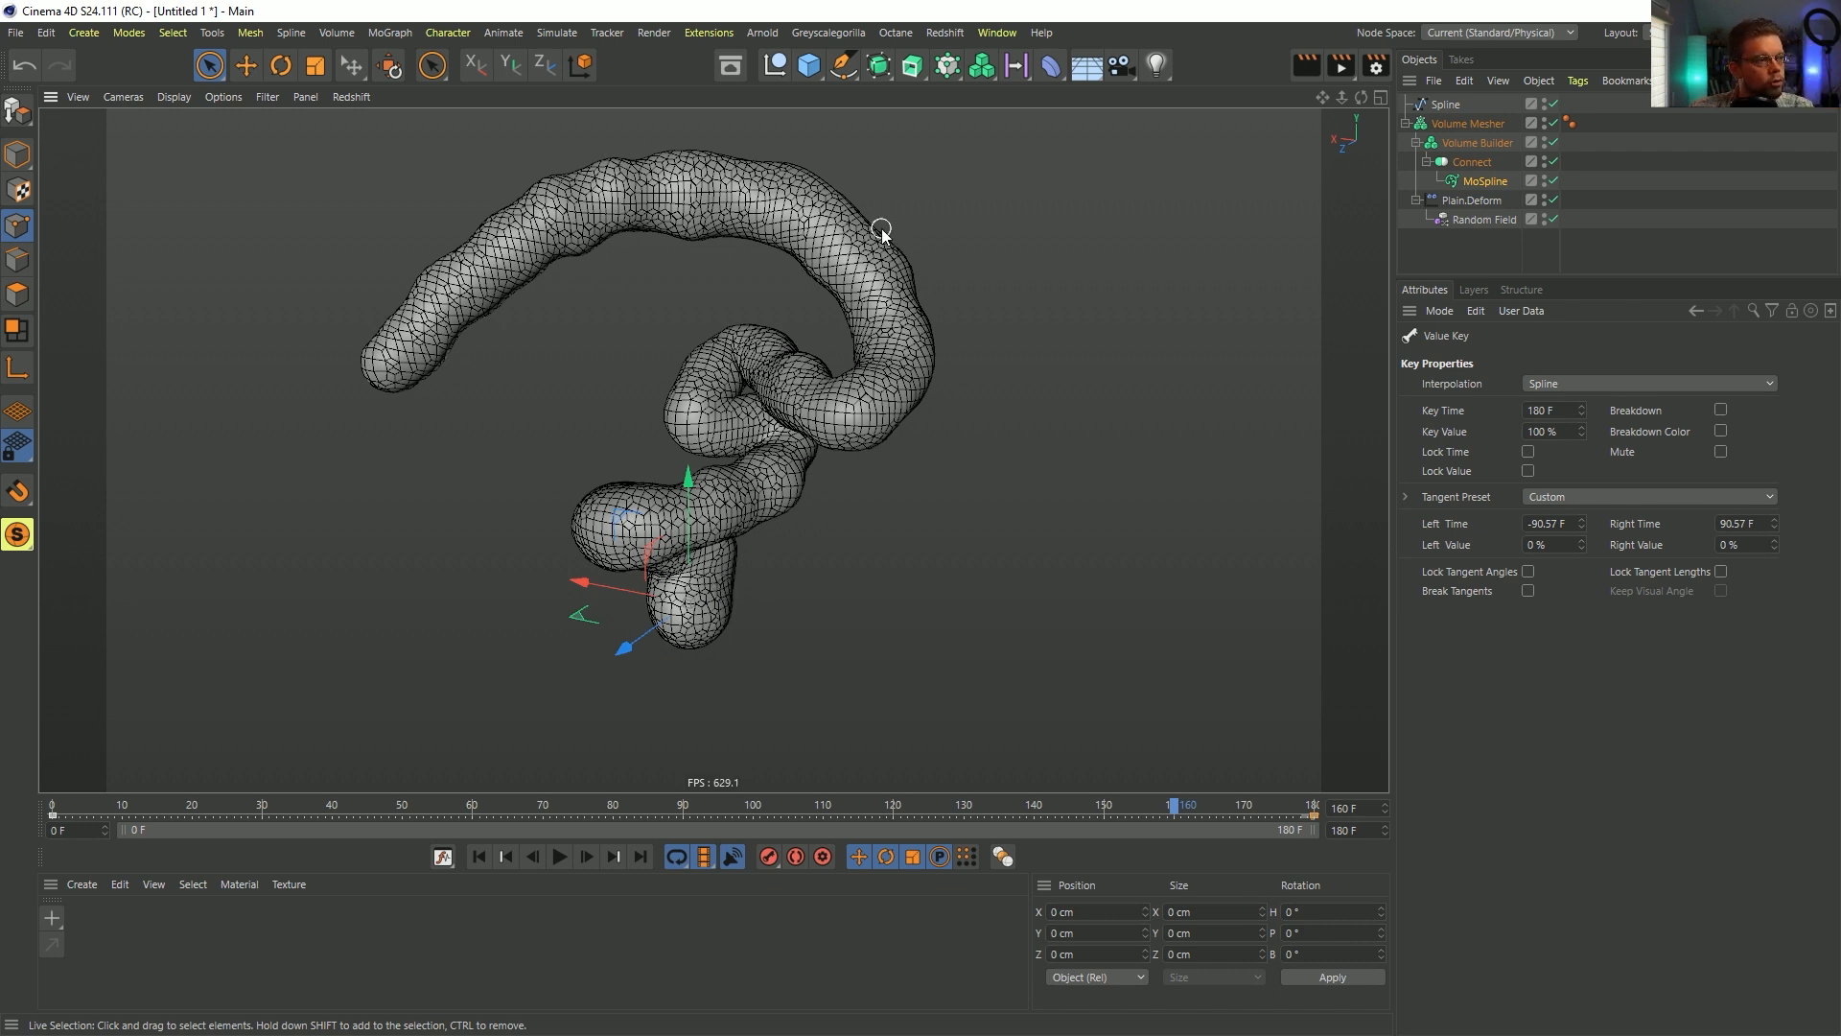
- Try converting the Volume Mesher to an editable polygon object, and undo the conversion
left_click(1481, 124)
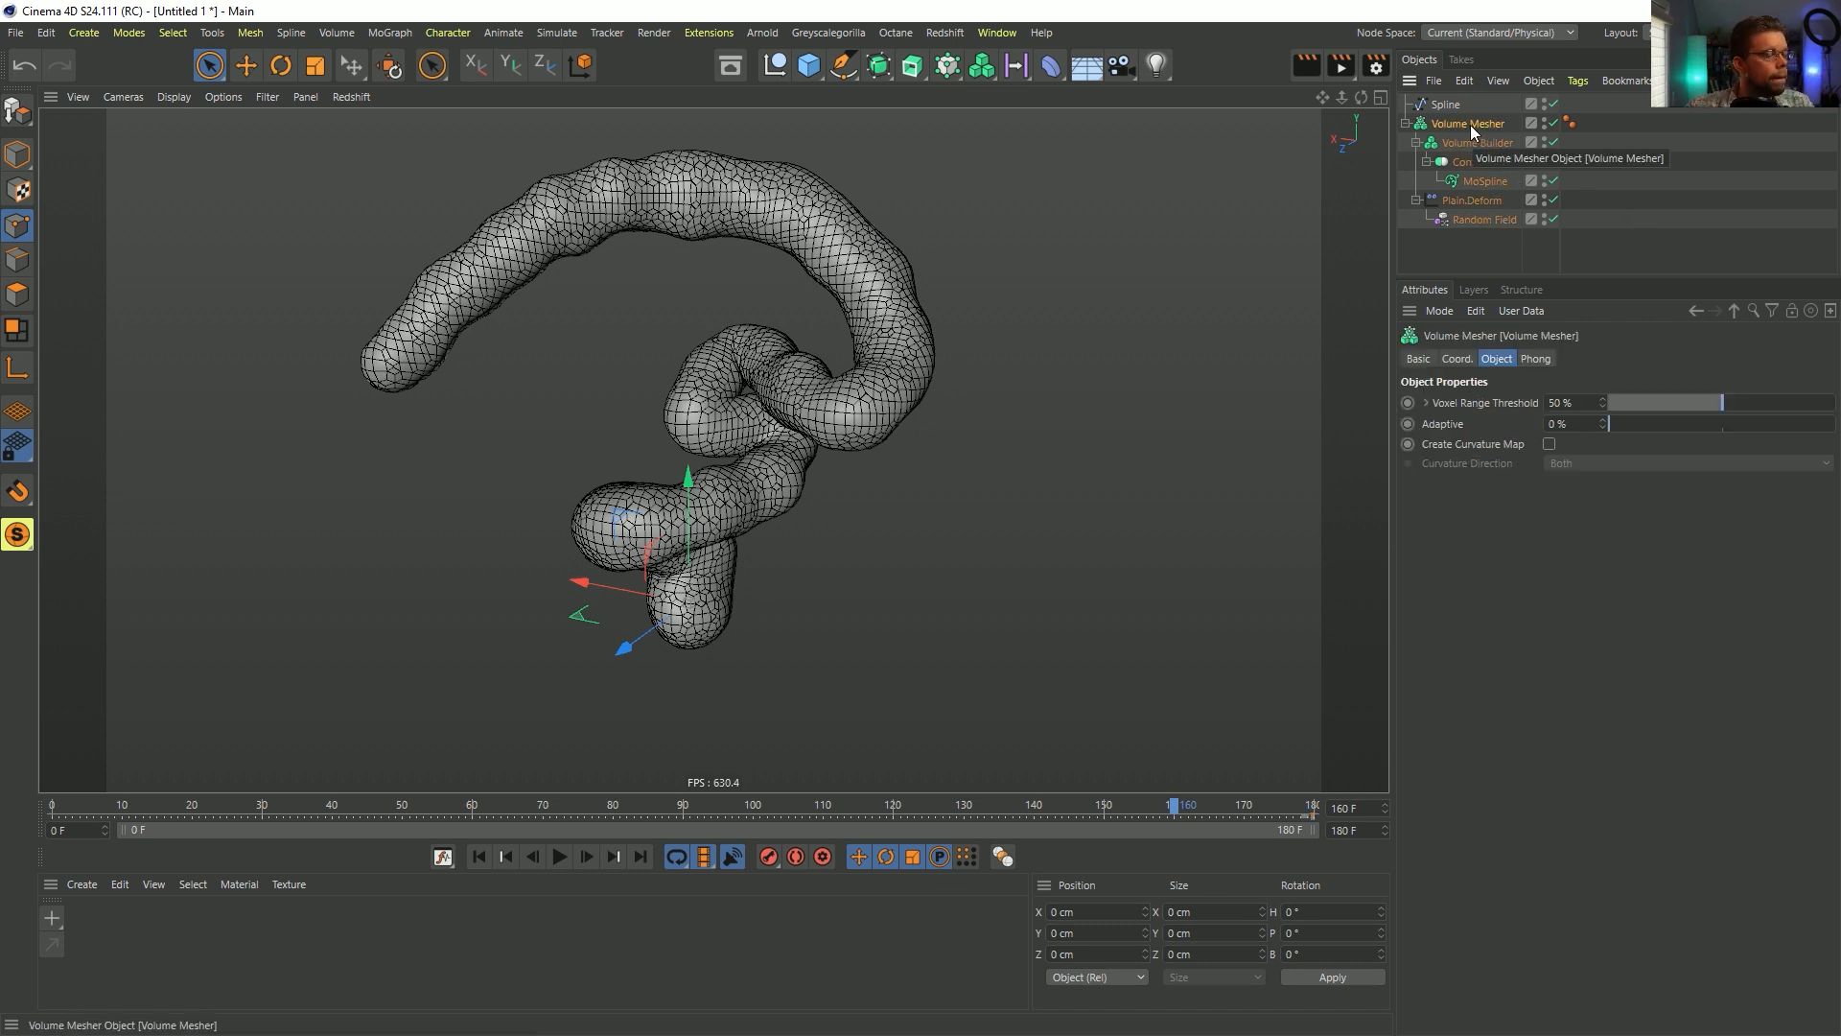
key("c")
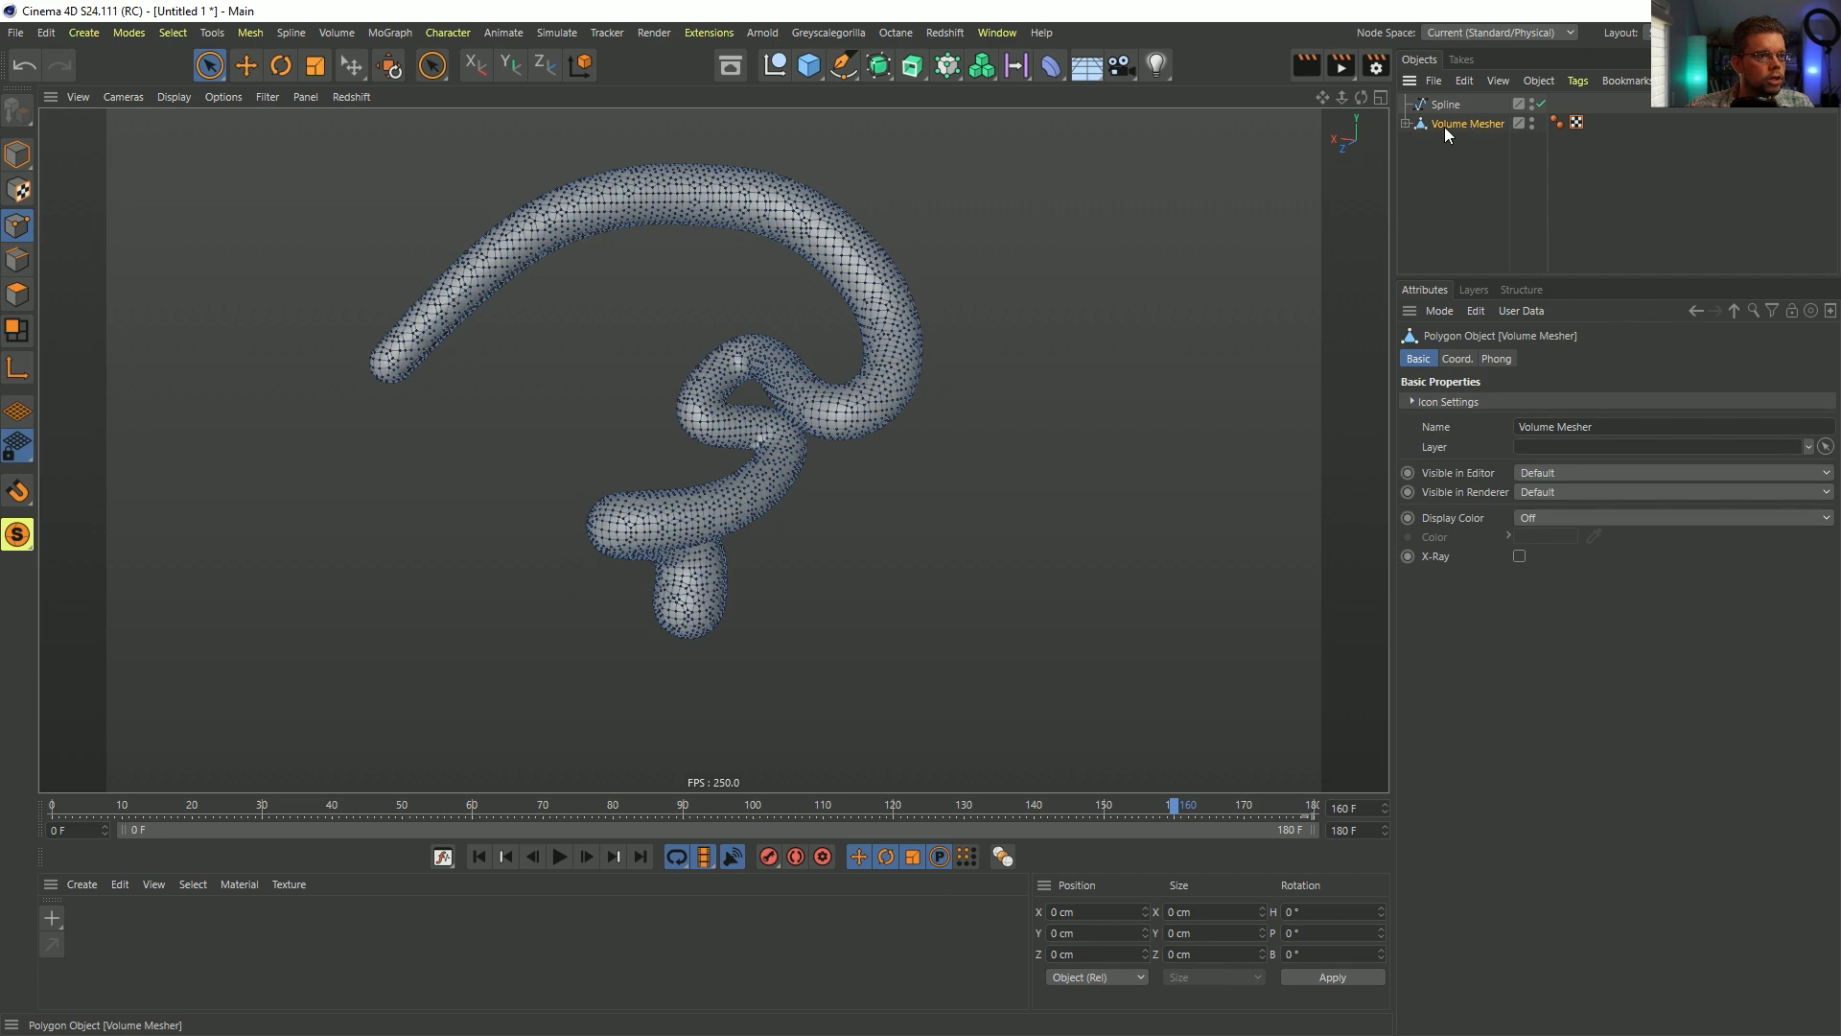
key("ctrl+z")
left_click(1407, 124)
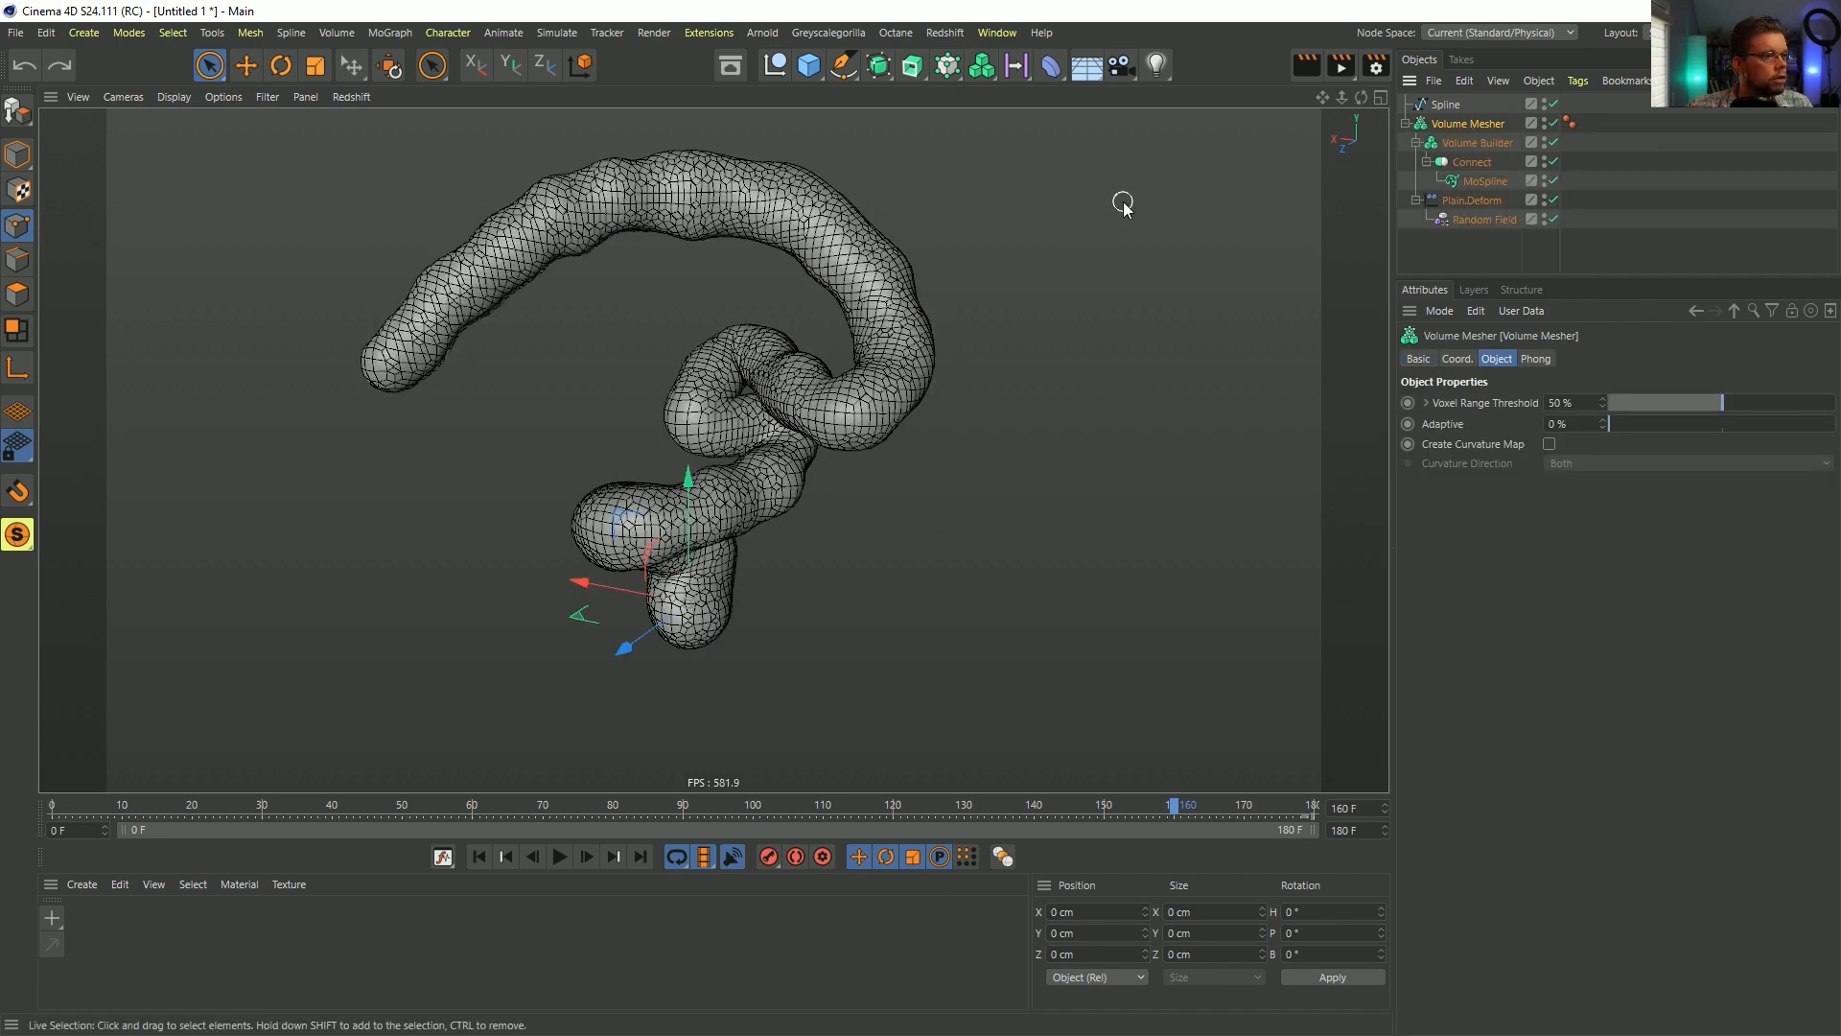
- Start saving the scene and choose the SceneFiles folder inside Episode 27 as the destination
left_click_drag(1100, 11, 959, 1034)
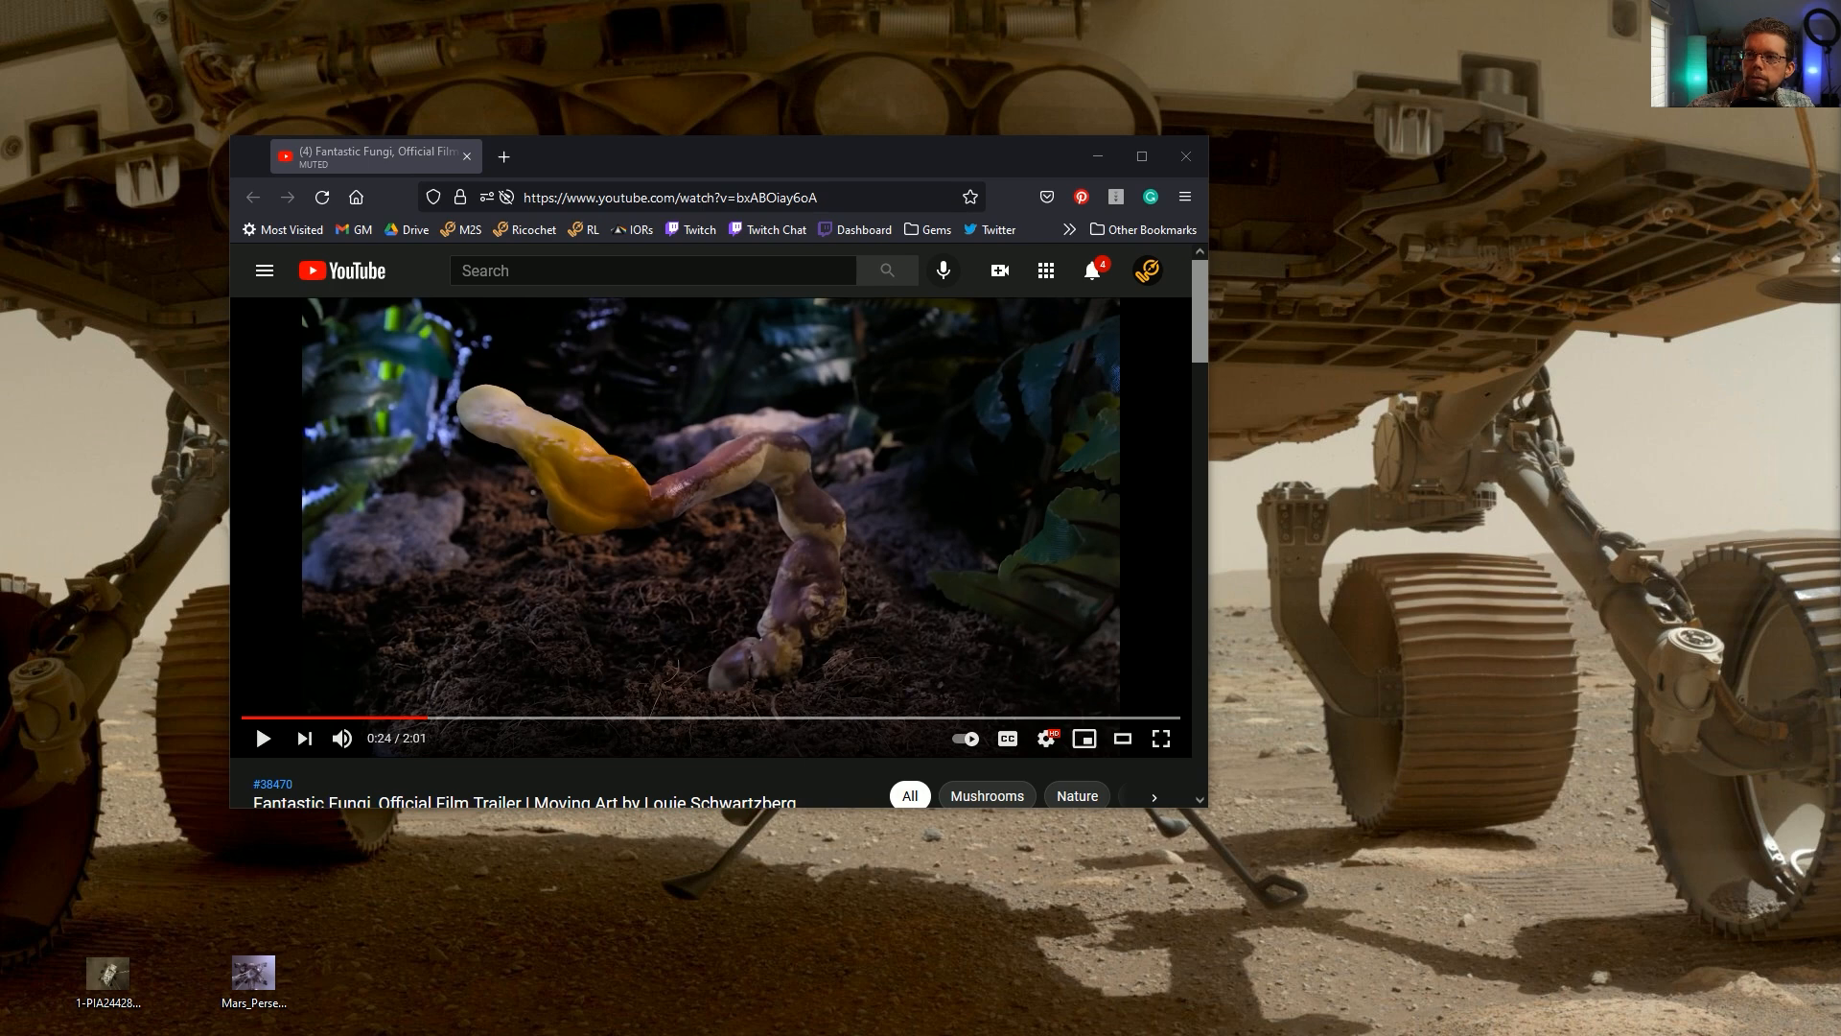
left_click_drag(1840, 153, 1075, 264)
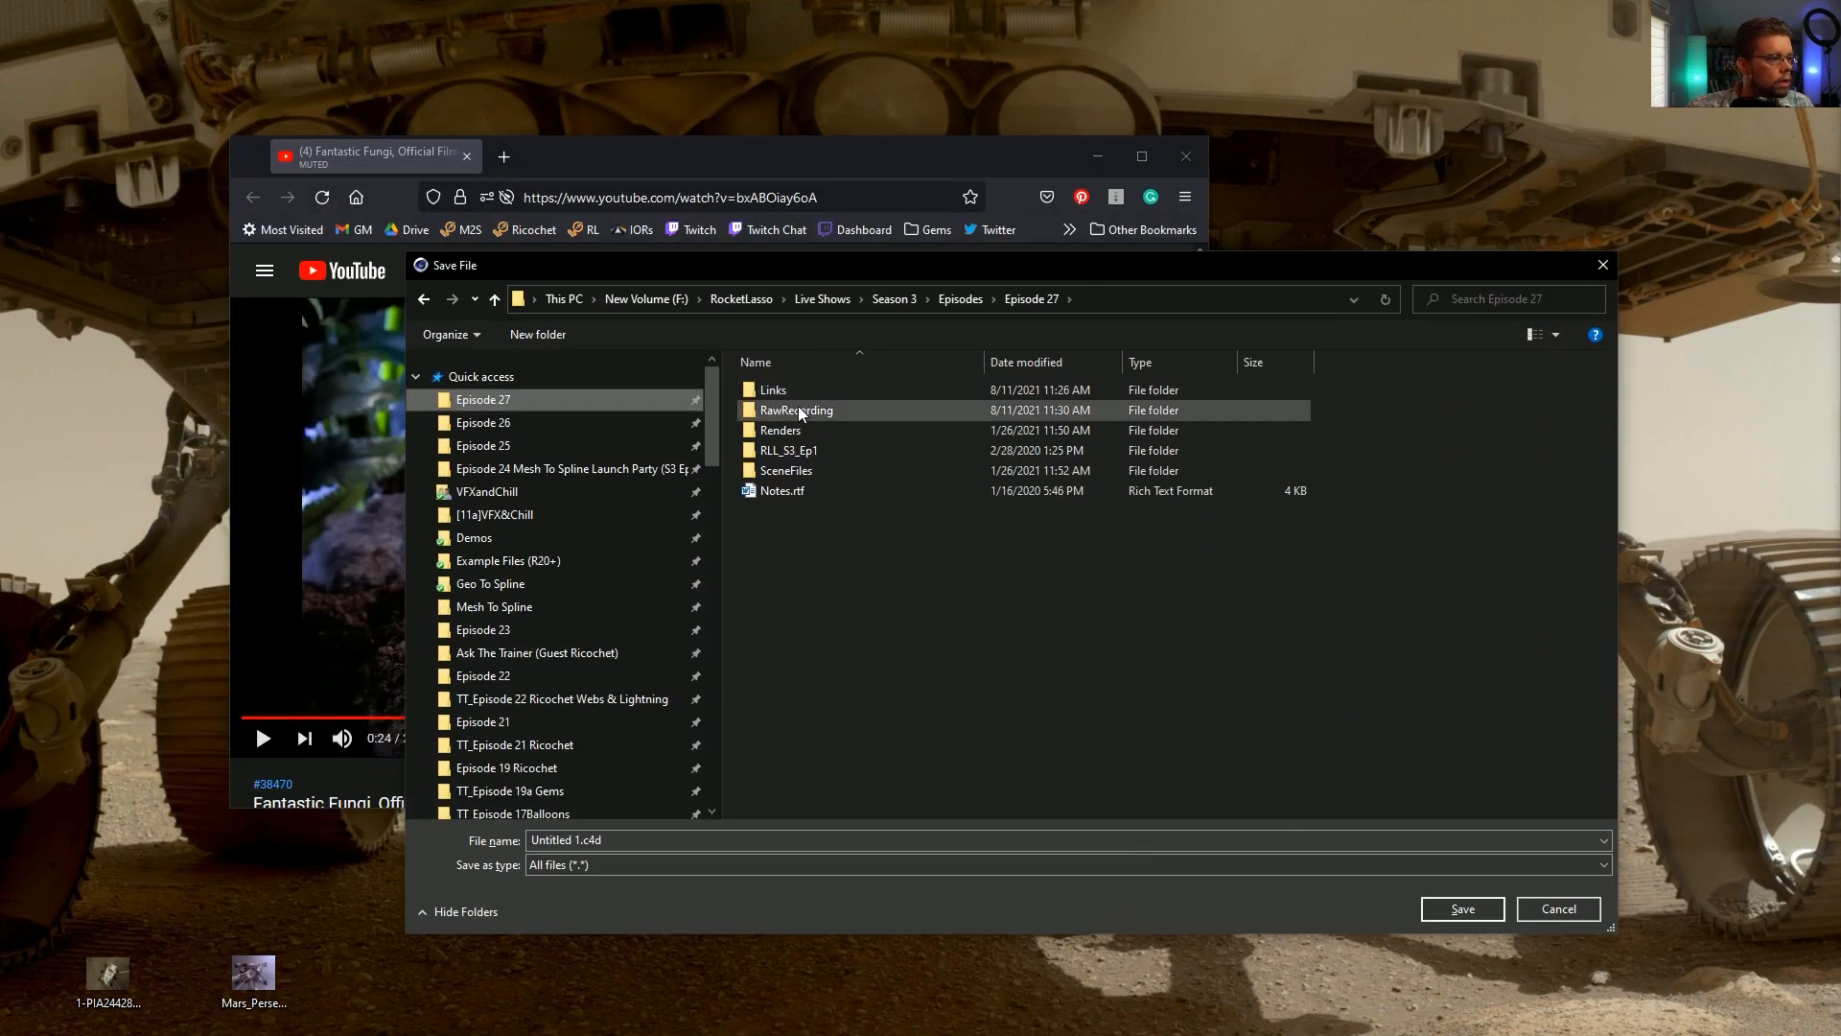
double_click(811, 469)
- Name the scene file [1a]MushroomExperiments.c4d and save it
left_click(579, 839)
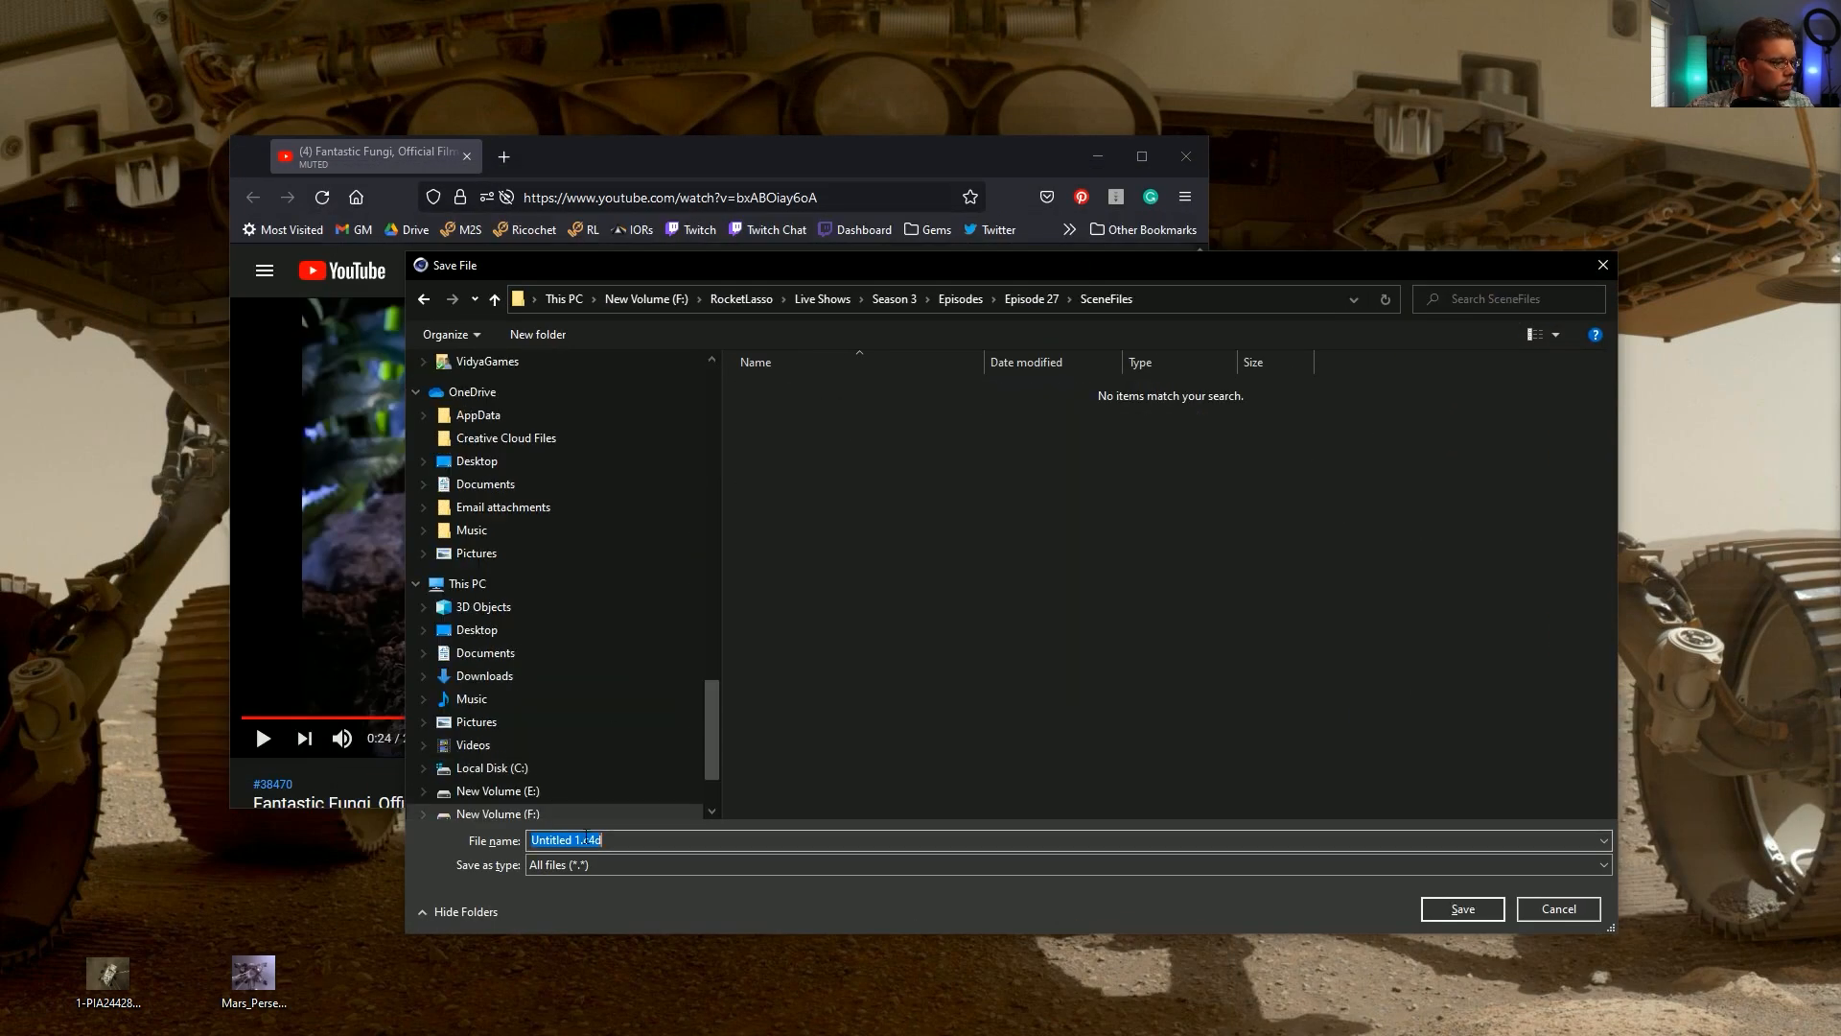
left_click_drag(581, 840, 443, 844)
type("[1a]")
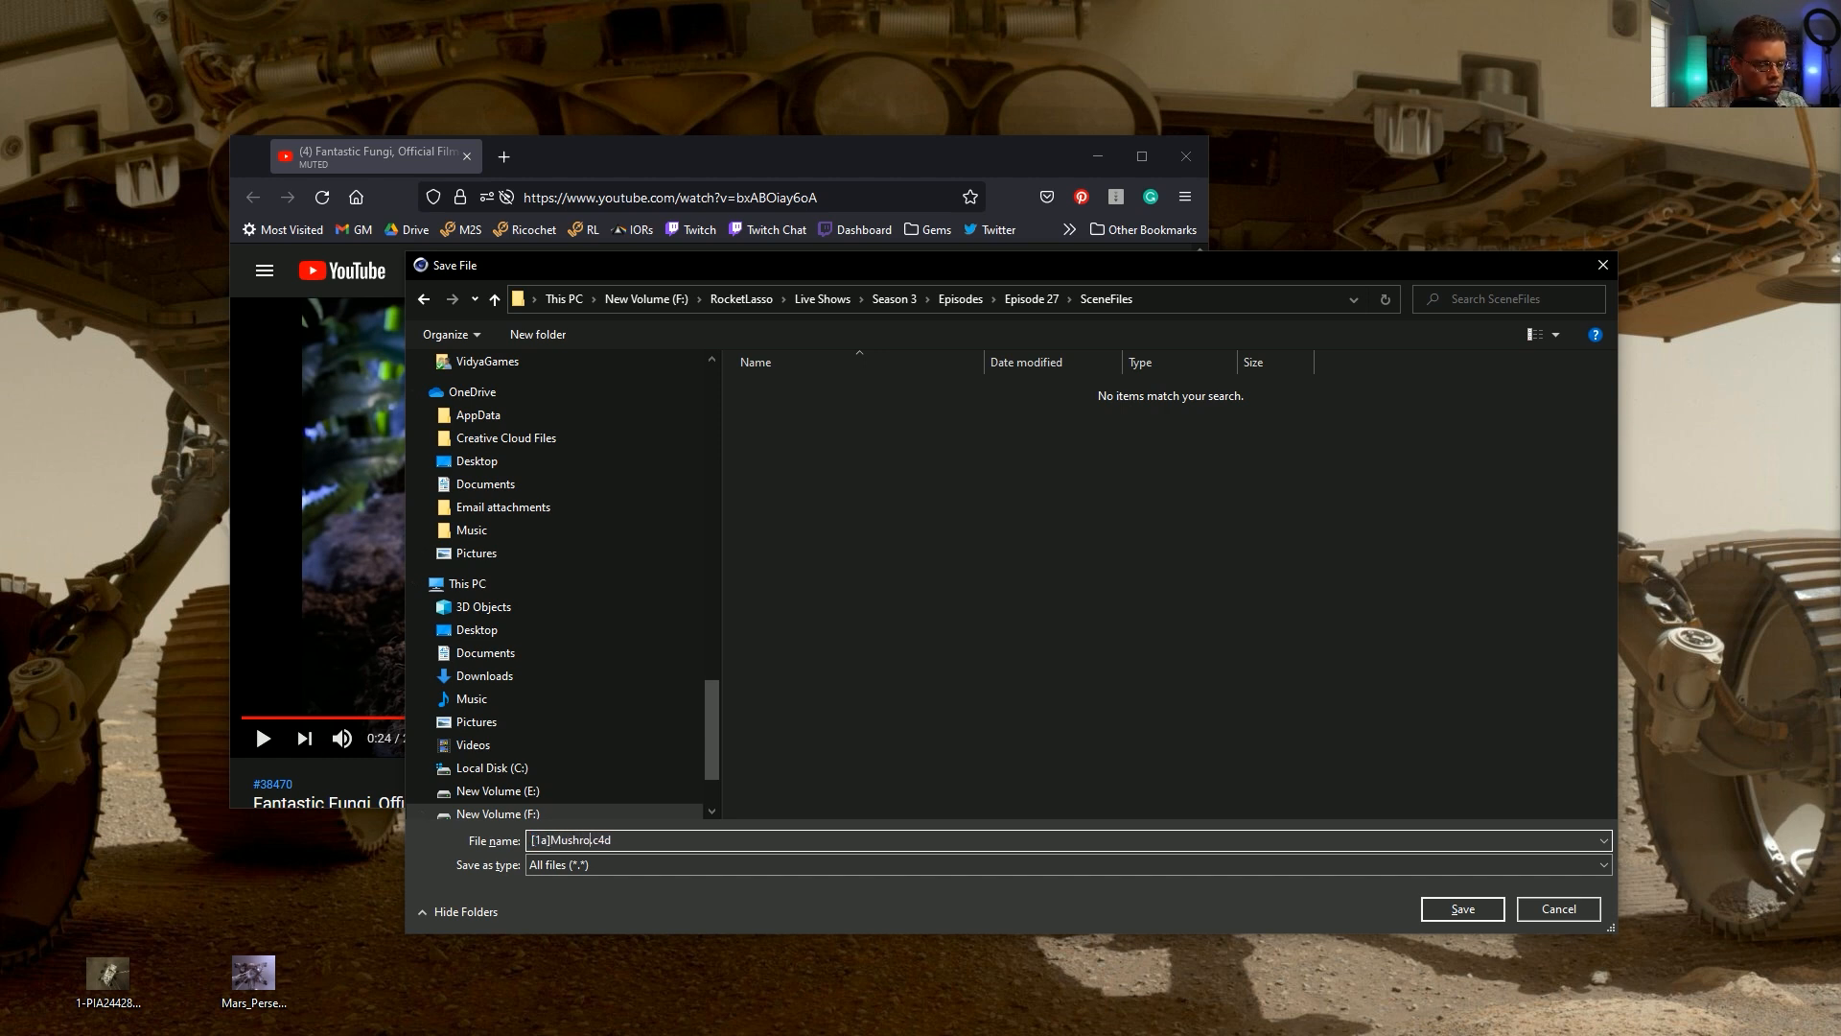
type("MushroomExteriments")
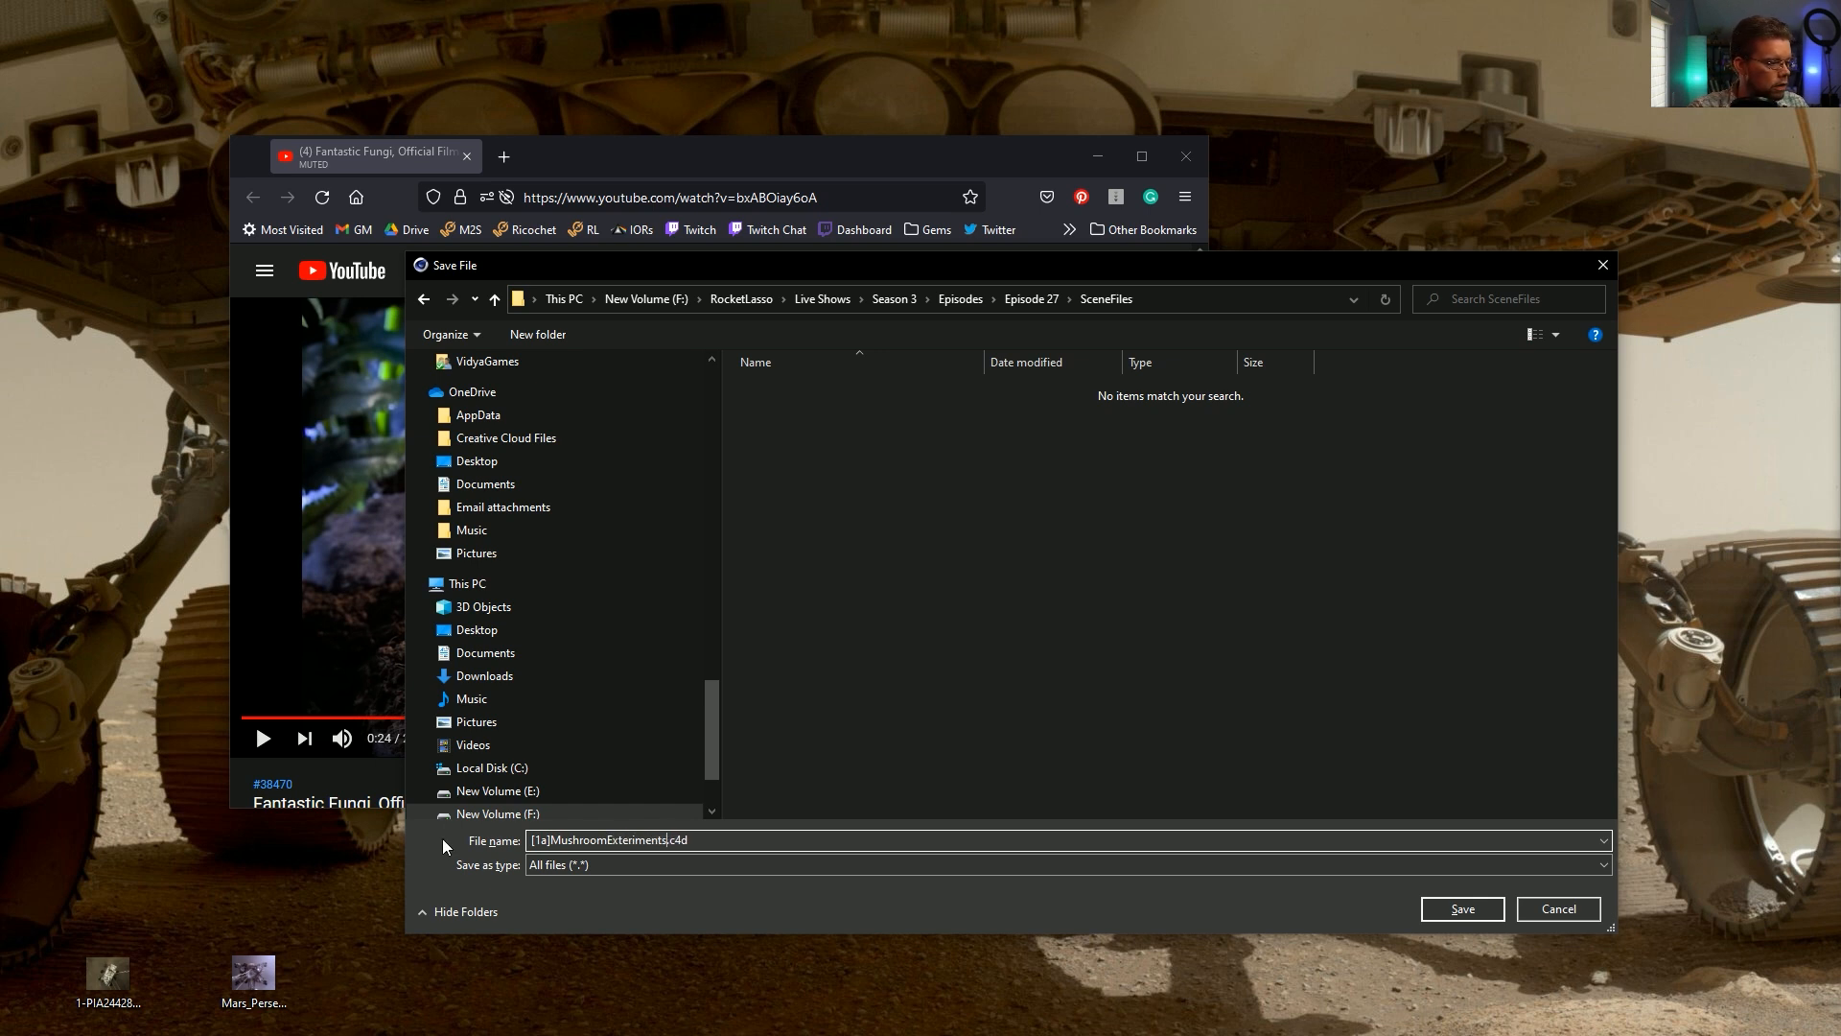
key("BackSpace")
key("BackSpace")
key("BackSpace")
key("BackSpace")
key("BackSpace")
key("BackSpace")
key("BackSpace")
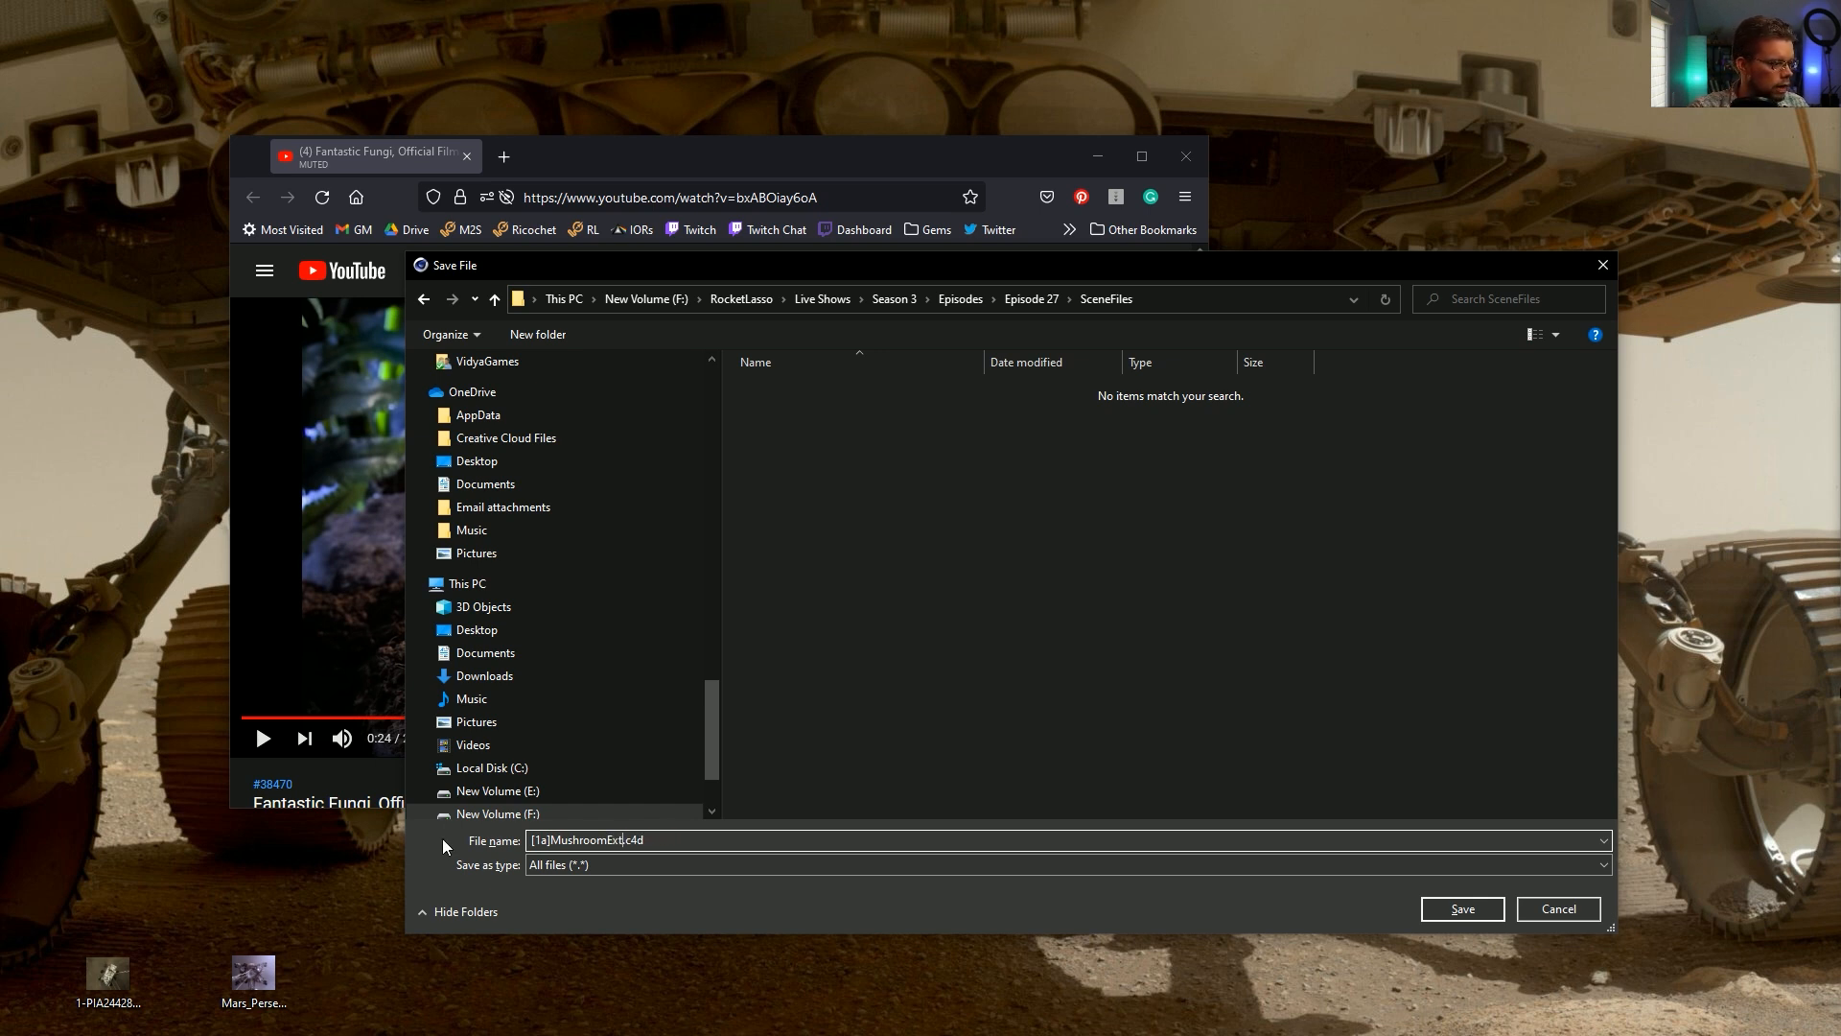
type("periments")
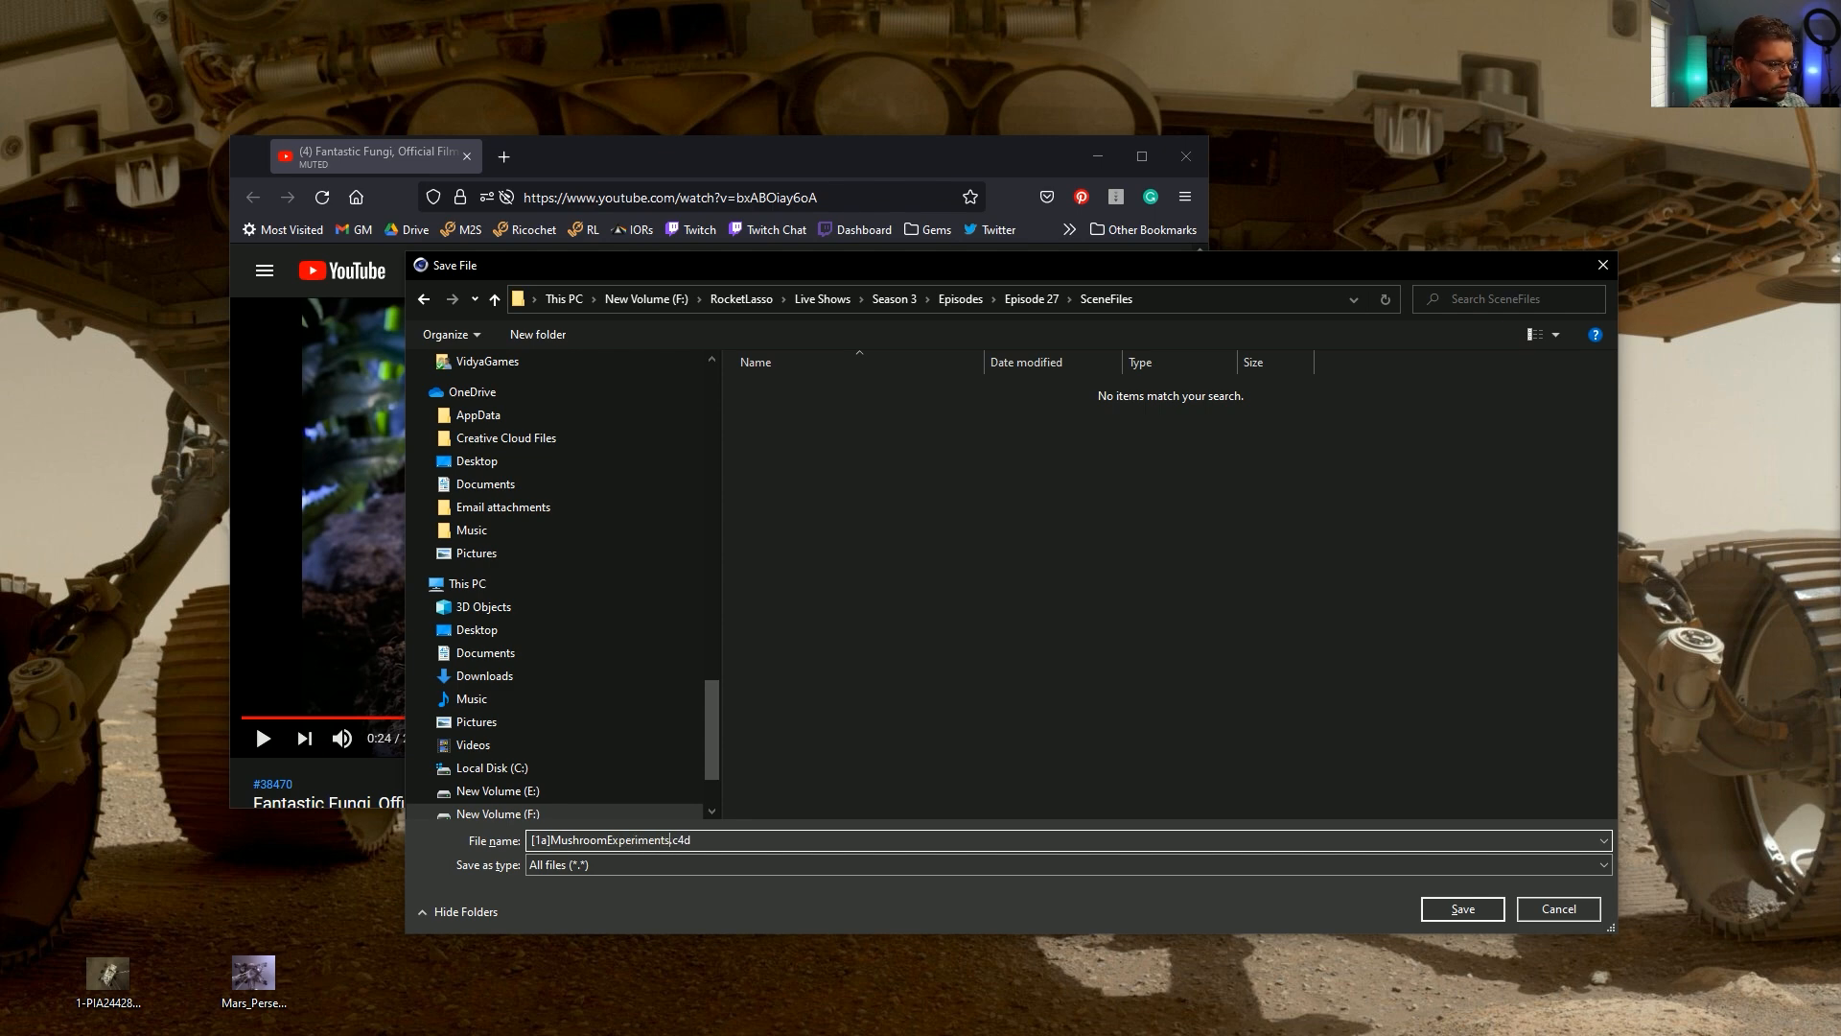
key("Return")
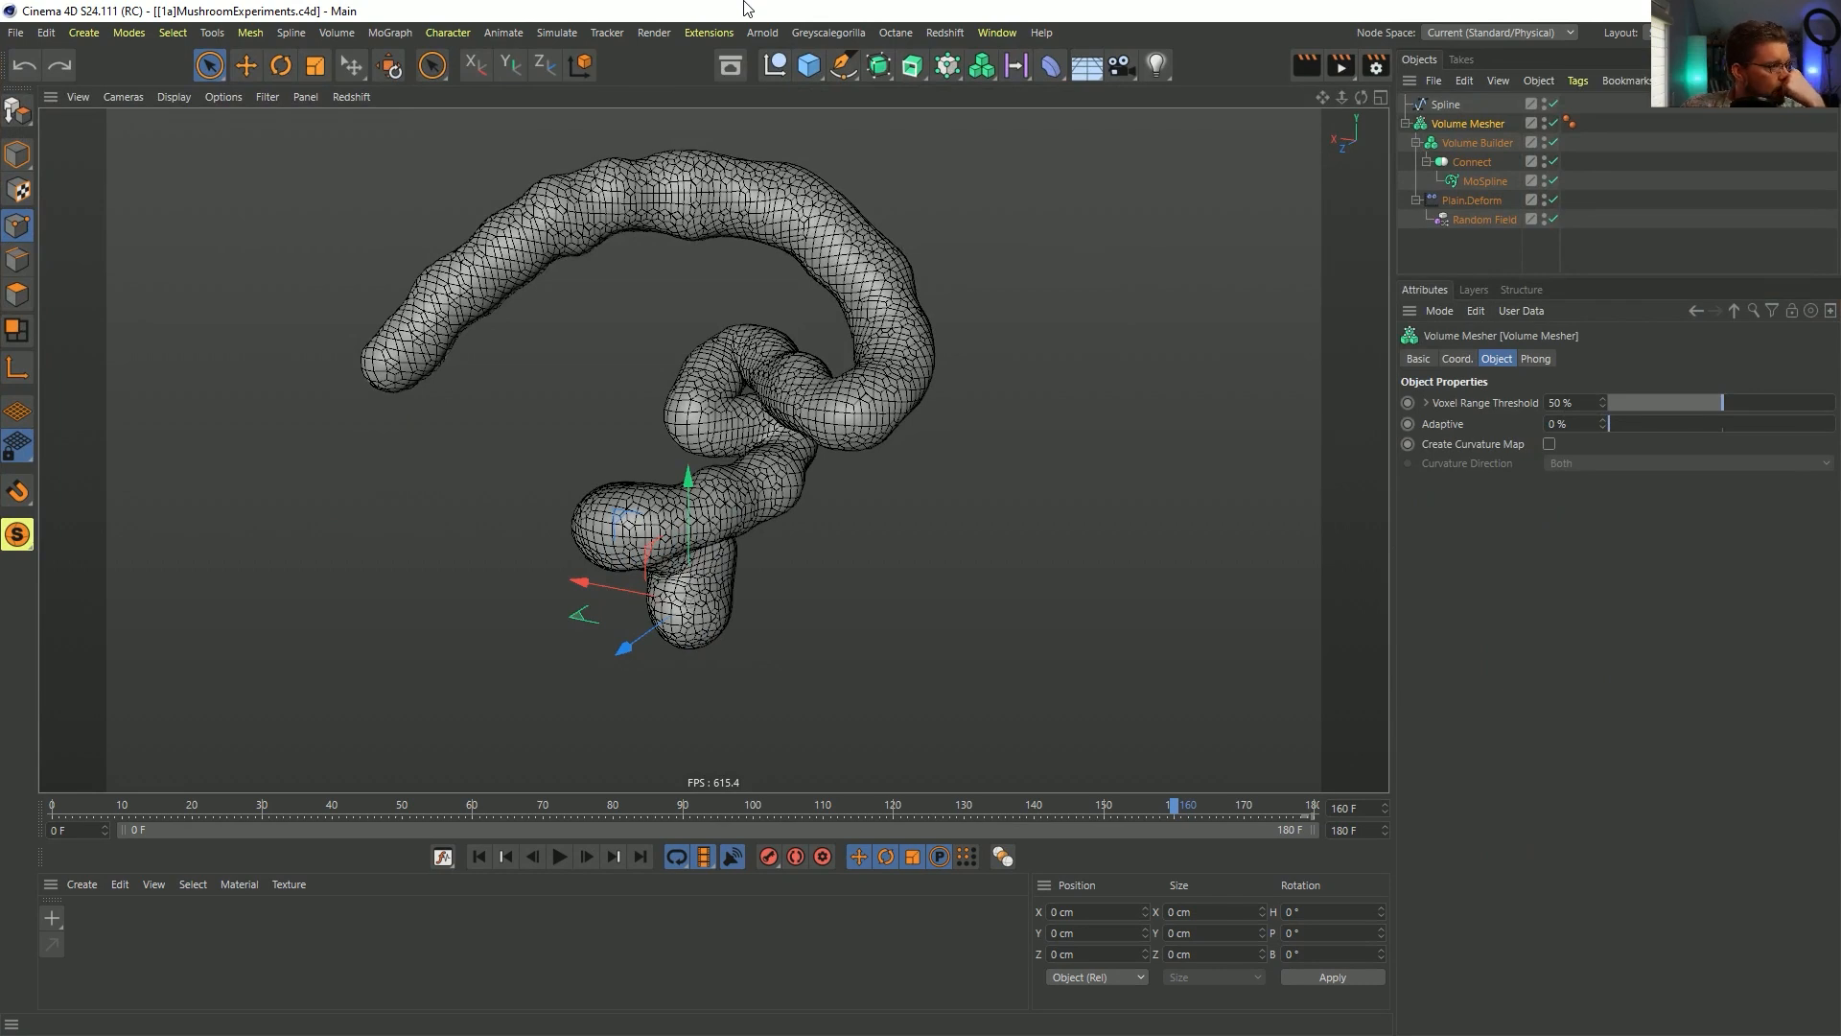
- Add a Recall tag to the Volume Mesher, store its current state in it, and convert the mesher to an editable polygon object
right_click(1454, 128)
left_click(1488, 385)
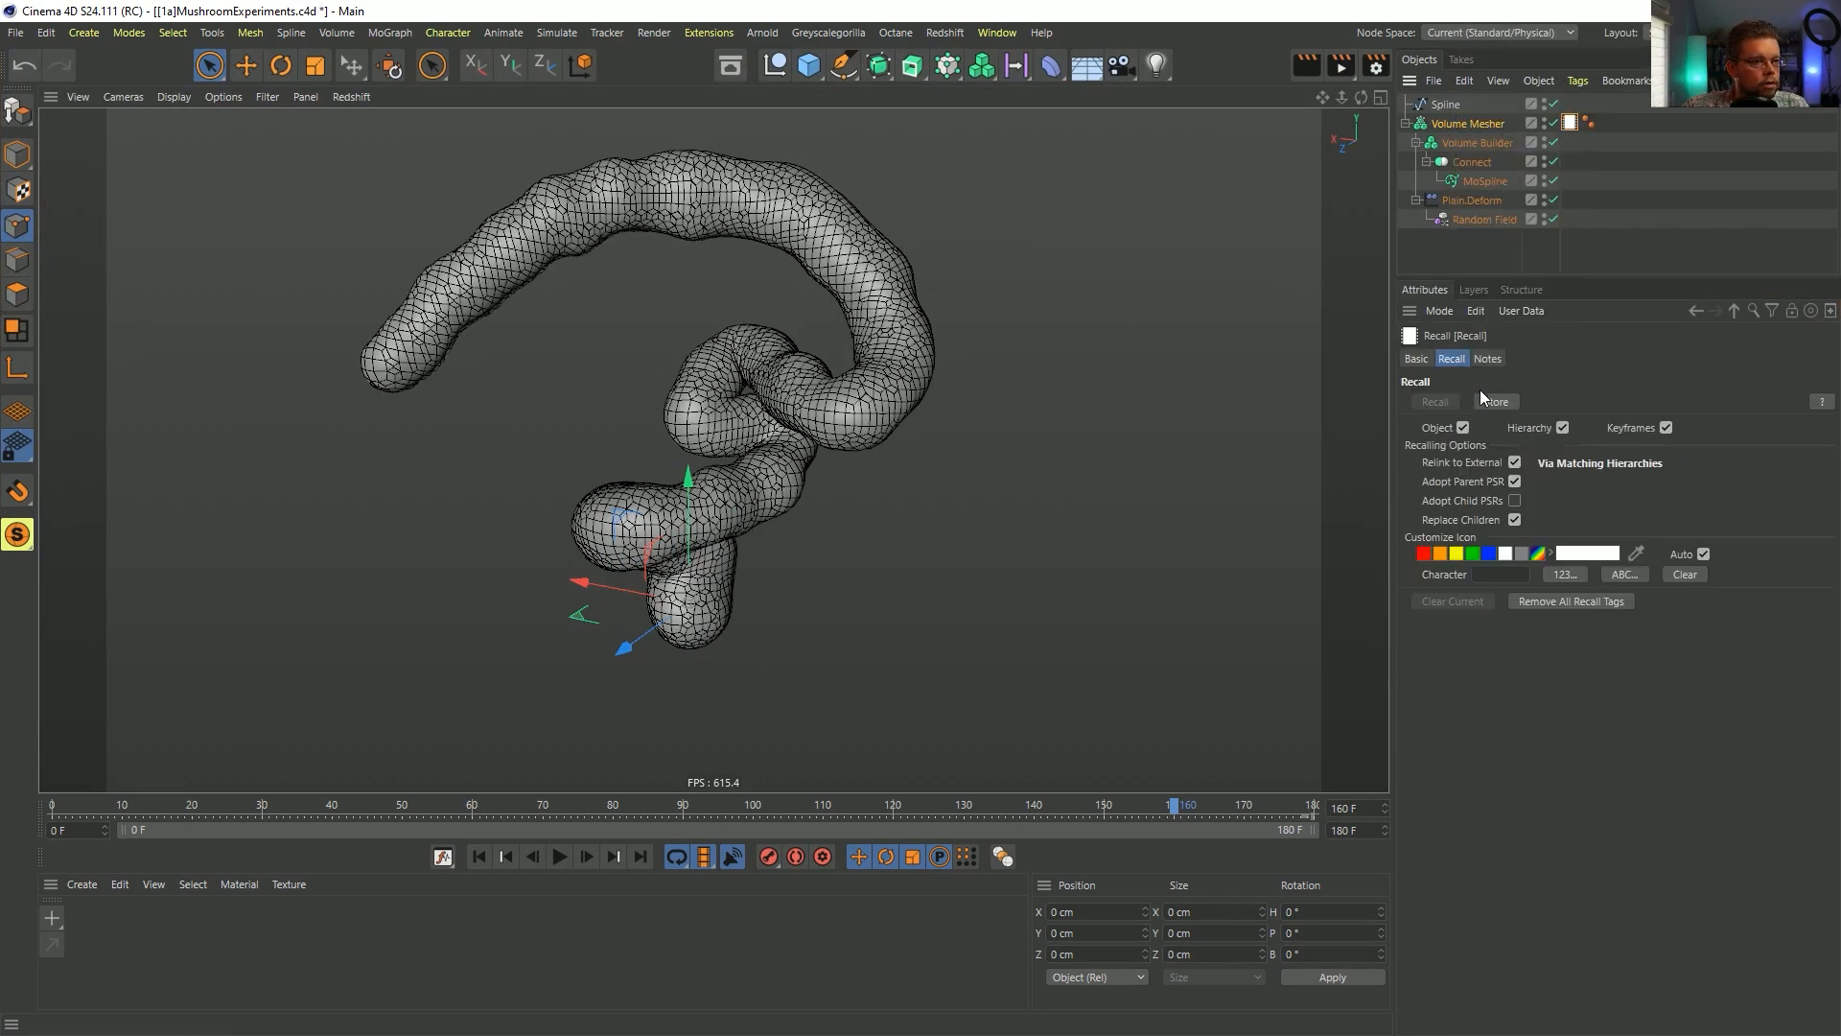
left_click(1449, 129)
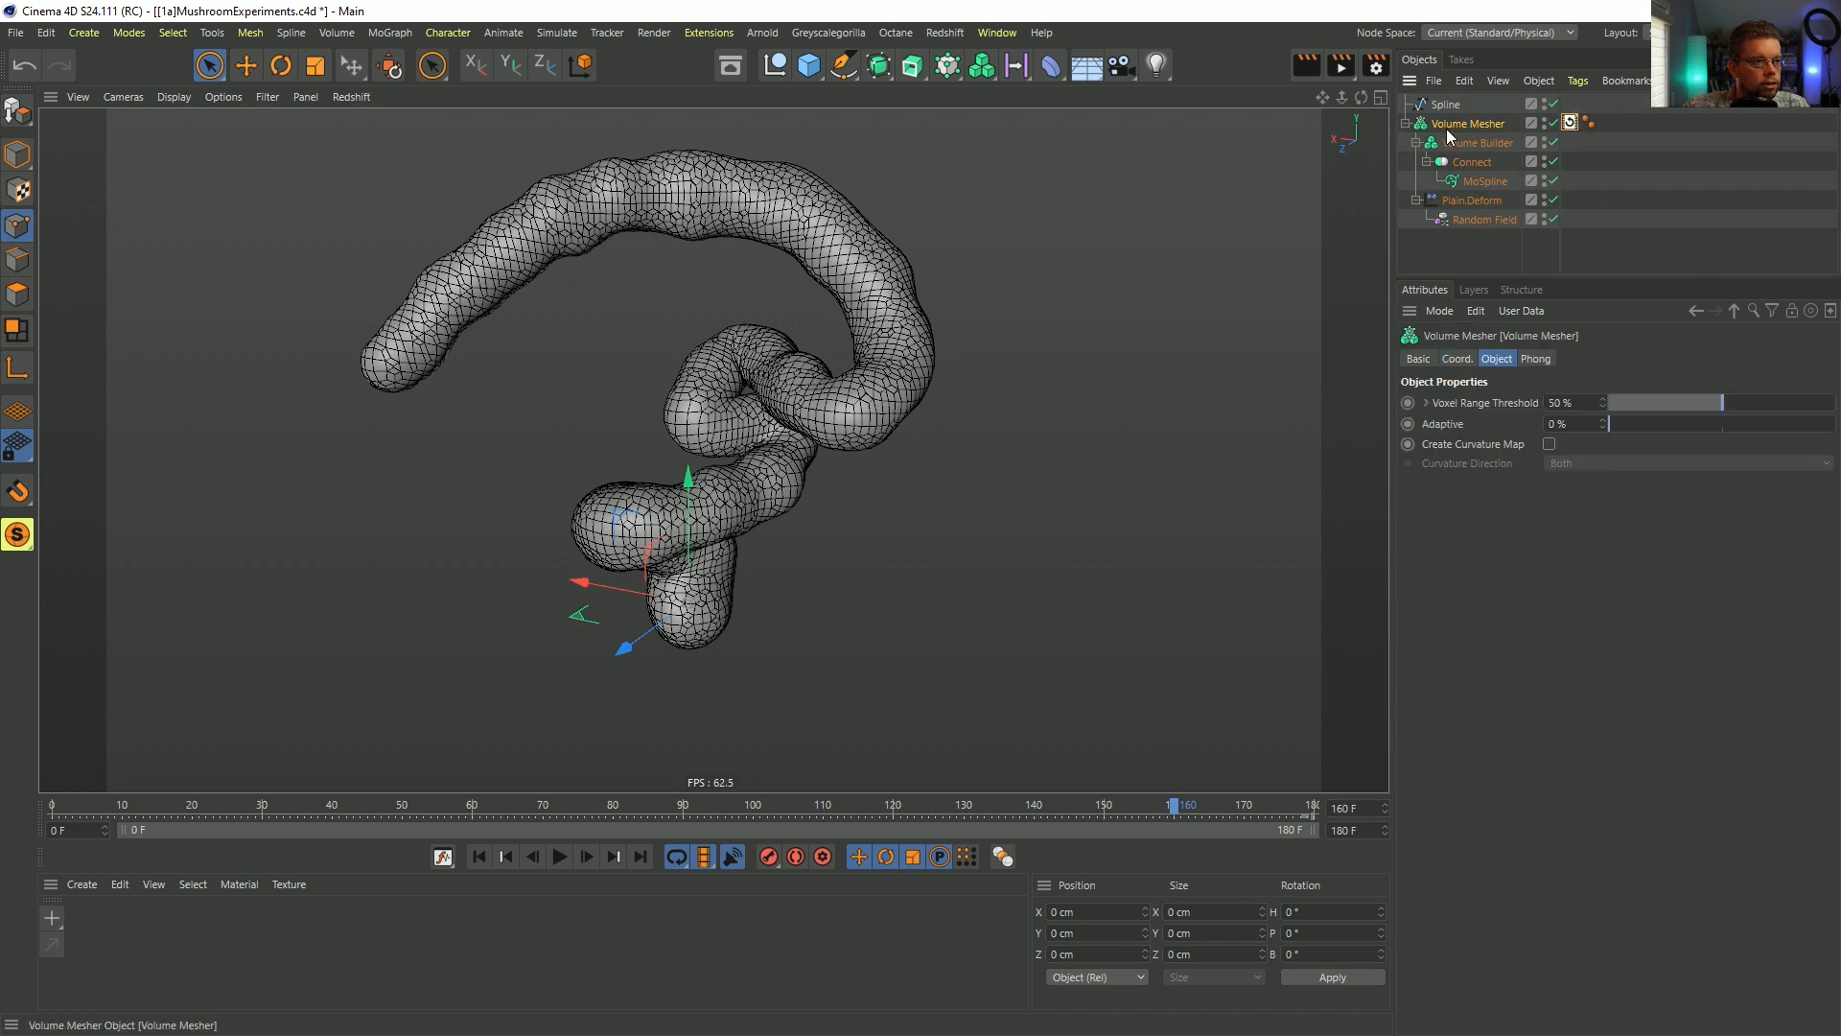
key("c")
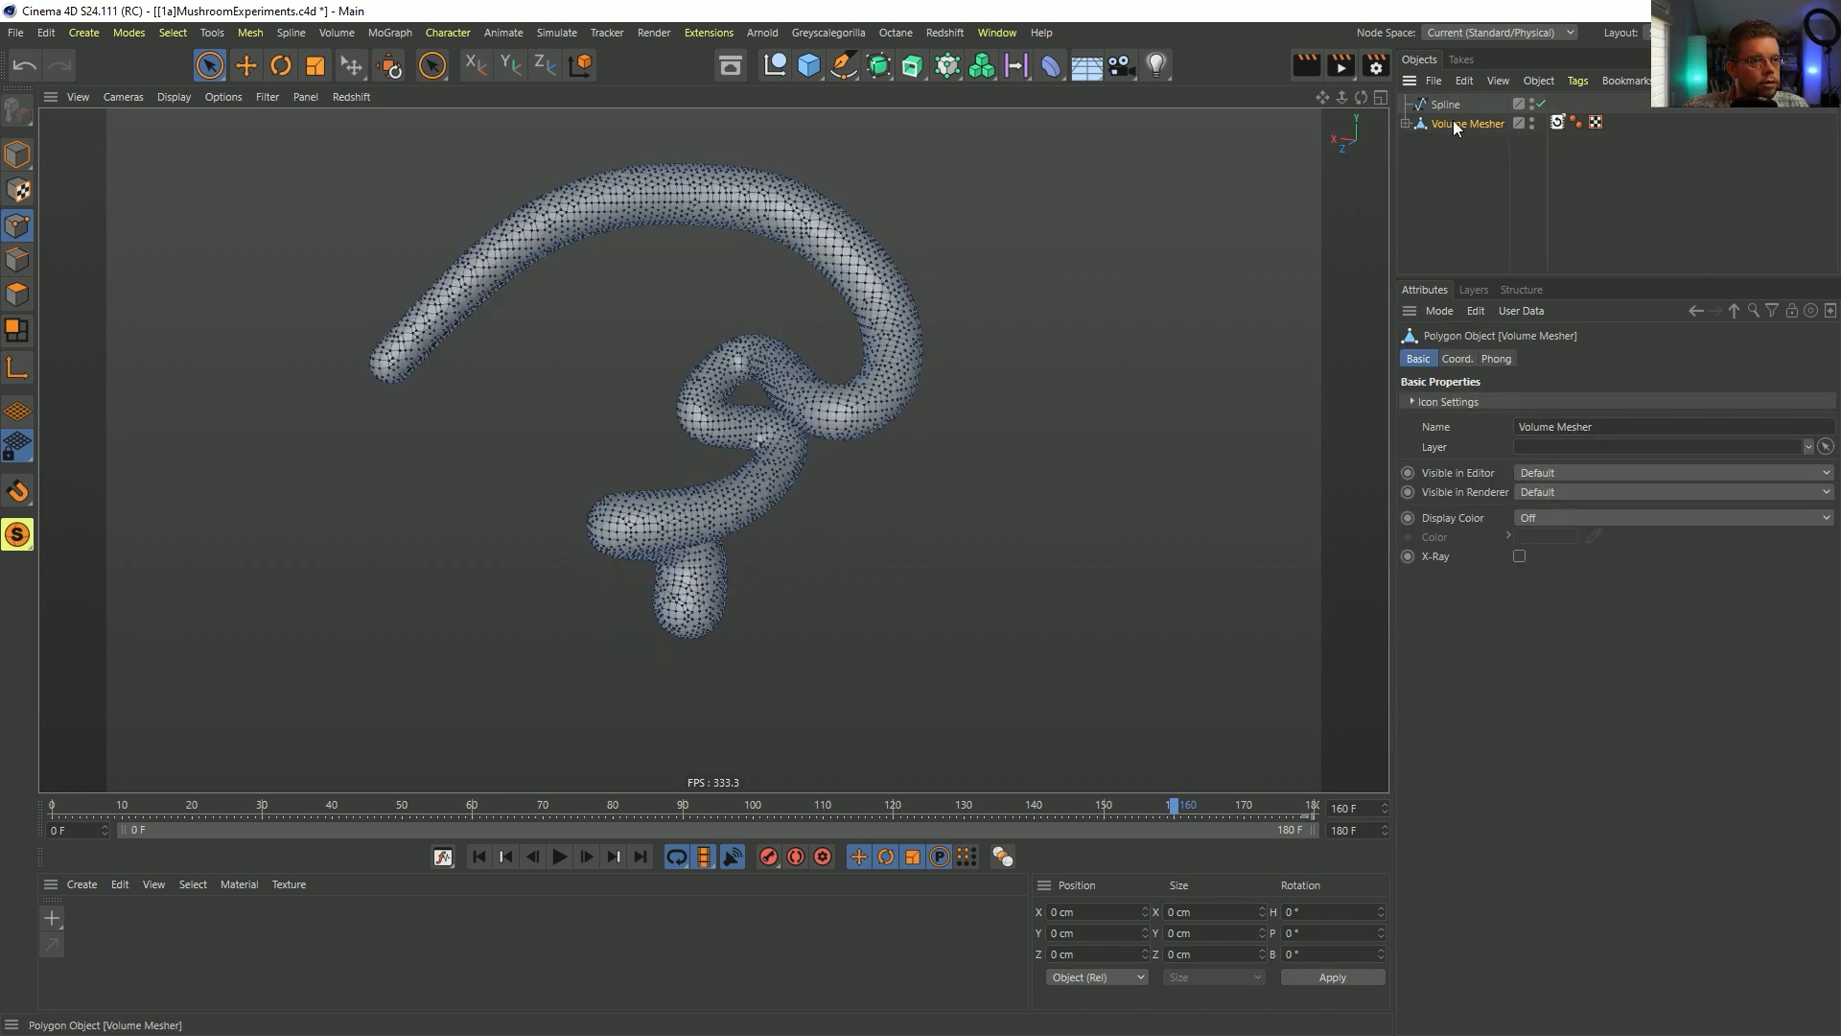
left_click(1406, 124)
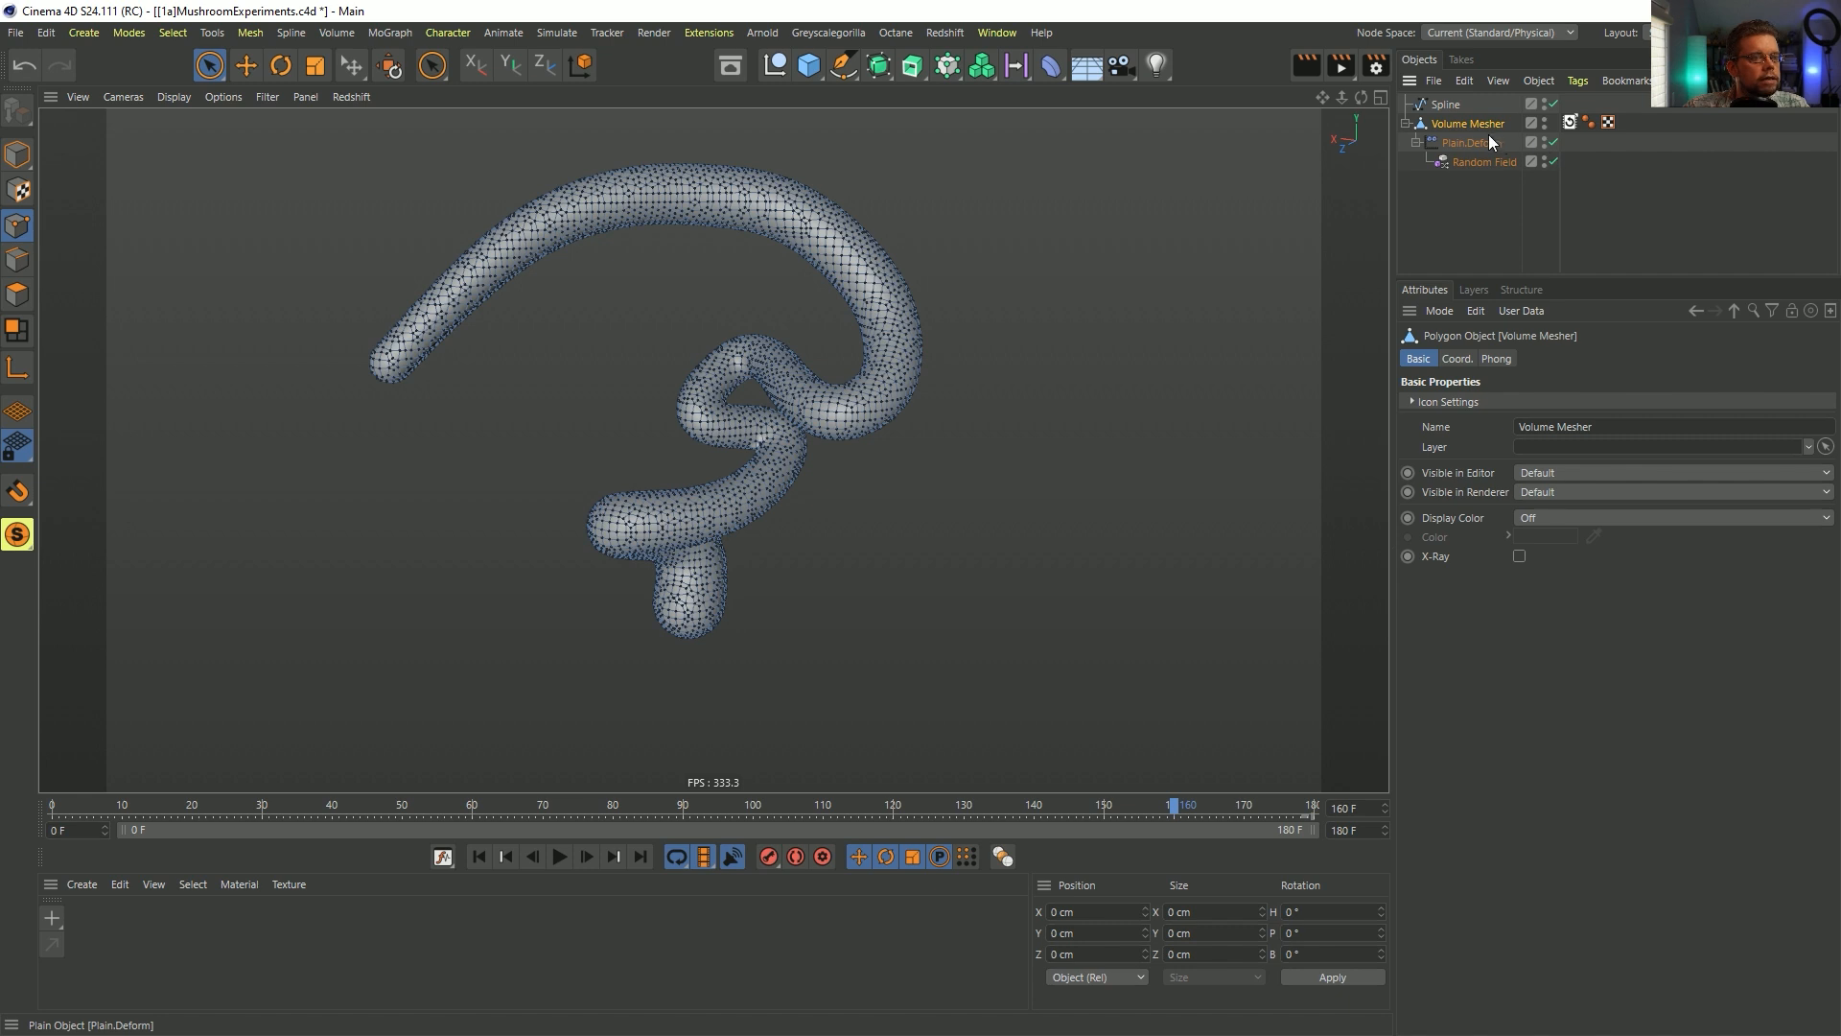
- Select a few points on the upper arc of the converted mesh and set their vertex weight to 0 %
left_click(1434, 106)
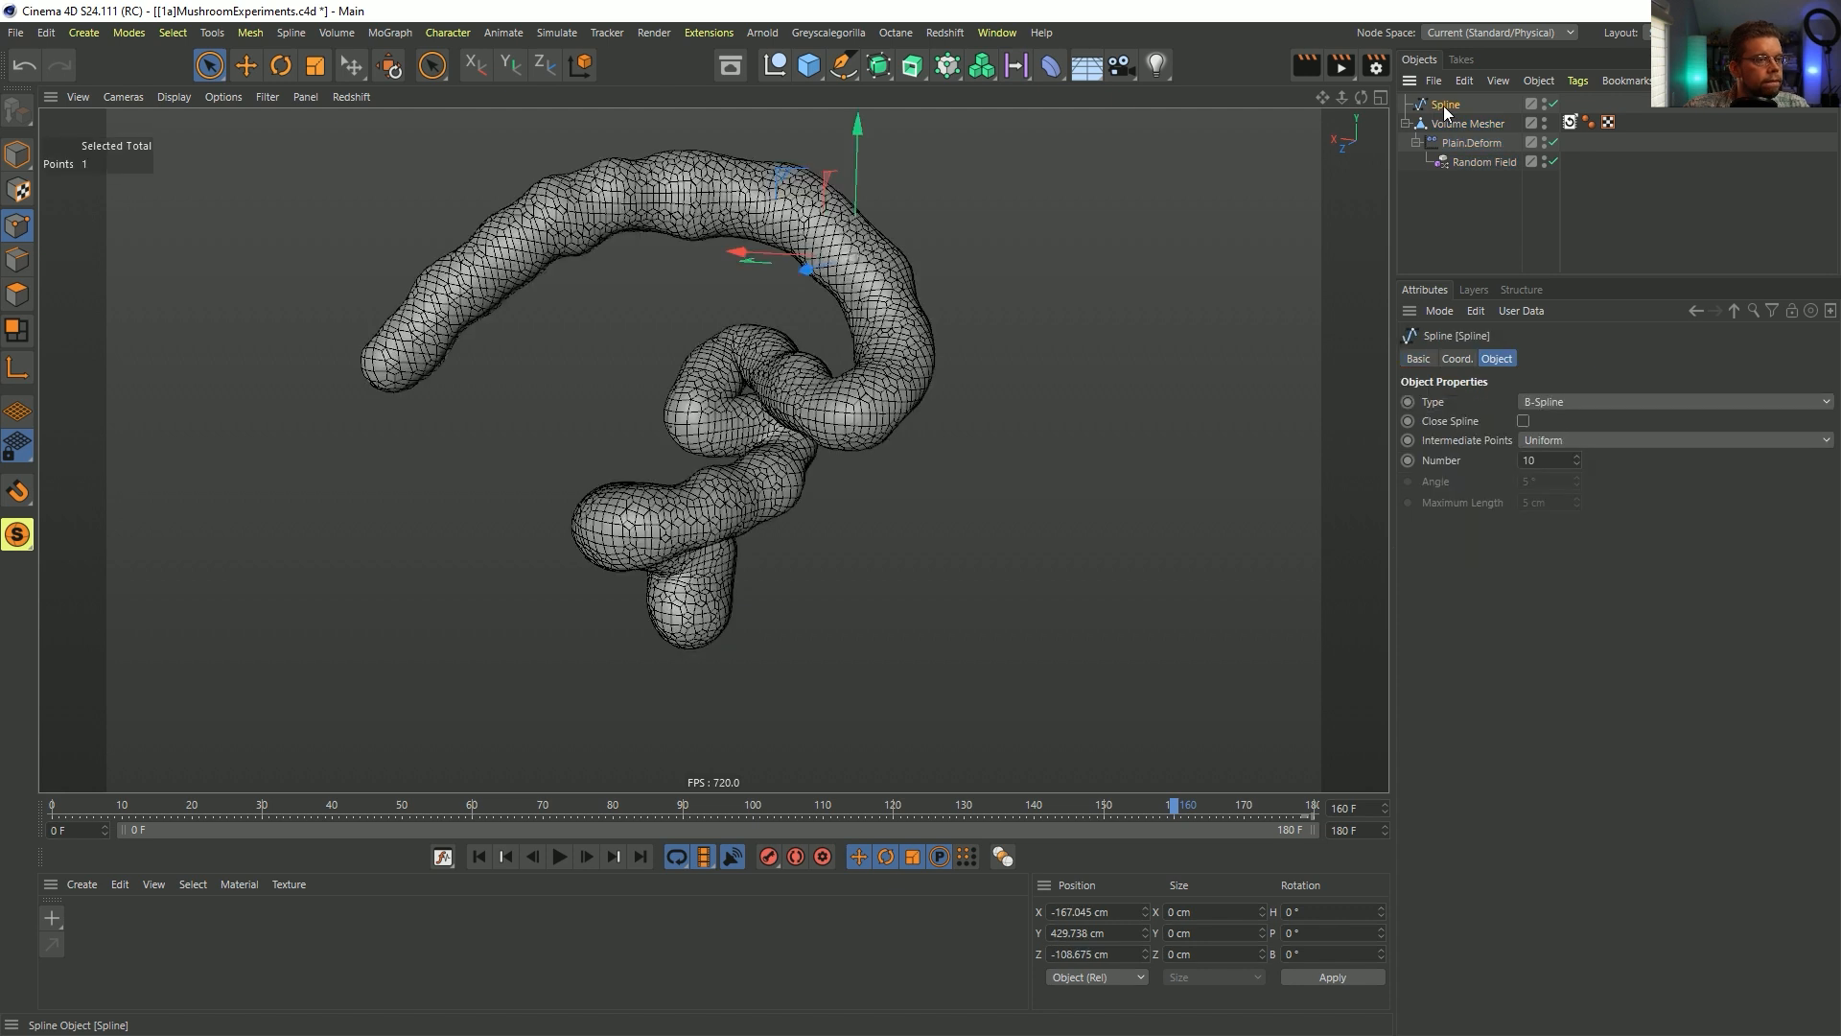
left_click(1458, 122)
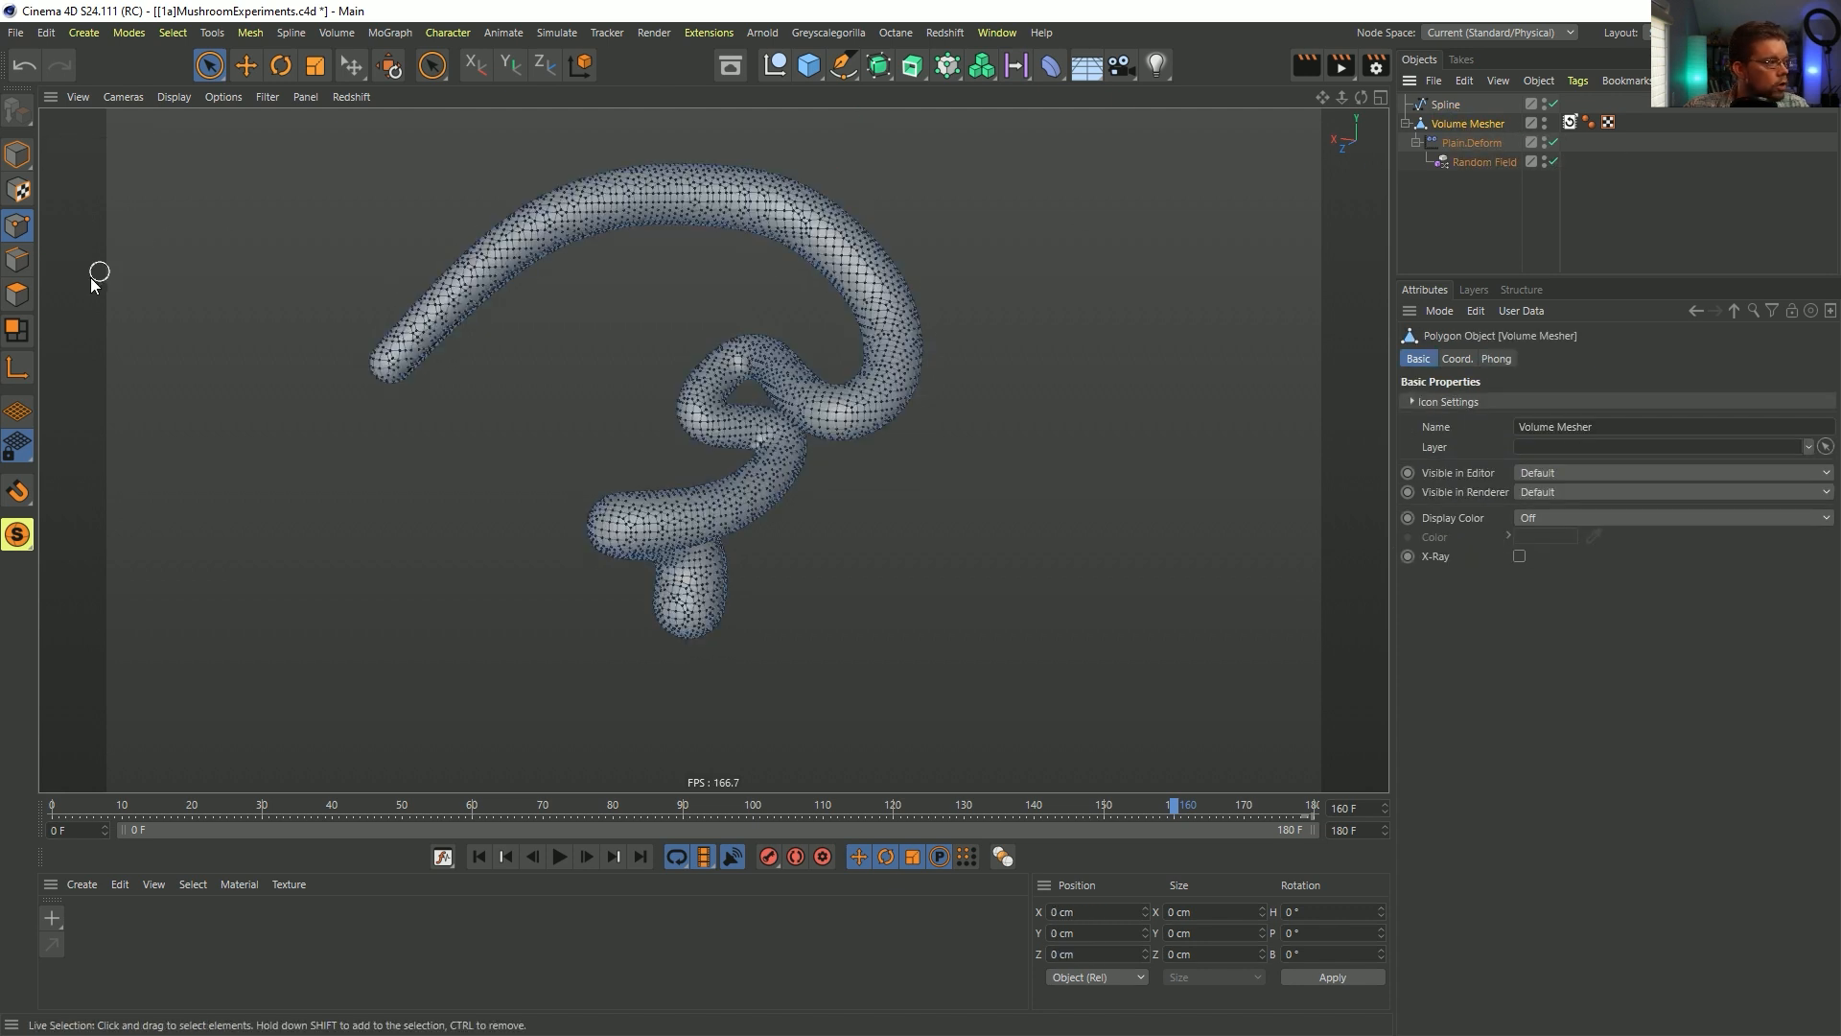
left_click(688, 203)
left_click(170, 33)
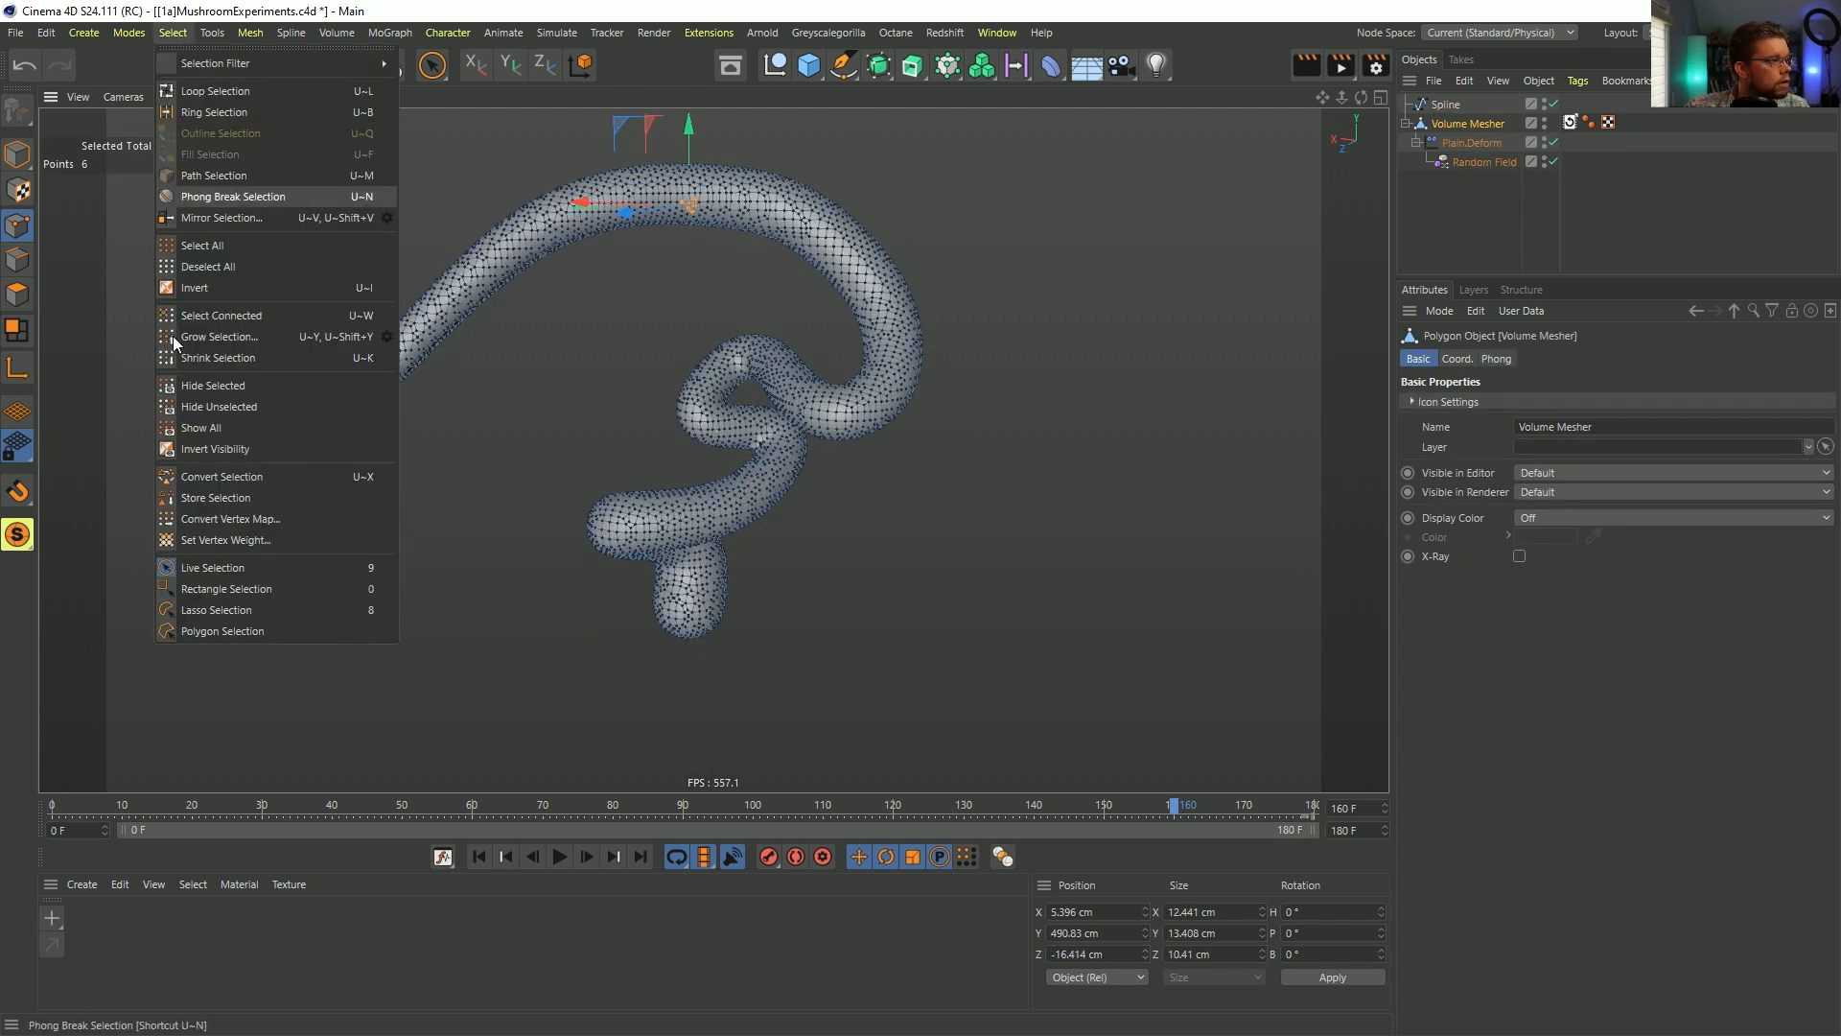
left_click(222, 540)
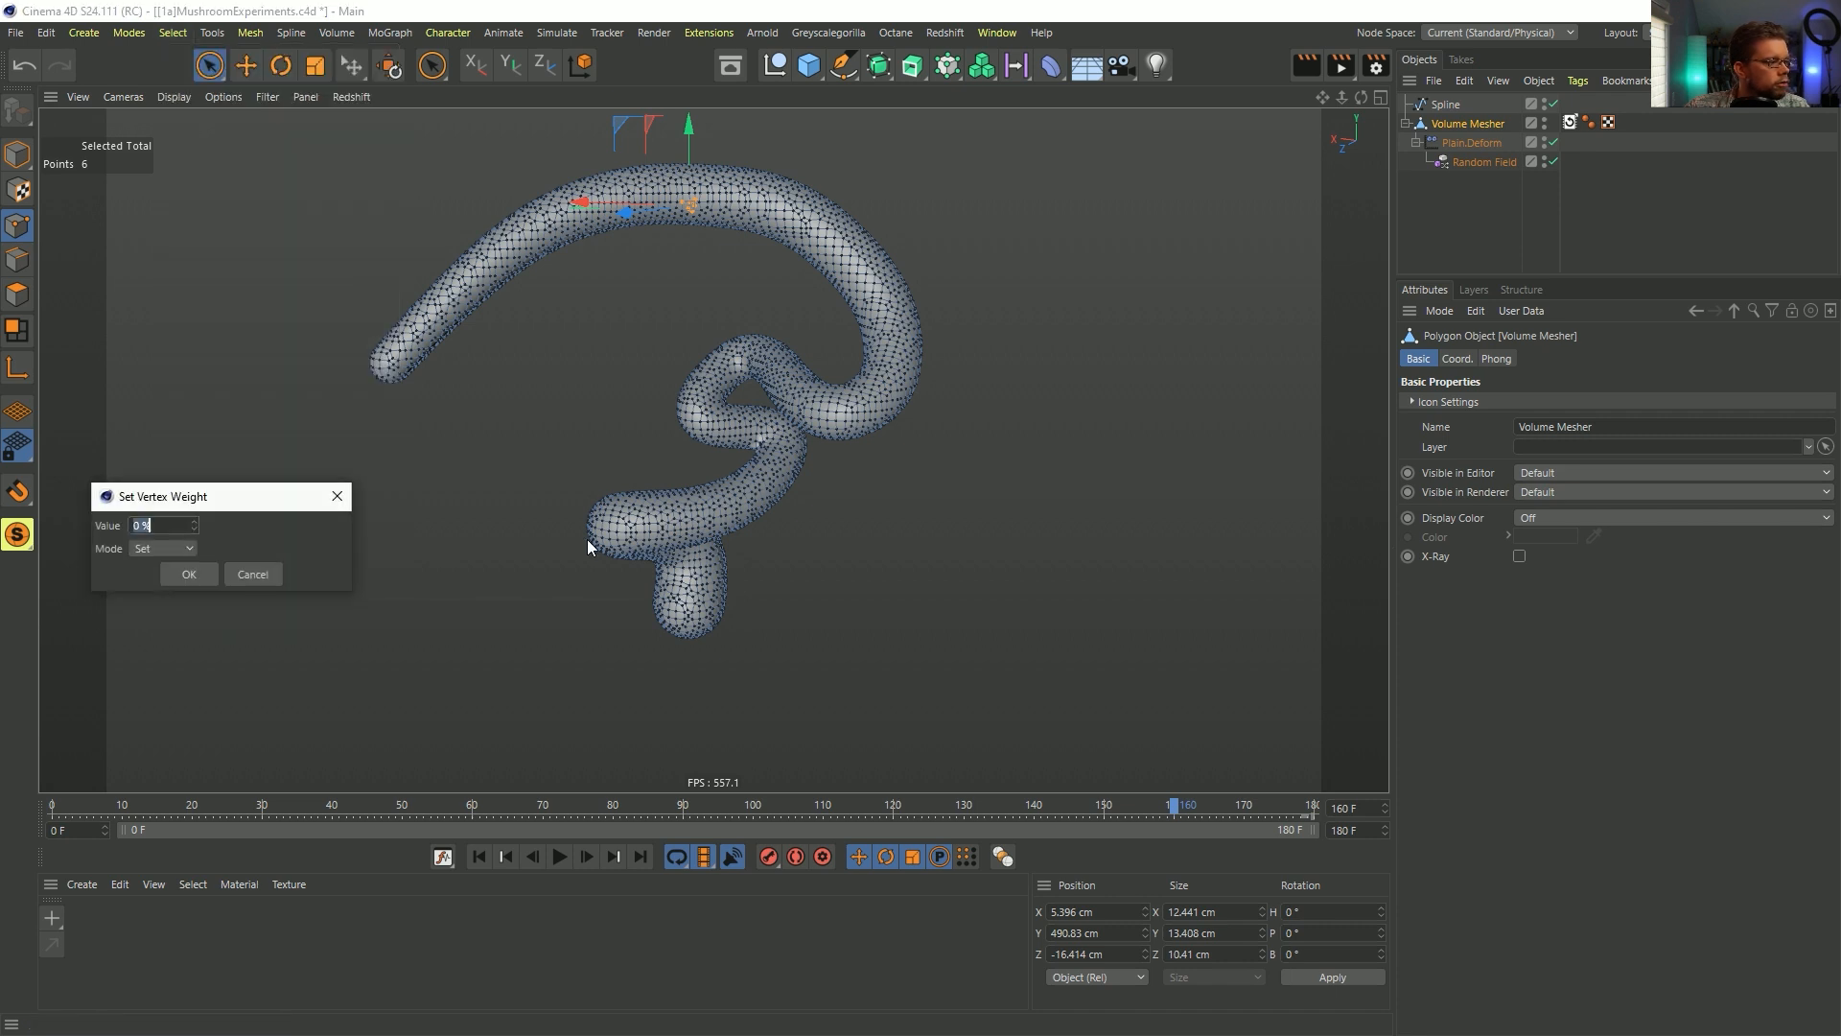
left_click(189, 573)
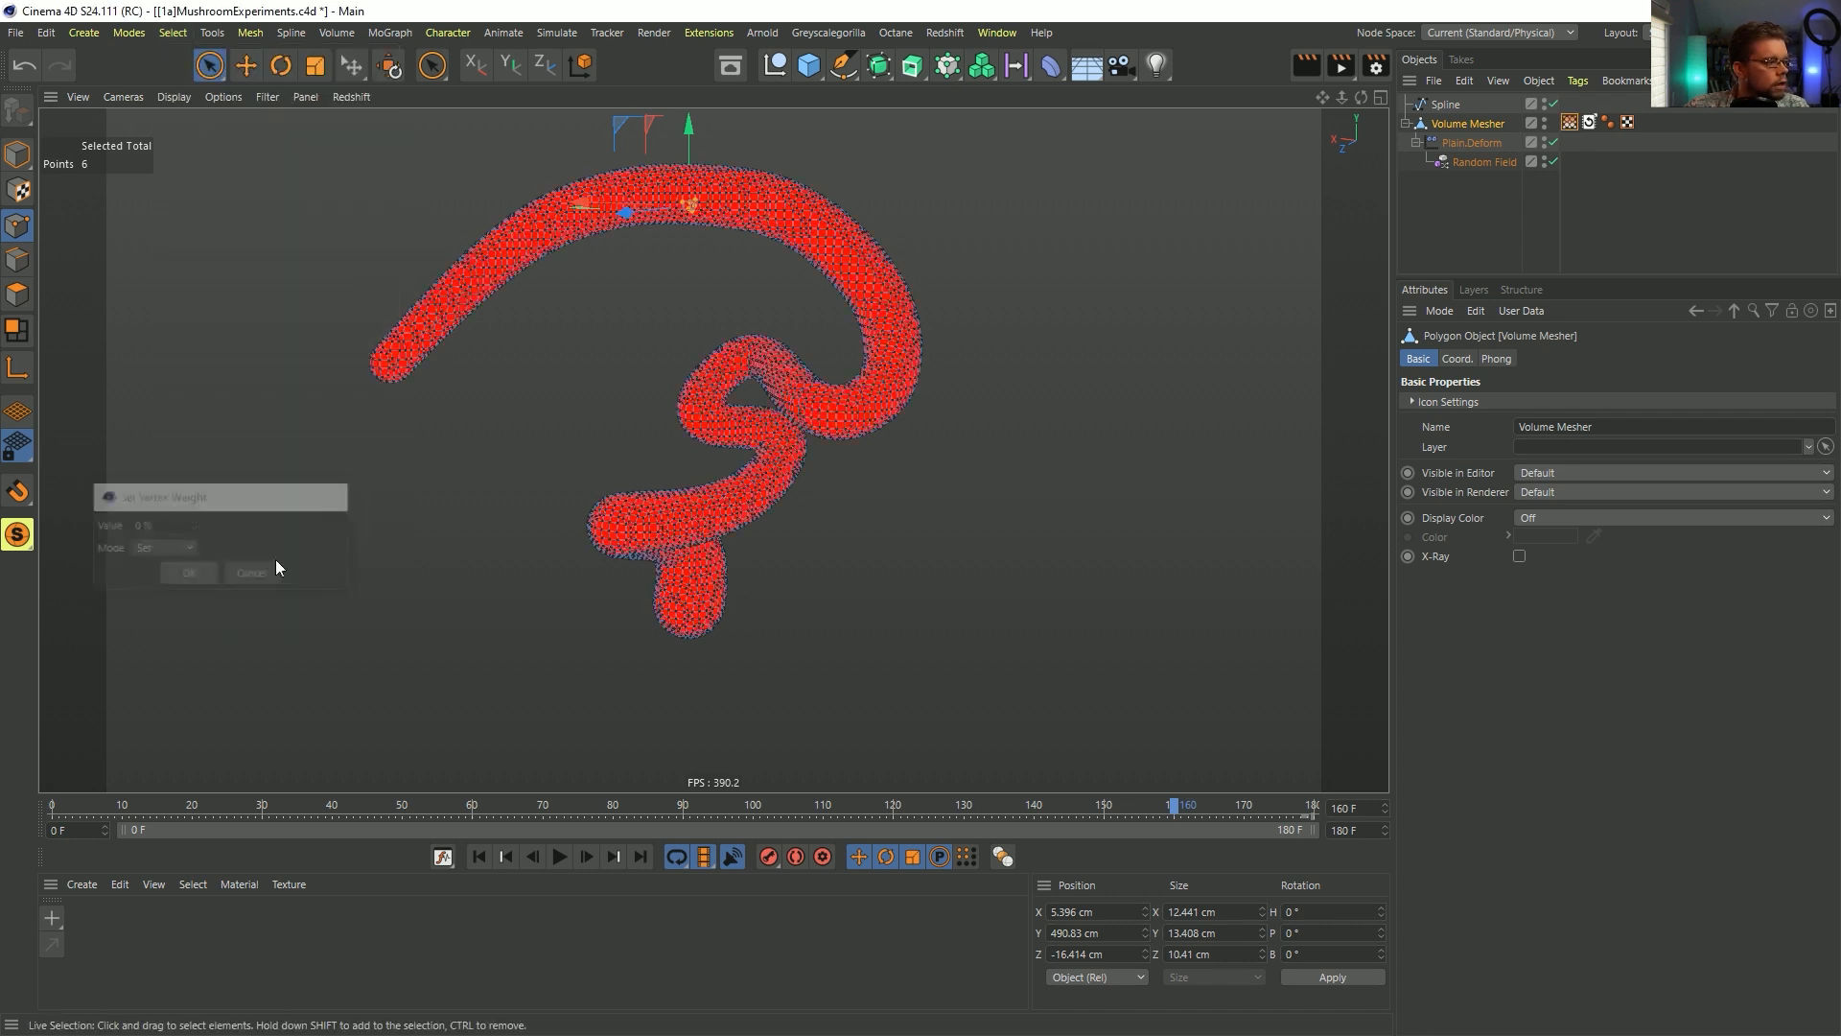
- Enable Use Fields on the vertex map and replace its Freeze layer with the Spline as the field
left_click(1458, 358)
left_click(1569, 121)
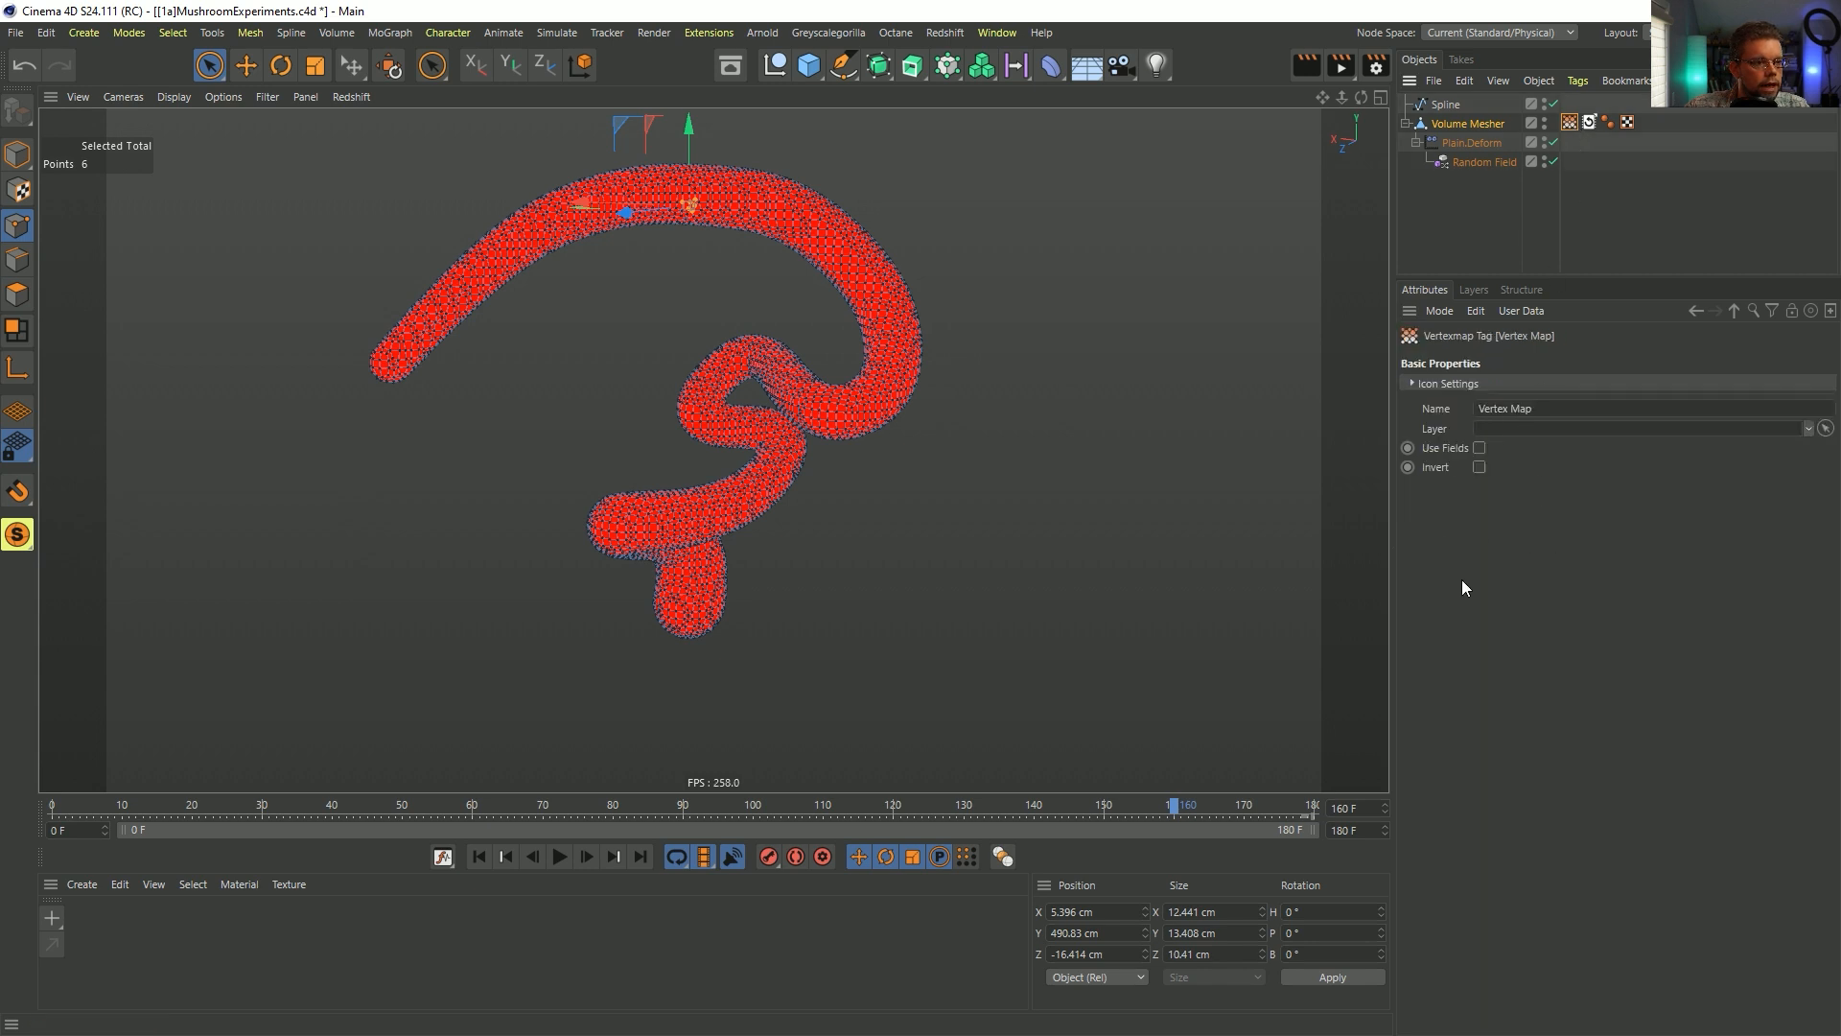
left_click(1480, 449)
left_click(1494, 472)
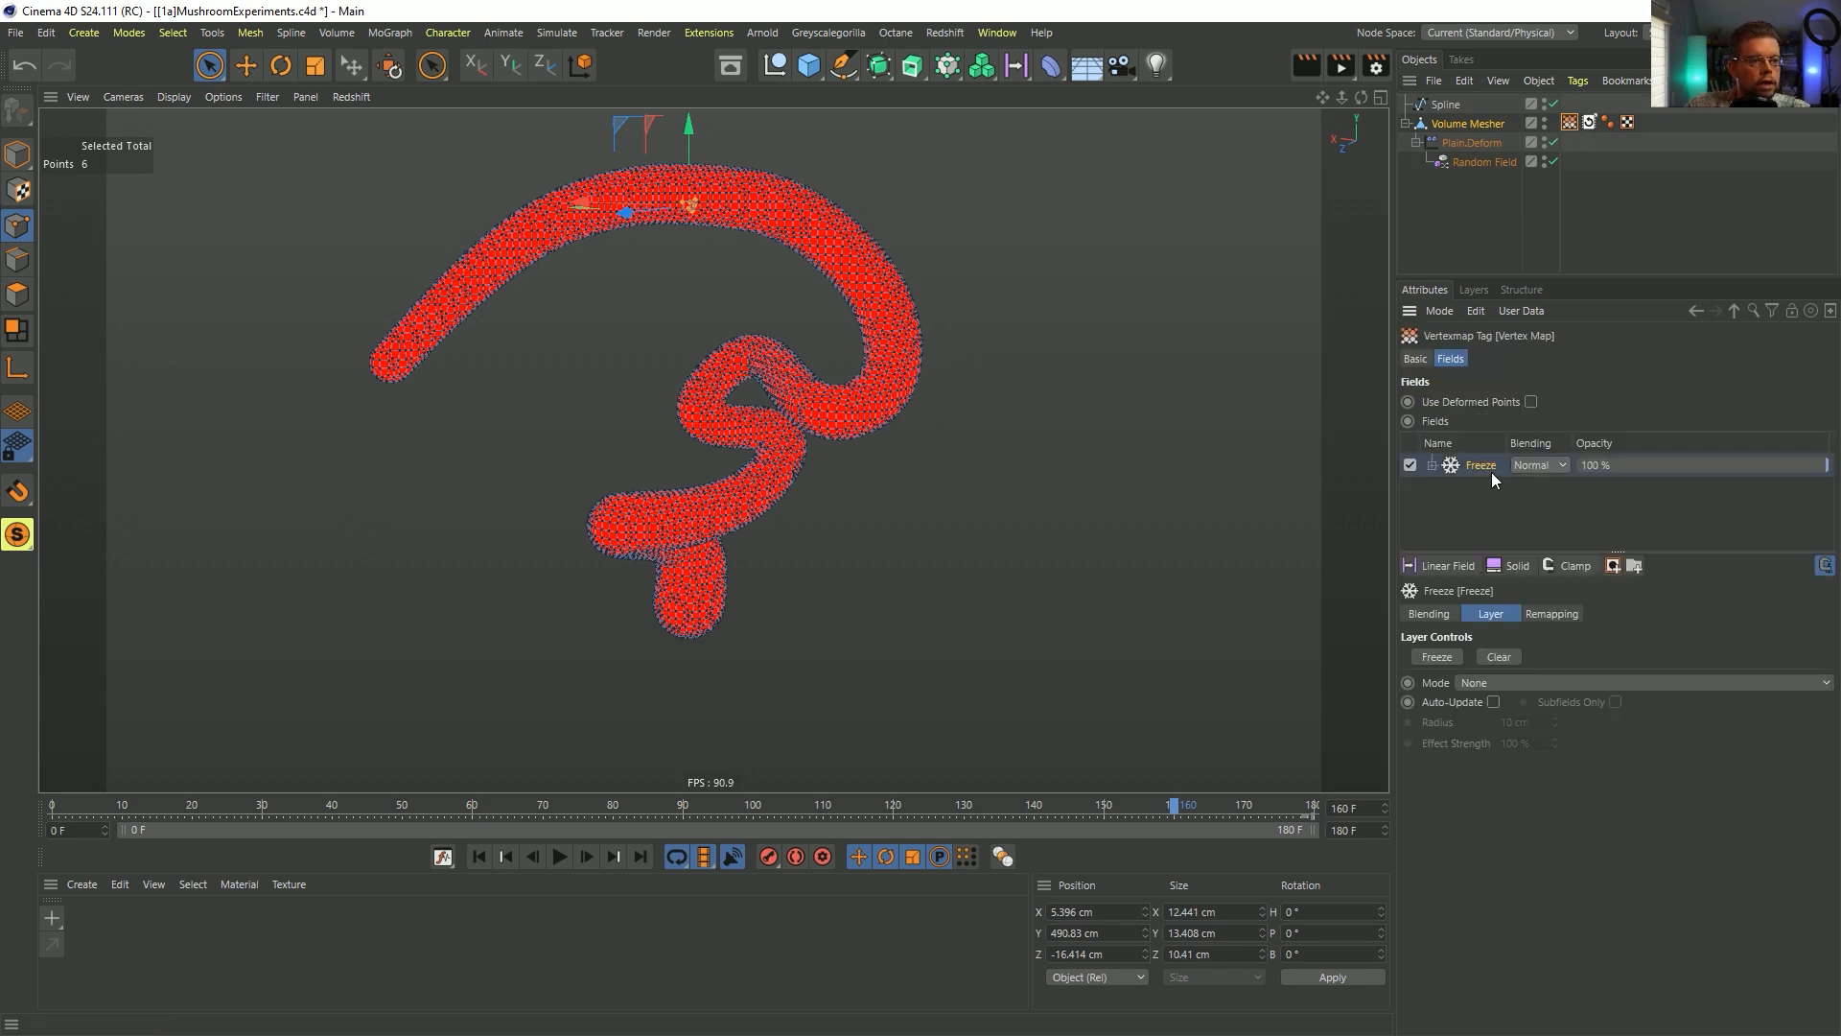
key("Delete")
left_click_drag(1447, 112, 1482, 509)
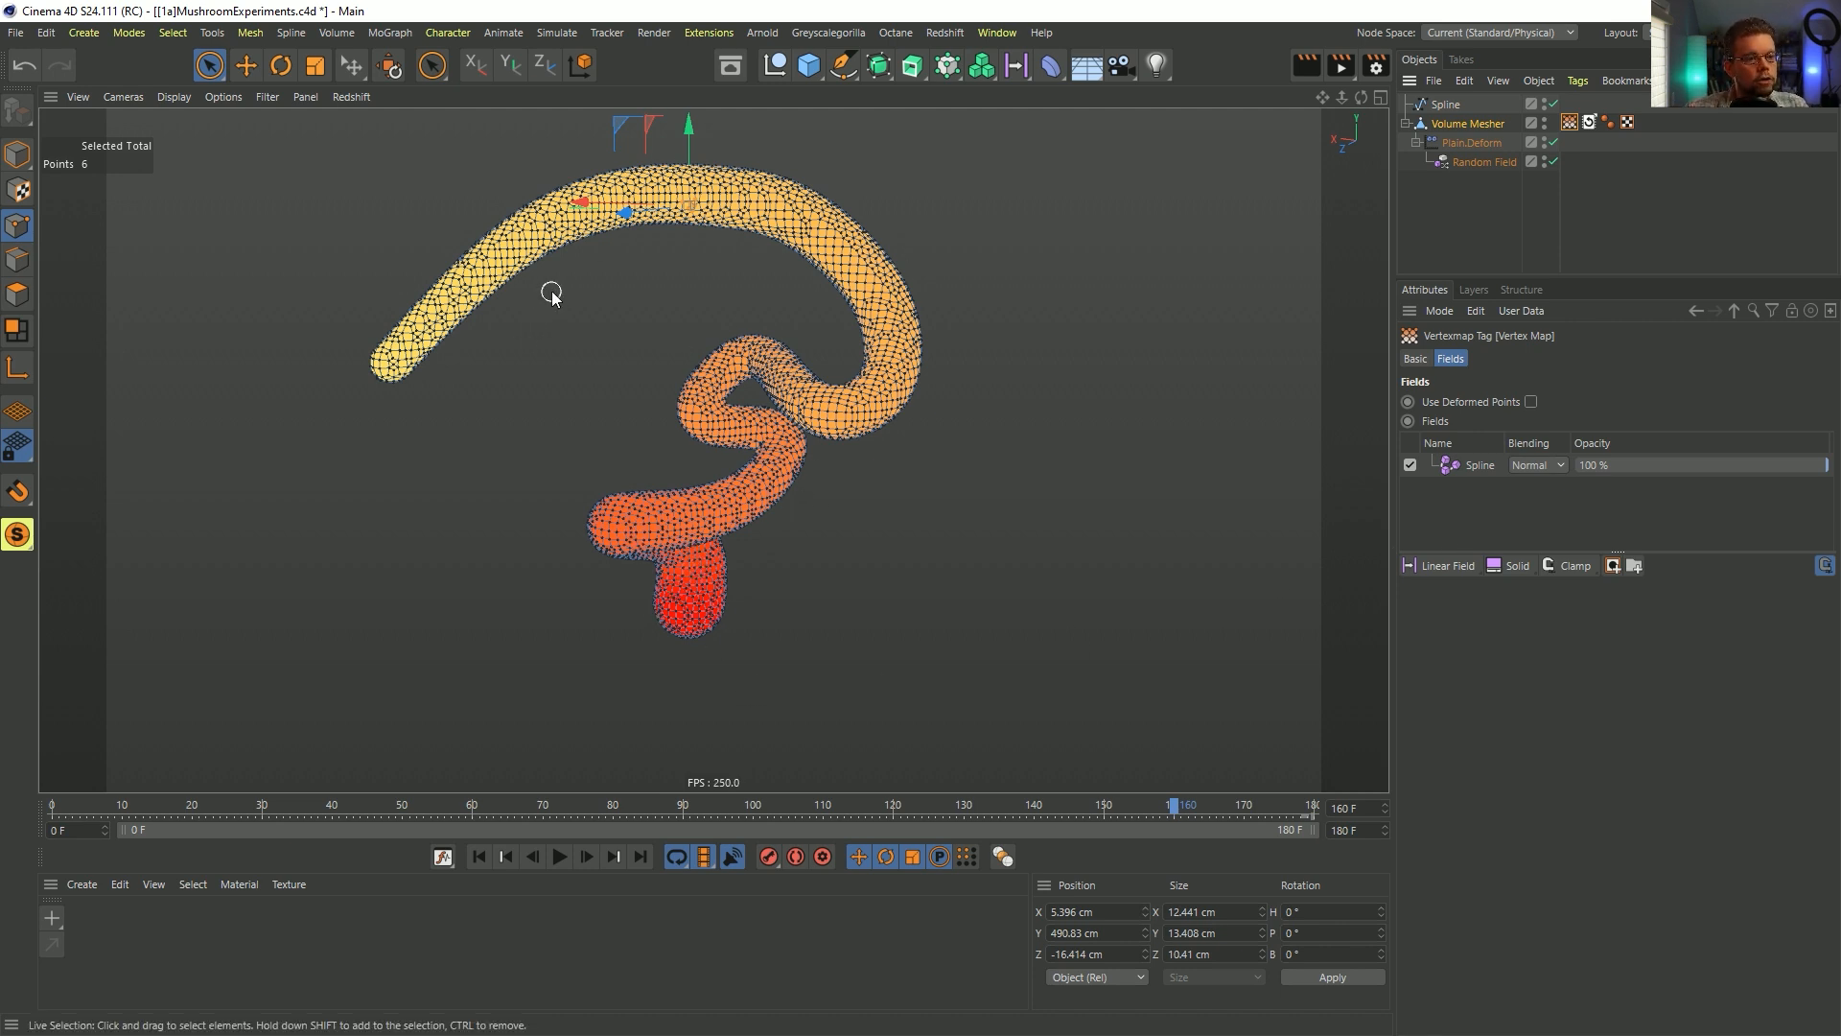
- Check the Spline field's layer, remapping and object settings, and delete the vertex map tag from the mesh
left_click(1476, 465)
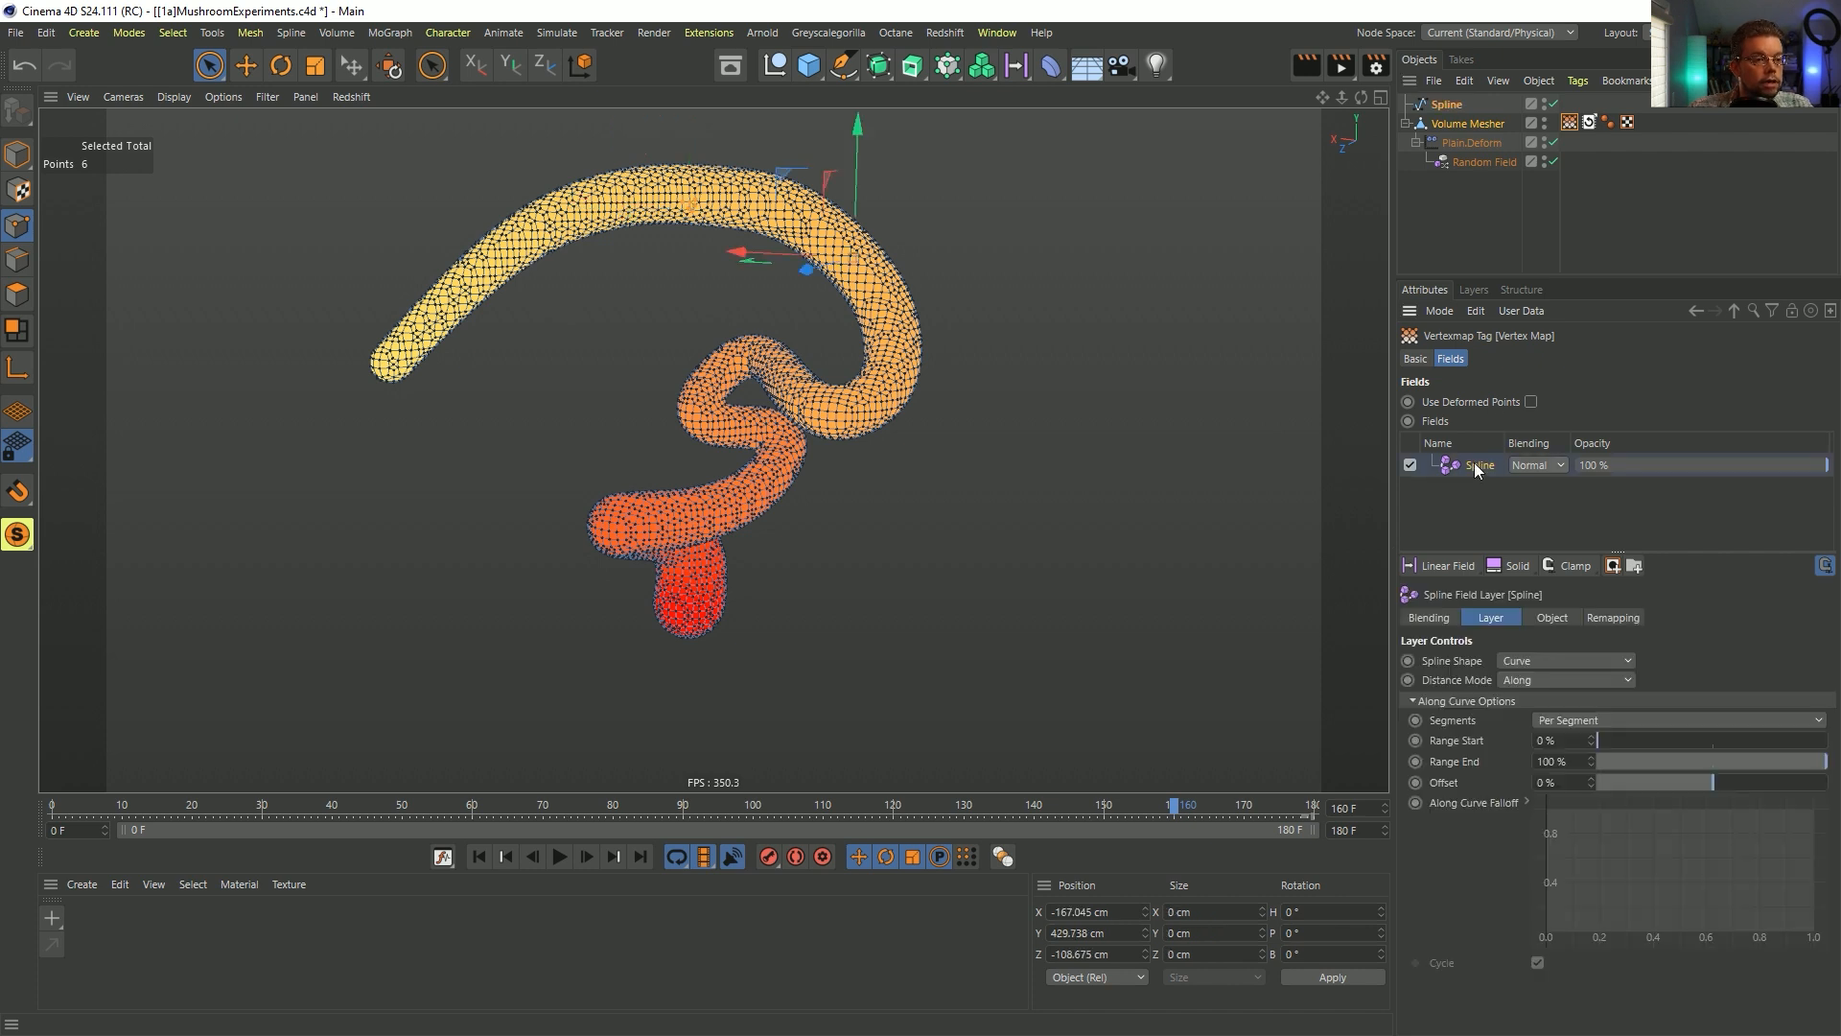
left_click(1611, 619)
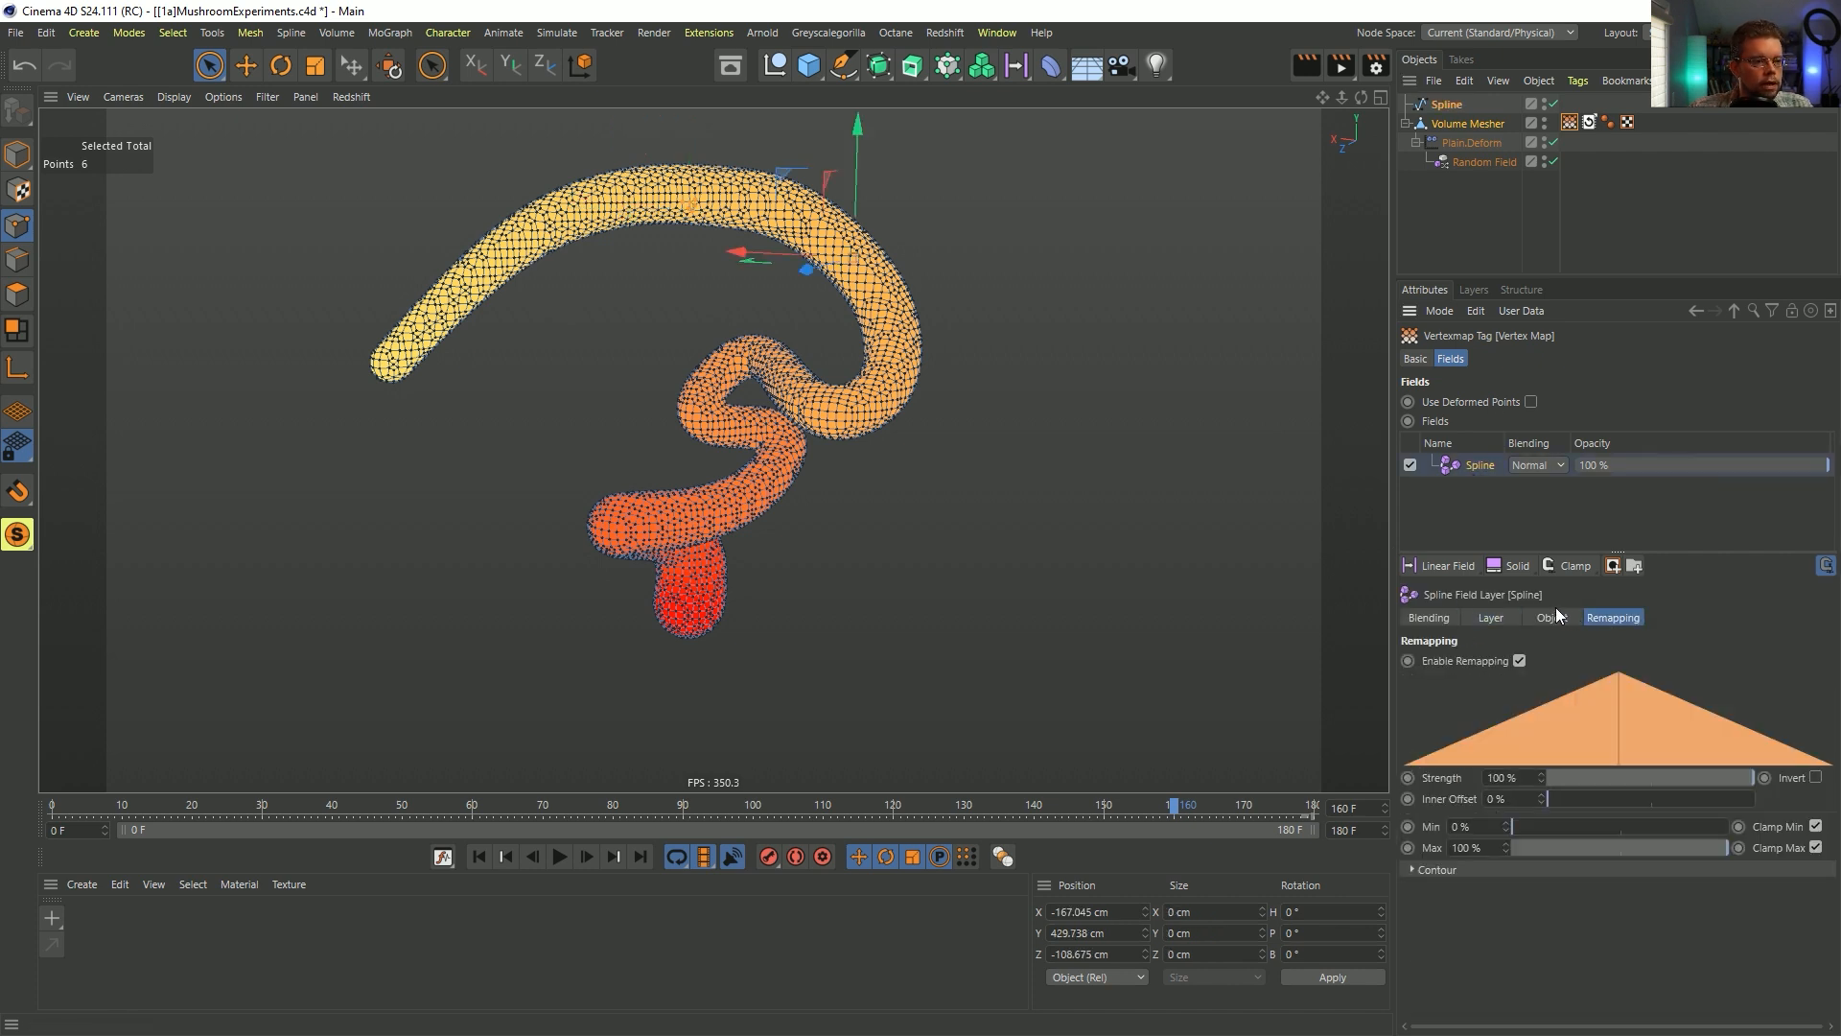
left_click(1558, 619)
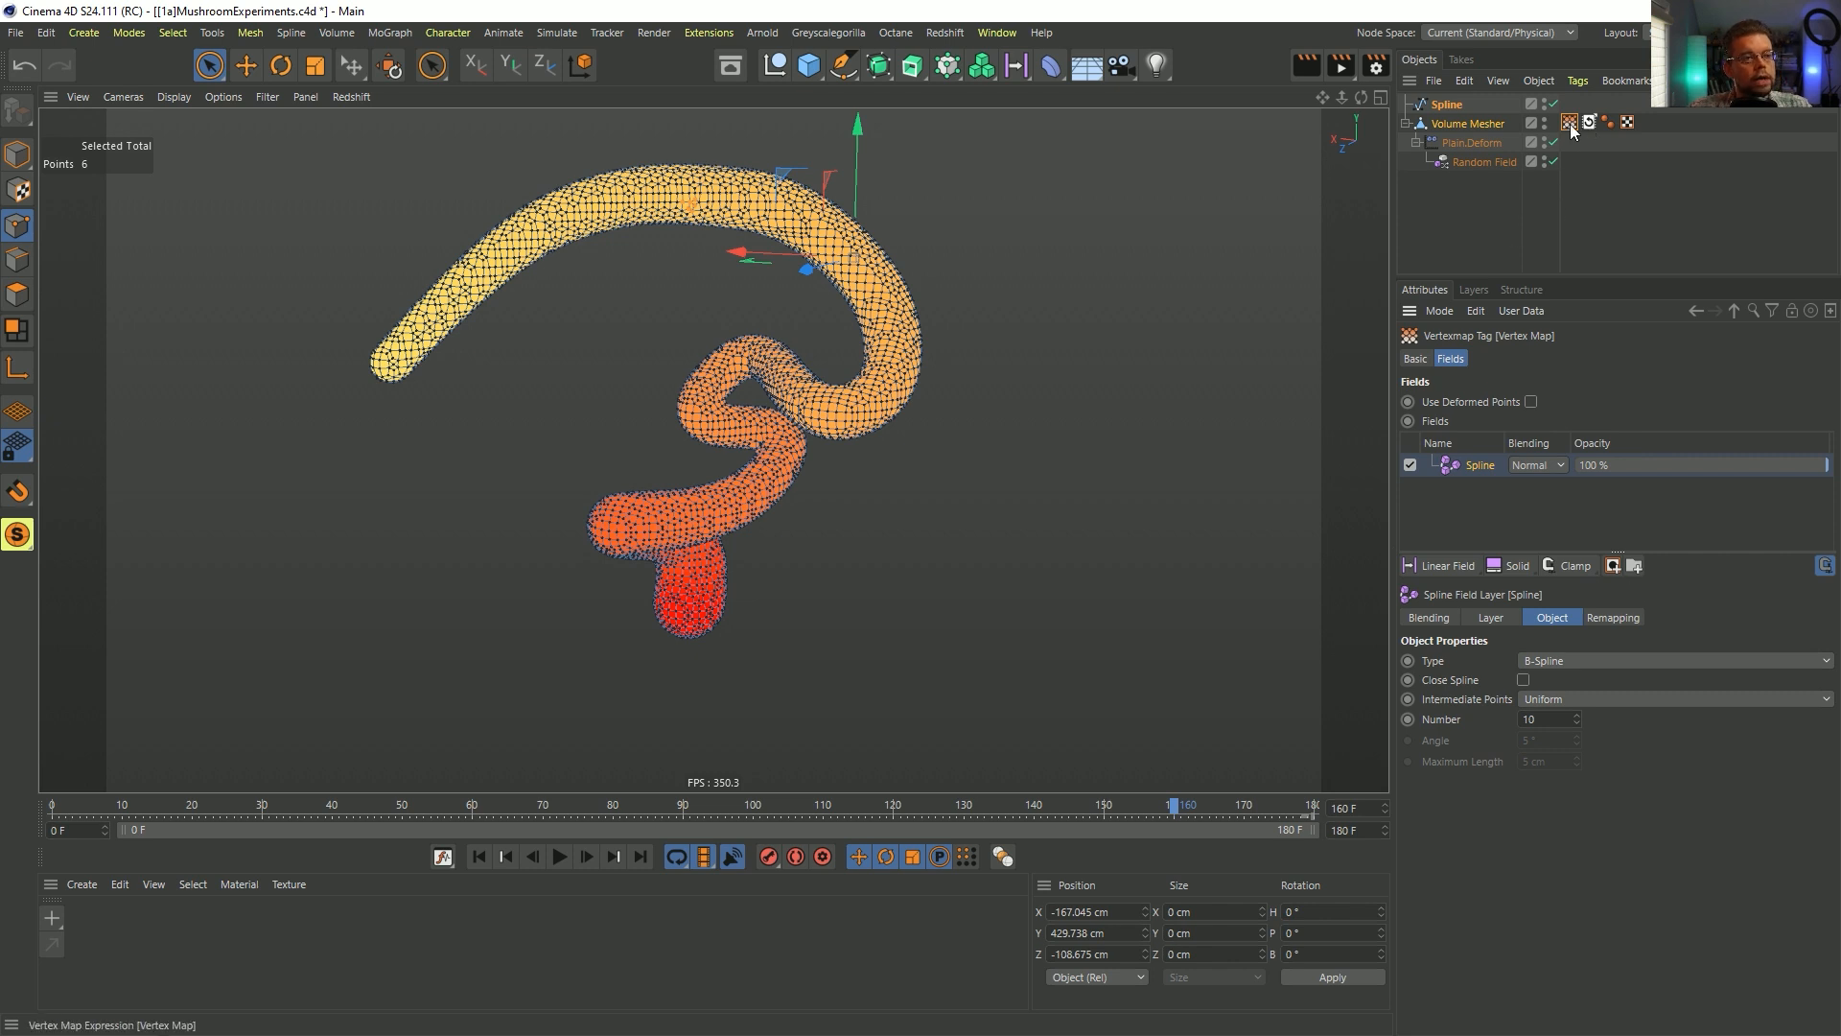
key("Delete")
- Add a Vertex Color tag to the converted Volume Mesher mesh
left_click(1477, 123)
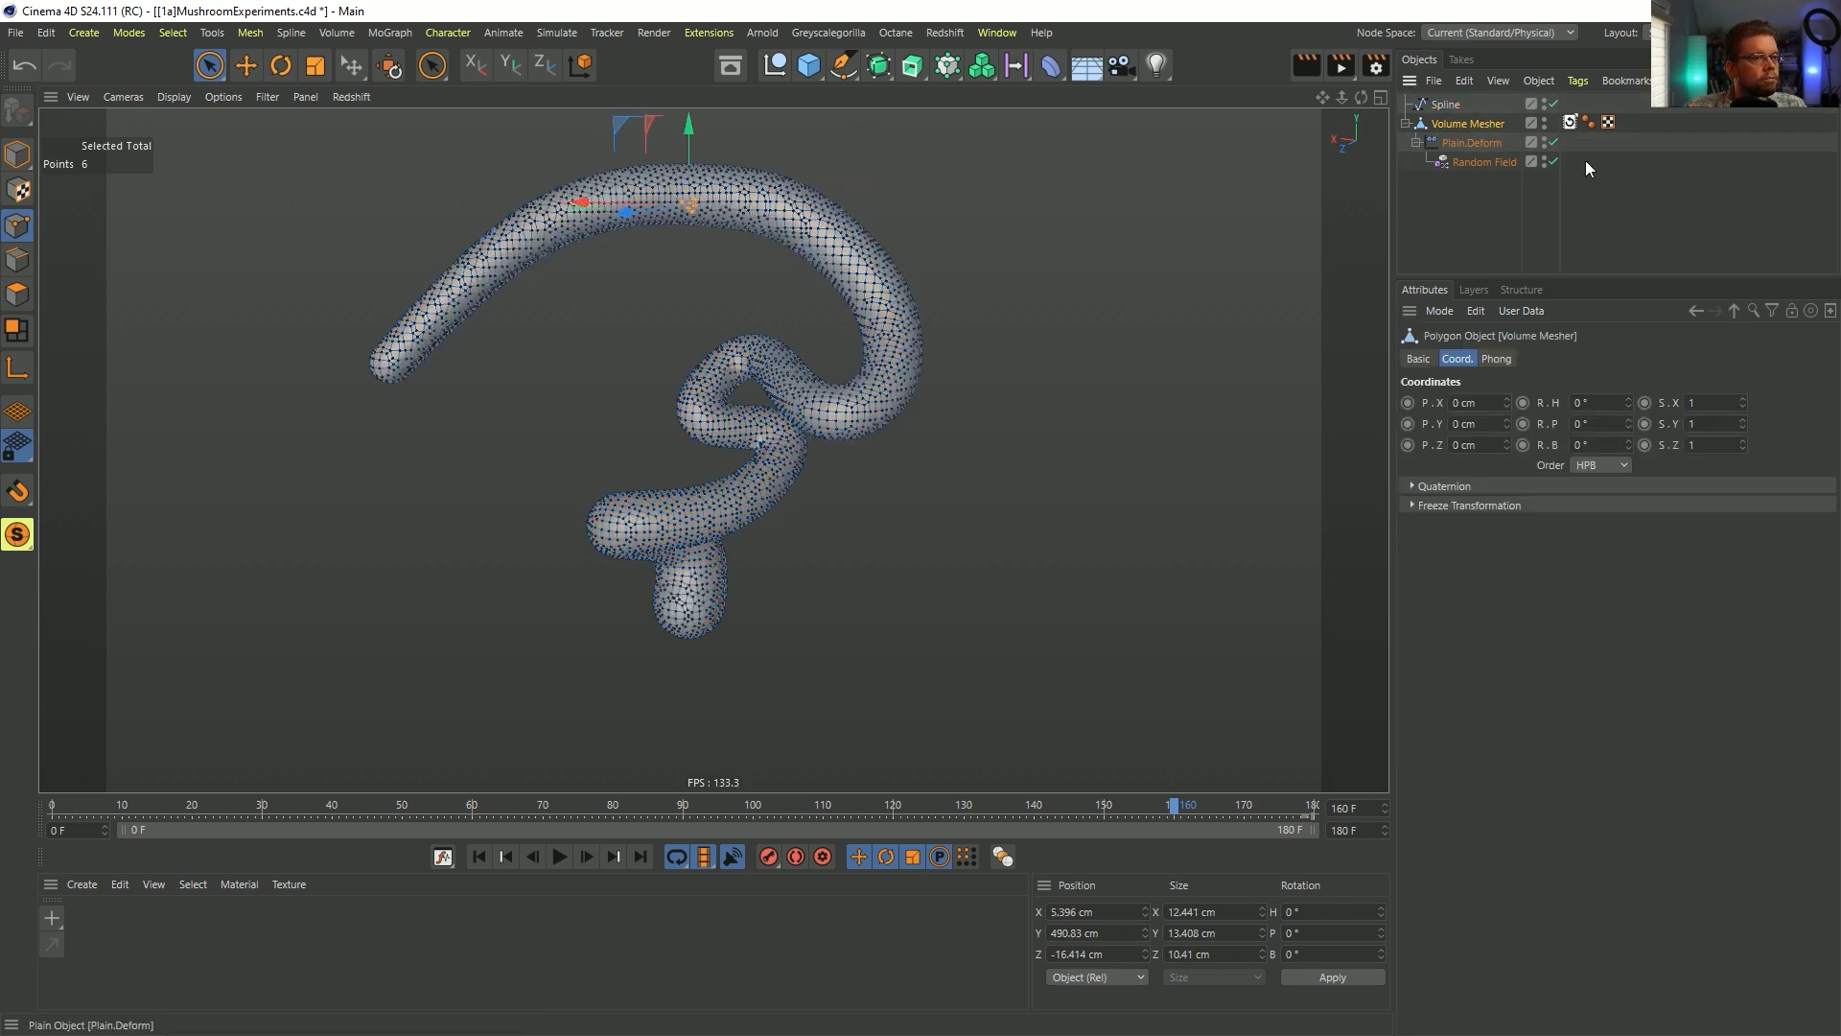
right_click(1484, 123)
mouse_move(1555, 134)
mouse_move(1556, 267)
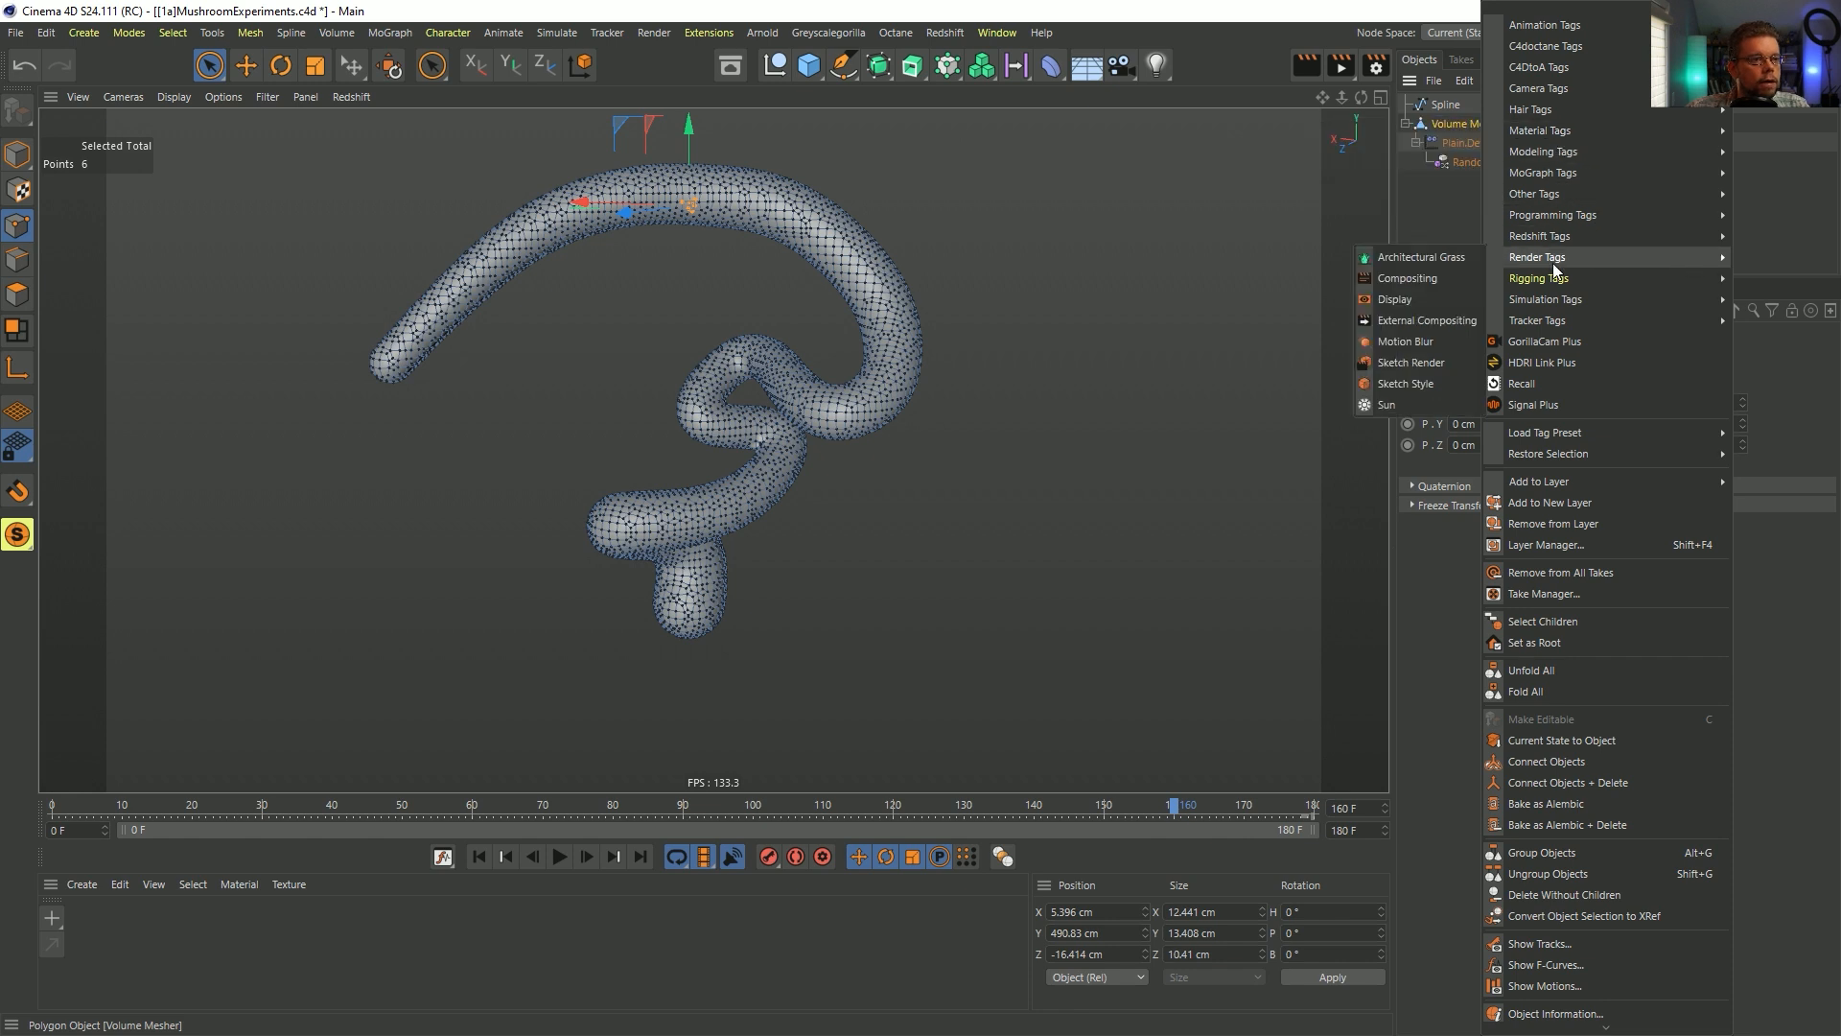
mouse_move(1554, 197)
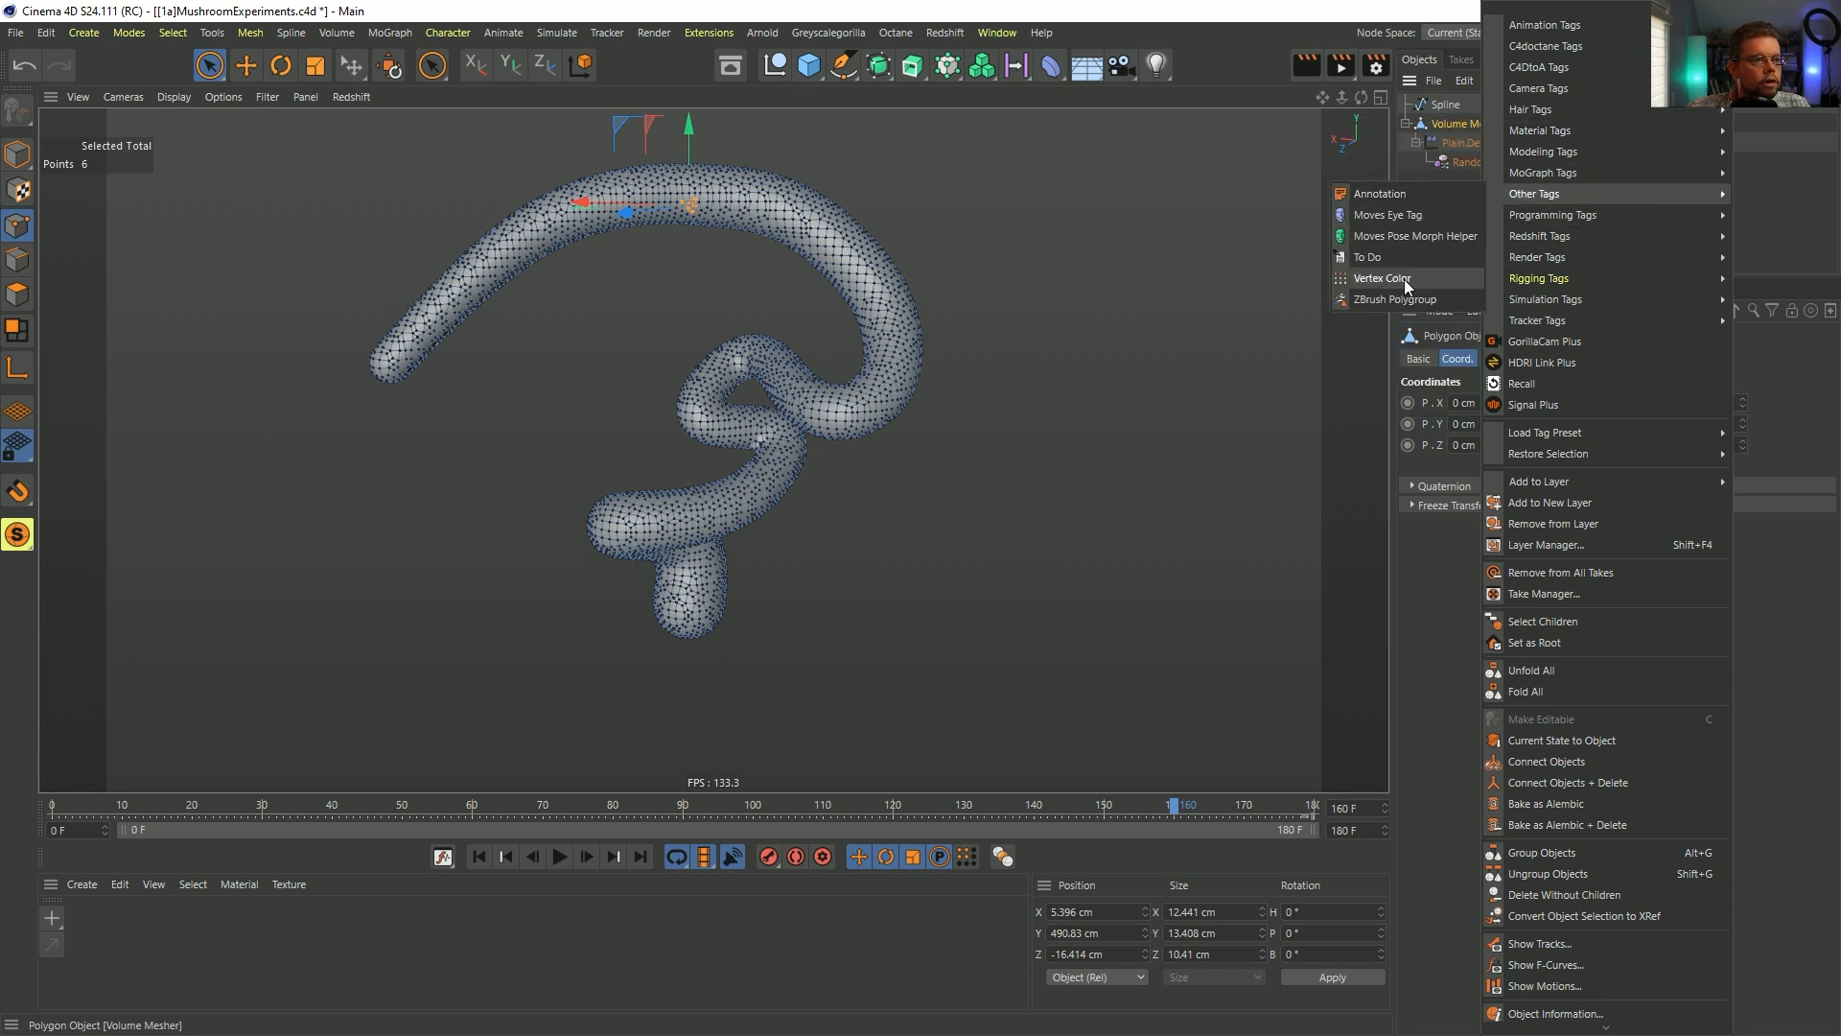
left_click(1384, 278)
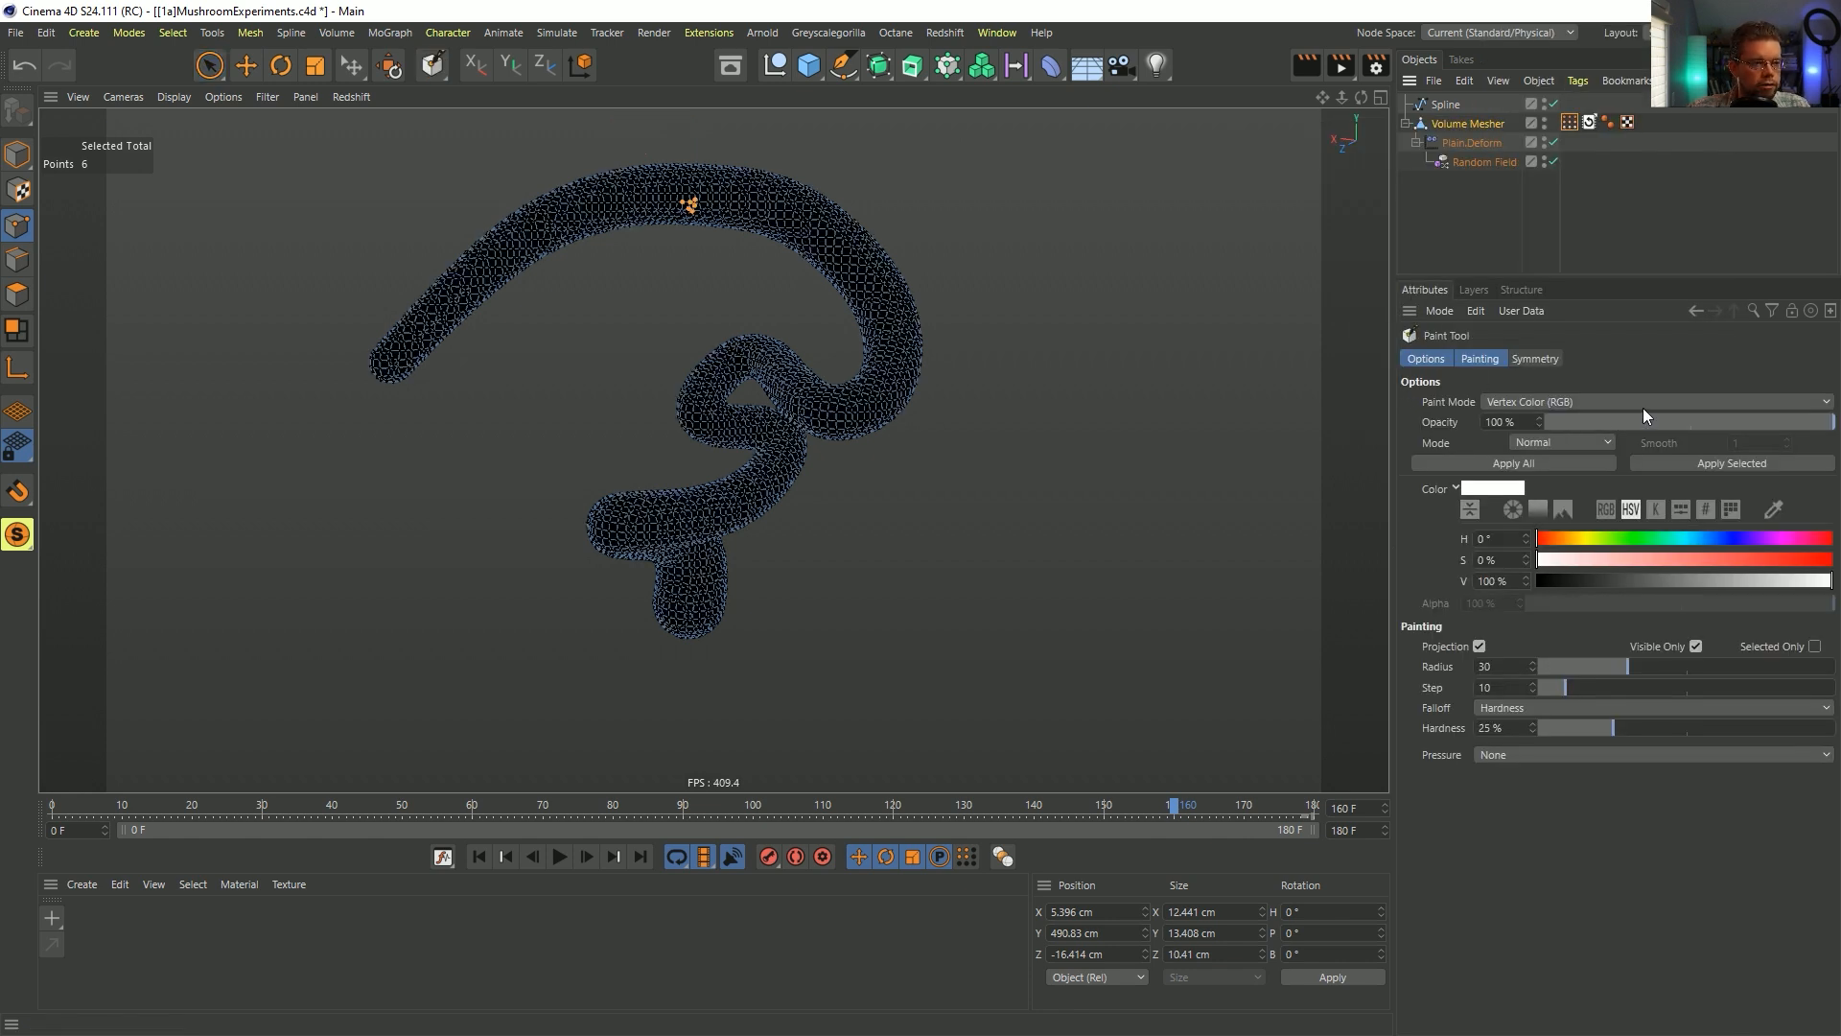
left_click(1482, 363, "shift")
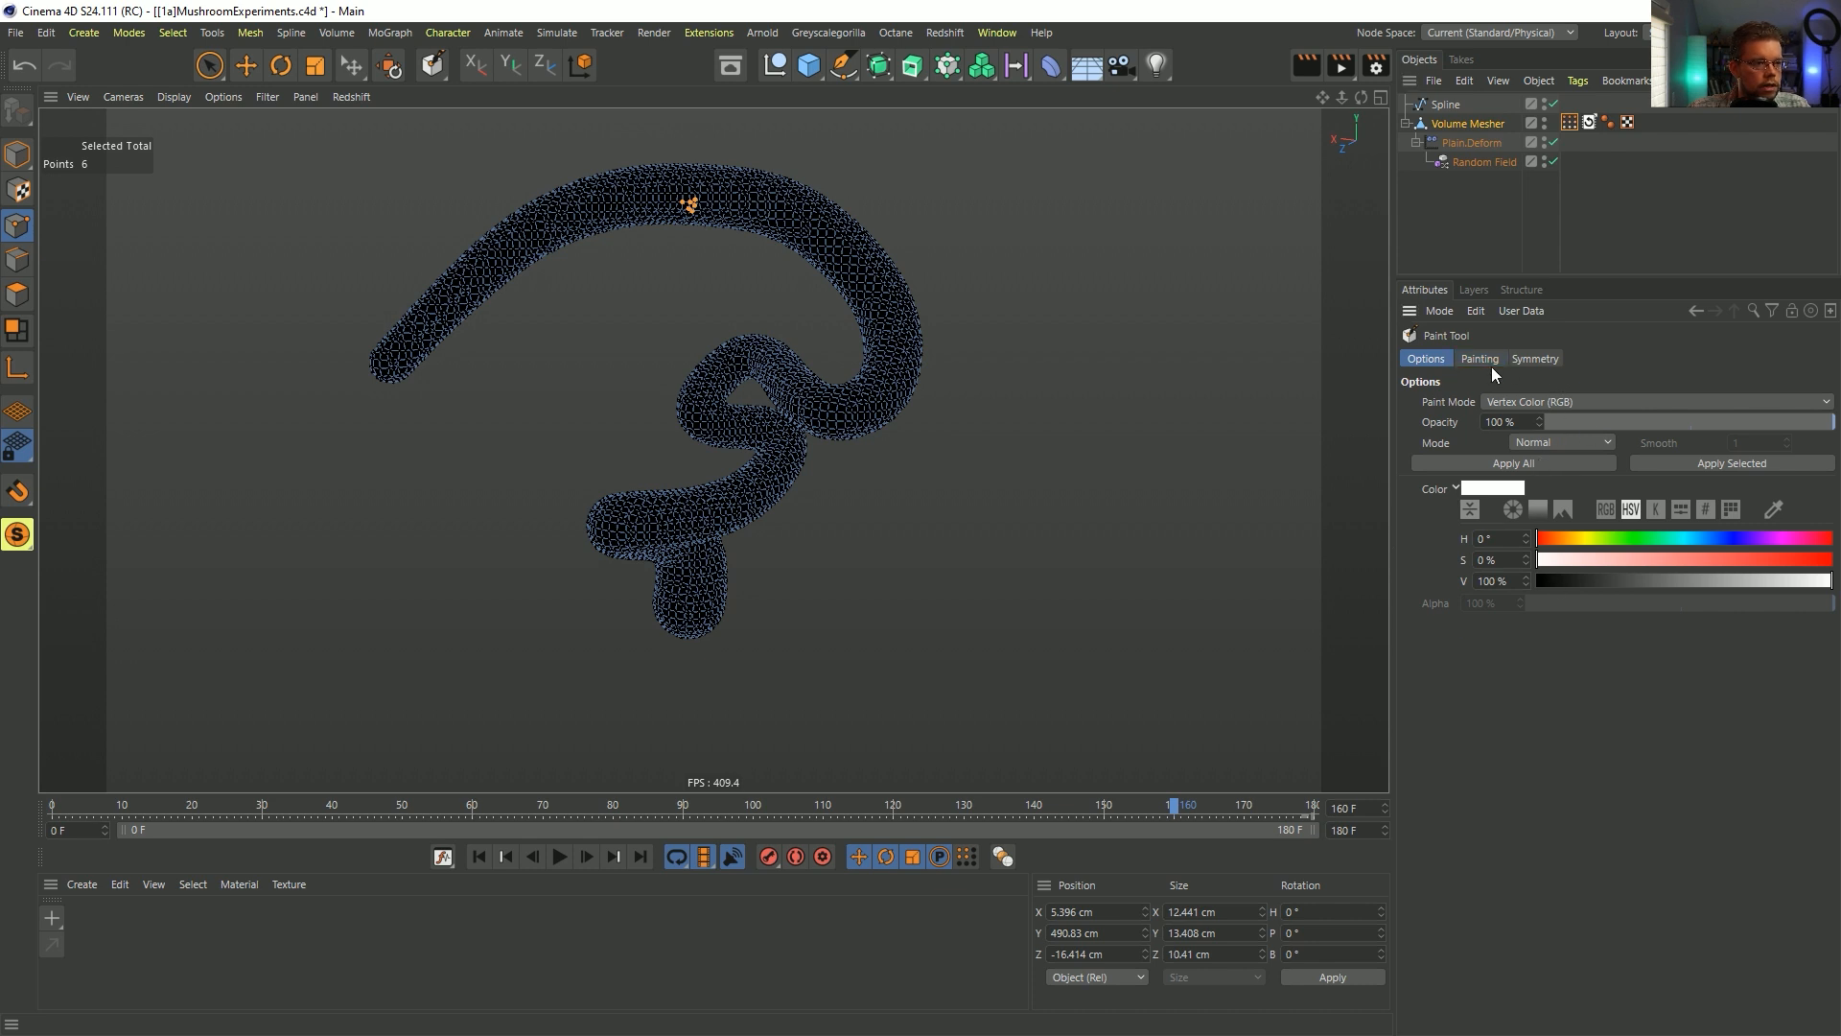
- Enable Use Fields on the Vertex Color tag and replace its Freeze layer with the Spline as the field
left_click(1570, 124)
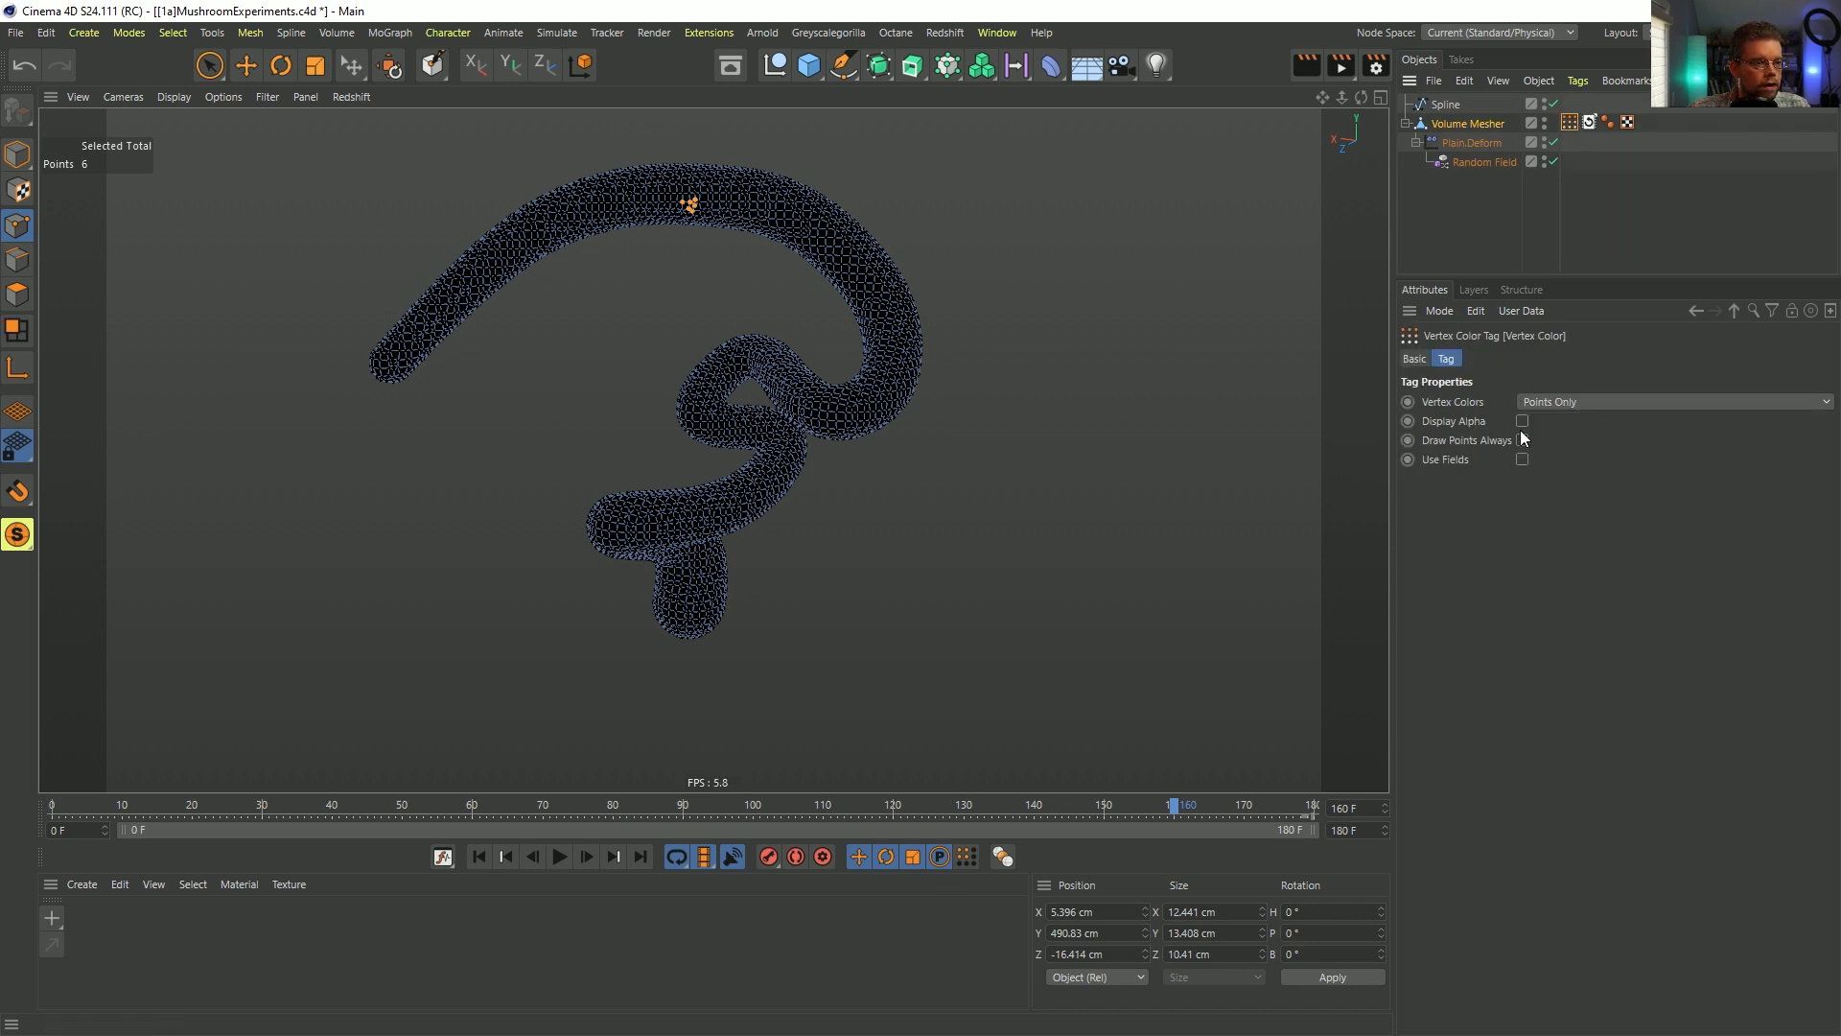
left_click(1522, 460)
left_click(1483, 360)
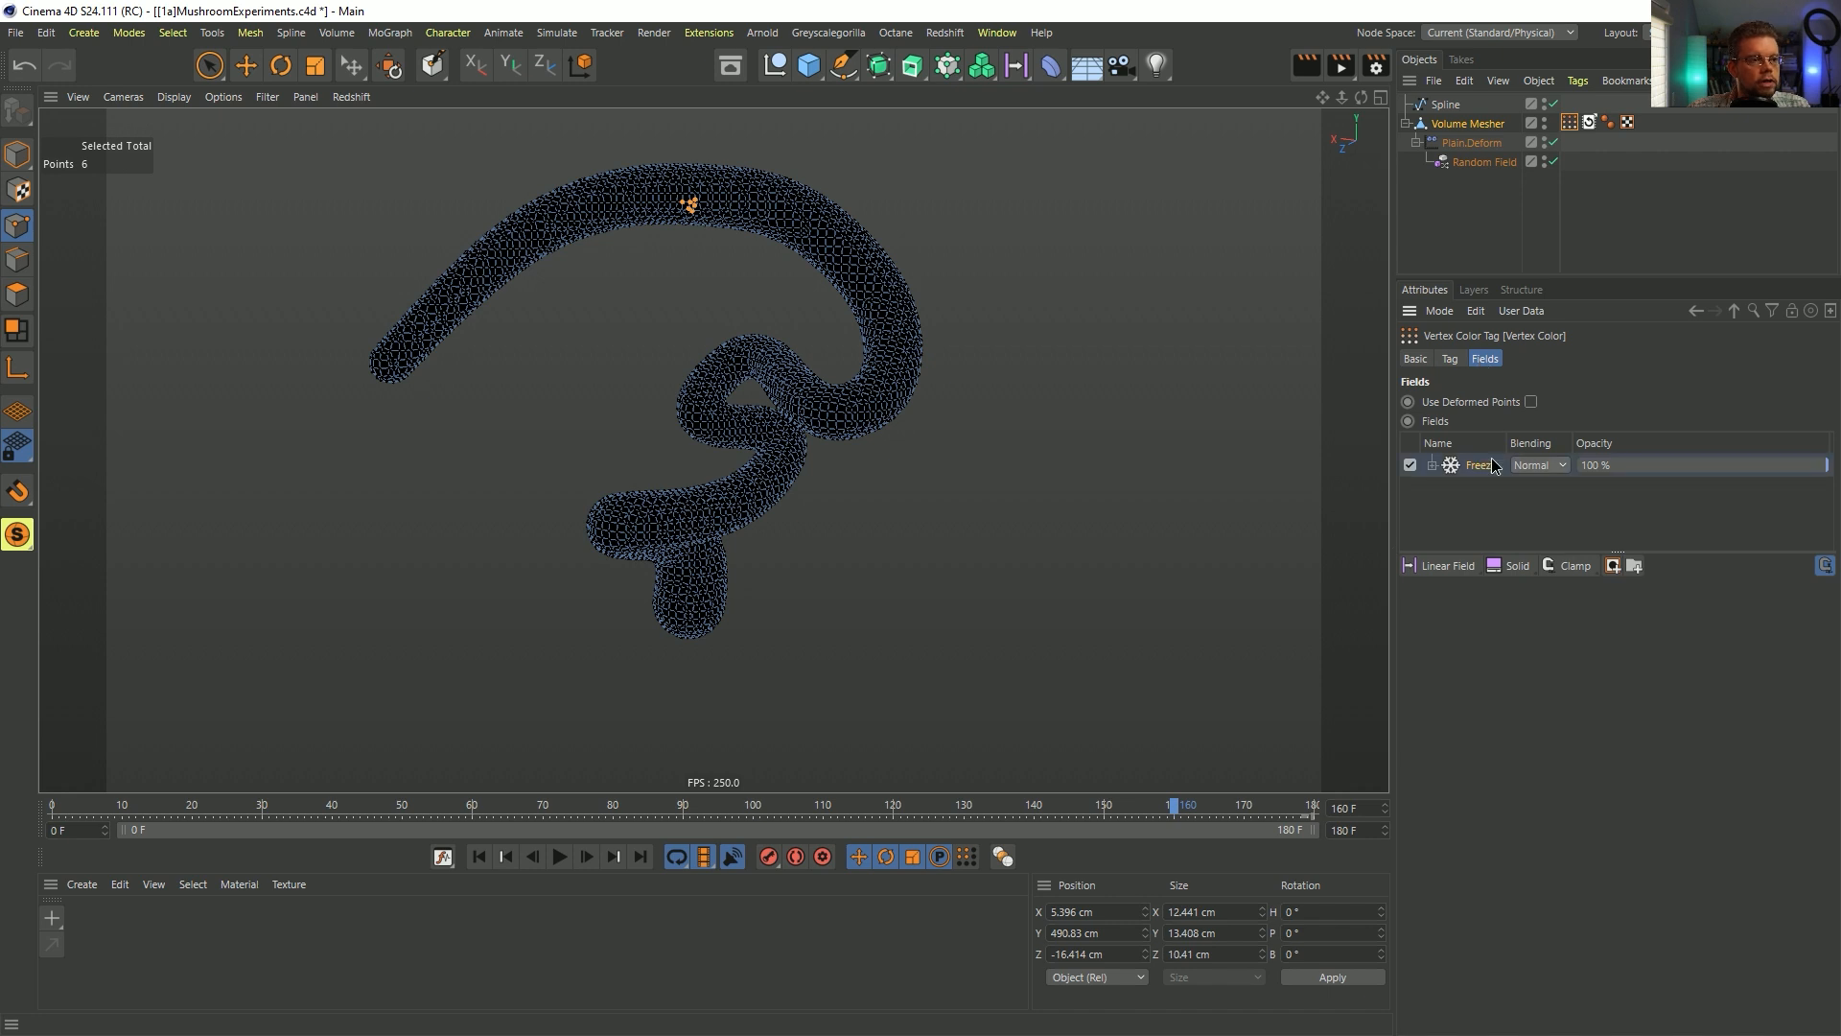
key("Delete")
left_click_drag(1442, 100, 1439, 494)
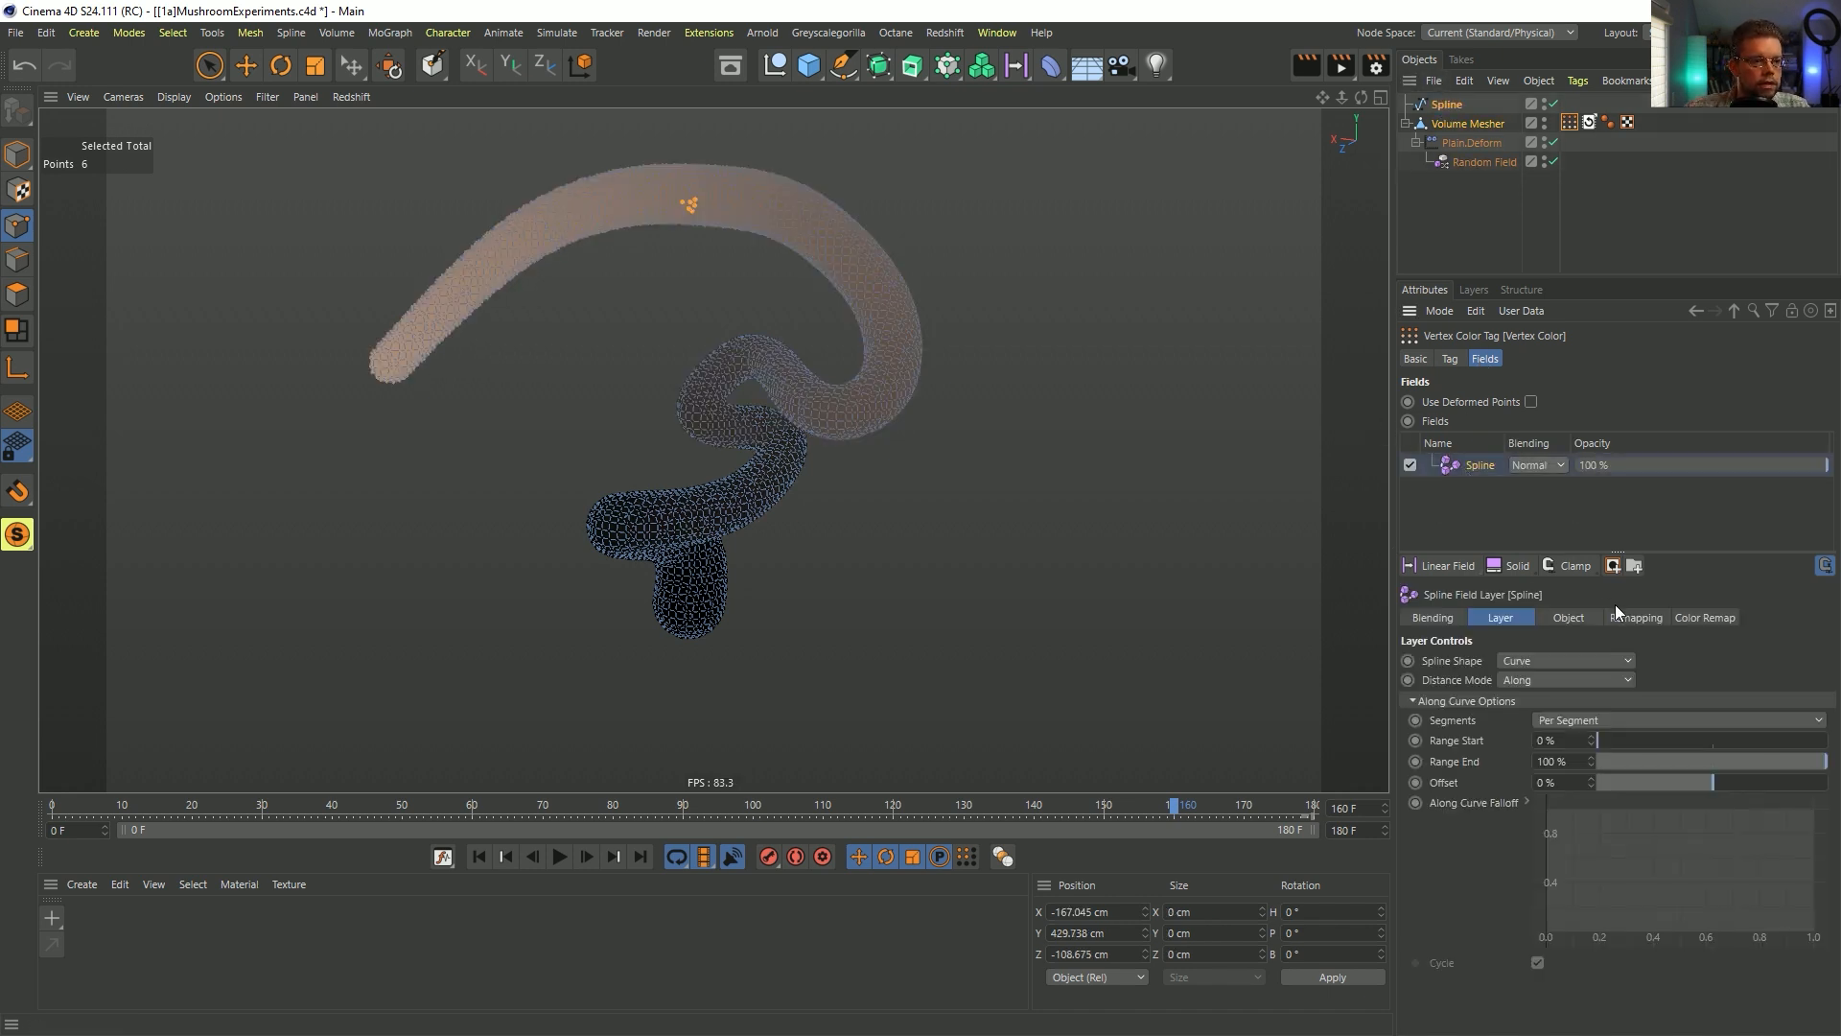
- Set the Spline field's color remap mode to Gradient and load the blue-to-red rainbow gradient preset
left_click(1682, 618)
left_click(1505, 666)
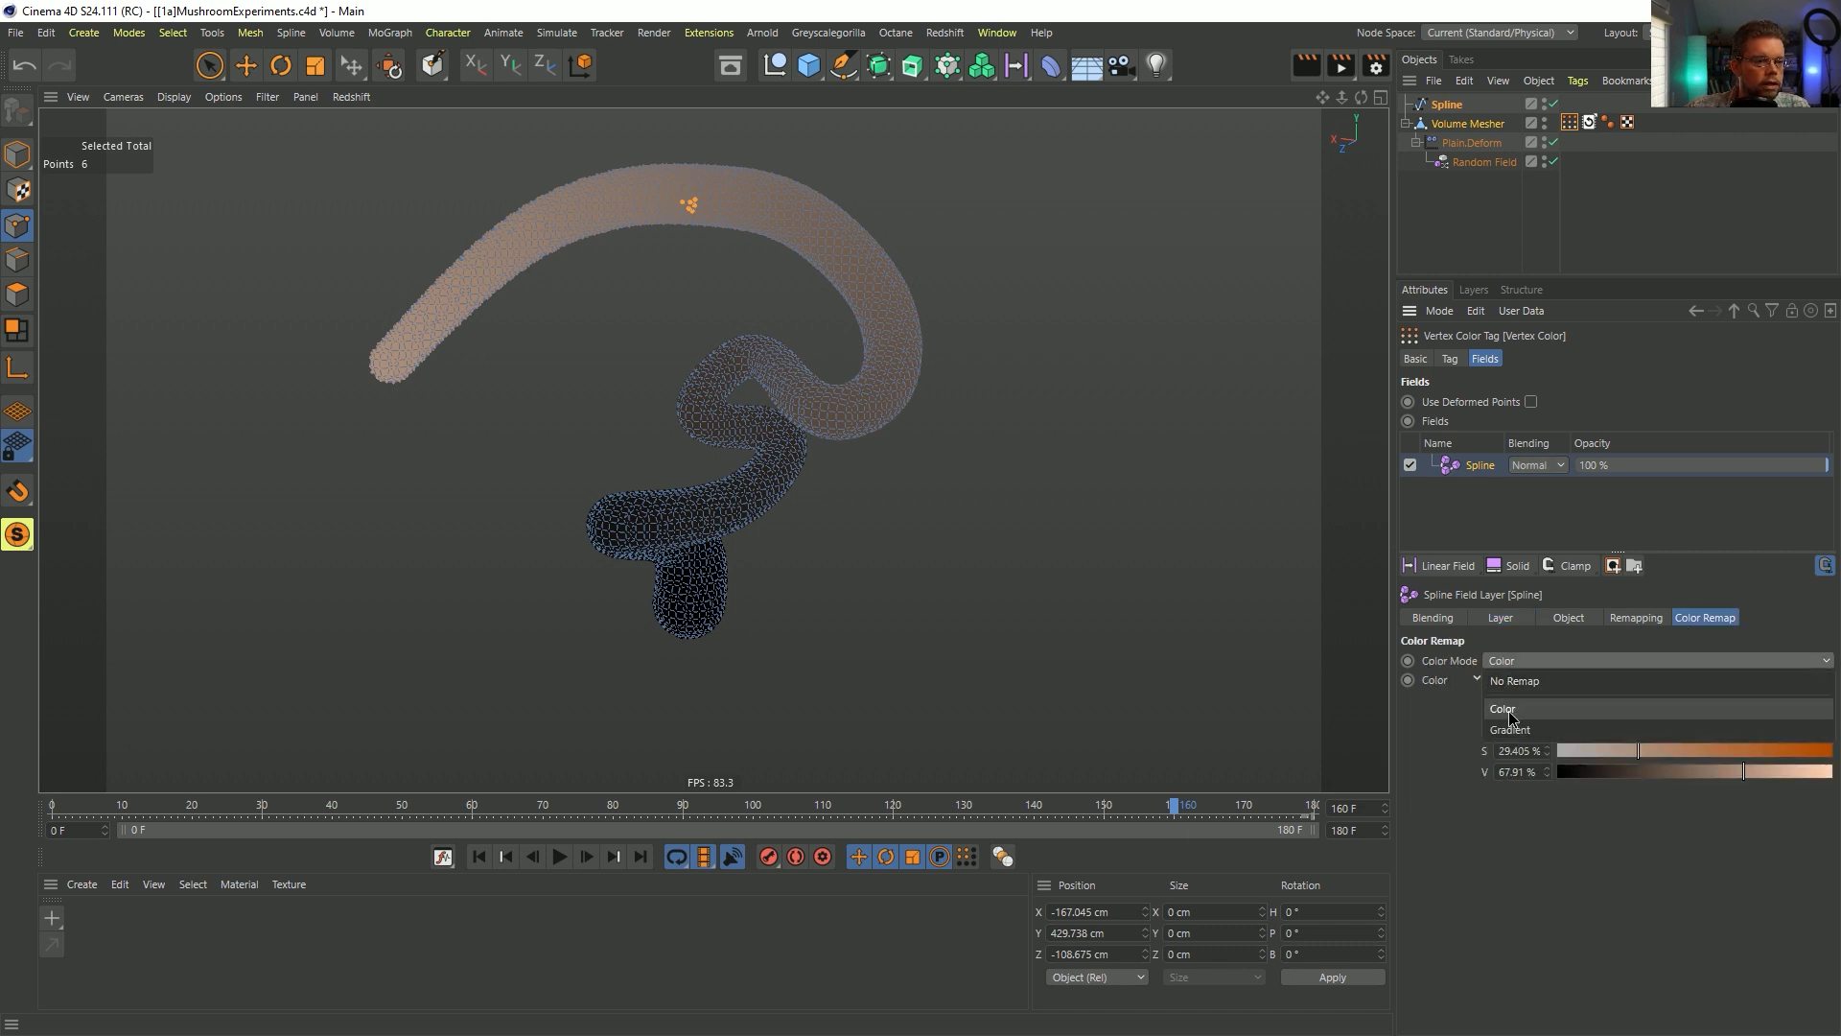
left_click(1511, 730)
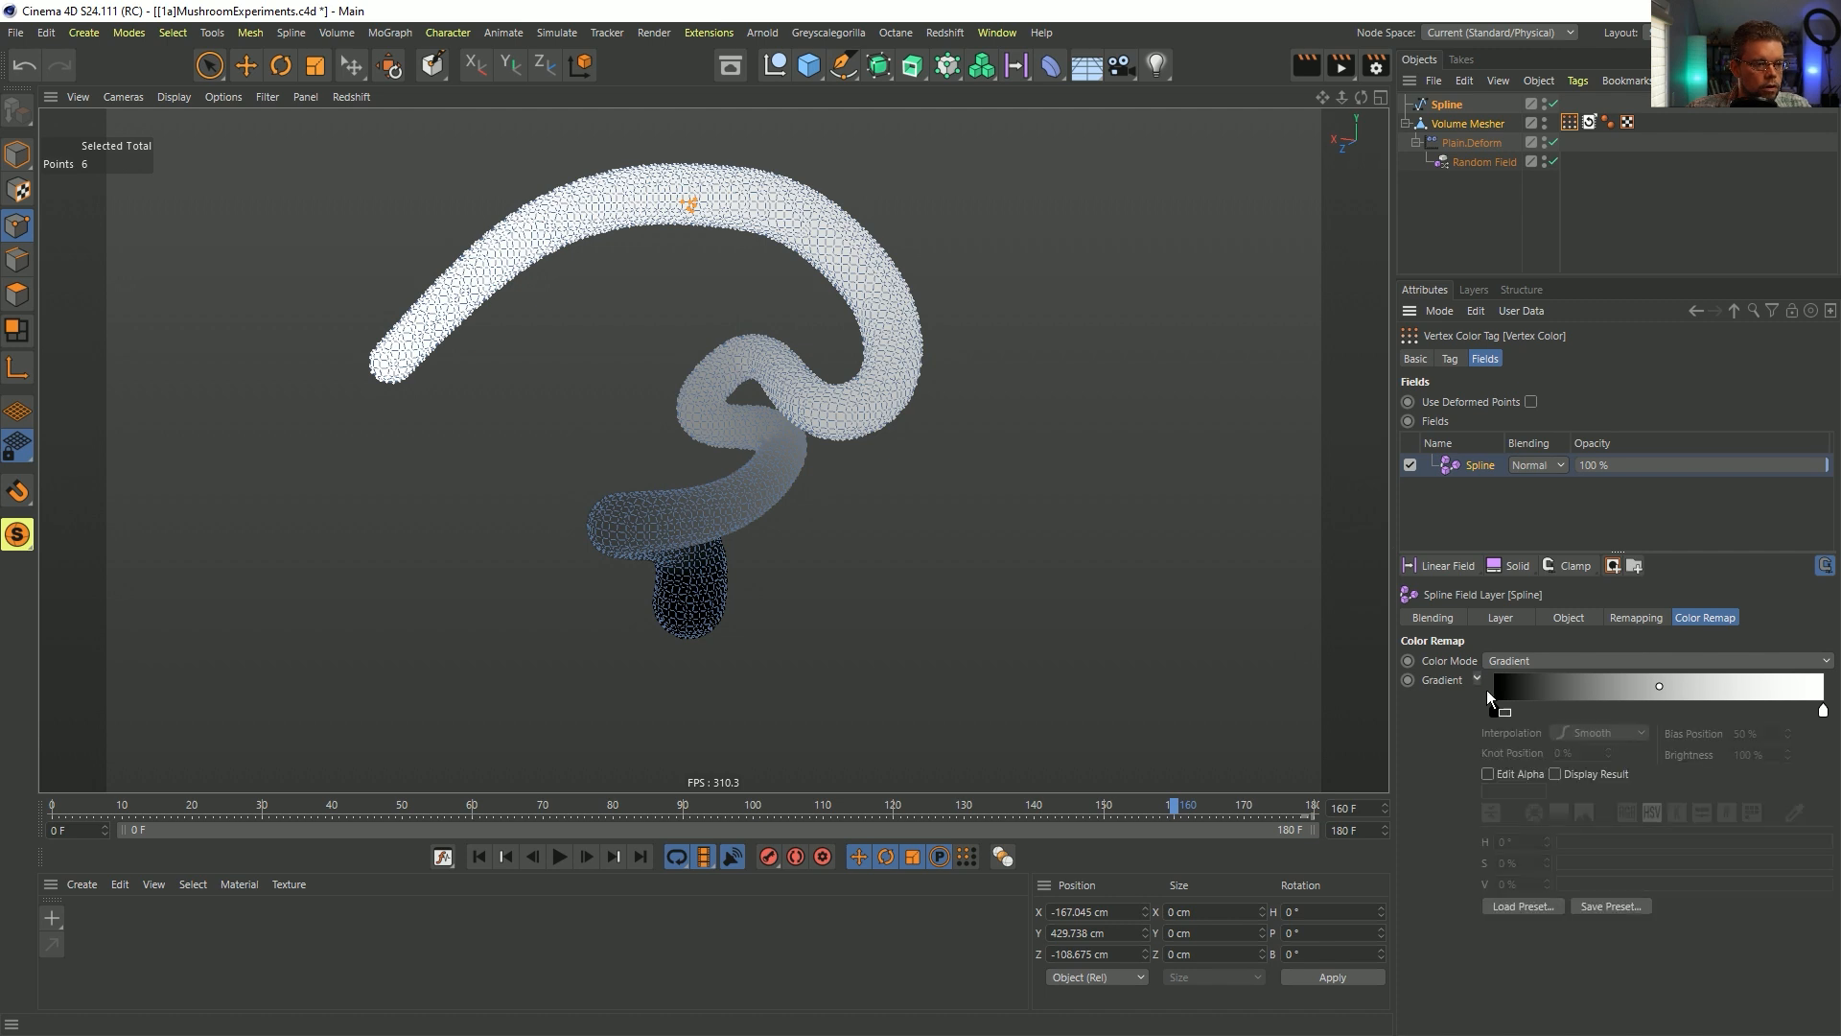
left_click(1556, 907)
left_click(1532, 763)
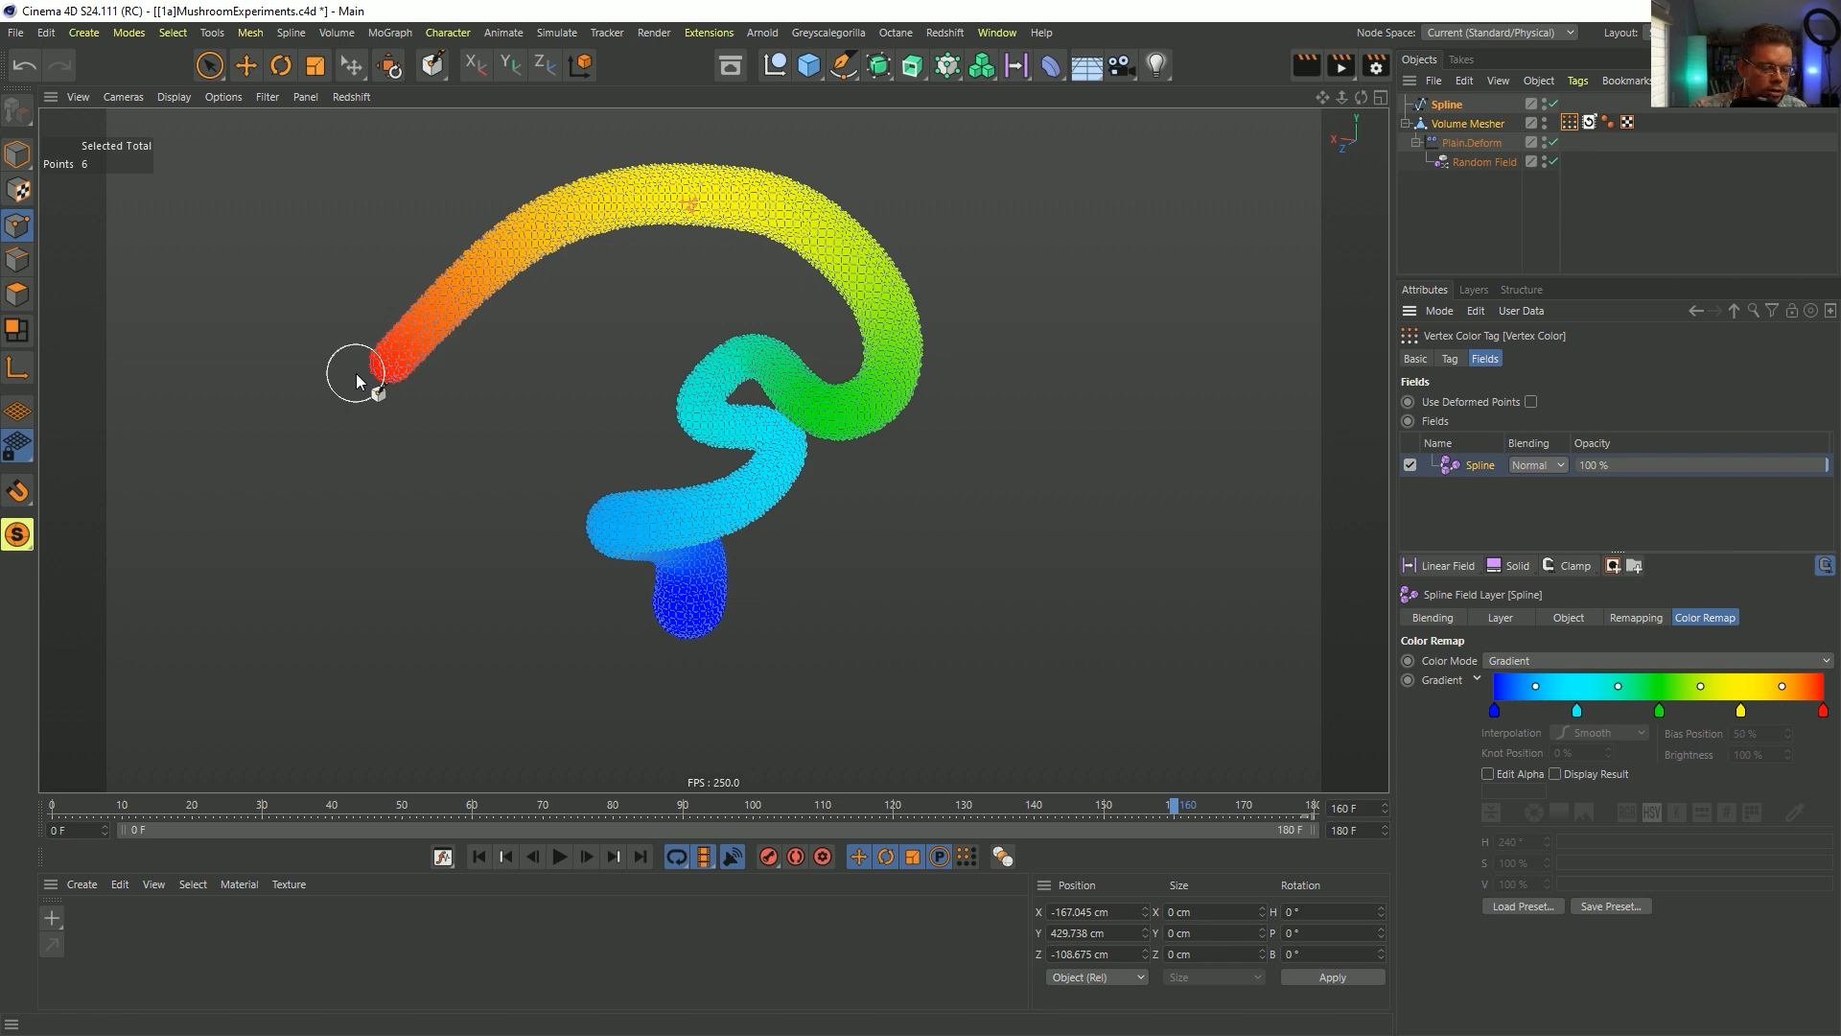
left_click_drag(646, 185, 696, 188, "alt")
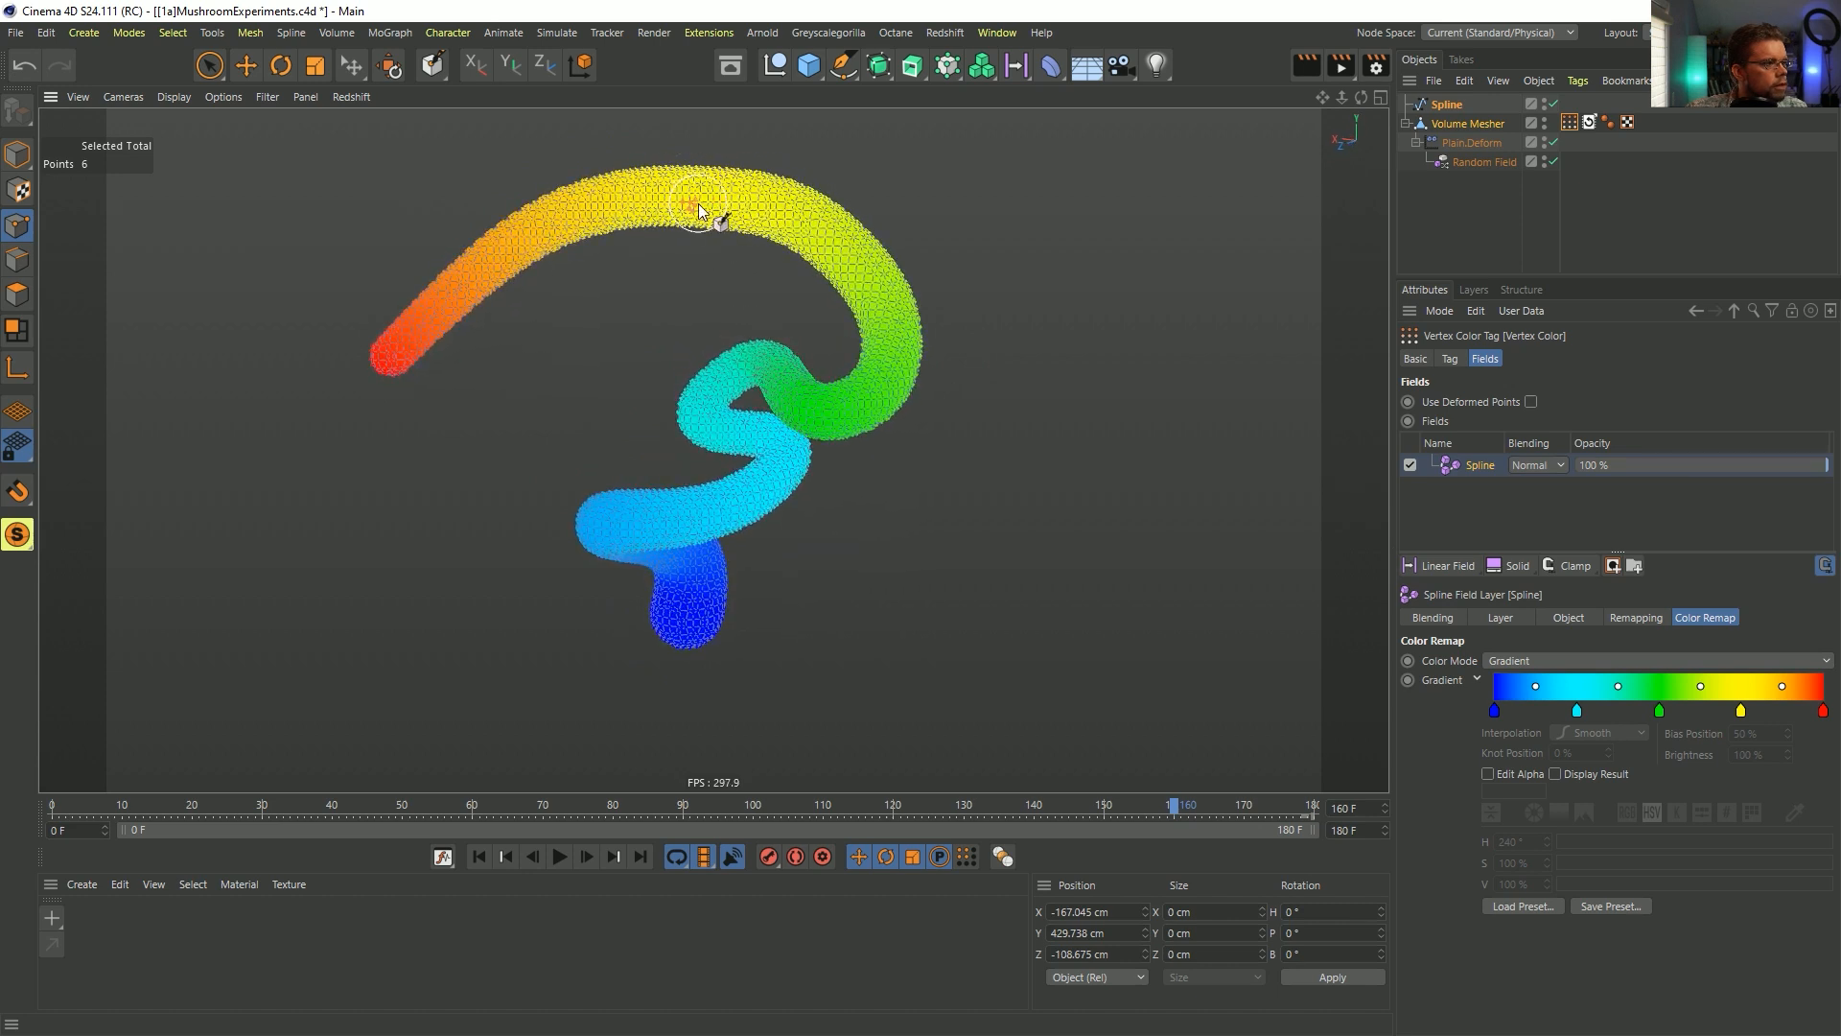
middle_click_drag(705, 201, 872, 268, "alt")
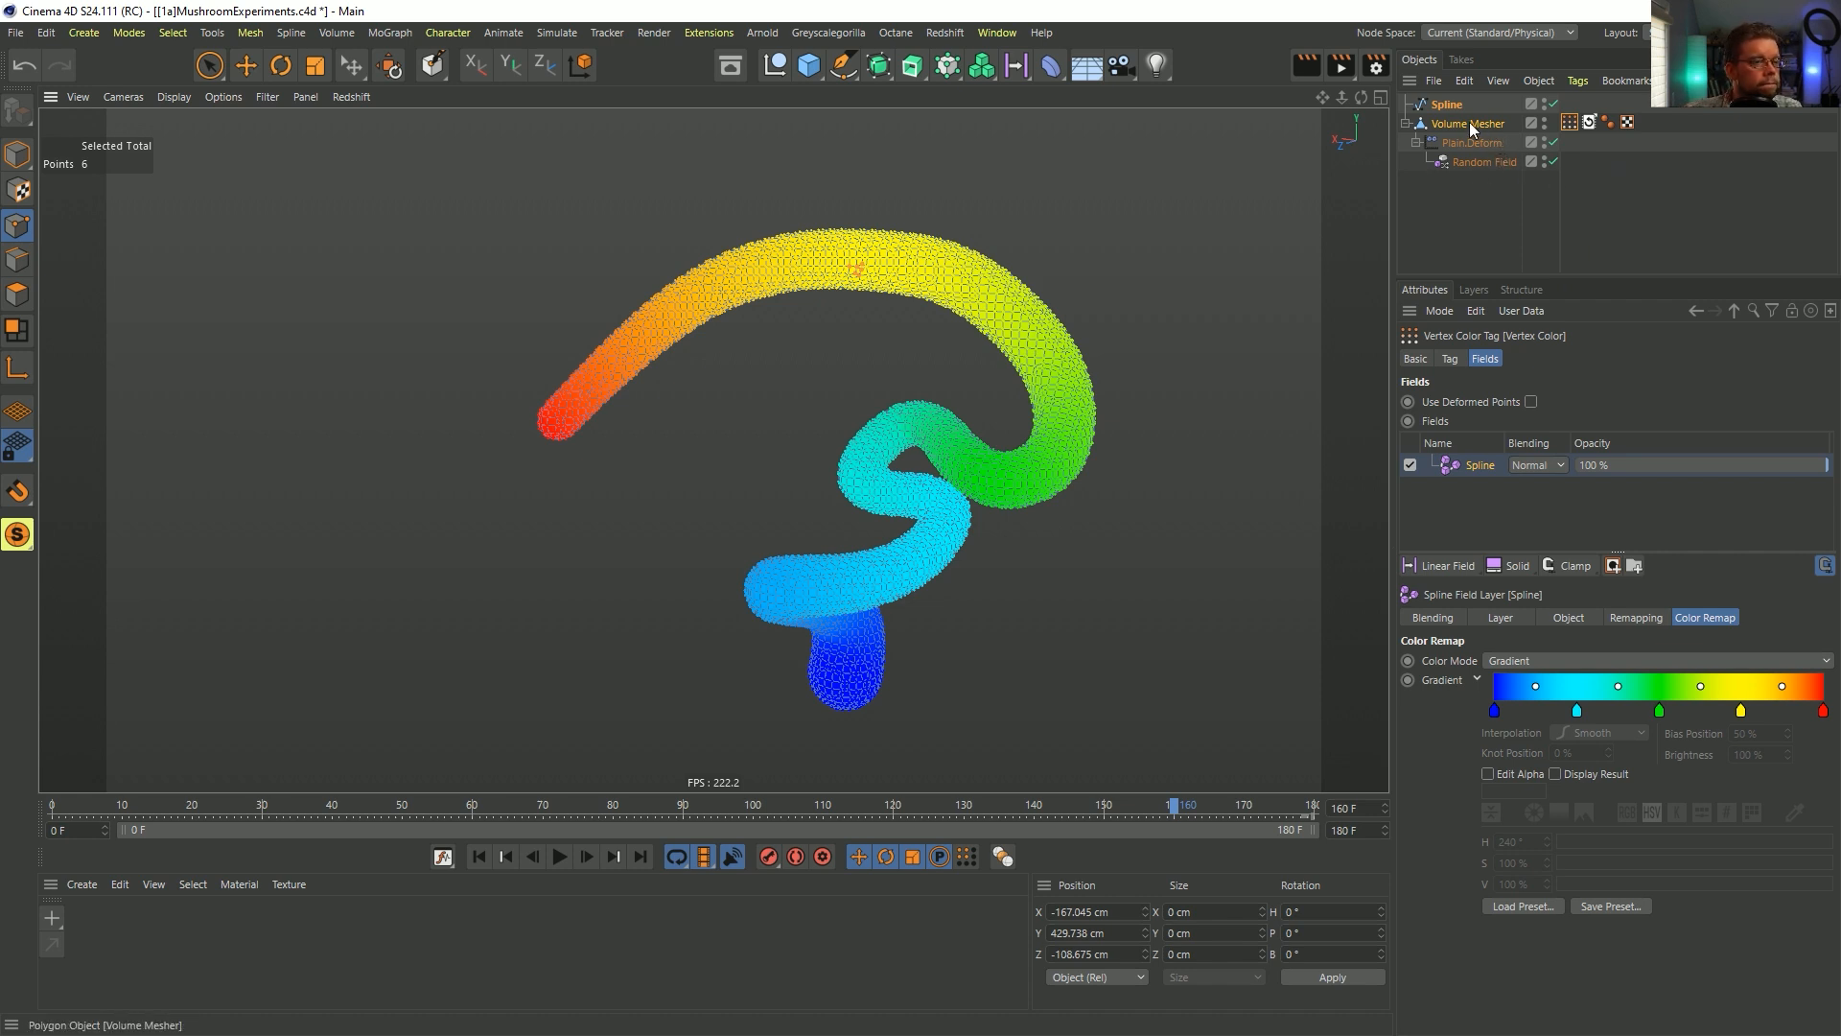
- Duplicate the colored mesh, delete the copy's Recall tag, recall the original to its live Volume Mesher state, and hide the copy
left_click_drag(1470, 123, 1483, 192, "ctrl")
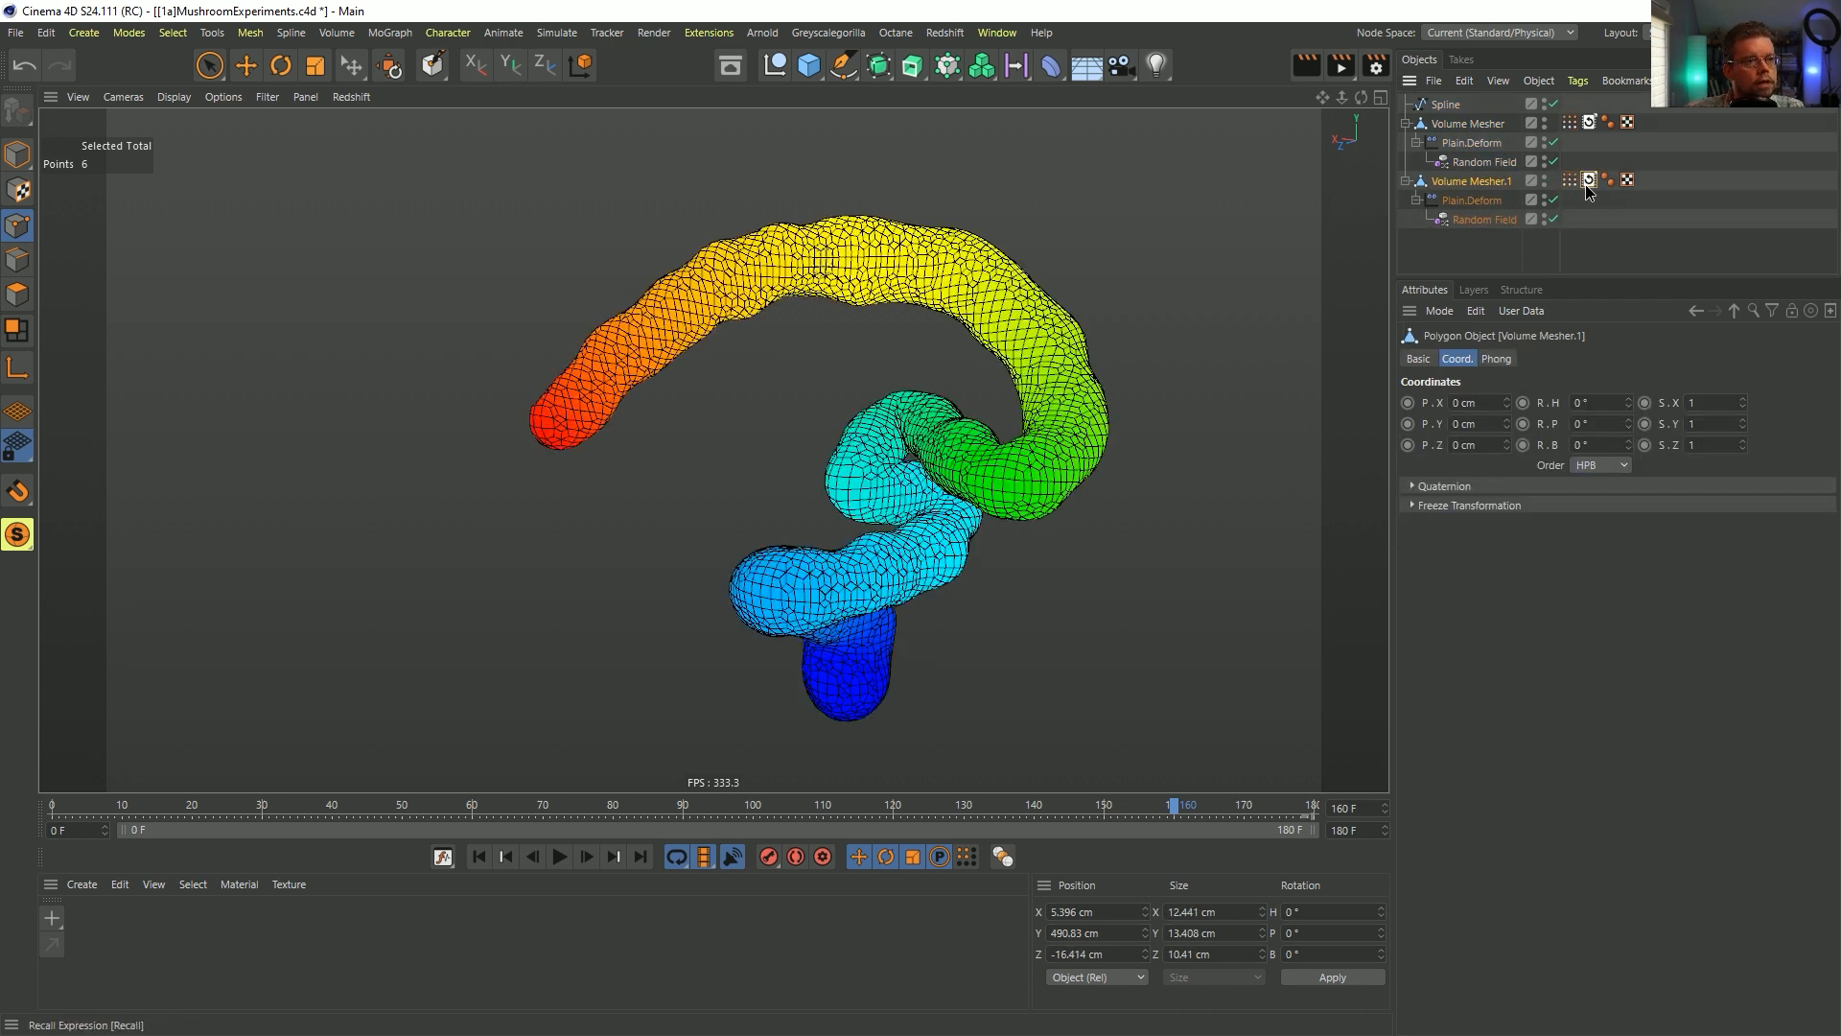
left_click(1589, 181)
key("Delete")
double_click(1590, 124)
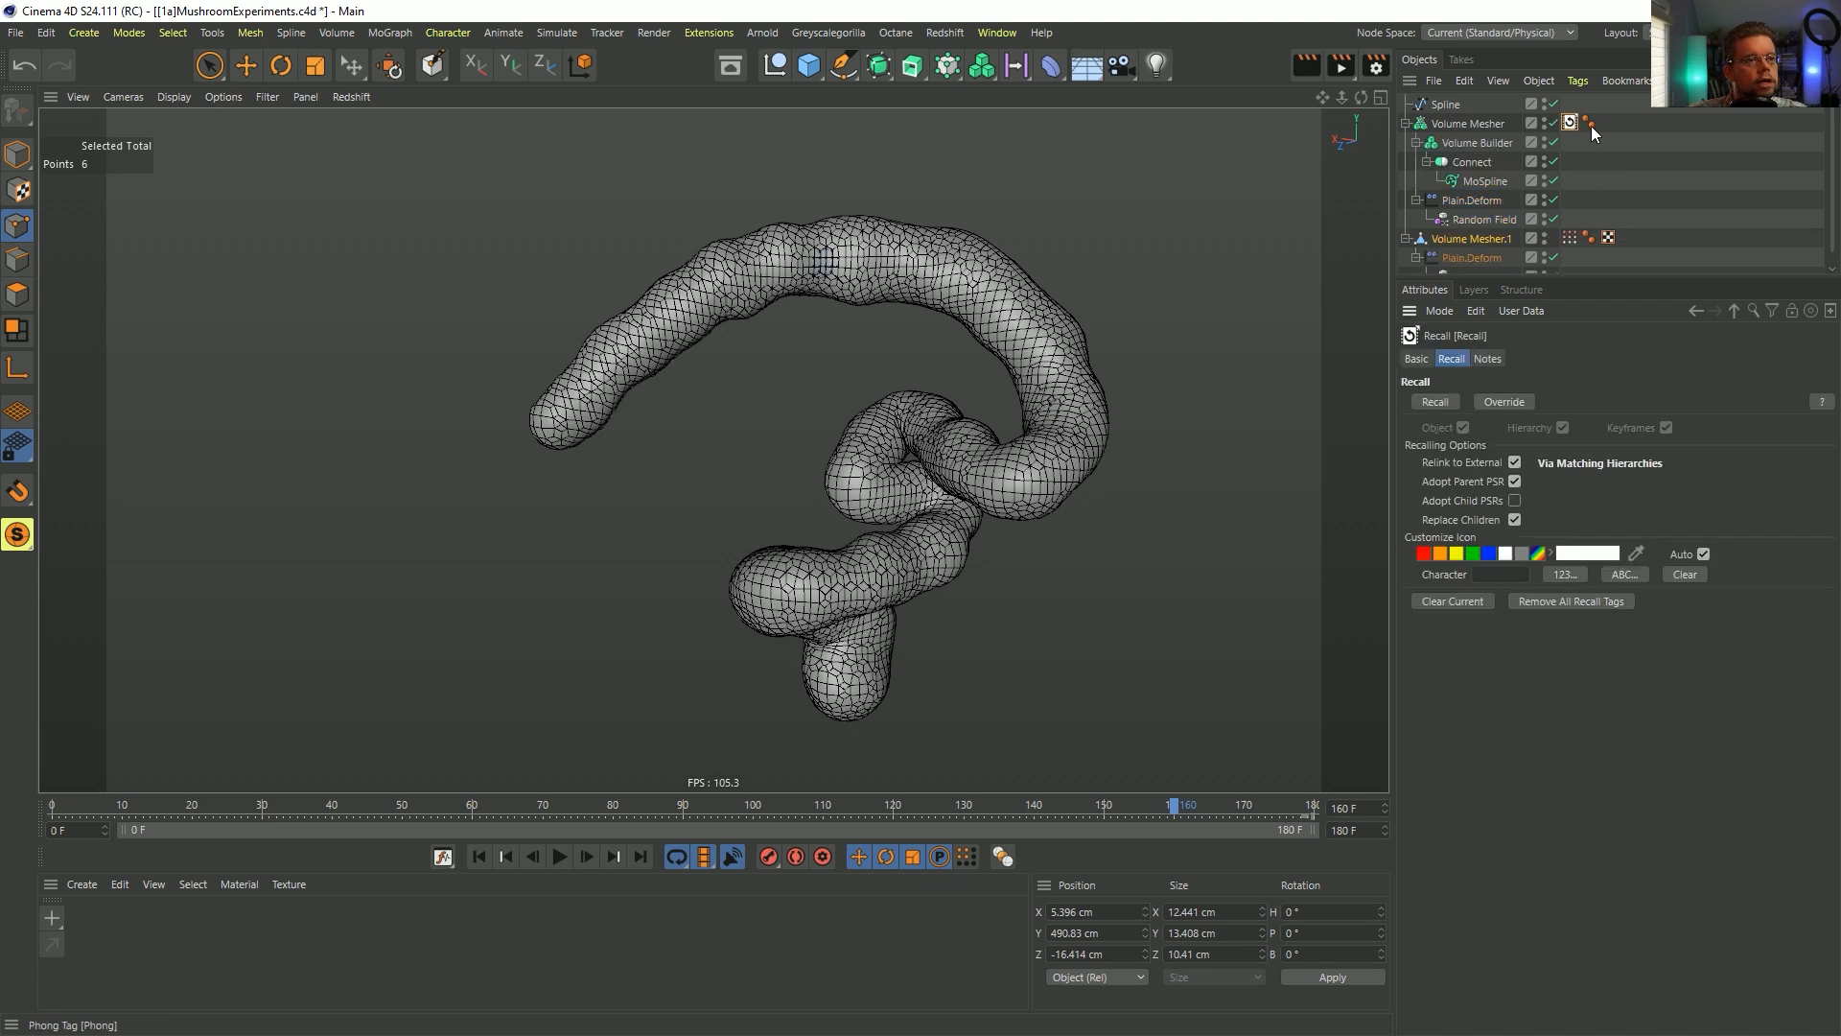
left_click(1544, 235)
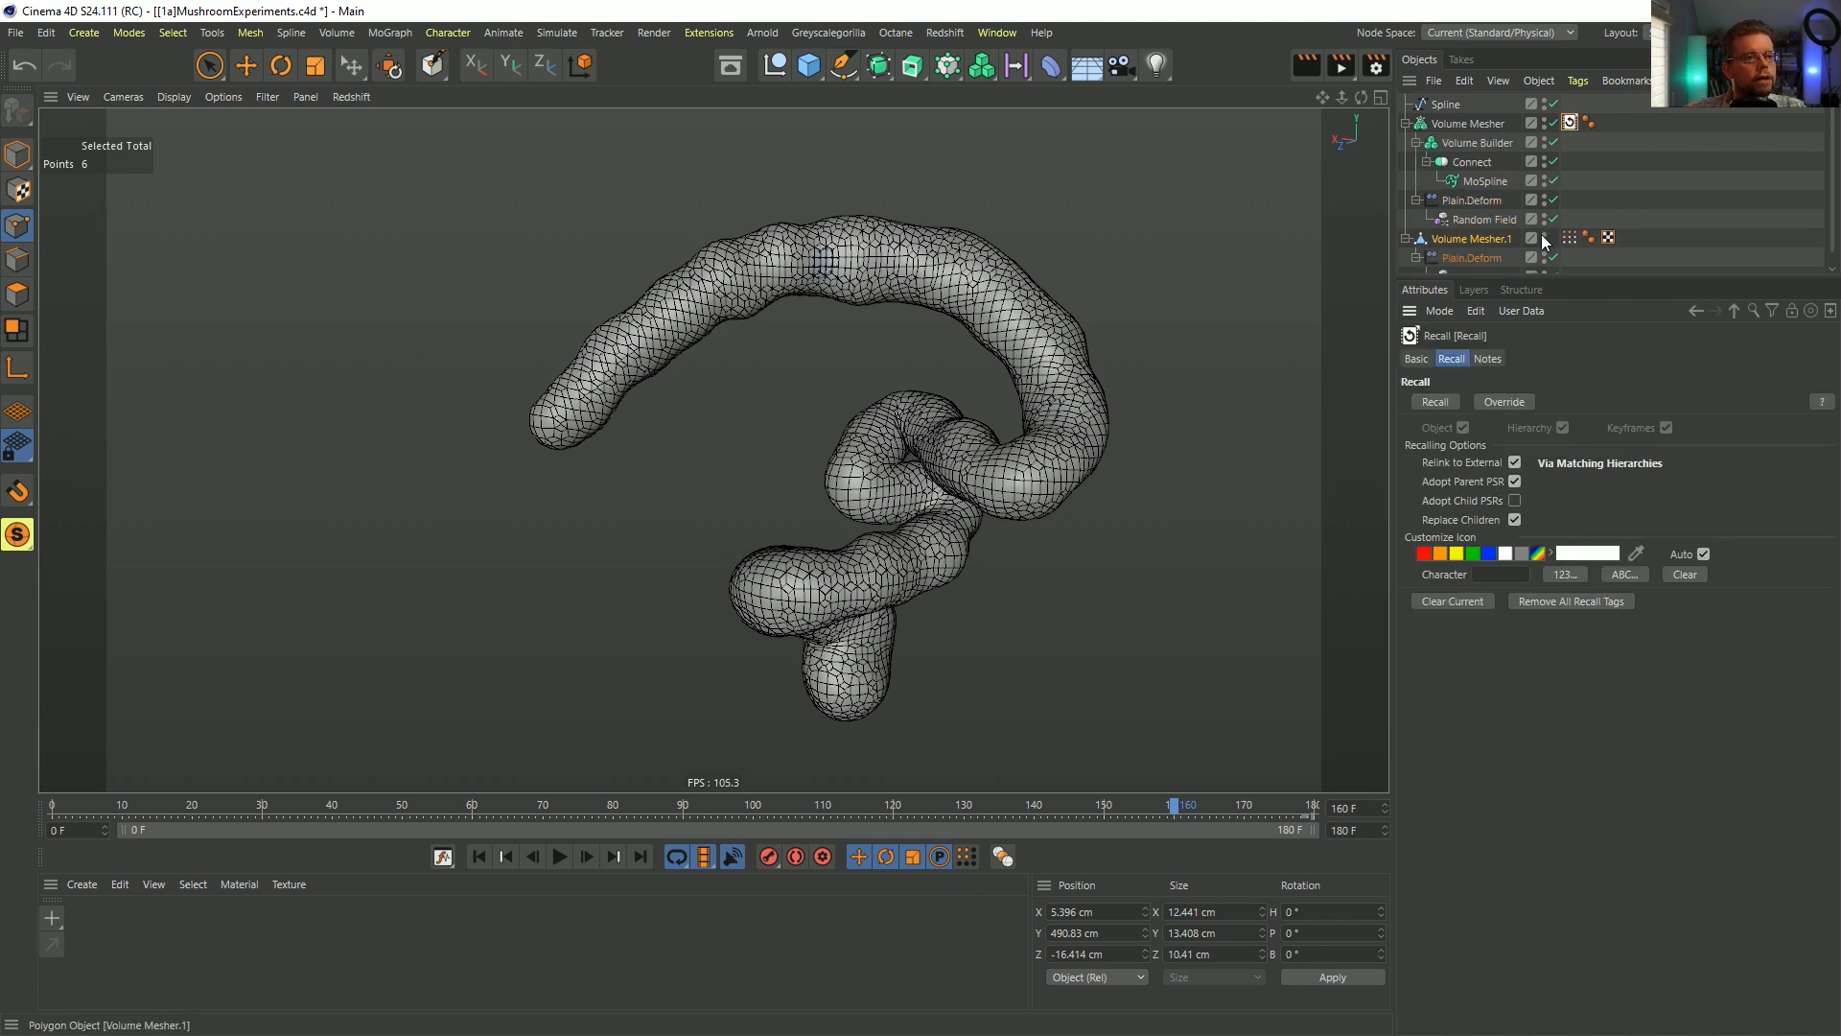
- Go back to frame 0 and bake the live Volume Mesher as Alembic, keeping the original object
left_click(1484, 125)
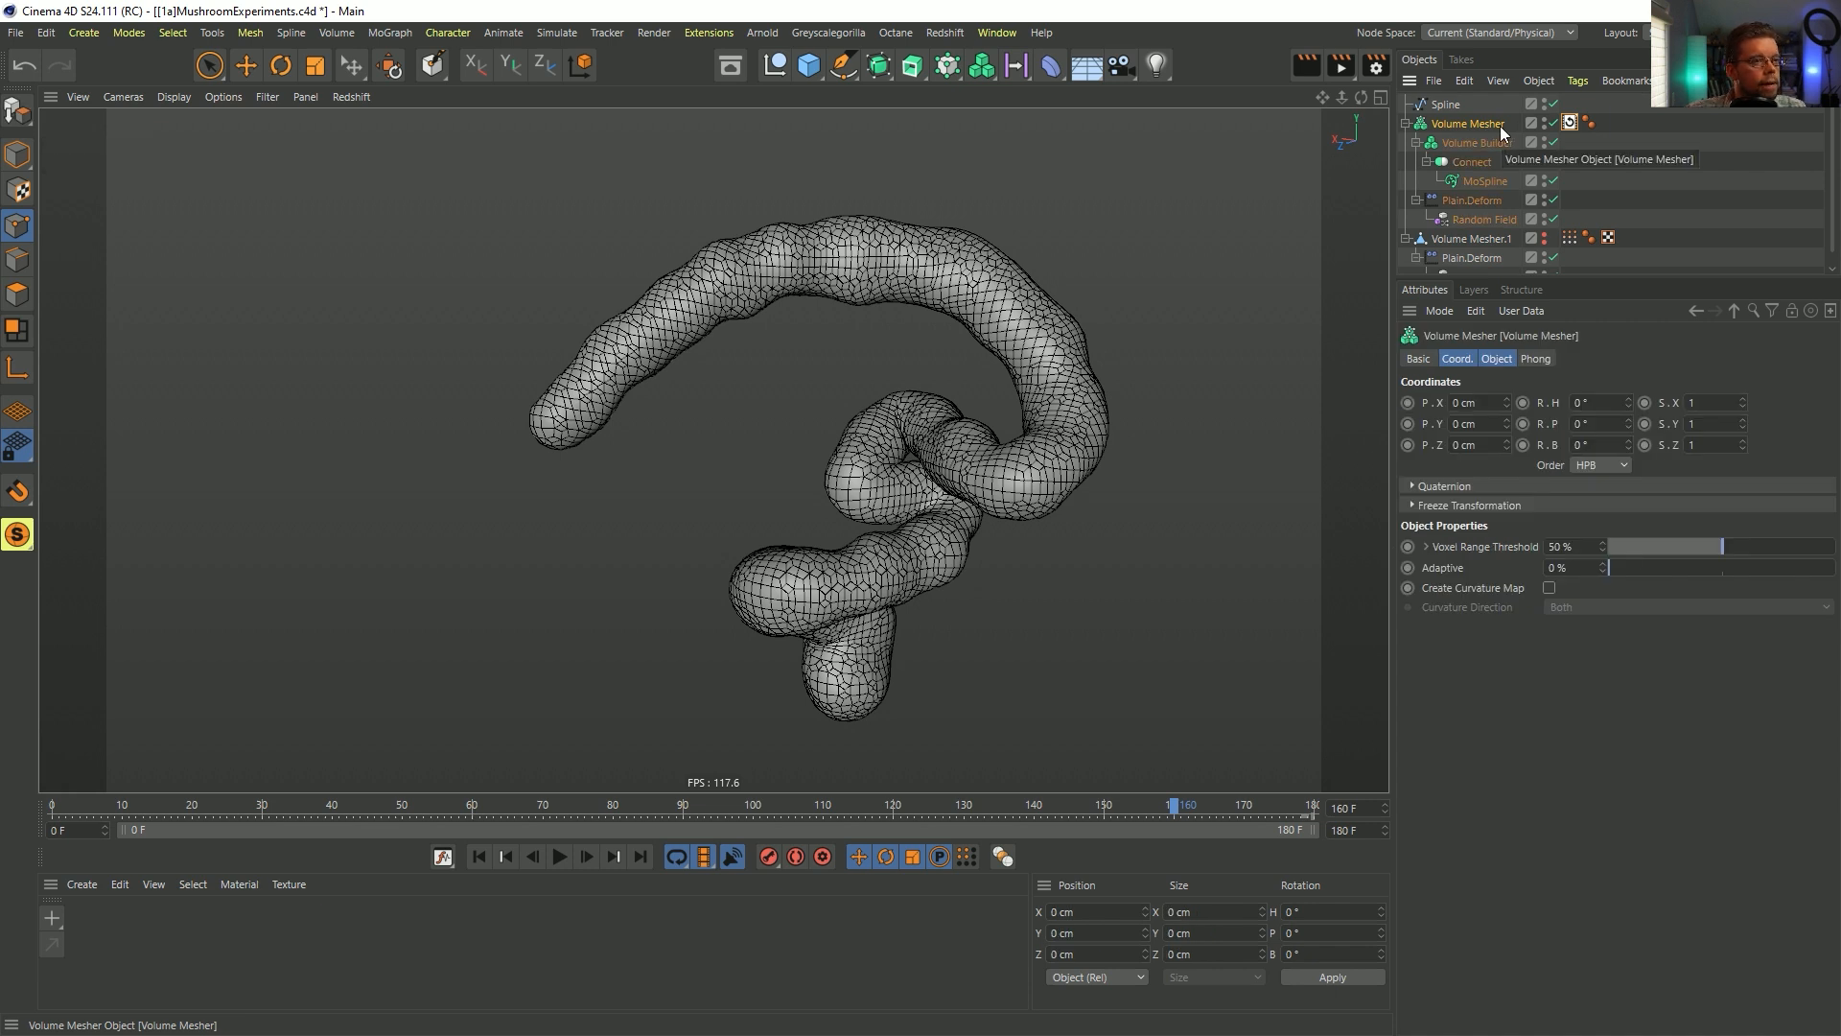
left_click(1406, 124)
right_click(1442, 128)
key("Escape")
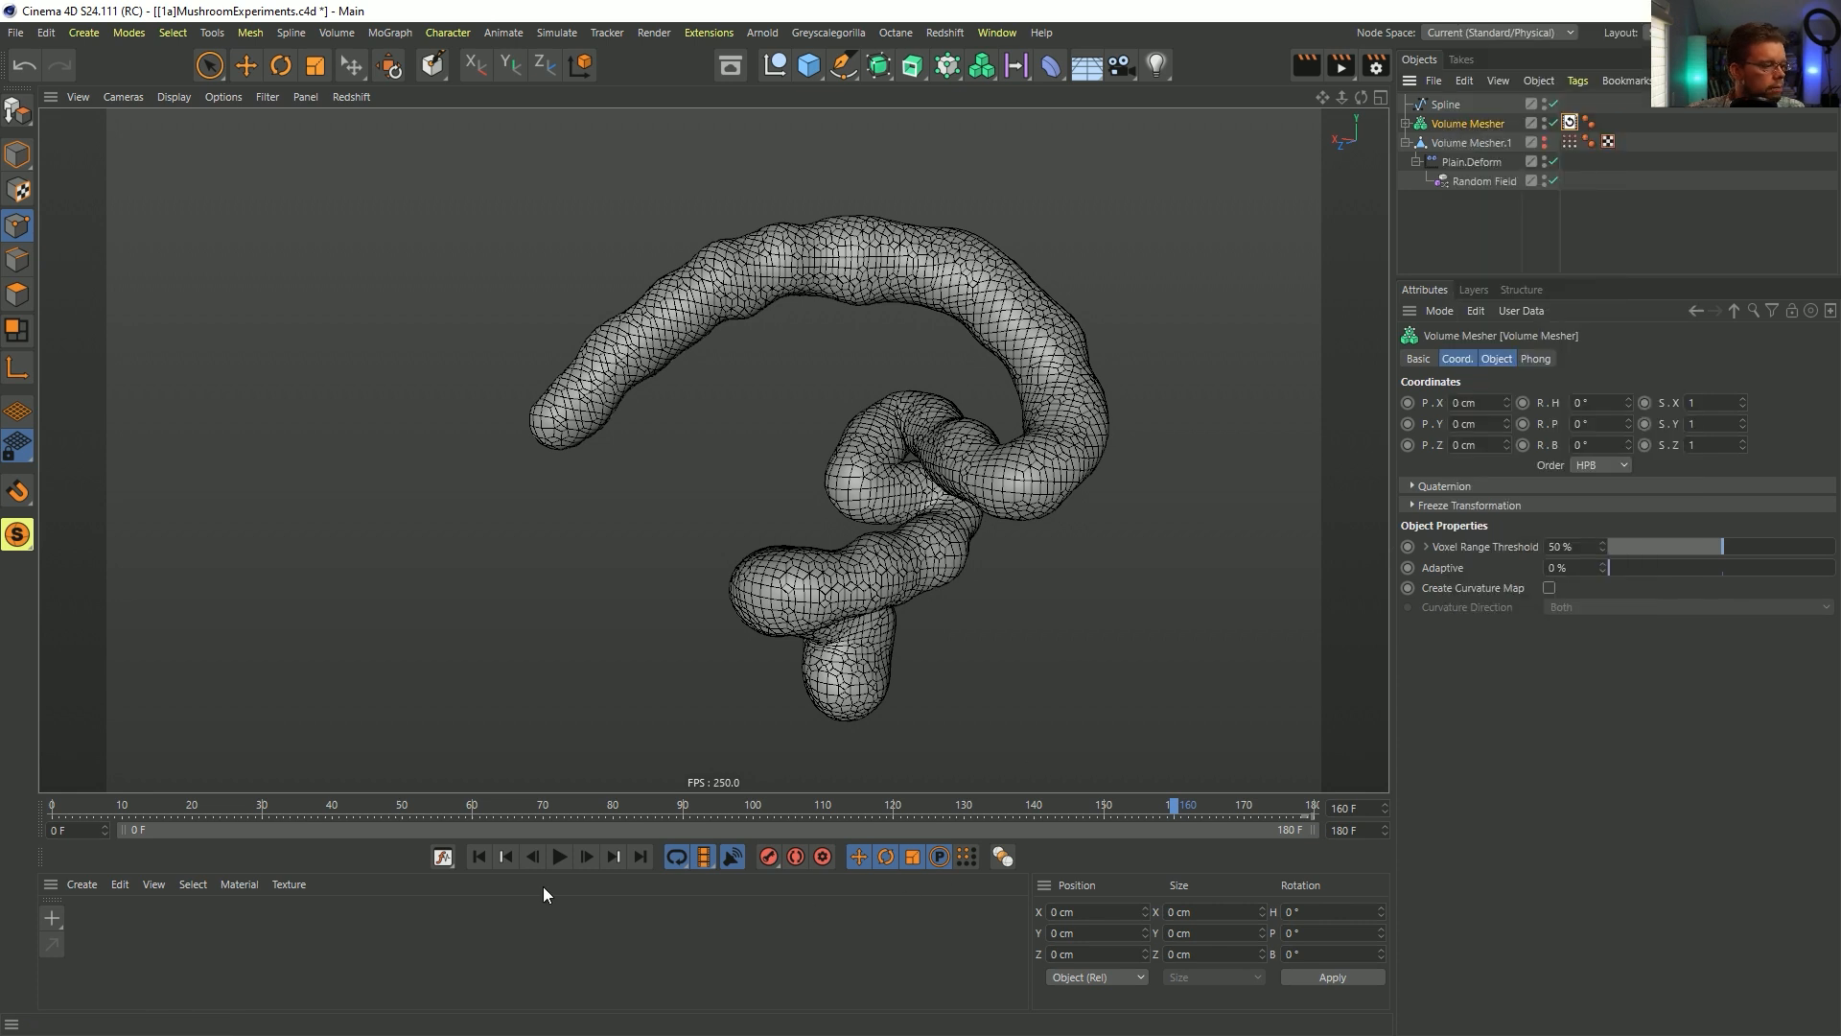
left_click(478, 857)
right_click(1465, 125)
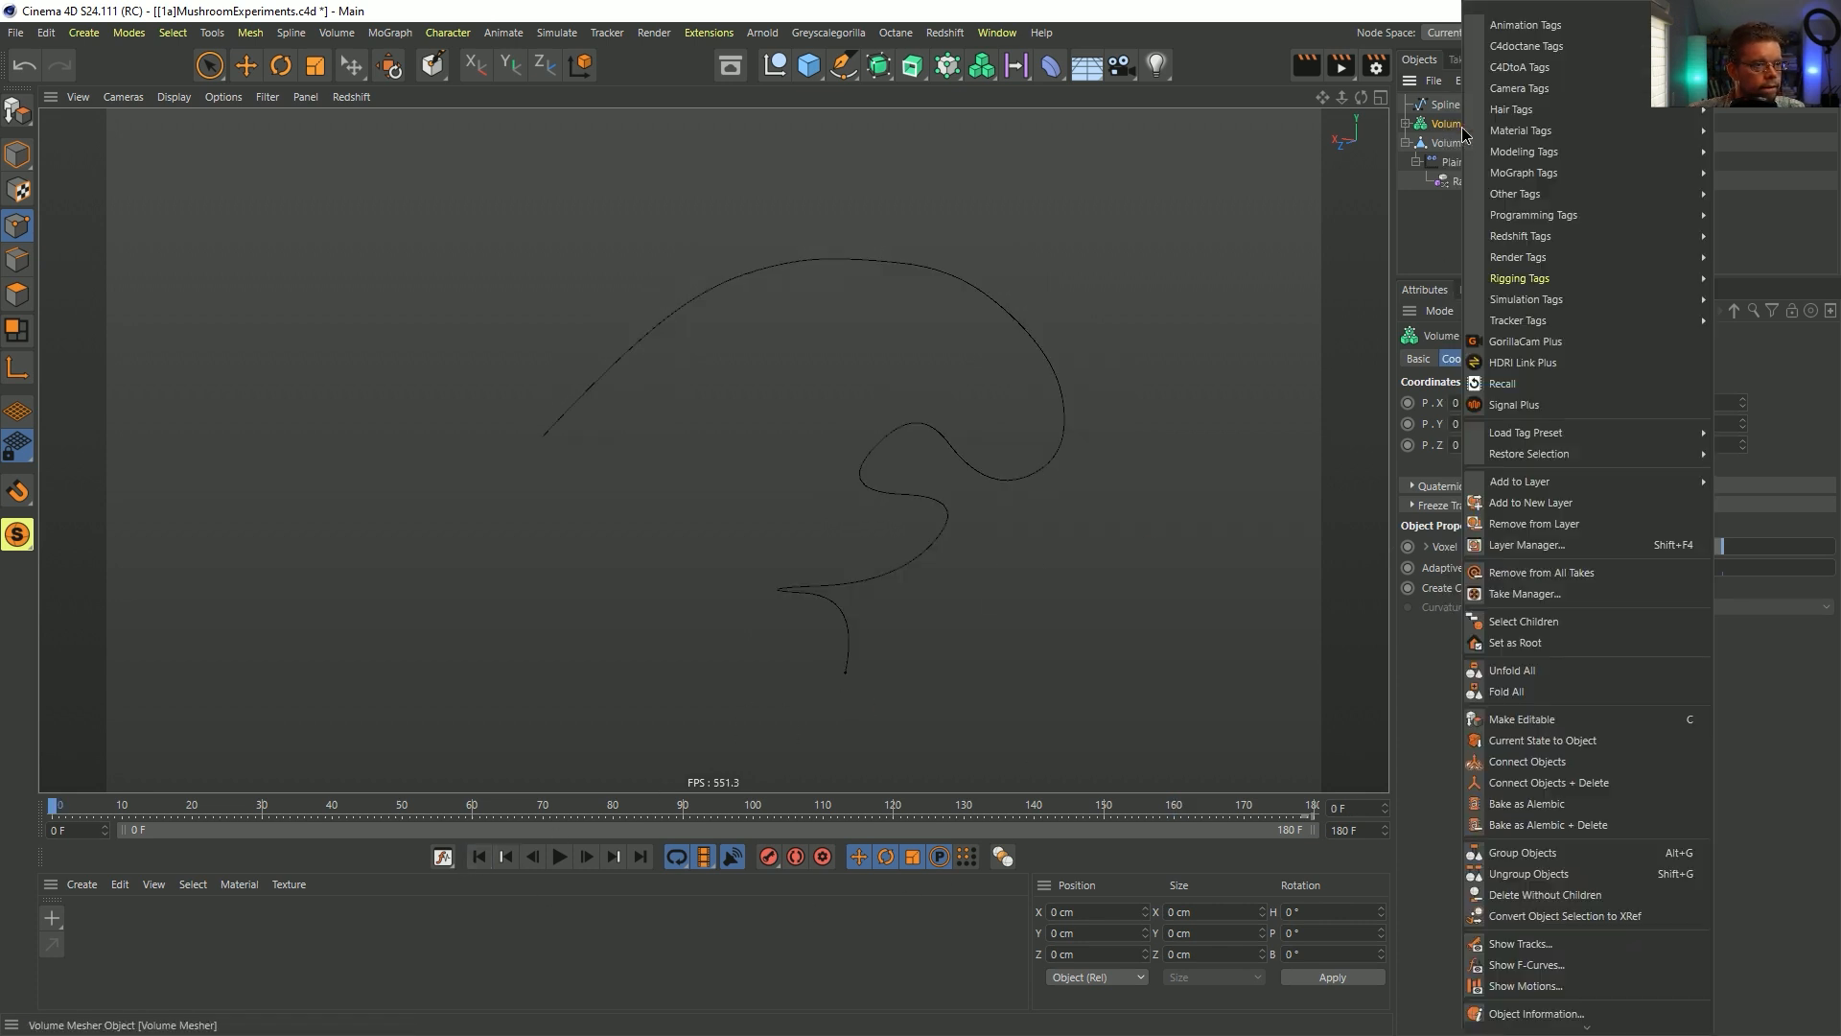
left_click(1568, 801)
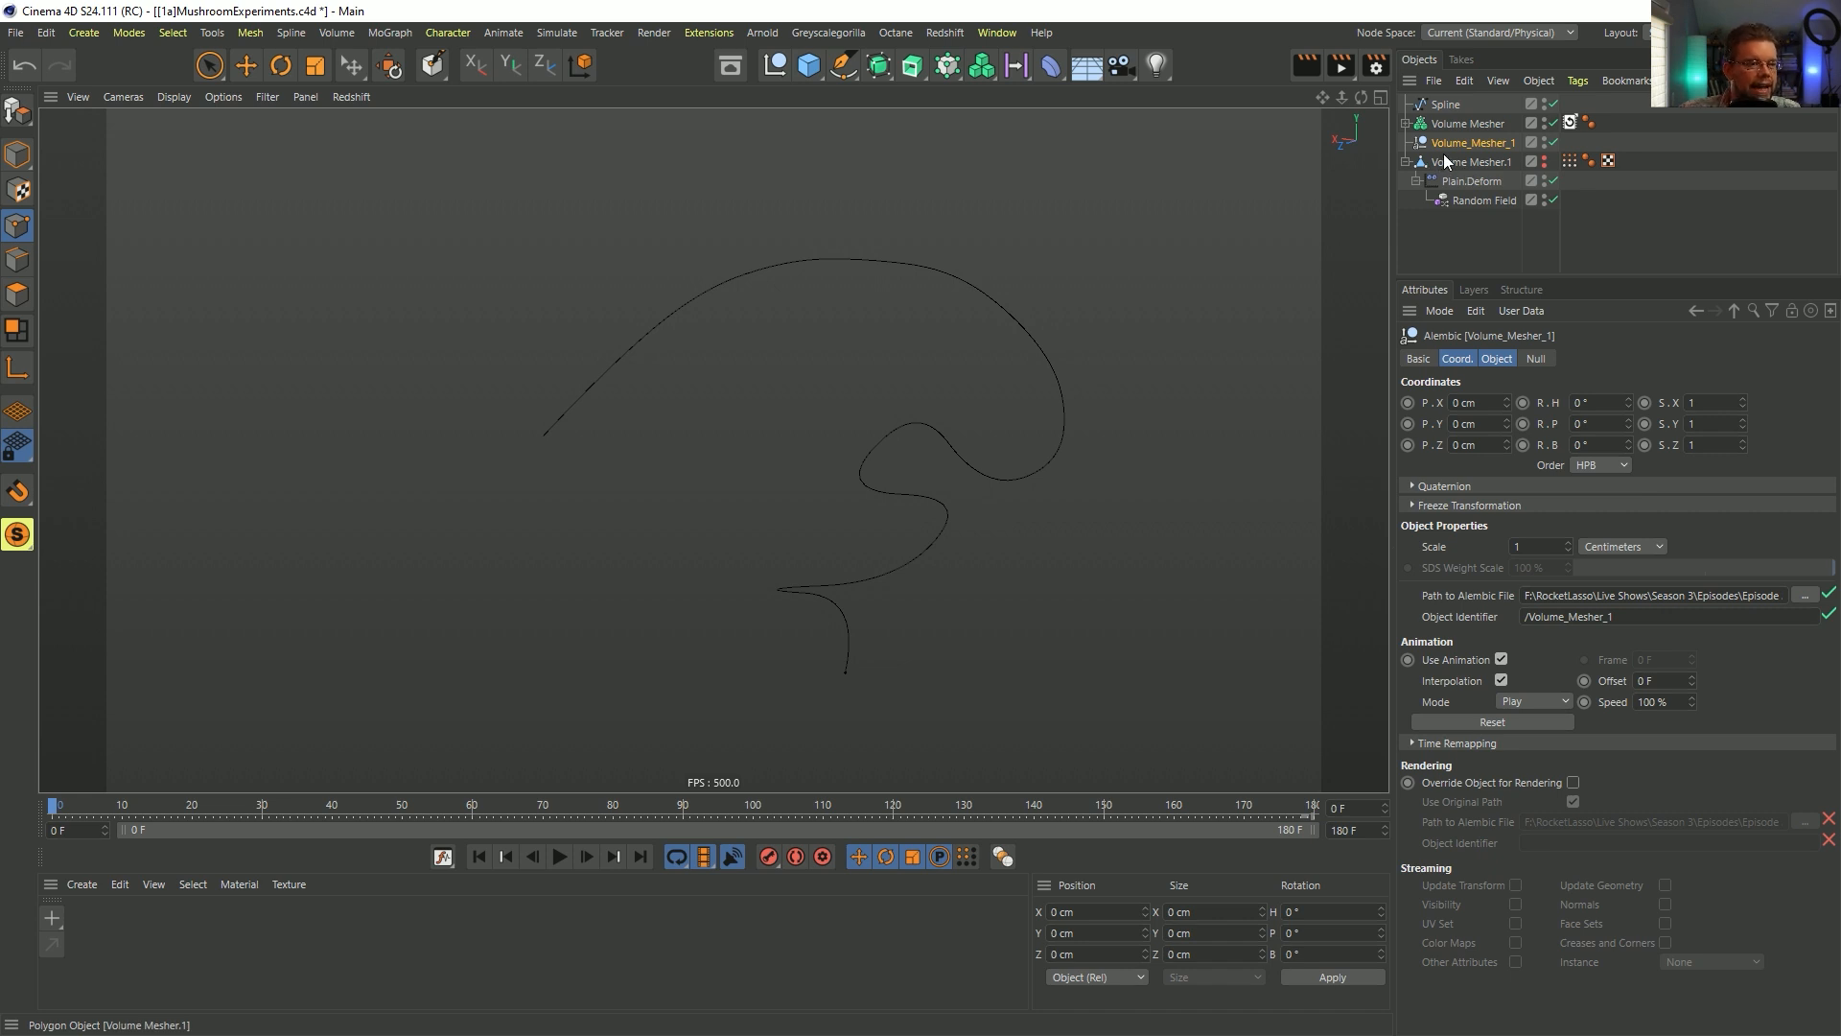
- Disable the live Volume Mesher and scrub the timeline to check the baked Alembic object's growth
left_click(1554, 123)
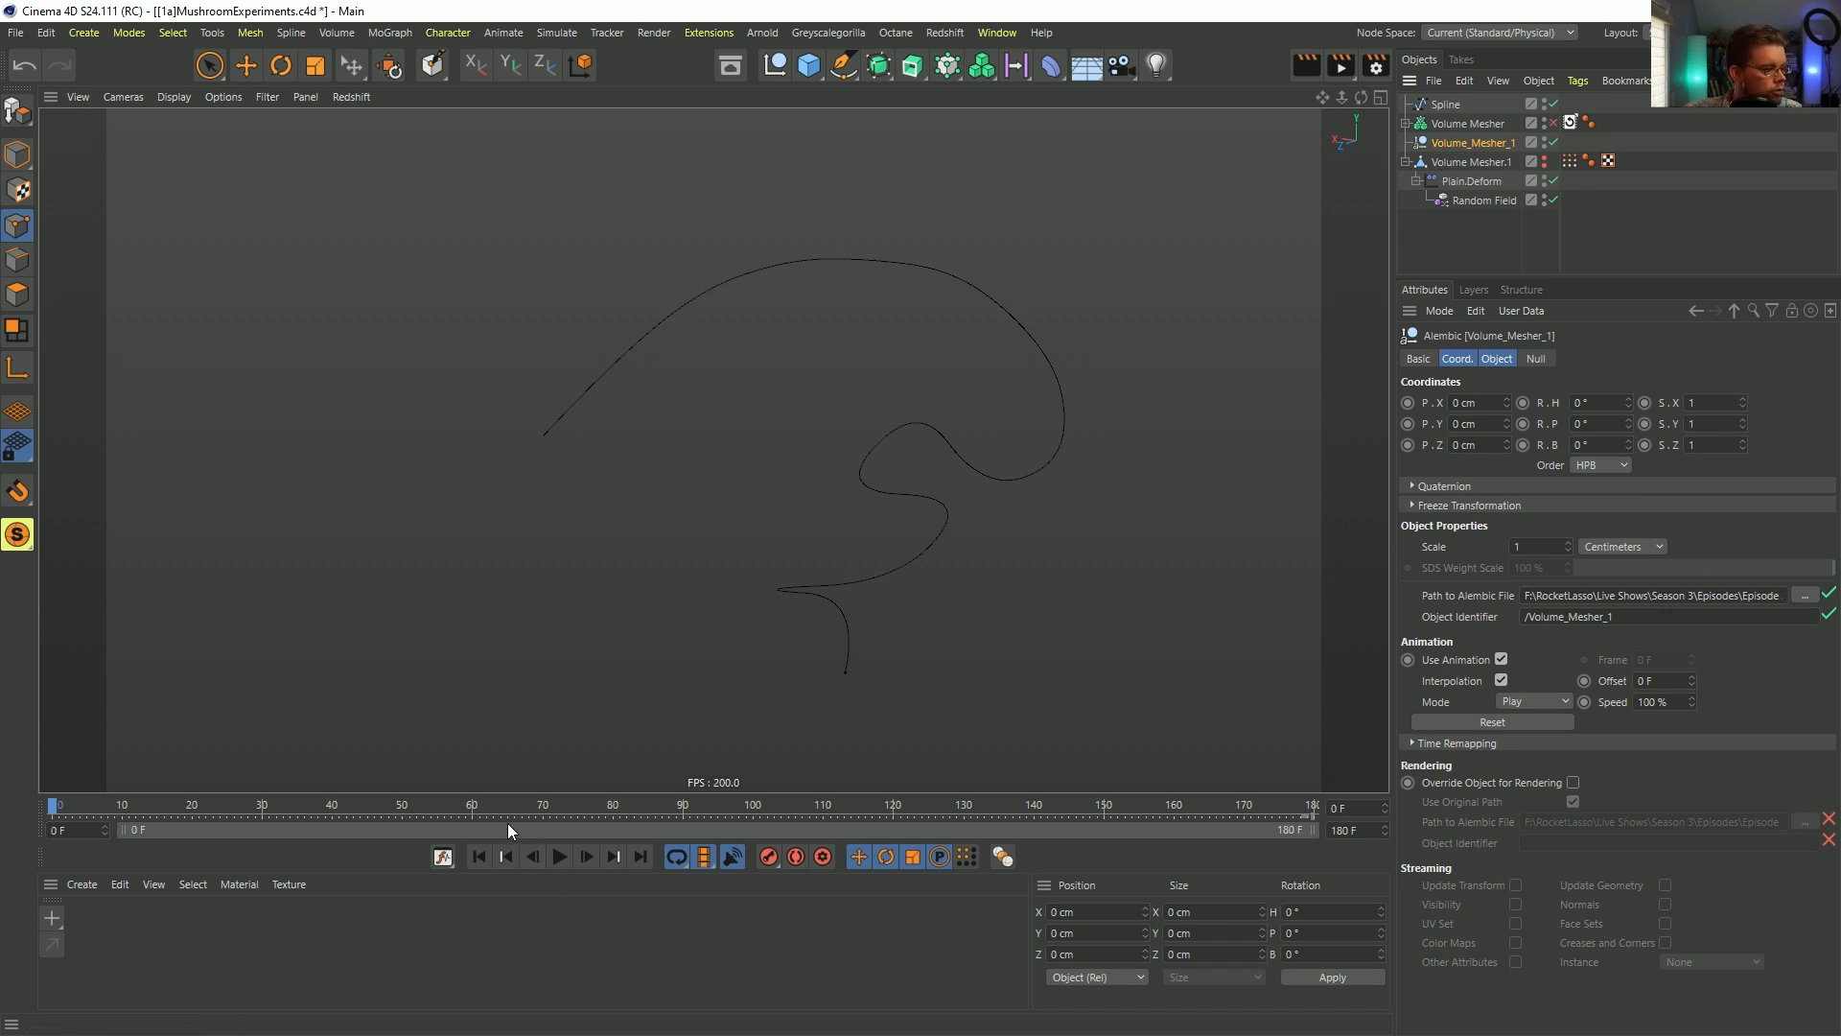
left_click_drag(479, 802, 744, 815)
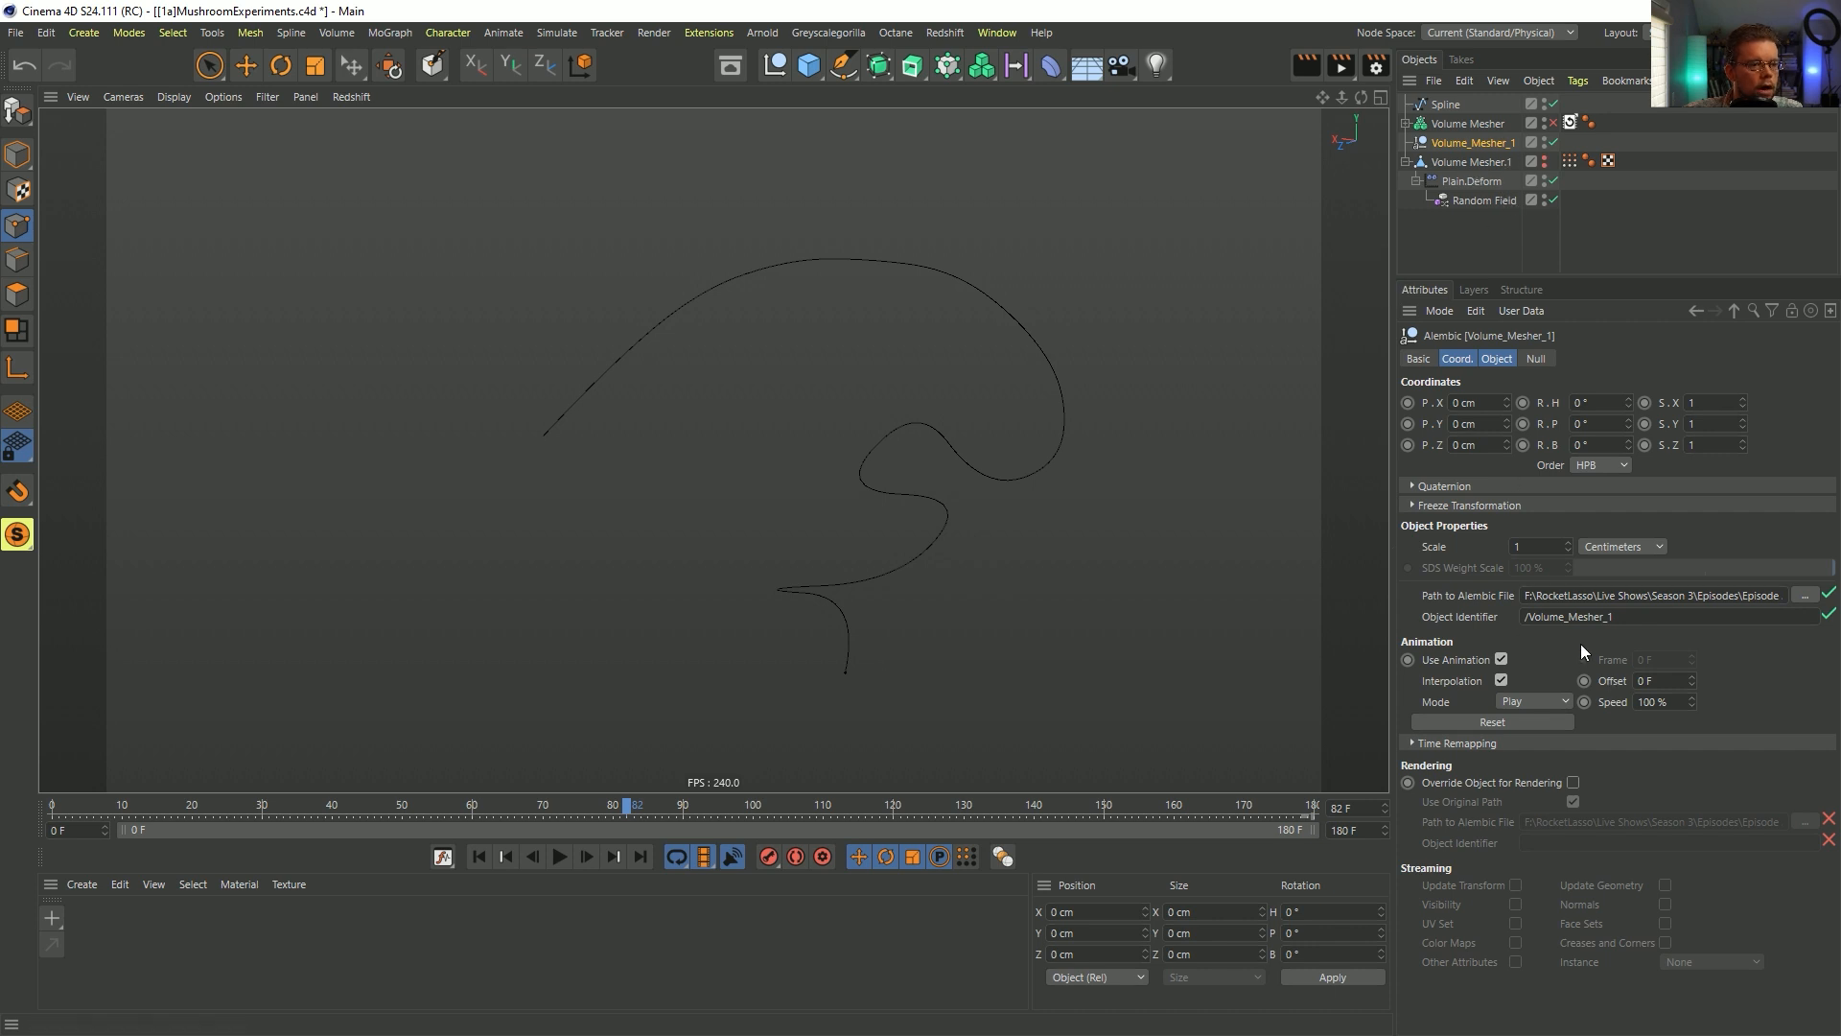
left_click(1463, 130)
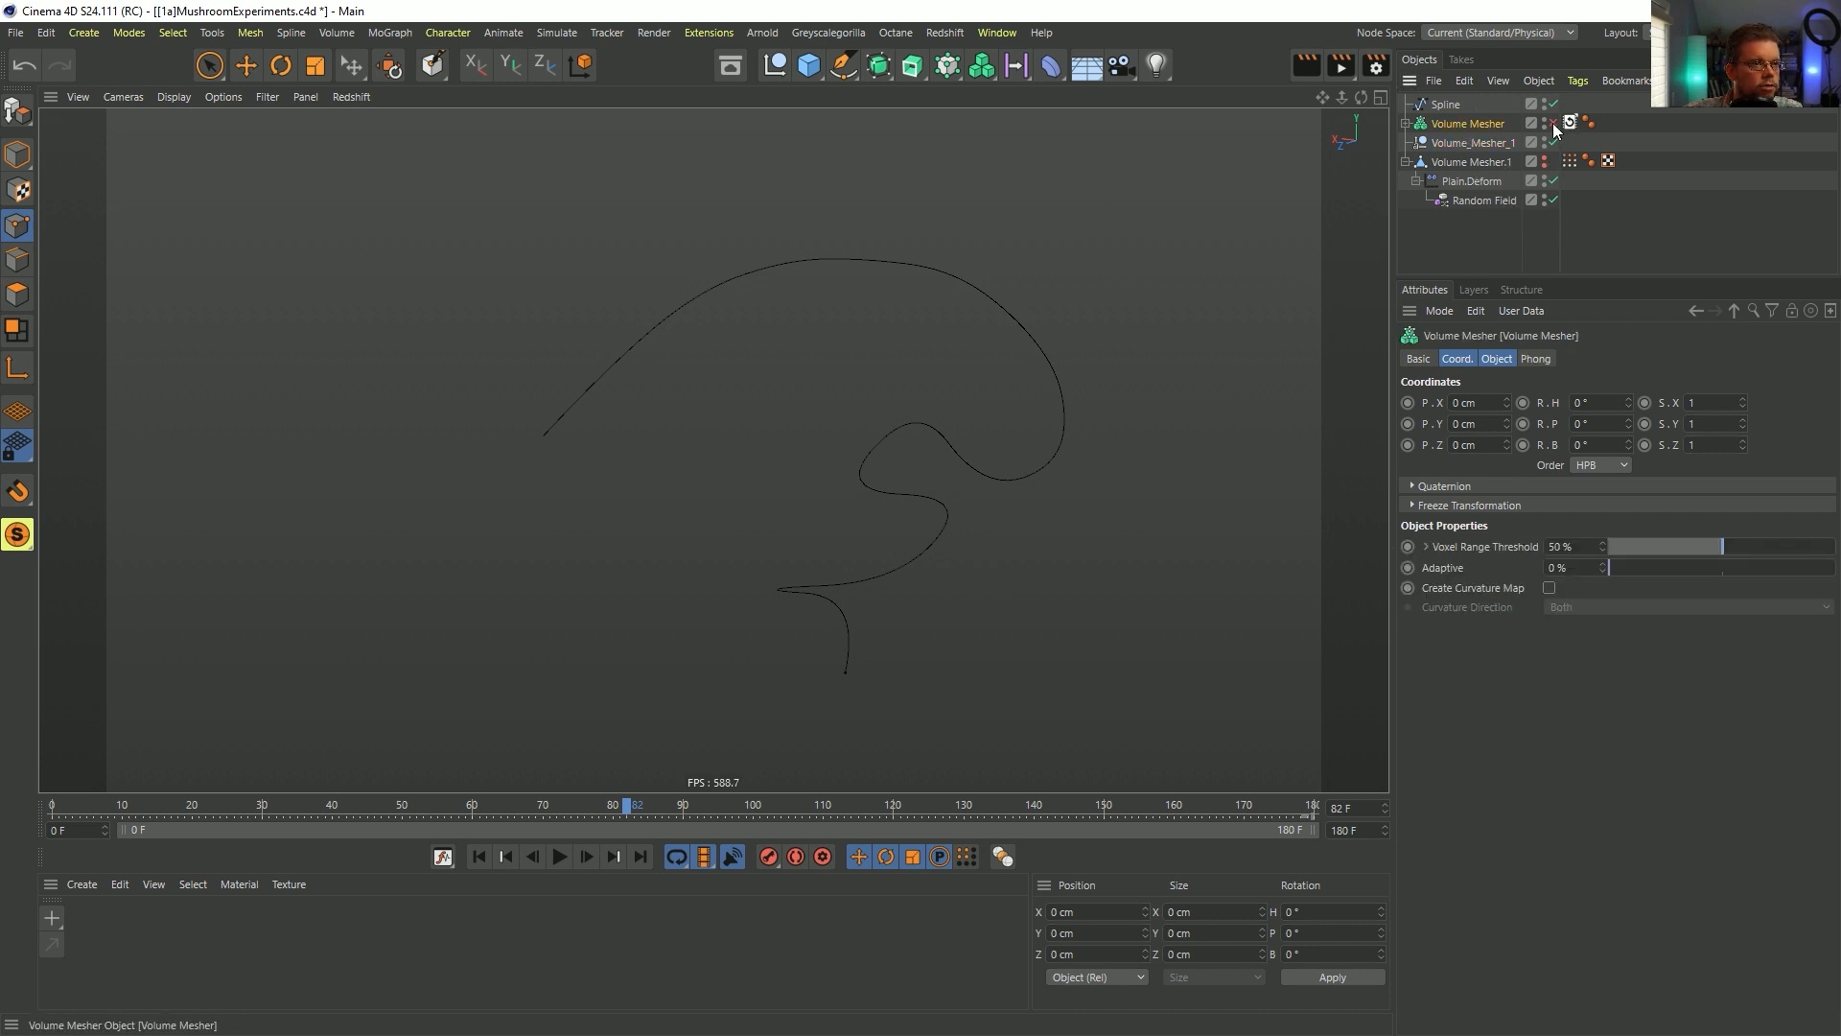
- Re-enable the live Volume Mesher and delete its baked Alembic object
left_click(1546, 124)
left_click(1470, 144)
left_click_drag(1470, 144, 1452, 124)
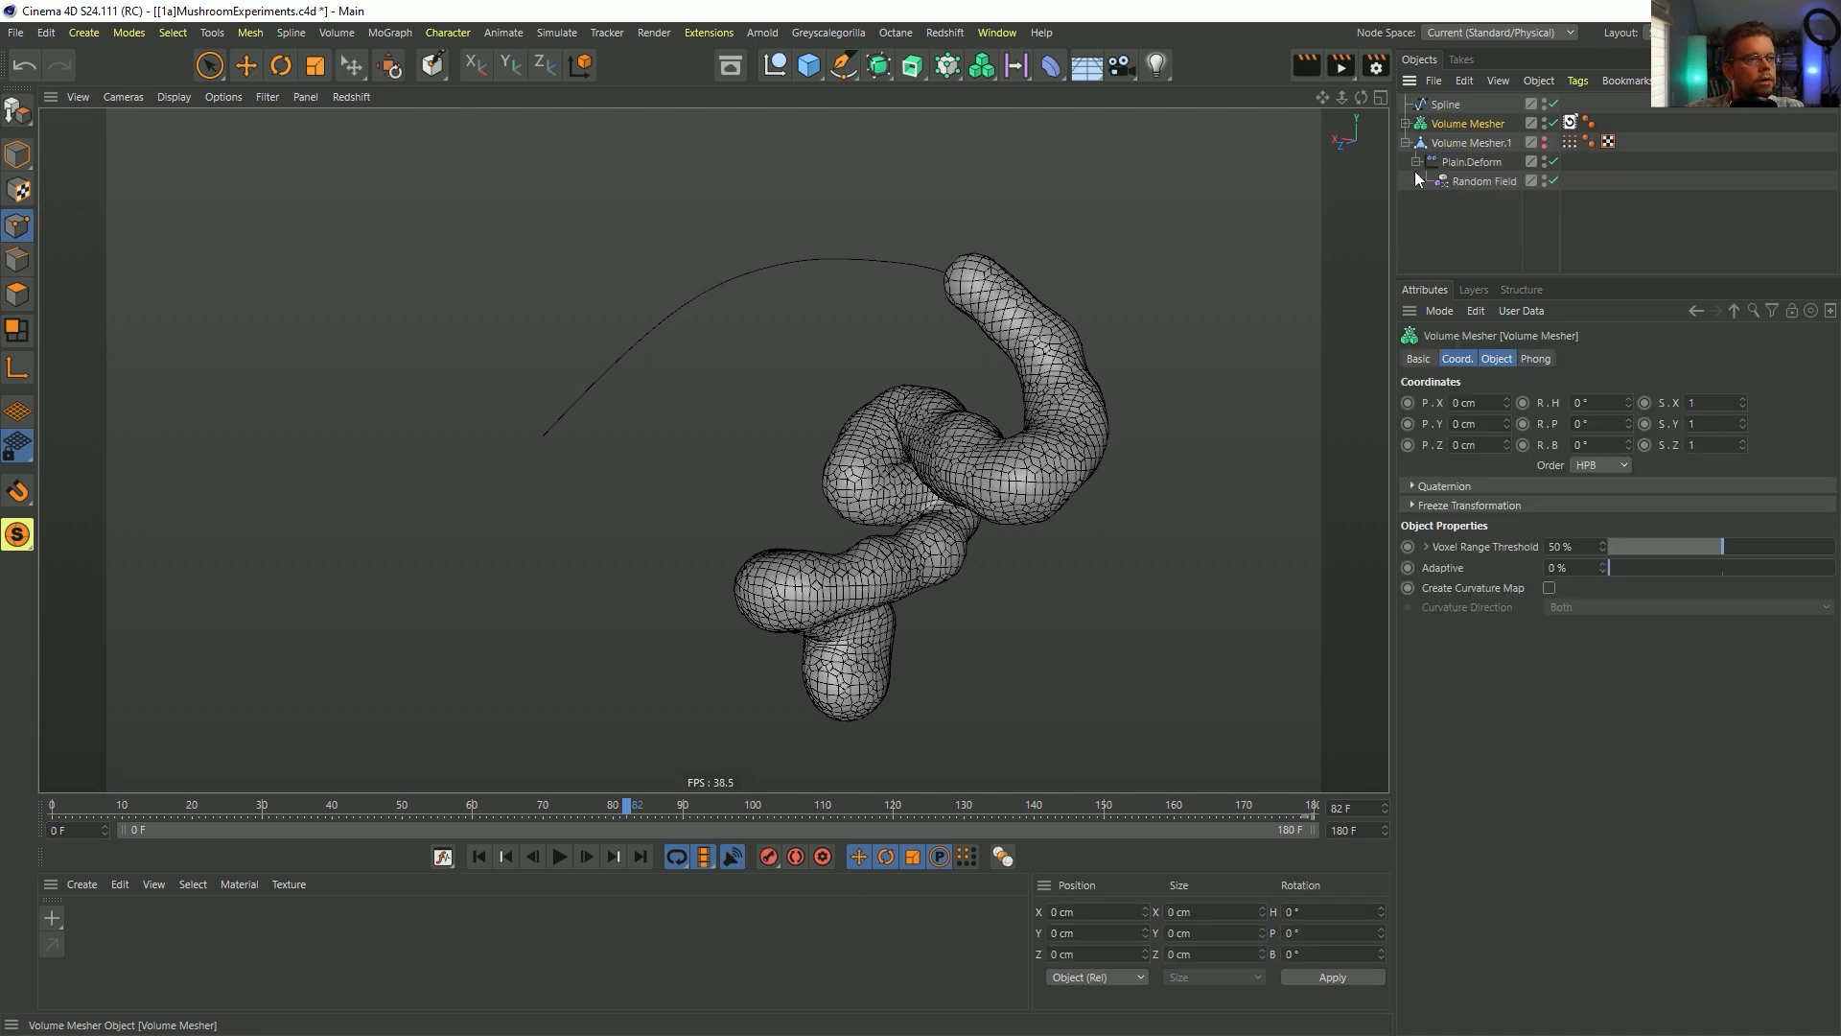
- Return to frame 0, add a Connect object, and nest the Volume Mesher inside it with Weld turned off
left_click(484, 857)
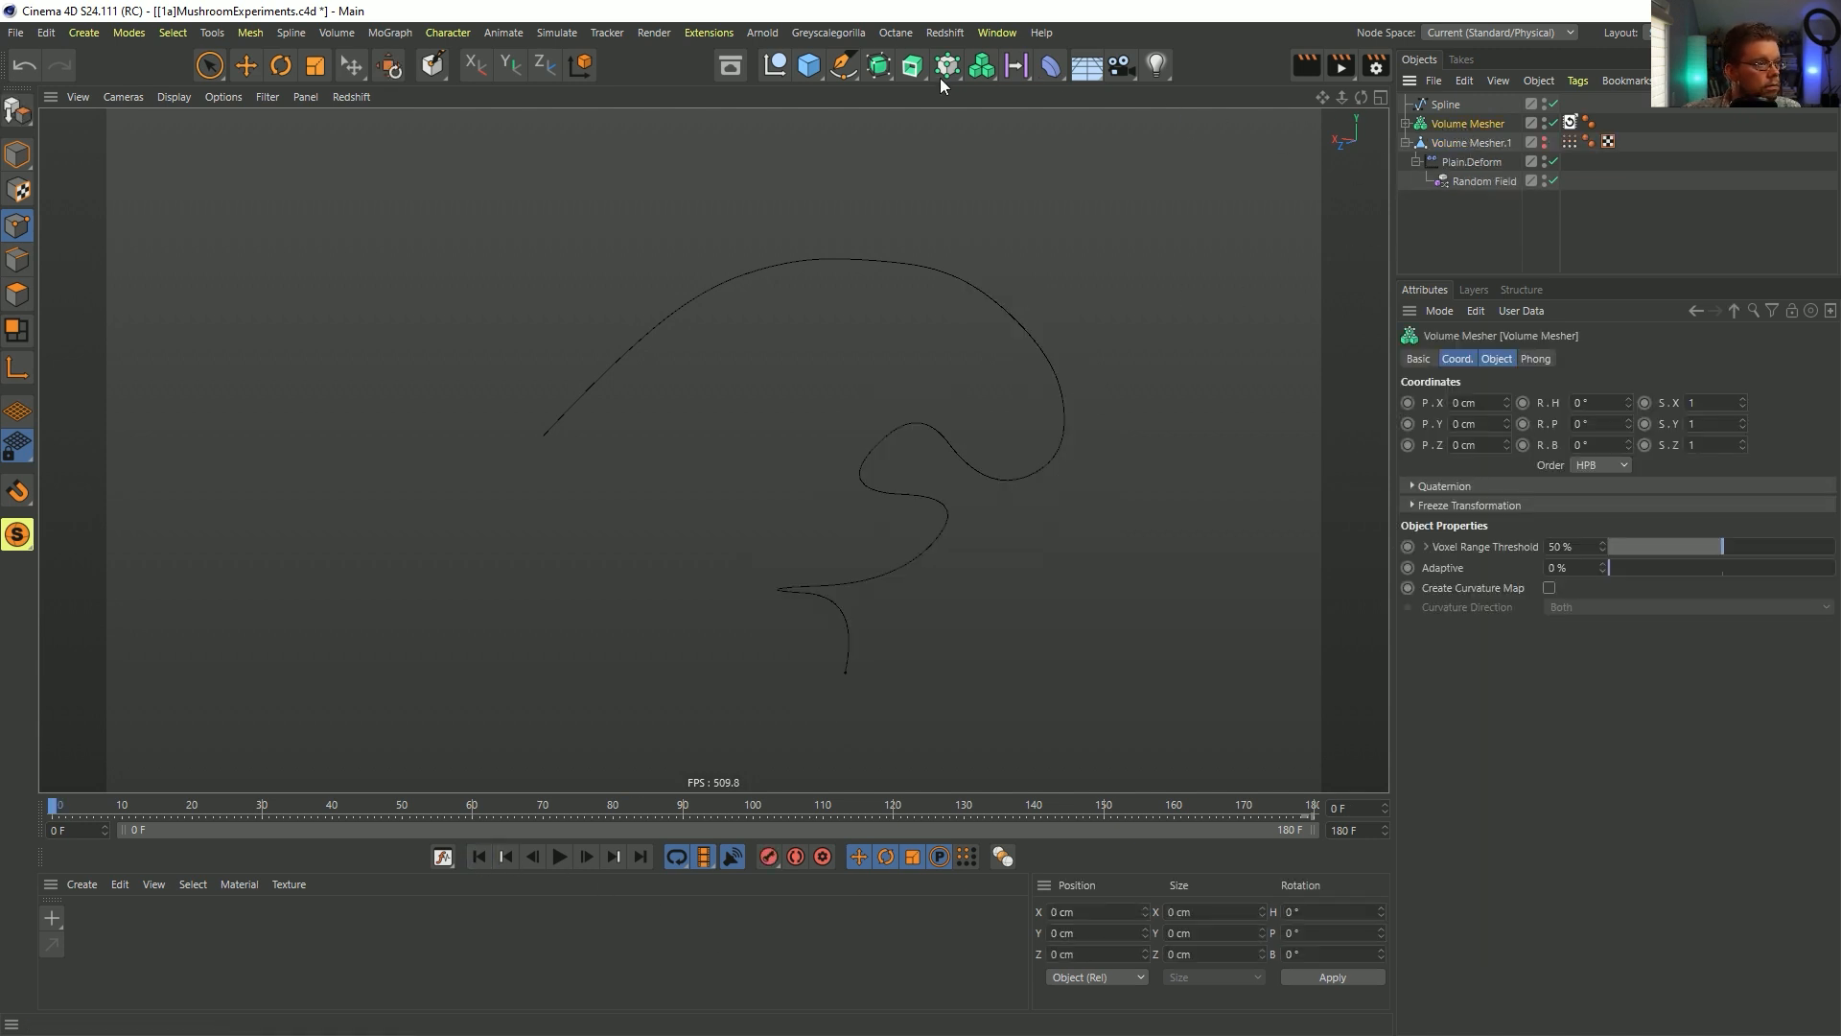
left_click_drag(876, 74, 1099, 232)
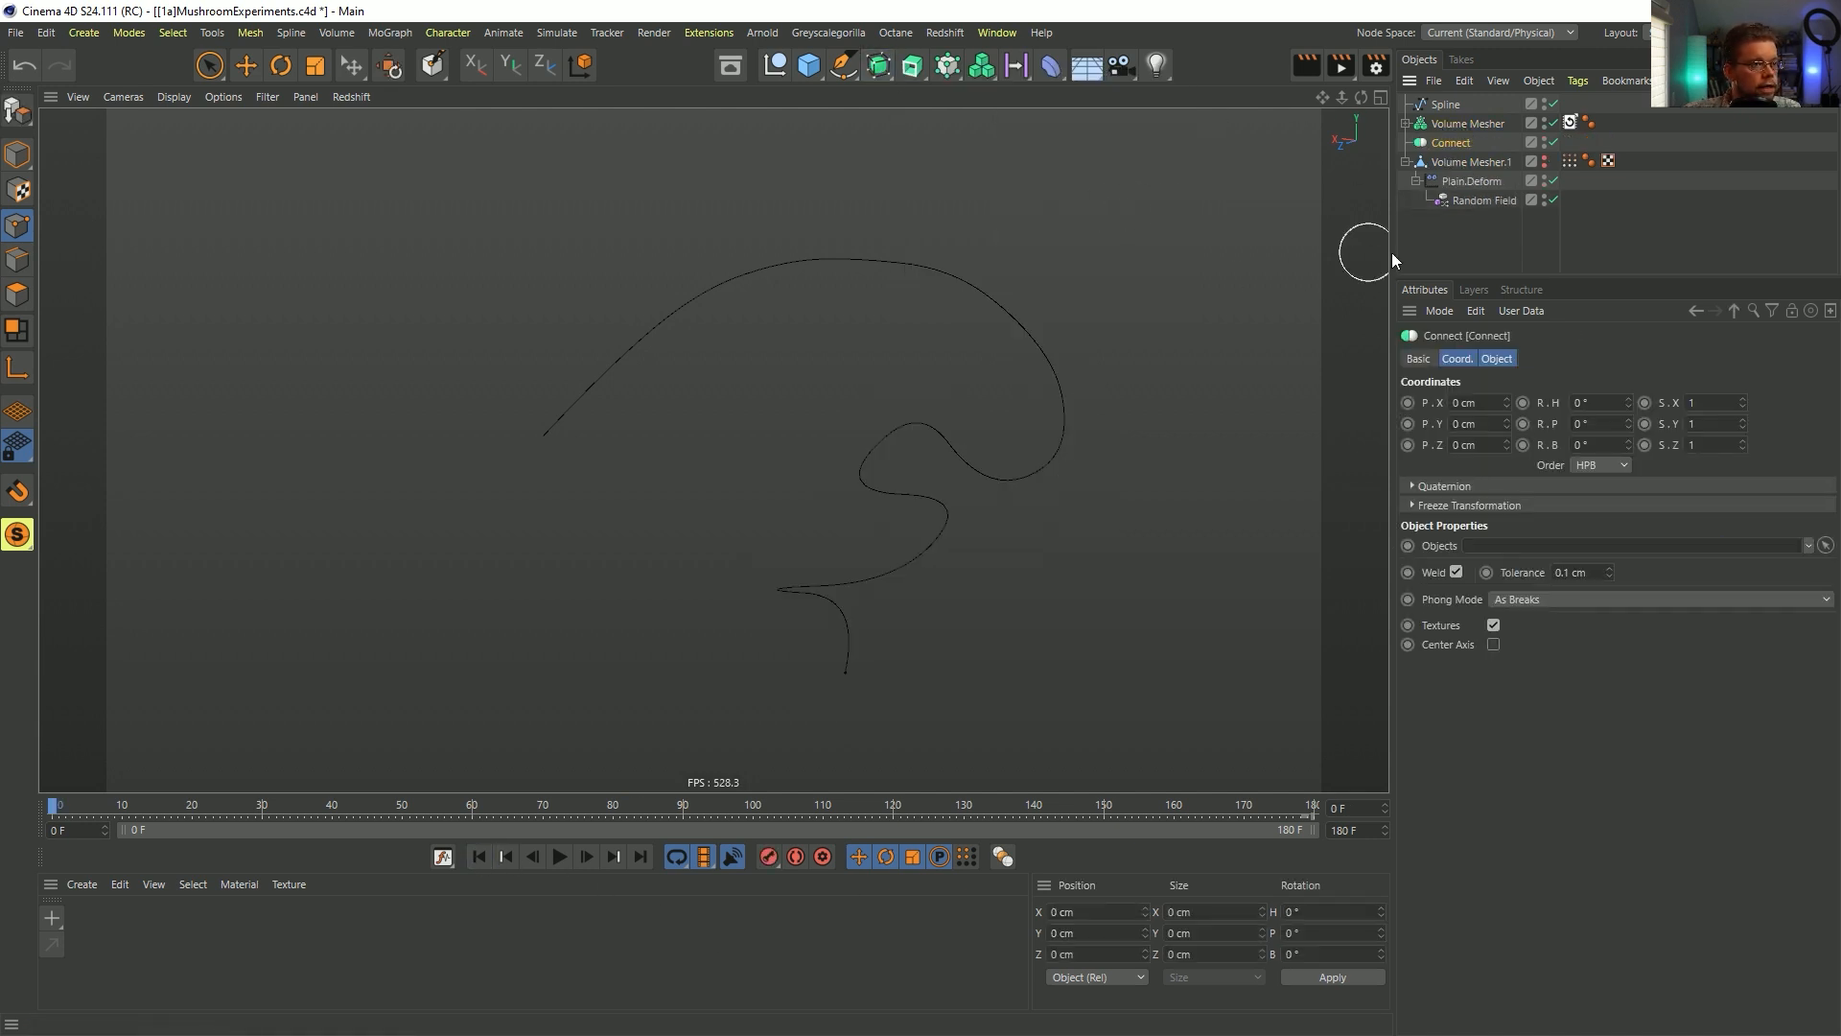
left_click(1454, 128)
left_click_drag(1454, 133, 1452, 144)
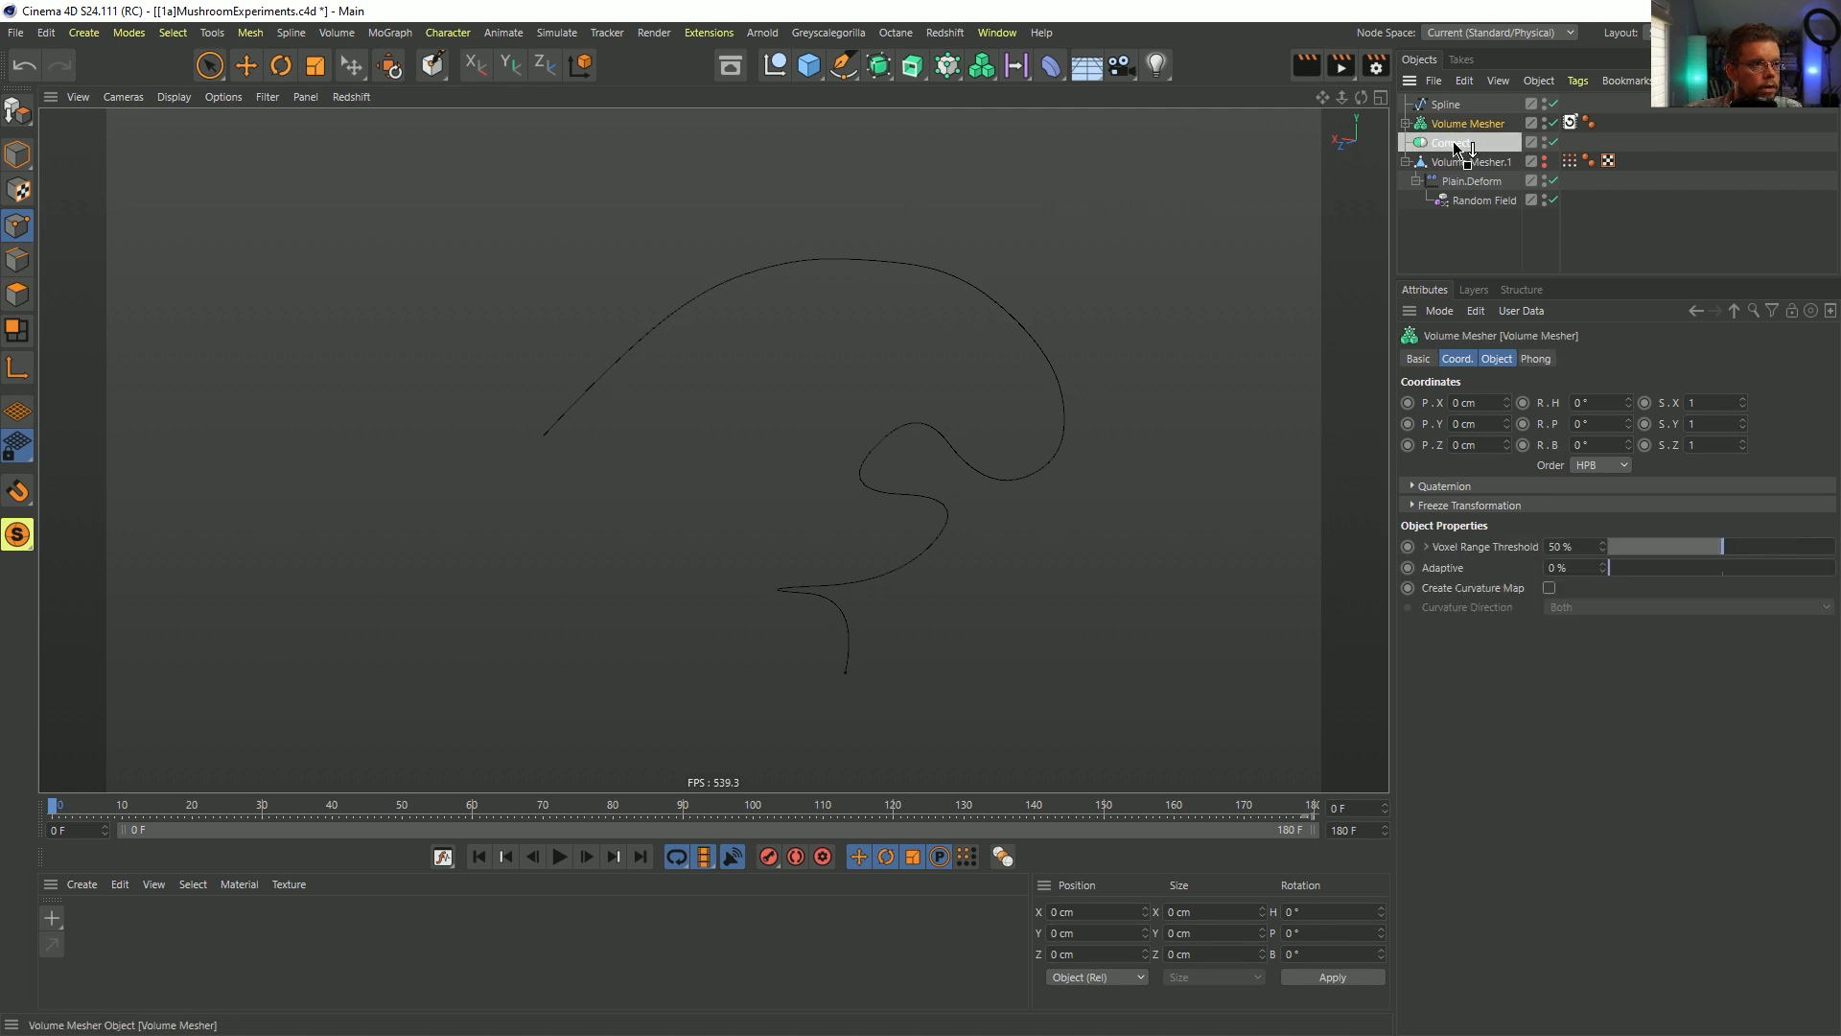
left_click(1450, 123)
left_click(1457, 571)
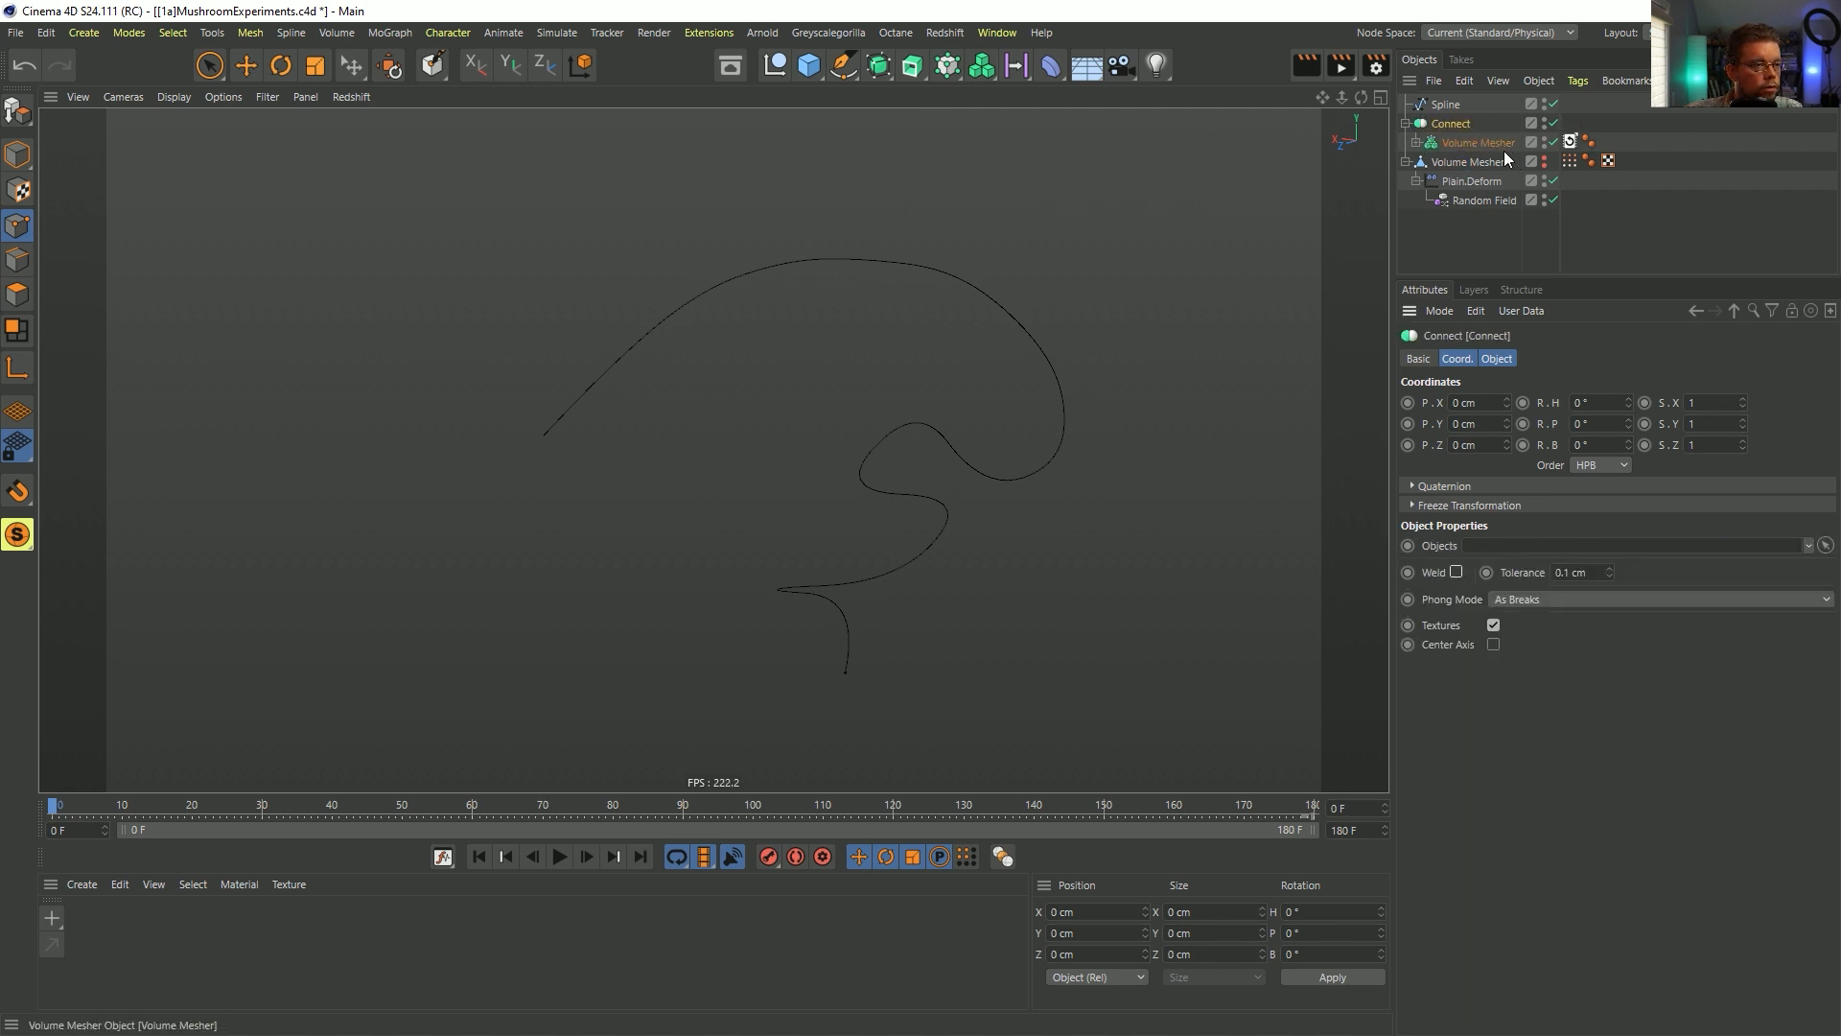
- Bake the Connect object as Alembic, keeping the original
left_click(1458, 140)
left_click(1450, 121)
right_click(1454, 125)
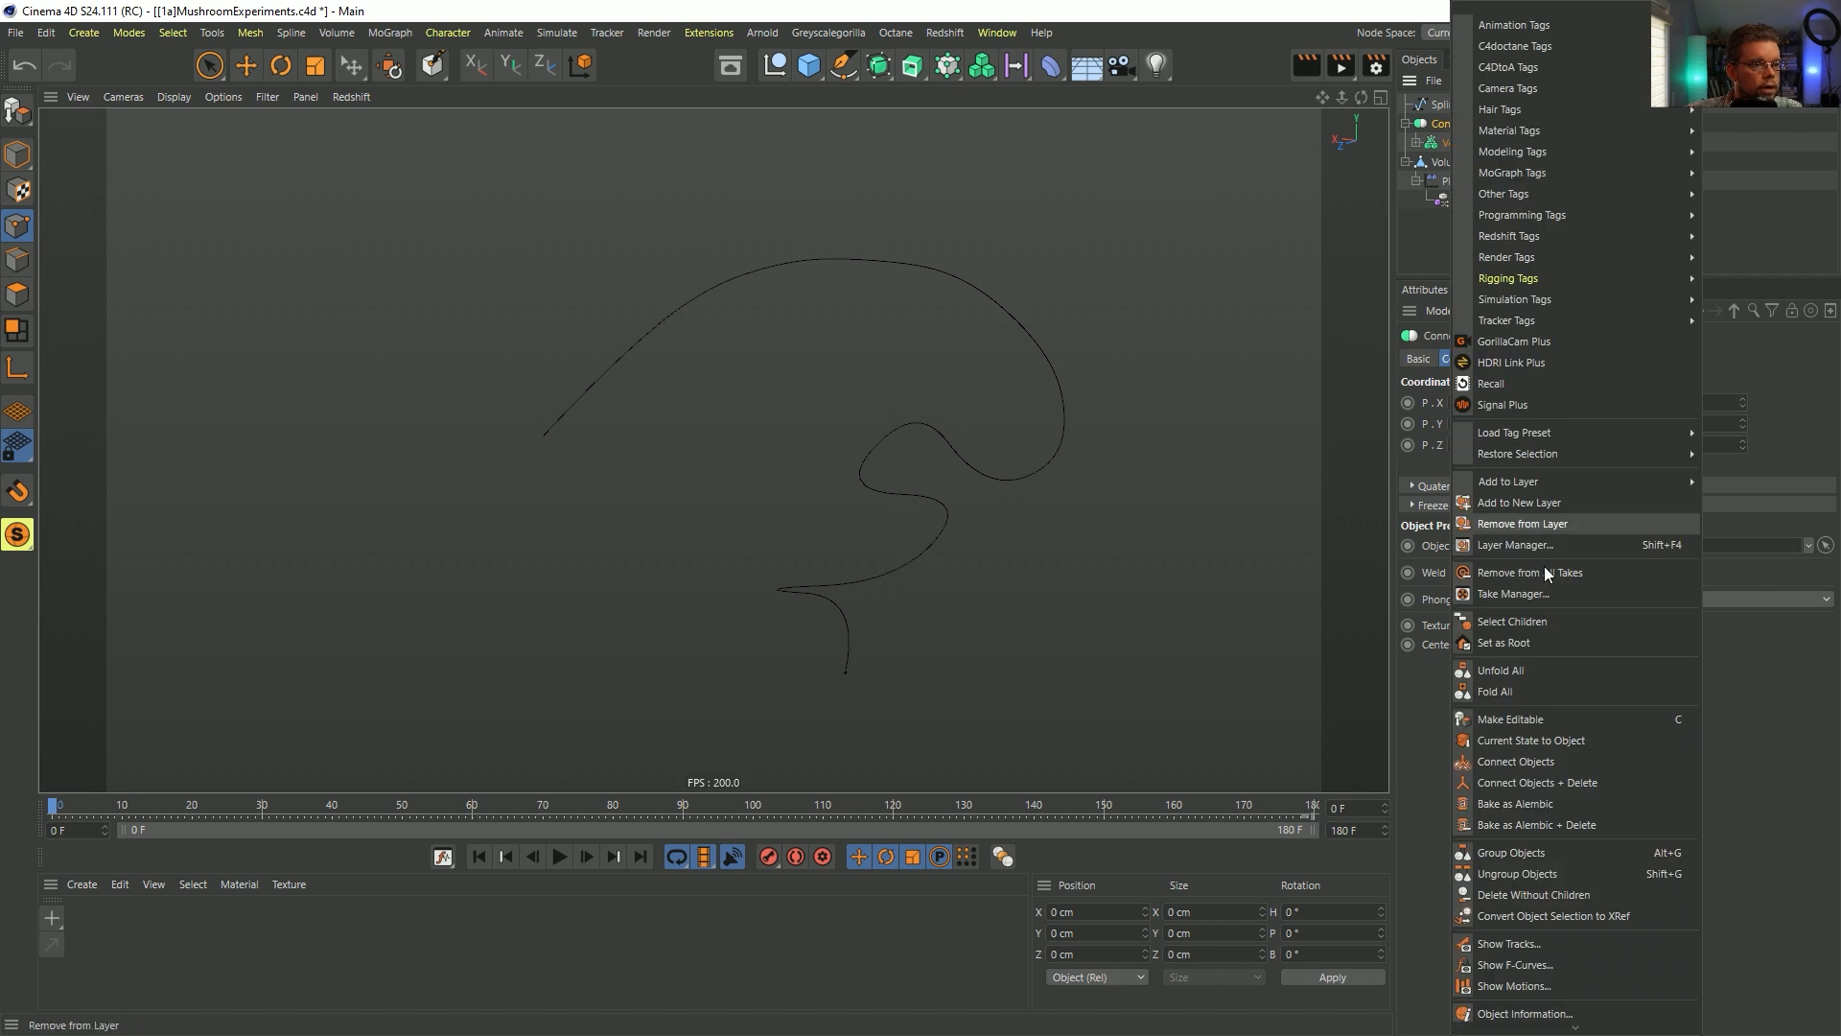
left_click(1538, 810)
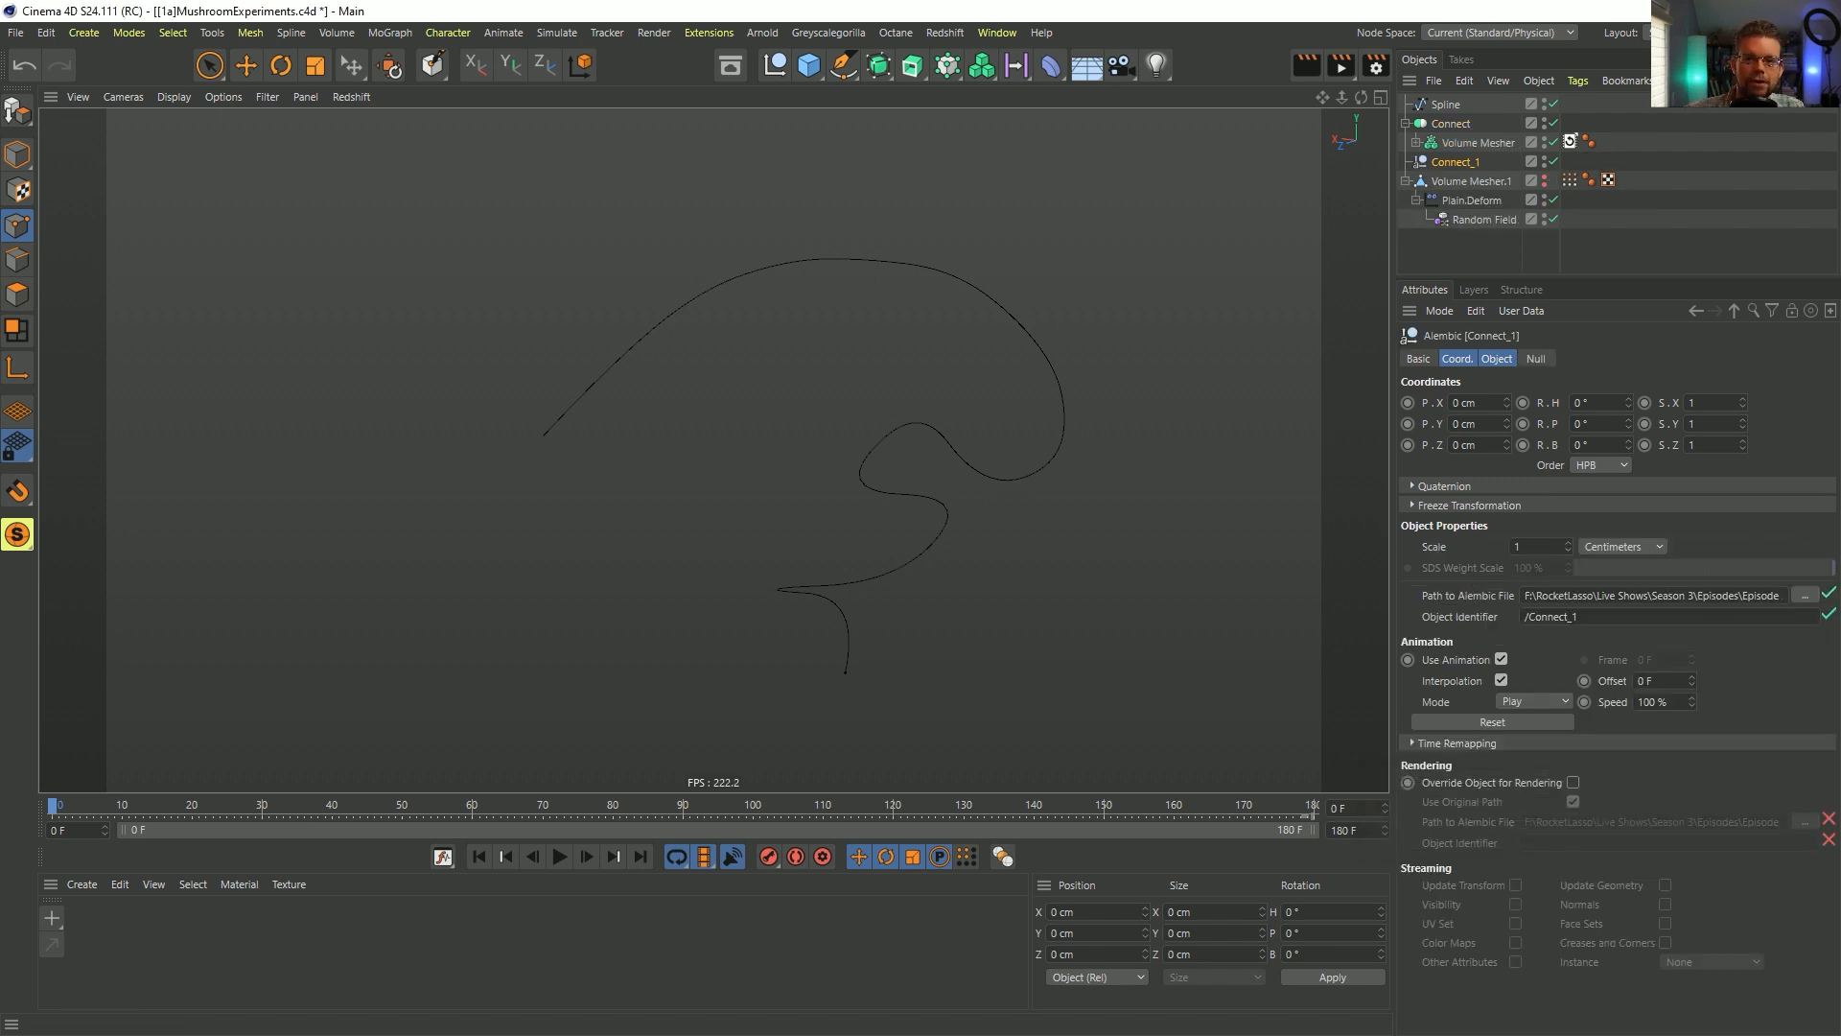
- Scrub the timeline and disable Connect and its Volume Mesher to check the baked Alembic object
left_click(1416, 143)
left_click(1416, 143)
mouse_move(554, 808)
left_mouse_down()
mouse_move(753, 809)
mouse_move(529, 809)
left_mouse_up()
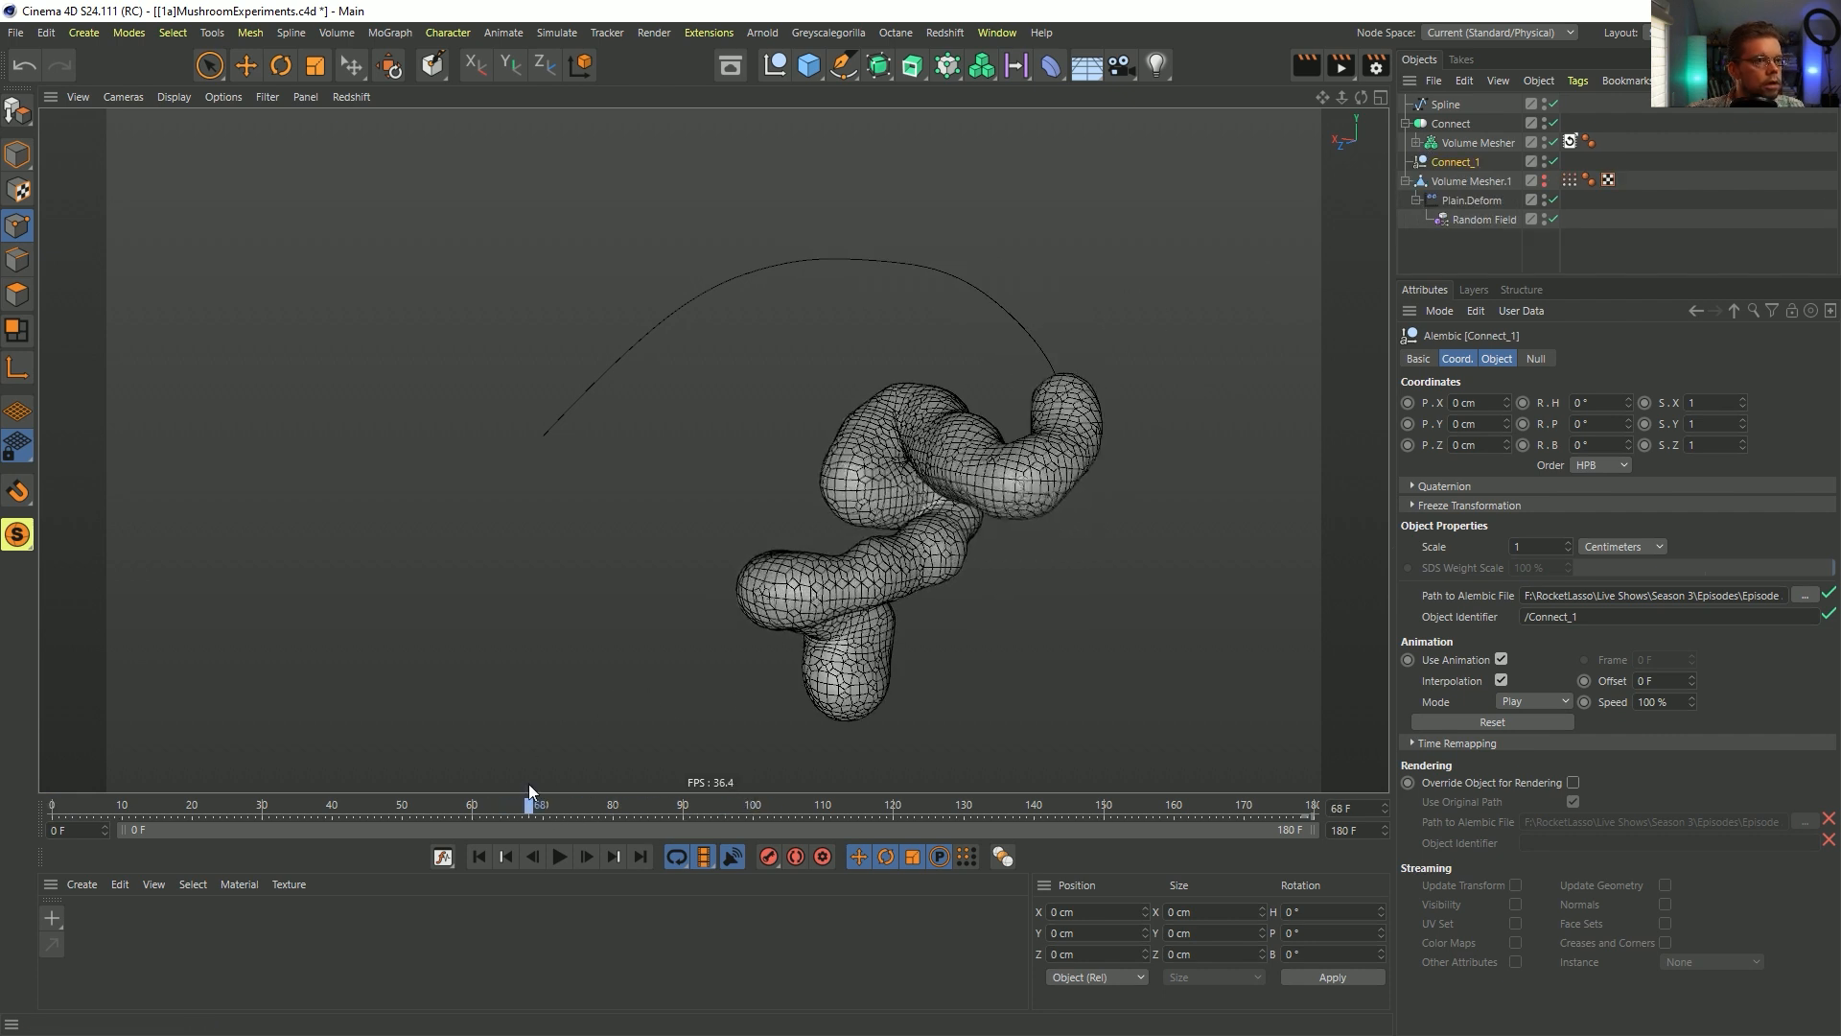
left_click(1554, 123)
left_click(1555, 142)
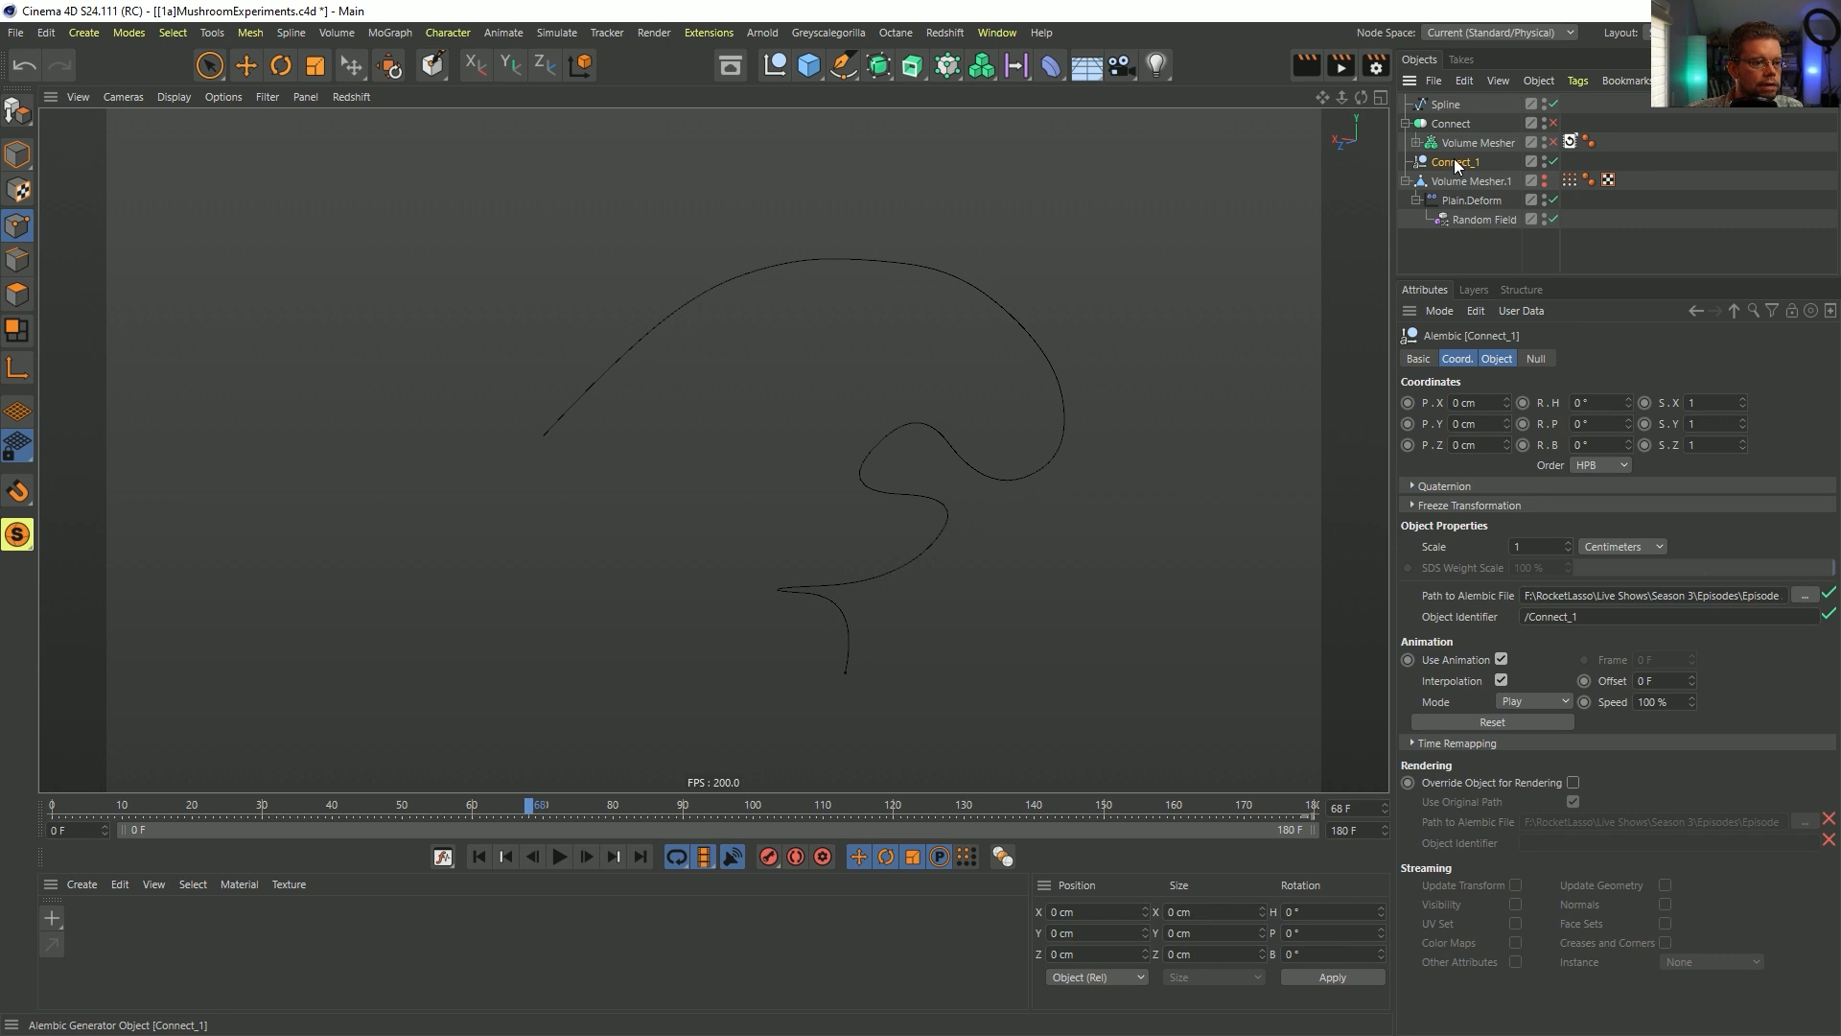
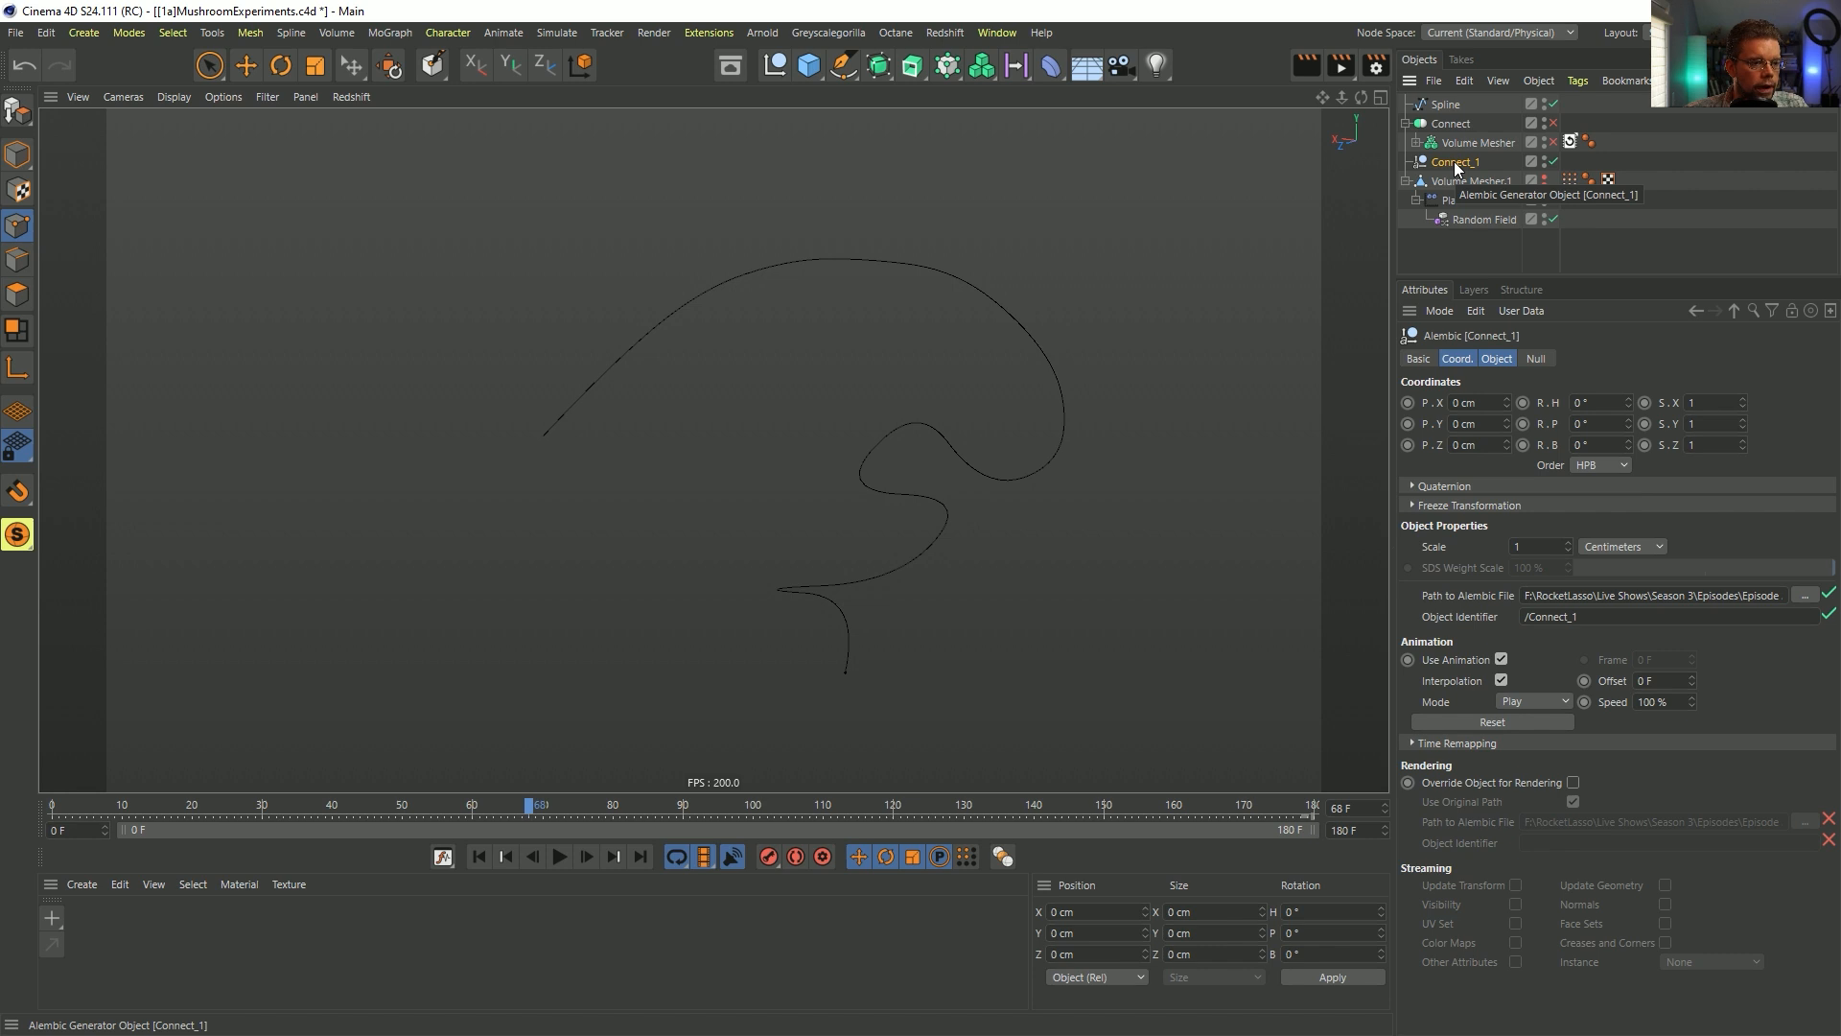
- Delete the Connect Alembic bake and re-enable Connect and its Volume Mesher, checking the live growth on the timeline
key("Delete")
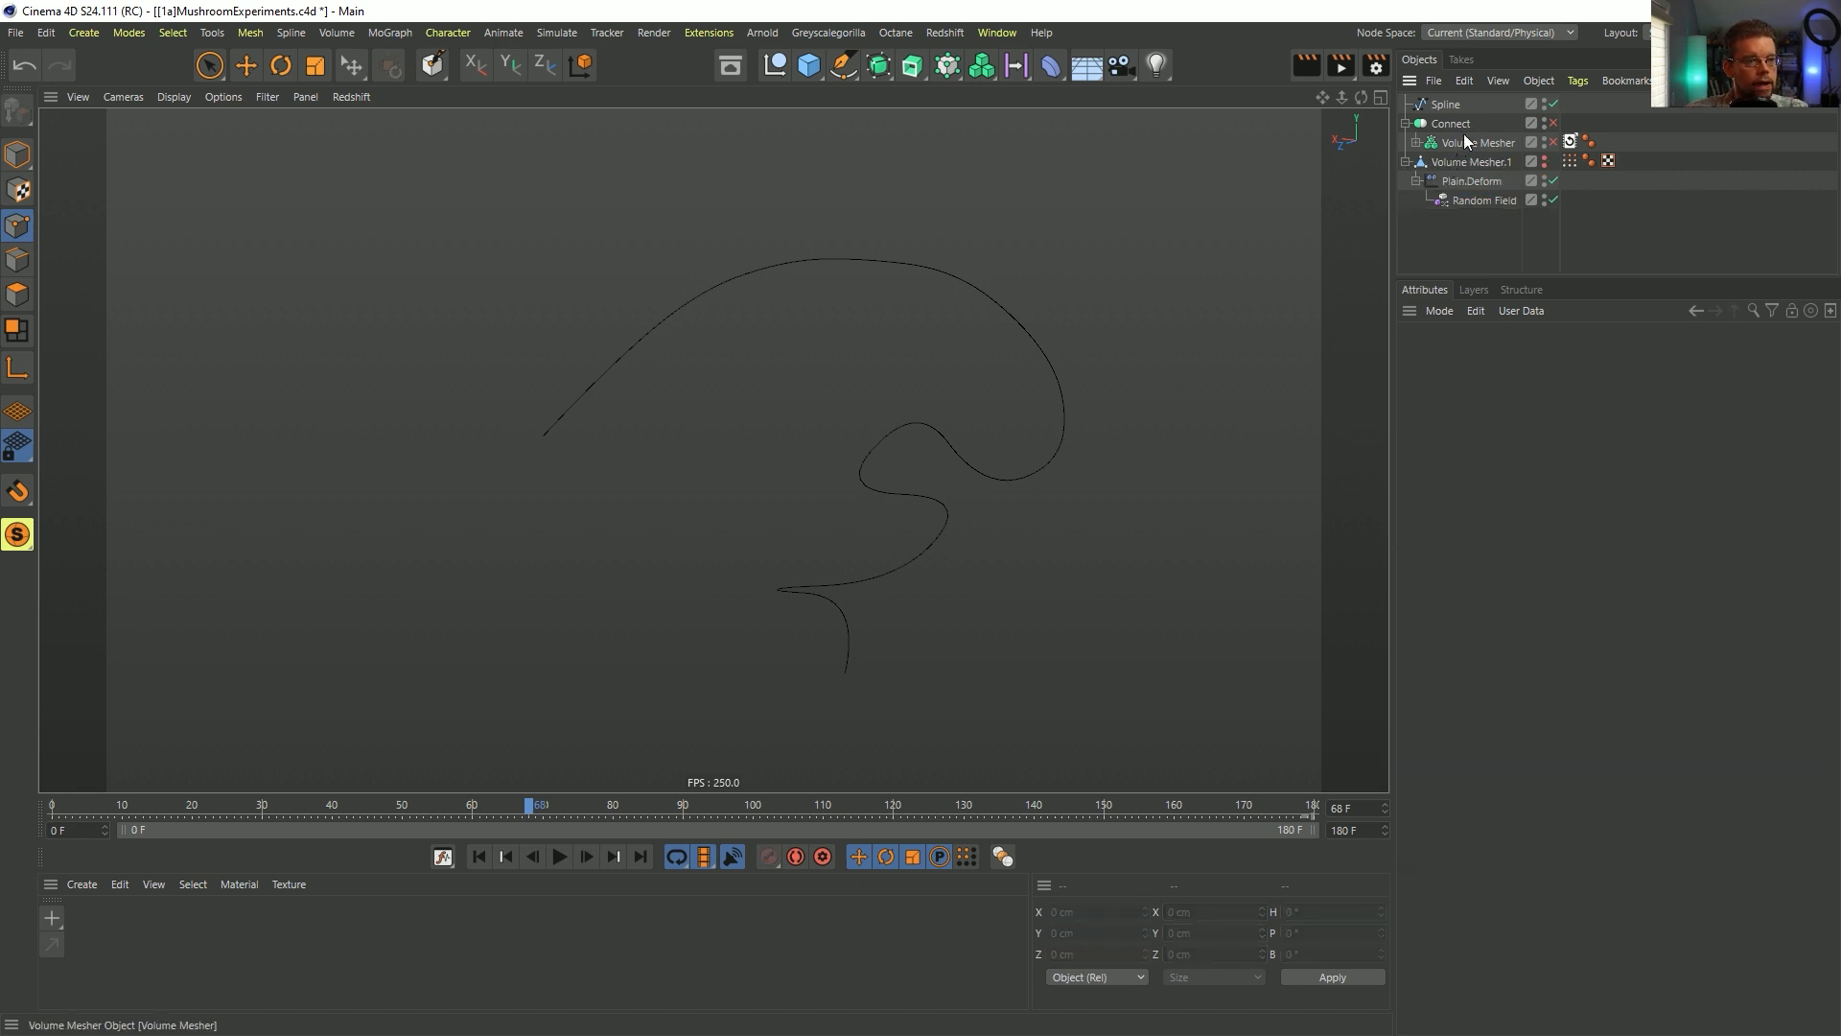
left_click(1553, 123)
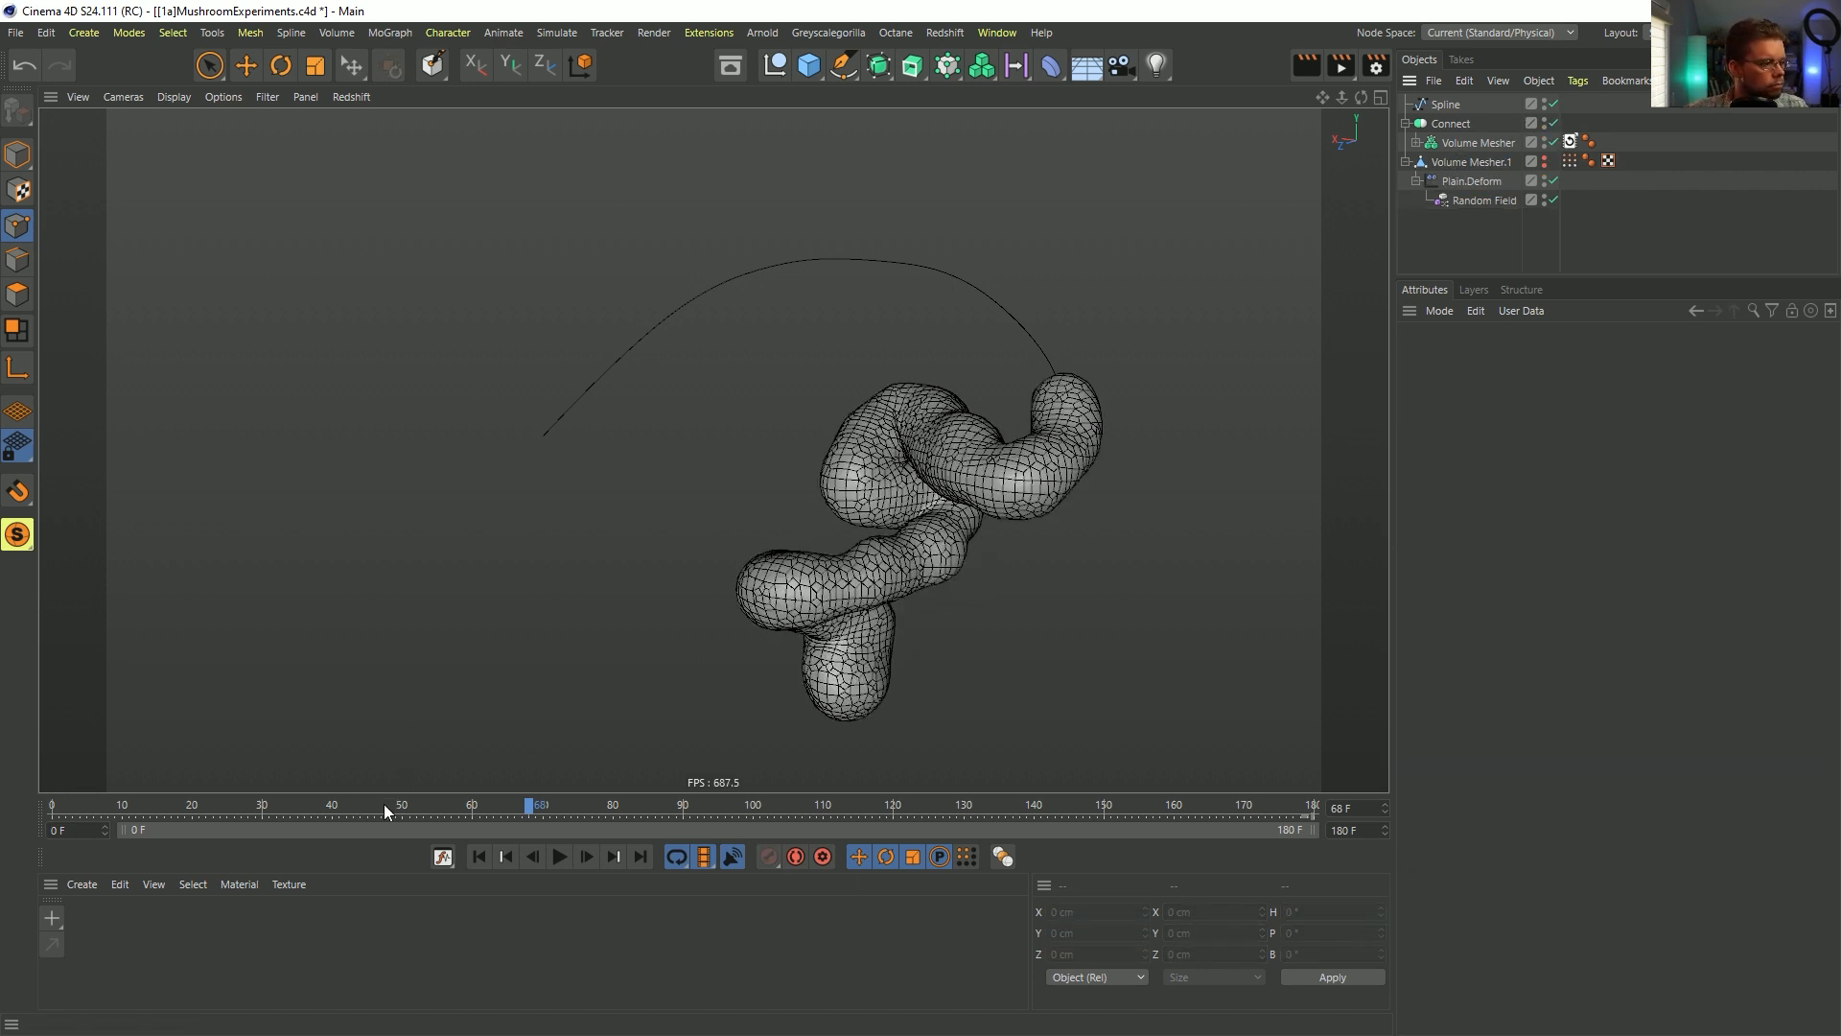
left_click_drag(489, 808, 1047, 807)
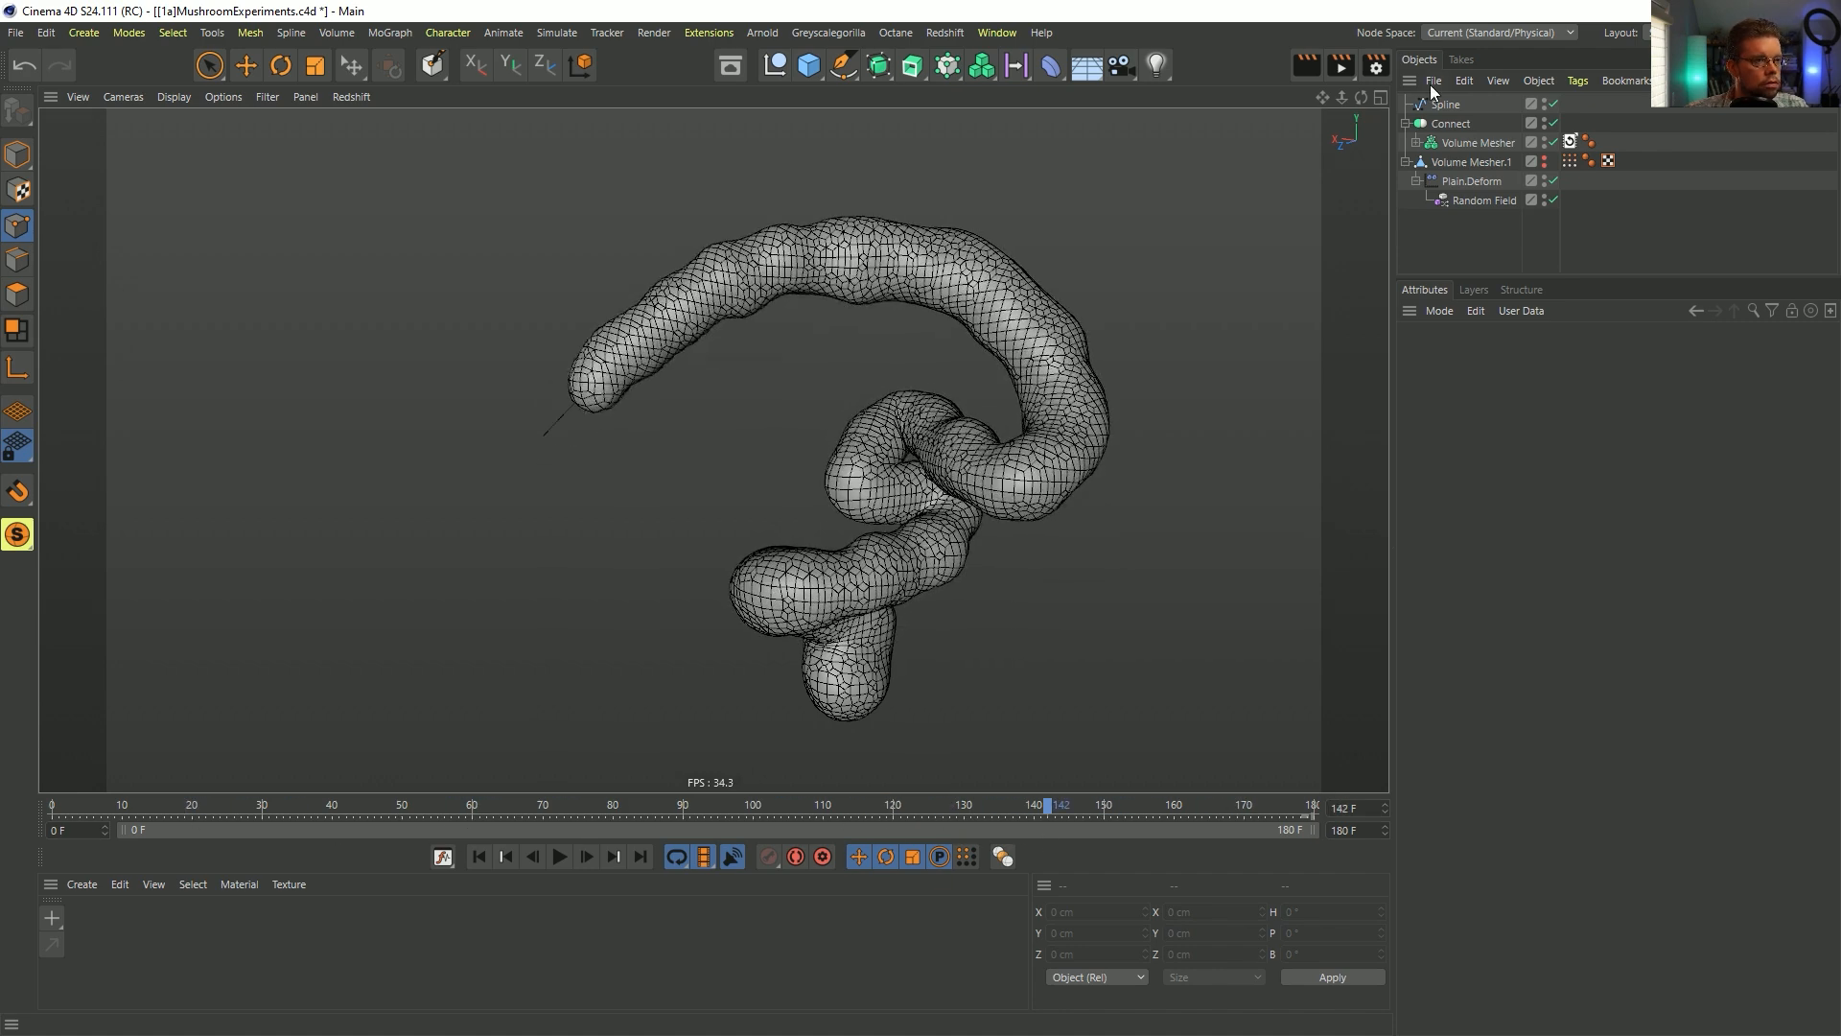
- Bake Connect as Alembic again from frame 0 in Model mode, and try making the baked object editable
left_click(1491, 124)
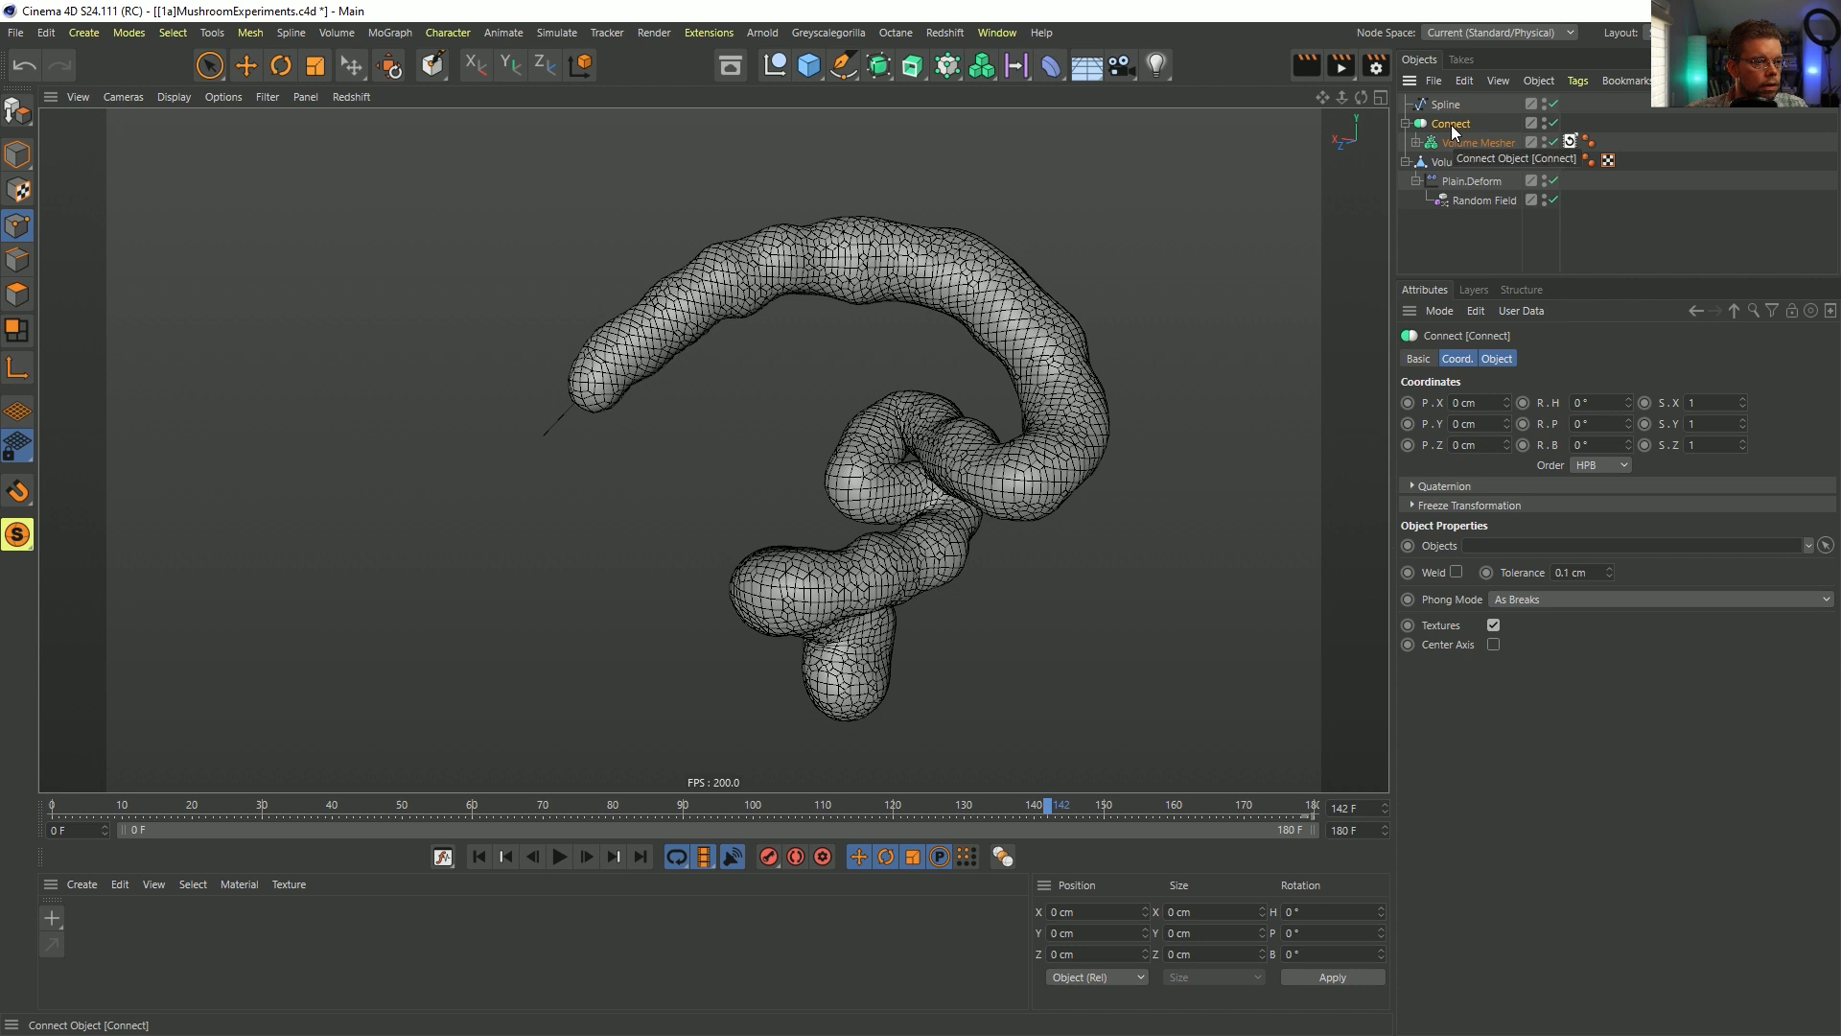
left_click(478, 856)
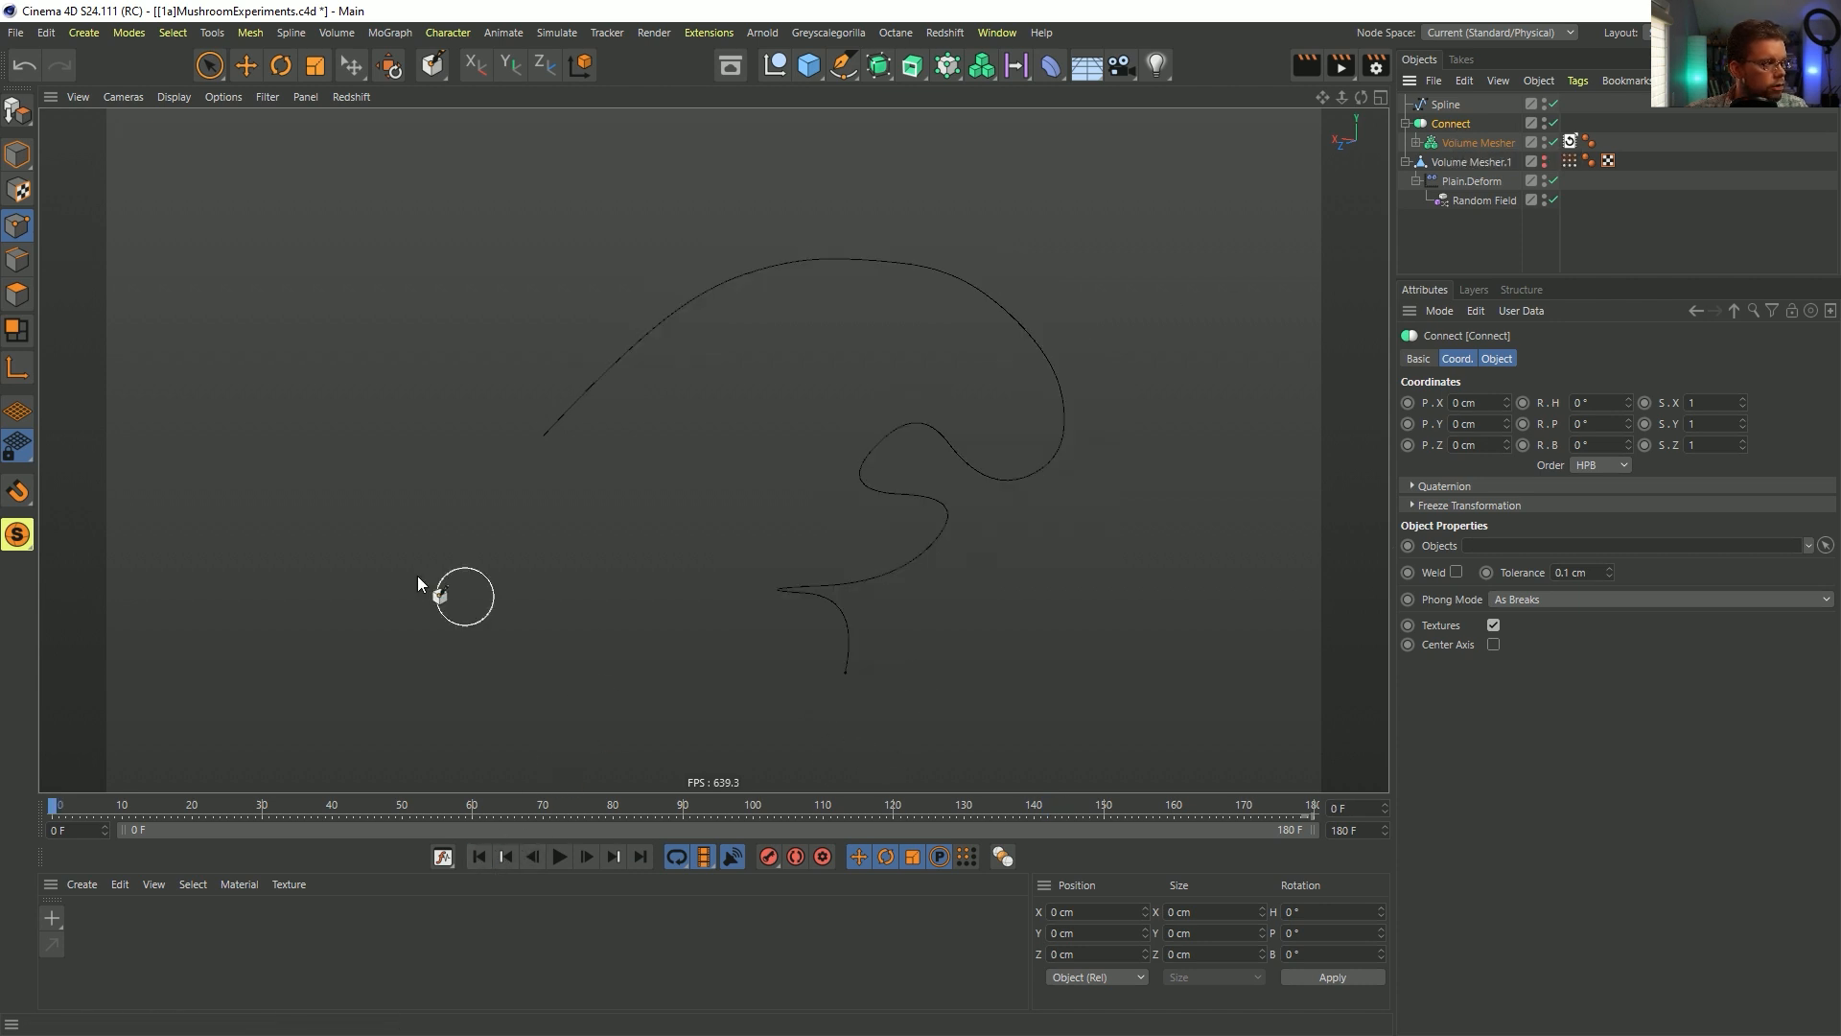
left_click(13, 163)
right_click(1442, 128)
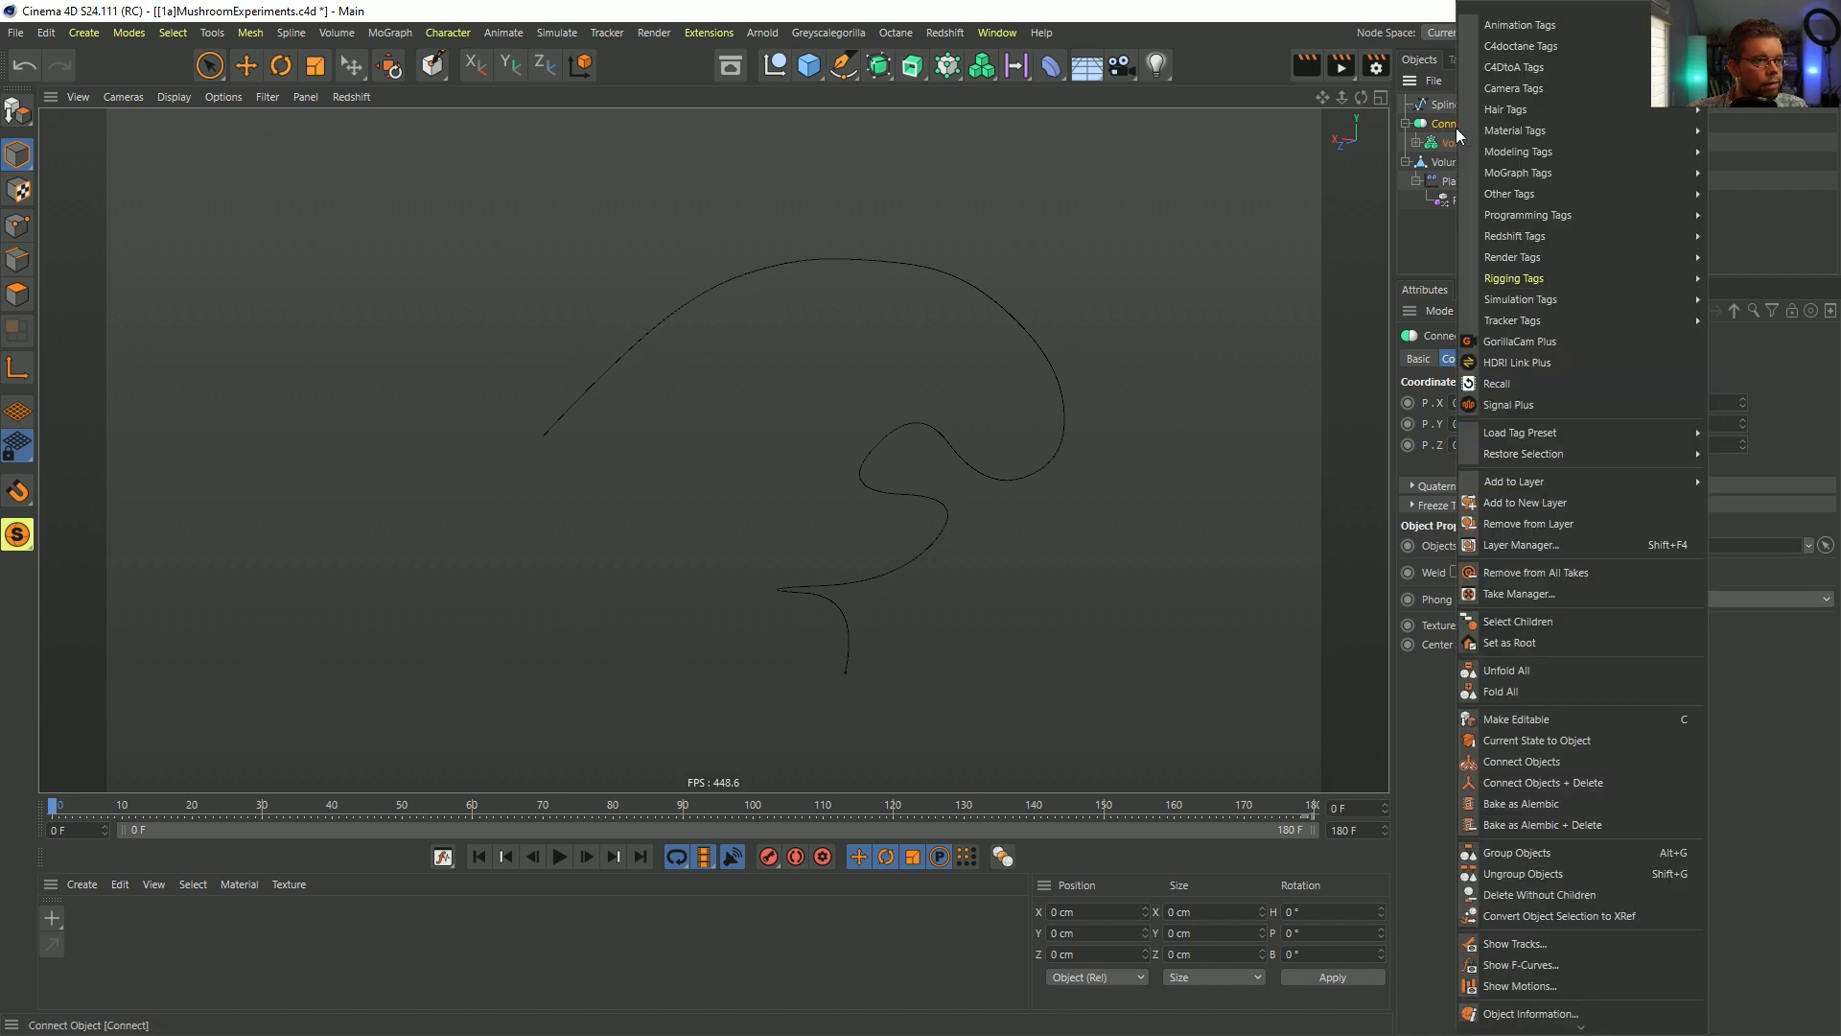
left_click(1544, 804)
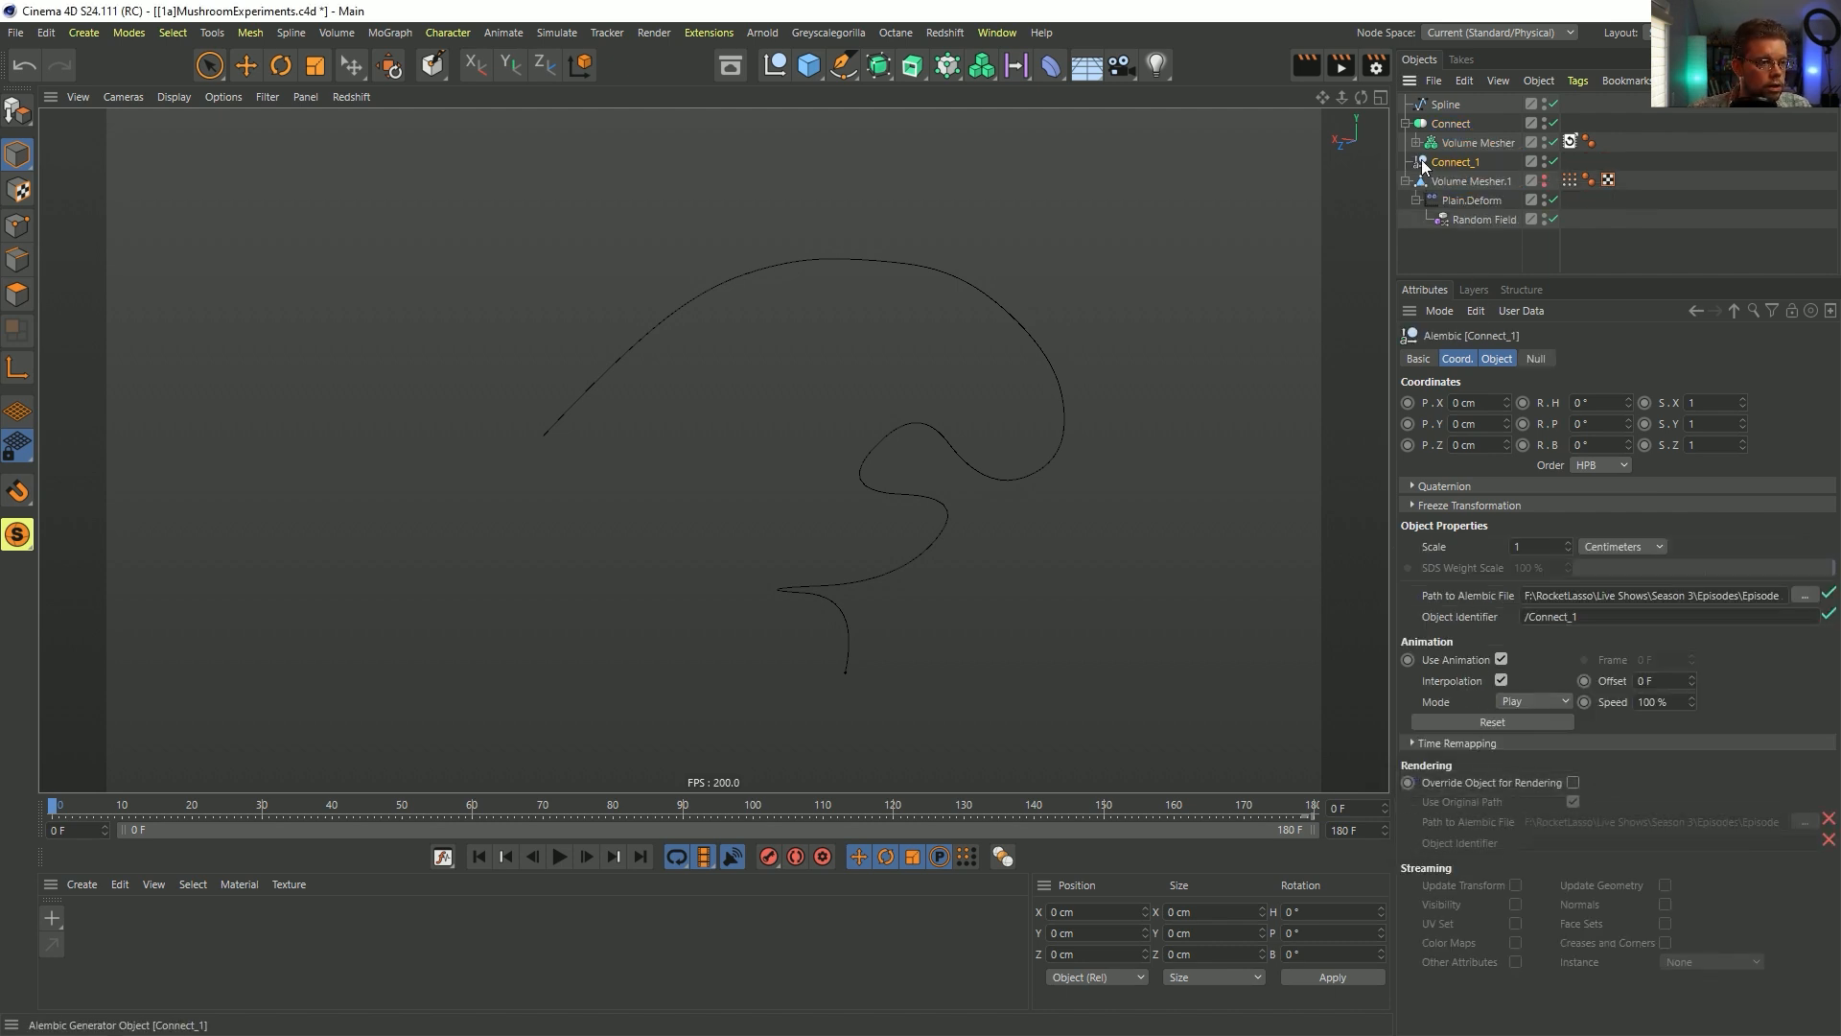
key("c")
key("ctrl+z")
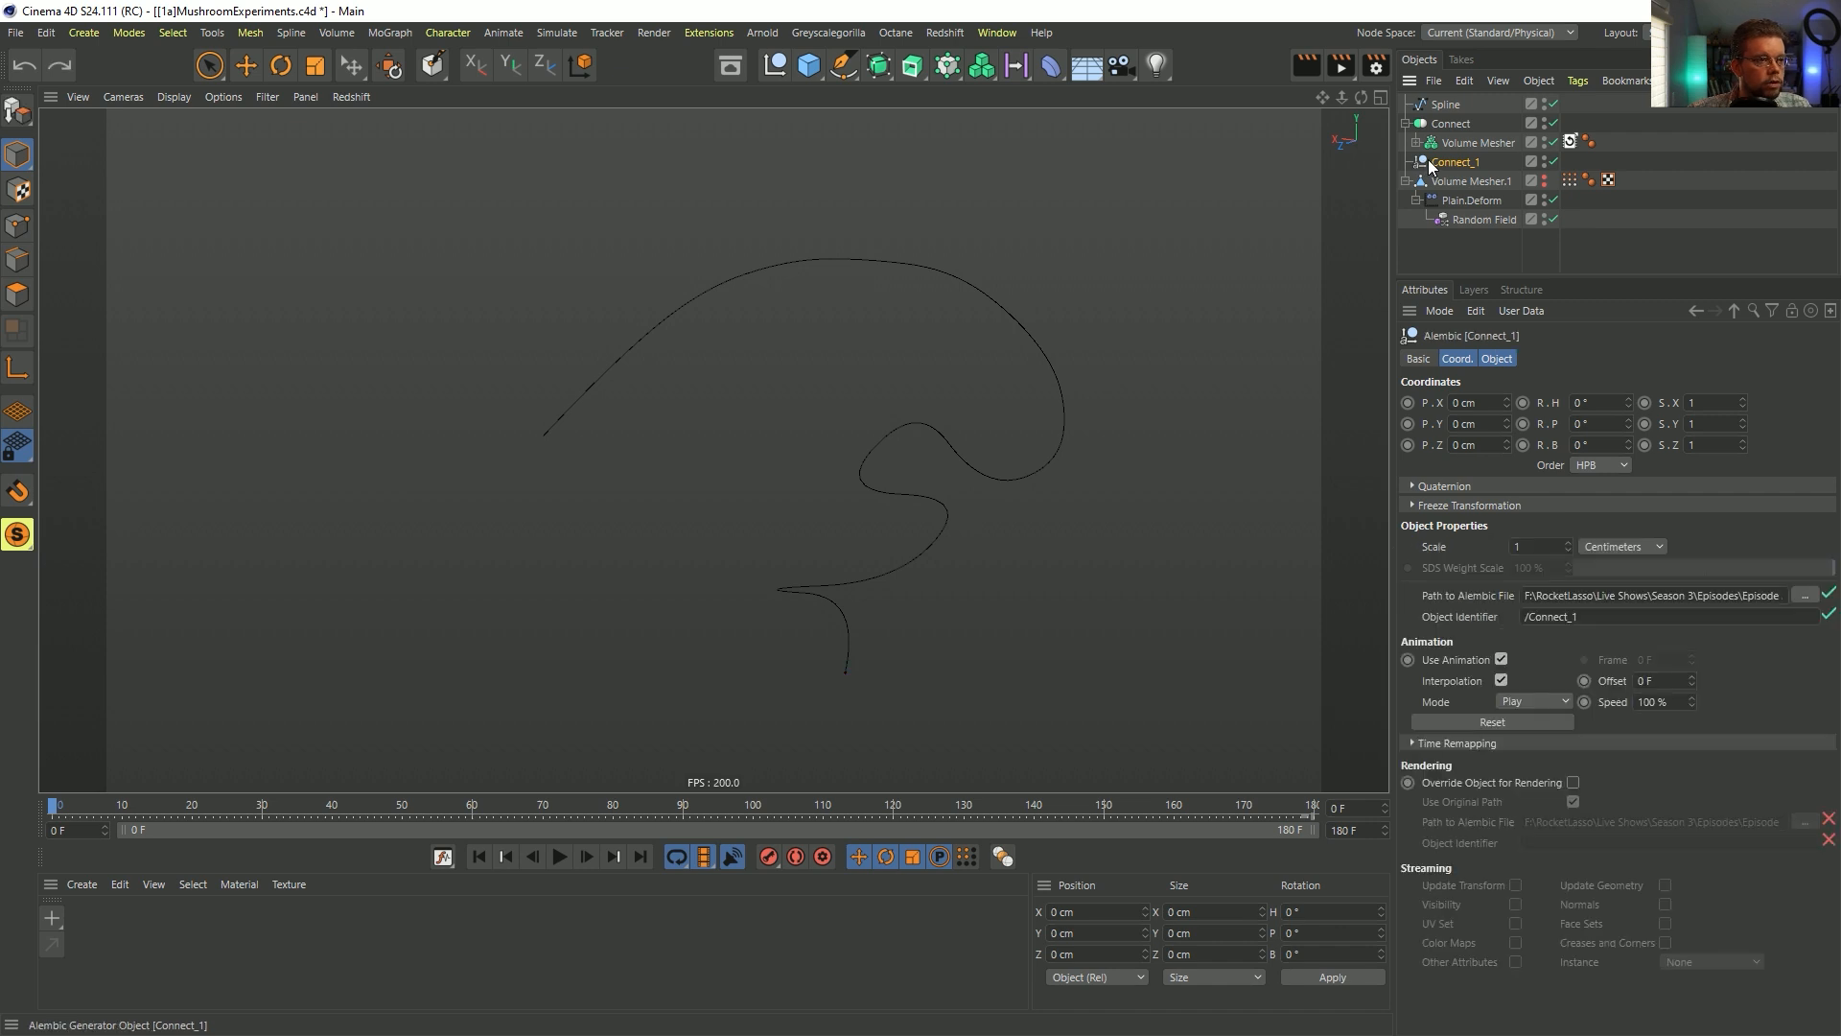
- Set the End keyframe at frame 0 of the MoSpline inside the Volume Builder to 1 % and return to frame 0
left_click(1440, 127)
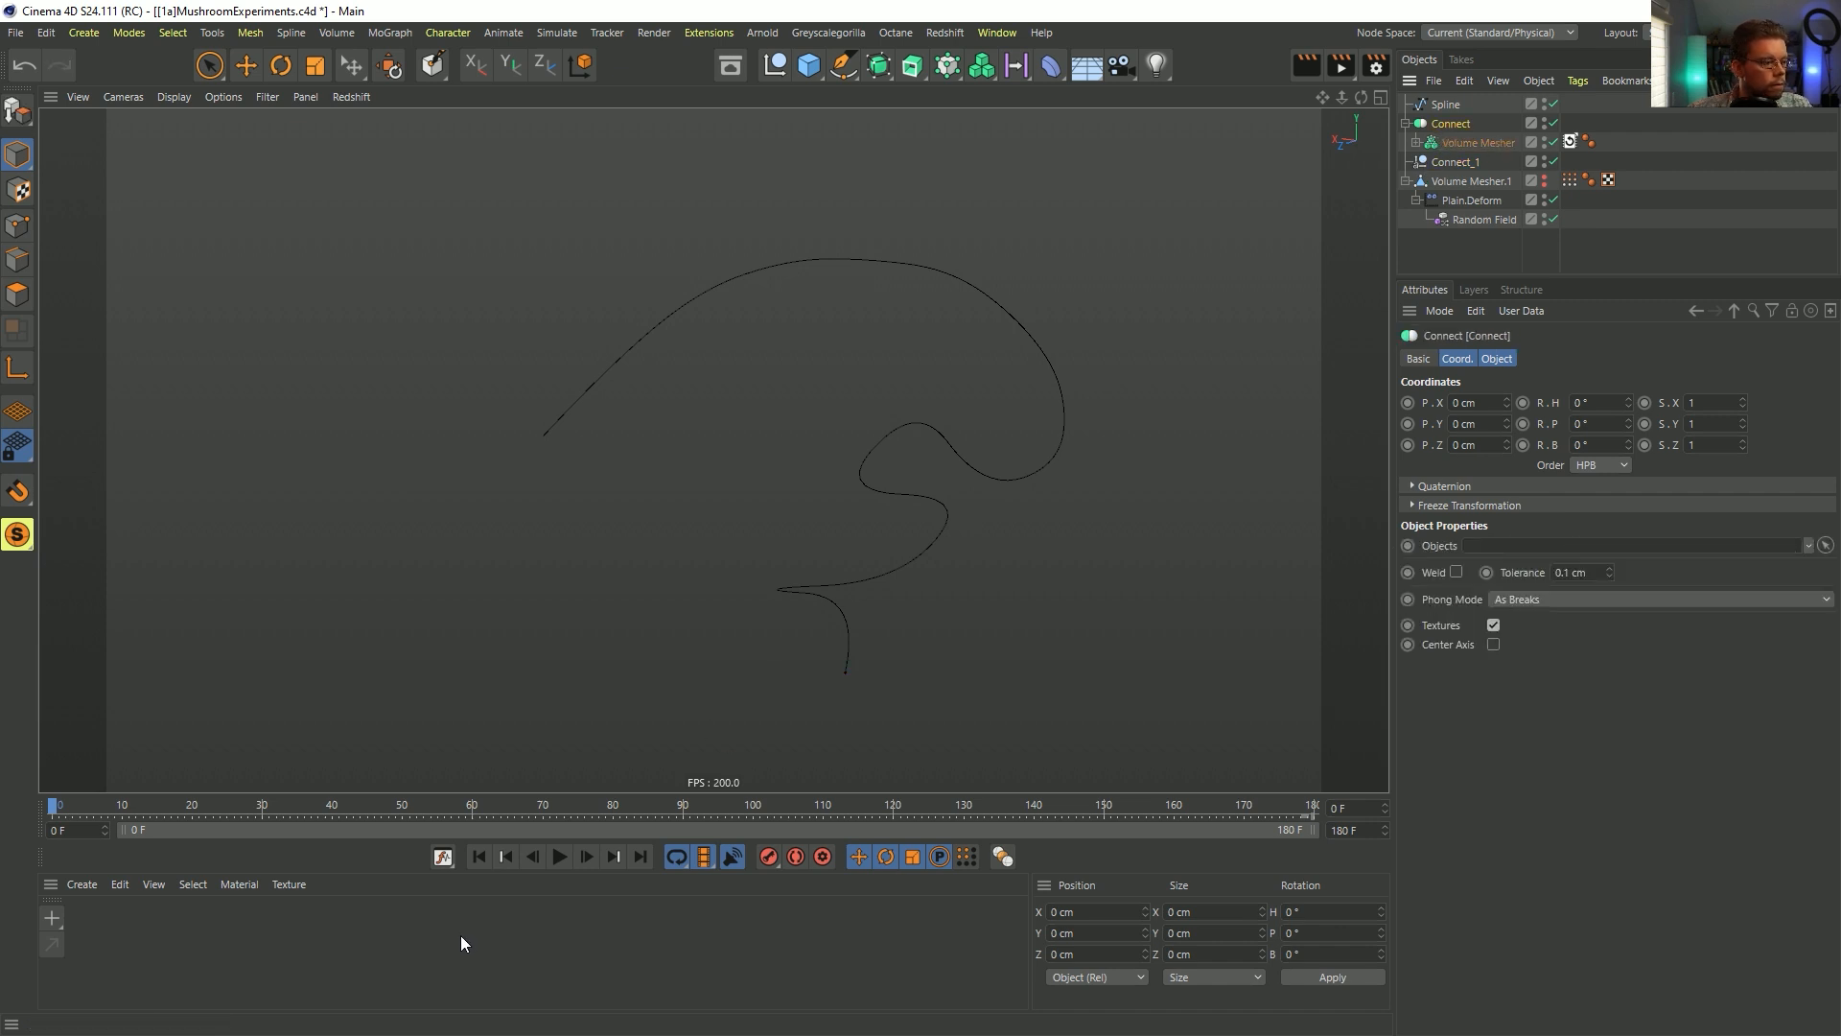
left_click(588, 856)
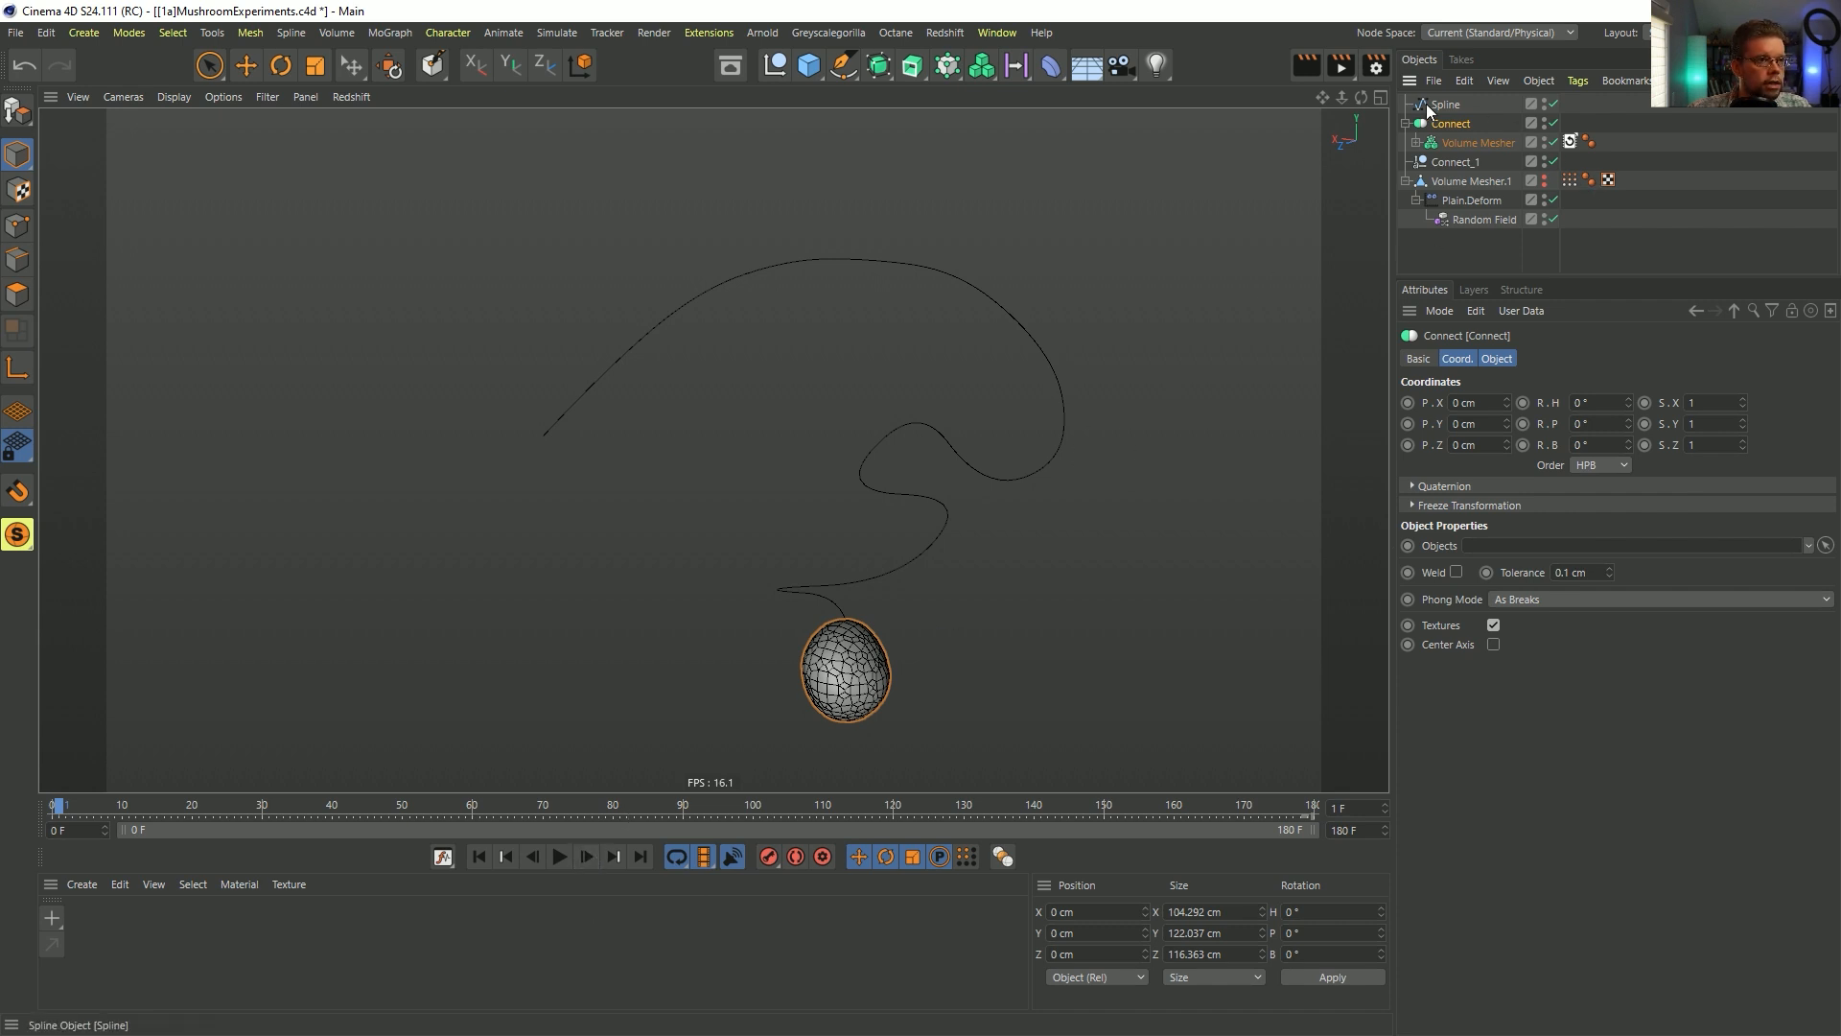
left_click(1416, 141)
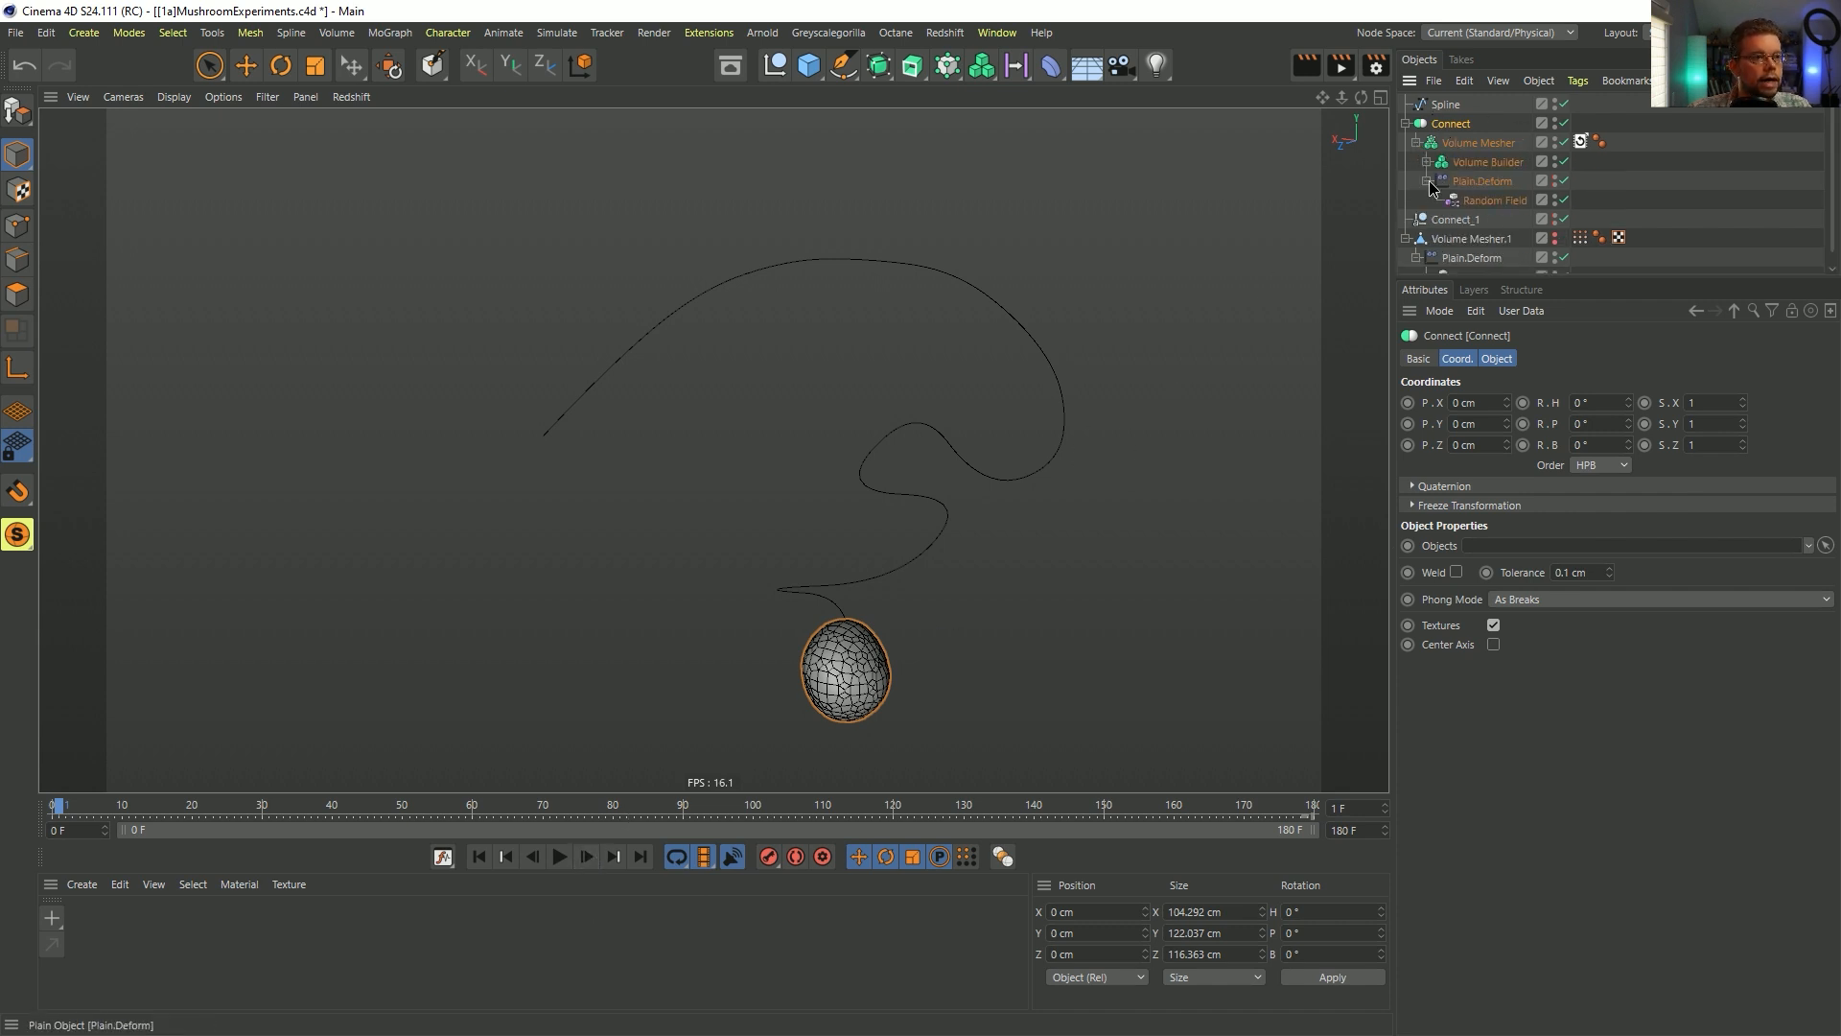
left_click(1489, 201)
left_click(1427, 161)
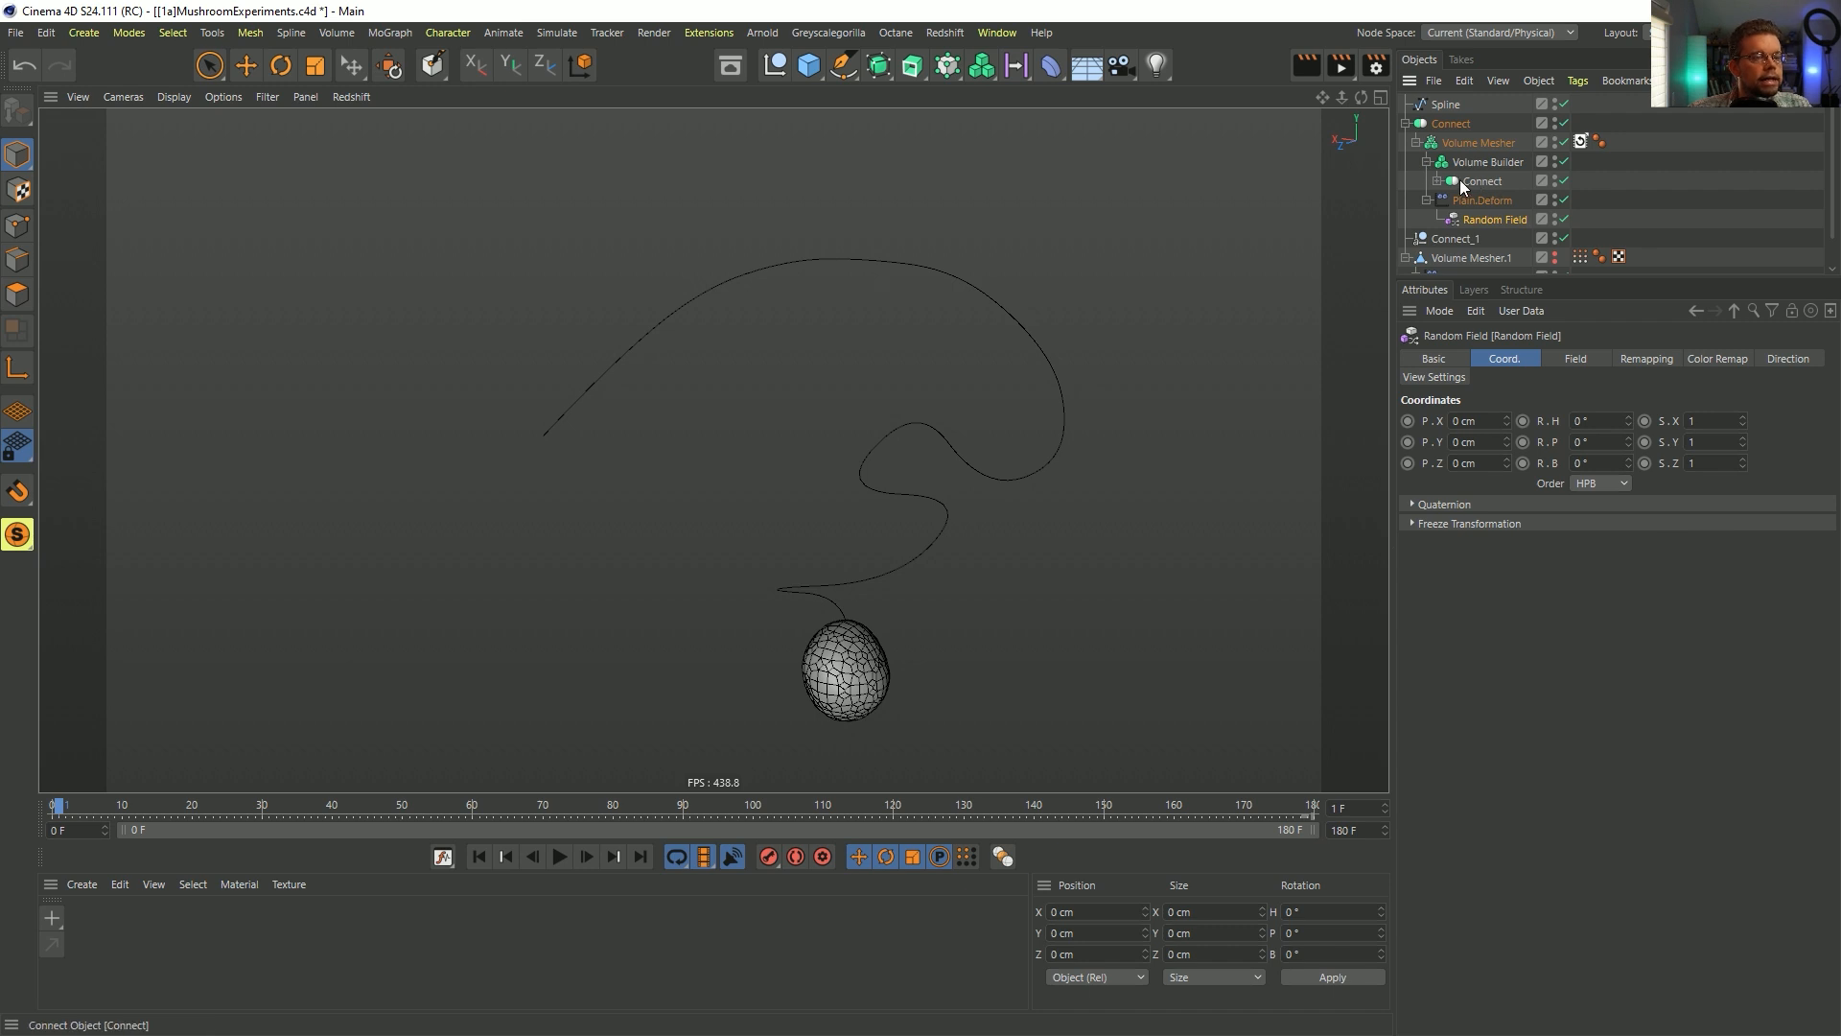
left_click(1437, 181)
left_click(1476, 199)
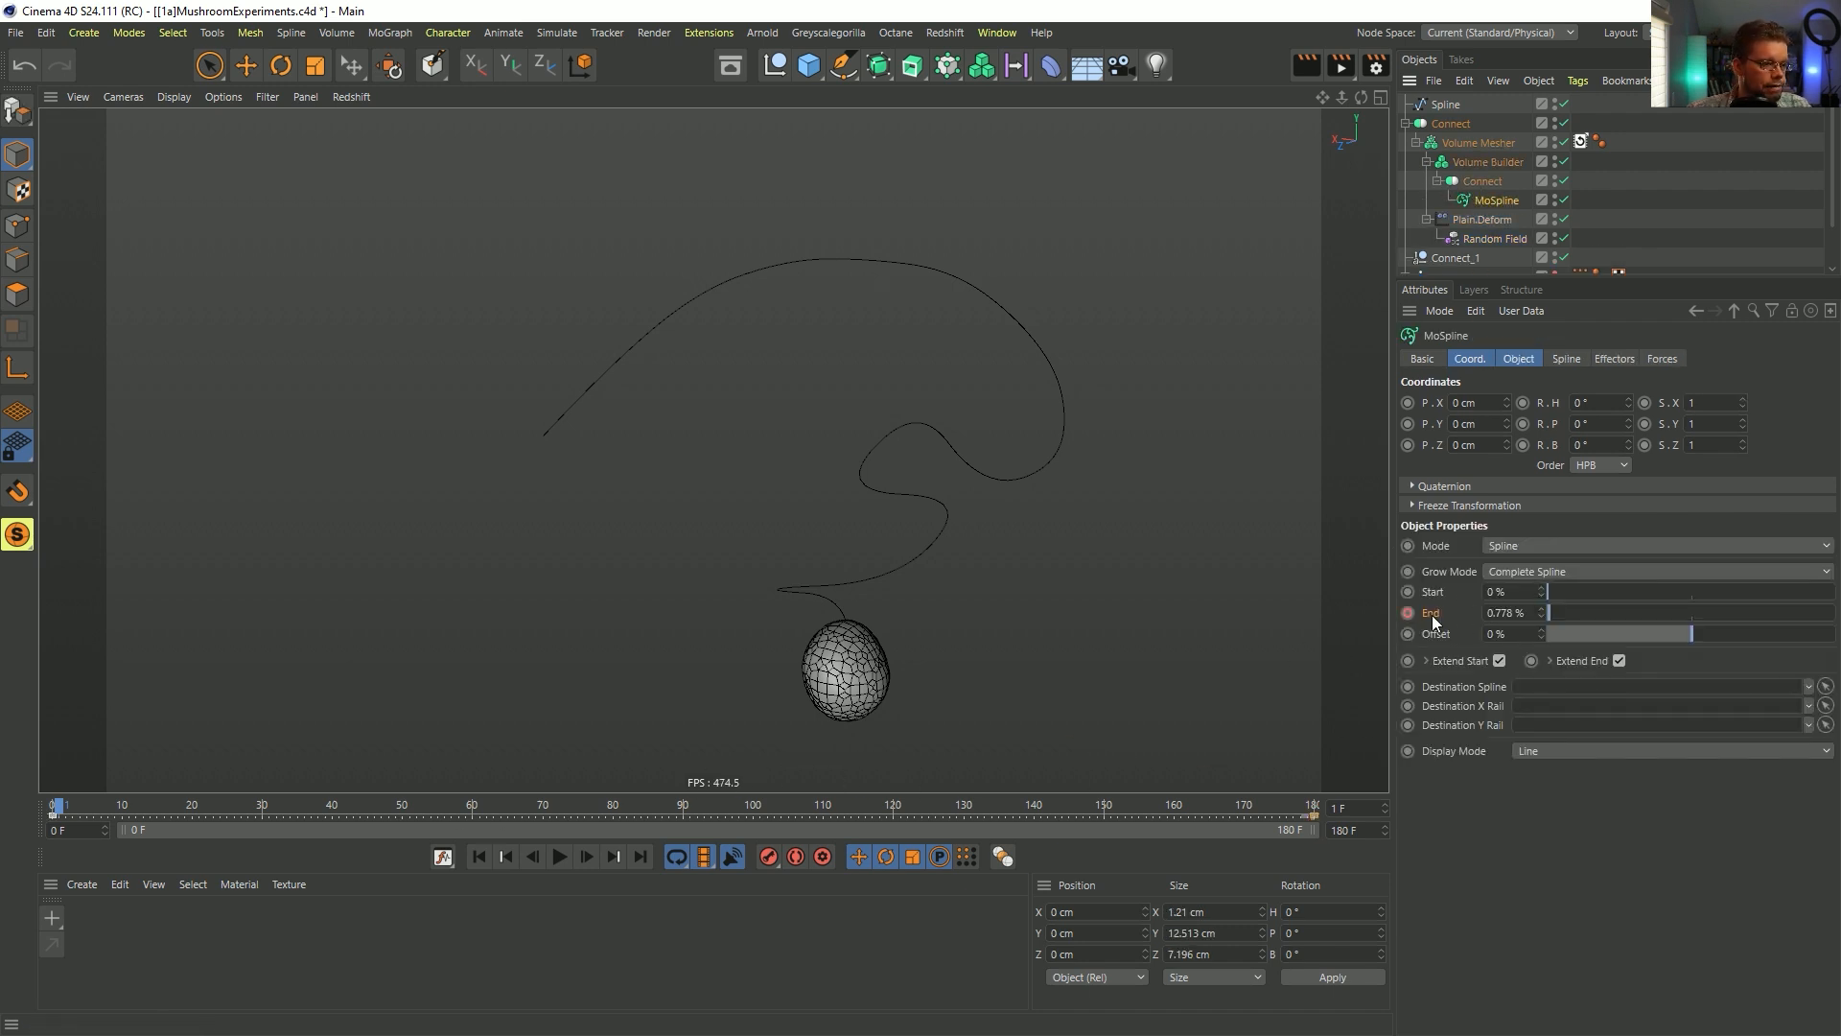
left_click(55, 821)
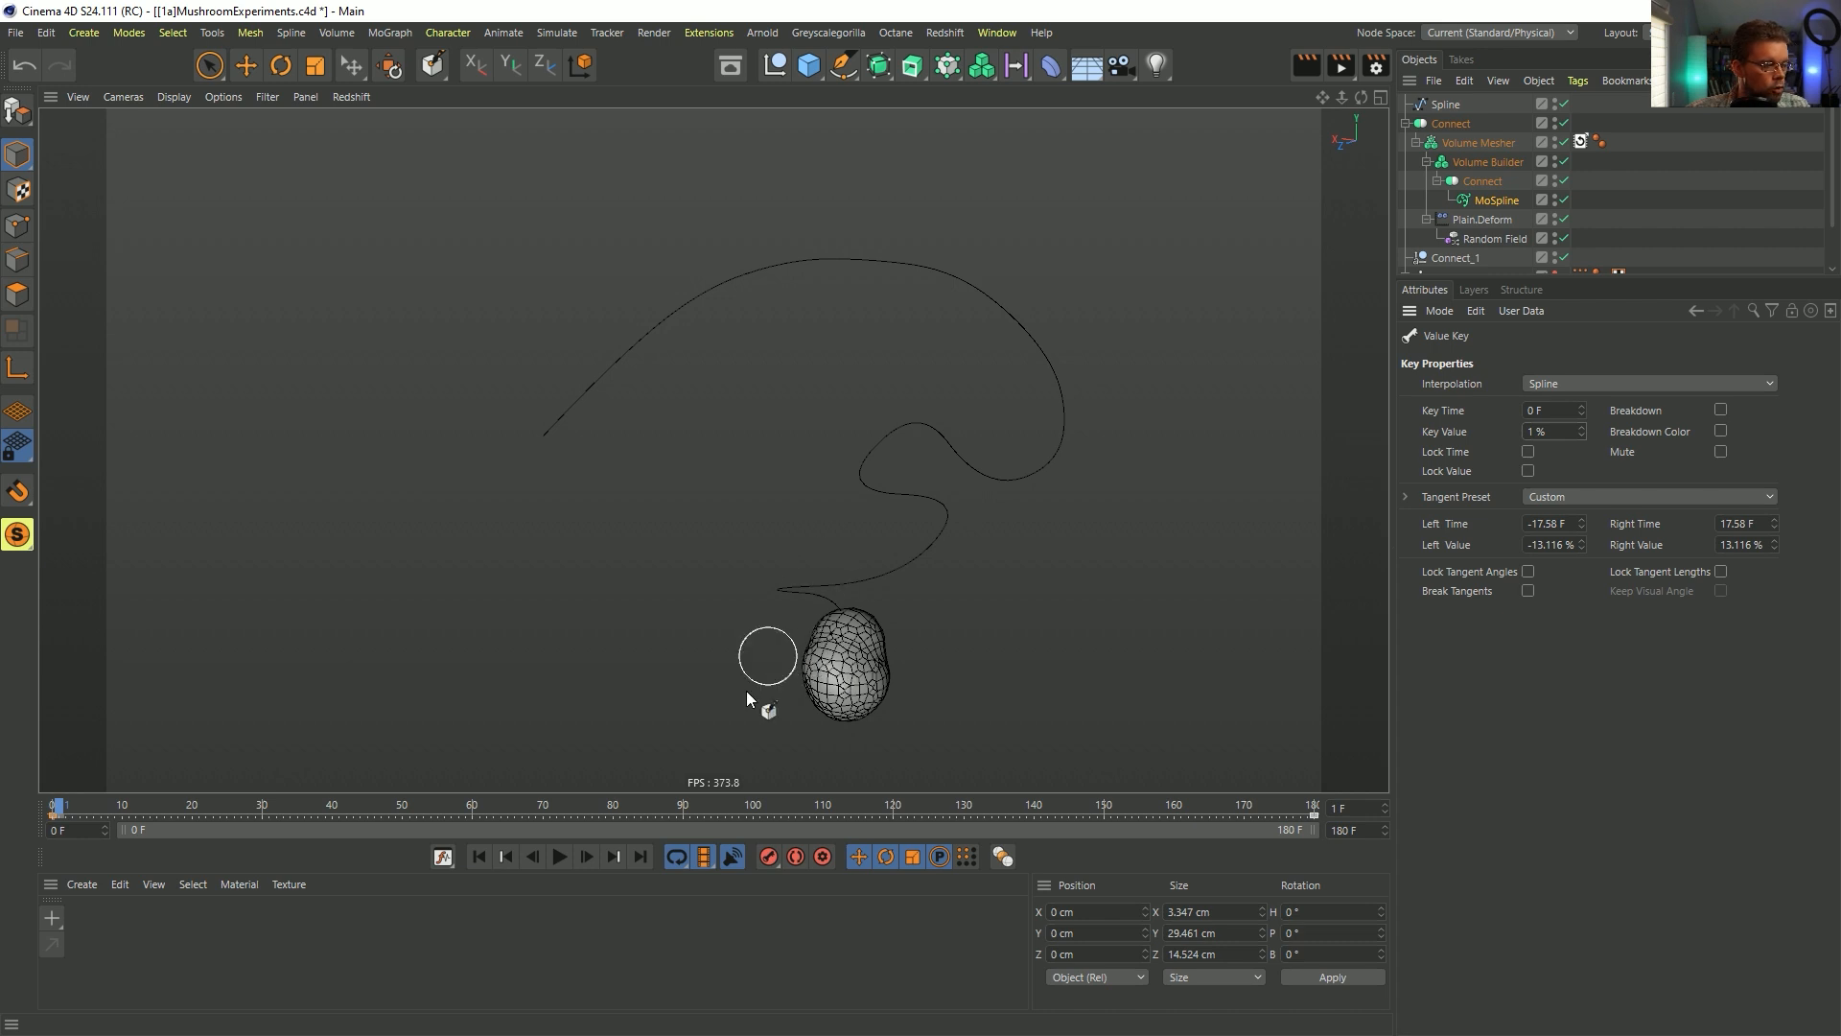
left_click(488, 850)
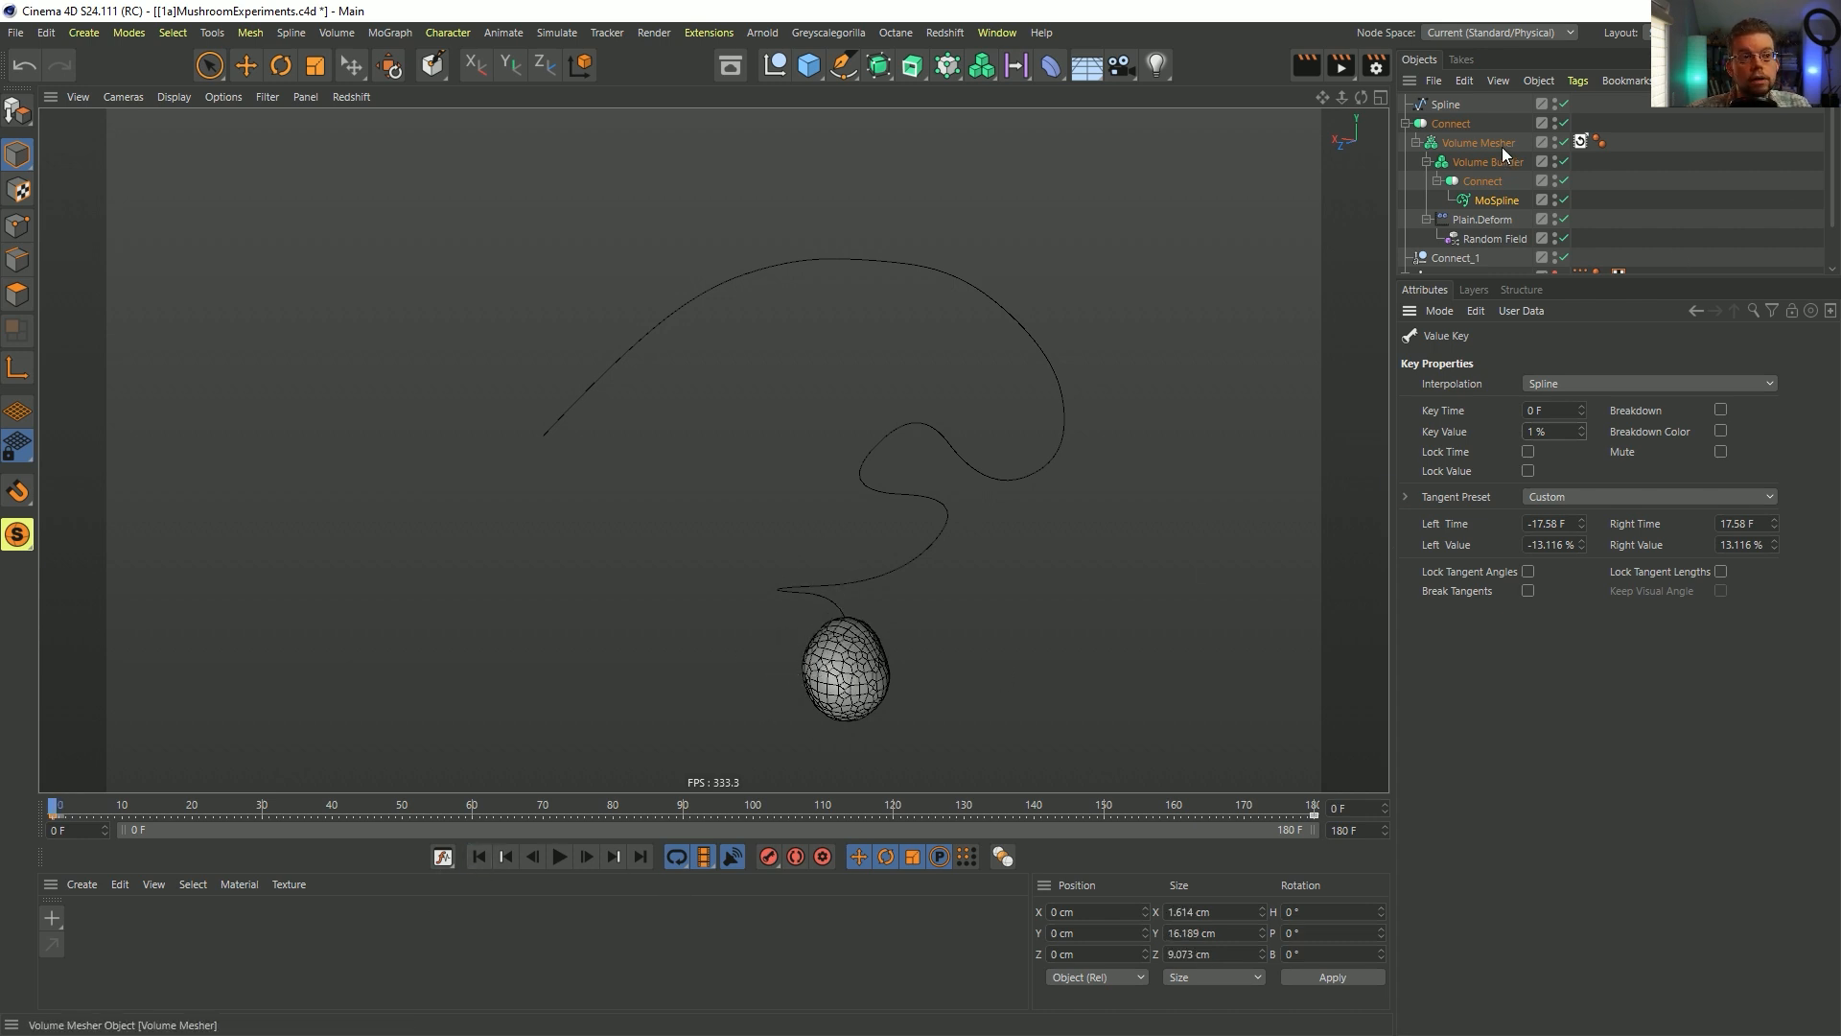
- Move the Volume Mesher out of Connect and bake it as Alembic, keeping the original
left_click(1416, 142)
left_click(1442, 146)
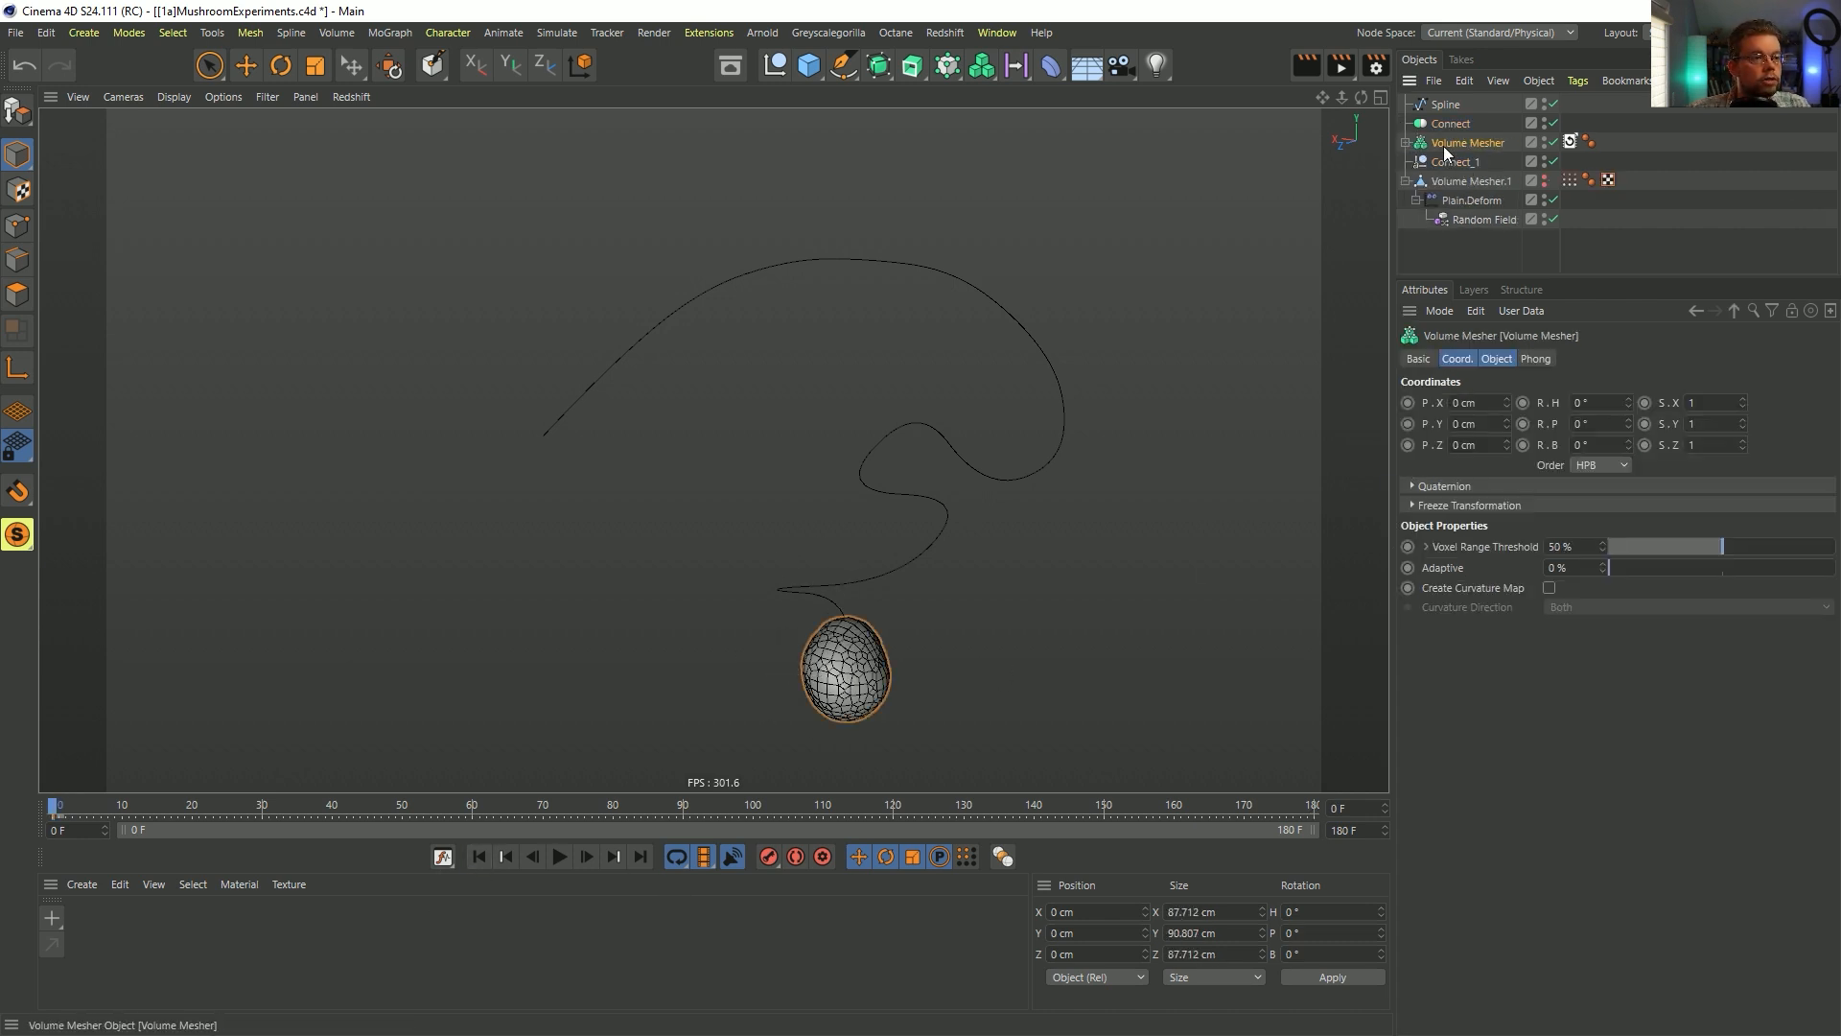
right_click(1446, 141)
key("Escape")
right_click(1458, 142)
key("Escape")
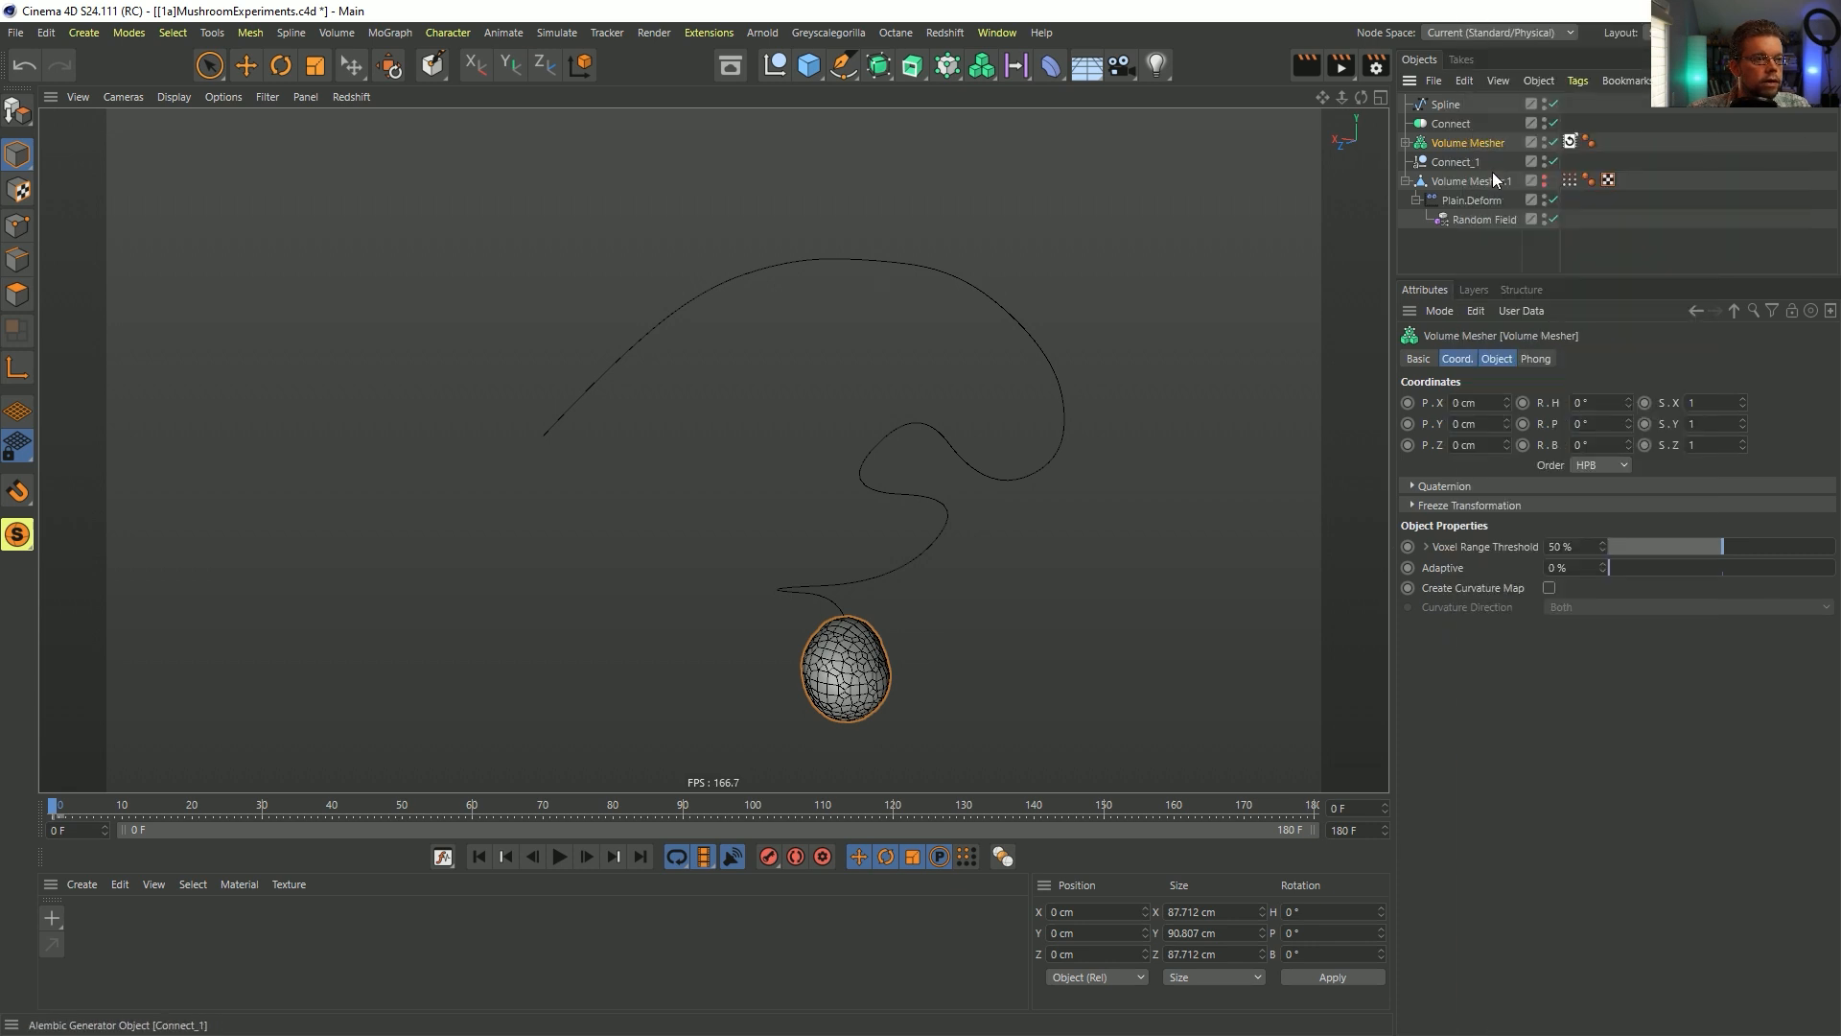
right_click(1459, 142)
left_click(1550, 804)
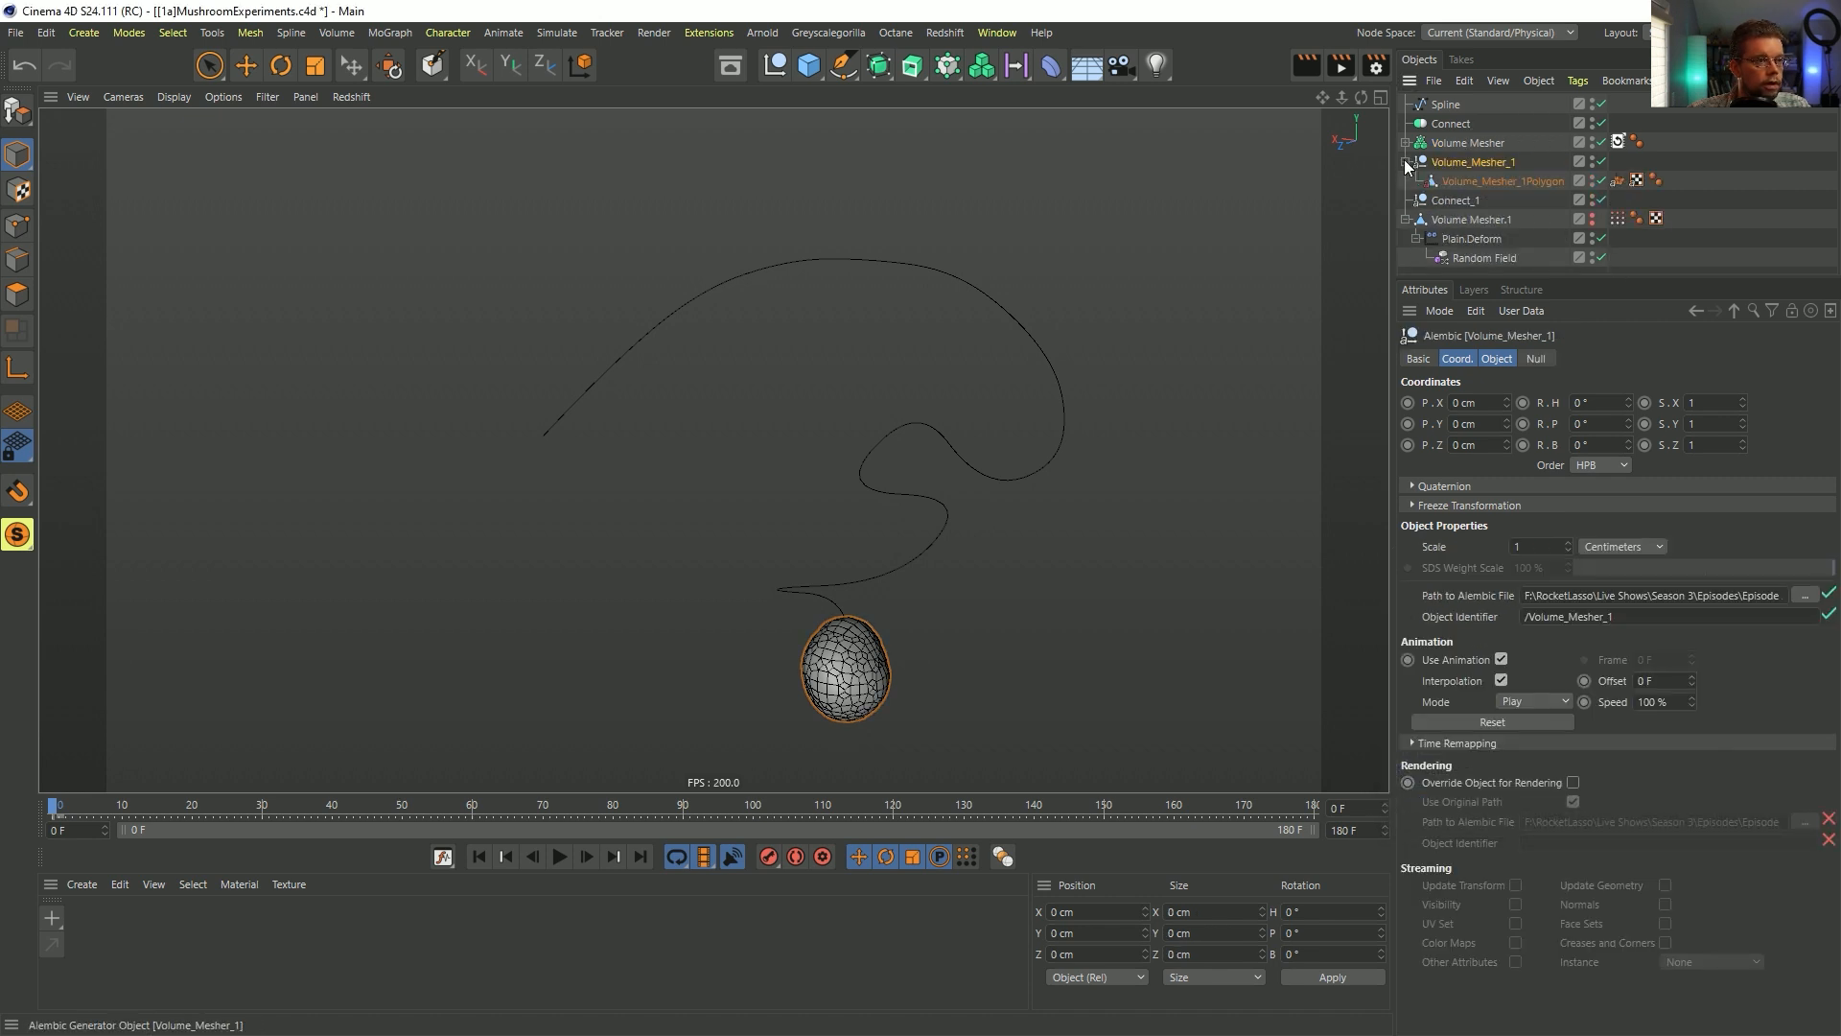
- Delete the leftover Connect Alembic bake and disable the live Volume Mesher
left_click(1441, 178)
key("Delete")
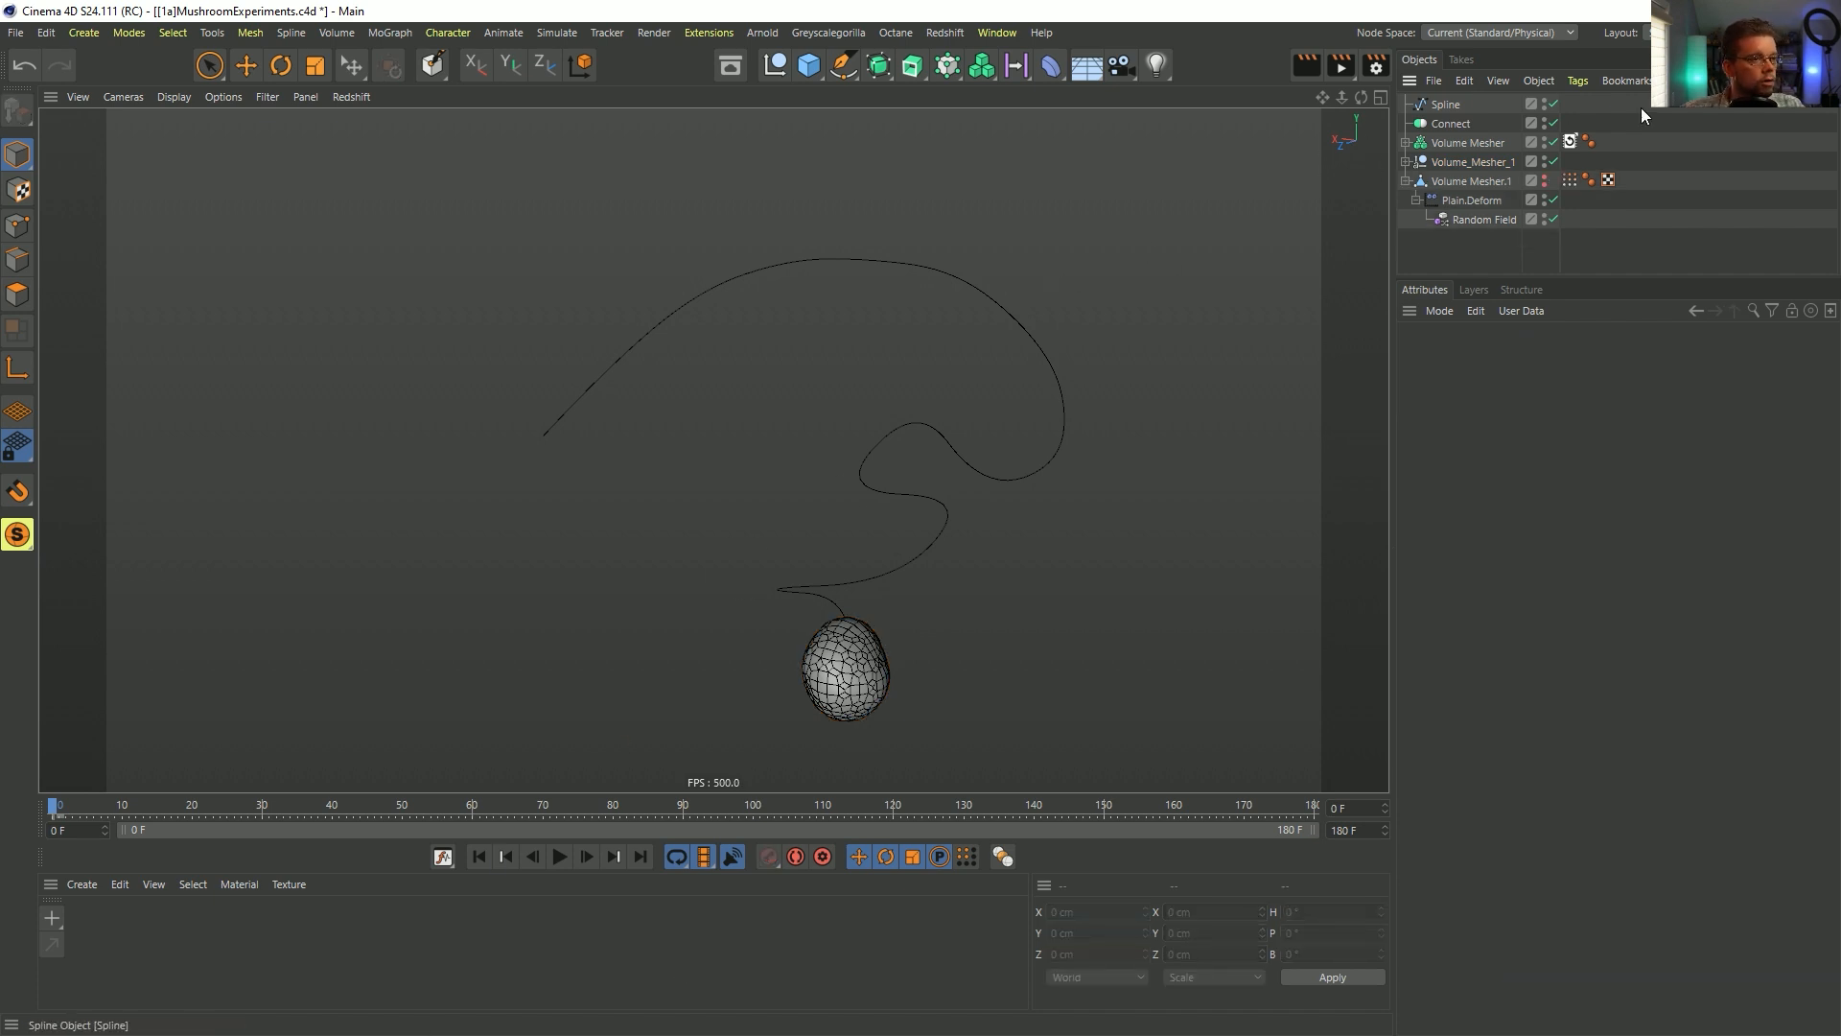
left_click(1554, 142)
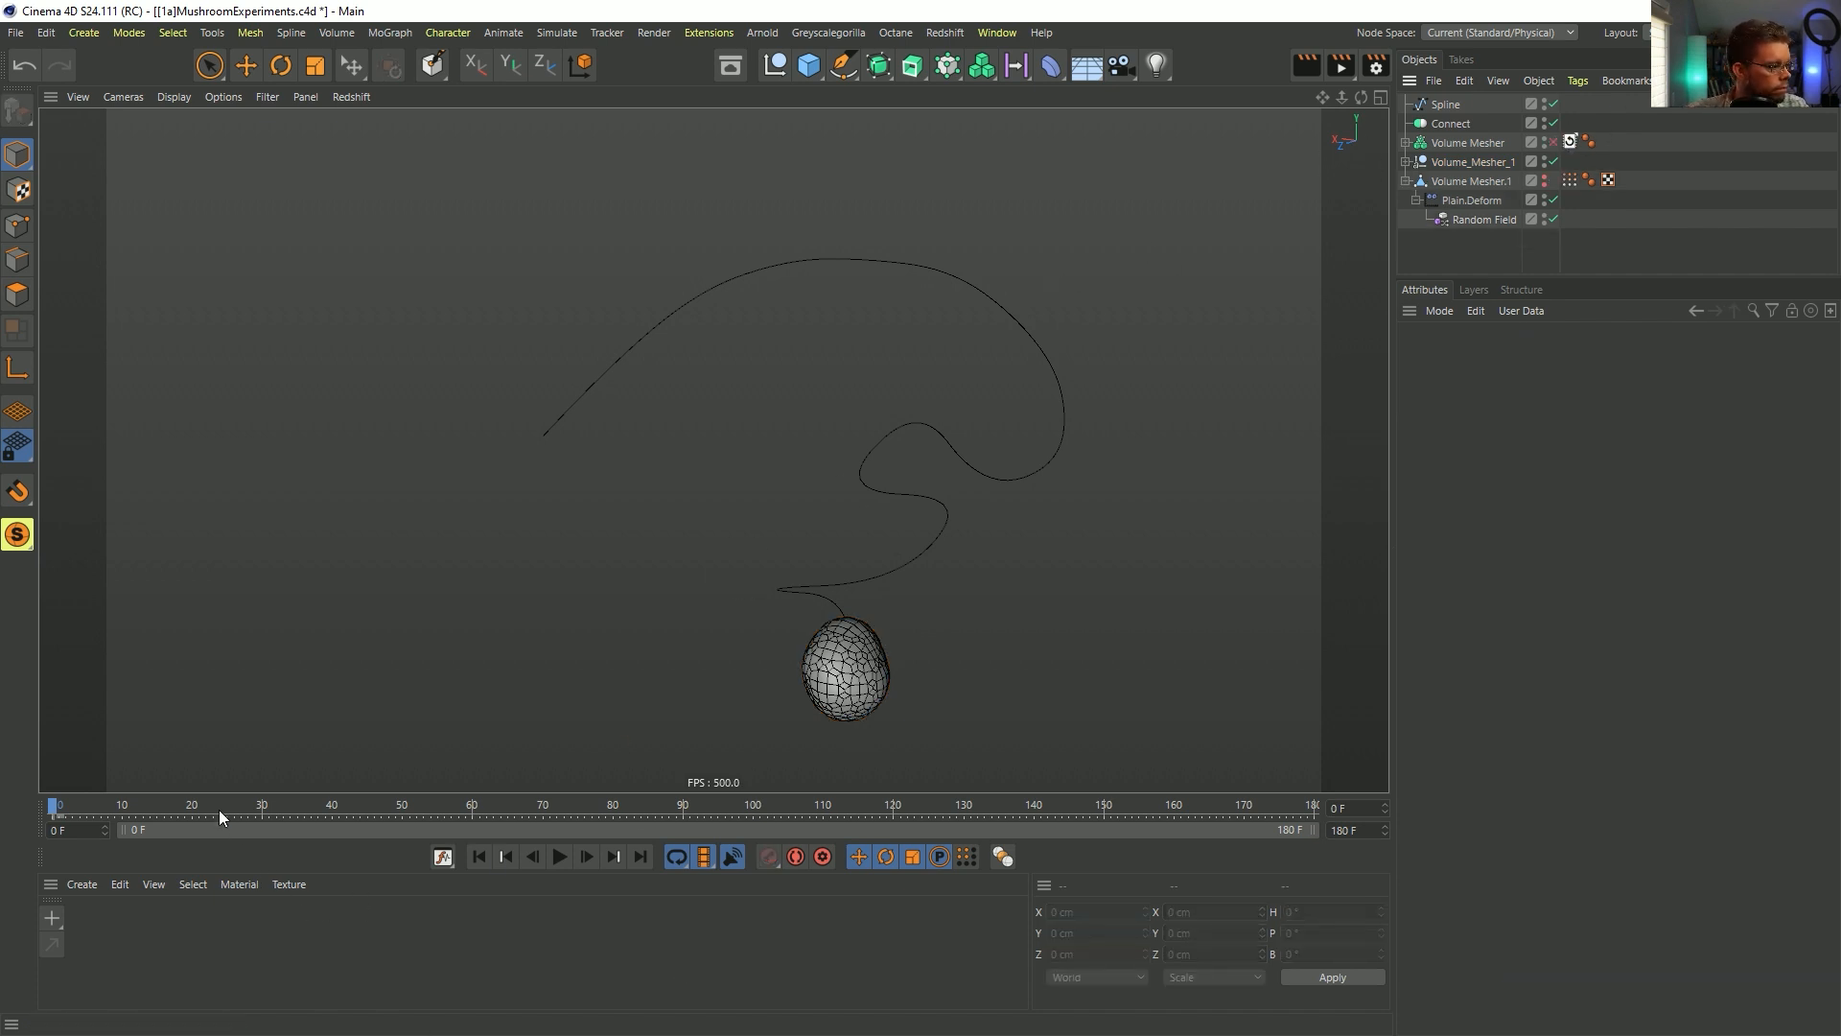
- Scrub the timeline to frame 72 to check the baked Volume Mesher growth, and unfold the Alembic object's hierarchy
left_click_drag(219, 809, 553, 777)
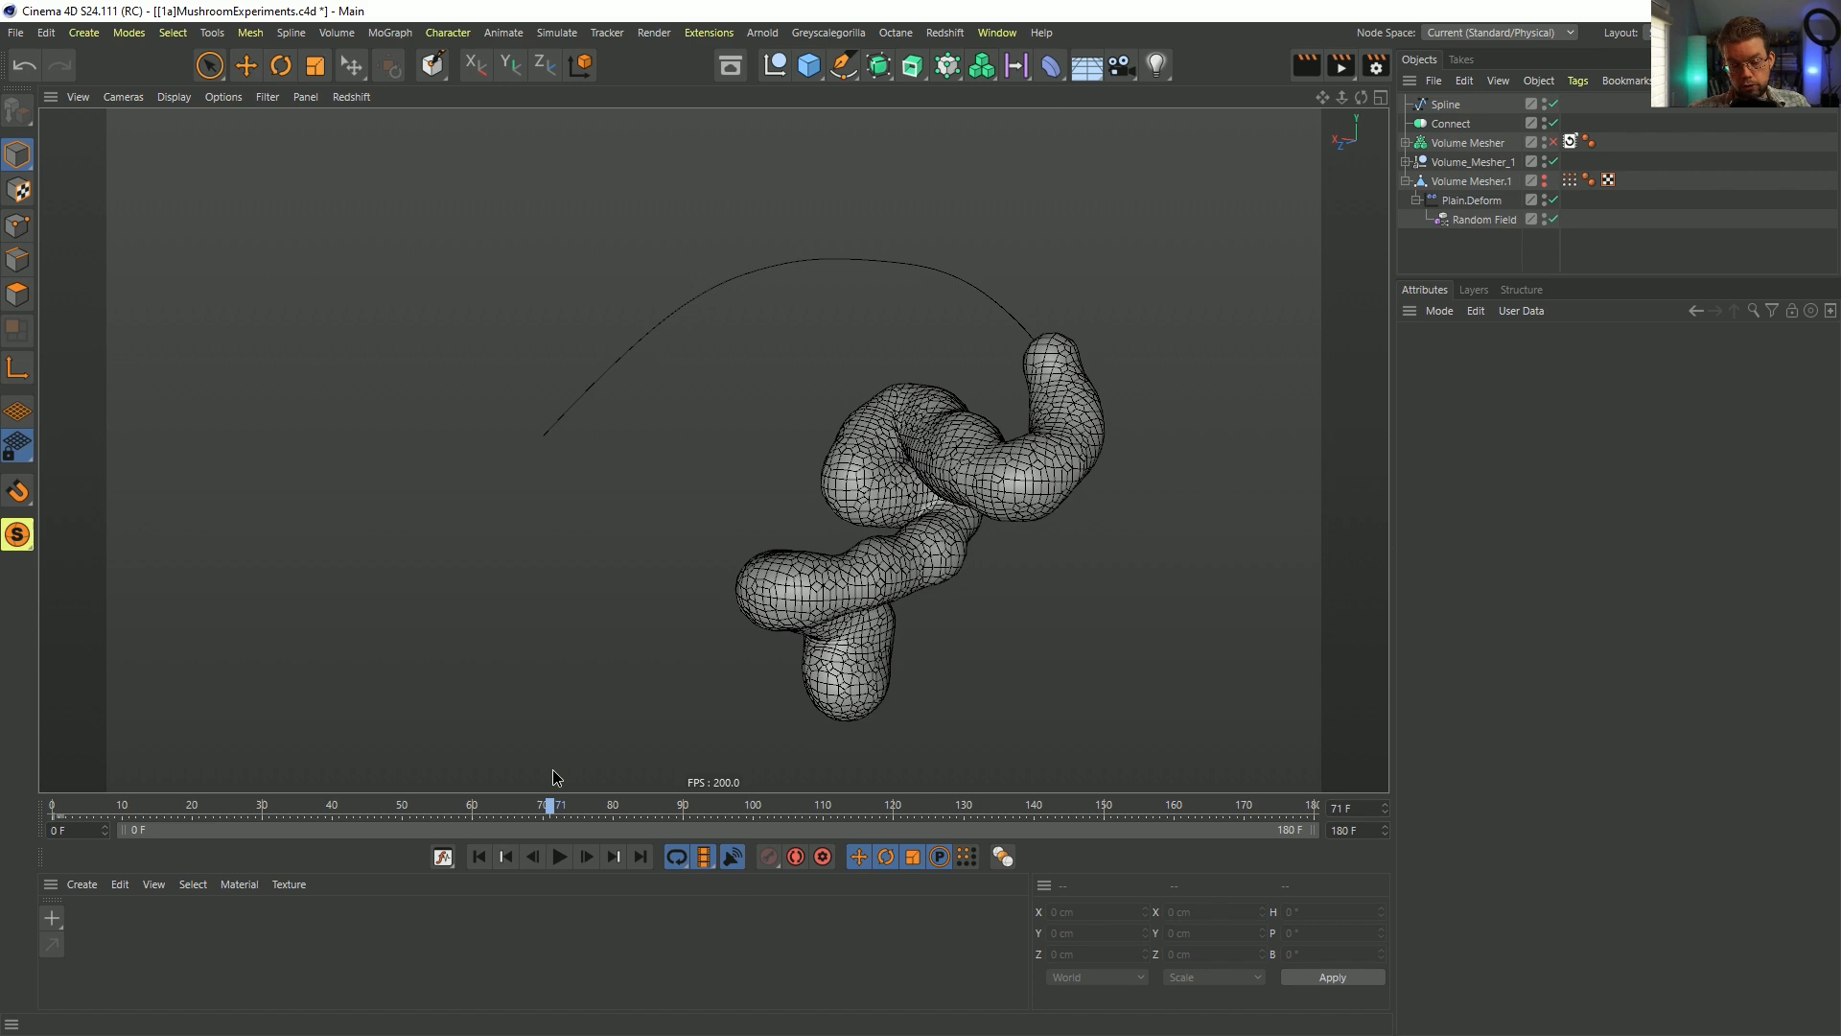
left_click_drag(551, 806, 566, 748)
left_click(1407, 162)
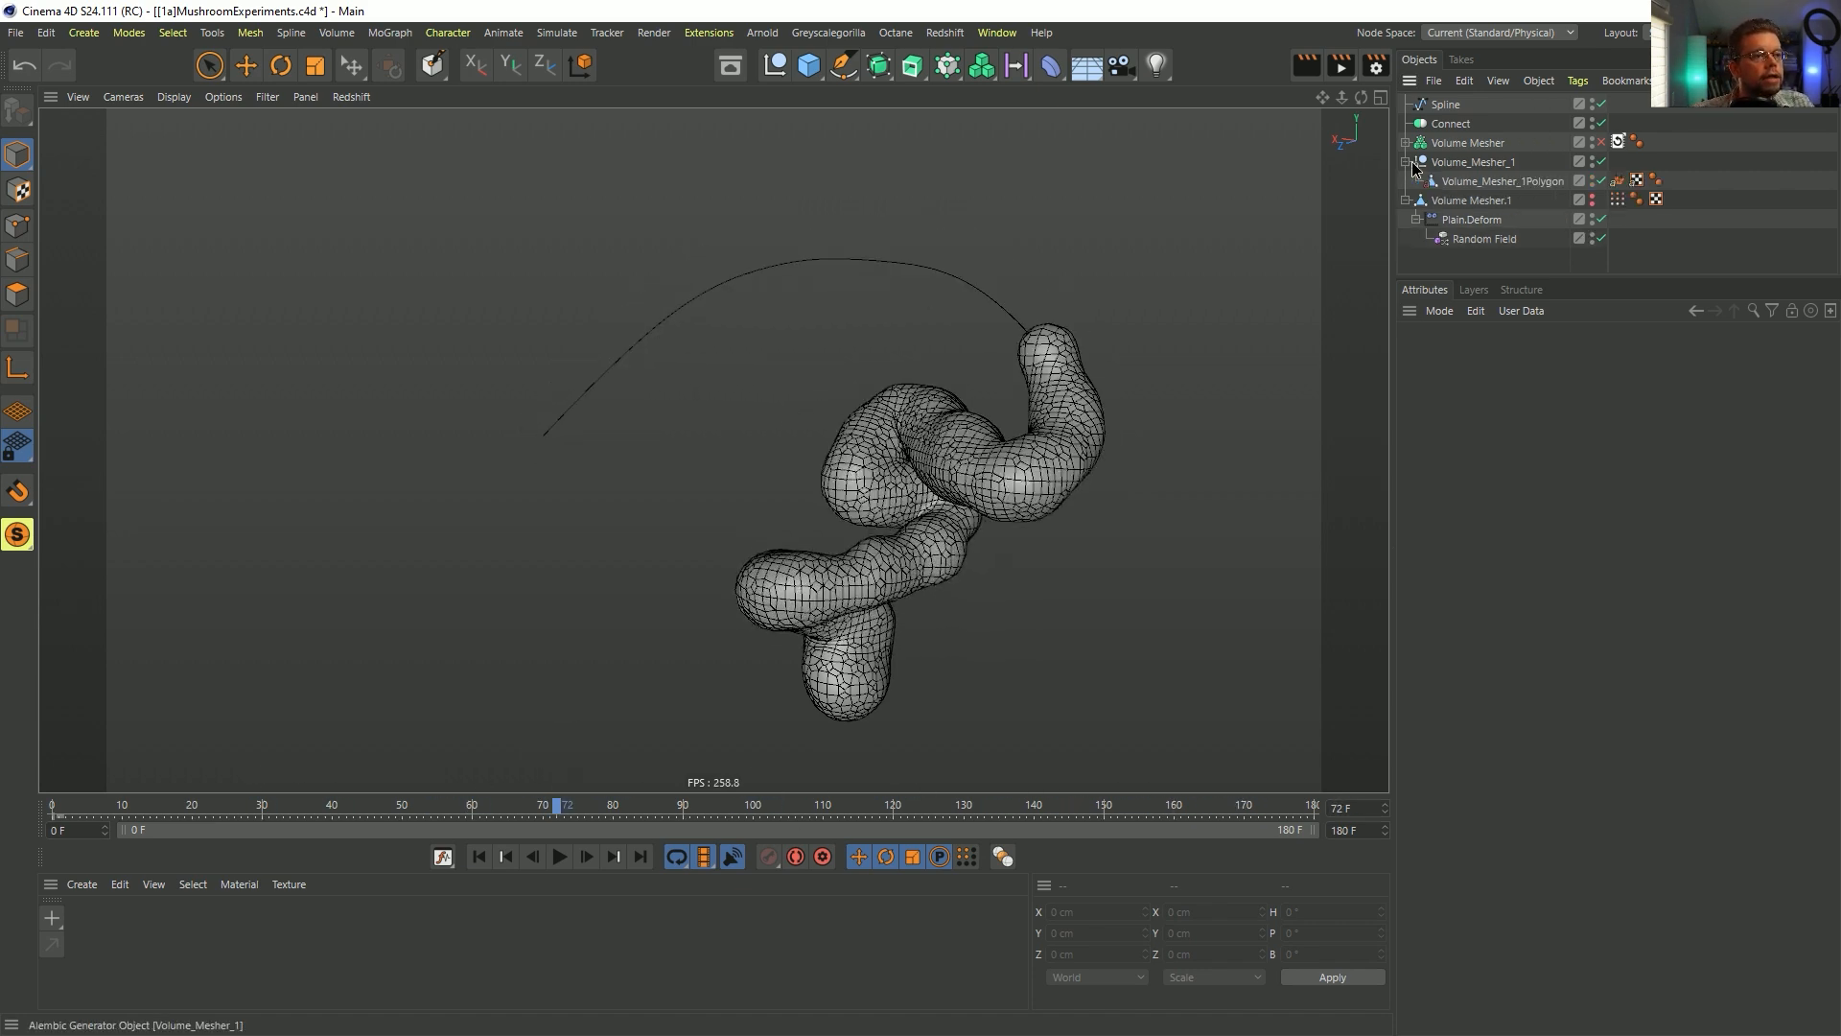
- Try converting the Volume_Mesher_1Polygon Alembic object to an editable mesh, check it at frame 0 and undo the conversion
left_click(1452, 182)
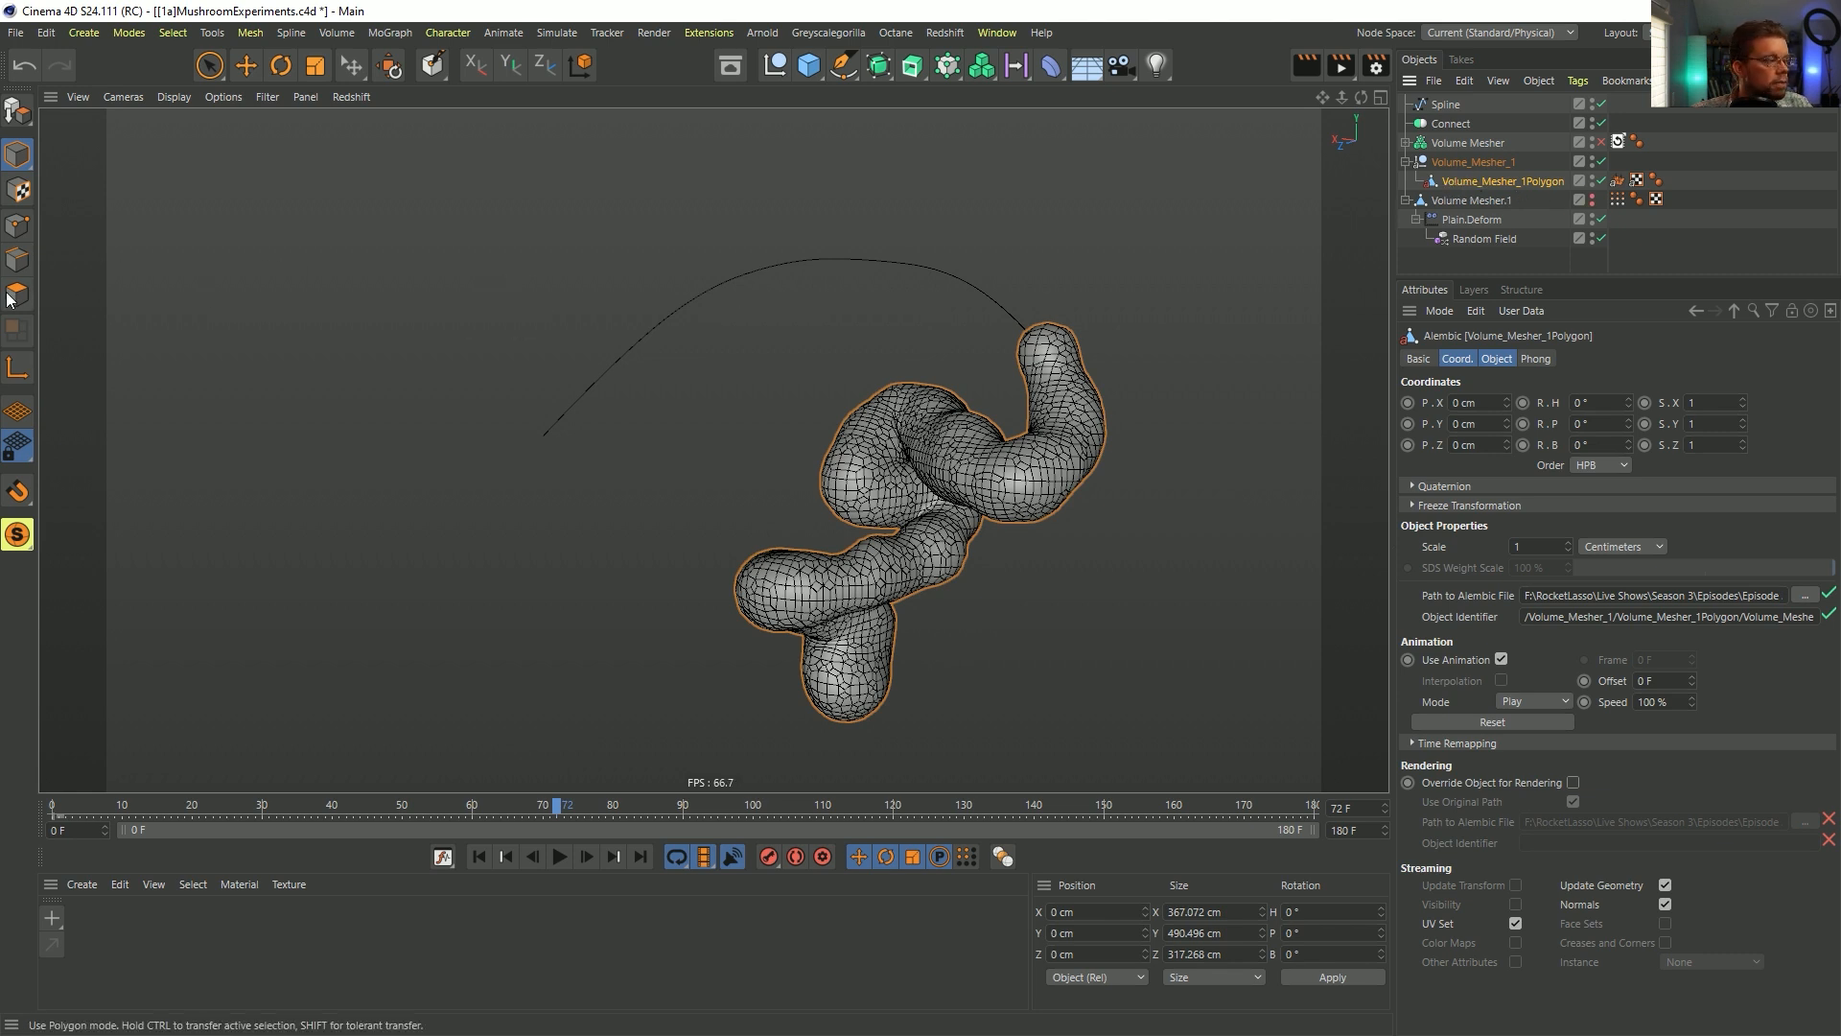
left_click(17, 225)
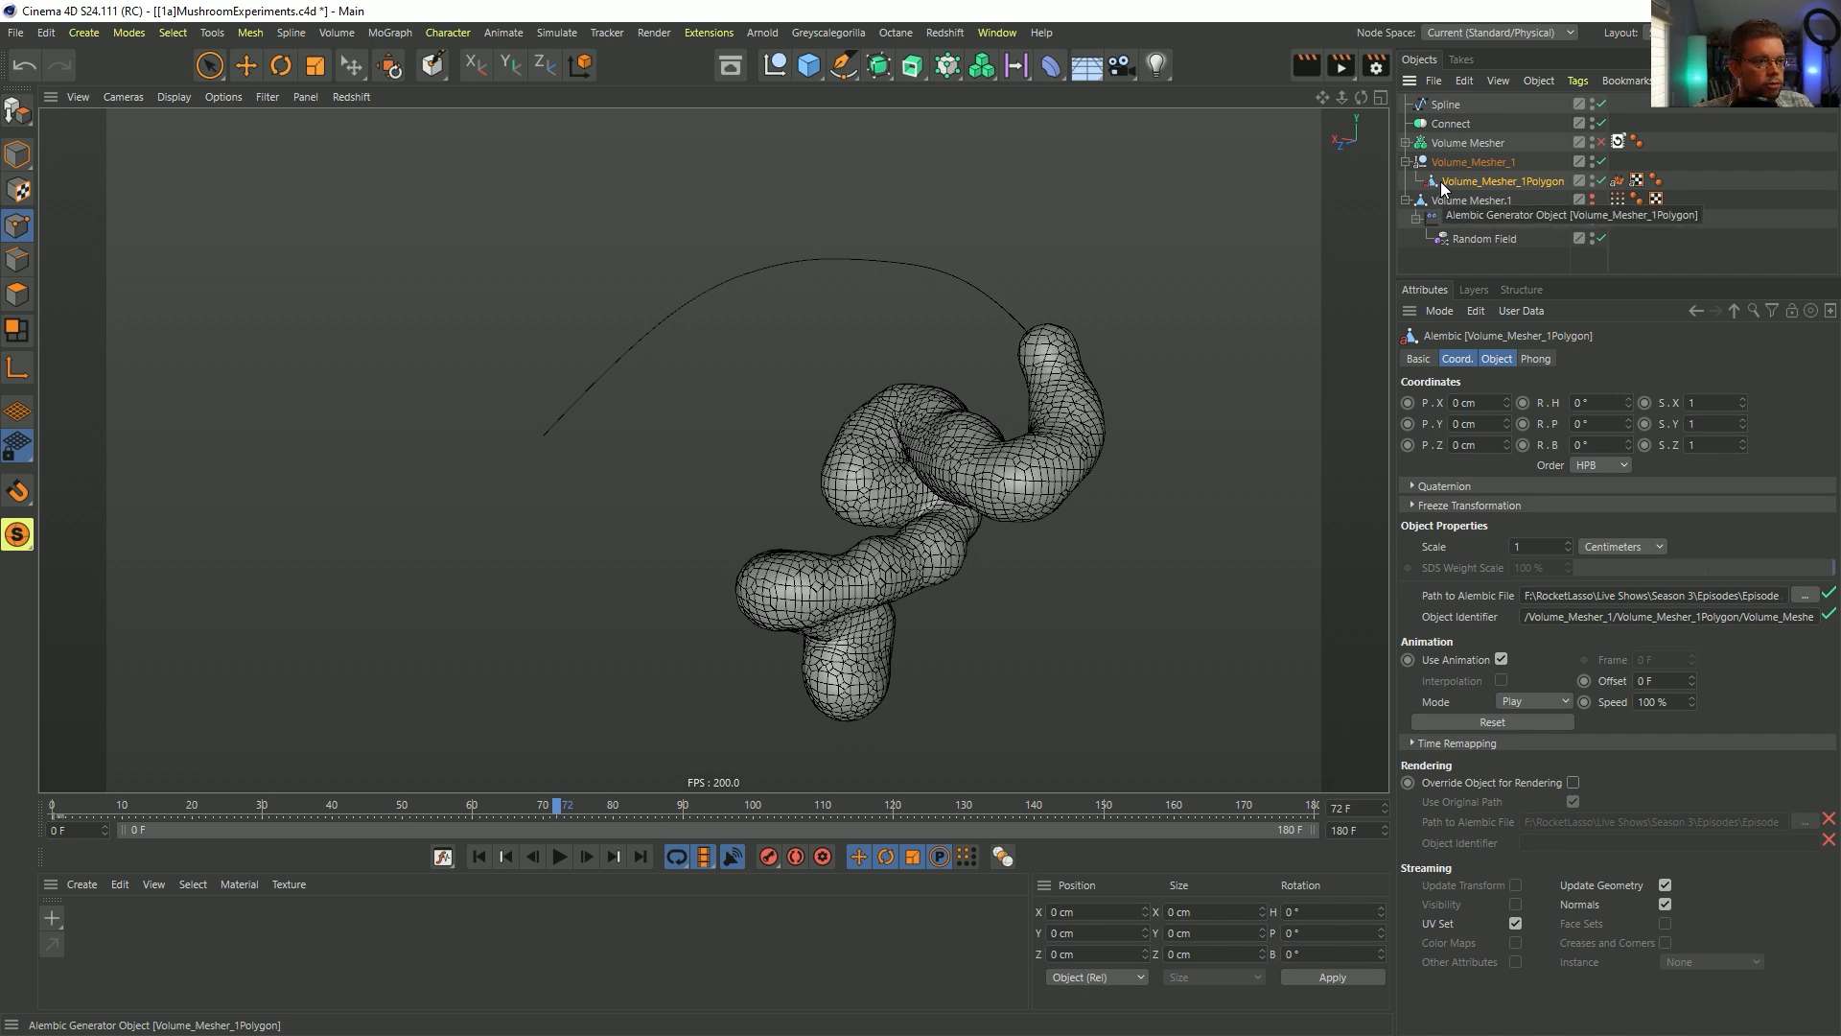
key("c")
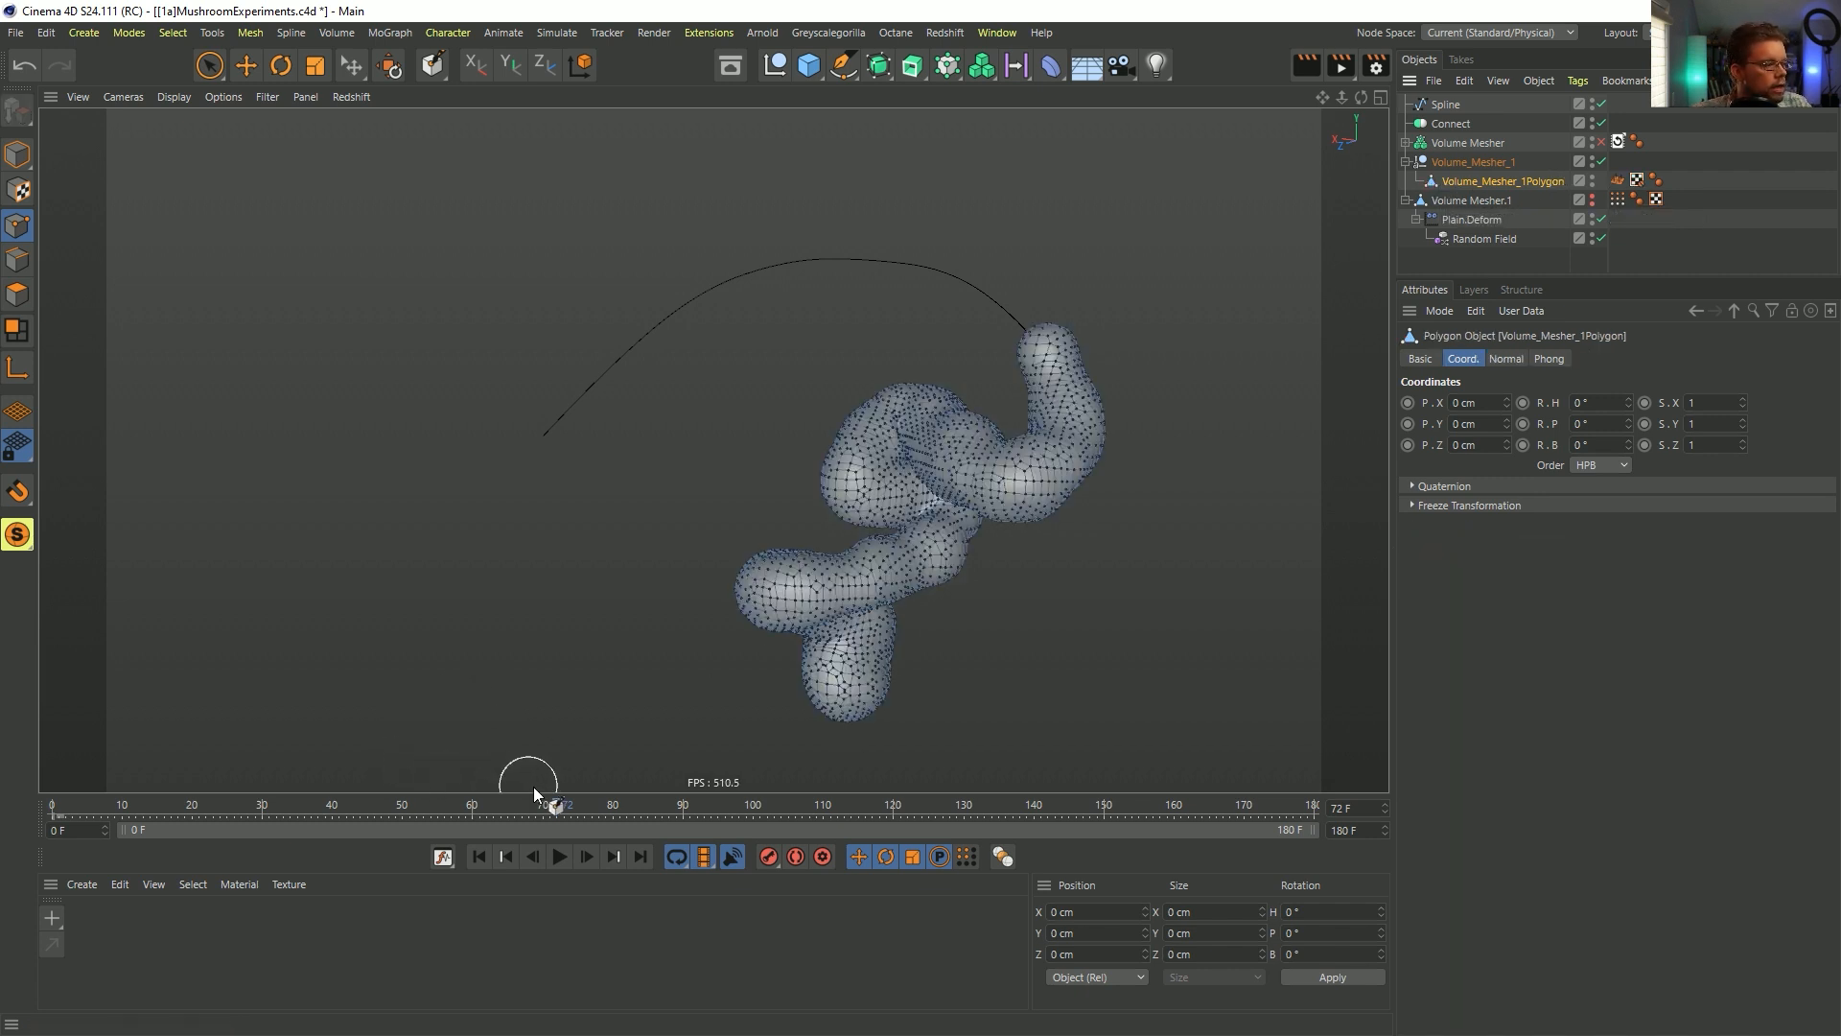
left_click(17, 156)
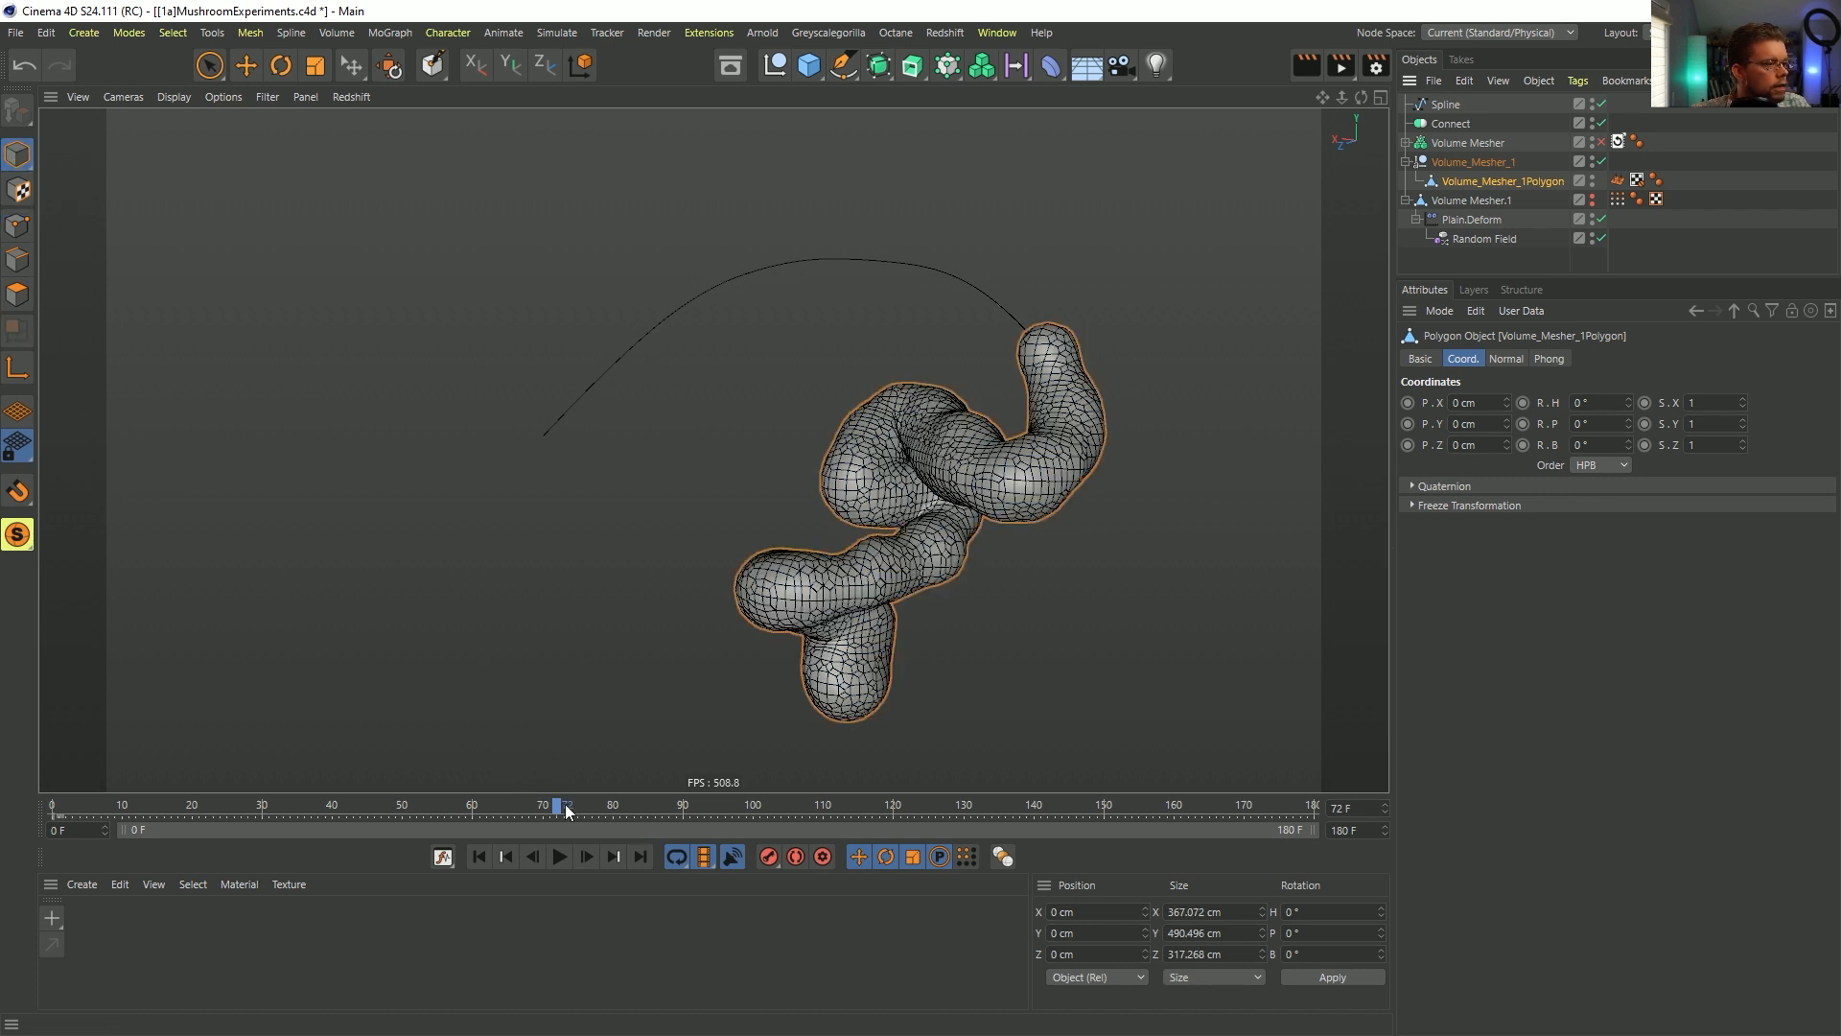
left_click(300, 806)
left_click_drag(169, 810, 50, 808)
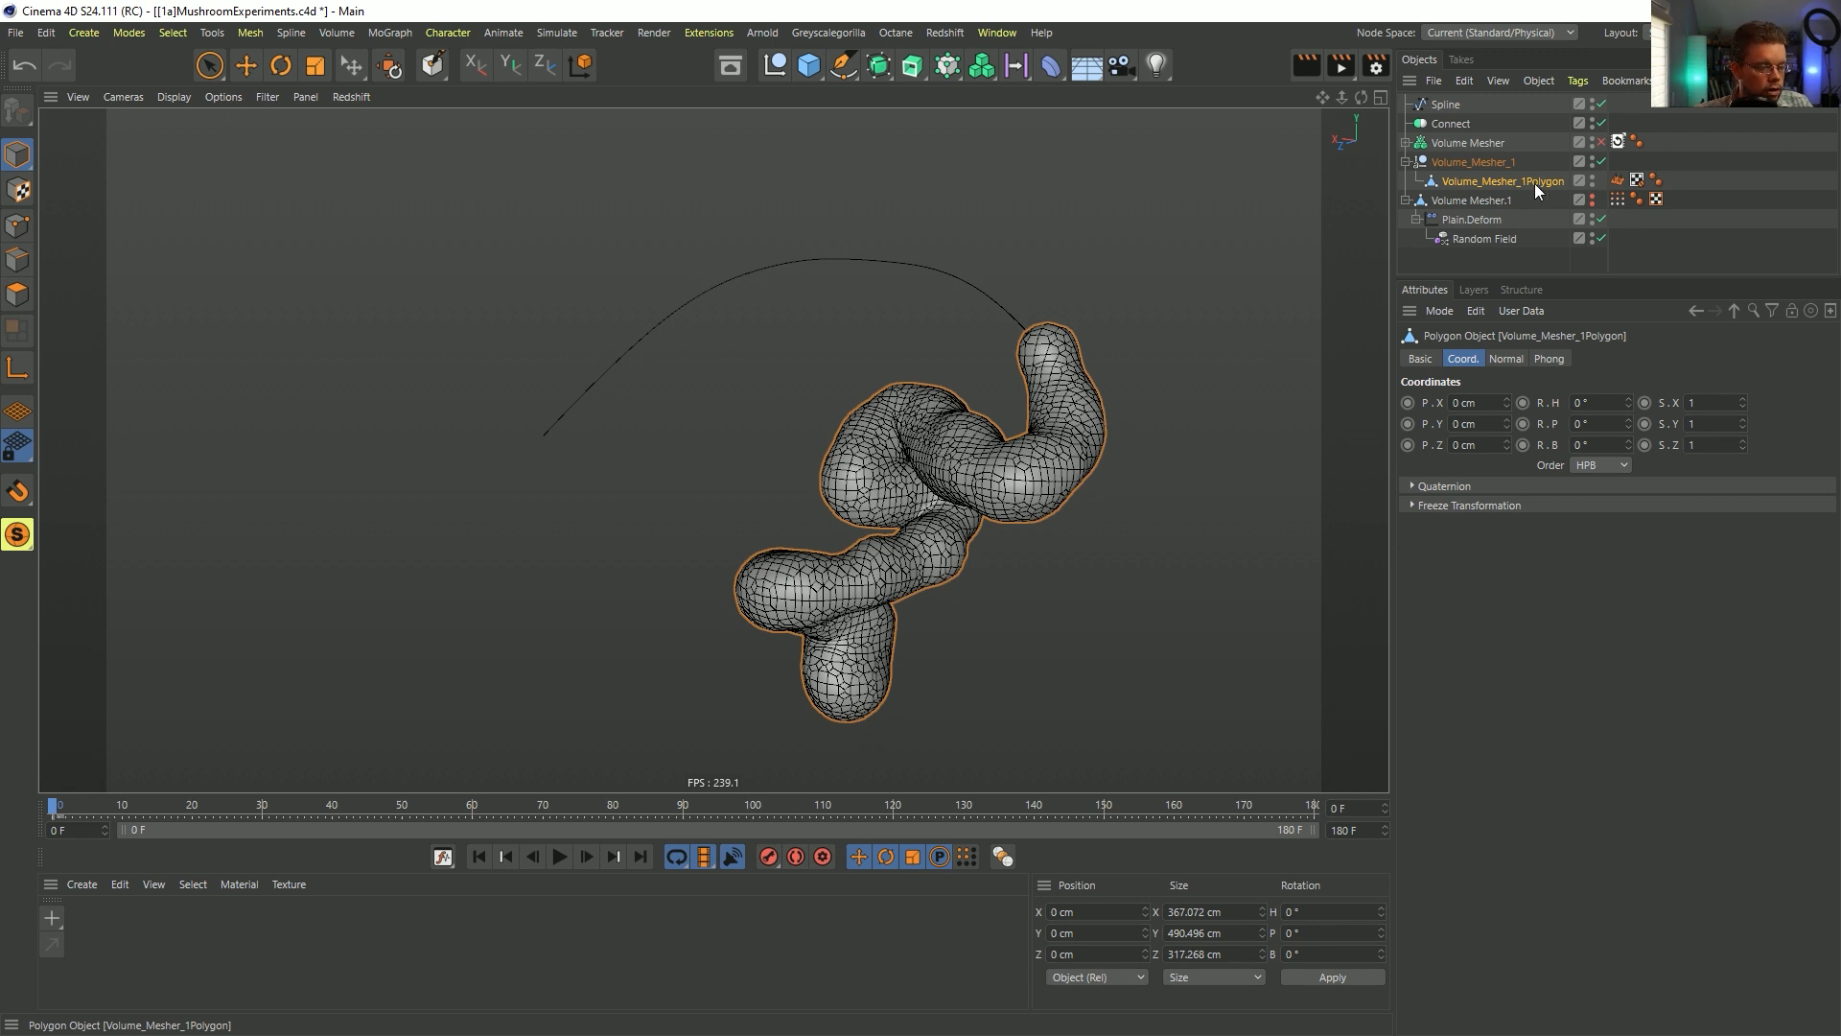
key("ctrl+z")
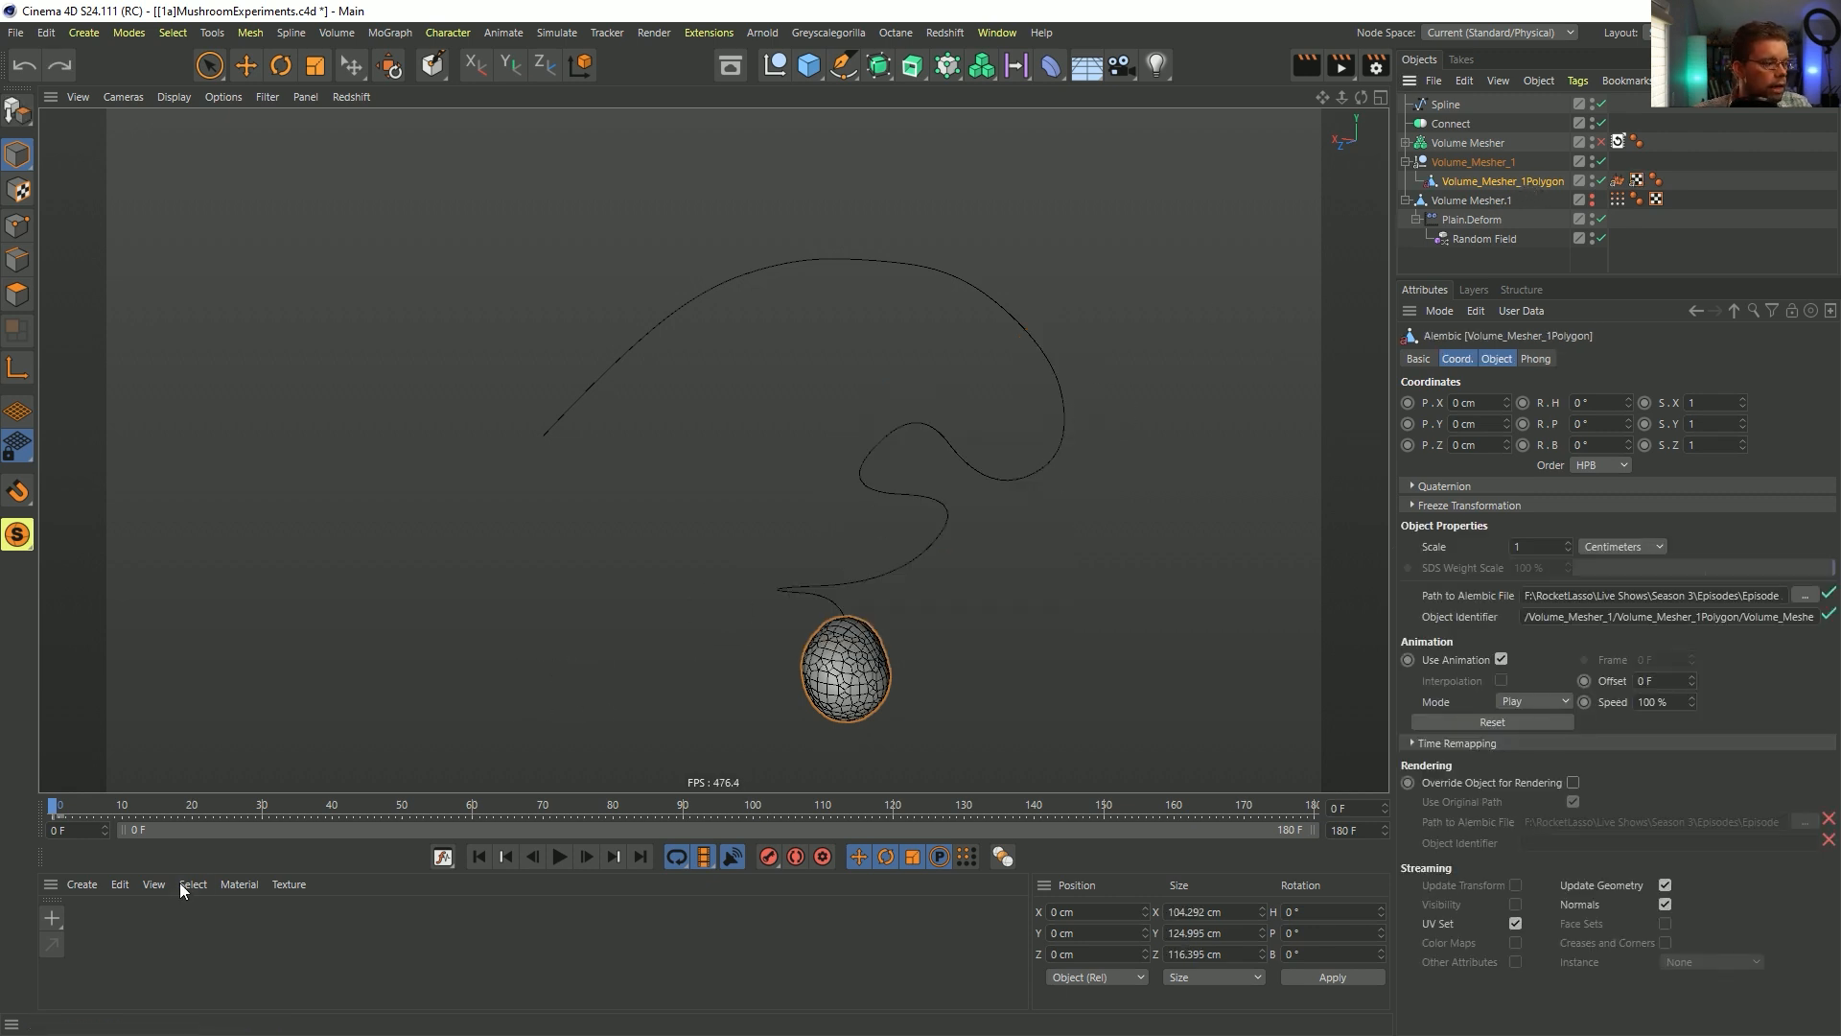
- Go to frame 60, take Volume_Mesher_1Polygon out of its parent and delete the empty Volume_Mesher_1 Alembic null
left_click_drag(220, 805, 475, 806)
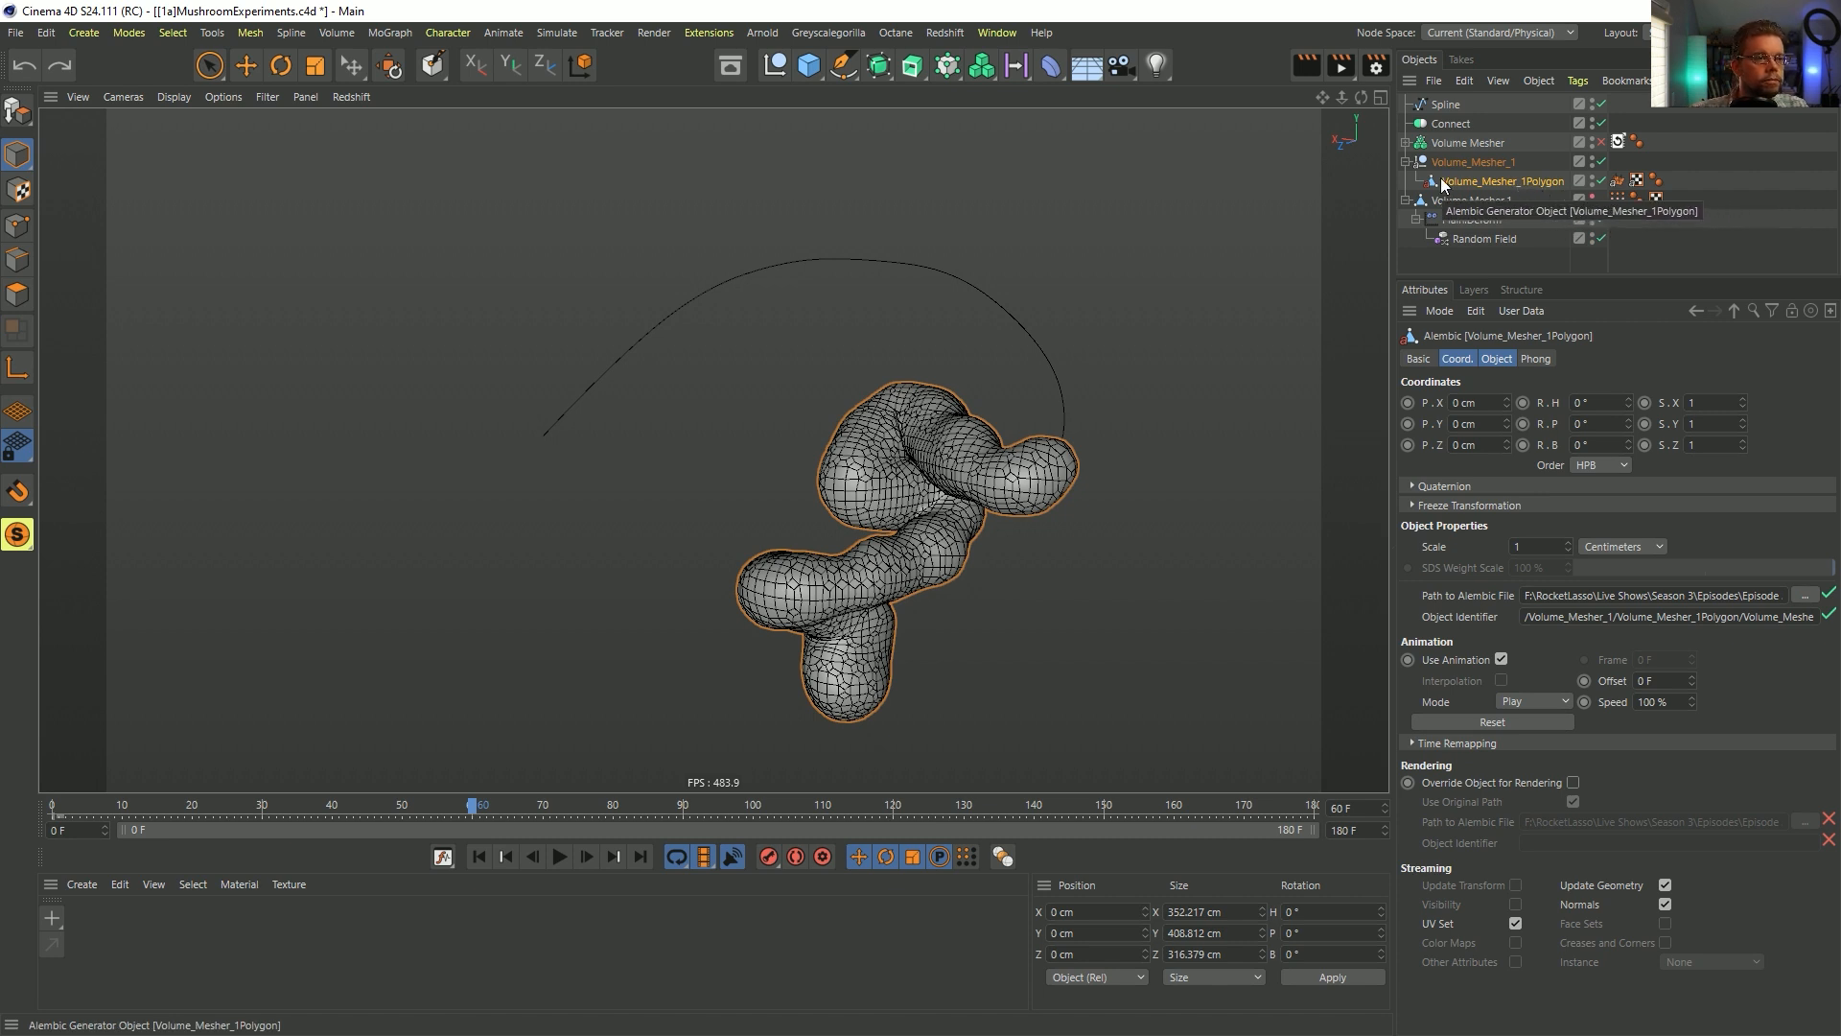
left_click(1487, 188)
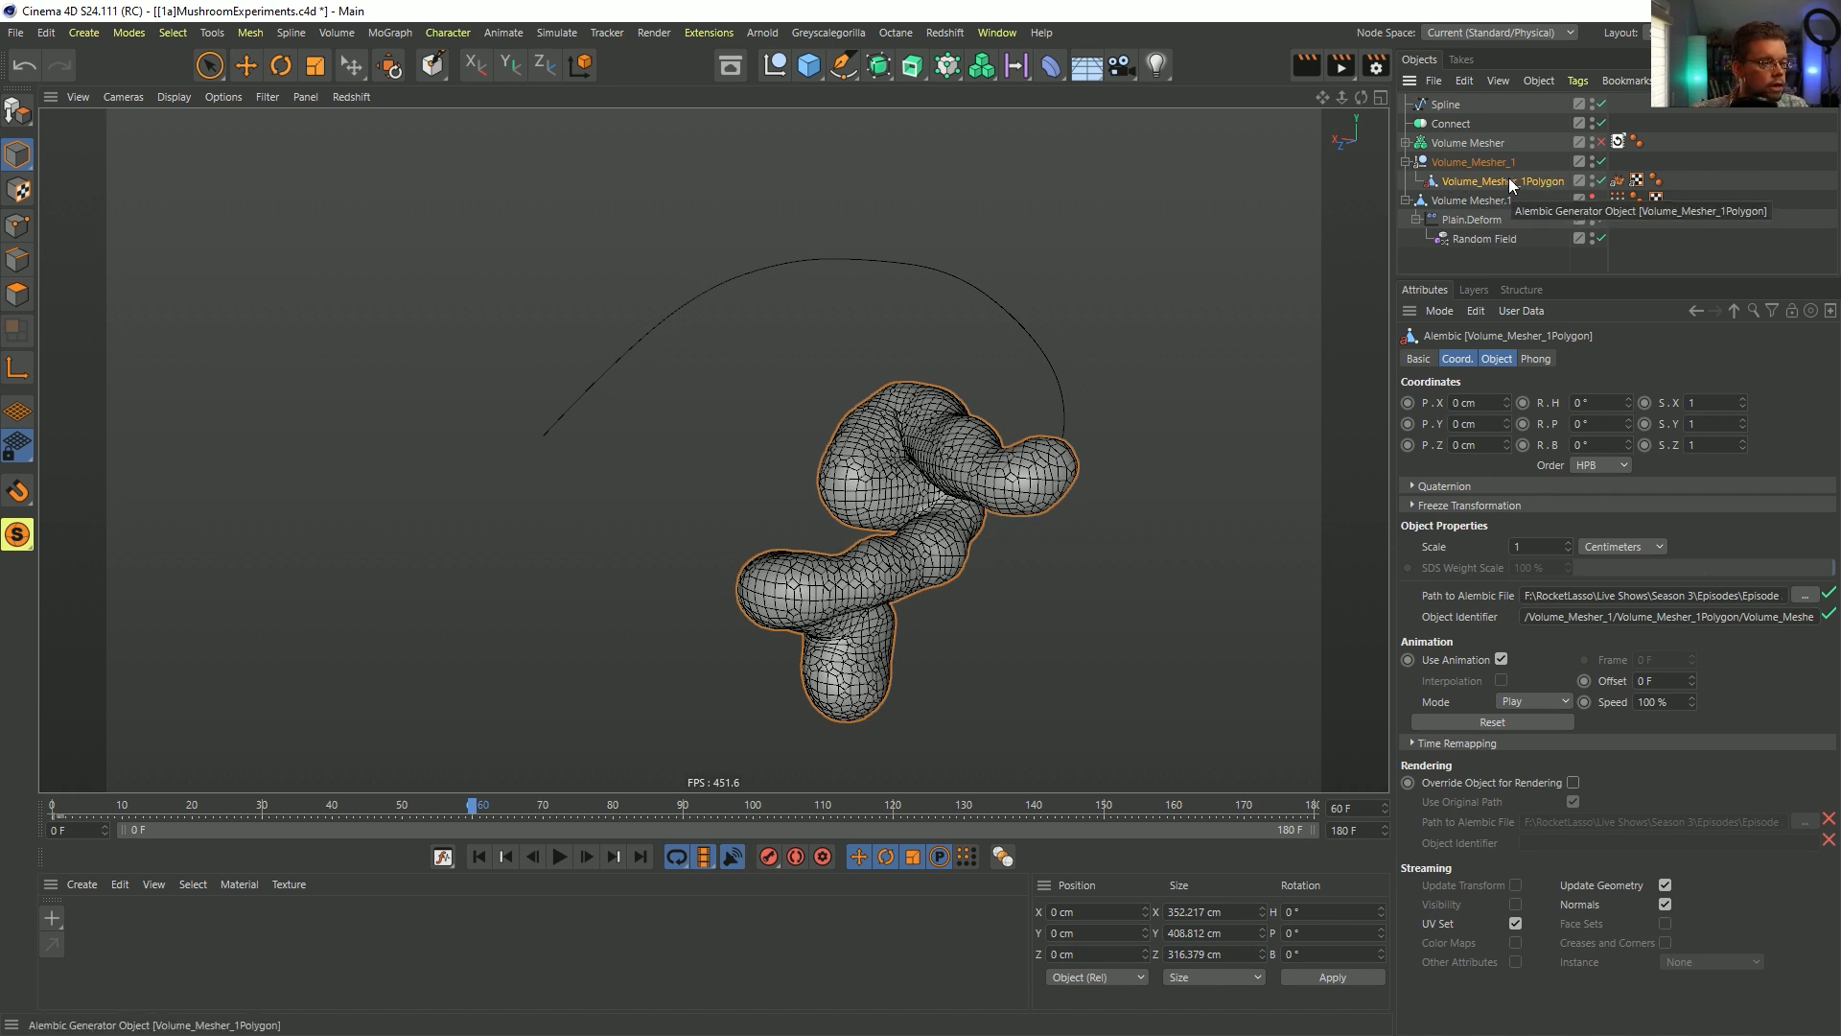
left_click(1459, 165)
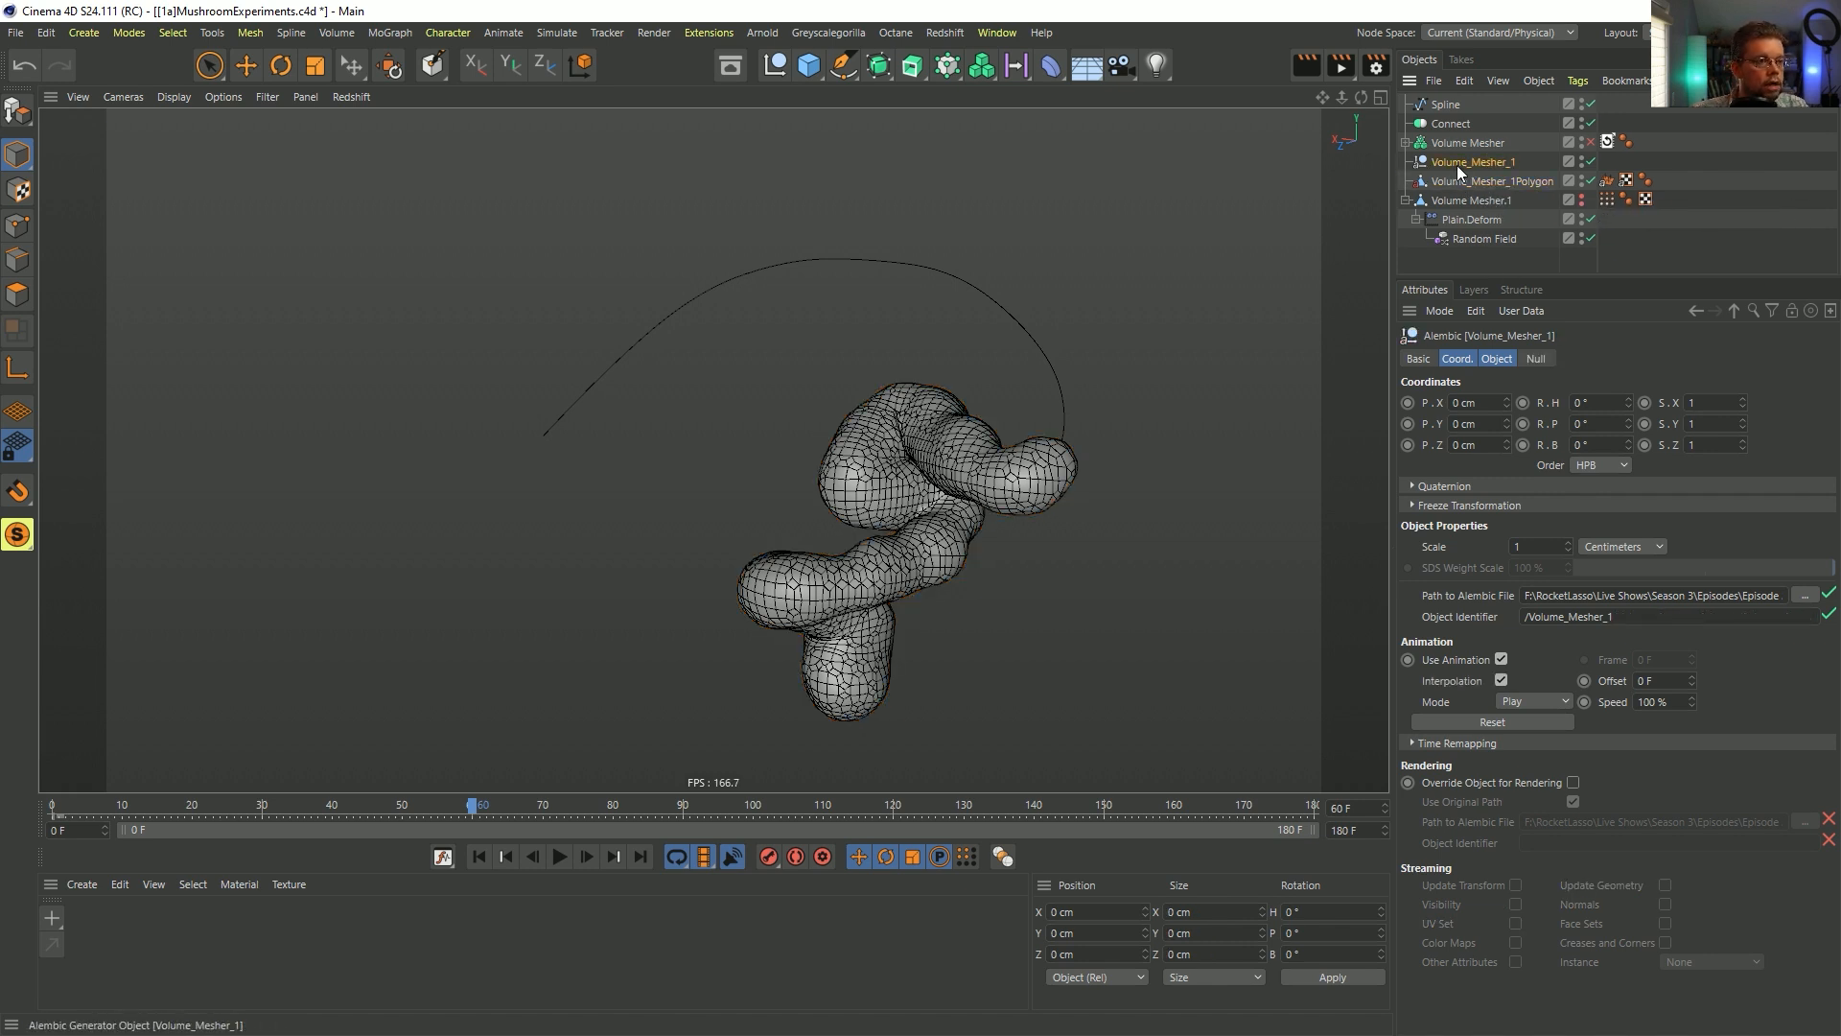
key("Delete")
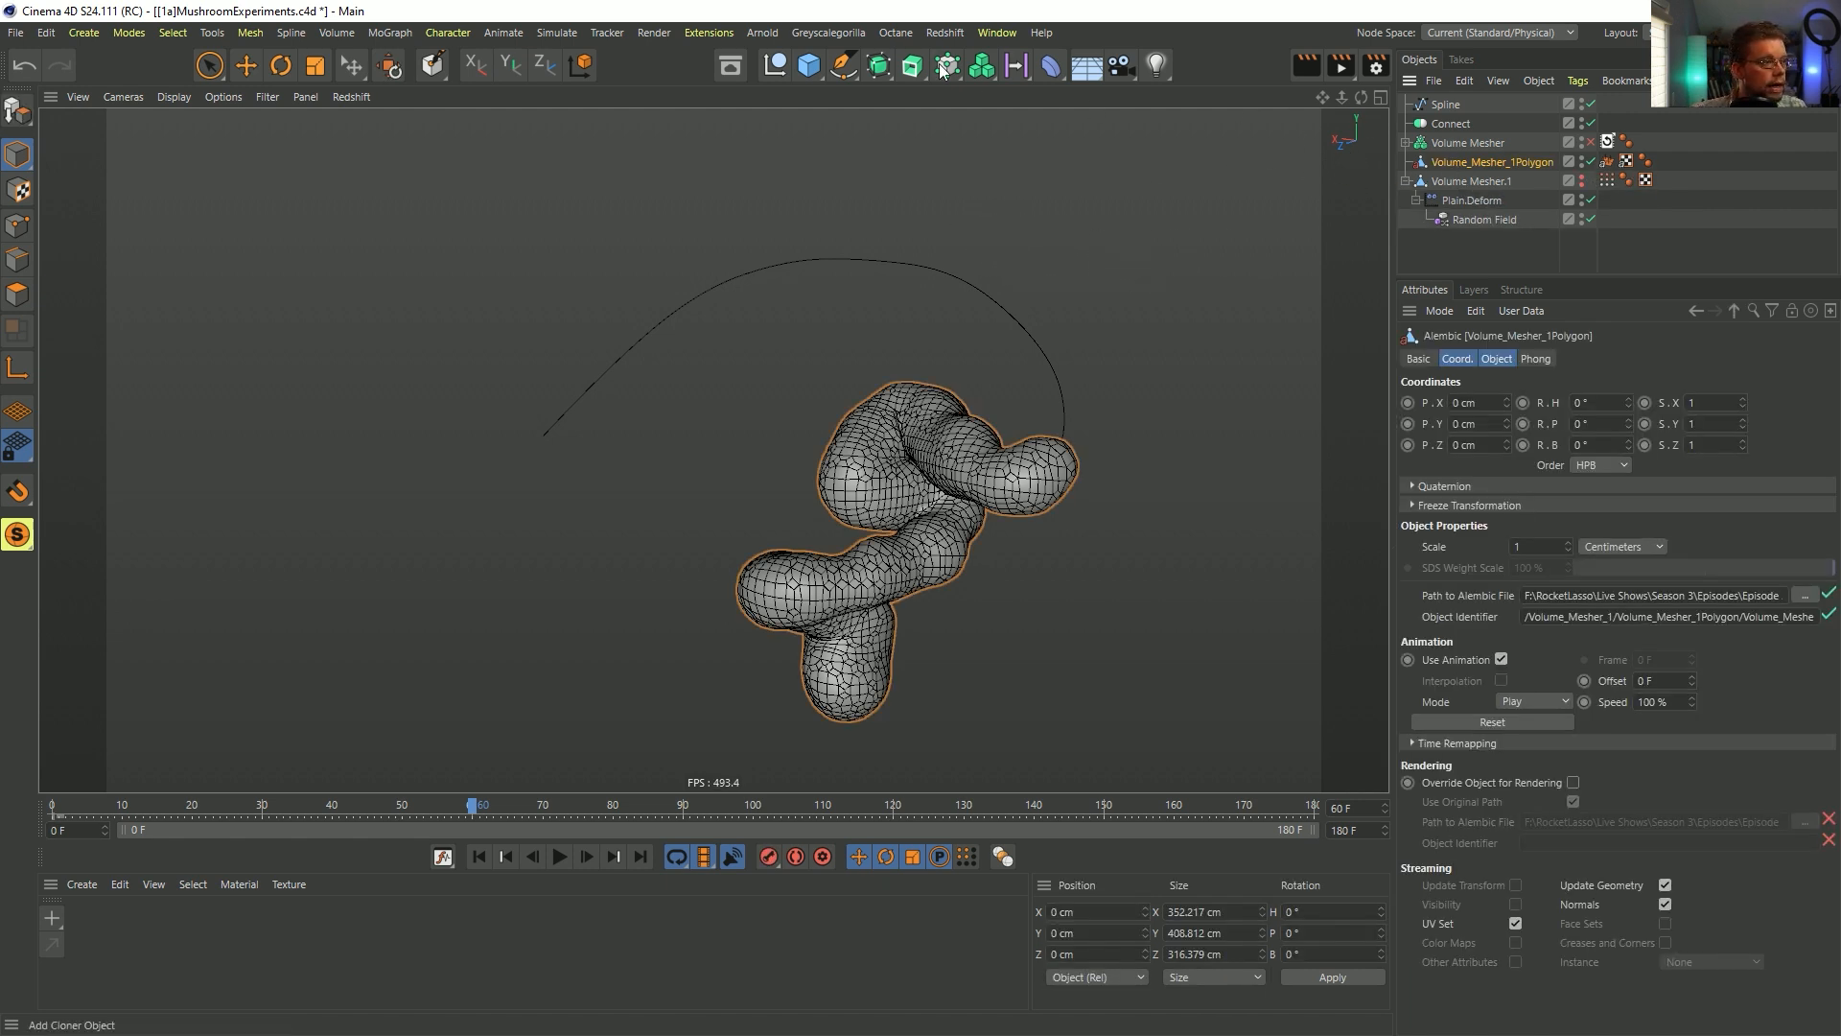
- Add a Correction deformer and make it a child of Volume_Mesher_1Polygon
left_click(1033, 73)
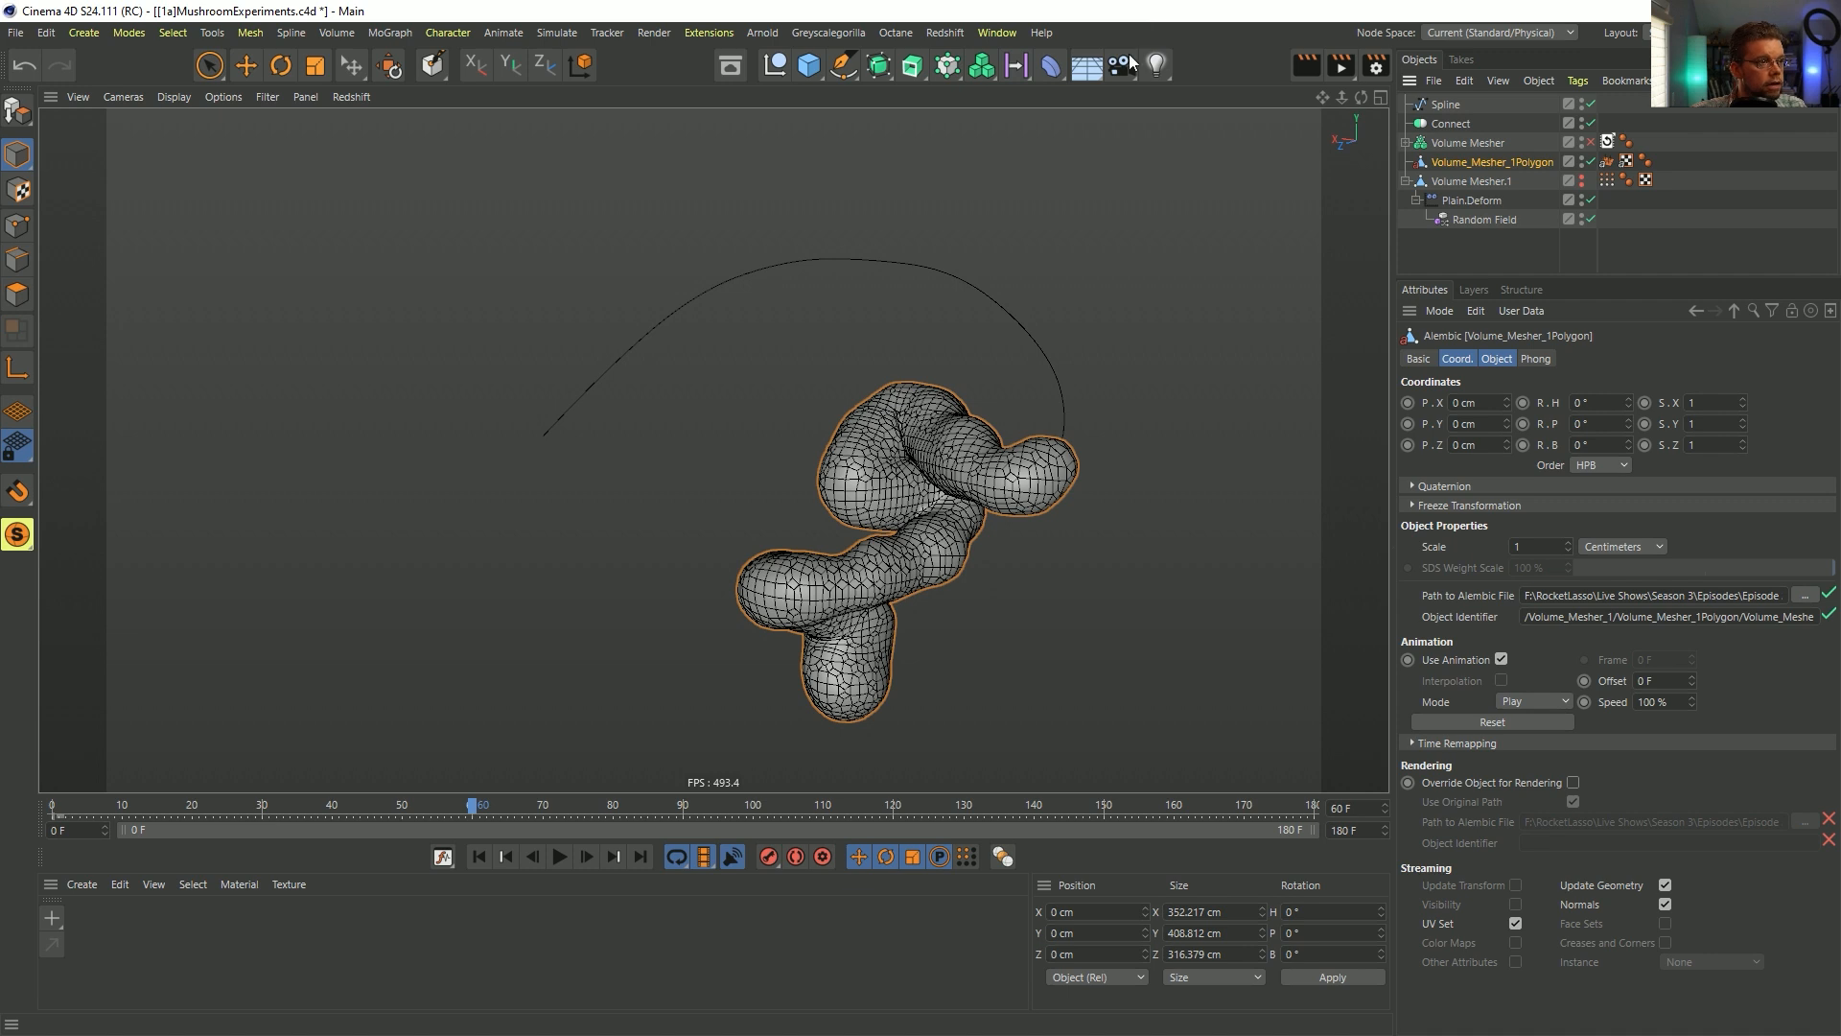
left_click(1060, 67)
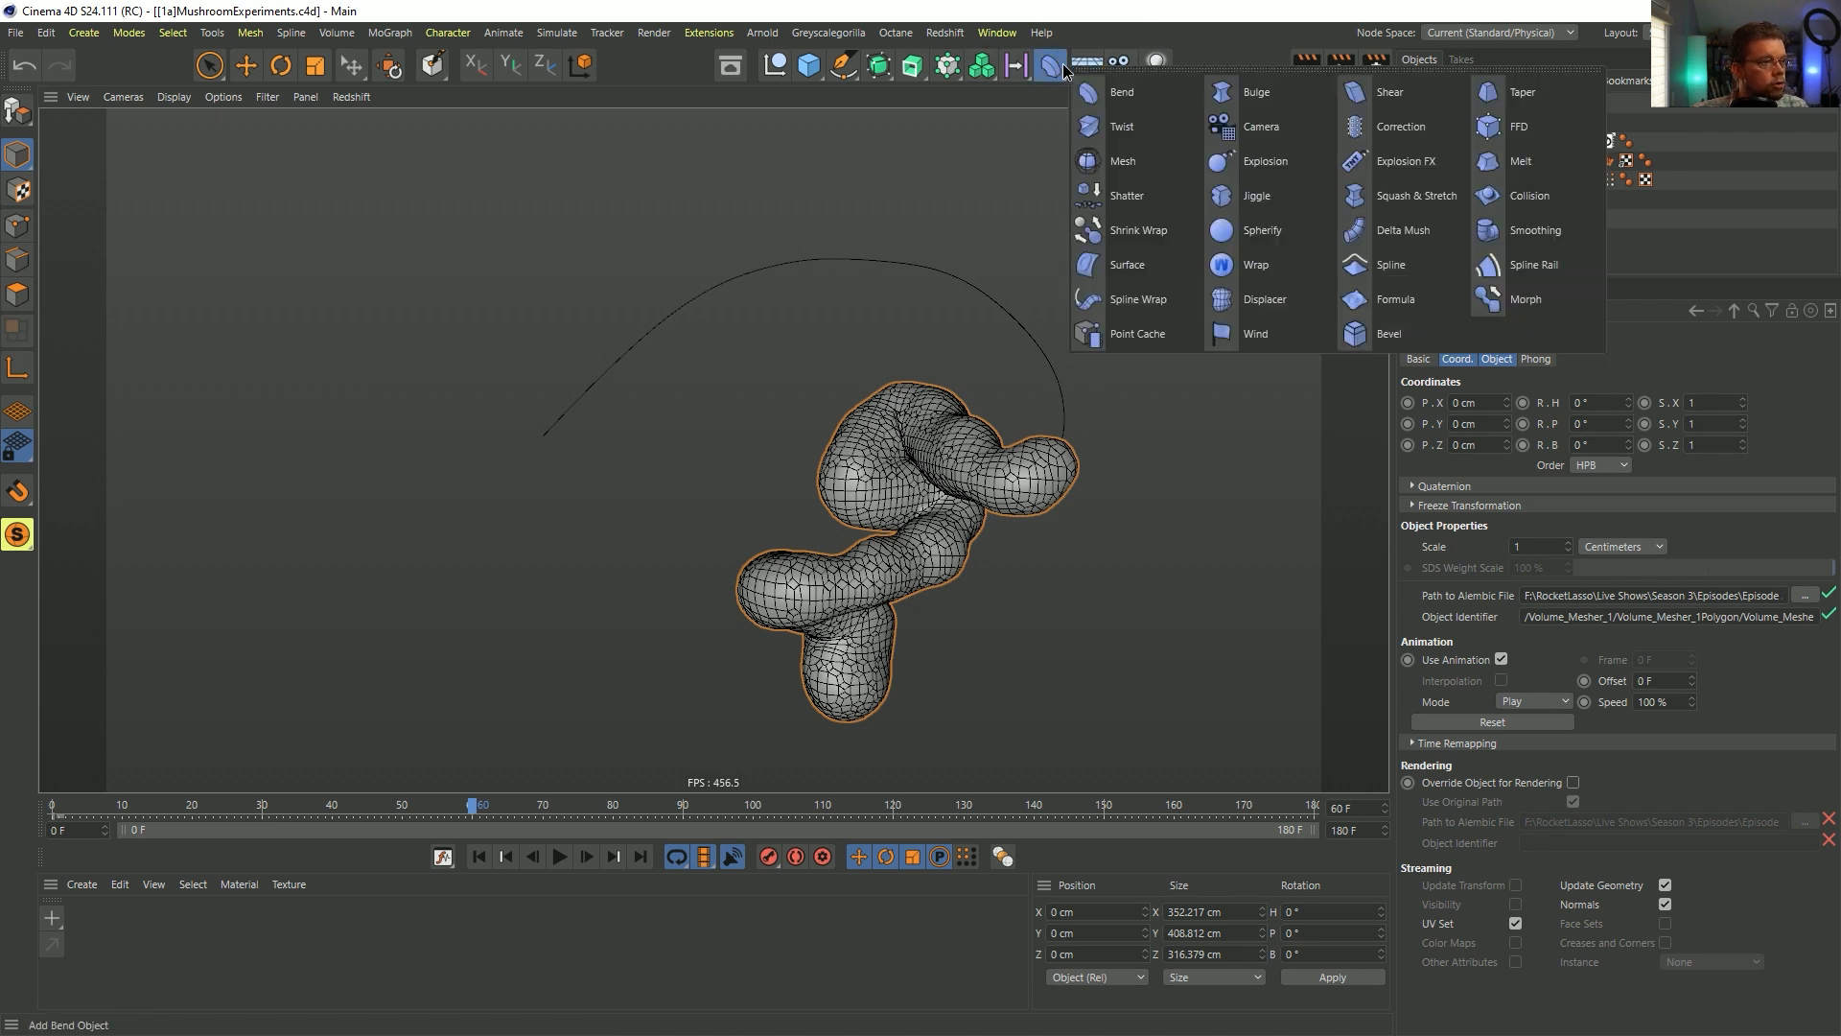
left_click(1429, 127)
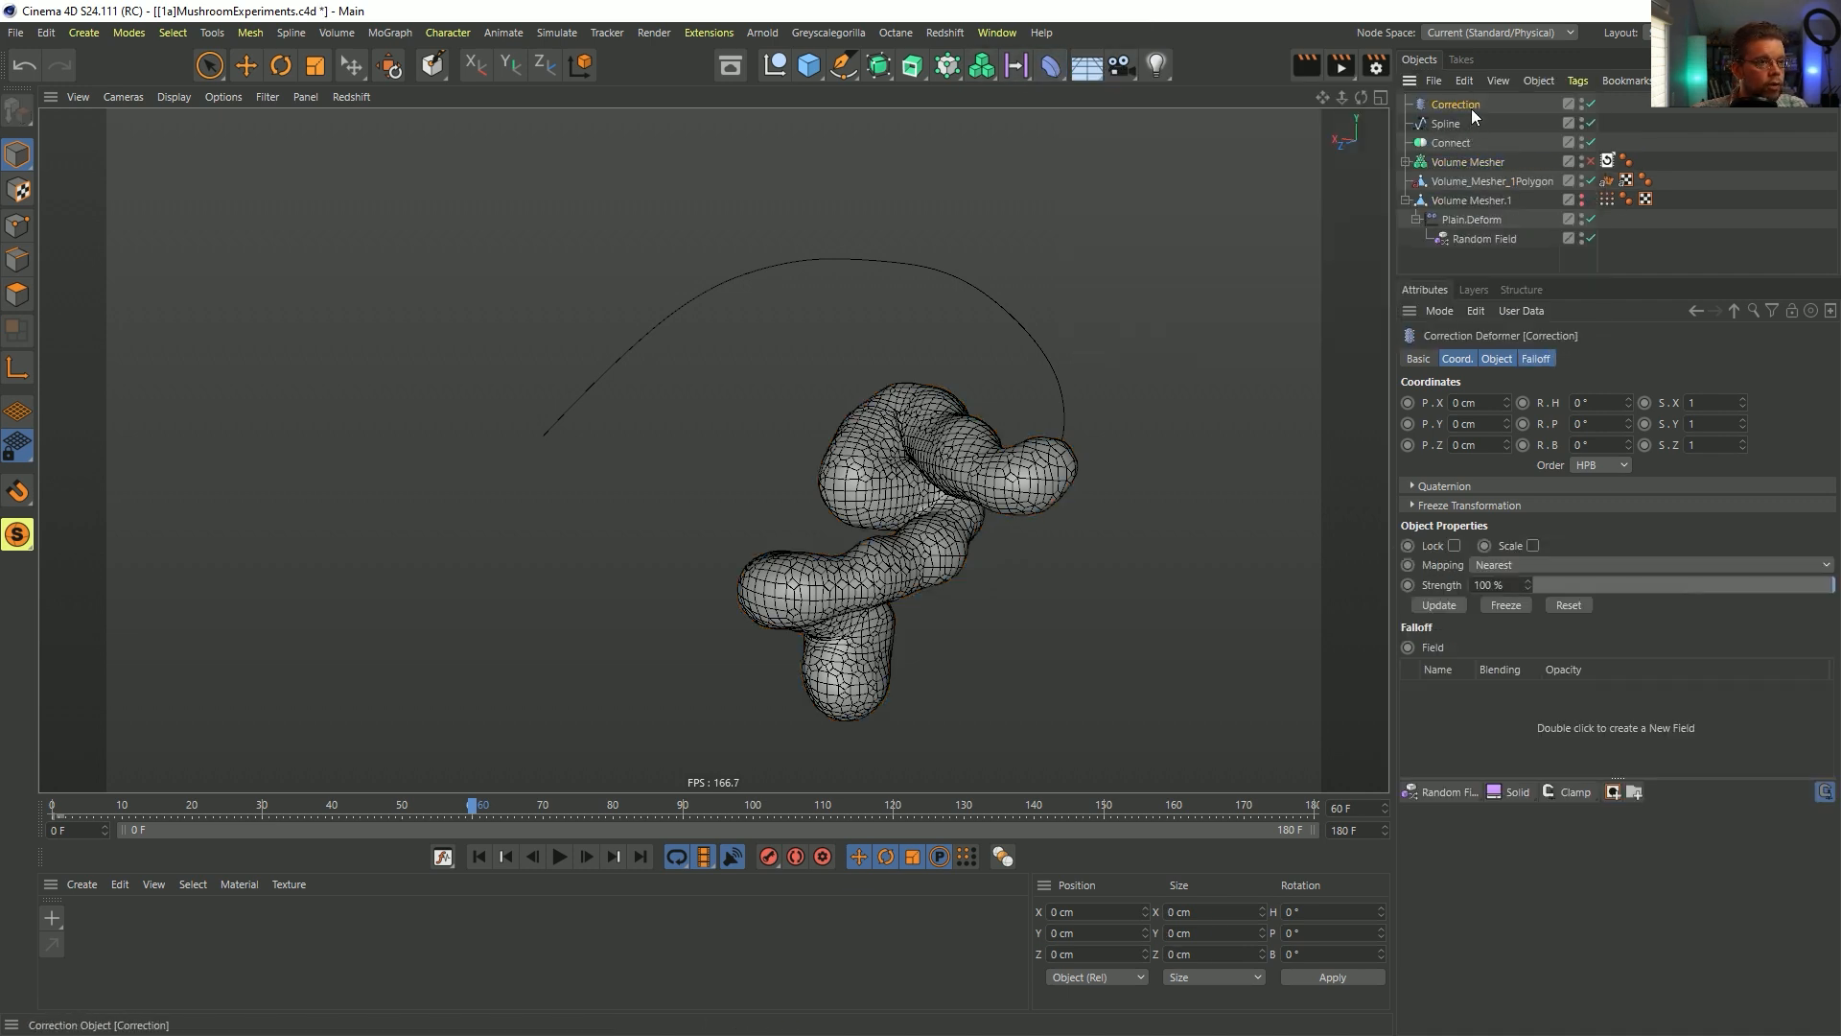
left_click_drag(1464, 106, 1492, 188)
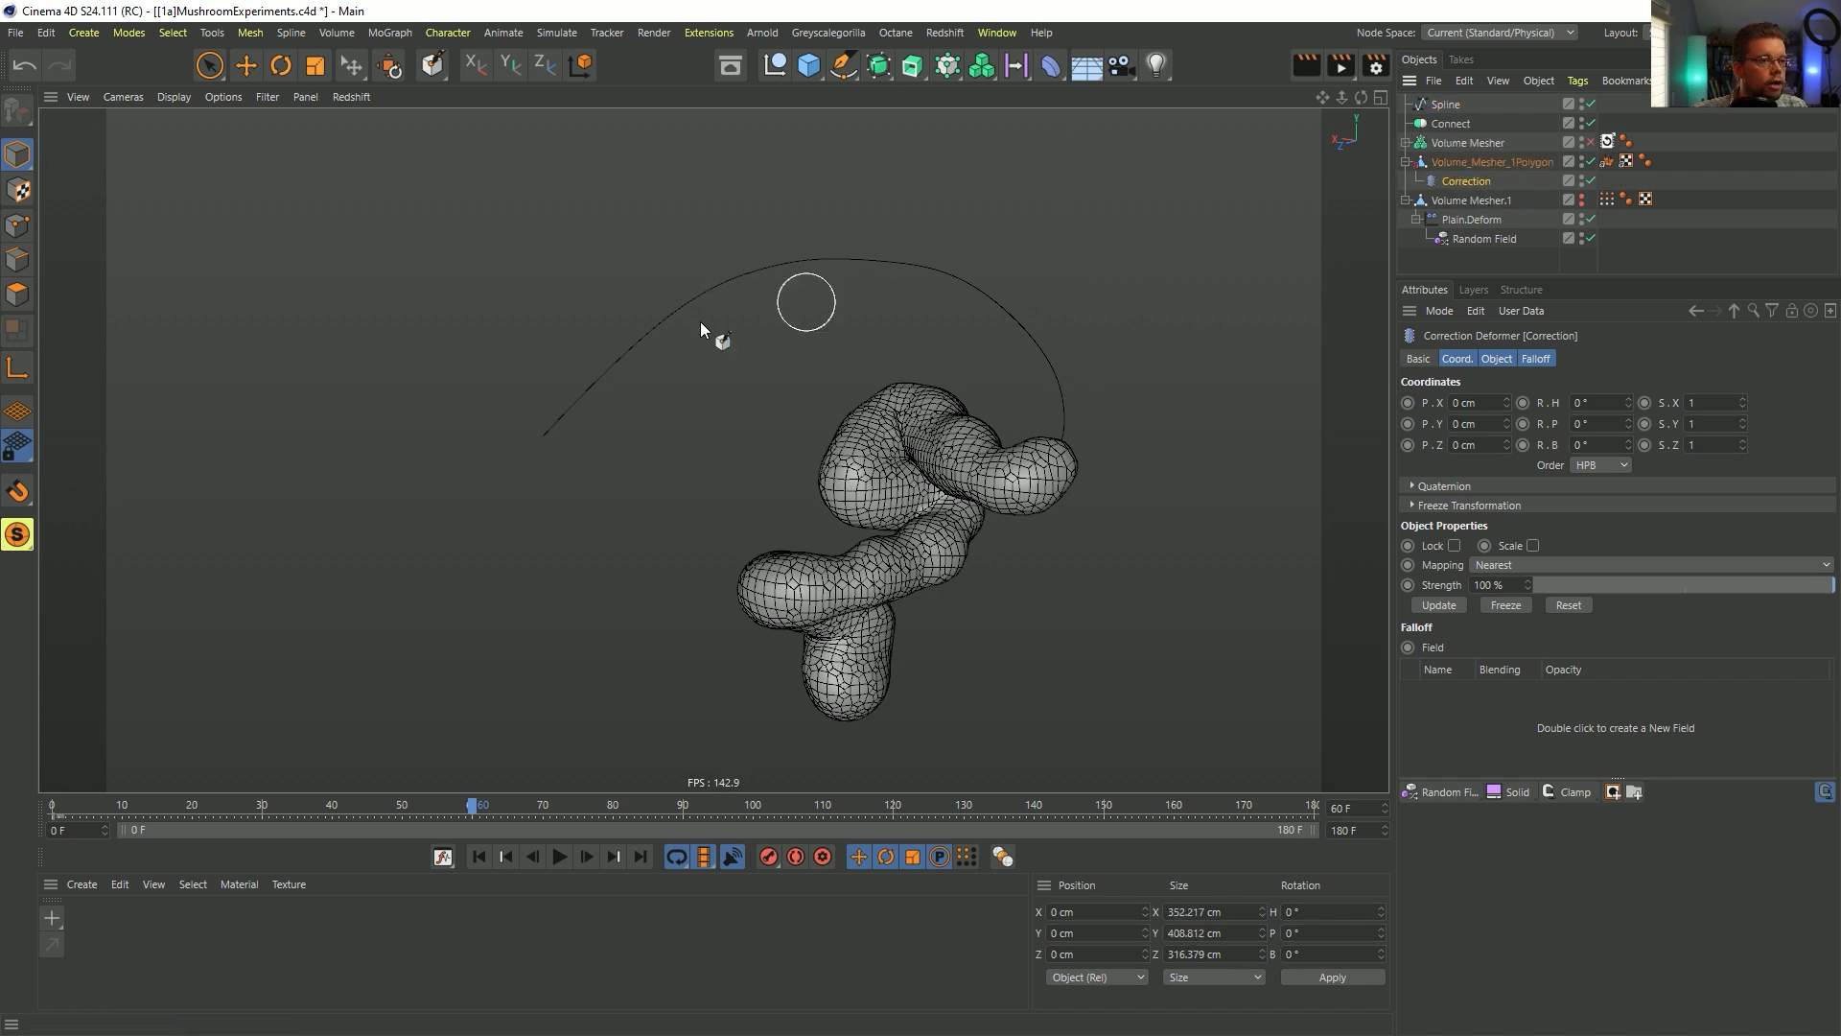
- Brush over a few points on the upper coil with Live Selection, adding a Vertex Color tag to the Correction deformer
left_click(19, 227)
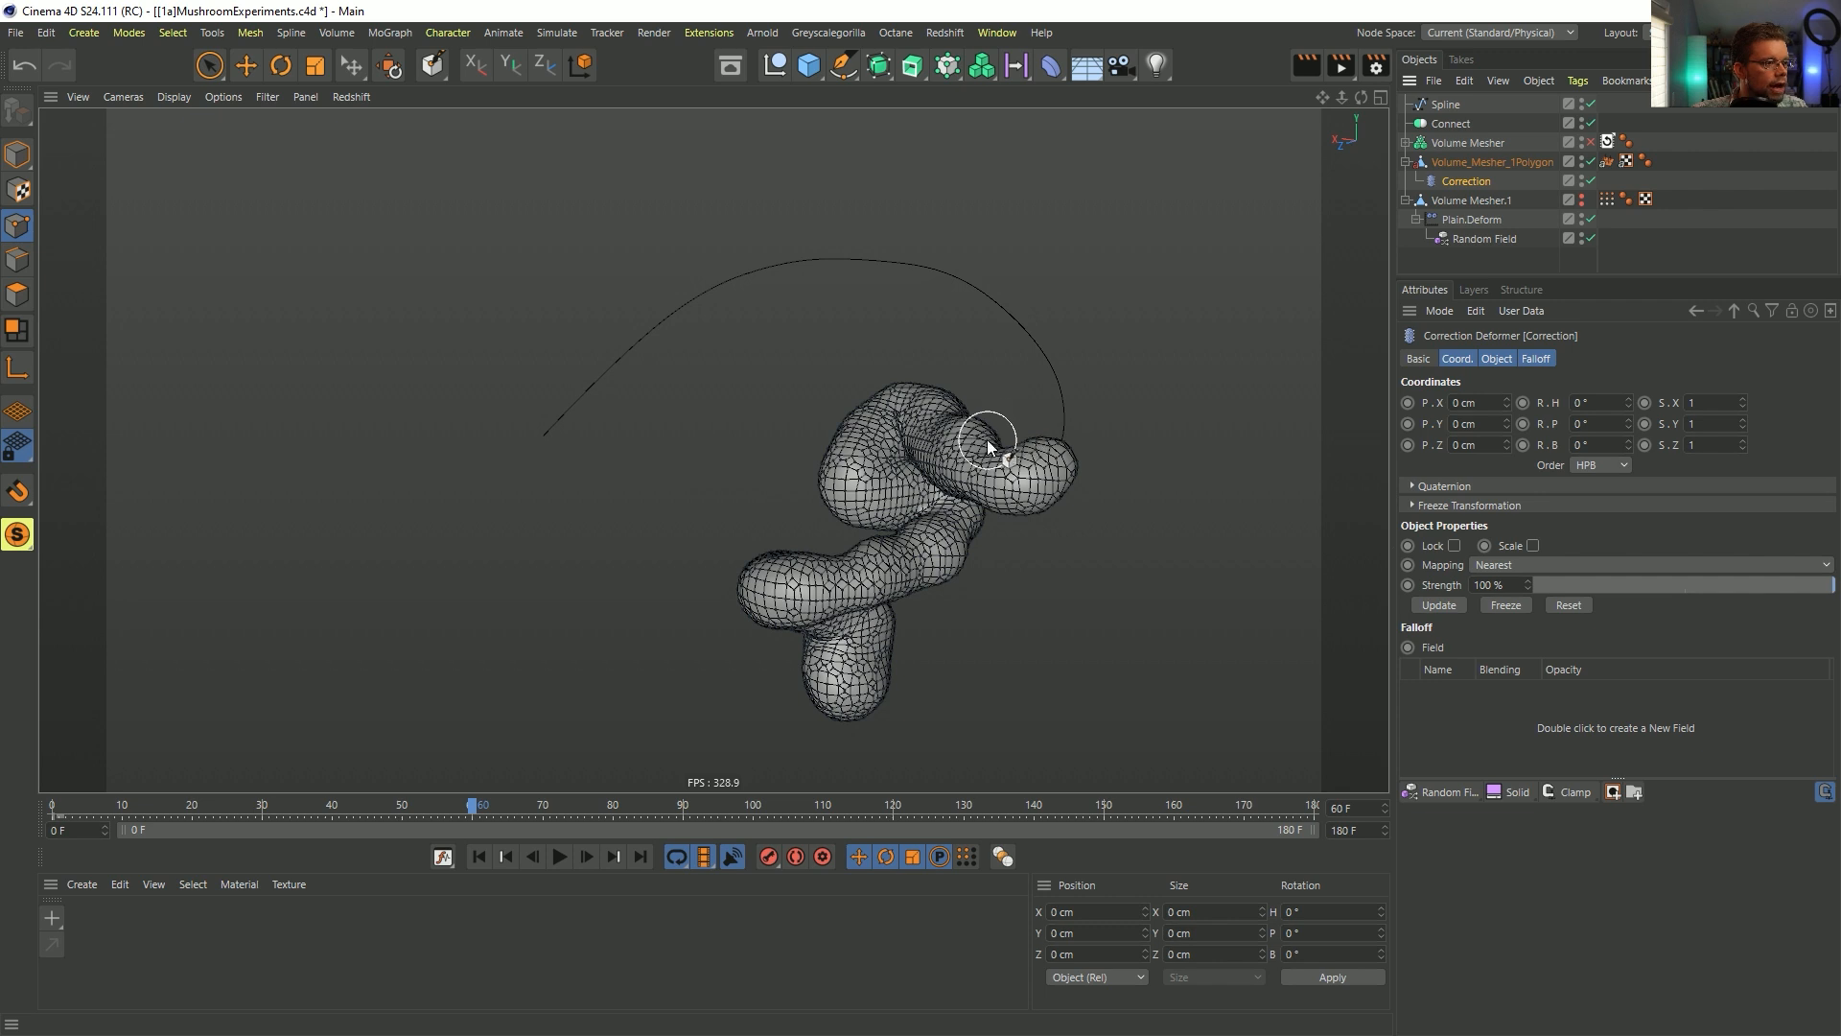
scroll(986, 422, "up", 5)
left_click(207, 66)
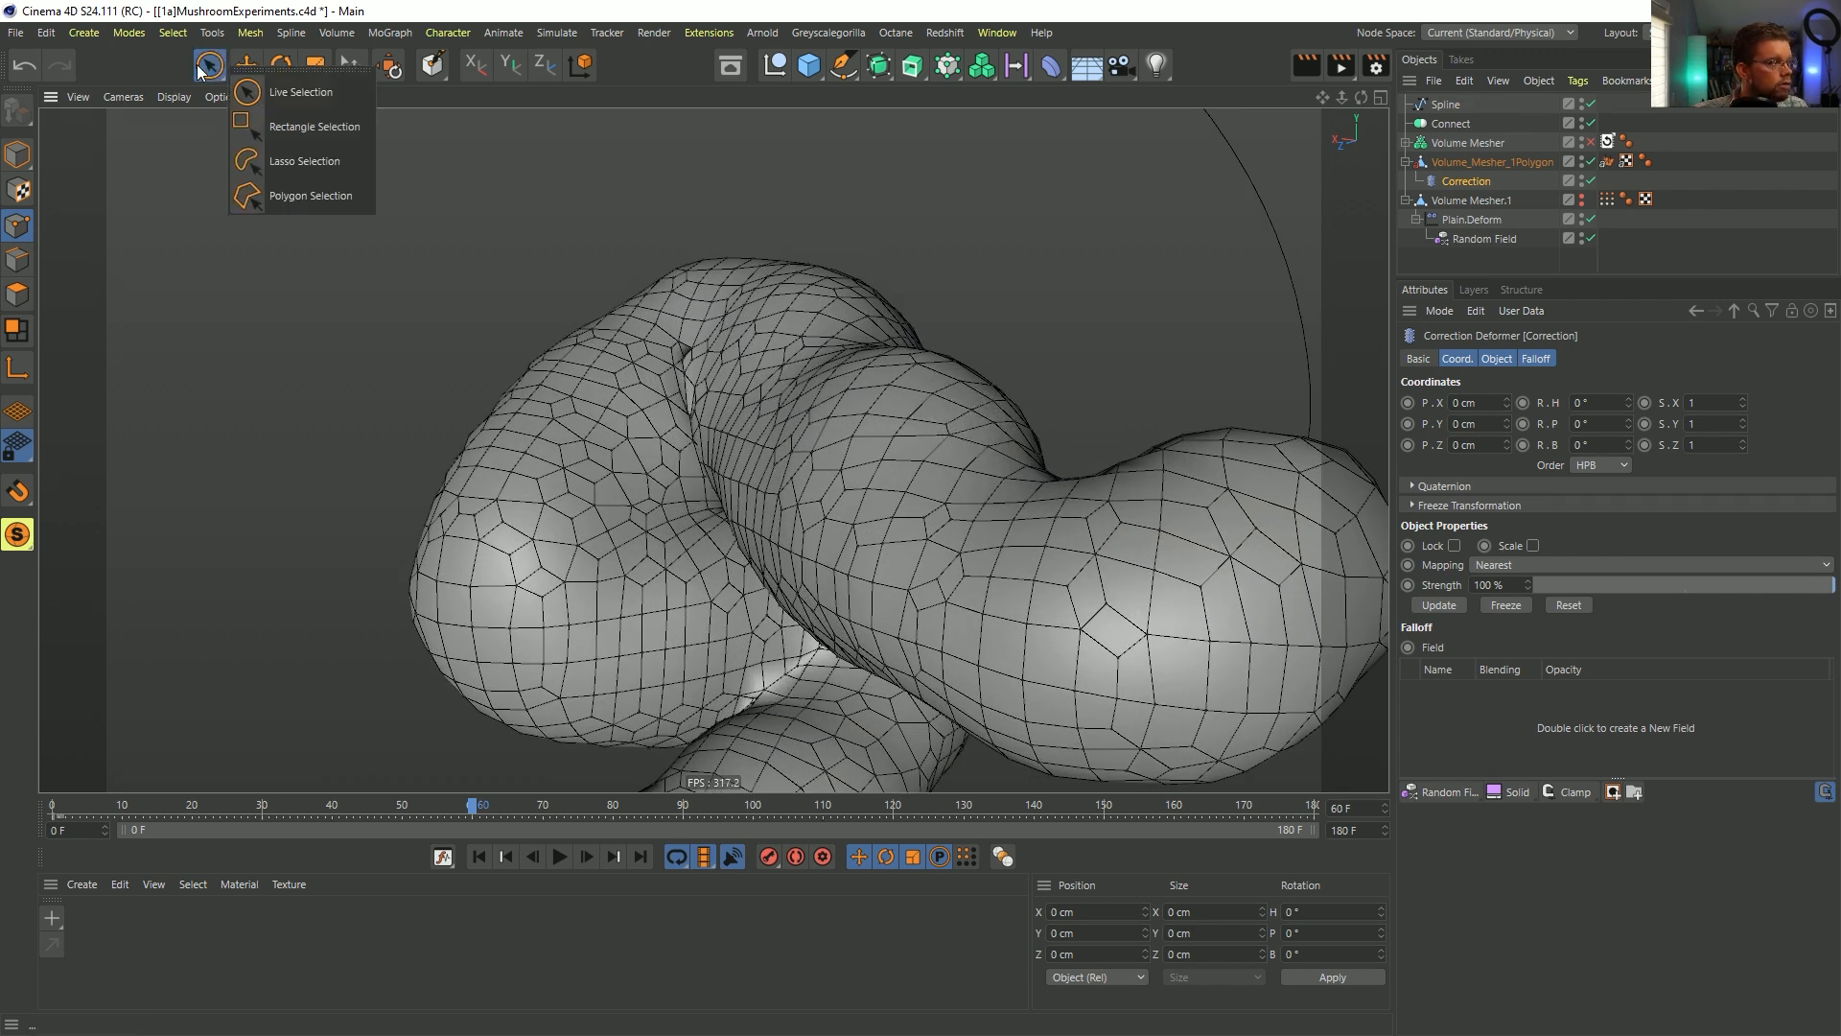
left_click_drag(947, 370, 975, 391)
key("e")
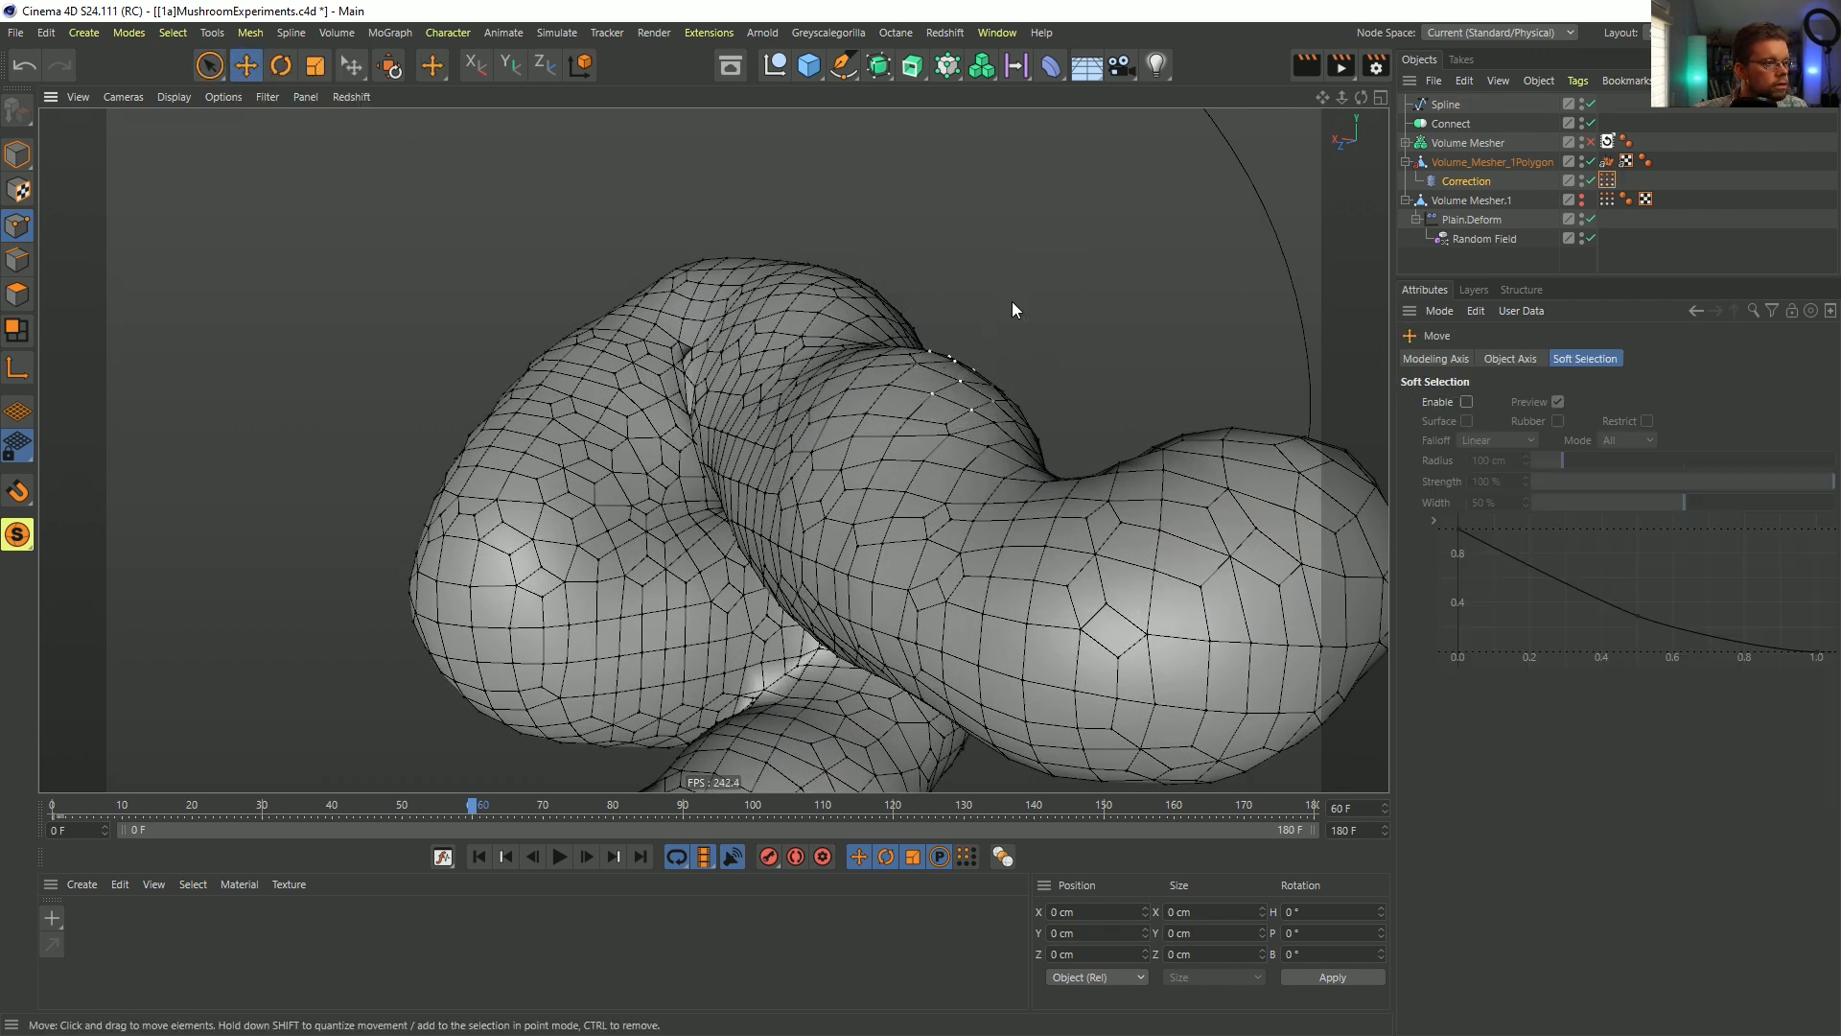
- Try to move the brushed points on the upper coil through the Correction deformer and undo the move
left_click(1455, 178)
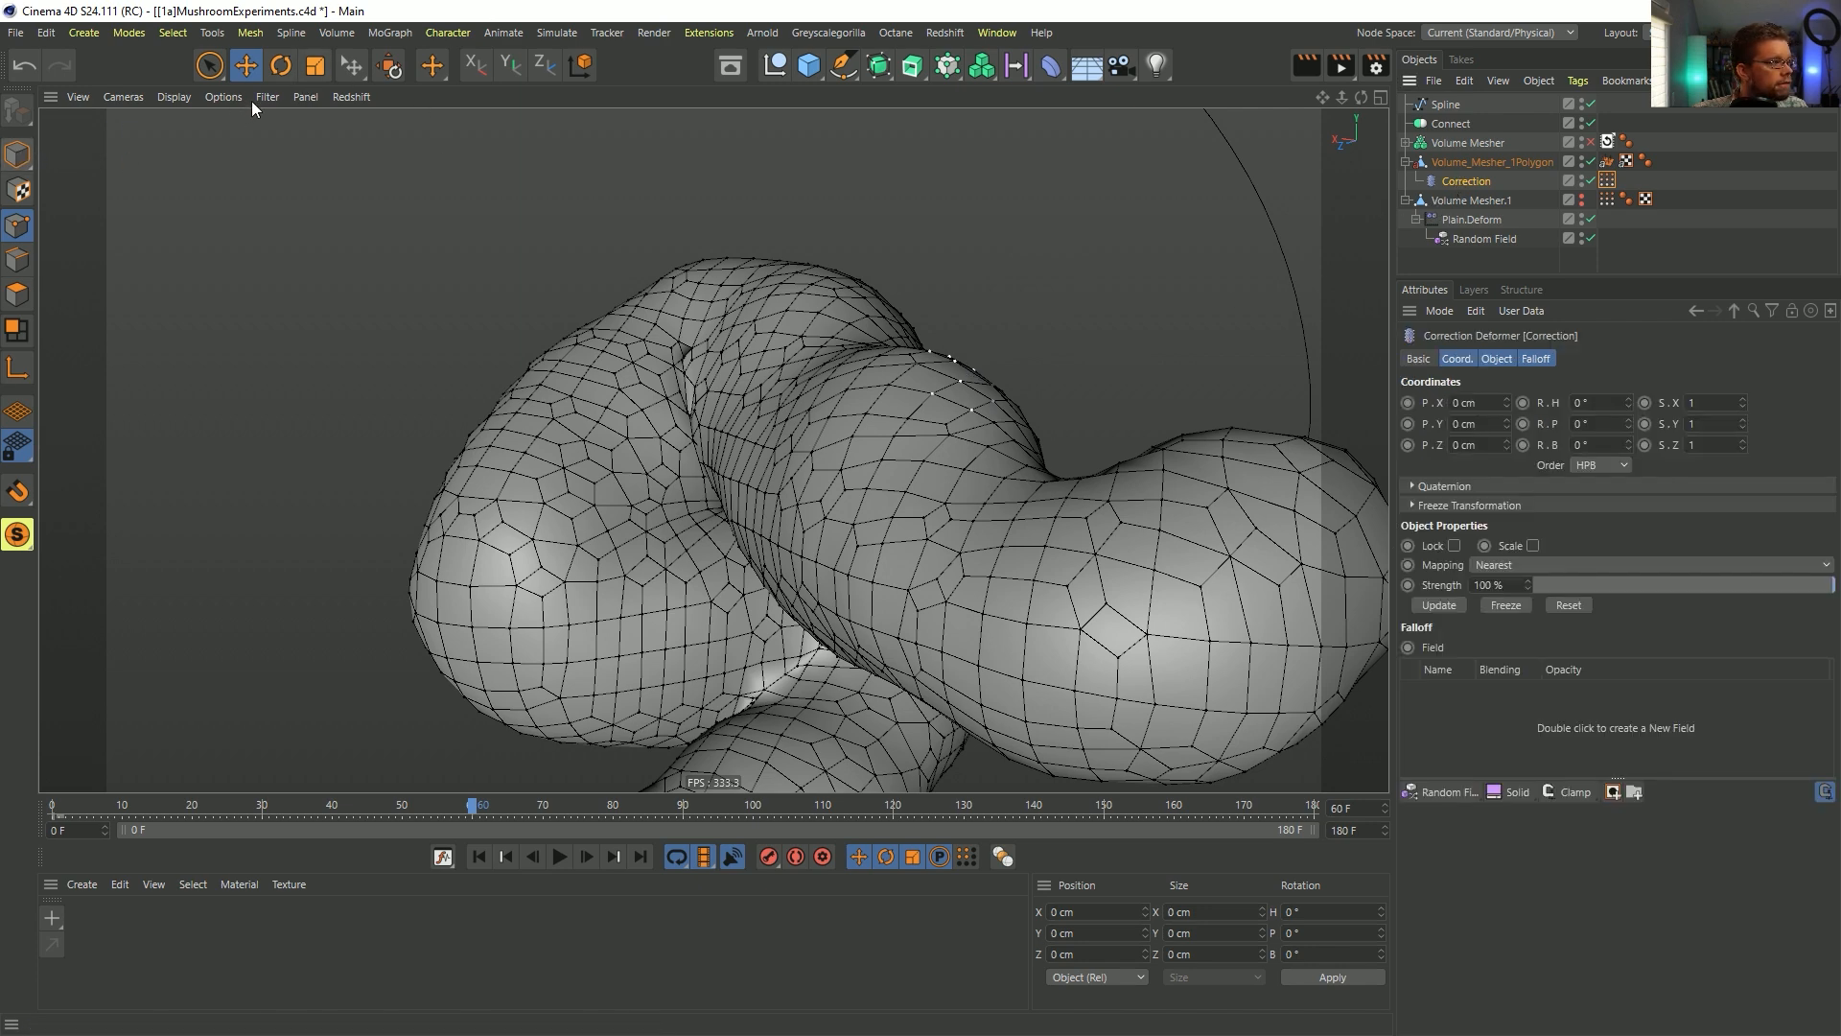
scroll(670, 417, "down", 8)
scroll(670, 417, "up", 3)
key("e")
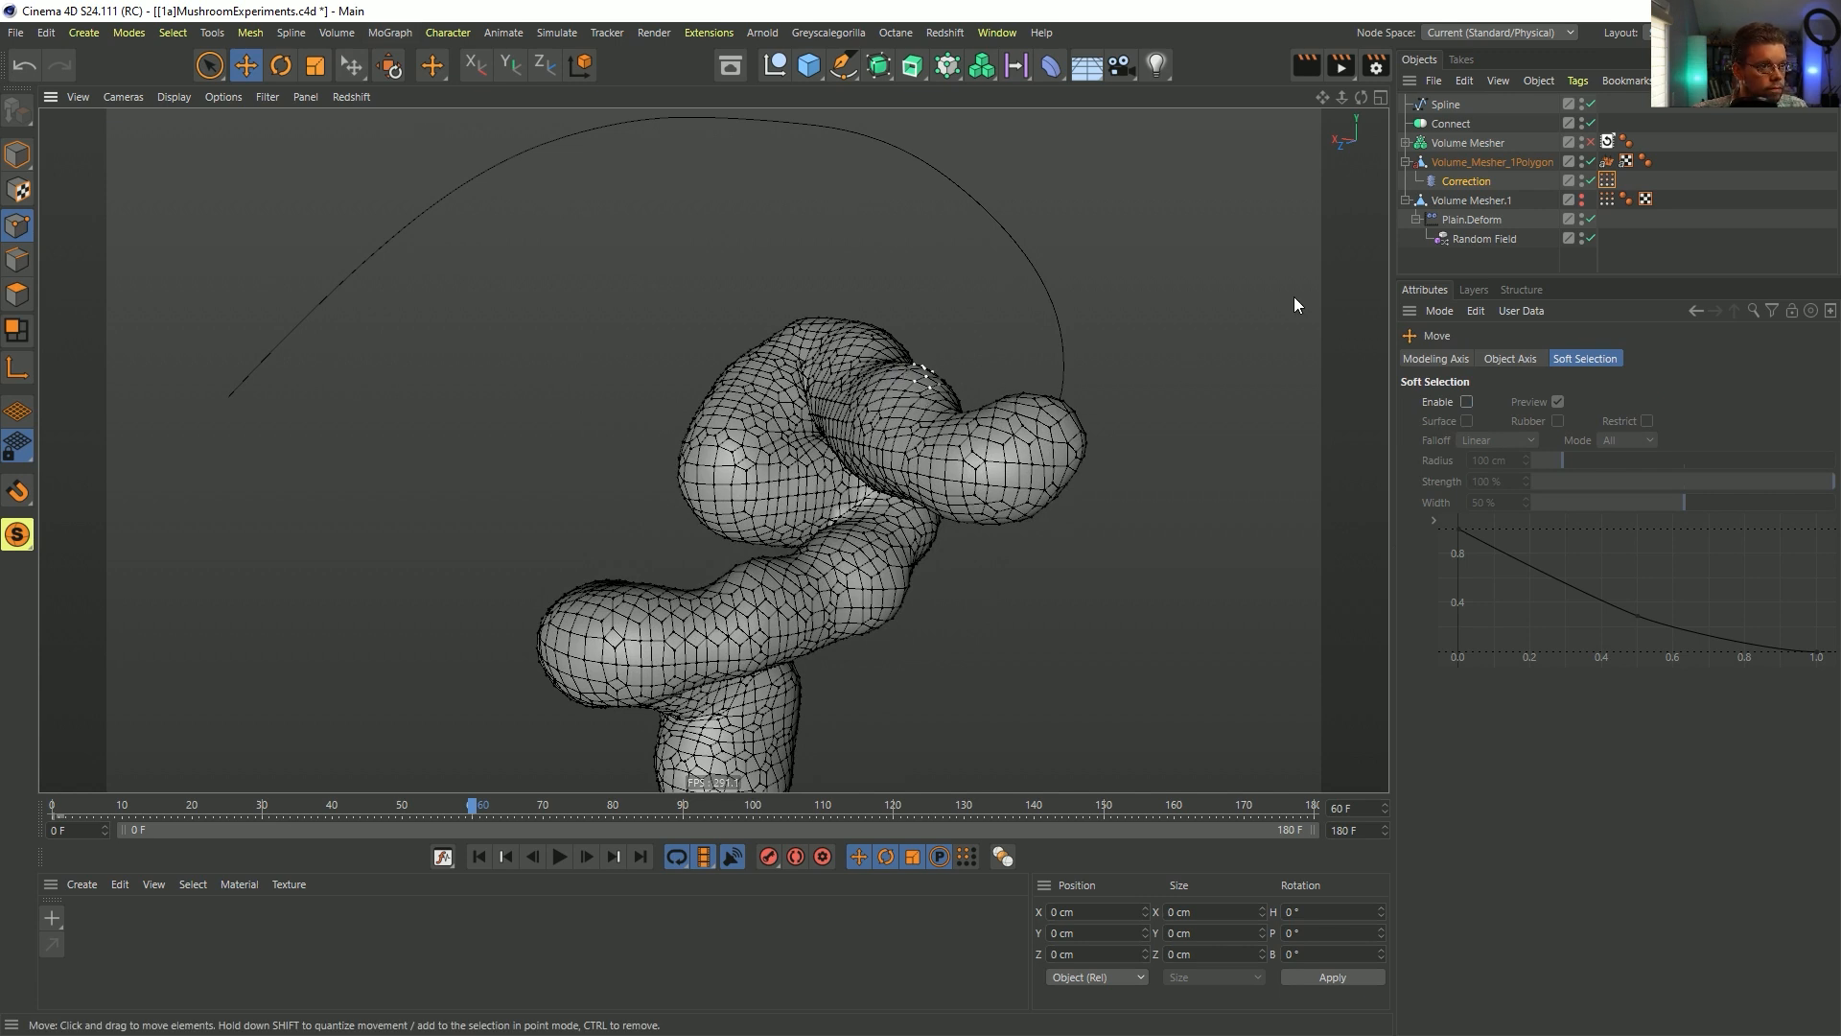
left_click(1469, 182)
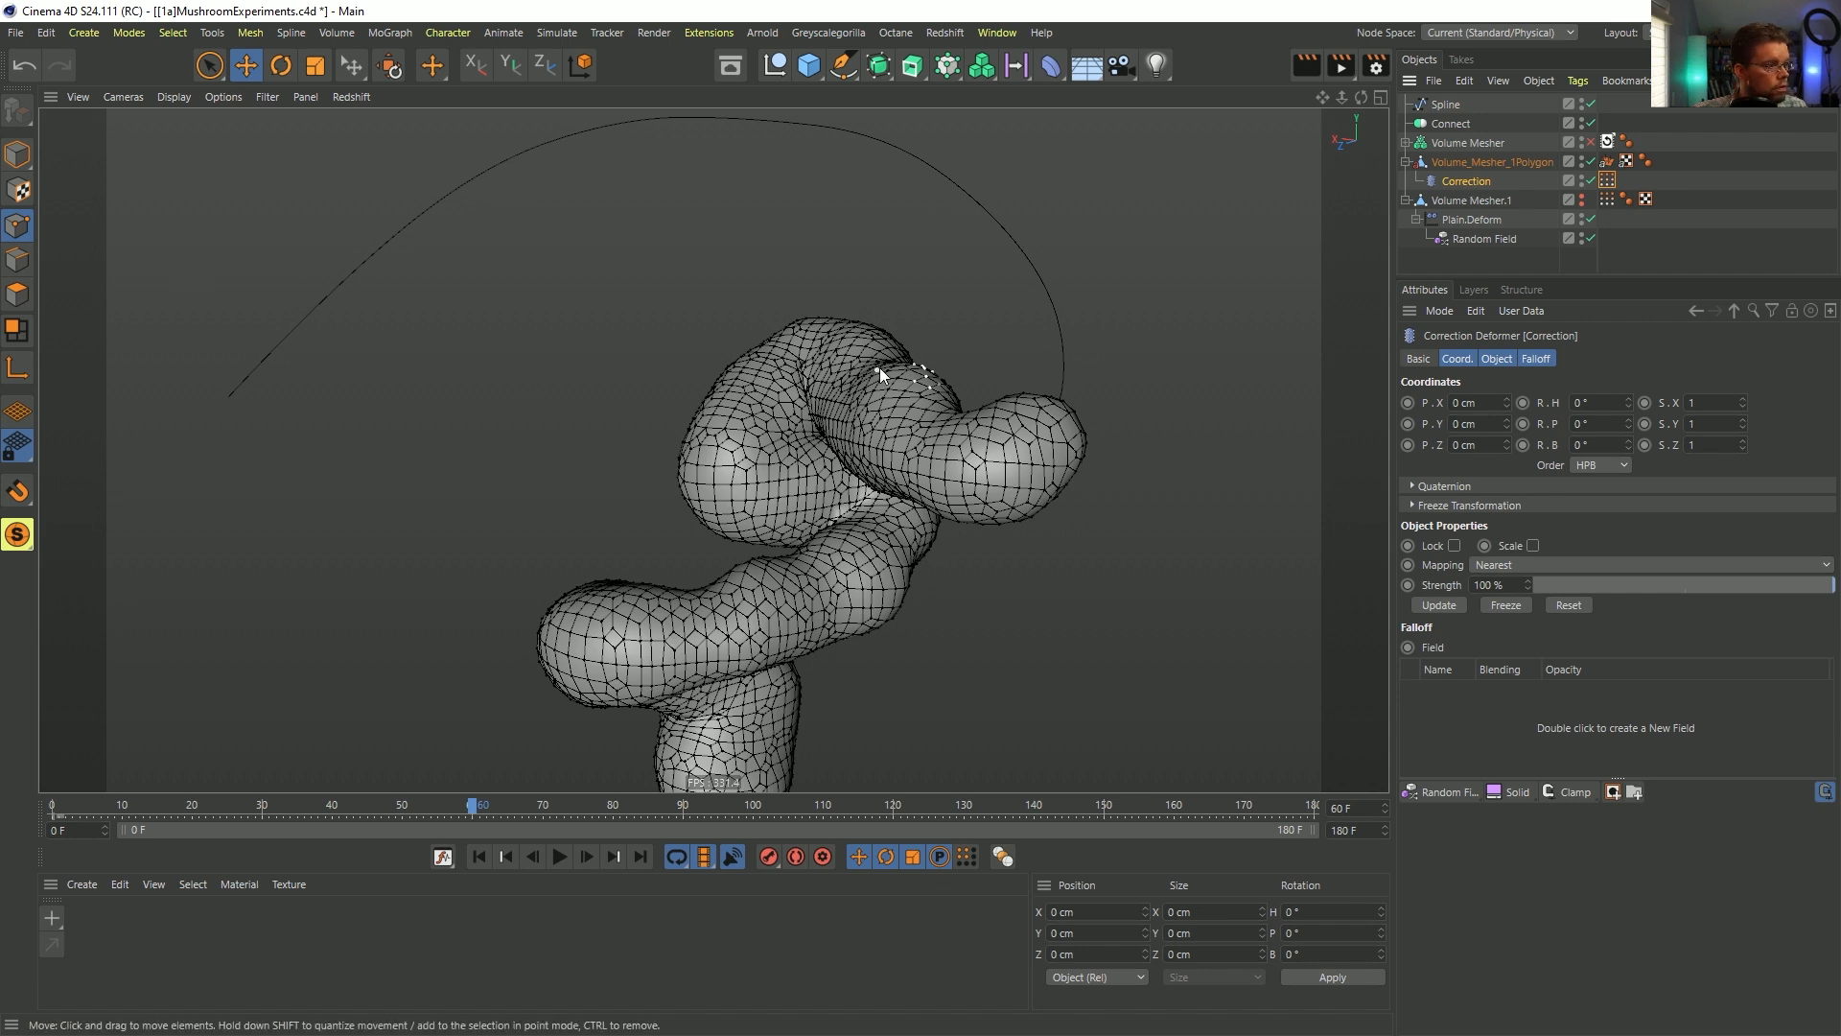
left_click_drag(924, 373, 968, 251)
key("ctrl+z")
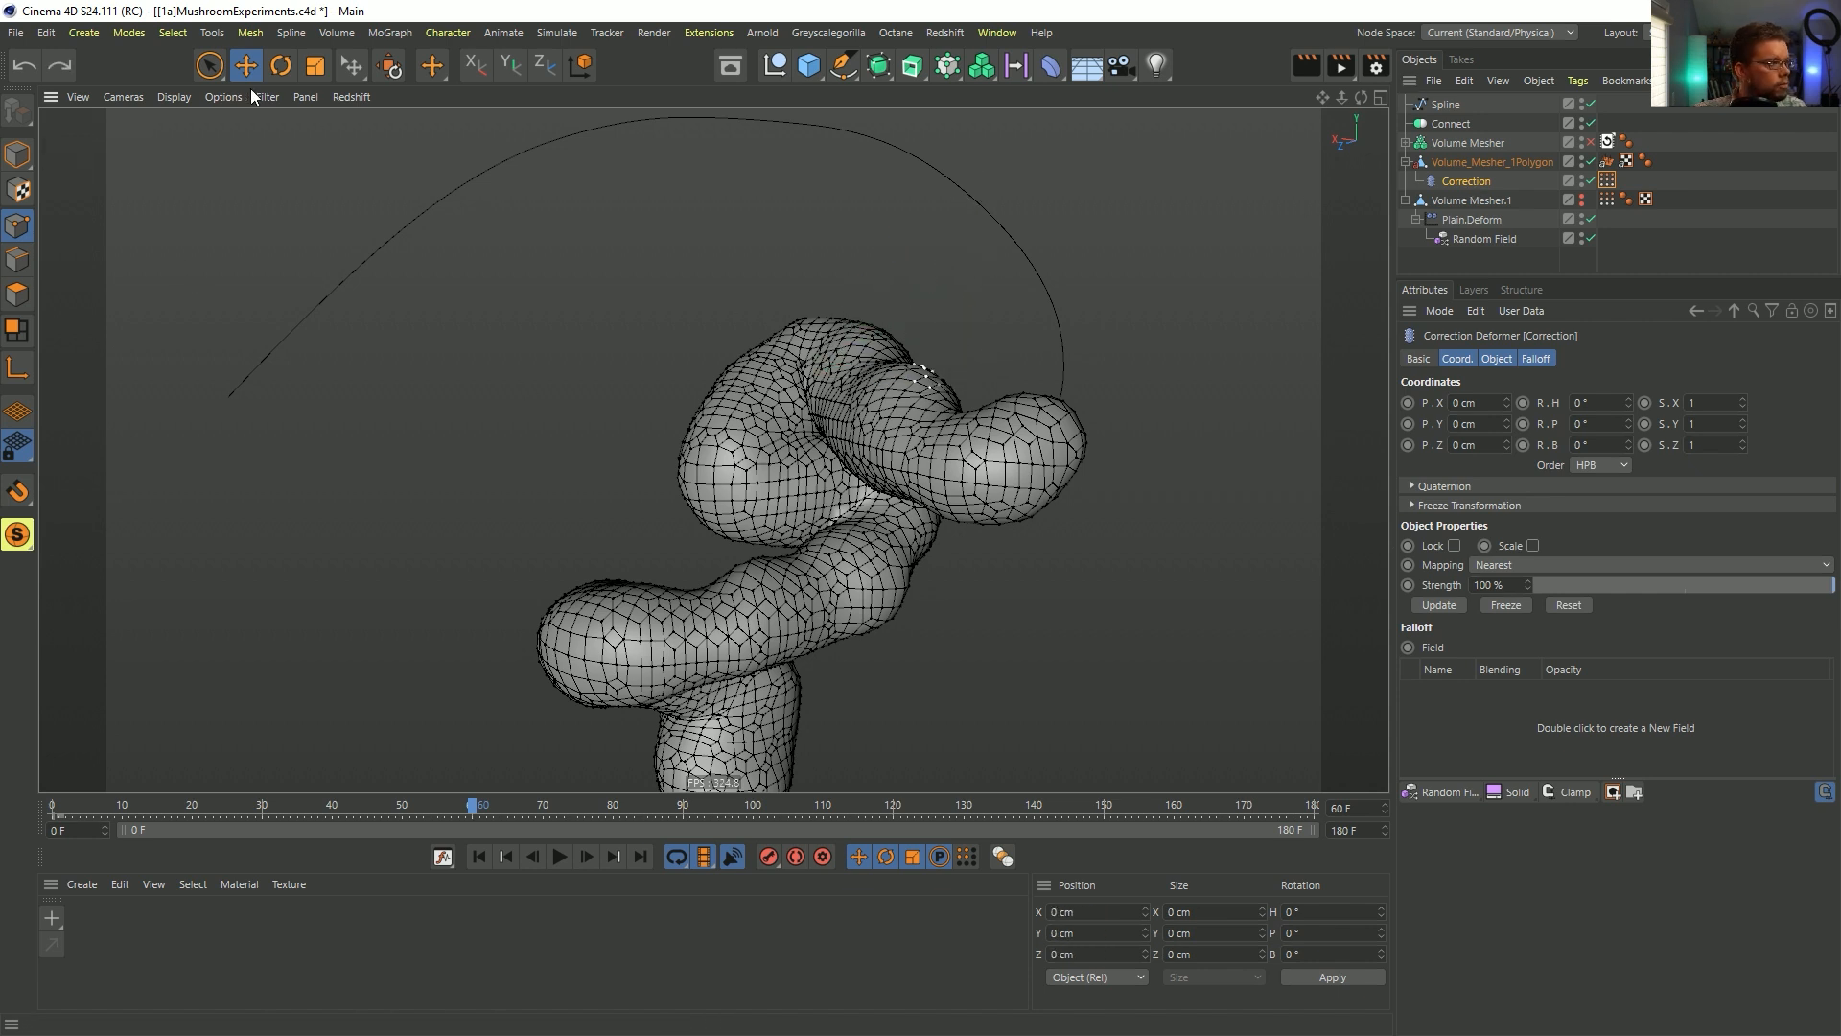
key("e")
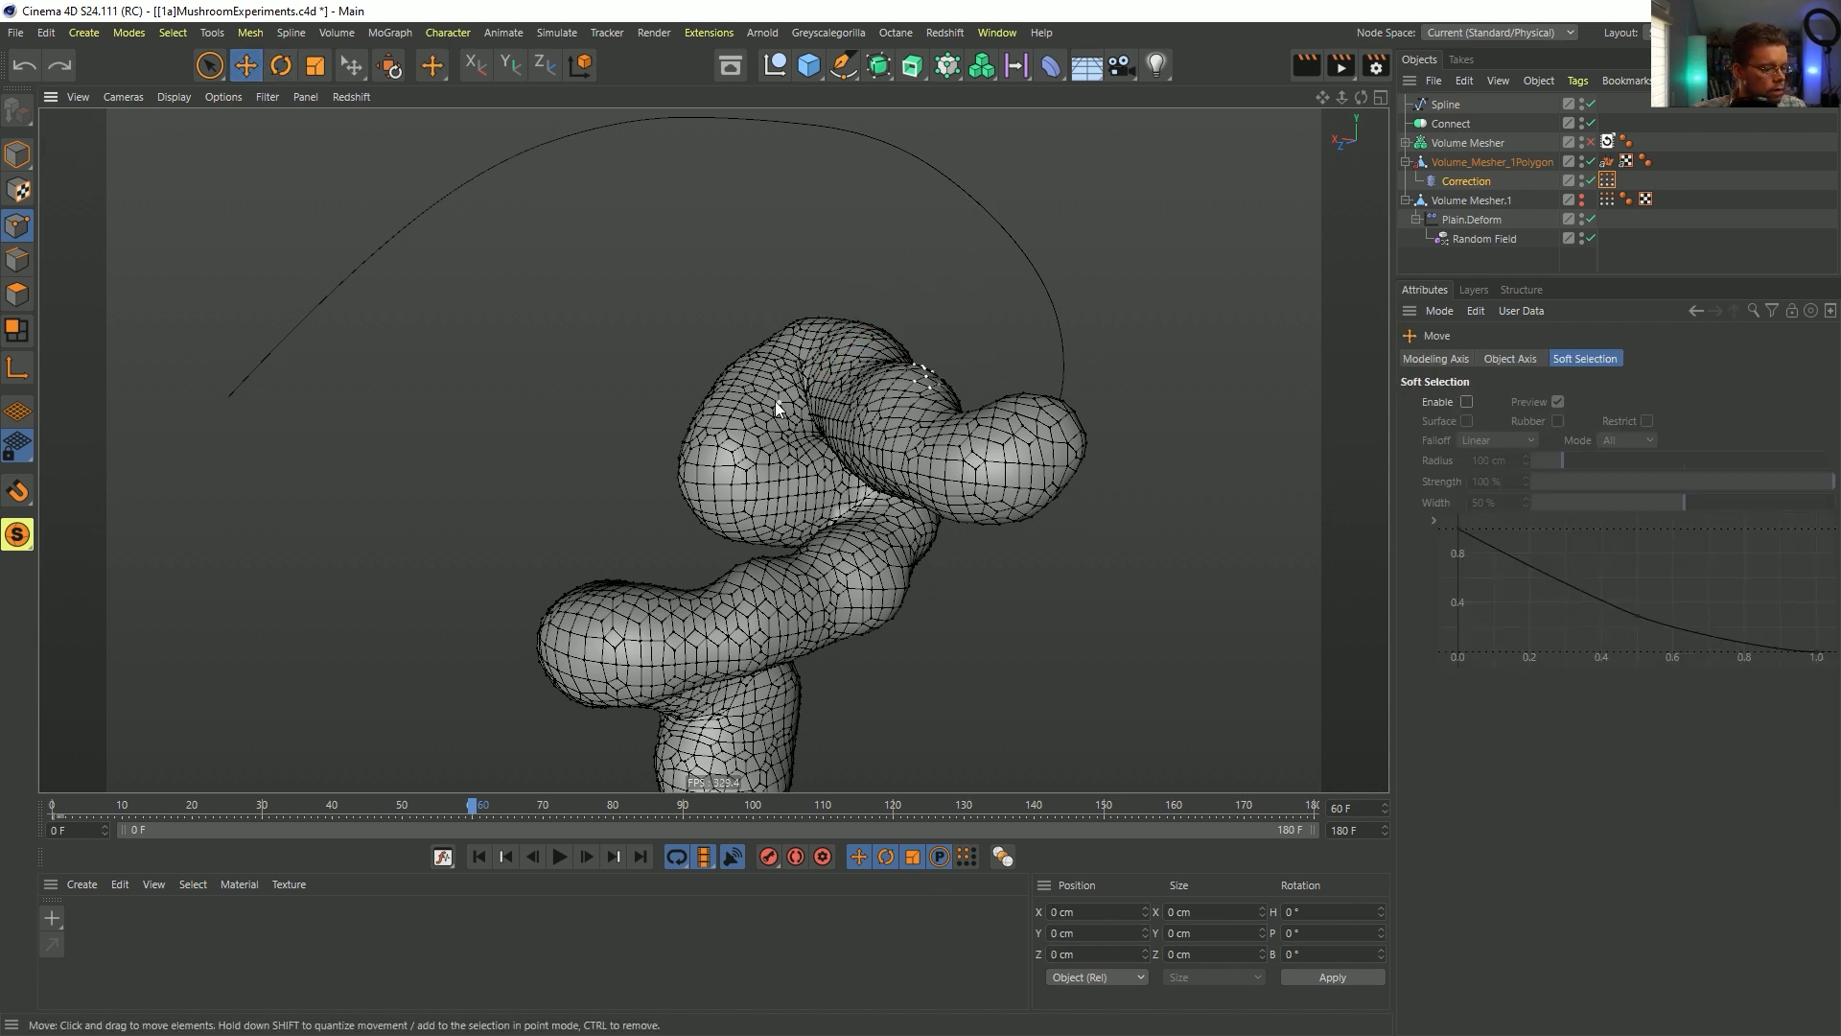
mouse_move(971, 387)
right_mouse_down("alt")
mouse_move(848, 389)
mouse_move(959, 388)
right_mouse_up("alt")
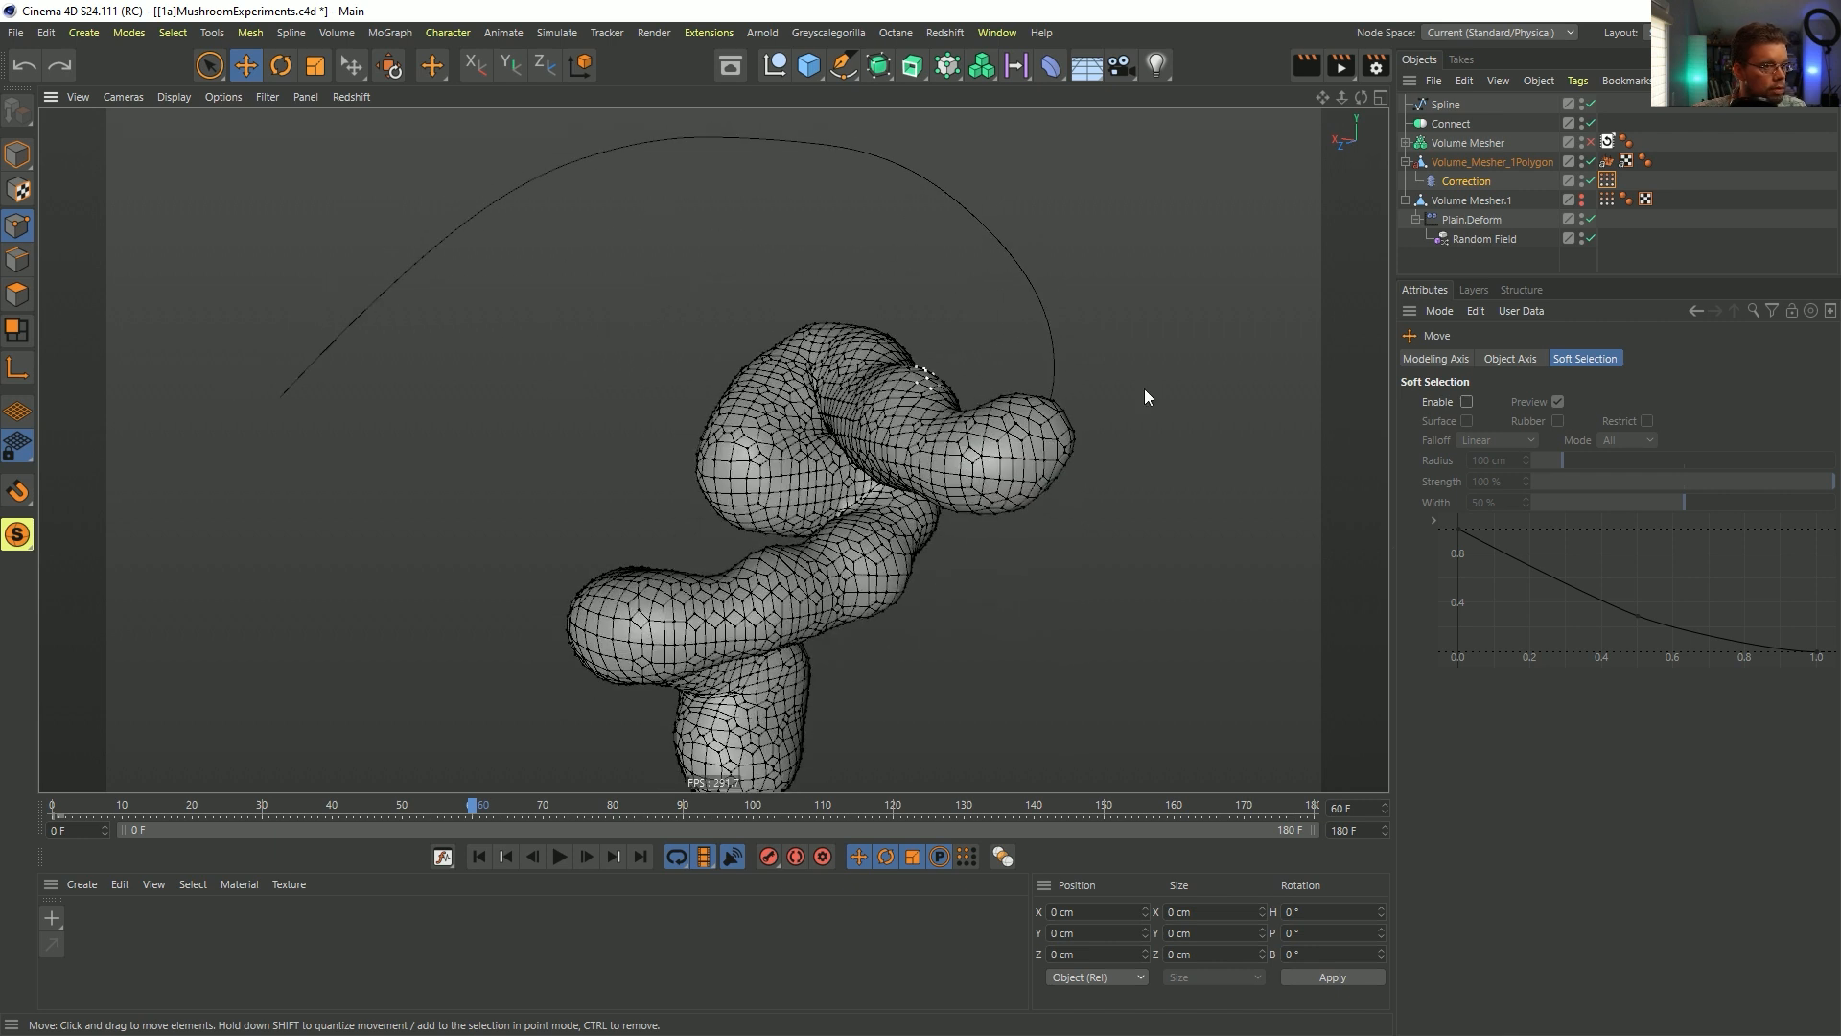
- Enable Use Fields on the Correction deformer's Vertex Color tag and remove its Freeze layer
left_click(1608, 184)
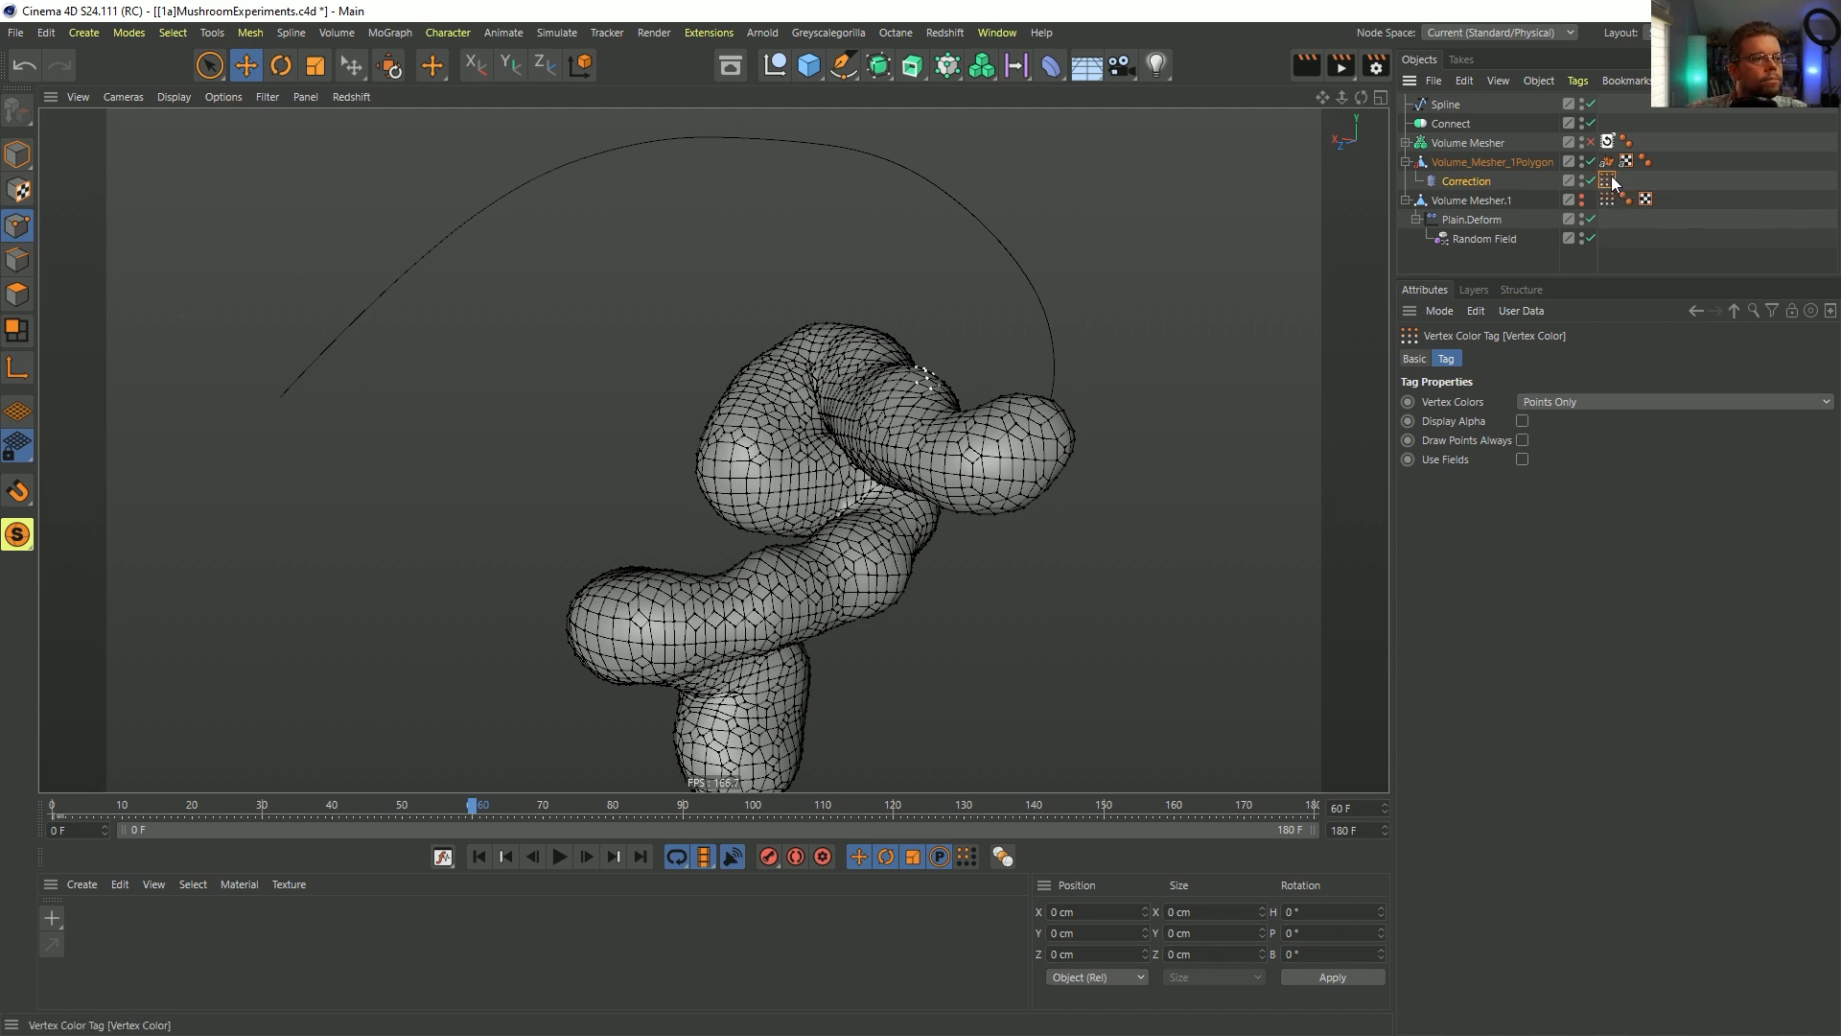
left_click(1417, 357)
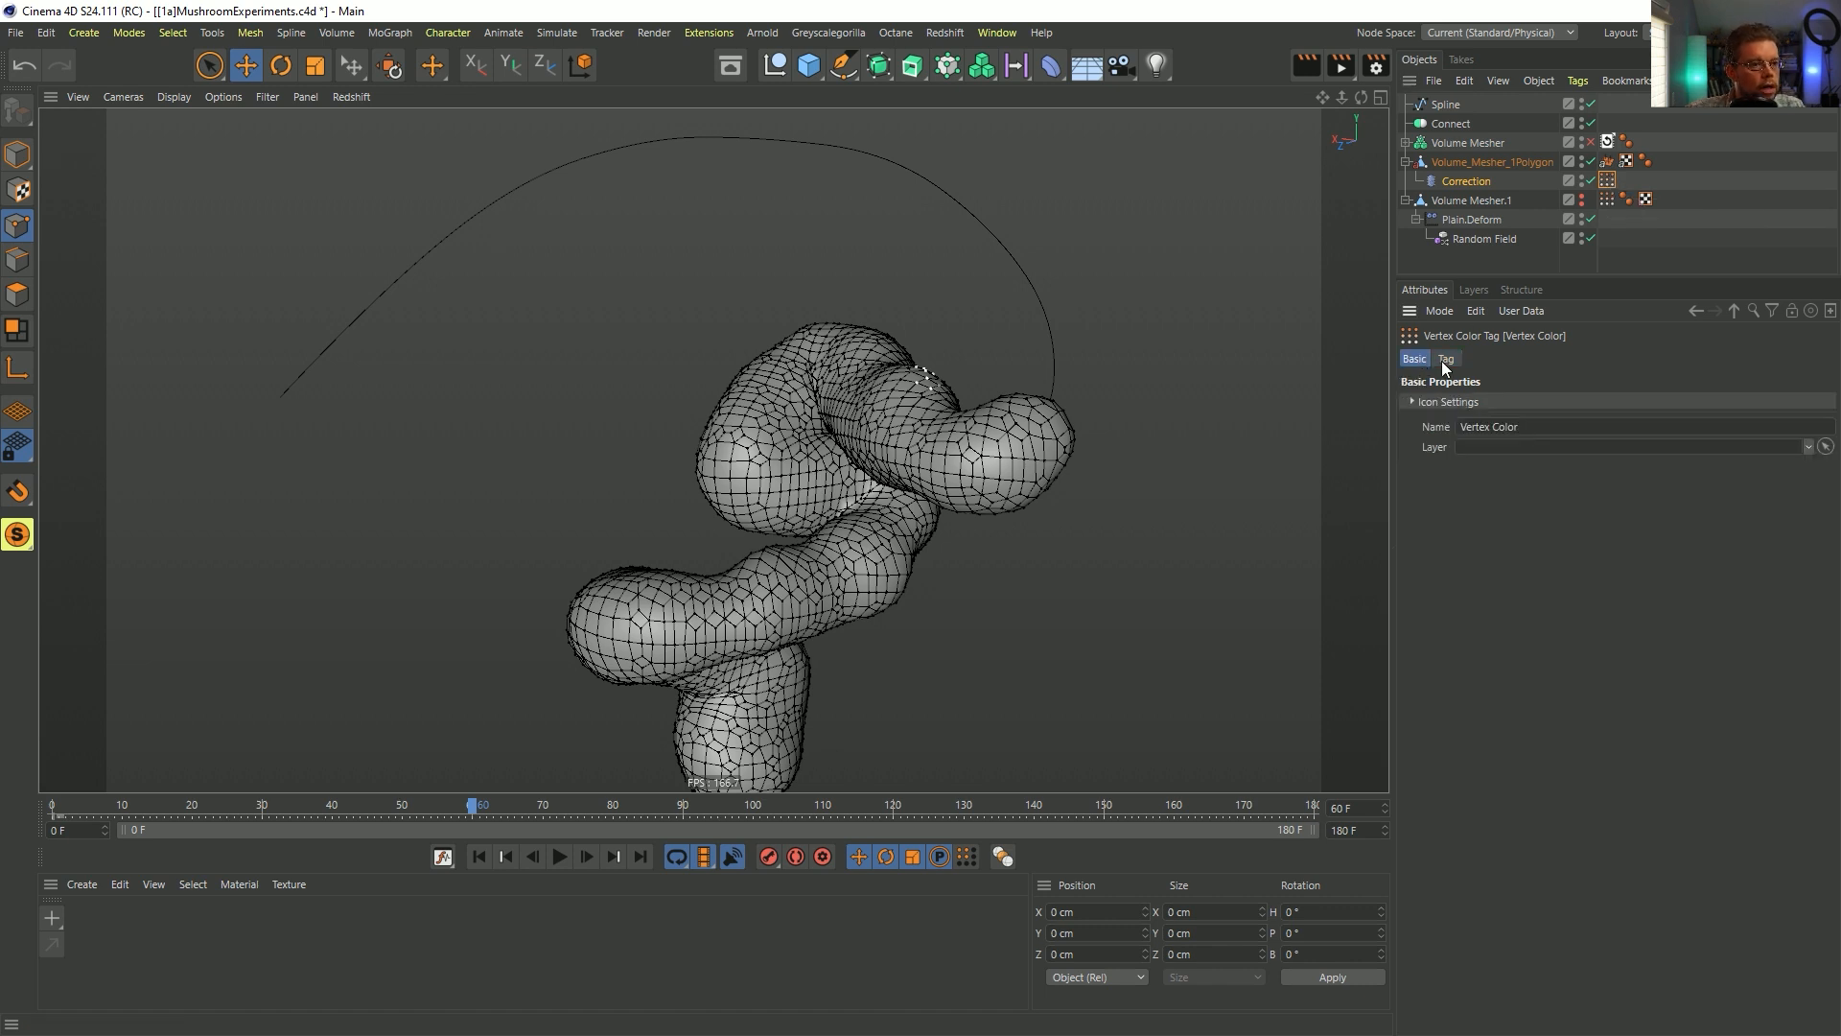
left_click(1450, 360)
left_click(1522, 460)
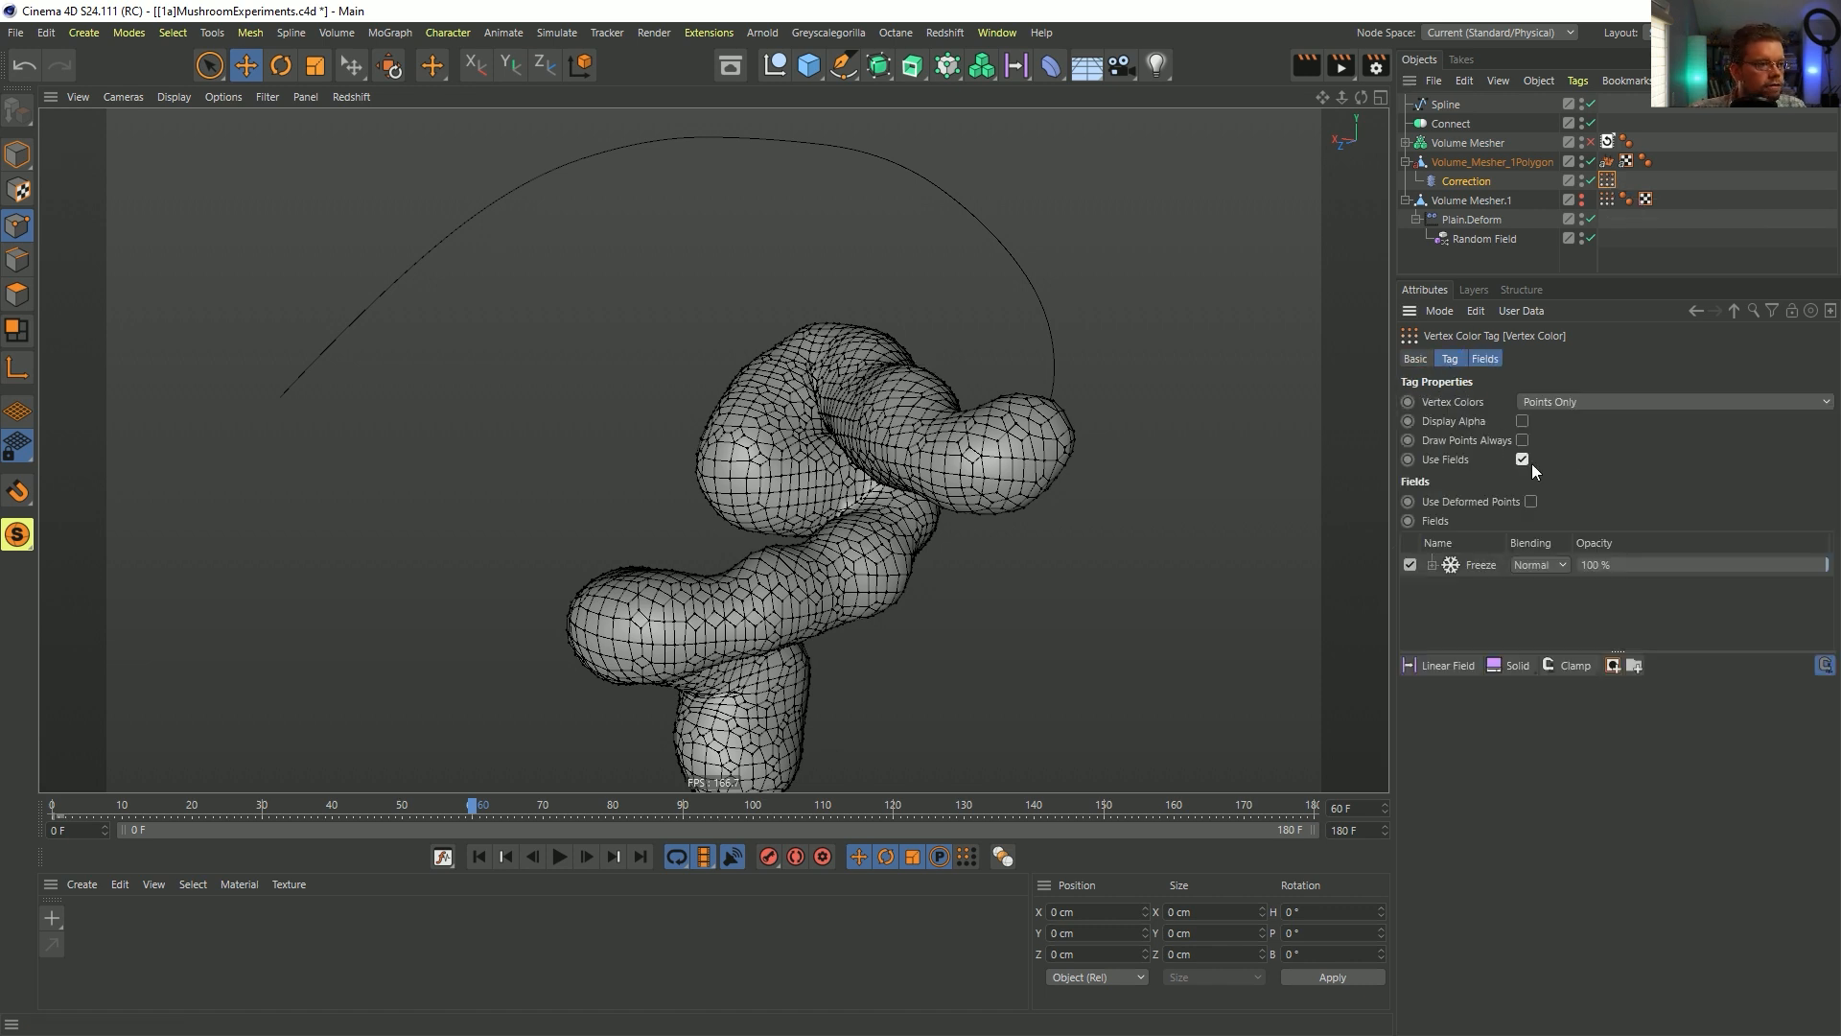
left_click(1479, 572)
key("Delete")
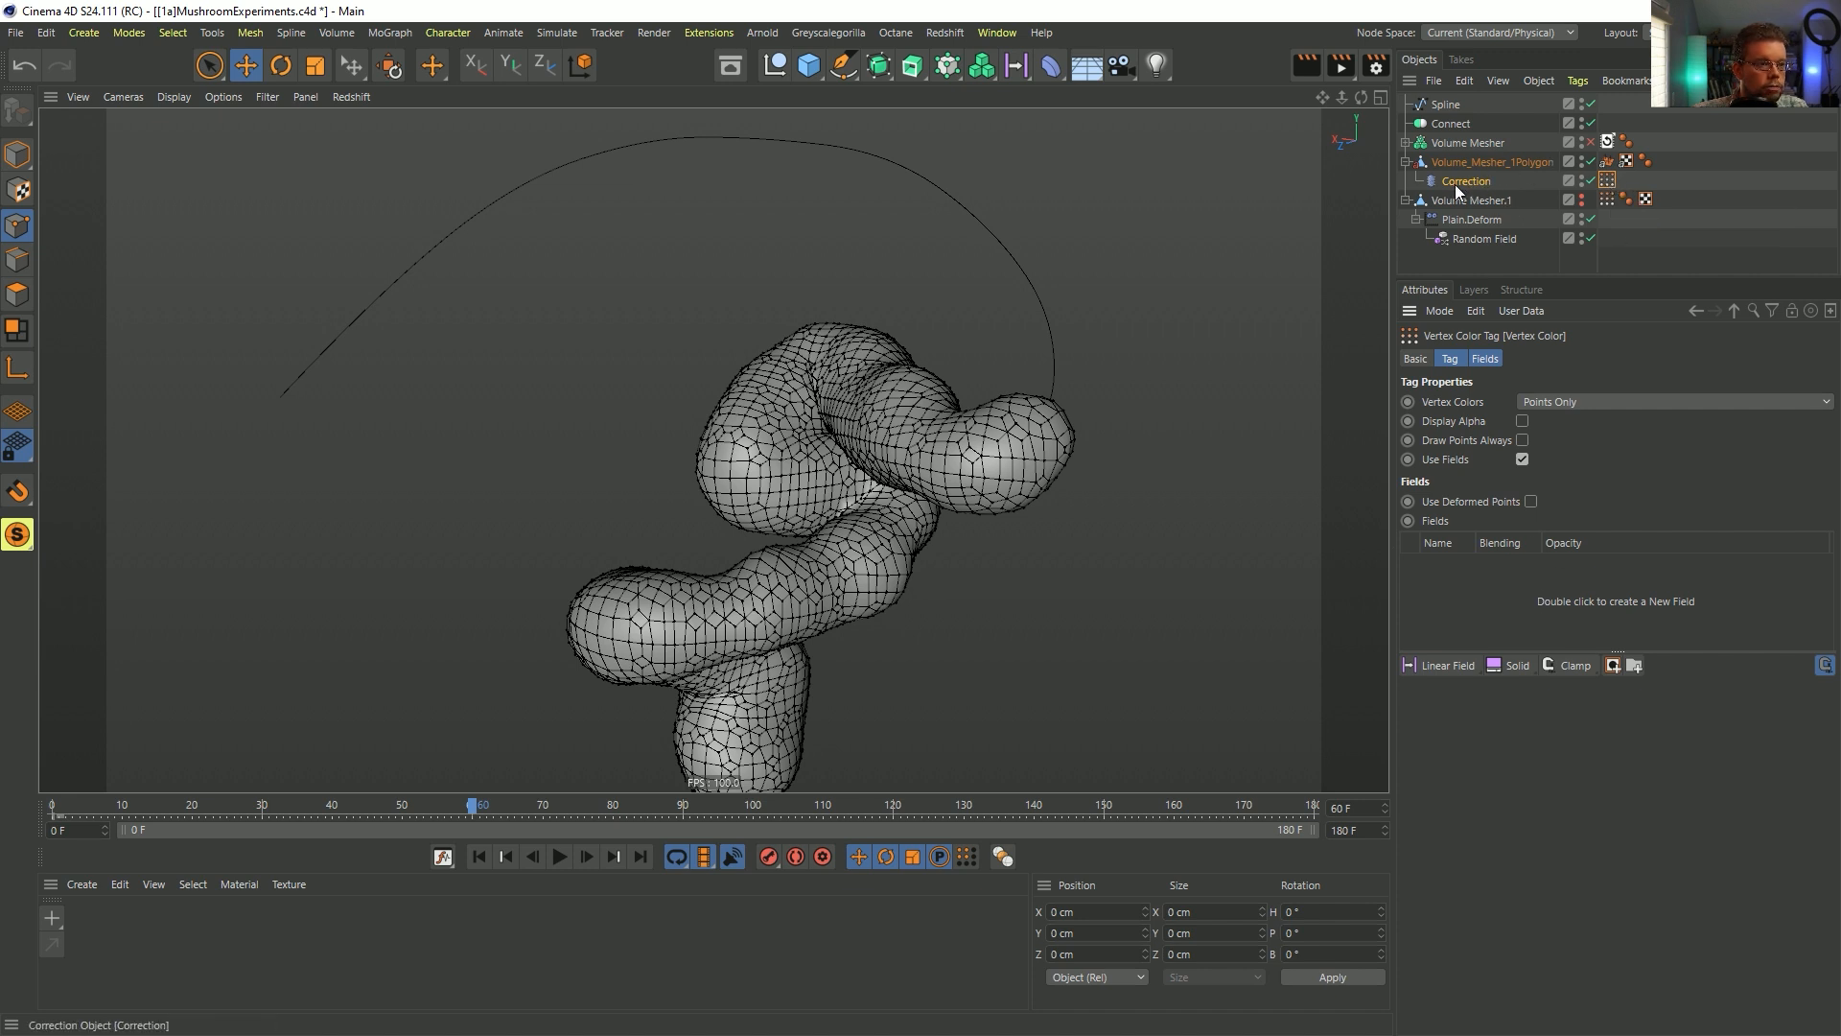
- Add the Spline object as a field layer of the Correction deformer's Vertex Color tag
left_click_drag(1445, 103, 1508, 445)
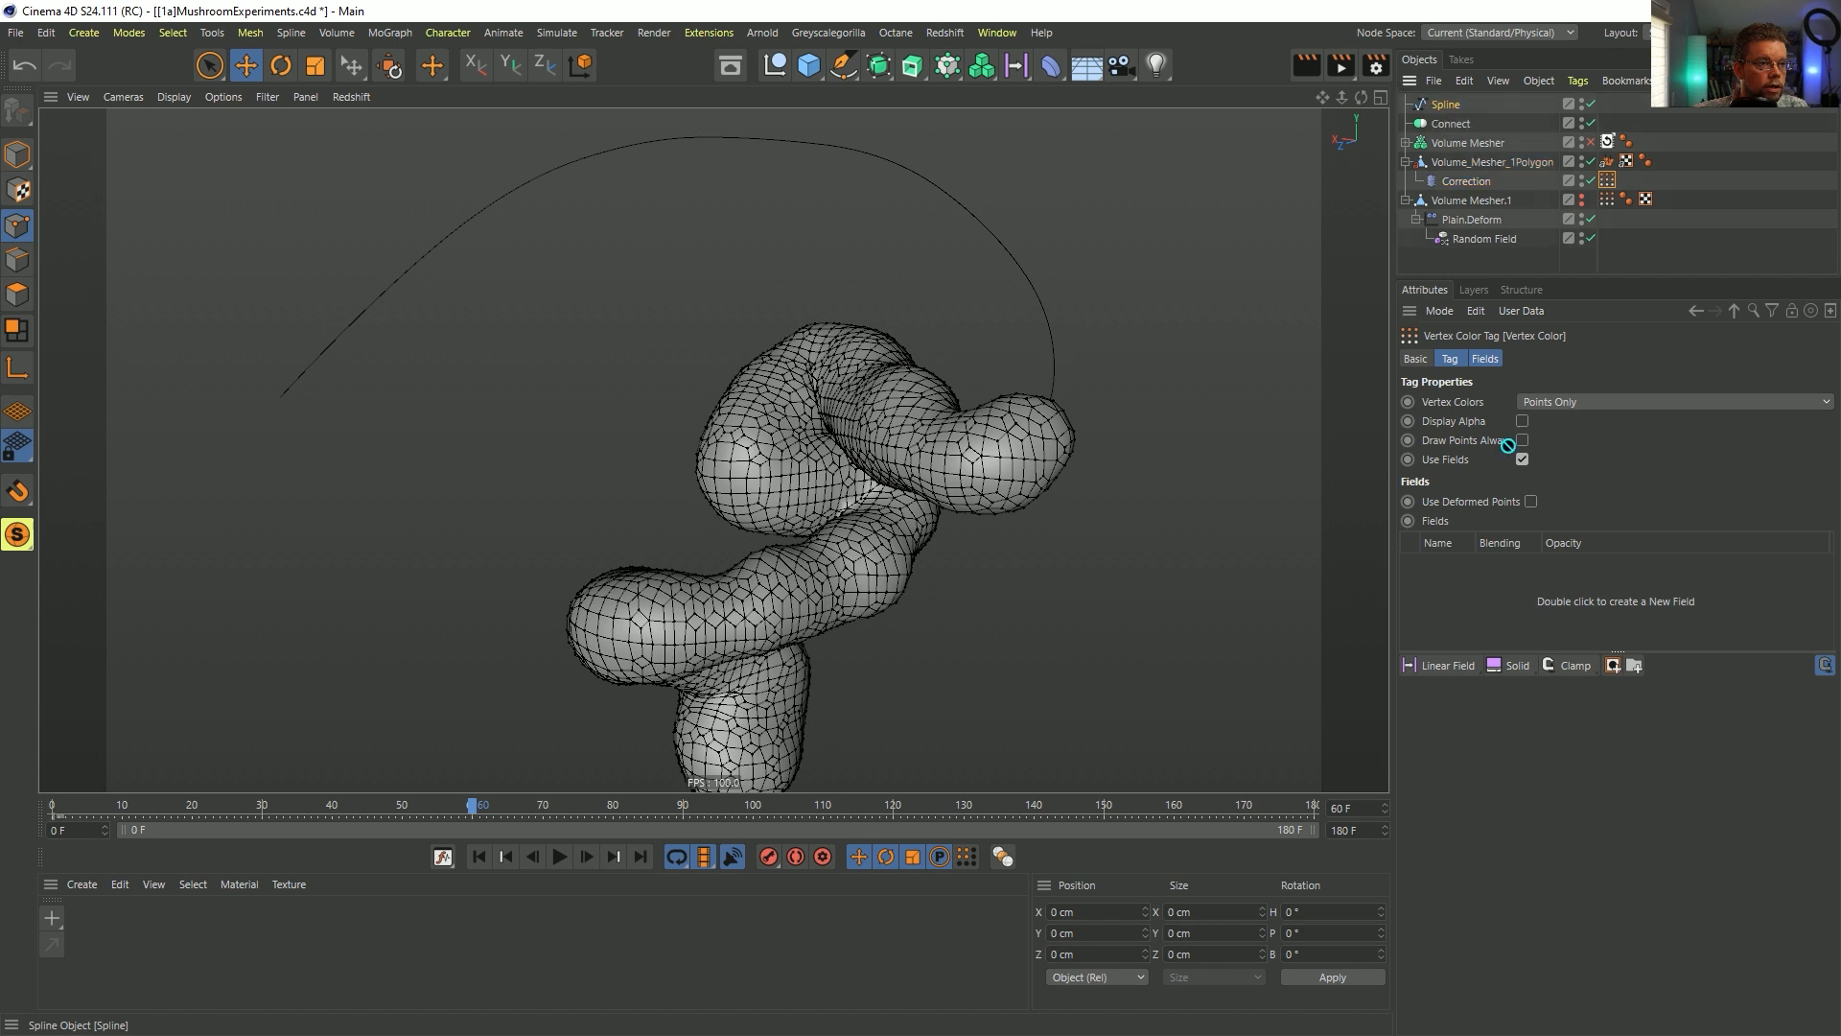
left_click_drag(1464, 587, 1465, 588)
left_click(1477, 565)
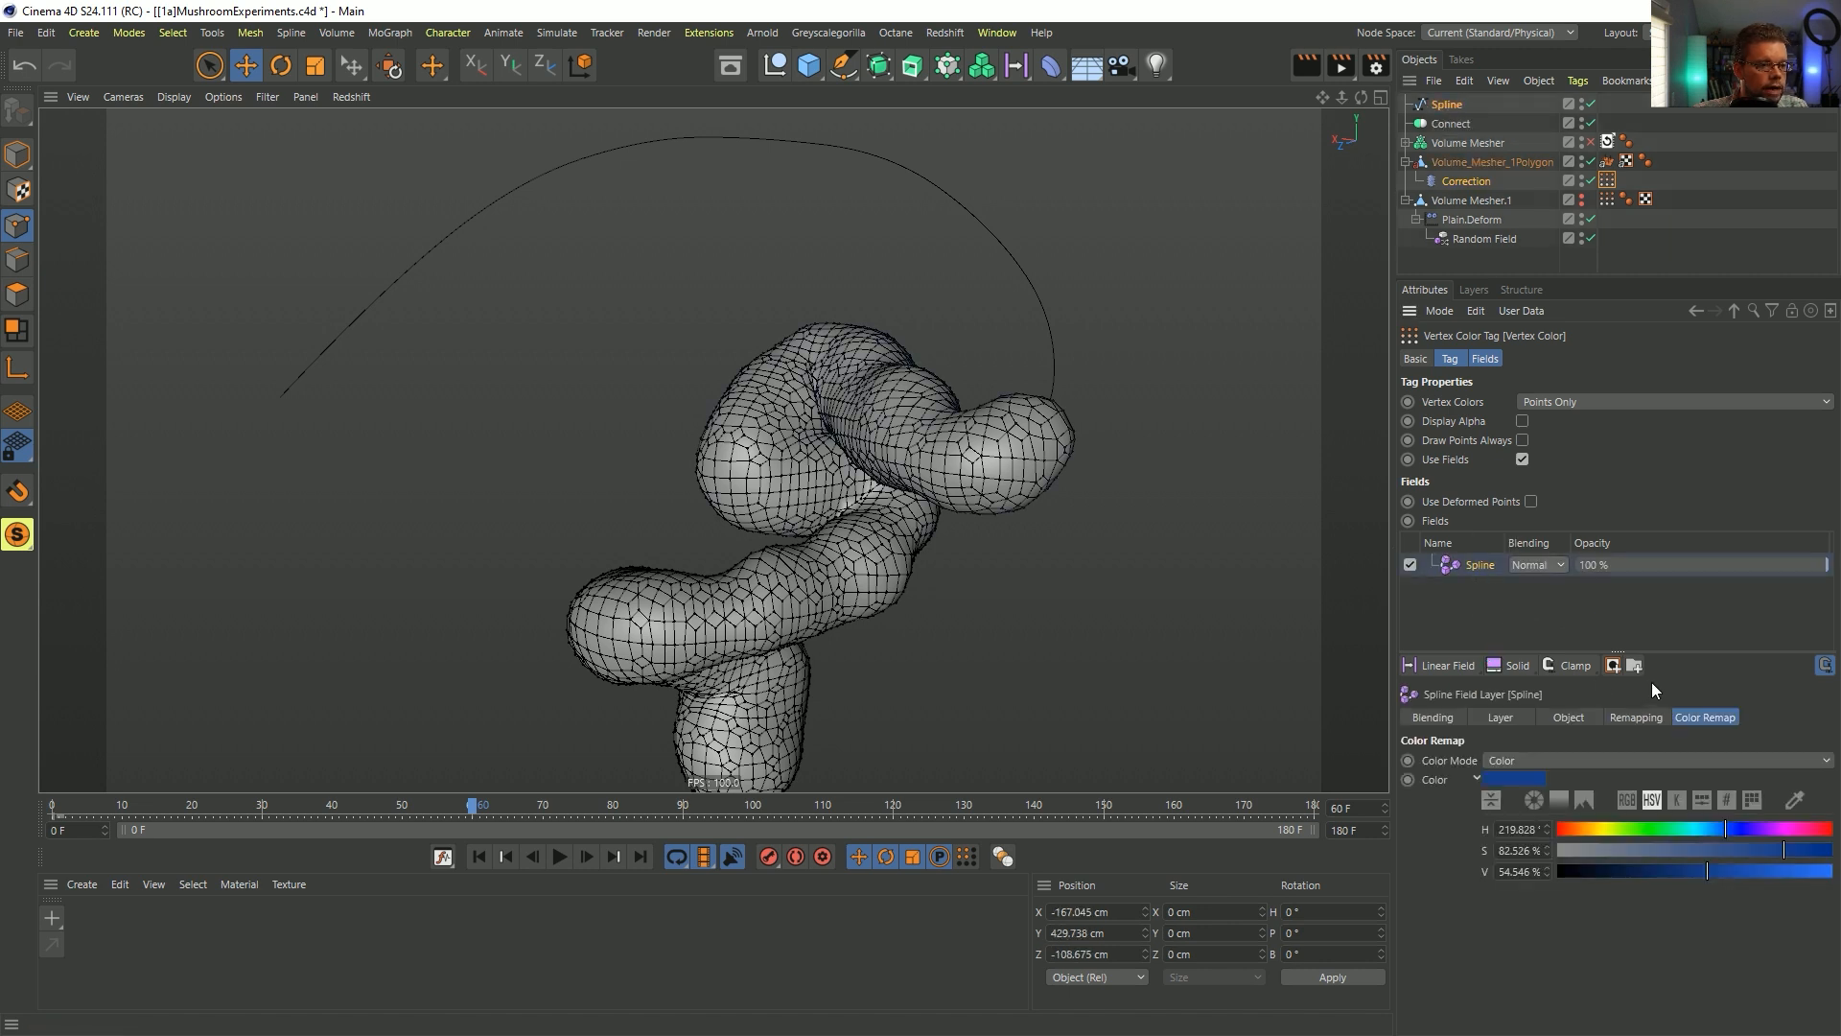
- Set the Spline field's color mode to Gradient and load the blue-to-red rainbow gradient preset
left_click(1544, 761)
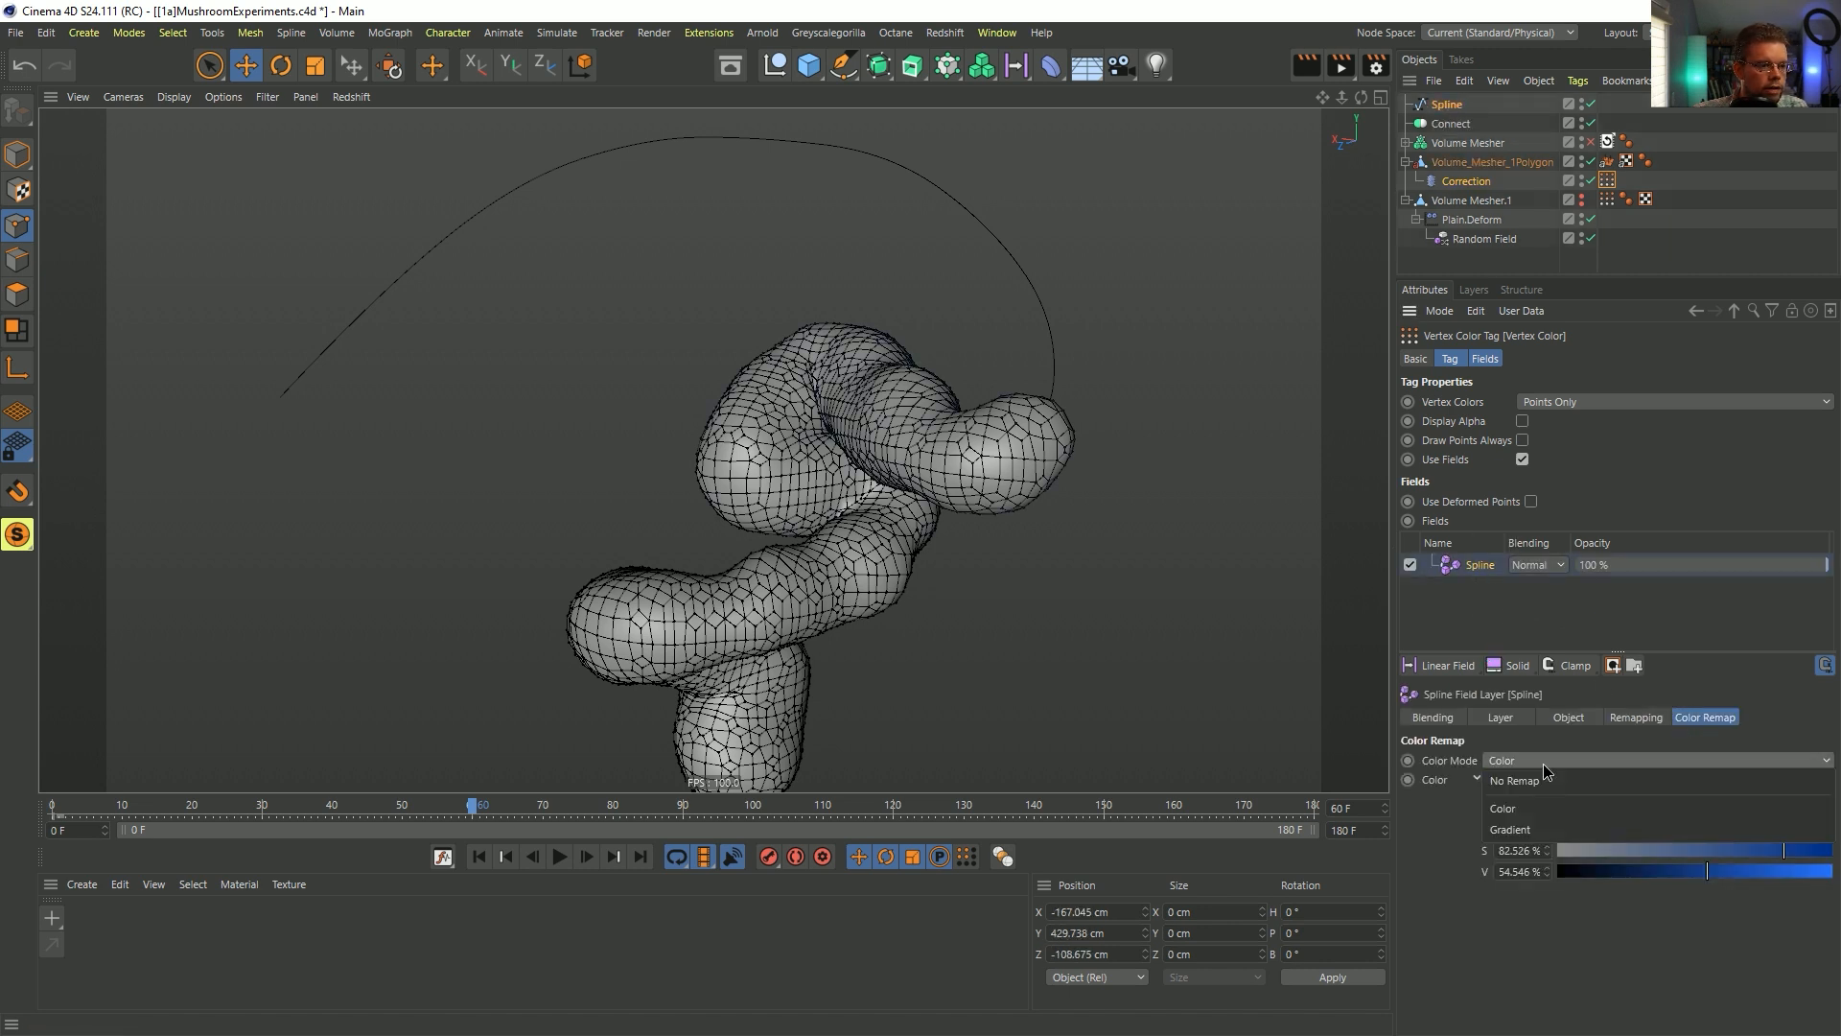
left_click(1554, 831)
scroll(1053, 667, "up", 1)
middle_click_drag(842, 628, 883, 480, "alt")
scroll(884, 509, "down", 2)
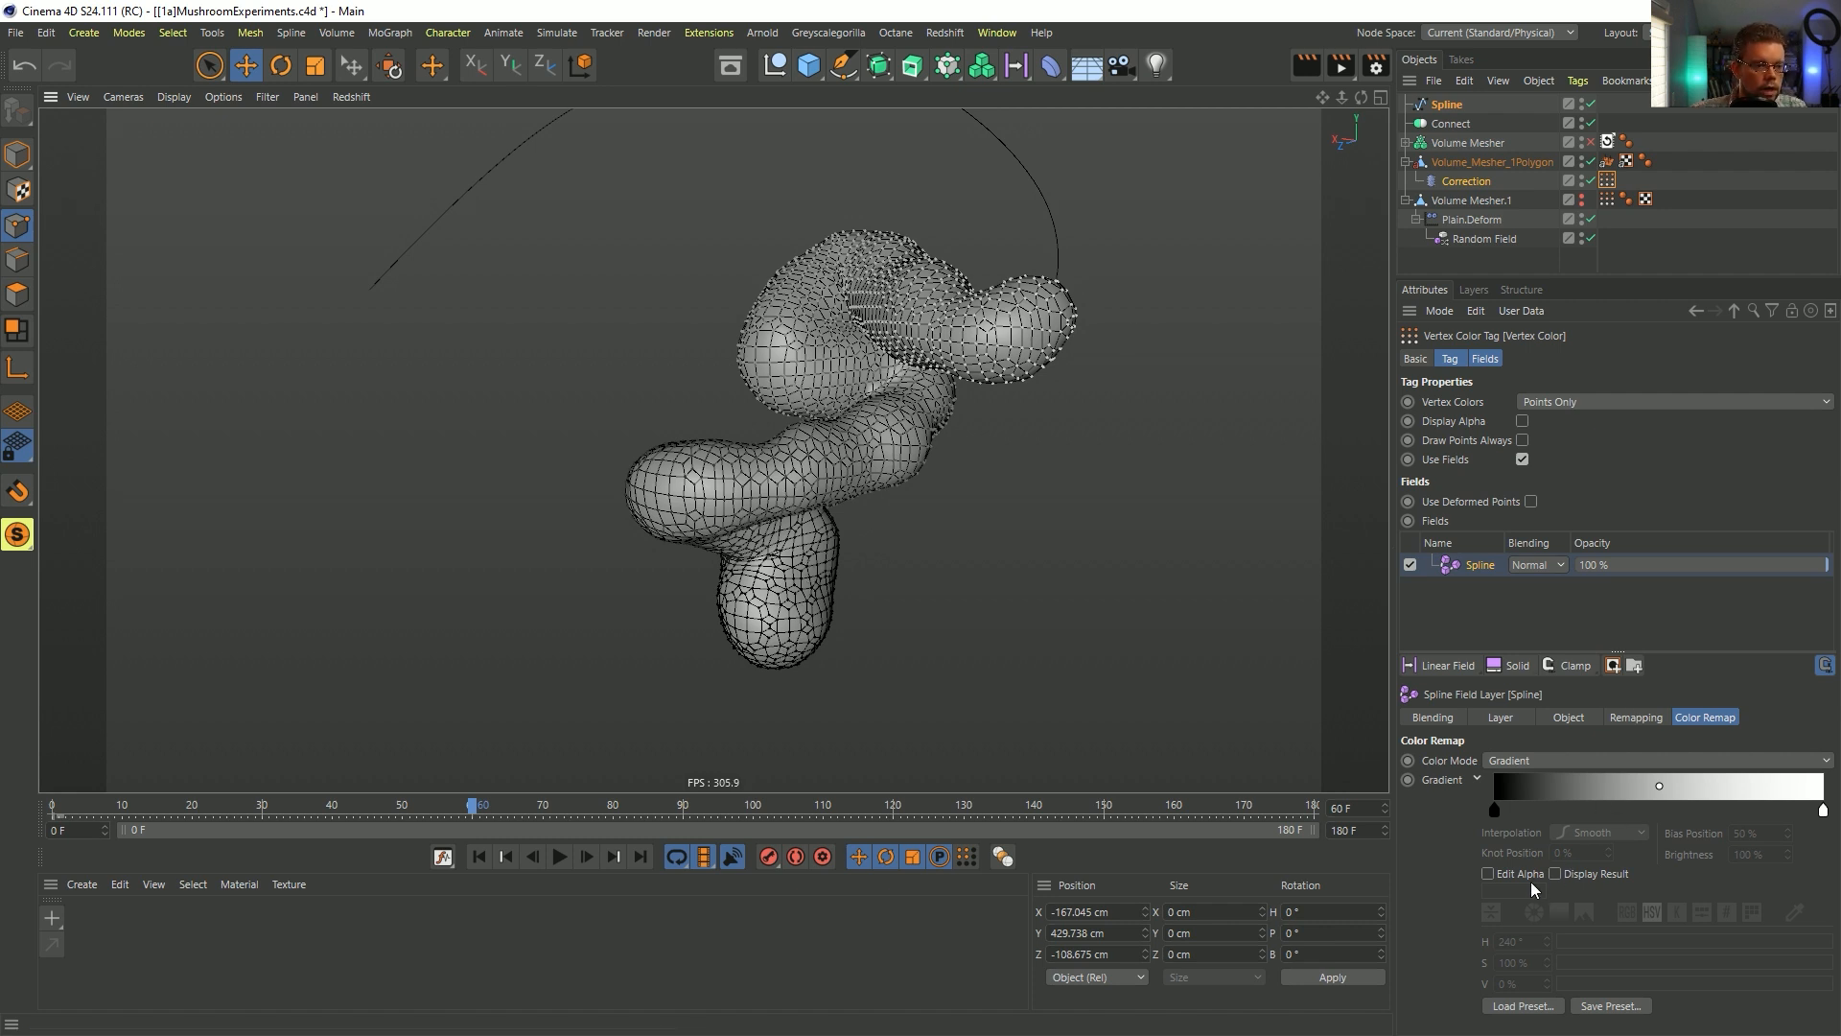
left_click(1520, 1006)
double_click(1567, 620)
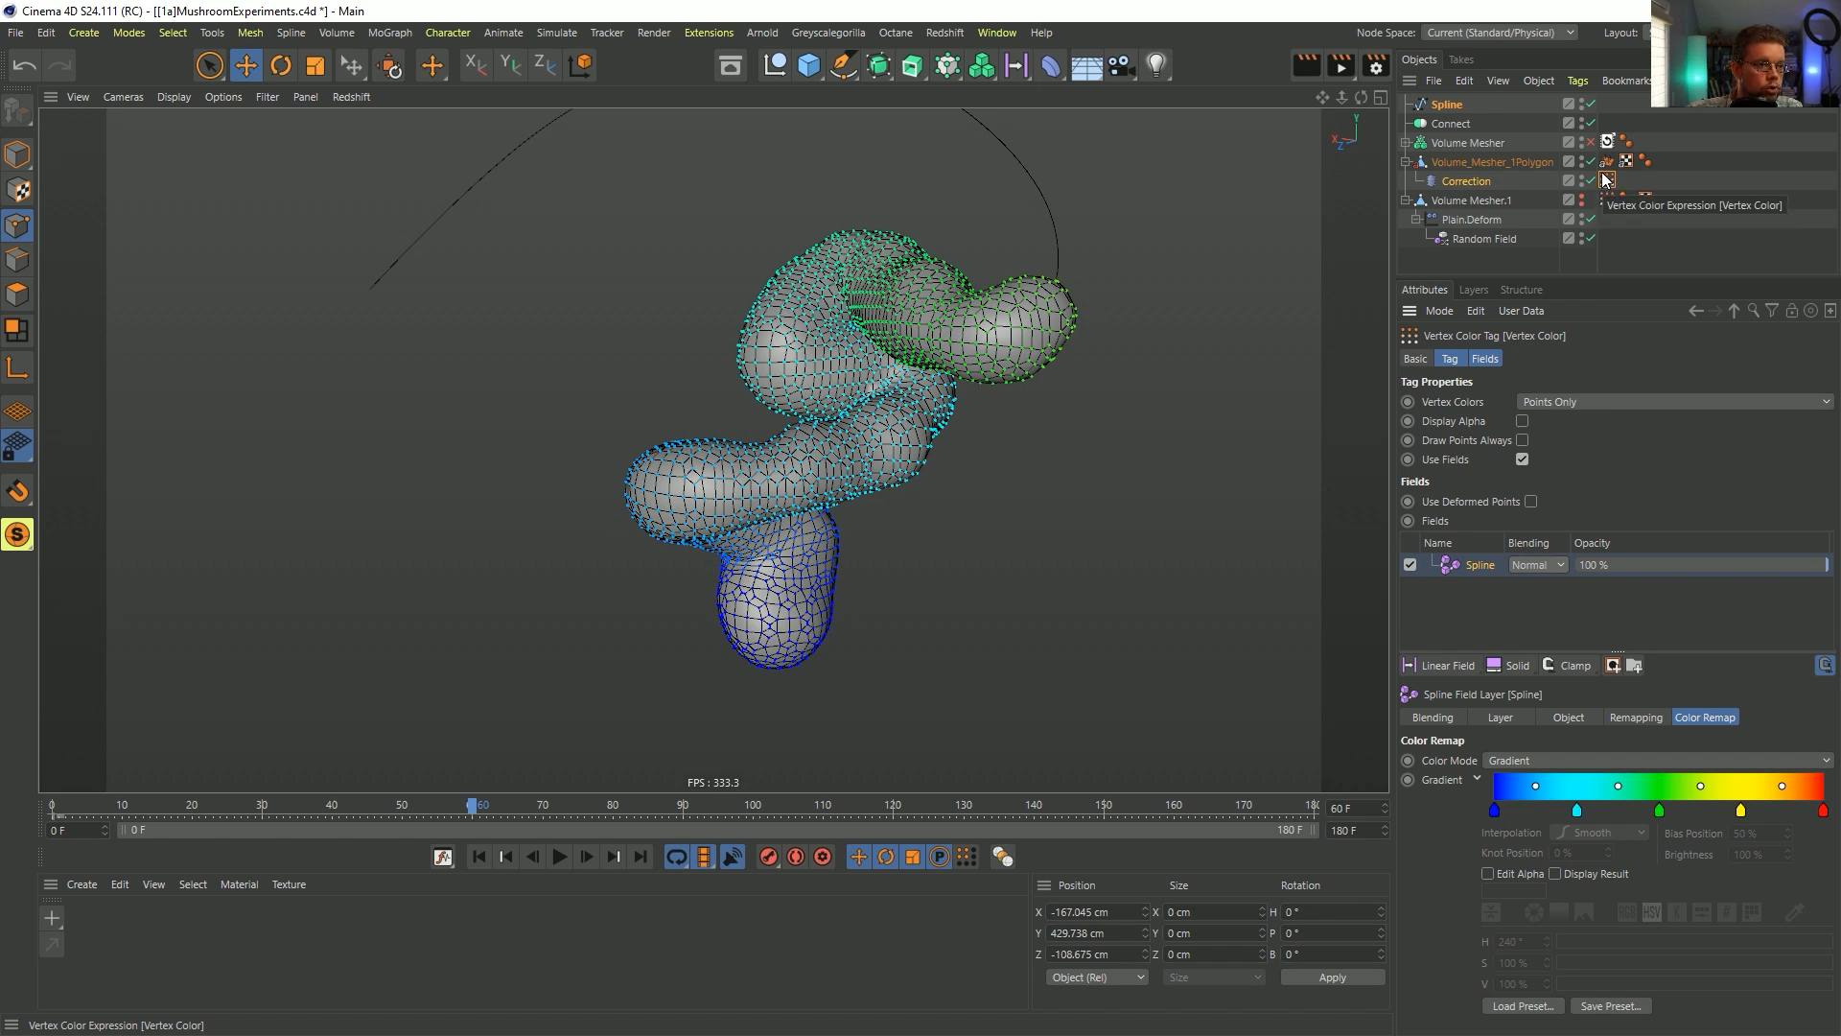
- Create a new material and apply it to Volume_Mesher_1Polygon
left_click(1457, 163)
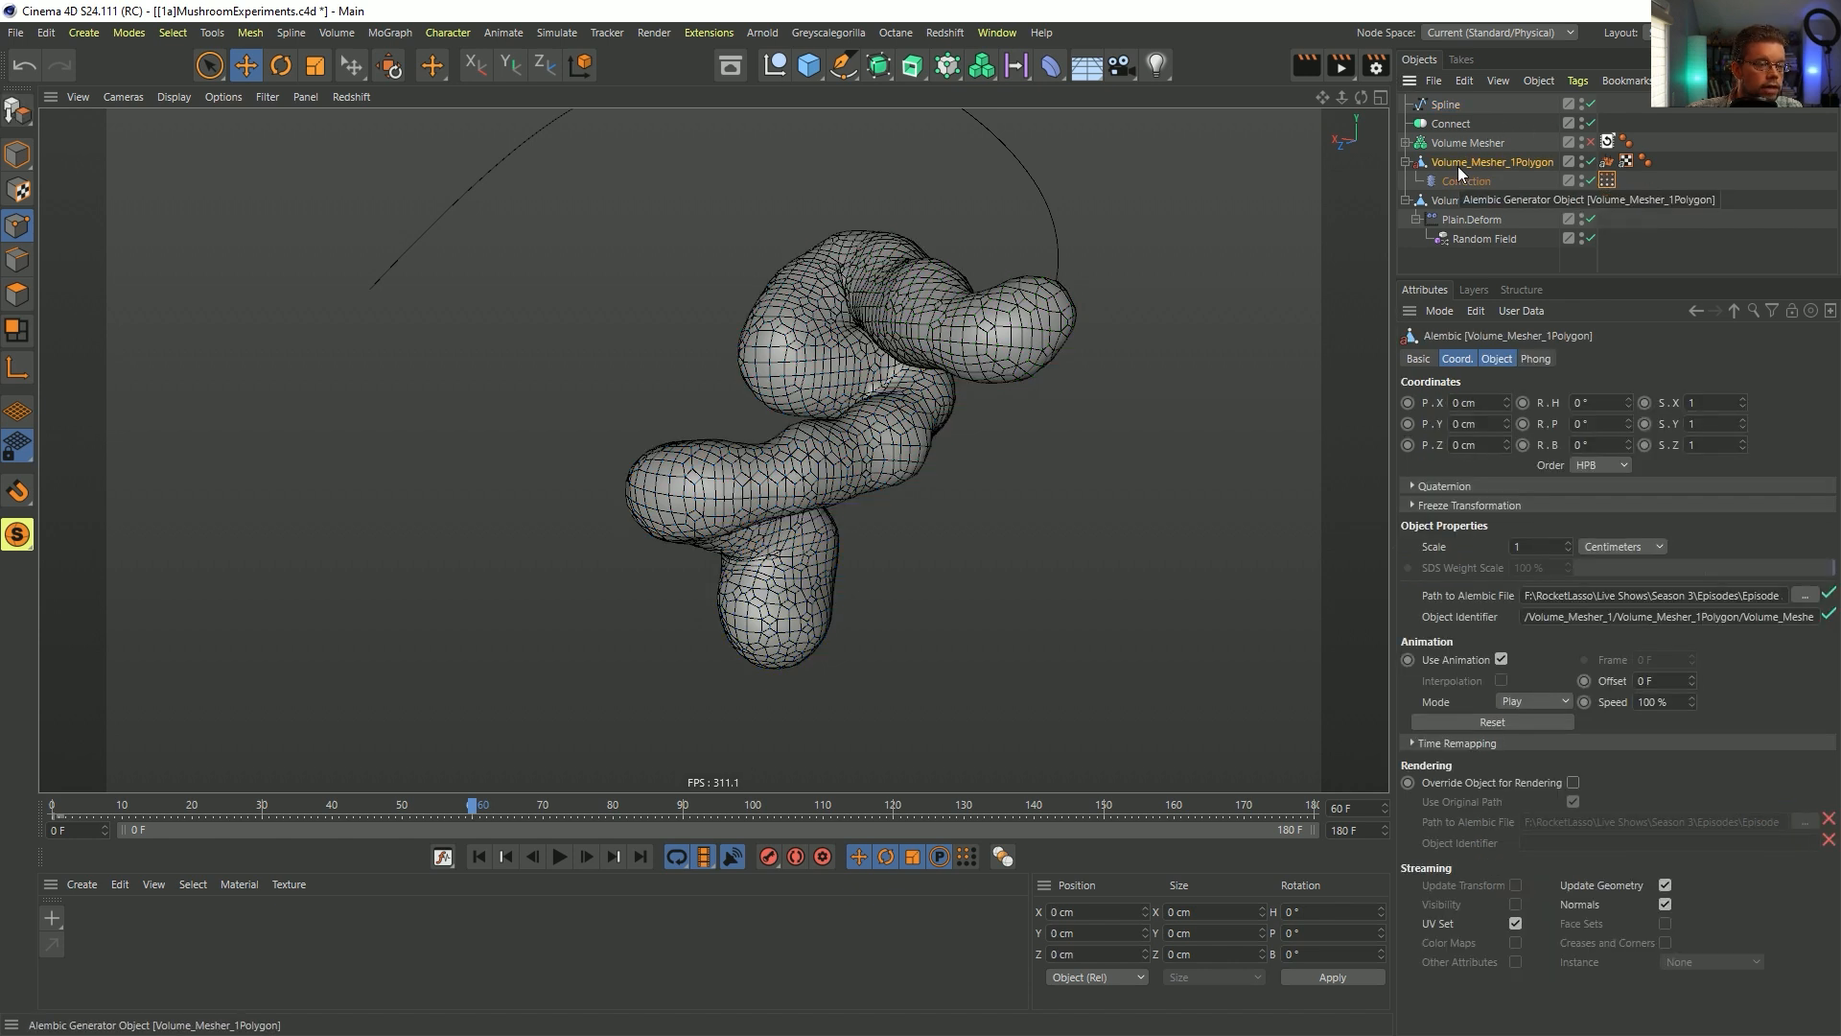
double_click(151, 948)
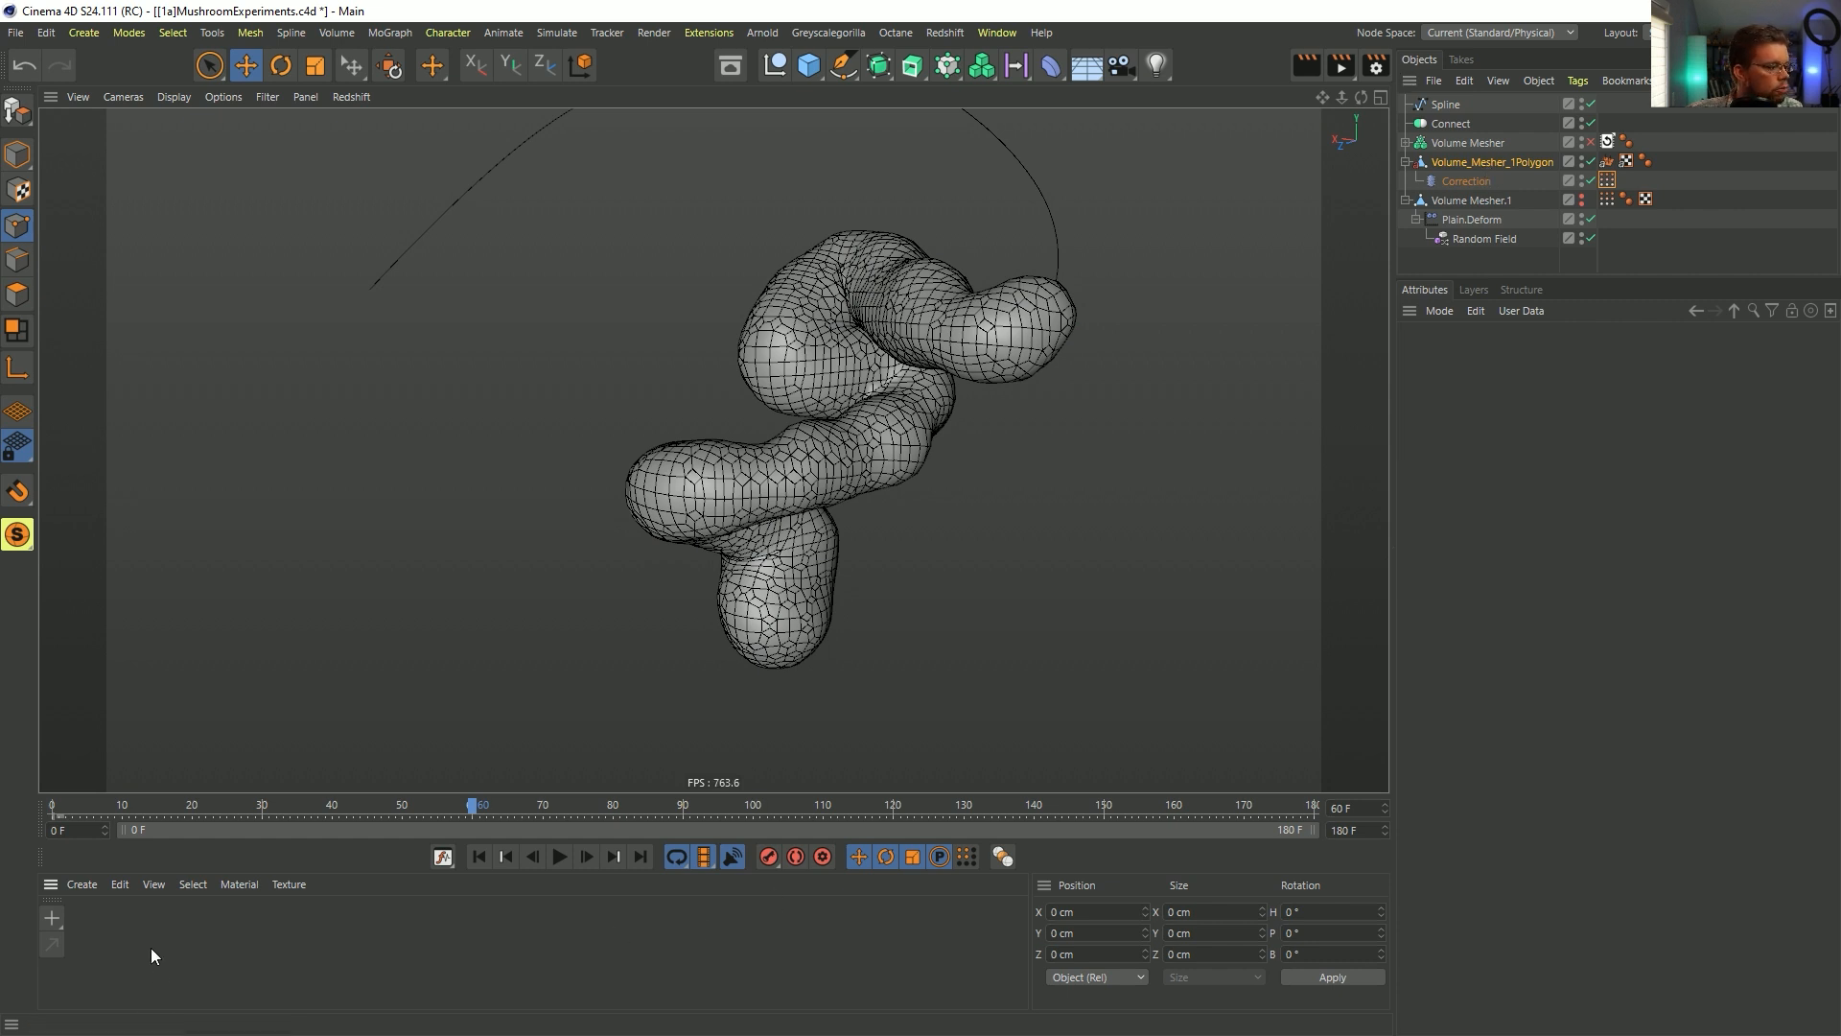
mouse_move(88, 919)
left_mouse_down()
mouse_move(1683, 126)
mouse_move(1482, 163)
left_mouse_up()
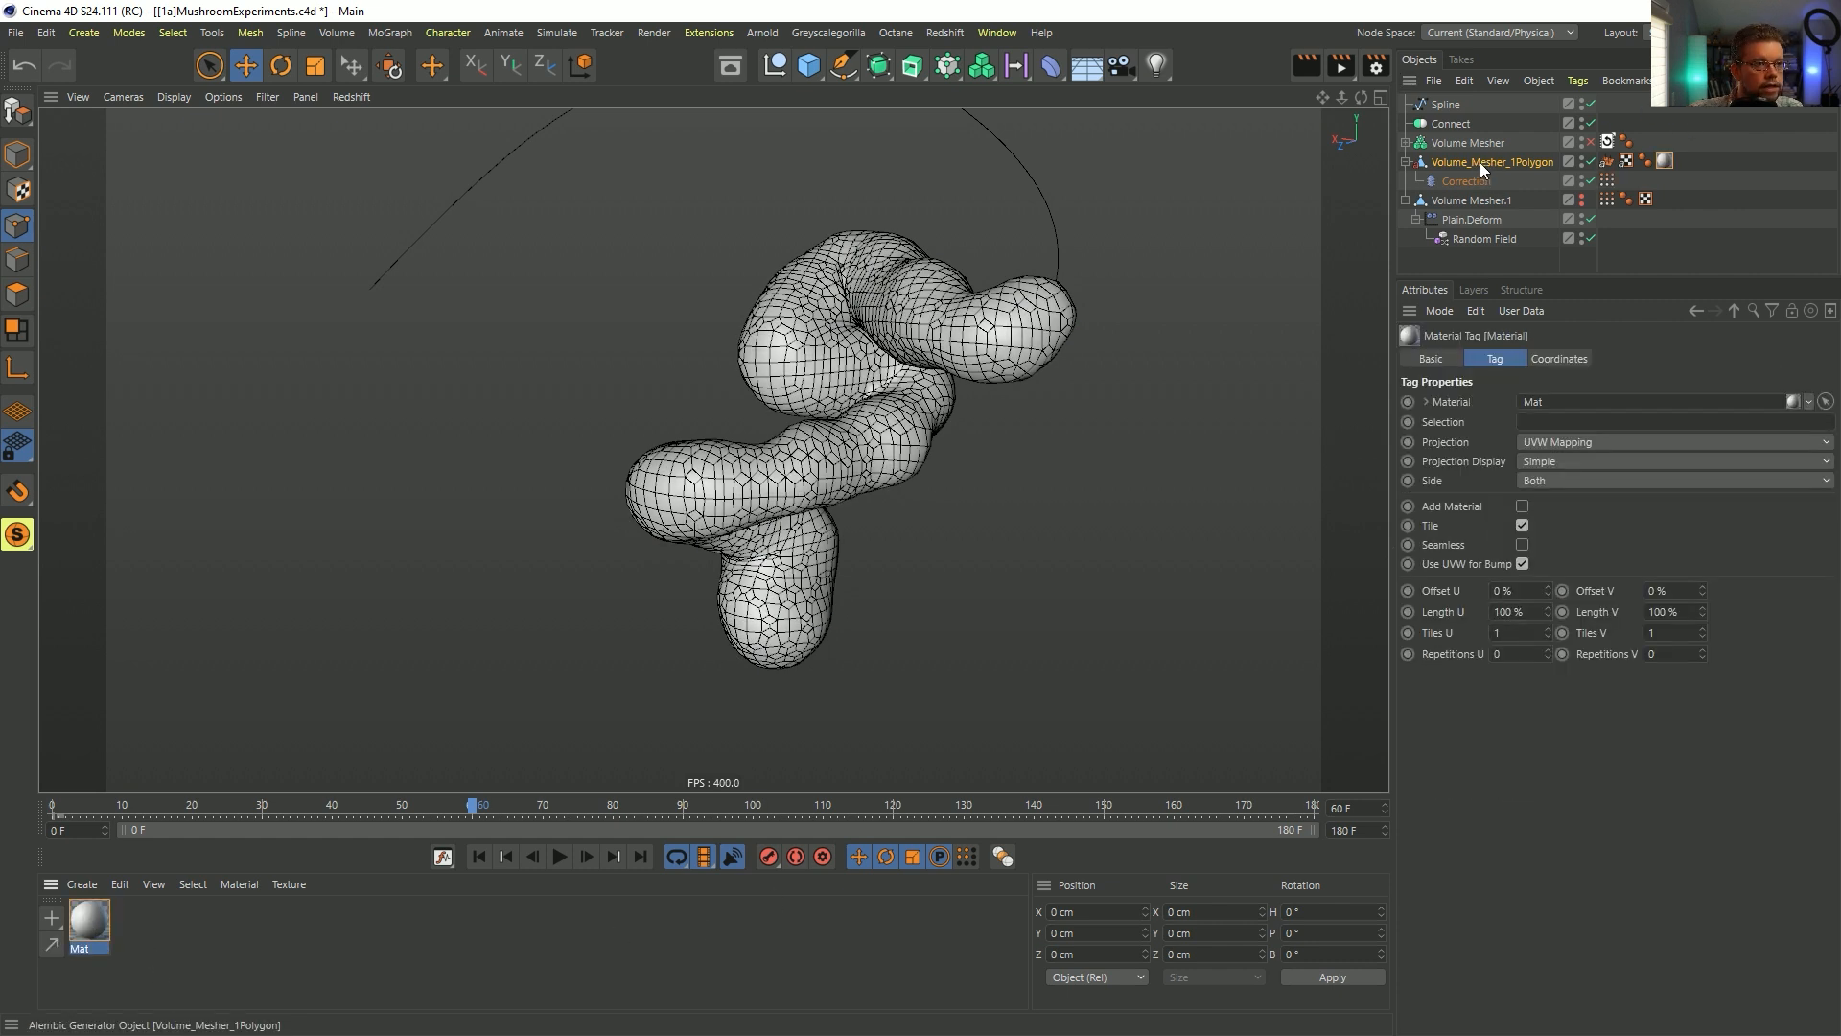
- Disable Reflectance in the Mat material and load a Vertex Map shader as its color texture
double_click(90, 920)
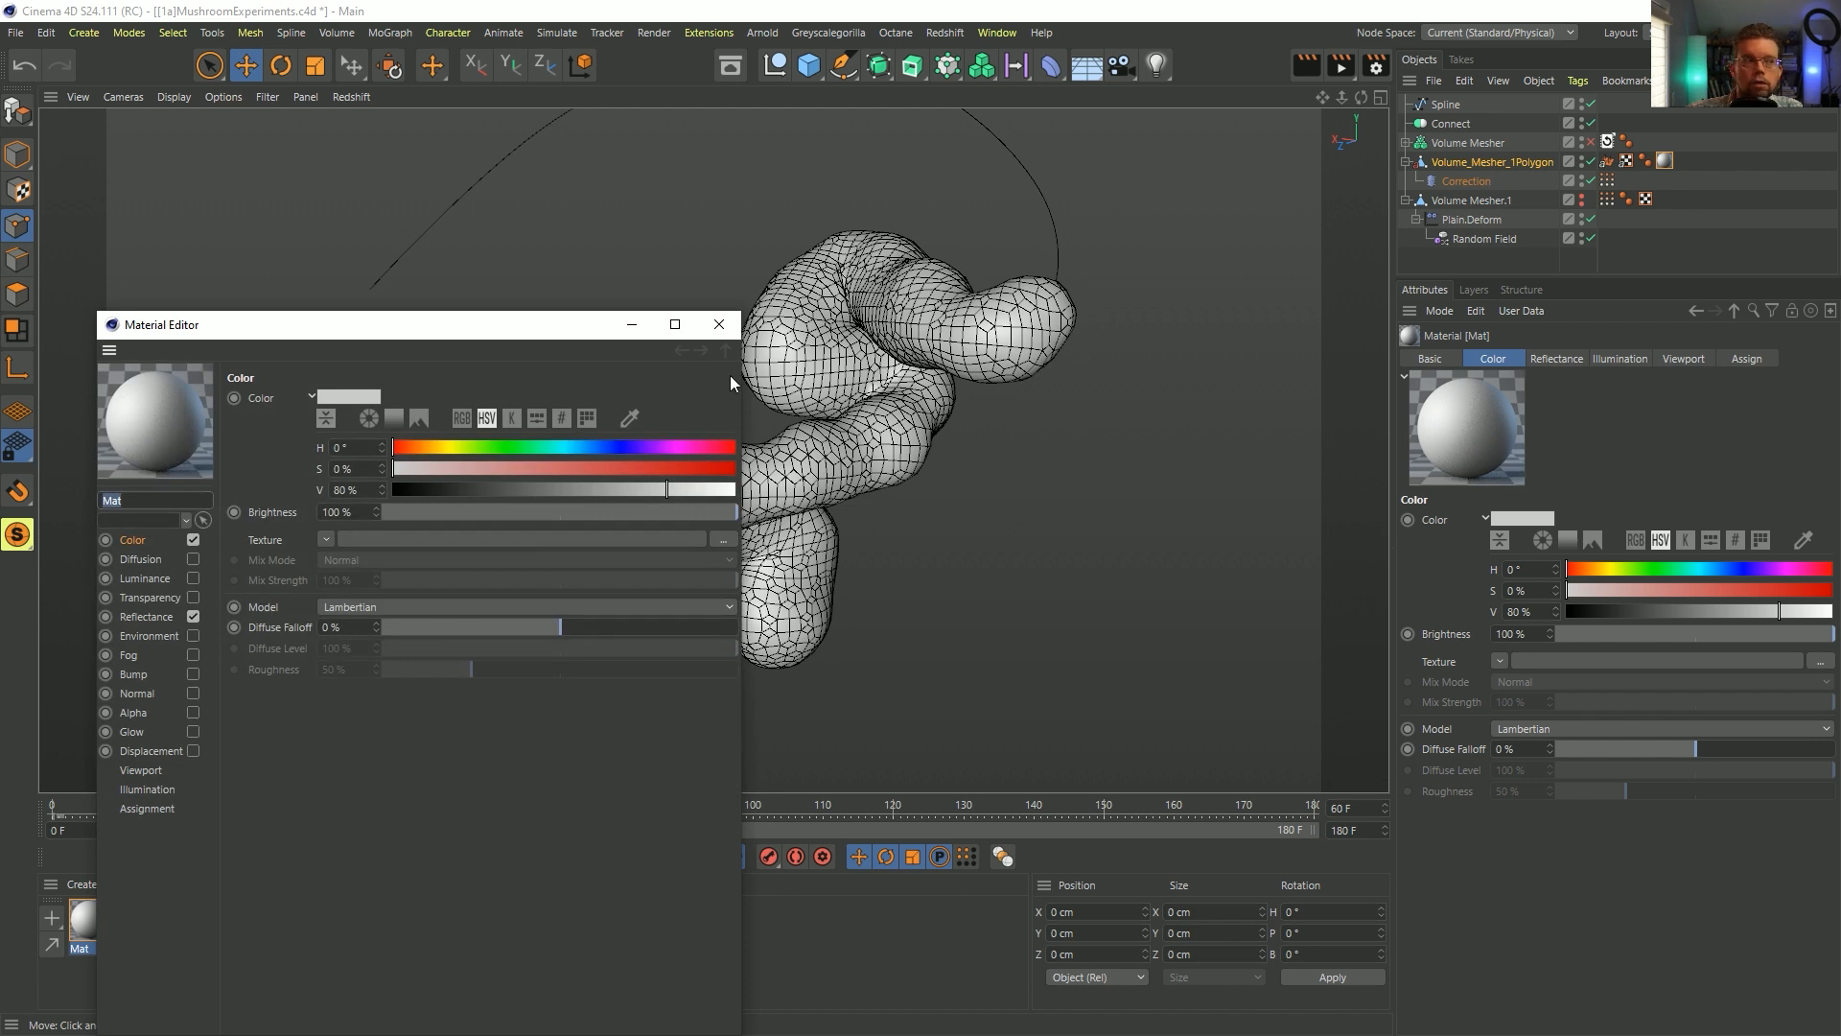
left_click(193, 616)
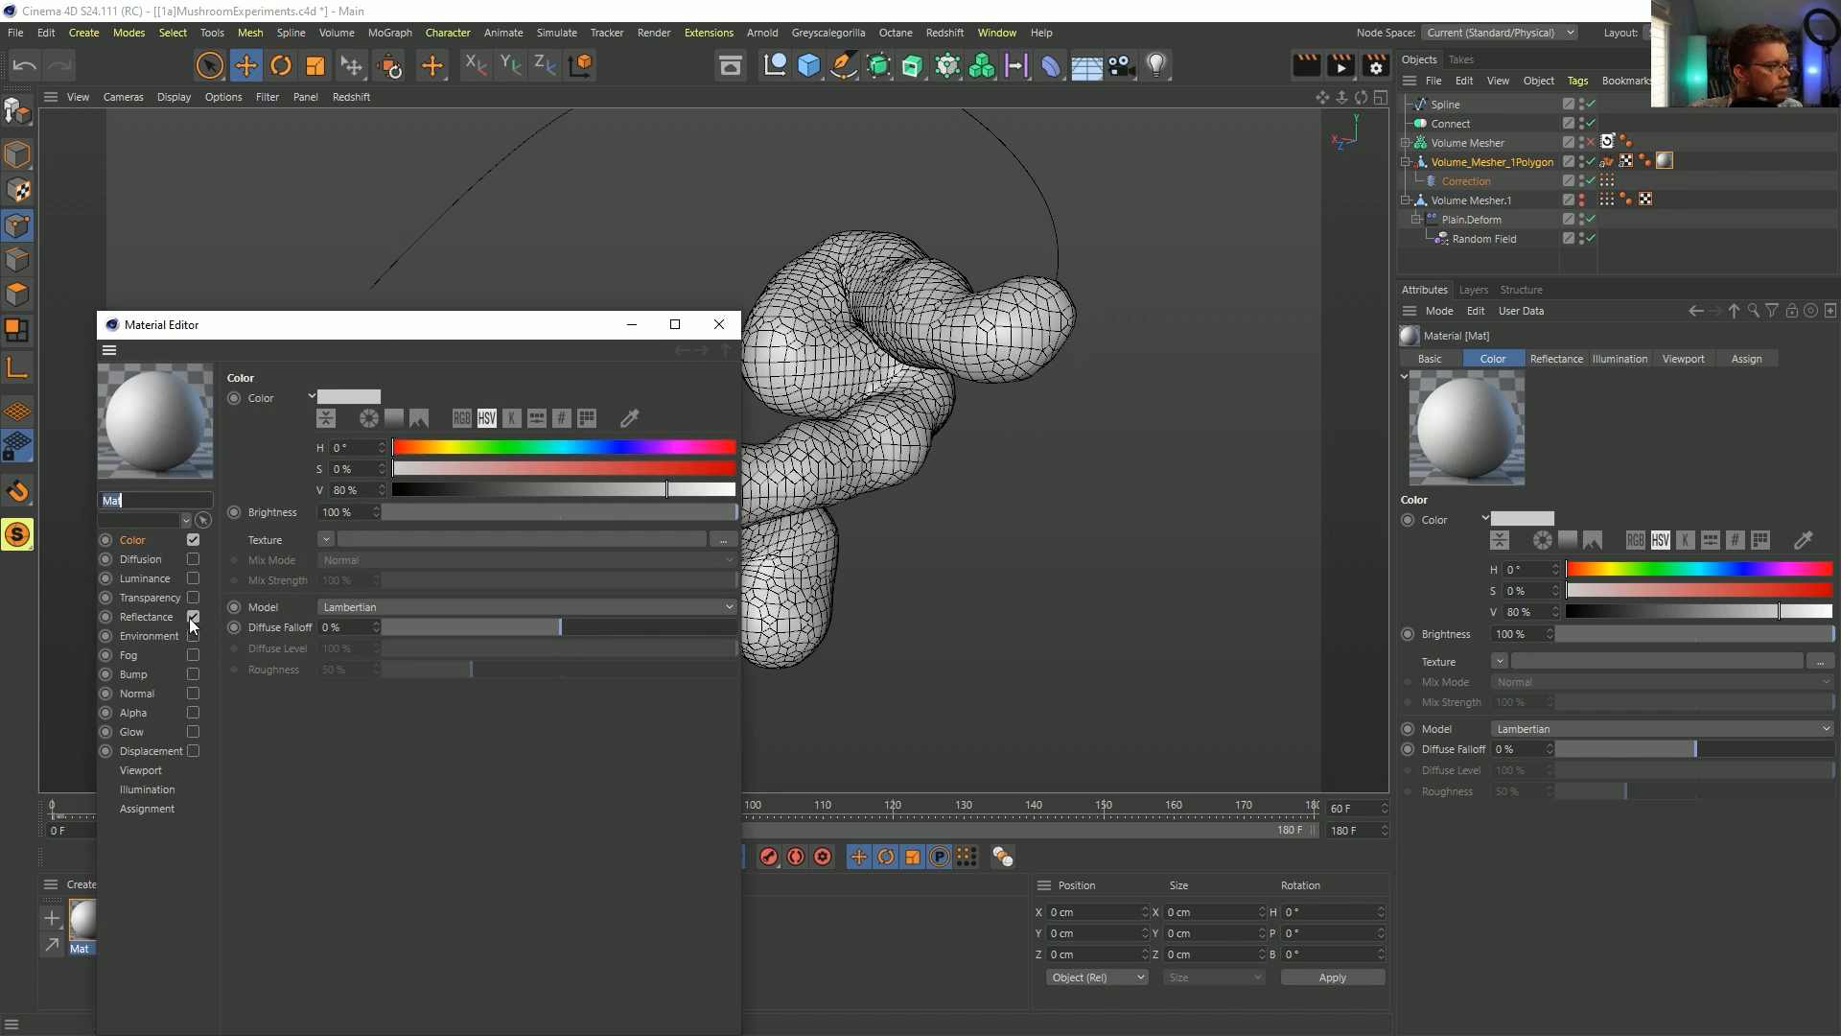
left_click(331, 537)
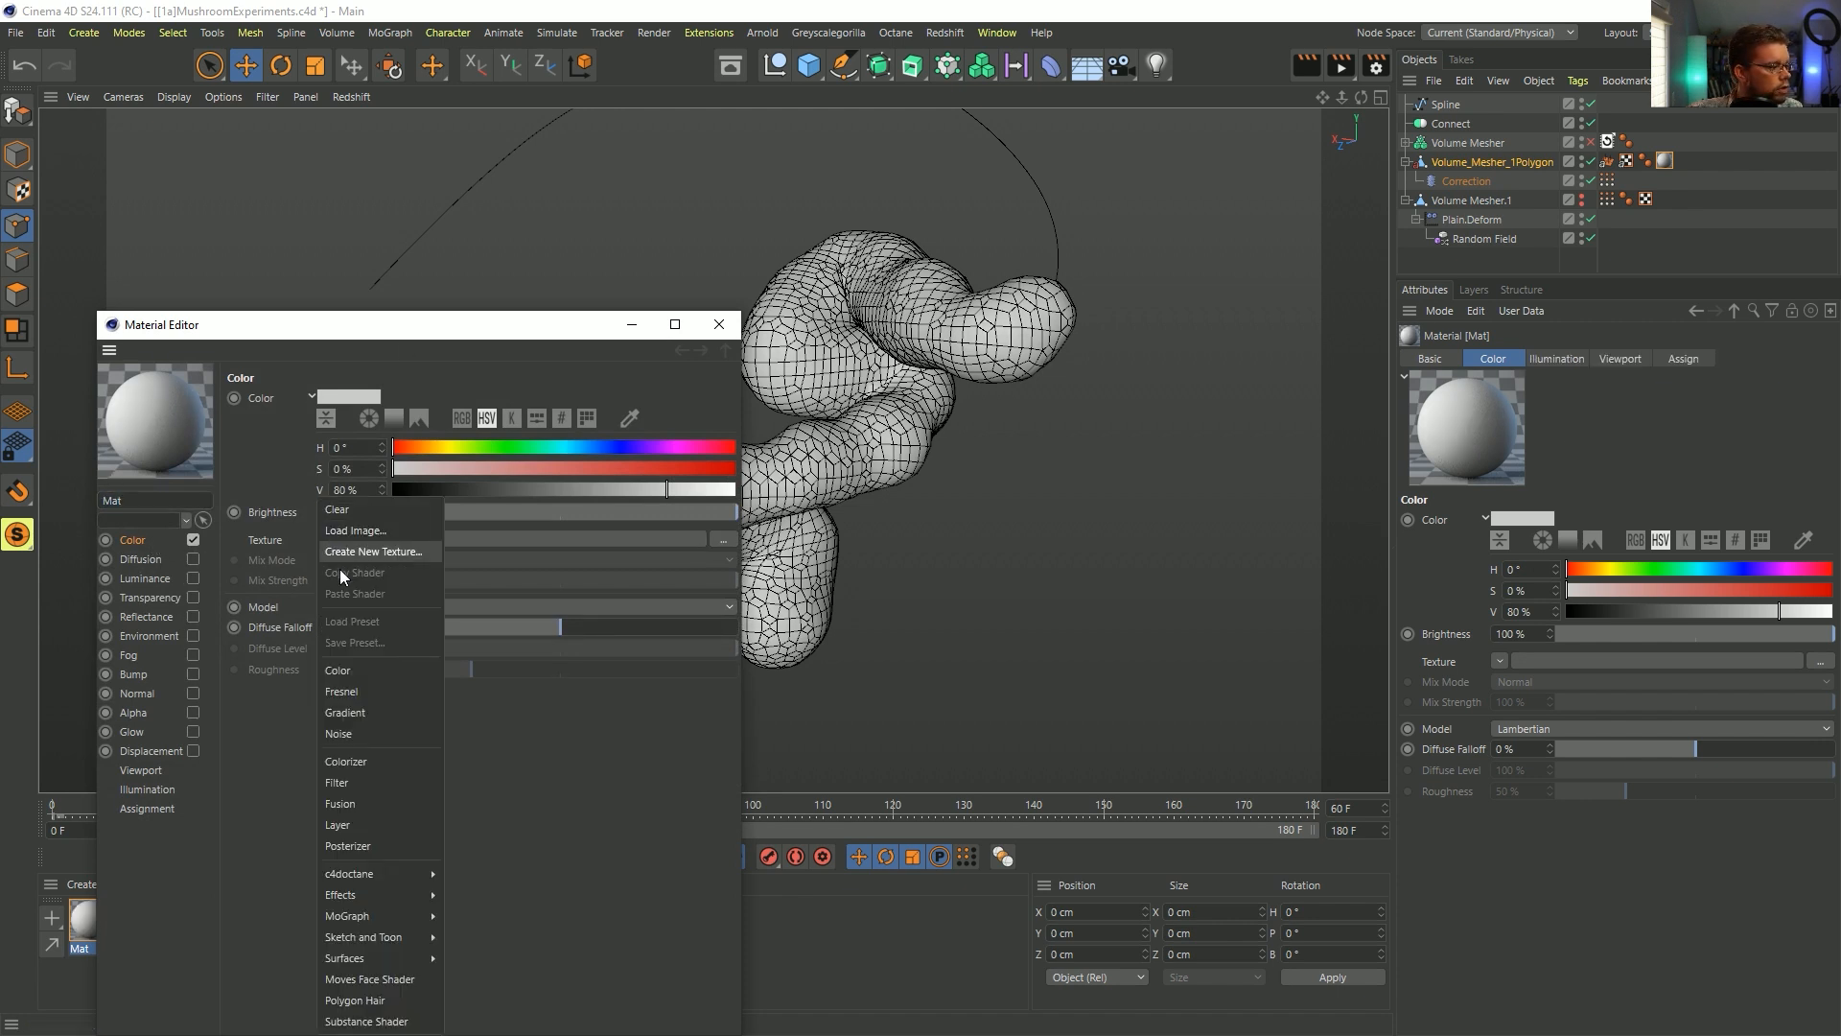
mouse_move(397, 894)
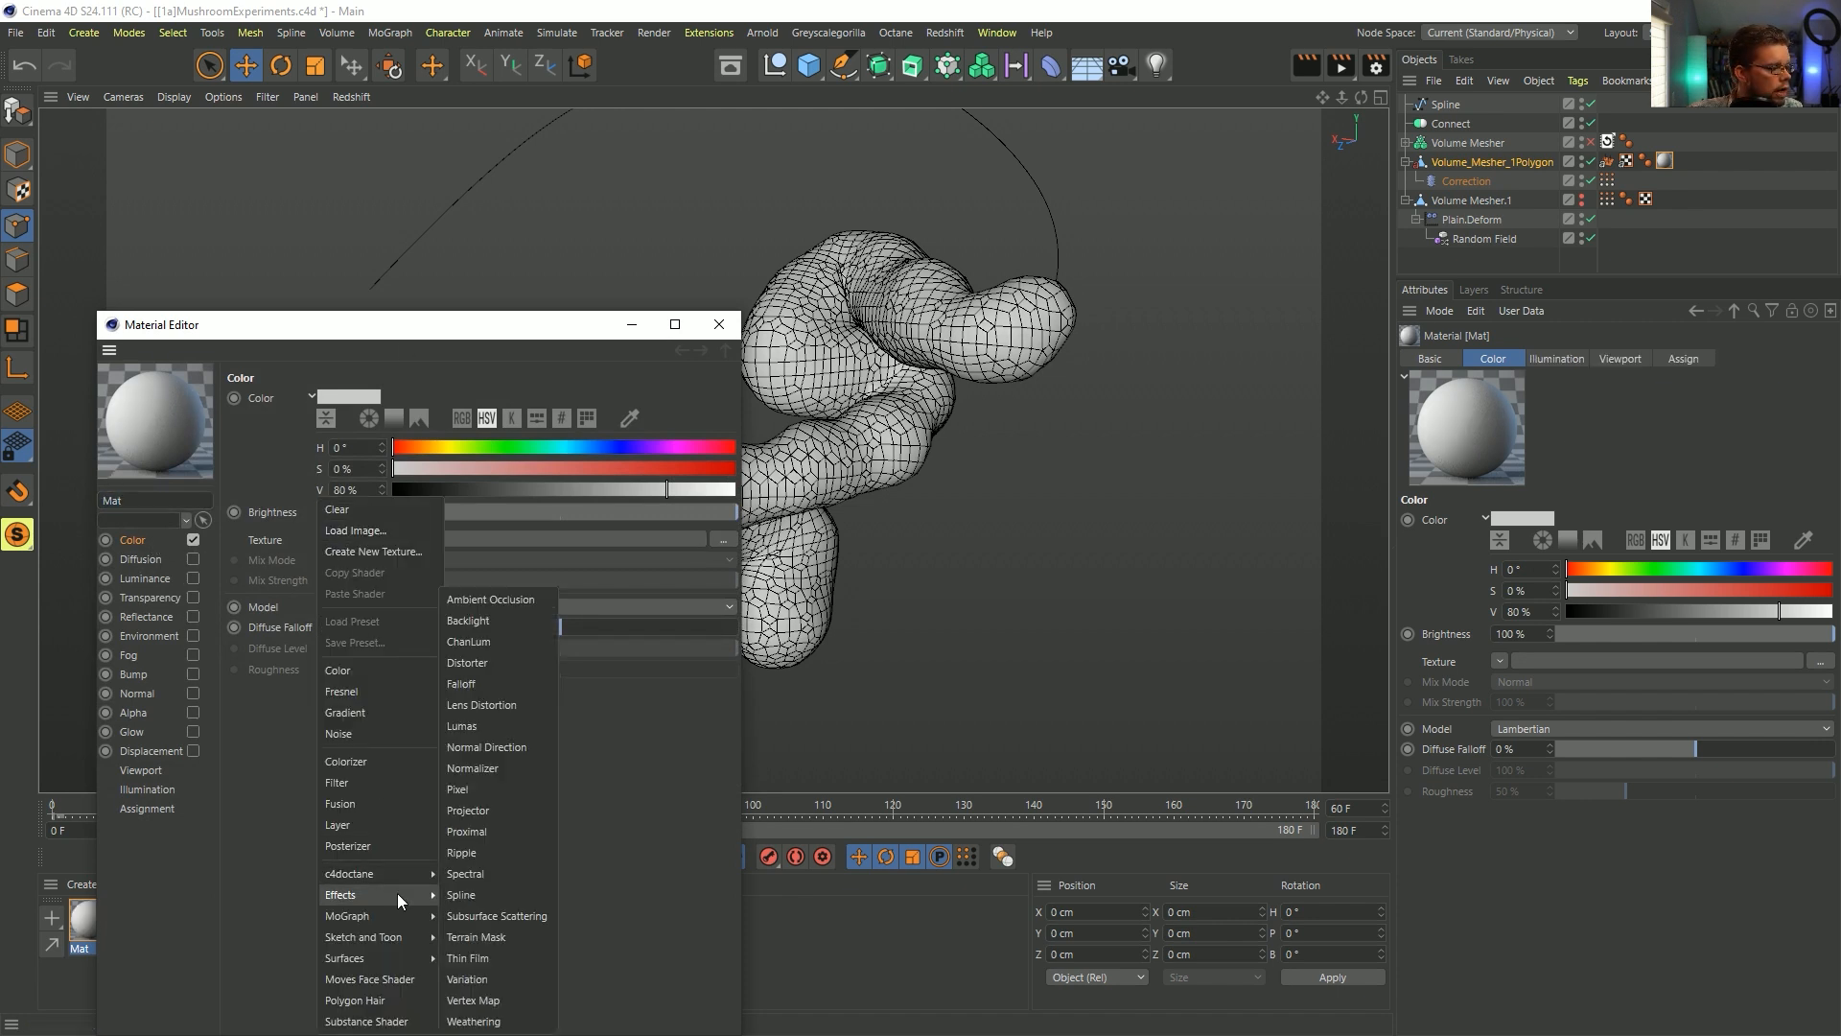
left_click(503, 998)
left_click(337, 589)
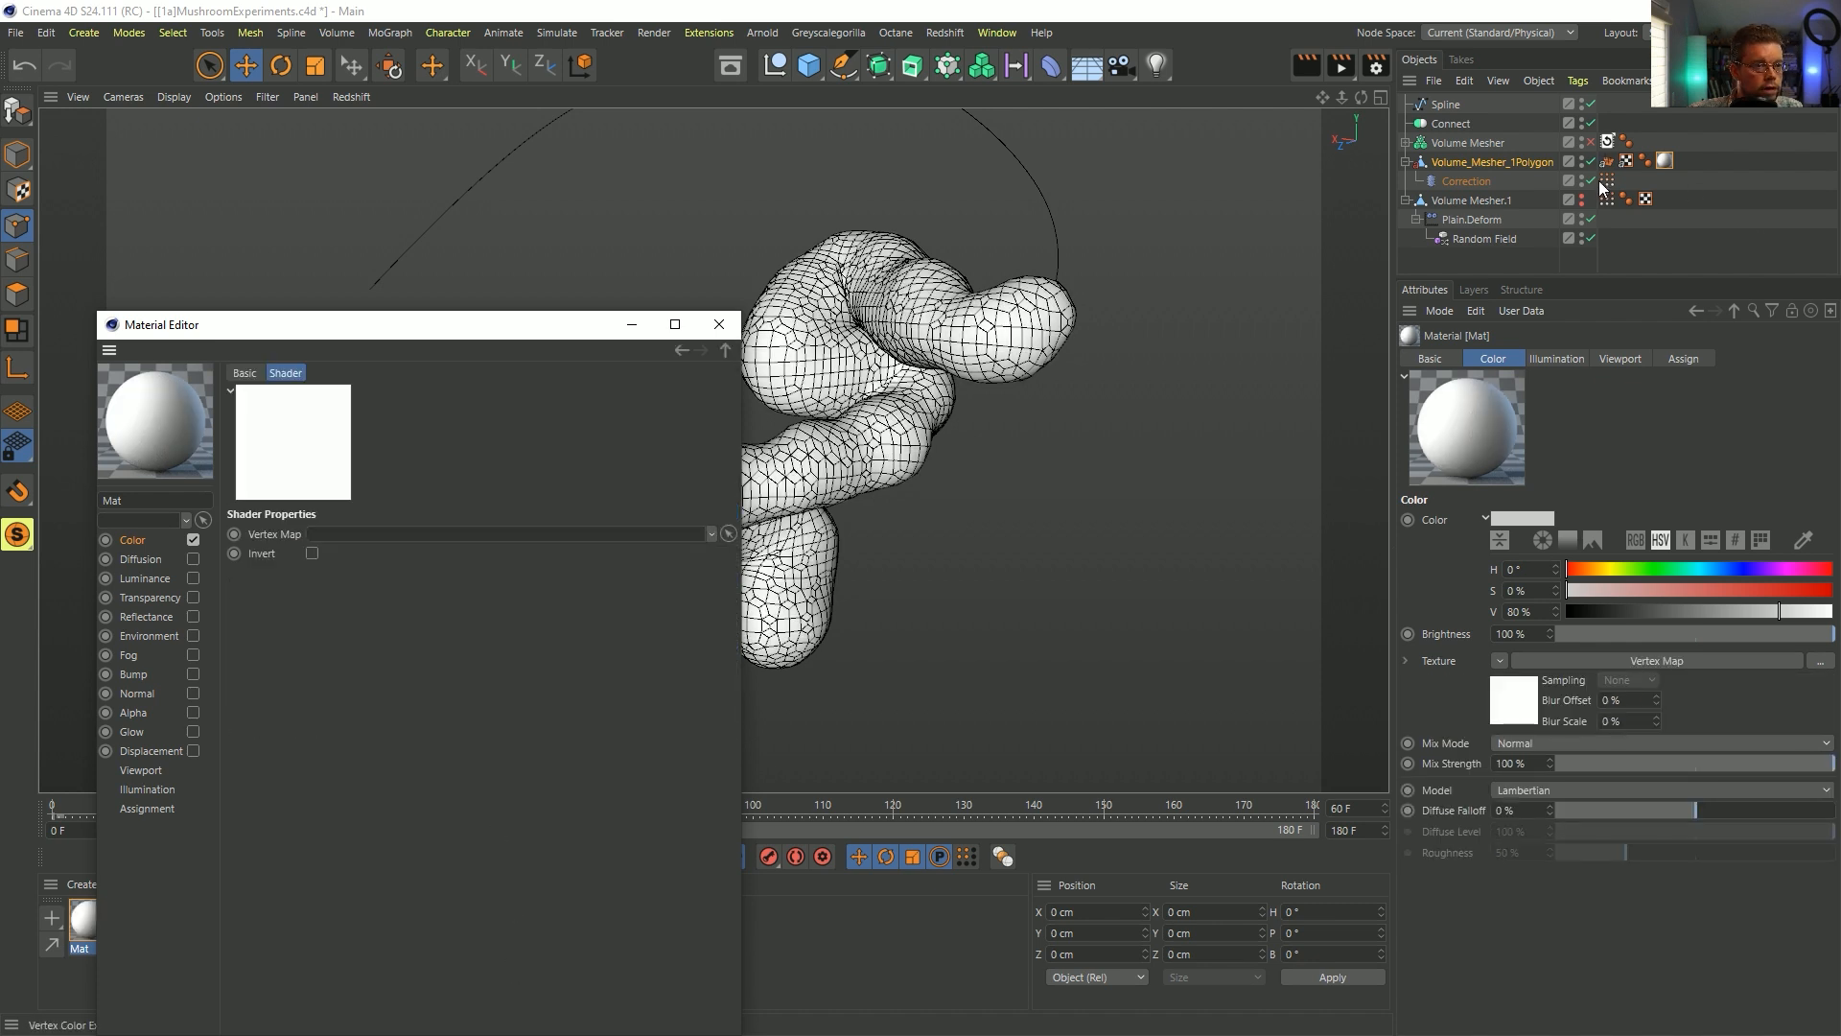
- Try linking Volume Mesher.1's Vertex Color tag to the material's Vertex Map shader and render the view
left_click_drag(1609, 201, 474, 535)
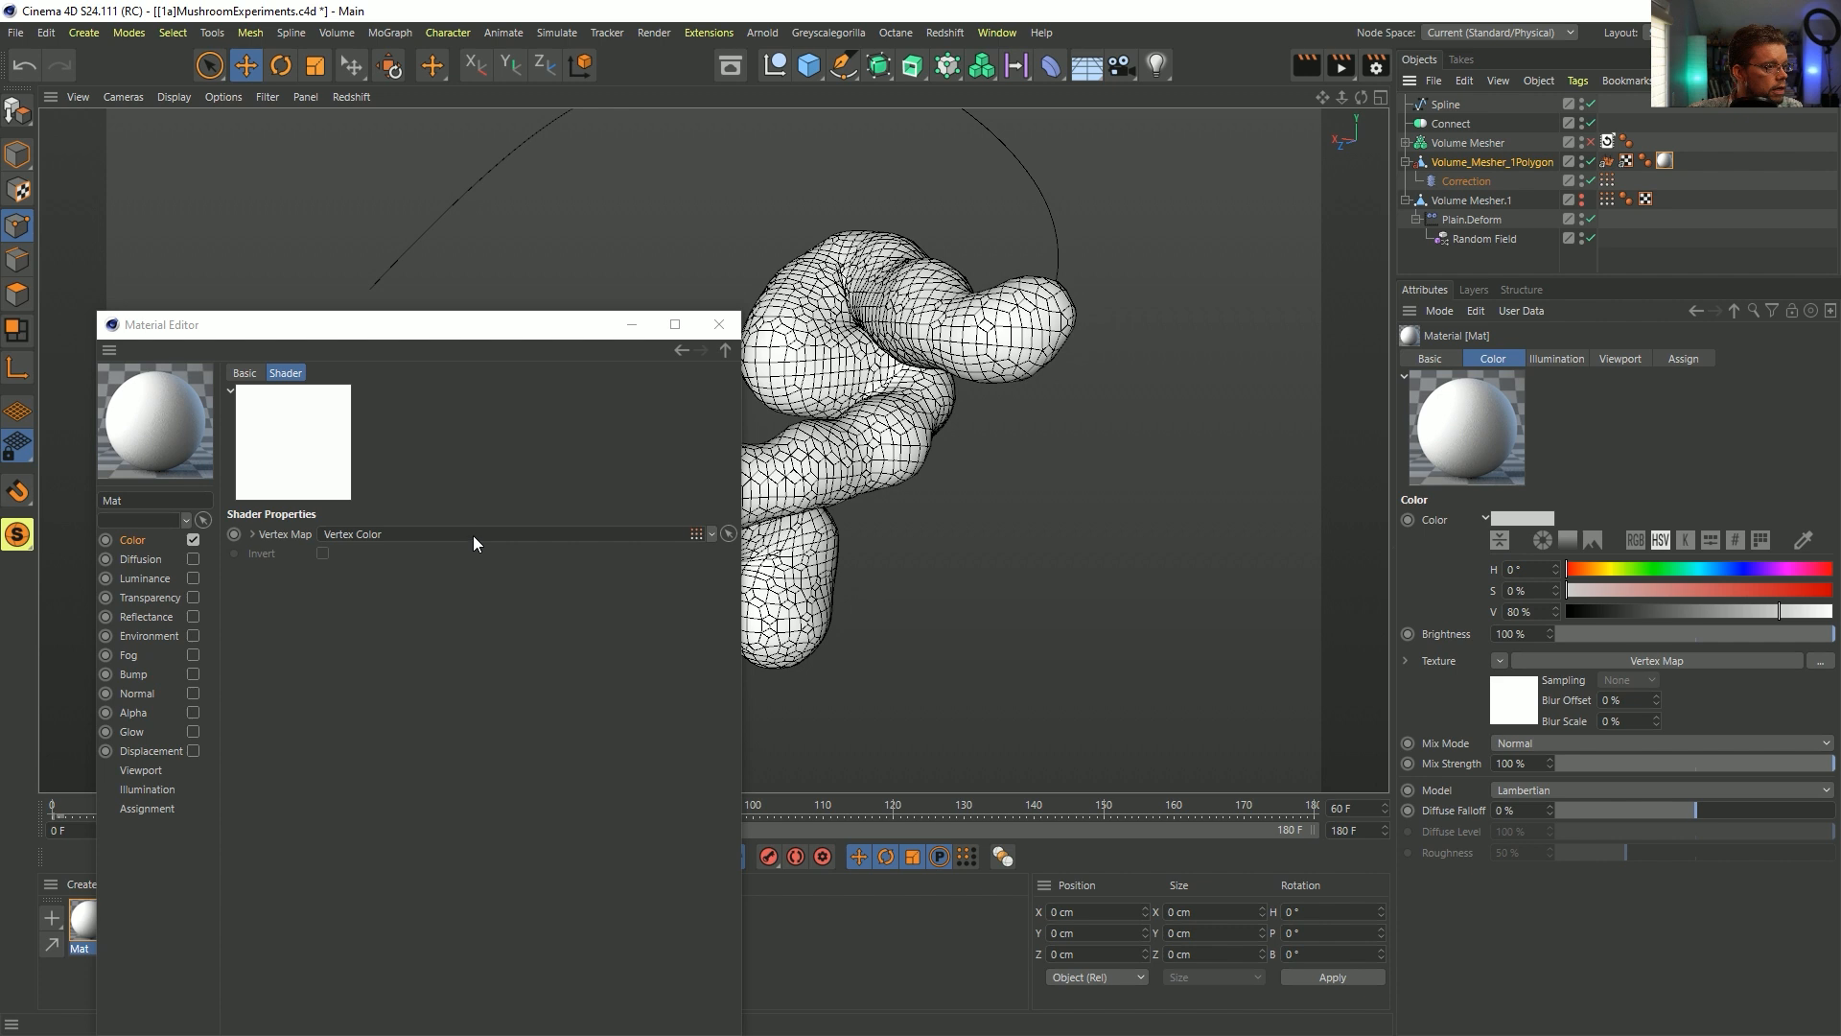
left_click(721, 327)
left_click_drag(88, 916, 1667, 163)
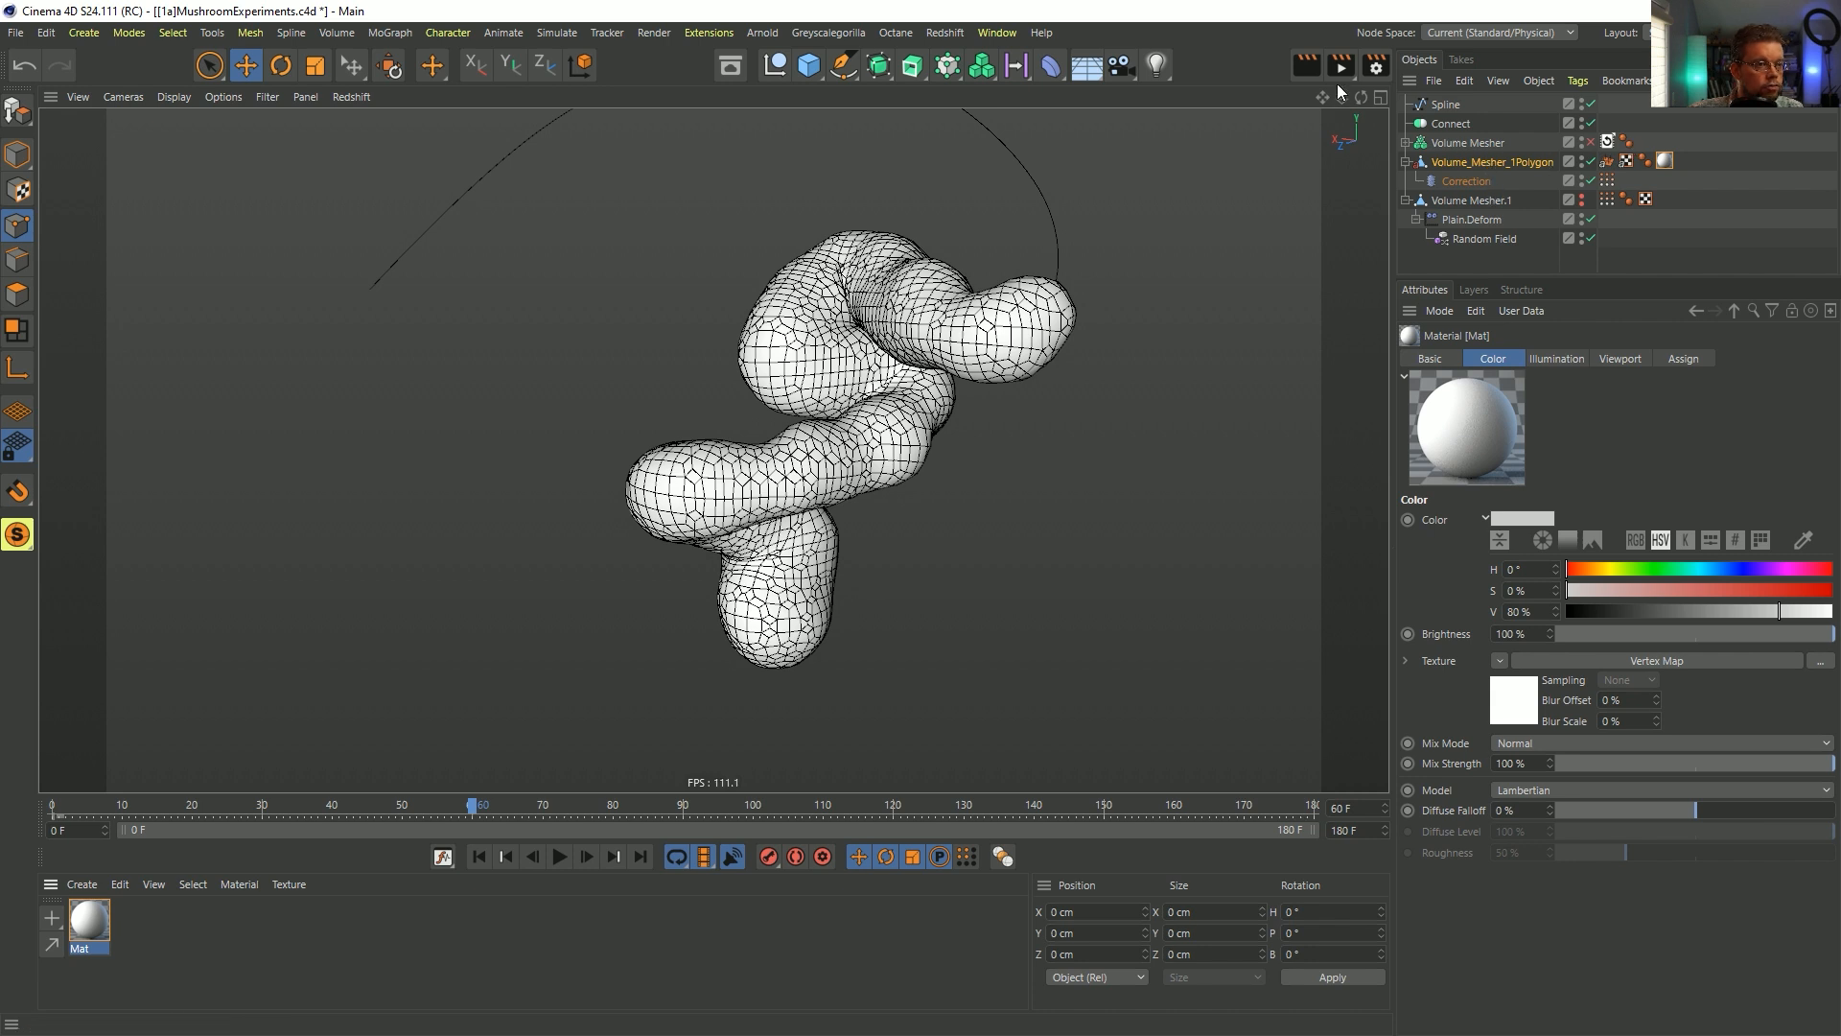
left_click(1301, 73)
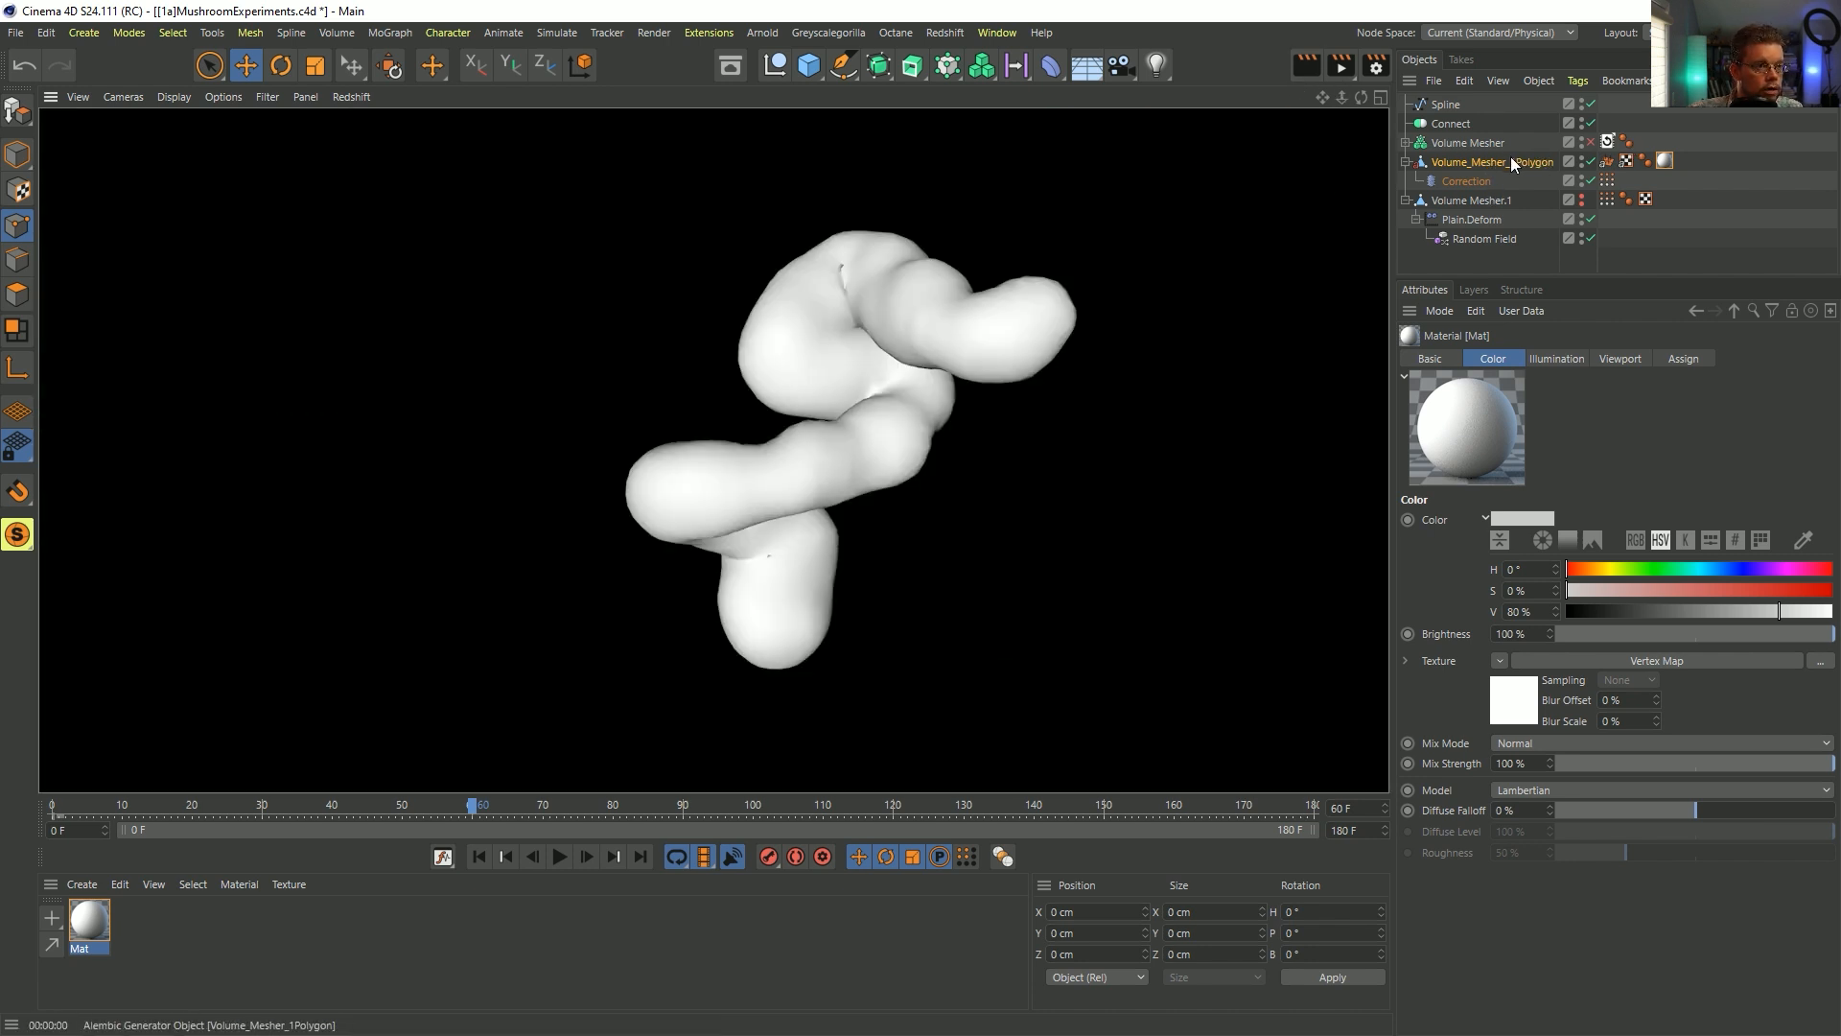
- Rename the Correction deformer's Vertex Color tag to 1
left_click(1607, 180)
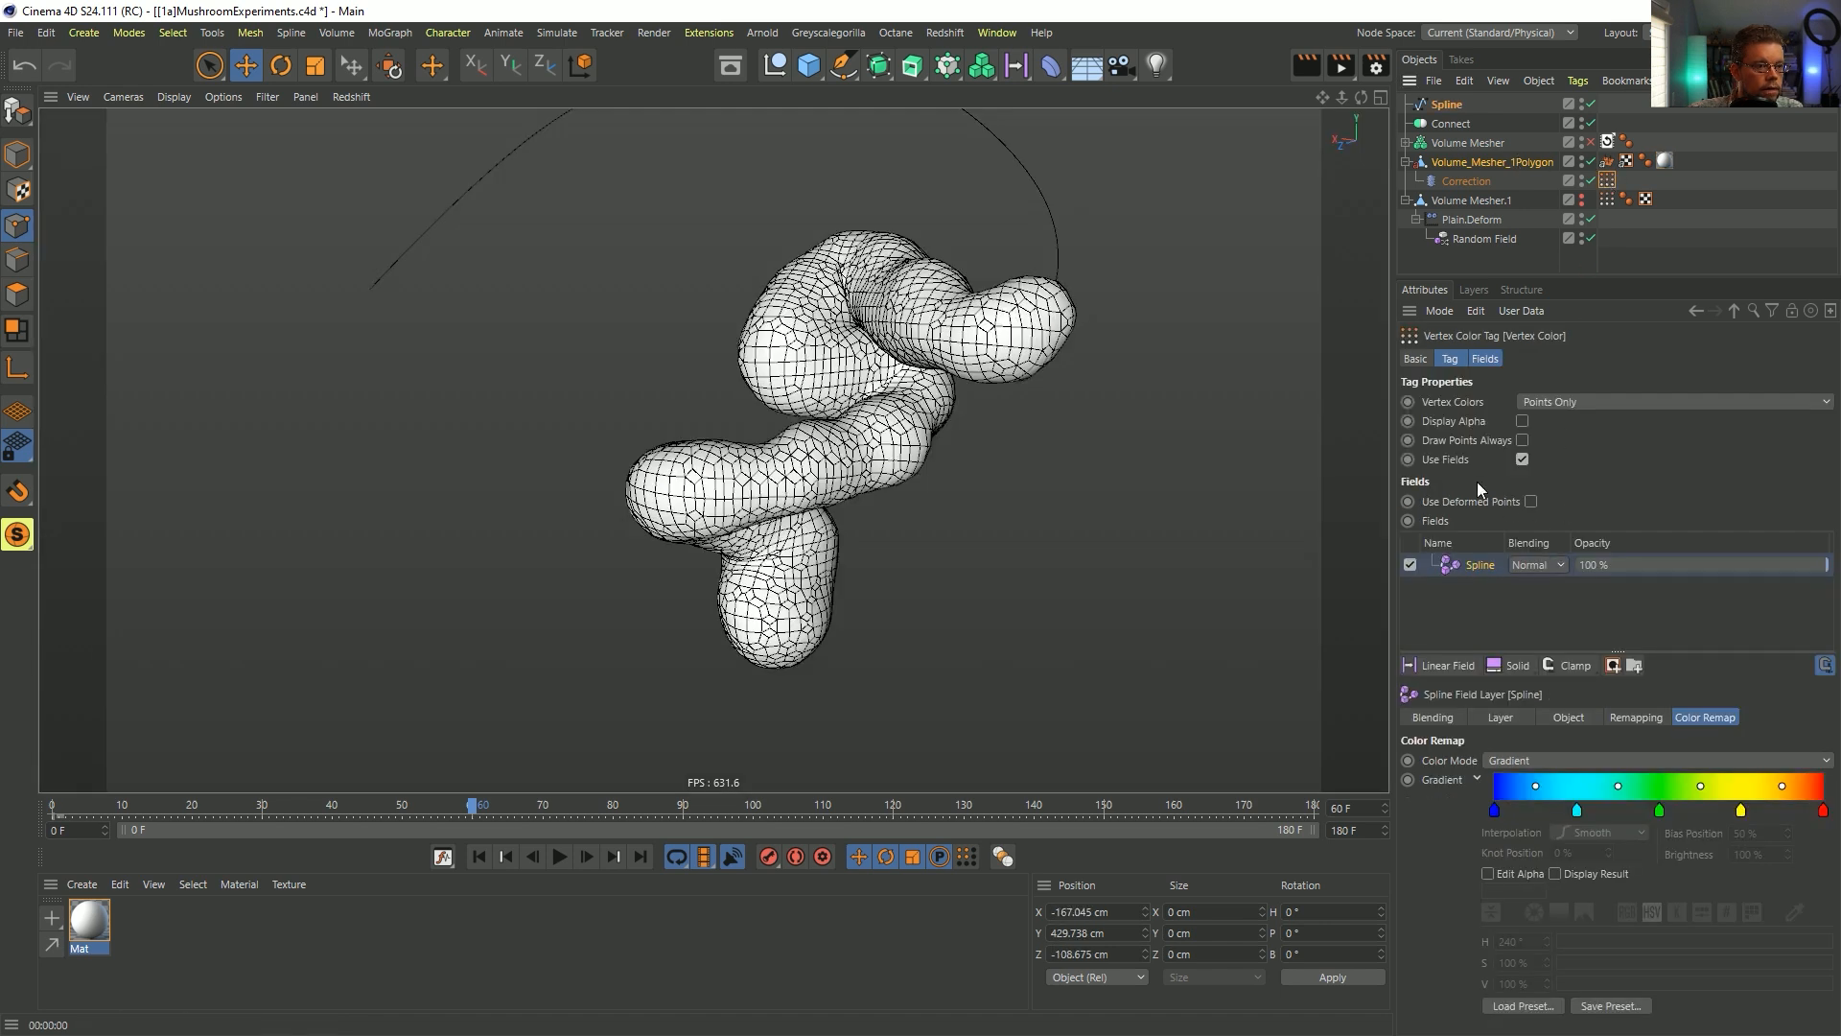
left_click(1424, 361)
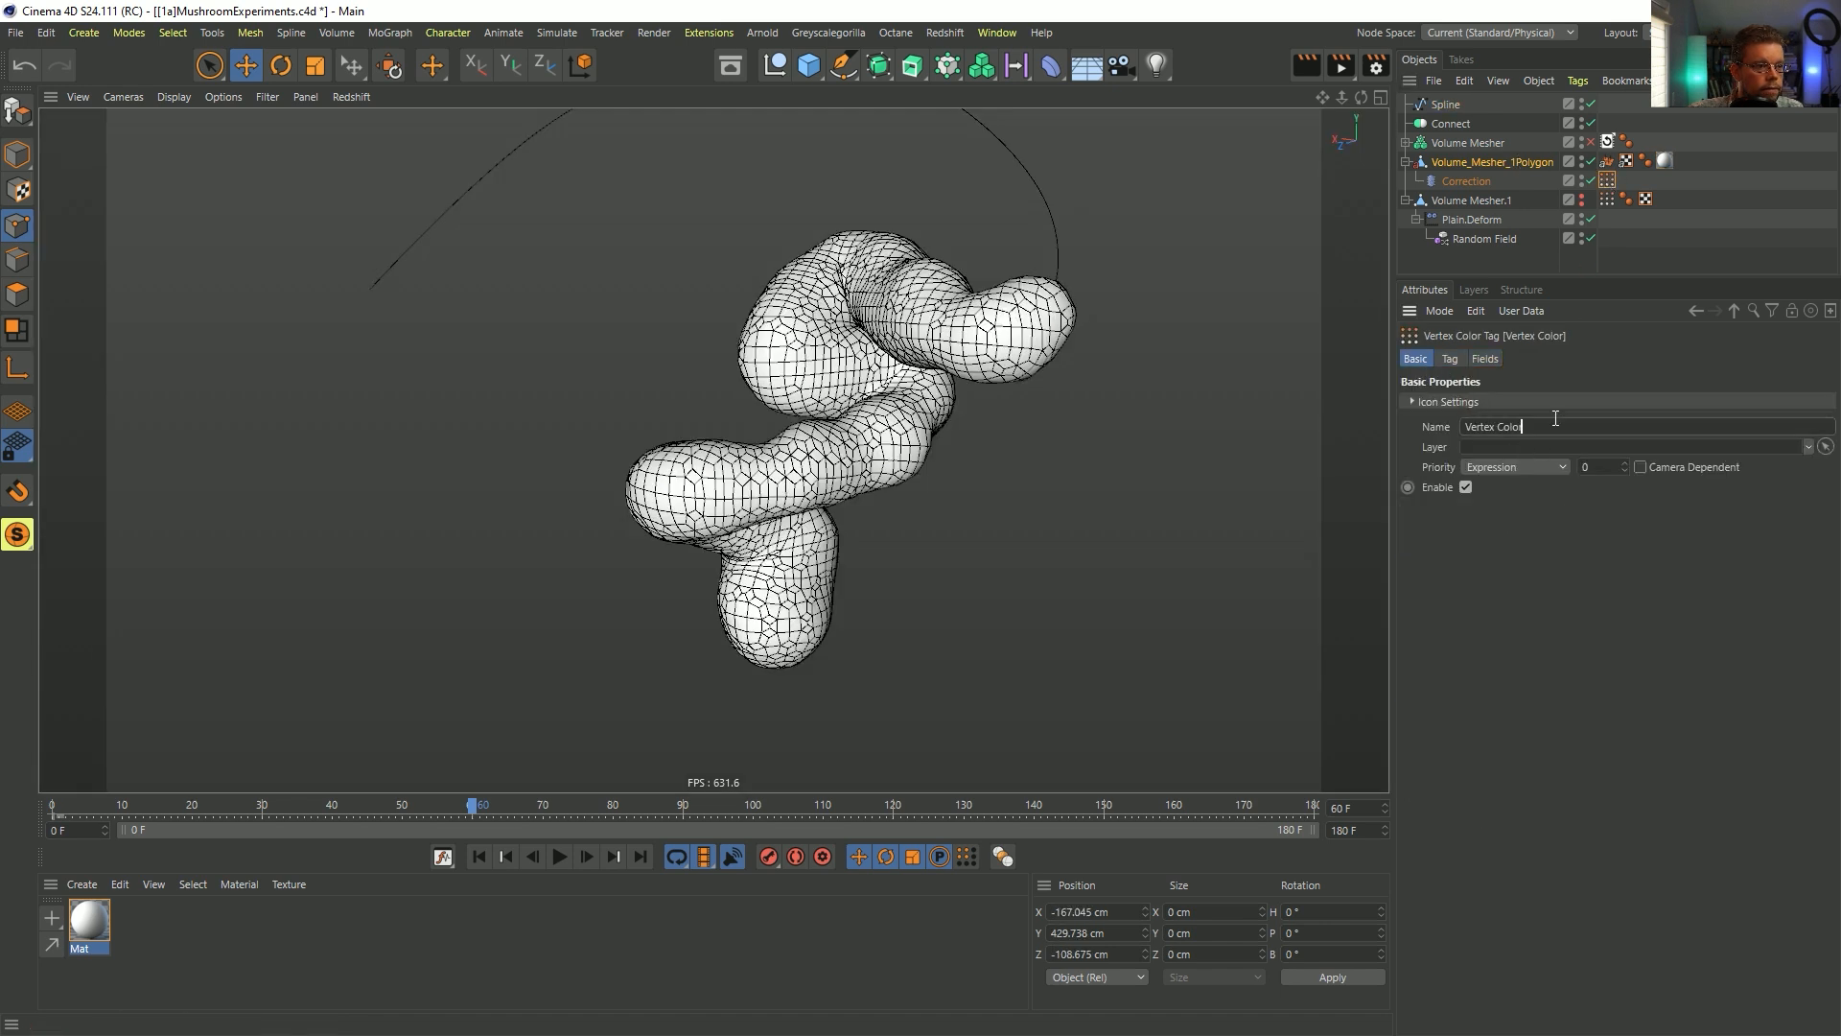
left_click(1663, 156)
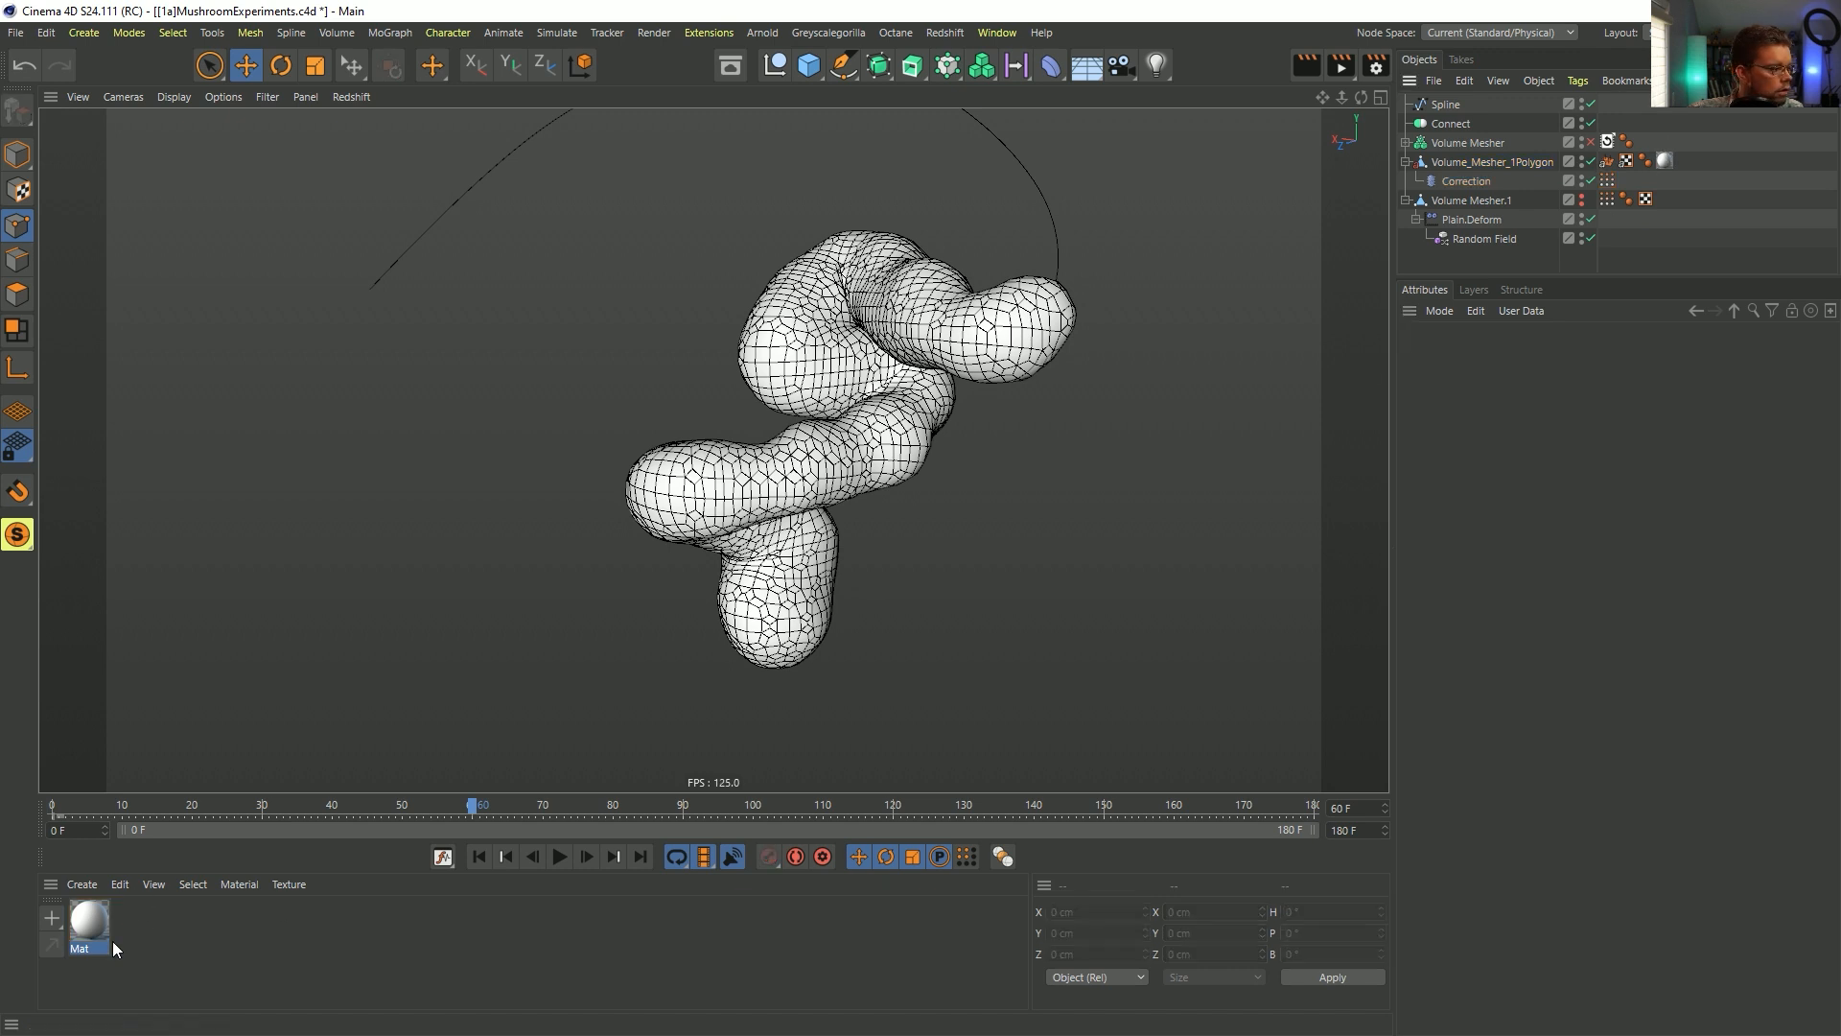
- Link the Correction deformer's Vertex Color tag to the Vertex Map shader of the Mat material
double_click(102, 913)
left_click(356, 583)
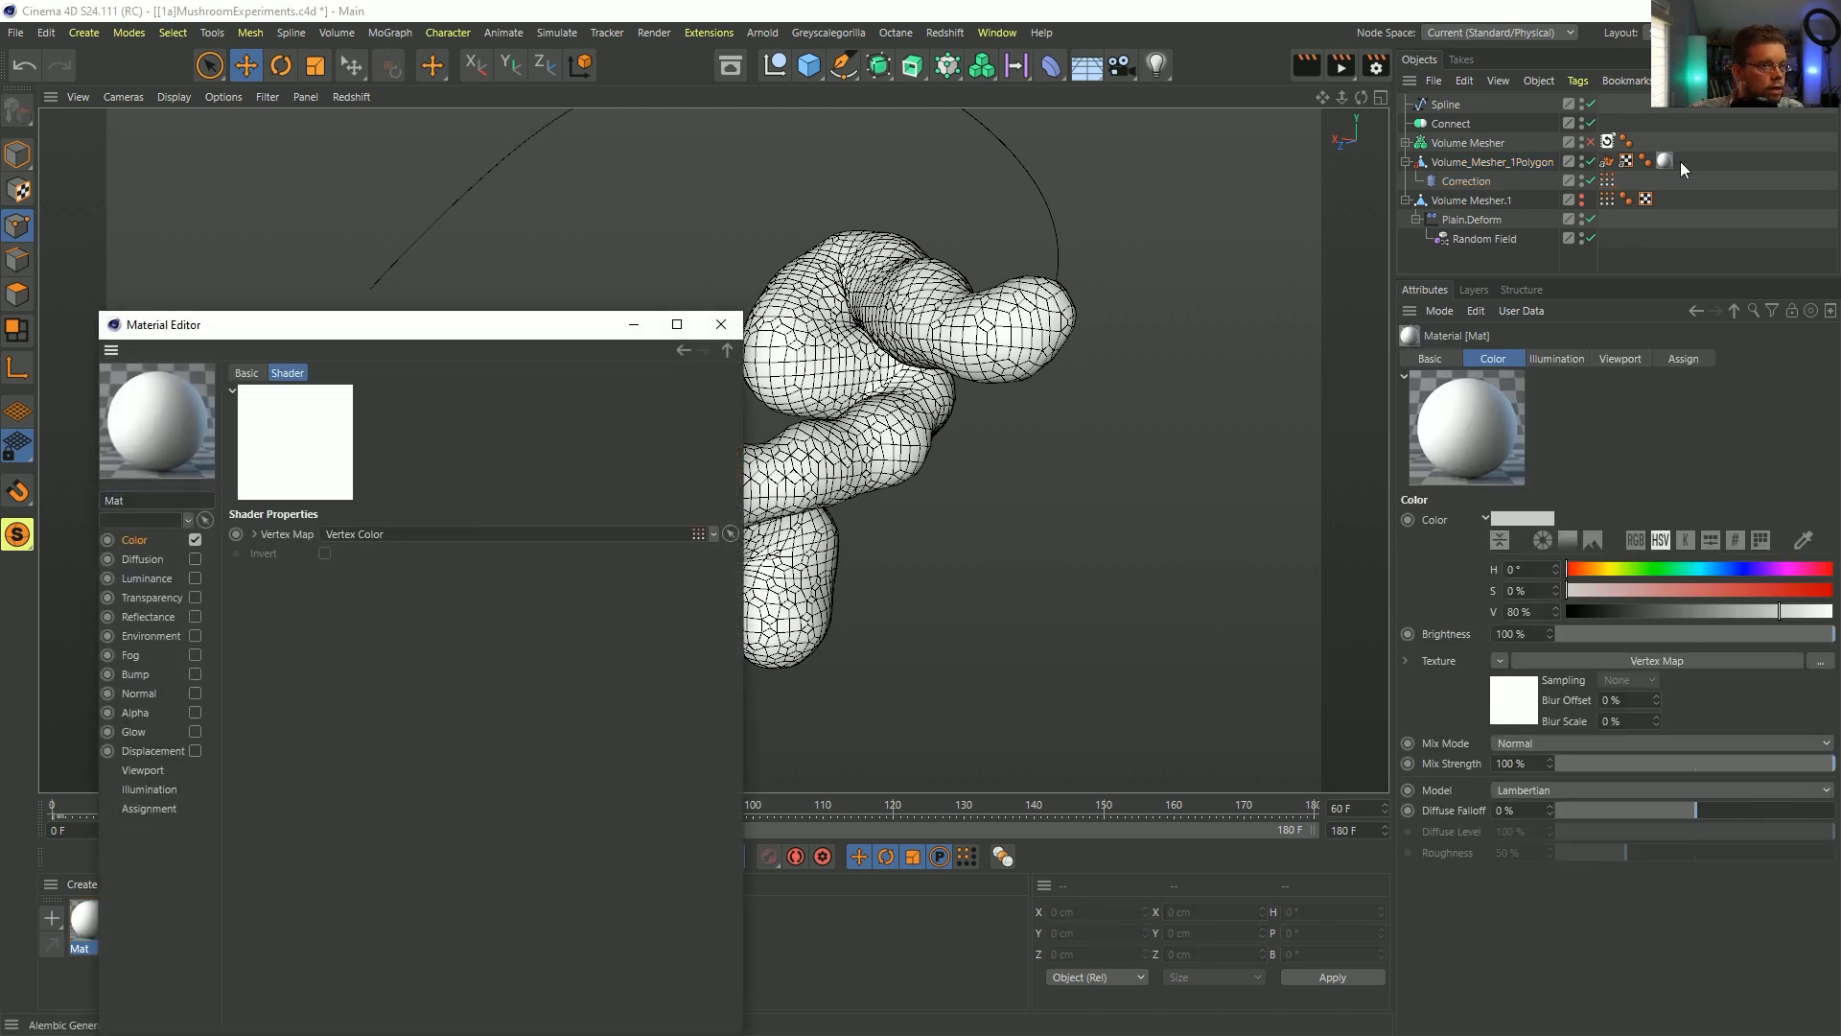
left_click_drag(1614, 183, 428, 543)
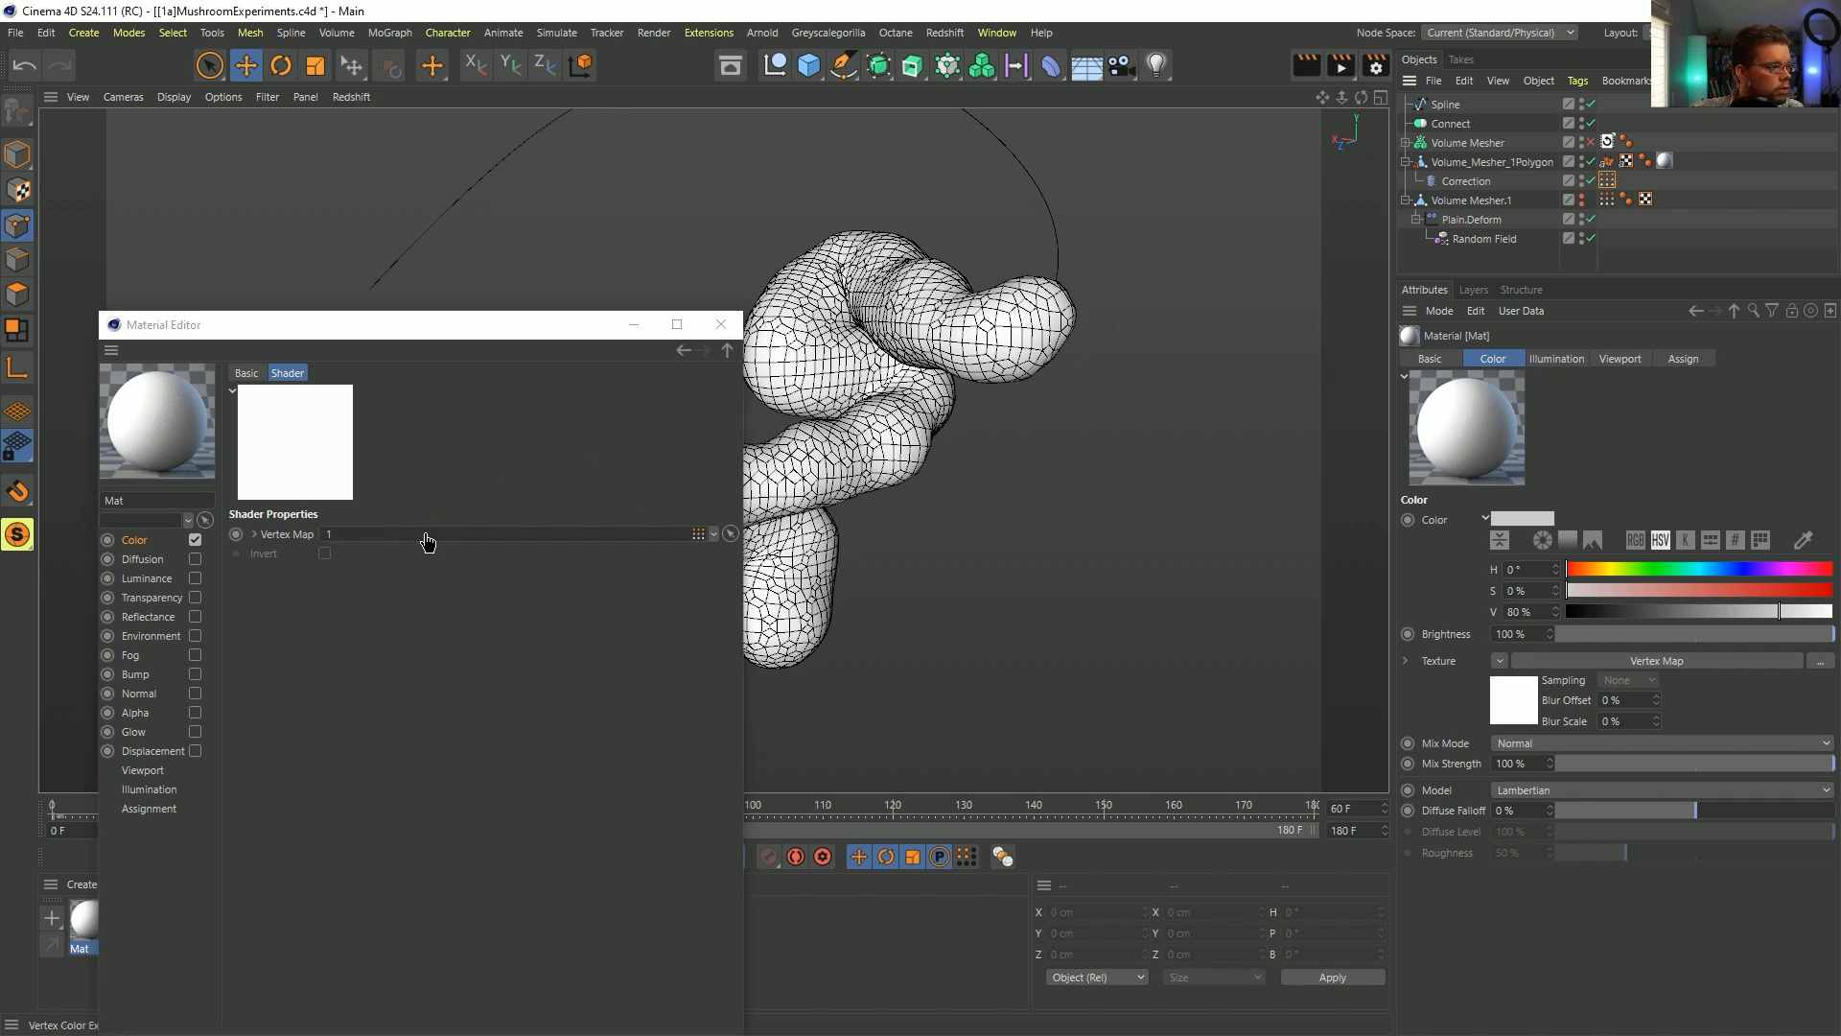
- Delete the Vertex Color tag from Volume Mesher.1 and close the material's settings
left_click(1607, 199)
key("Delete")
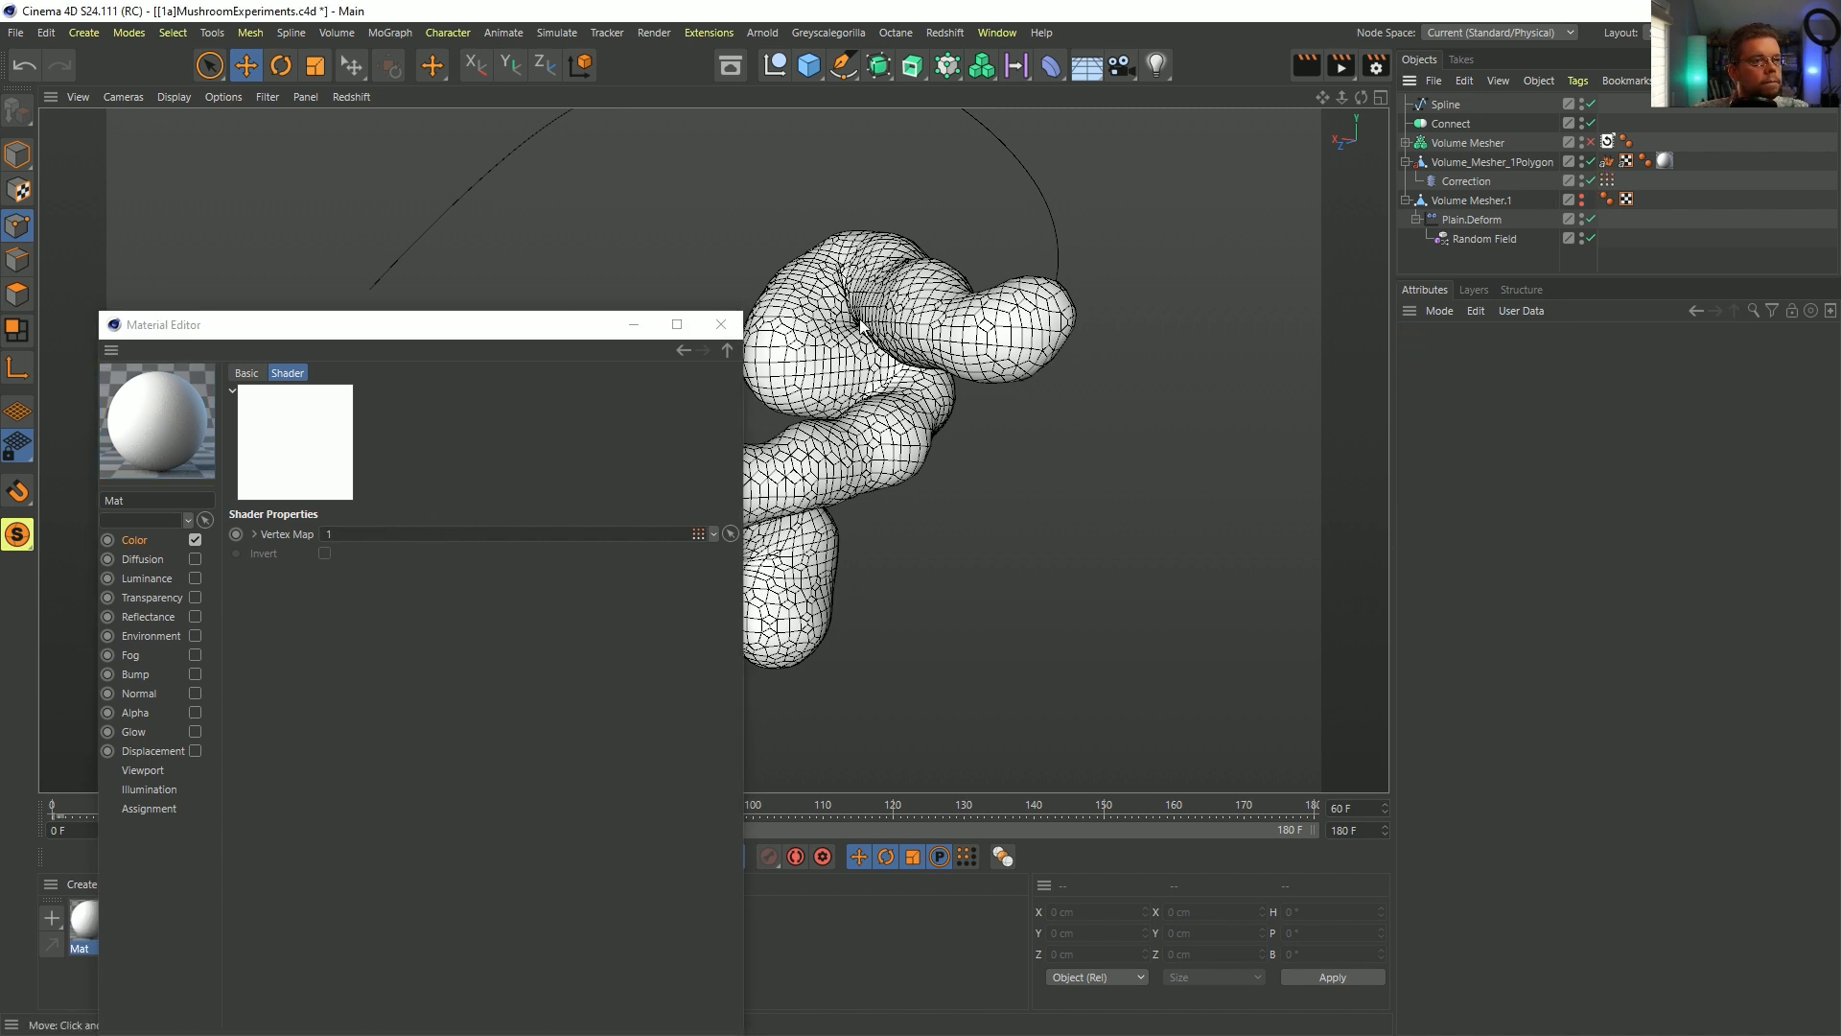
left_click(720, 324)
- Play the growth animation from the start, stop at frame 42 and render the view
left_click(479, 856)
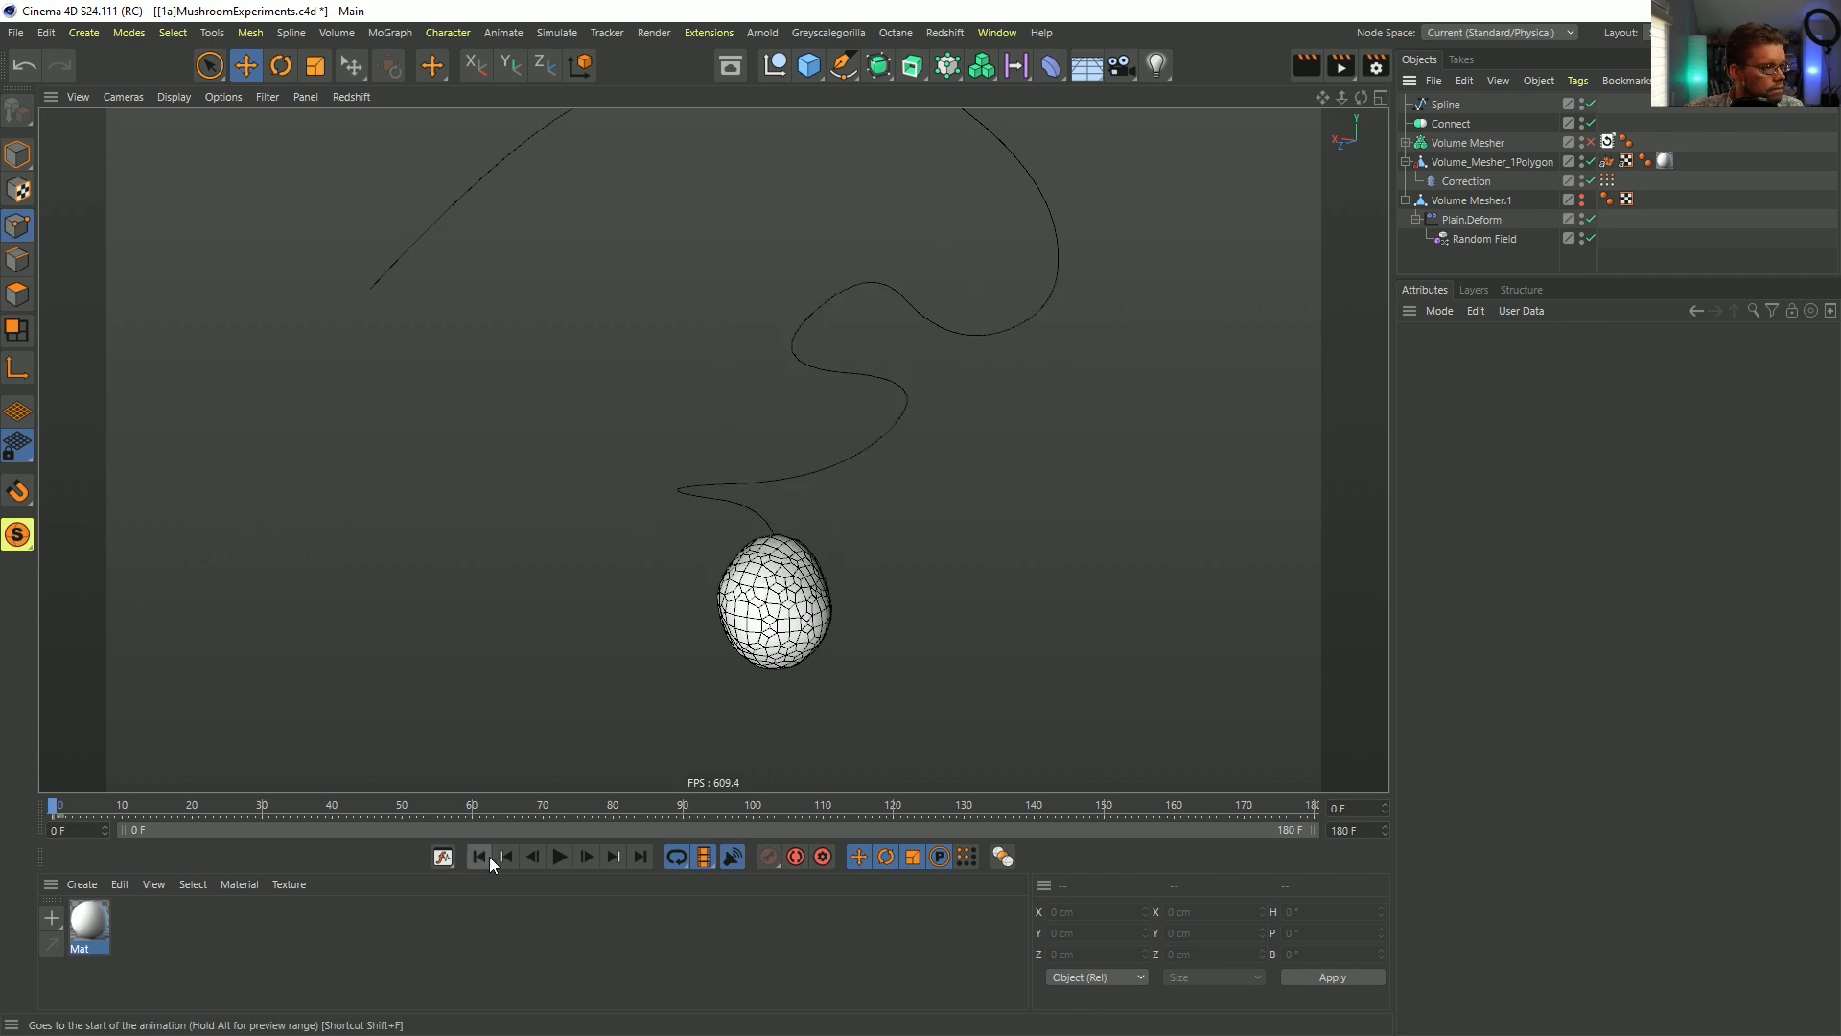
left_click(560, 857)
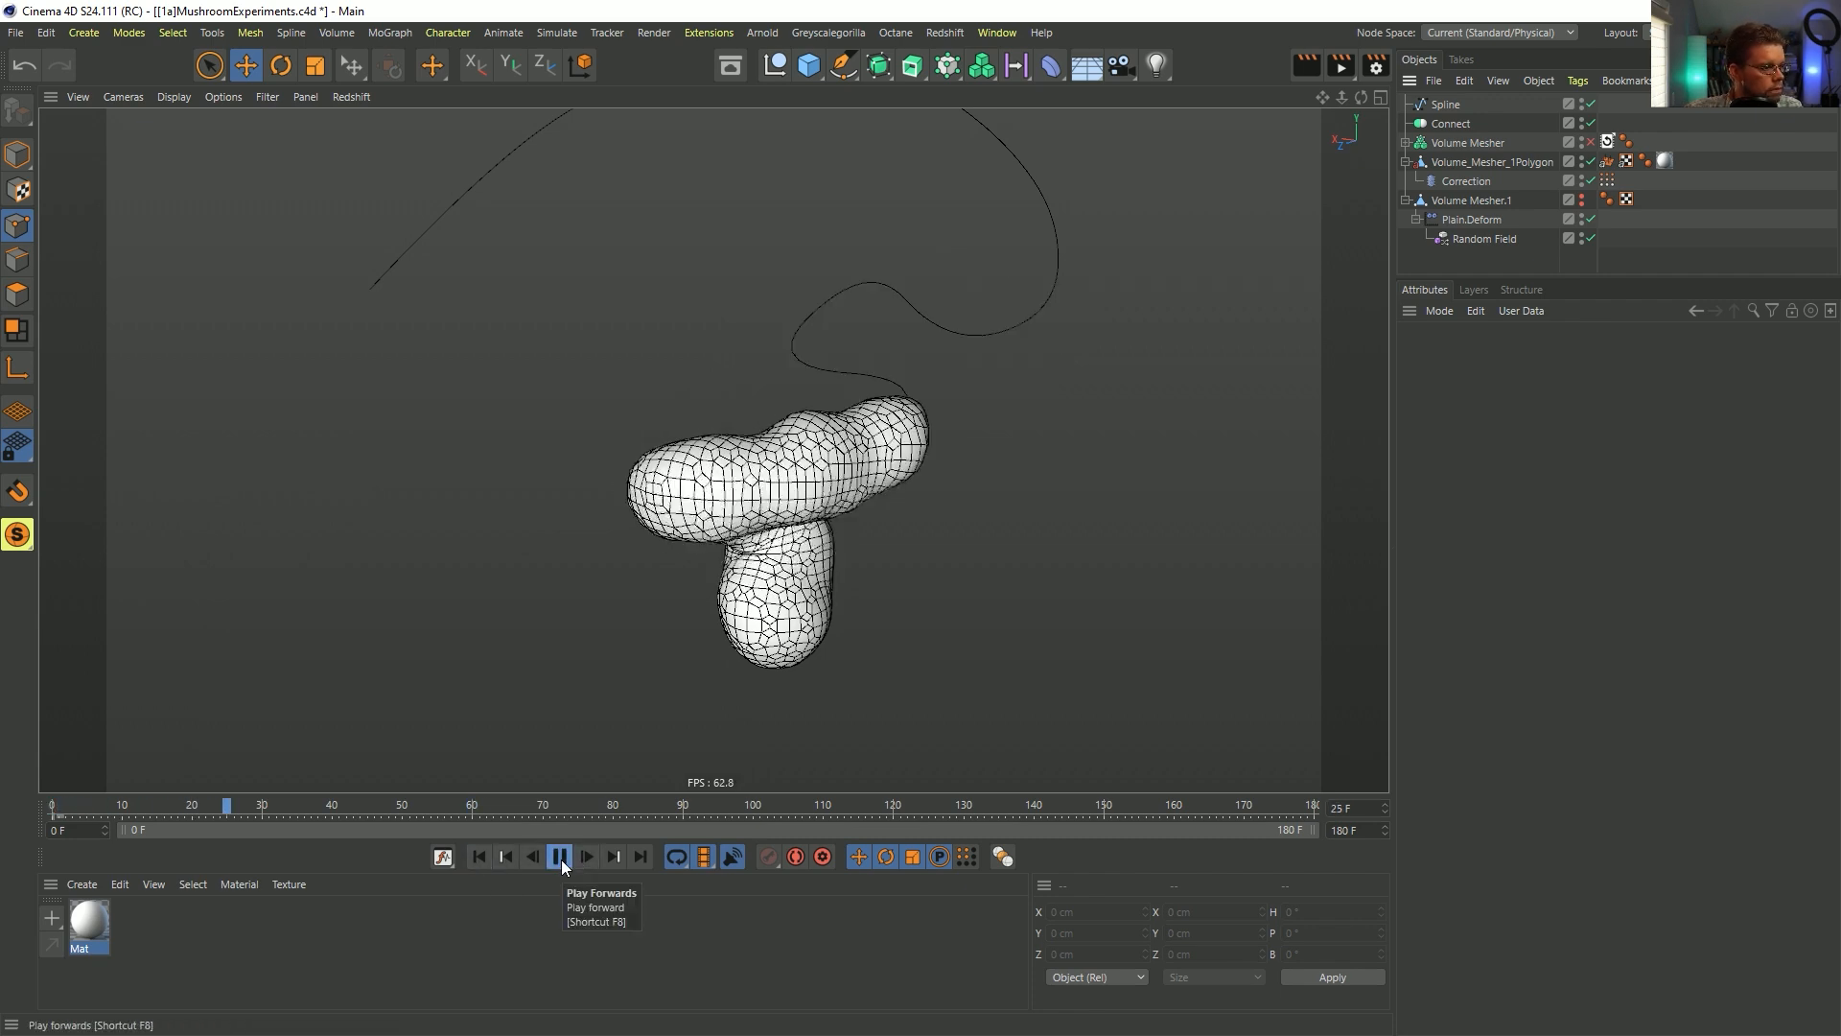
left_click(560, 856)
key("ctrl+r")
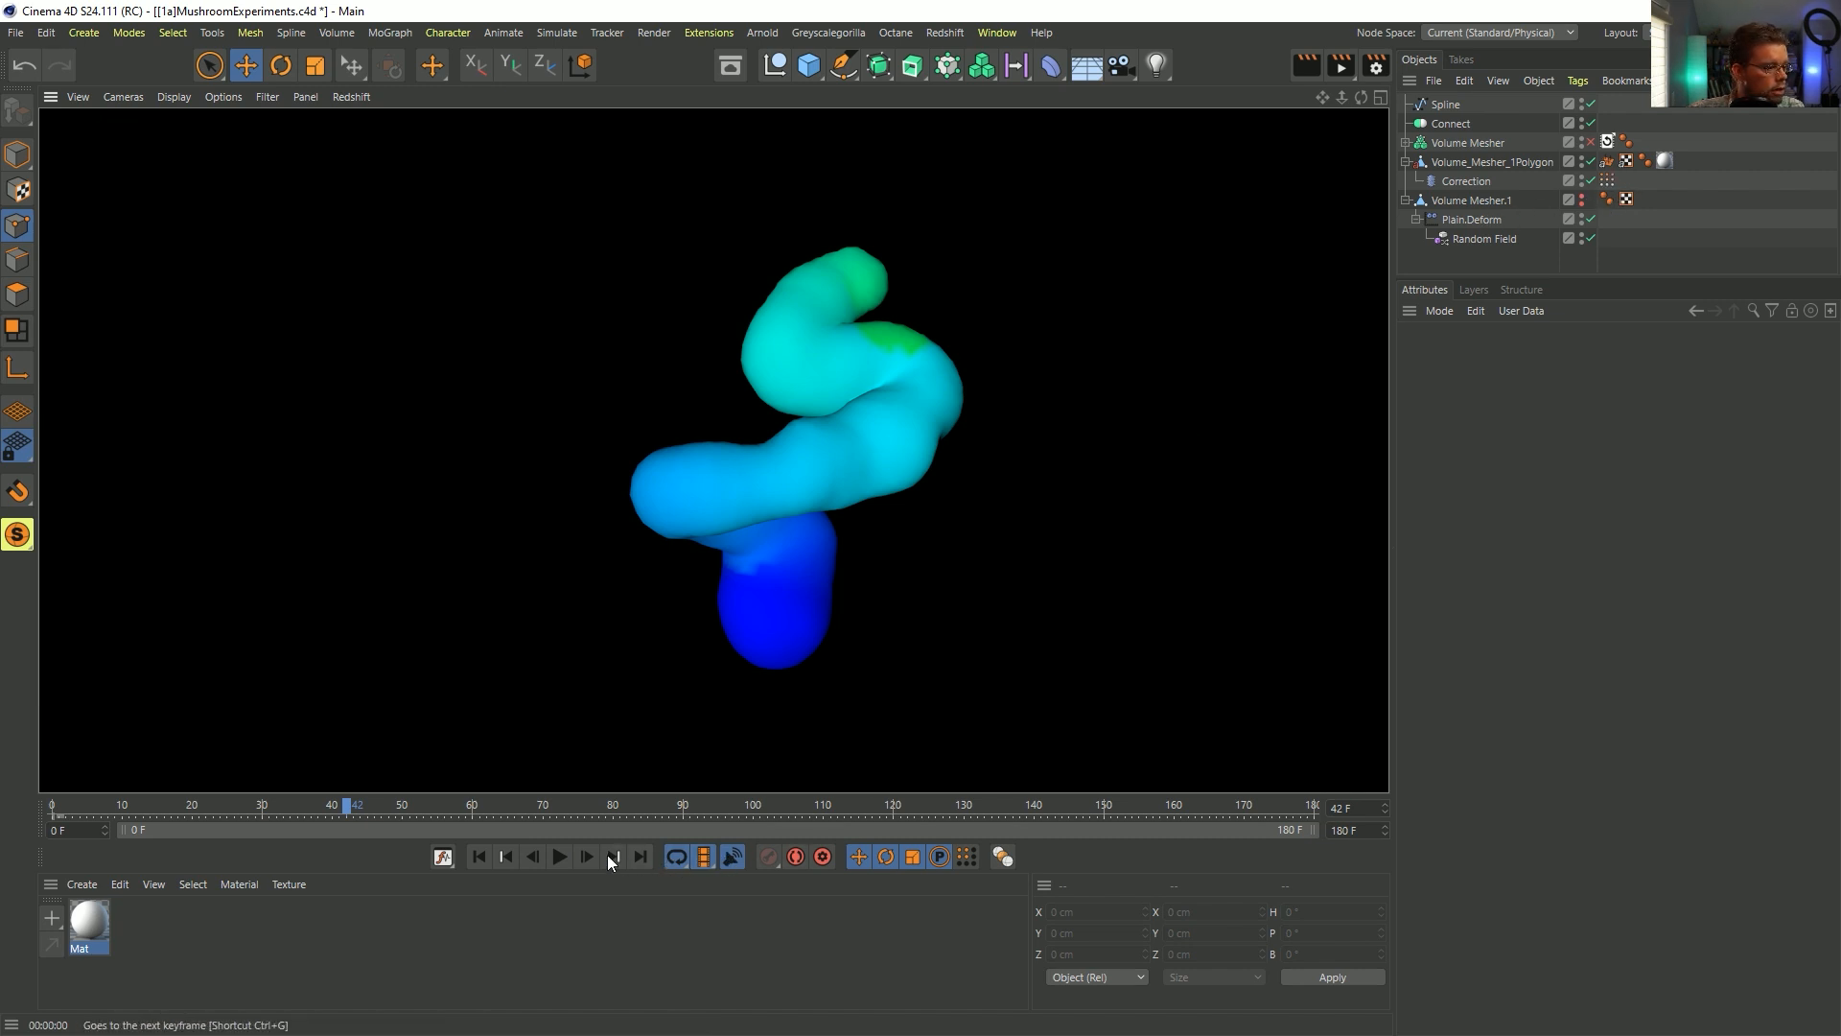
- Play the animation further to frame 73, reframe the mesh and render the view to check its coloring
left_click(560, 857)
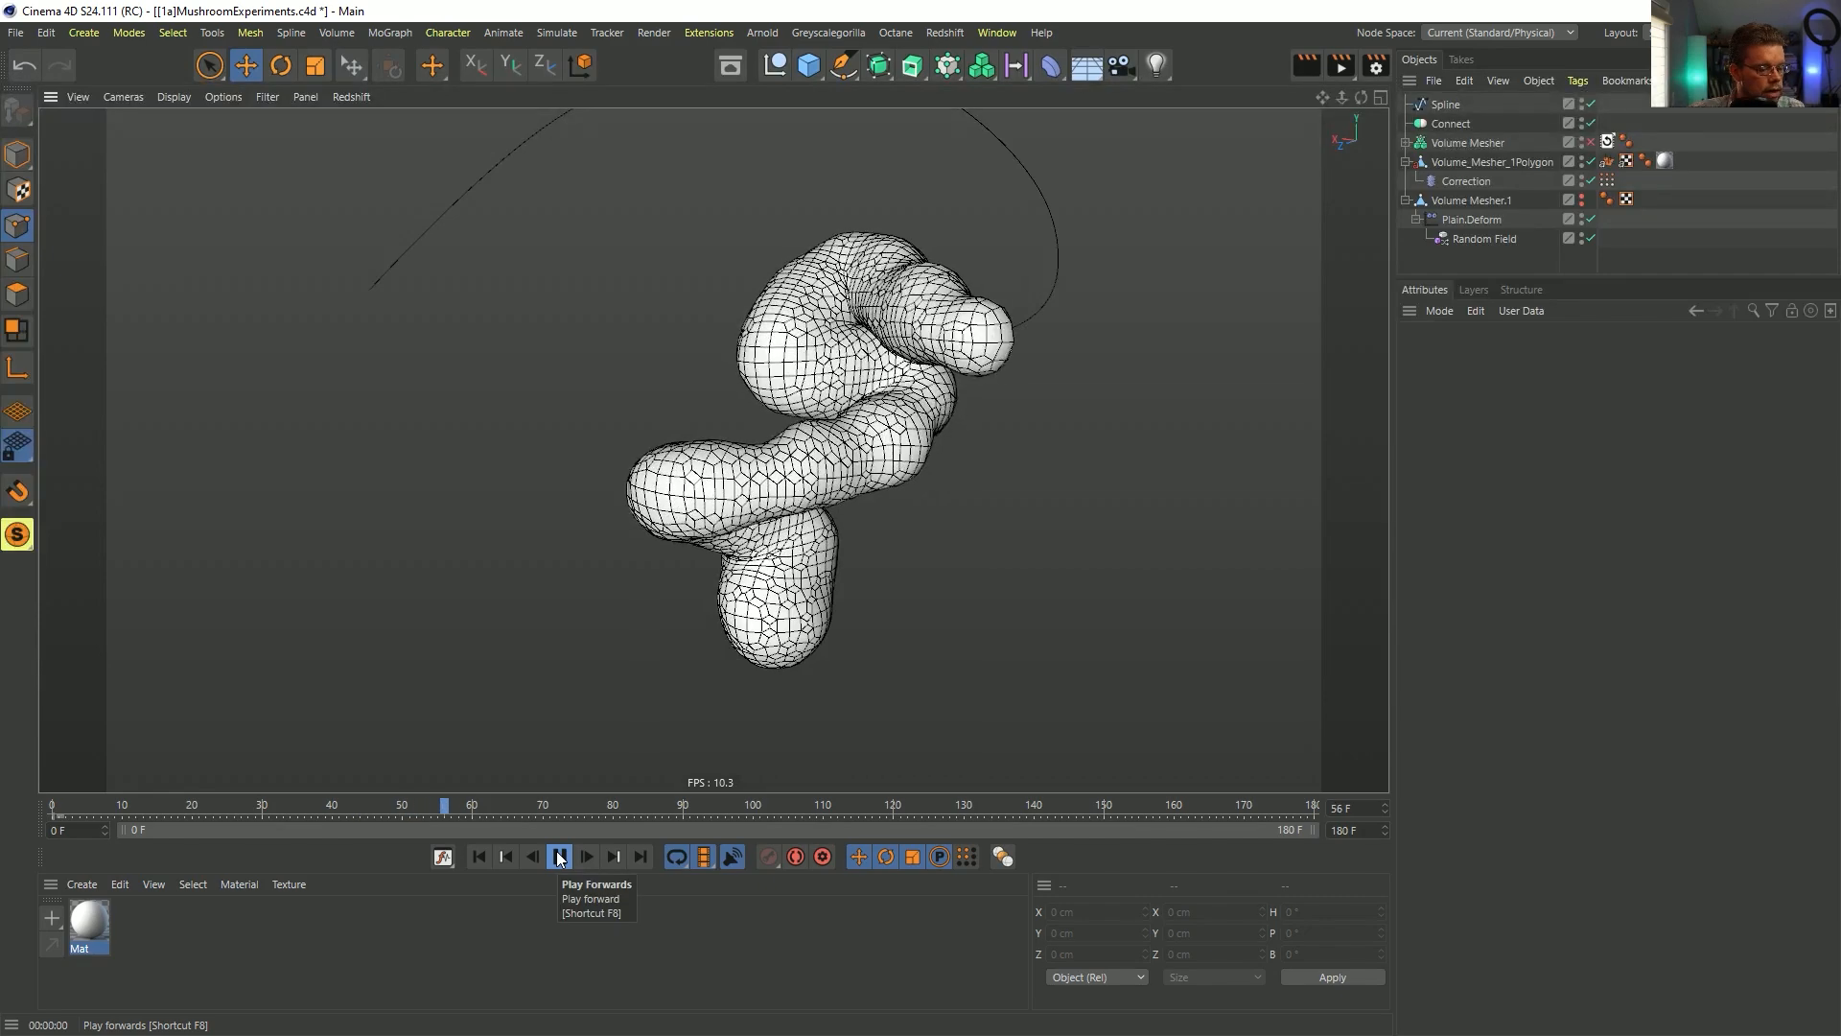
left_click(560, 857)
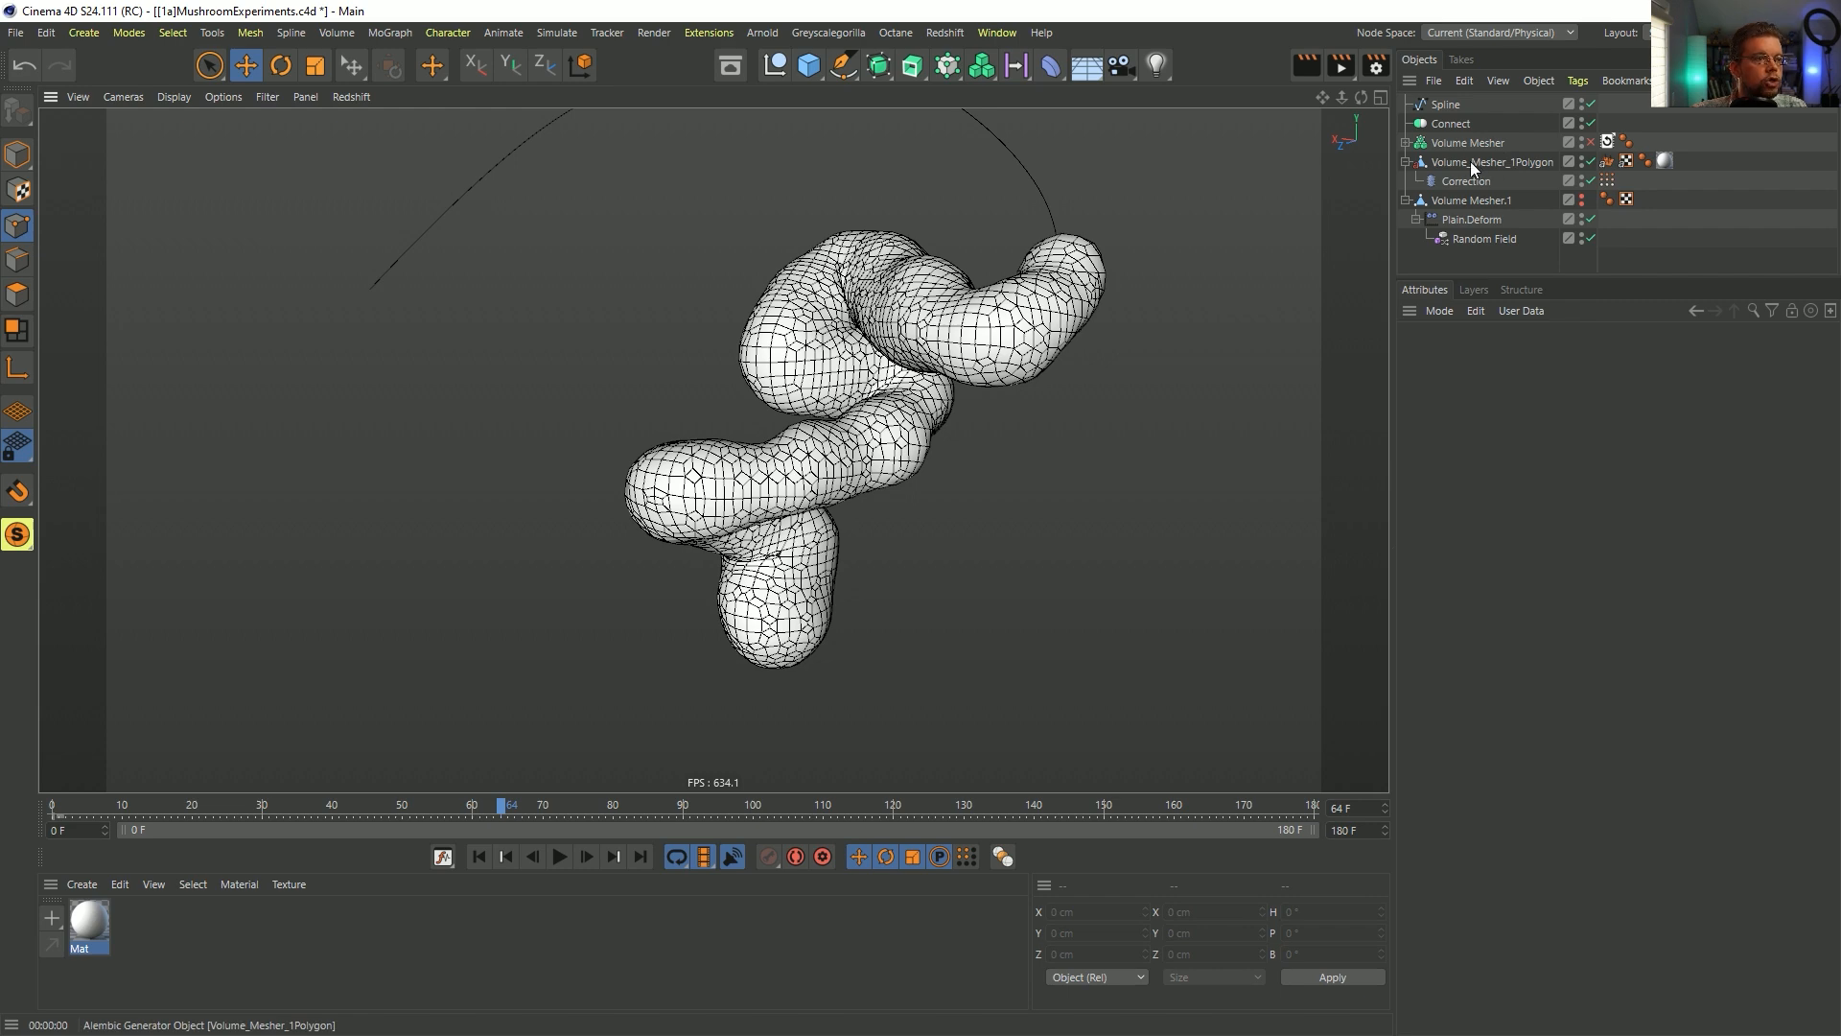
left_click(560, 856)
left_click(560, 856)
middle_click_drag(874, 351, 906, 469, "alt")
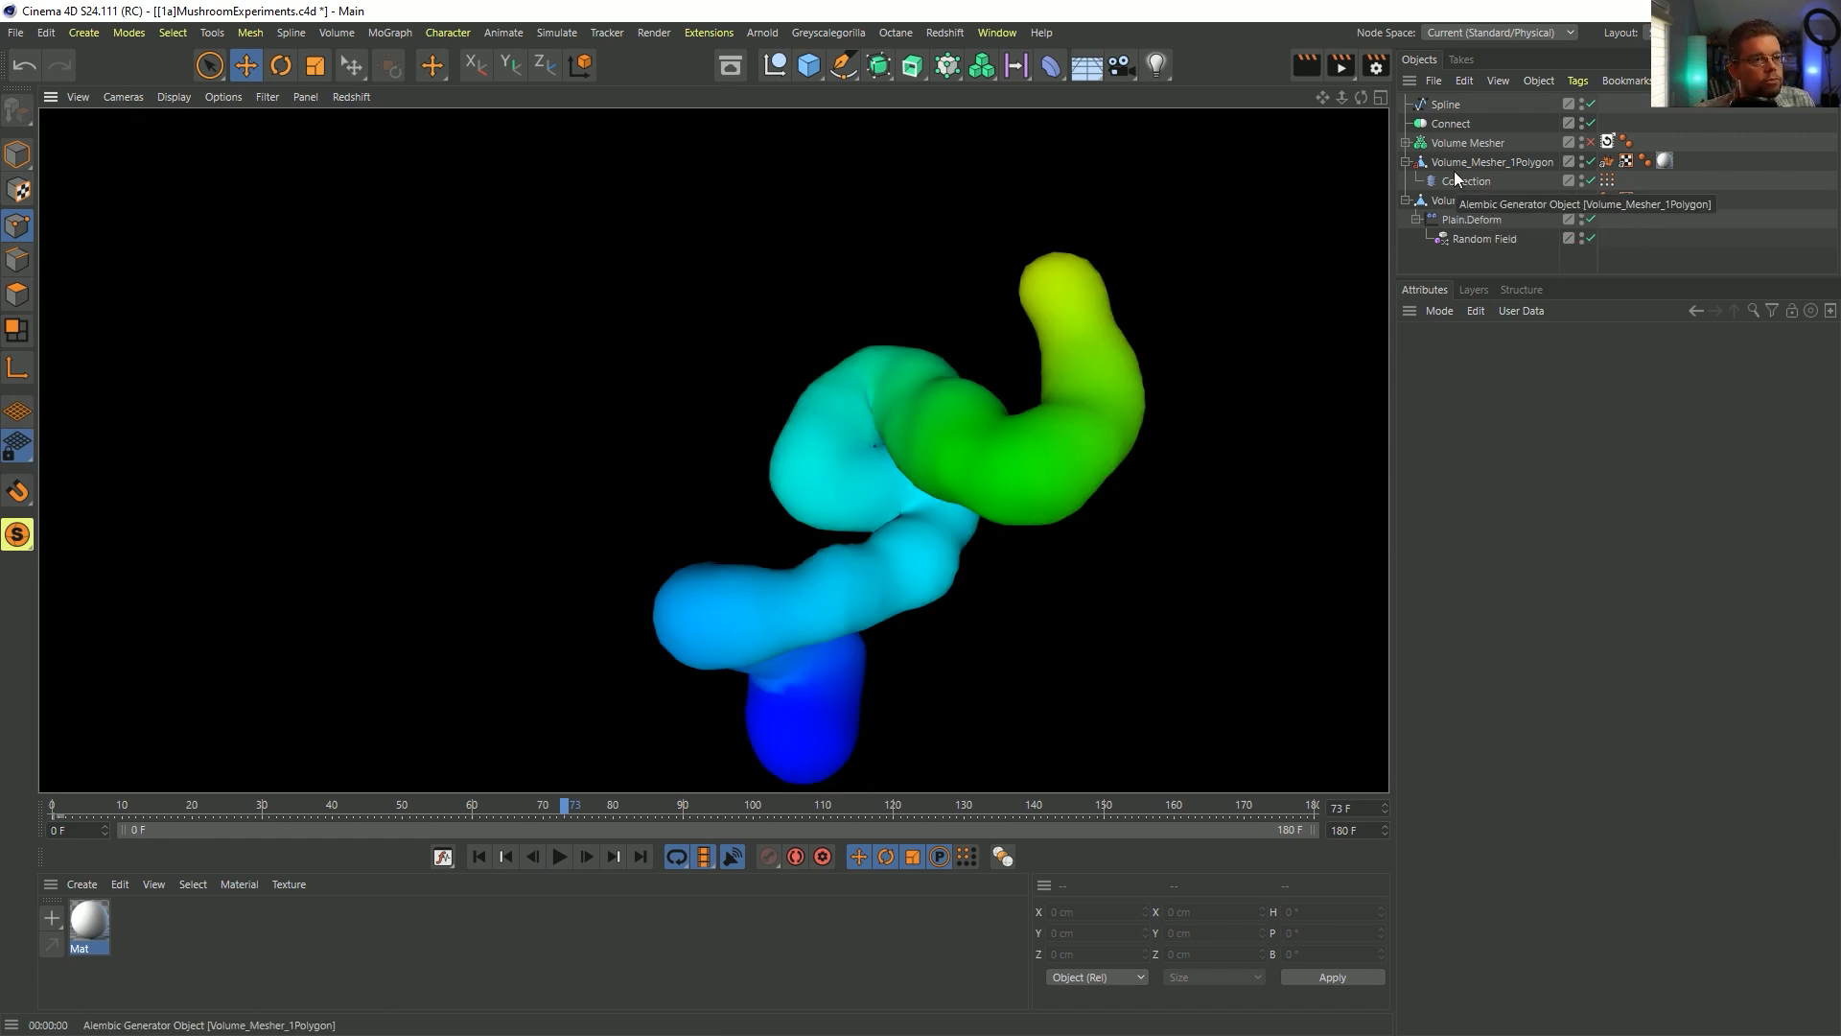
- Re-enable the original Volume Mesher with its children and save the project
left_click(1405, 142)
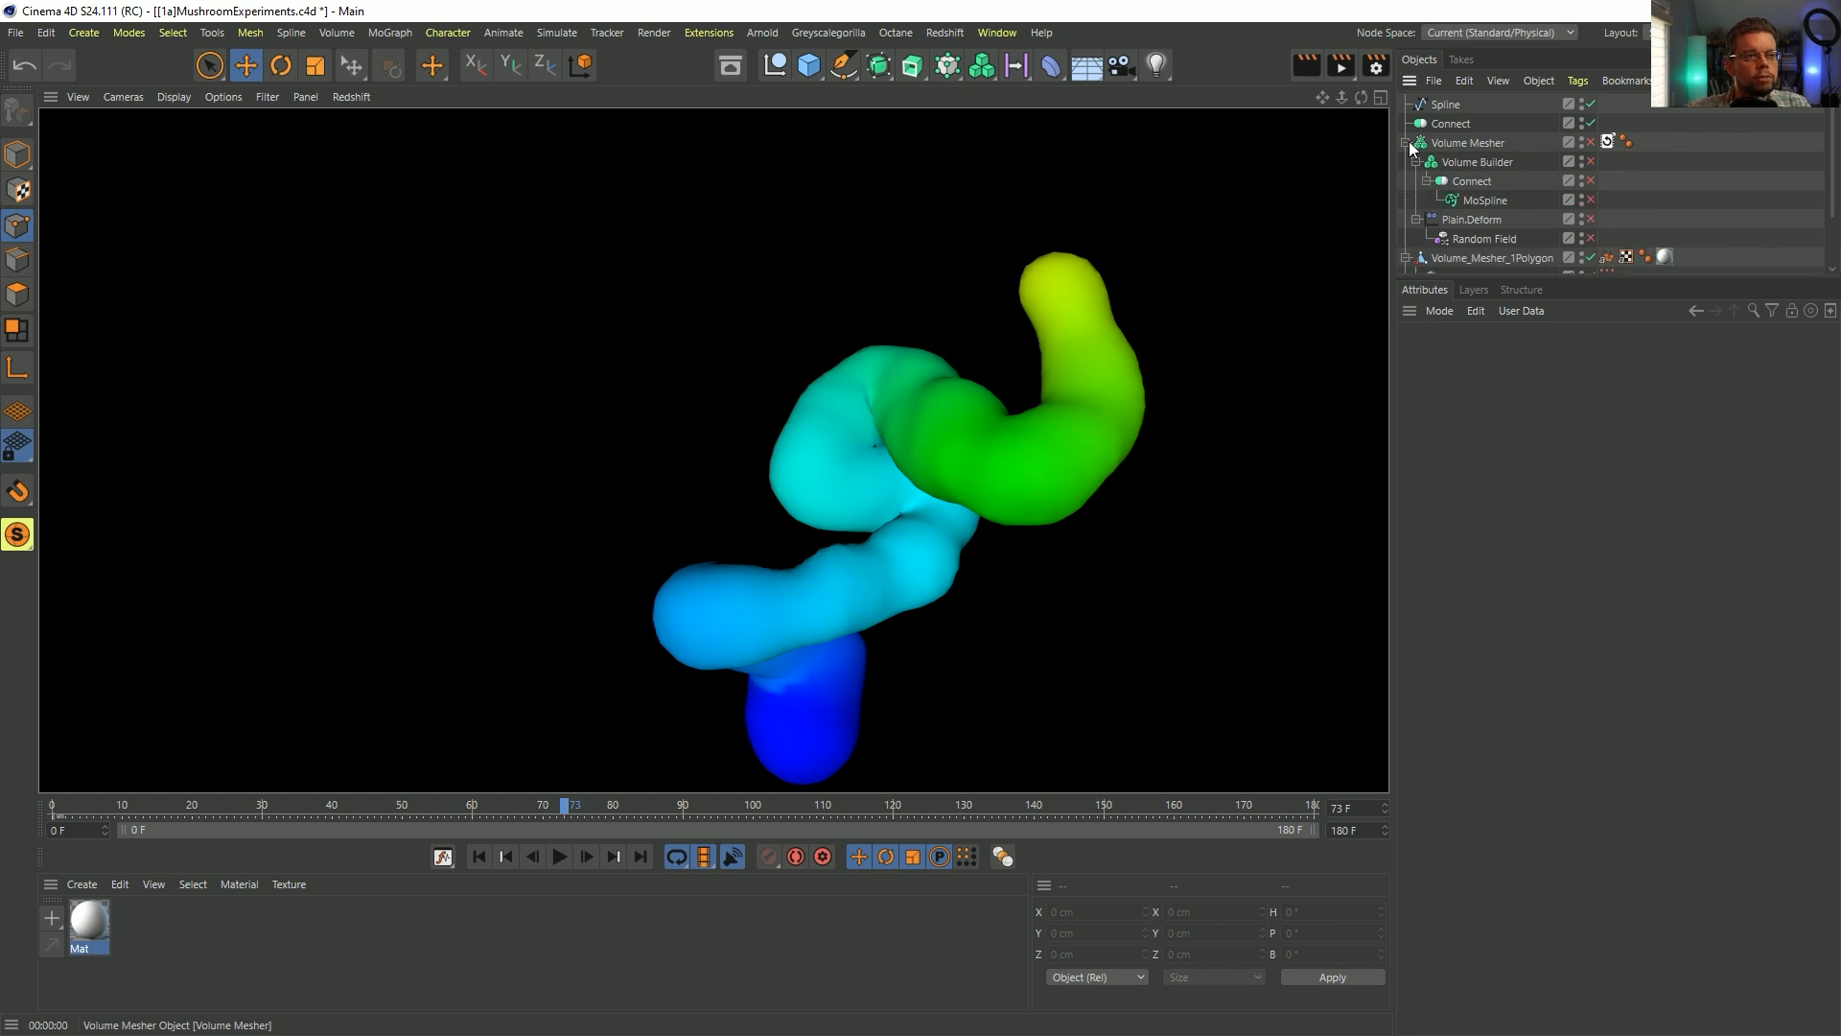
left_click(1591, 143)
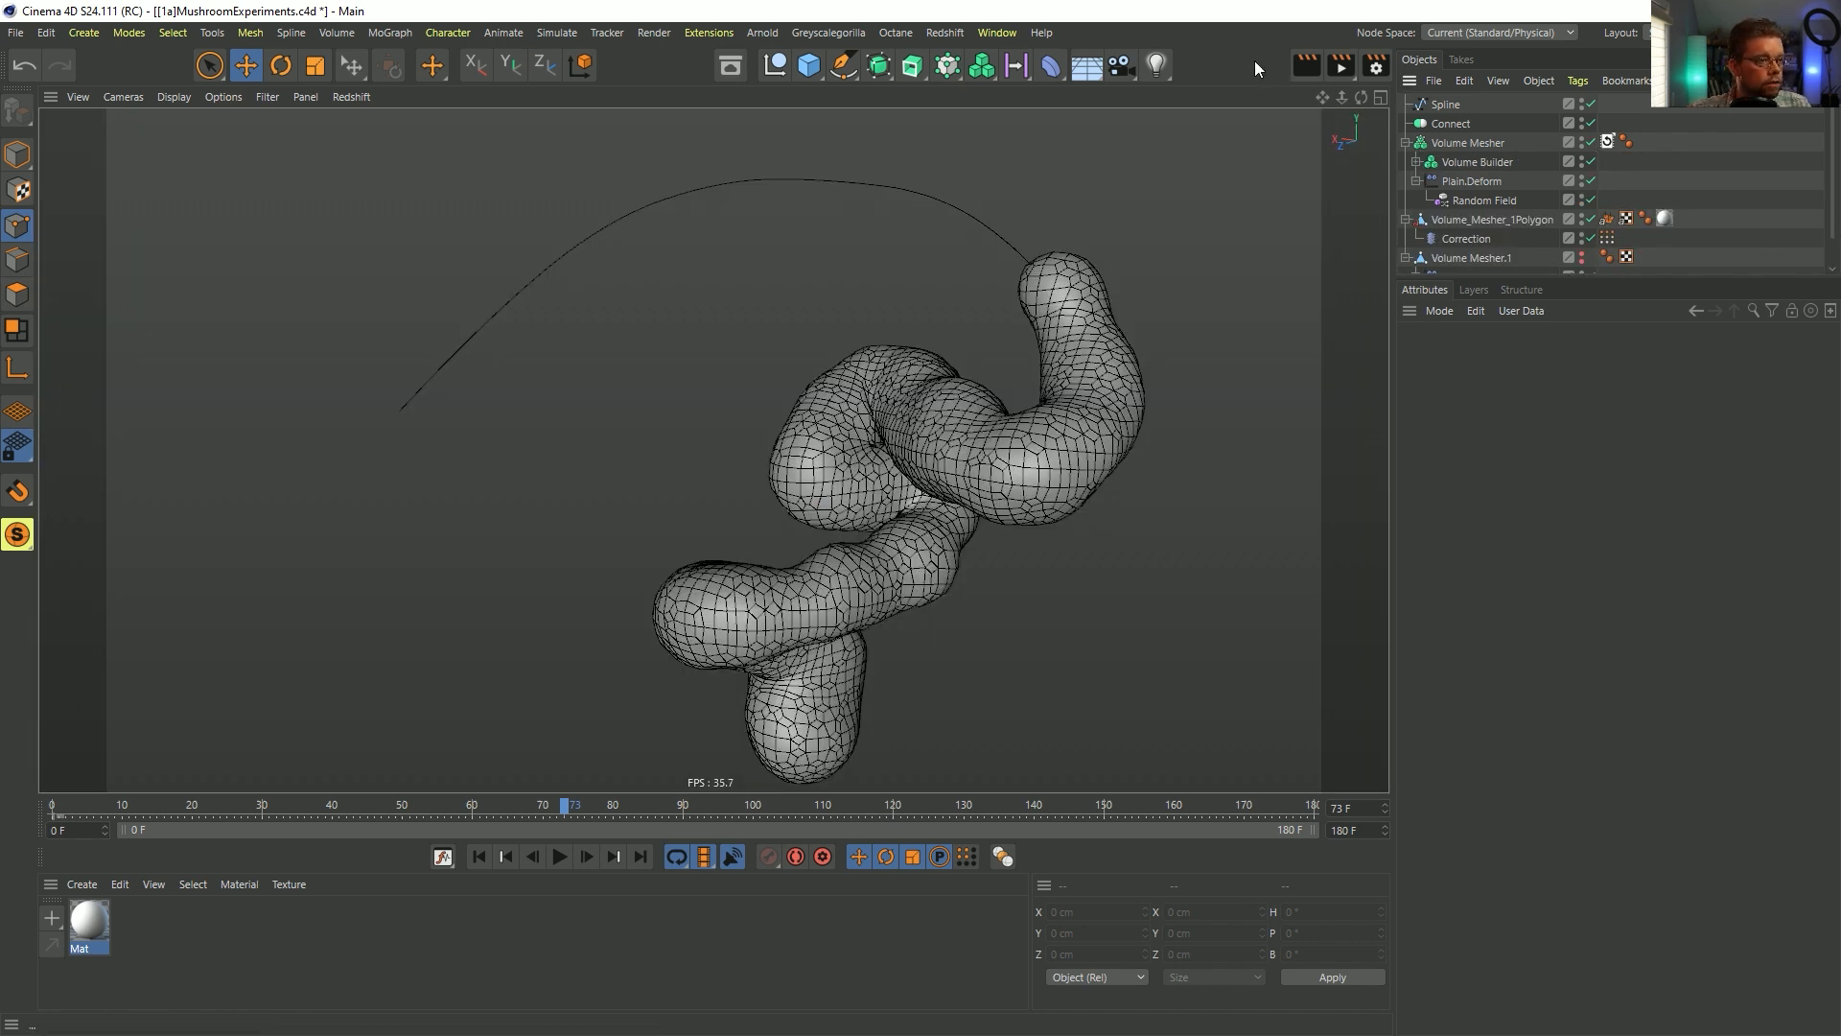
key("ctrl+s")
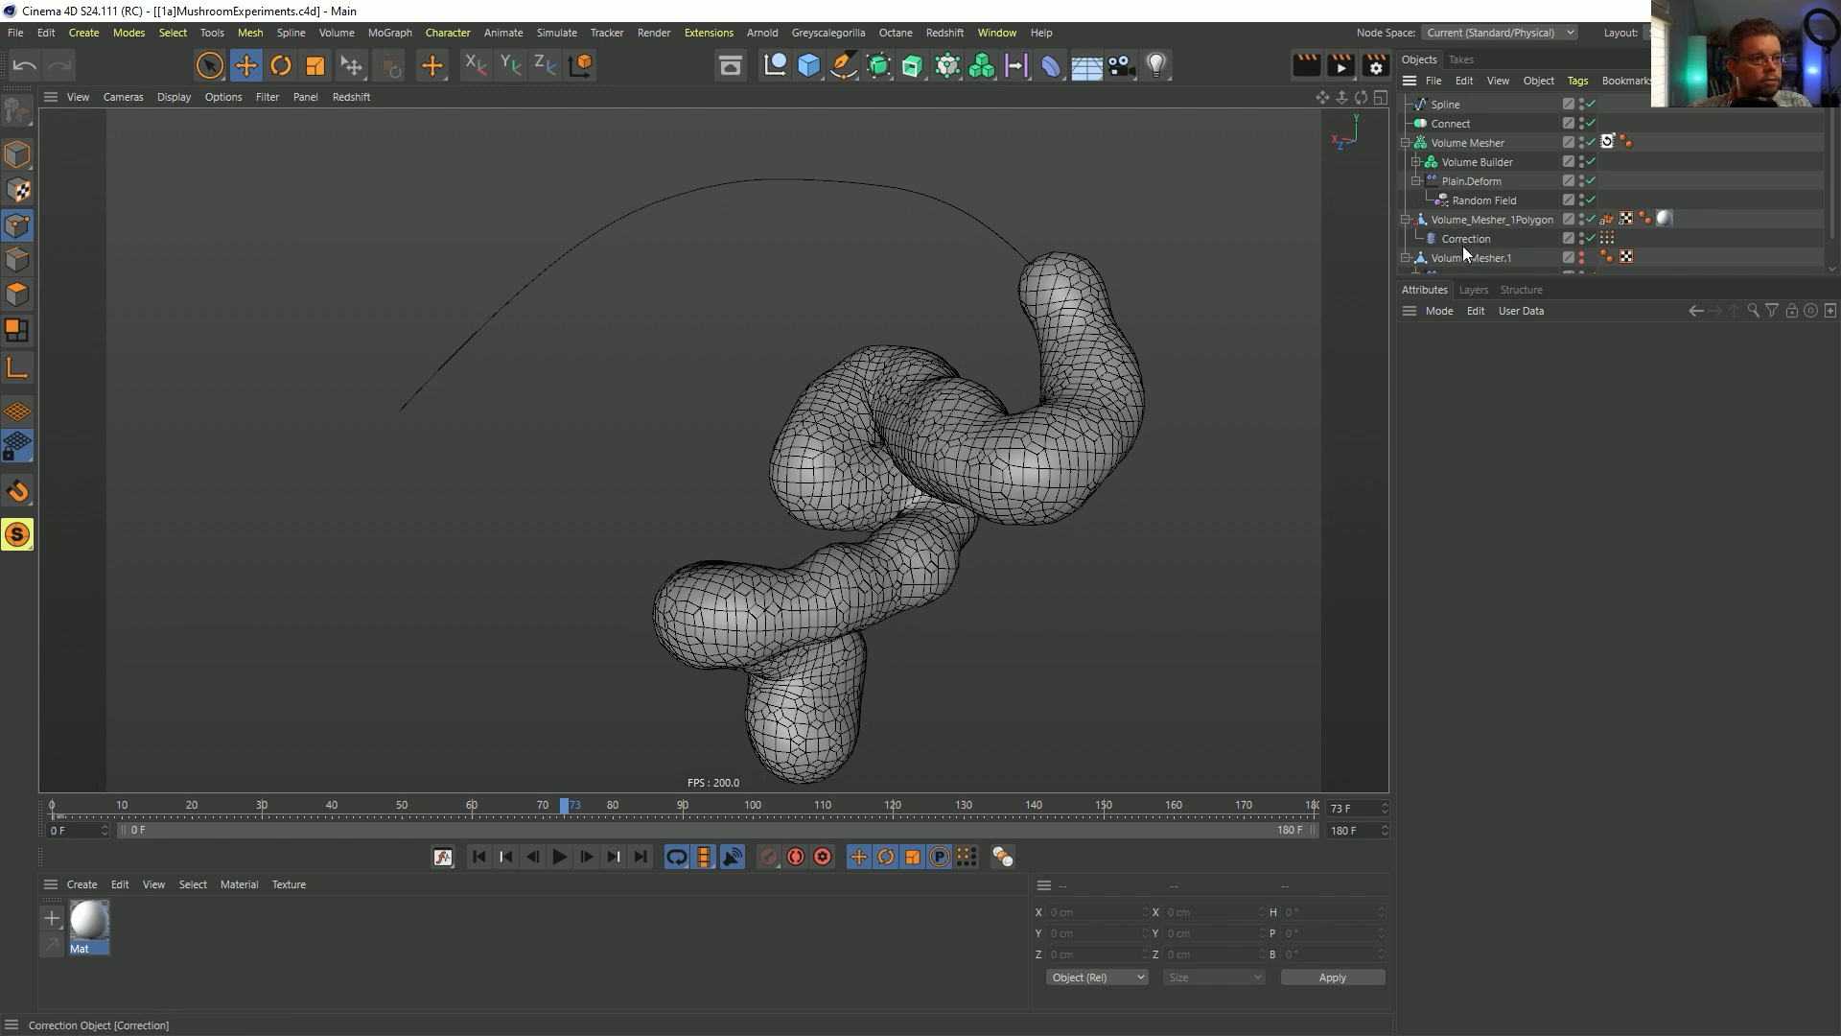
- Move the Correction deformer under the original Volume Mesher and transfer the Mat material tag to that mesher
left_click(1416, 180)
left_click_drag(1466, 222, 1469, 191)
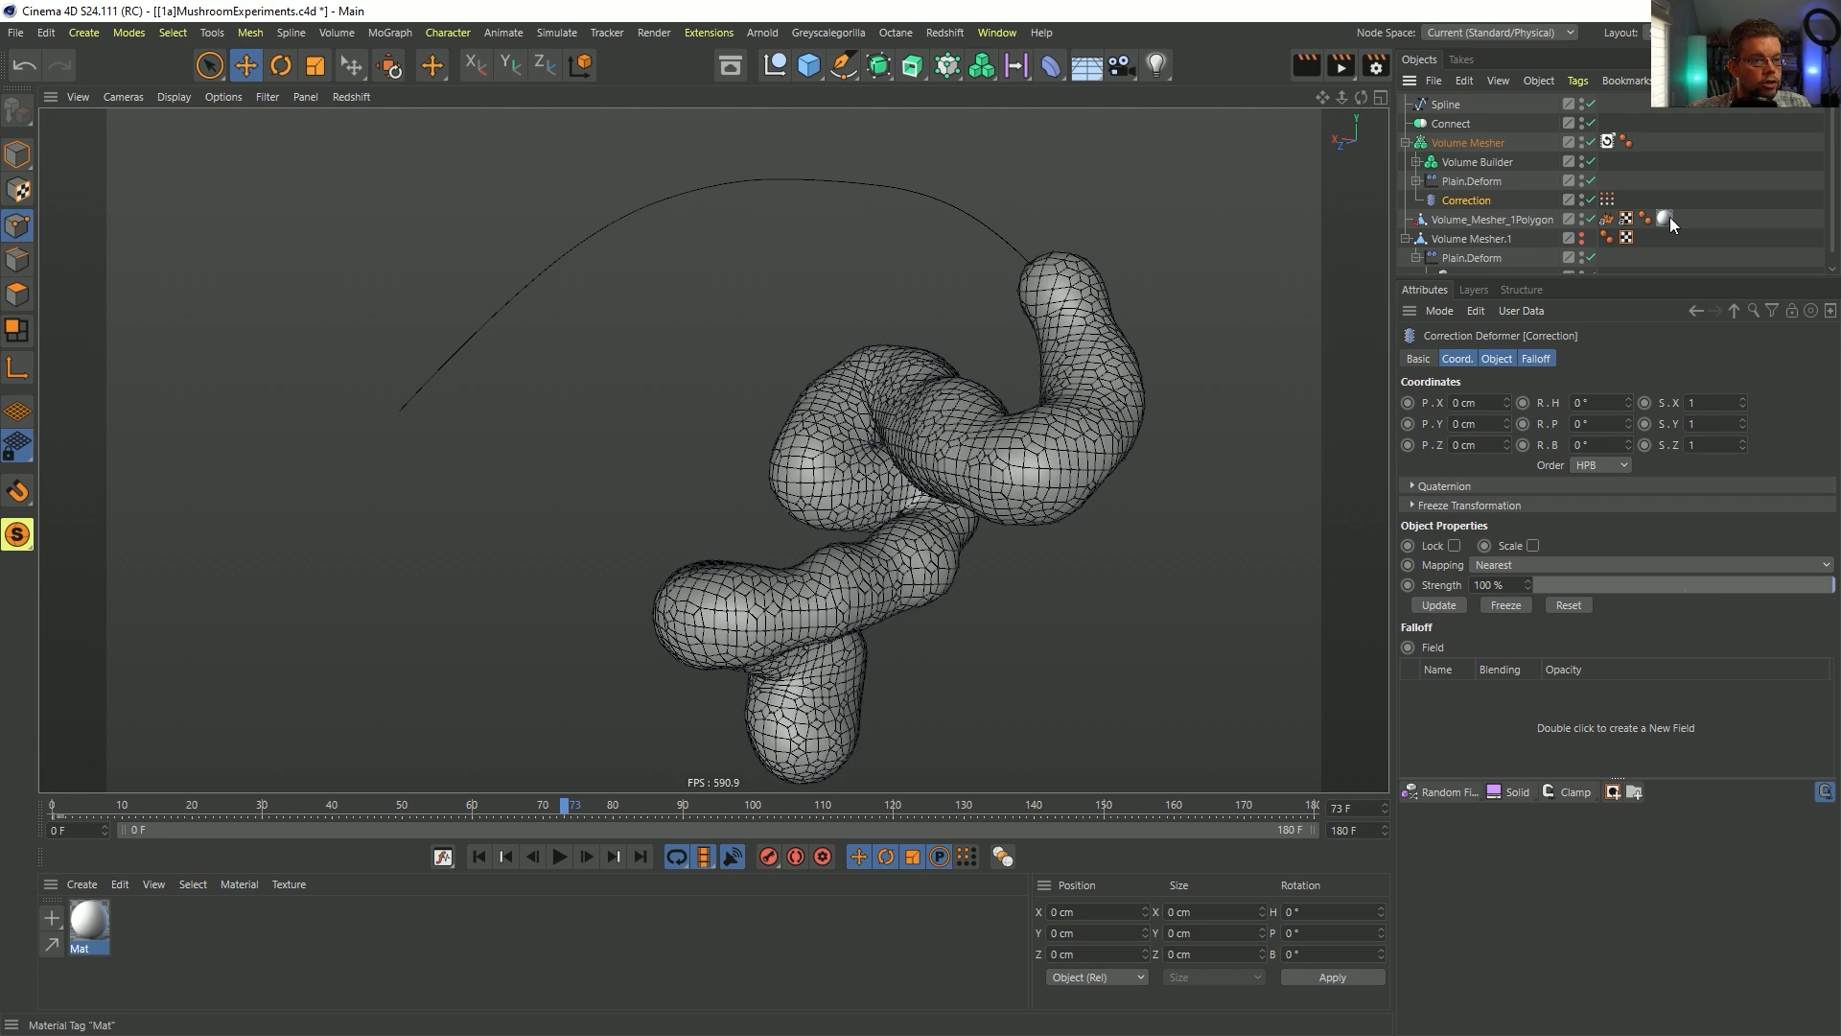
left_click_drag(1668, 219, 1647, 142)
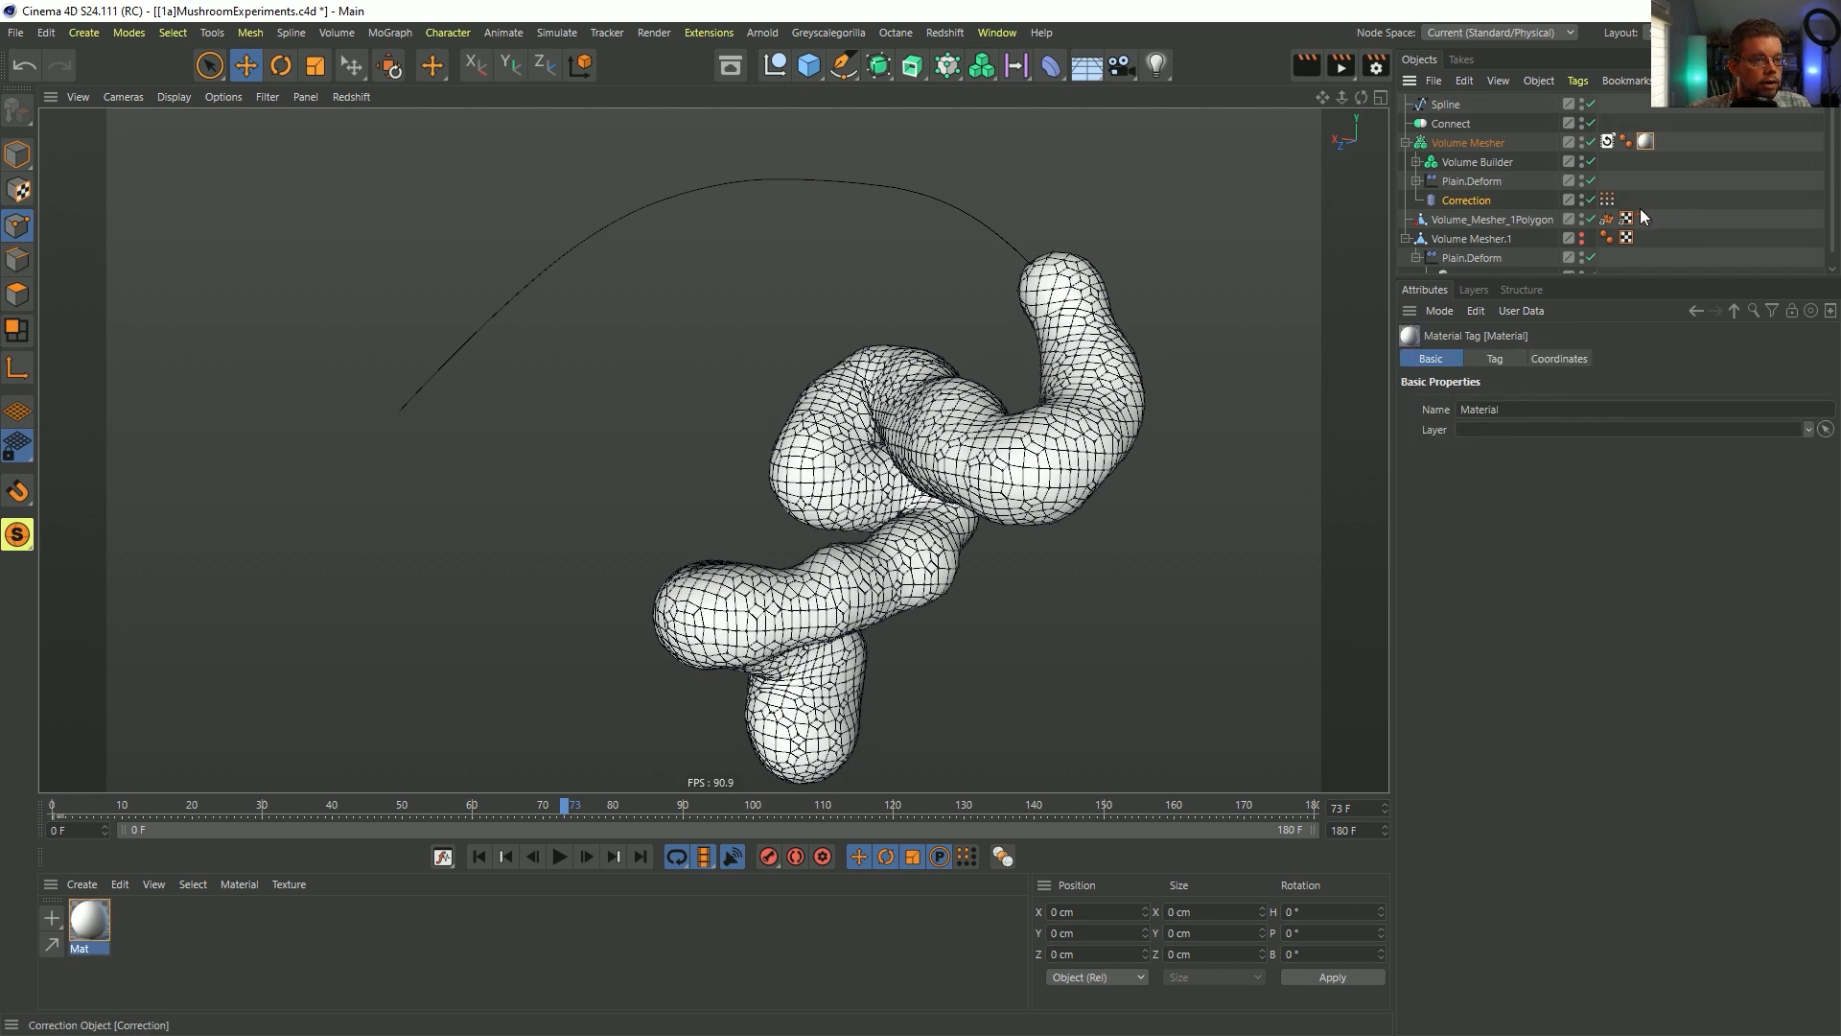
- Disable Volume_Mesher_1Polygon and display its Alembic settings
left_click(1591, 219)
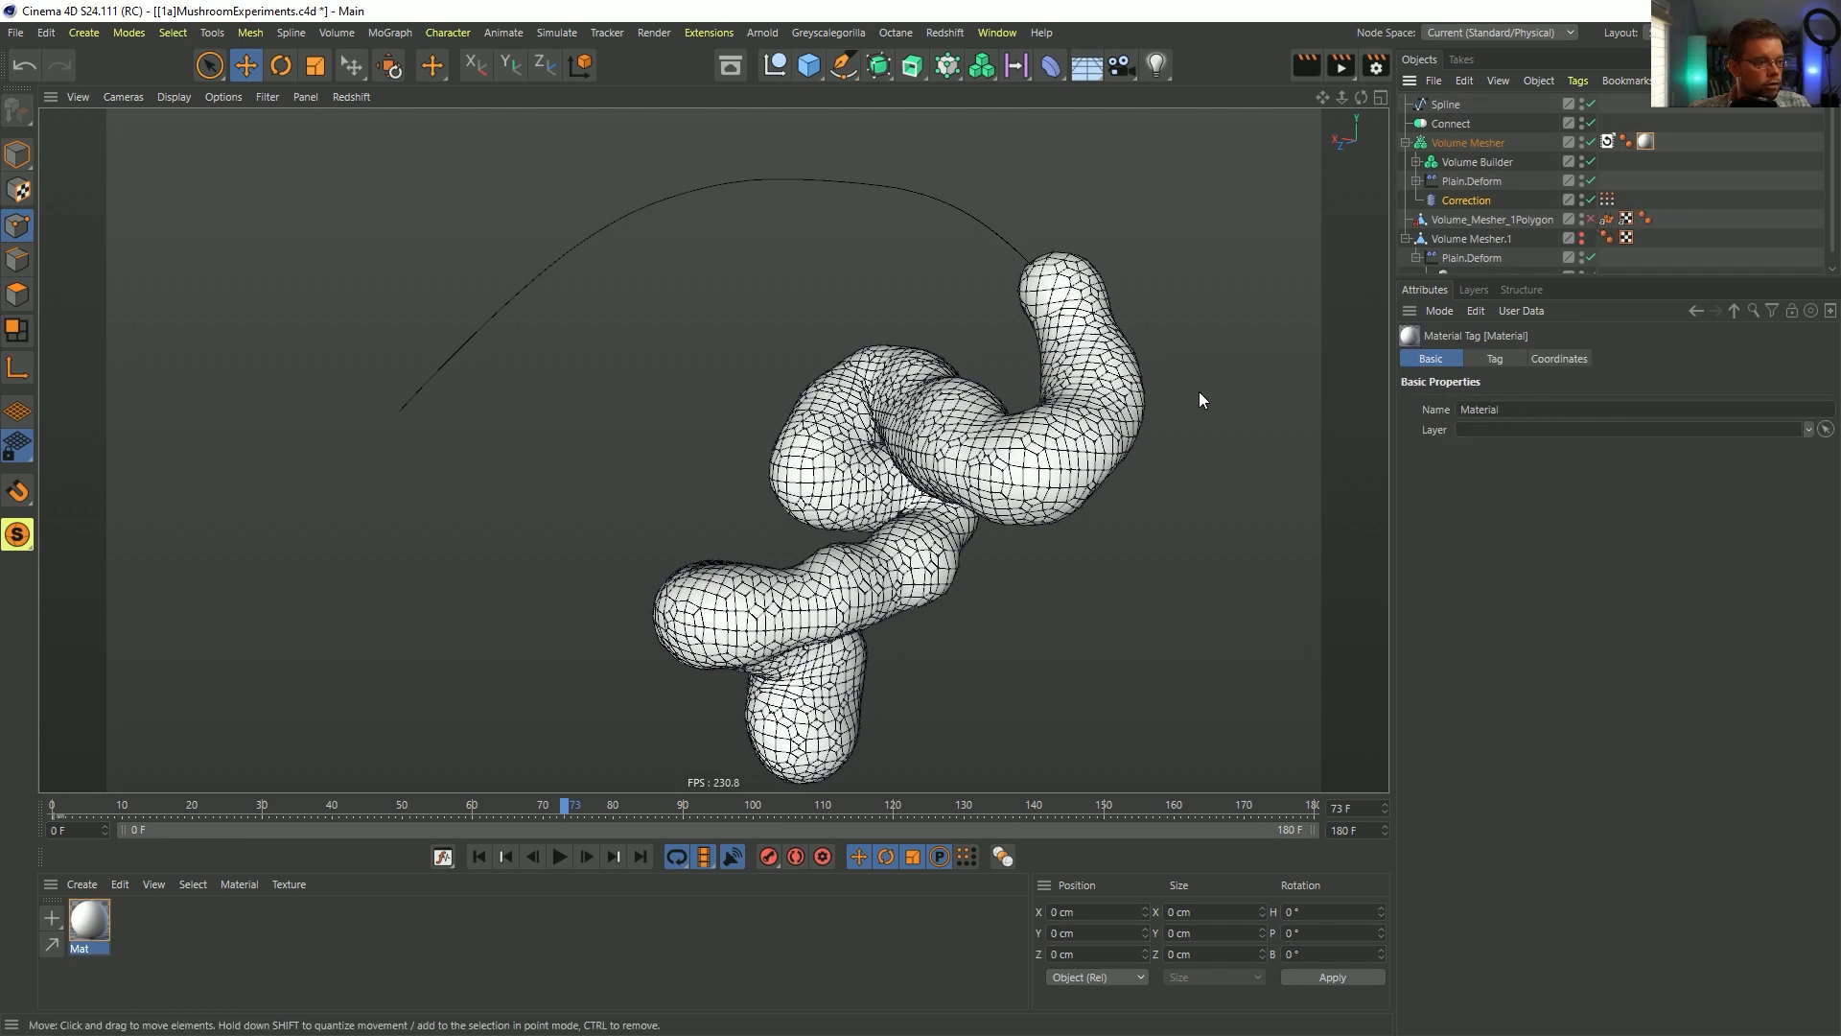
left_click(1482, 144)
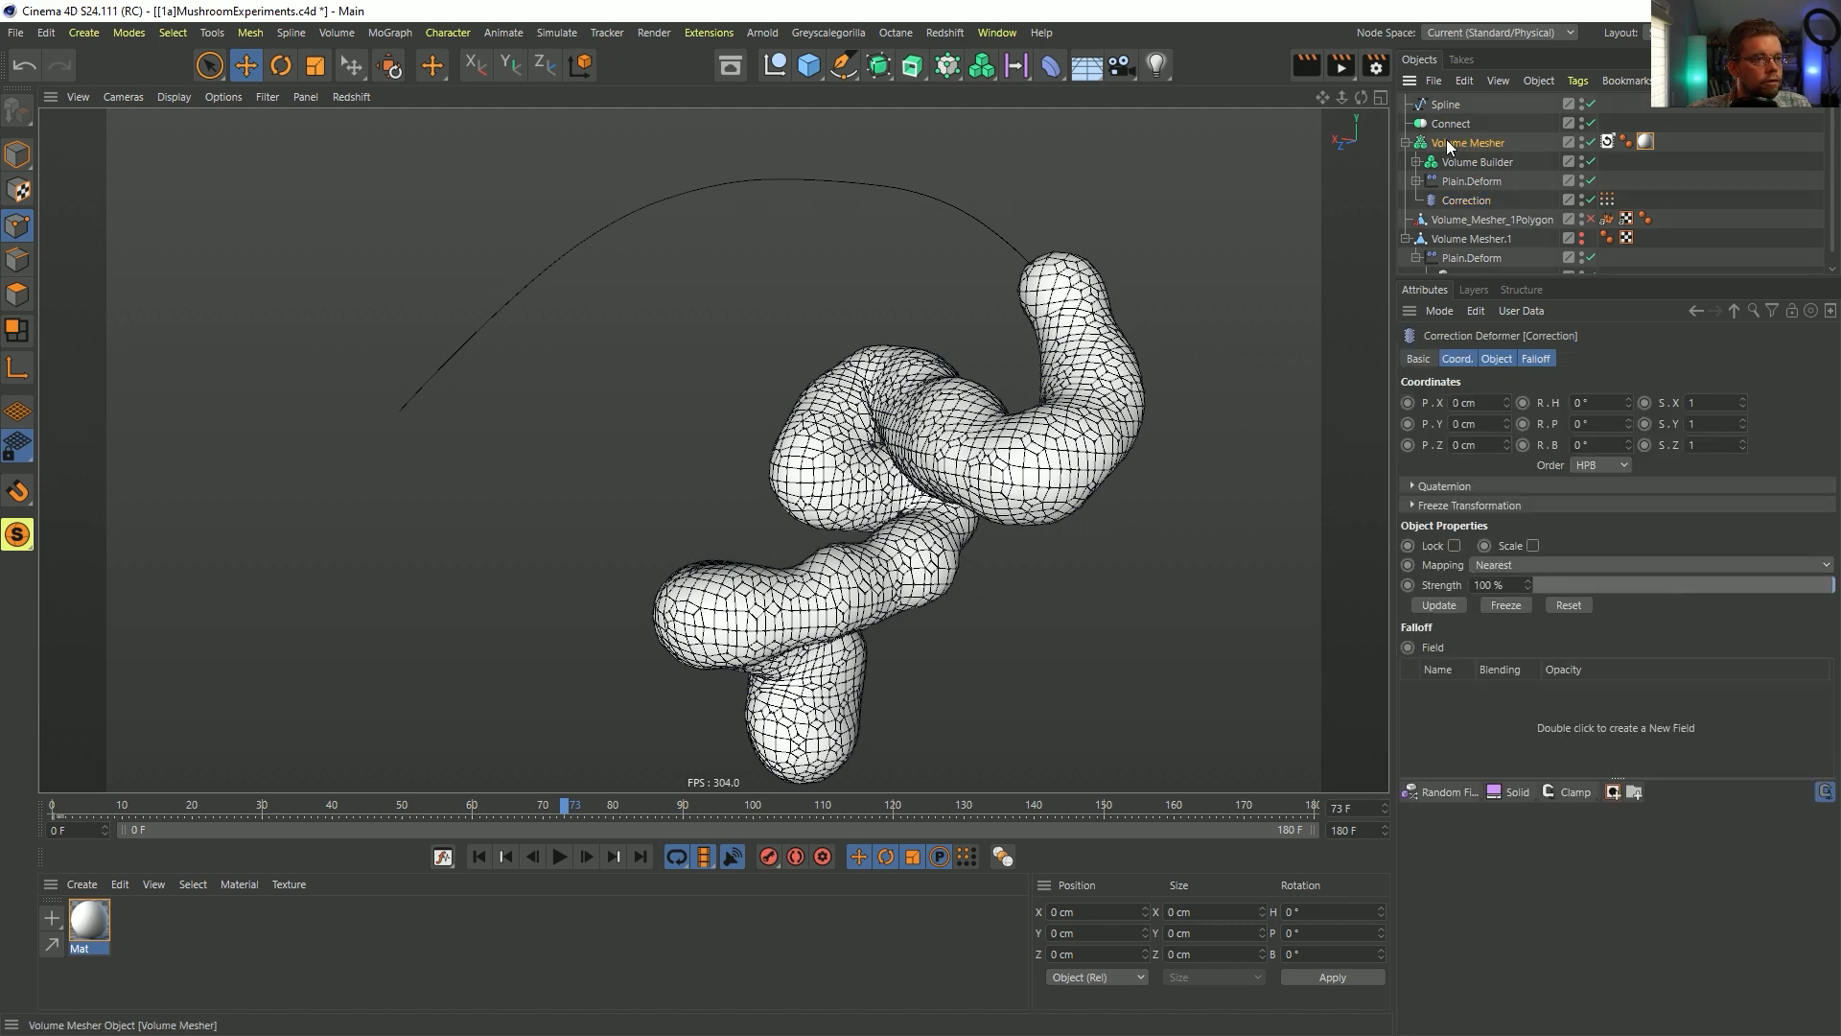
left_click(1447, 219)
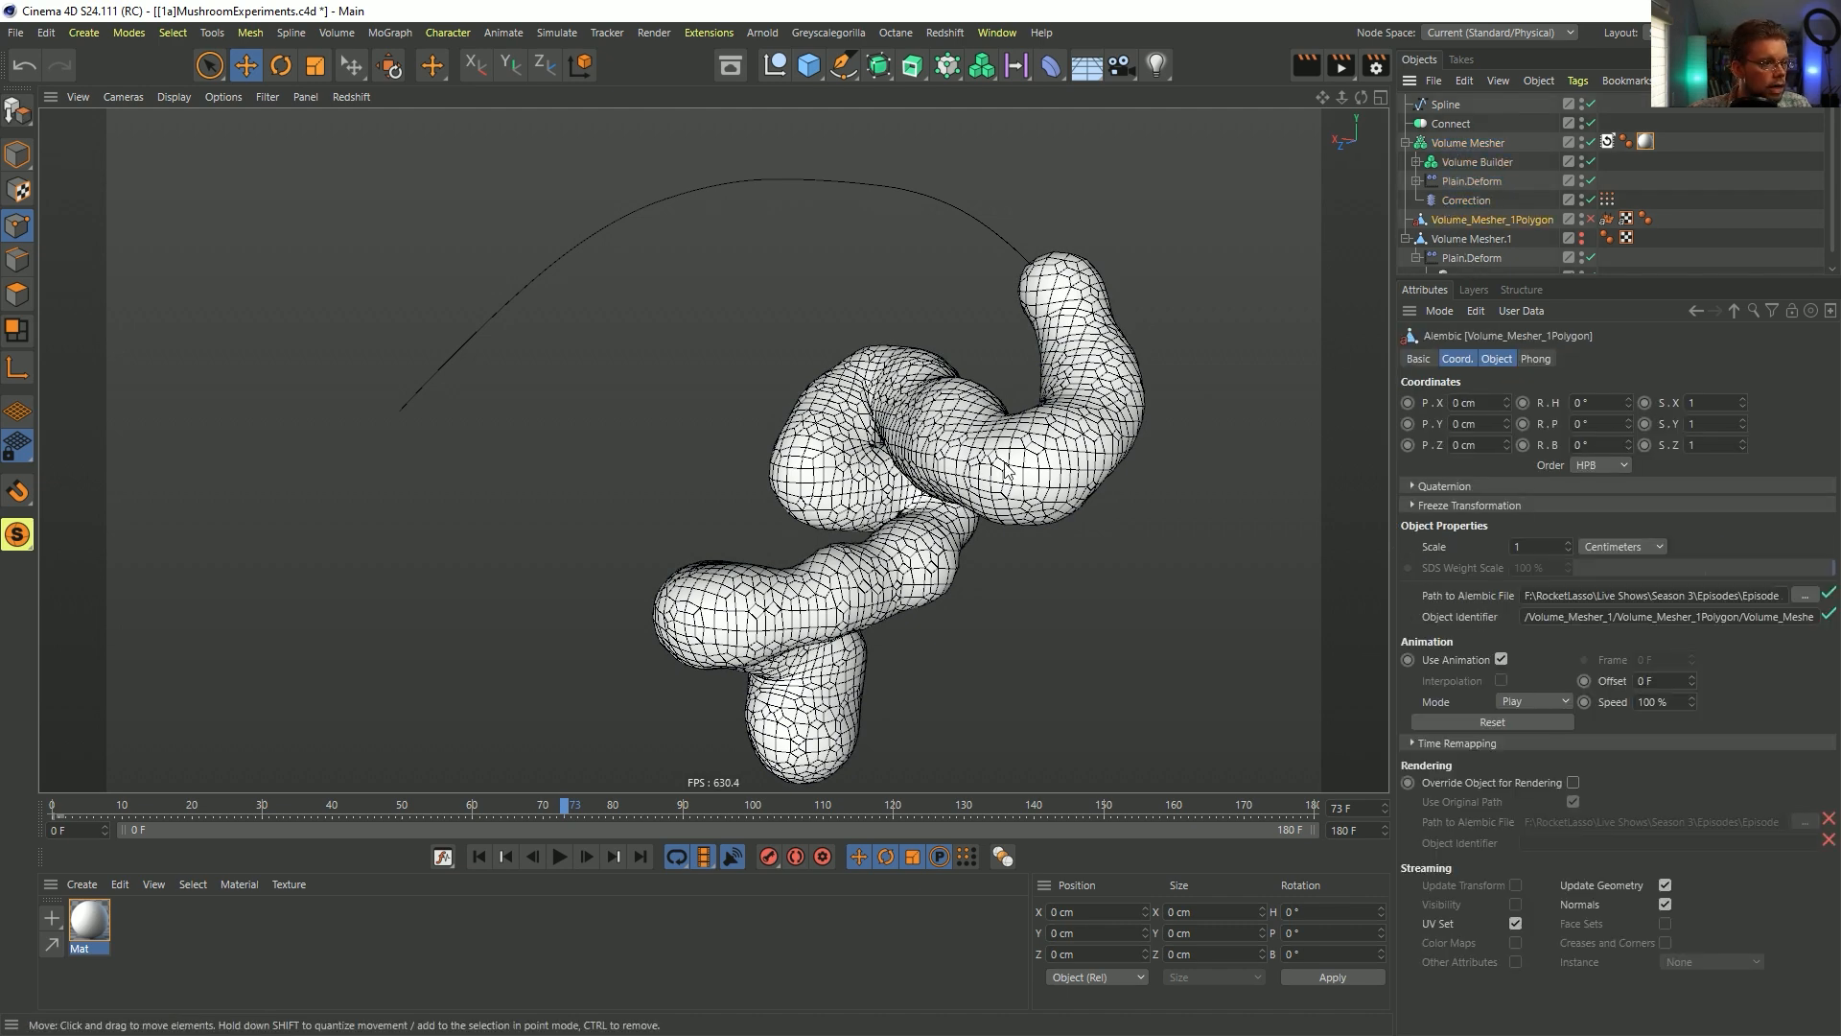
- Advance the animation to frame 78 and render the view to check the live Volume Mesher's vertex colors
left_click(1467, 200)
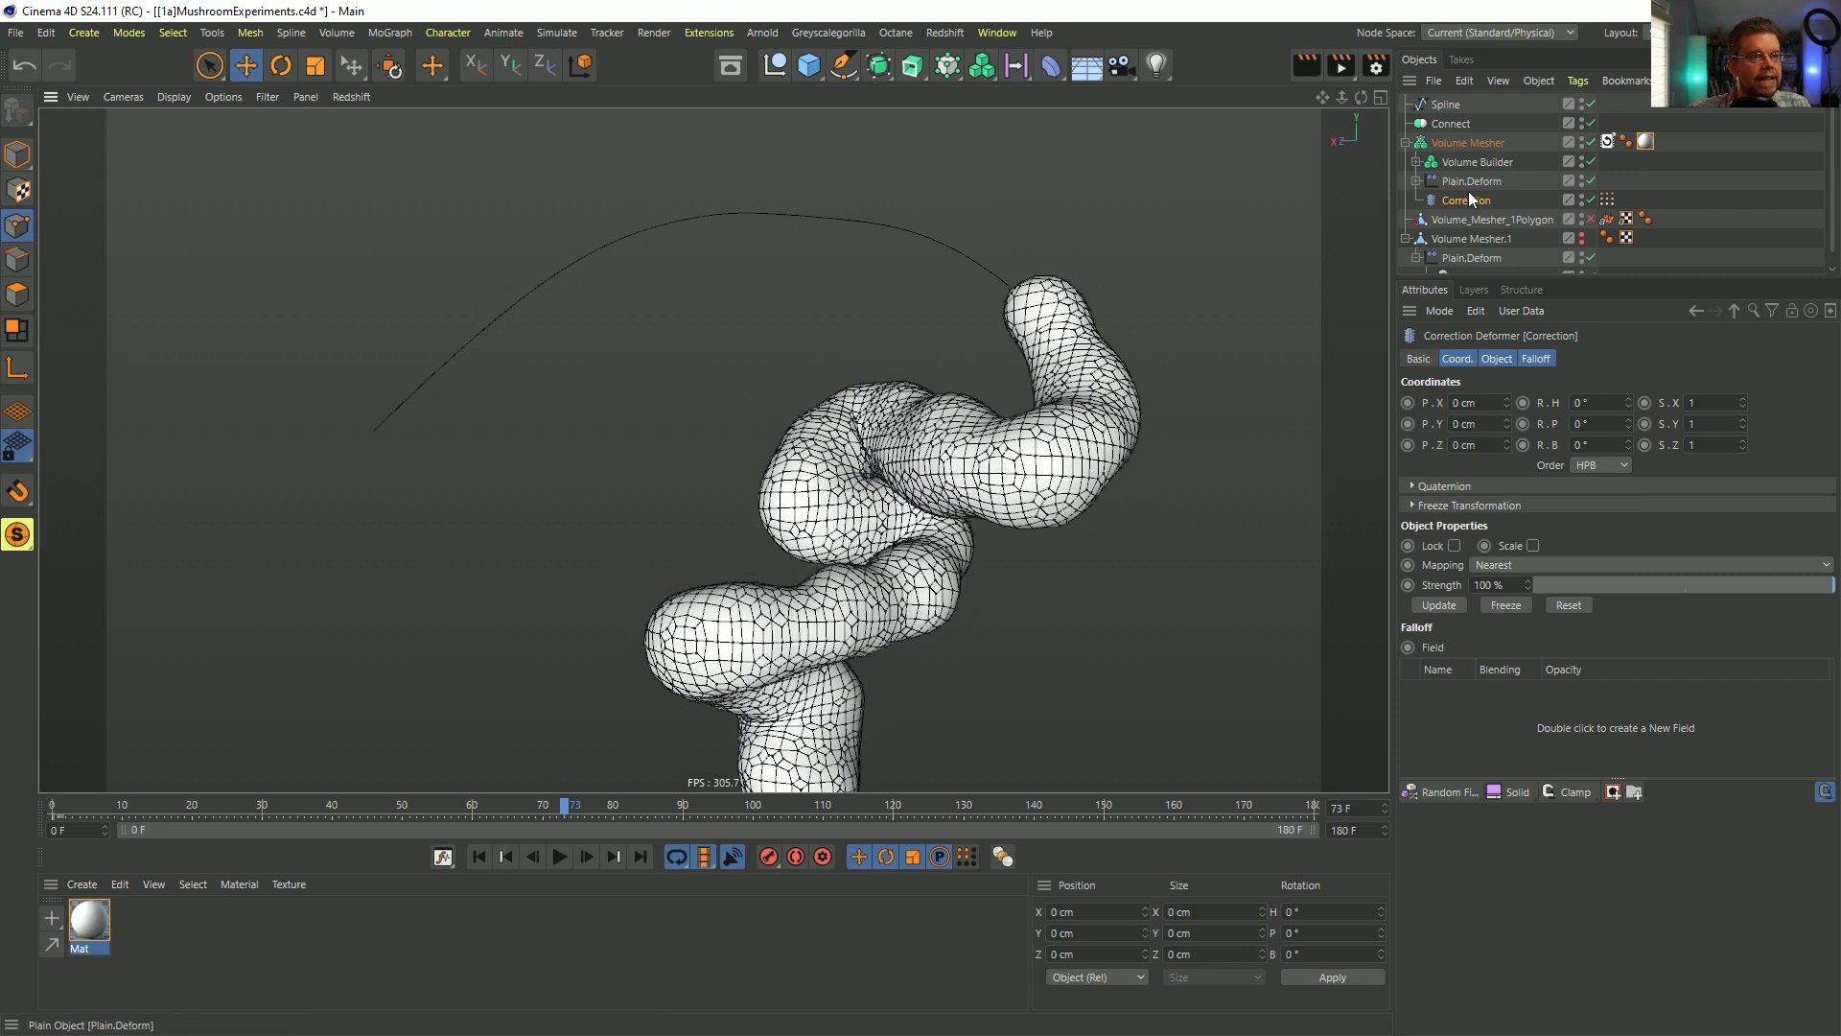
left_click_drag(958, 541, 971, 543, "alt")
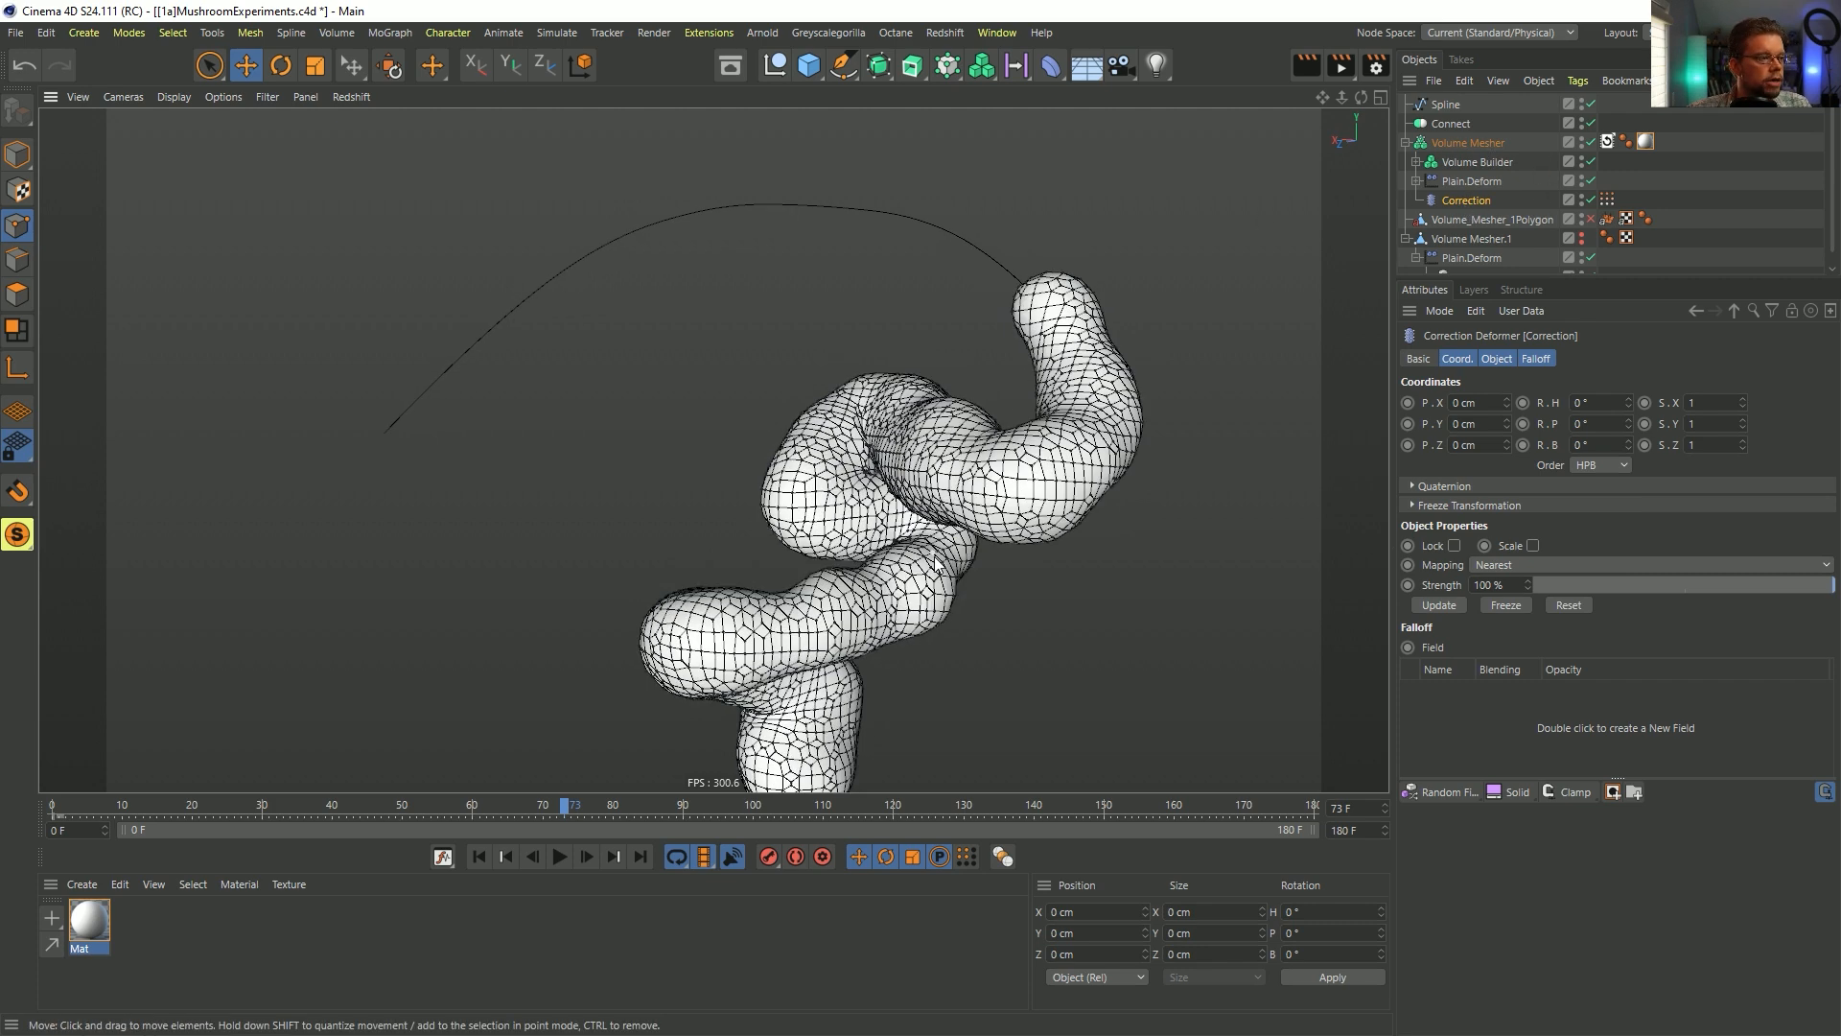
middle_click_drag(971, 543, 982, 480, "alt")
right_click_drag(982, 480, 962, 508, "alt")
left_click(590, 857)
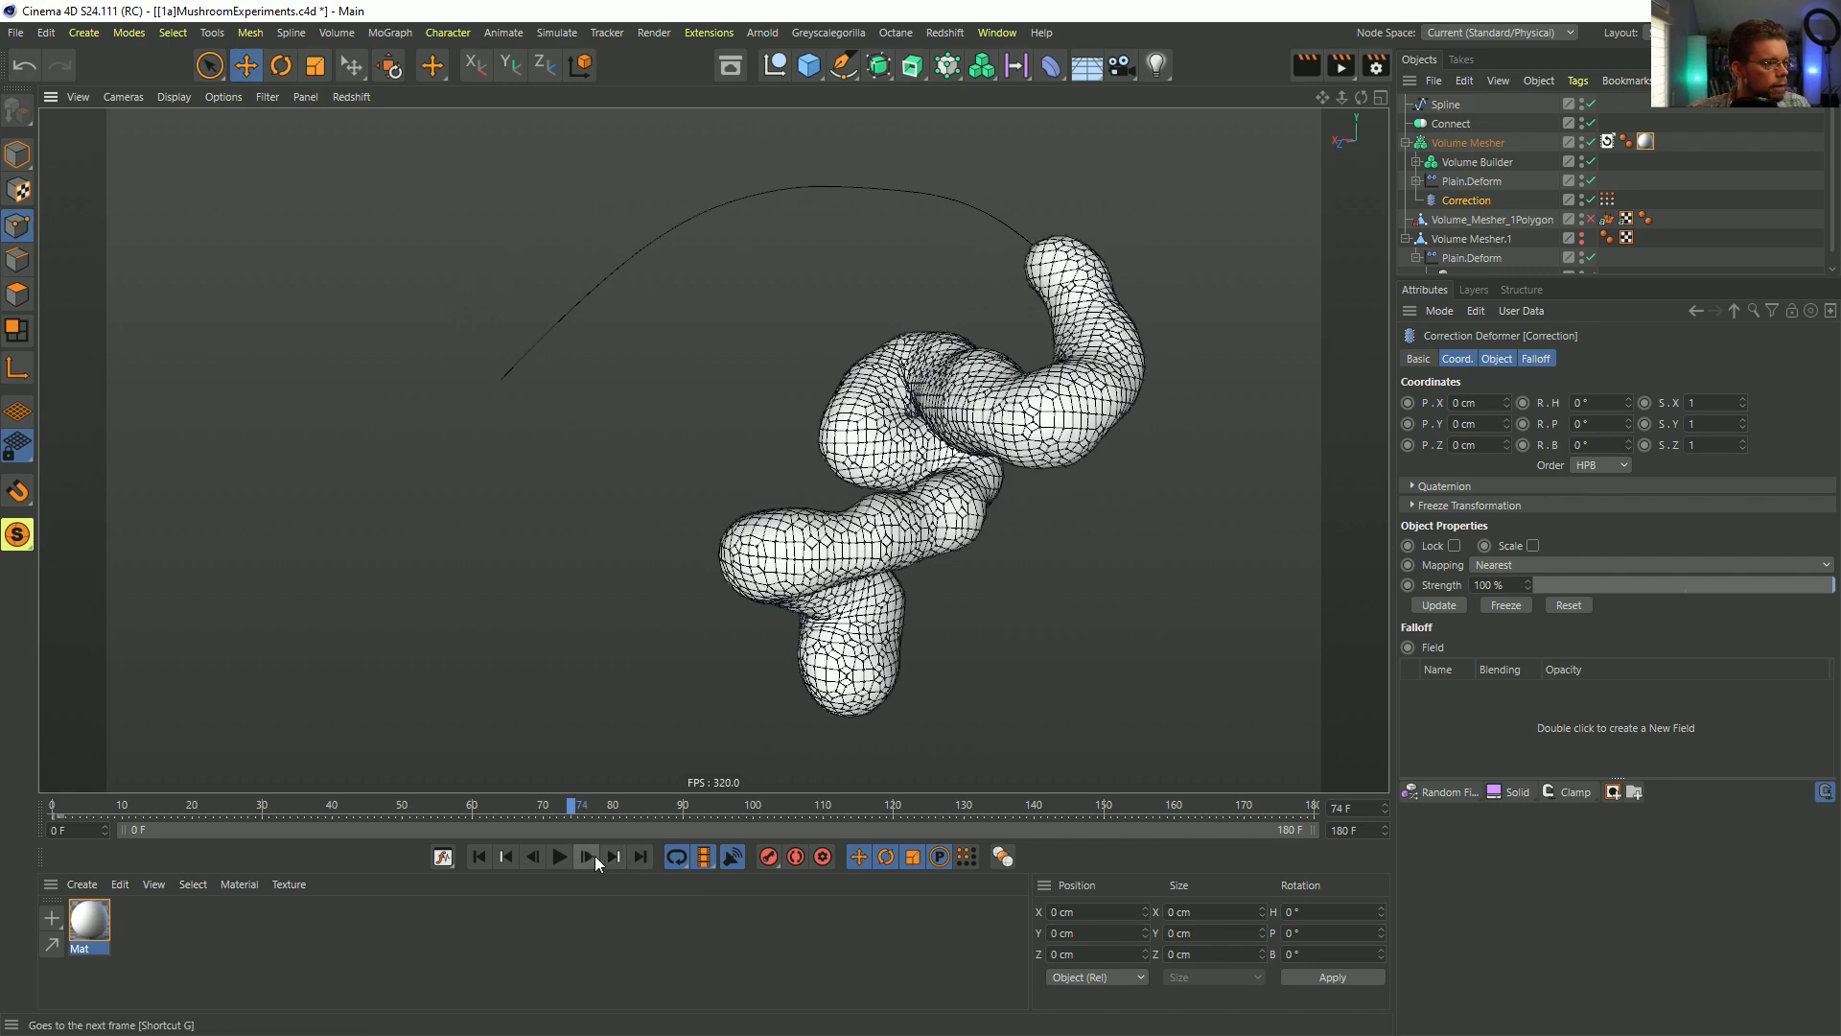
left_click(595, 856)
left_click(594, 856)
left_click(595, 856)
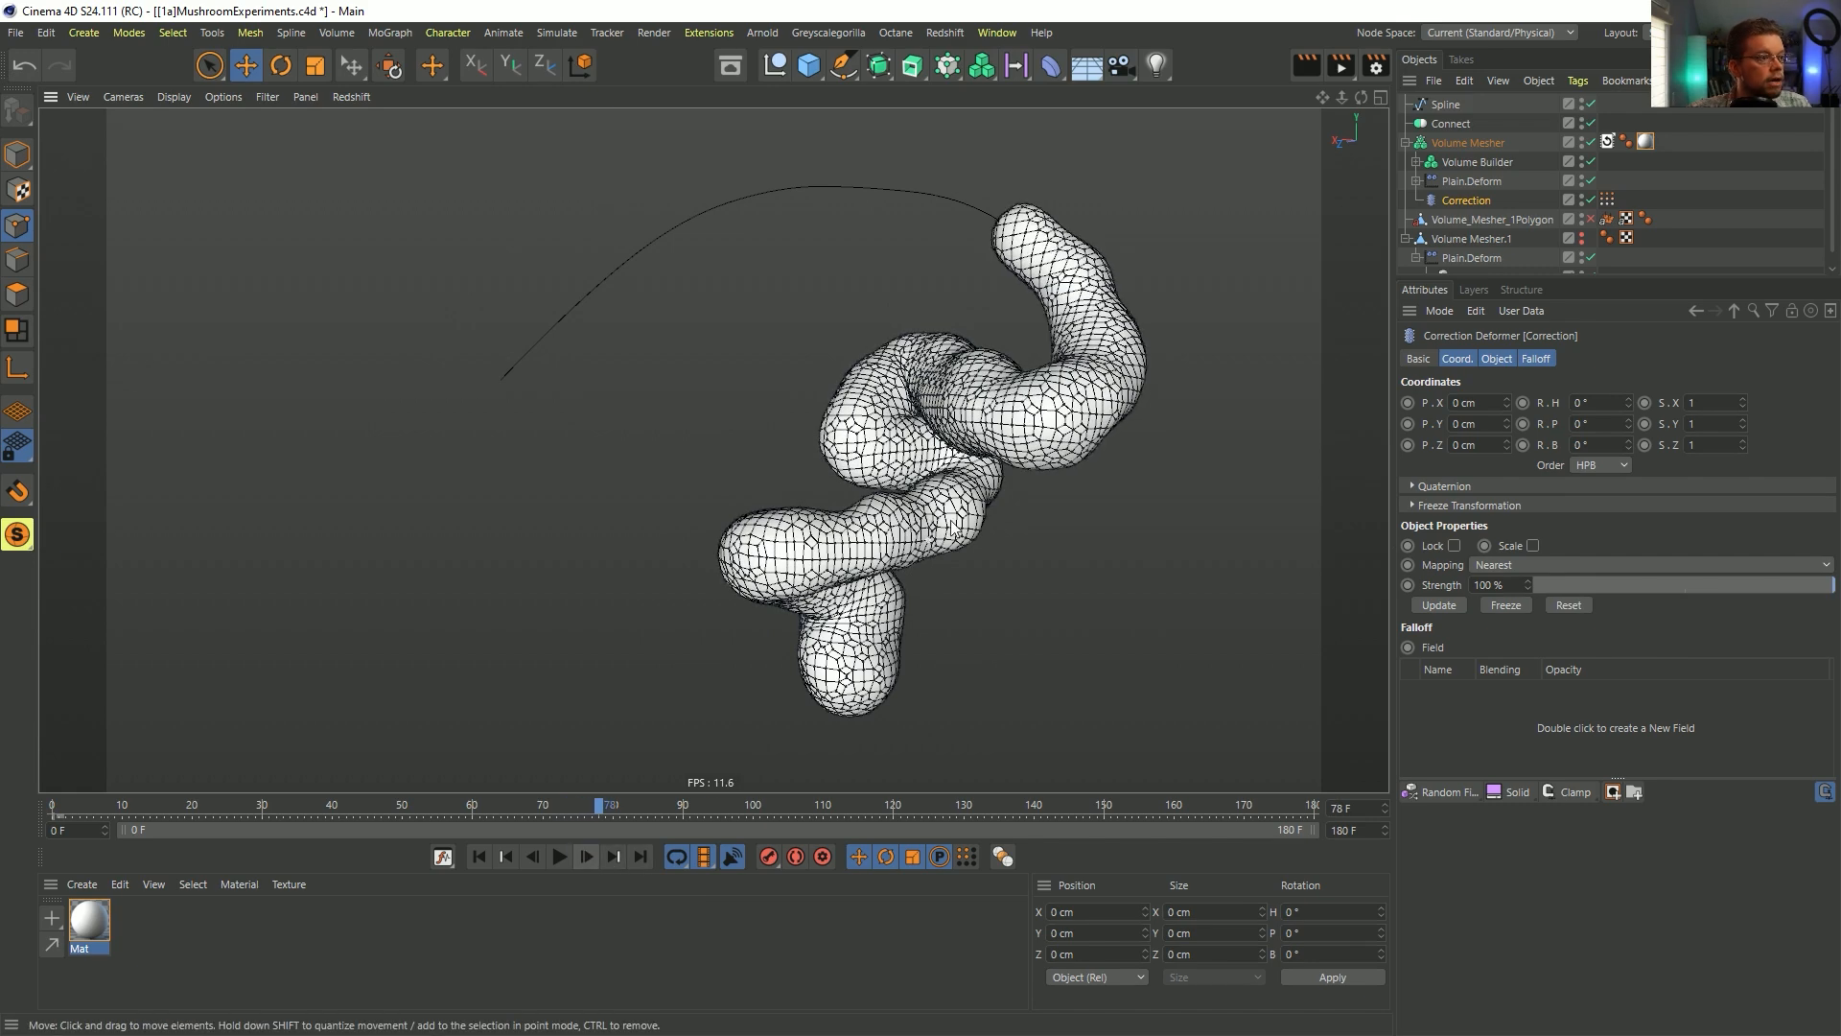
key("ctrl+r")
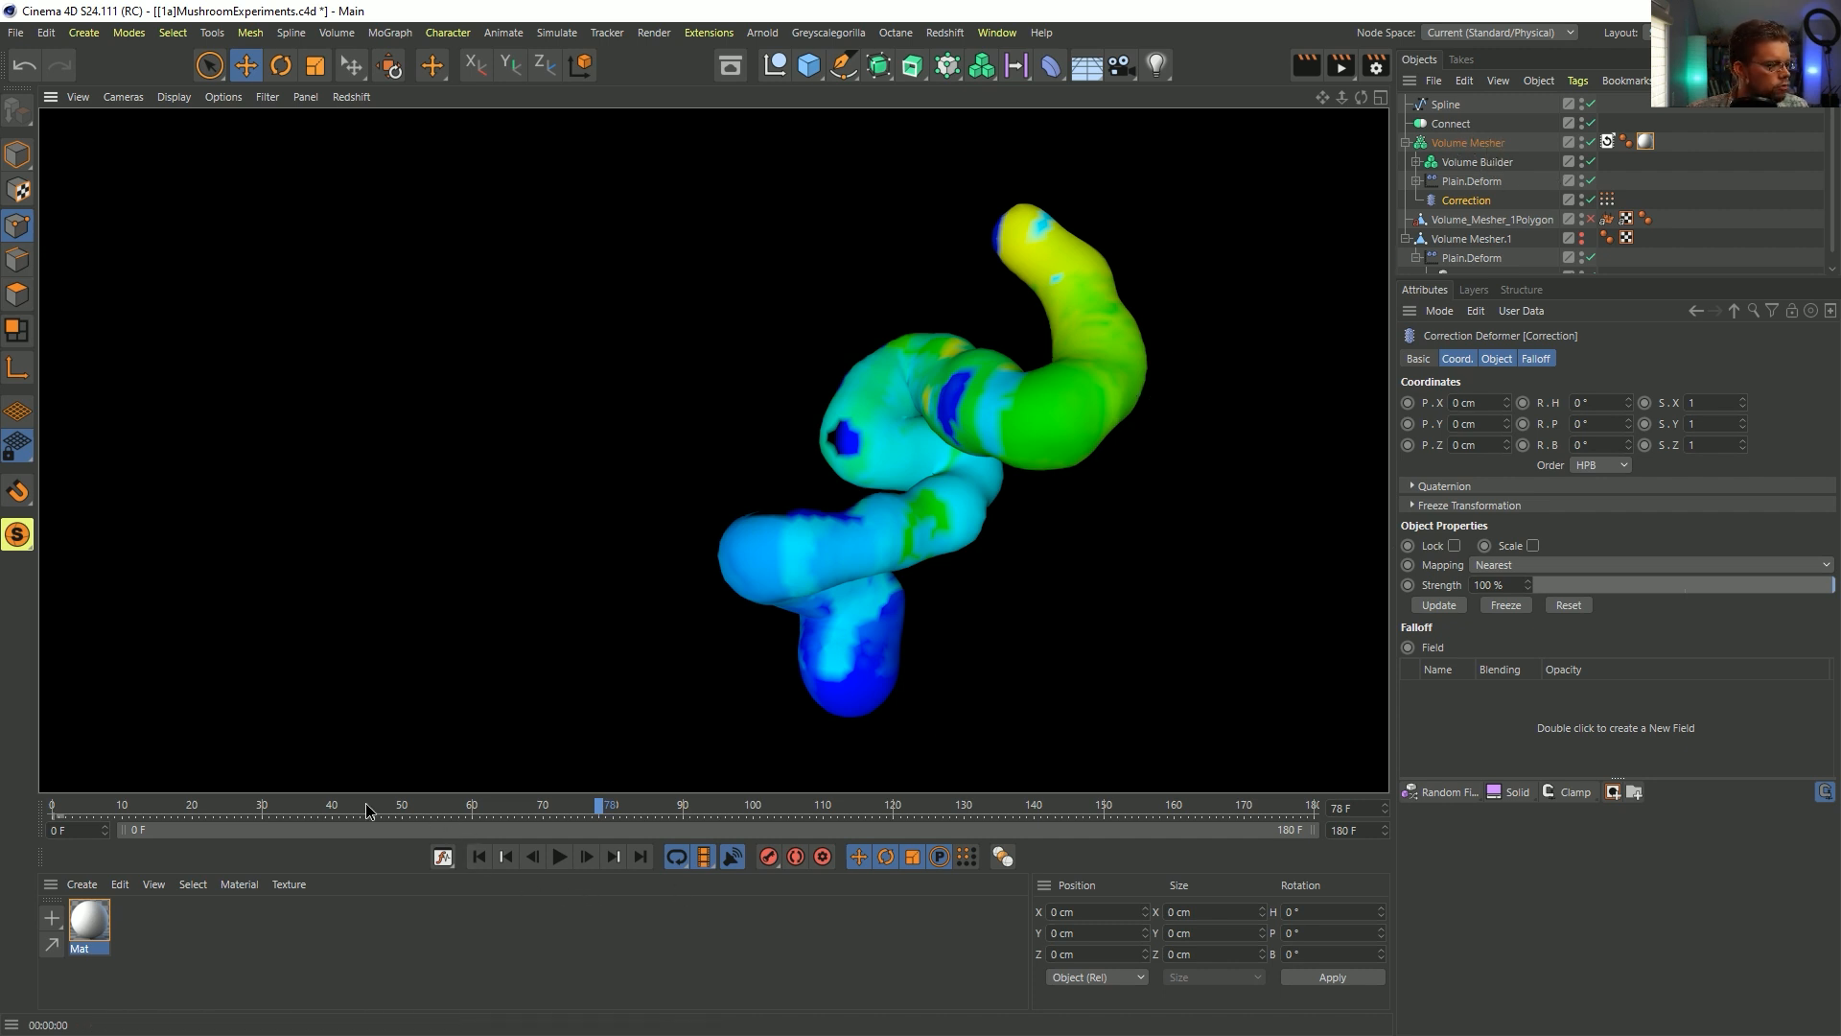
- Scrub the animation to frame 99 and render the view again
left_click_drag(365, 802, 746, 806)
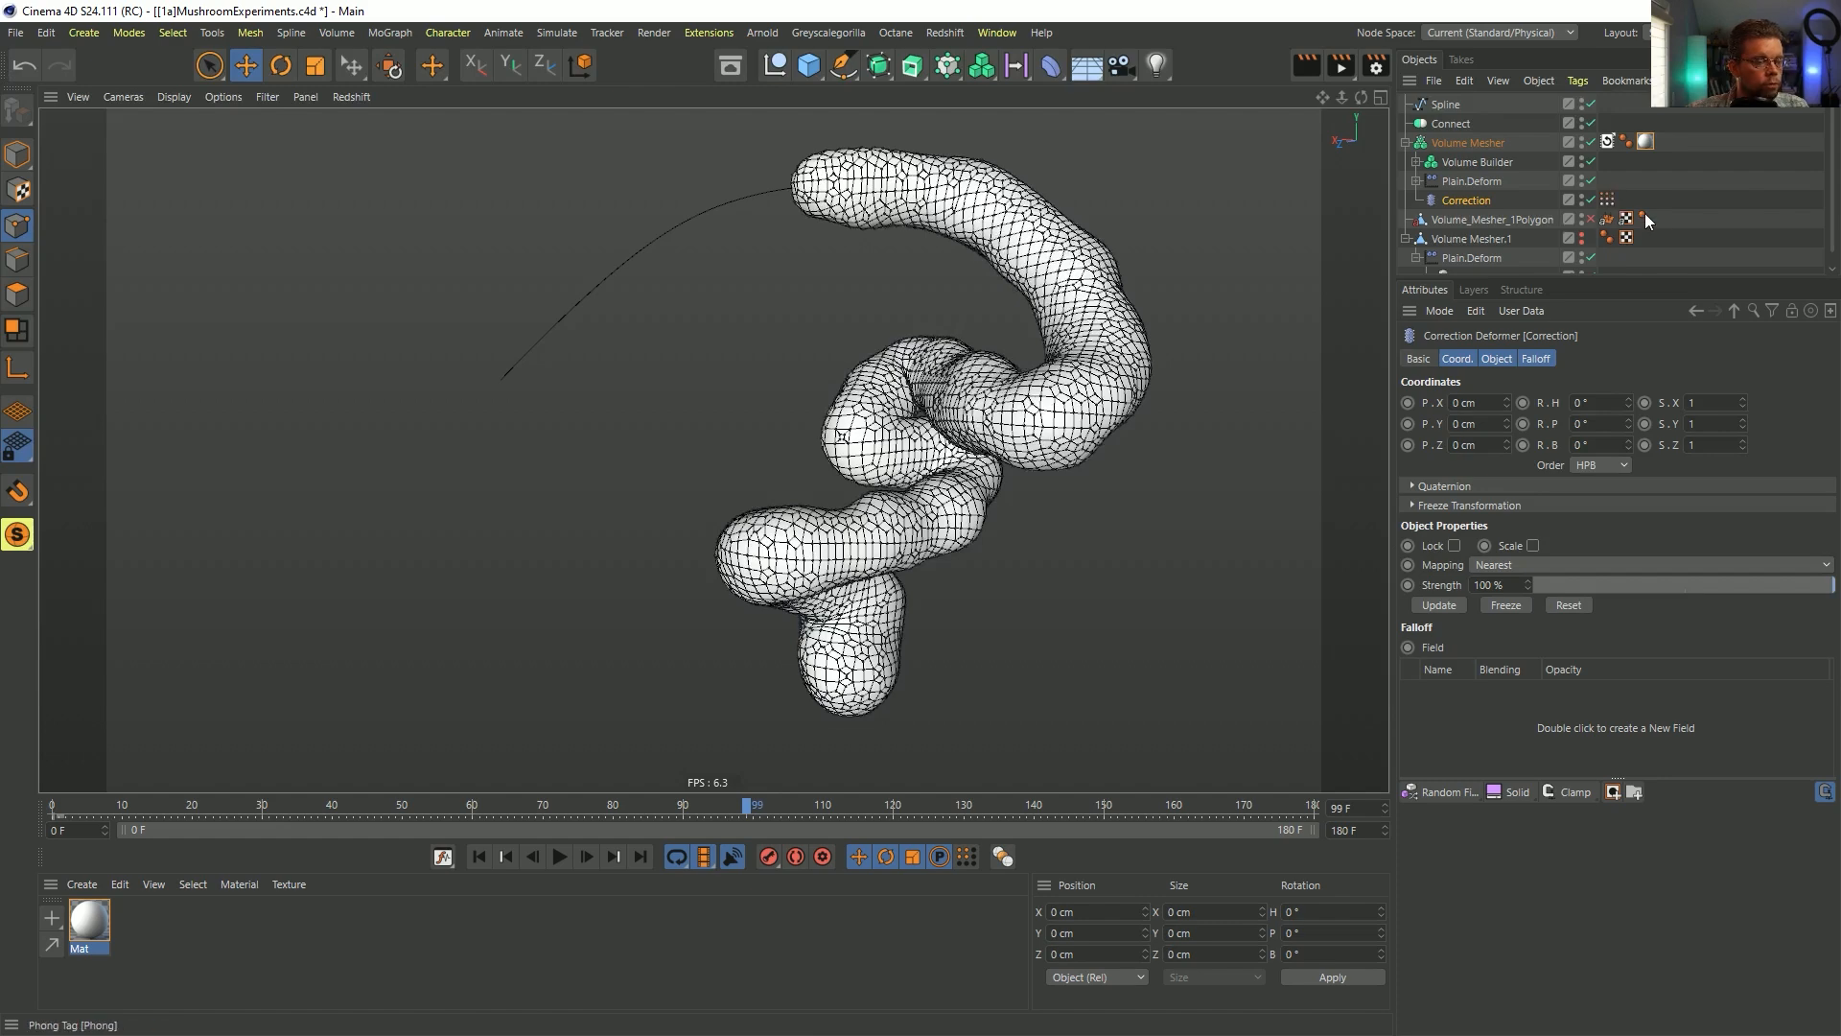
key("ctrl+r")
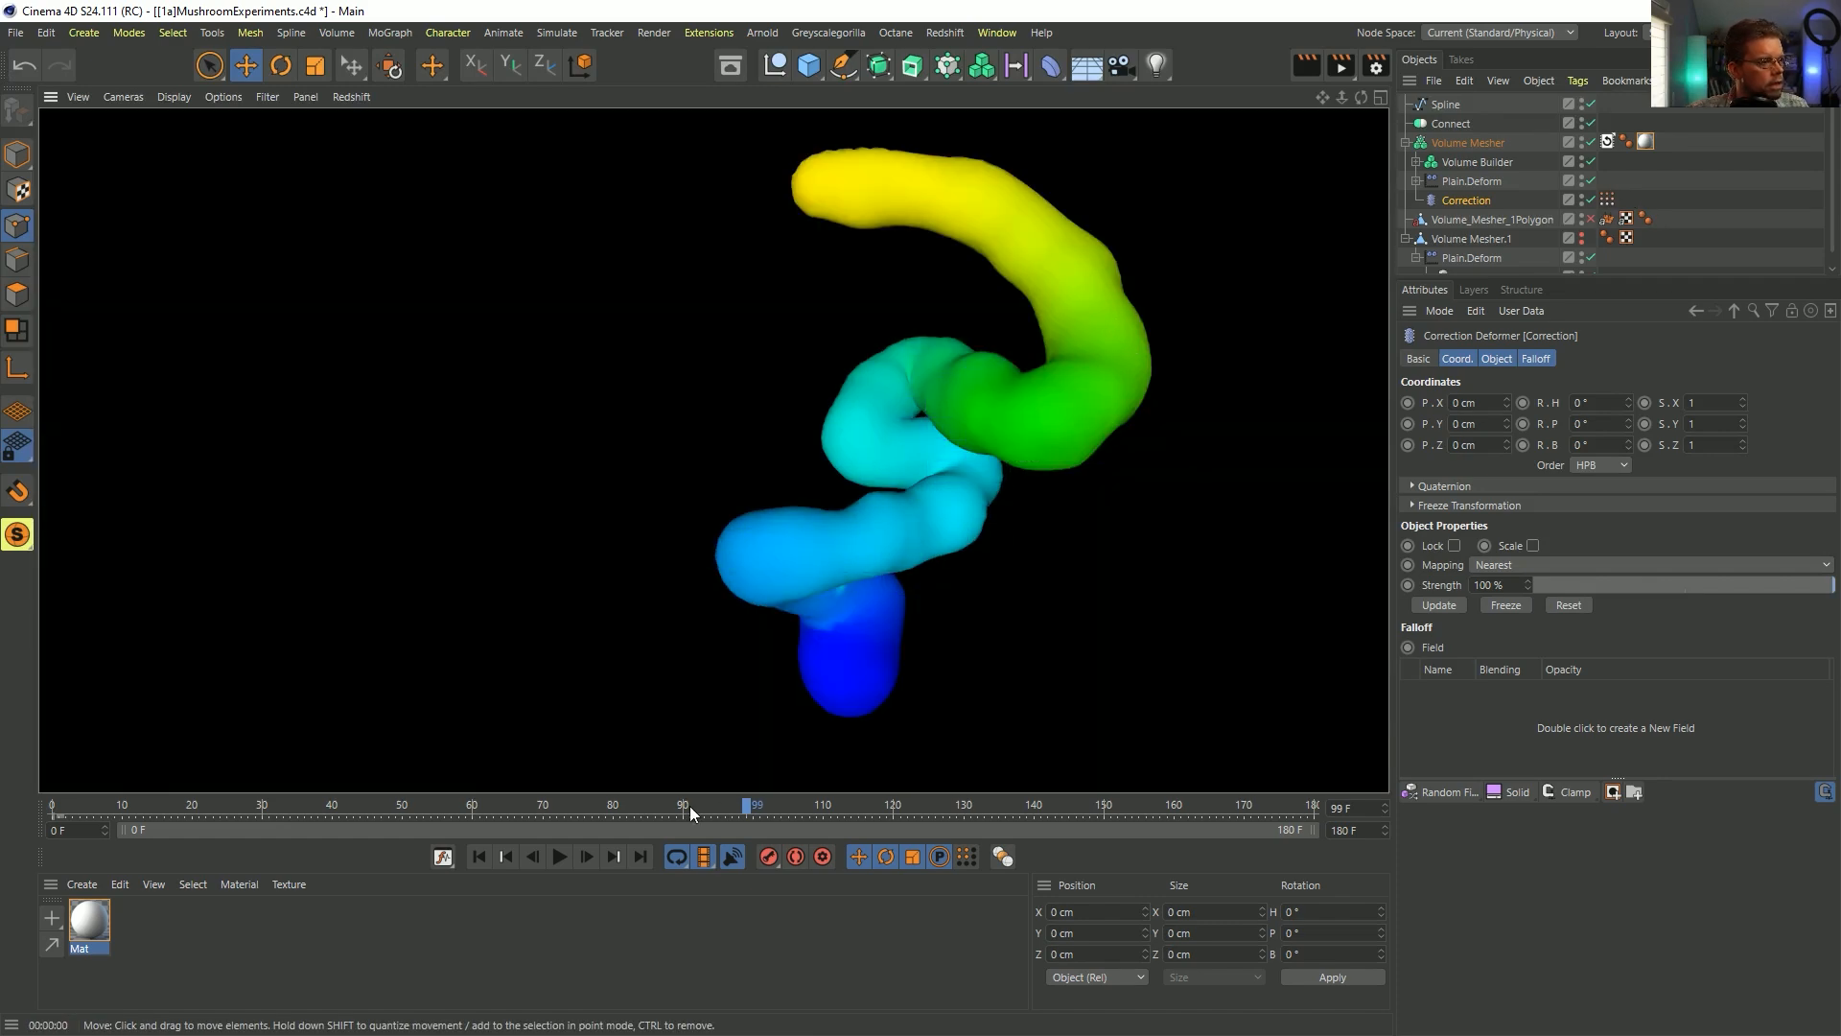
- Scrub the animation to several frames, including 72, 55 and 137, and render the view at each to check the vertex colors
left_click(554, 802)
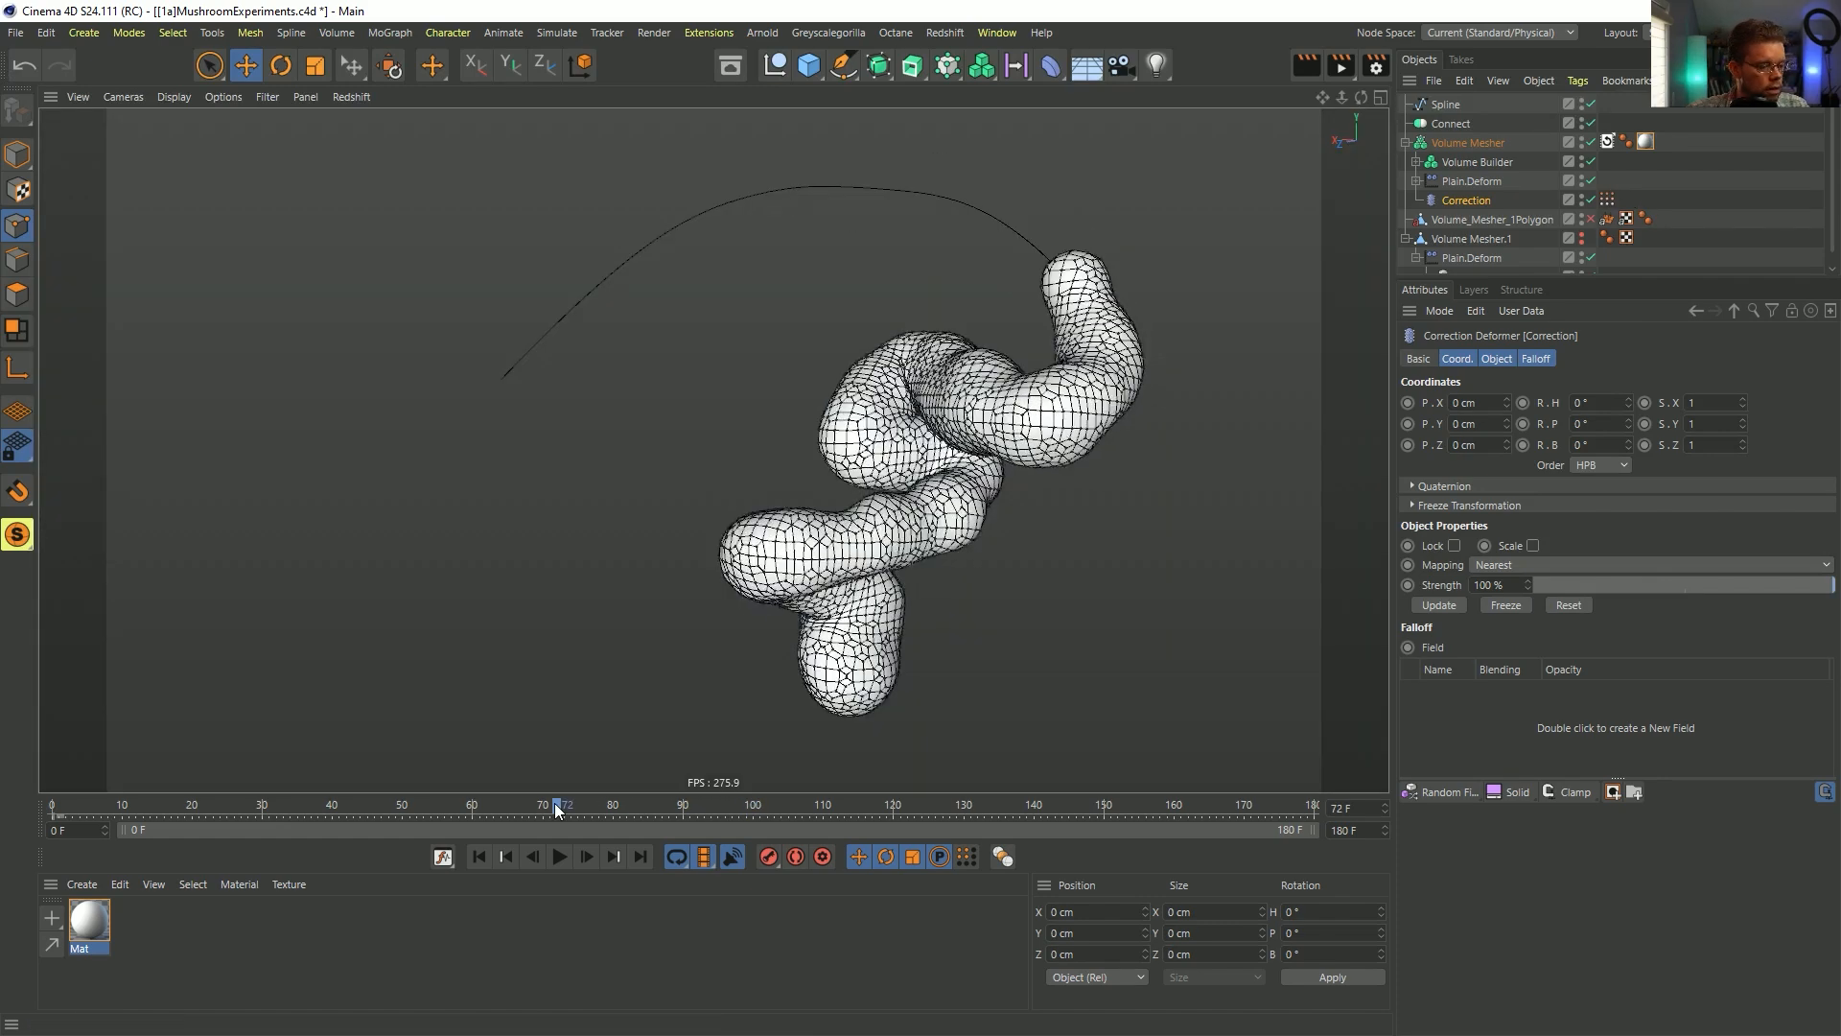
key("ctrl+r")
left_click(439, 807)
key("ctrl+r")
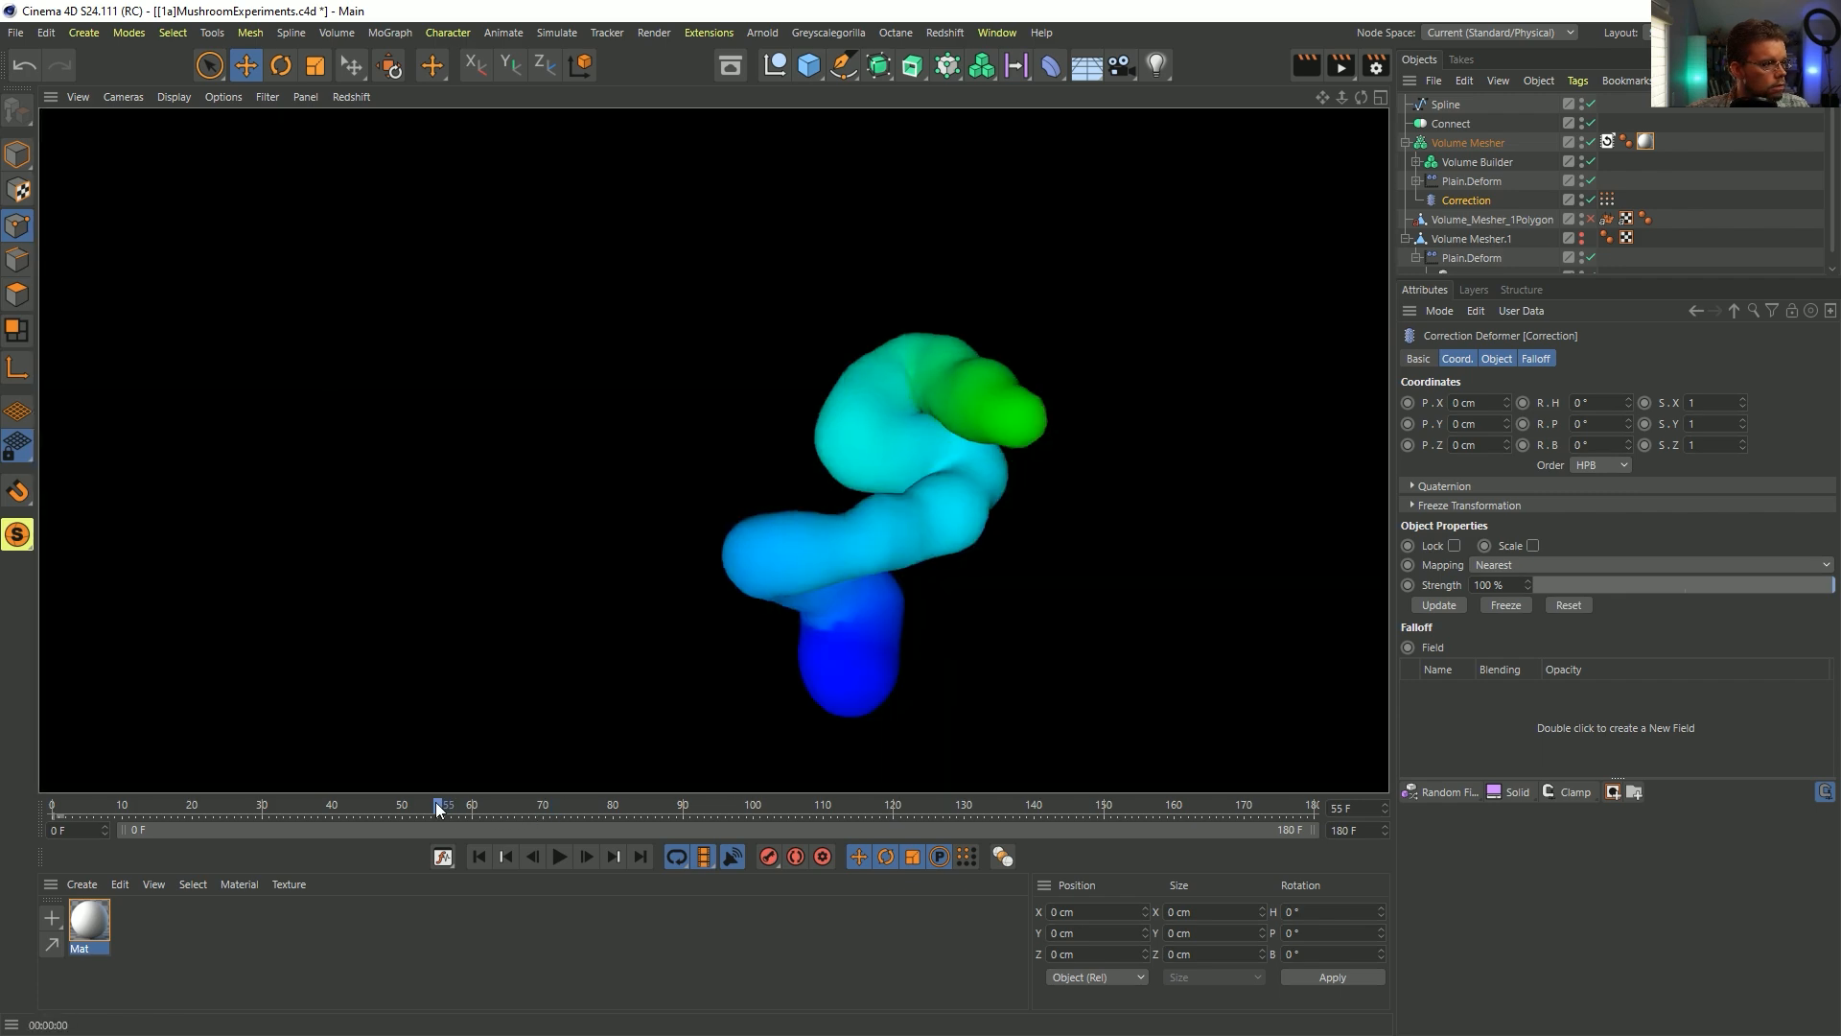
left_click(354, 807)
key("ctrl+r")
left_click_drag(353, 806, 984, 806)
key("ctrl+r")
key("ctrl+r")
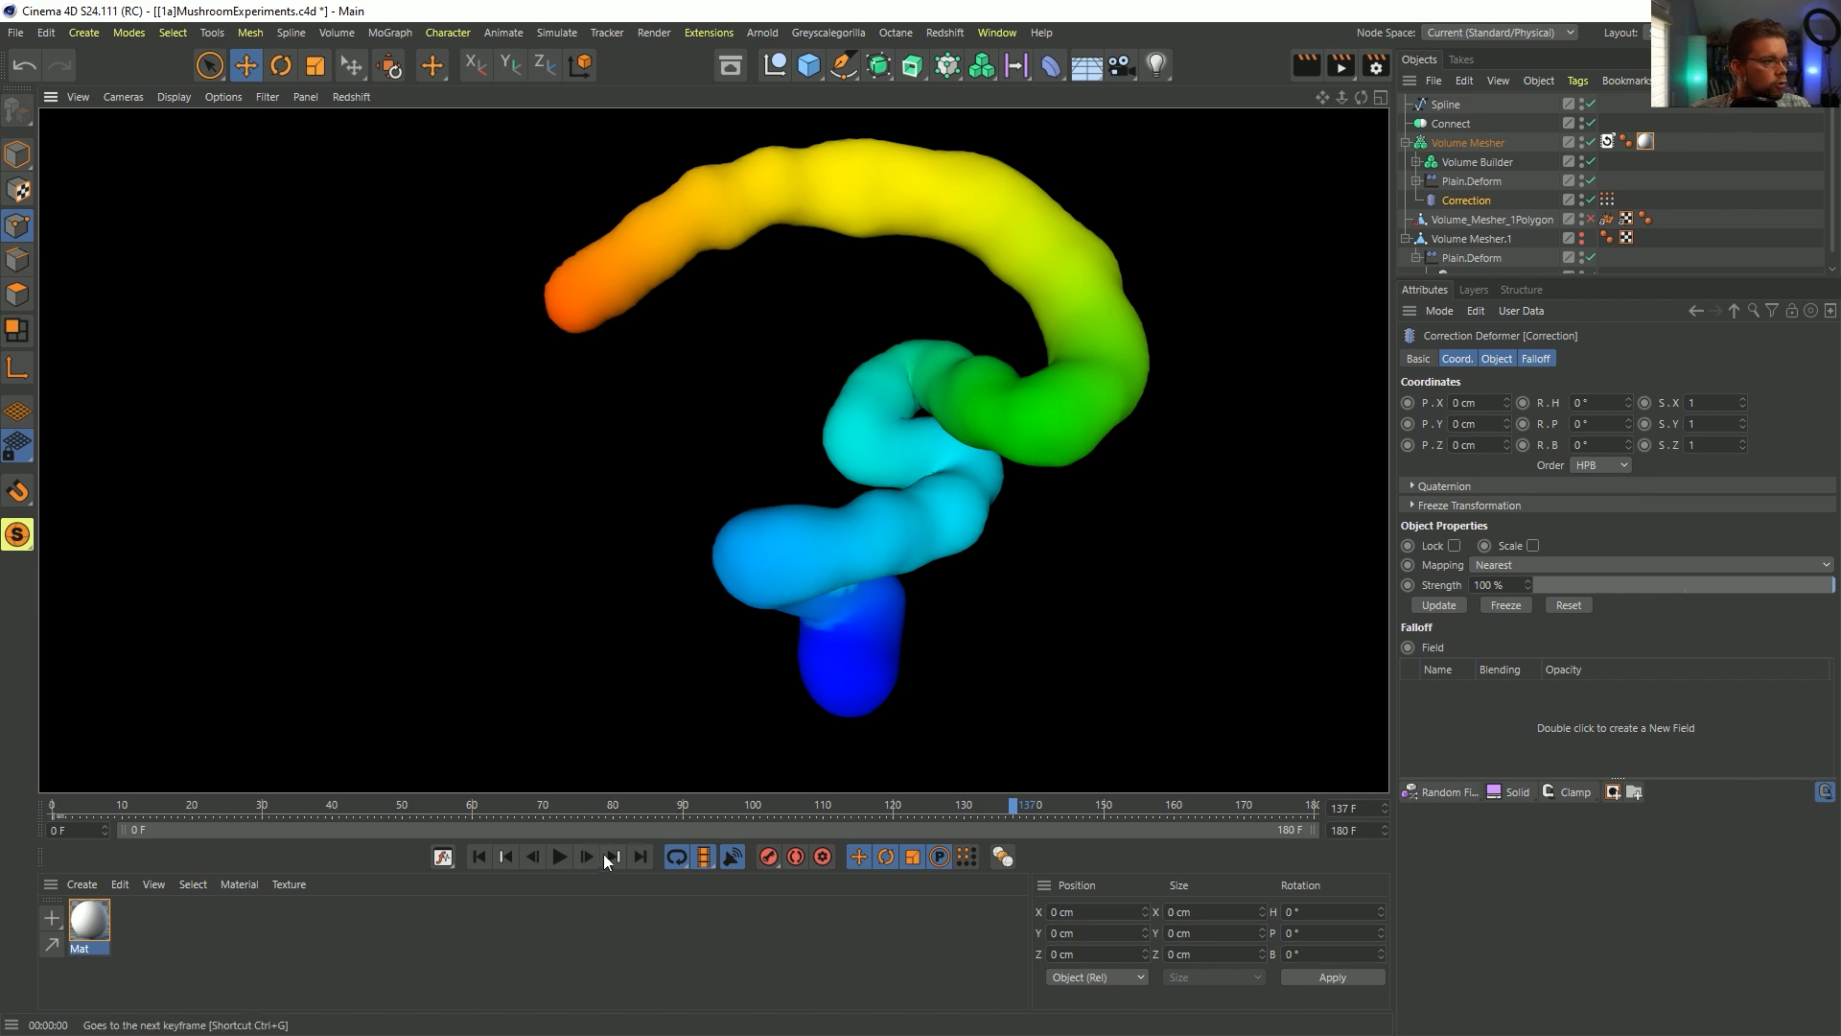
- Play the growth animation, stop at frame 65 to render the view, and resume playback to frame 76
left_click(506, 857)
left_click(559, 857)
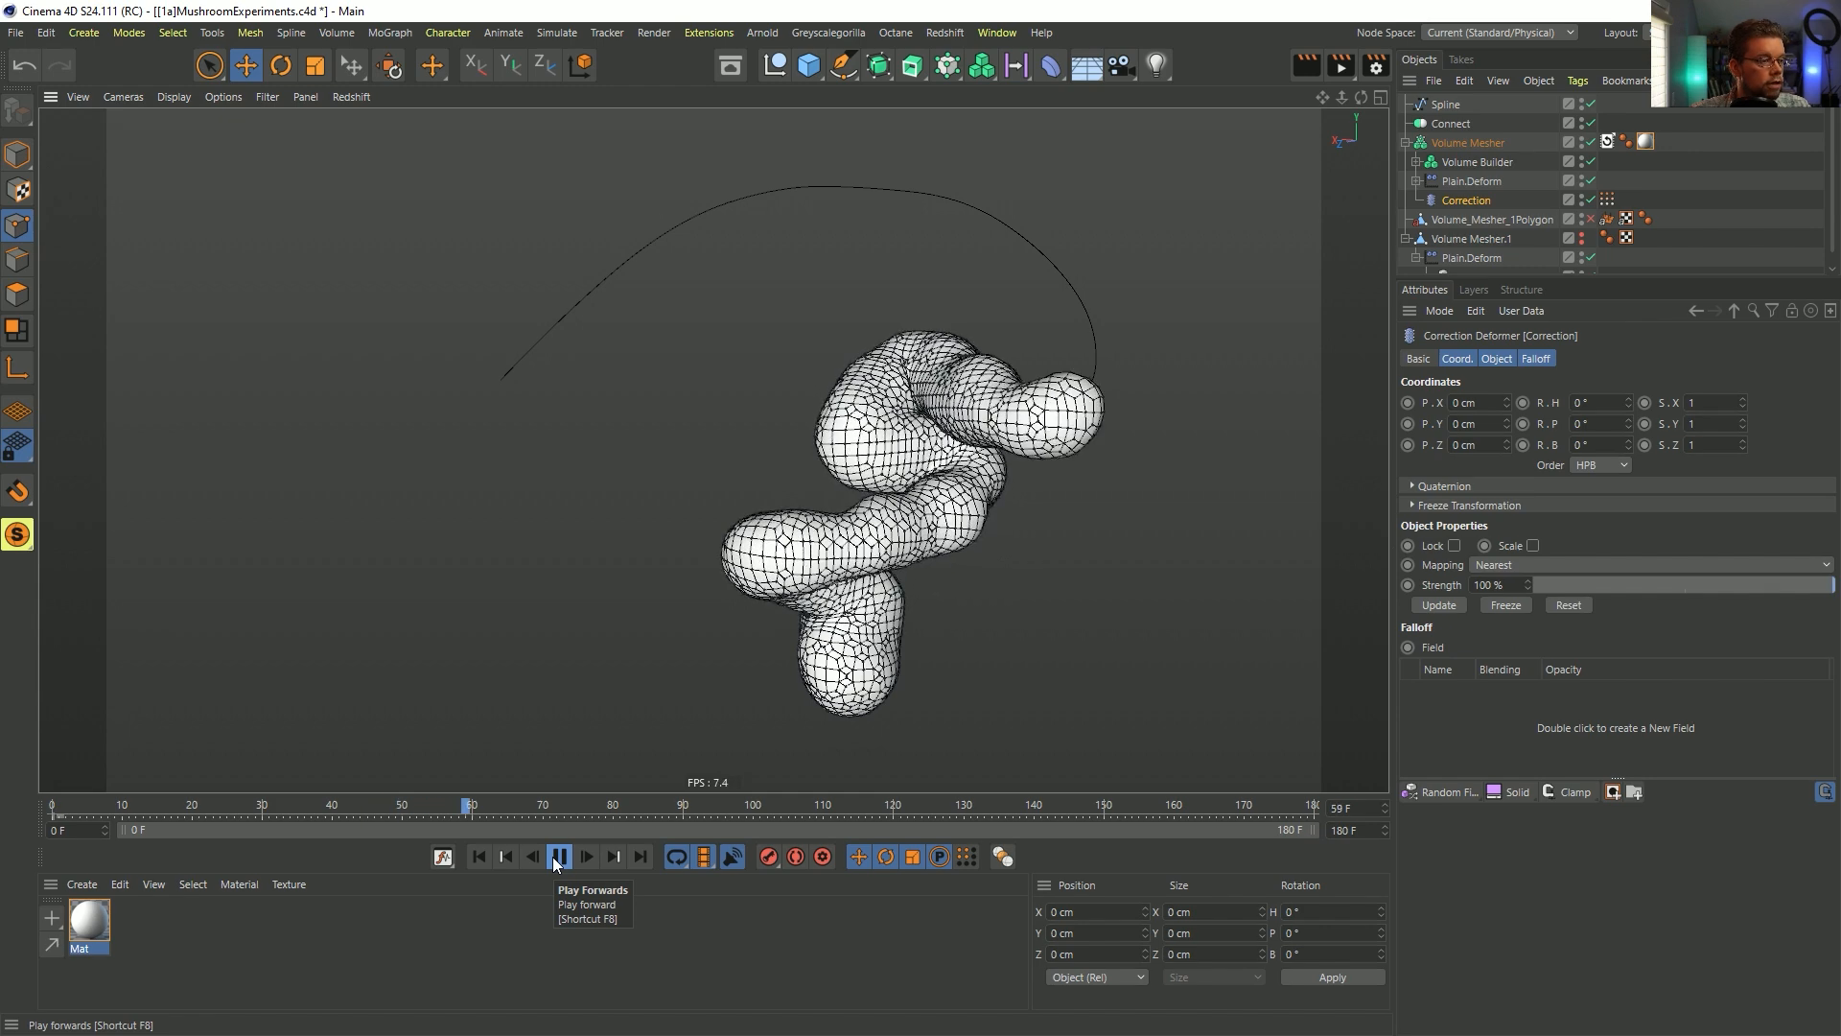
left_click(559, 856)
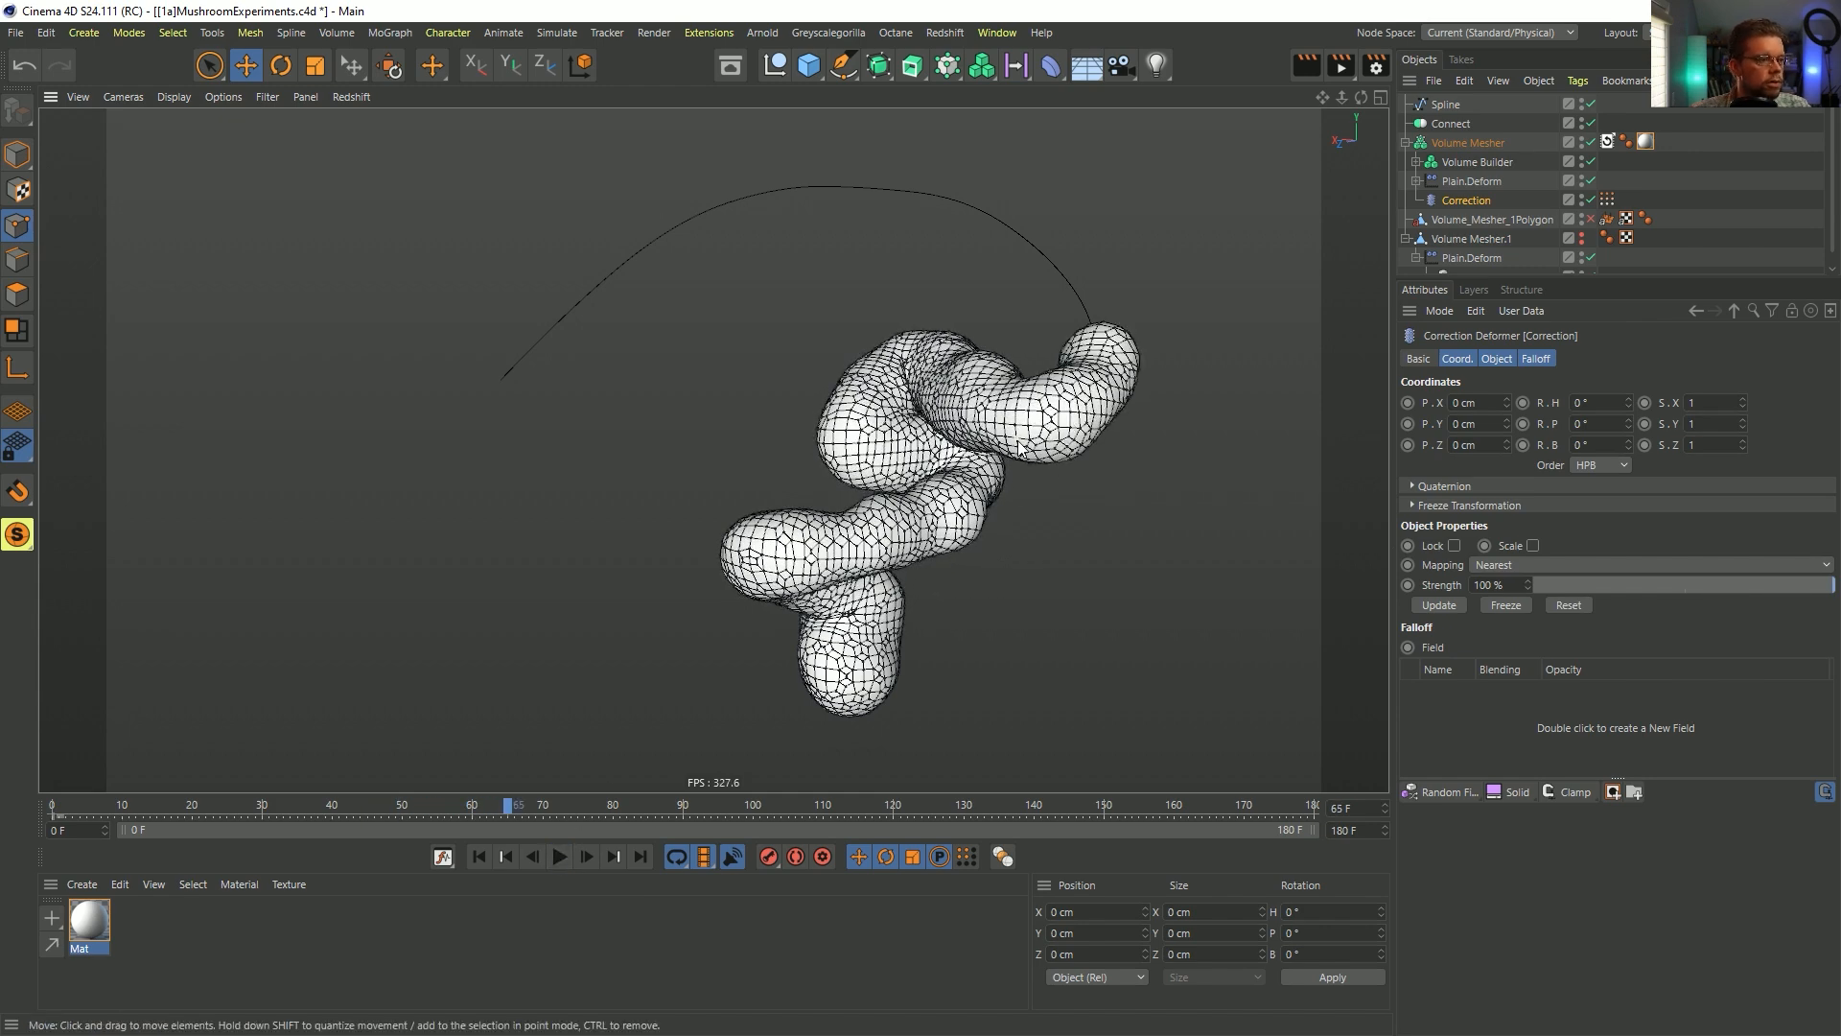
key("ctrl+r")
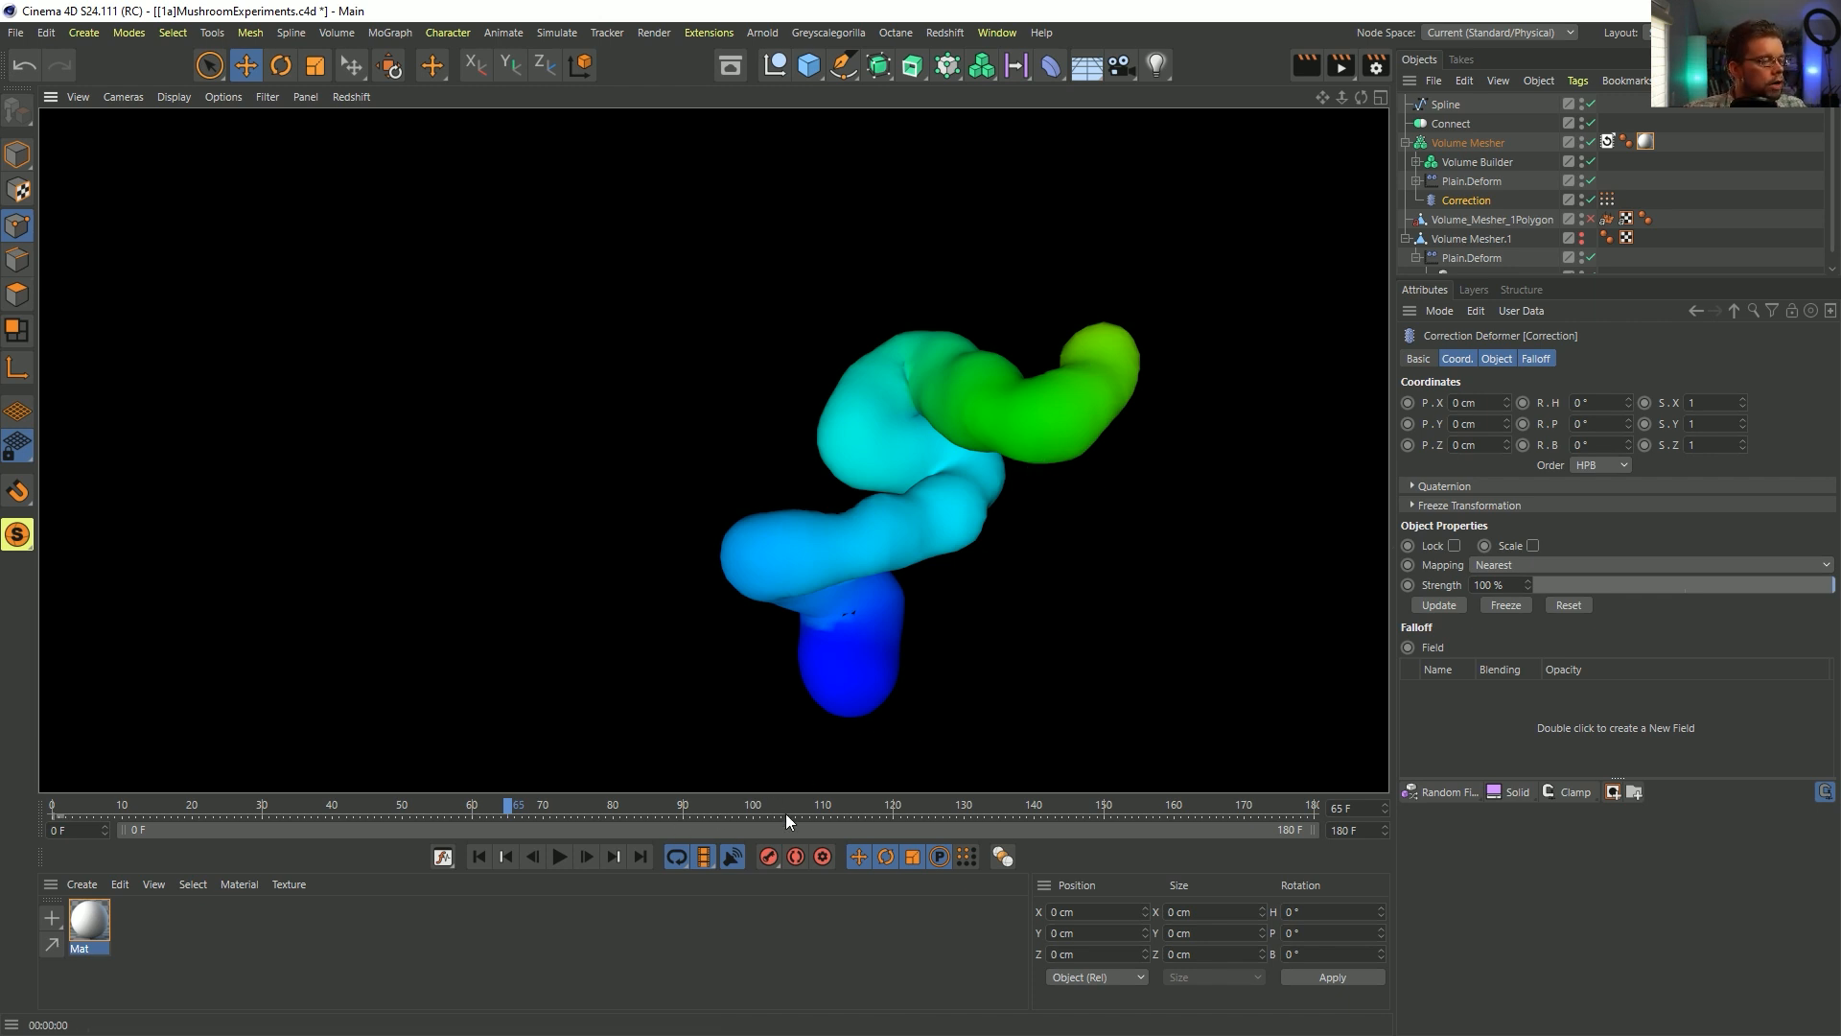
left_click(558, 855)
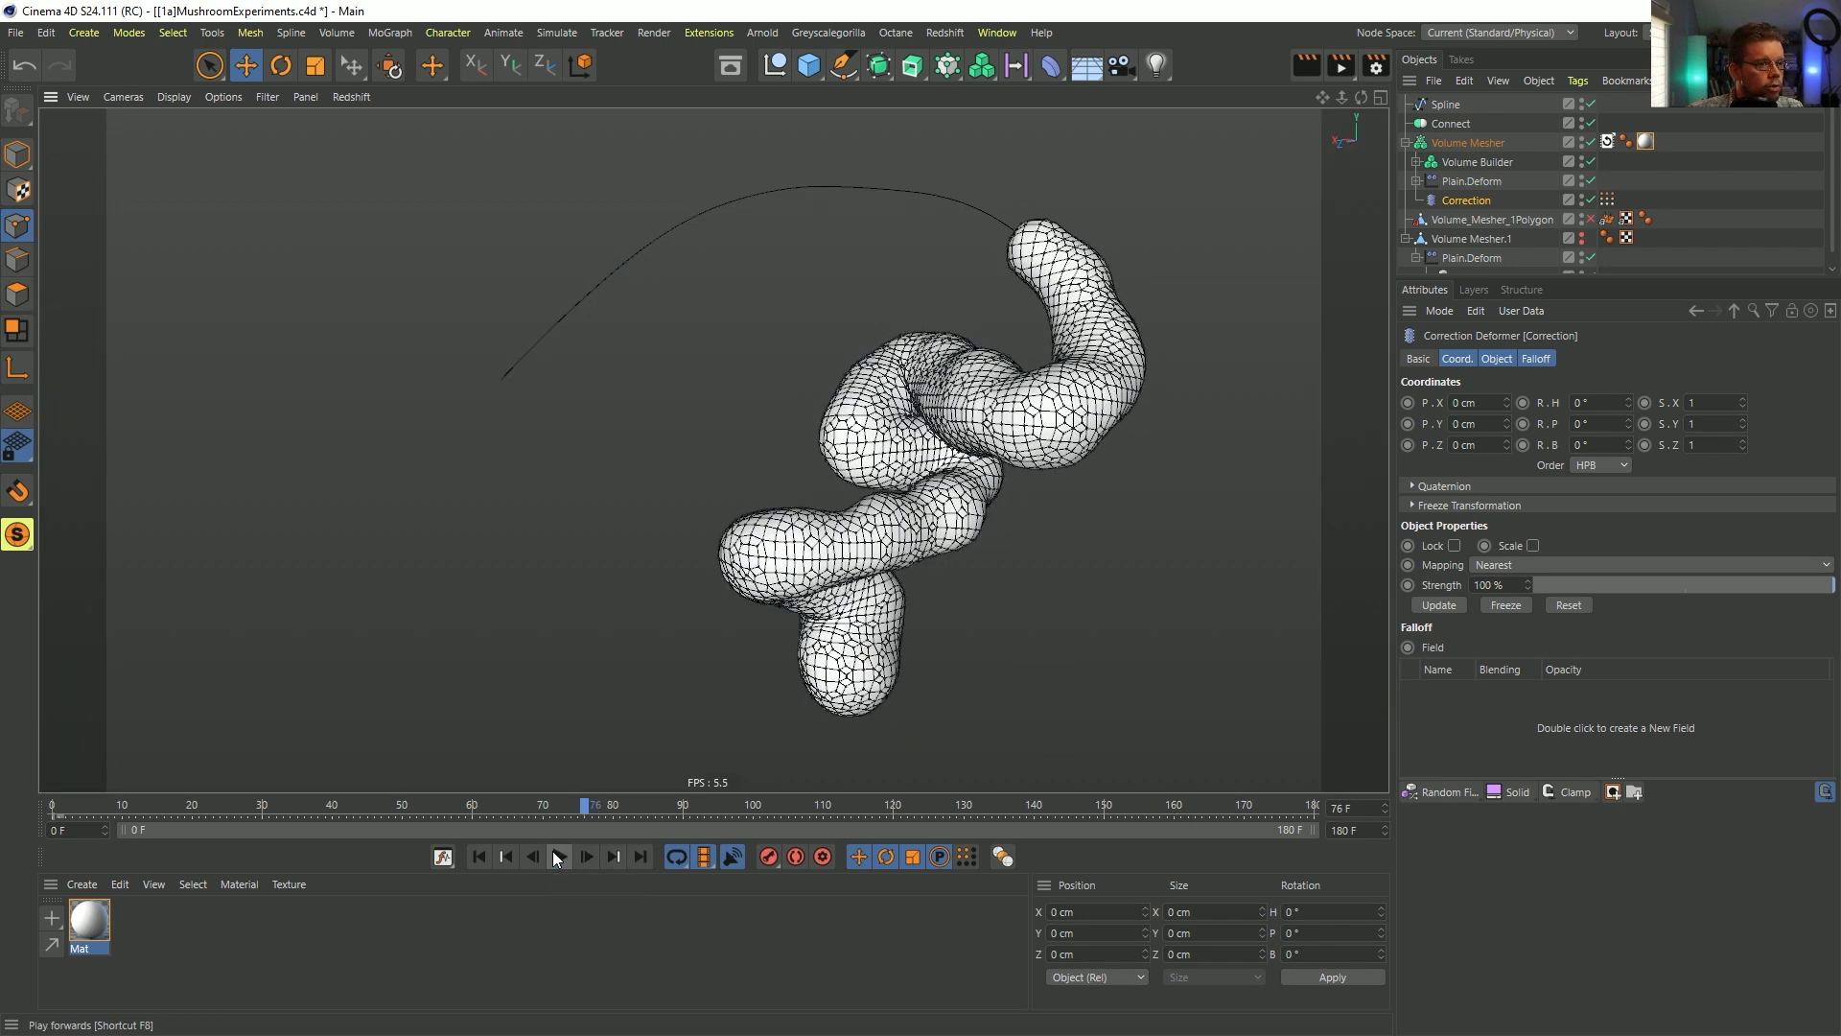
left_click(557, 856)
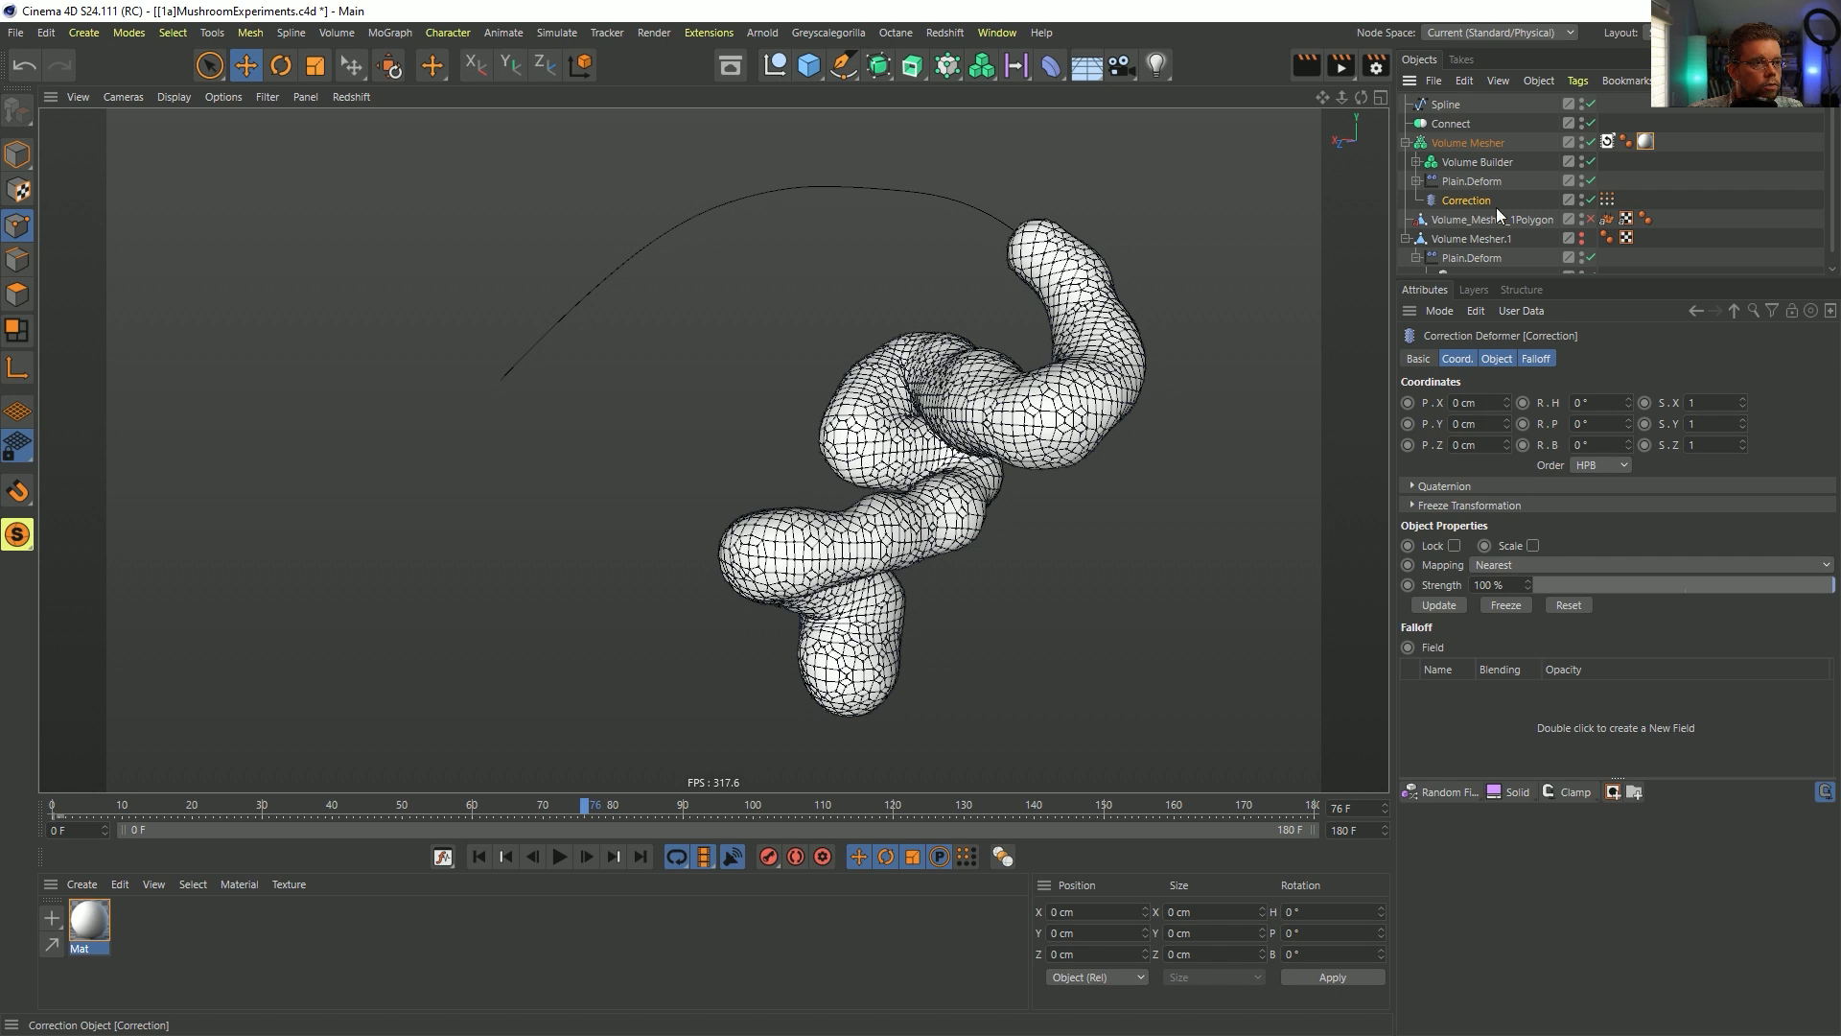
- Add a Shader Field with Normal blending to the Correction deformer's Vertex Color tag and disable the Spline field layer
left_click(1609, 199)
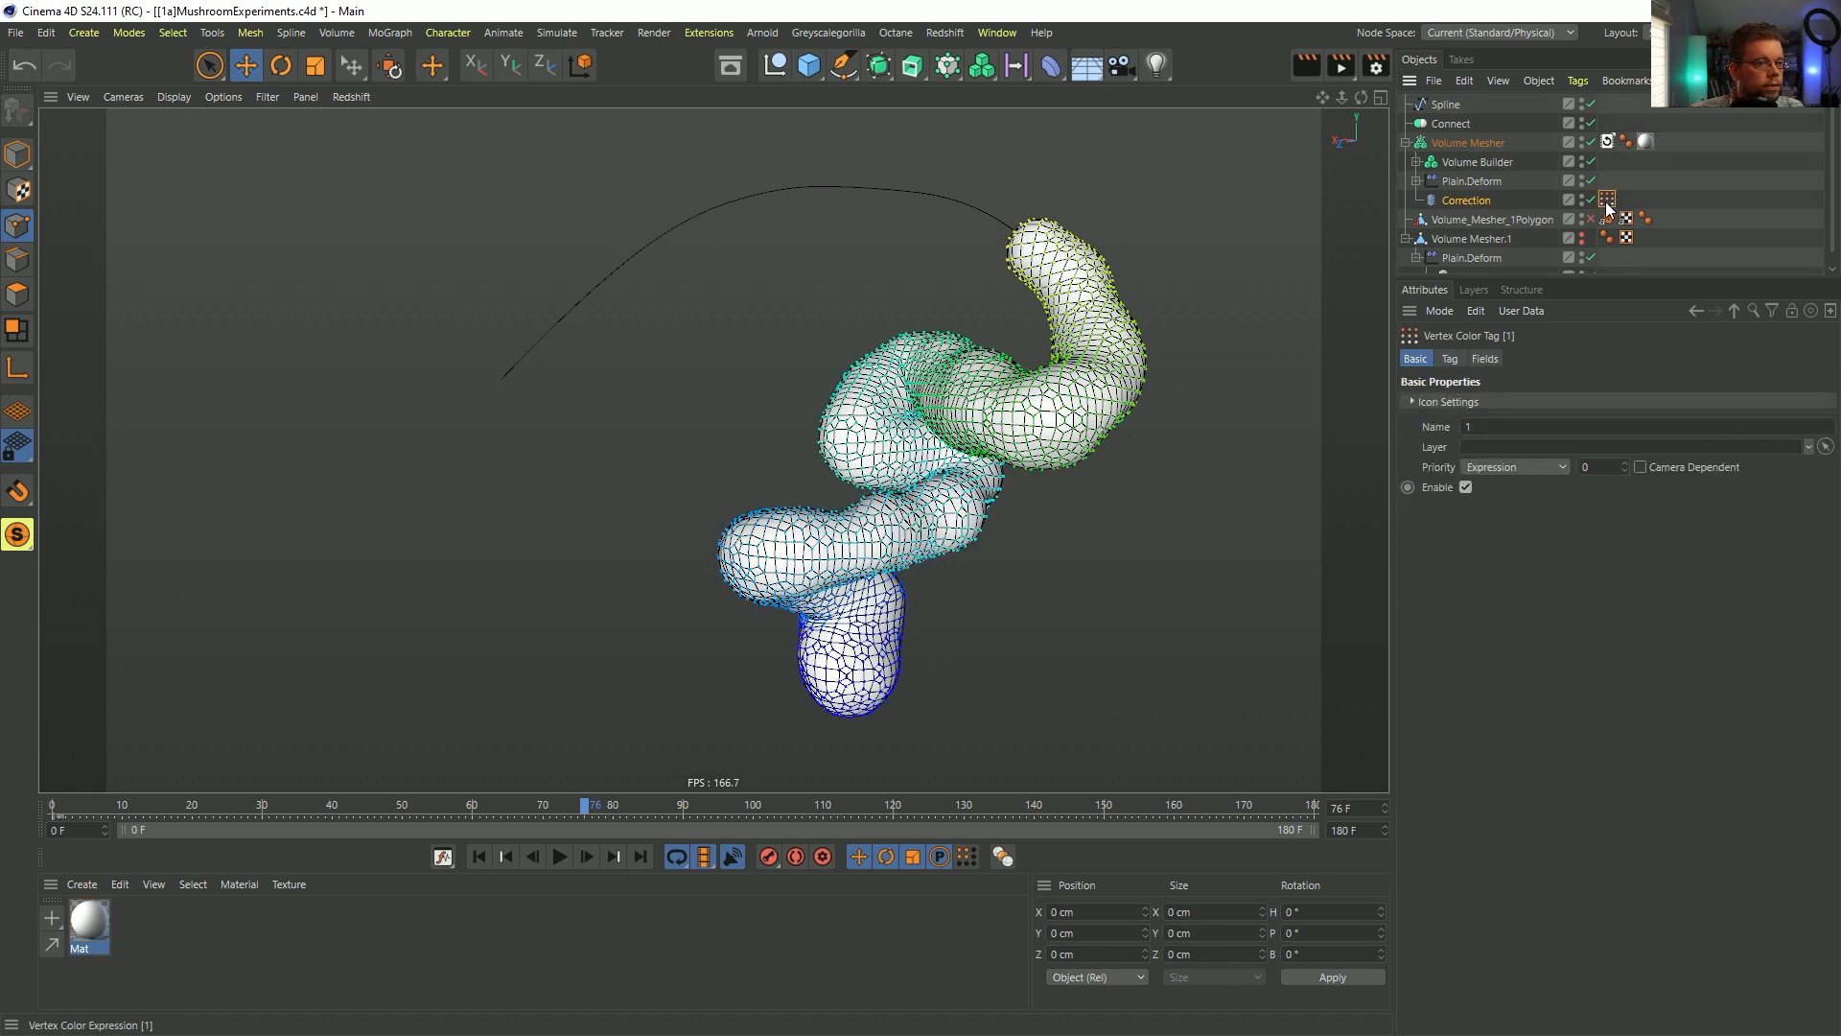
double_click(1608, 201)
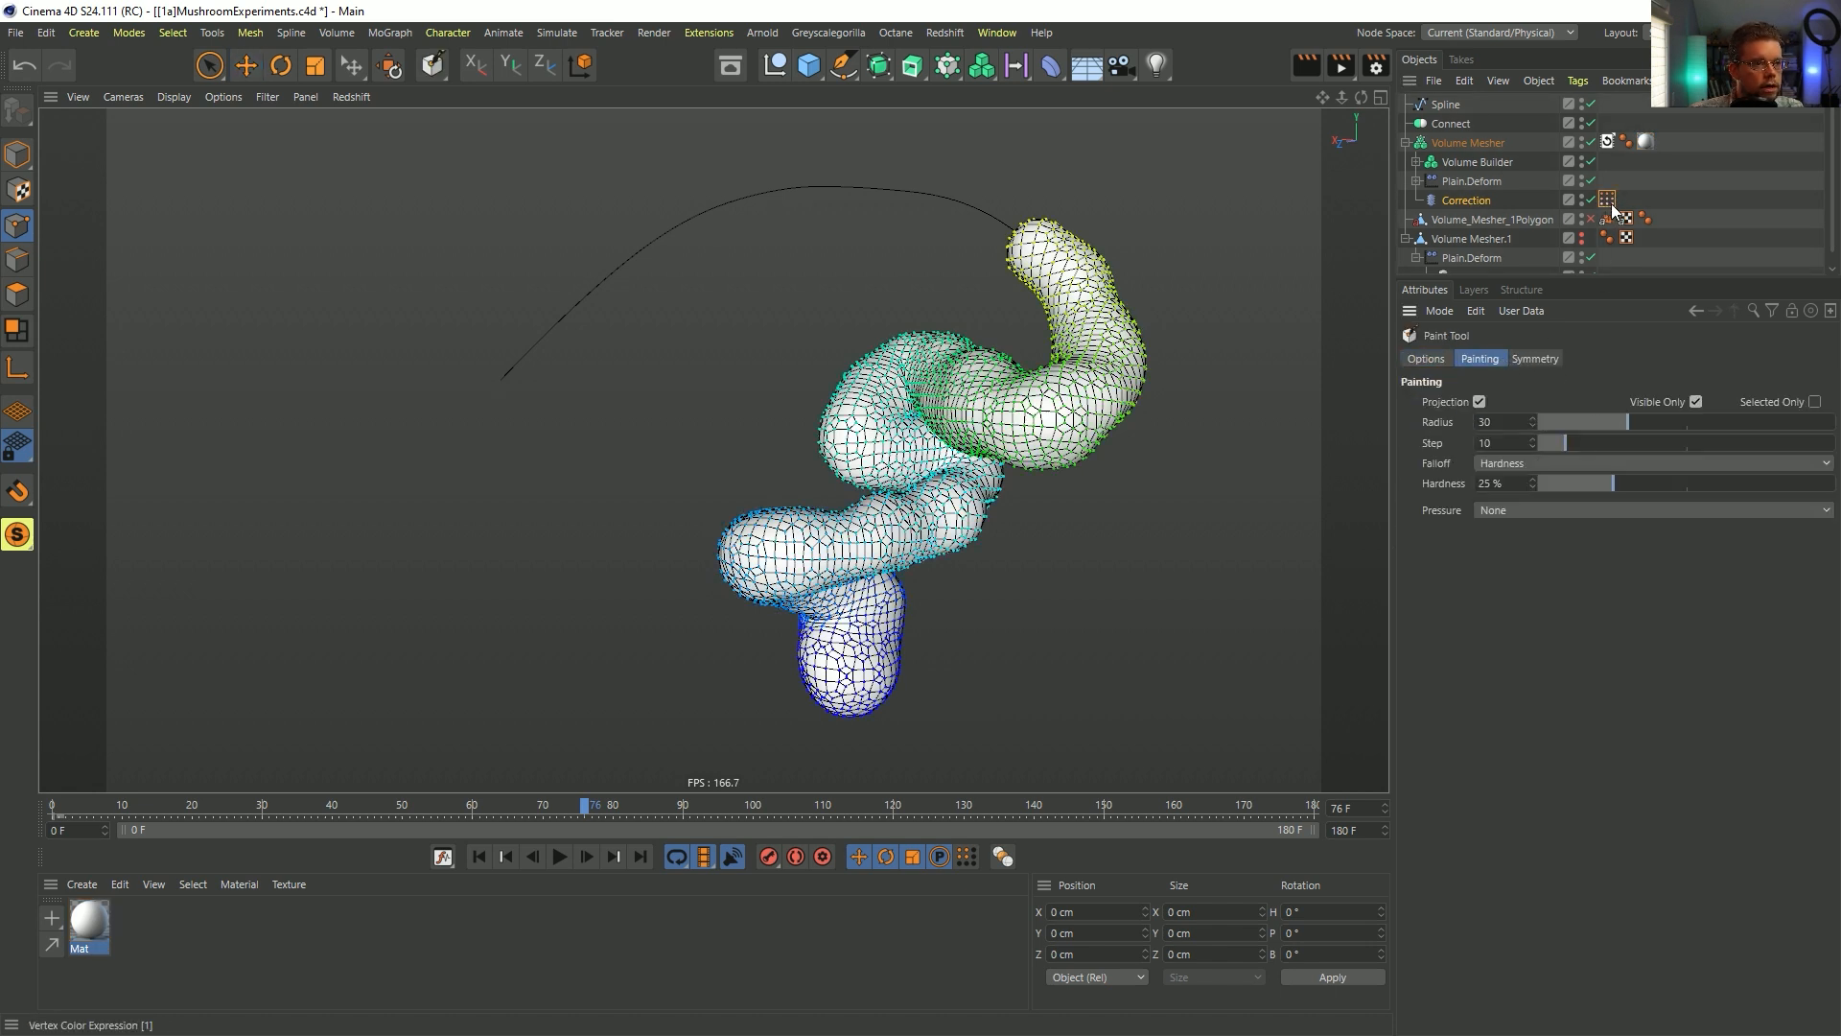
left_click(1484, 359)
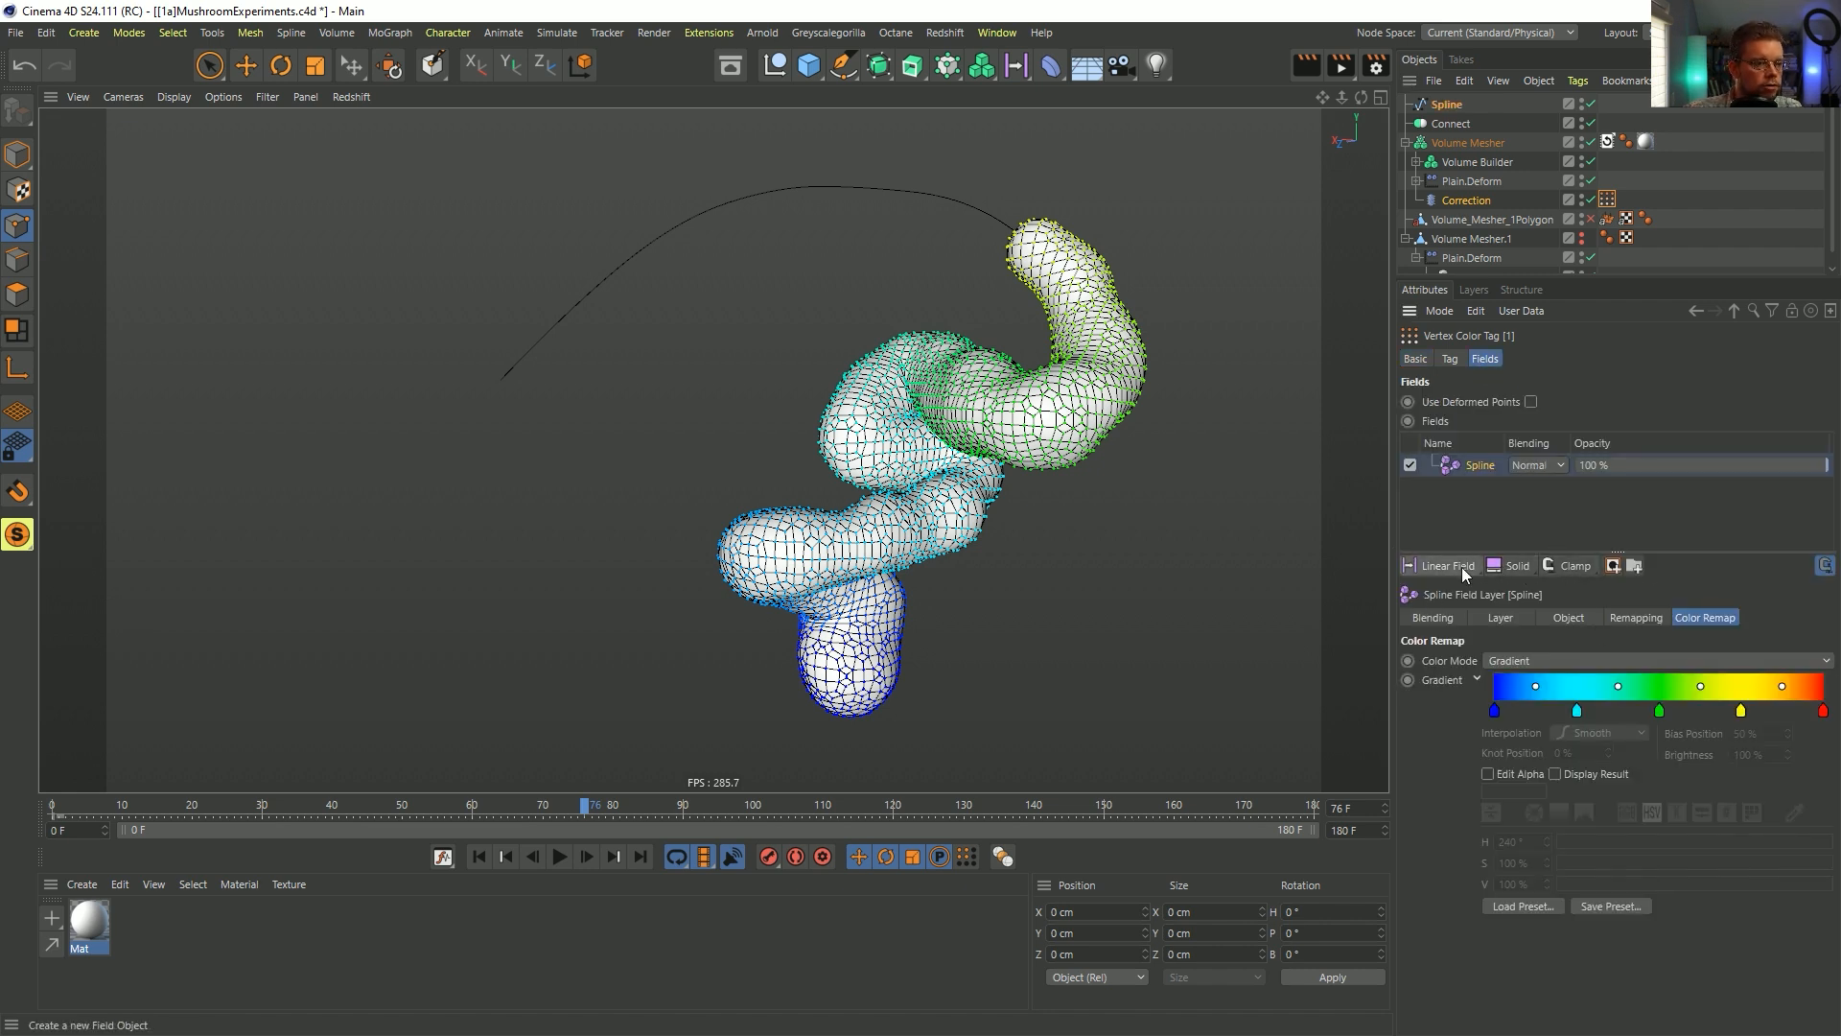
left_click(1516, 570)
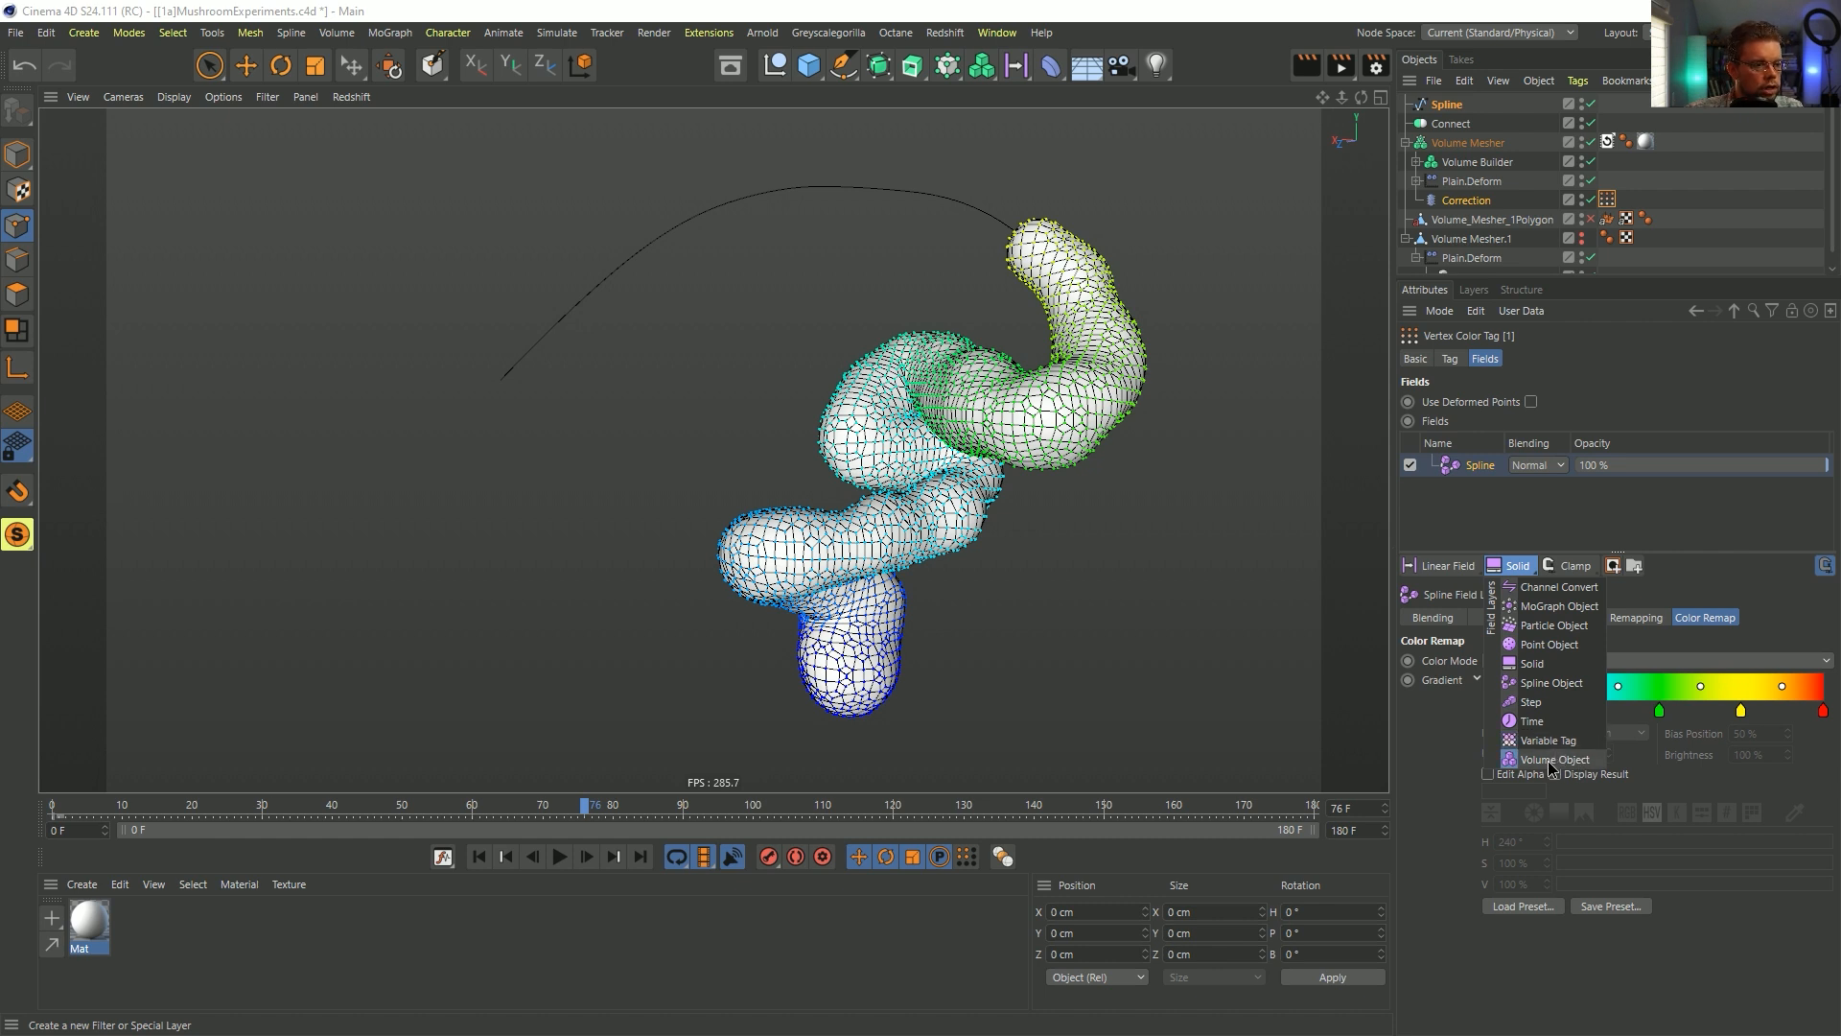
left_click(1450, 567)
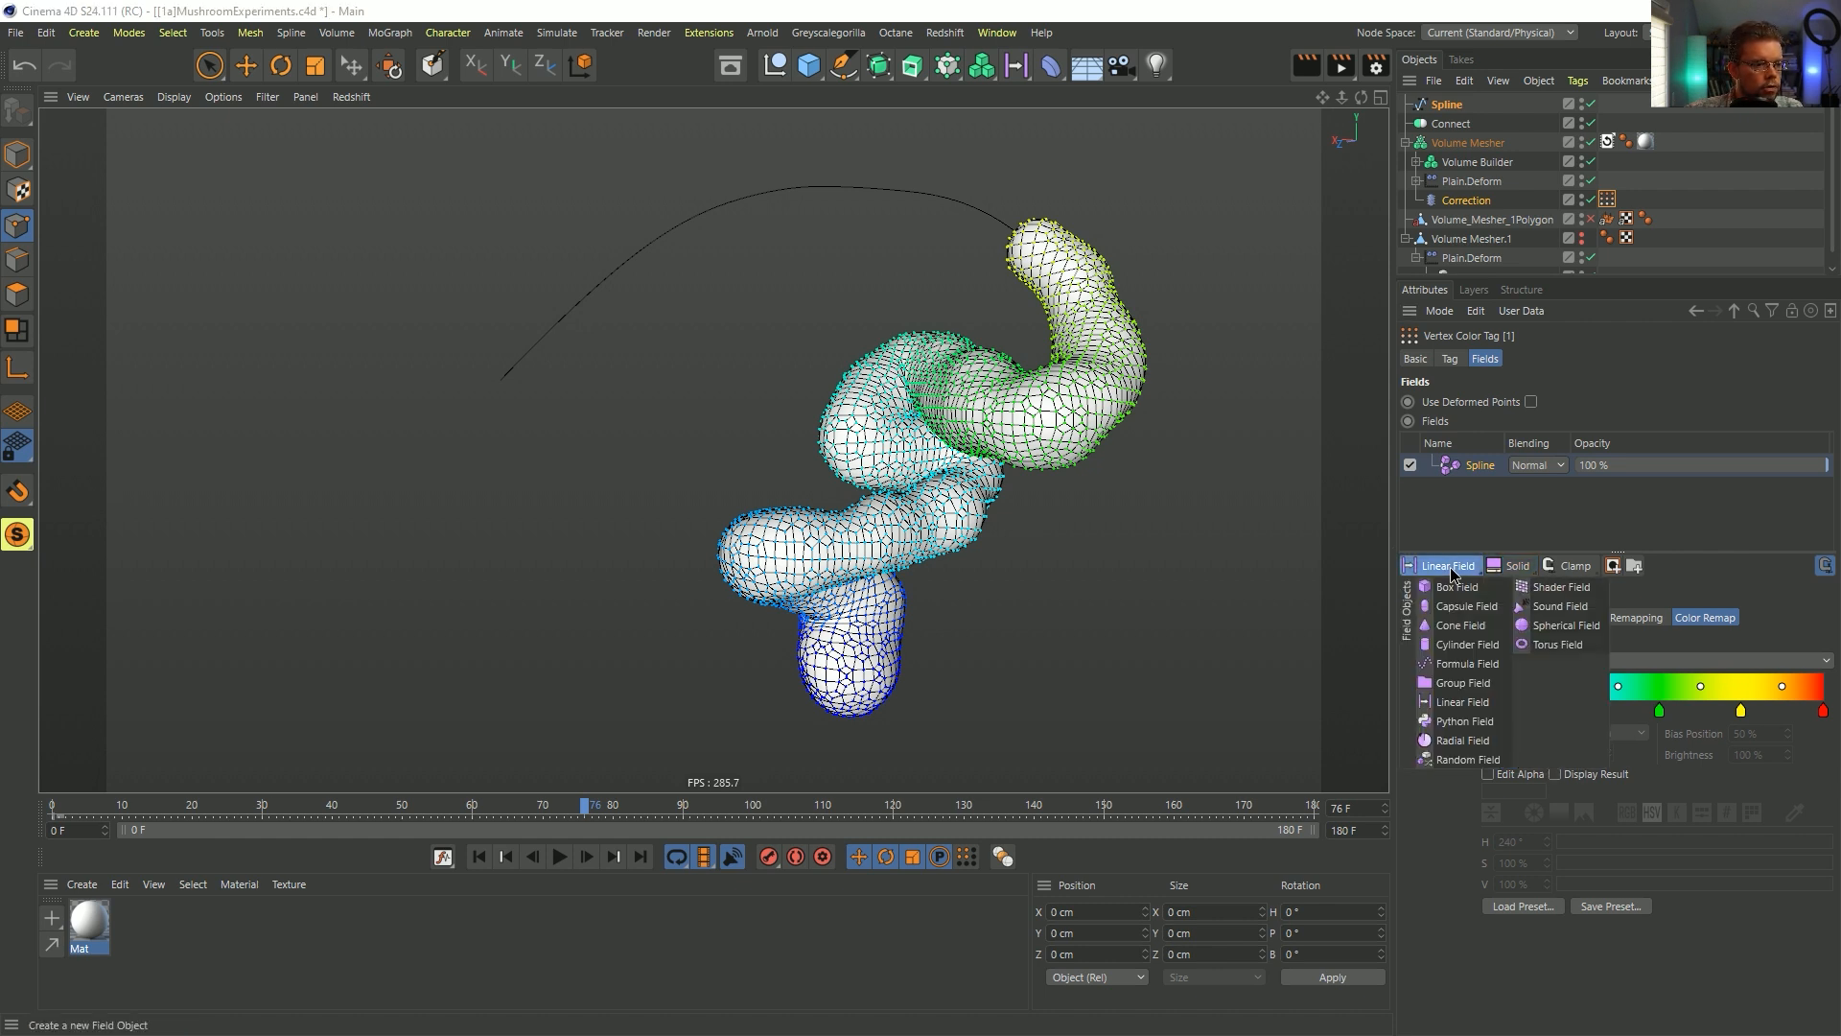
left_click(1561, 587)
left_click(1561, 465)
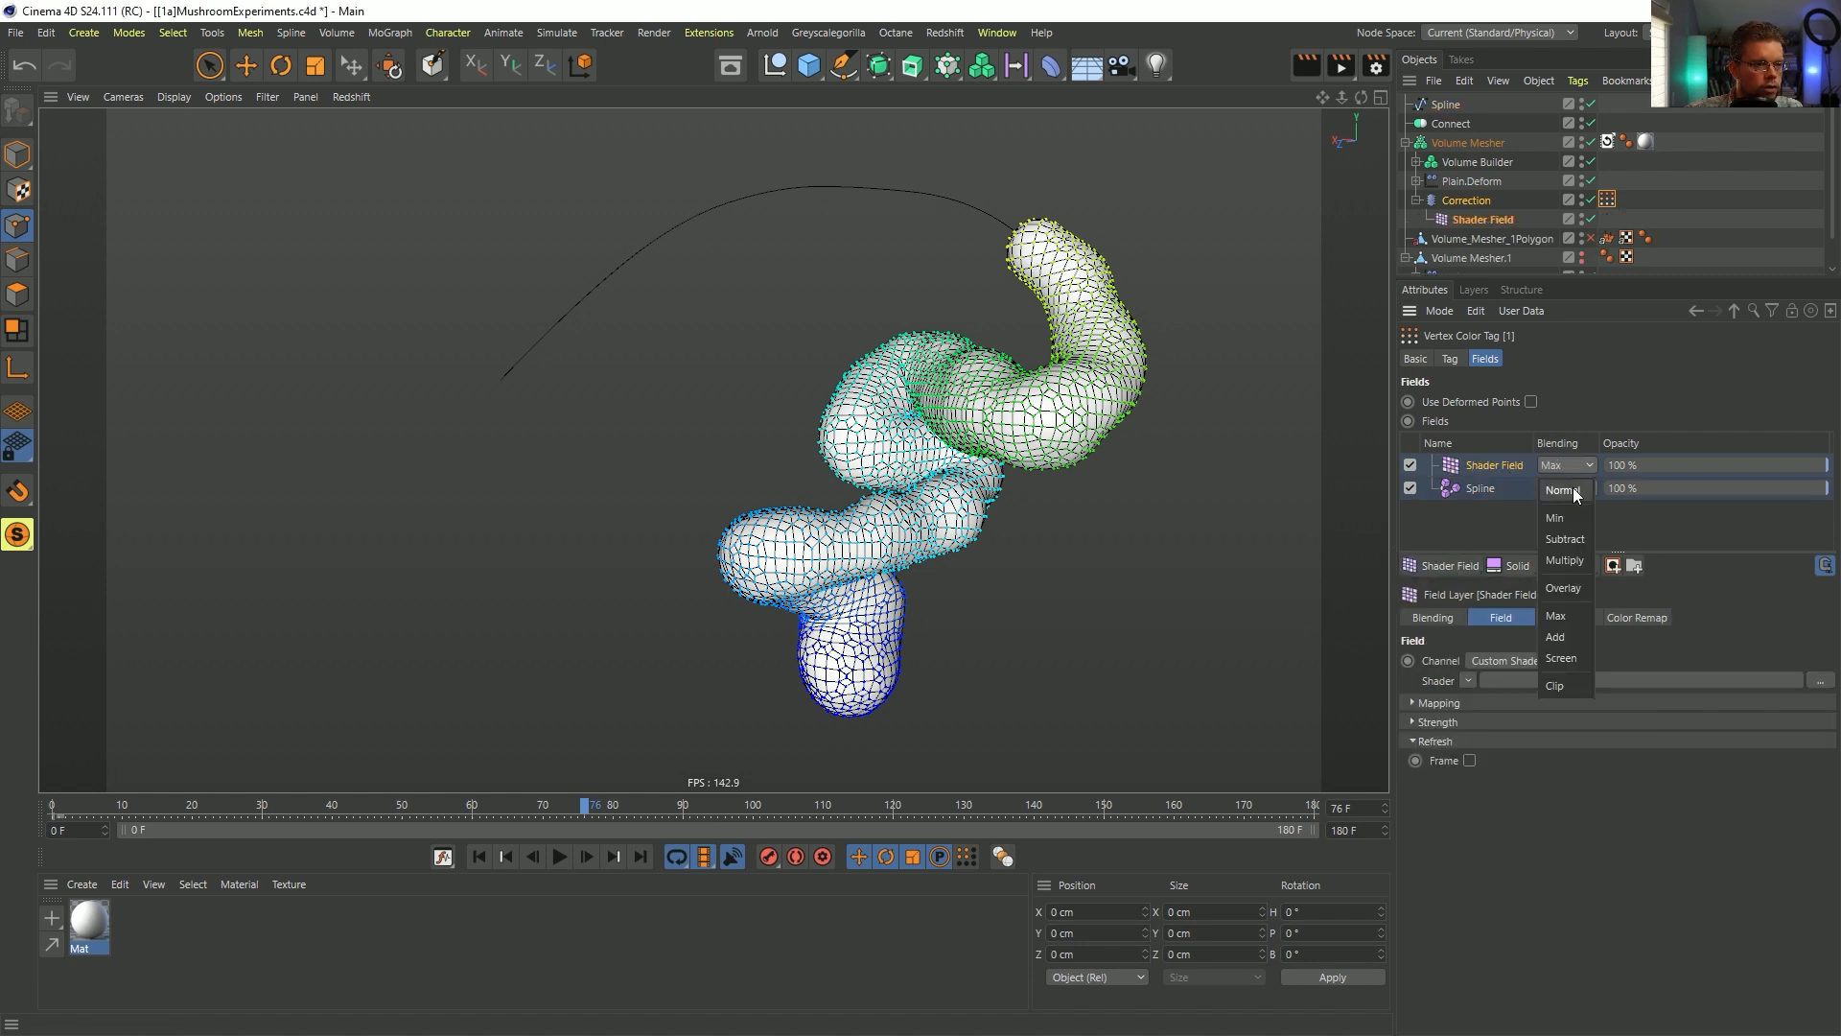
left_click(1573, 488)
left_click(1406, 486)
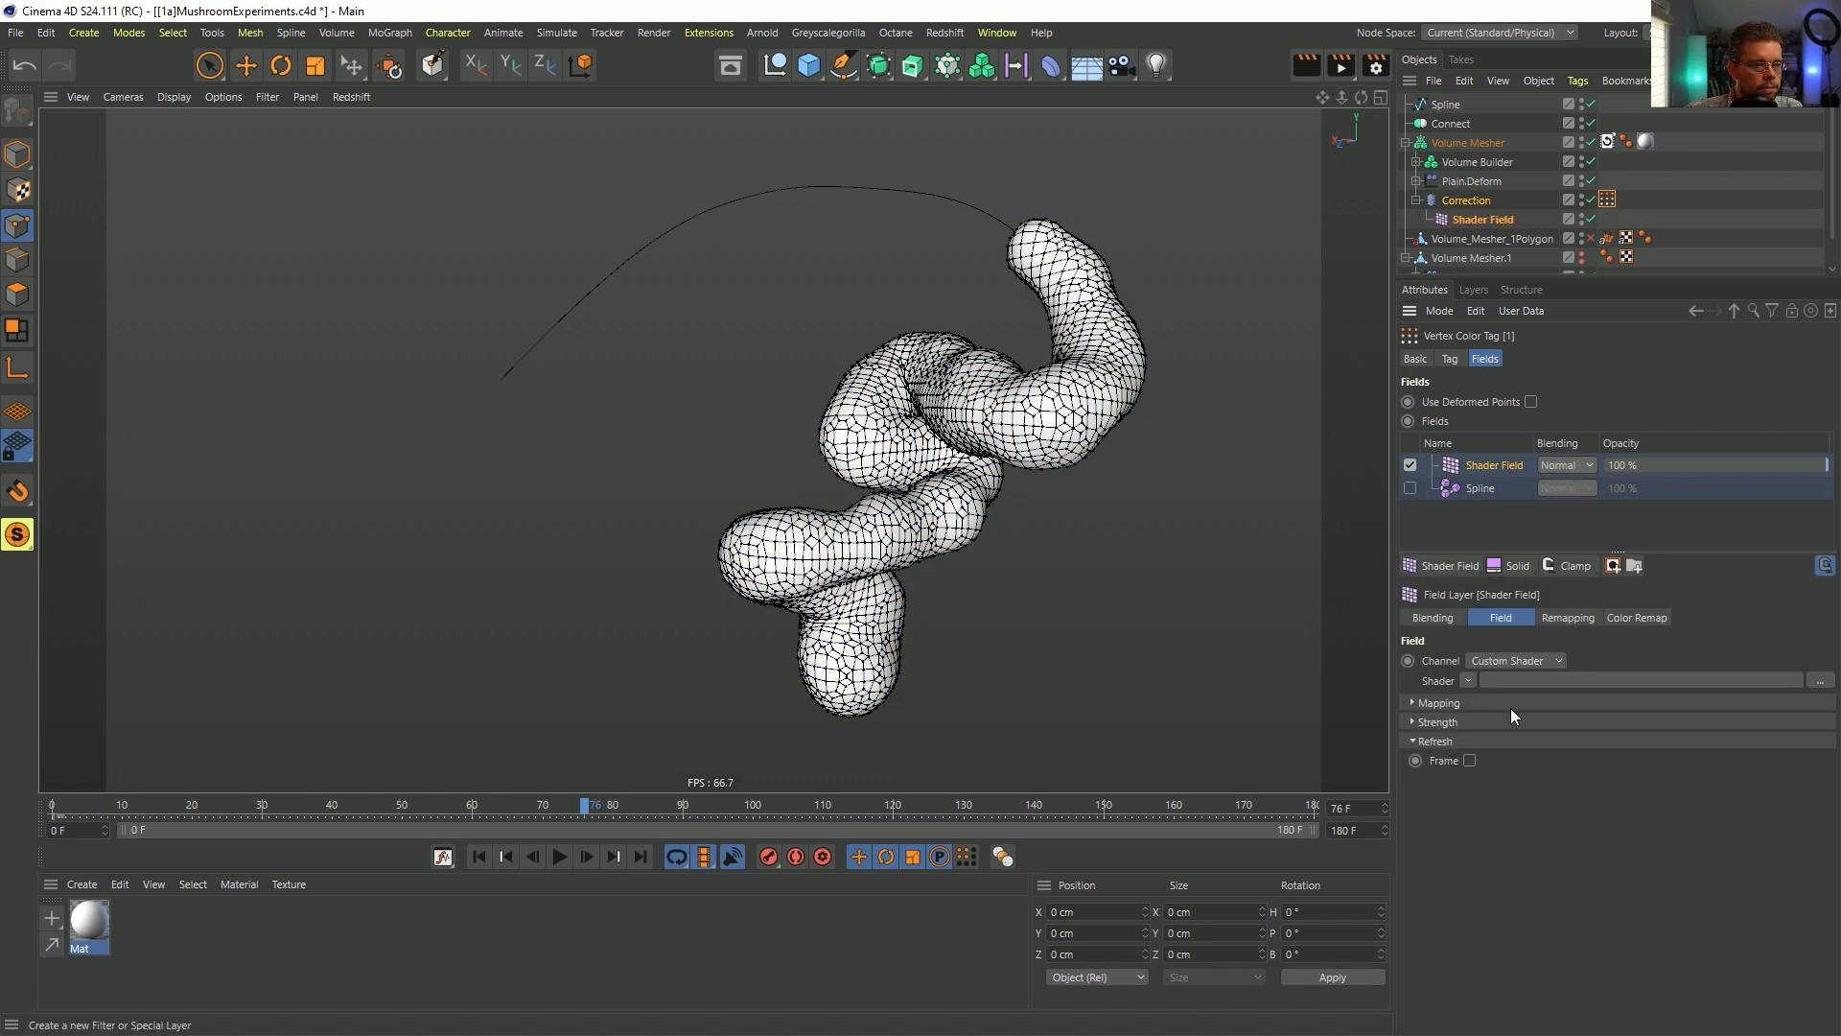
- Switch the Vertex Color tag from the Shader Field to the Spline layer and back to compare them
left_click(1410, 464)
left_click(1409, 488)
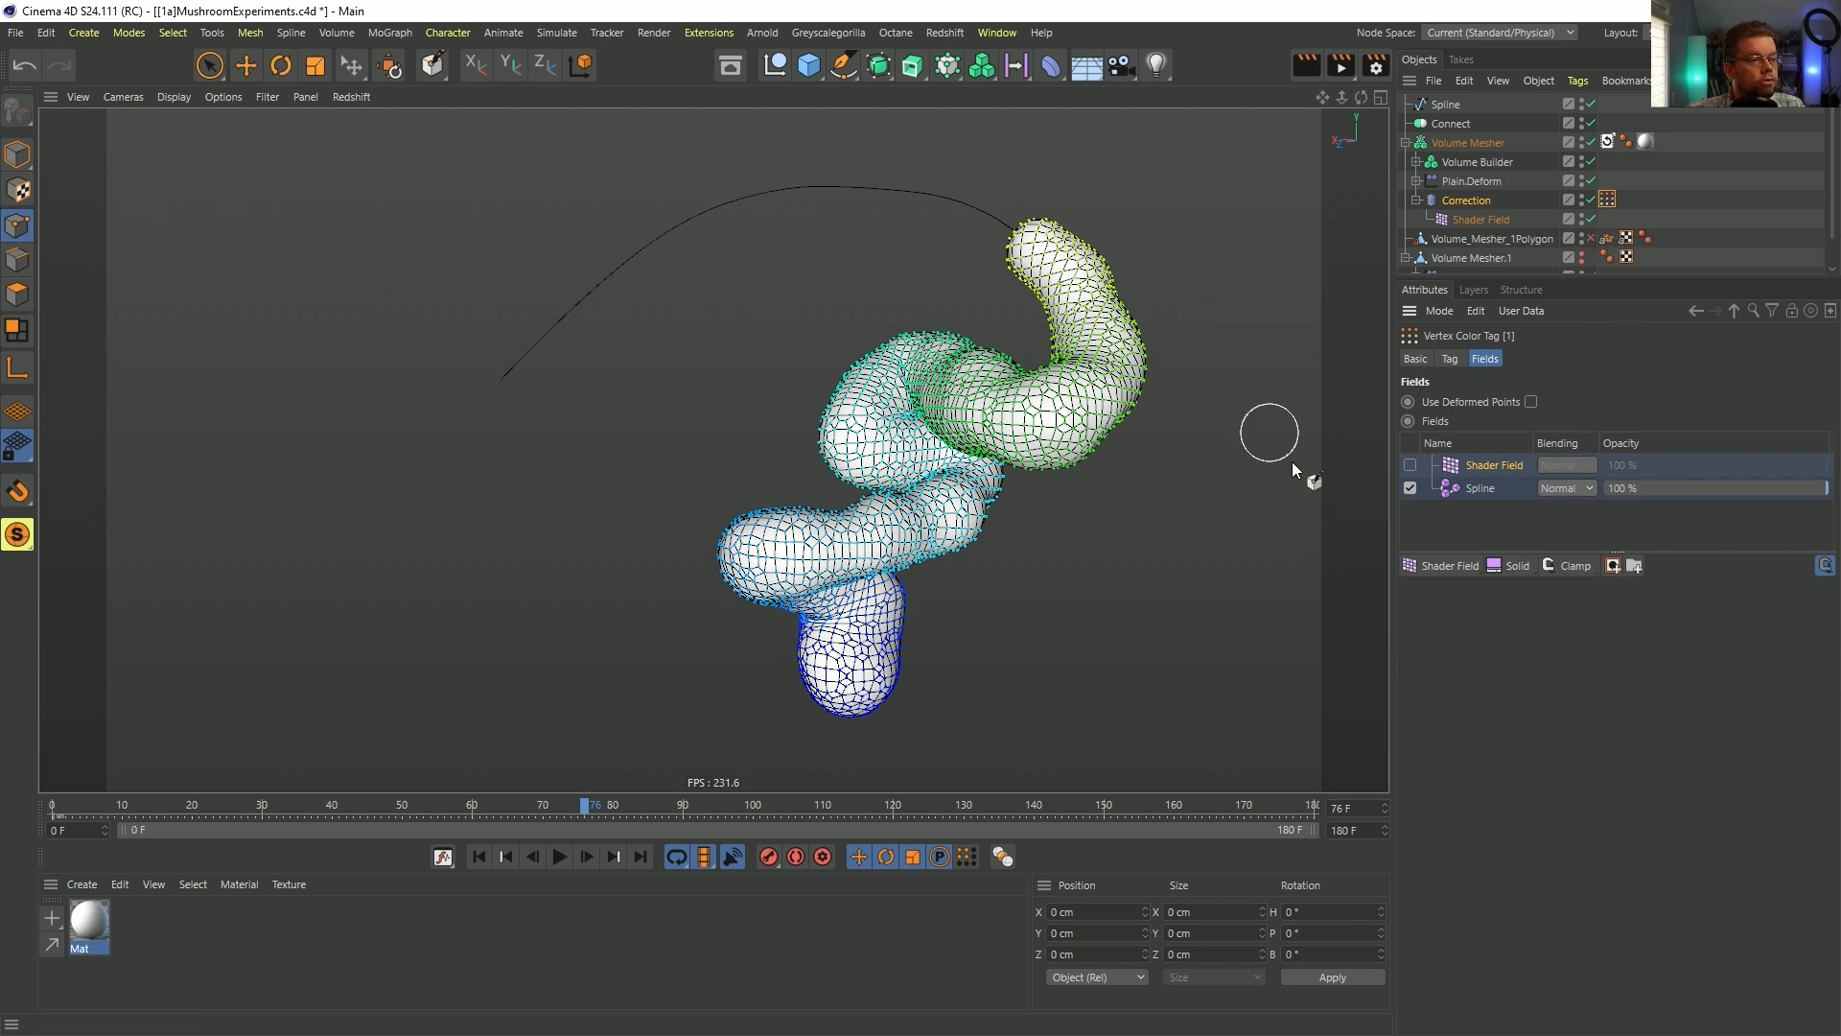
left_click(1410, 465)
left_click(1409, 489)
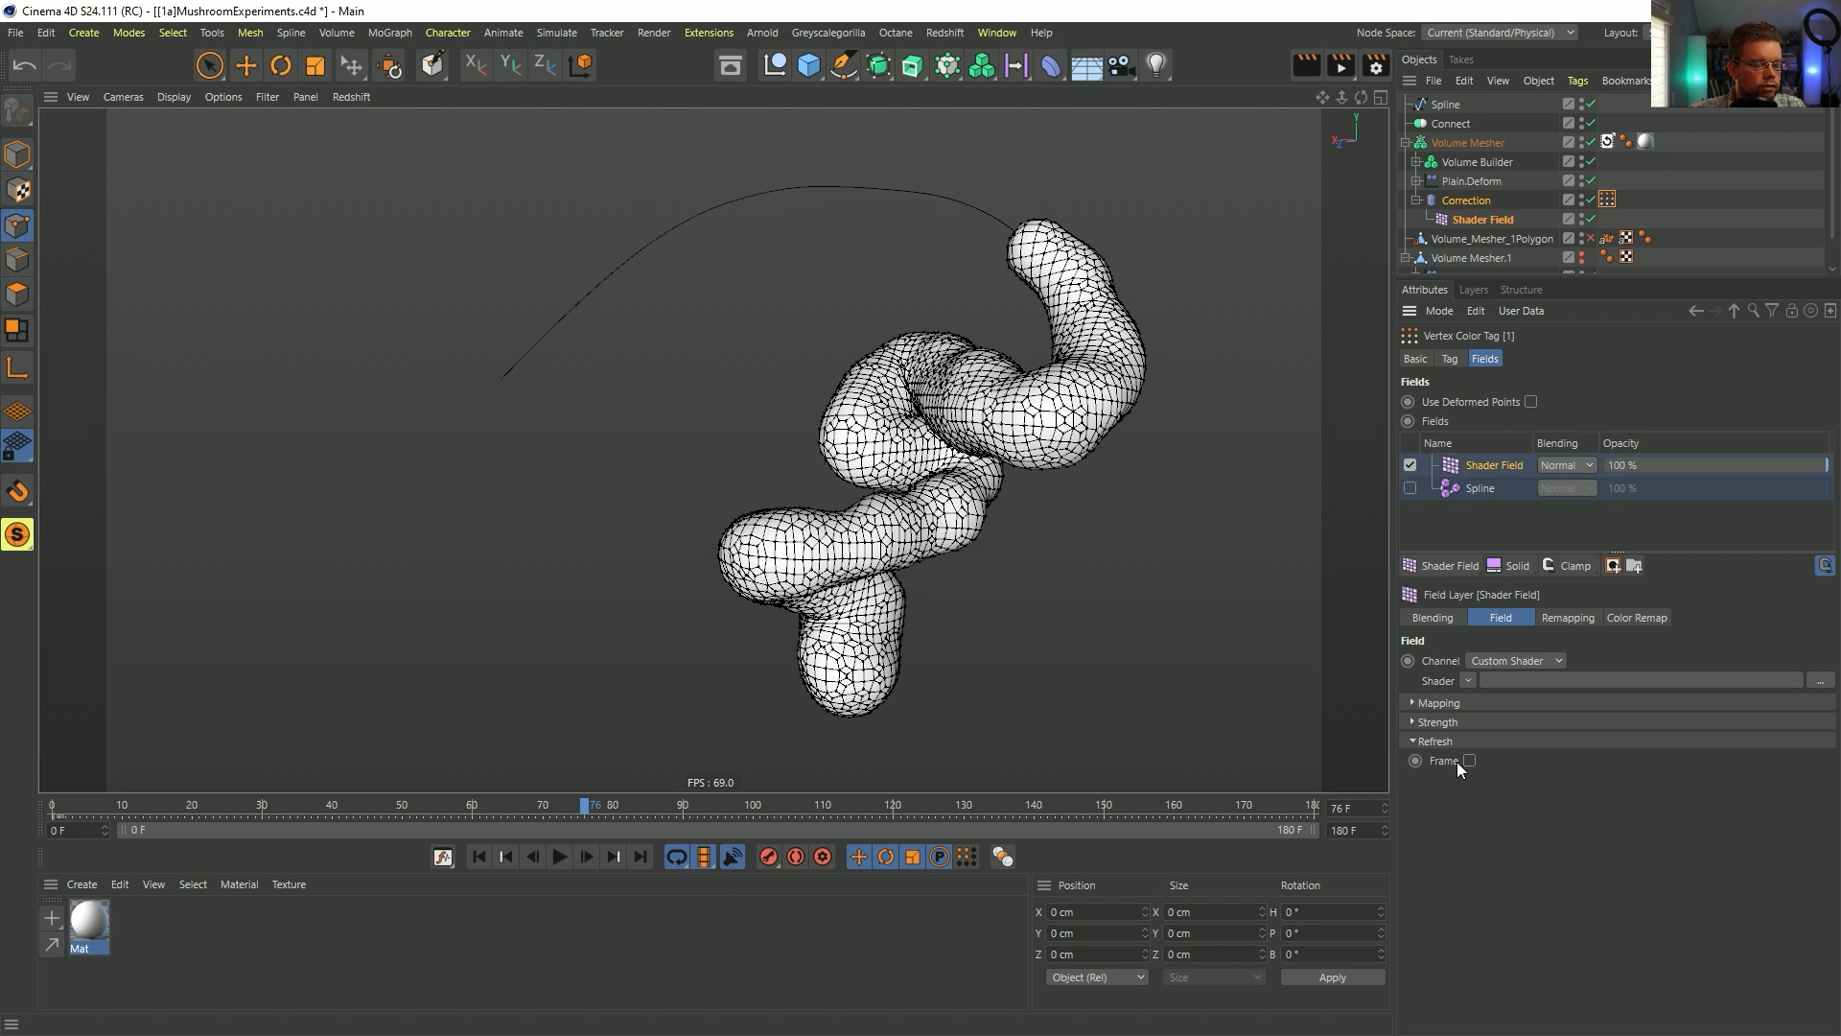
- Try a Noise shader and a Fresnel shader in the Shader Field, rendering the view with Fresnel
left_click(1474, 675)
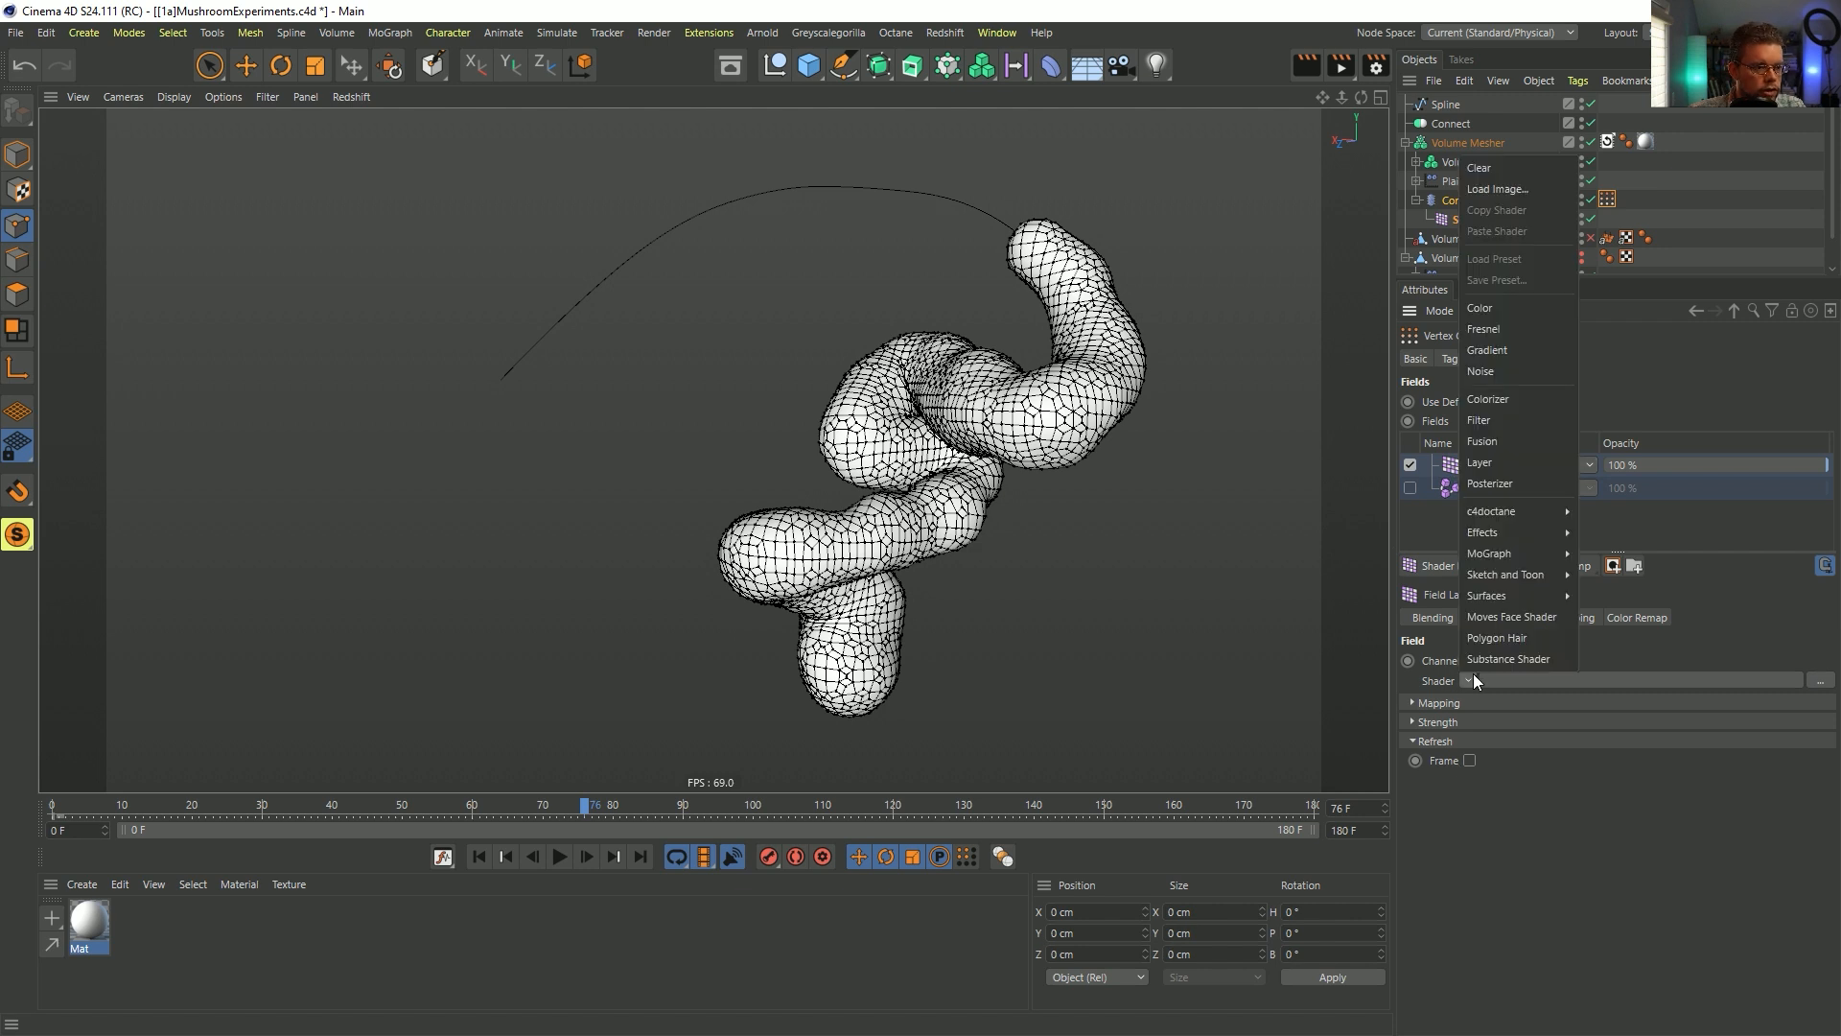
left_click(1510, 372)
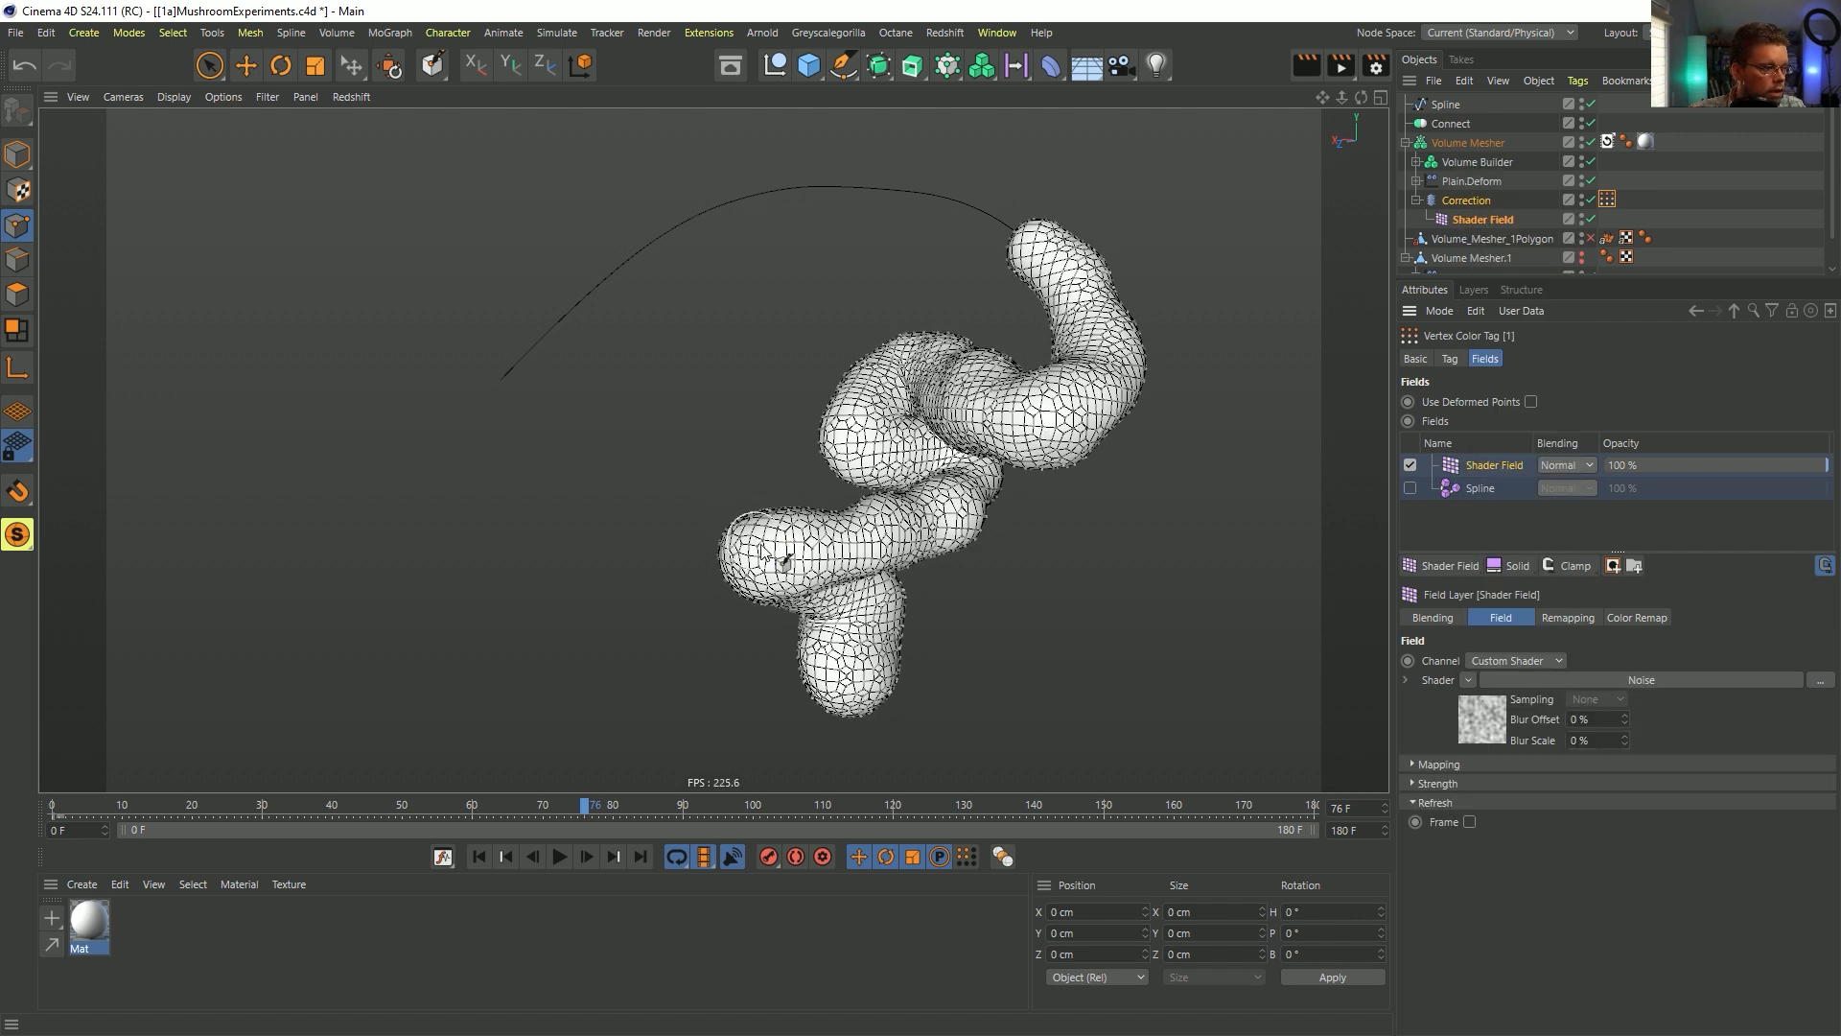
left_click(1468, 680)
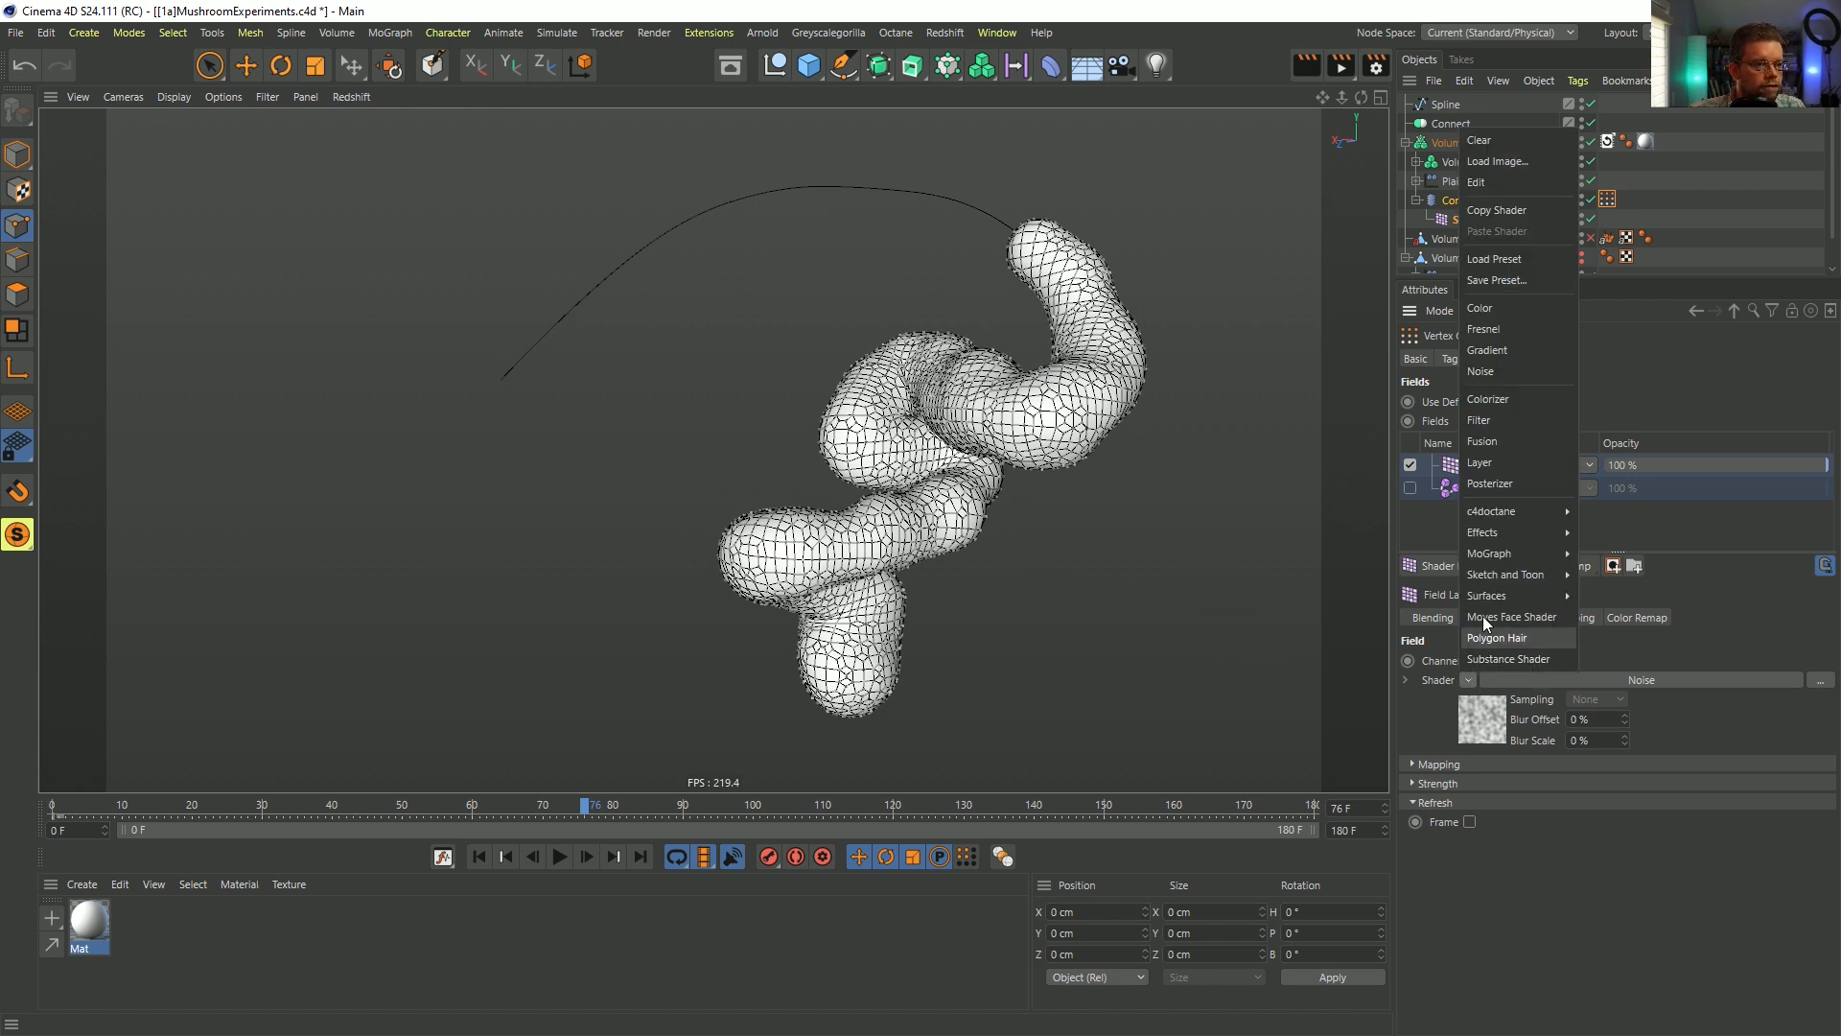
mouse_move(1508, 510)
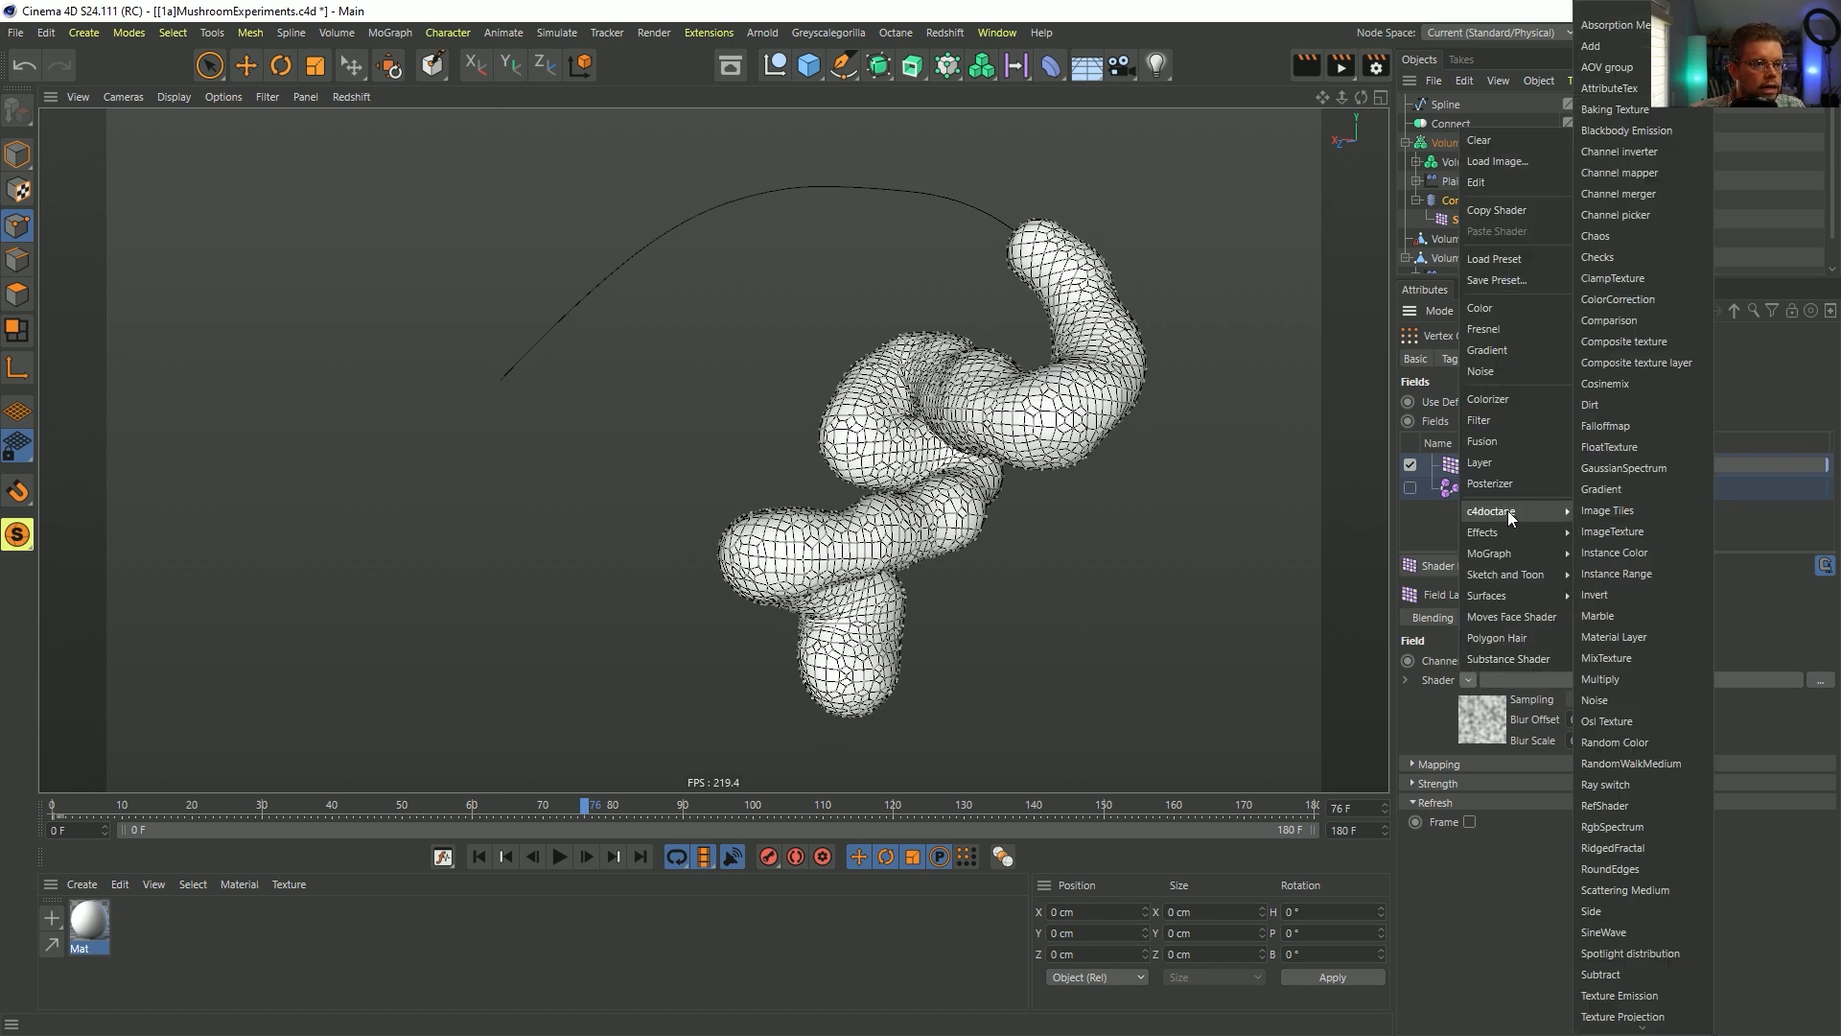
left_click(1493, 335)
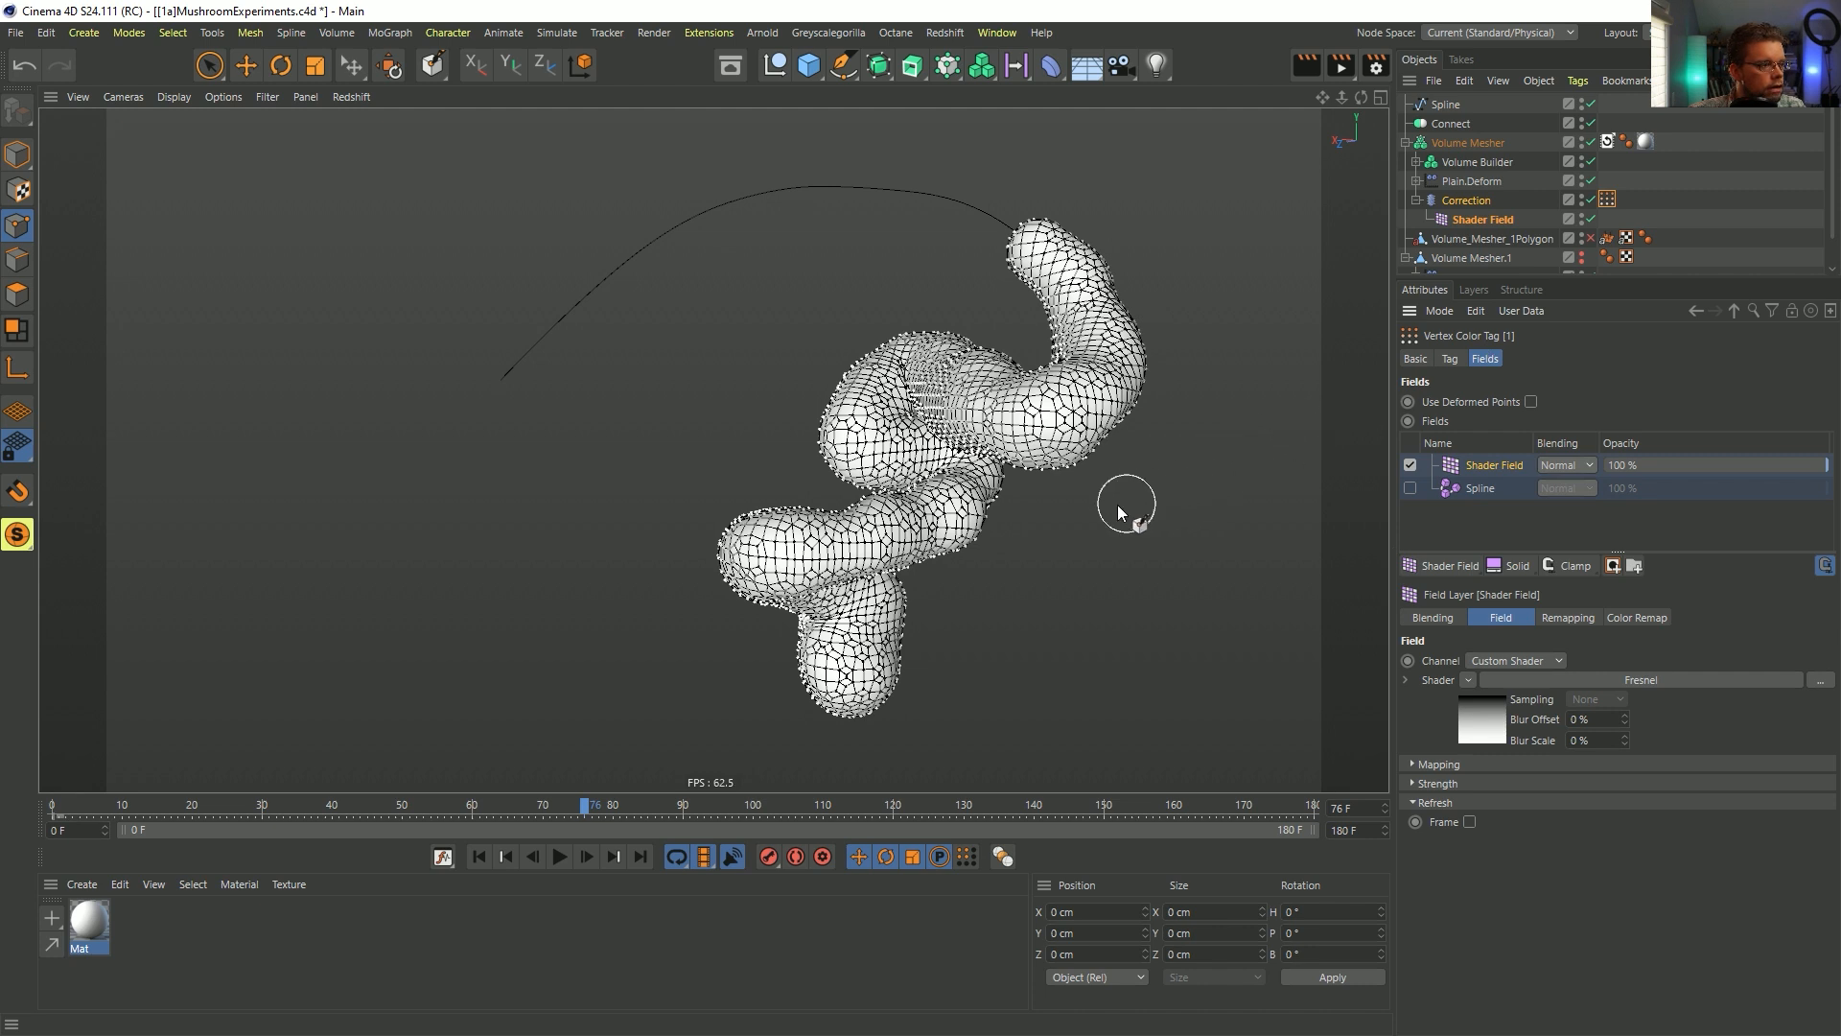
key("ctrl+r")
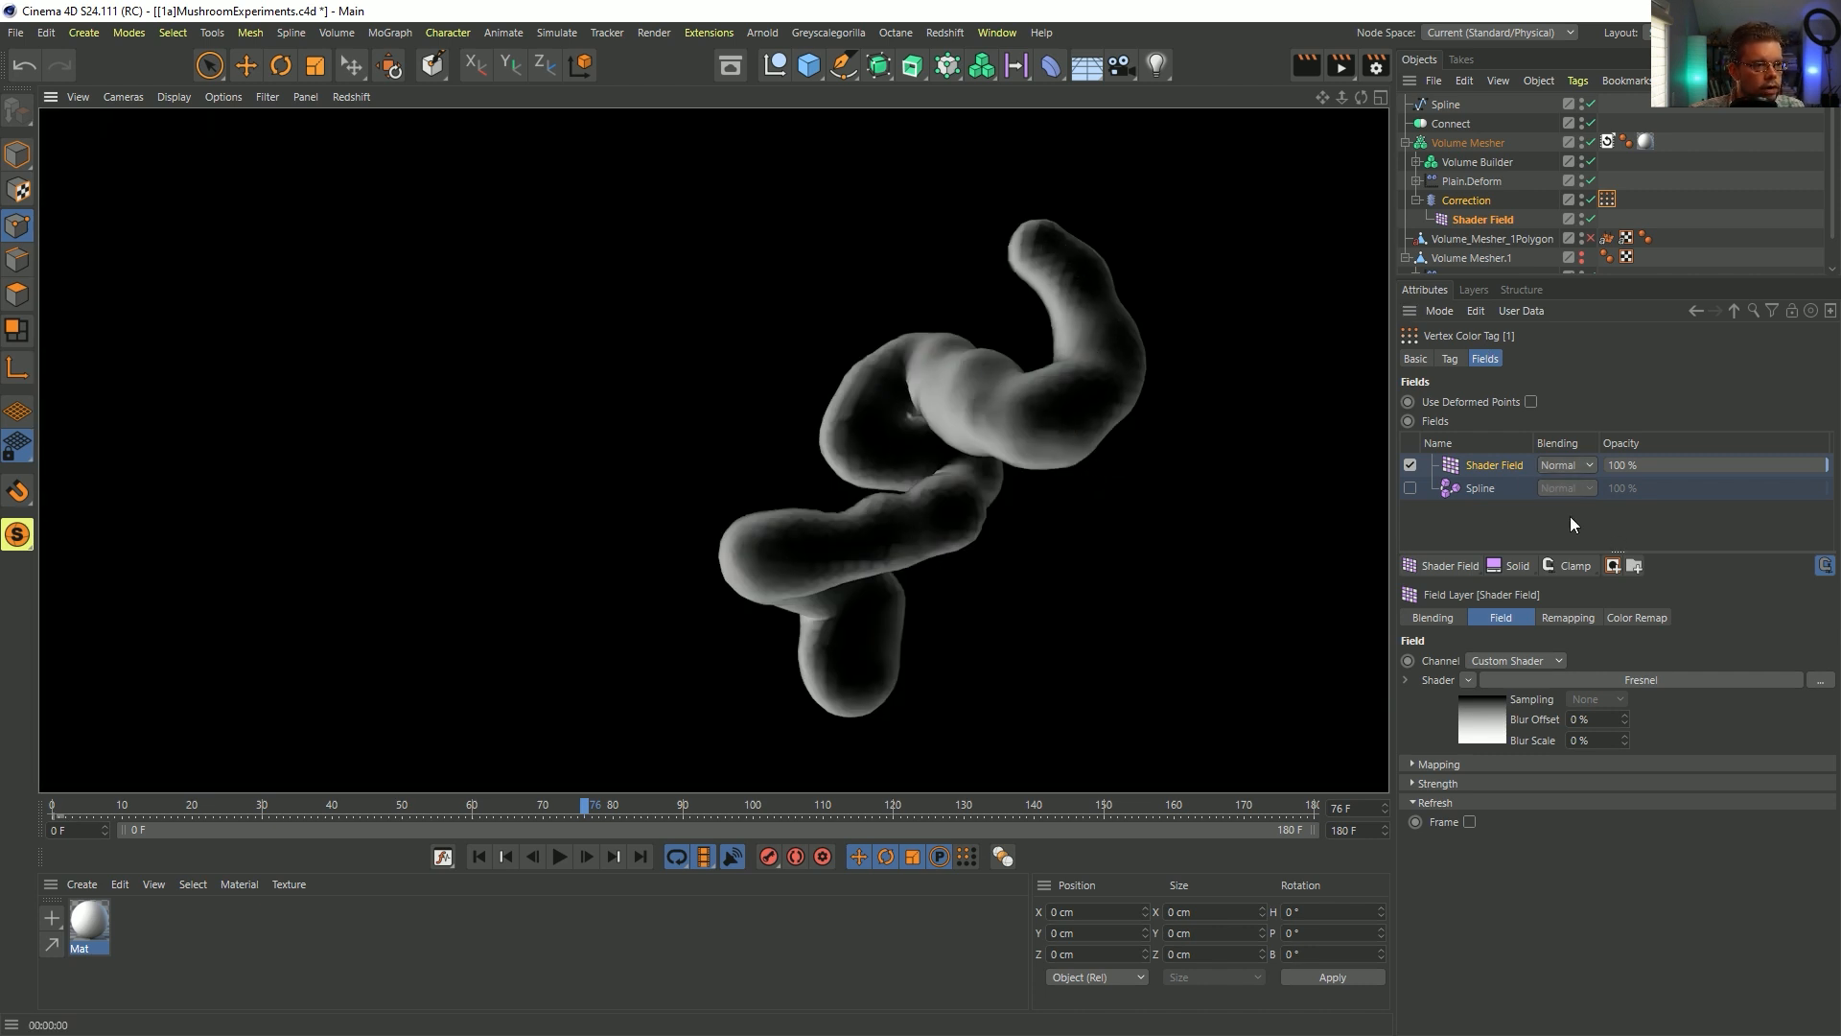
- Assign the Falloff effect shader to the Shader Field and render the view
left_click(1466, 680)
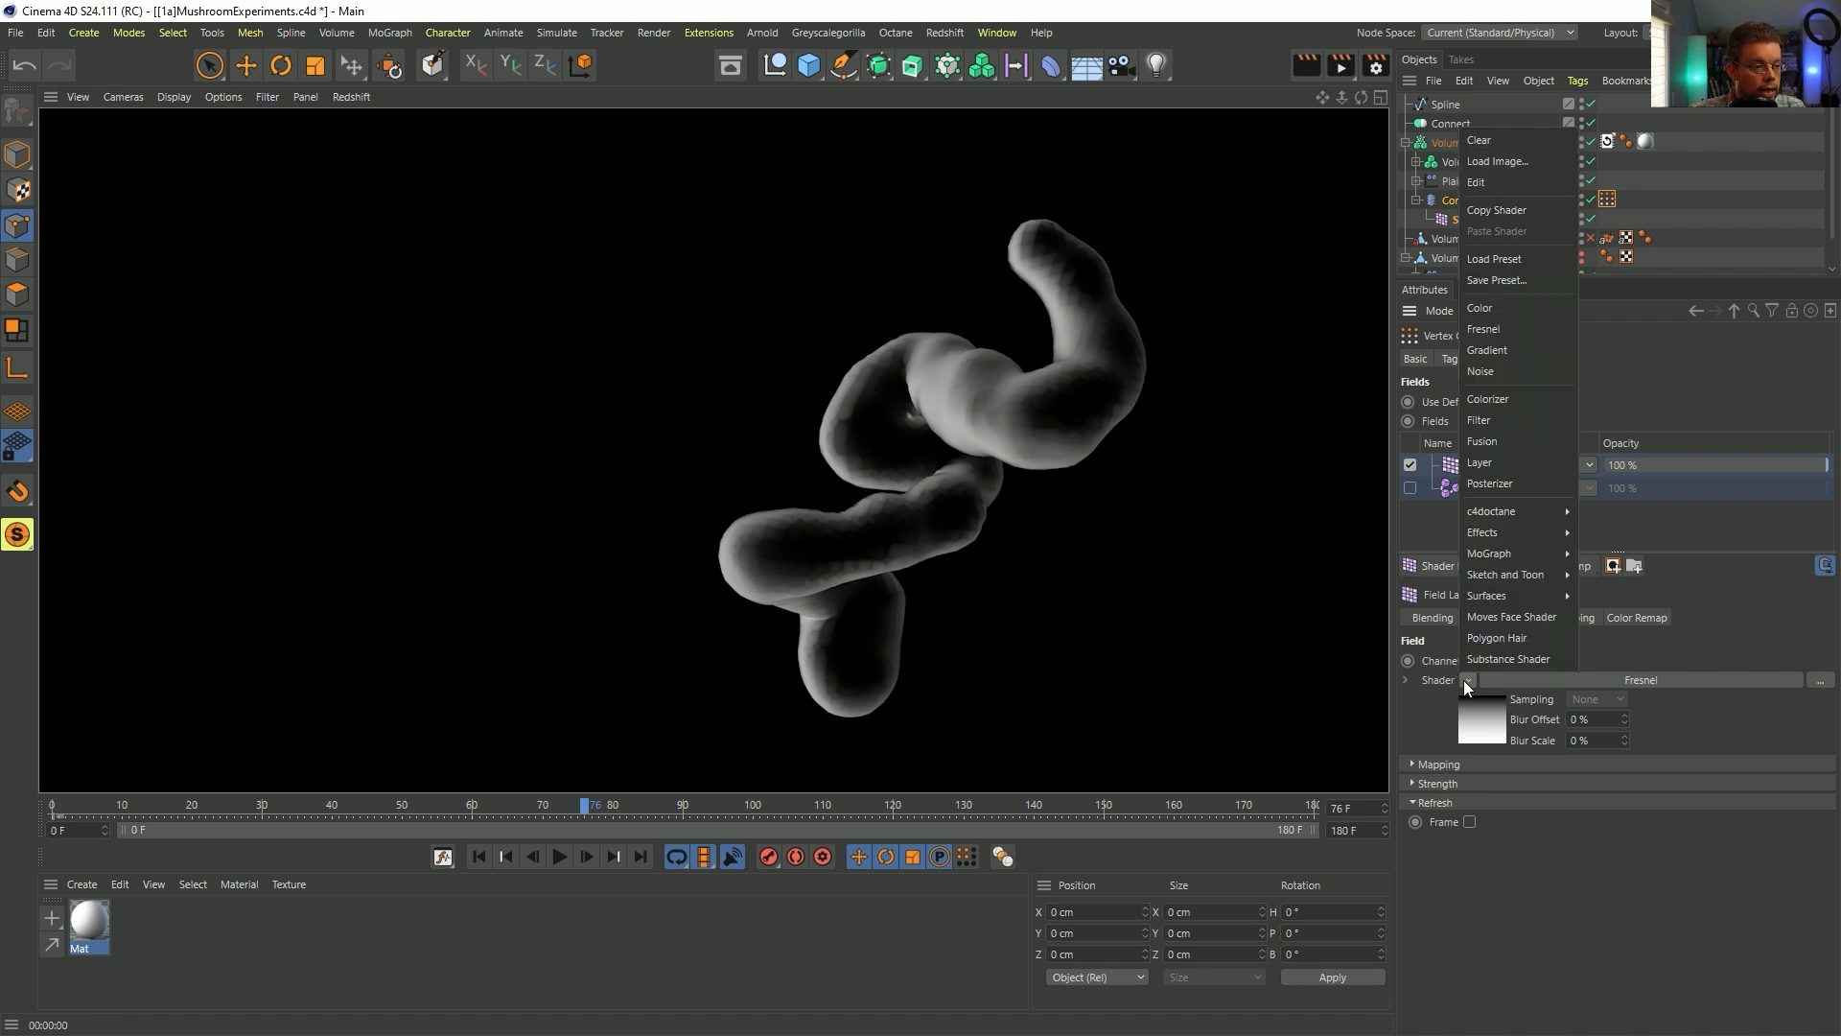
mouse_move(1525, 532)
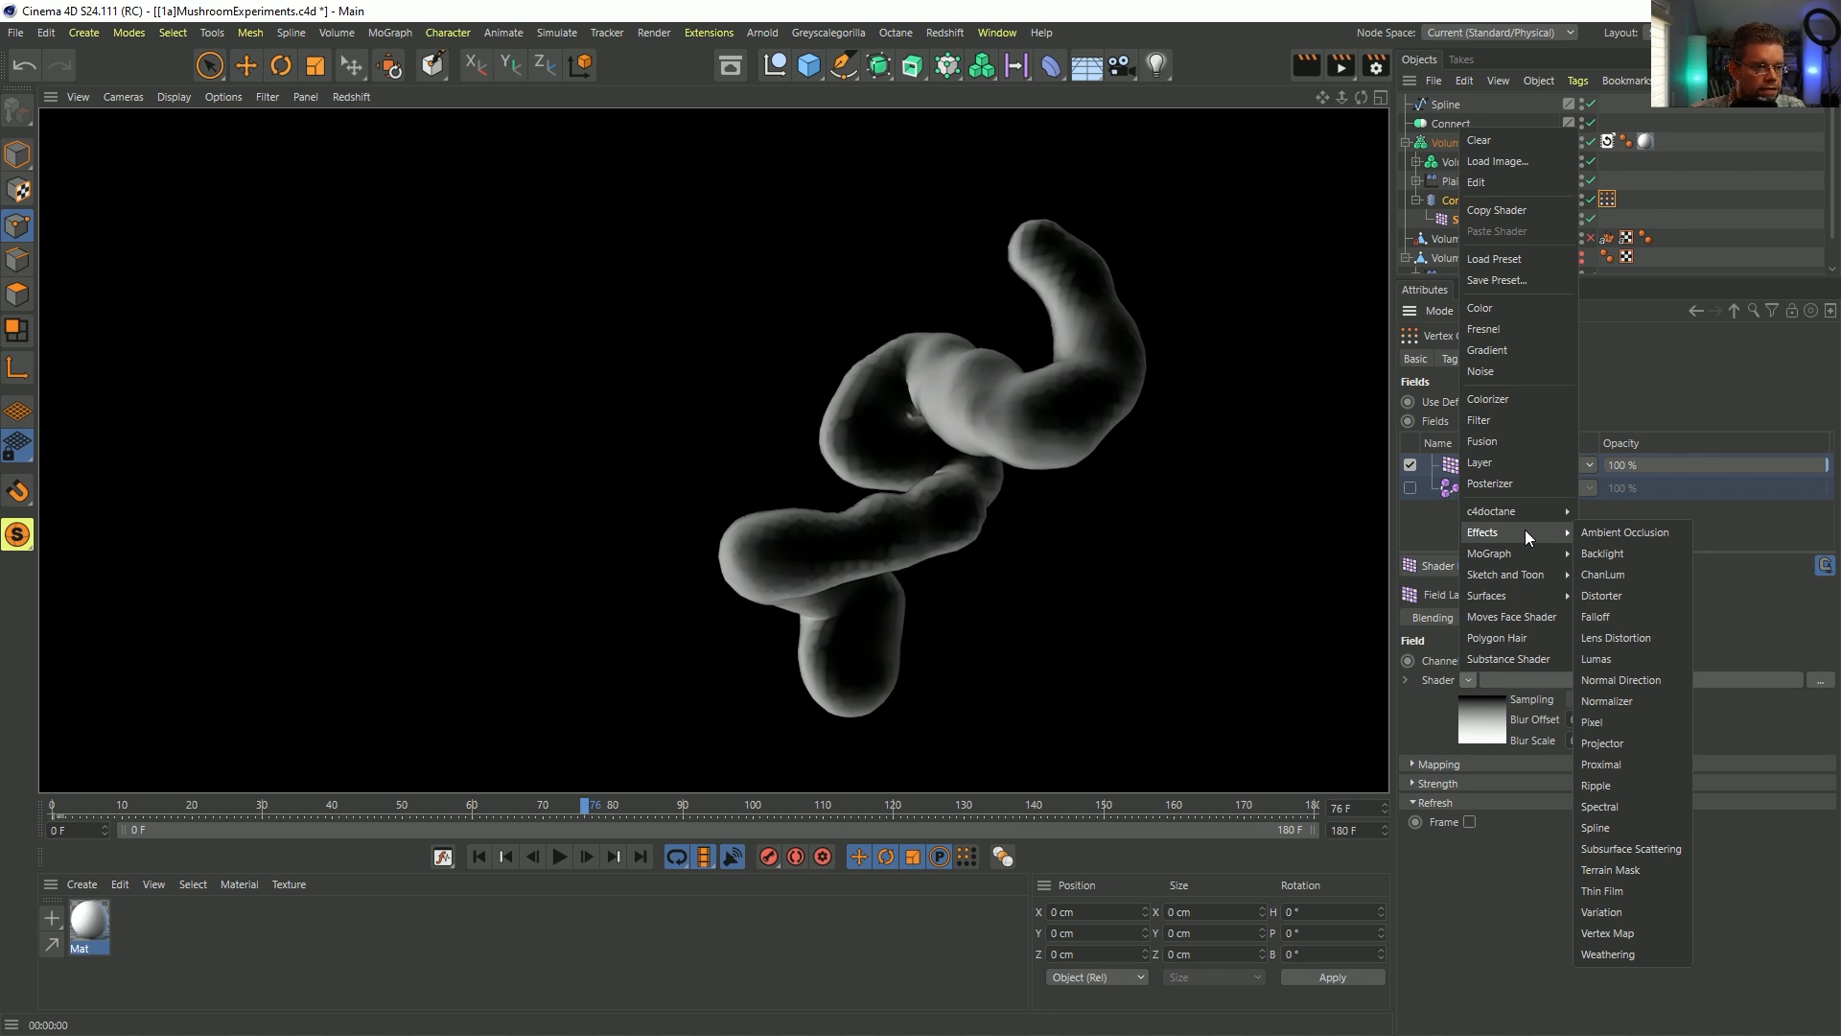
left_click(1630, 616)
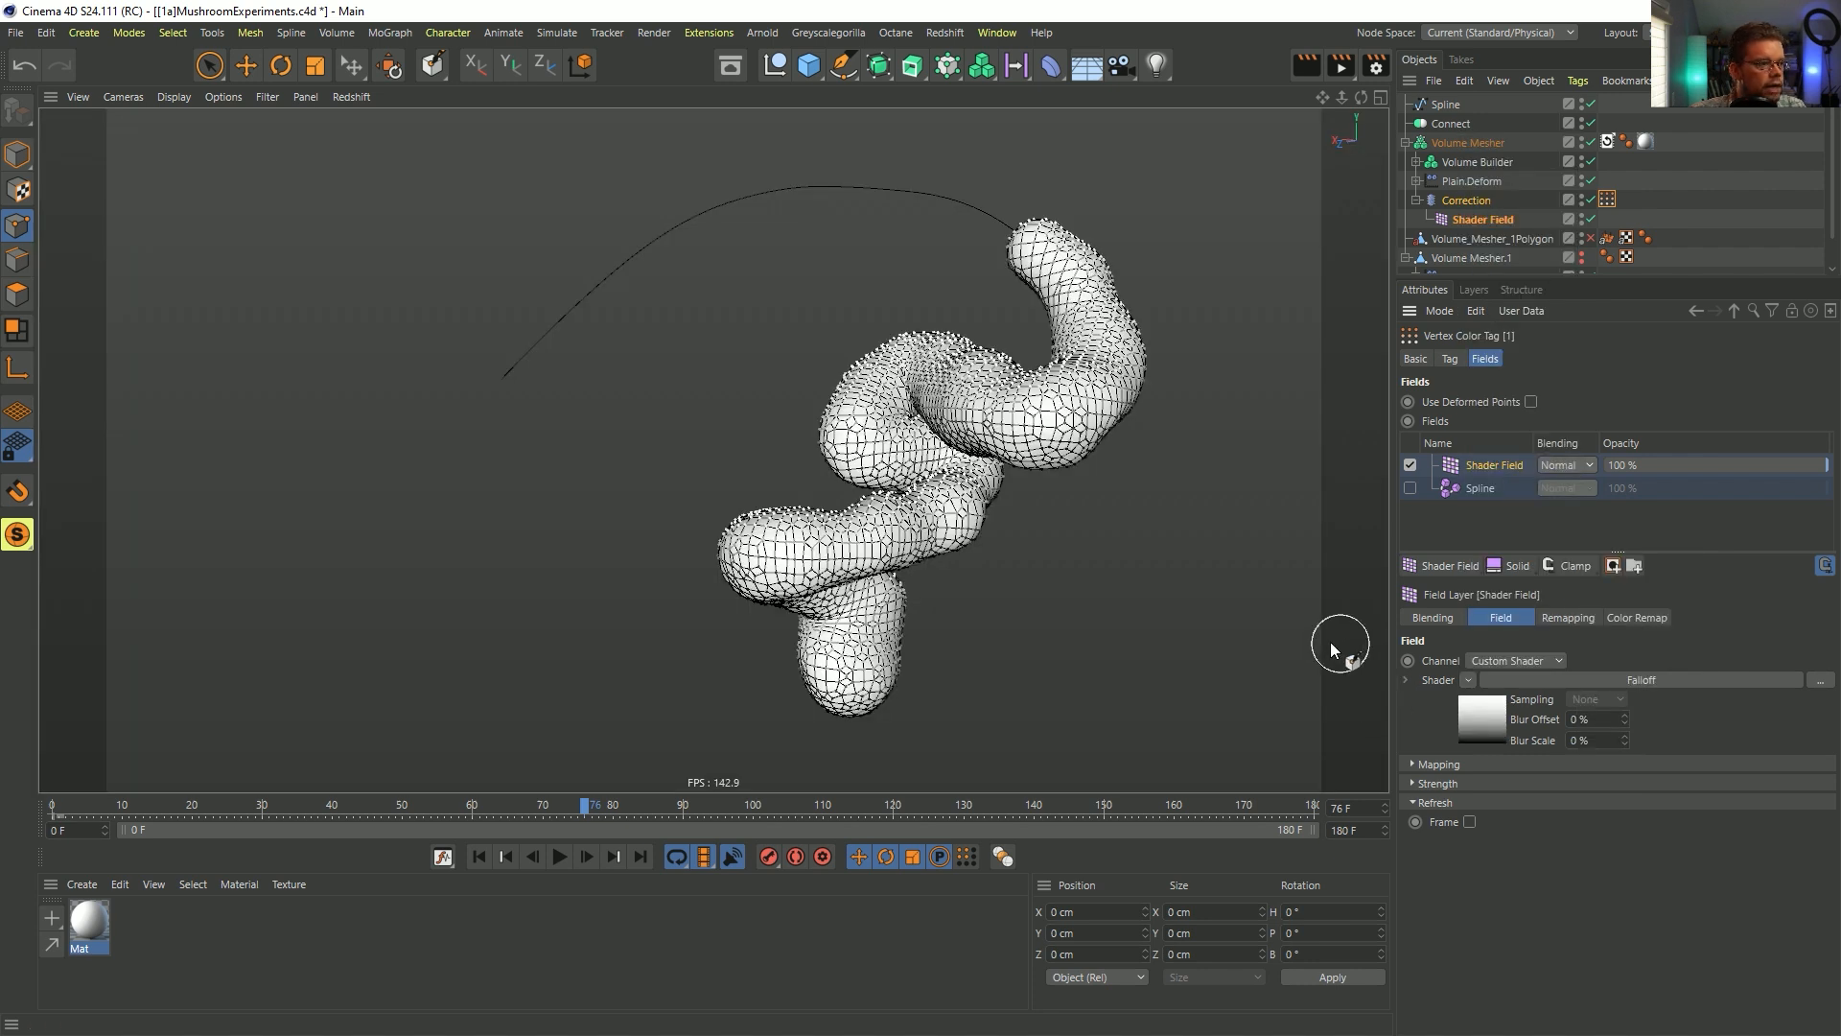
key("ctrl+r")
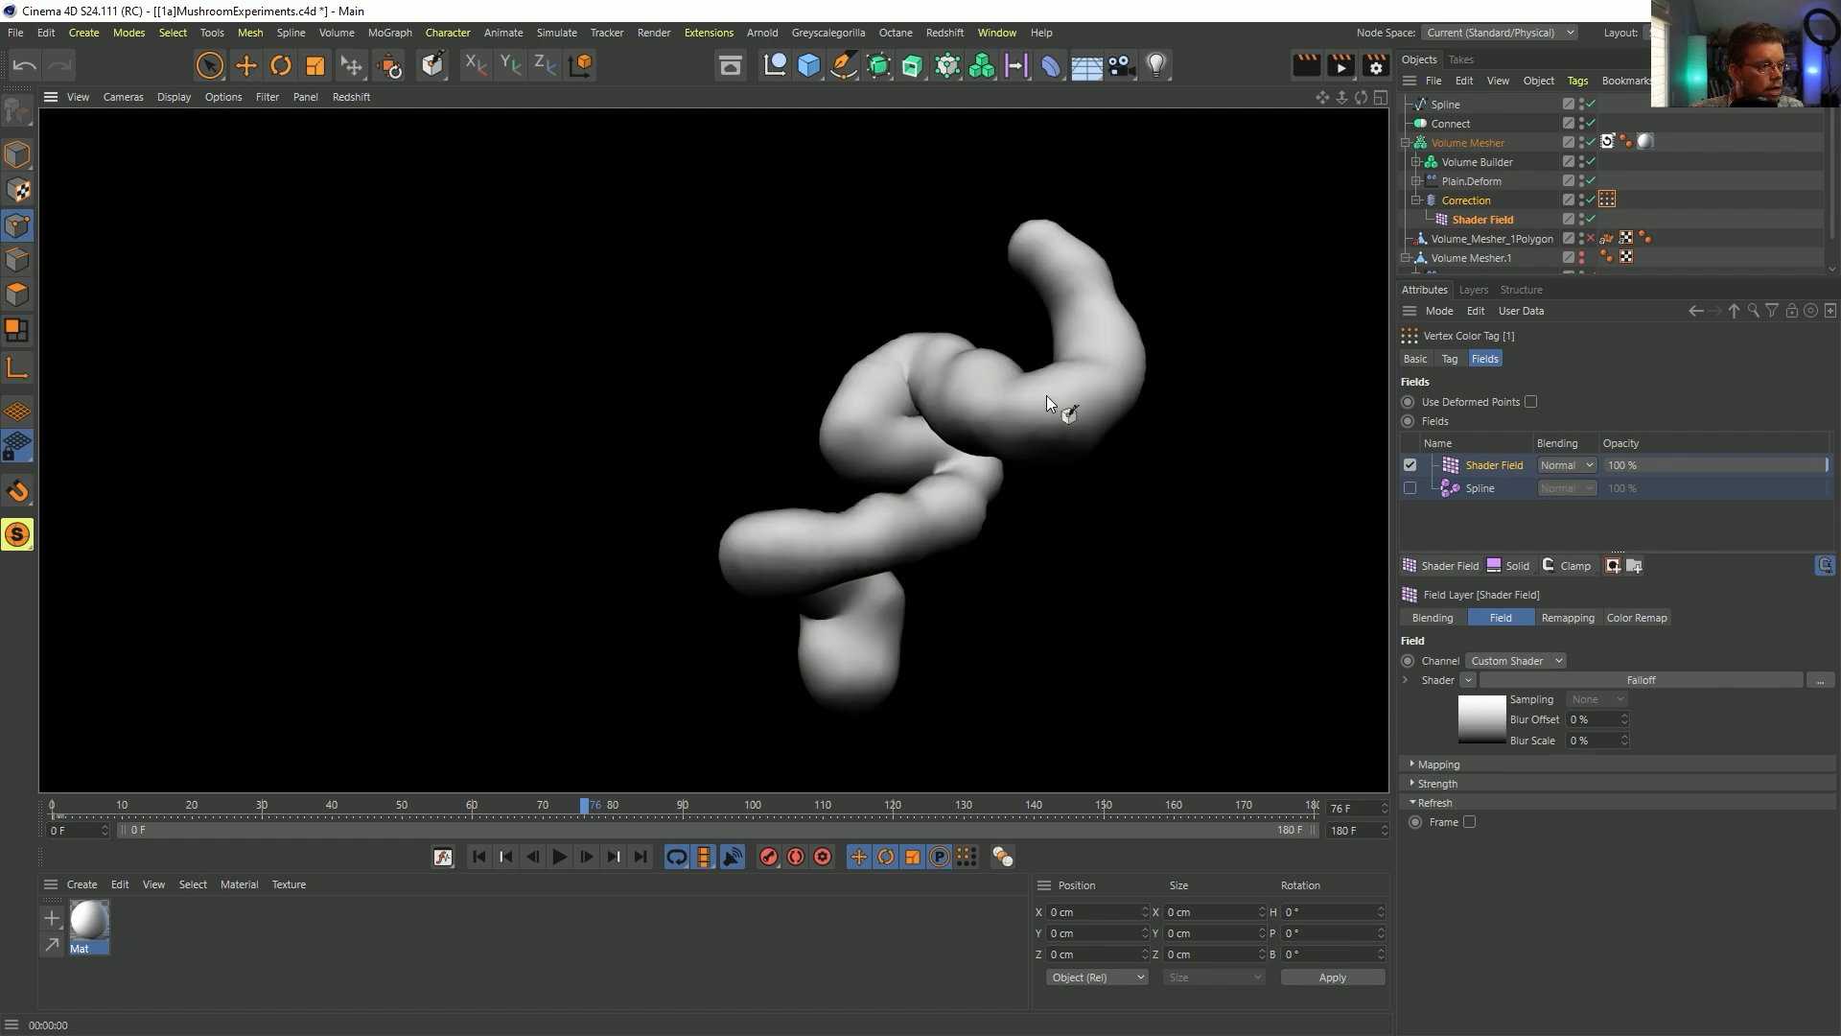
- Sharpen the Falloff shader's gradient by moving its black and white knots close together near the middle, and render the view
left_click(1502, 726)
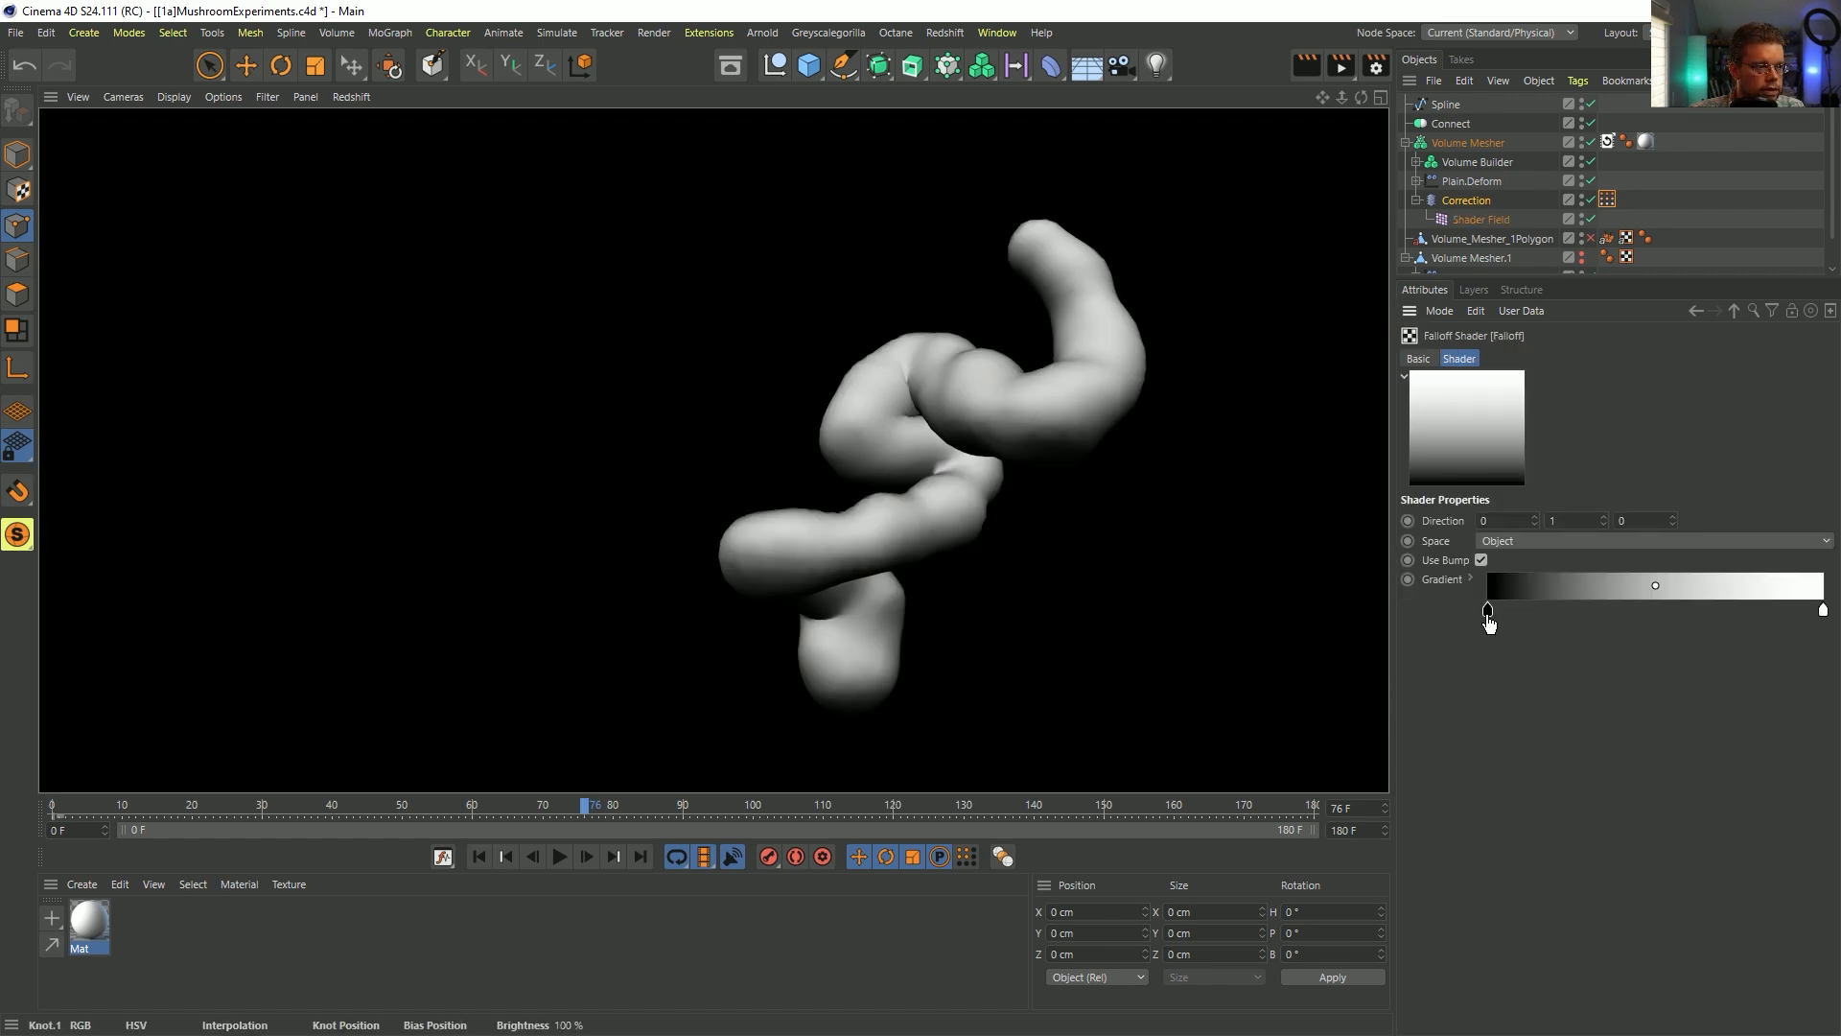
left_click_drag(1489, 615, 1642, 614)
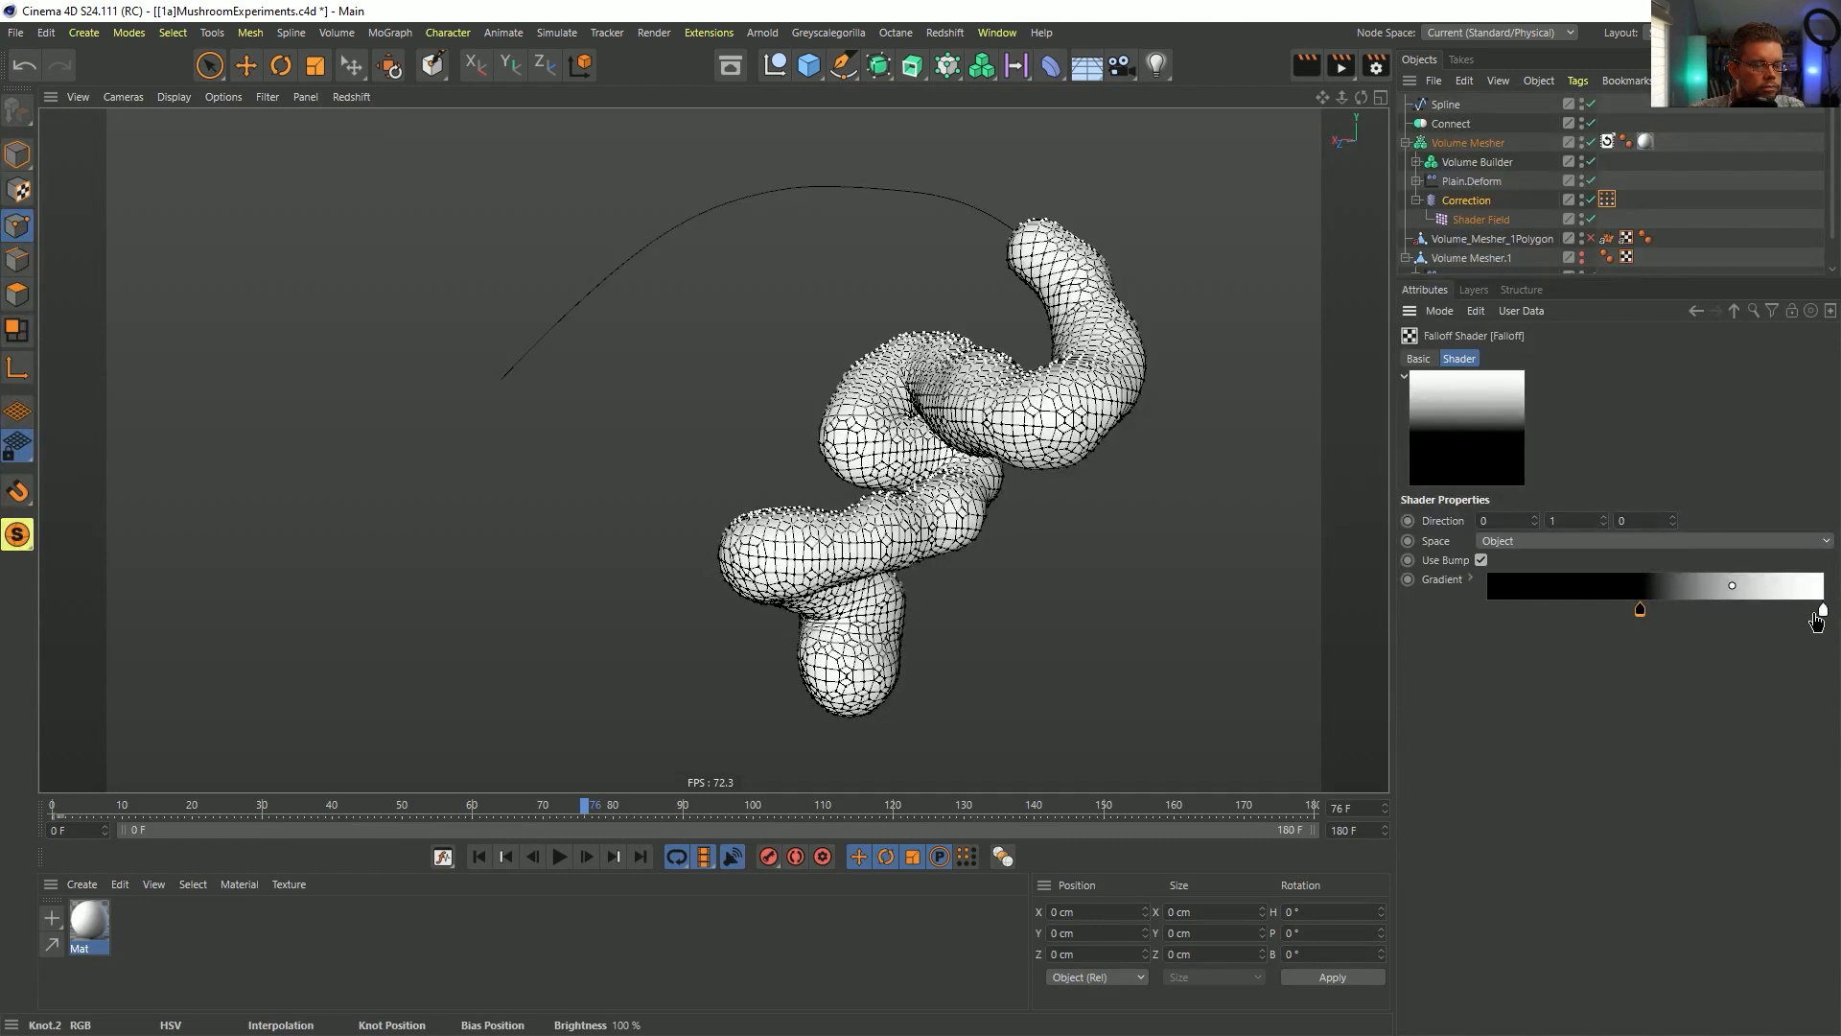
left_click_drag(1823, 610, 1693, 614)
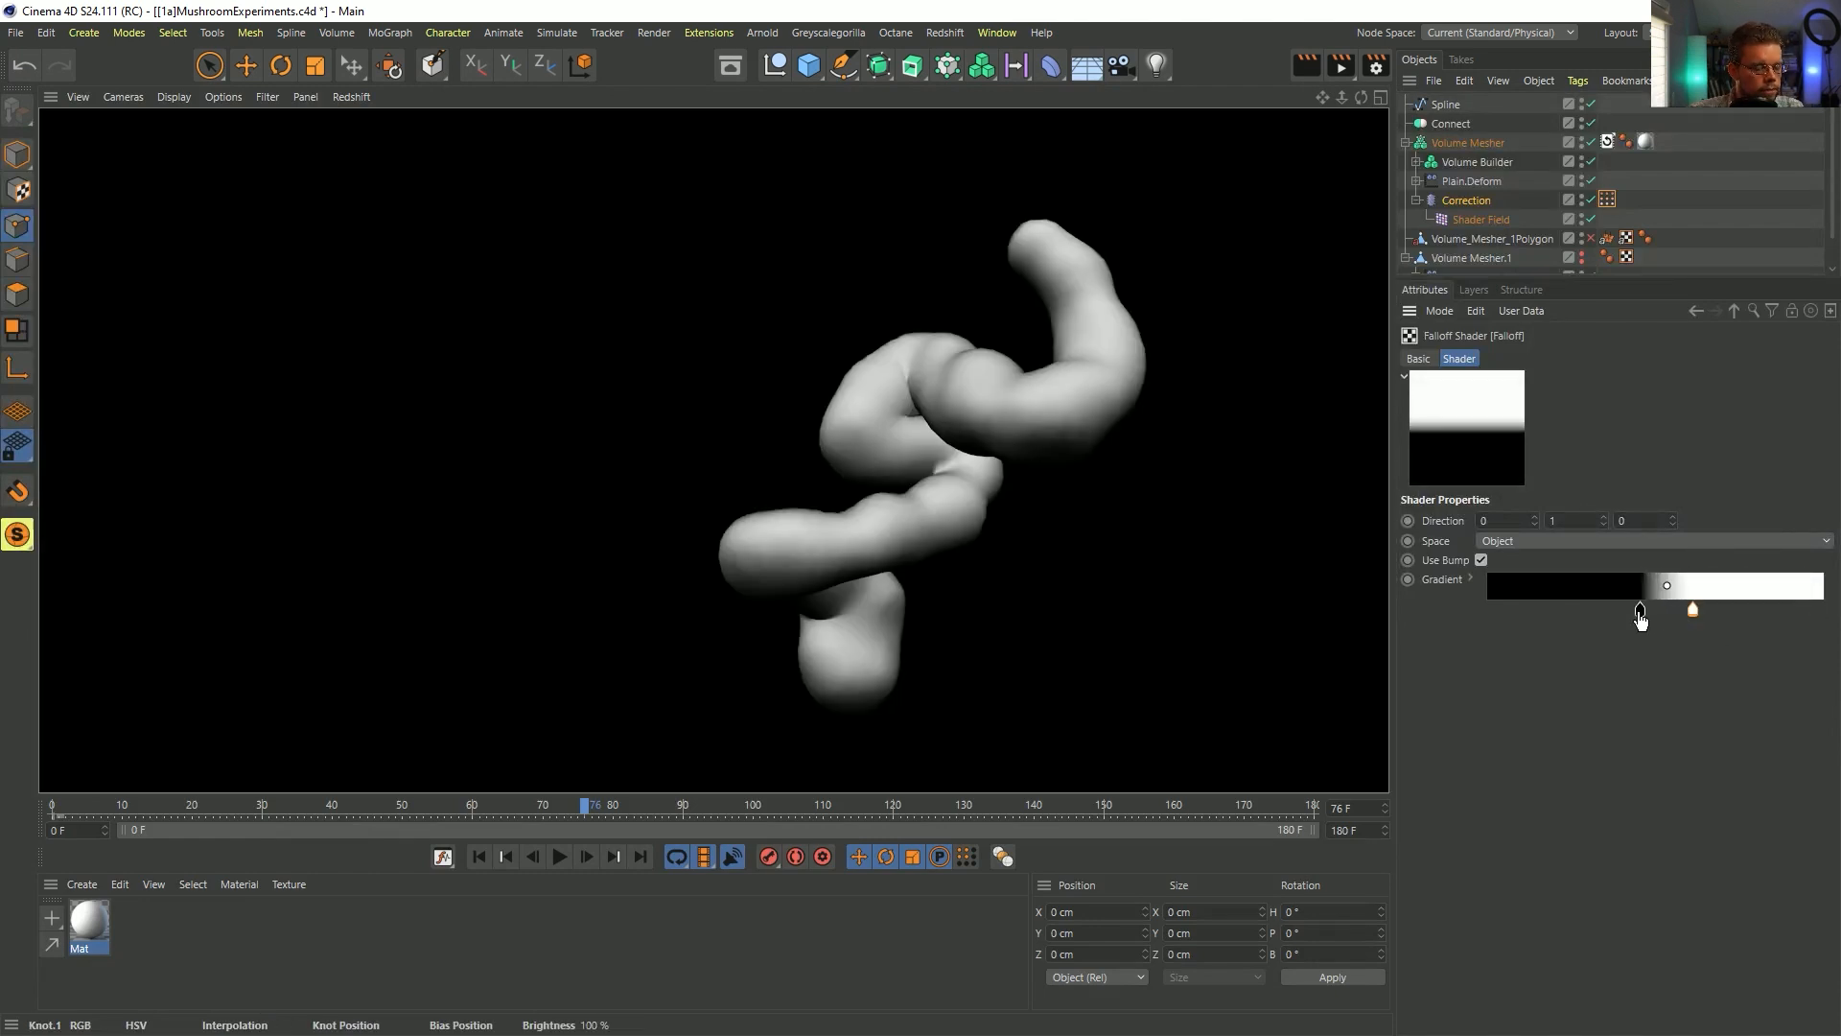
key("ctrl+r")
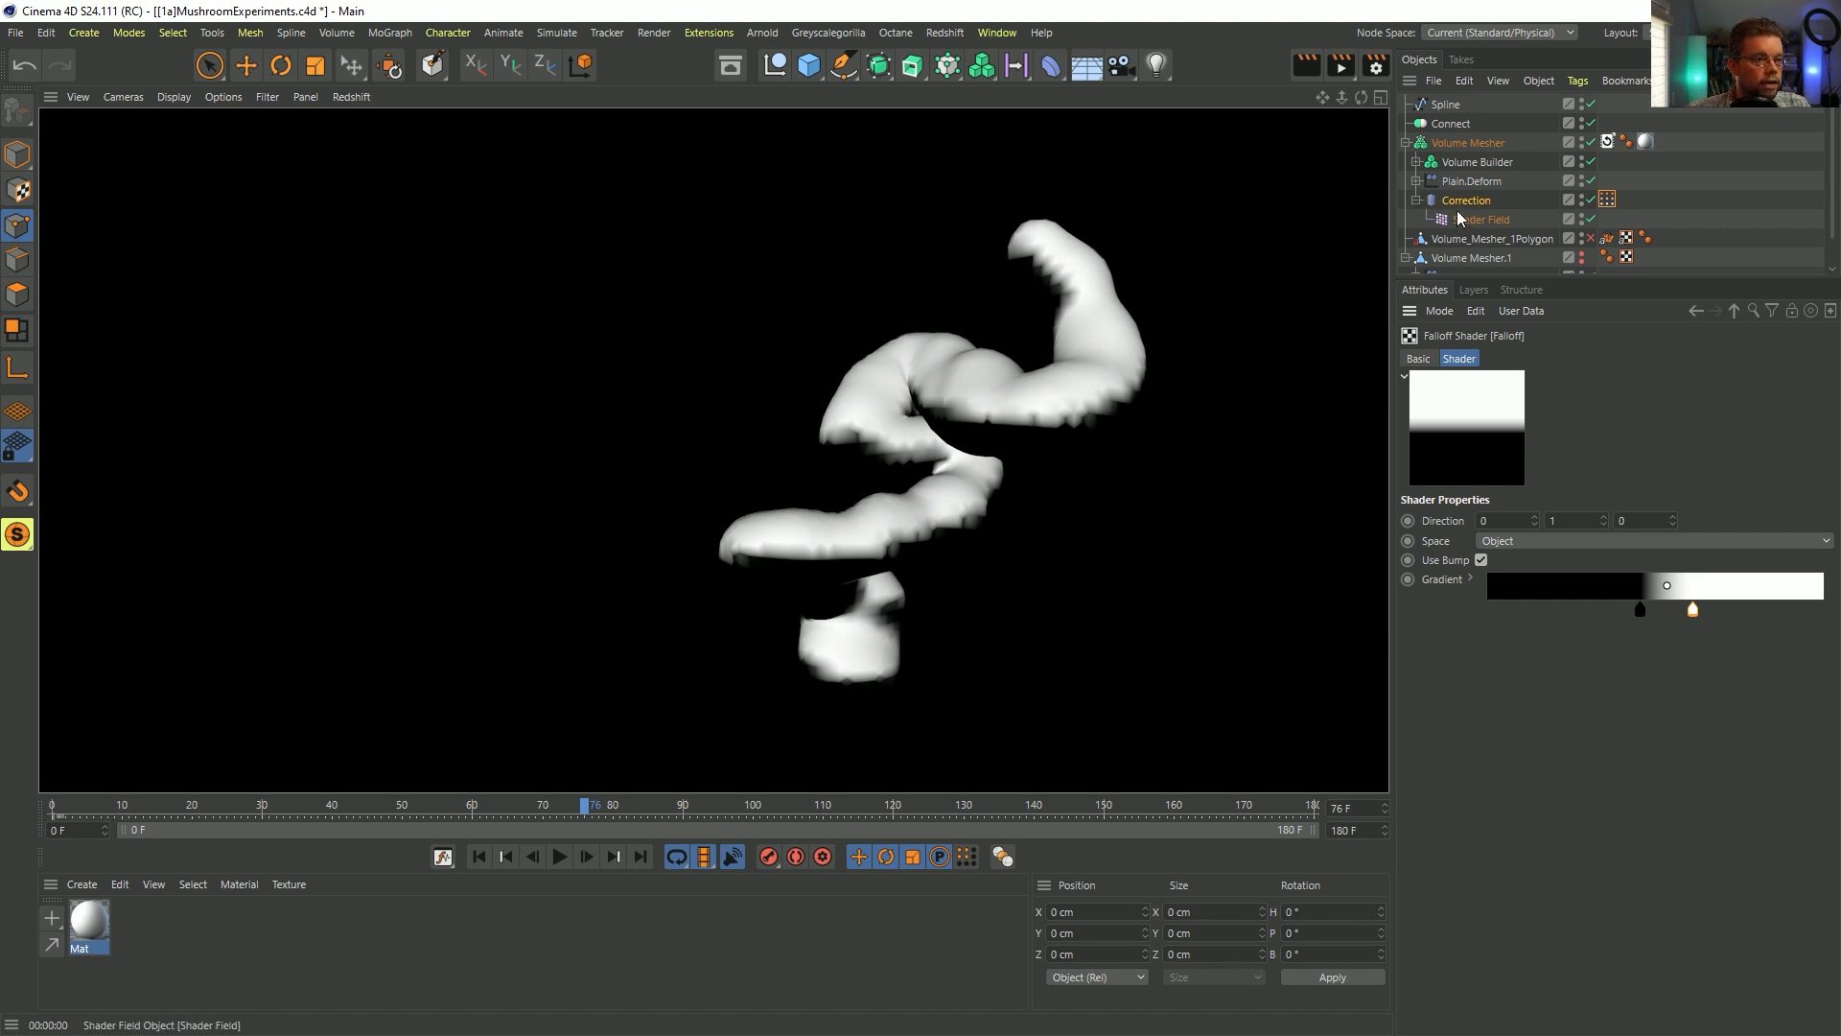
- Play the animation from frame 76 and advance to frame 92 to examine the Falloff coloring on the growing mesh
left_click_drag(1458, 212, 1078, 299)
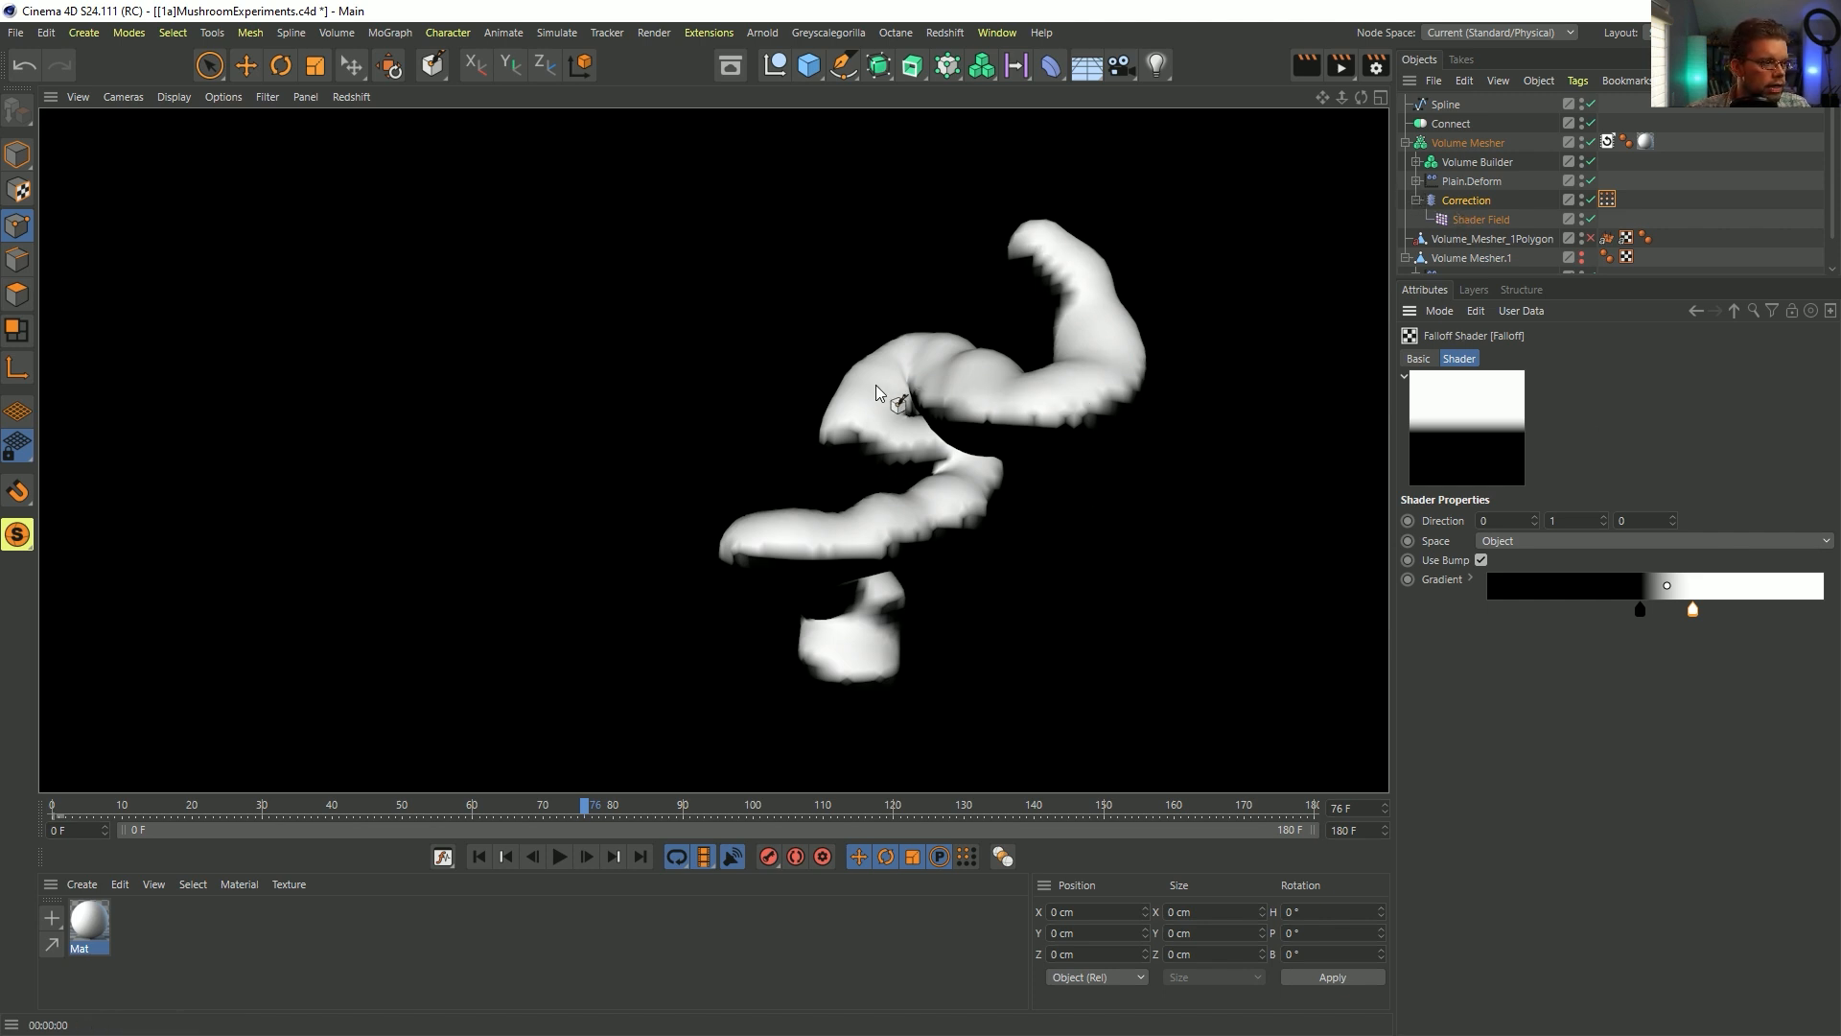
left_click_drag(769, 610, 851, 632)
mouse_move(941, 443)
left_mouse_down("alt")
mouse_move(1041, 397)
mouse_move(933, 437)
left_mouse_up("alt")
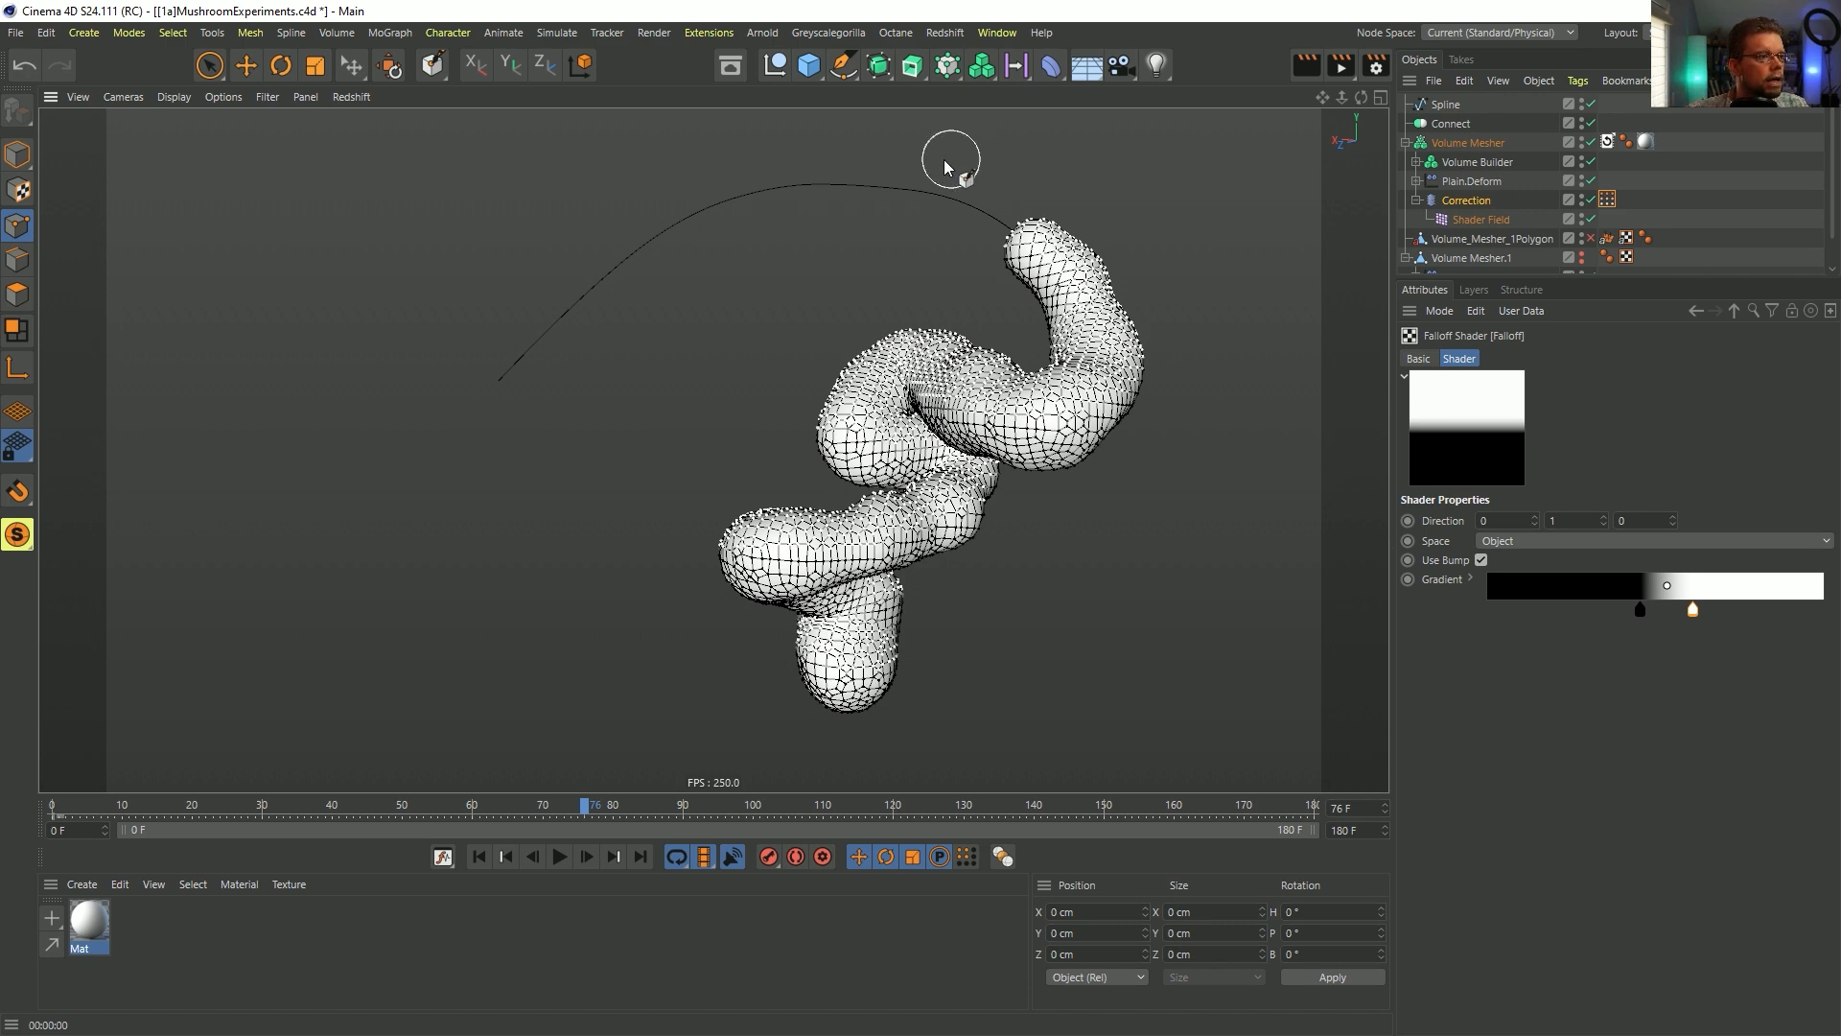
mouse_move(918, 351)
left_mouse_down("alt")
mouse_move(955, 347)
mouse_move(929, 381)
left_mouse_up("alt")
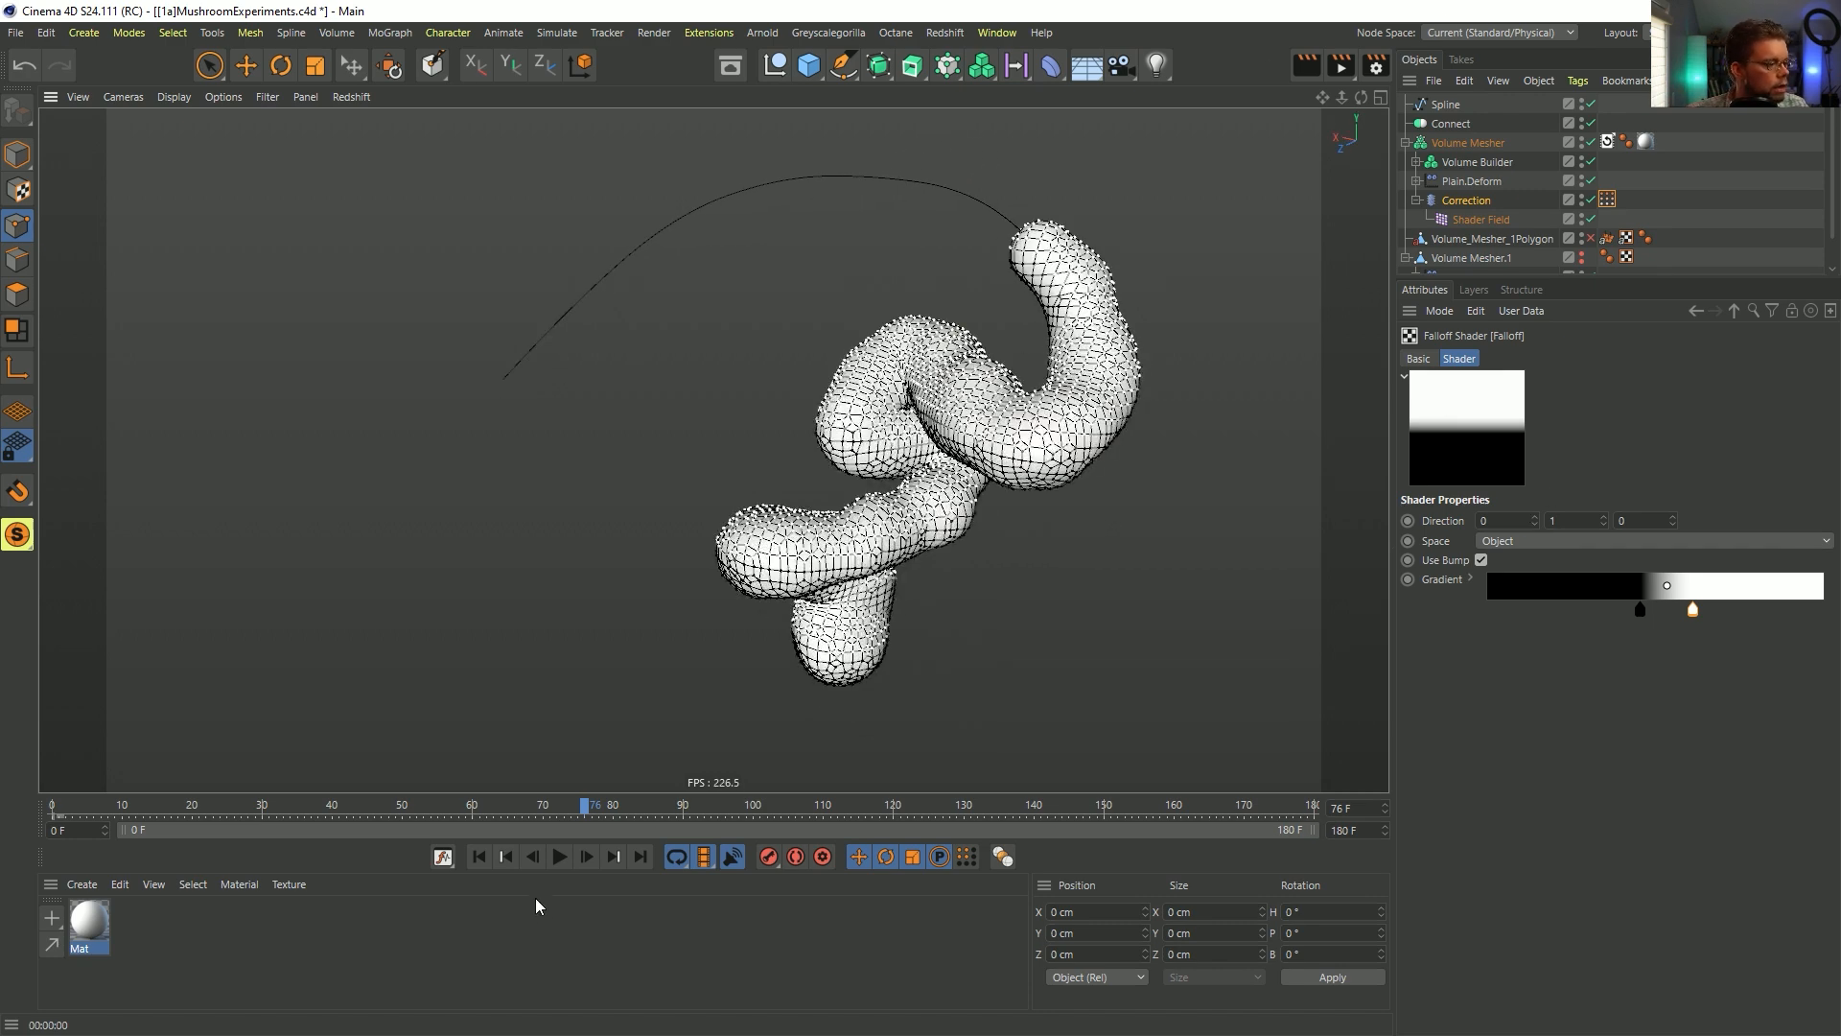
left_click(559, 856)
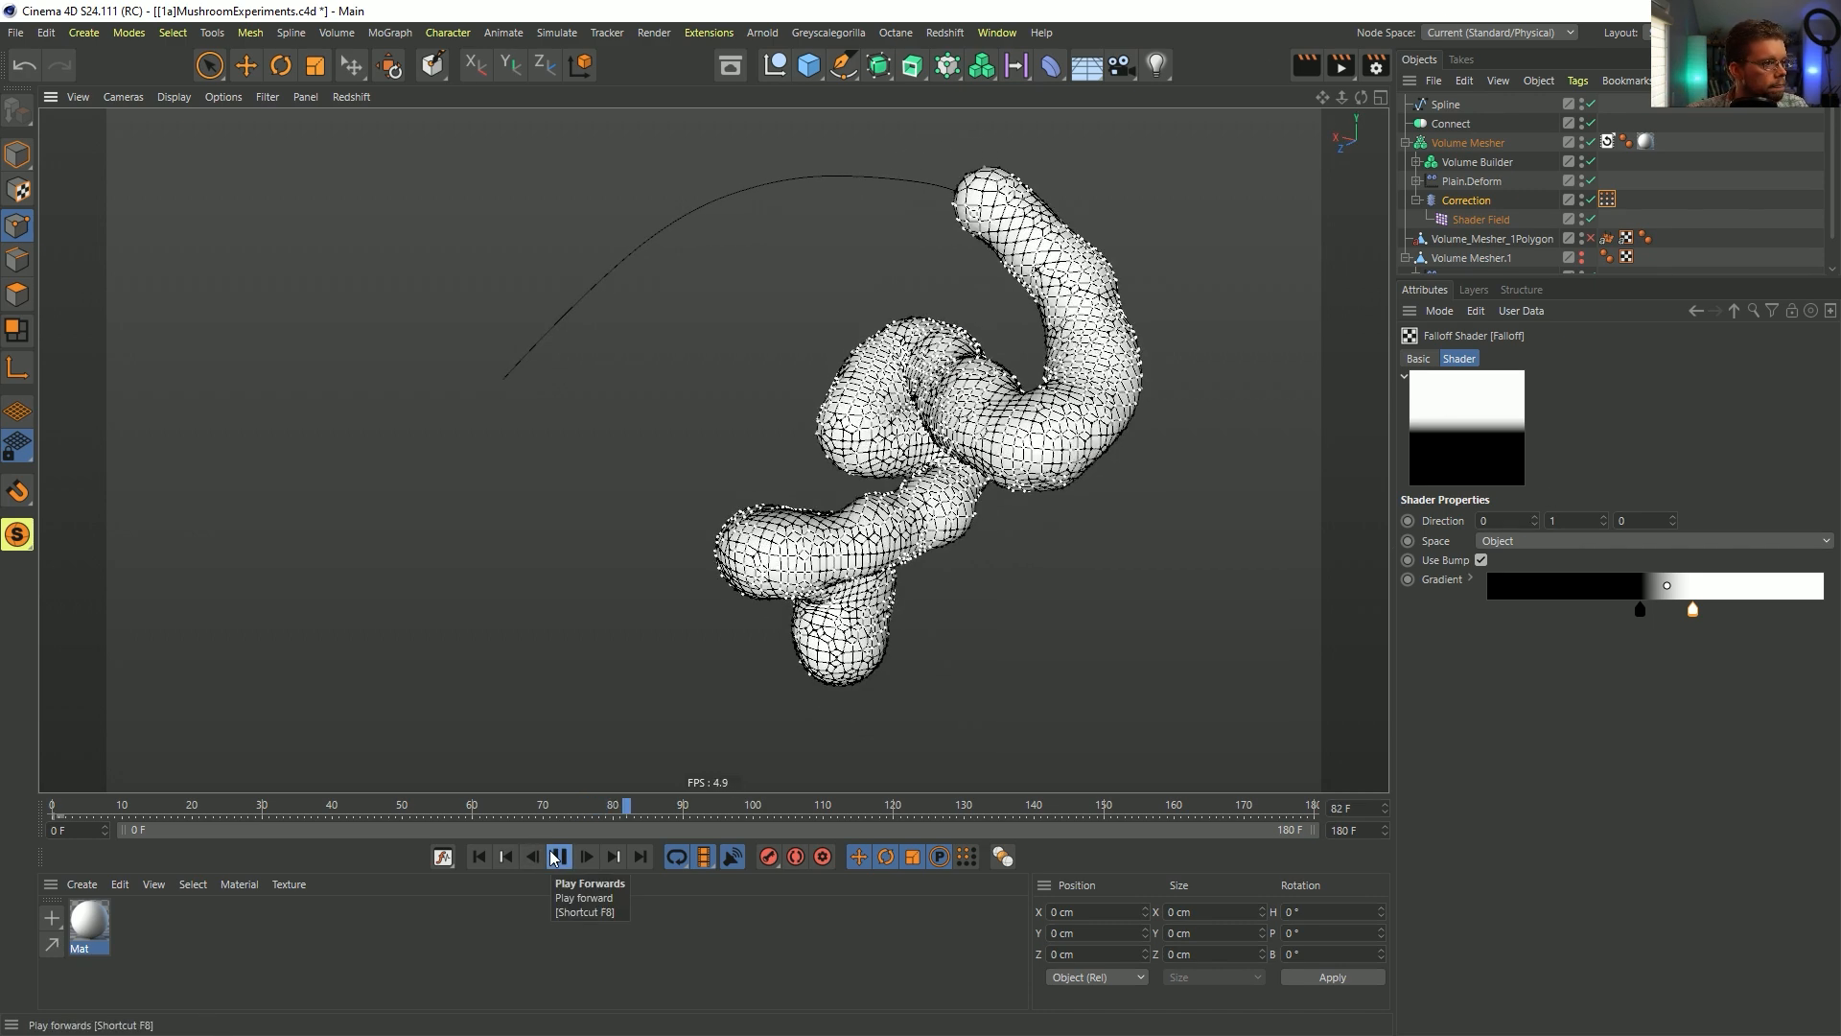
left_click(554, 856)
left_click_drag(869, 564, 849, 523, "alt")
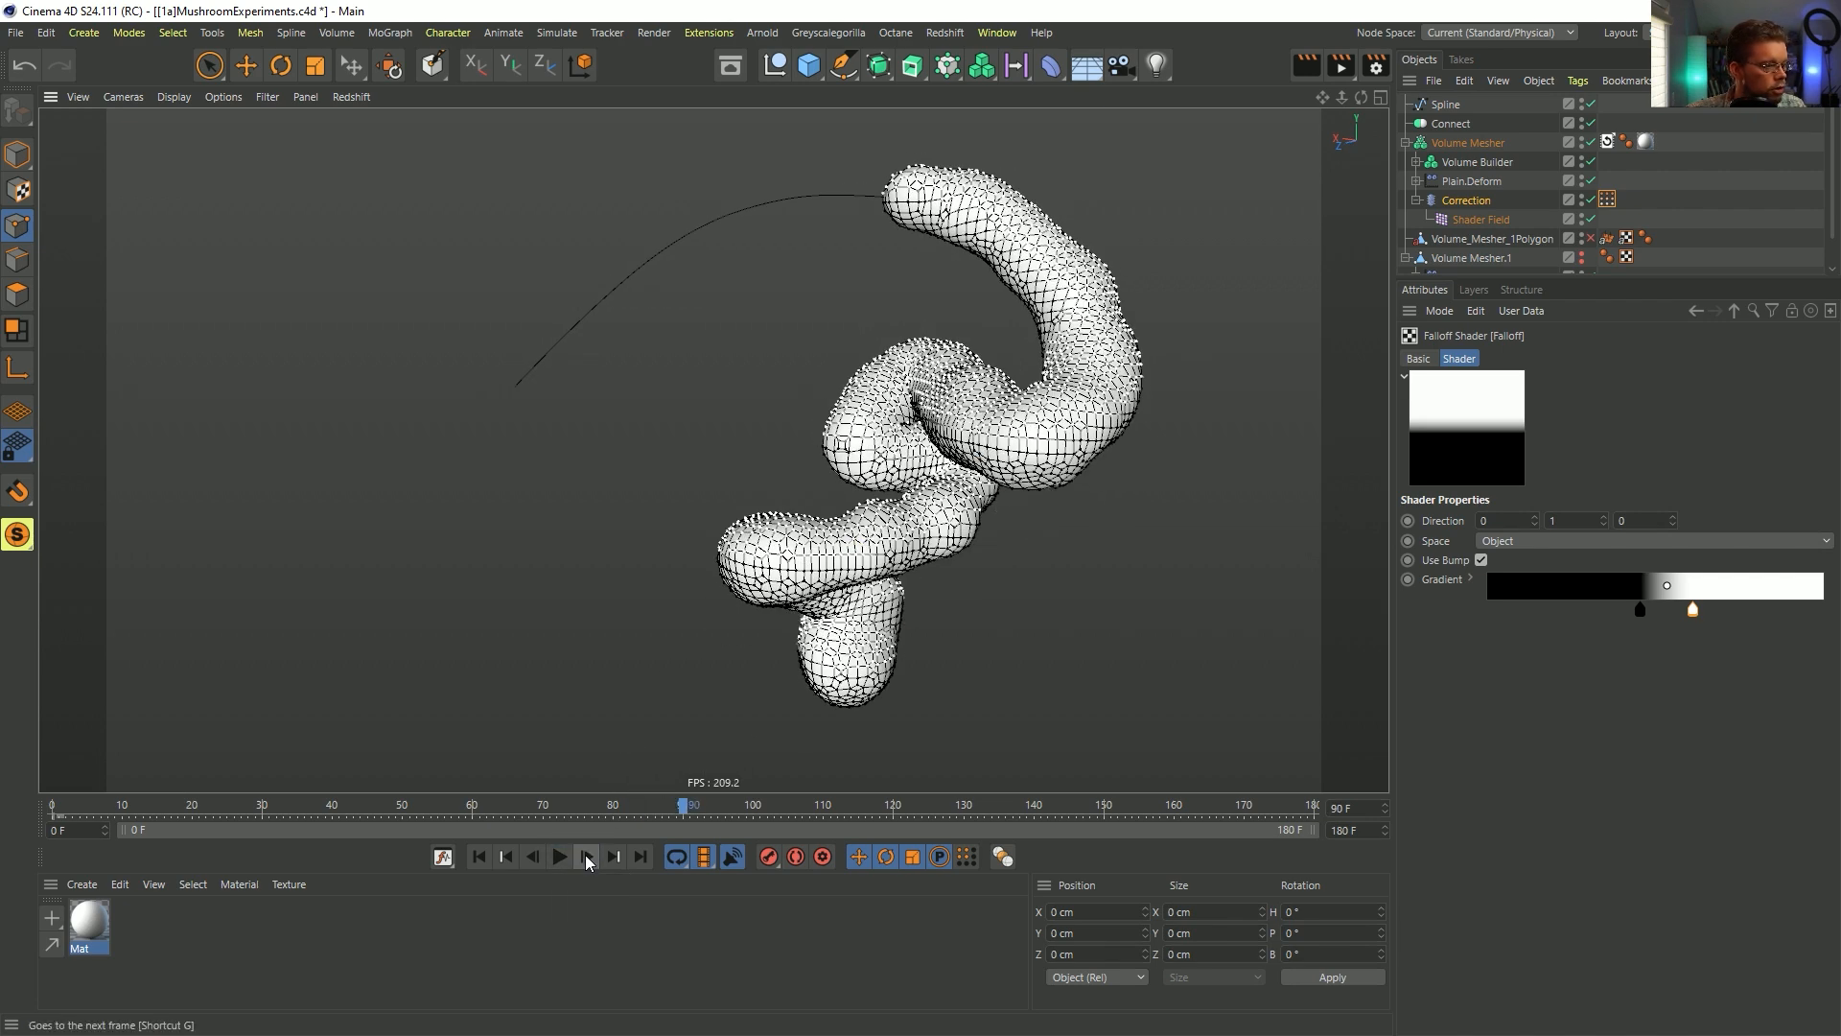
left_click(586, 856)
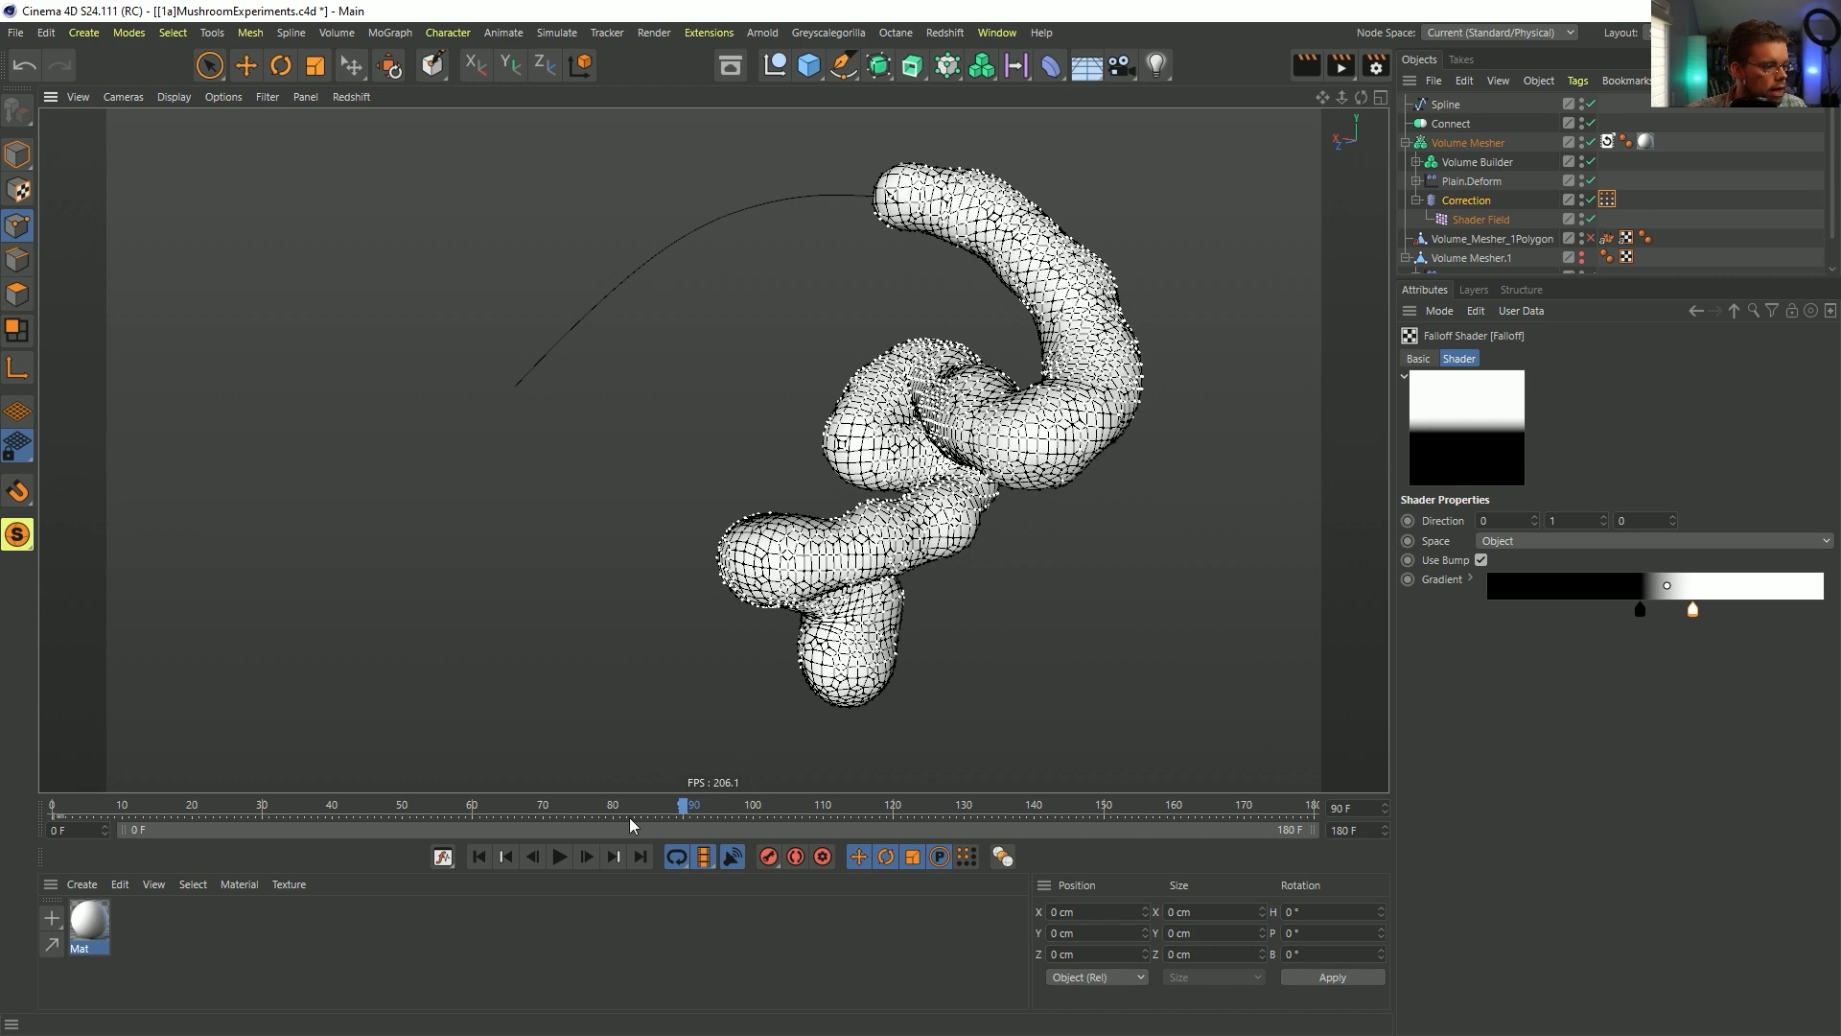
left_click(575, 863)
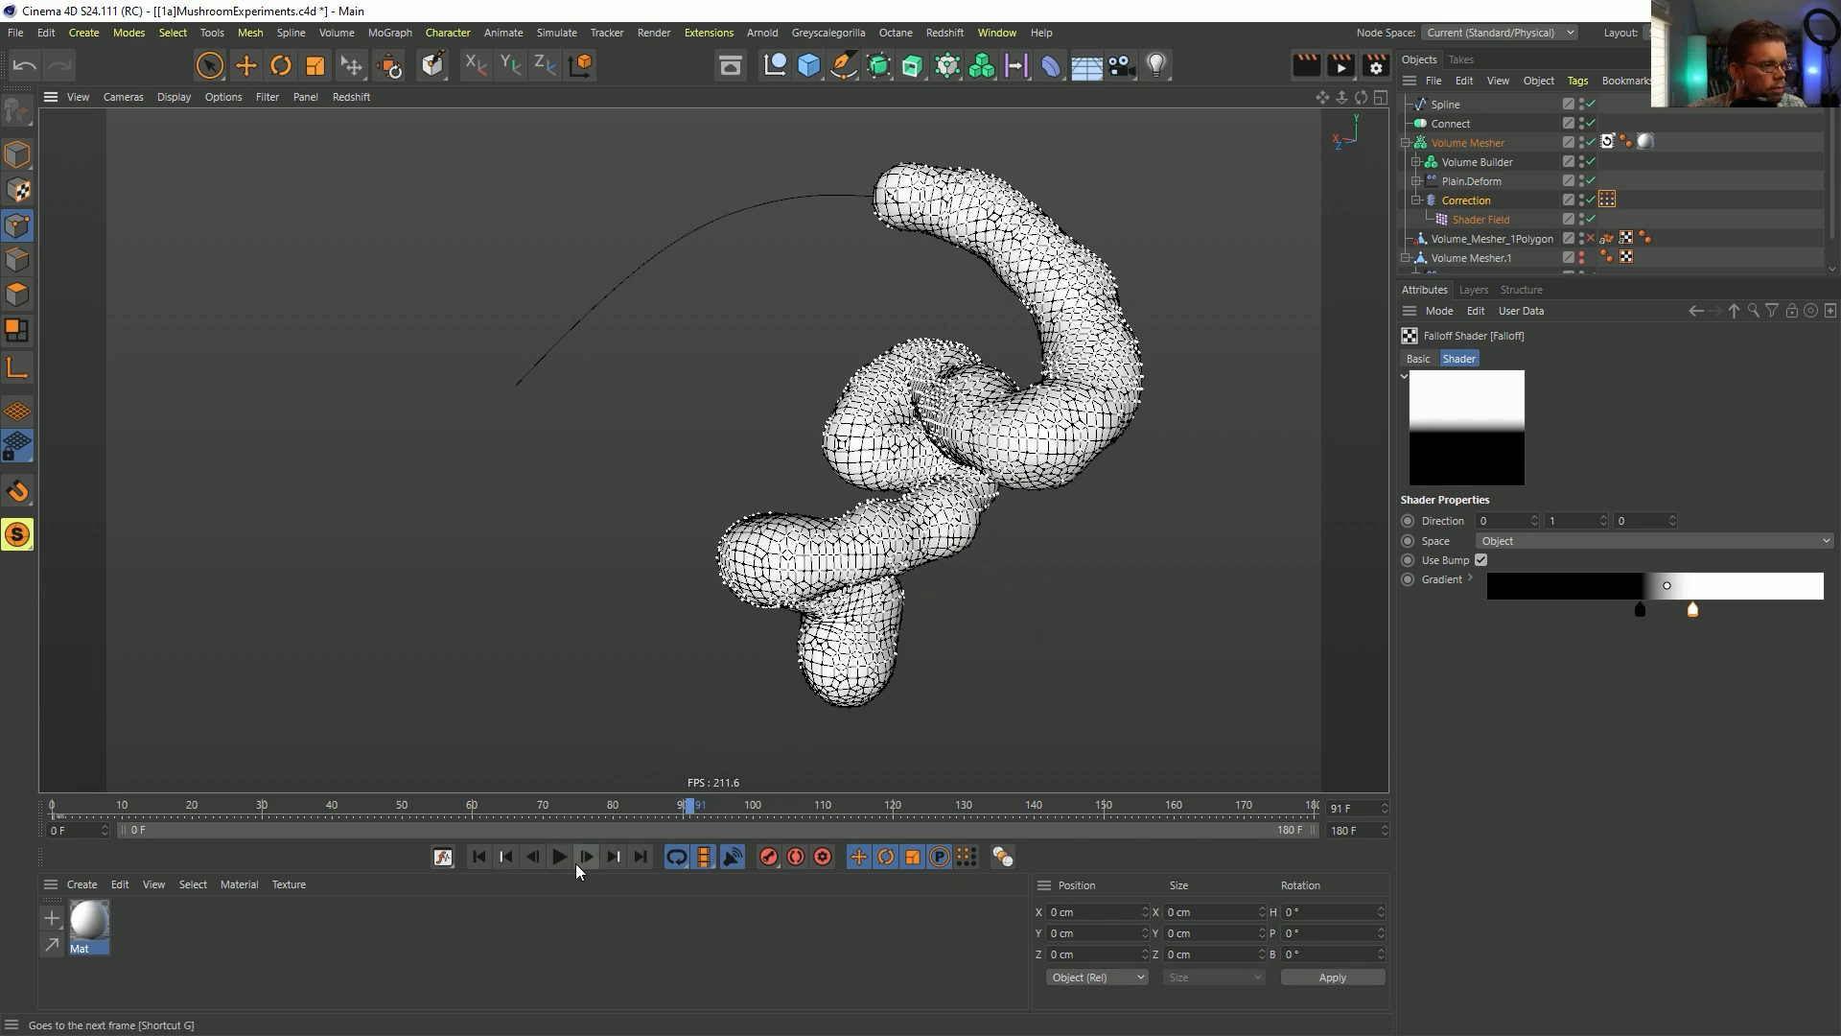
left_click(575, 863)
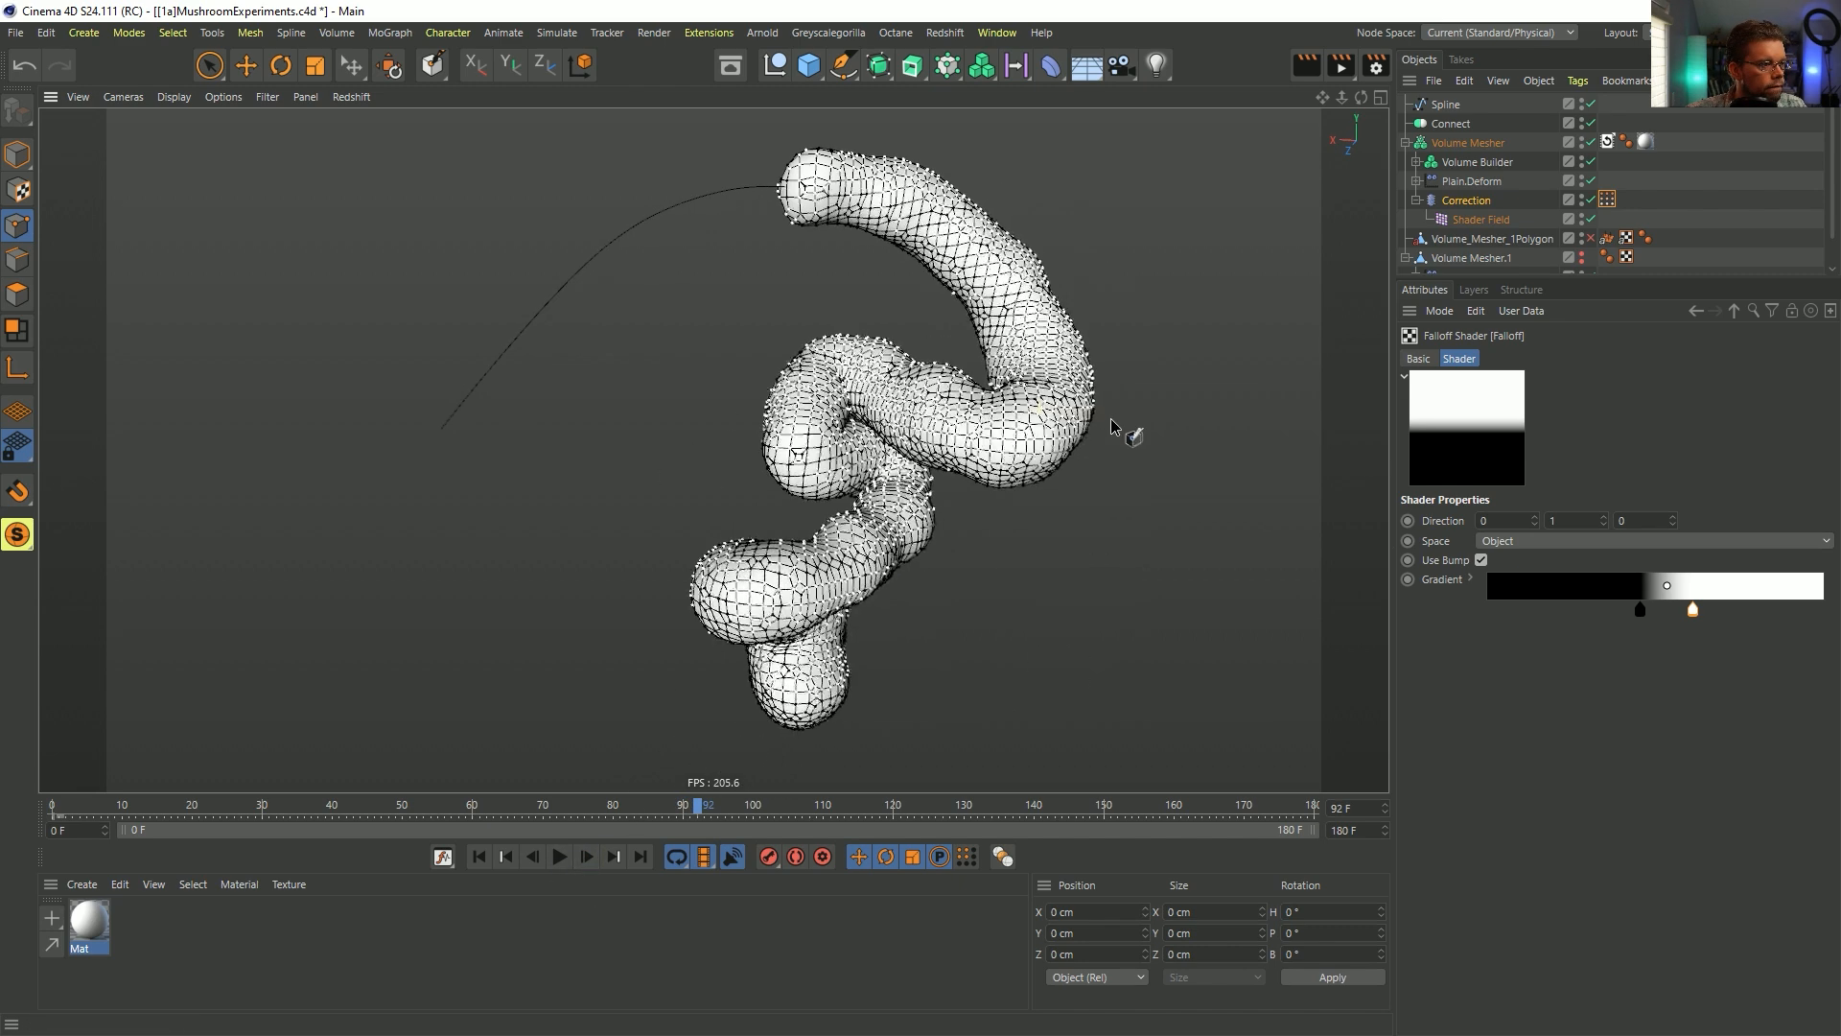
- Disable the Shader Field layer and enable the Spline layer in the Correction deformer's Vertex Color tag
left_click(1477, 221)
left_click(1467, 201)
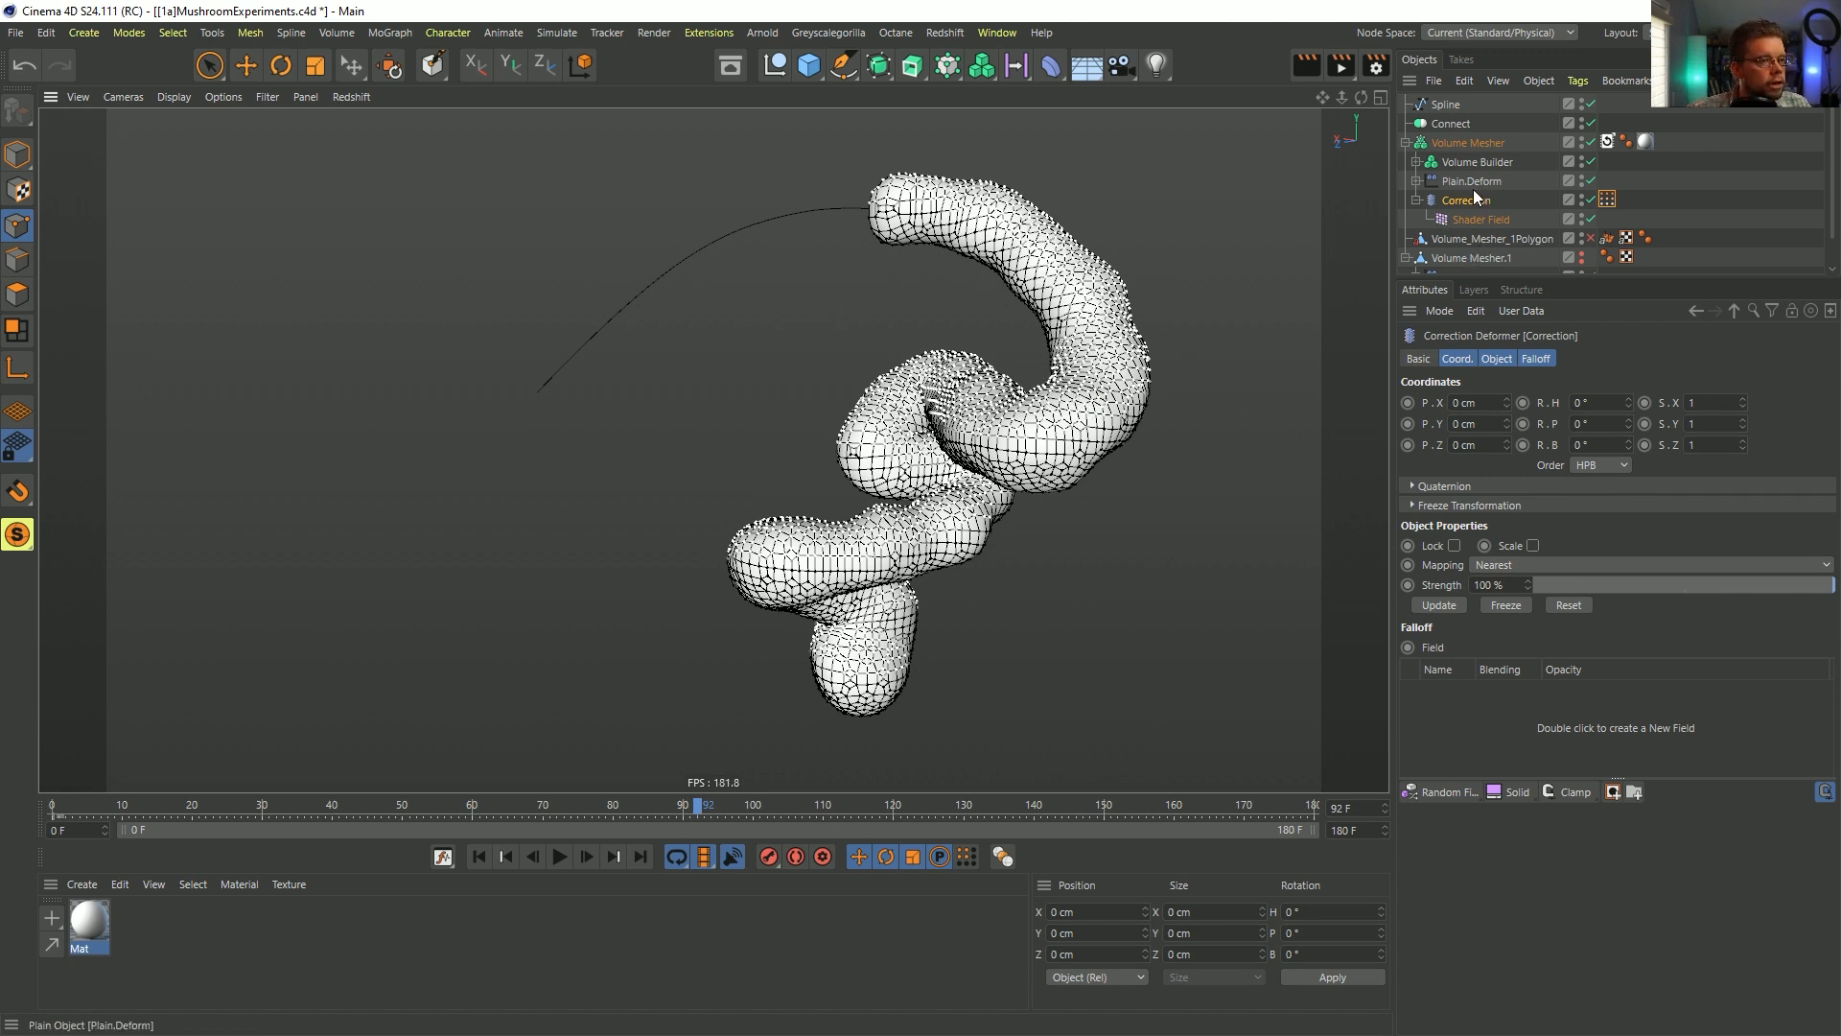
left_click(1609, 203)
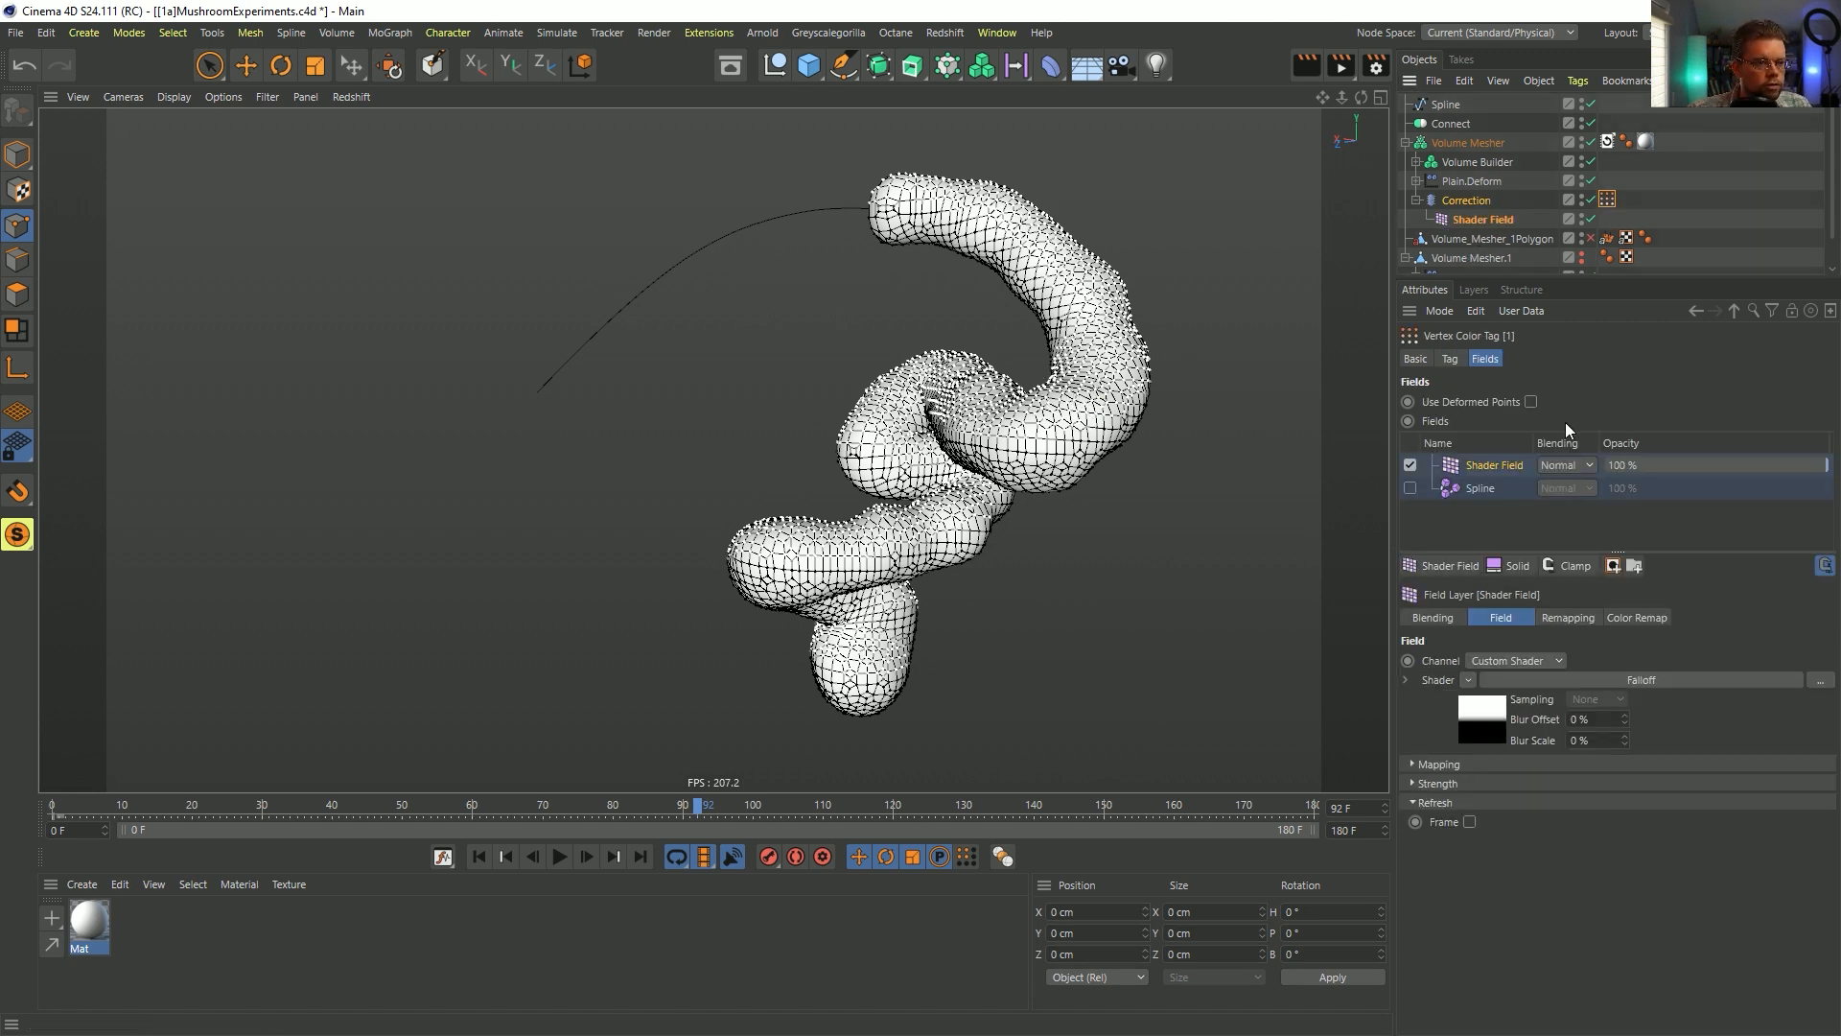
left_click(1411, 467)
left_click(1411, 488)
left_click_drag(1046, 456, 969, 430, "alt")
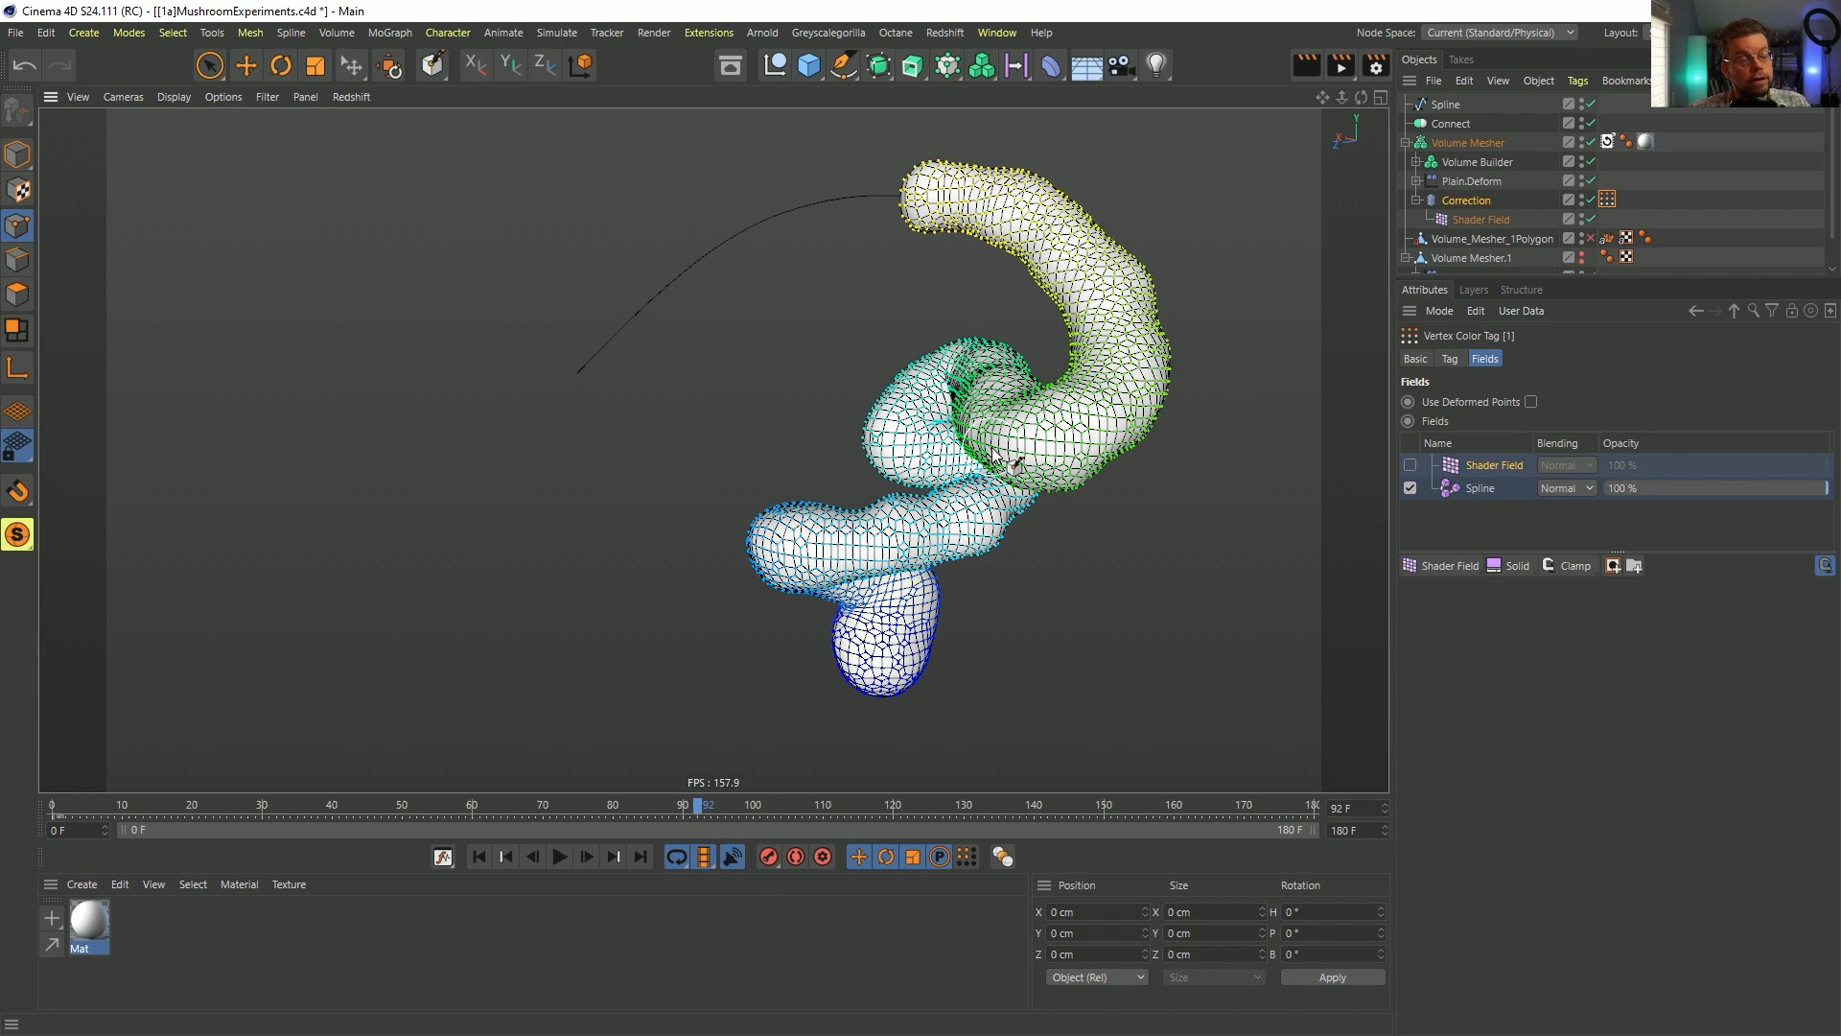
left_click_drag(1077, 502, 1216, 324, "alt")
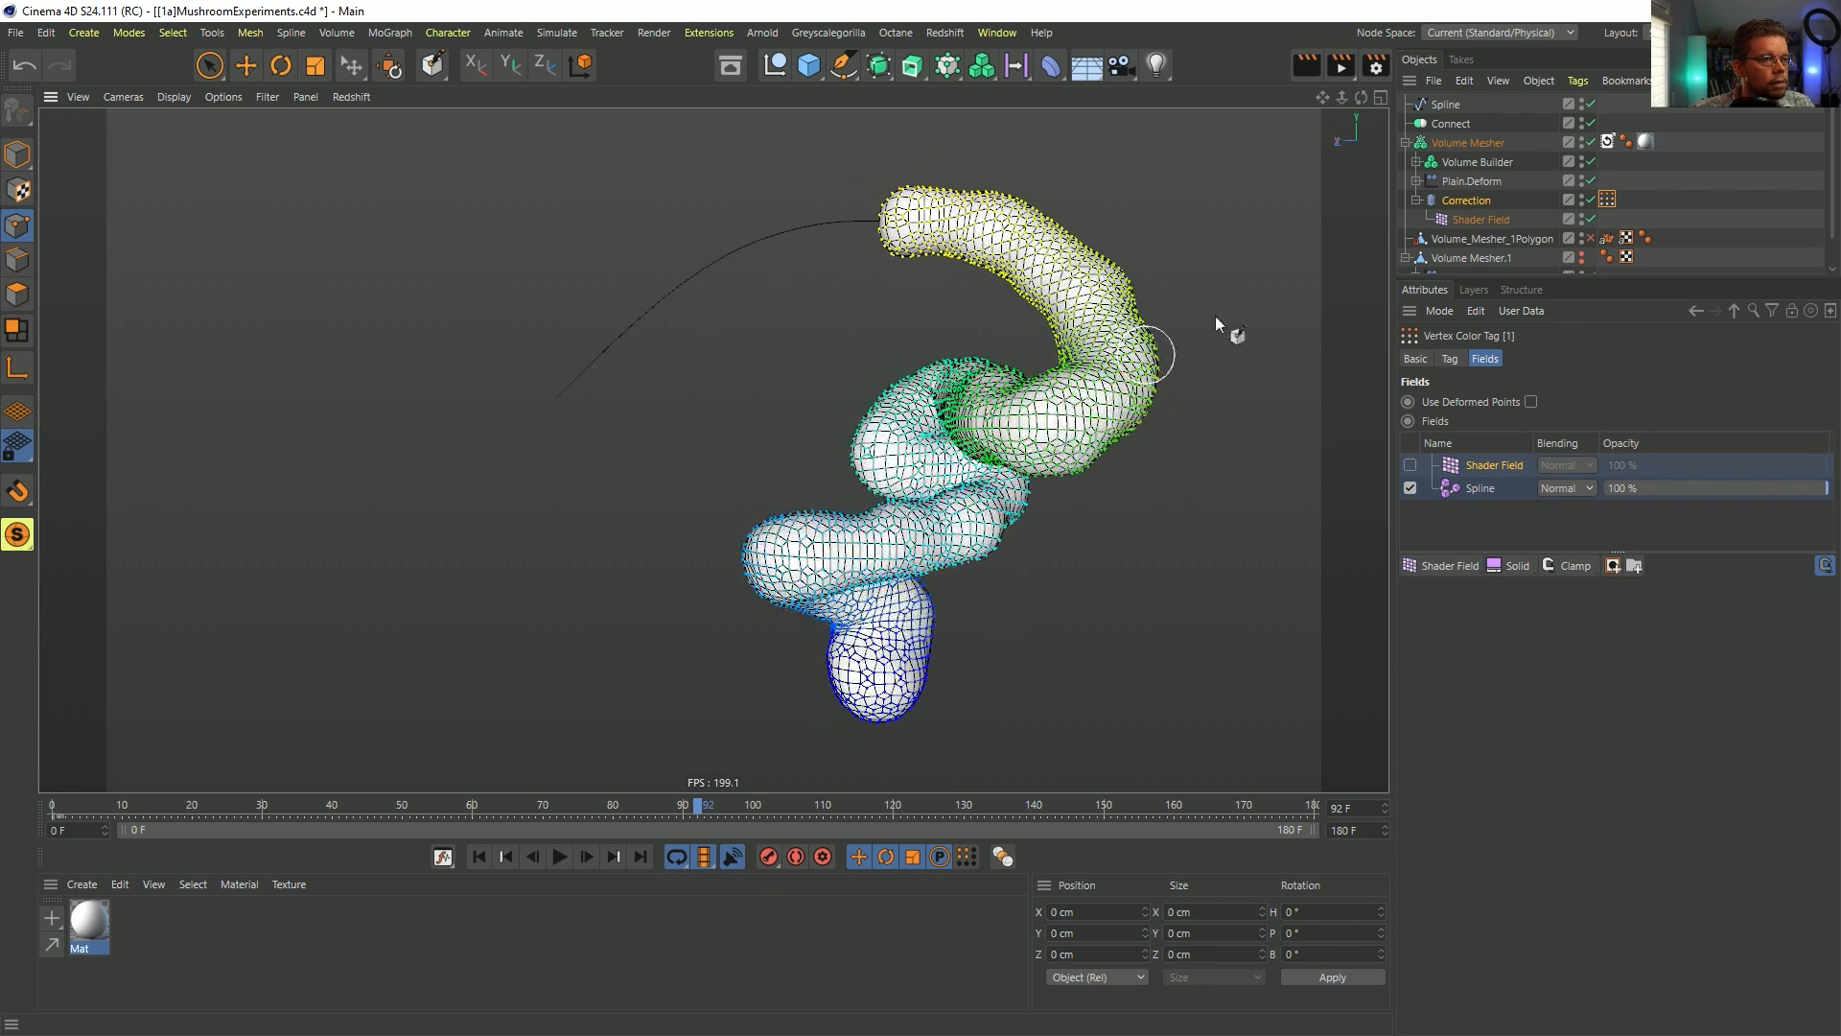
- Duplicate the Vertex Color tag on the Correction deformer and name the copy 2
left_click(1457, 202)
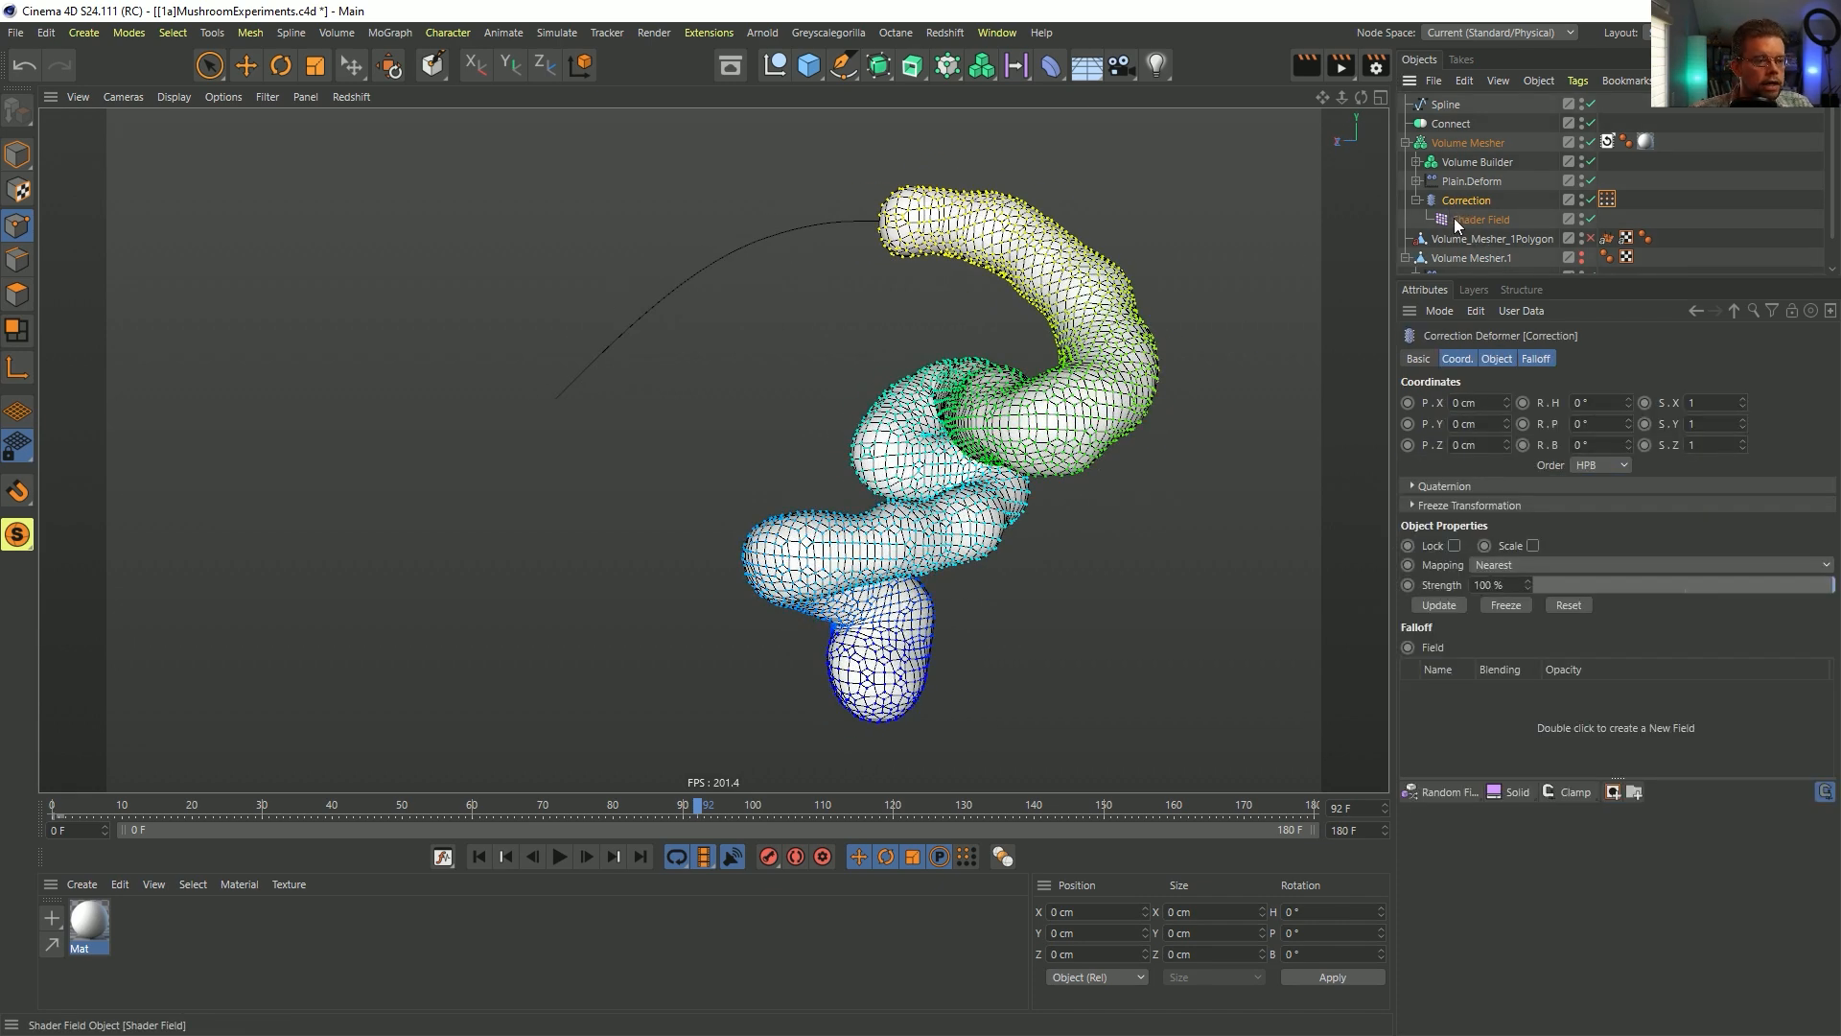
left_click_drag(997, 441, 1001, 502, "alt")
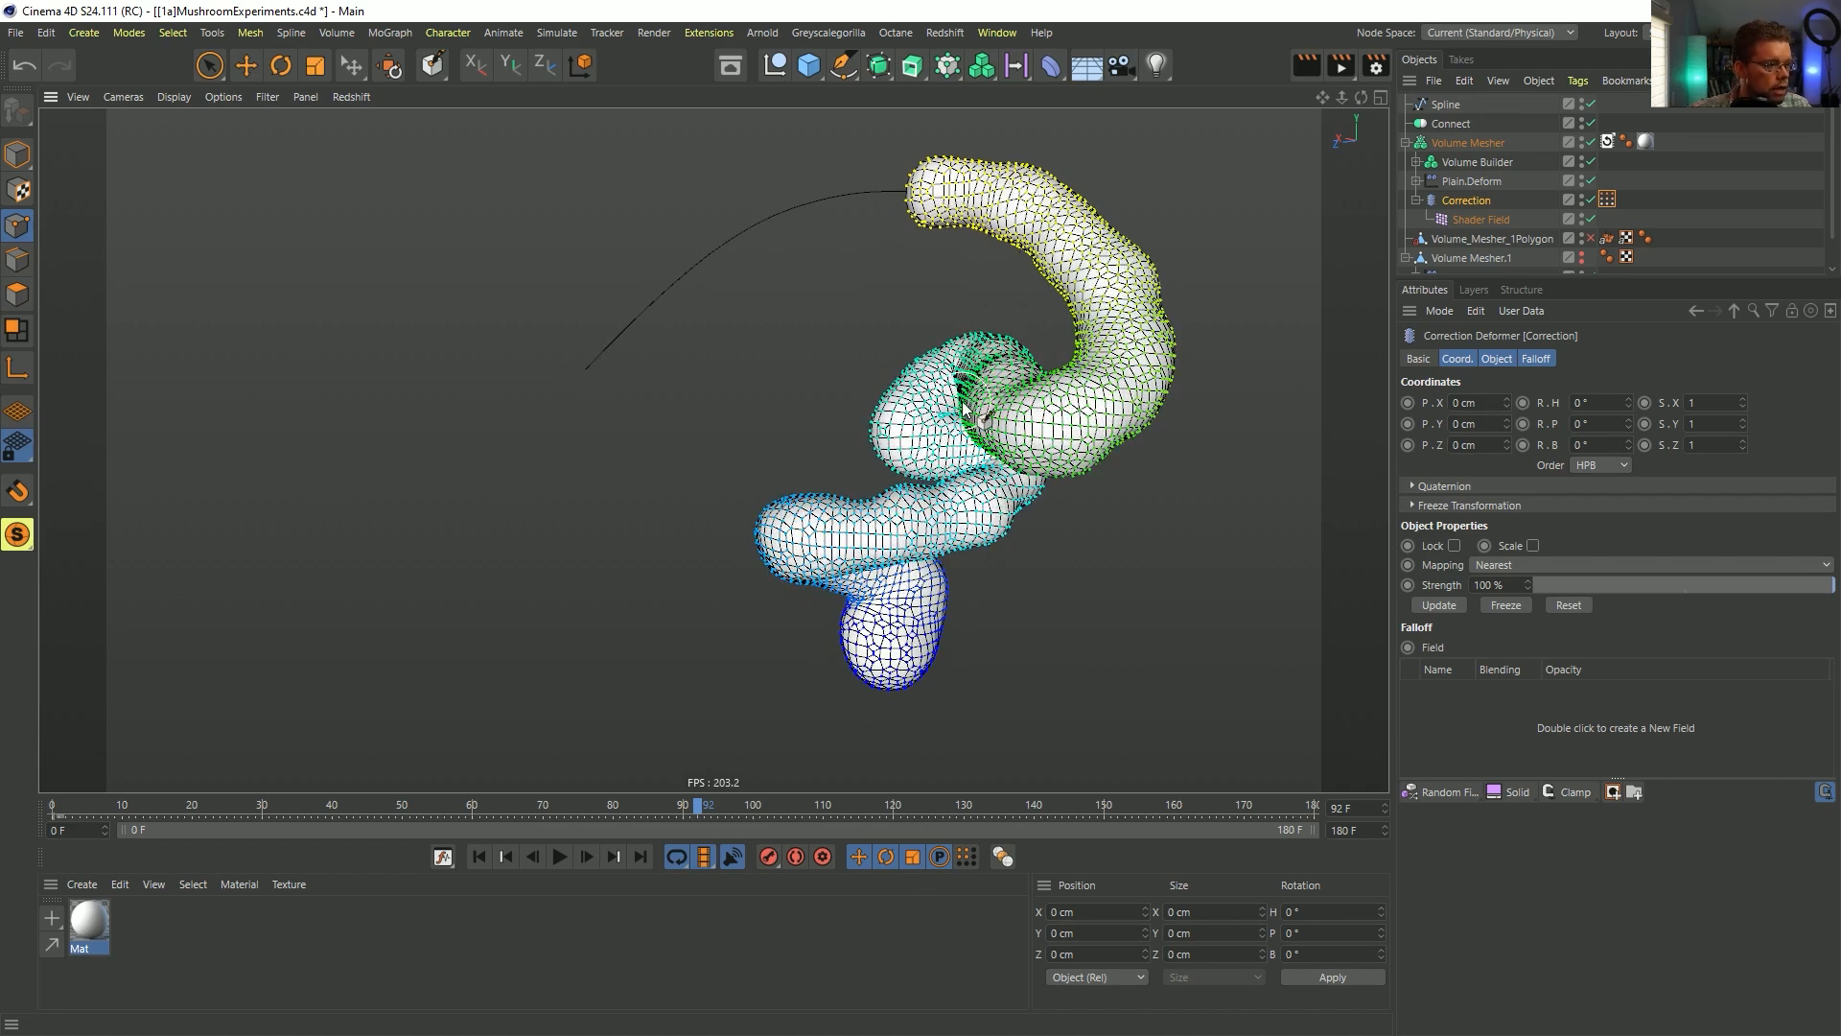
left_click_drag(983, 415, 1222, 312, "alt")
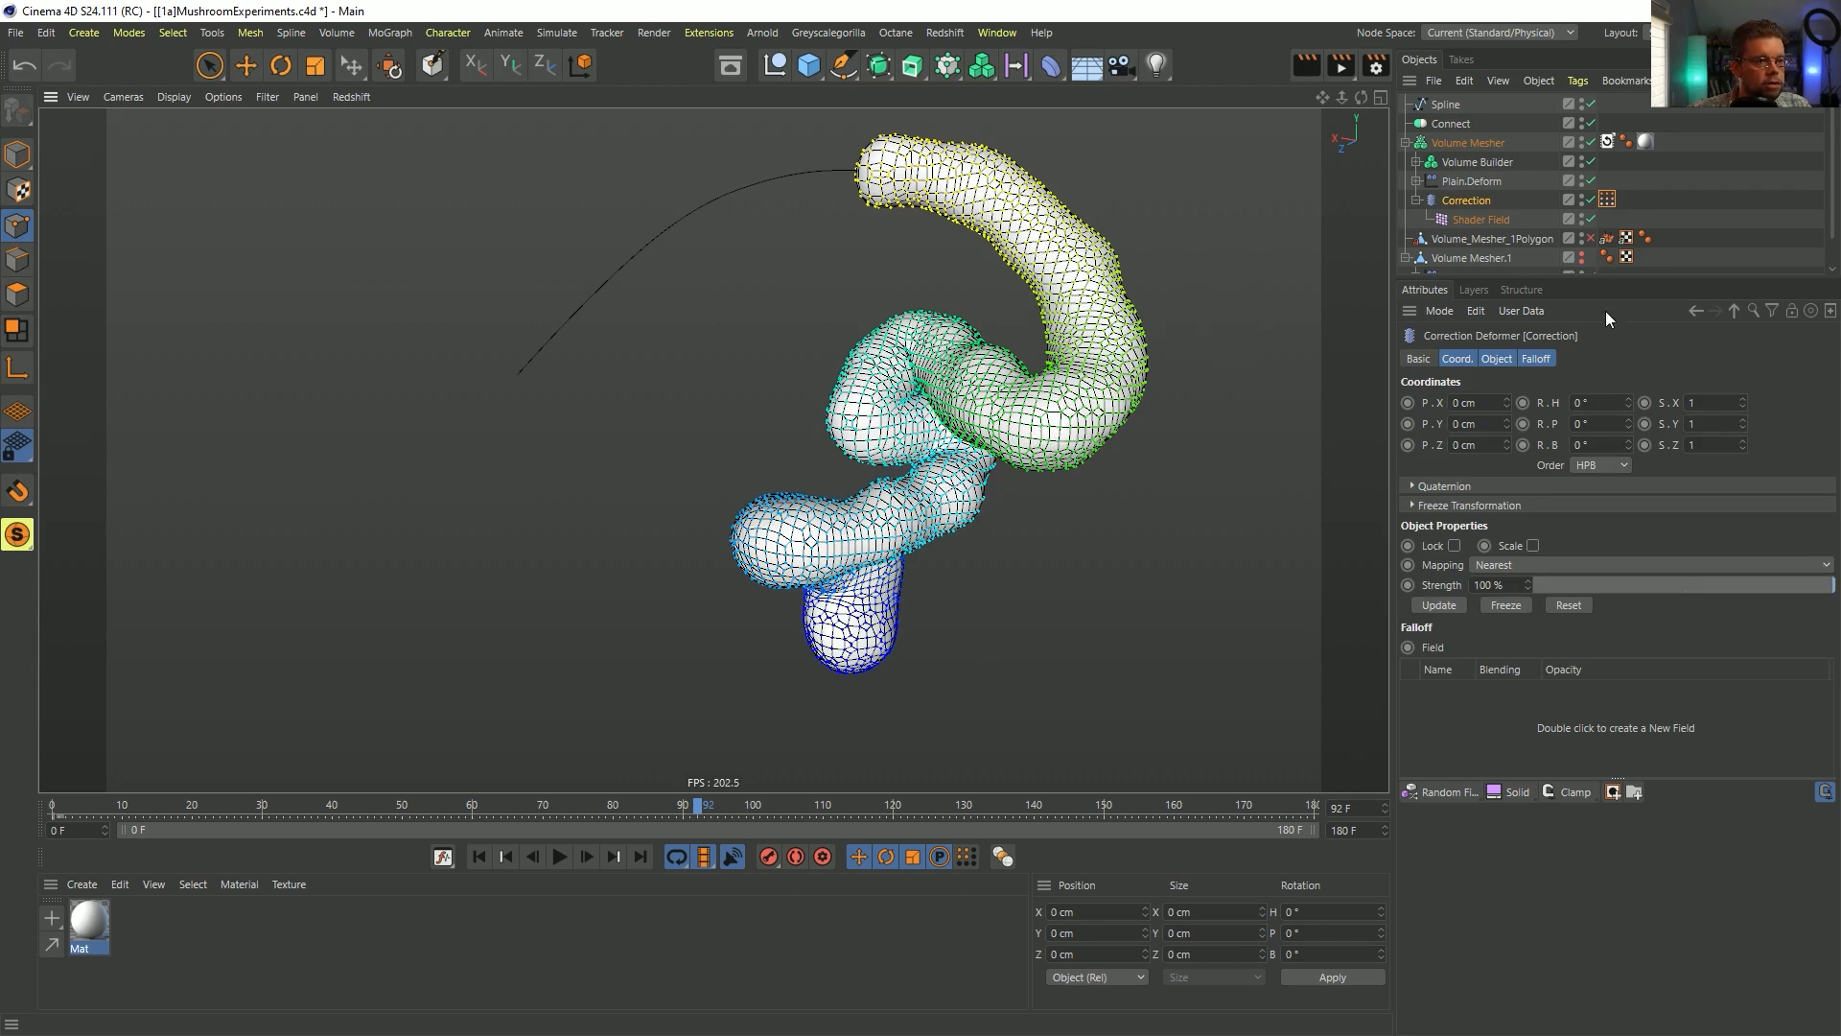
left_click(1611, 200)
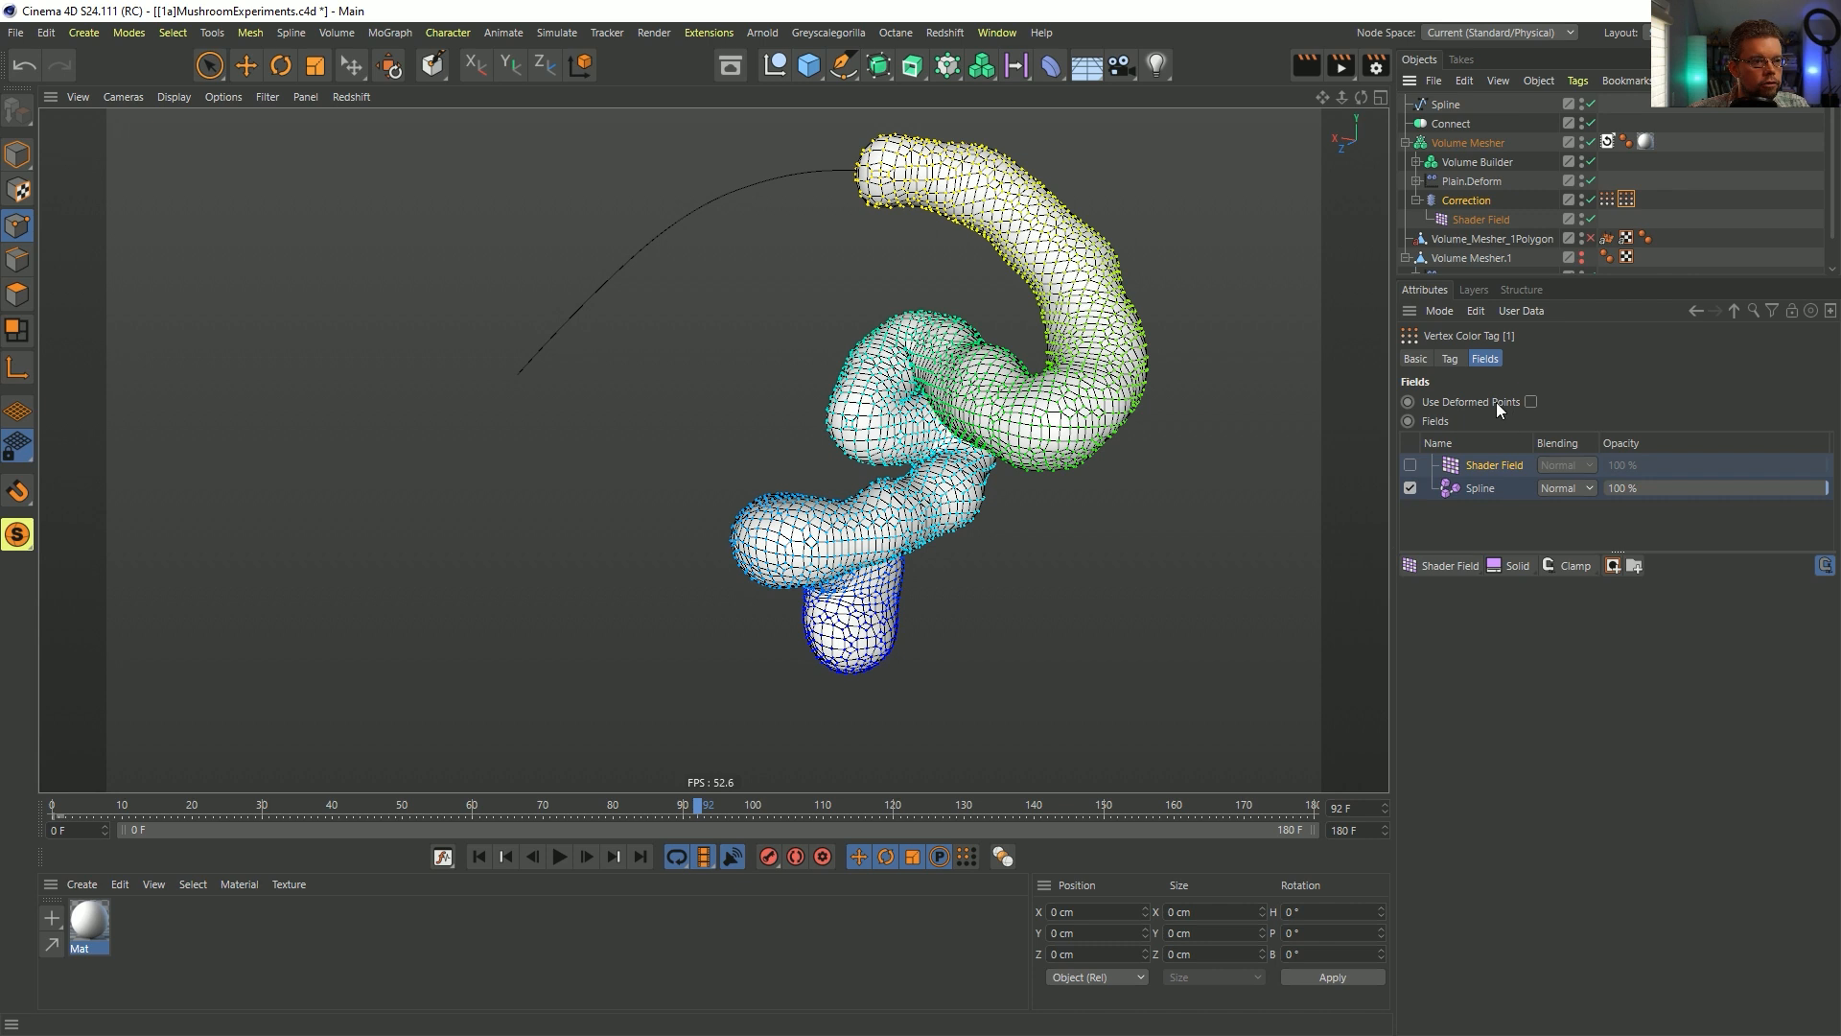
left_click(1416, 358)
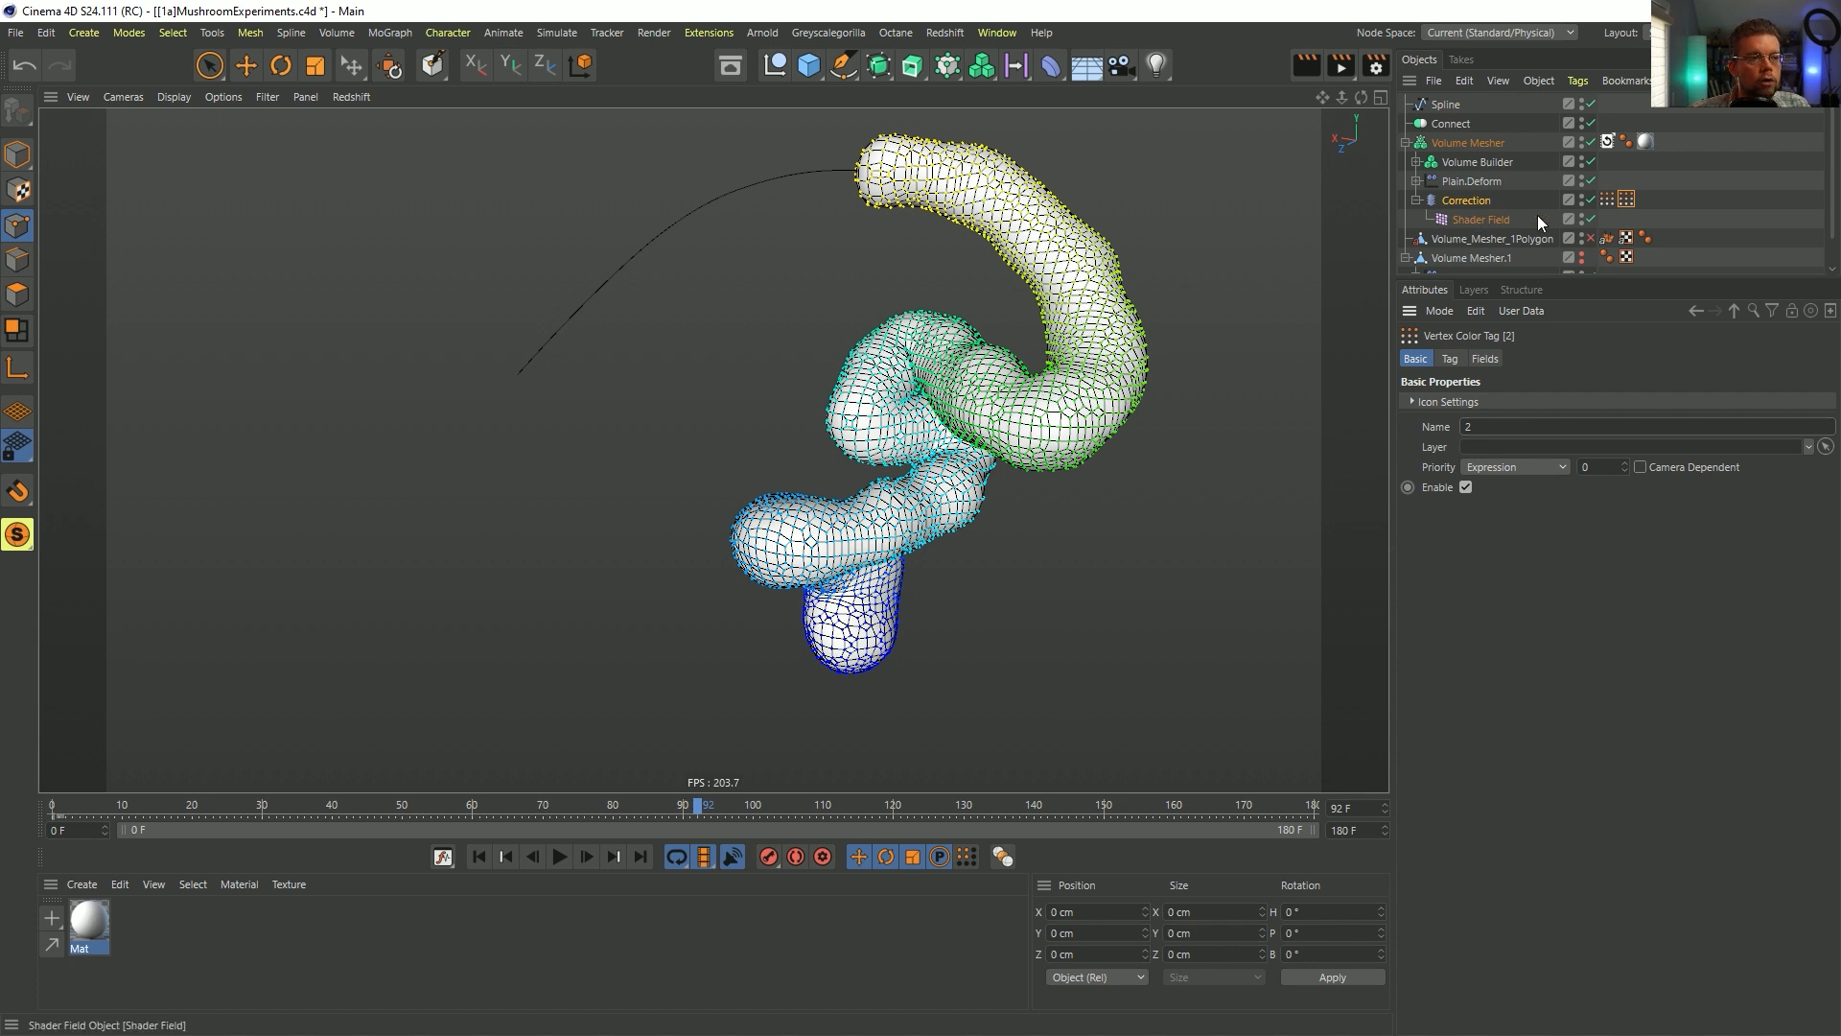
- Replace the Shader Field and Spline layers in Vertex Color tag 2 with Vertex Color tag 1 as a field layer
left_click(1484, 358)
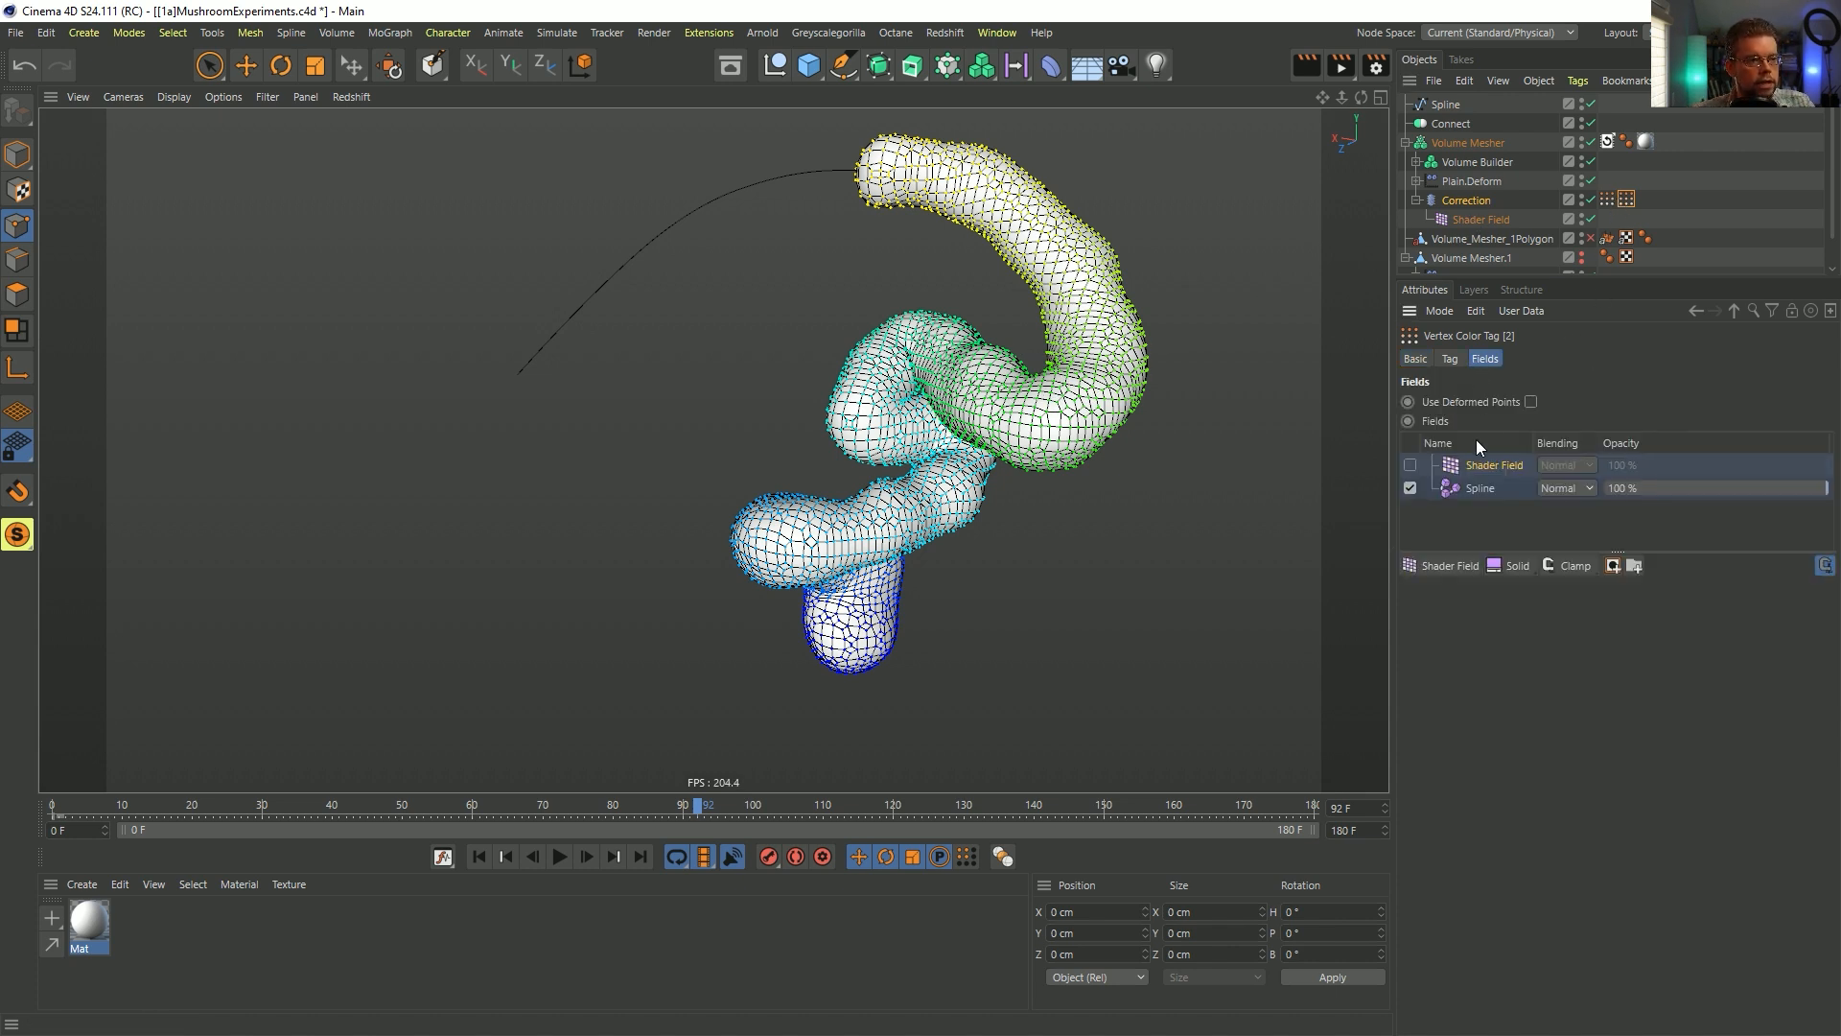
left_click_drag(1480, 509, 1507, 462)
key("Delete")
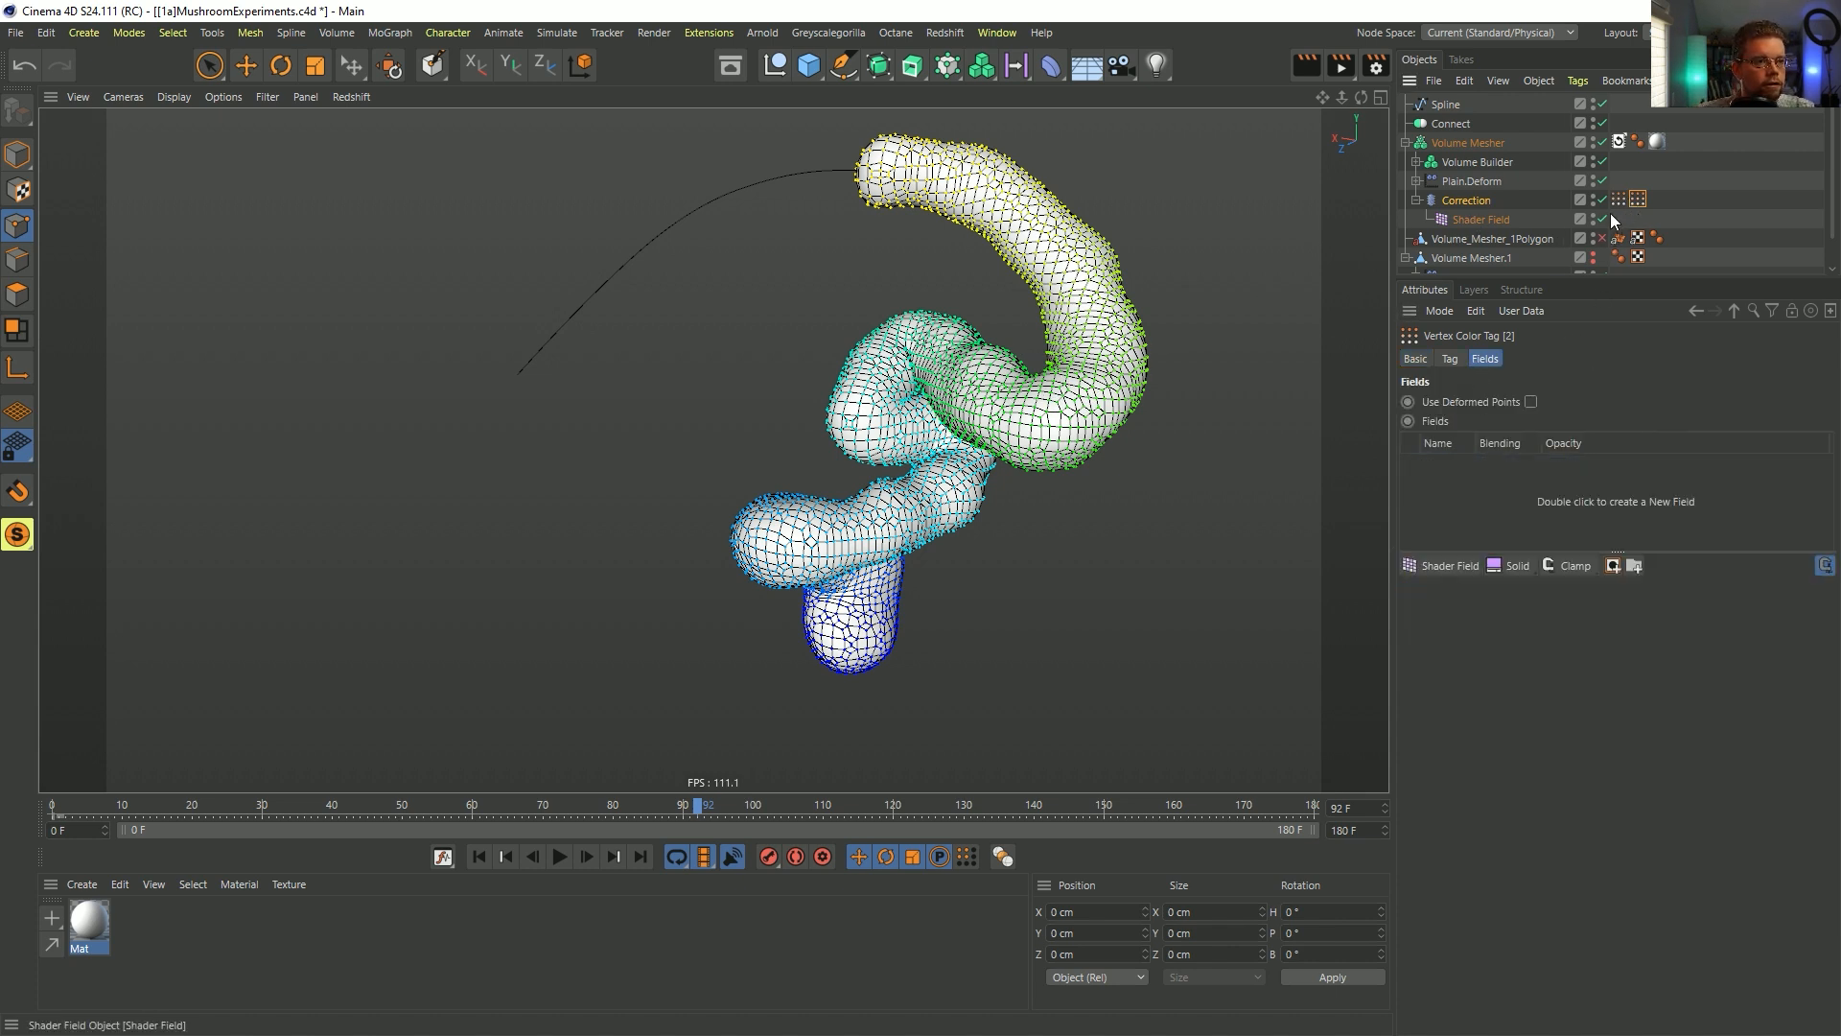
left_click_drag(1619, 200, 1483, 515)
left_click(1455, 468)
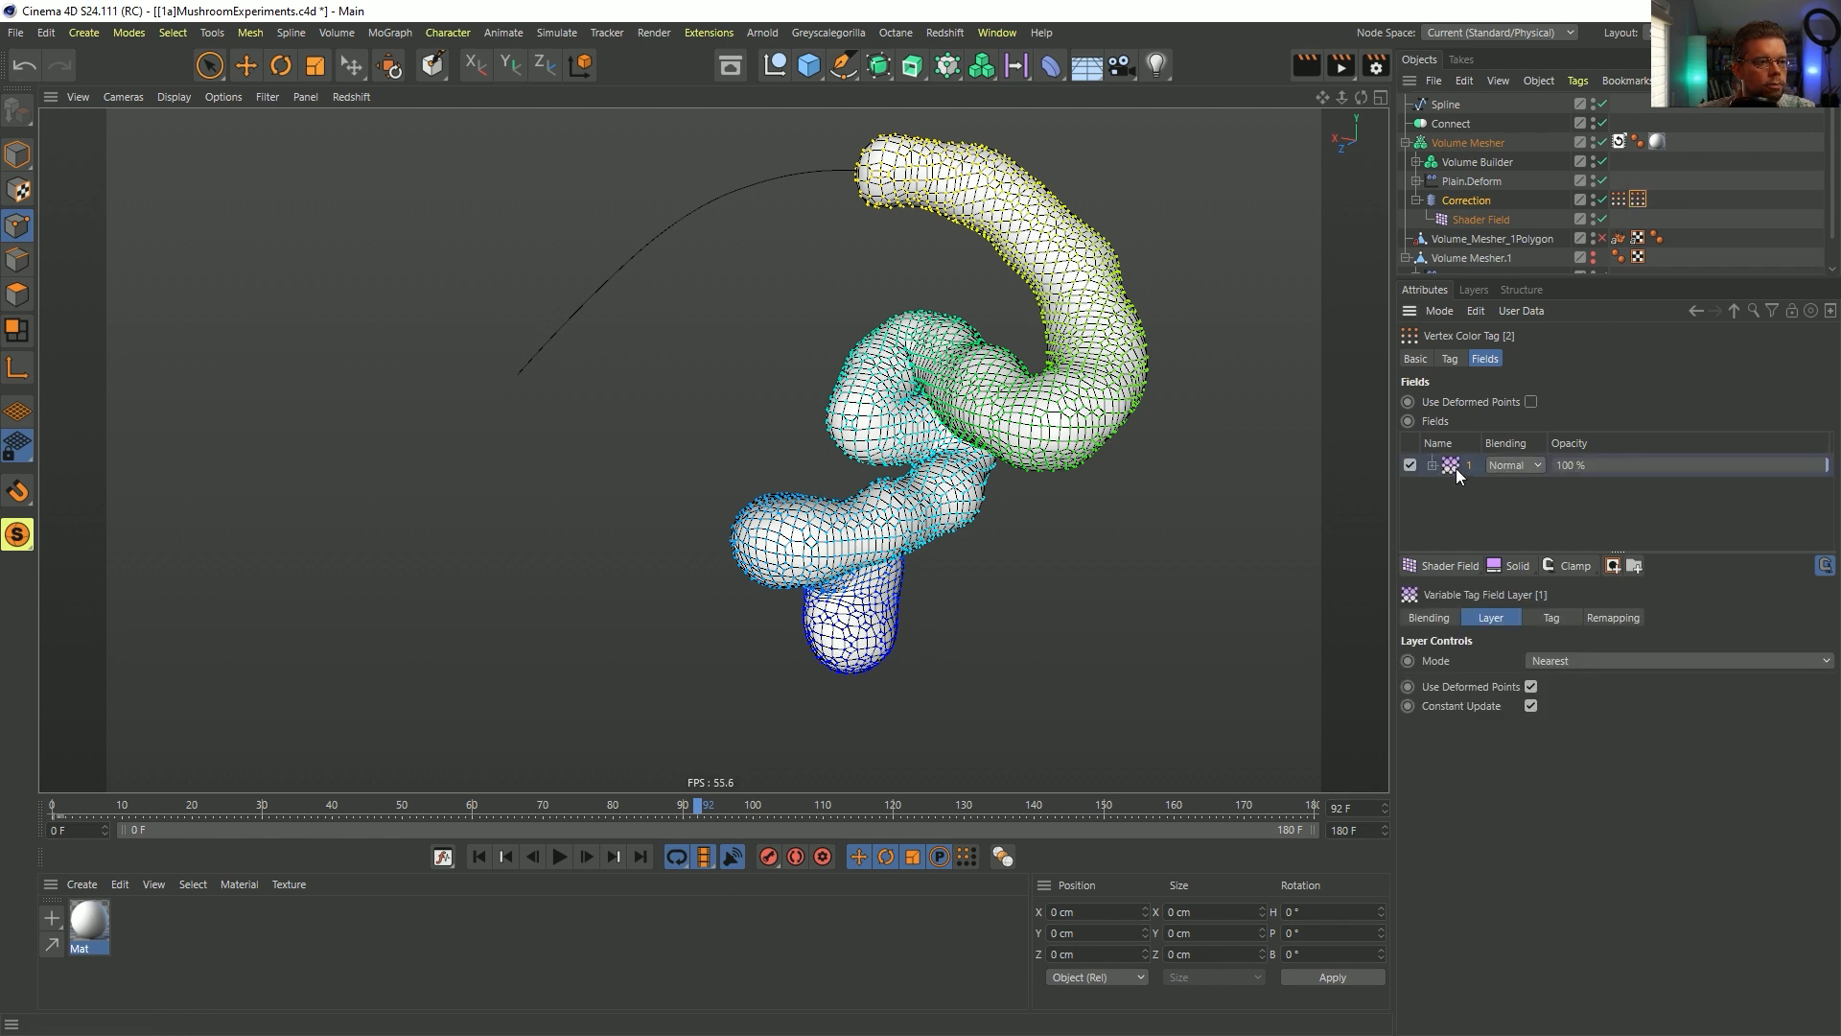
- Set the variable tag layer's mode to Average with a radius of 1 cm
left_click(1578, 662)
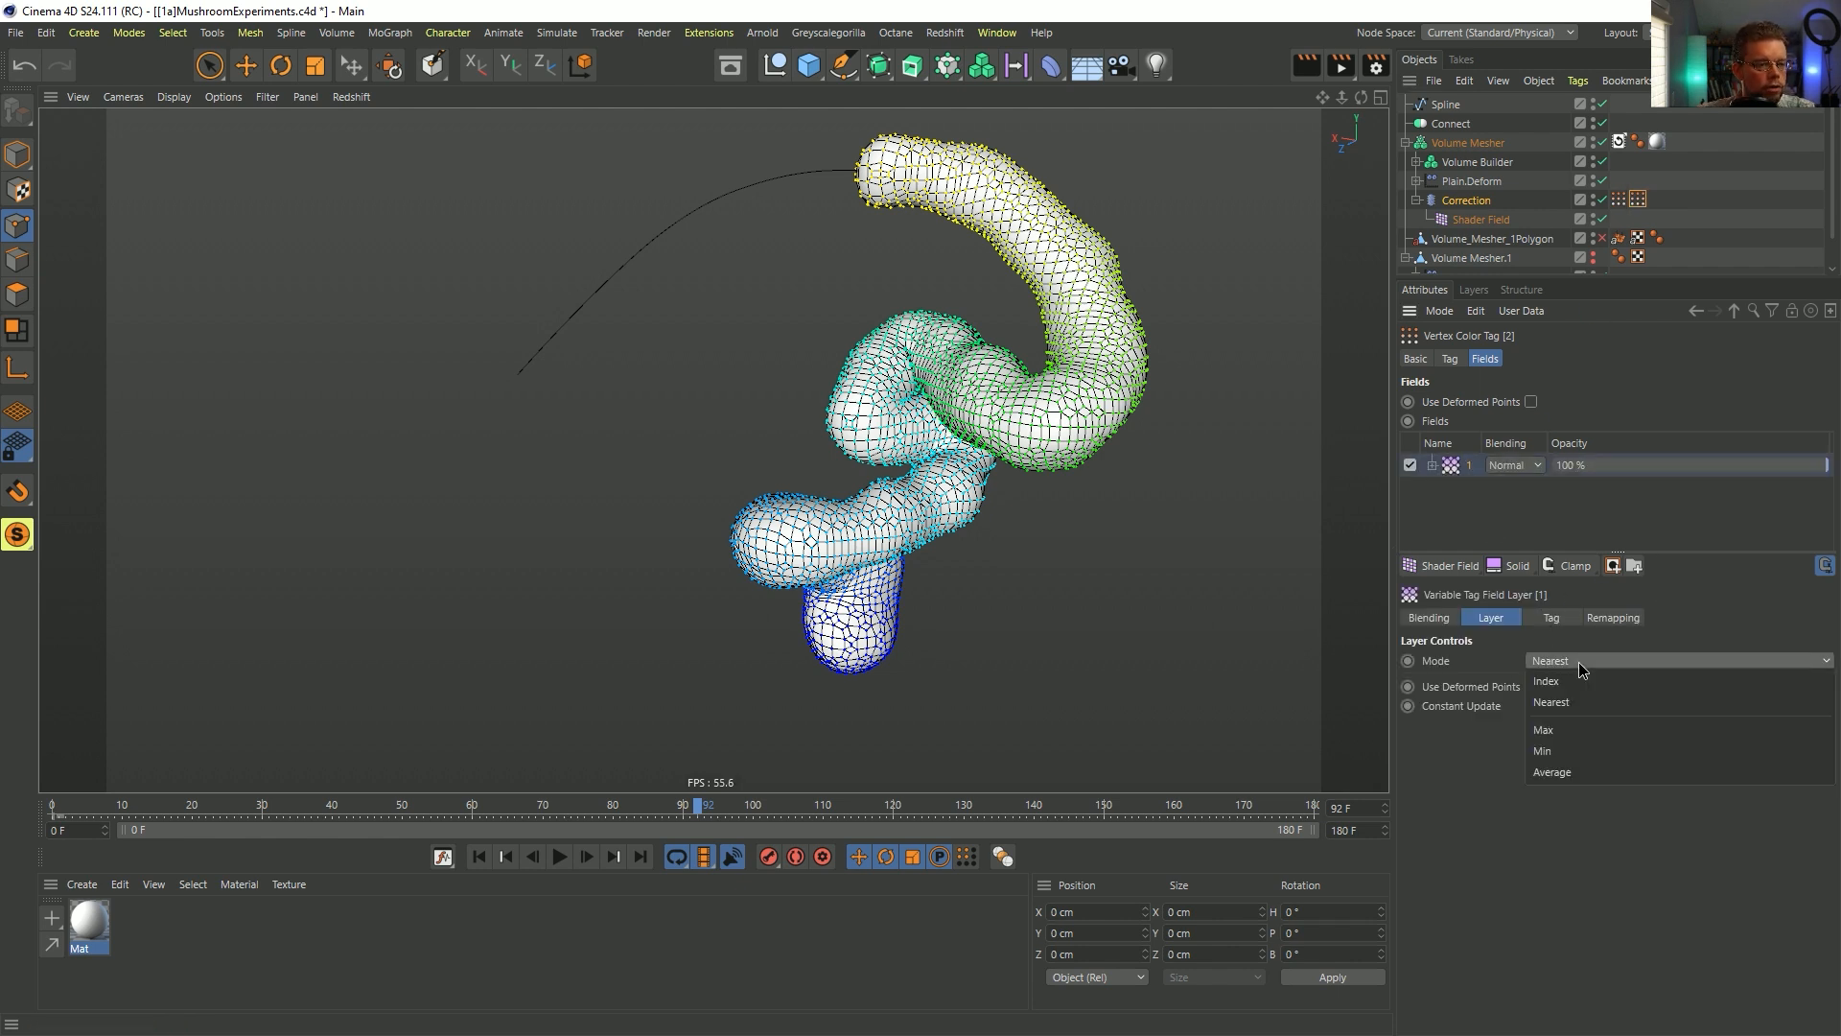
left_click(1585, 773)
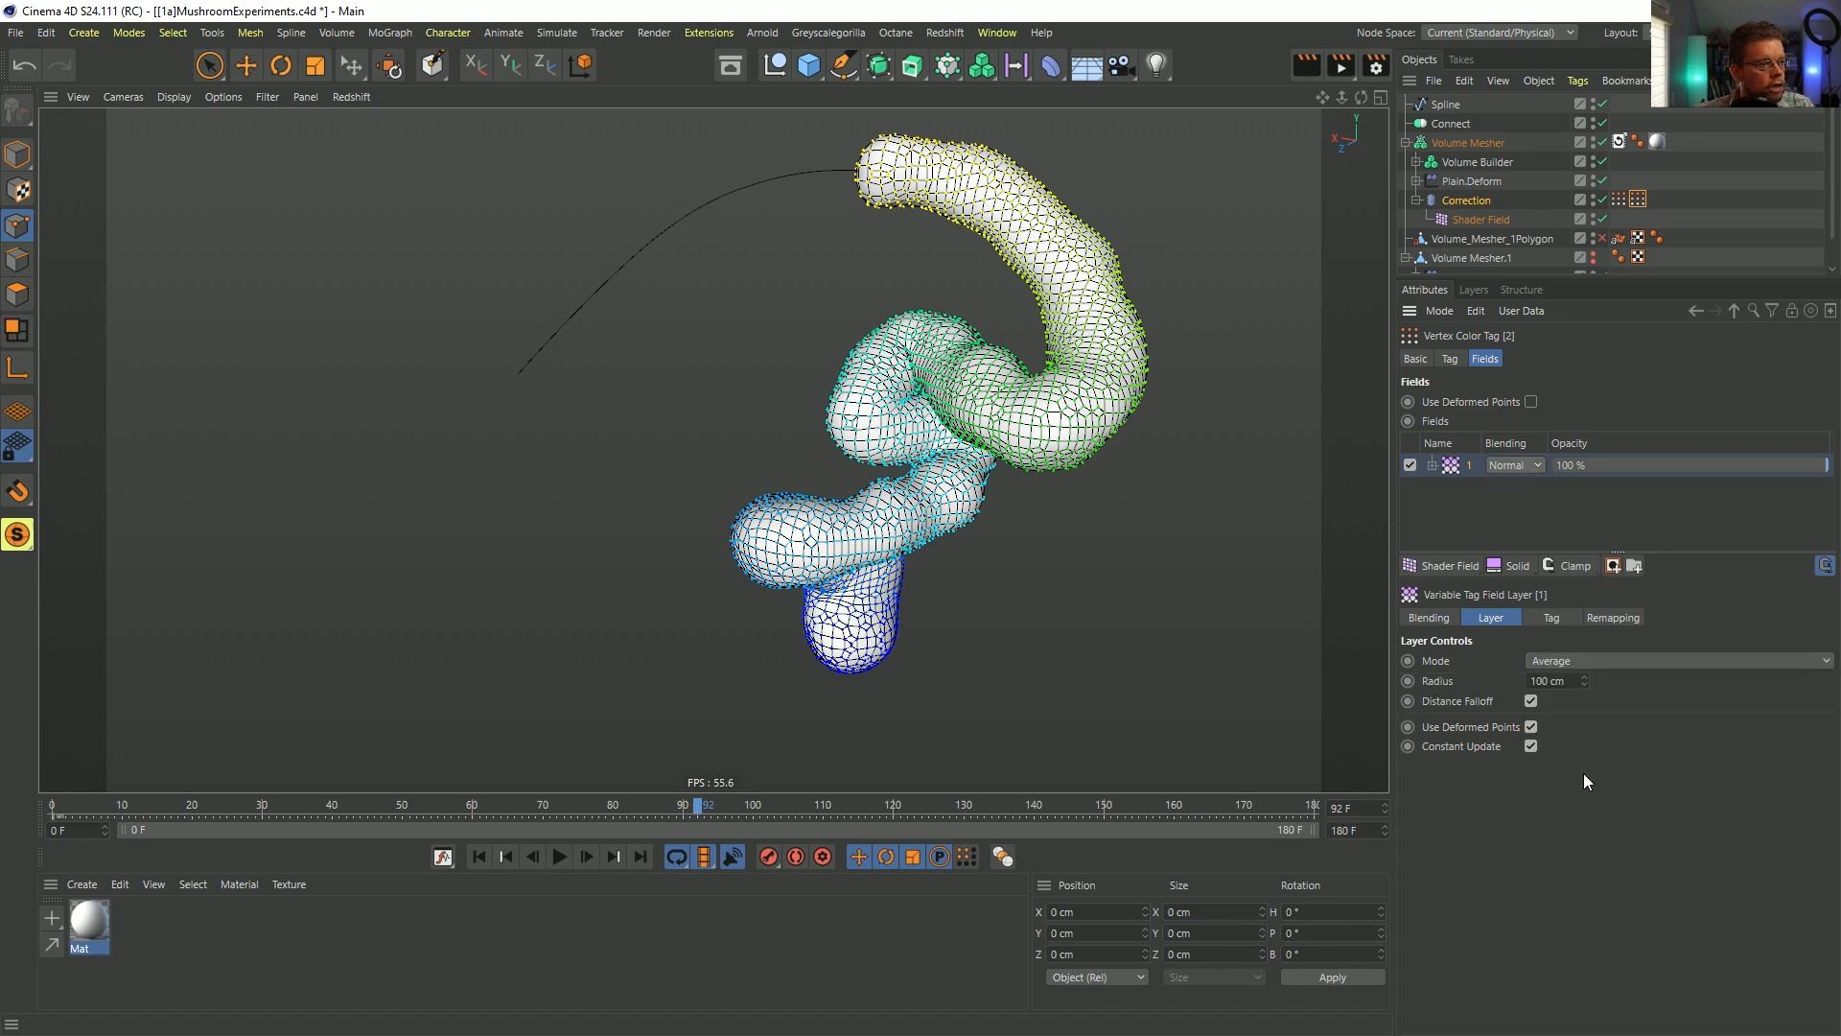
left_click_drag(1080, 380, 1045, 364, "alt")
scroll(1107, 353, "up", 3)
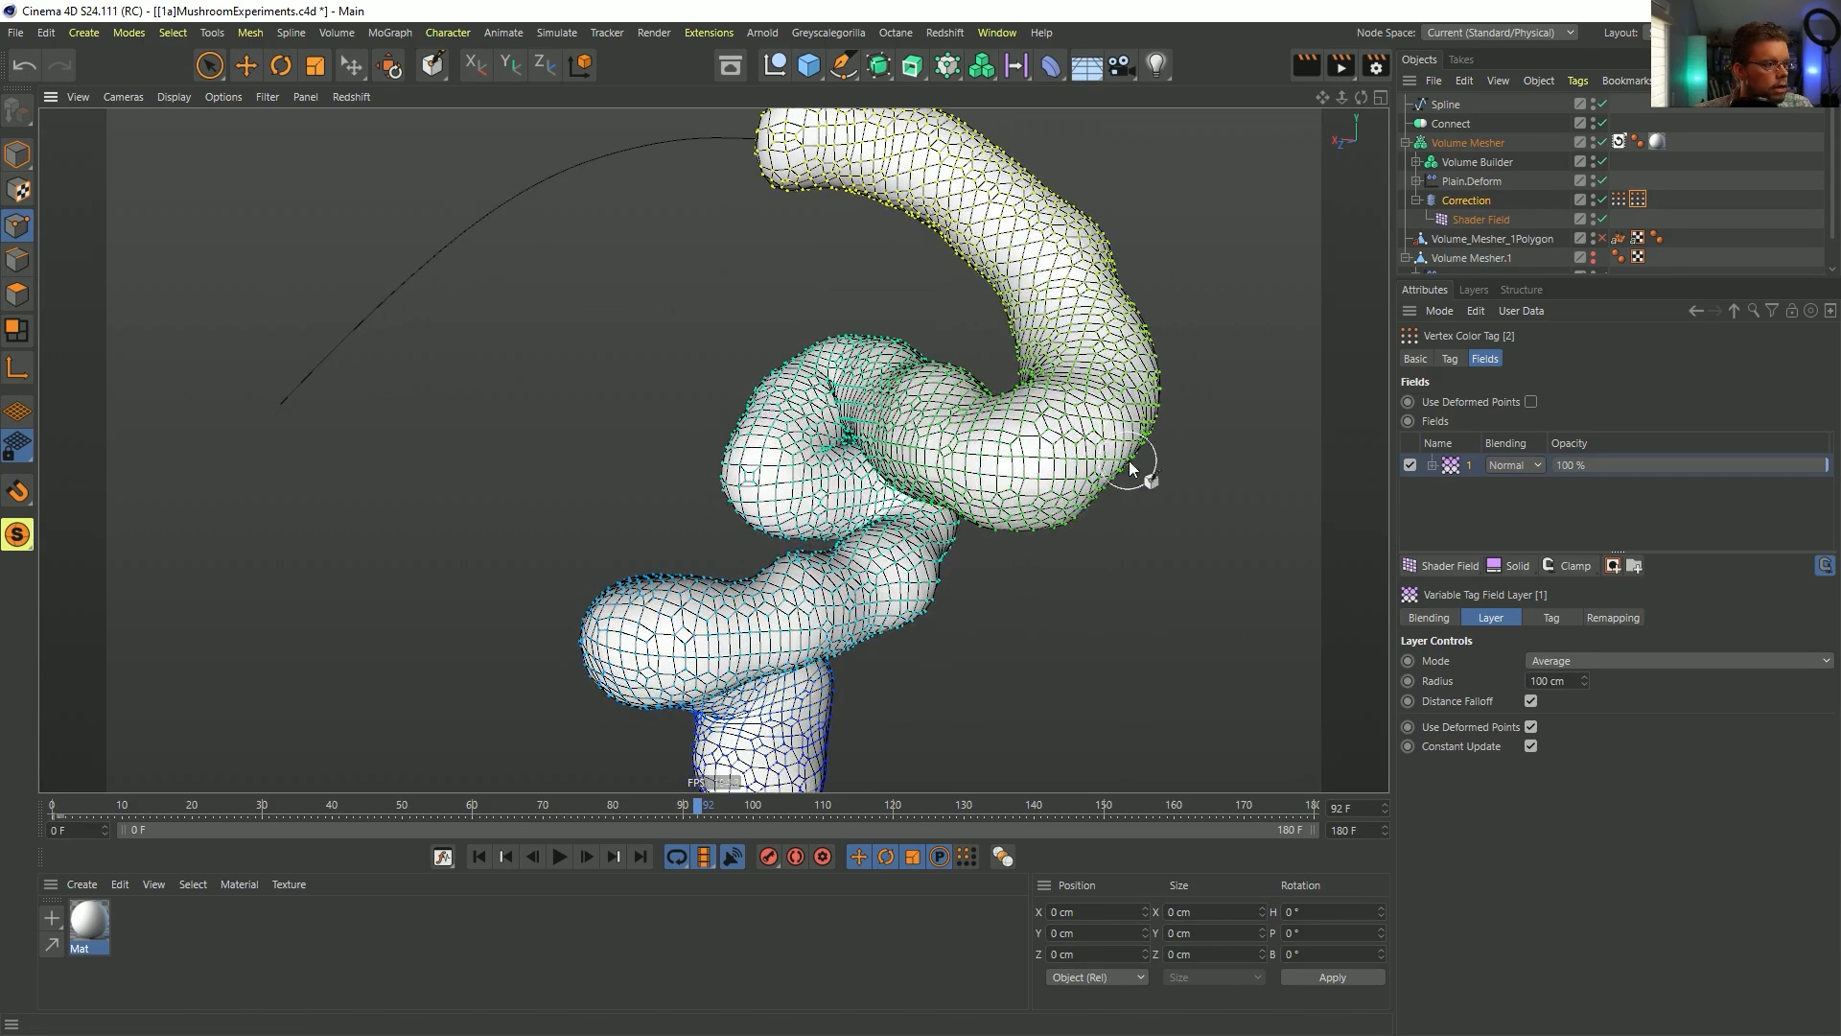
left_click_drag(1135, 462, 1065, 393, "alt")
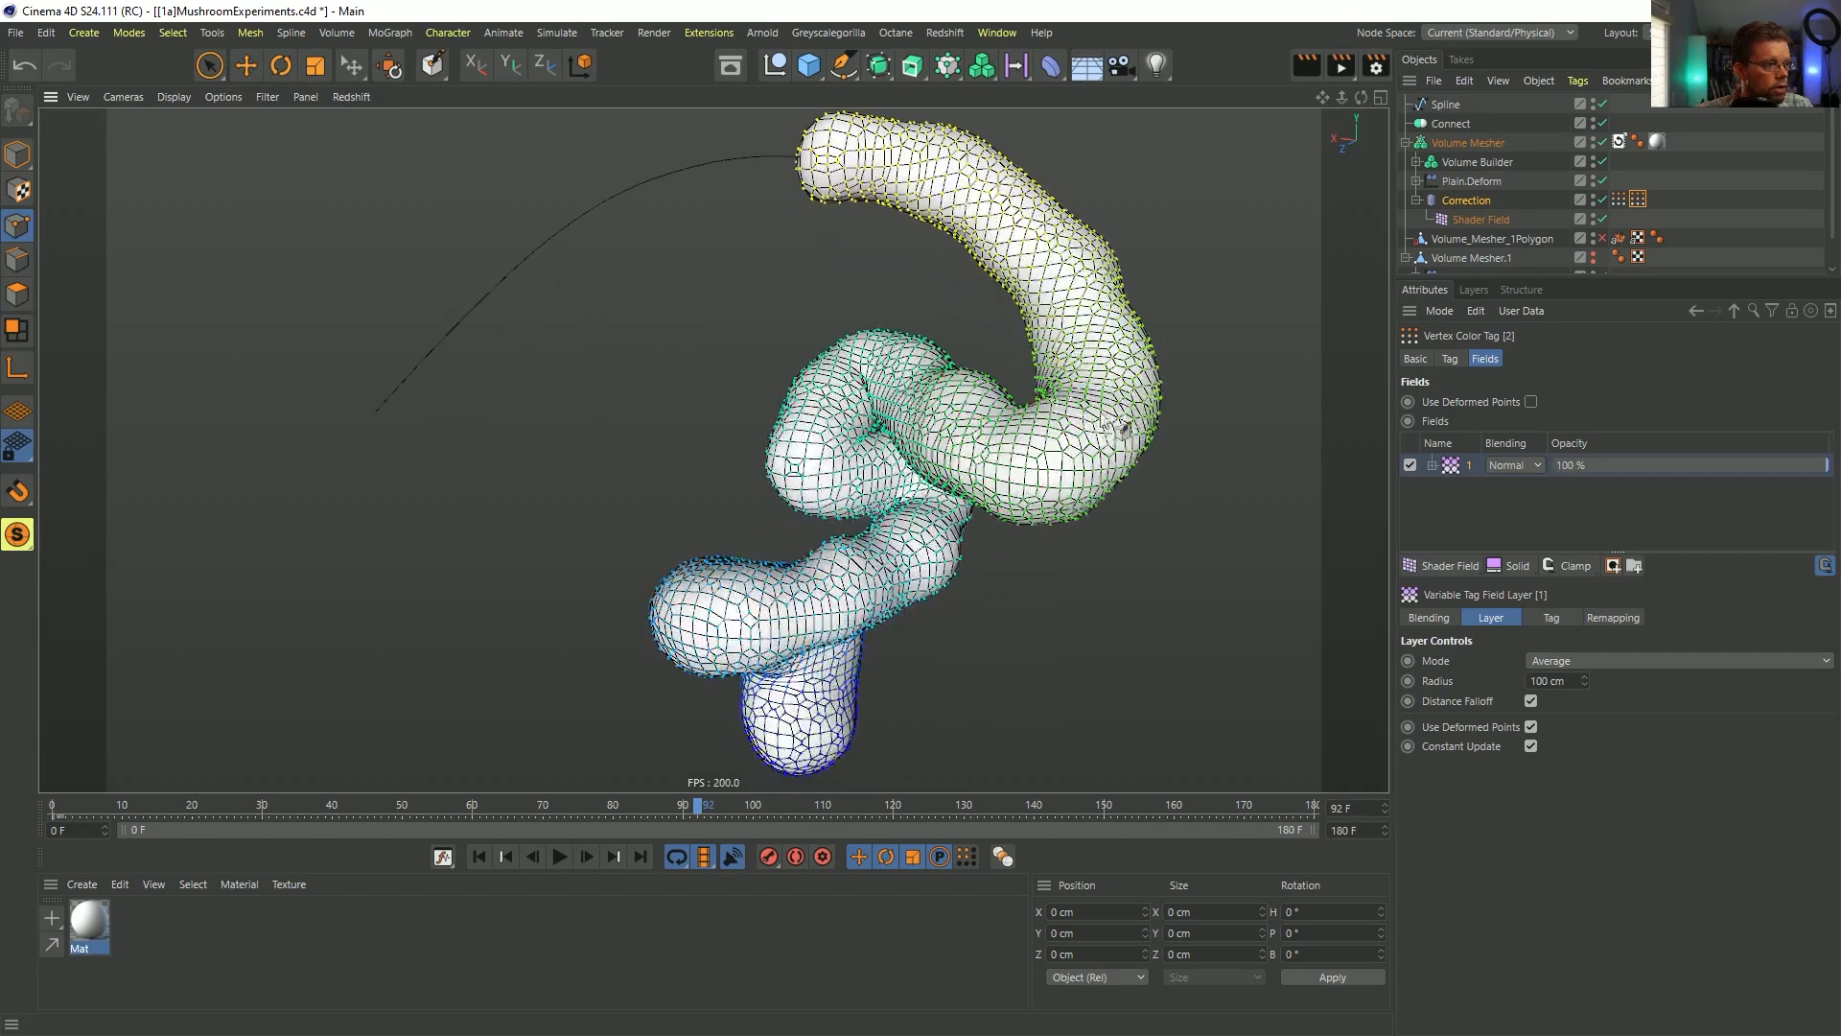
left_click(1570, 680)
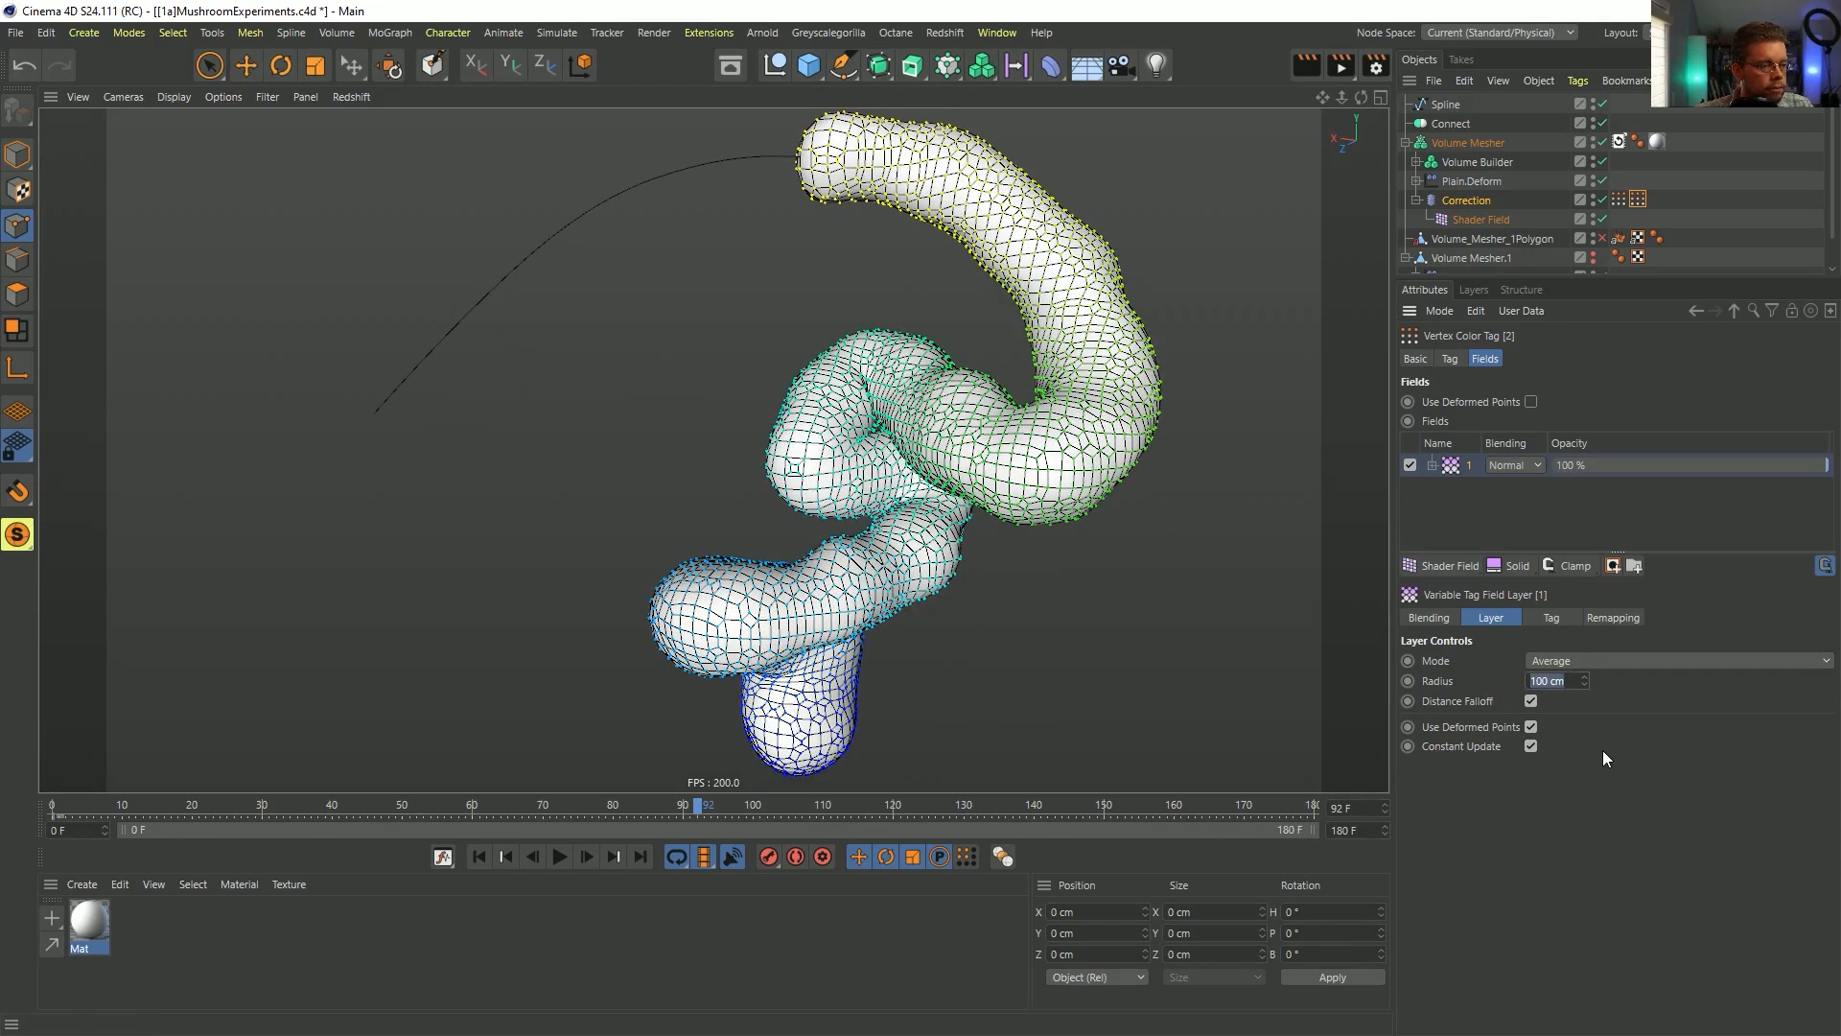
type("1")
scroll(1218, 503, "up", 2)
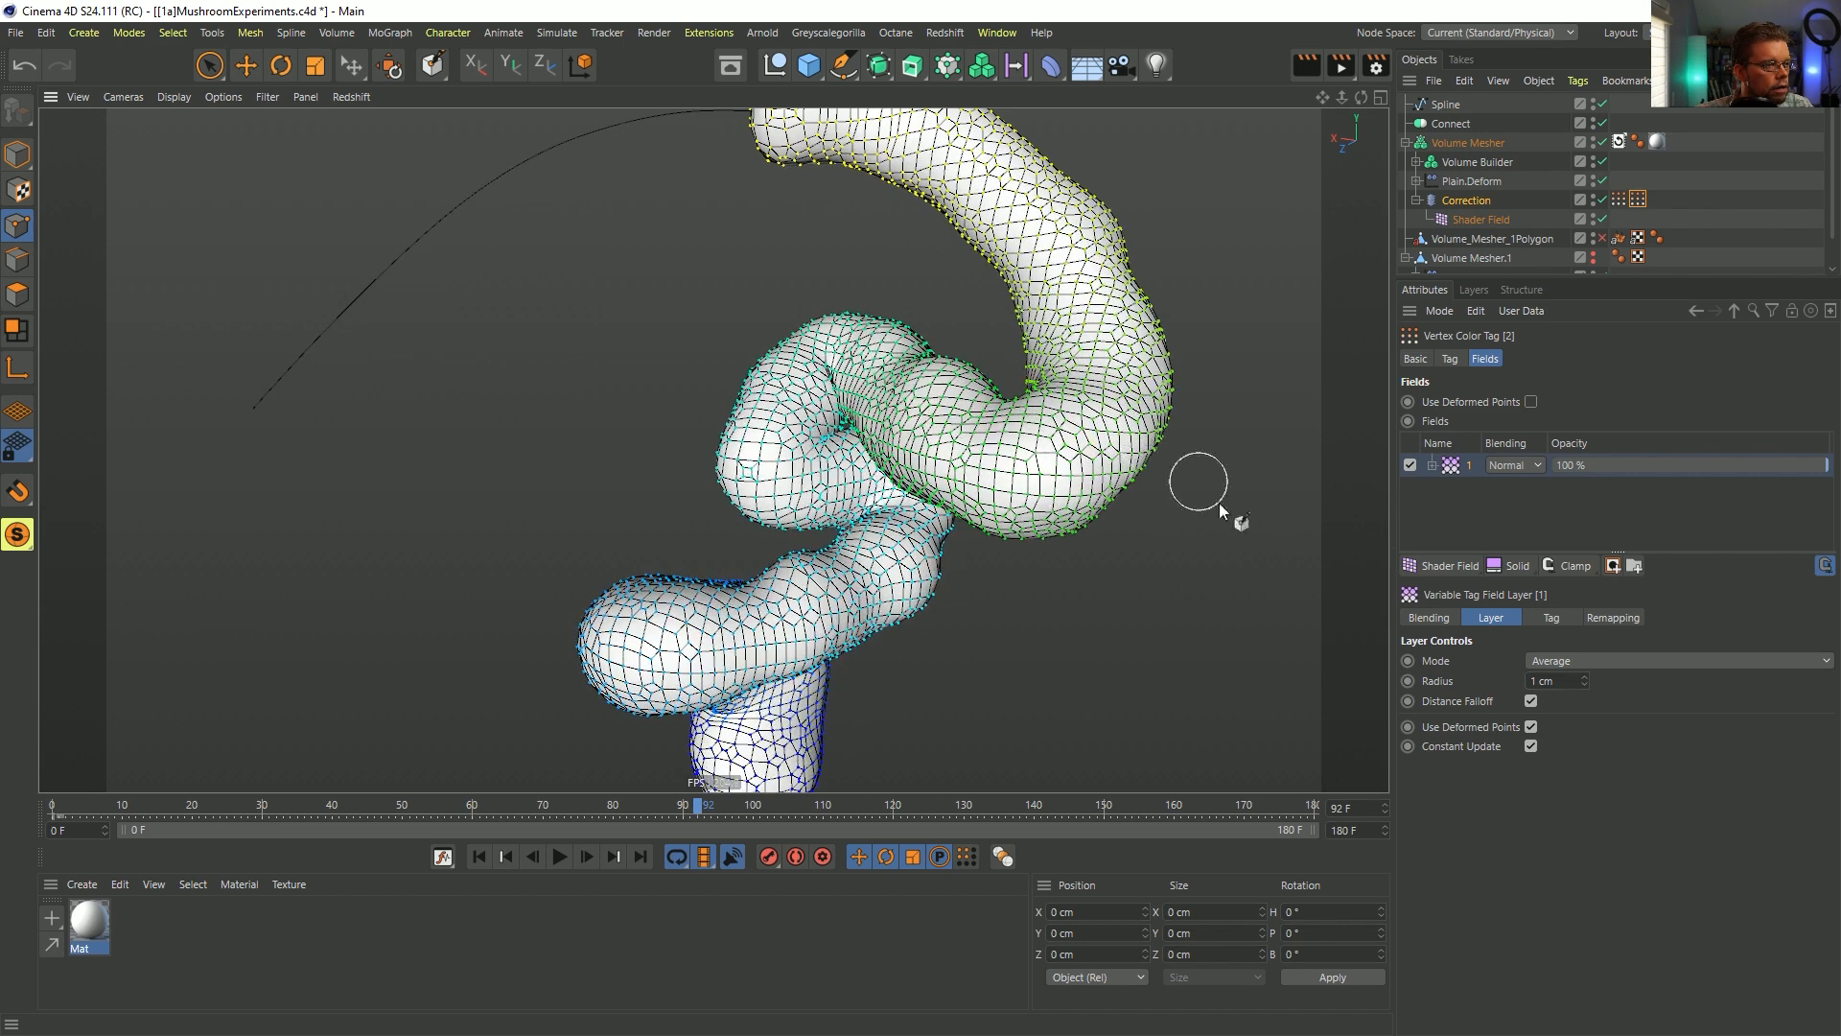
- Increase the averaging radius of the layer in Vertex Color tag 2 to 555 cm
left_click(1538, 680)
left_click(810, 67)
key("ctrl+z")
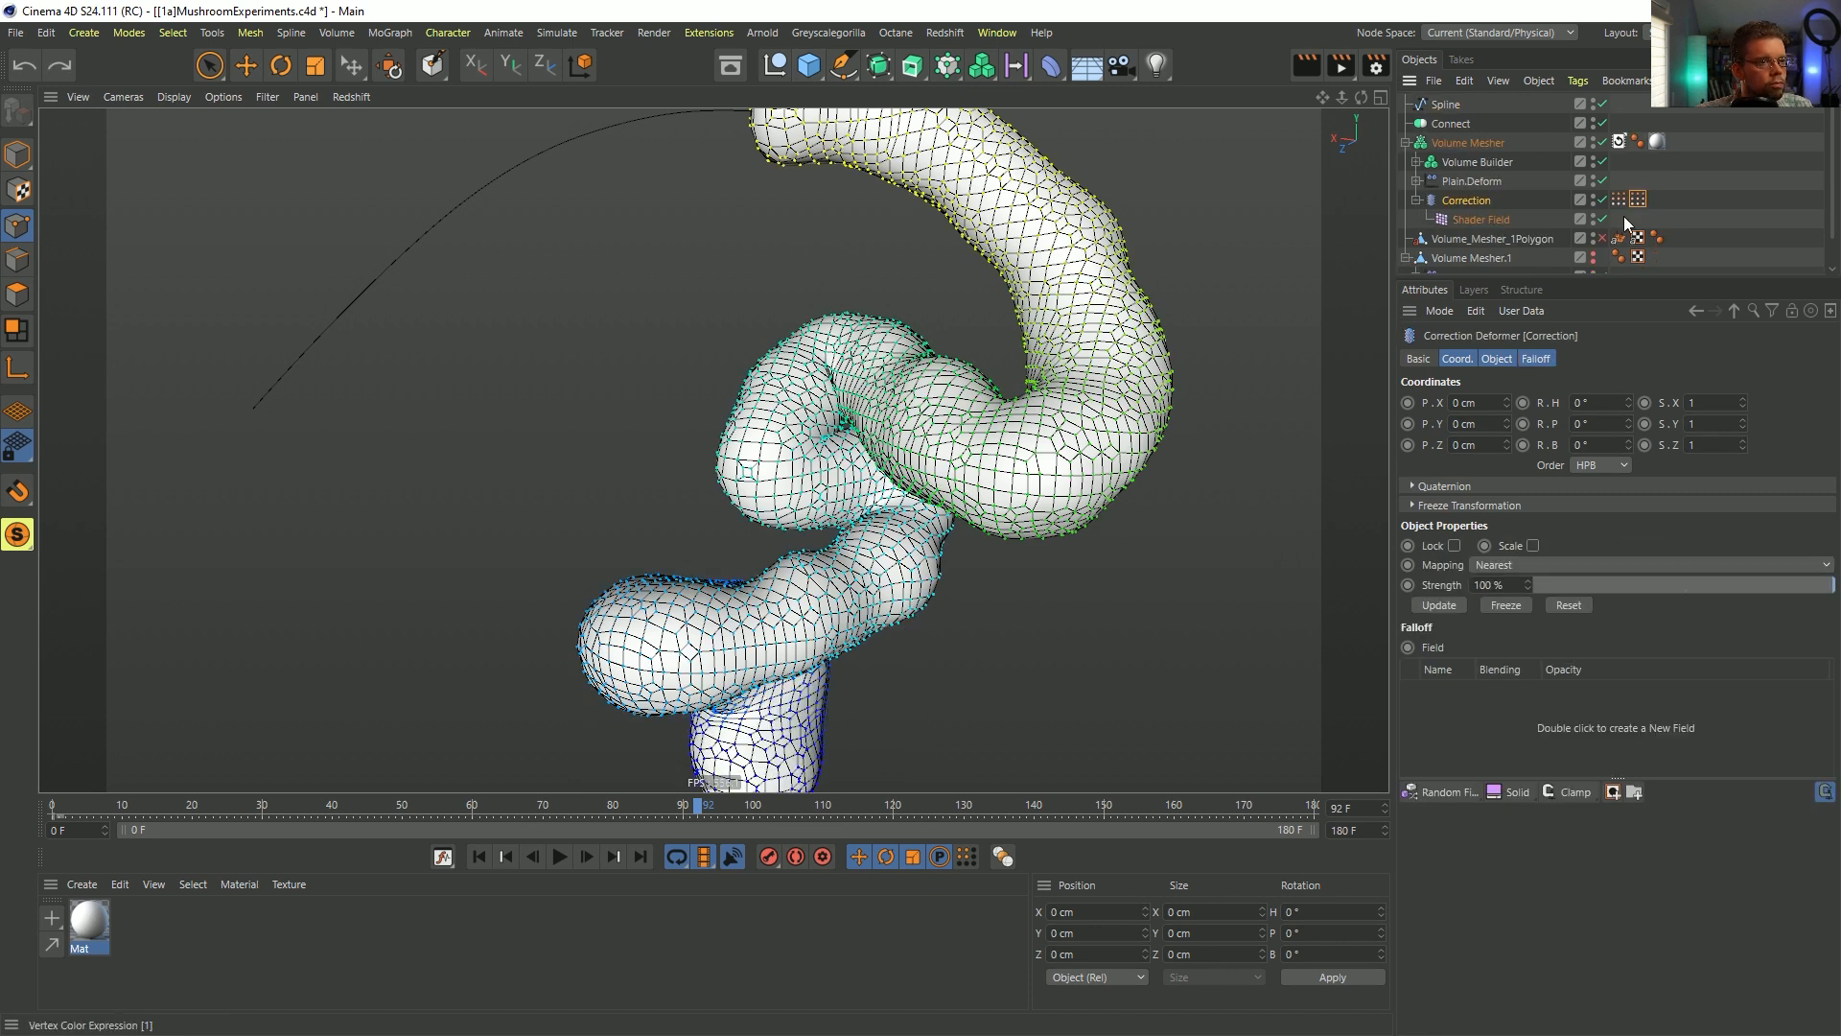
left_click(1632, 200)
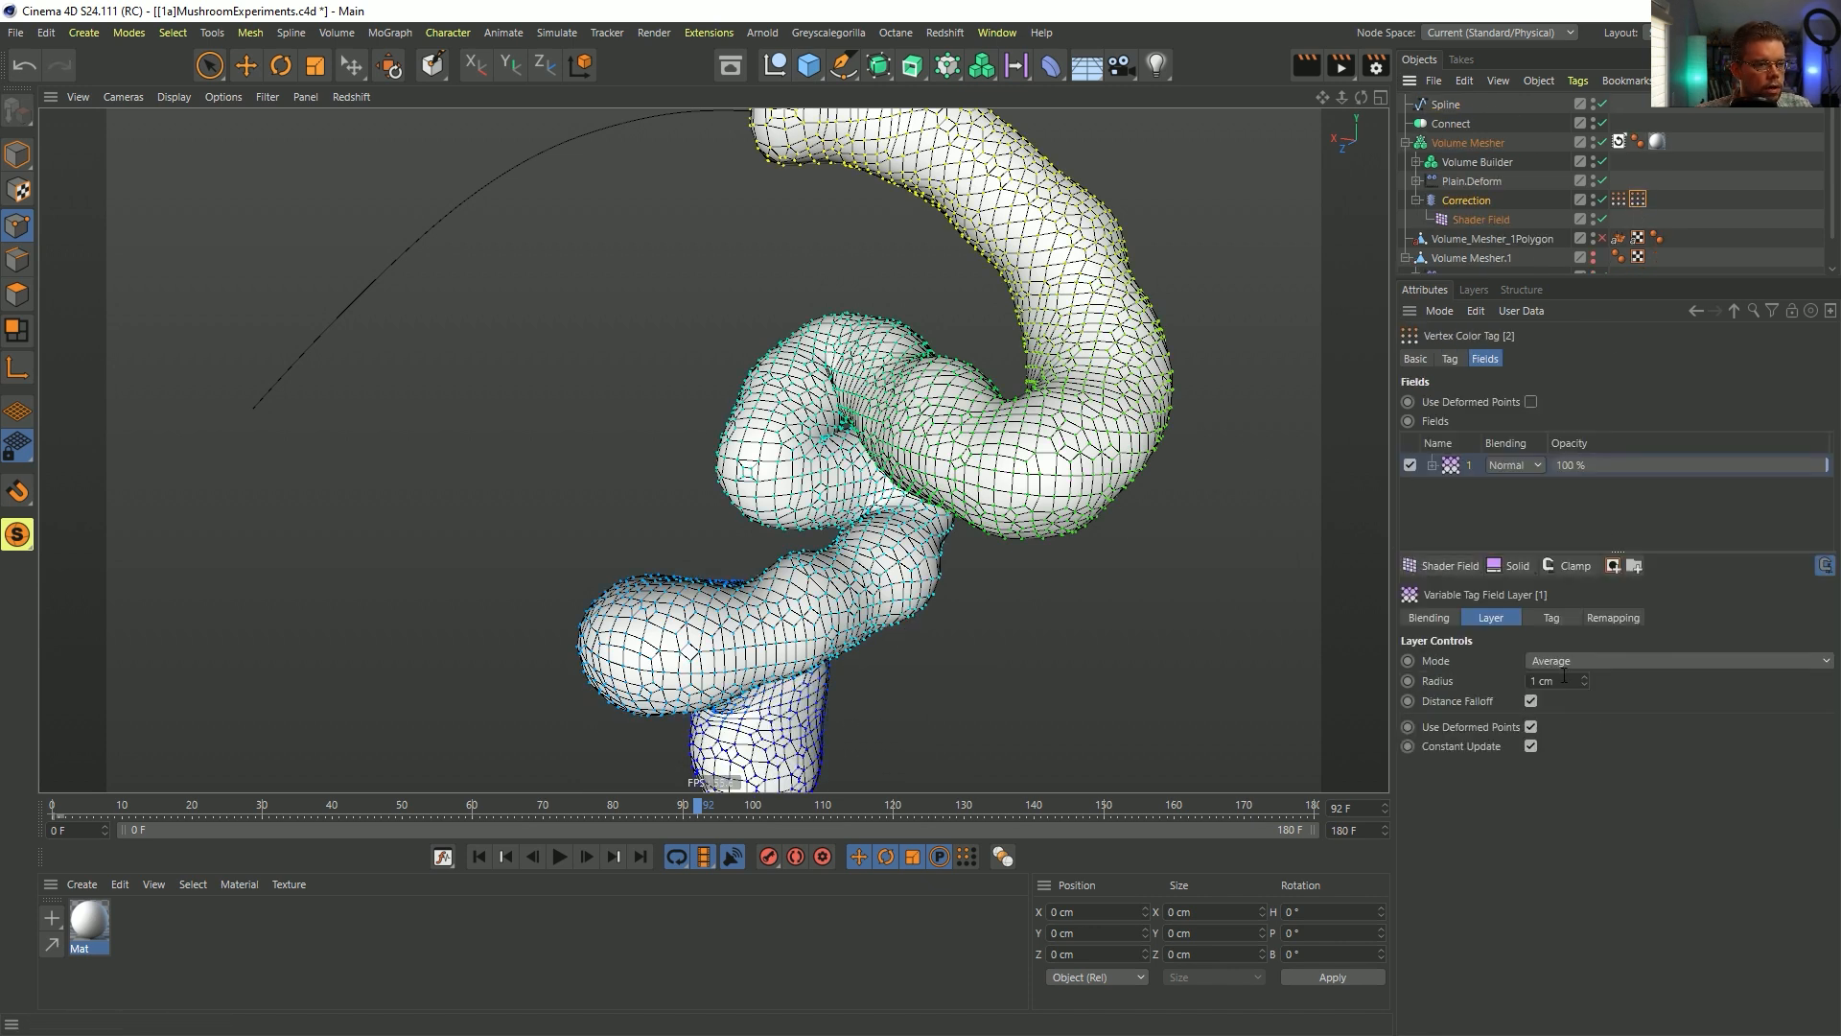
key("Return")
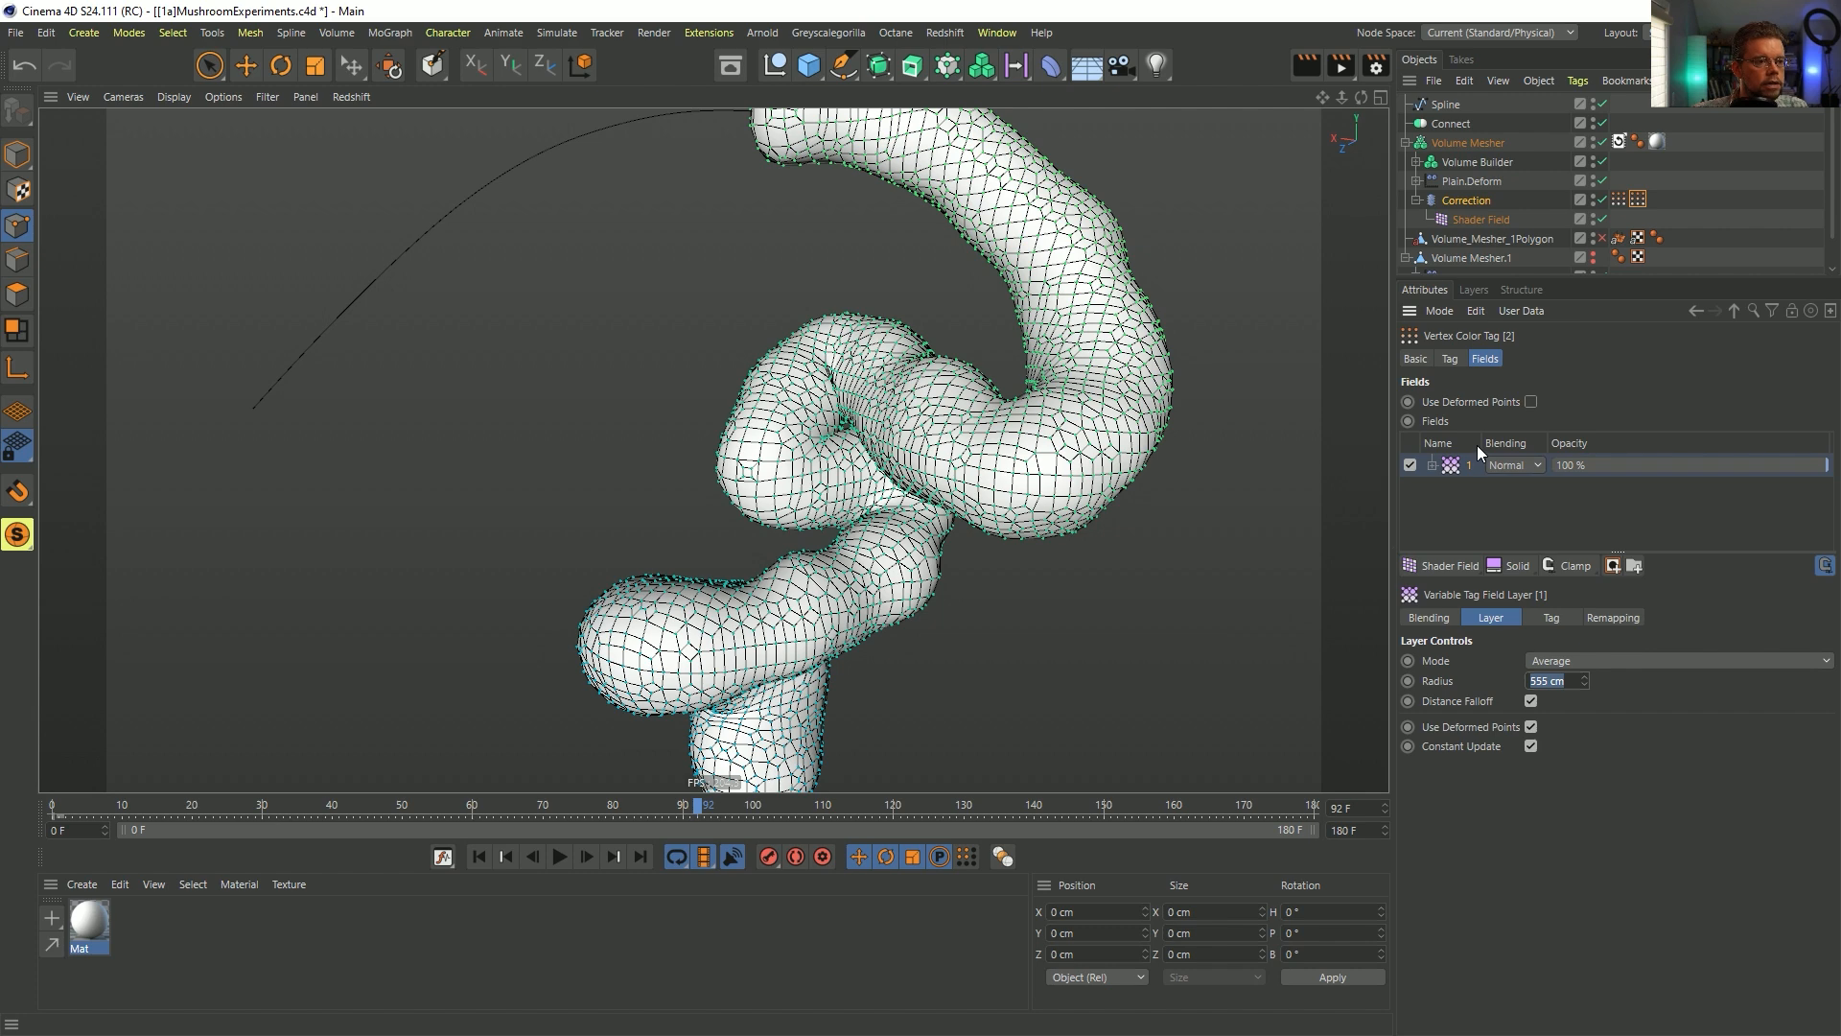
- Delete the variable tag layer from Vertex Color tag 2 and show Vertex Color tag 1 on the mesh
left_click(1452, 464)
key("Delete")
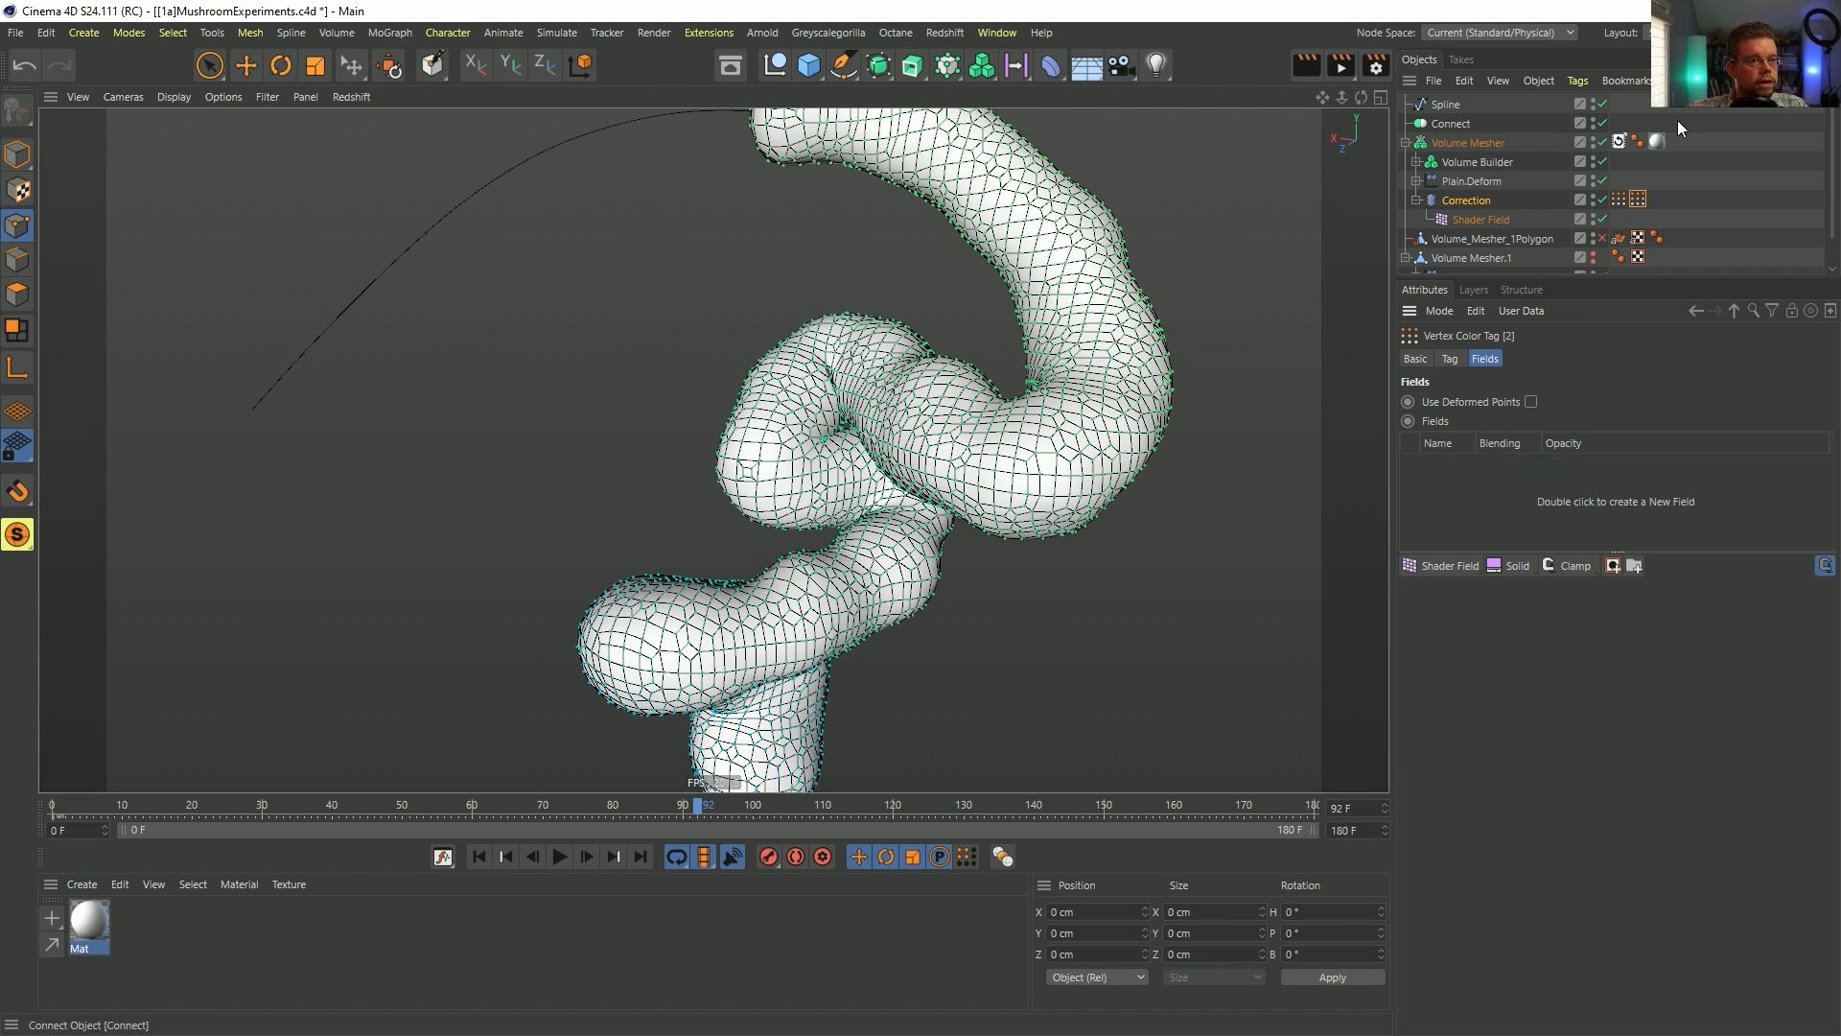
left_click(1620, 199)
left_click_drag(1040, 435, 980, 419, "alt")
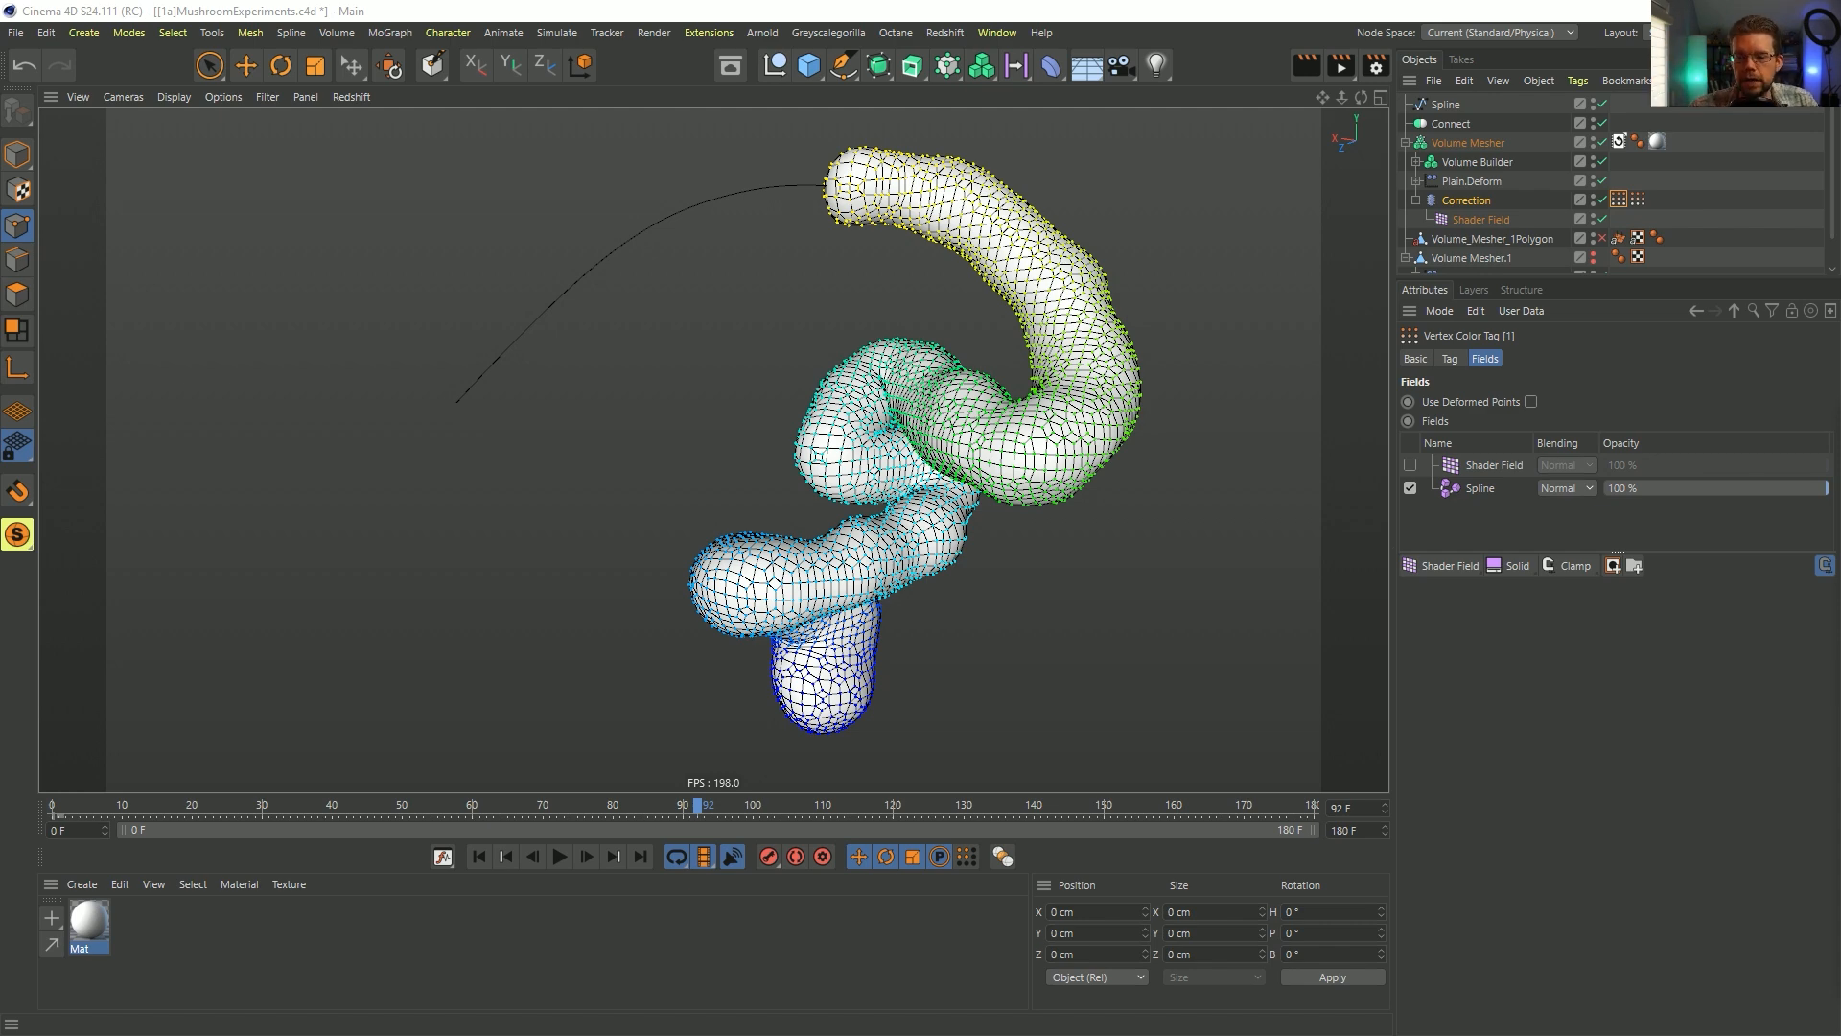
- Inspect the spline-colored mesh from several angles and compare it with the Fantastic Fungi trailer in the browser
left_click_drag(932, 375, 853, 625, "alt")
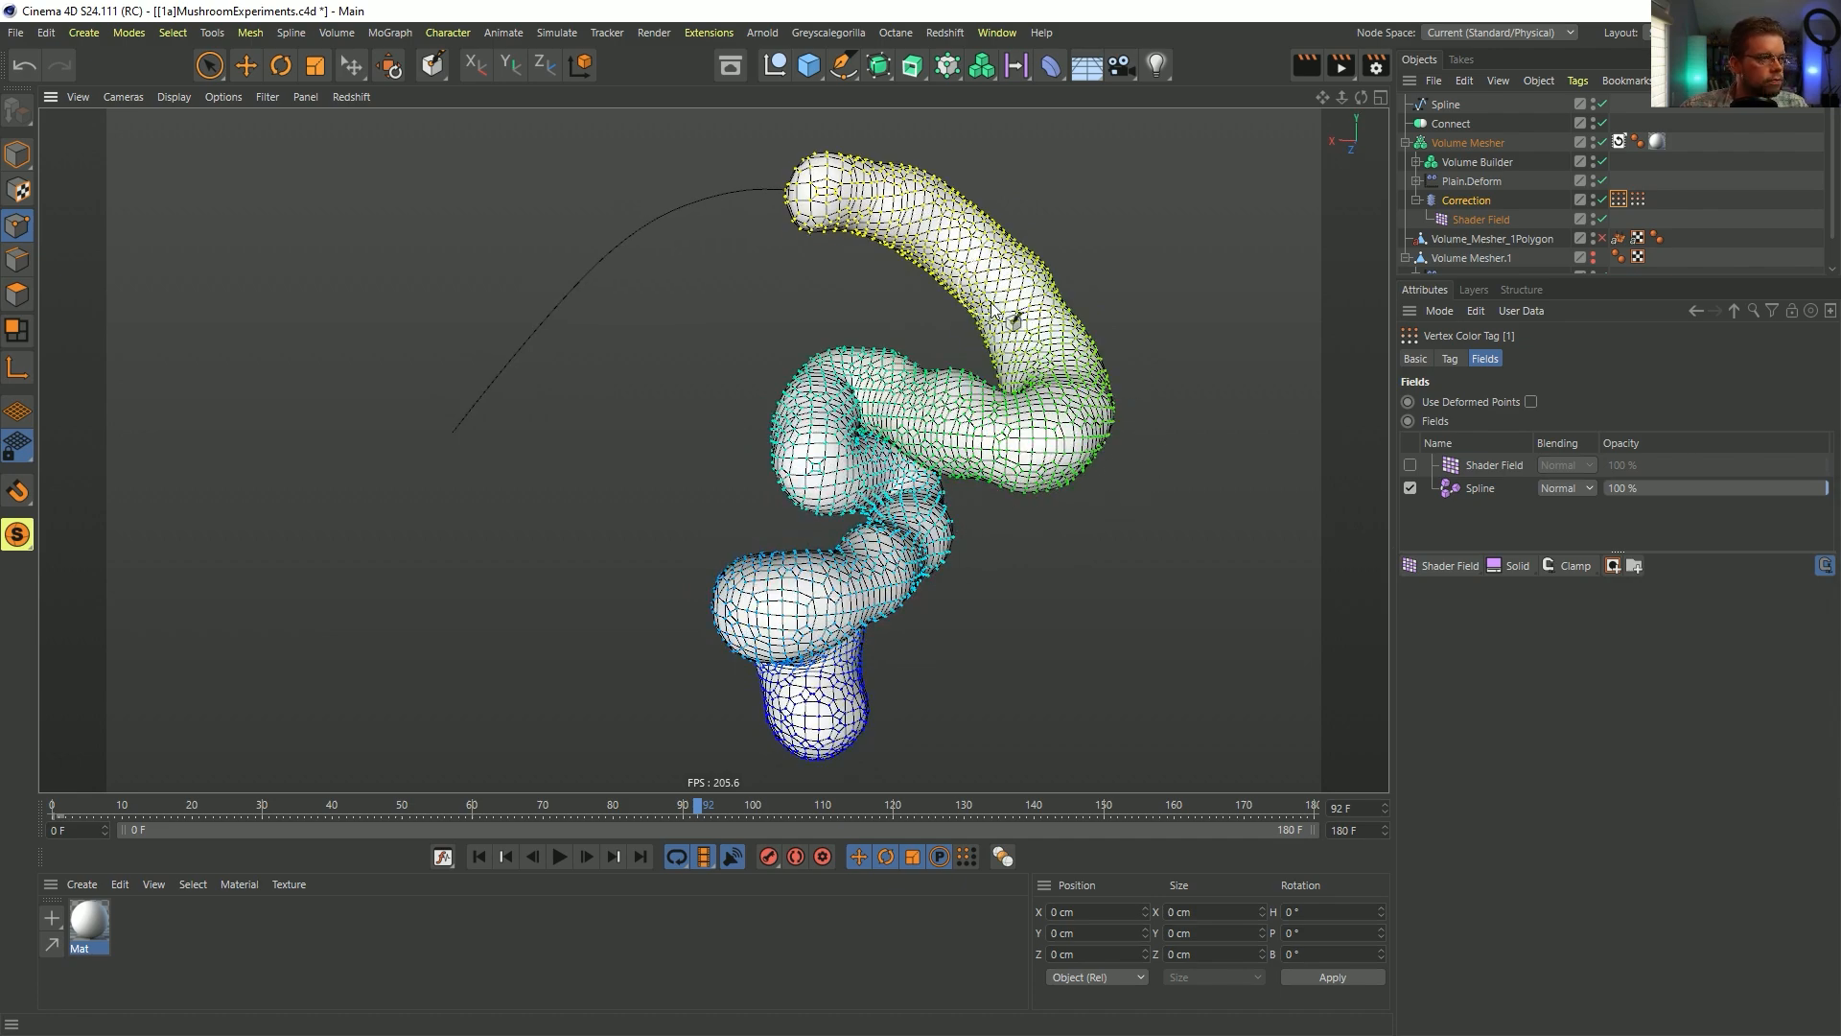
left_click_drag(1016, 308, 938, 356, "alt")
middle_click_drag(965, 383, 1051, 478, "alt")
left_click_drag(1084, 477, 1045, 475, "alt")
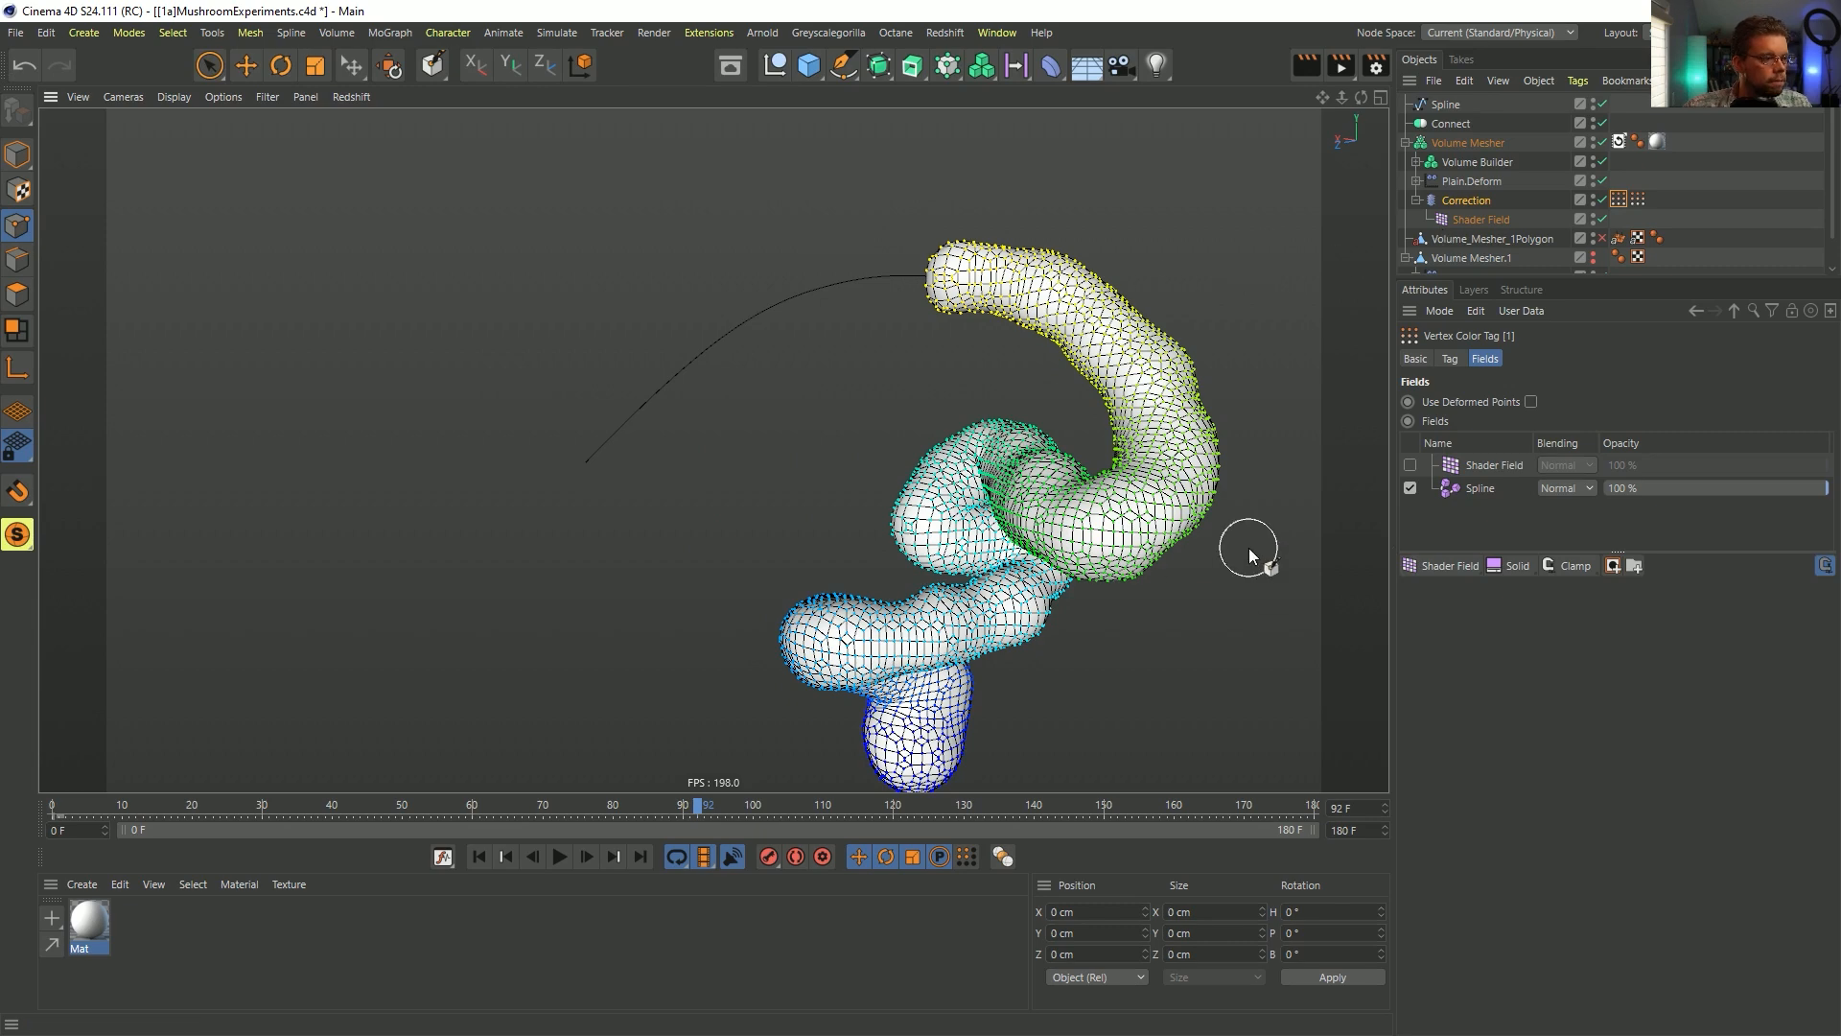
key("alt+Tab")
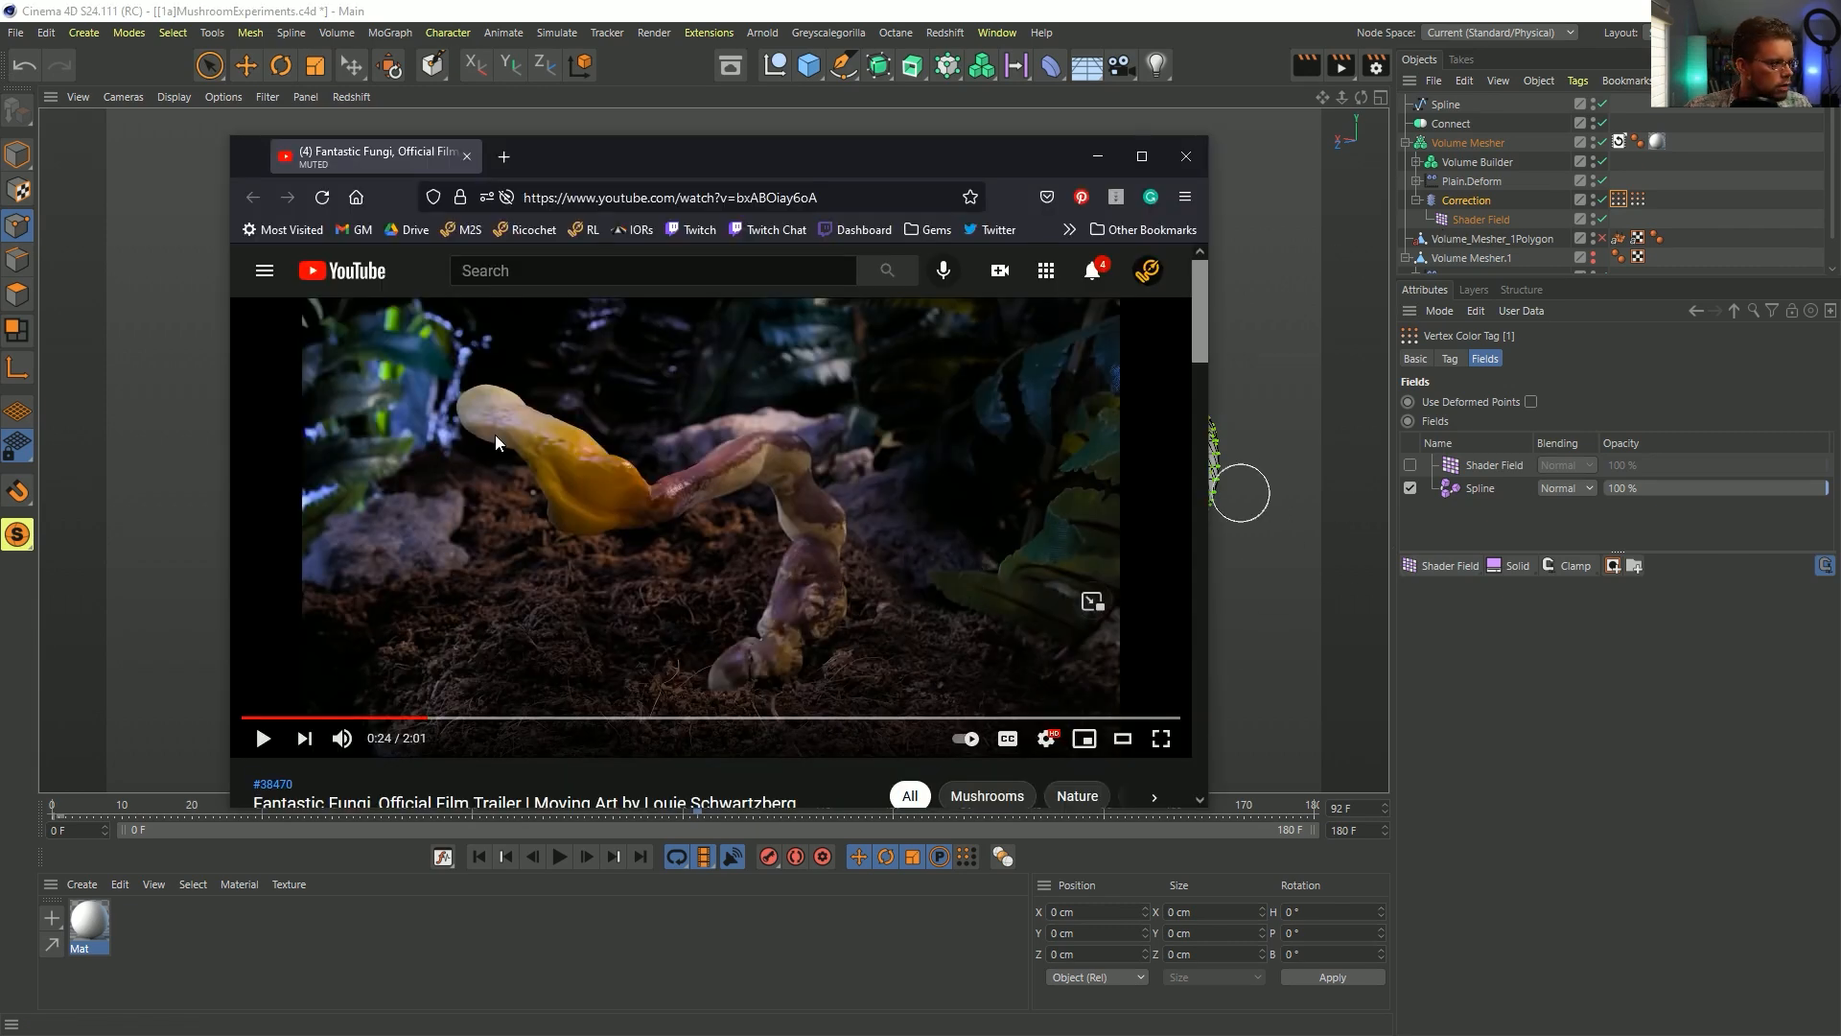
left_click(1260, 38)
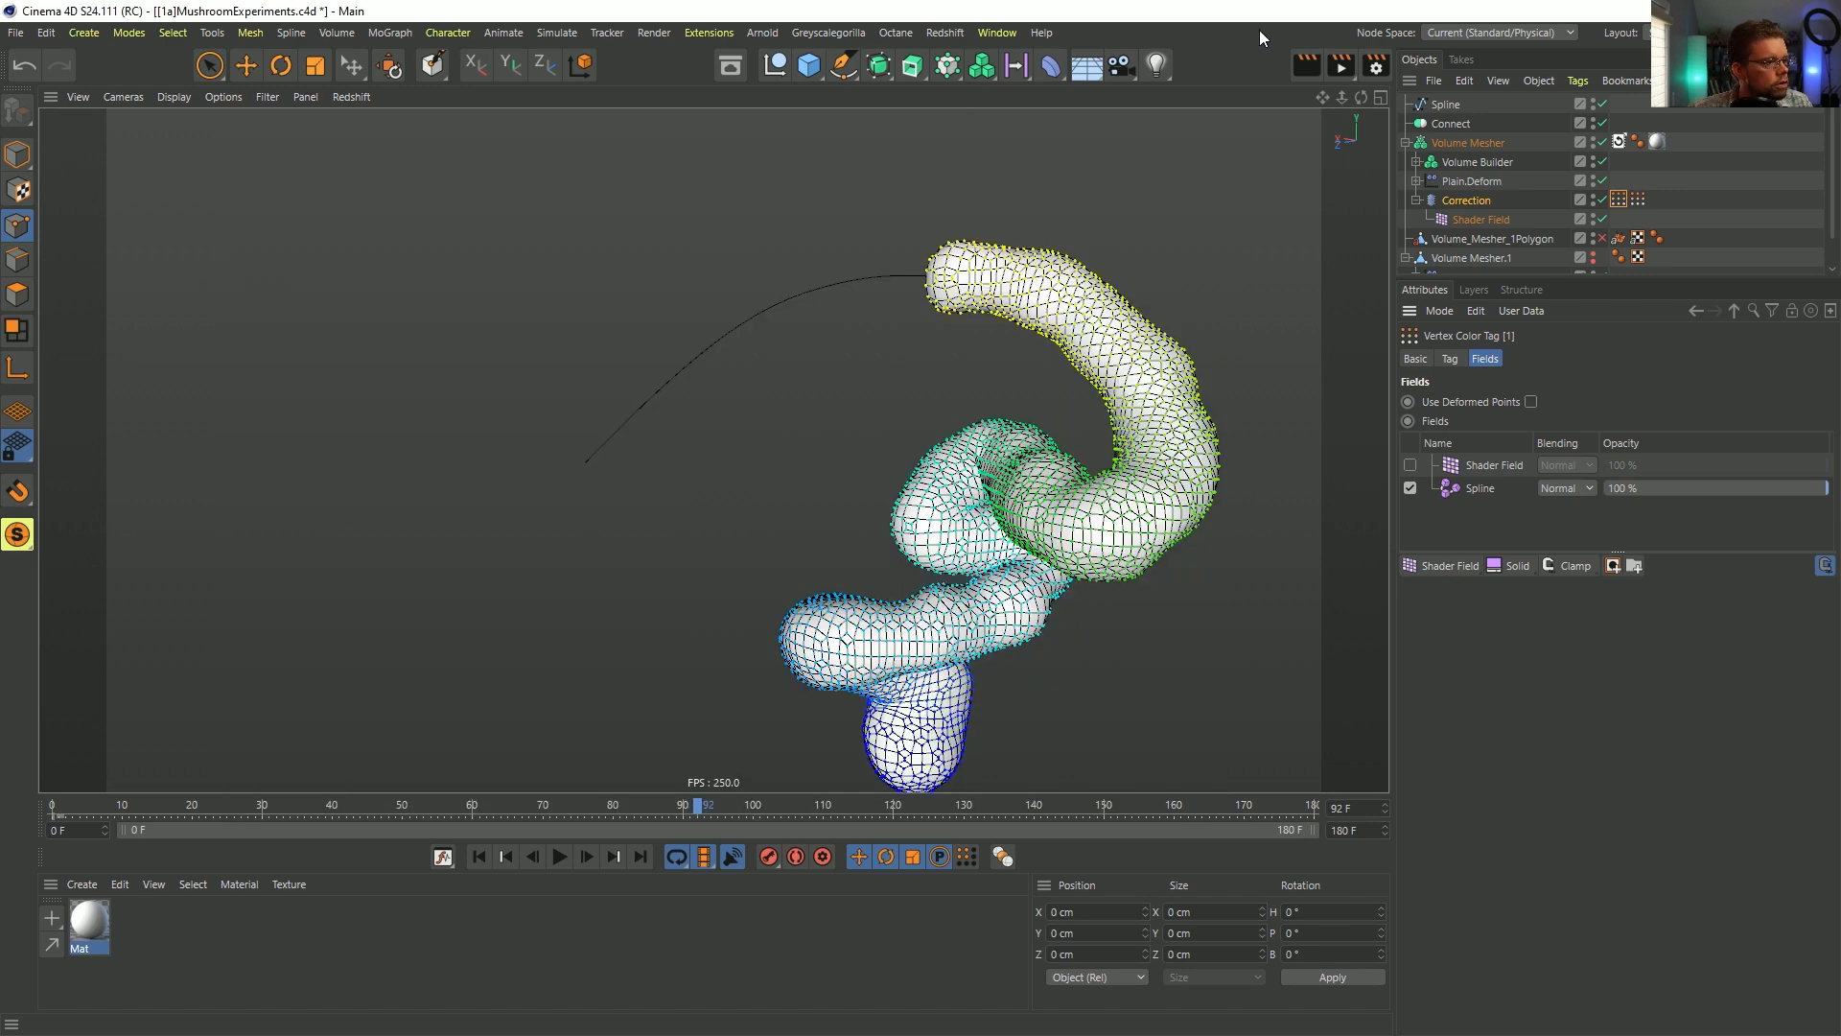
- Add a Disc primitive and a Landscape primitive at the base of the fungus mesh
left_click_drag(1026, 499, 946, 444, "alt")
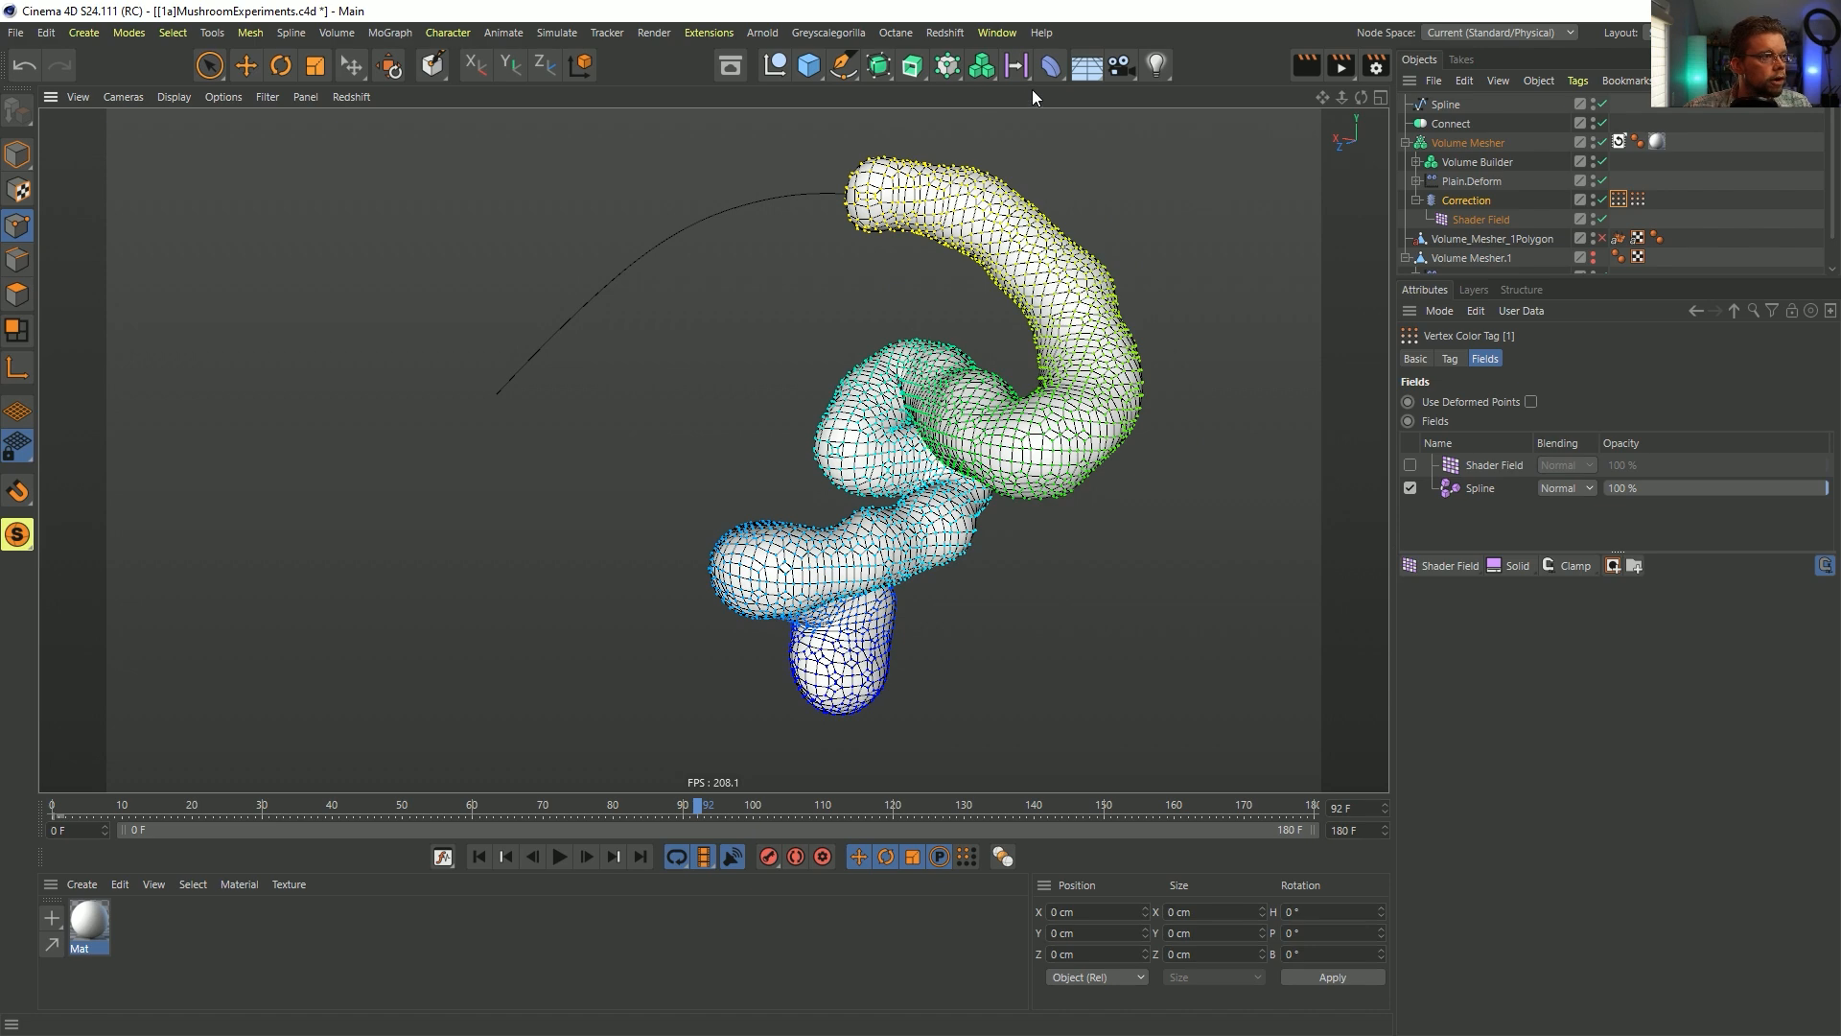
left_click_drag(810, 67, 1082, 94)
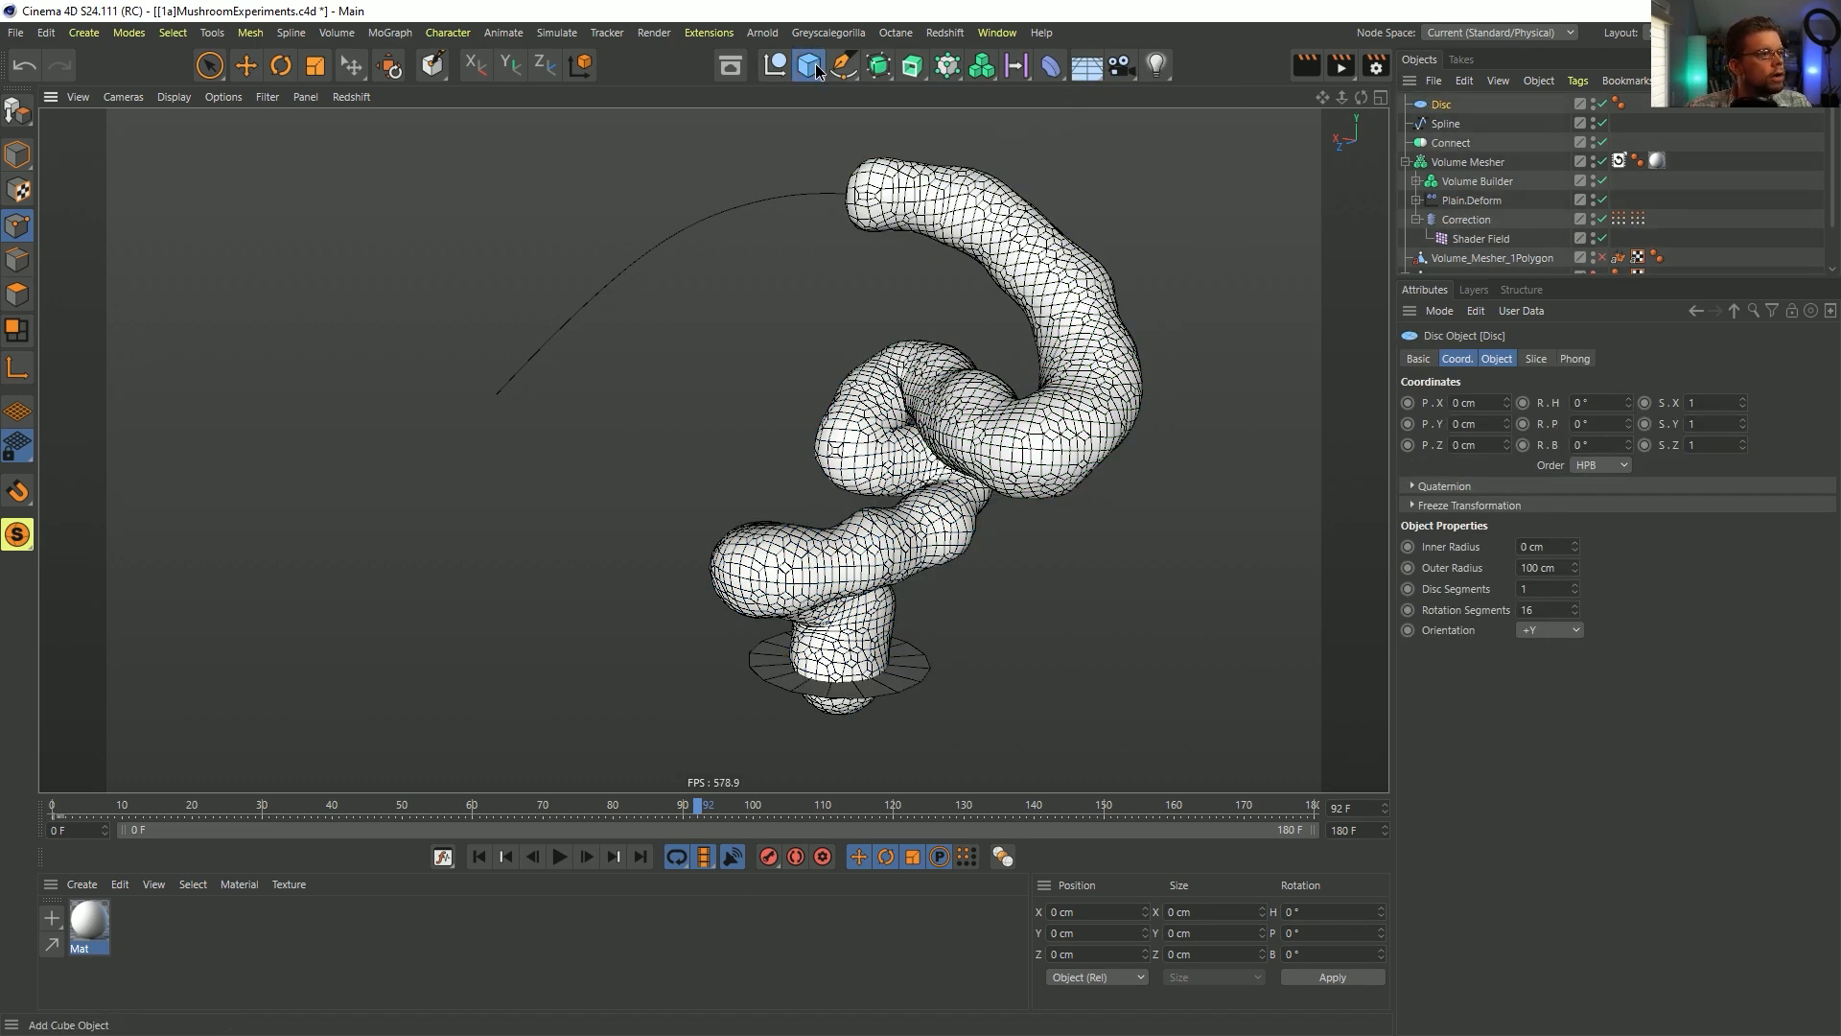
left_click_drag(815, 63, 1171, 171)
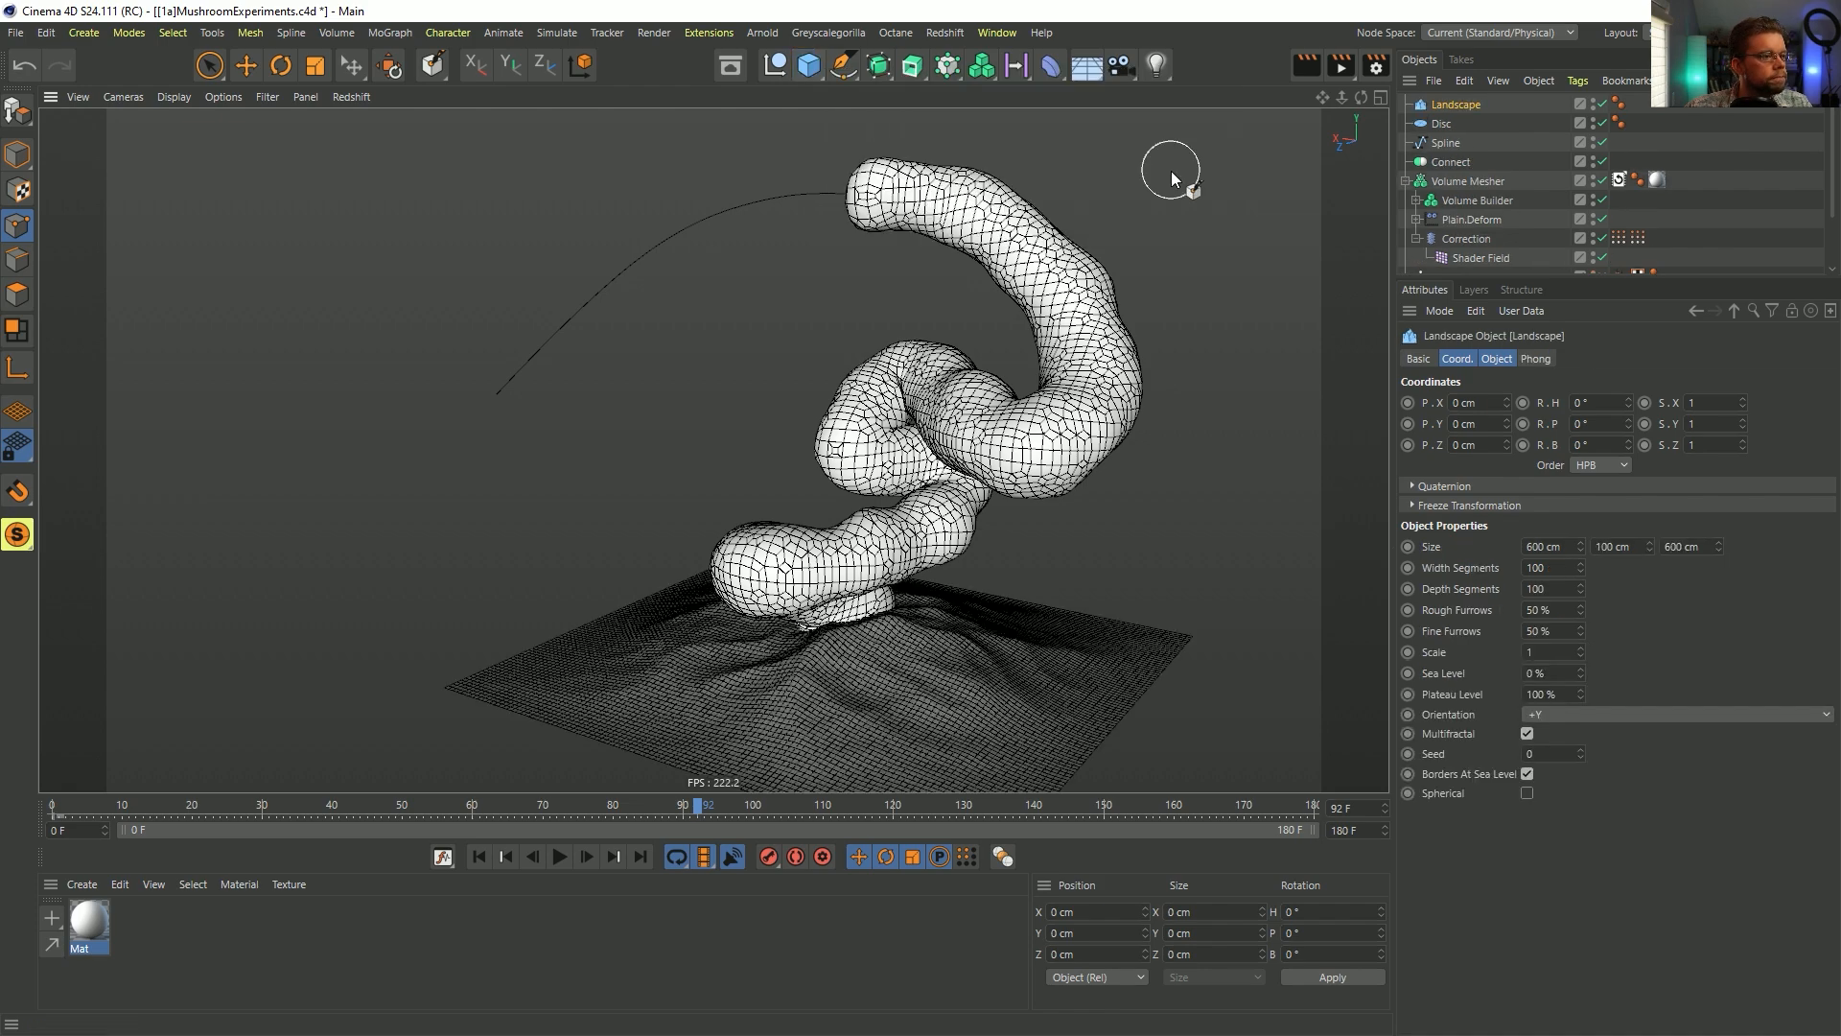
- Scale the landscape up to about 3589 × 598 × 3589 cm and set its seed to 123456
key("t")
left_click_drag(666, 641, 1170, 624)
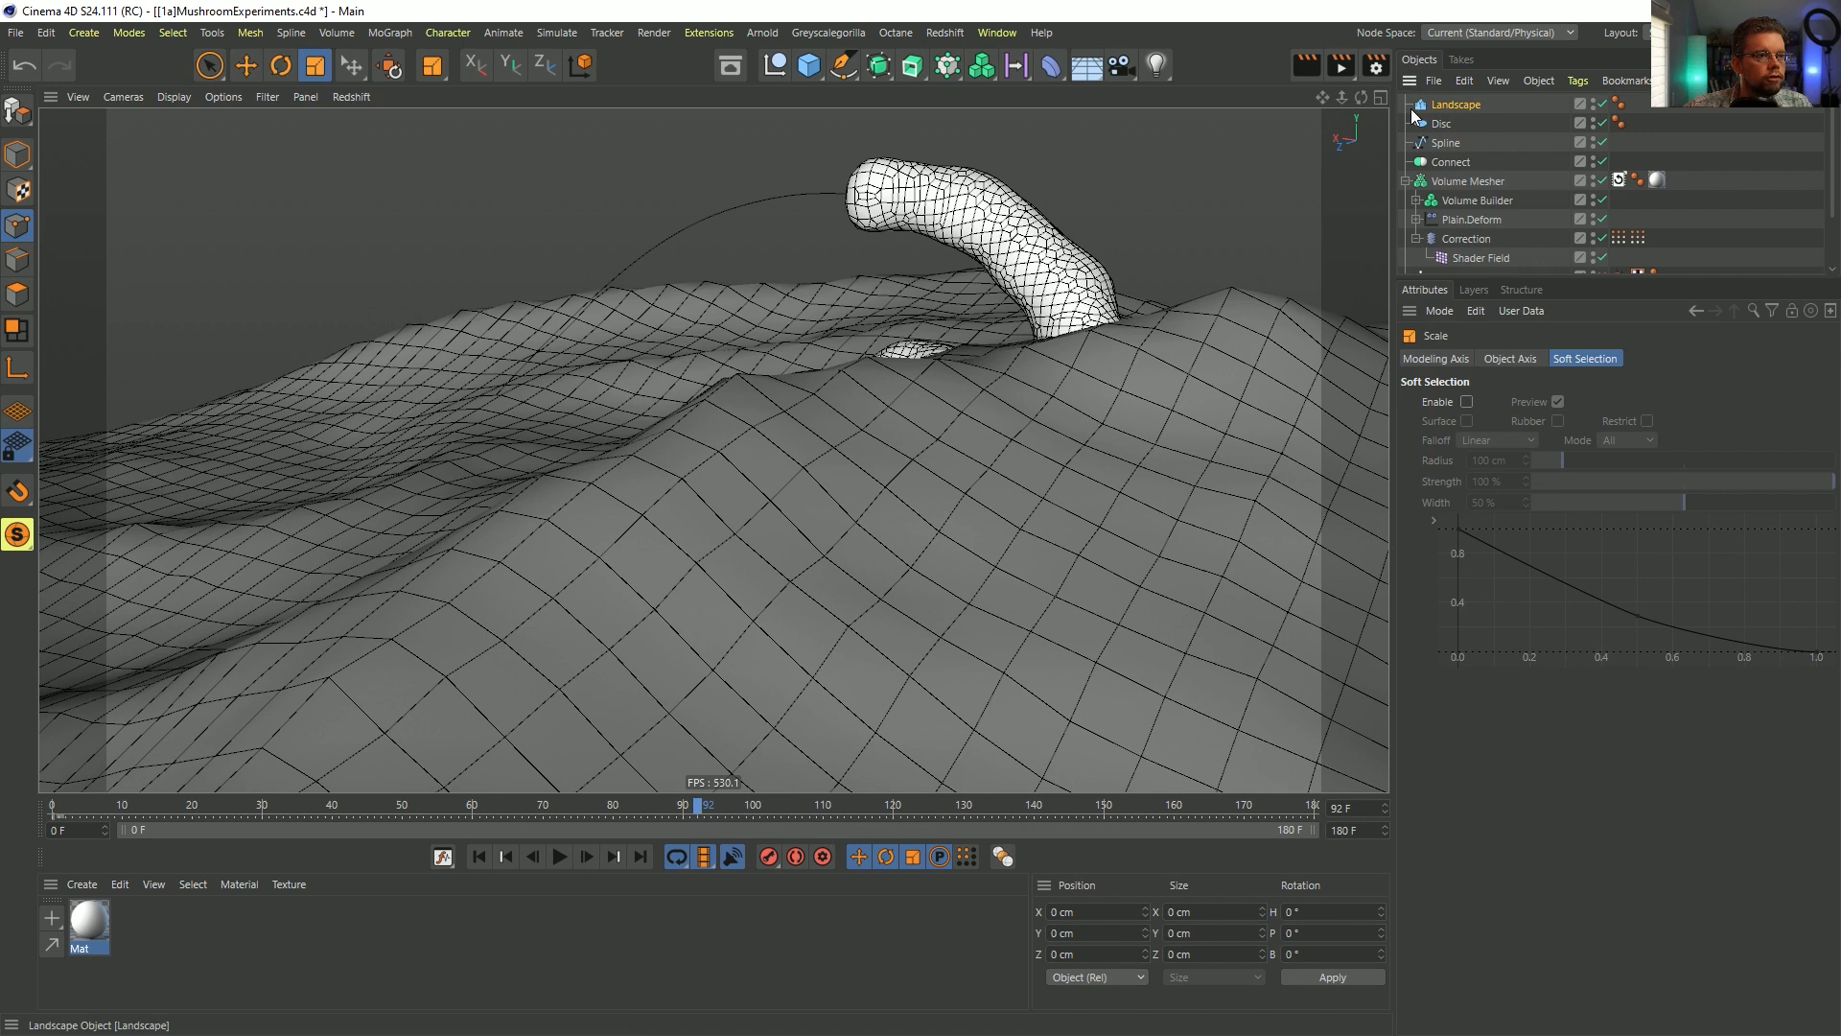
left_click(1446, 105)
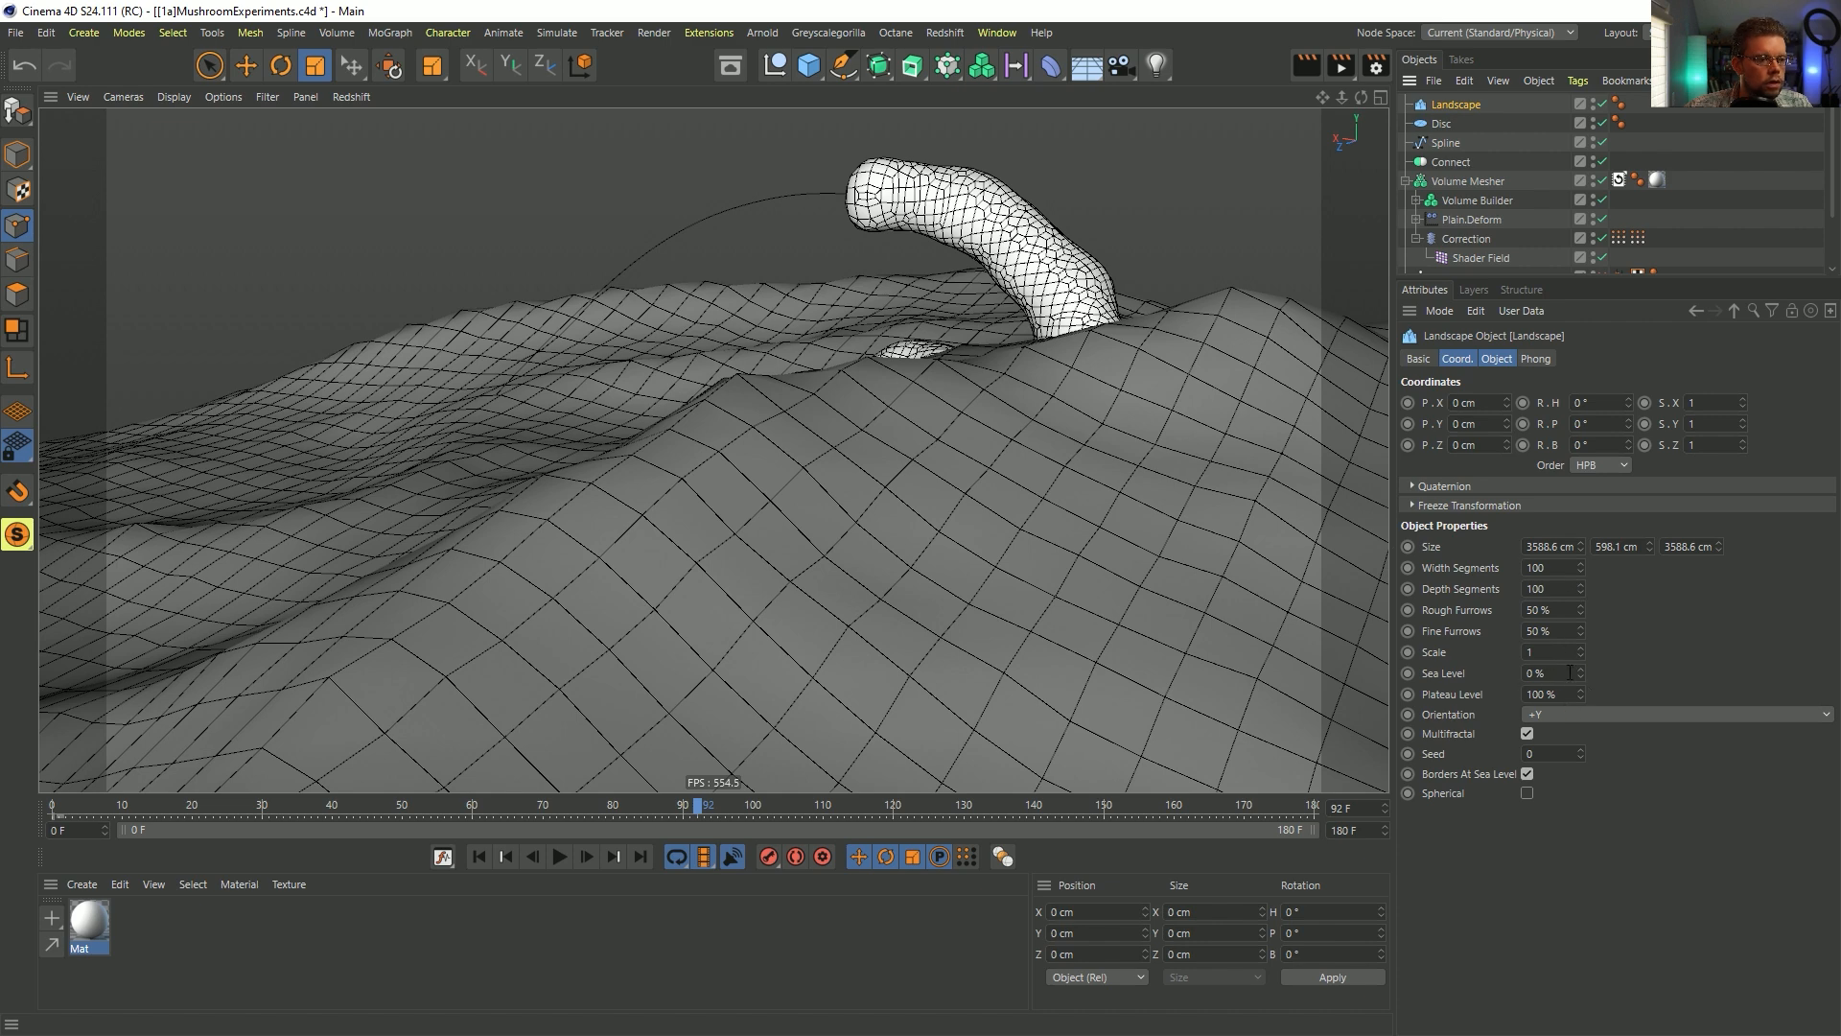
left_click_drag(1582, 756, 1582, 757)
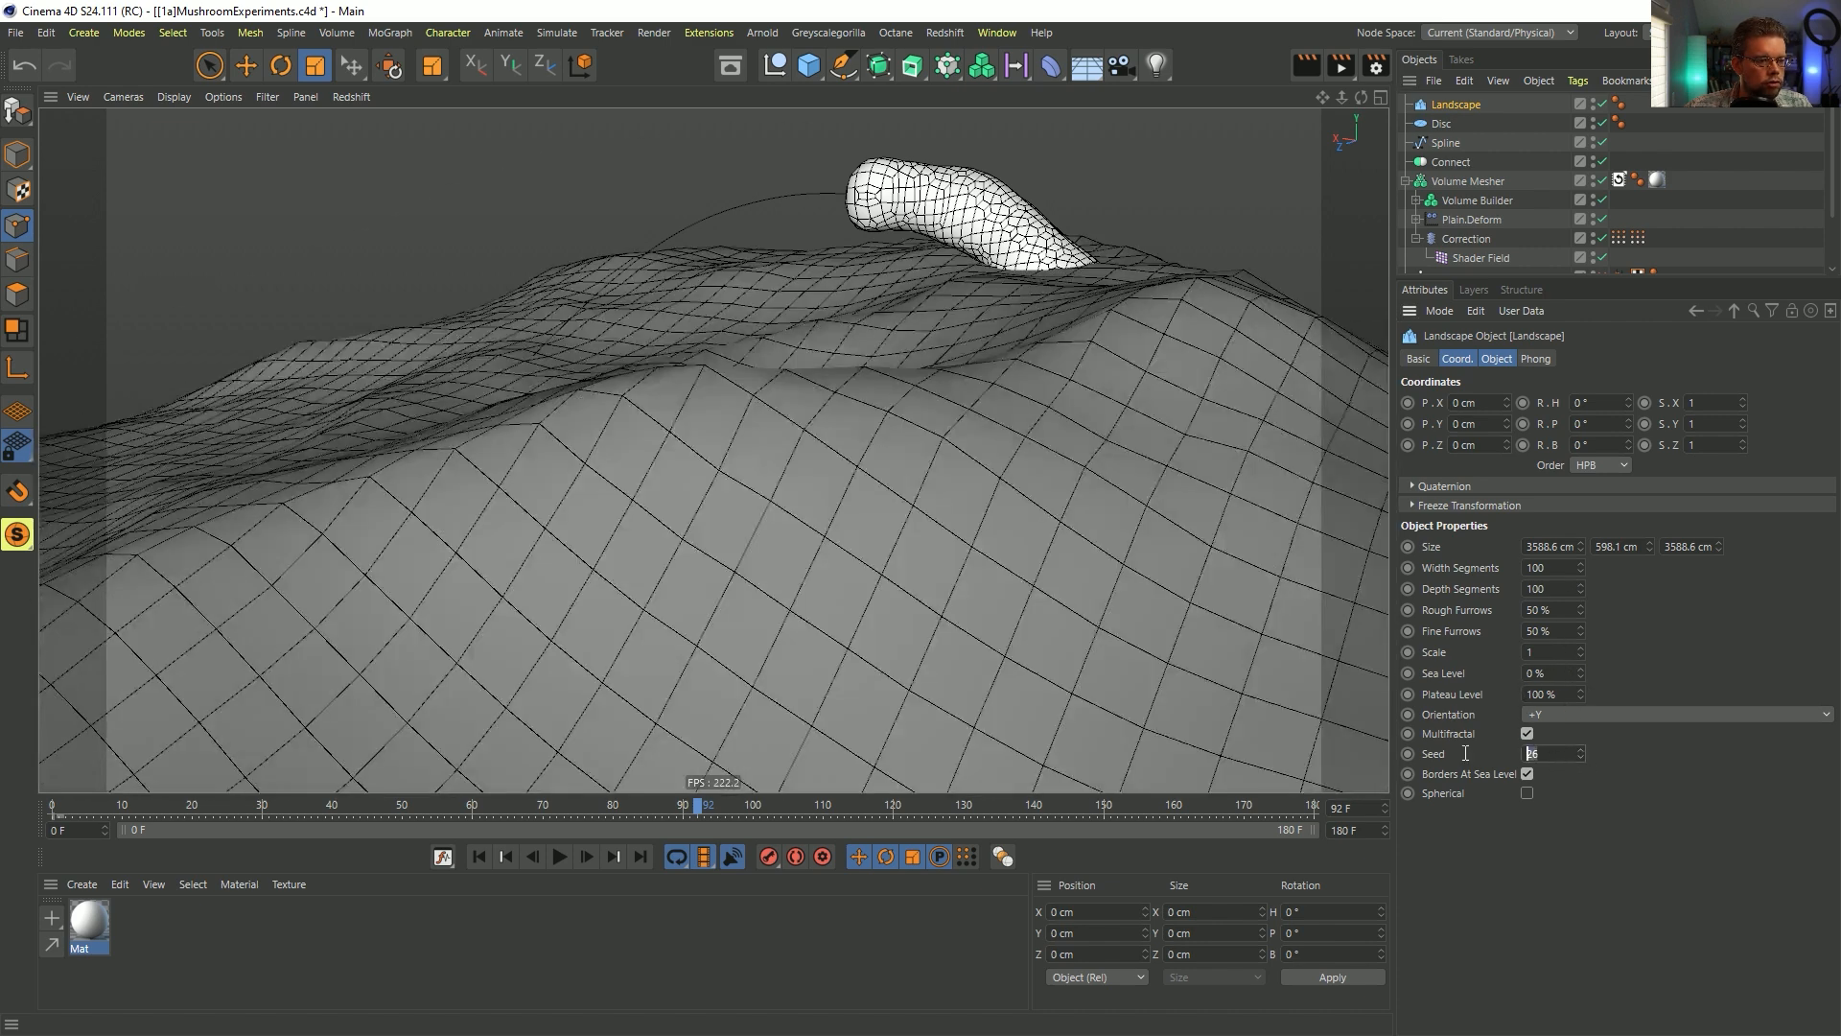
type("123456")
key("Return")
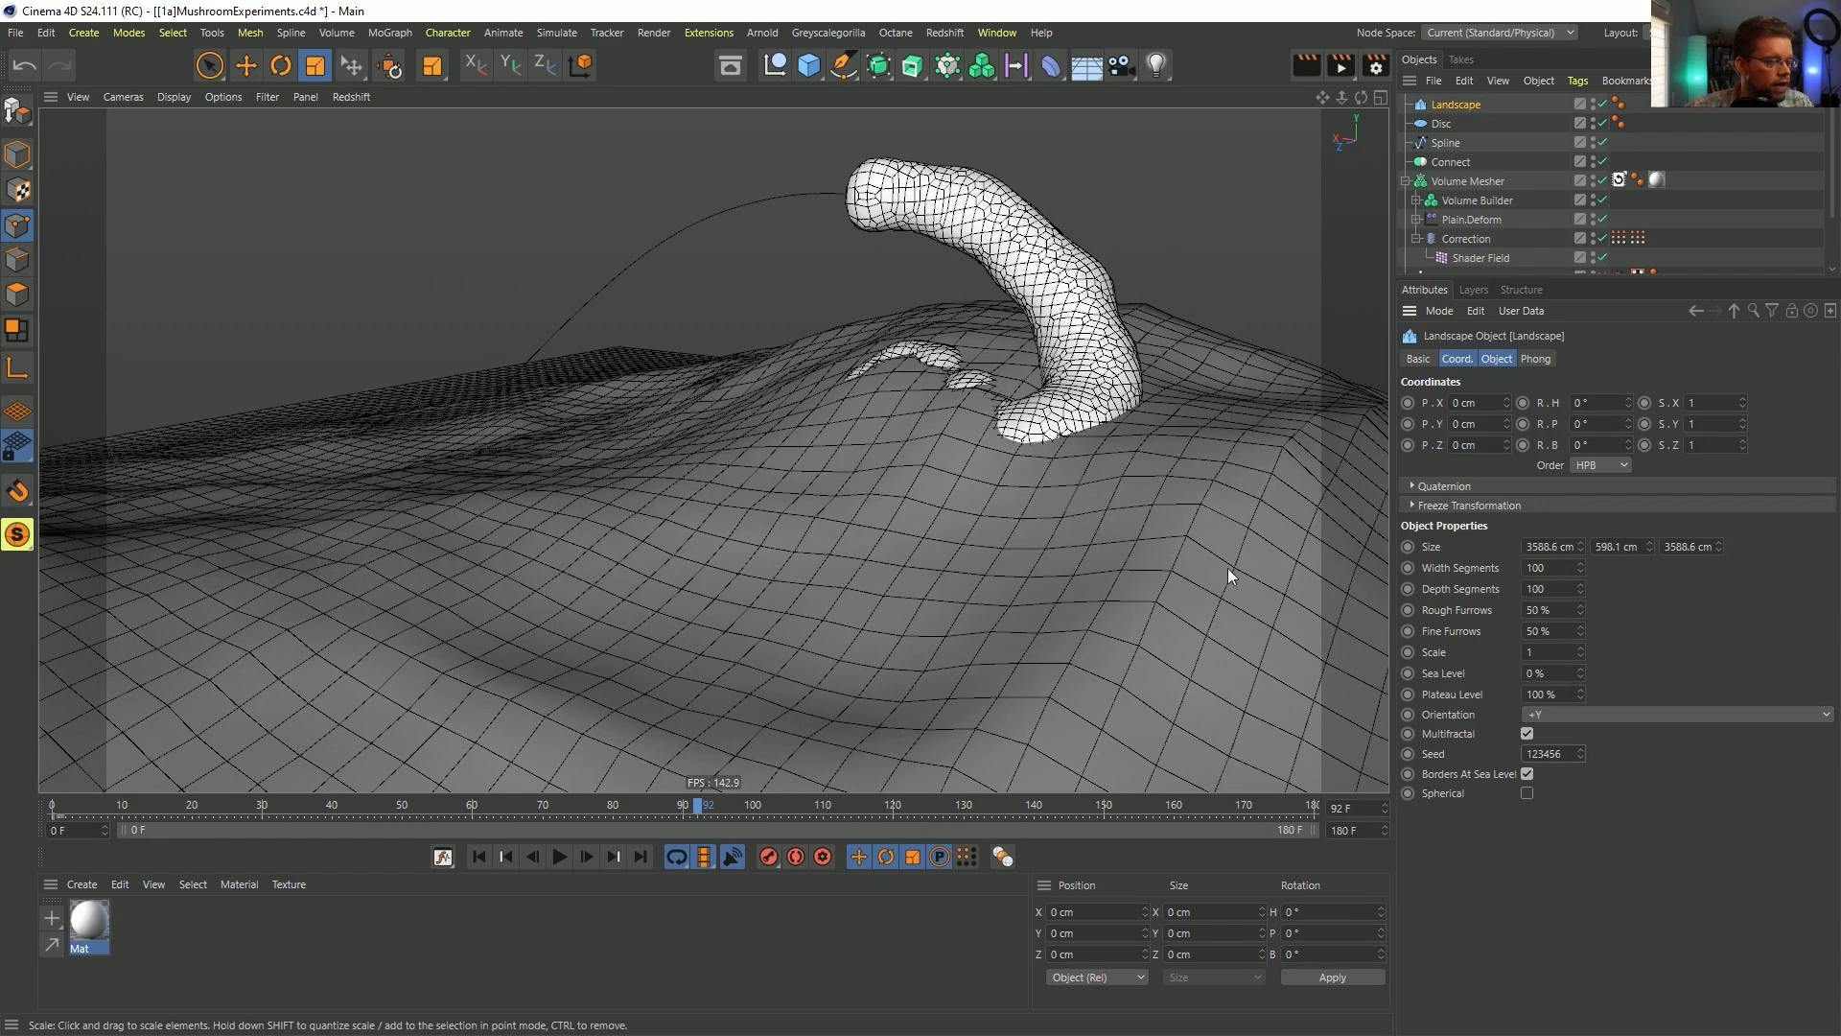
- Move the Landscape object to about X 78 cm, Y -350 cm and Z 286 cm so it sits beneath the twisted tube
key("e")
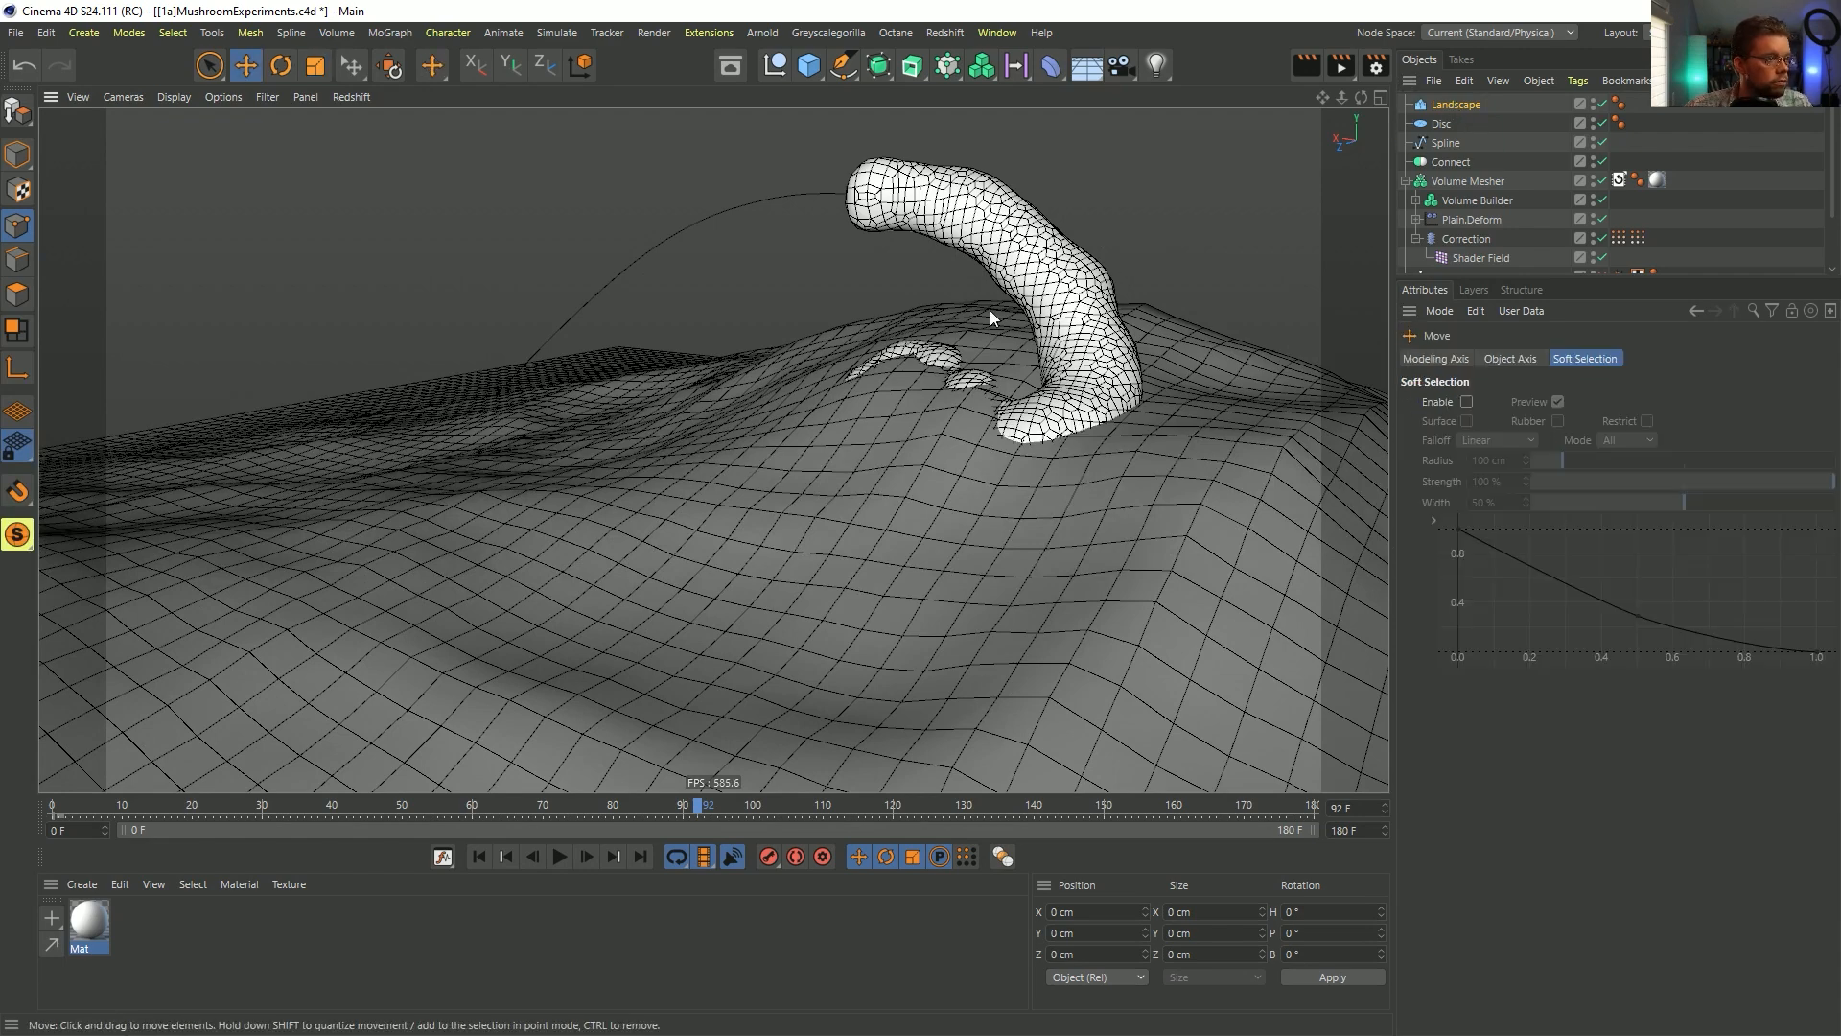
left_click(18, 154)
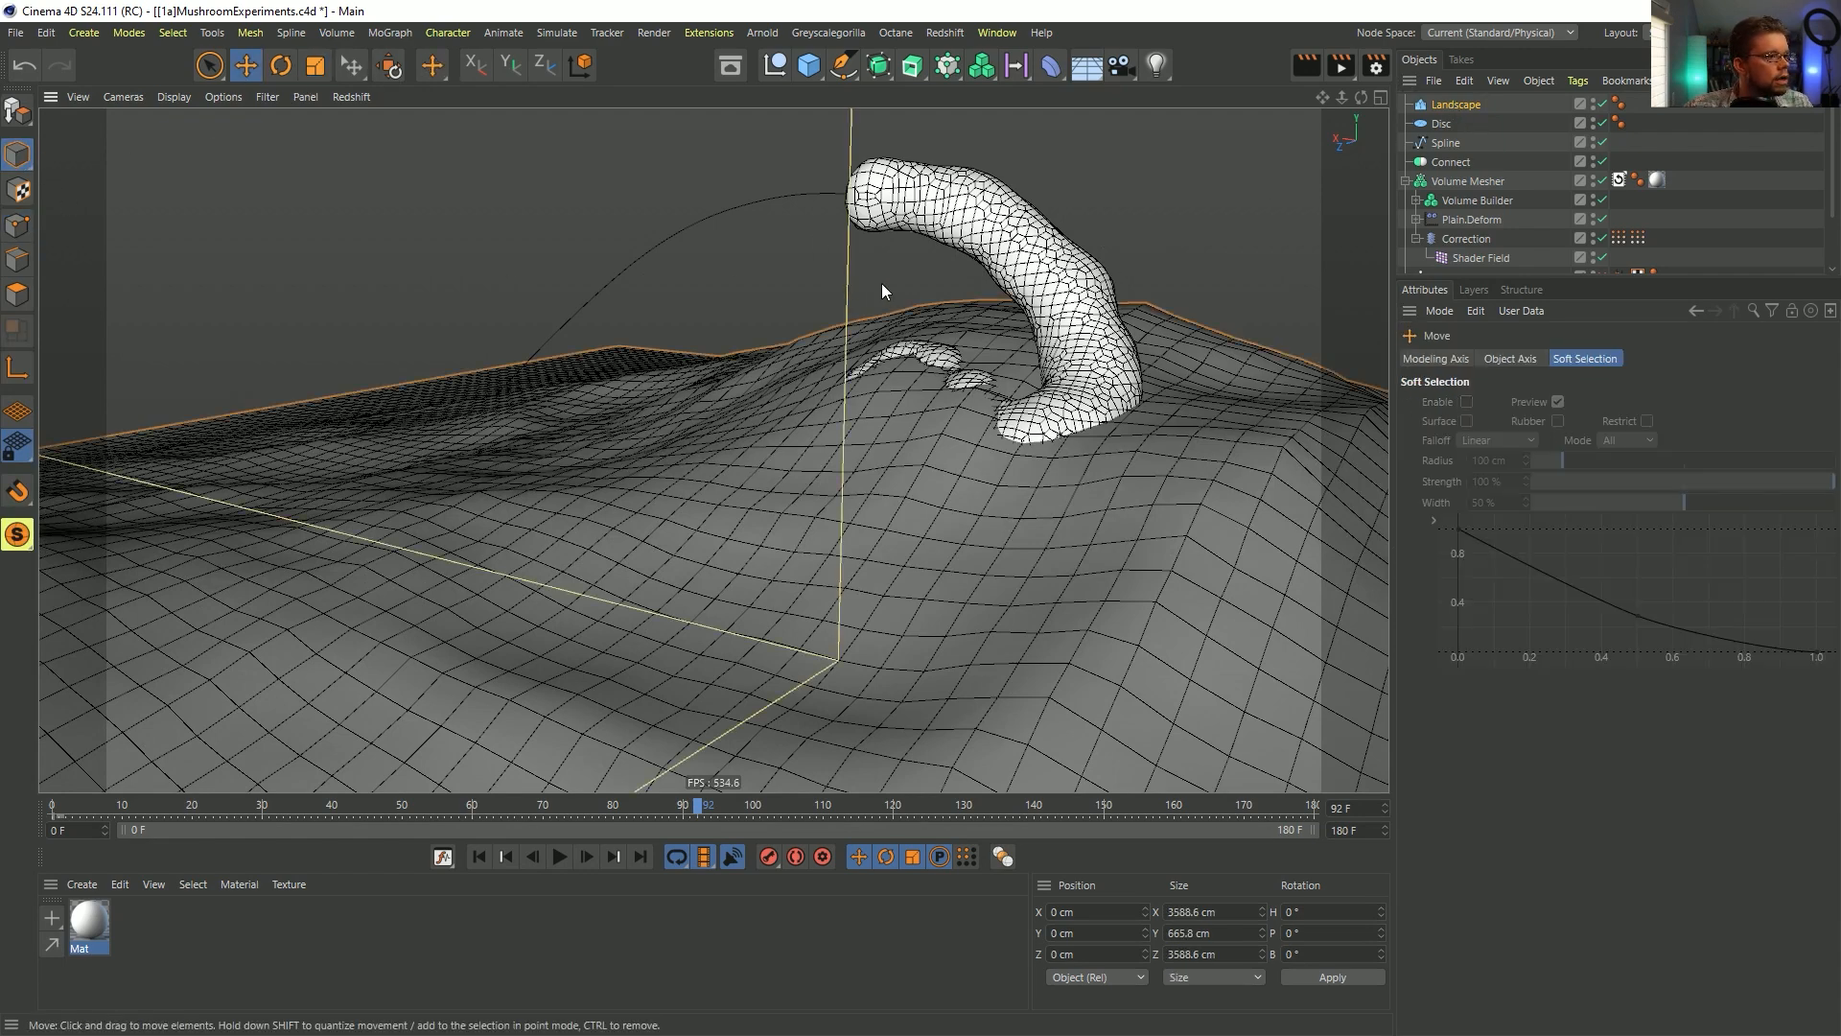
scroll(882, 283, "down", 4)
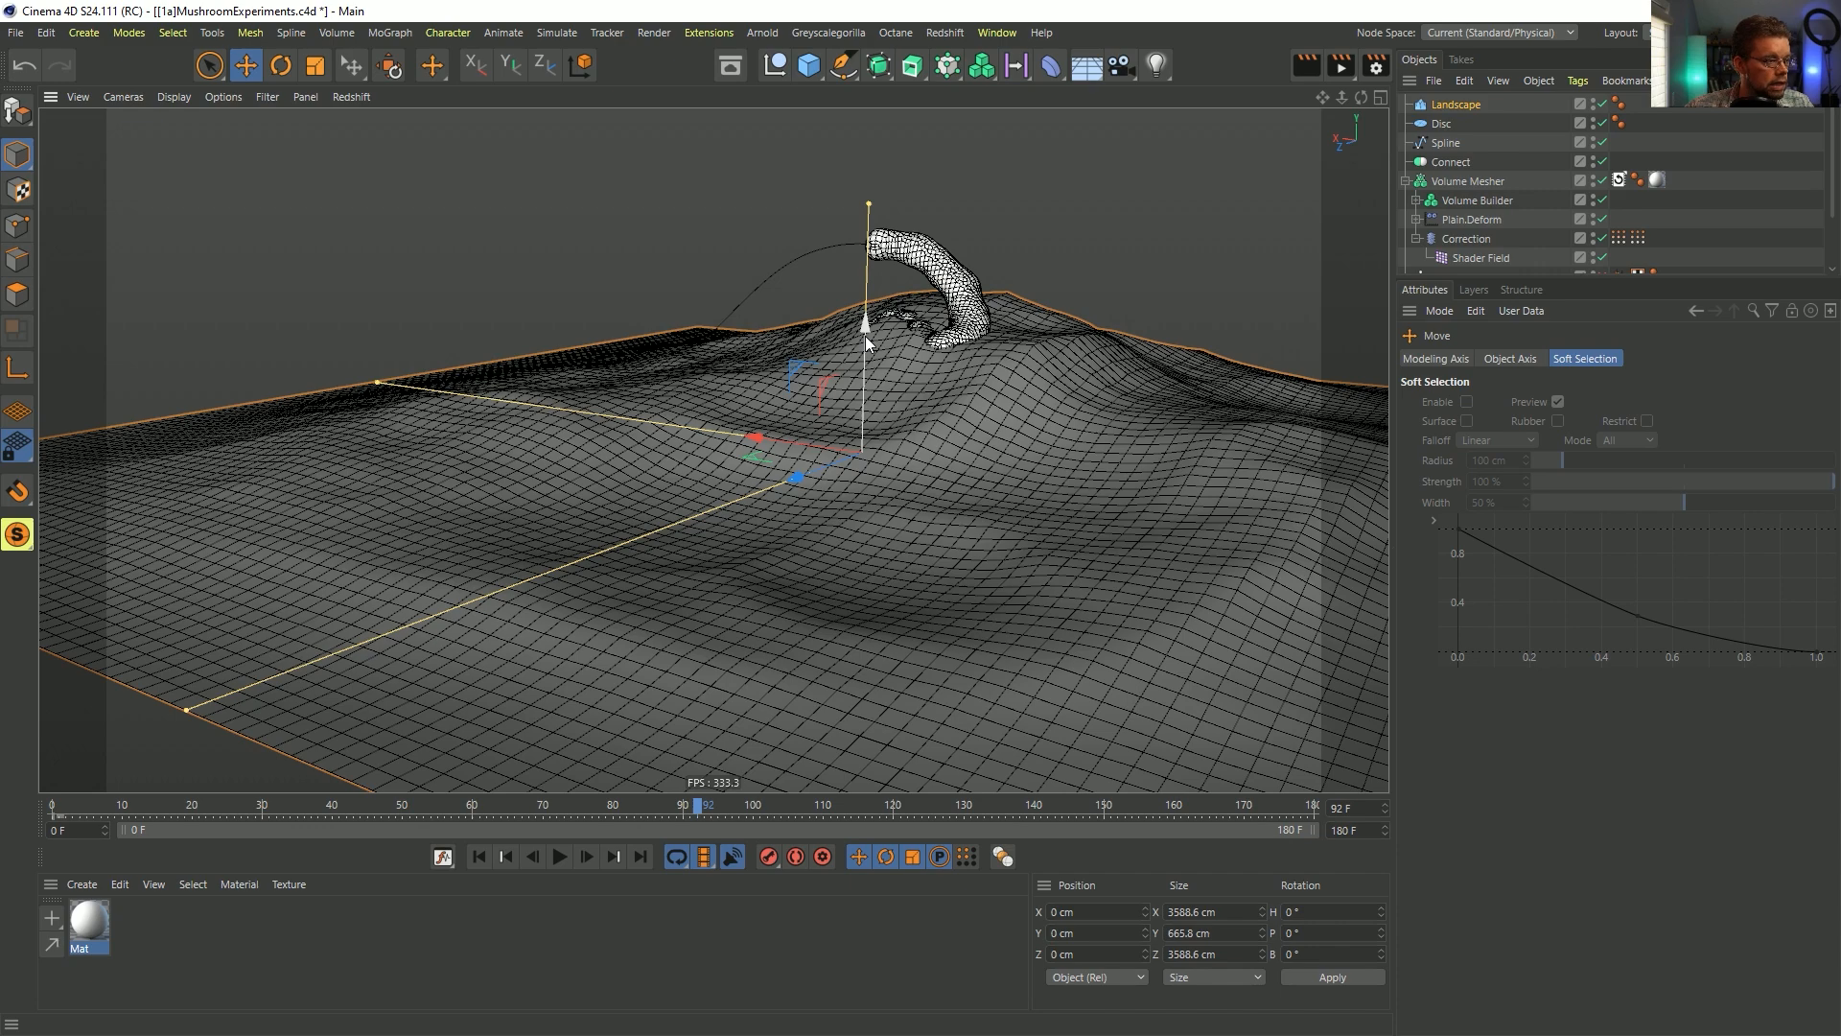
left_click_drag(866, 341, 863, 453)
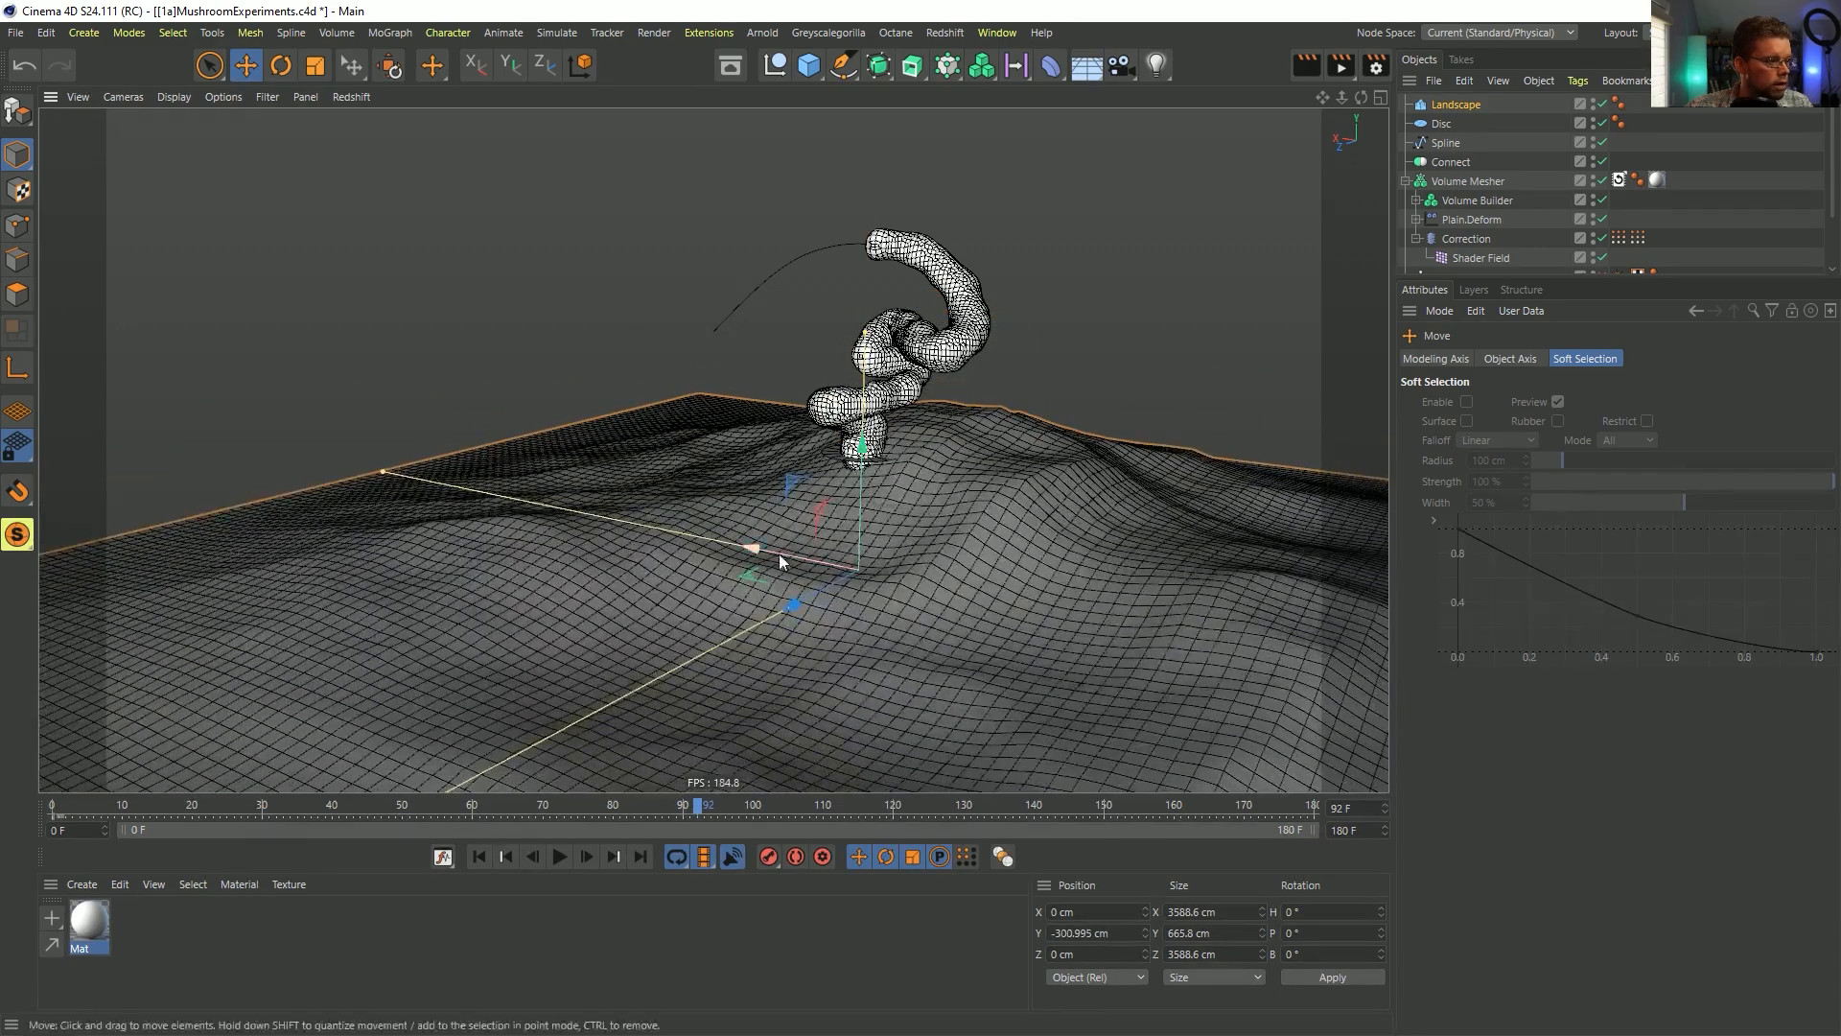
left_click_drag(747, 581, 675, 562)
mouse_move(761, 470)
left_mouse_down()
mouse_move(761, 522)
mouse_move(766, 493)
left_mouse_up()
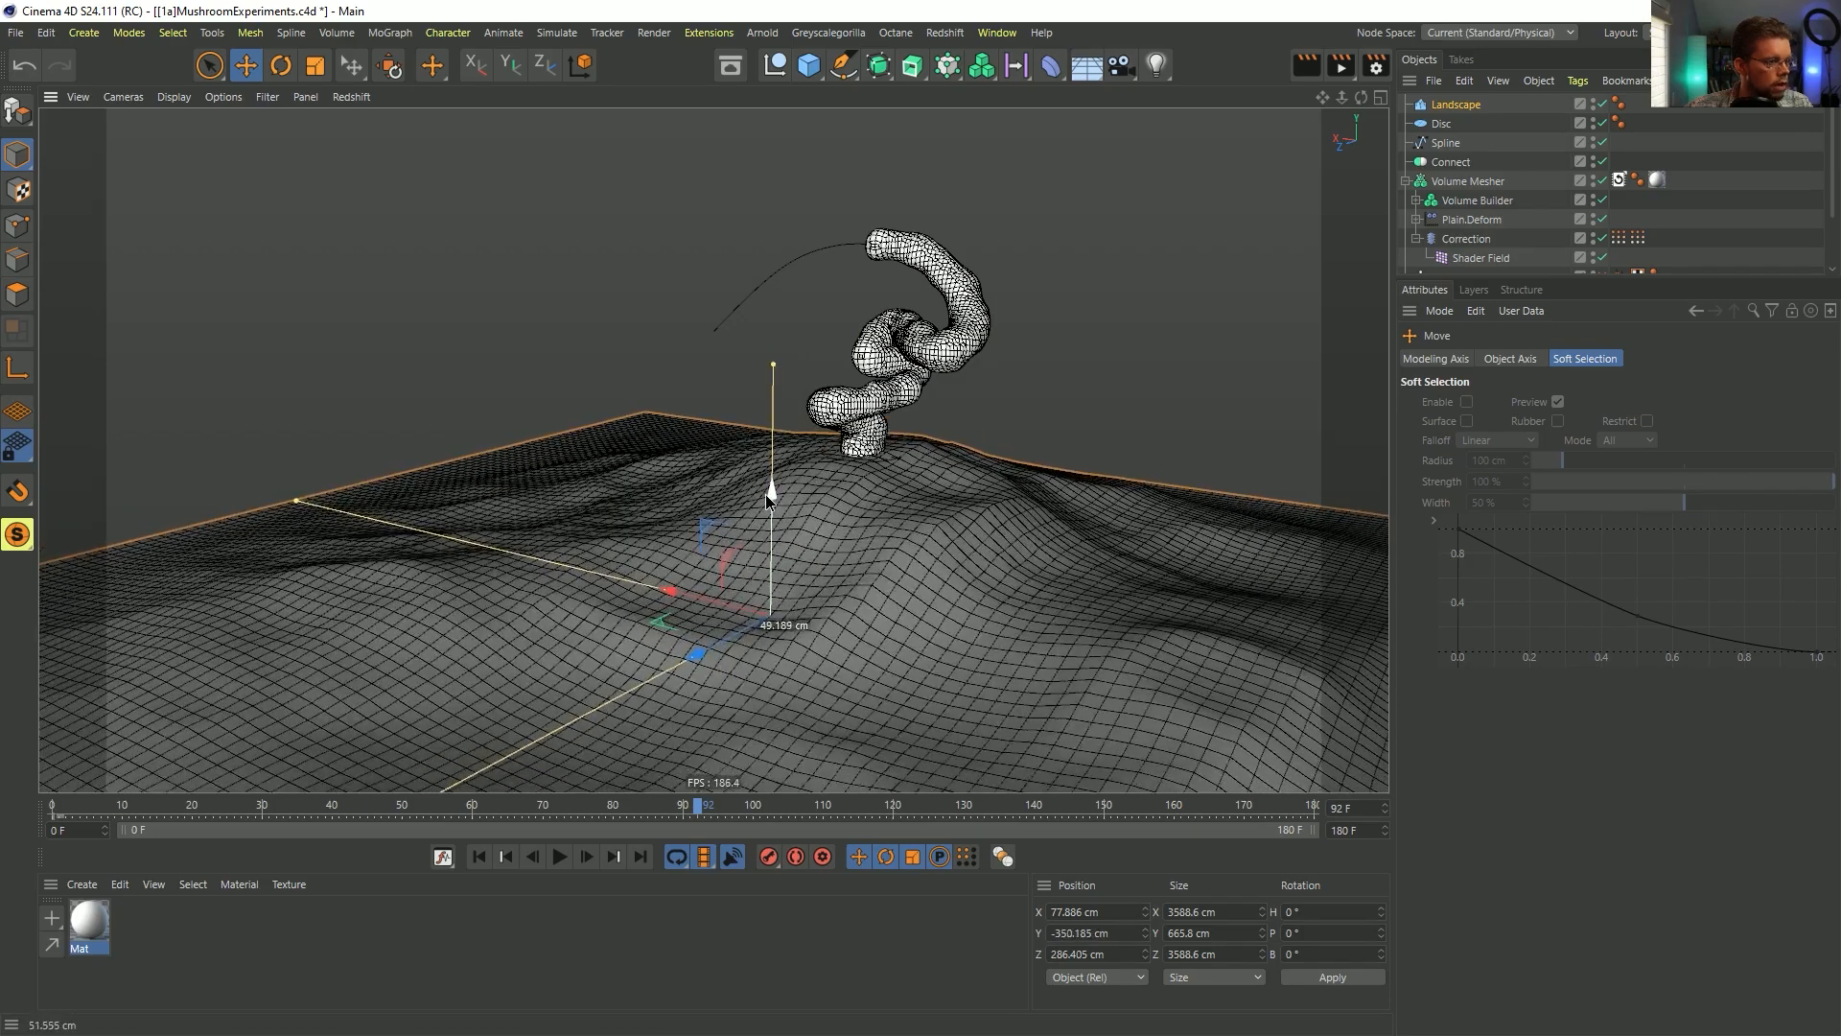
- Delete the Disc object from the scene
left_click(1440, 124)
key("Delete")
left_click_drag(888, 422, 901, 479, "alt")
right_click_drag(901, 479, 992, 403, "alt")
middle_click_drag(992, 403, 911, 567, "alt")
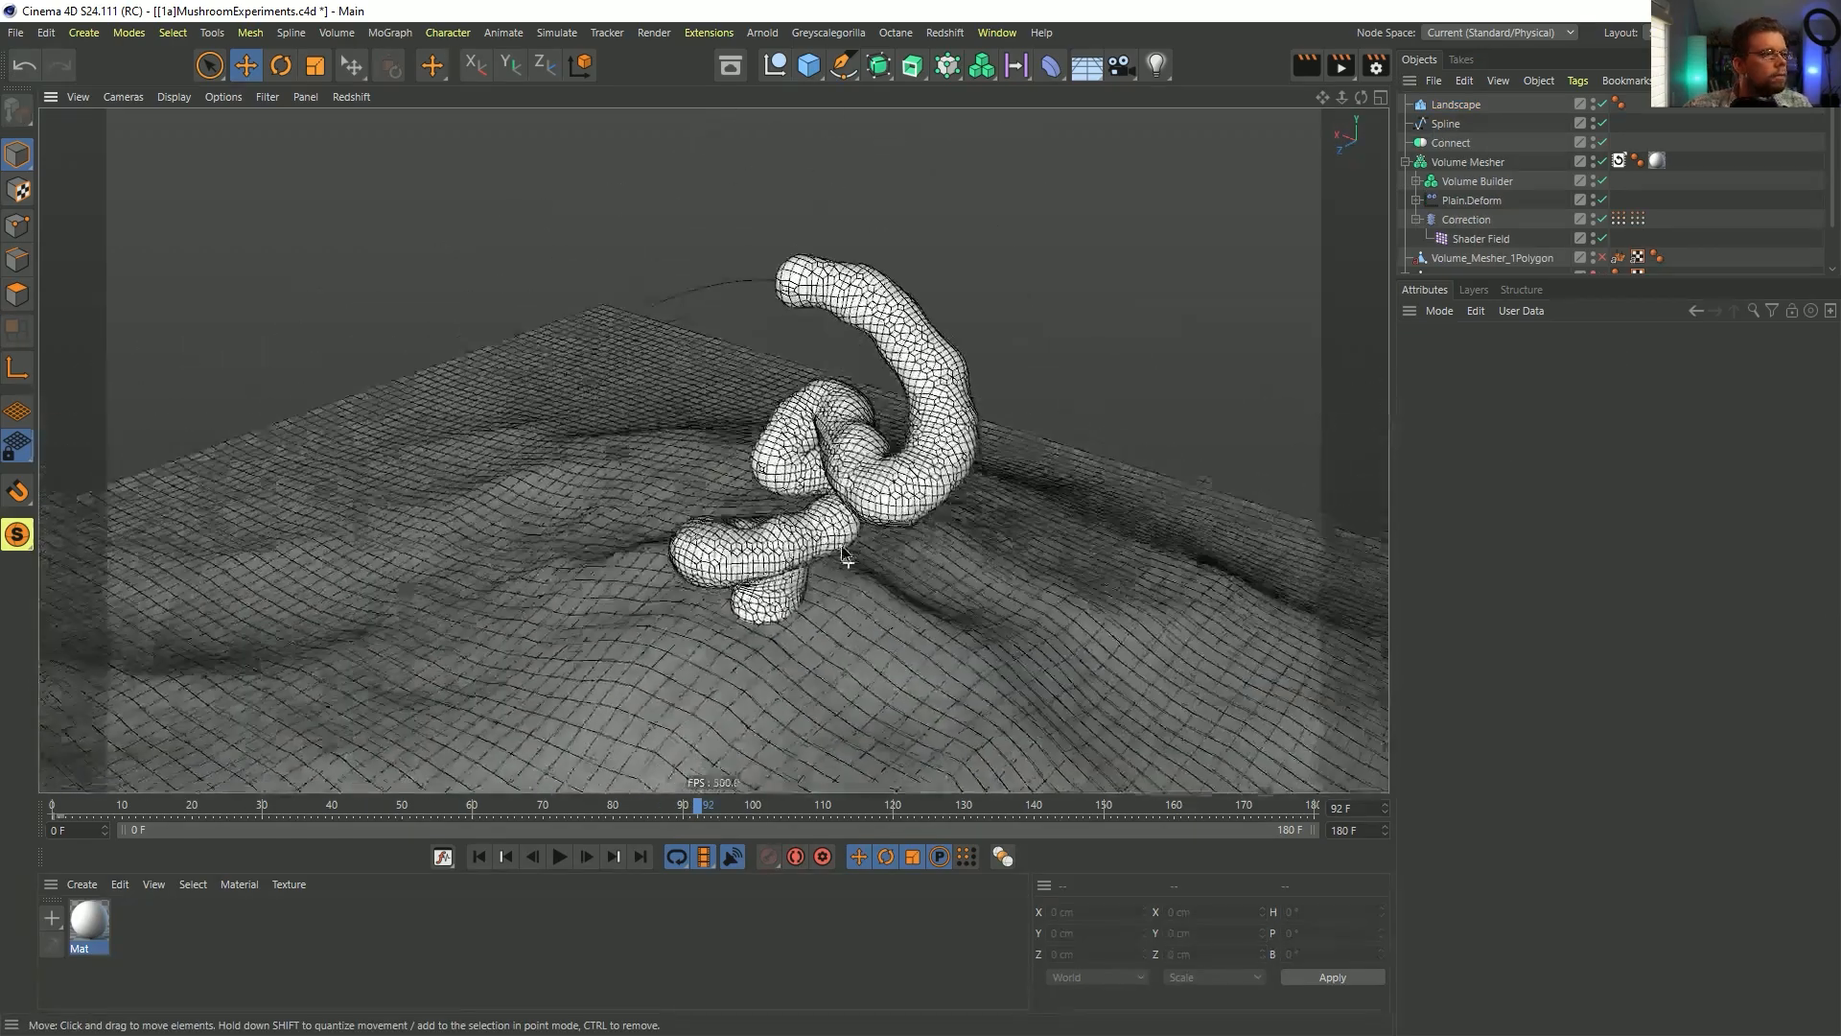
mouse_move(911, 568)
left_mouse_down("alt")
mouse_move(851, 563)
mouse_move(909, 548)
left_mouse_up("alt")
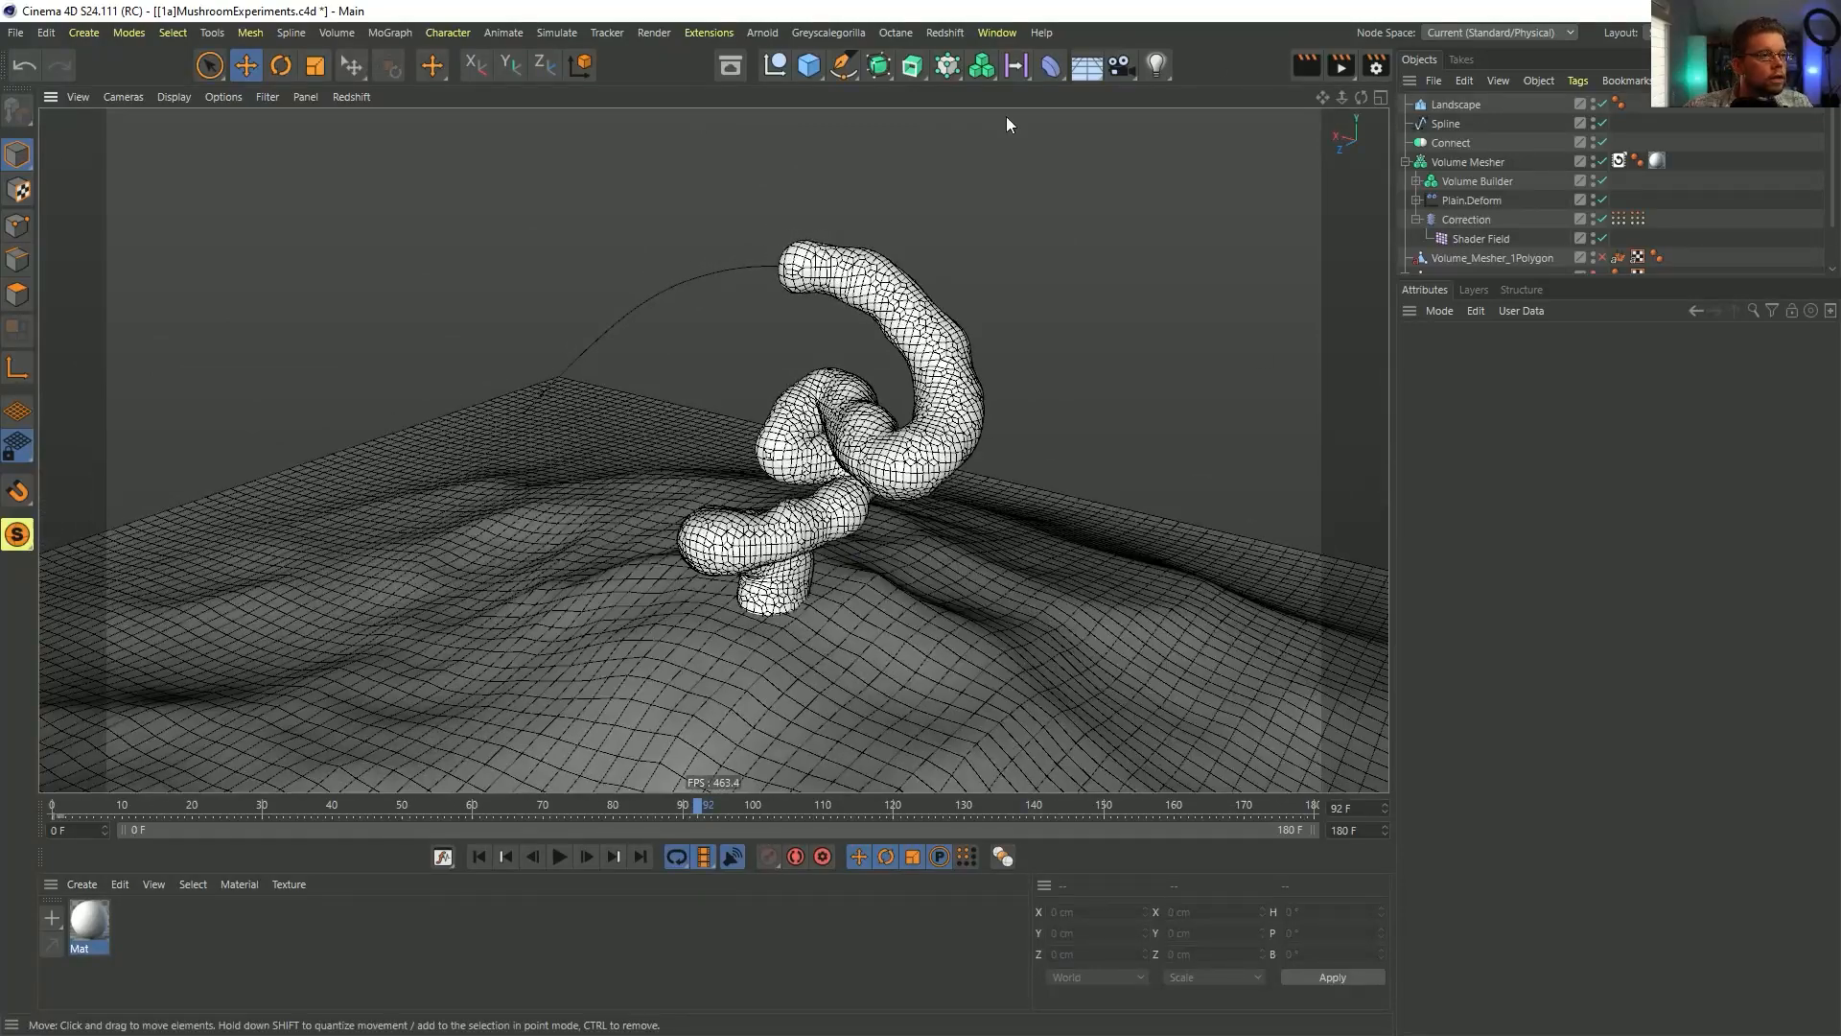
- Add a Redshift Dome Light to the scene
left_click(945, 33)
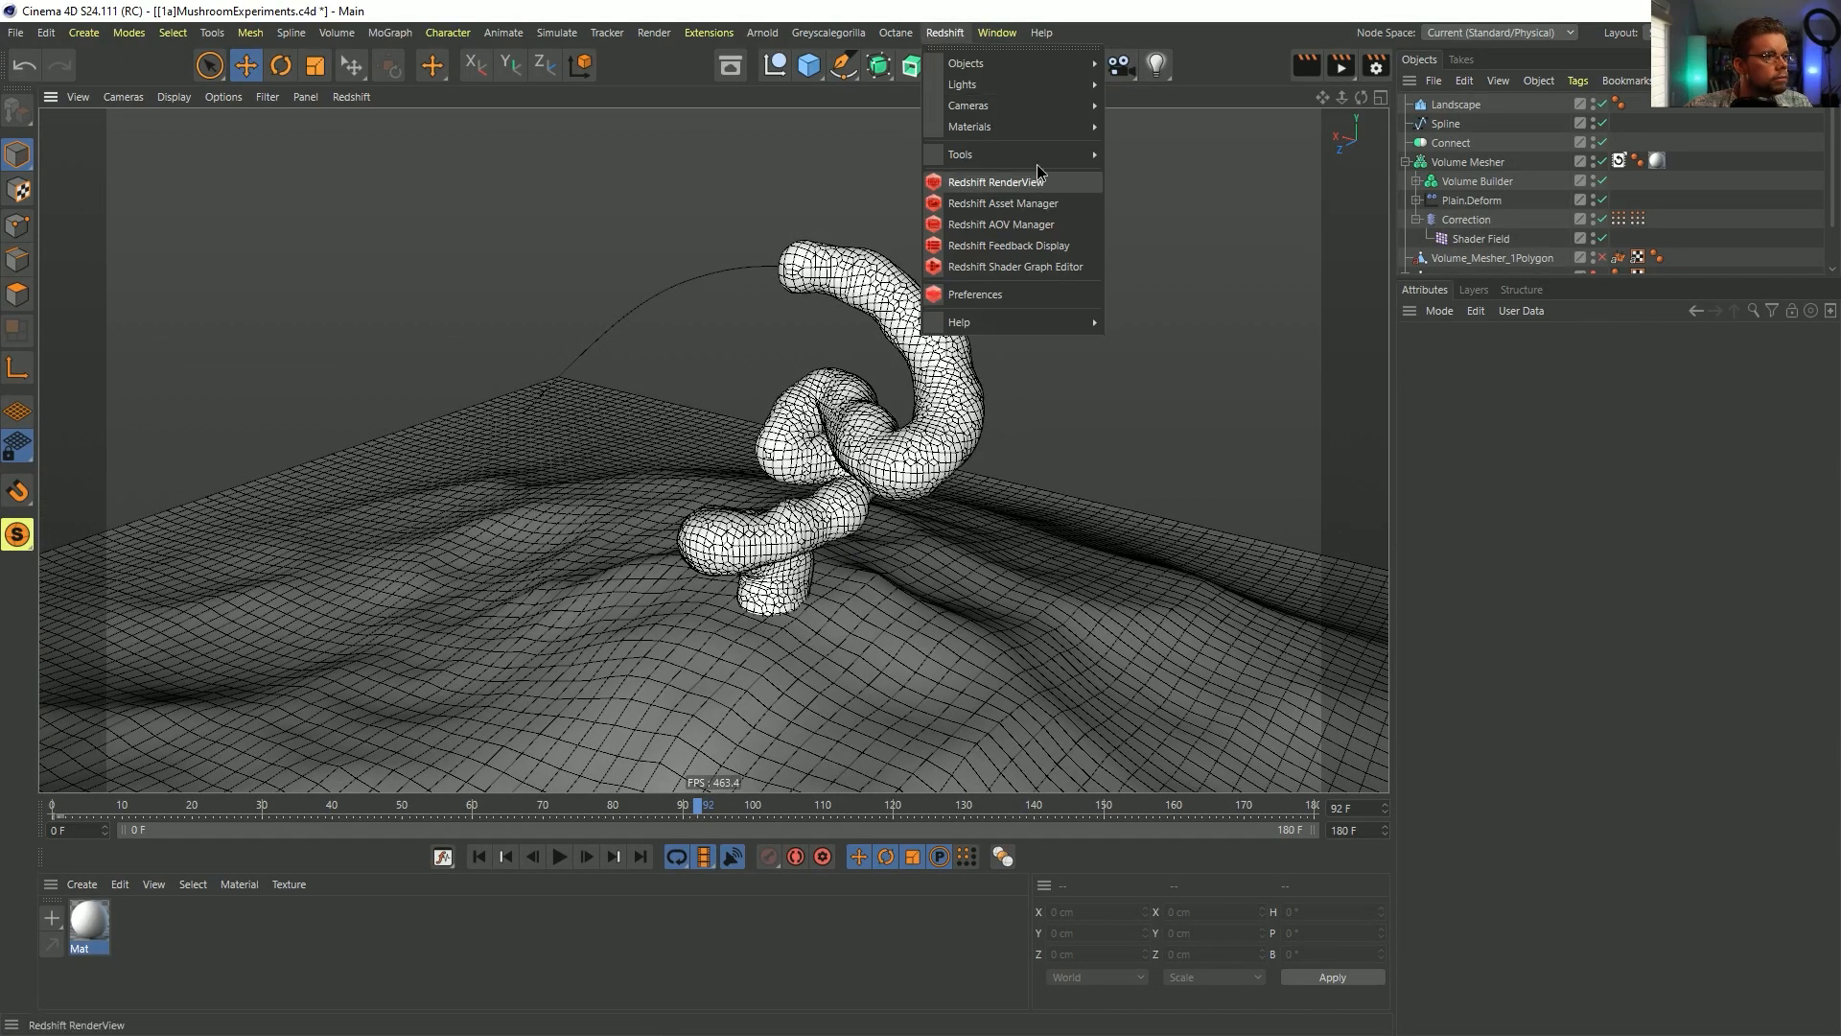
mouse_move(1015, 64)
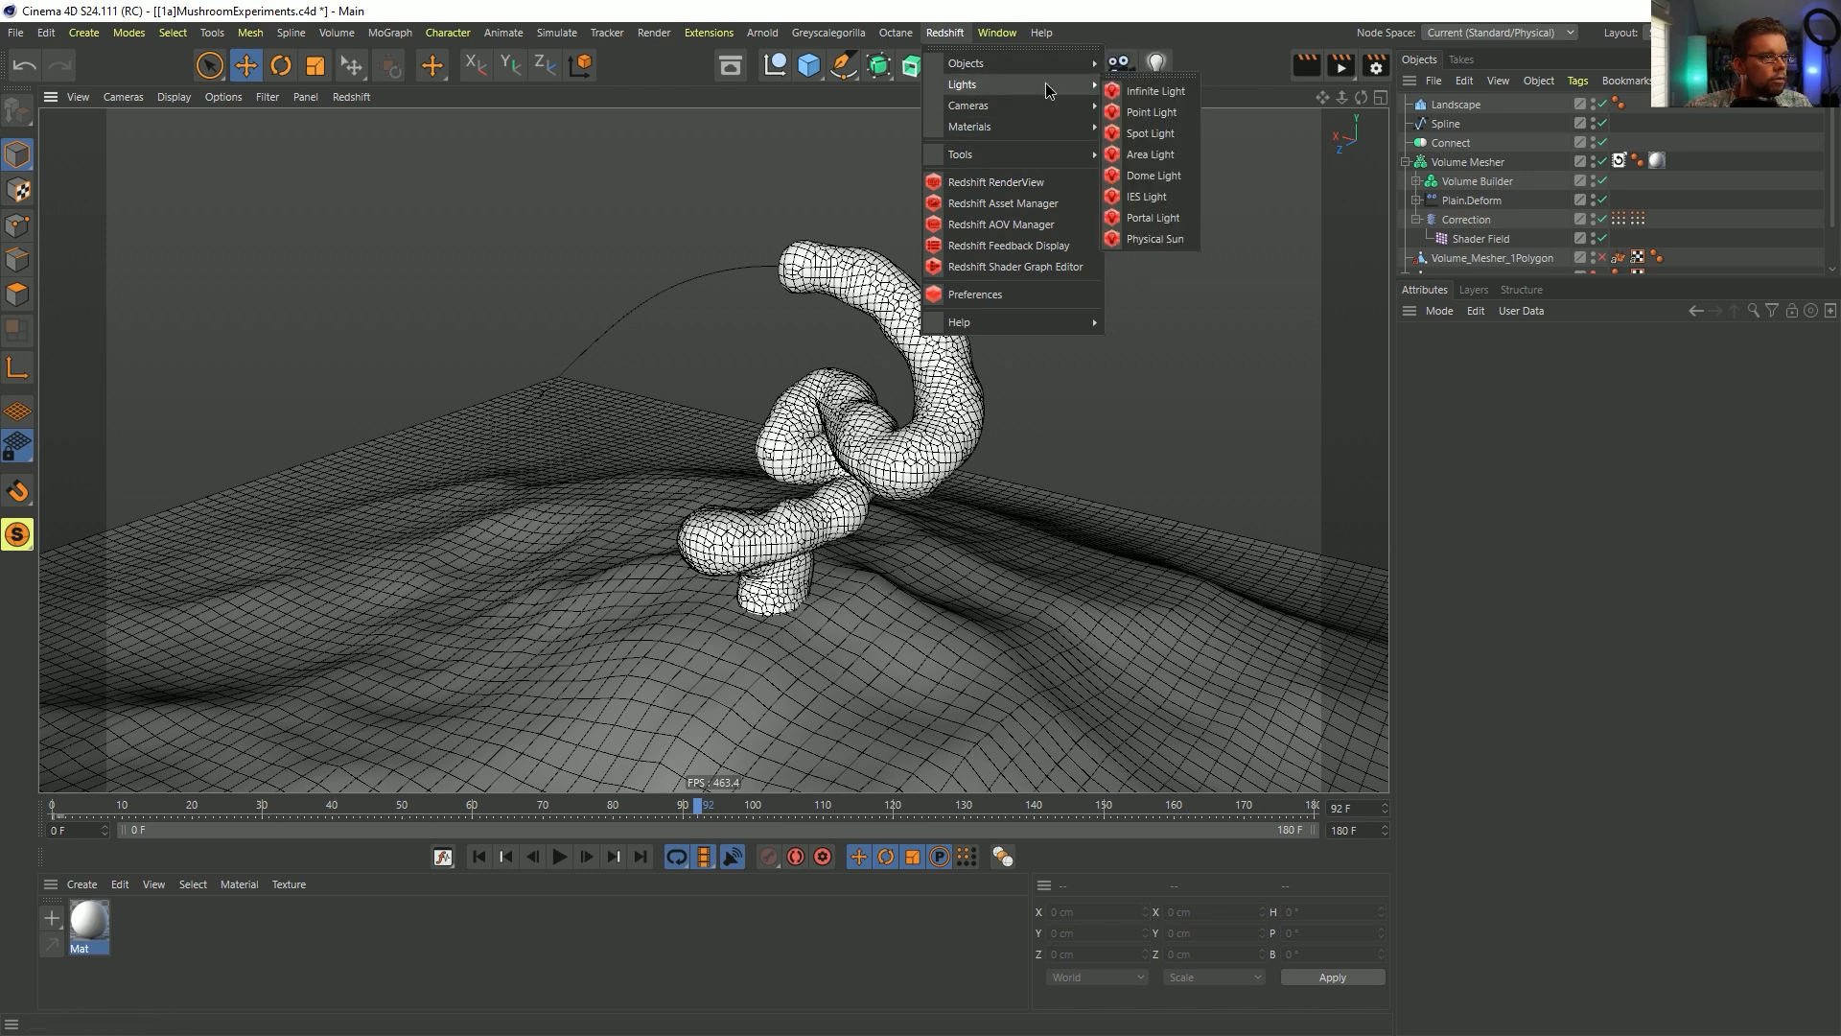
left_click(1161, 174)
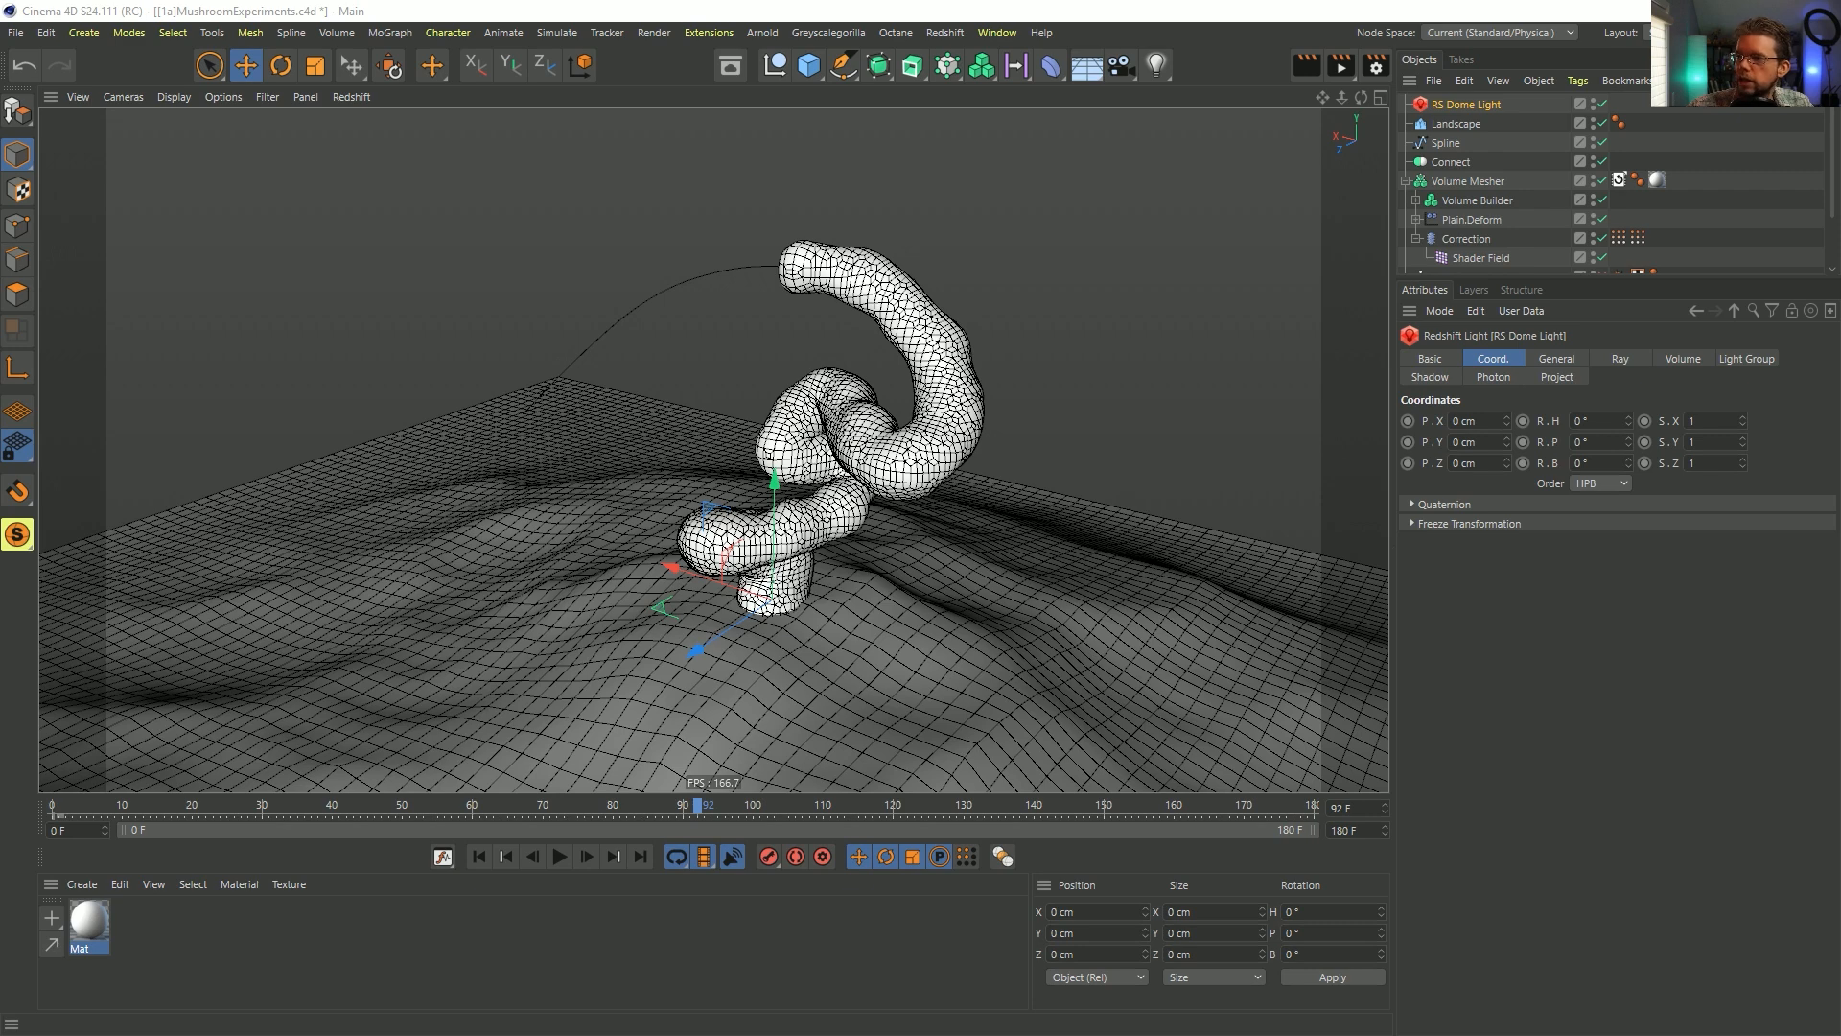
- Switch to Firefox, search for hdrihaven and open Poly Haven's HDRIs page in a maximized window
key("alt+Tab")
left_click(510, 157)
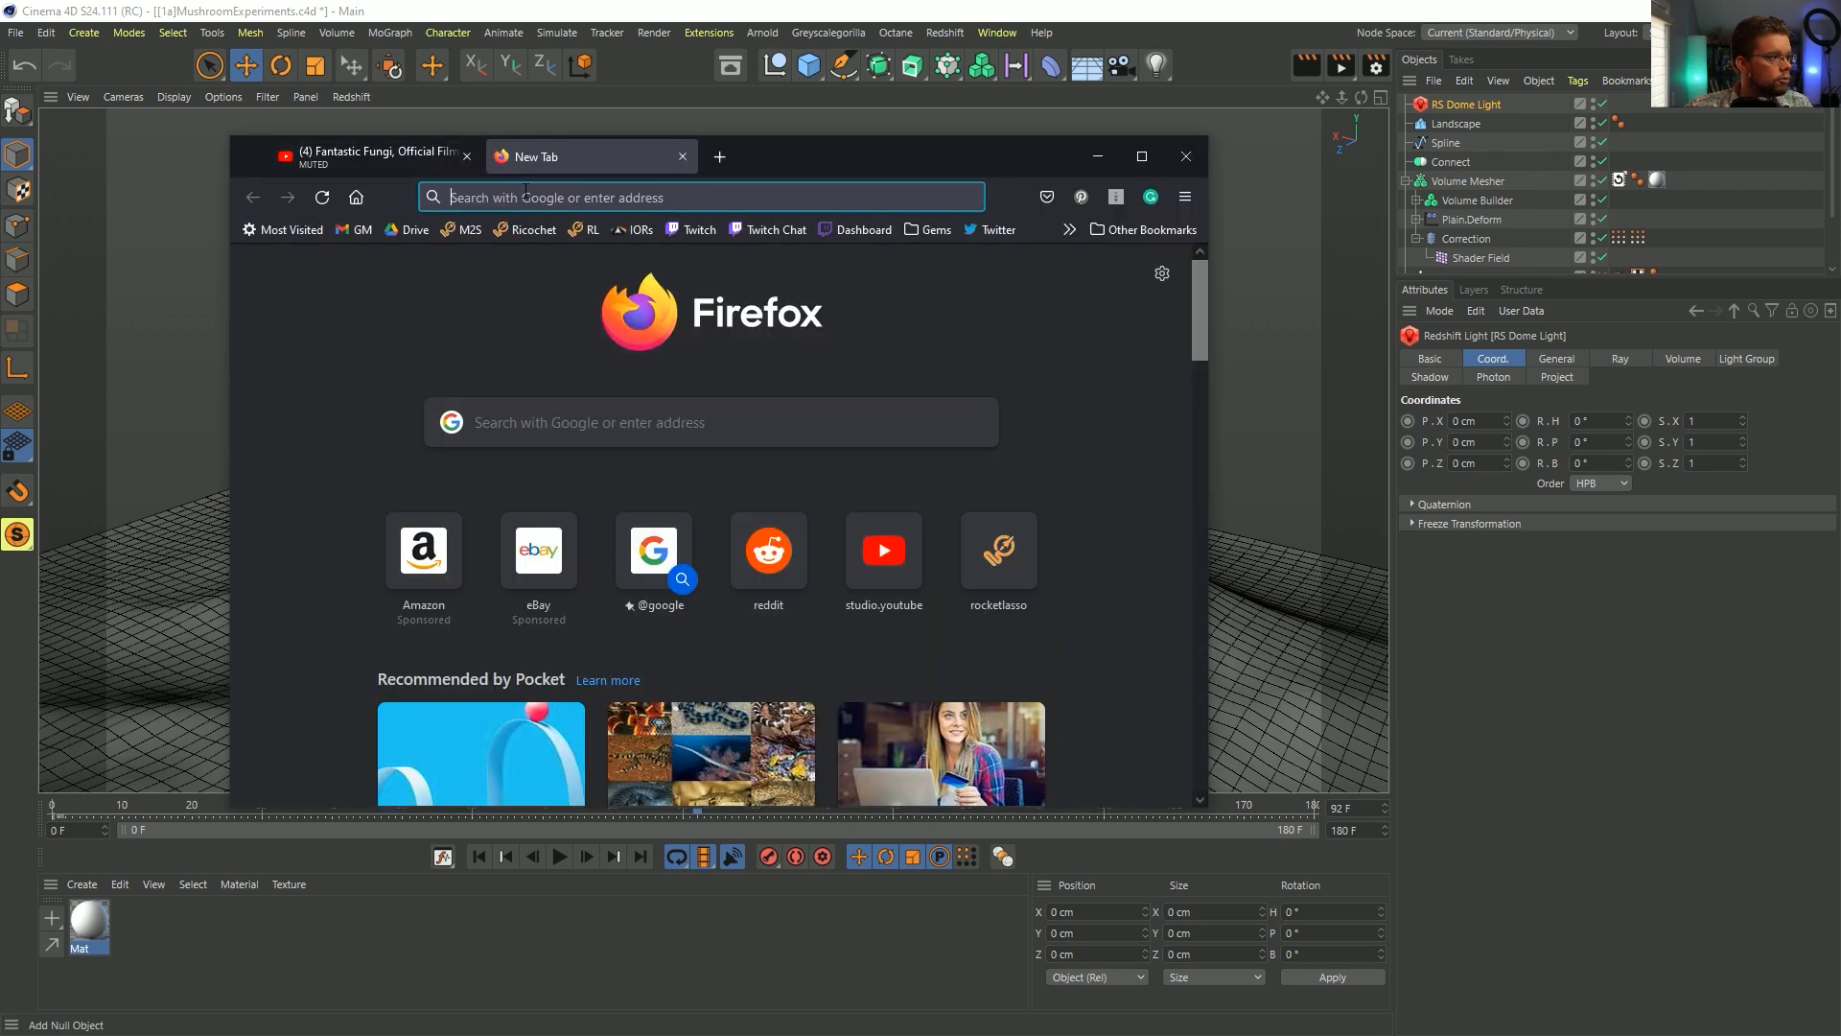
left_click(537, 198)
type("hdri")
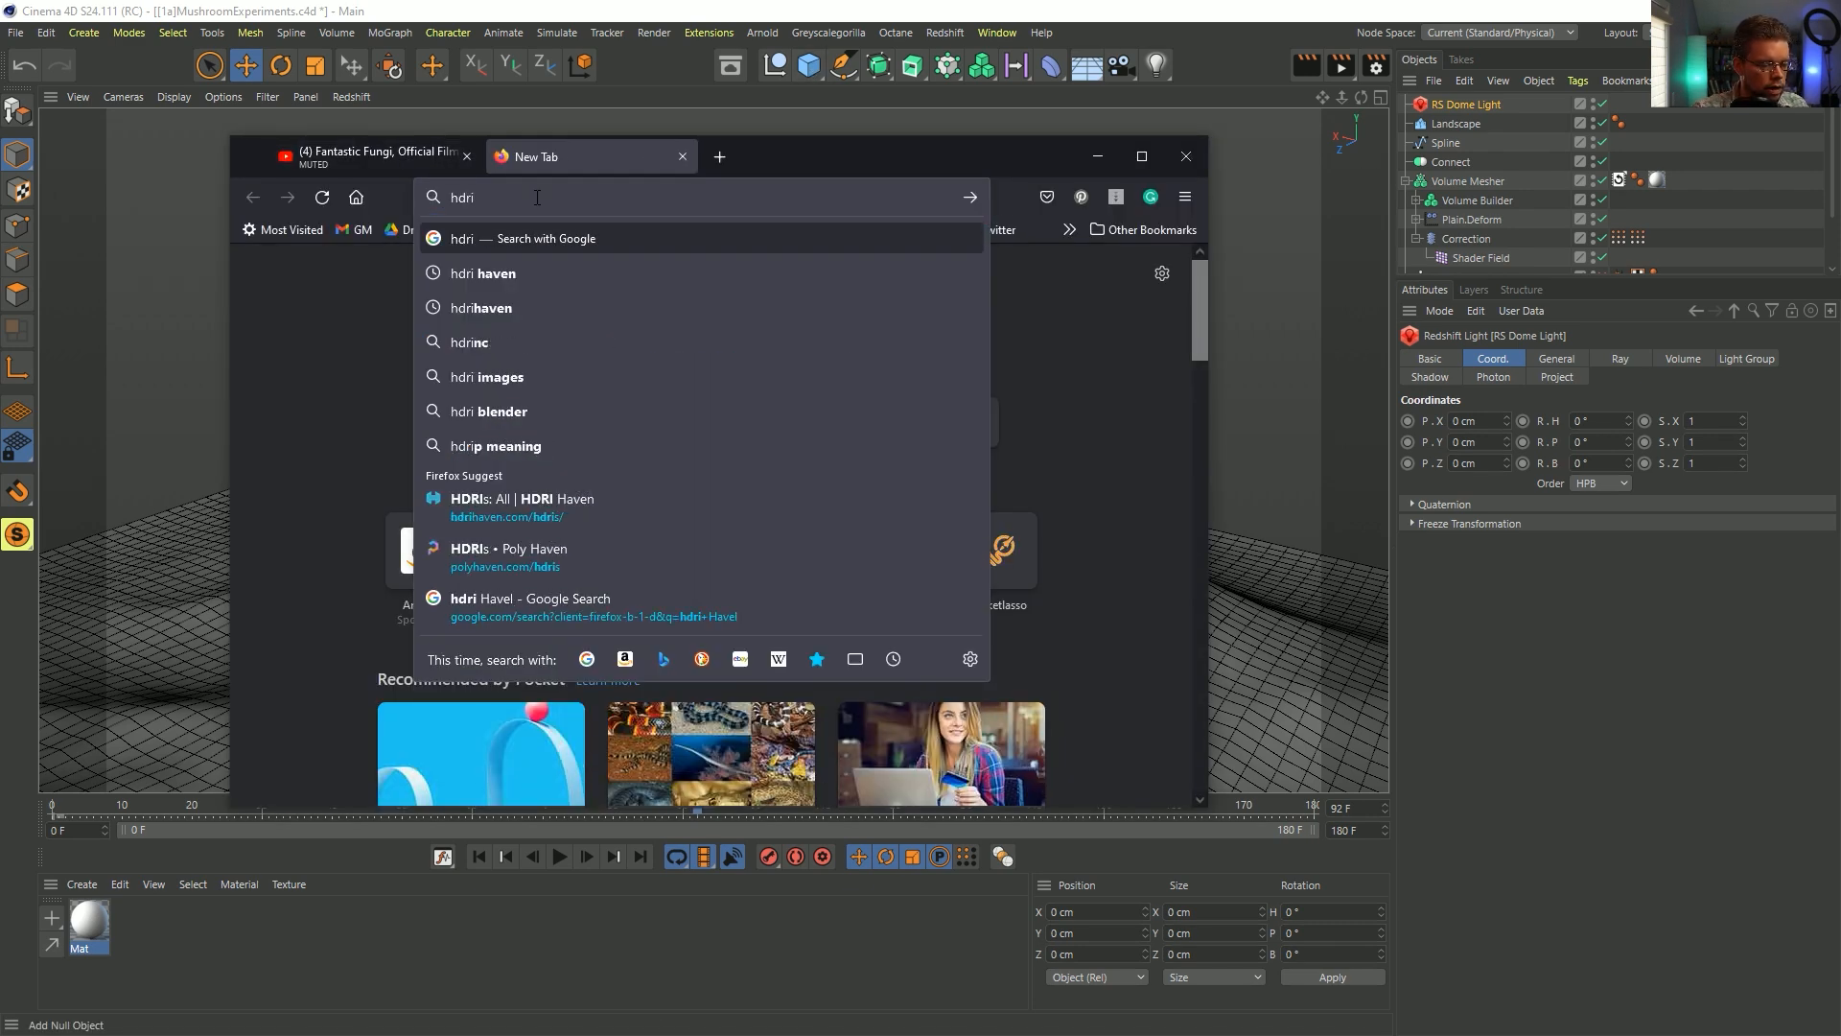
type("haven")
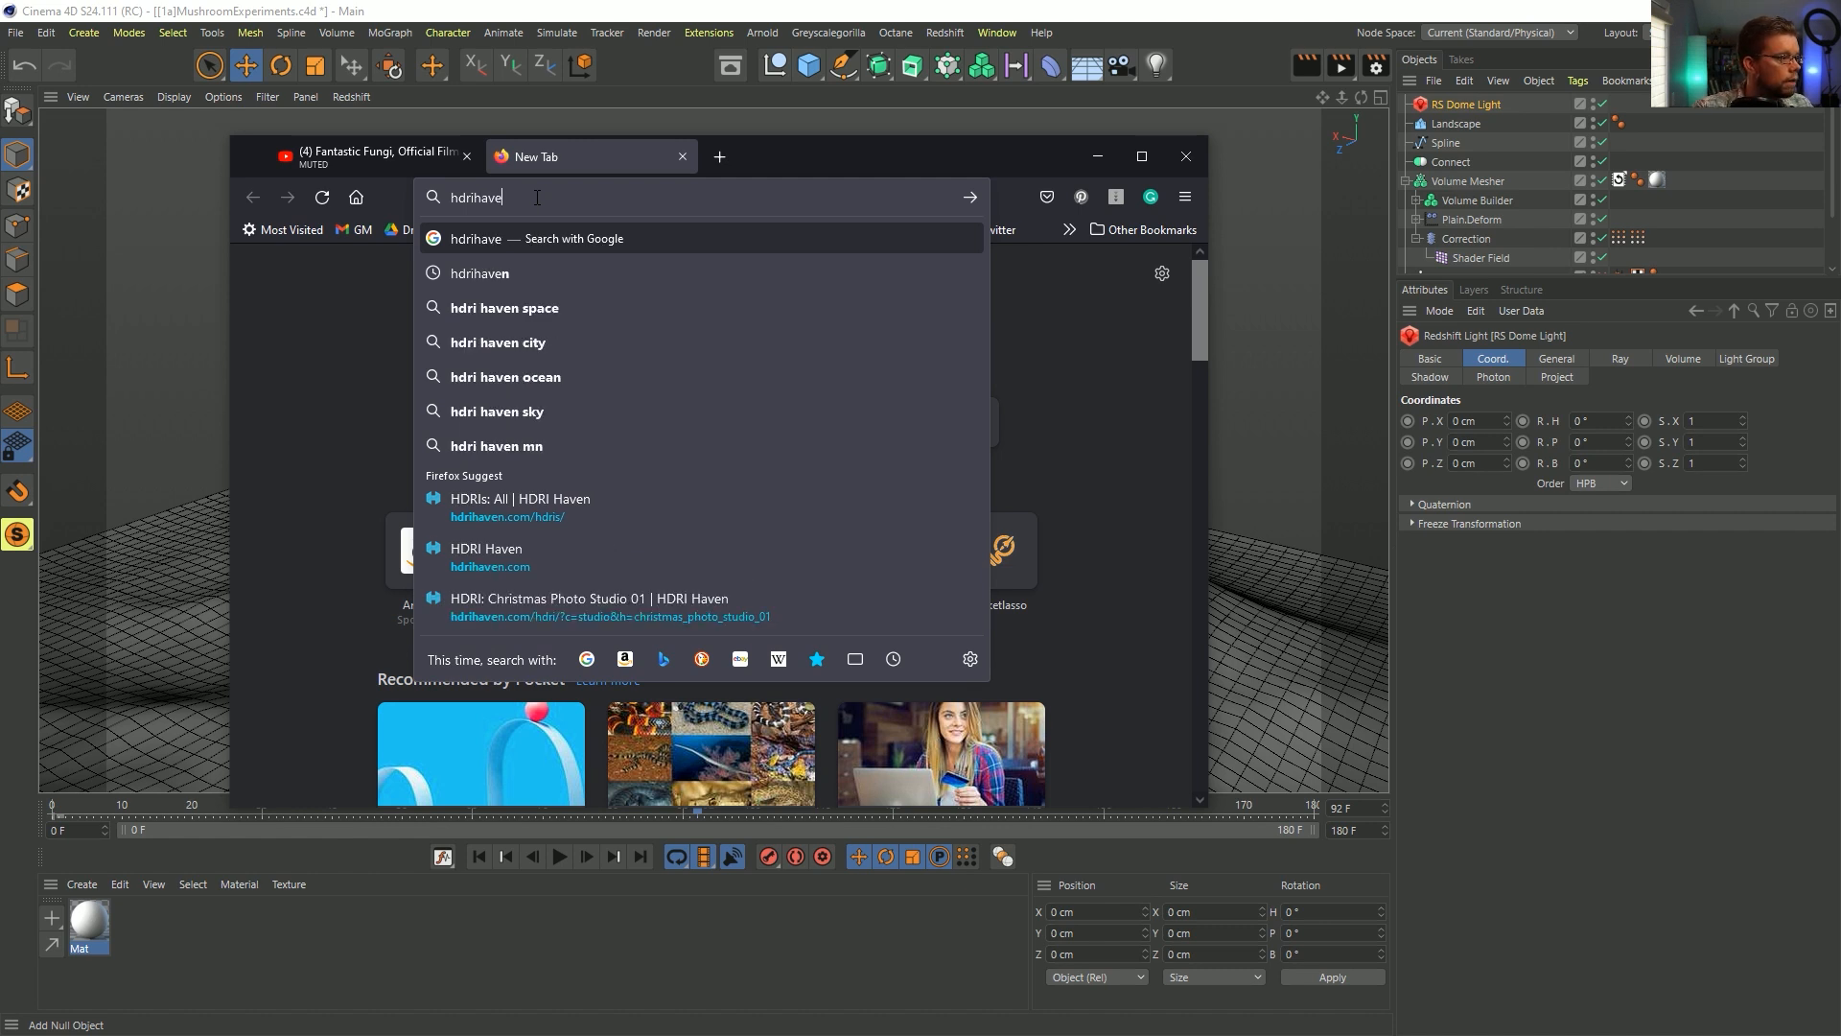
key("Return")
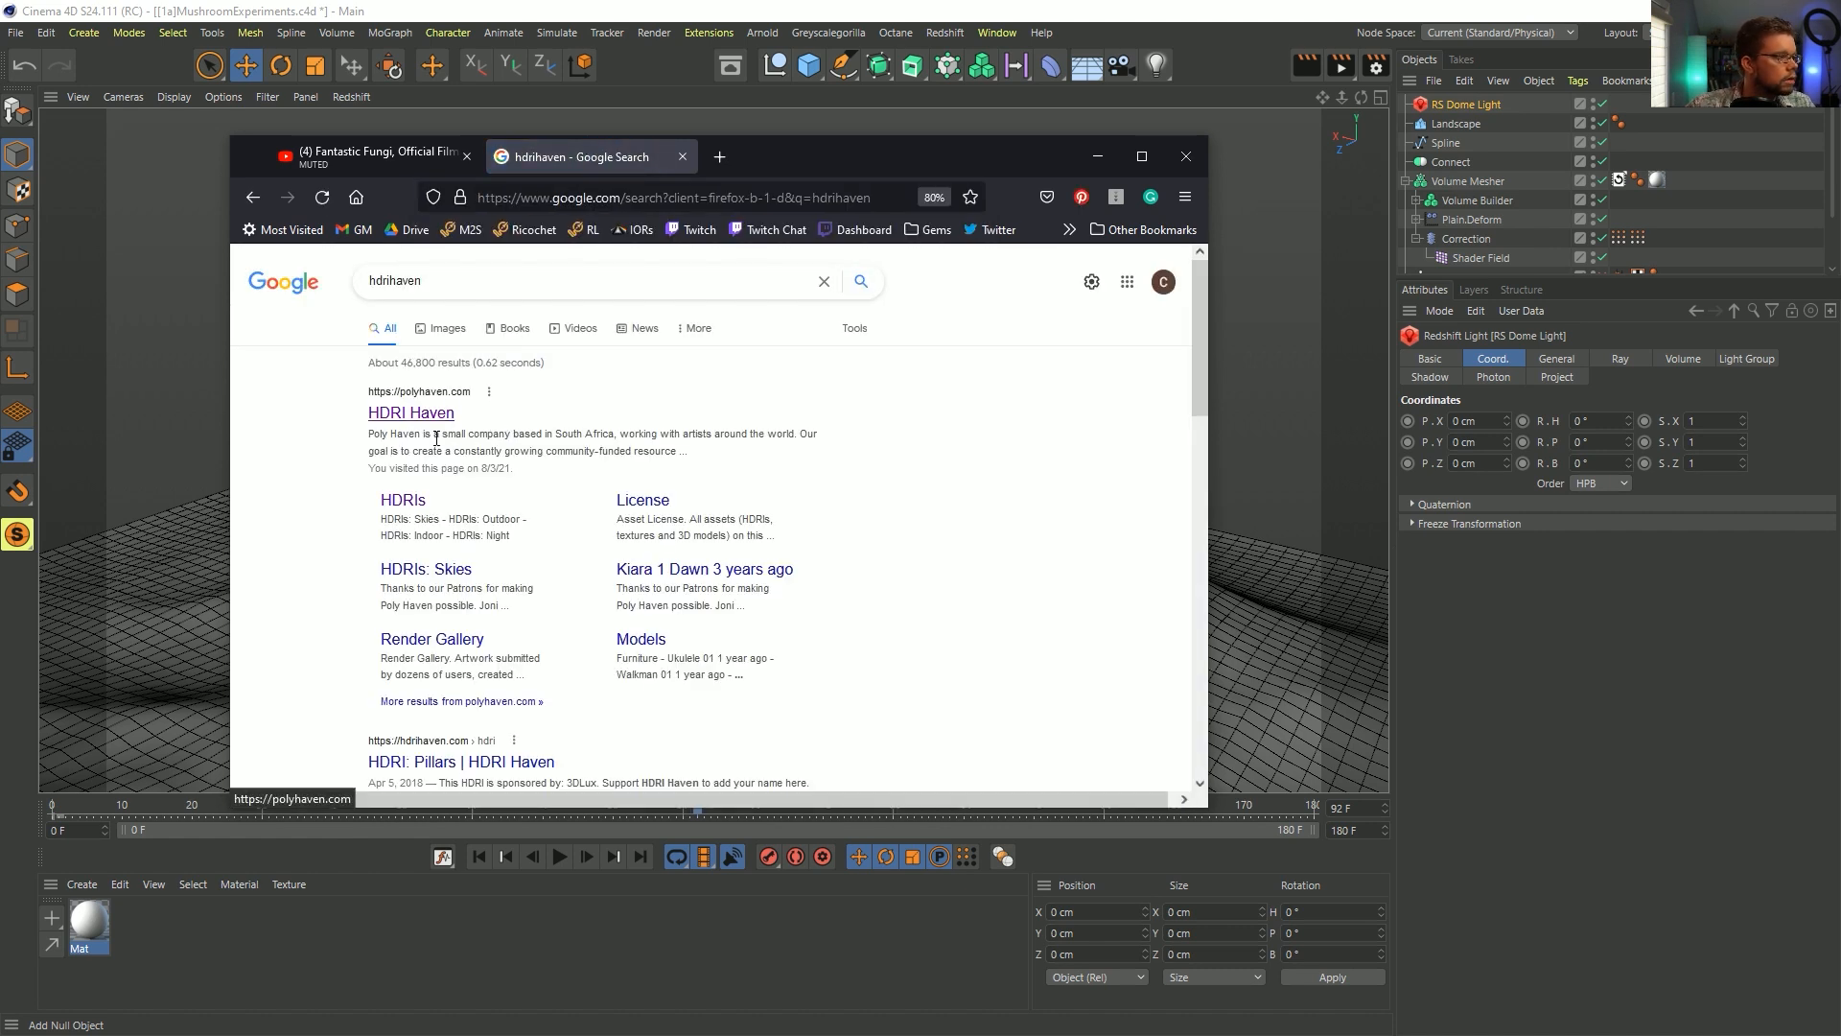
left_click(404, 509)
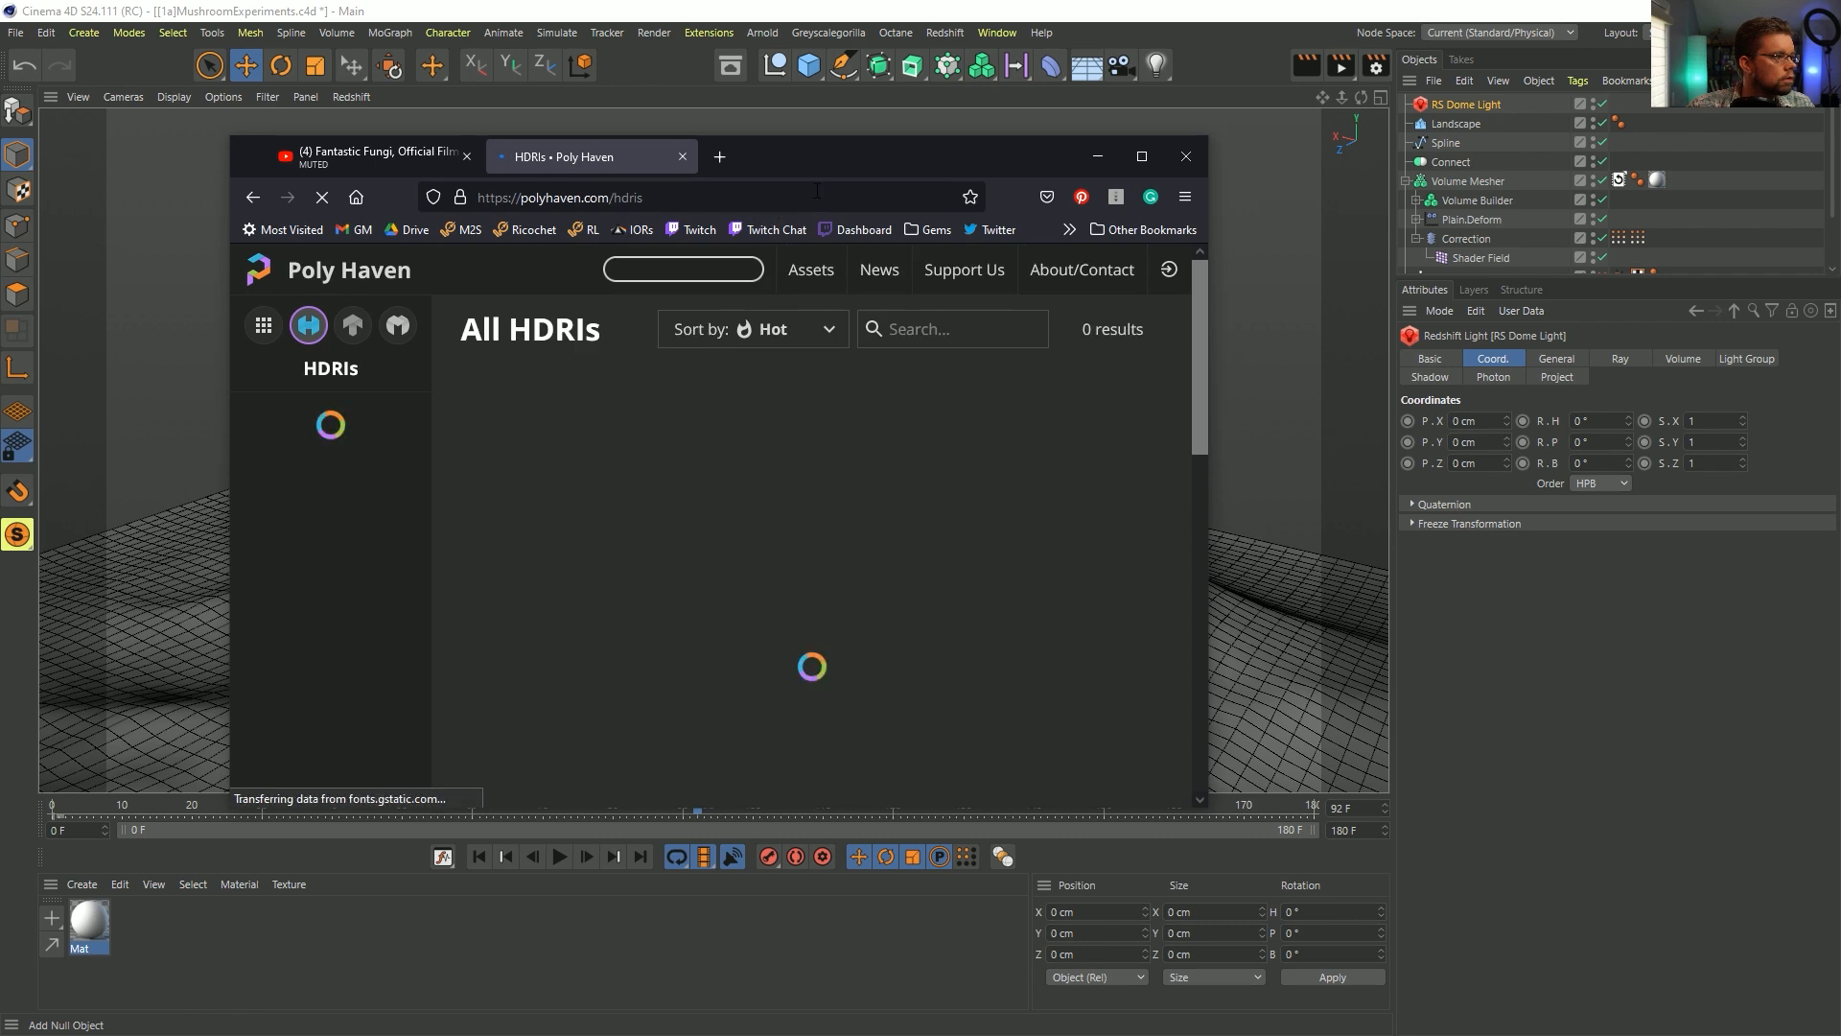
left_click_drag(832, 161, 789, 2)
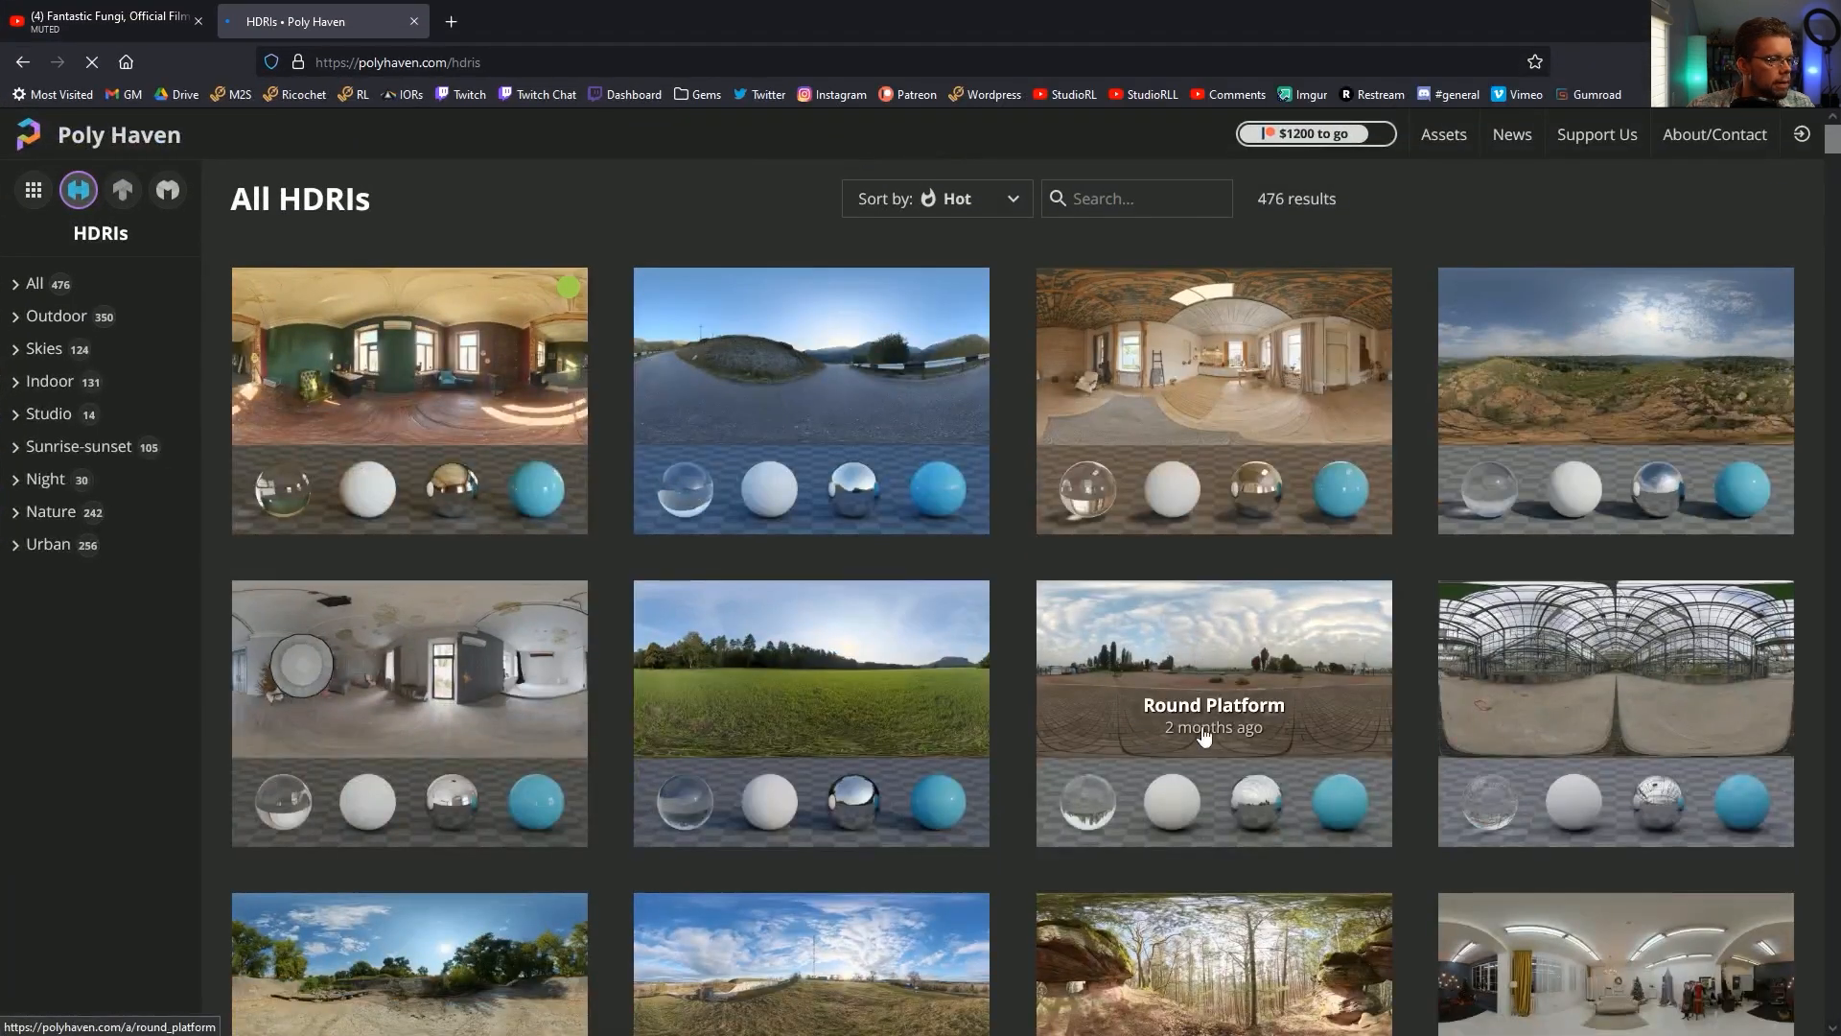
- Browse the HDRI thumbnails and open the Pfälzer Forest 01 page
scroll(1247, 727, "down", 4)
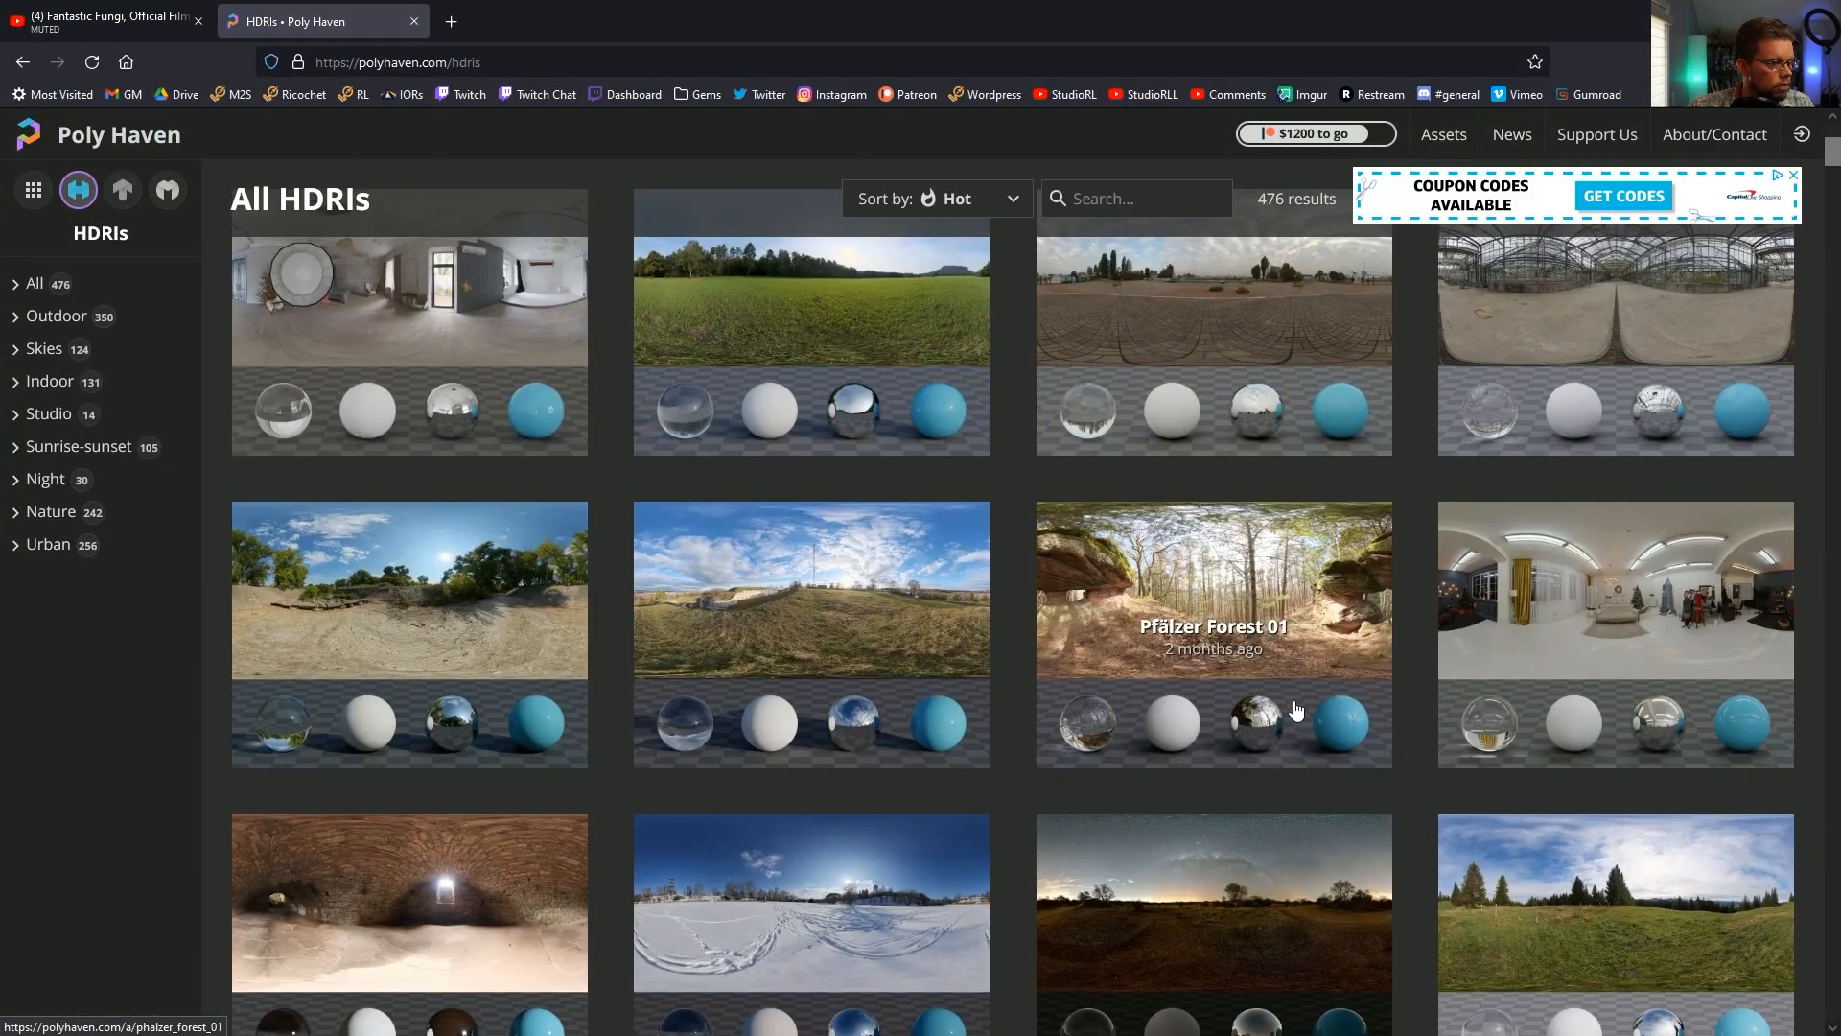
scroll(1294, 712, "up", 2)
scroll(1009, 622, "down", 3)
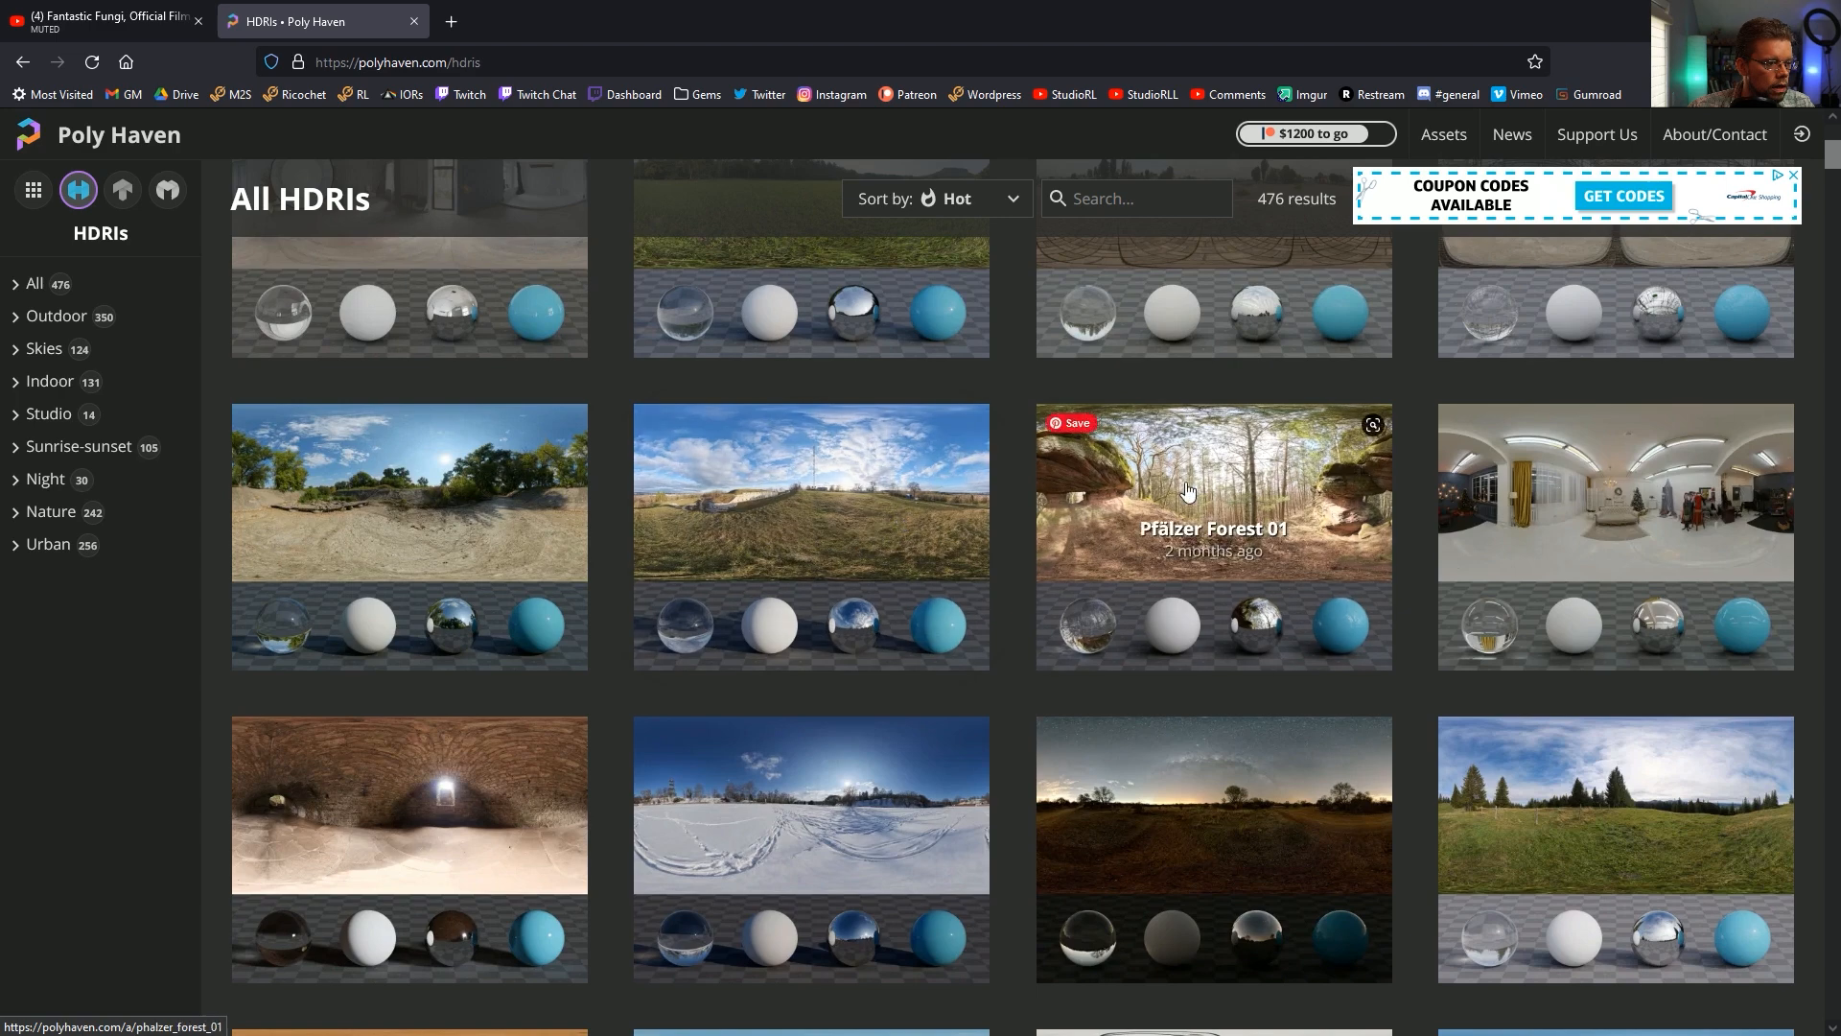
left_click(1226, 496)
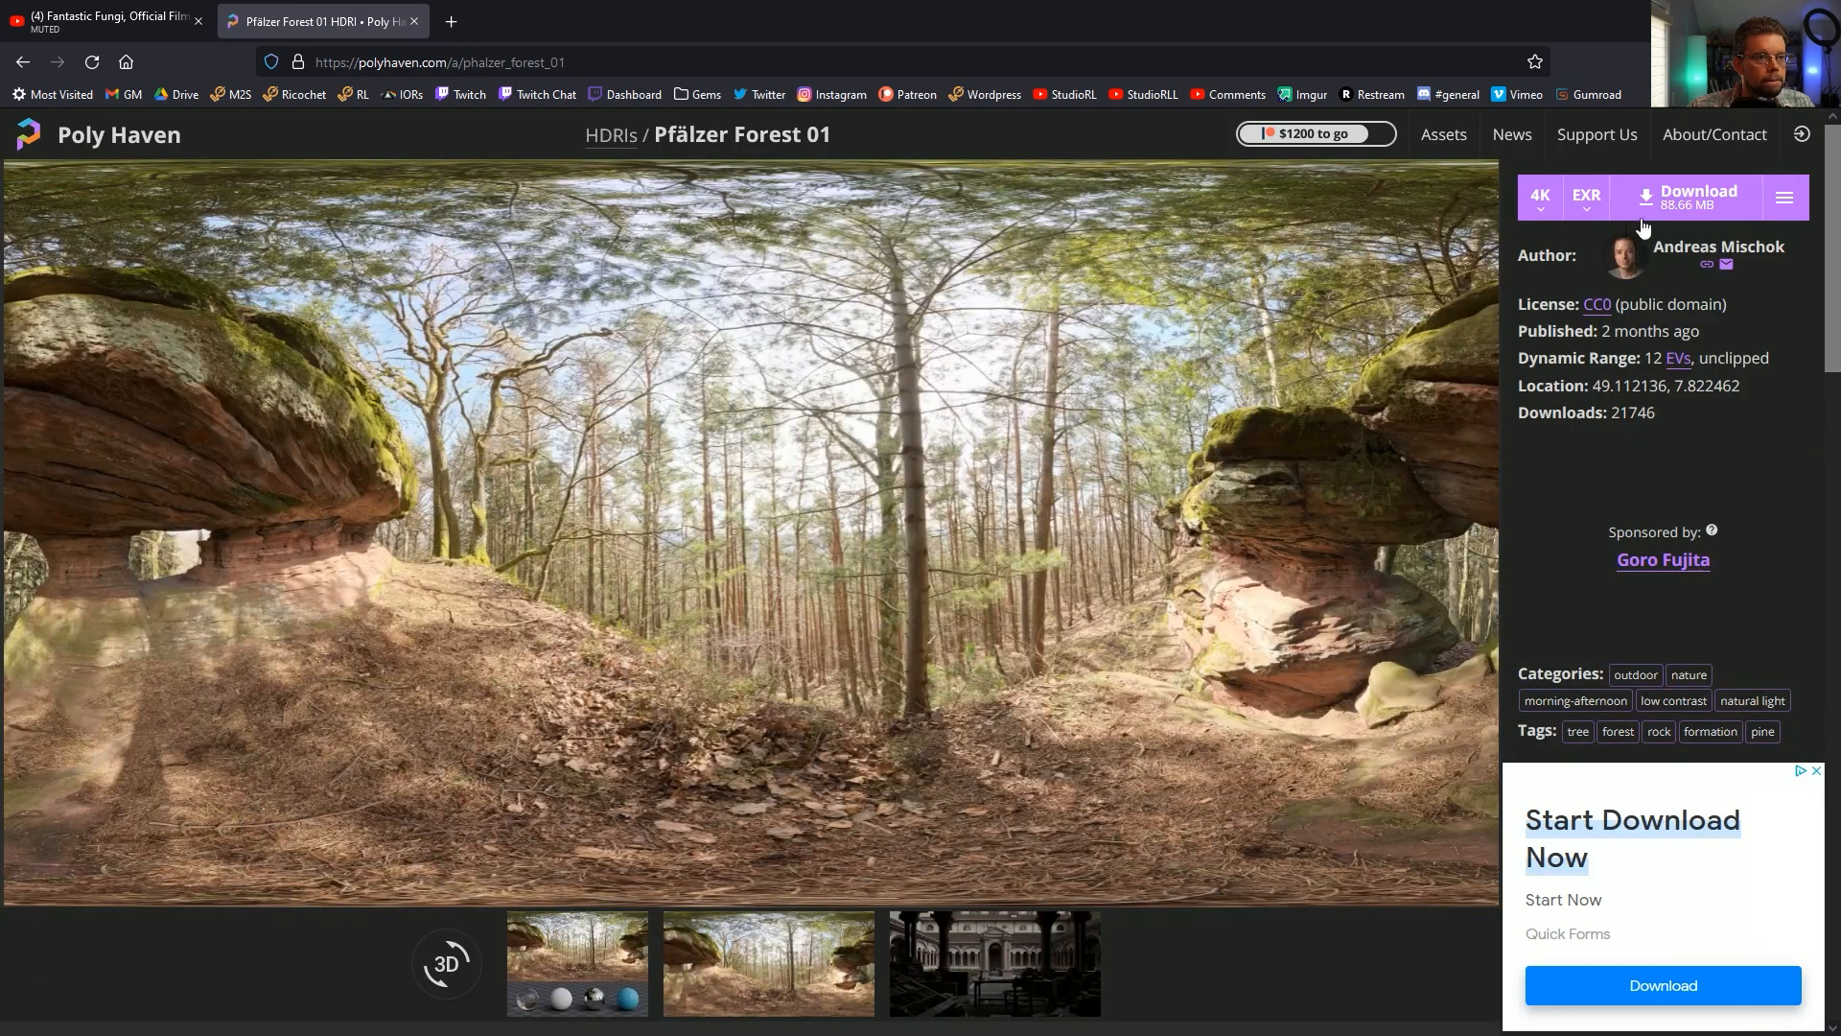
- Download the Pfälzer Forest 01 HDRI as a 1K EXR and save the file to disk
left_click(1542, 200)
left_click(1541, 236)
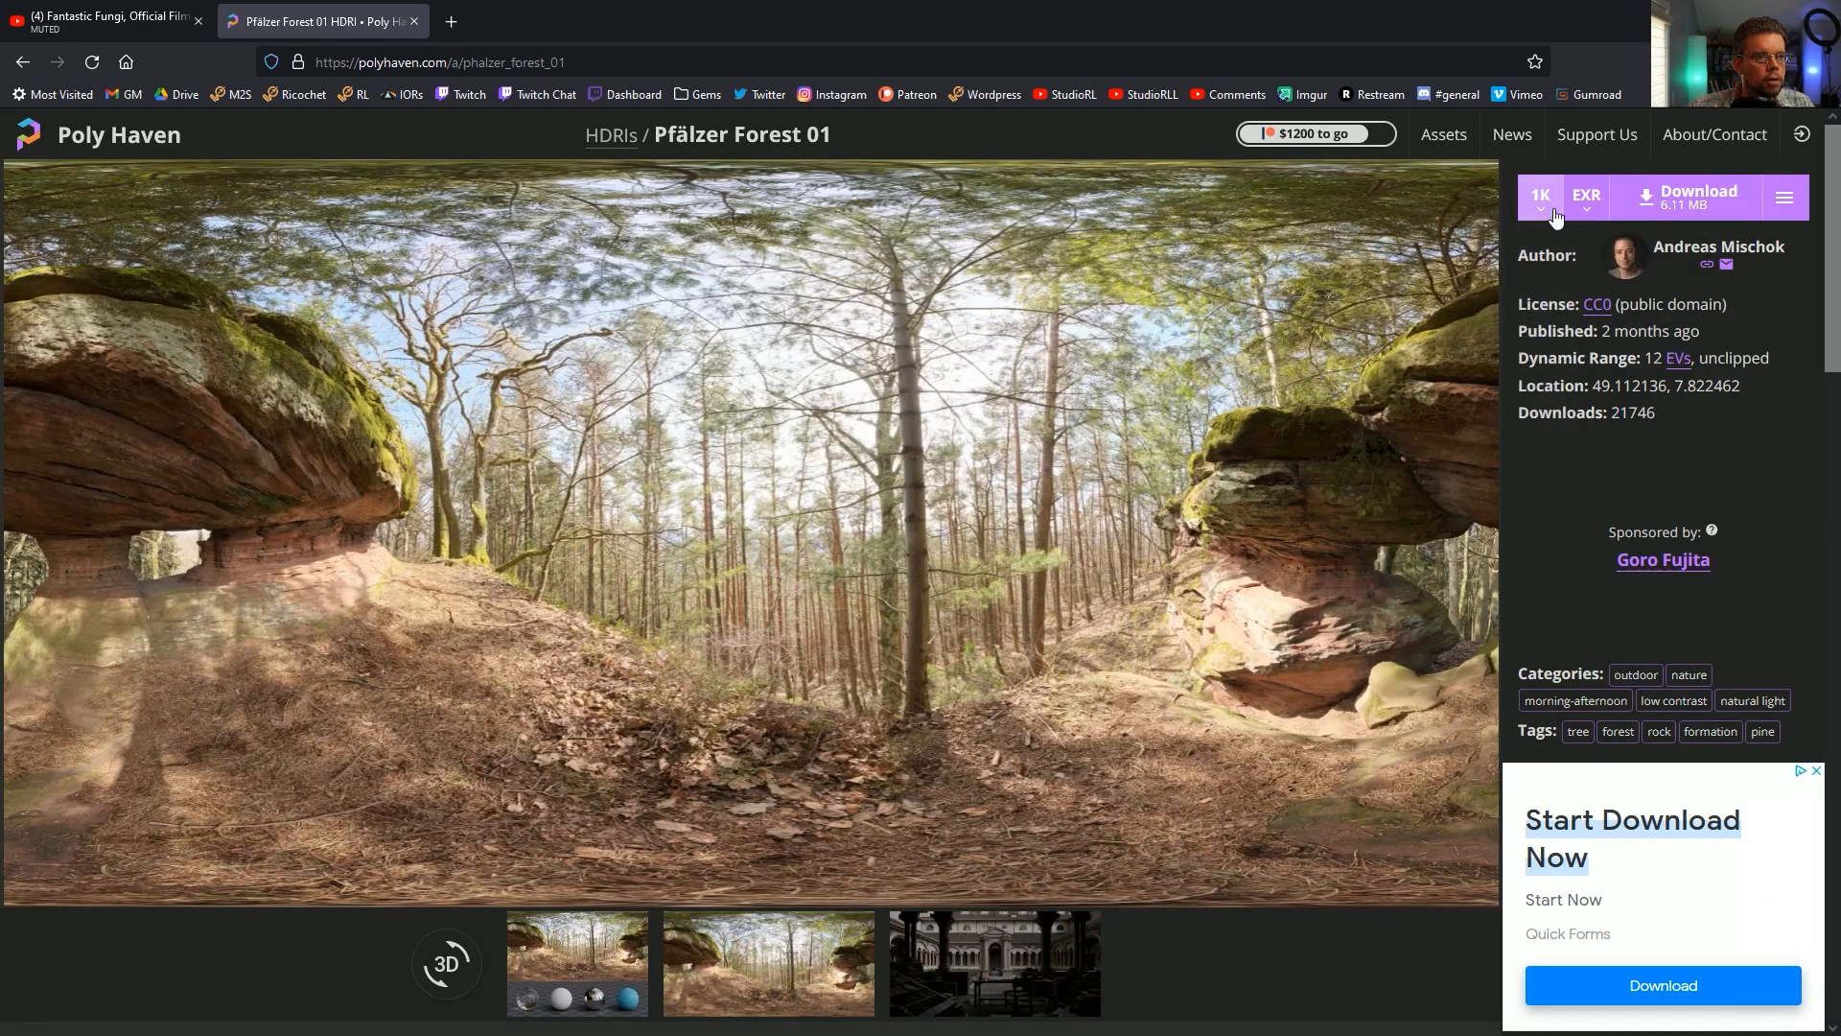
left_click(1703, 214)
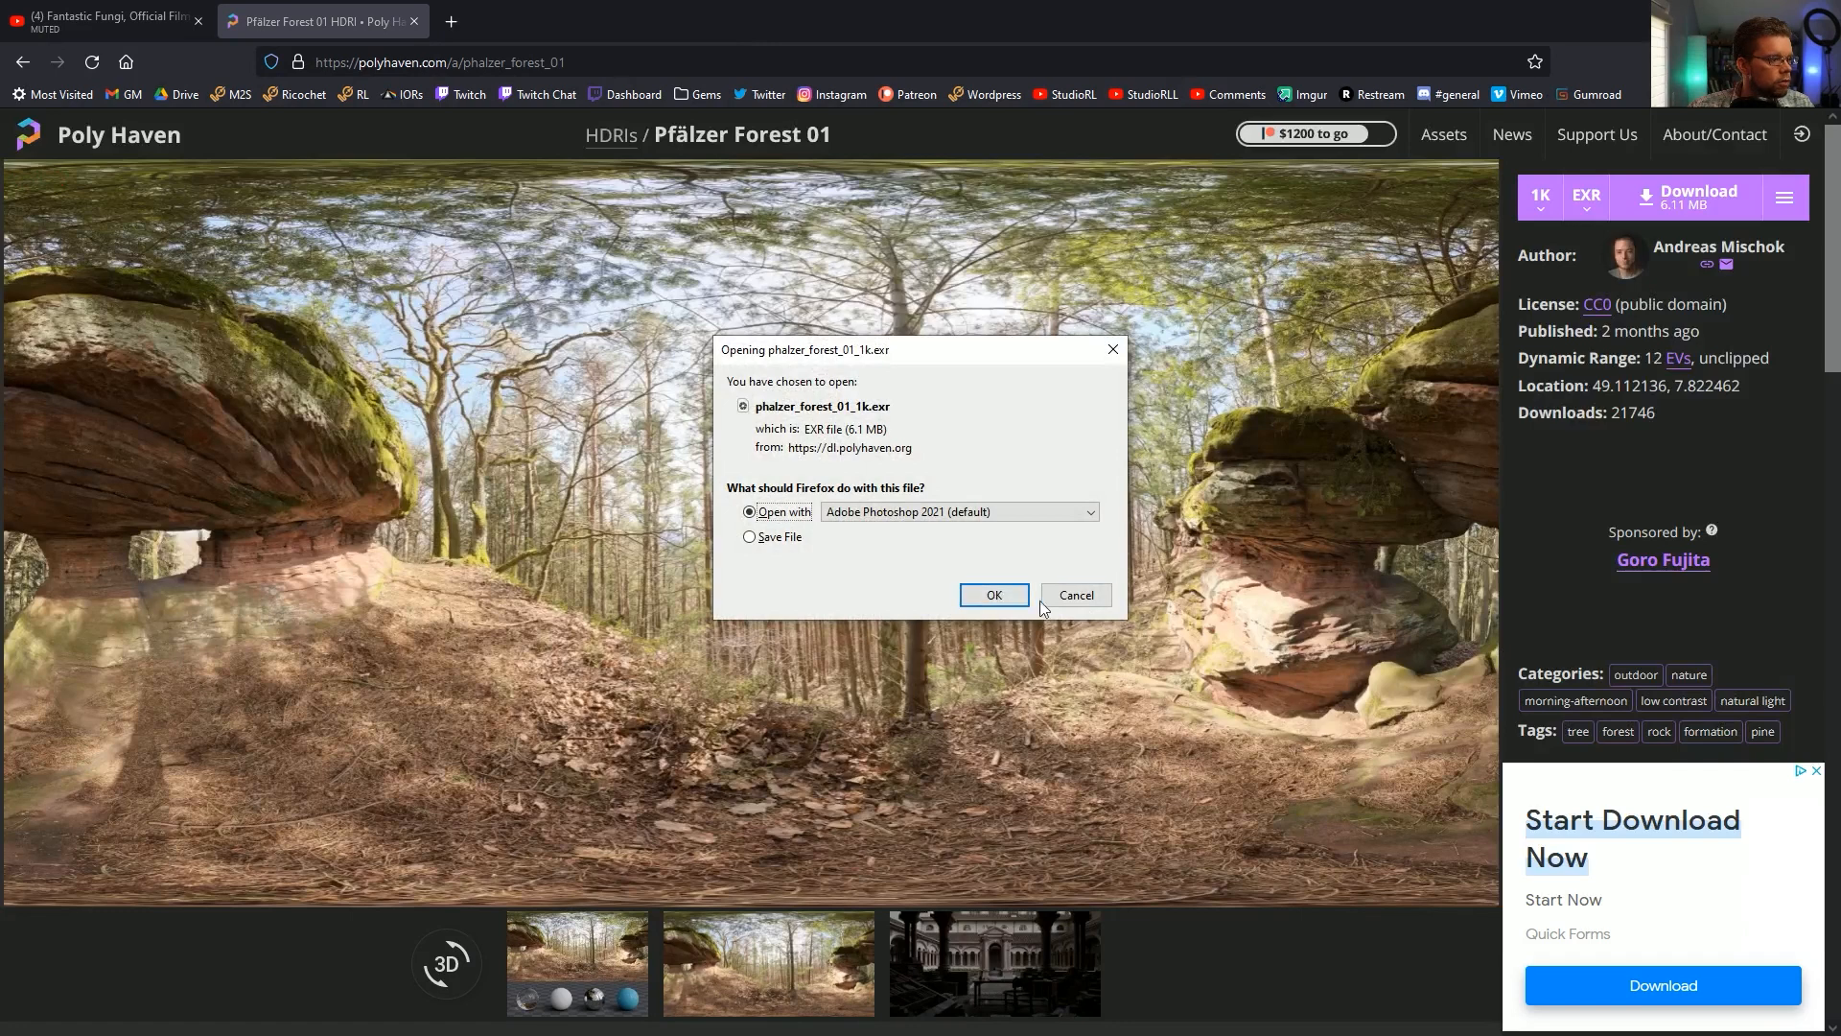
left_click(765, 537)
left_click(994, 595)
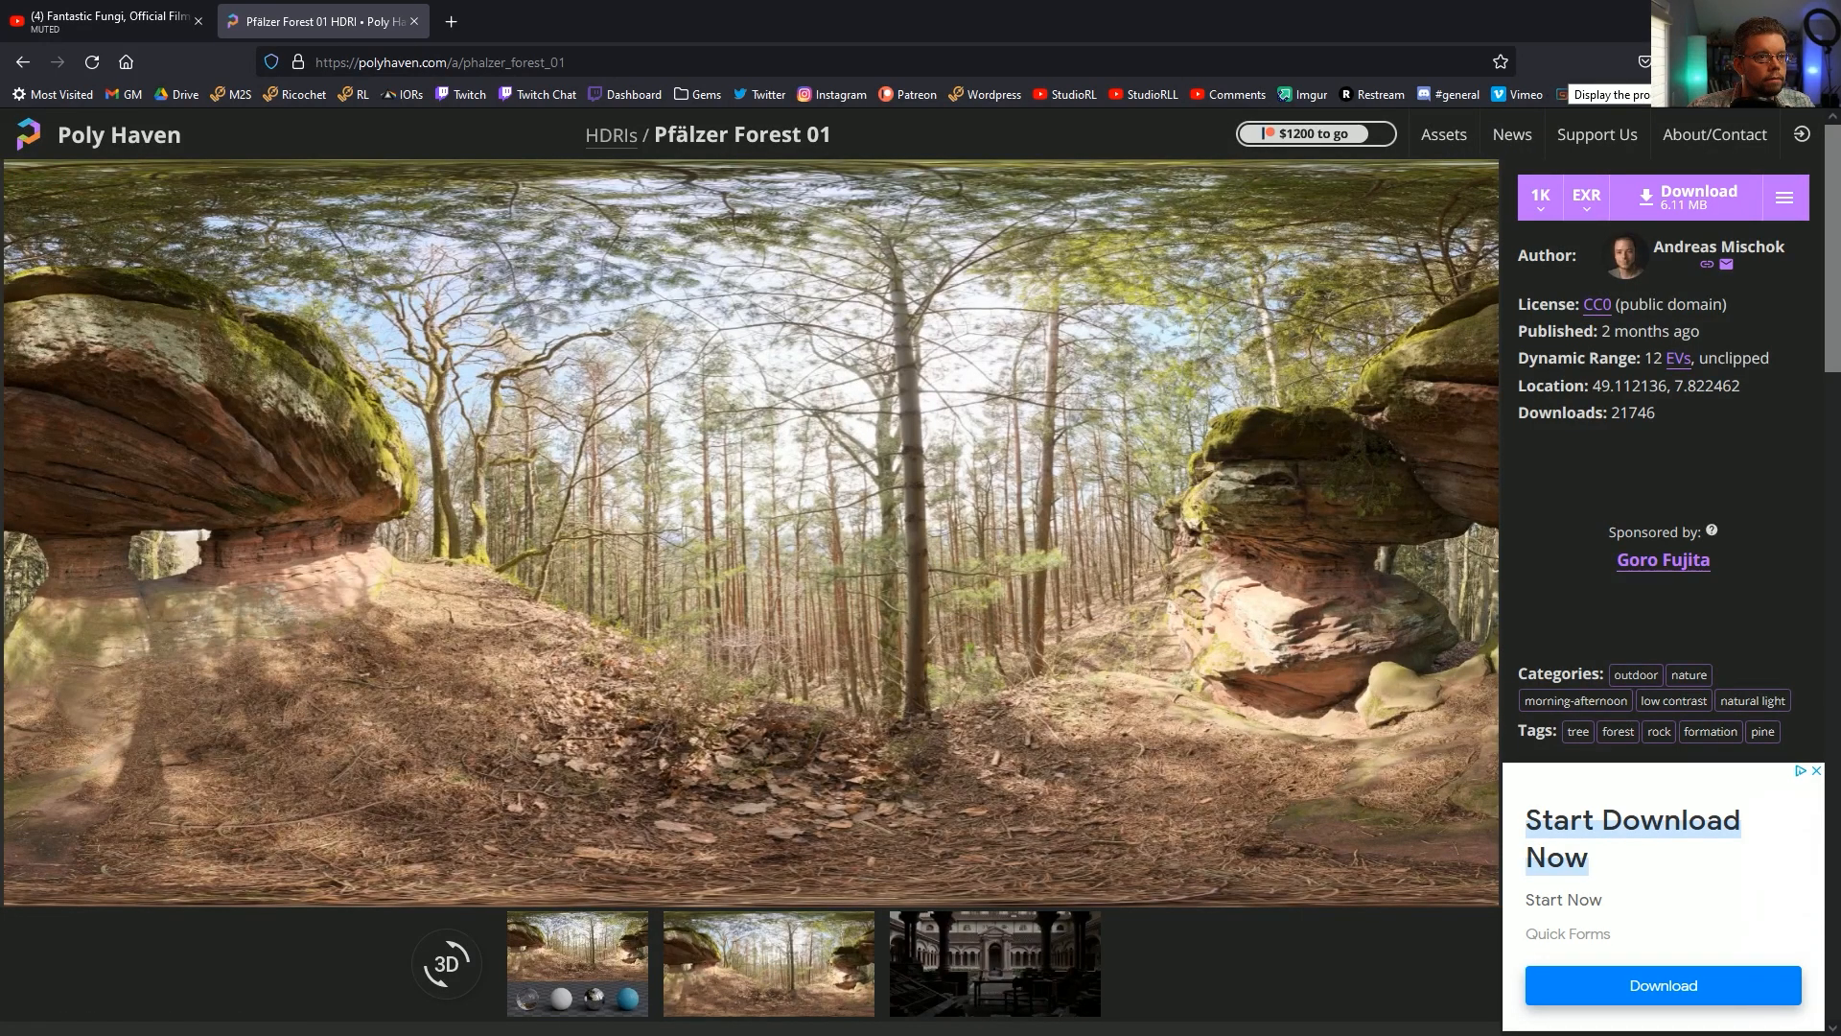
- Show the downloaded phalzer_forest_01_1k.exr in its folder and clear the browser and folder windows away from Cinema 4D
left_click(1644, 61)
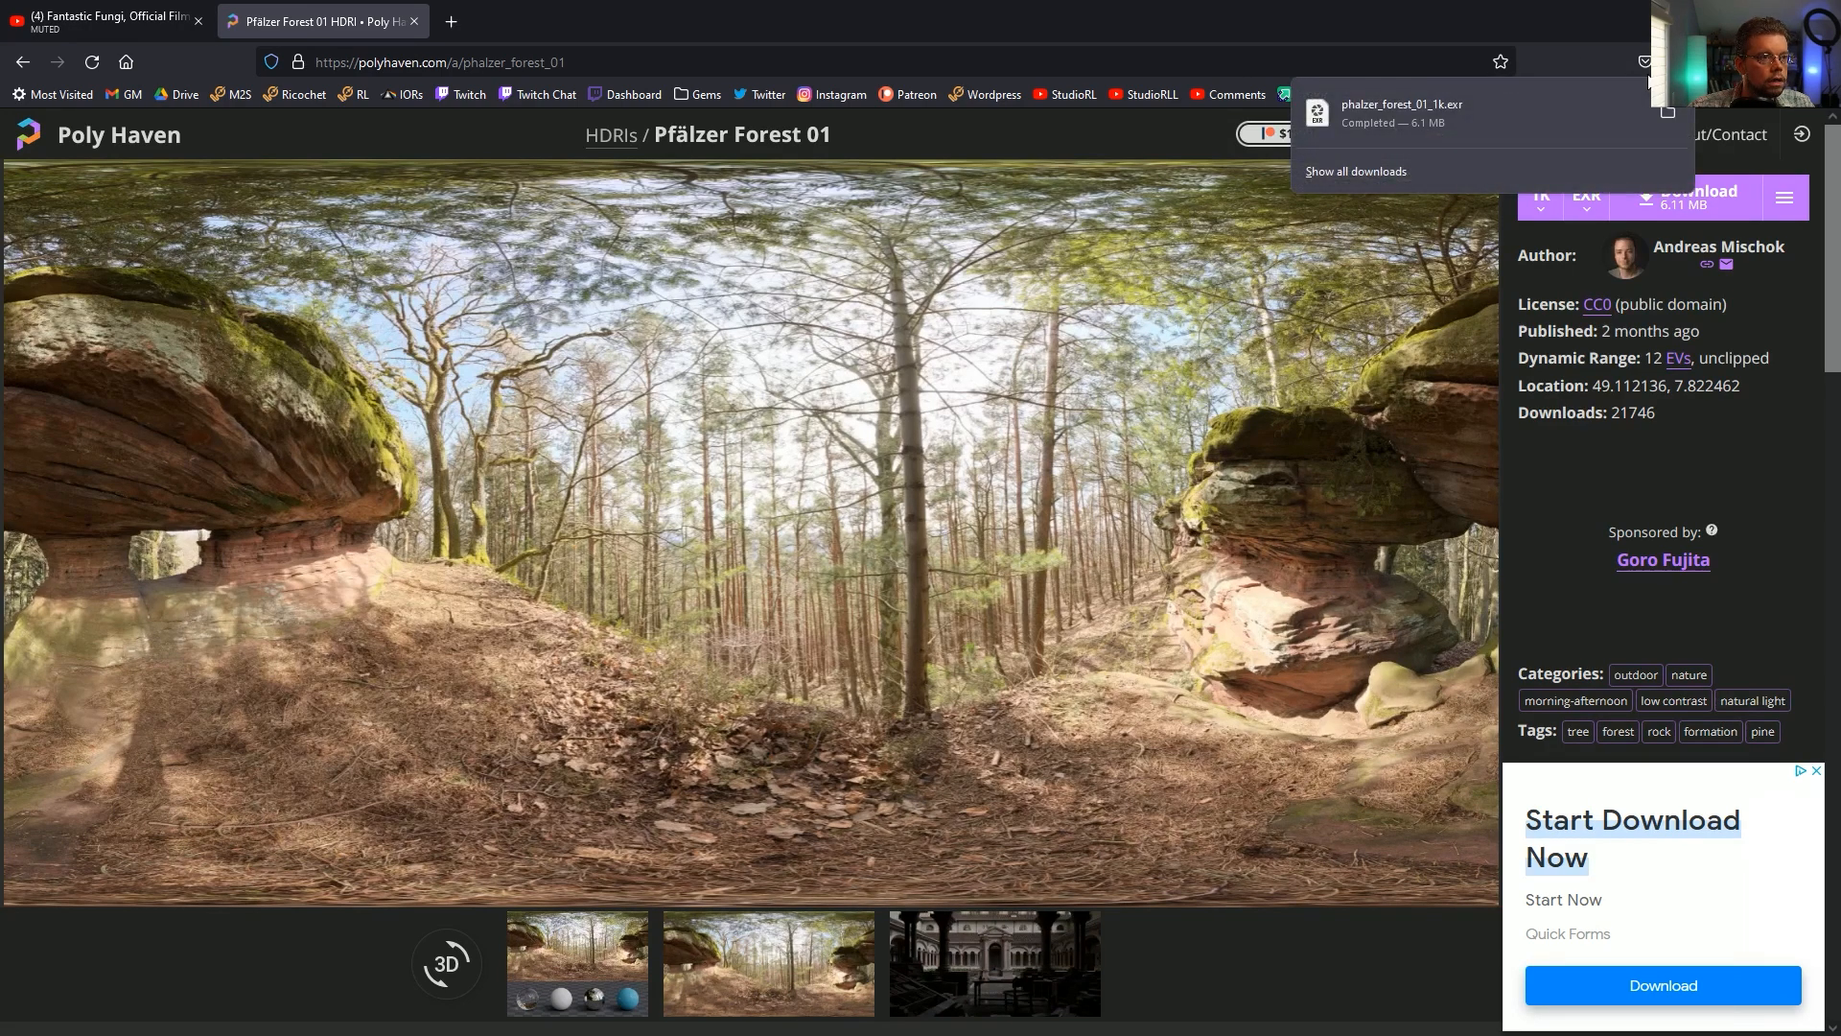
left_click_drag(1323, 11, 1840, 437)
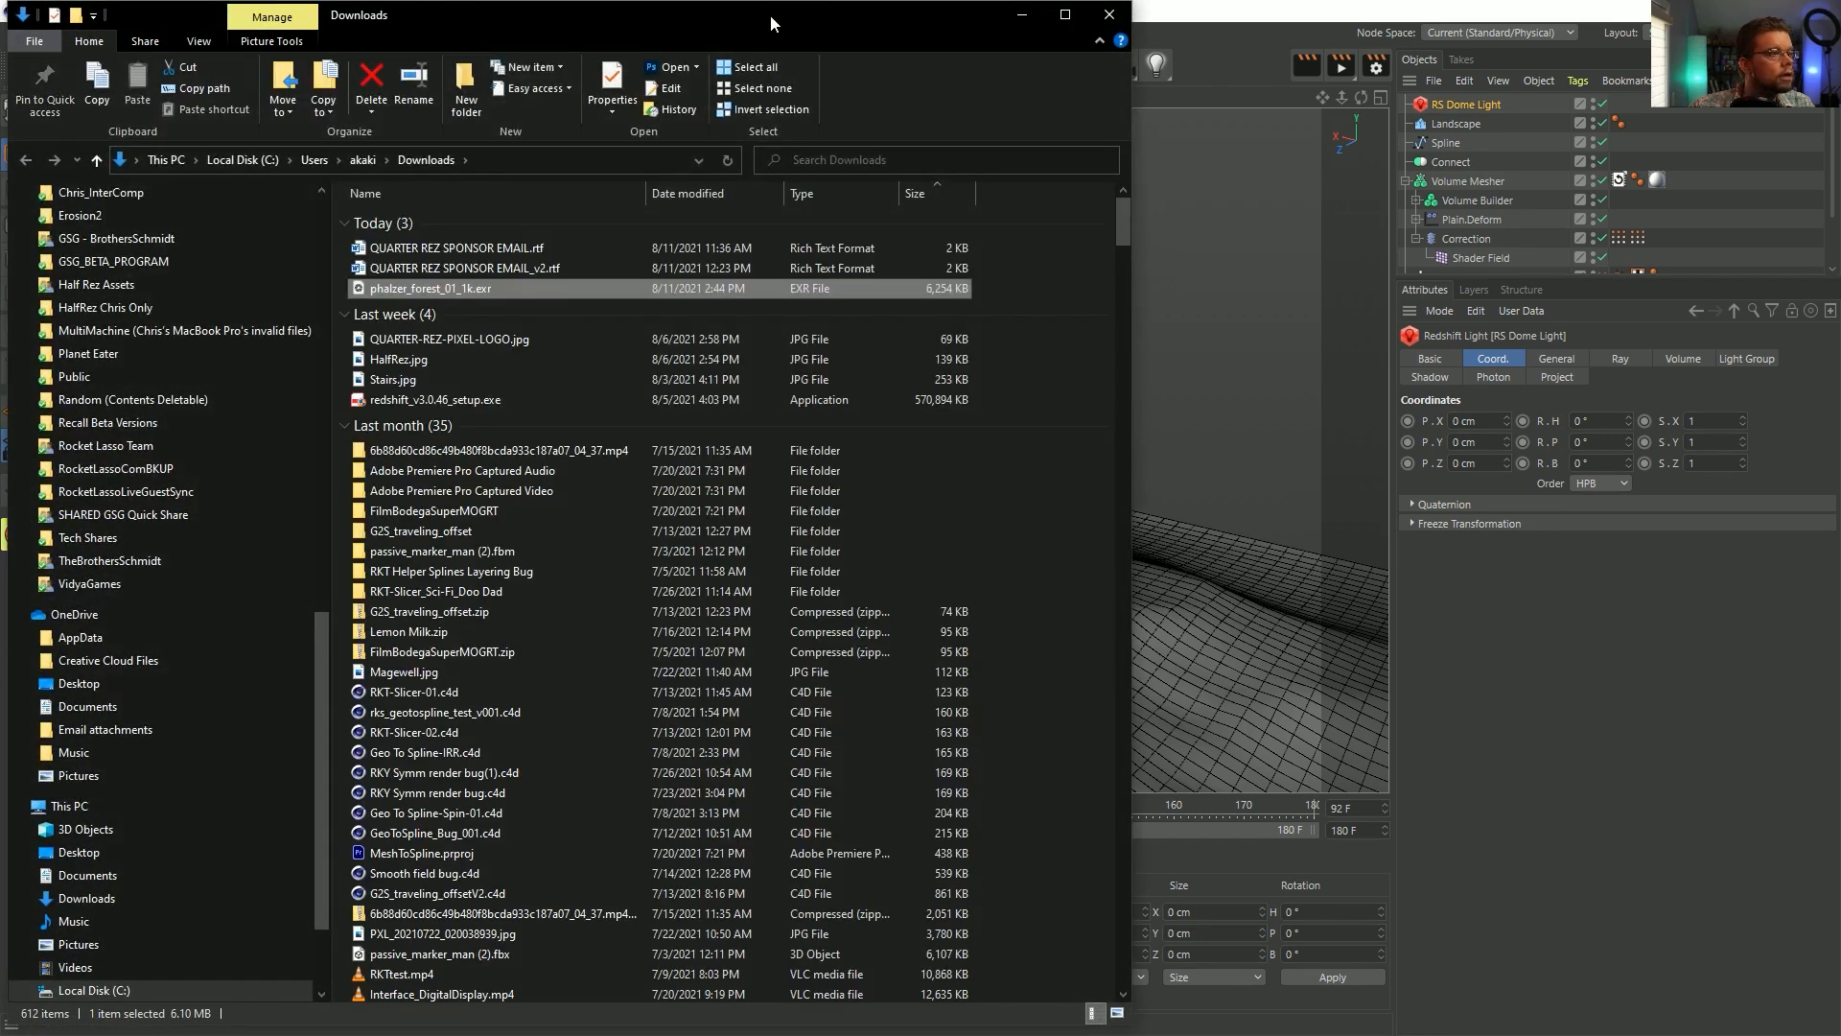
left_click_drag(769, 15, 1840, 384)
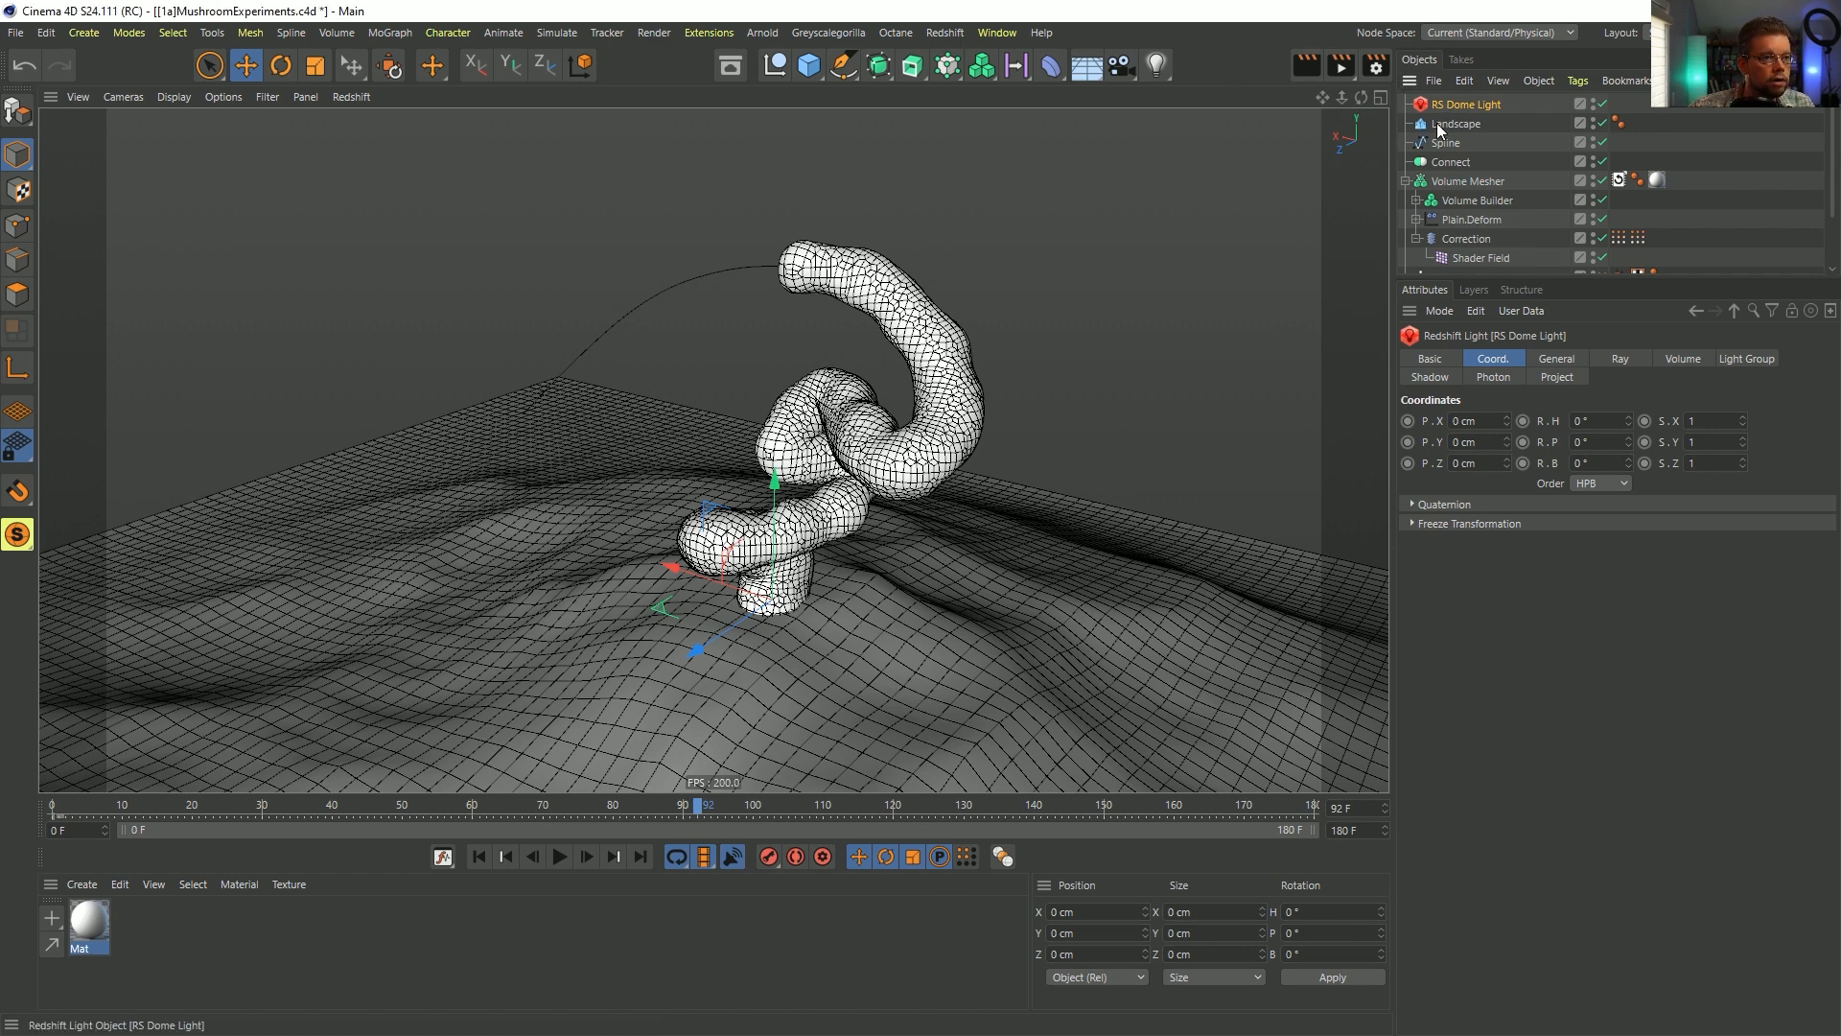
- Load phalzer_forest_01_1k.exr from Episode 27's SceneFiles tex folder as the RS Dome Light's dome map image
left_click(1557, 359)
left_click(1810, 570)
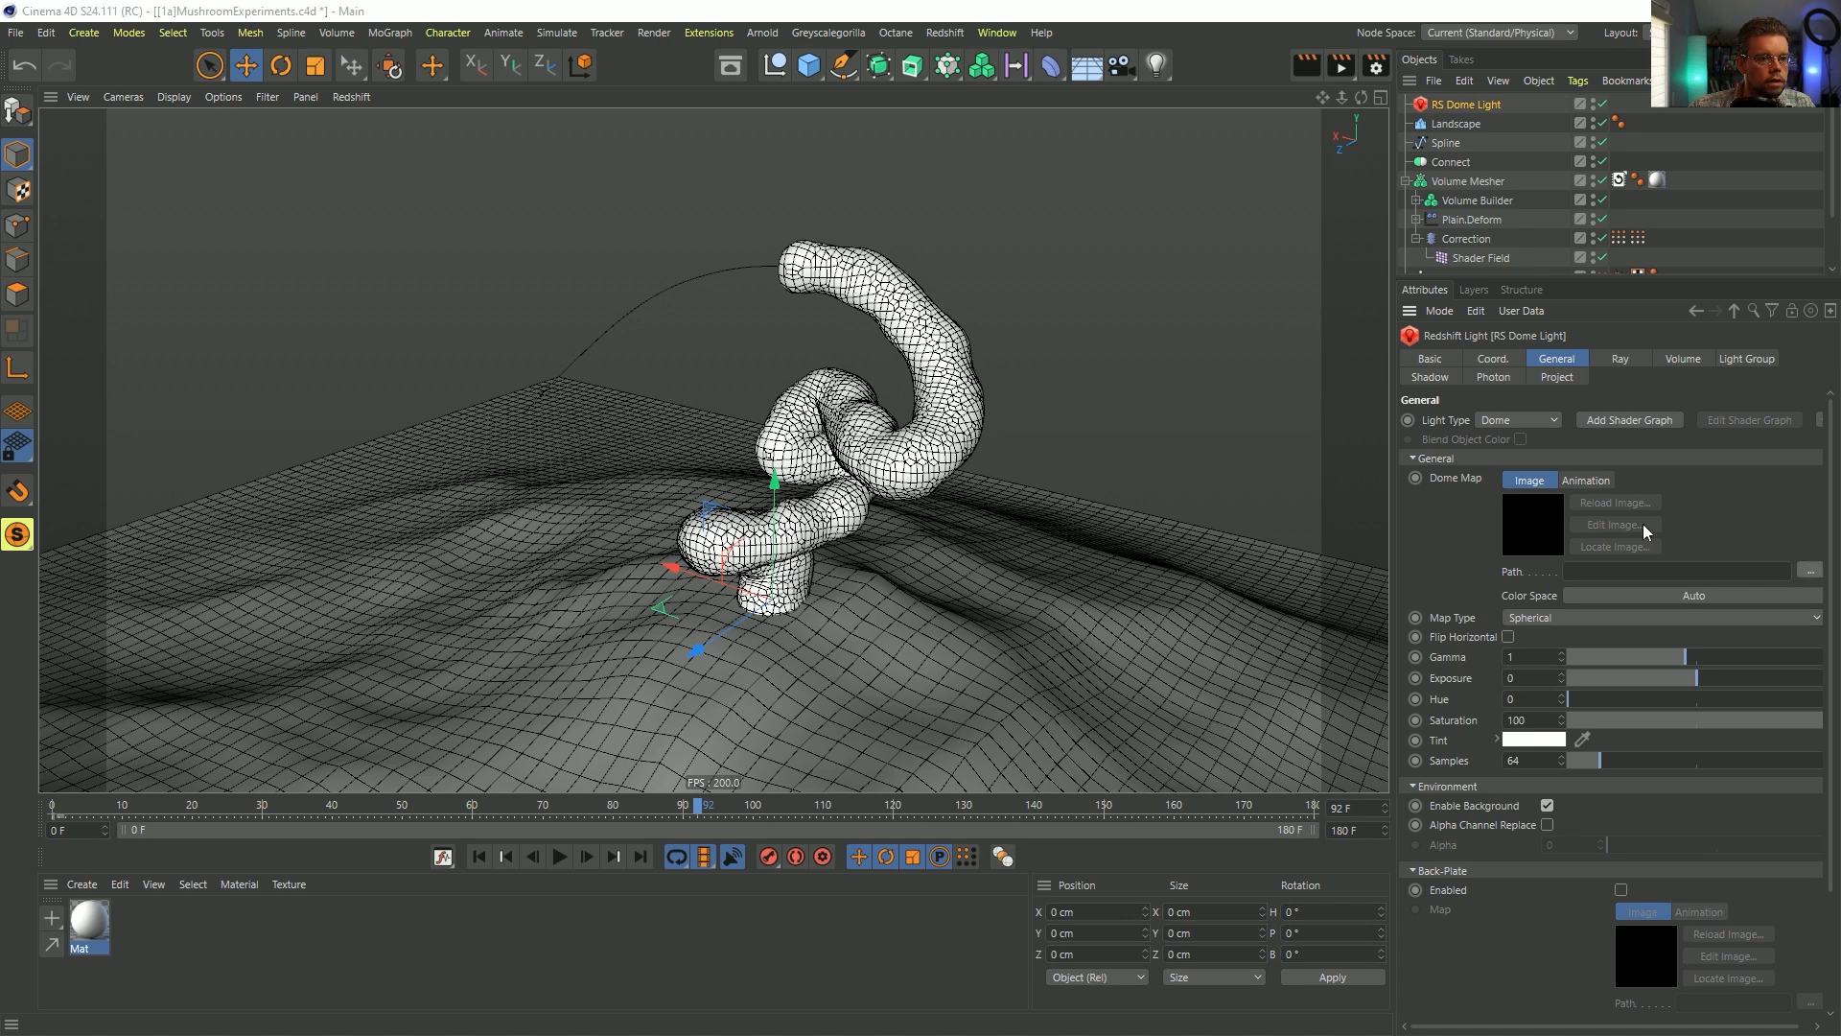
left_click_drag(384, 503, 383, 173)
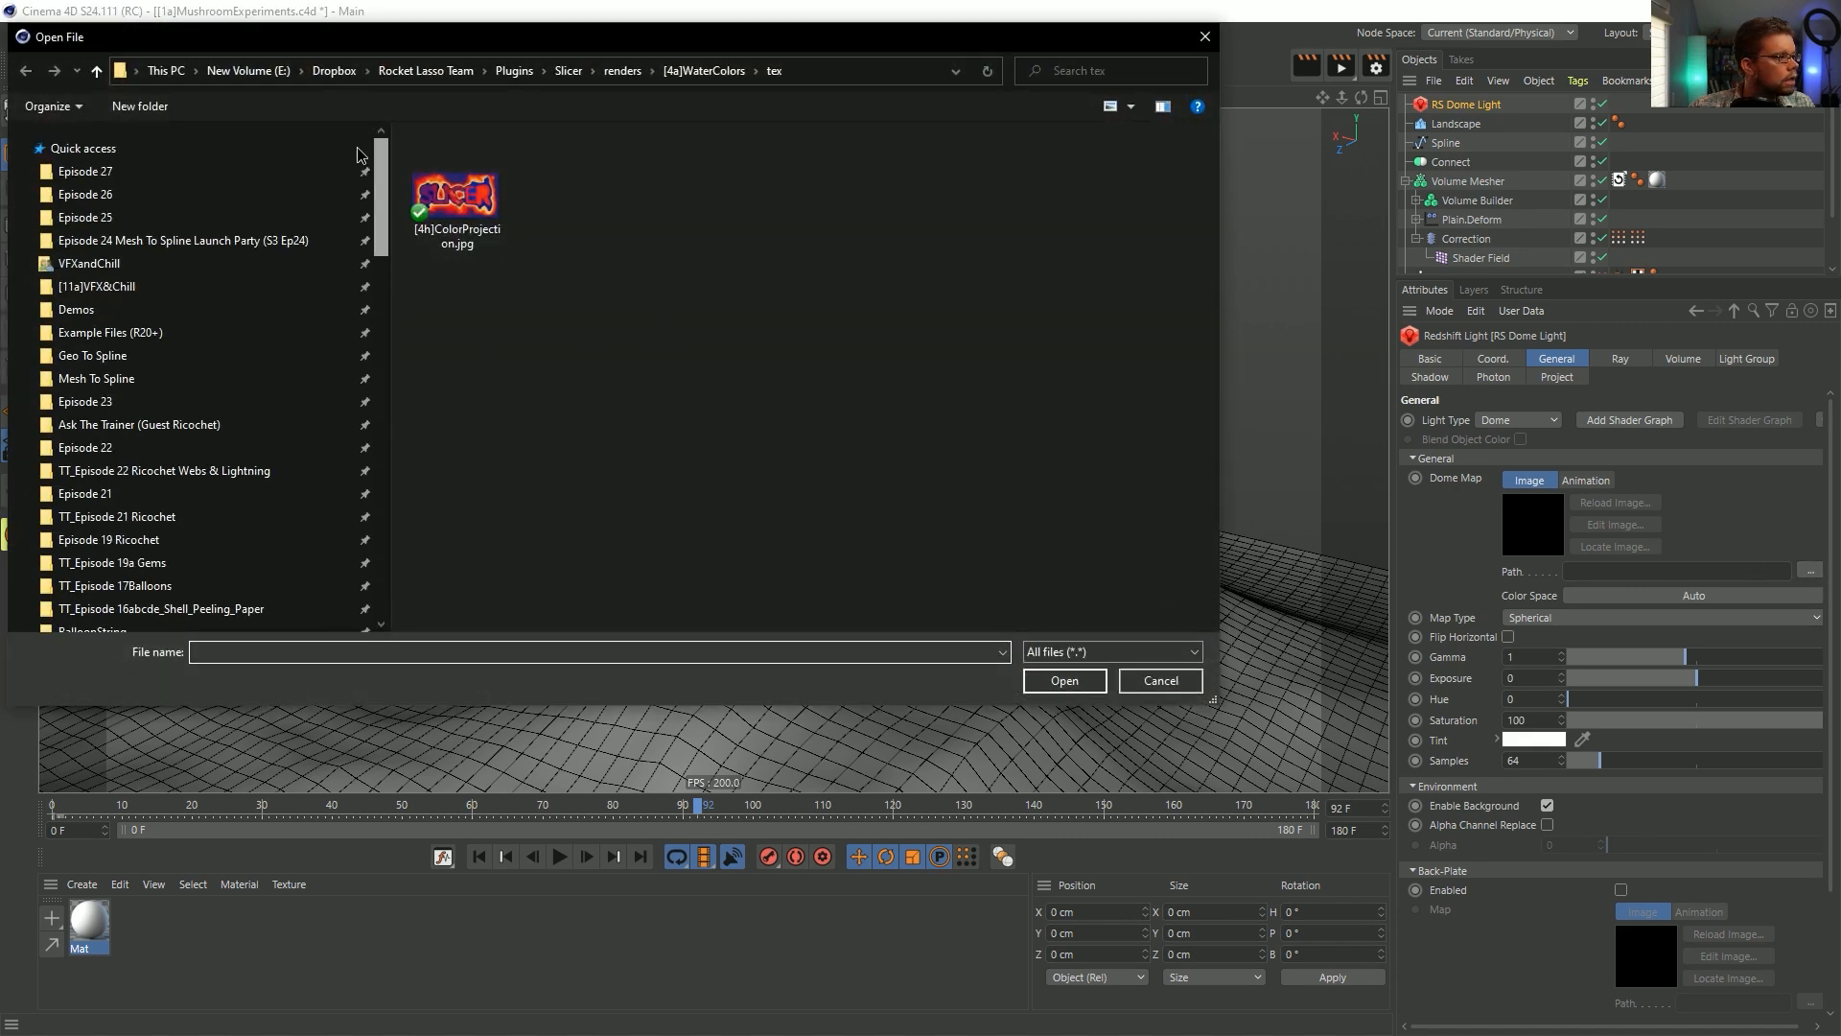
left_click(256, 178)
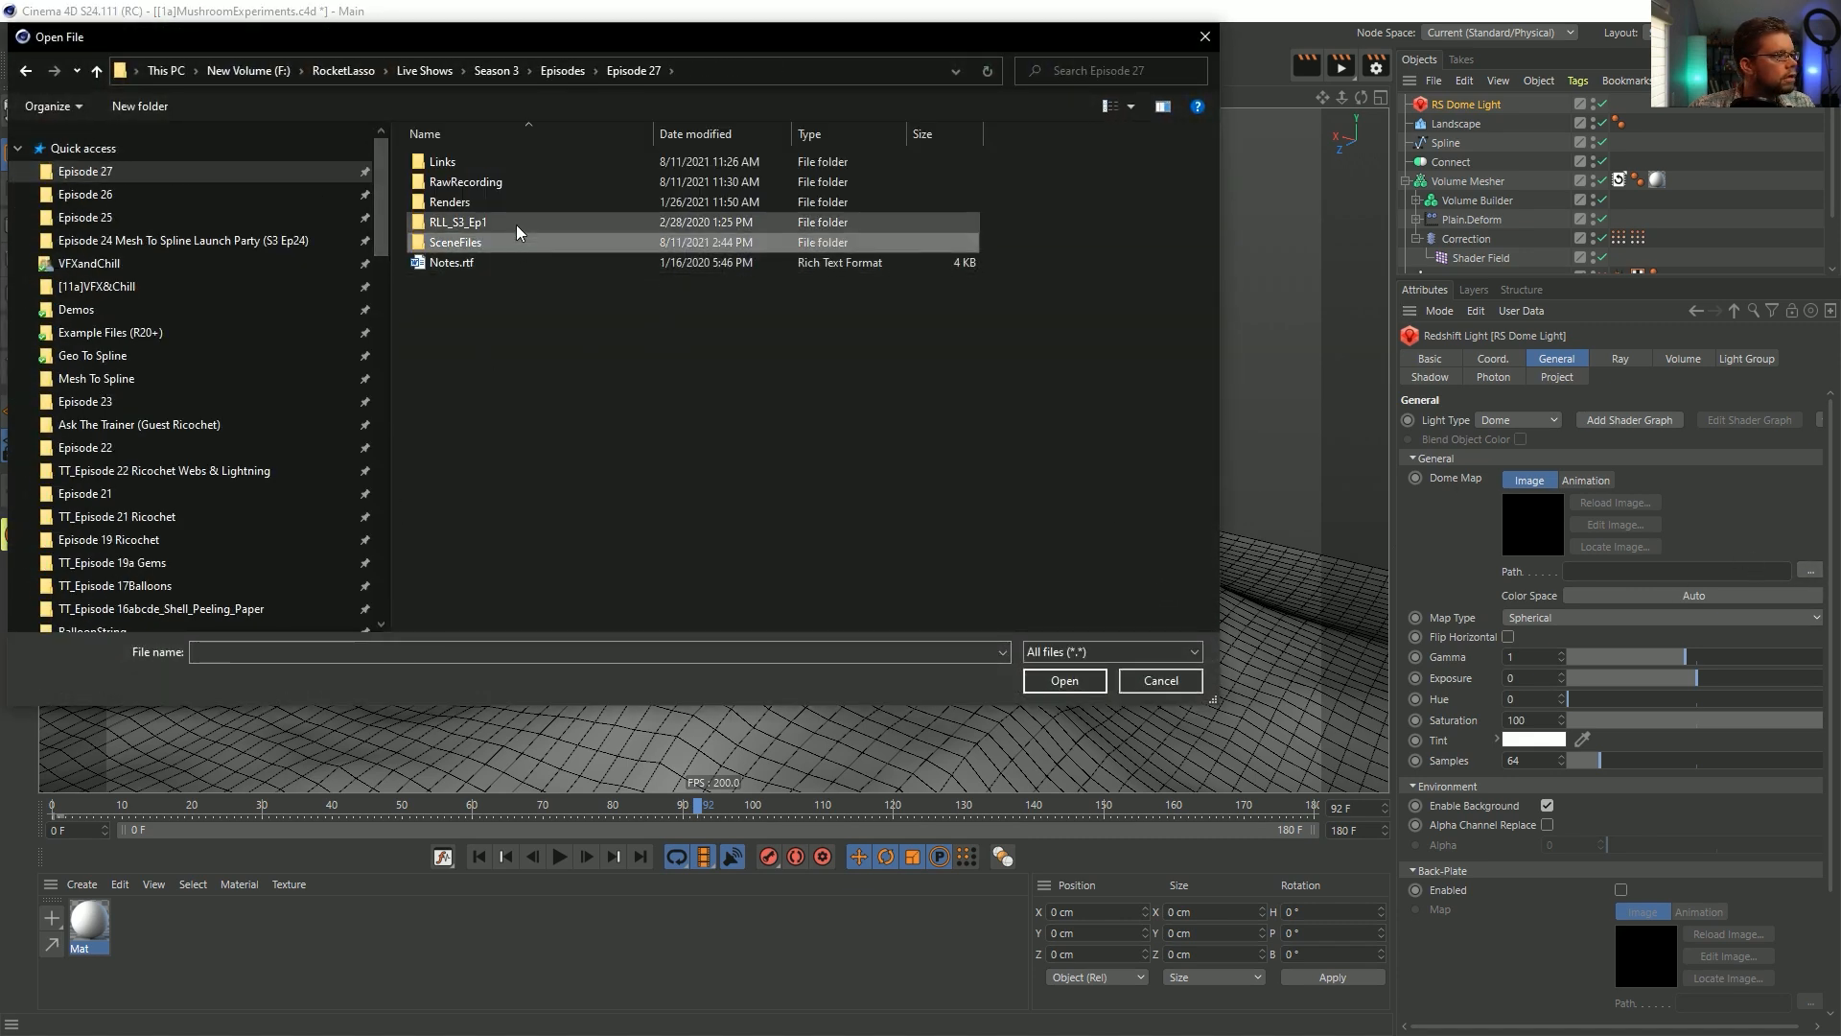
double_click(517, 239)
double_click(437, 188)
left_click(461, 182)
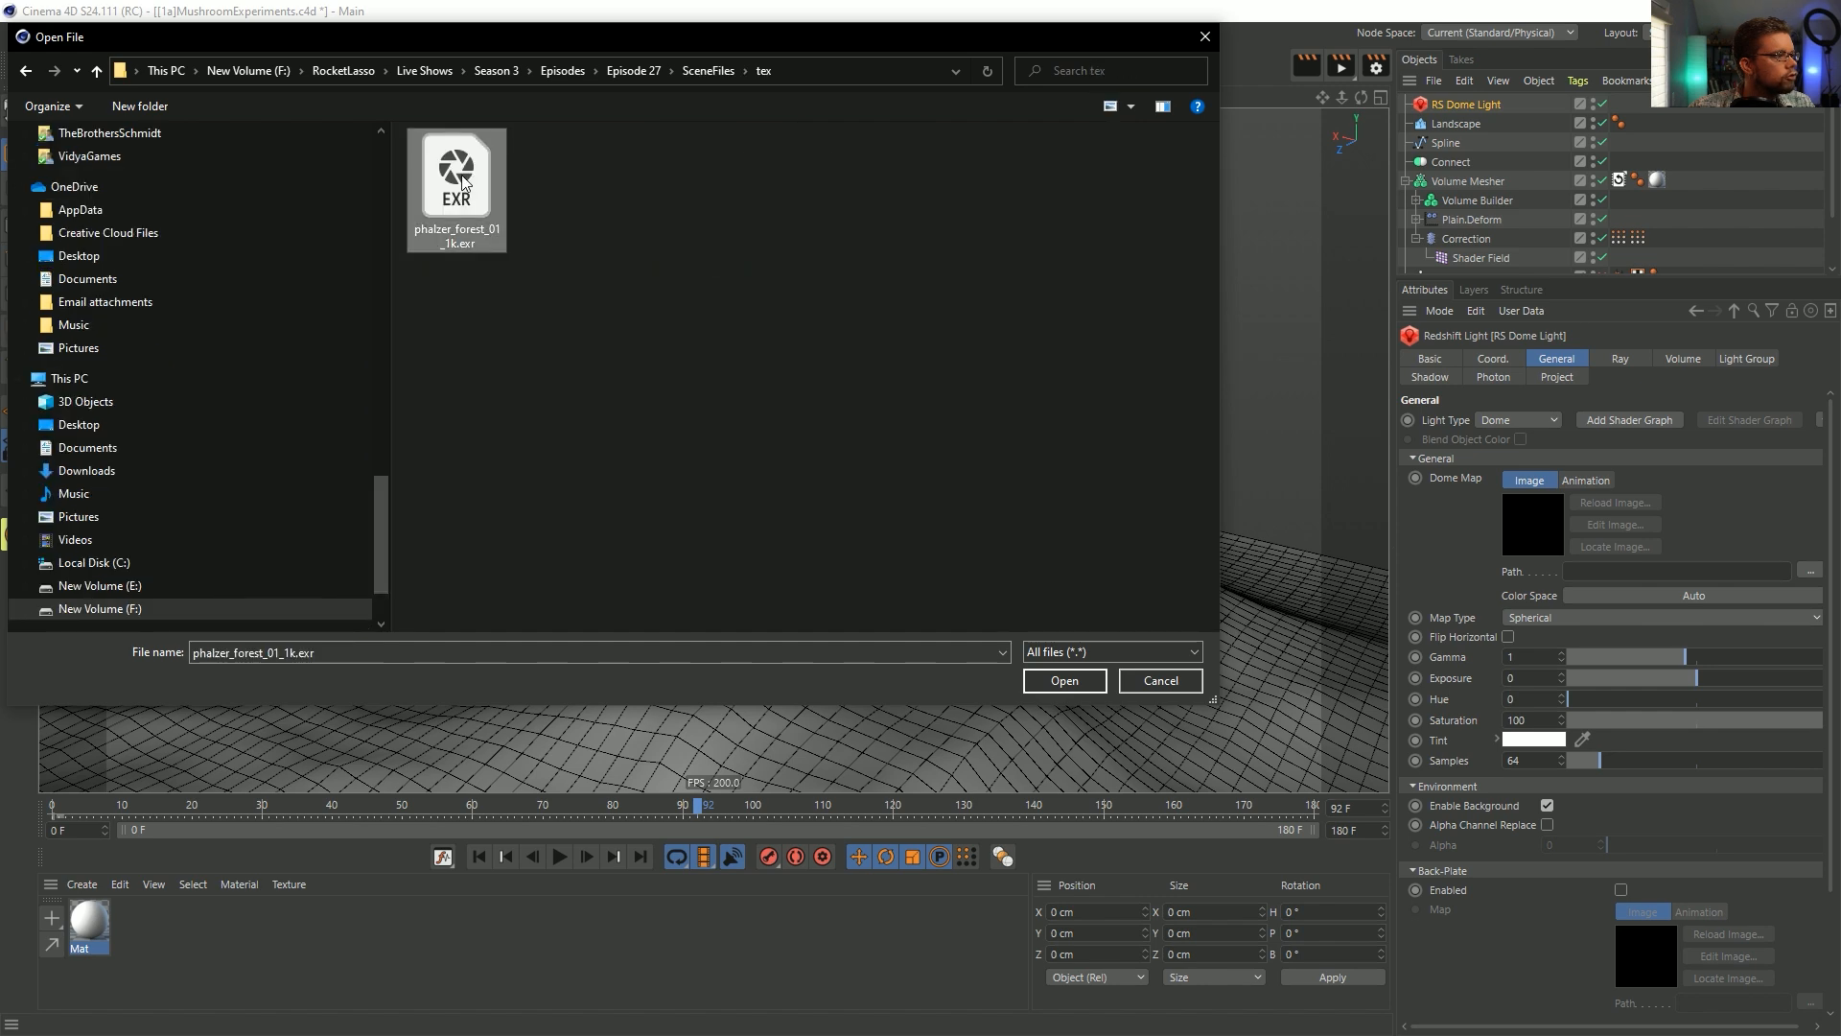
left_click(1101, 673)
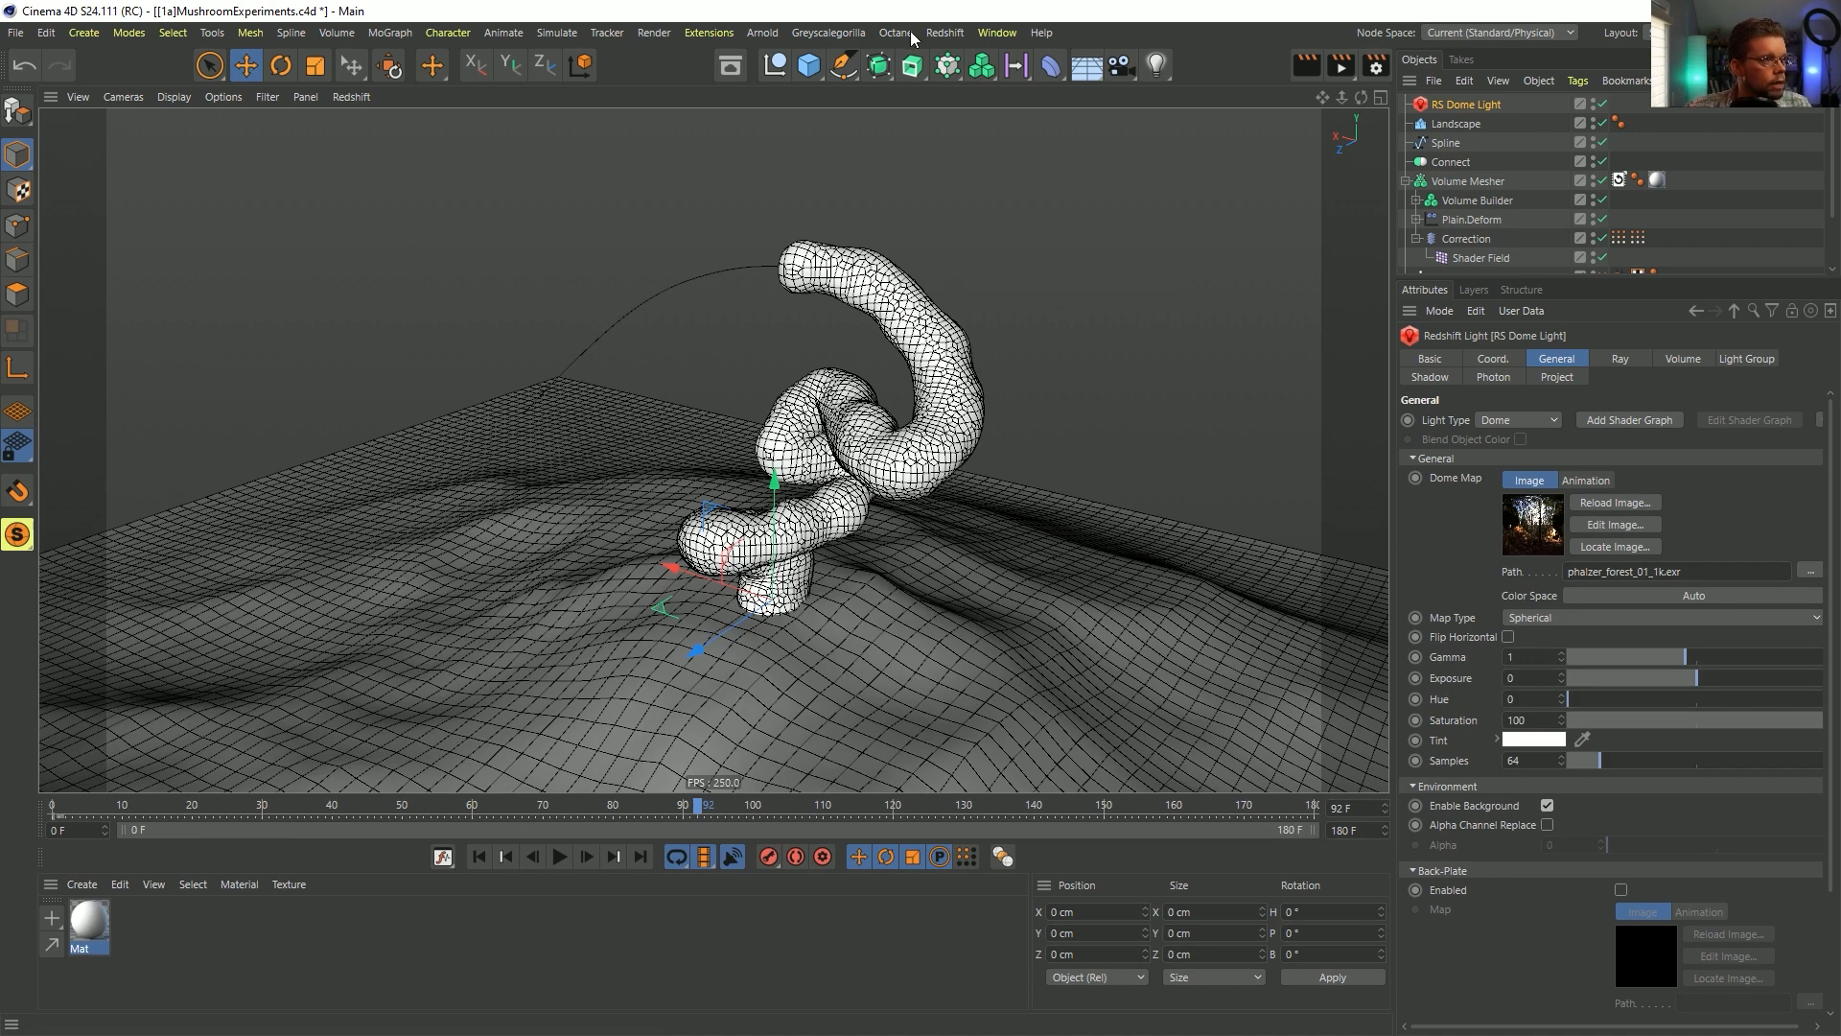
- Open the Redshift RenderView, place it over the viewport's left part and enlarge it
left_click(944, 32)
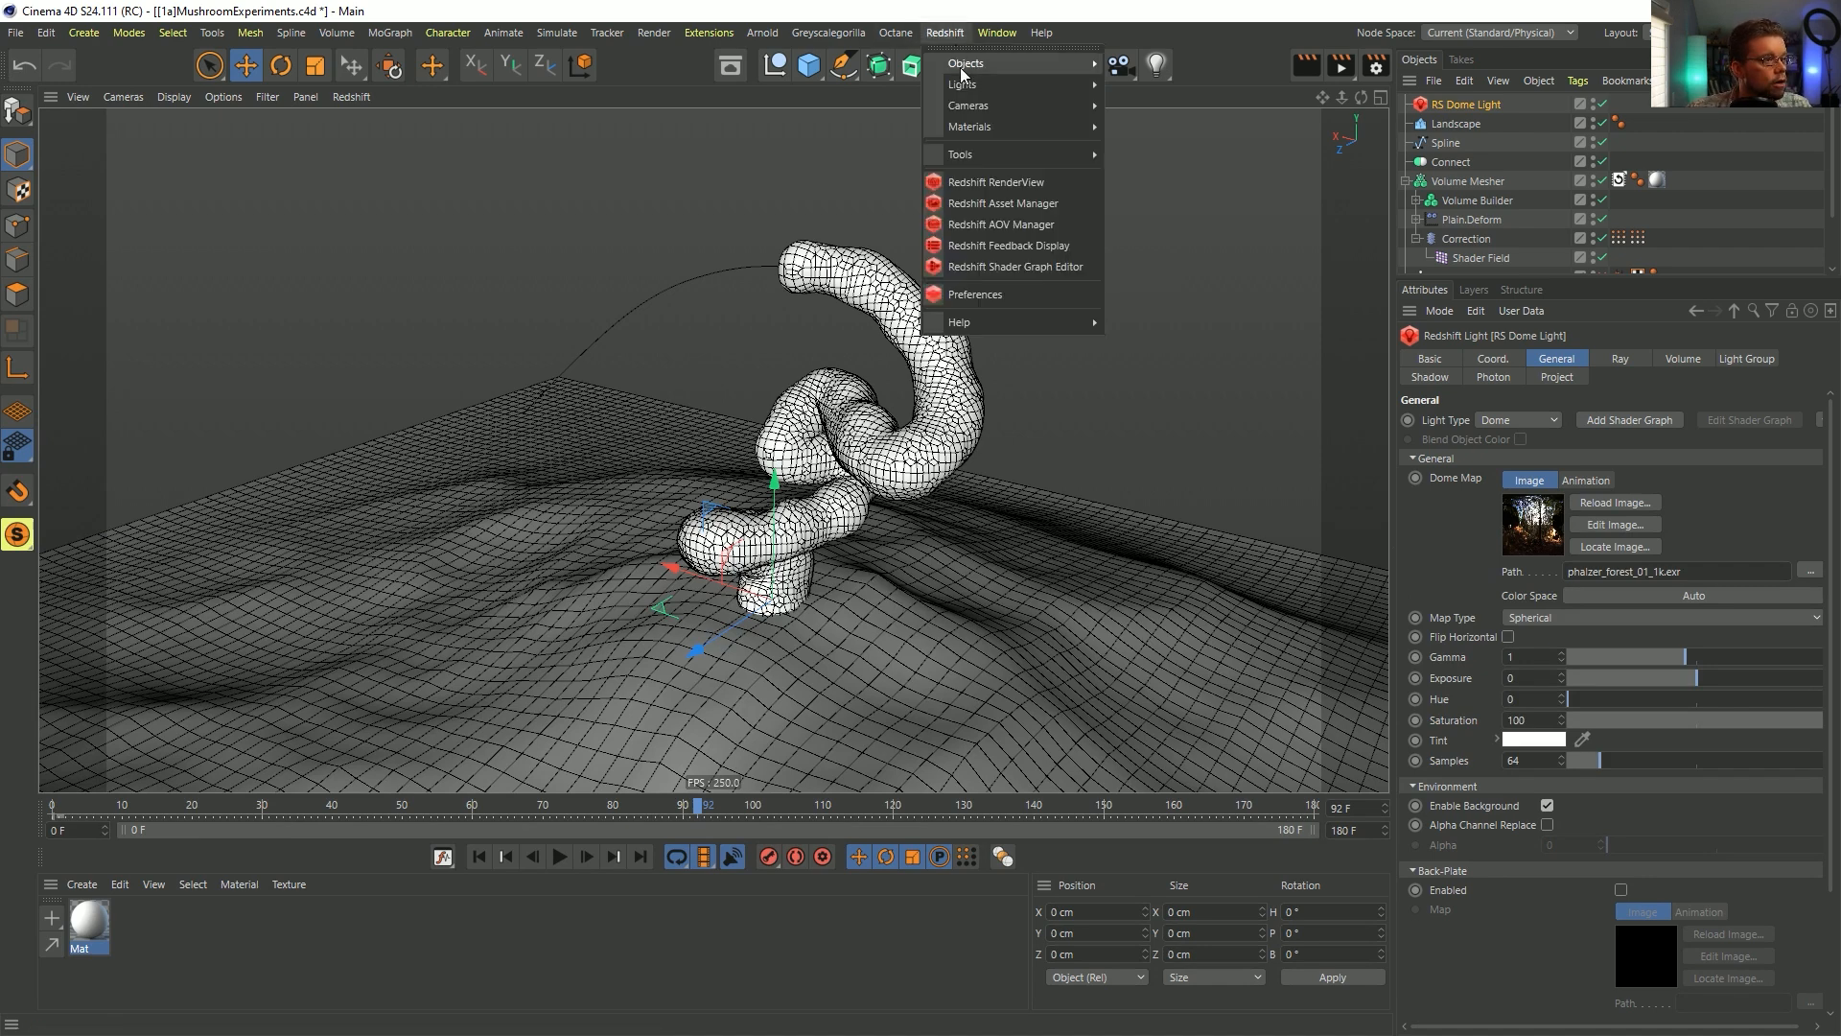
left_click(1011, 193)
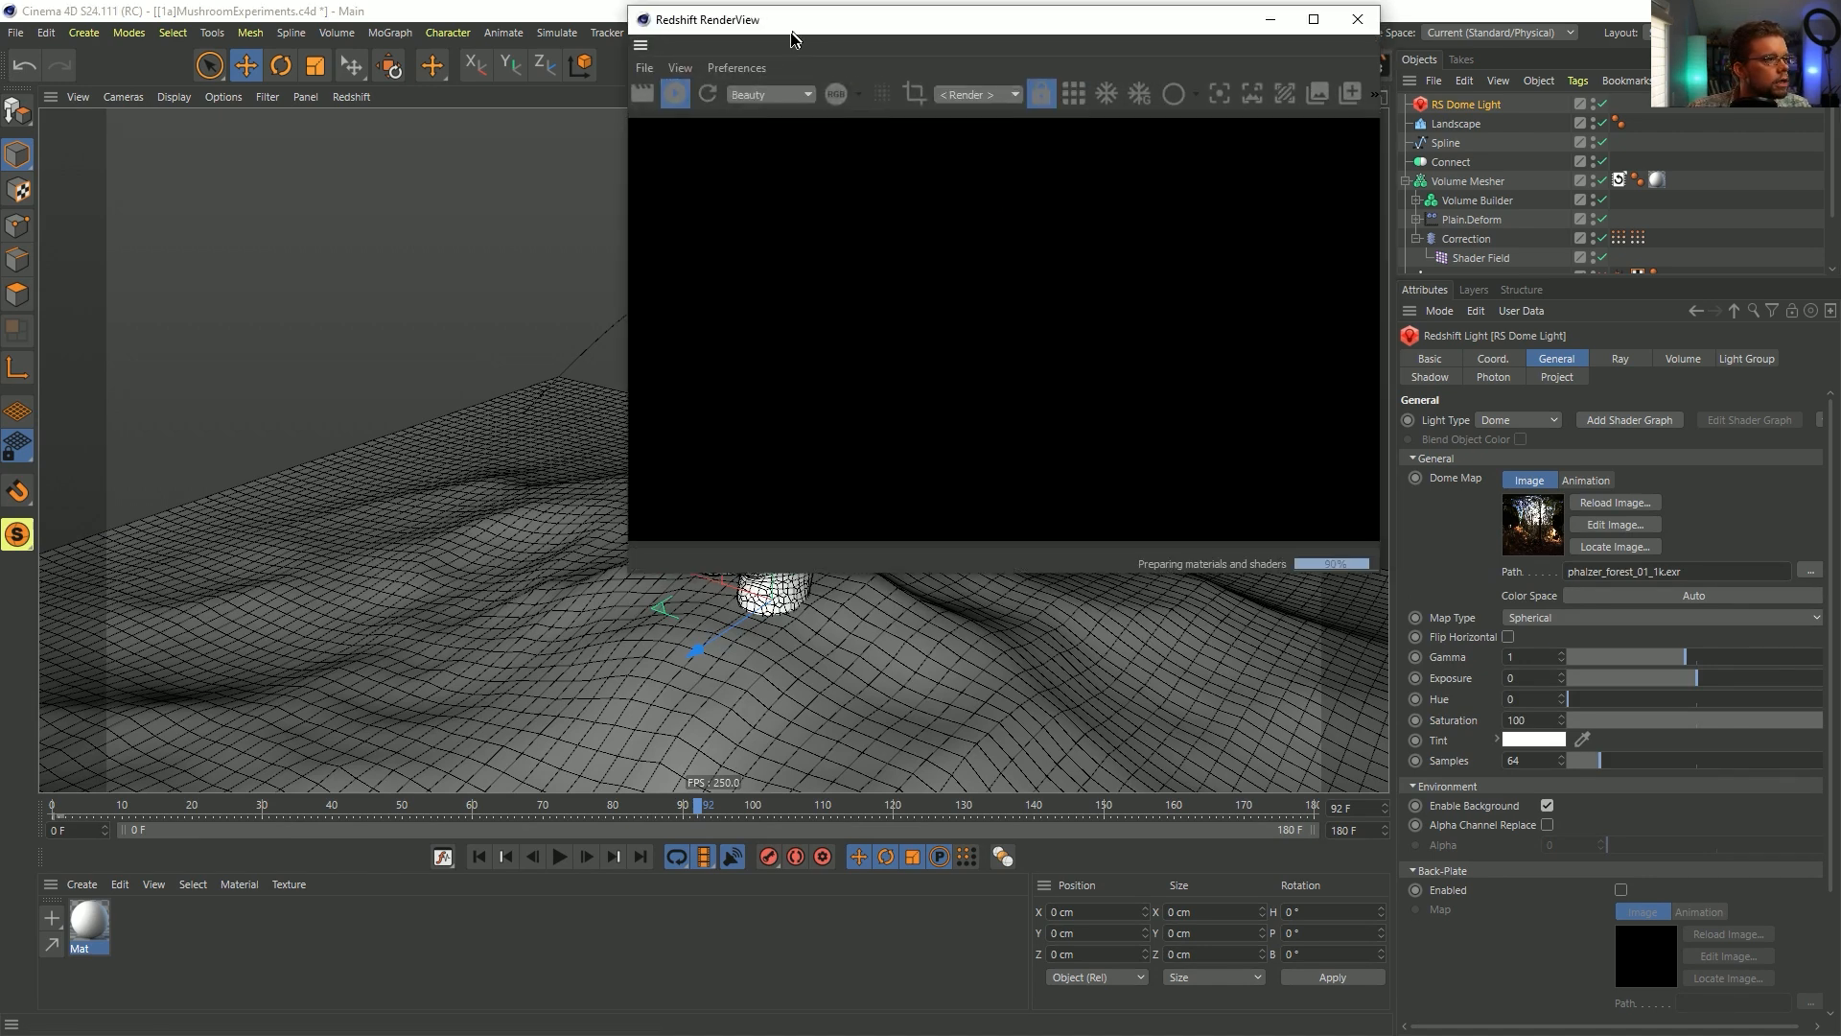
left_click_drag(792, 38, 207, 250)
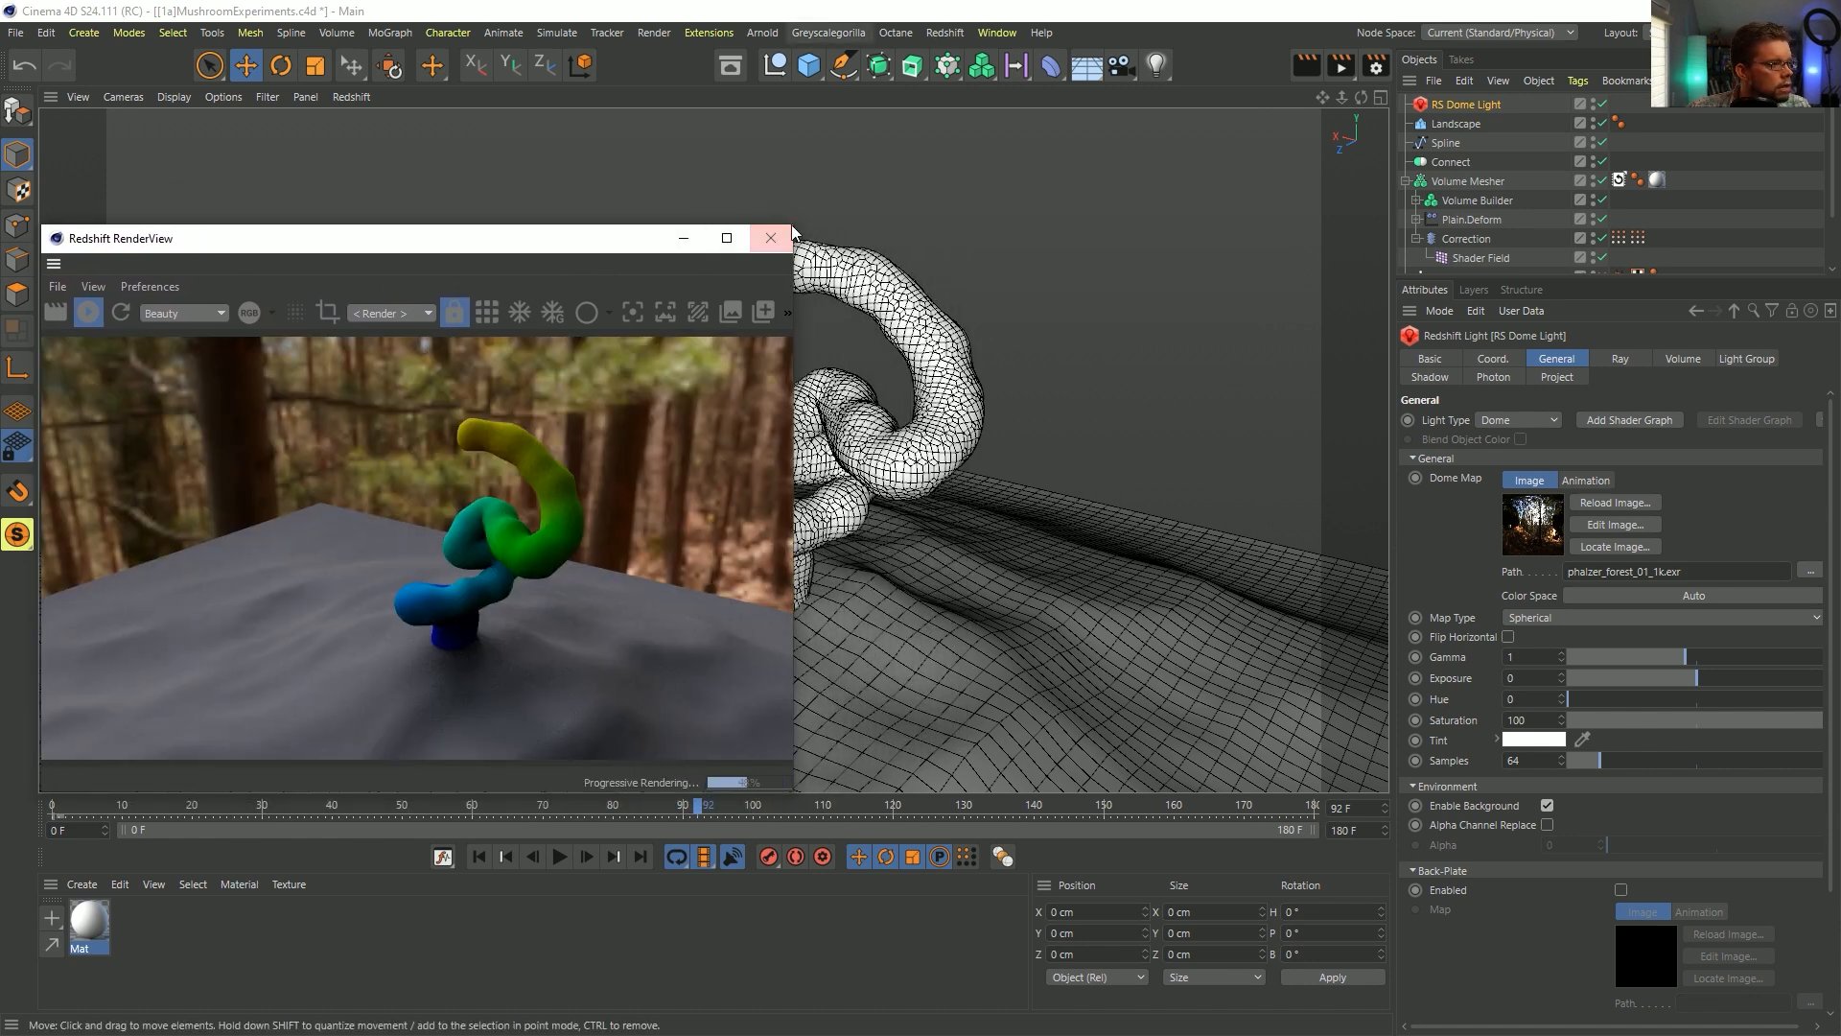
left_click_drag(792, 223, 934, 106)
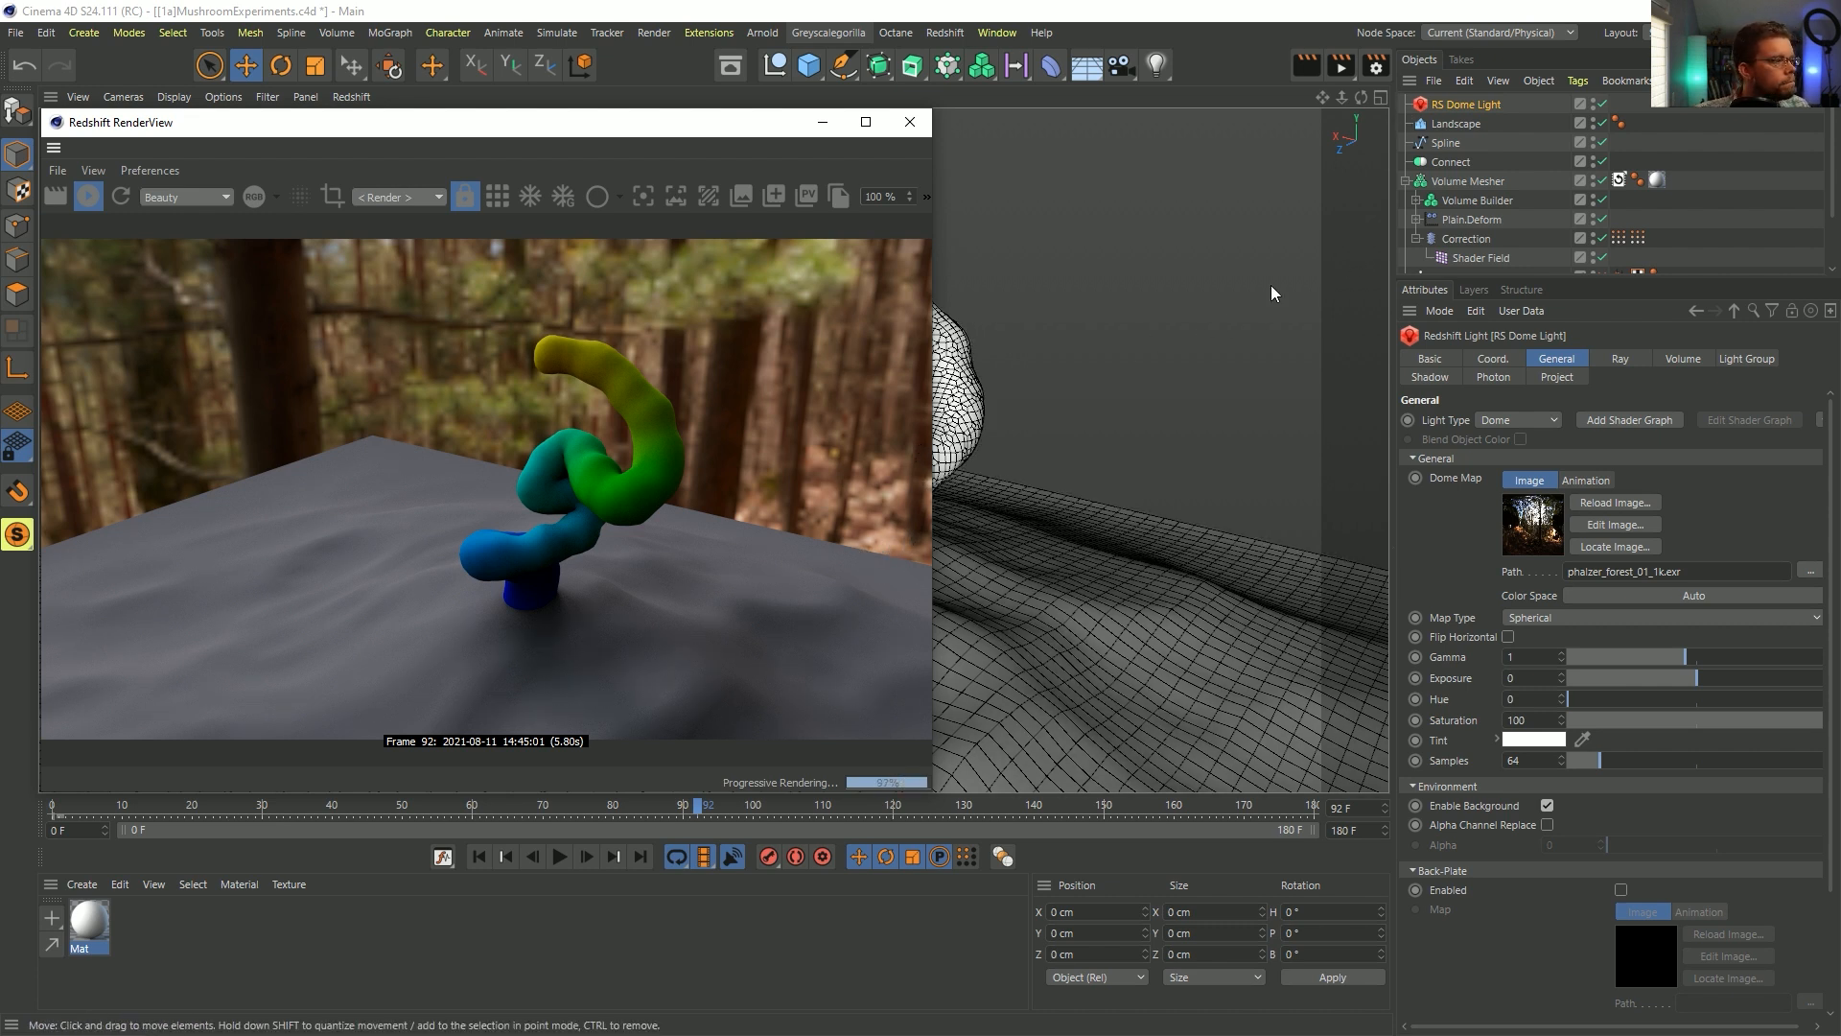
- Open the render settings and switch the renderer to Redshift in Advanced mode
left_click(1216, 17)
key("ctrl+b")
left_click_drag(825, 204, 808, 200)
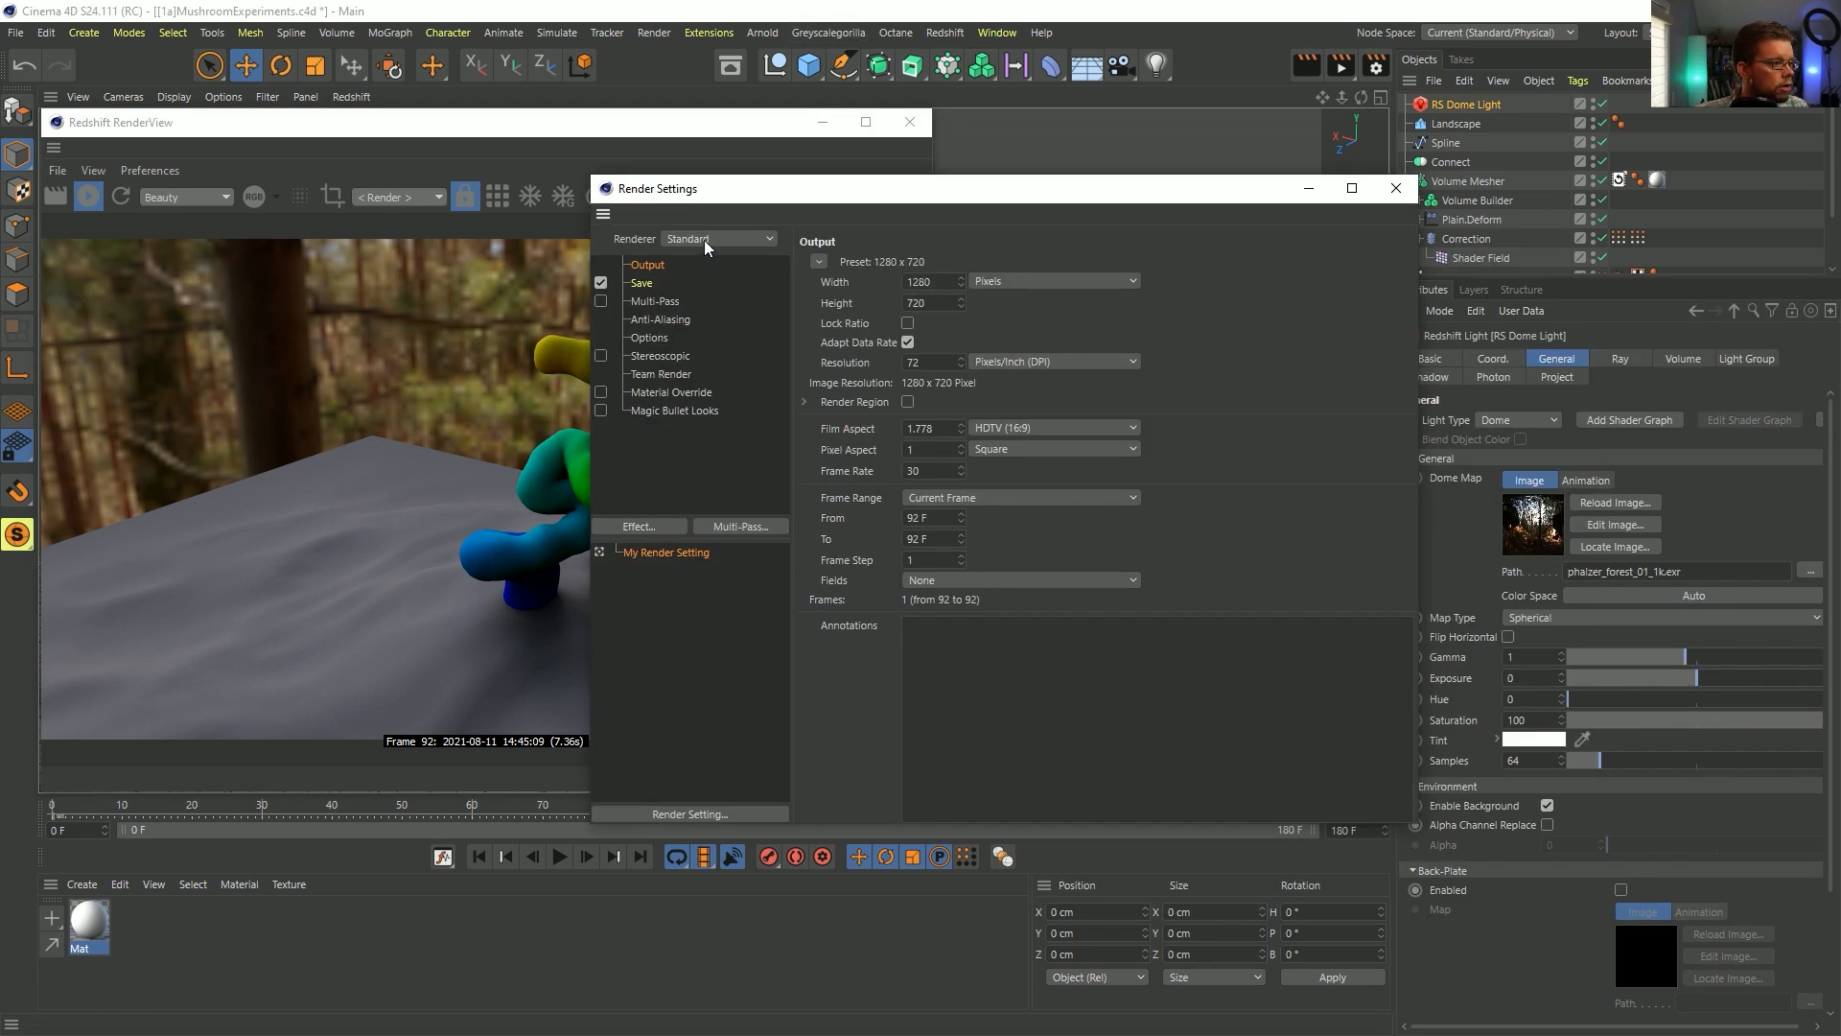
left_click(704, 240)
left_click(723, 325)
left_click(727, 274)
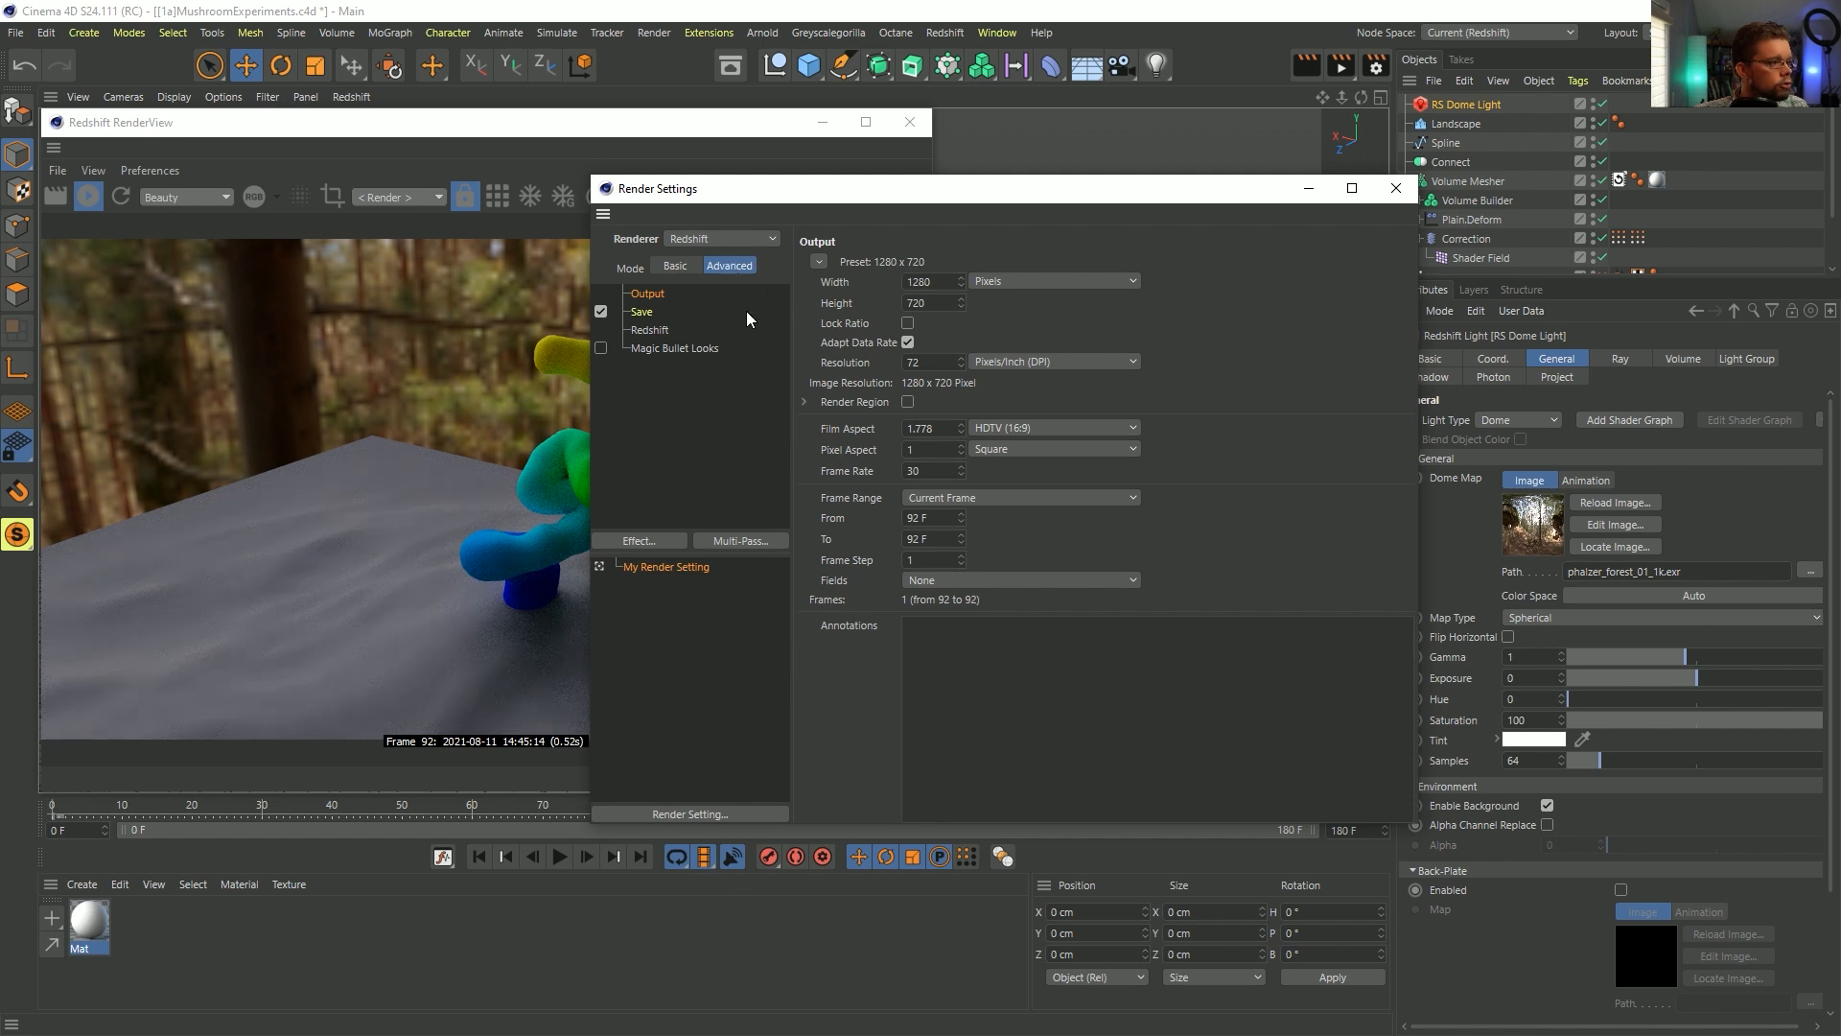
- Set the Redshift sampling threshold to 1 and the global illumination bounces to 5, and close the render settings
left_click(646, 330)
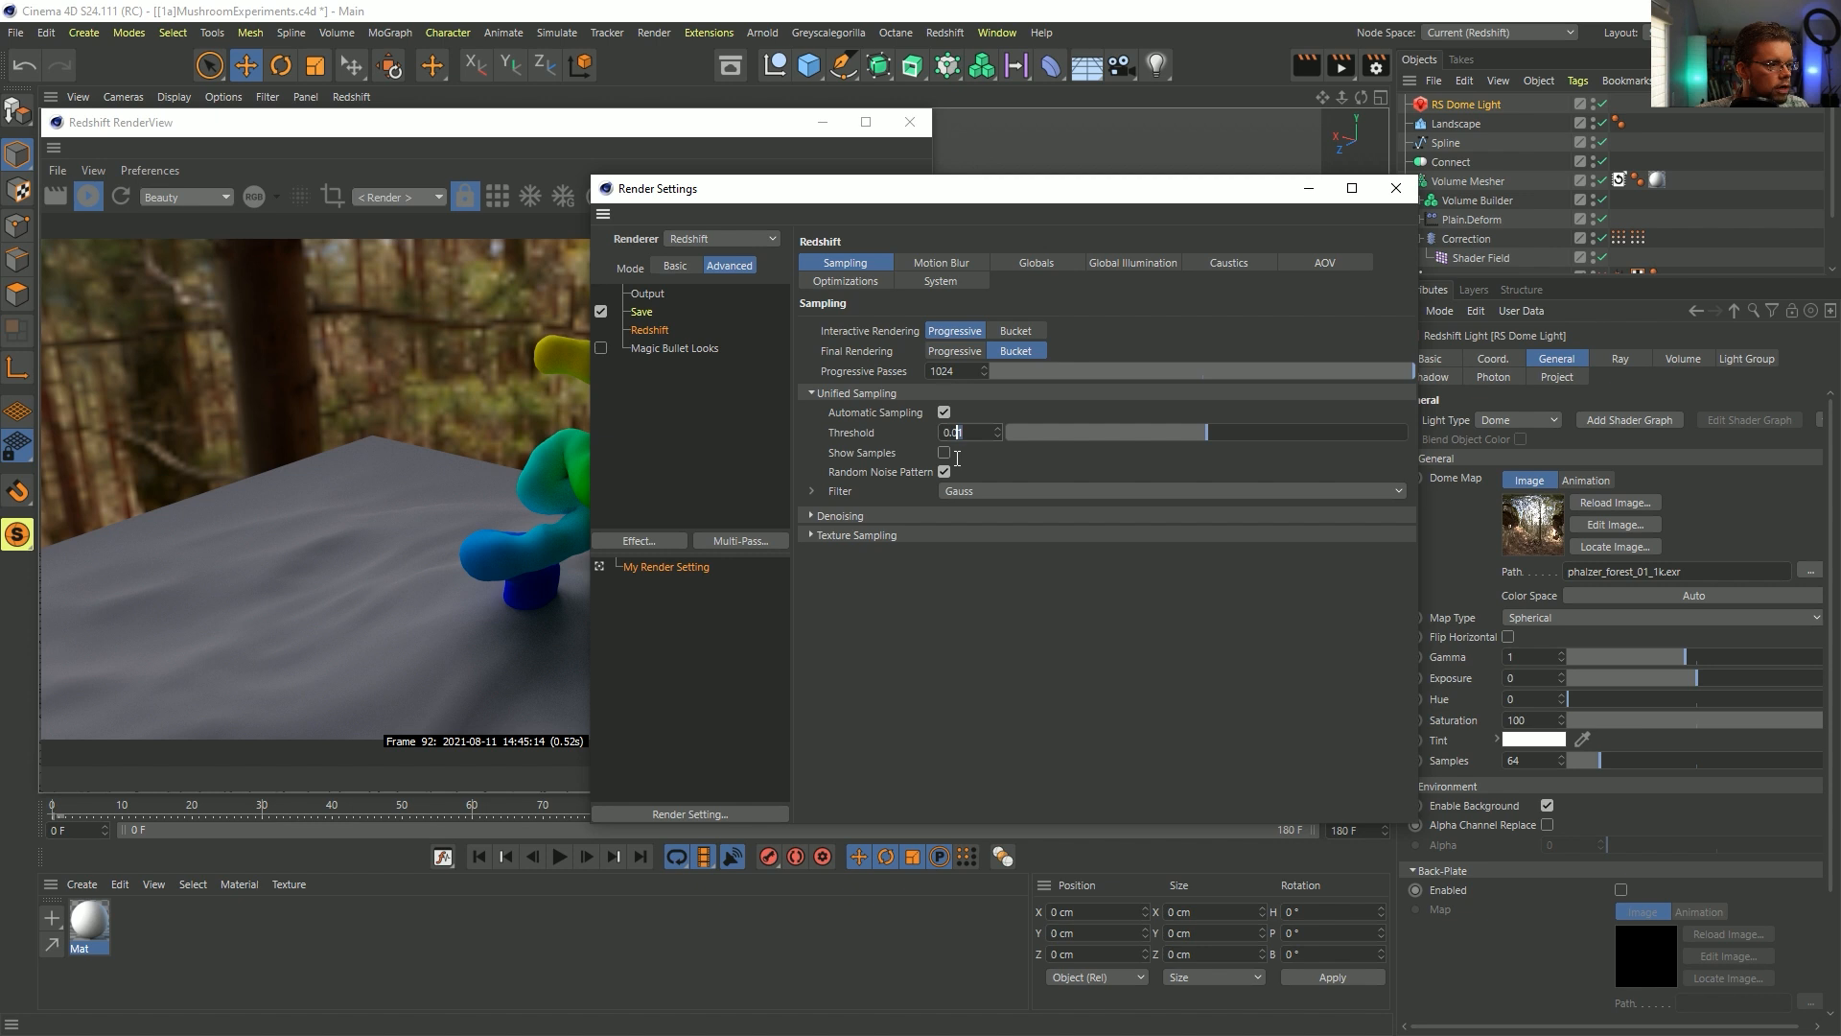
type("1")
key("Return")
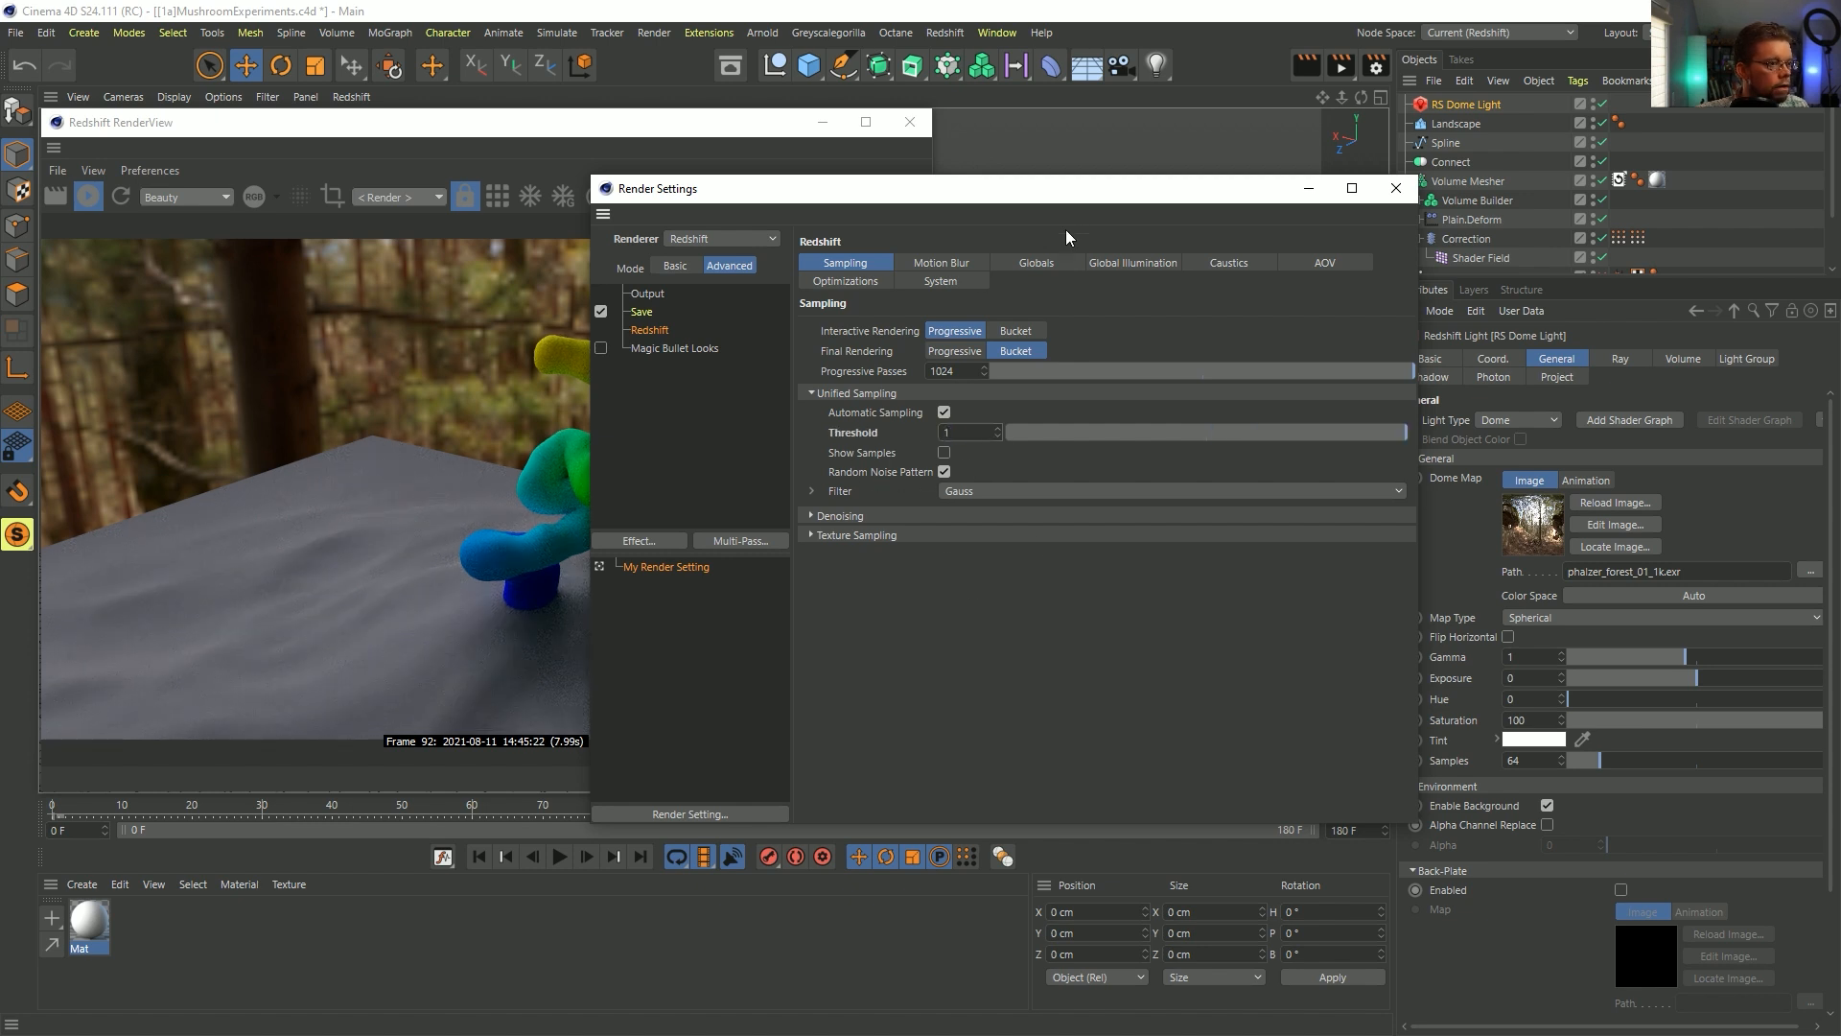
left_click(1035, 263)
left_click(1134, 263)
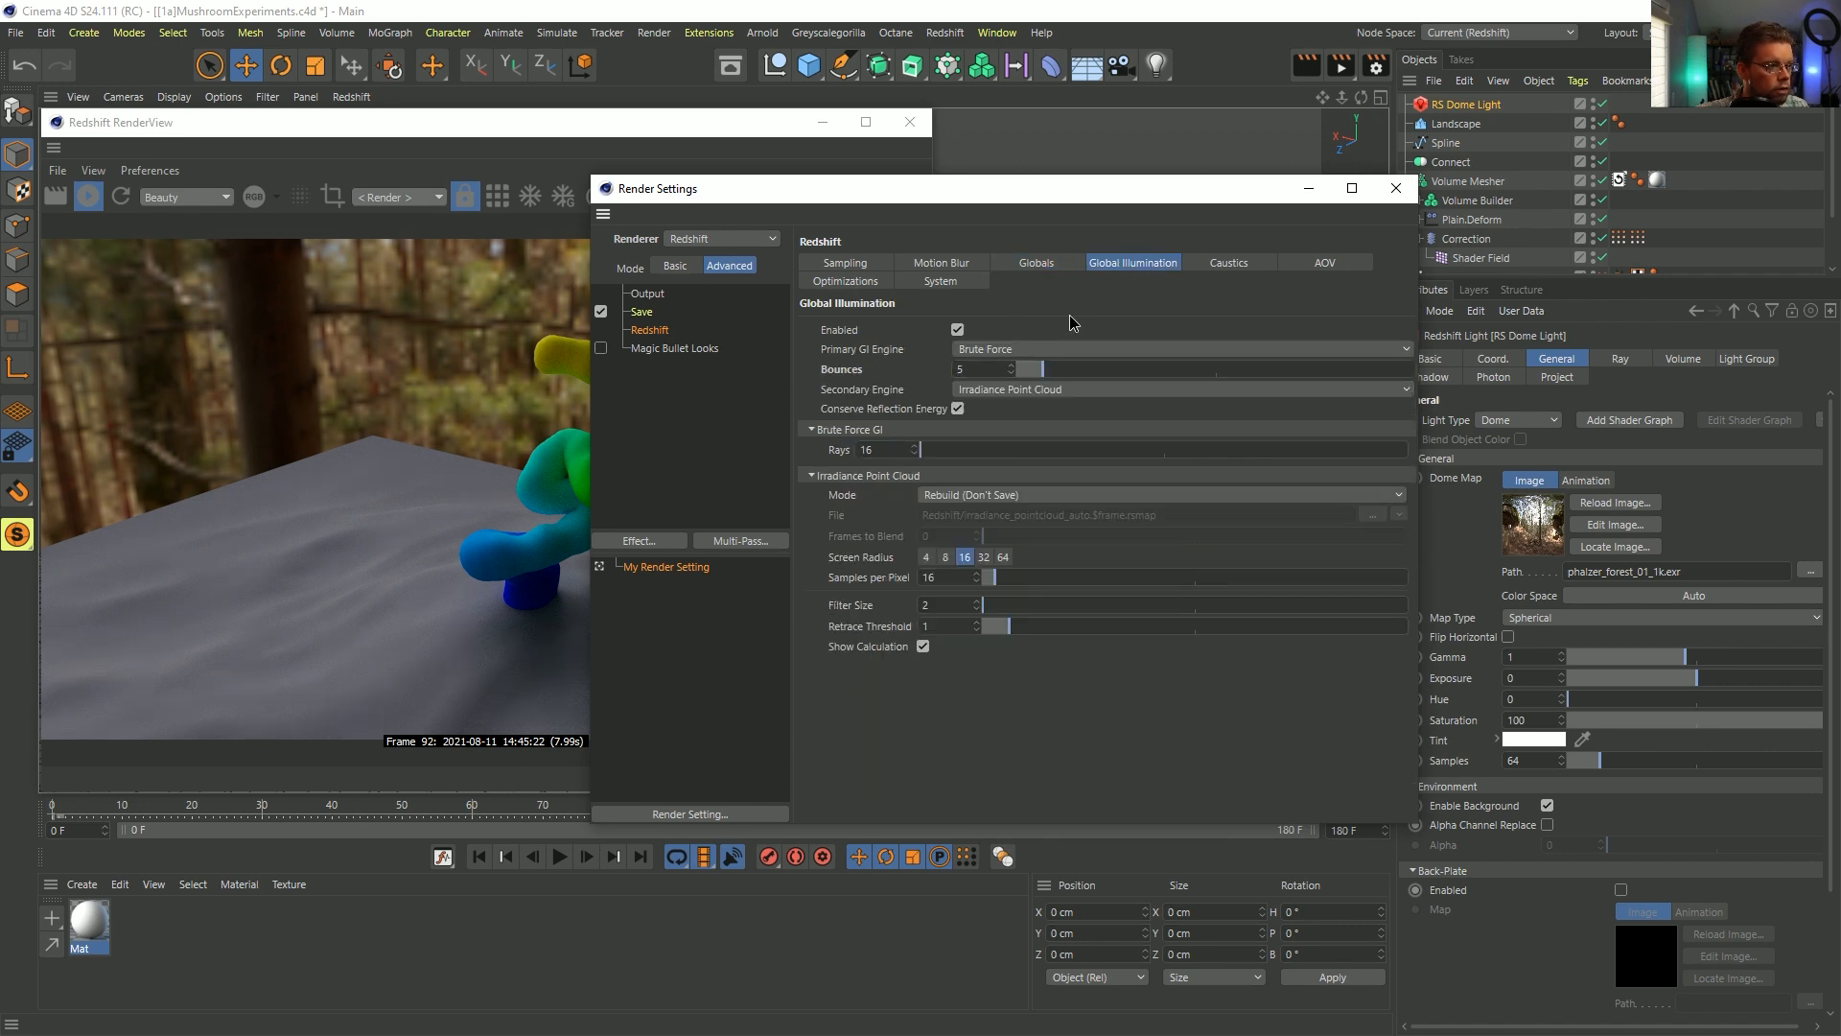
left_click(1396, 188)
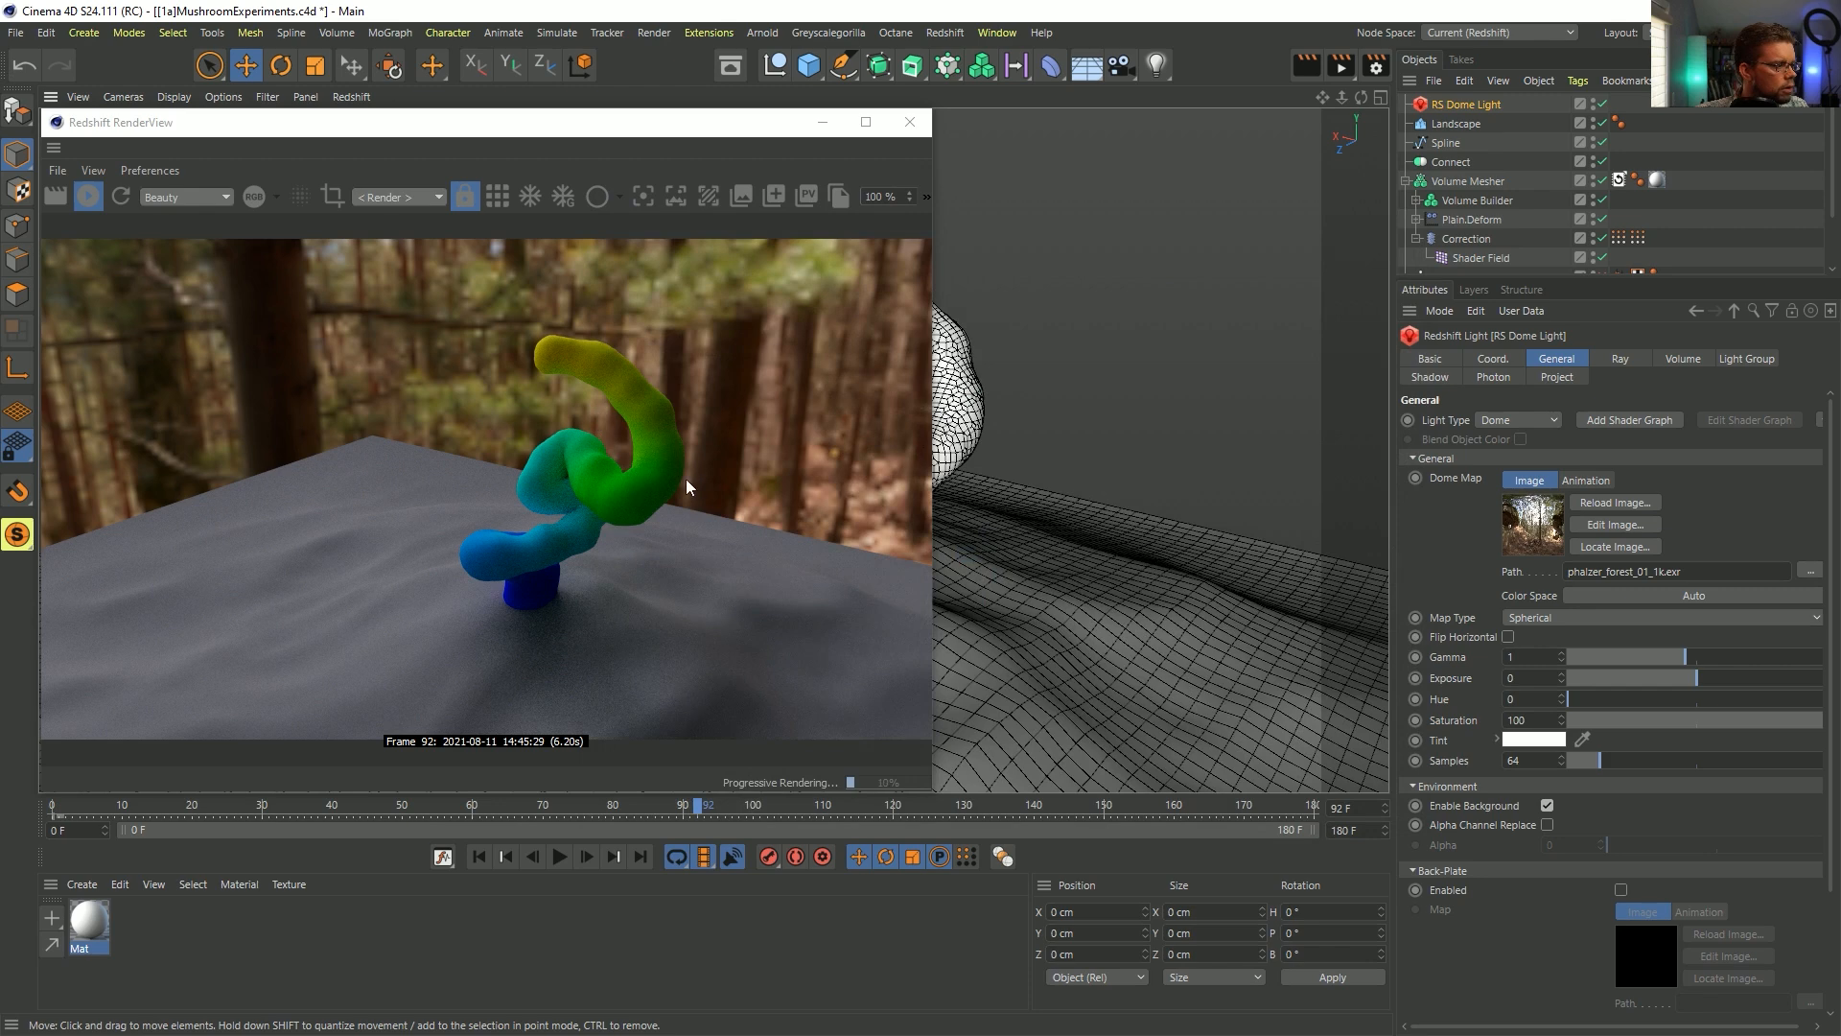
mouse_move(619, 470)
left_mouse_down()
mouse_move(761, 472)
mouse_move(637, 476)
left_mouse_up()
right_click(719, 464)
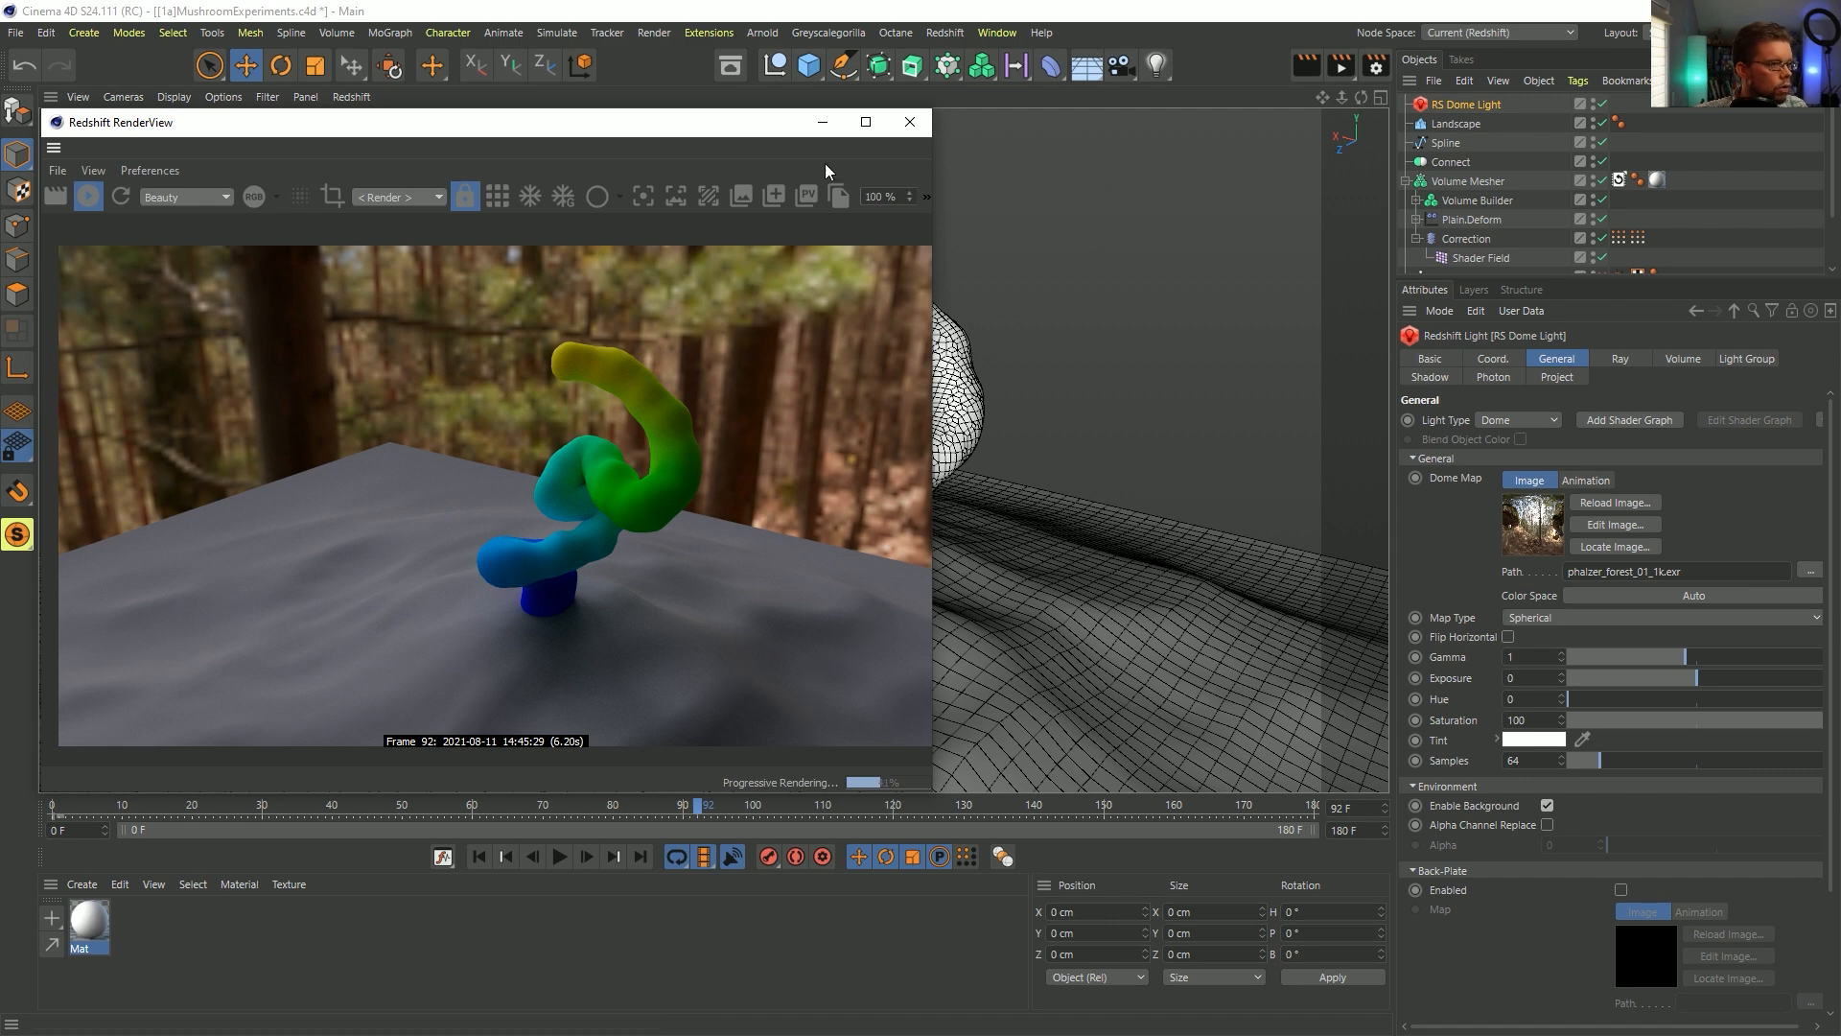
left_click_drag(695, 136, 1169, 164)
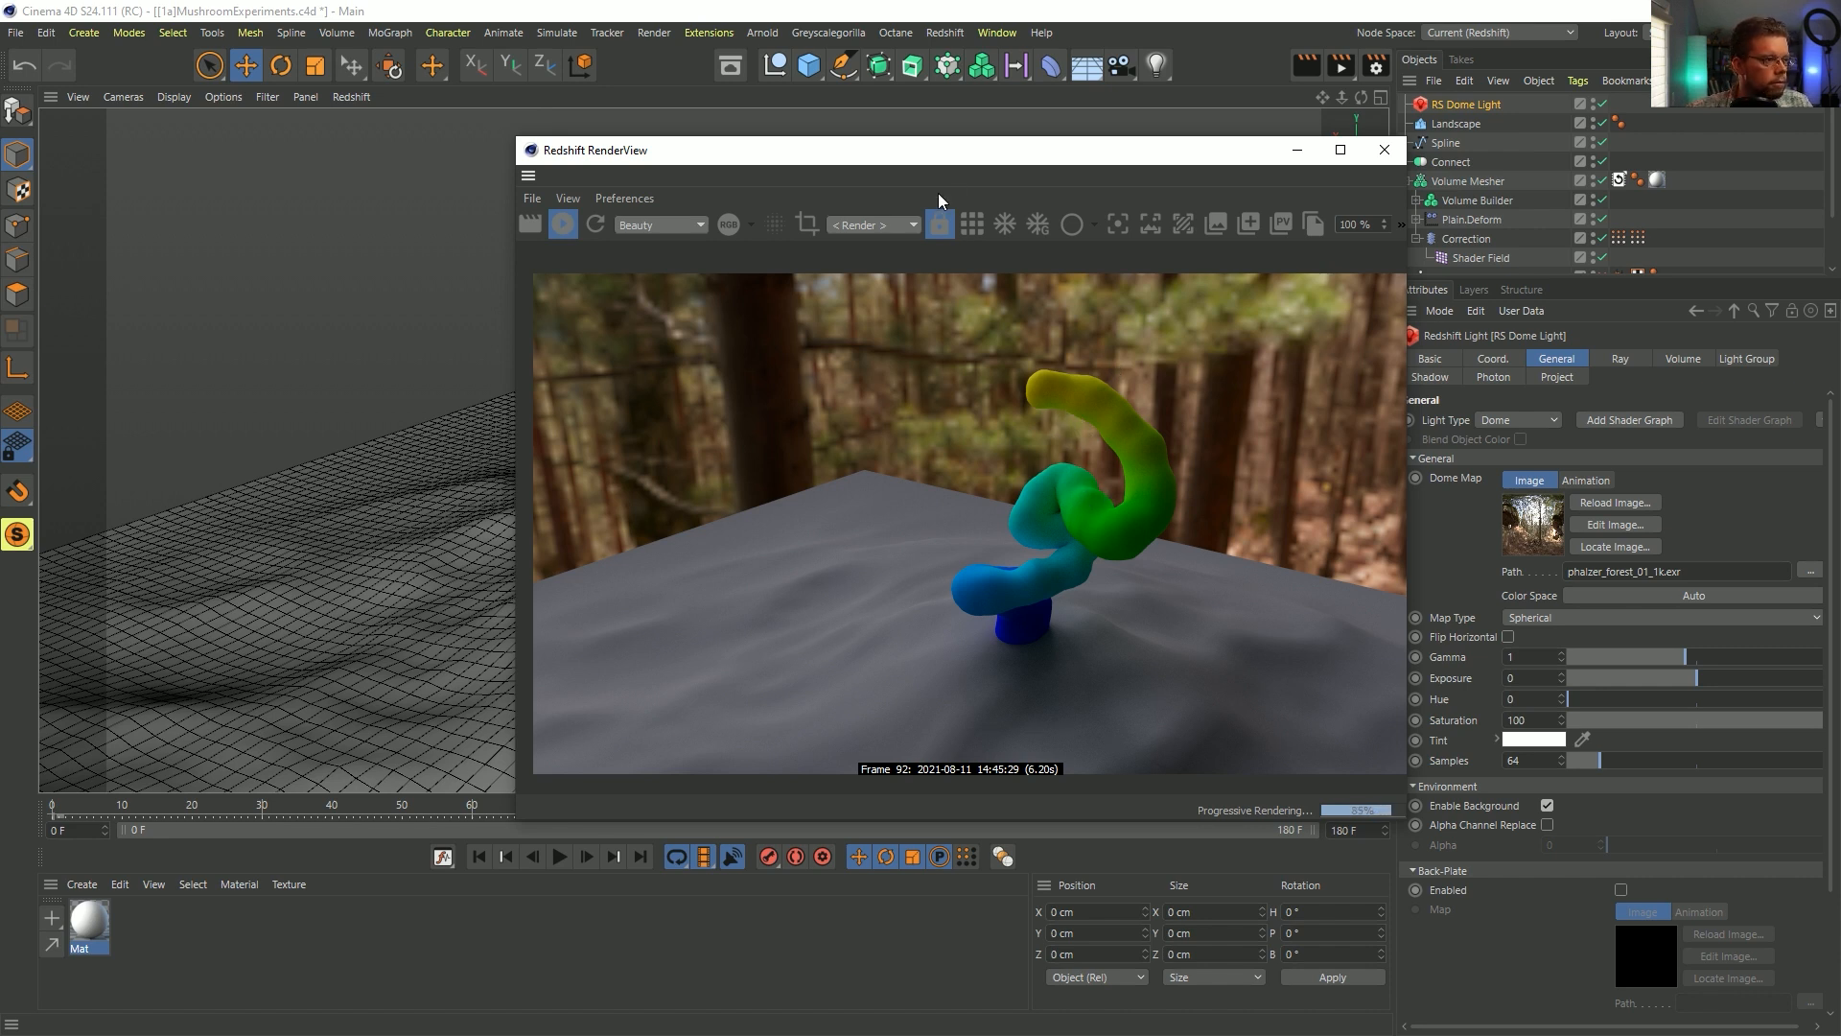
left_click_drag(939, 164, 486, 137)
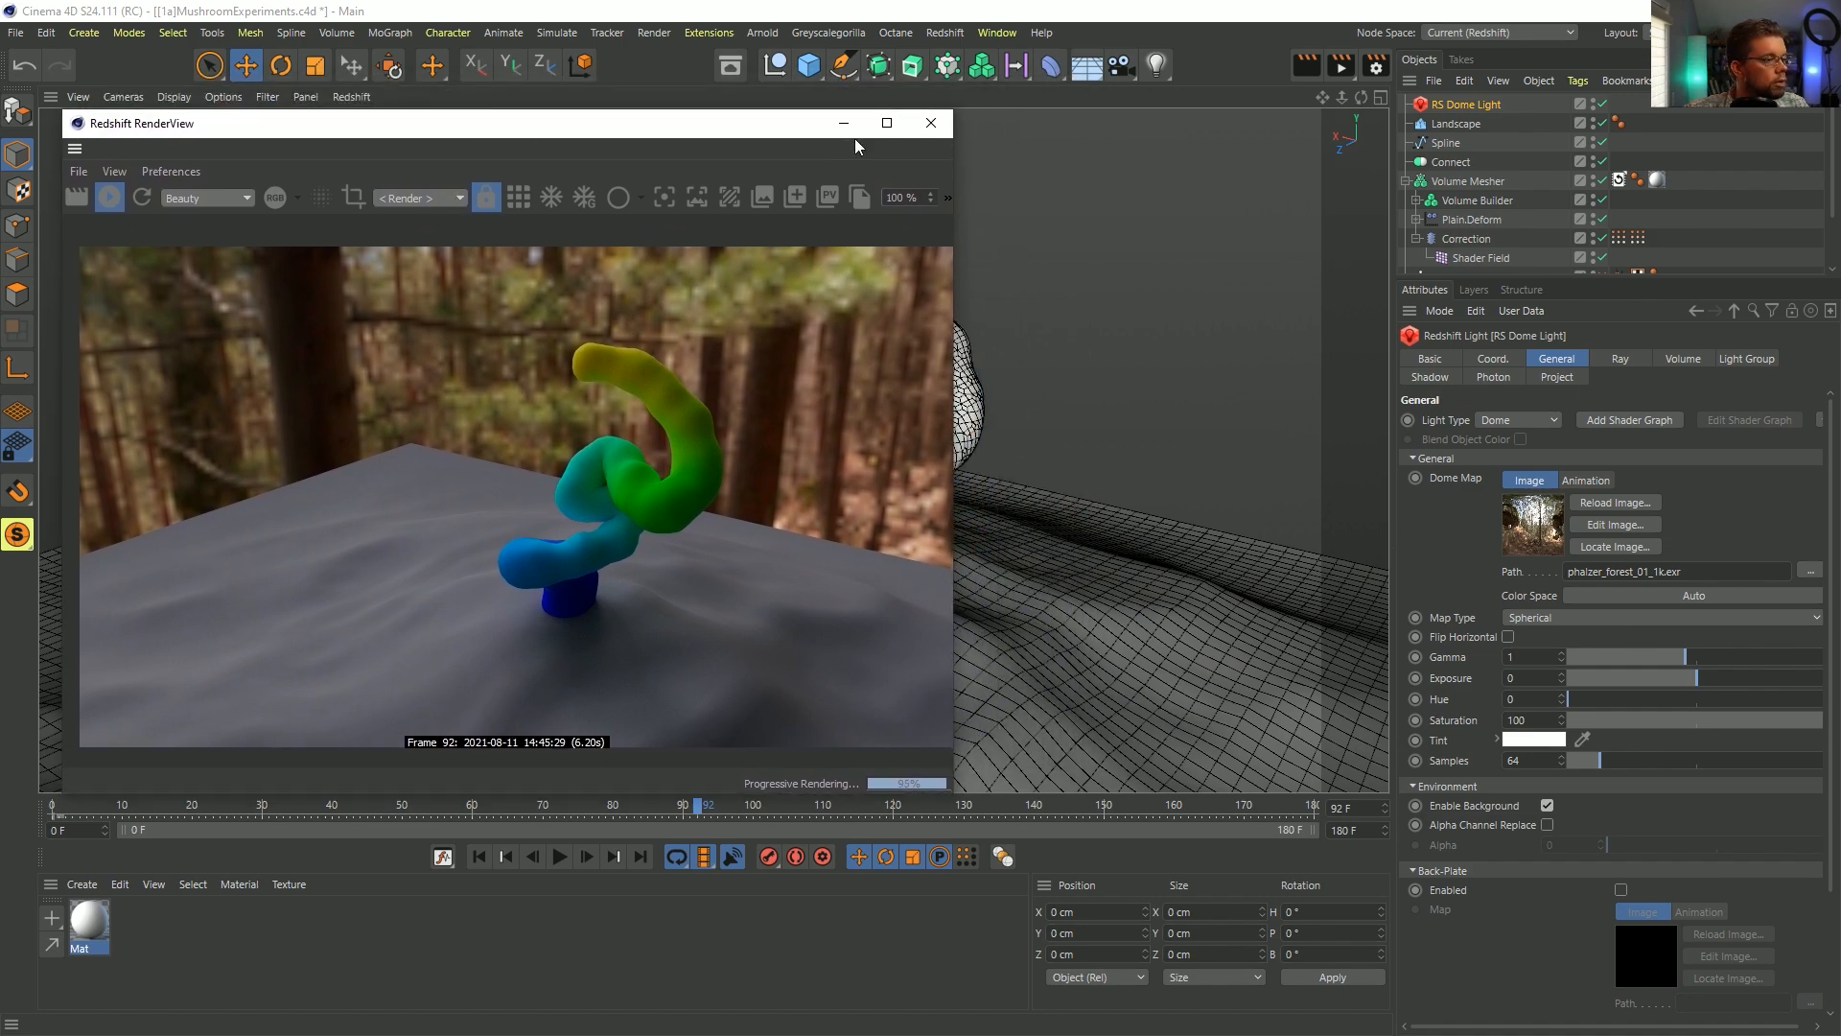
- Move the RenderView down clear of the viewport and reframe the camera so the whole coiled stem is in view
left_click_drag(693, 135, 859, 781)
middle_click_drag(736, 510, 721, 436, "alt")
left_click_drag(721, 436, 779, 446, "alt")
right_click_drag(779, 446, 890, 507, "alt")
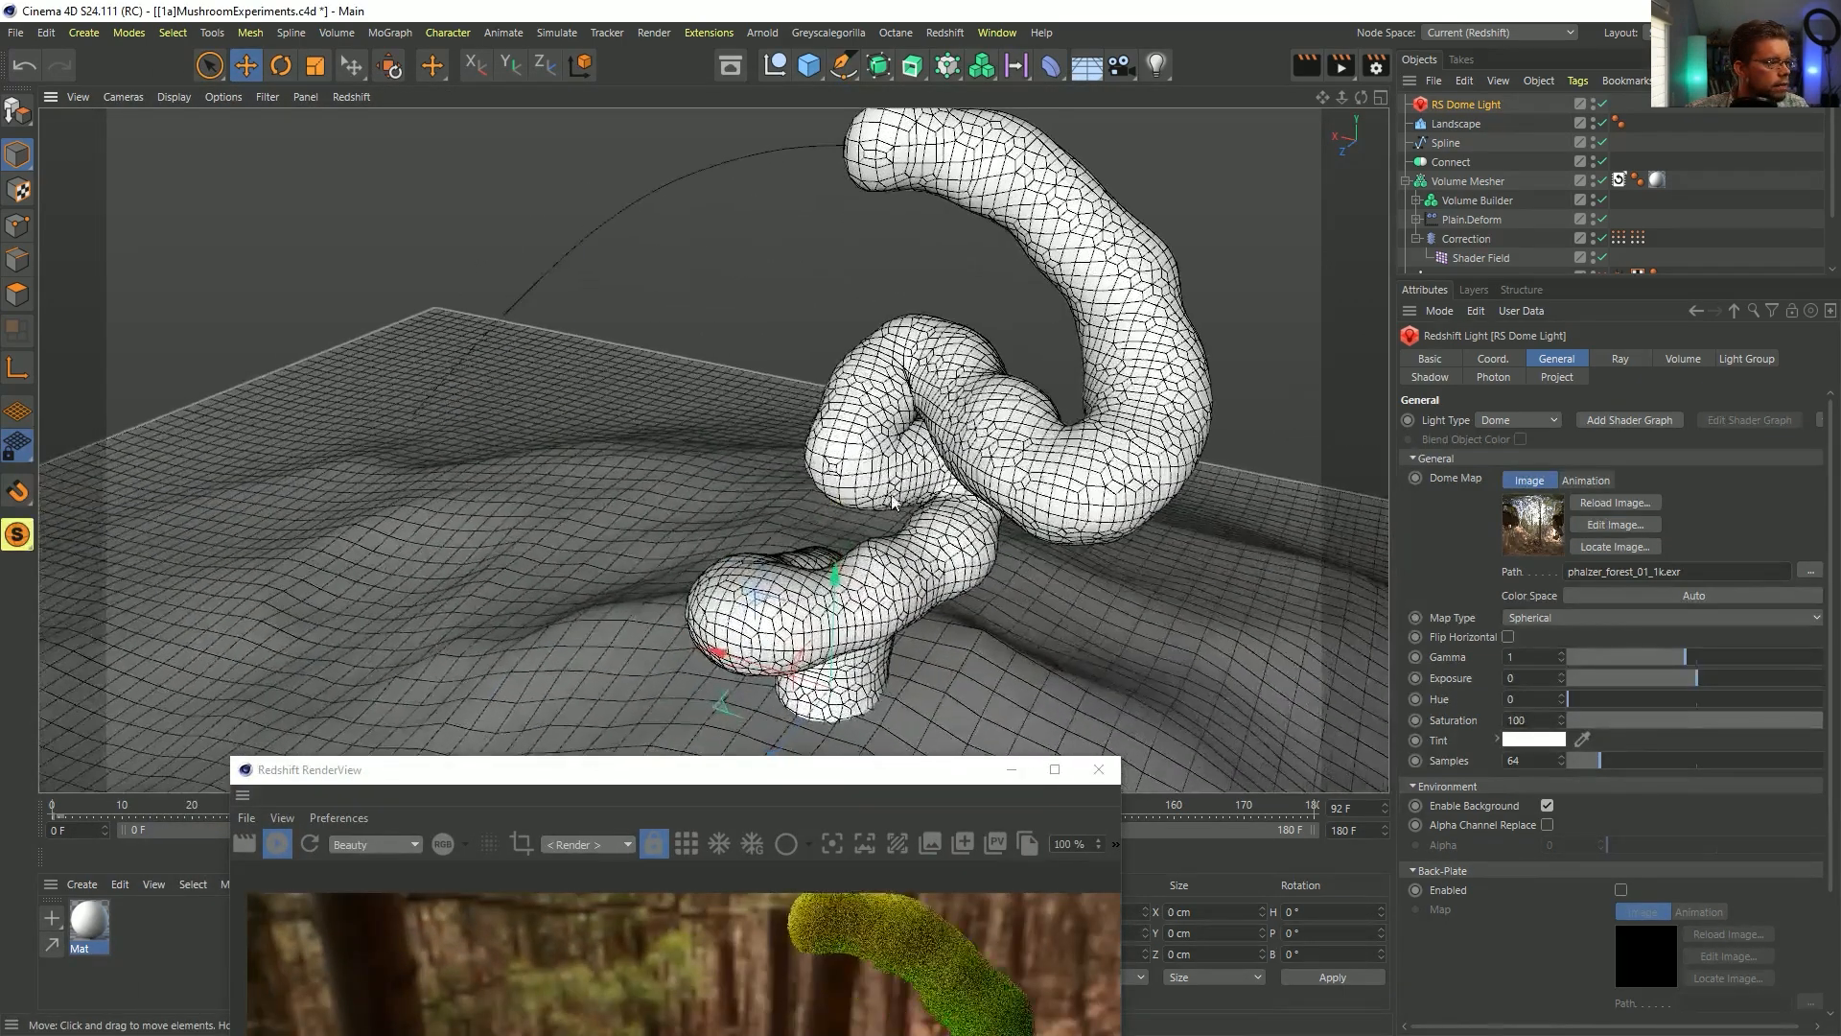
middle_click_drag(890, 506, 827, 514, "alt")
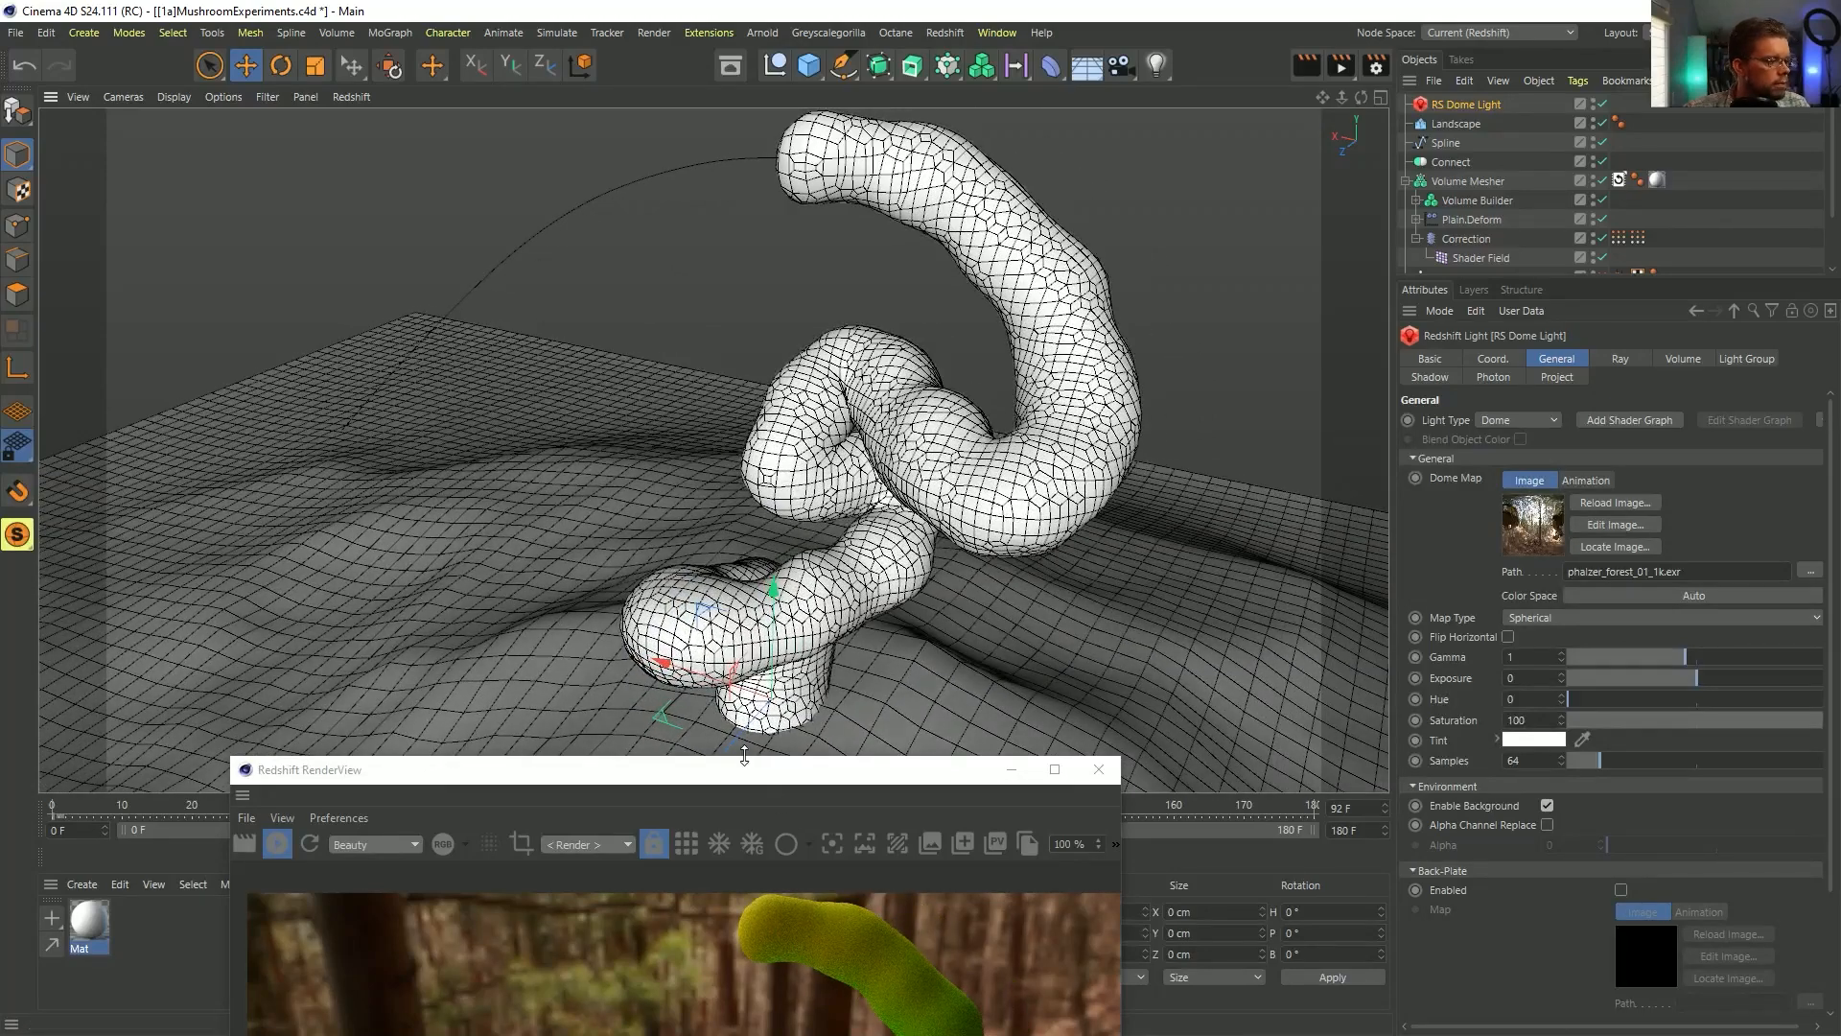
left_click_drag(841, 773, 806, 944)
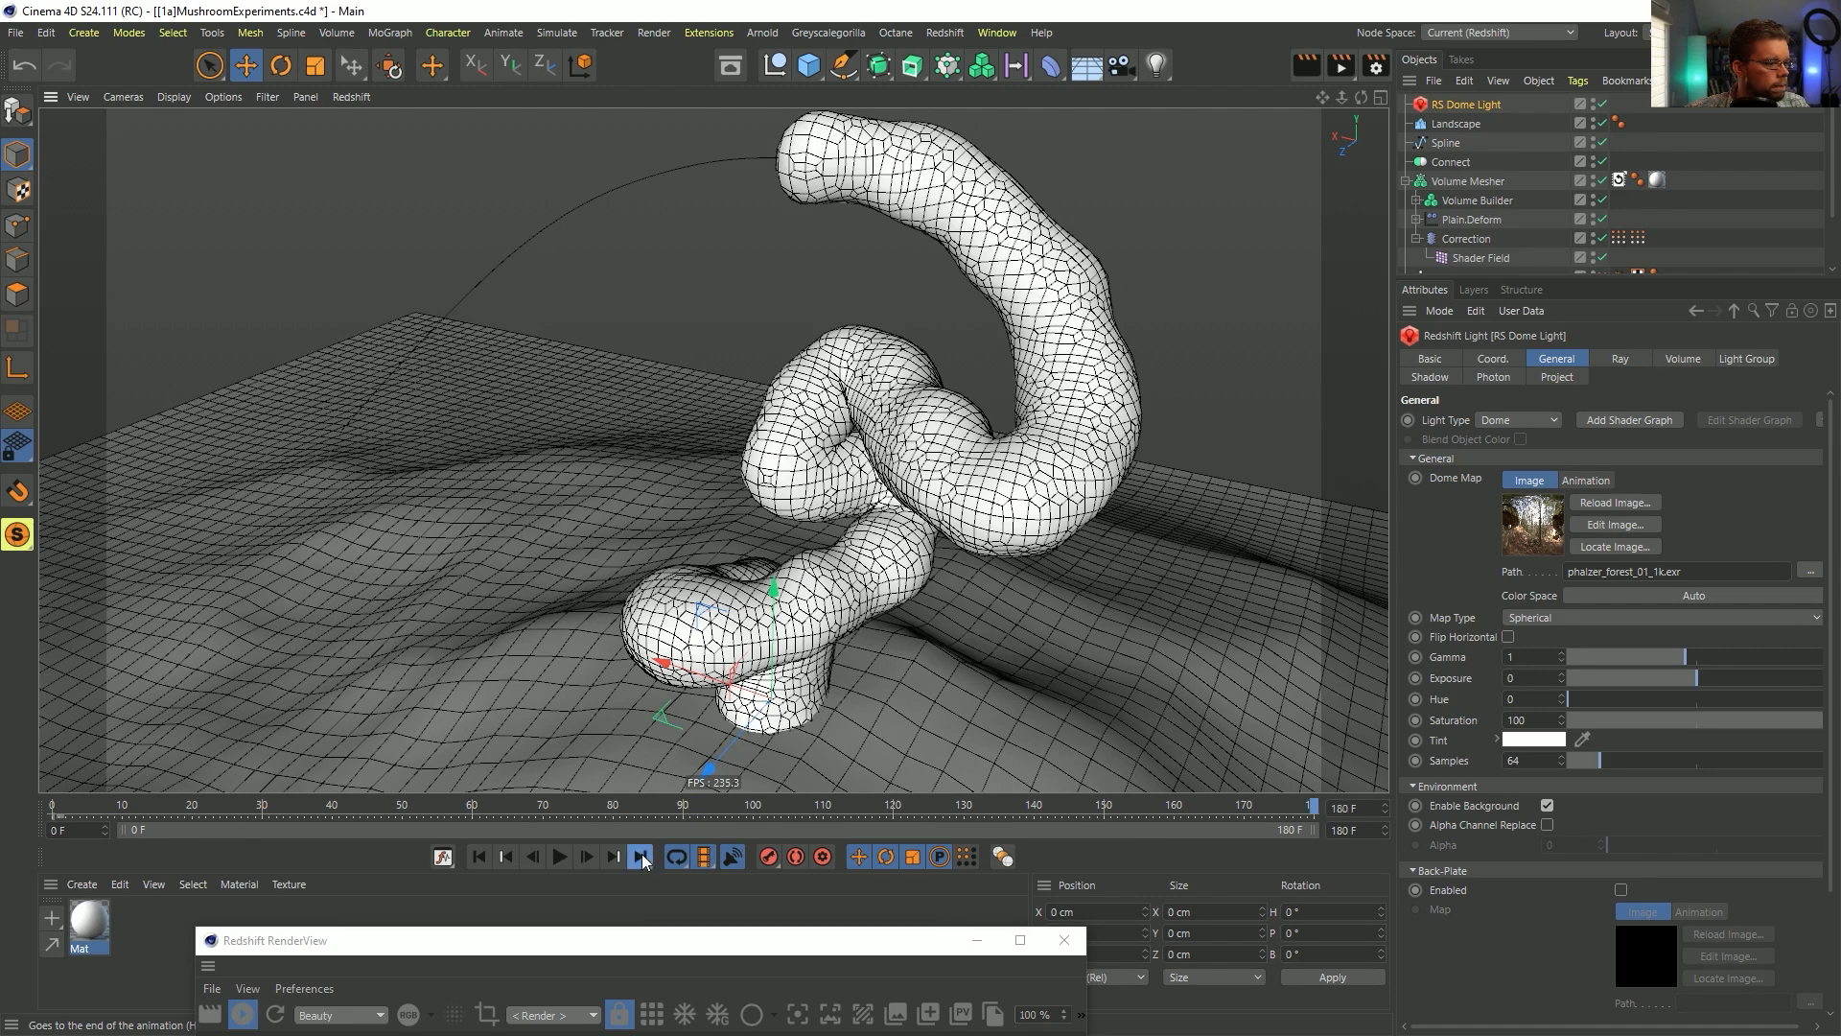
- Go to the animation's last frame, bring the RenderView back over the viewport's left part and orbit to a new angle on the stem
left_click(642, 855)
left_click_drag(723, 945, 629, 134)
left_click_drag(1072, 529, 1042, 513, "alt")
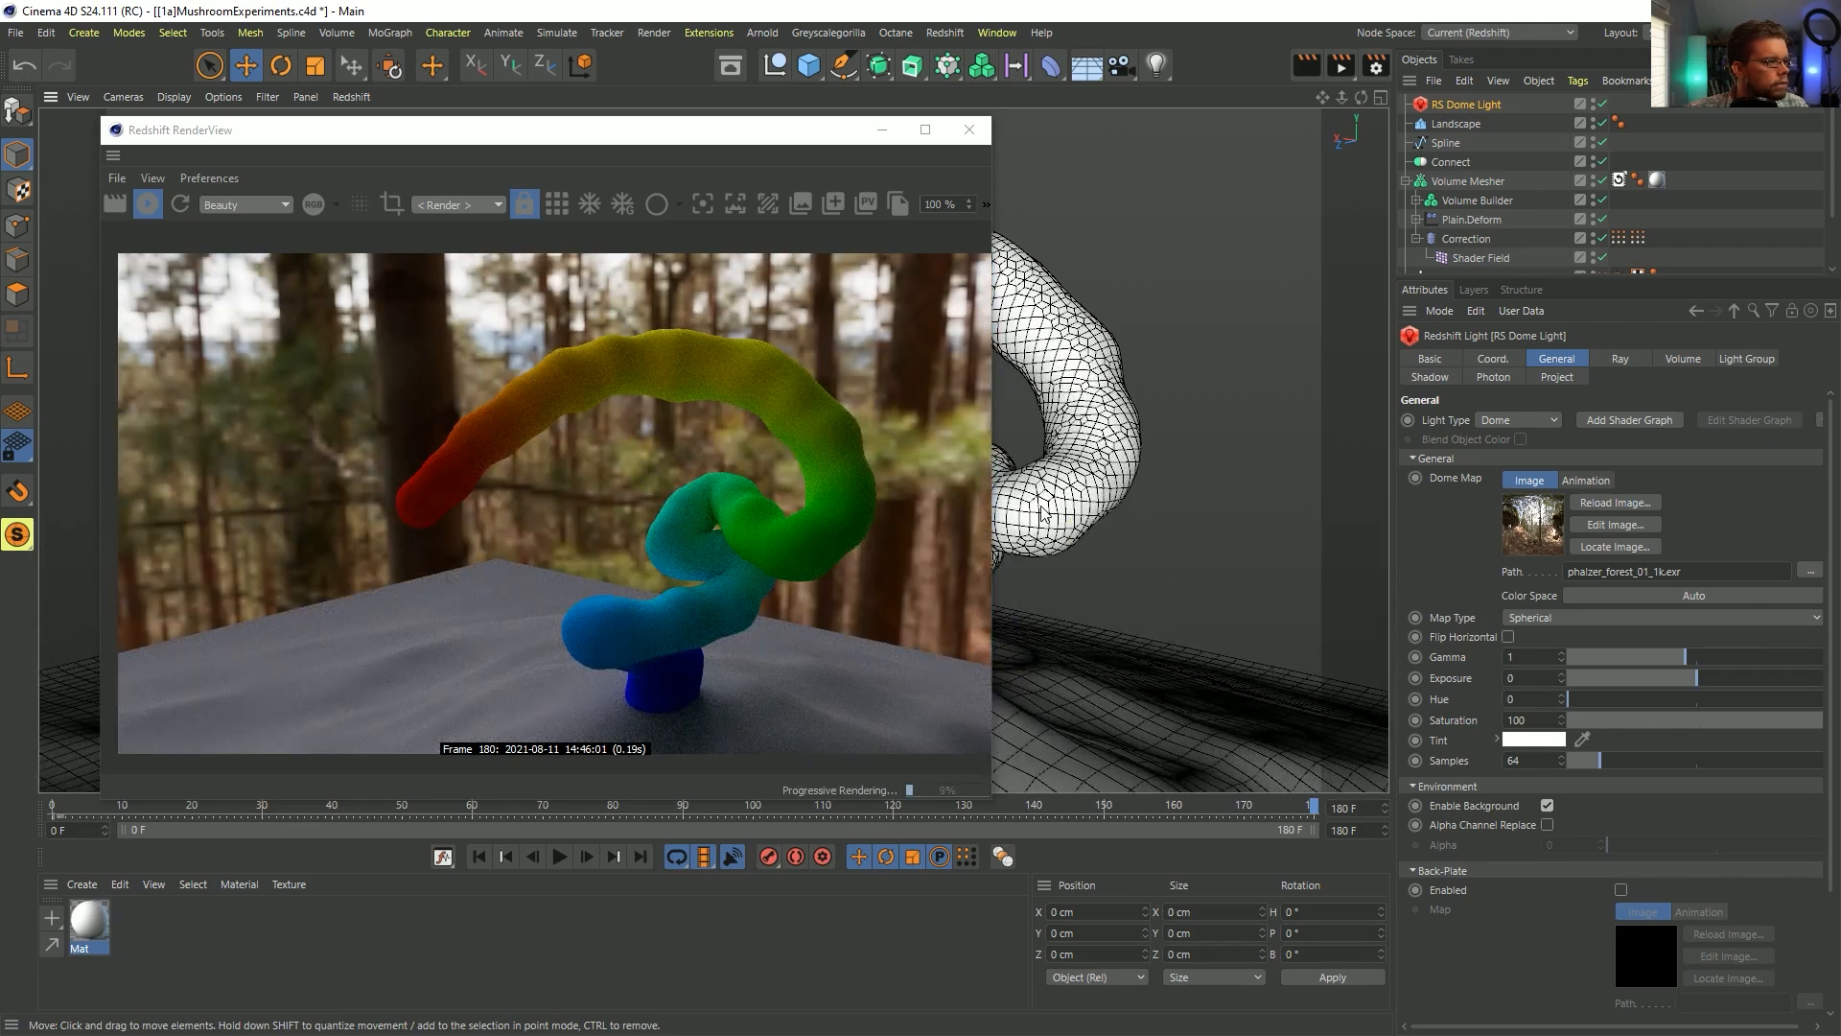
left_click_drag(782, 158, 726, 151)
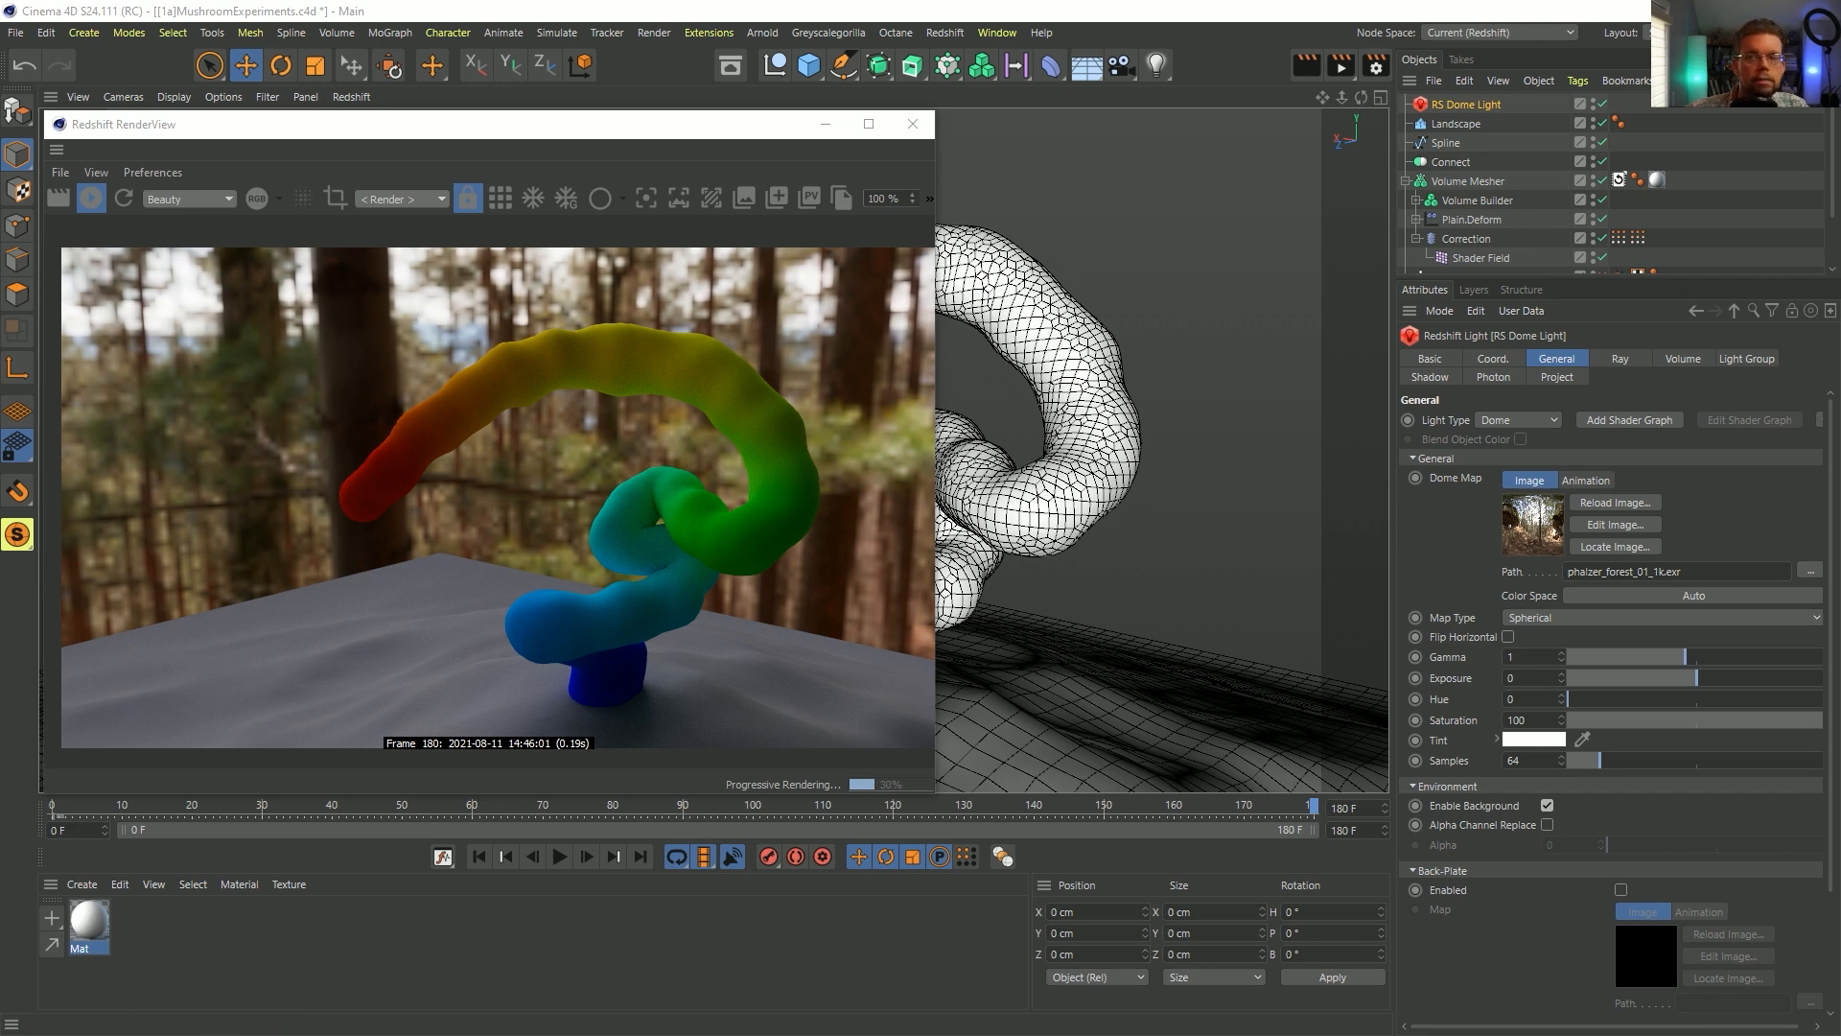
left_click_drag(1840, 125, 1840, 230)
left_click(505, 196)
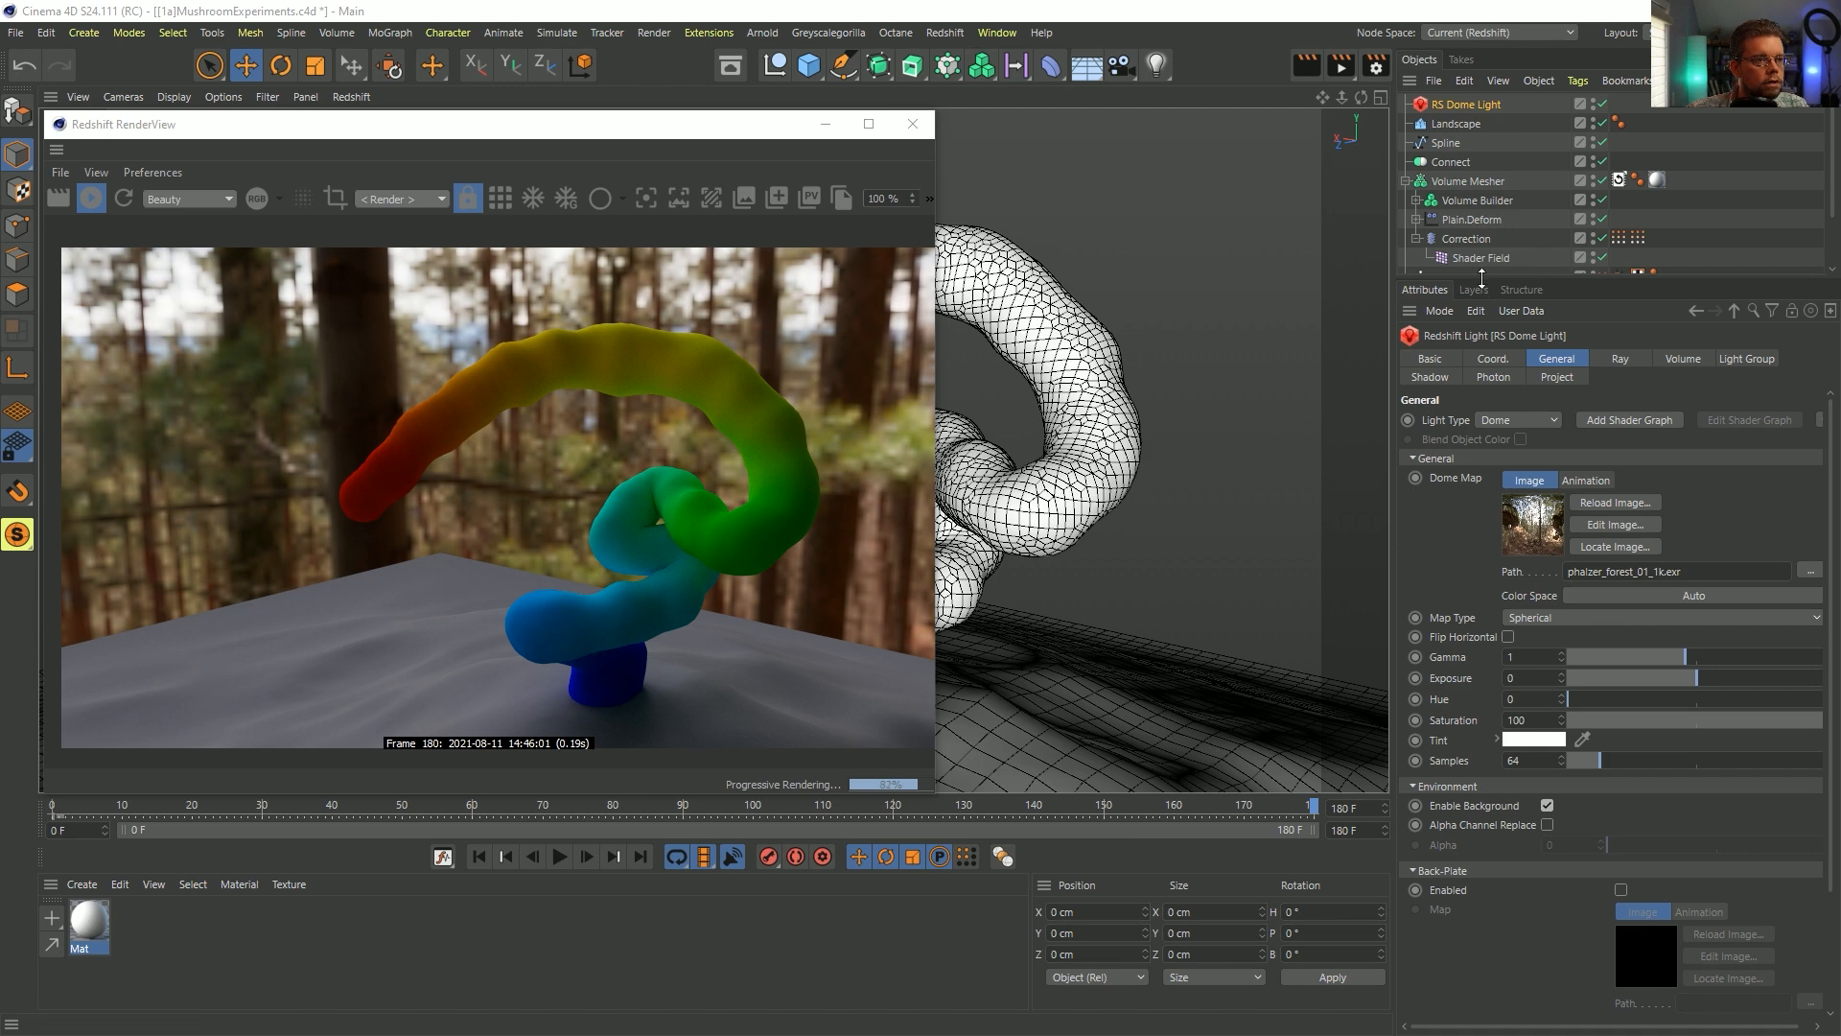
- In Correction's first Vertex Color Tag, recolour the Spline field gradient's first knot to a sampled tan with hue 28.235°, saturation 34% and value 75%
left_click(1618, 238)
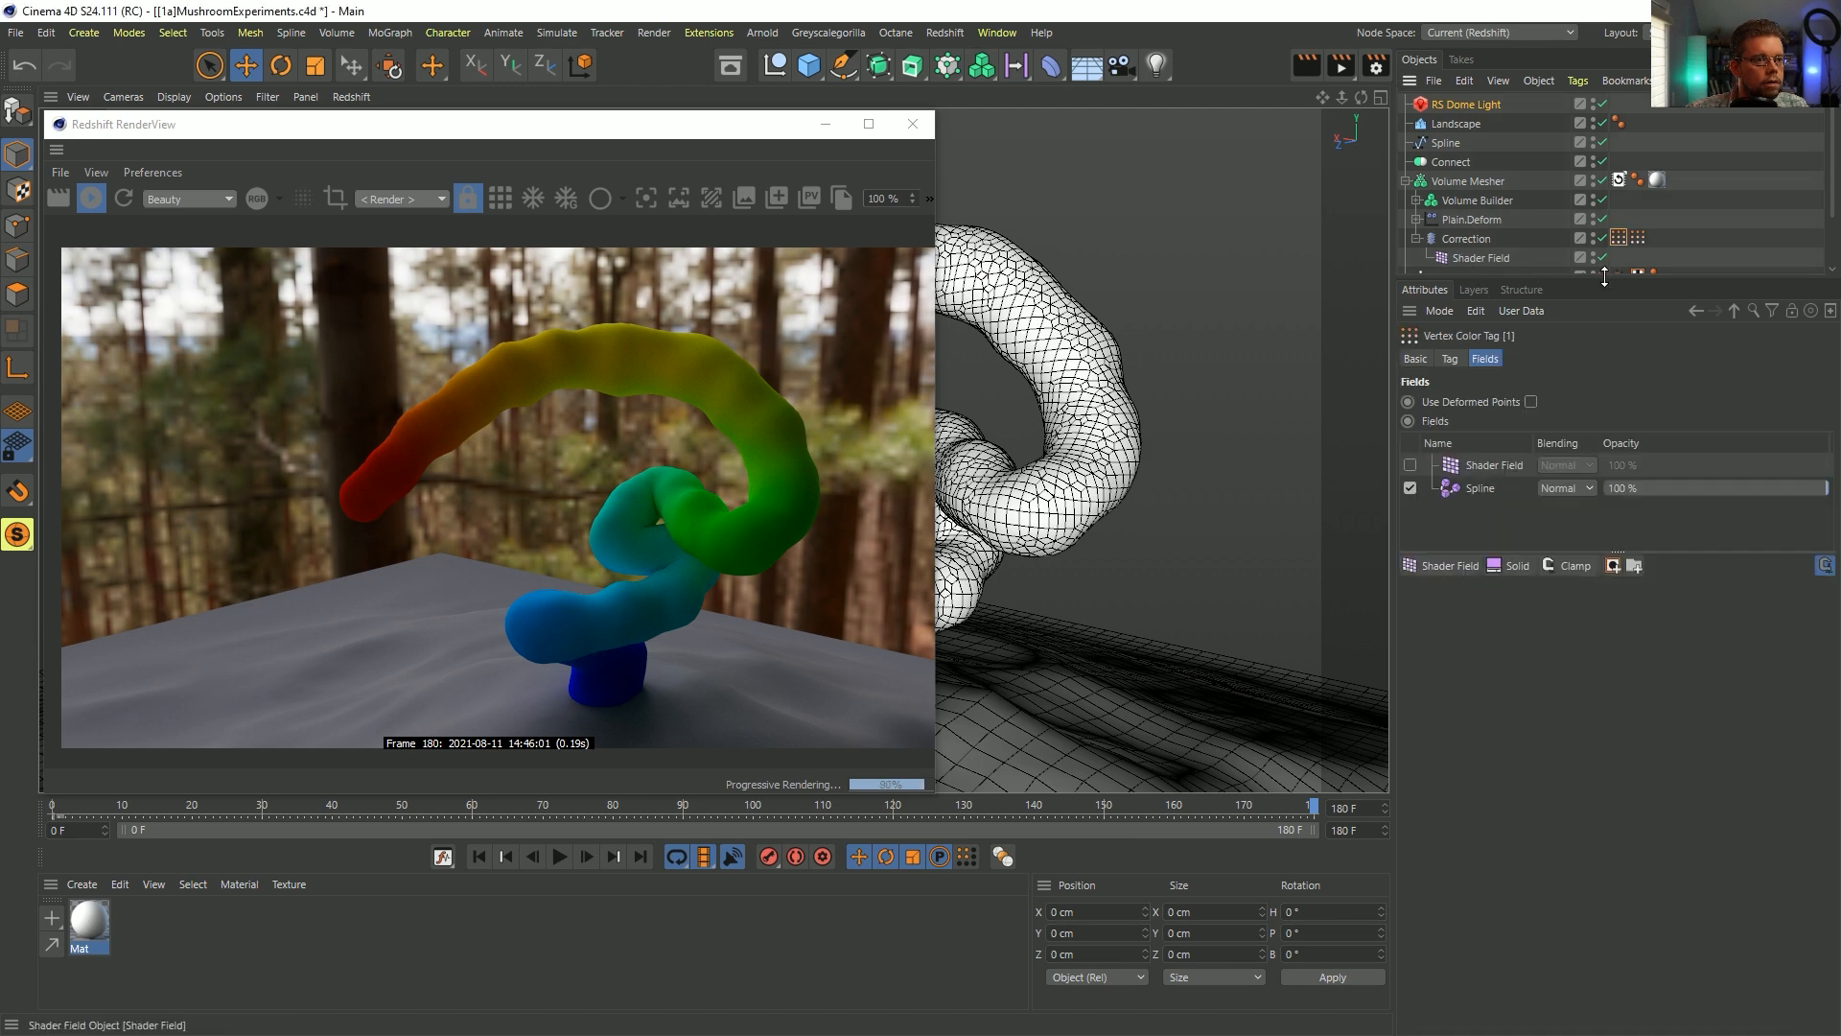
left_click(1510, 489)
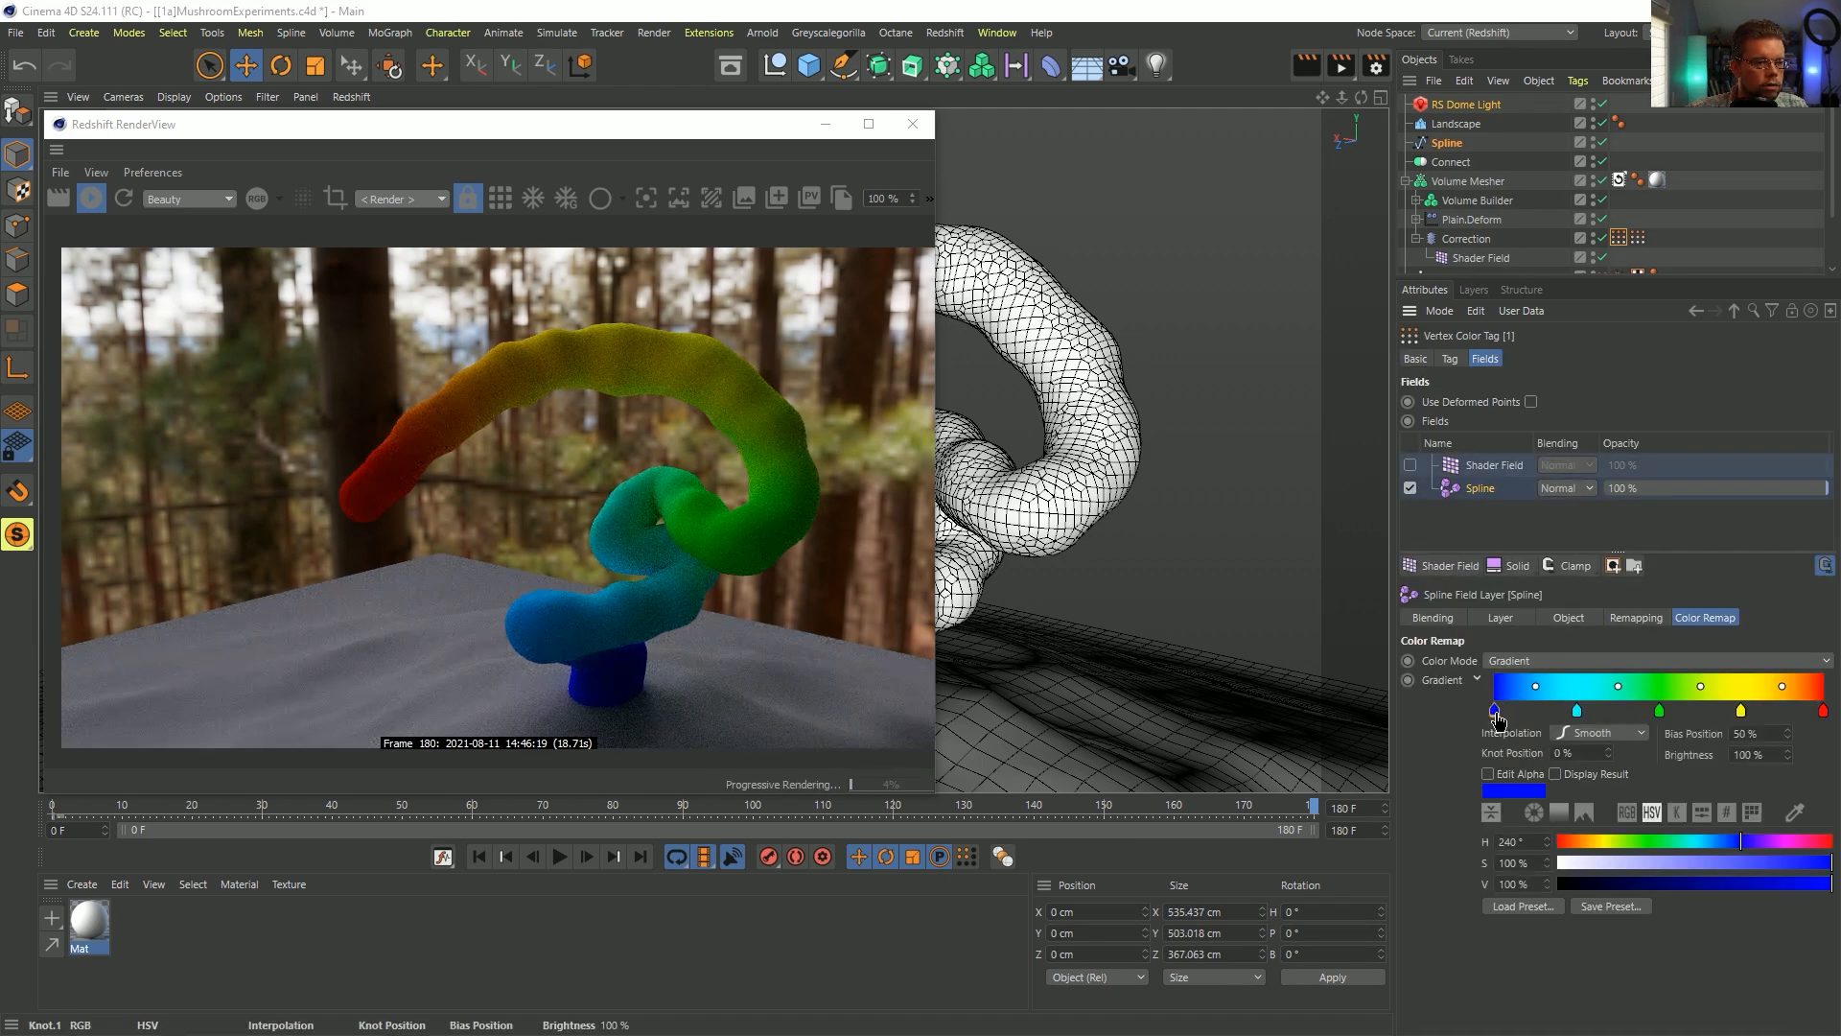
double_click(1498, 712)
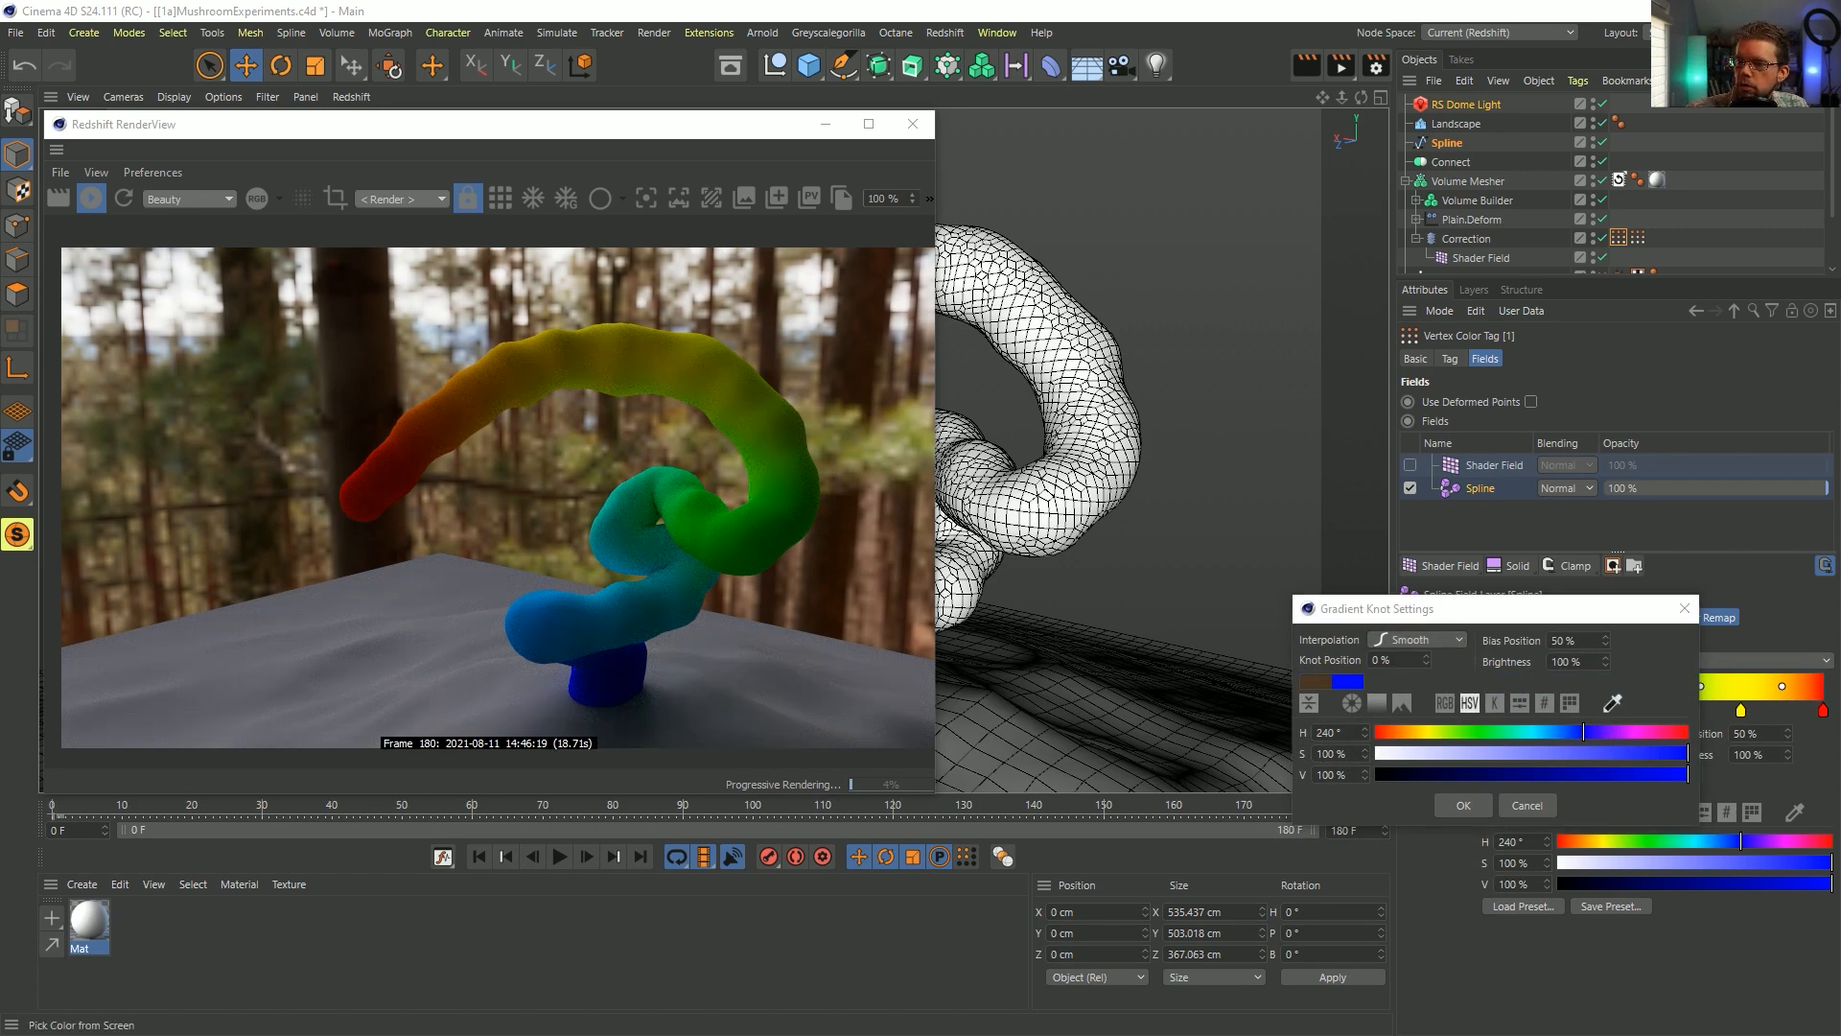
left_click(857, 321)
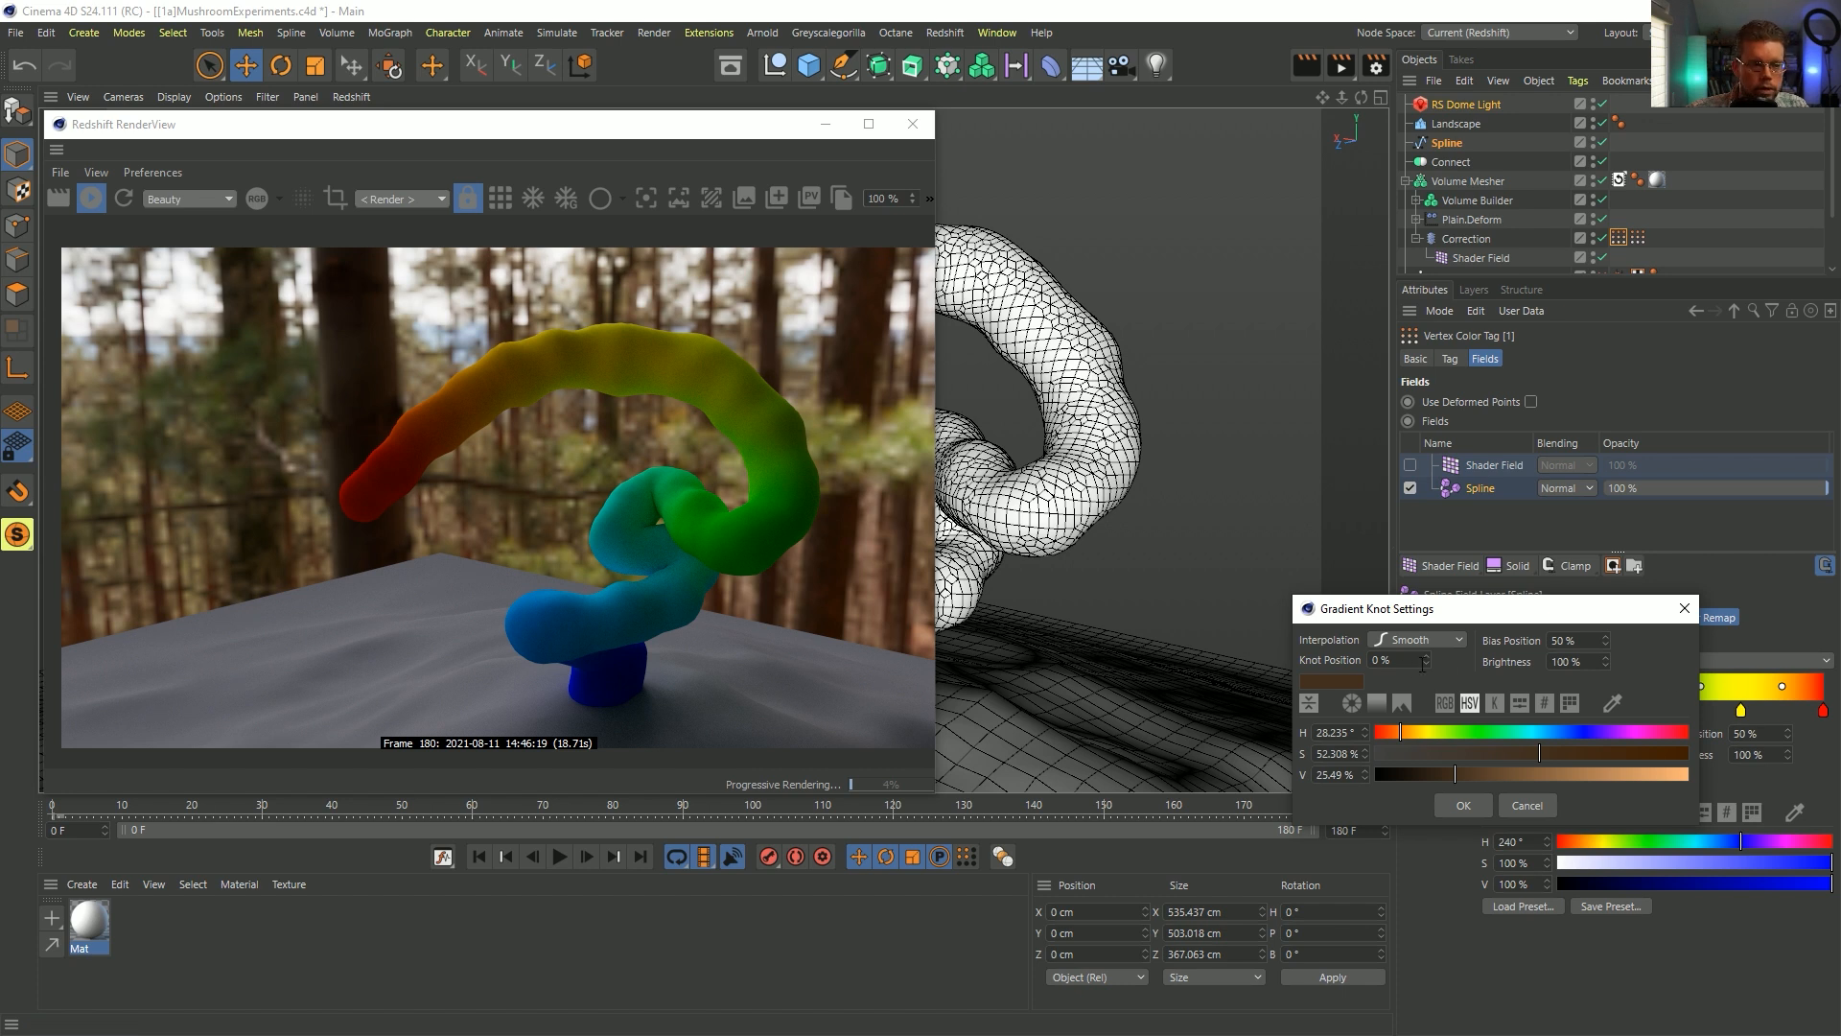
left_click(1523, 775)
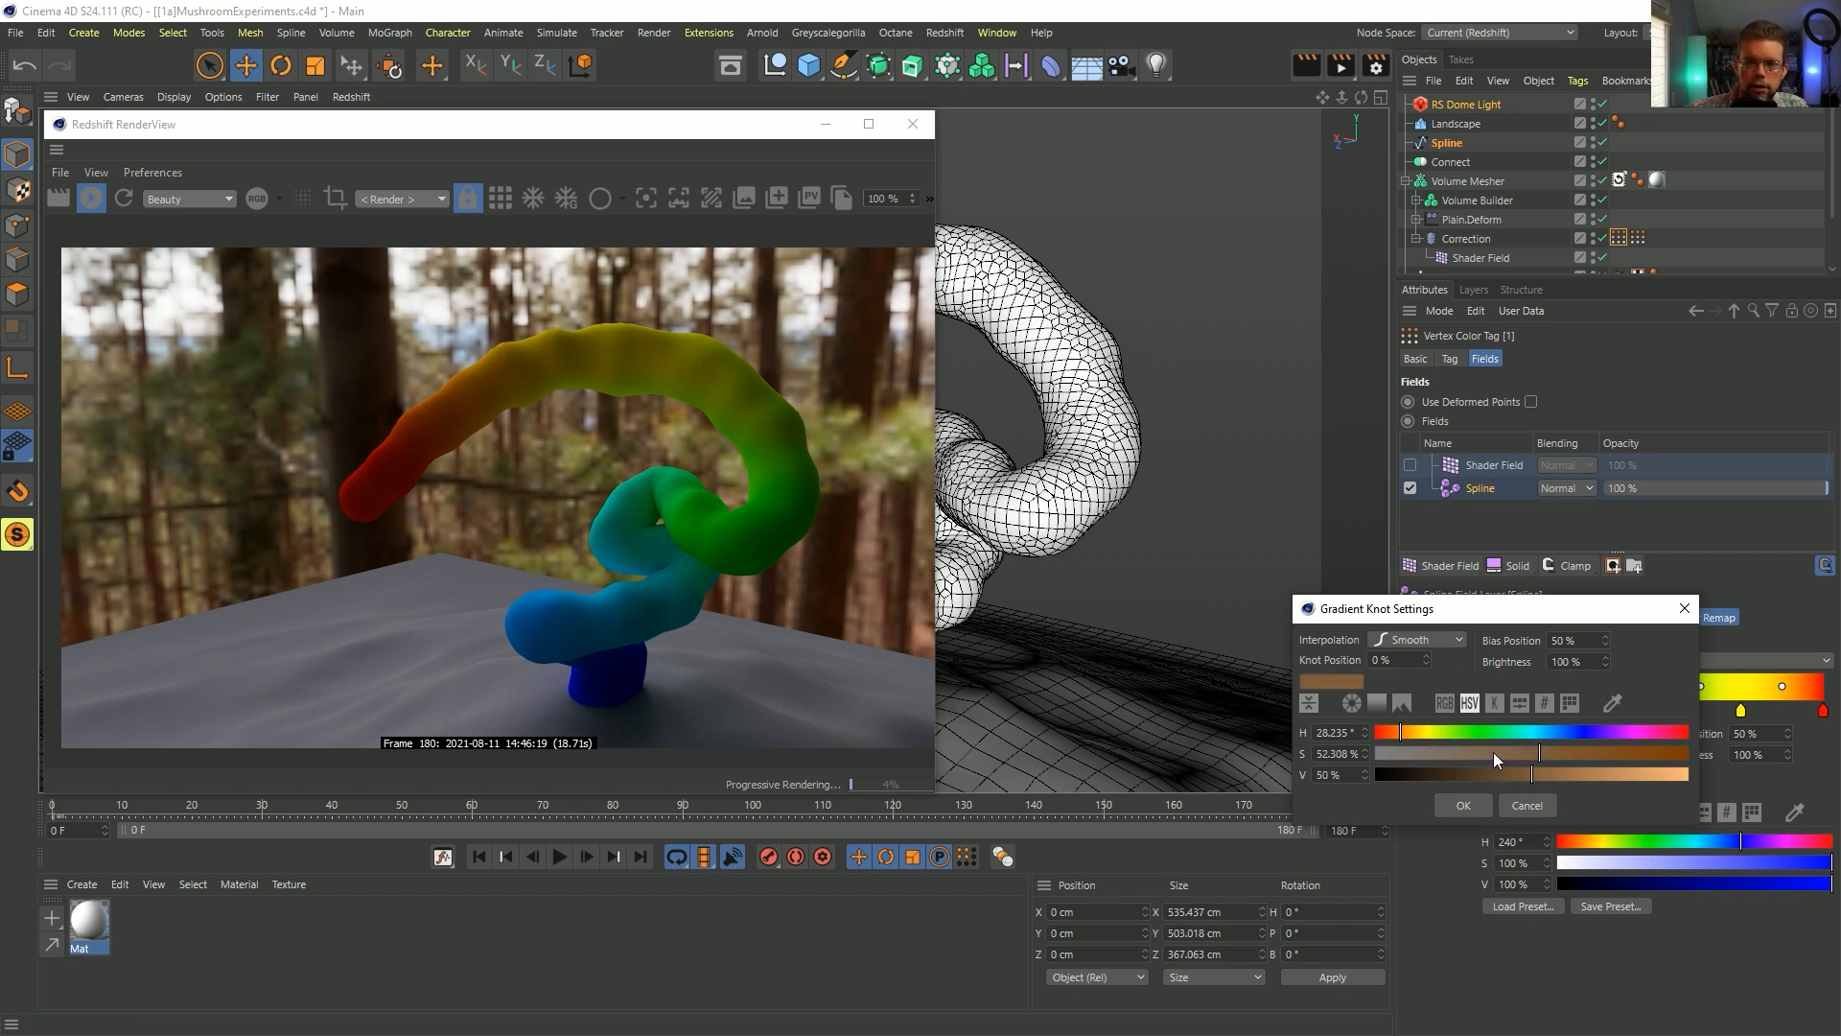
left_click_drag(1494, 754, 1473, 755)
left_click(1595, 779)
left_click_drag(1595, 779, 1610, 775)
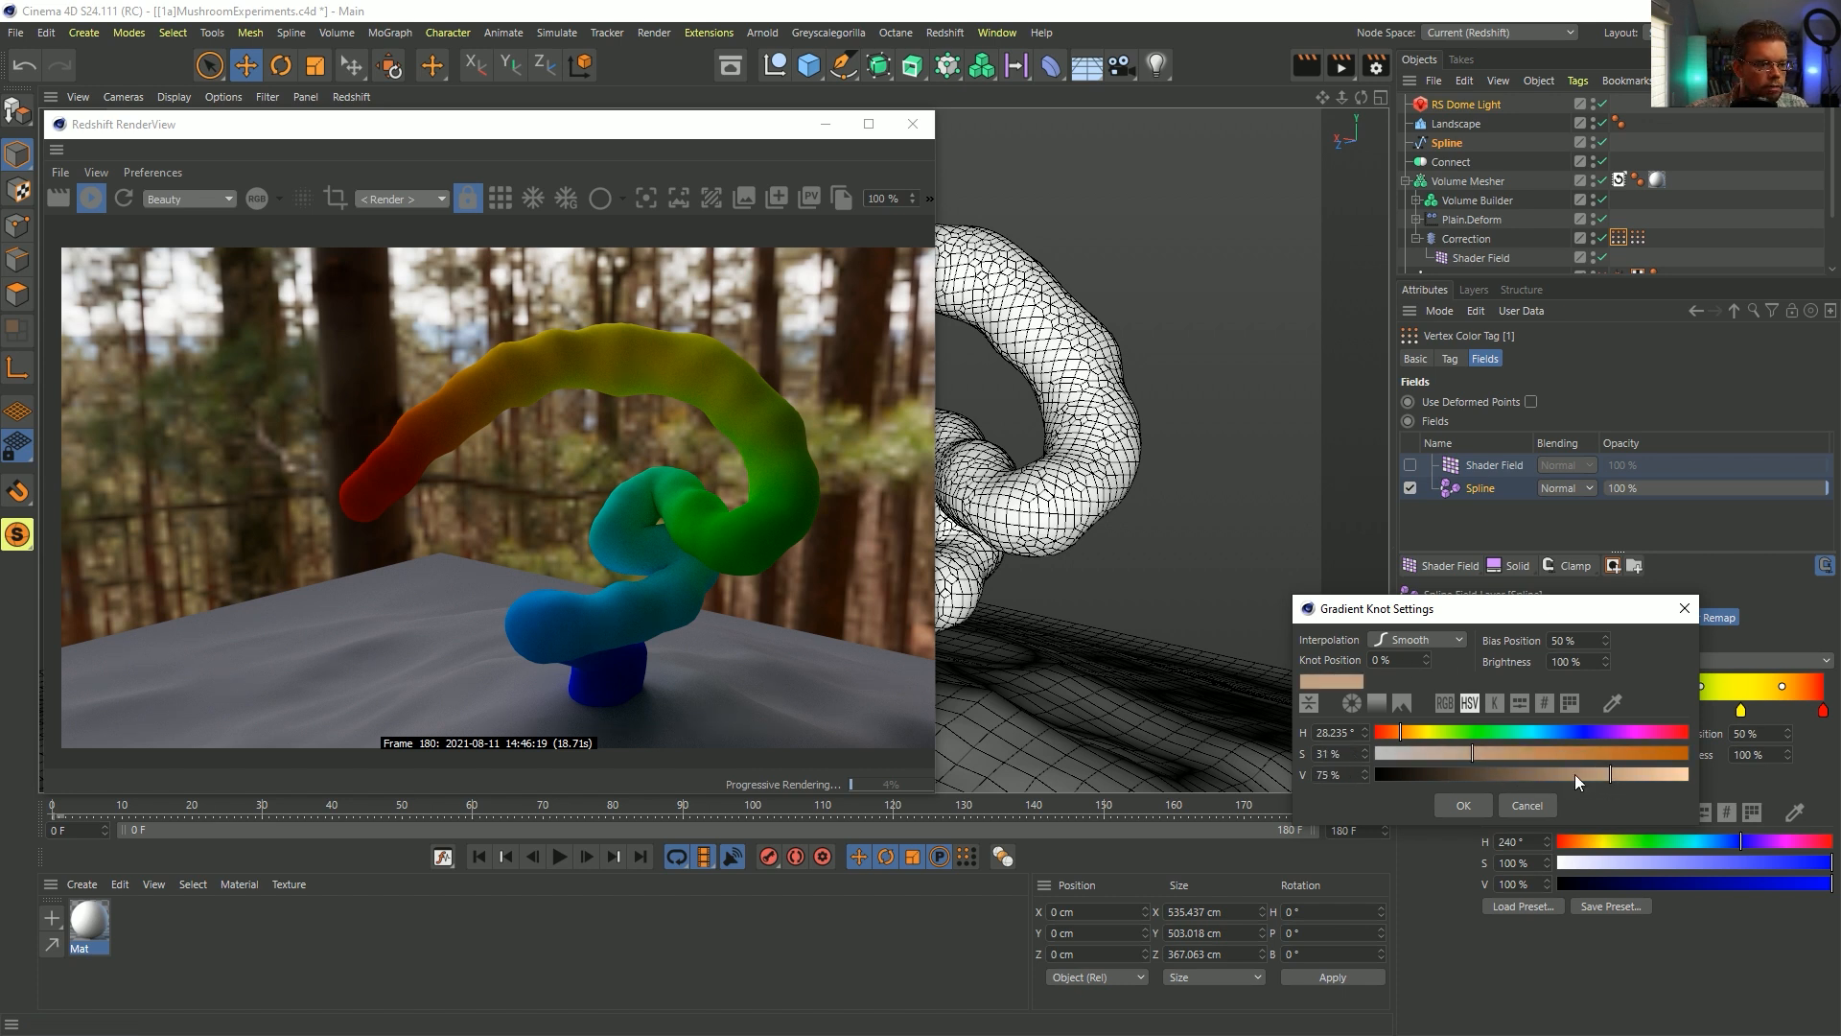
left_click(1523, 756)
left_click(1482, 756)
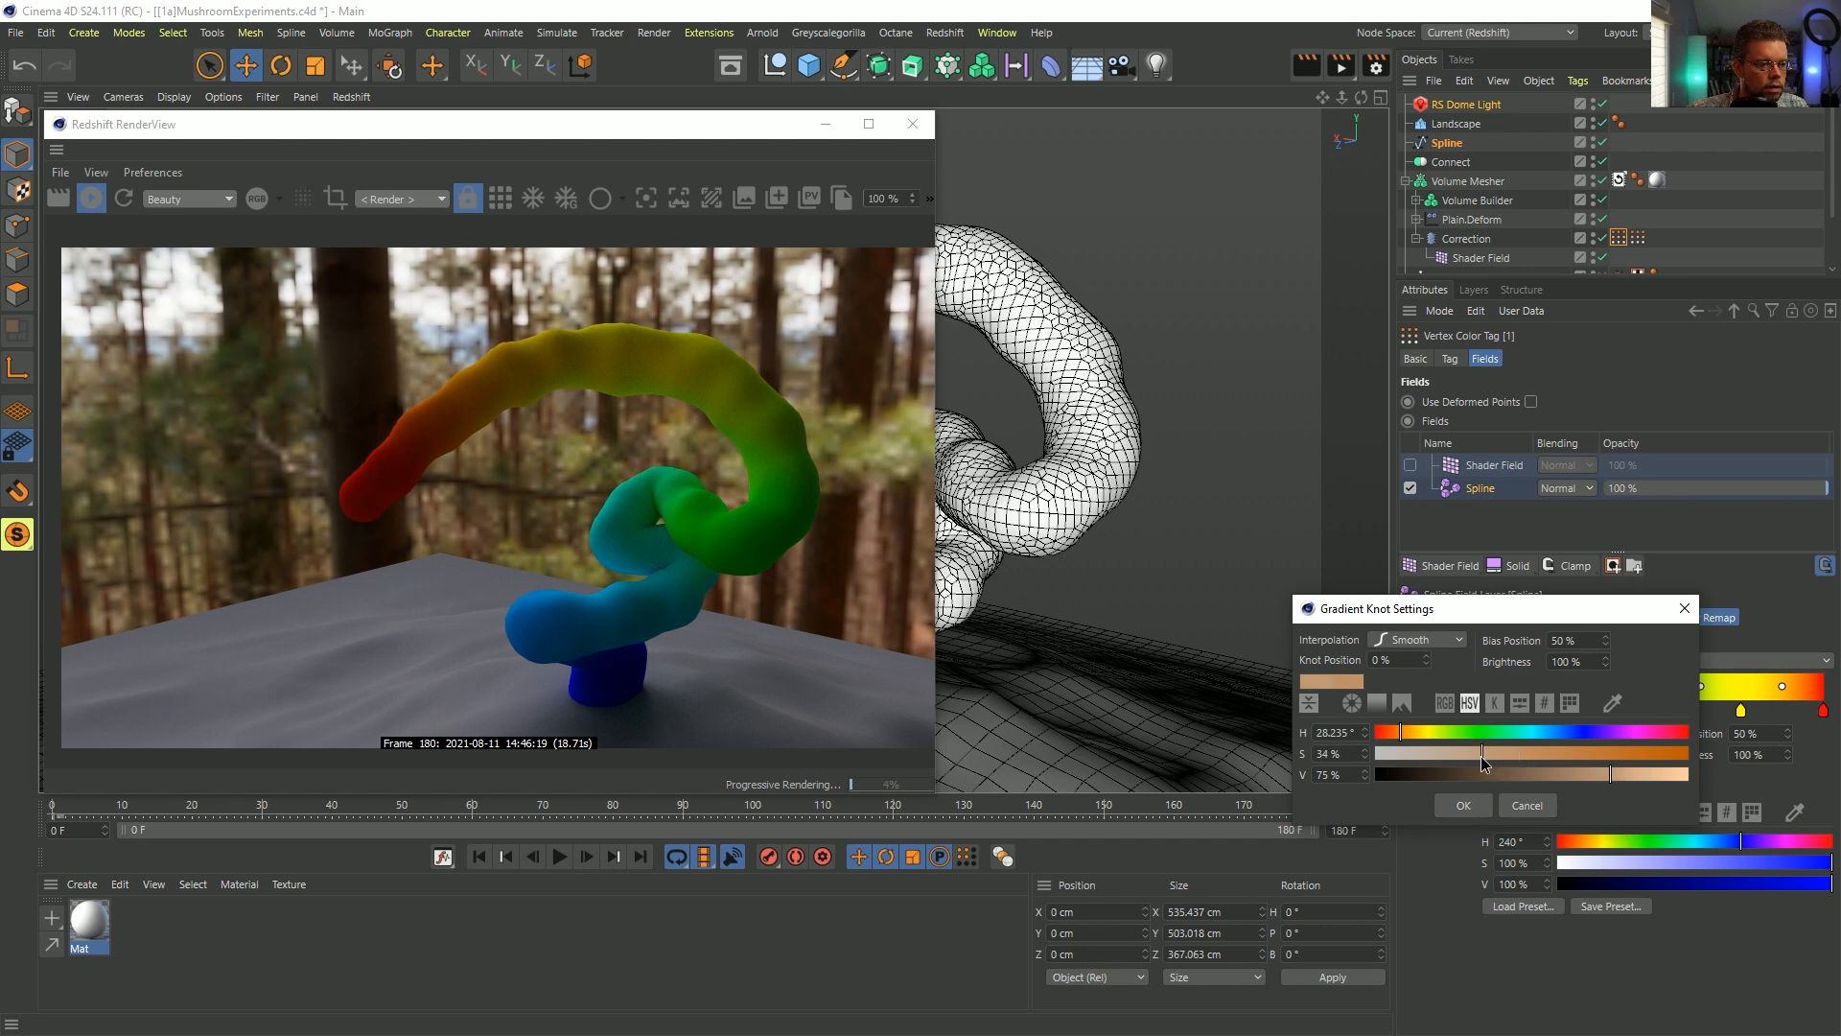
left_click(1464, 805)
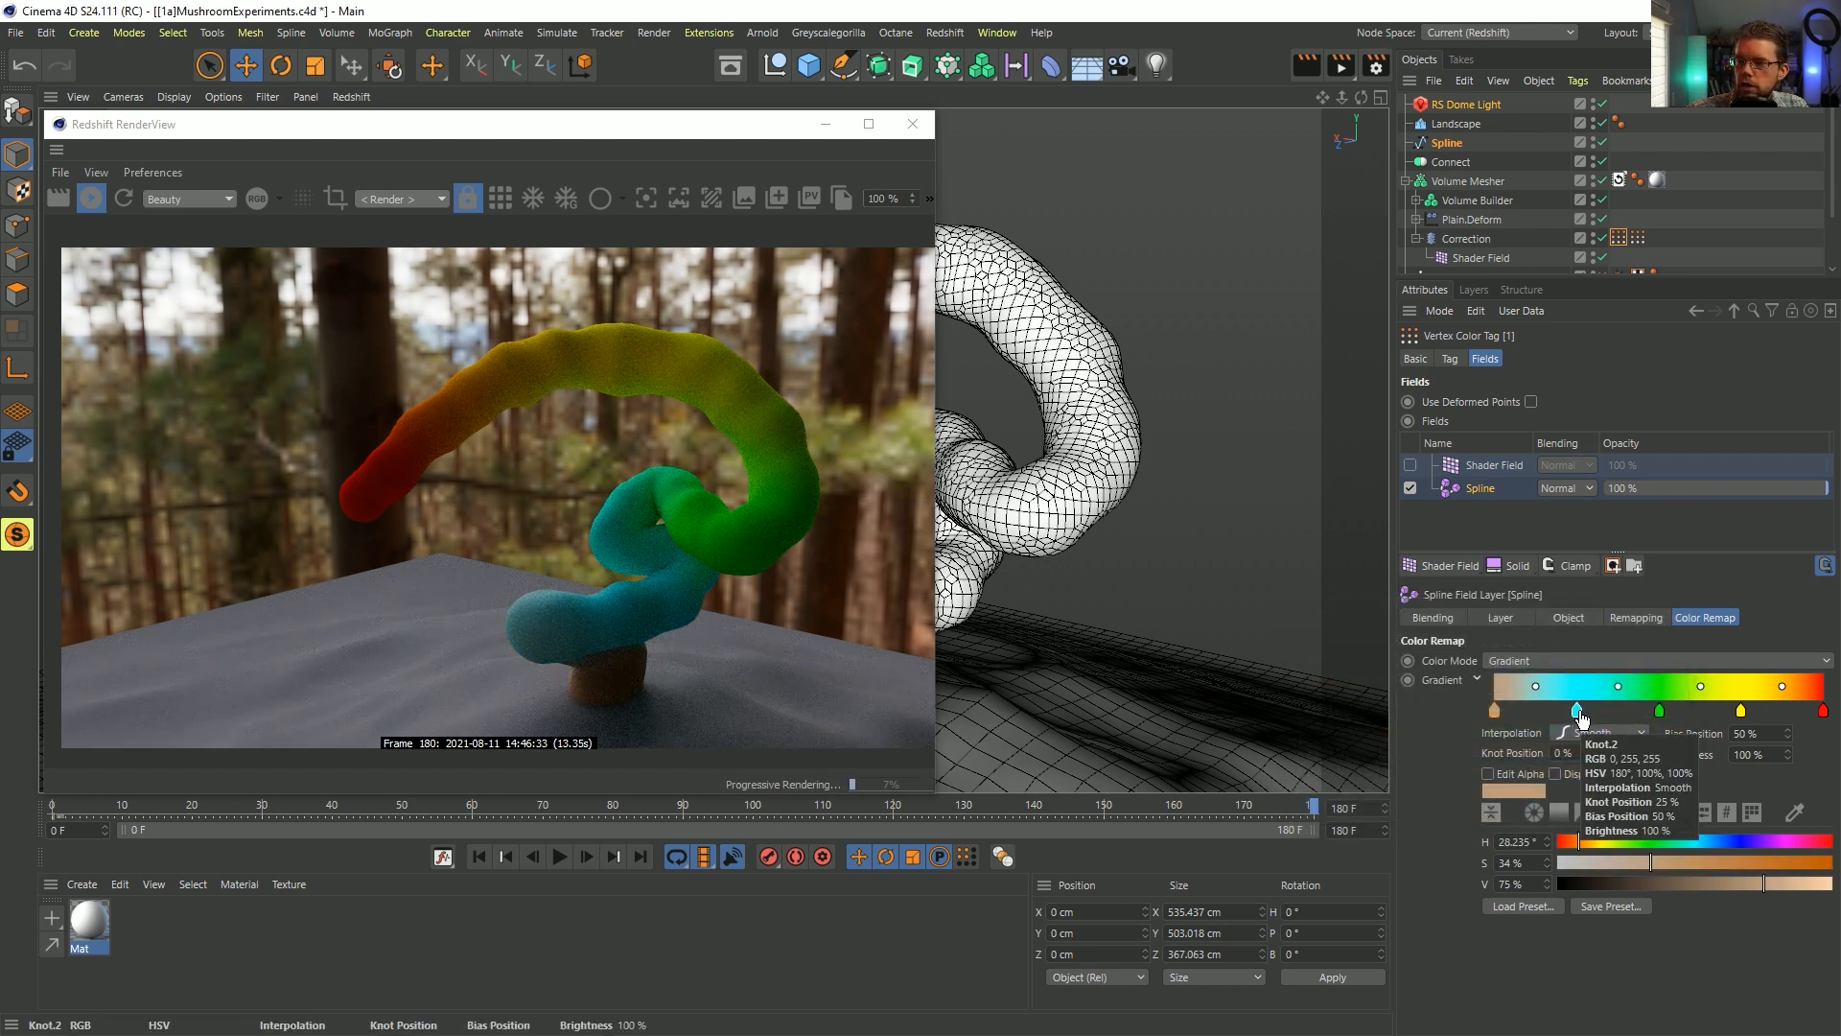
- Remove the cyan and green gradient knots and recolour the yellow knot to a sampled pale pink with hue 8.571°, saturation 12.069% and value 81%
left_click_drag(1578, 713, 1680, 750)
double_click(1741, 713)
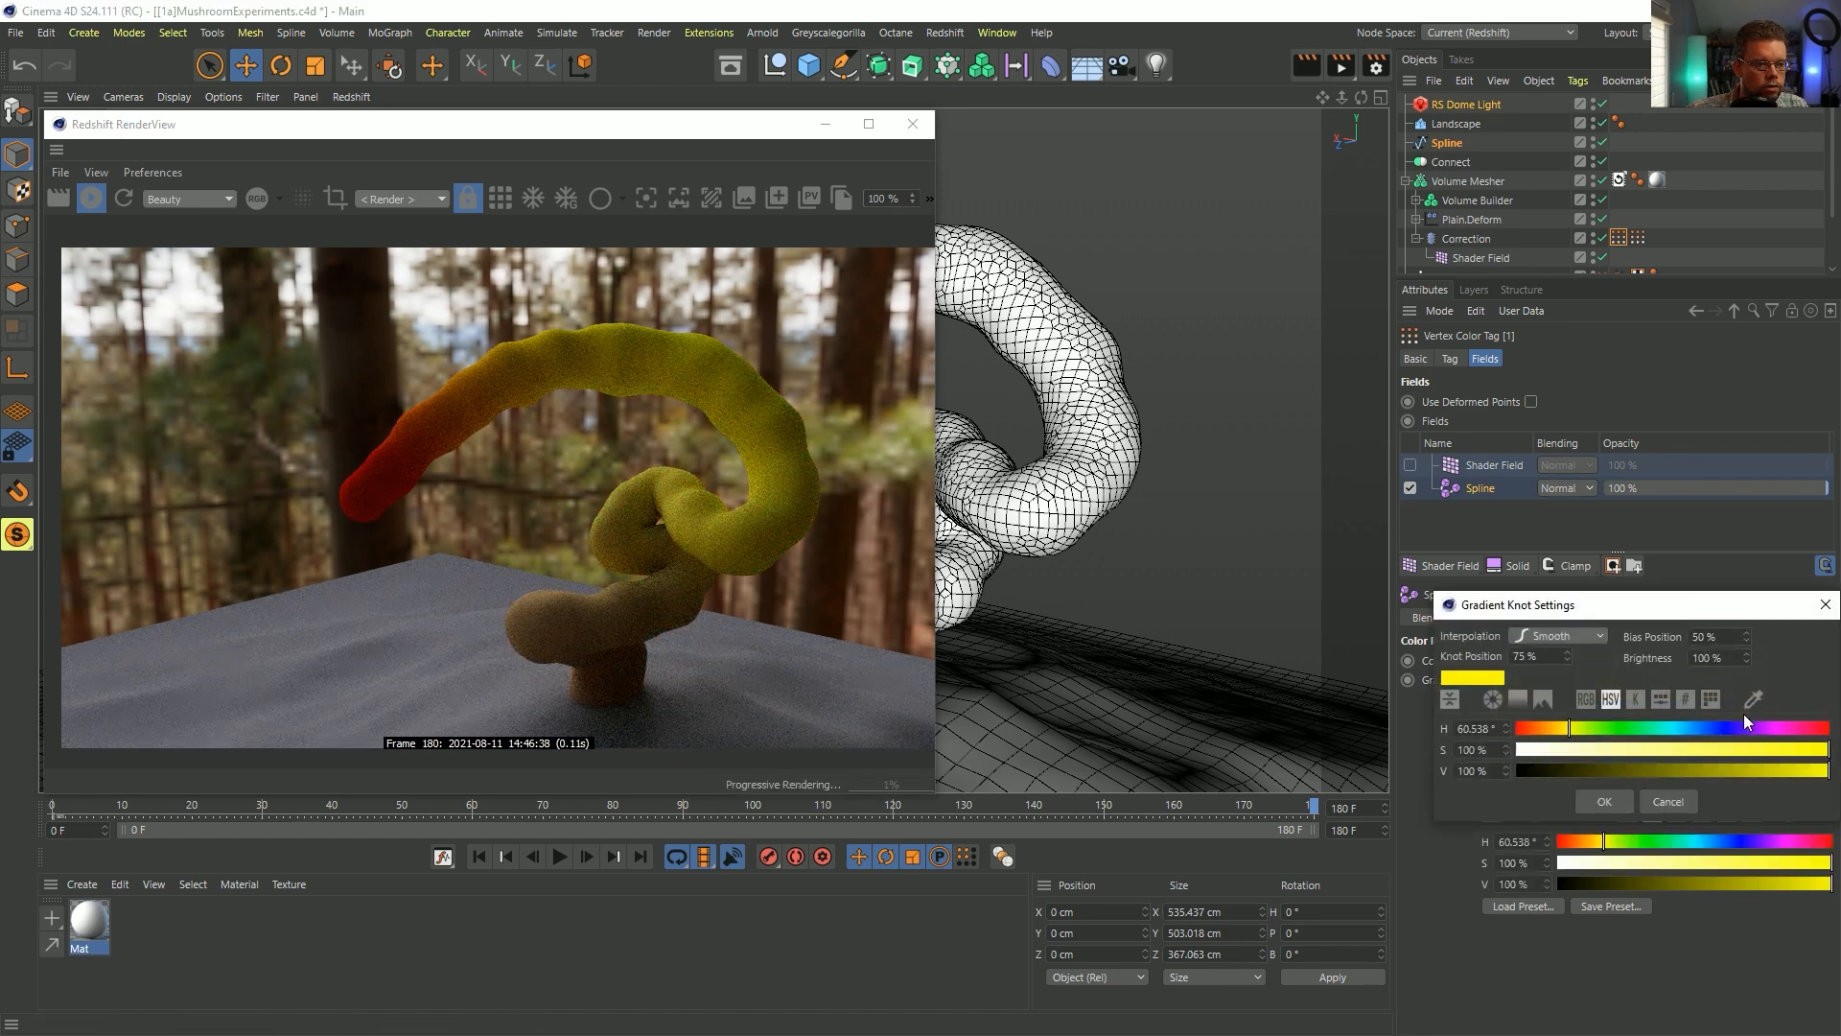
left_click(1757, 703)
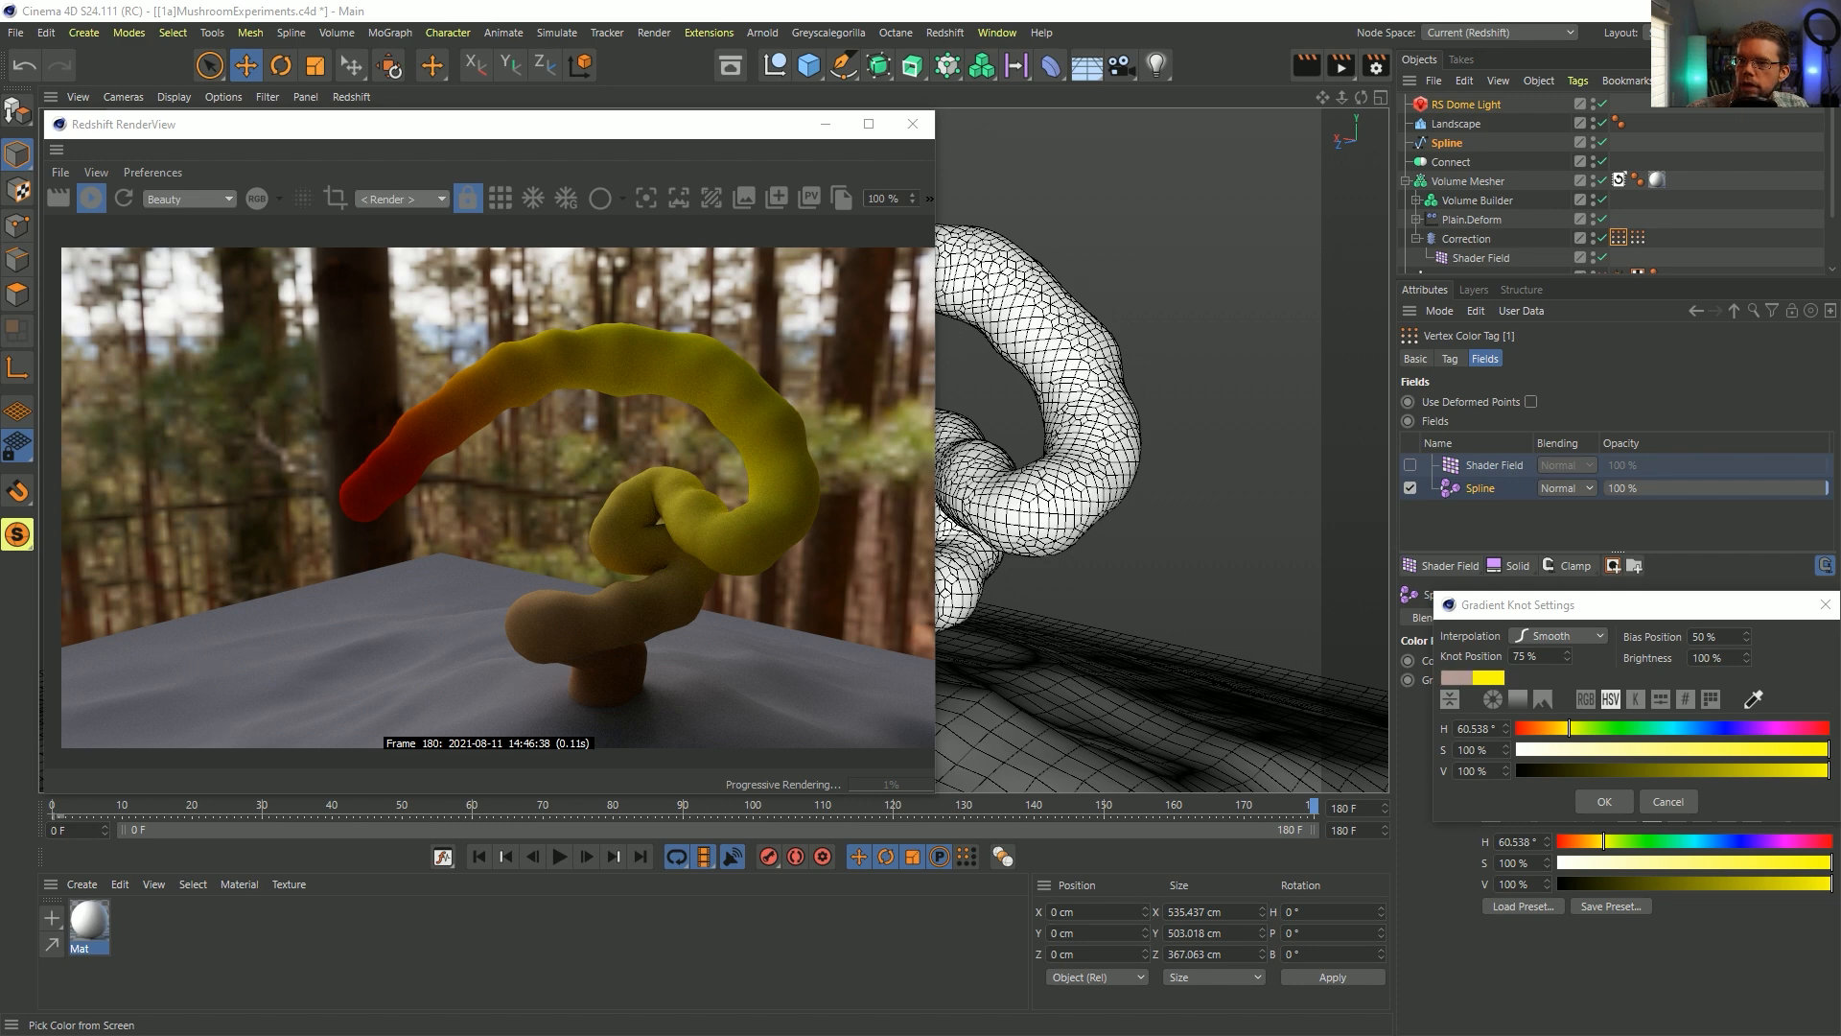
left_click_drag(1734, 771, 1770, 771)
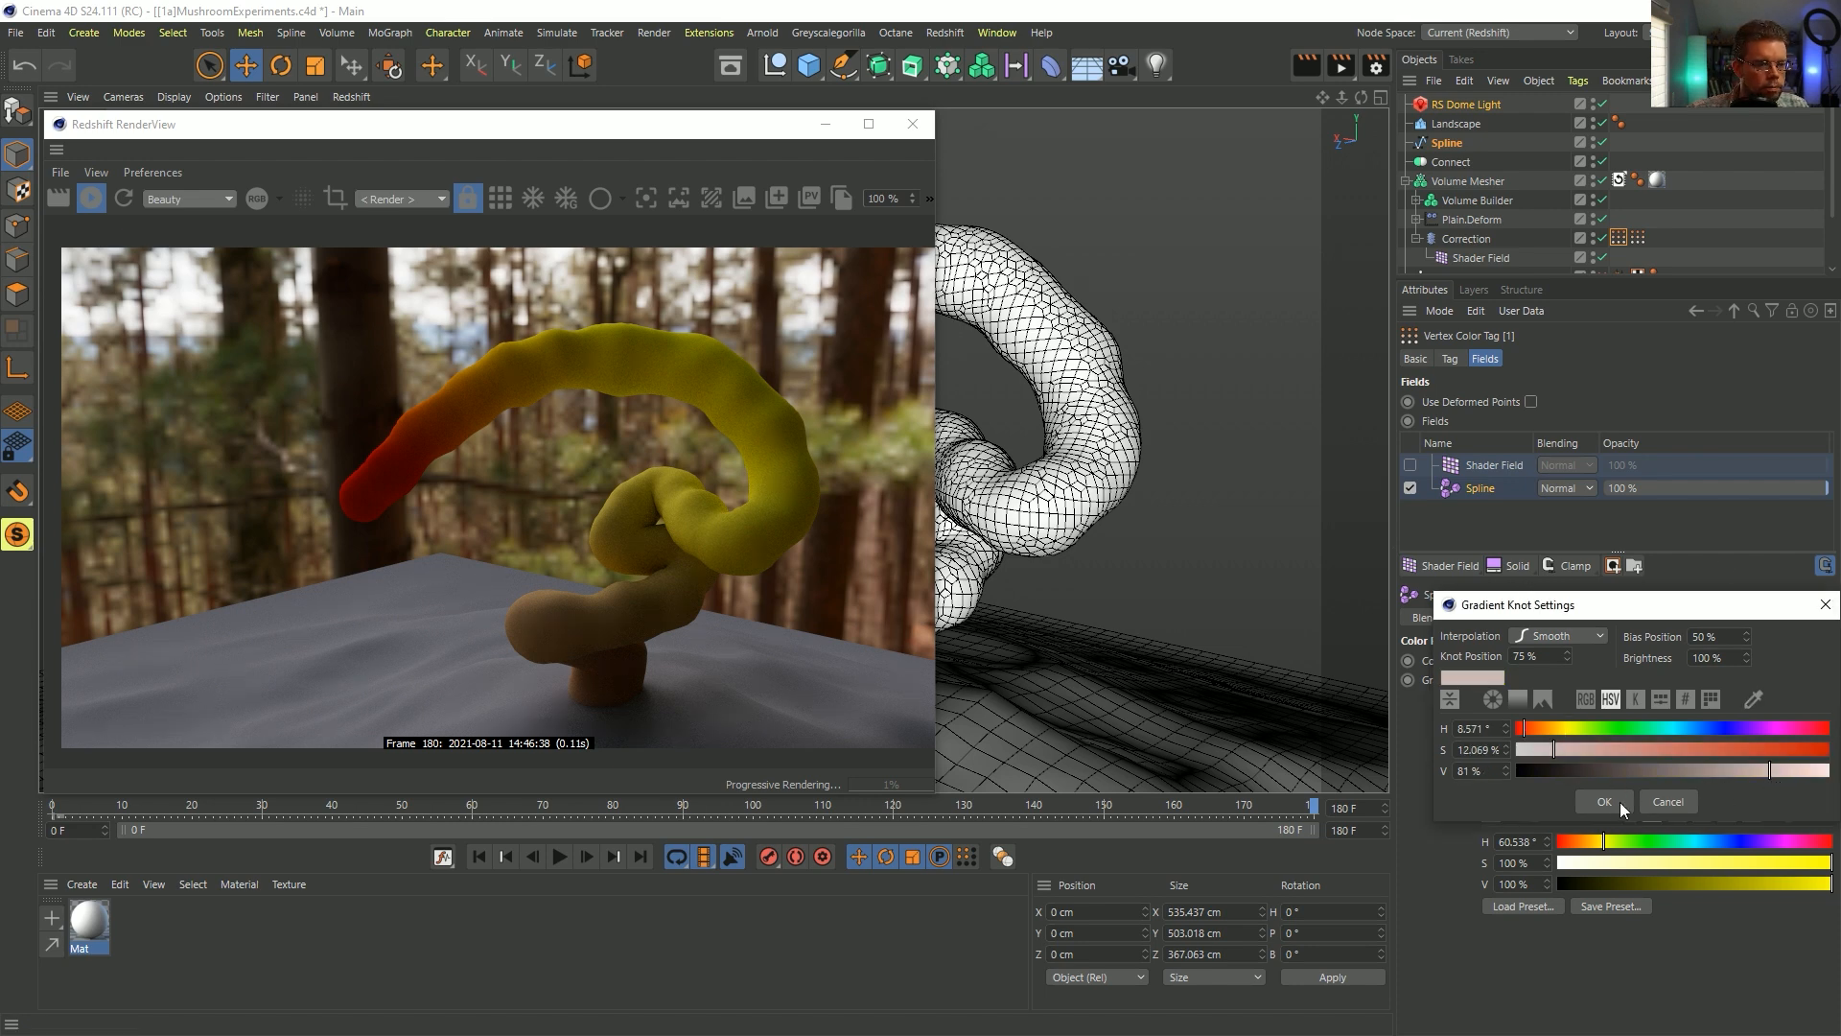
left_click(1606, 801)
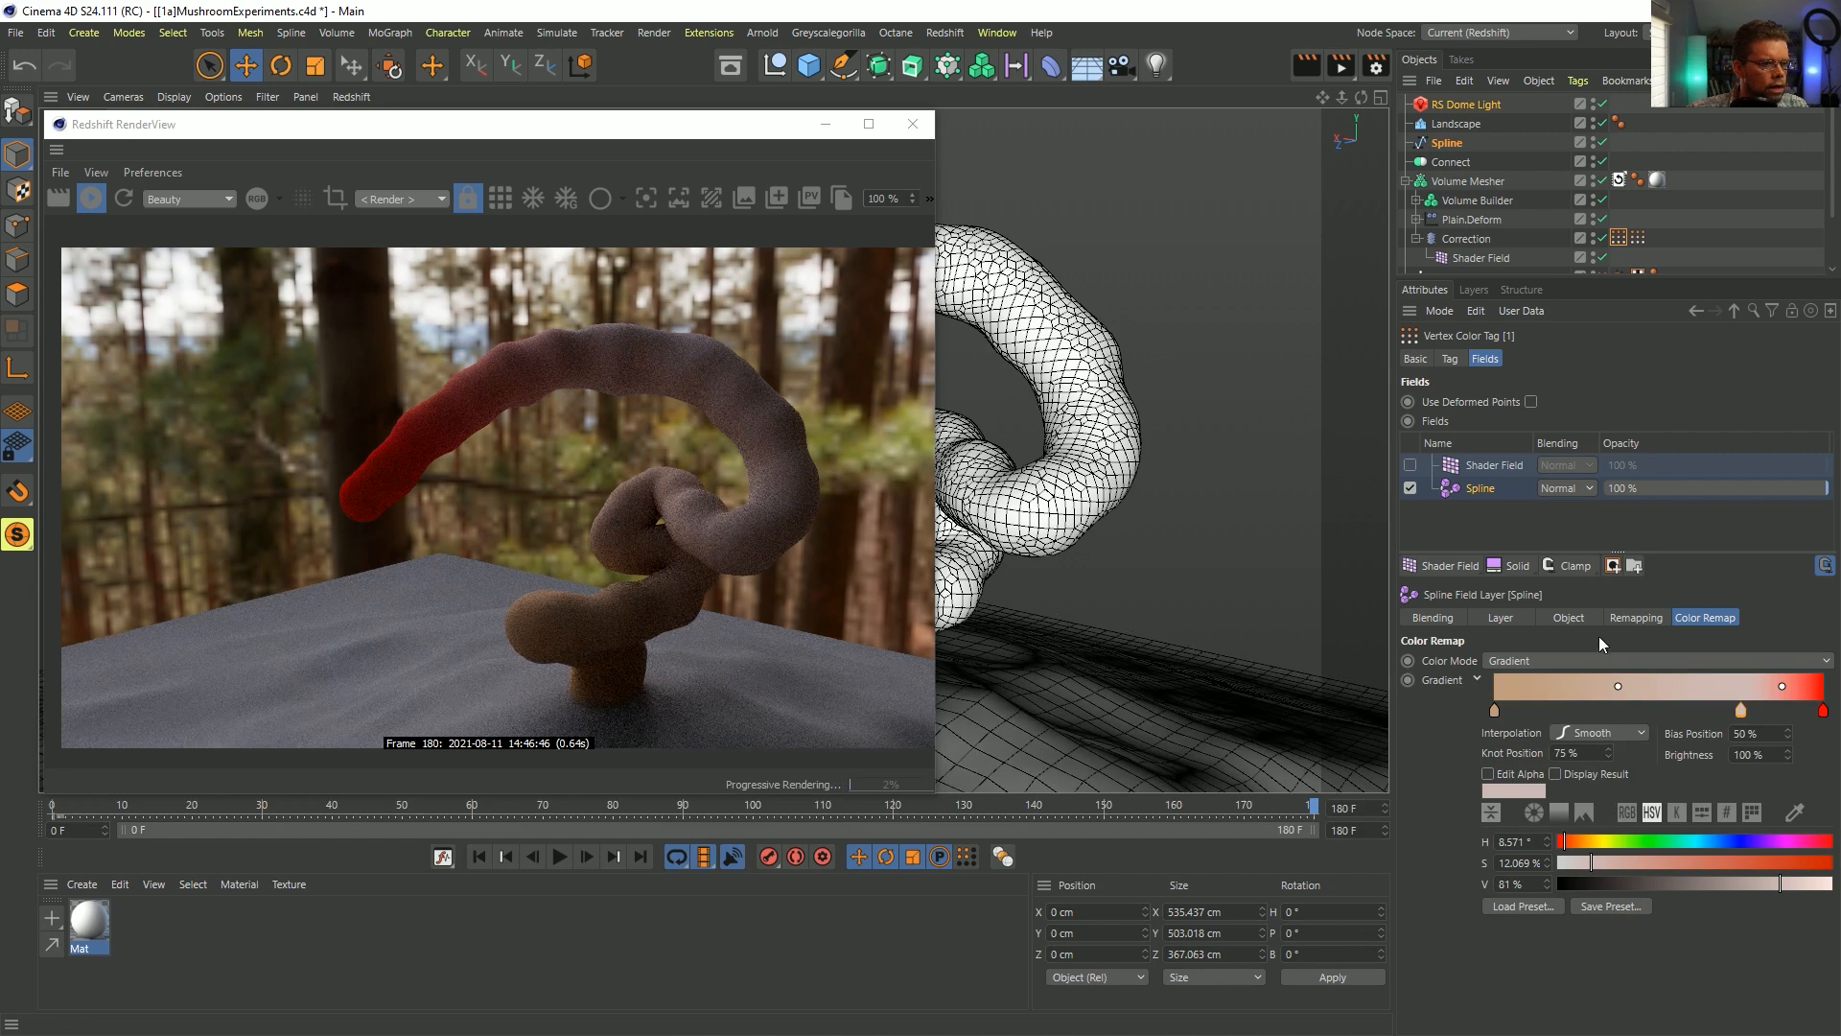
- Recolour the gradient's red end knot to golden yellow, starting from a sampled render colour, with hue 47°, saturation 98.876% and value 86%
double_click(1823, 710)
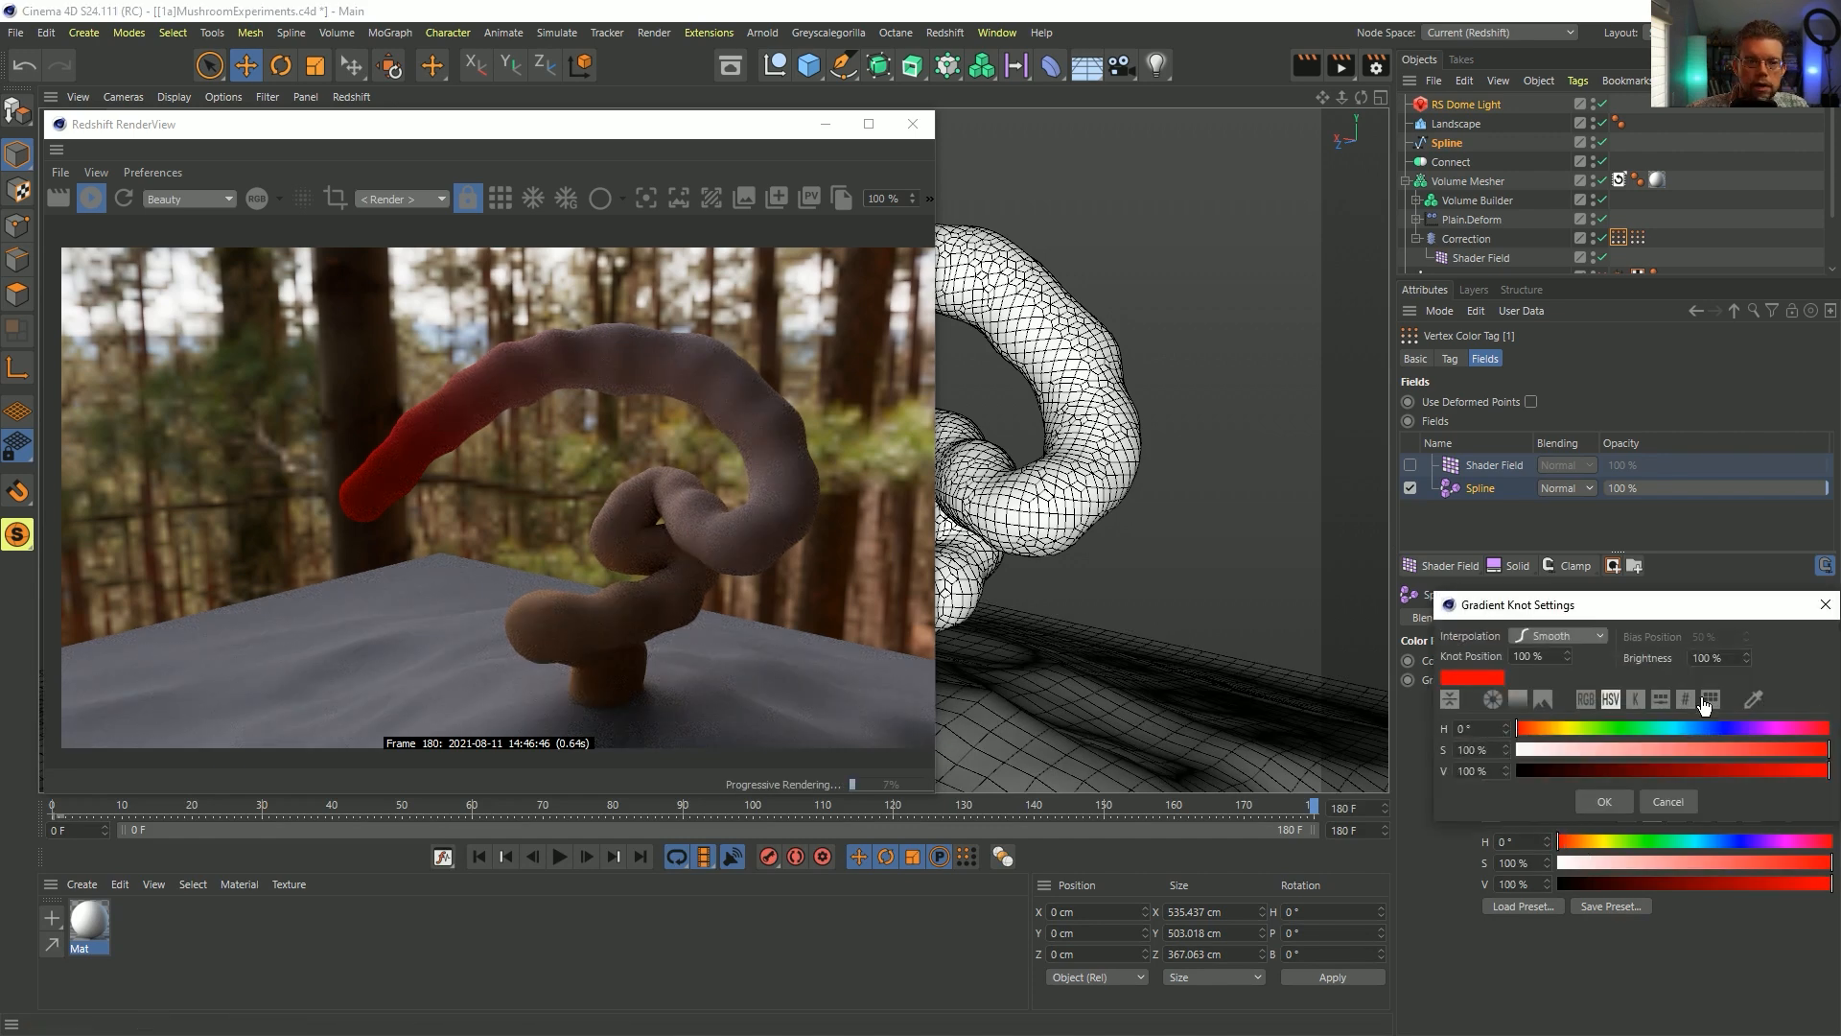
left_click(1753, 699)
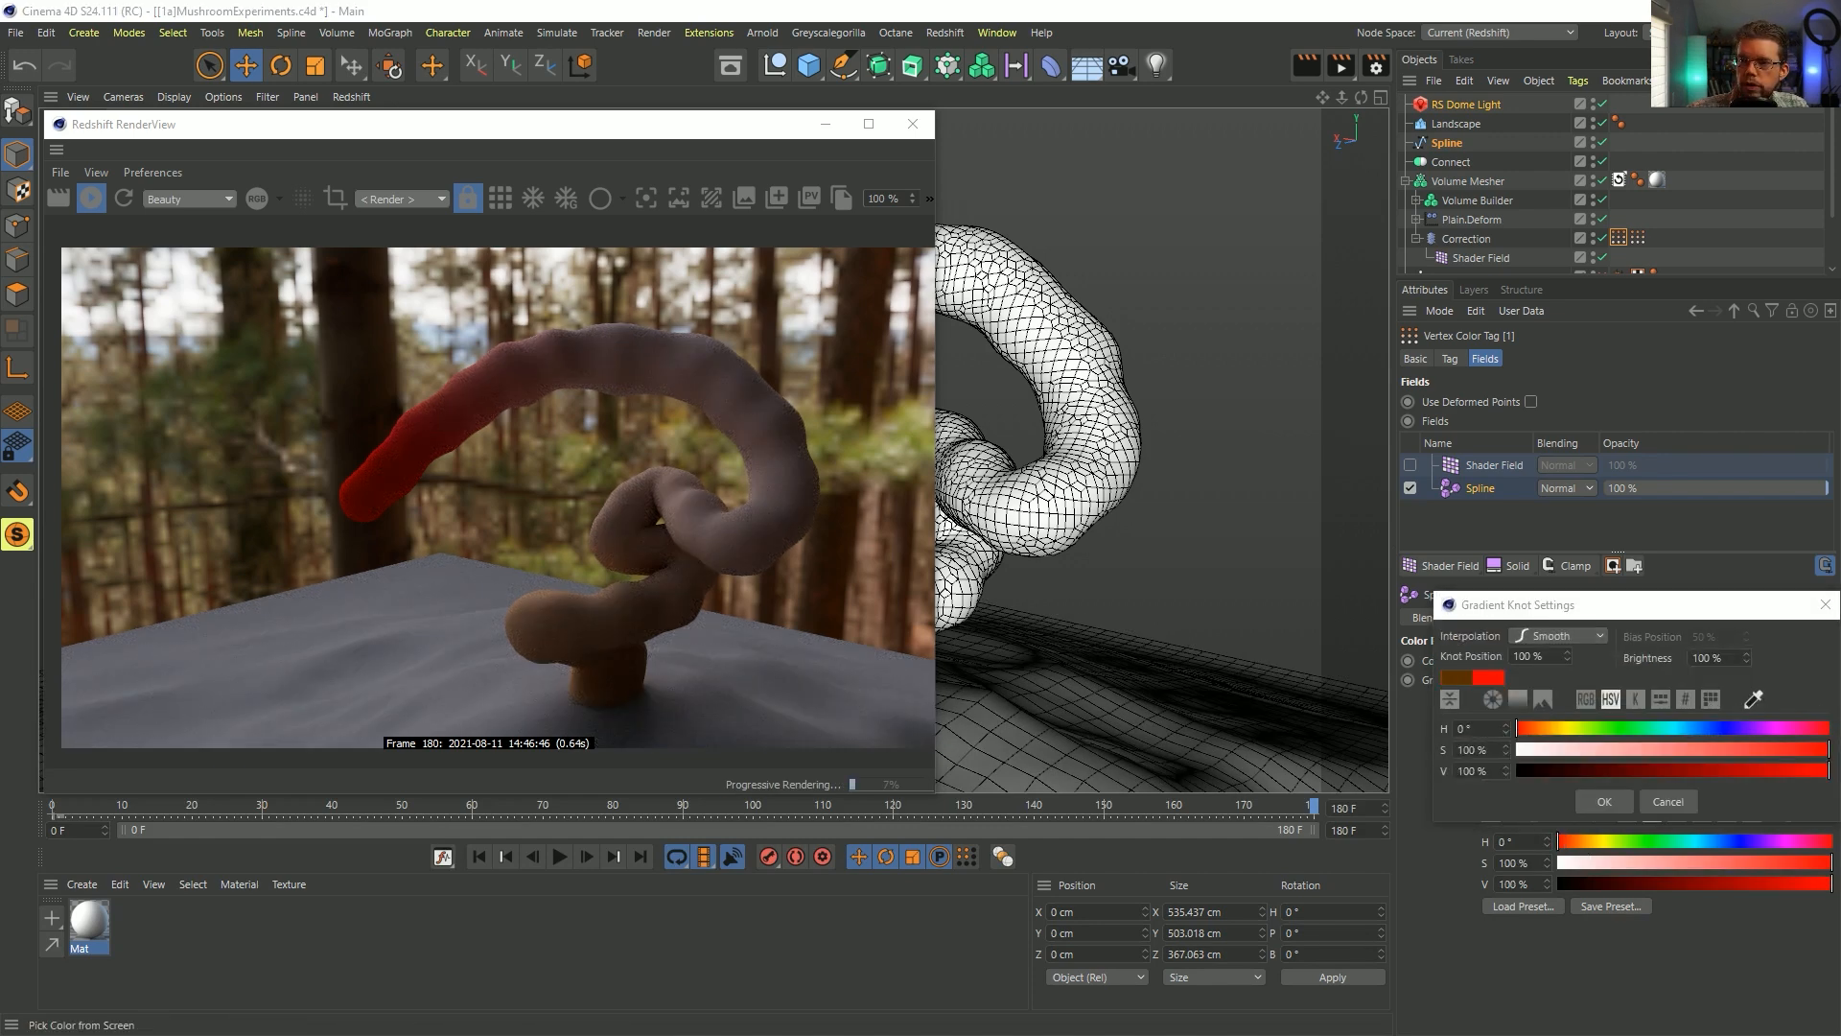
left_click(863, 575)
left_click(1712, 773)
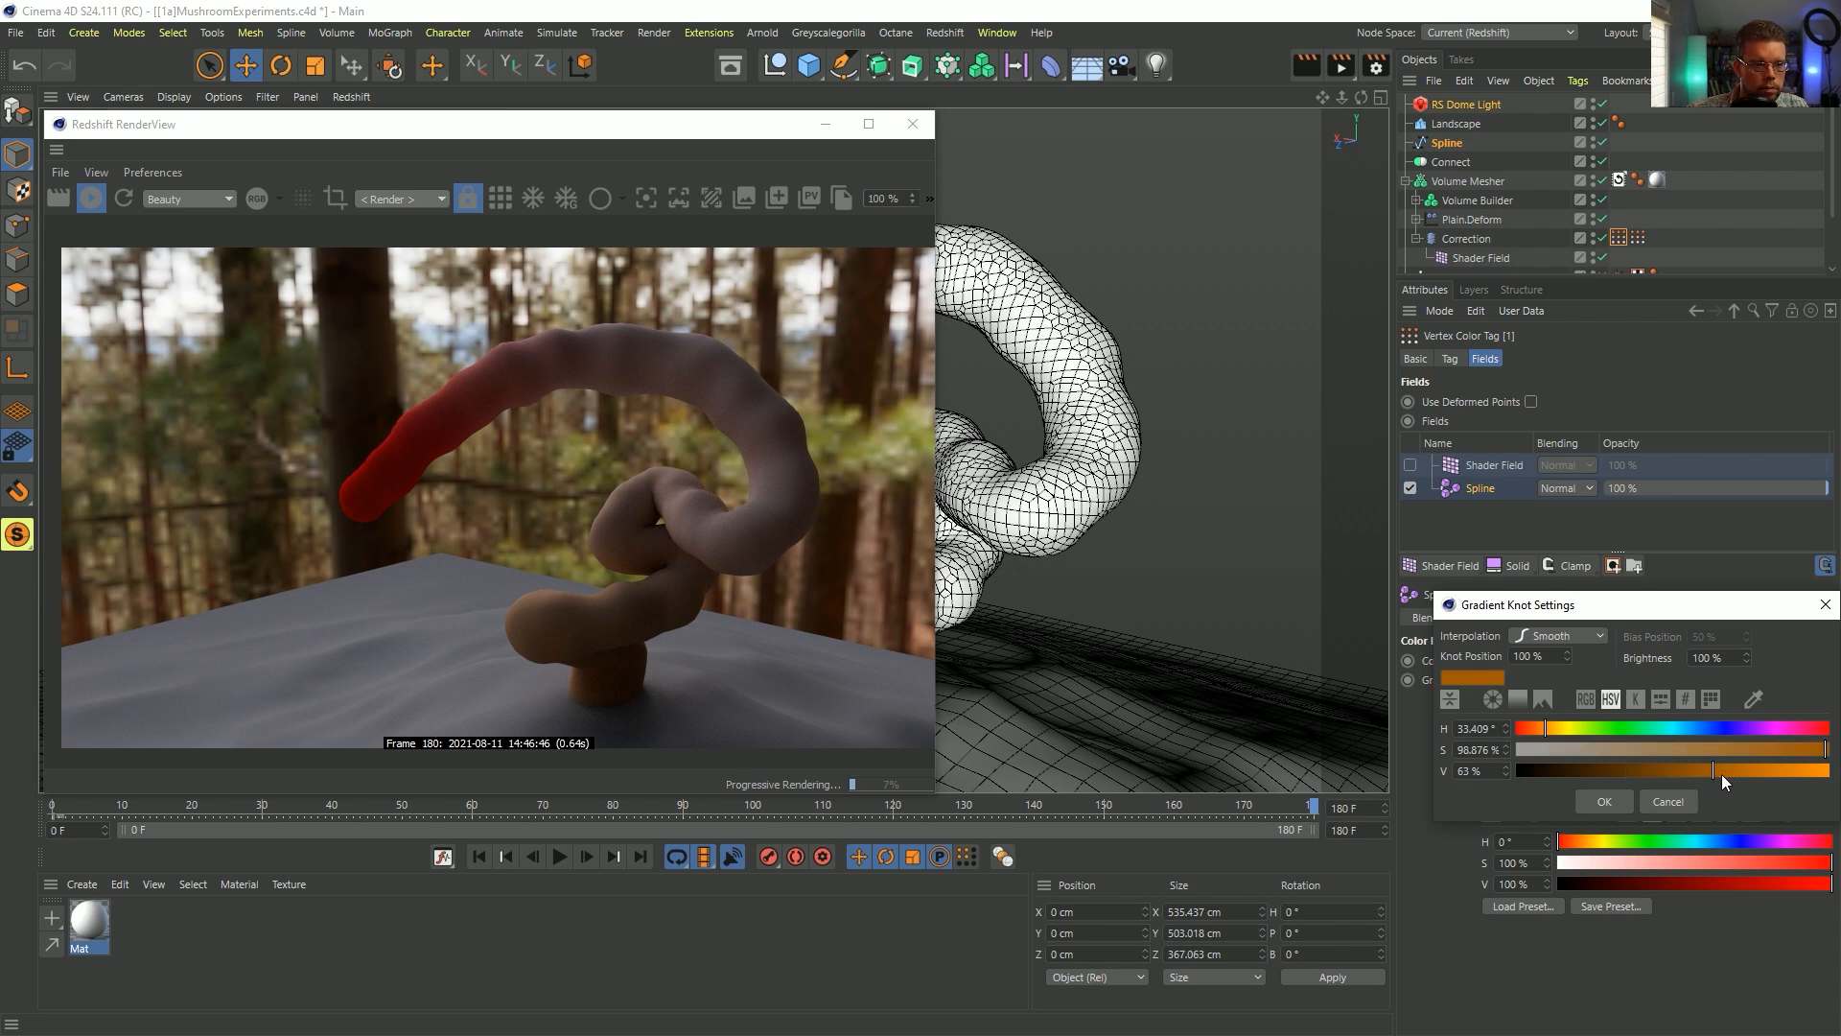
left_click_drag(1548, 731, 1558, 729)
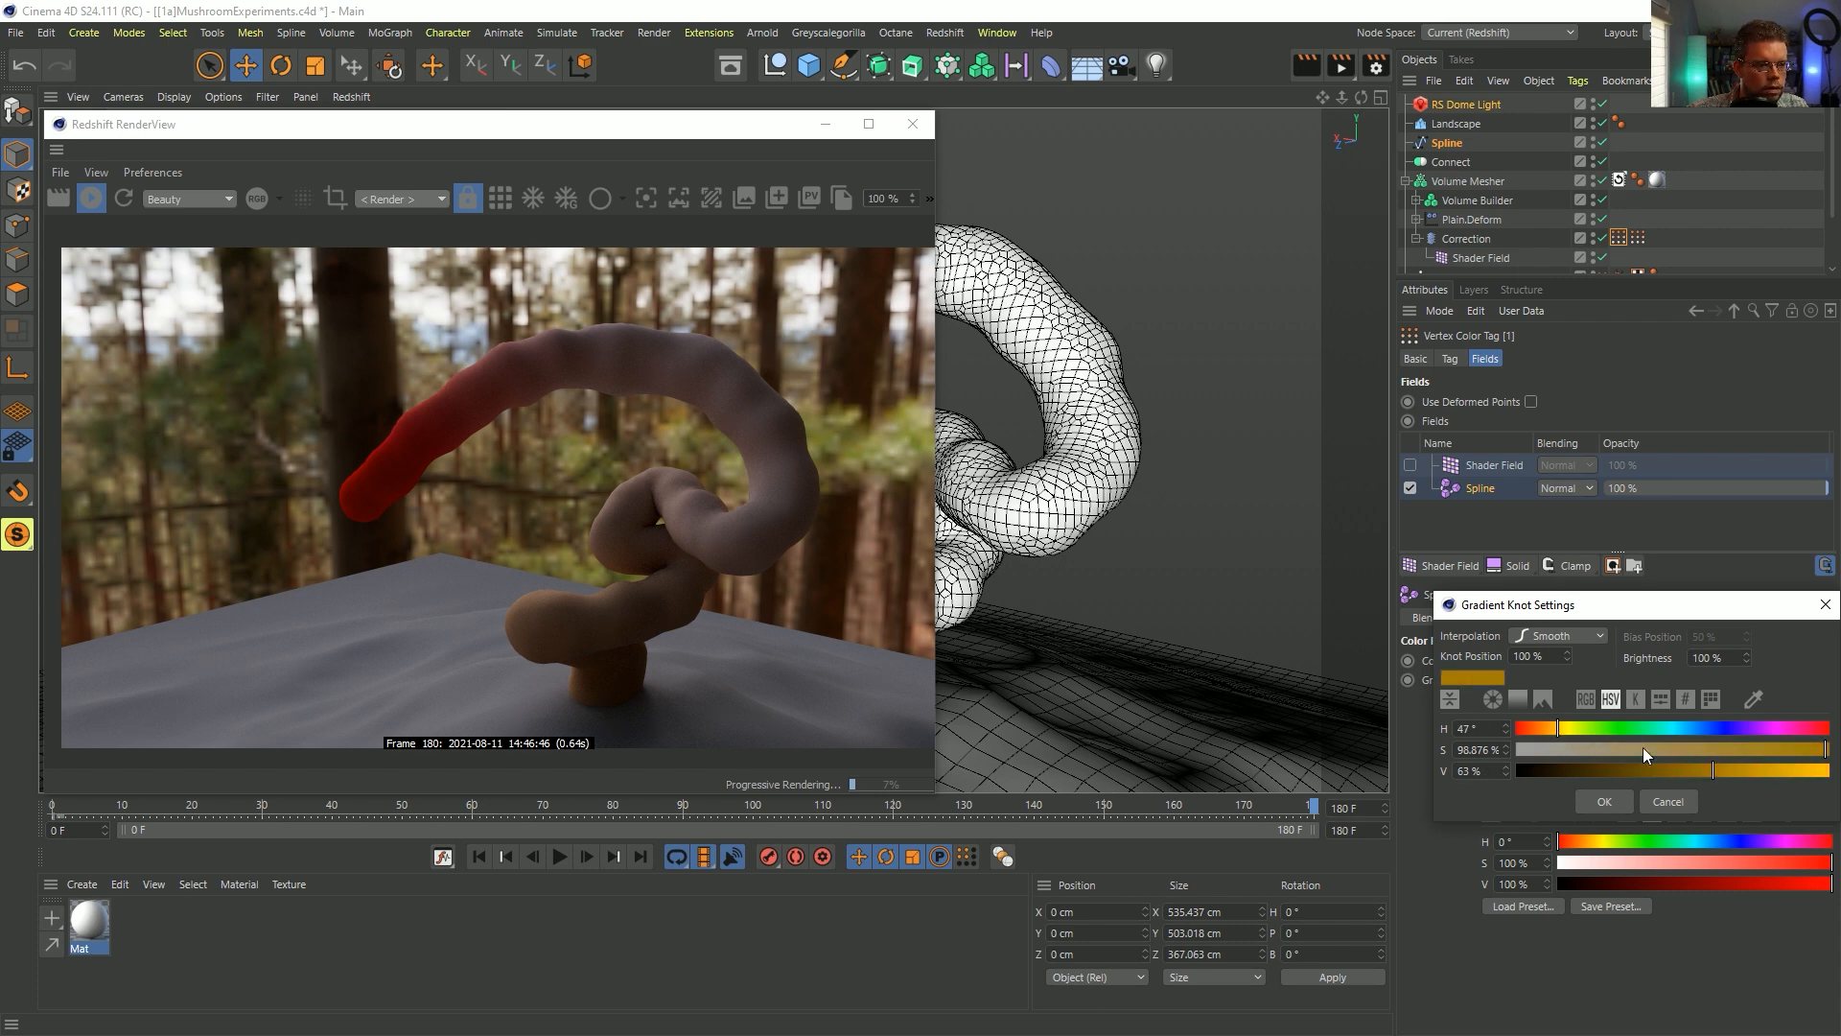
left_click(1786, 770)
left_click(1608, 802)
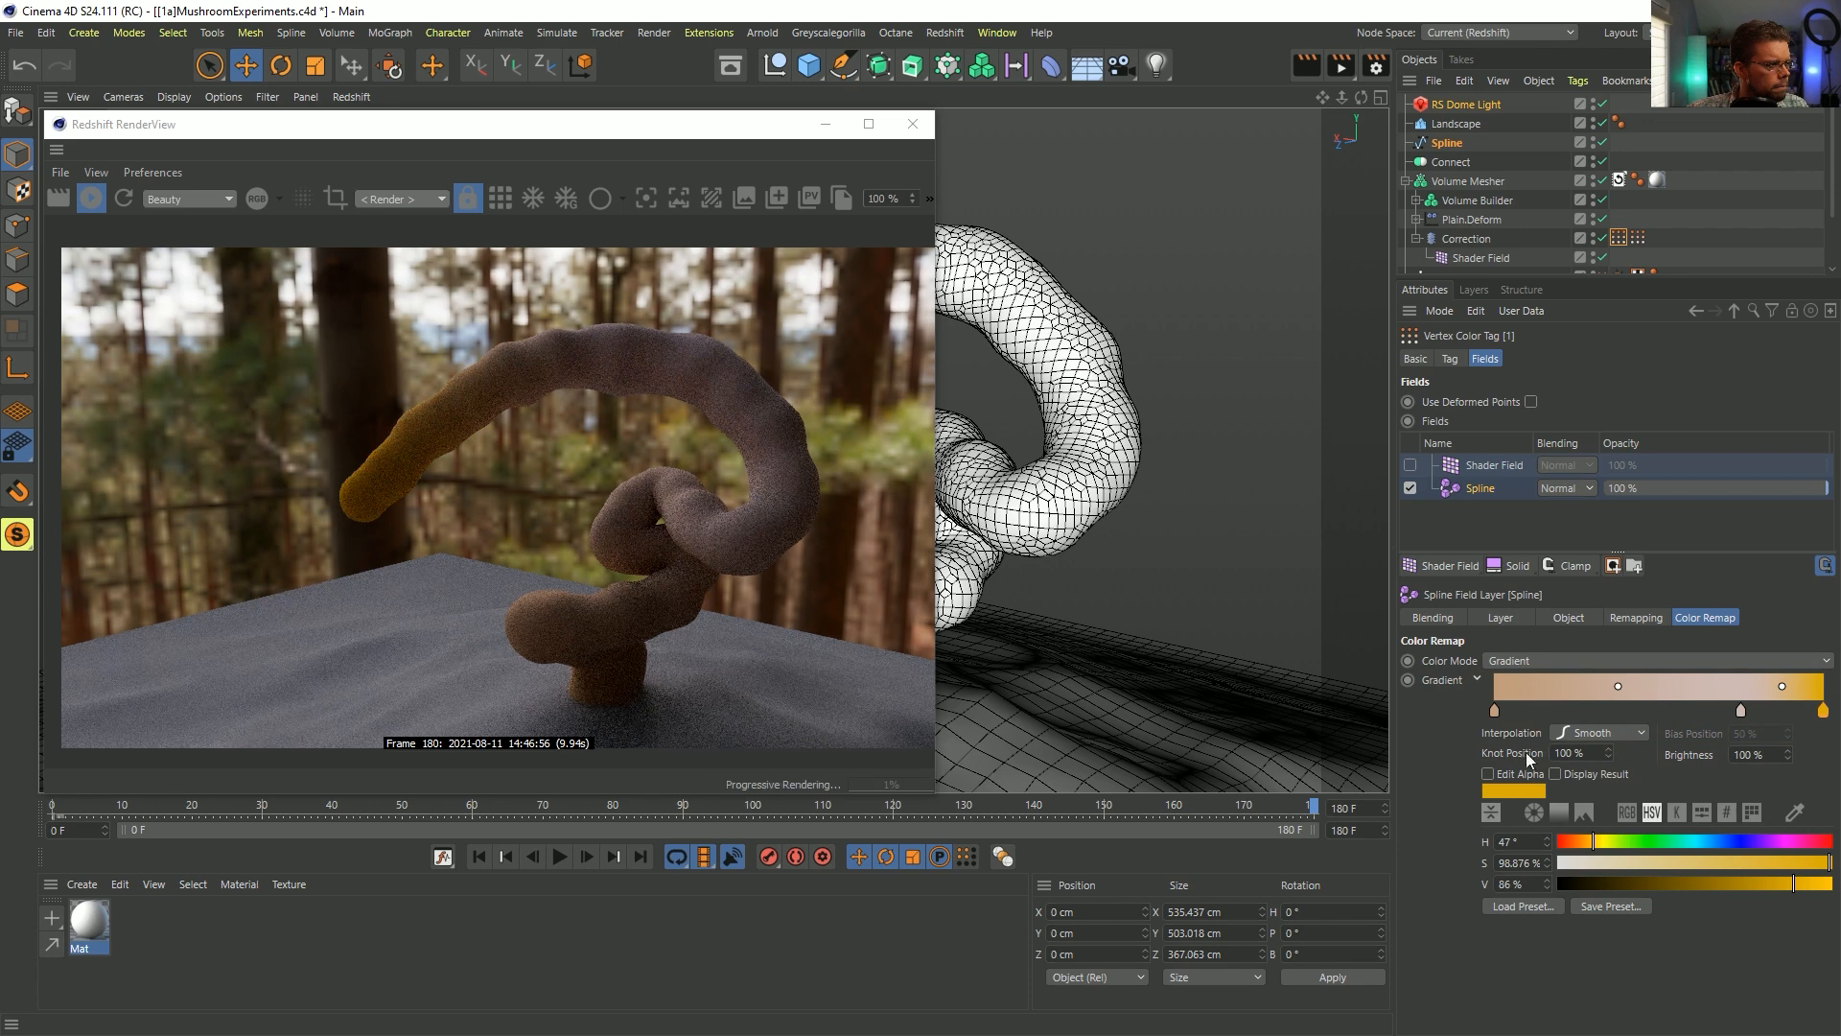
- Shift the golden knot inward and add an off-white knot at 92.711% with hue 330°, saturation 6.757% and value 98%
left_click_drag(1823, 711, 1777, 711)
double_click(1800, 712)
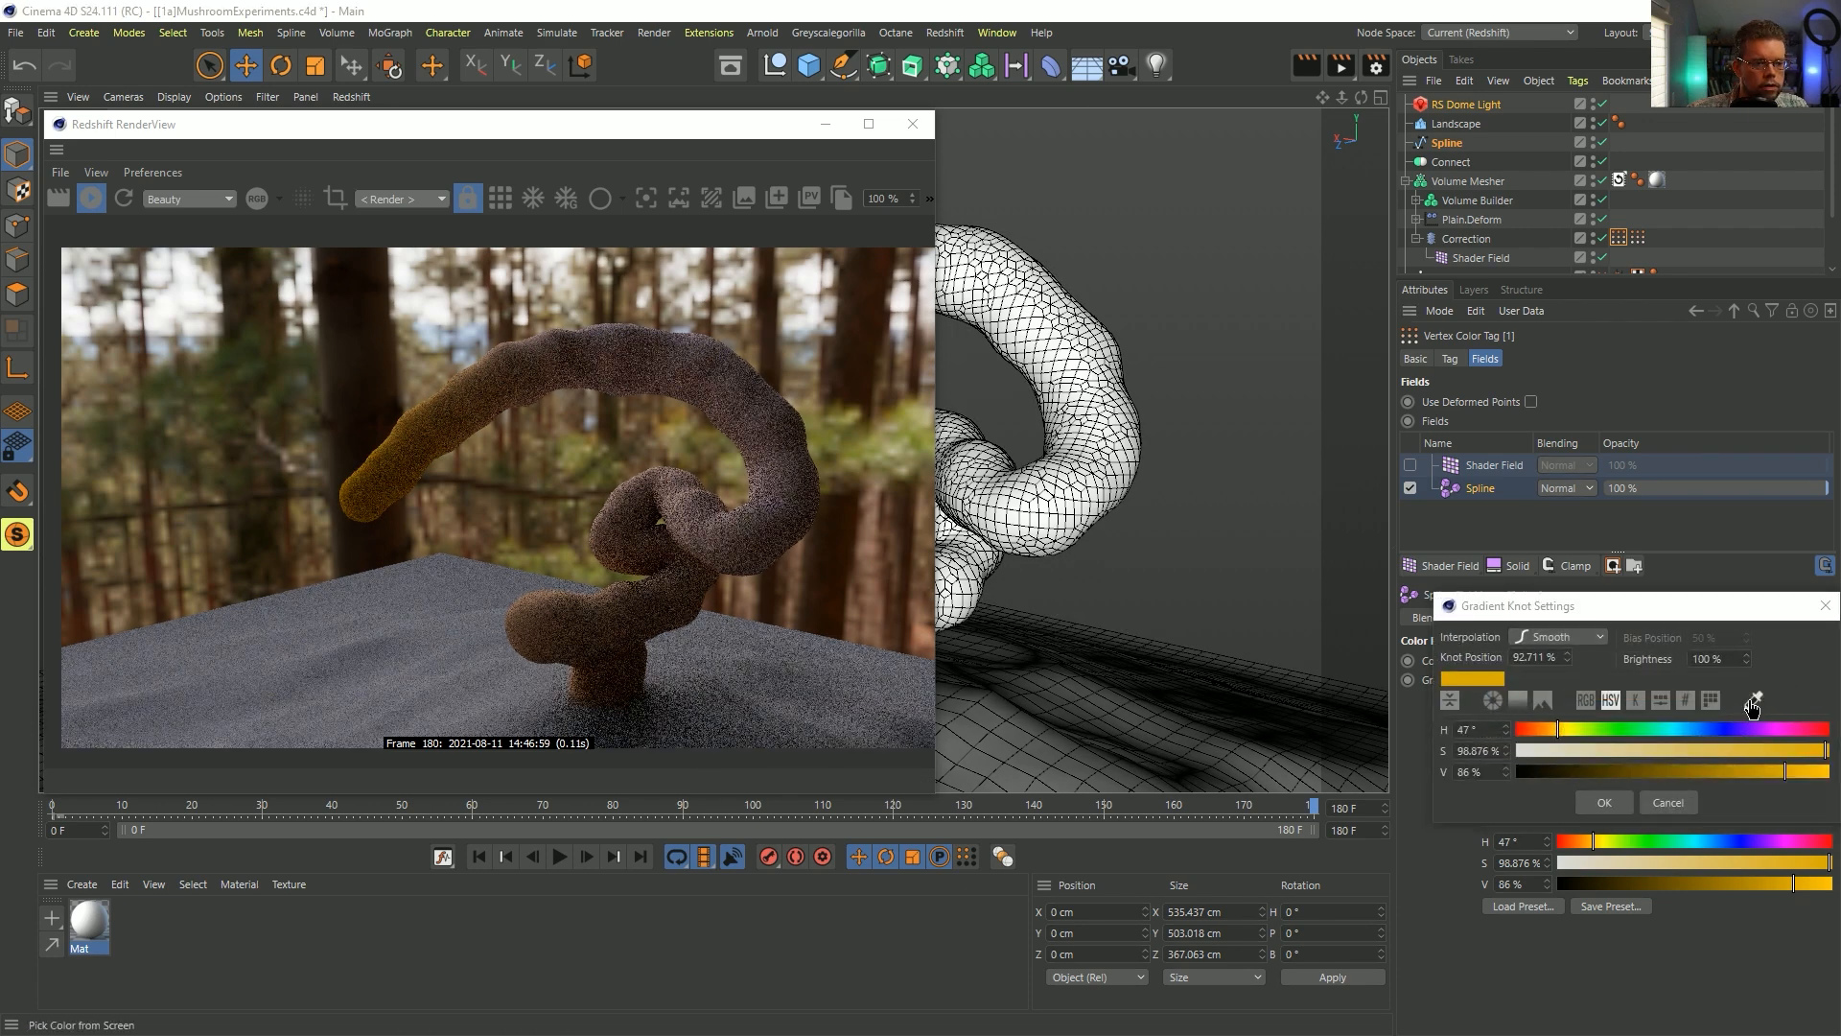
left_click(671, 360)
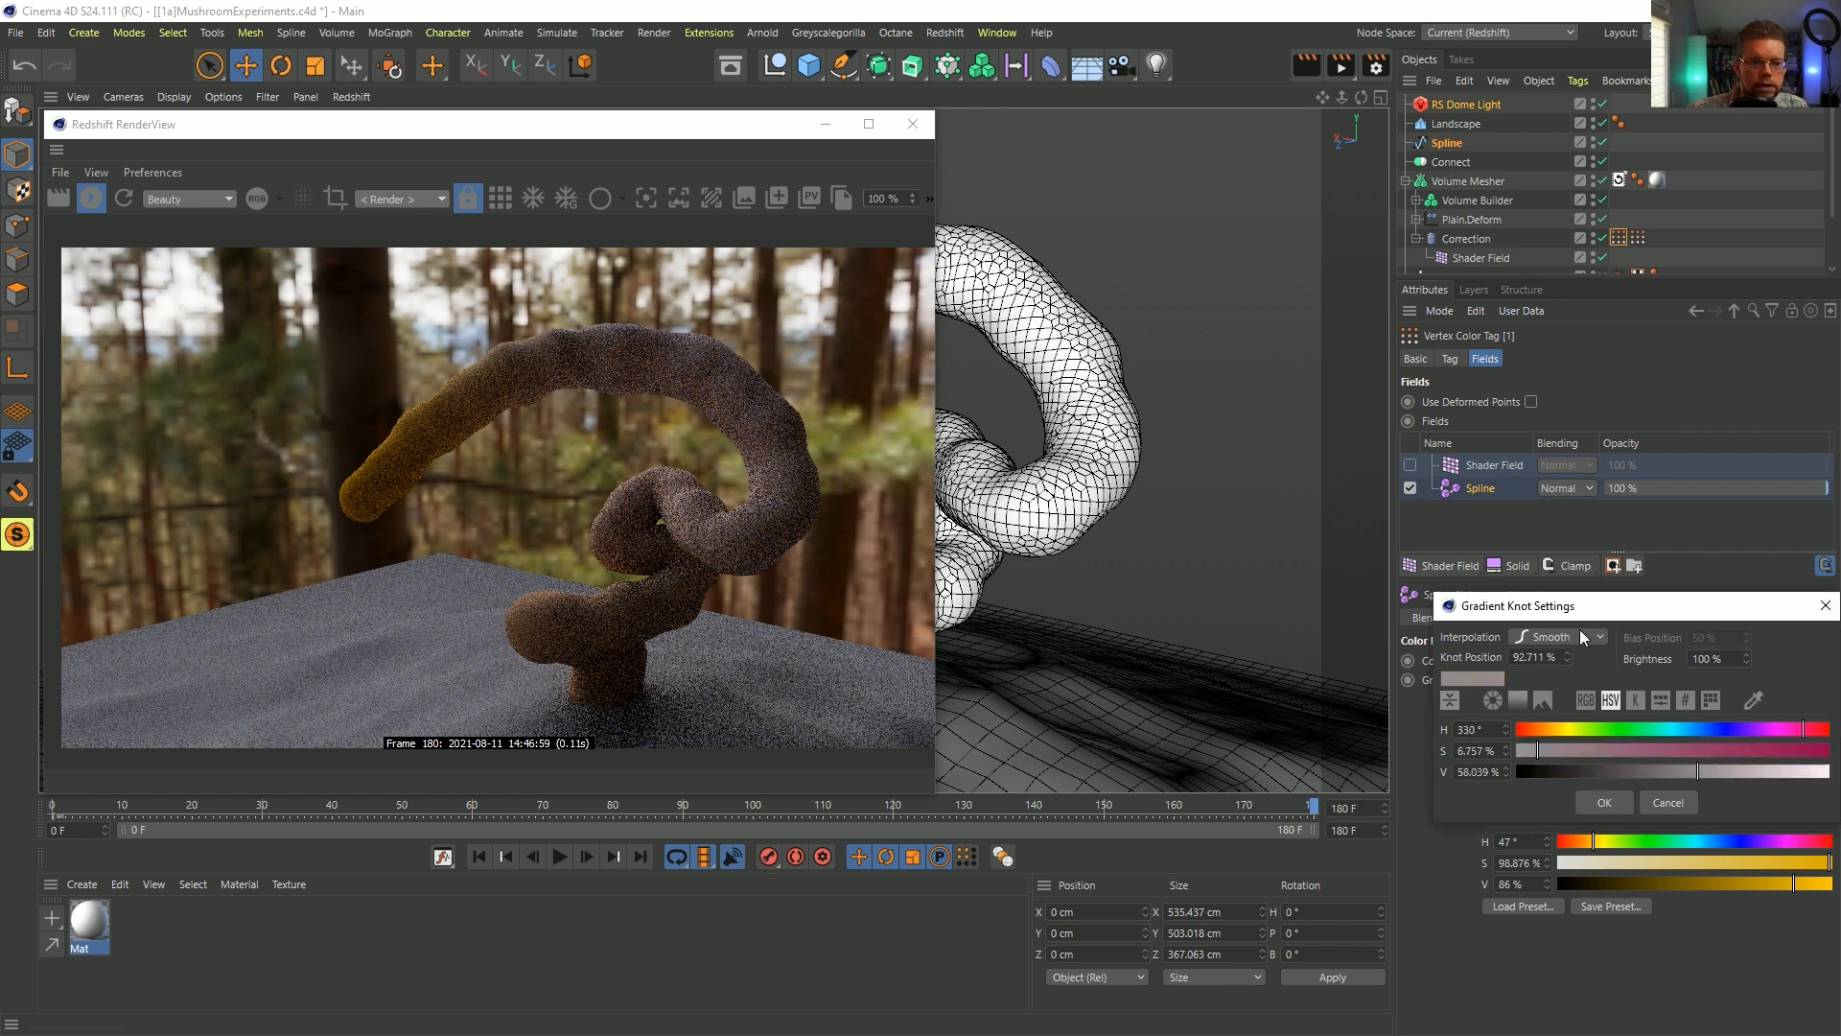
left_click_drag(1776, 769, 1825, 776)
left_click(1604, 802)
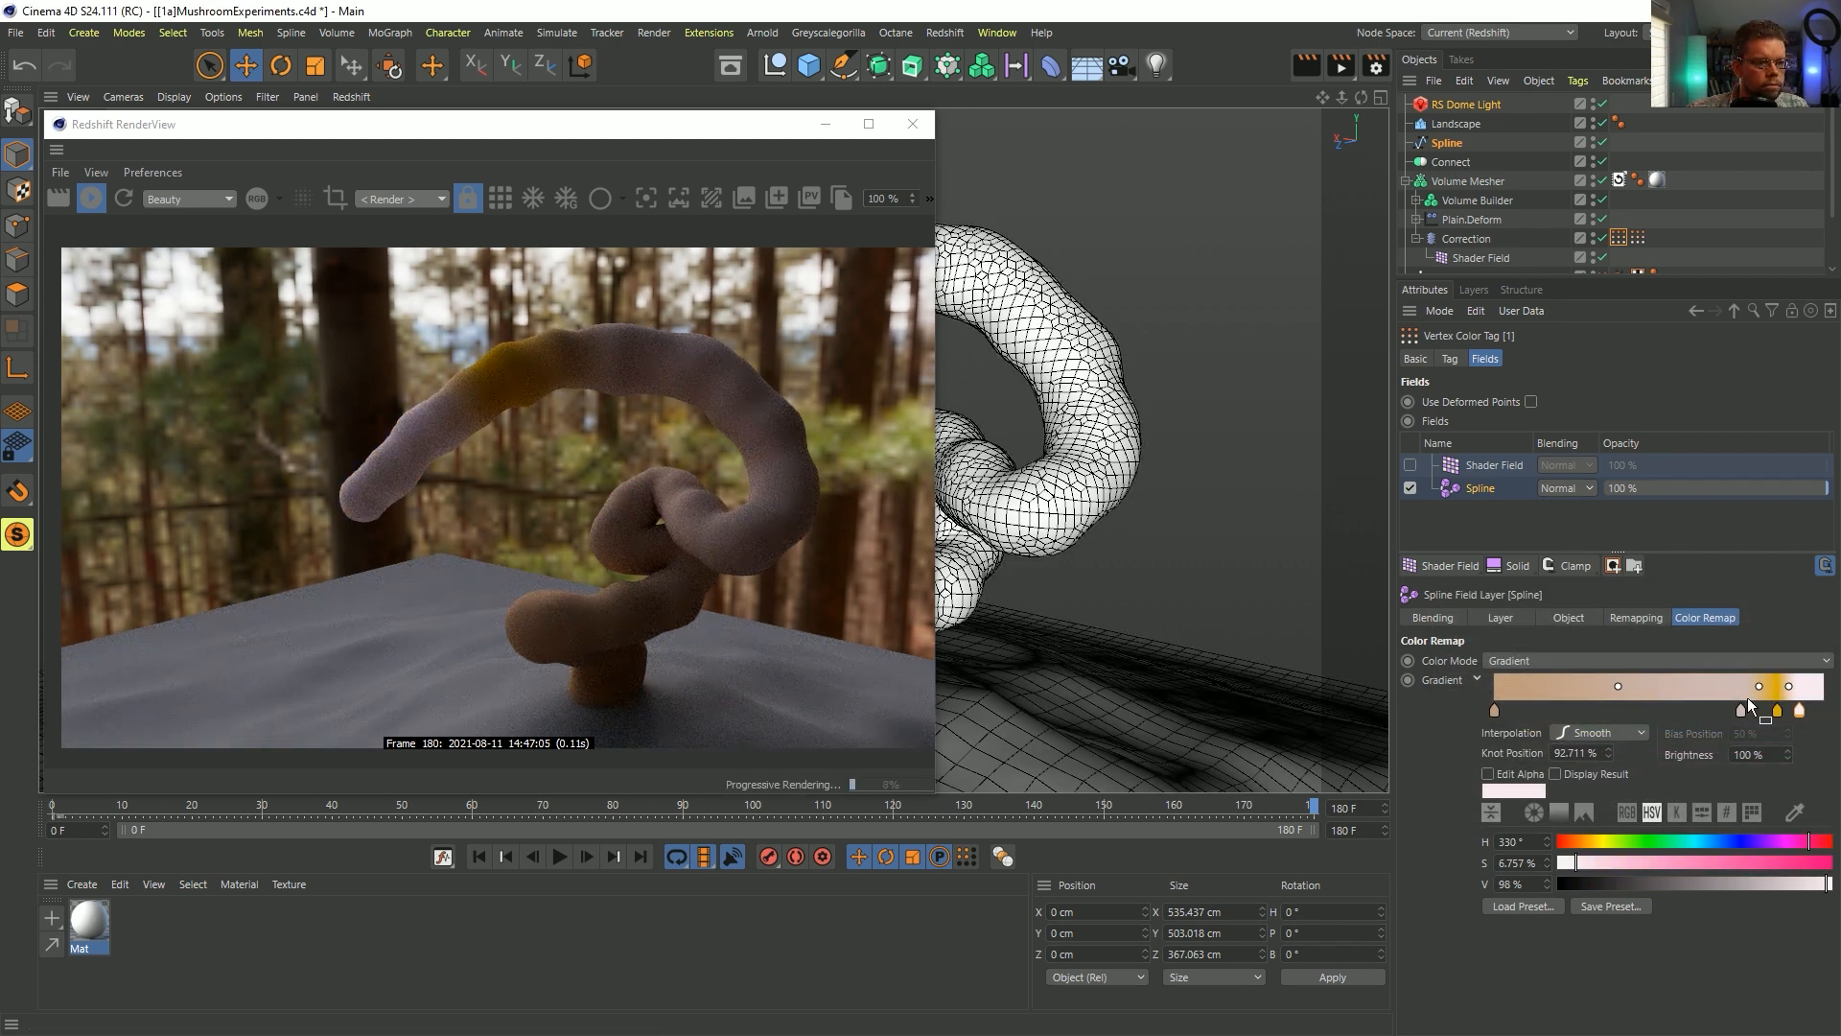
- Reposition the gradient knots: pale pink just before golden, golden at 80.466%, off-white at 100%, with the golden knot's bias at 79.1%
left_click_drag(1741, 710, 1662, 710)
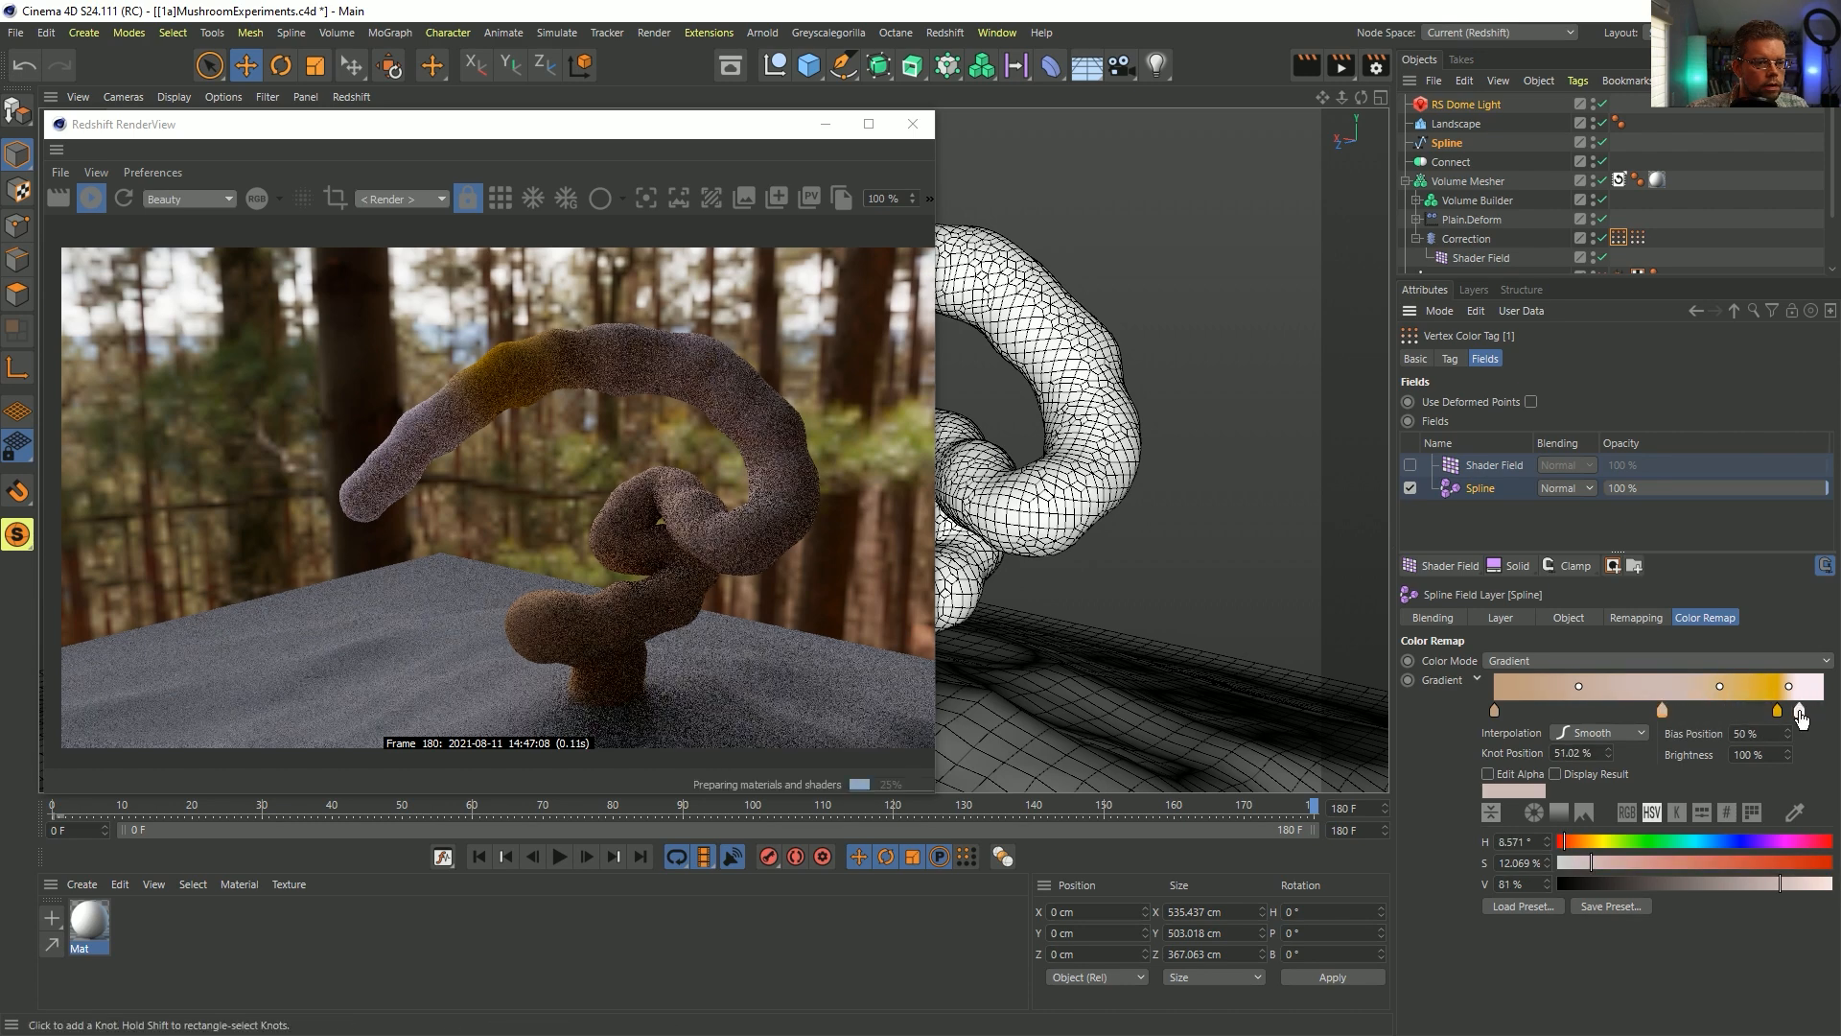
mouse_move(1801, 714)
left_mouse_down()
mouse_move(1826, 716)
mouse_move(1764, 715)
mouse_move(1787, 715)
left_mouse_up()
left_click_drag(1663, 710, 1759, 726)
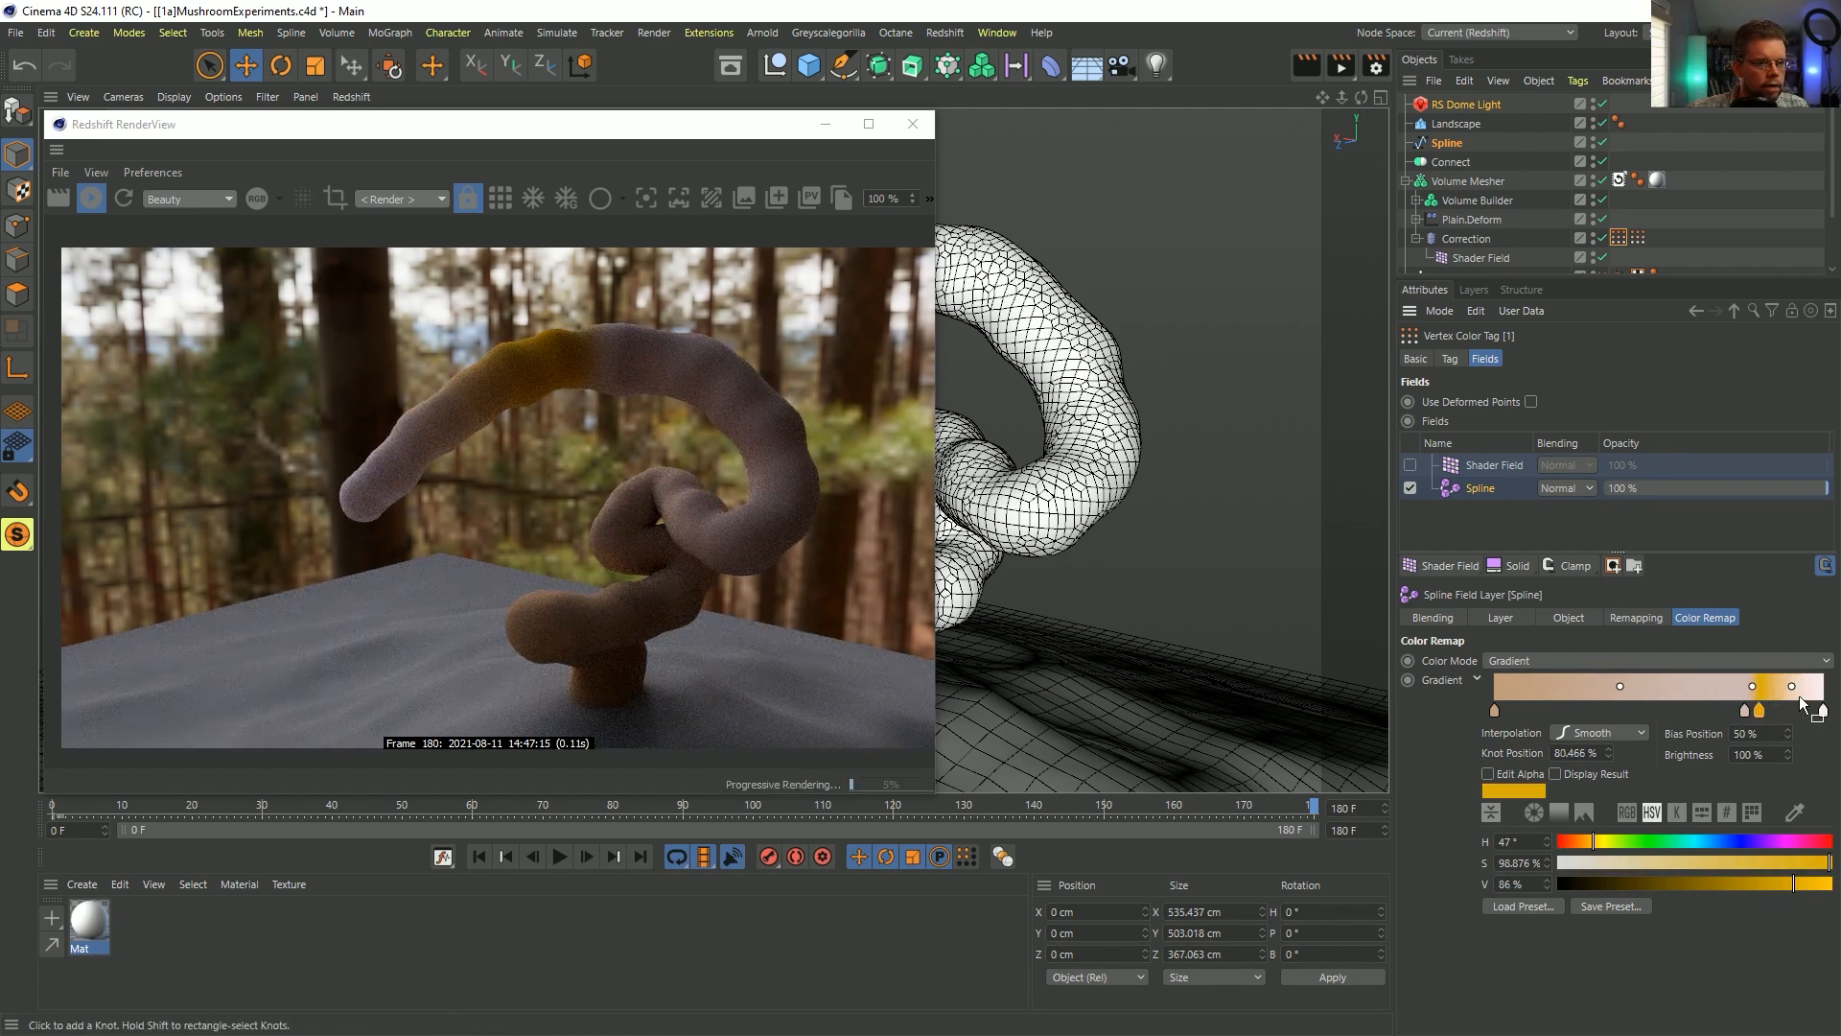
left_click_drag(1795, 687, 1810, 686)
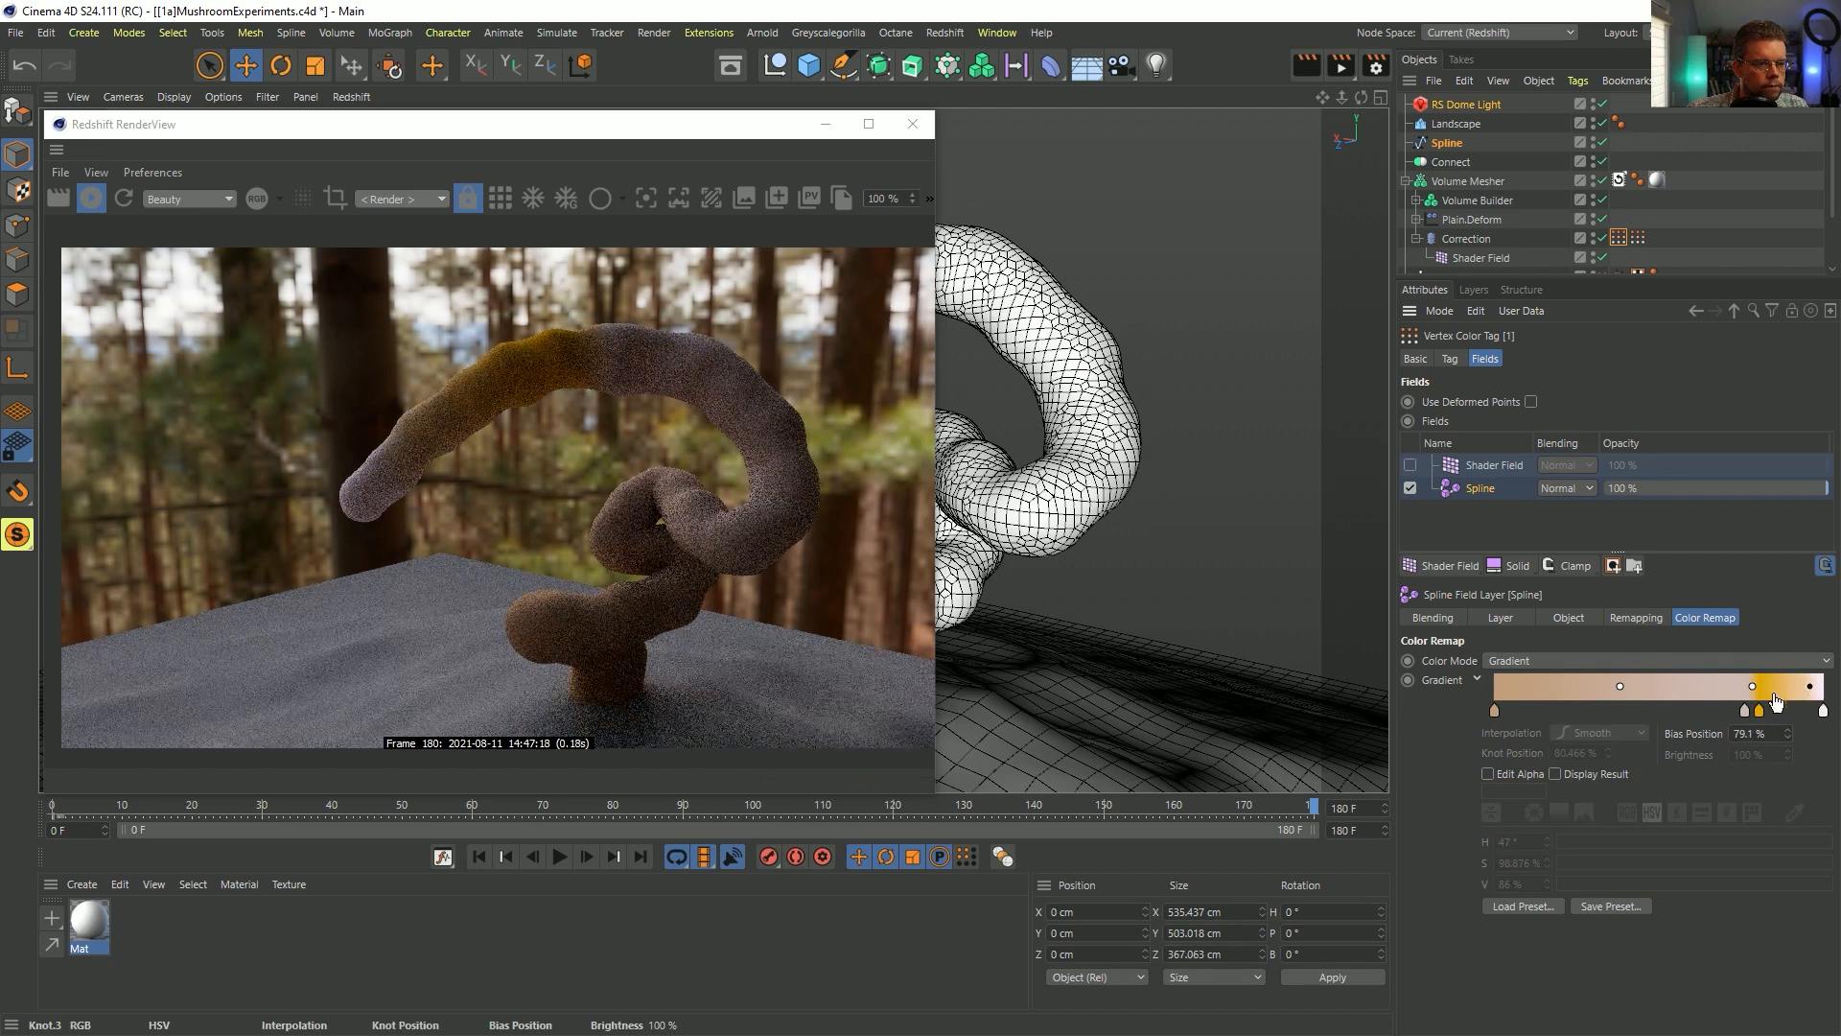
- Brighten the golden gradient knot to saturation 100% and value 95%, leaving the off-white end knot's colour as it is
double_click(1823, 711)
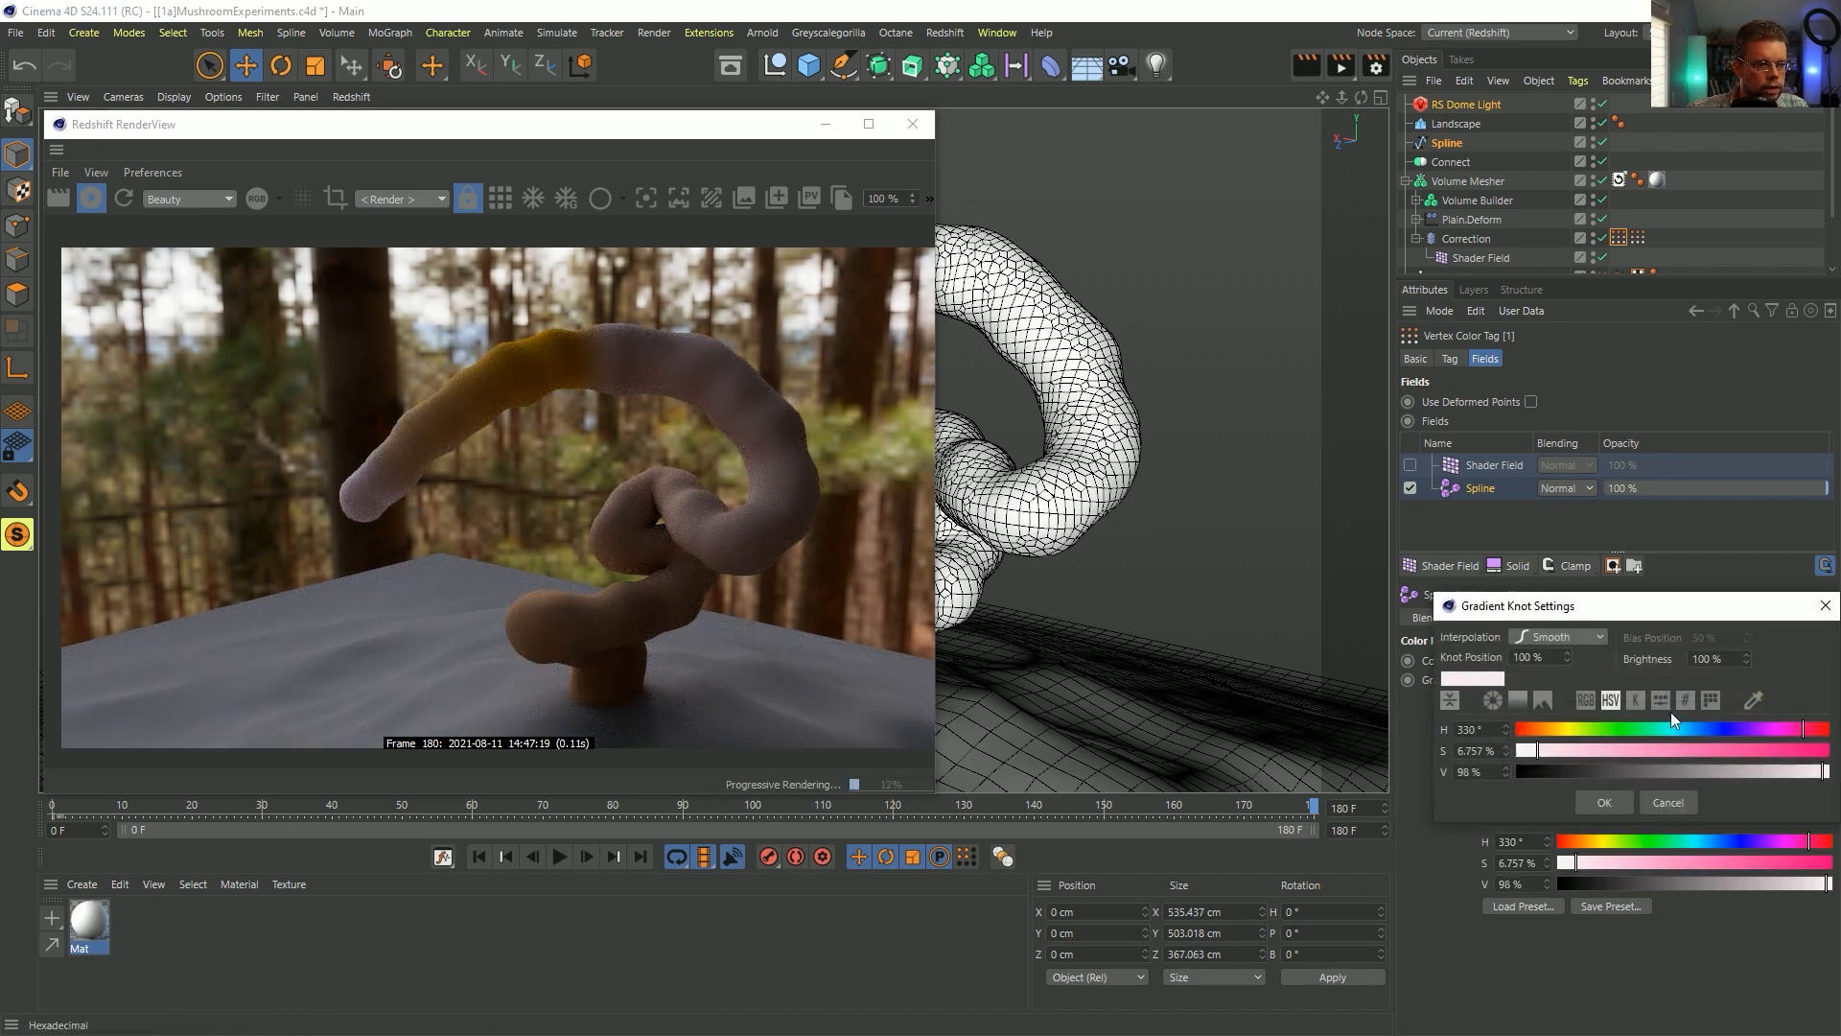
left_click(1685, 811)
double_click(1758, 712)
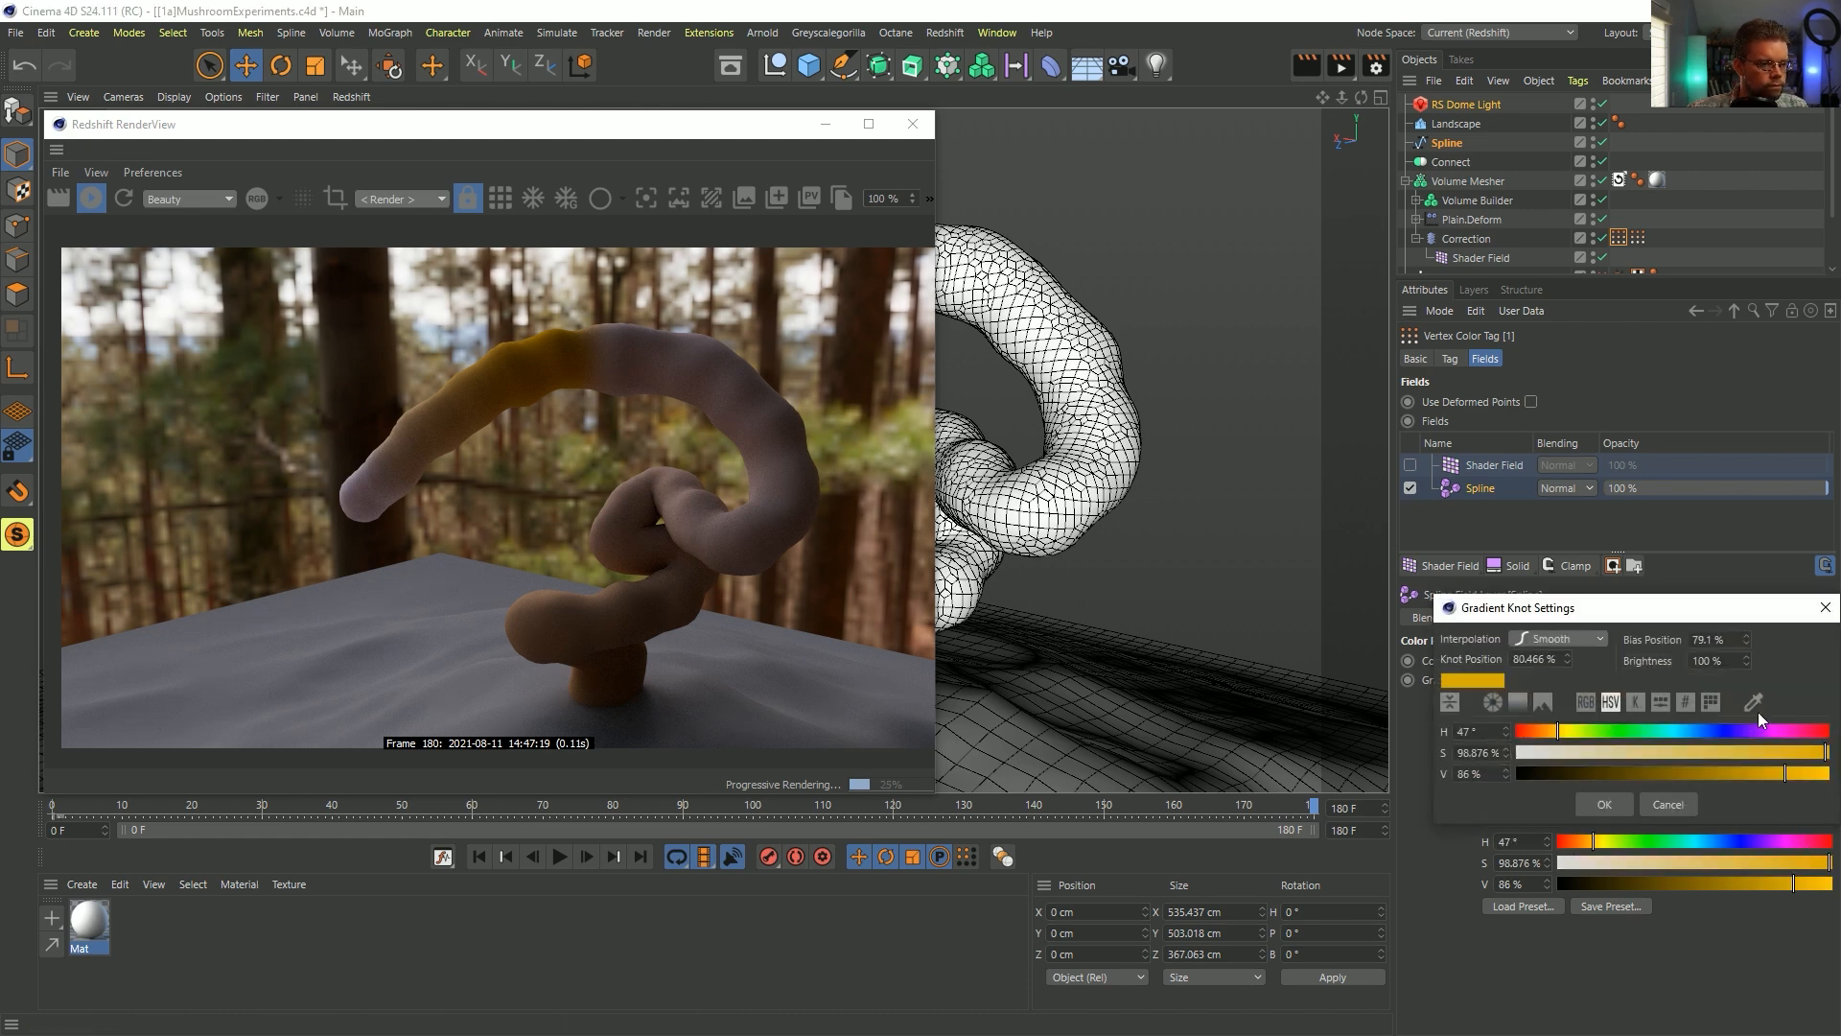
left_click(1811, 775)
left_click(1600, 804)
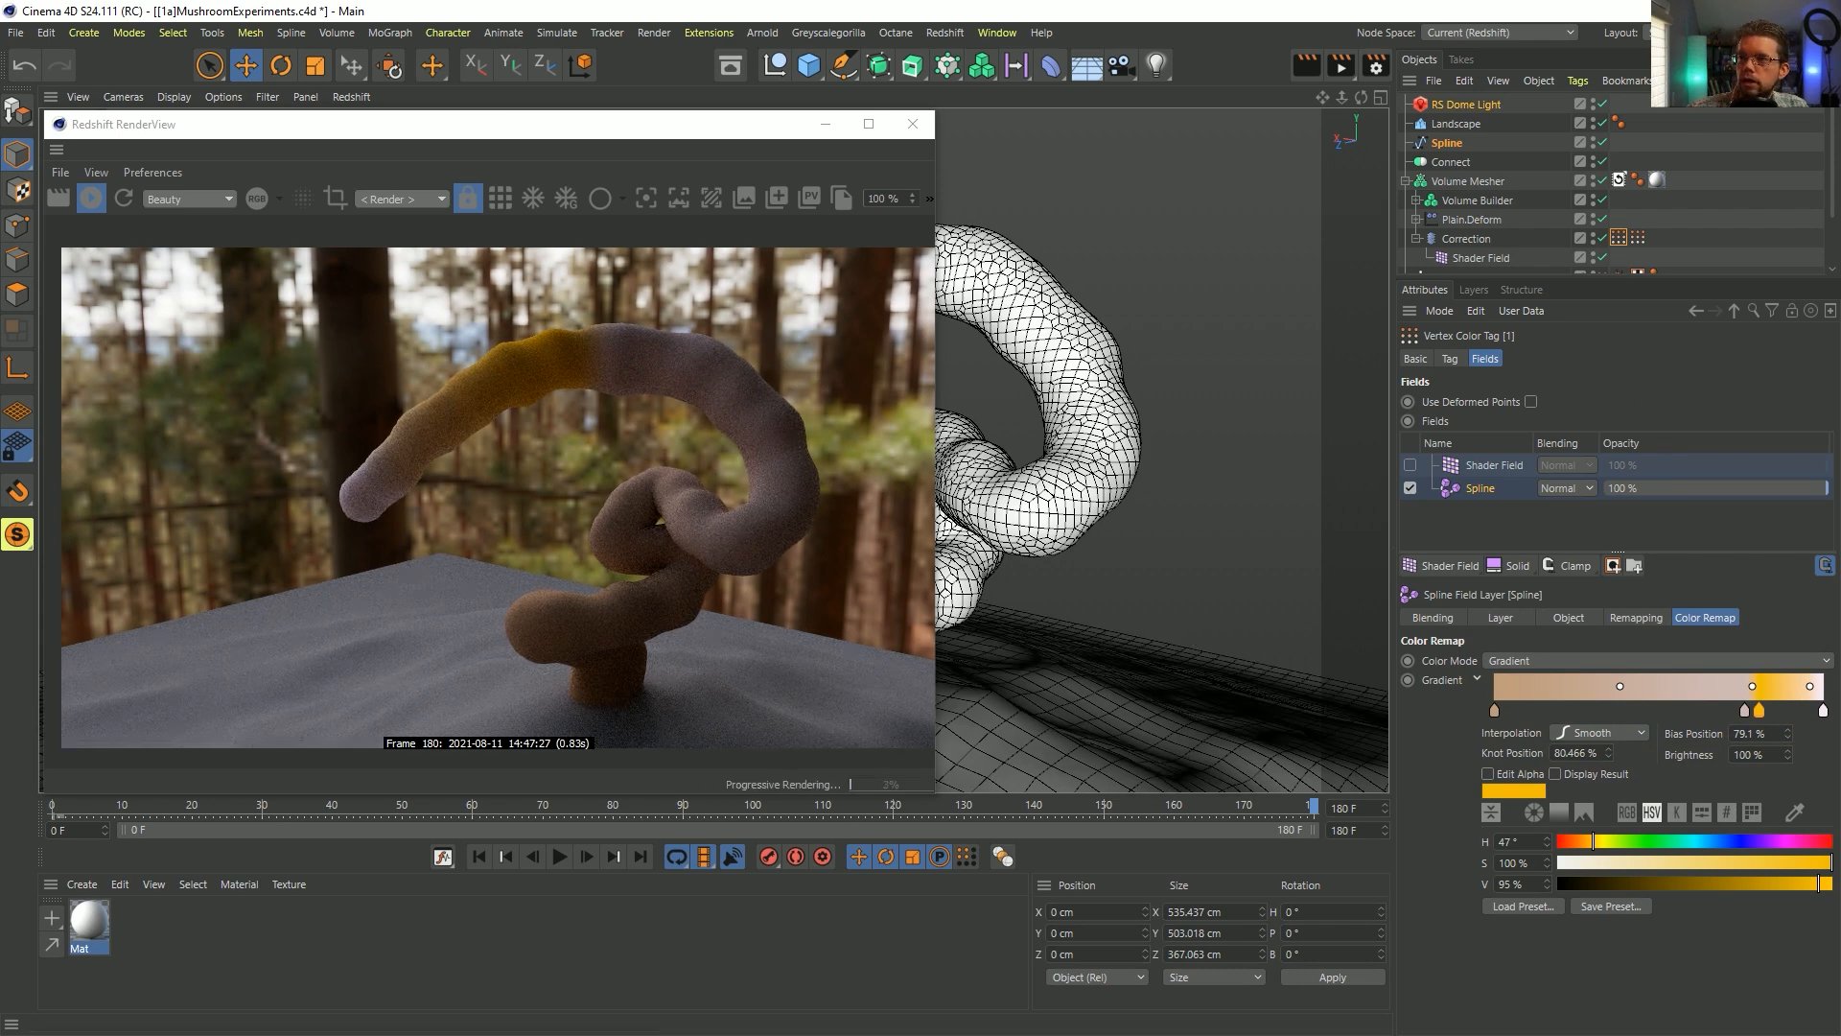
- Compare the stem's colouring with the mushroom in the browser's Fantastic Fungi trailer, and check the render from another angle
key("alt+Tab")
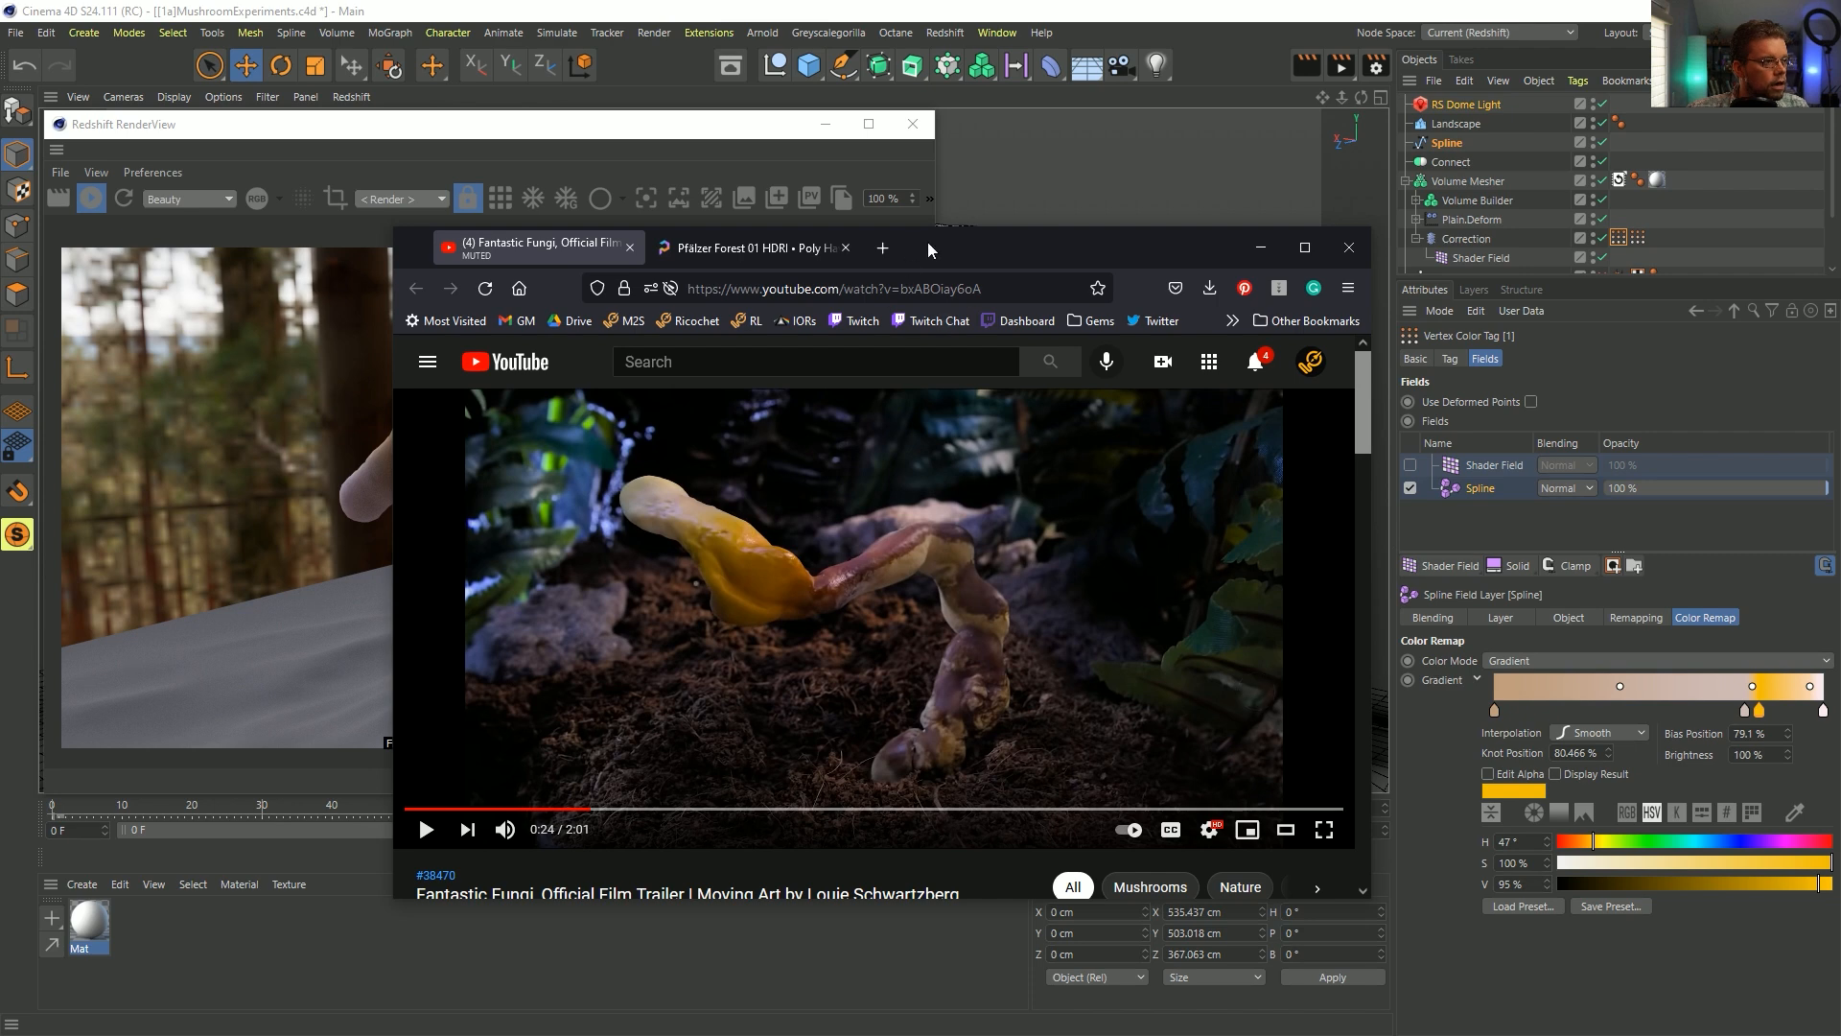
key("alt+Tab")
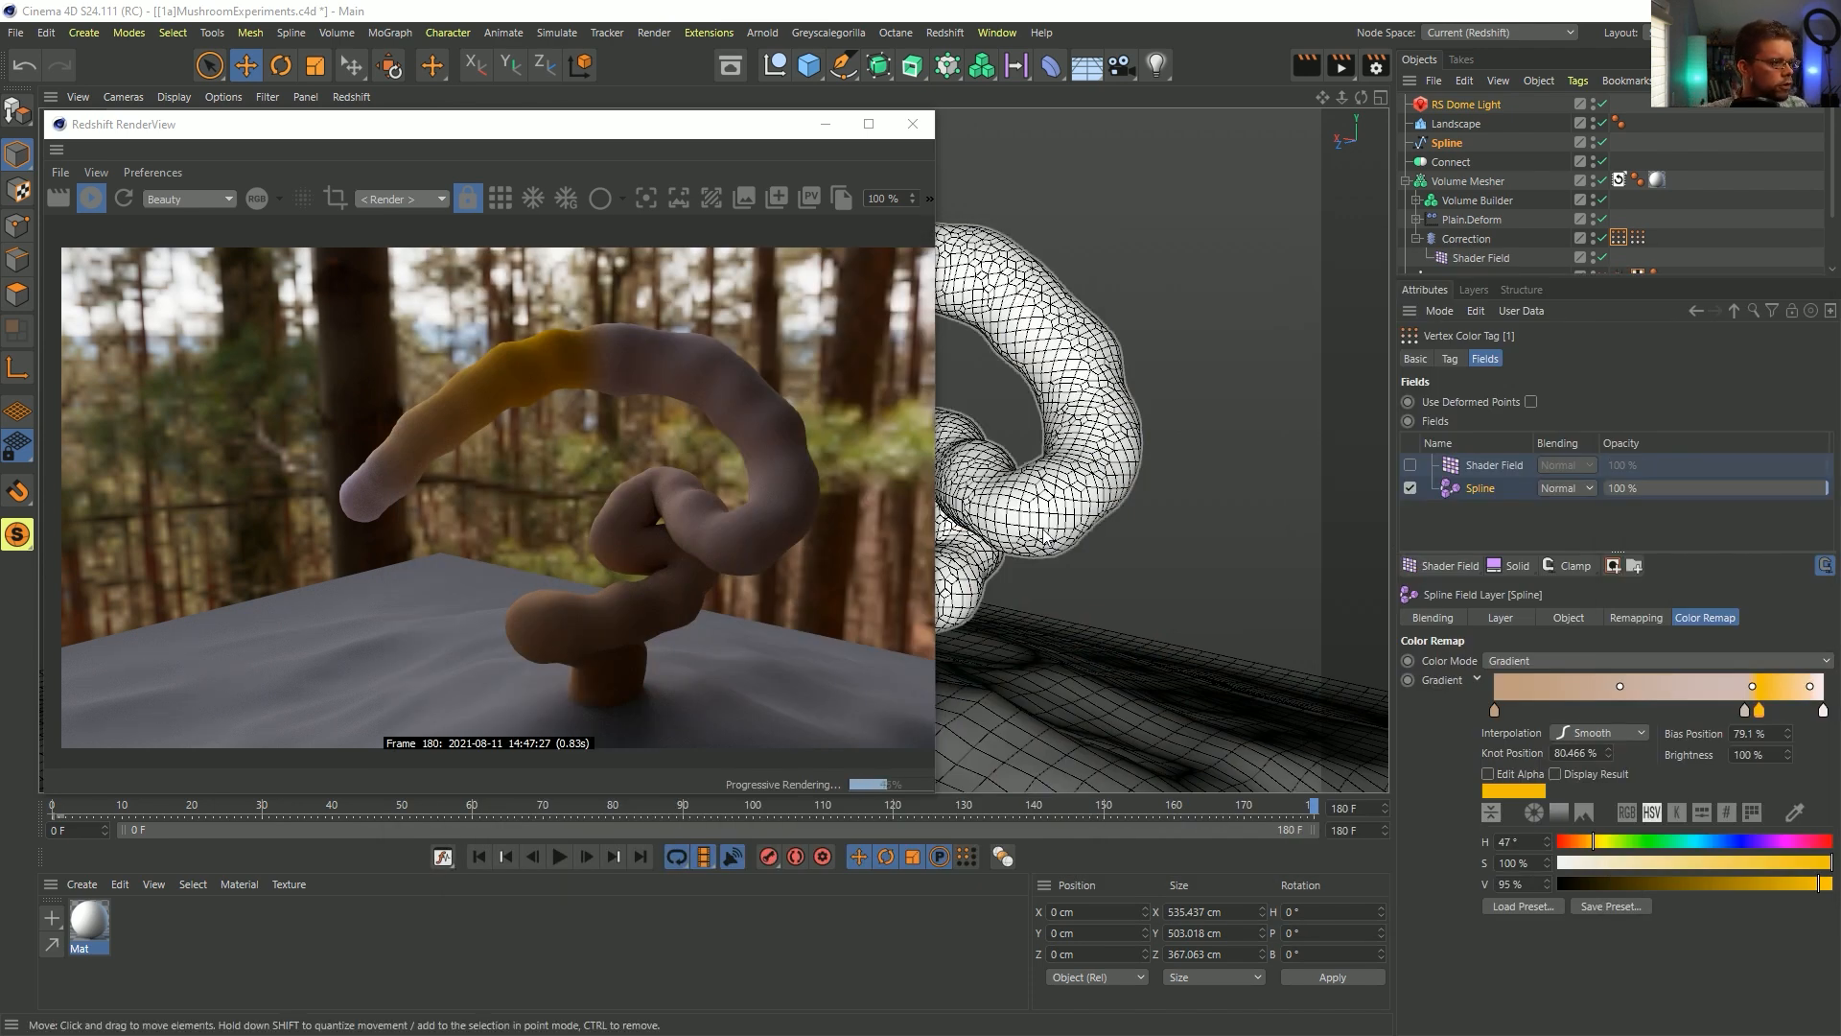
mouse_move(1083, 501)
left_mouse_down("alt")
mouse_move(1103, 552)
mouse_move(1052, 538)
mouse_move(1177, 464)
mouse_move(1270, 477)
mouse_move(1059, 585)
mouse_move(1017, 523)
mouse_move(1060, 486)
left_mouse_up("alt")
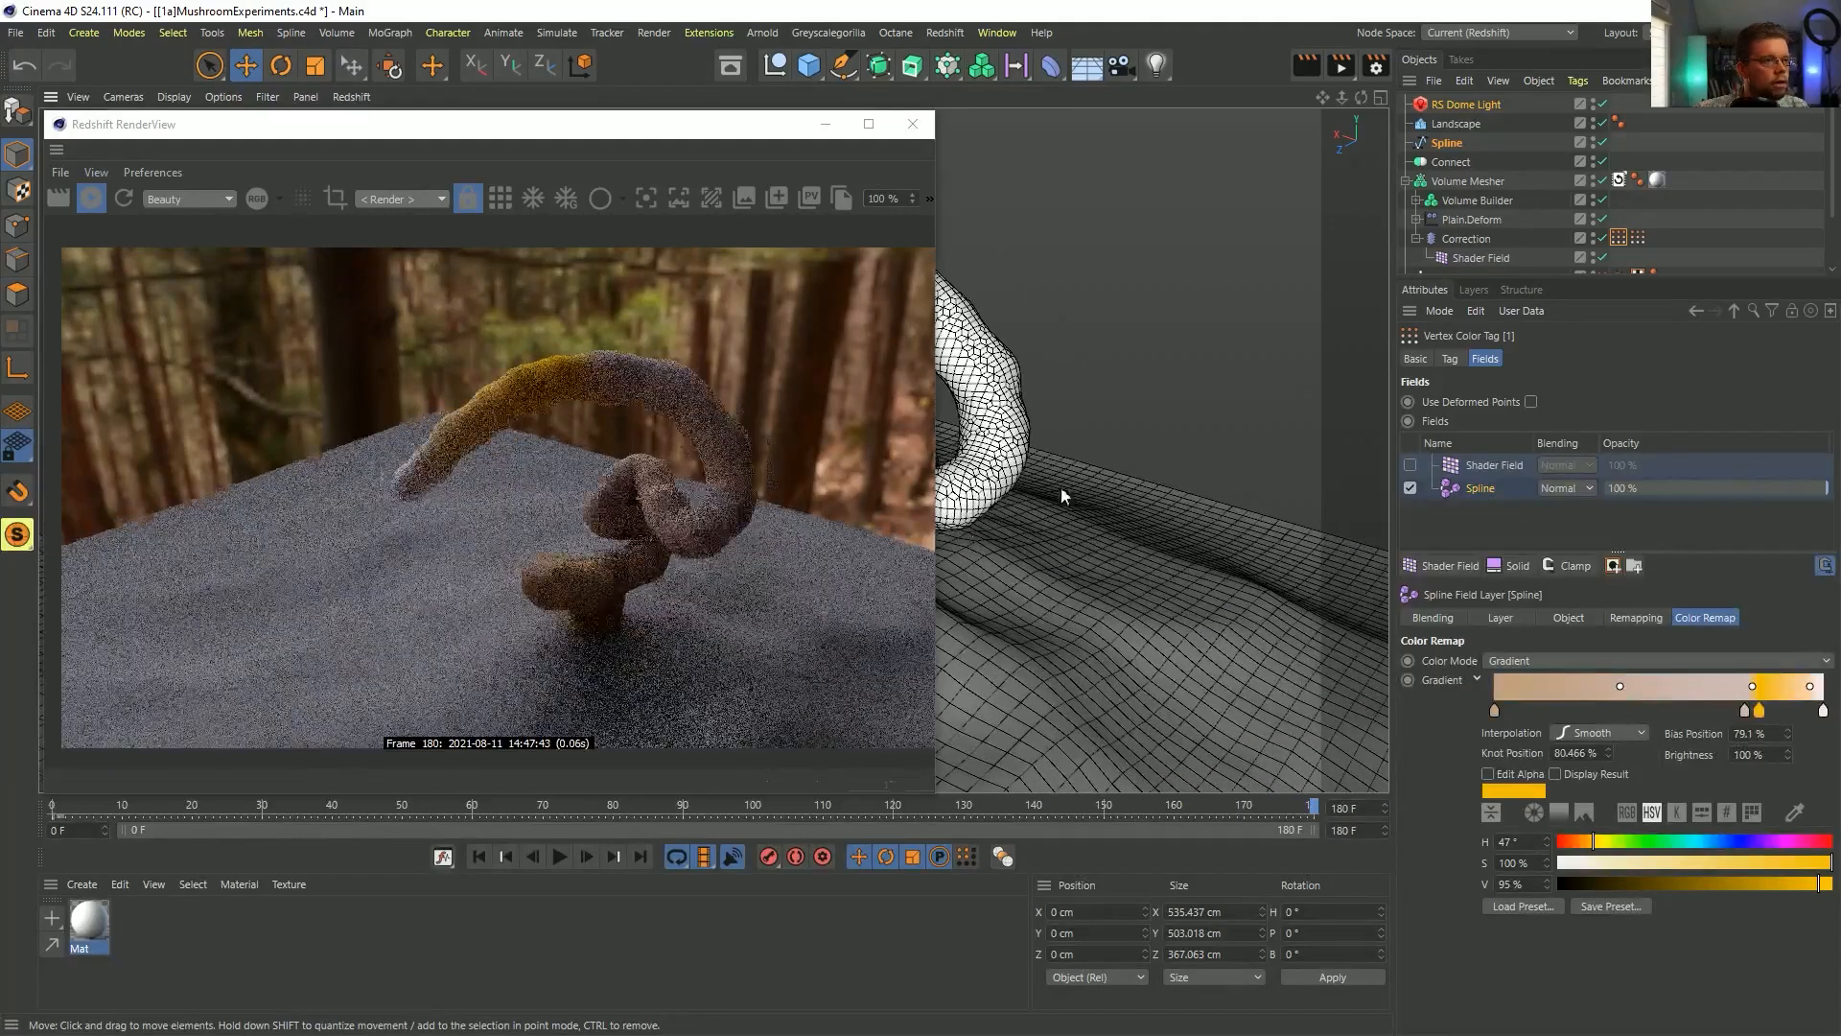
- Undo the free rotation try on the RS Dome Light, lock the X and Z axes, and rotate its heading to 205.6°
left_click(1465, 104)
key("e")
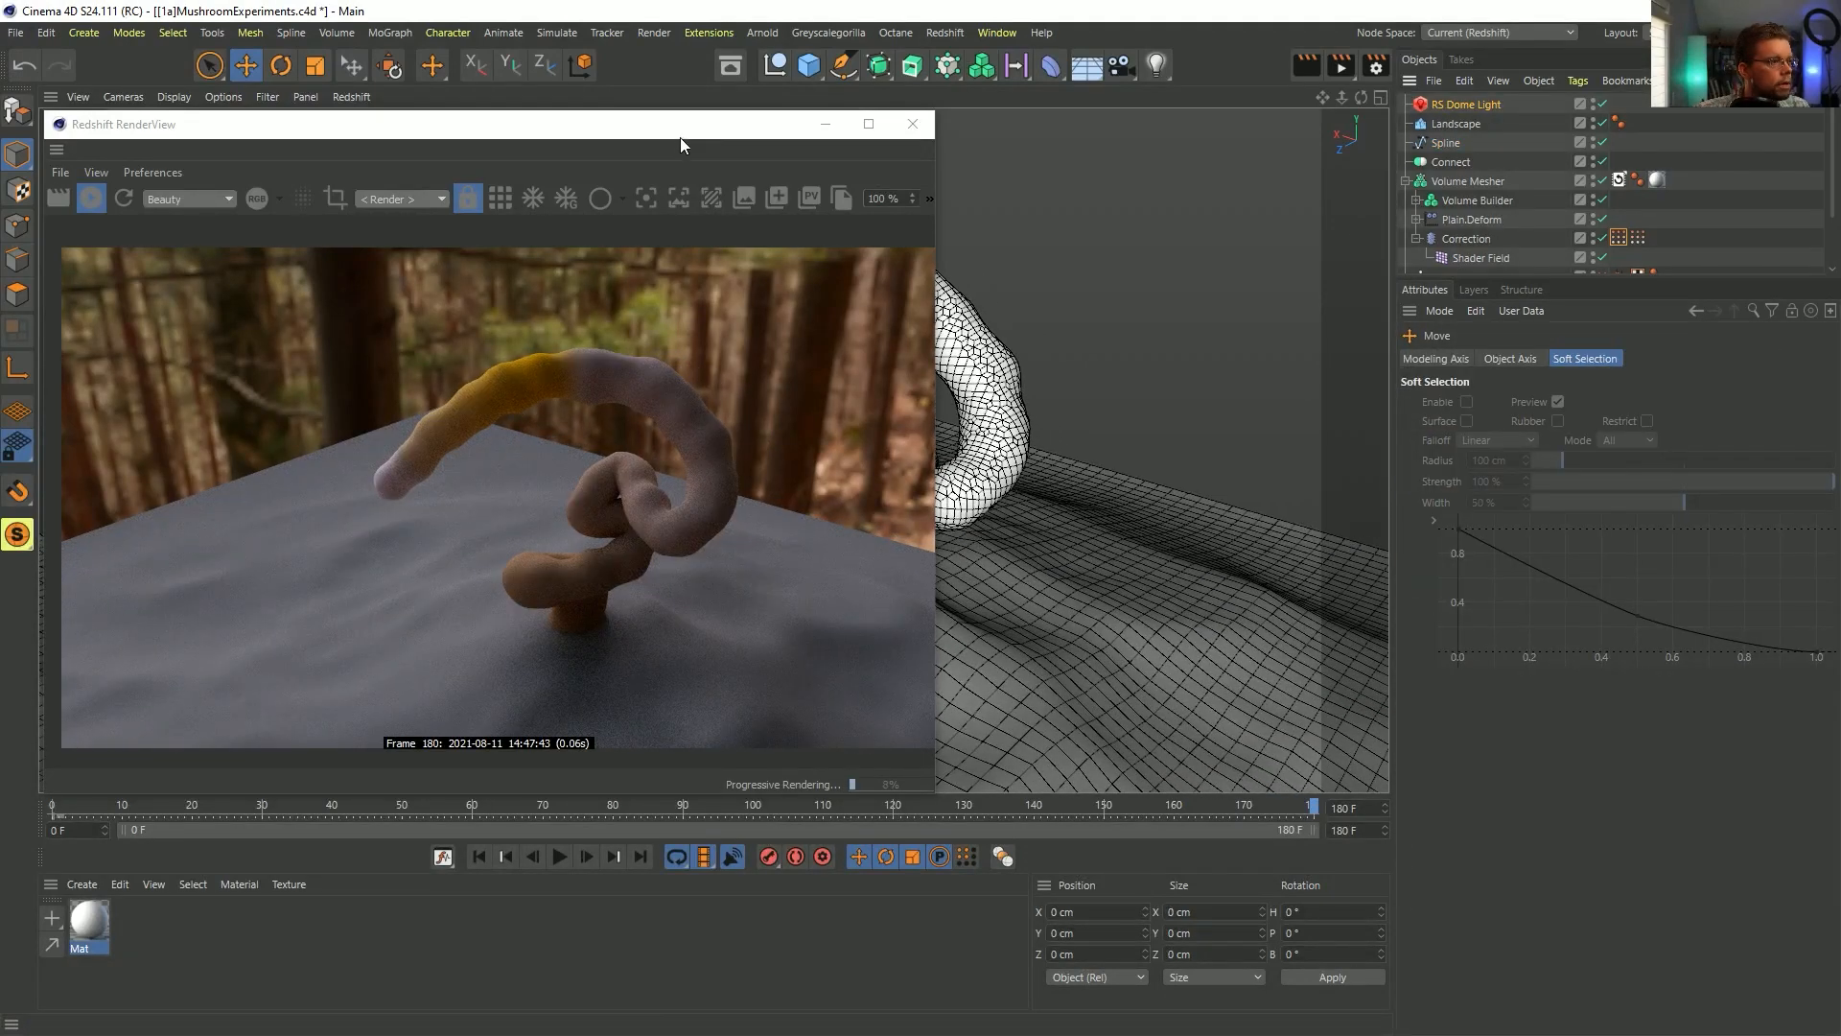
left_click(542, 69)
key("r")
left_click_drag(1065, 525, 739, 168)
key("ctrl+z")
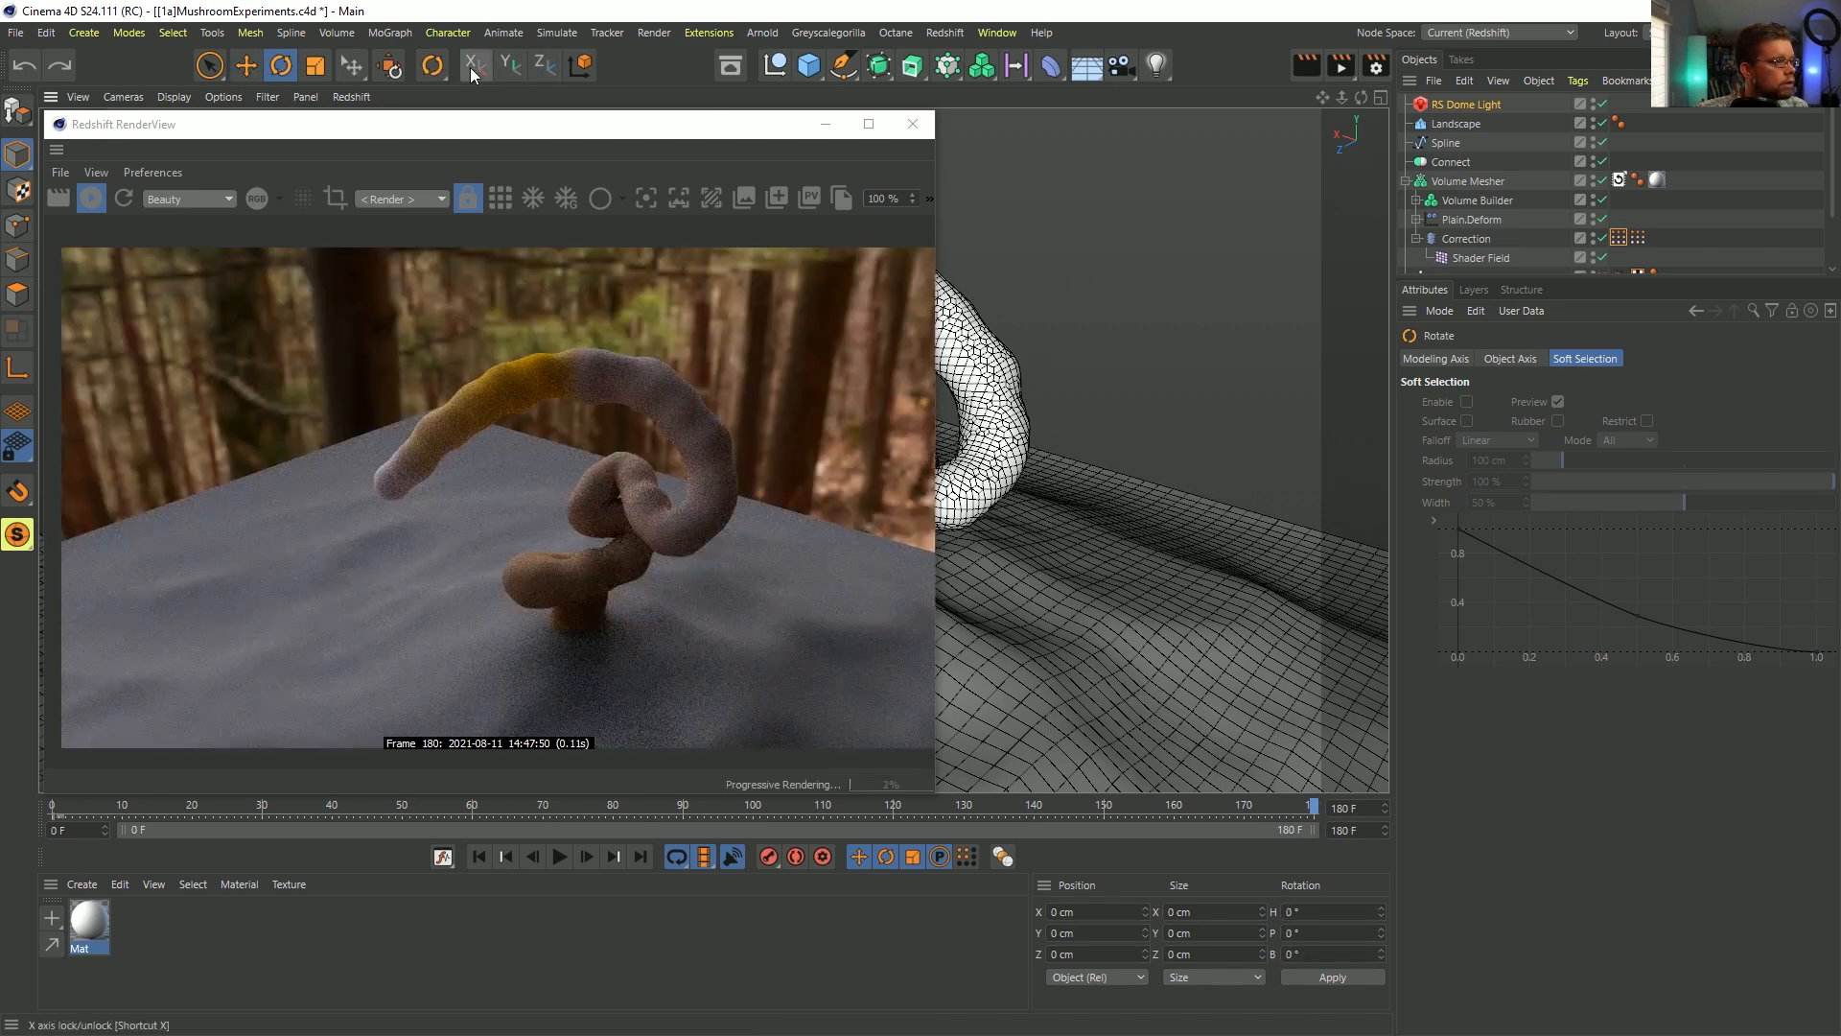
left_click(472, 69)
left_click(544, 67)
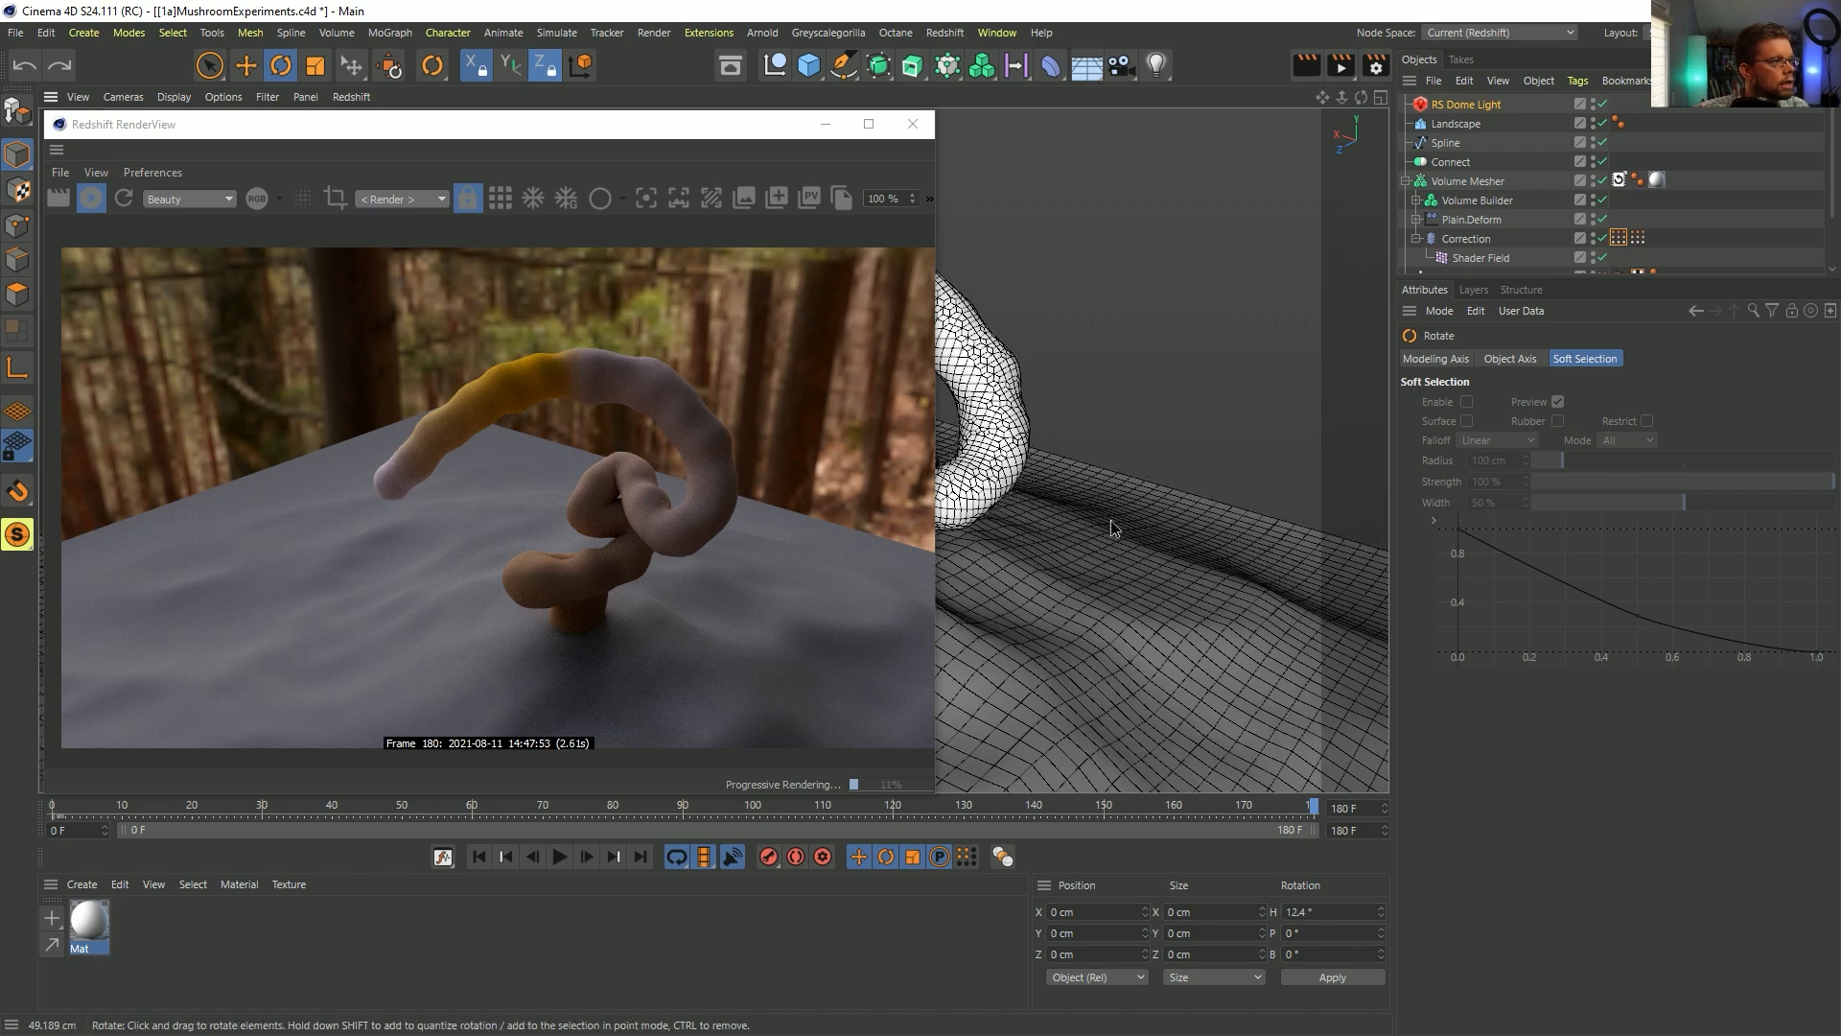
left_click_drag(1110, 520, 1306, 520)
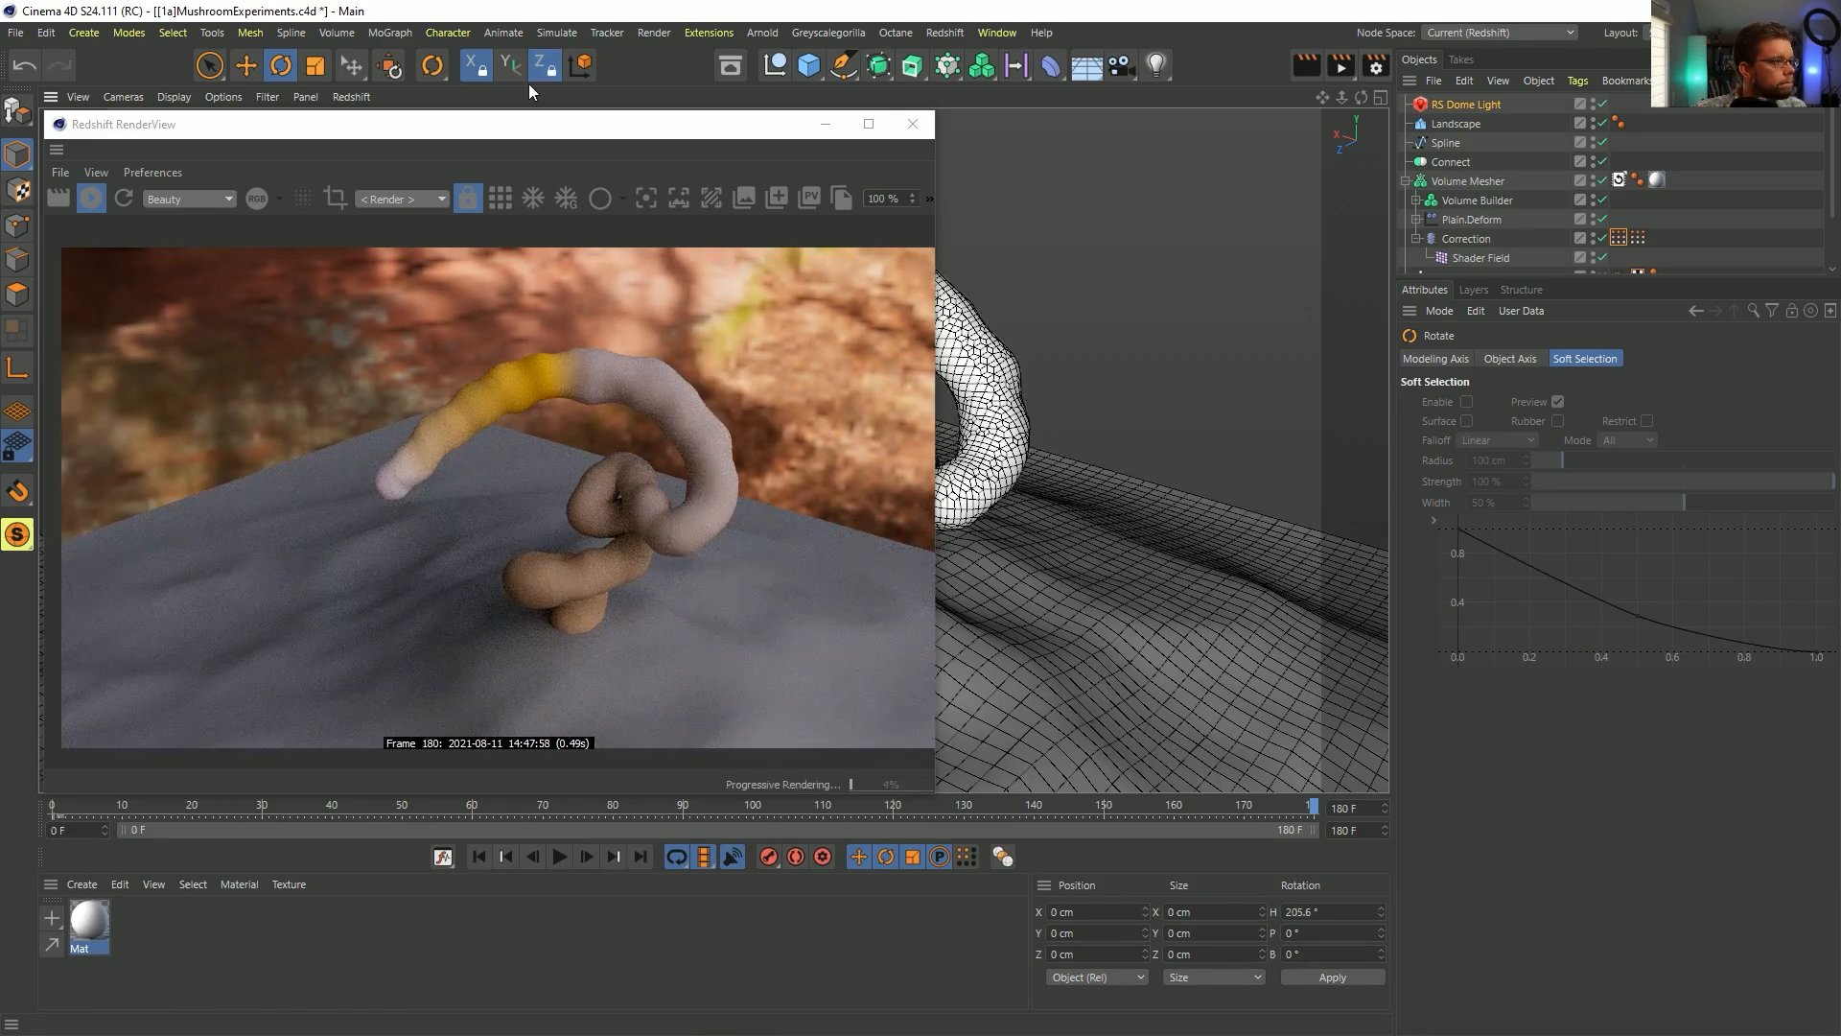
- Return to the Move tool and unlock its X and Z axes
left_click(483, 72)
key("e")
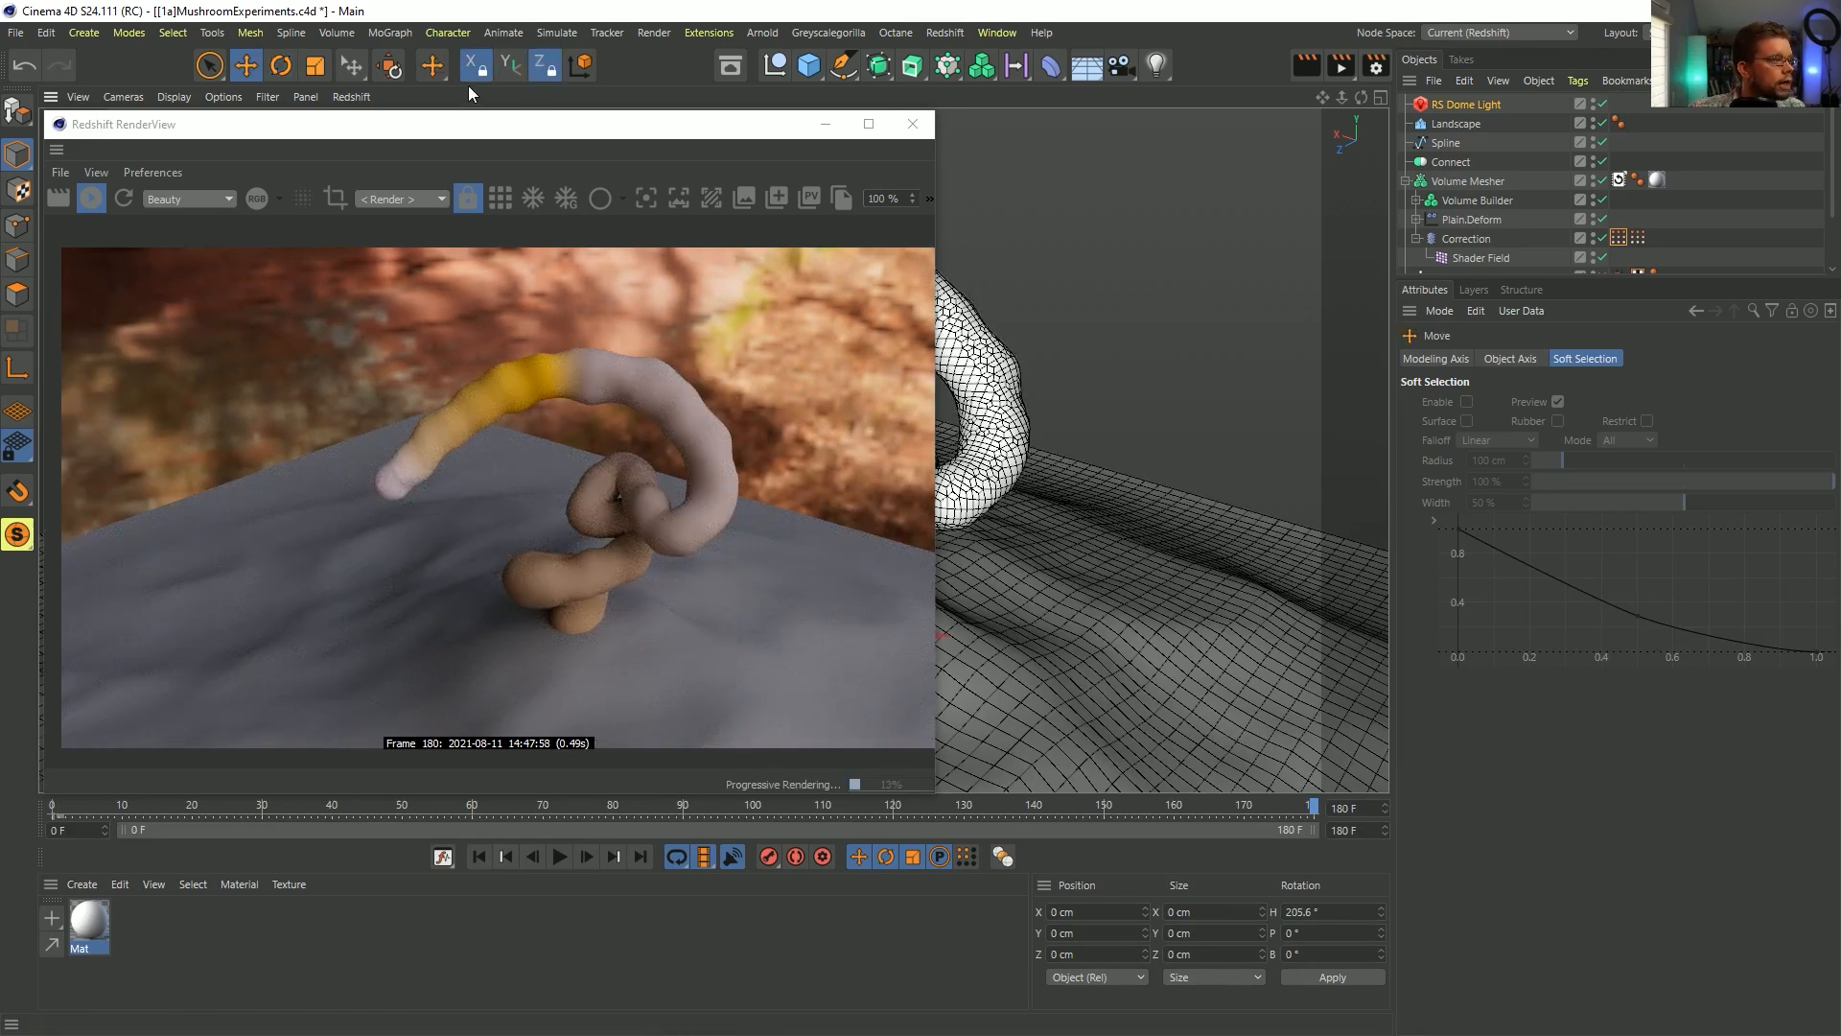
left_click(471, 74)
left_click(538, 73)
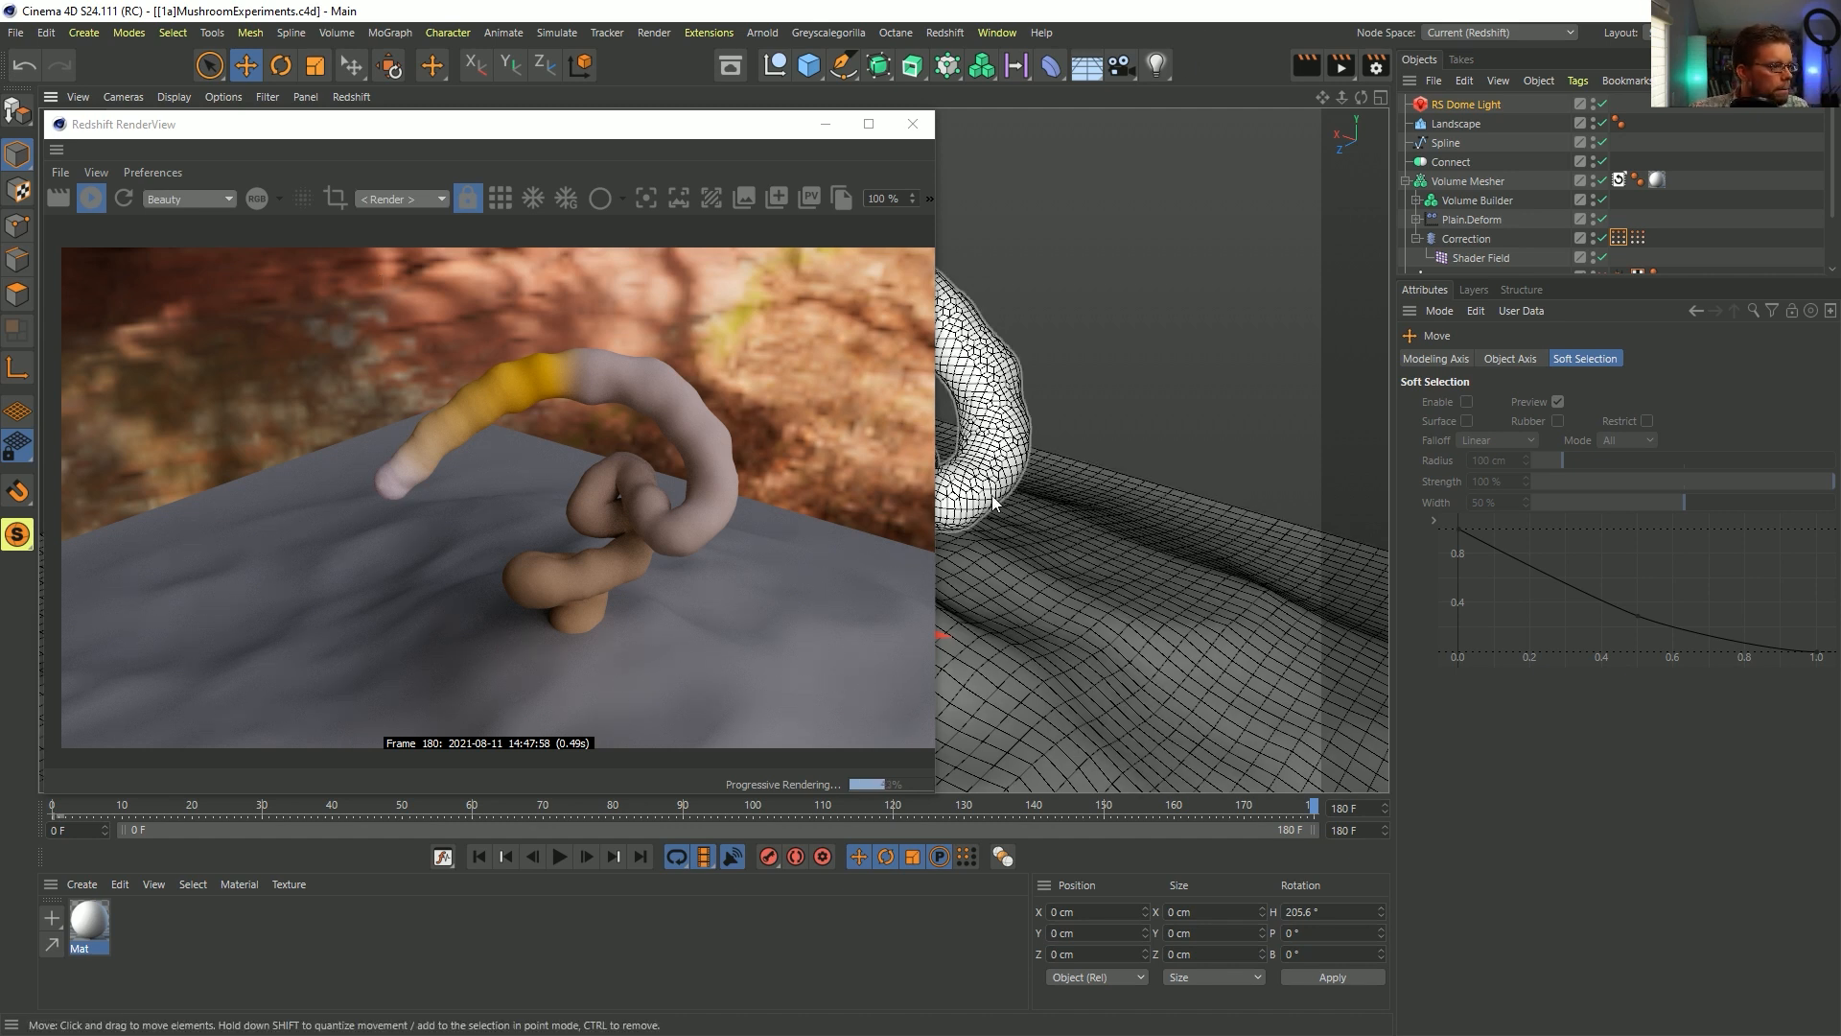
left_click_drag(970, 624, 945, 604, "alt")
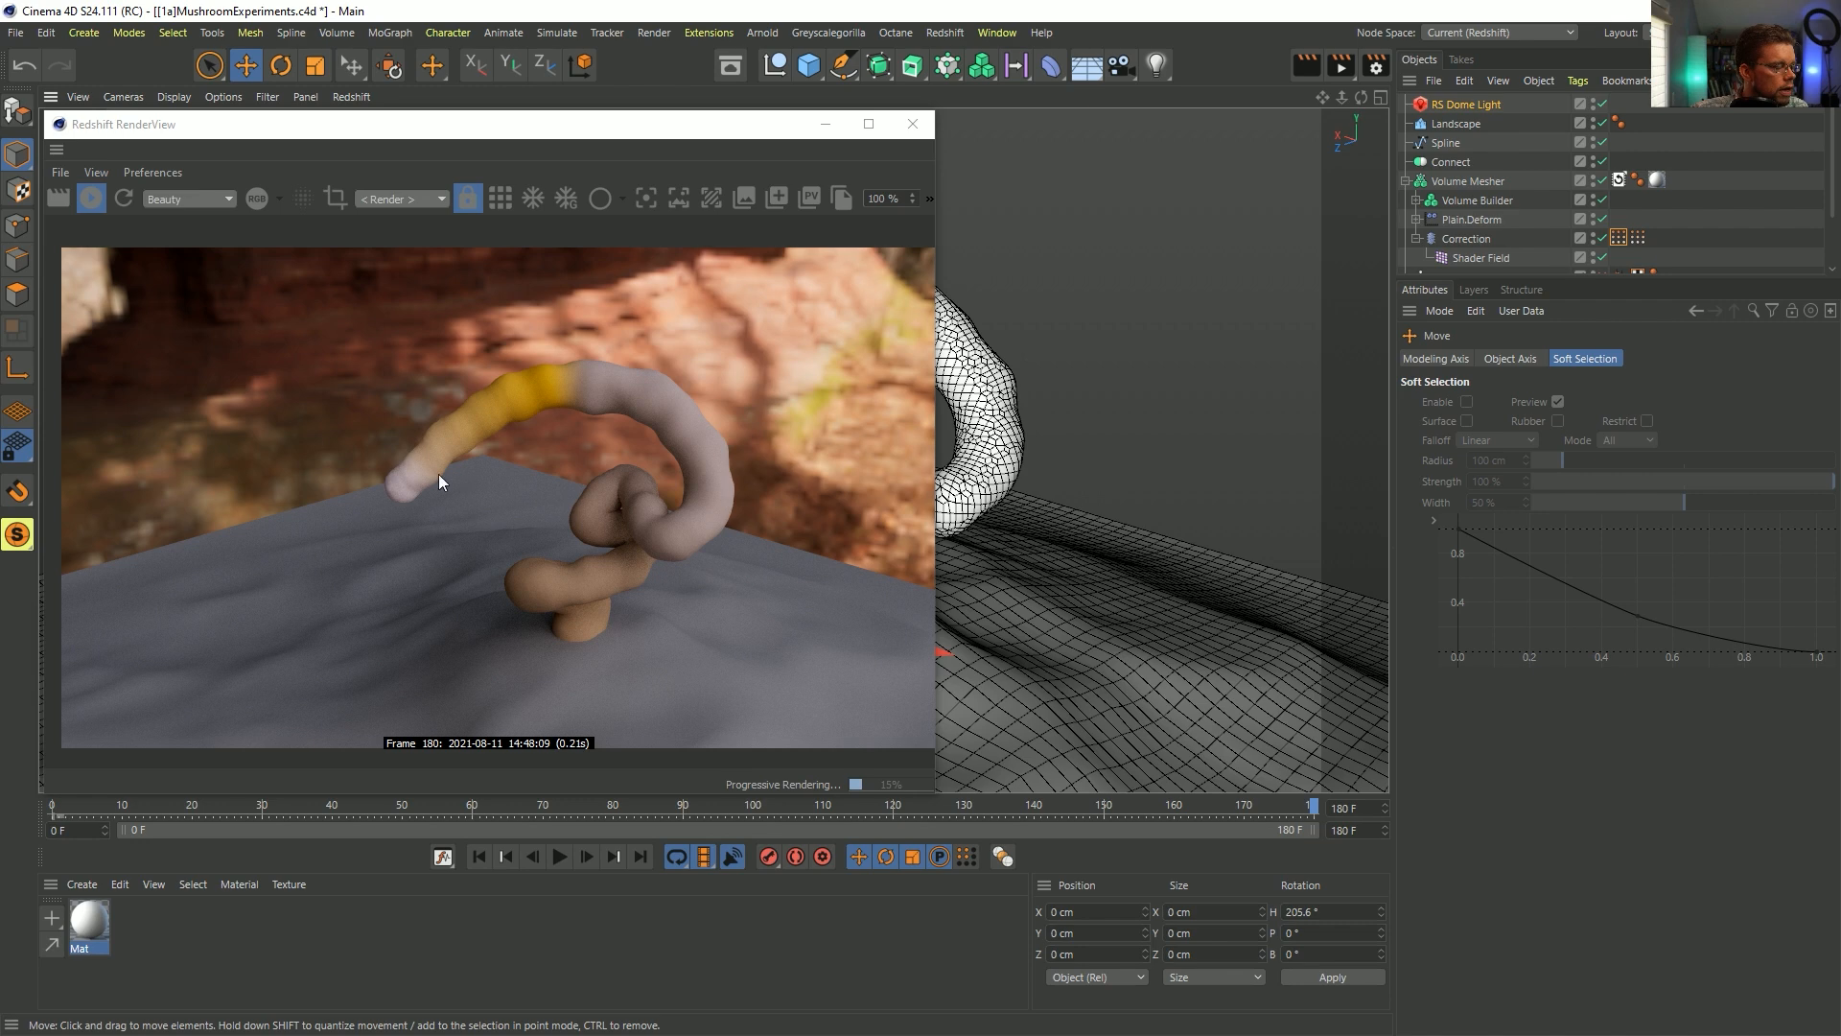
- Reopen Correction's first Vertex Color Tag, enable its Shader Field layer and select that layer
double_click(1619, 240)
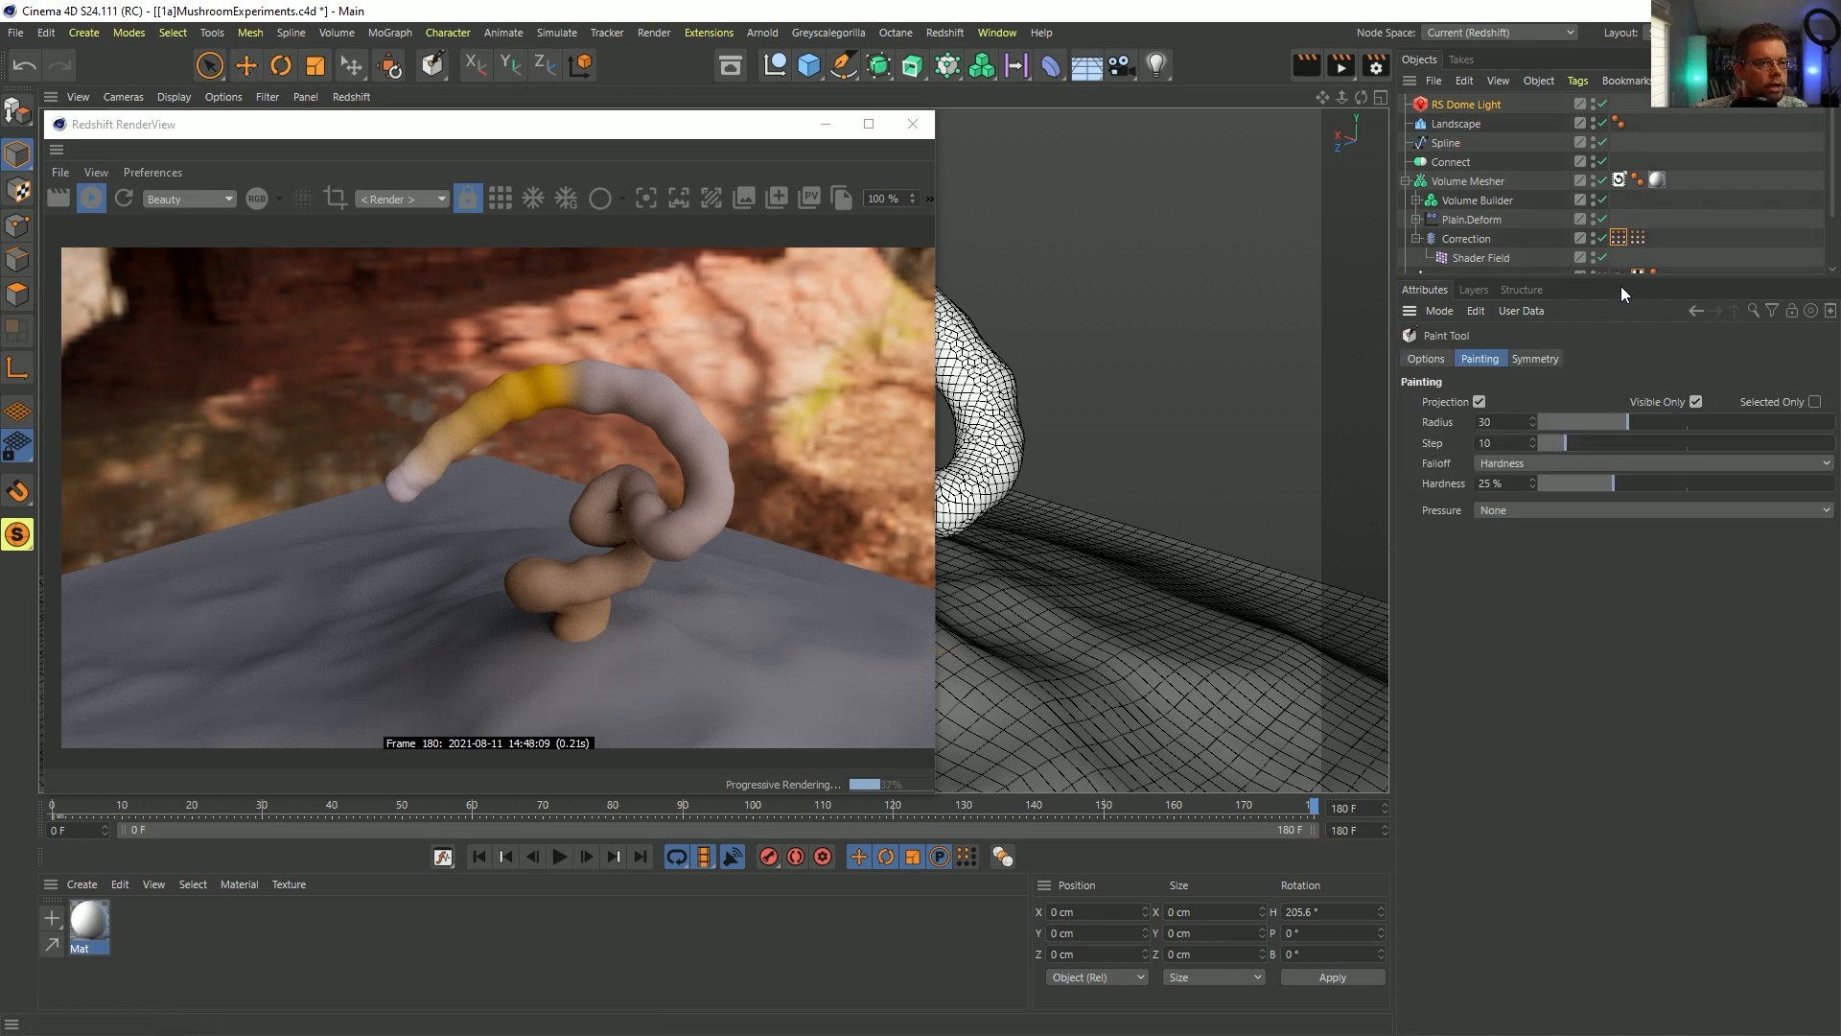
left_click_drag(1619, 275, 1619, 435)
left_click(1620, 239)
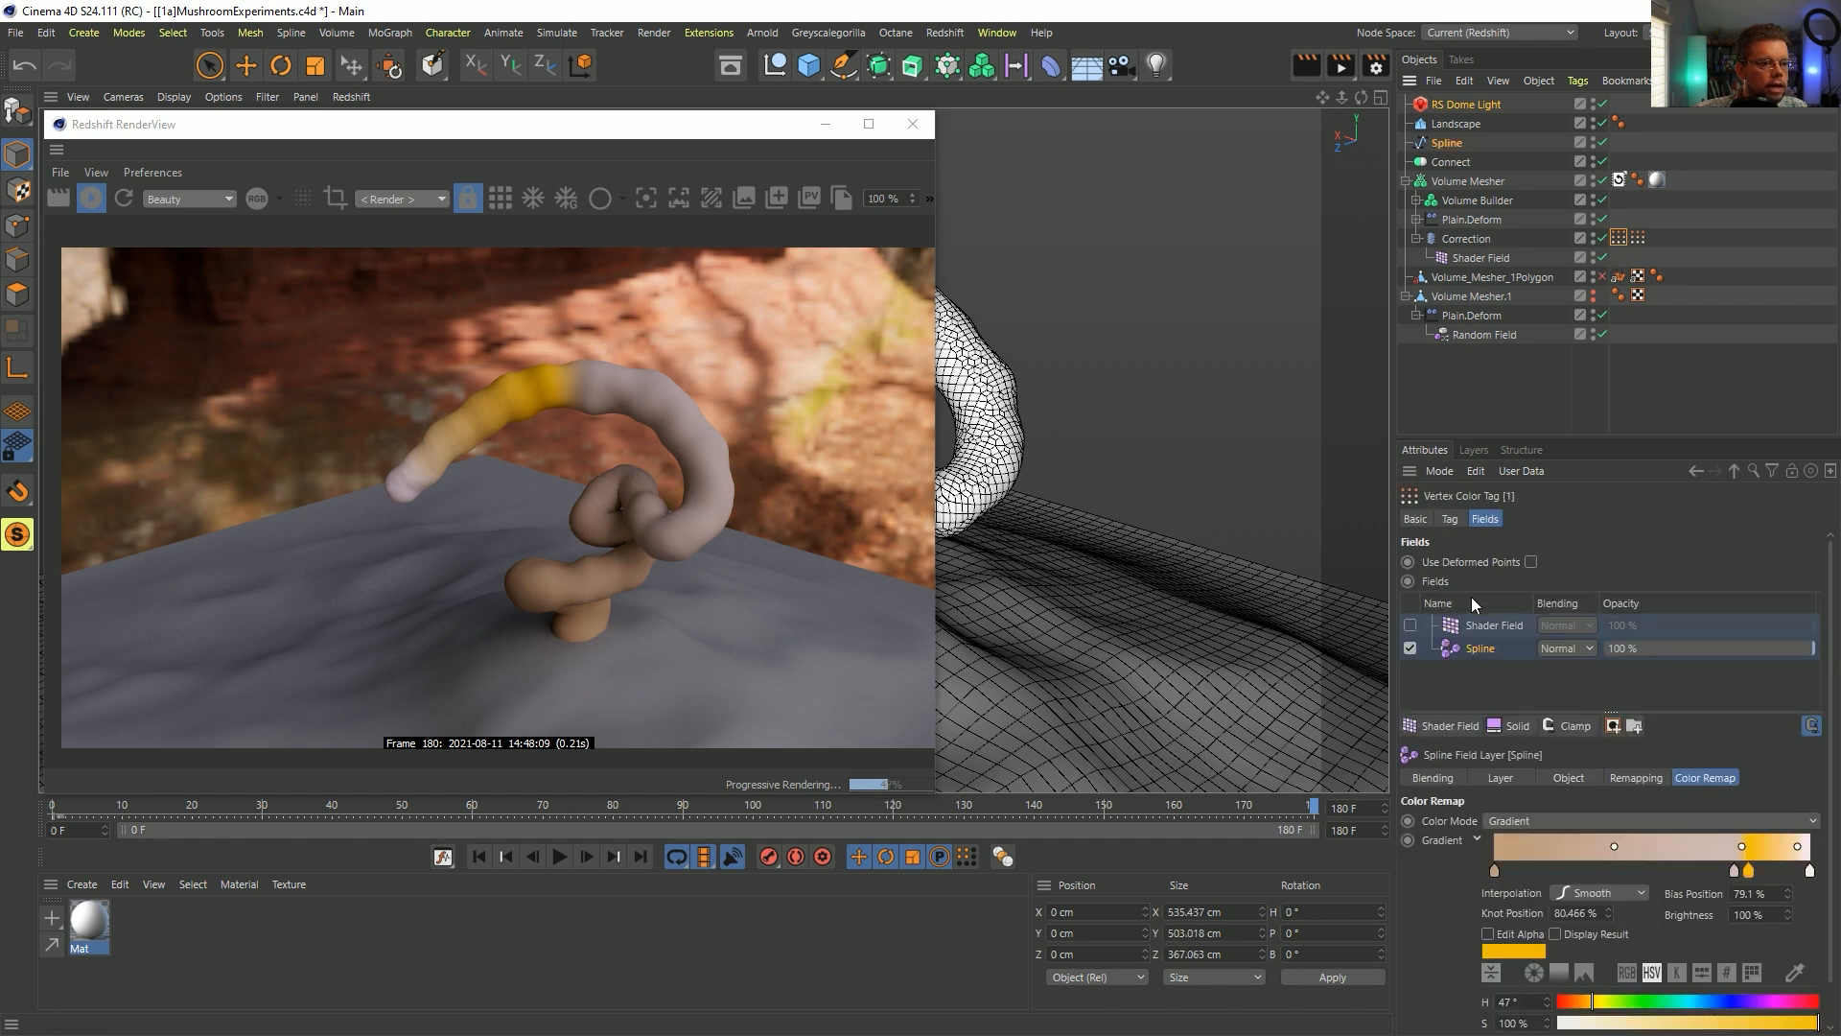
left_click(1410, 625)
left_click(1486, 626)
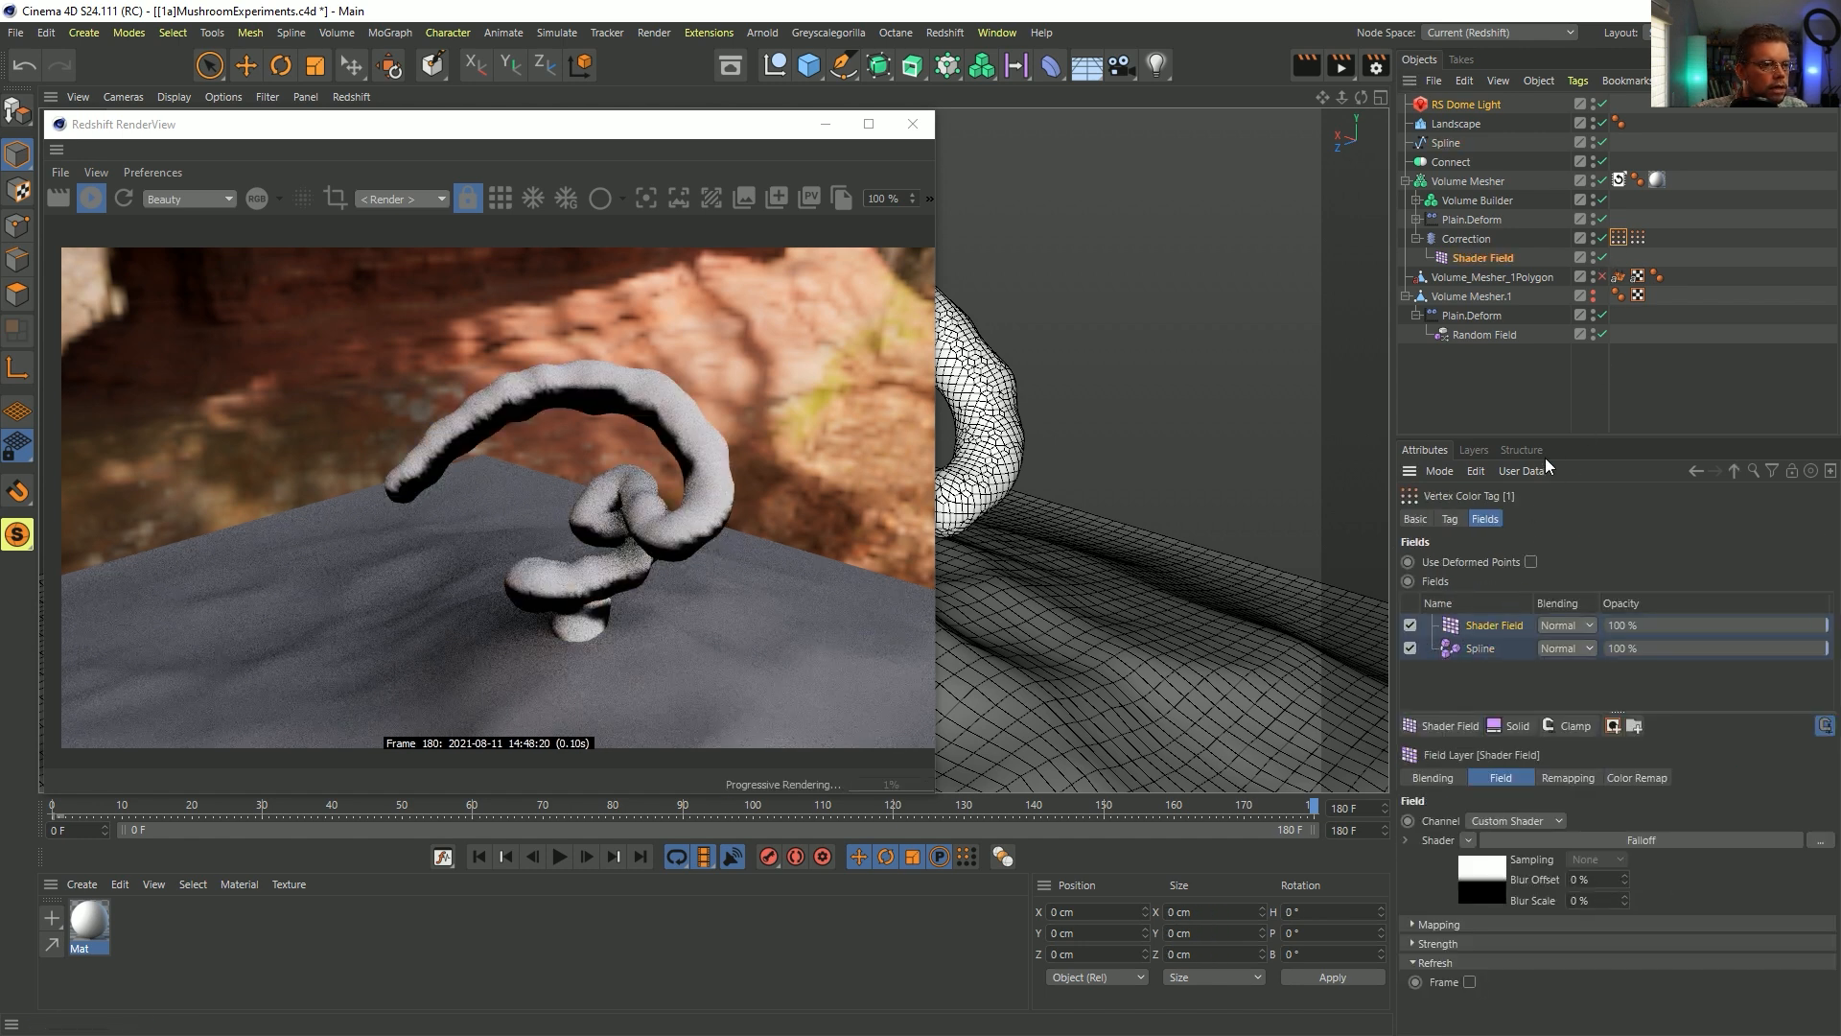
- Soften the Falloff shader's gradient by moving its black and white knots farther apart, and save the project
left_click_drag(1550, 438, 1549, 353)
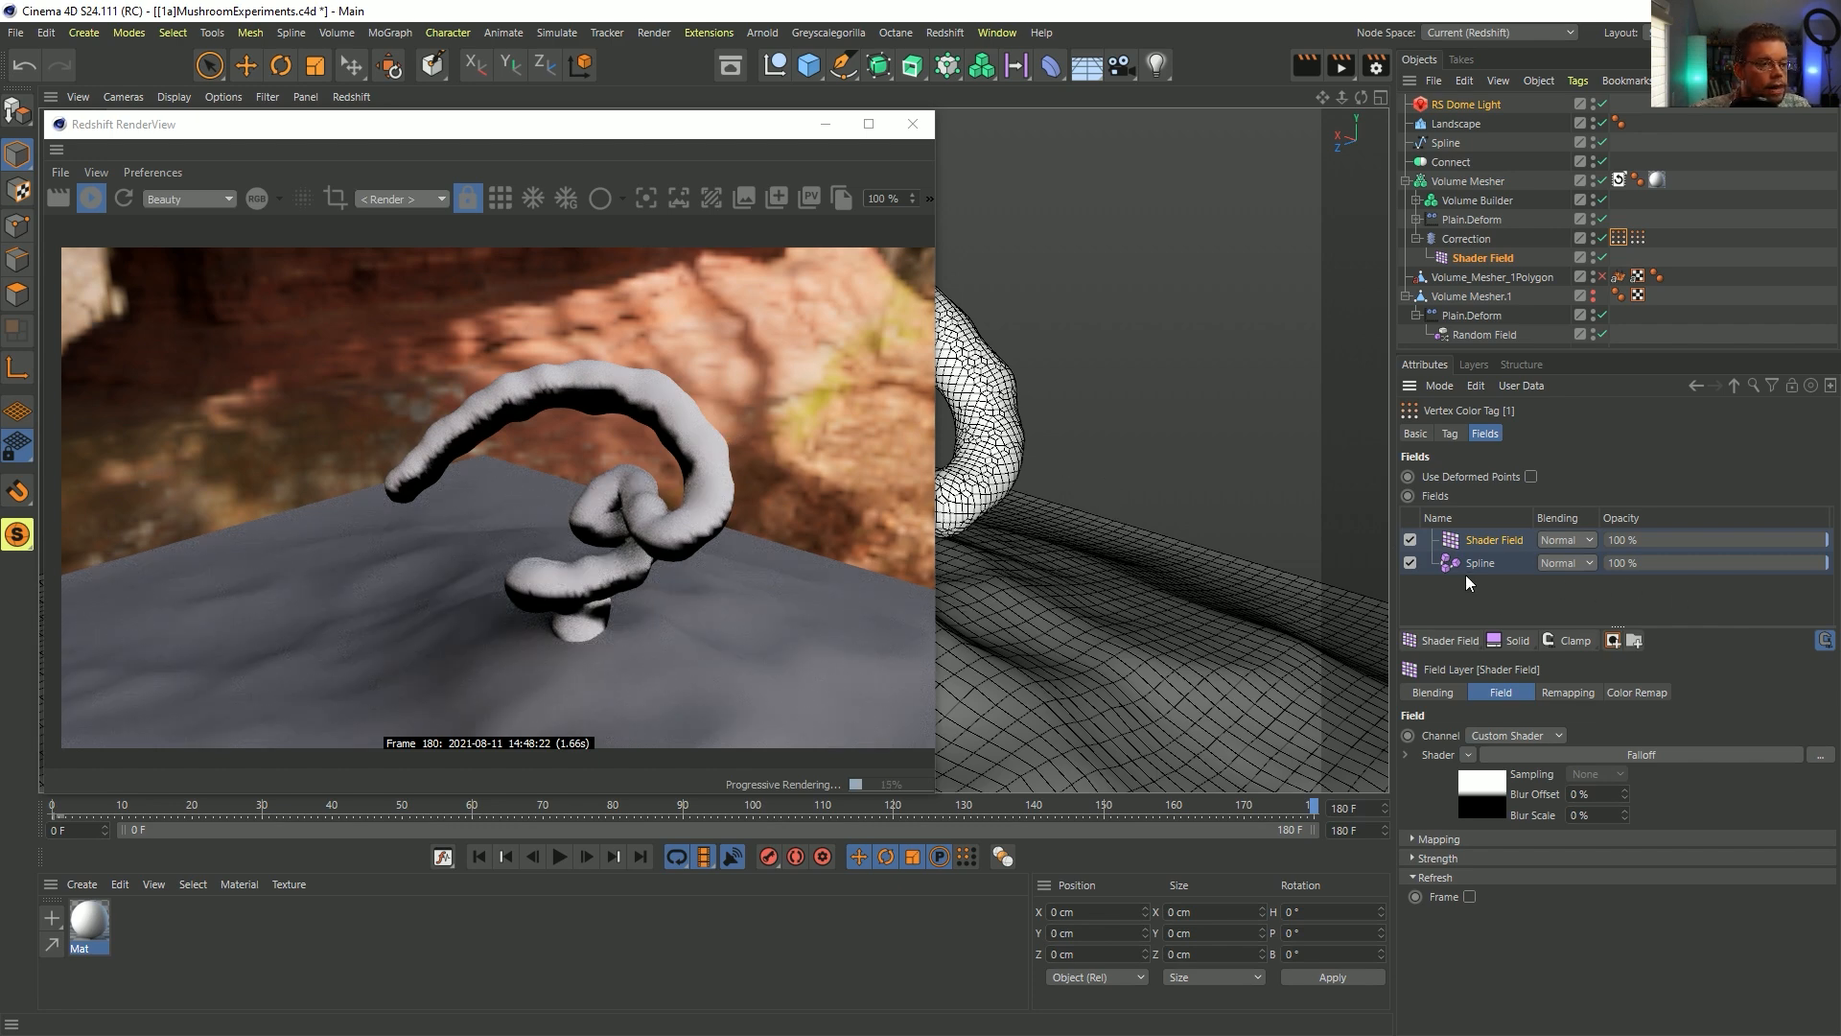
left_click(1491, 804)
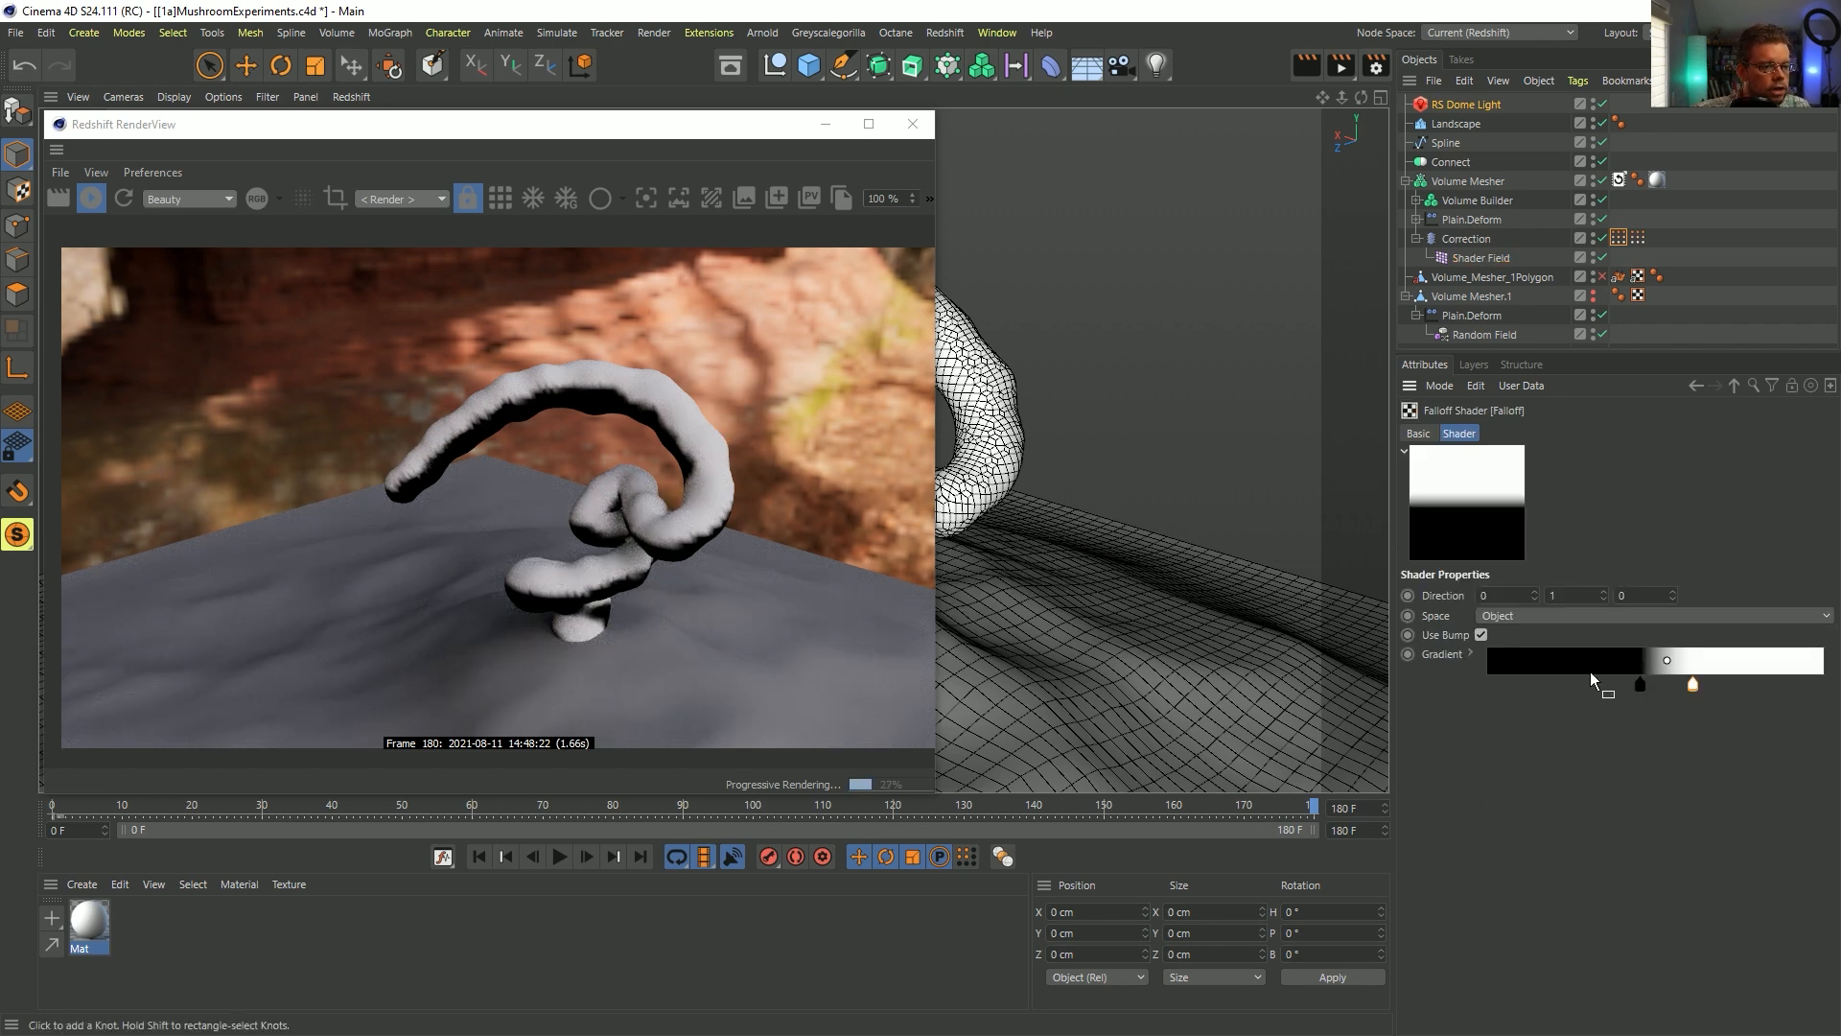
left_click_drag(1648, 686, 1563, 692)
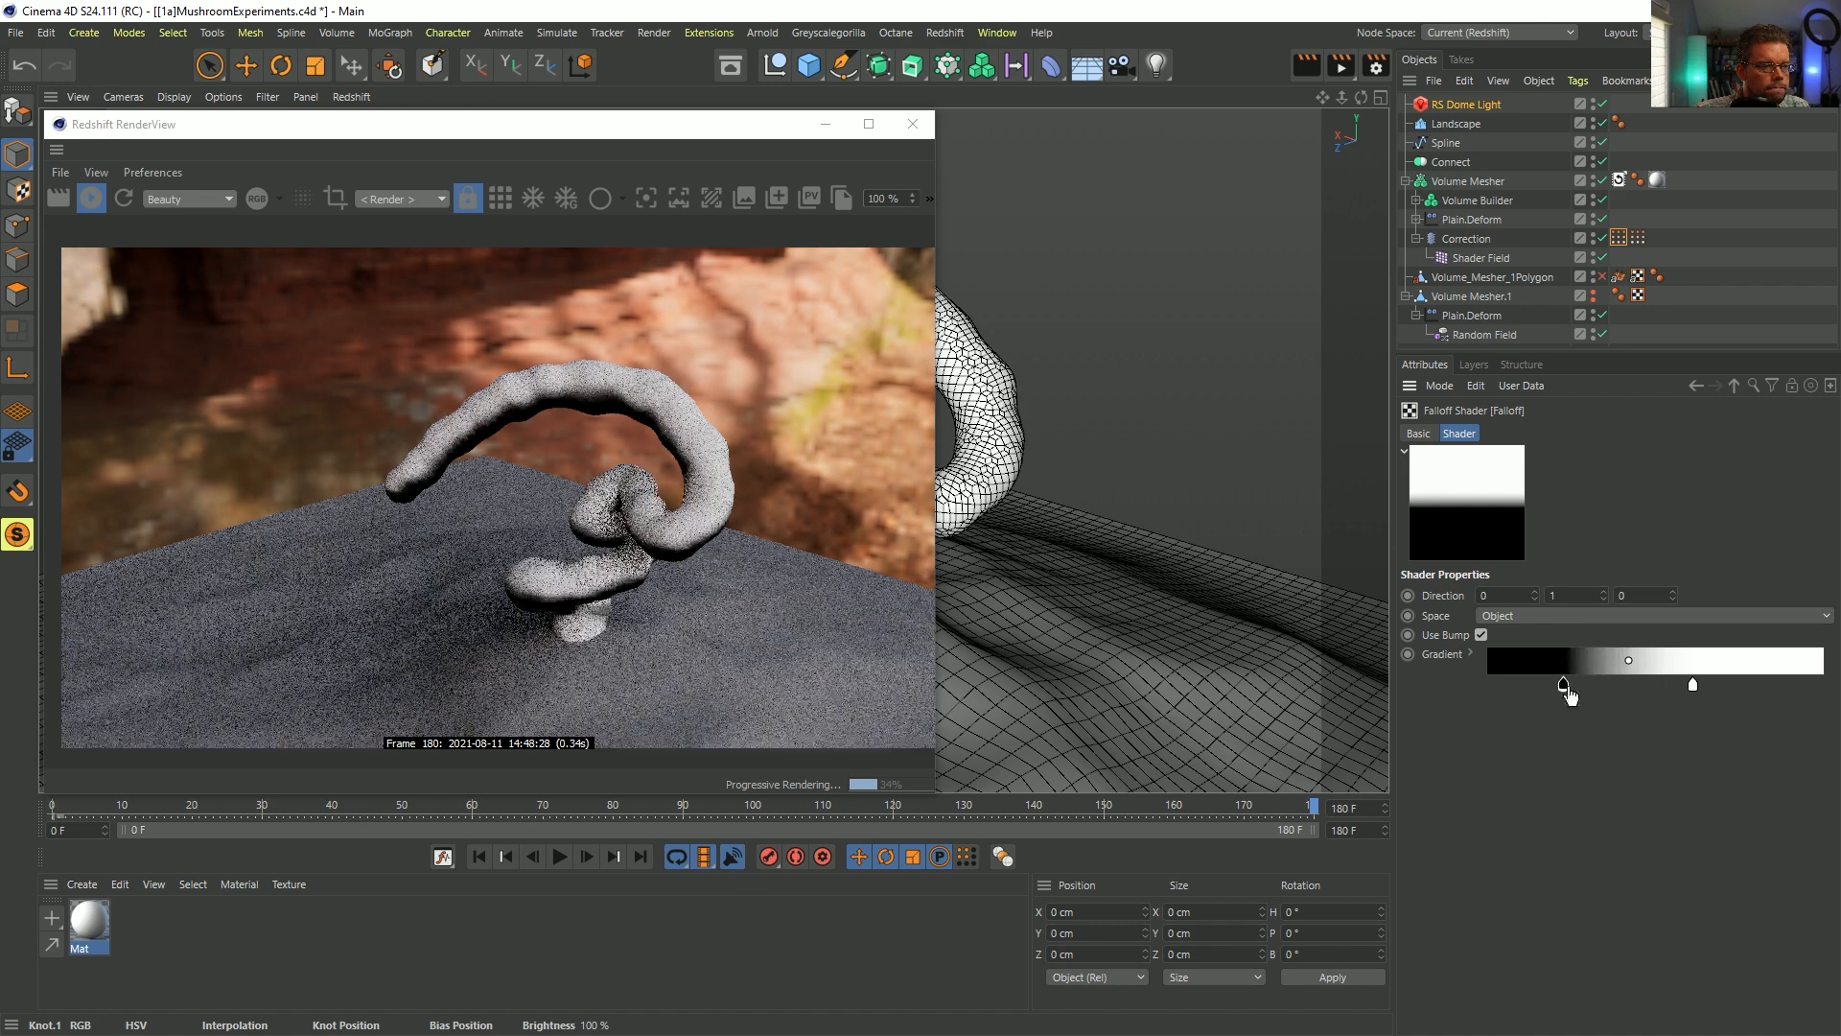
left_click_drag(1695, 688, 1737, 688)
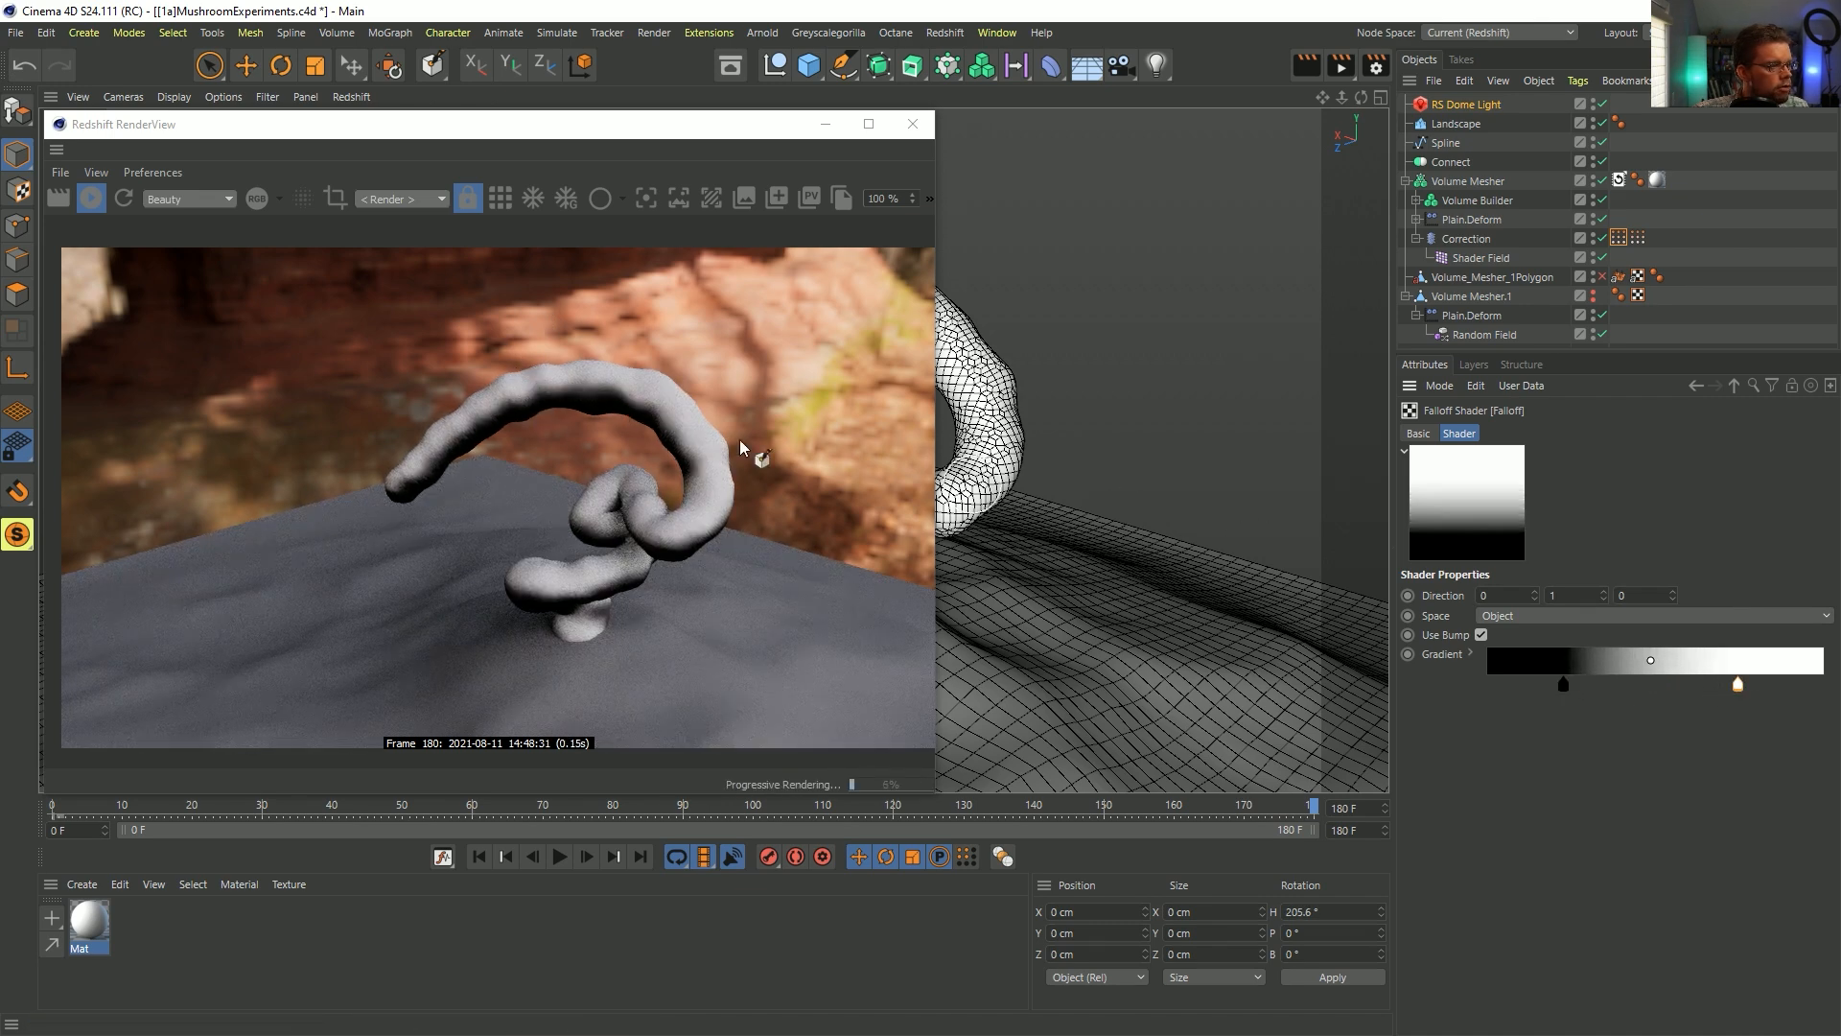
left_click_drag(1755, 688, 1769, 689)
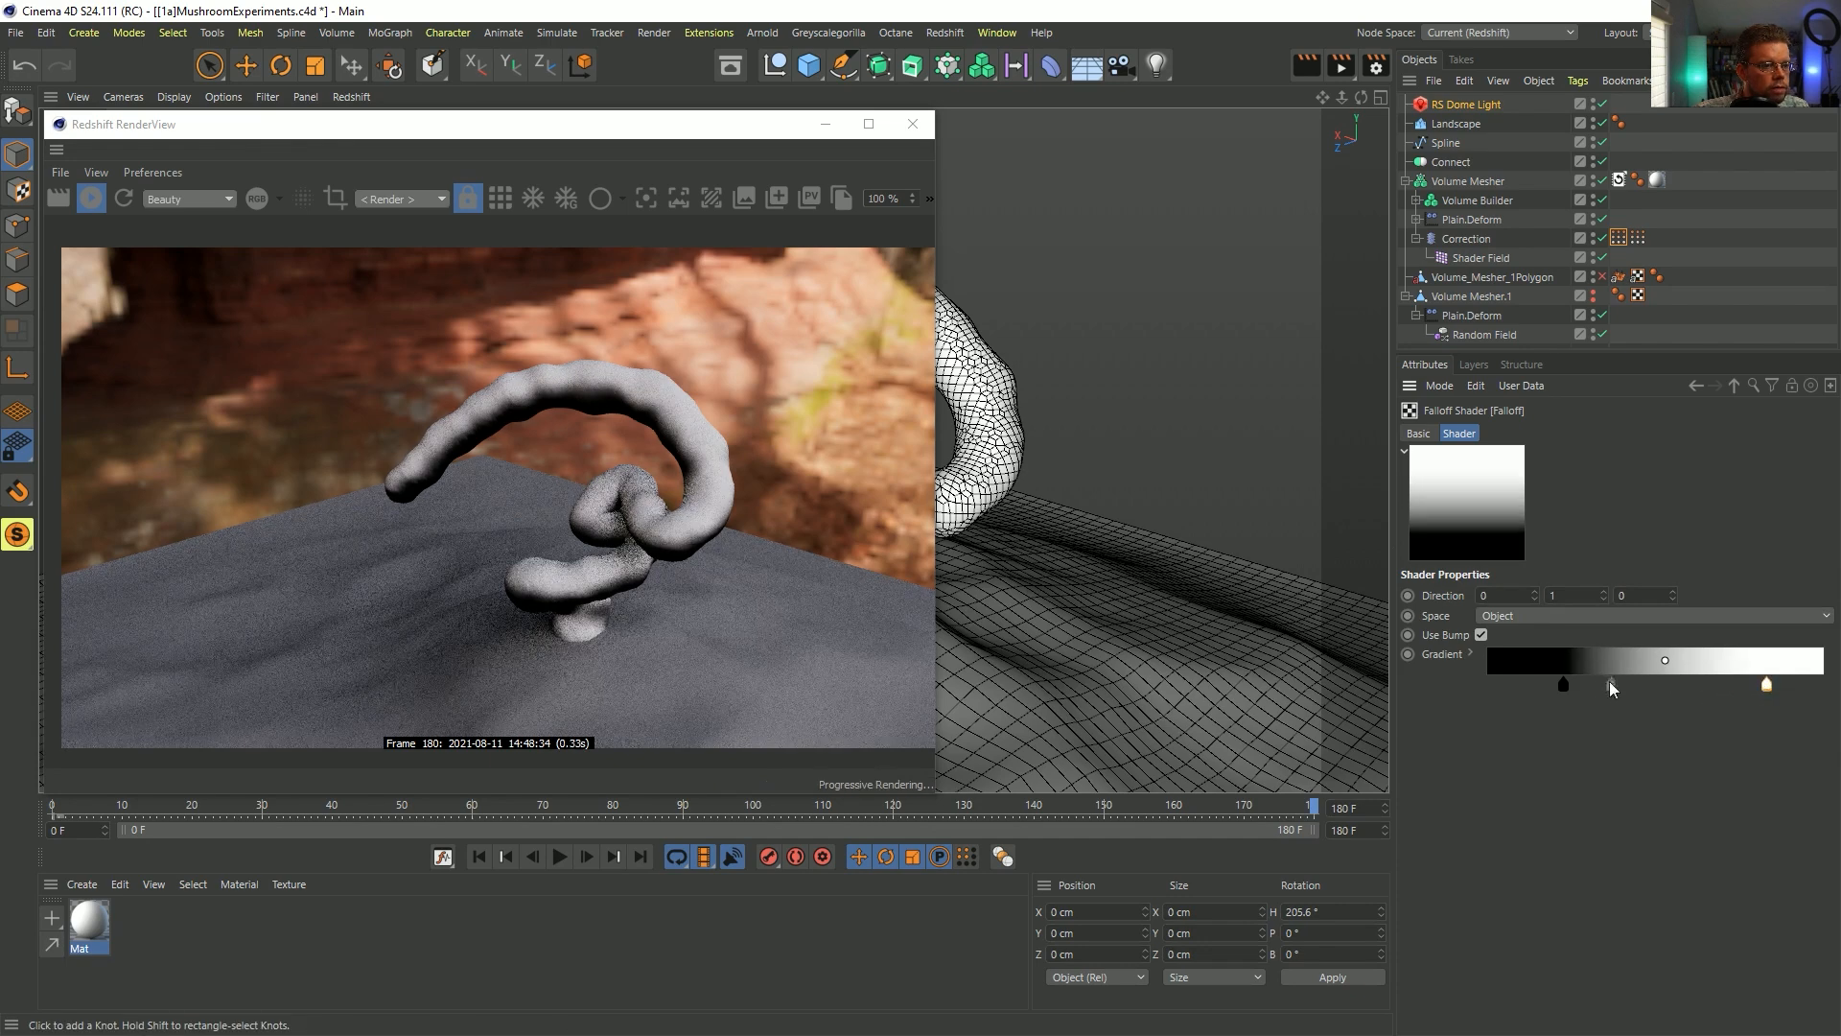
left_click_drag(1565, 688, 1540, 688)
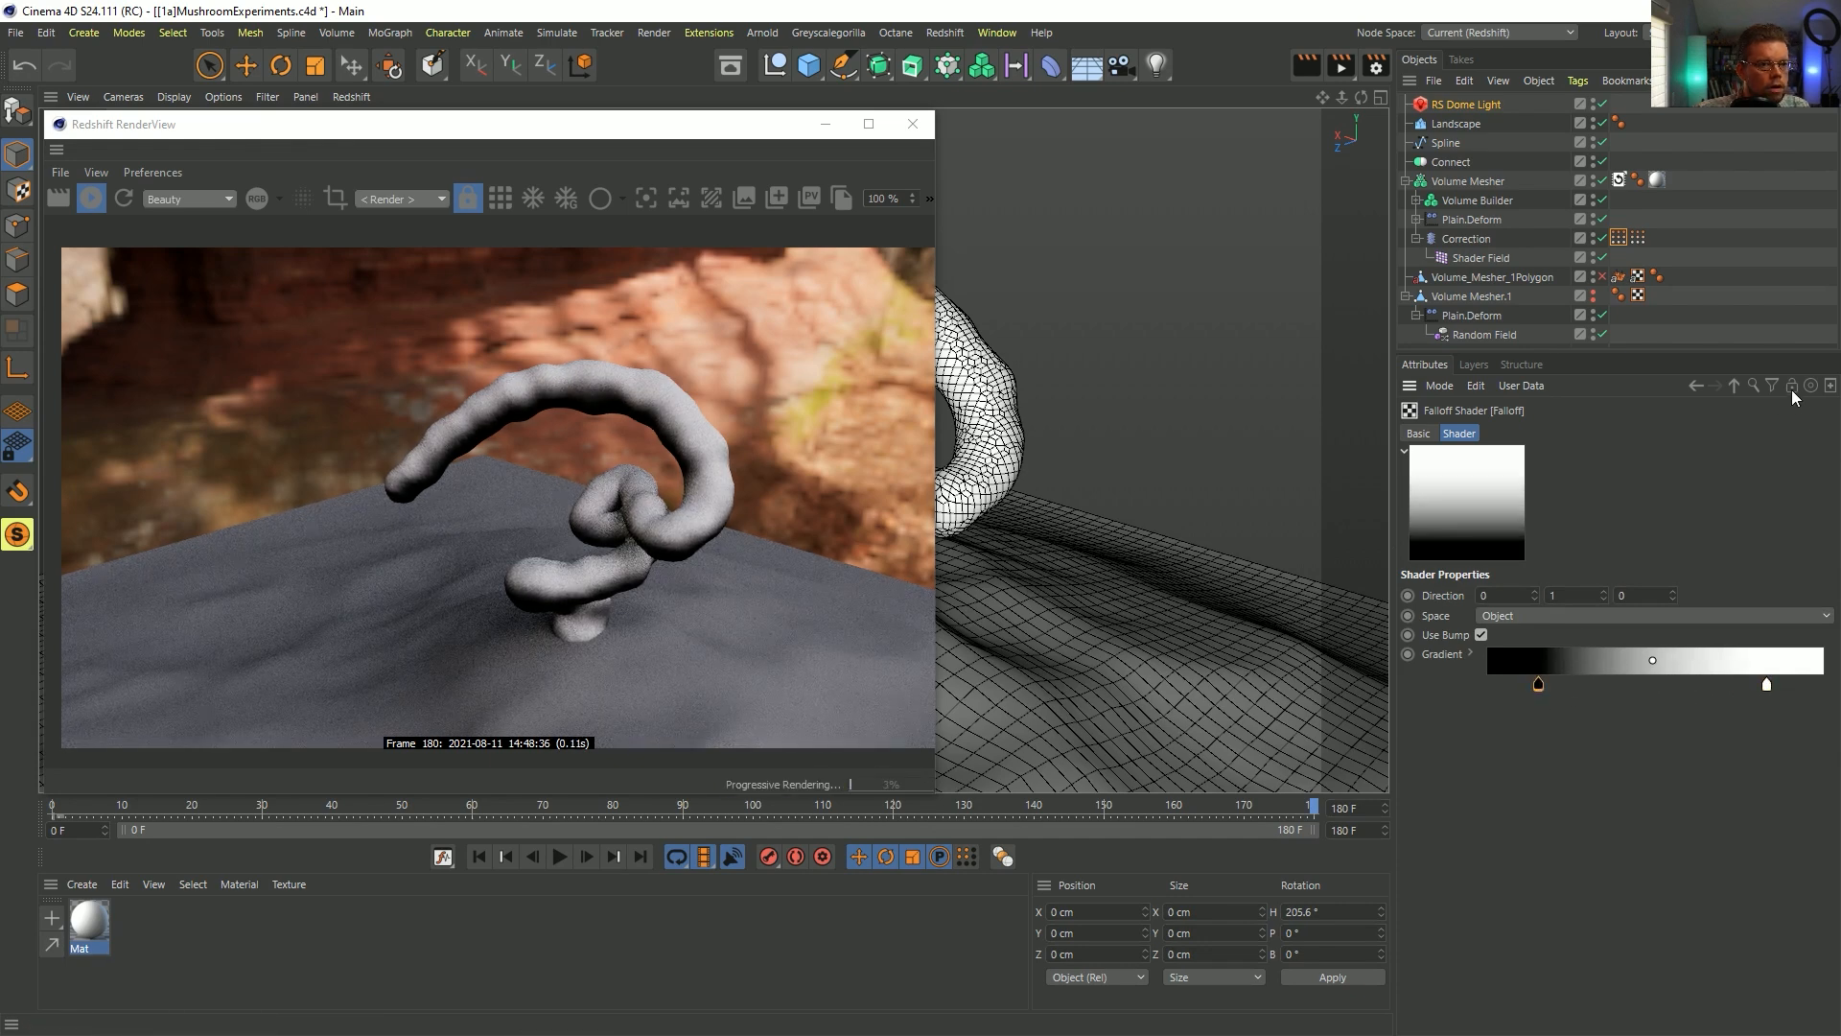
key("ctrl+s")
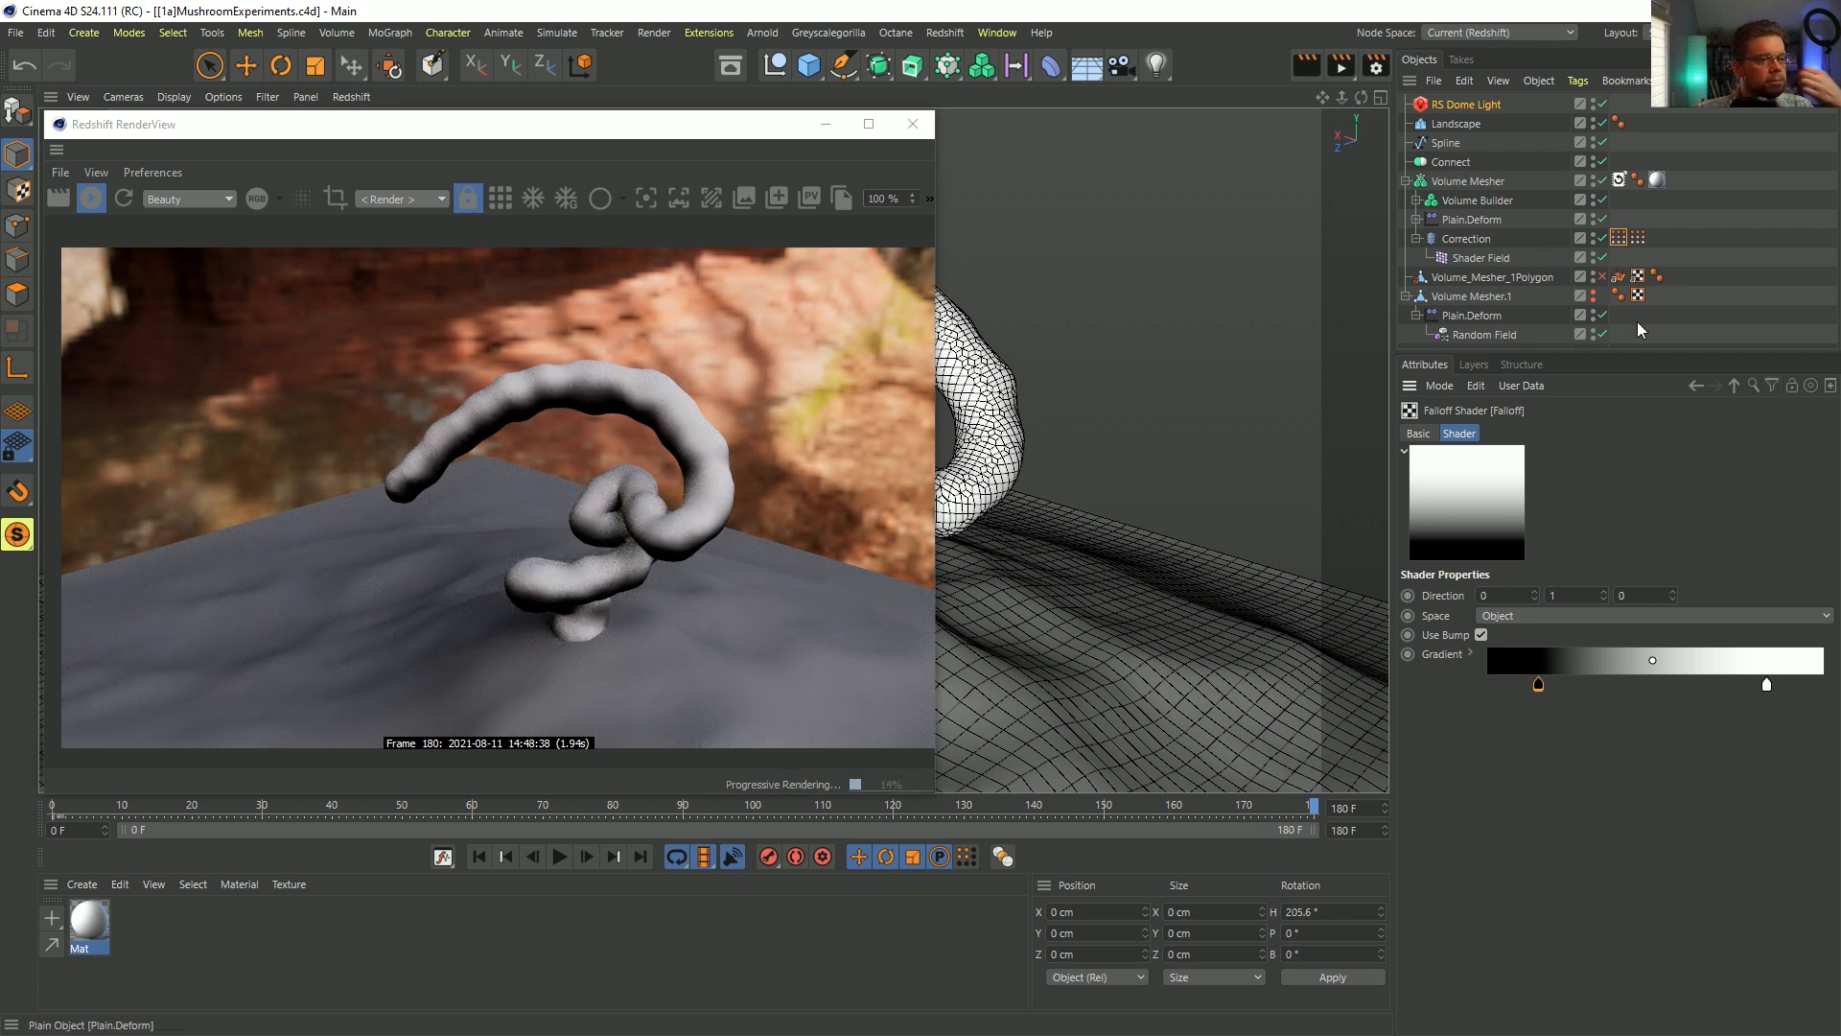
- Return to Correction's first Vertex Color Tag and wrap the Shader Field's Falloff in a Layer shader
left_click(1734, 386)
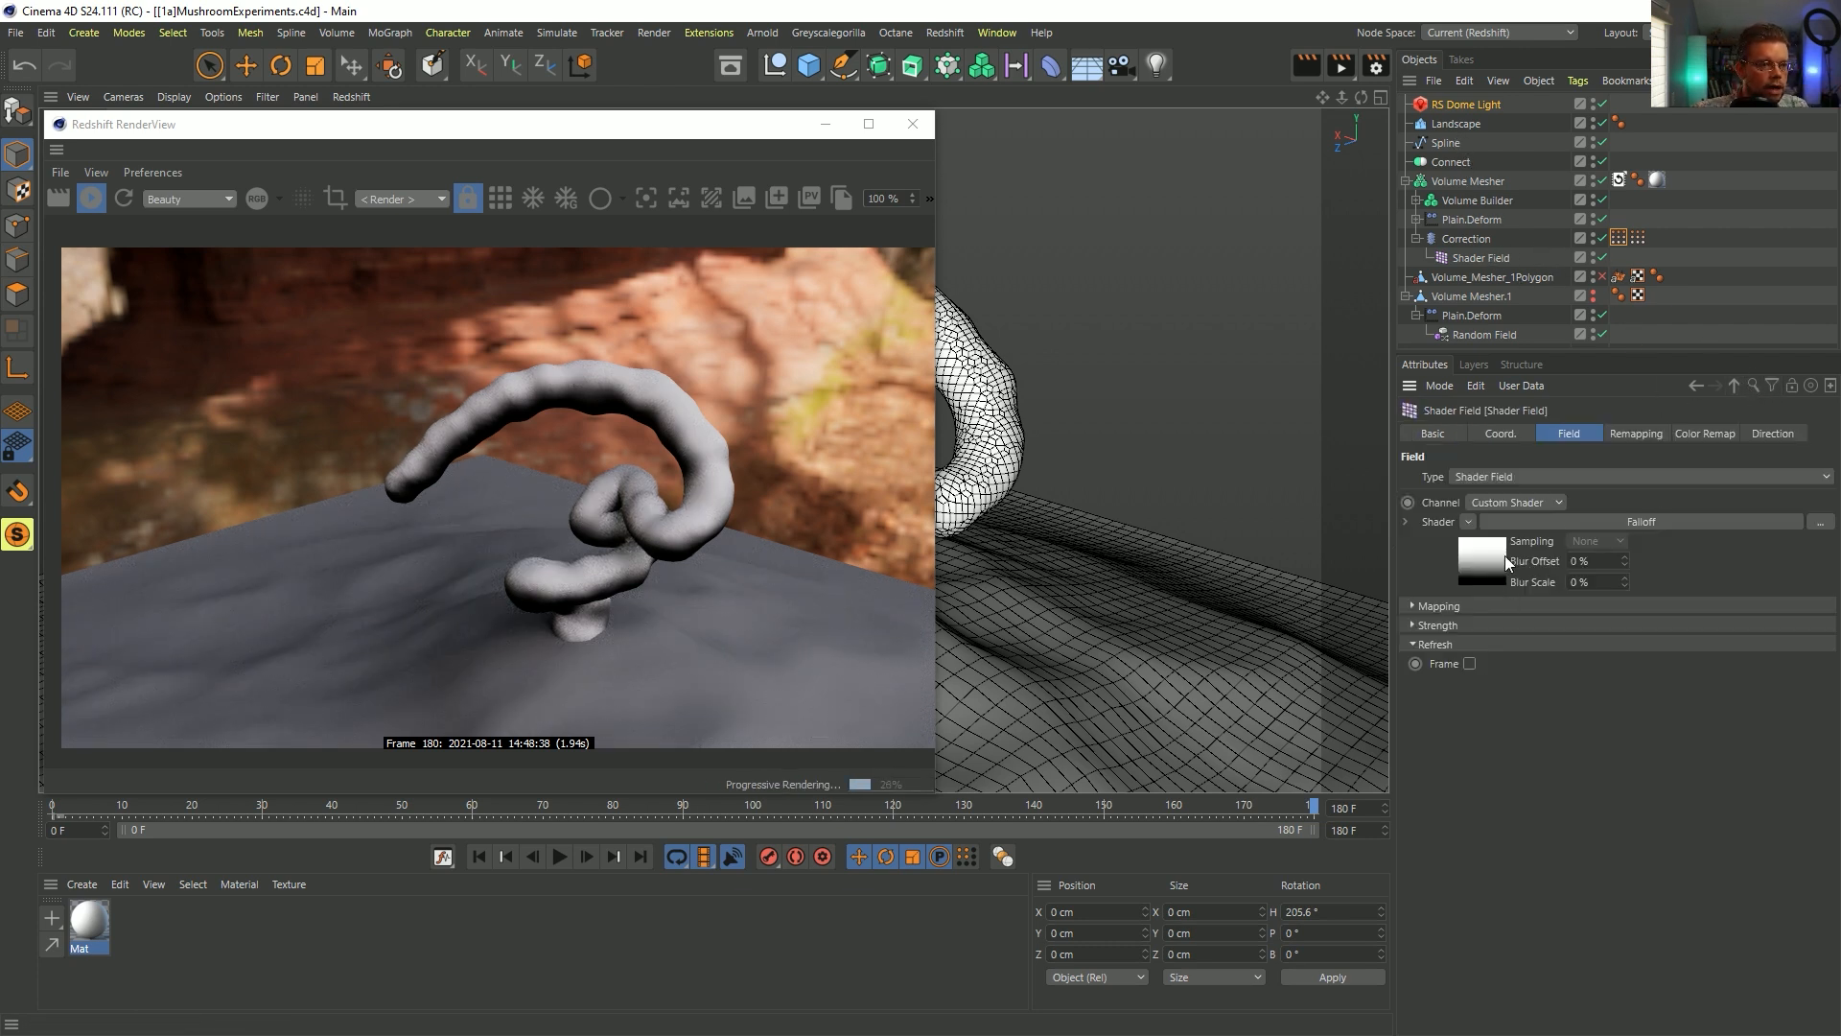
left_click(1735, 387)
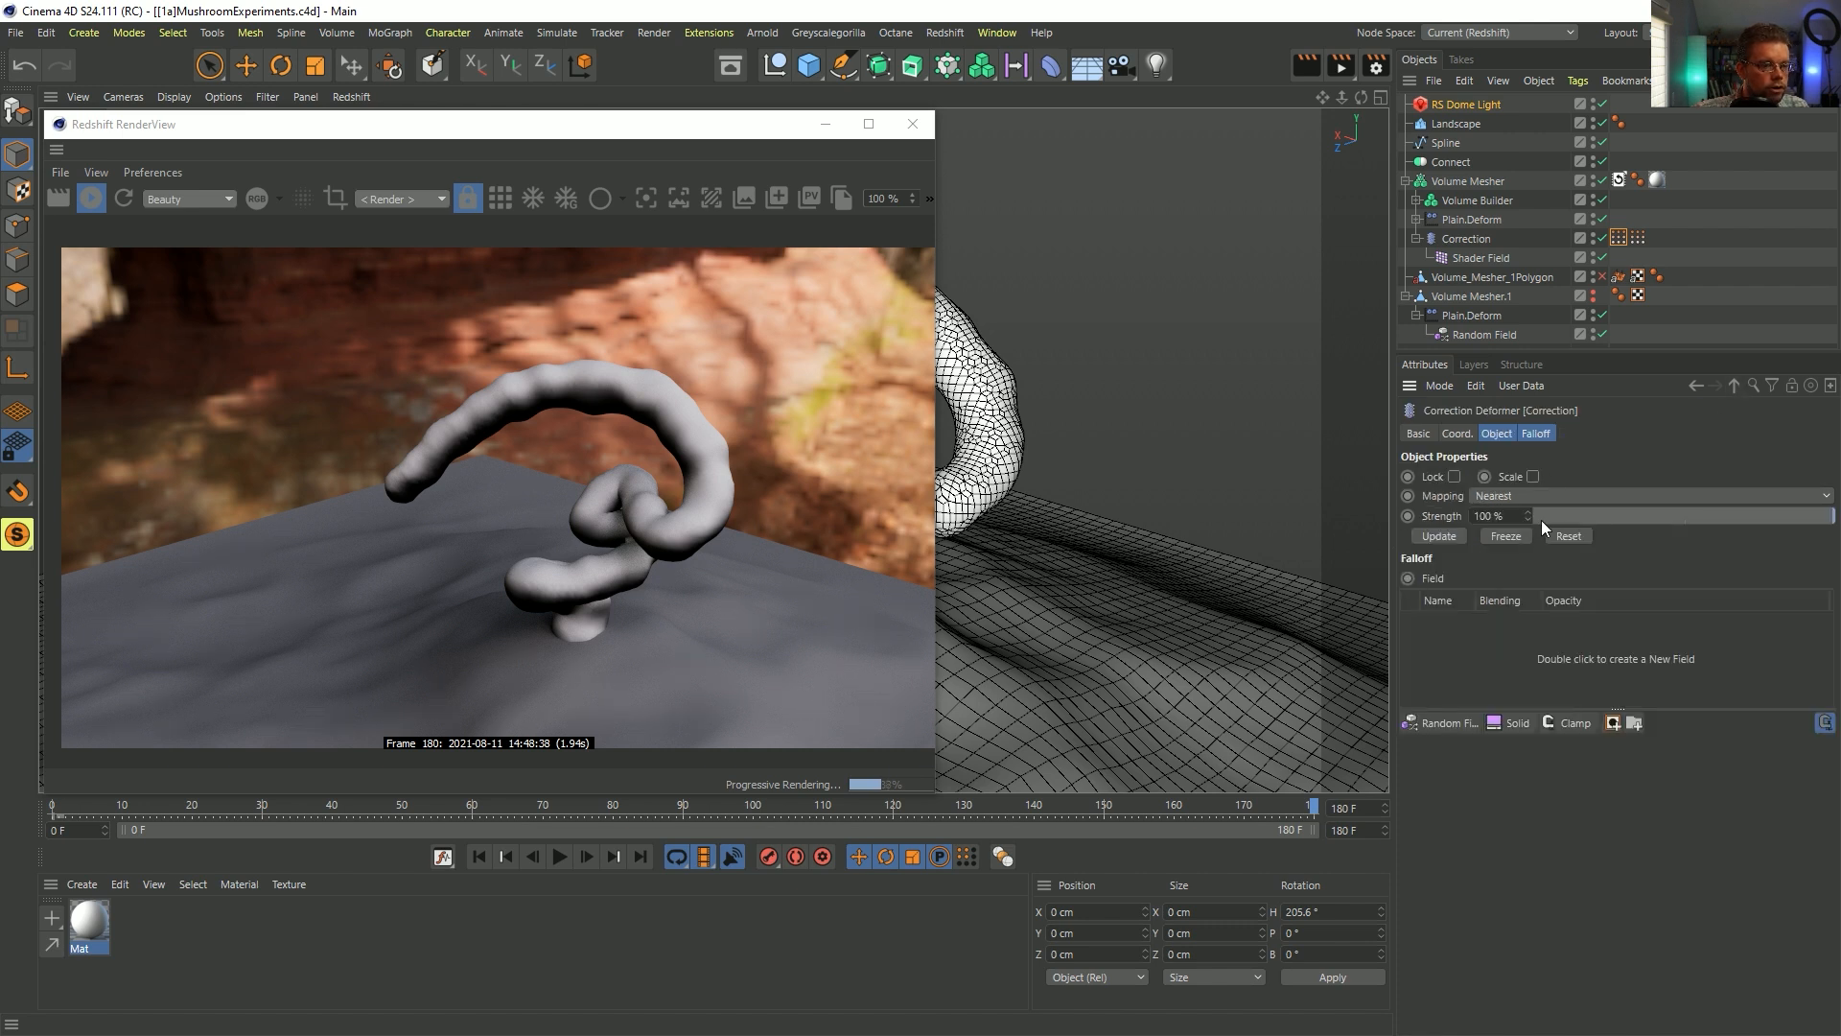
left_click(1619, 238)
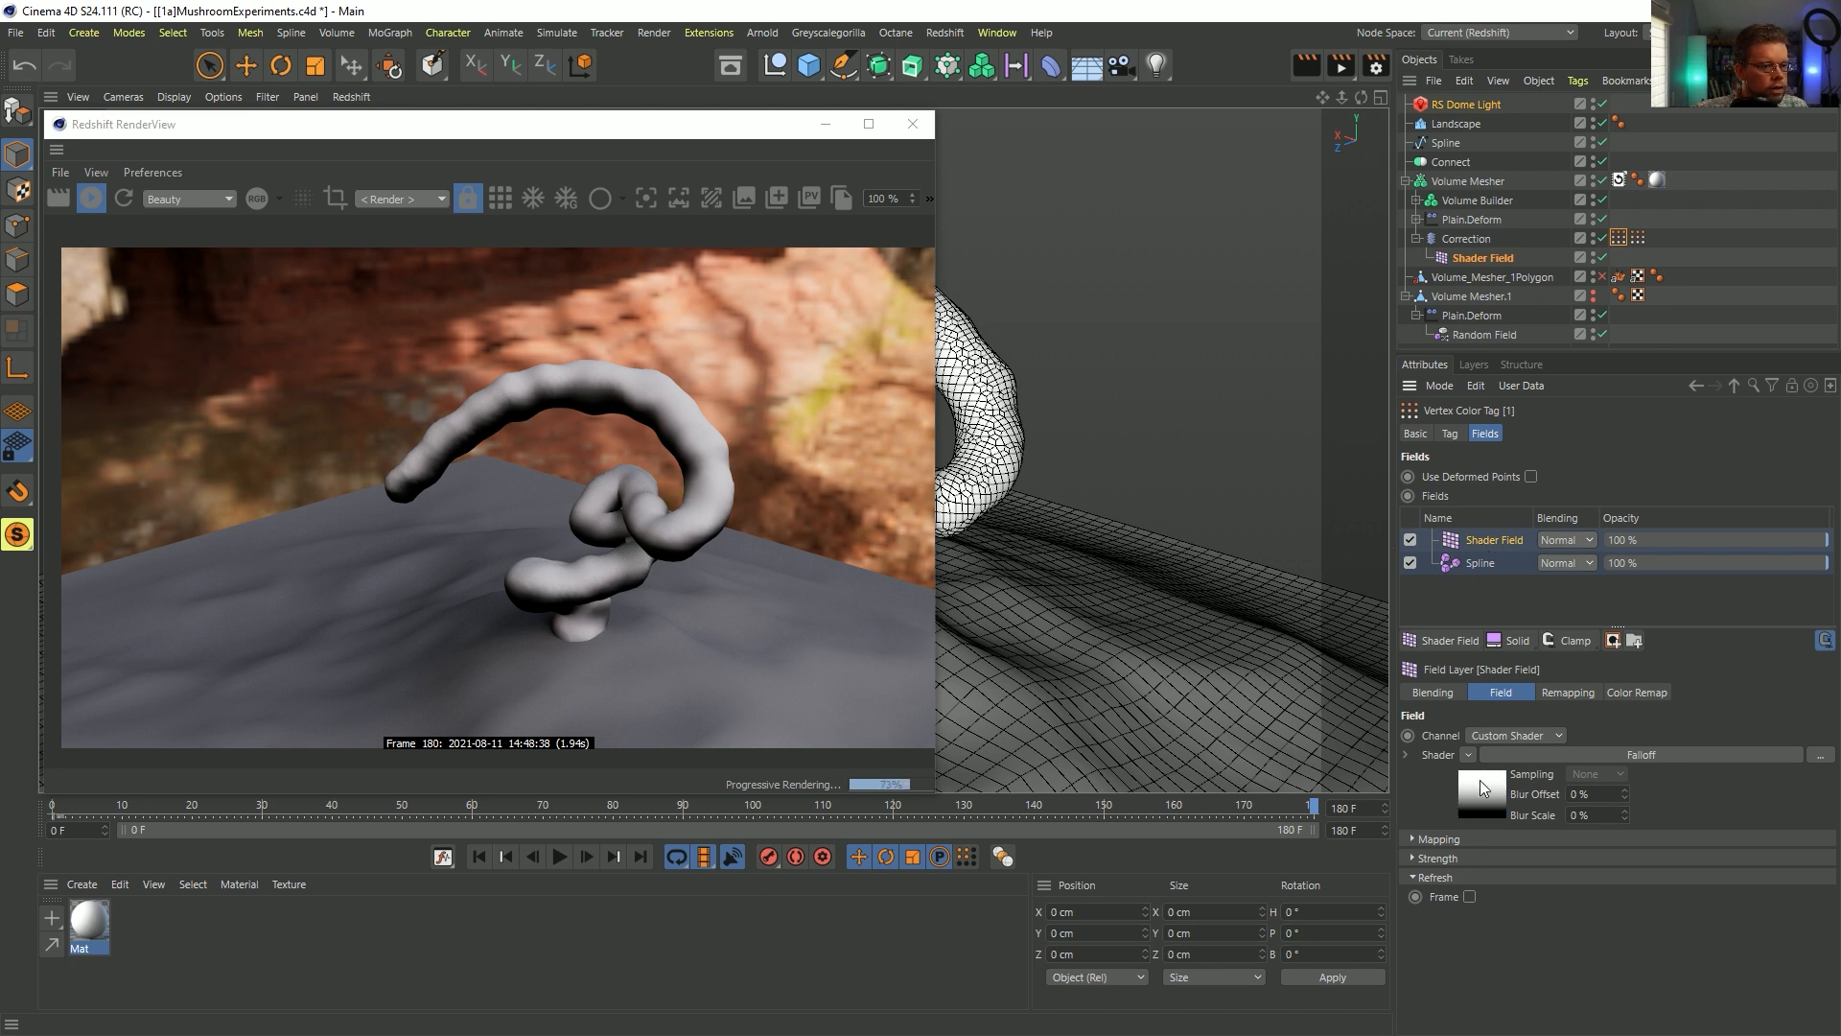
left_click(1467, 756)
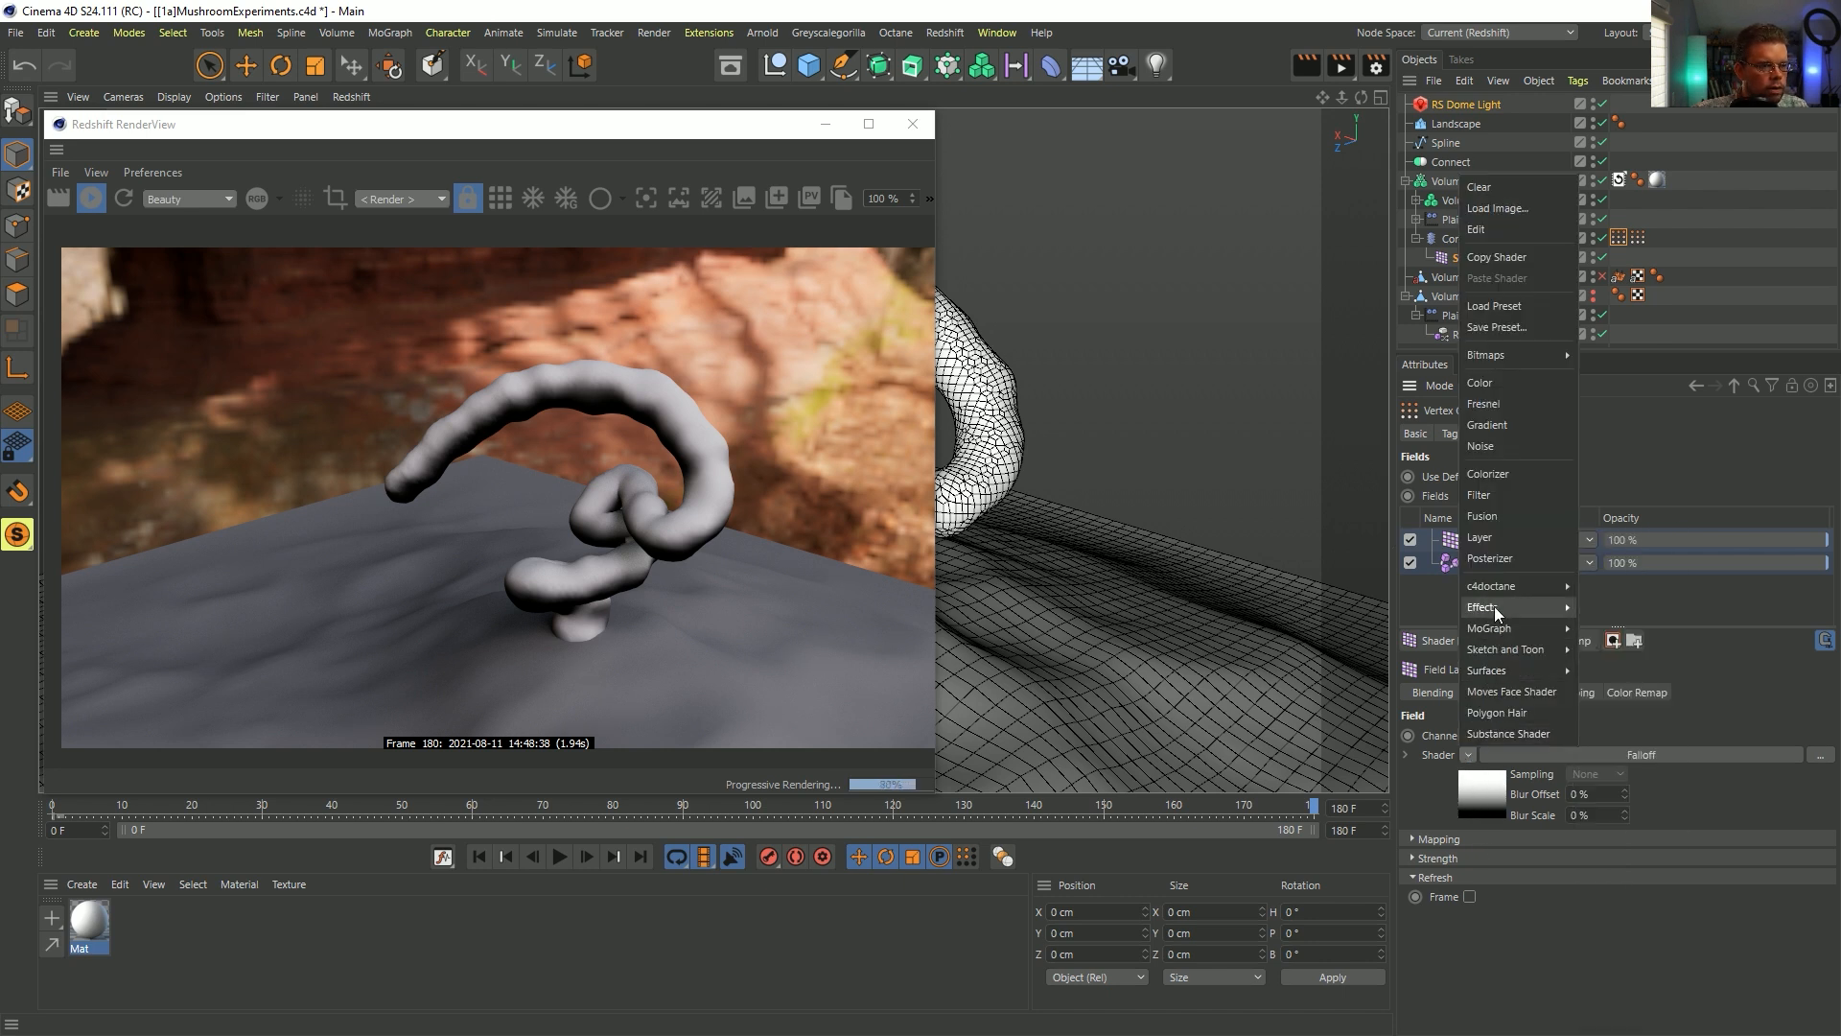
left_click(1478, 538)
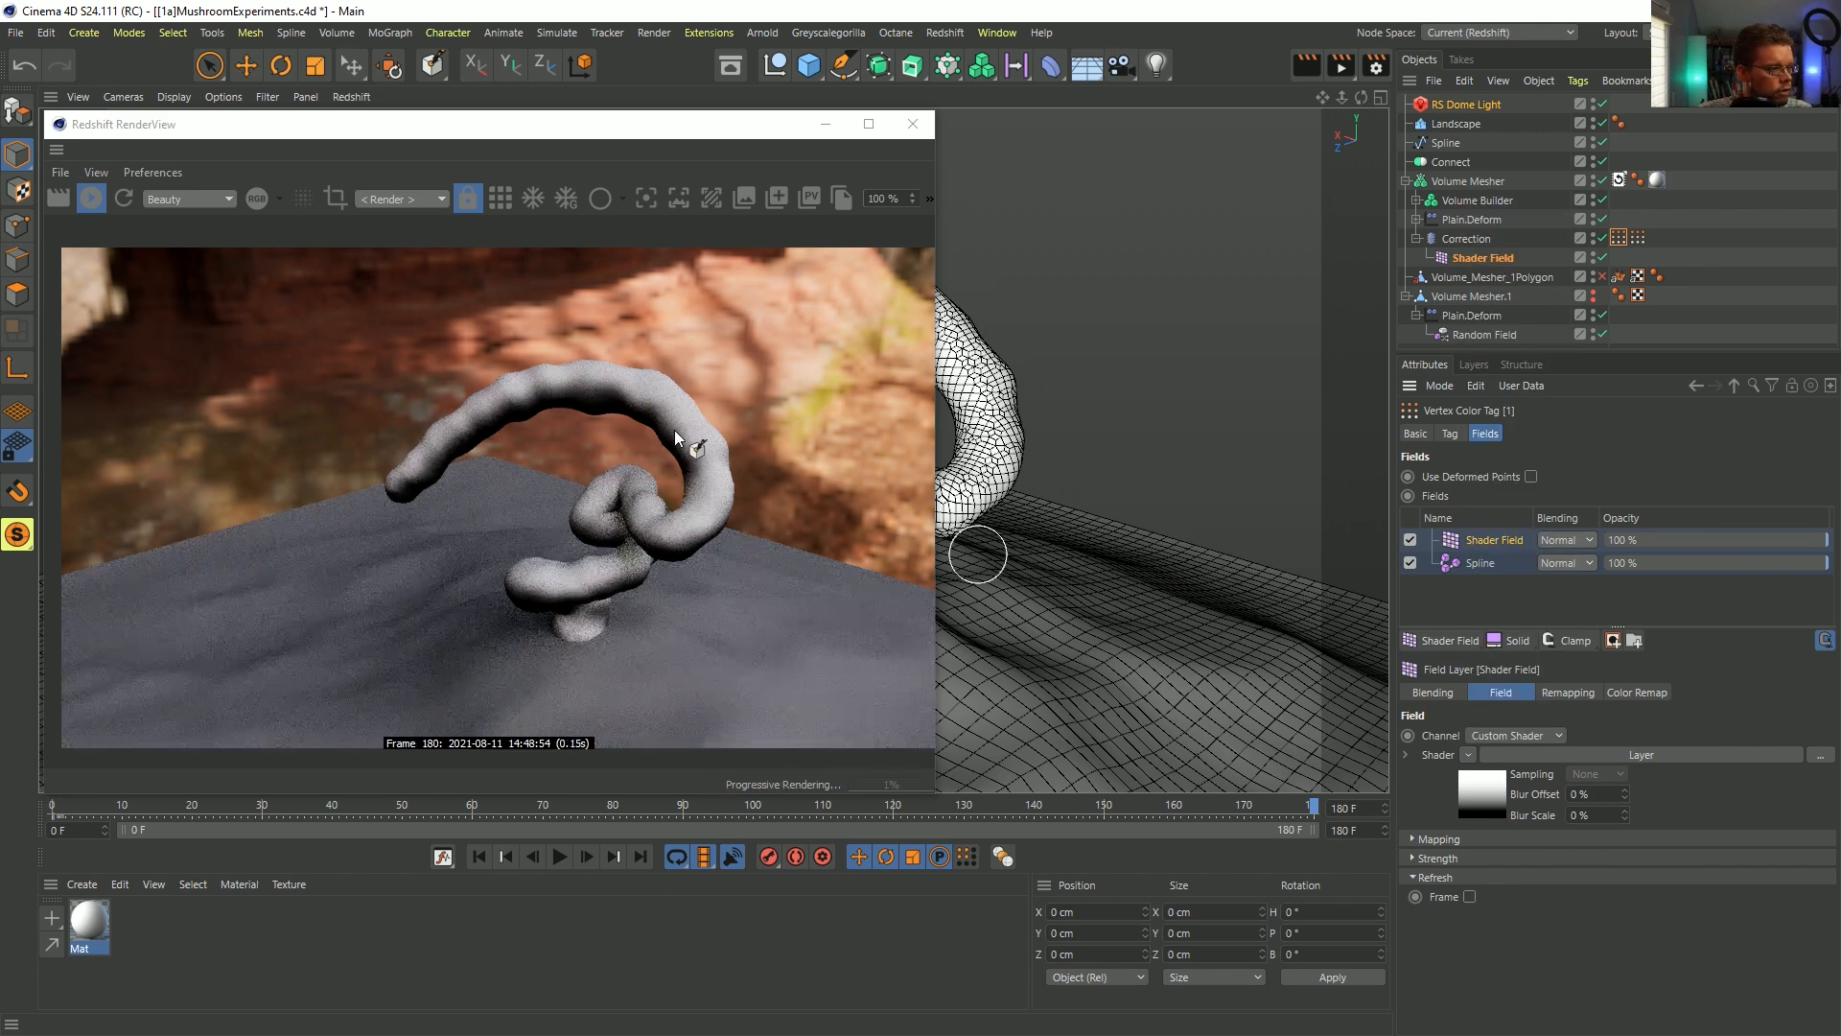
- Add a Noise shader above Falloff in the Layer shader
left_click(1480, 794)
left_click(1505, 614)
left_click(1563, 698)
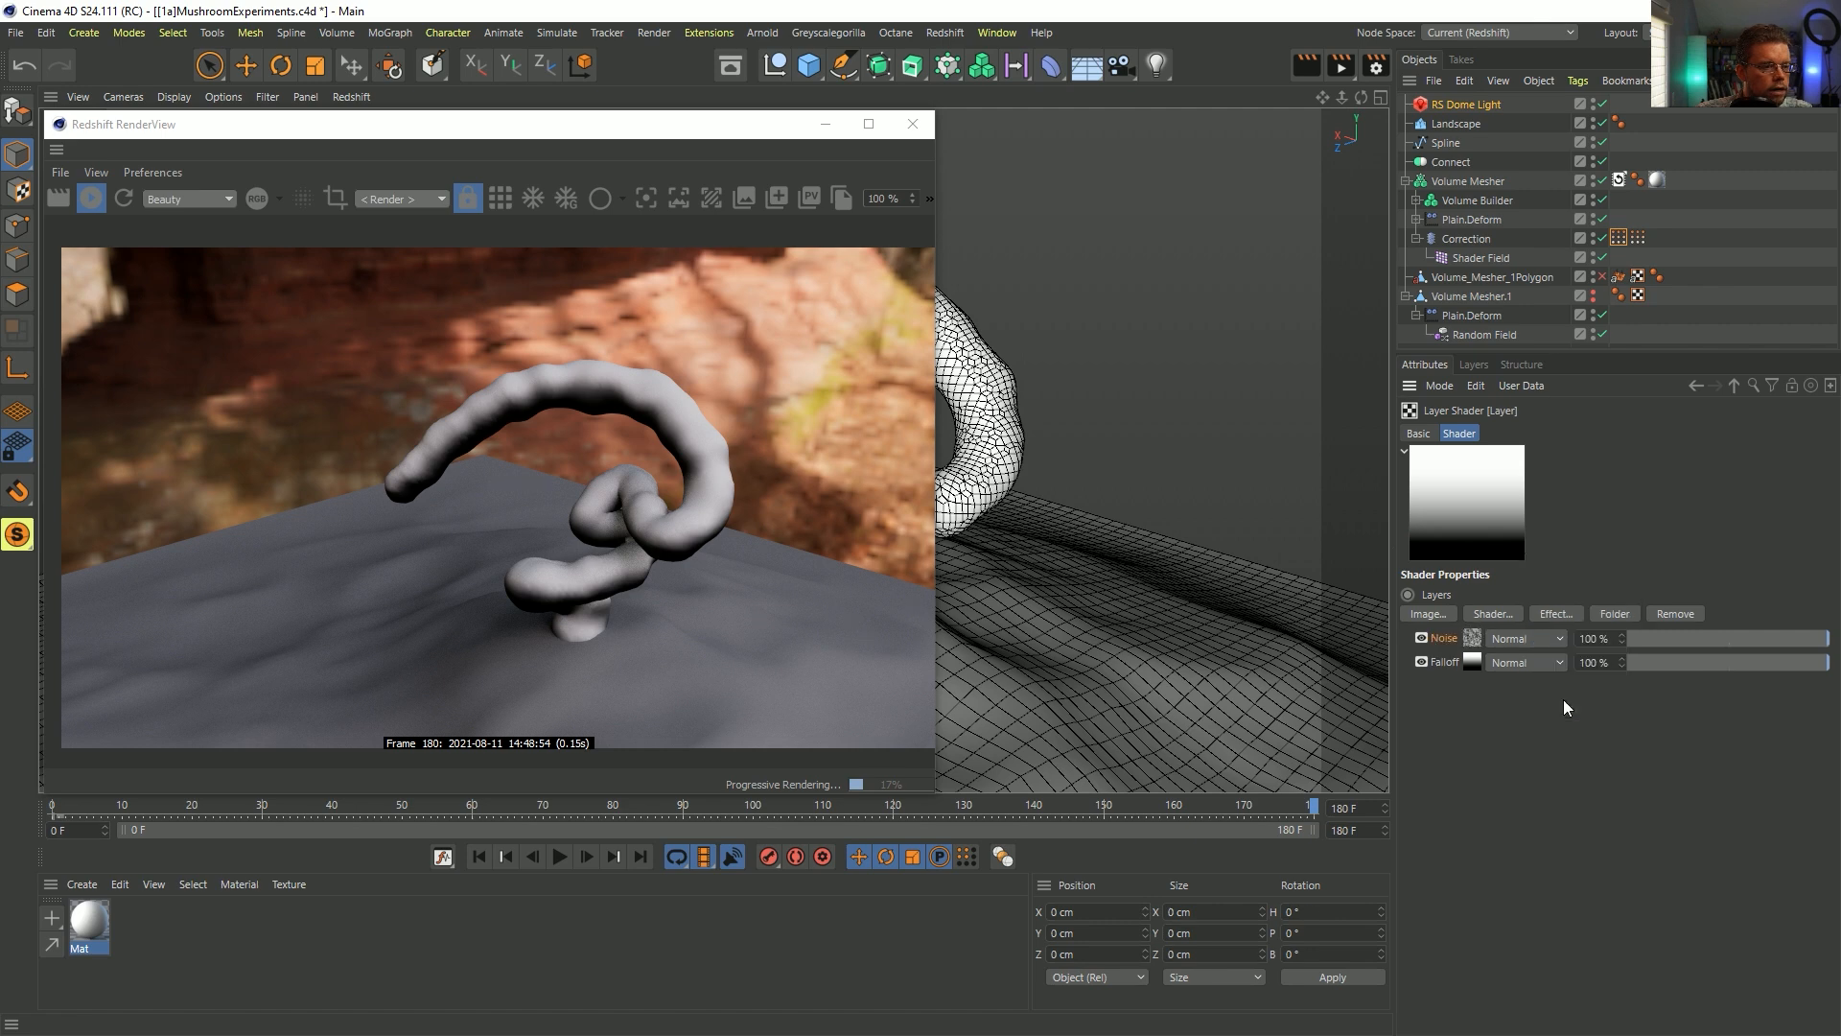
- Set the Noise shader's global scale to 500 % and its noise type to Naki
left_click(1474, 639)
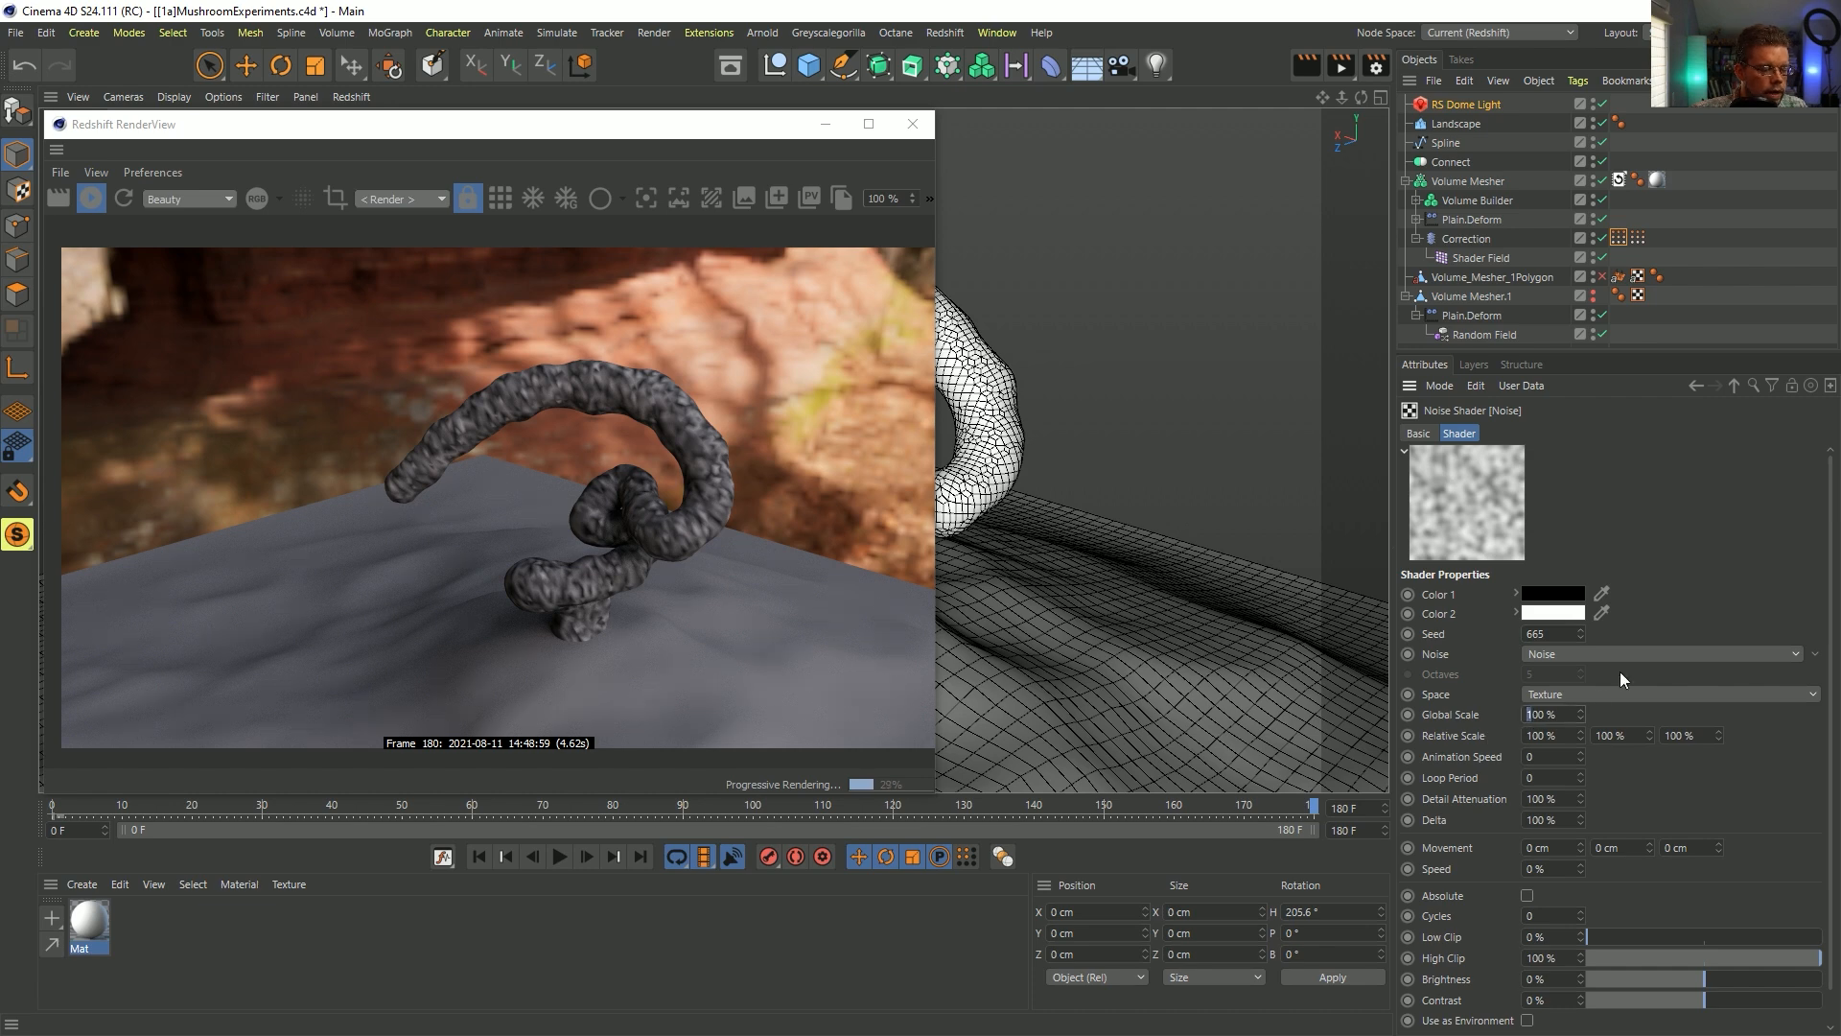
type("5")
key("Return")
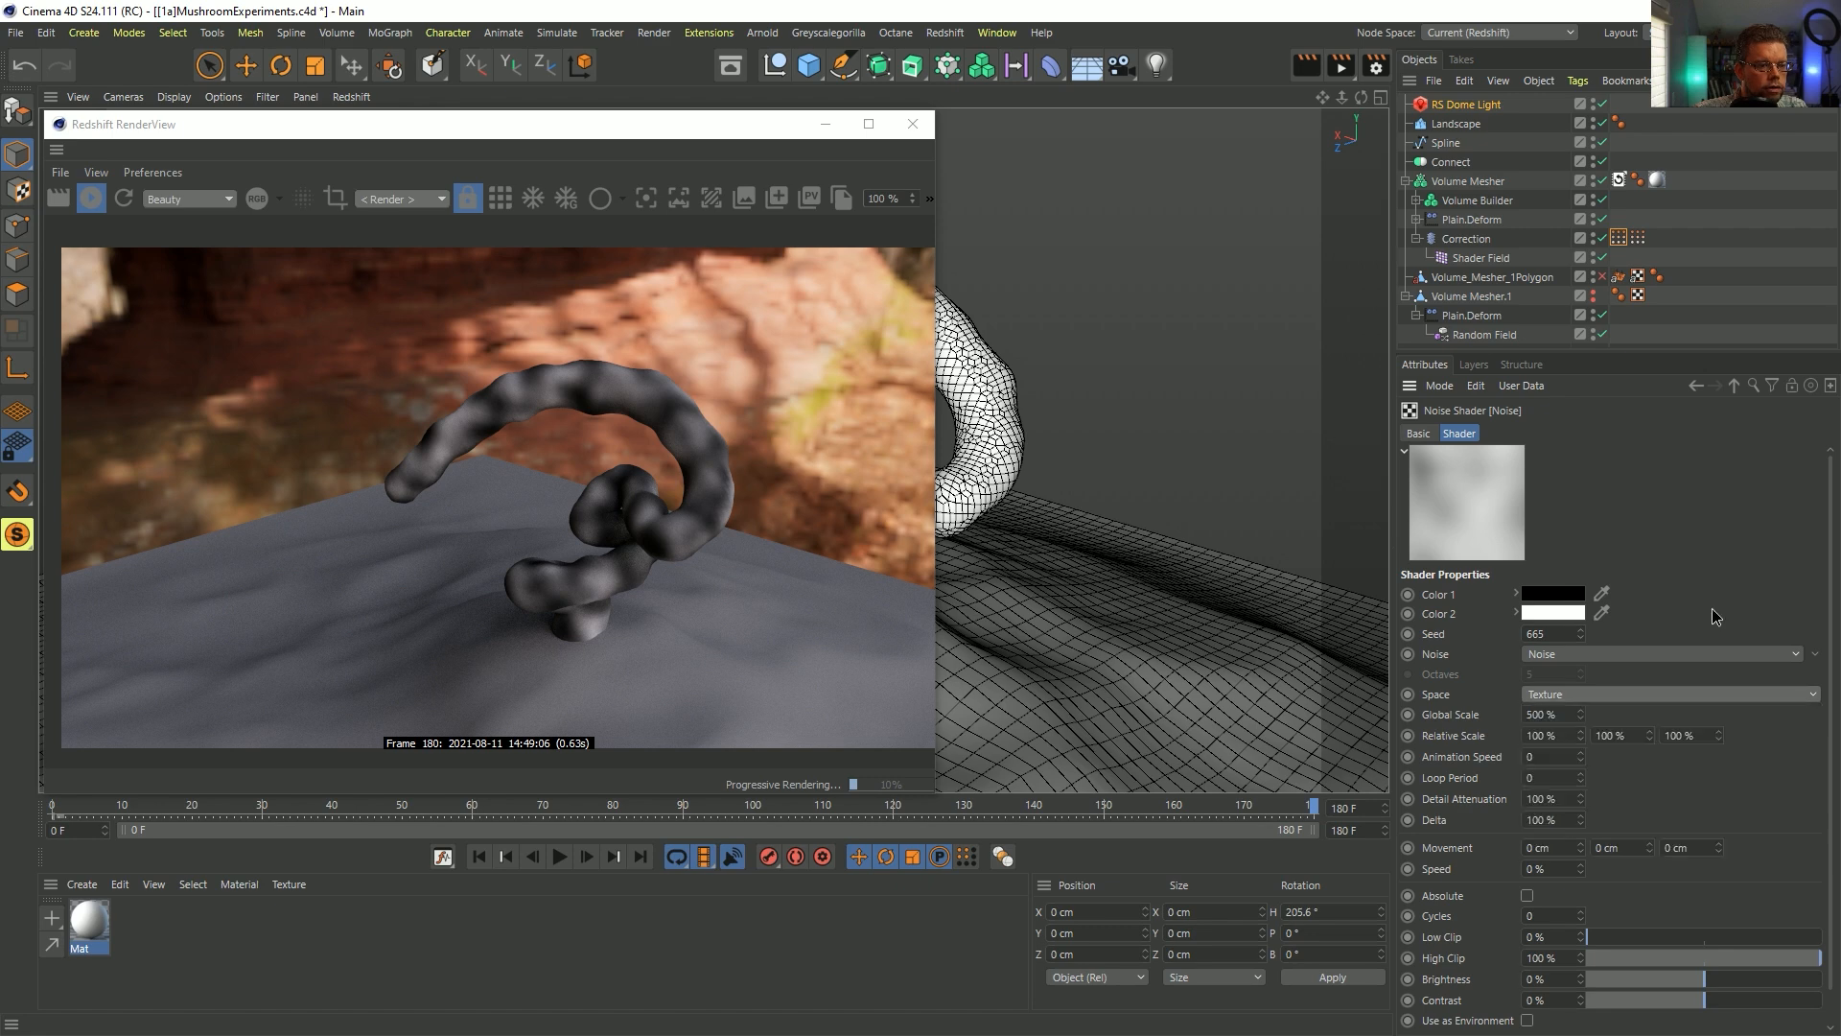
left_click(1737, 654)
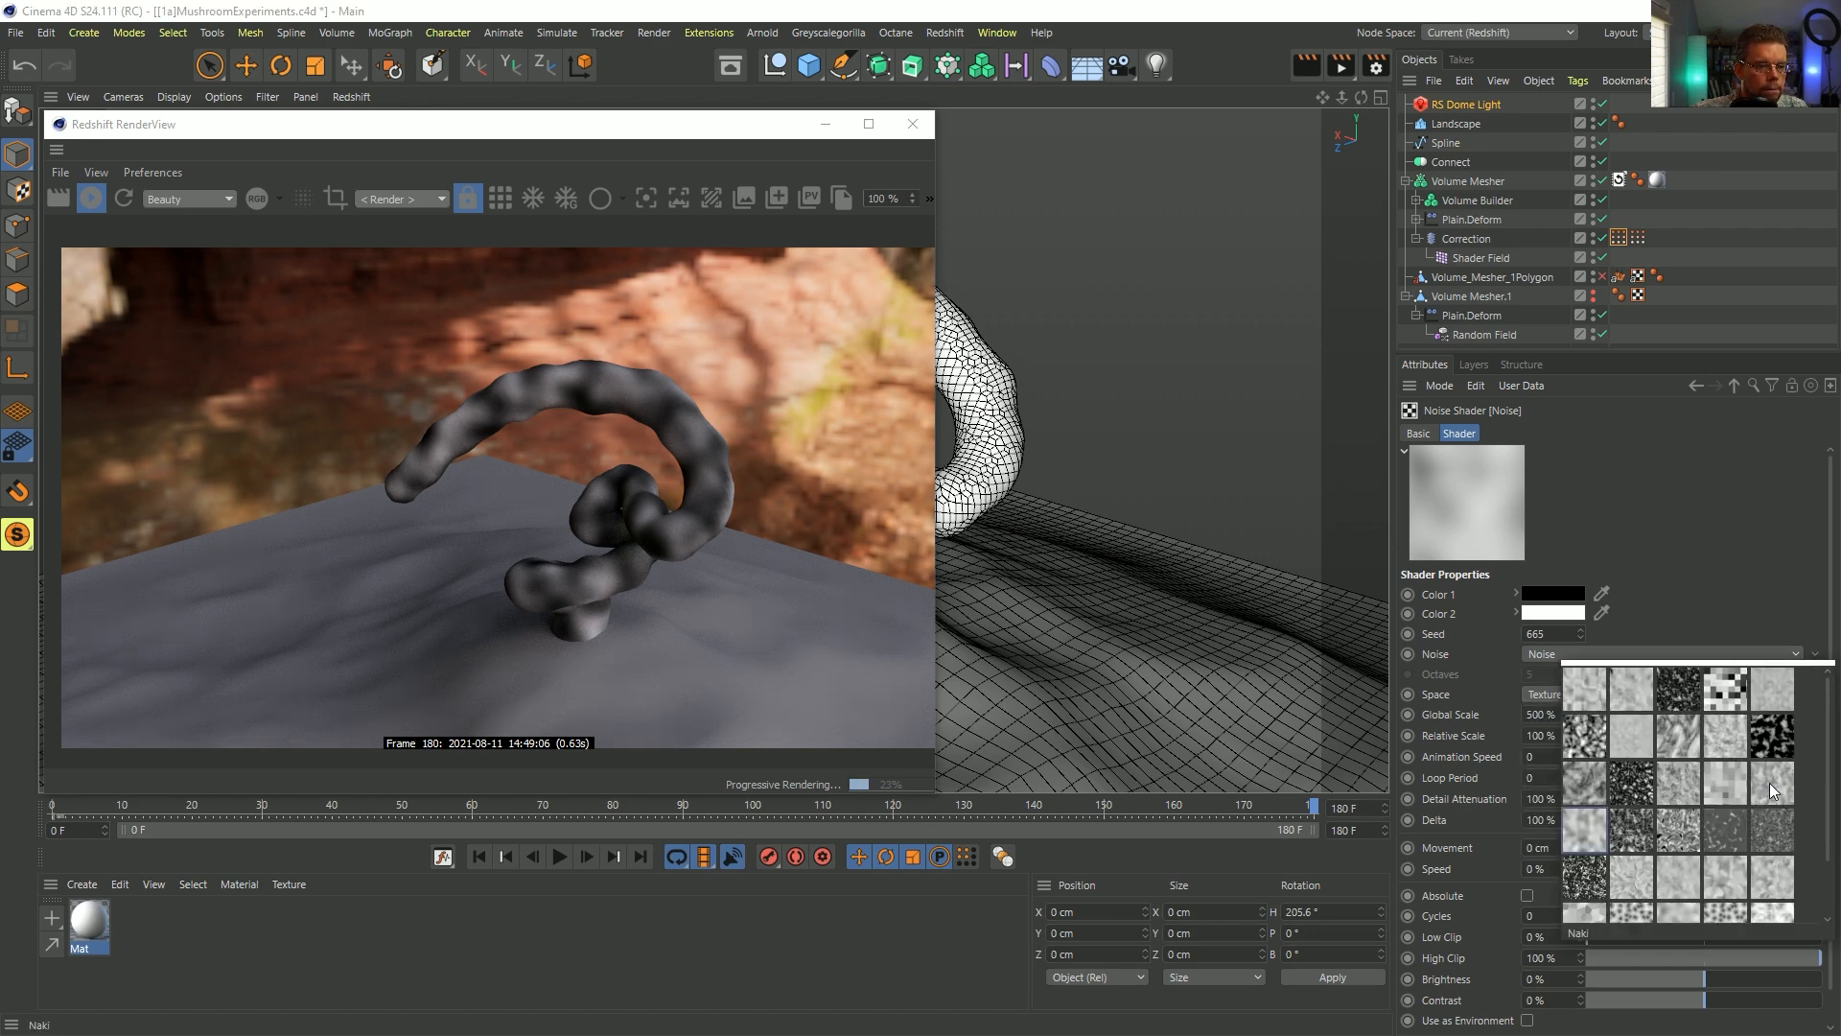
left_click(1769, 782)
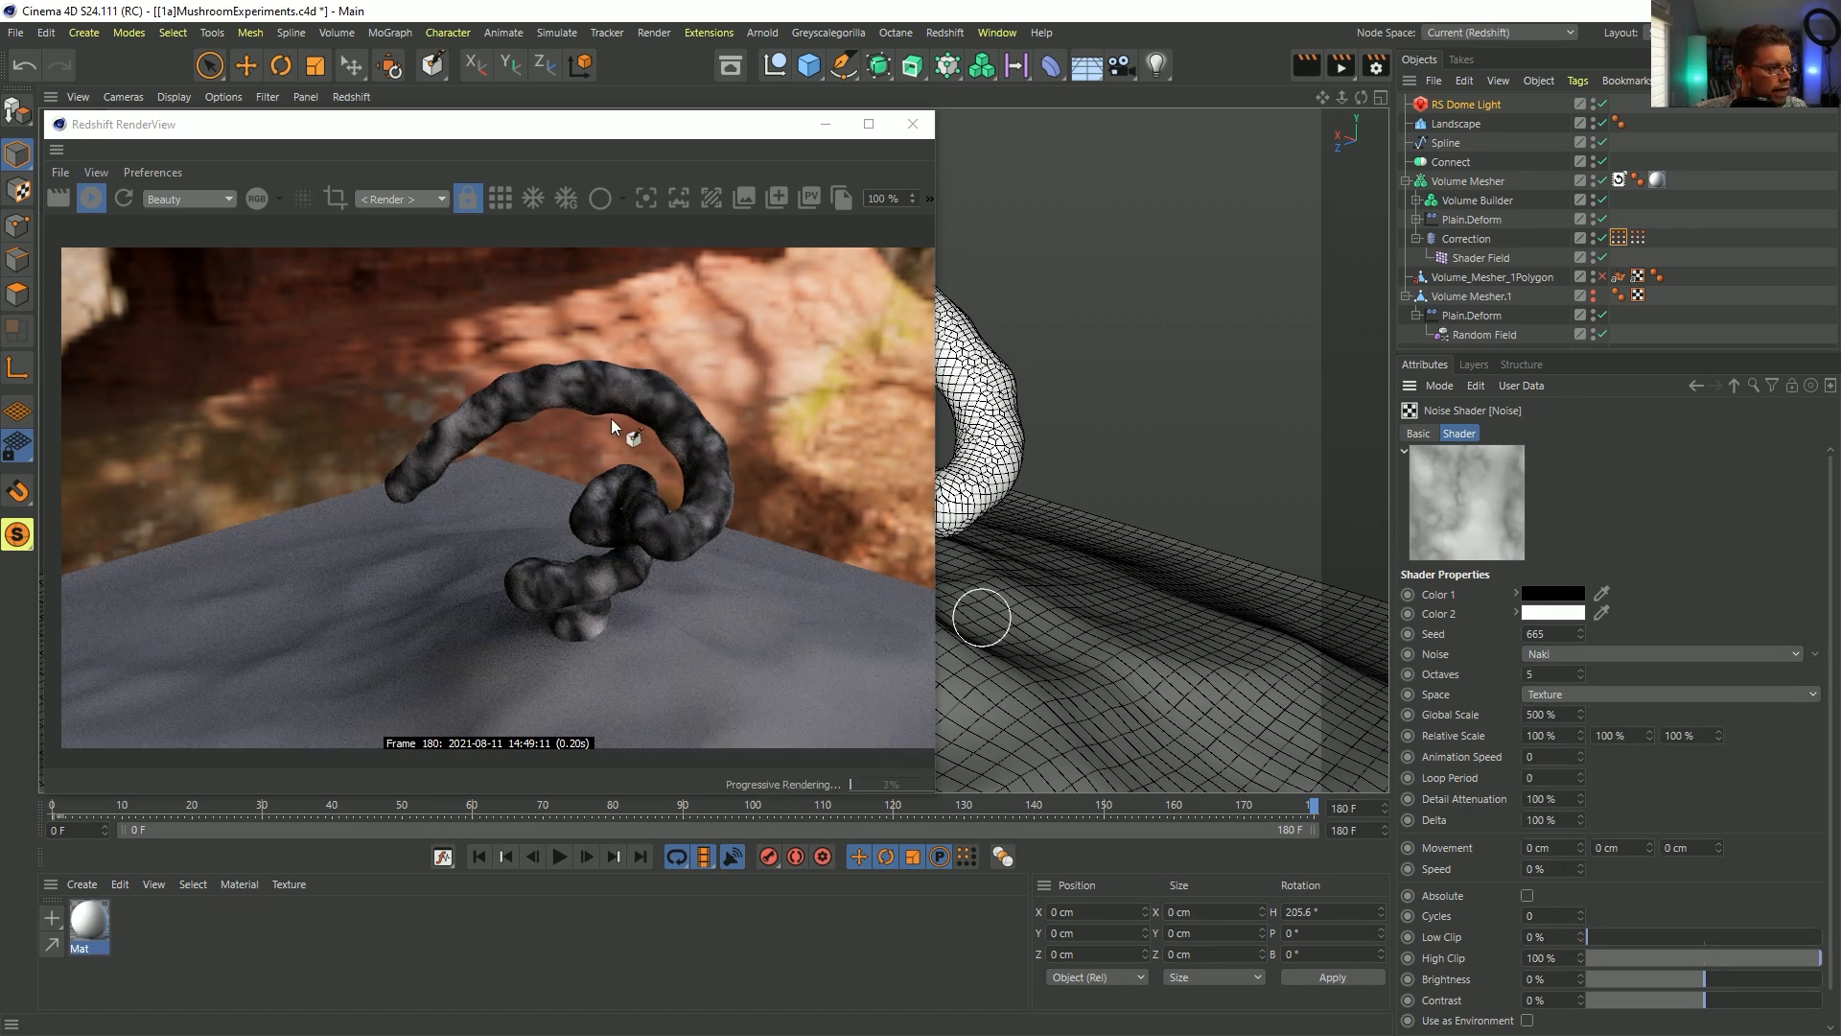
- Return to the Layer shader and blend the Noise layer over Falloff with Overlay
left_click(1732, 385)
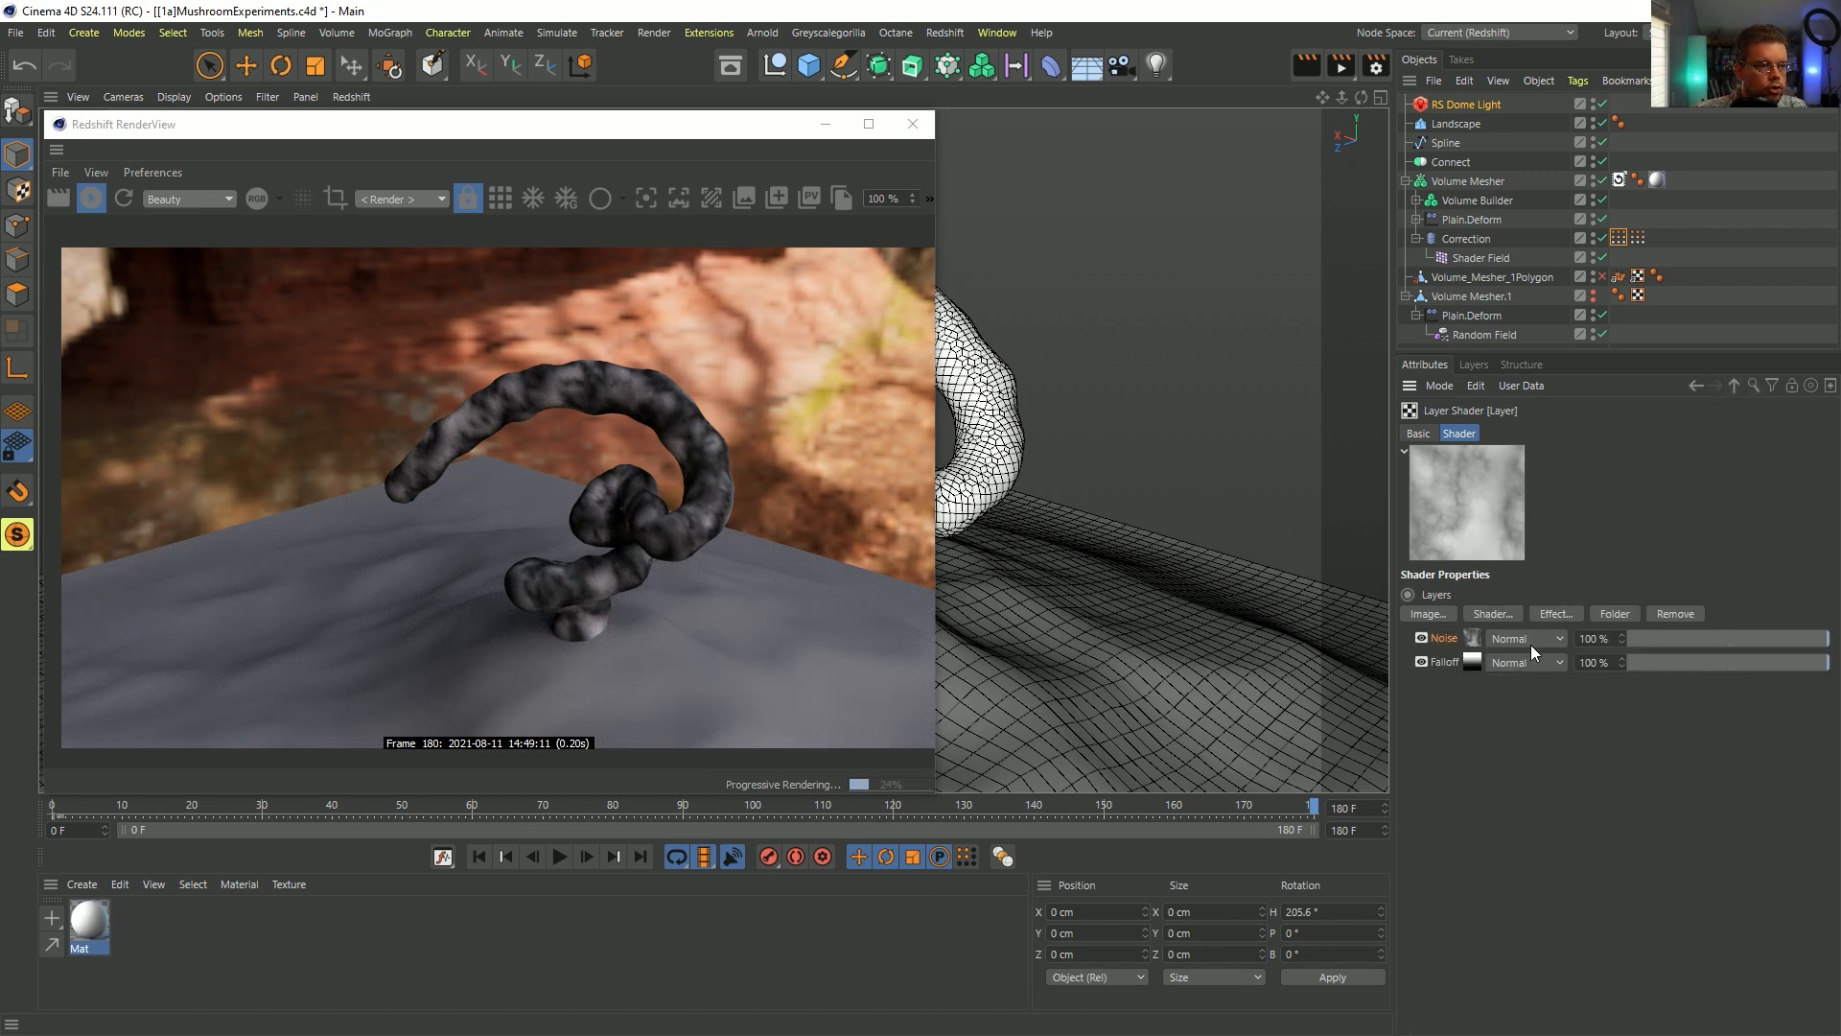
left_click(1525, 640)
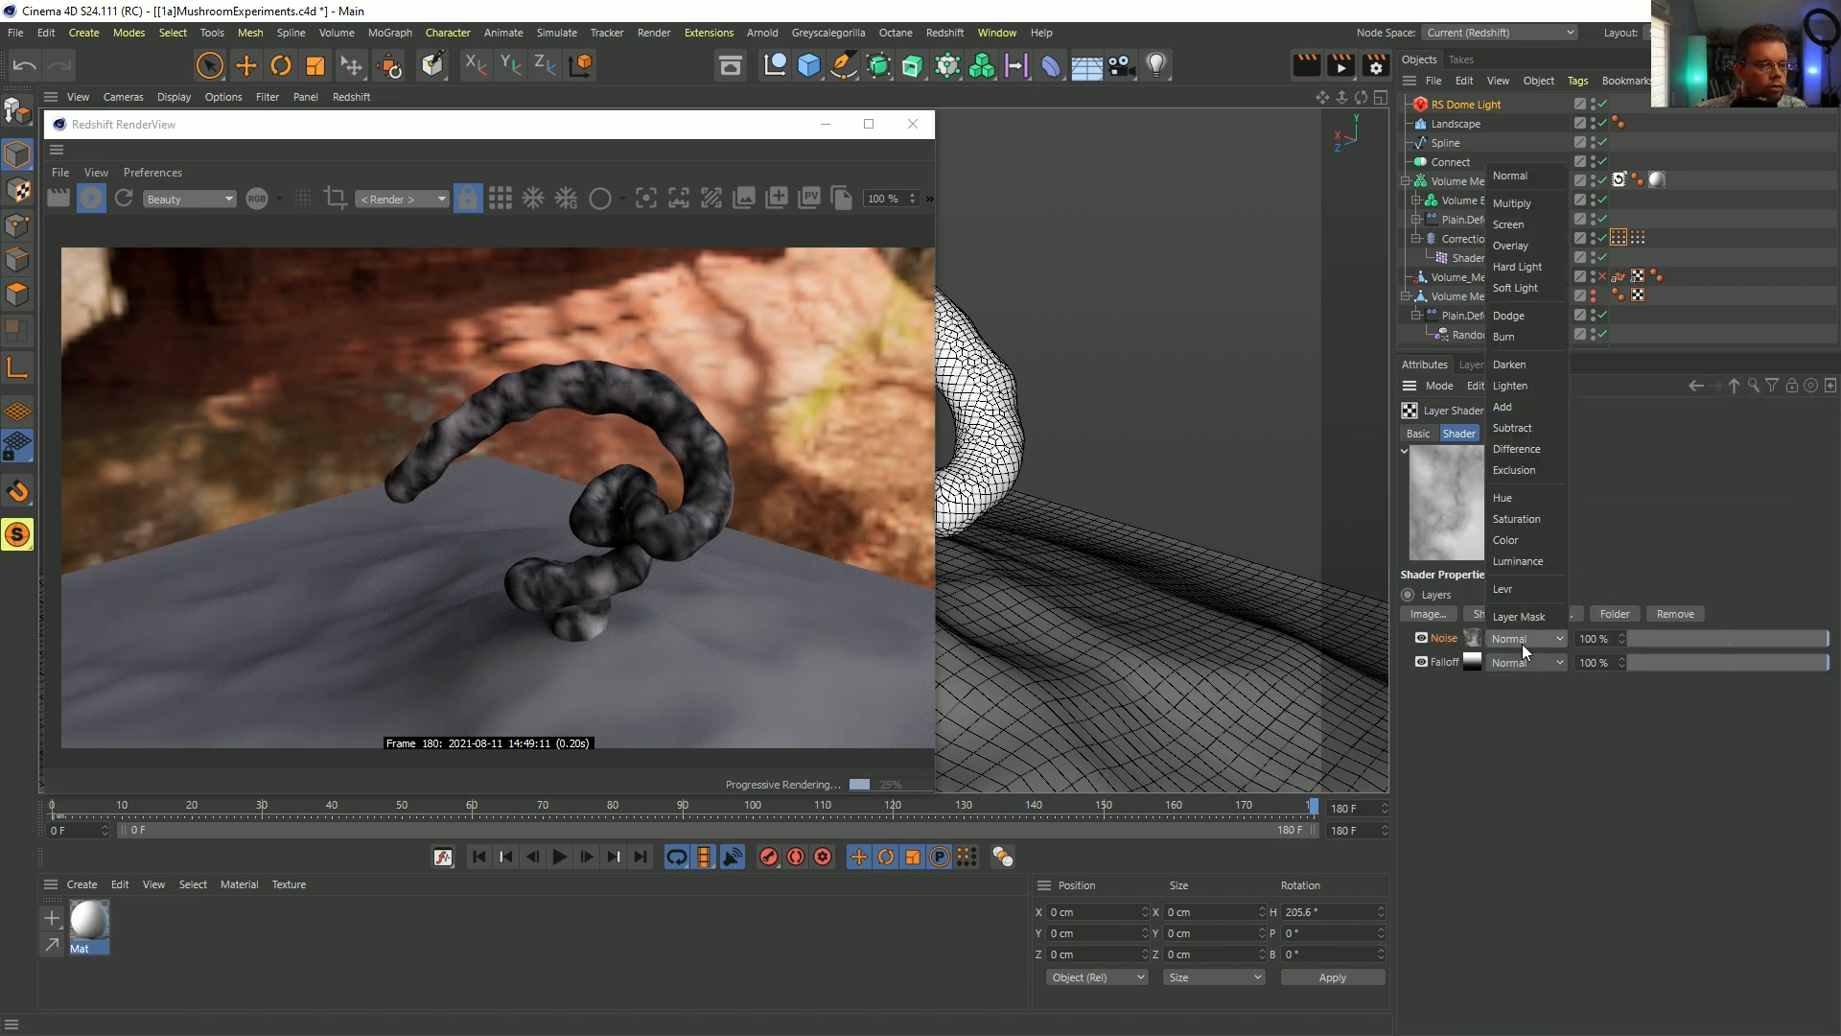
left_click(1528, 251)
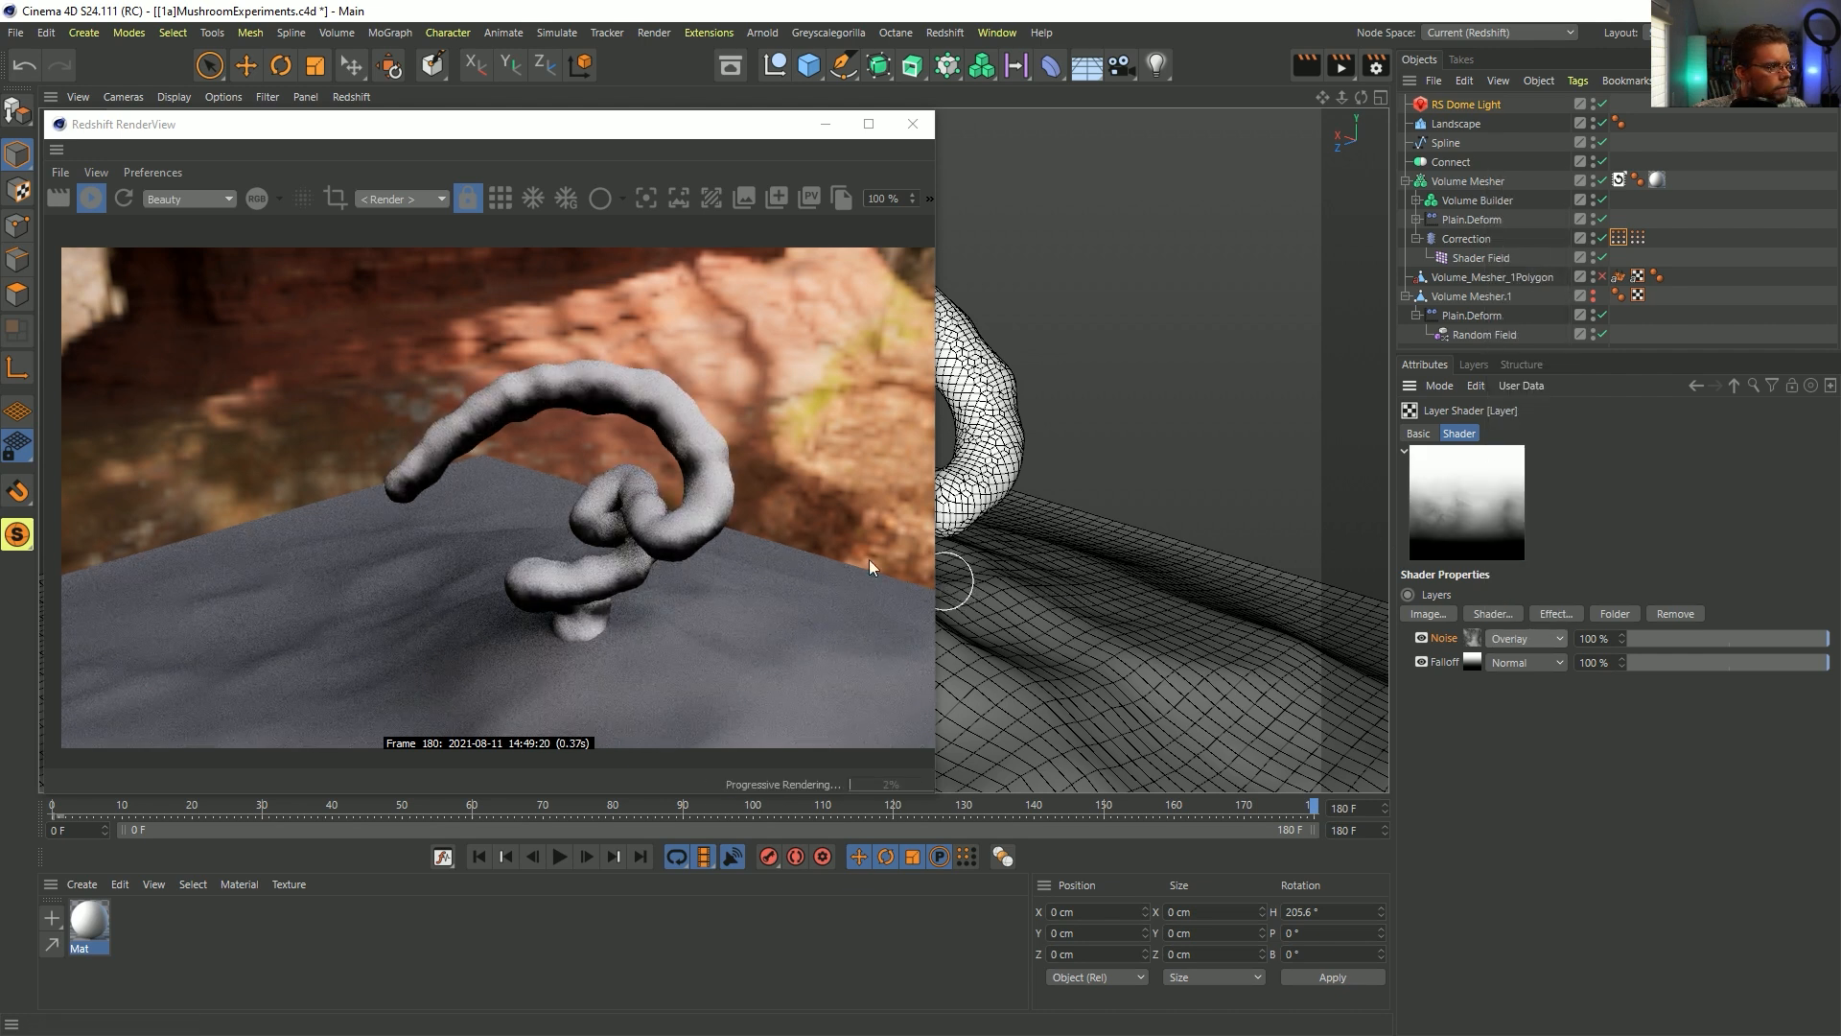
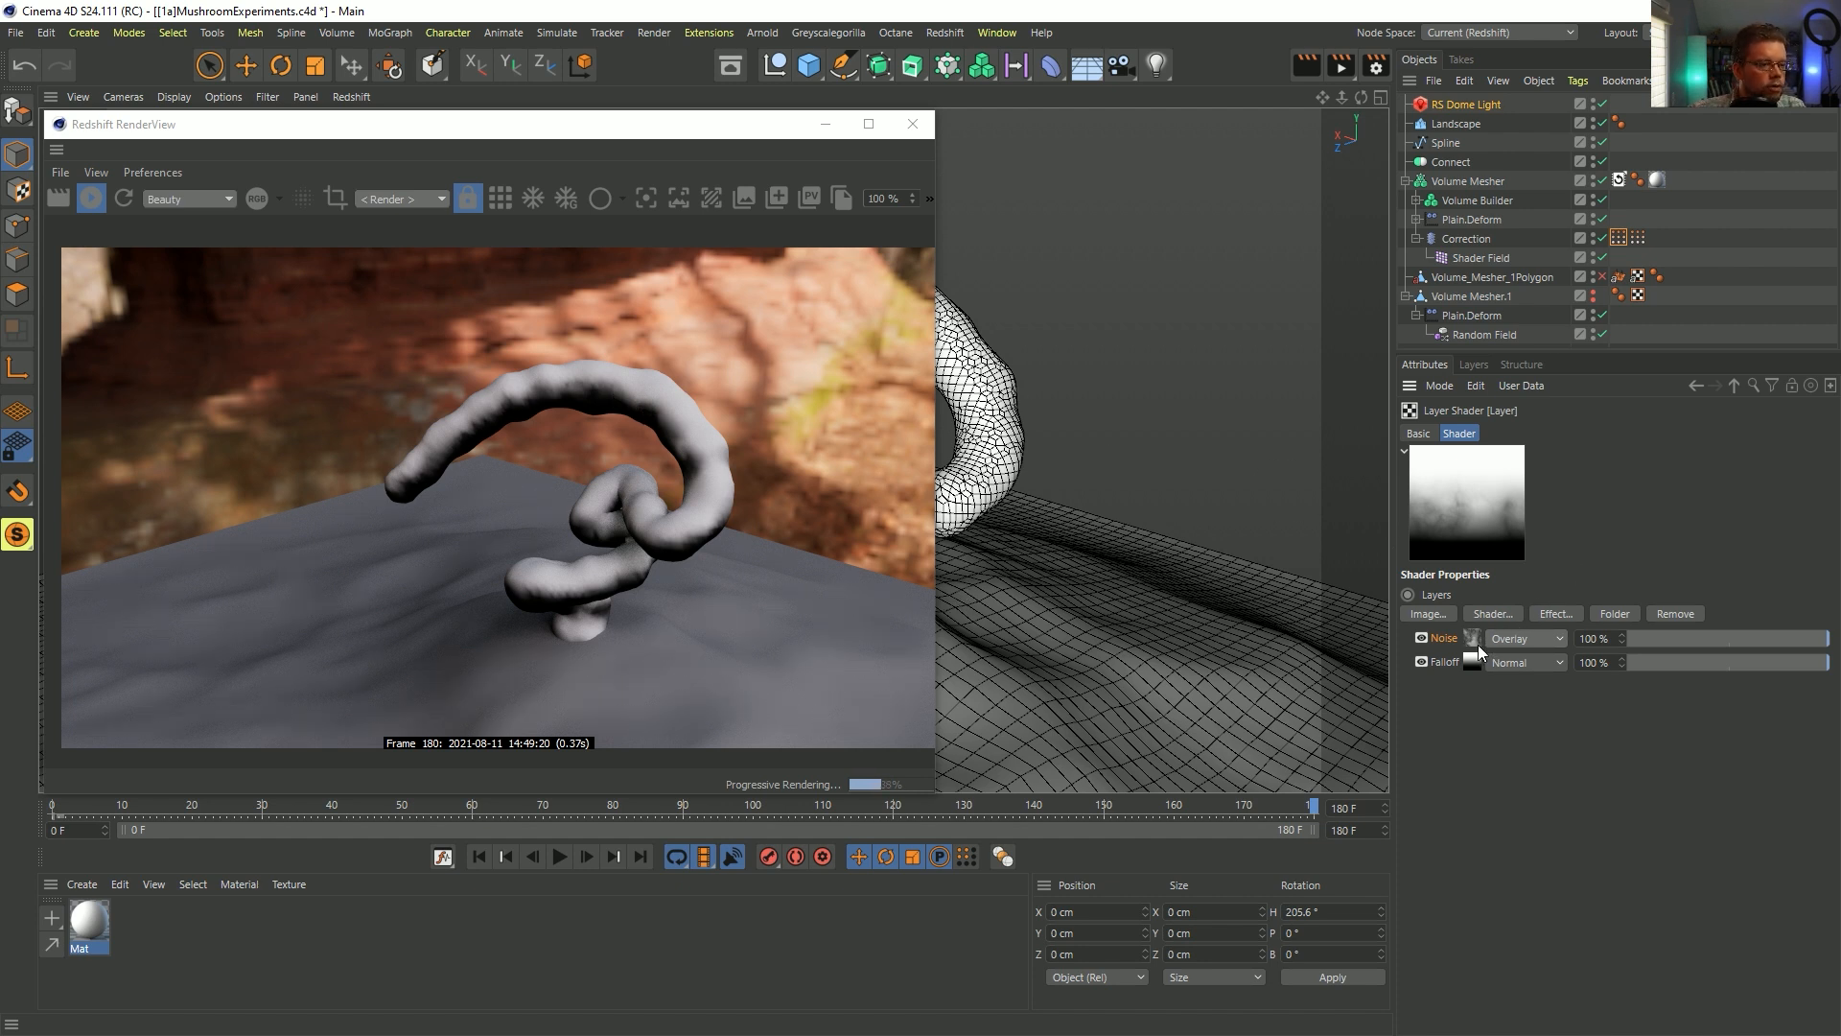
- Duplicate the Noise layer above the original and set the copy's blend mode to Overlay
left_click_drag(1473, 641, 1481, 632, "ctrl")
left_click(1519, 639)
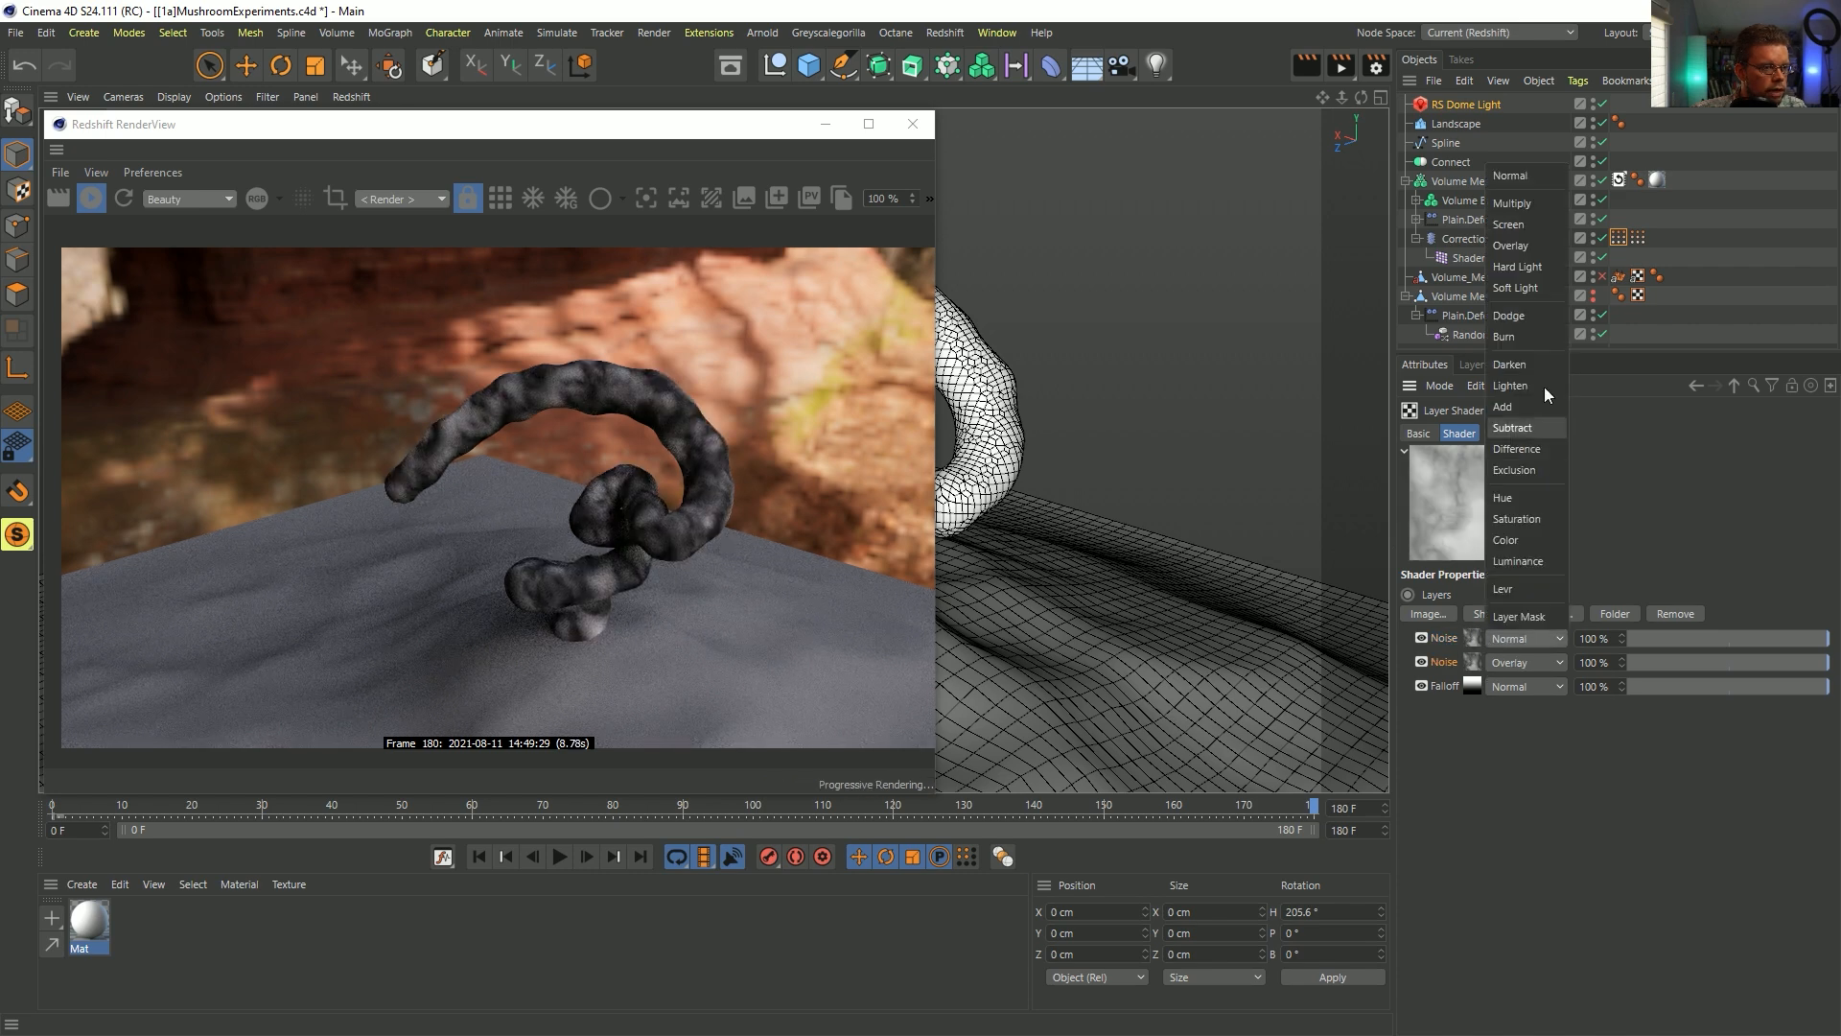
left_click(1519, 248)
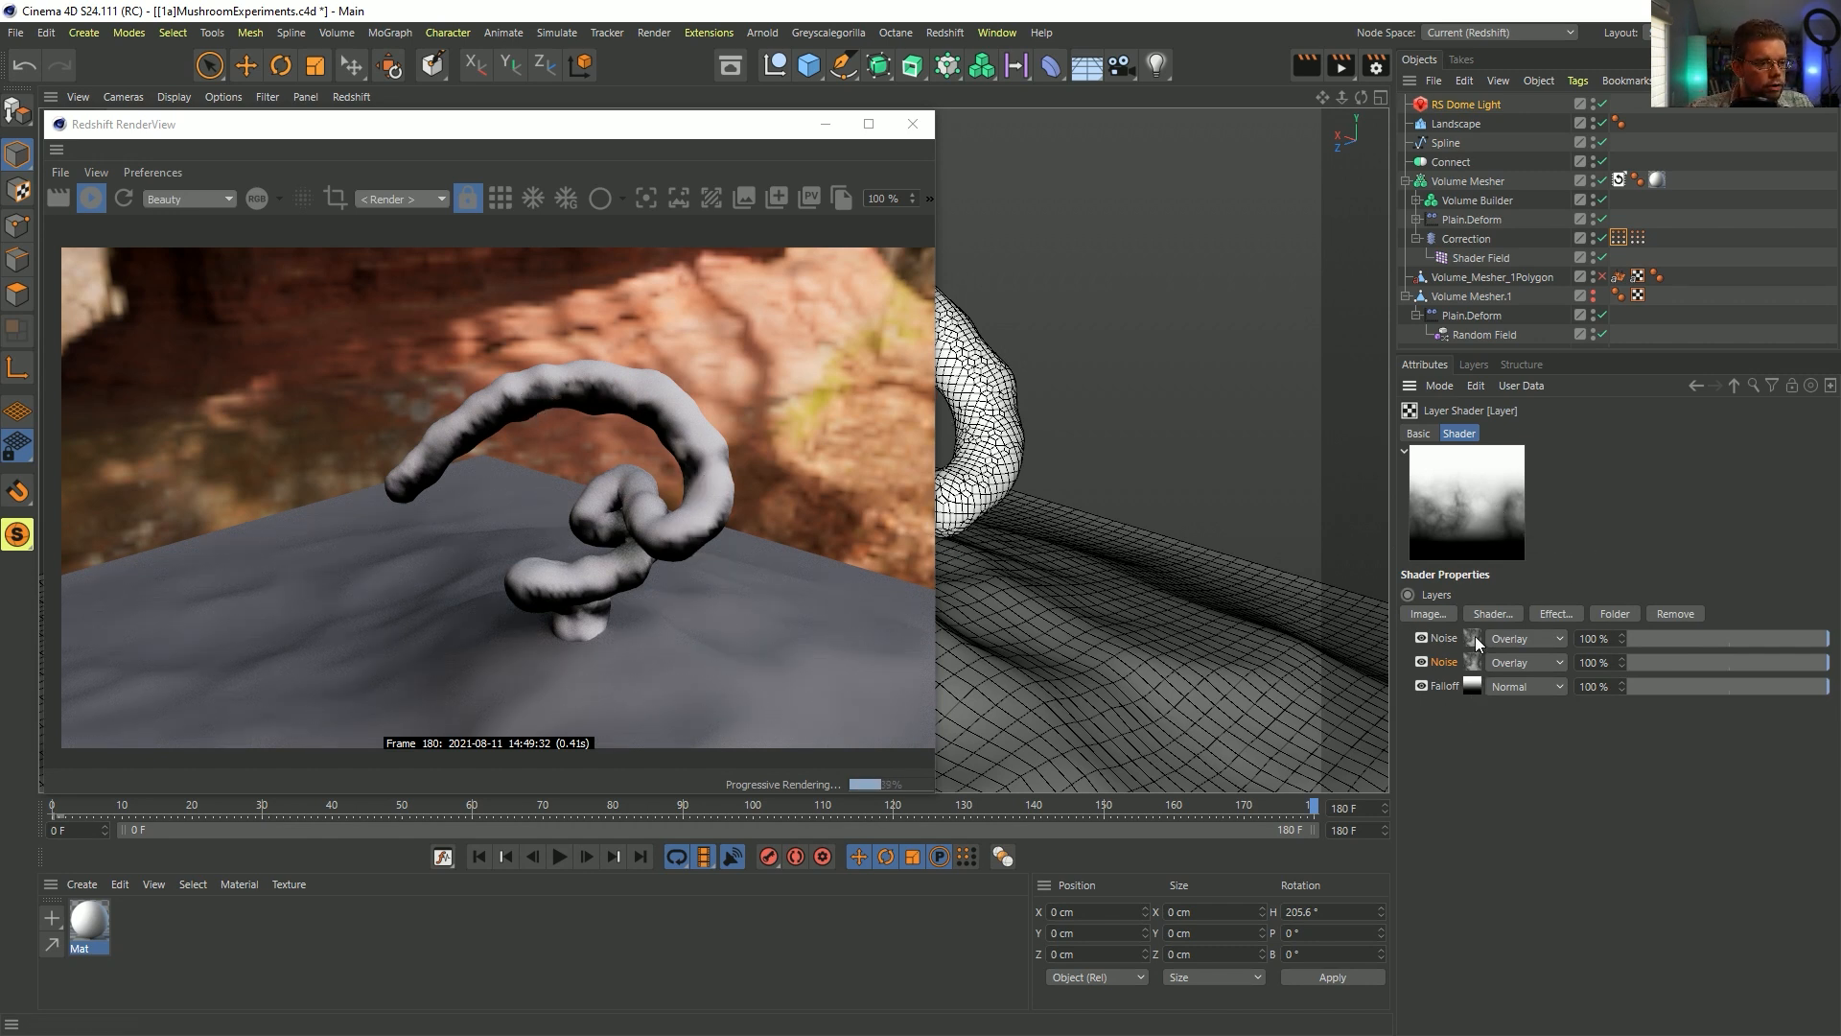
- Duplicate the top Noise layer once more and set the new copy's blend mode to Multiply
left_click_drag(1475, 637, 1477, 633, "ctrl")
left_click(1503, 638)
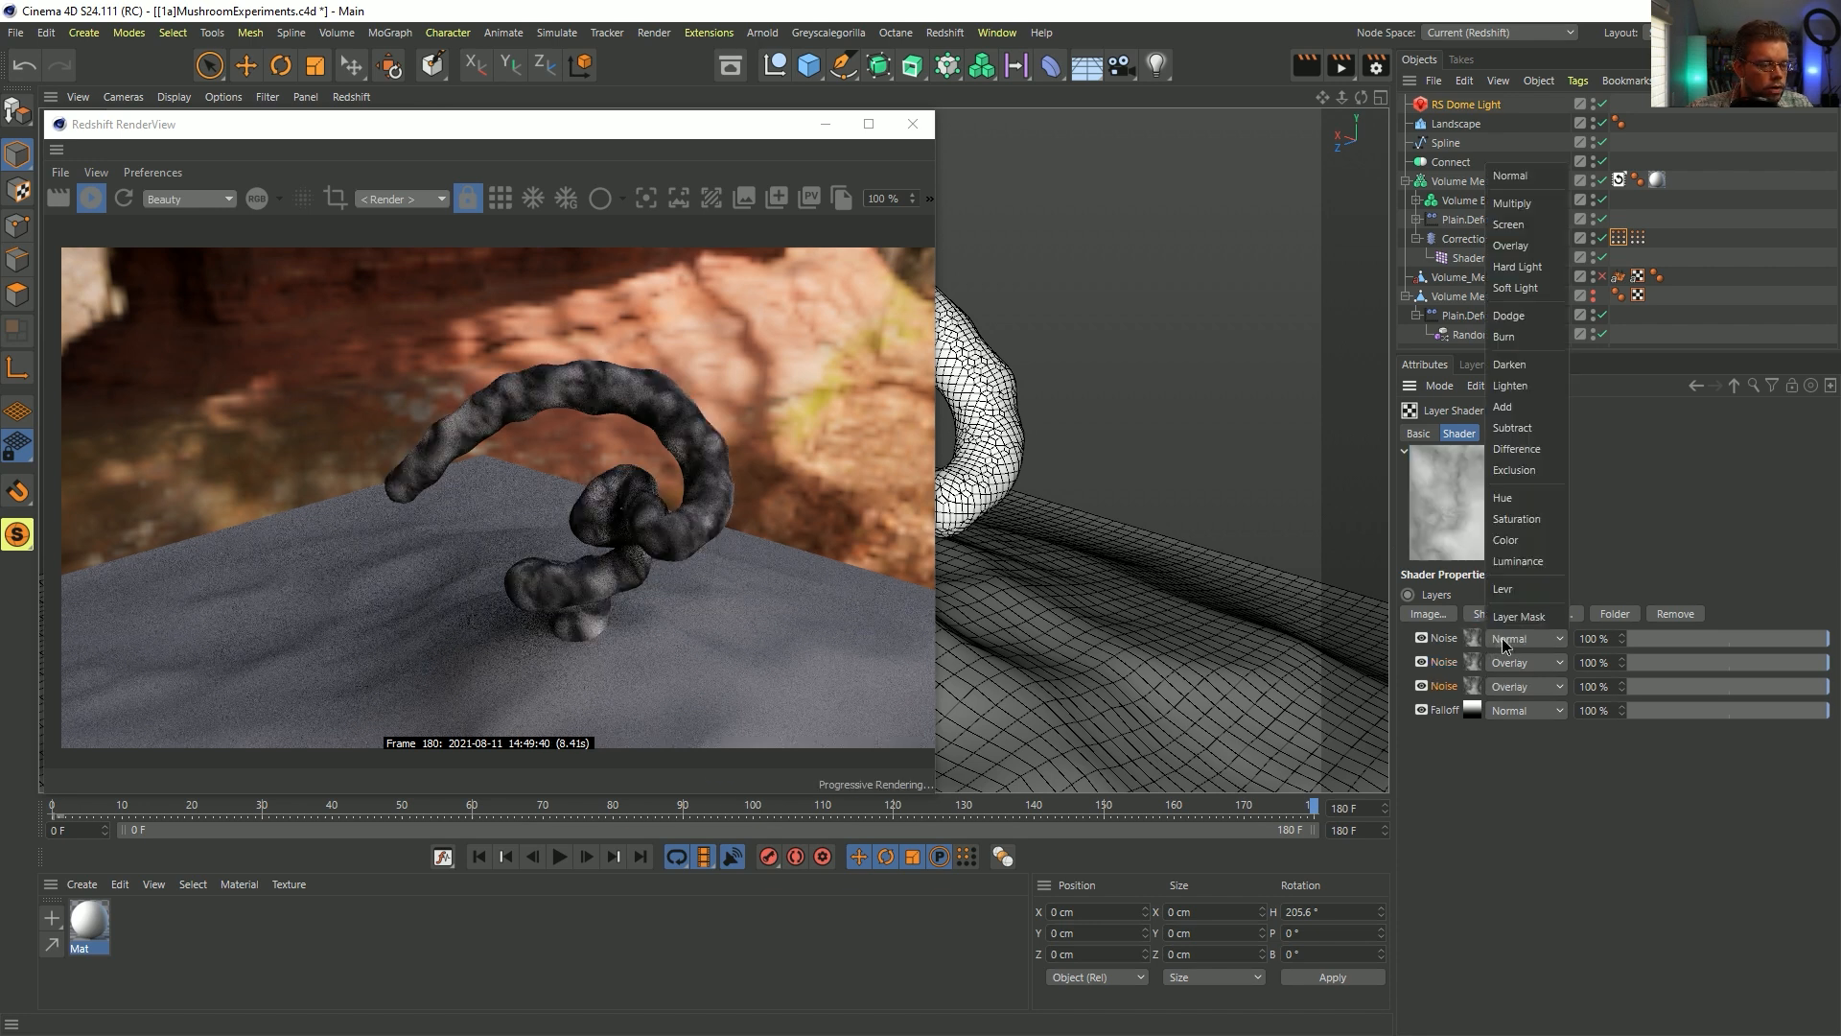
left_click(1527, 205)
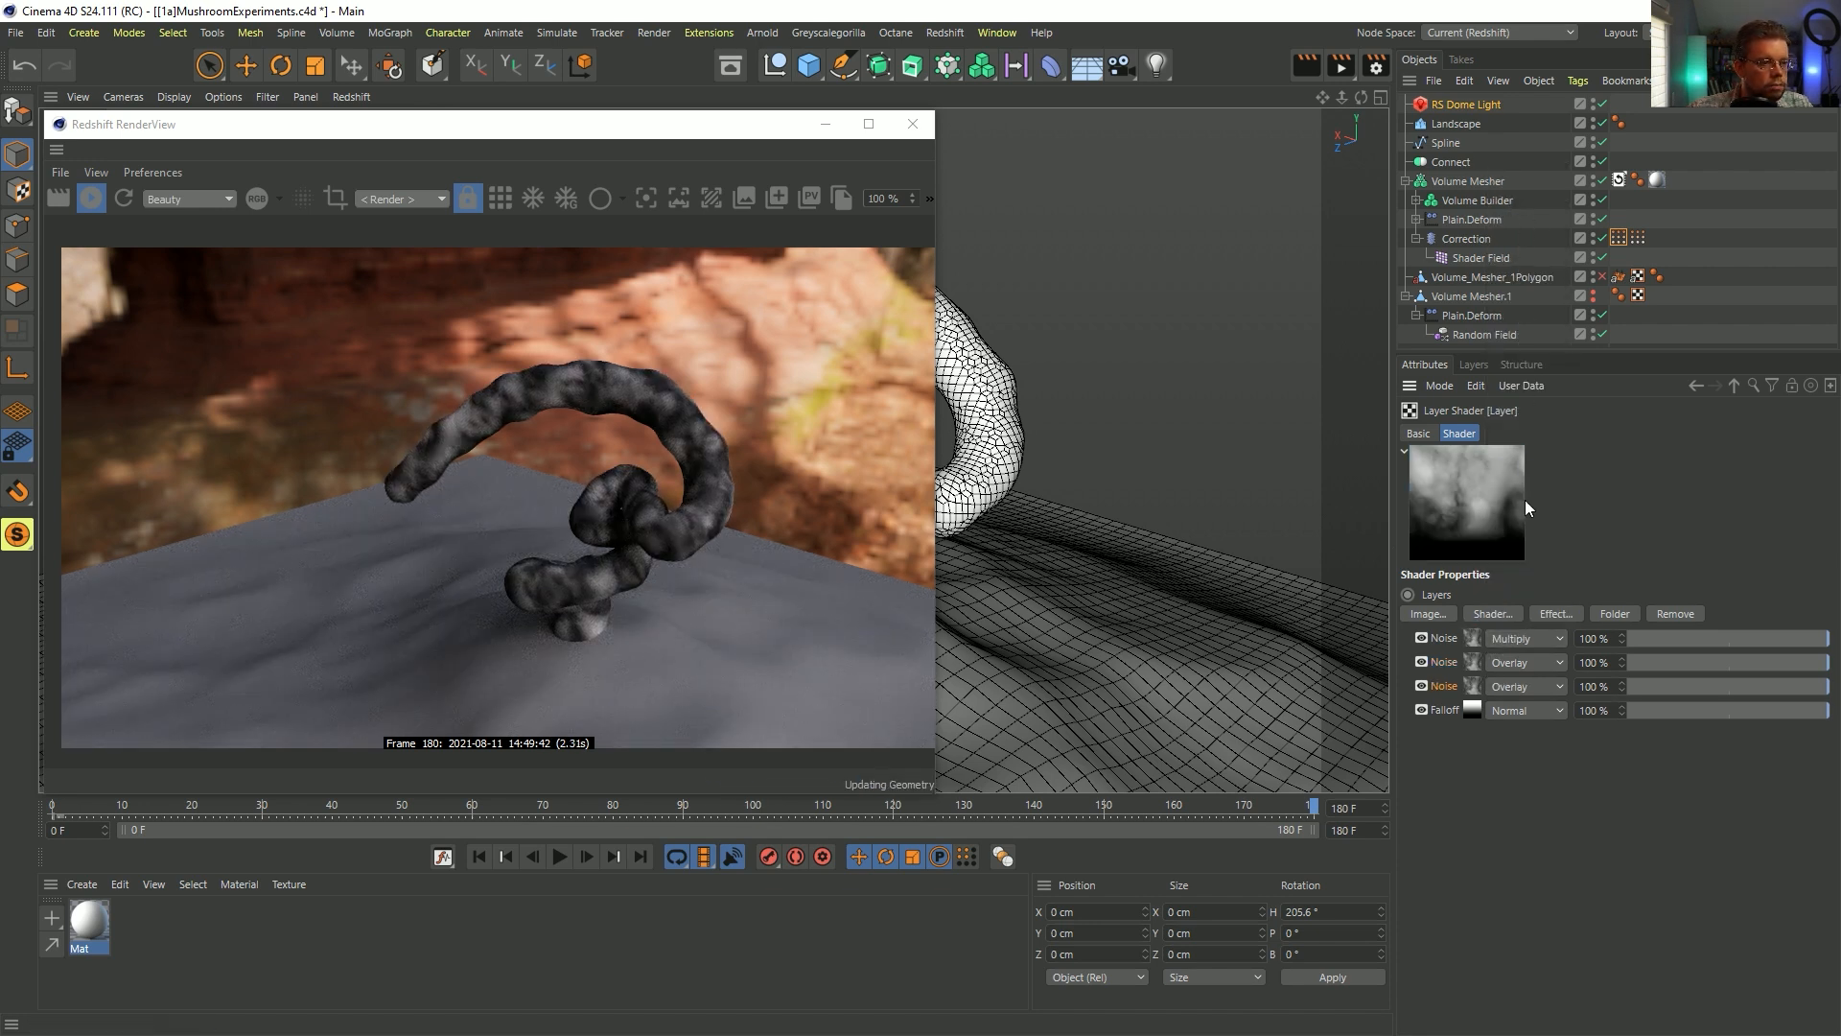
- Sharpen the contrast of the Multiply Noise layer by adjusting its clipping to 30 % low clip and 43 % high clip
left_click(1474, 638)
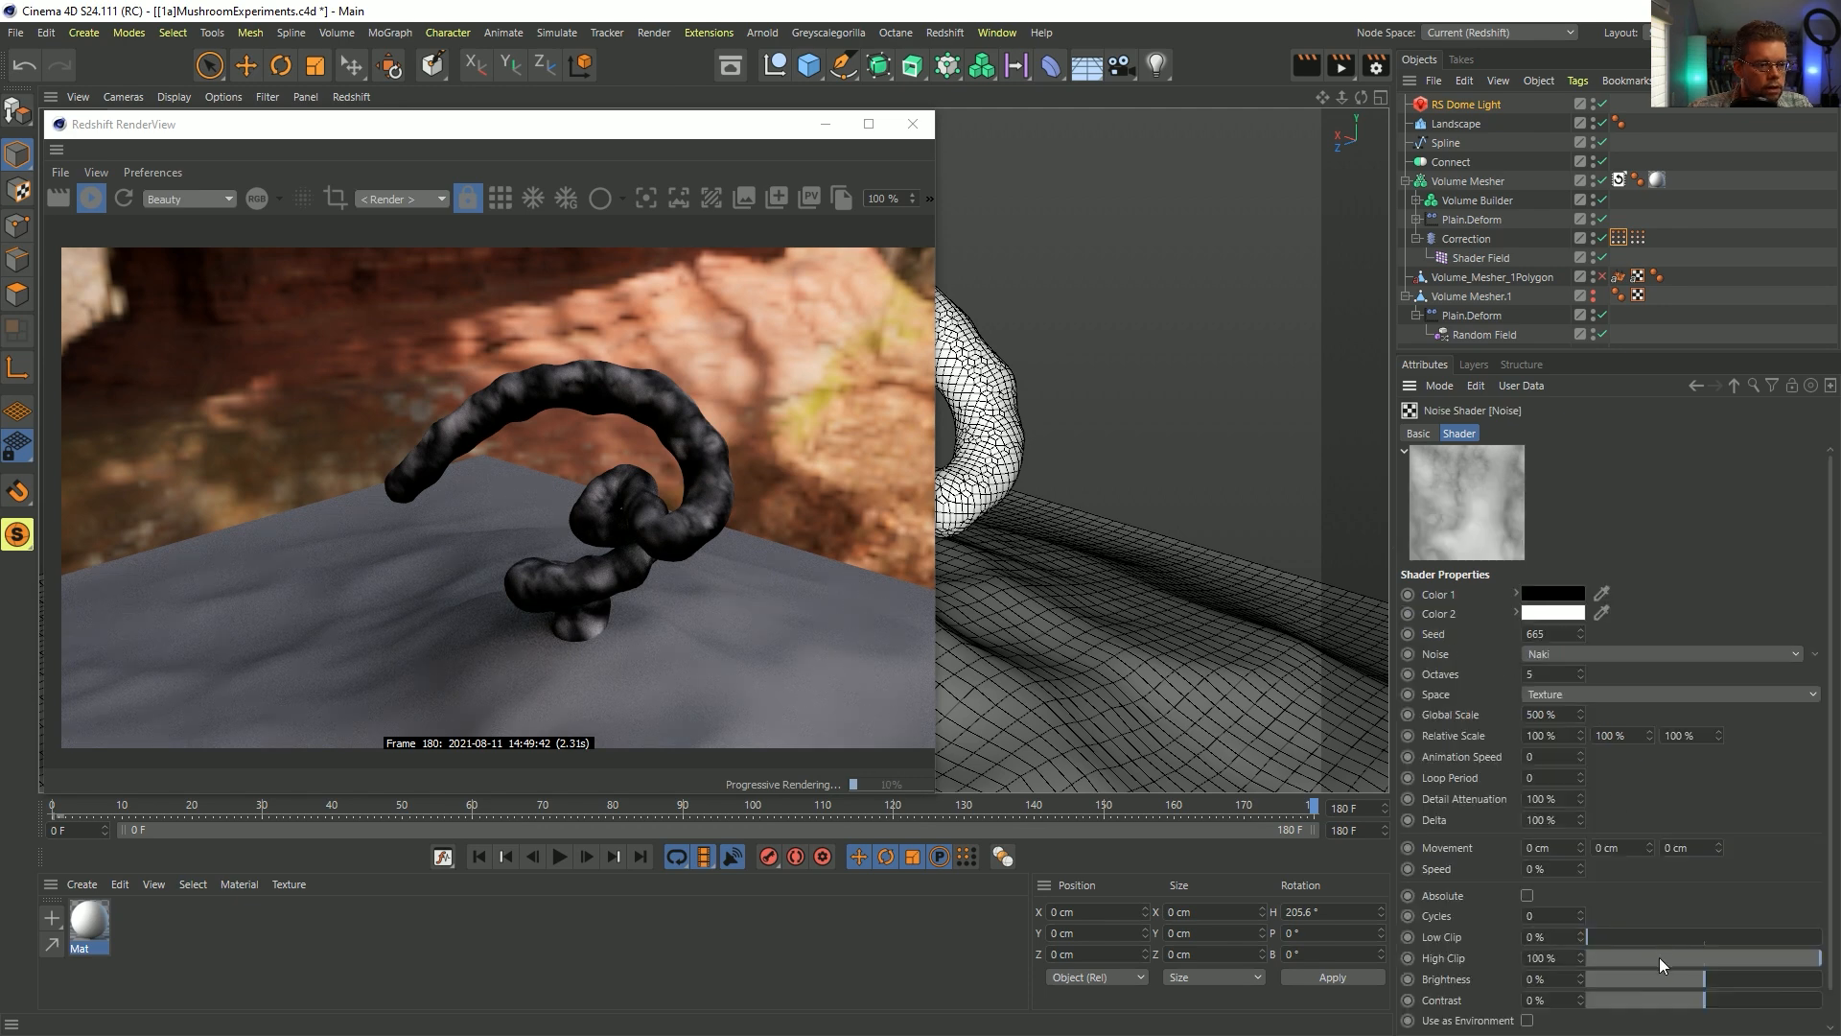
left_click(1680, 935)
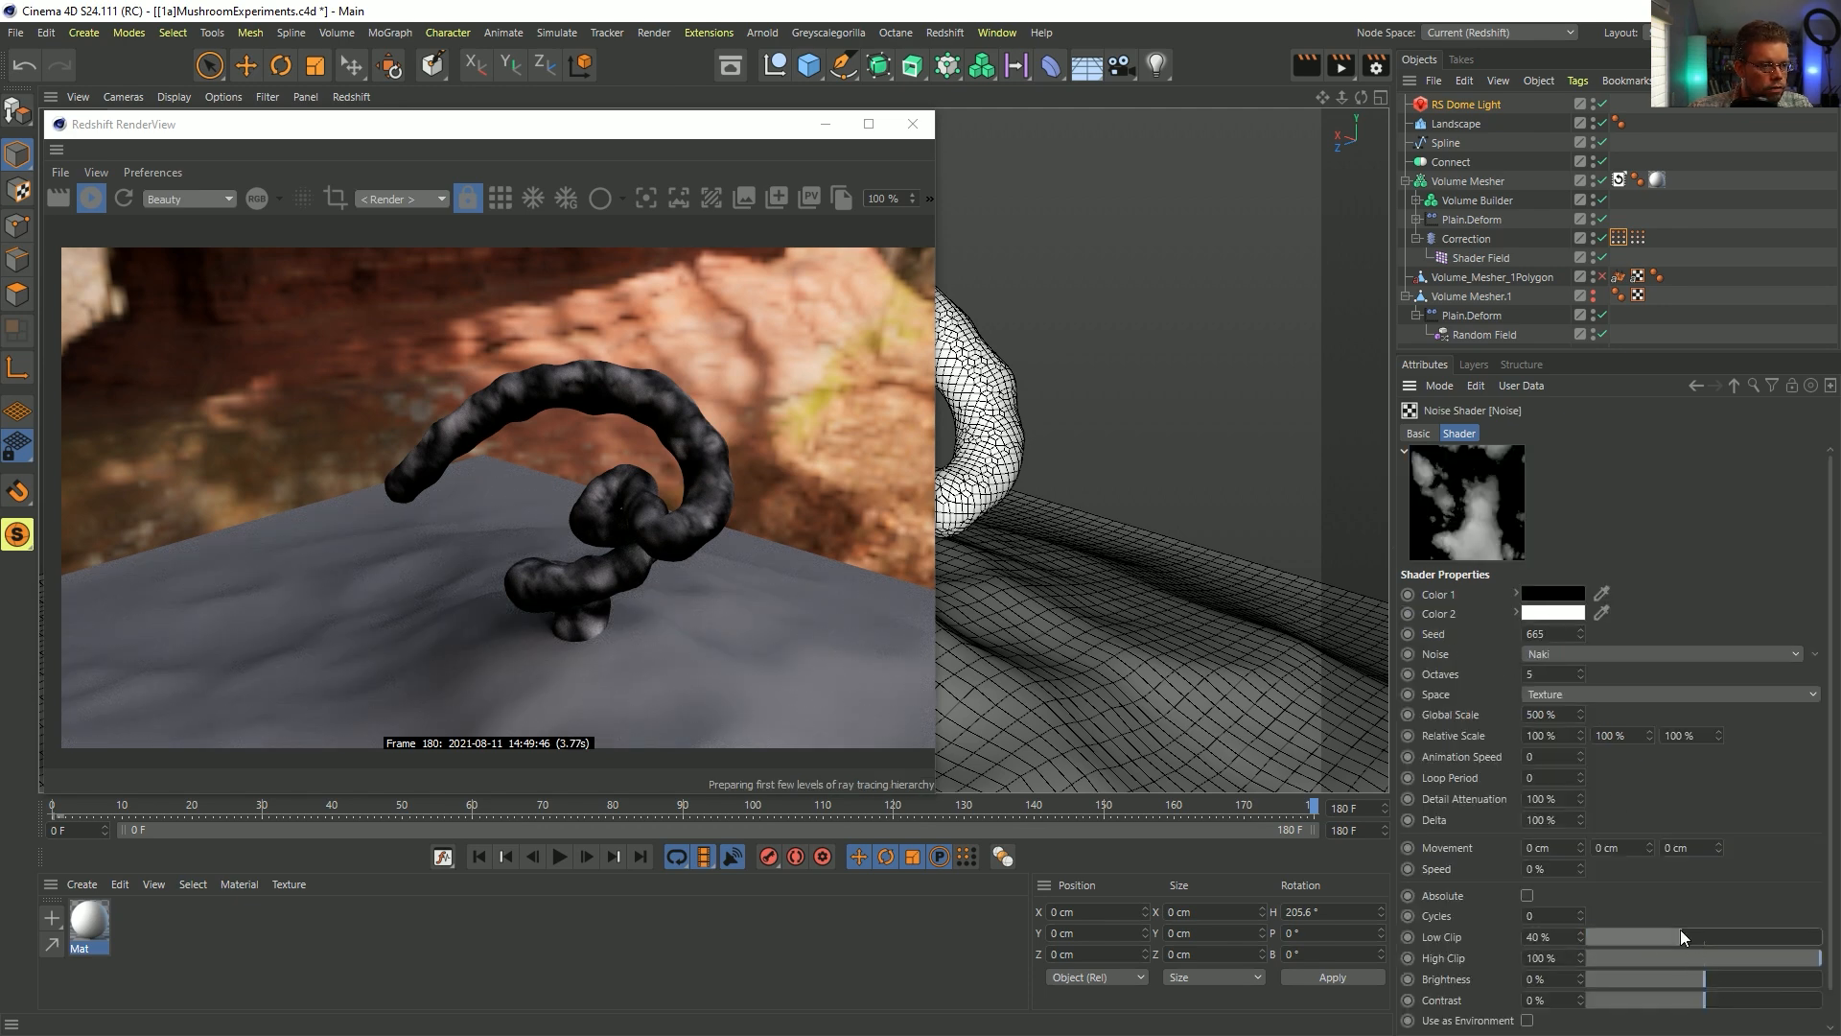
left_click_drag(1716, 953, 1706, 953)
left_click(1647, 936)
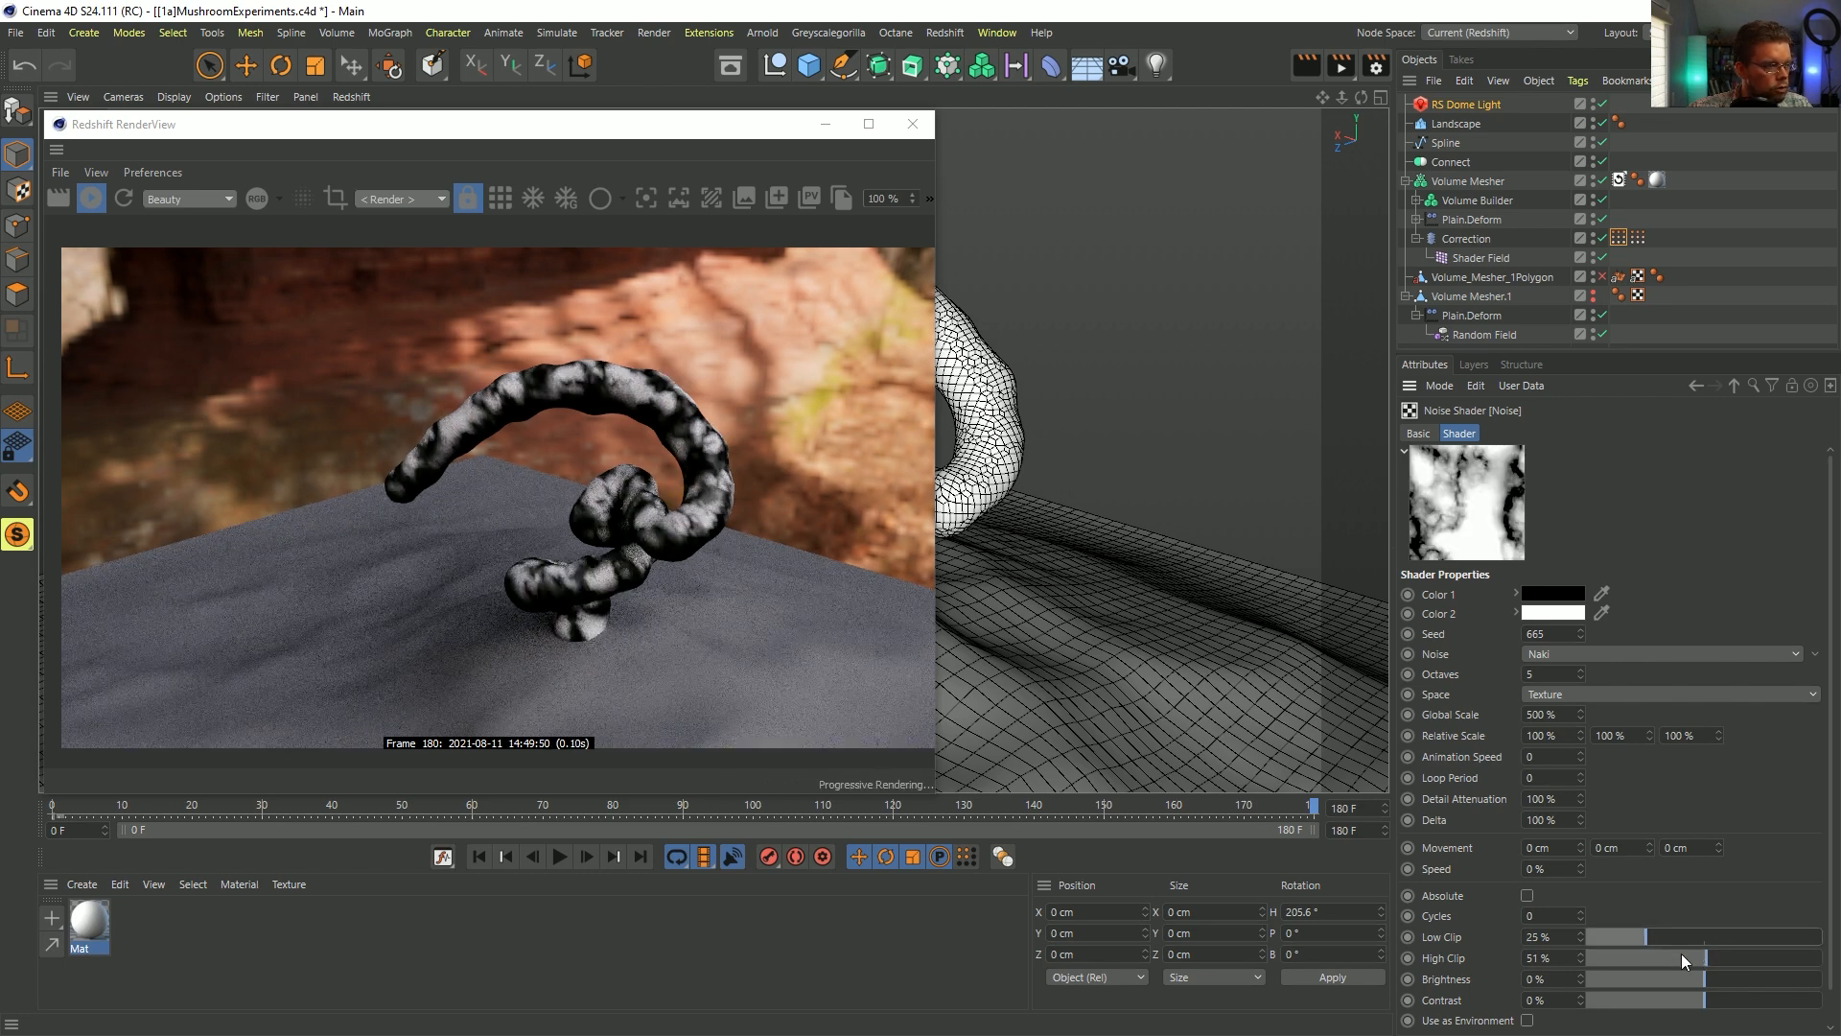
left_click(1660, 935)
left_click(1682, 955)
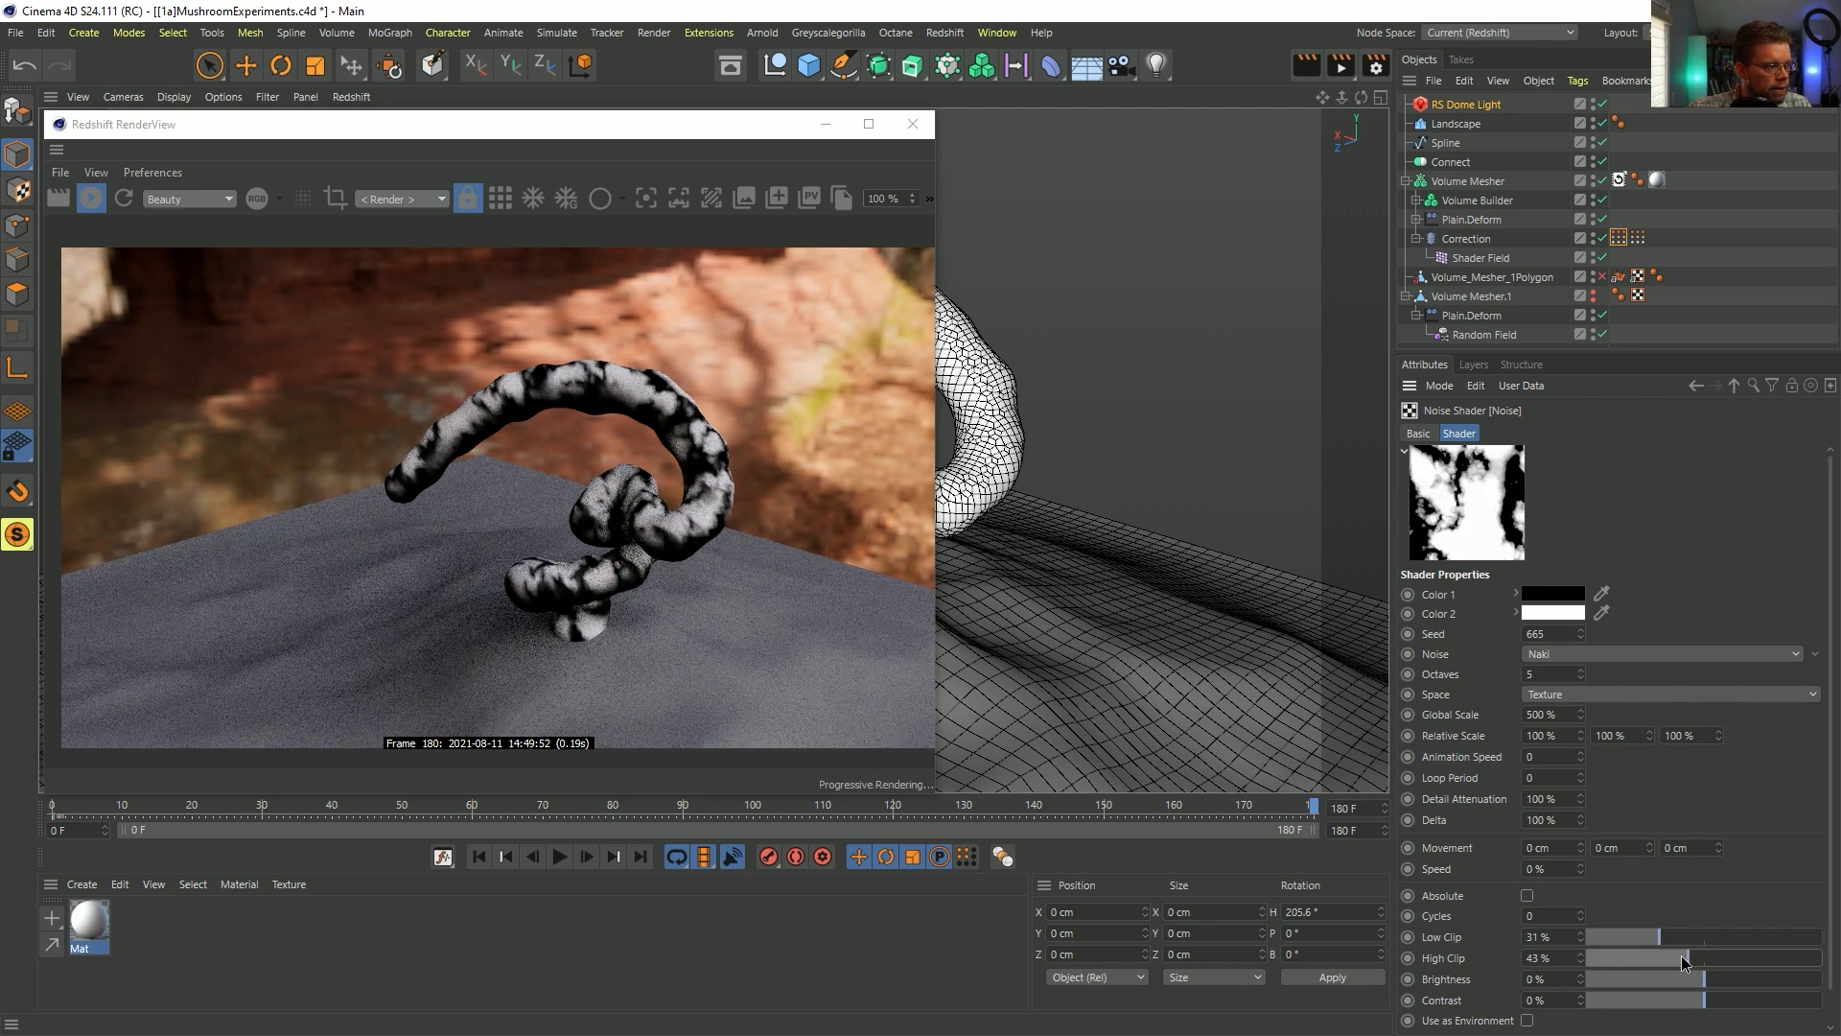
left_click(1707, 961)
left_click(1723, 960)
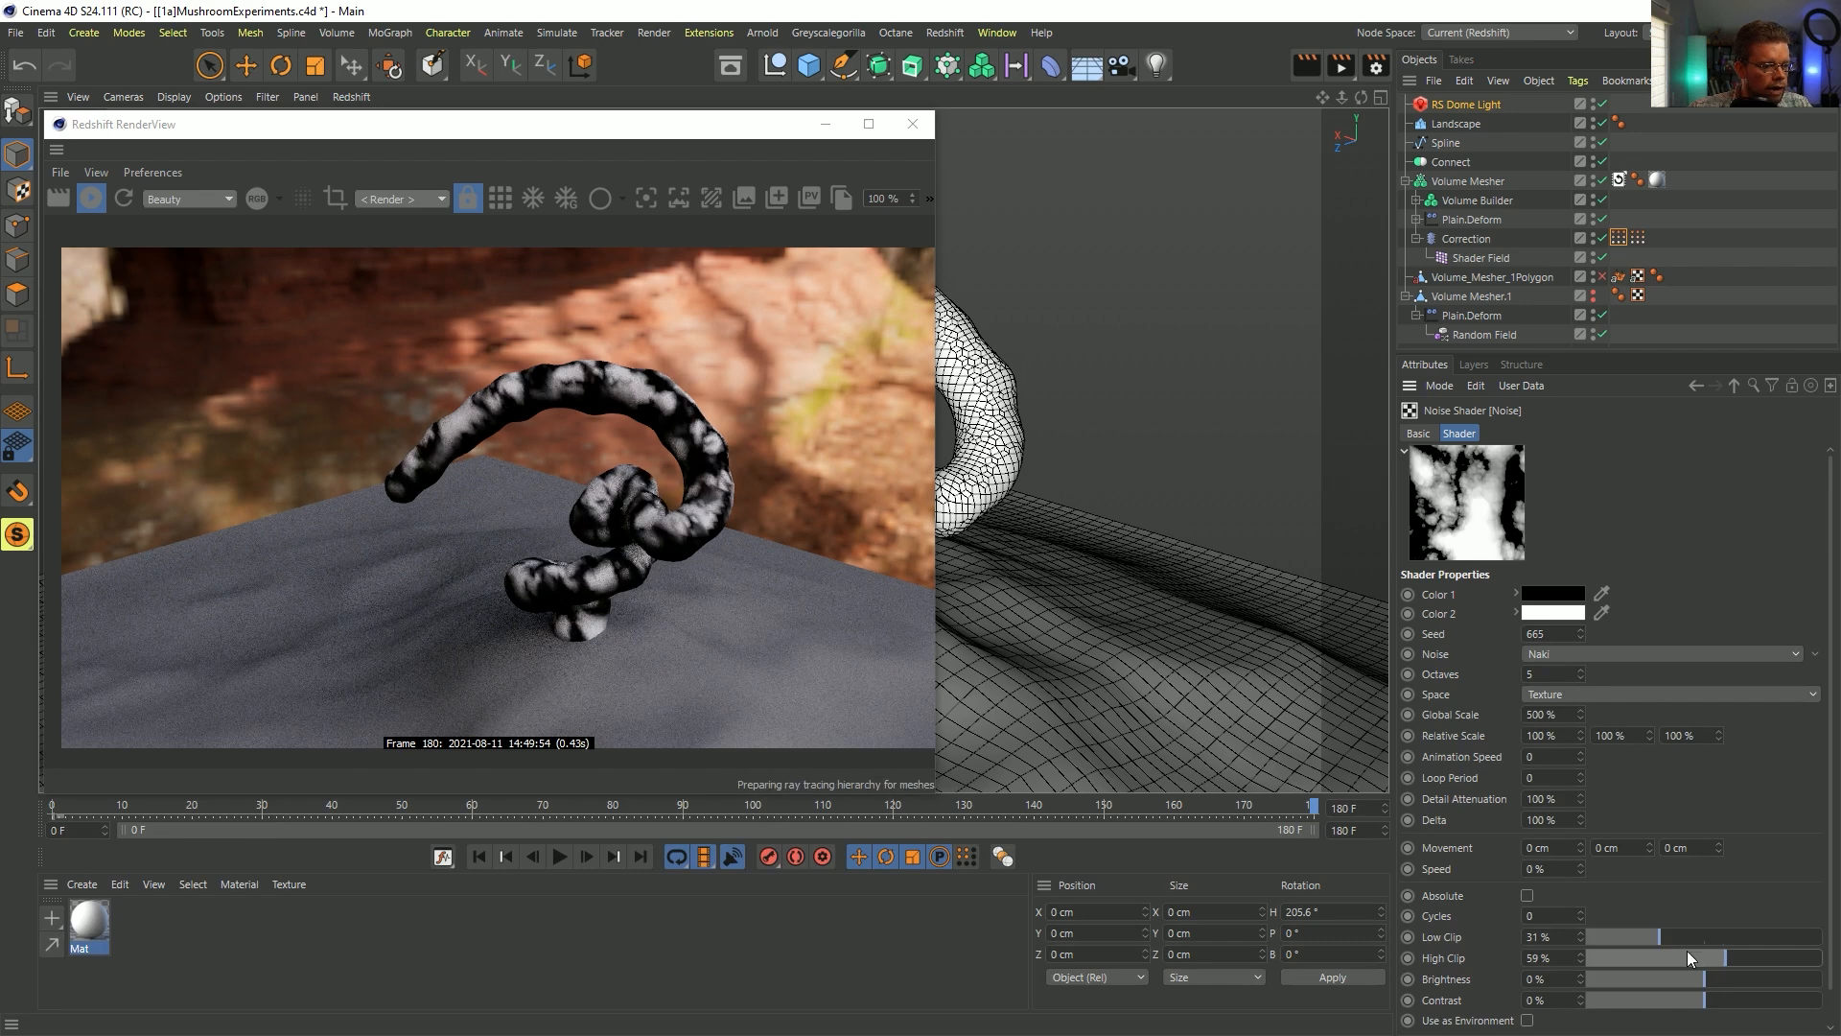
left_click(1675, 939)
left_click(1714, 956)
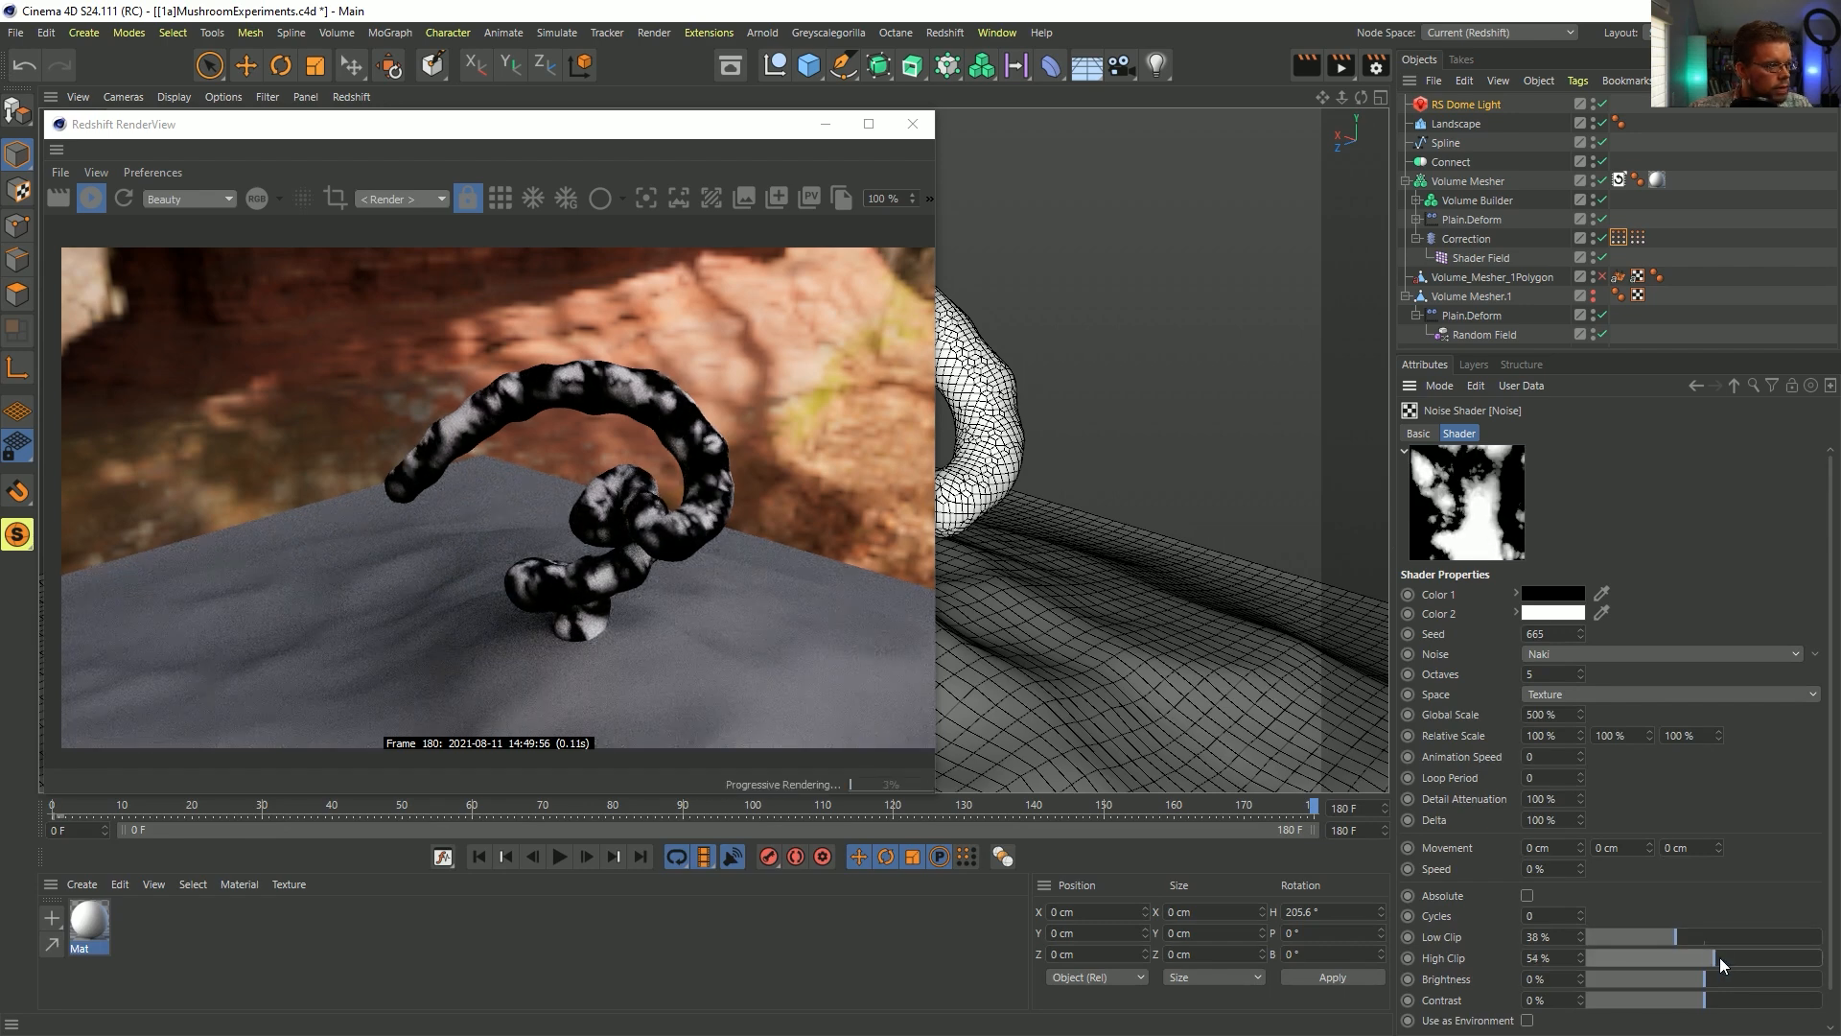
left_click(1719, 958)
left_click(1661, 936)
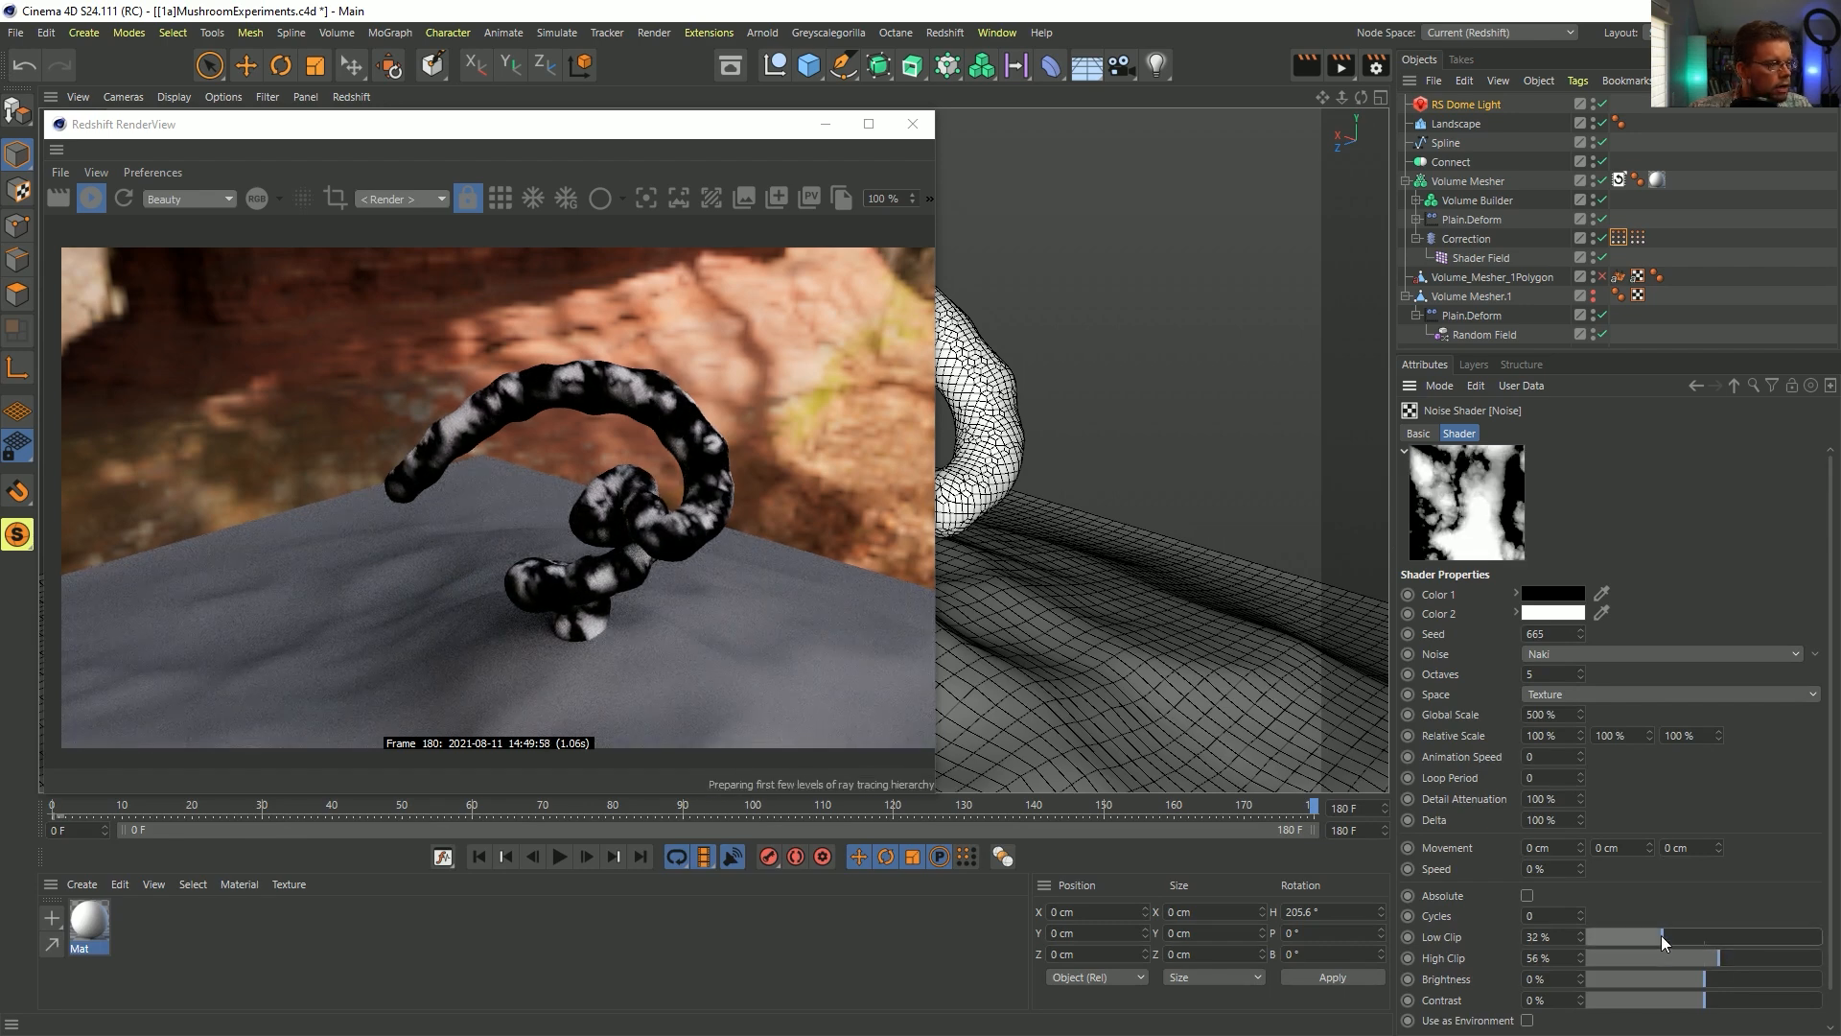
left_click(1648, 936)
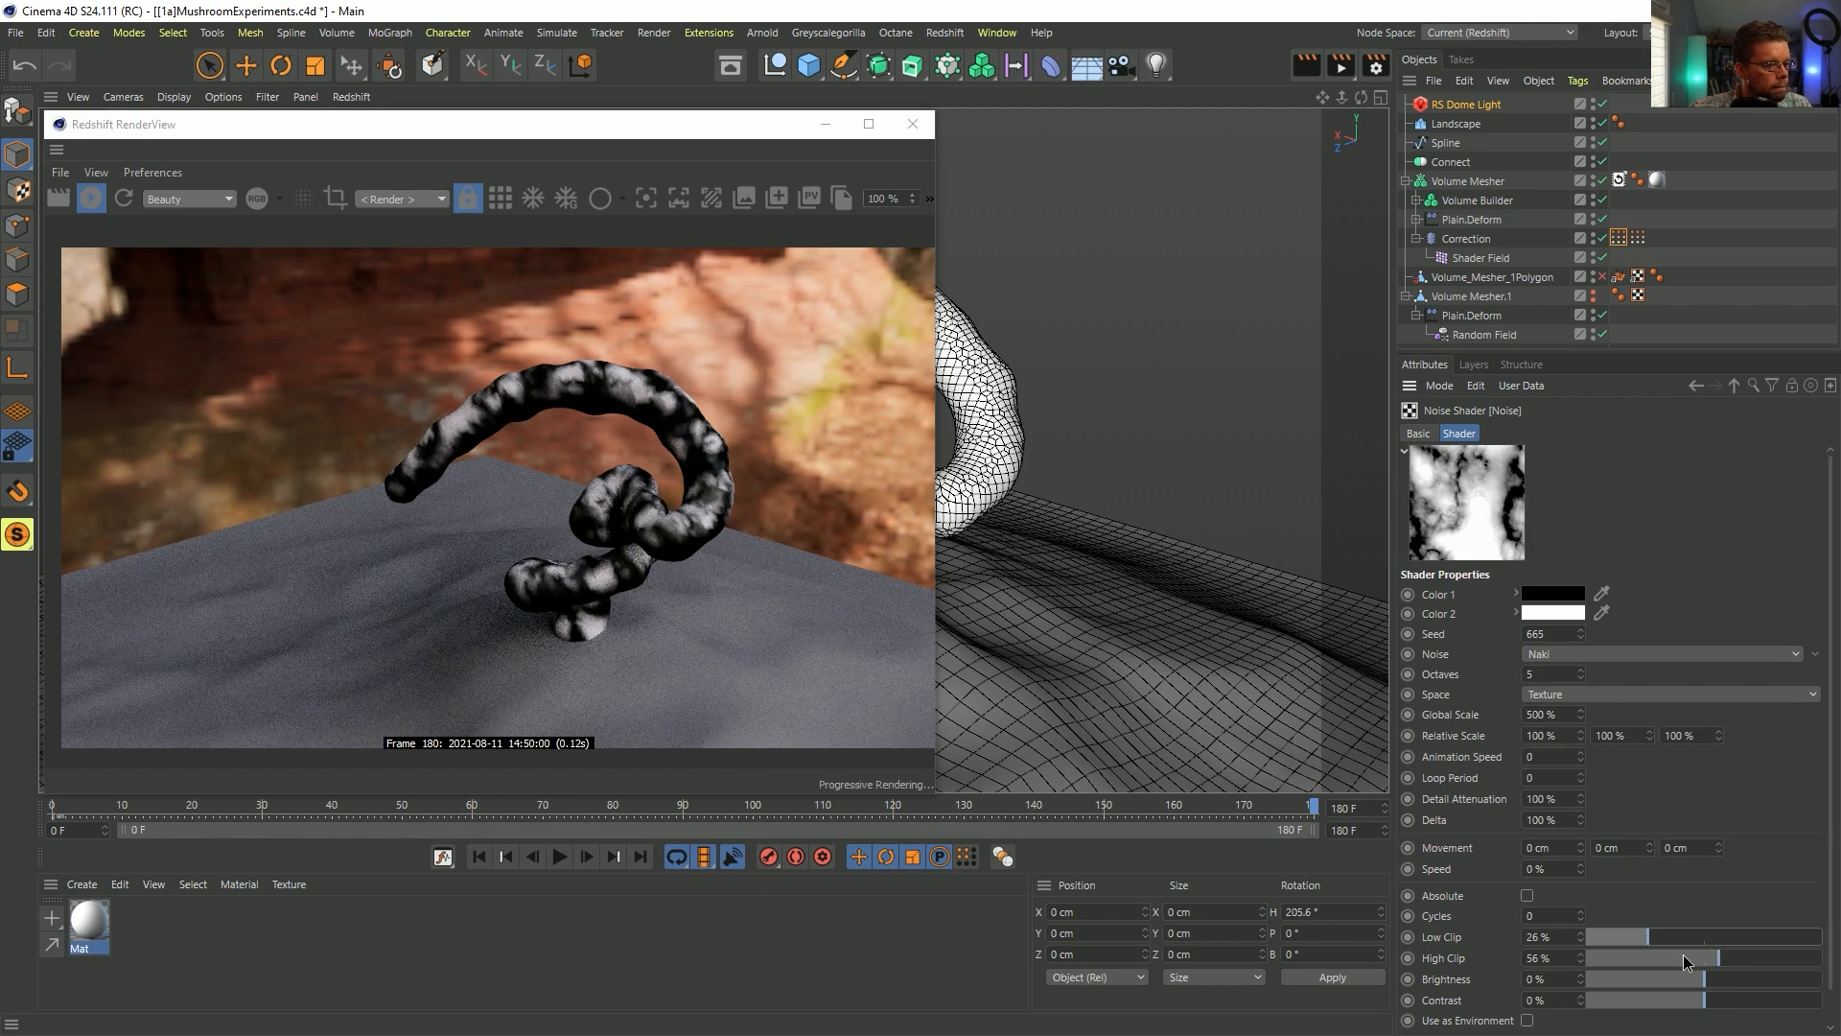
left_click(1683, 956)
left_click(1689, 955)
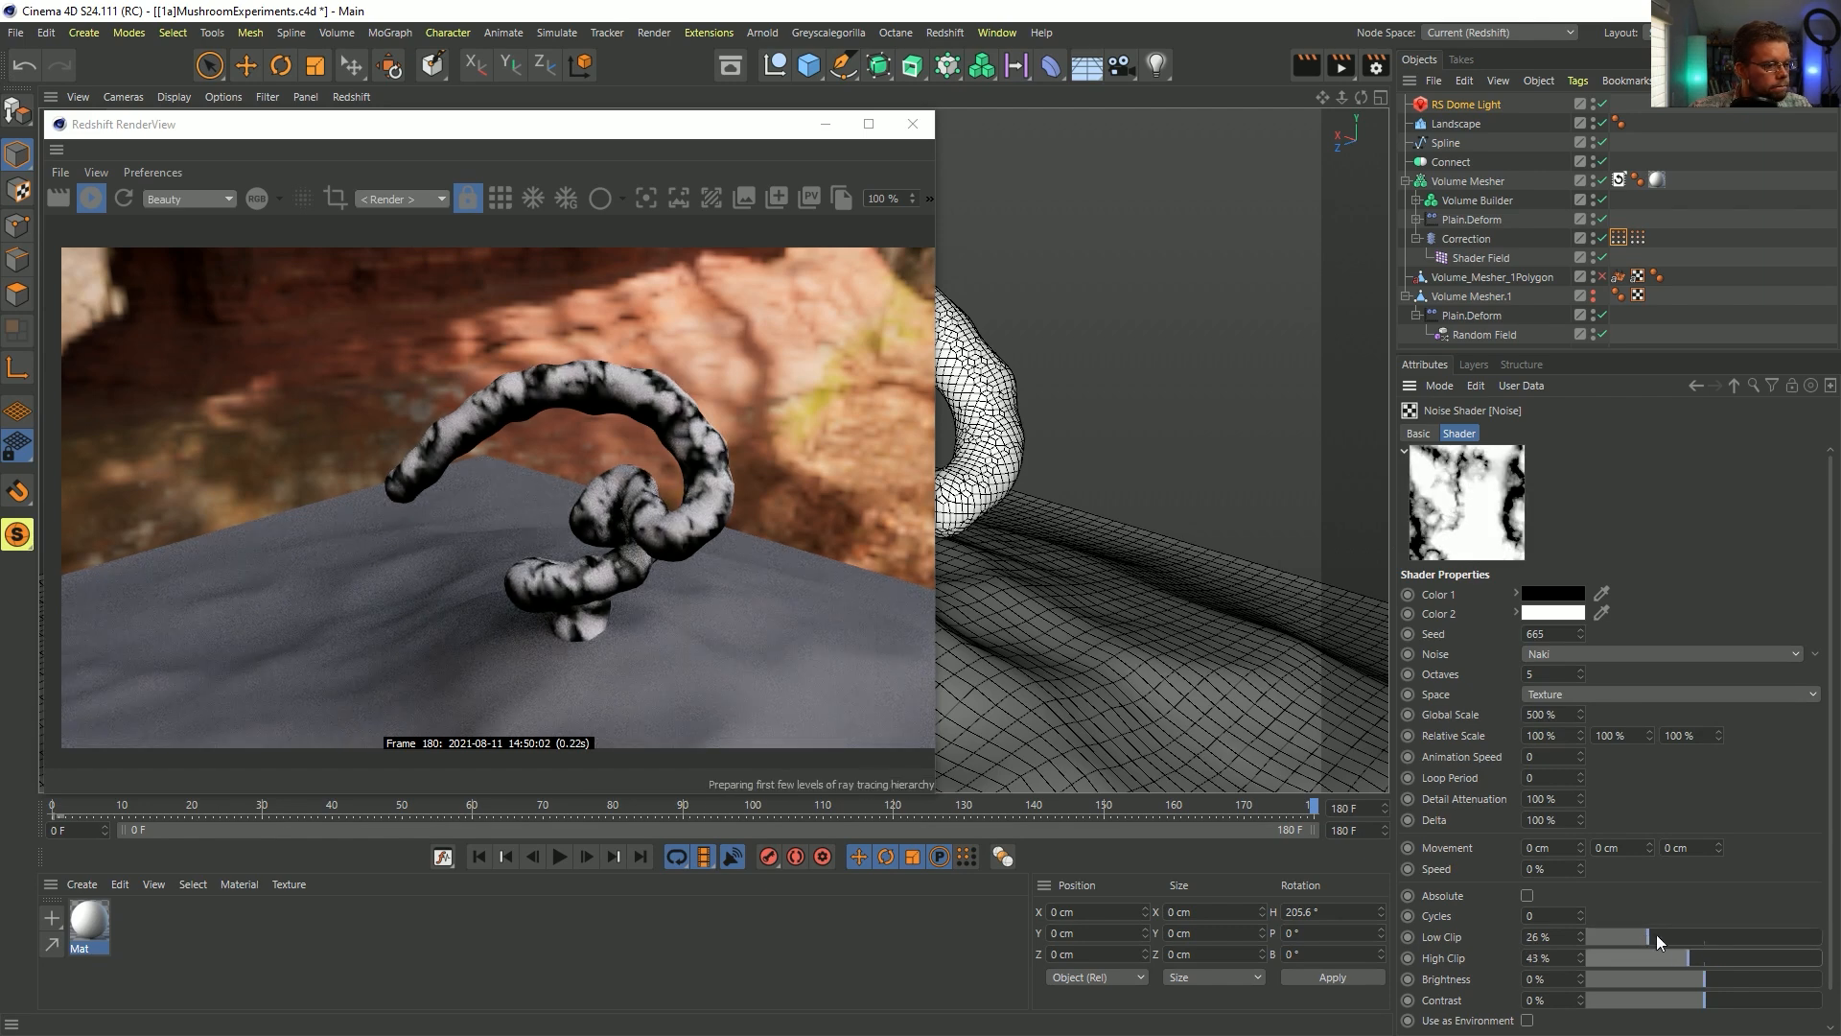
left_click(1657, 936)
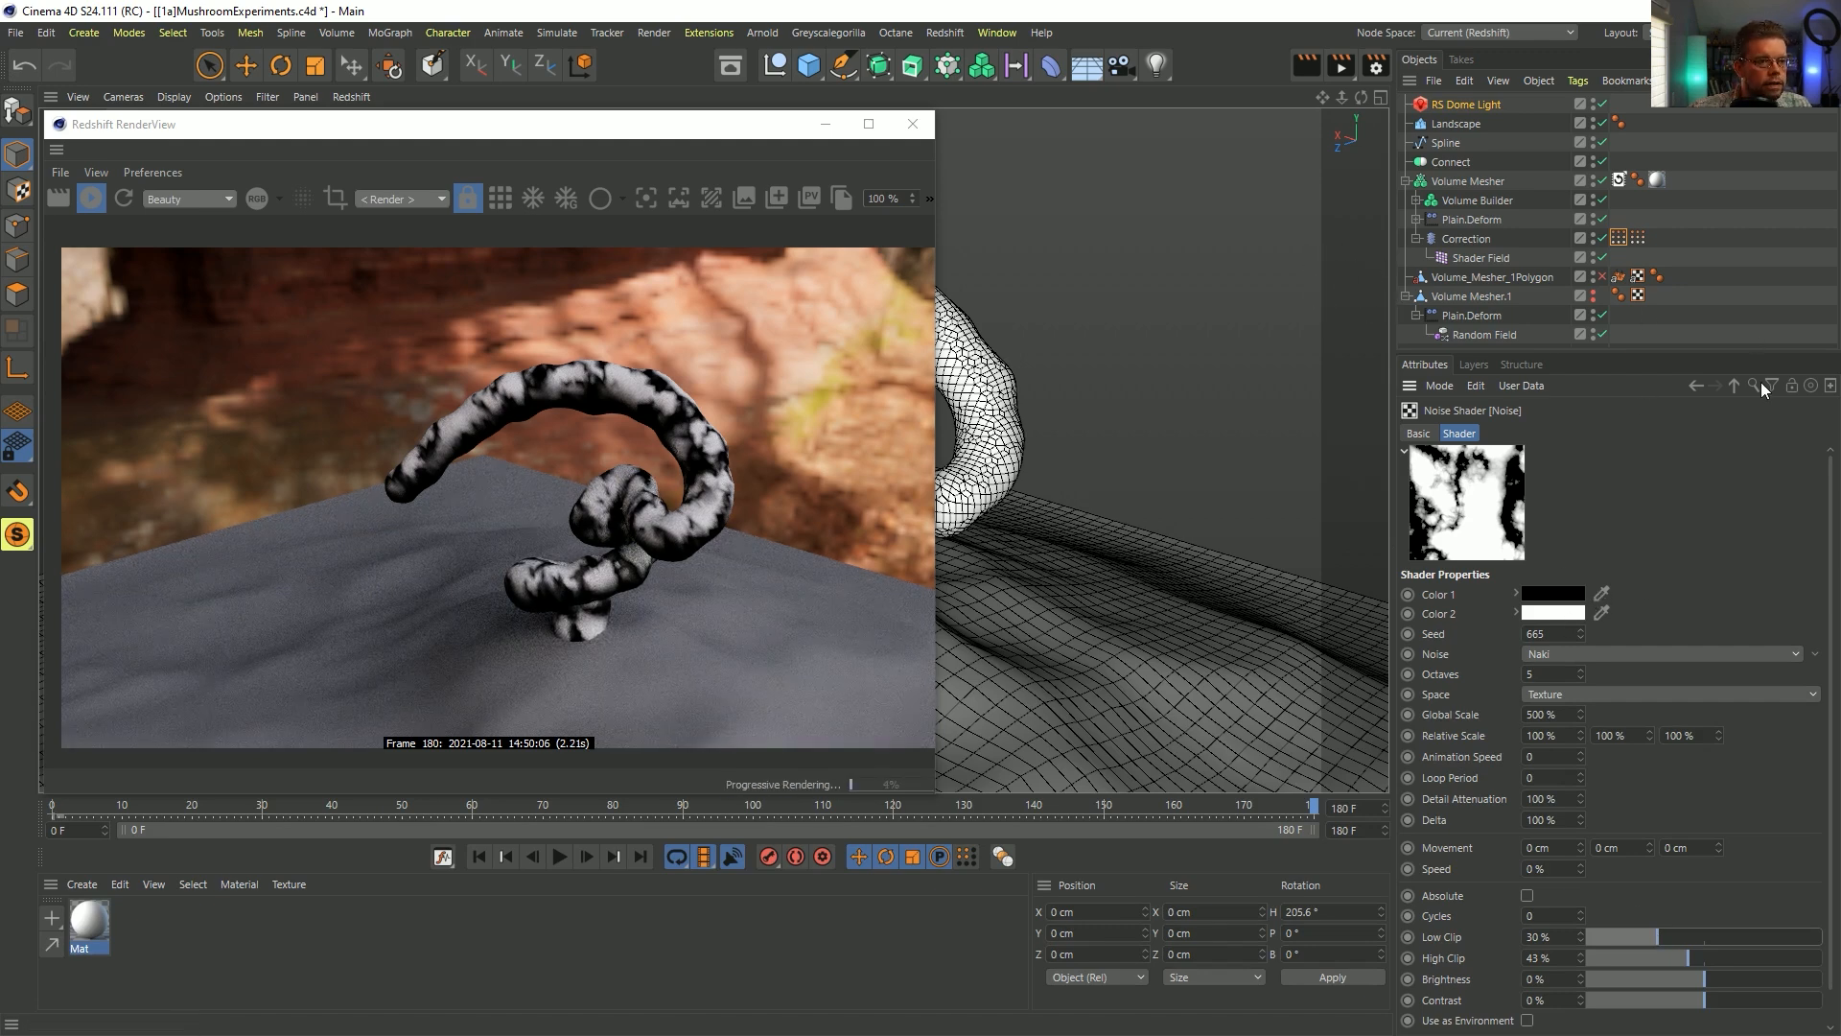
- Preview the top Noise layer in the Layer shader with Normal blending and restore it to Multiply
left_click(1731, 382)
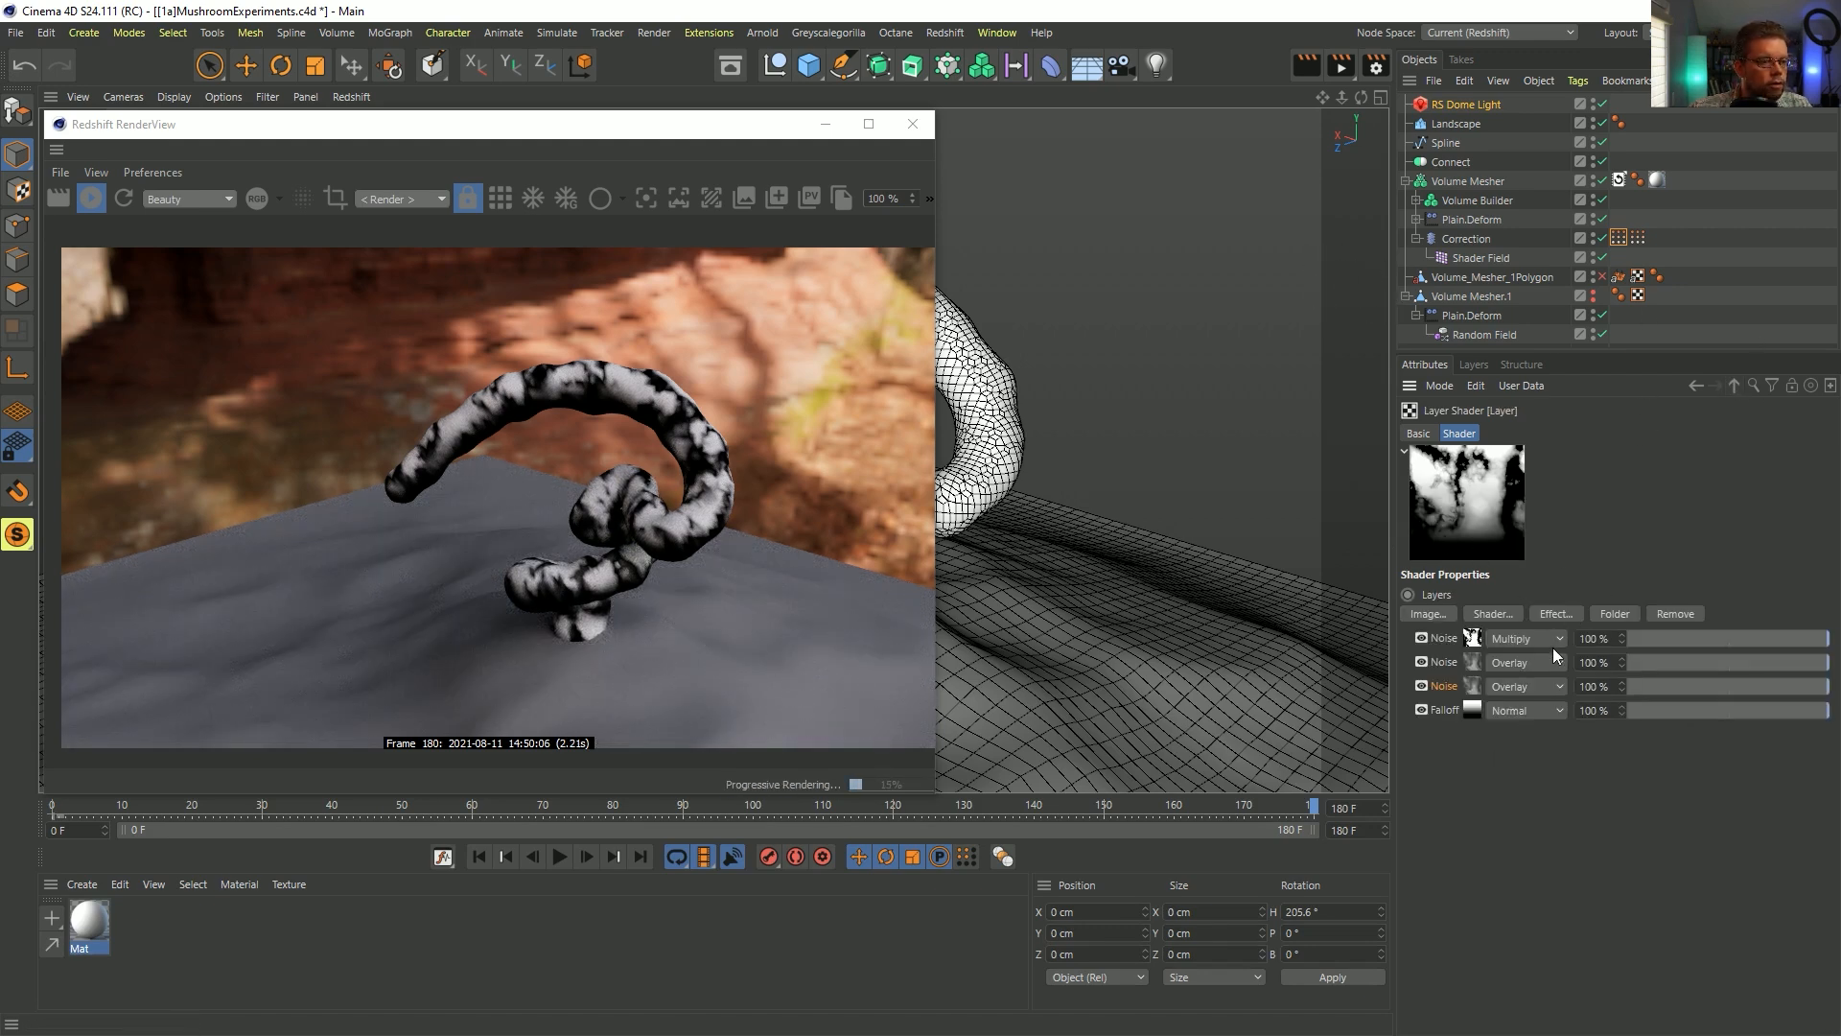
left_click(1520, 639)
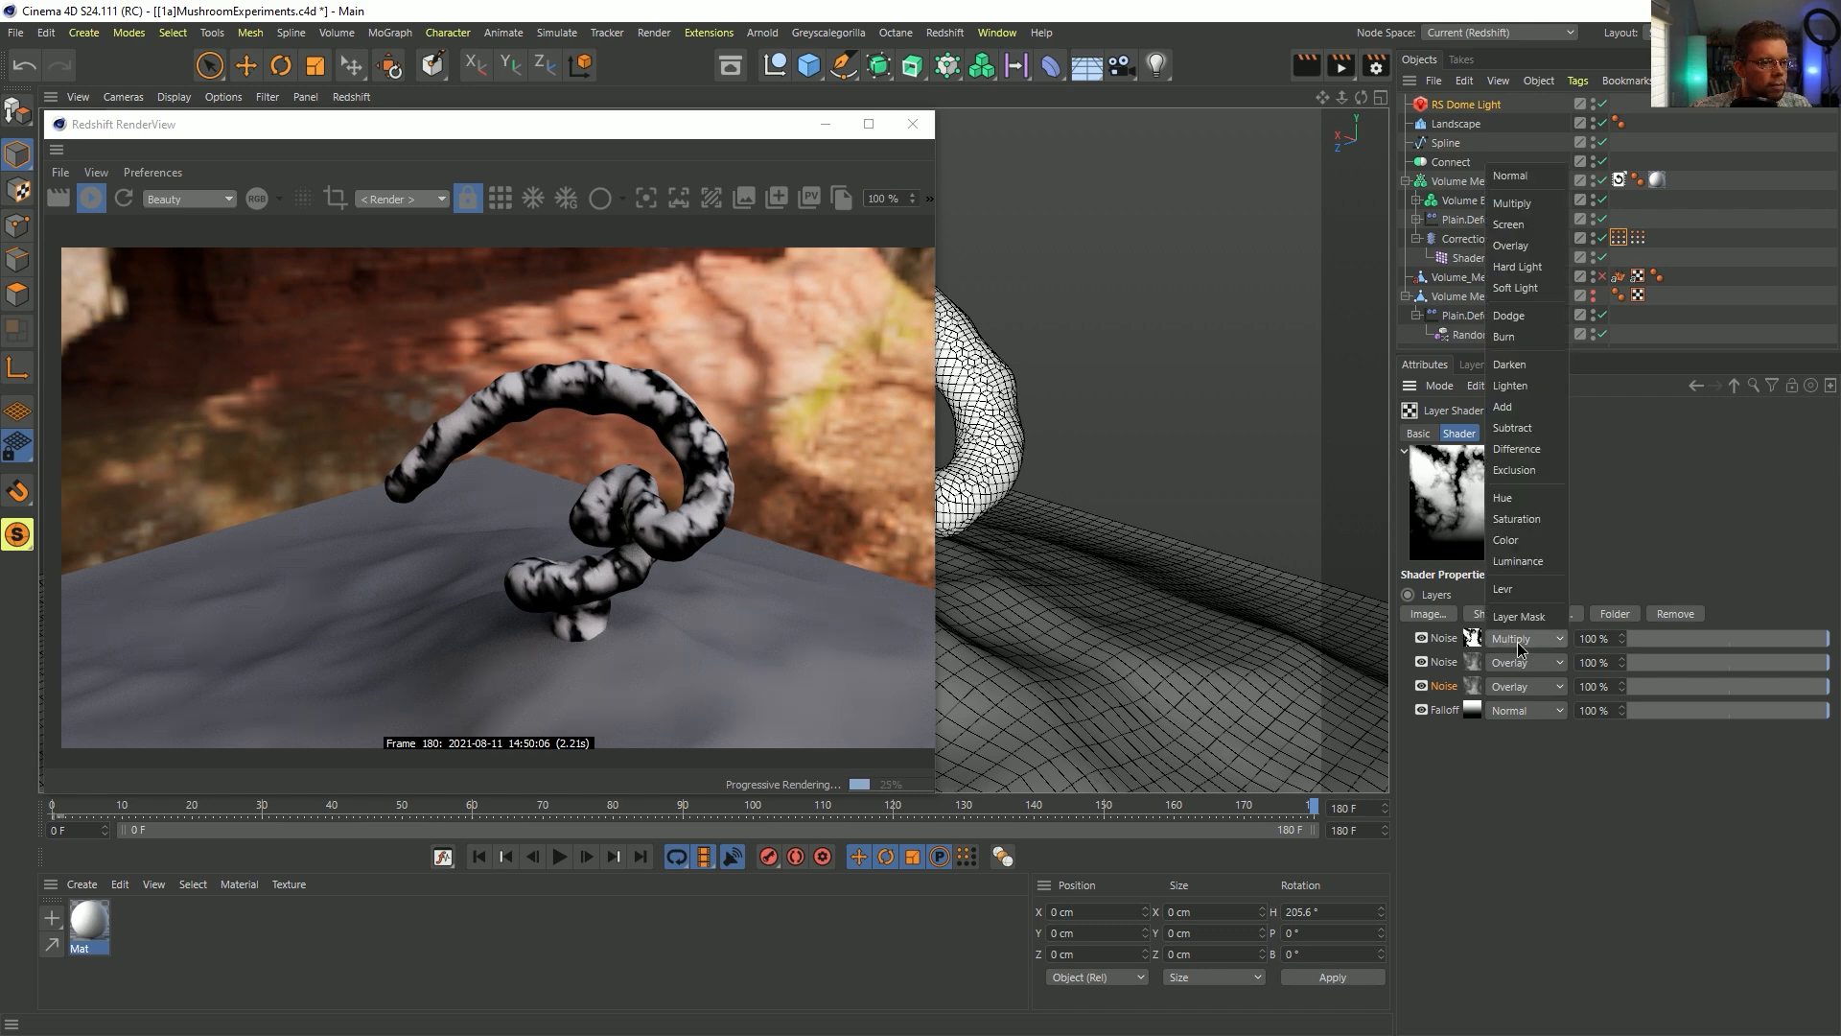
left_click(1525, 175)
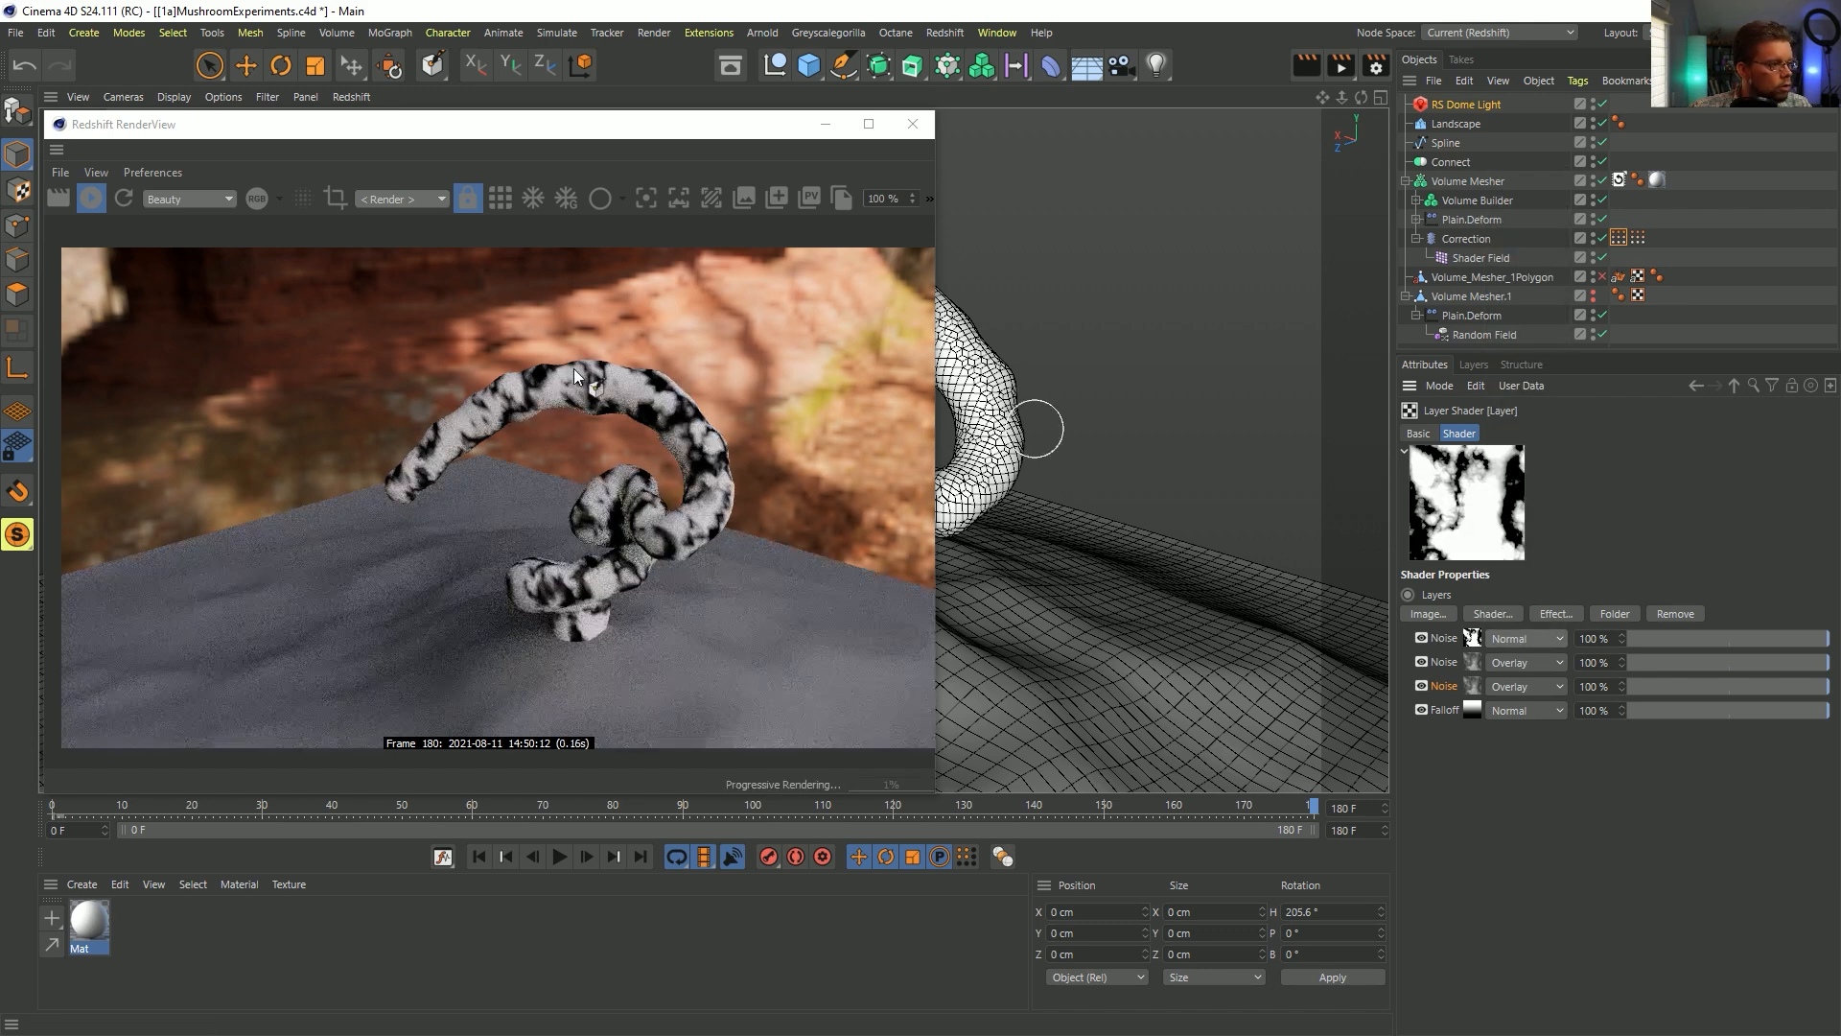
left_click(1504, 636)
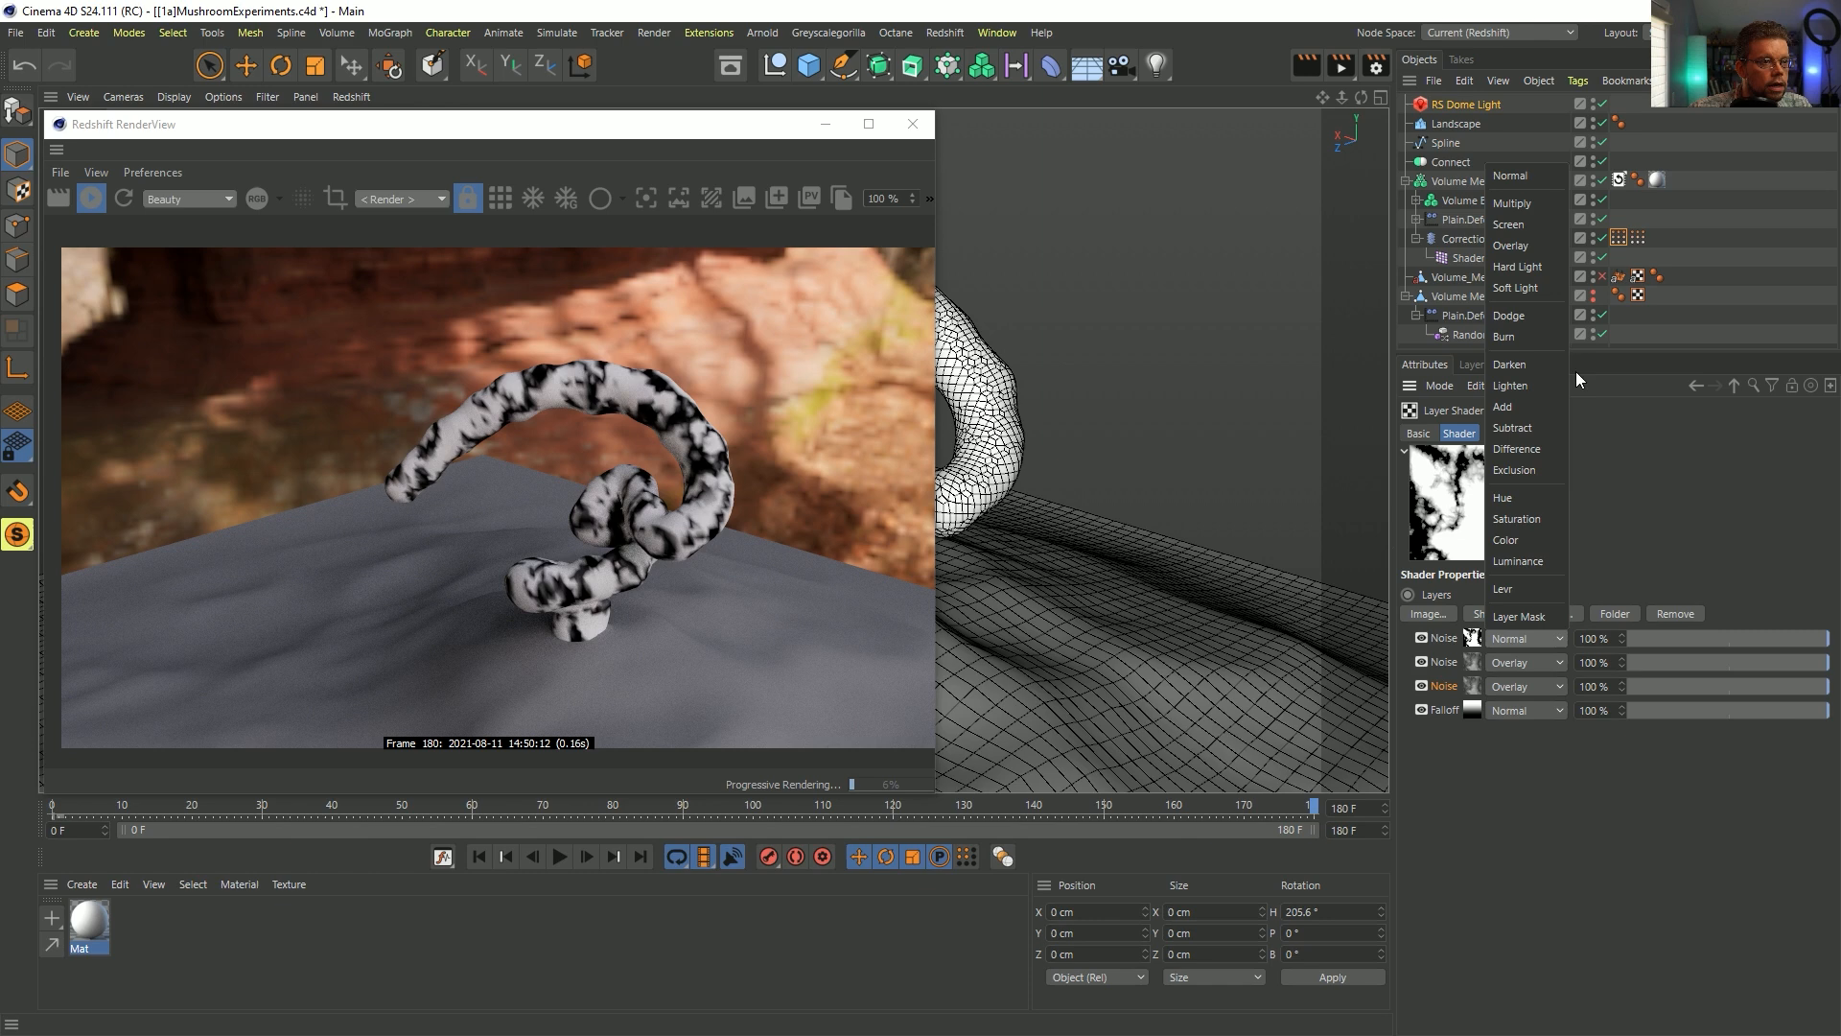
left_click(1523, 206)
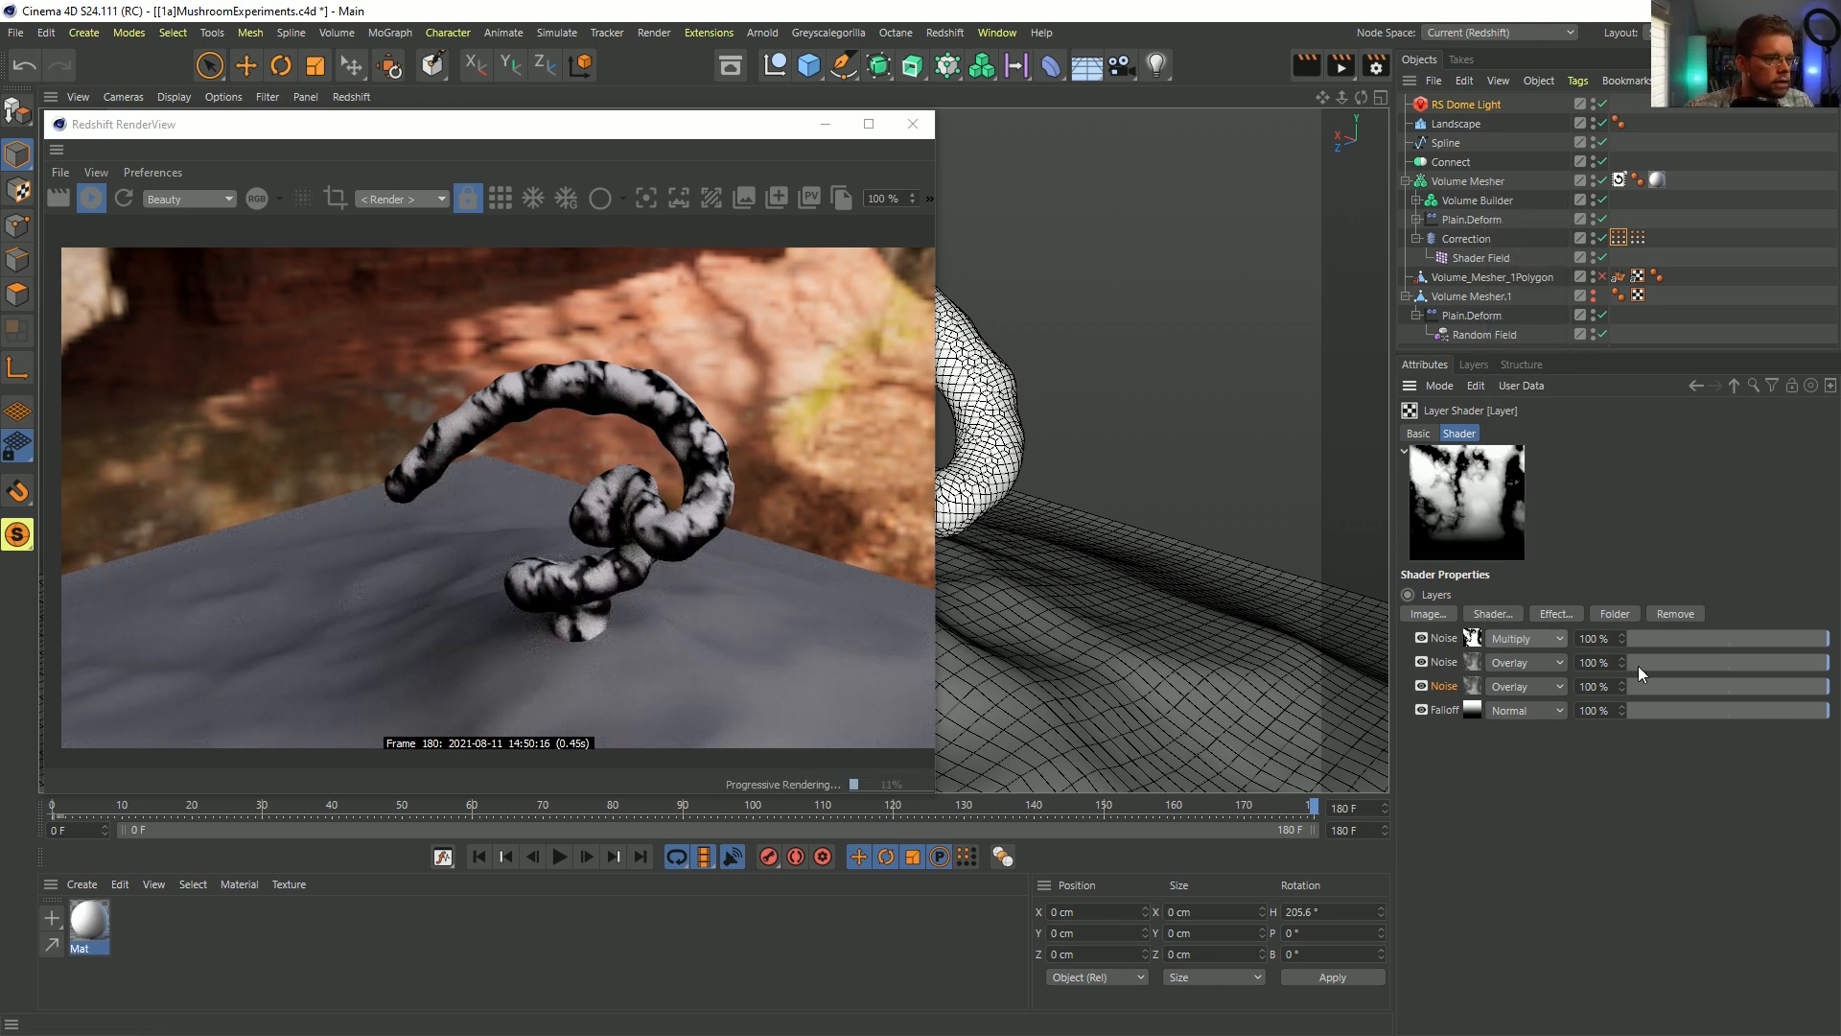
- Set the top Noise shader's seed to 1235 and its global scale to 800 %
left_click(1473, 638)
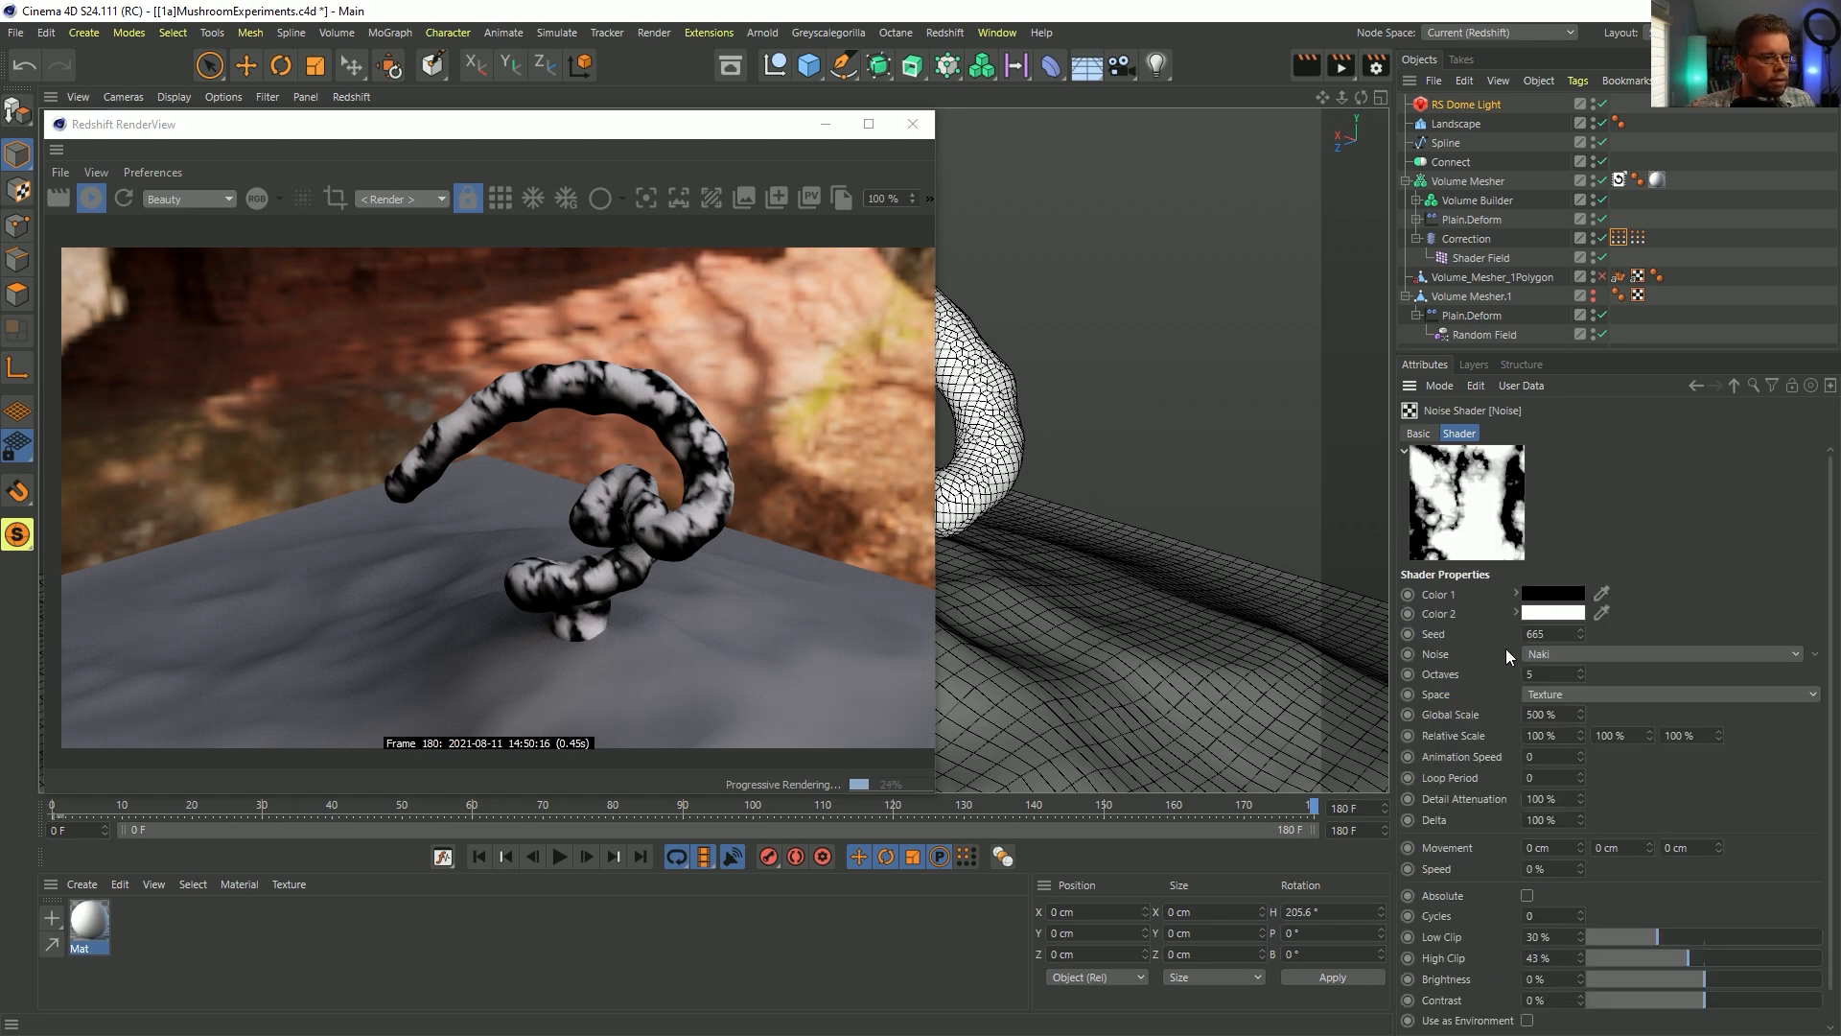
type("1235")
key("Return")
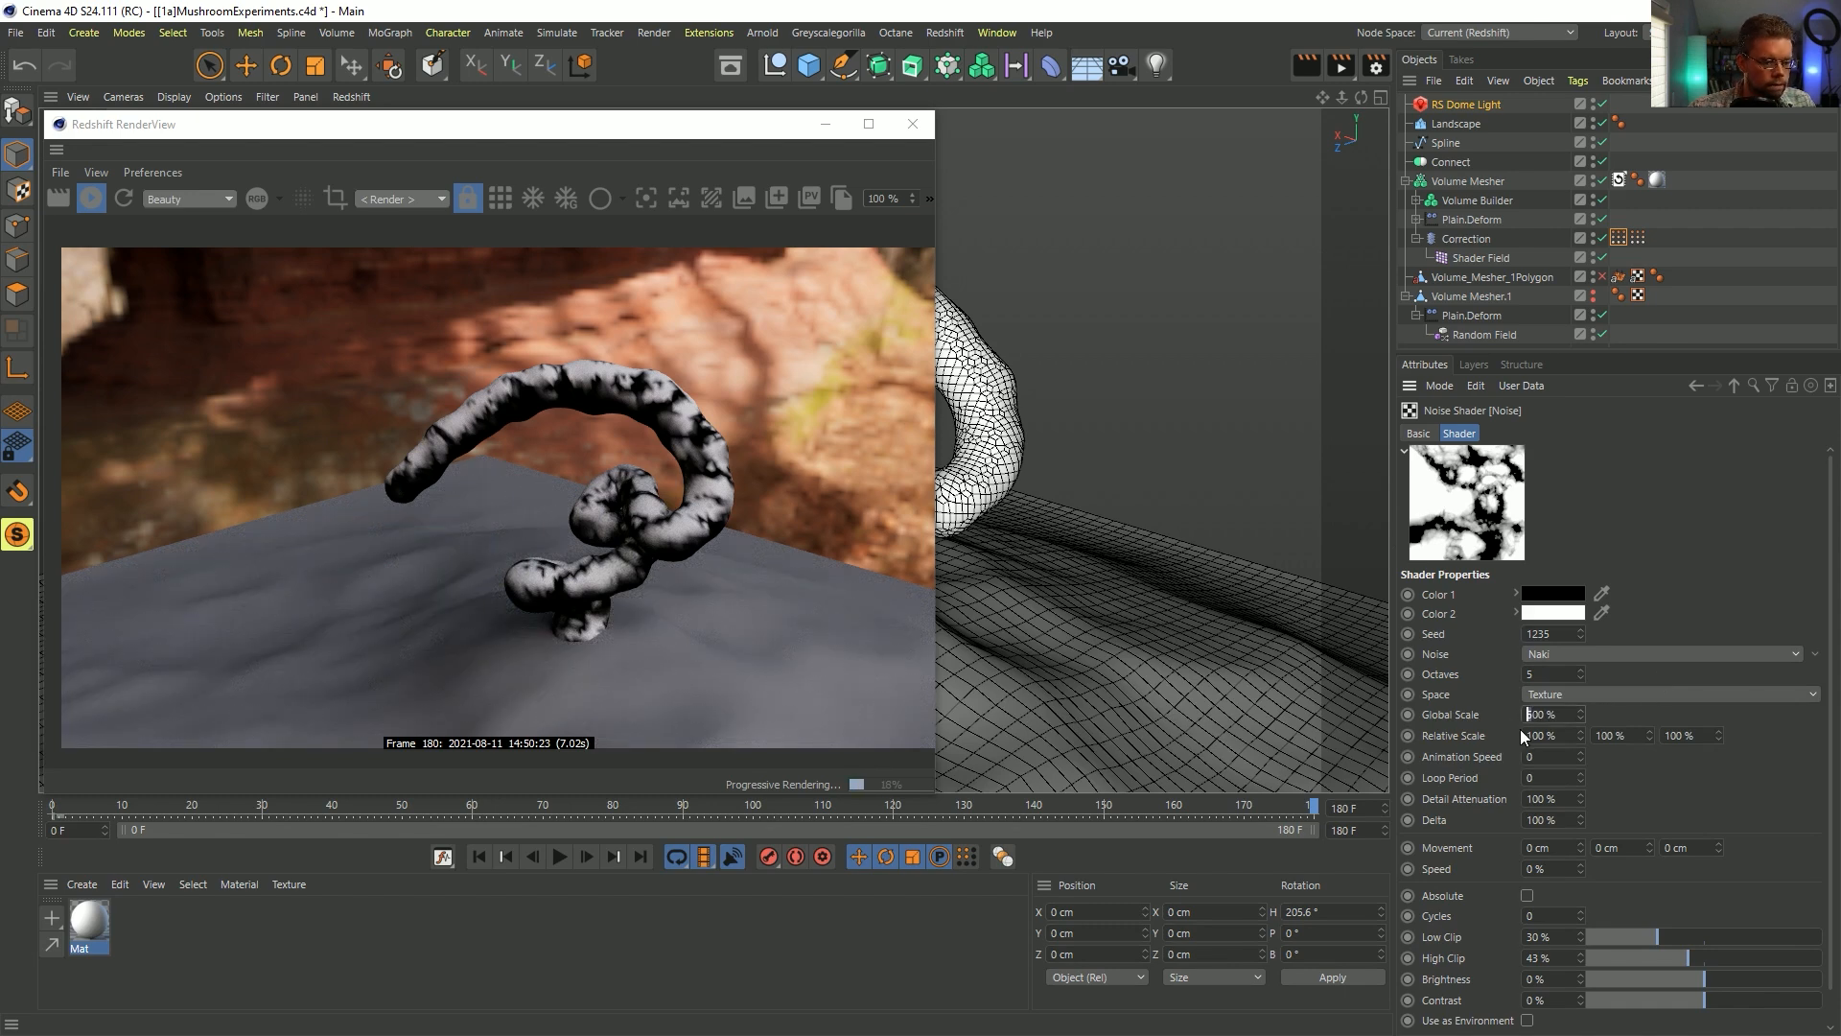
type("8")
key("Return")
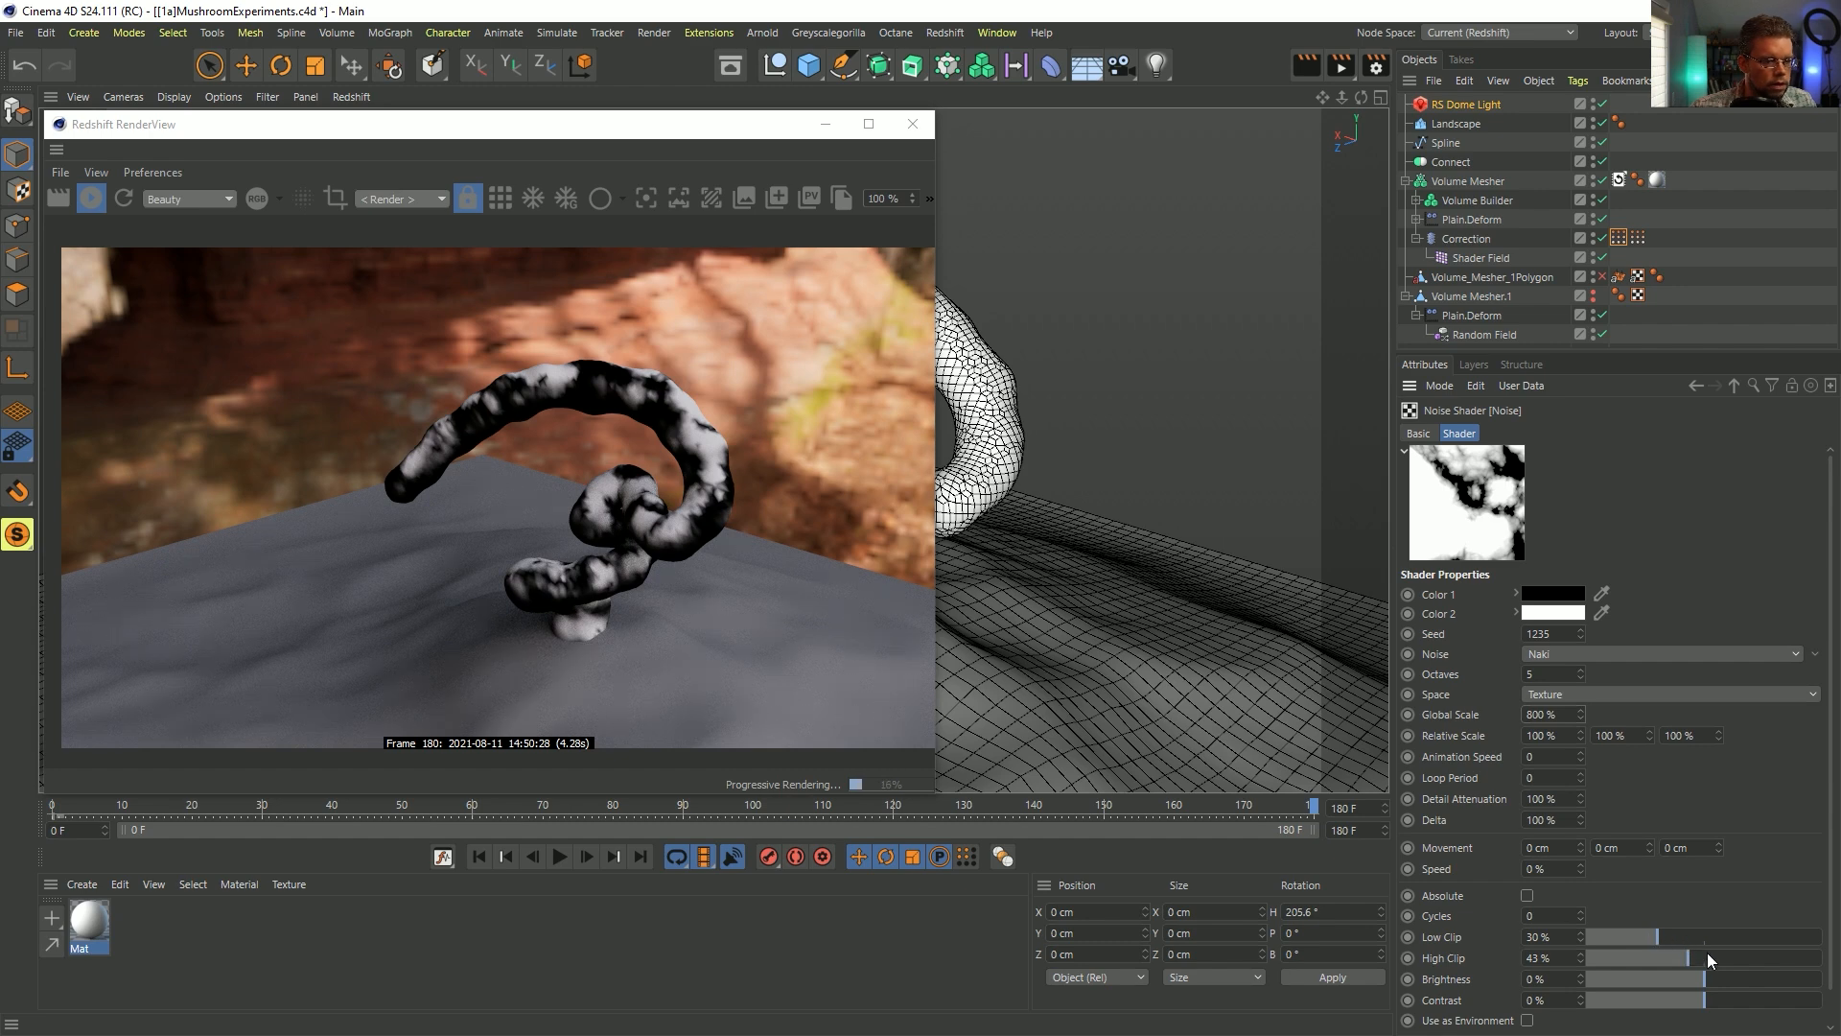
- Refine the top Noise shader's clipping to 33 % low clip and 45 % high clip
left_click_drag(1707, 952, 1717, 954)
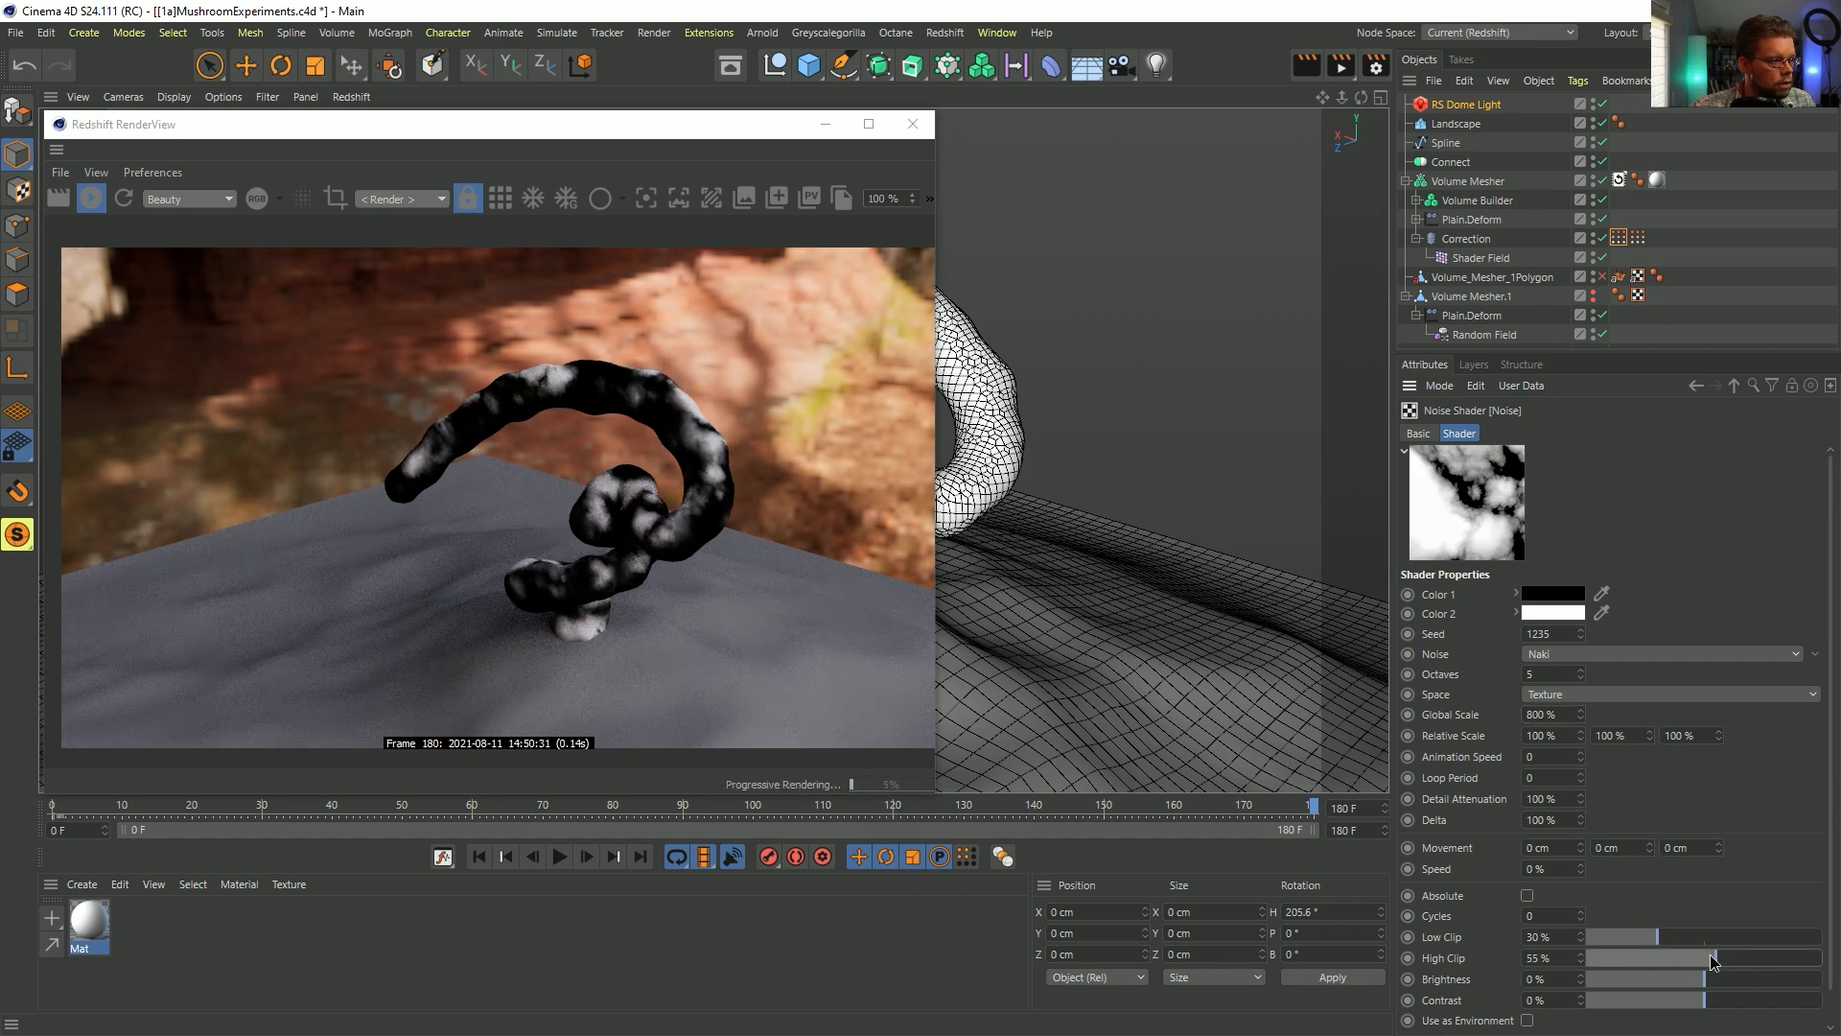
left_click(1664, 939)
left_click(1694, 959)
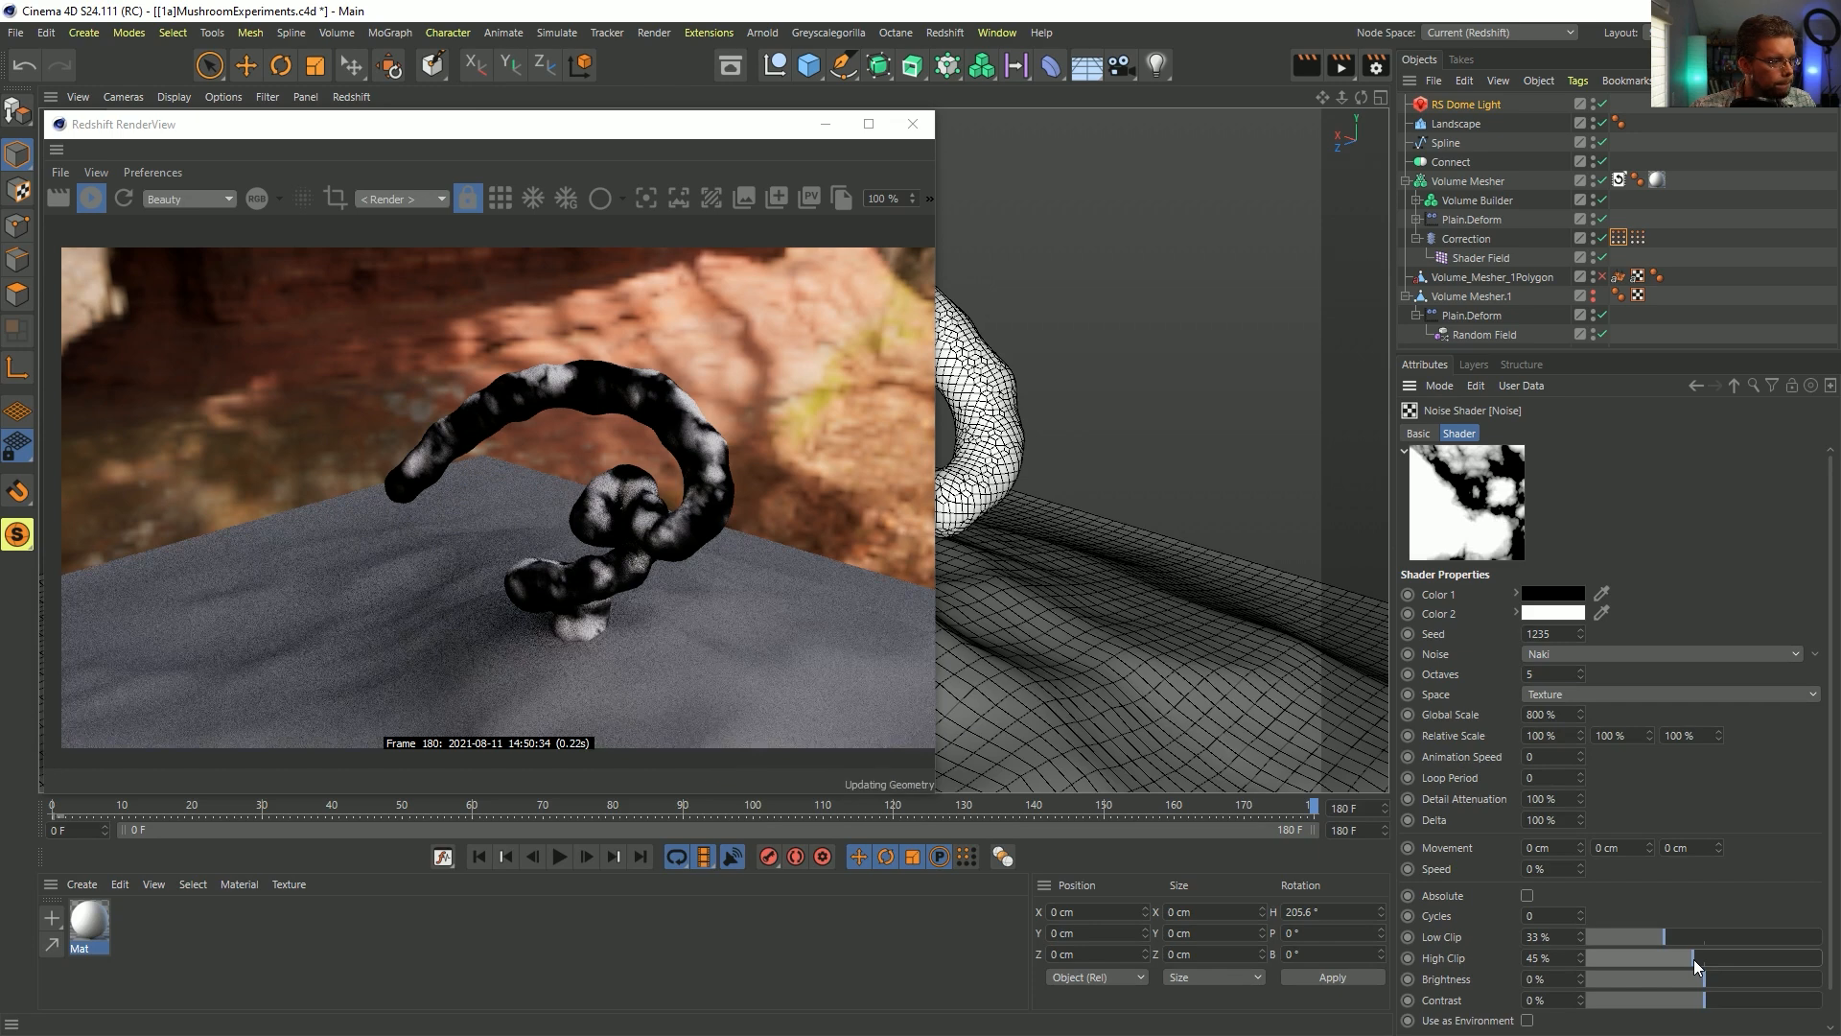
- Return to Correction's first Vertex Color Tag and add a Solid field layer above Shader Field
left_click(1731, 388)
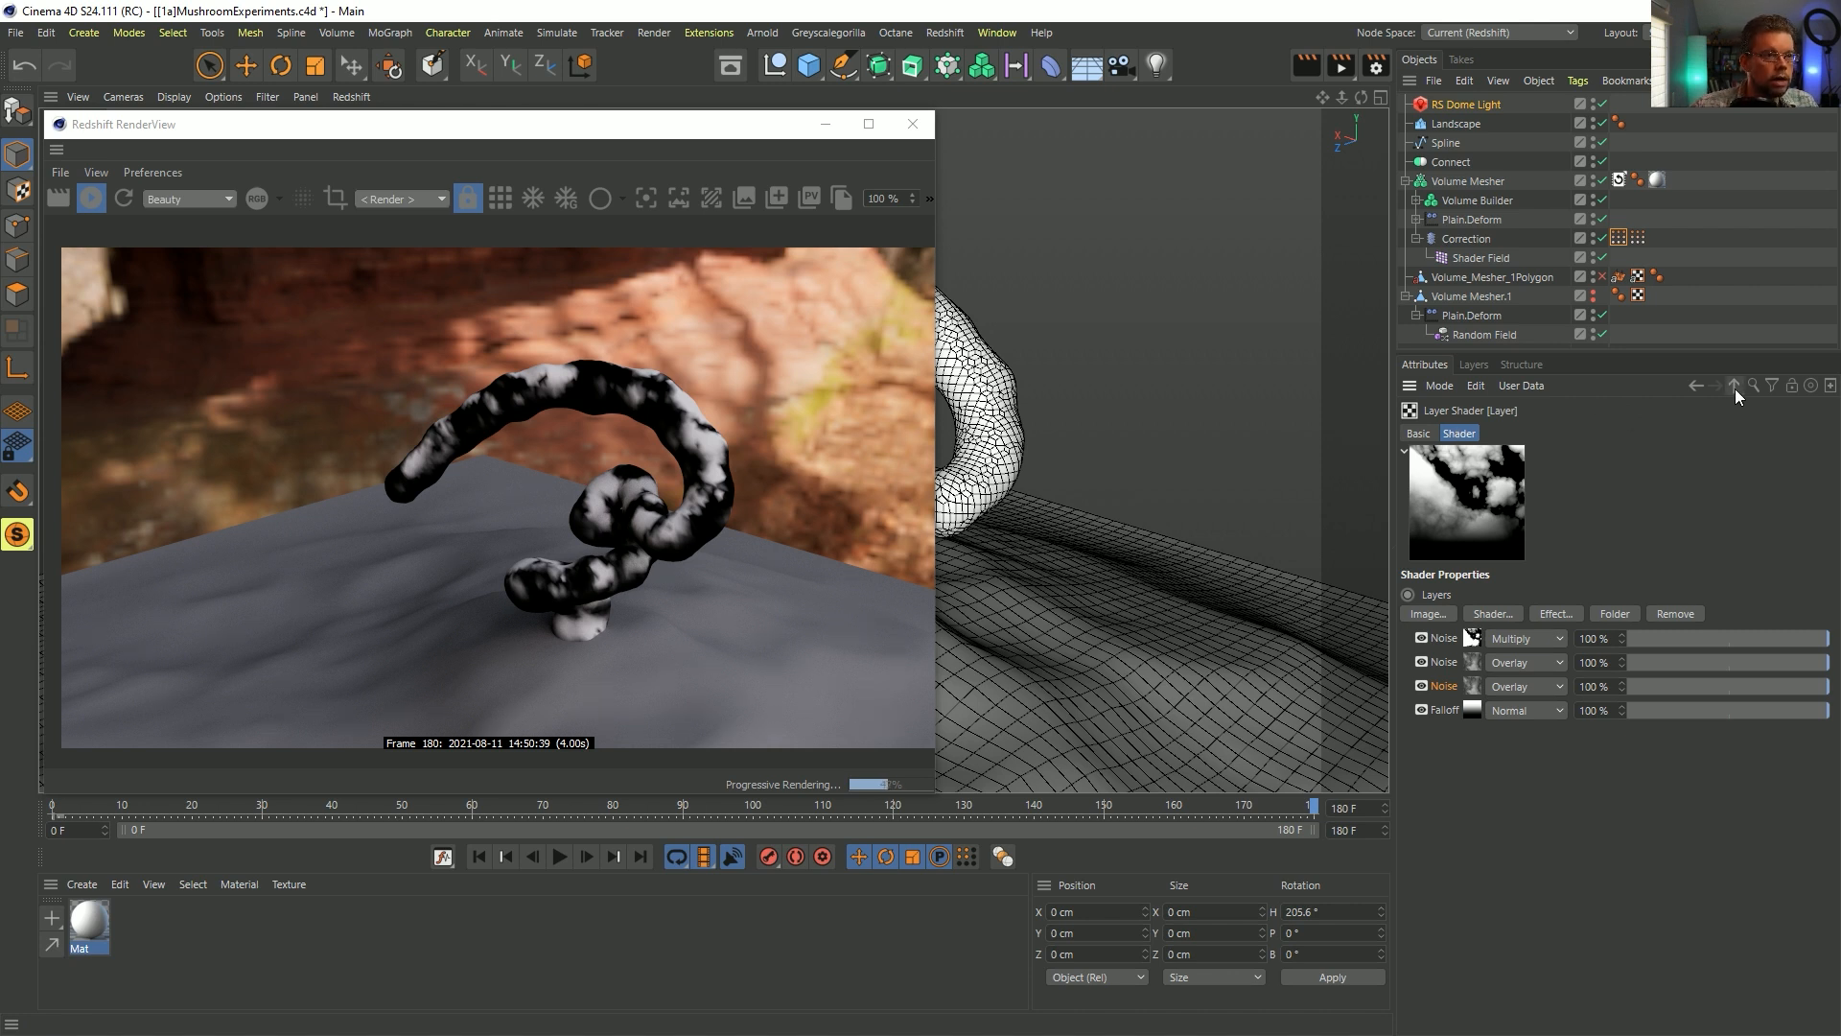
left_click(1619, 238)
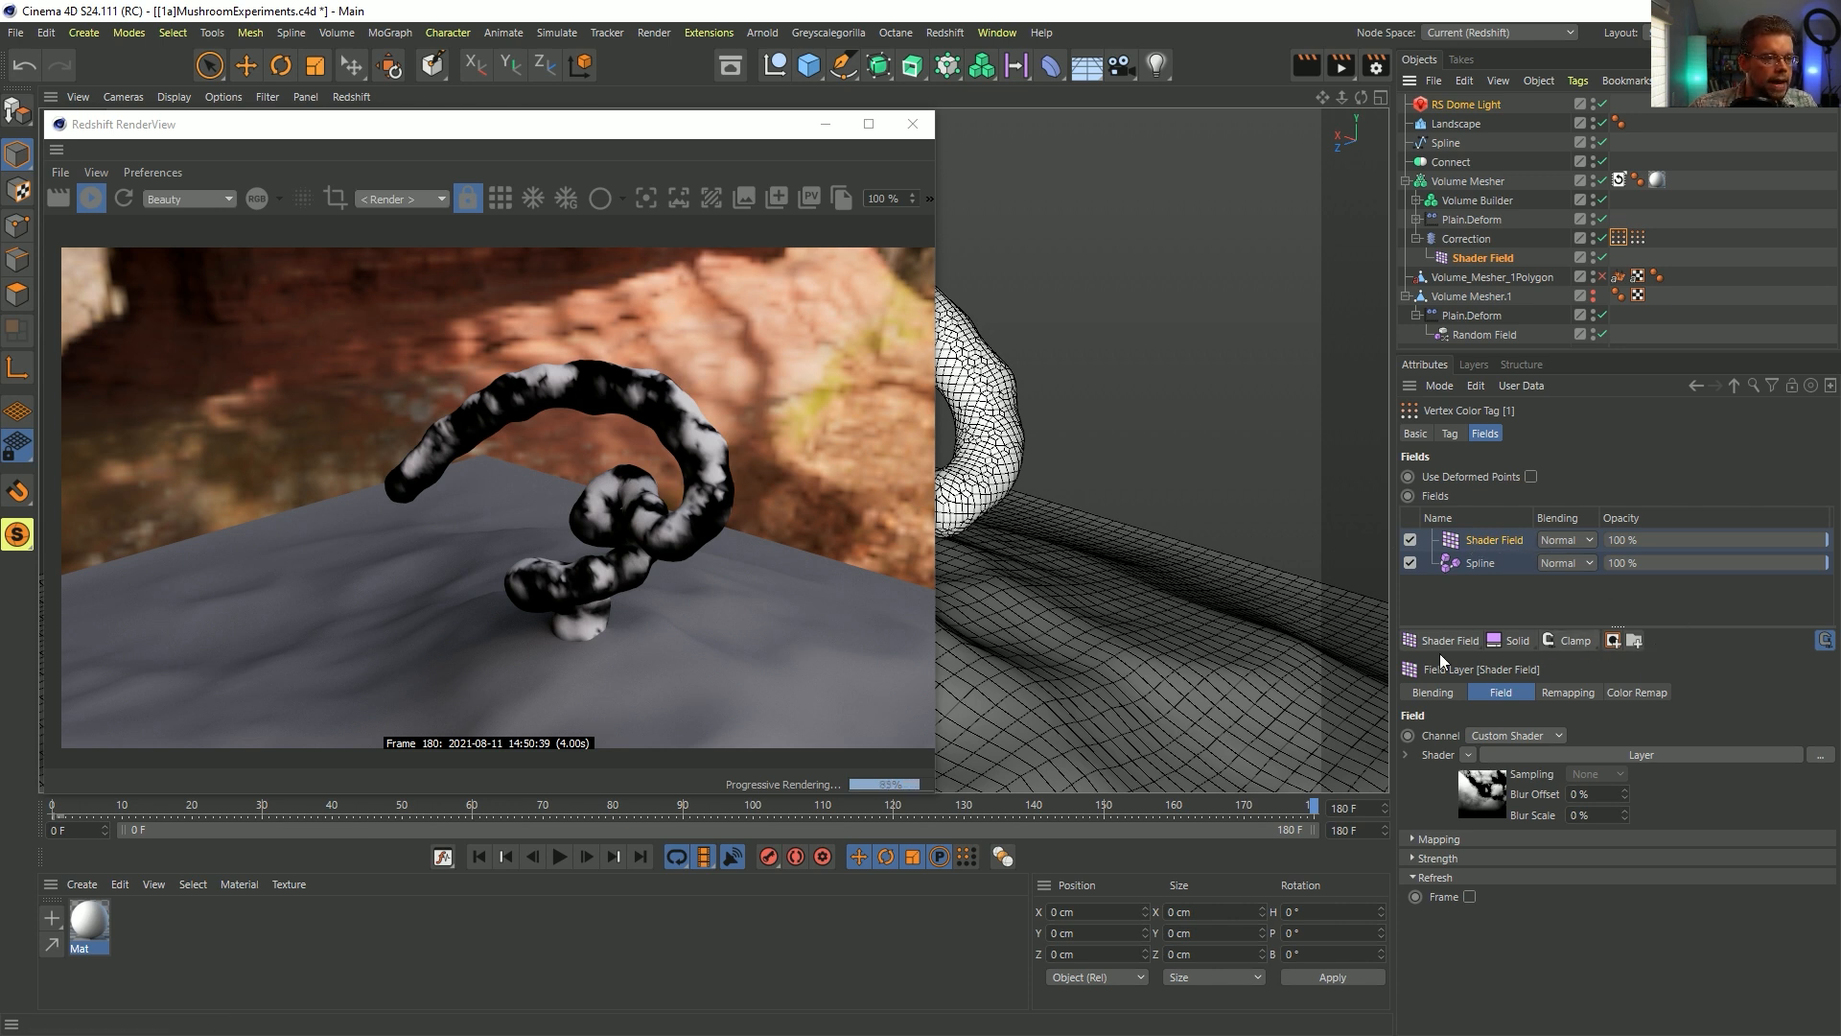
left_click(1517, 640)
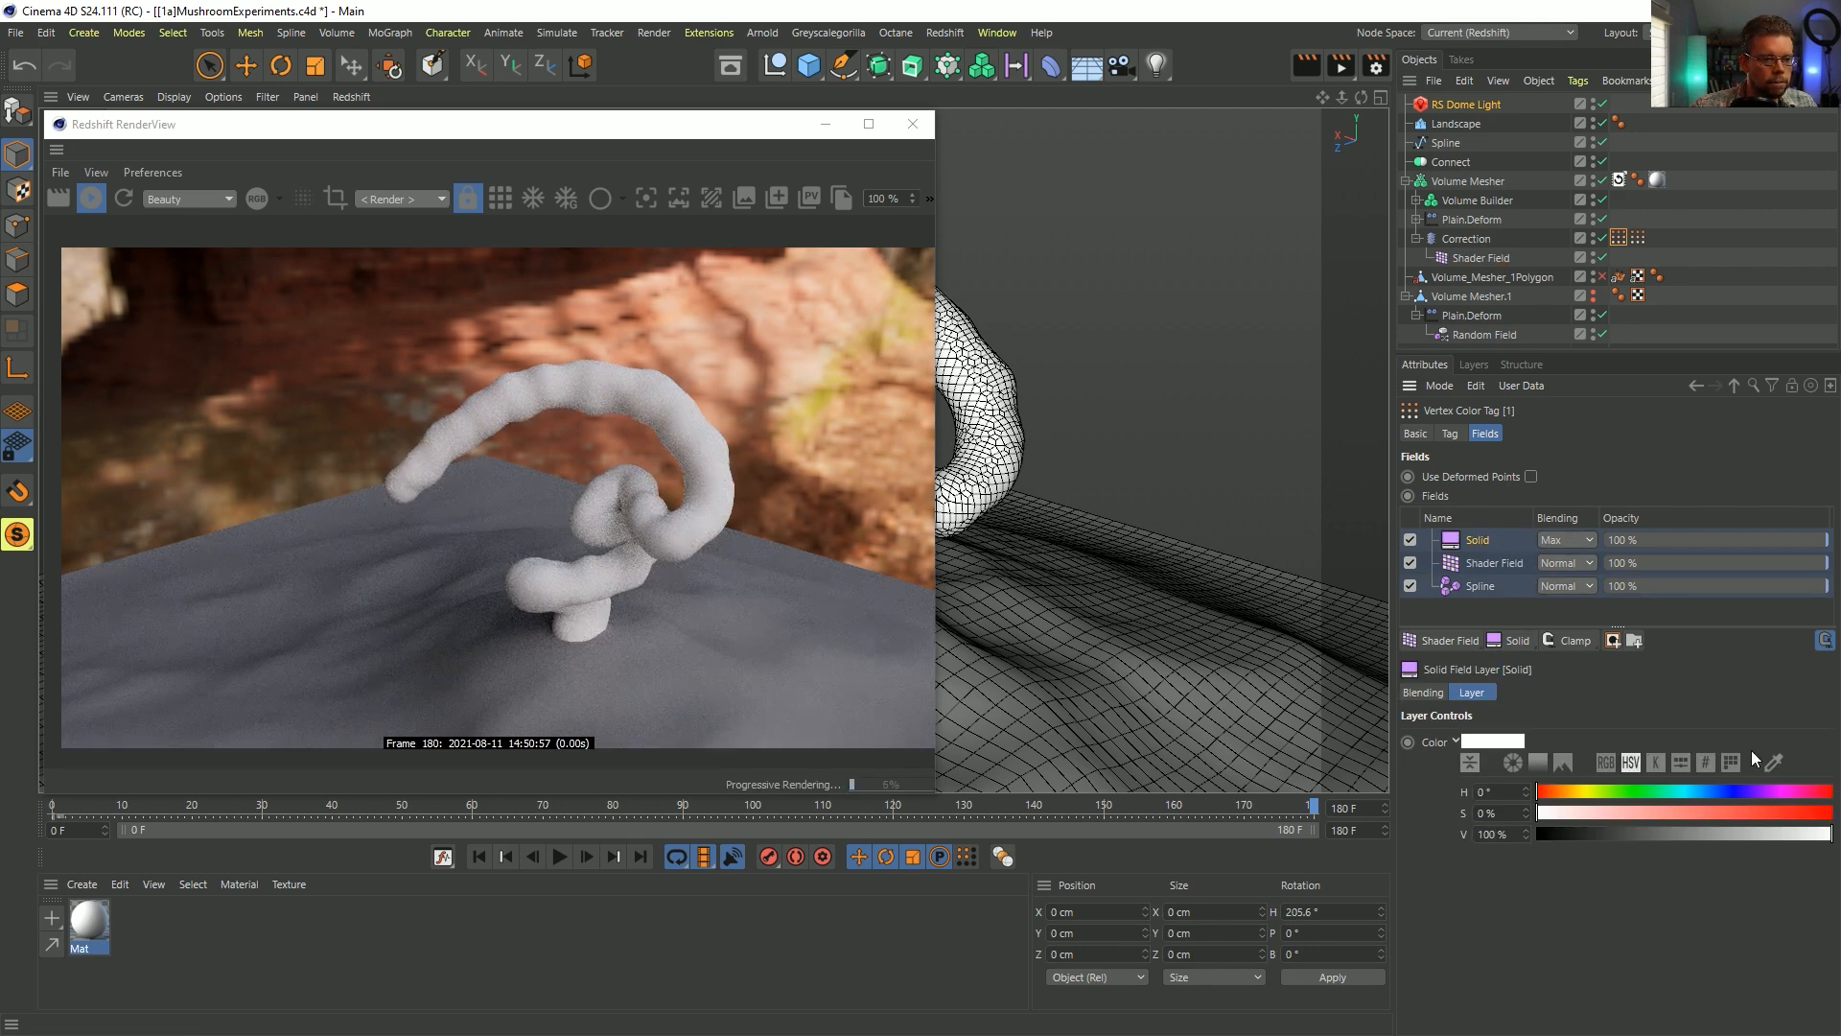
- Sample the Solid layer's color from the screen and refine it to hue 332°, saturation 69 % and value 72 %
left_click(1773, 762)
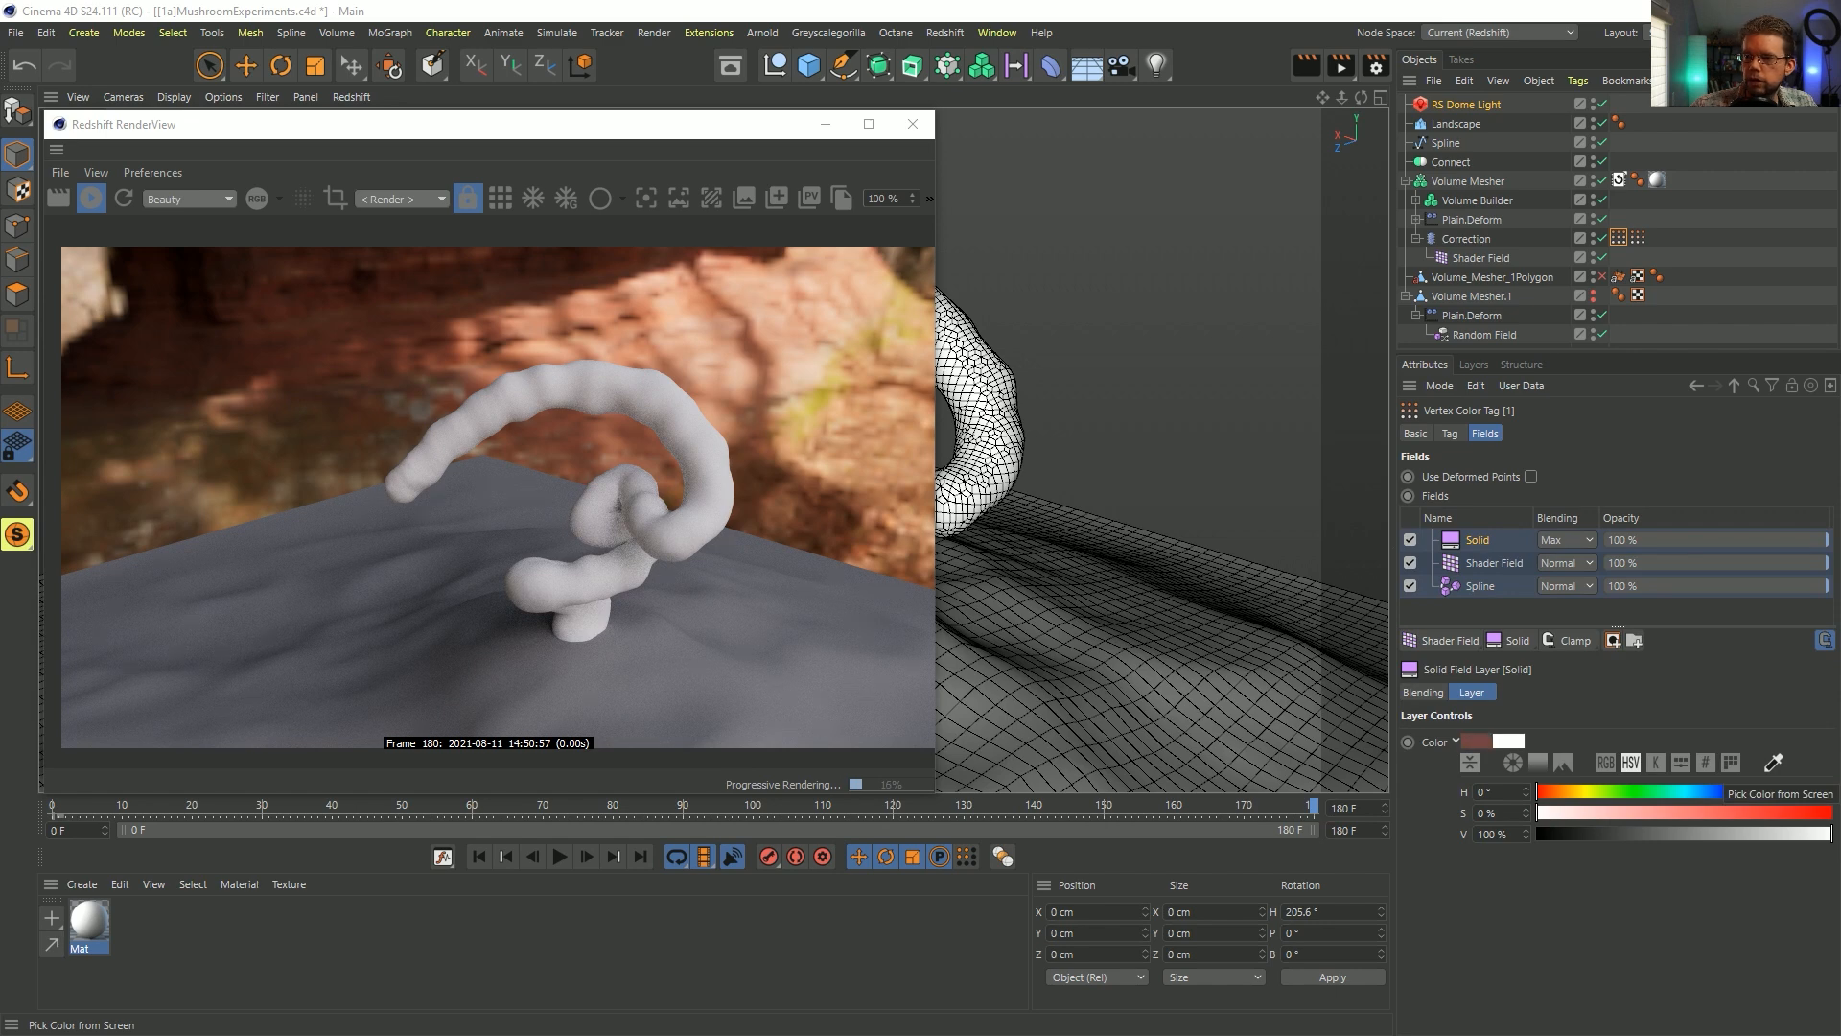
left_click(0, 518)
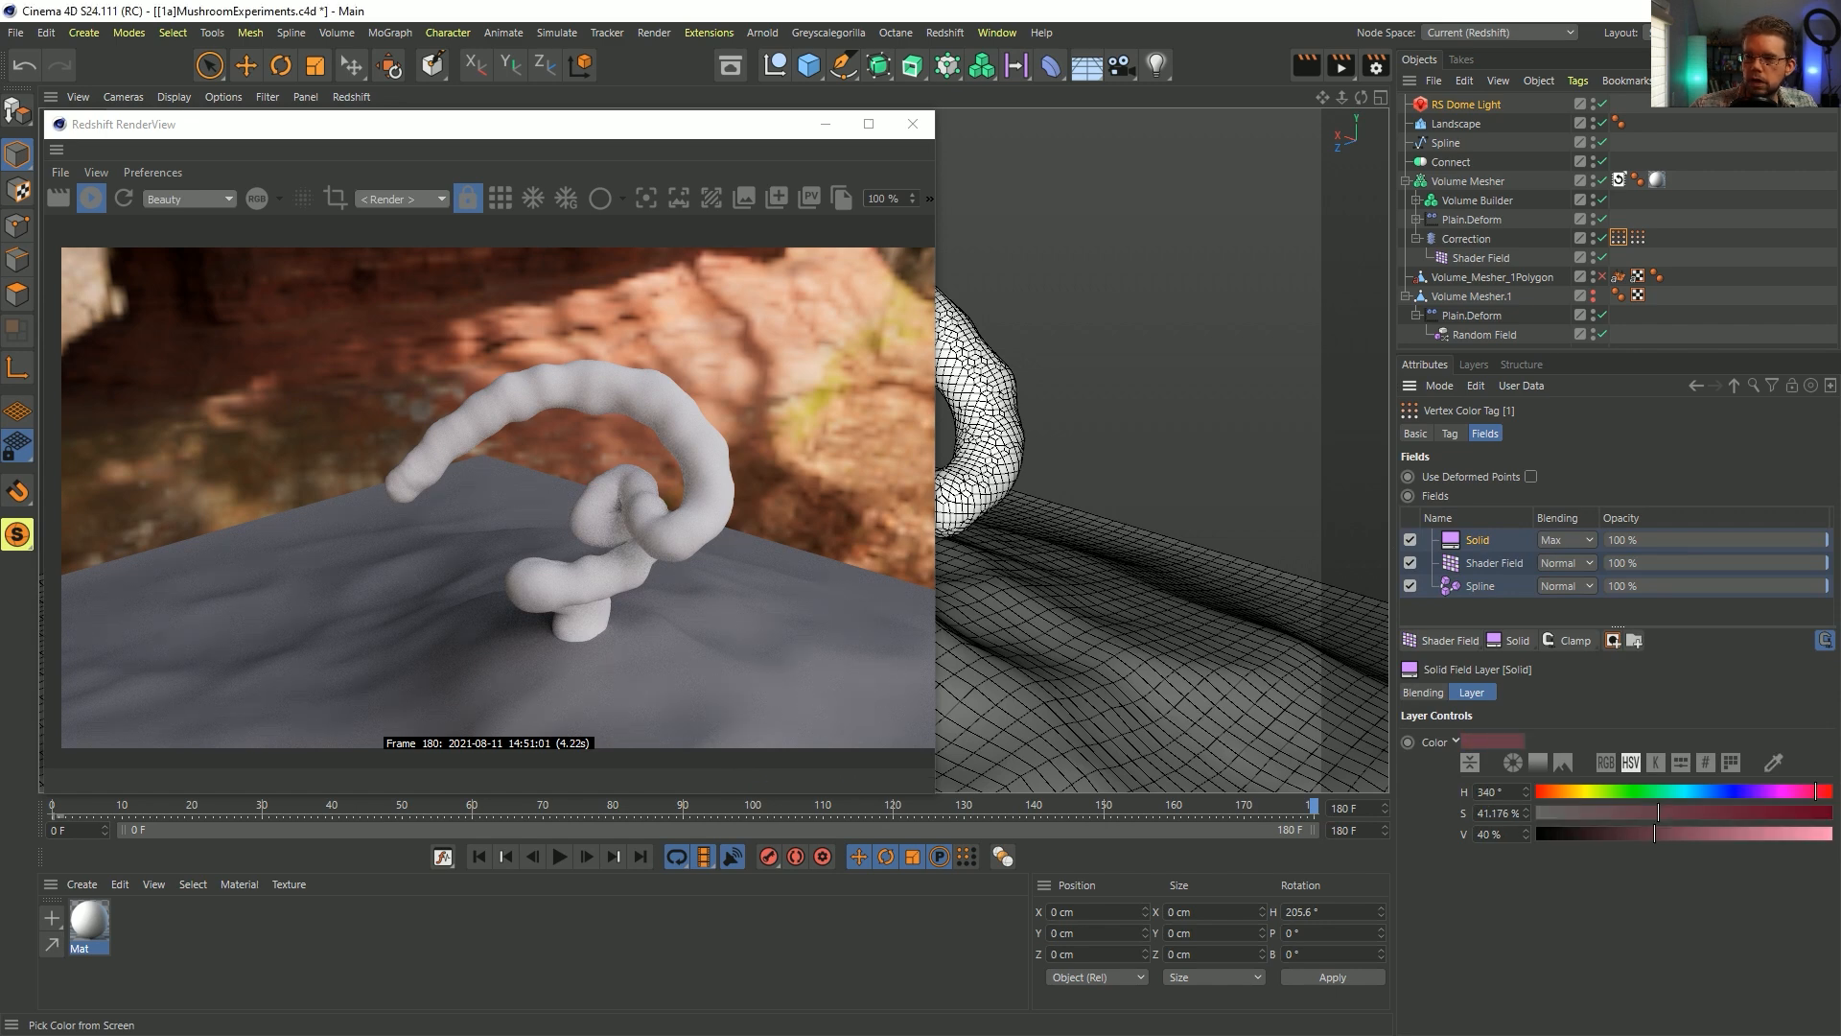
left_click(1706, 813)
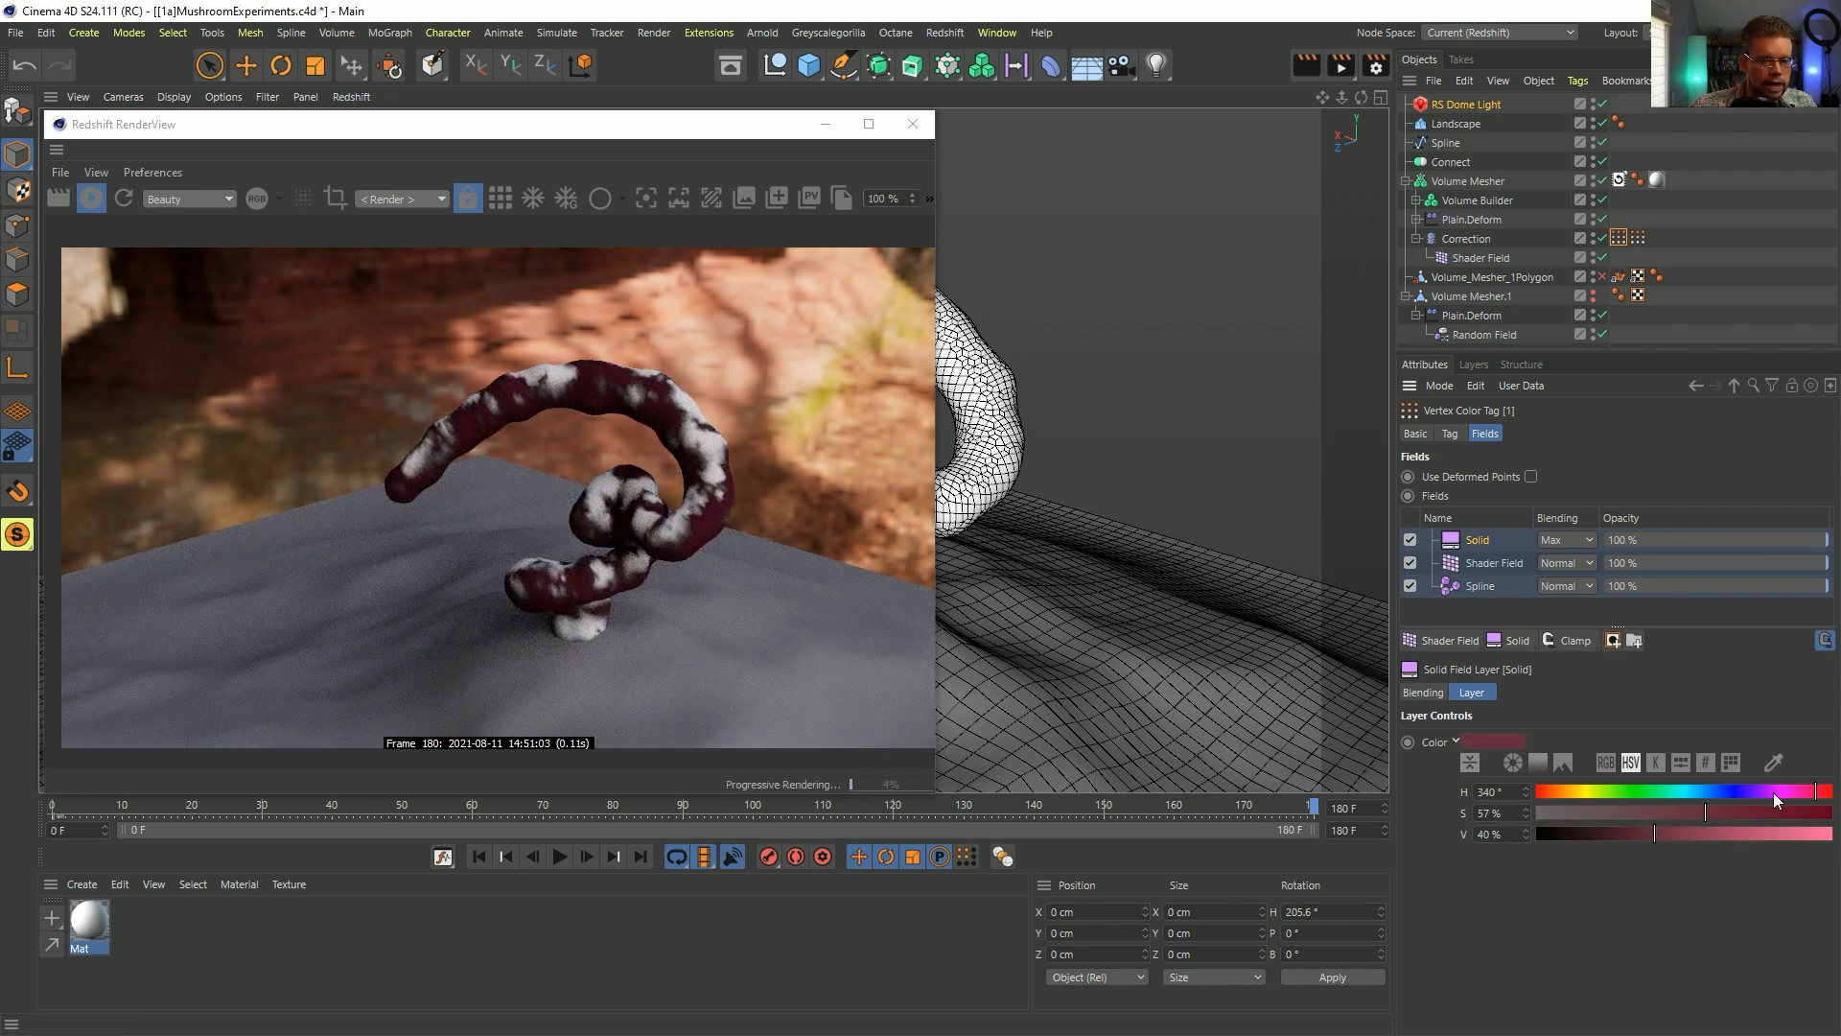
left_click(1741, 811)
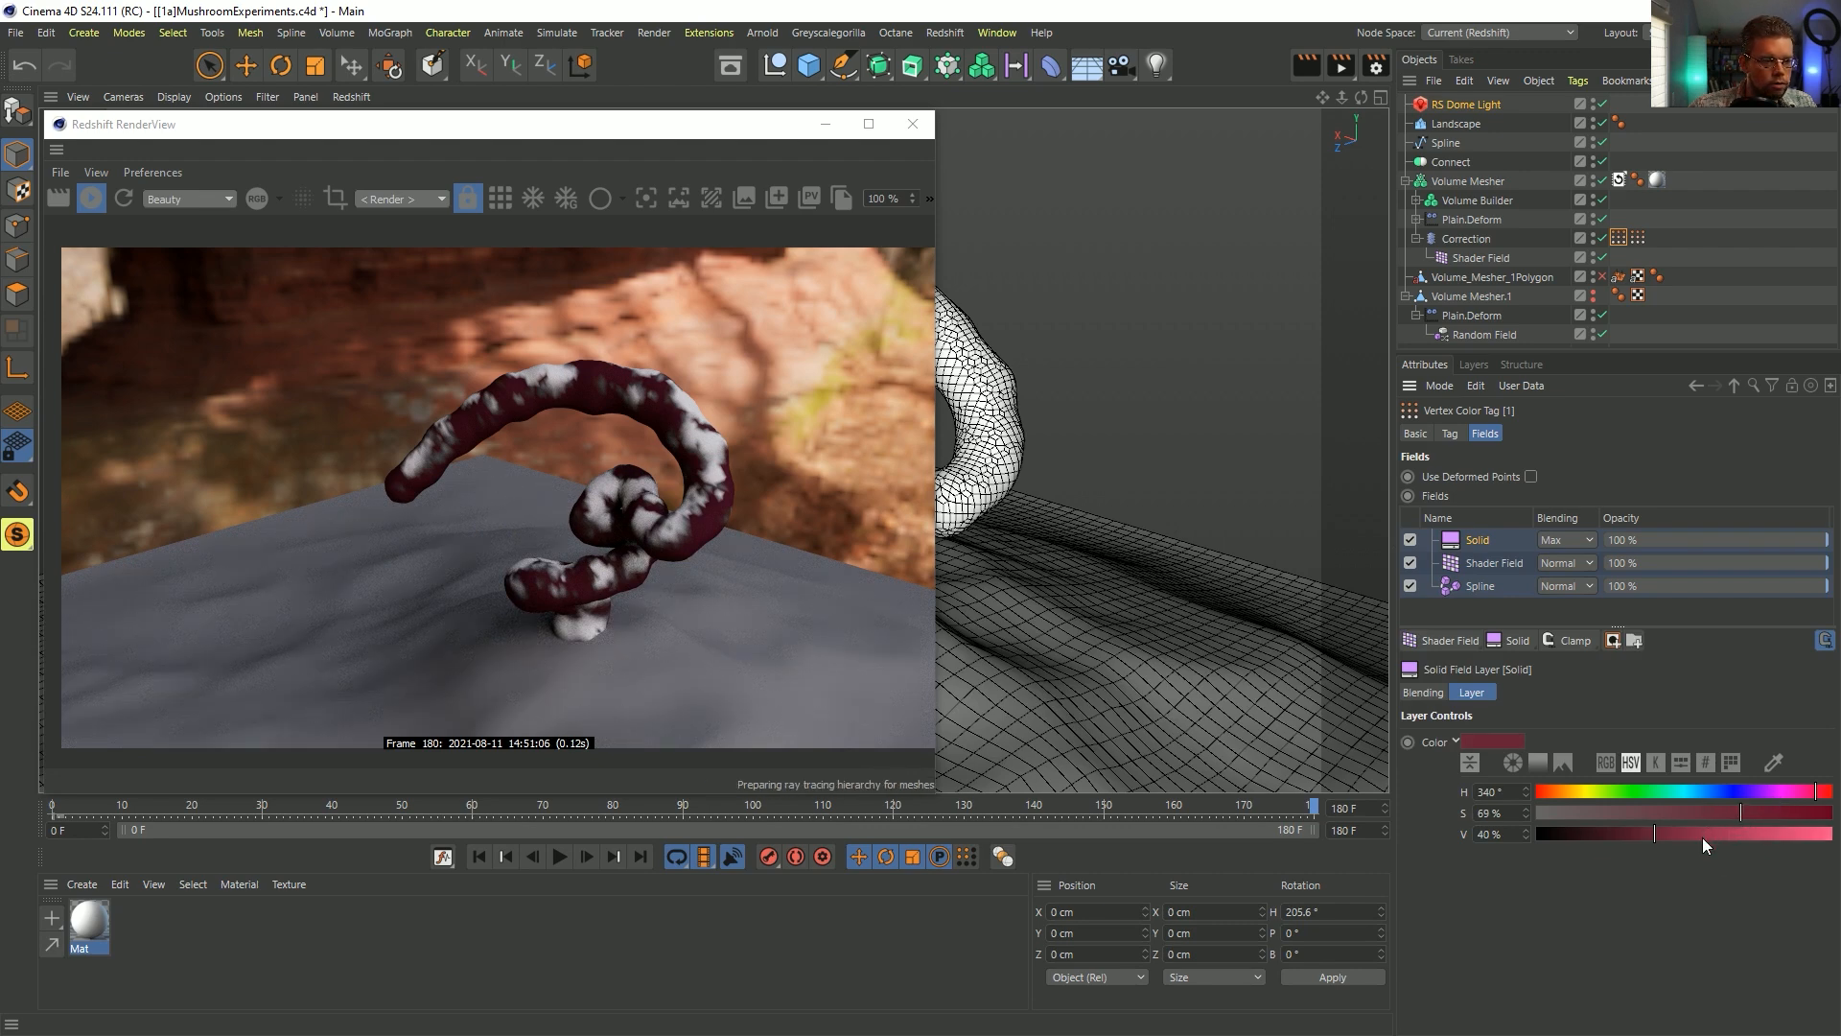
left_click(1717, 834)
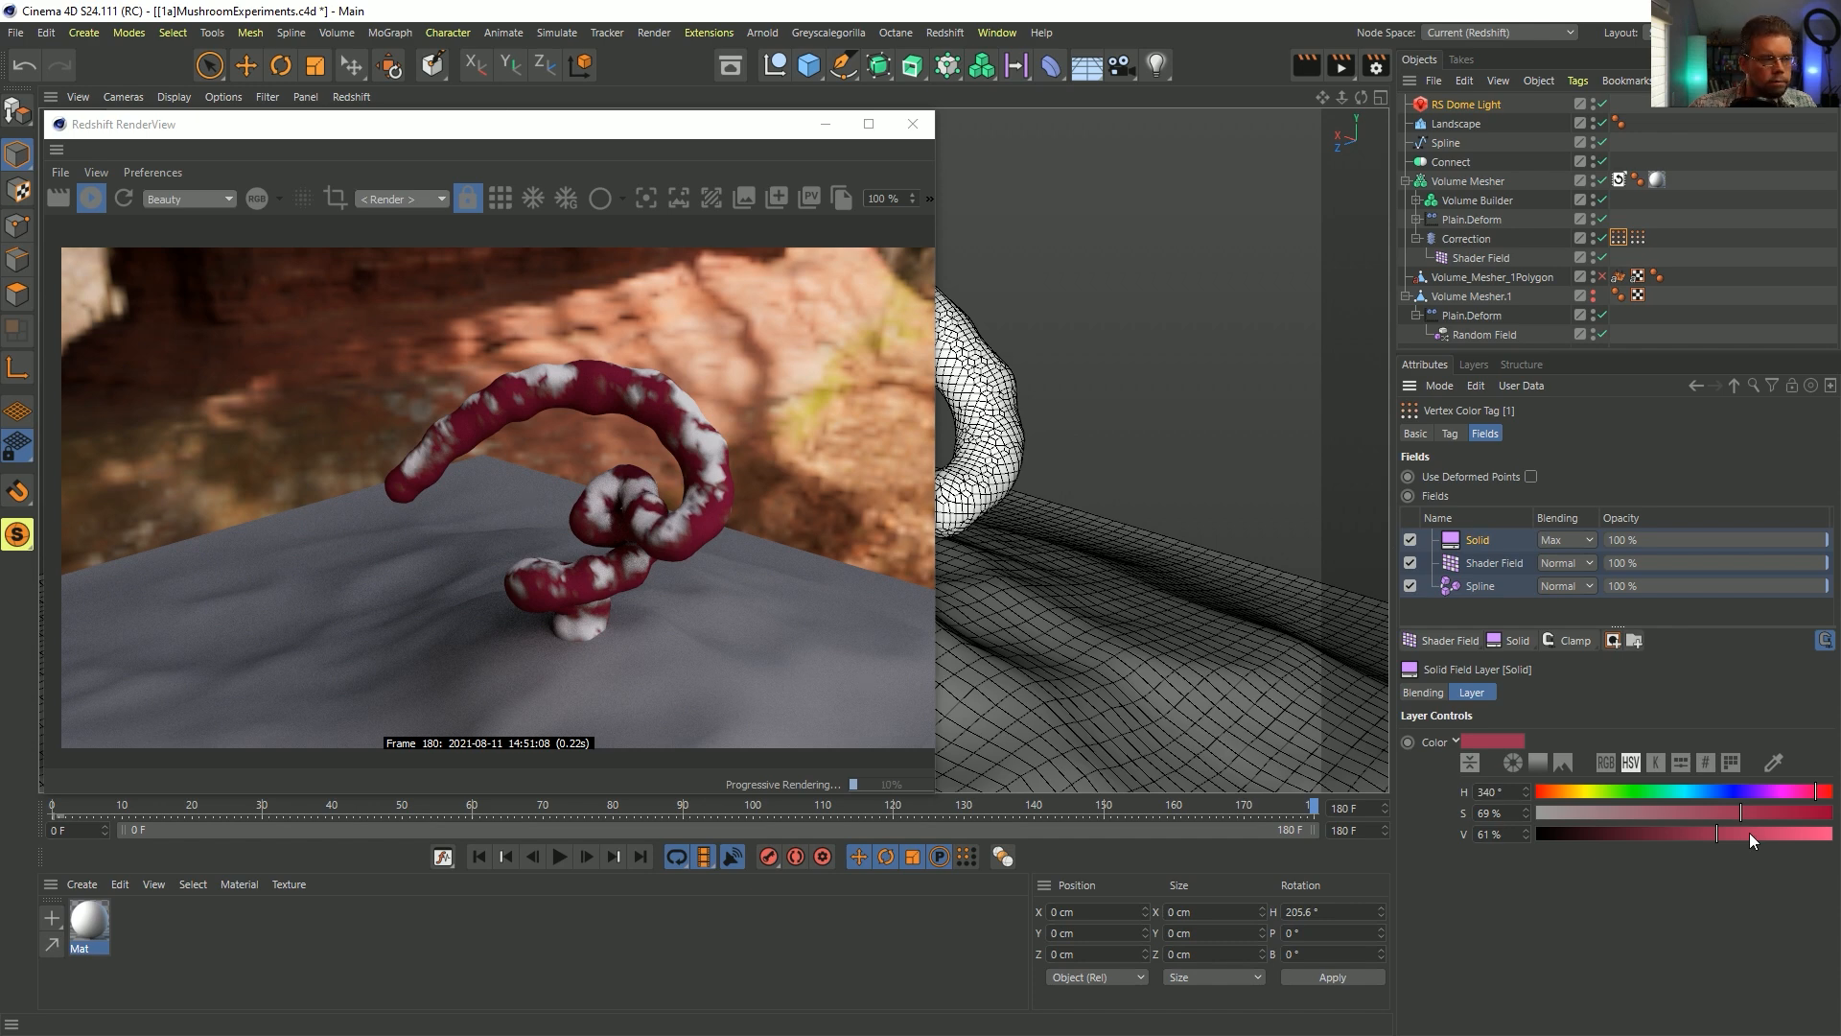
left_click(1750, 832)
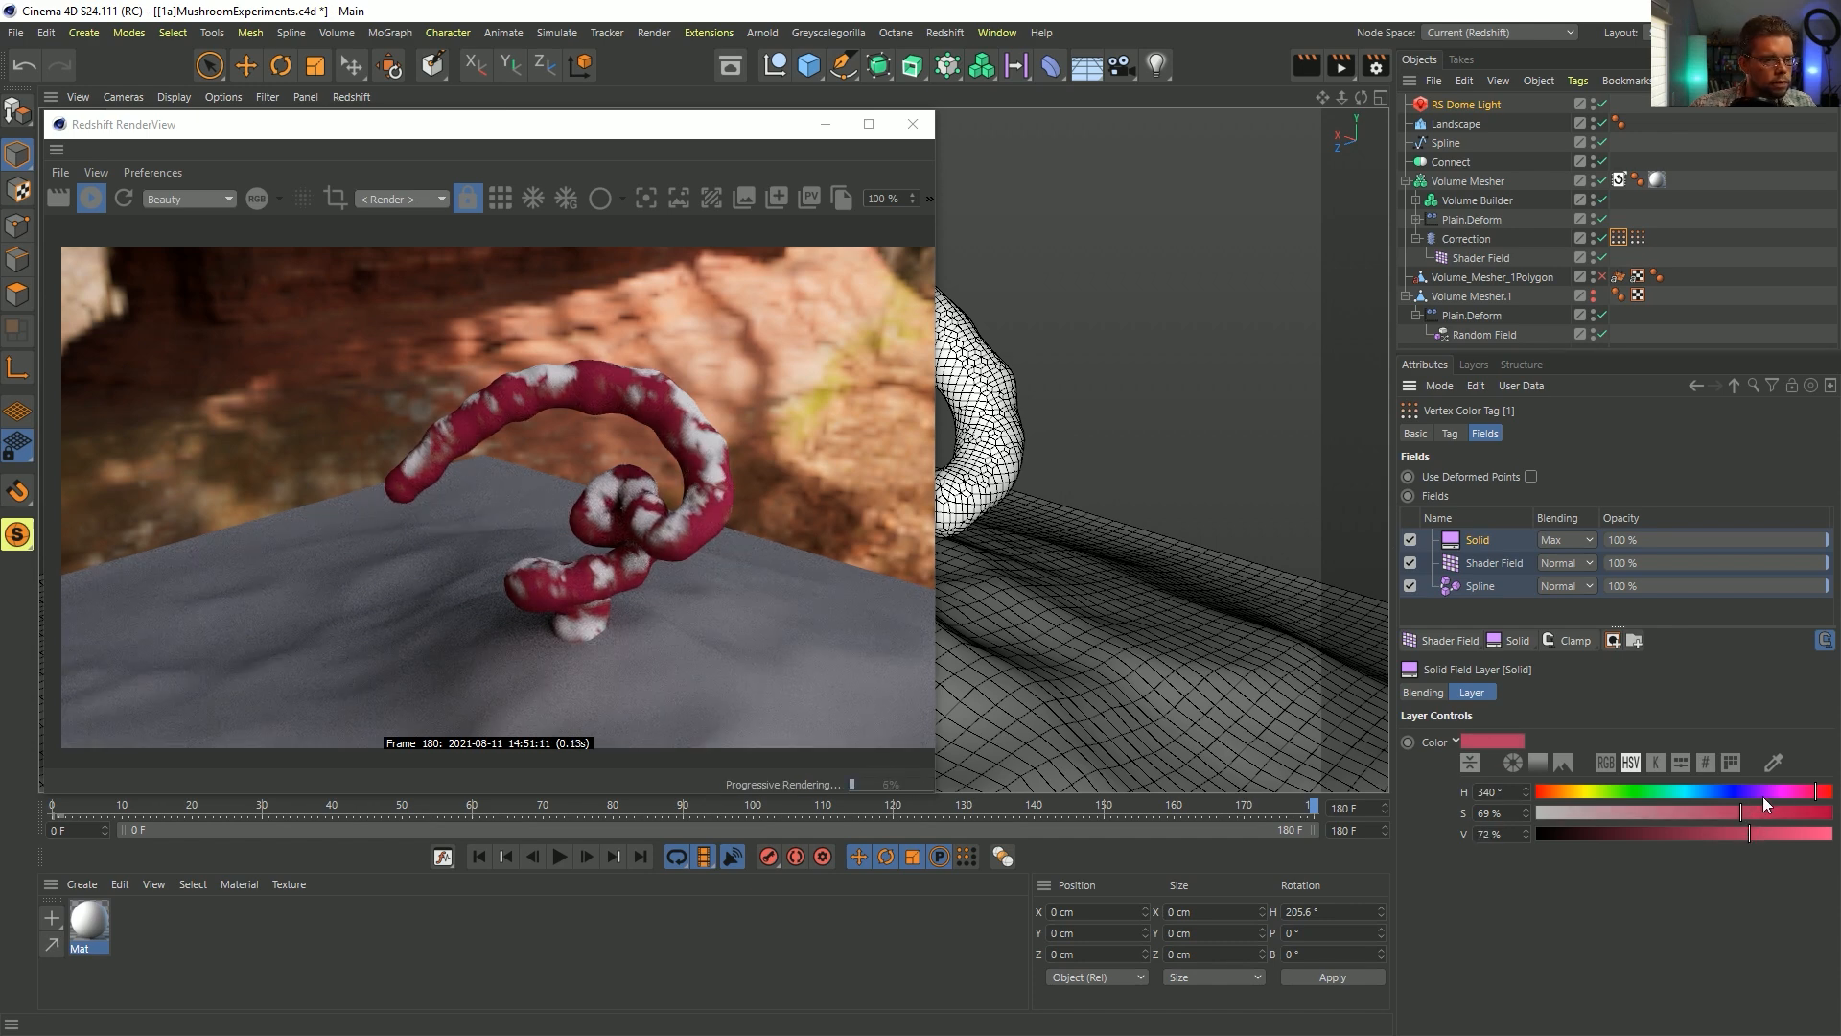
left_click(1757, 790)
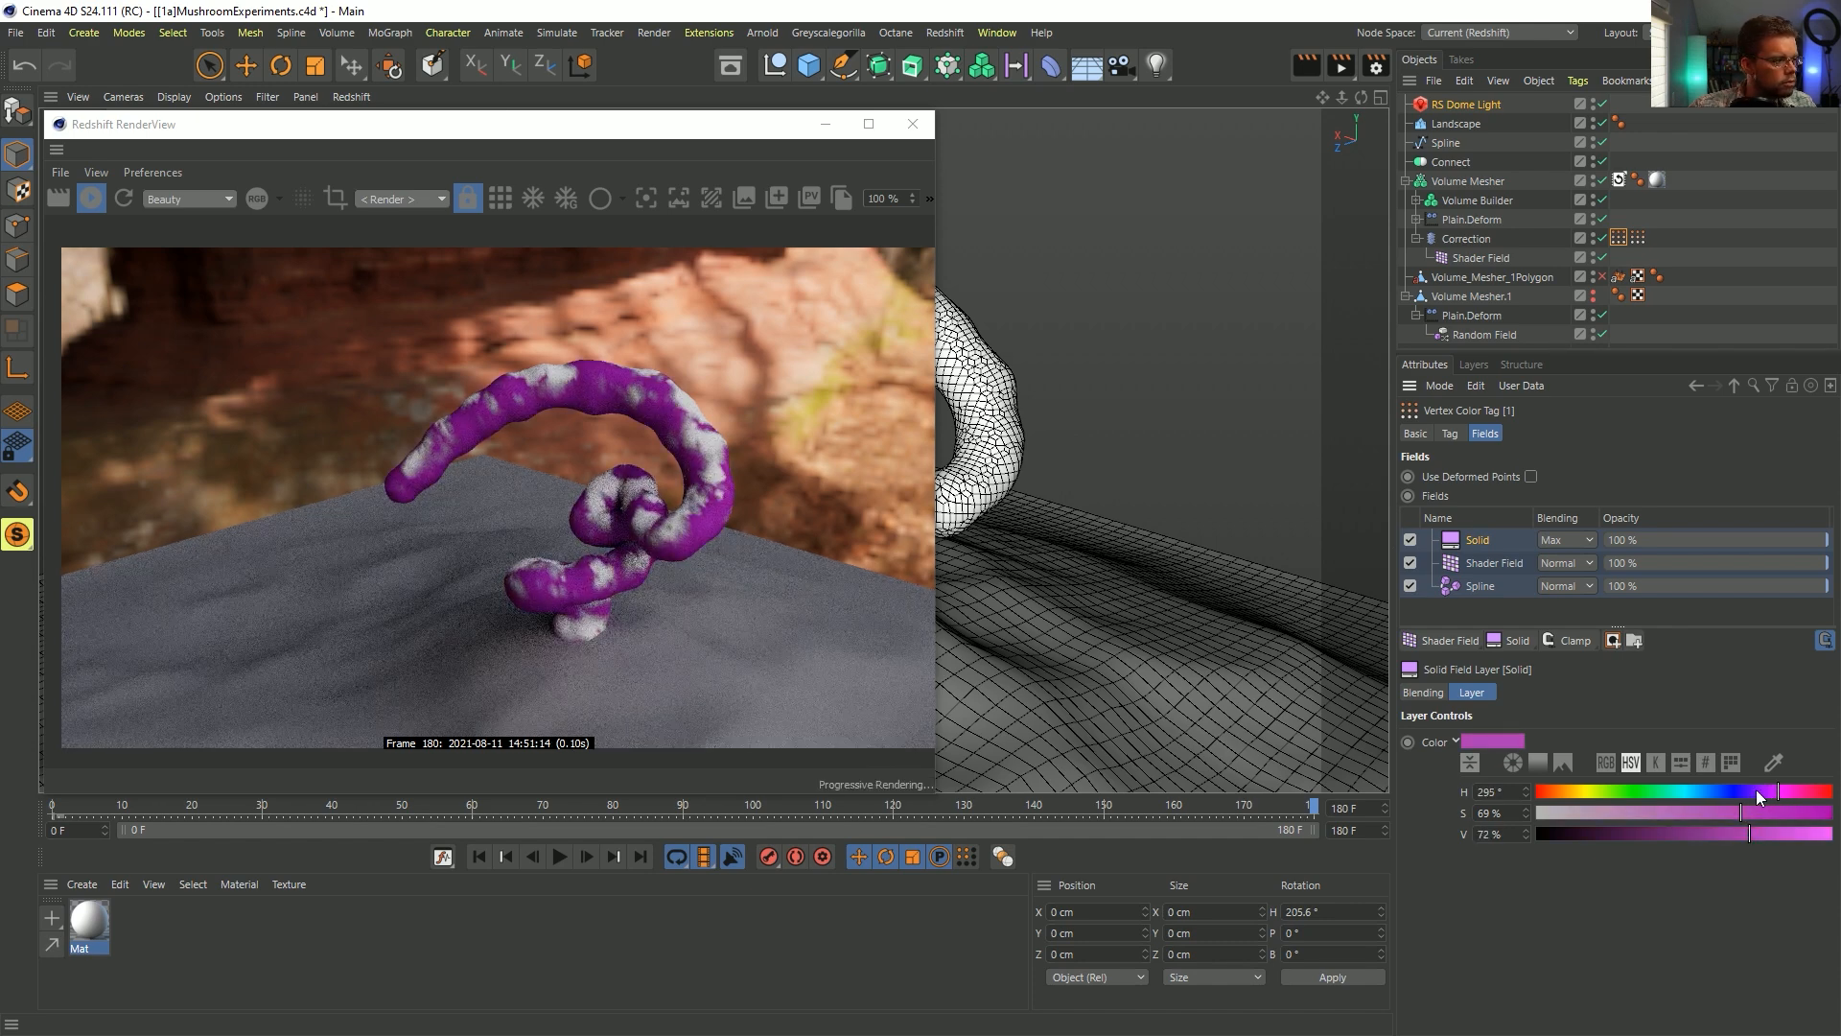
left_click(1810, 792)
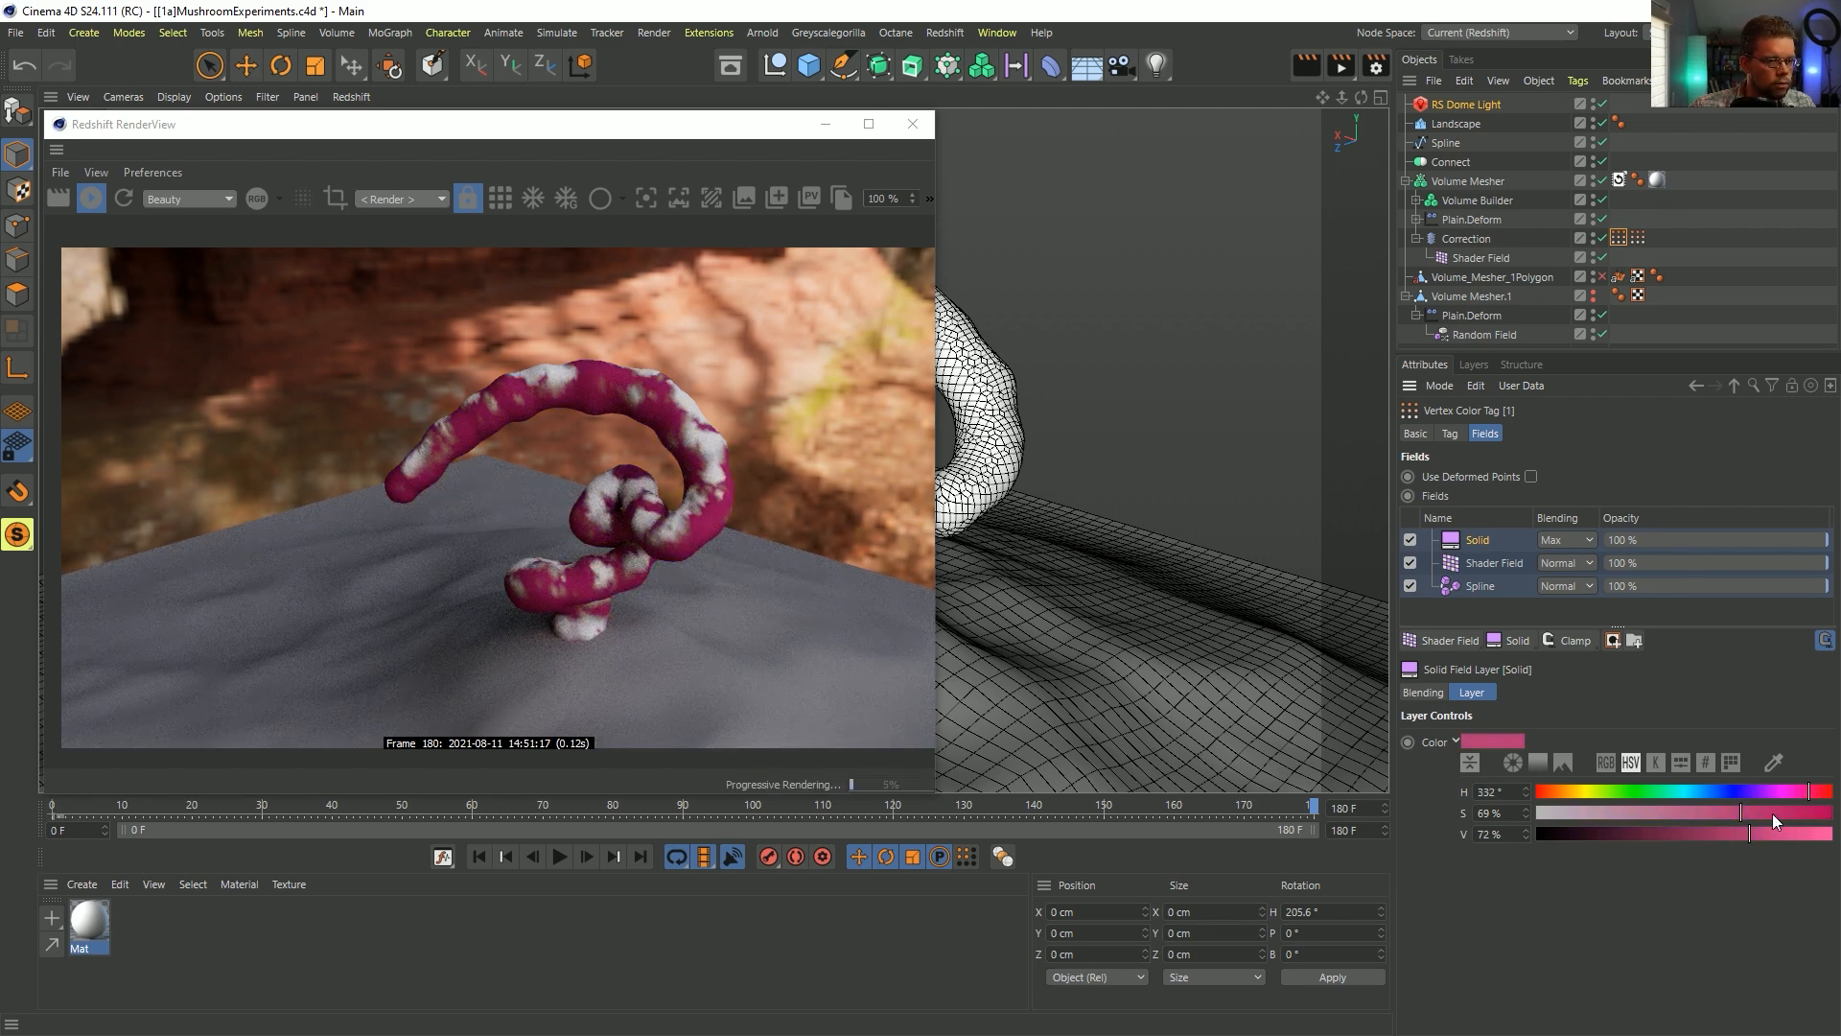
- Mute the Solid layer's color to 43 % saturation and 58 % value
left_click(1702, 833)
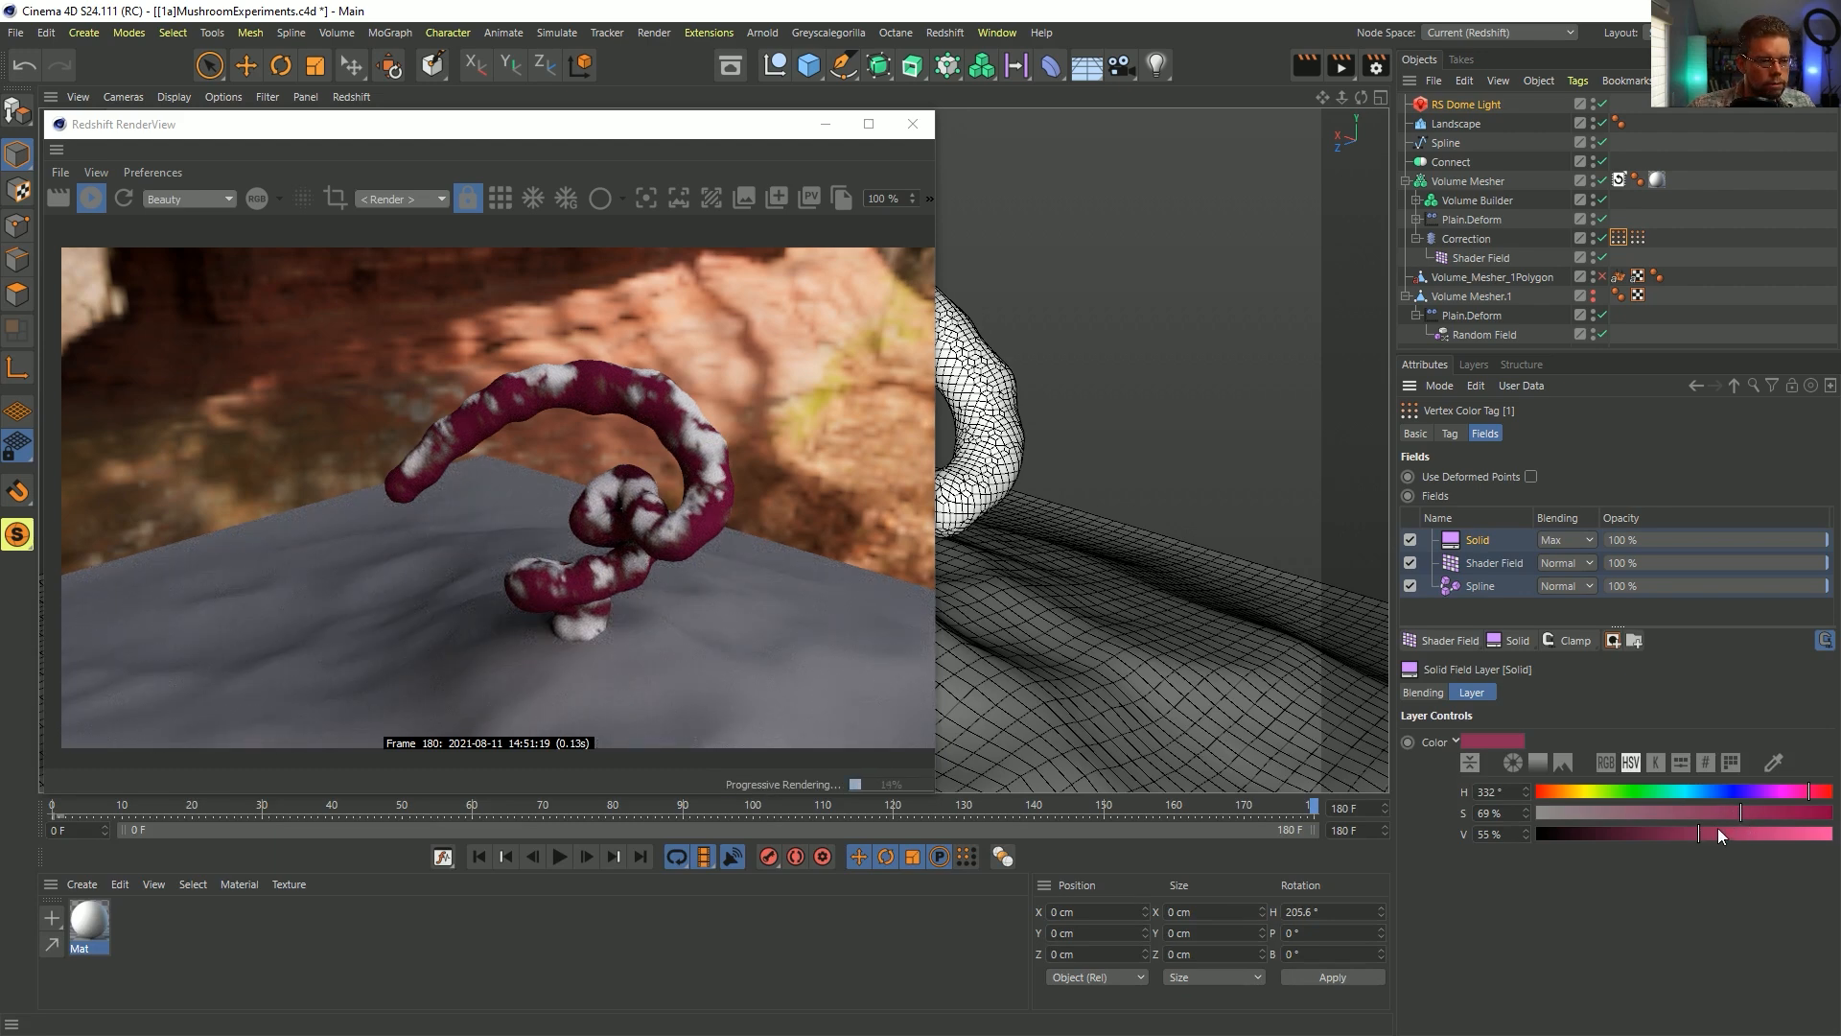
left_click(1717, 832)
left_click(1678, 813)
left_click(1754, 833)
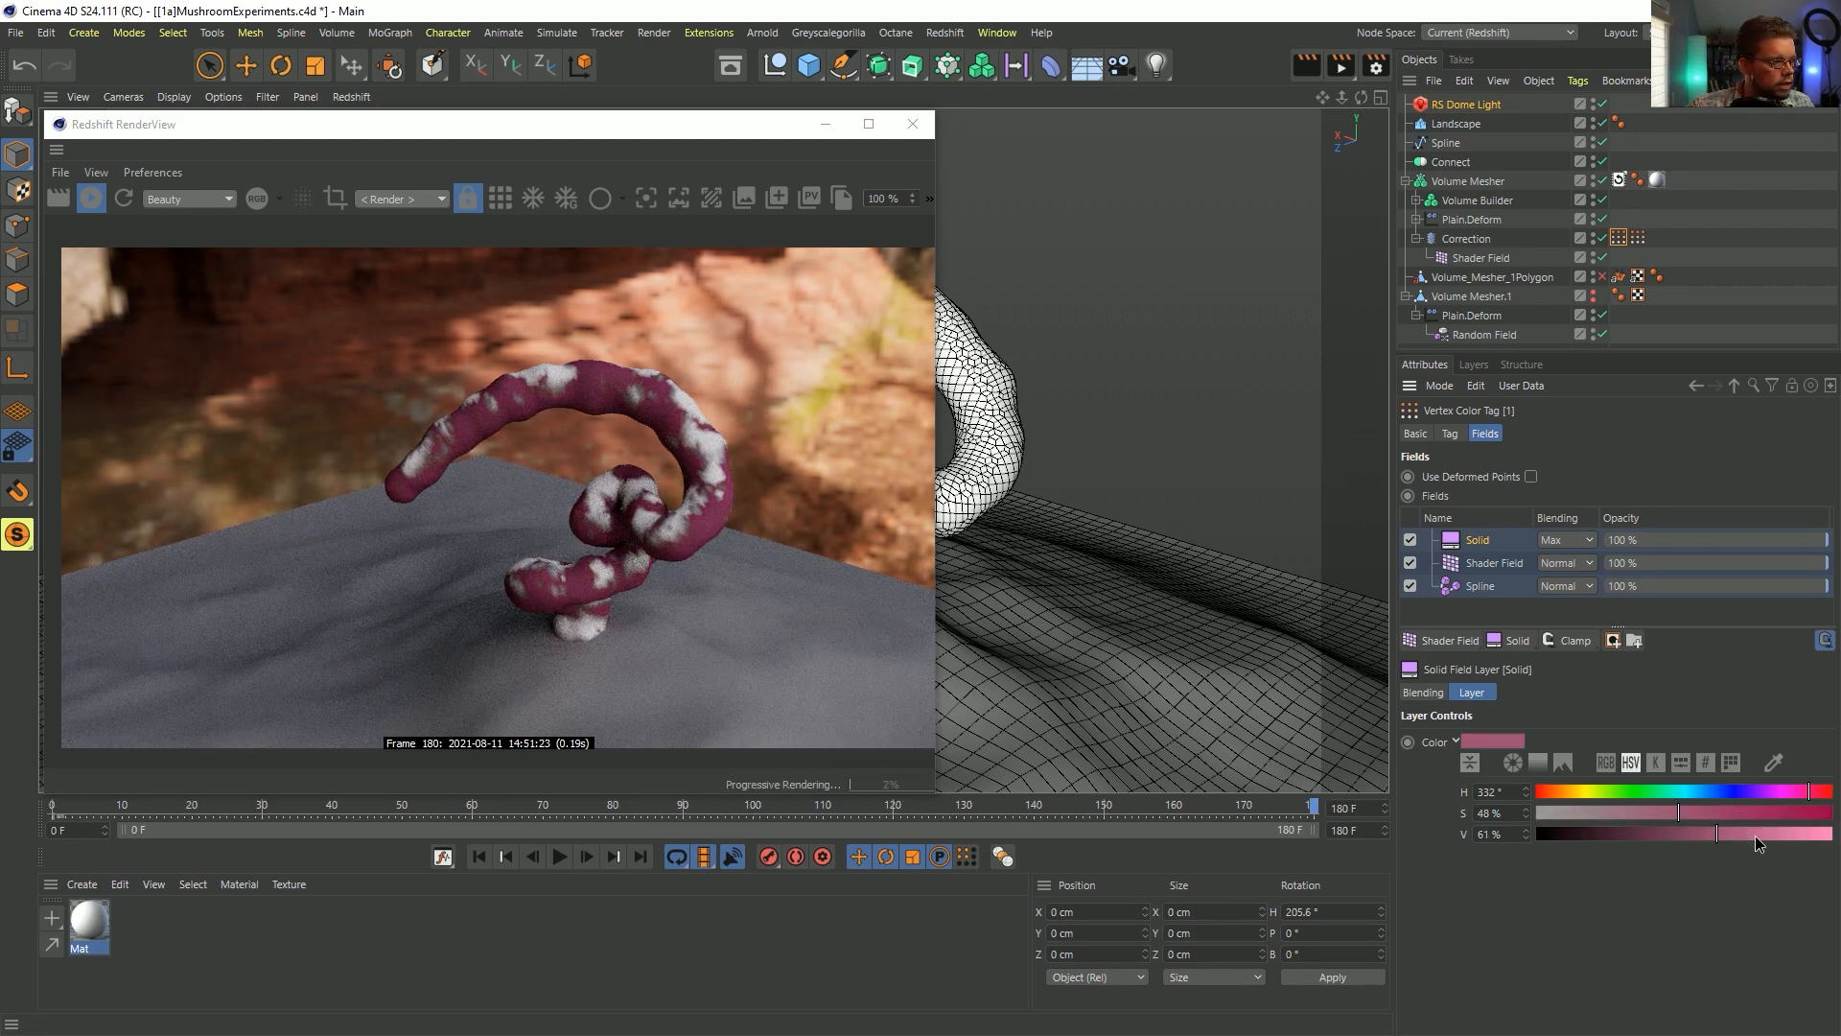
left_click(1665, 812)
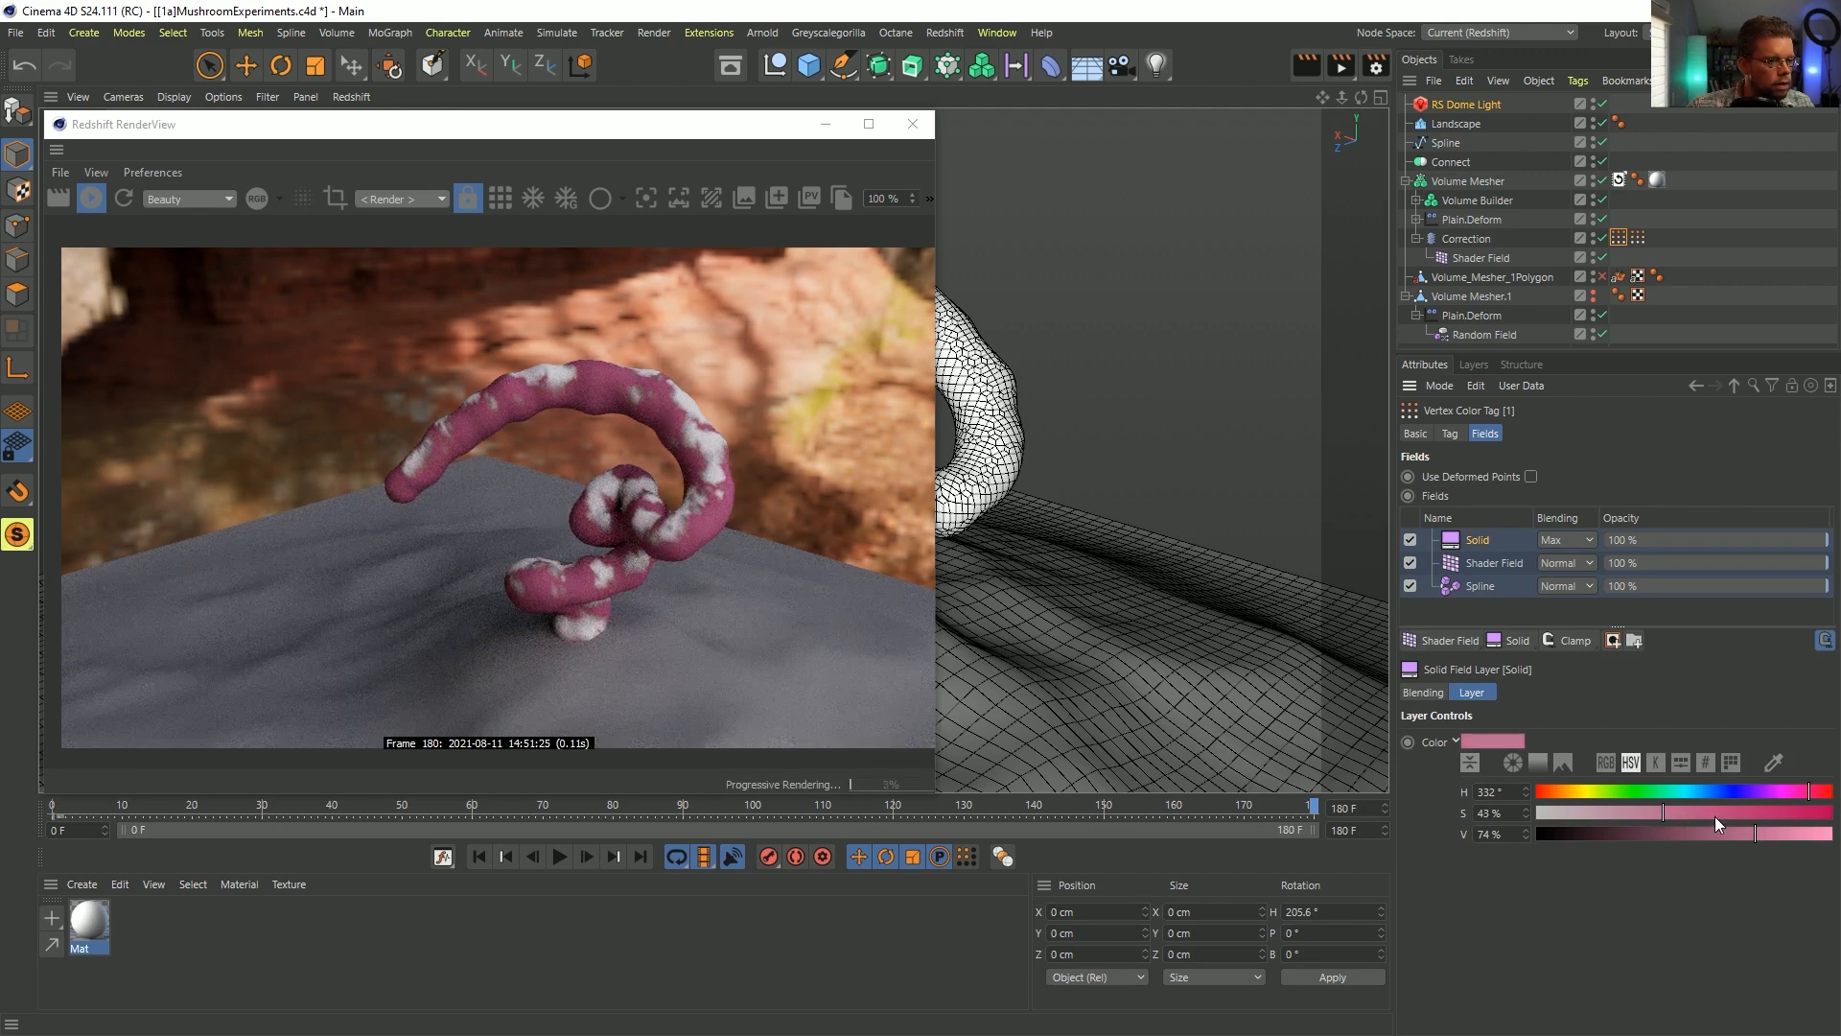
left_click(1700, 826)
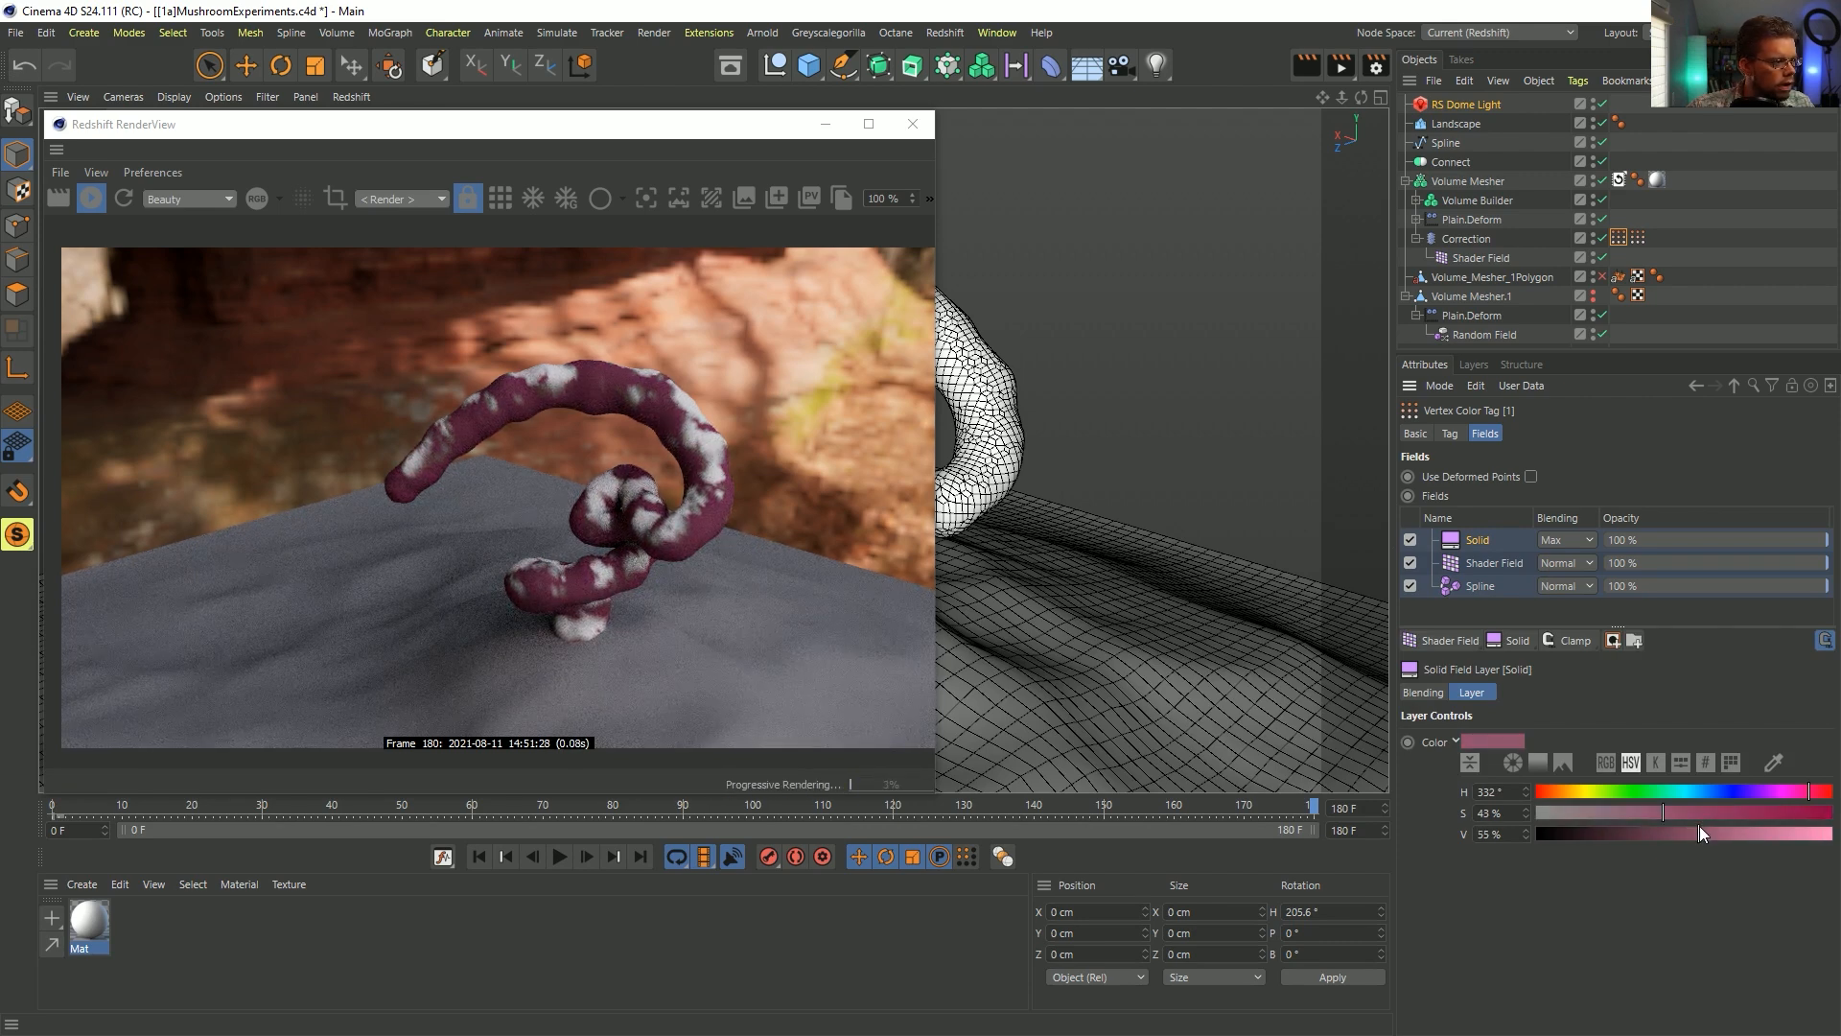
left_click(1707, 827)
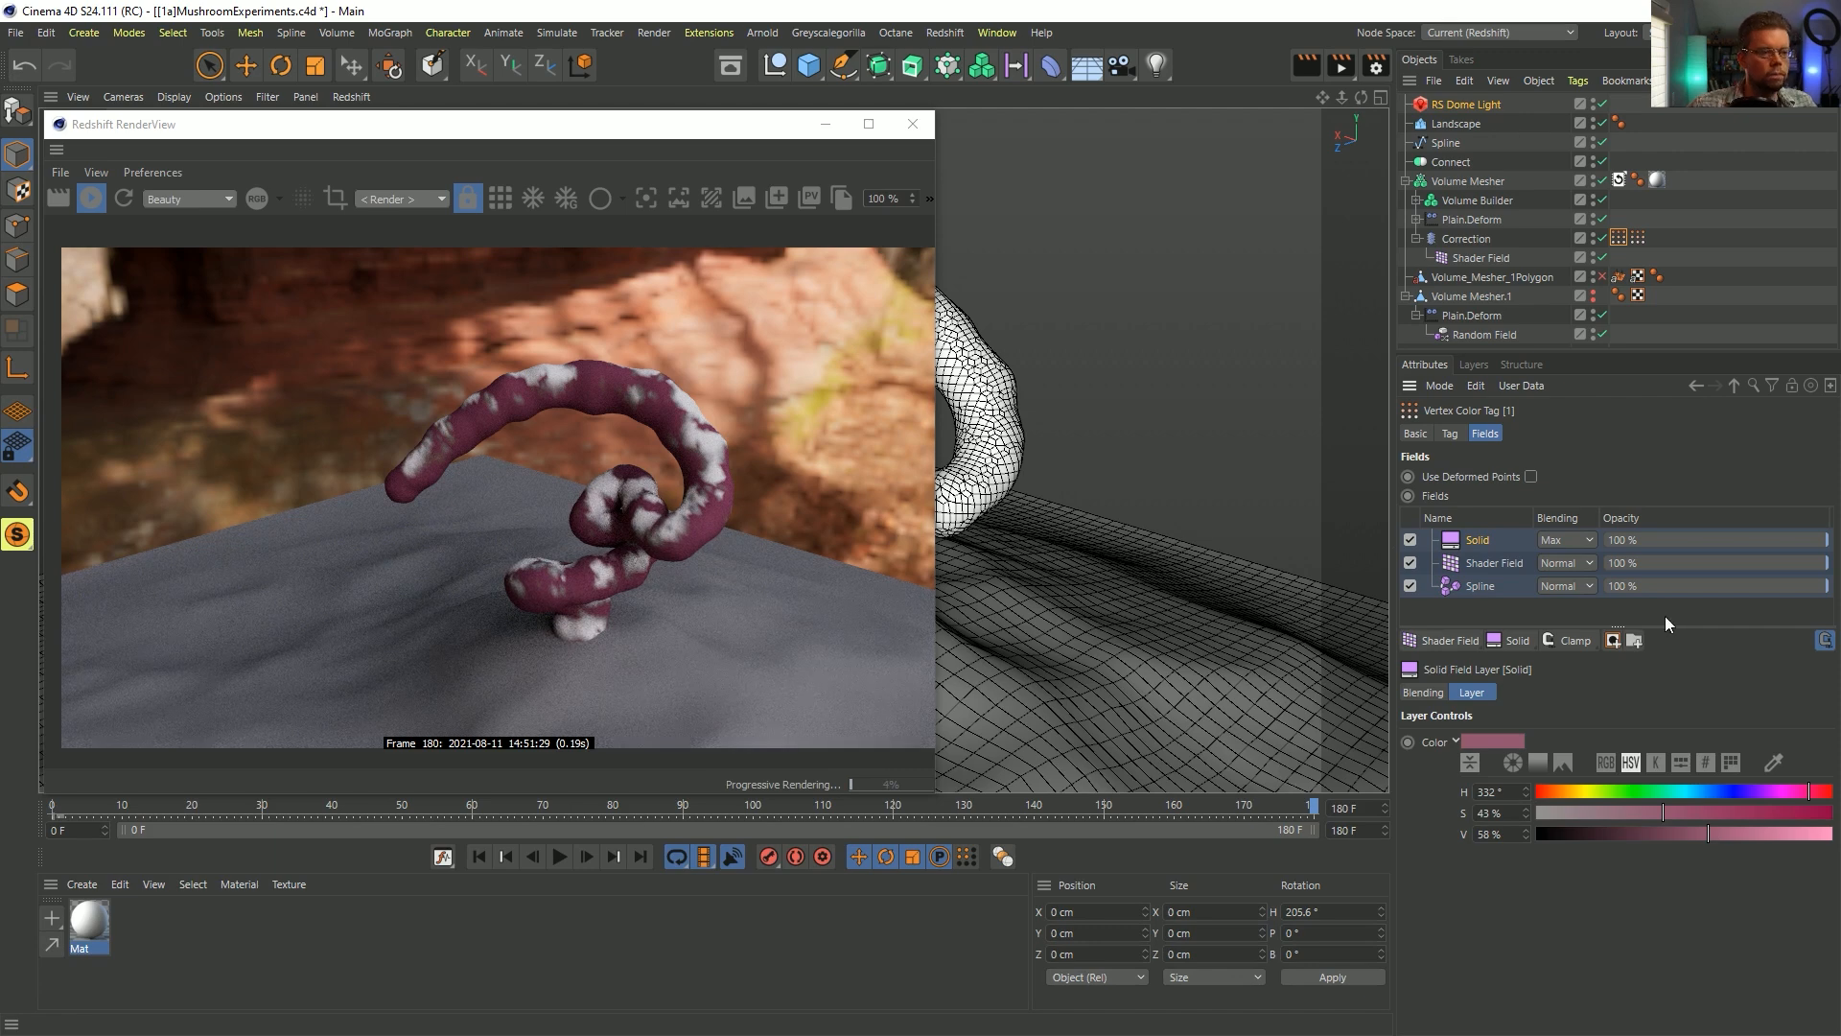
- Set the Solid layer's blending to Normal and mask it with the Shader Field, enabling that field's value channel
left_click(1565, 540)
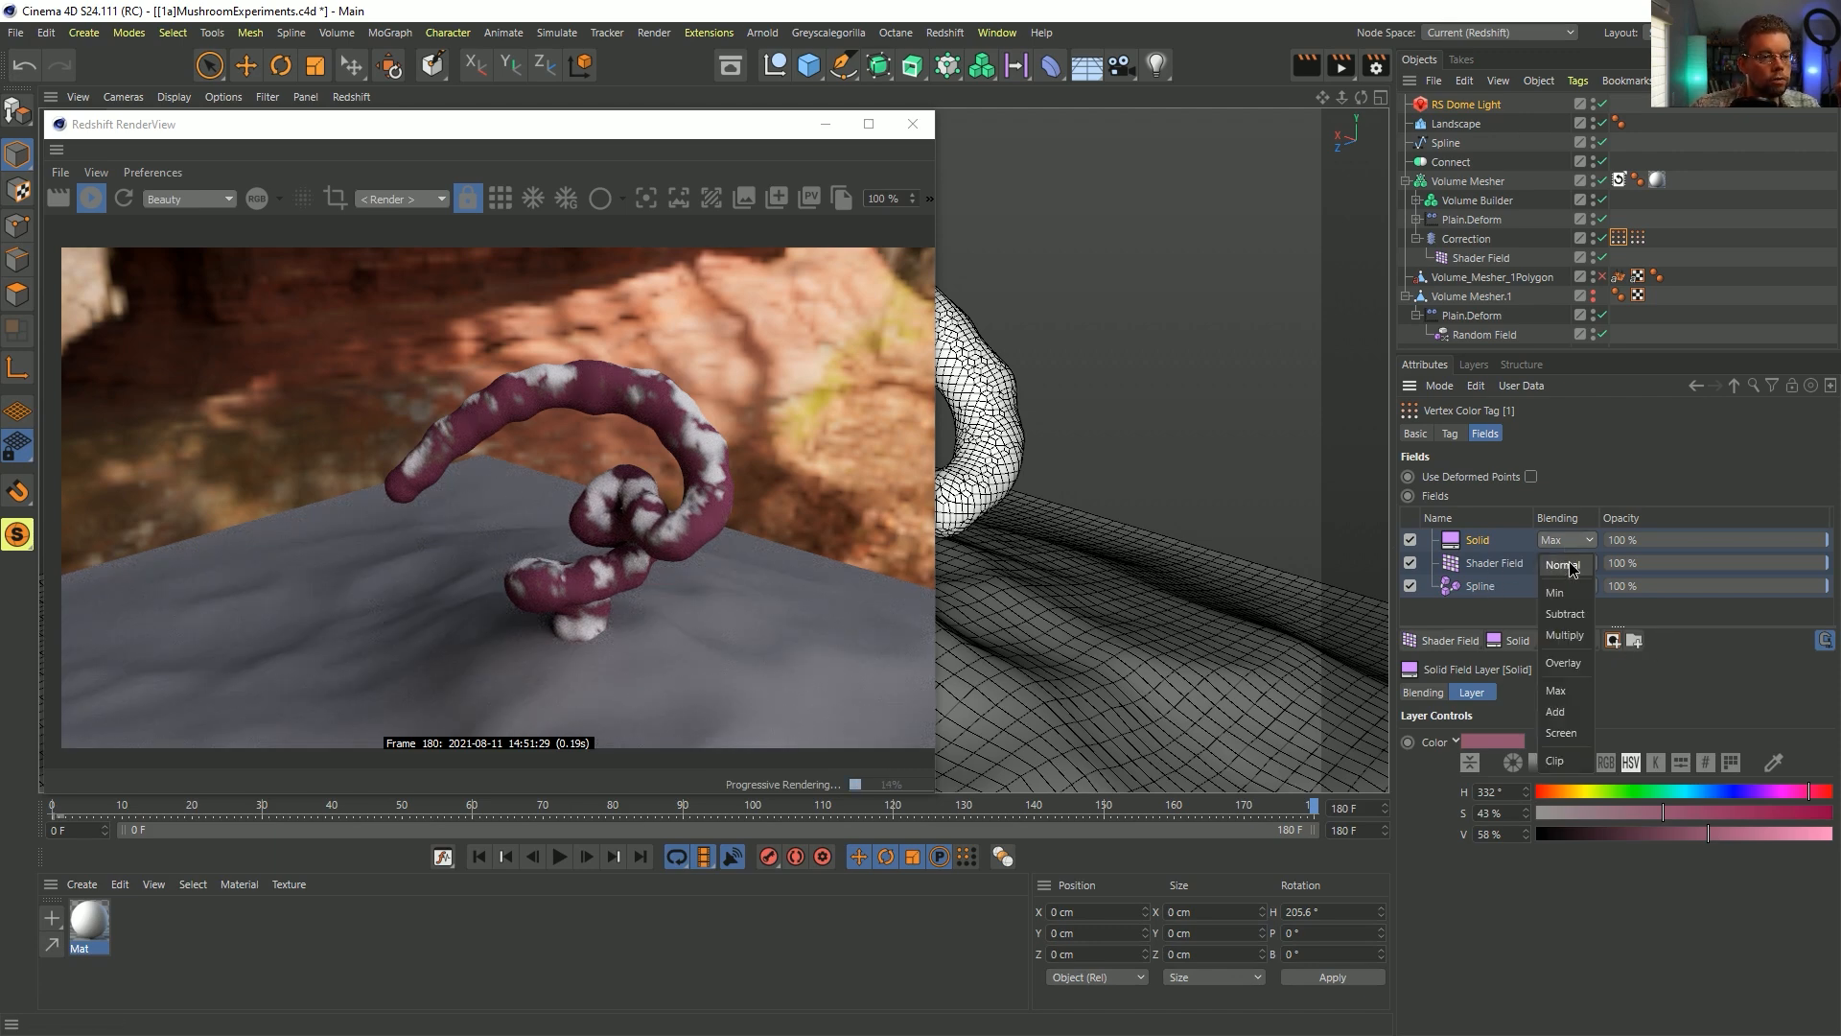
left_click(1544, 561)
left_click(1615, 641)
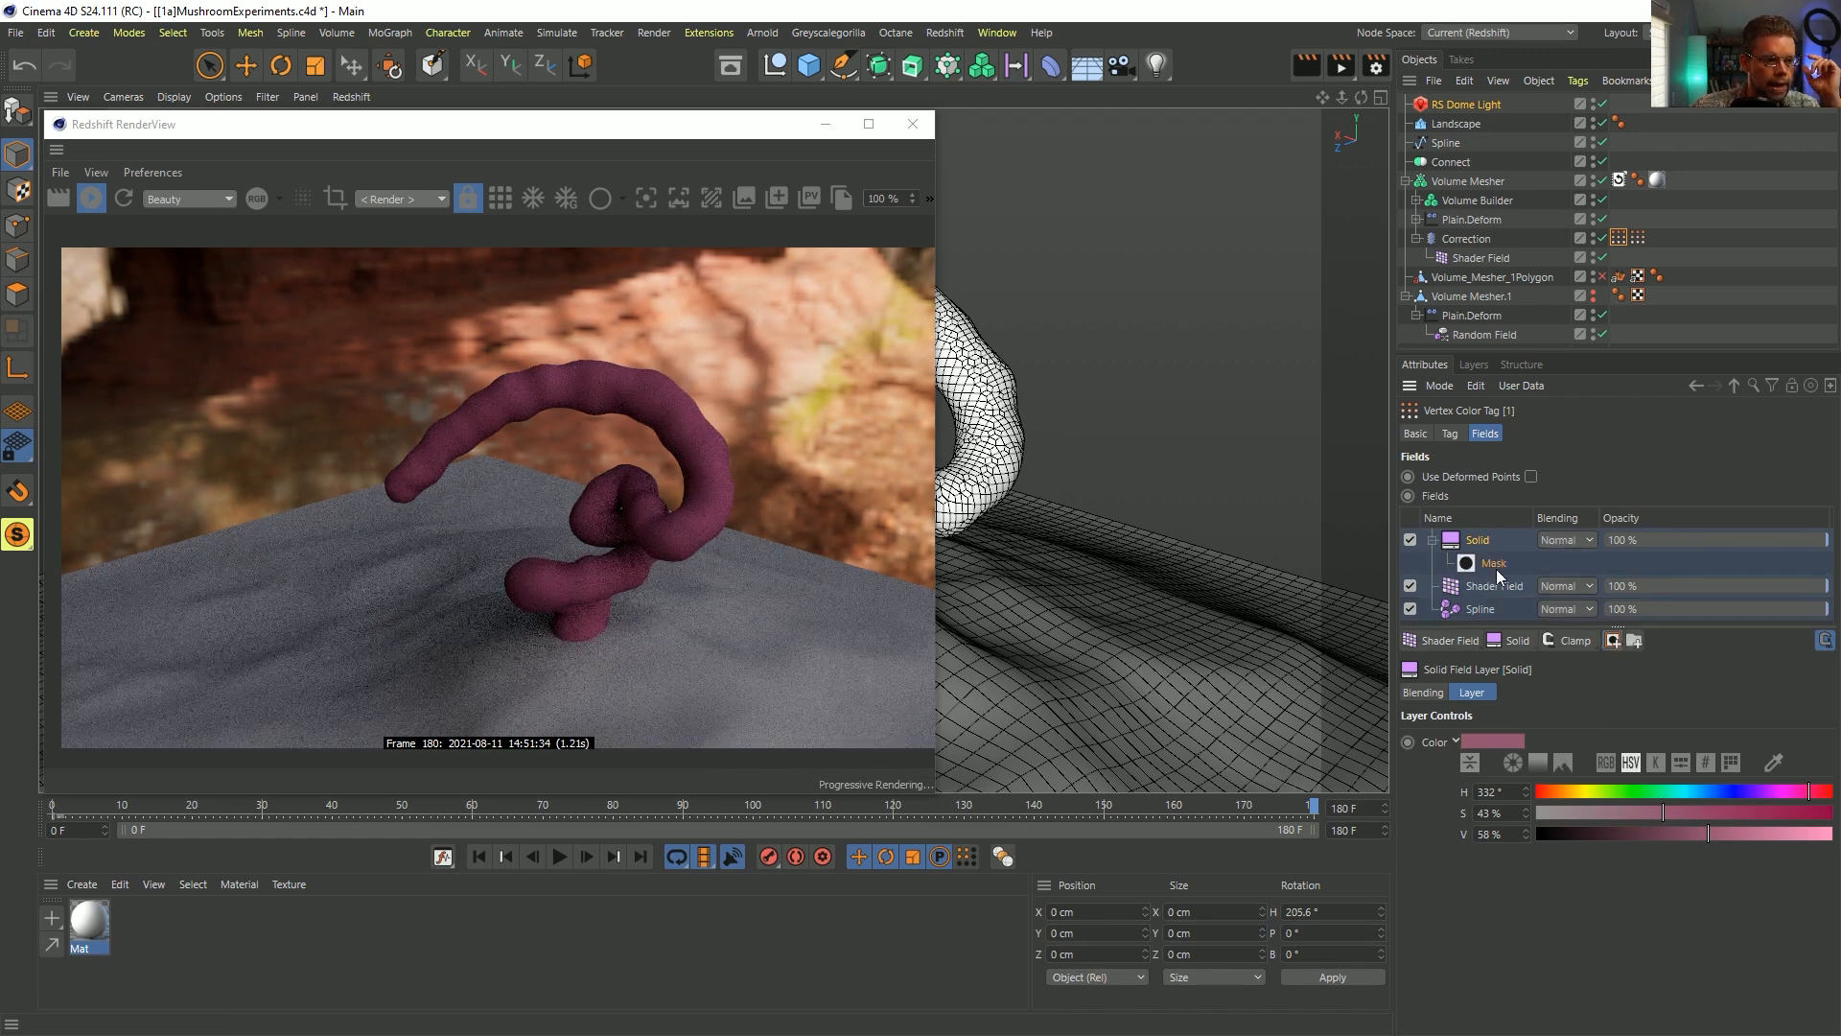
left_click_drag(1482, 587, 1500, 566)
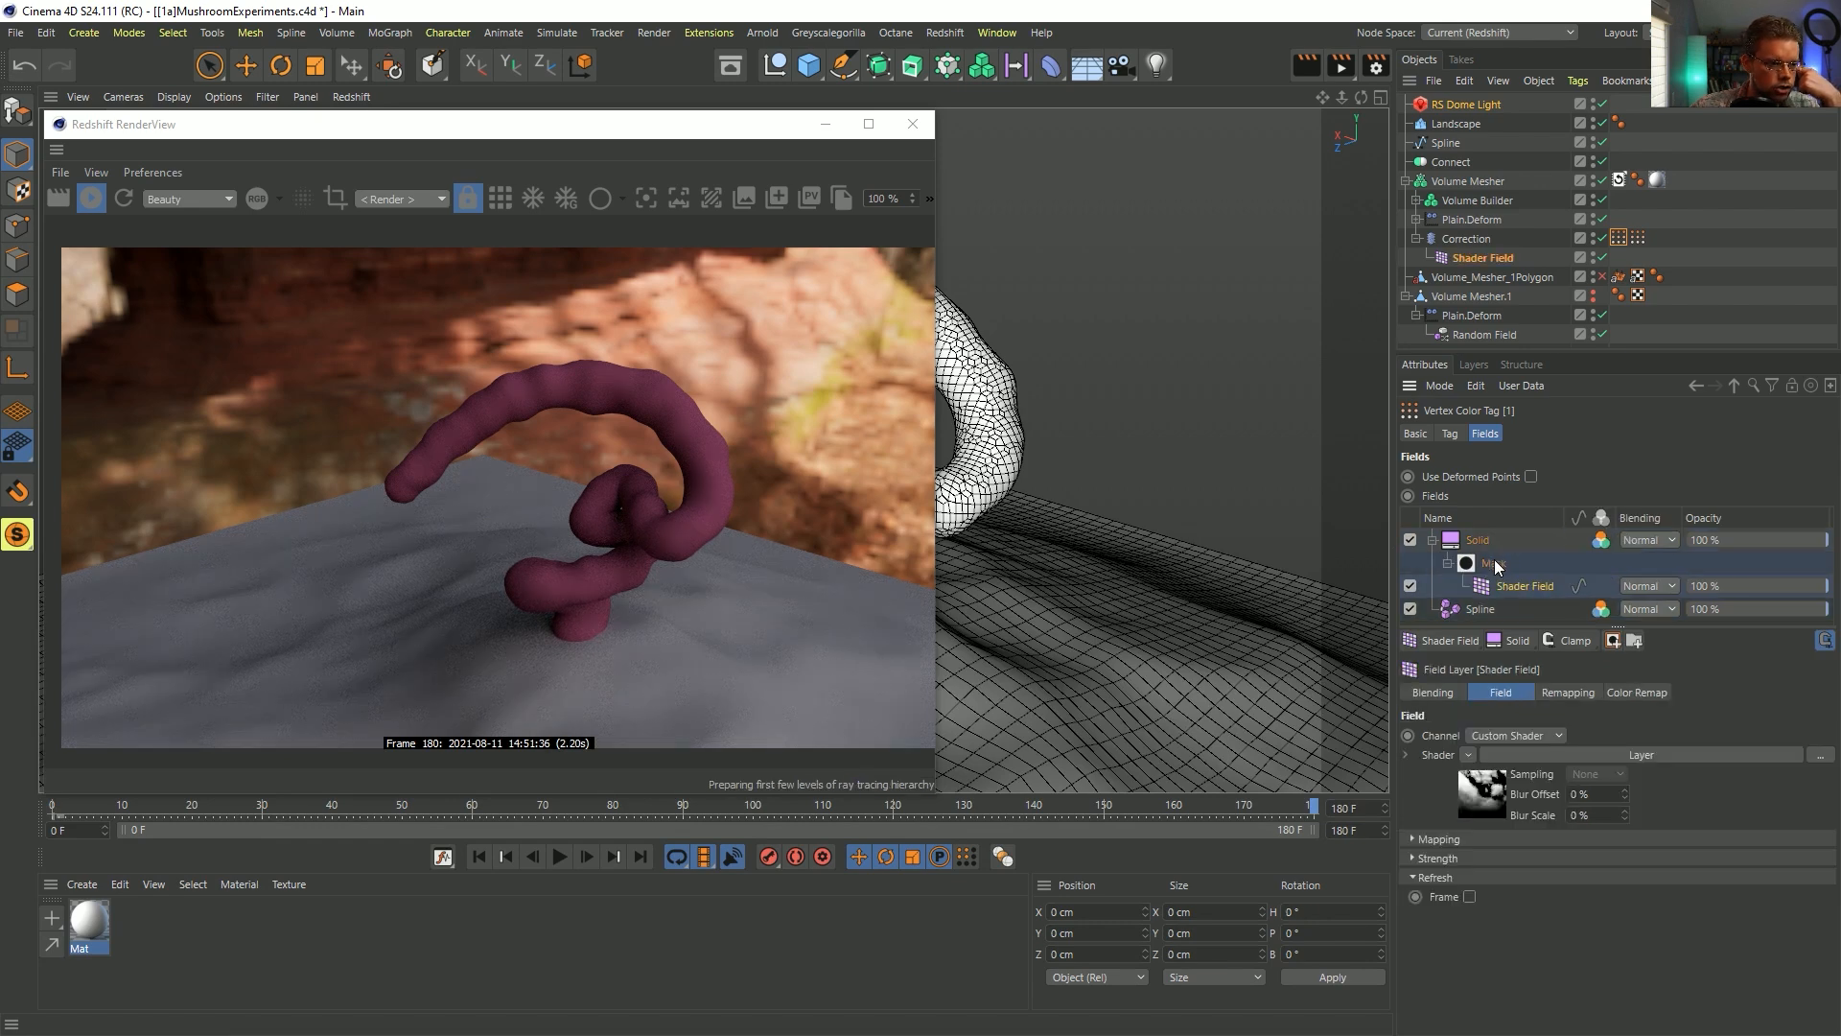
left_click(1577, 588)
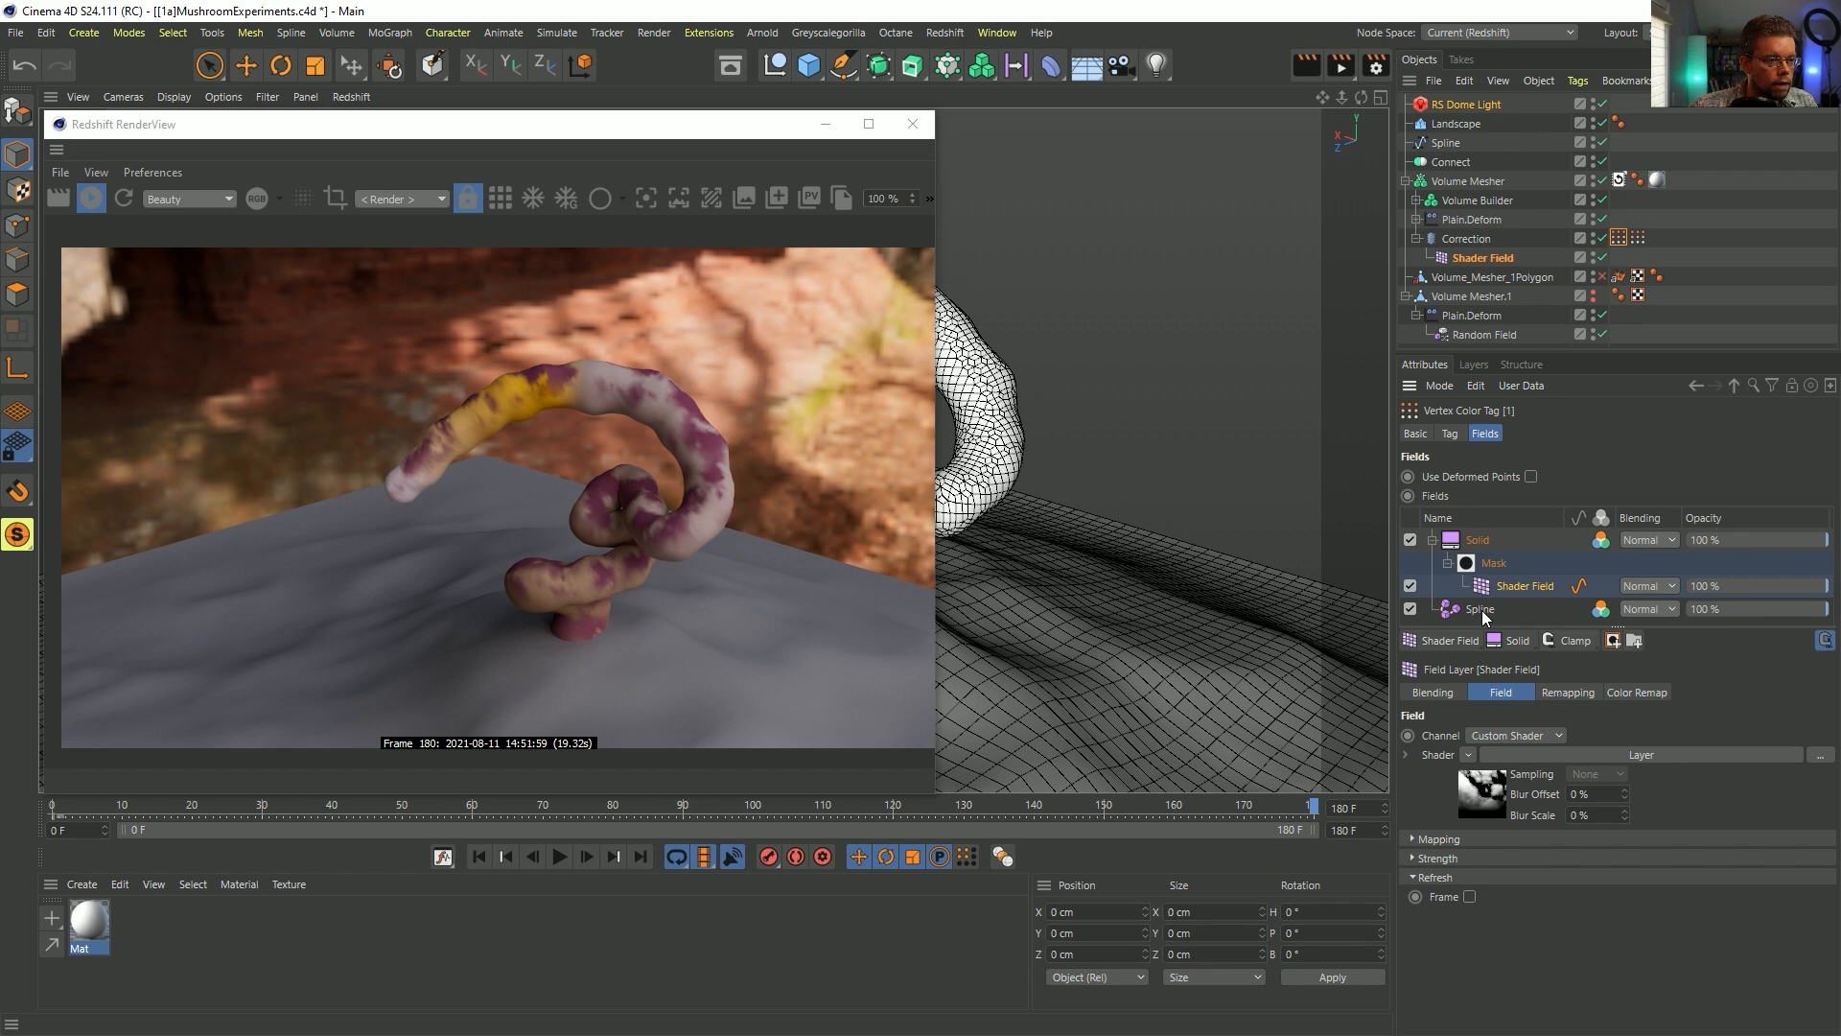
- Place a copy of the Spline field layer above Solid and reset its Color Remap gradient to default
left_click_drag(1481, 610, 1534, 537)
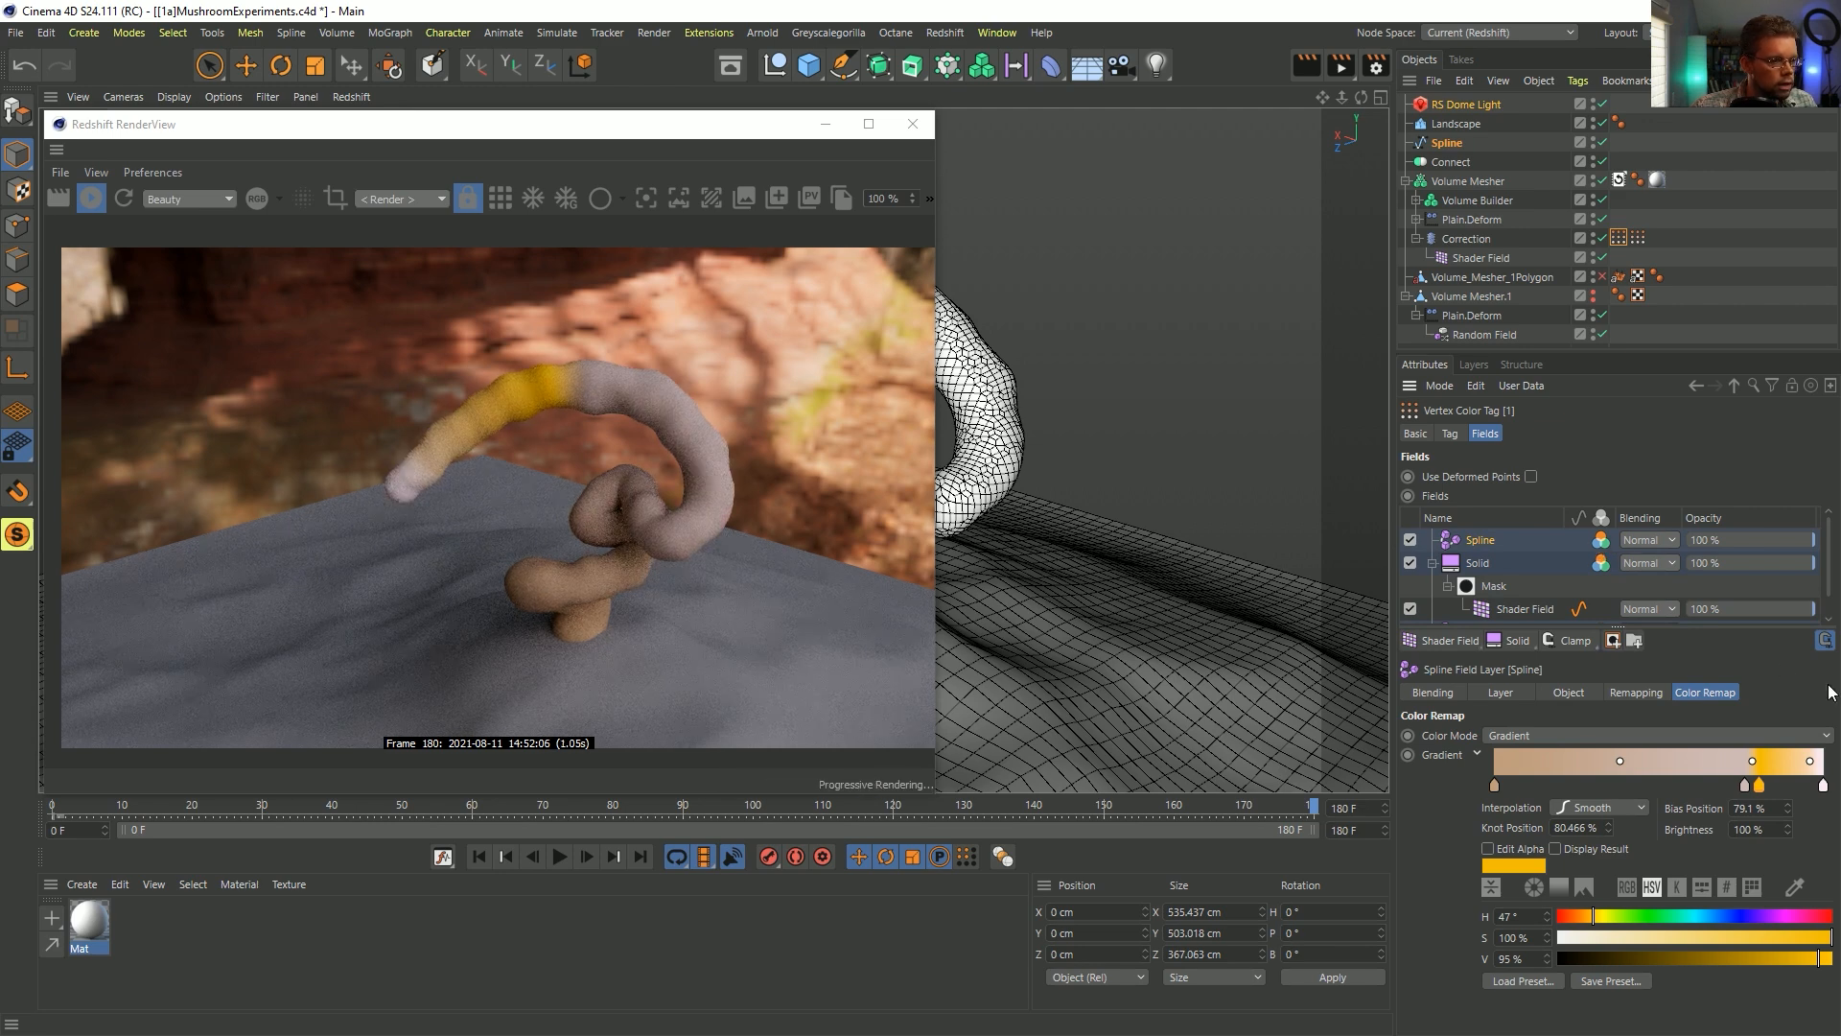
right_click(1452, 758)
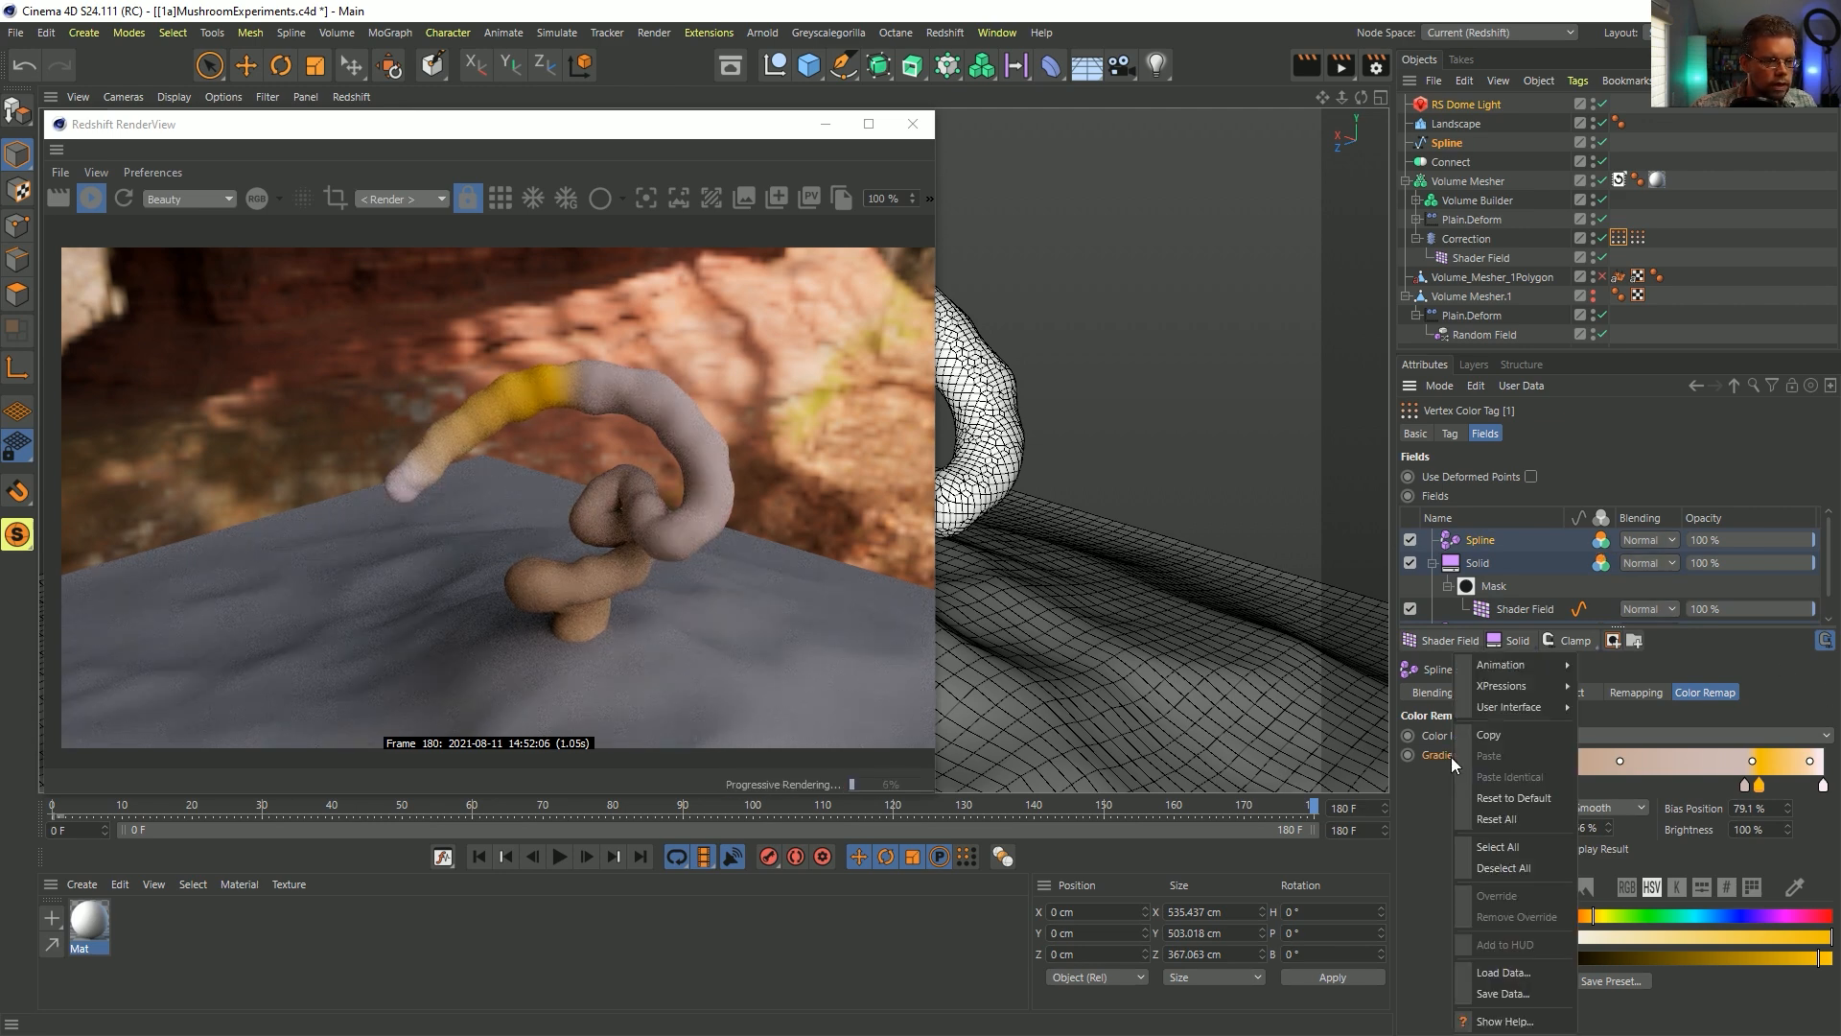
left_click(1513, 798)
- Add a white knot at about 31 % to the top Spline layer's gradient, with 0 % saturation and 100 % value
left_click(1594, 785)
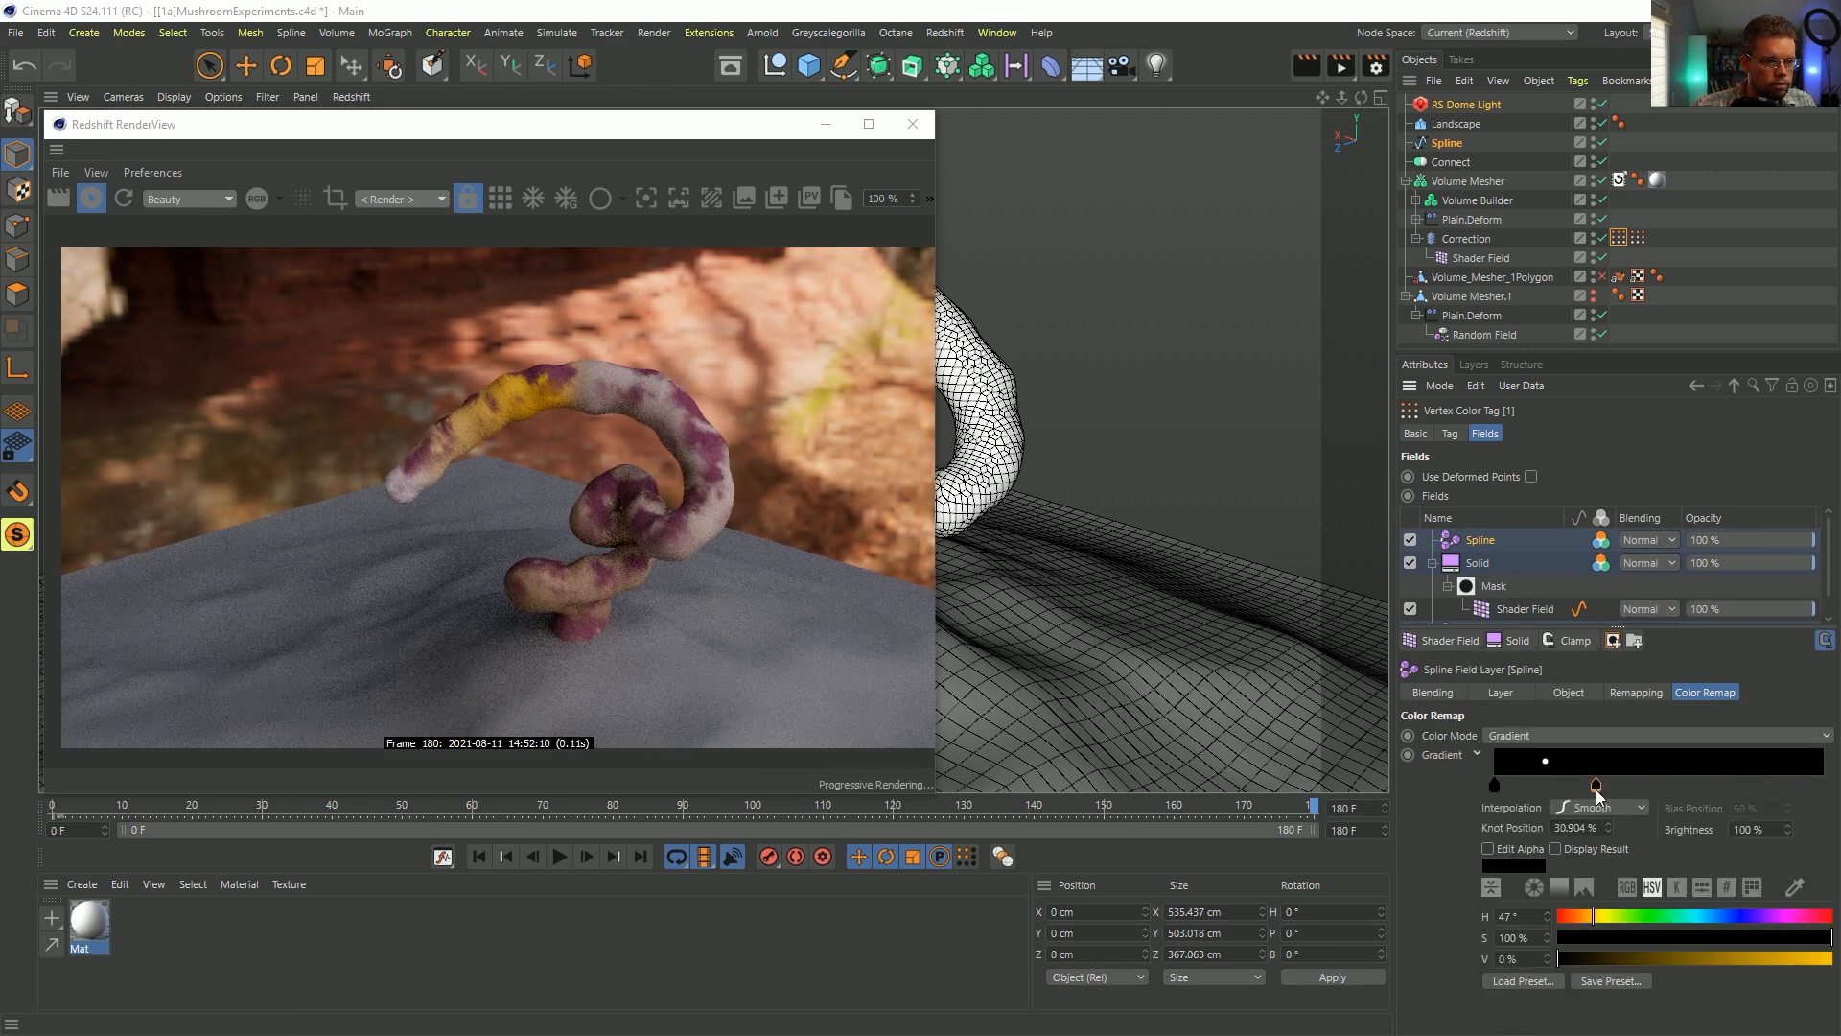
double_click(1597, 790)
left_click_drag(1630, 851, 1419, 814)
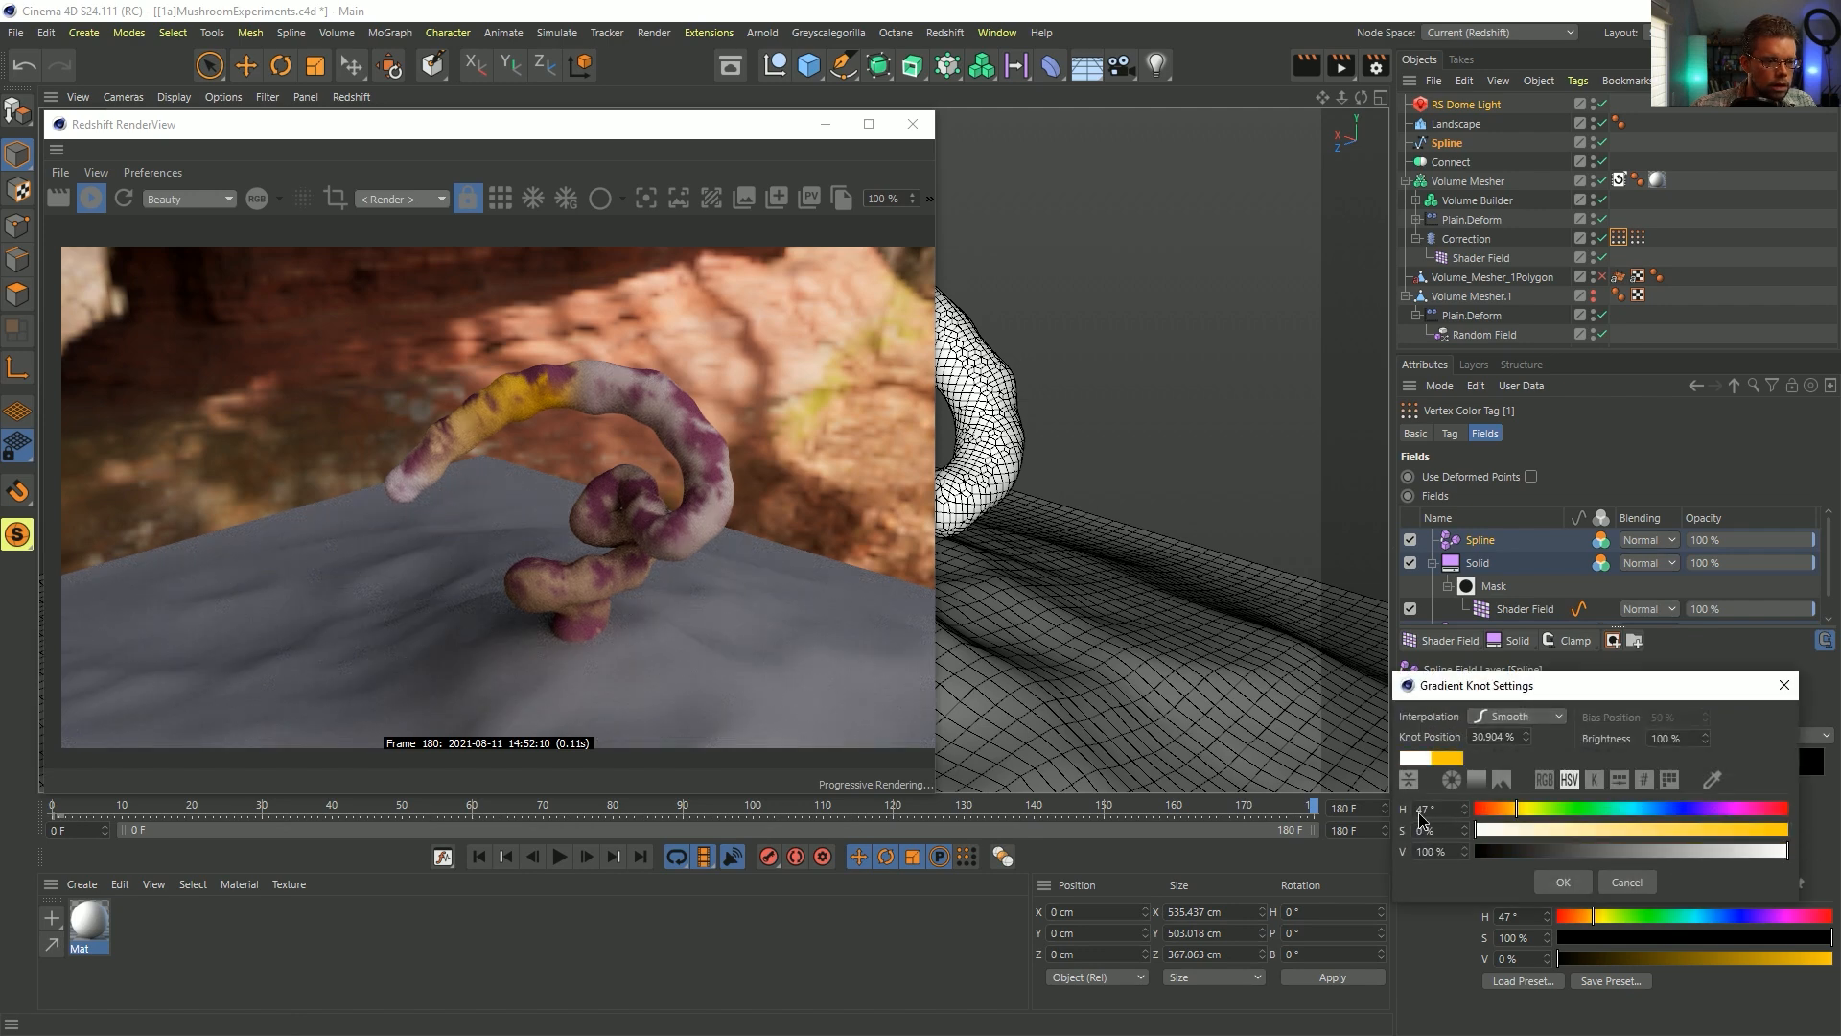
left_click(1540, 884)
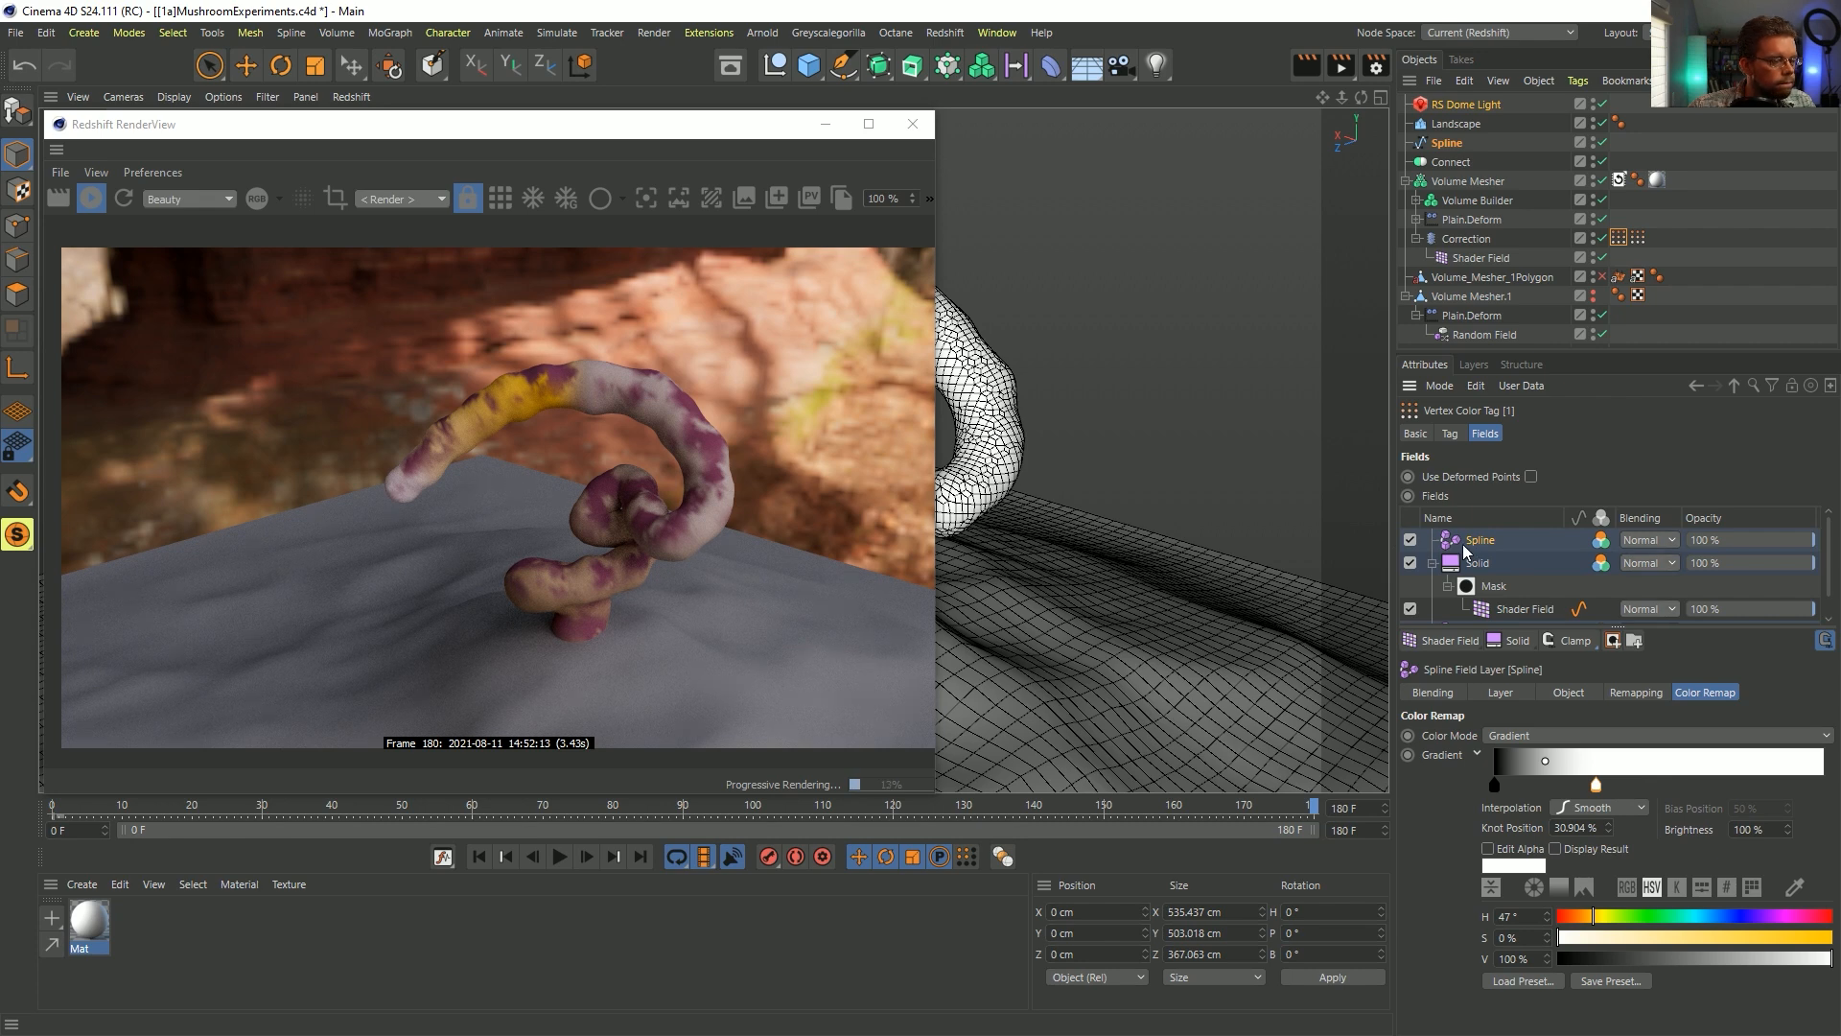
- Isolate the top Spline layer by disabling the Solid layer and the lower Spline layer, collapsing Solid's mask
left_click(1411, 563)
left_click(1410, 563)
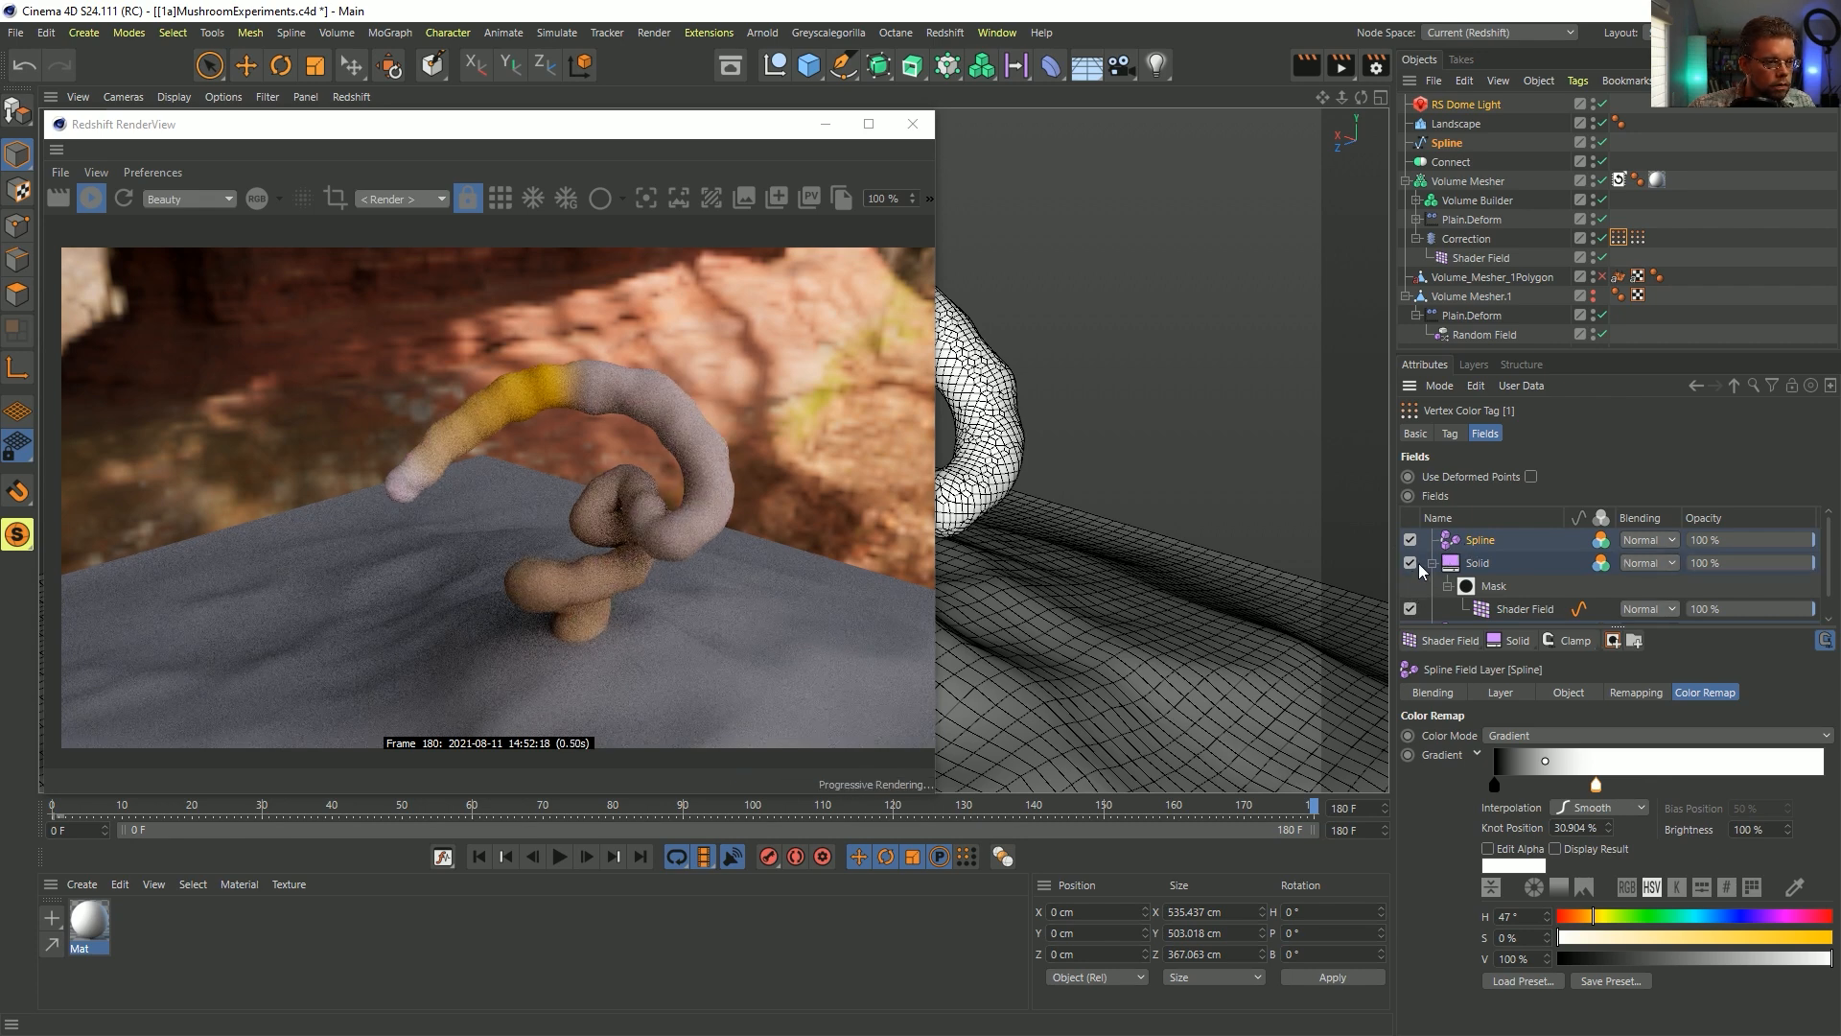
left_click(1433, 563)
left_click(1410, 563)
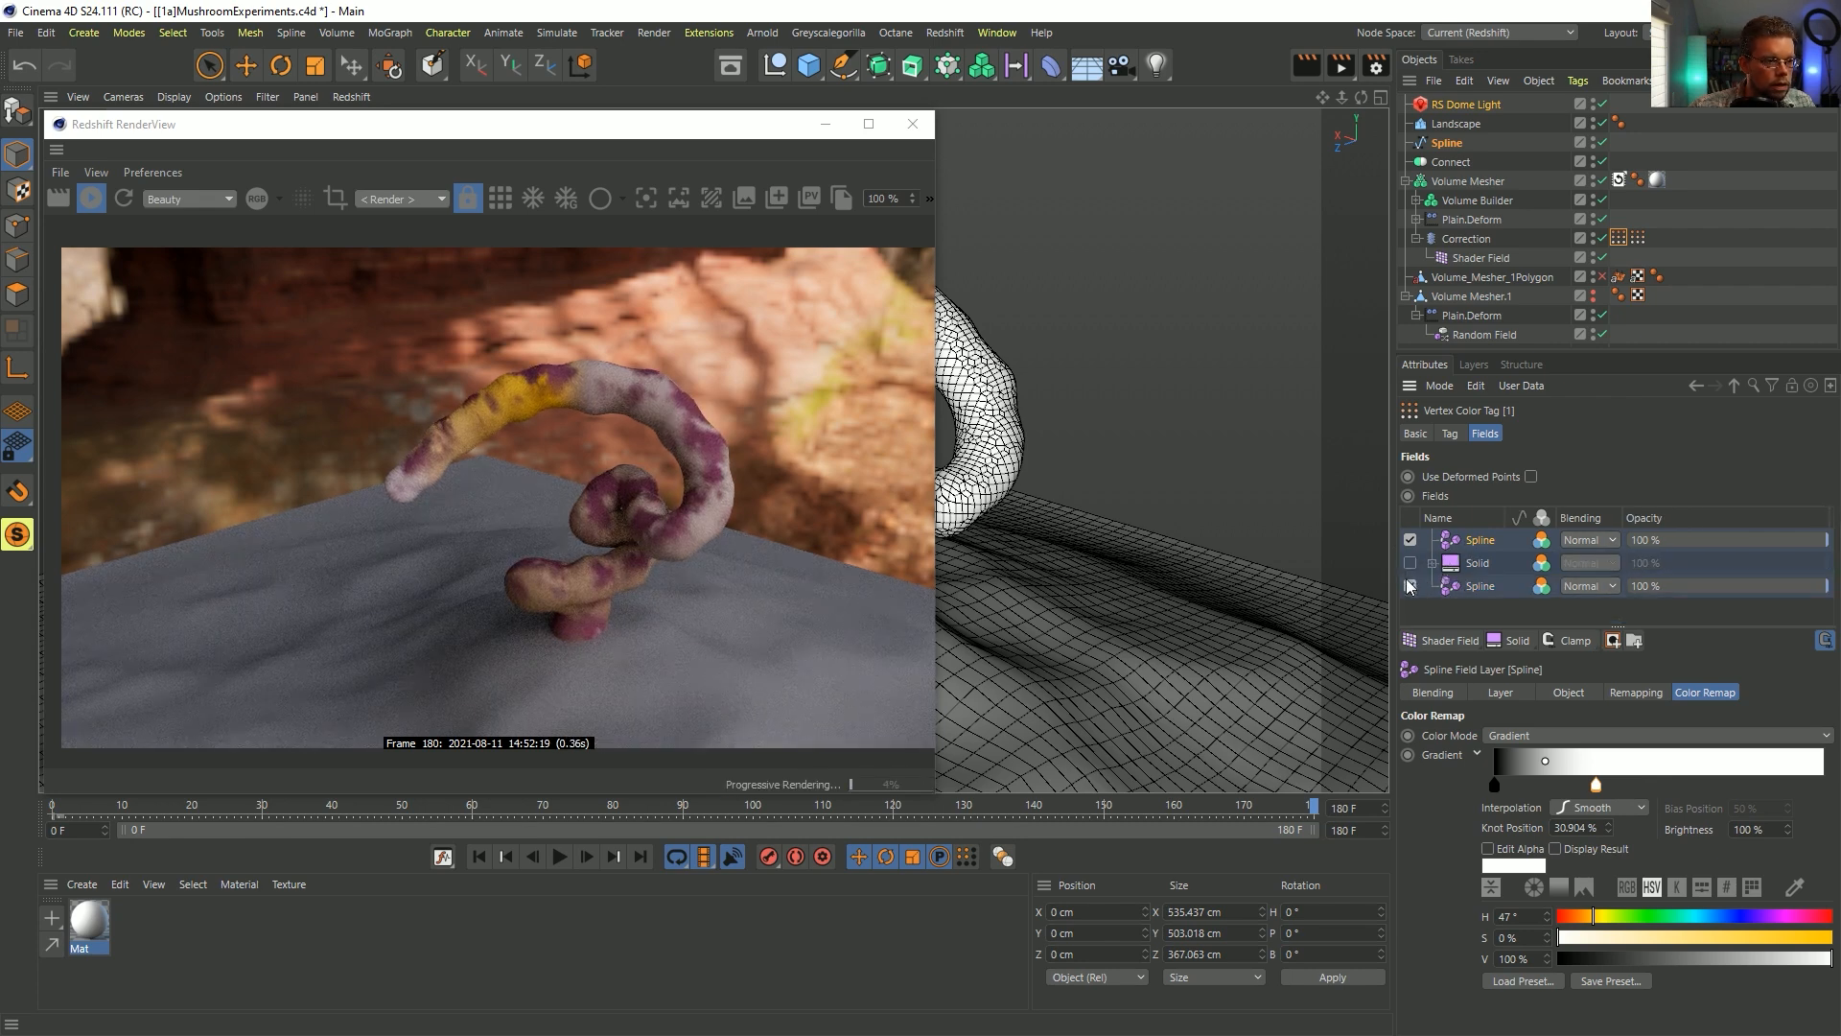
left_click(1410, 586)
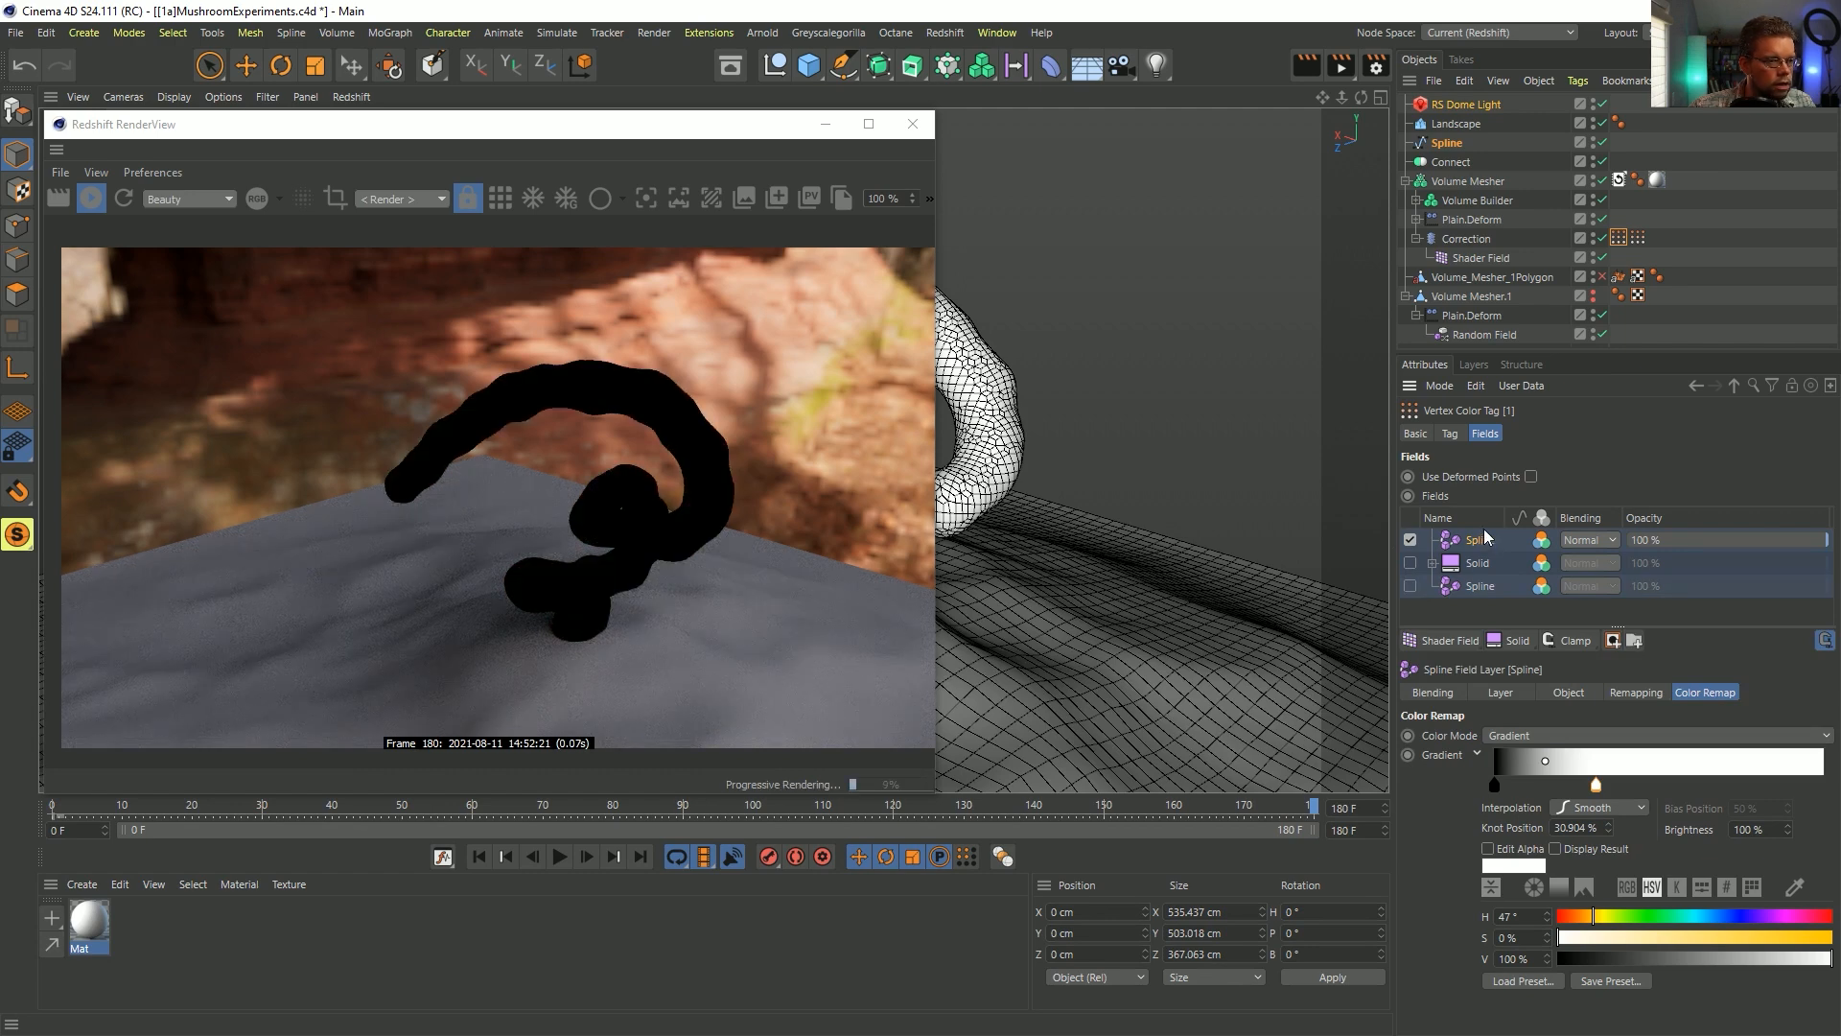
- Distribute the top Spline layer's gradient knots evenly from black to white and check its object settings
right_click(1585, 759)
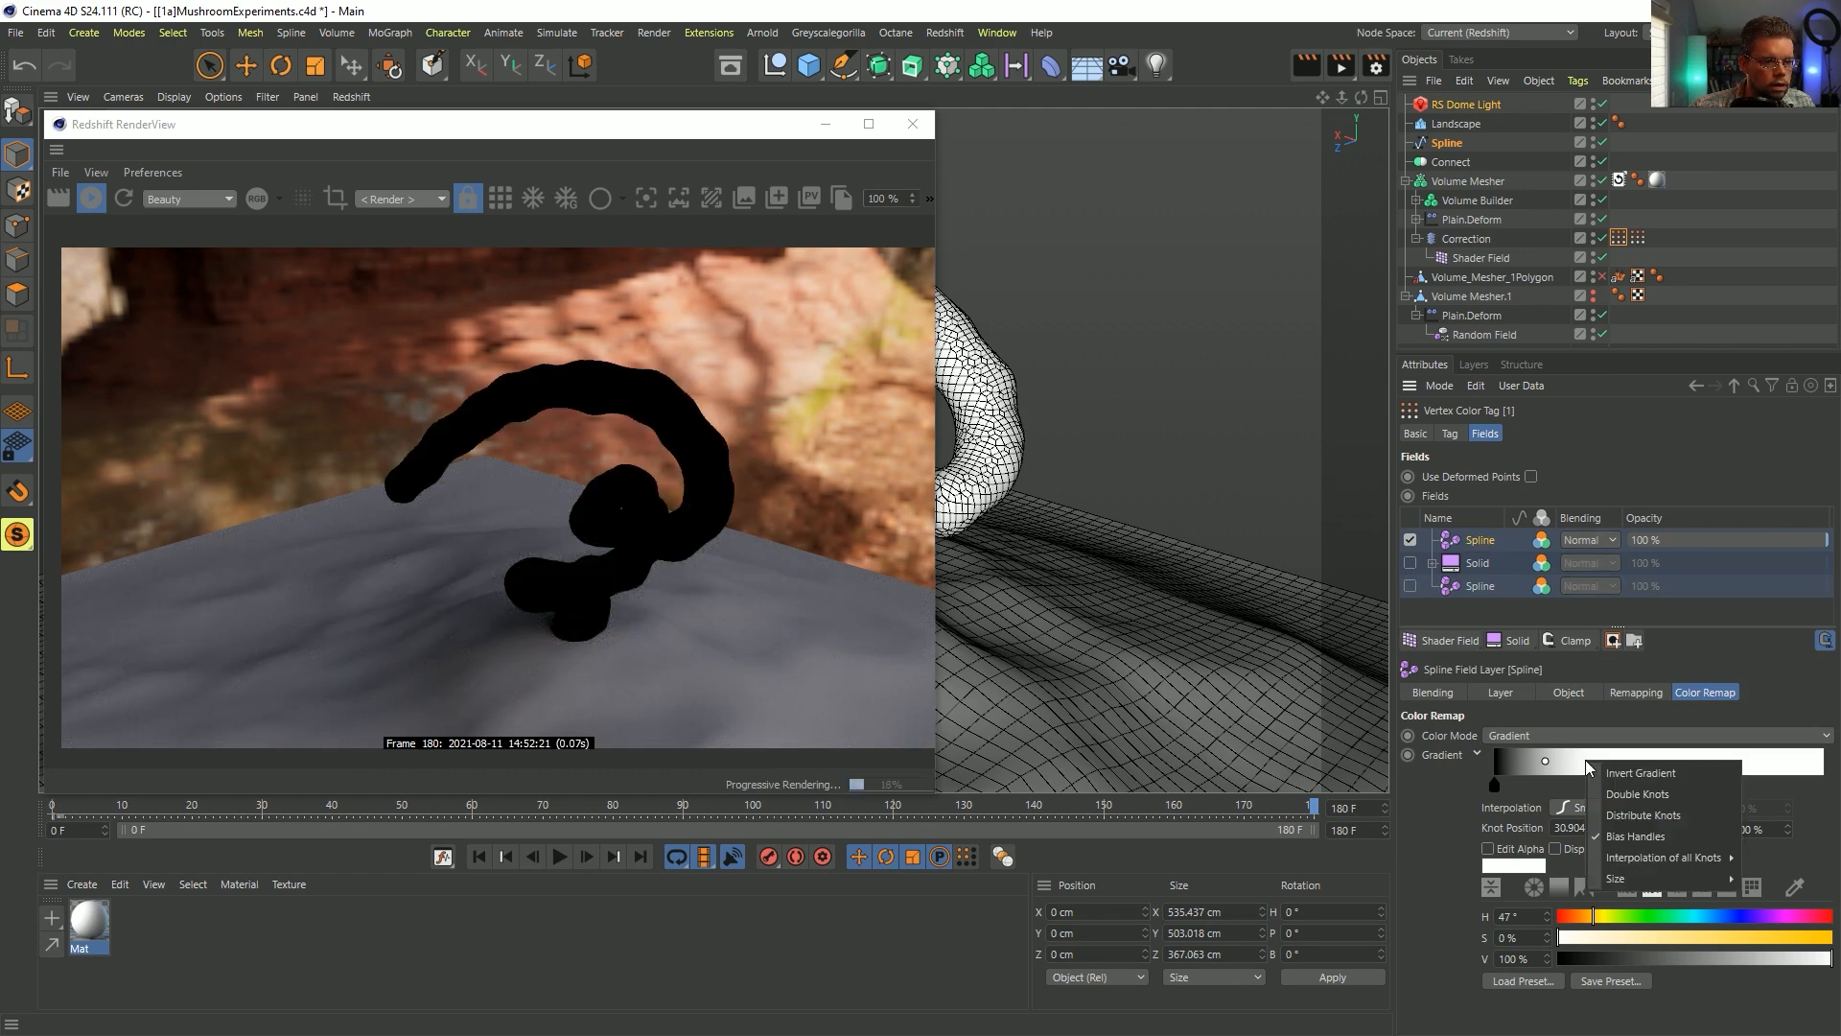
left_click(1661, 792)
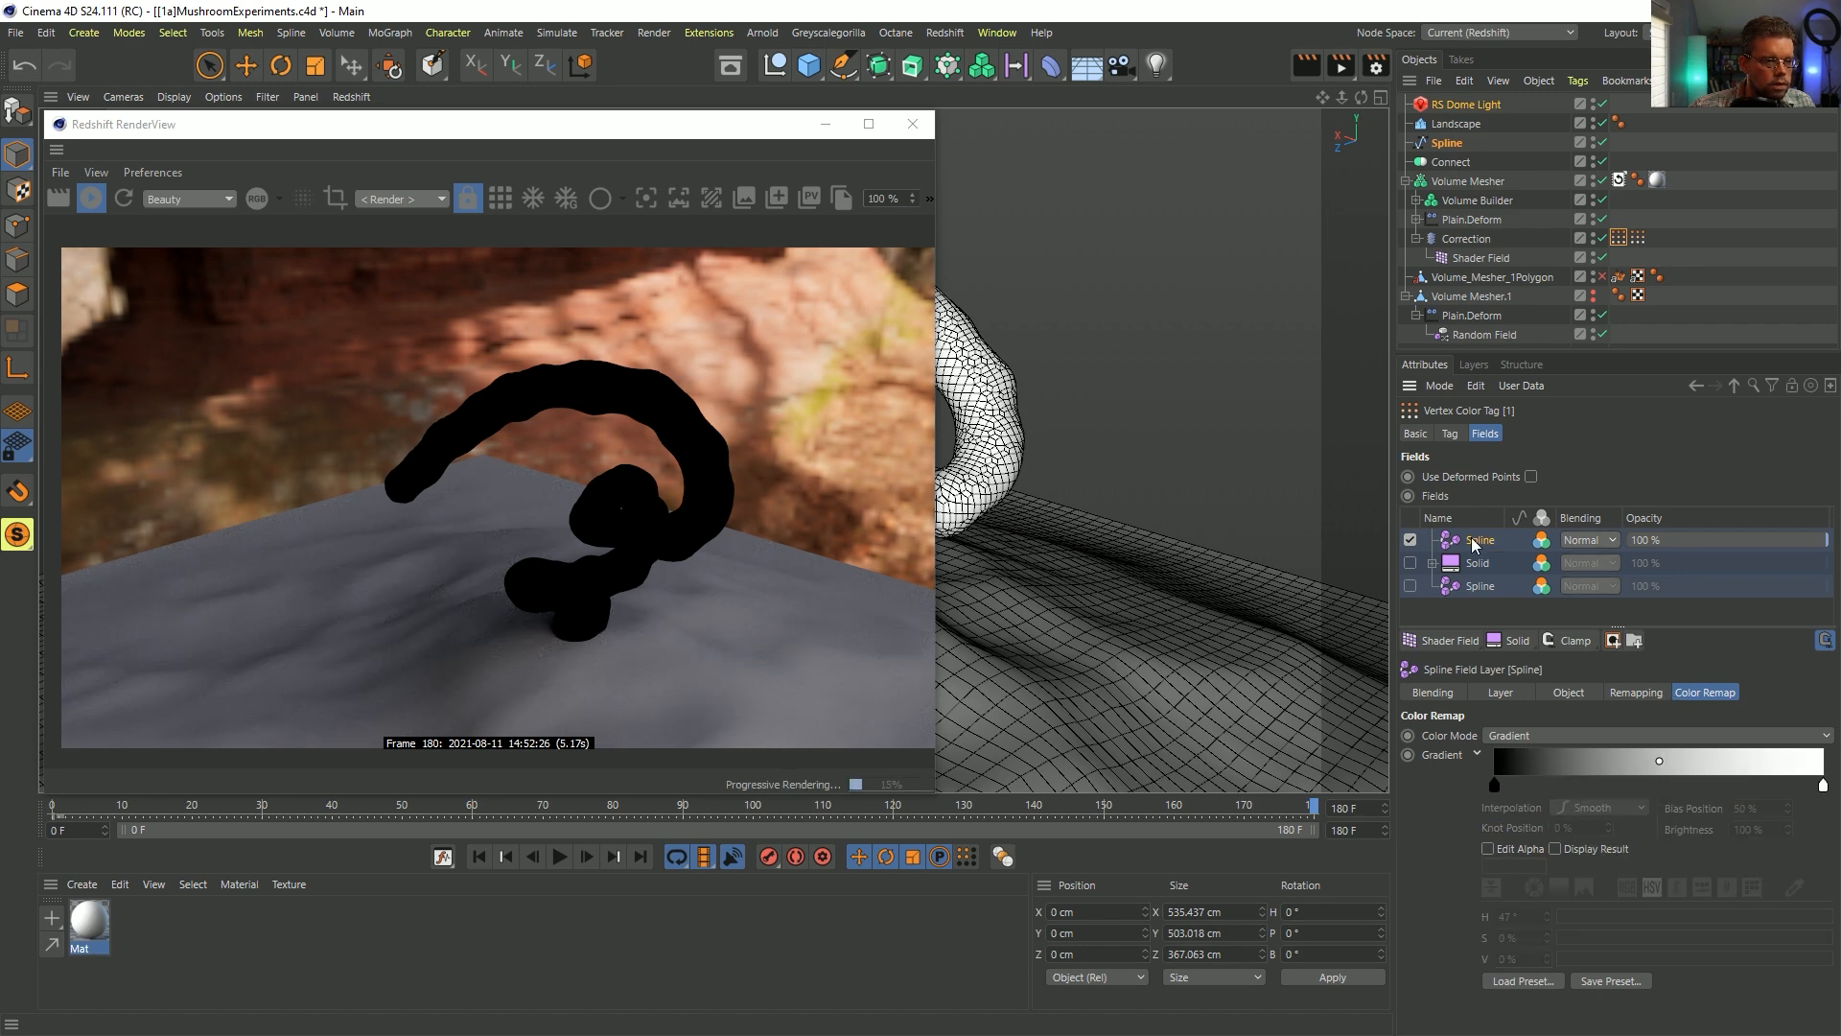
left_click(1584, 693)
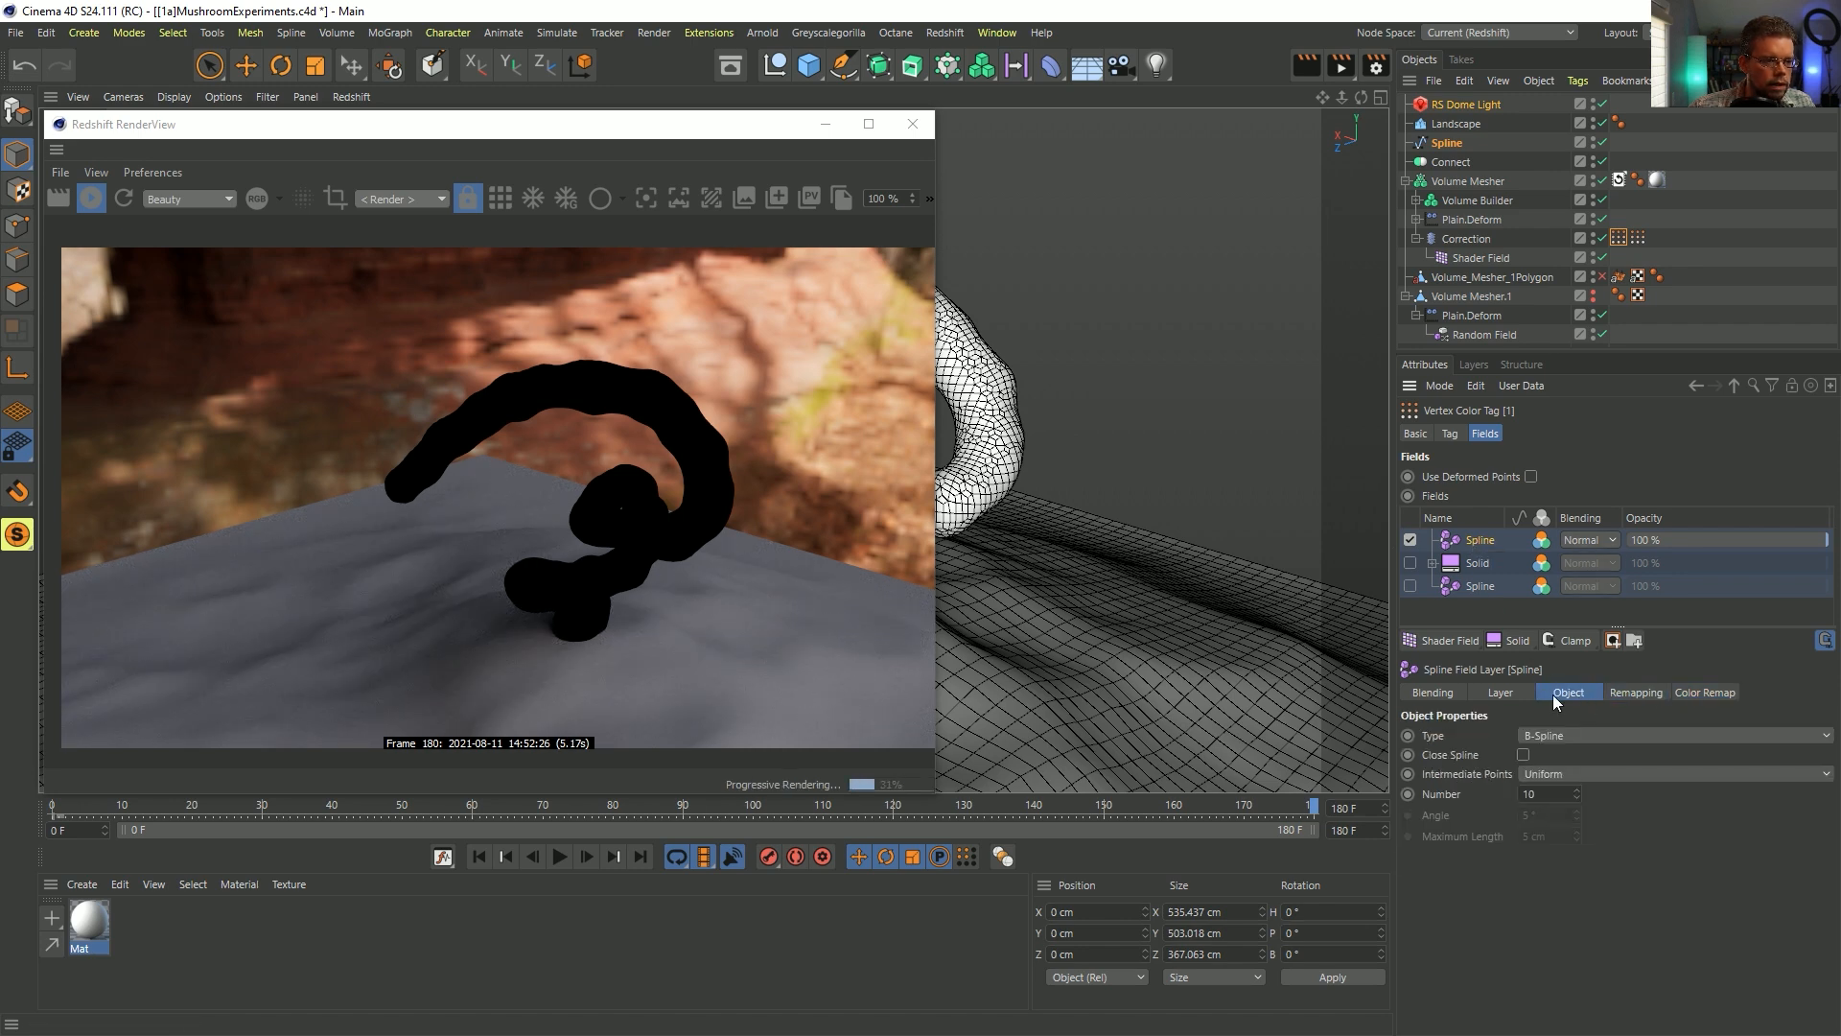
left_click(1532, 693)
left_click(1581, 694)
left_click(1716, 694)
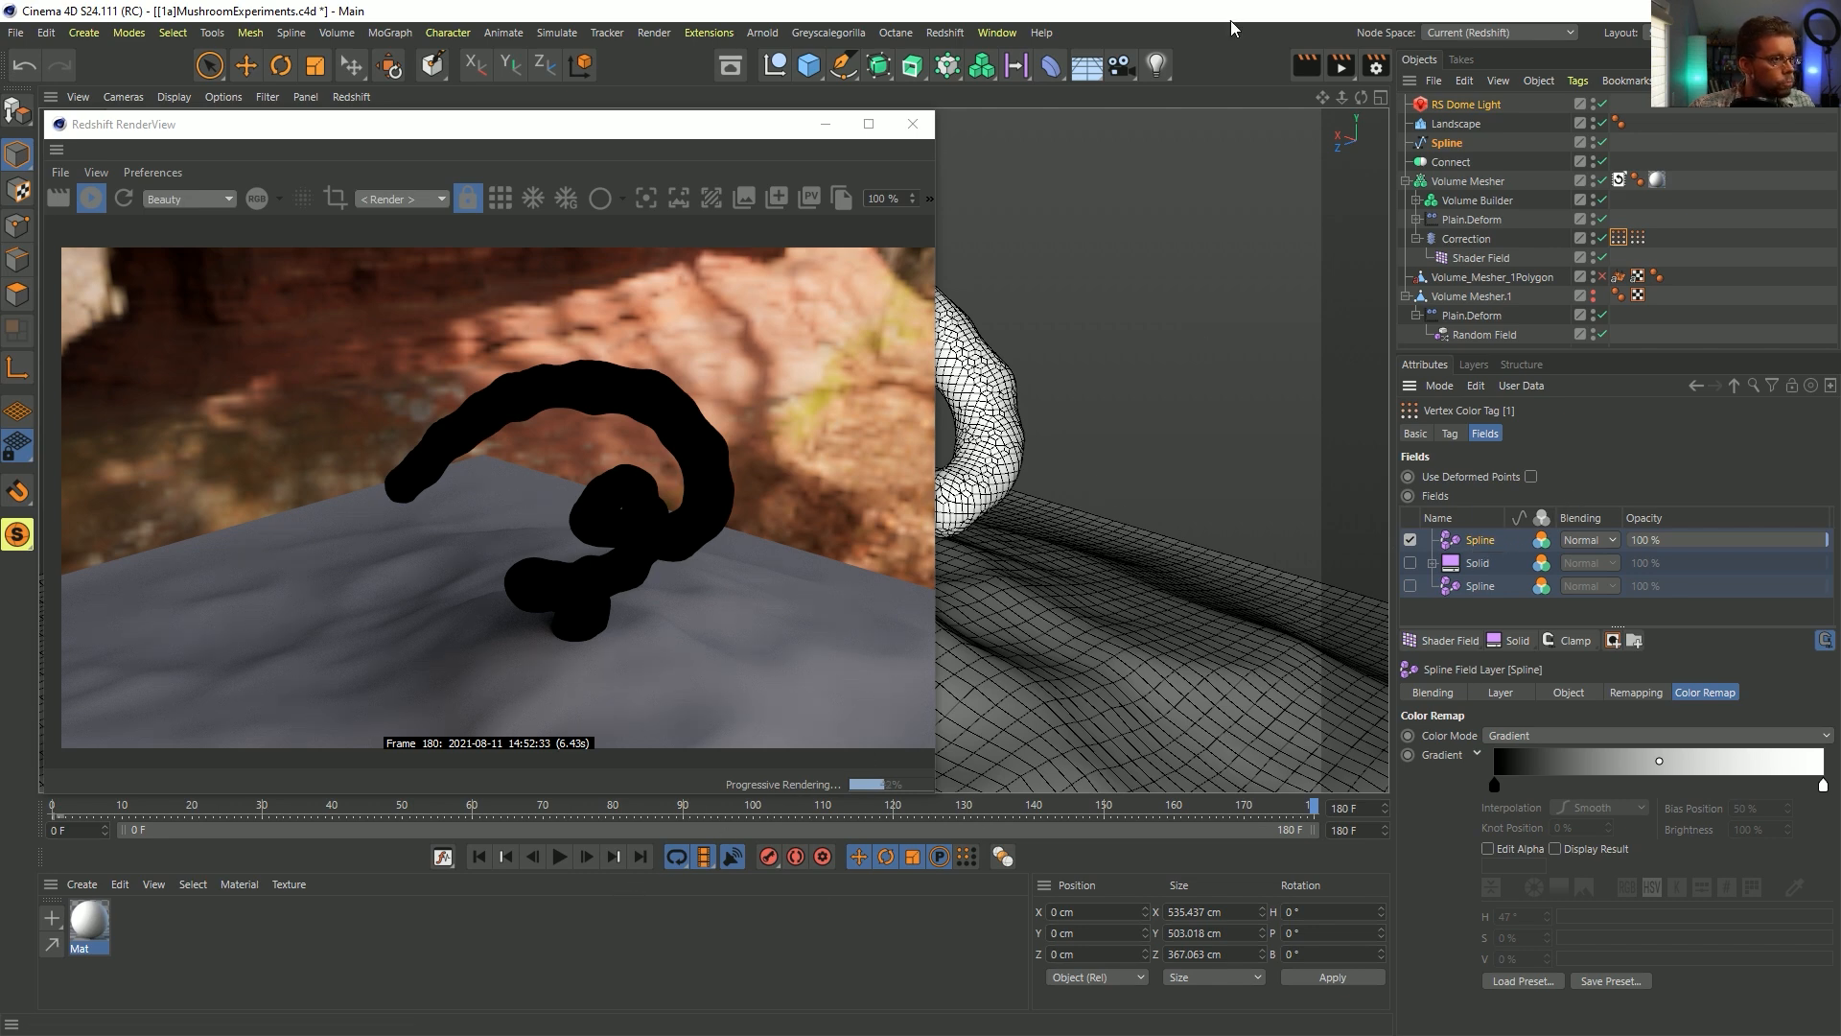
- Save the scene as a new version named [1b]MushroomExperiments.c4d
key("ctrl+shift+s")
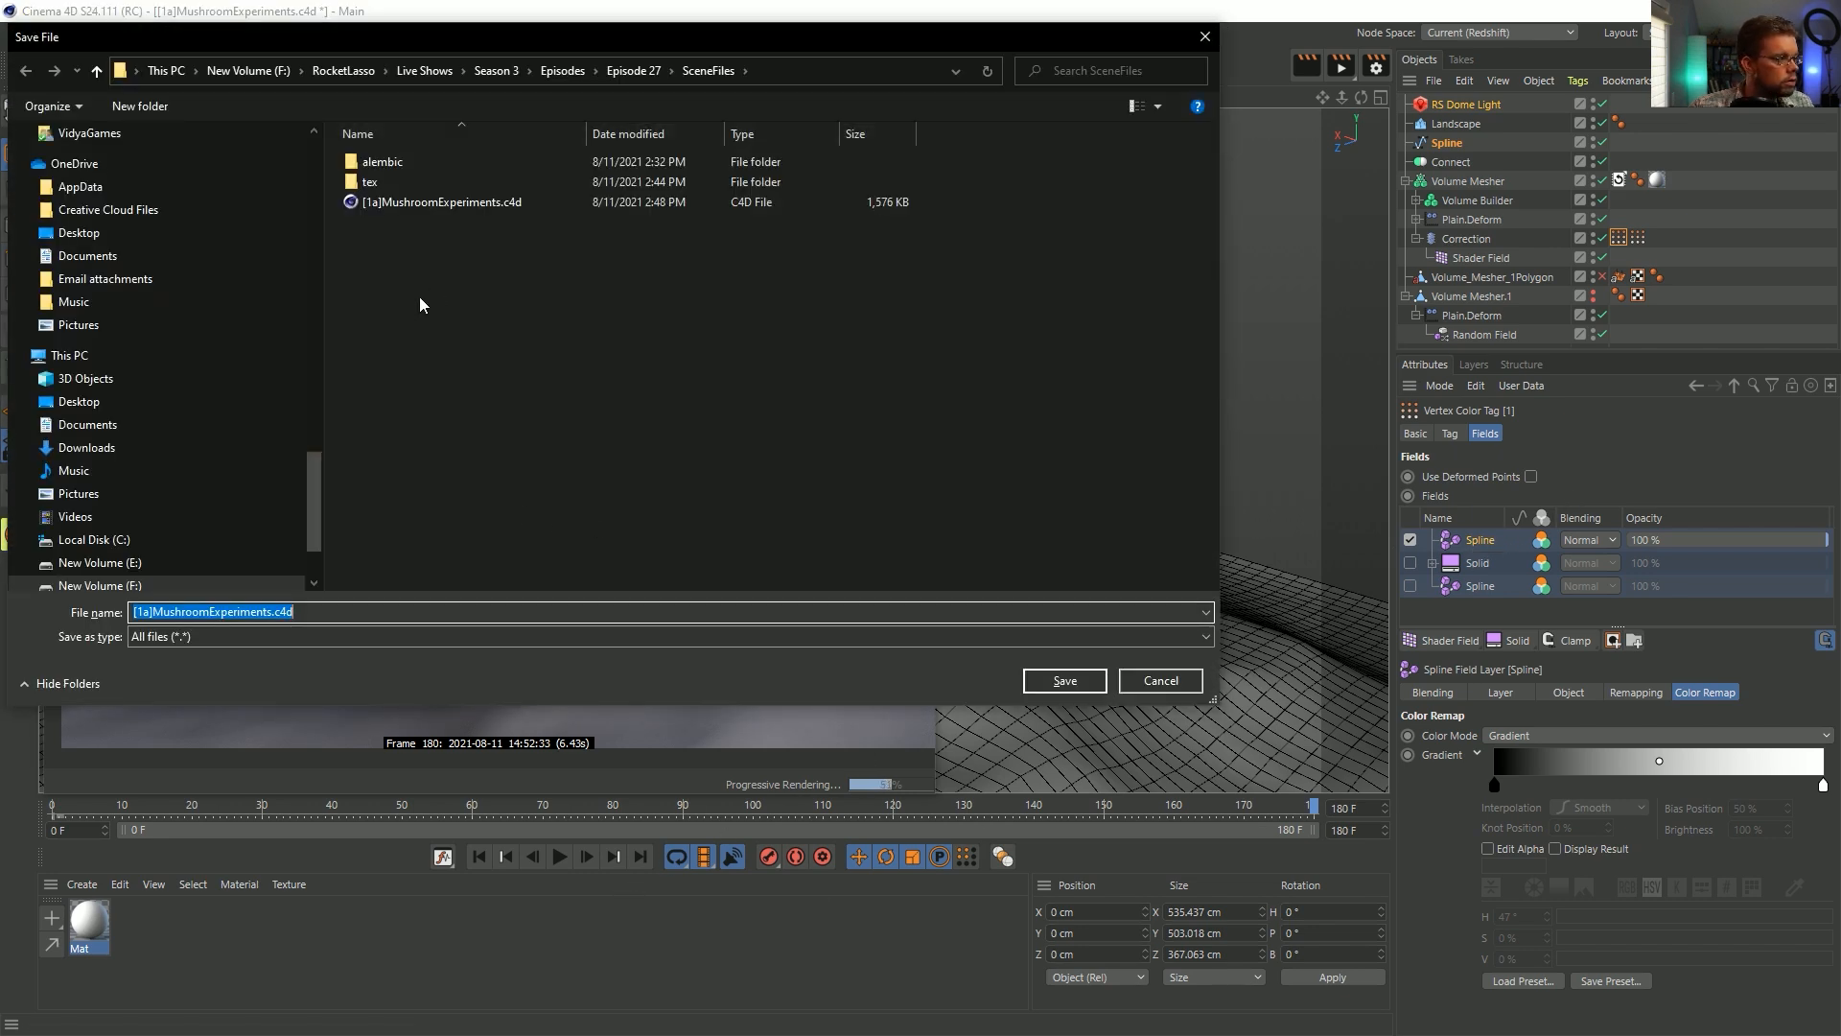
left_click(147, 611)
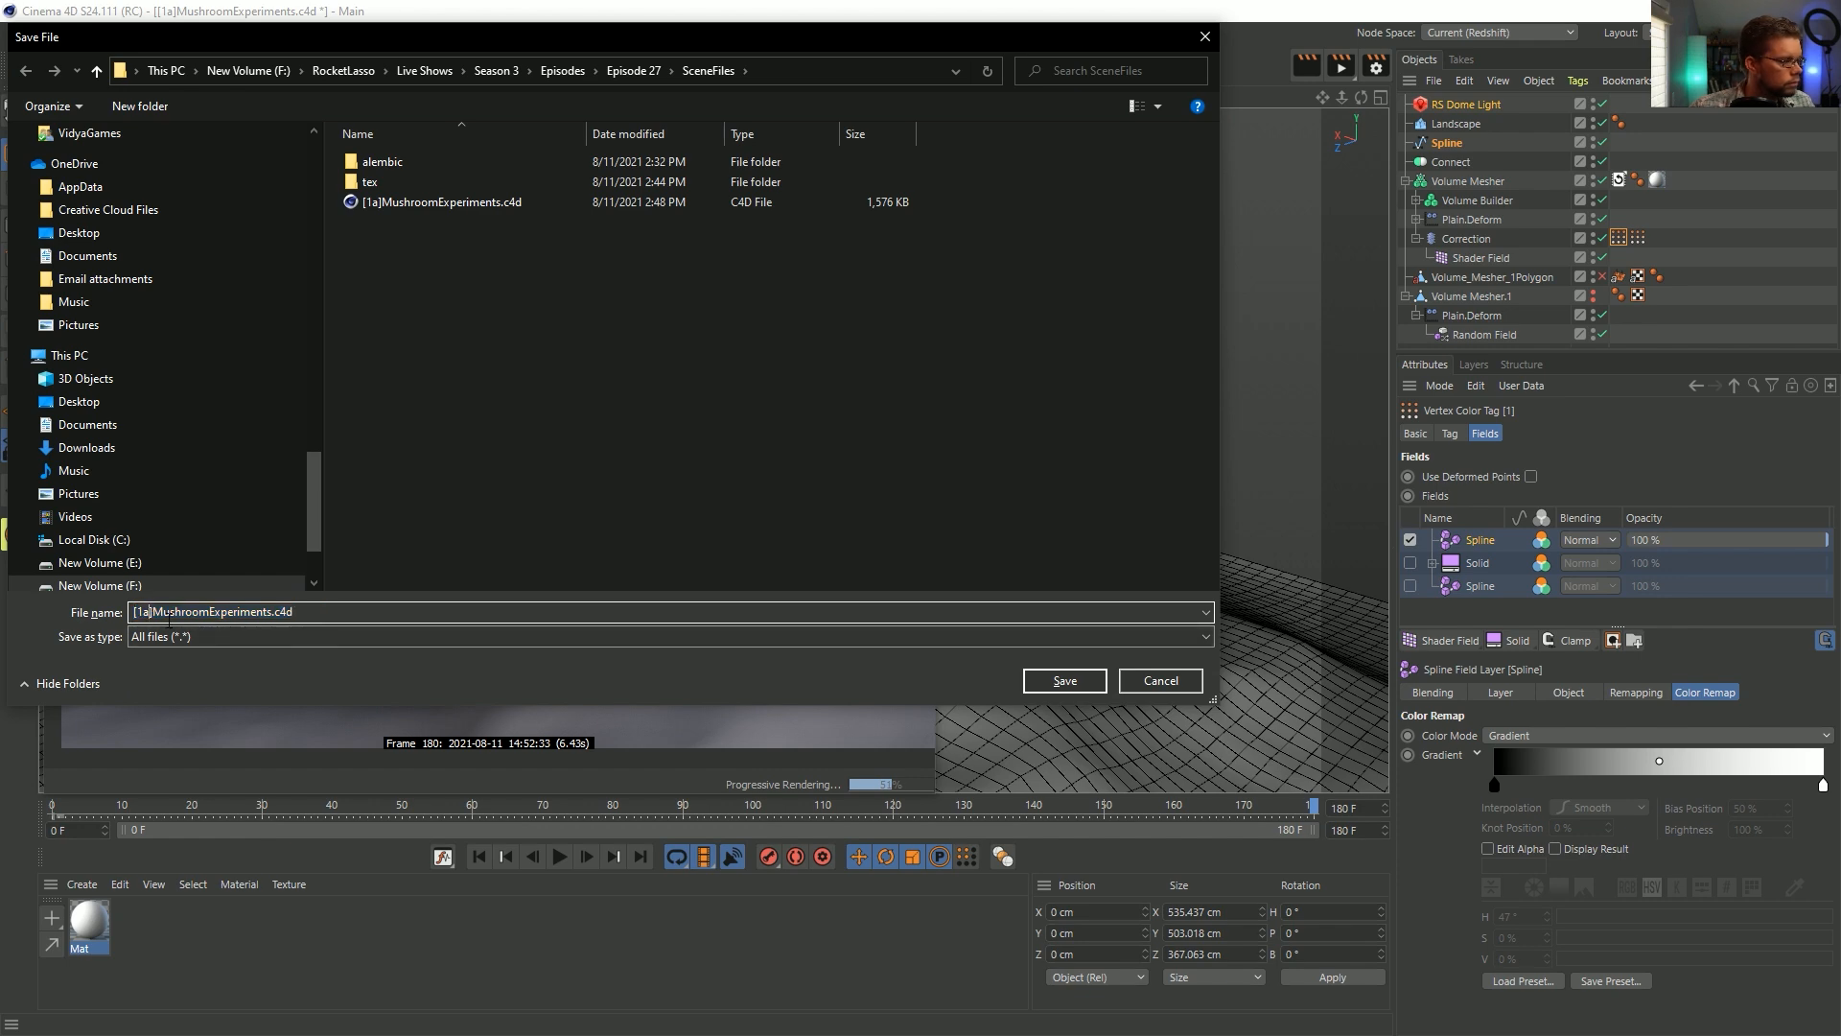
key("BackSpace")
type("b")
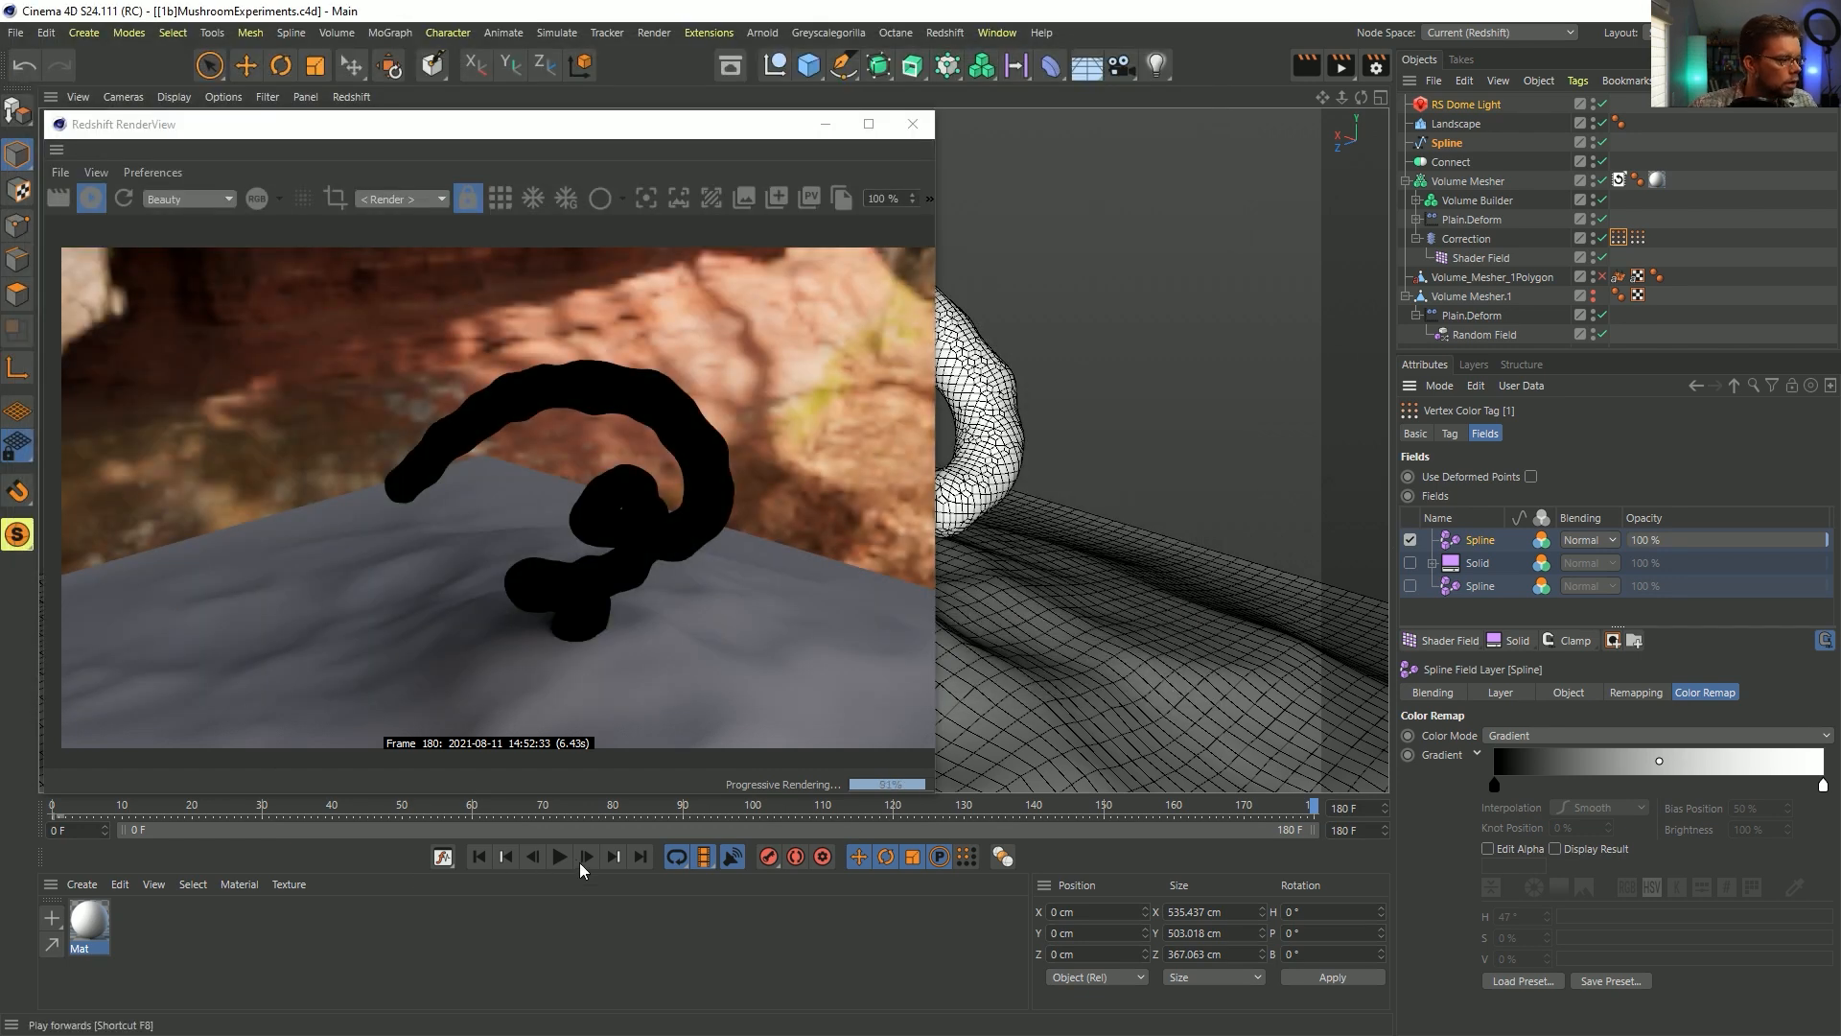
- Move the timeline to frame 126 to check the stem's color, and view the Spline object's properties
left_click(533, 858)
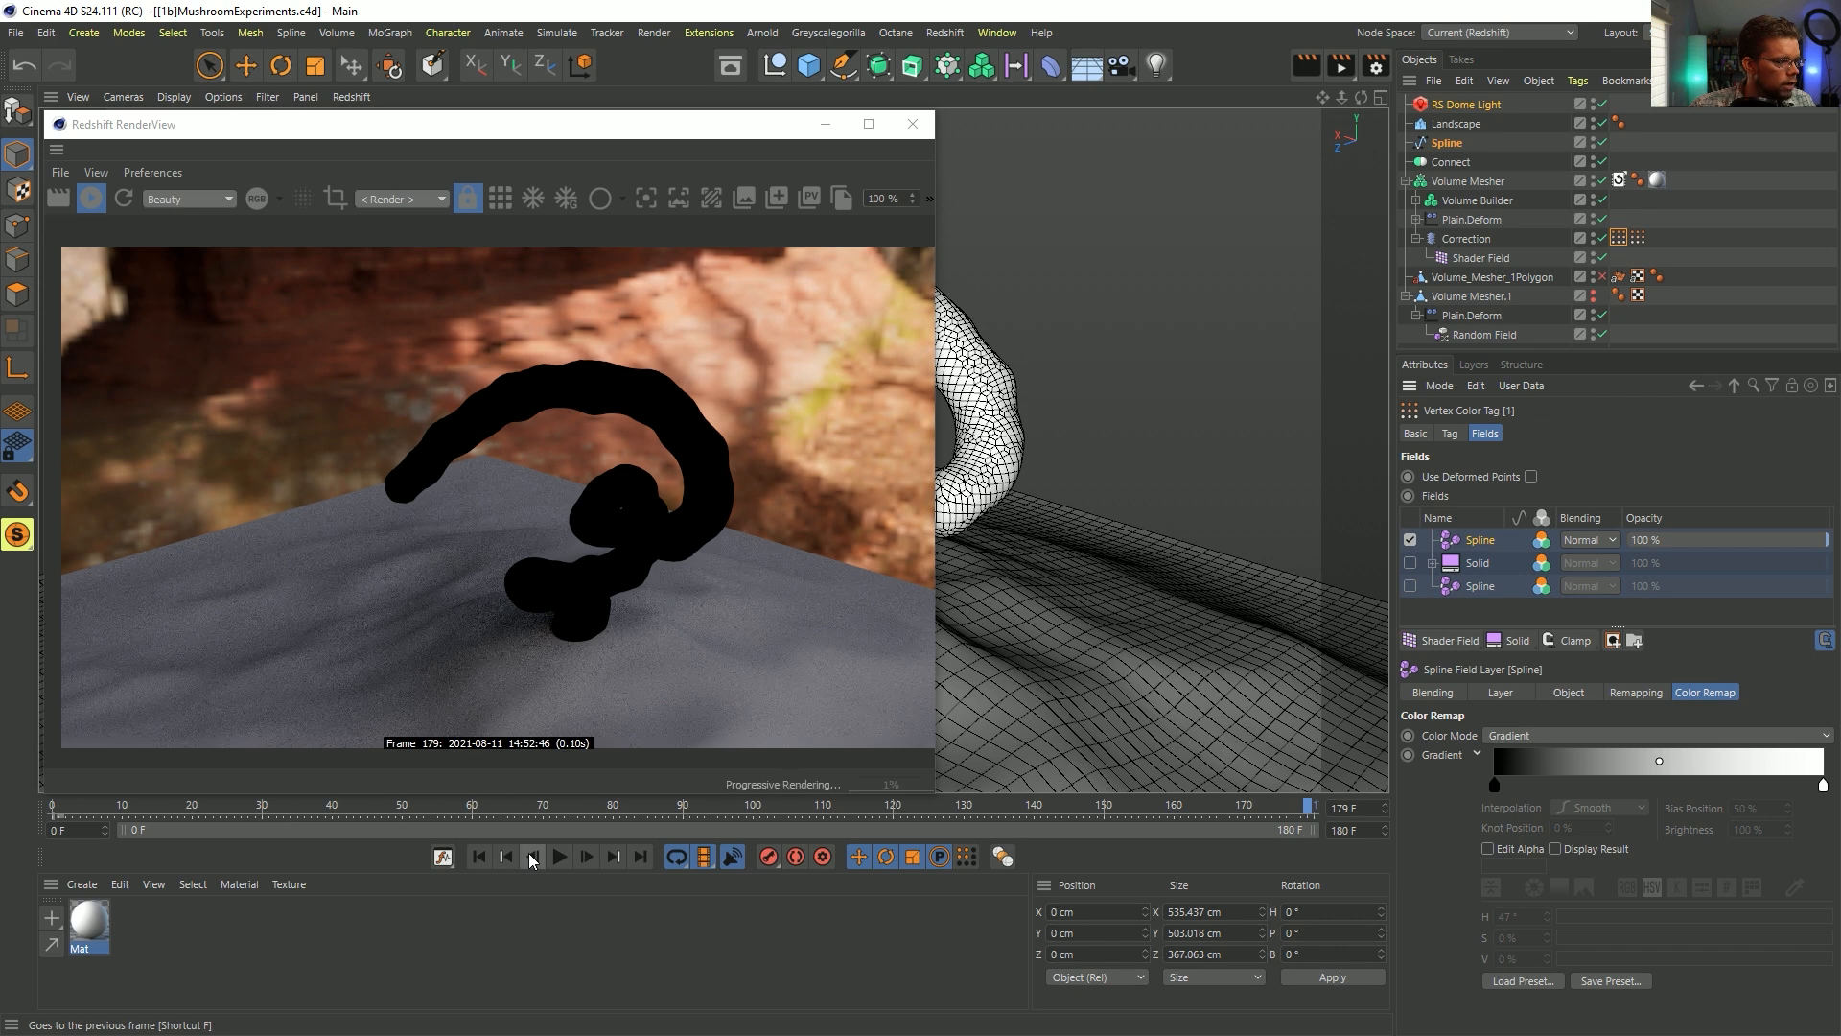
left_click(533, 858)
left_click(936, 808)
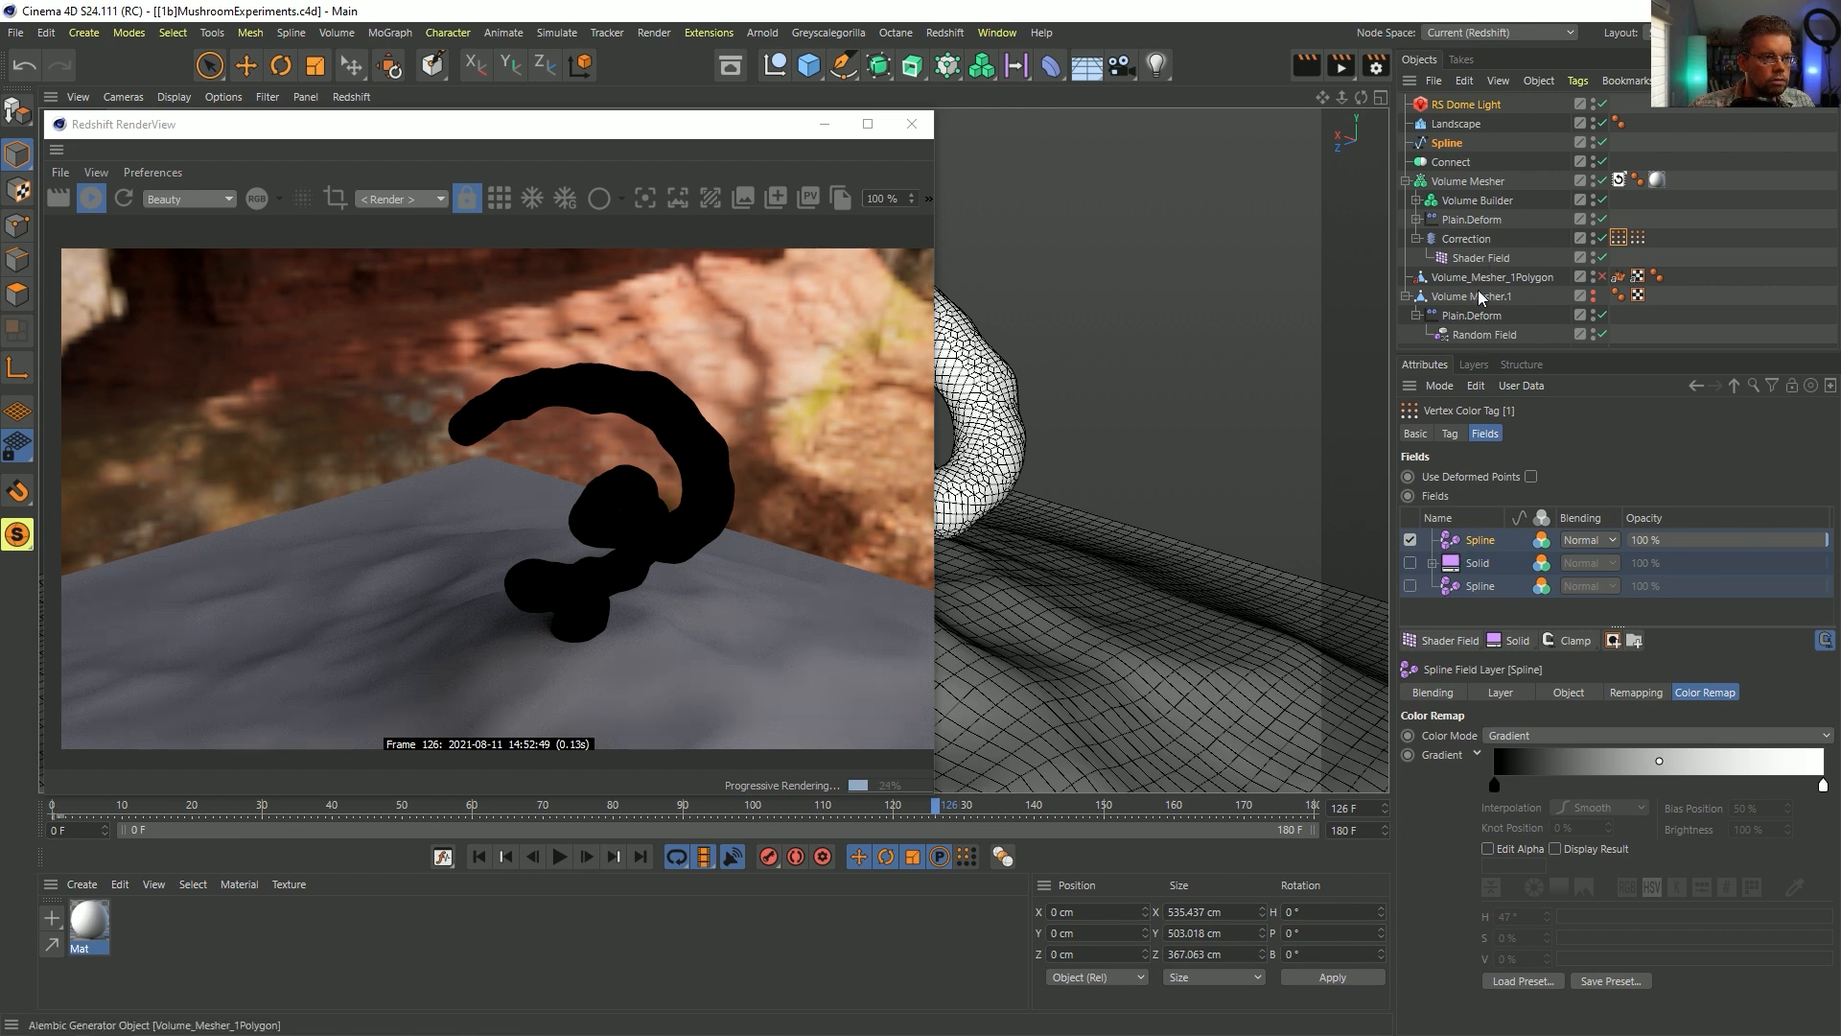
left_click(1443, 143)
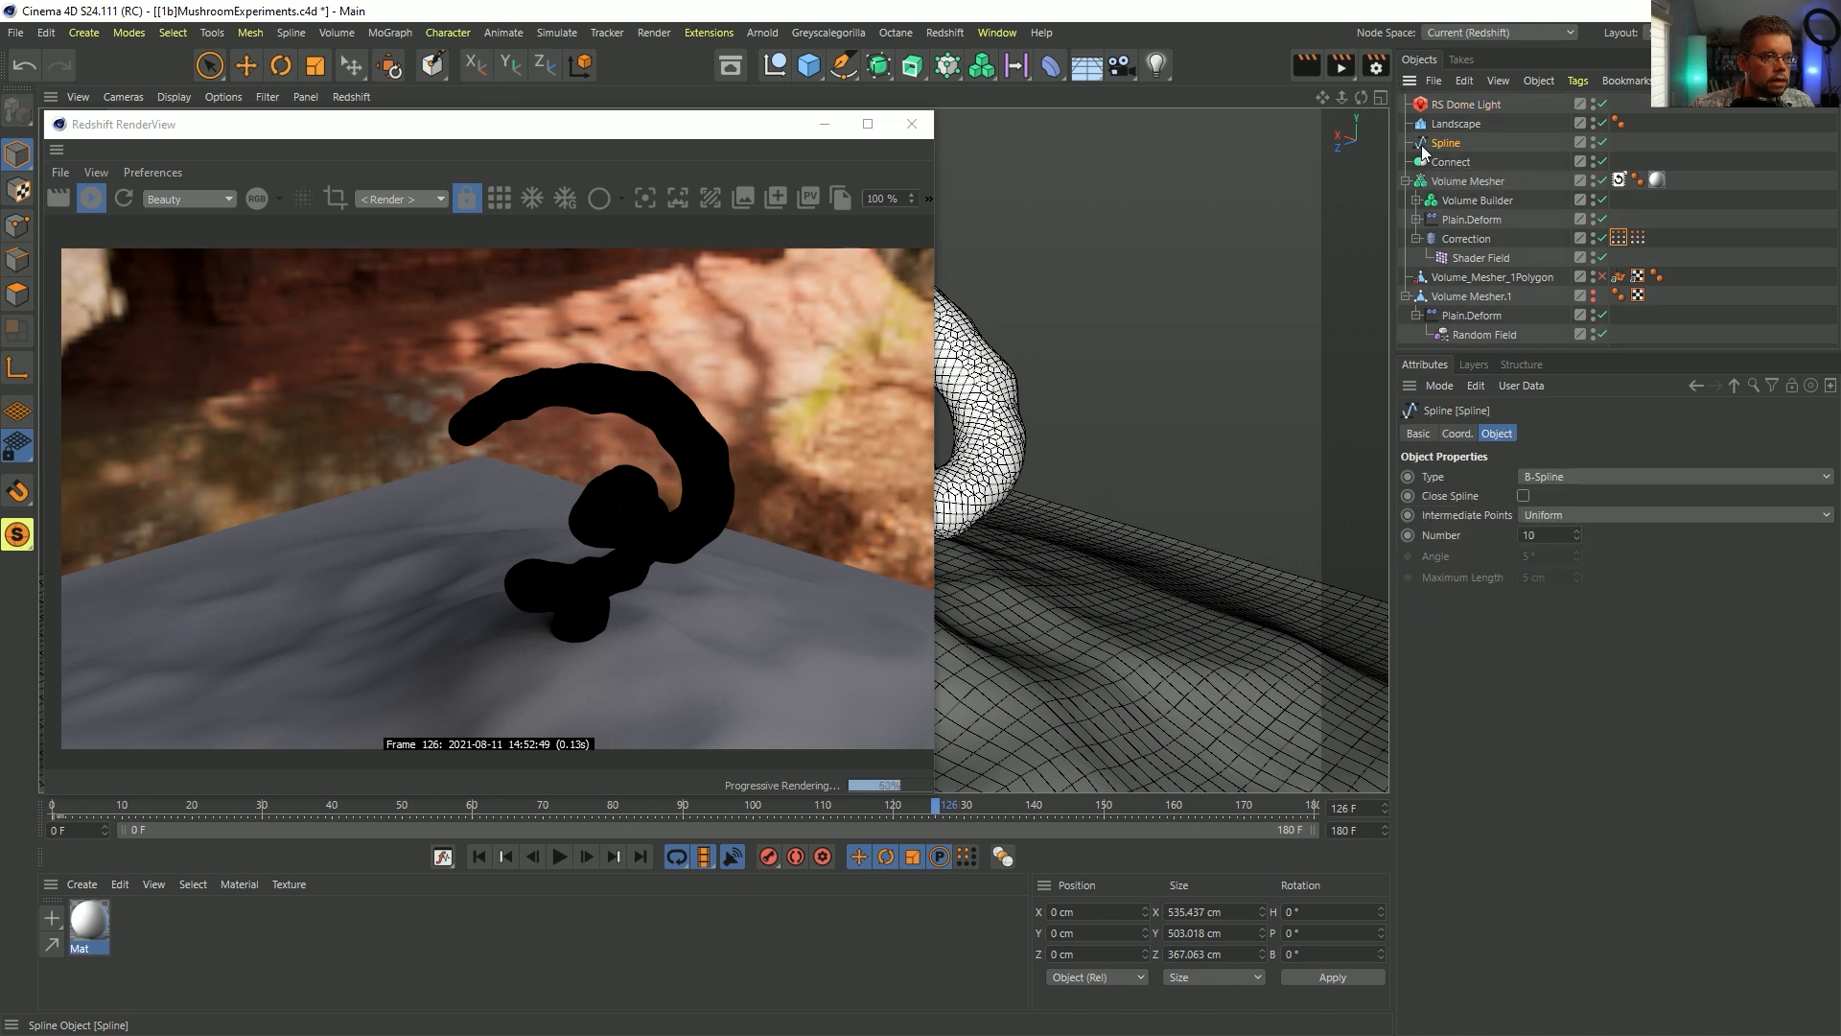
- Review the stem's vertex color fields, comparing the render with only the top Spline layer enabled against only the lower one
left_click(1619, 238)
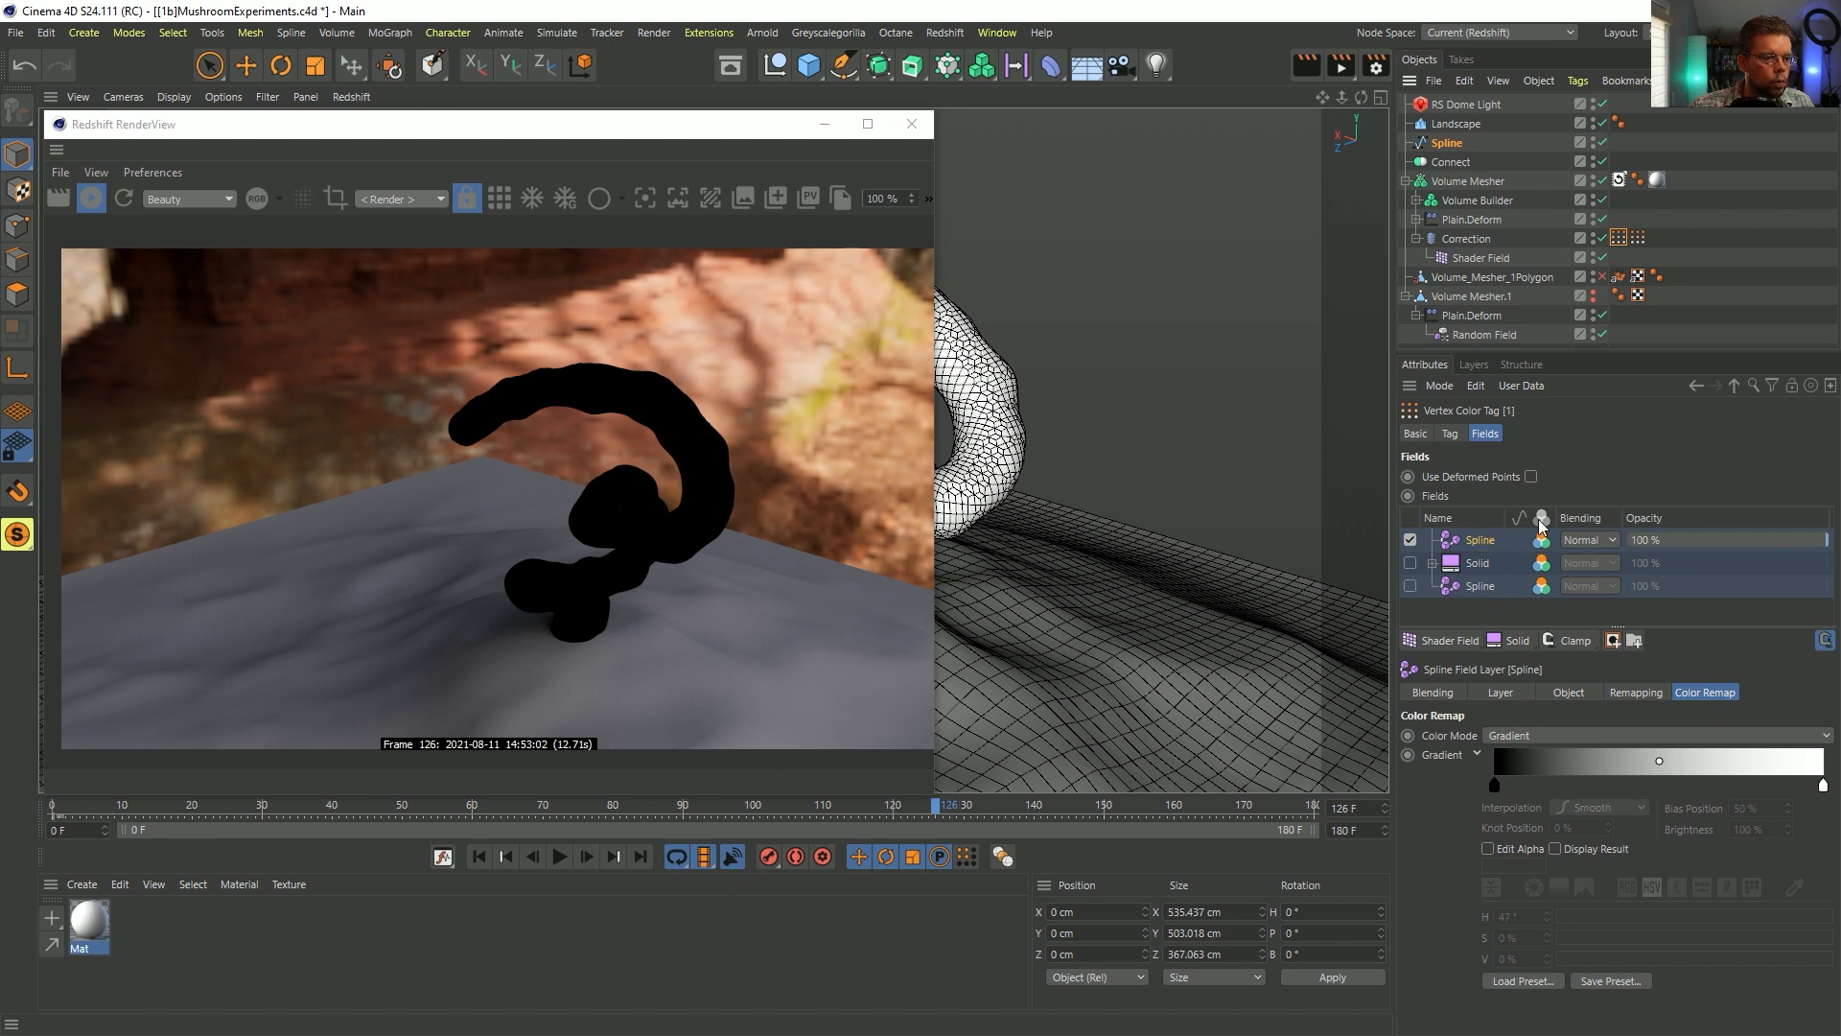
left_click(1591, 690)
left_click(1688, 692)
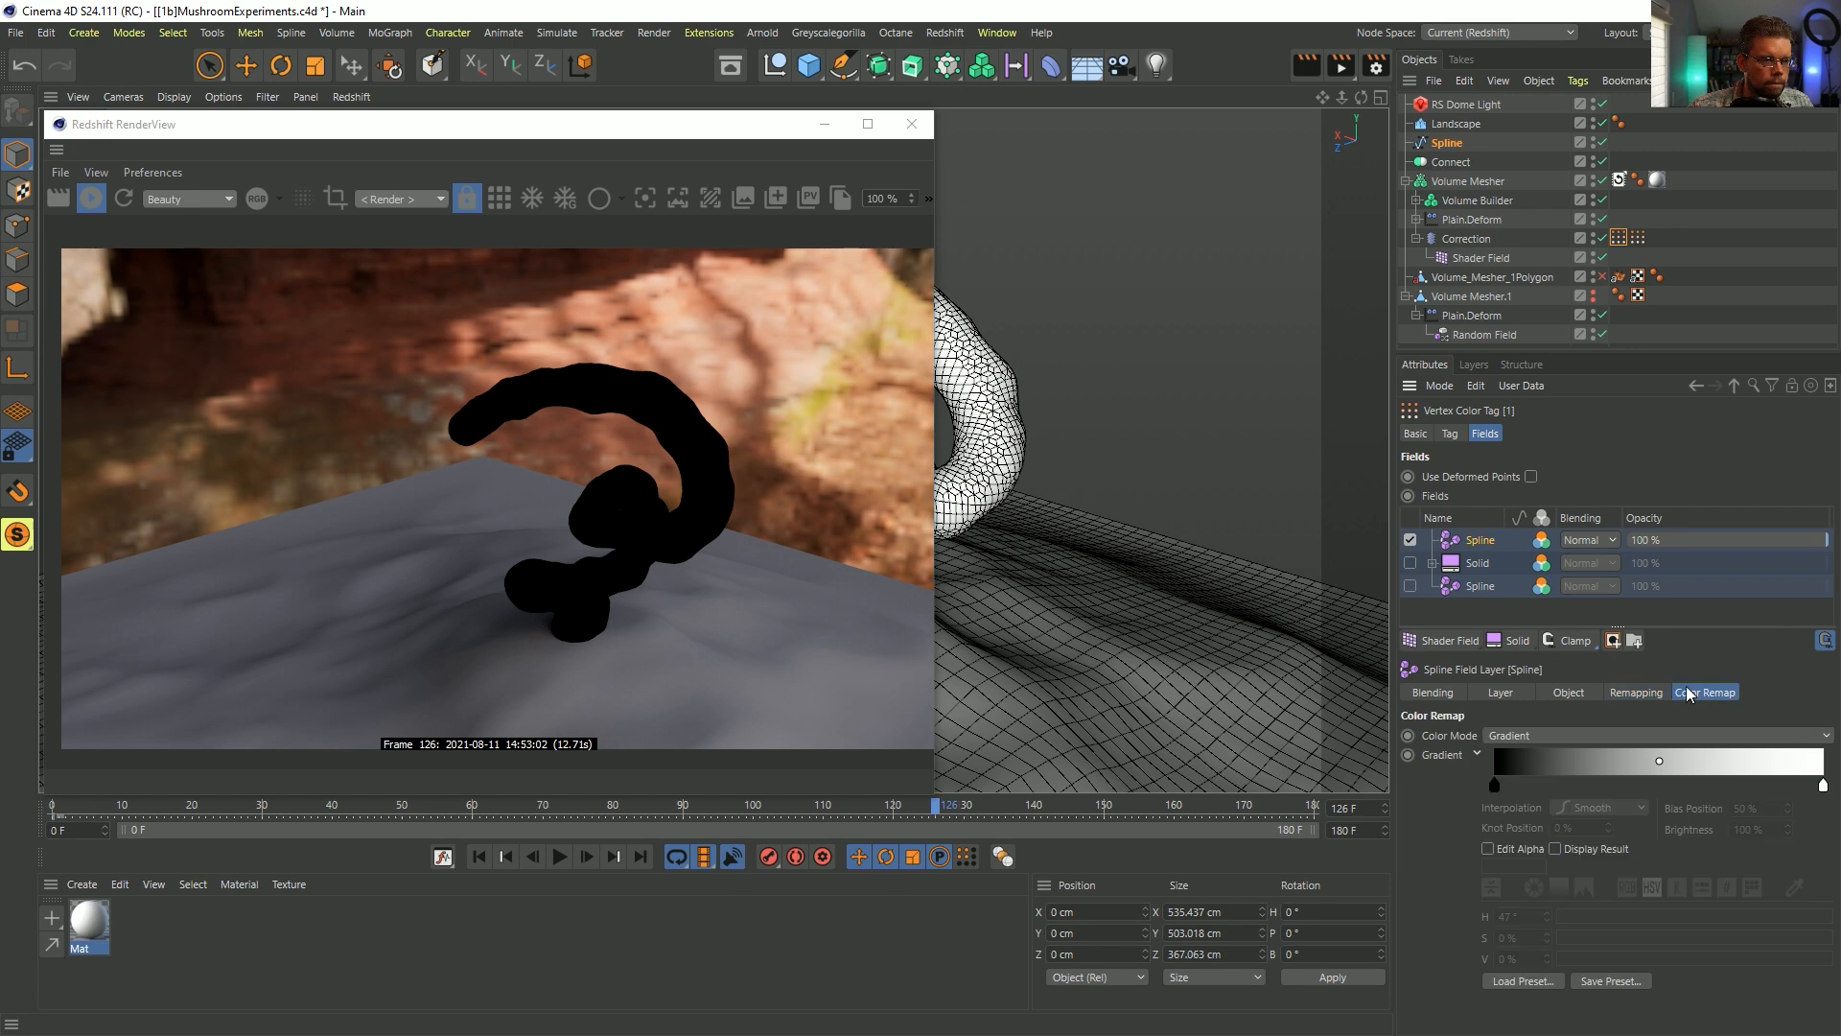
left_click(1410, 540)
left_click(1410, 586)
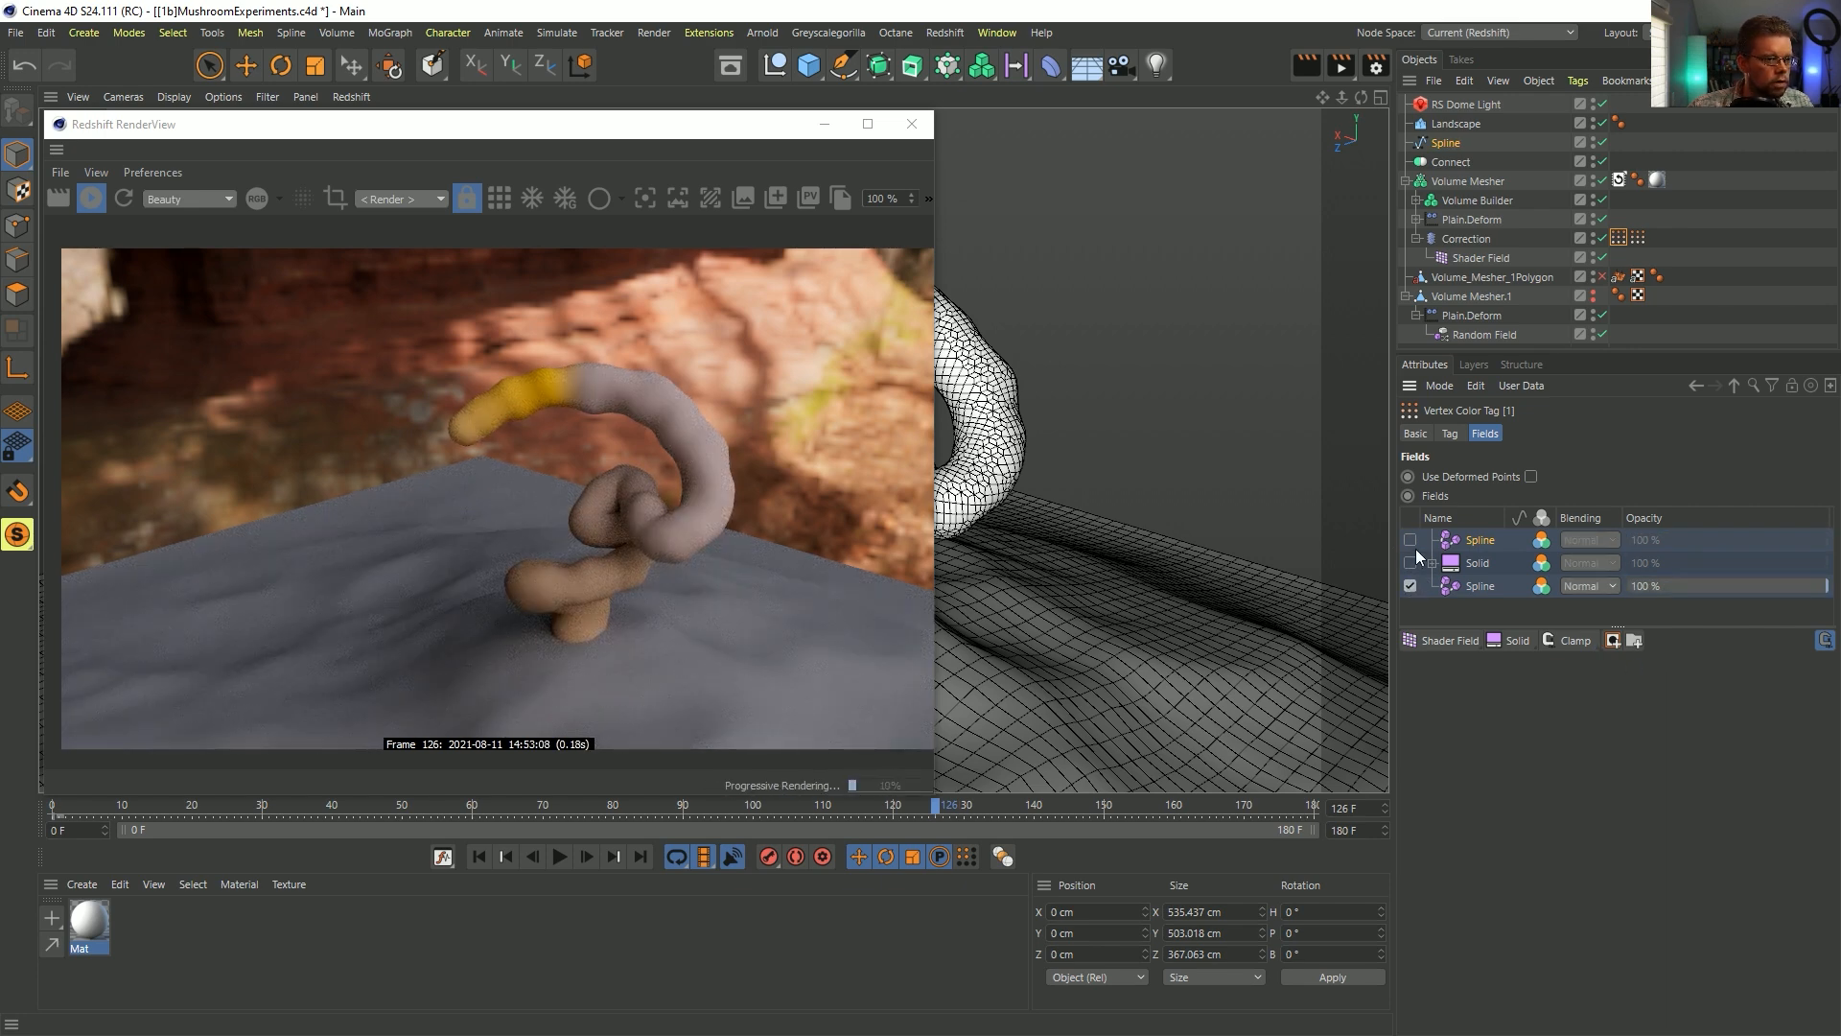
left_click(1409, 586)
left_click(1410, 540)
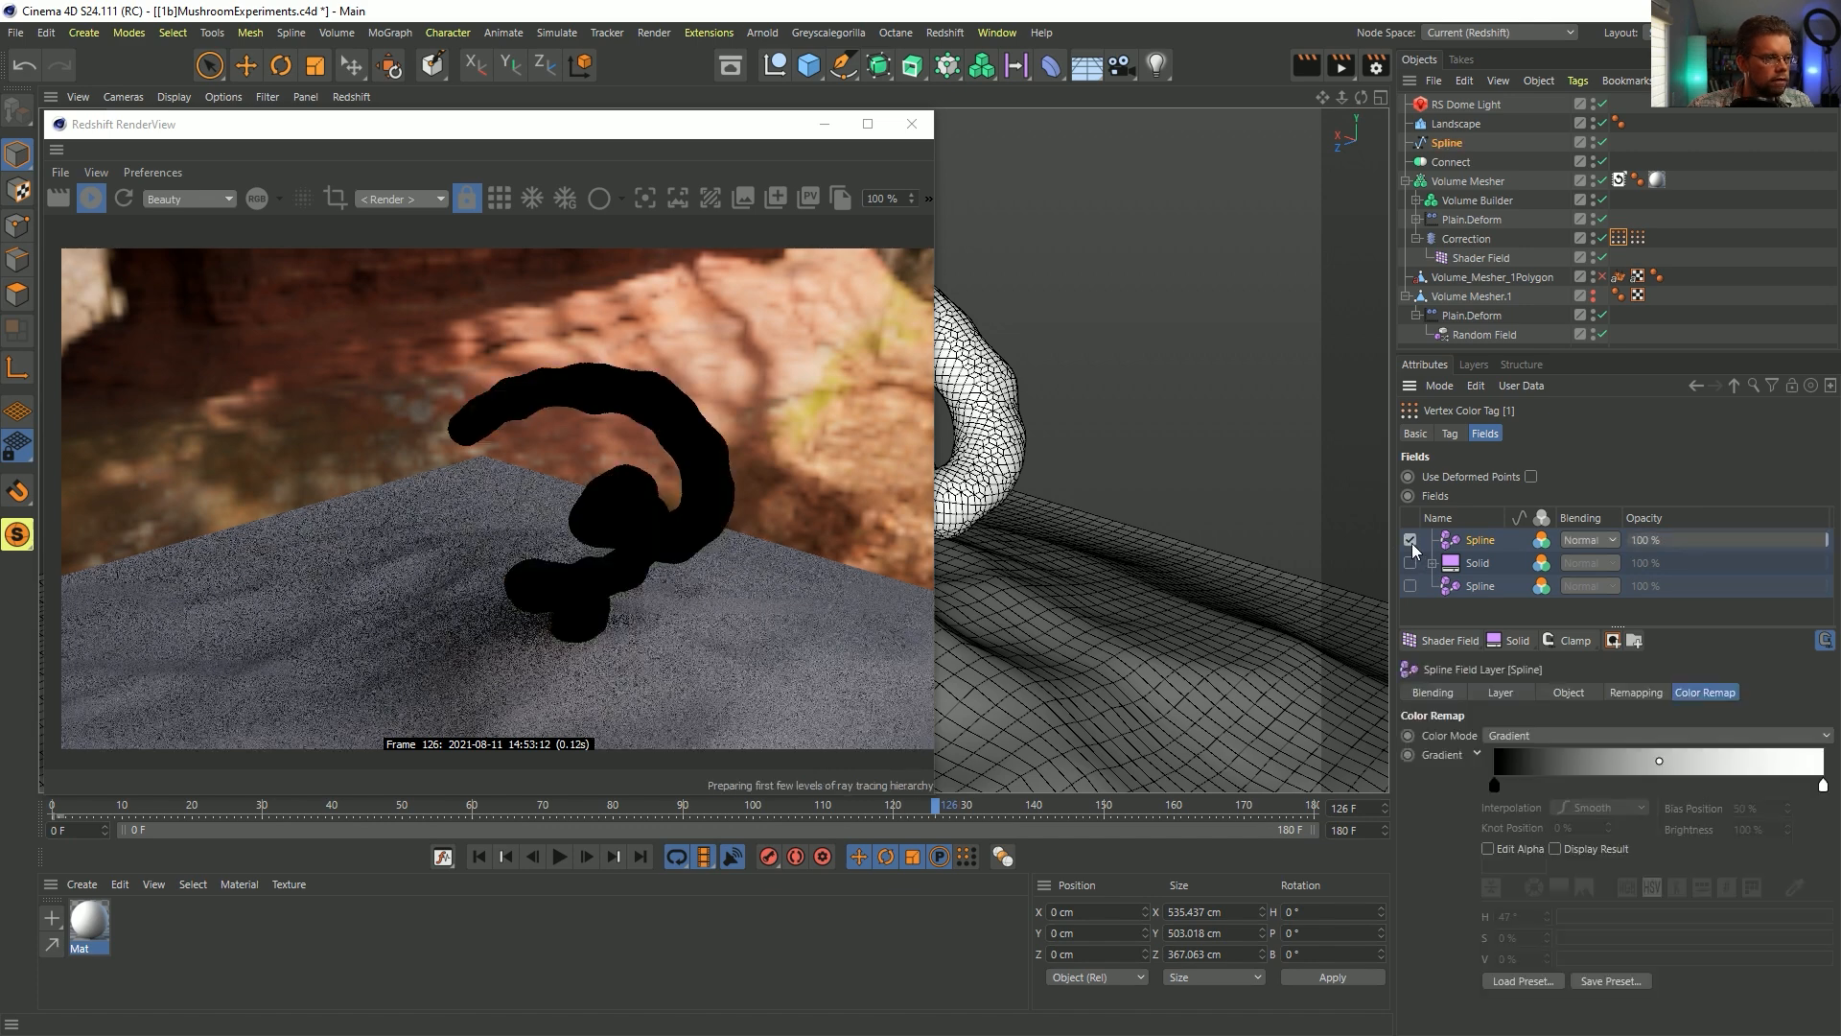
- Invert the top Spline layer's gradient and invert it back to black-to-white
right_click(1615, 769)
left_click(1632, 782)
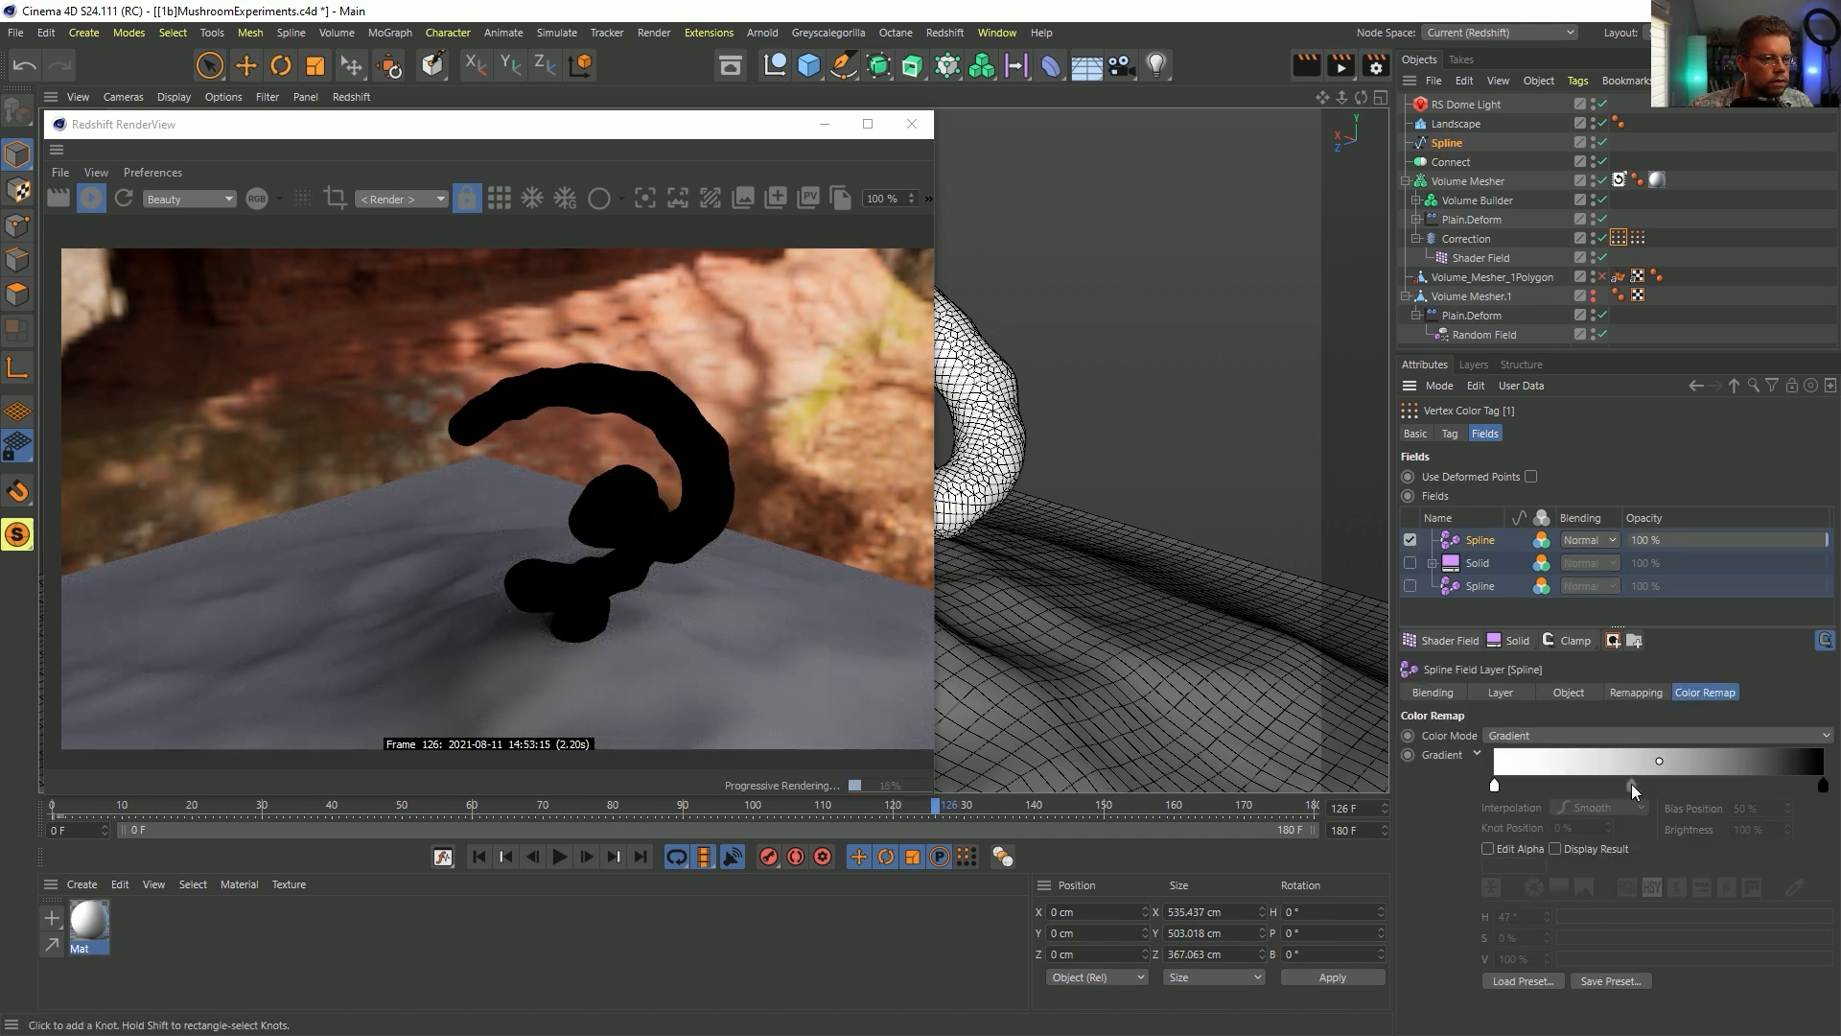
right_click(1609, 763)
left_click(1623, 781)
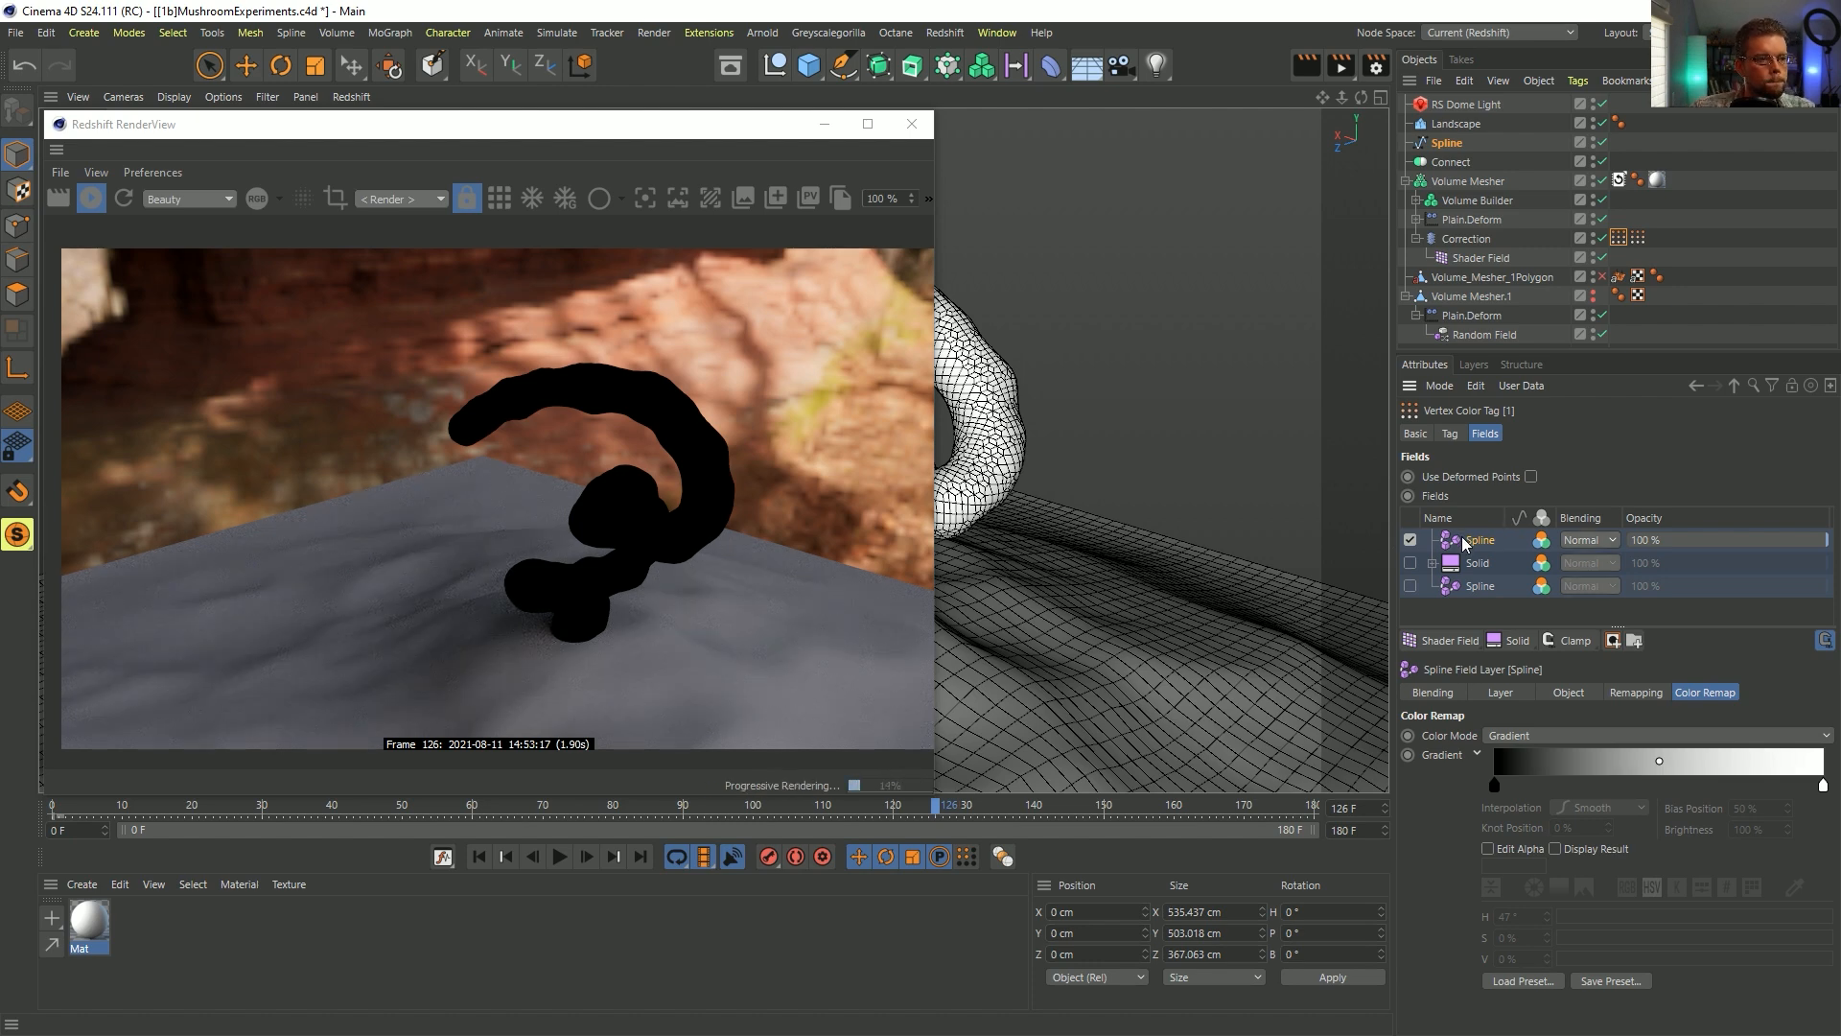
- Replace the top Spline field layer with a fresh one made from the Spline object
key("Delete")
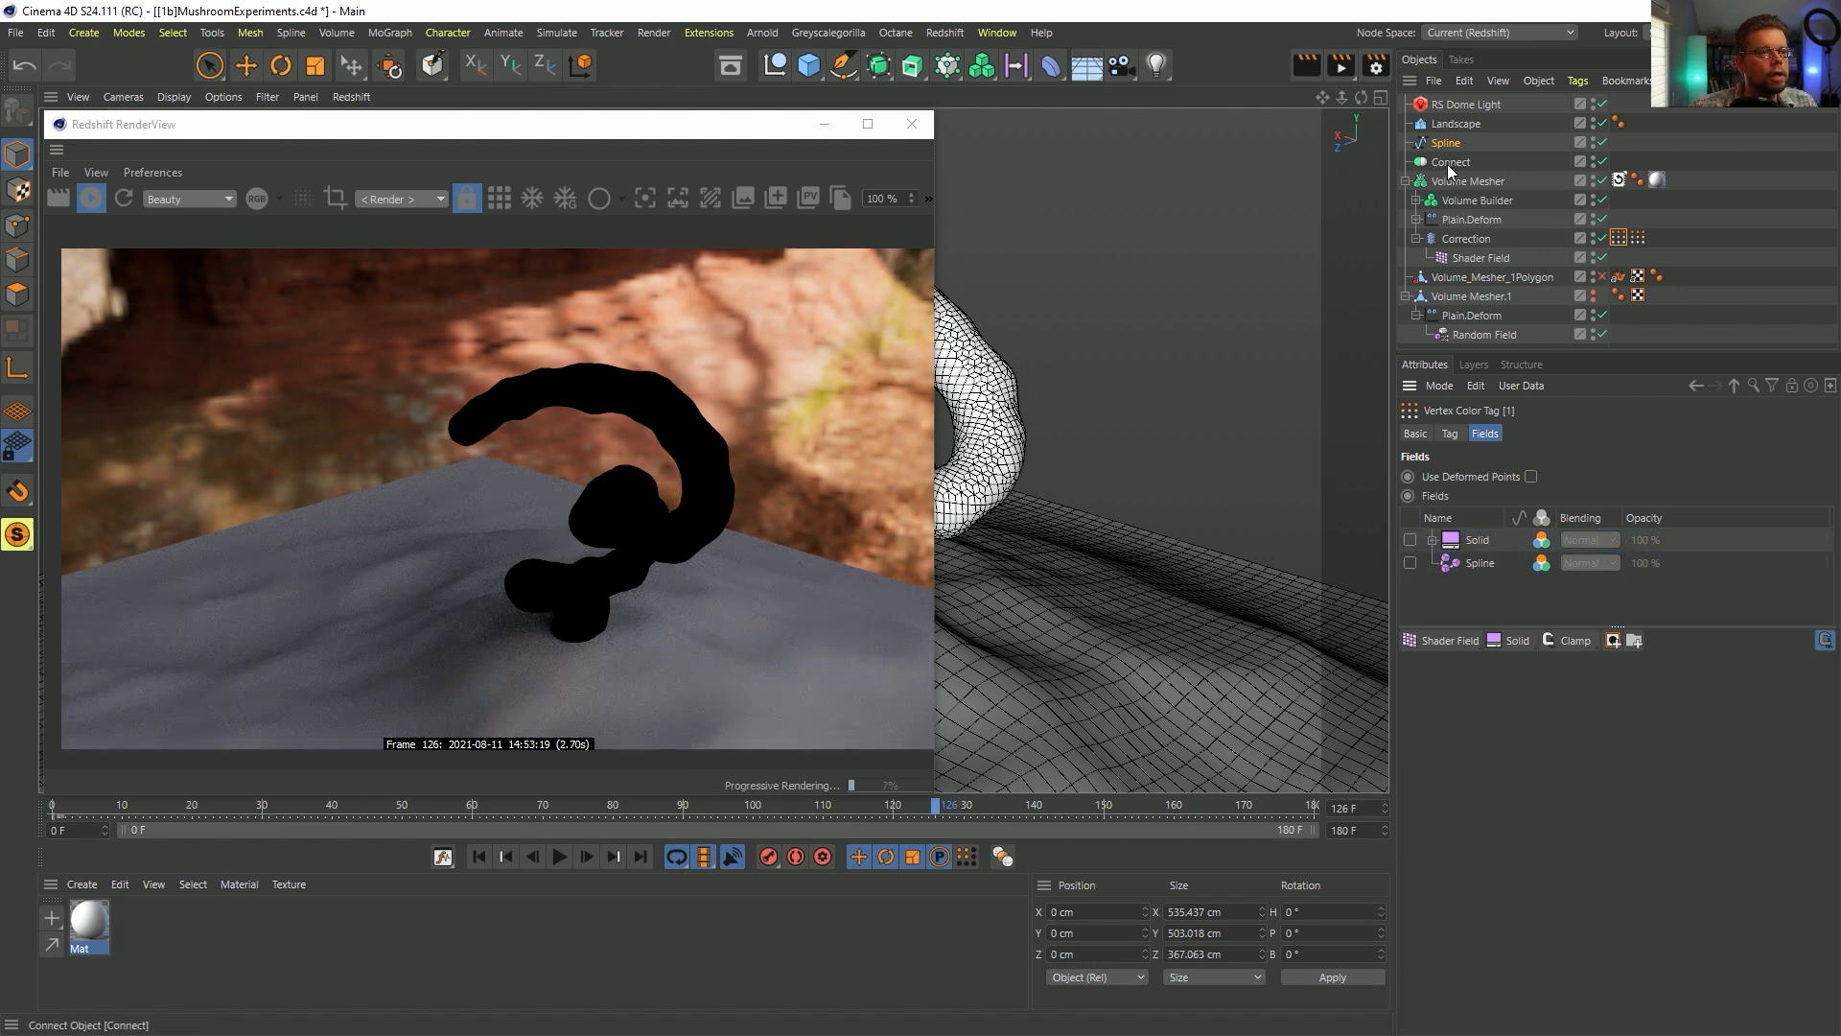
left_click_drag(1438, 144, 1477, 540)
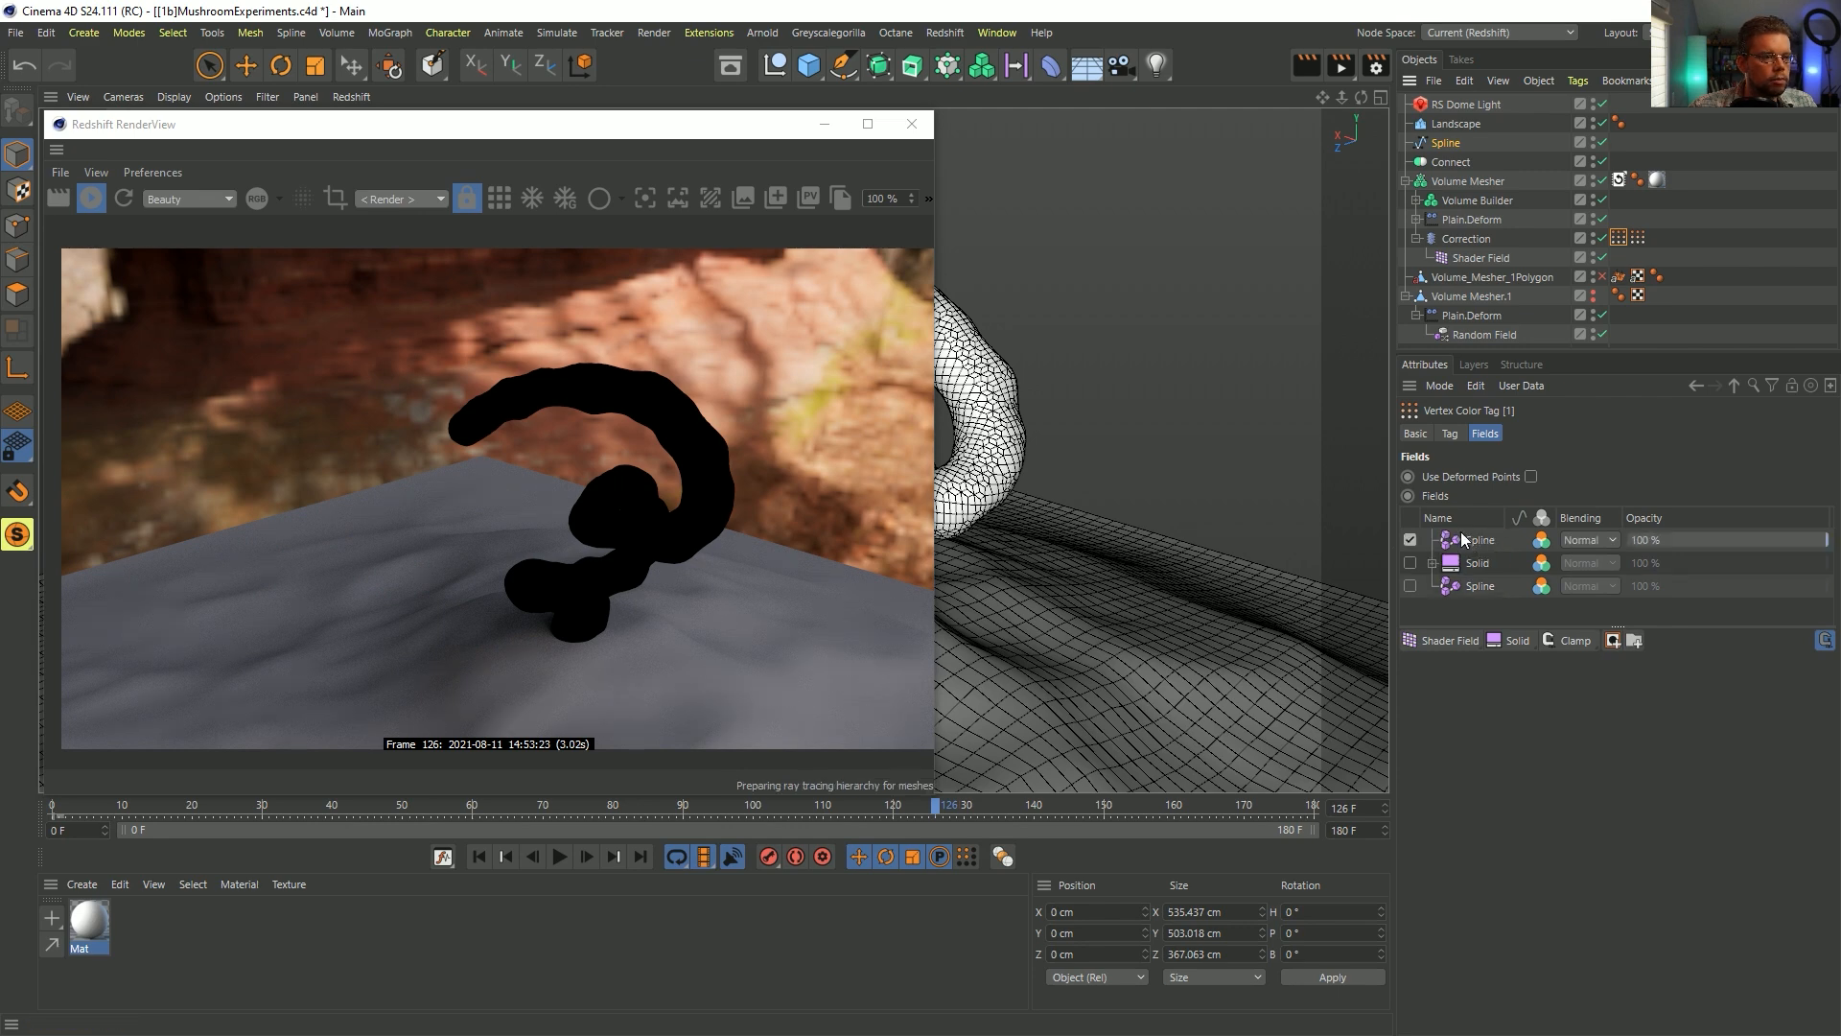
- Remap the new Spline layer's color with a gradient, placing the black knot at about 75% and the white knot at about 79%
left_click(1477, 540)
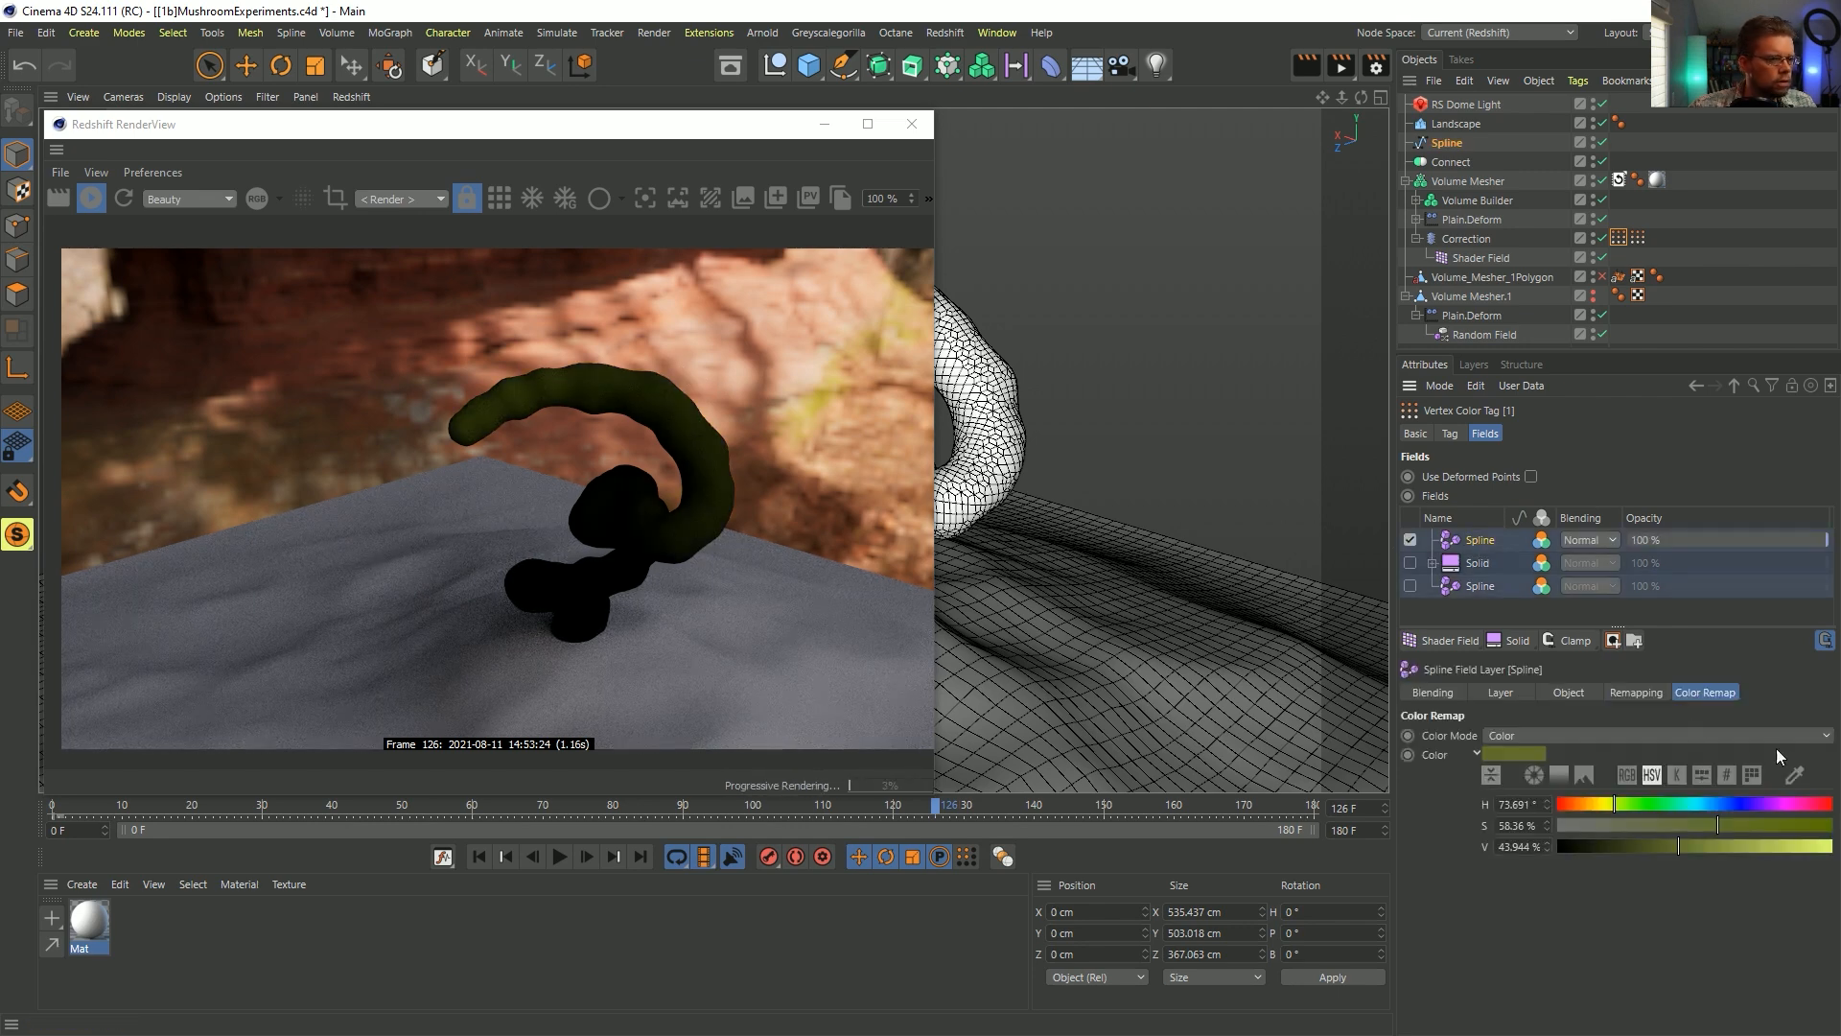
left_click(1629, 734)
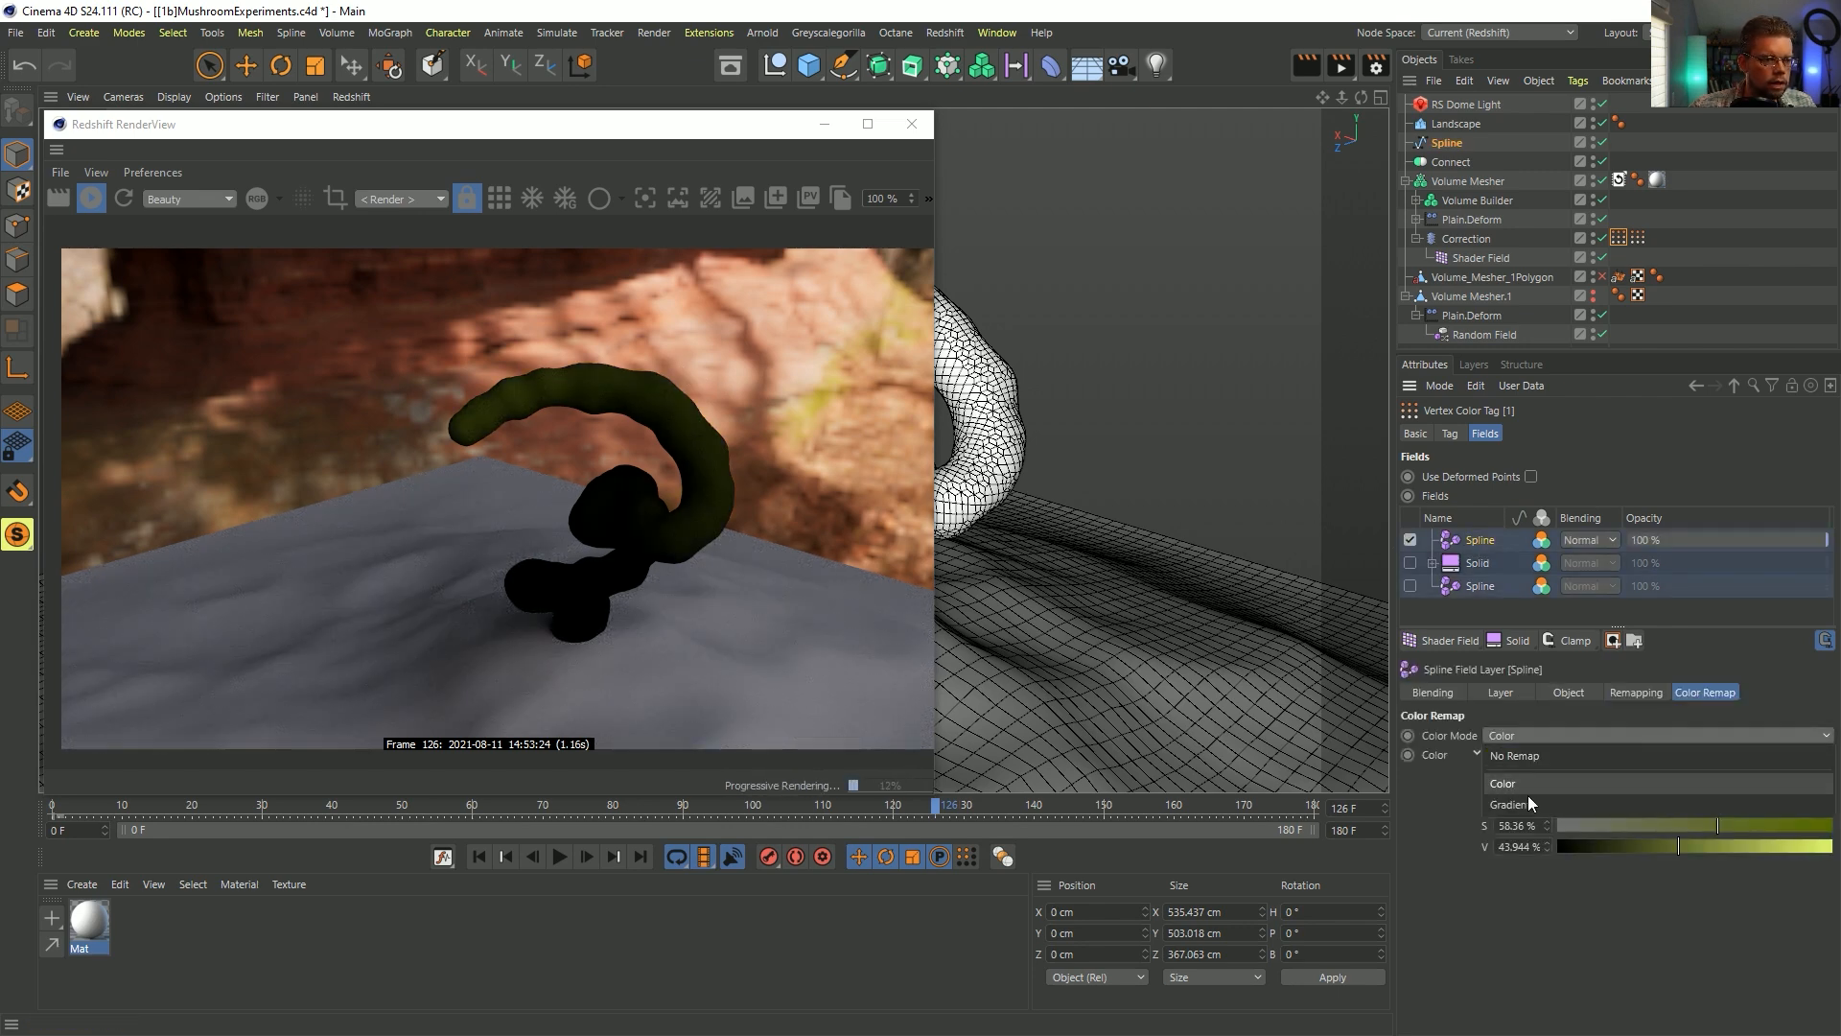
left_click(1528, 796)
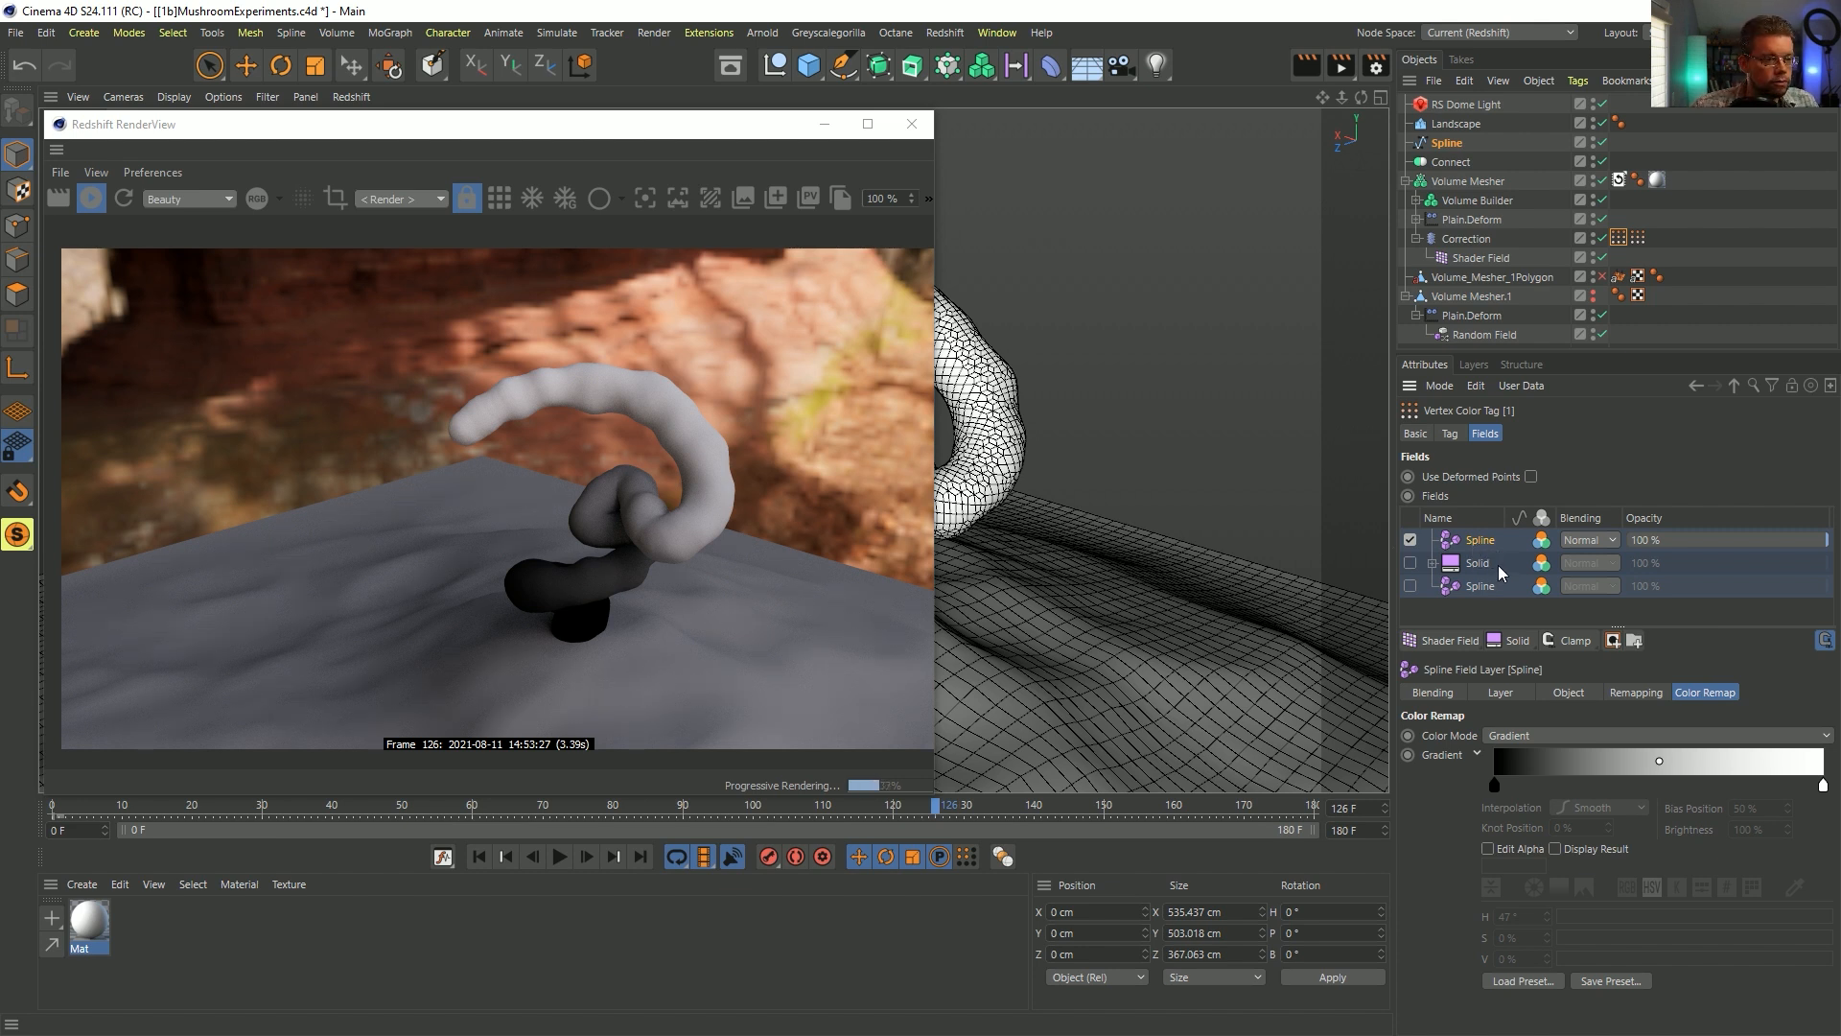
left_click_drag(1494, 784, 1731, 787)
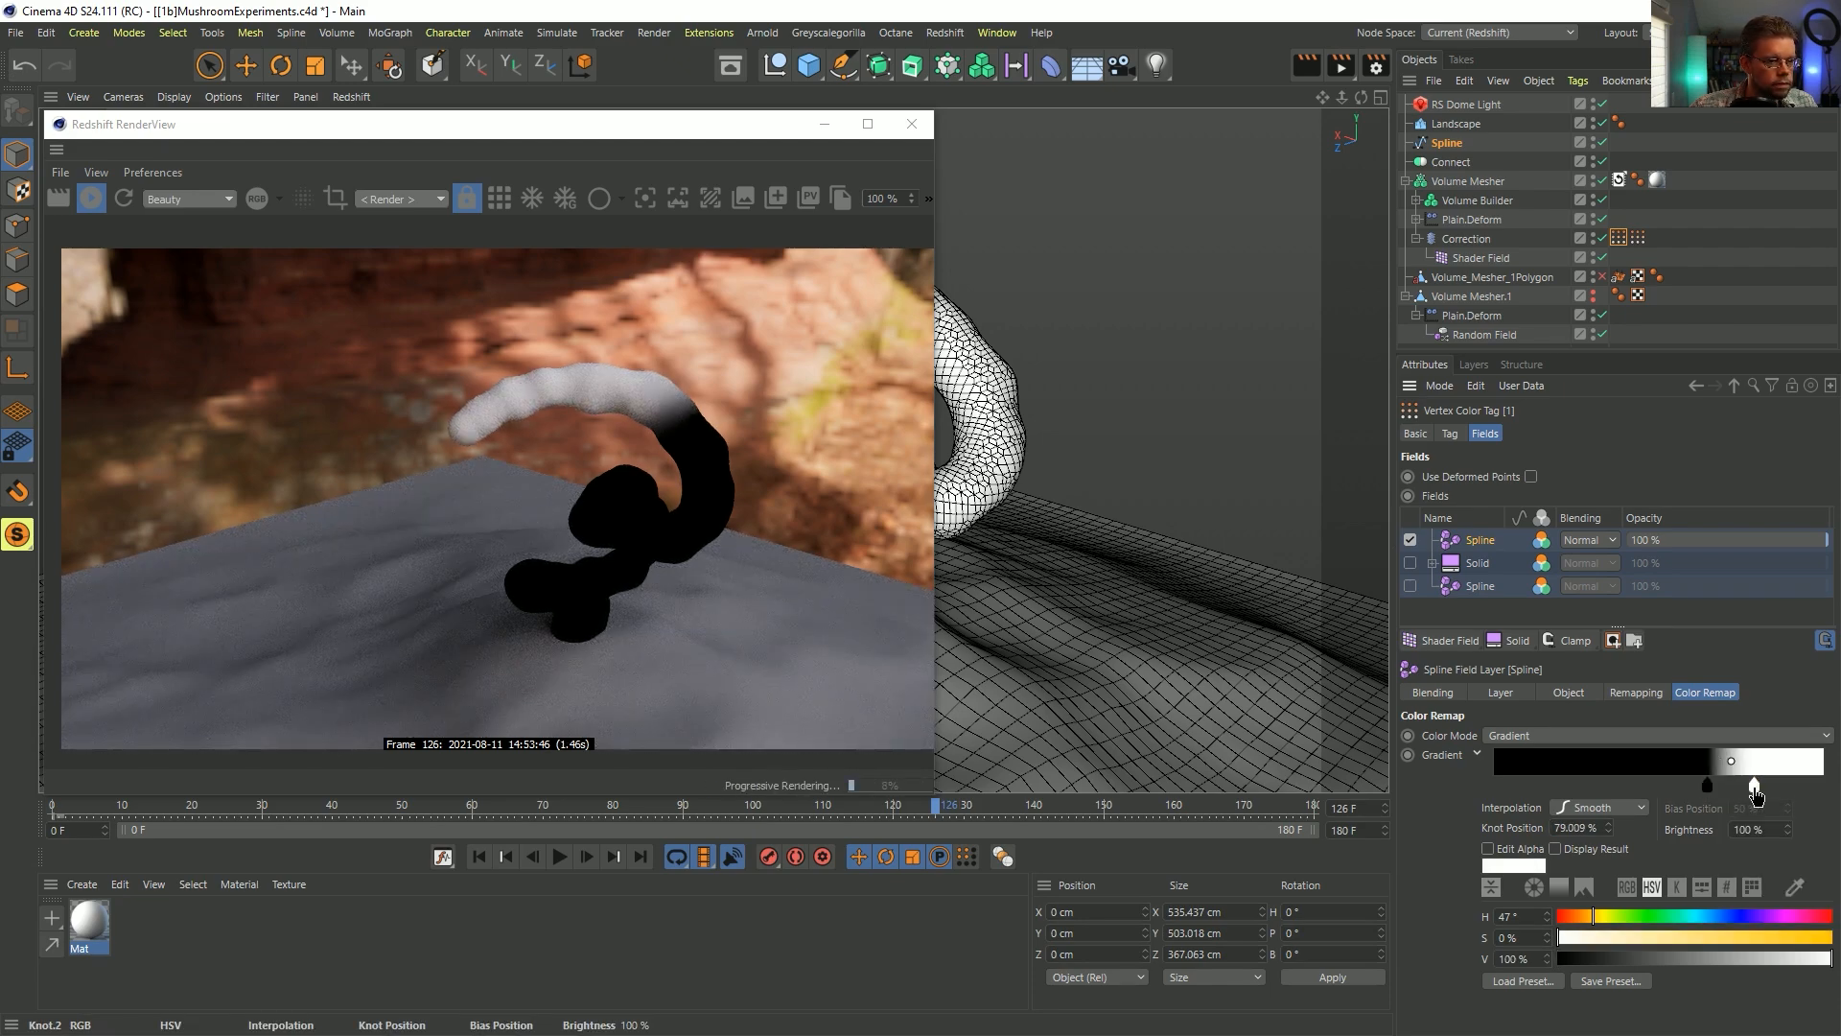
left_click_drag(1707, 785, 1741, 784)
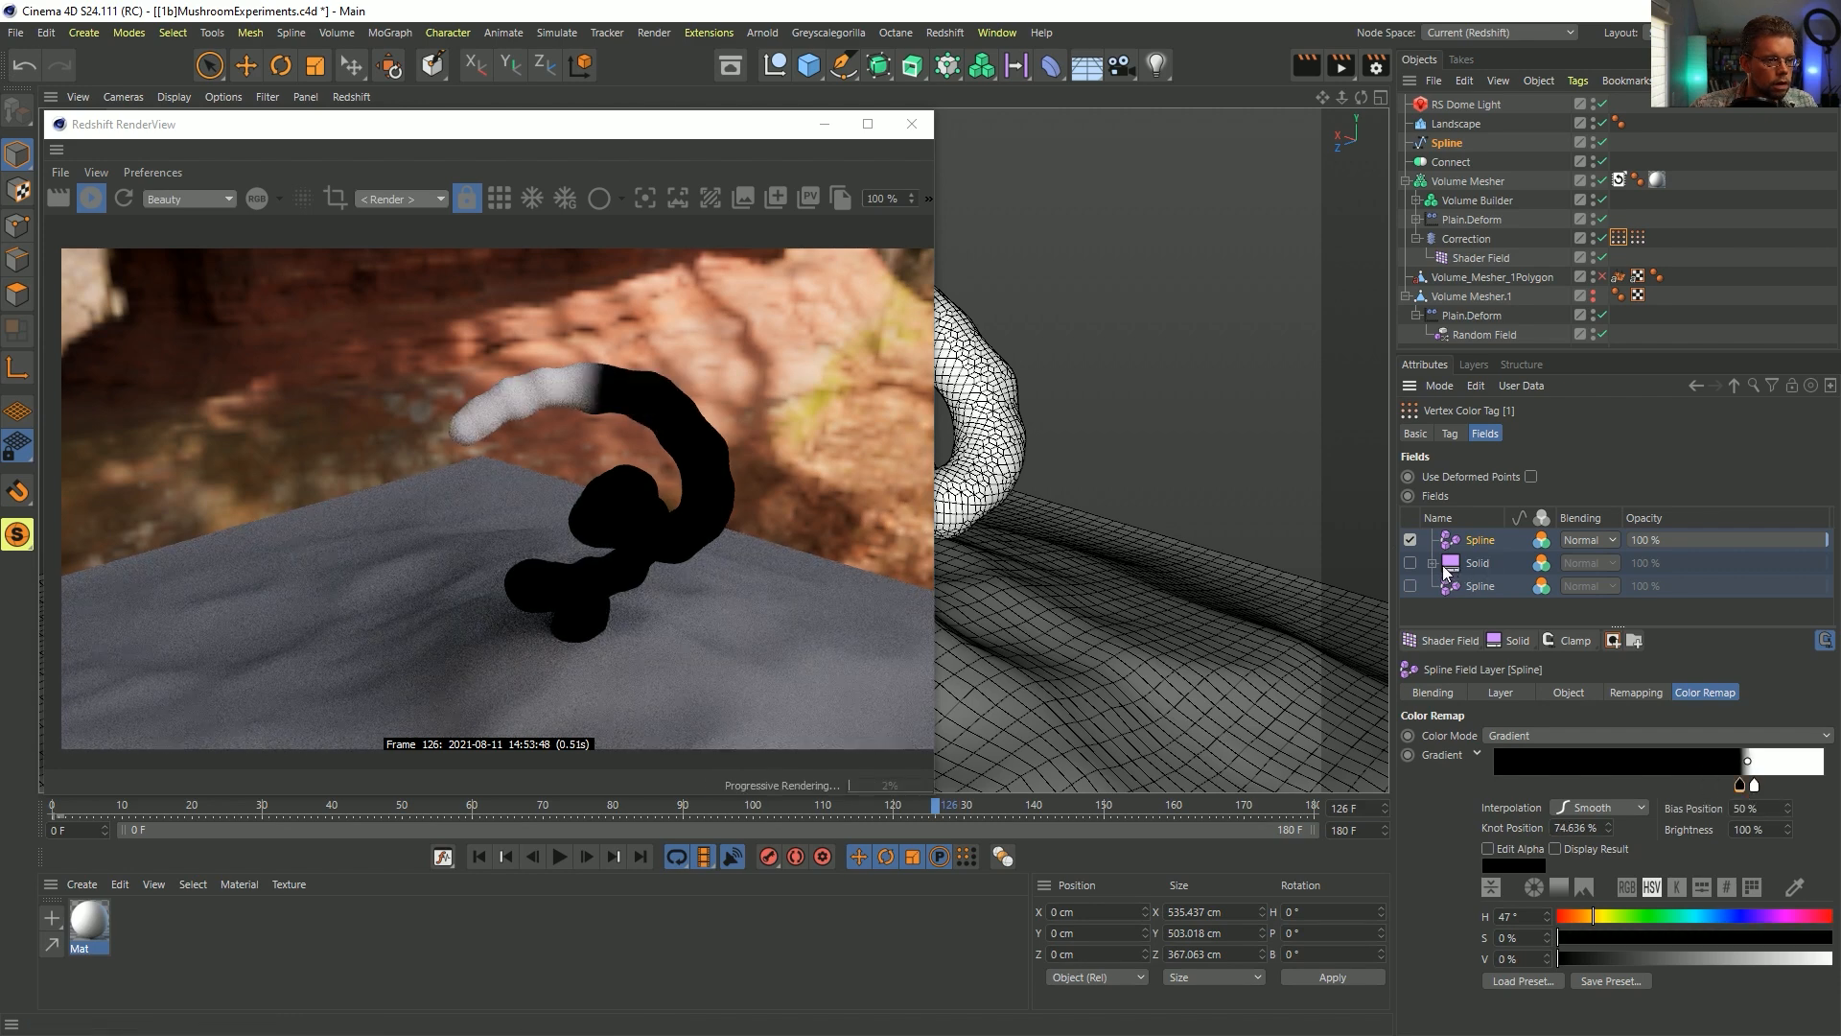
- Move the top Spline layer into Solid's mask with Multiply blending, and re-enable the Solid and lower Spline layers
left_click(1432, 564)
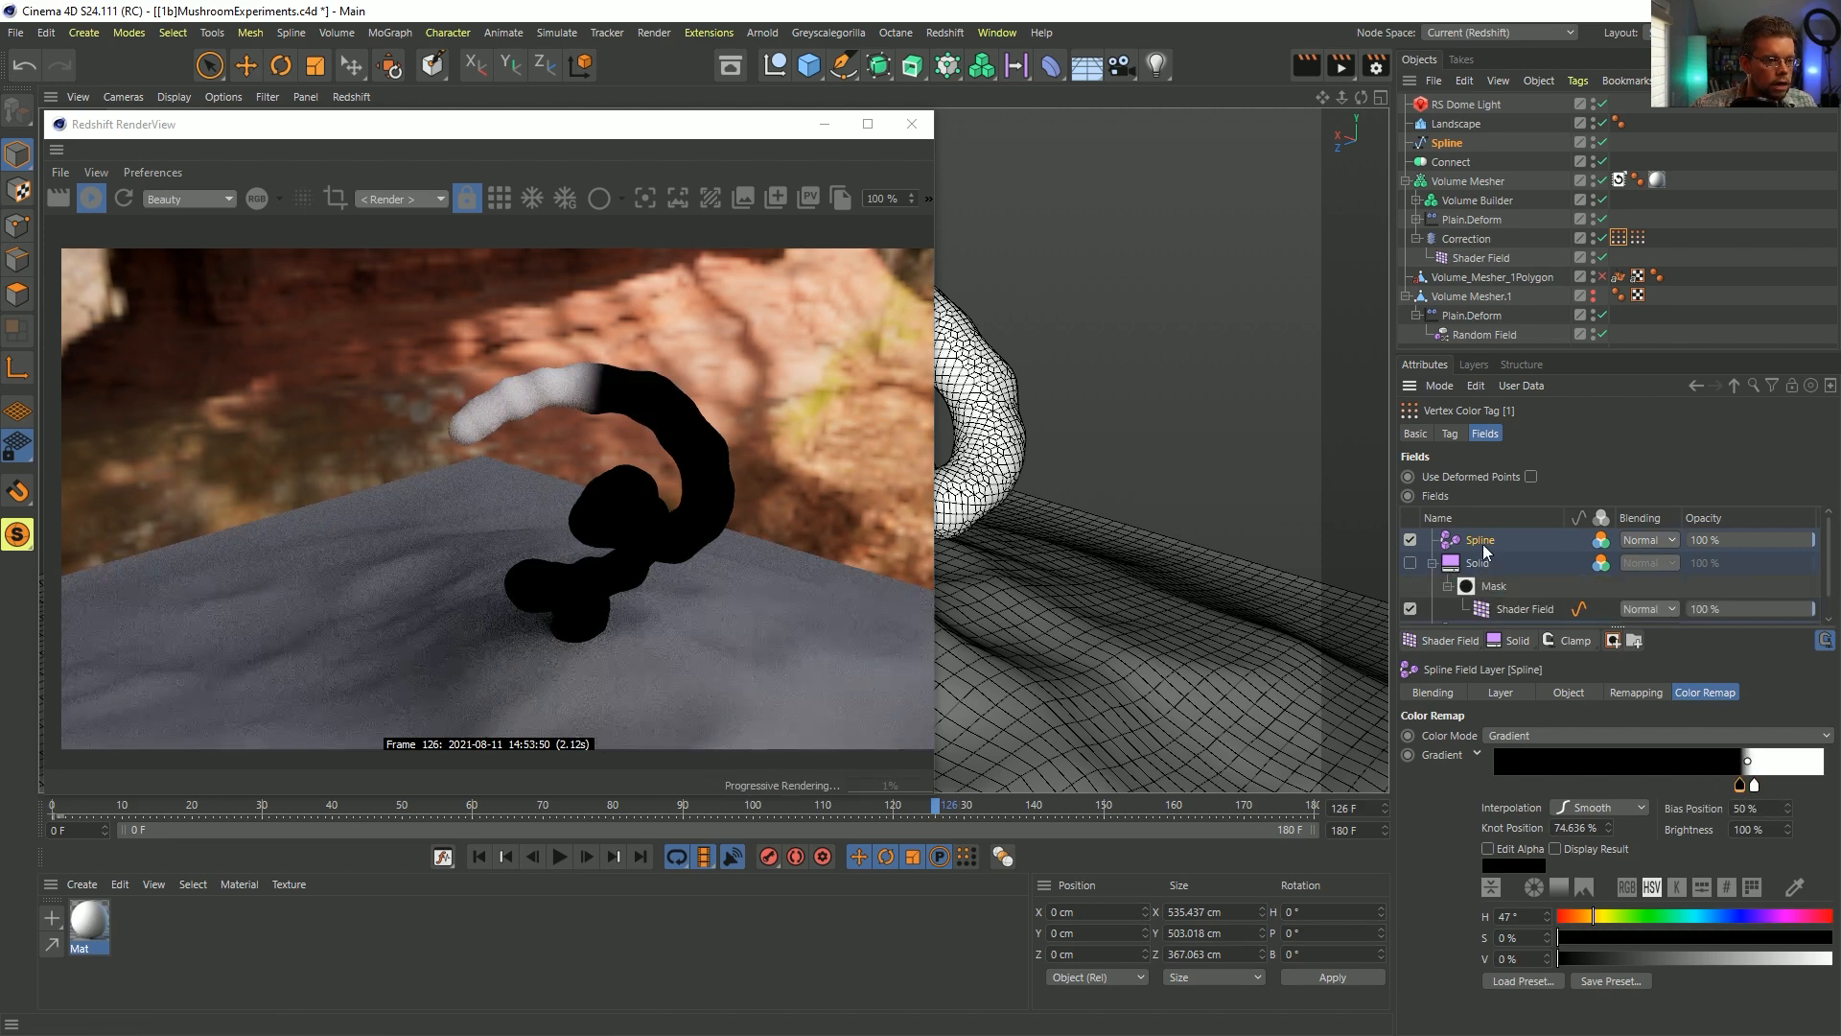
left_click_drag(1484, 545, 1520, 601)
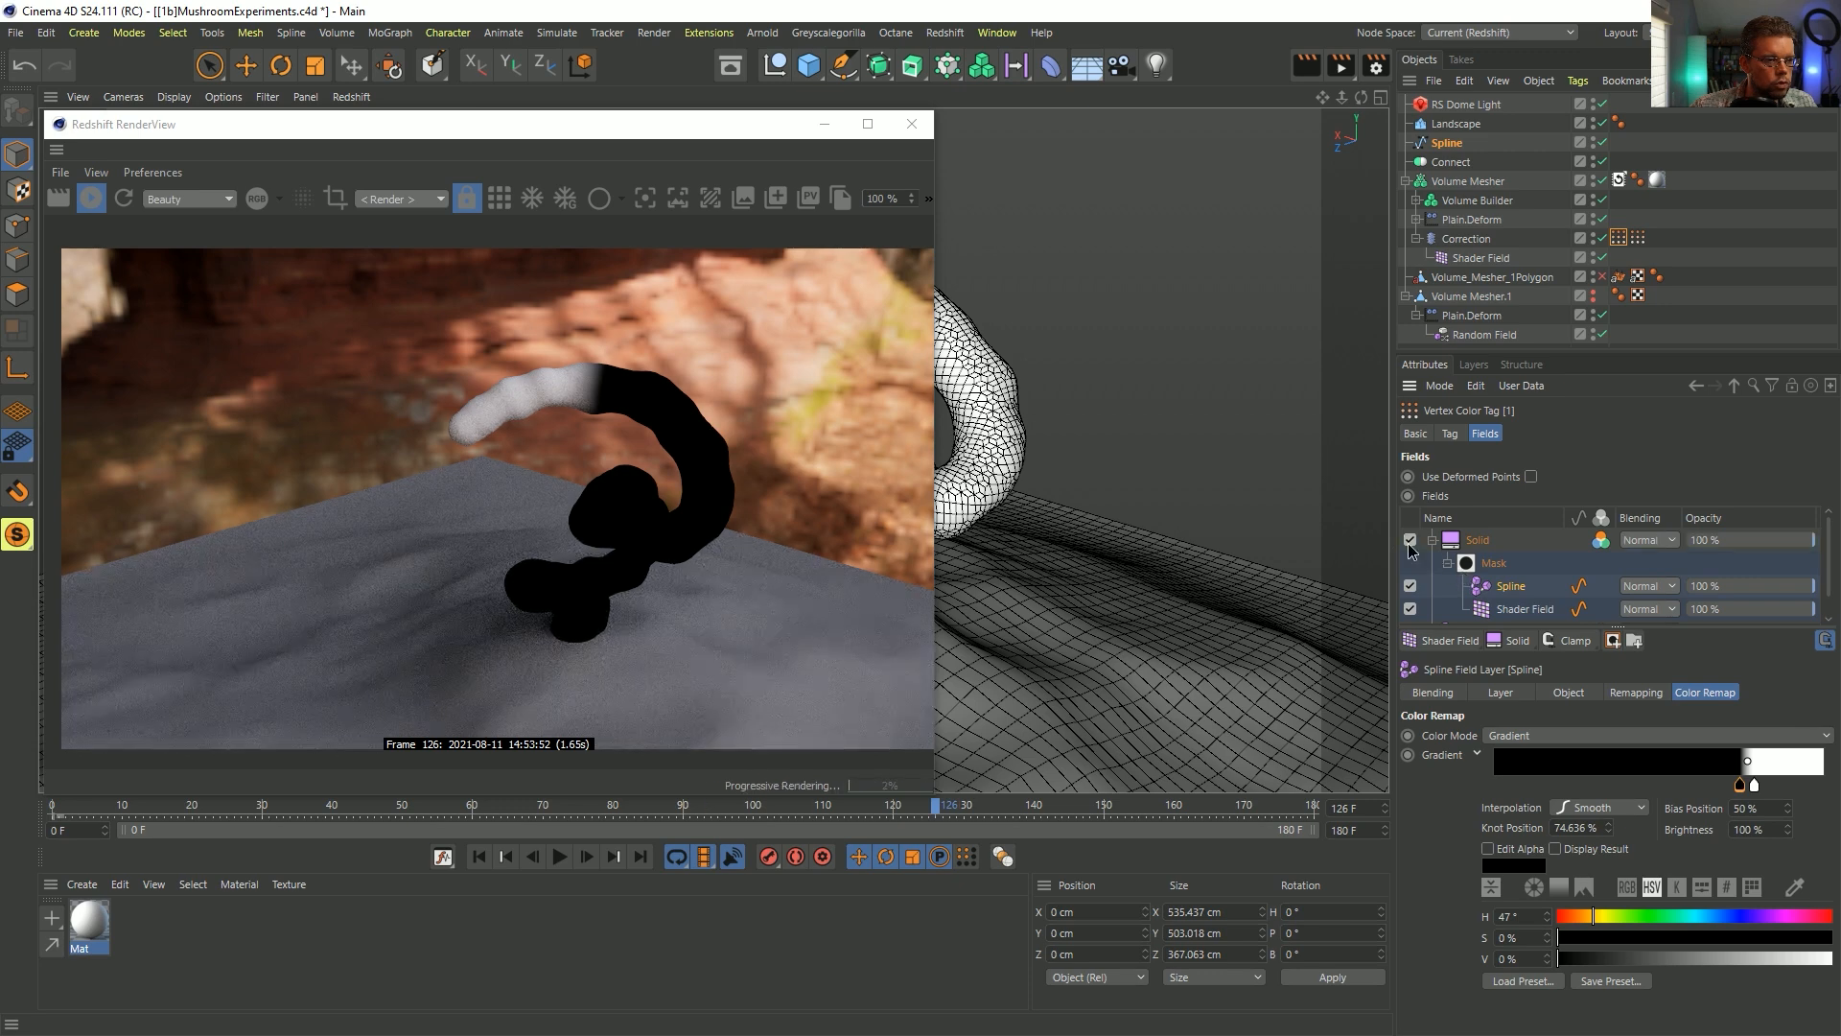
left_click(1410, 612)
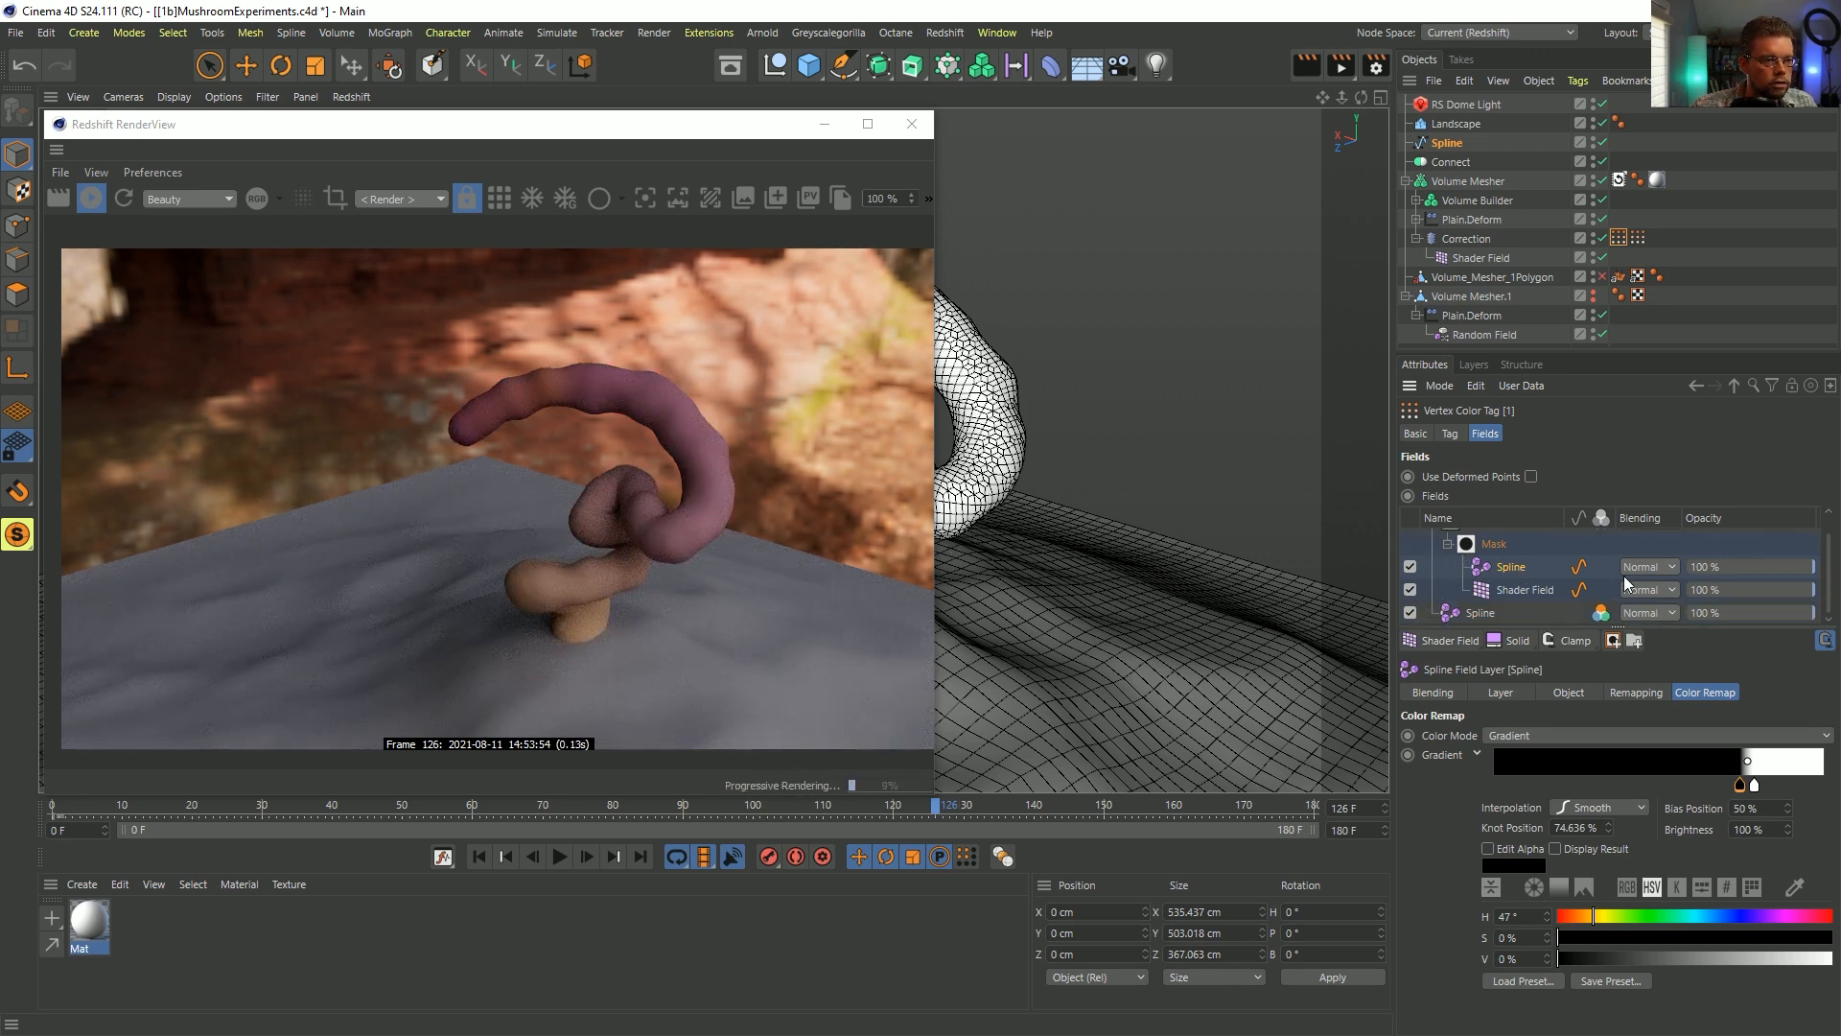
left_click(1646, 586)
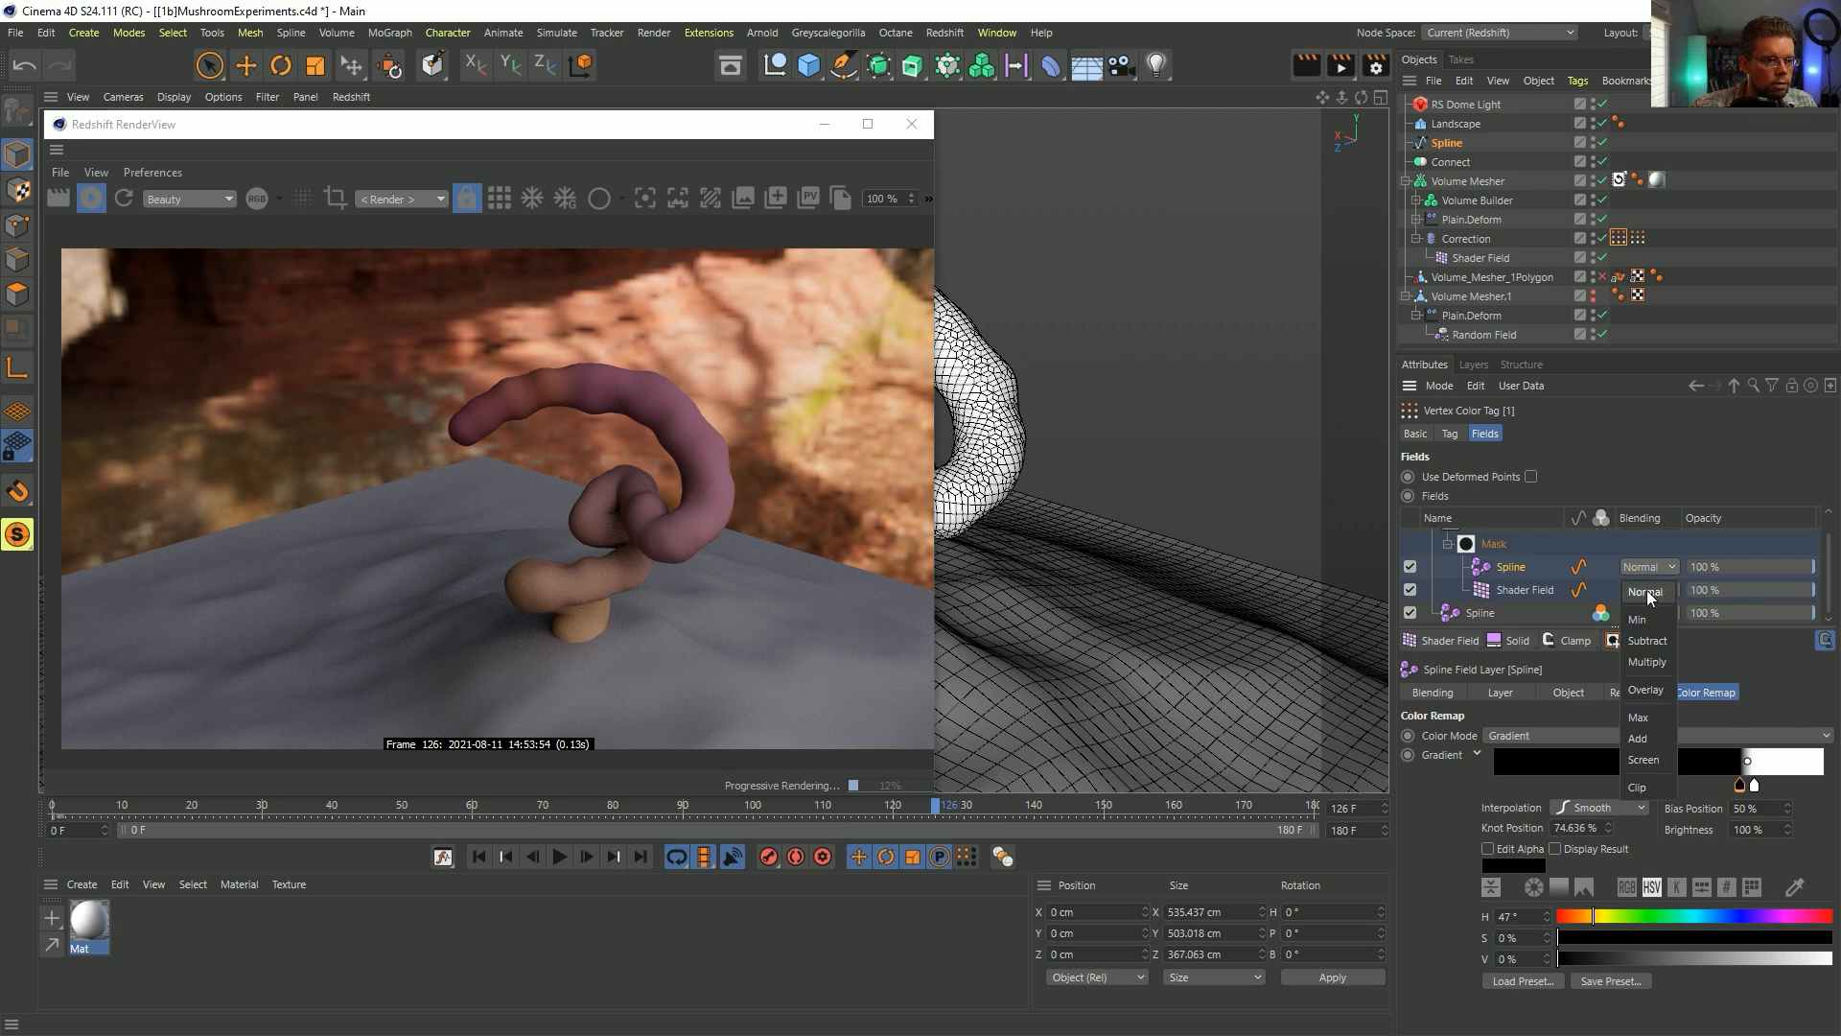
left_click(1647, 662)
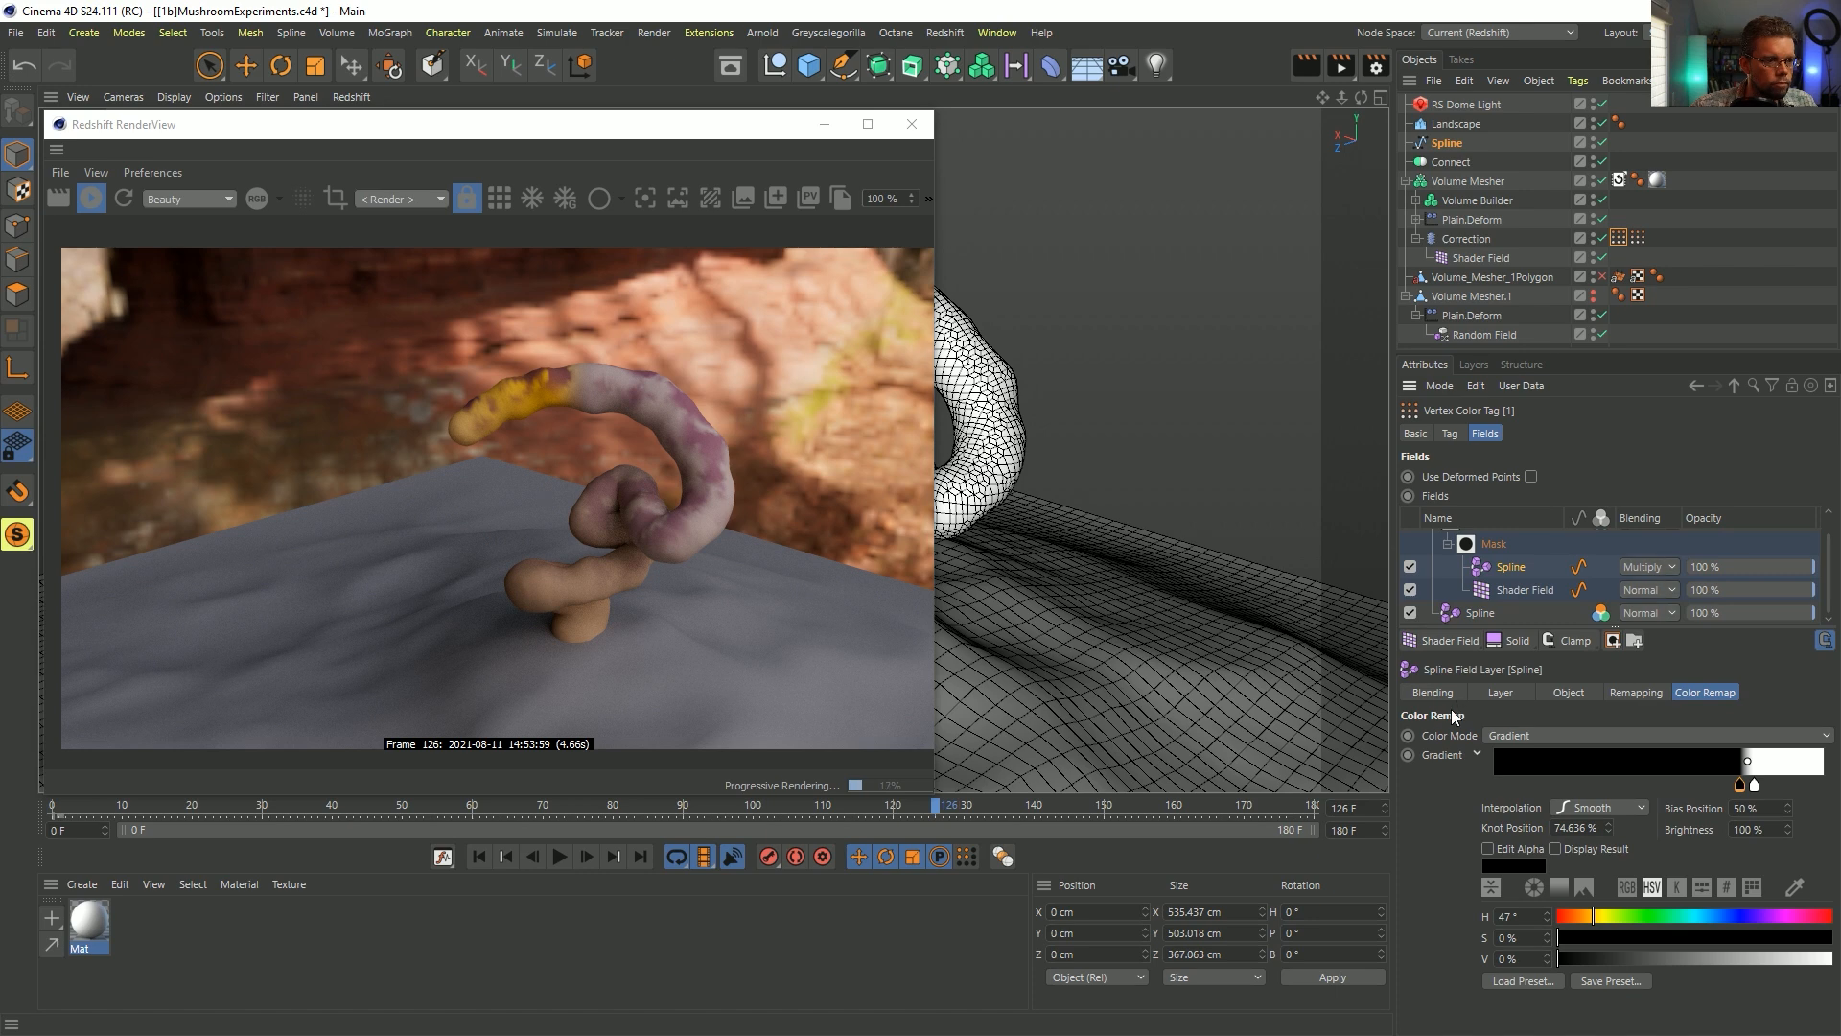
- Try Screen blending on the mask's Spline layer, invert its gradient with the white knot at 72.303%, and return the blending to Multiply
scroll(1514, 568, "up", 1)
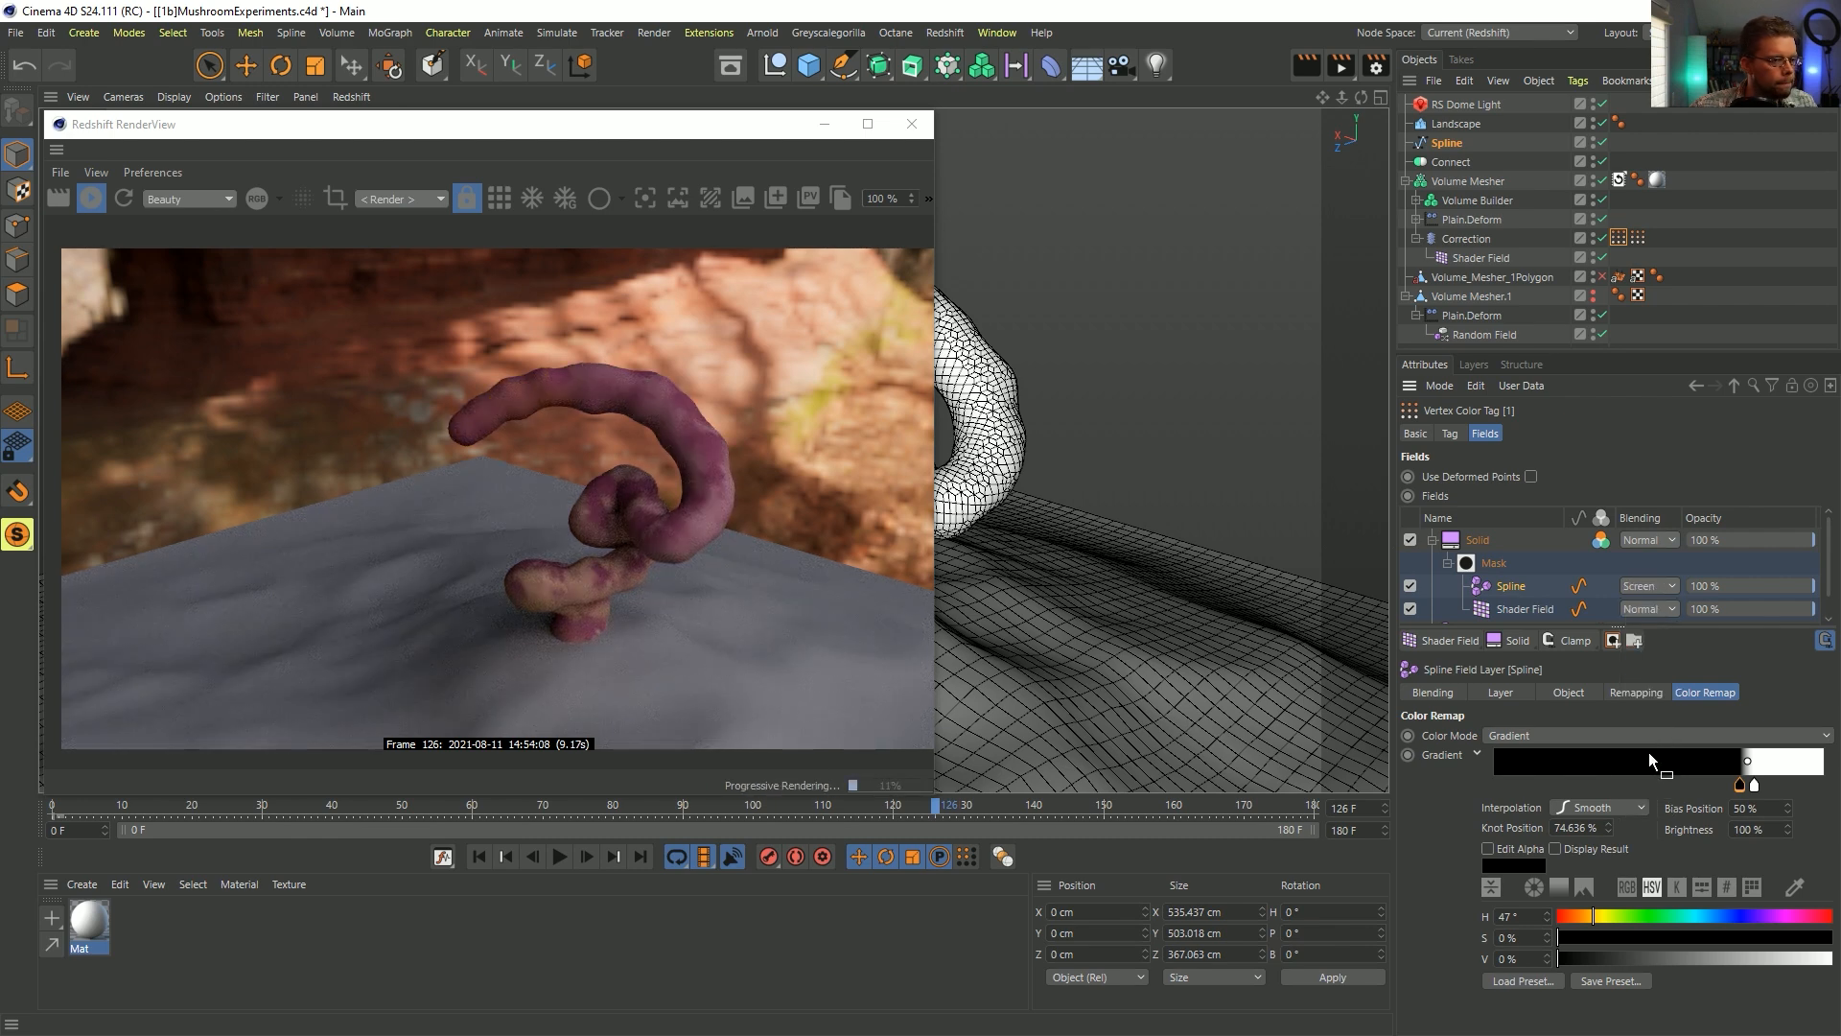
mouse_move(1755, 785)
left_mouse_down()
mouse_move(1732, 784)
mouse_move(1757, 787)
left_mouse_up()
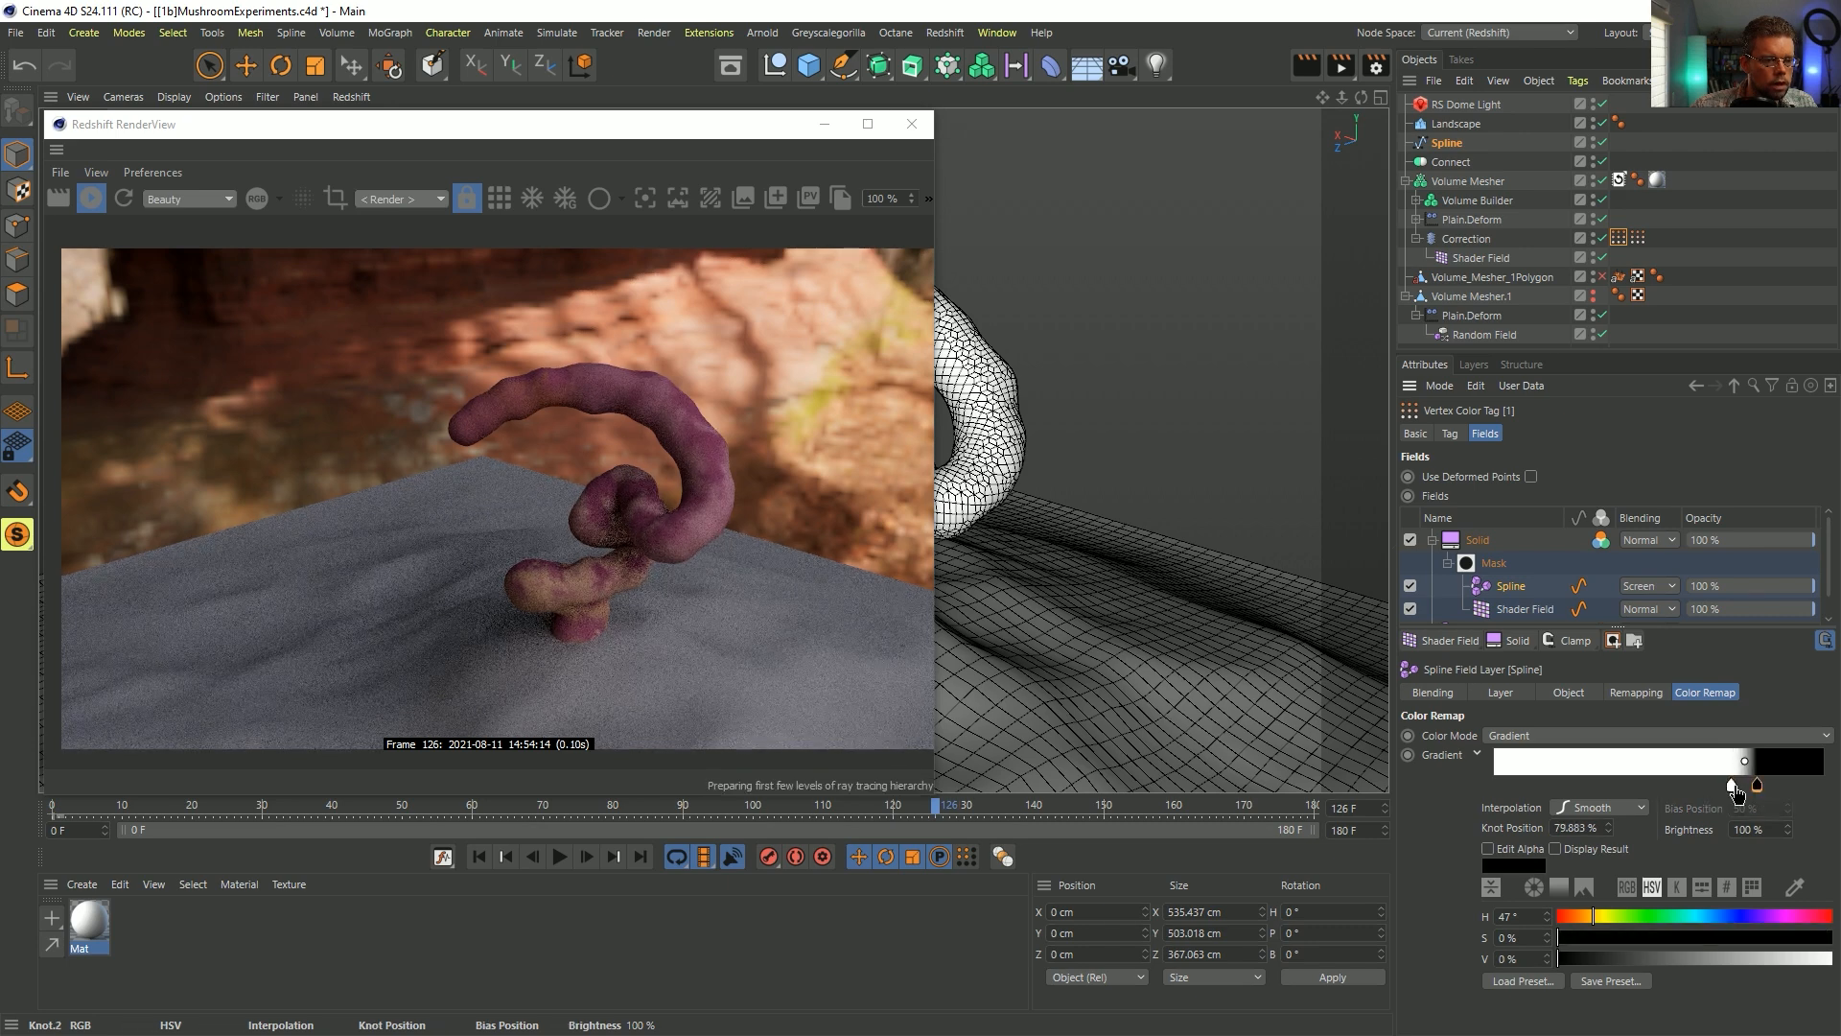
left_click(1733, 786)
left_click(1655, 587)
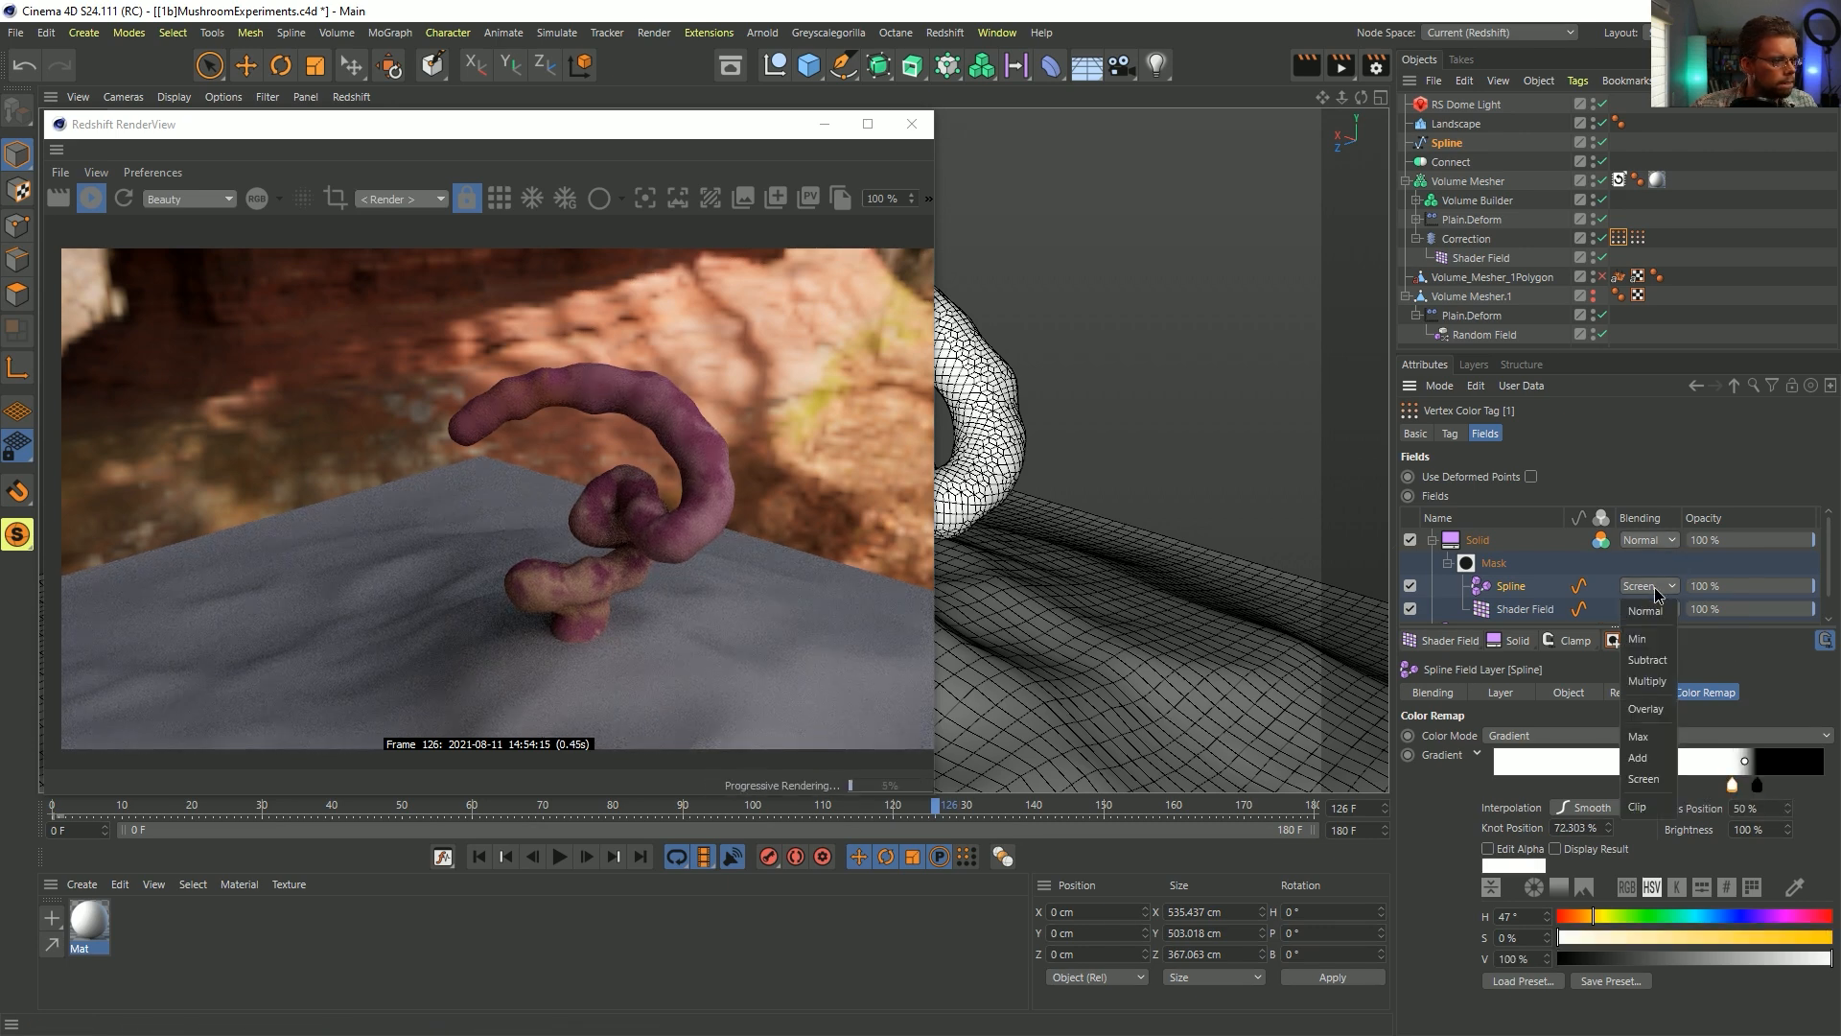
left_click(1670, 676)
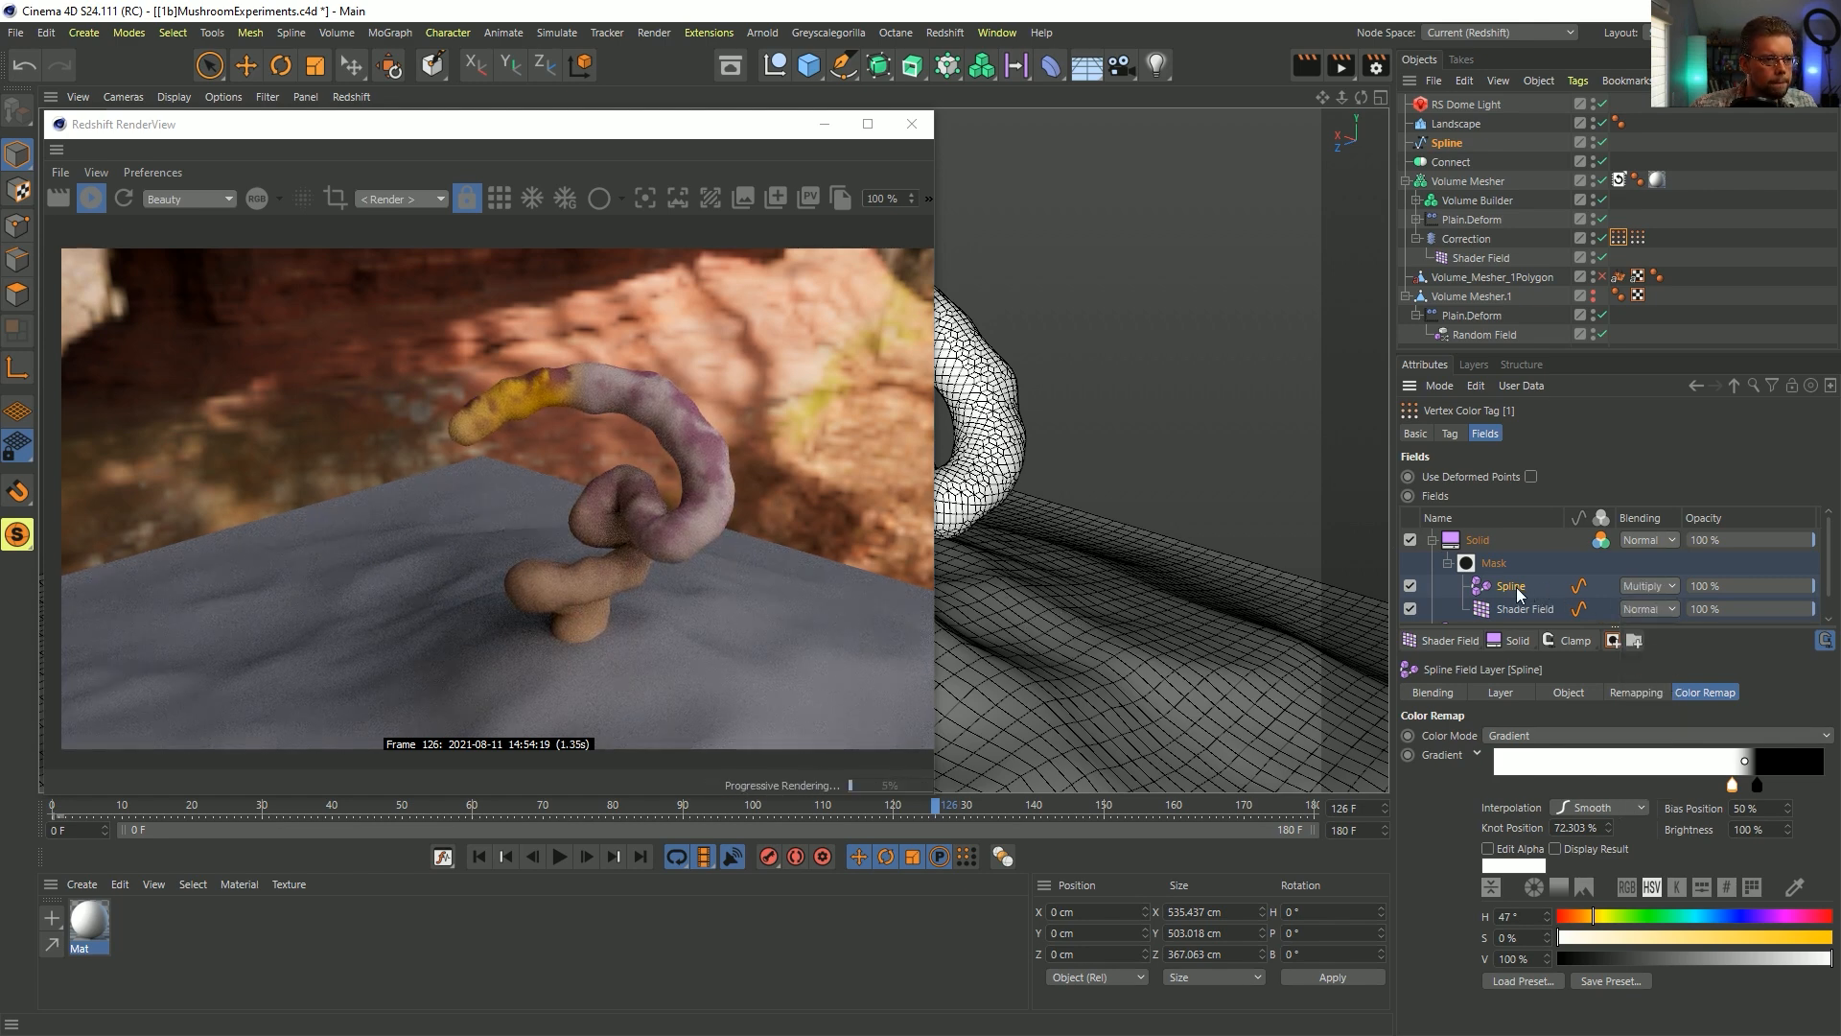
- Preview the Spline layer above Solid with Normal blending, and return it to Solid's mask with Multiply blending
left_click_drag(1515, 590, 1496, 533)
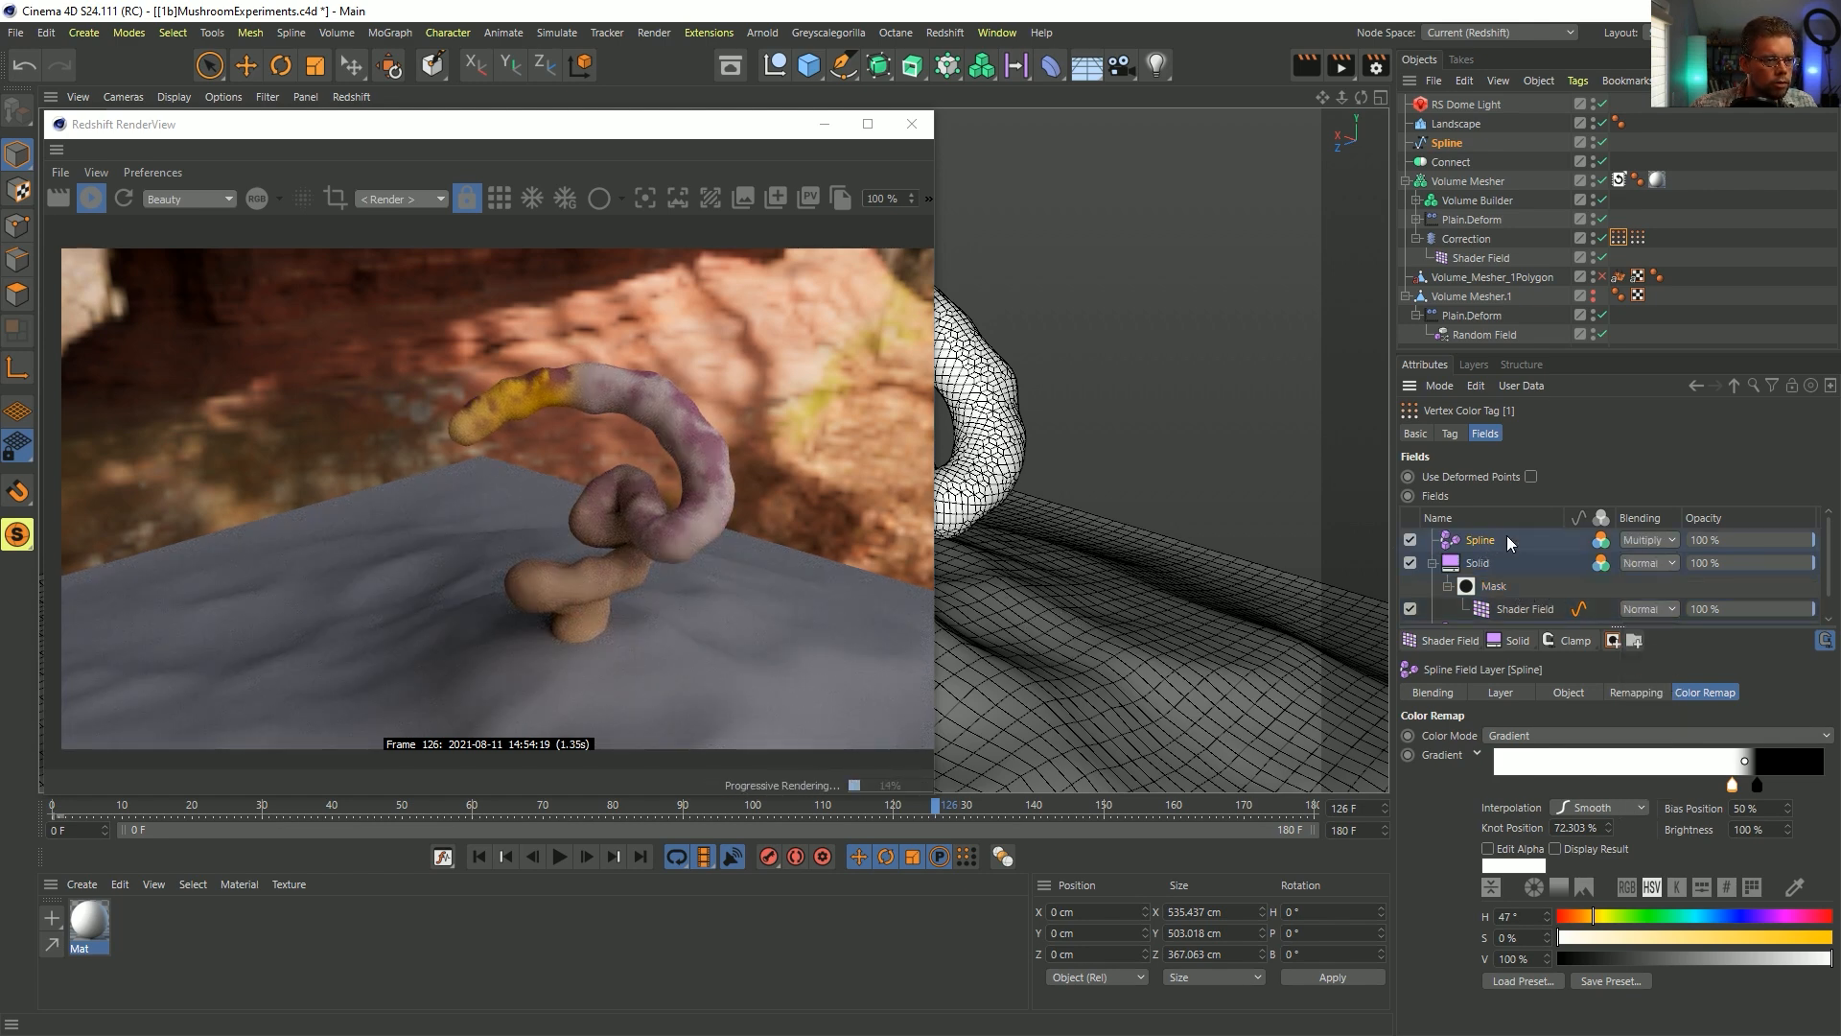
left_click(1642, 564)
left_click(1640, 545)
left_click(1646, 558)
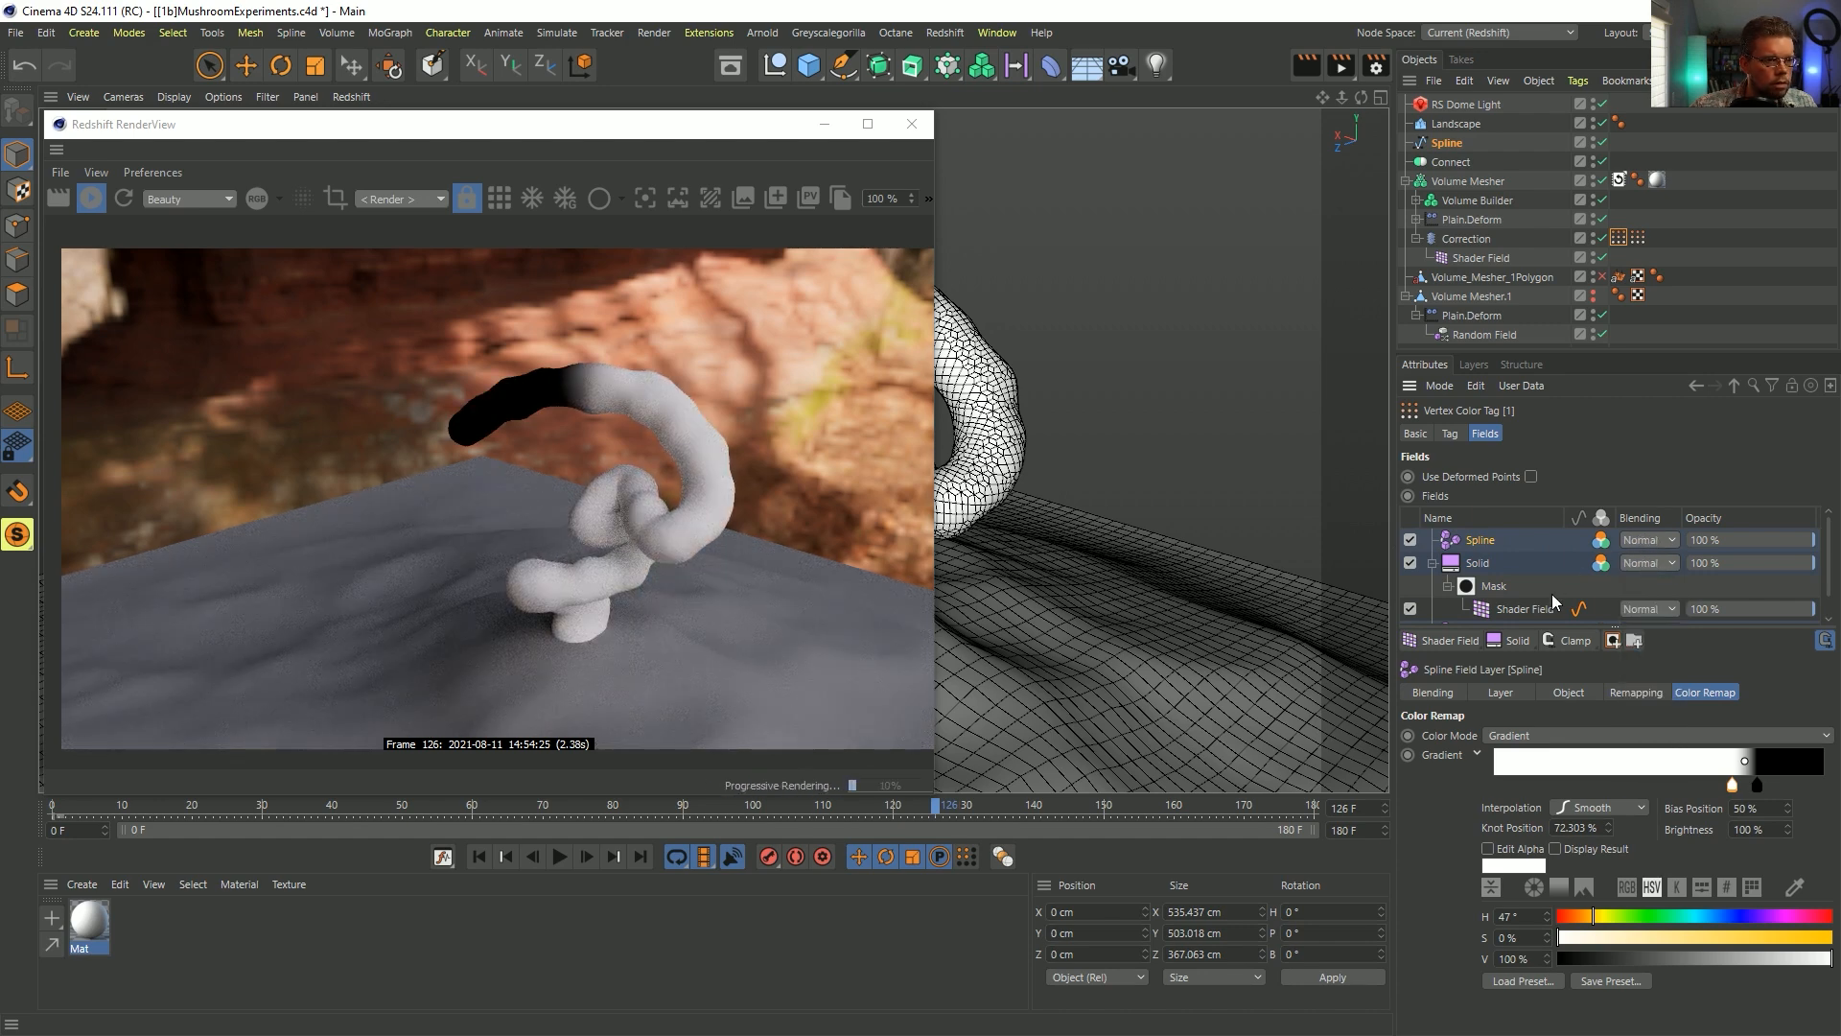
left_click_drag(1489, 548, 1486, 583)
left_click(1642, 586)
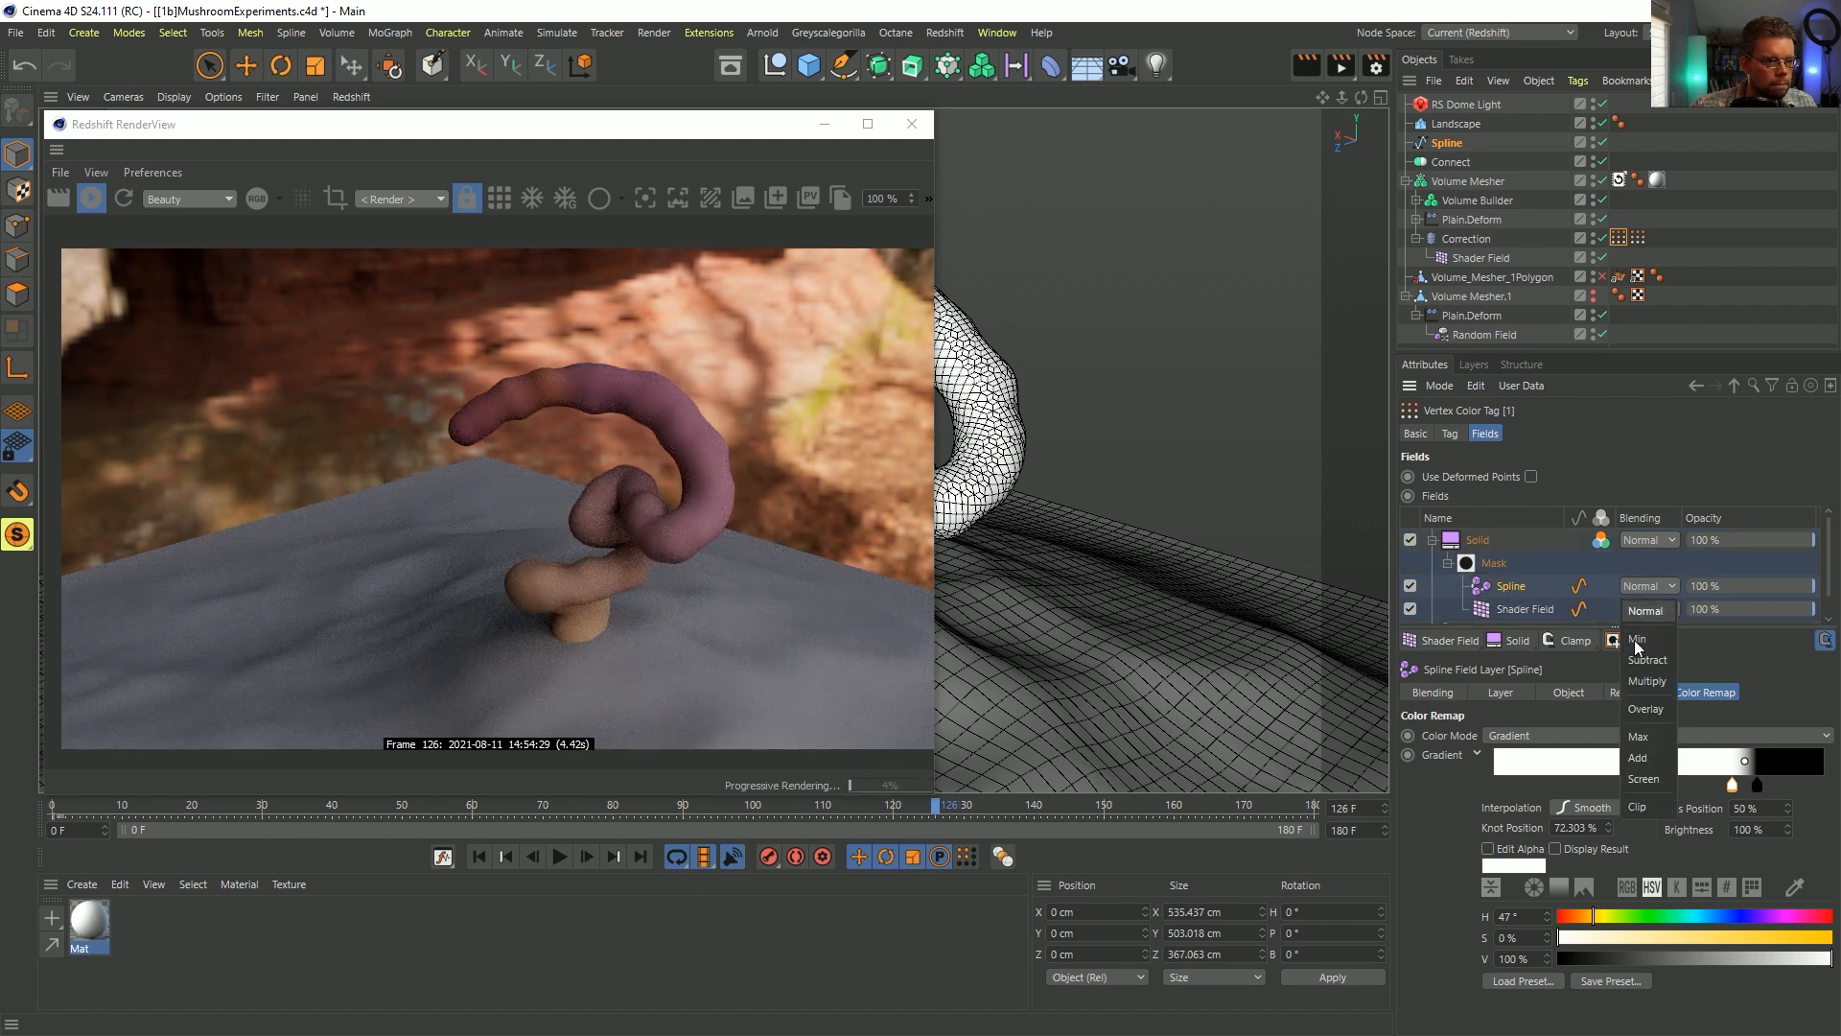
left_click(1659, 682)
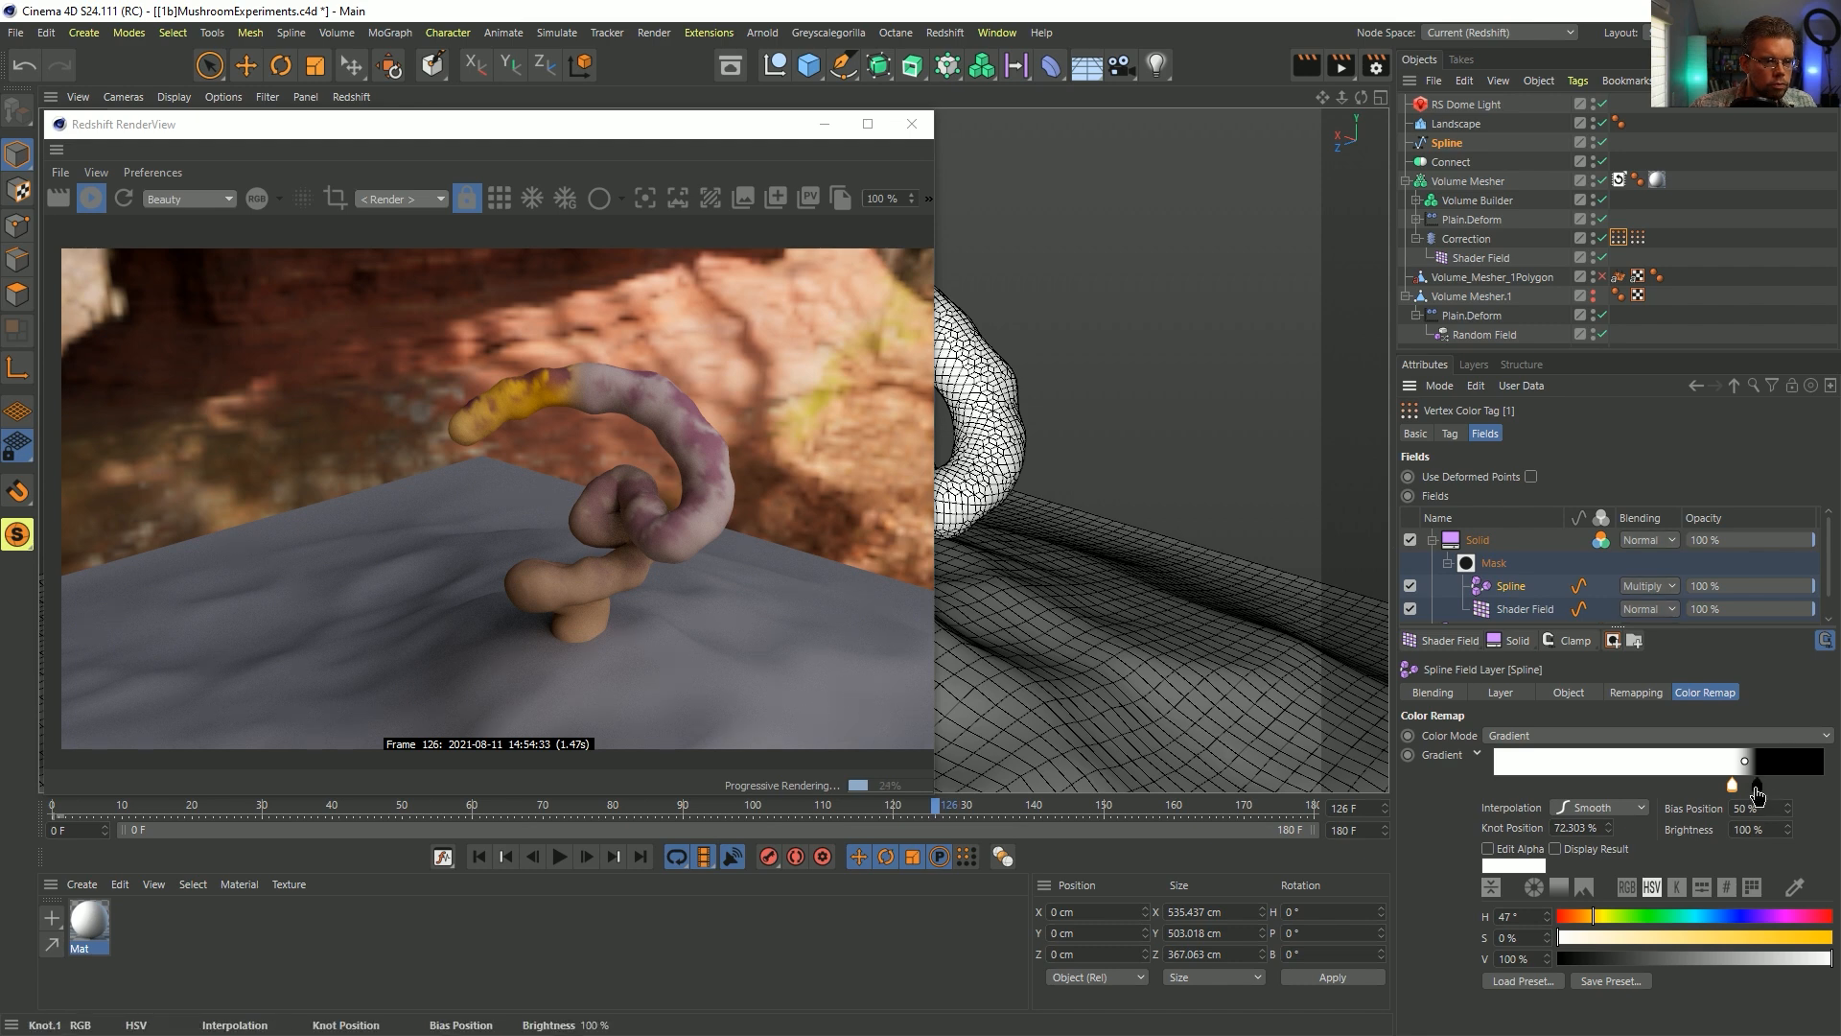
- Reverse the mask Spline's gradient to black-to-white, with the black knot at 67.638% and the white knot at 77.551%
left_click_drag(1764, 786, 1717, 785)
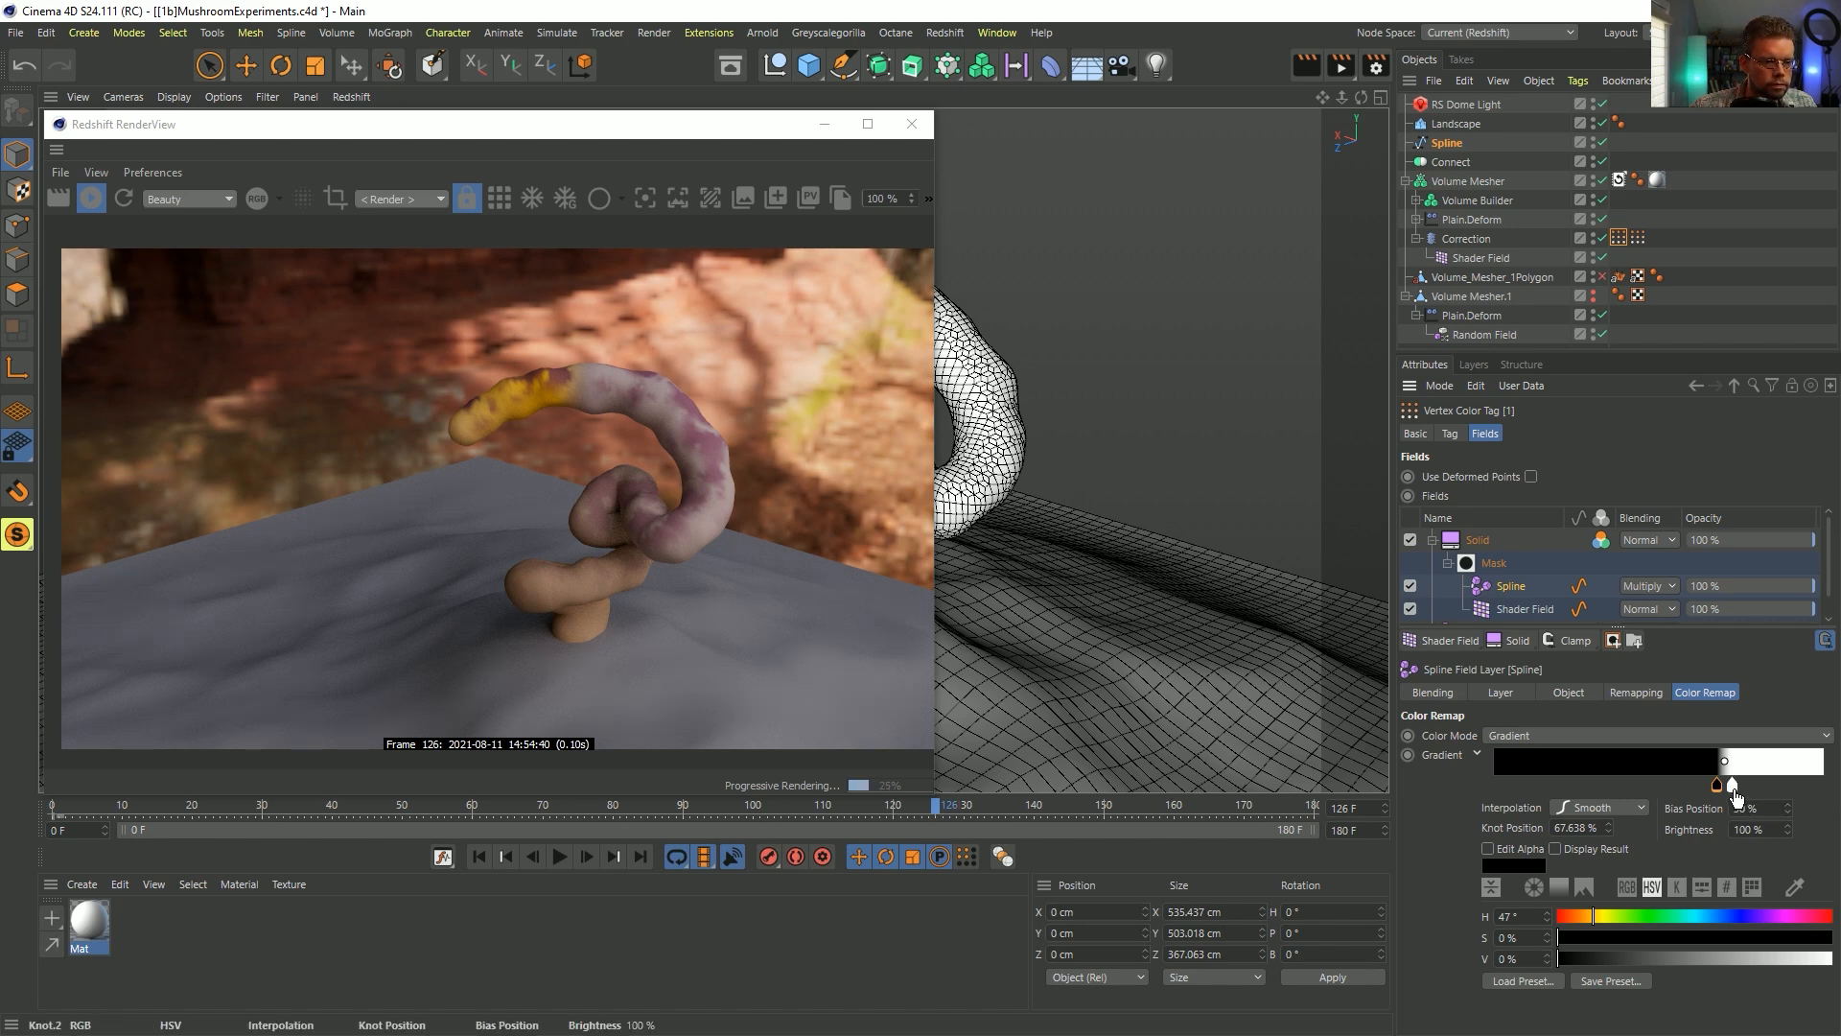
left_click_drag(1732, 784, 1750, 785)
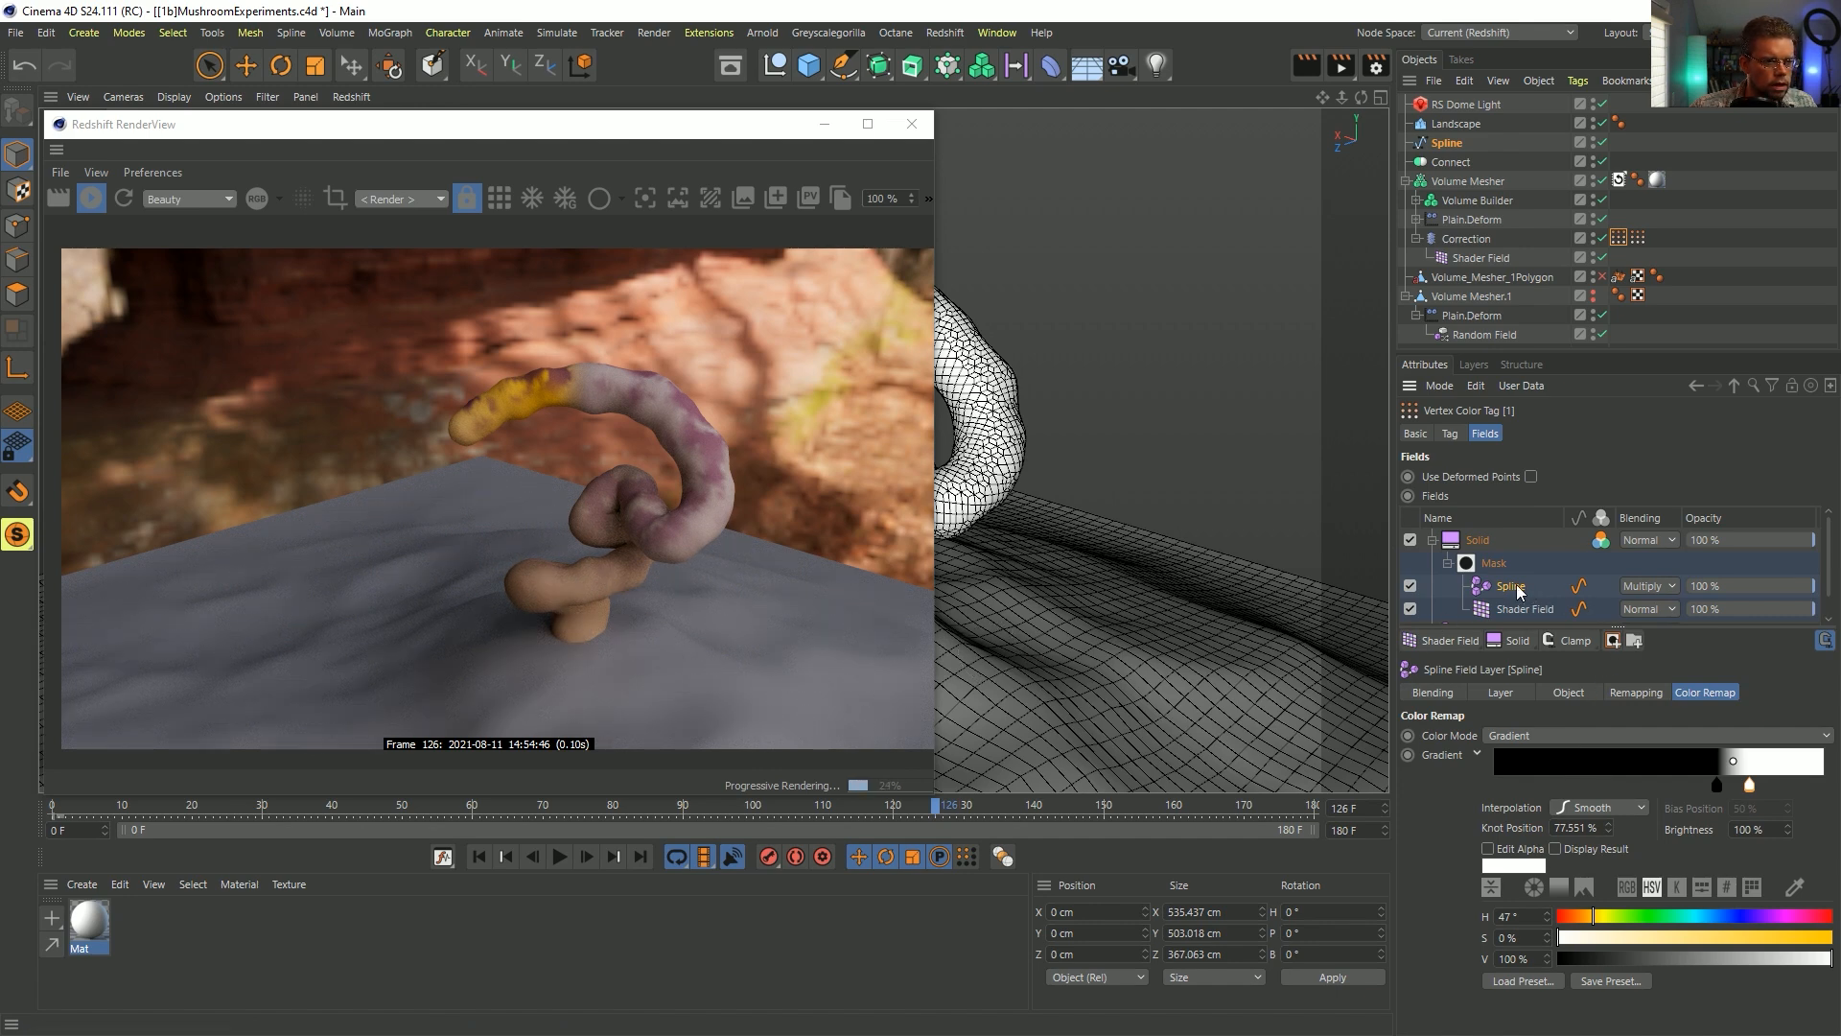
- Move the Spline and Shader Field layers out of Solid's mask to the top of the fields list
left_click_drag(1510, 586, 1481, 539)
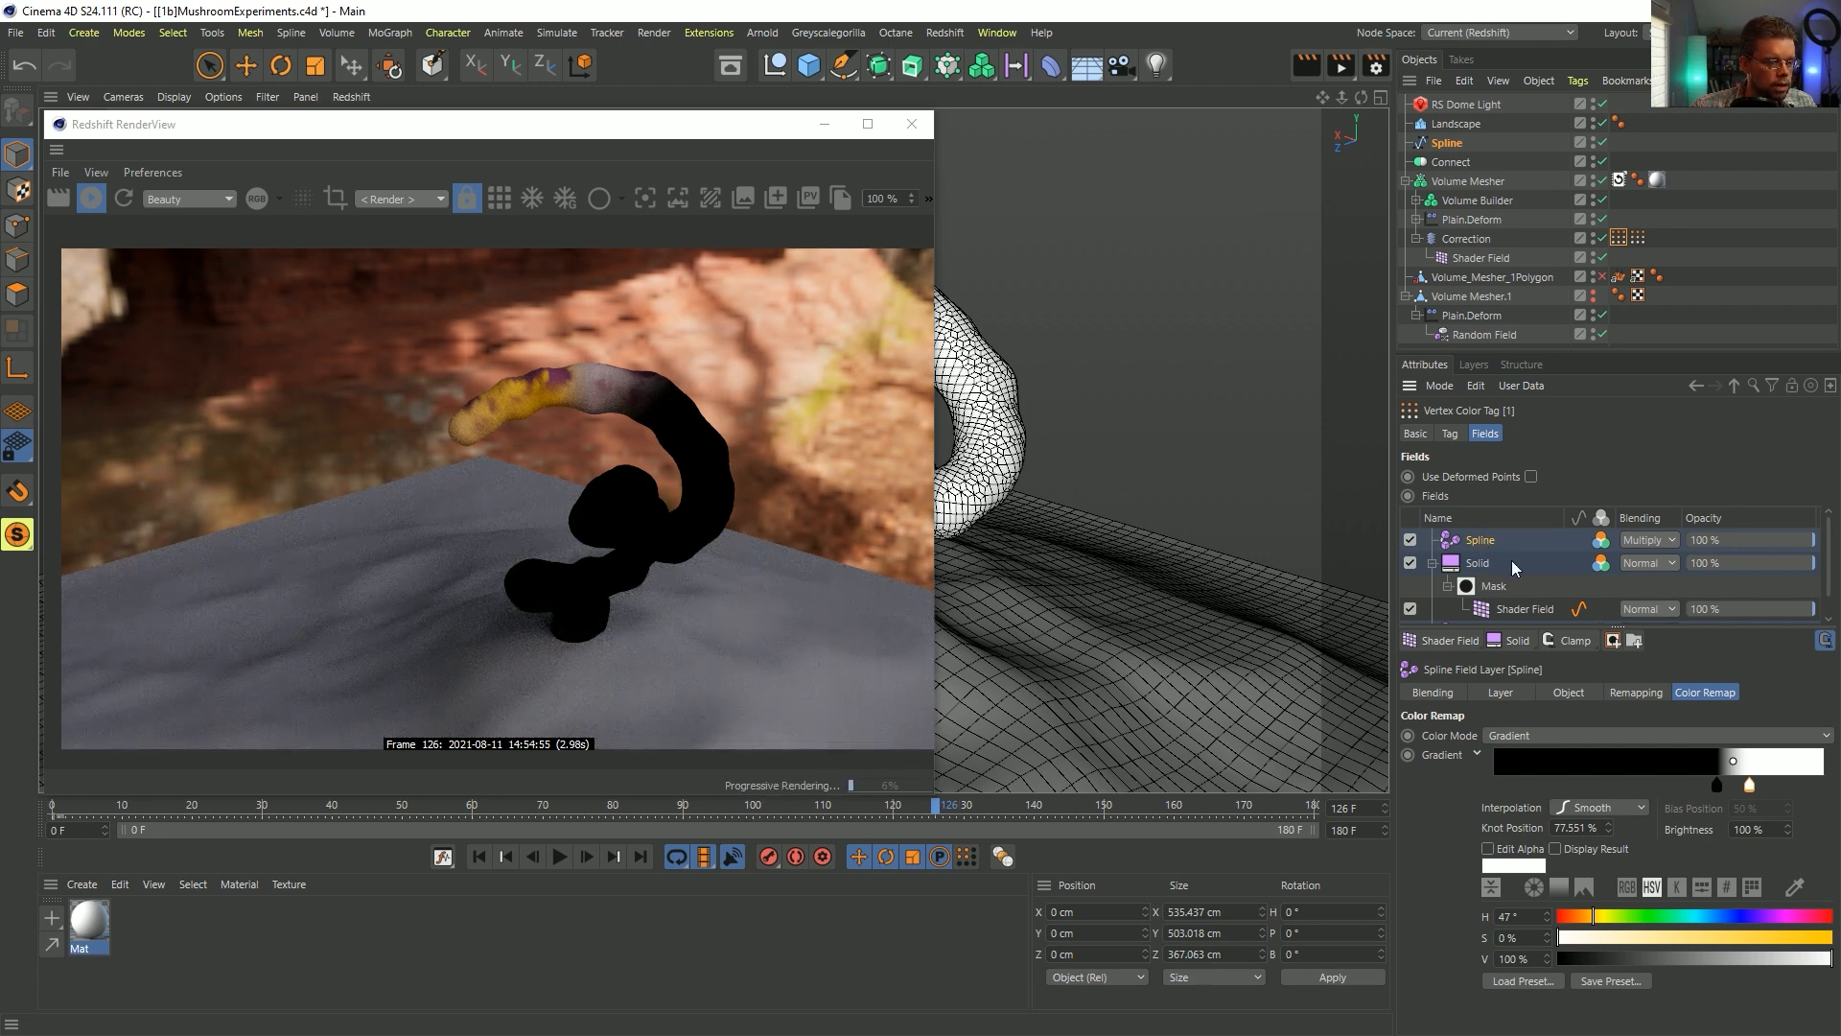
left_click(1501, 594)
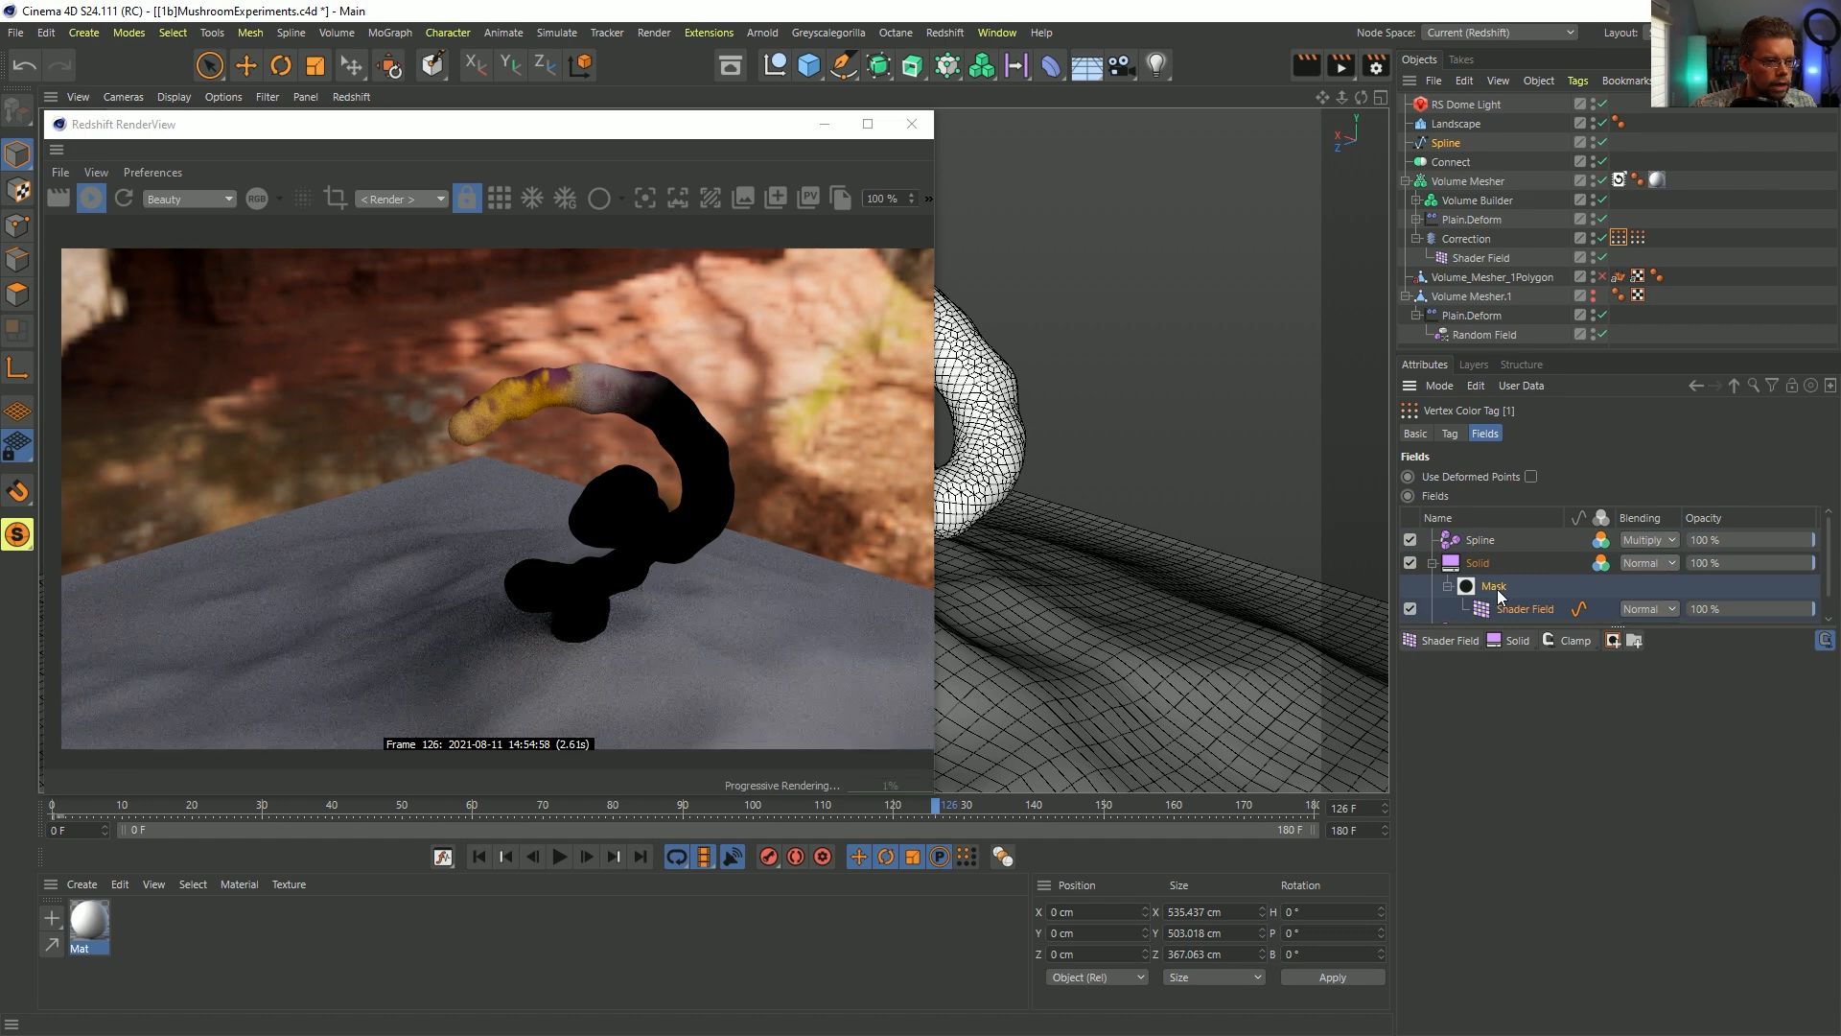
left_click_drag(1504, 611, 1477, 552)
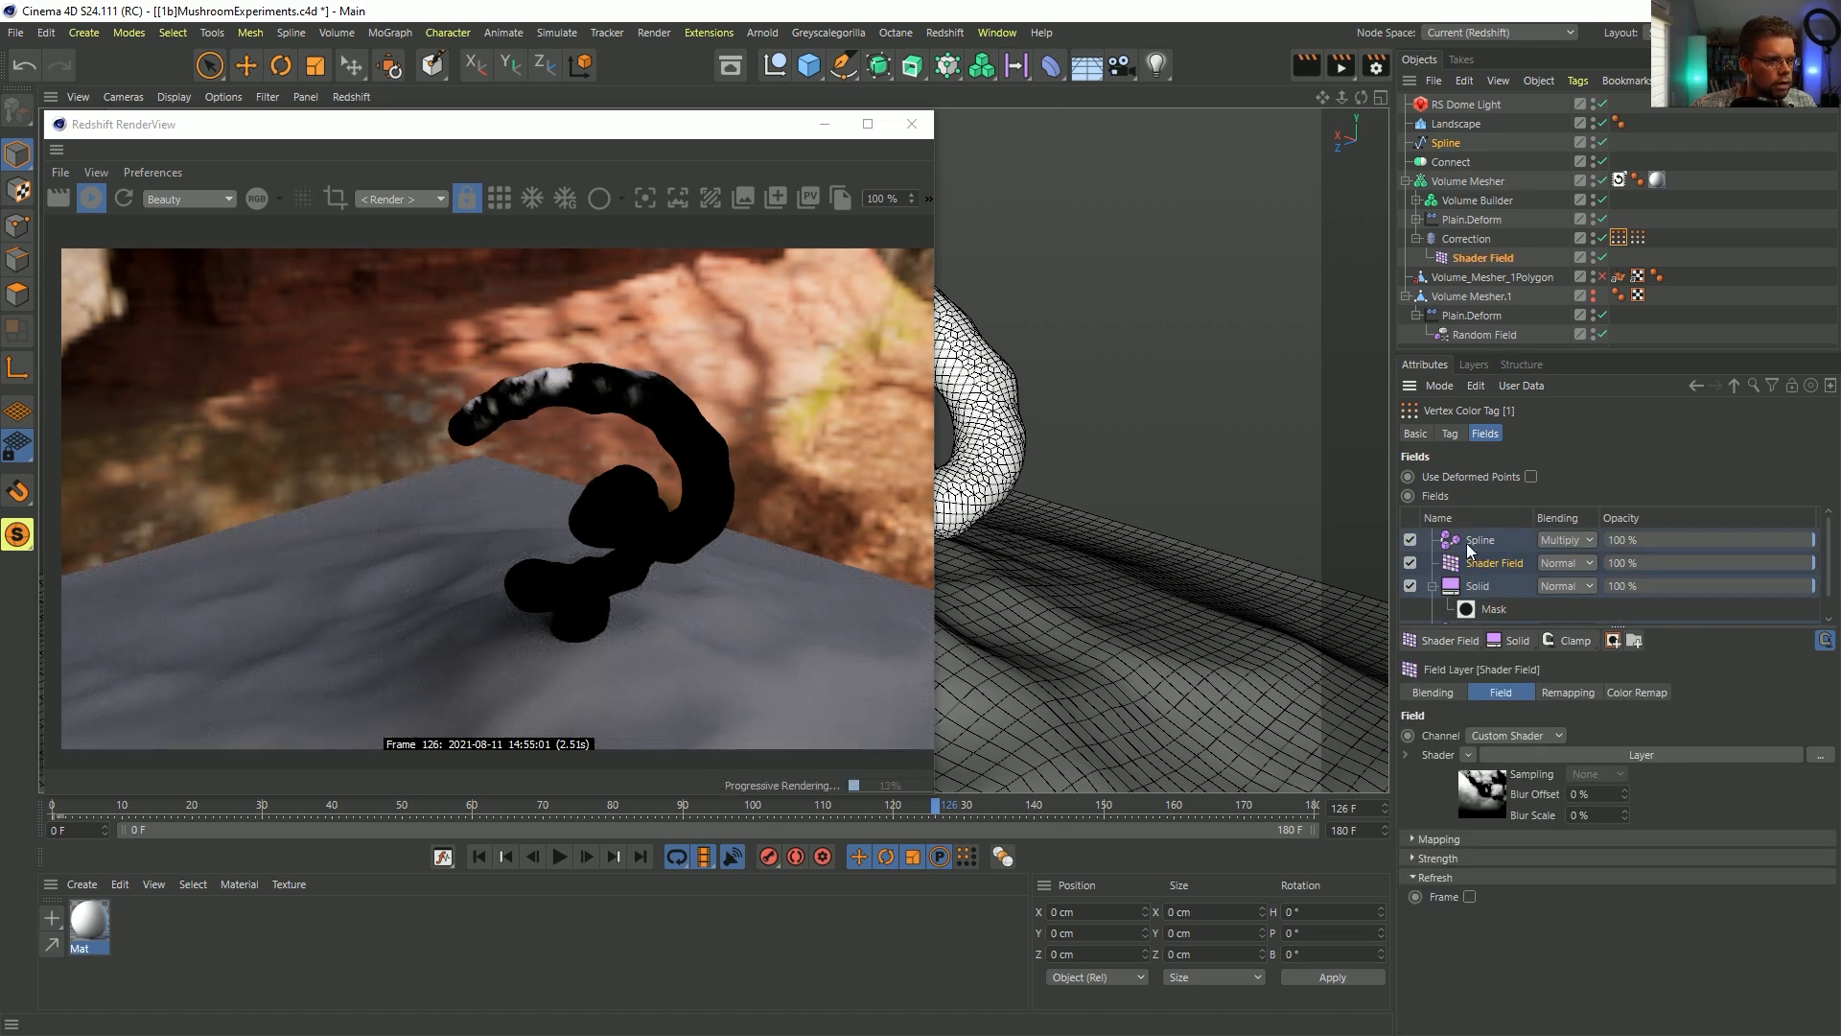
- Shift the top Spline layer's first gradient knot to 70.262% and invert the gradient to white-to-black
left_click(1480, 543)
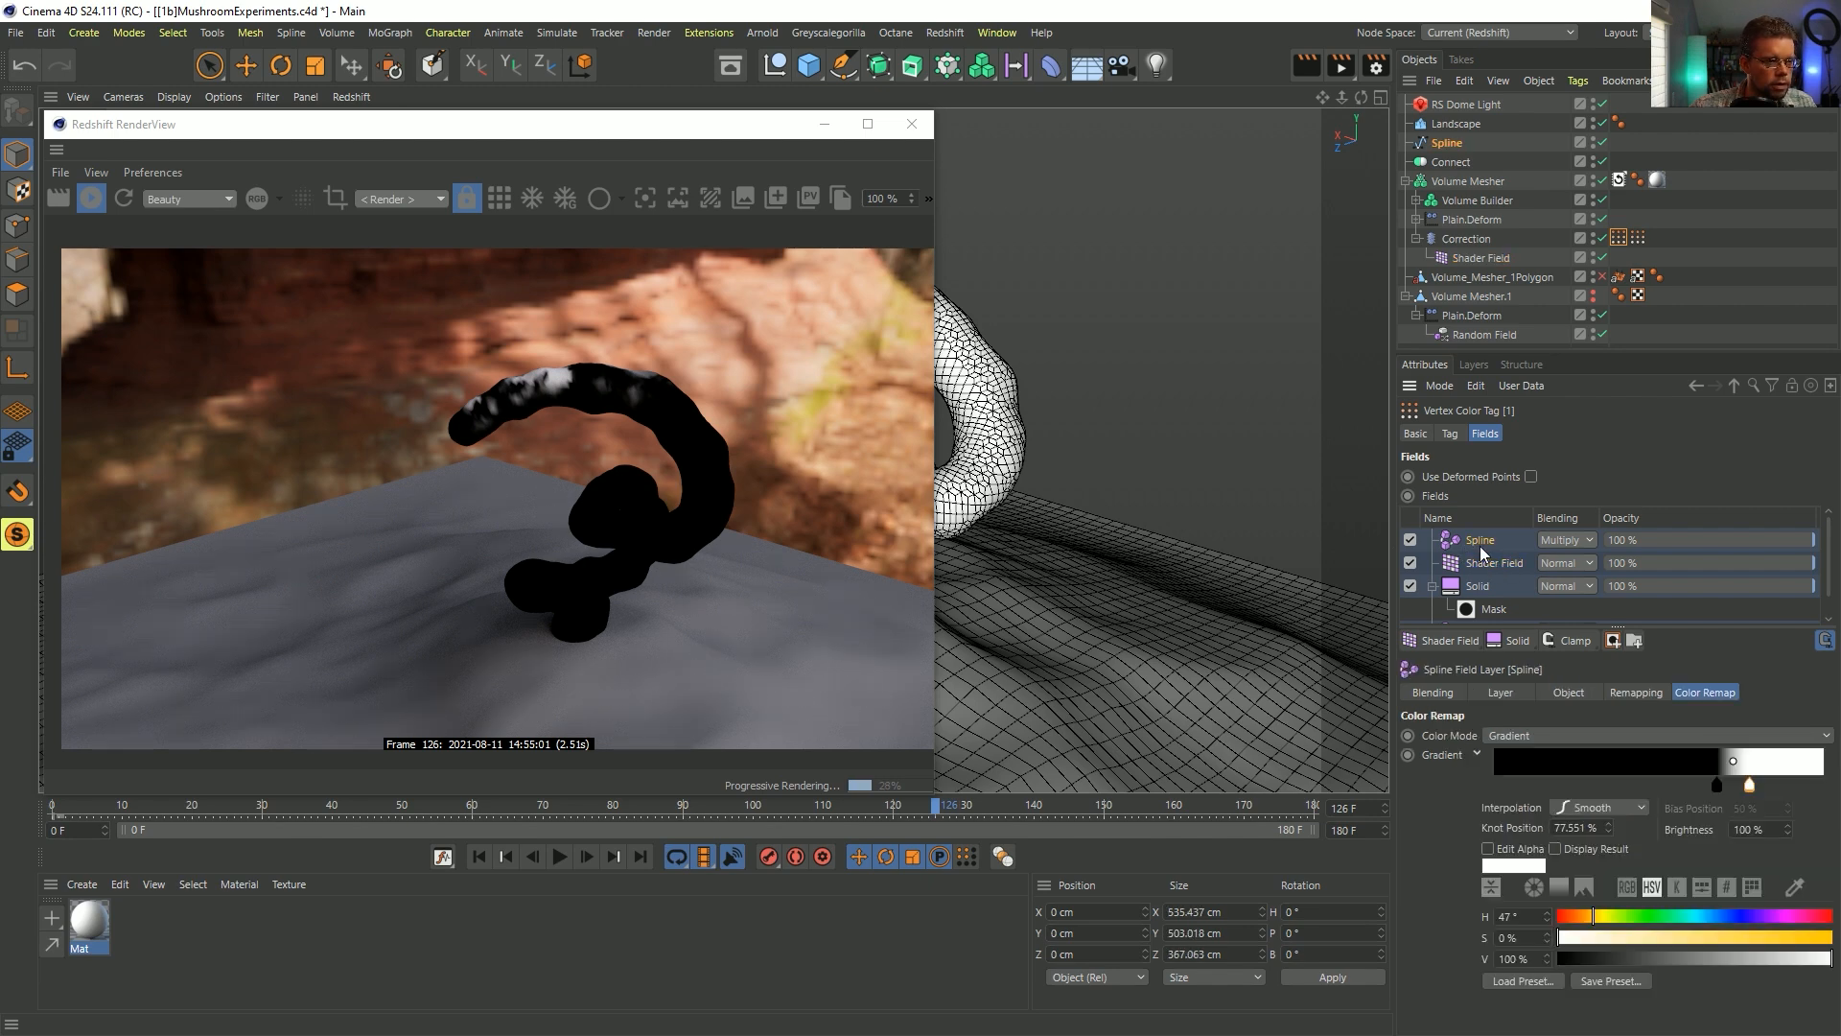
left_click(1727, 786)
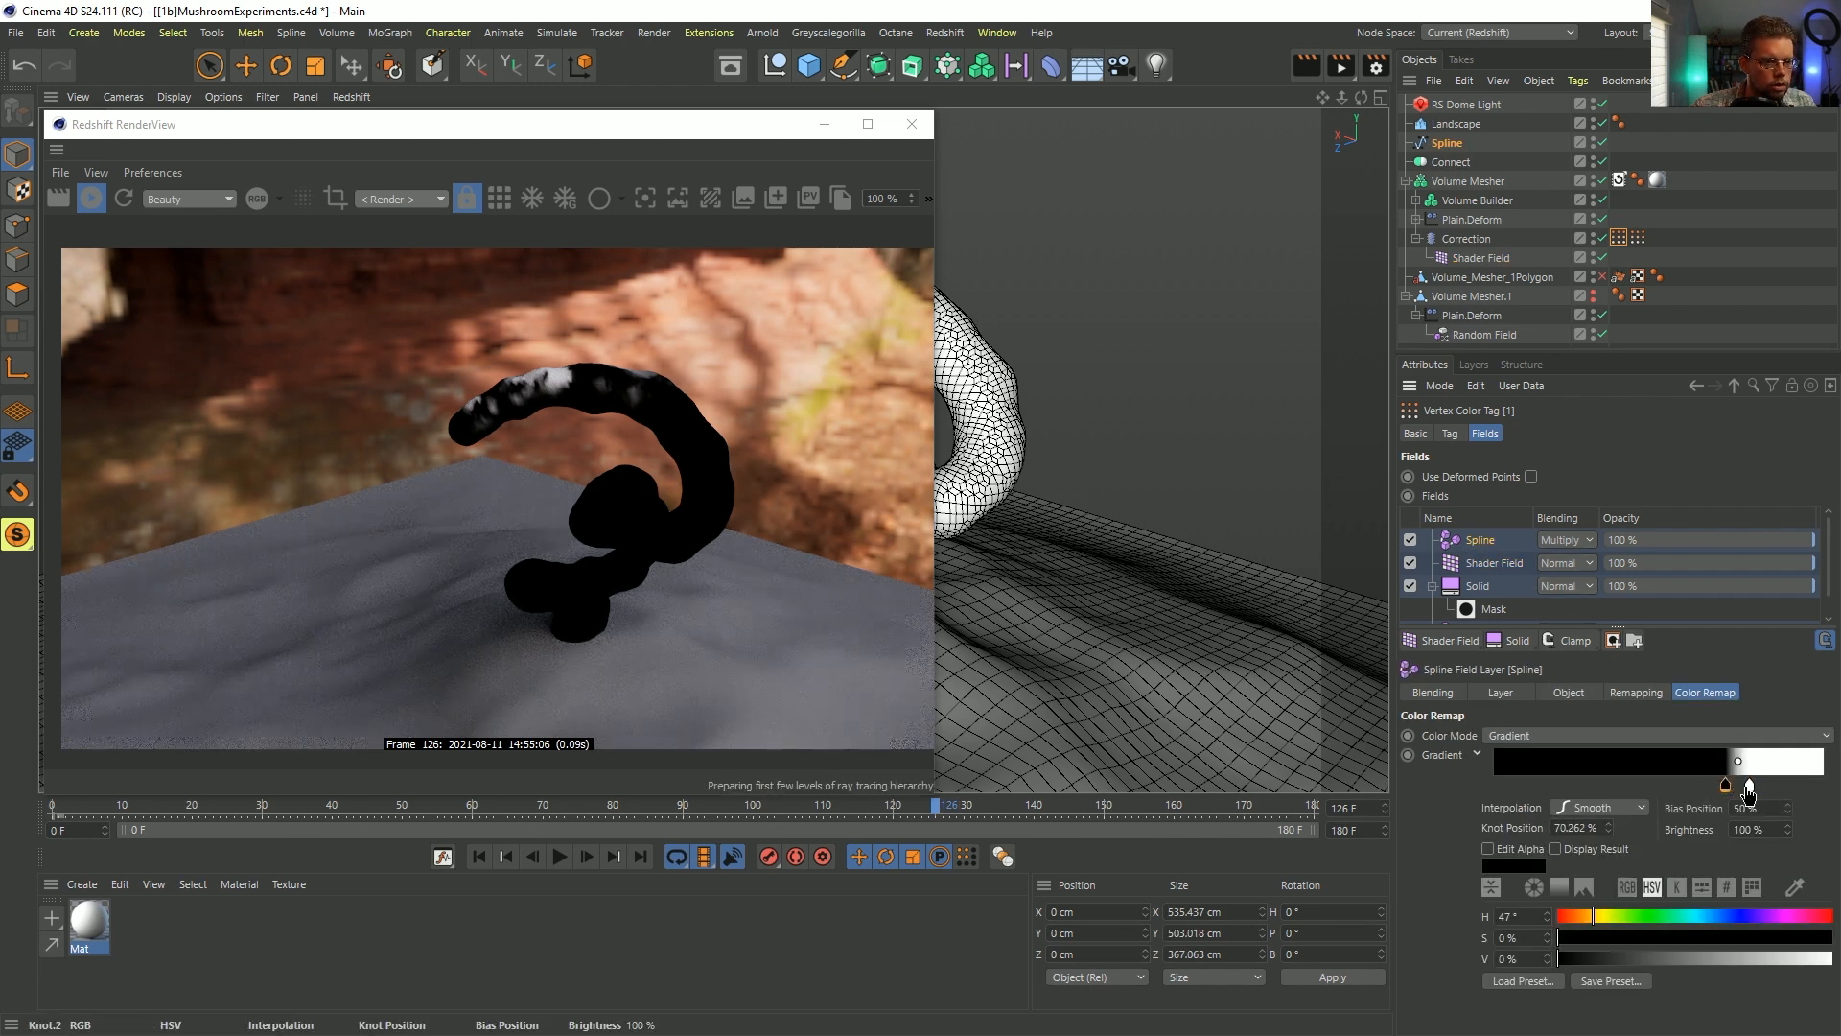
mouse_move(1731, 795)
left_mouse_down()
mouse_move(1747, 789)
mouse_move(1732, 789)
left_mouse_up()
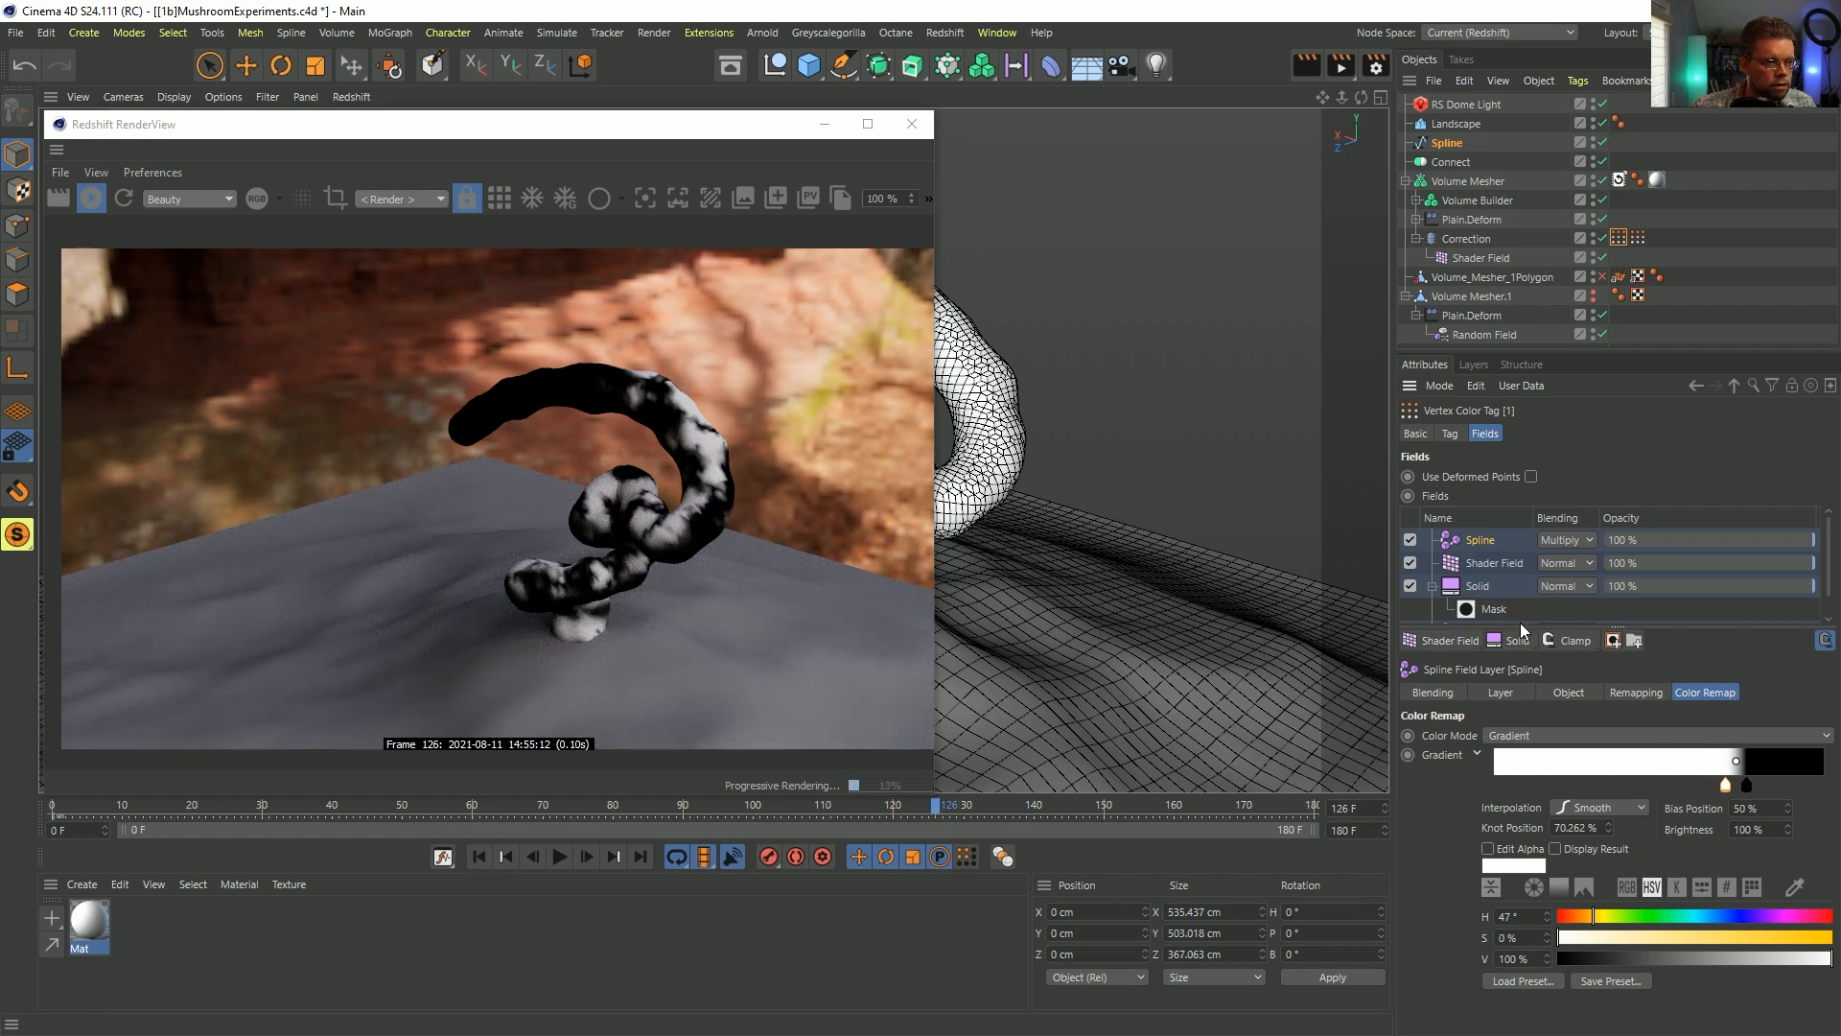
- Enlarge the fields list and move the Shader Field and Spline layers back into Solid's mask, with Spline above Shader Field
left_click_drag(1519, 626, 1517, 690)
mouse_move(1483, 566)
left_mouse_down()
mouse_move(1473, 588)
mouse_move(1496, 605)
mouse_move(1504, 587)
left_mouse_up()
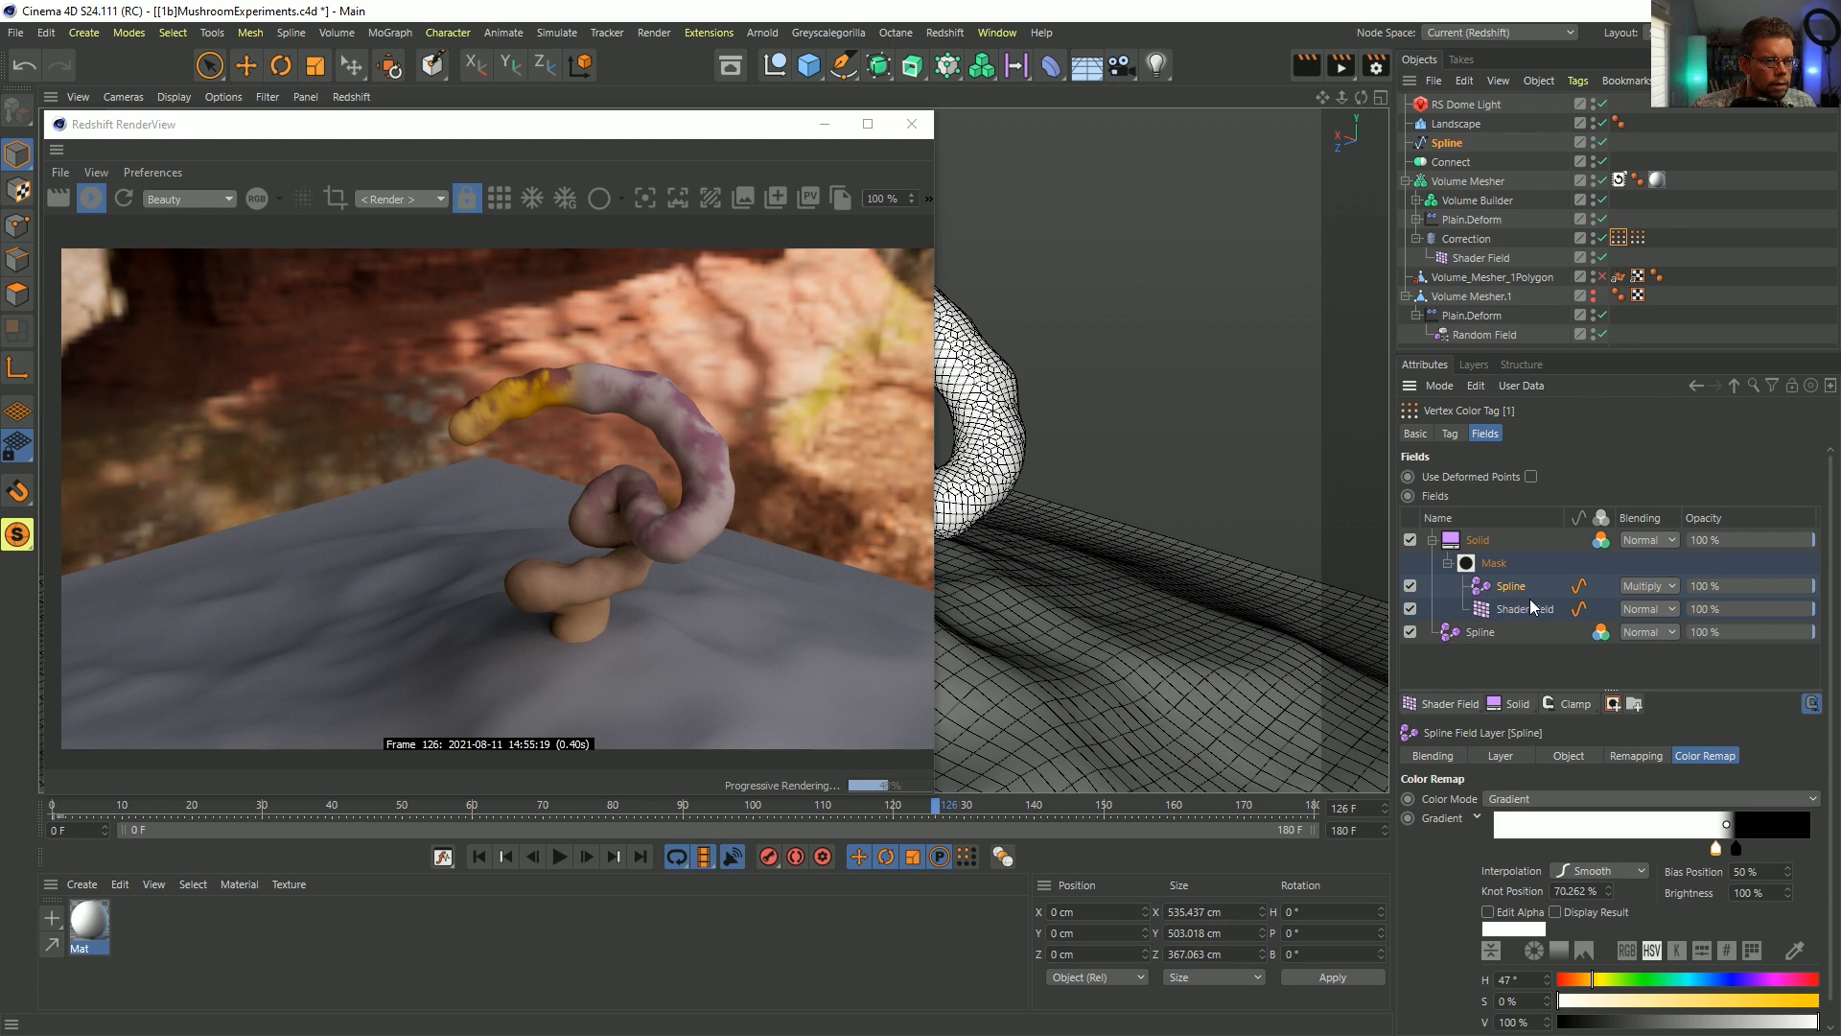
- Group the Spline and Shader Field layers into a folder inside Solid's mask
left_click(1634, 703)
left_click_drag(1522, 631, 1533, 617)
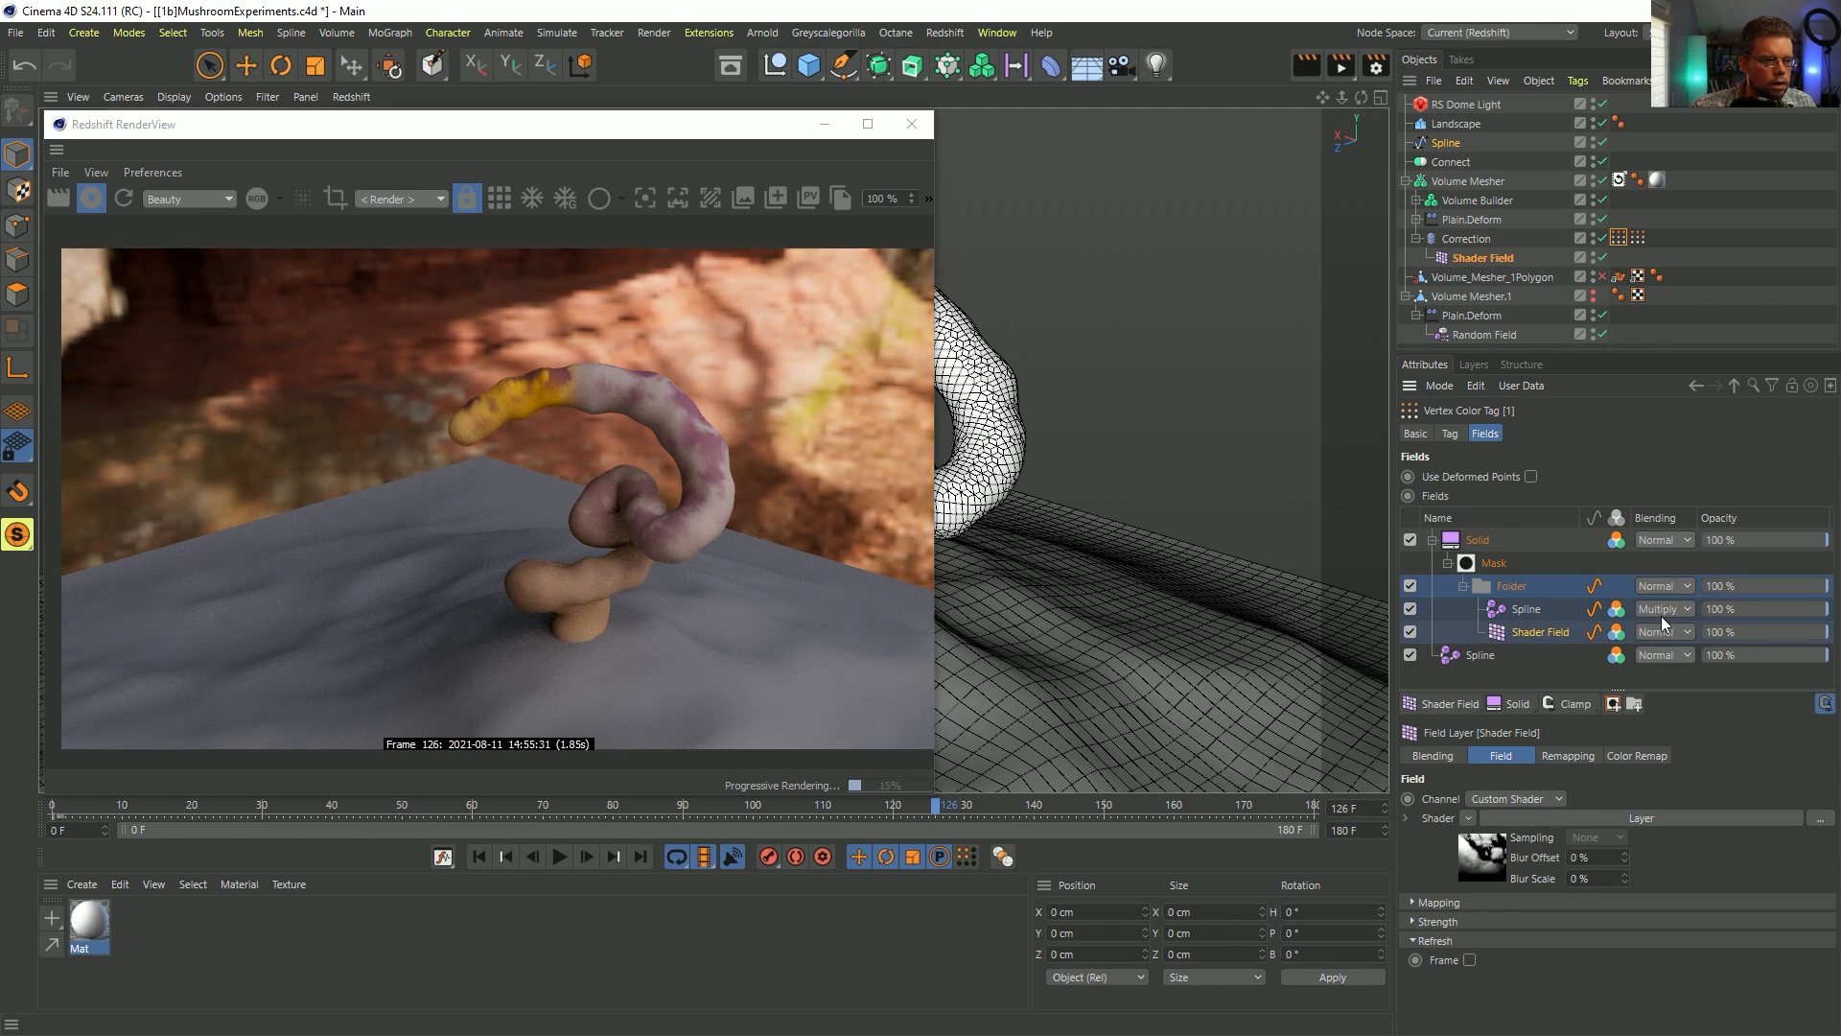
left_click(1496, 564)
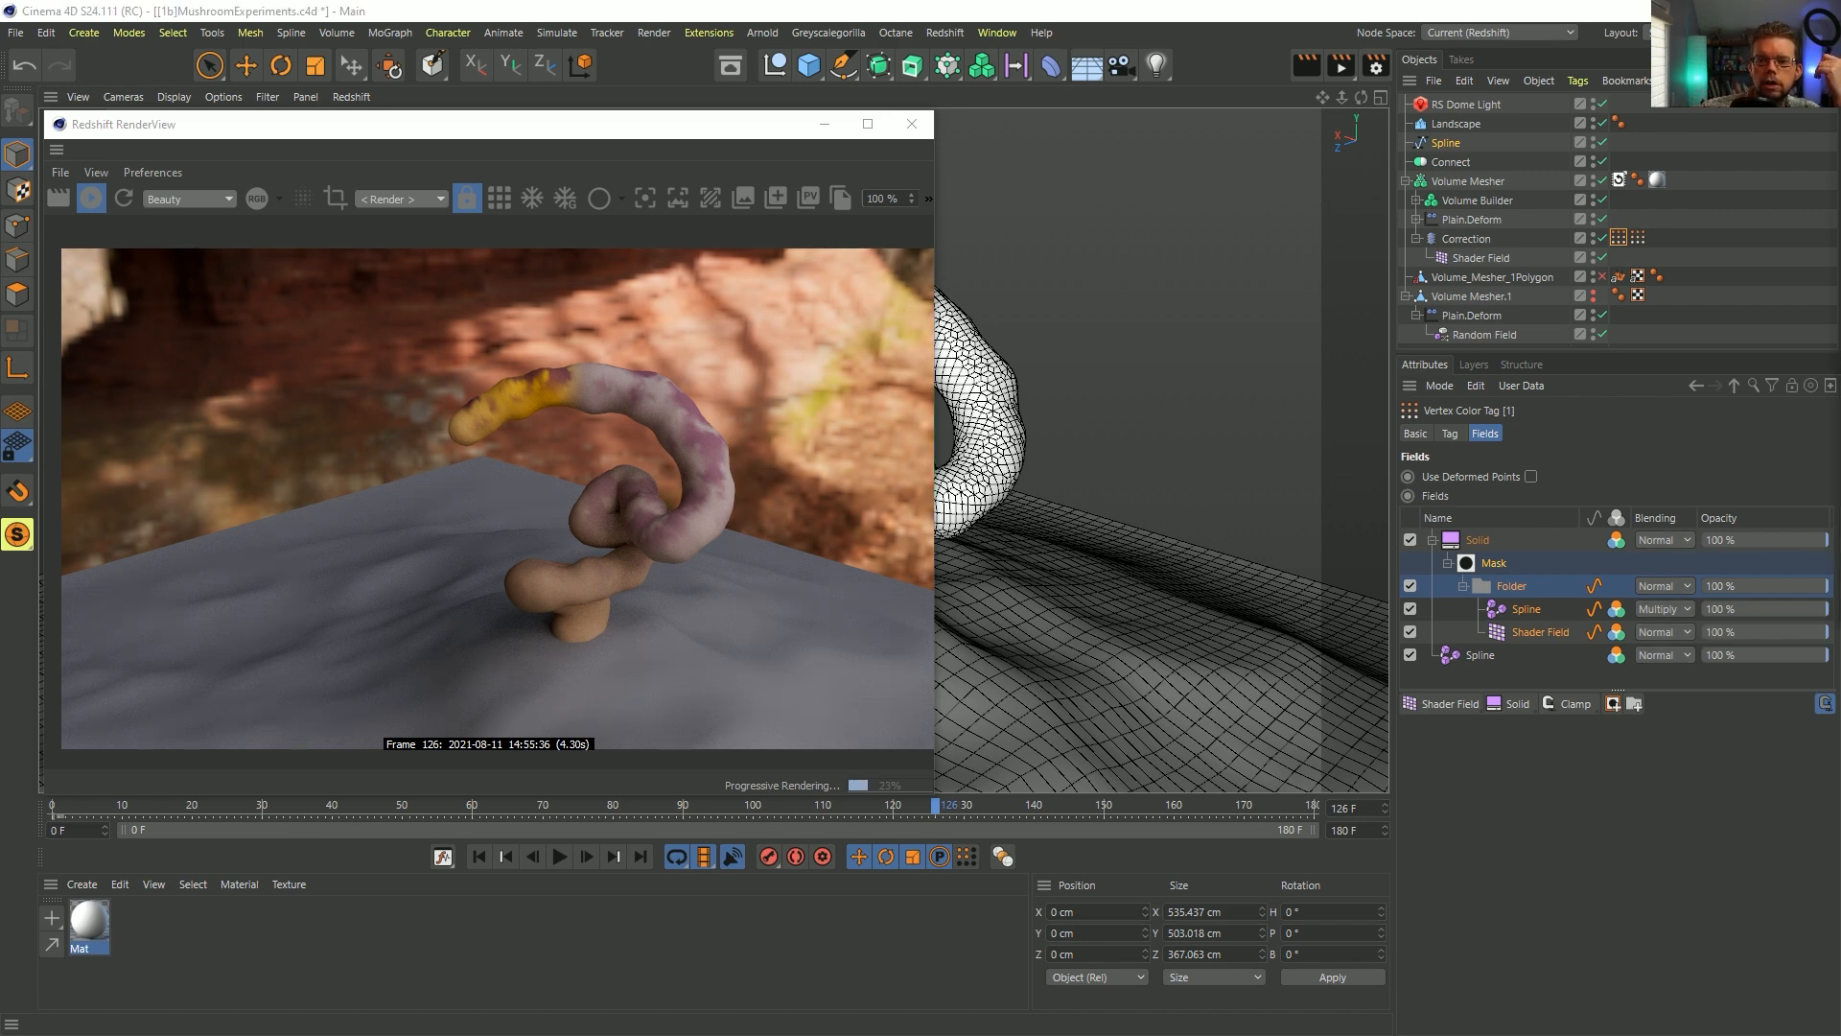
left_click(1144, 508)
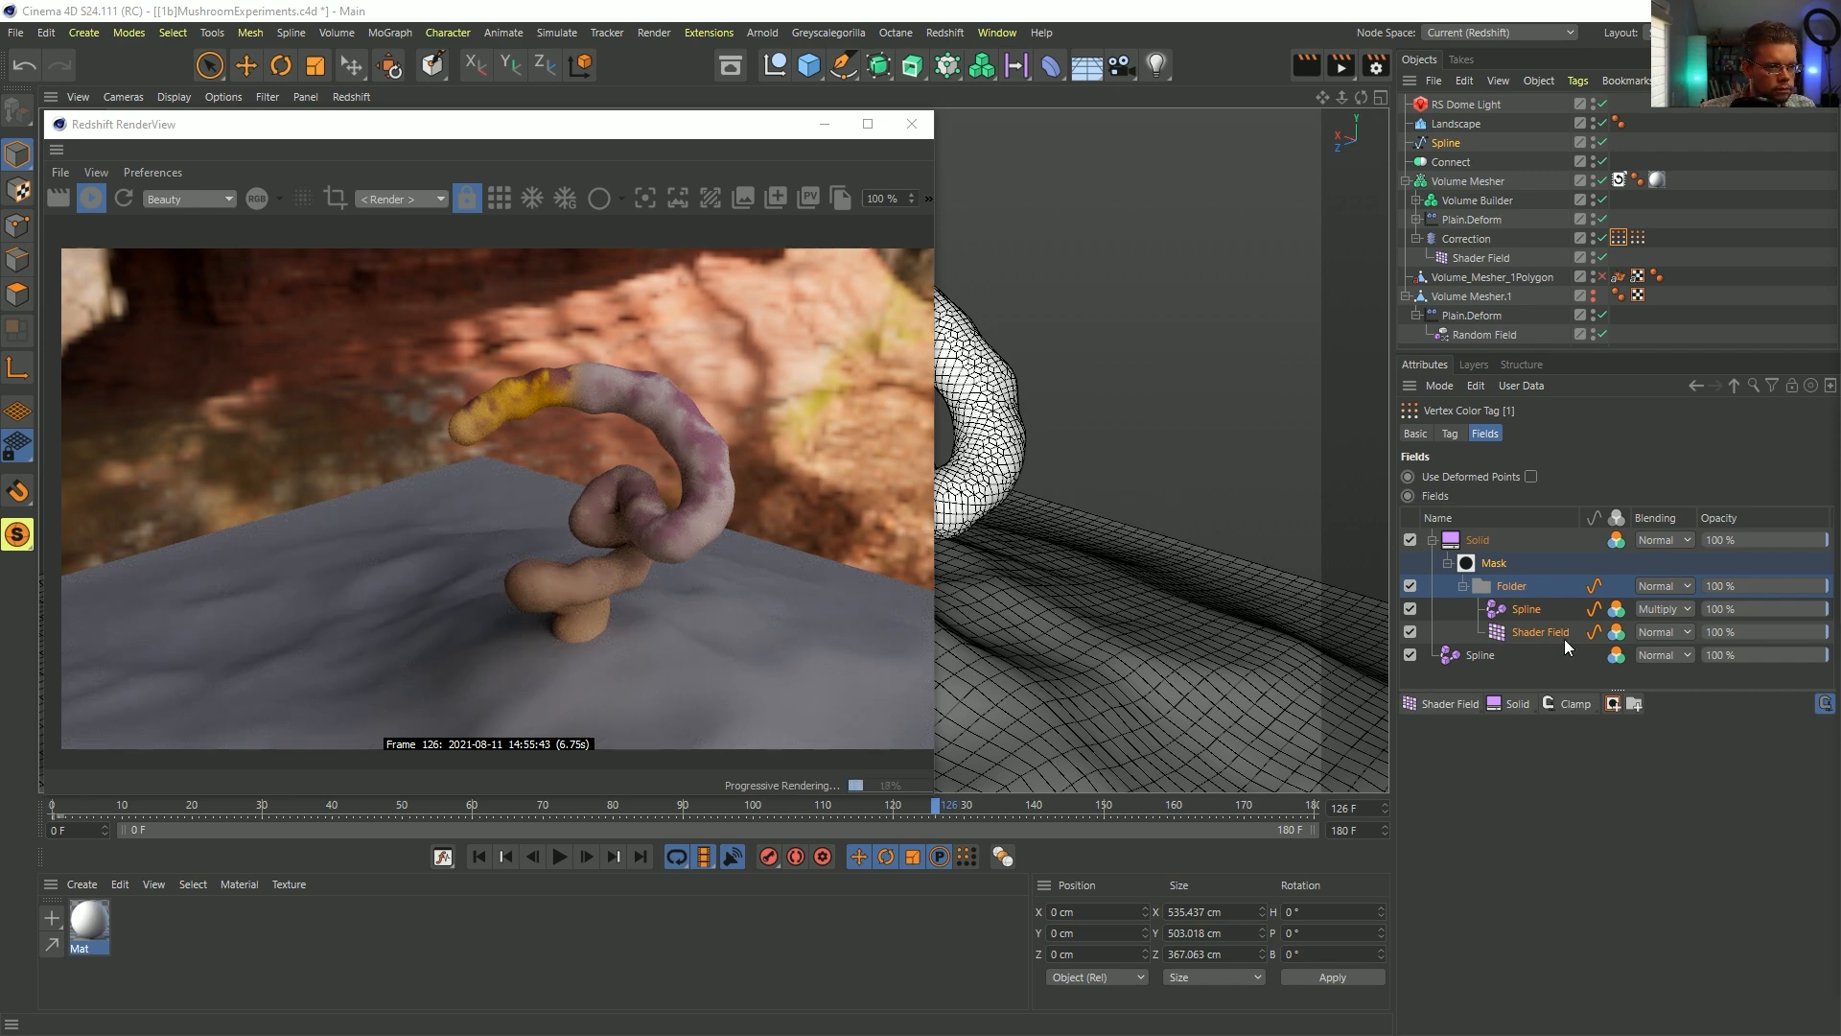
- Compare the render with the masked Spline layer disabled and enabled
left_click(1521, 616)
left_click(1528, 634)
left_click(1525, 609)
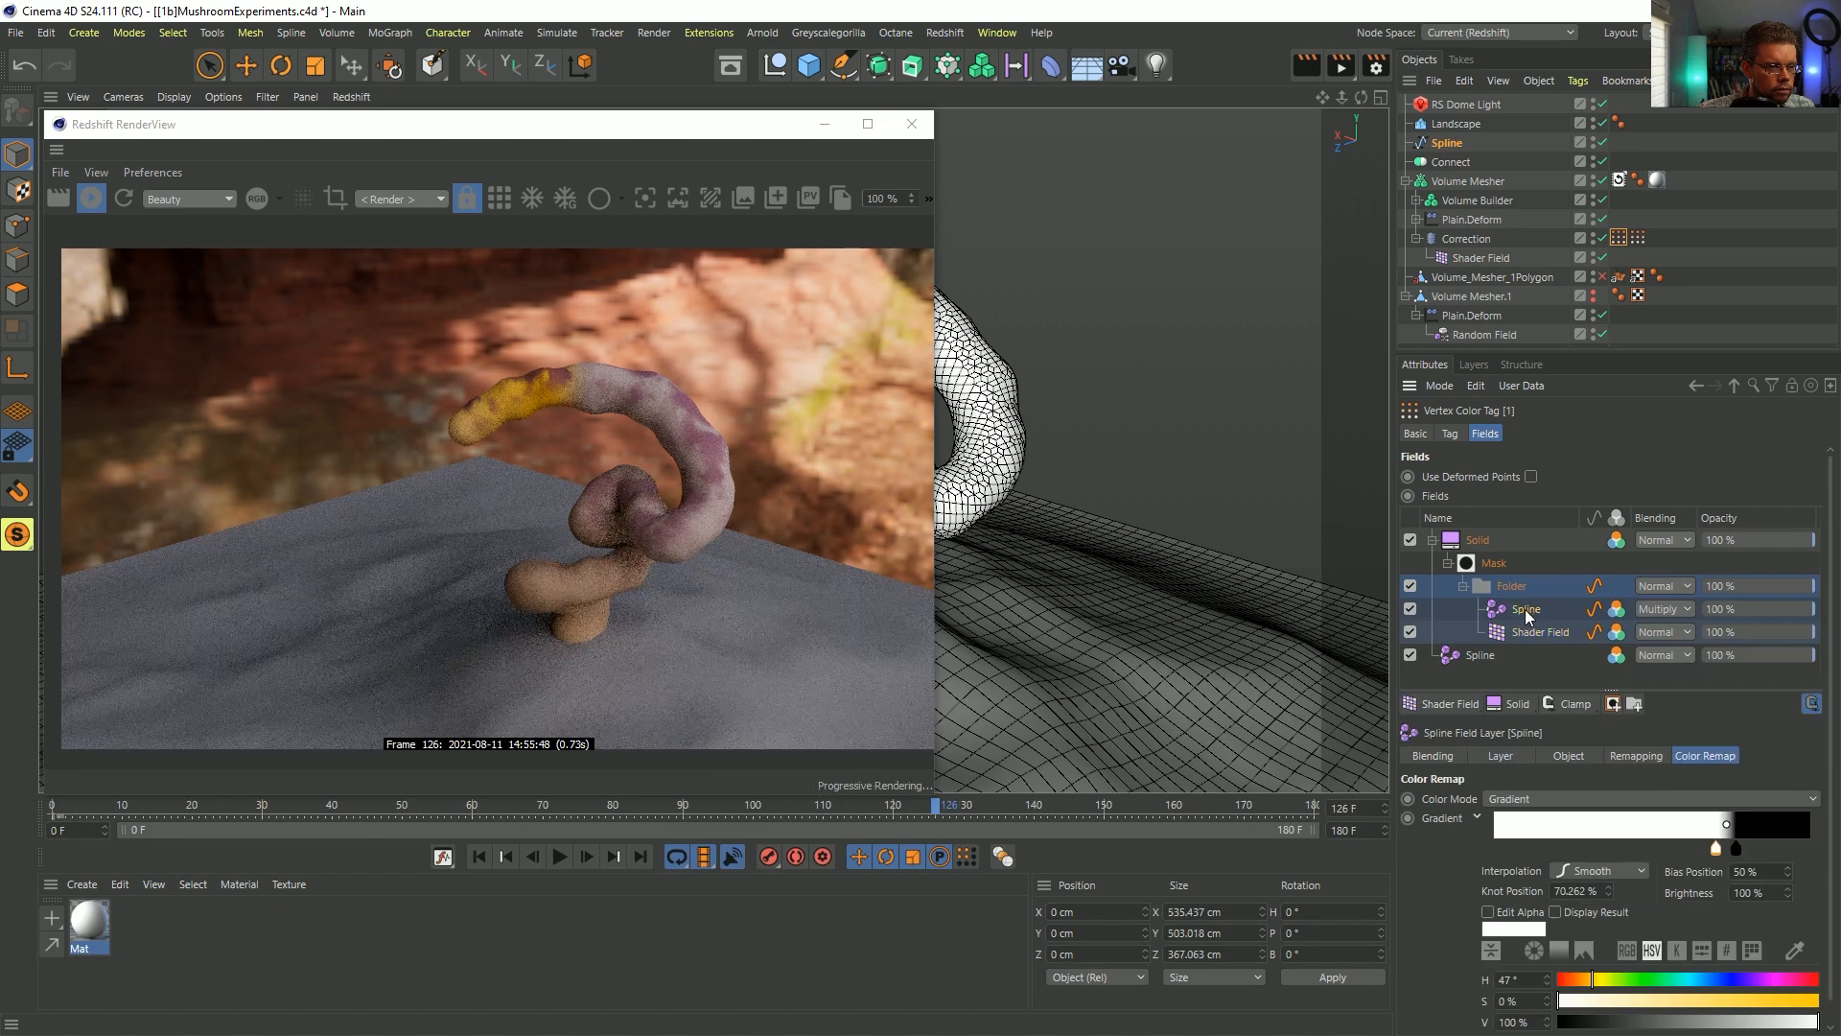
left_click(1410, 609)
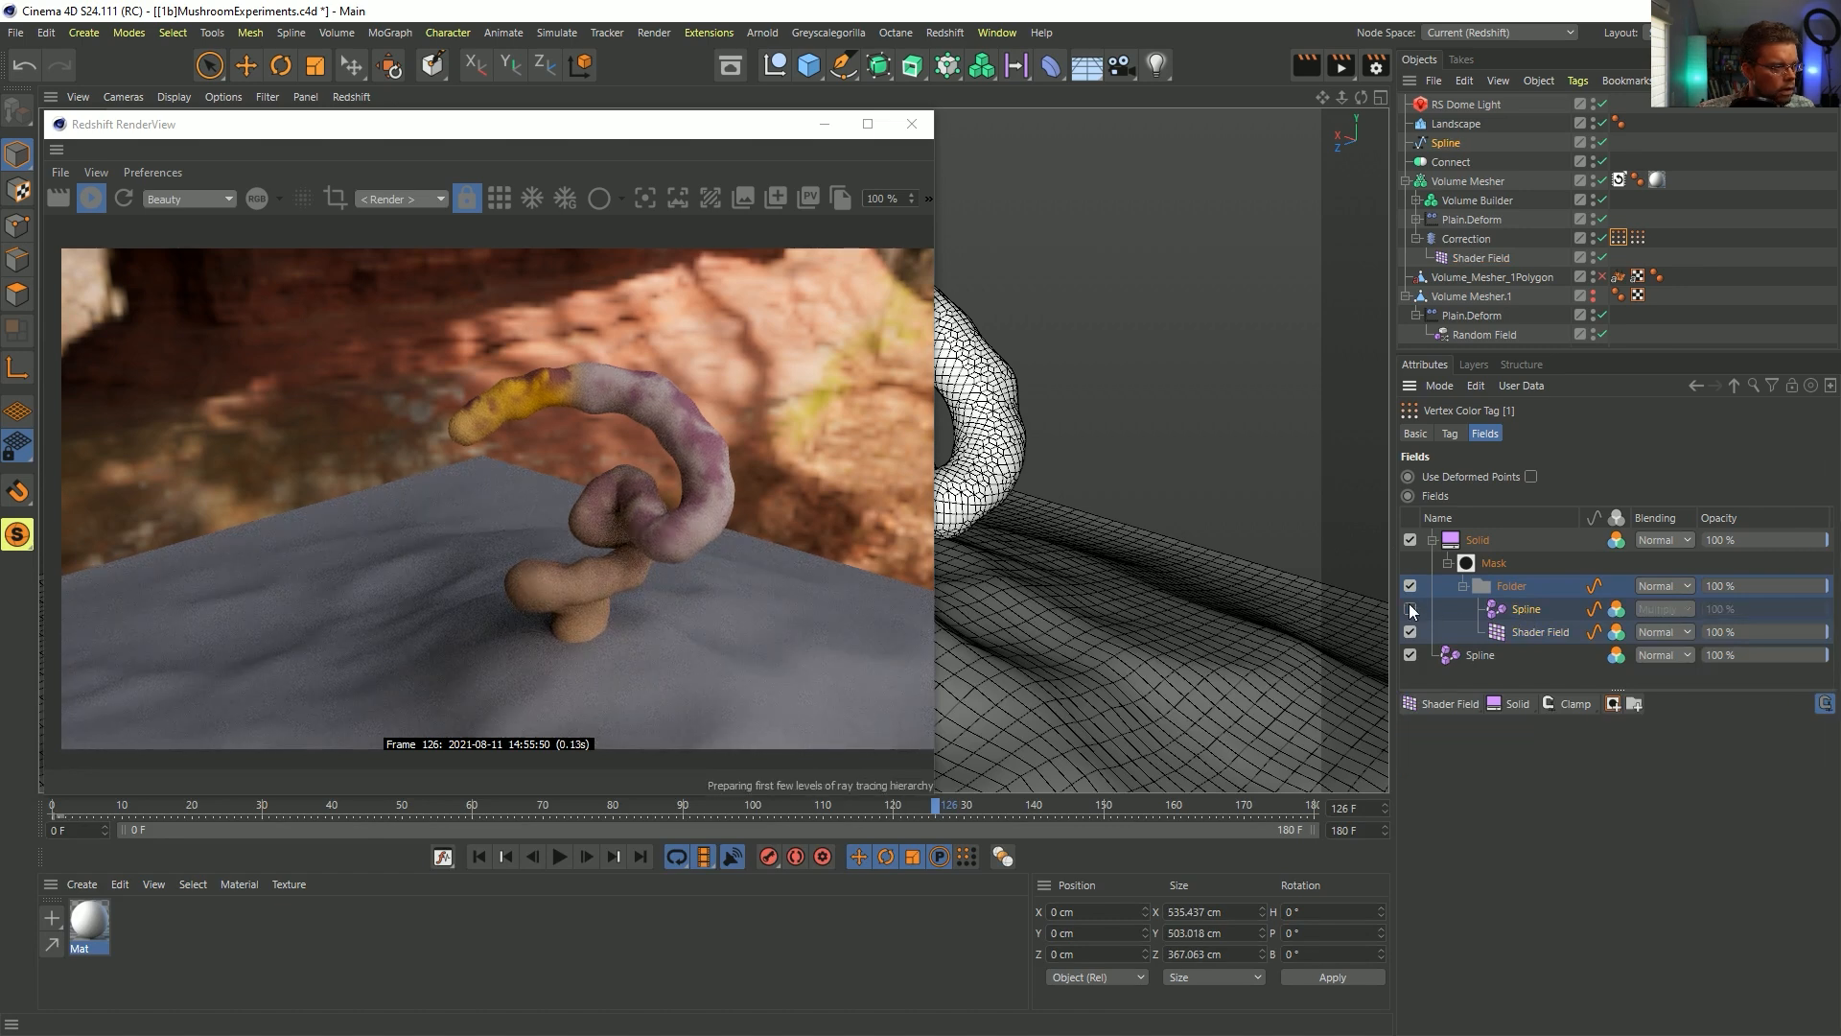
left_click(1409, 609)
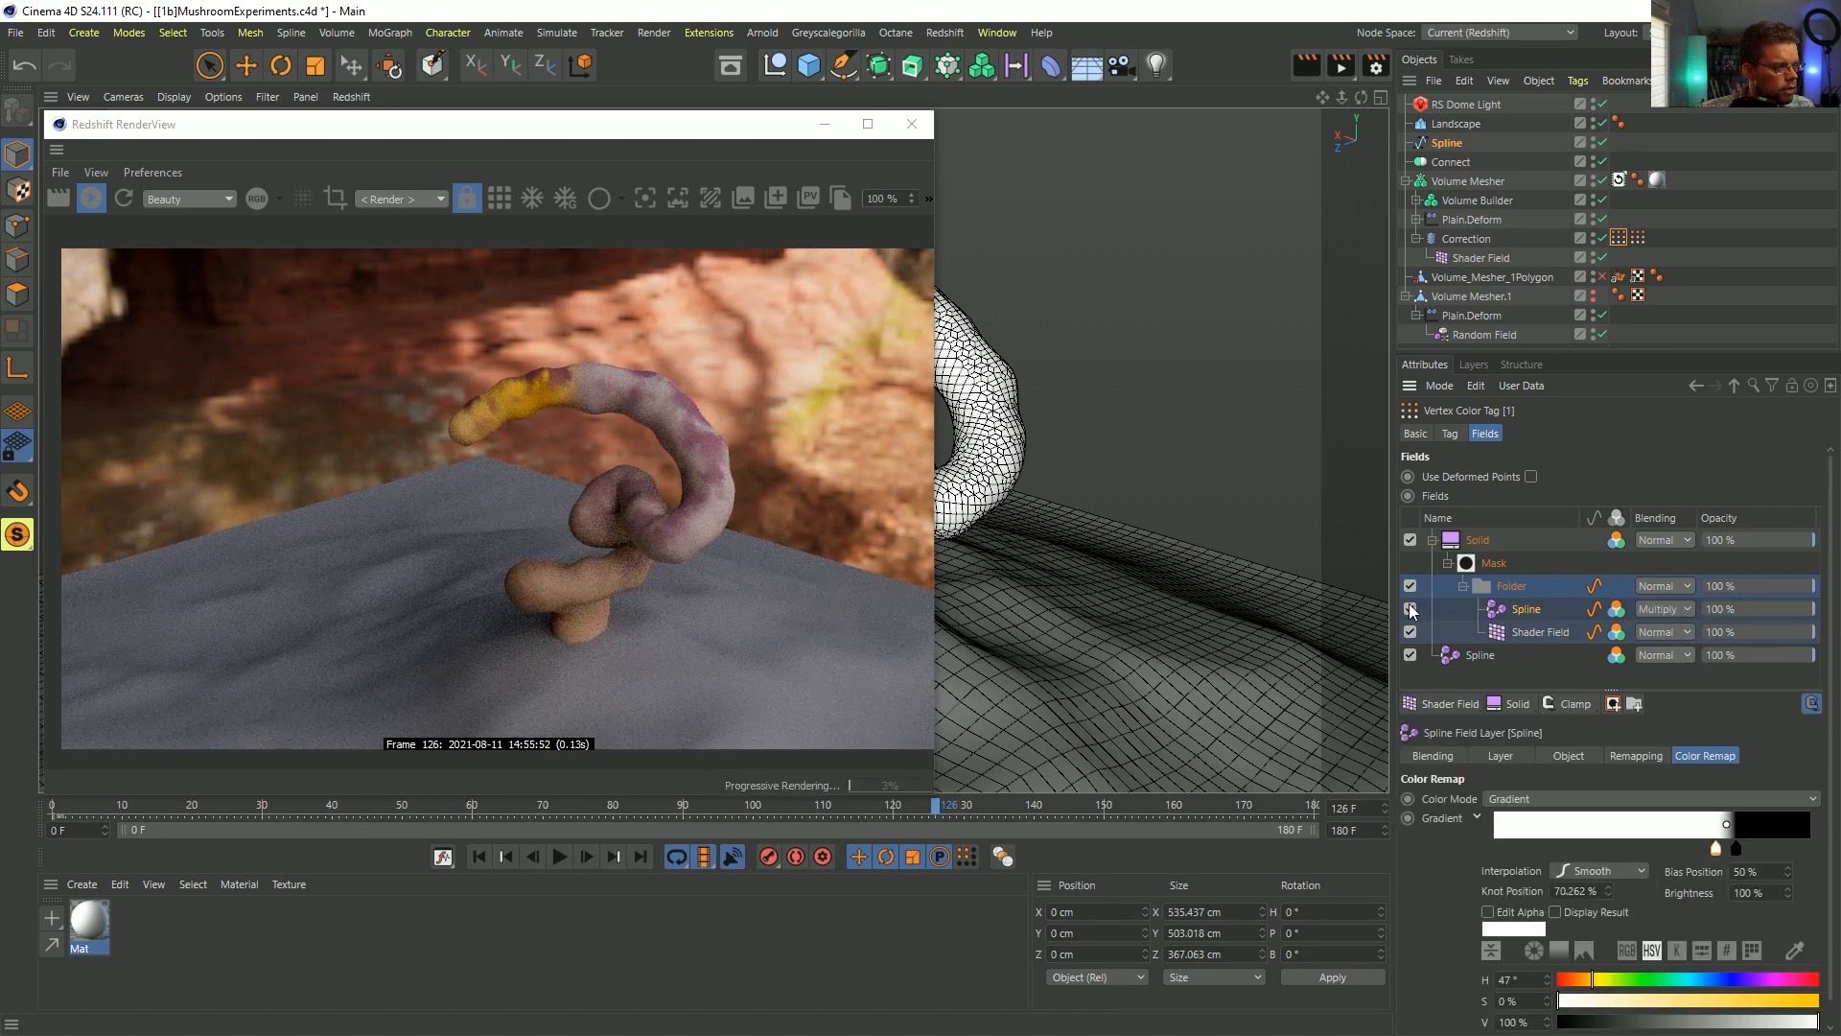
left_click(1410, 609)
left_click(1410, 609)
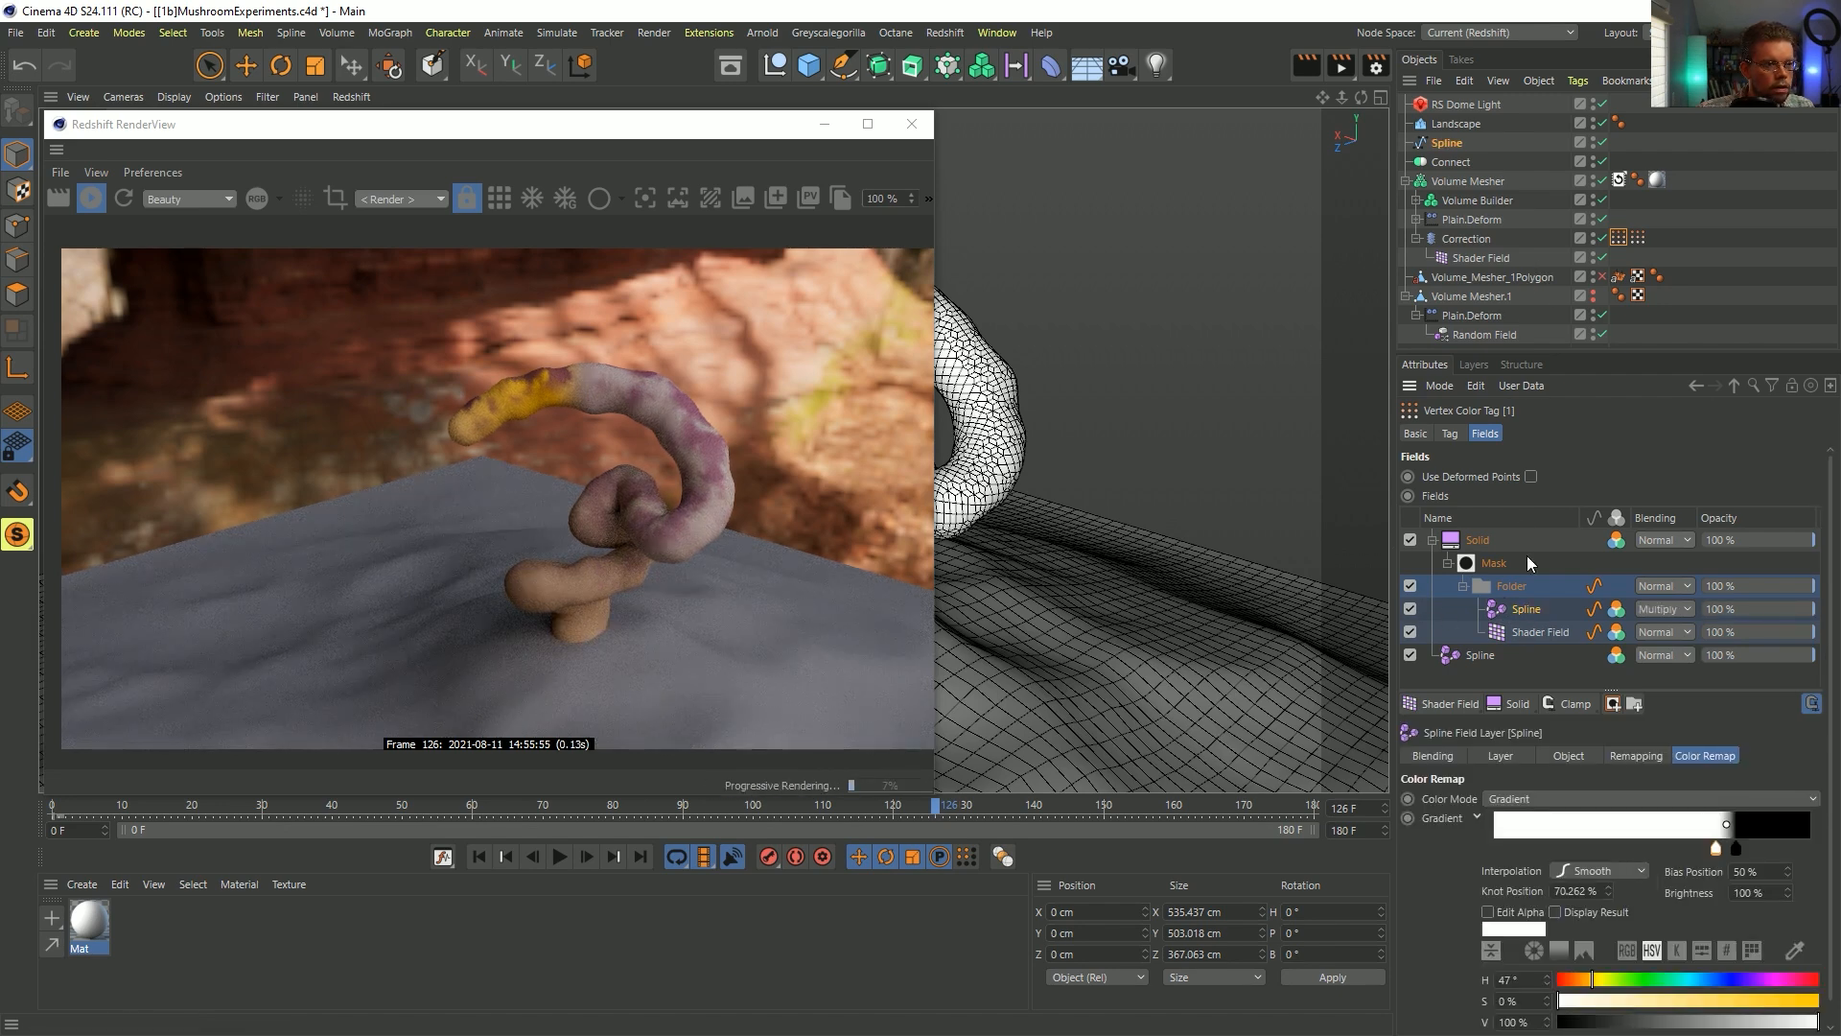
- Rename the Spline layer inside the mask folder to Spline2
double_click(1525, 610)
type("Spline2")
key("Return")
- Duplicate the Spline object, link the duplicate to the Spline layer in the mask folder, and go to the animation's last frame
left_click(1458, 146)
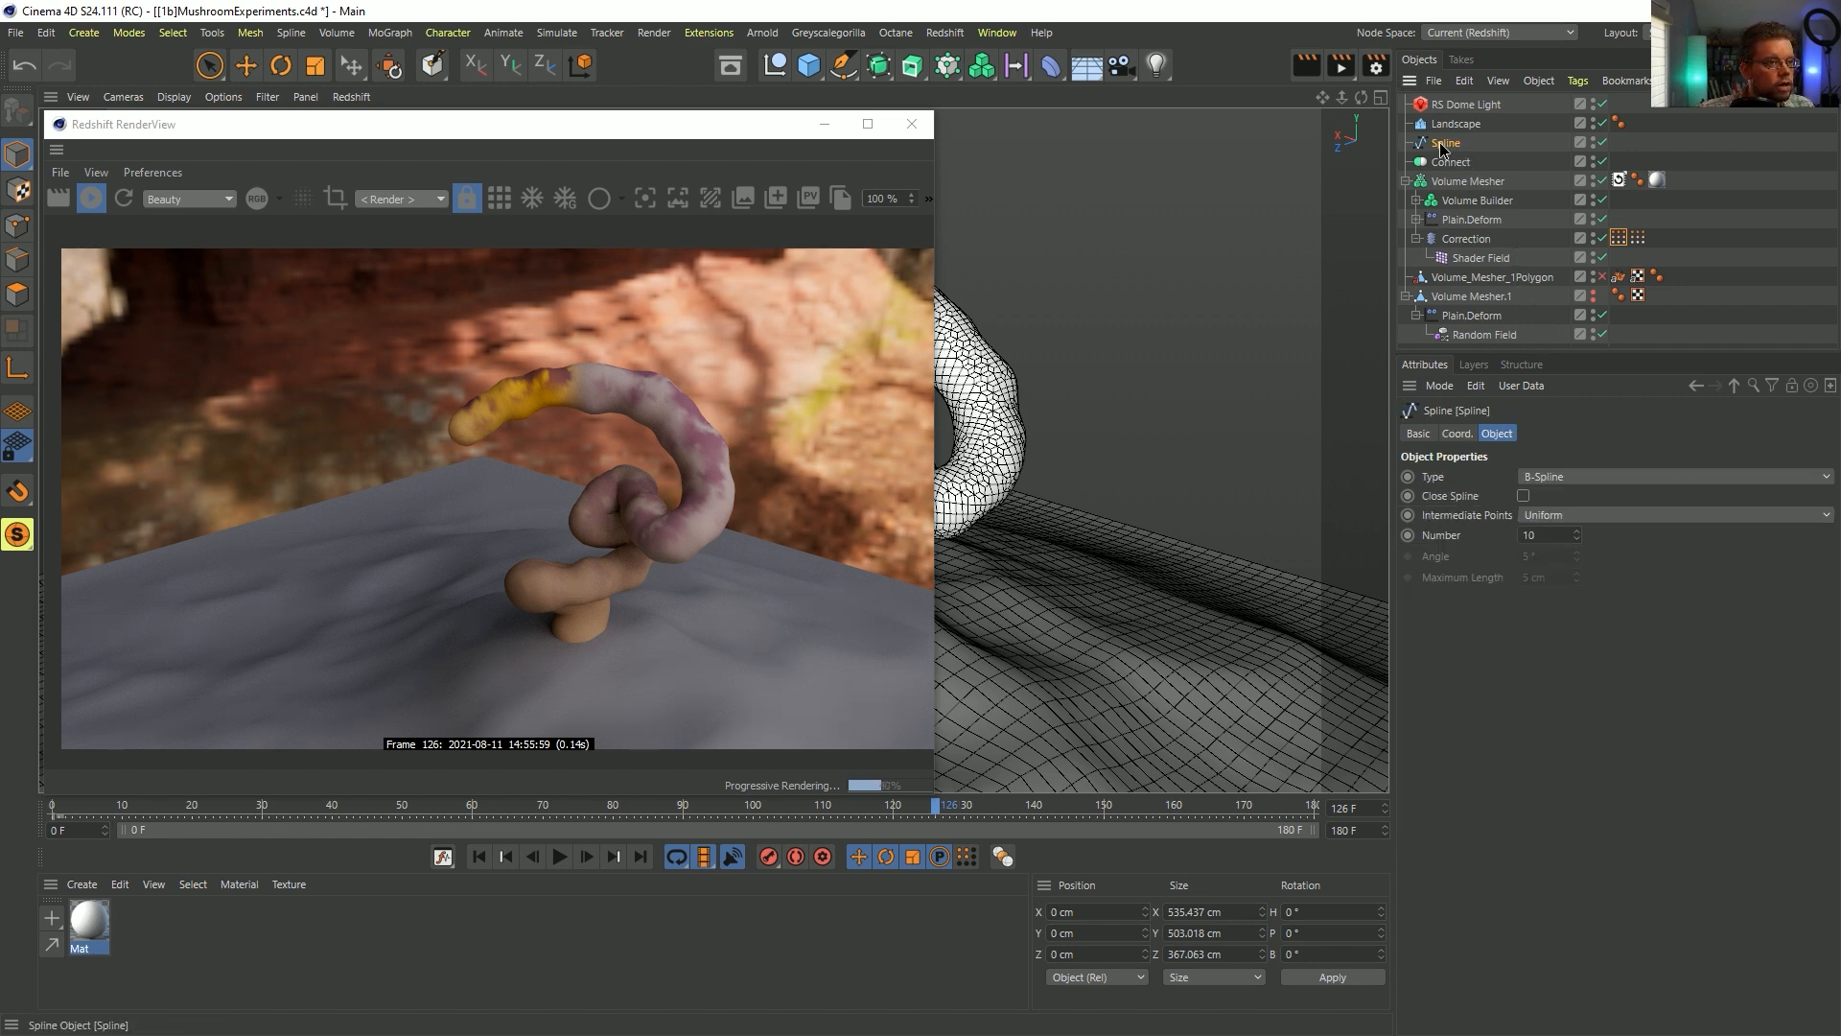
left_click_drag(1444, 145, 1455, 169, "ctrl")
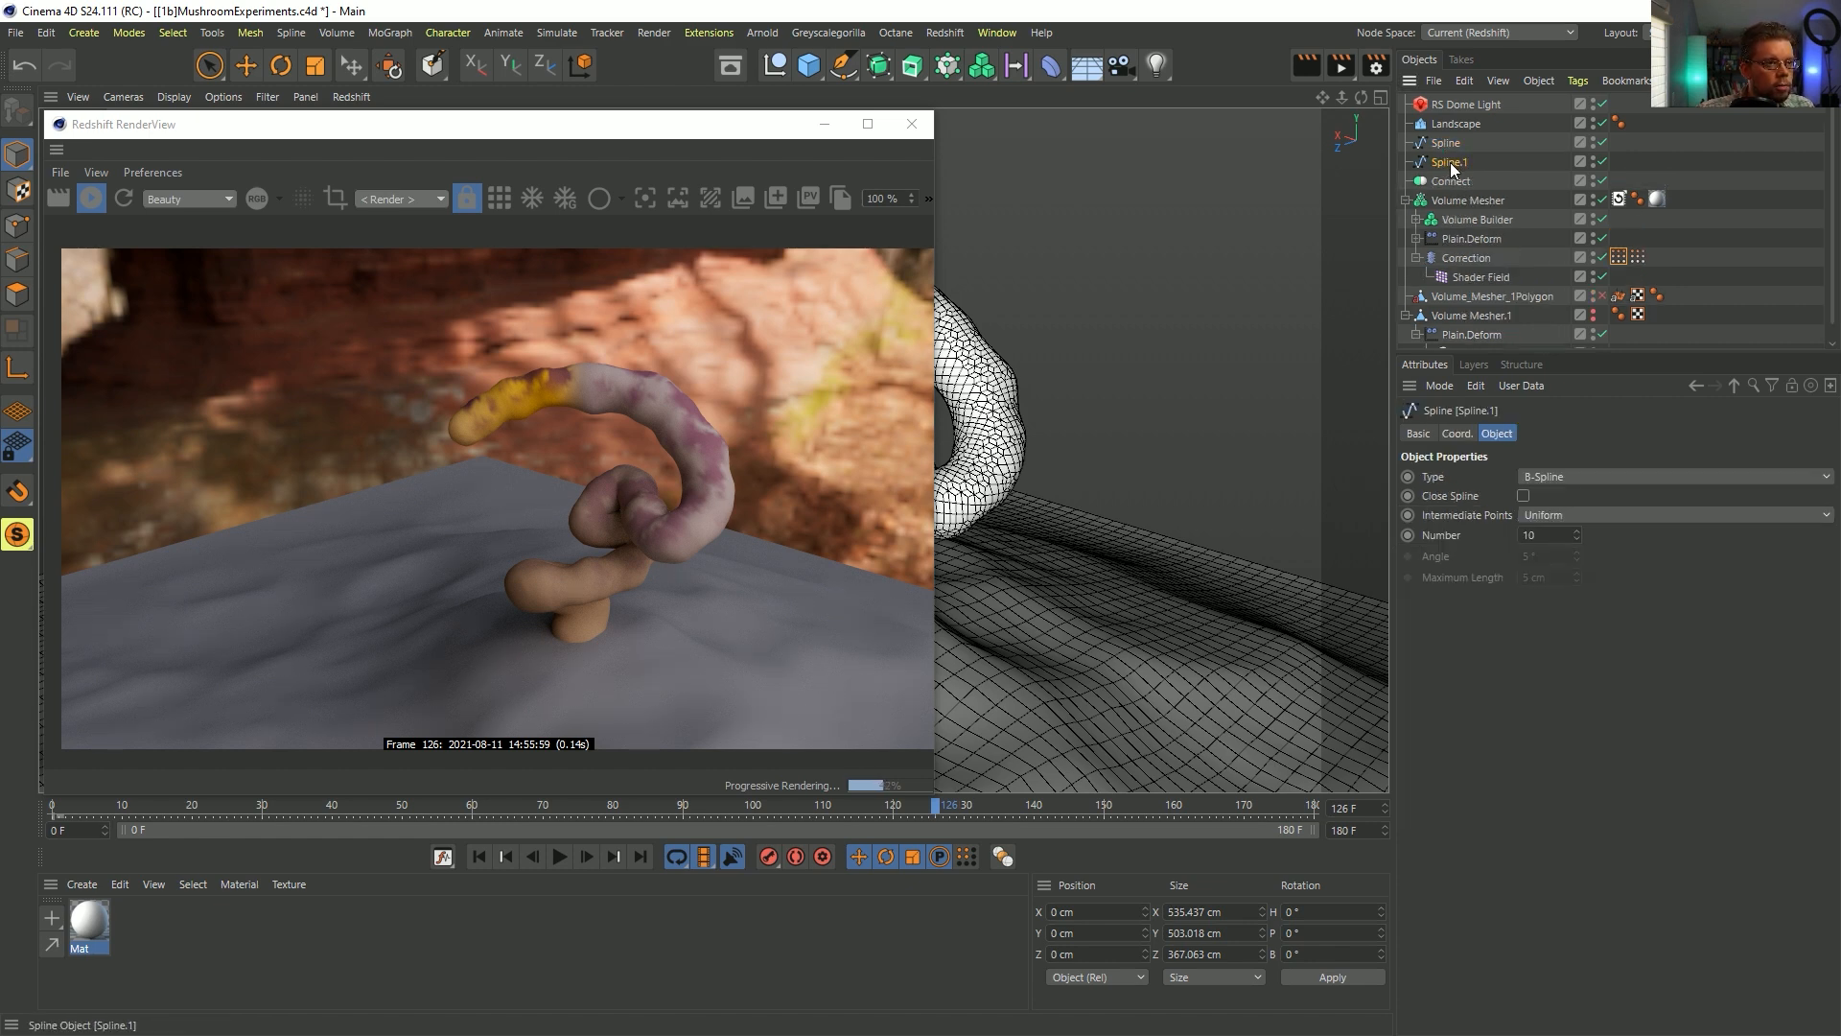
left_click(1619, 295)
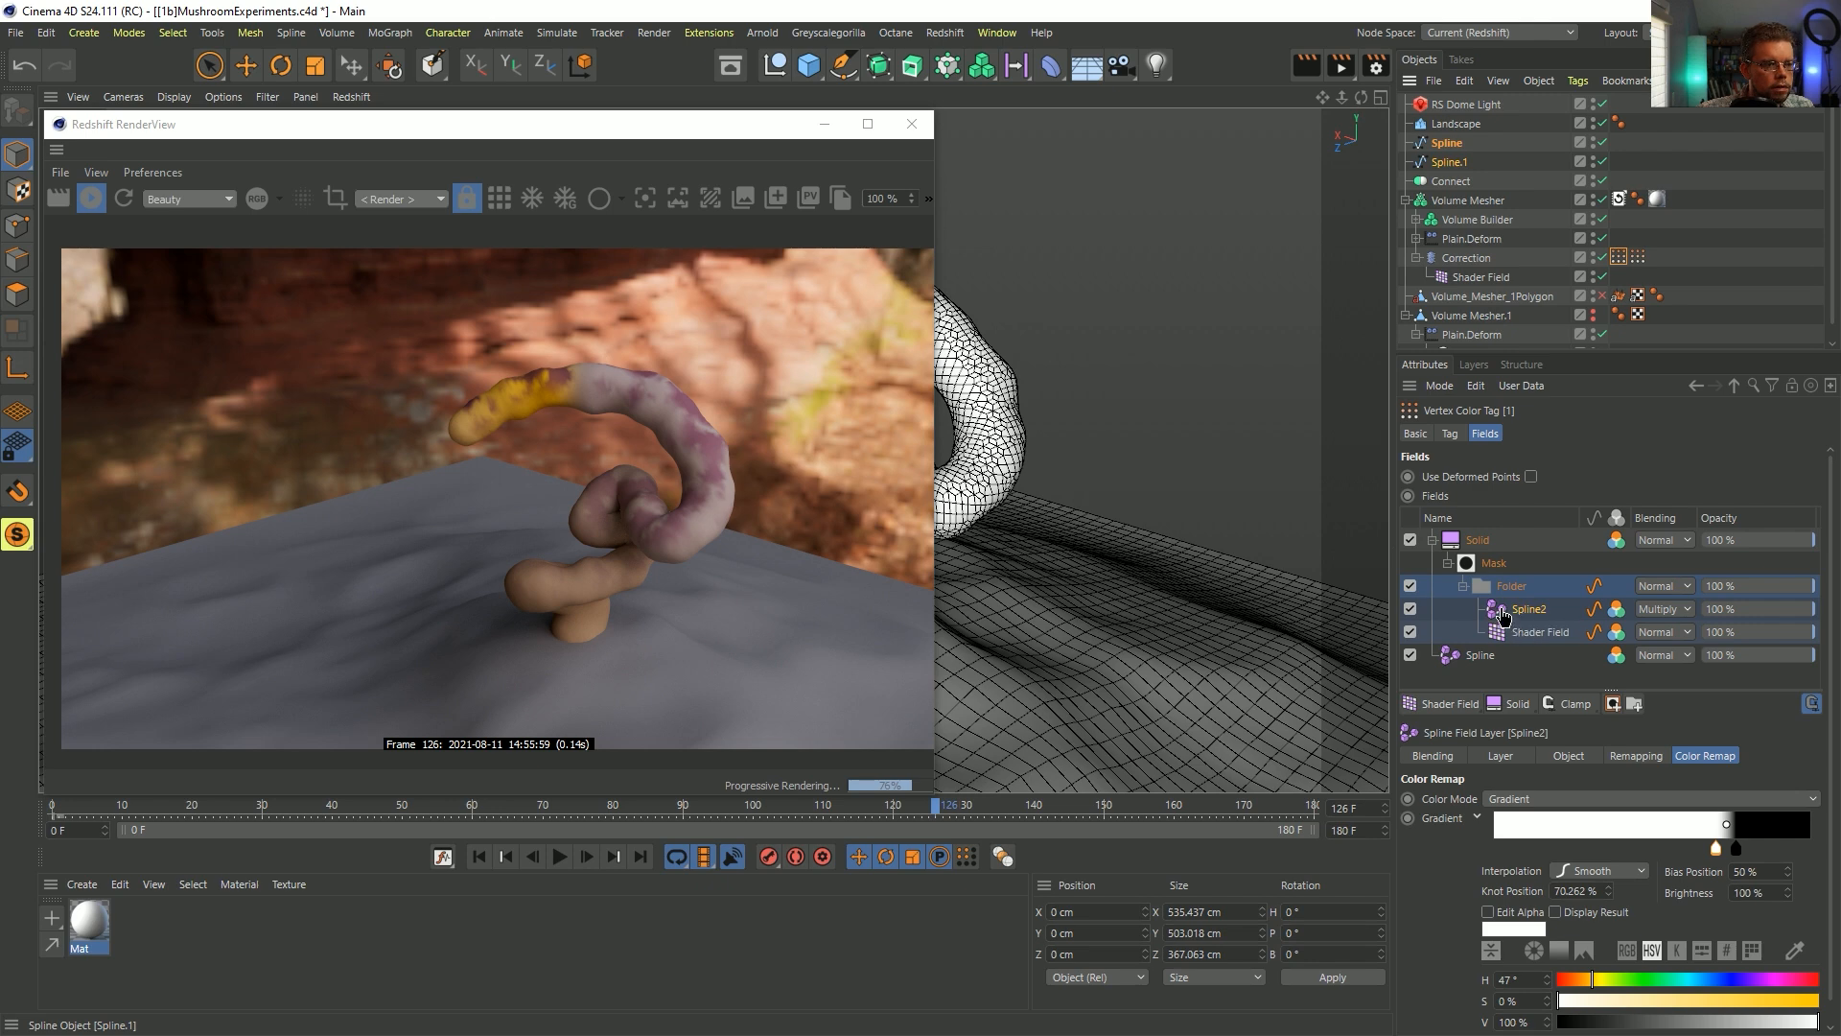
left_click_drag(1501, 612, 1501, 612)
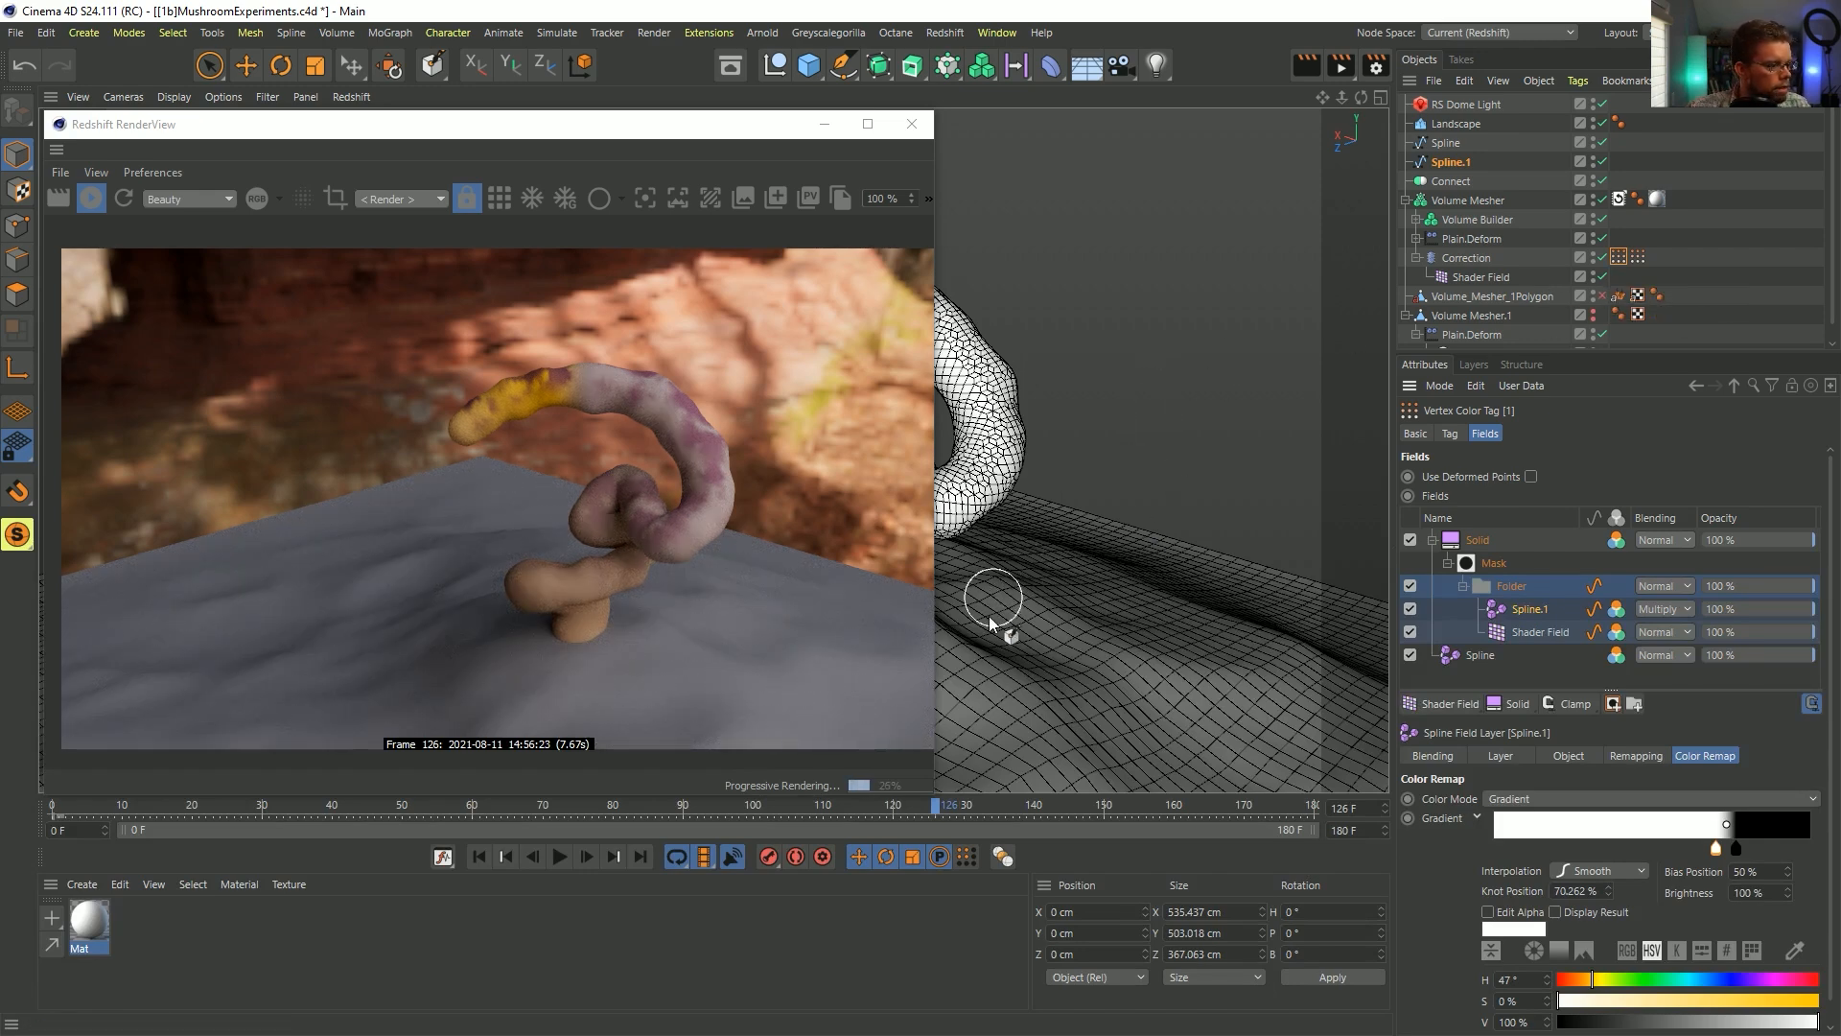
left_click(641, 857)
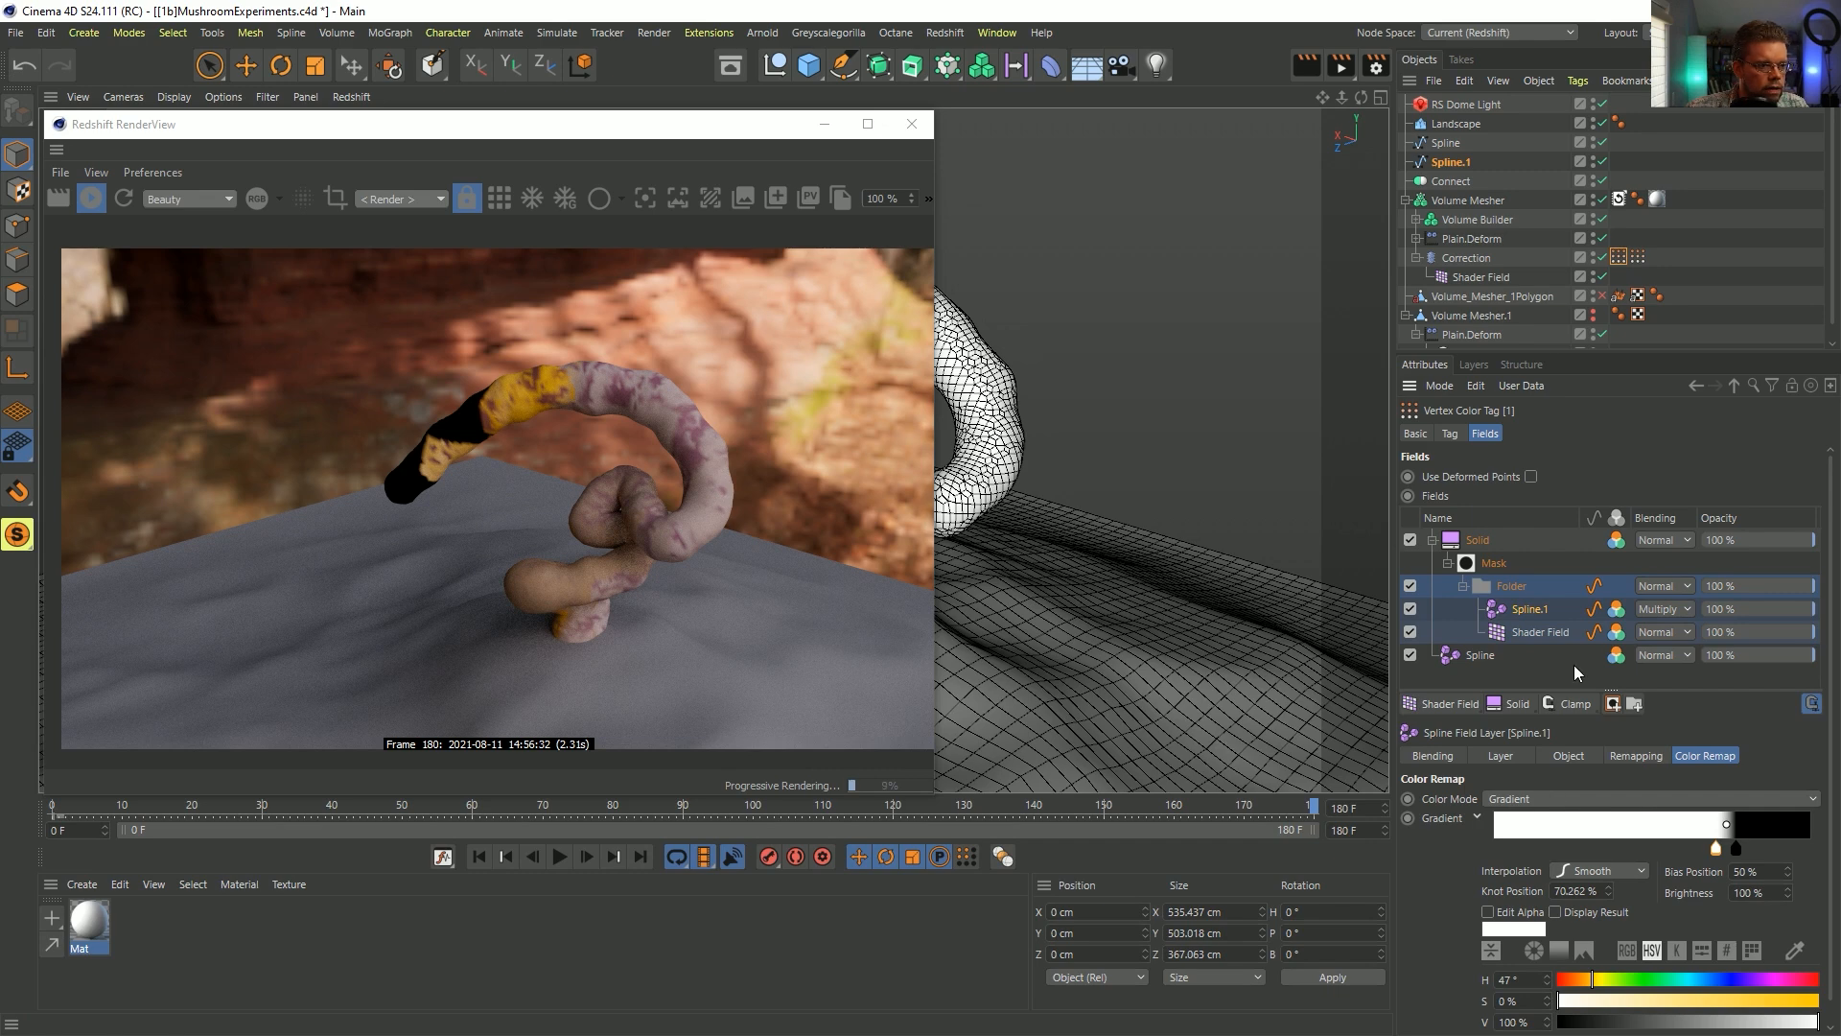
- Delete the duplicated spline object and relink the mask folder's spline layer to the original Spline
left_click(1443, 161)
key("Delete")
left_click(1613, 240)
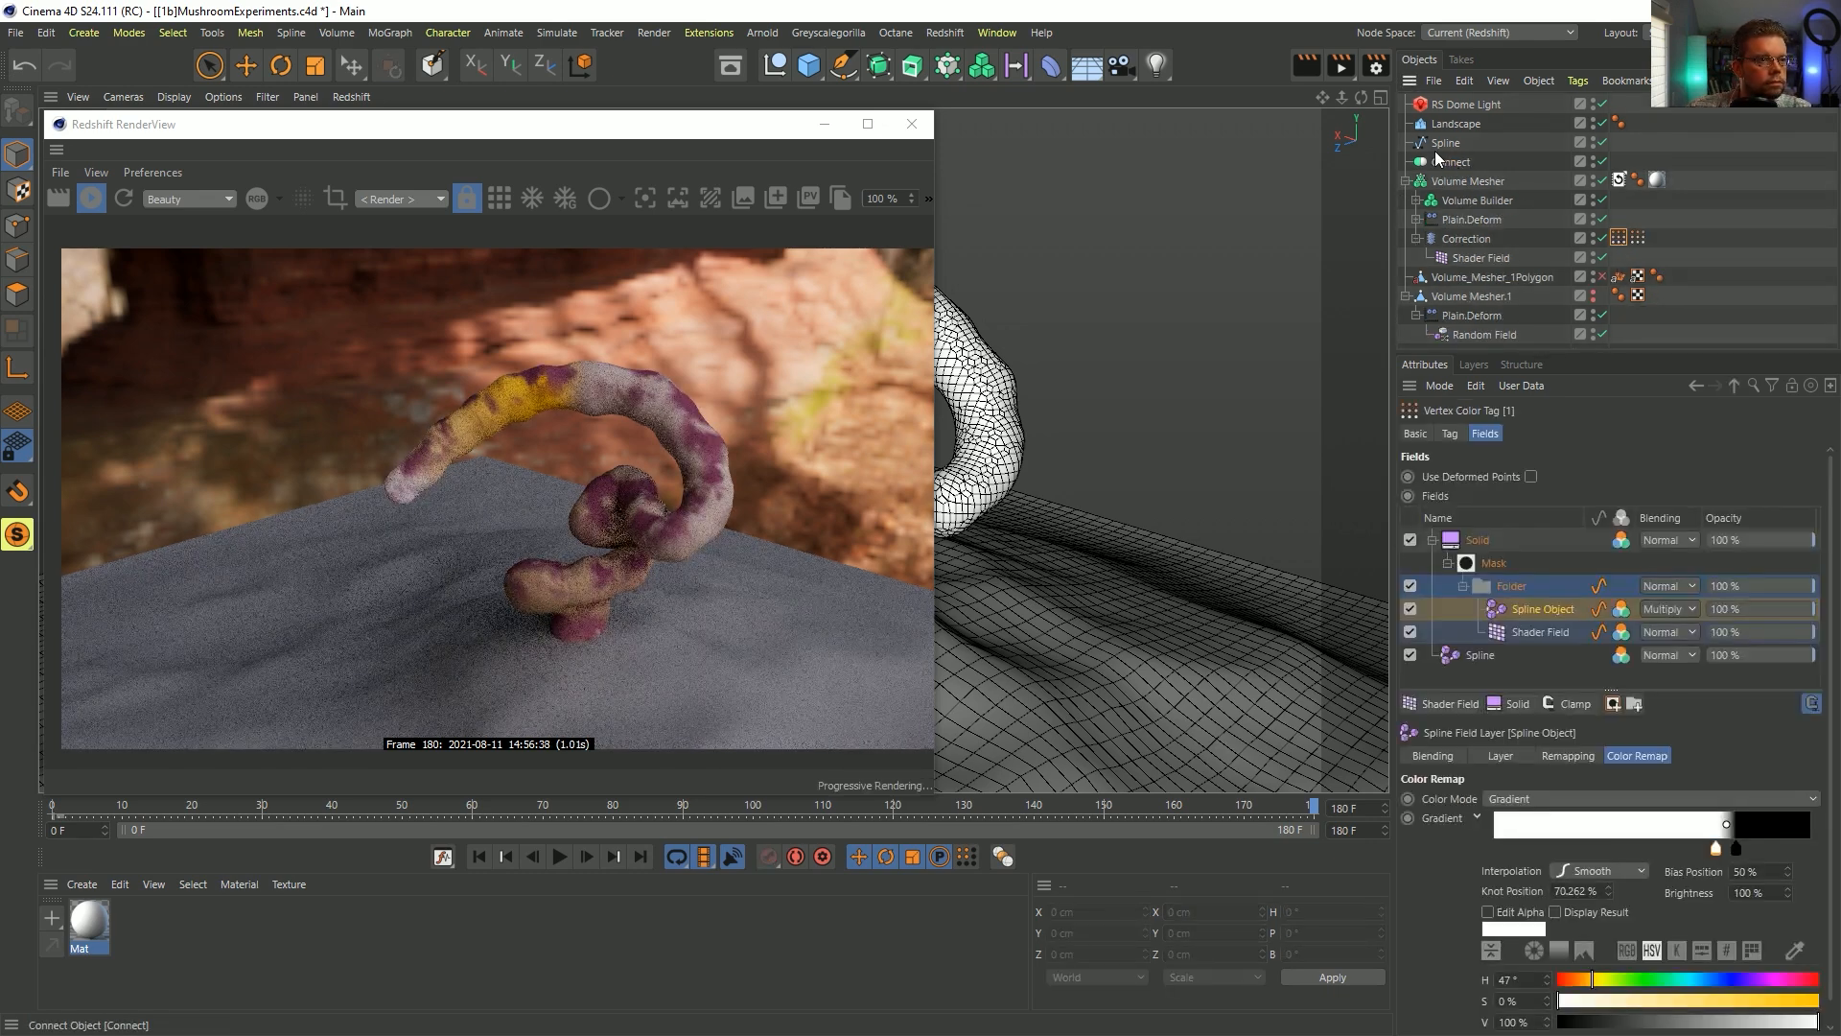
left_click_drag(1516, 613, 1510, 612)
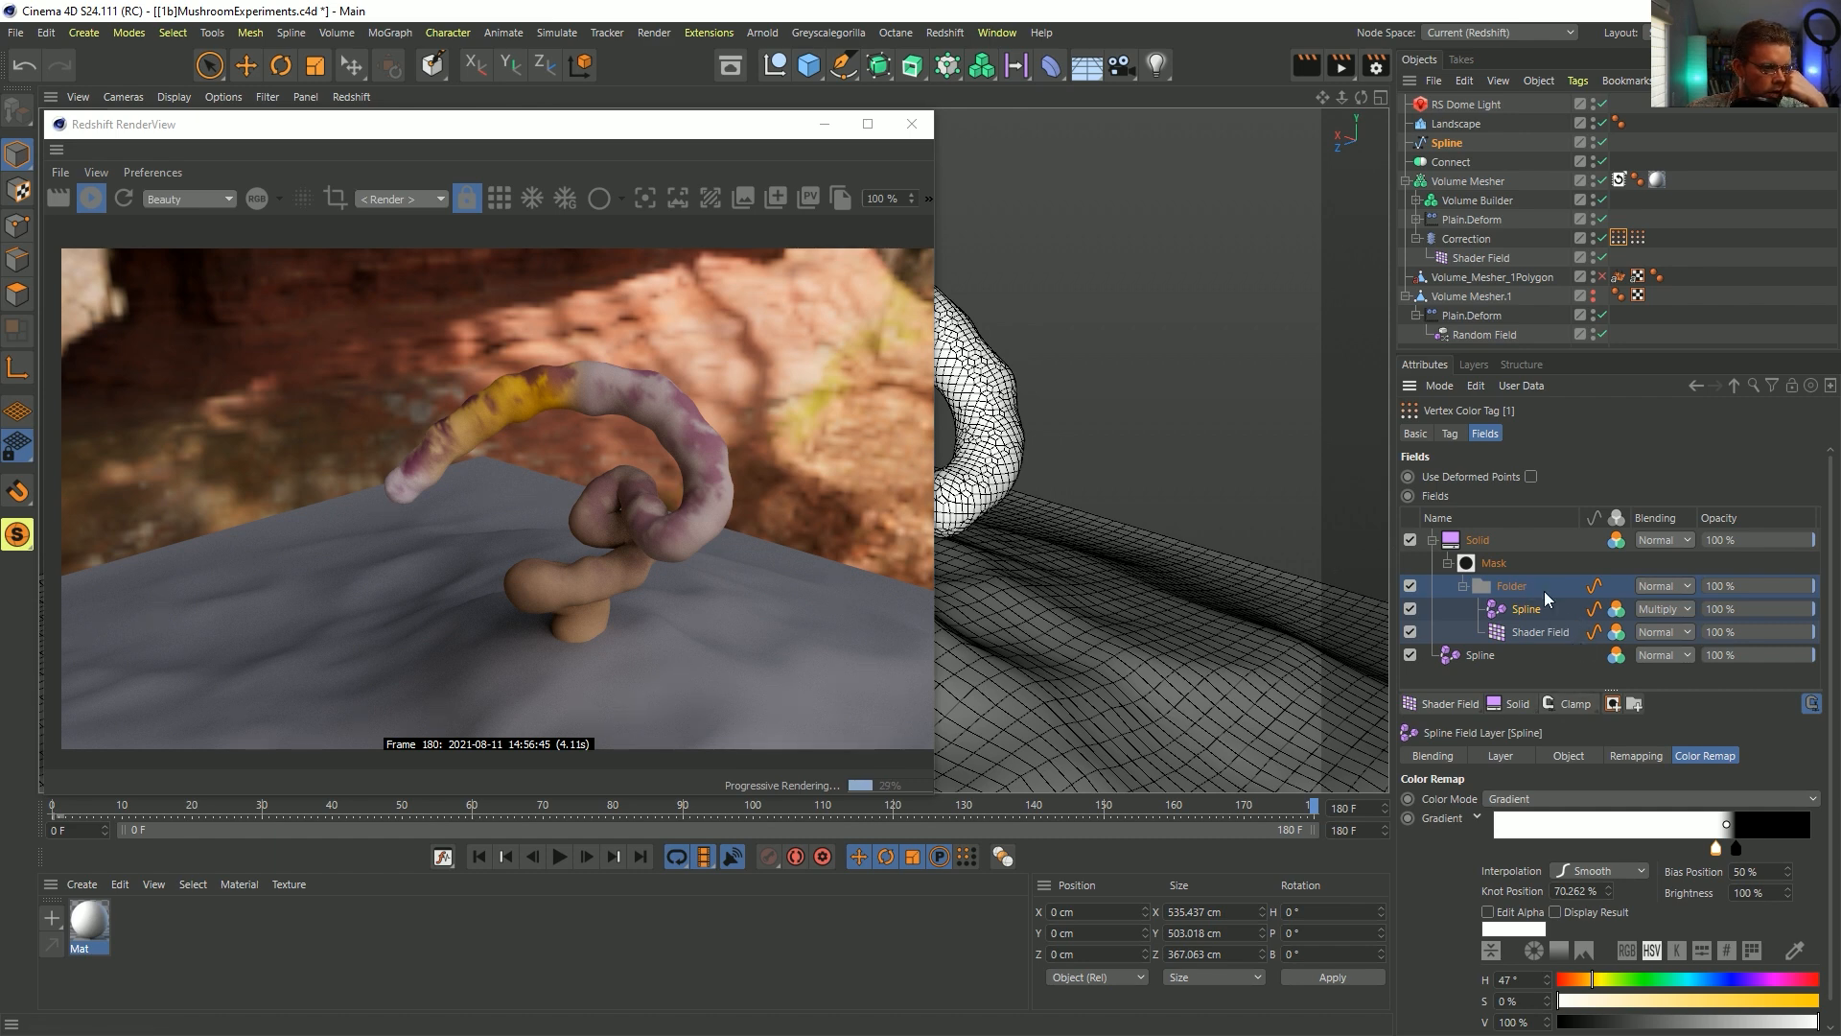
- Turn off the color channel for the Spline and Shader Field layers in the mask folder
left_click(1616, 611)
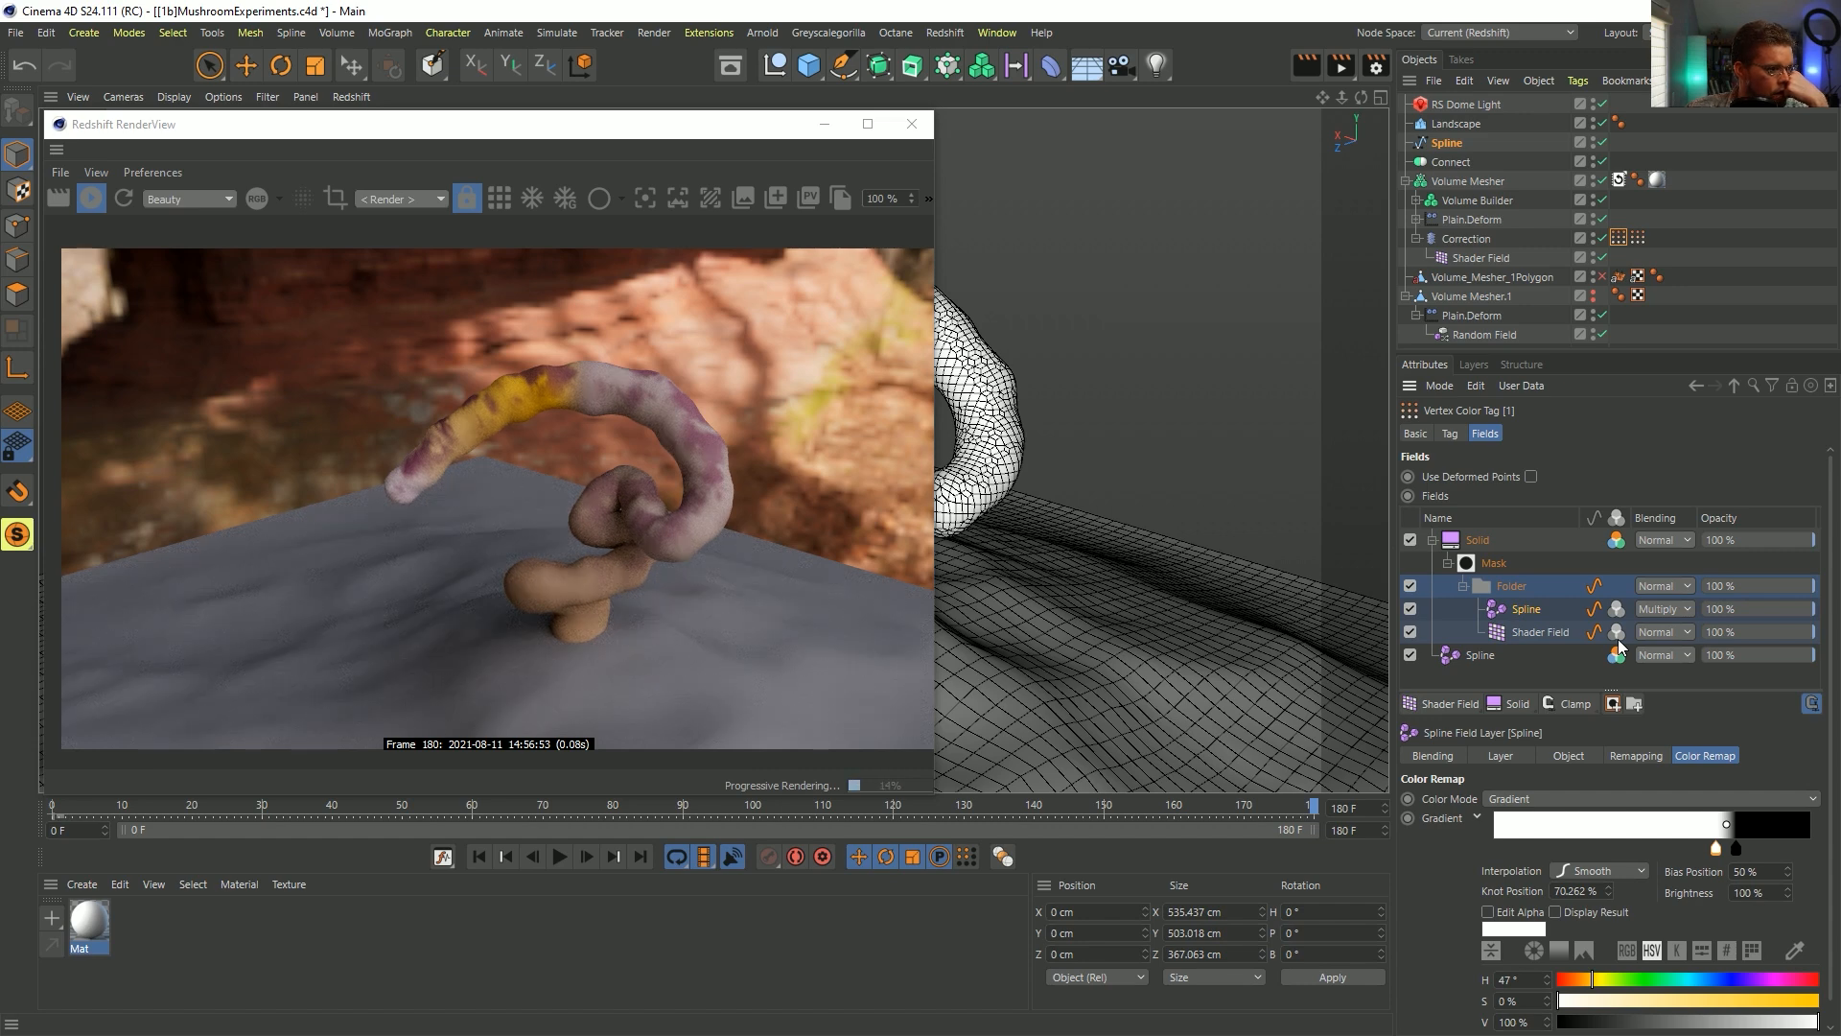
left_click(1615, 610)
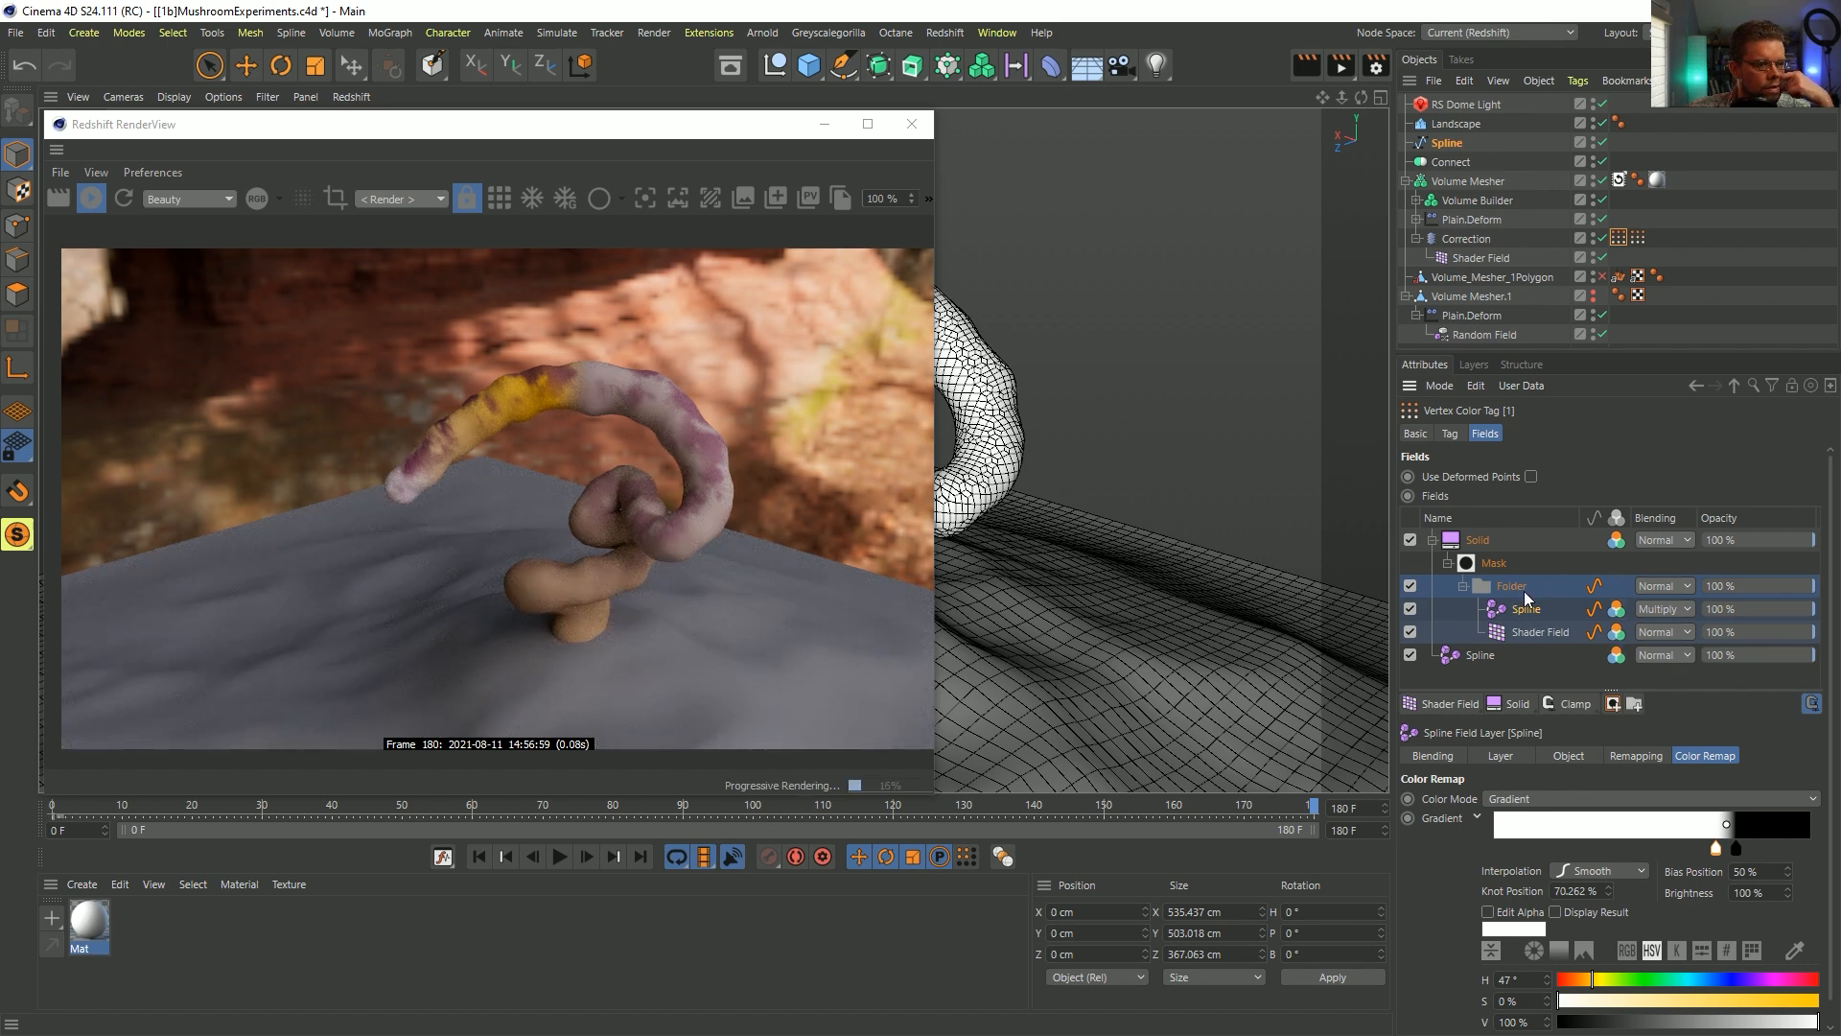
left_click(1616, 610)
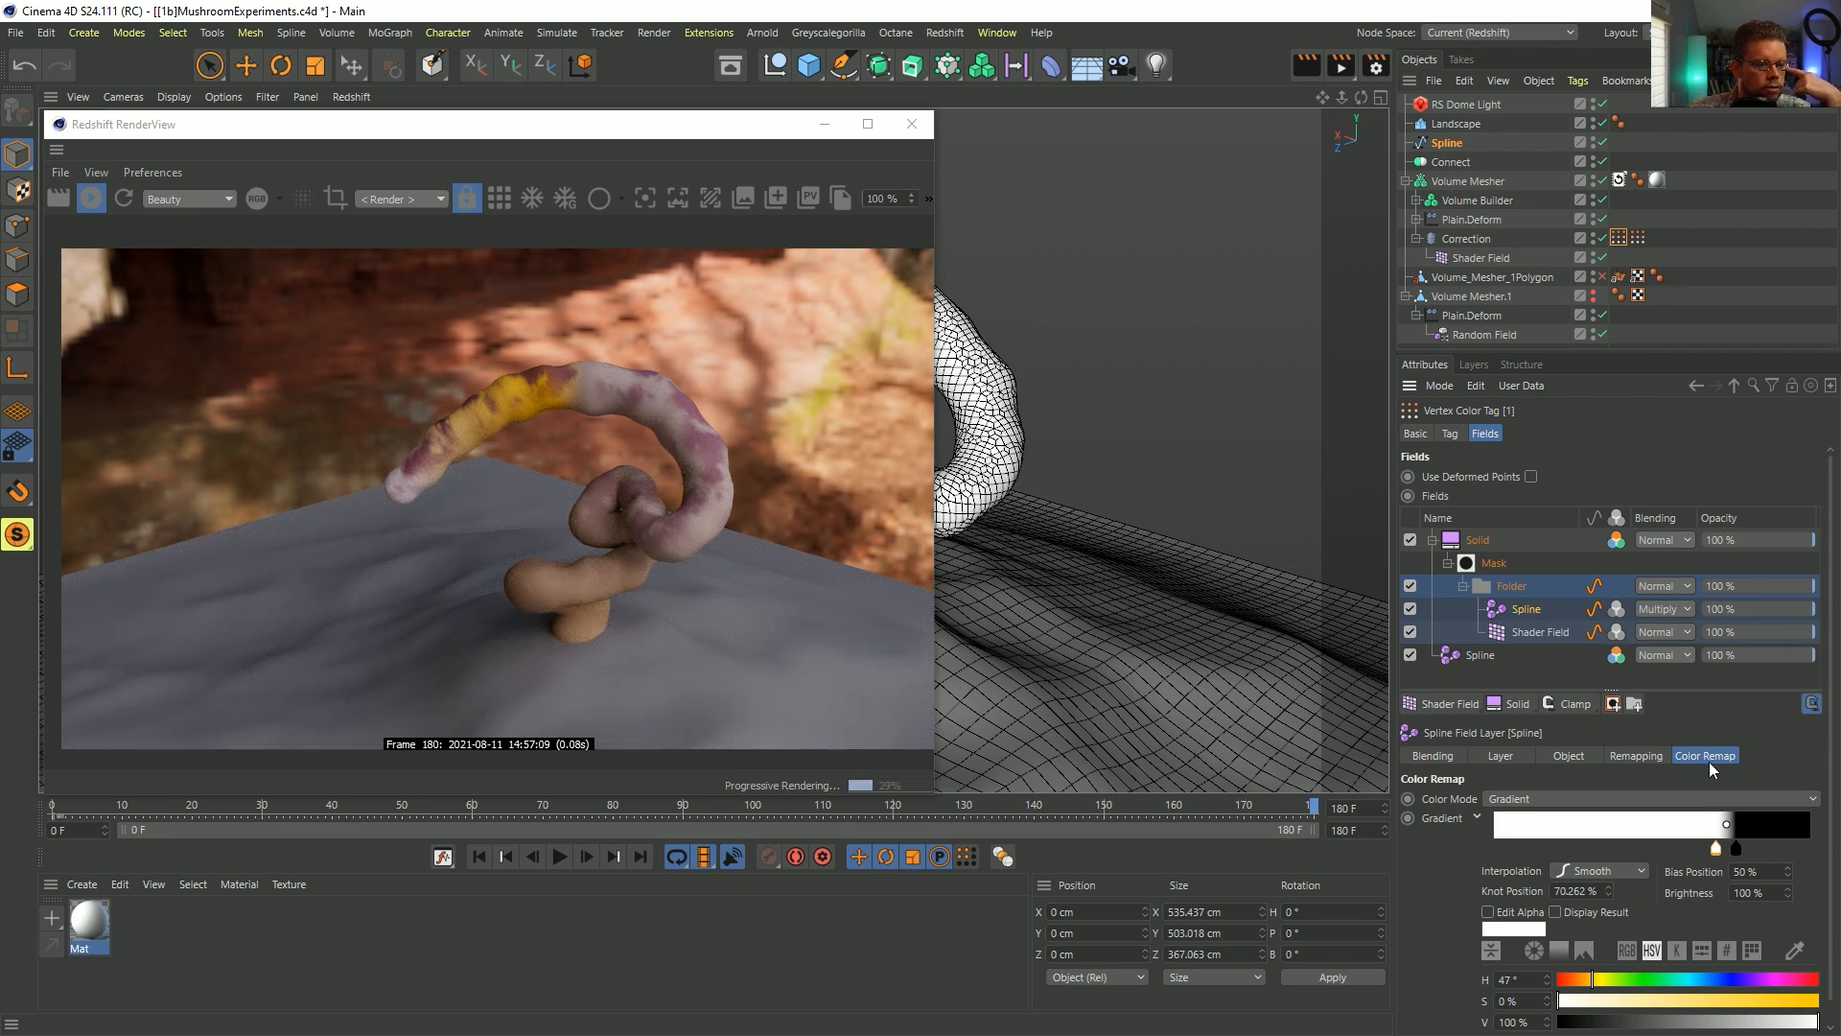
- Stop the masked Spline layer from using the Gradient color mode and bring up its remapping settings
left_click(1655, 756)
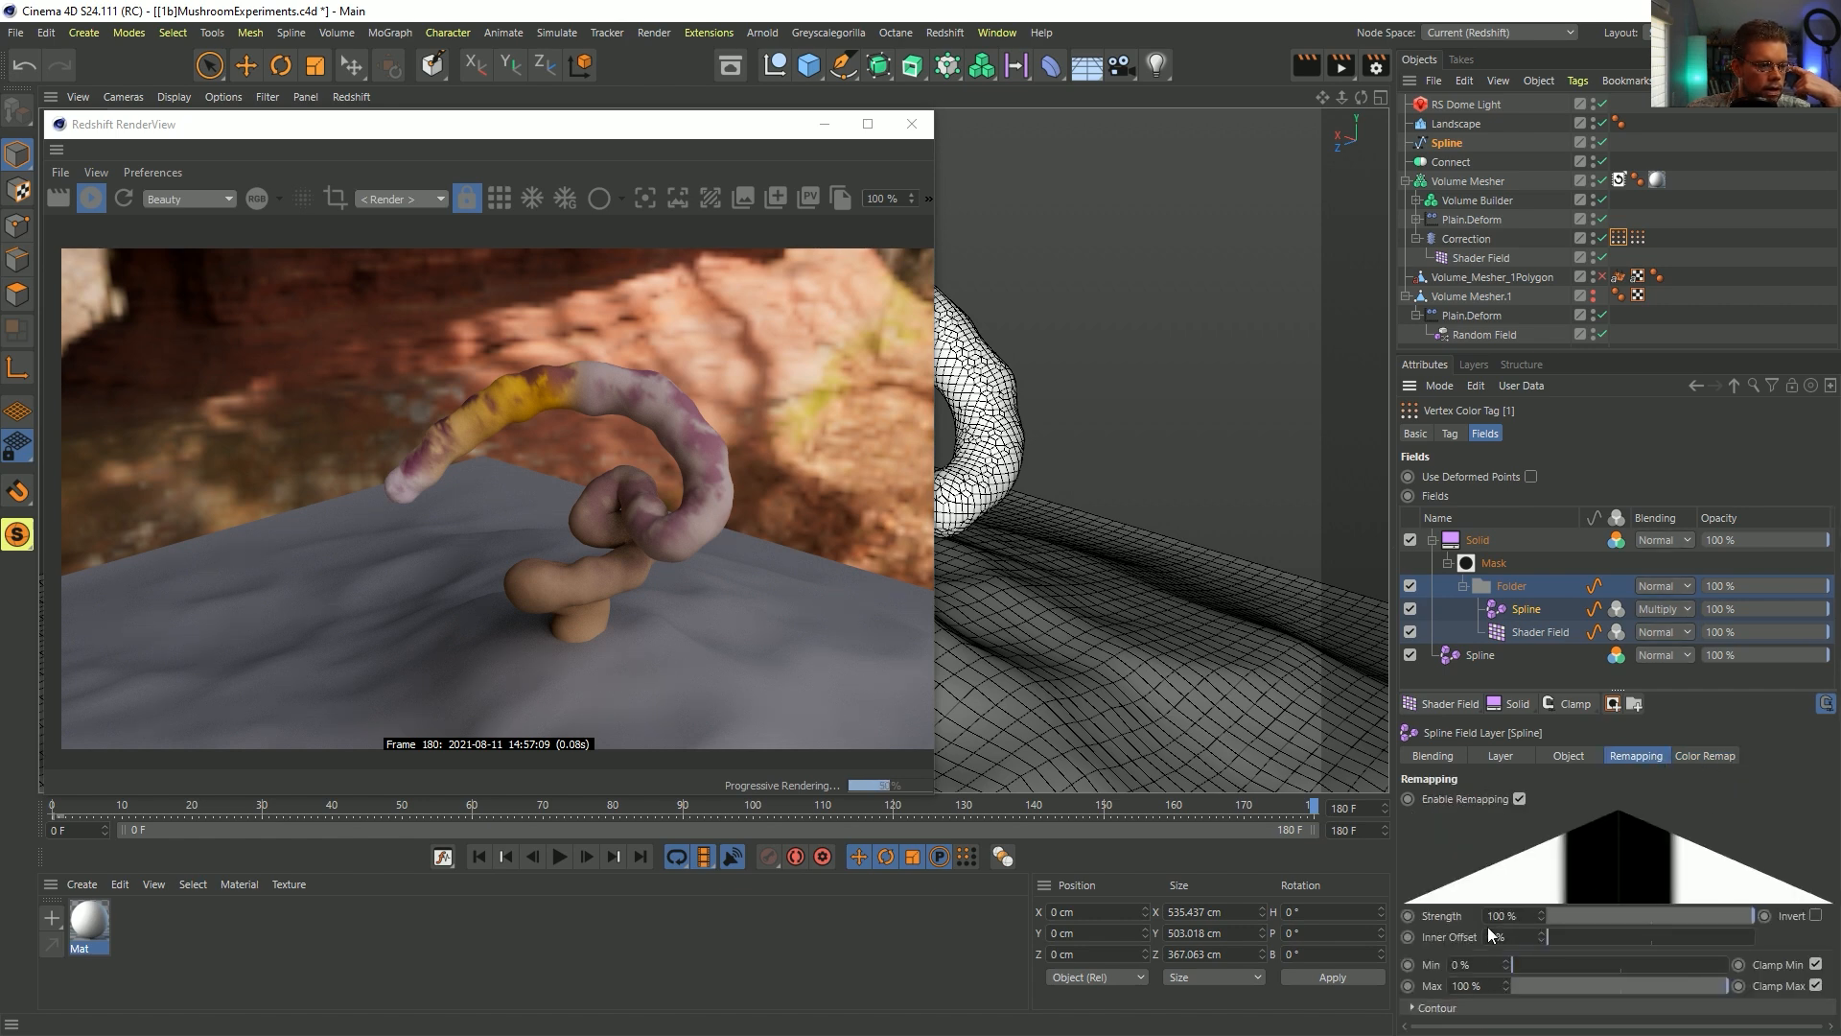
left_click(1705, 755)
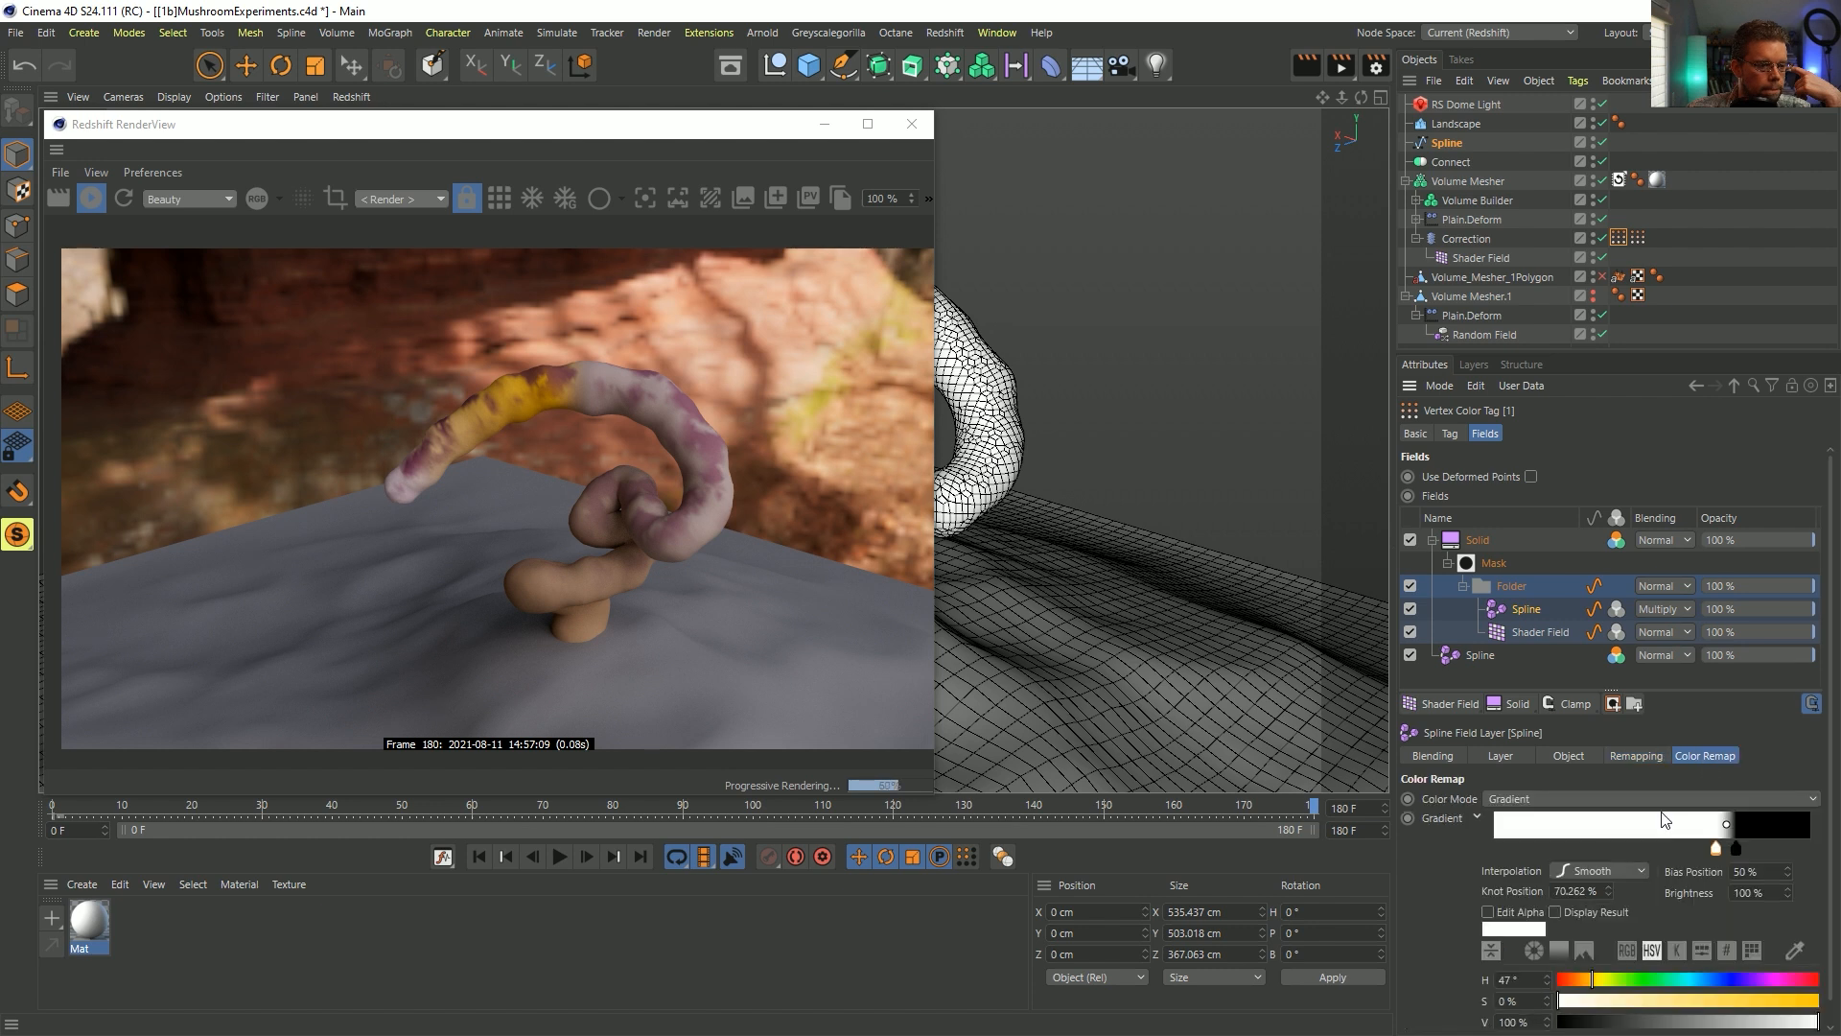
left_click(1550, 801)
left_click(1551, 819)
left_click(1644, 754)
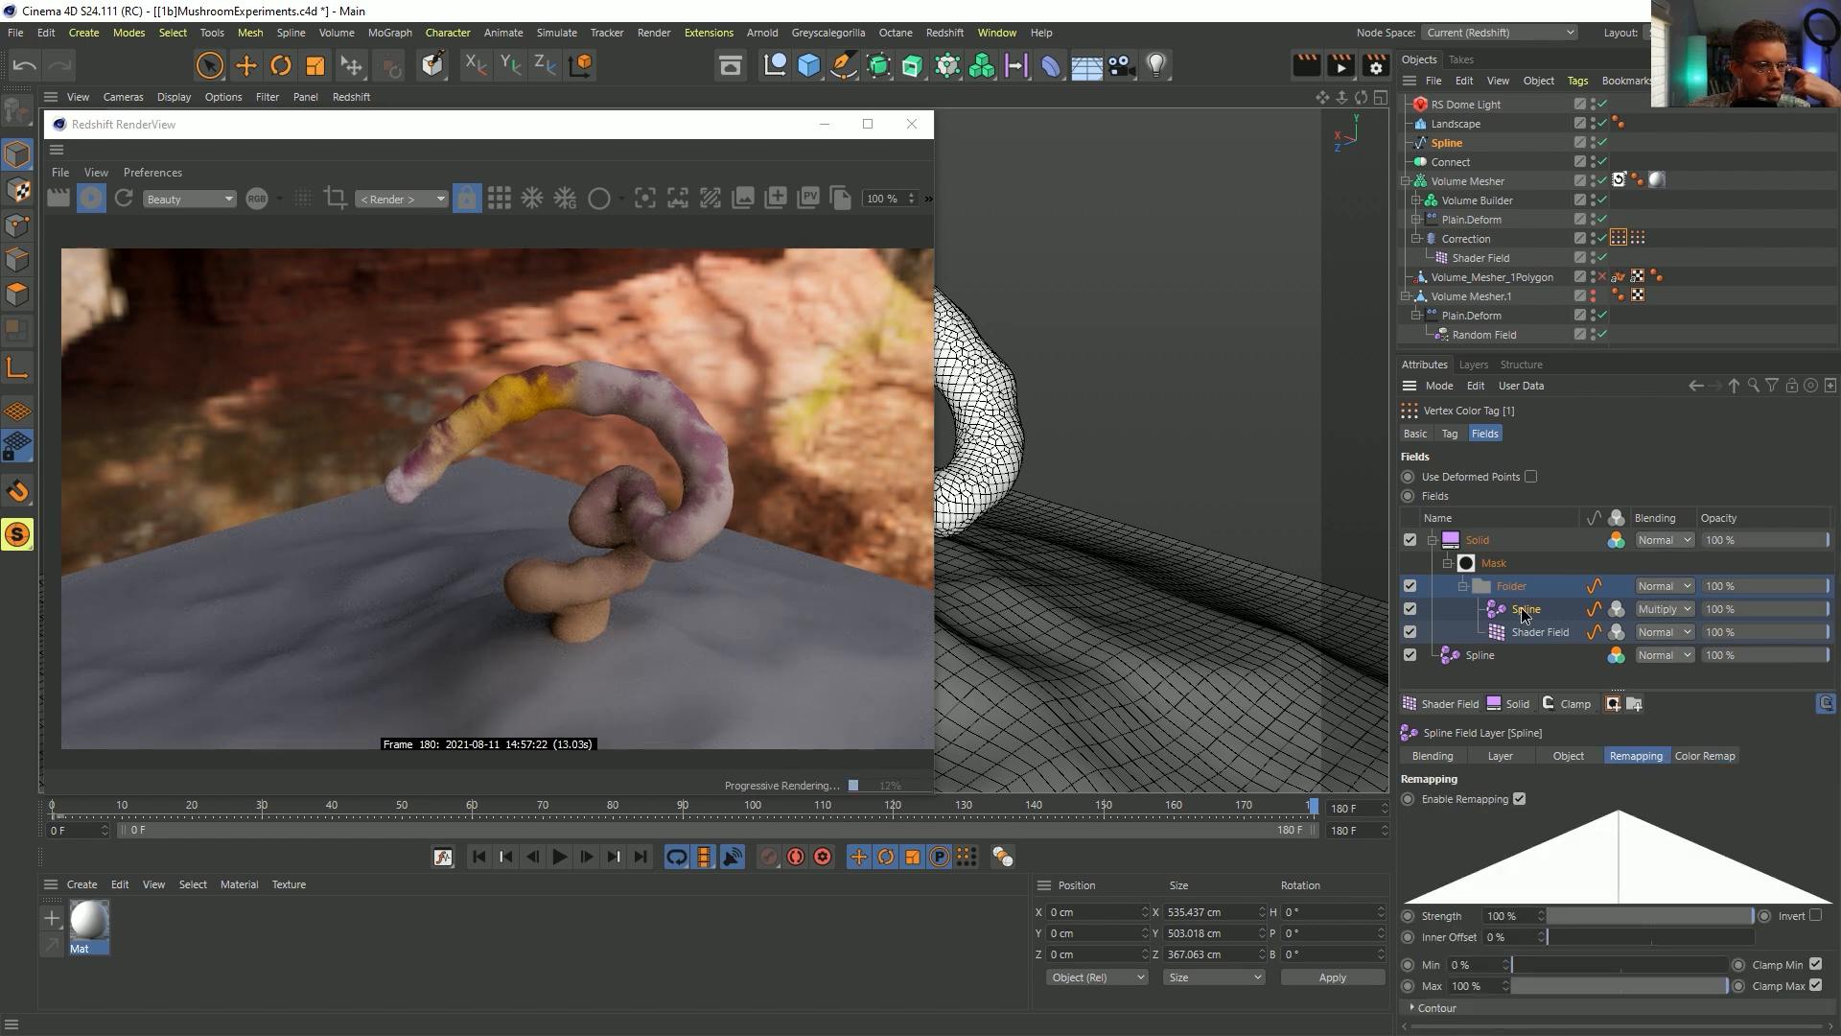
- Set the masked Spline layer's Contour Mode to Curve and its remapping Max to 100%
left_click(1446, 1007)
scroll(1427, 976, "down", 1)
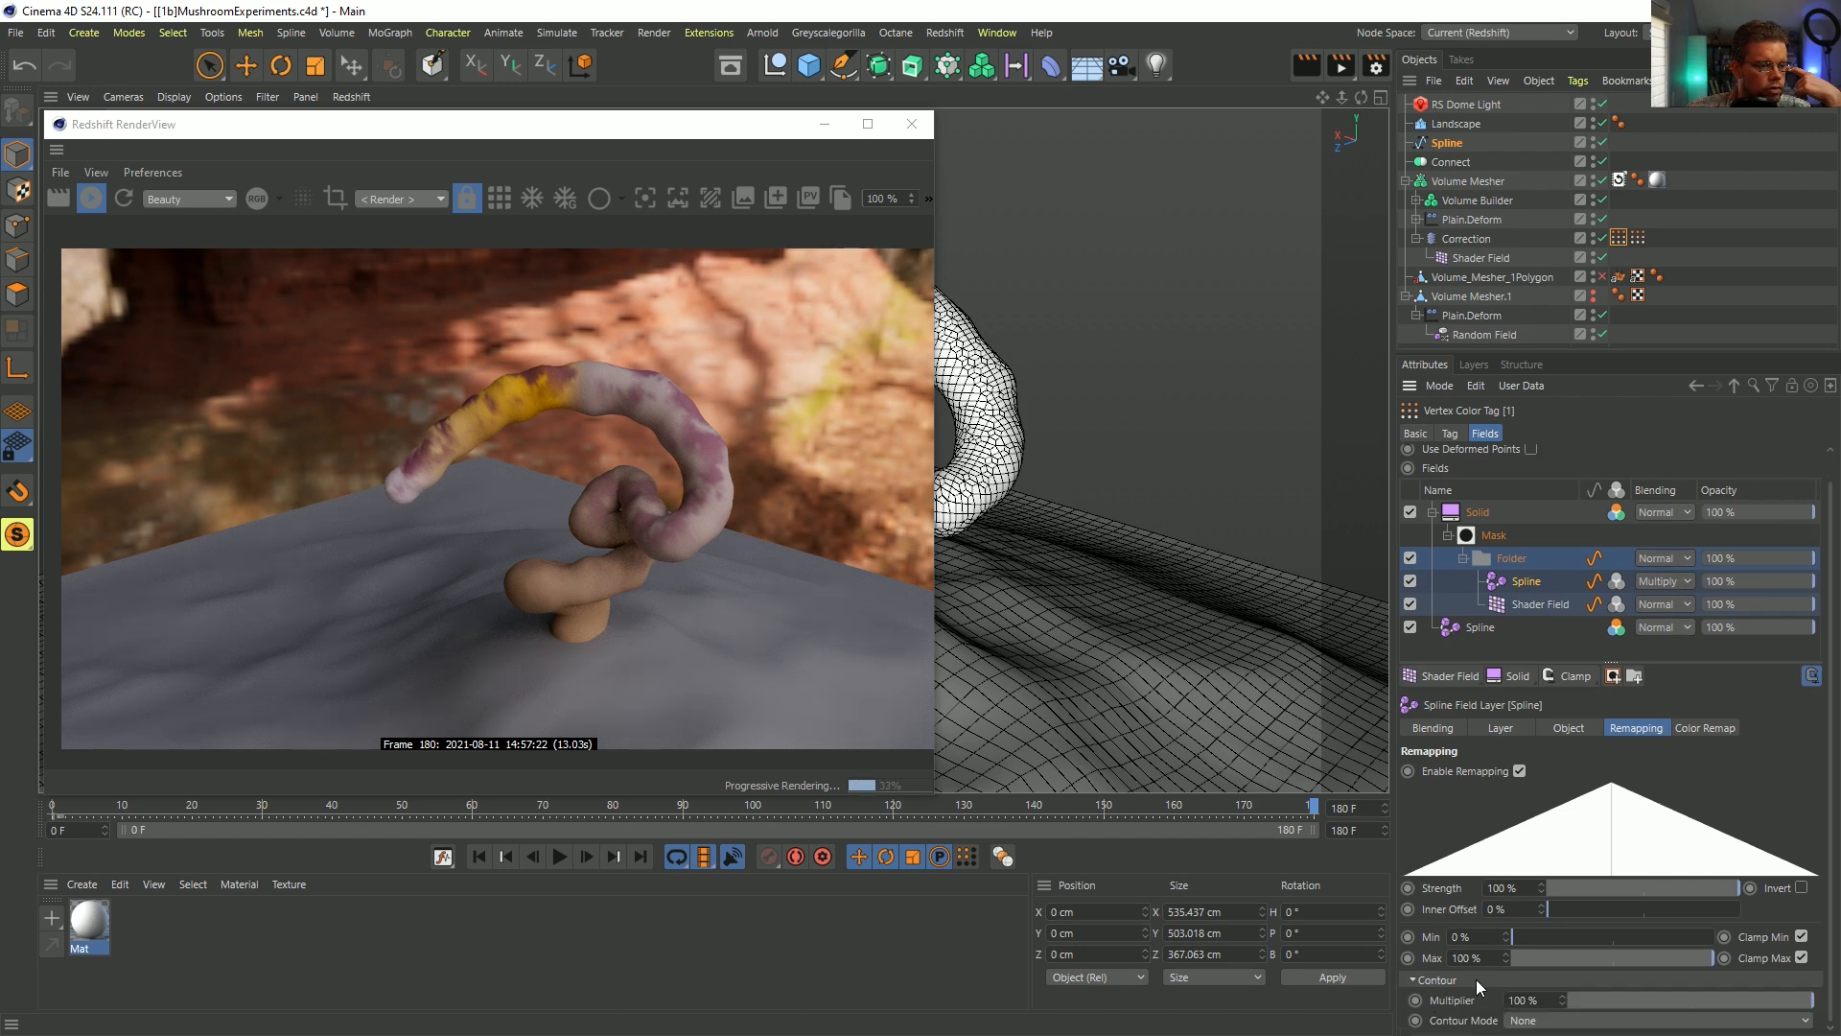
left_click(1525, 1019)
left_click(1530, 993)
left_click_drag(1506, 985, 1505, 990)
double_click(1453, 984)
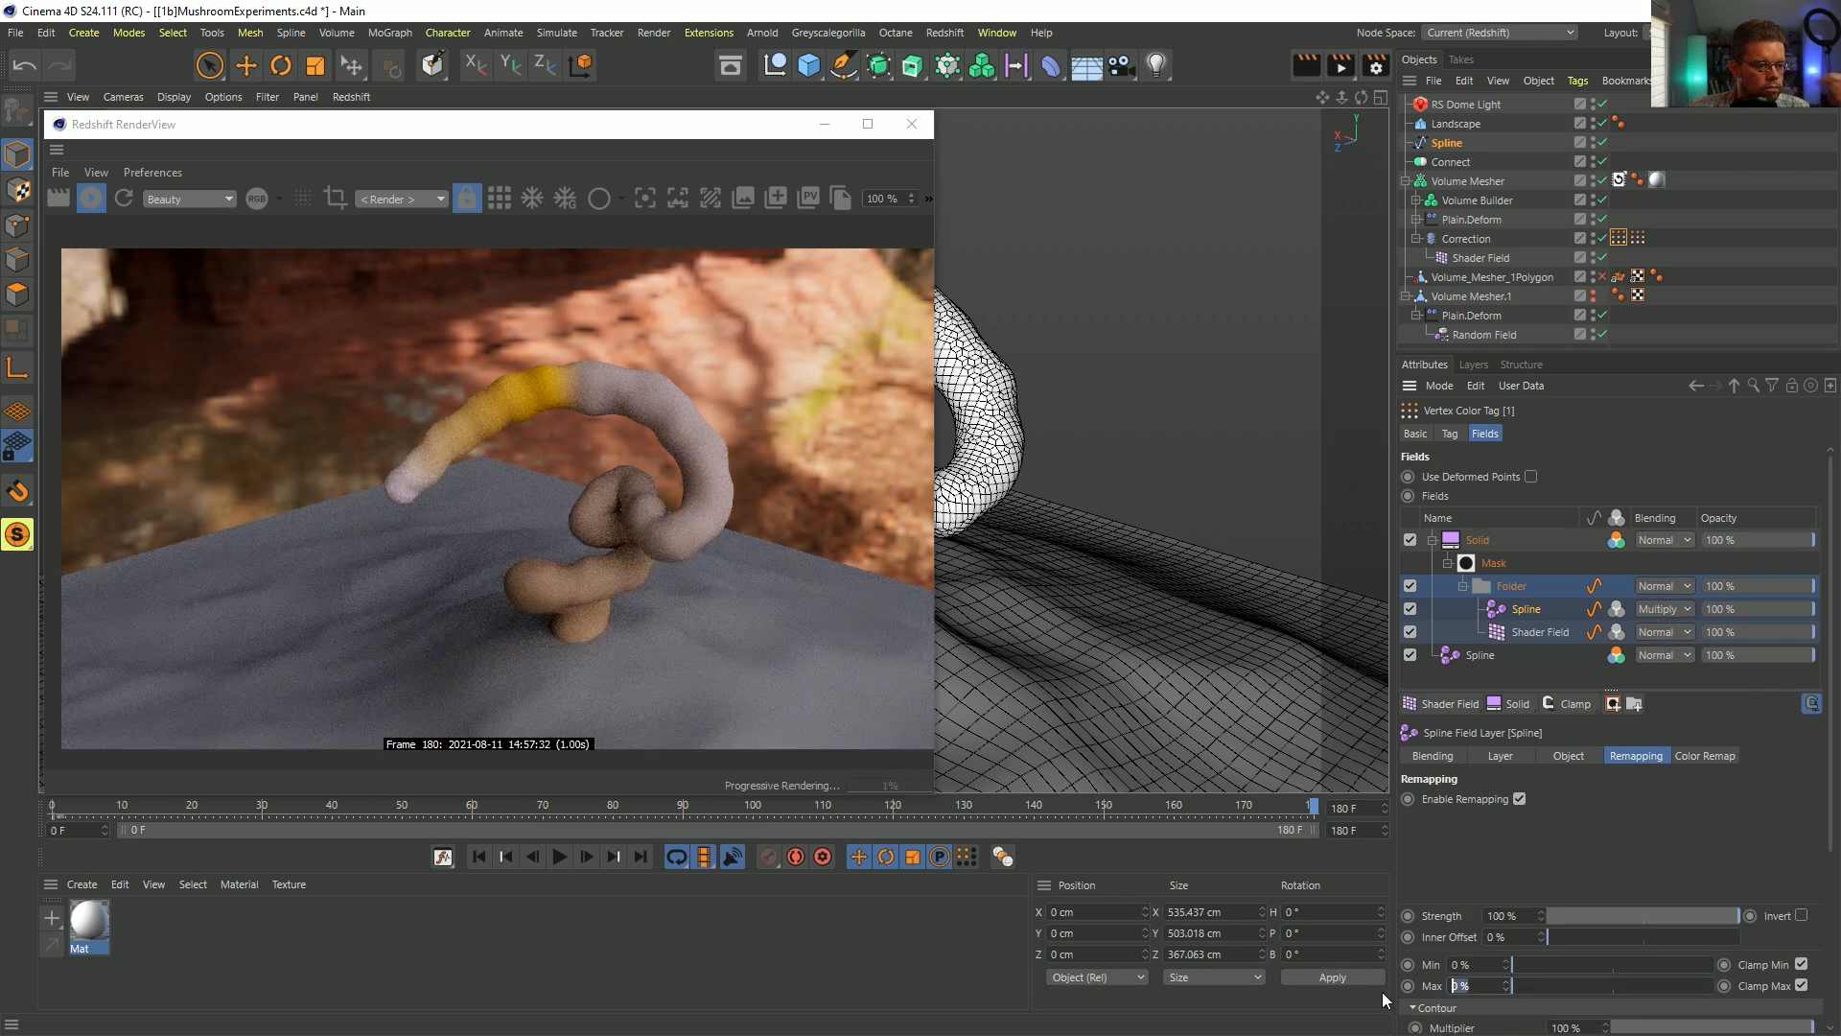
type("100")
key("Return")
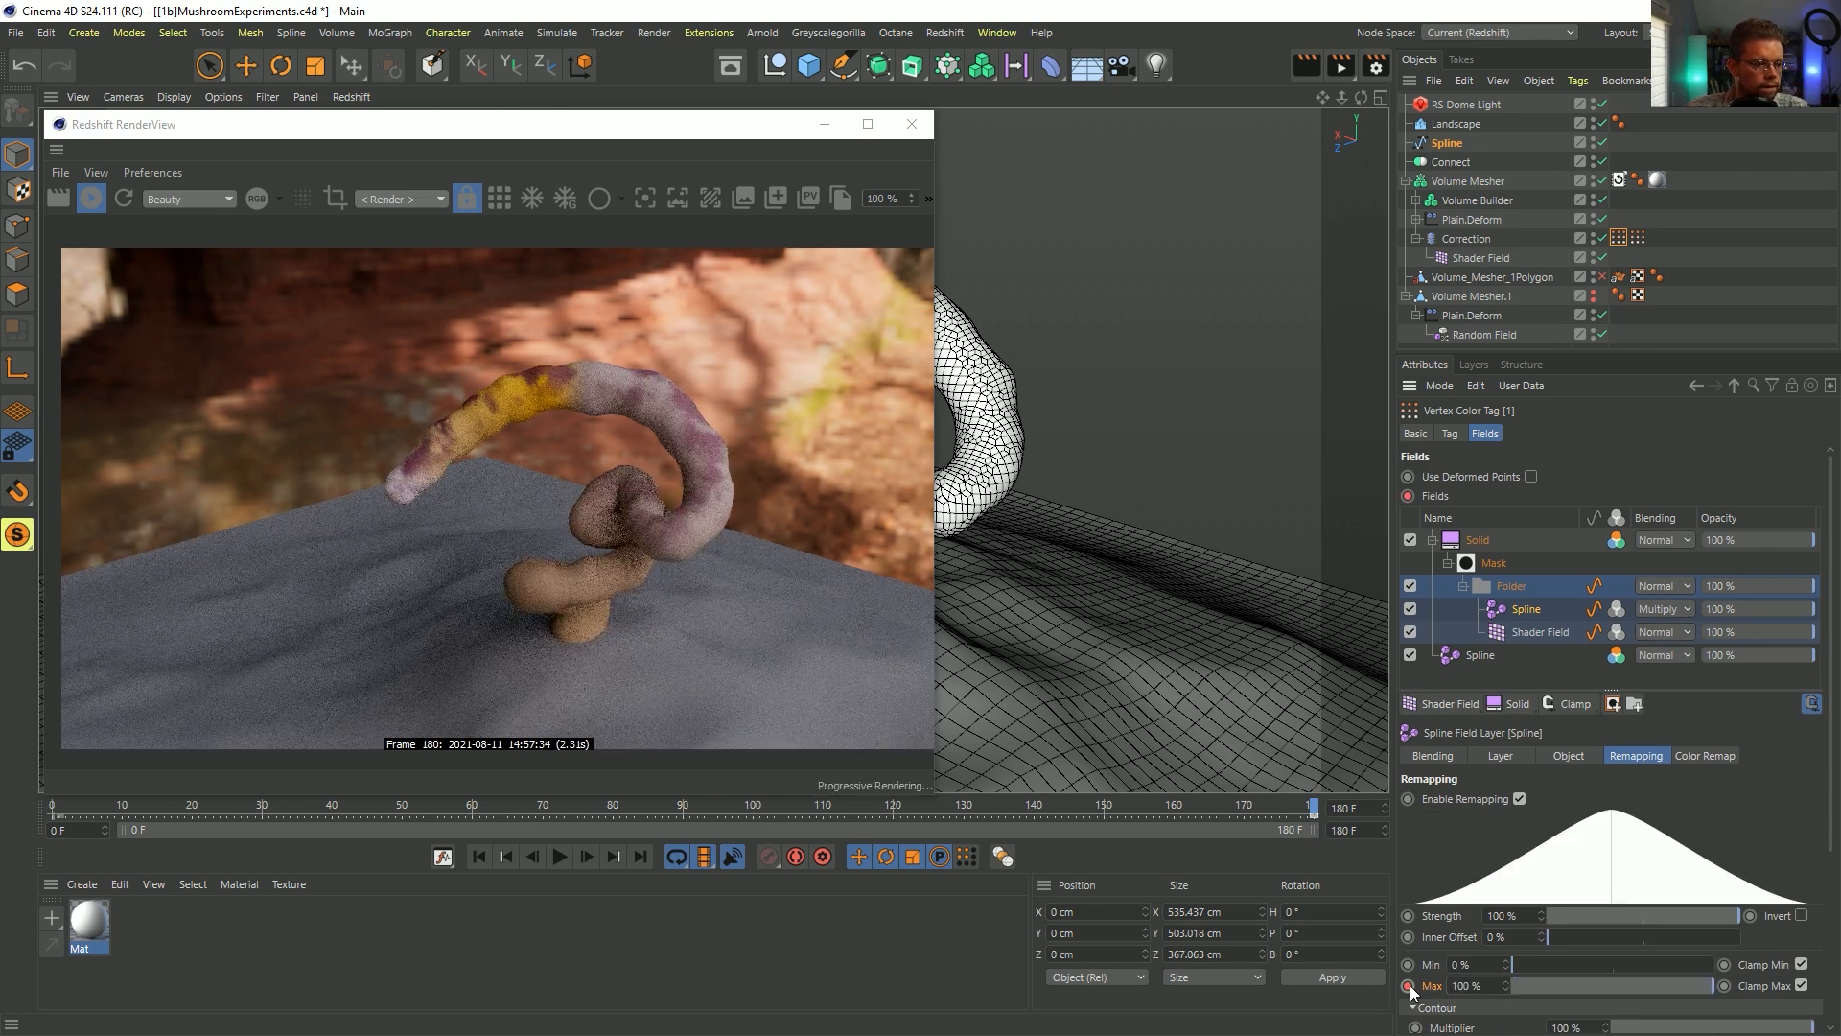
- Reshape the masked Spline's contour curve to fall from 1 at about 0.7 to 0 at about 0.88
scroll(1418, 982, "down", 5)
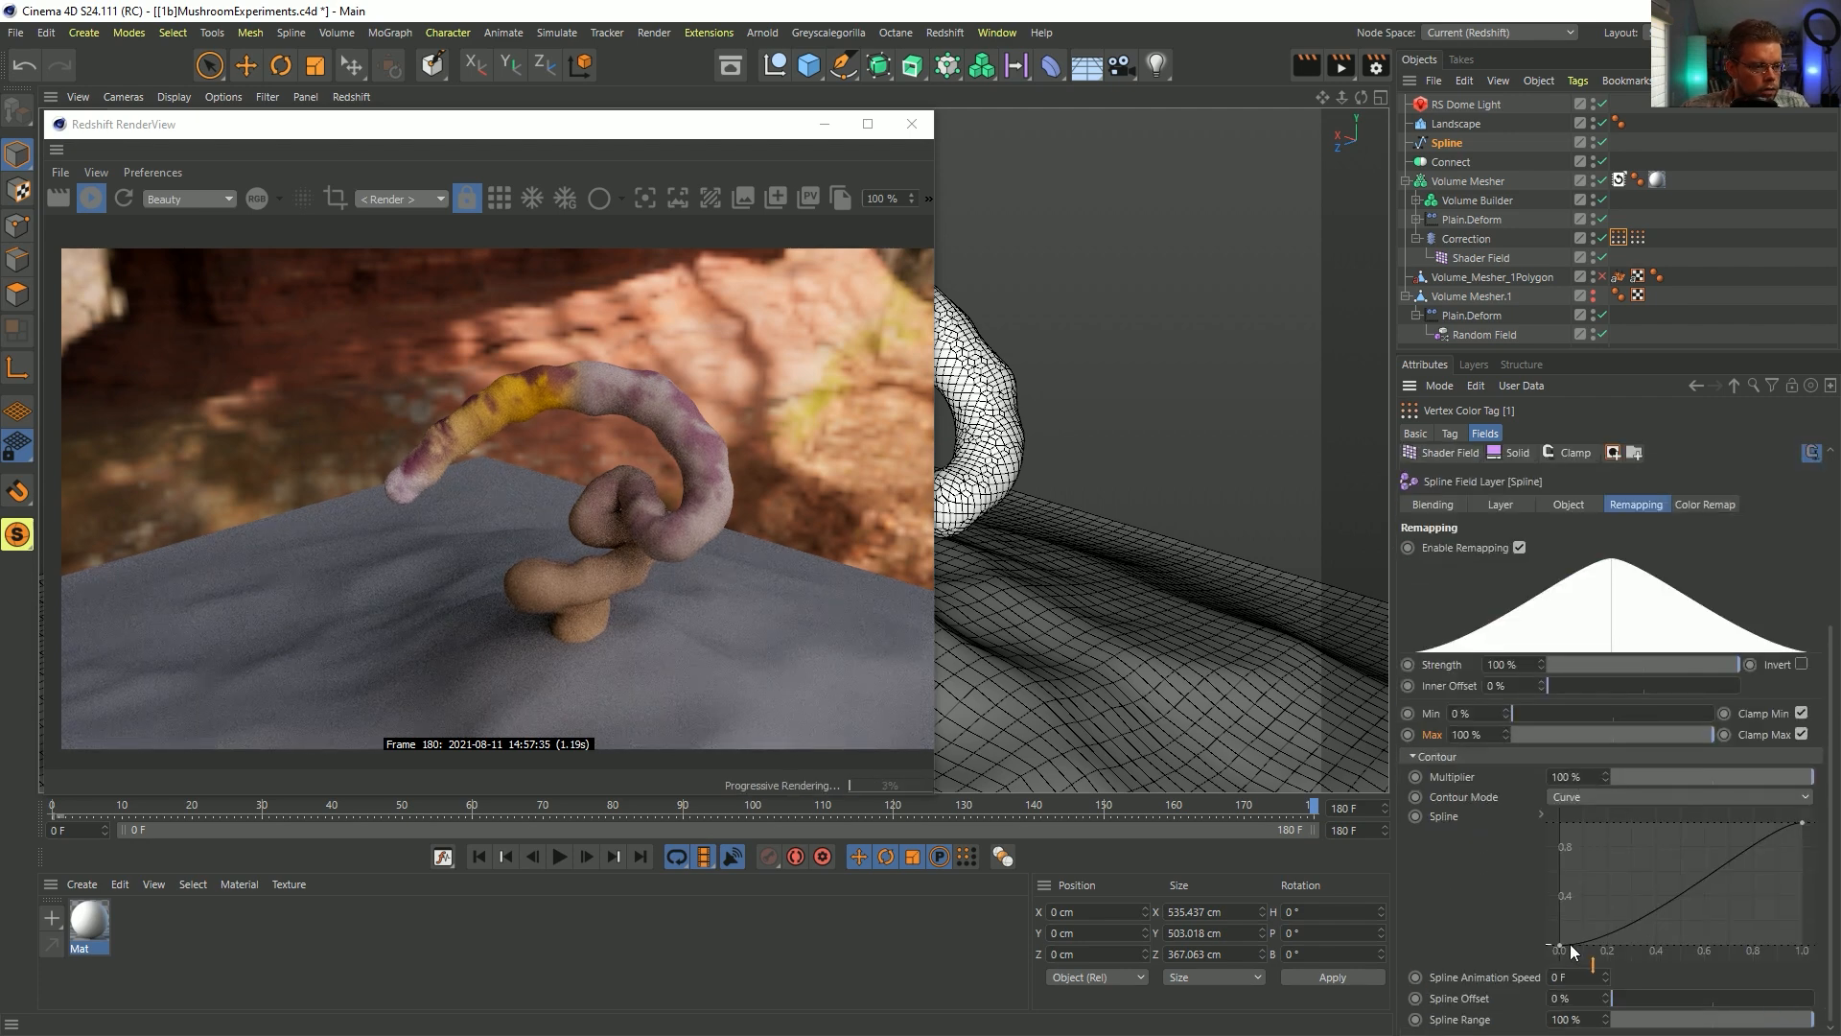
left_click_drag(1560, 949, 1746, 949)
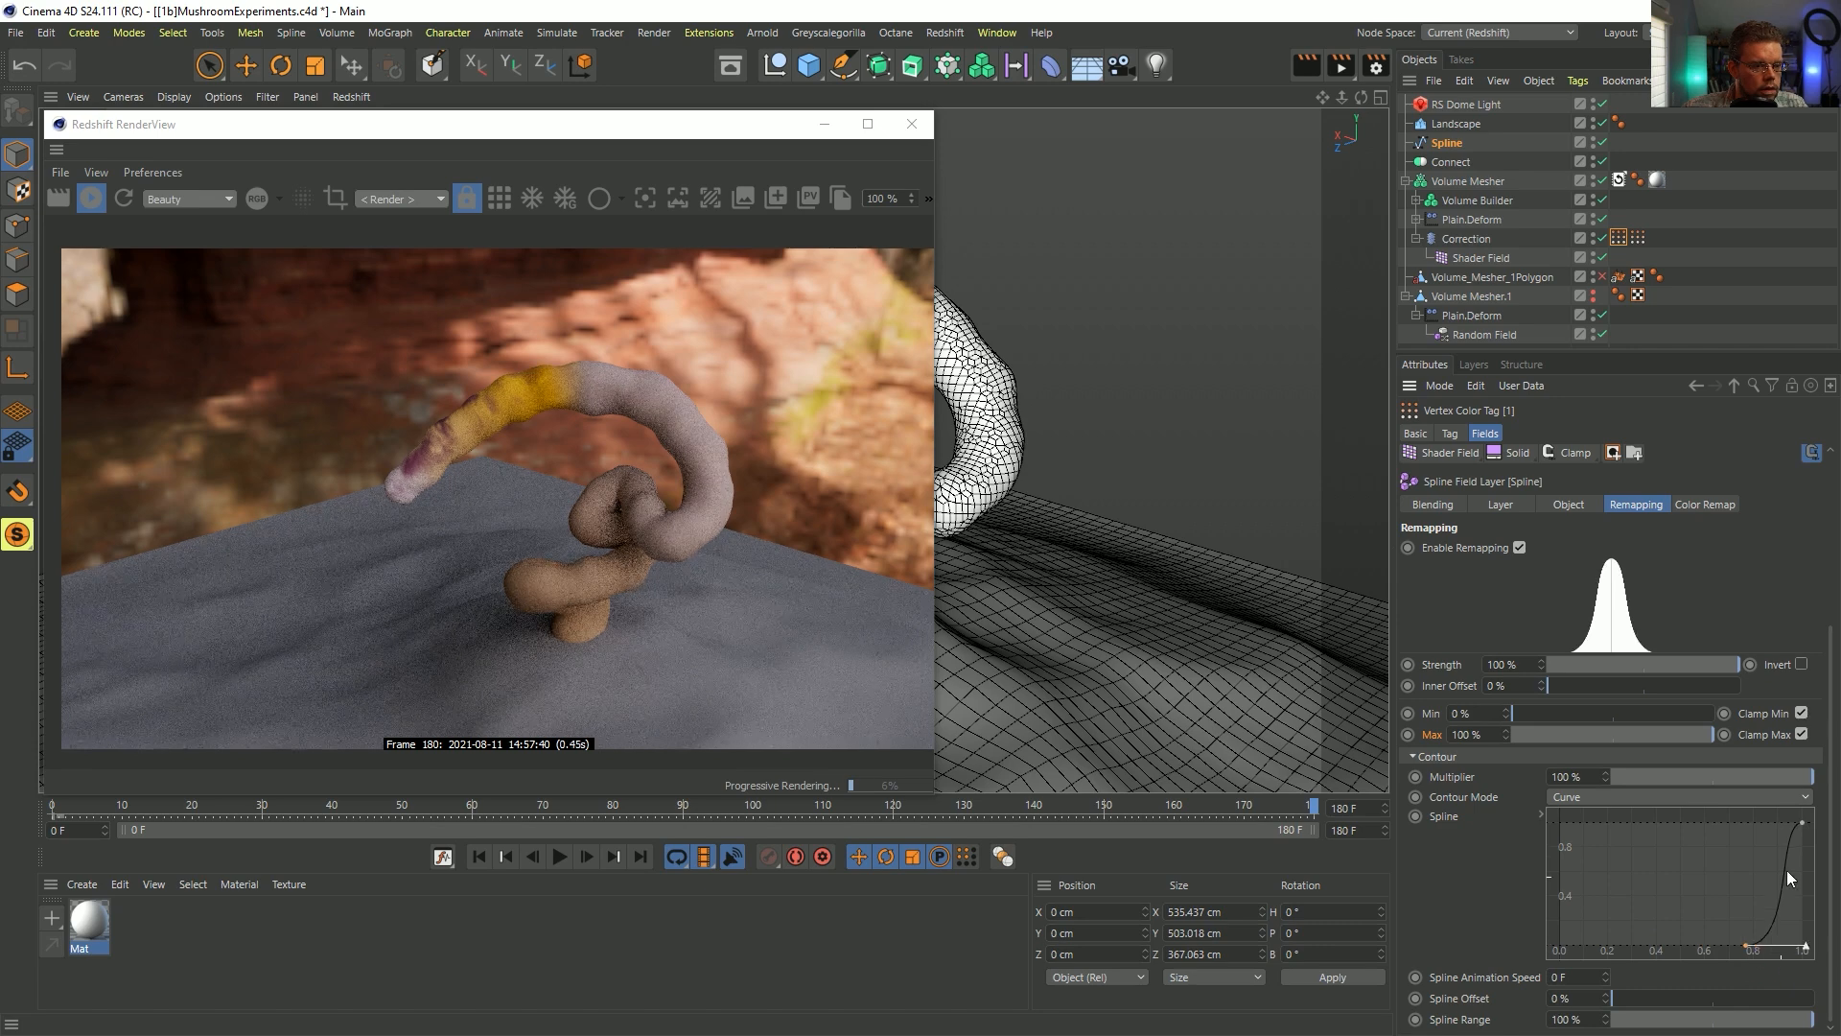
left_click(1802, 825)
mouse_move(1761, 830)
left_mouse_down()
mouse_move(1718, 830)
mouse_move(1734, 827)
left_mouse_up()
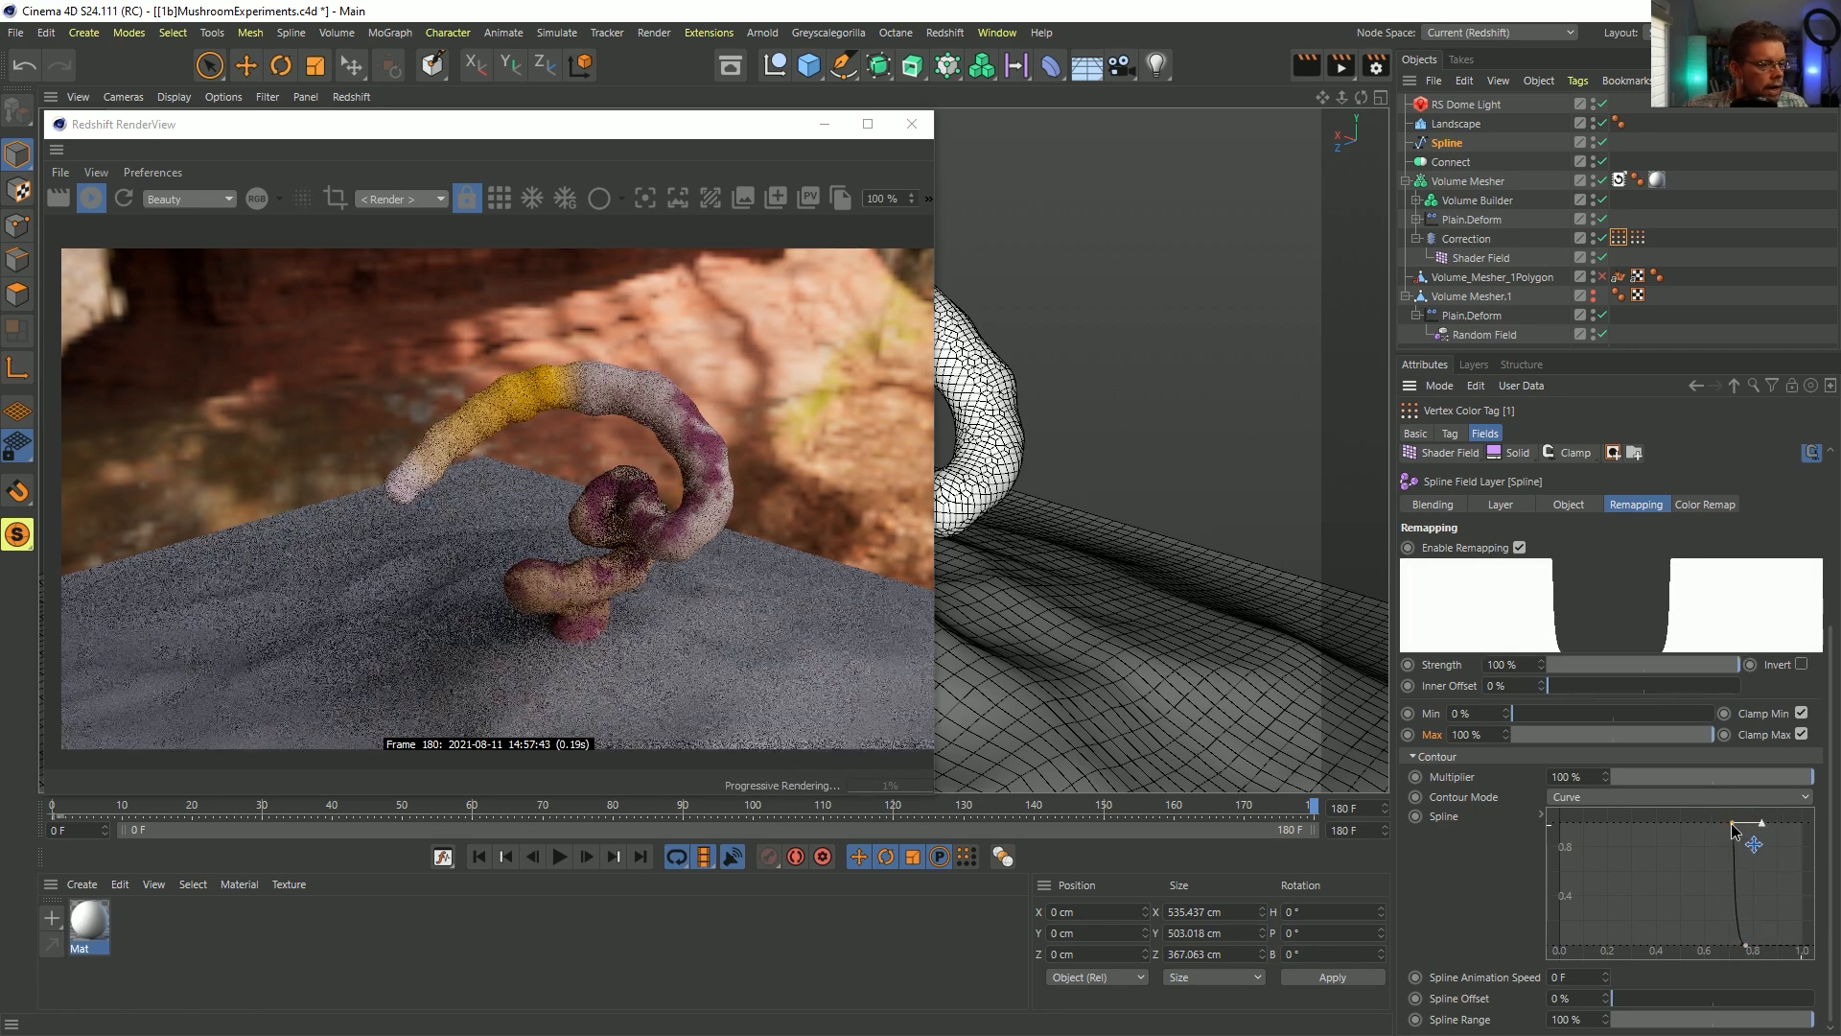
left_click(1746, 944)
left_click_drag(1745, 947, 1772, 948)
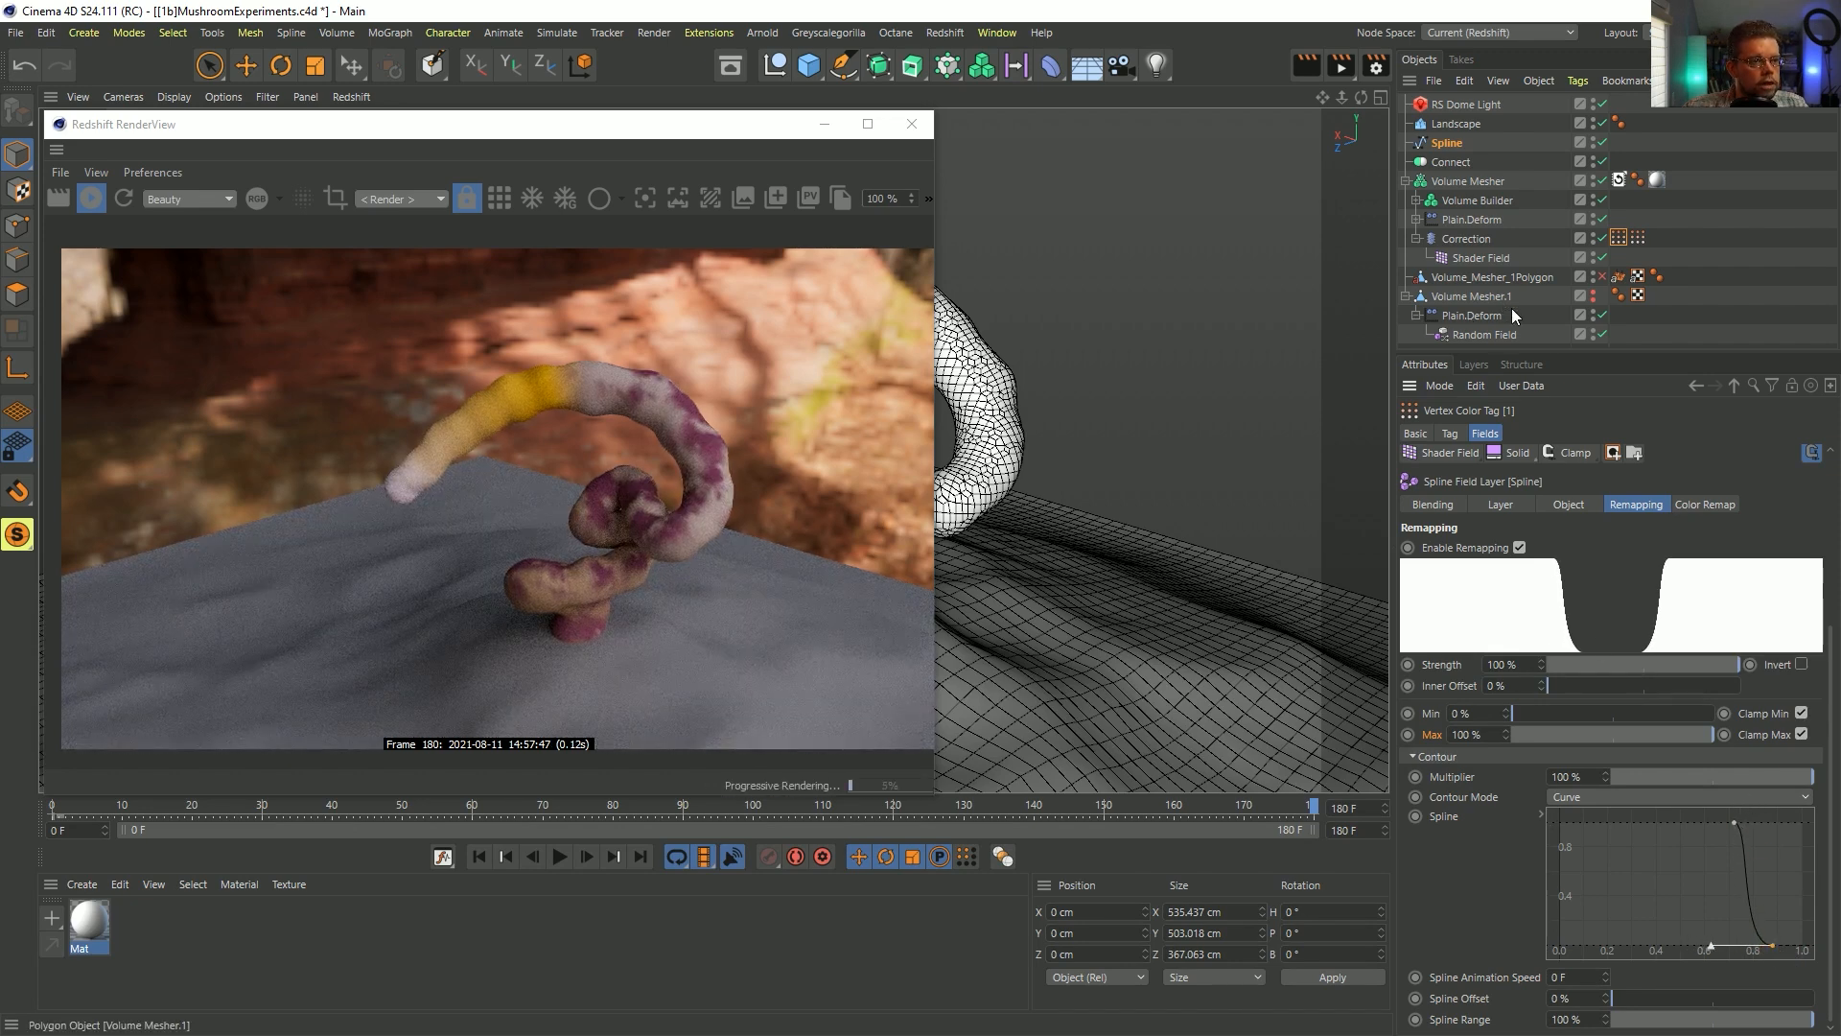
- Shift the contour curve's lower point to about 0.9 and its upper point to about 0.76, and save the project
left_click(1618, 237)
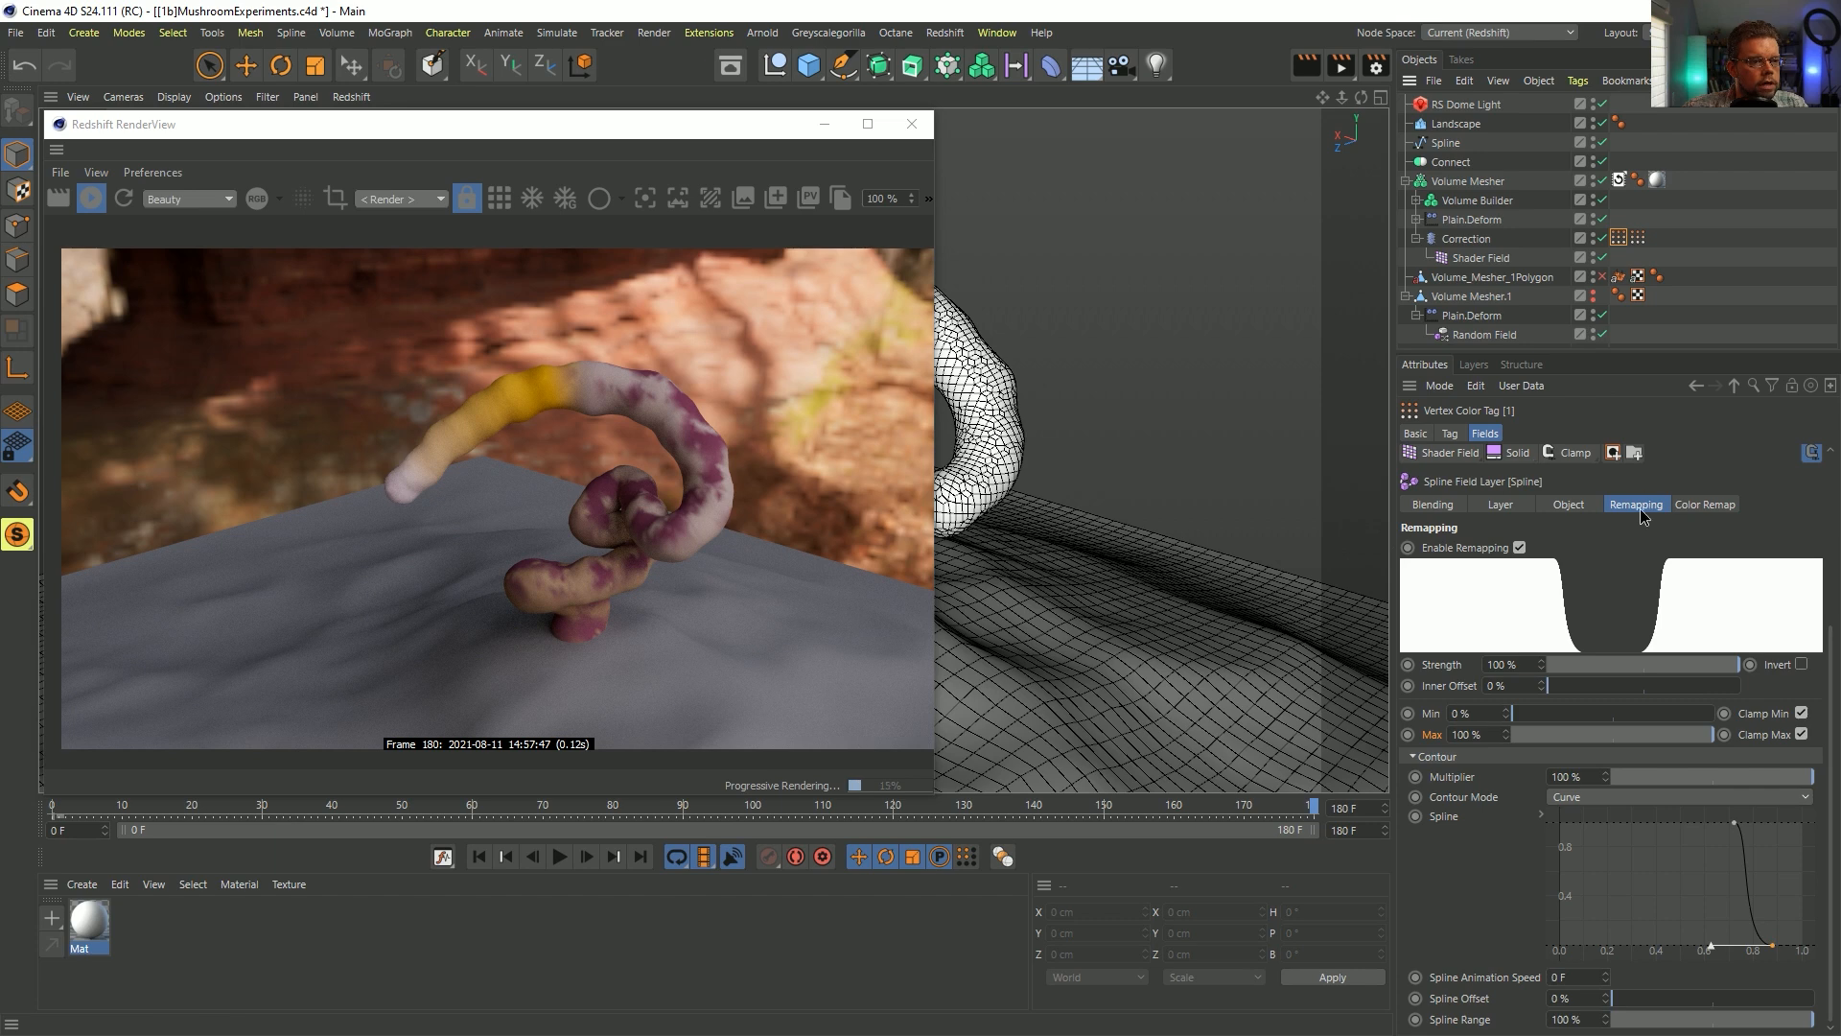
scroll(1592, 556, "up", 4)
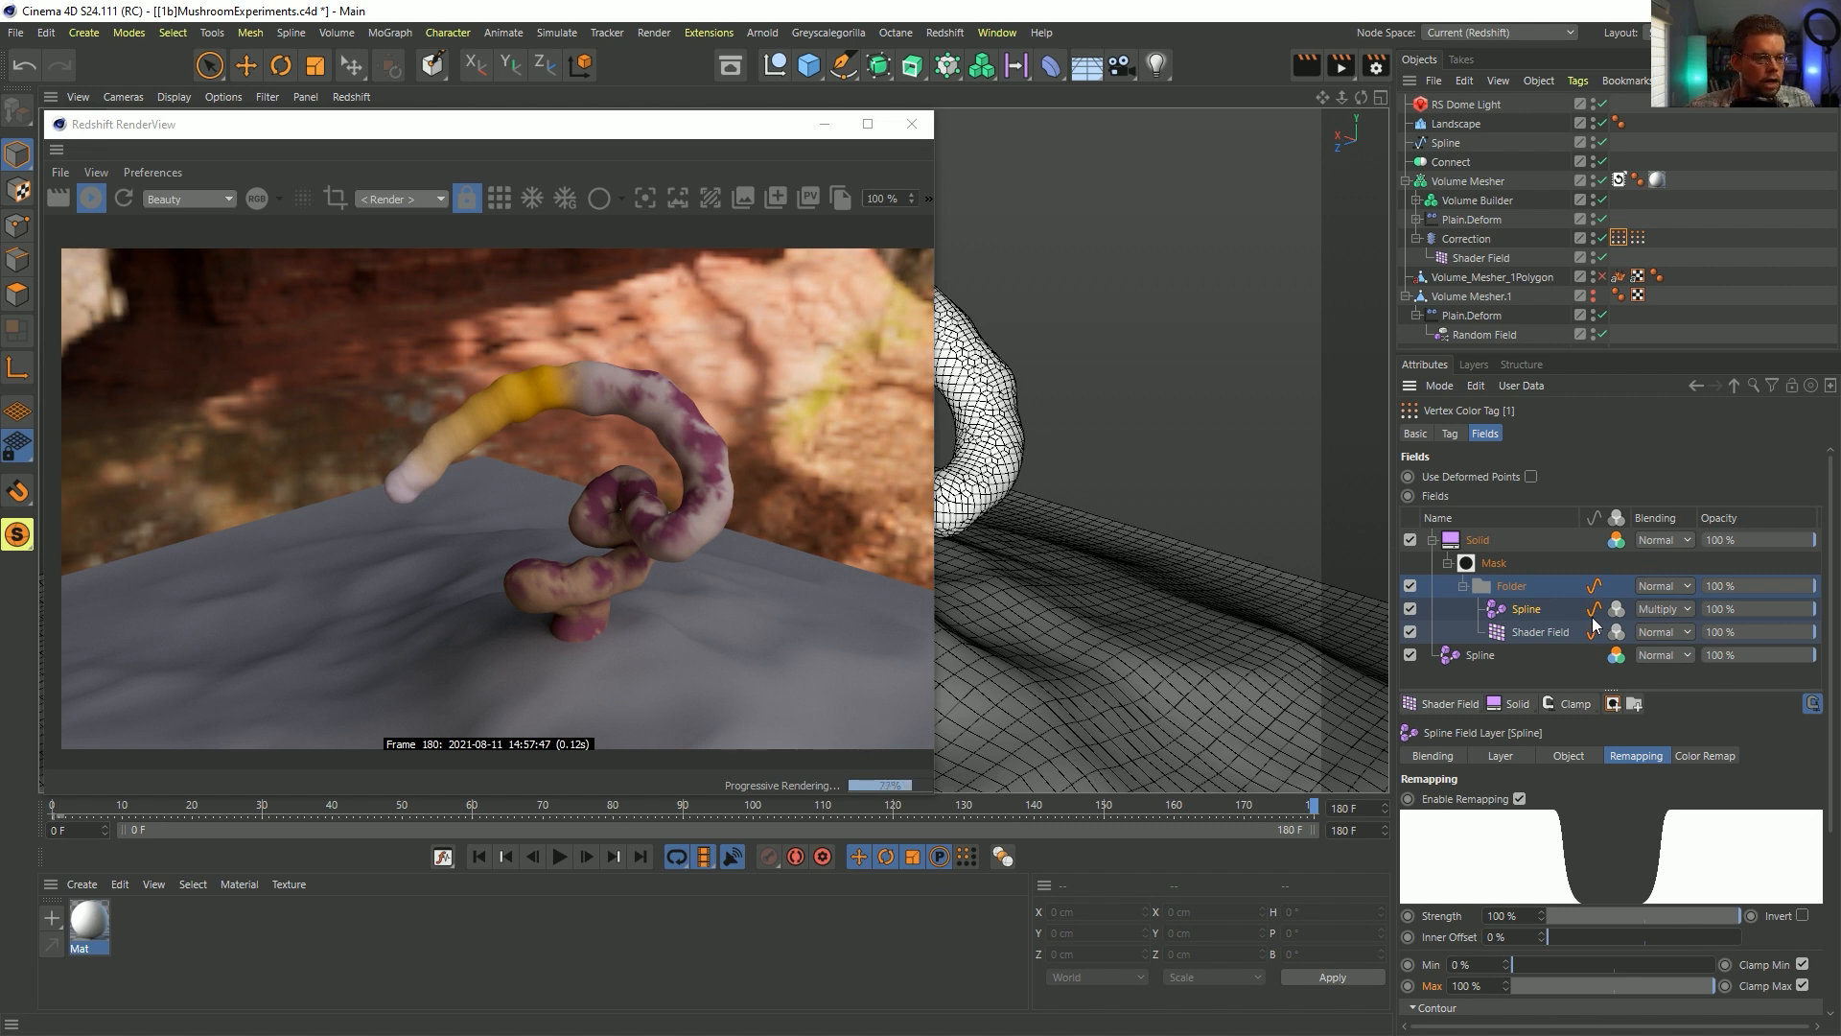
scroll(1439, 928, "down", 3)
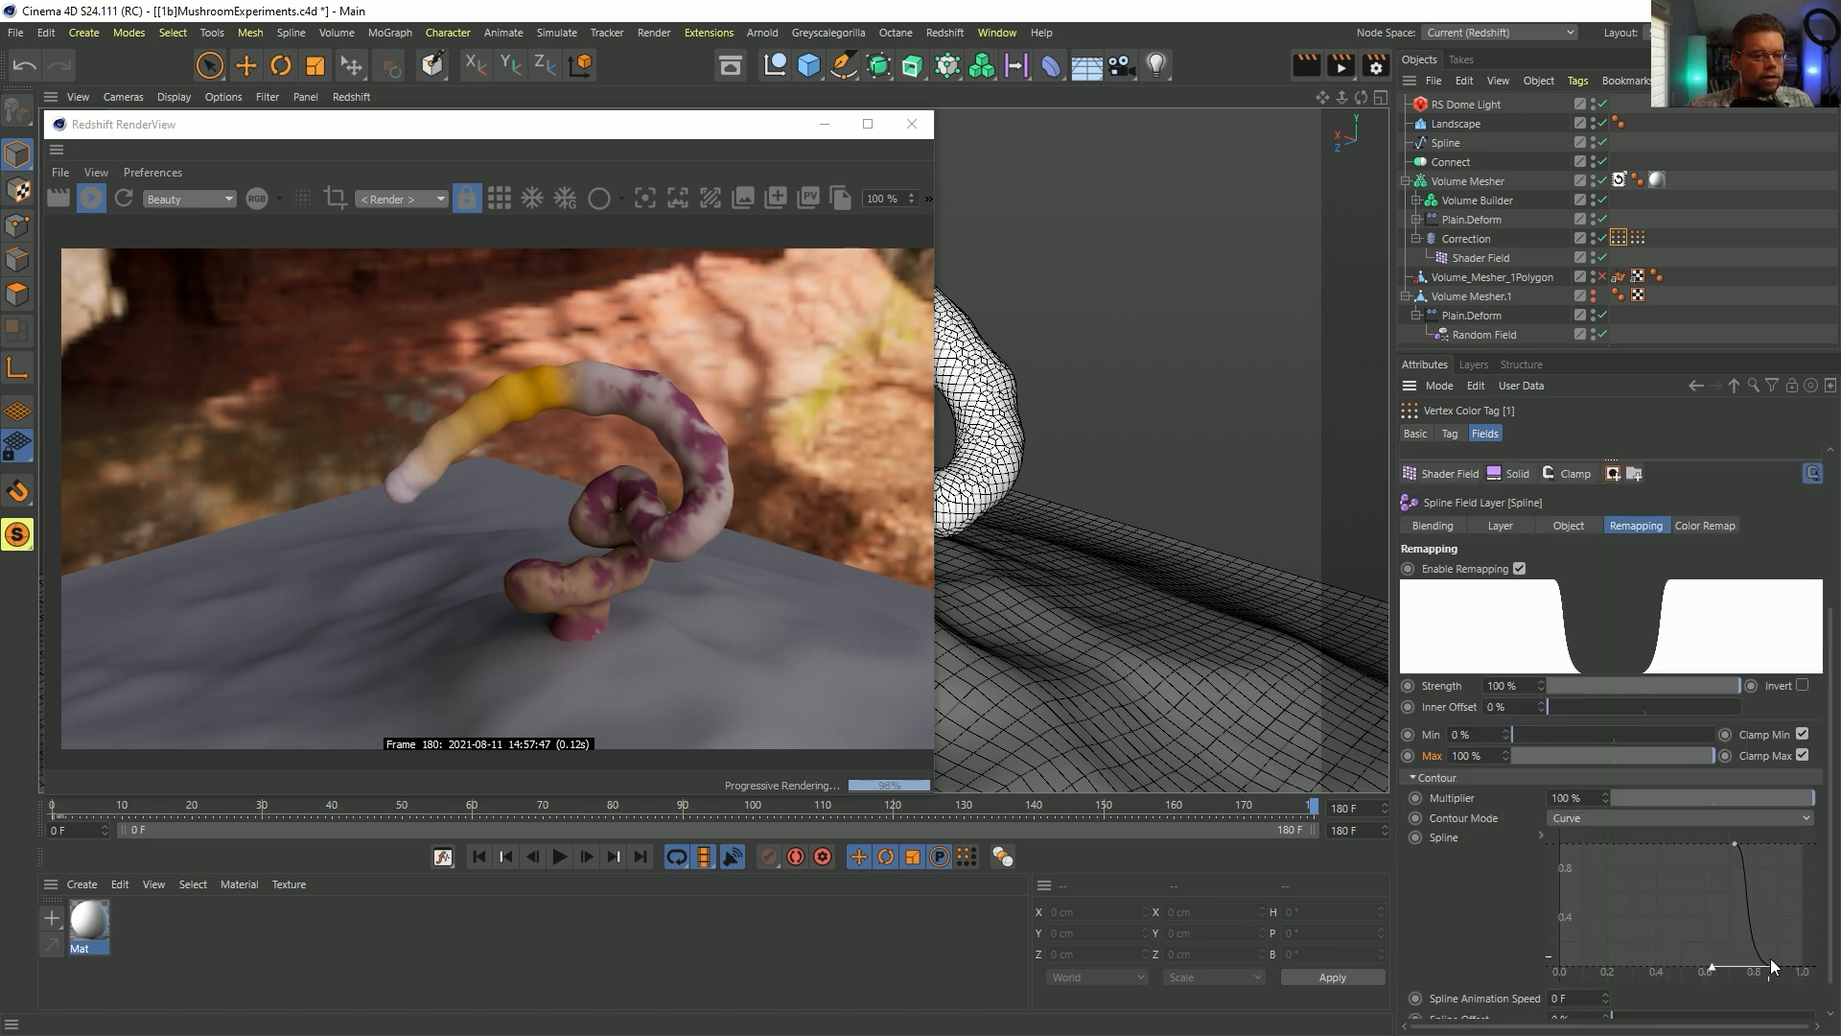
mouse_move(1771, 966)
left_mouse_down()
mouse_move(1757, 973)
mouse_move(1784, 975)
left_mouse_up()
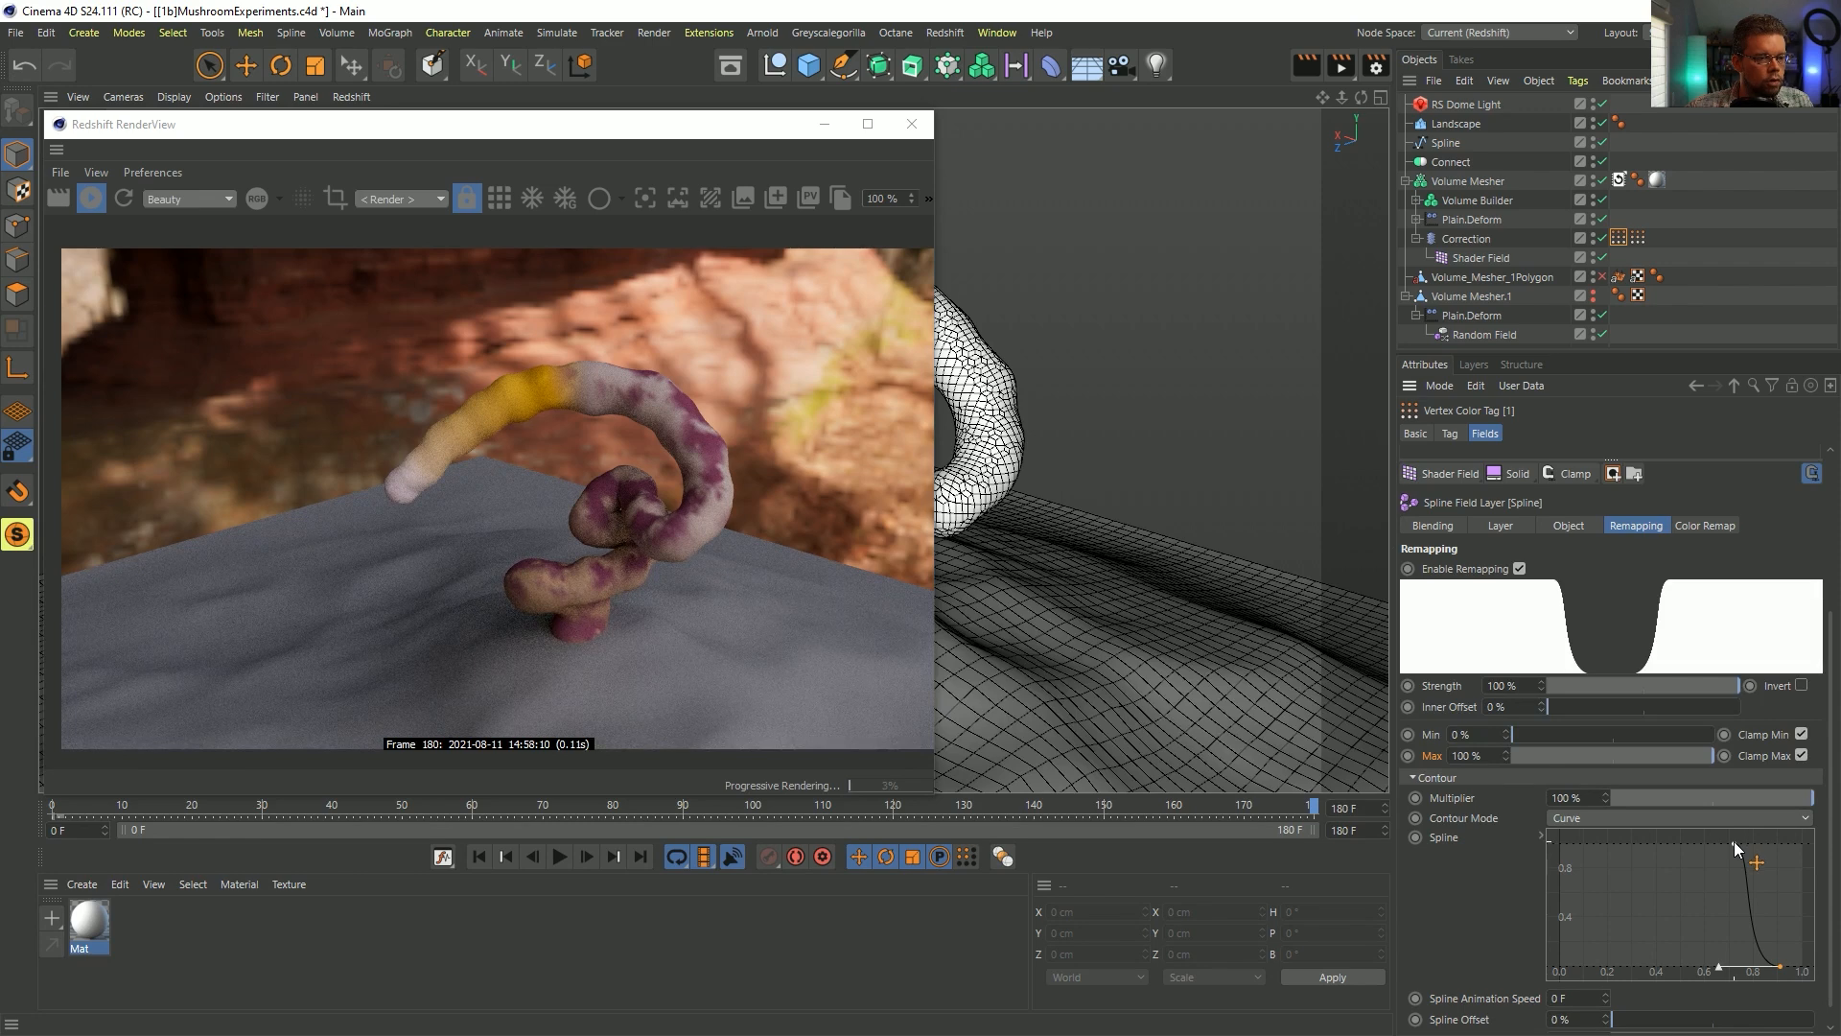
left_click_drag(1734, 843, 1743, 843)
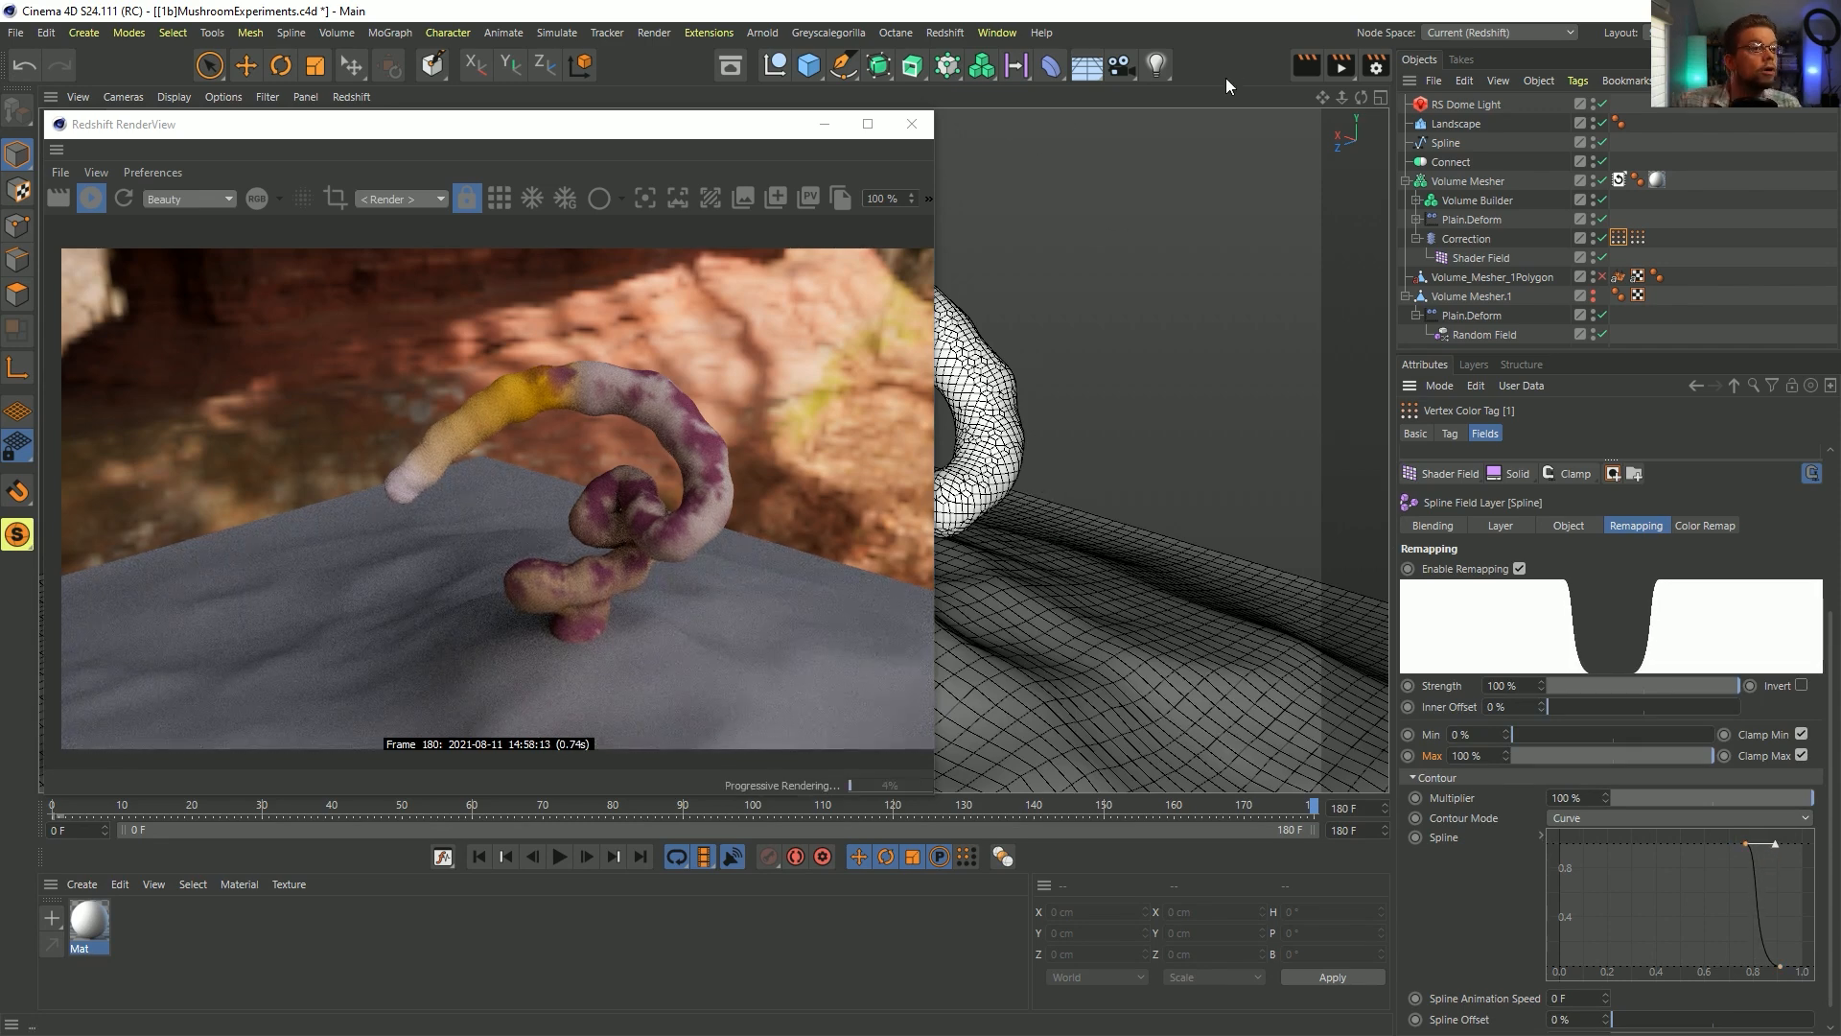
key("ctrl+s")
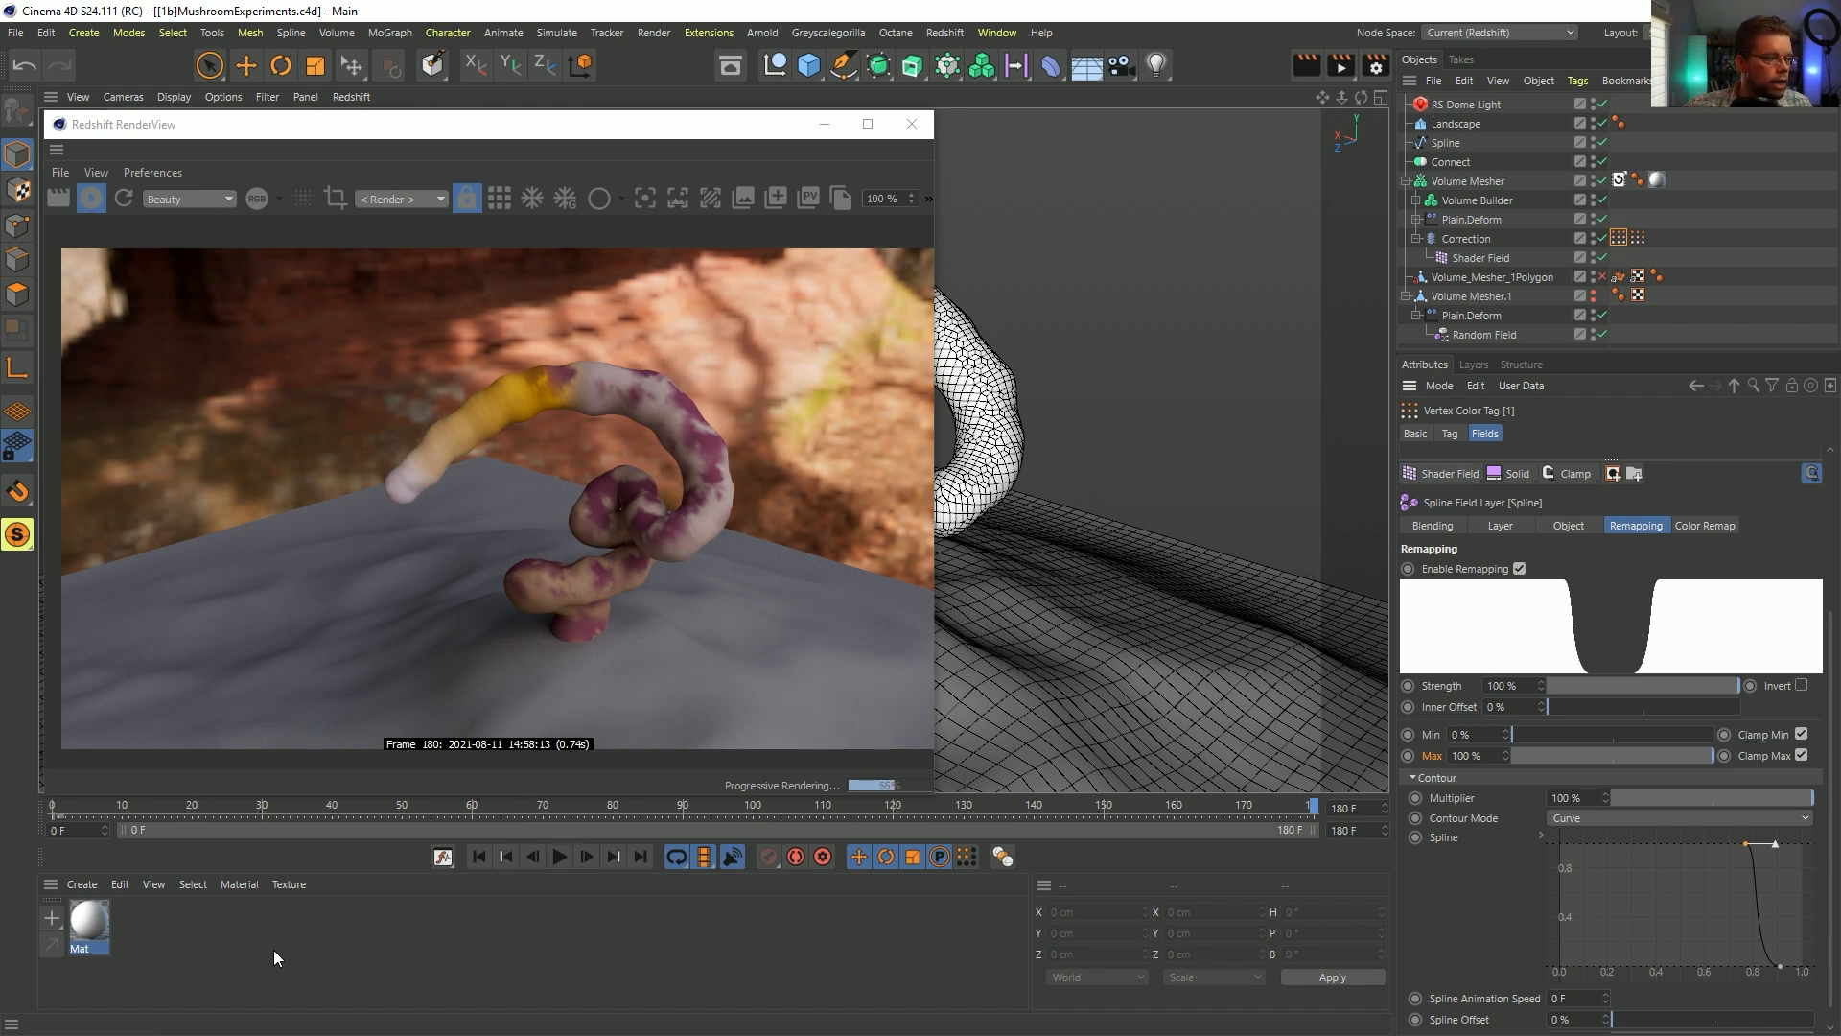
- Create a new Redshift material and assign it to the Volume Mesher in place of its existing material
left_click(81, 884)
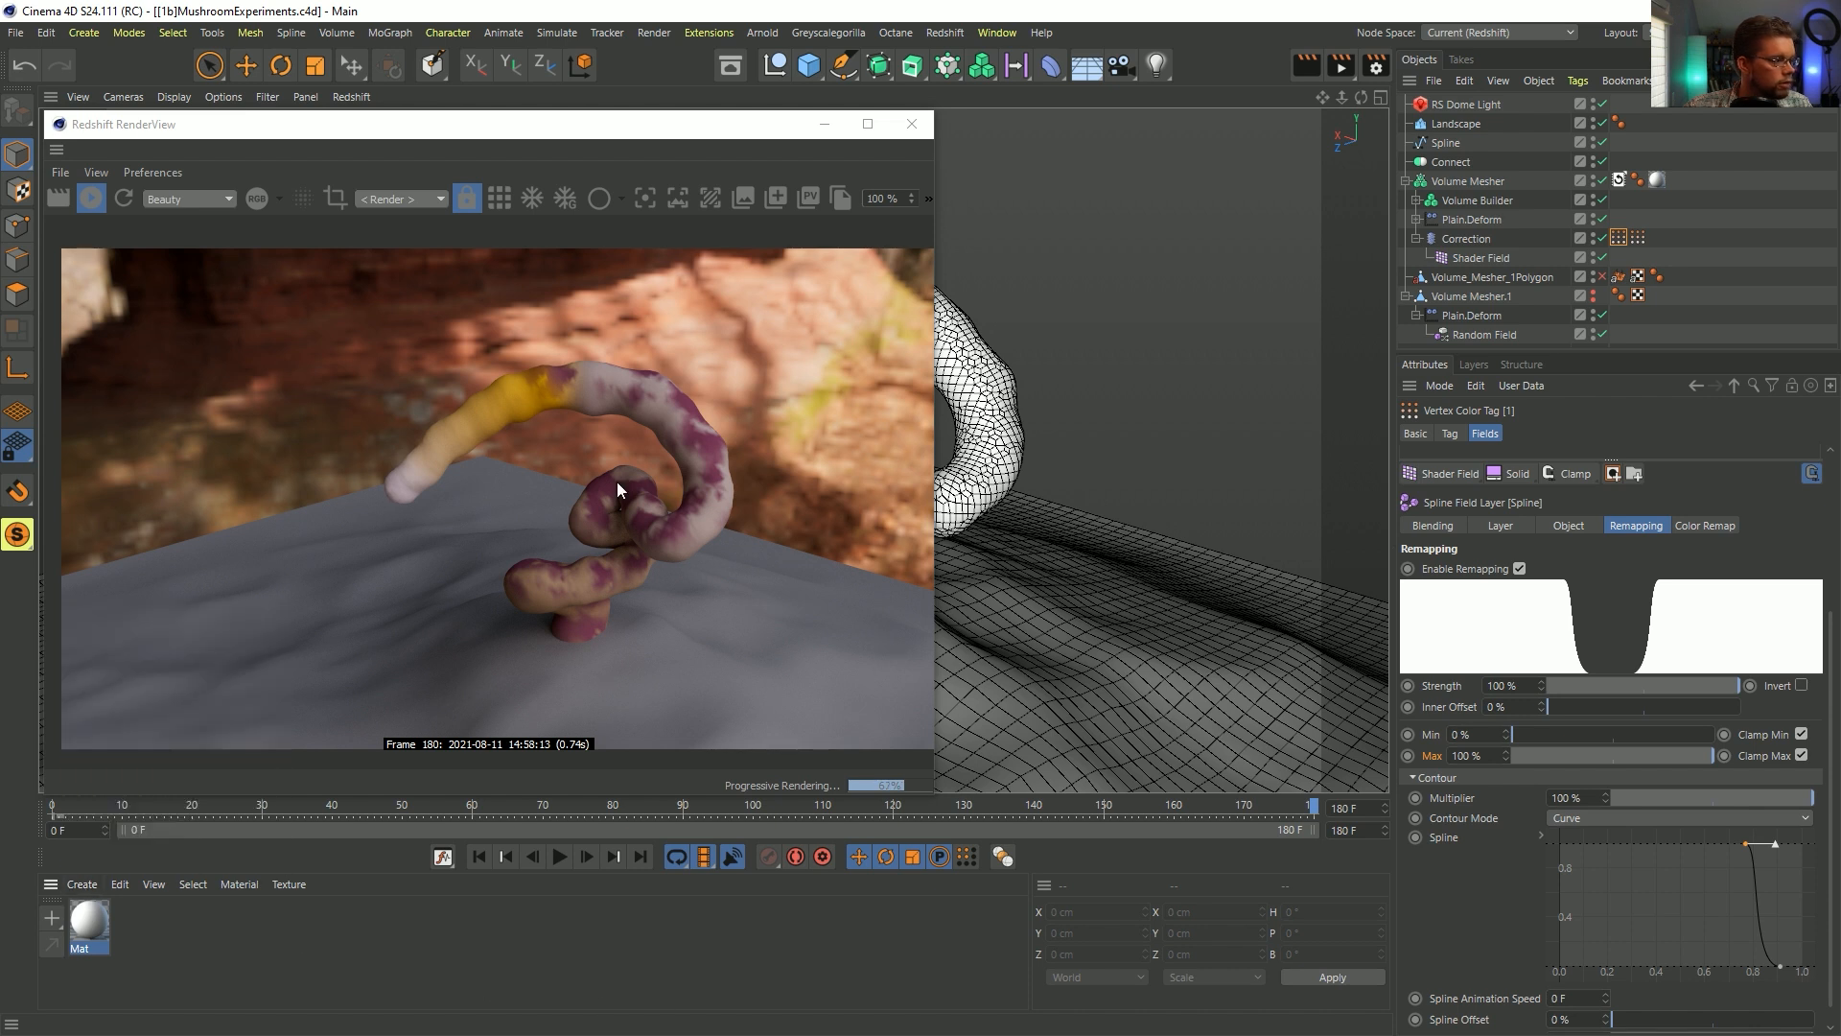
left_click(82, 883)
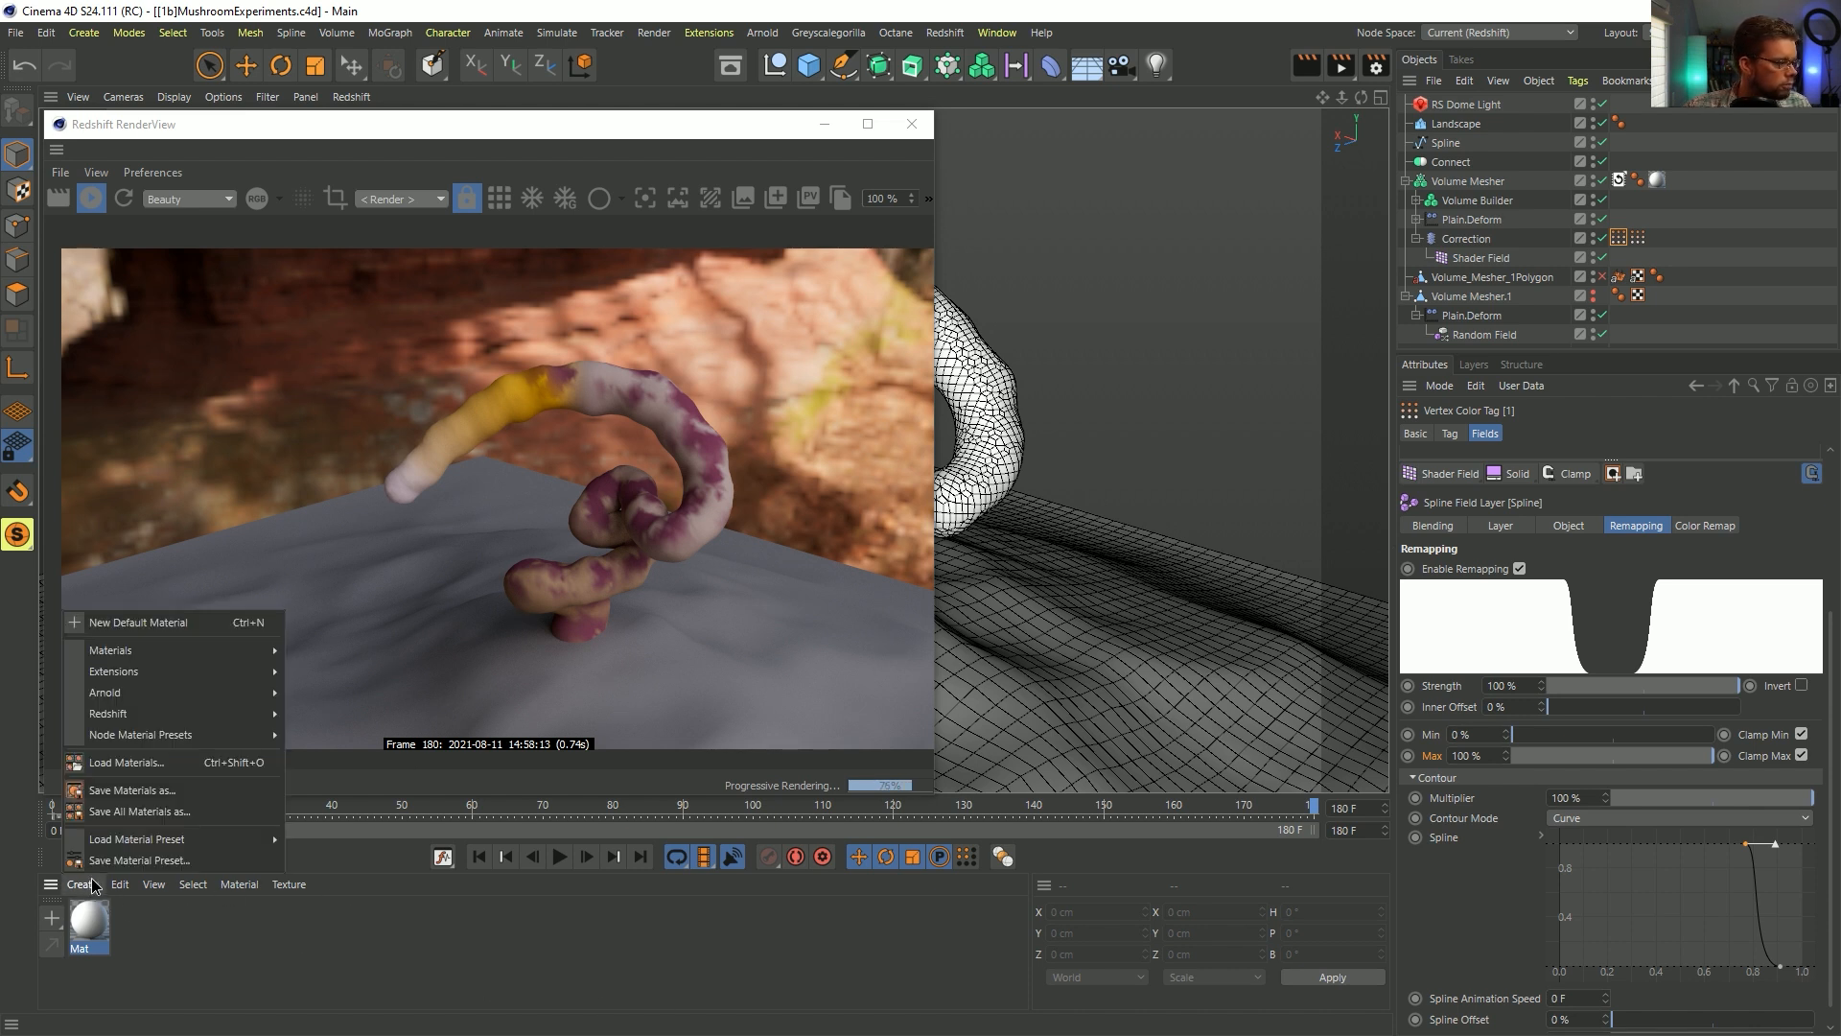
mouse_move(201, 717)
mouse_move(318, 727)
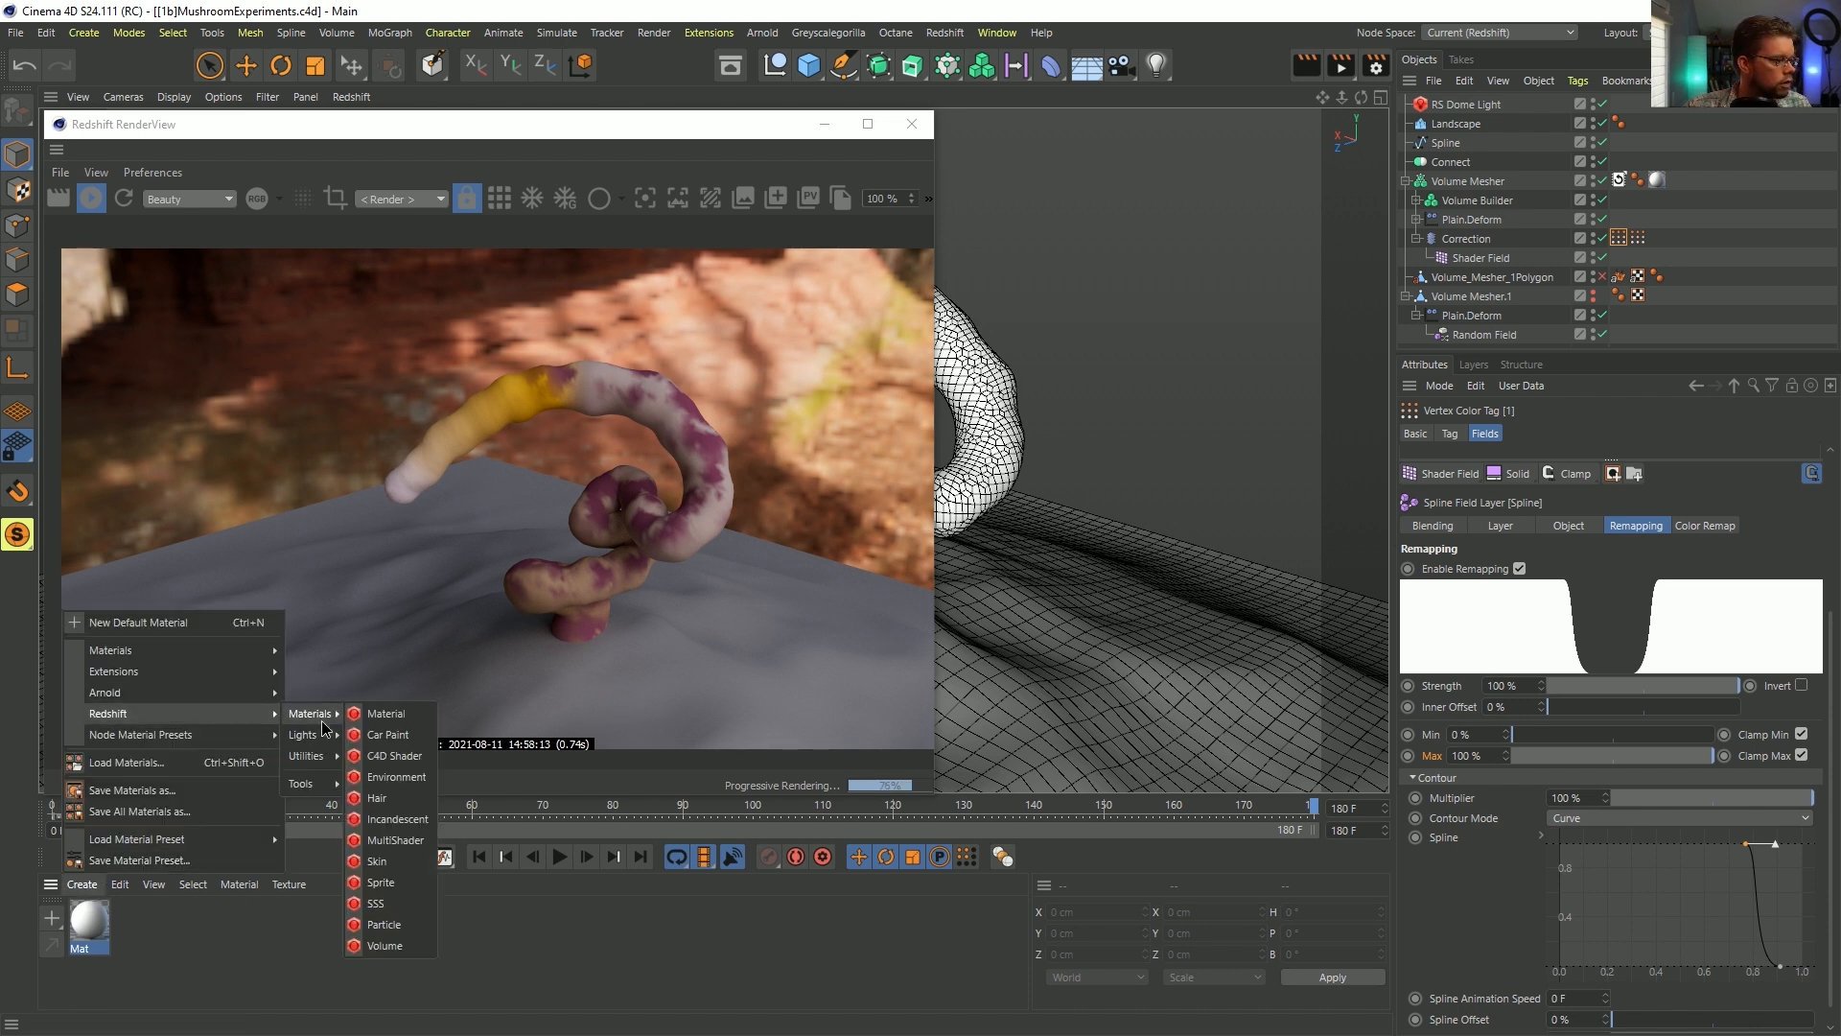
left_click(383, 777)
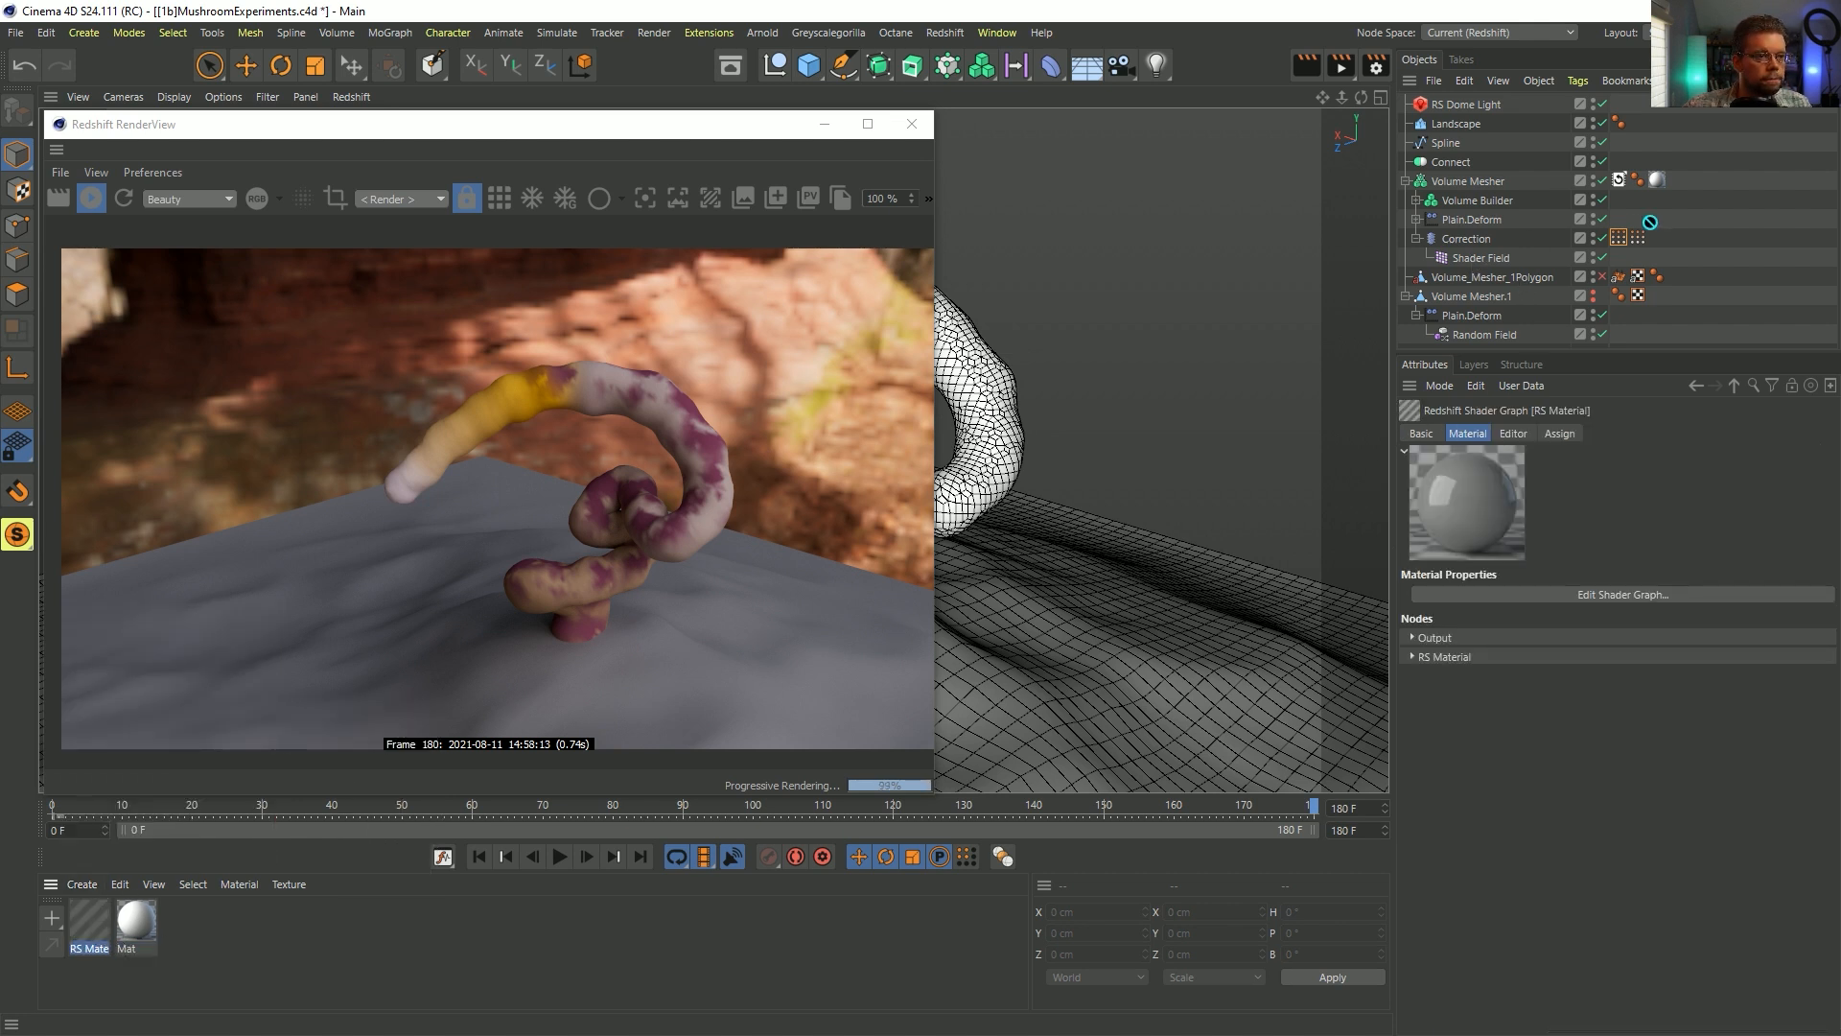
left_click_drag(1664, 195, 1664, 194)
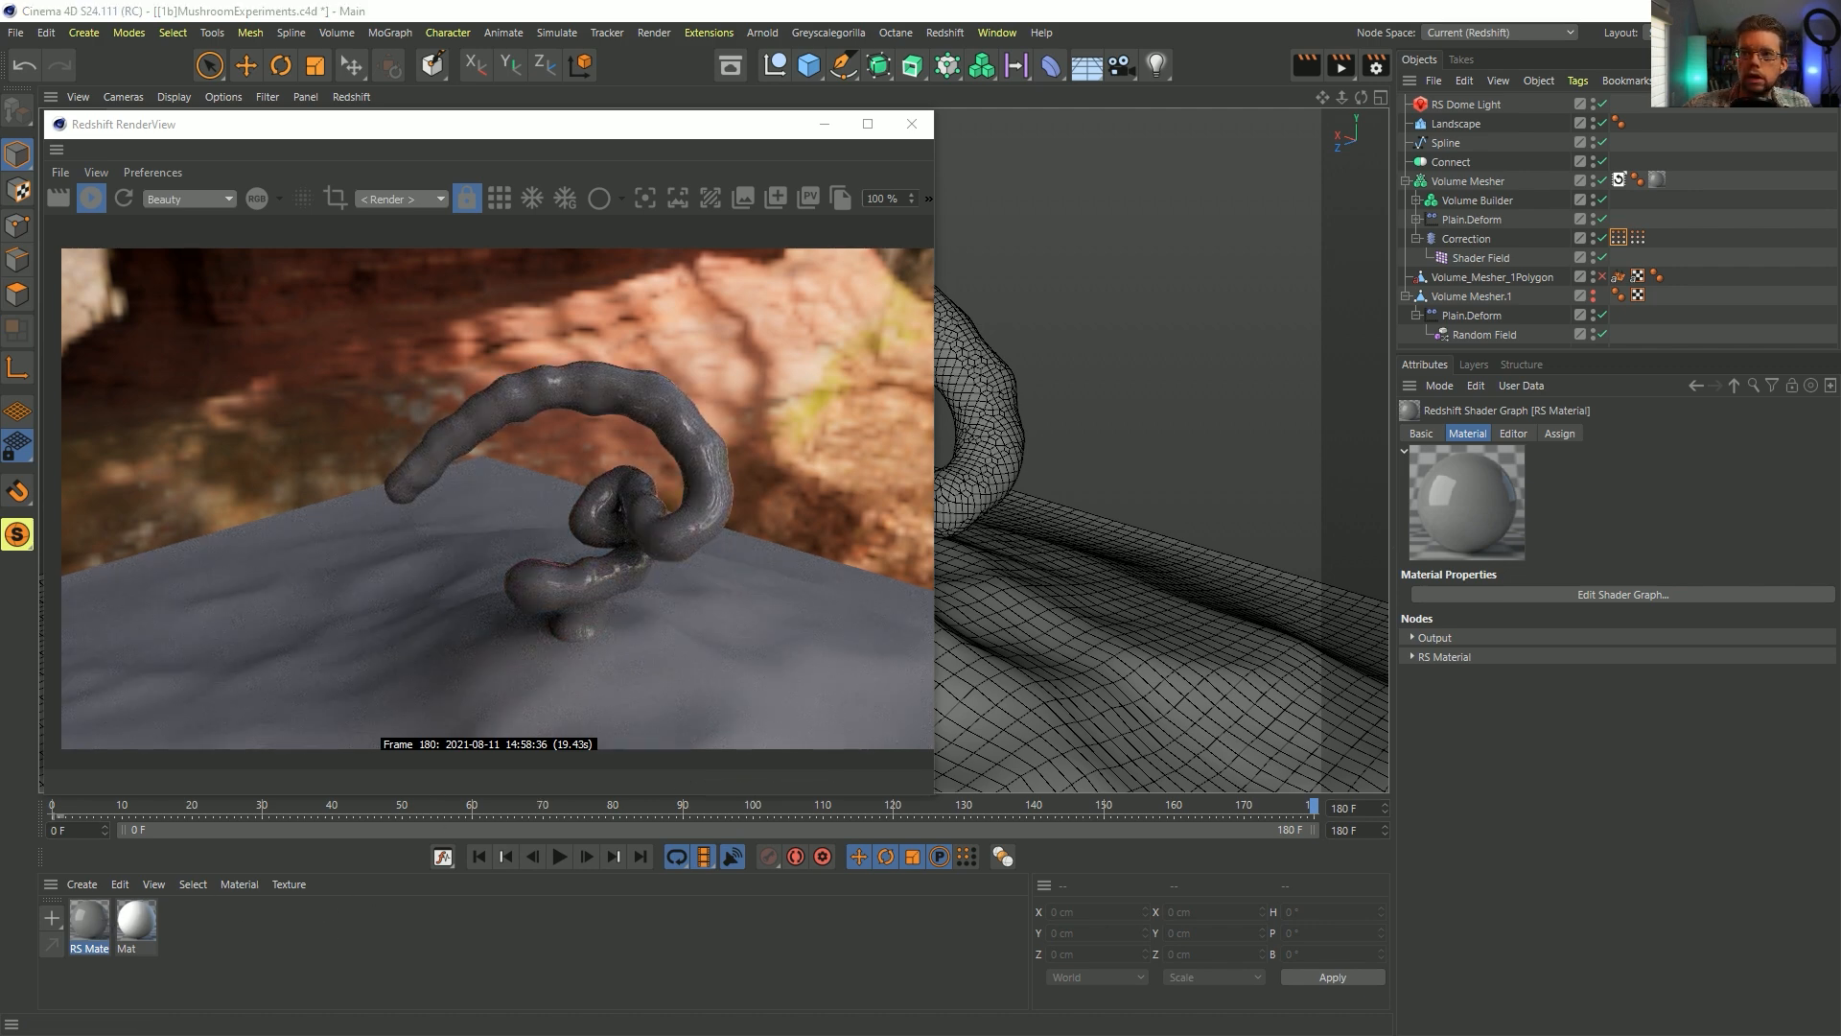
- Add a C4D Vertex Map node to the RS Material's shader graph and link it to the Correction deformer's first Vertex Color tag
left_click_drag(1840, 240, 602, 229)
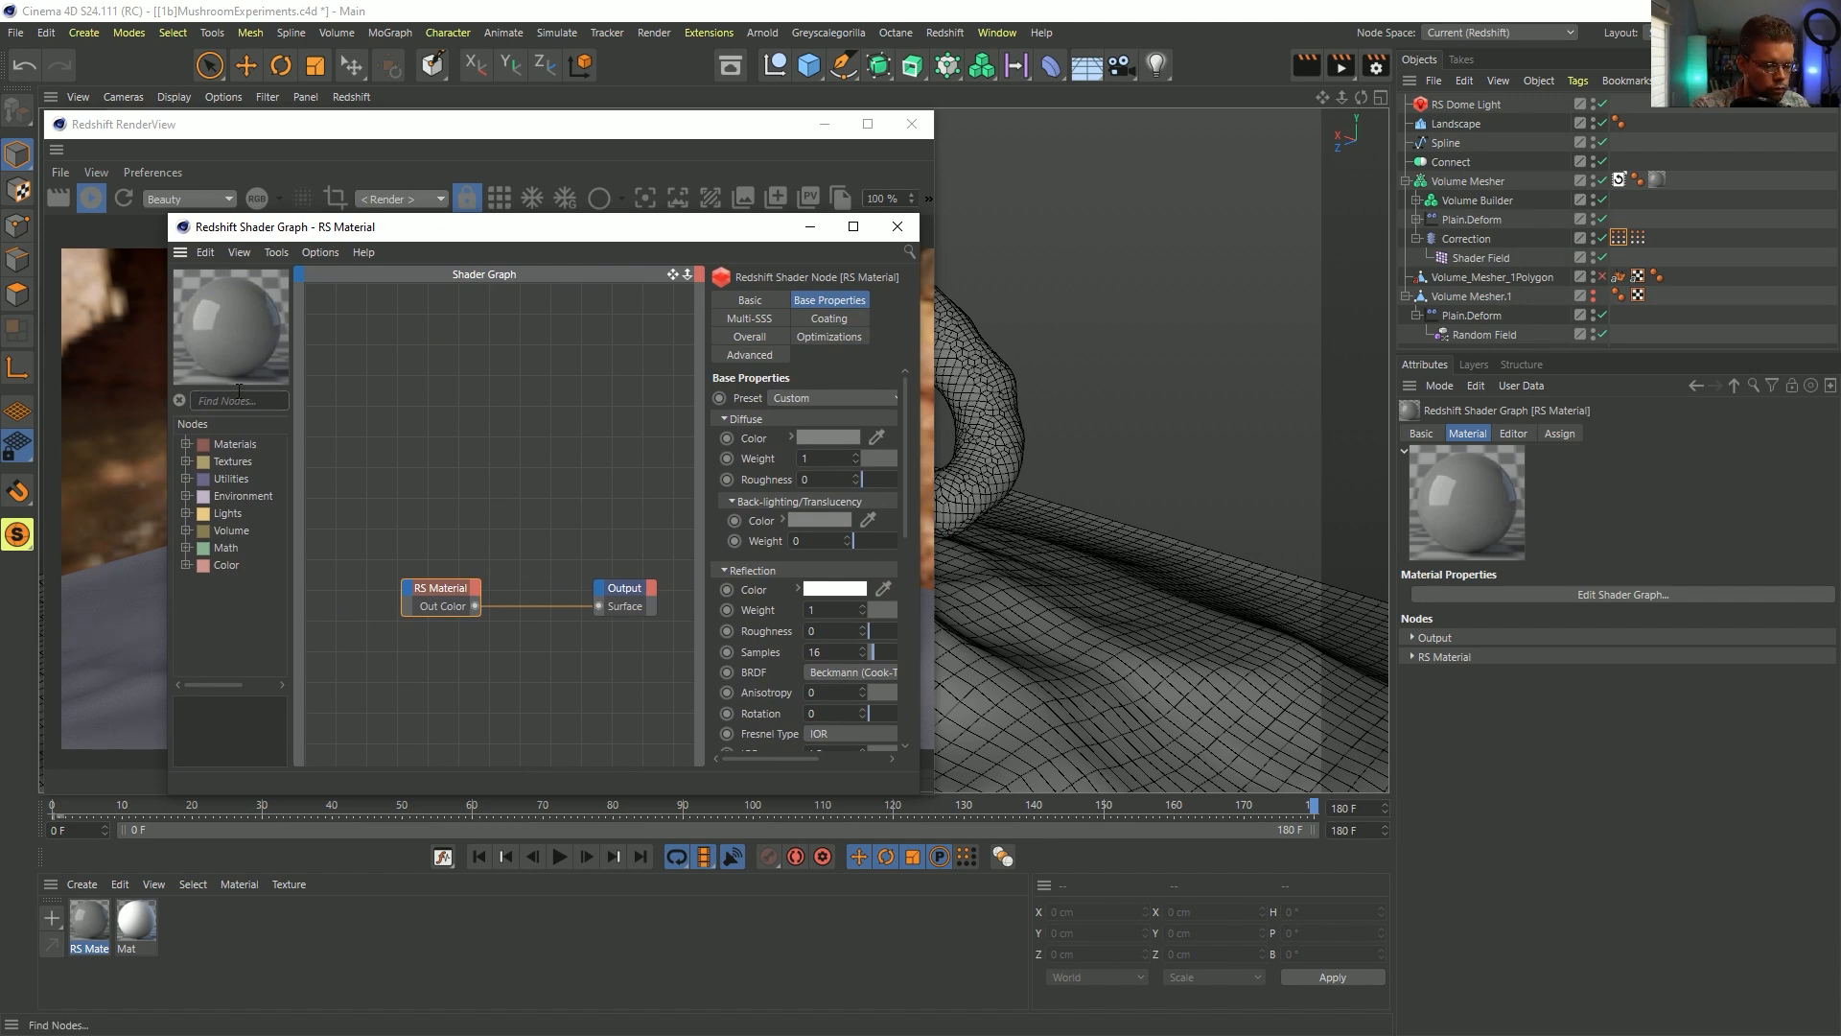
type("vert")
key("BackSpace")
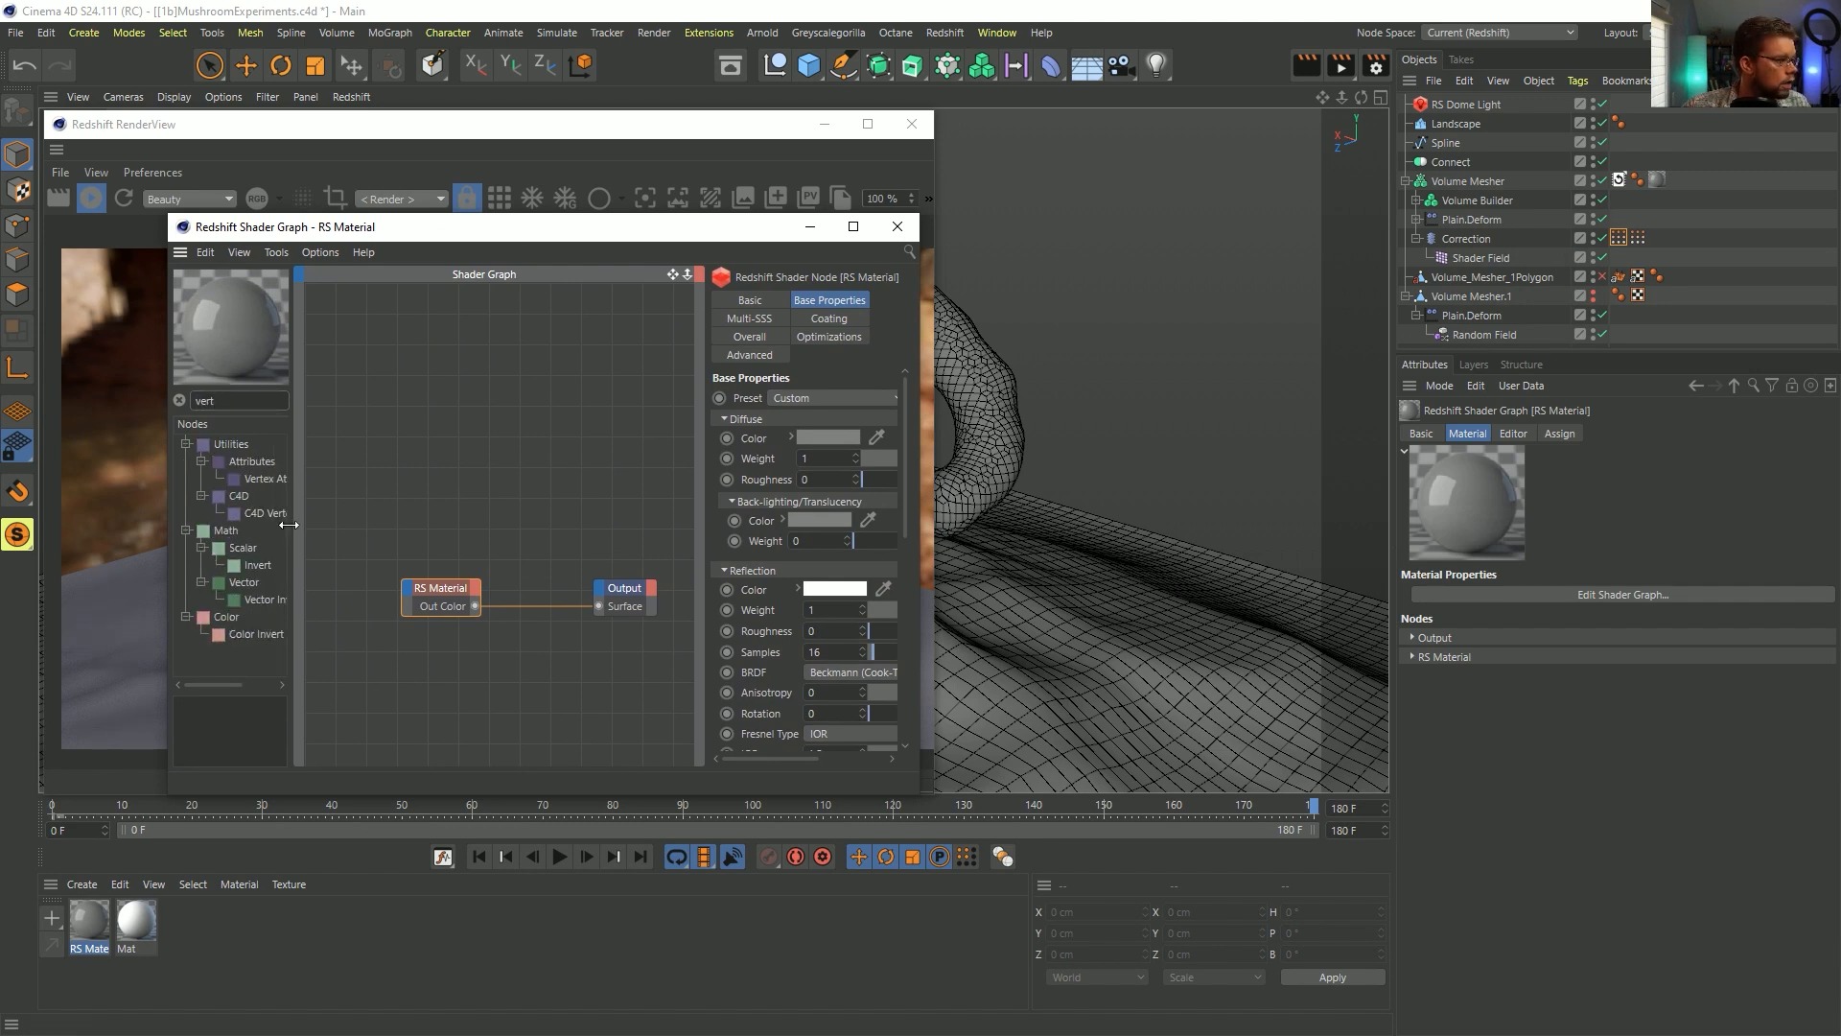
left_click_drag(295, 508, 425, 479)
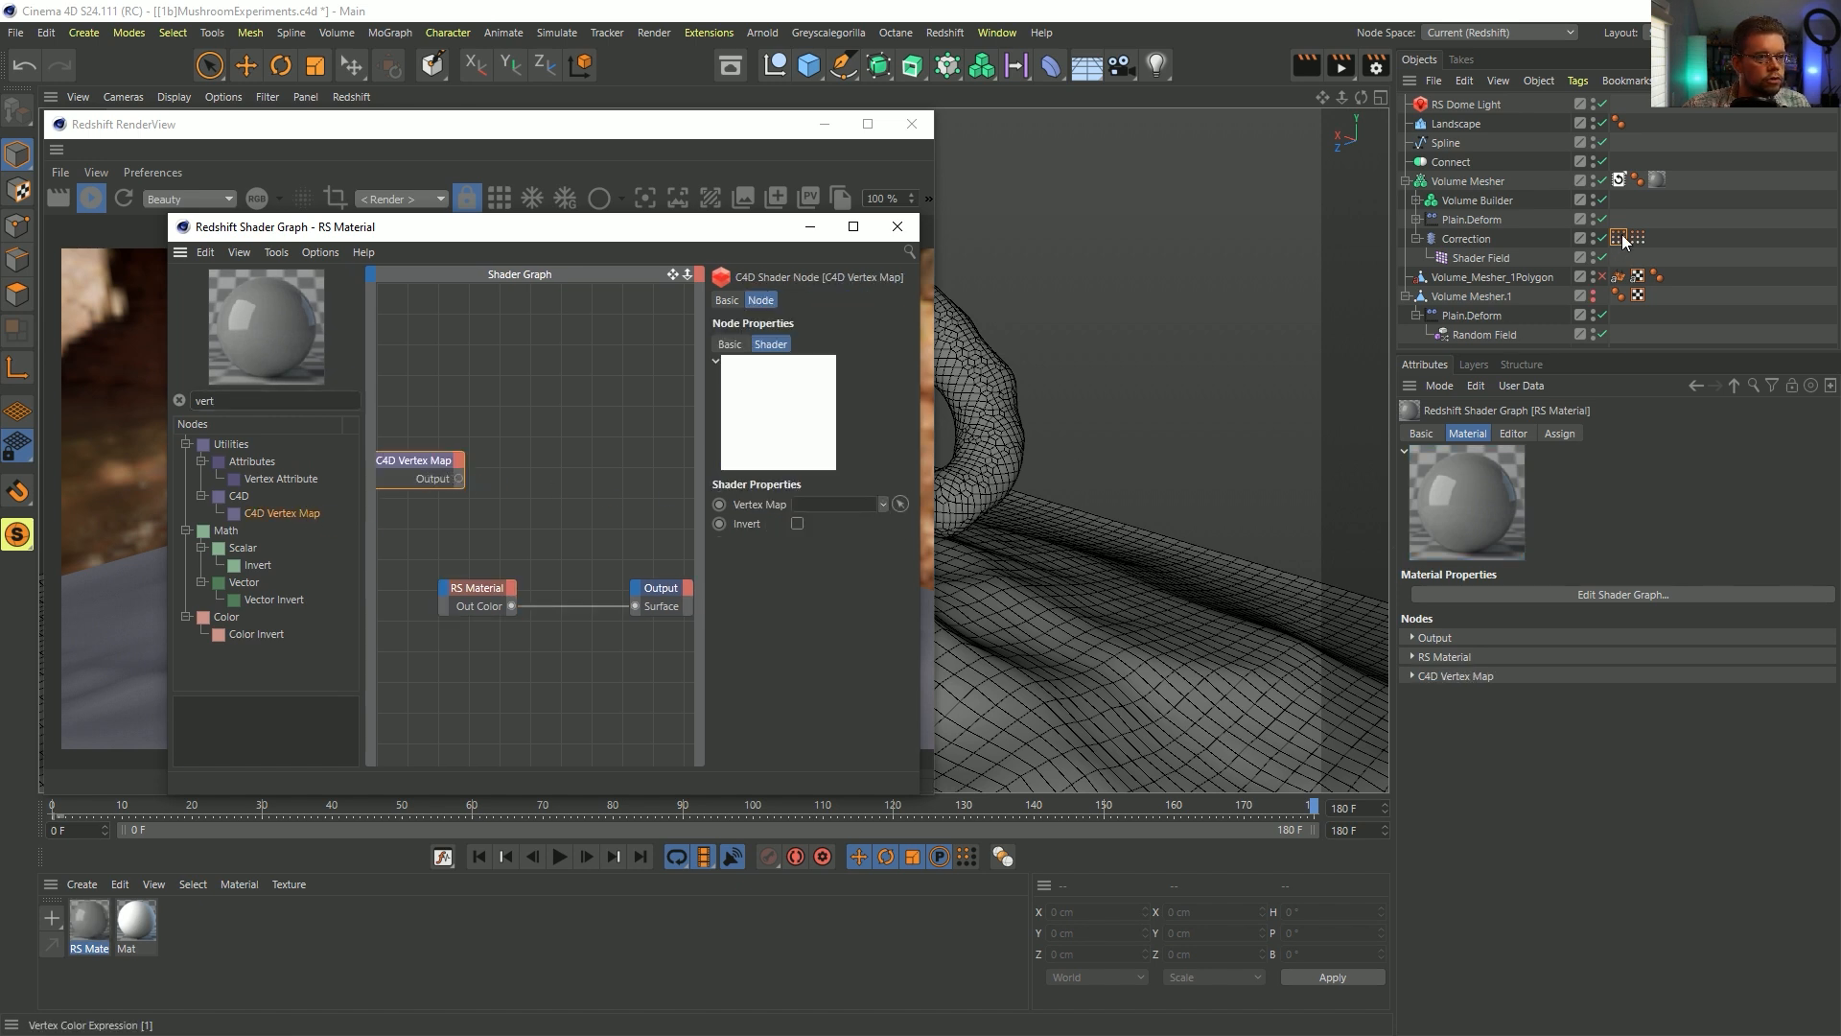
left_click_drag(1627, 238, 1178, 366)
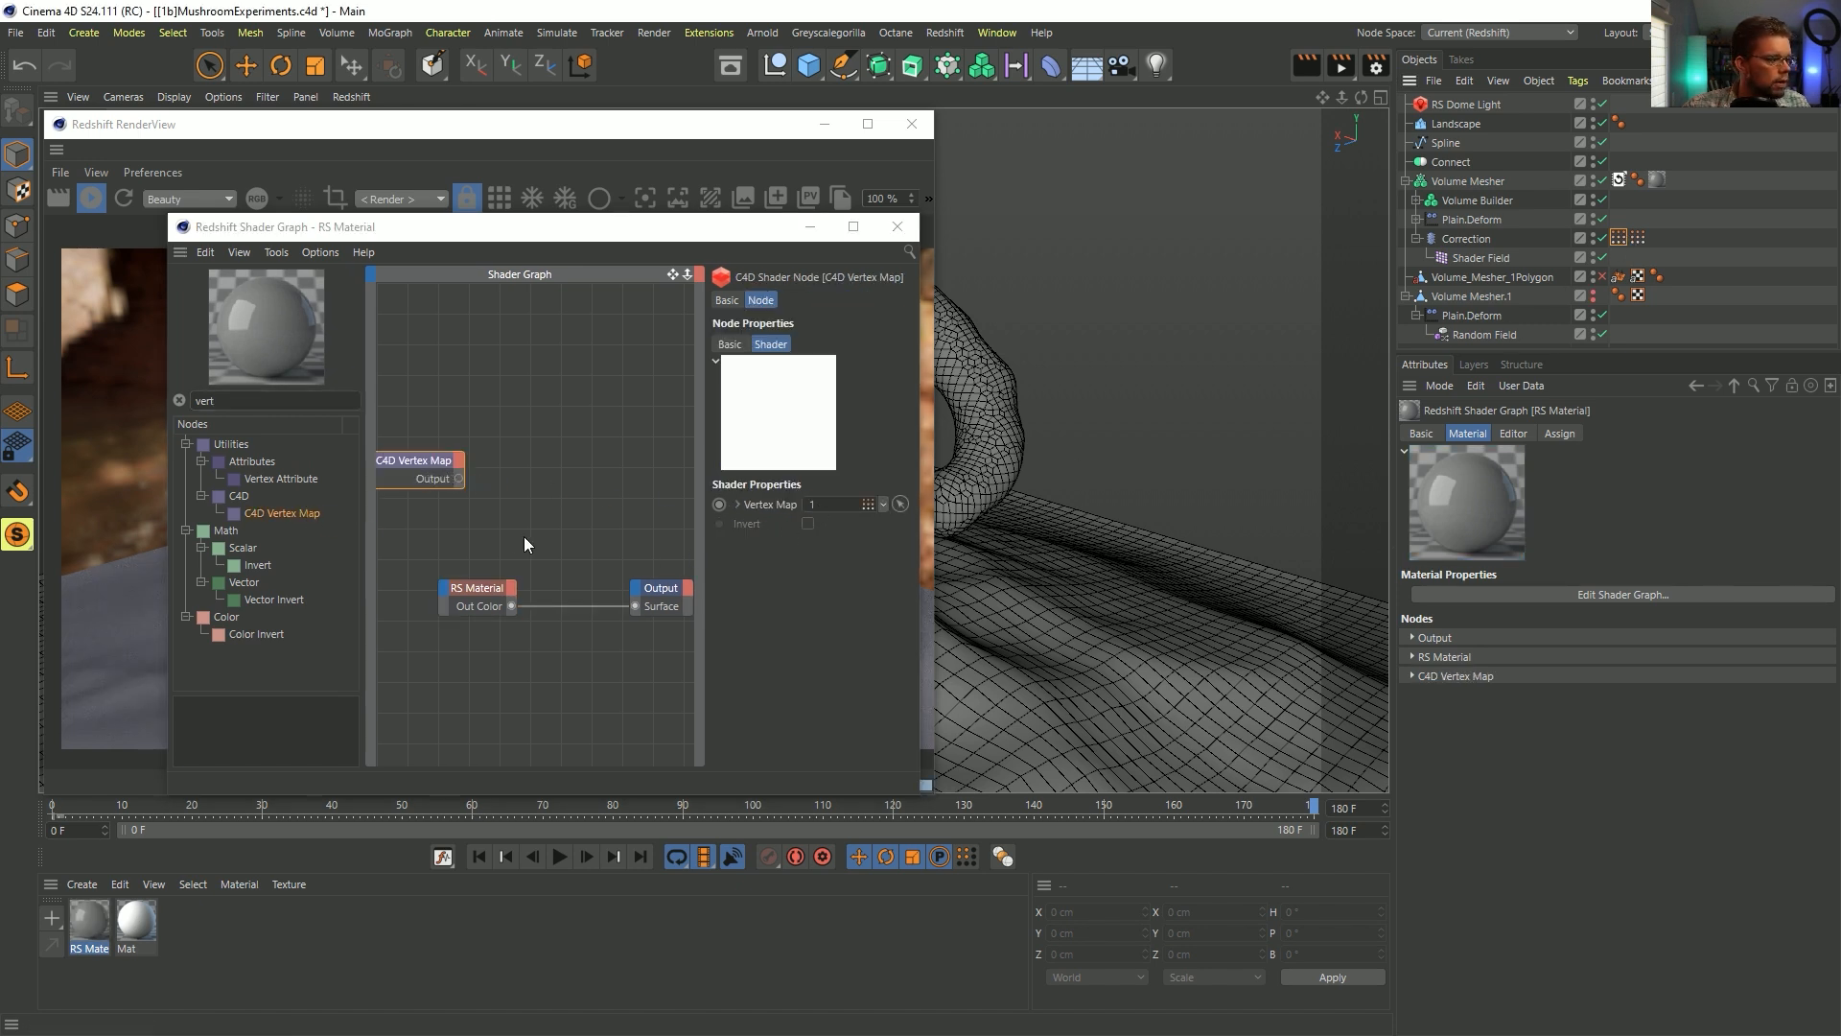
- Connect the C4D Vertex Map output to the RS Material's Diffuse Color and display the material's base properties
left_click_drag(458, 479, 444, 592)
mouse_move(508, 604)
left_click(772, 606)
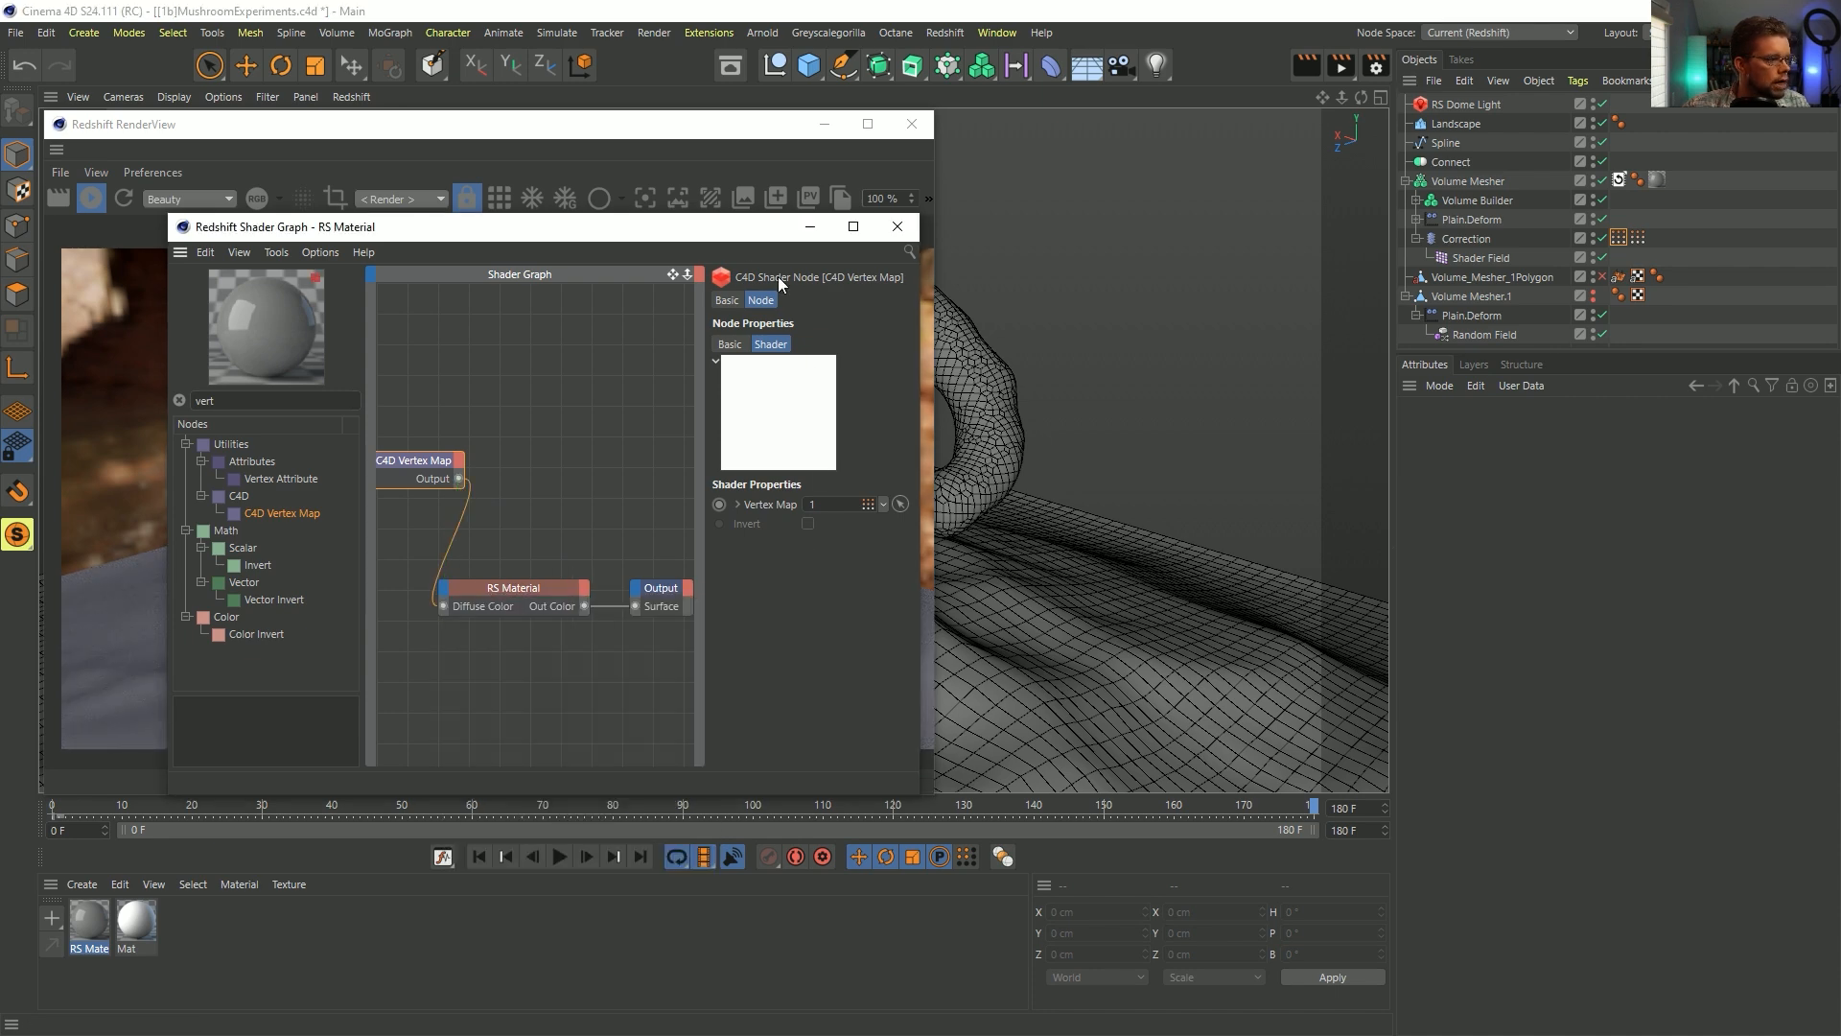
left_click_drag(645, 231, 1142, 230)
left_click(1283, 674)
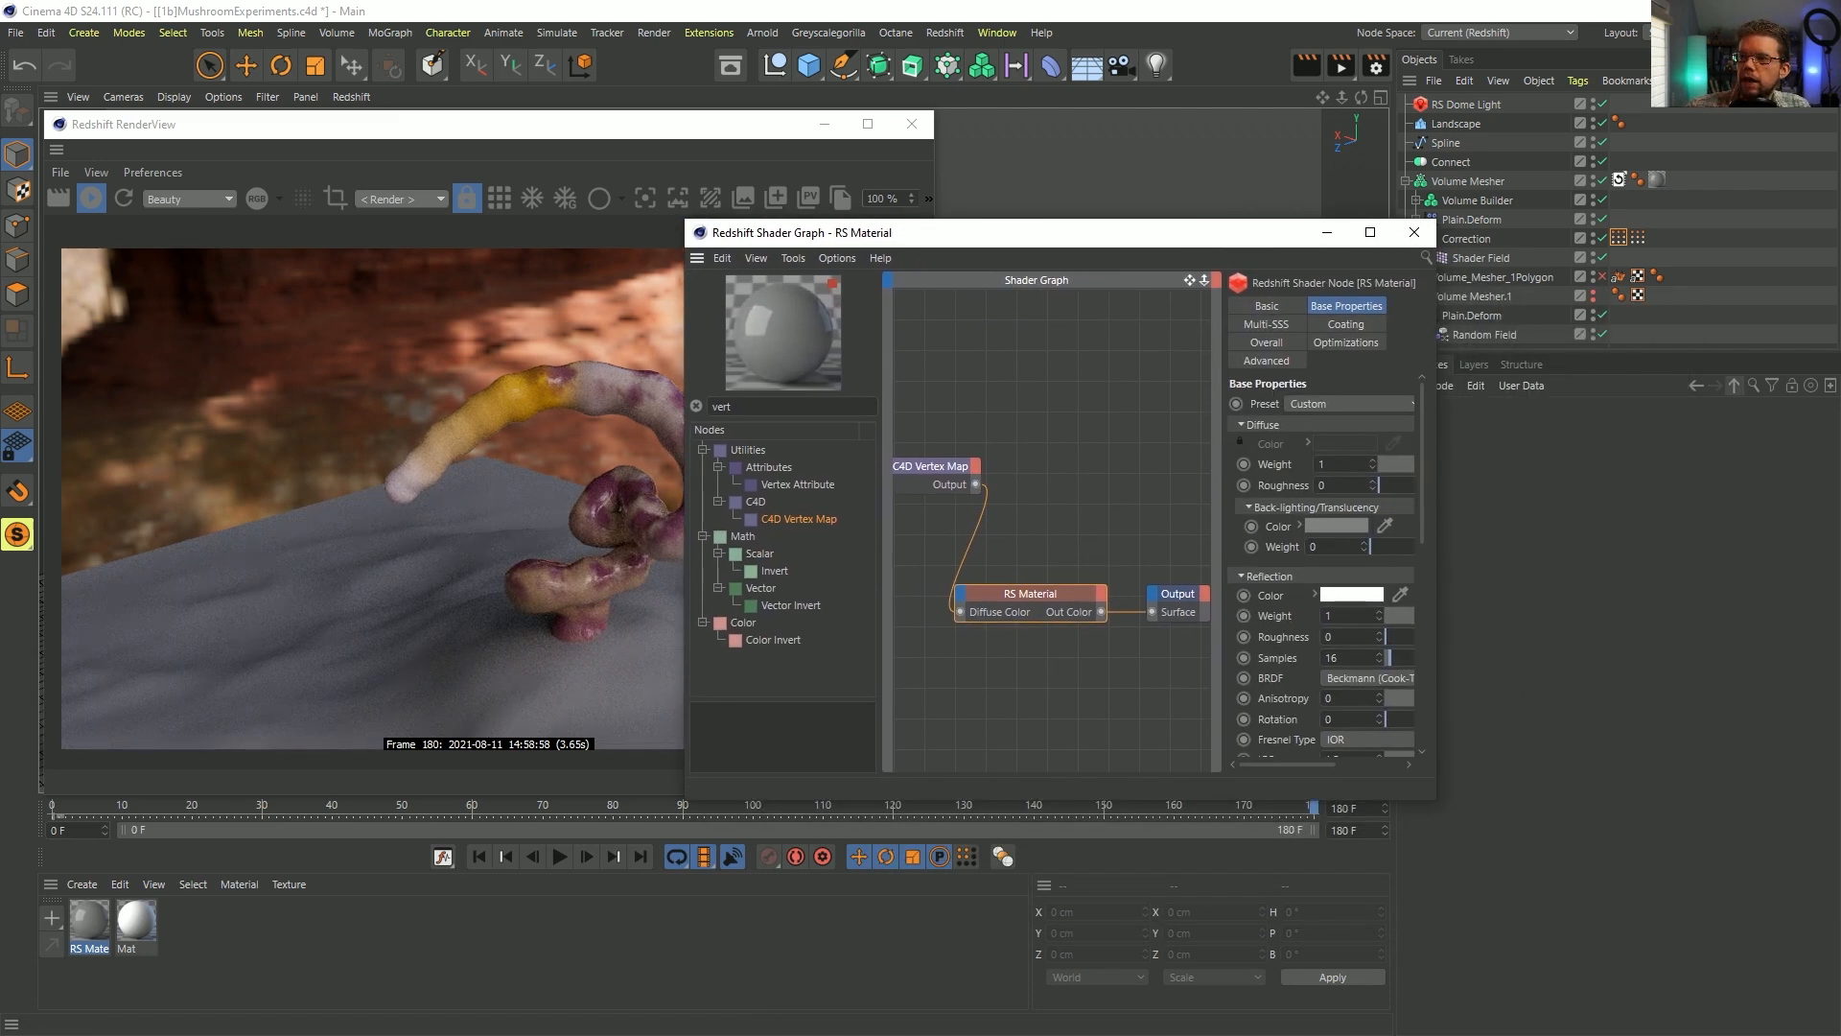
- Switch to the browser to compare the stem render with the Fantastic Fungi trailer, and return to the shader graph in Cinema 4D
key("alt+Tab")
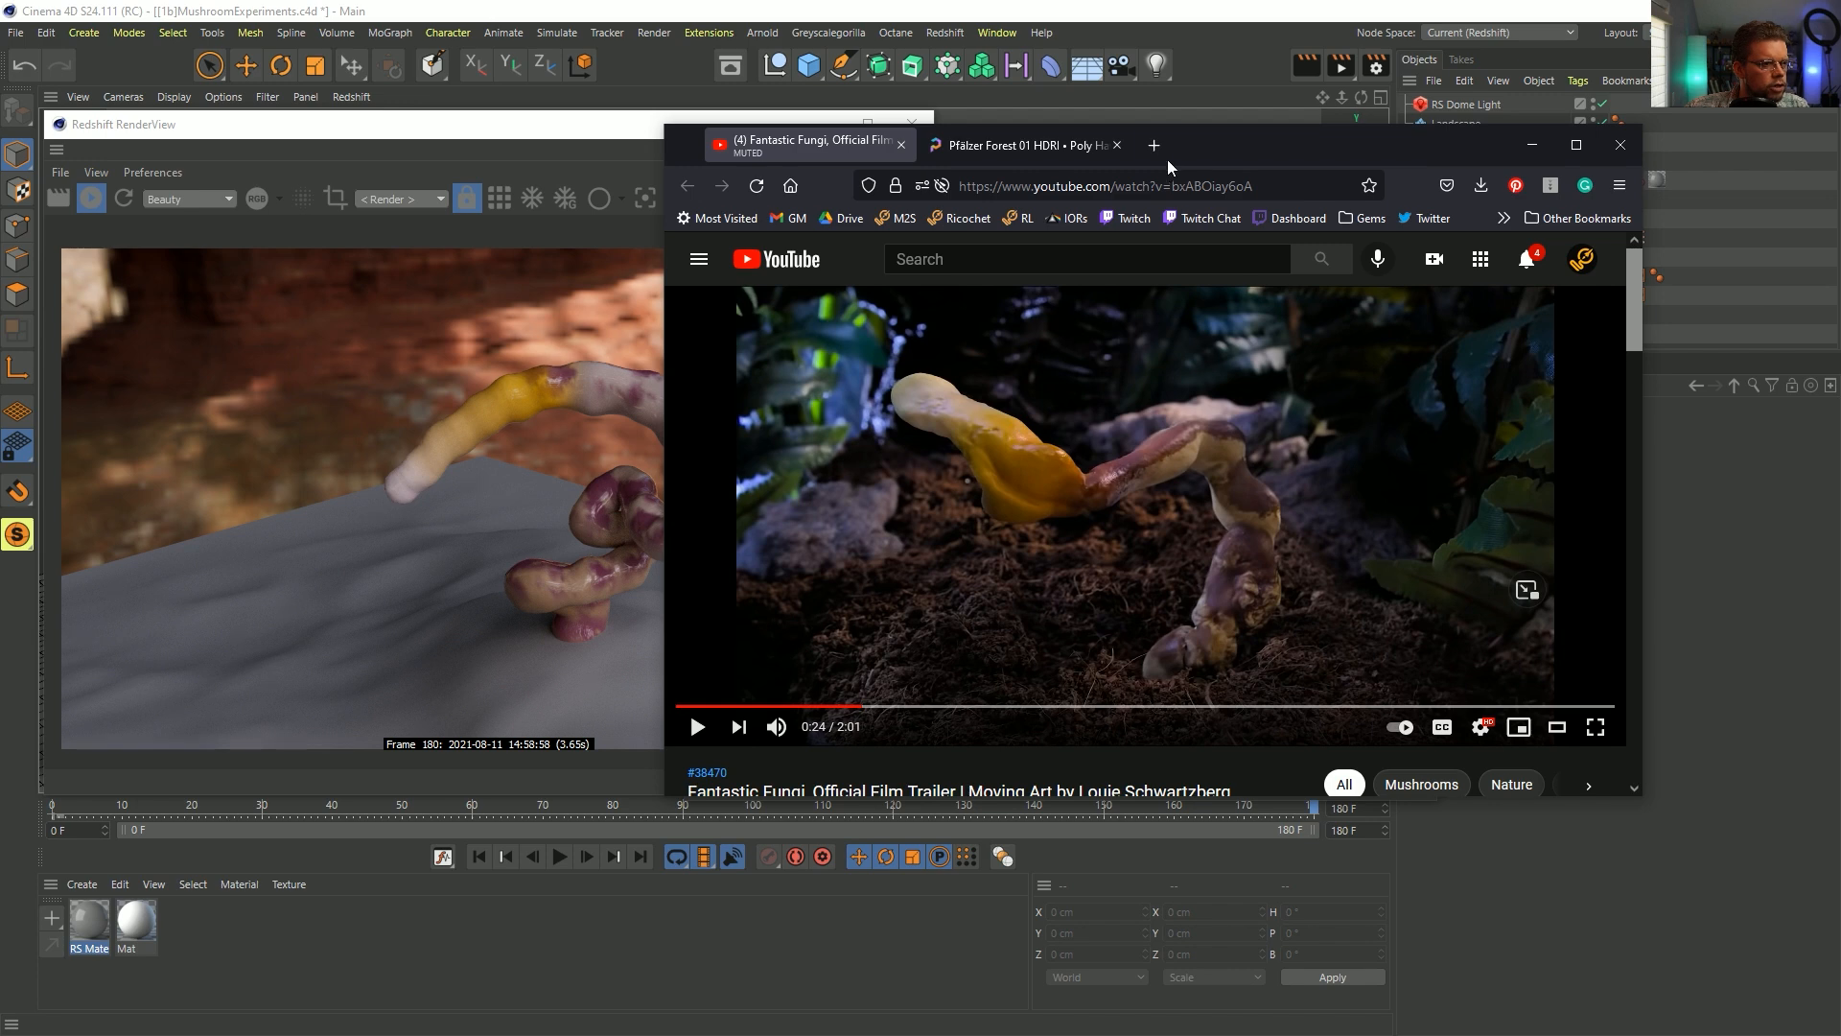
key("alt+Tab")
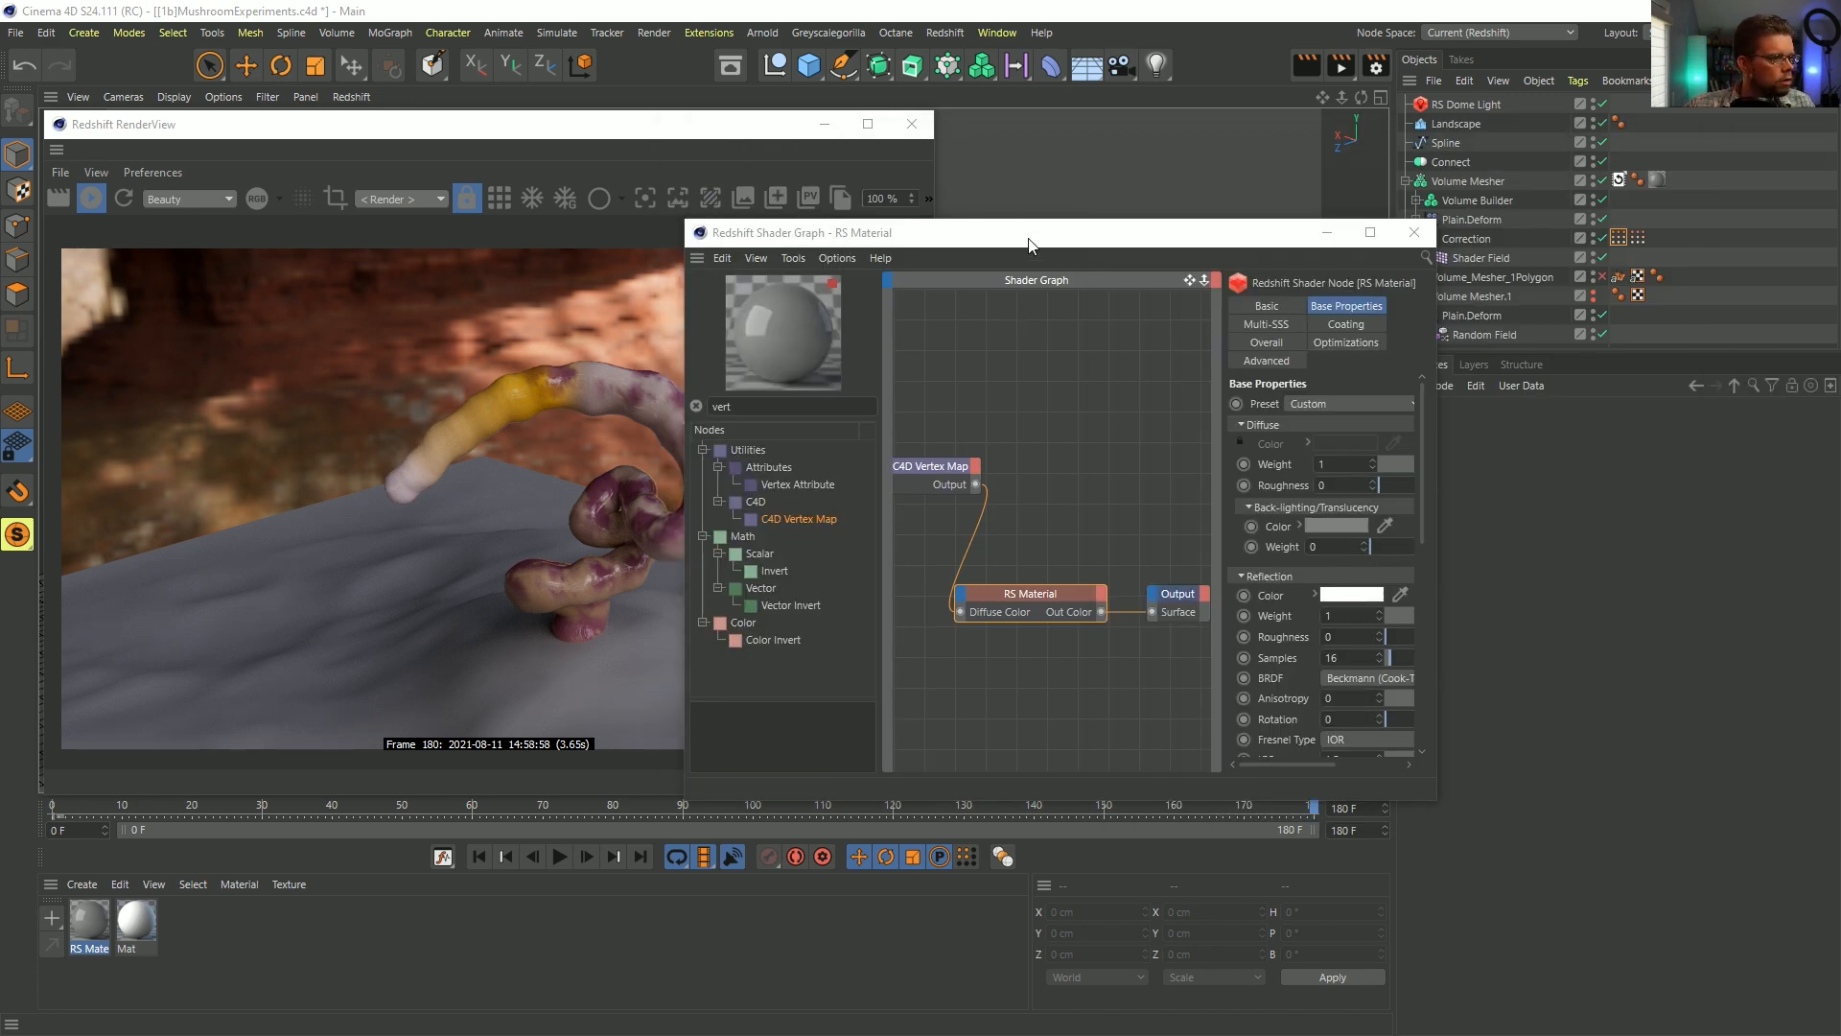
left_click_drag(1029, 243, 1035, 221)
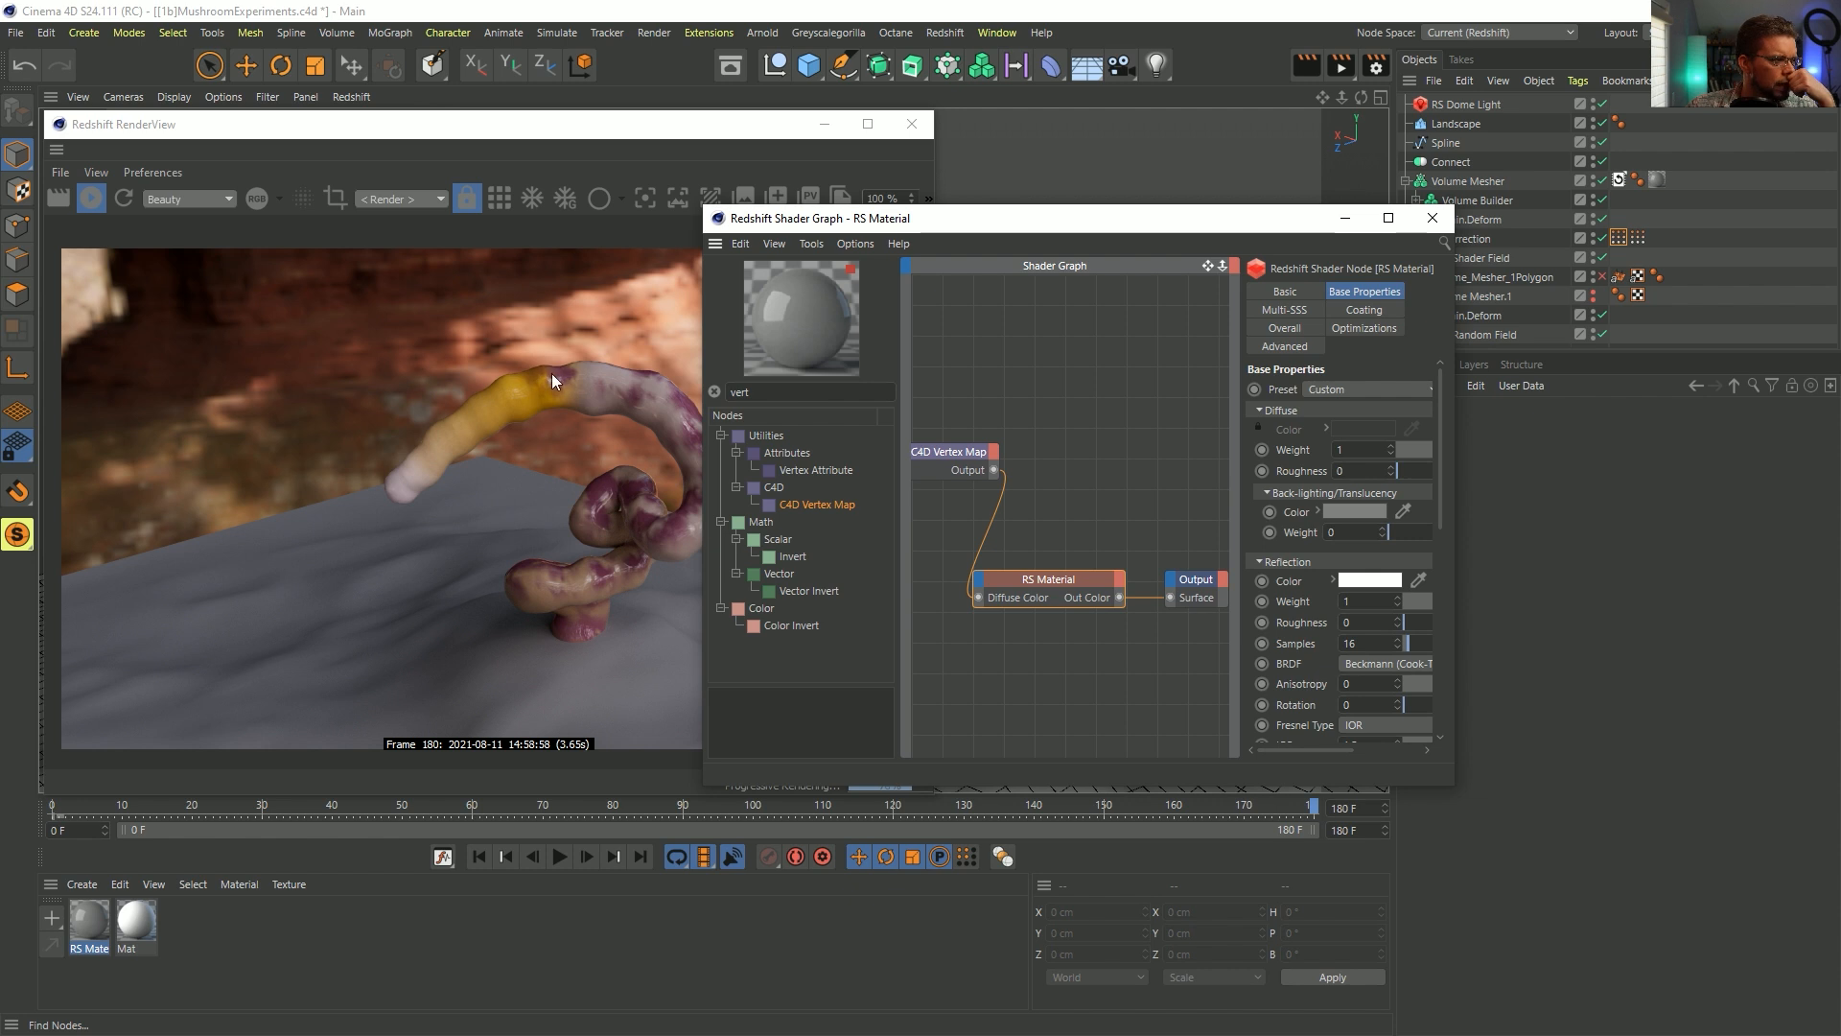
- Examine the Correction deformer and the basic and field settings of its second Vertex Color tag
left_click(1637, 238)
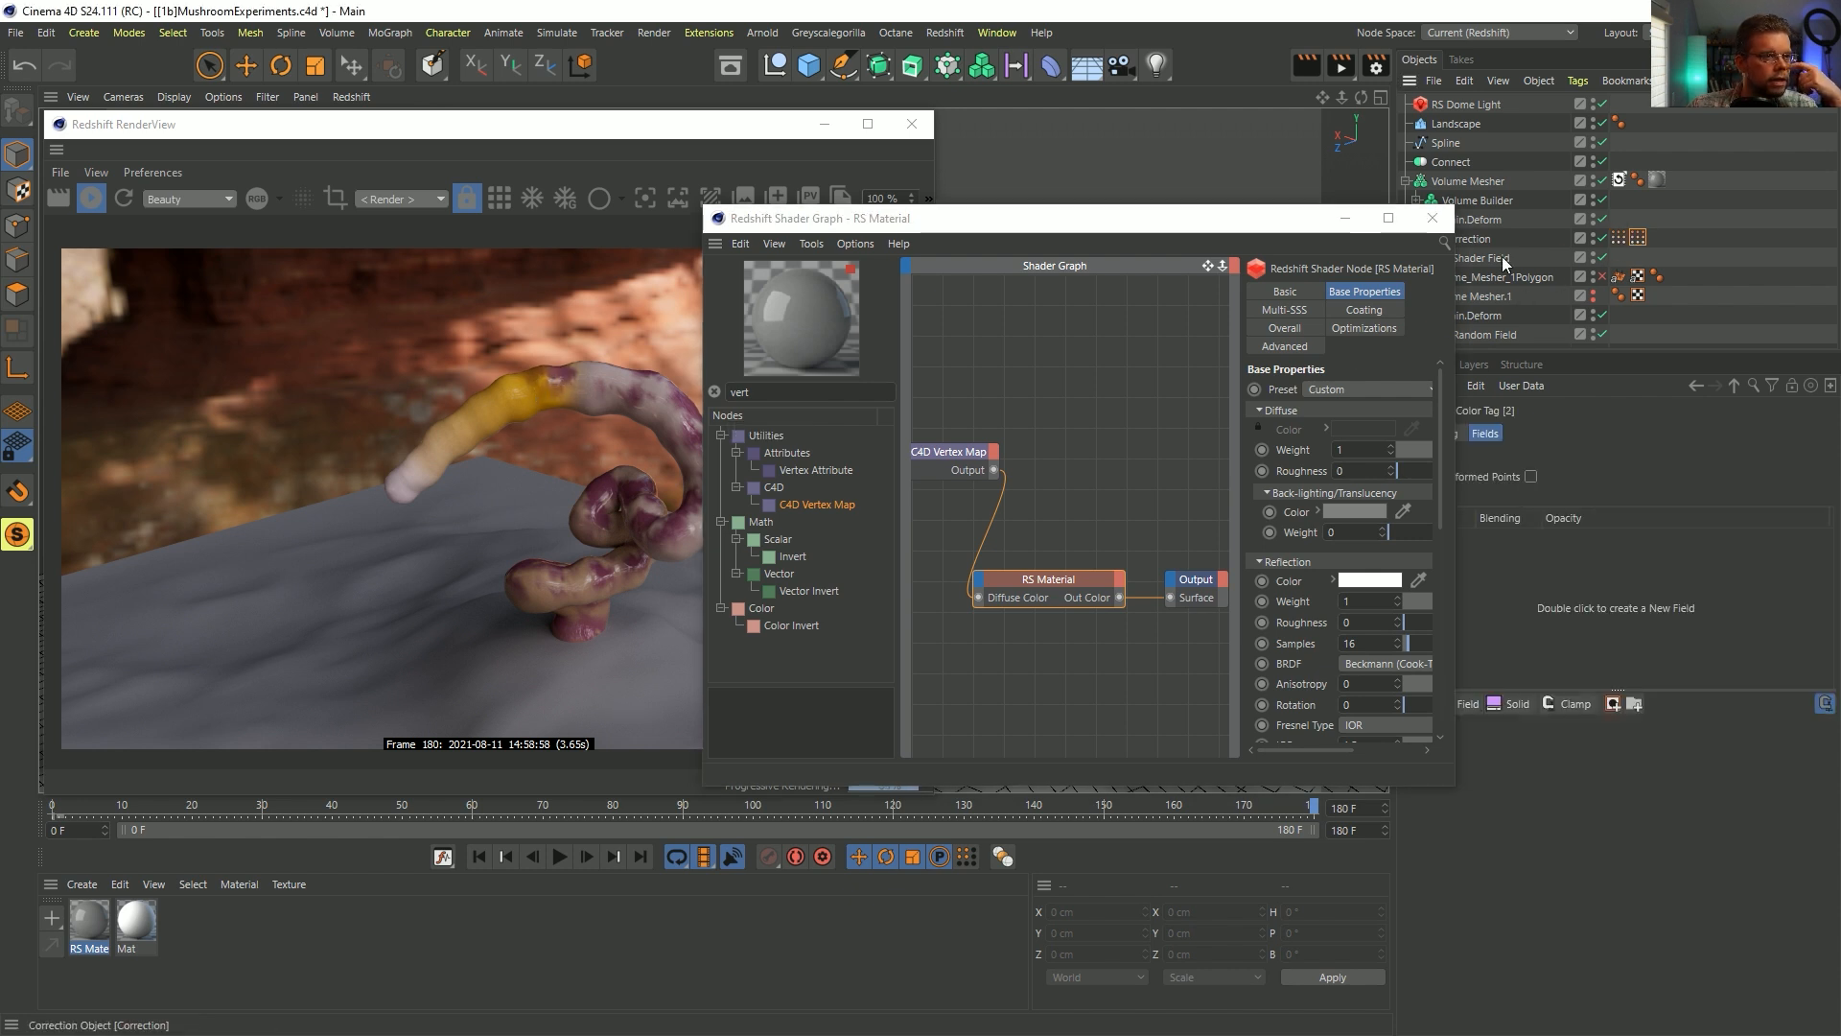
left_click_drag(1204, 221, 856, 451)
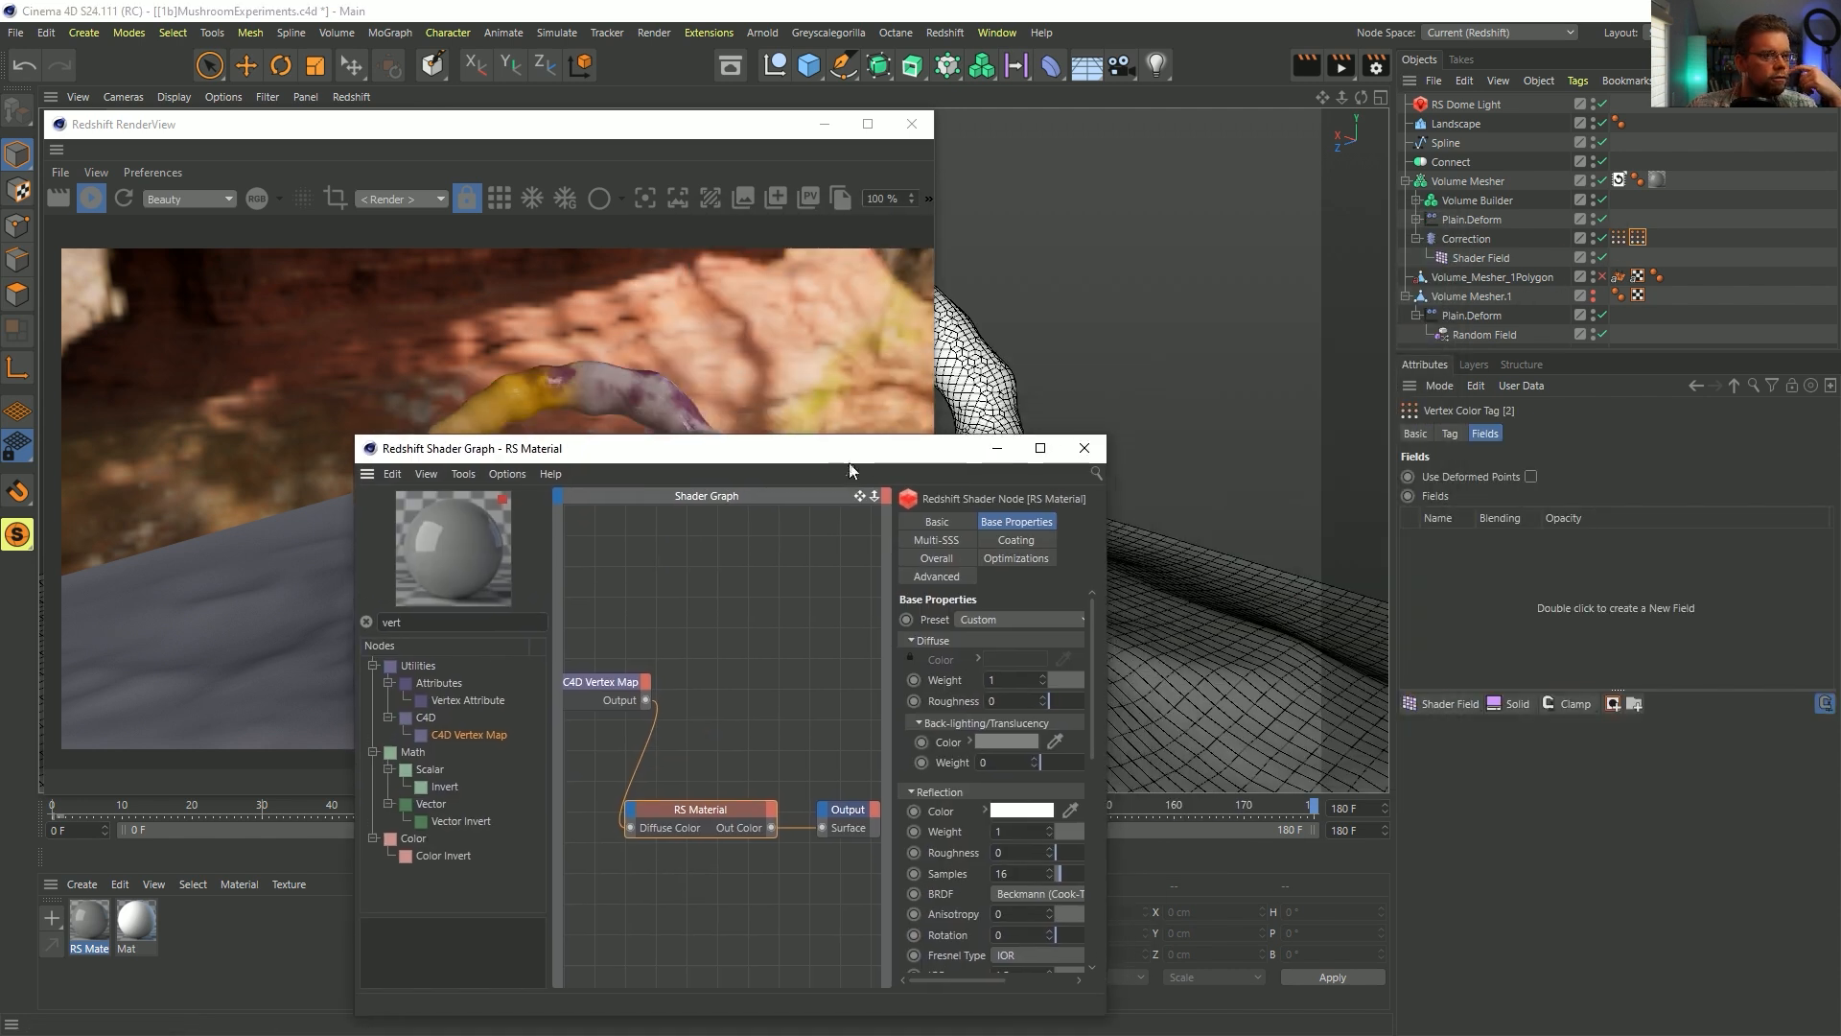
left_click(1467, 238)
left_click_drag(695, 135, 523, 139)
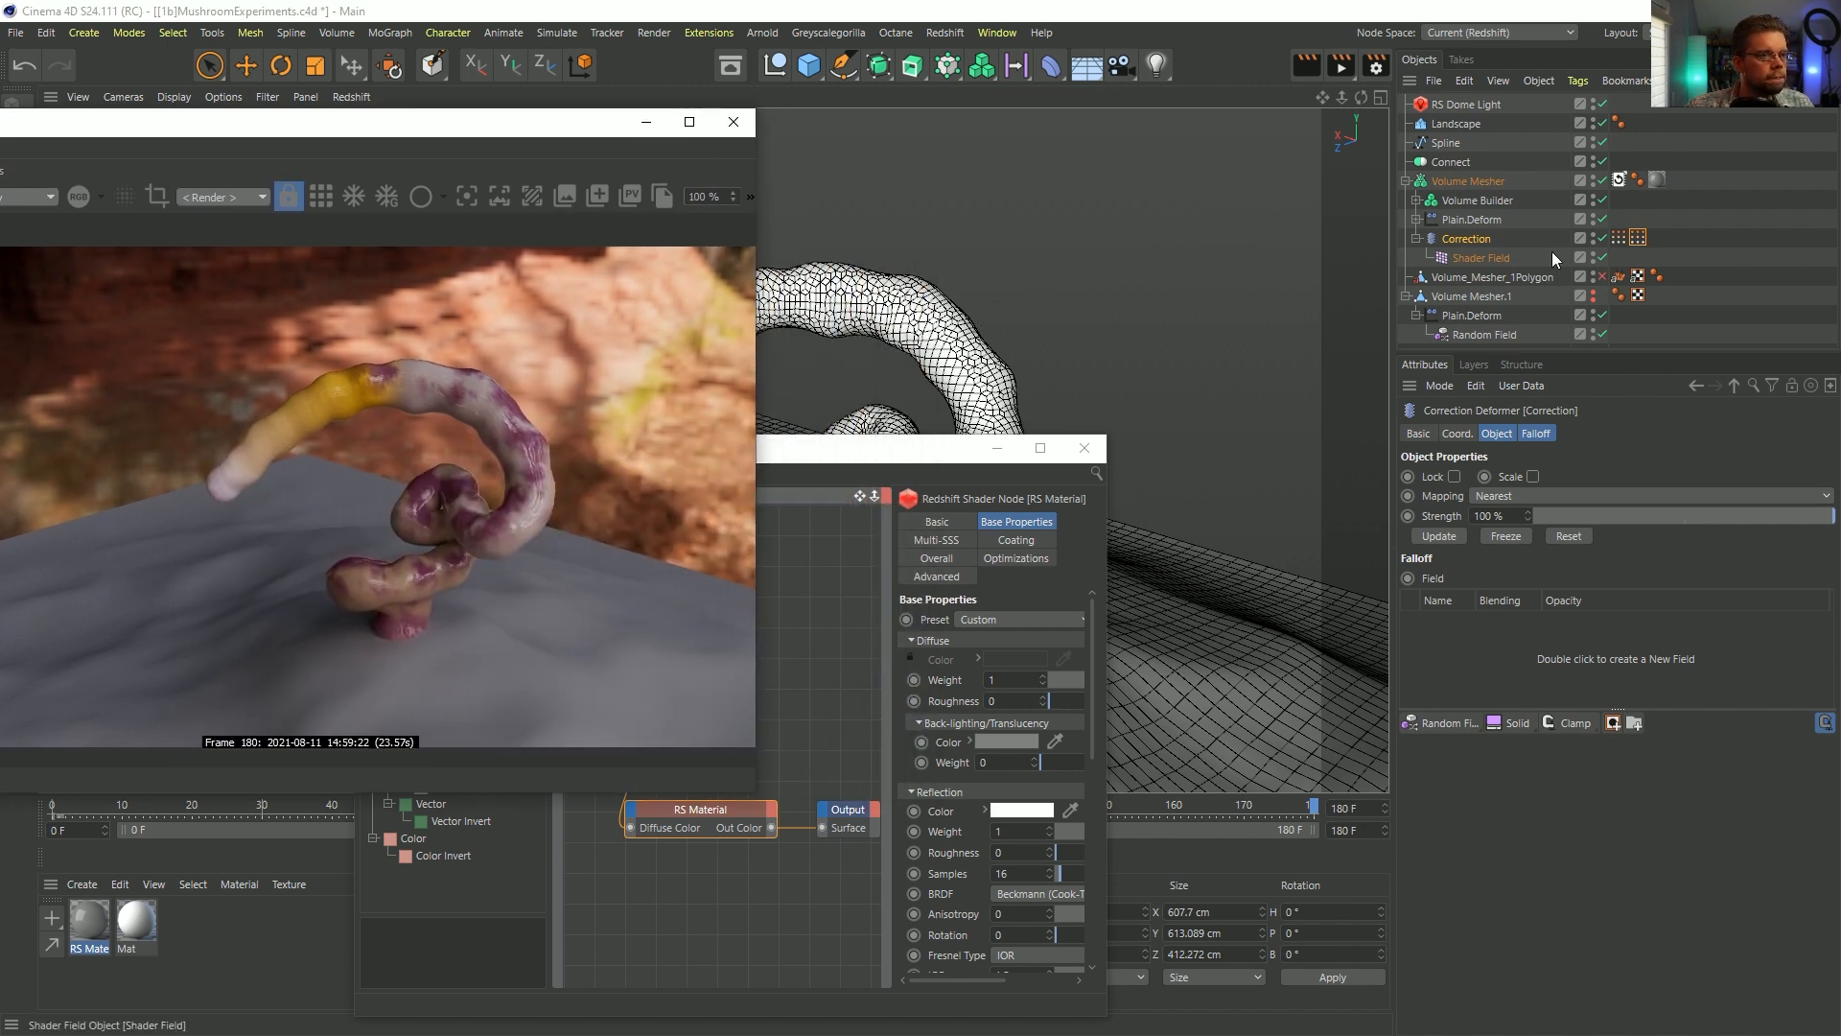
left_click(1638, 239)
left_click(1483, 433)
left_click(1416, 434)
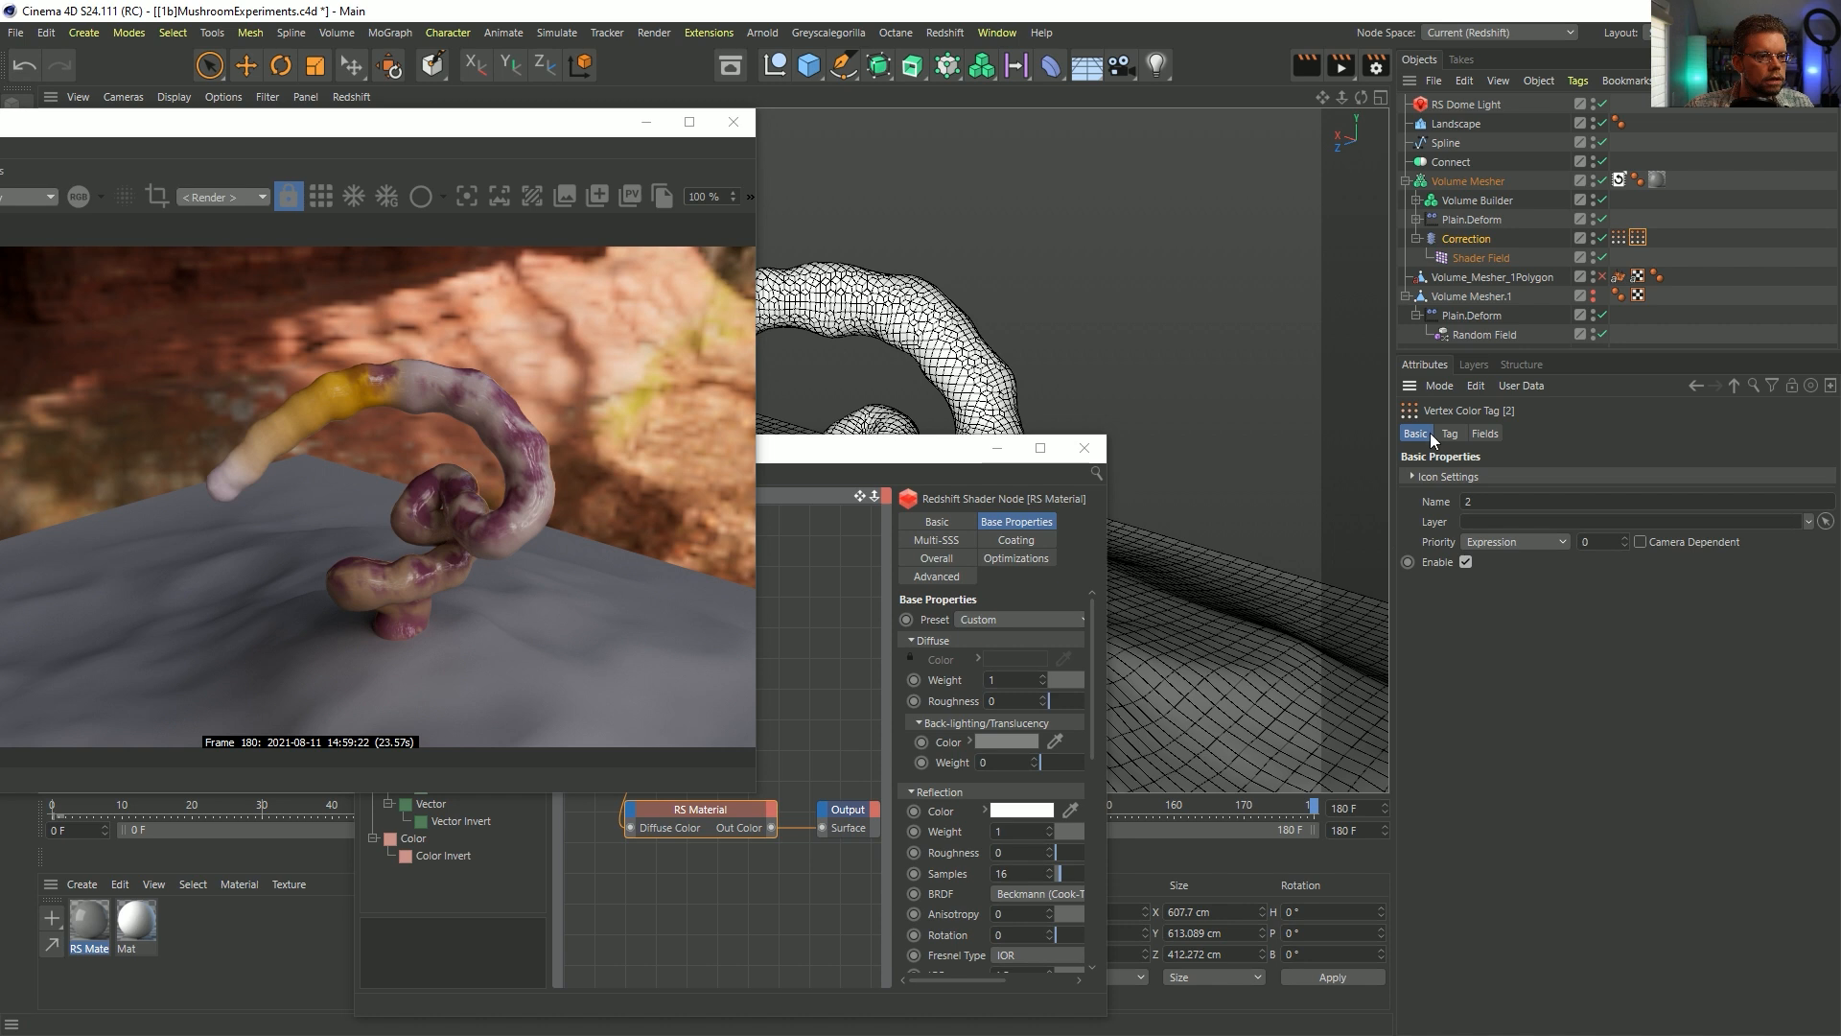
left_click(1487, 433)
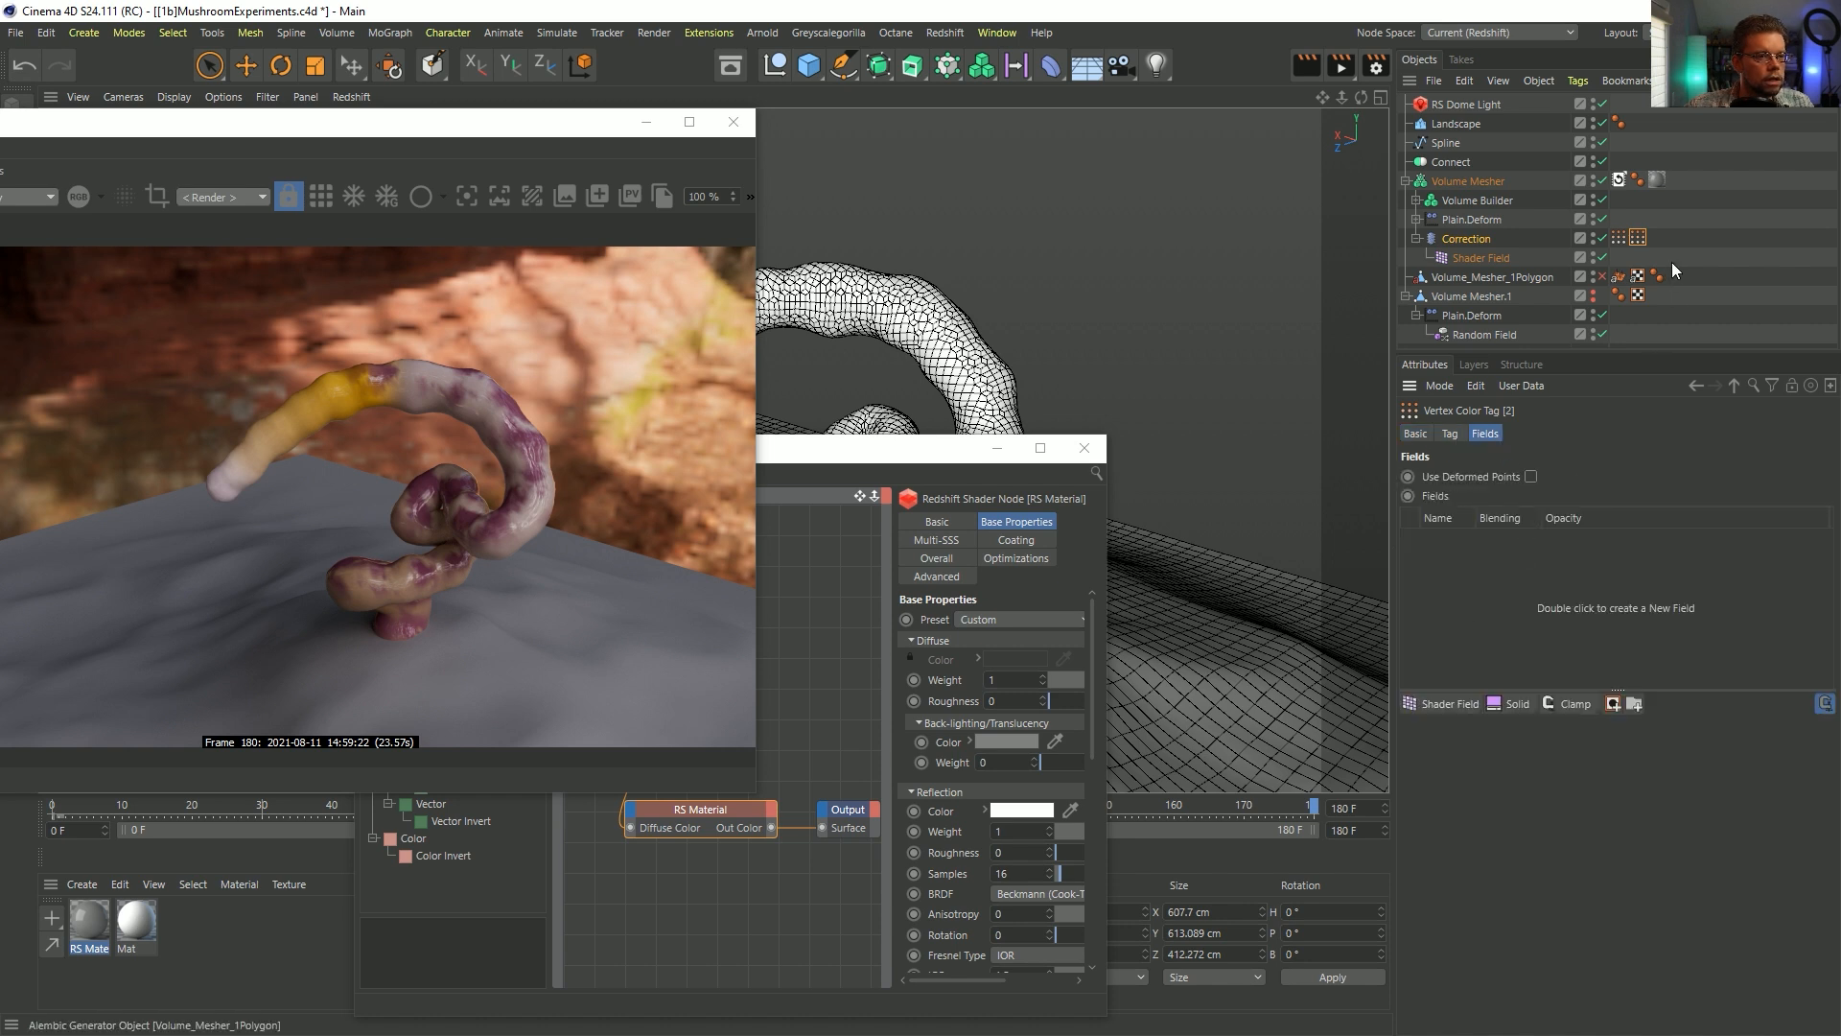
- Copy the whole Fields setup from the first Vertex Color tag and paste it into the second one
left_click(1620, 239)
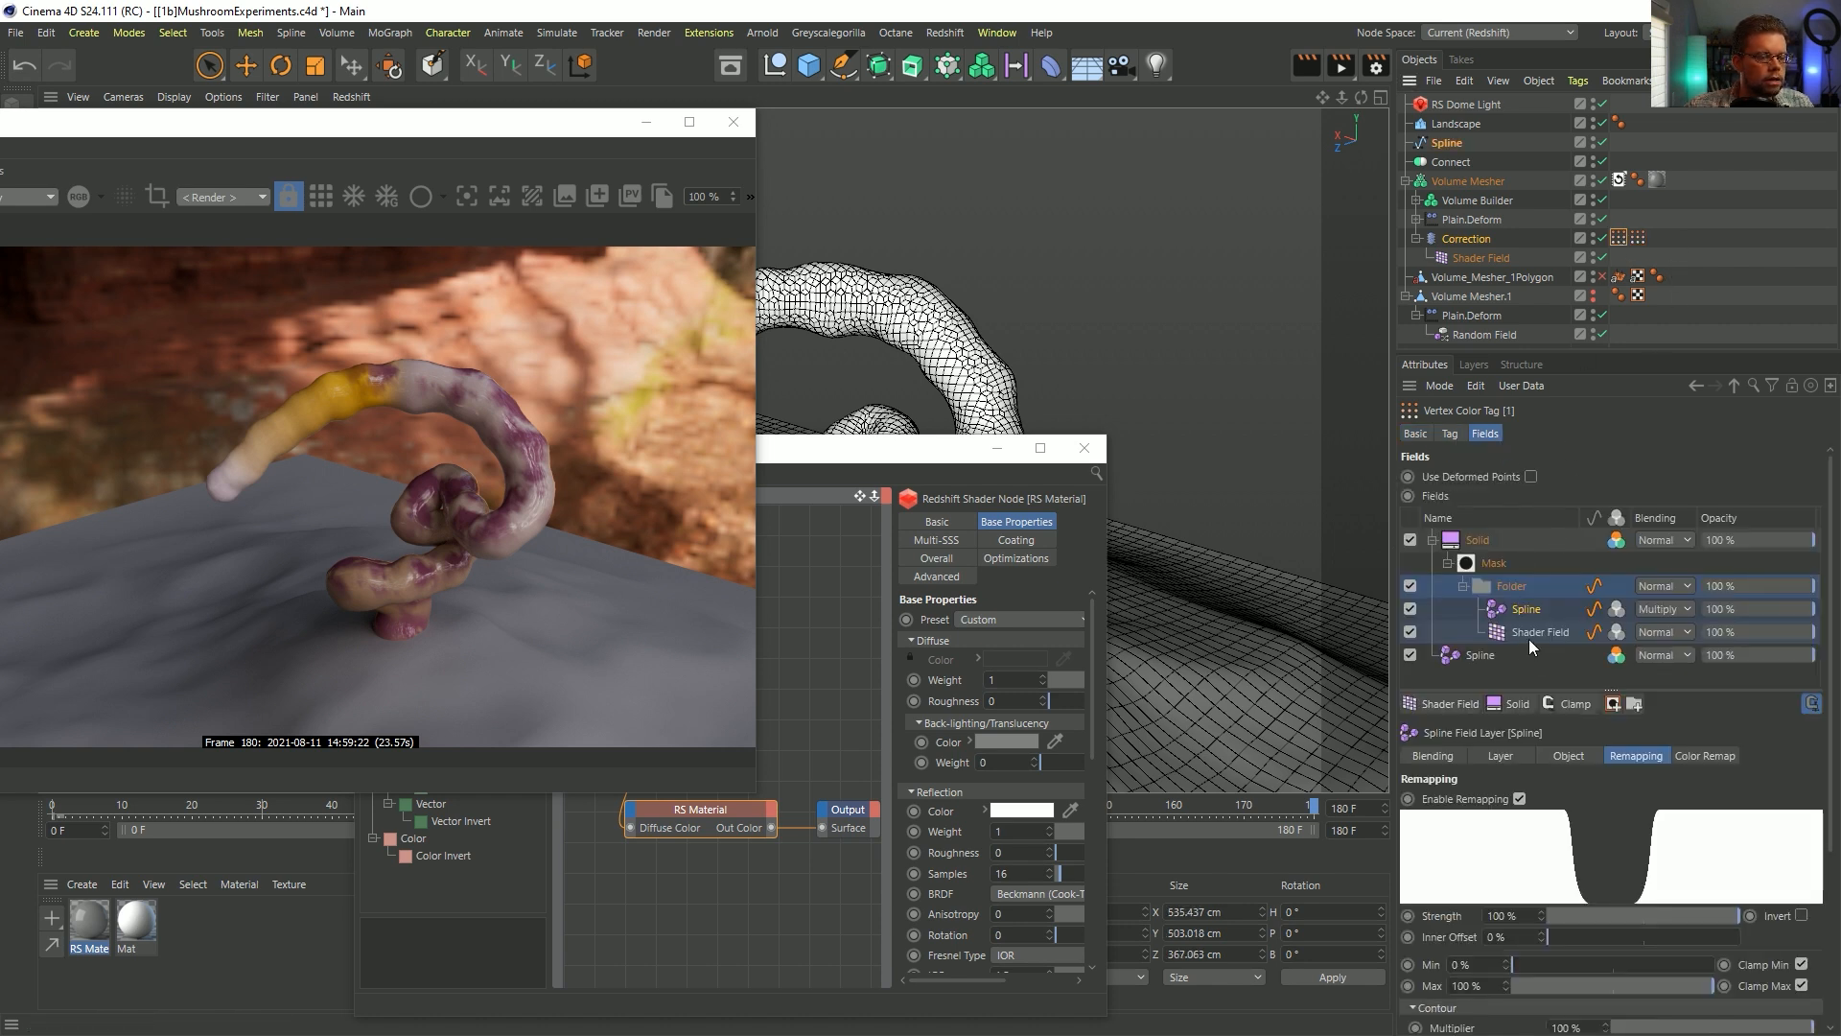
left_click(1514, 591)
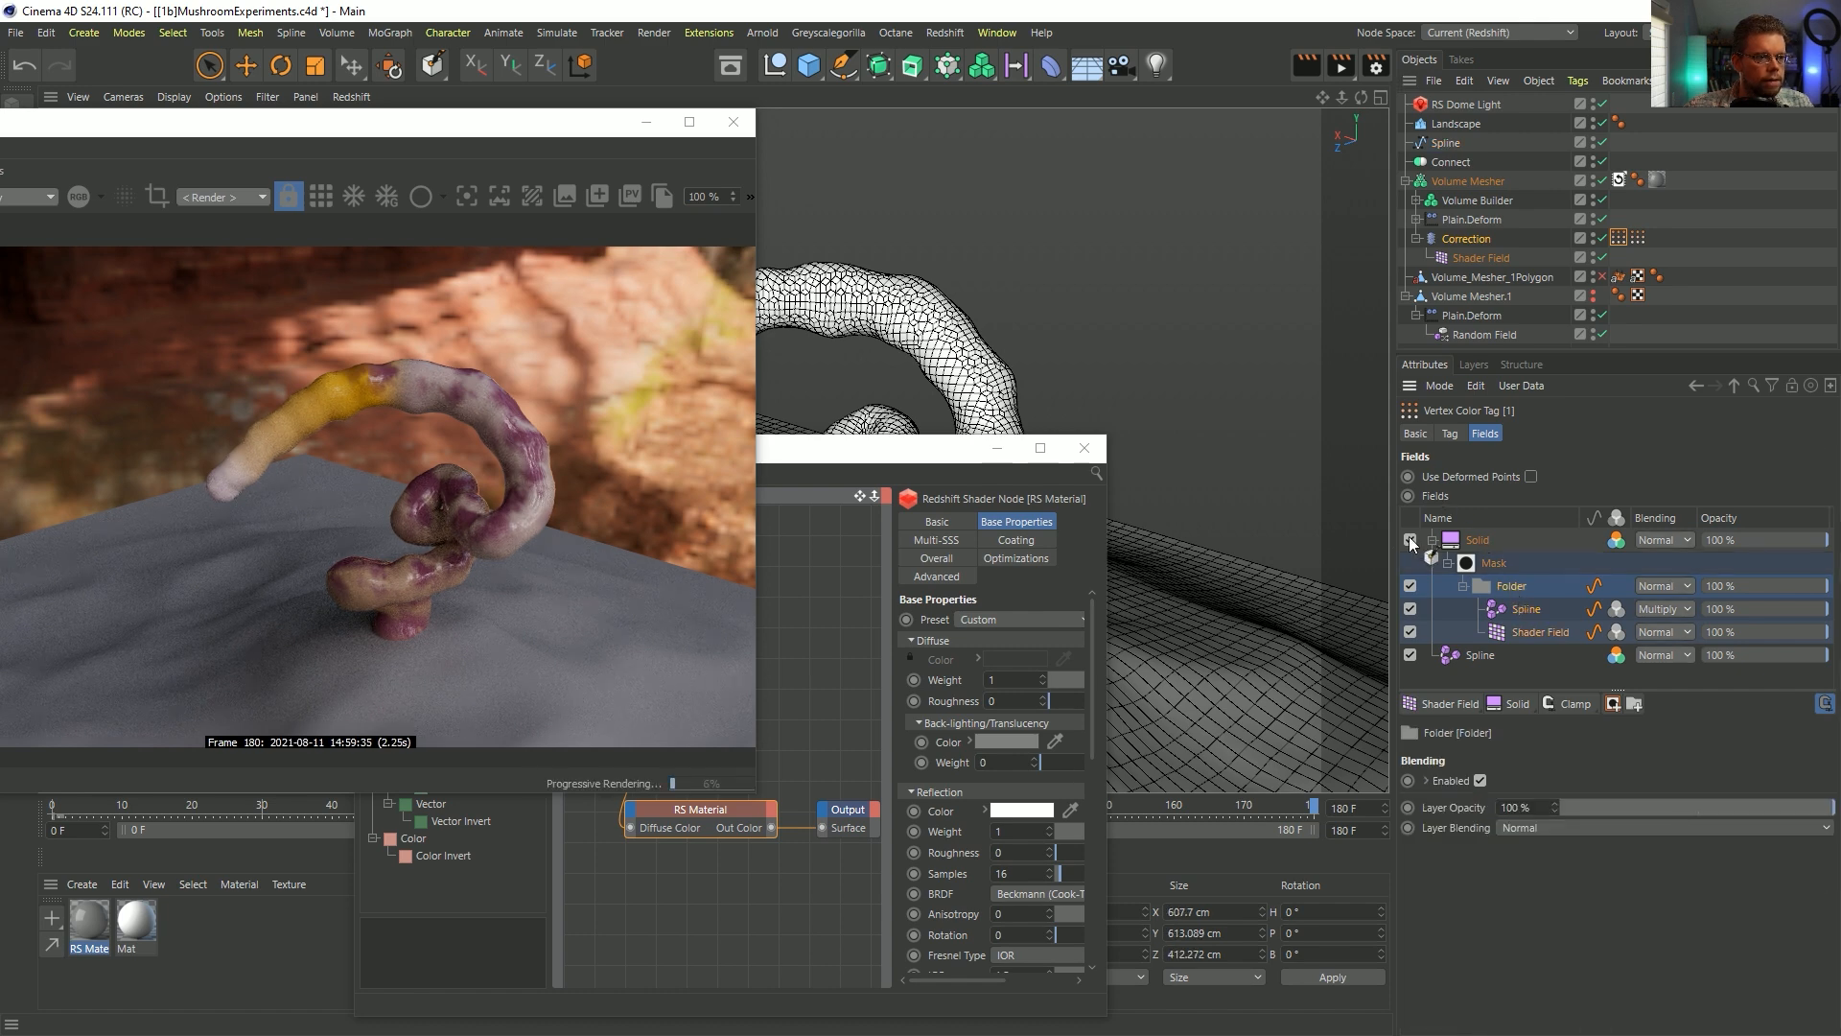
right_click(1443, 498)
left_click(1502, 581)
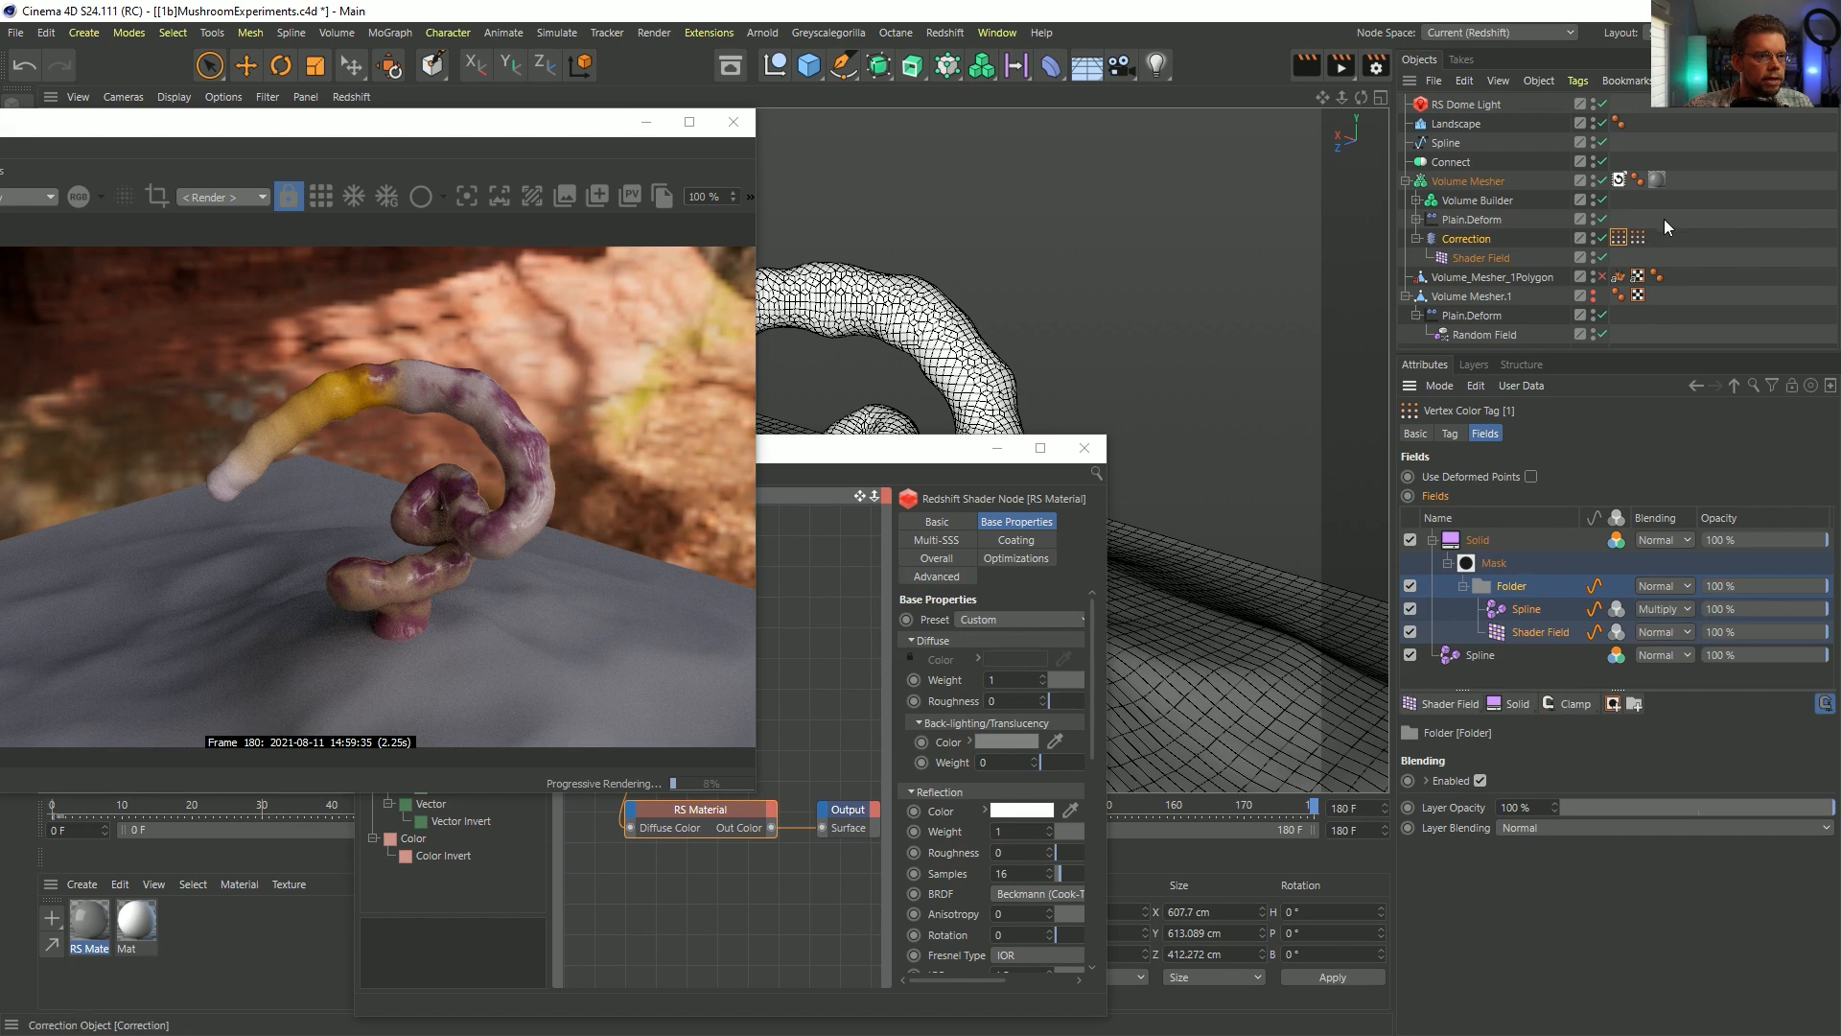
left_click(1634, 238)
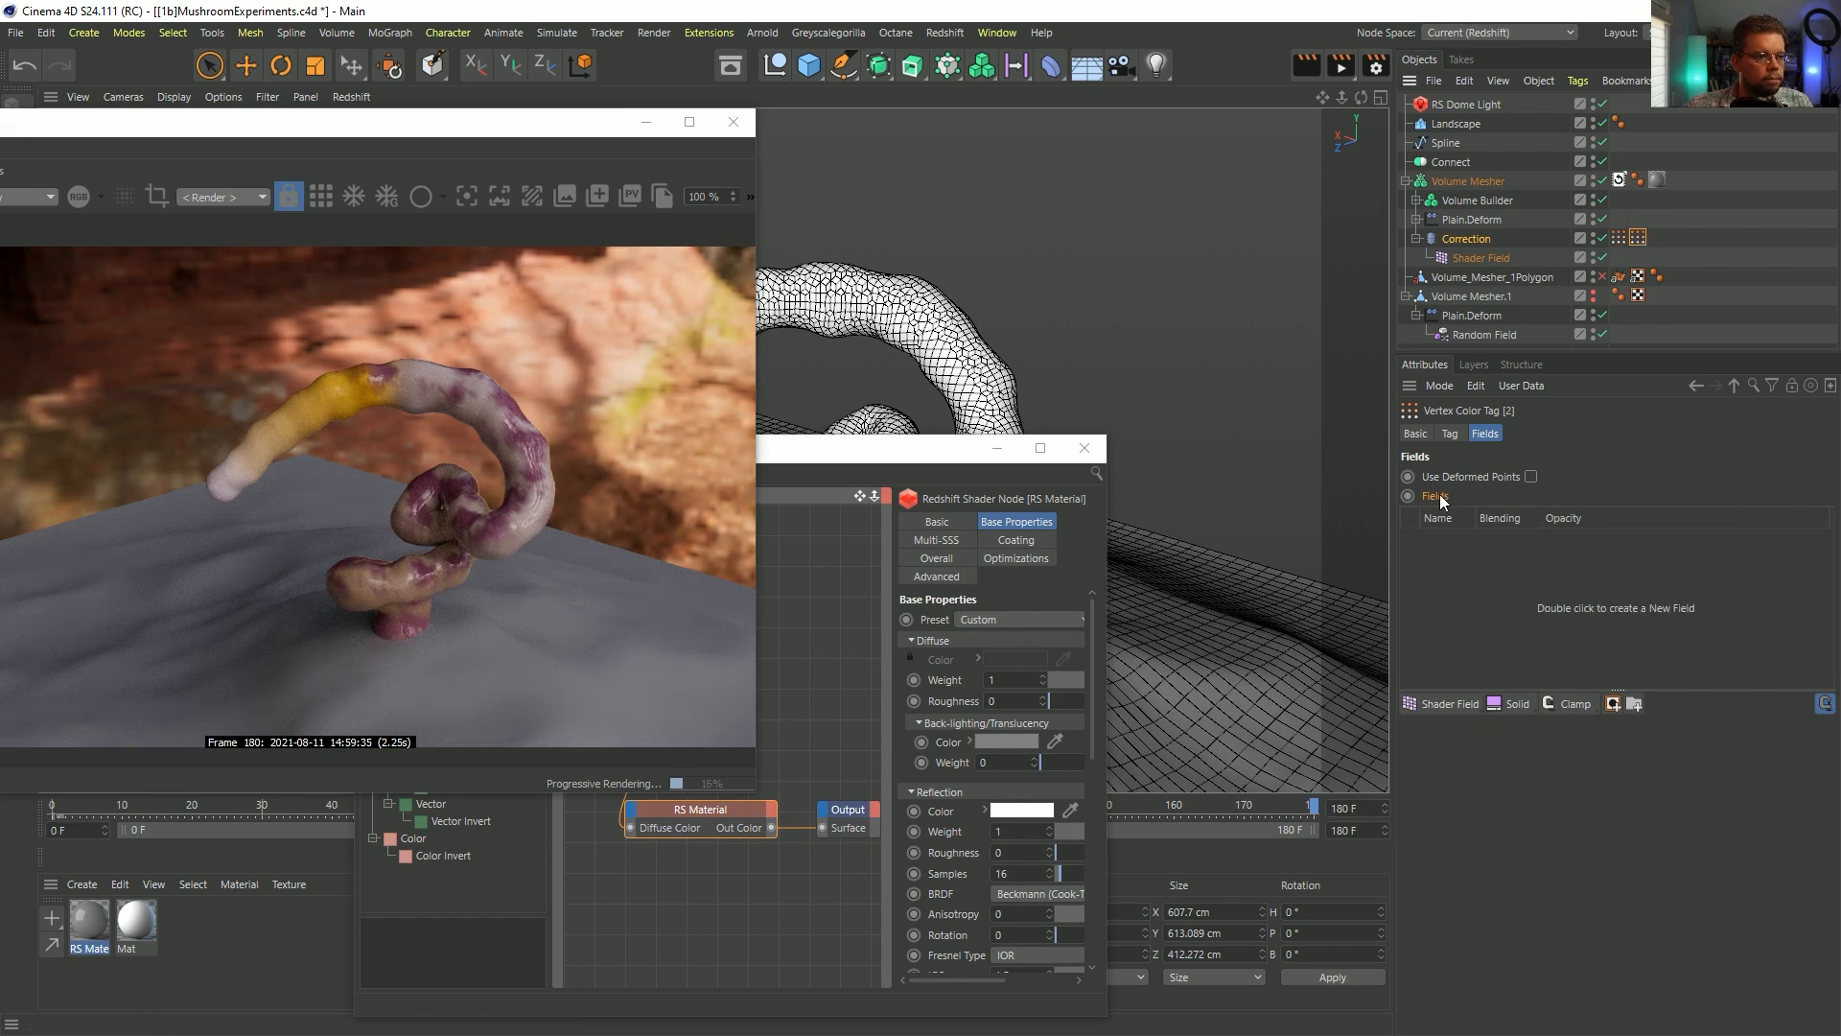
right_click(1441, 501)
left_click(1470, 599)
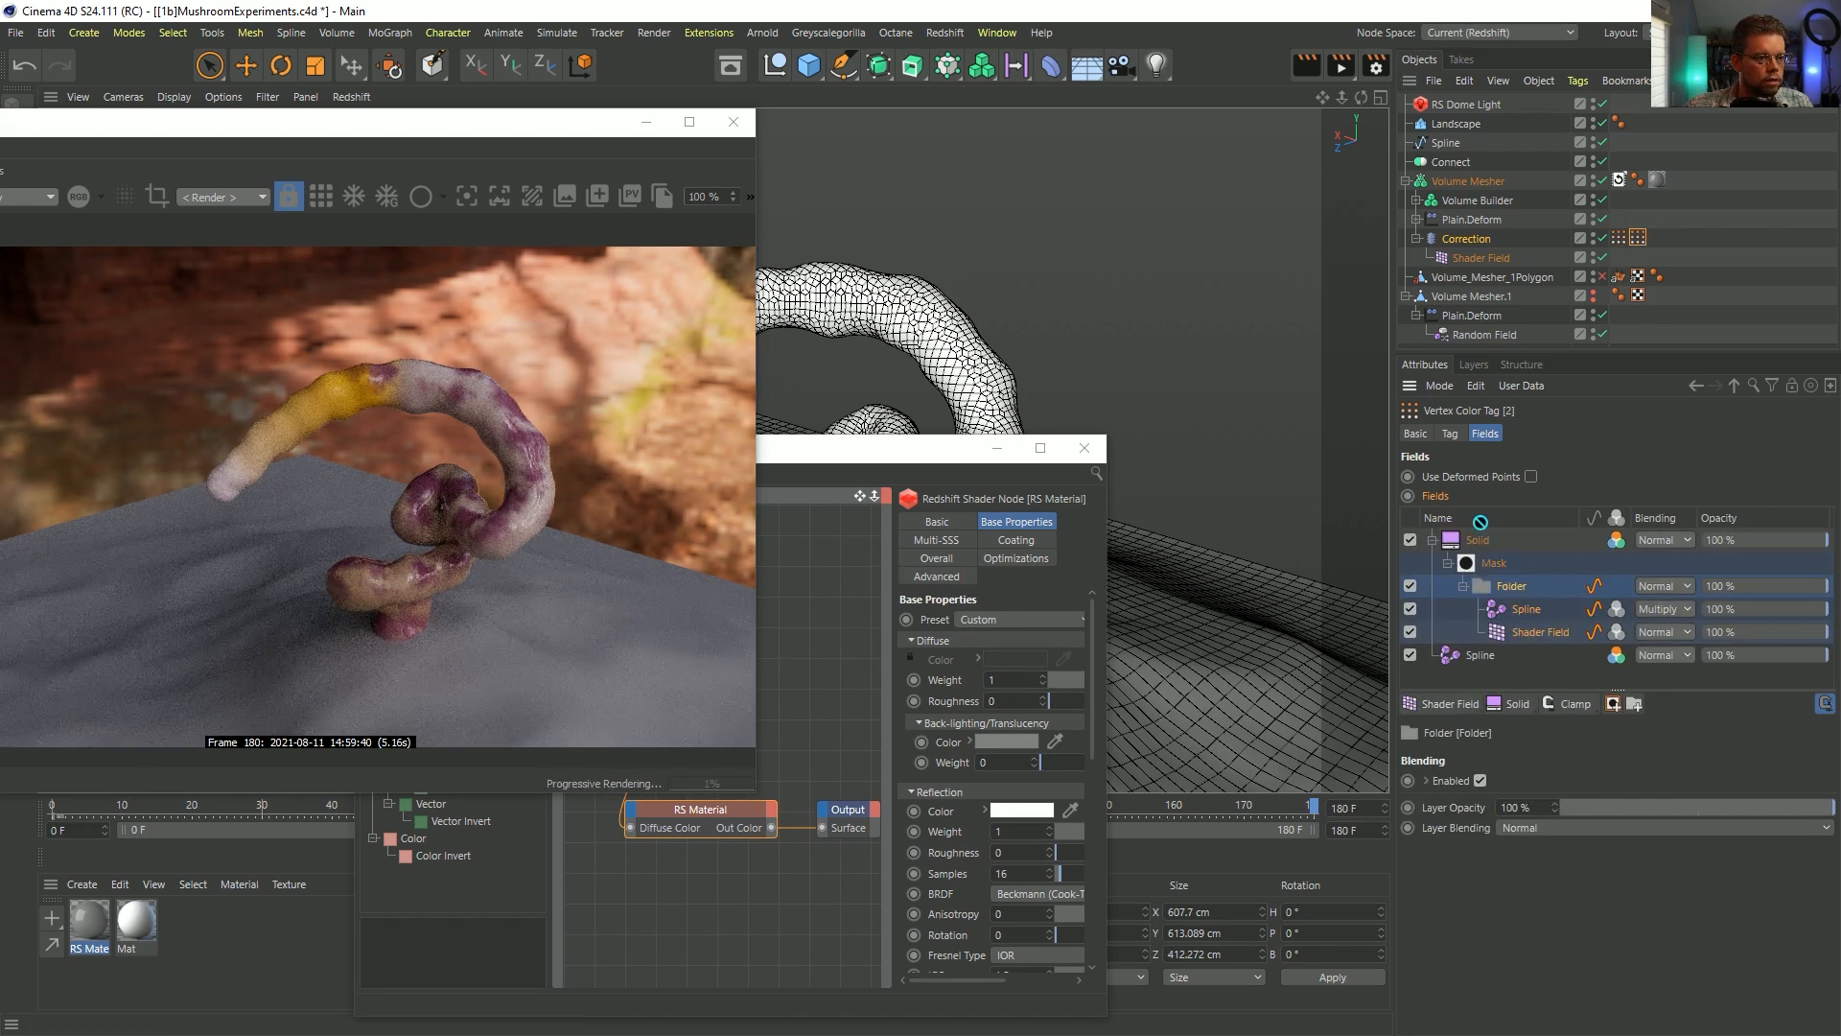
- In the second Vertex Color tag, move the noise Folder out of the mask to the top level and delete the Solid and base Spline layers
left_click_drag(1477, 528, 1477, 534)
left_click(1468, 614)
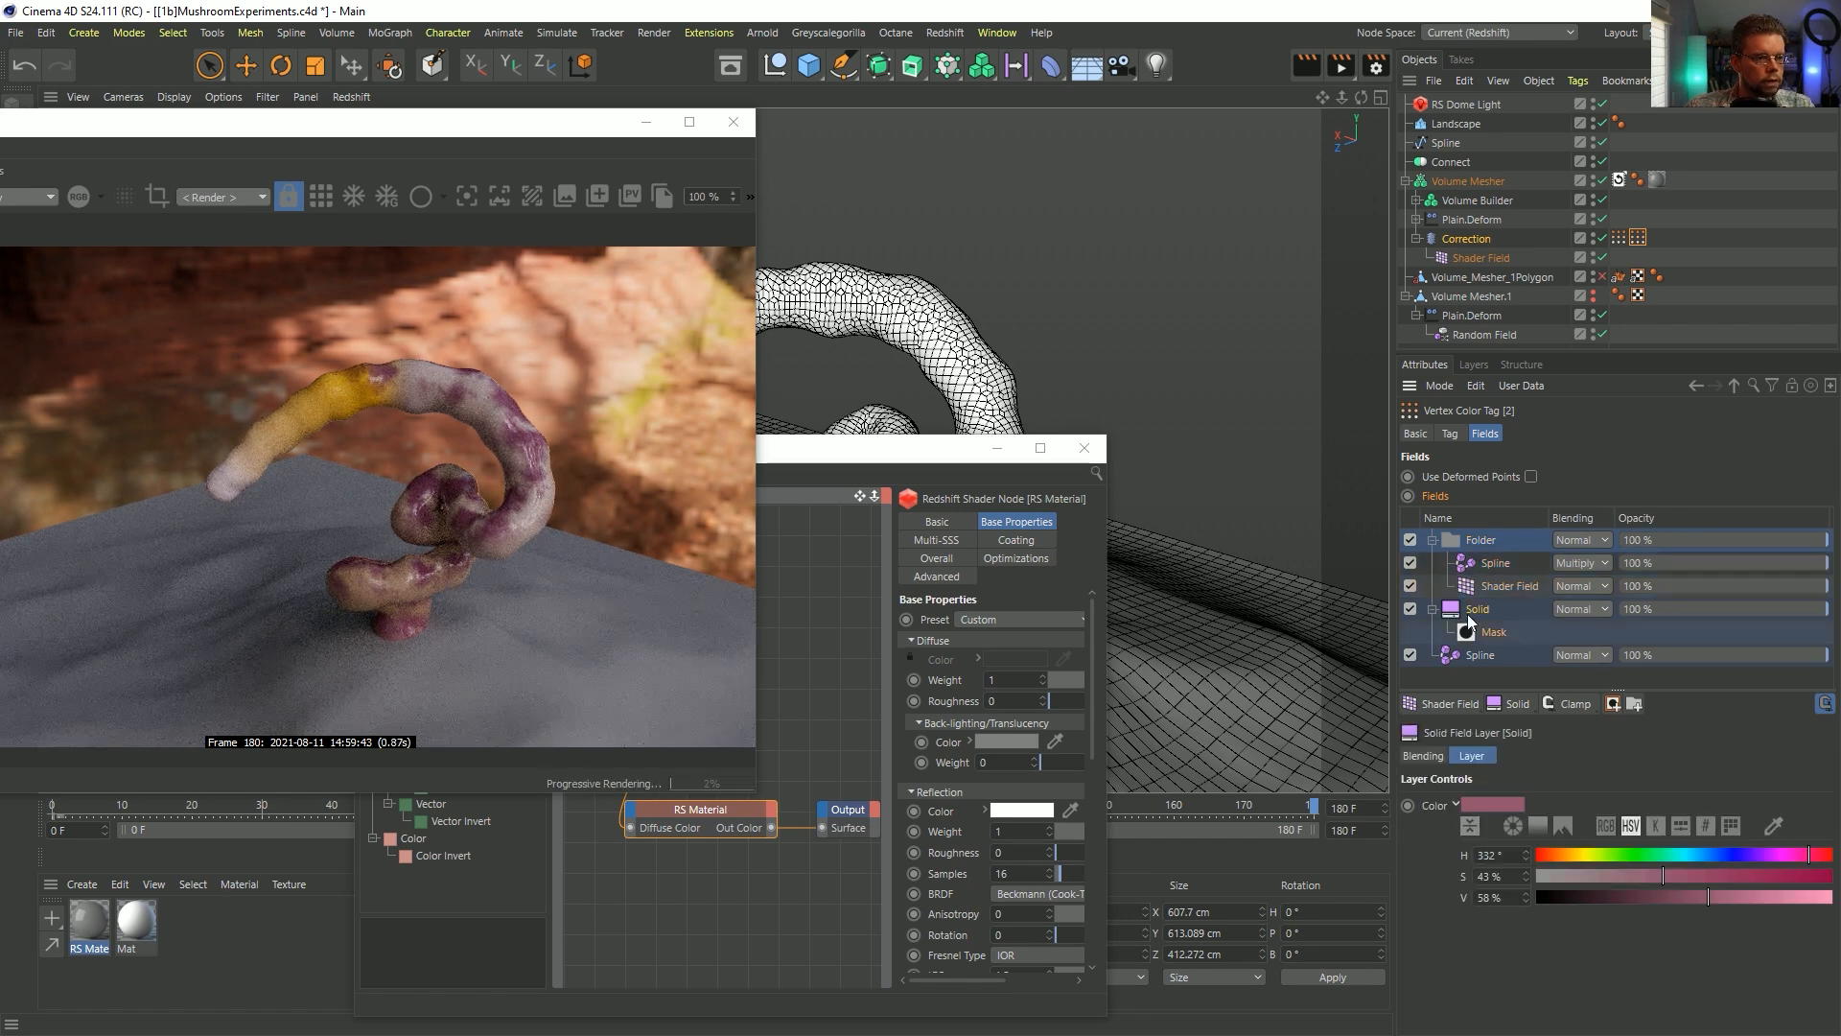
key("Delete")
key("Delete")
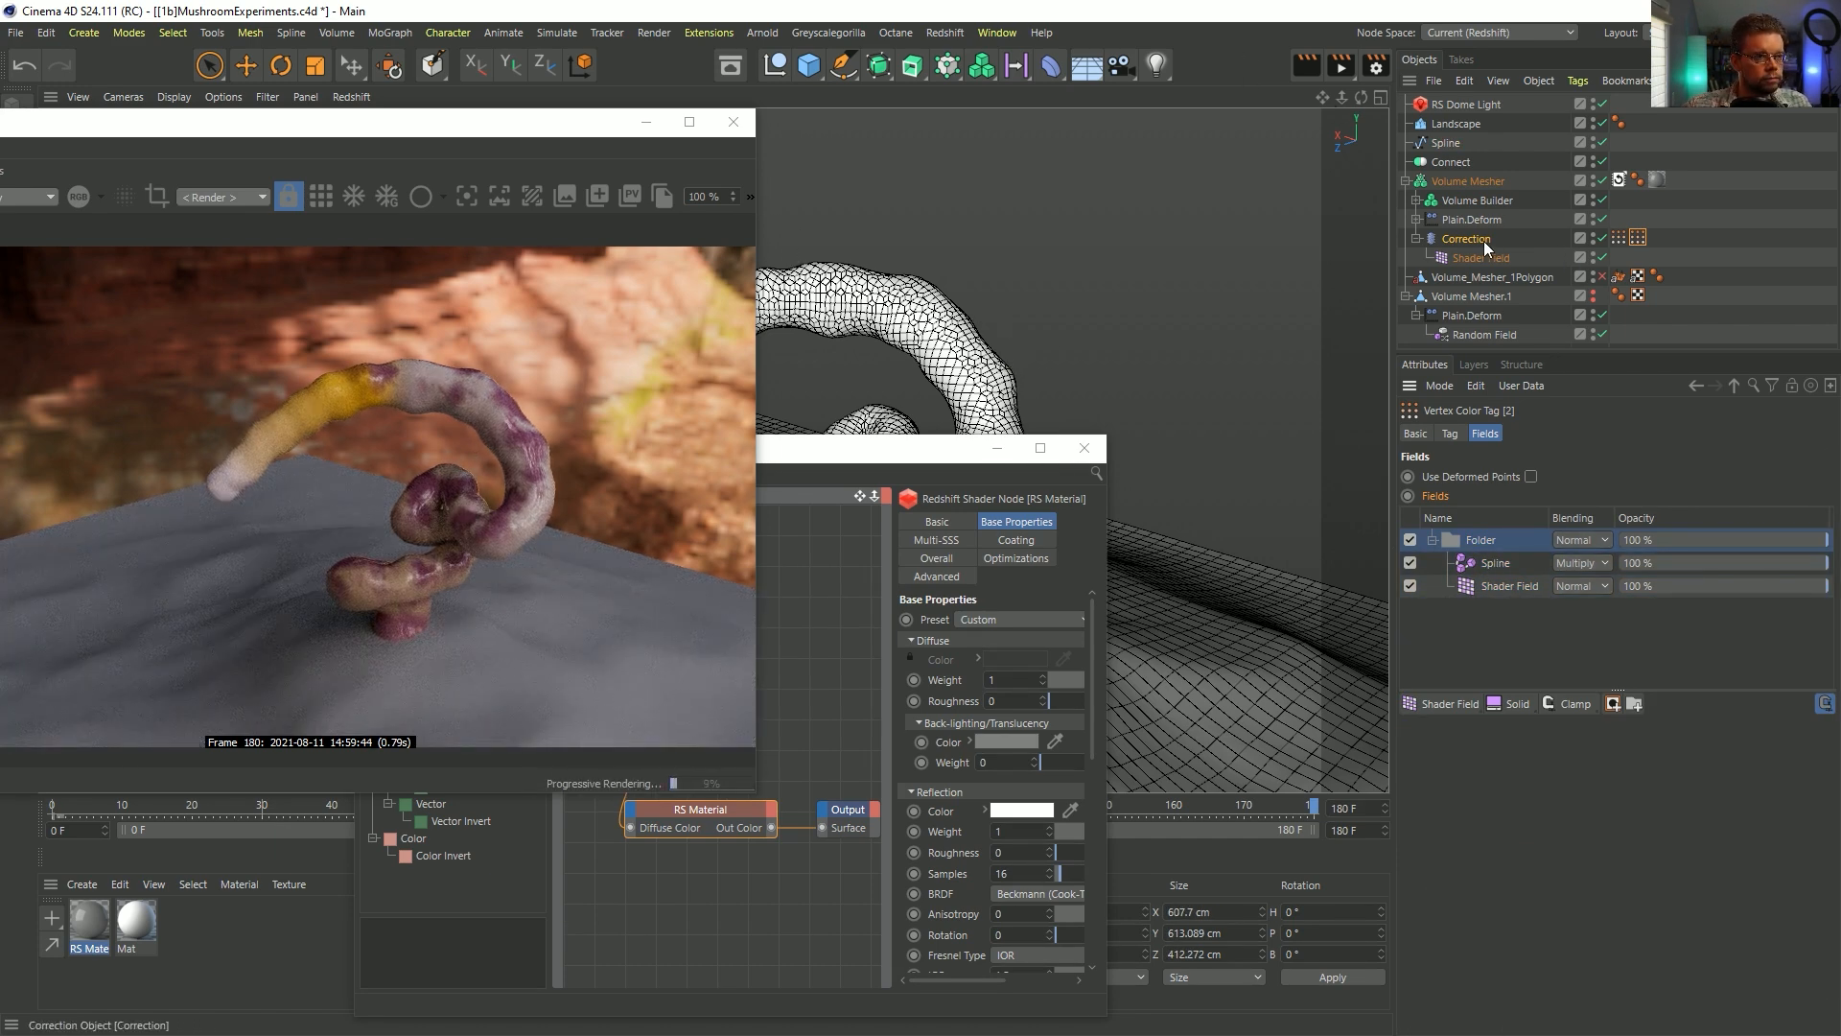
left_click(1625, 242)
left_click(1628, 240)
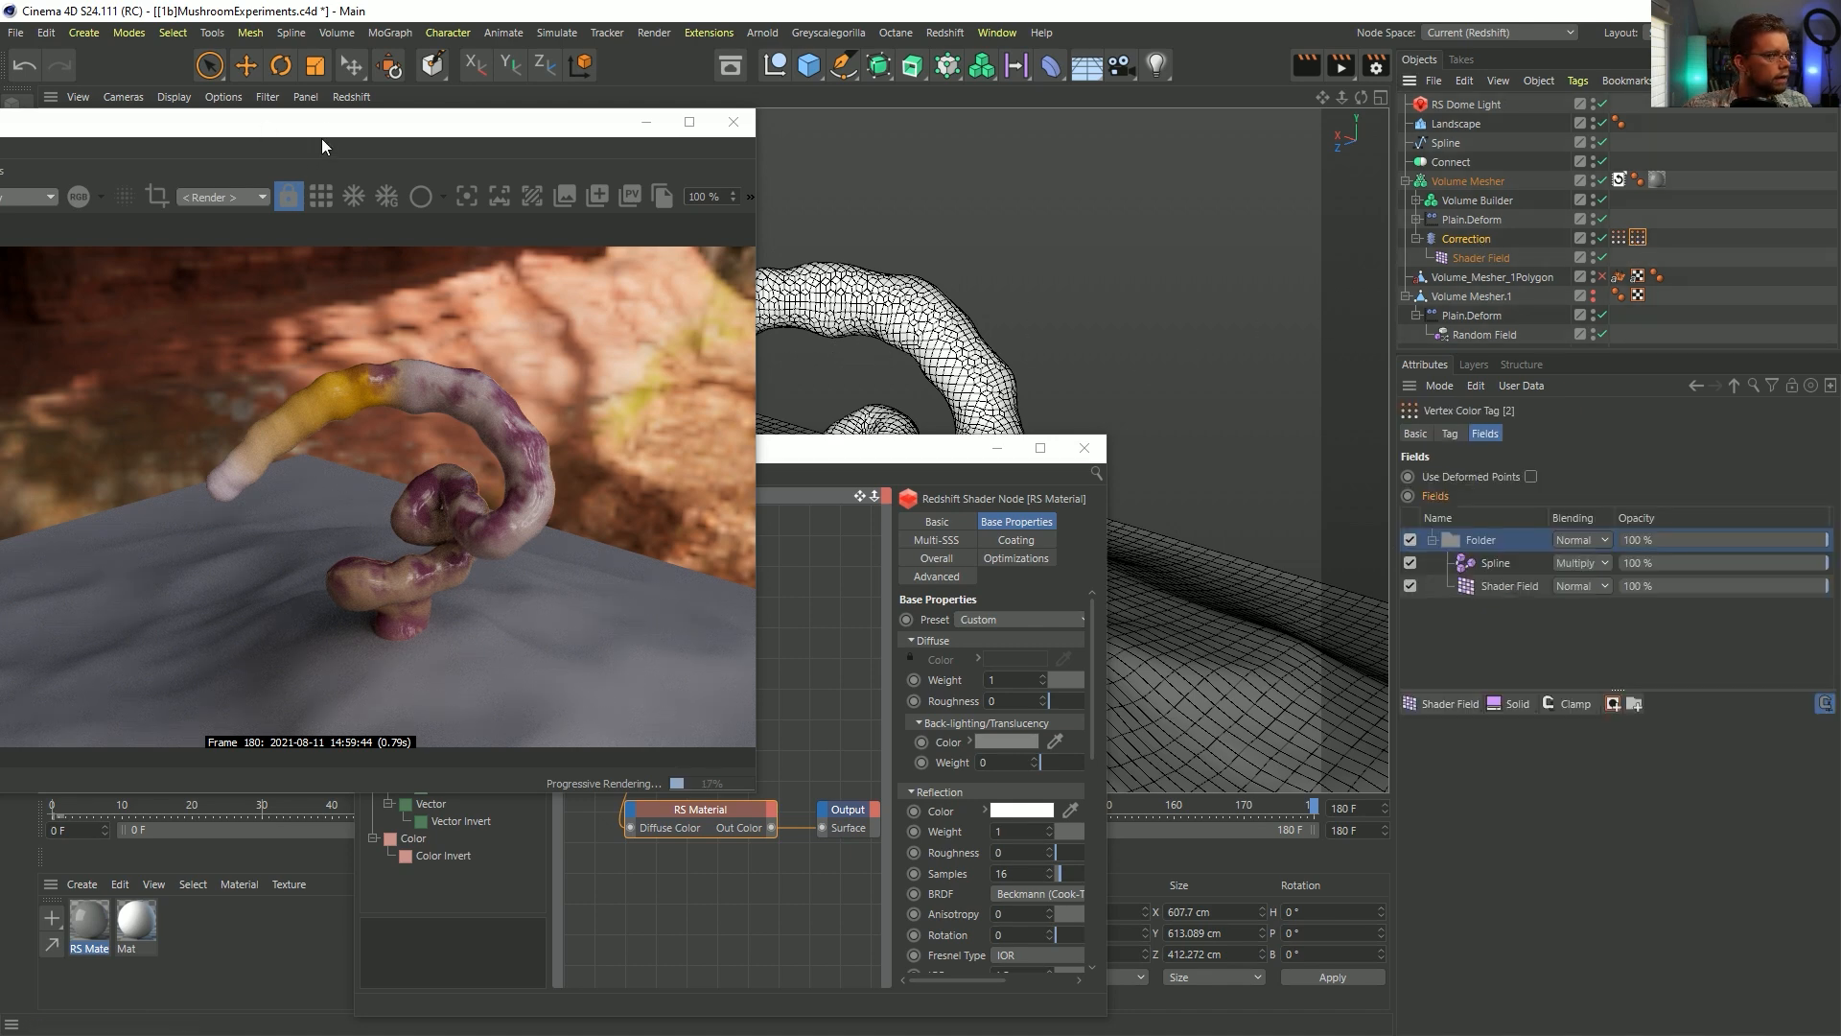
- Activate the second Vertex Color tag for painting to check its map on the stem, and return to its fields
left_click_drag(323, 144, 342, 237)
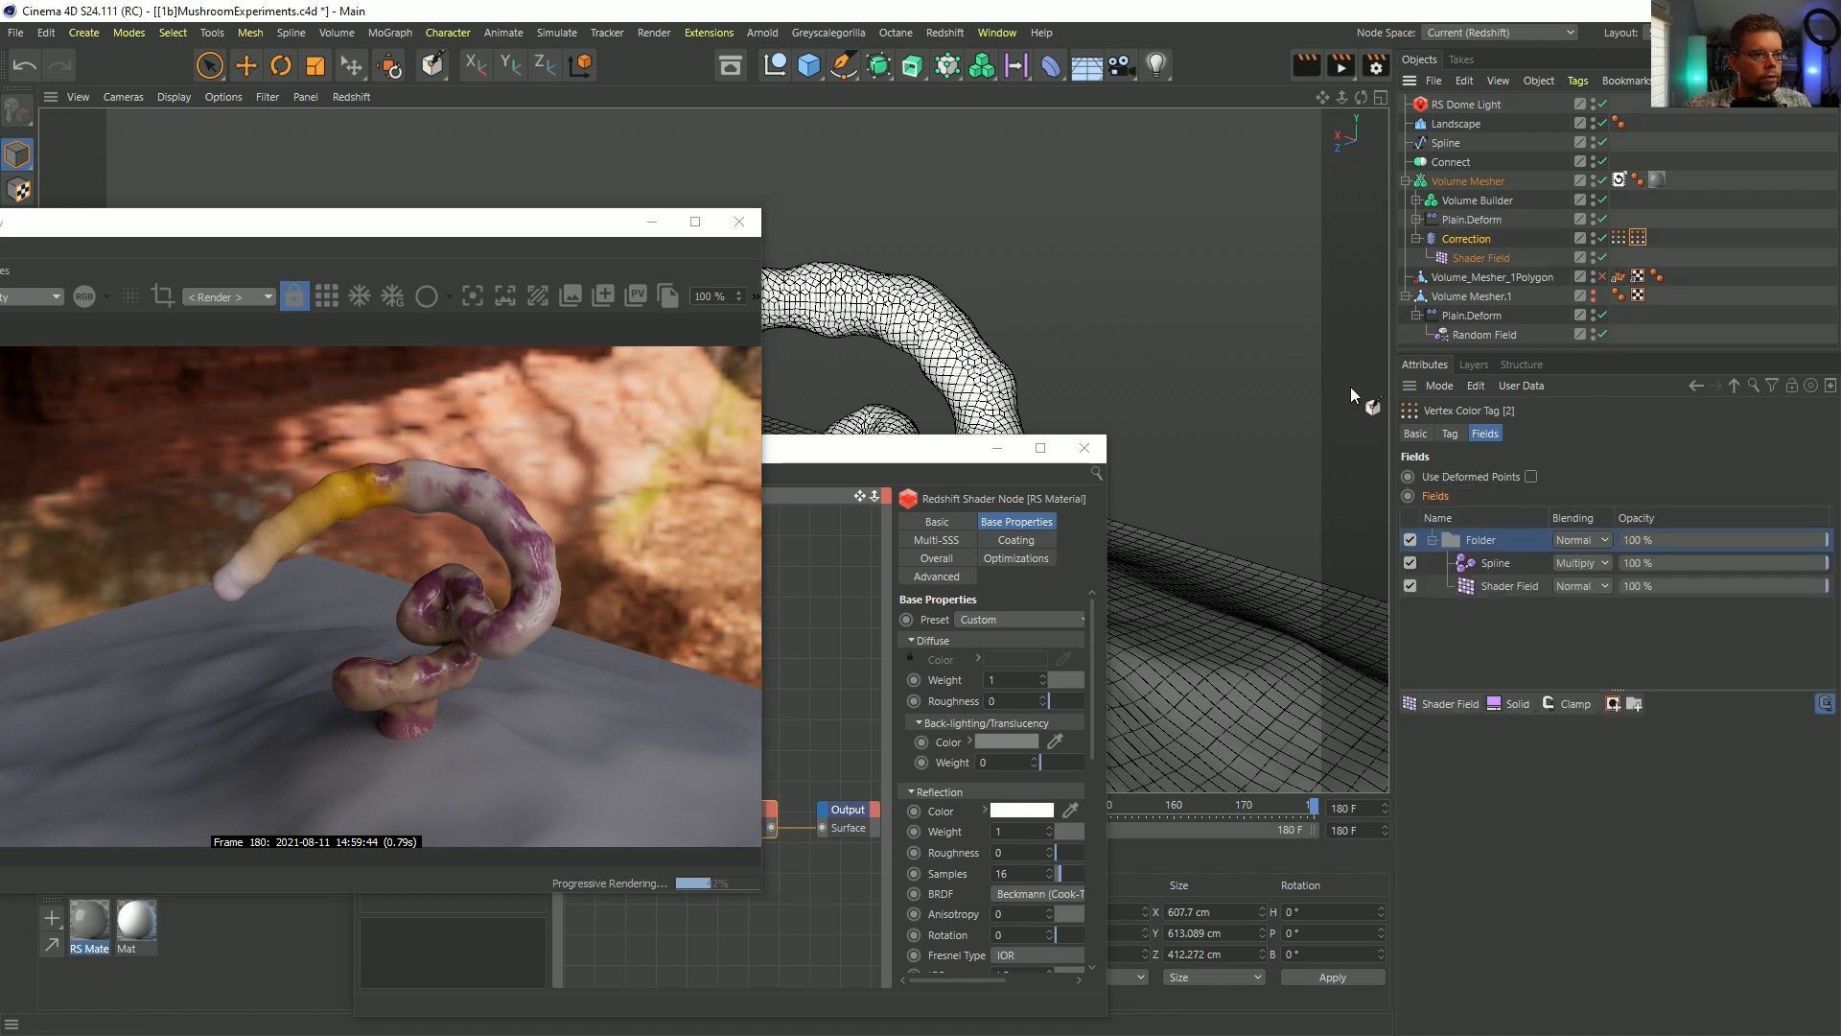
right_click_drag(951, 361, 1162, 332, "alt")
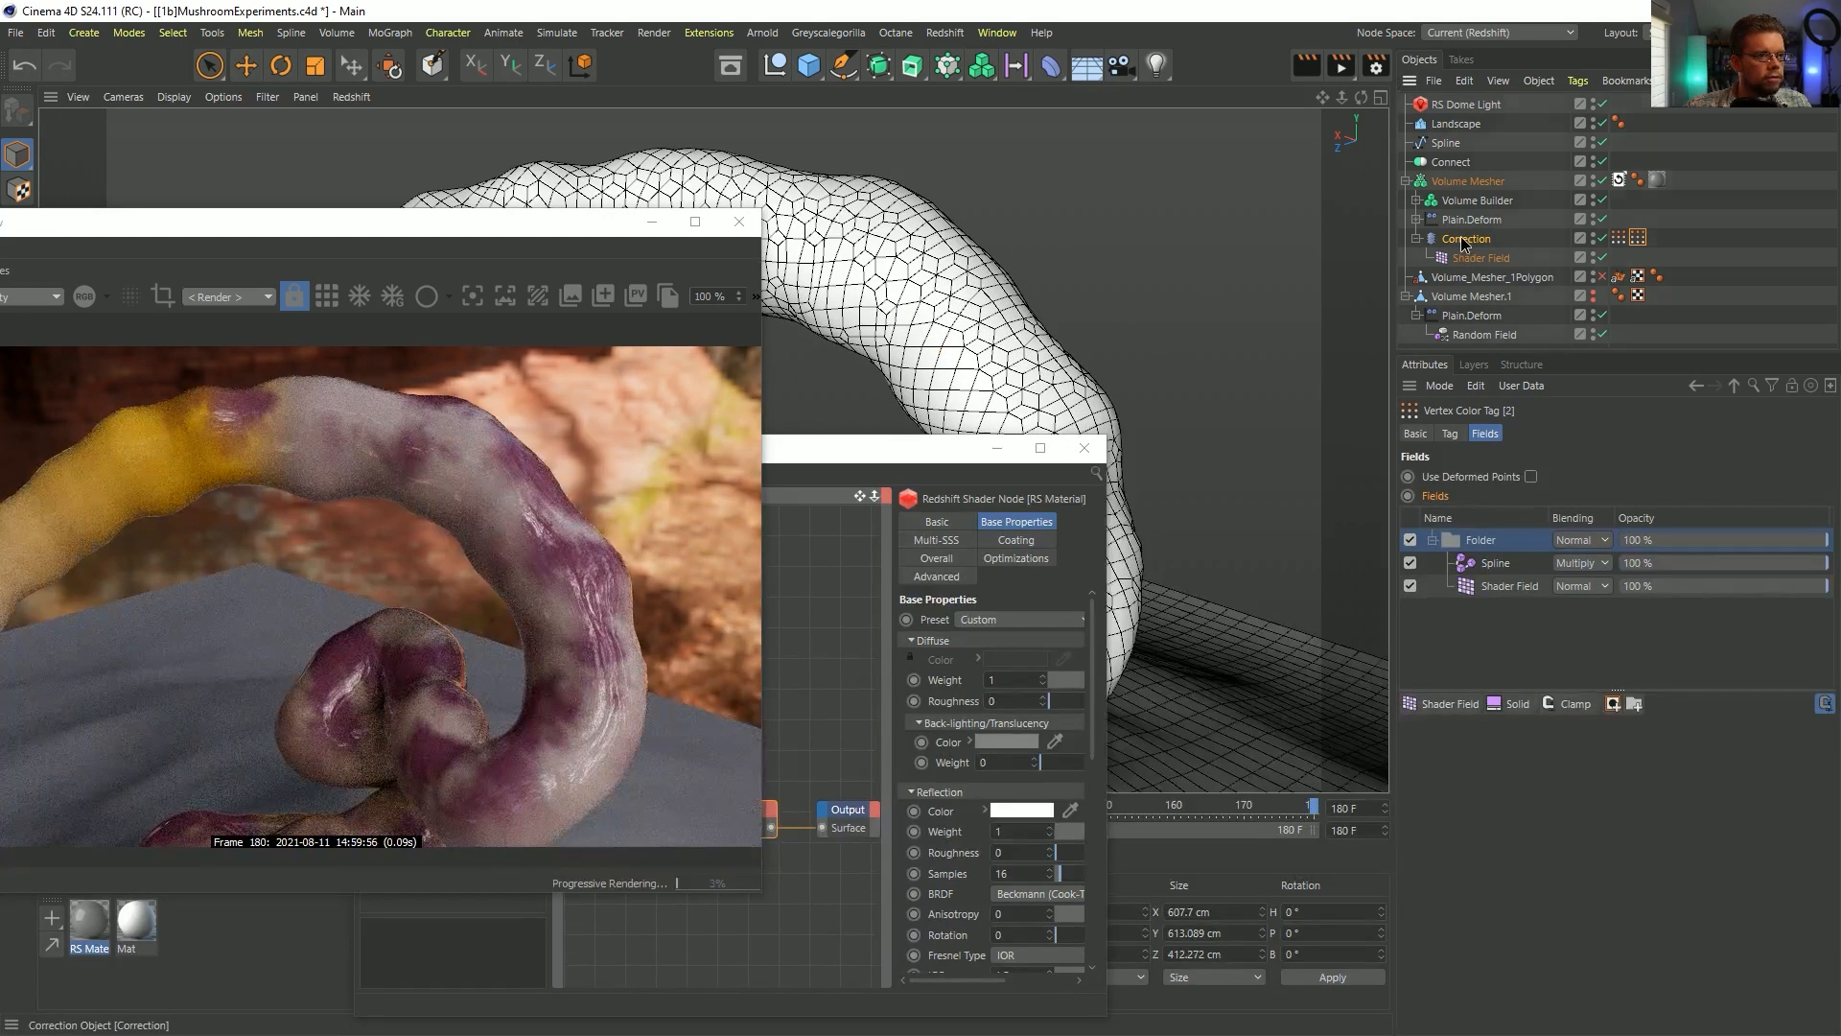
double_click(1634, 238)
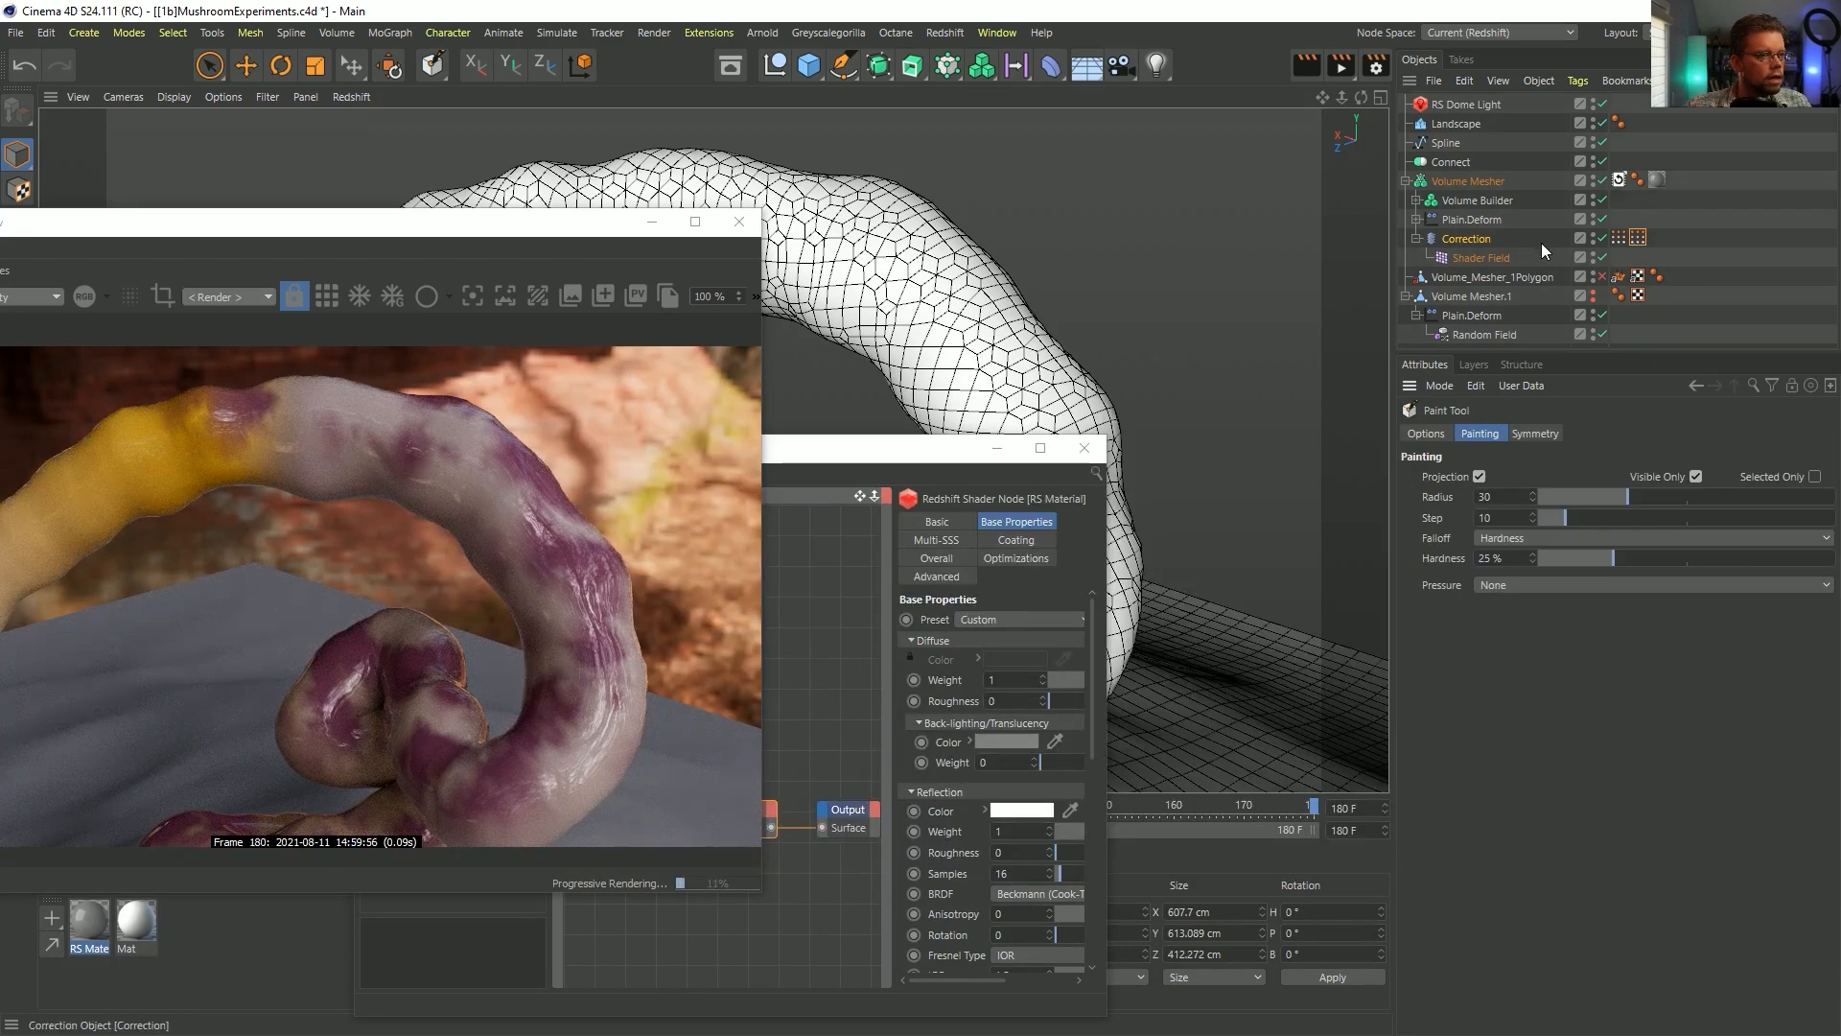
left_click(1477, 242)
left_click(1638, 237)
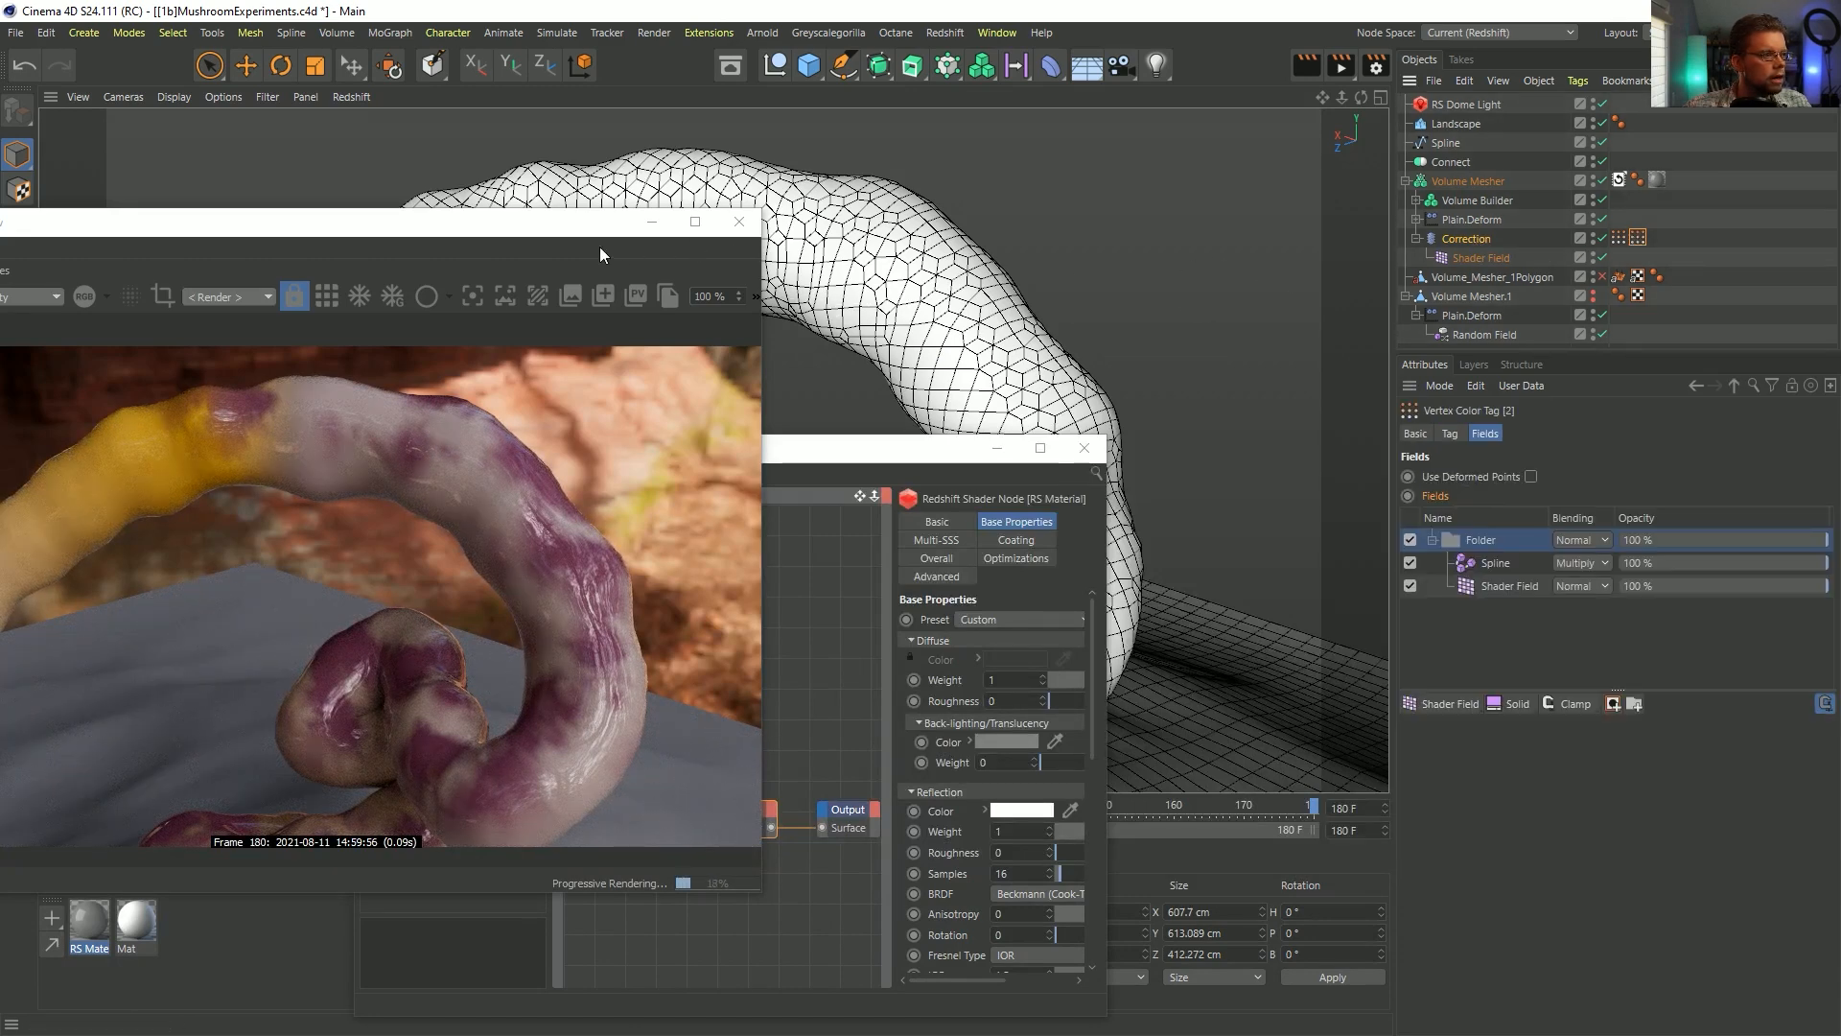
- Link the C4D Vertex Map node to the second Vertex Color tag to preview its mask, and bring up that tag's fields
left_click_drag(533, 226, 833, 122)
left_click(769, 906)
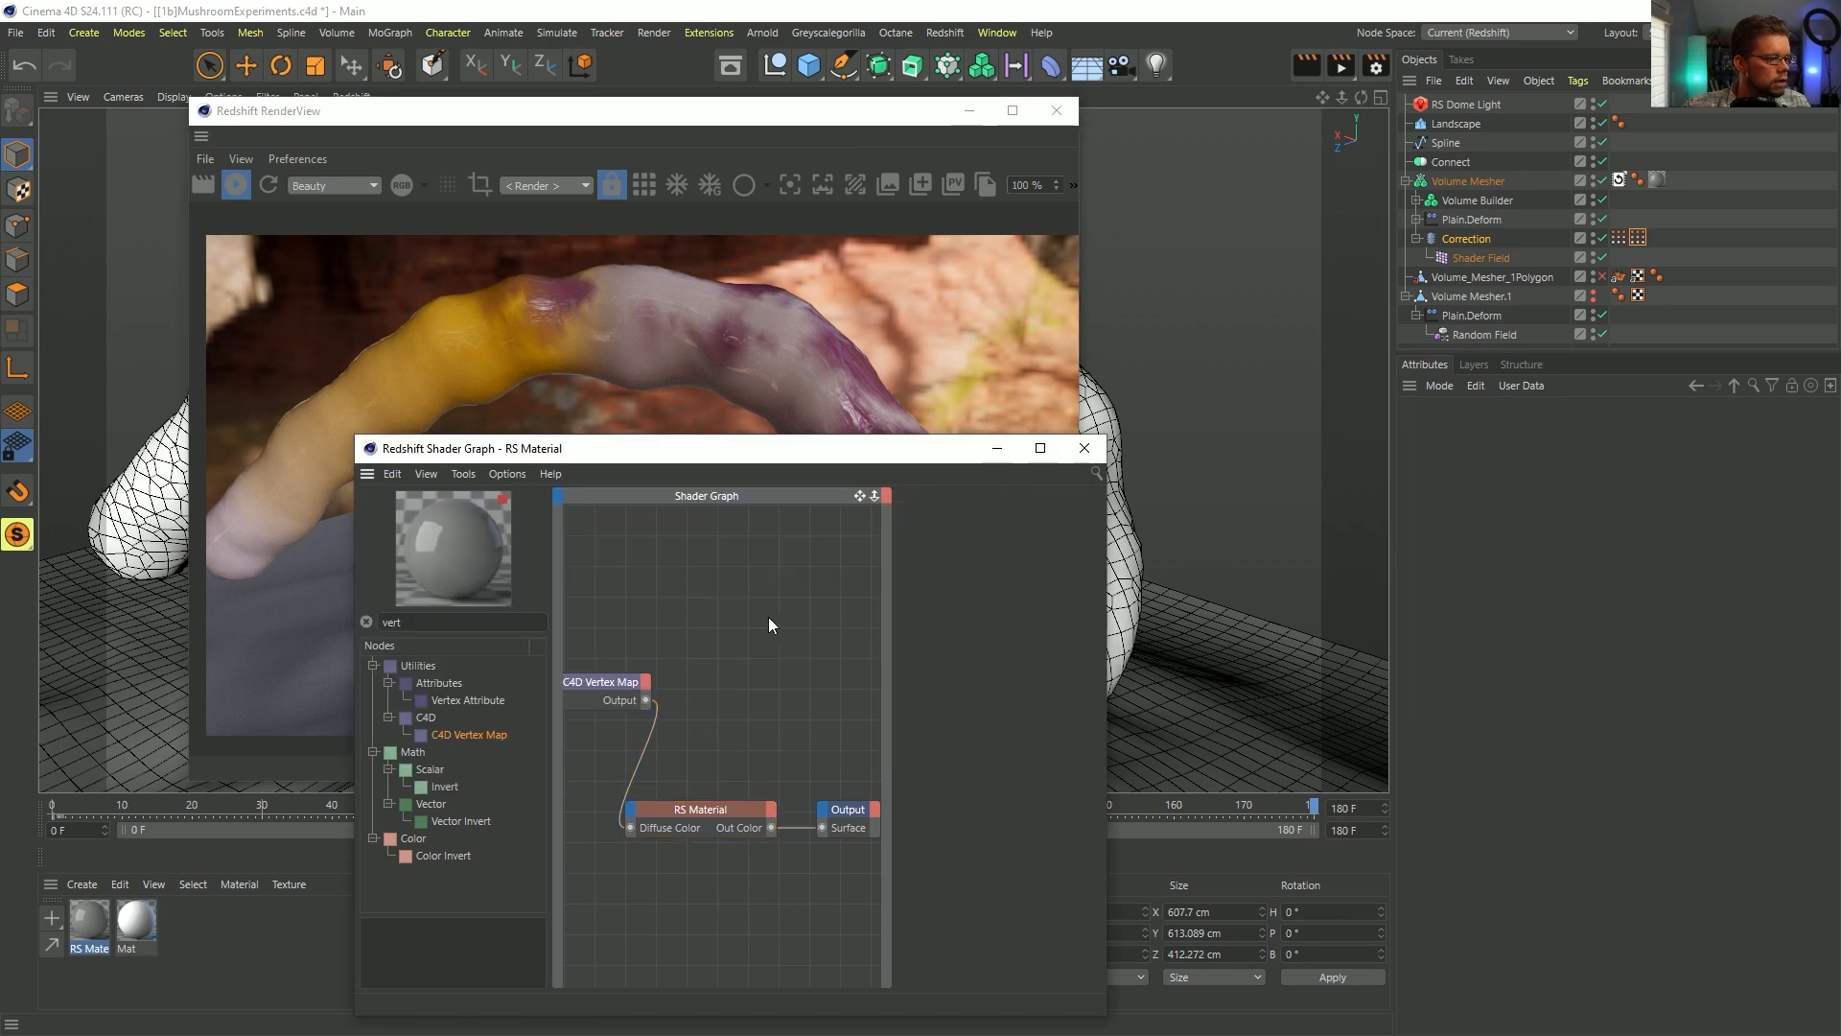
left_click(603, 689)
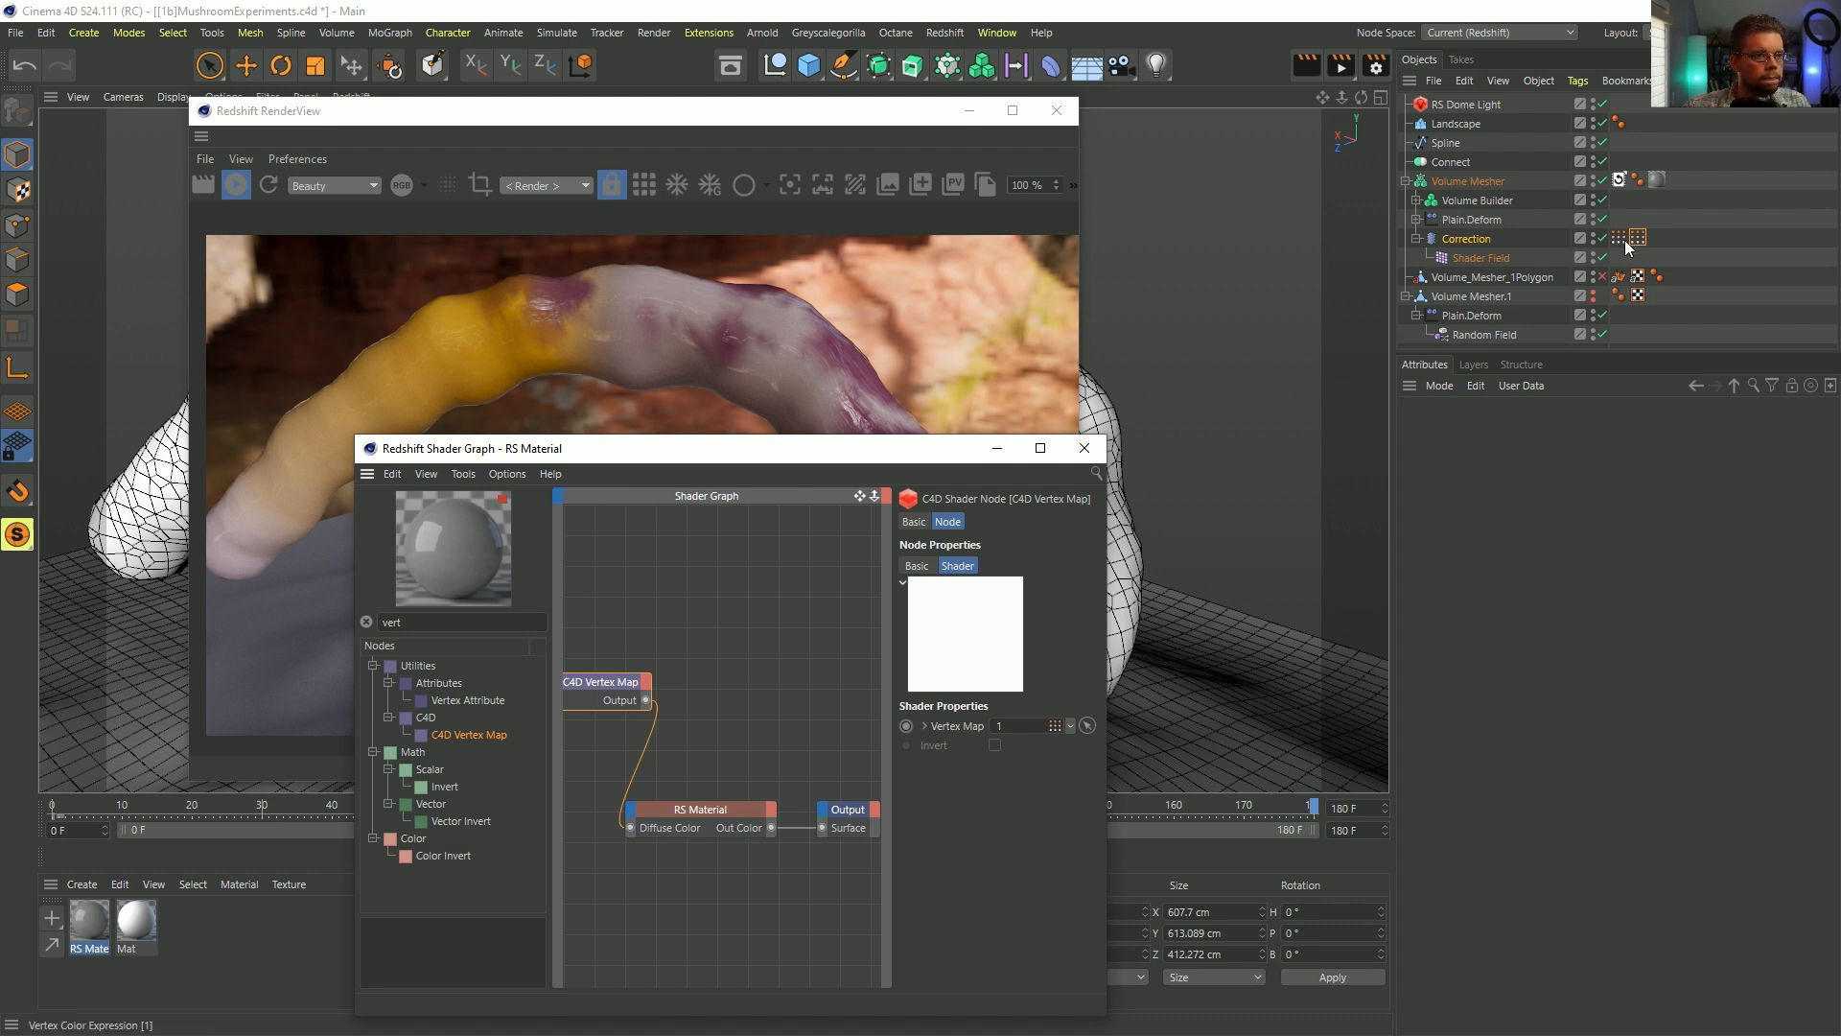
left_click_drag(1627, 248, 1211, 603)
left_click_drag(1041, 731, 1039, 729)
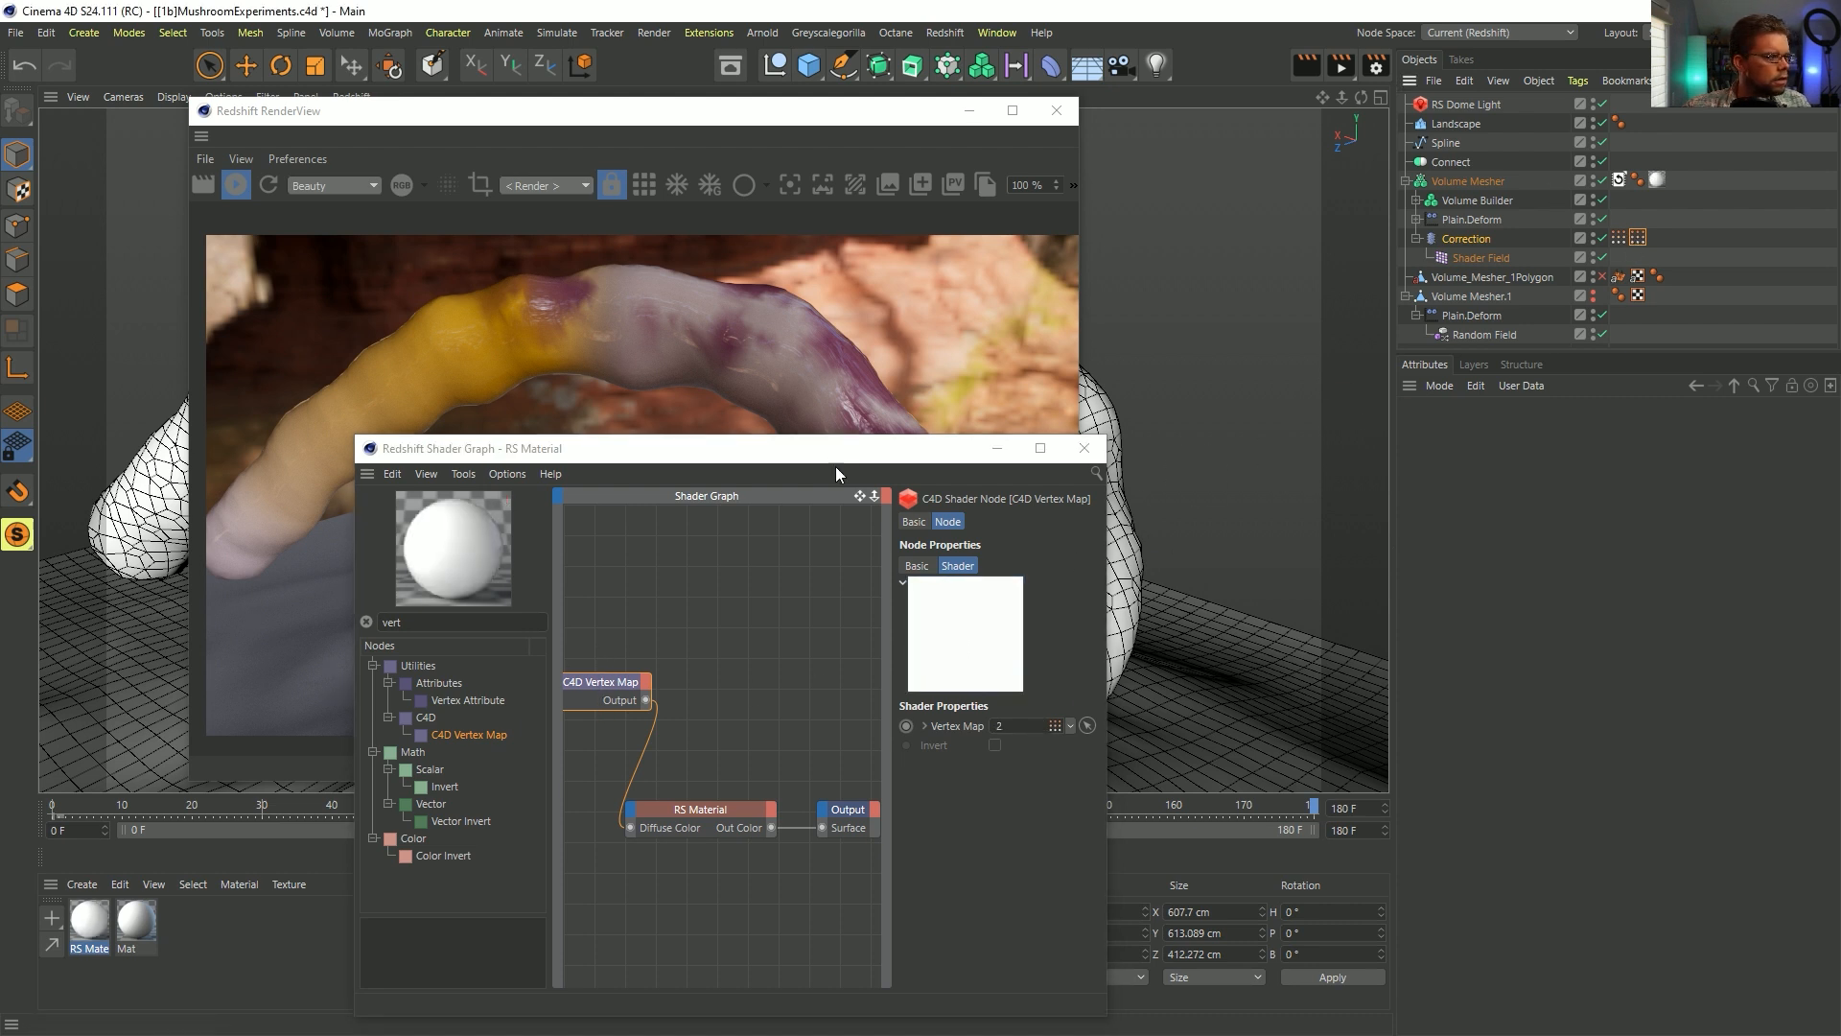
left_click_drag(806, 449, 818, 760)
left_click(1636, 238)
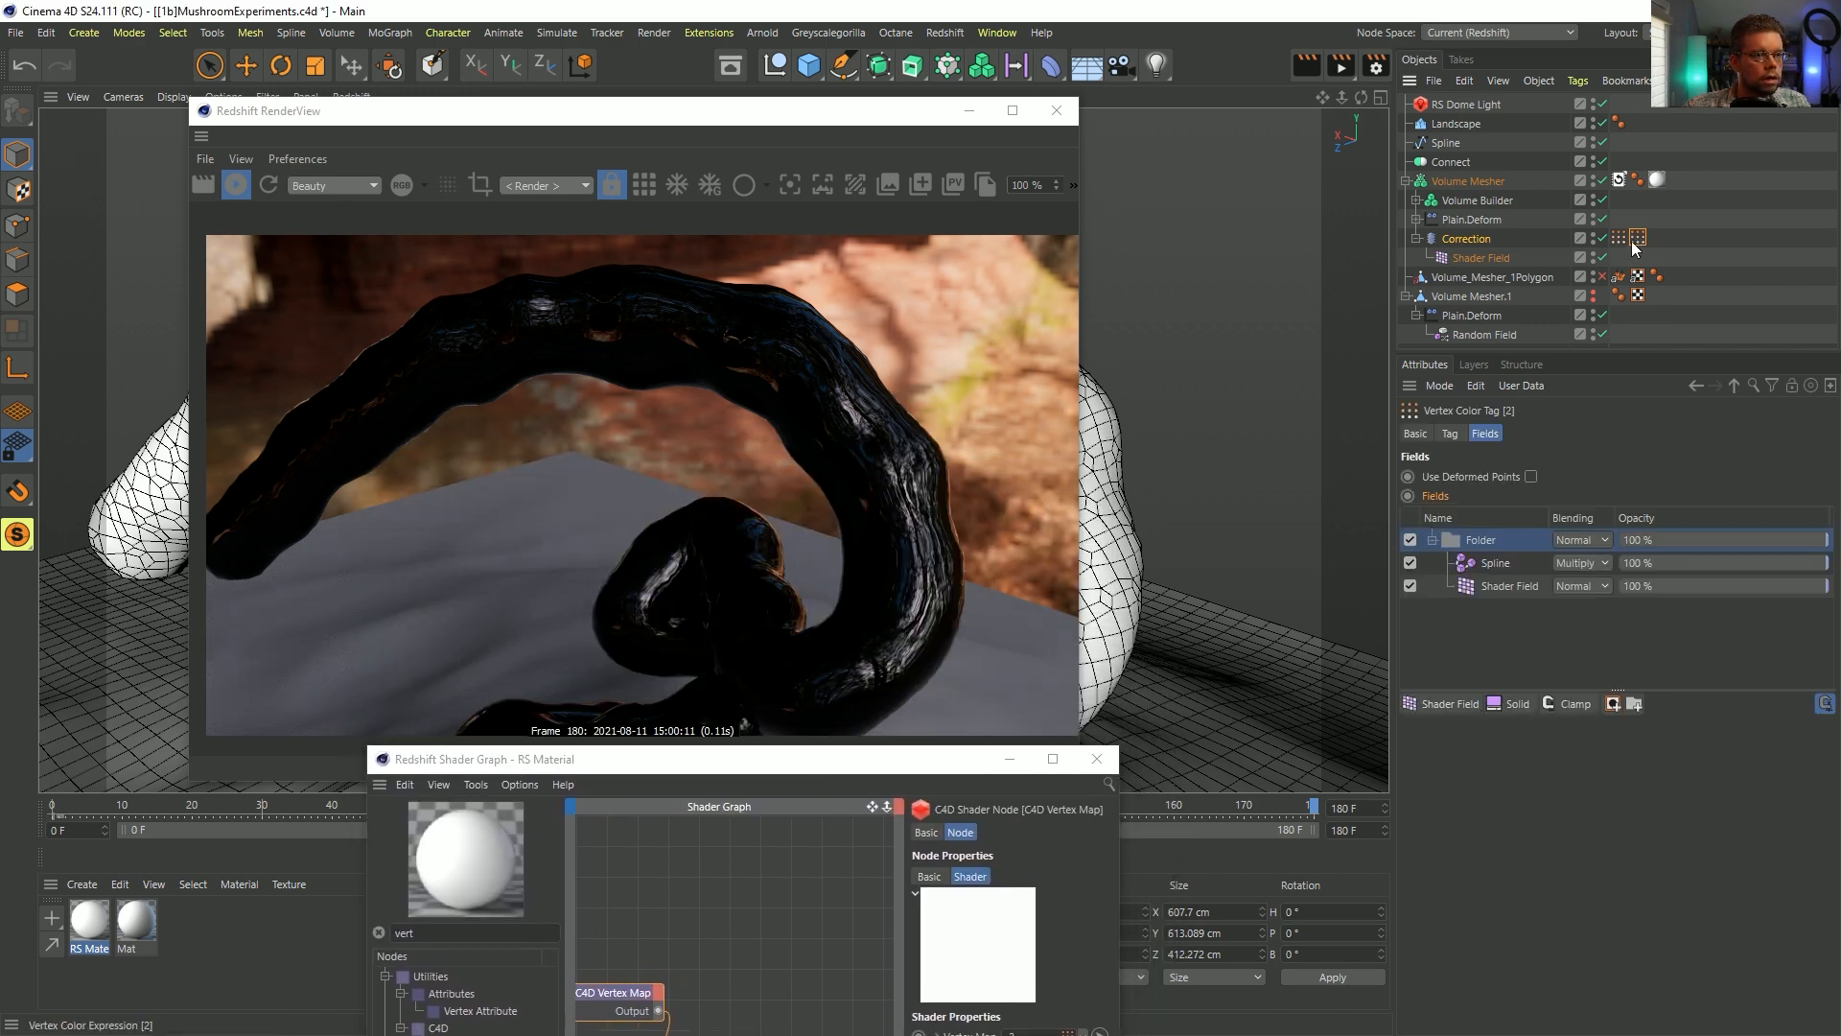
- Move the Spline and Shader Field layers out of the Folder in the second Vertex Color tag and delete the Folder
left_click(1499, 567)
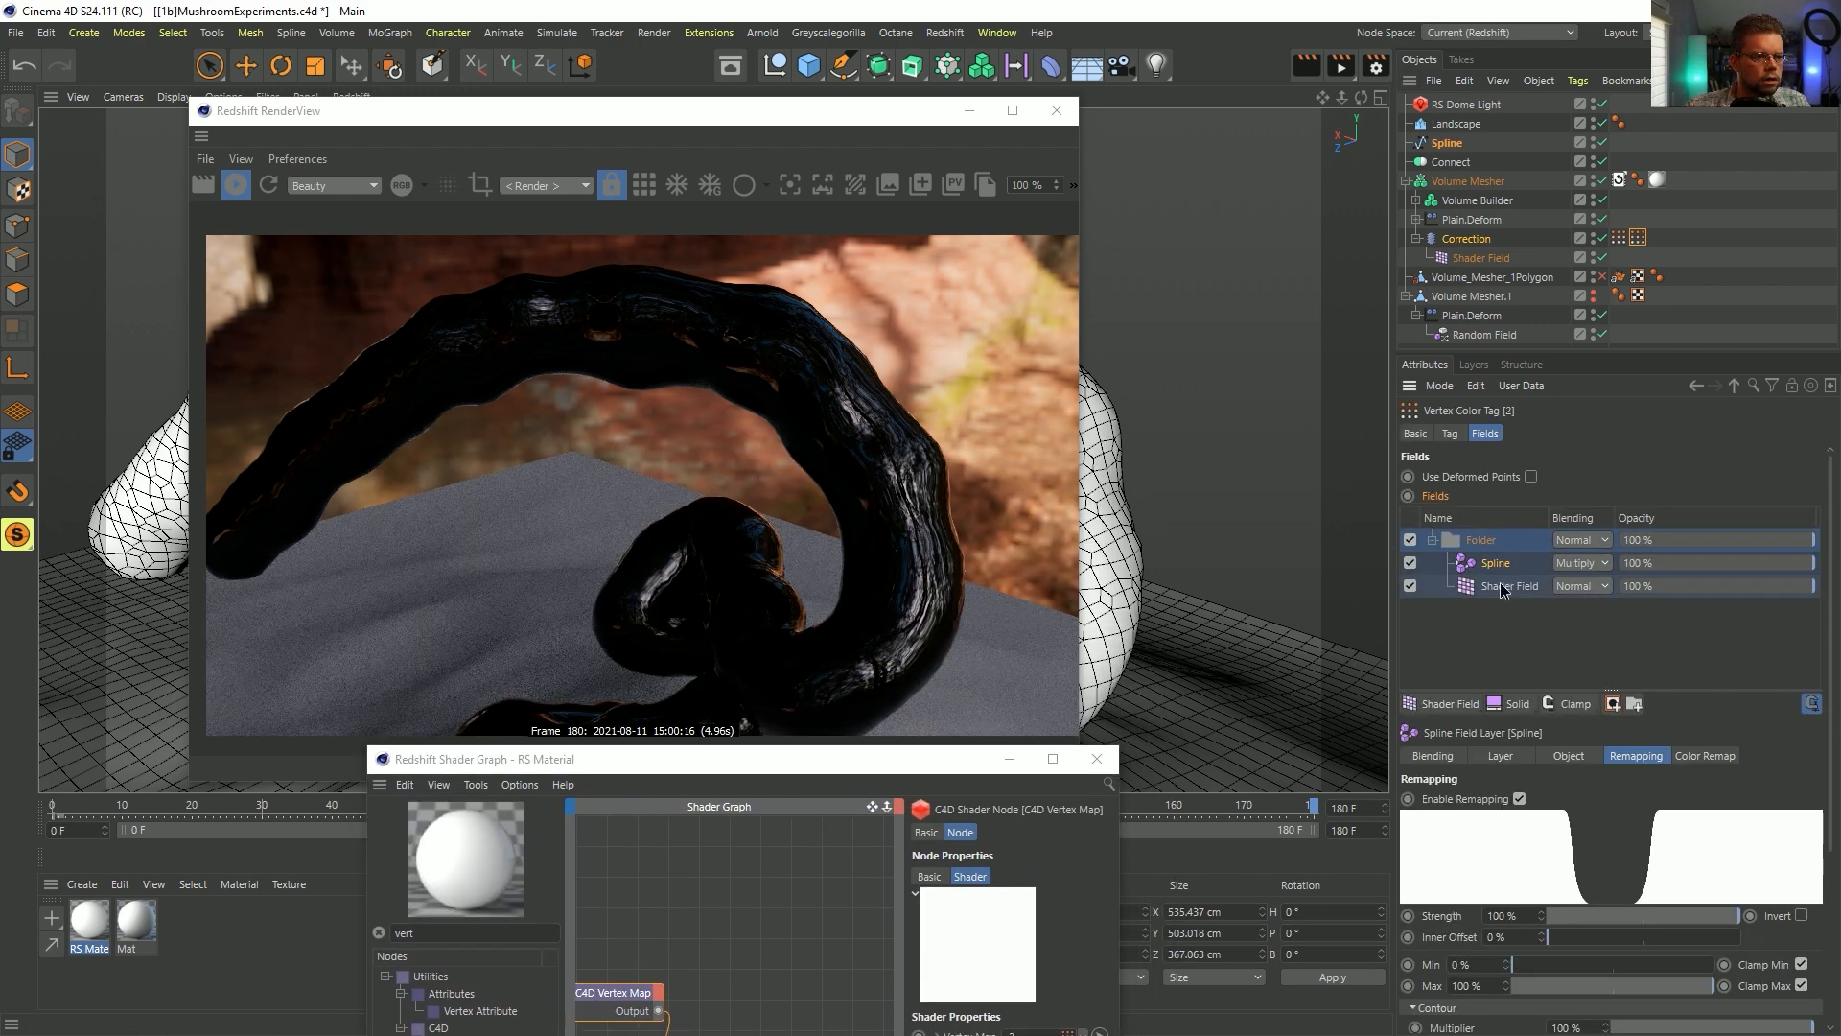
left_click(1500, 584, "shift")
left_click_drag(1500, 584, 1473, 532)
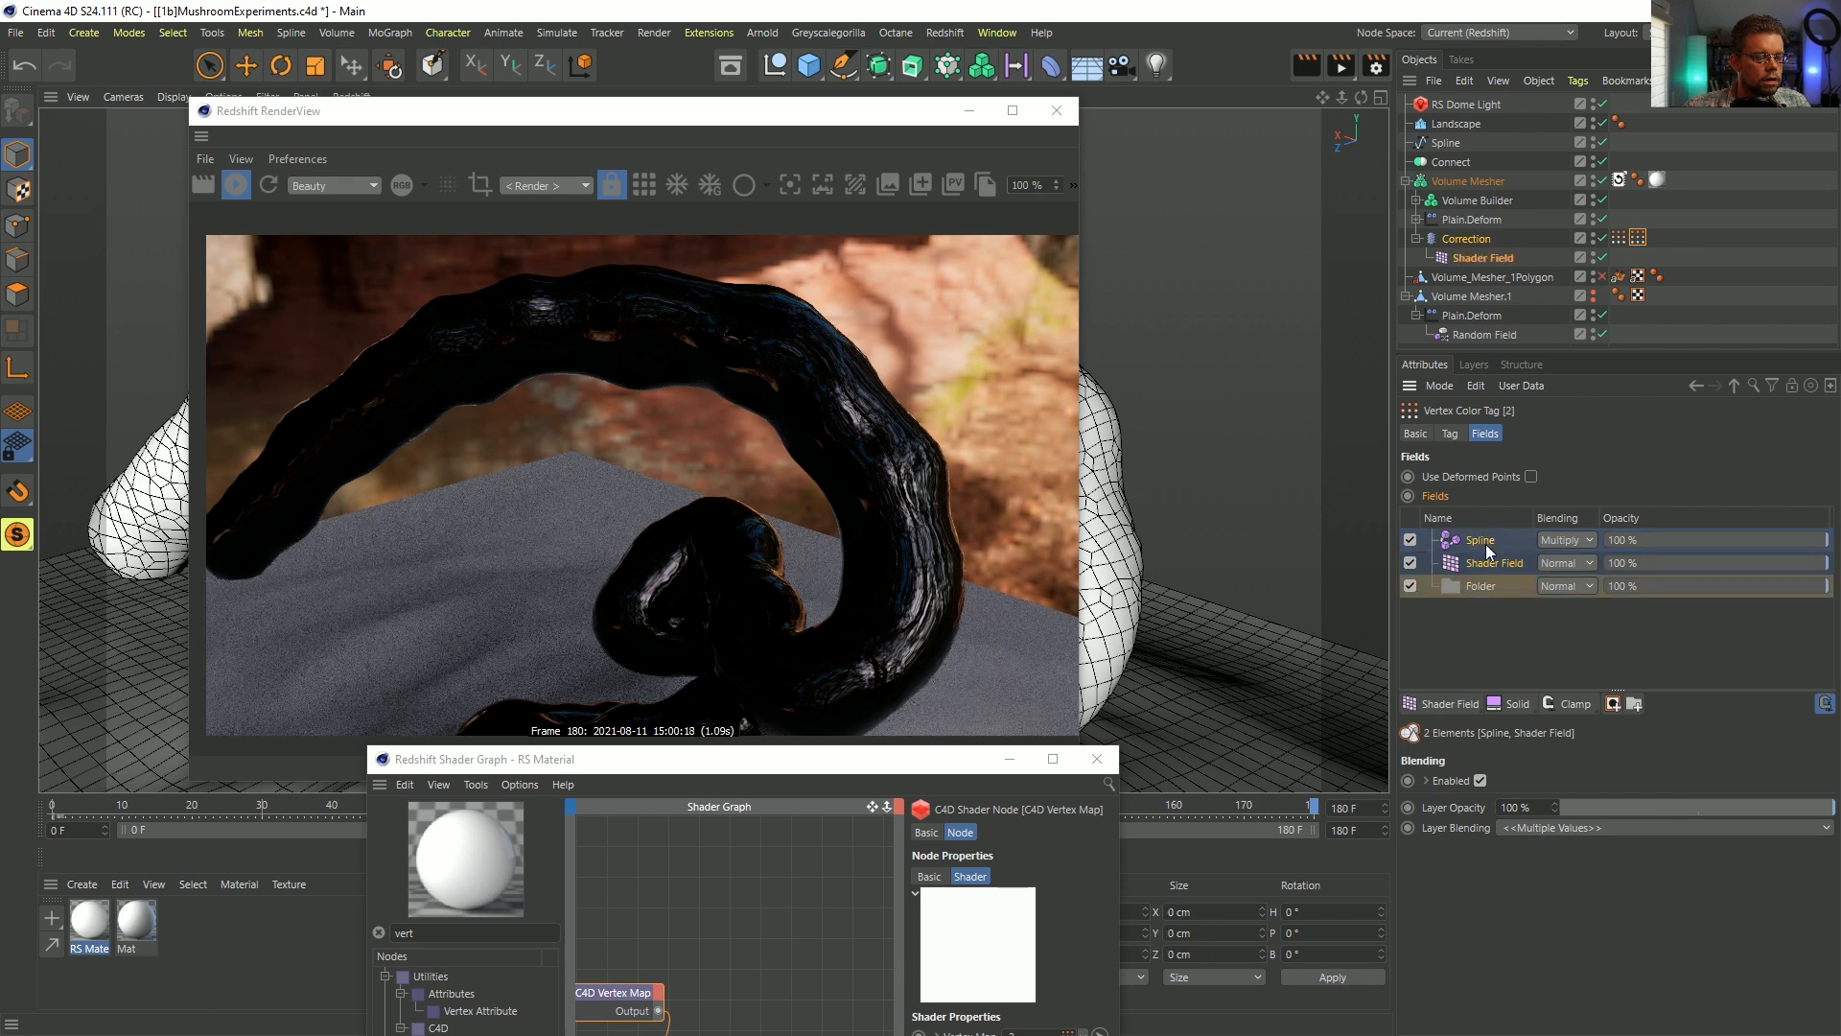
left_click(1483, 586)
key("Delete")
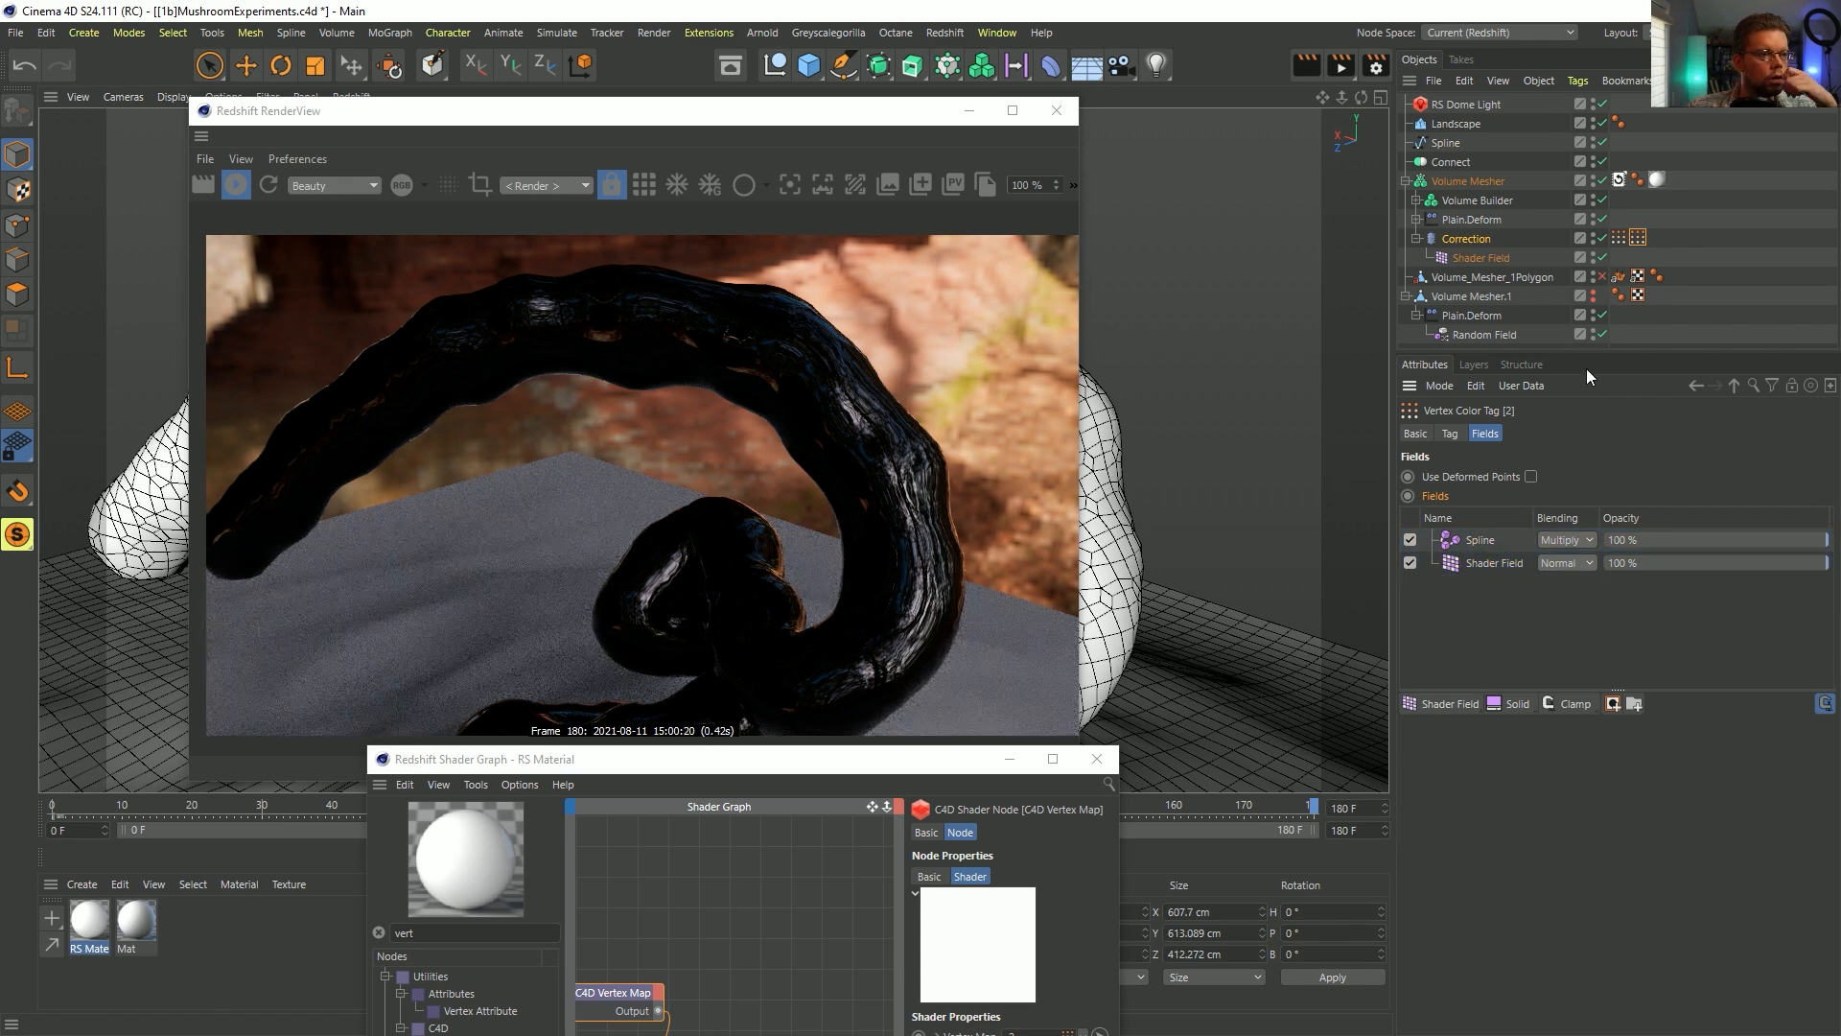
- Disable the Spline layer in the second Vertex Color tag to isolate the Shader Field layer
left_click(1478, 563)
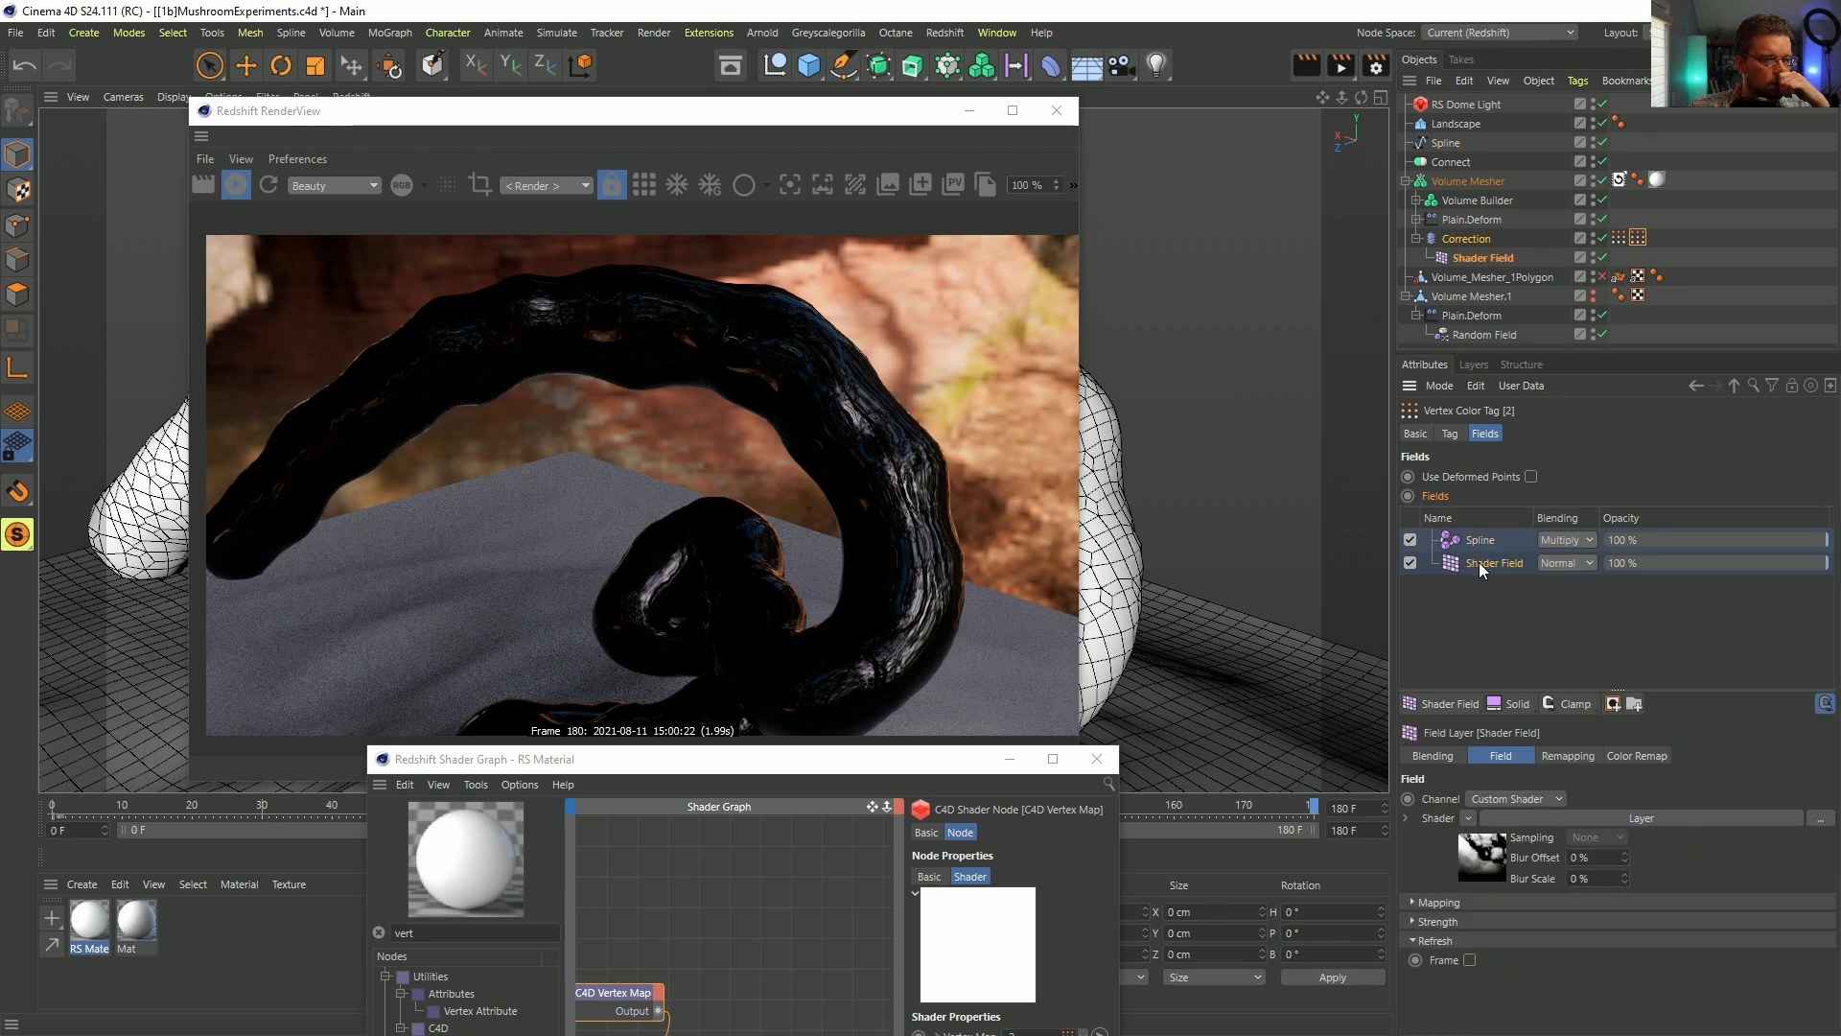
left_click(1411, 540)
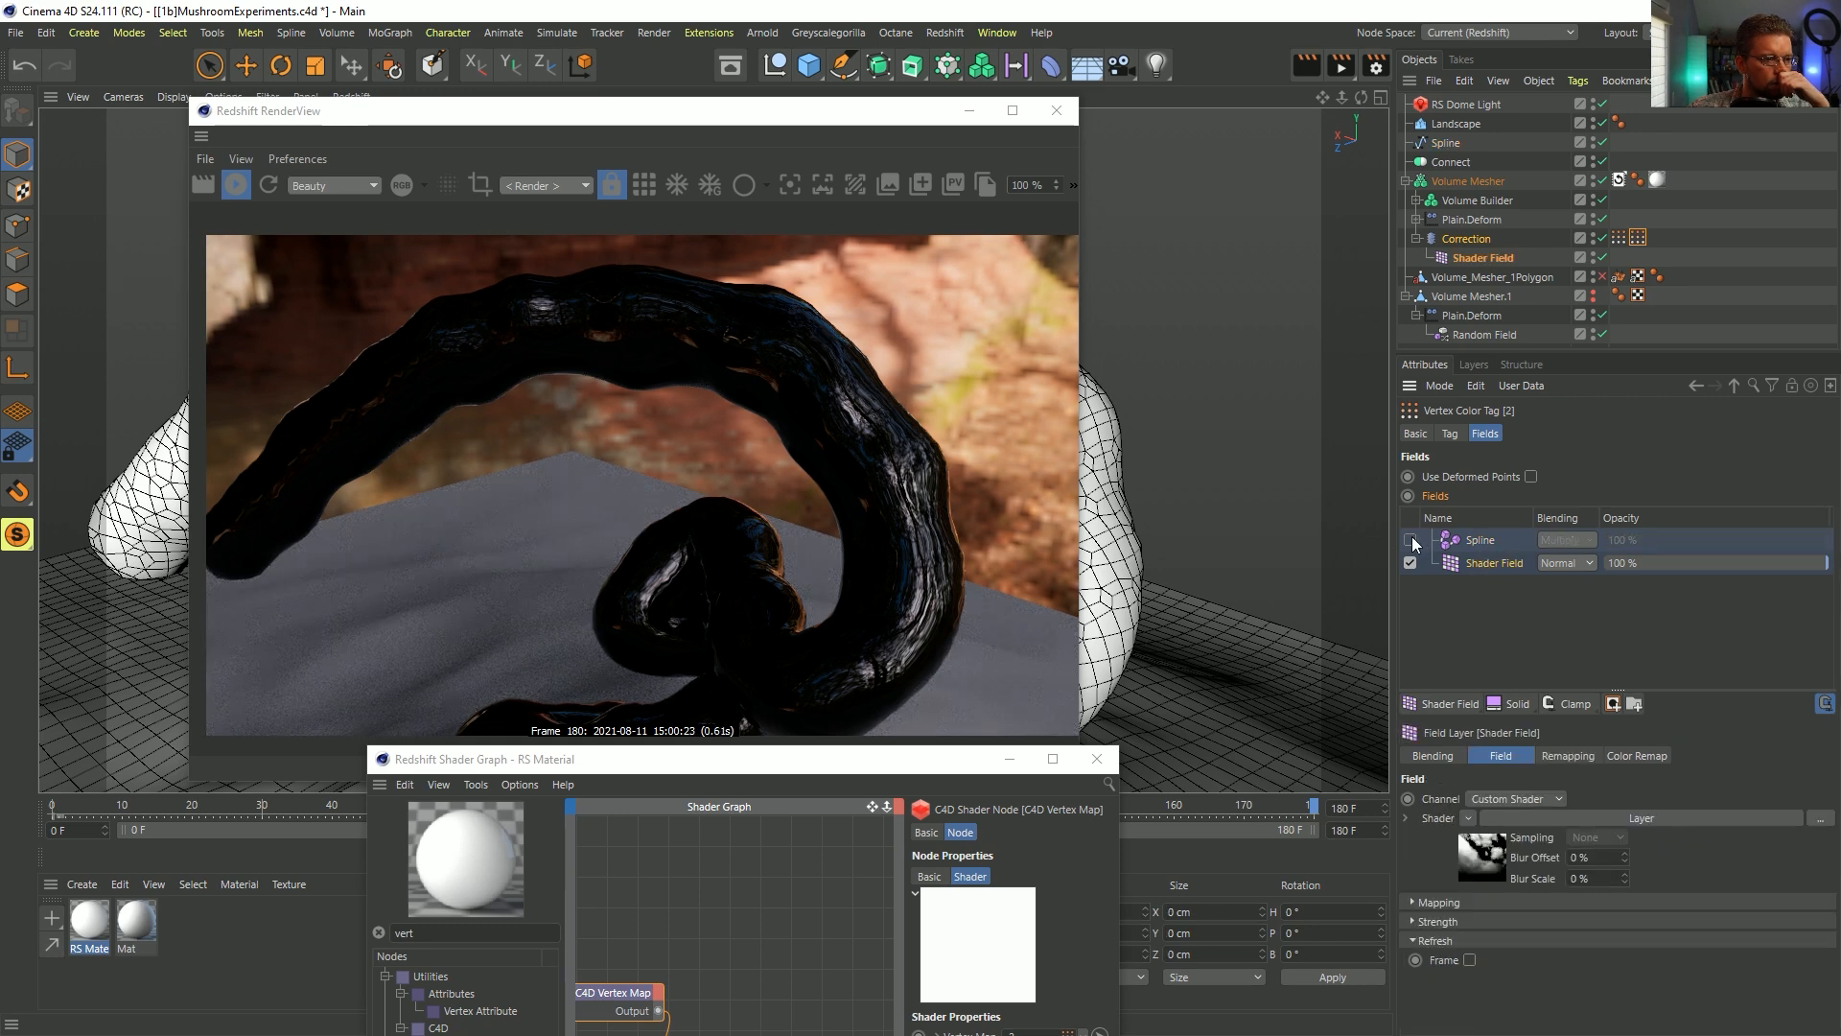
left_click(1485, 614)
left_click(1474, 542)
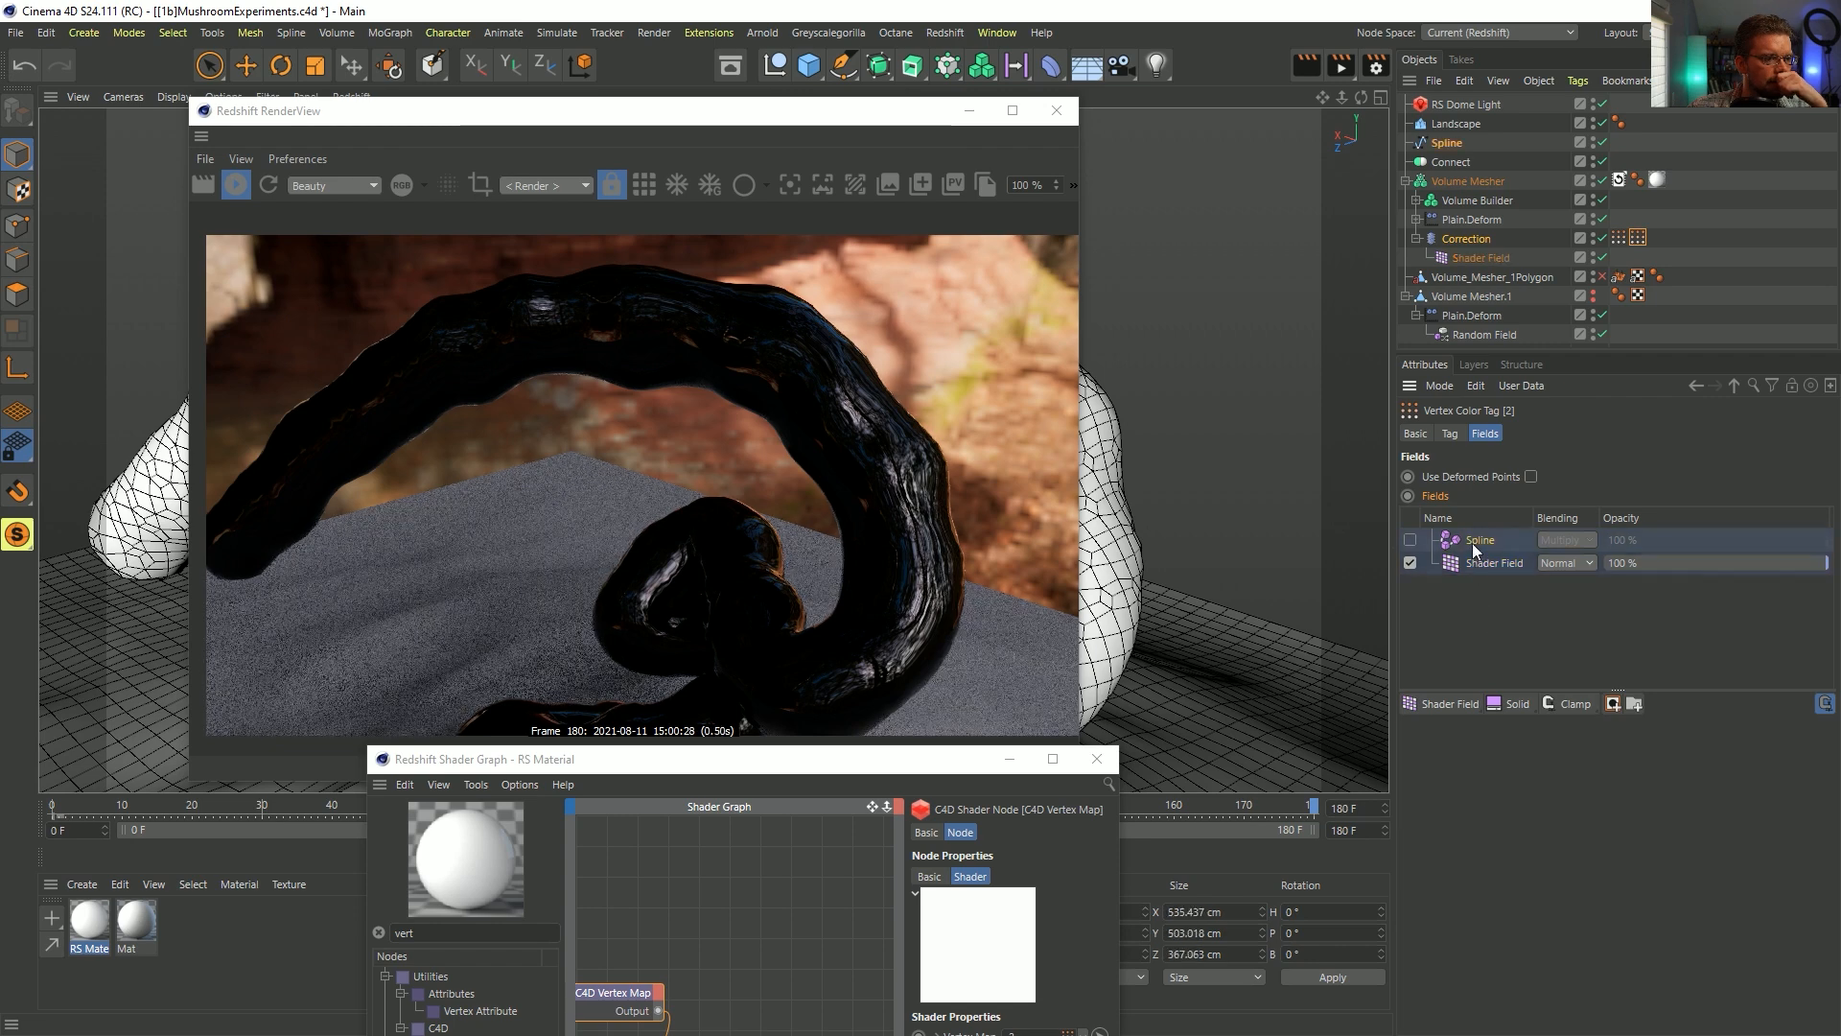
- Examine the second Vertex Color tag's Tag and Basic properties, the rendered stem and the C4D Vertex Map node's link
left_click(1451, 434)
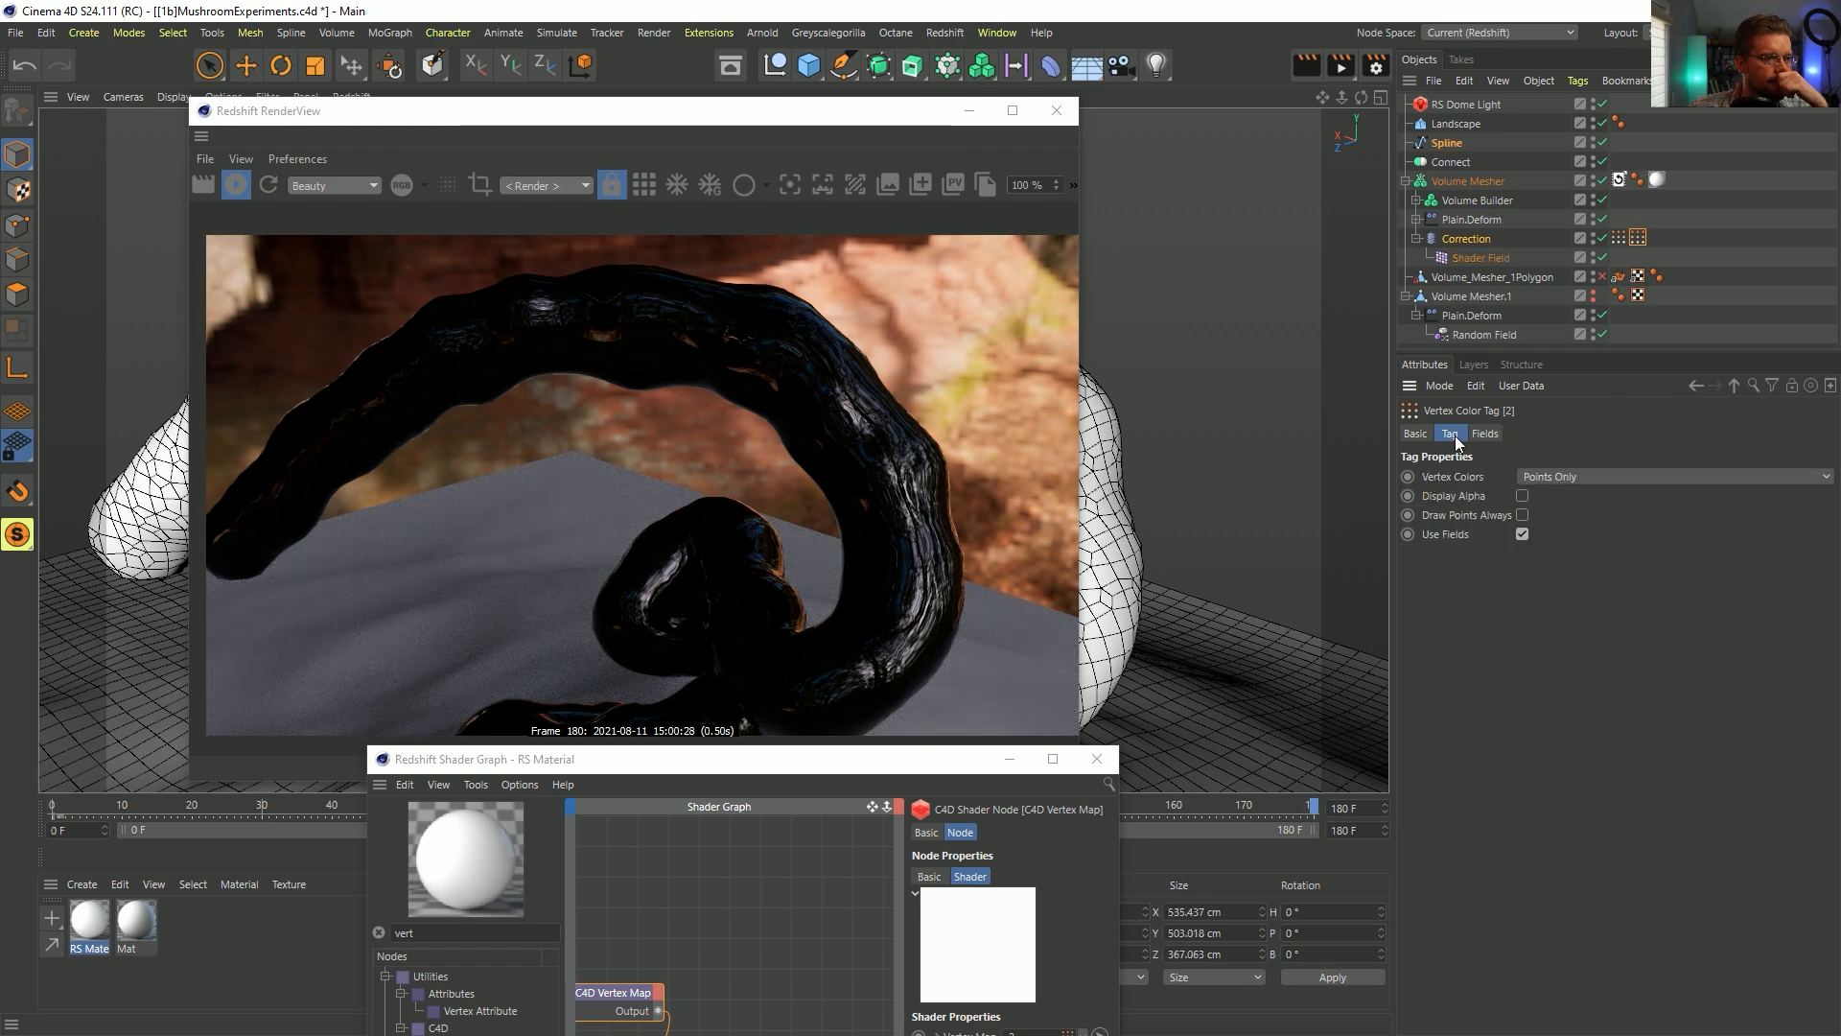
left_click(1418, 435)
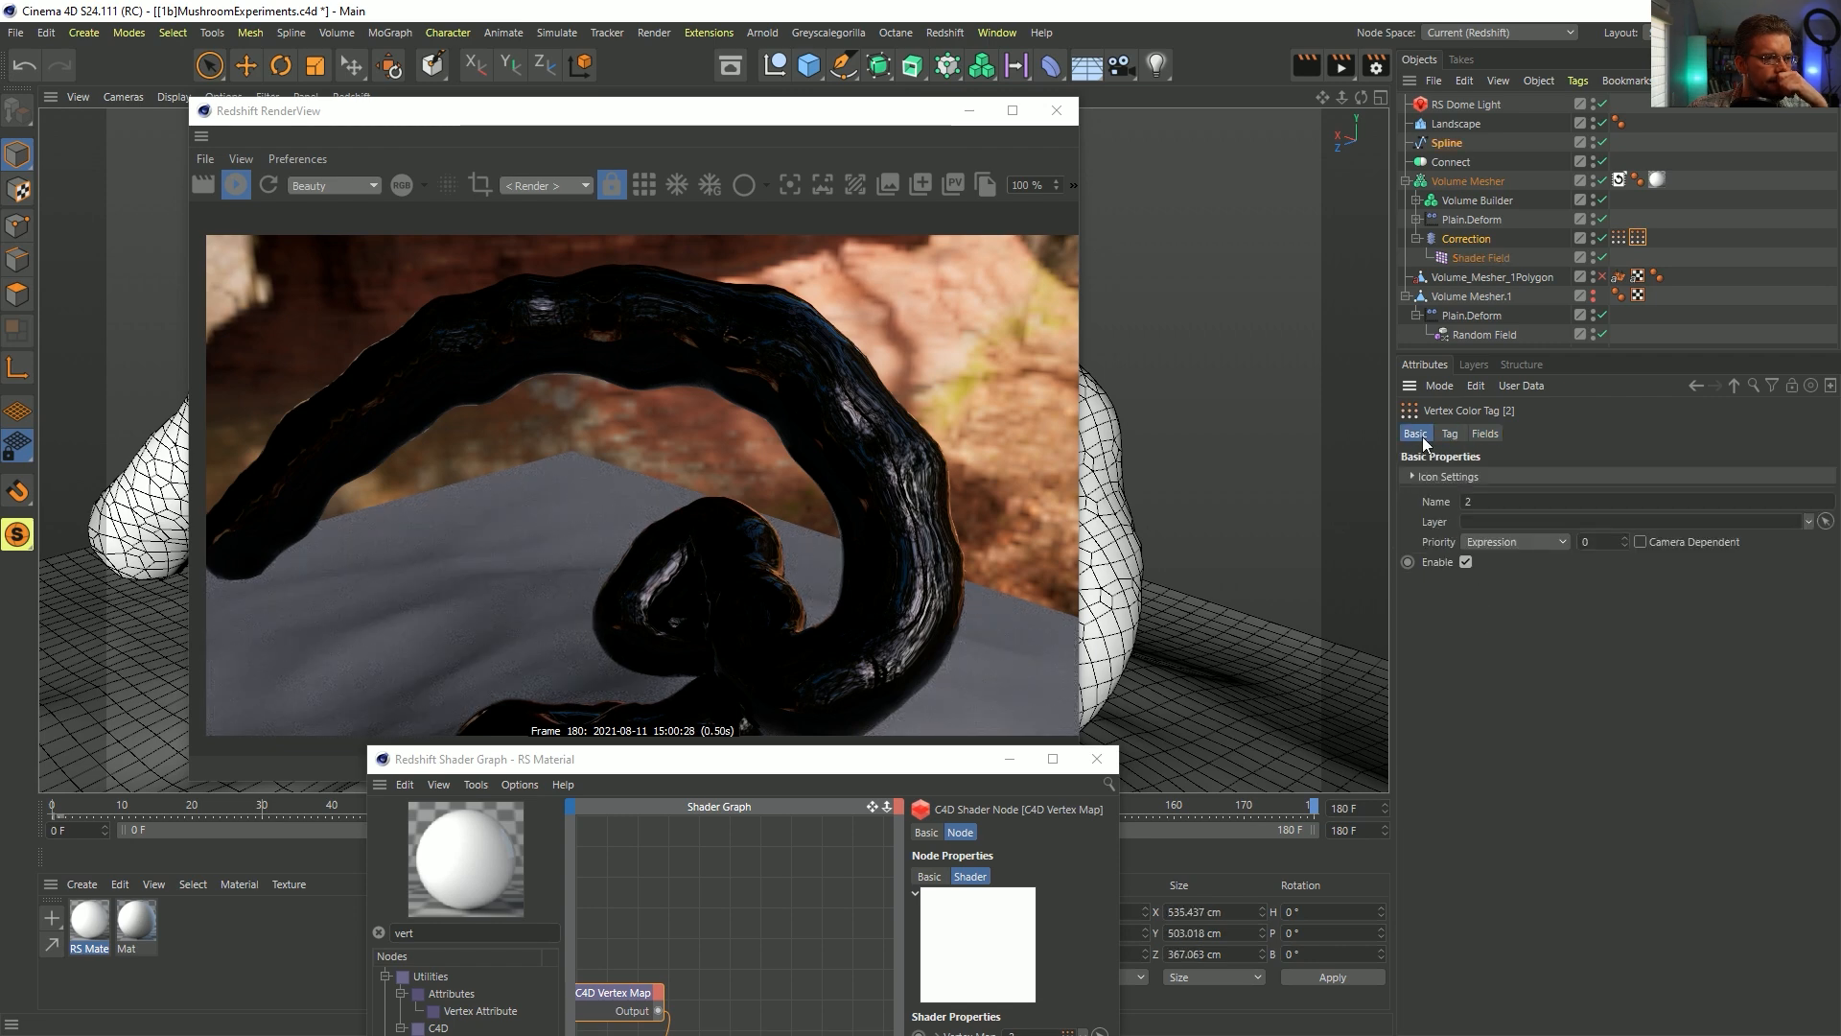
left_click(1485, 434)
left_click_drag(817, 772, 727, 279)
left_click_drag(855, 284, 879, 817)
right_click_drag(1124, 518, 1063, 556, "alt")
middle_click_drag(1062, 556, 1105, 451, "alt")
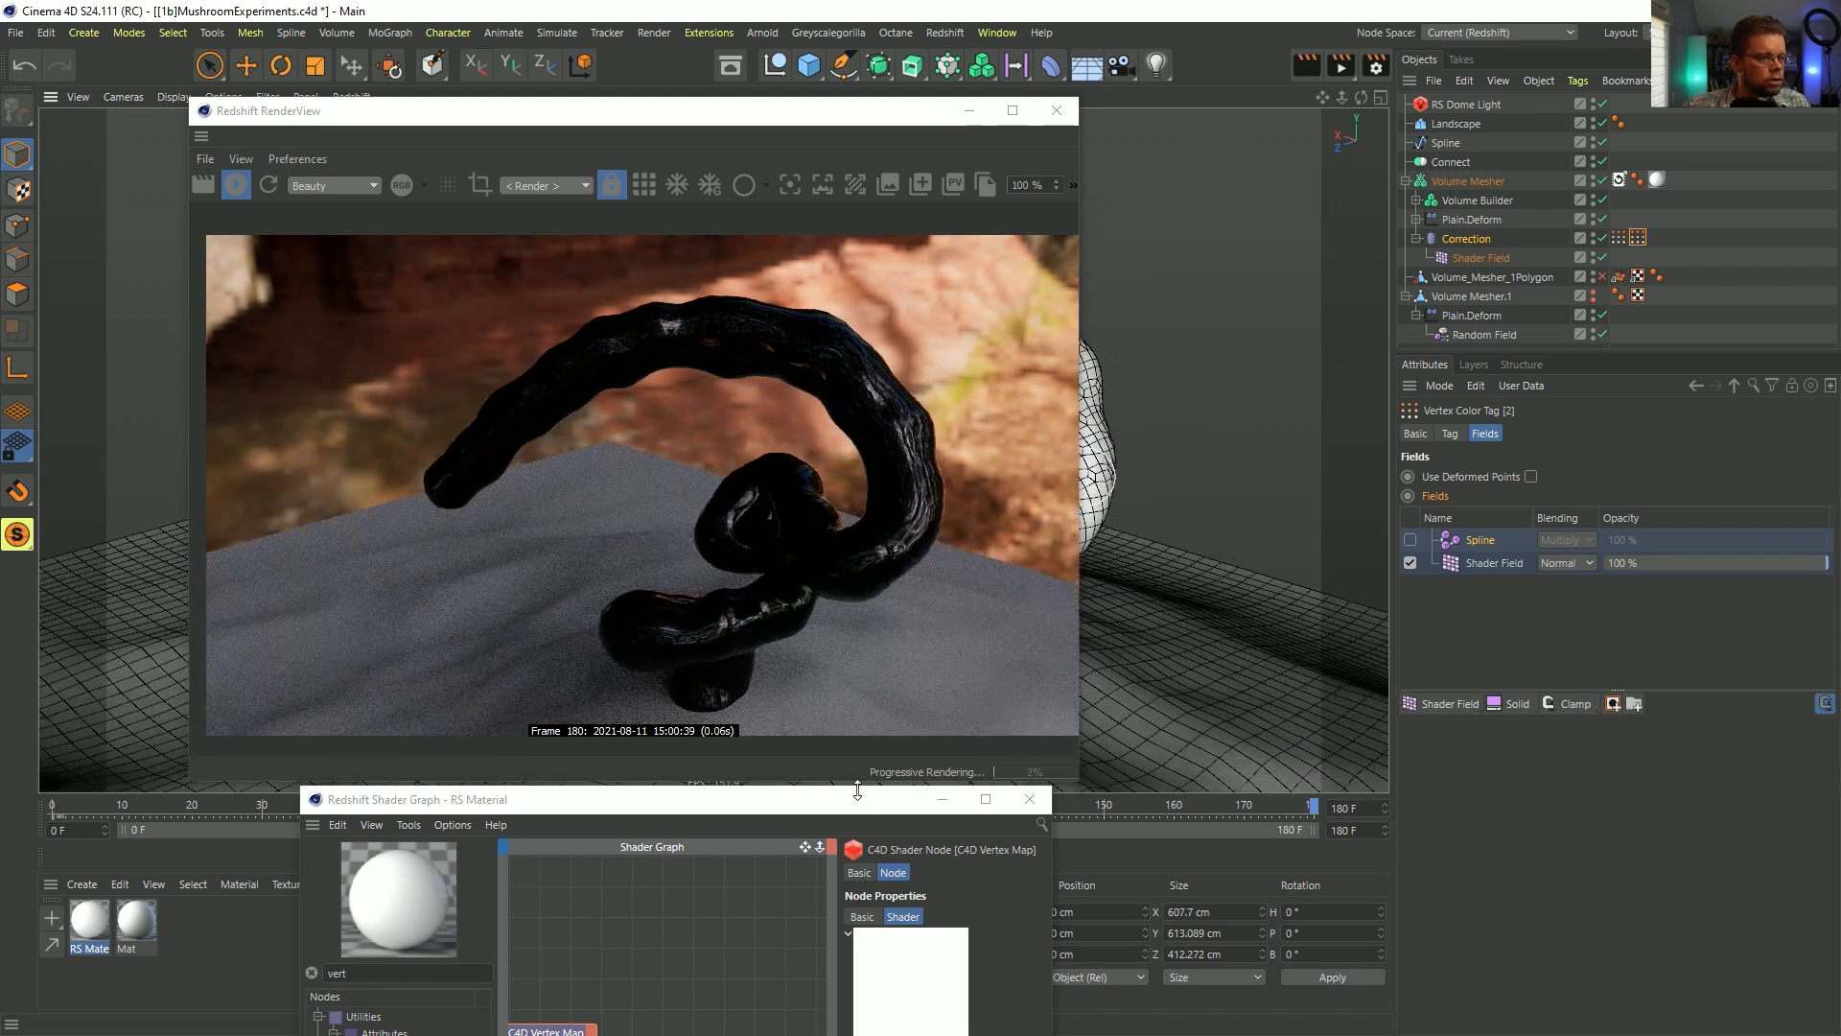
left_click_drag(858, 794, 800, 309)
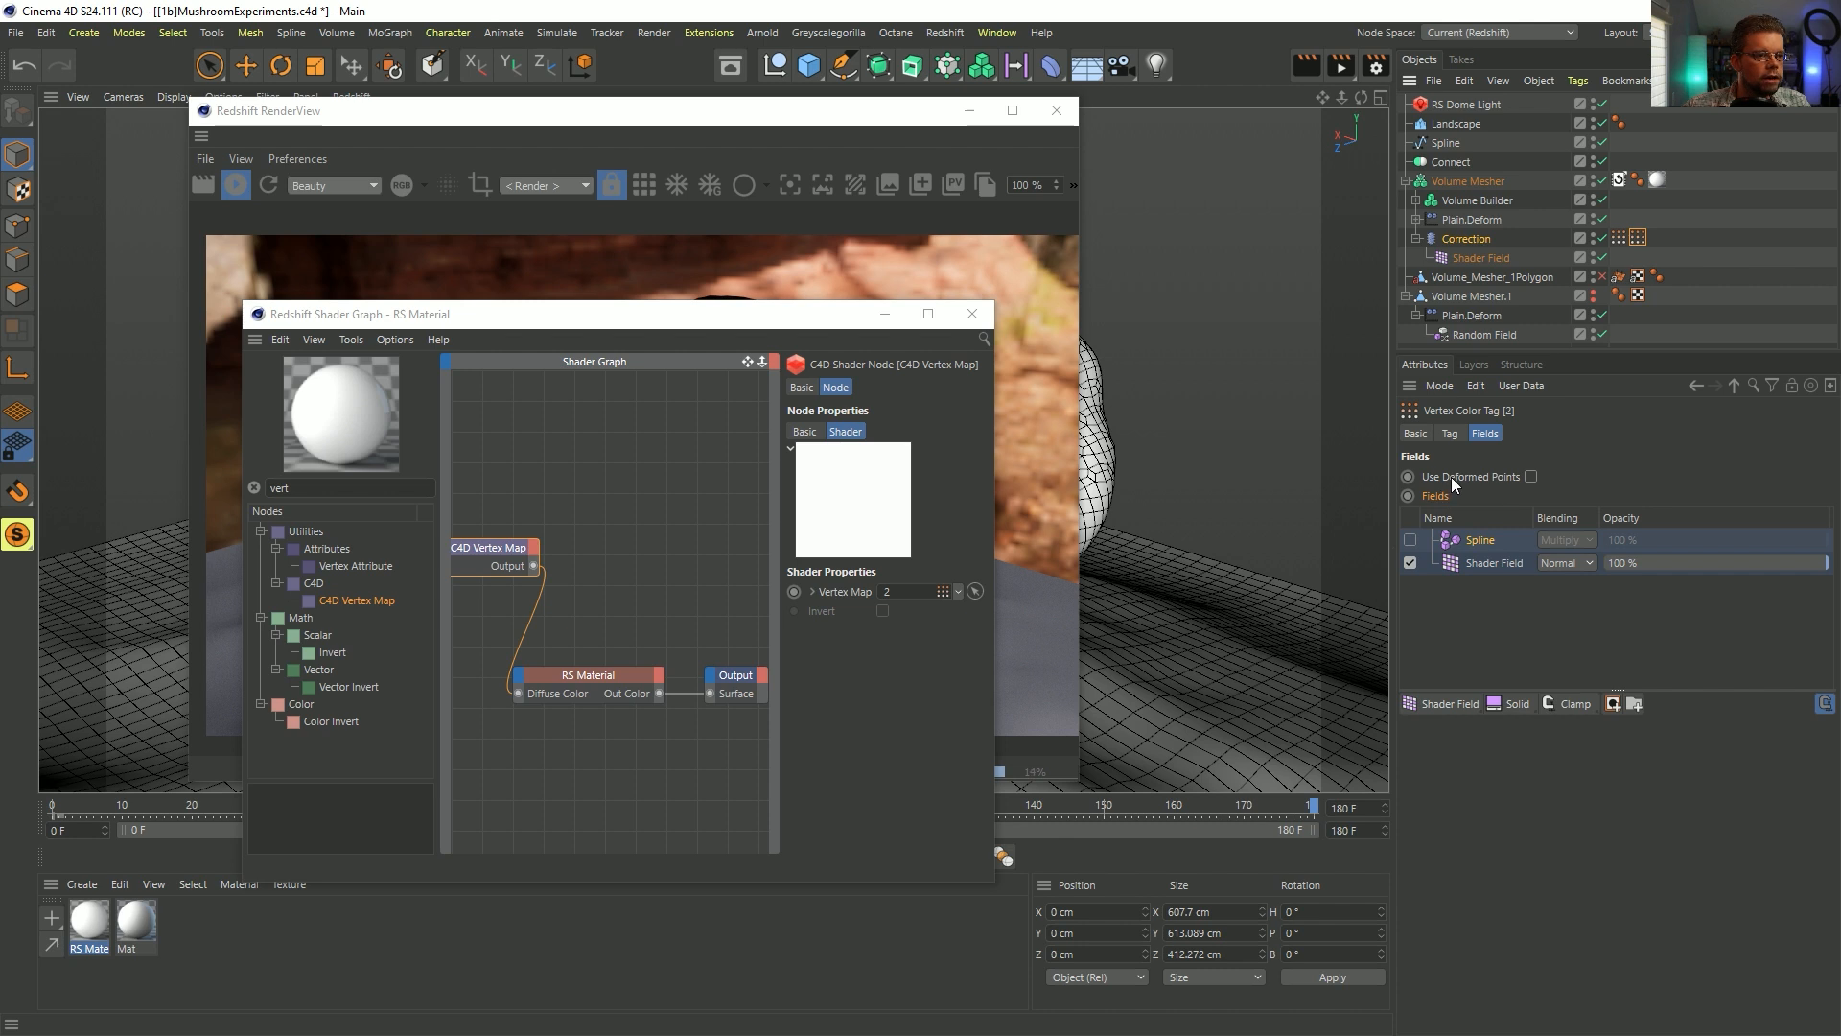
left_click(1450, 434)
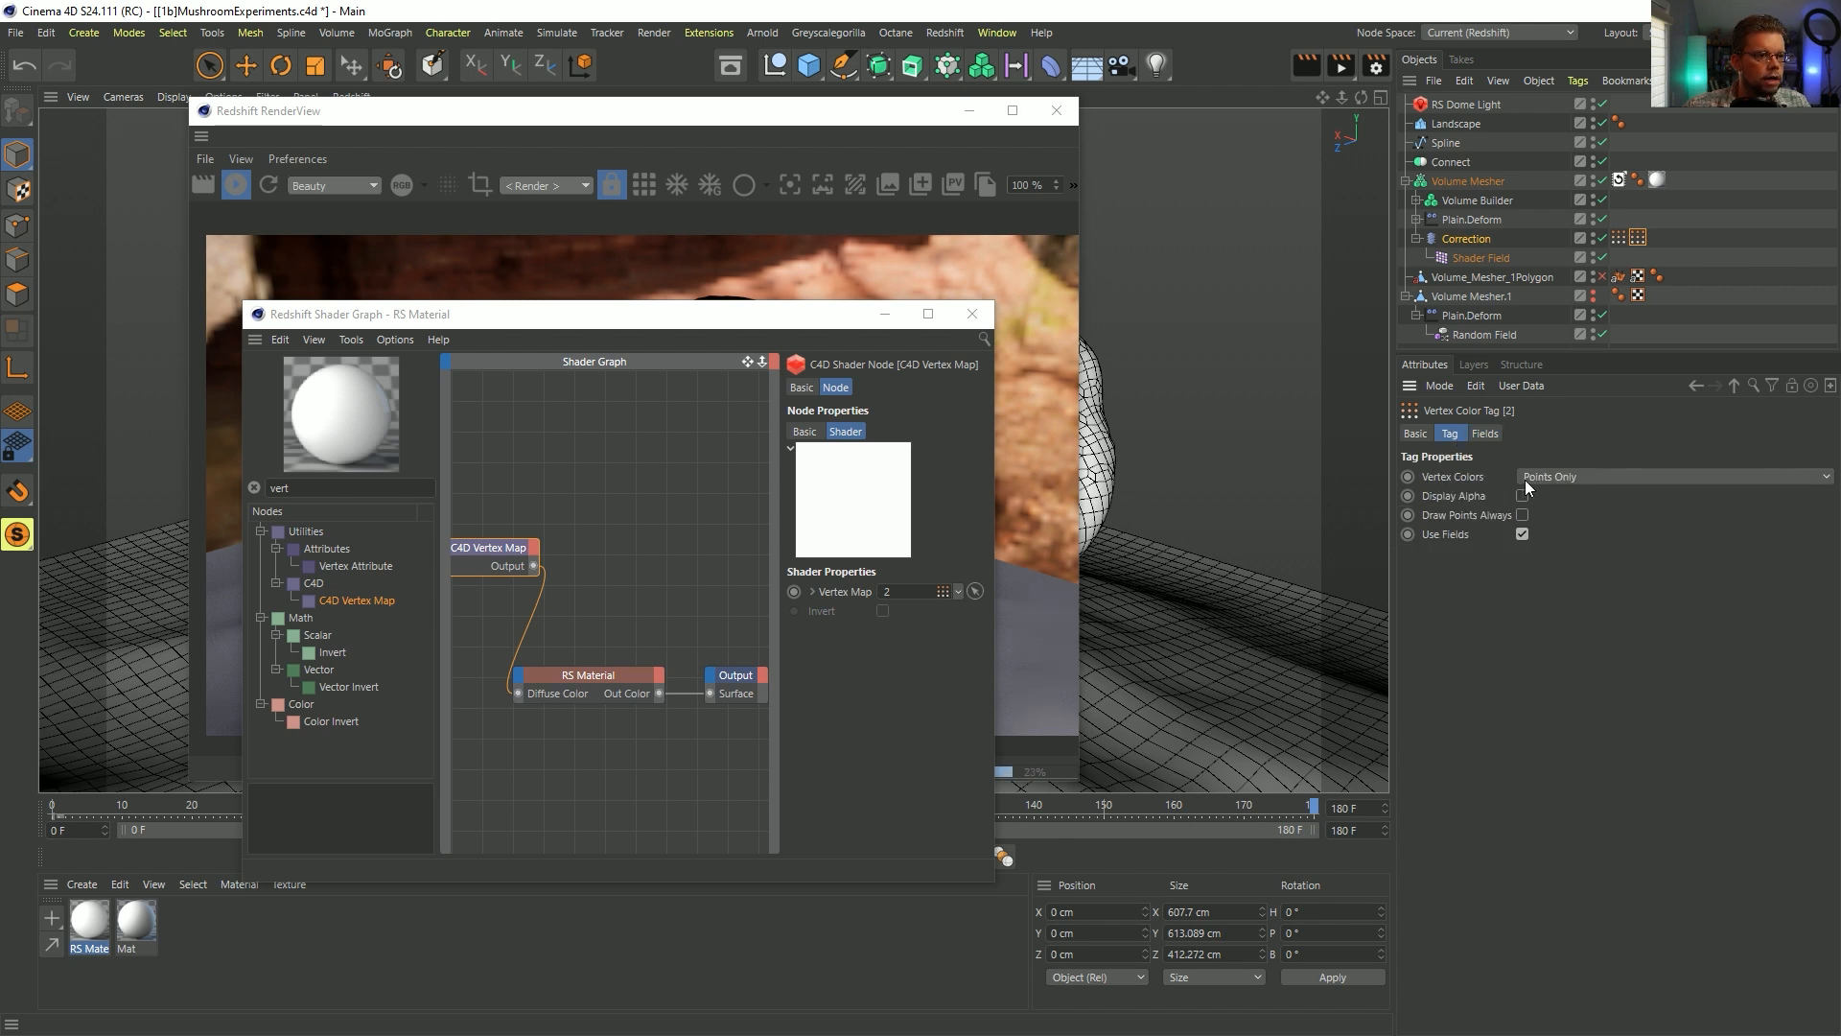
left_click(1417, 433)
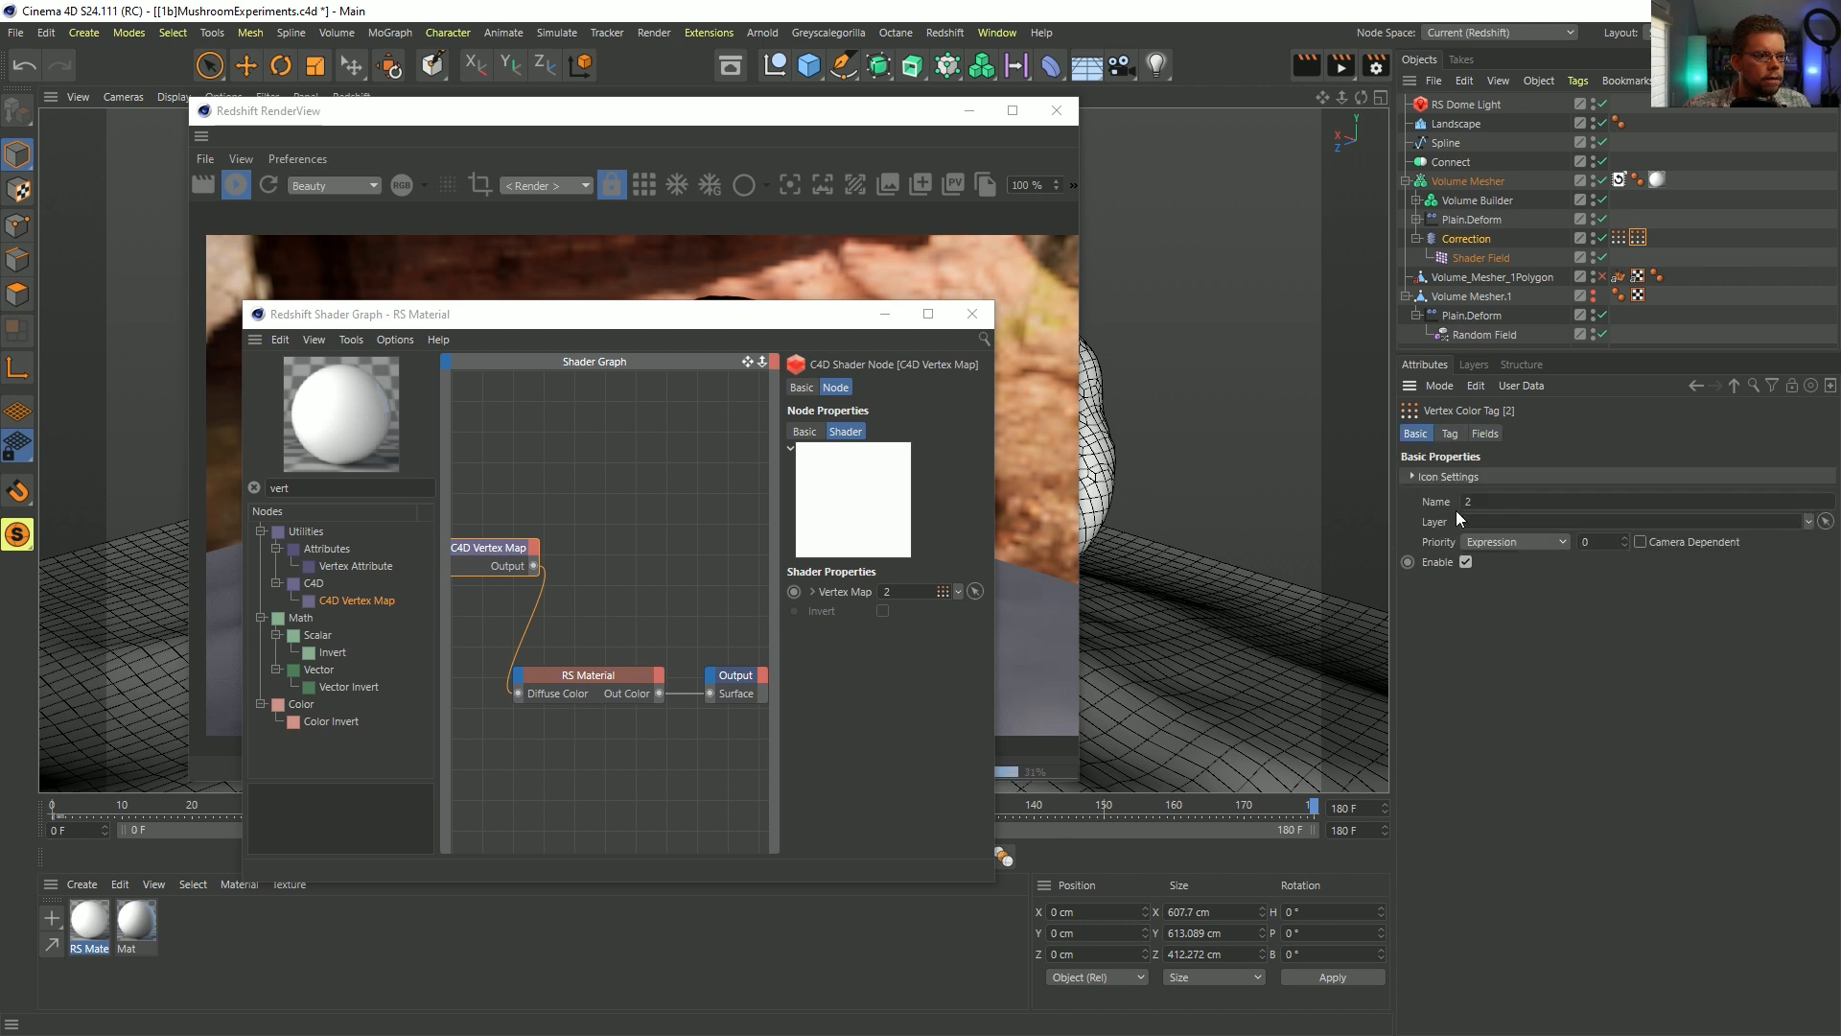
left_click(1489, 435)
- Replace the Shader Field layer in the second Vertex Color tag with a fresh one made from the Shader Field object under Correction
left_click(1494, 563)
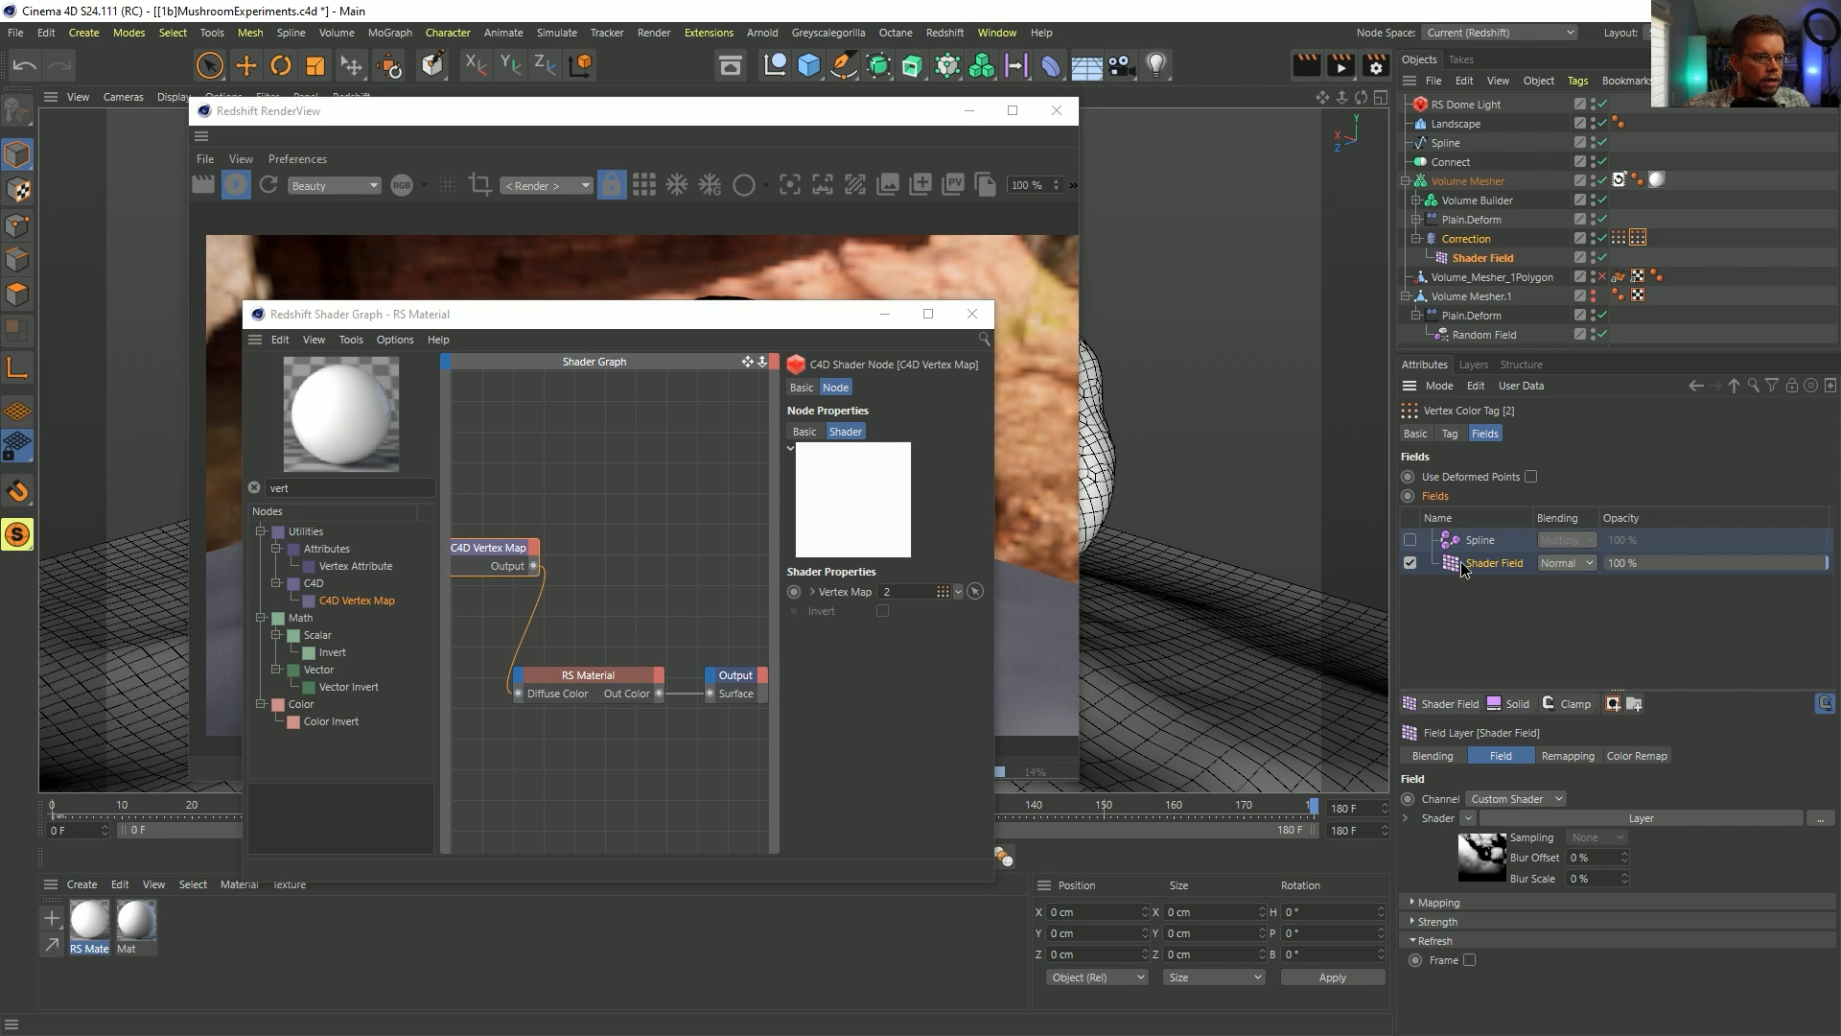
left_click(1491, 587)
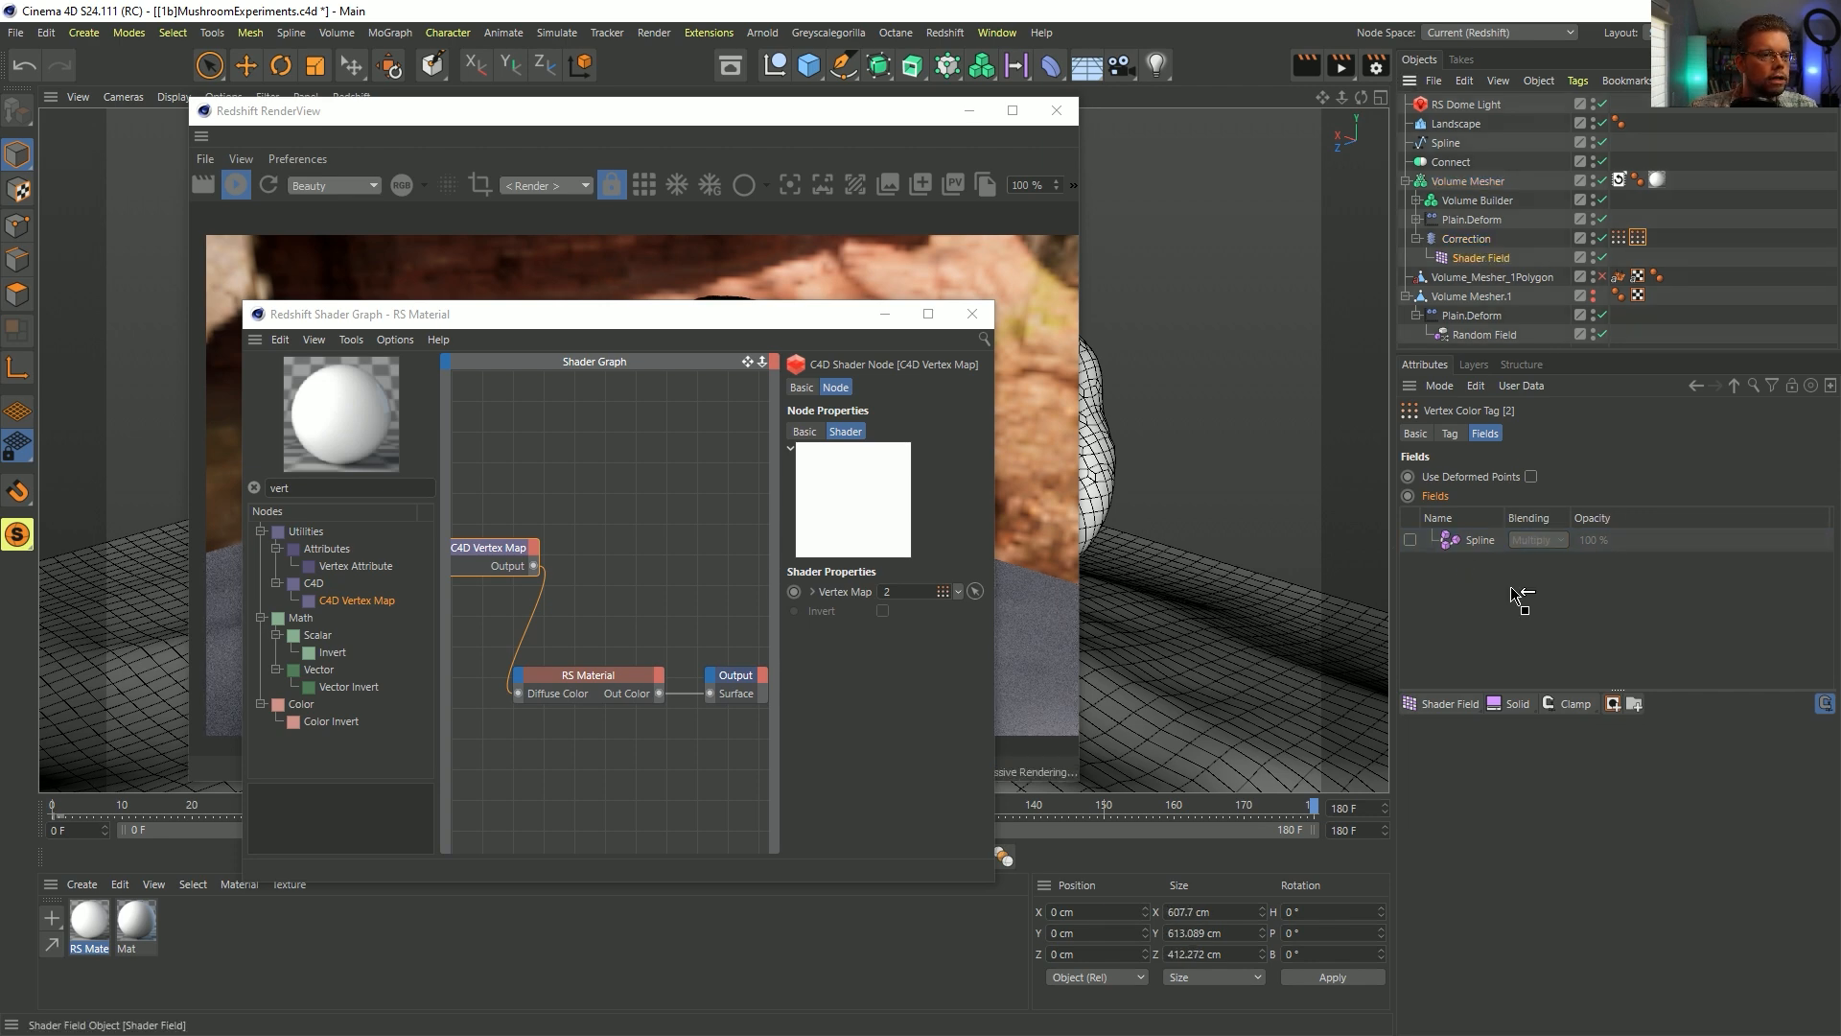
left_click_drag(830, 329, 702, 690)
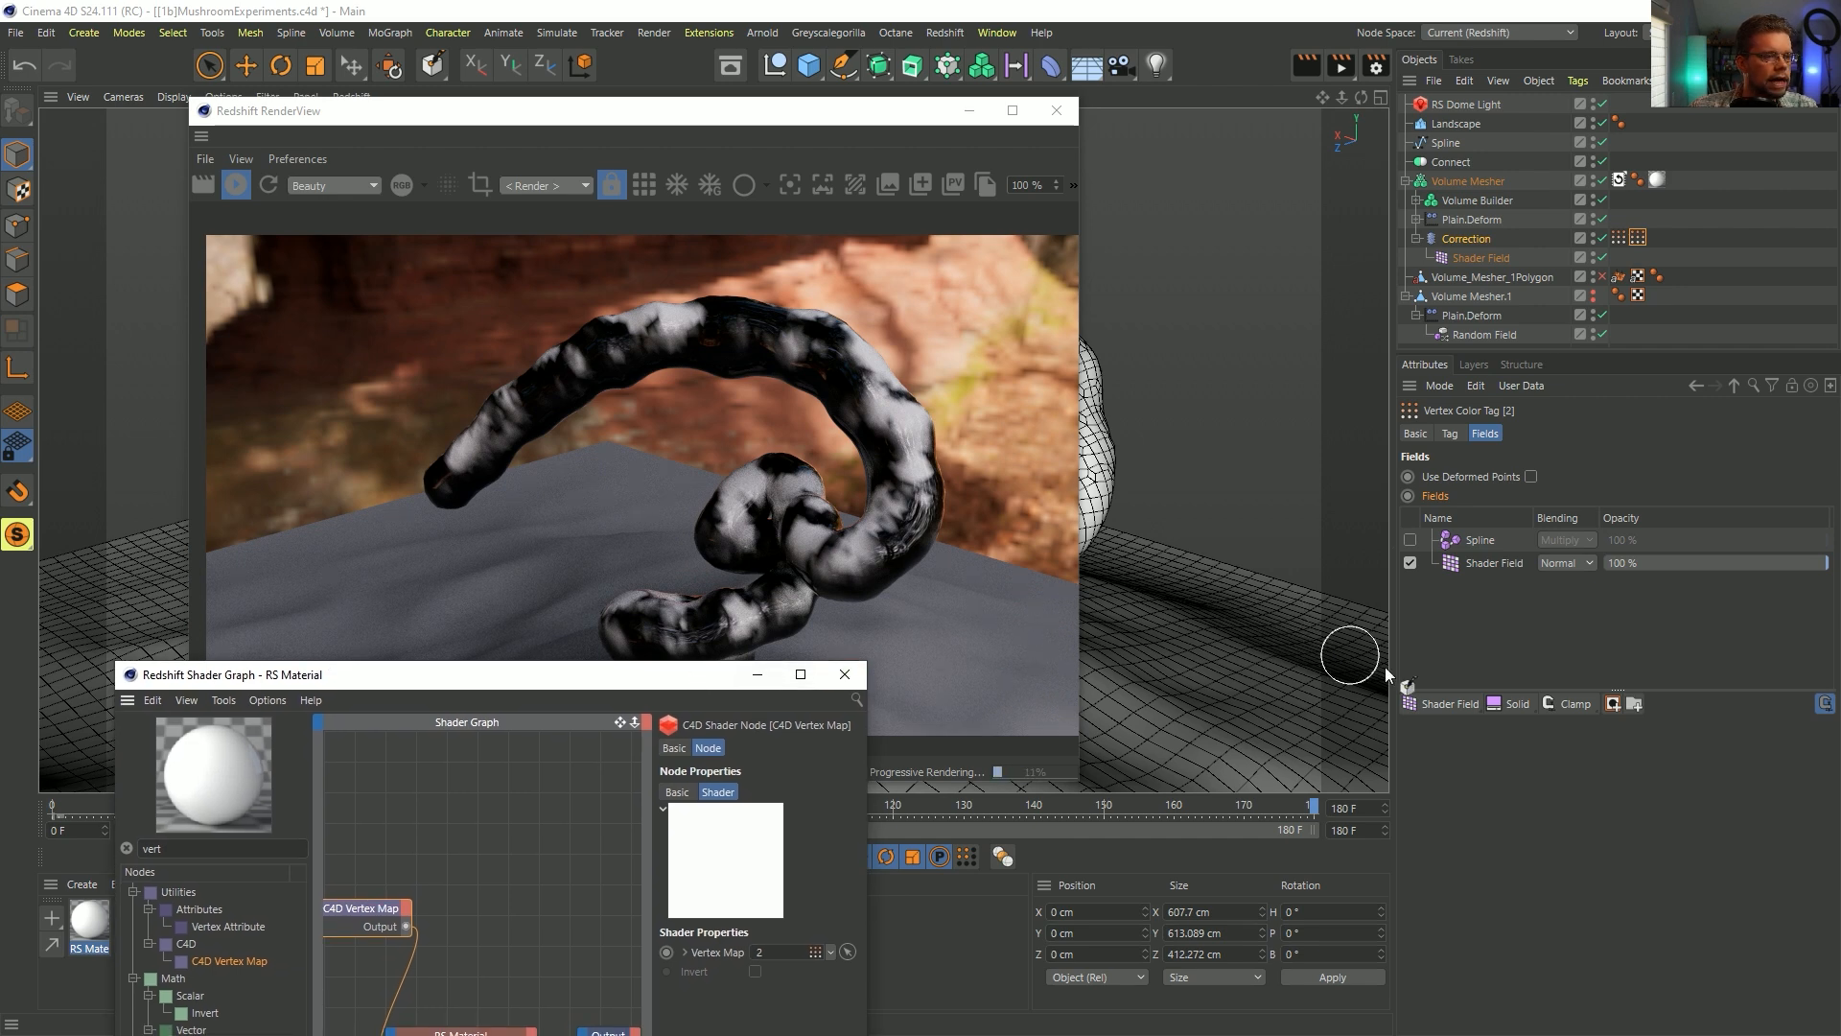
- Re-enable the Spline layer and set its color remap mode to Gradient
left_click(1486, 542)
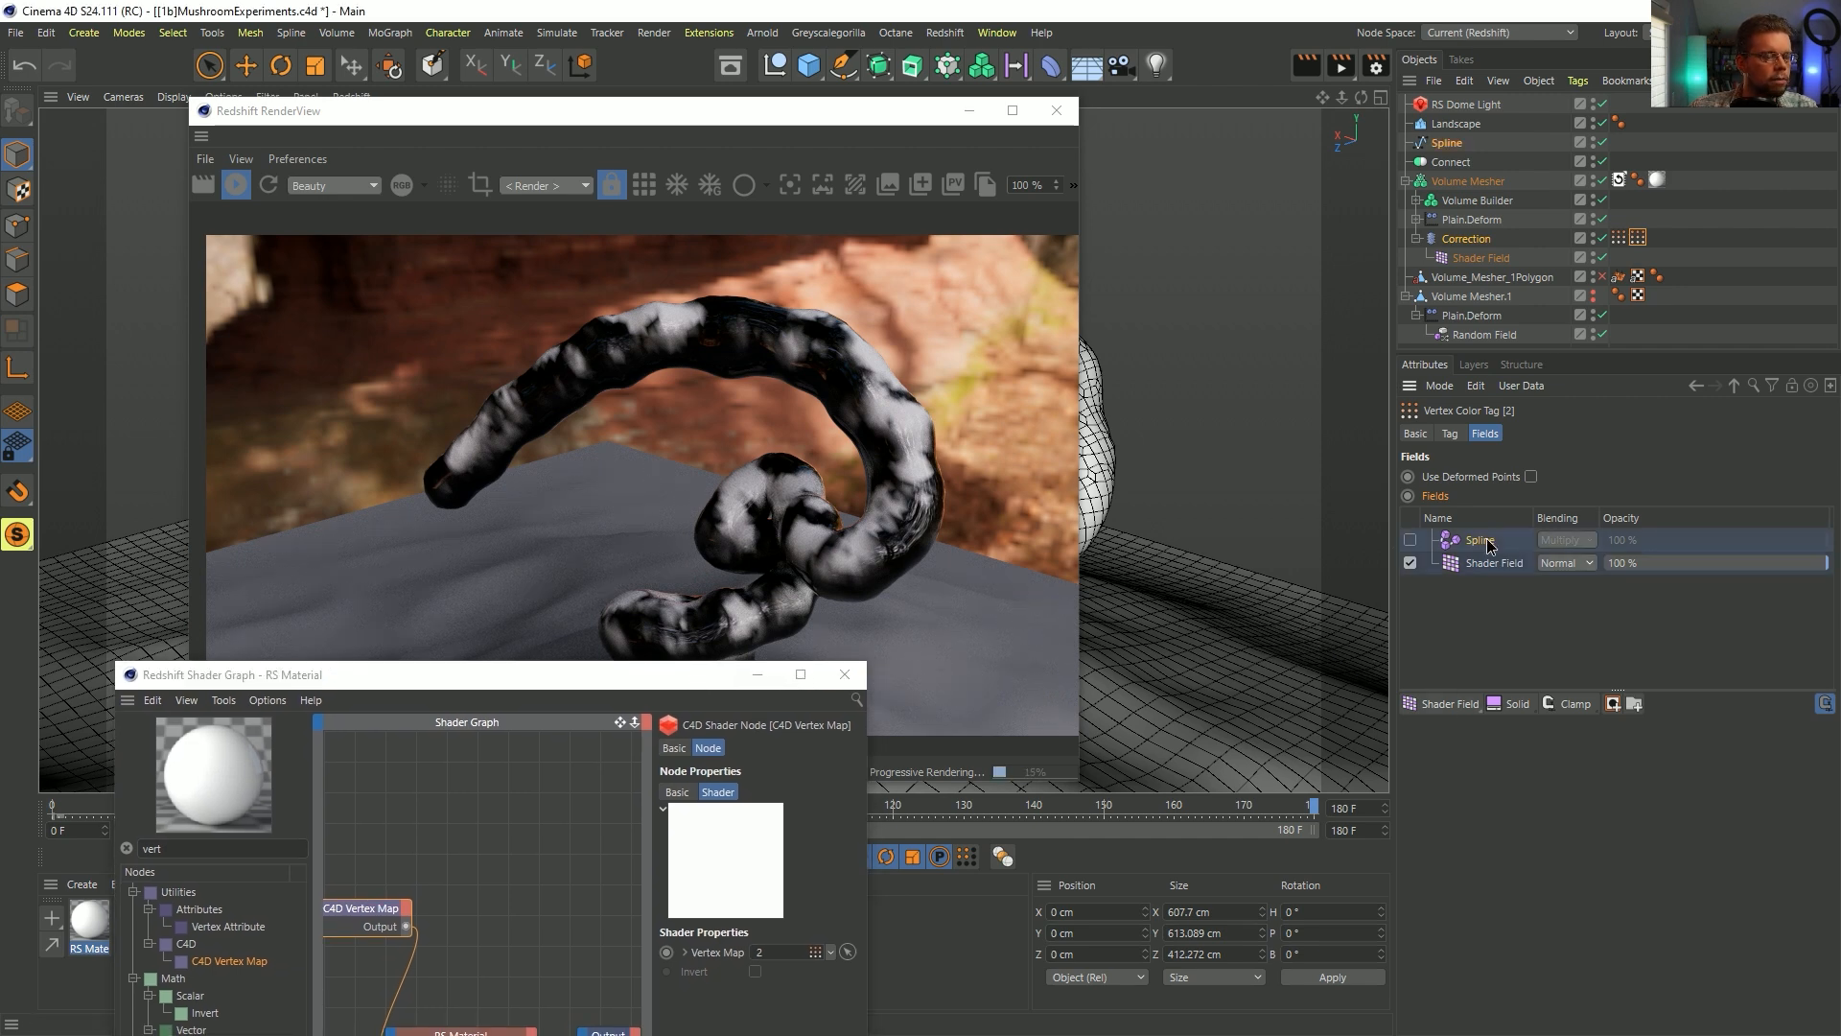
left_click(1410, 541)
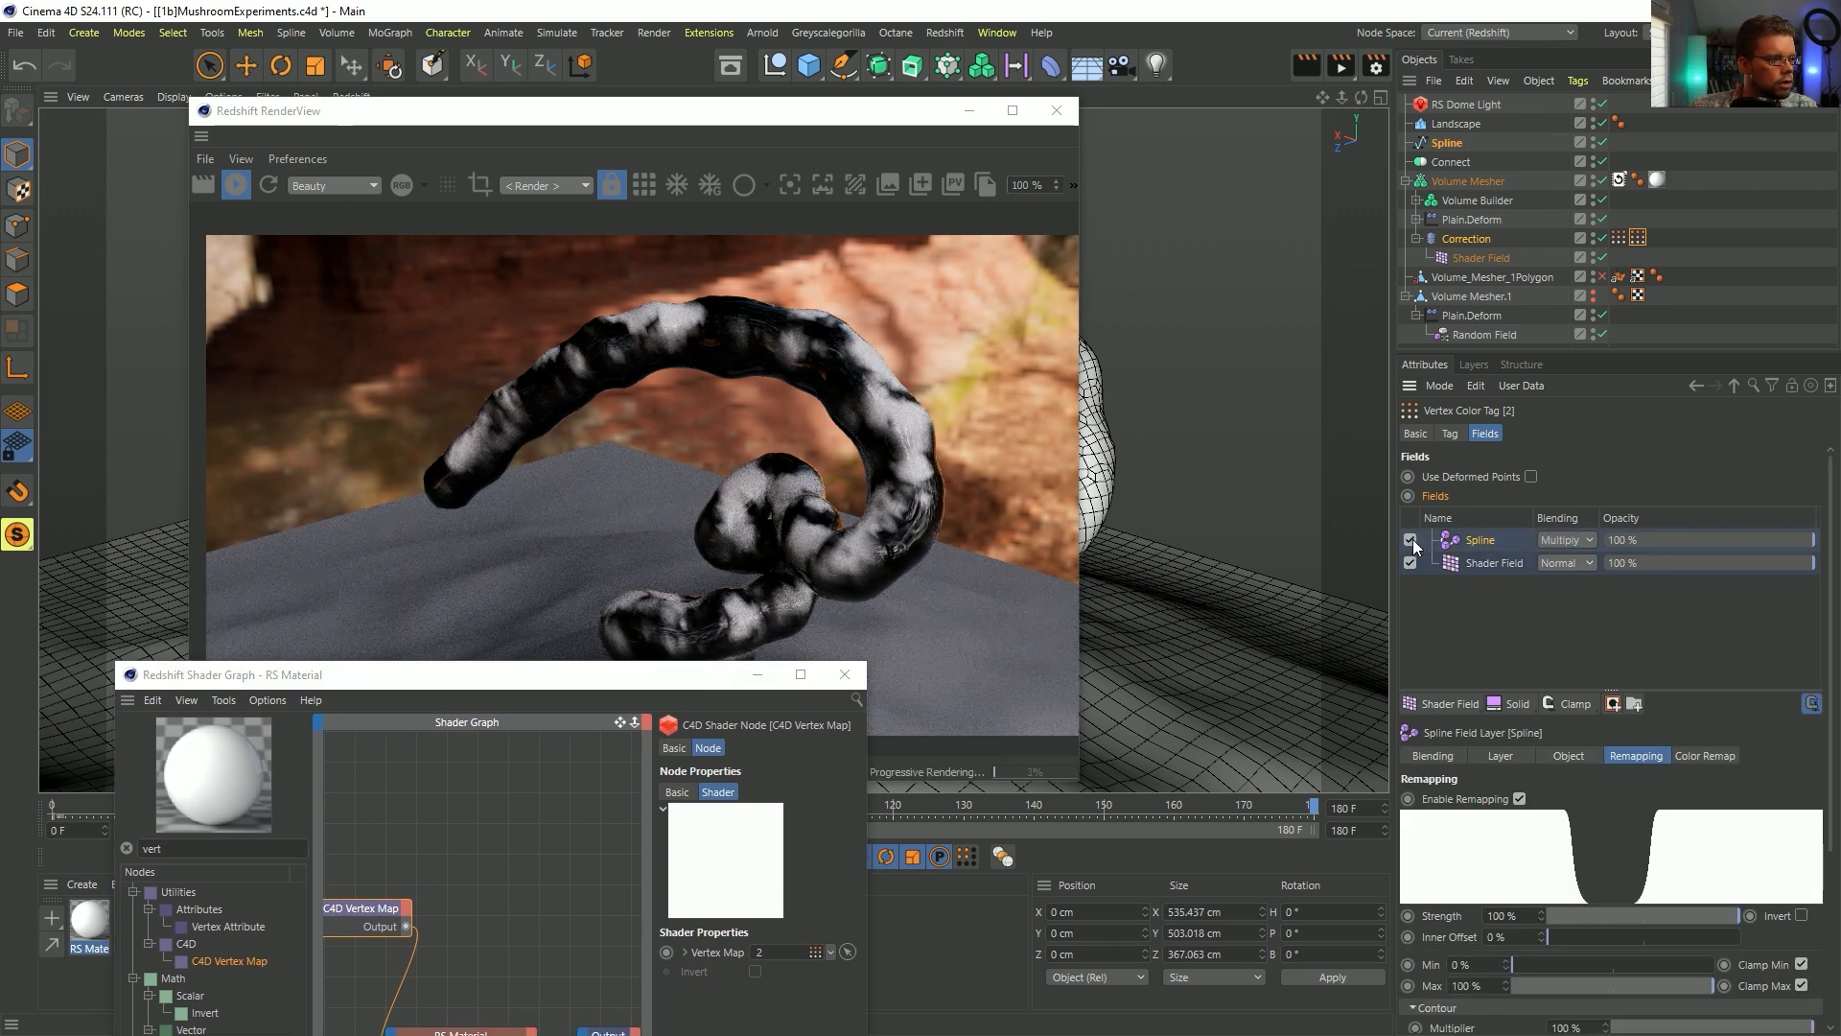
left_click(1690, 756)
left_click(1546, 804)
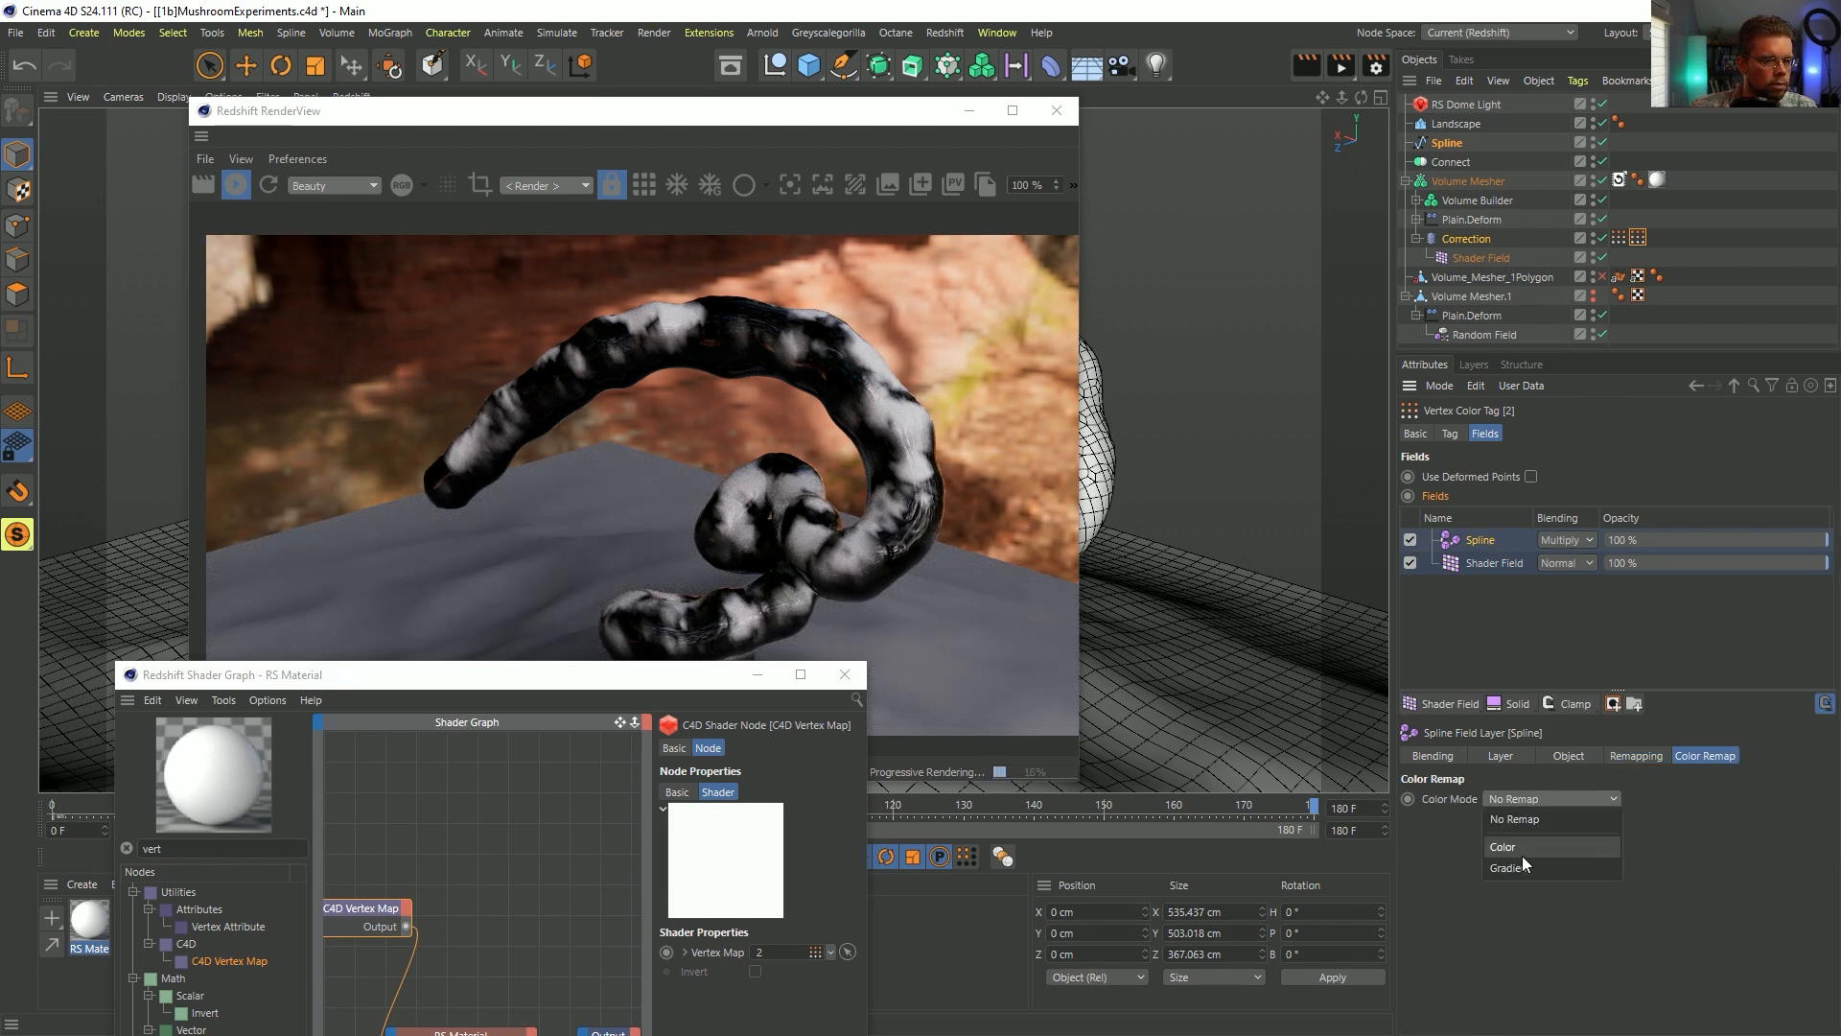
left_click(1523, 852)
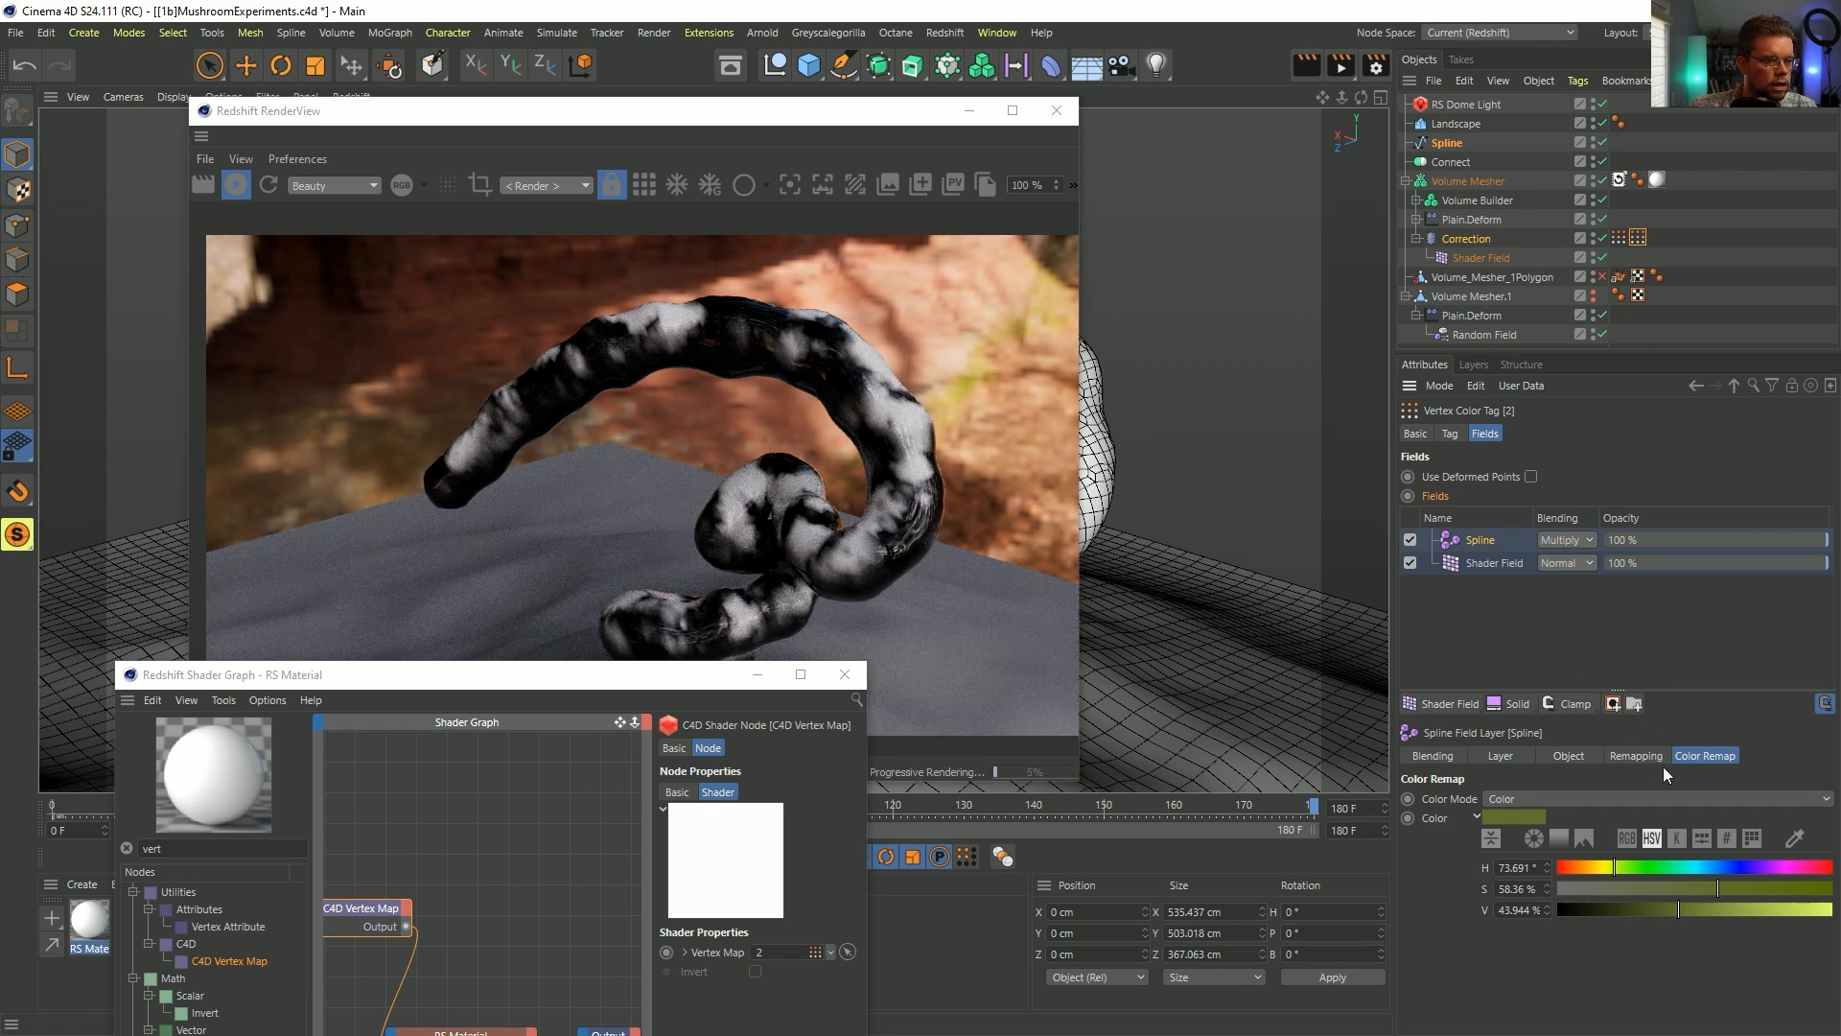
left_click(1585, 802)
left_click(1550, 867)
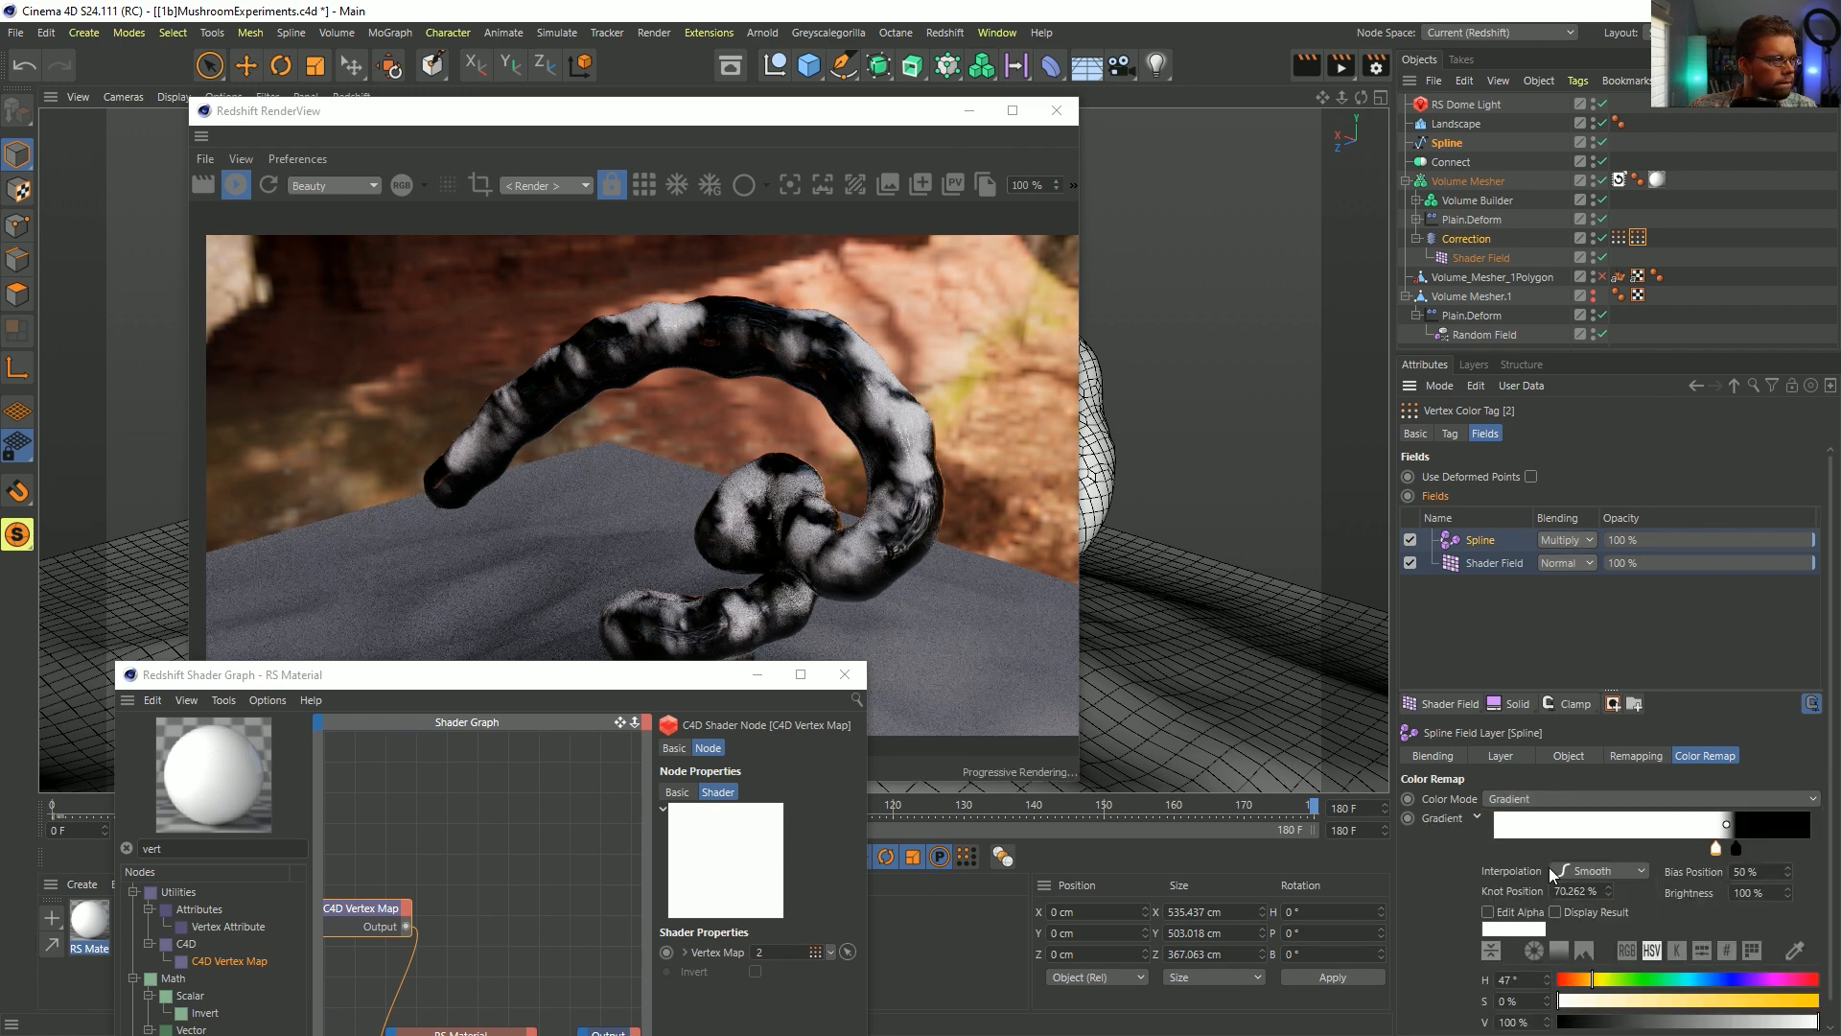
- Set the Spline layer's blending to Normal and disable the Shader Field layer to view the spline mask alone
left_click(1567, 541)
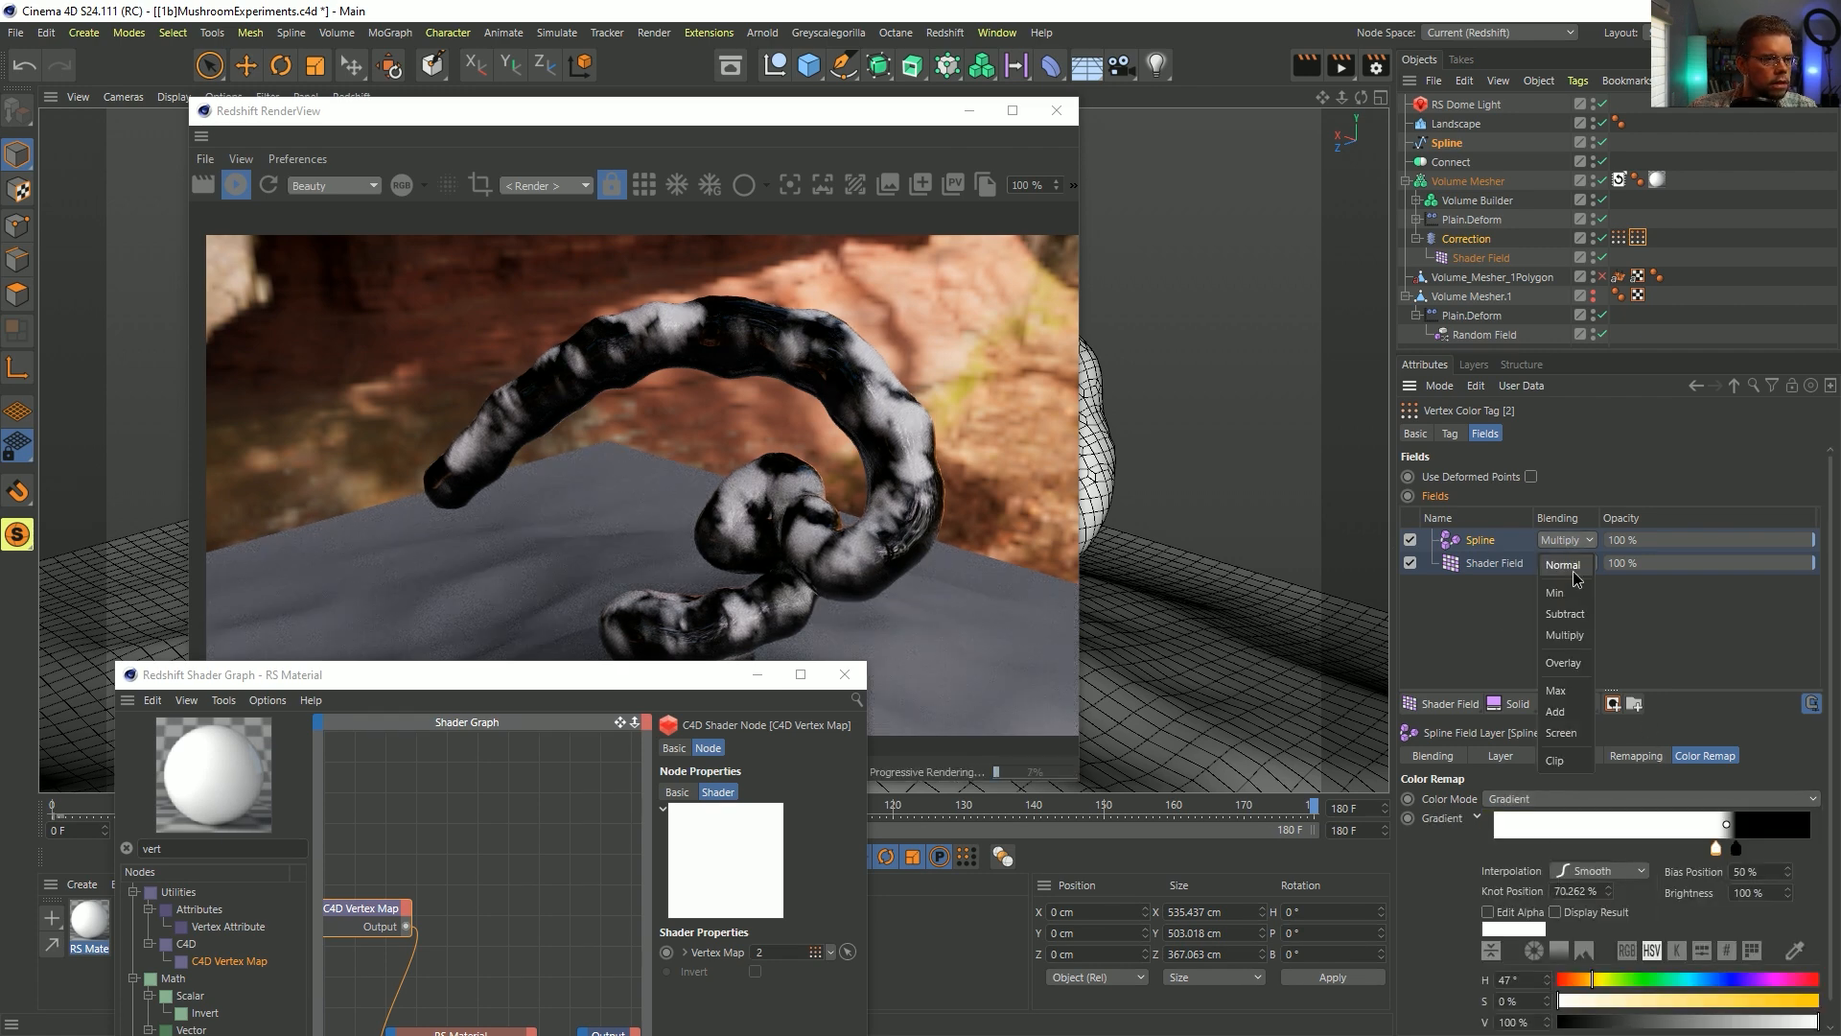
left_click(1573, 572)
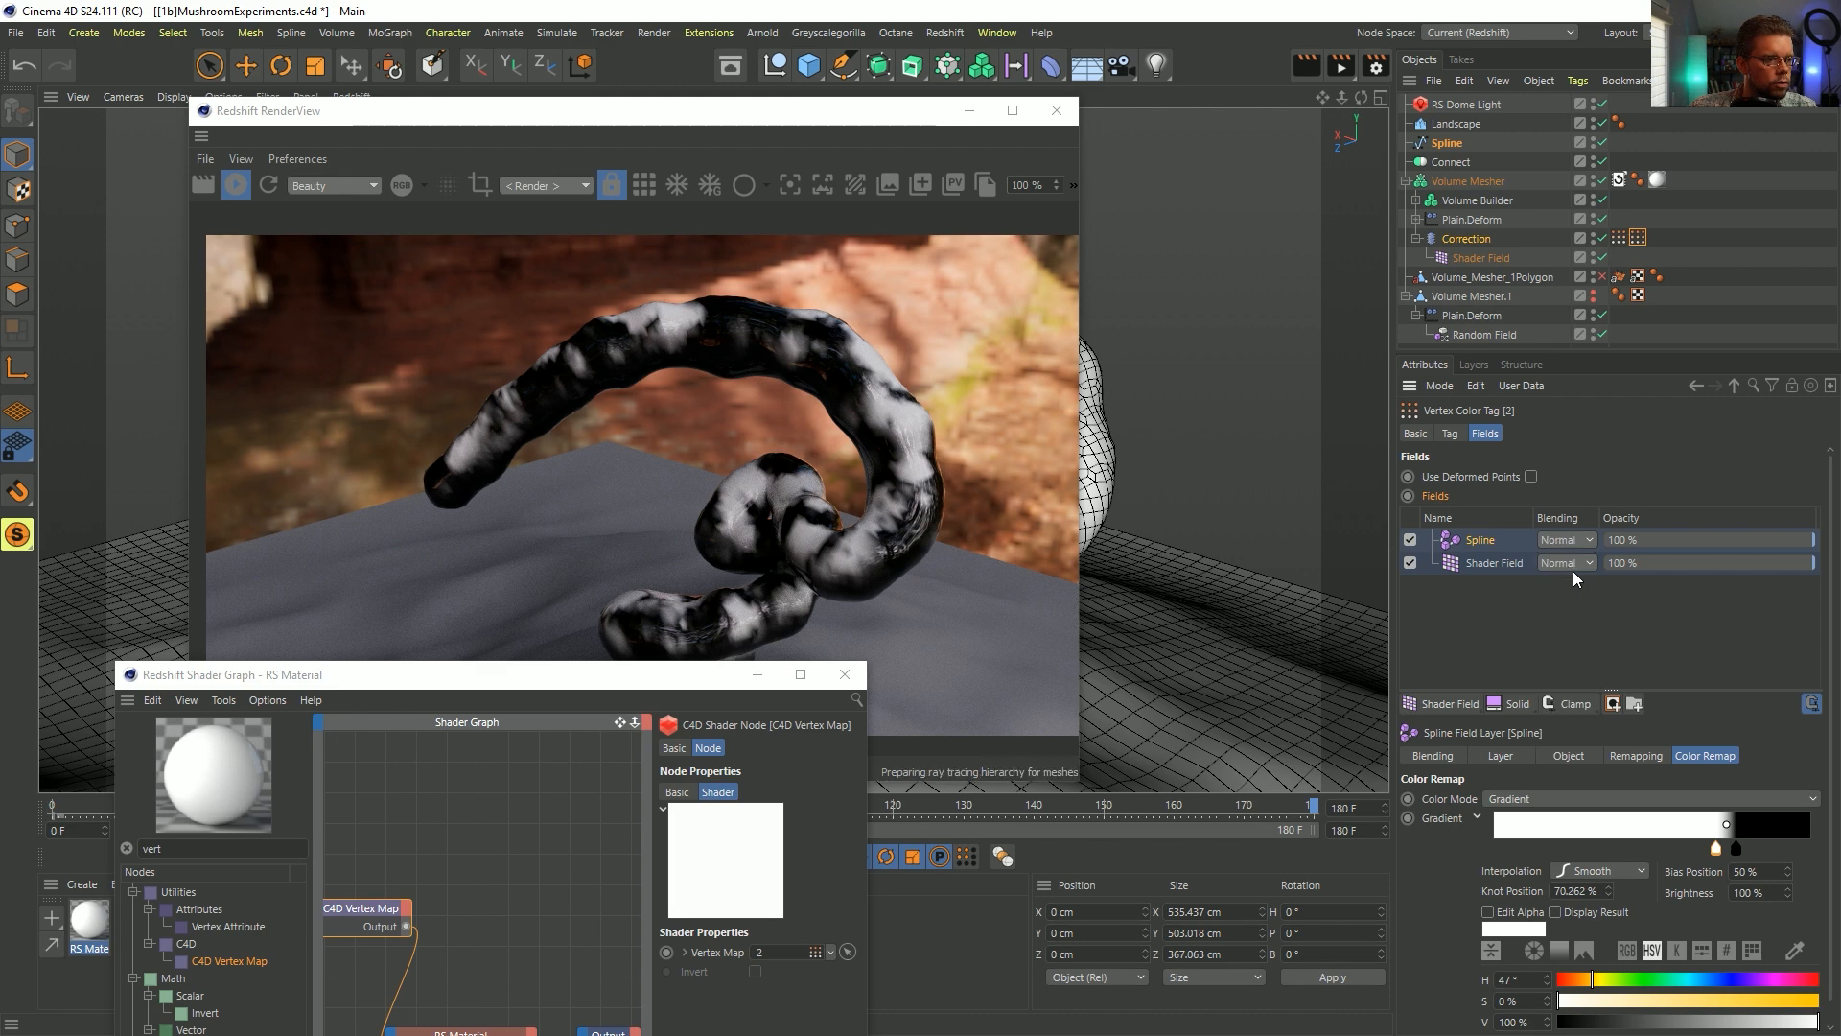
left_click(1410, 563)
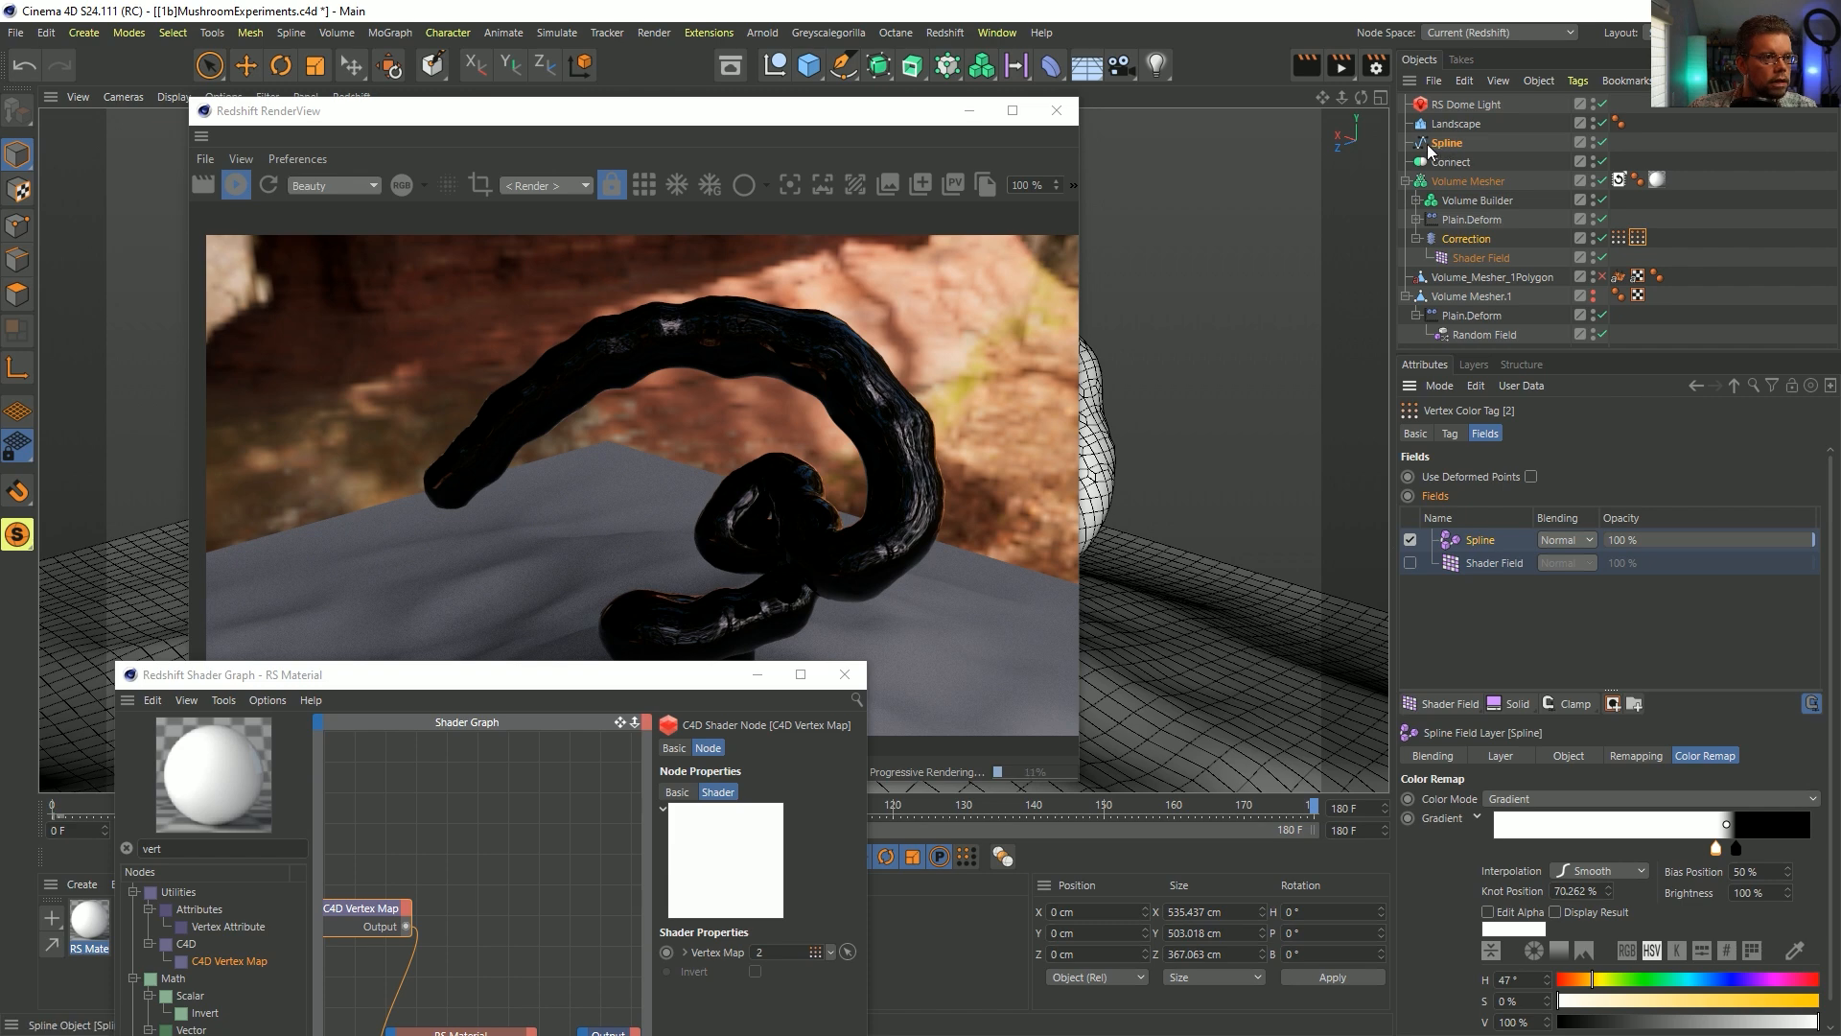
- Replace the Spline layer in the second Vertex Color tag with a fresh one made from the Spline object
left_click_drag(1429, 149, 1452, 546)
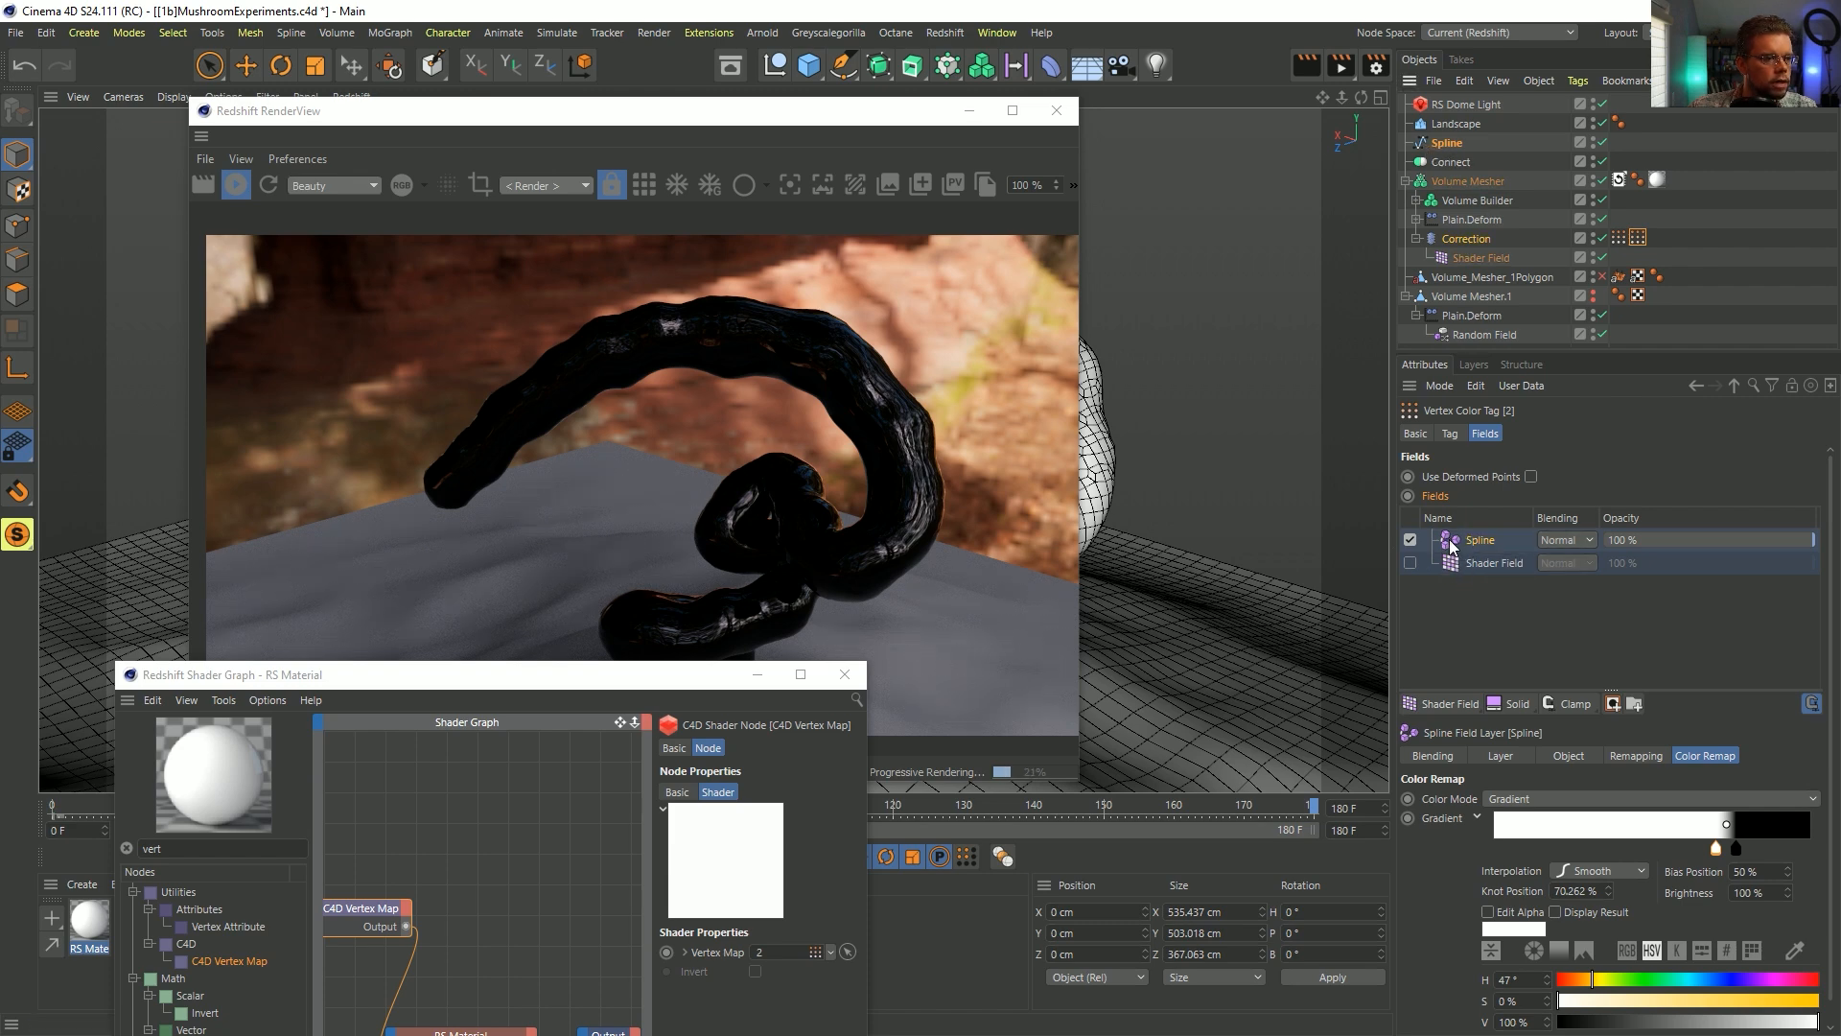
key("Delete")
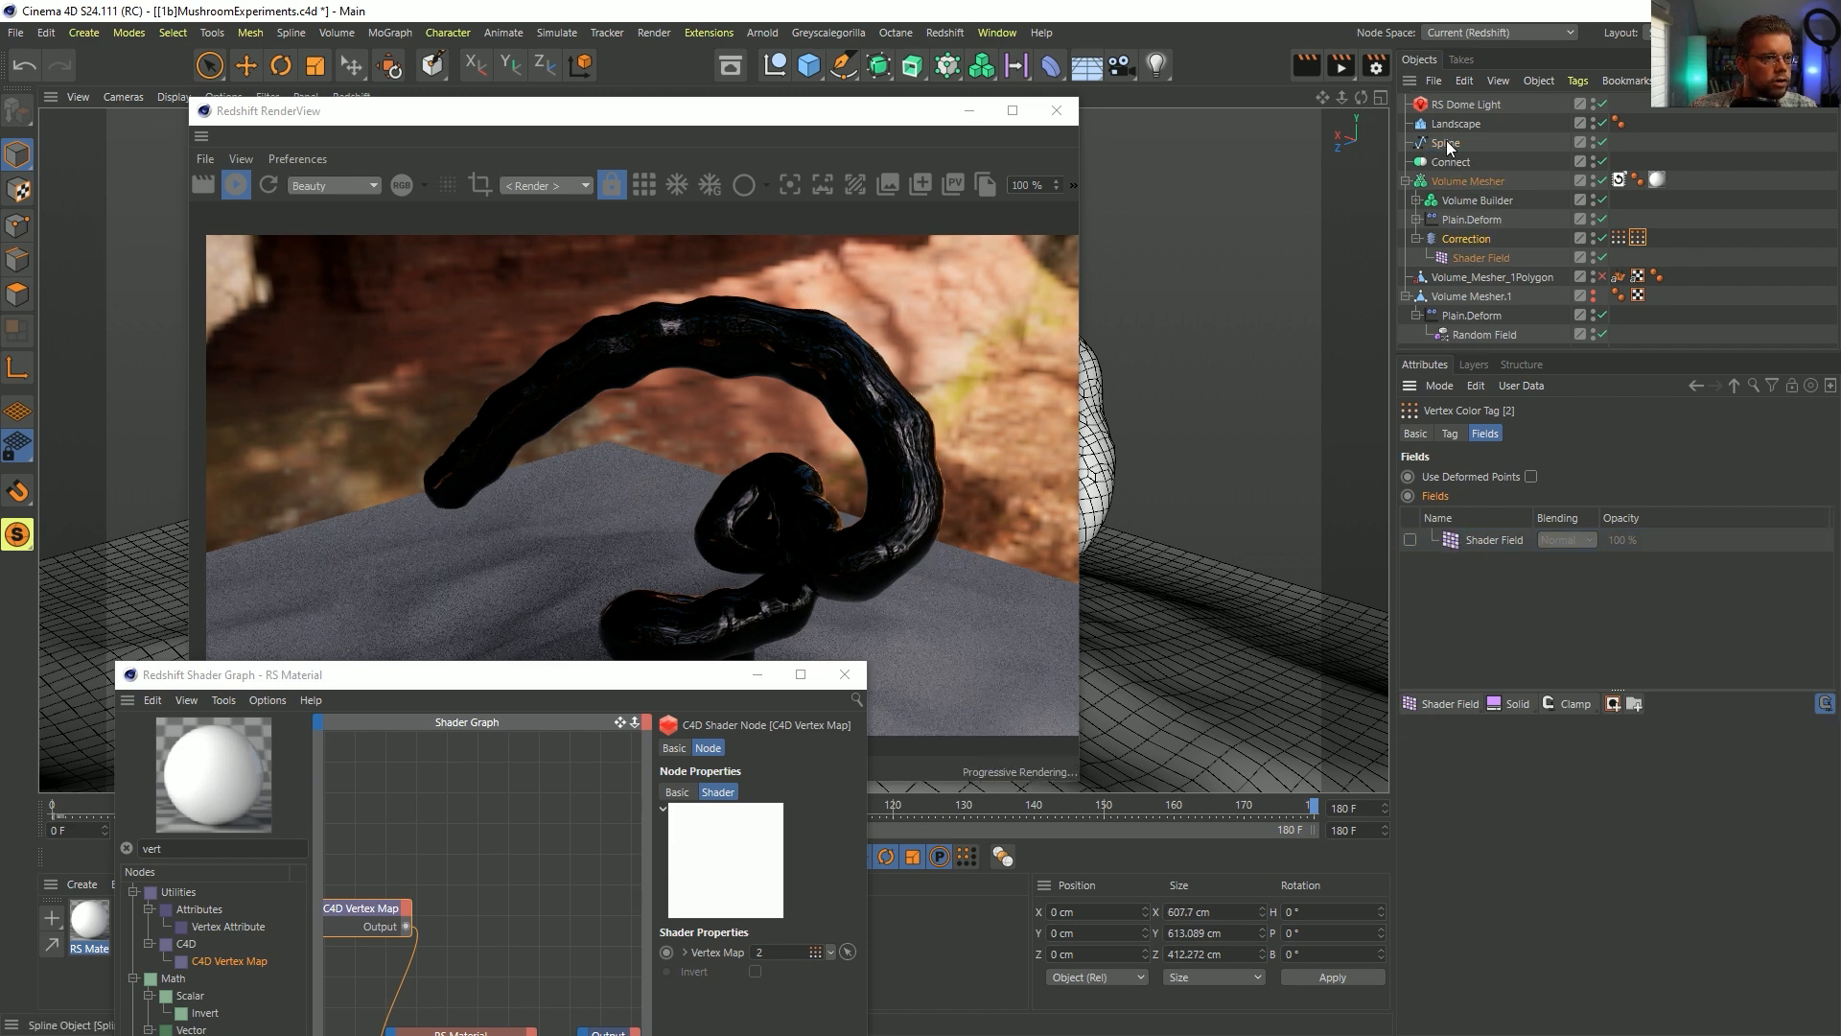
left_click_drag(1424, 152, 1456, 546)
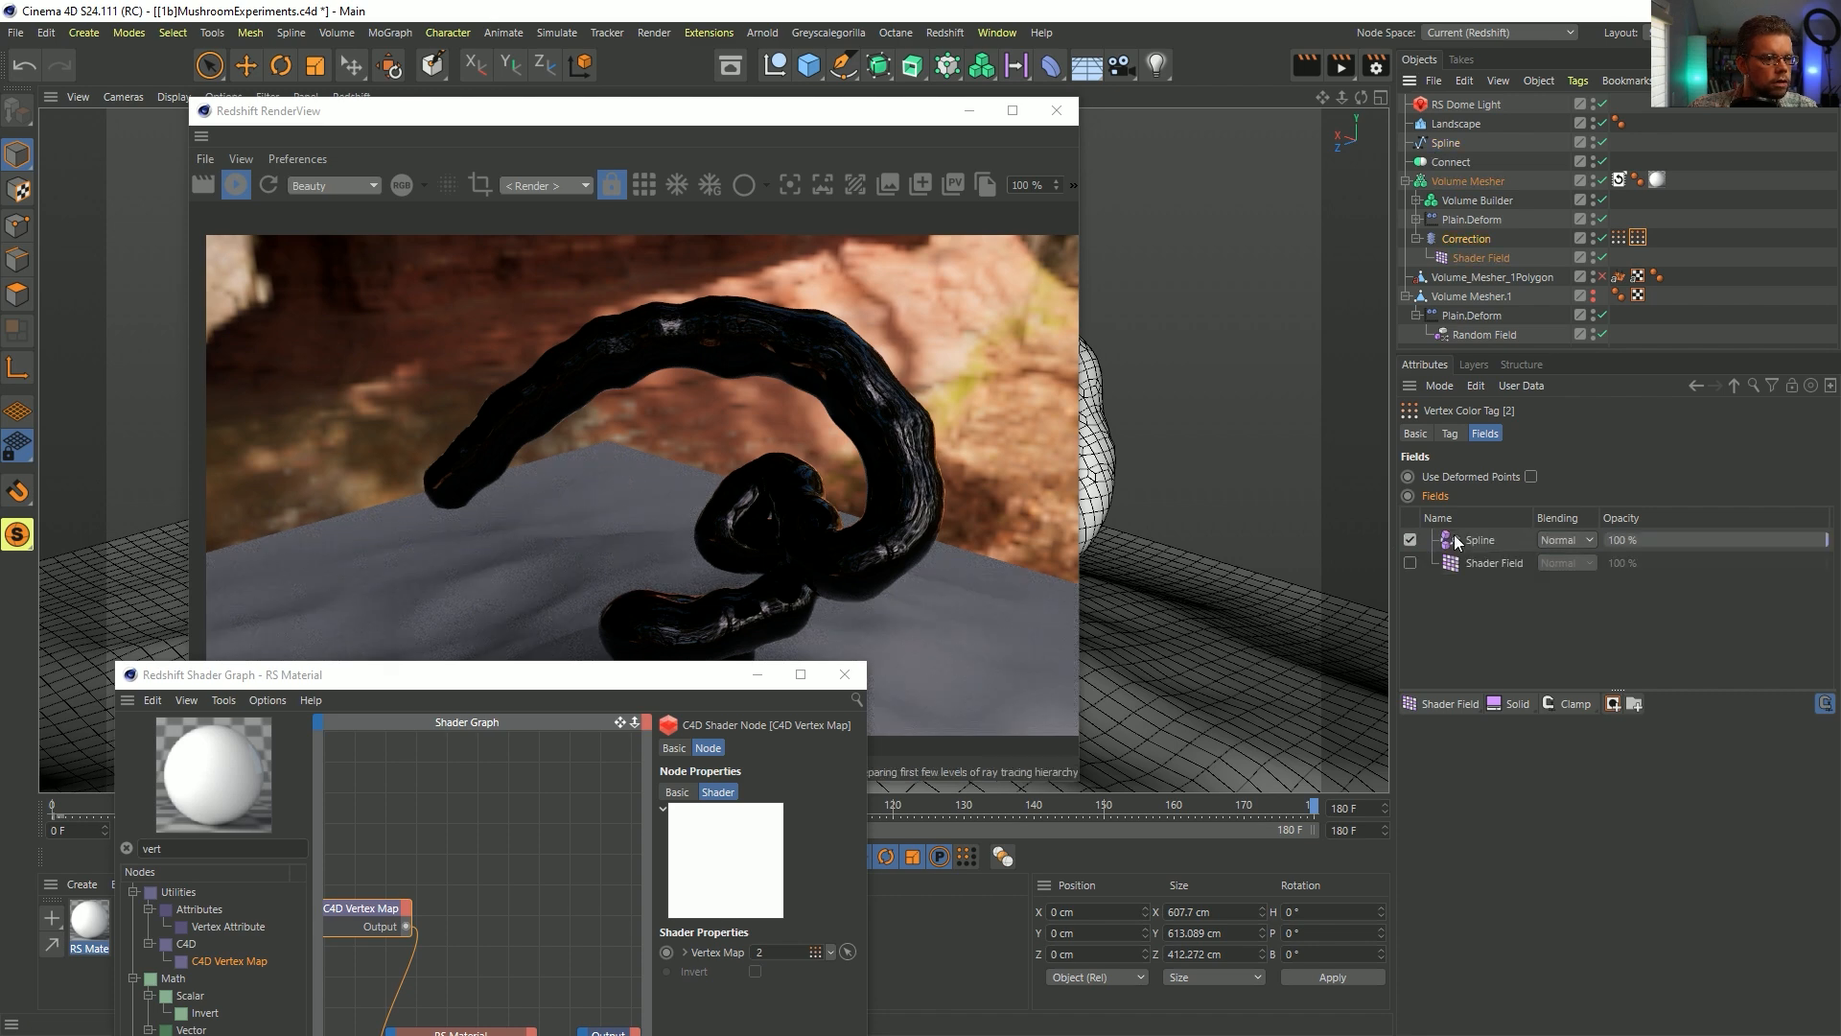
- Remap the new Spline layer's color with a black-to-white Gradient, moving the black knot to about 80 % for a sharp transition
left_click(1557, 800)
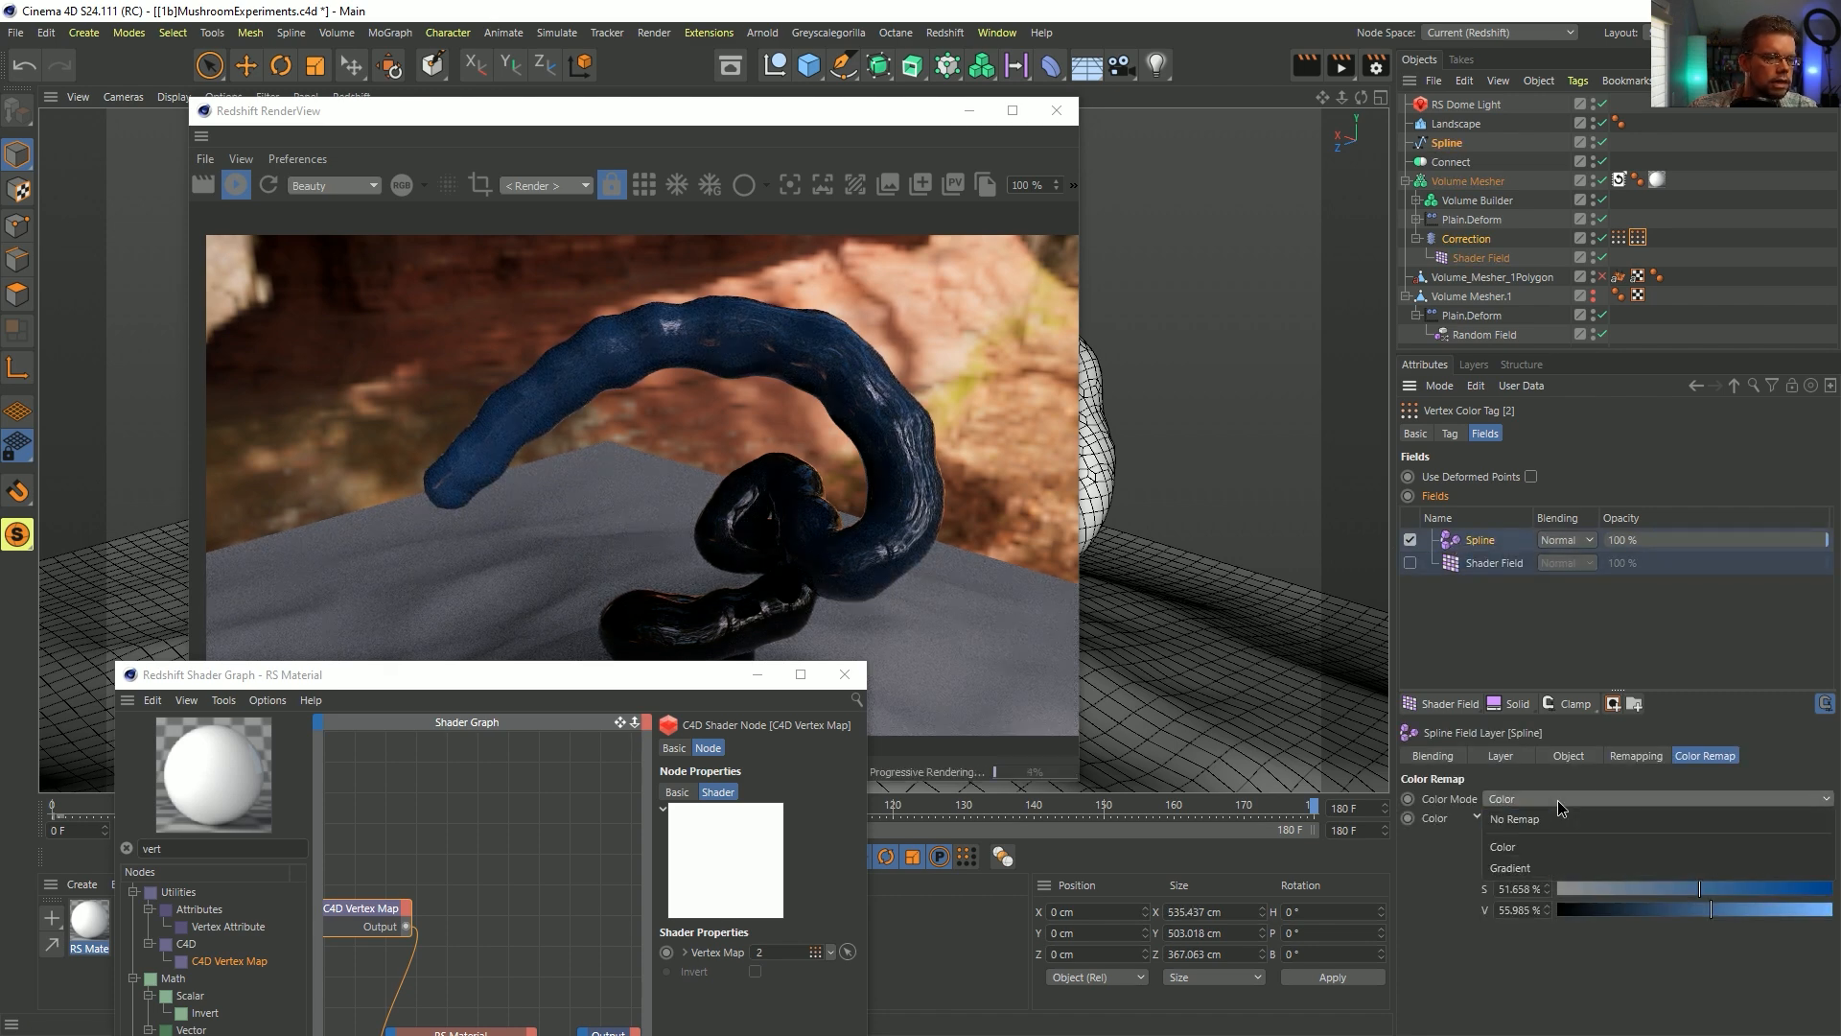
left_click(1544, 849)
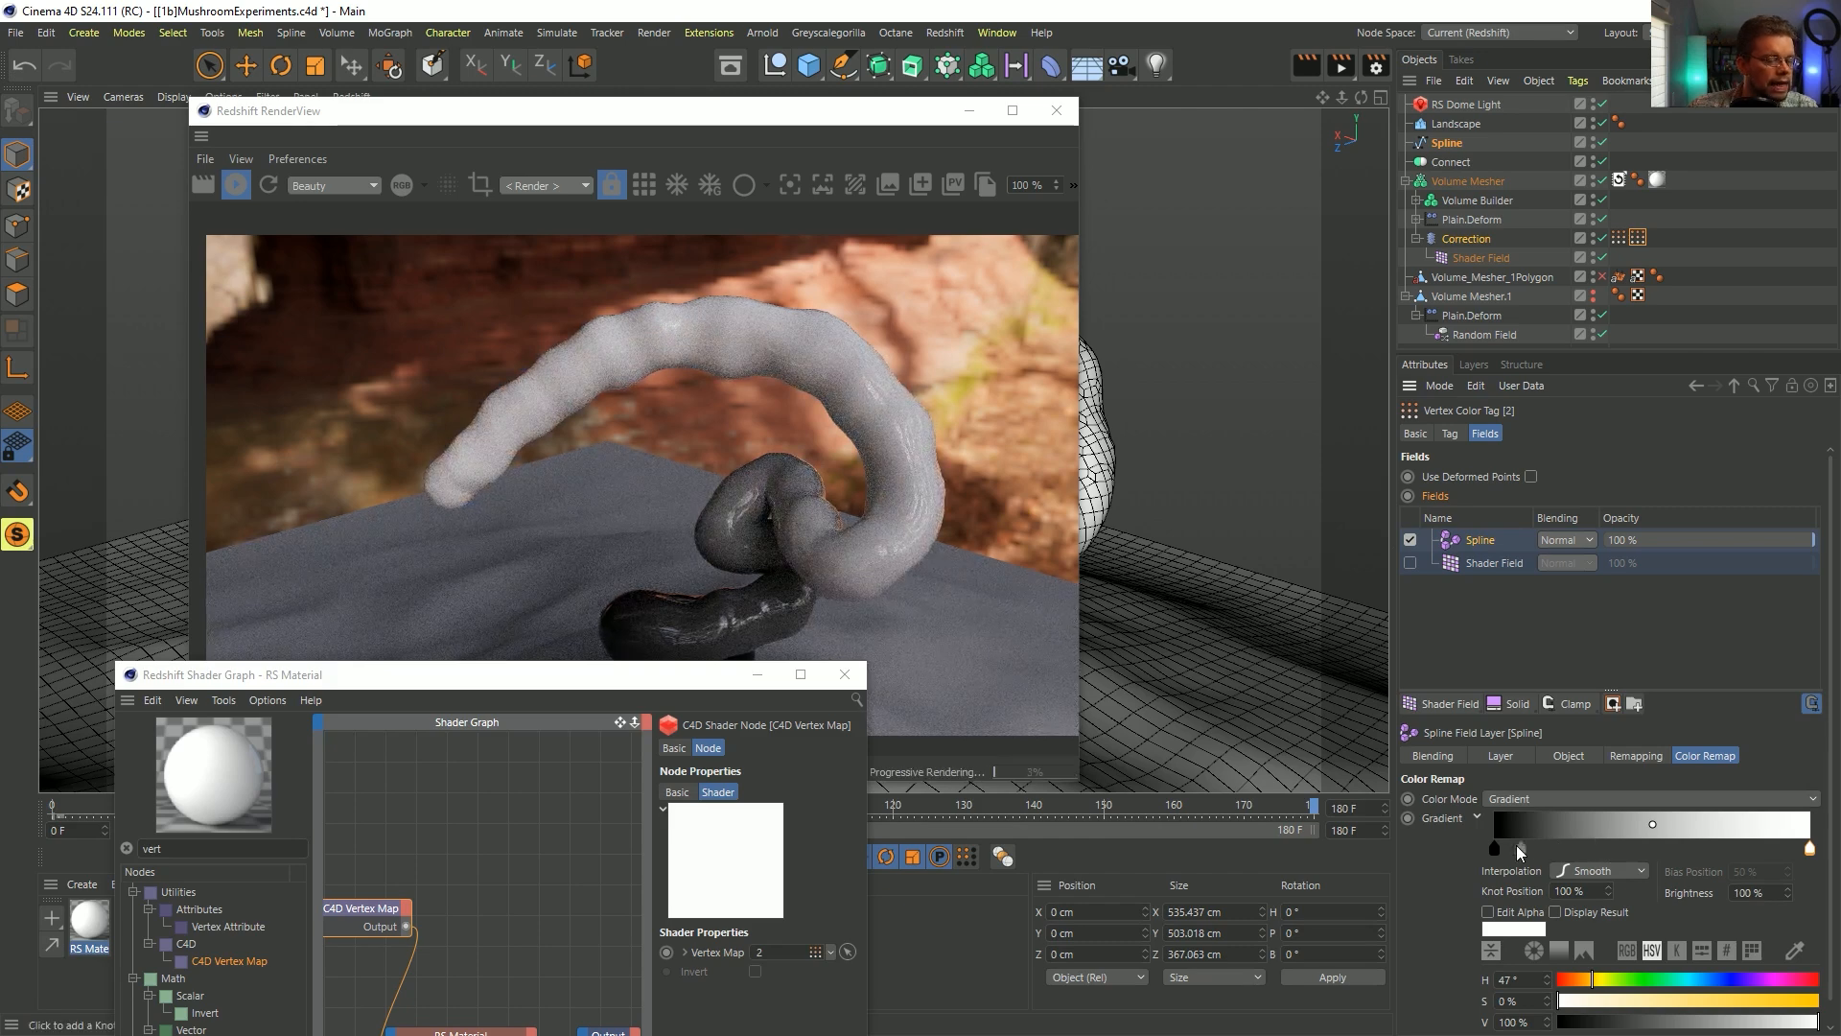
left_click_drag(1494, 848, 1751, 850)
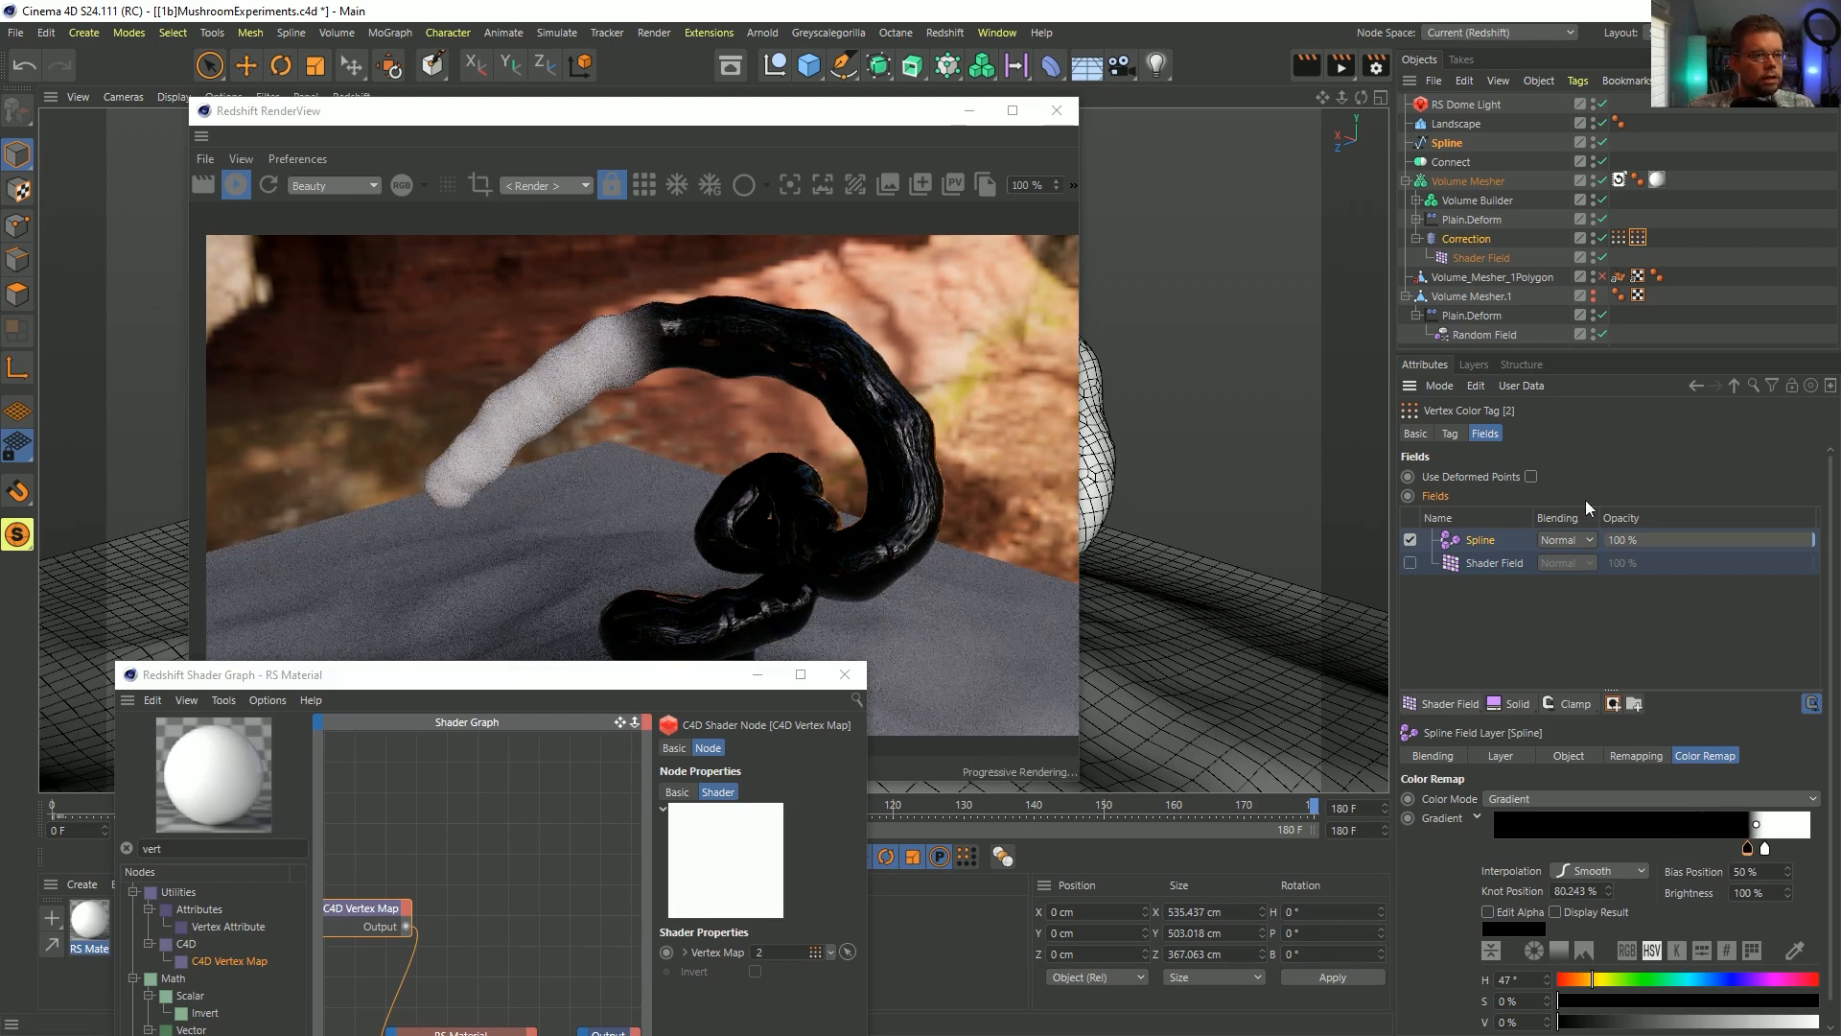
- Compare the layers separately, enable both Spline and Shader Field, and set the Spline layer's blending to Max
left_click(1410, 540)
left_click(1408, 563)
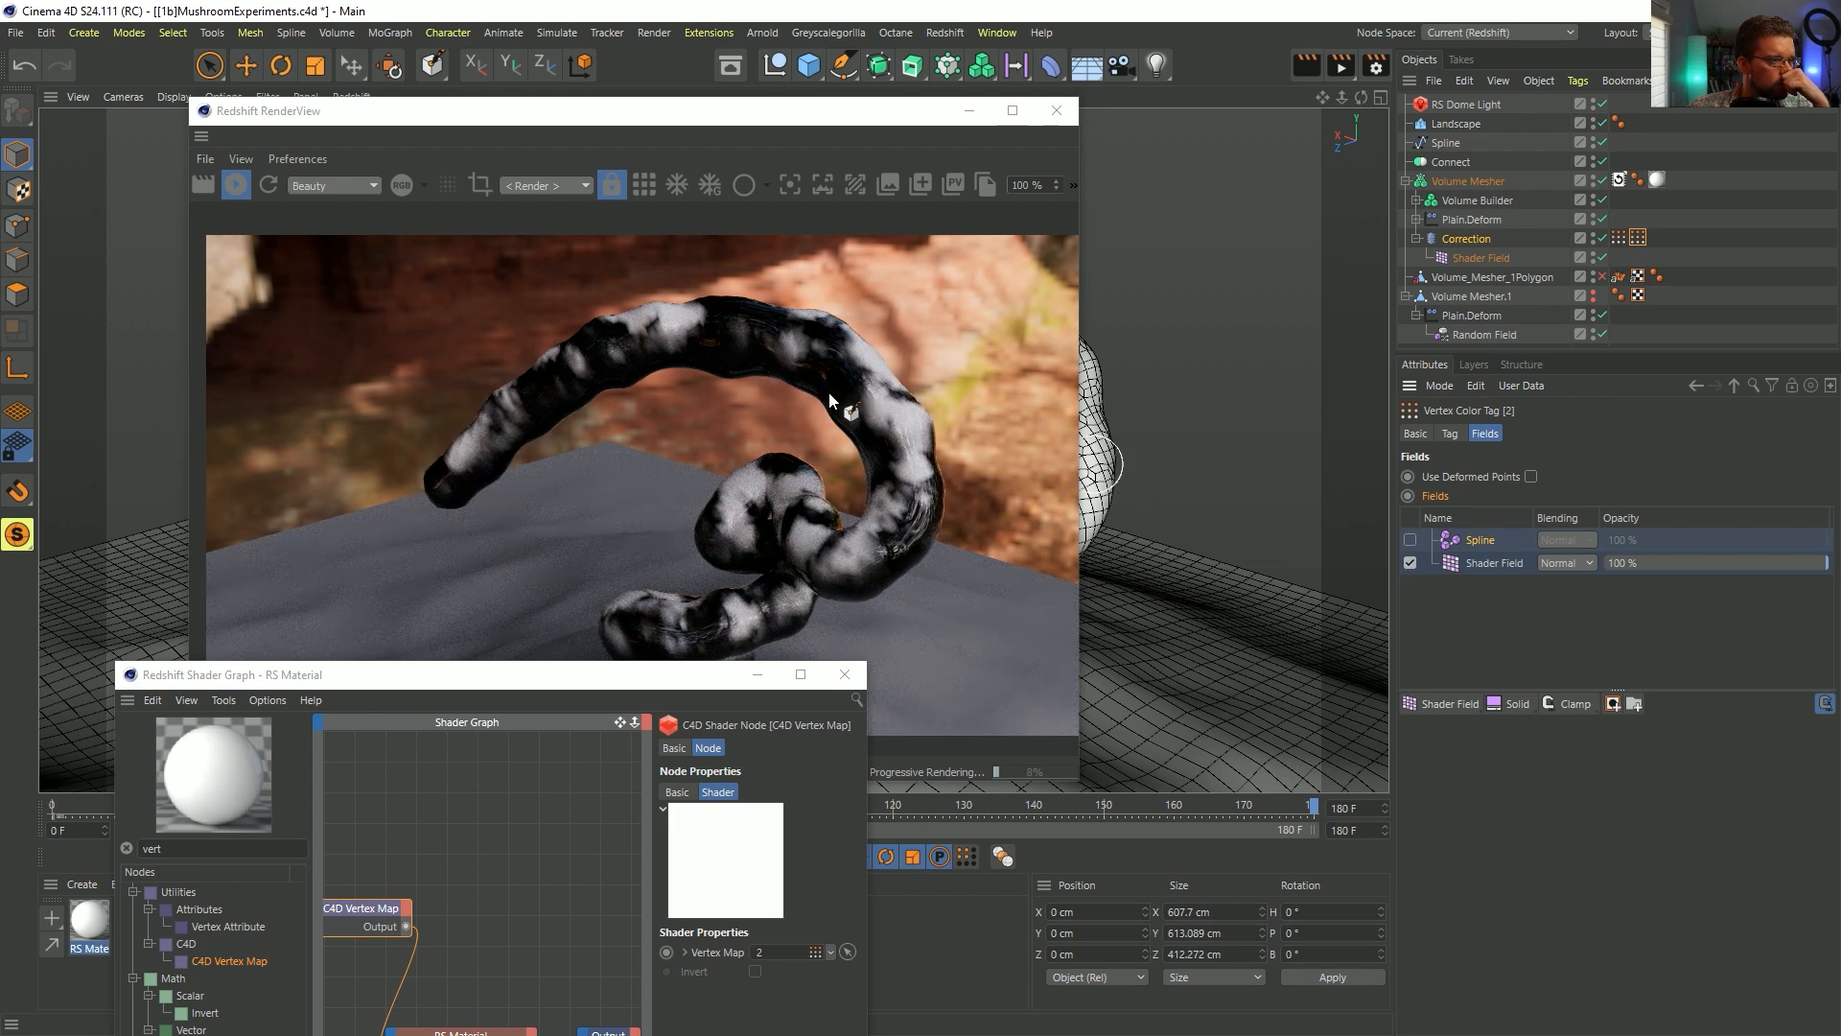
left_click(1411, 541)
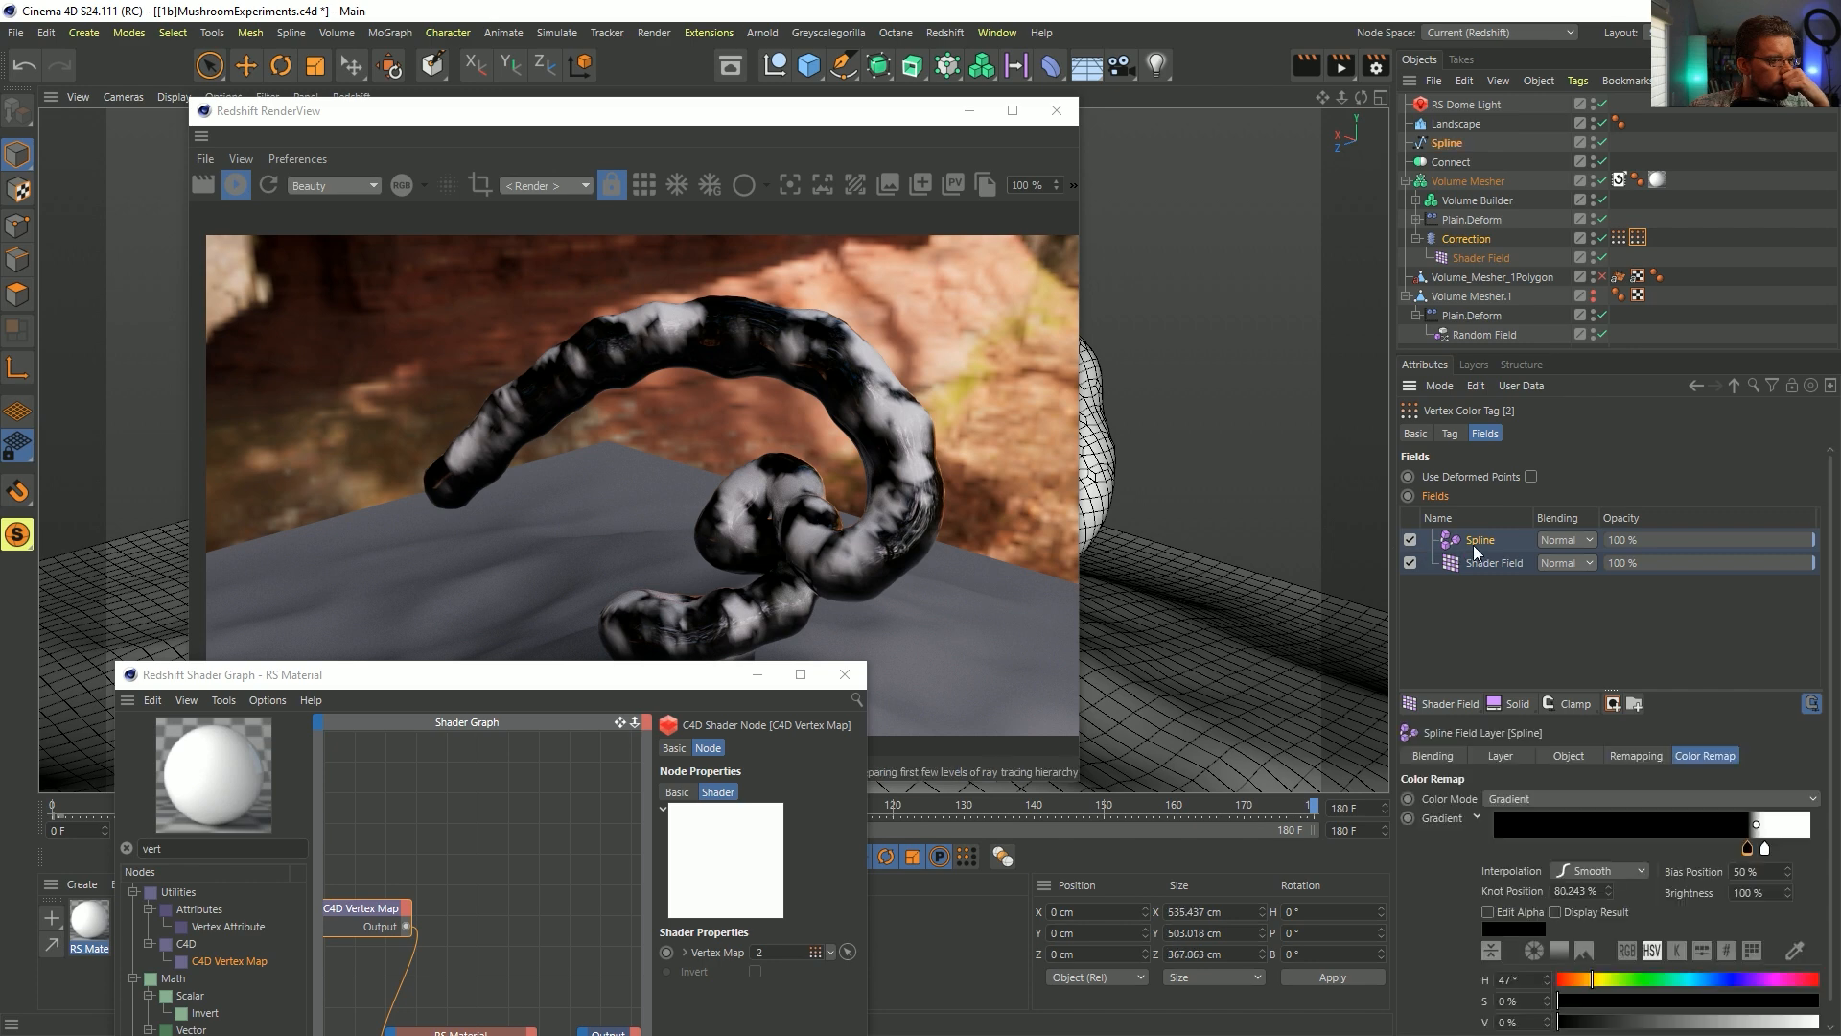
left_click(1567, 539)
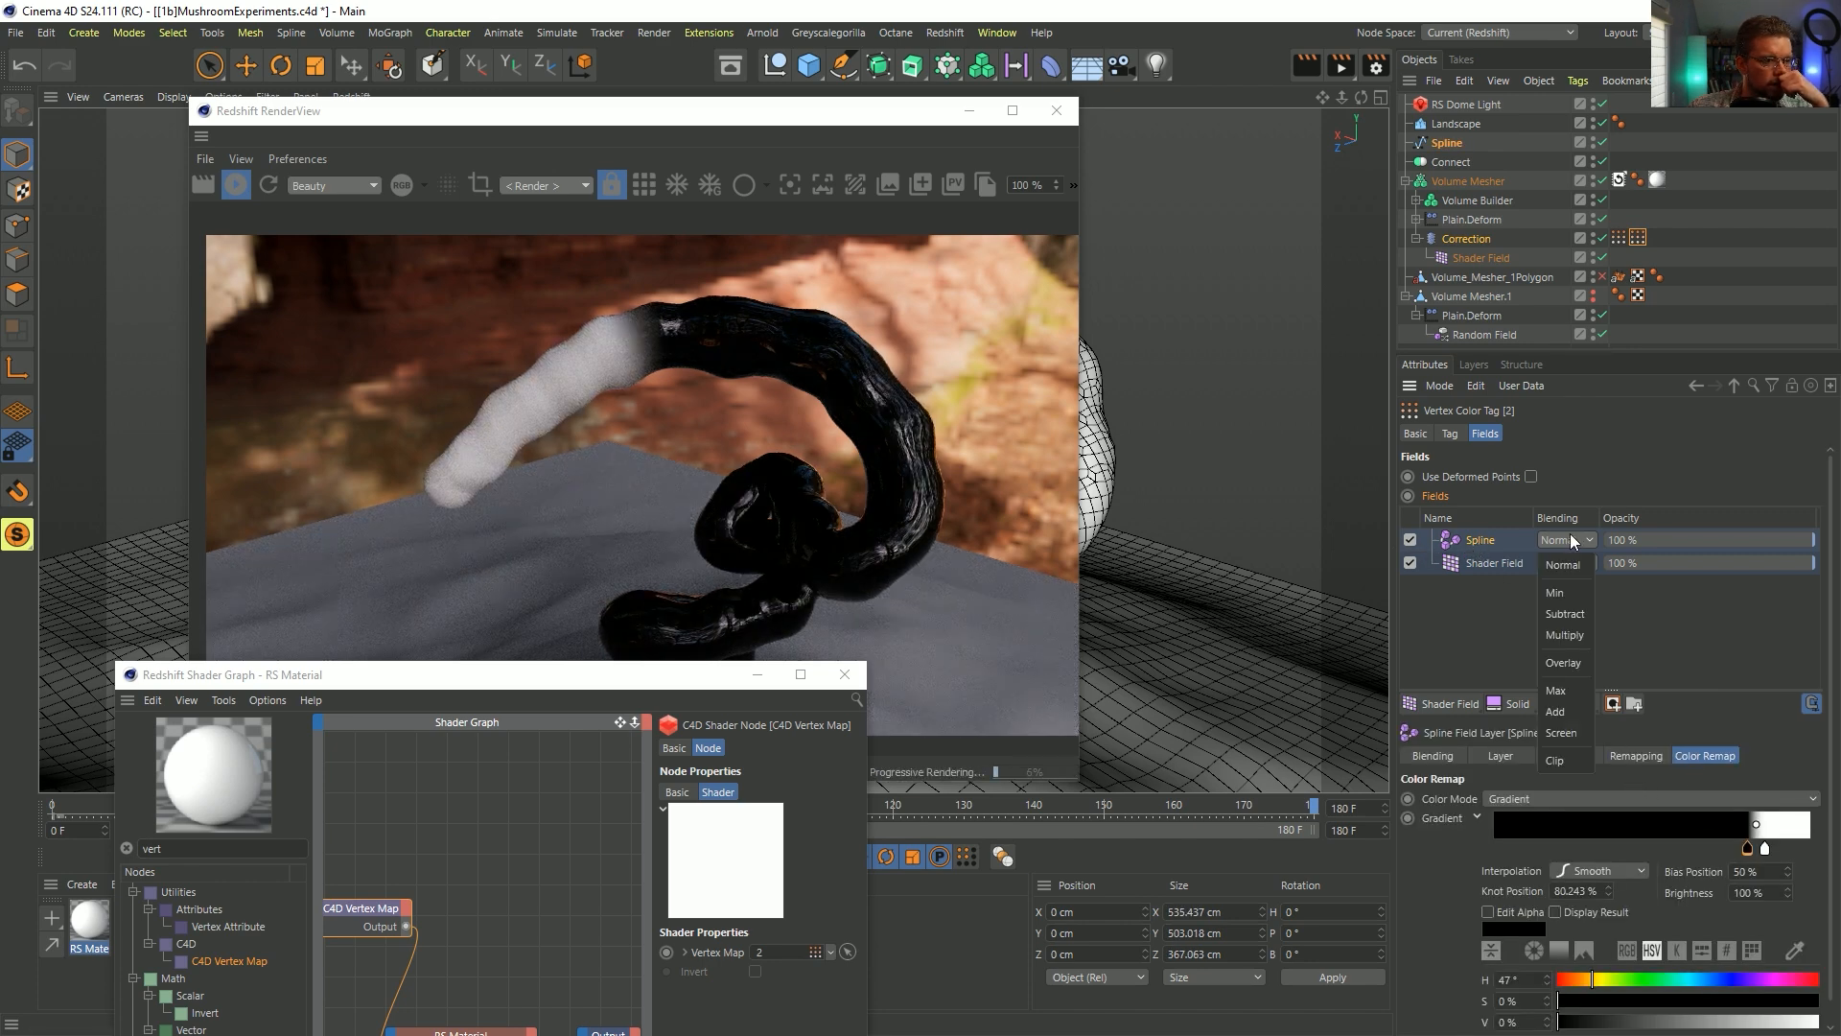
left_click(1569, 696)
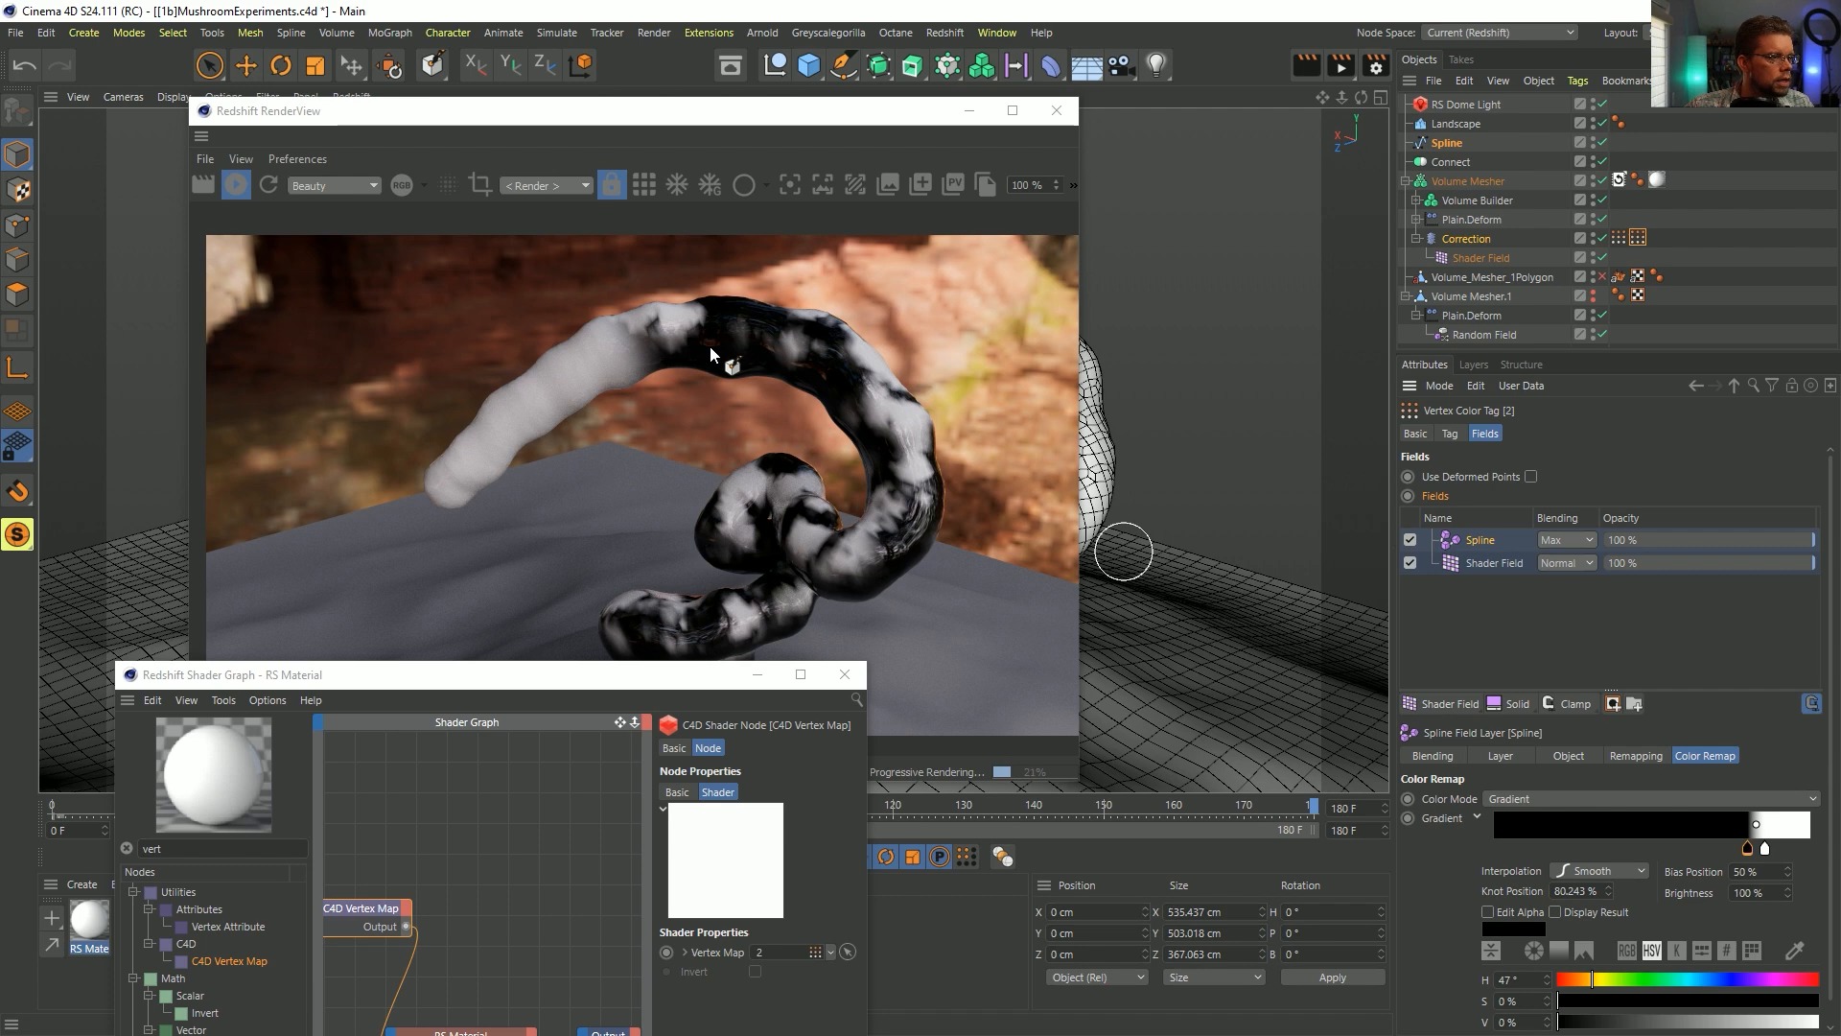
- Duplicate the C4D Vertex Map node in the shader graph and place the copy below the RS Material node
left_click_drag(671, 674, 707, 205)
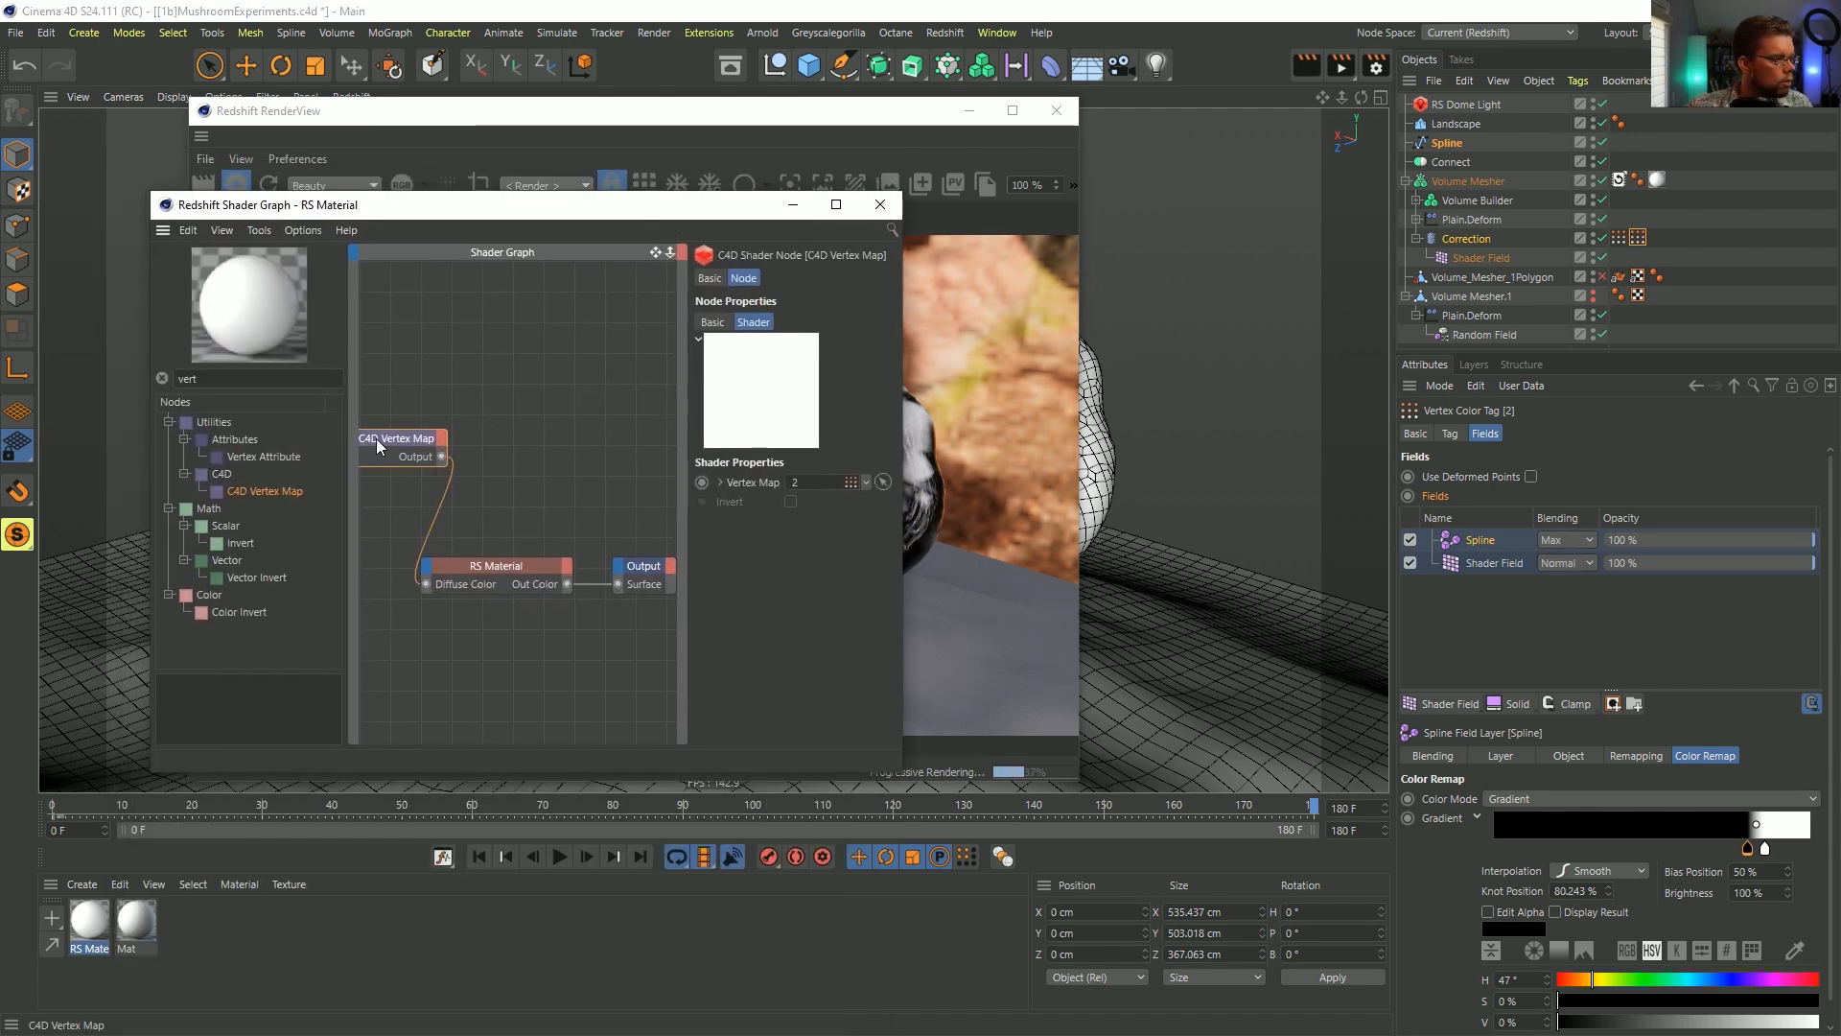
left_click_drag(384, 439, 386, 677)
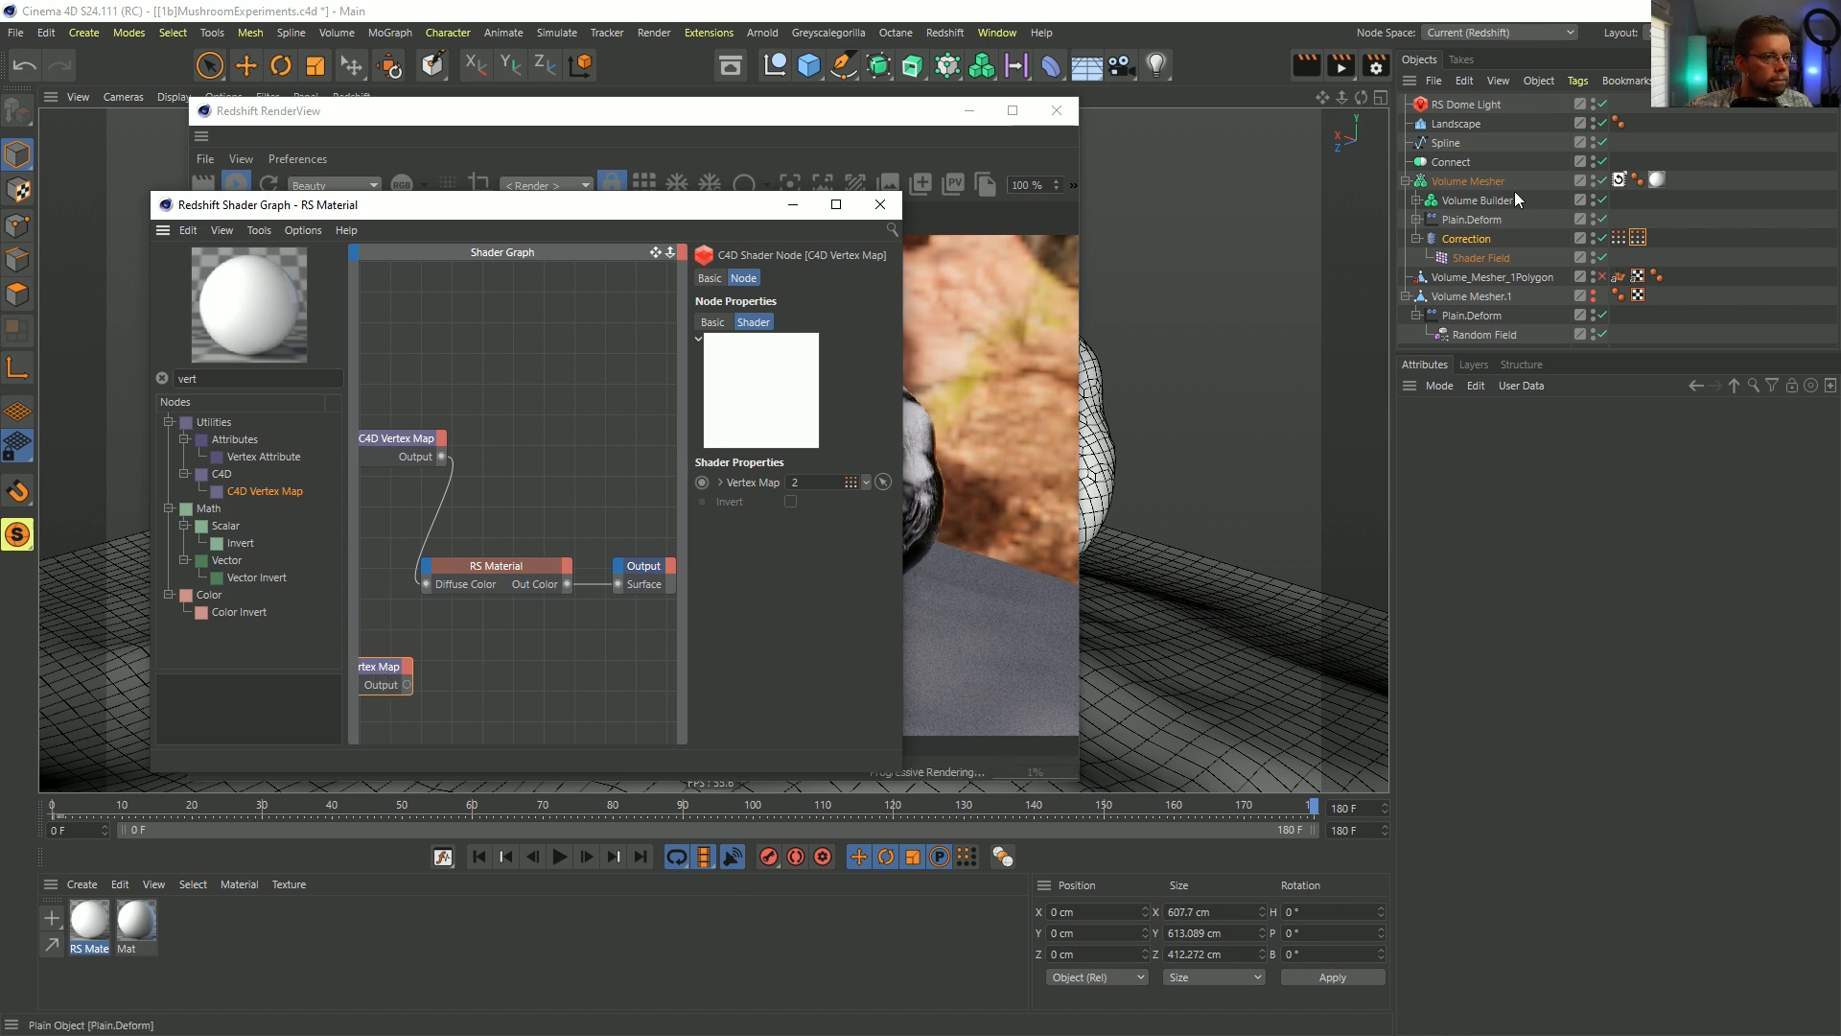
- Assign the first Vertex Color tag of the Correction deformer to the C4D Vertex Map node that feeds the Diffuse Color
left_click(391, 440)
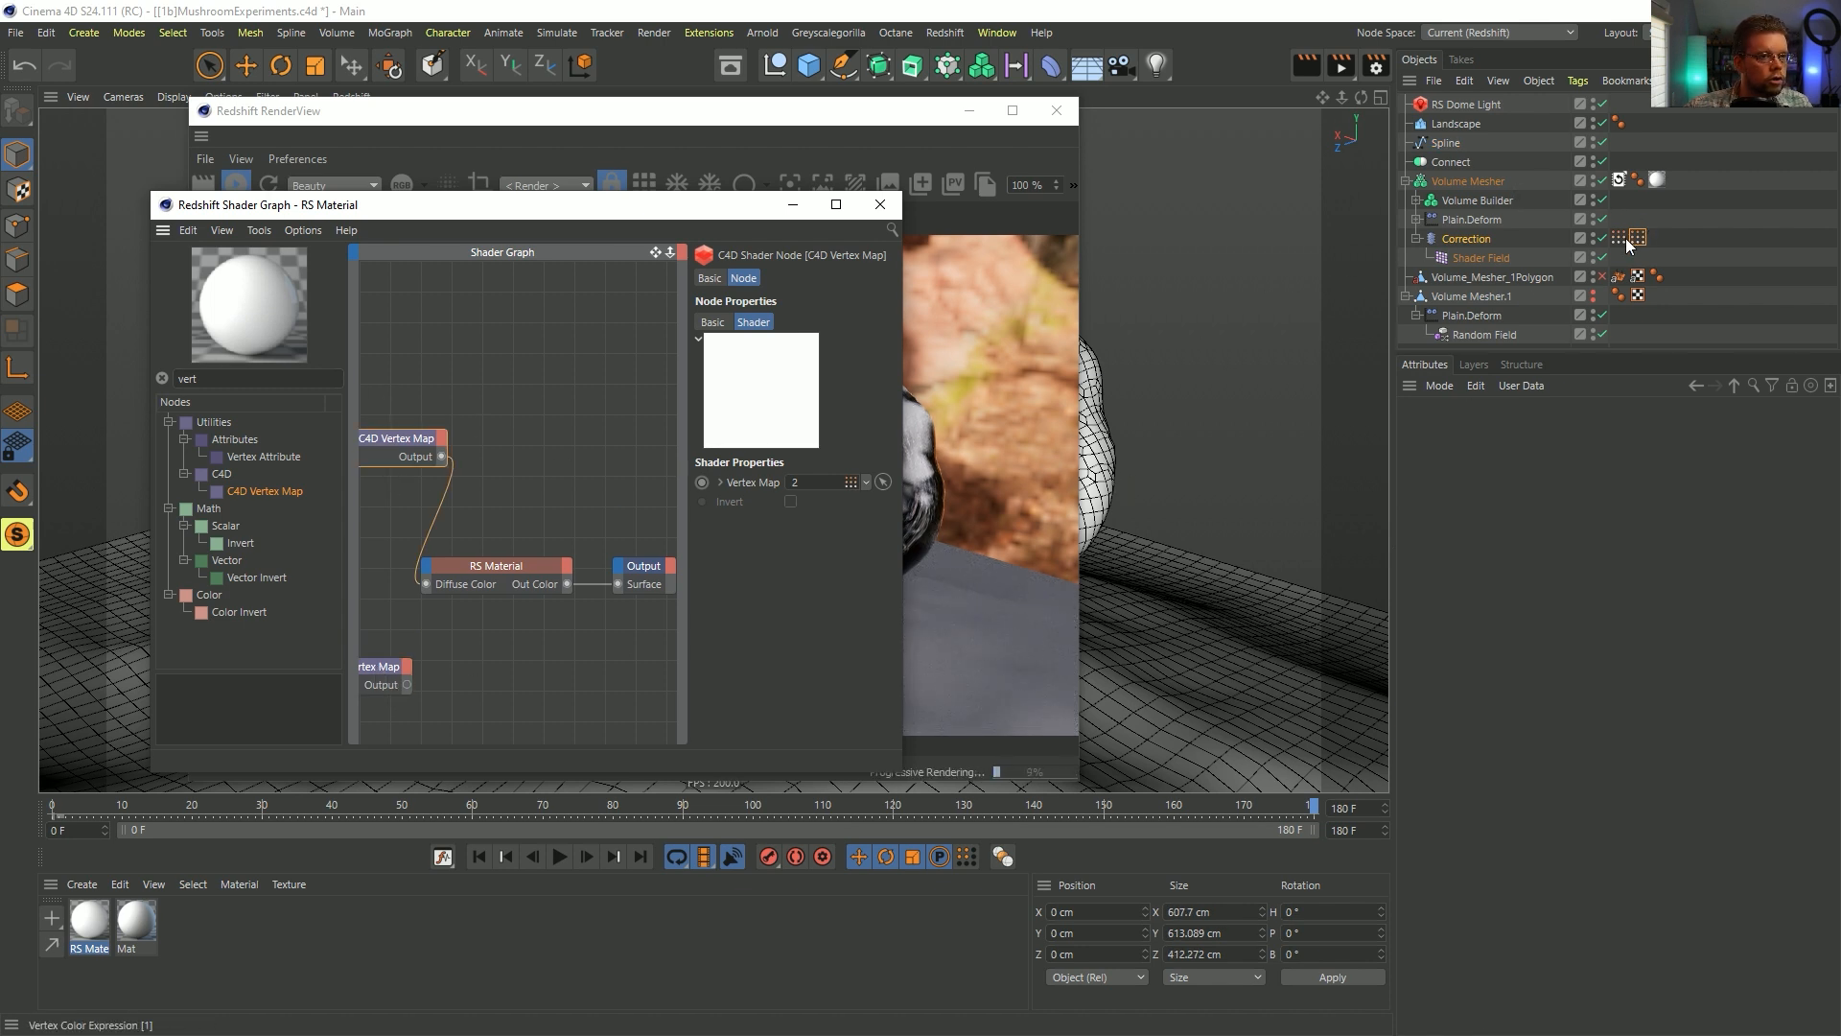
left_click_drag(1618, 238, 820, 493)
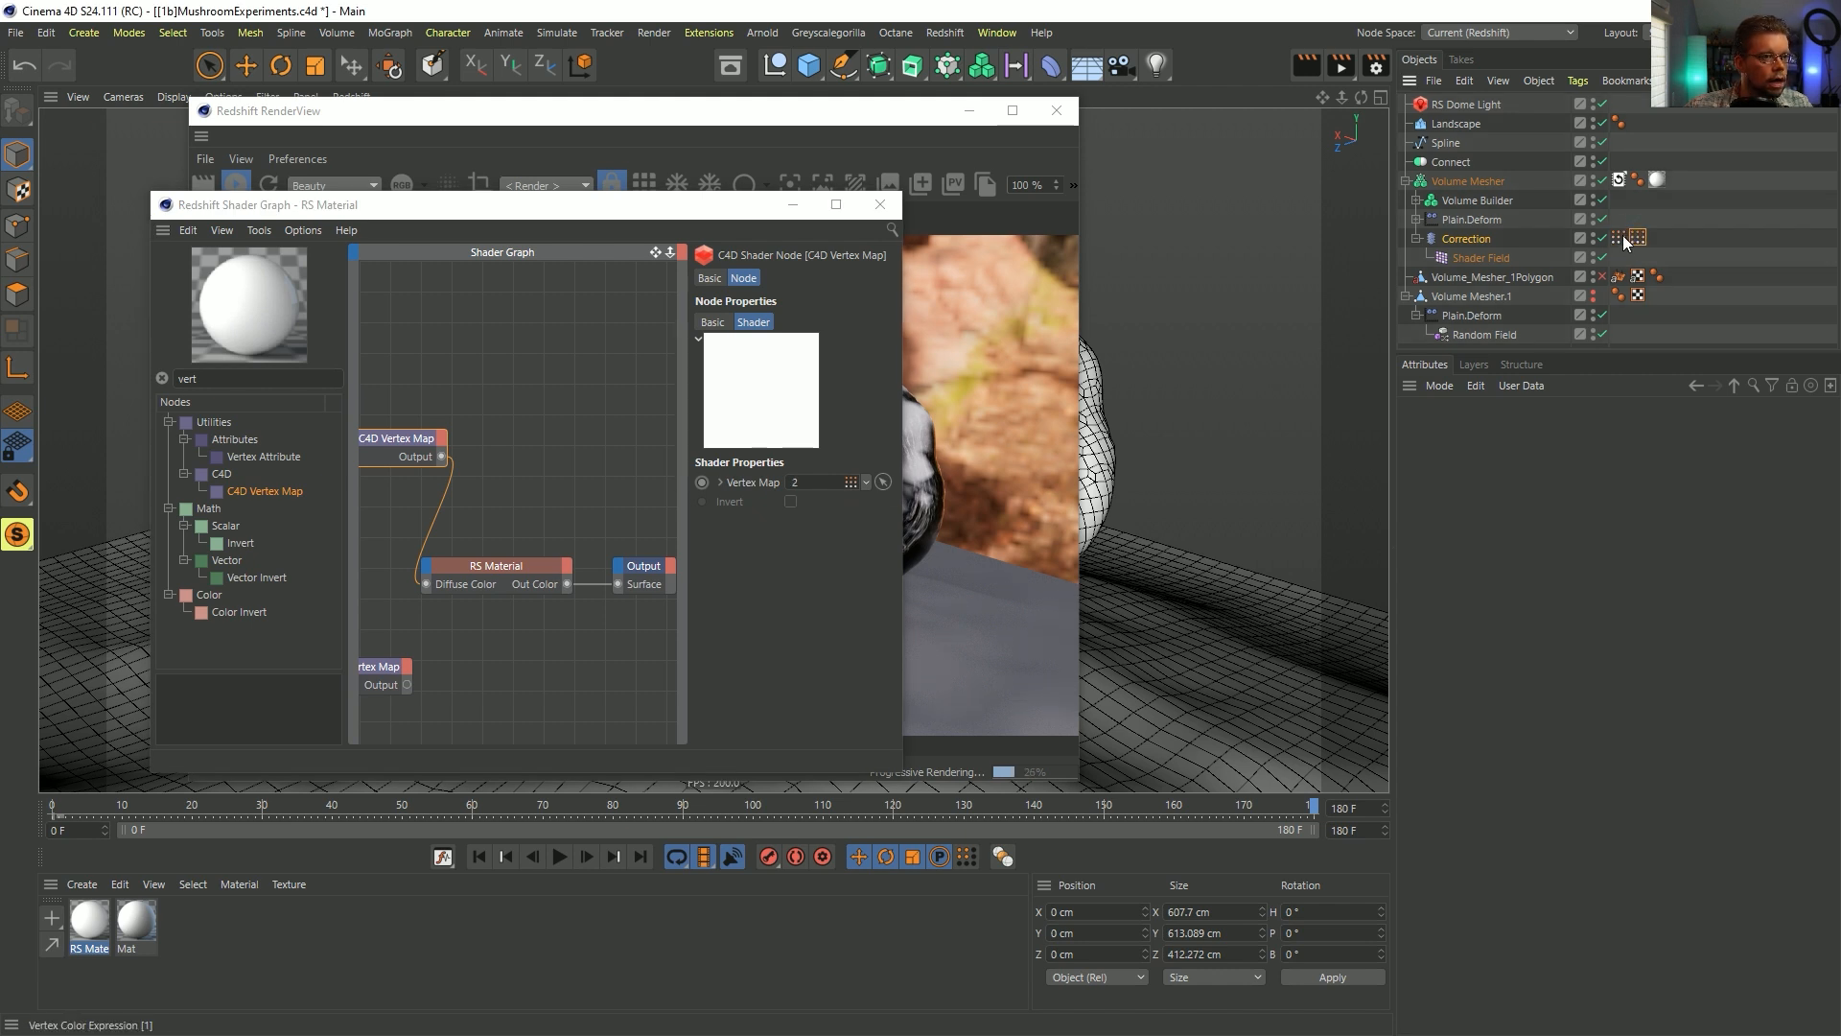
left_click_drag(1622, 239, 693, 560)
left_click_drag(822, 481, 822, 483)
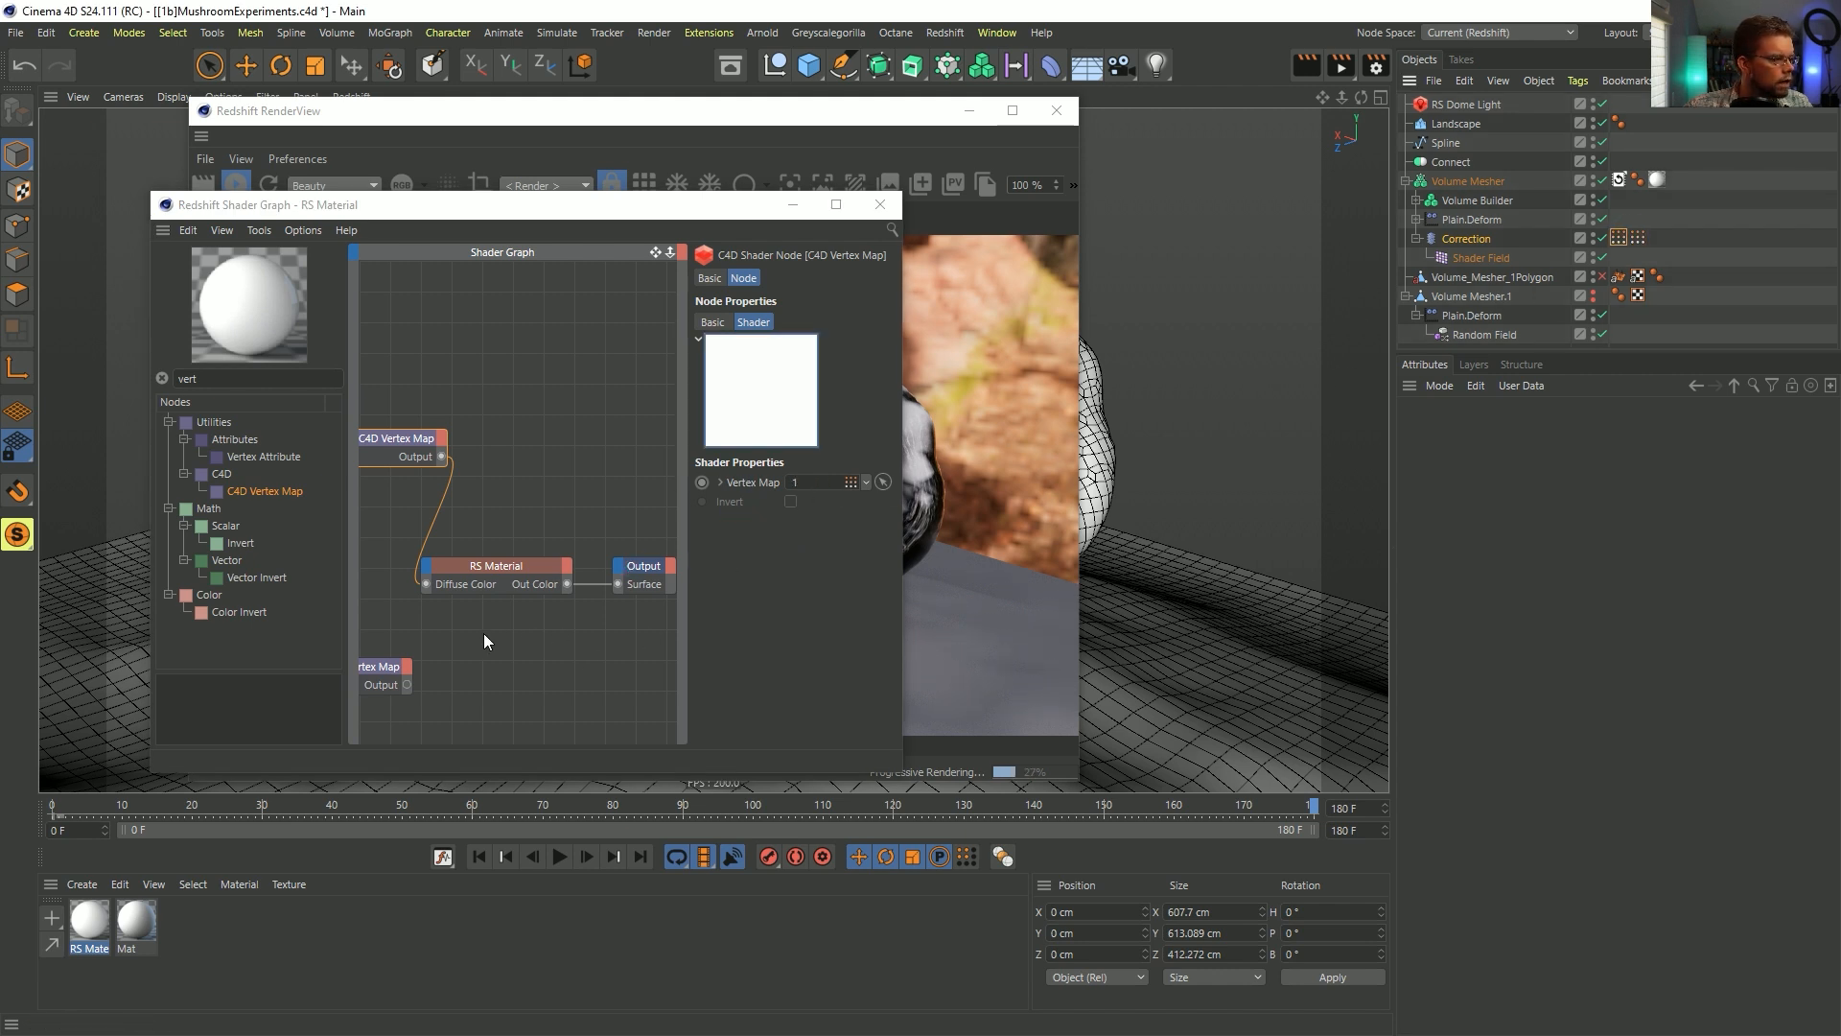
- Connect the duplicated C4D Vertex Map node's output to the RS Material's reflection roughness
middle_click_drag(483, 634, 597, 614)
left_click_drag(496, 654, 400, 665)
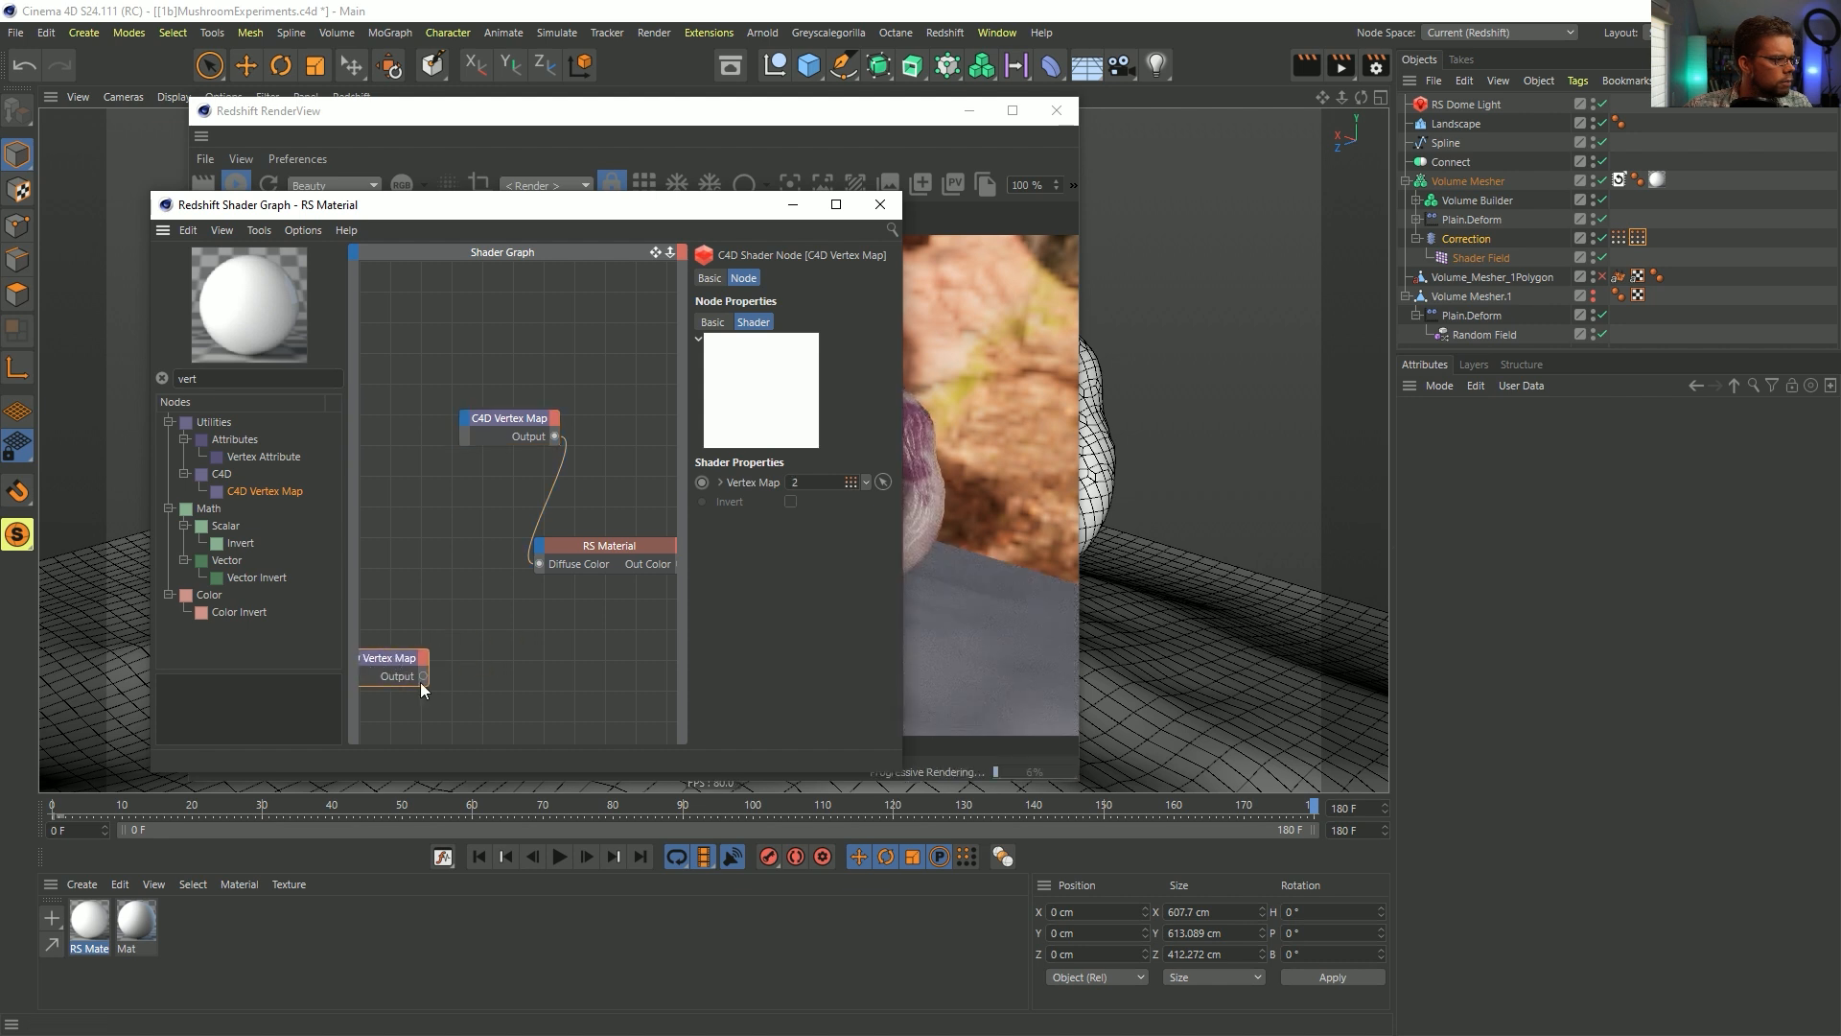
left_click(603, 565)
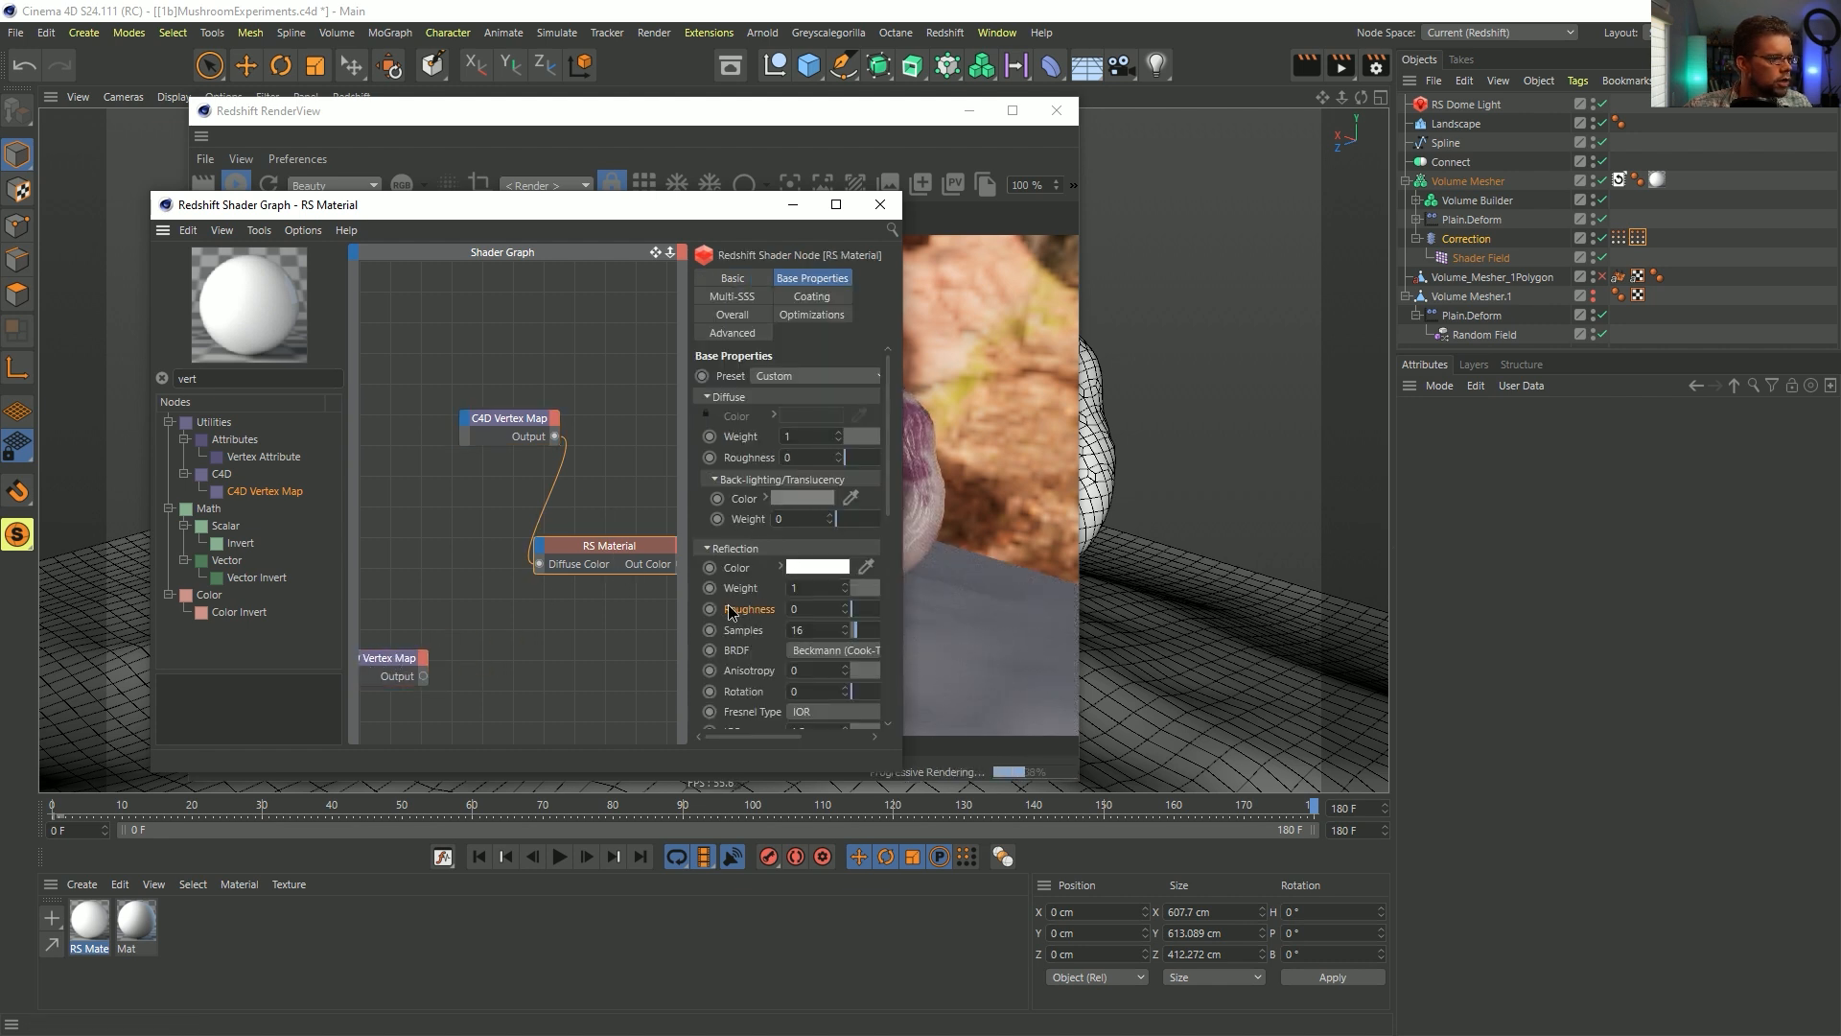
left_click_drag(731, 611, 423, 676)
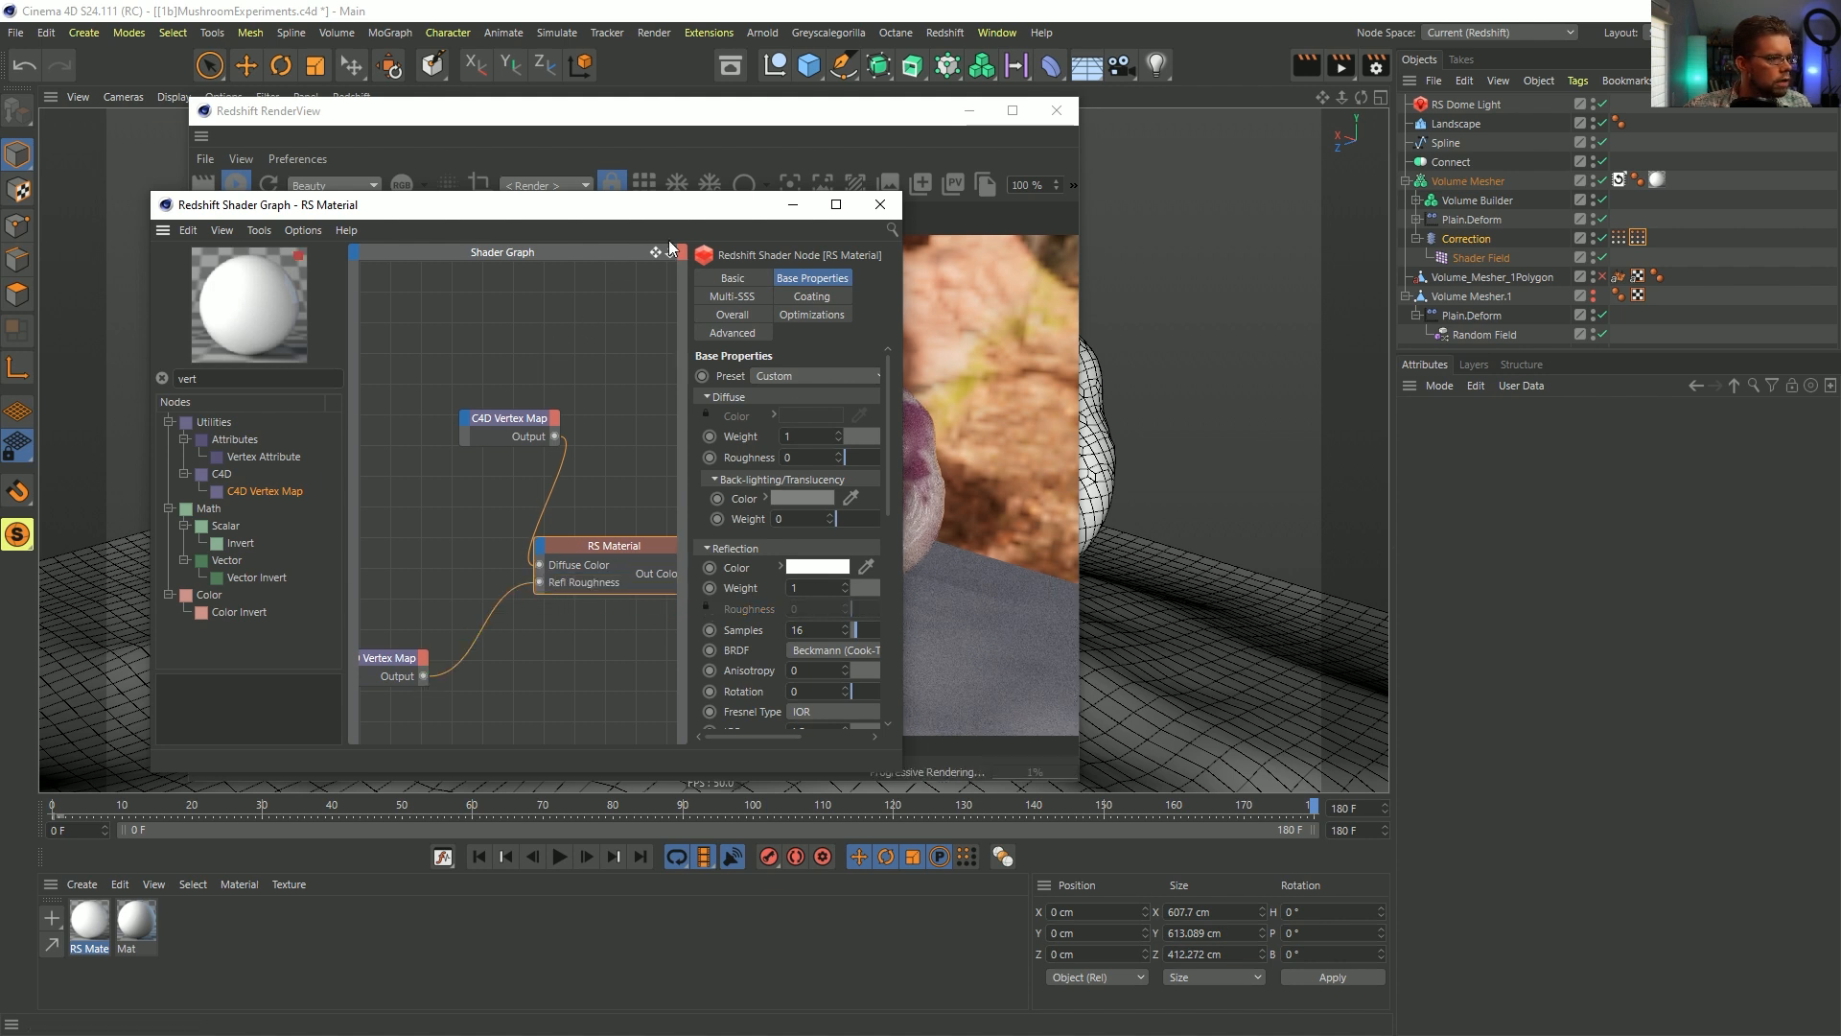
- Add a Colorizer layer above the Spline layer in the second Vertex Color tag and make its first gradient knot black
left_click_drag(664, 215, 436, 216)
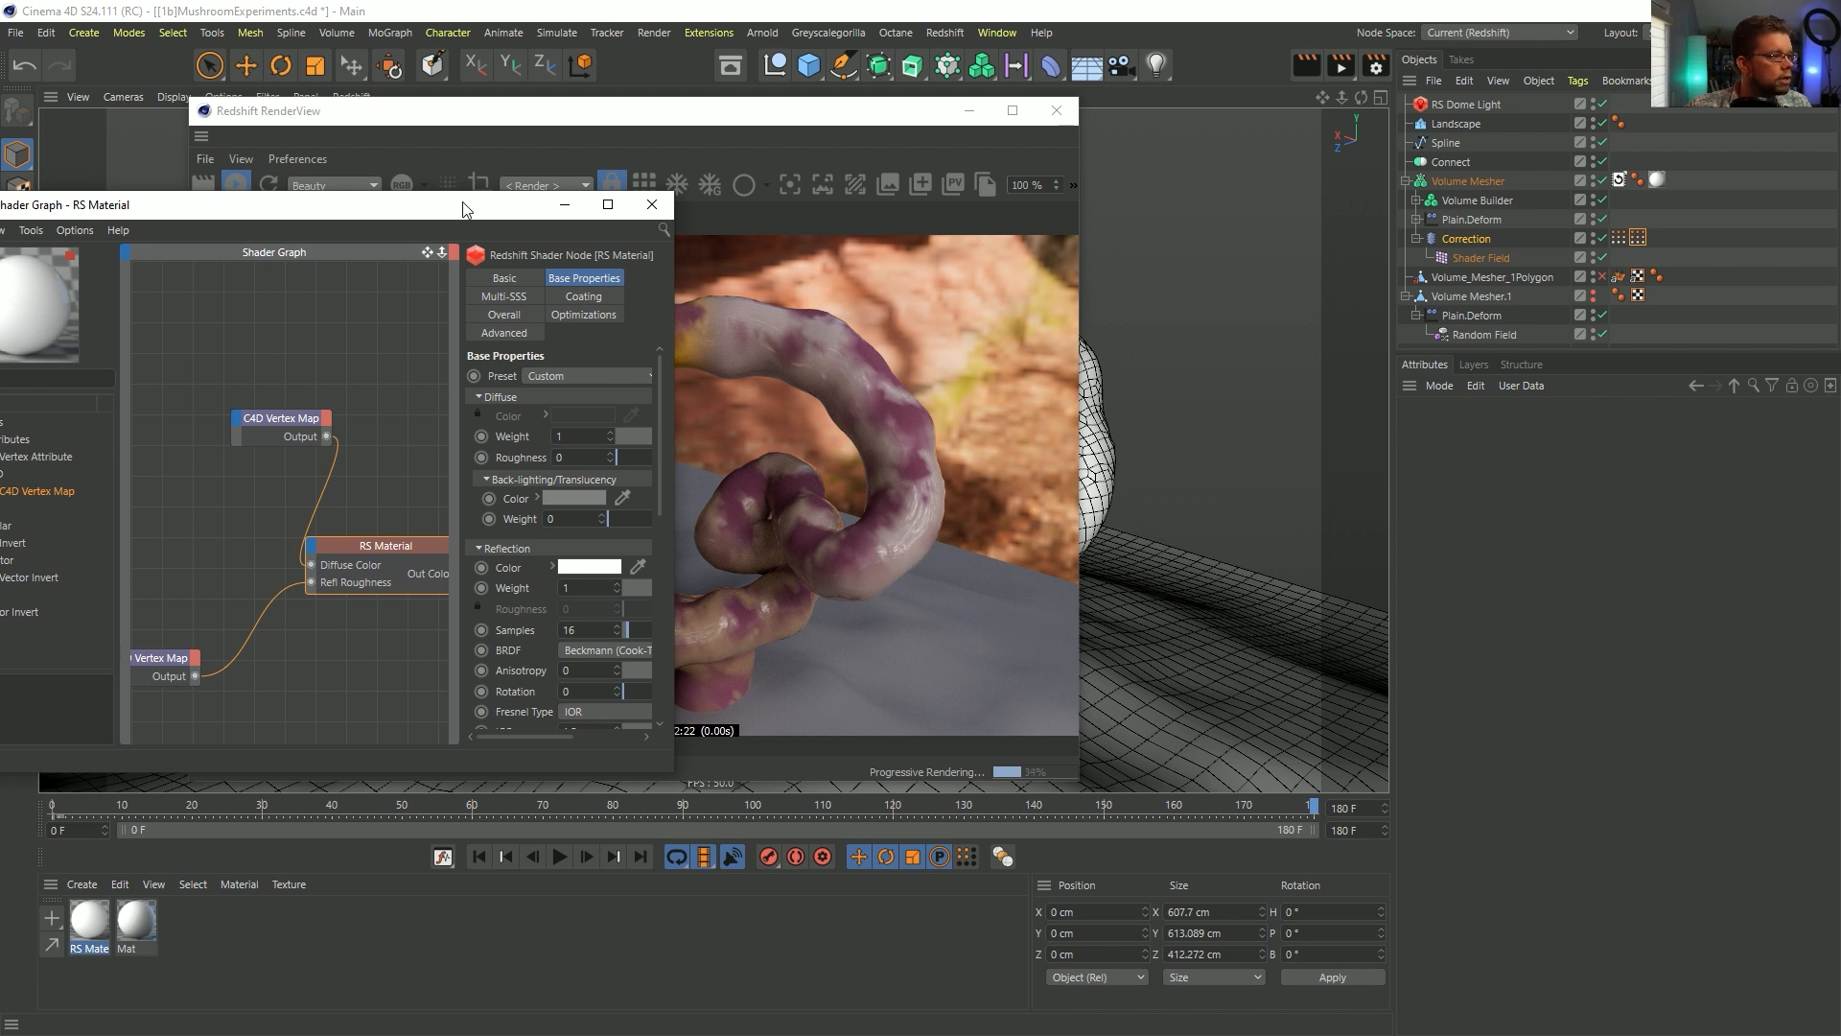
left_click_drag(466, 209, 582, 651)
left_click(1638, 238)
left_click(1565, 709)
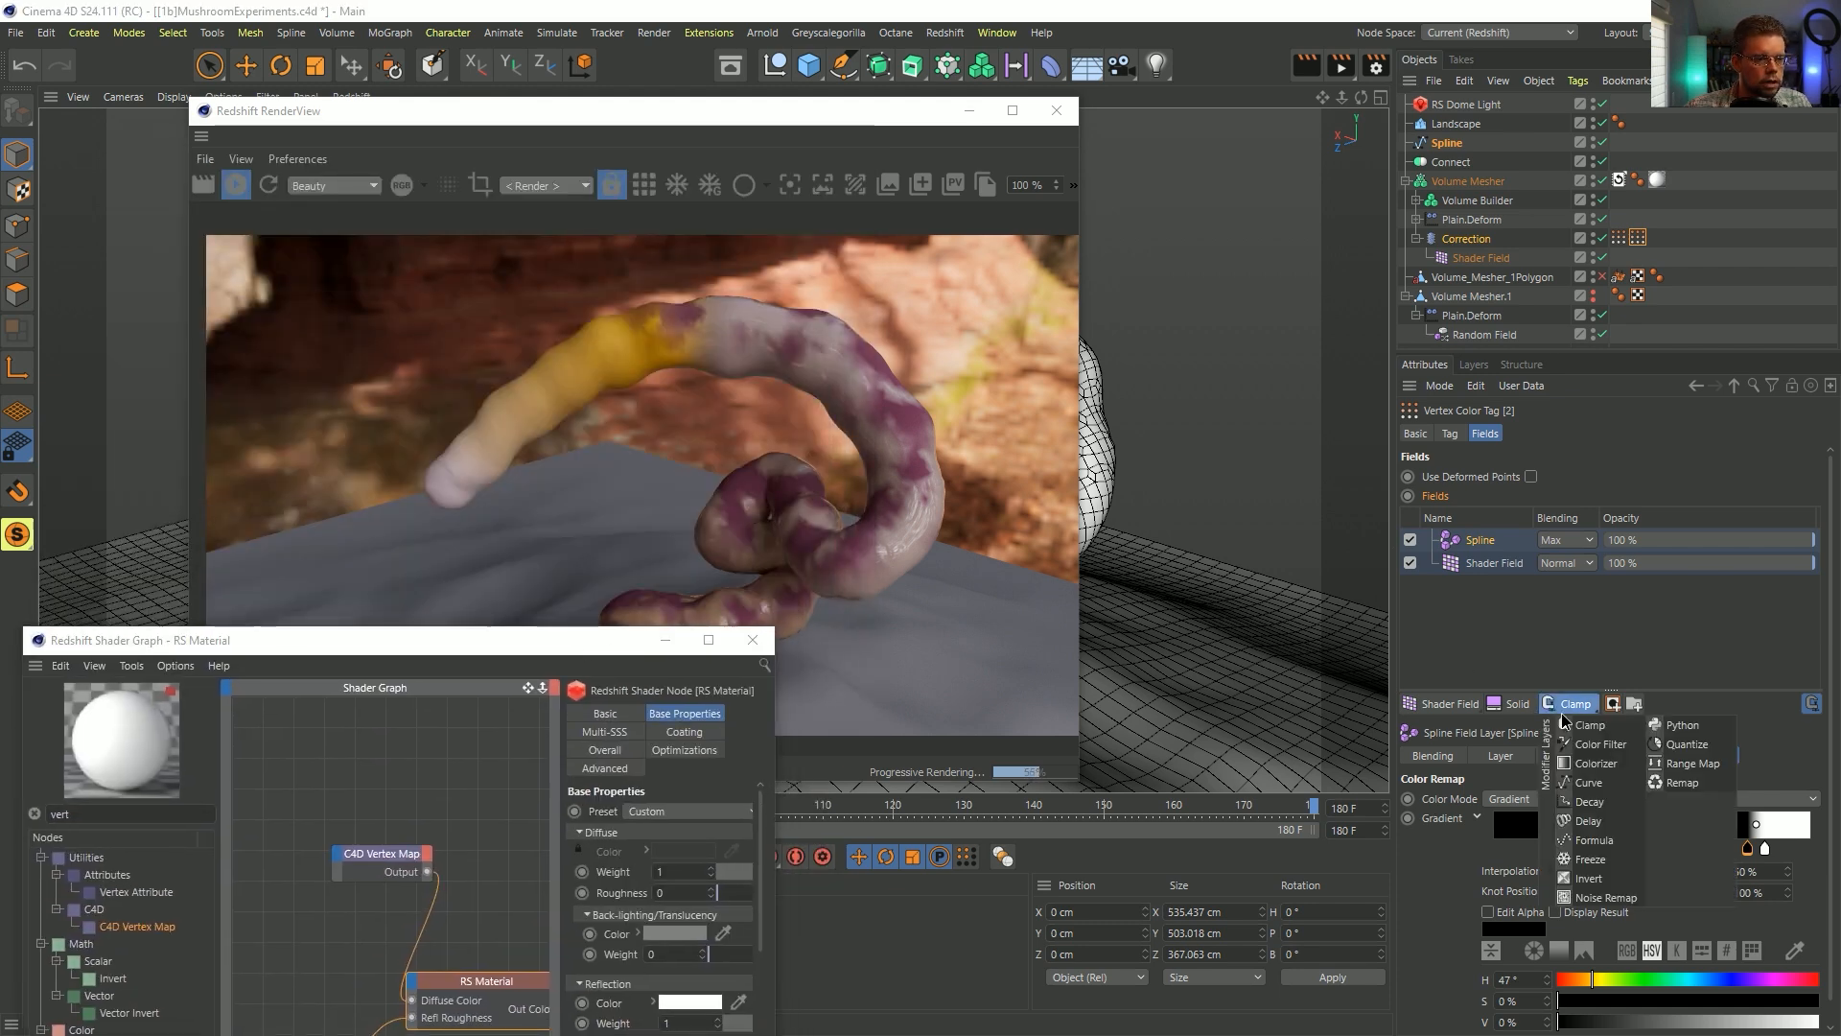
left_click(1596, 764)
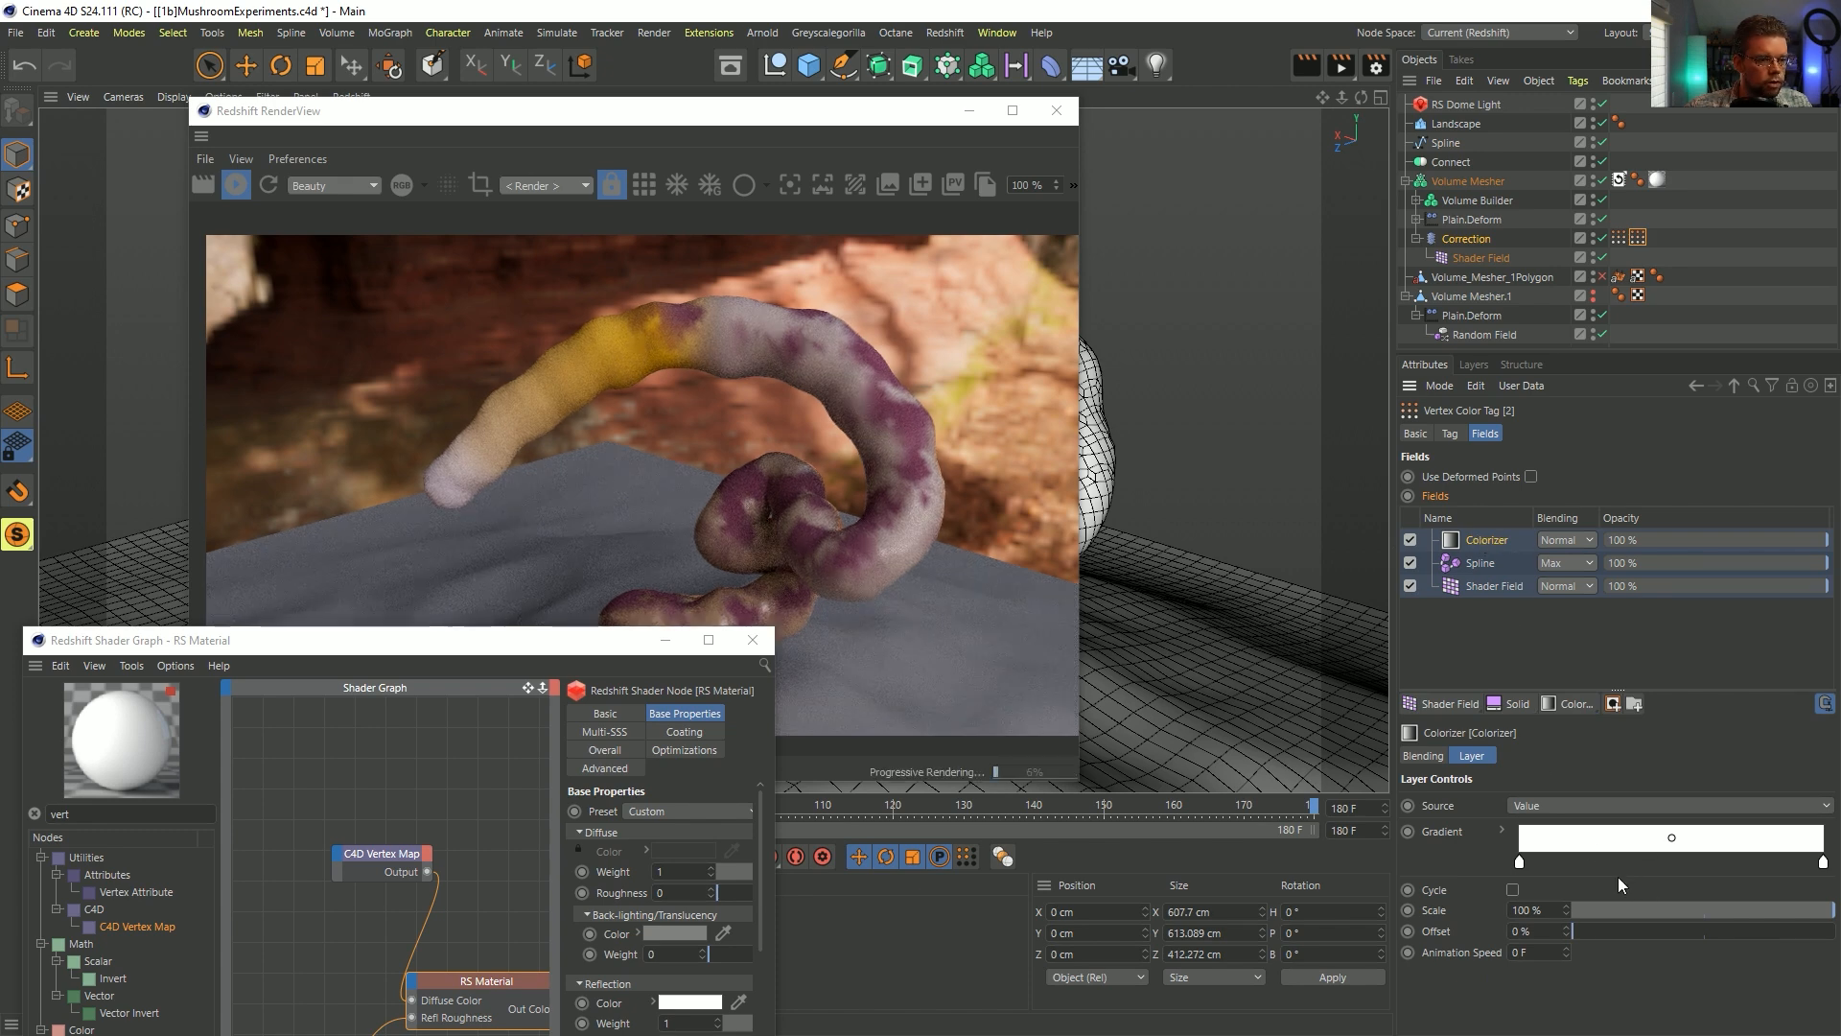
double_click(1519, 875)
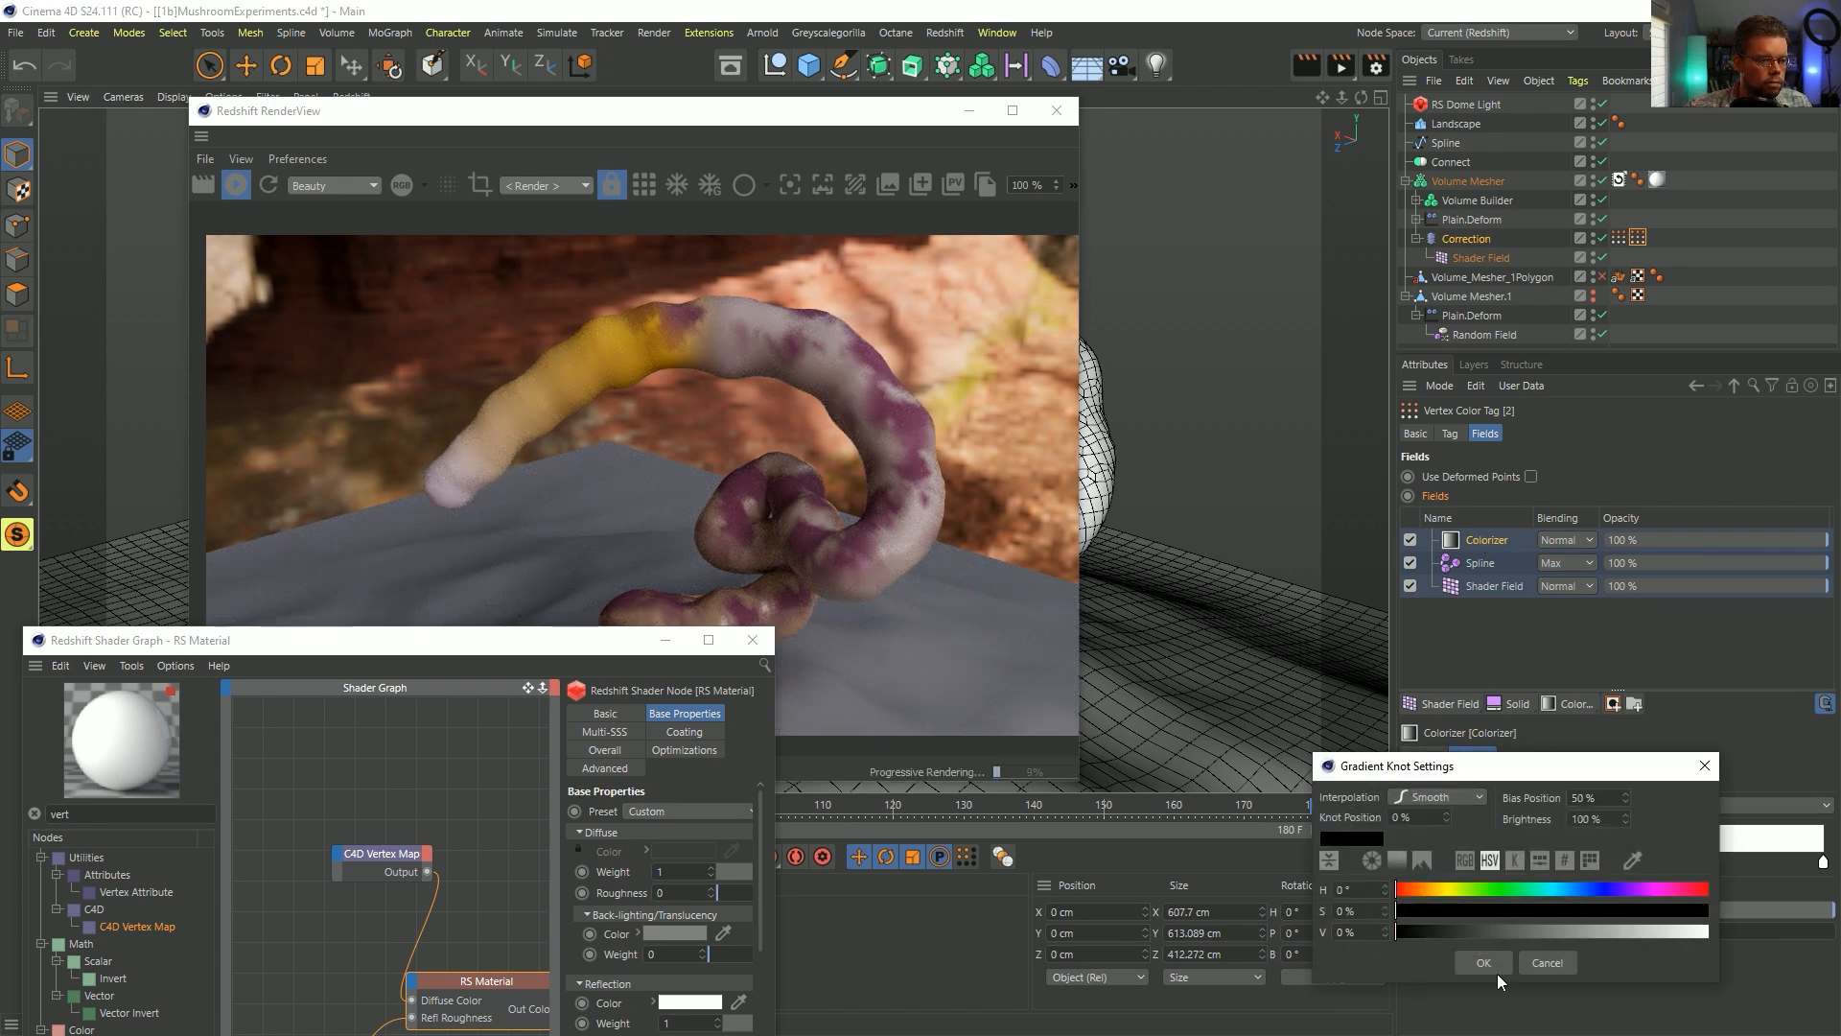
left_click(1487, 970)
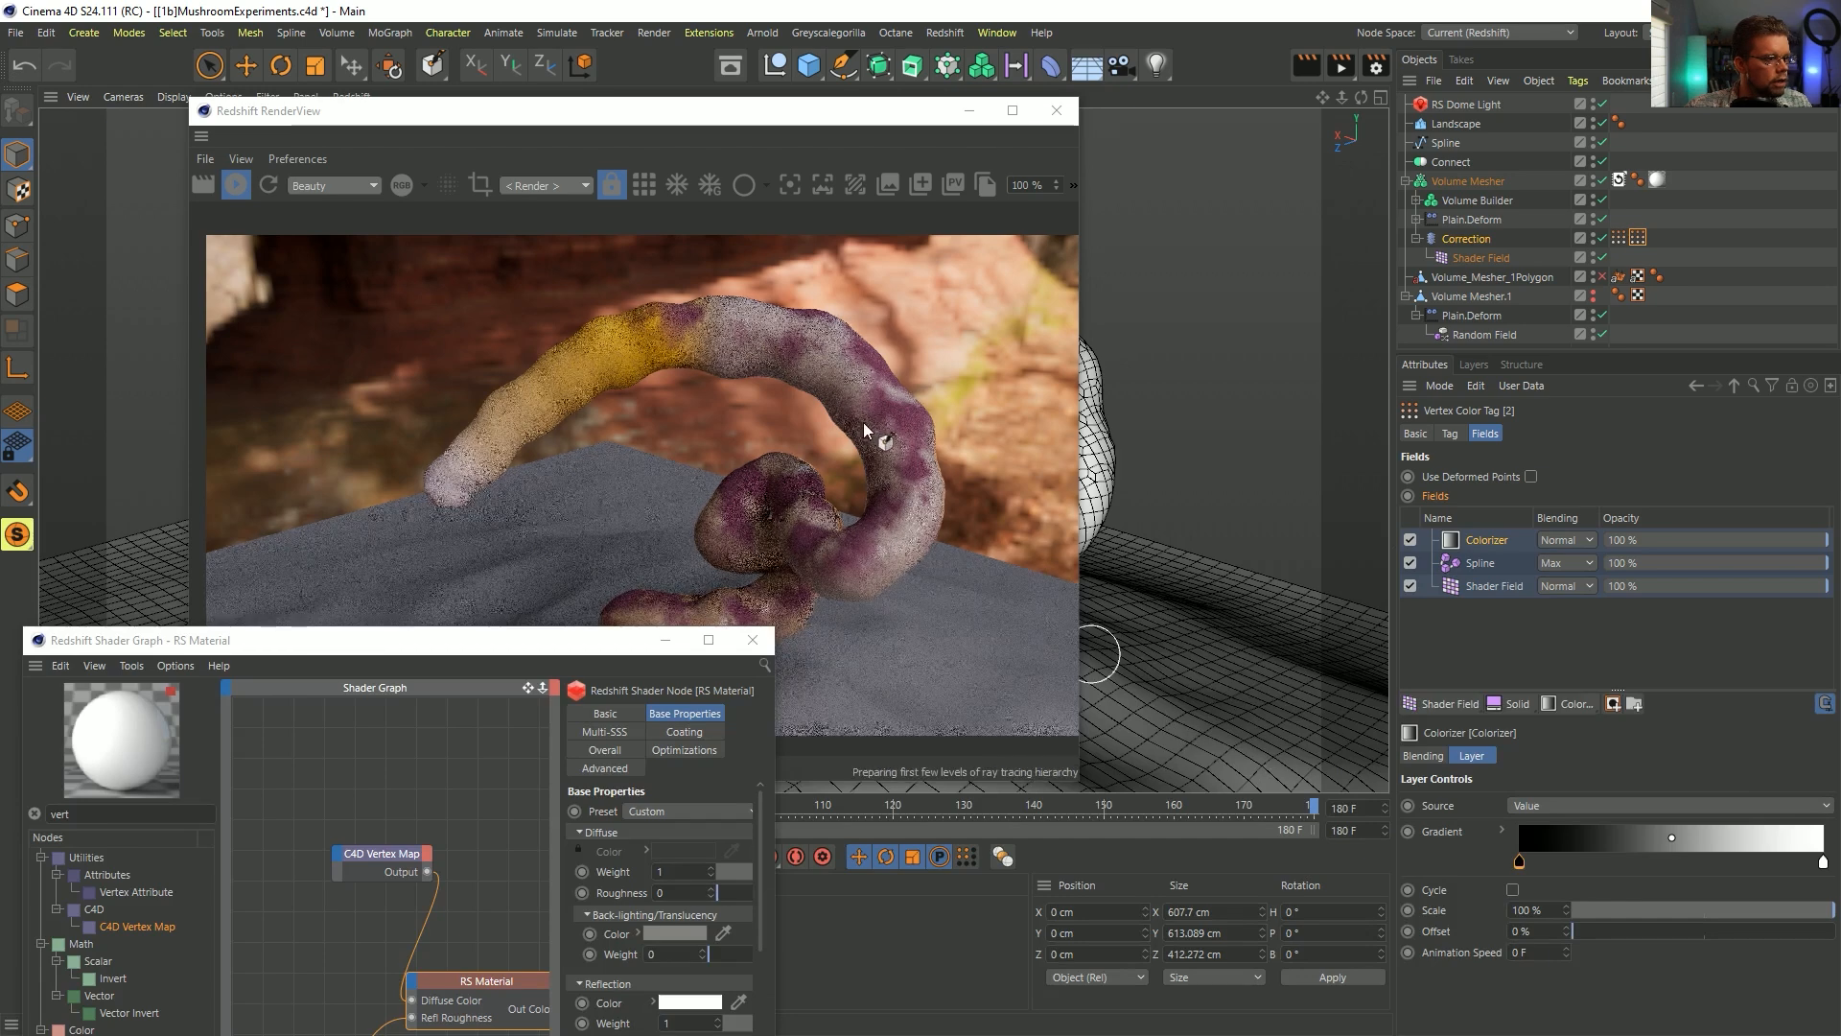
- Invert the Colorizer gradient, moving the white knot to about 29 % and the black knot to about 51 %
right_click(1633, 843)
left_click(1657, 863)
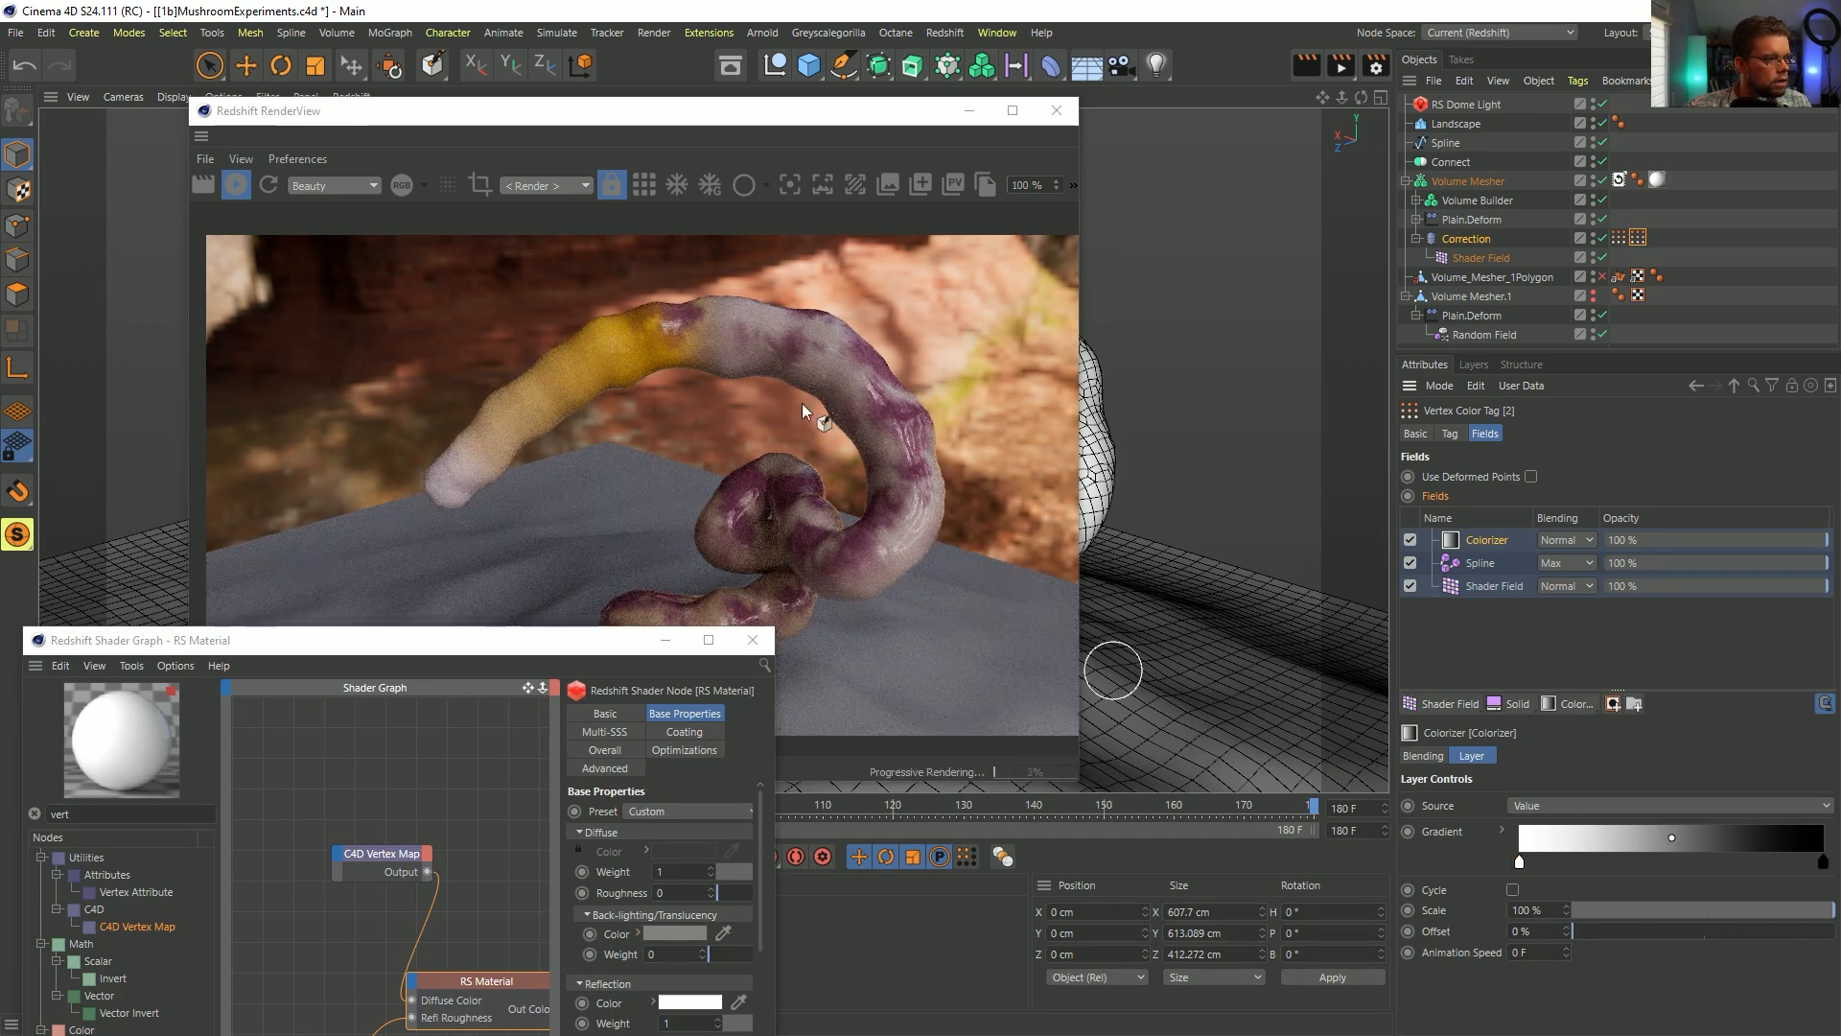
left_click_drag(1515, 869, 1683, 884)
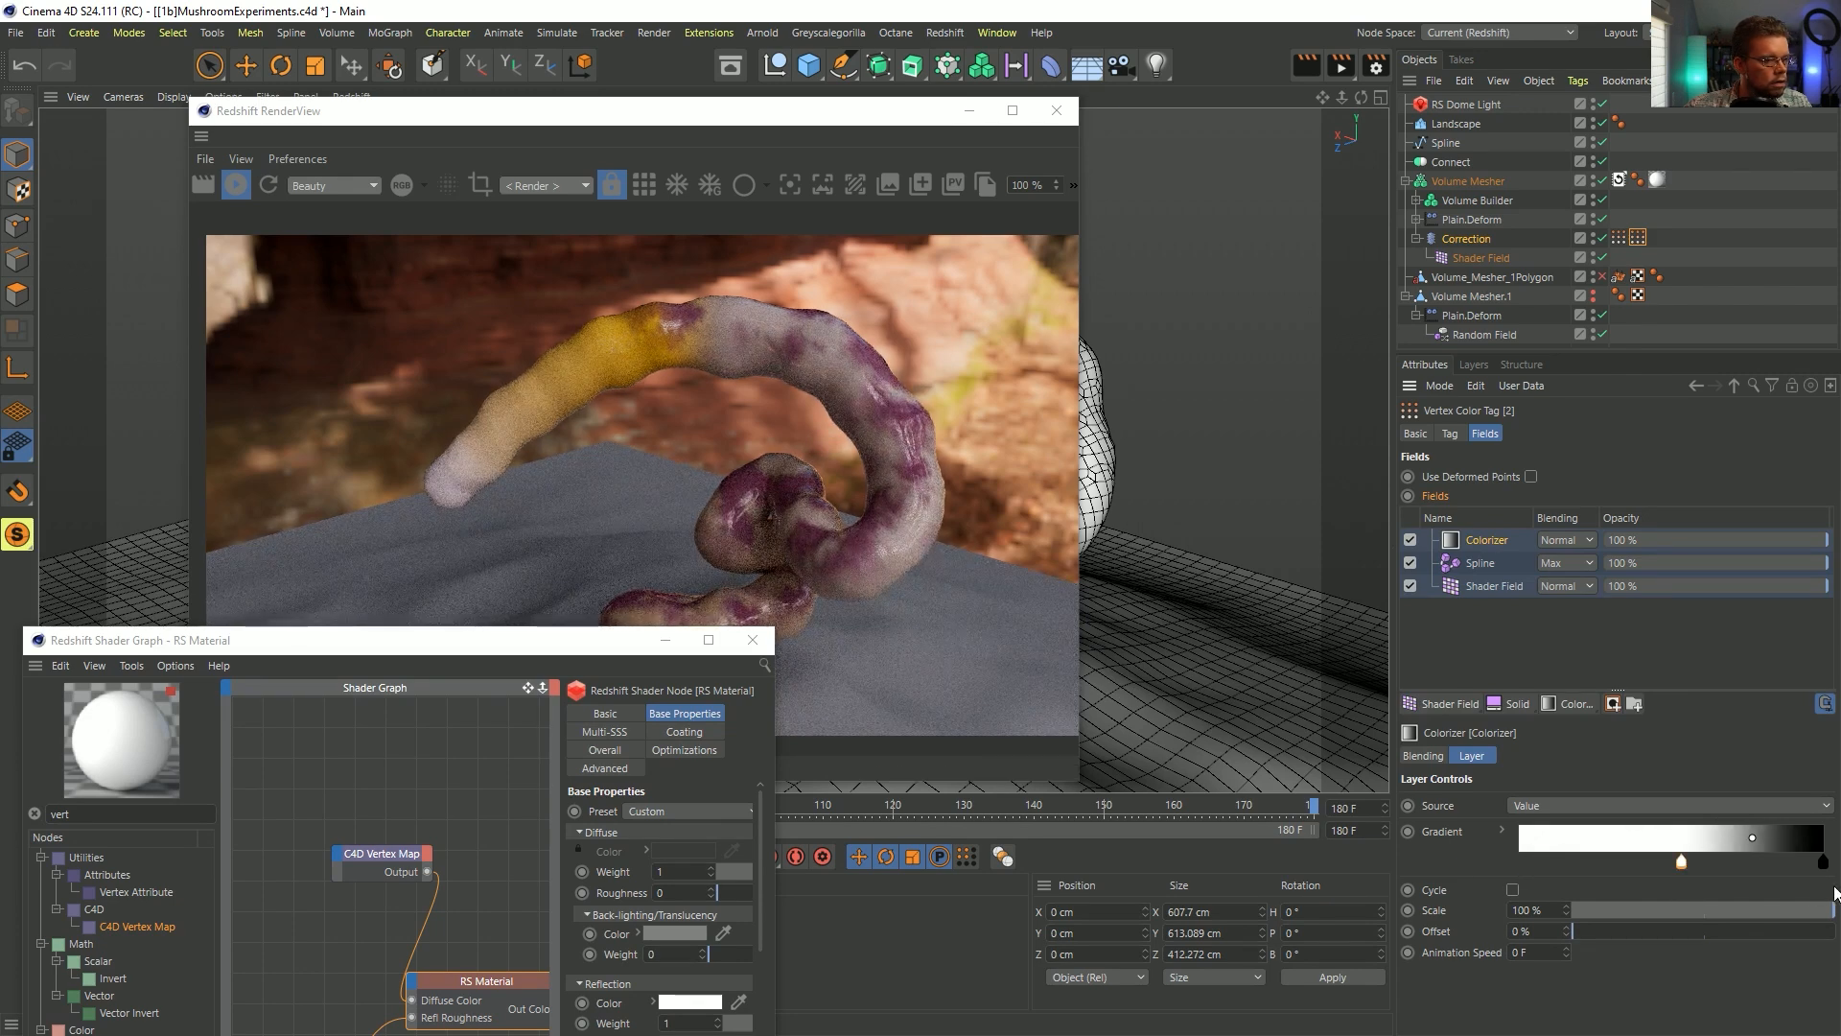
left_click_drag(1823, 866, 1723, 866)
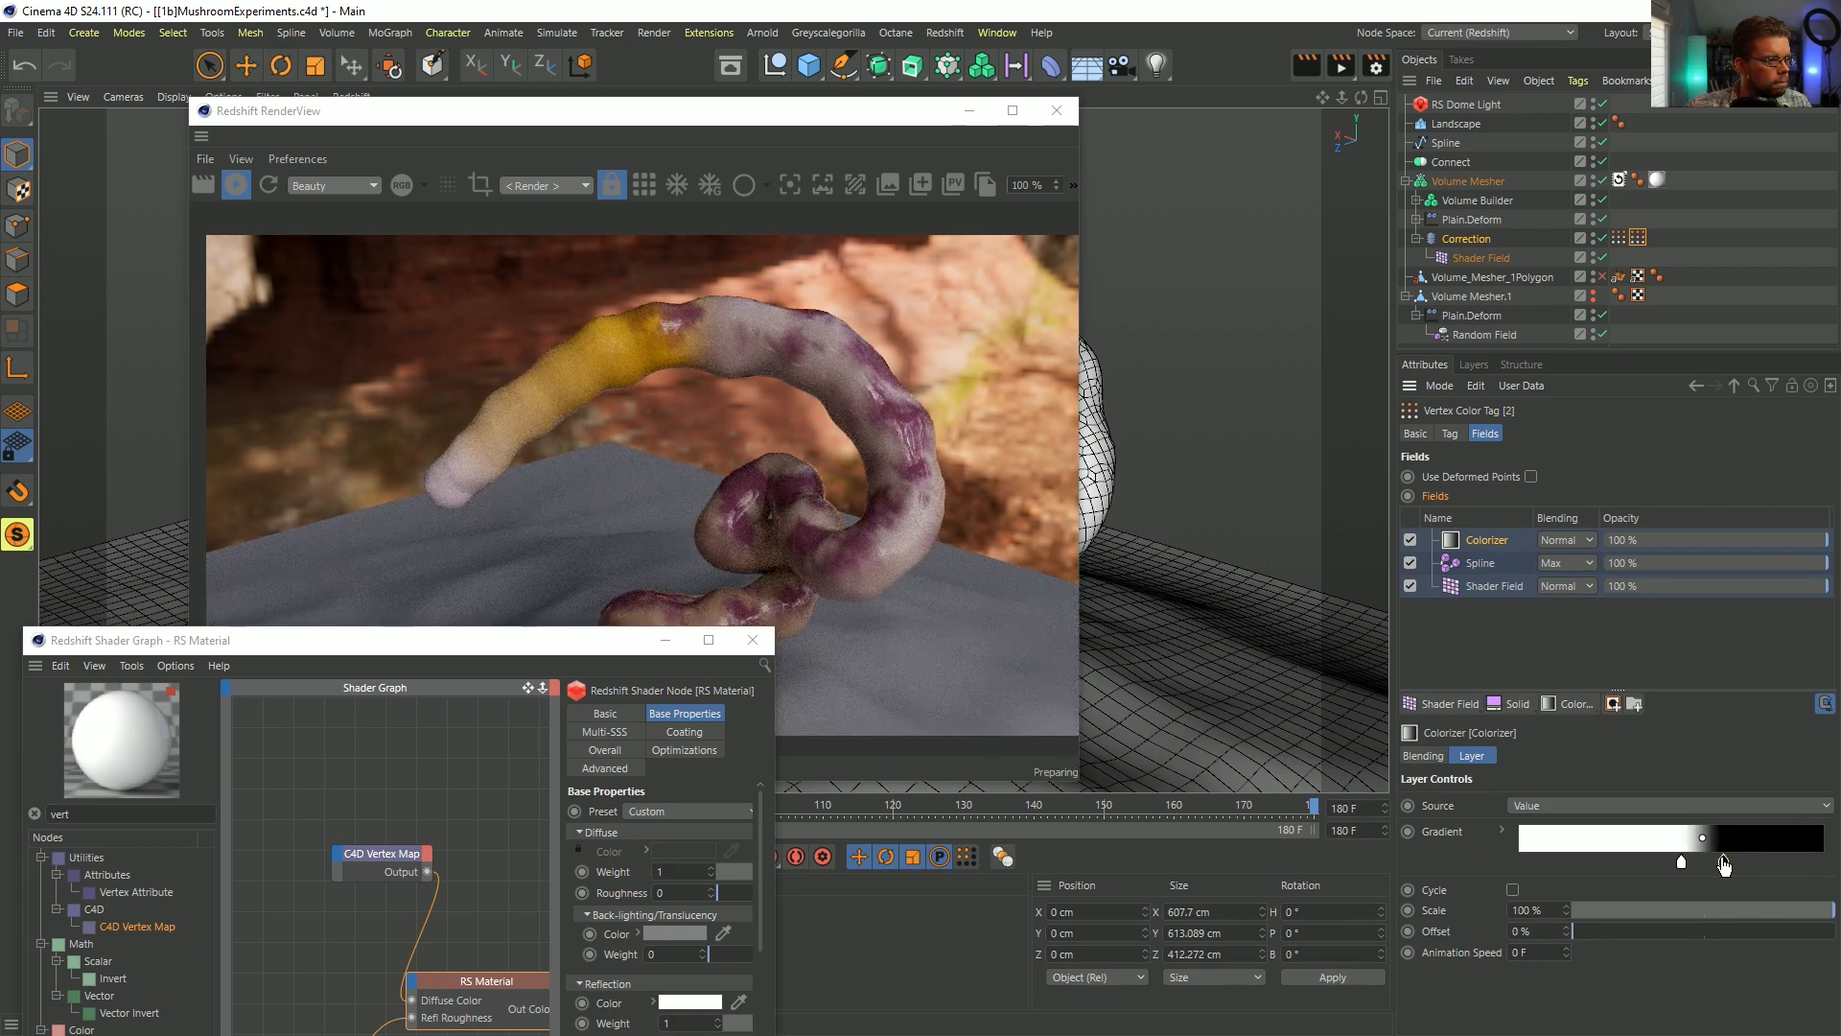
left_click_drag(1681, 868, 1608, 868)
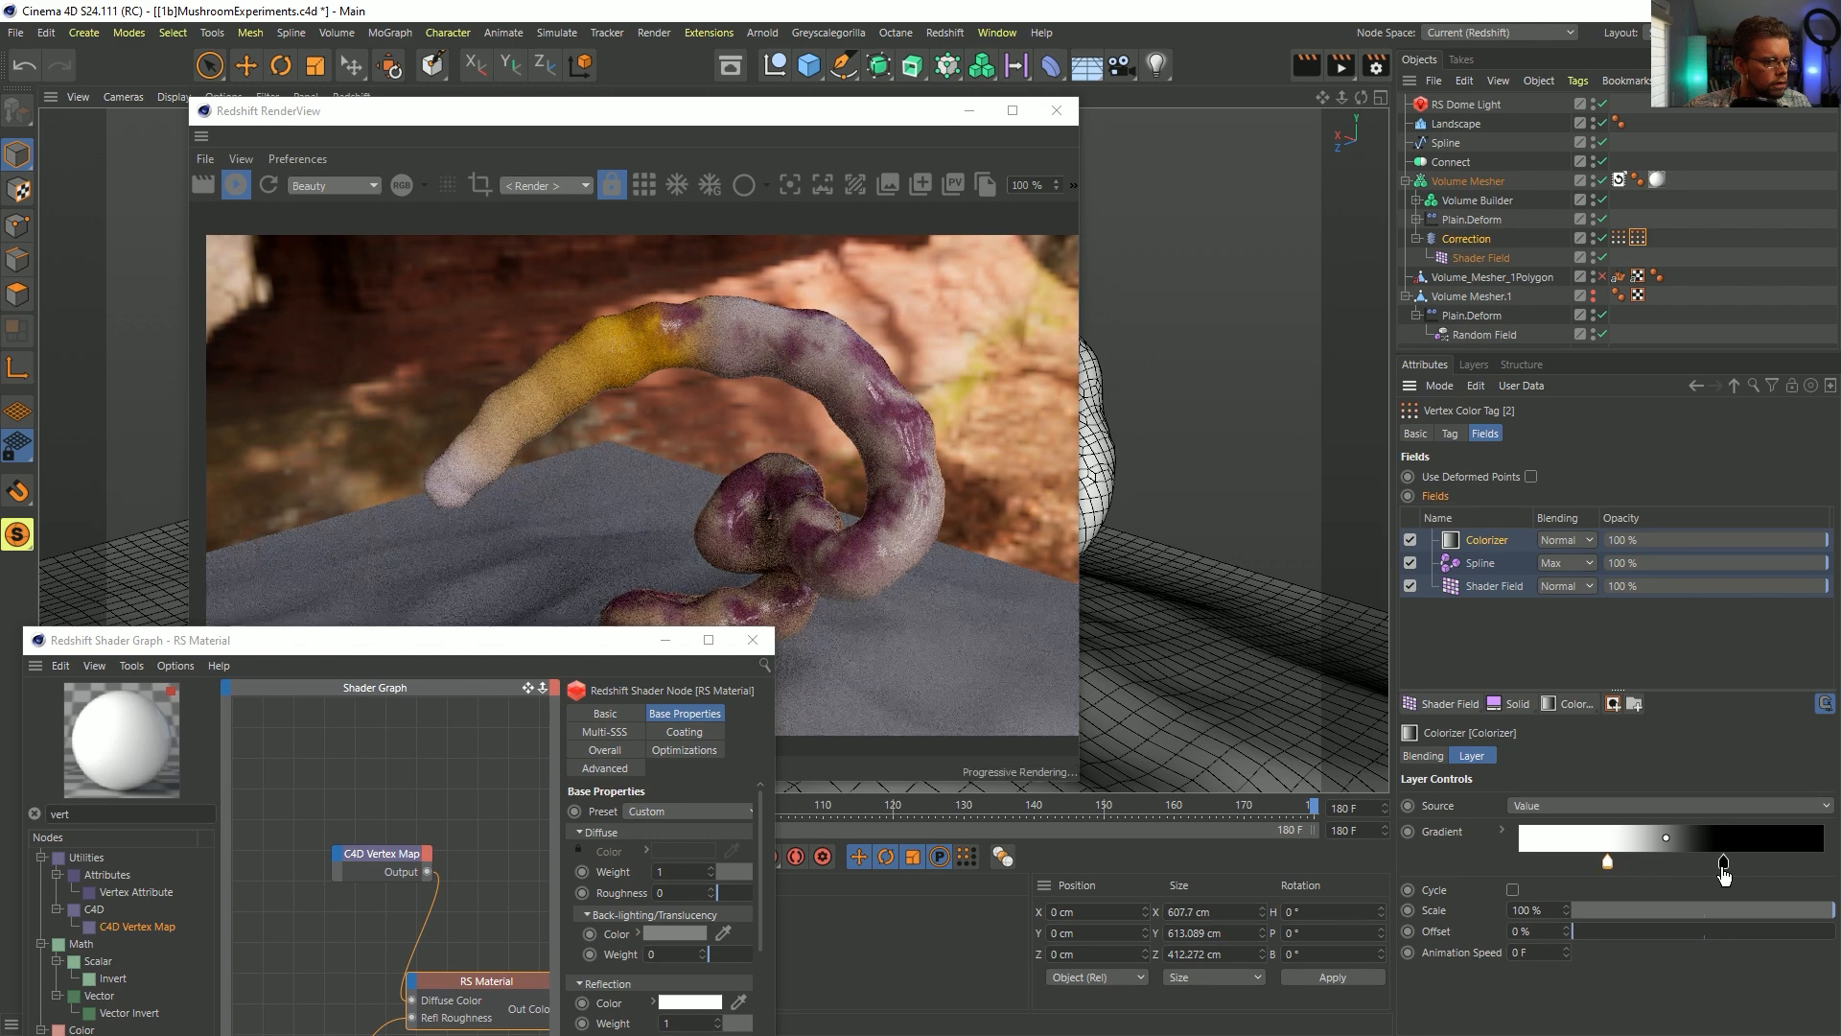
left_click_drag(1723, 866, 1675, 868)
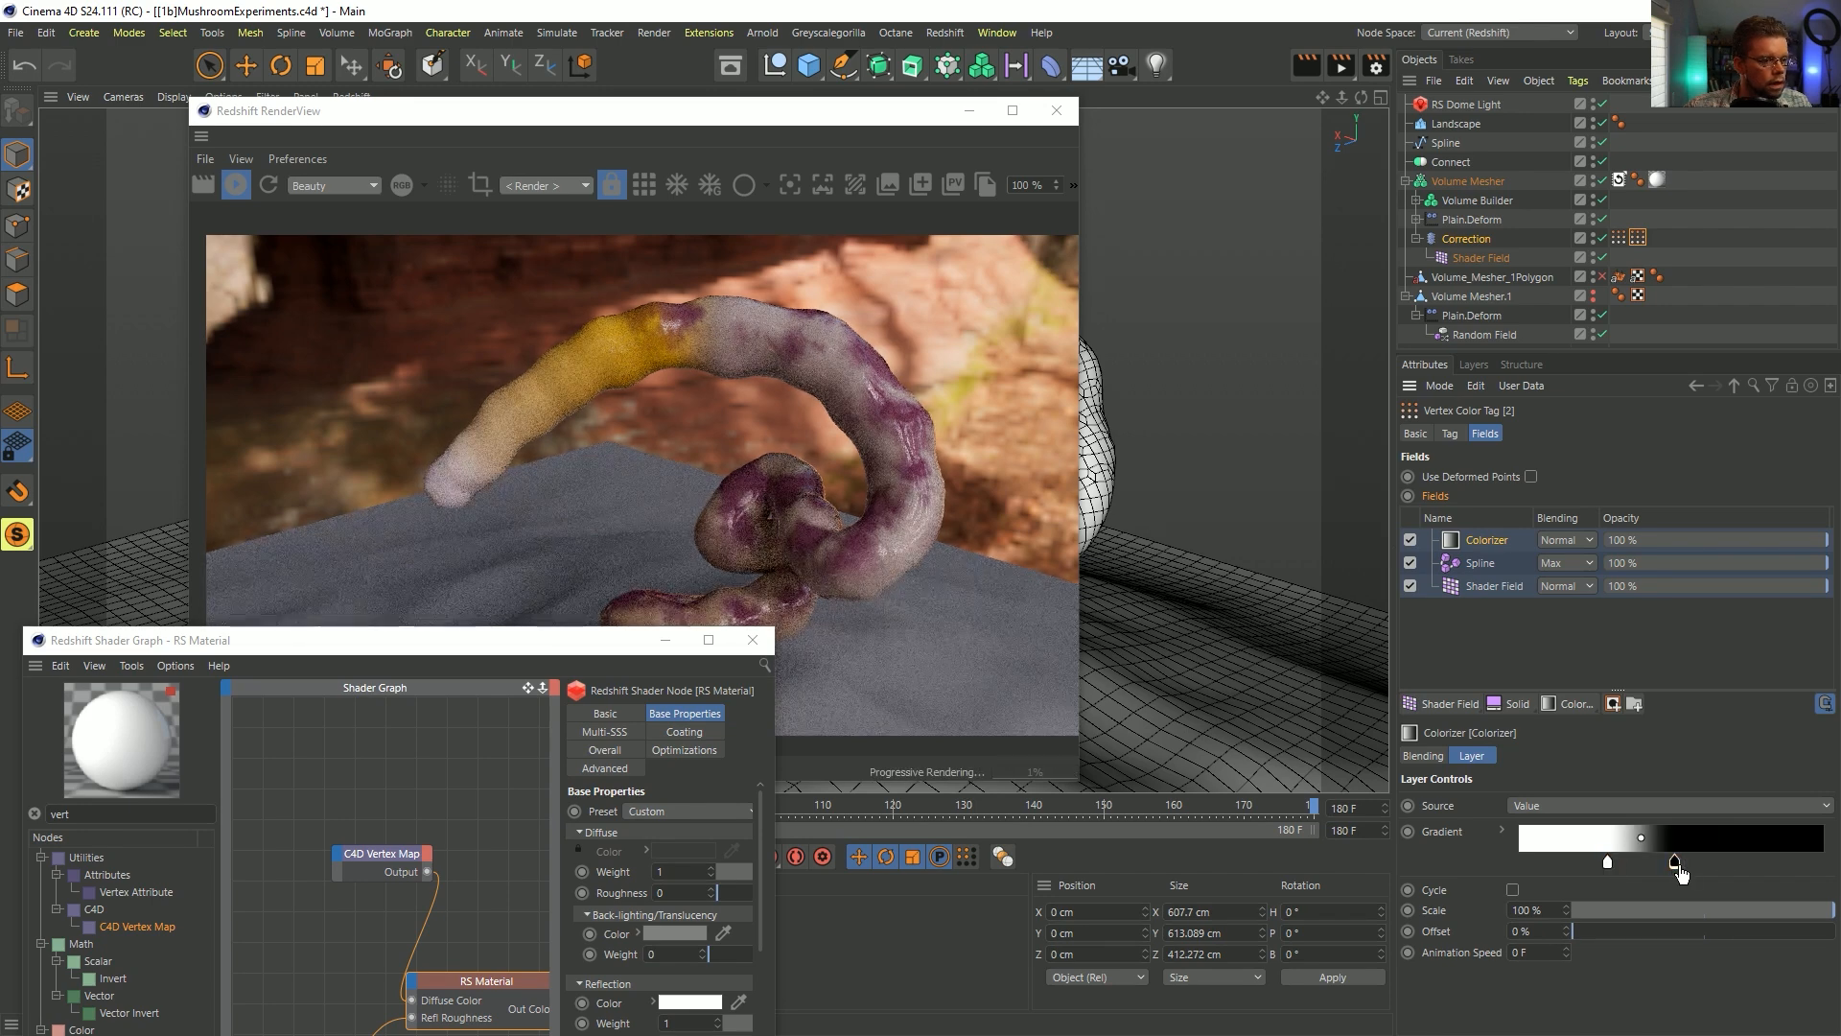
- Brighten the Colorizer gradient's black knot to dark gray and move it to about 38 %
double_click(1675, 868)
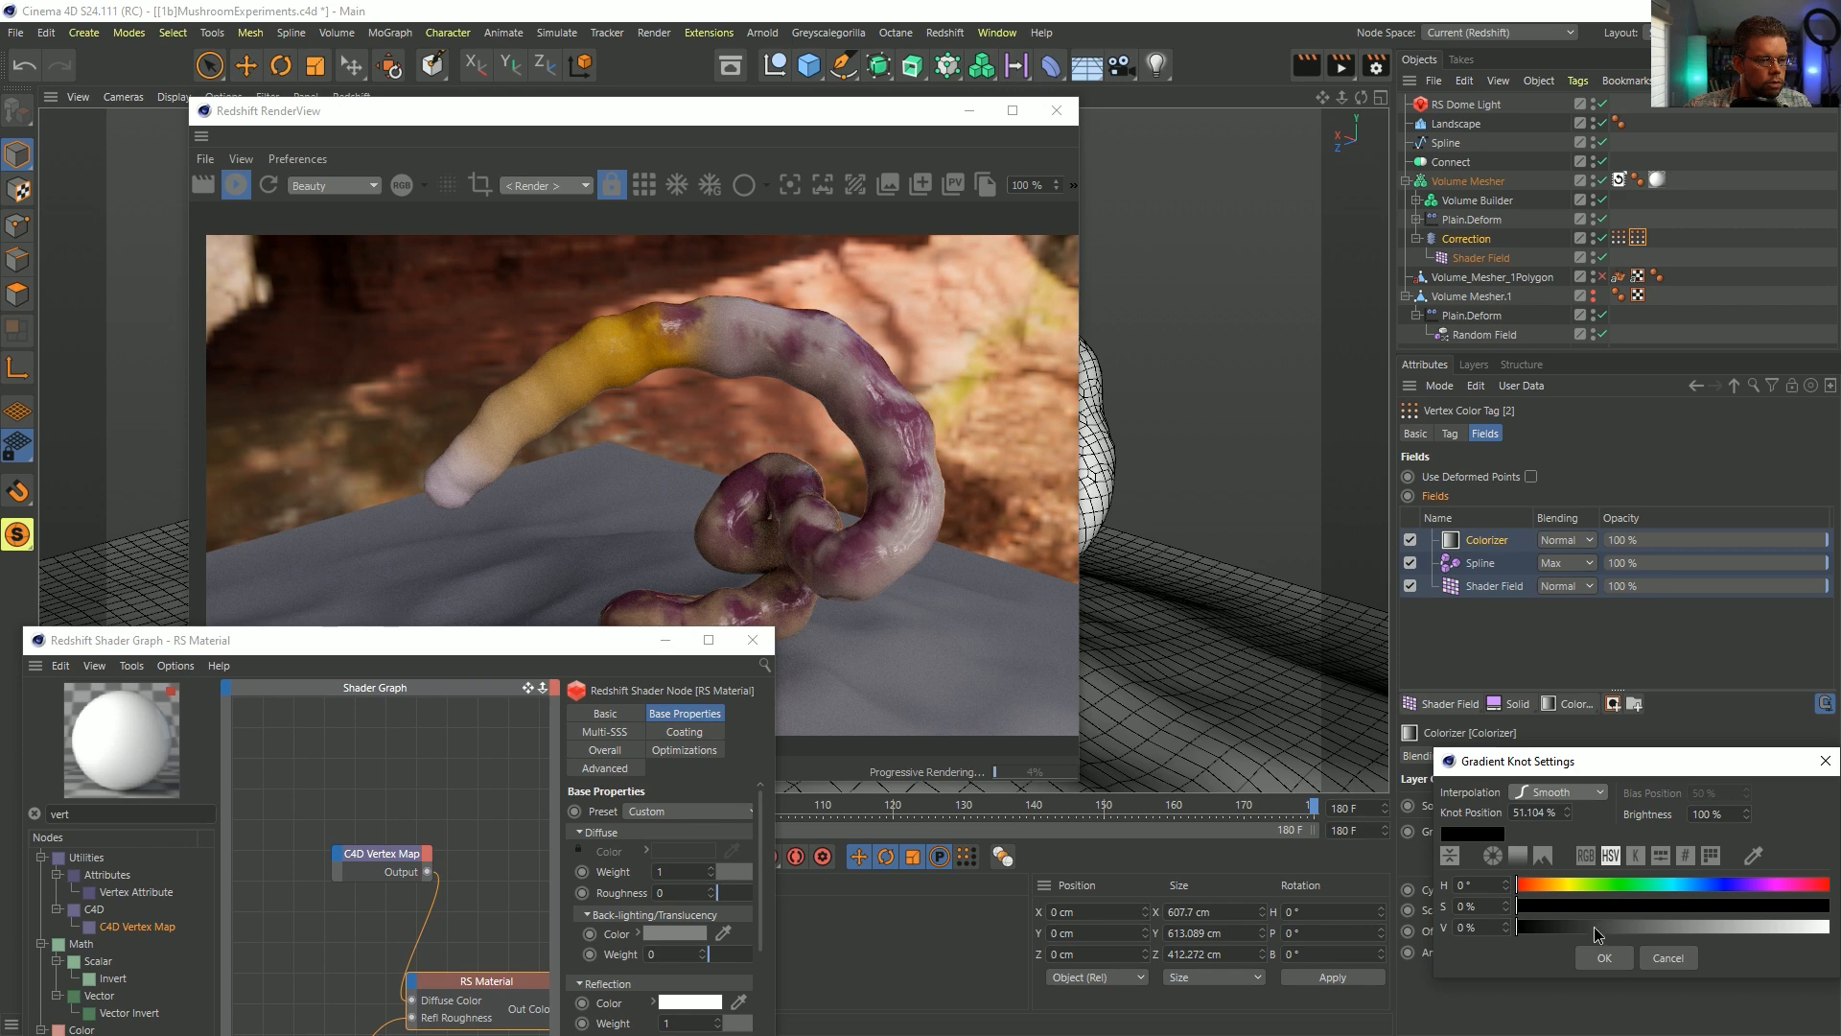
left_click_drag(1593, 928, 1609, 927)
left_click(1617, 965)
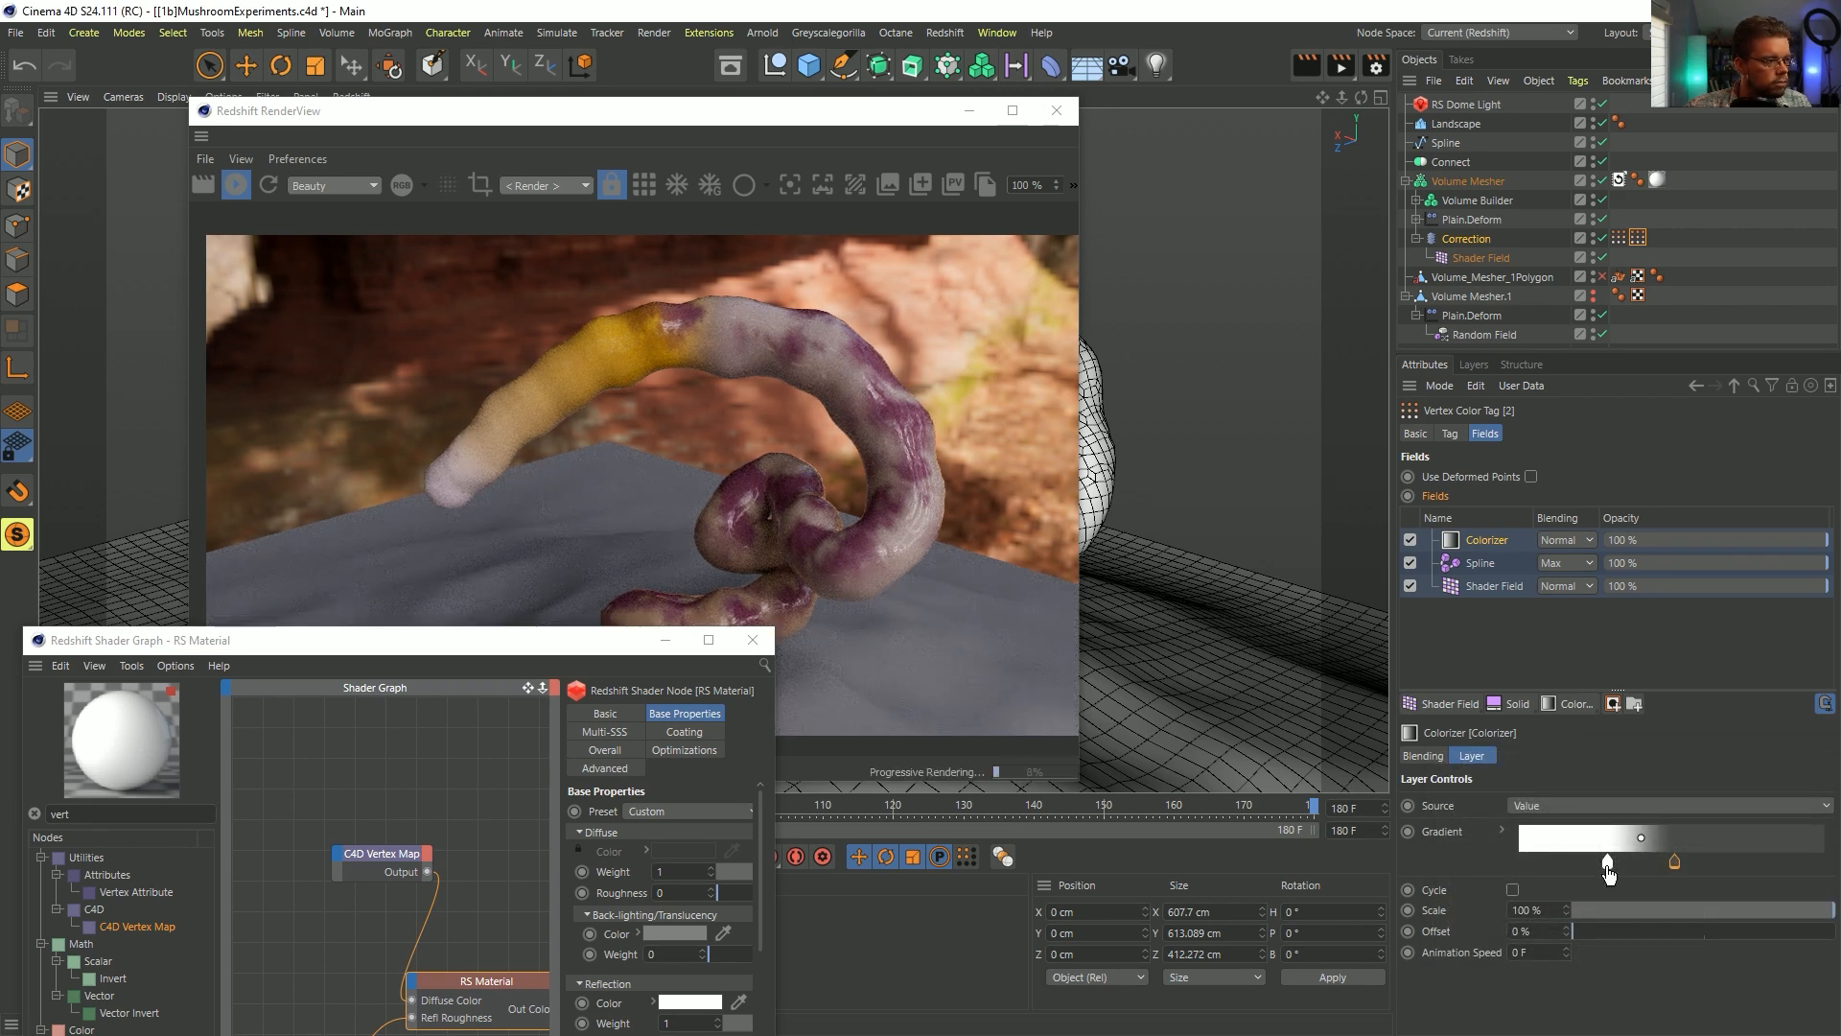
mouse_move(1608, 870)
left_click_drag(1674, 861, 1637, 866)
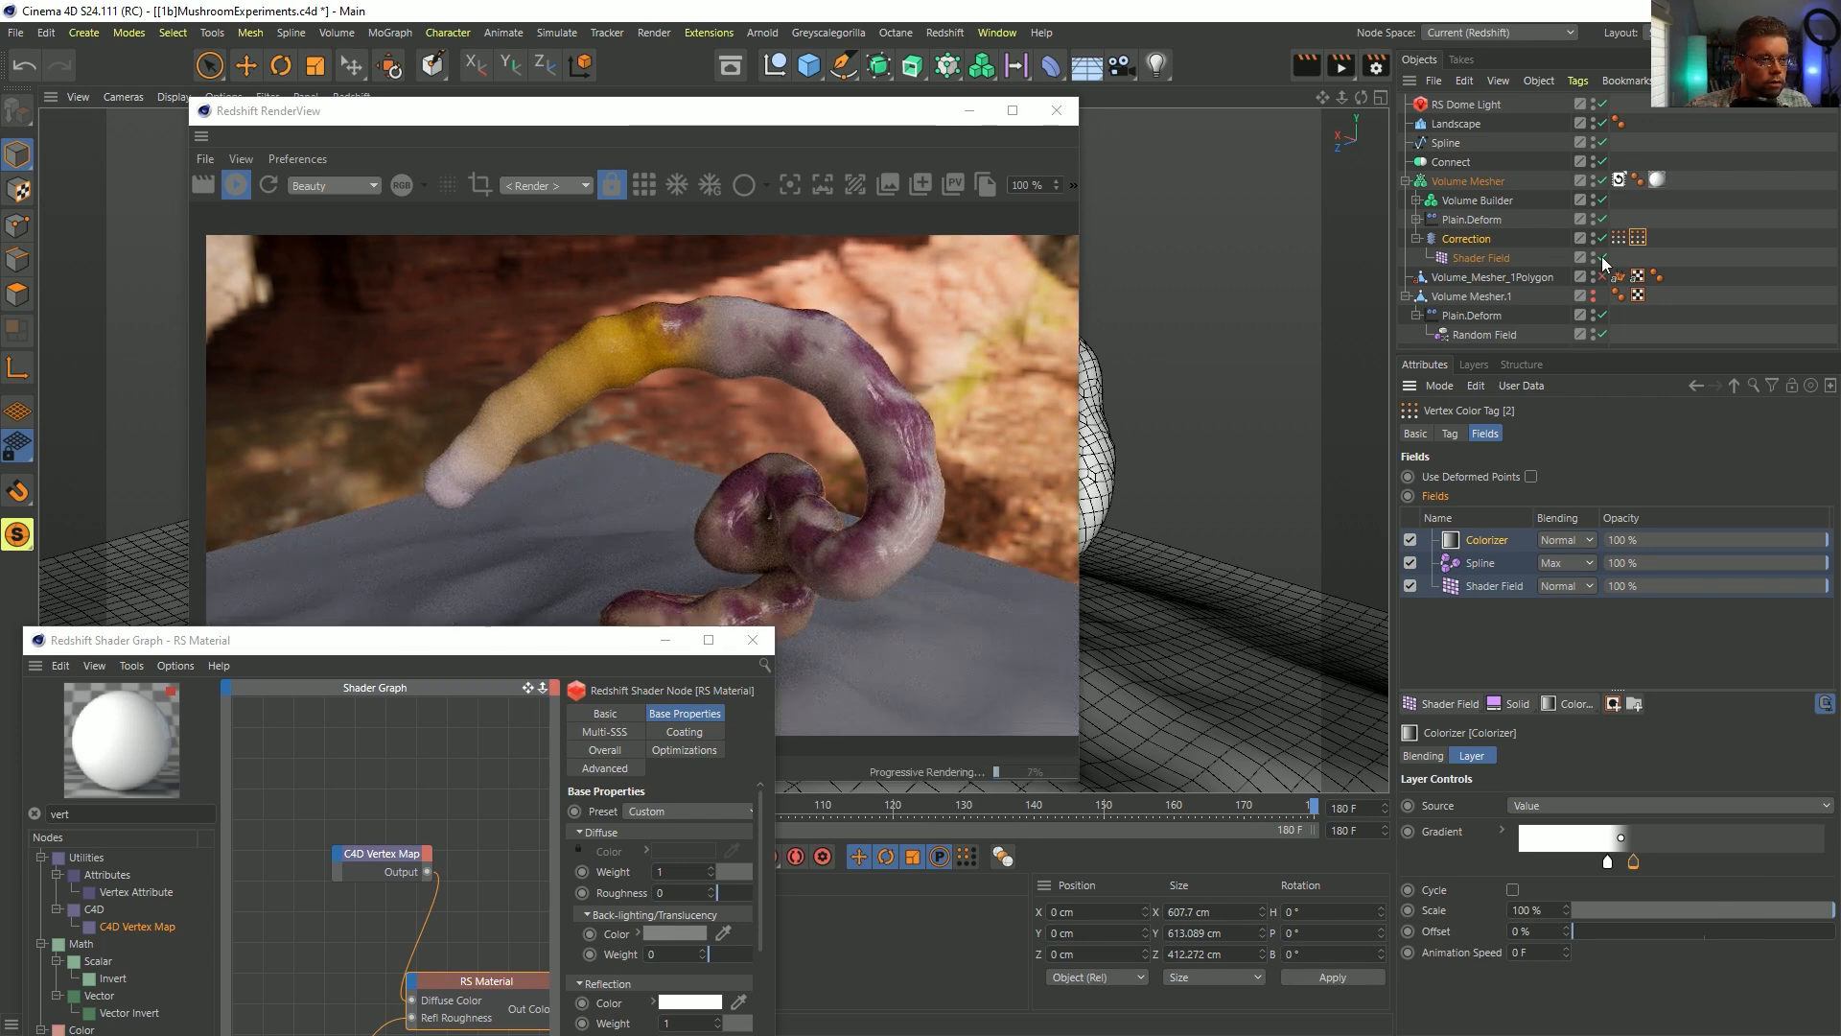
- Connect the second C4D Vertex Map node straight to the Output node to preview the mask in the render
left_click_drag(484, 652, 482, 351)
left_click(265, 808)
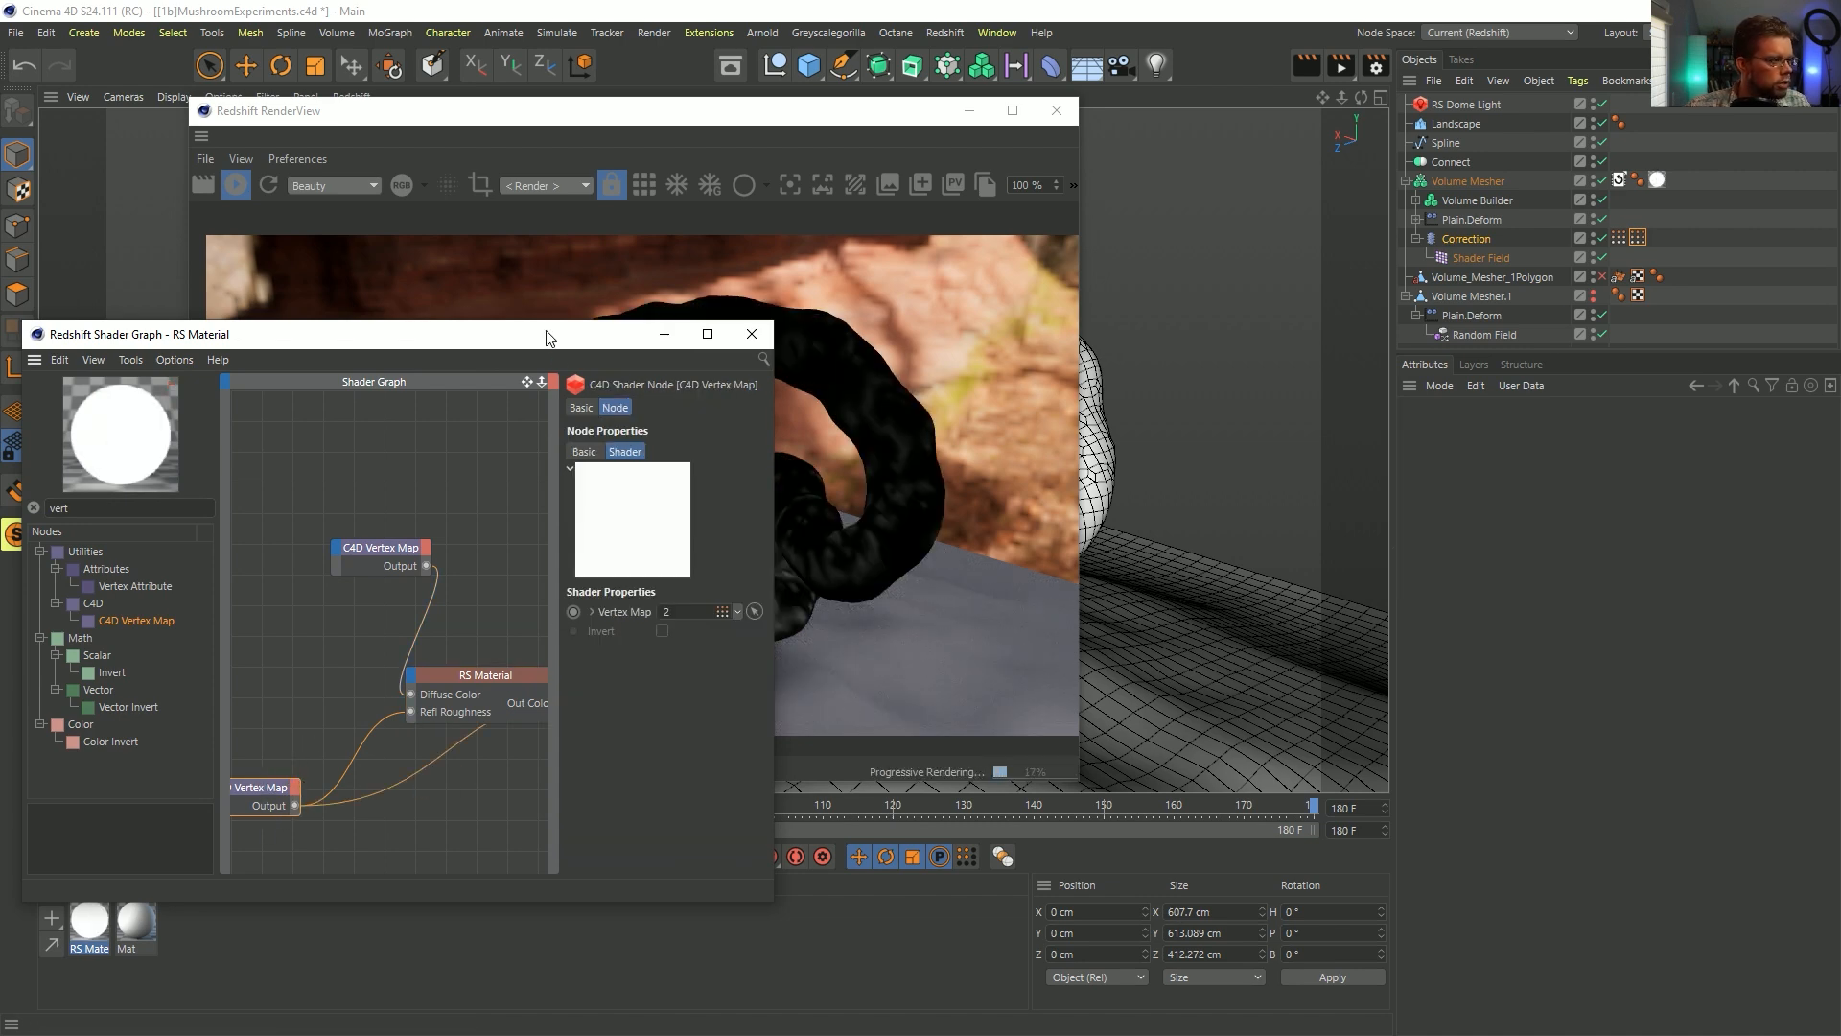
left_click_drag(549, 337, 316, 488)
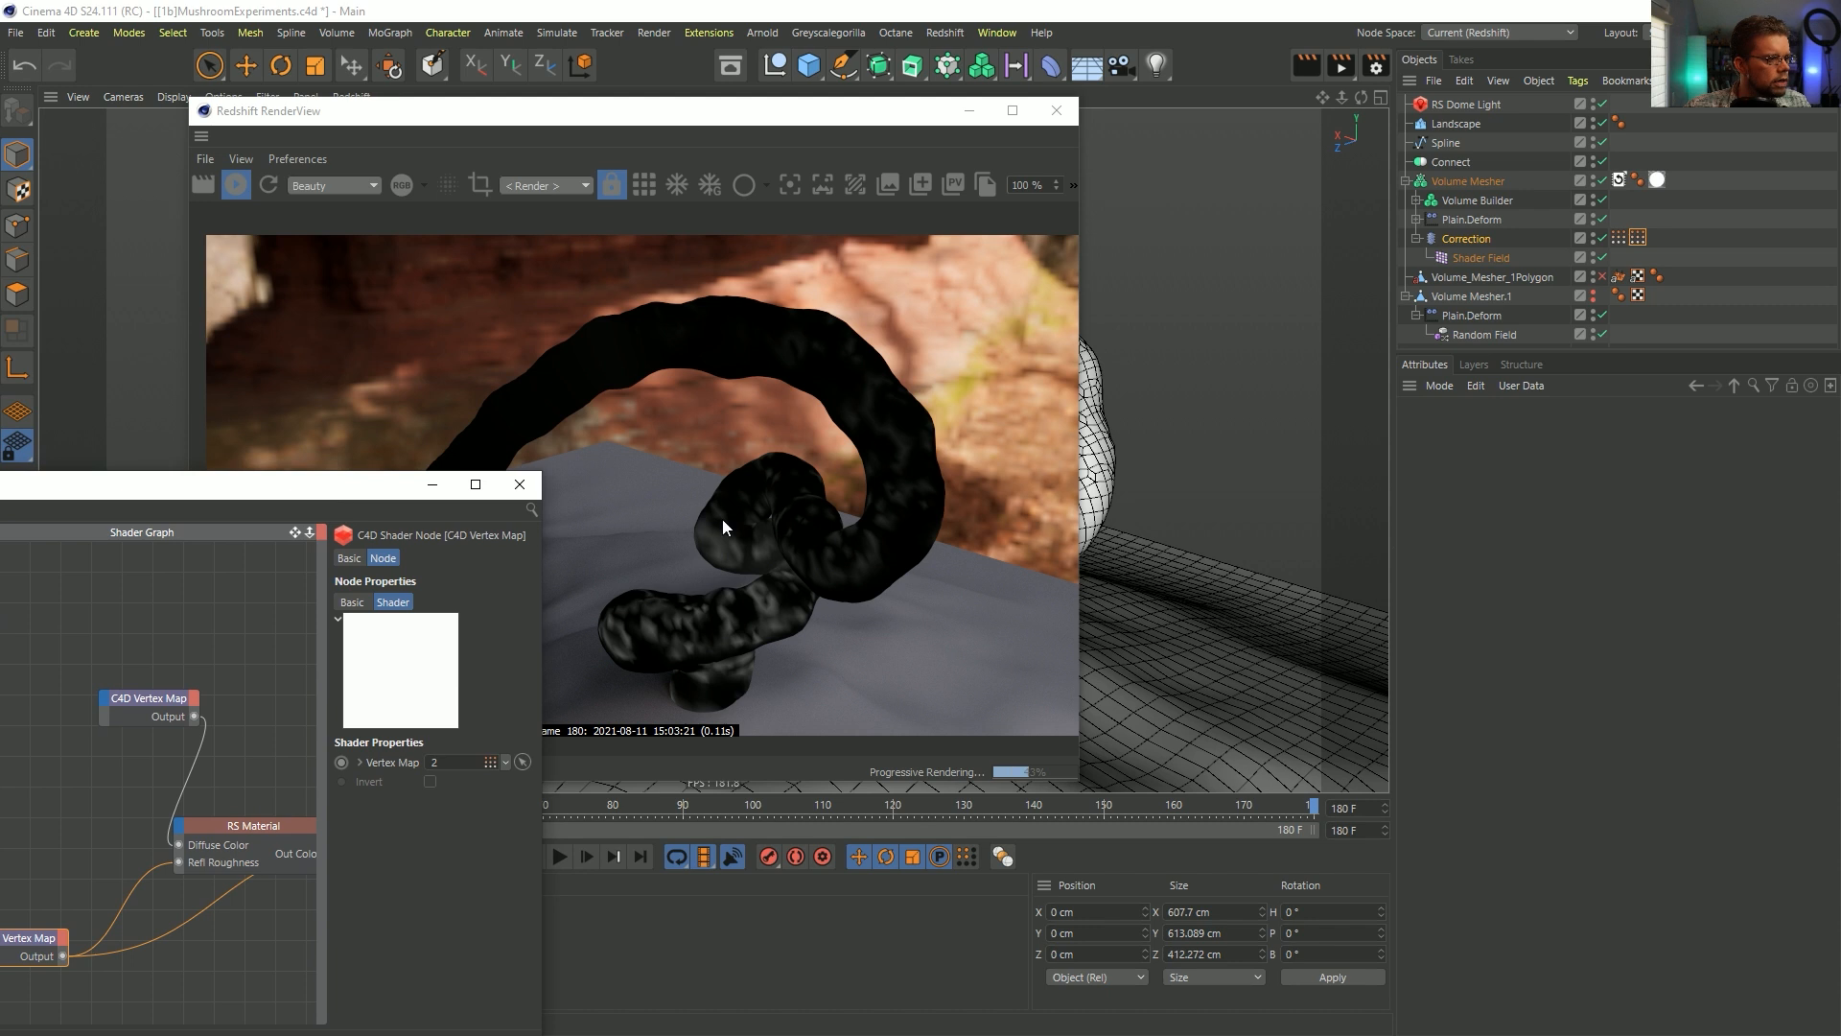
- Move the Colorizer's white knot to about 48 % and gray knot to about 57 %, and compare the mask with the layer disabled
left_click(1638, 238)
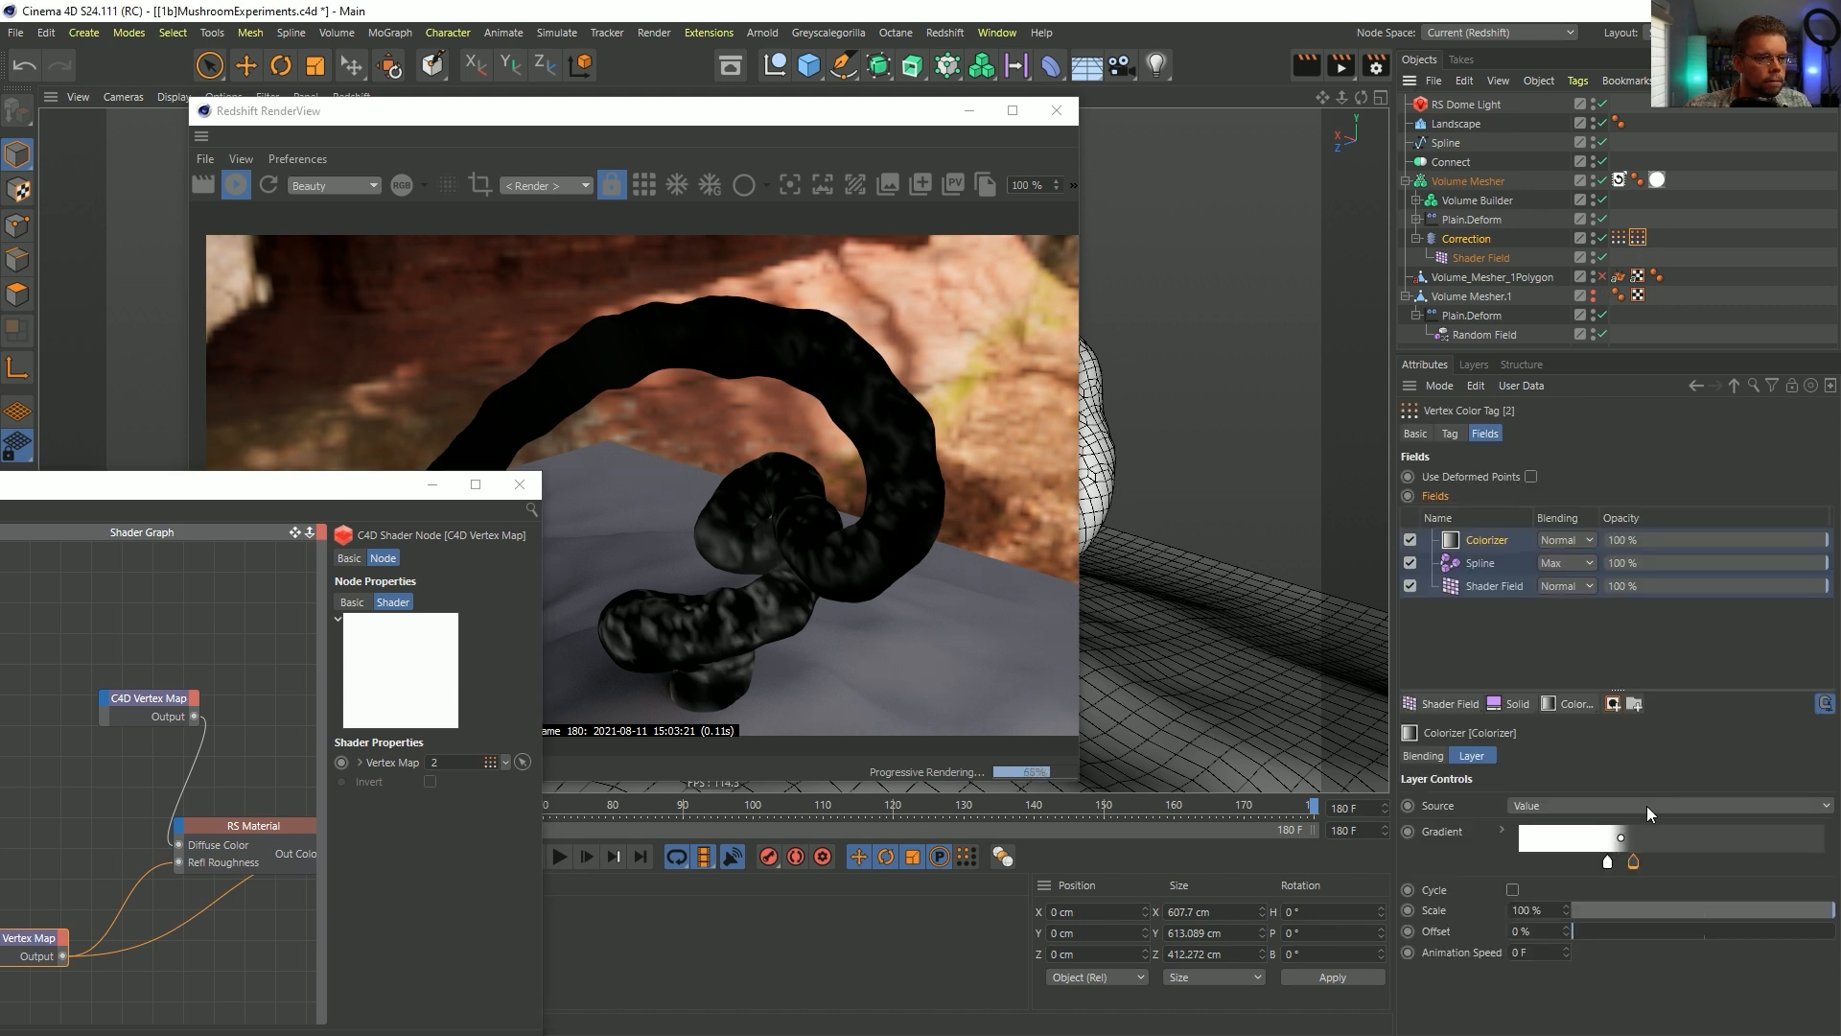
mouse_move(1636, 864)
left_mouse_down()
mouse_move(1695, 873)
mouse_move(1666, 872)
left_mouse_up()
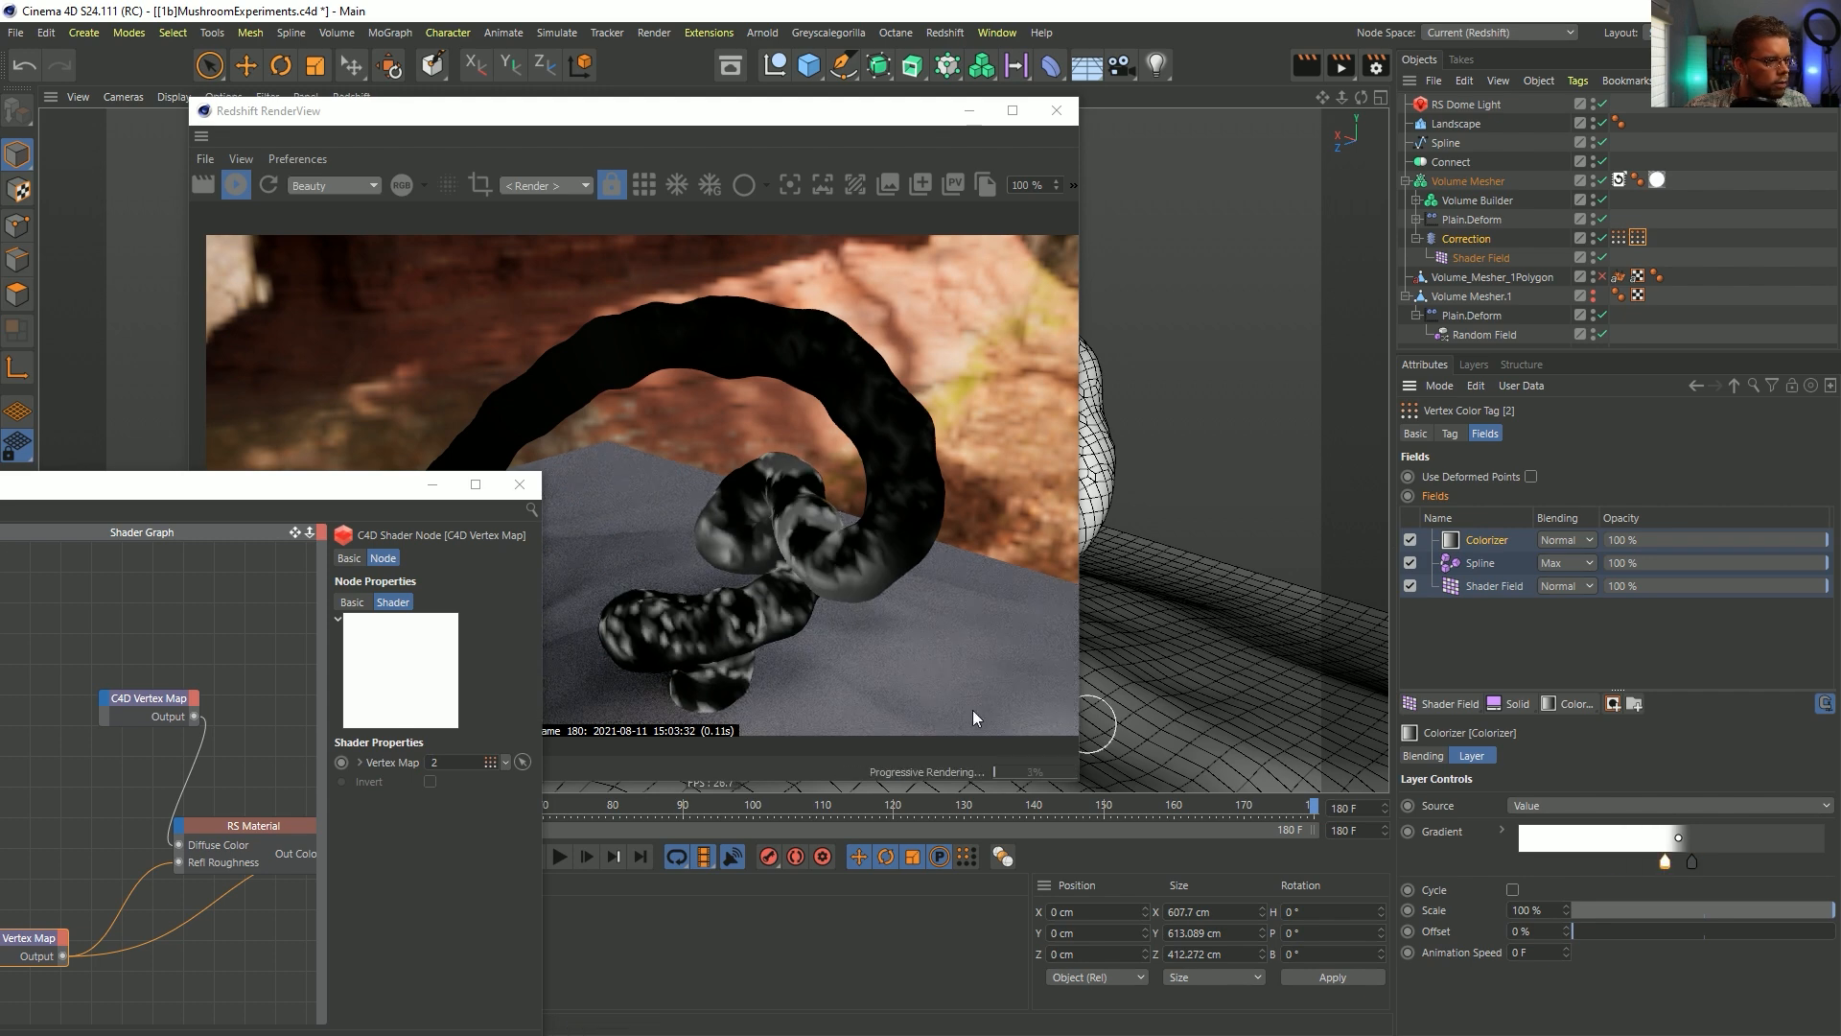
left_click(1410, 540)
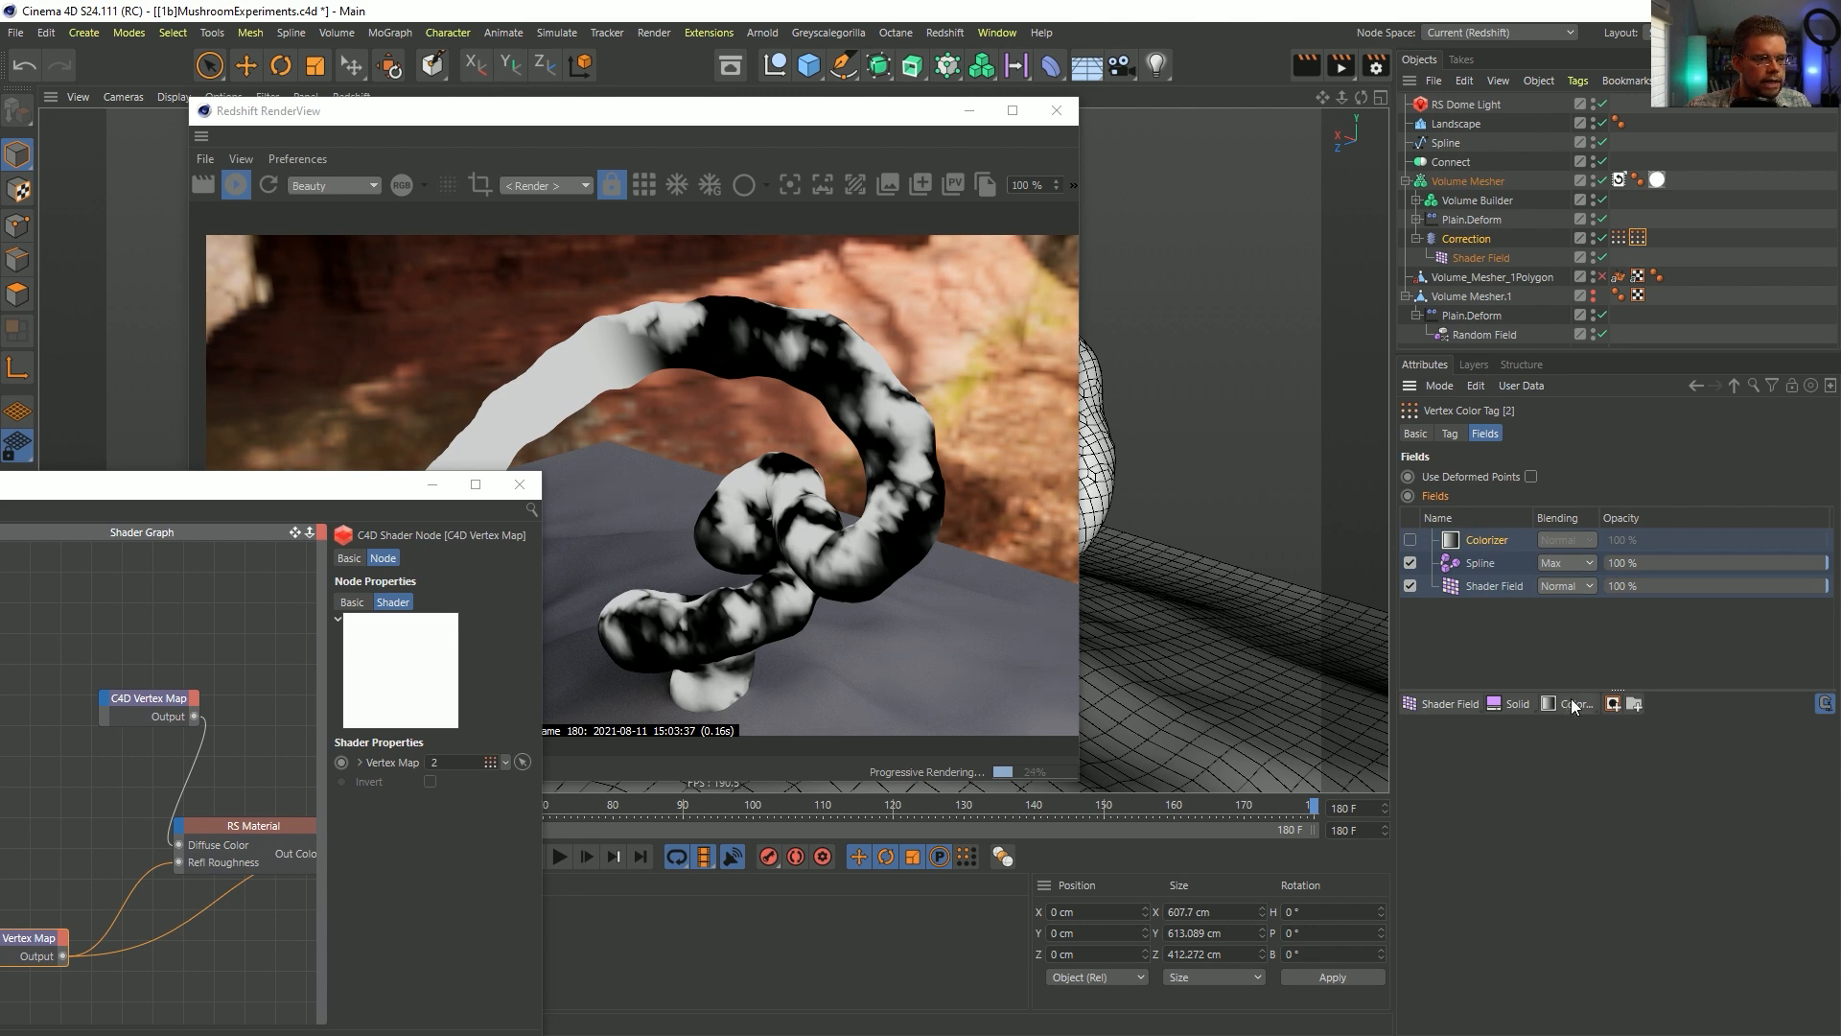
left_click(1410, 541)
left_click(1472, 543)
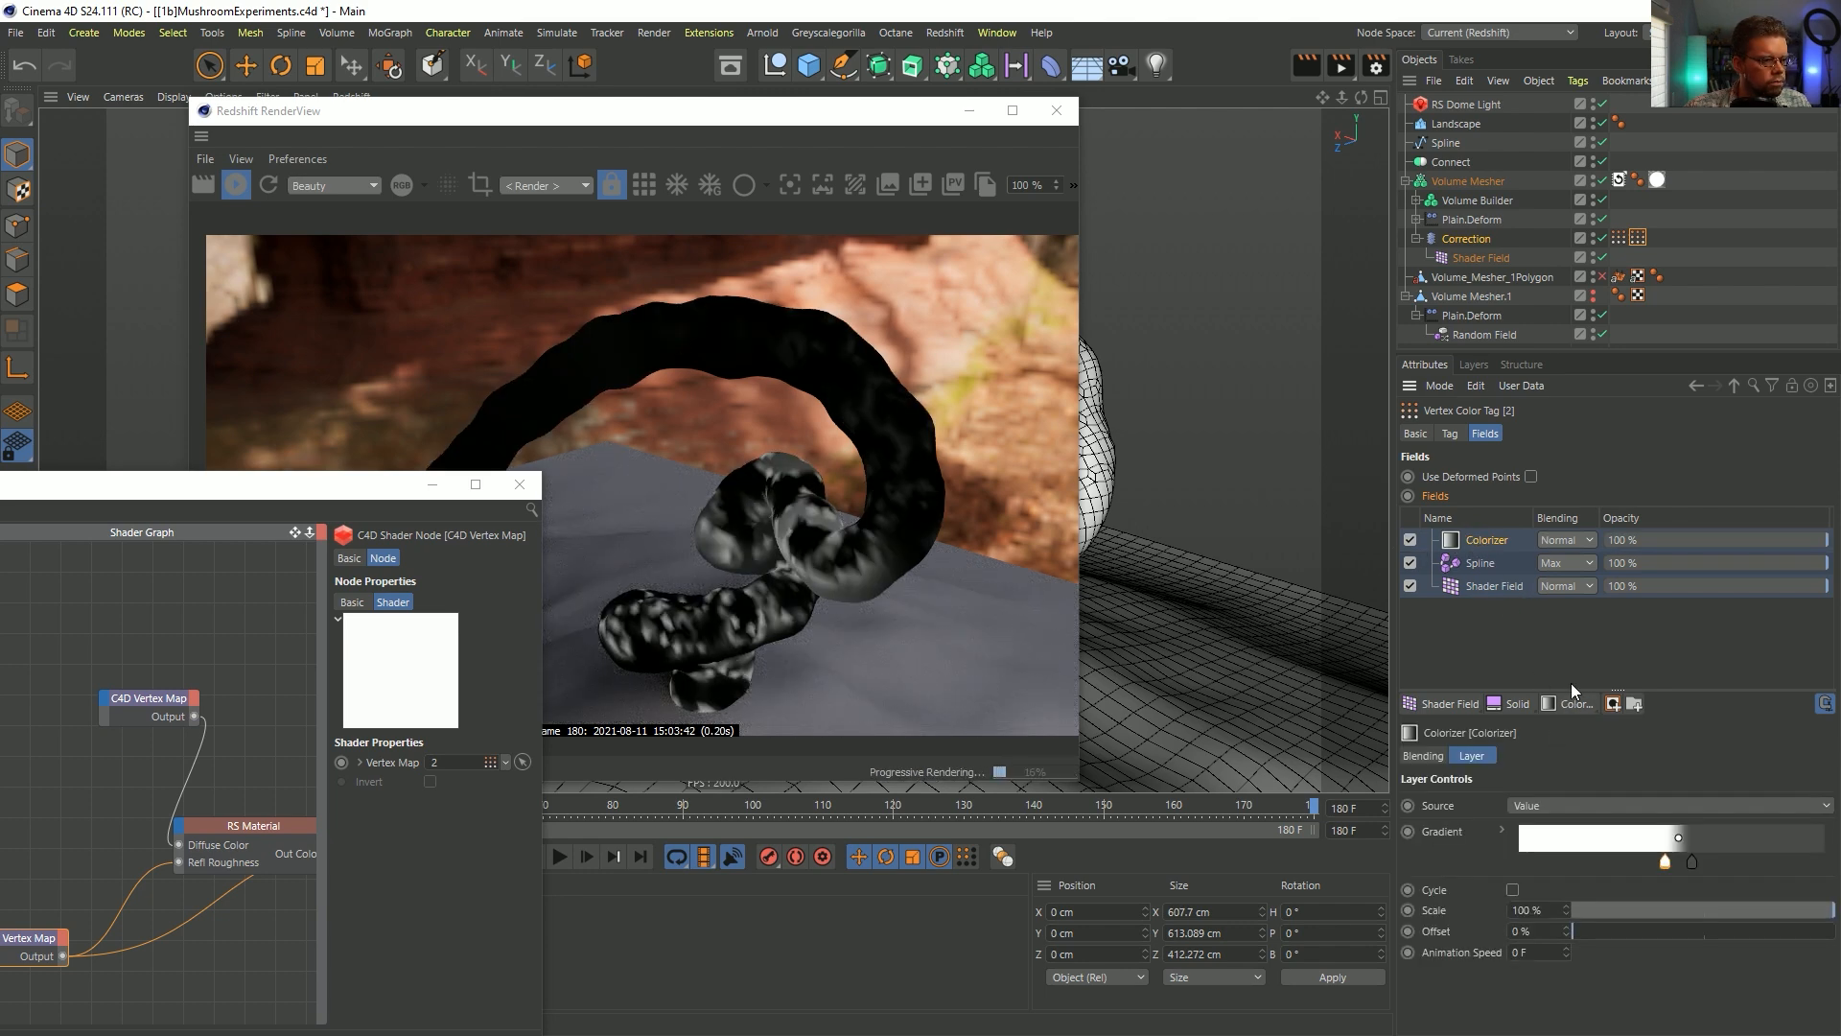
- Set the Colorizer layer's source to Color and reconnect the RS Material to the Output node
left_click(1574, 804)
left_click(1538, 775)
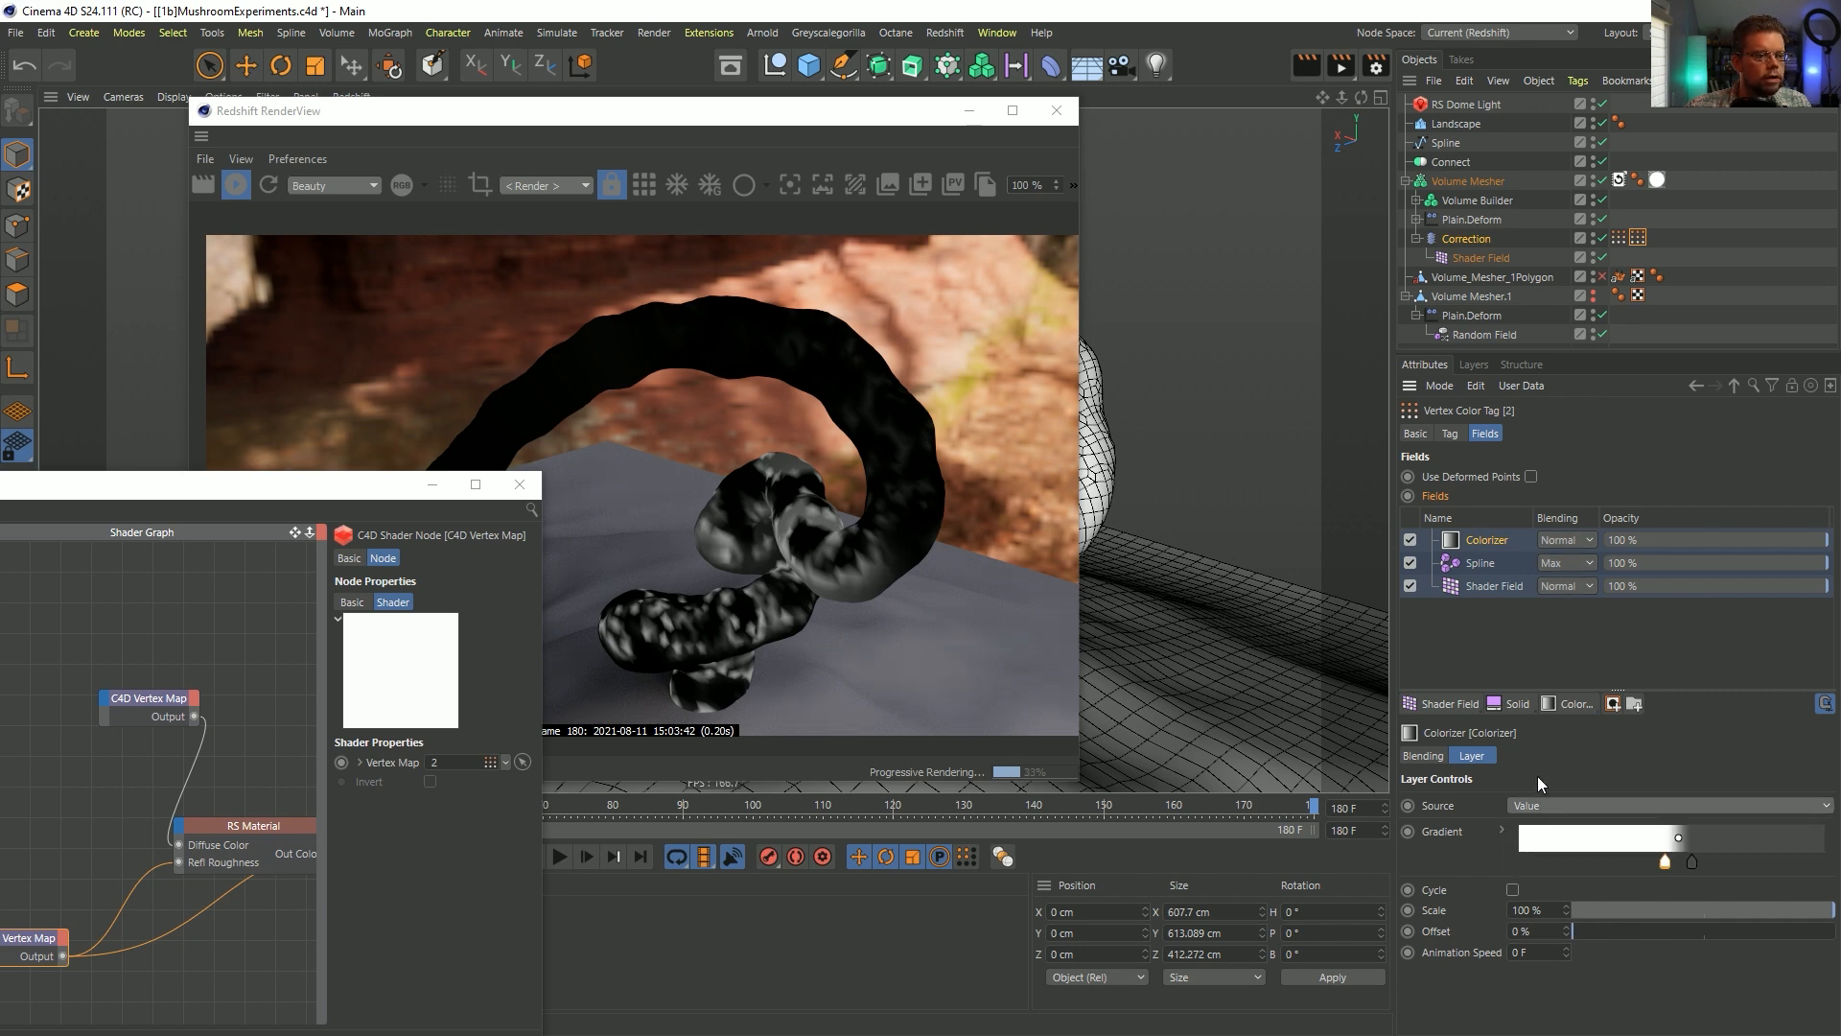
left_click(1540, 803)
left_click(1547, 835)
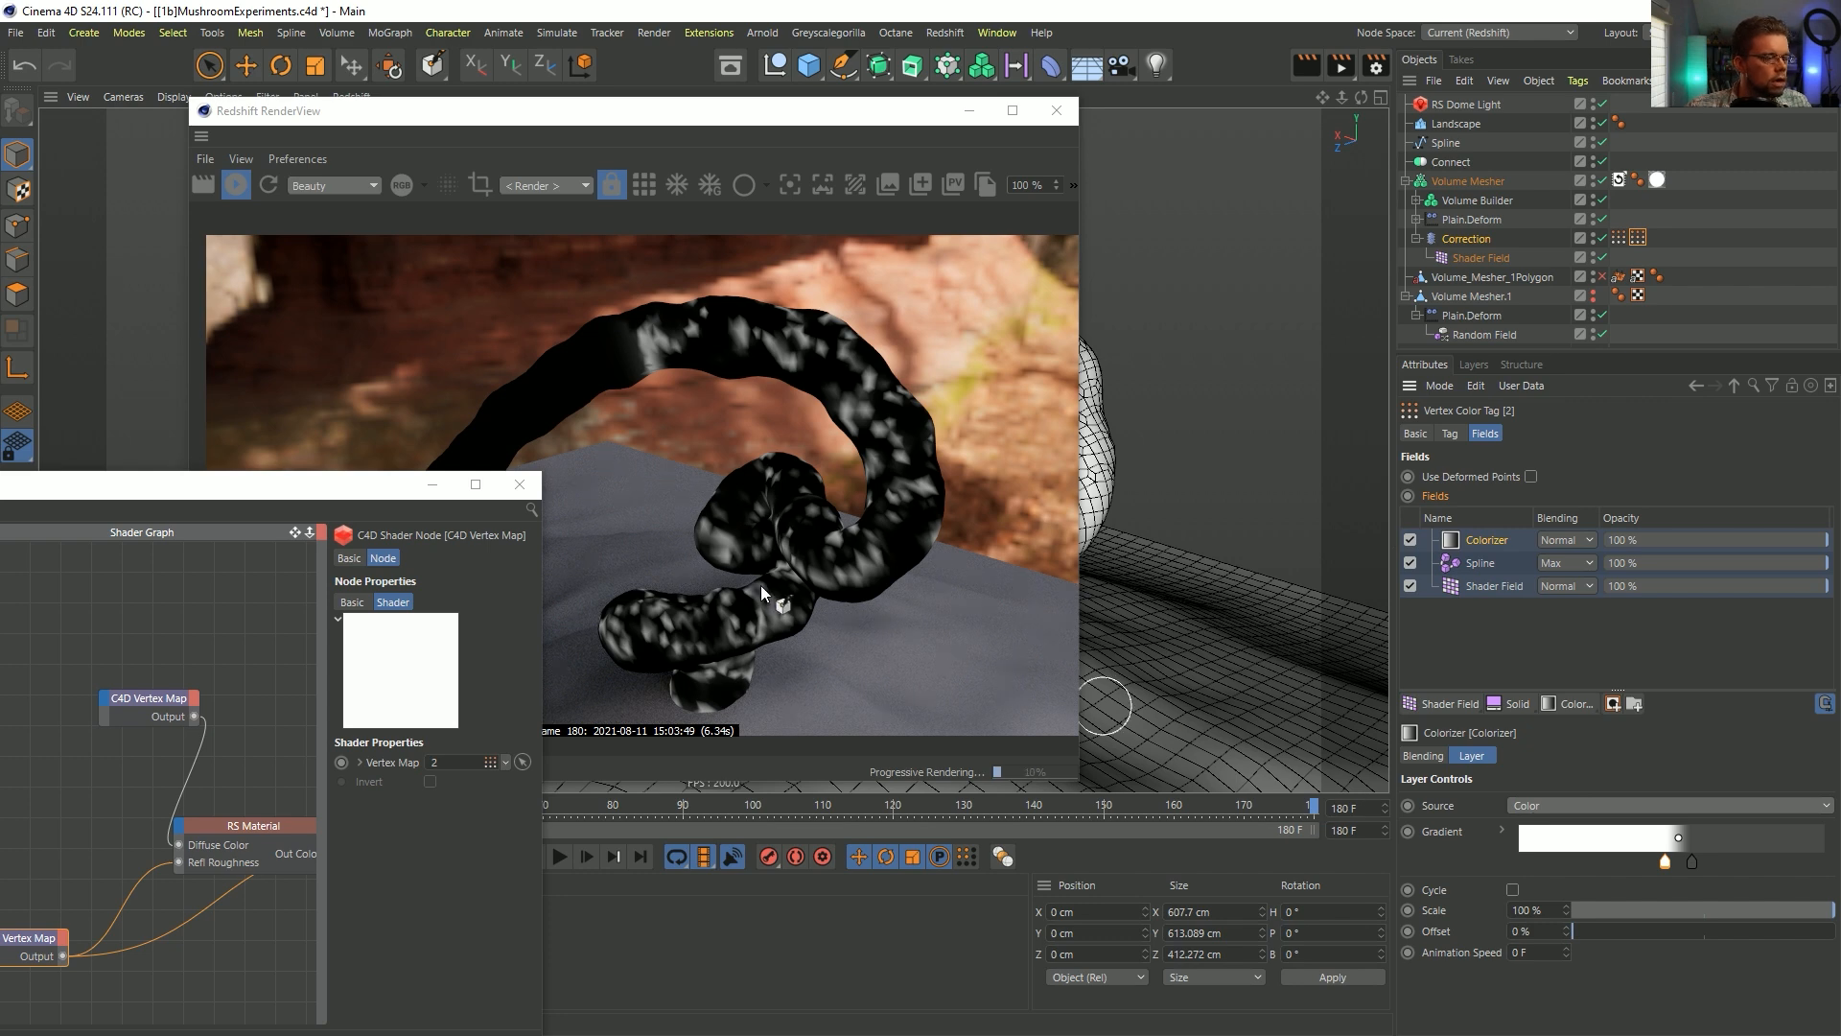
left_click(273, 843)
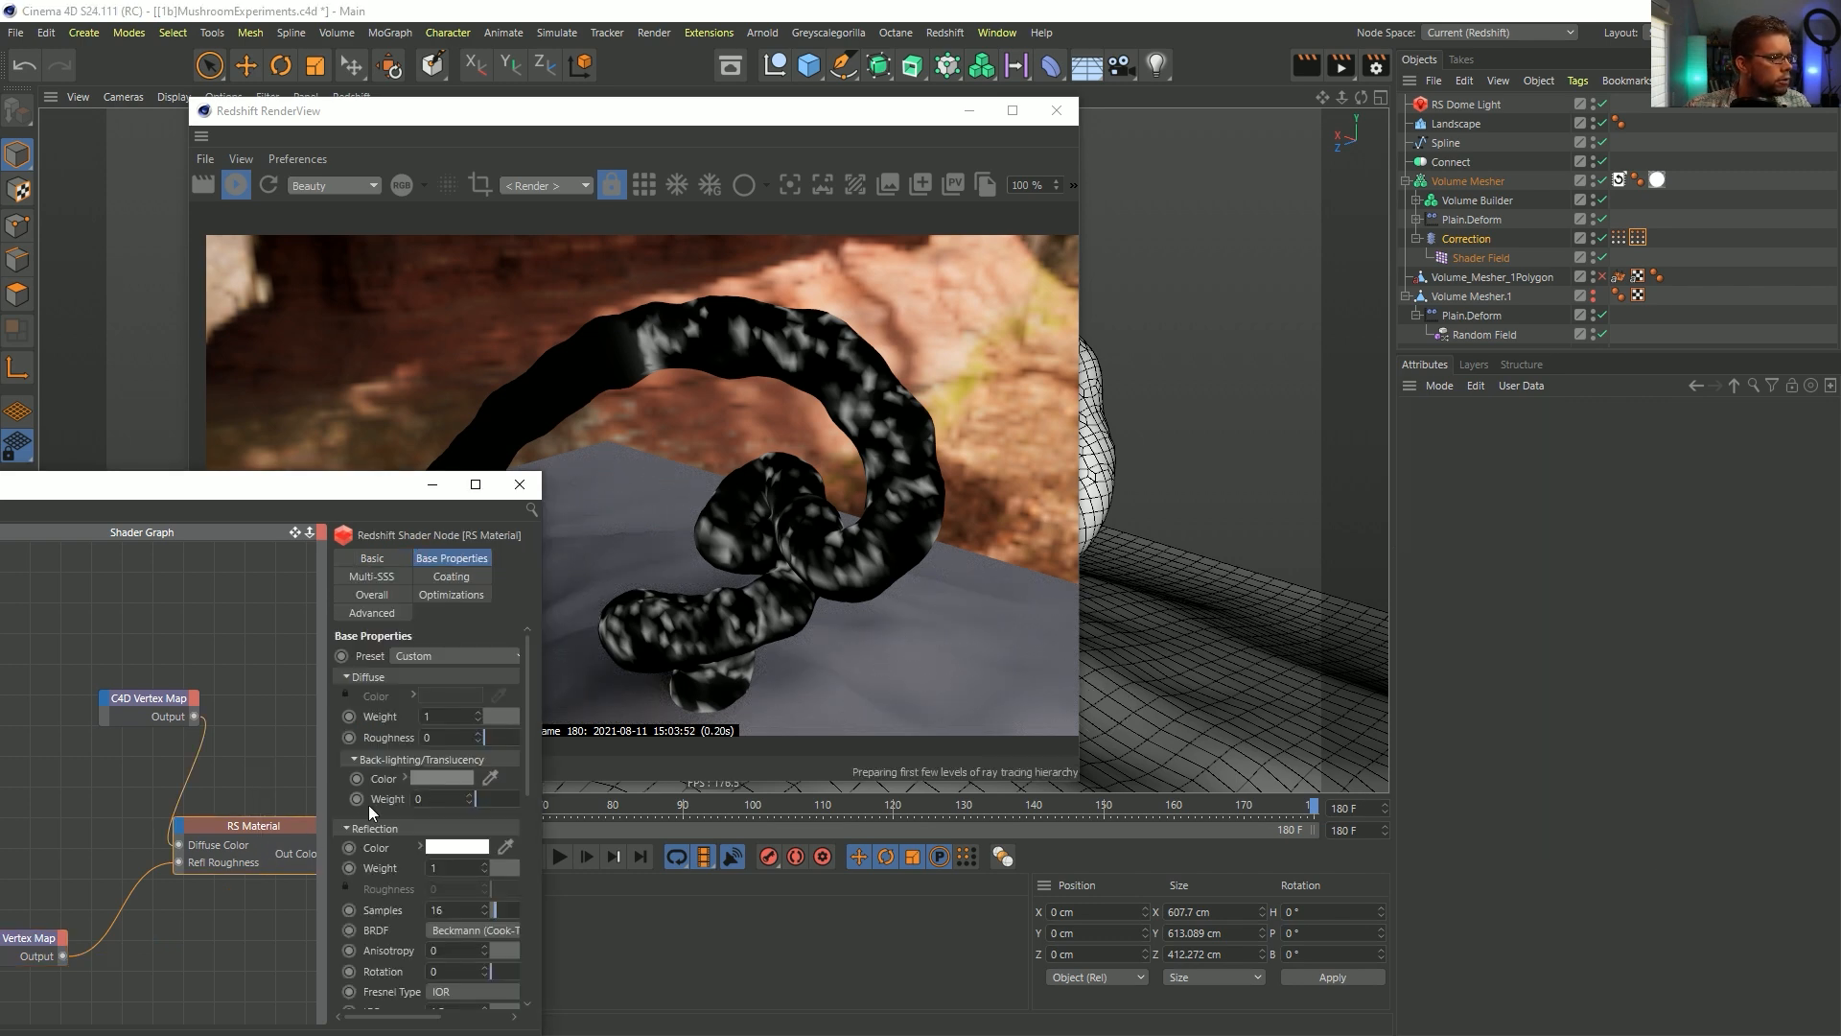
- Move the Colorizer's white knot to about 33 % and set the gray knot's color value to 67 %
left_click(1639, 239)
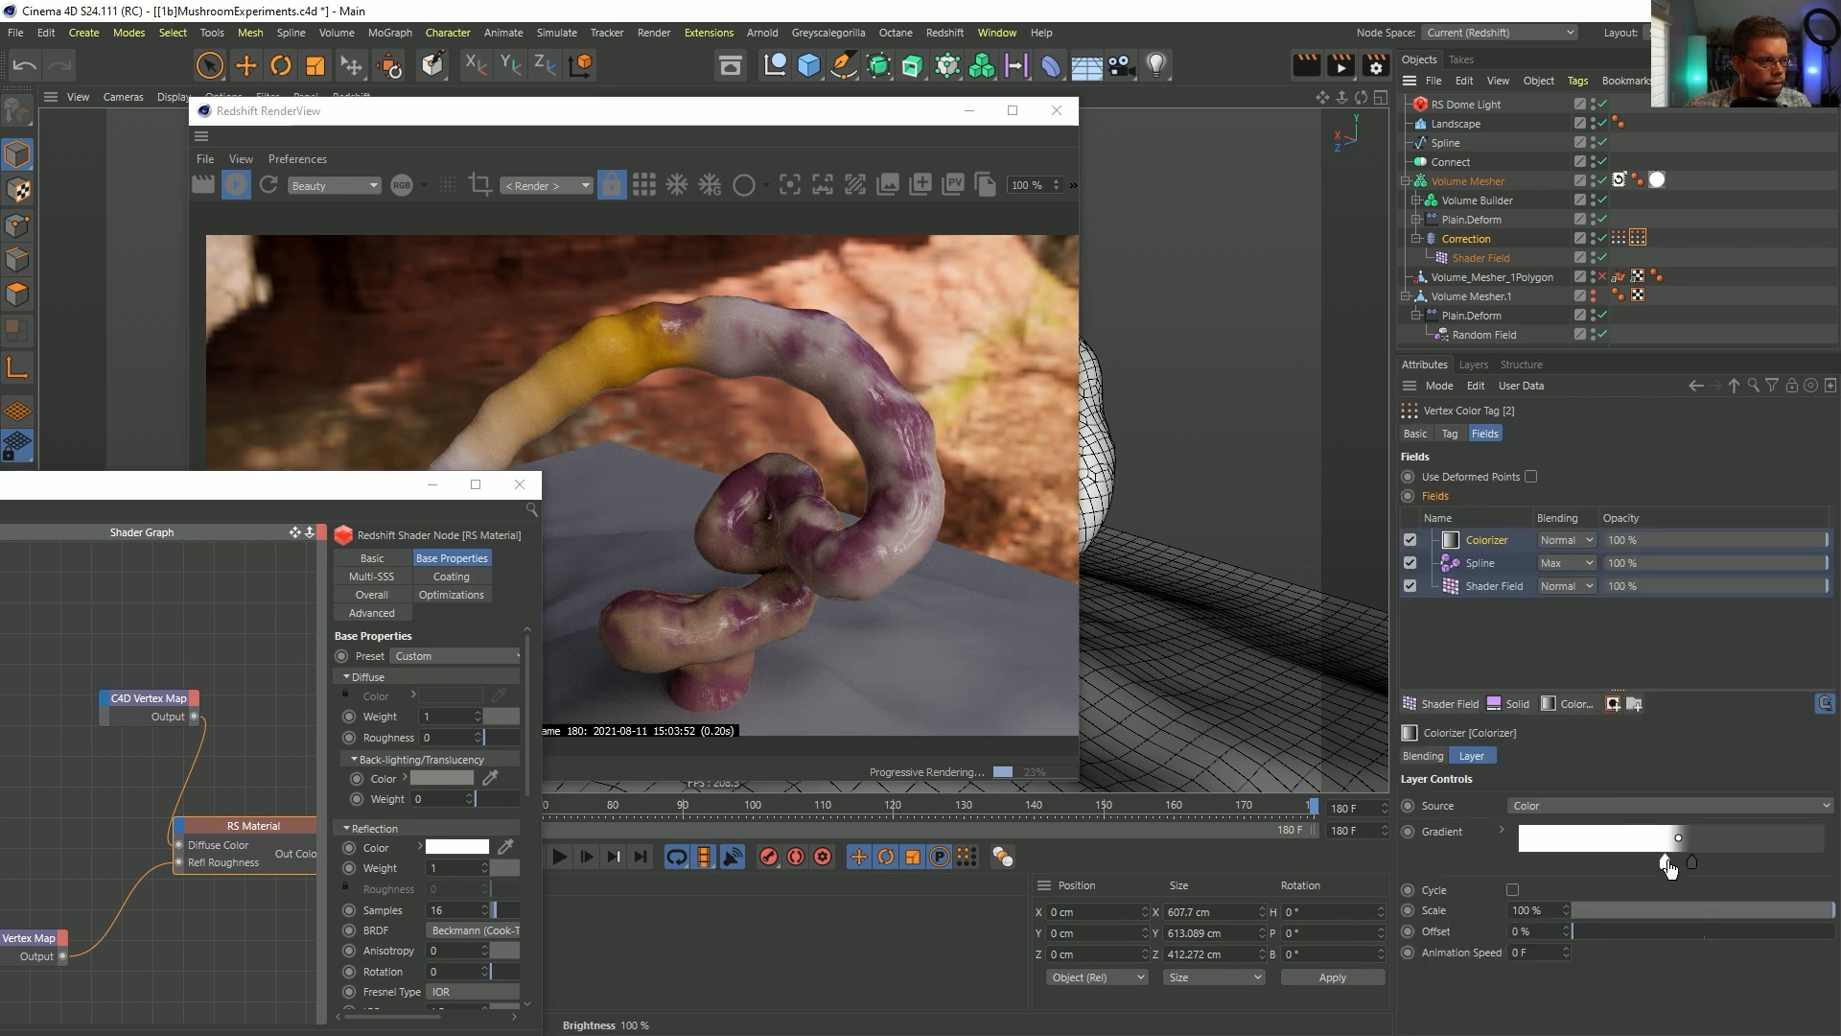
left_click_drag(1667, 863, 1620, 863)
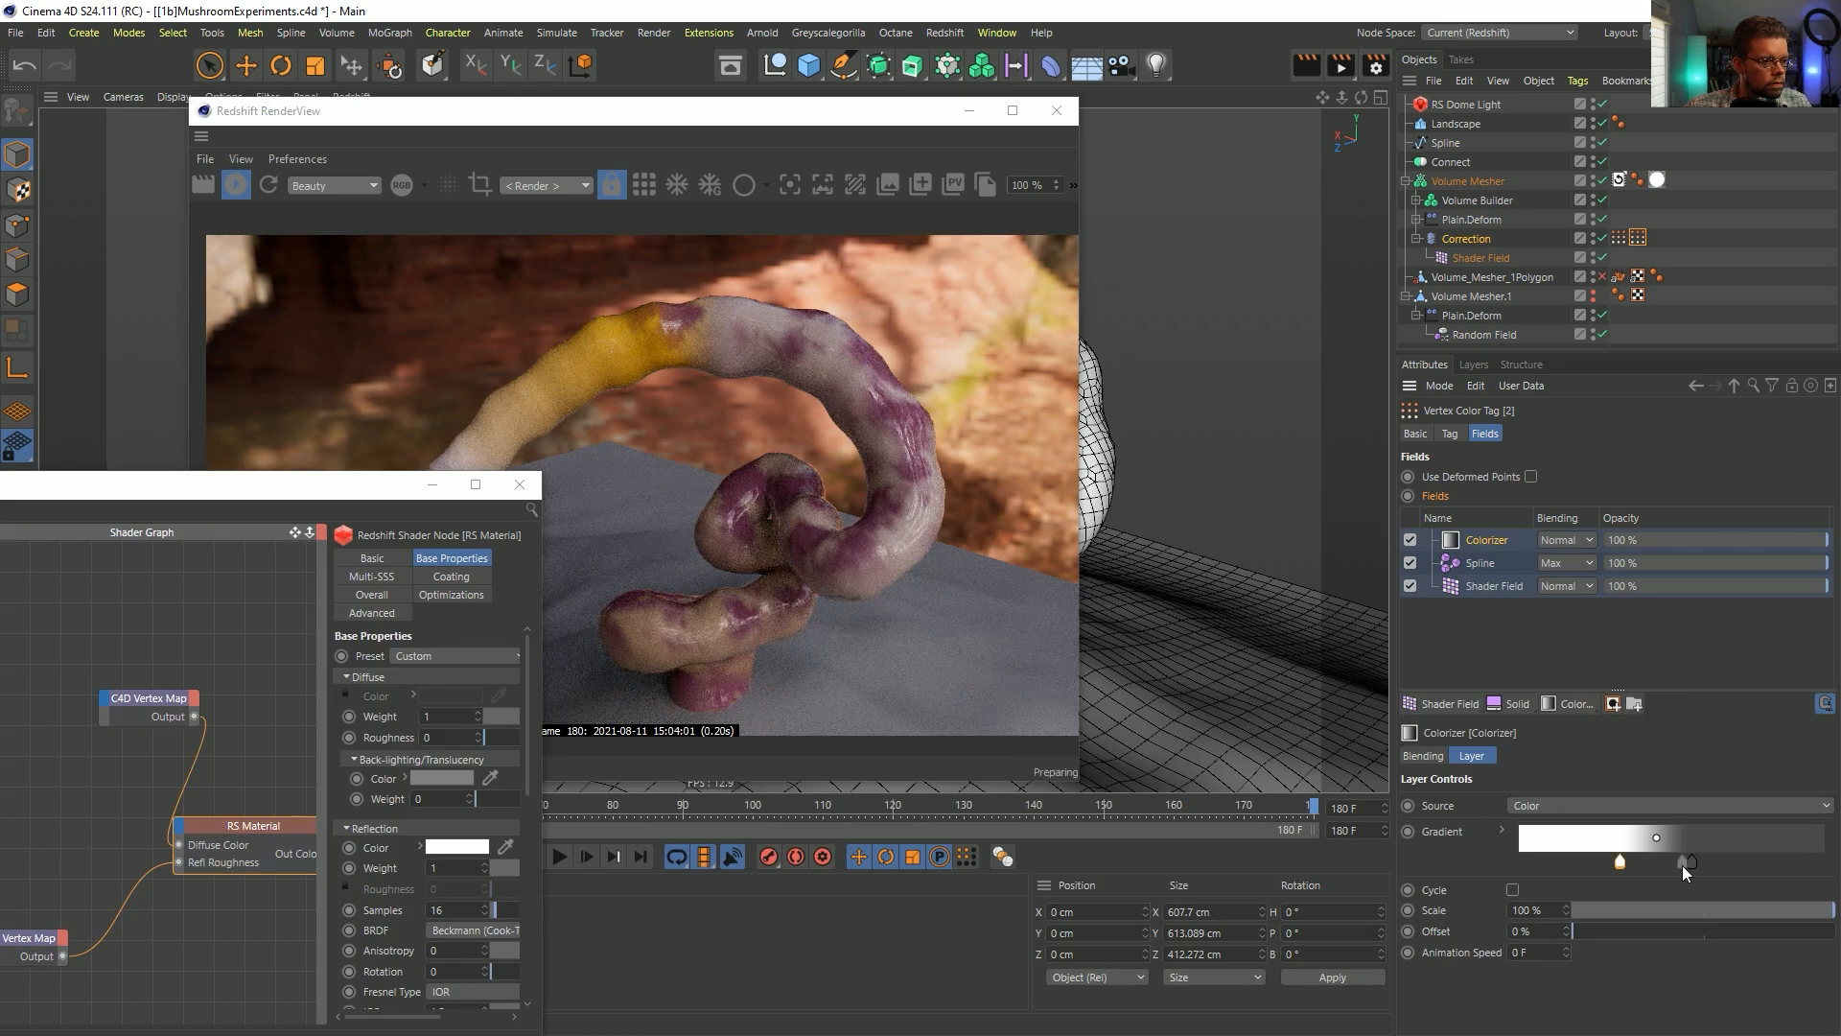
double_click(1685, 863)
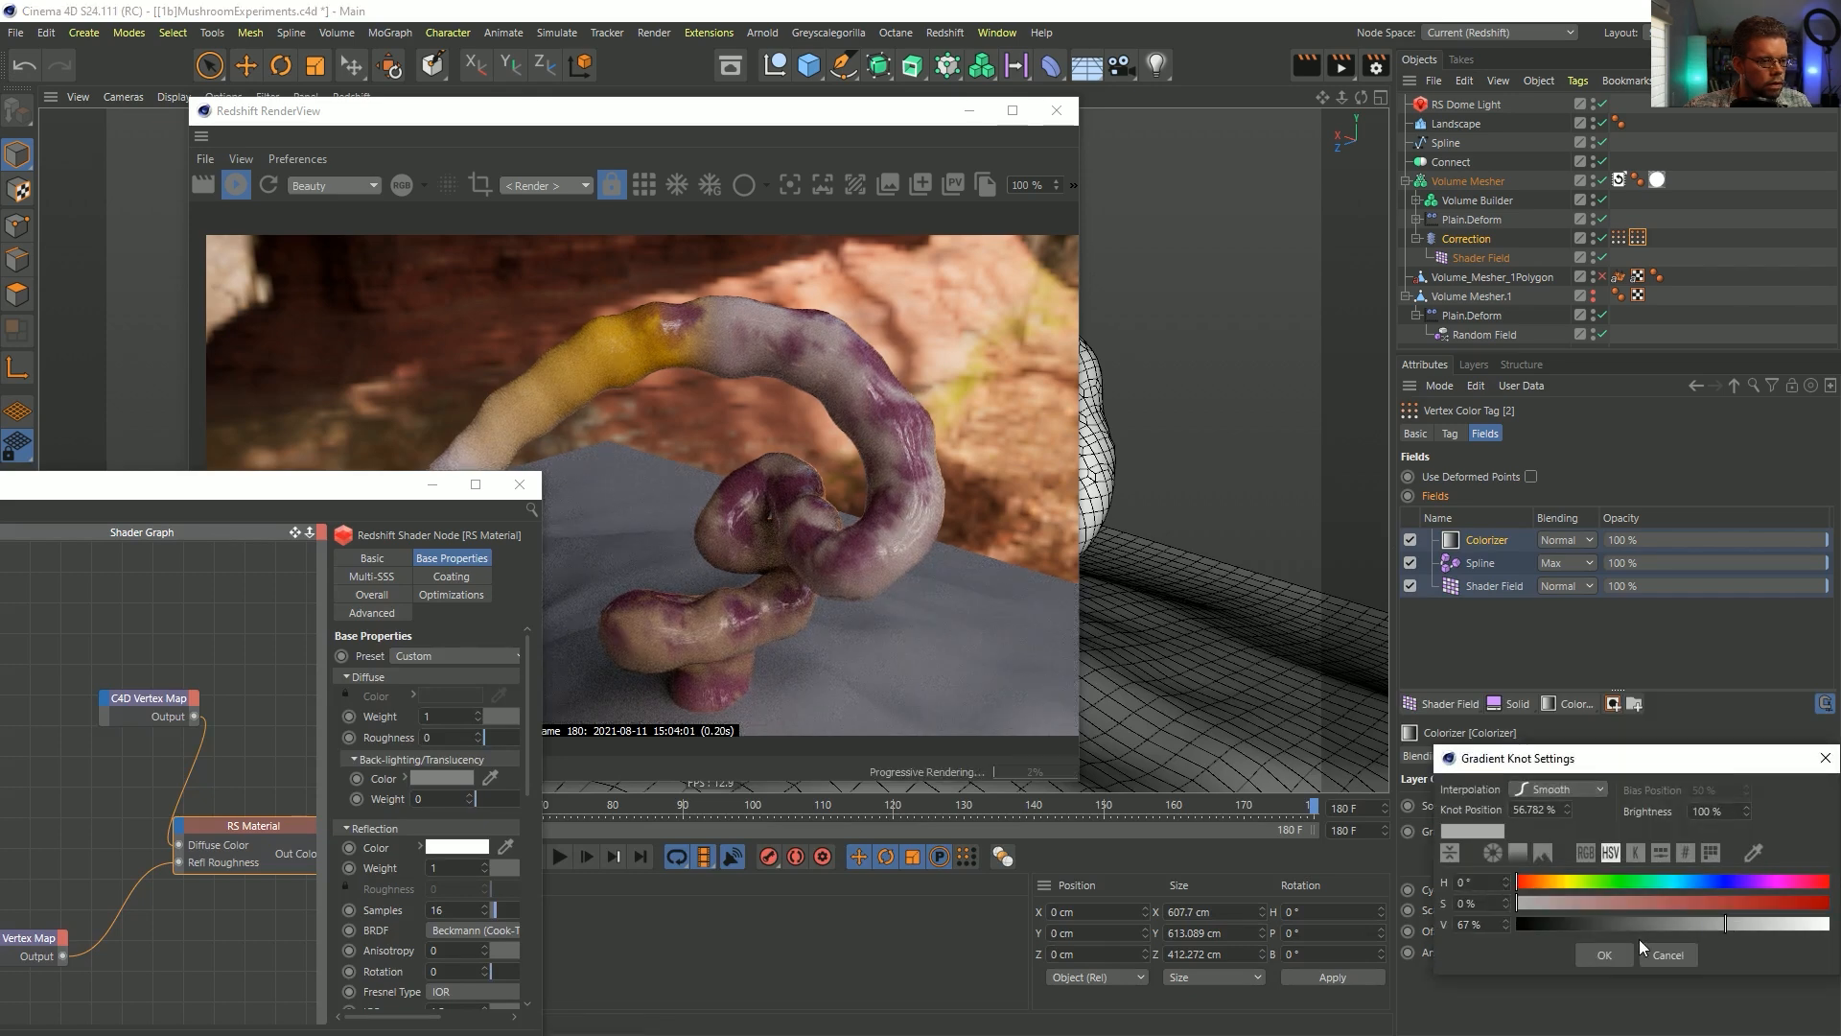
left_click(1607, 956)
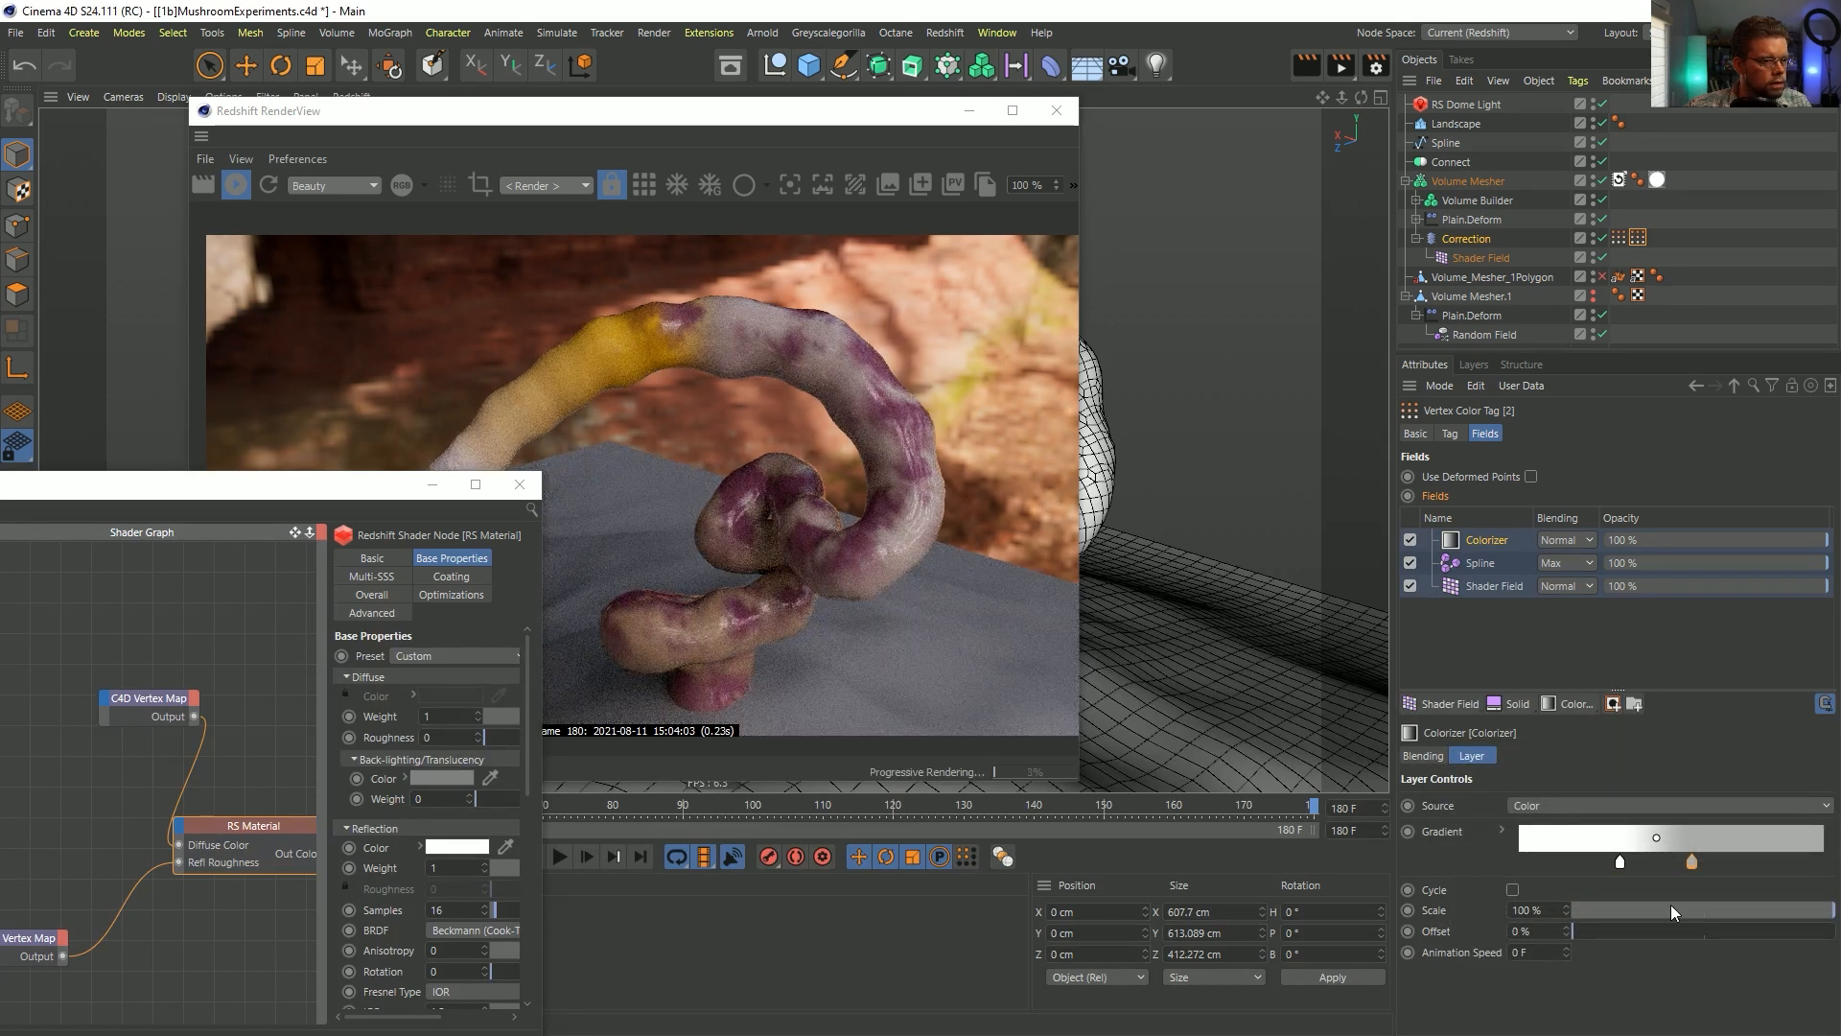
- Remove the gray gradient knot and delete the Colorizer layer from the second Vertex Color tag
left_click_drag(1692, 864, 1707, 1015)
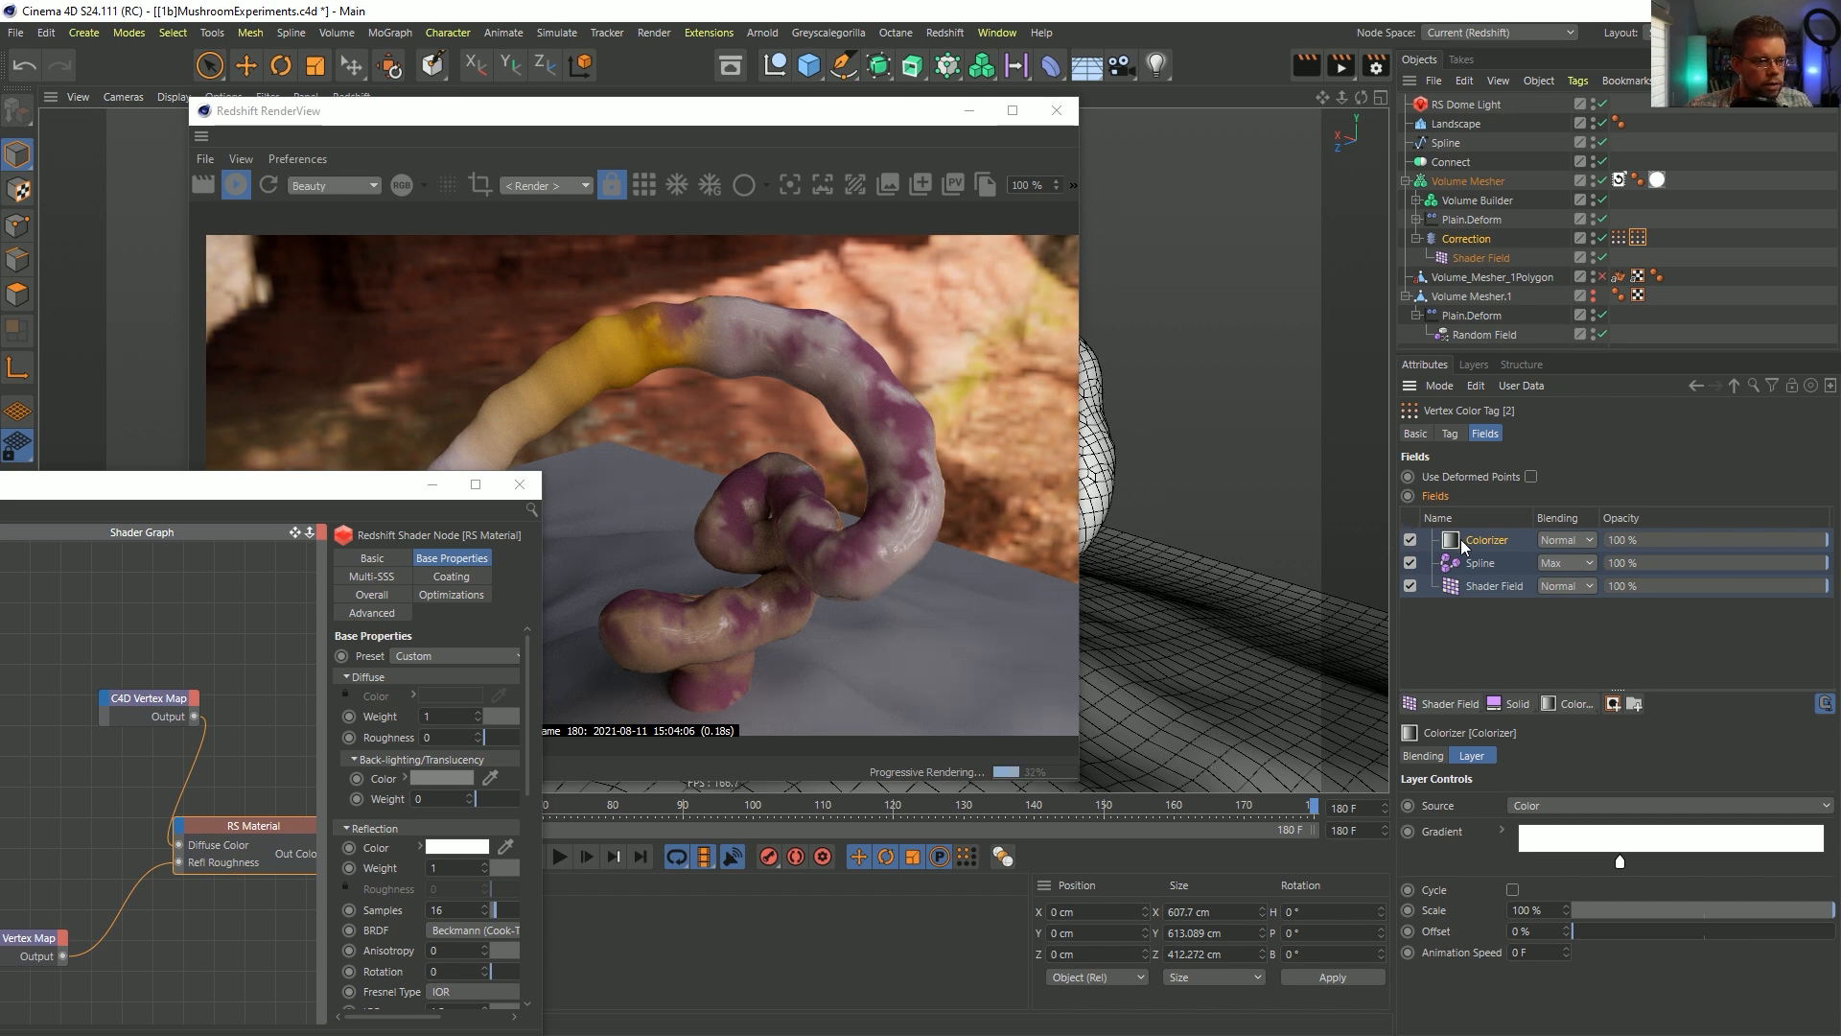
key("Delete")
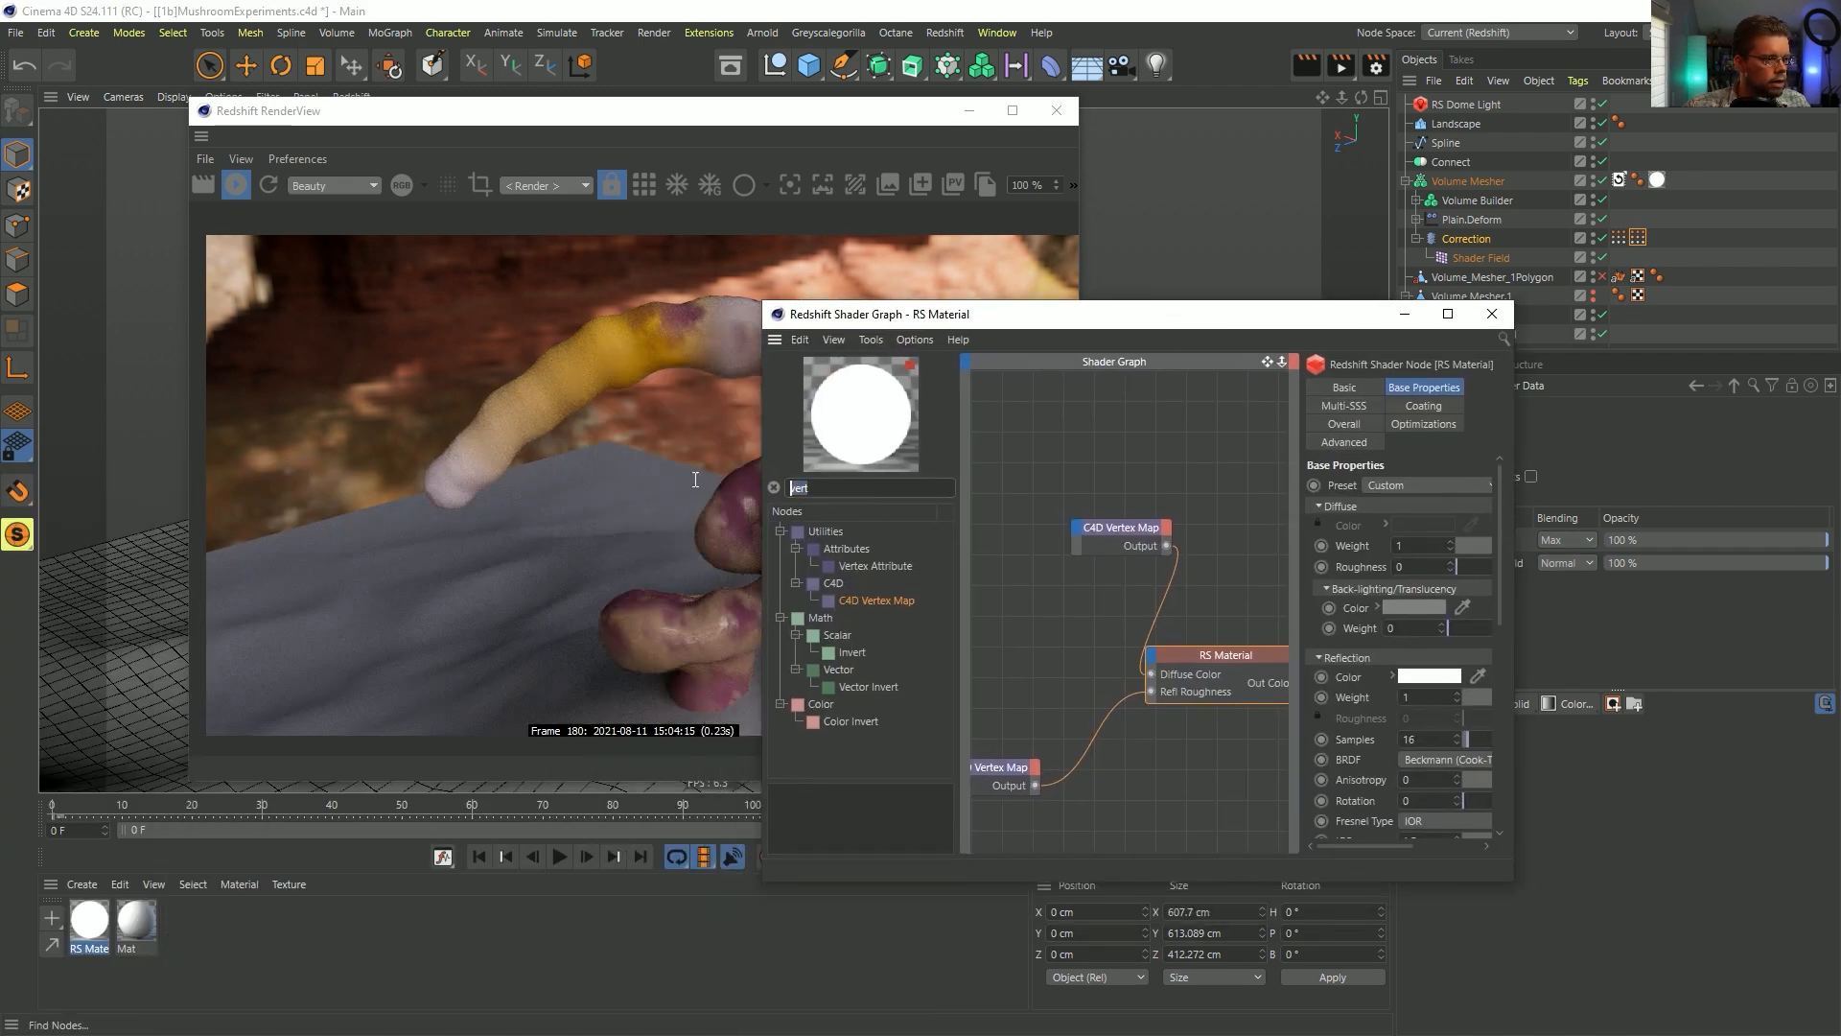
- Add an RS Ramp node below the RS Material and connect the second C4D Vertex Map node's output to its input
type("ram")
left_click_drag(836, 546, 1085, 804)
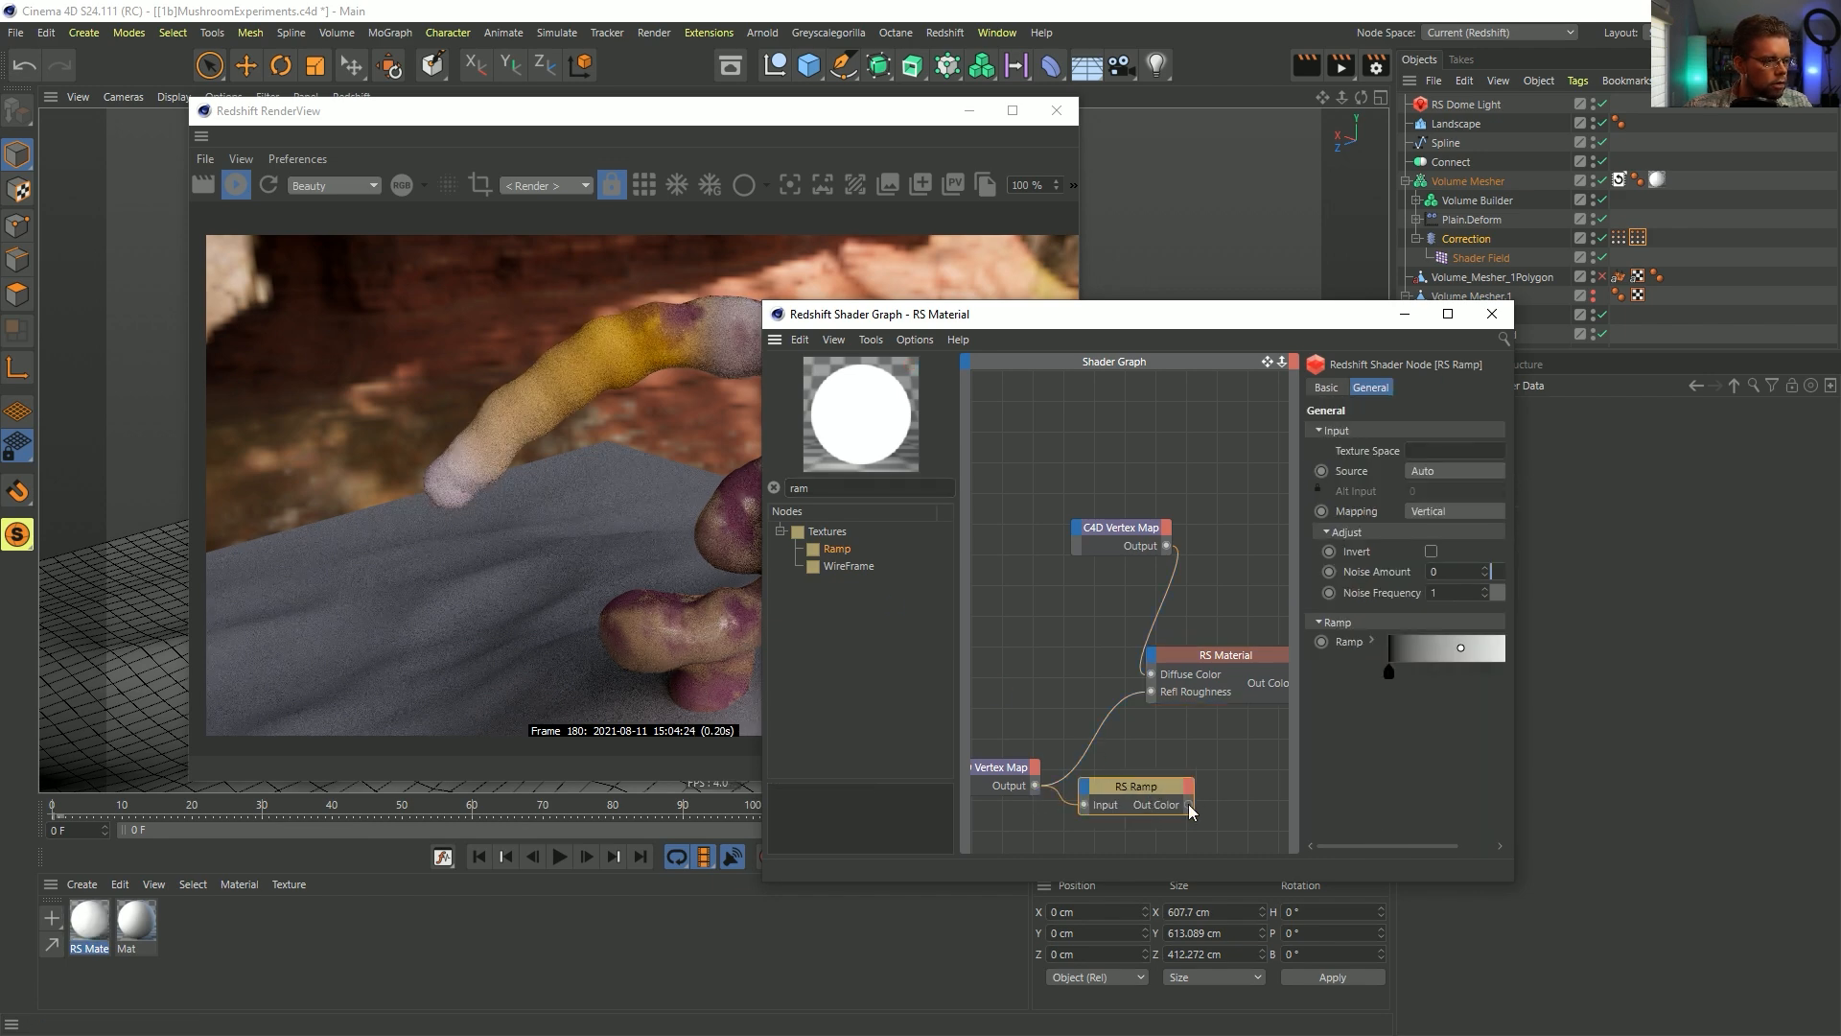
- Preview the RS Ramp on the stem by connecting it to the Output node, and invert its gradient
double_click(1159, 788, "alt")
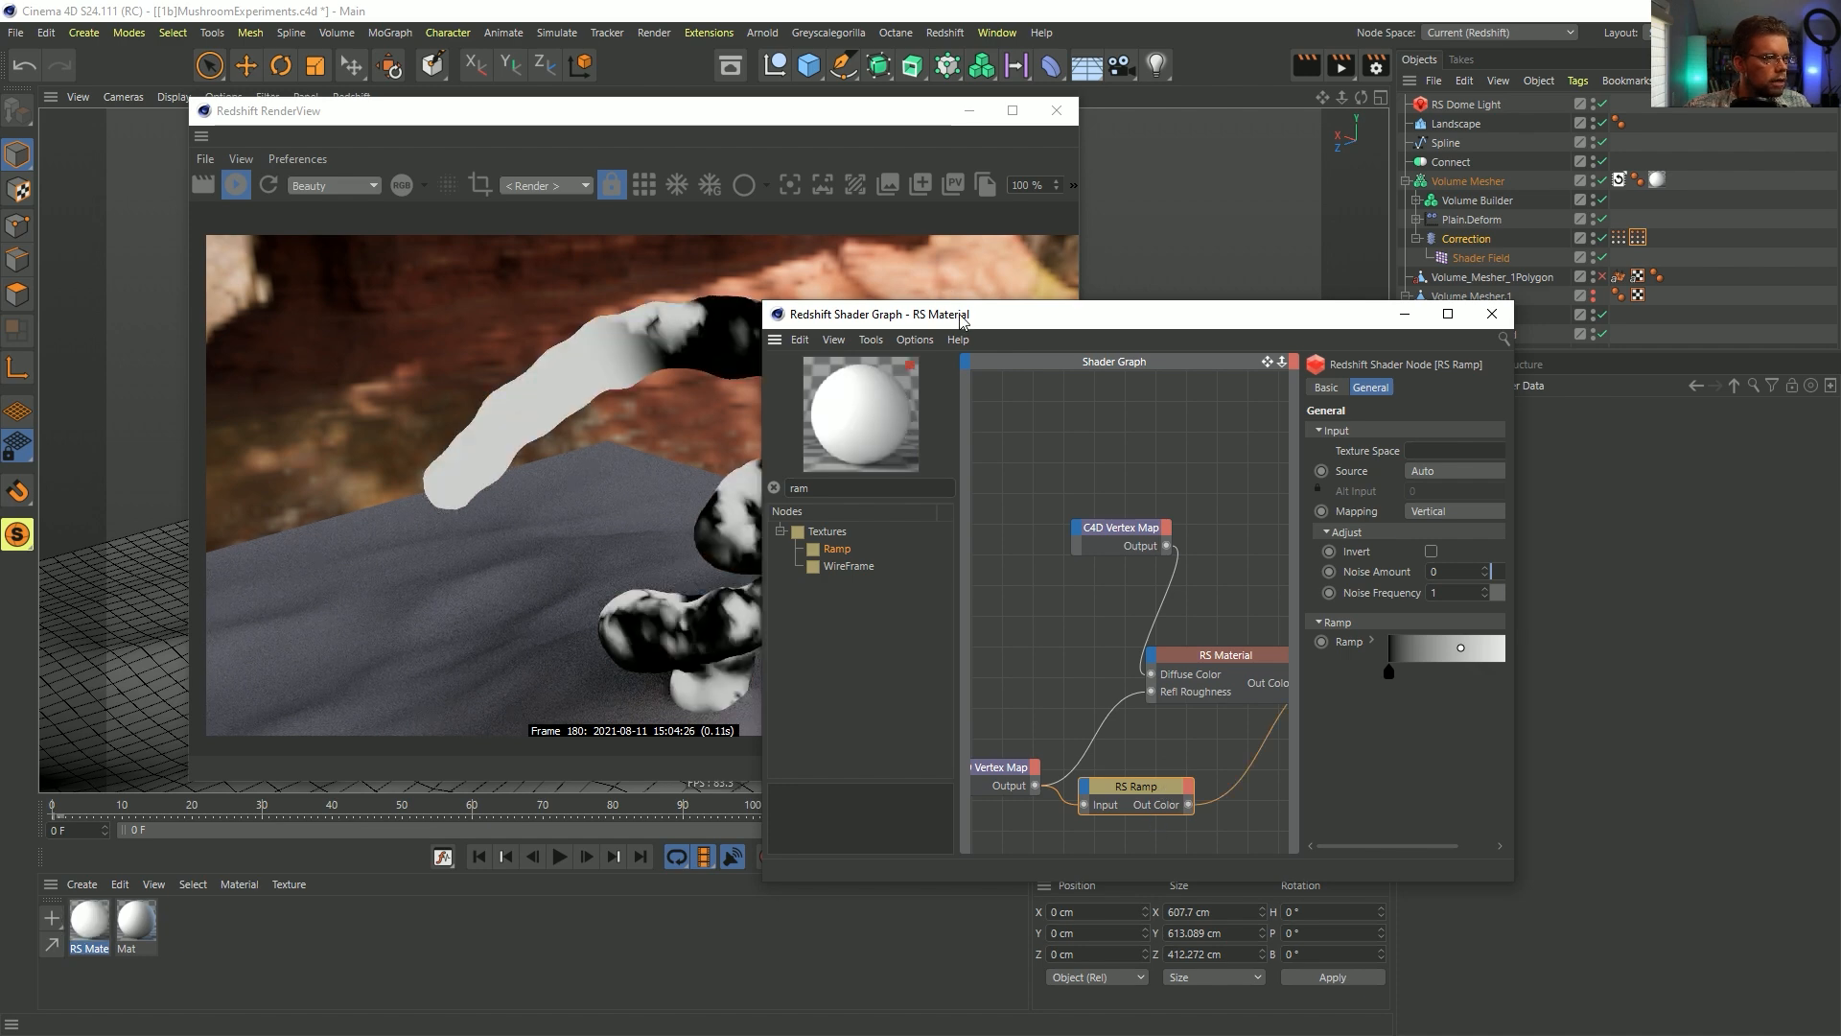
left_click(915, 340)
left_click(995, 300)
left_click_drag(1006, 318, 368, 556)
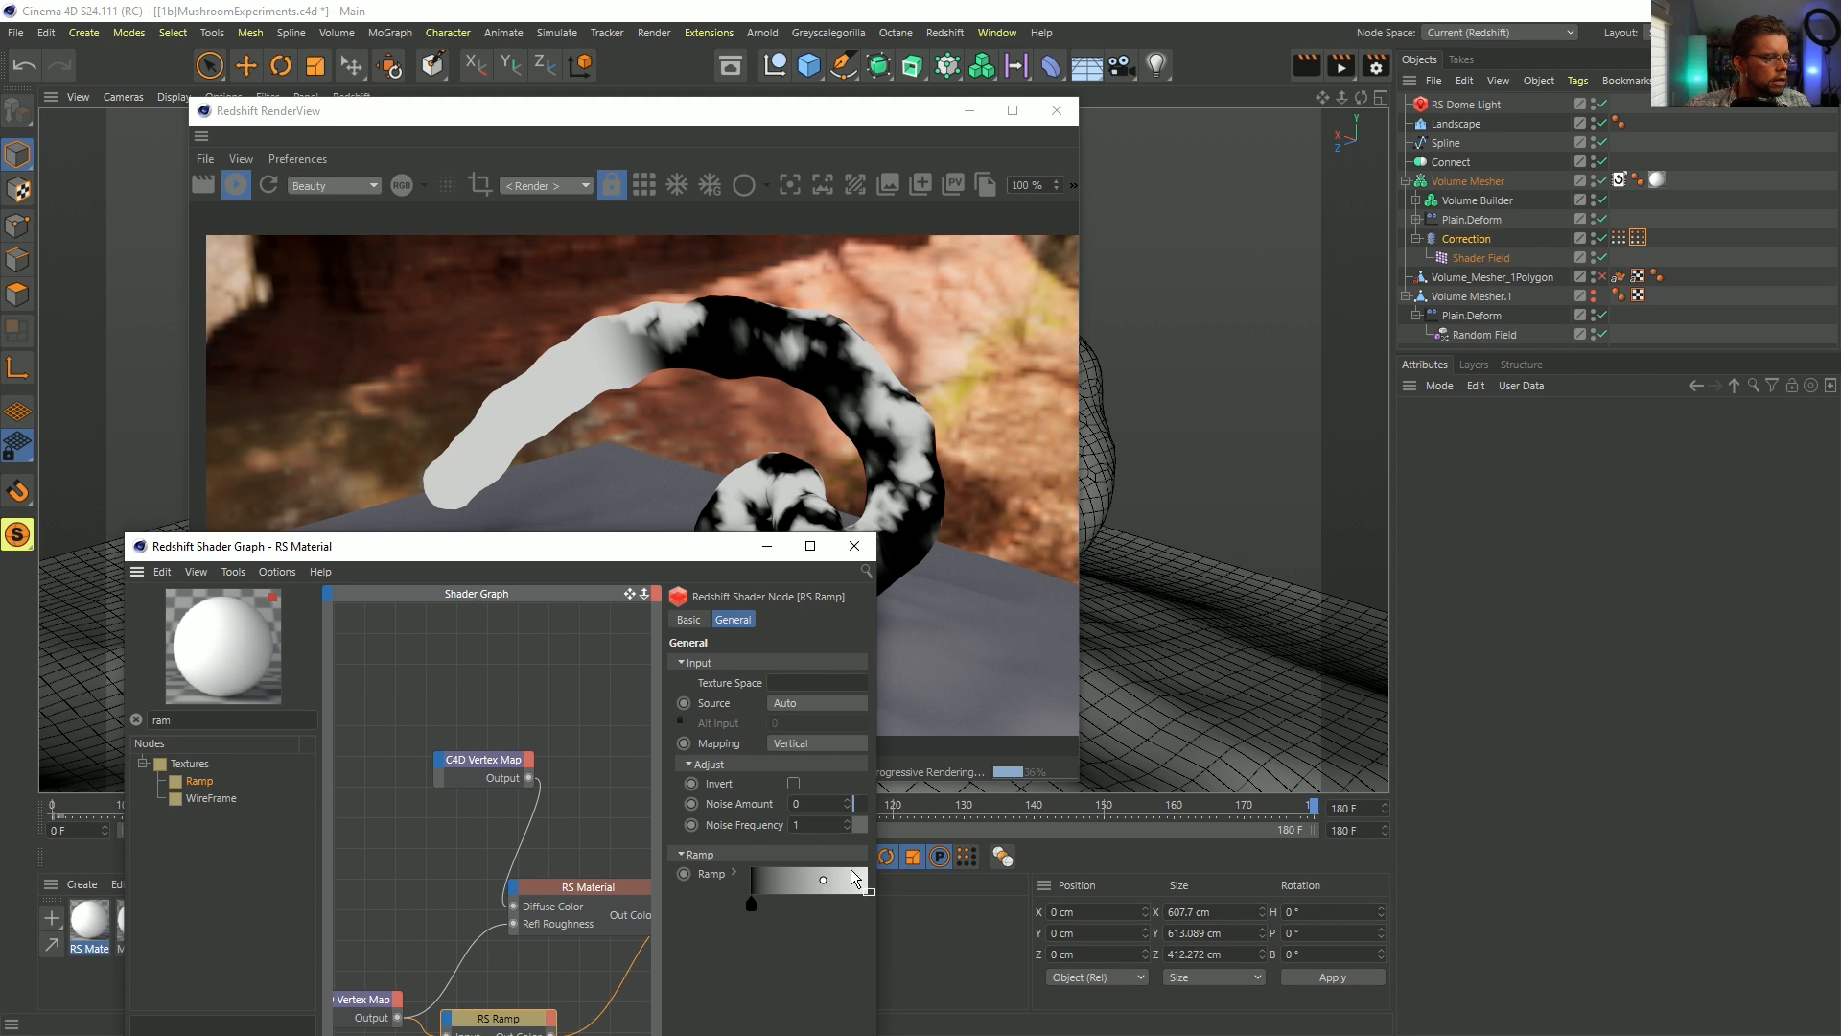
right_click(822, 897)
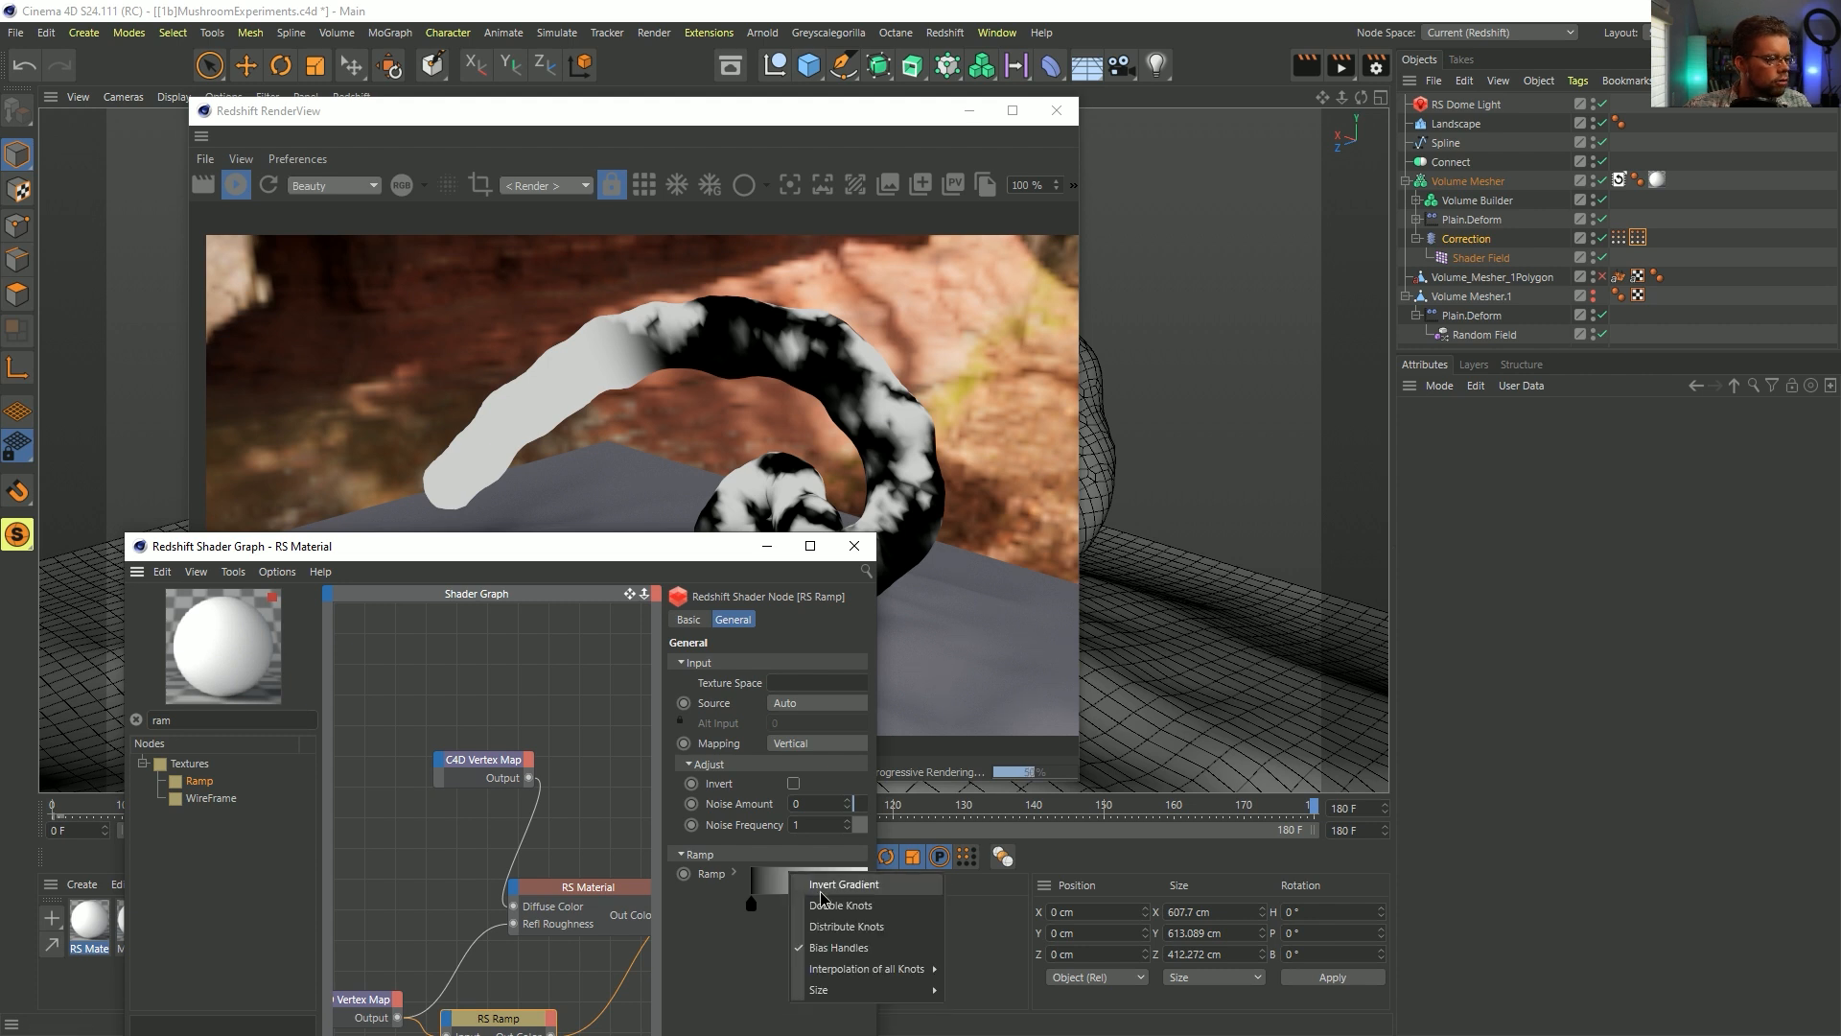
left_click(829, 891)
left_click_drag(878, 770, 1187, 770)
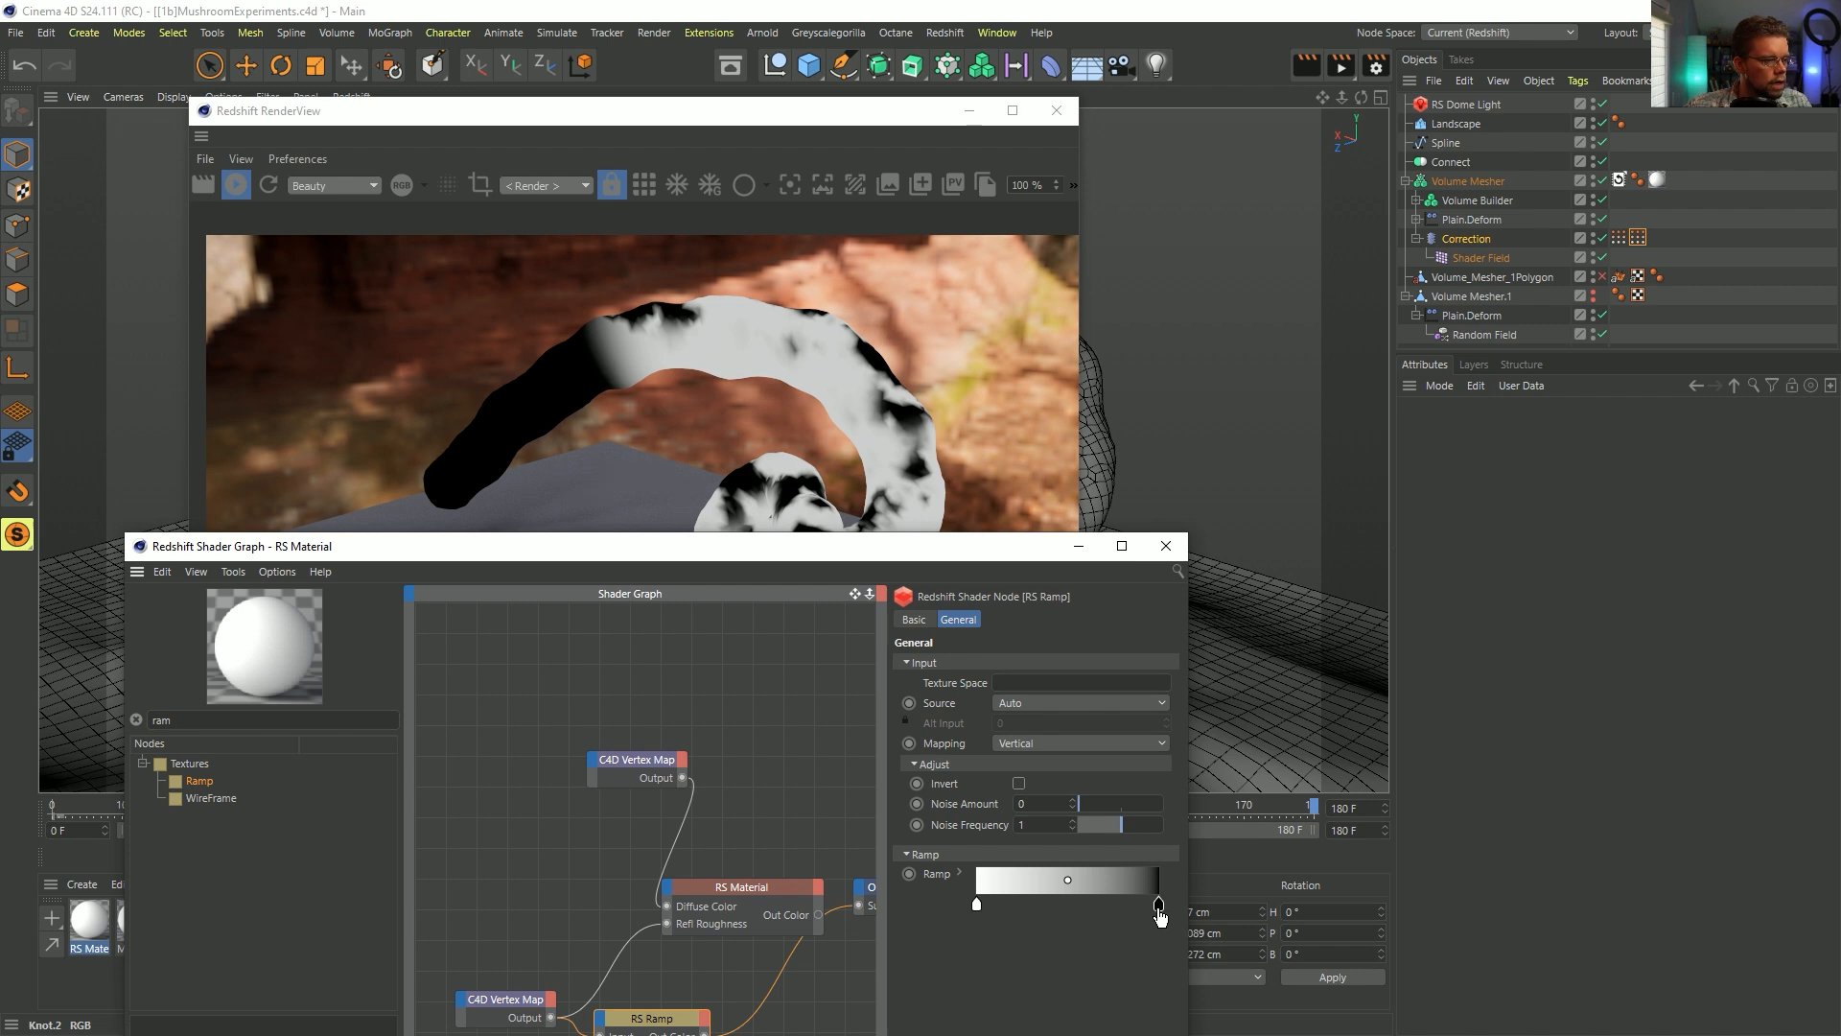
- Tighten the ramp's transition by moving its white knot to about 18 % and its black knot to about 49 %
left_click_drag(1157, 915, 1011, 913)
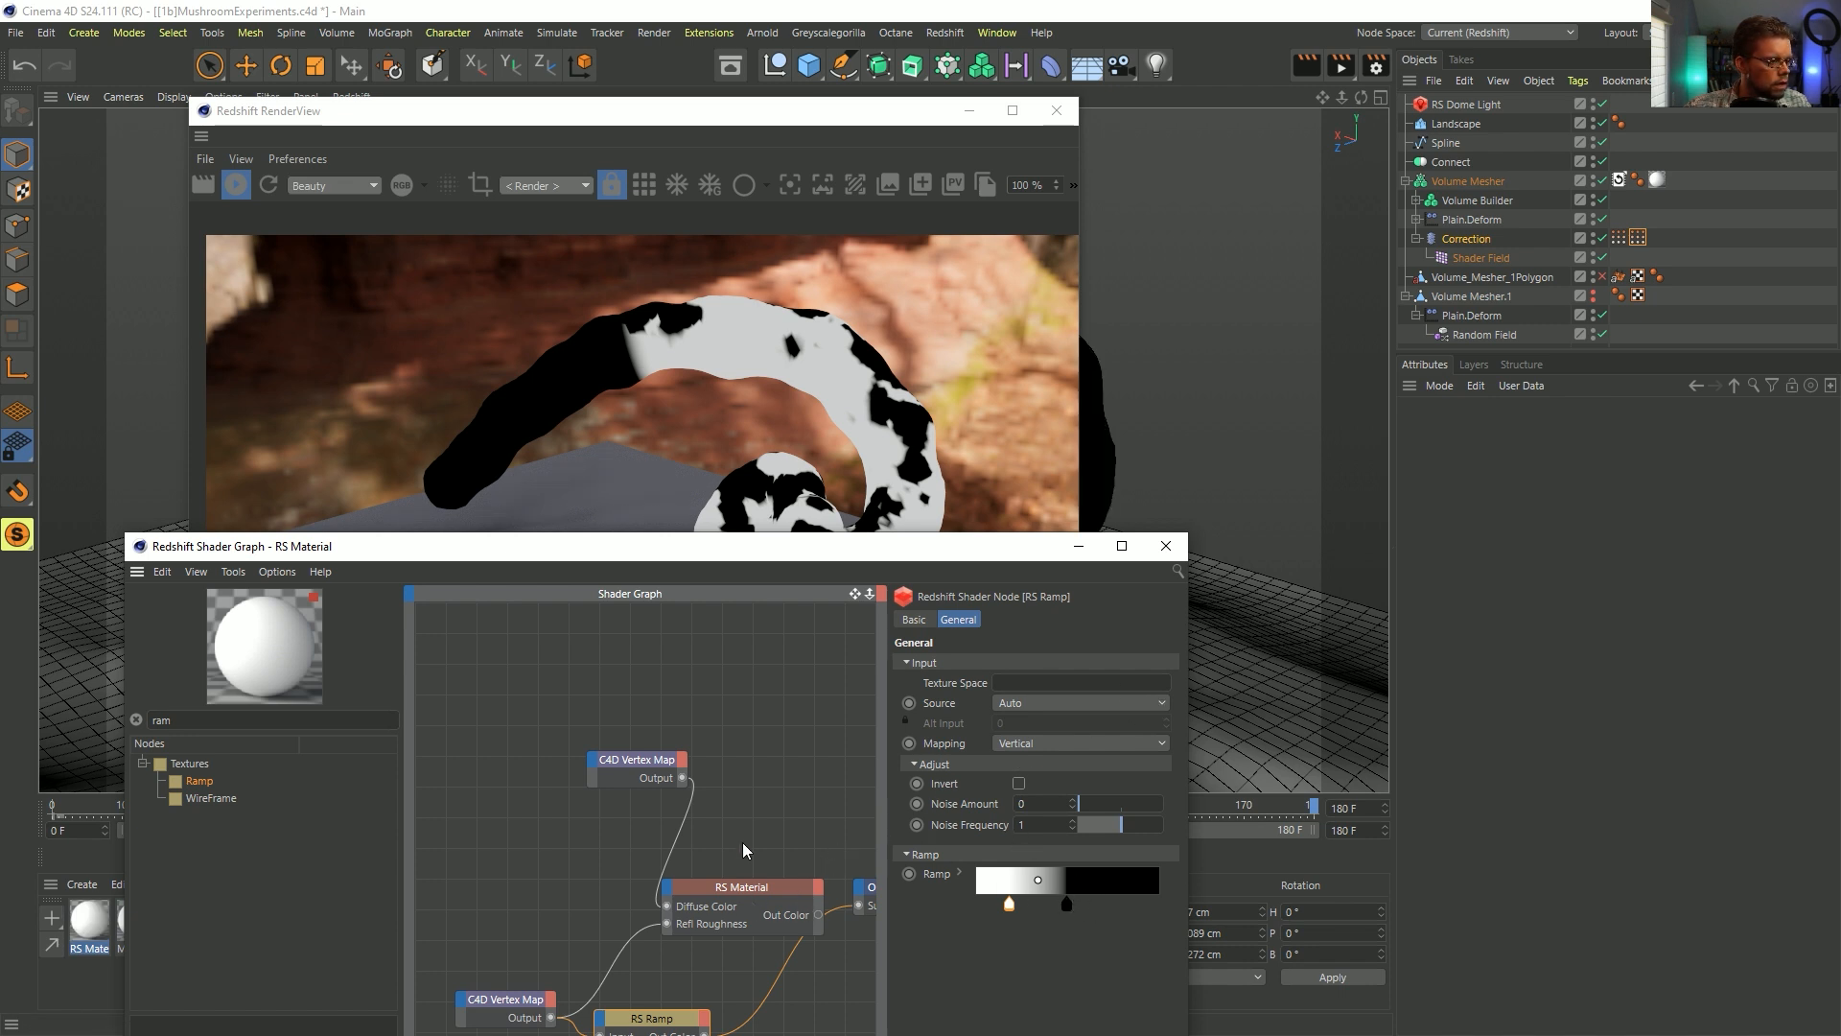
left_click(1029, 909)
left_click(1012, 907)
- Connect the RS Ramp's output to the RS Material's Refl Roughness and reconnect the RS Material to the Output node
left_click(717, 891)
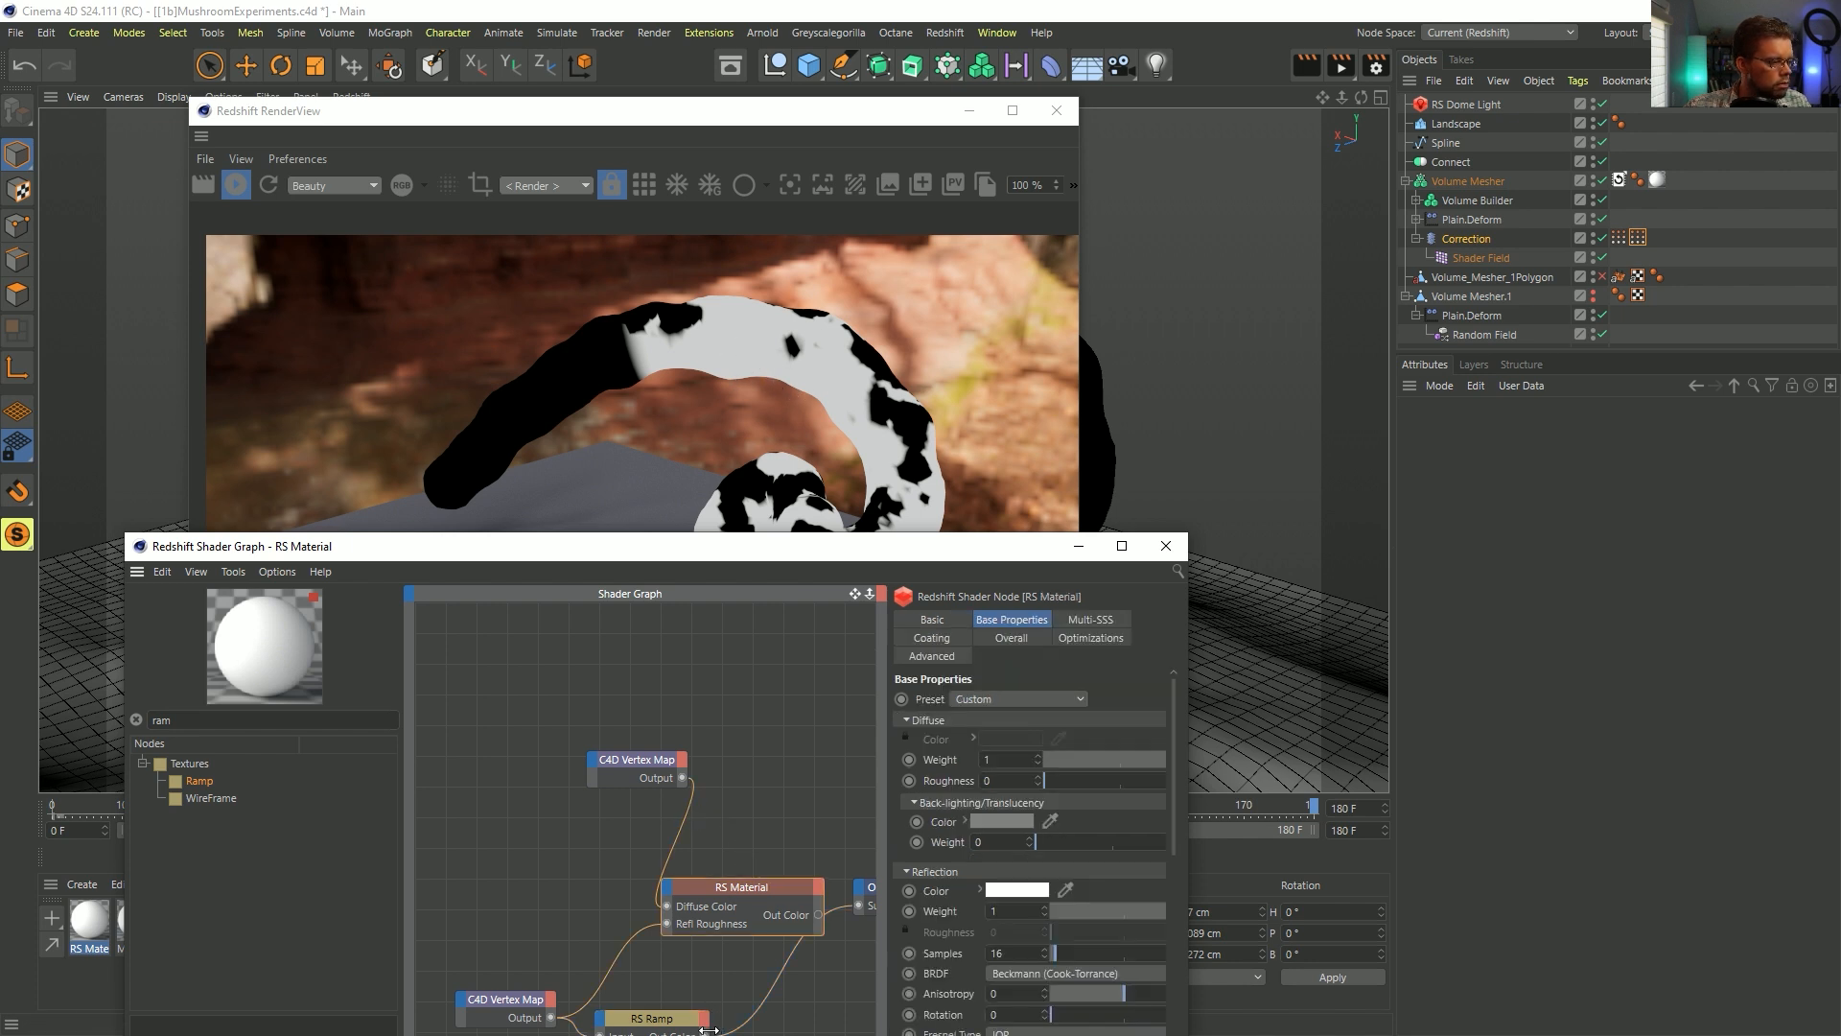
left_click(787, 955)
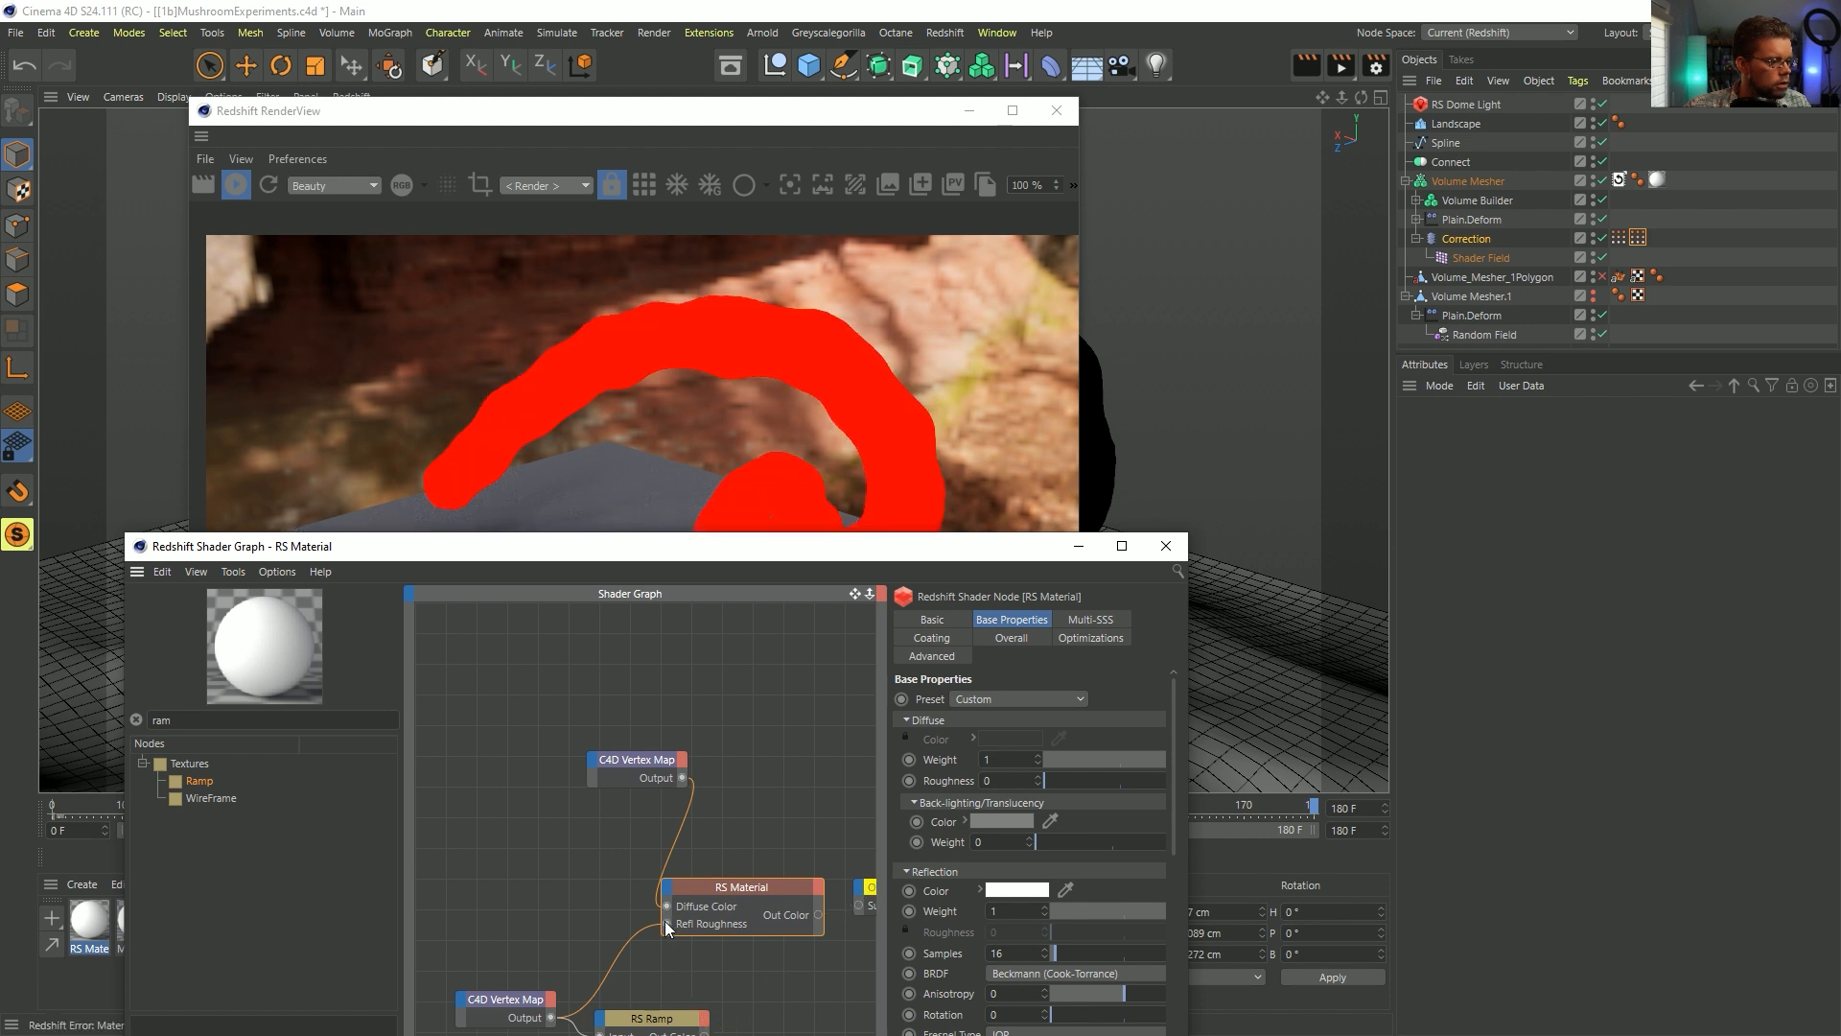
left_click_drag(666, 925, 707, 1030)
left_click_drag(818, 915, 858, 905)
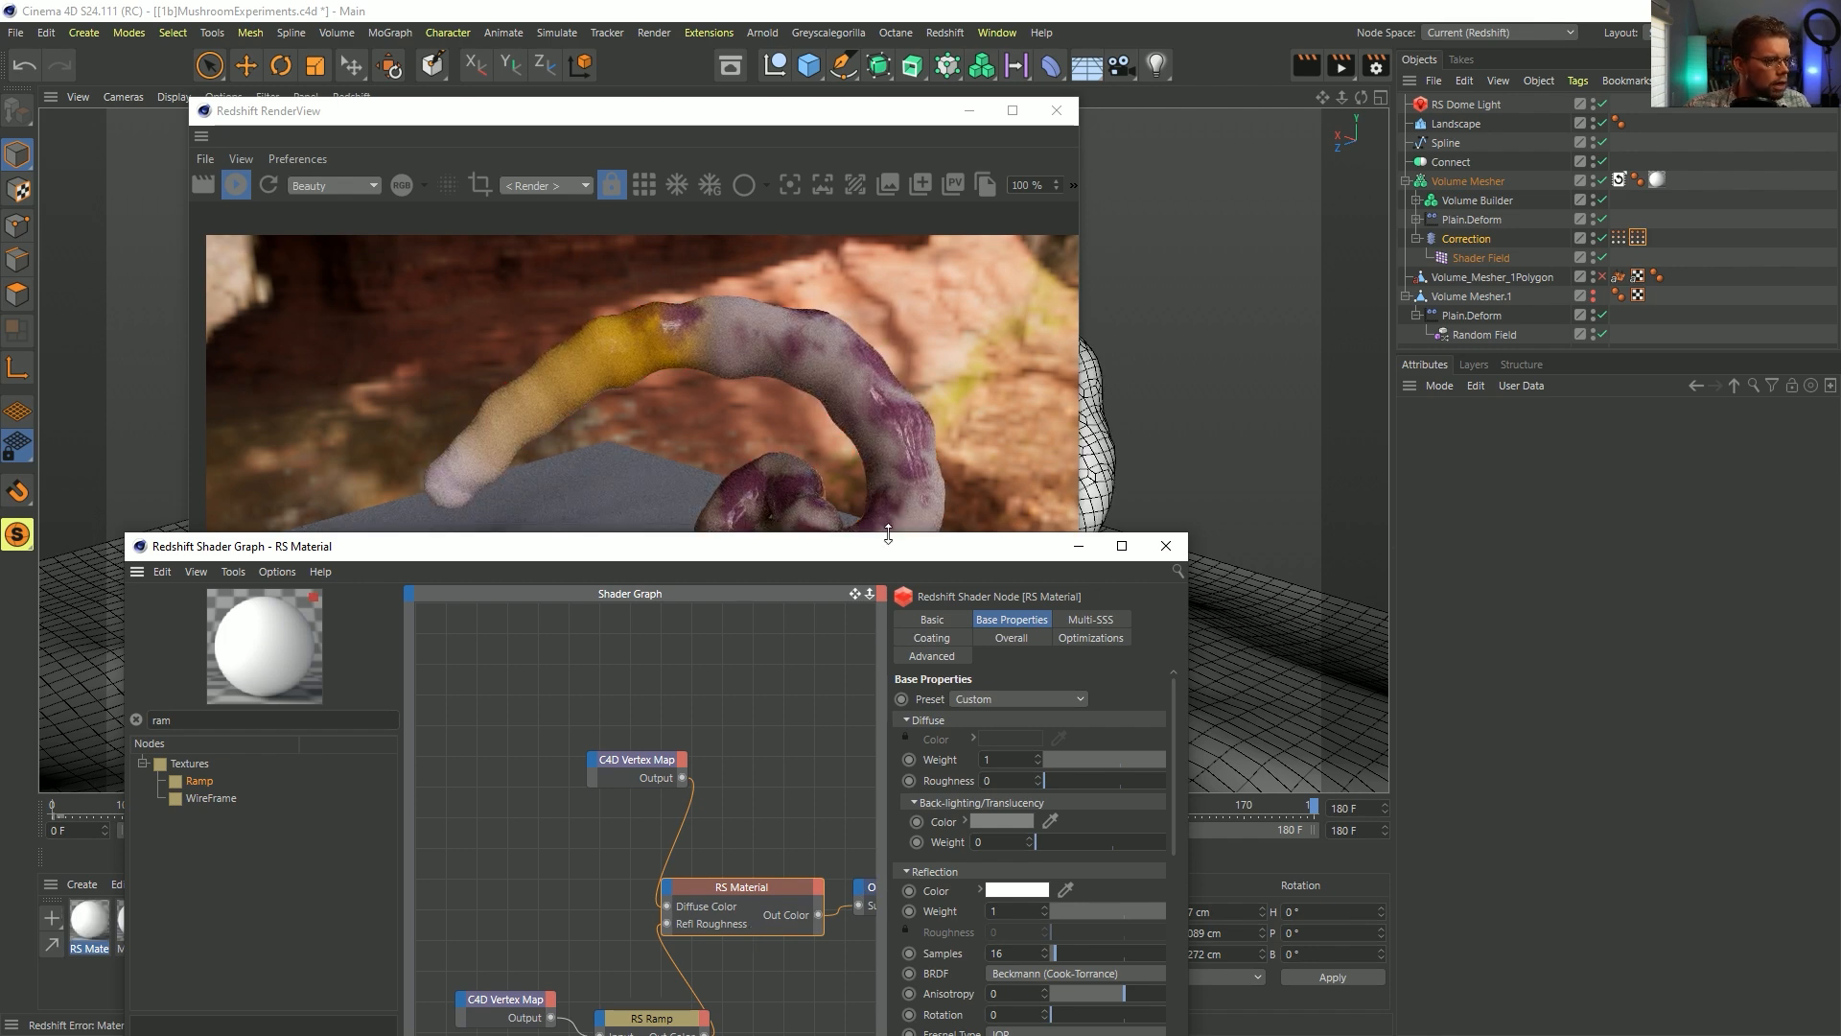
- Darken the RS Ramp's white knot to a light gray
left_click_drag(878, 554, 849, 448)
left_click(668, 917)
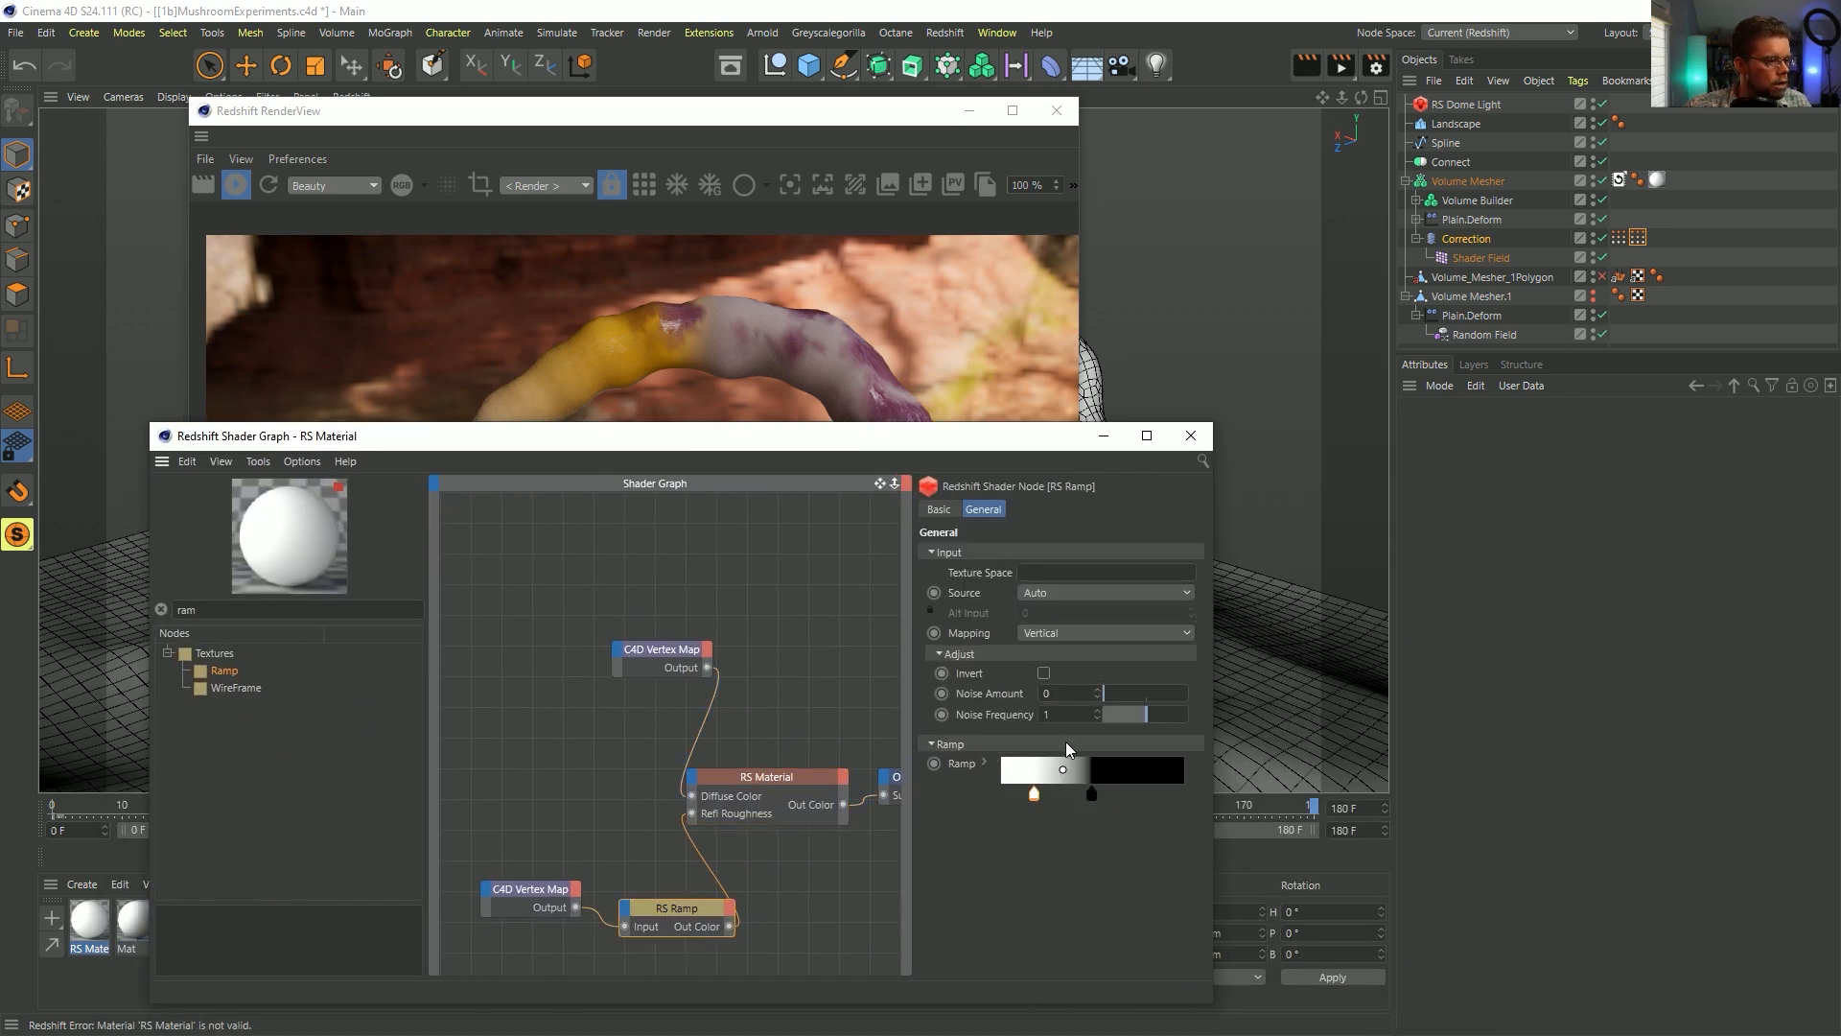
double_click(1033, 794)
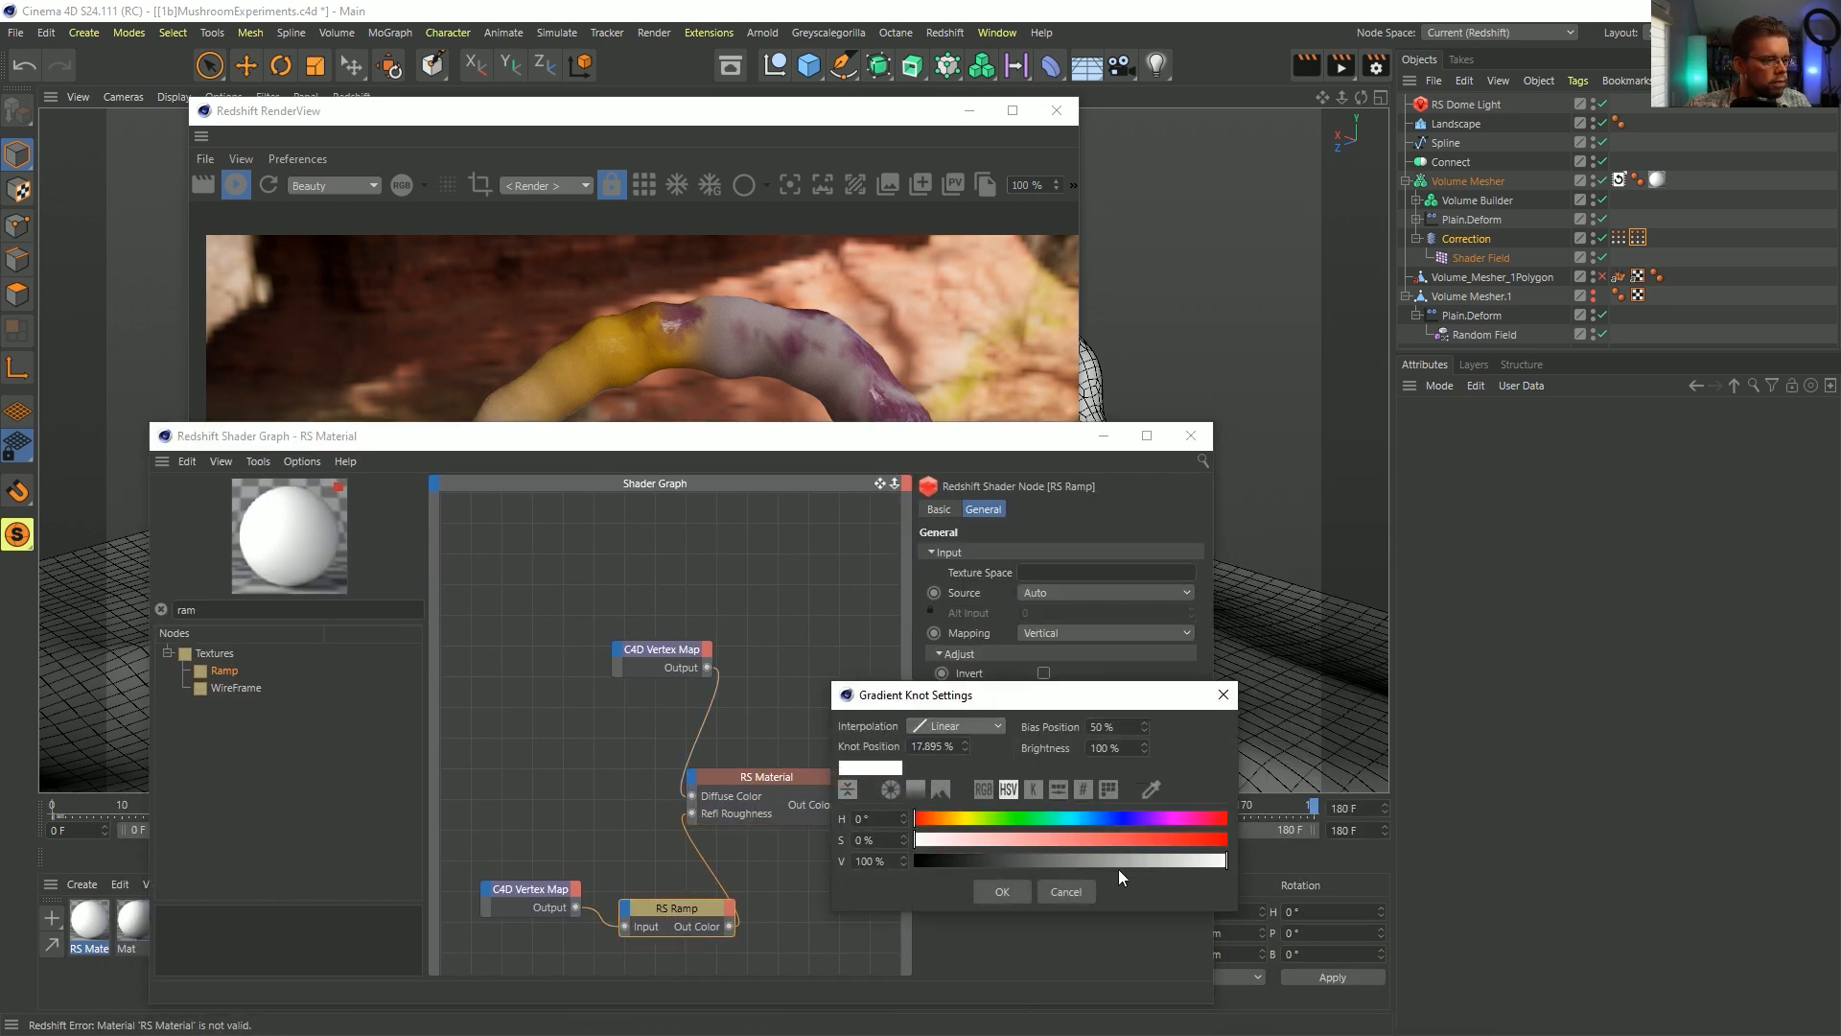
left_click(1154, 860)
left_click(1001, 891)
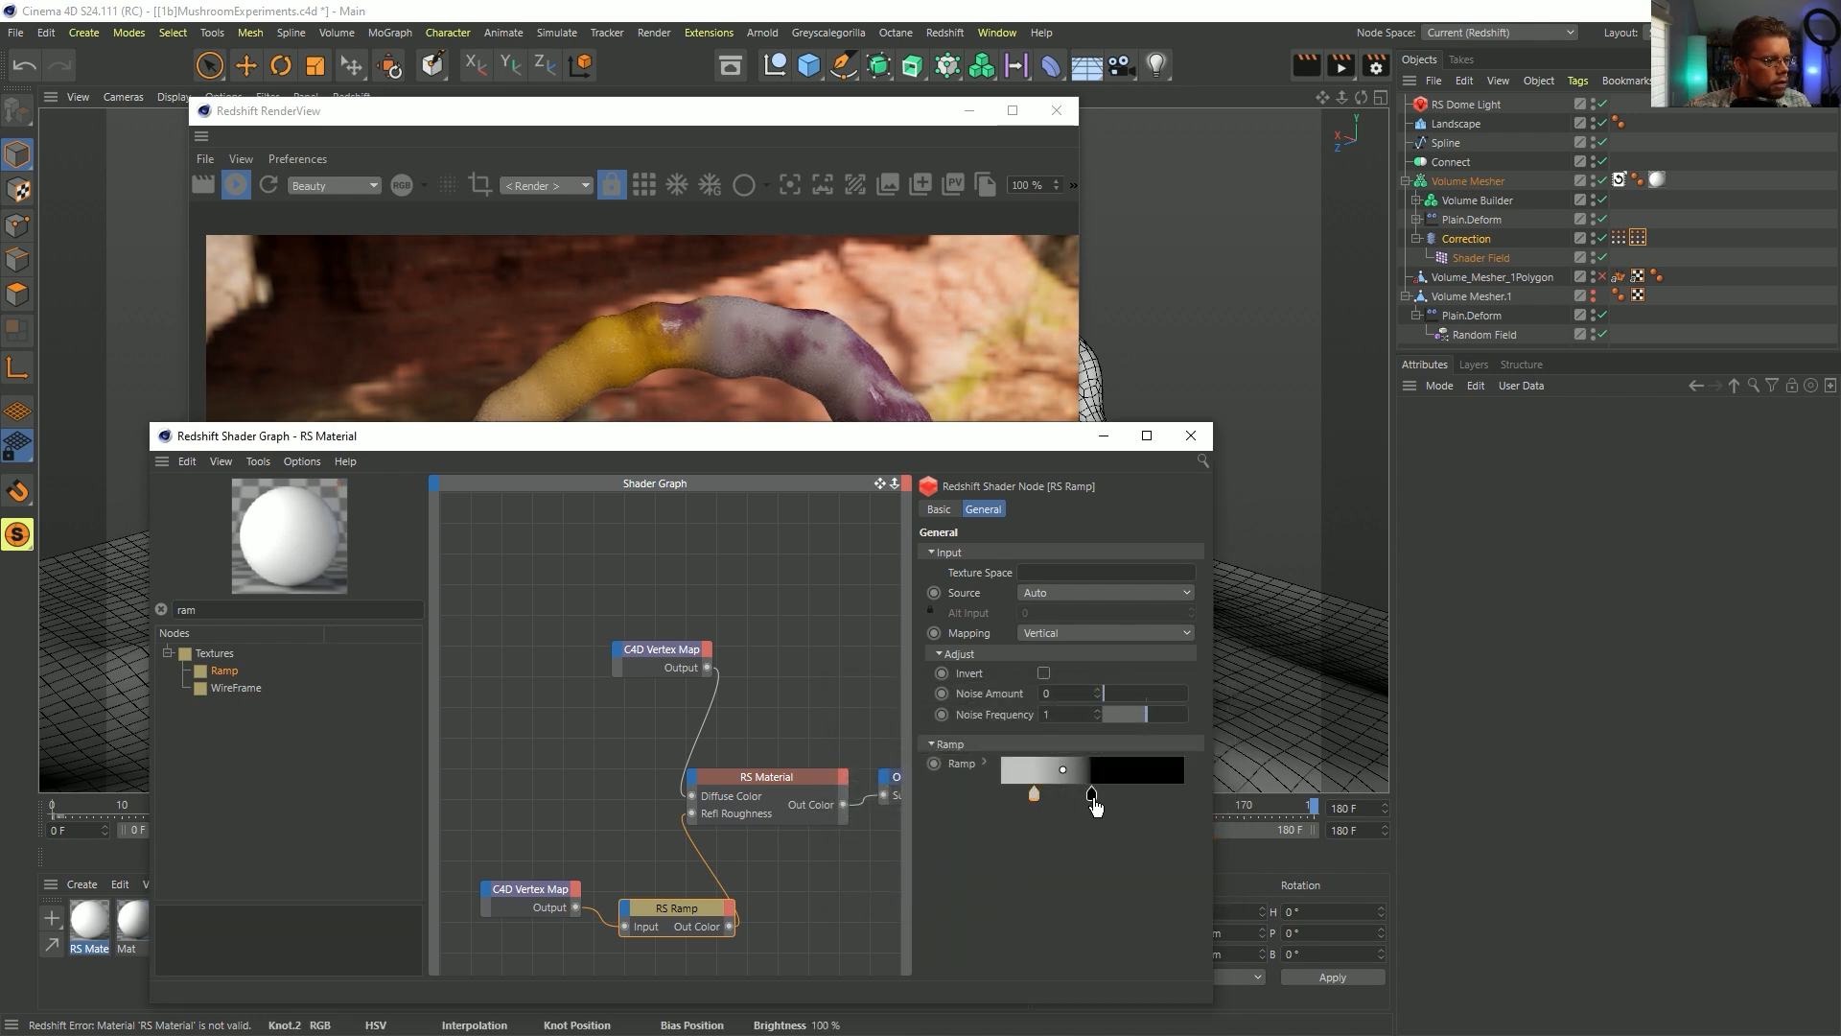
- Try color values of 24 %, 35 % and 77 % for the RS Ramp's black knot
double_click(1091, 794)
left_click(1045, 862)
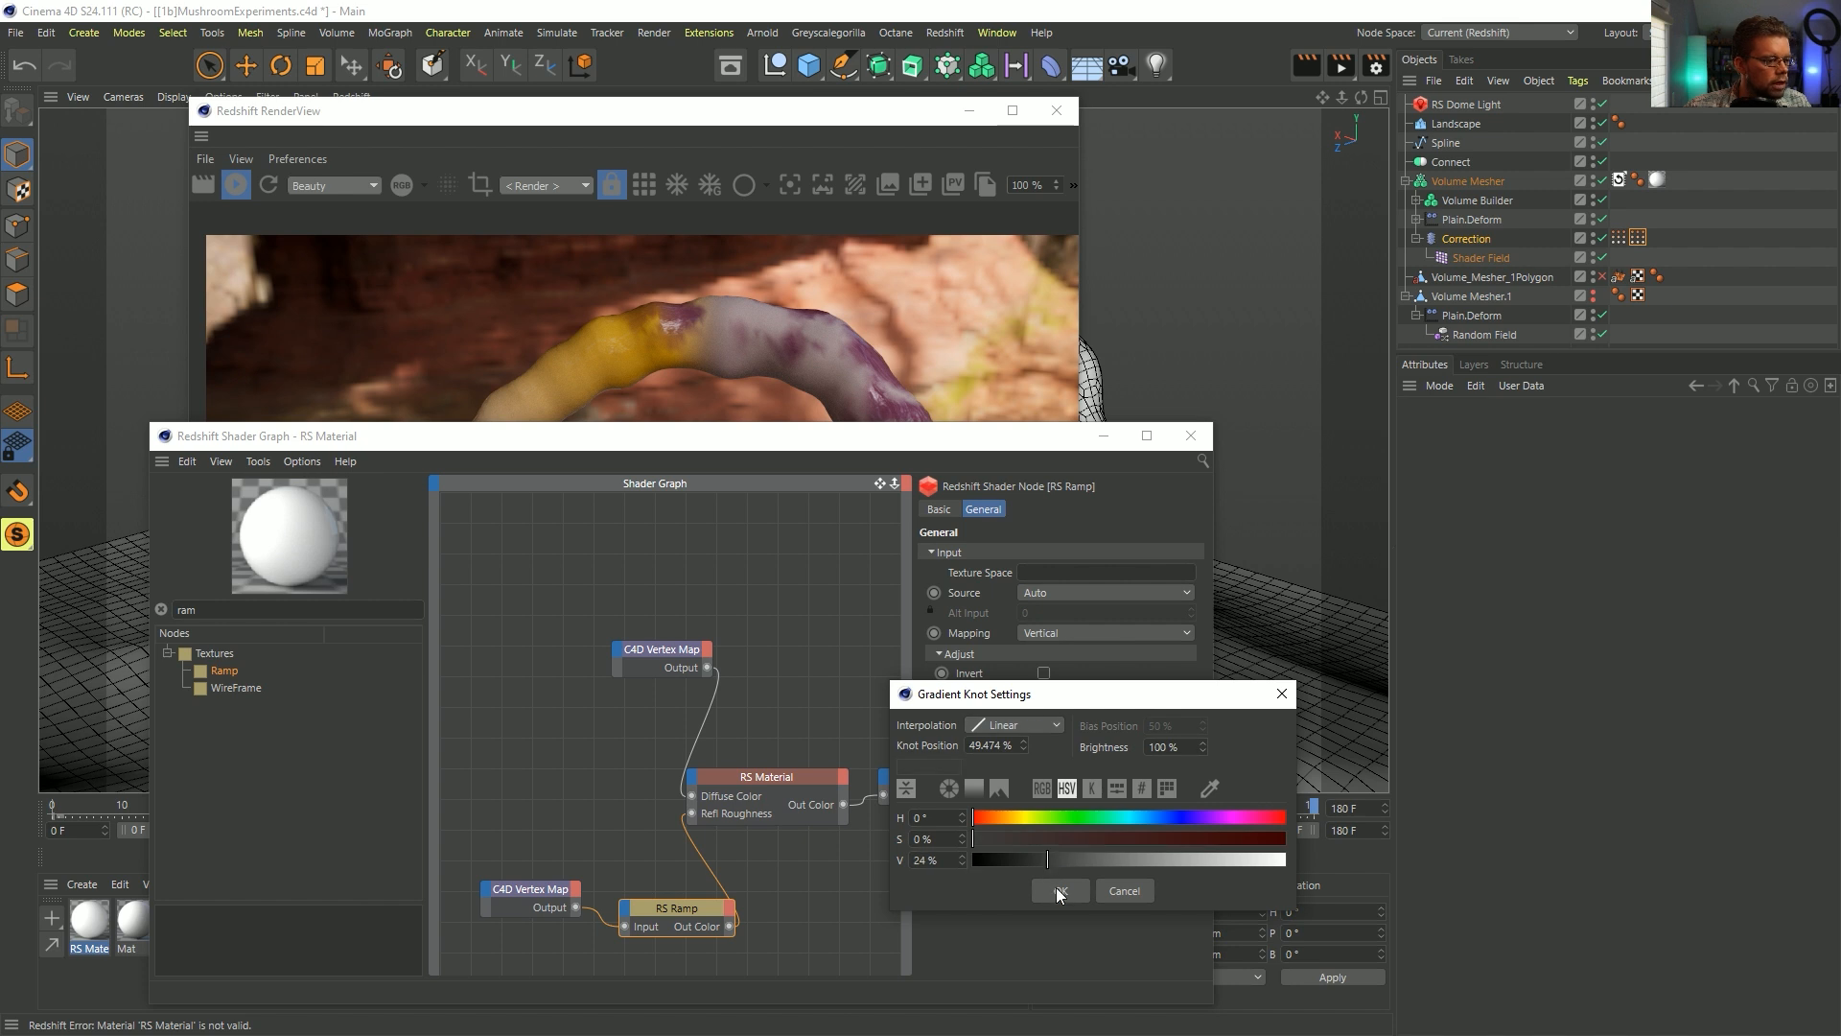
left_click(1059, 890)
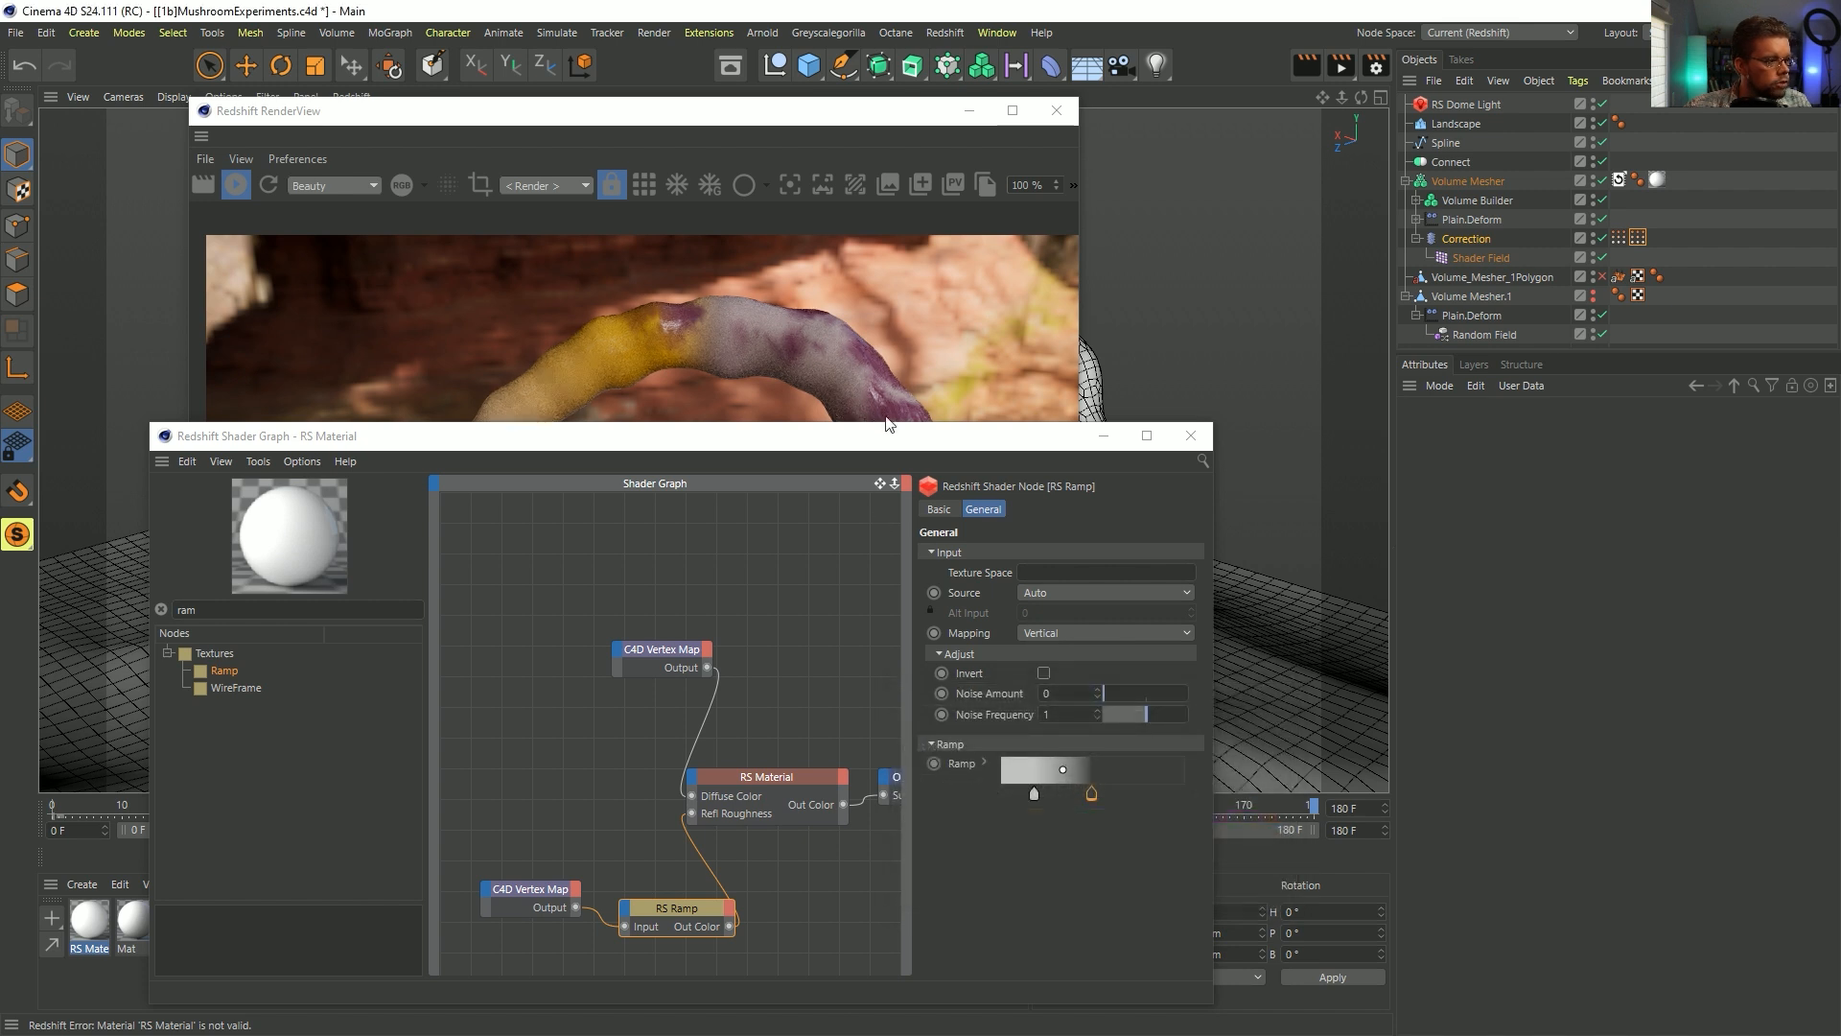
double_click(1091, 794)
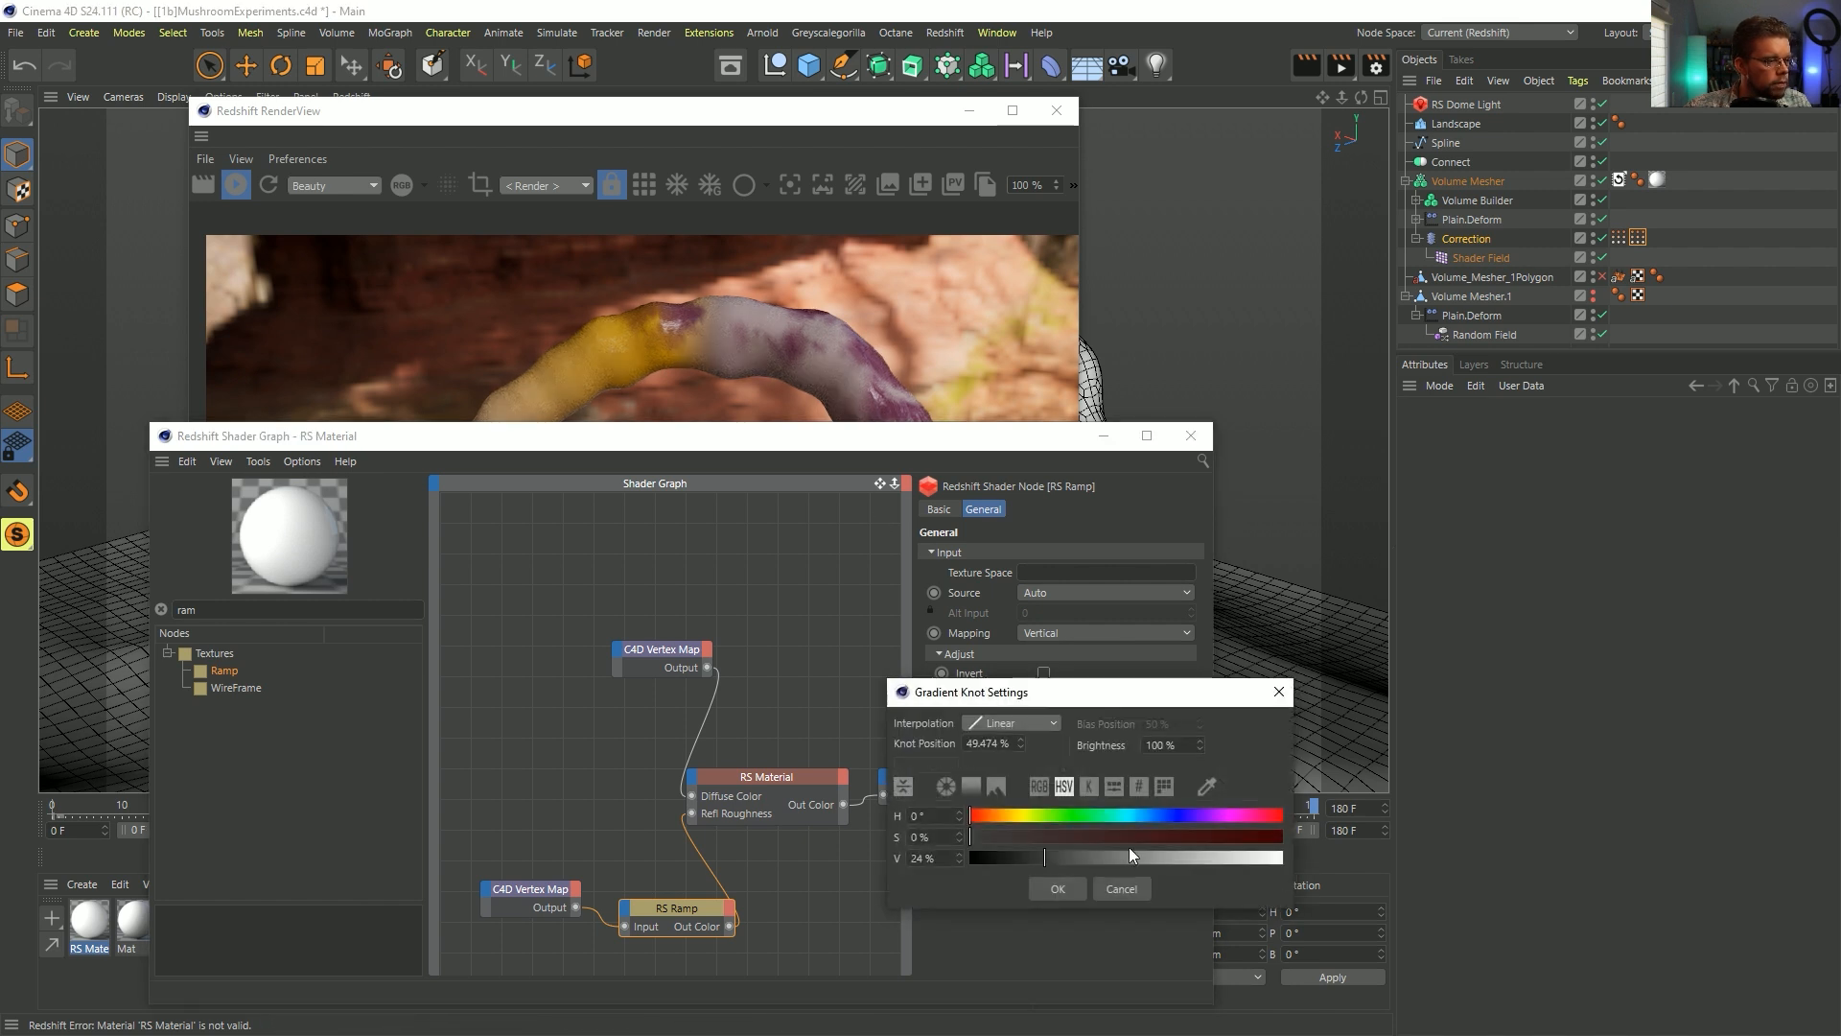
left_click(1068, 894)
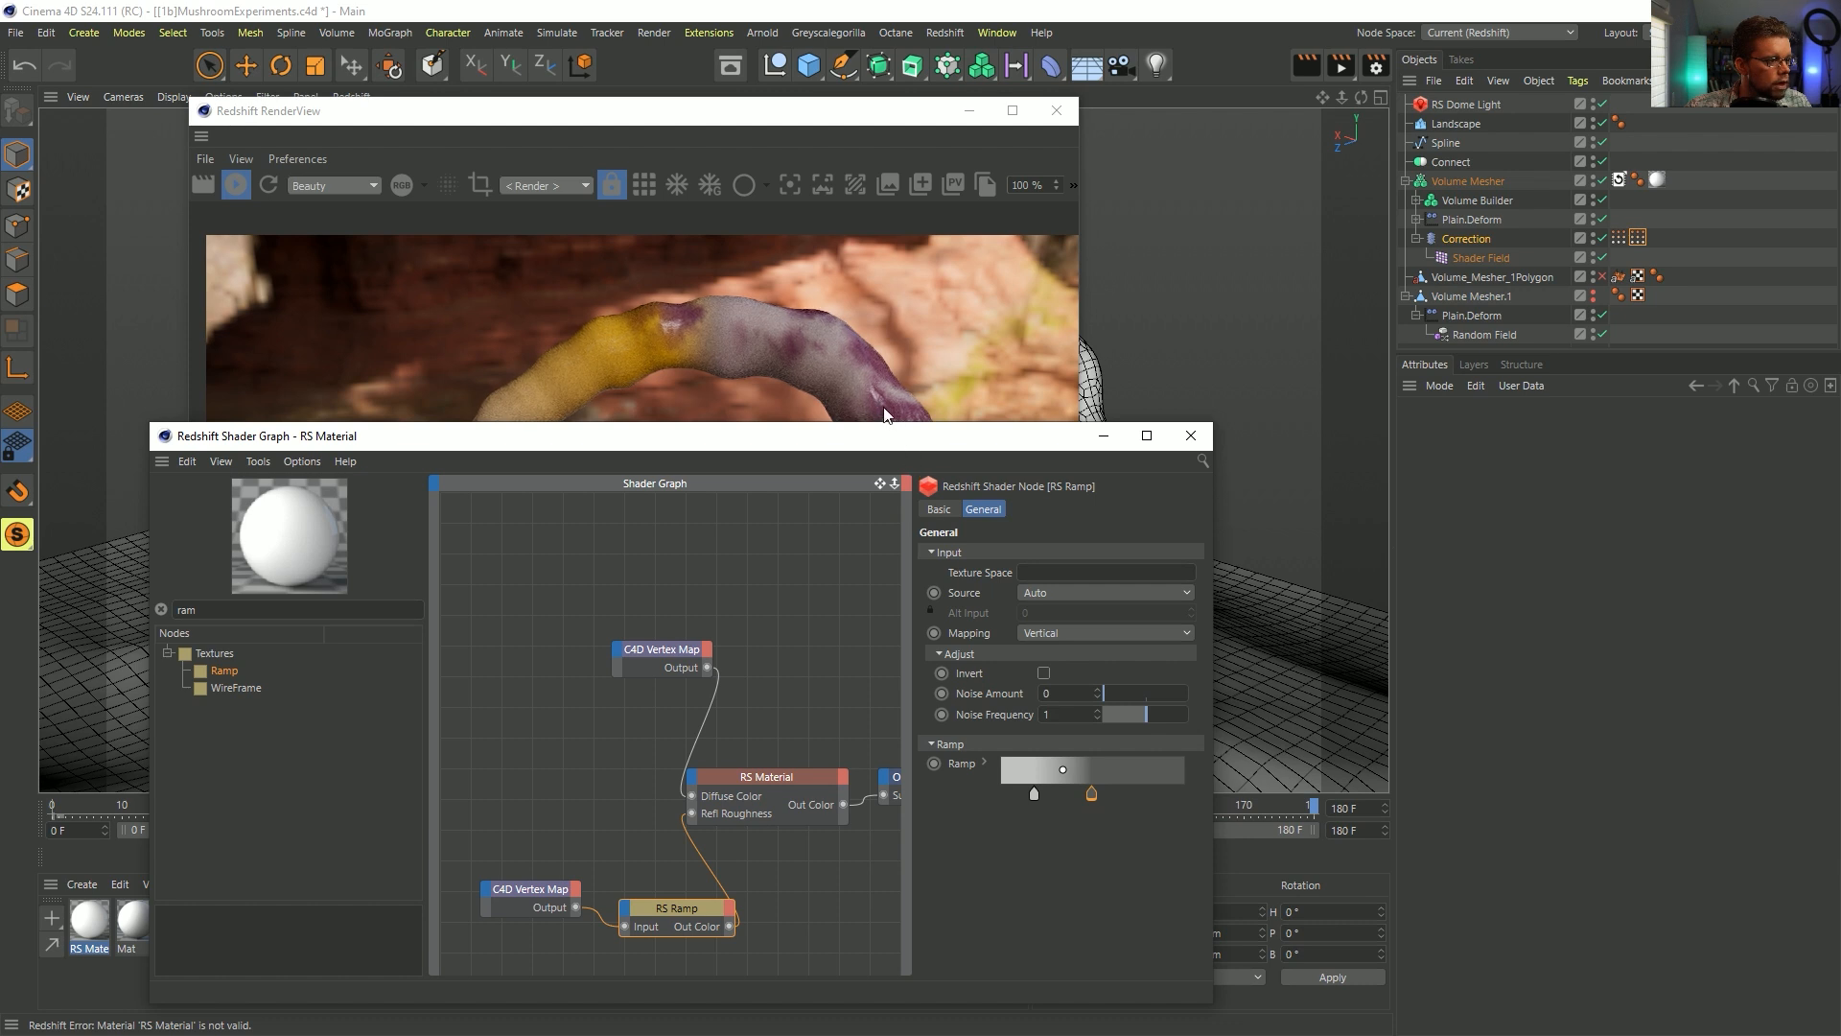
double_click(1091, 794)
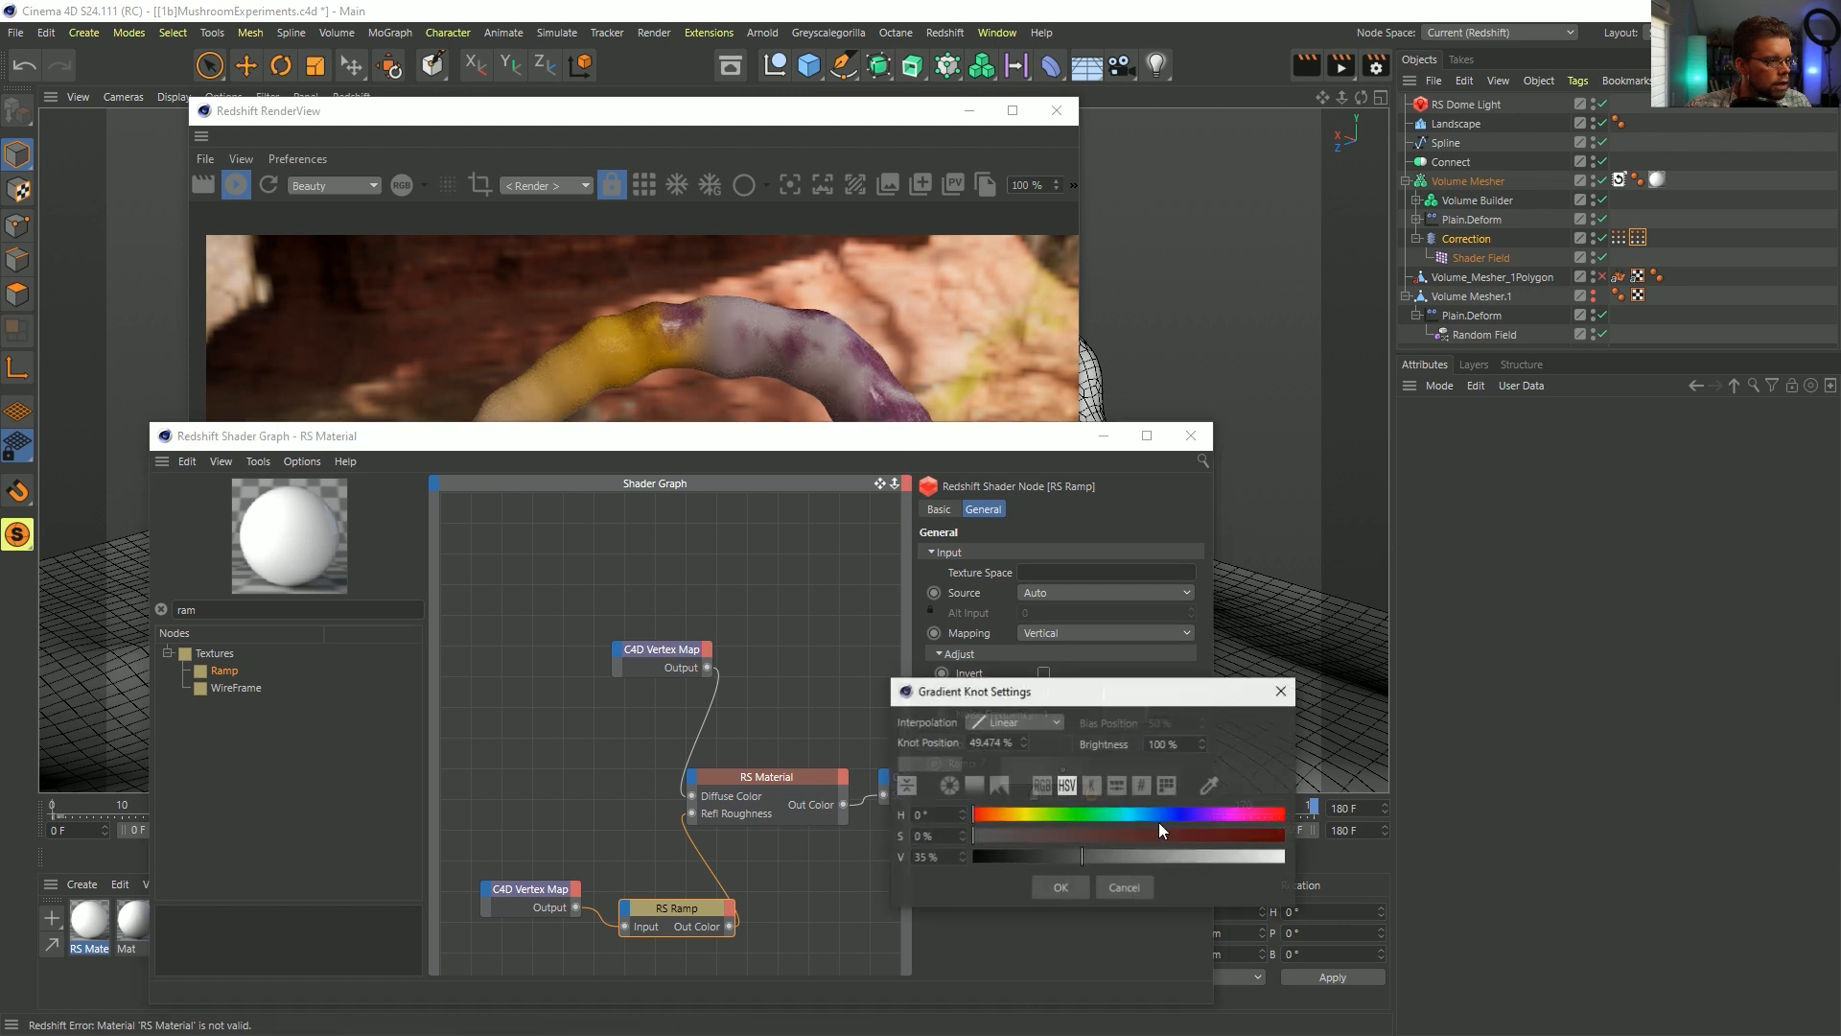
left_click(1214, 857)
left_click(1060, 887)
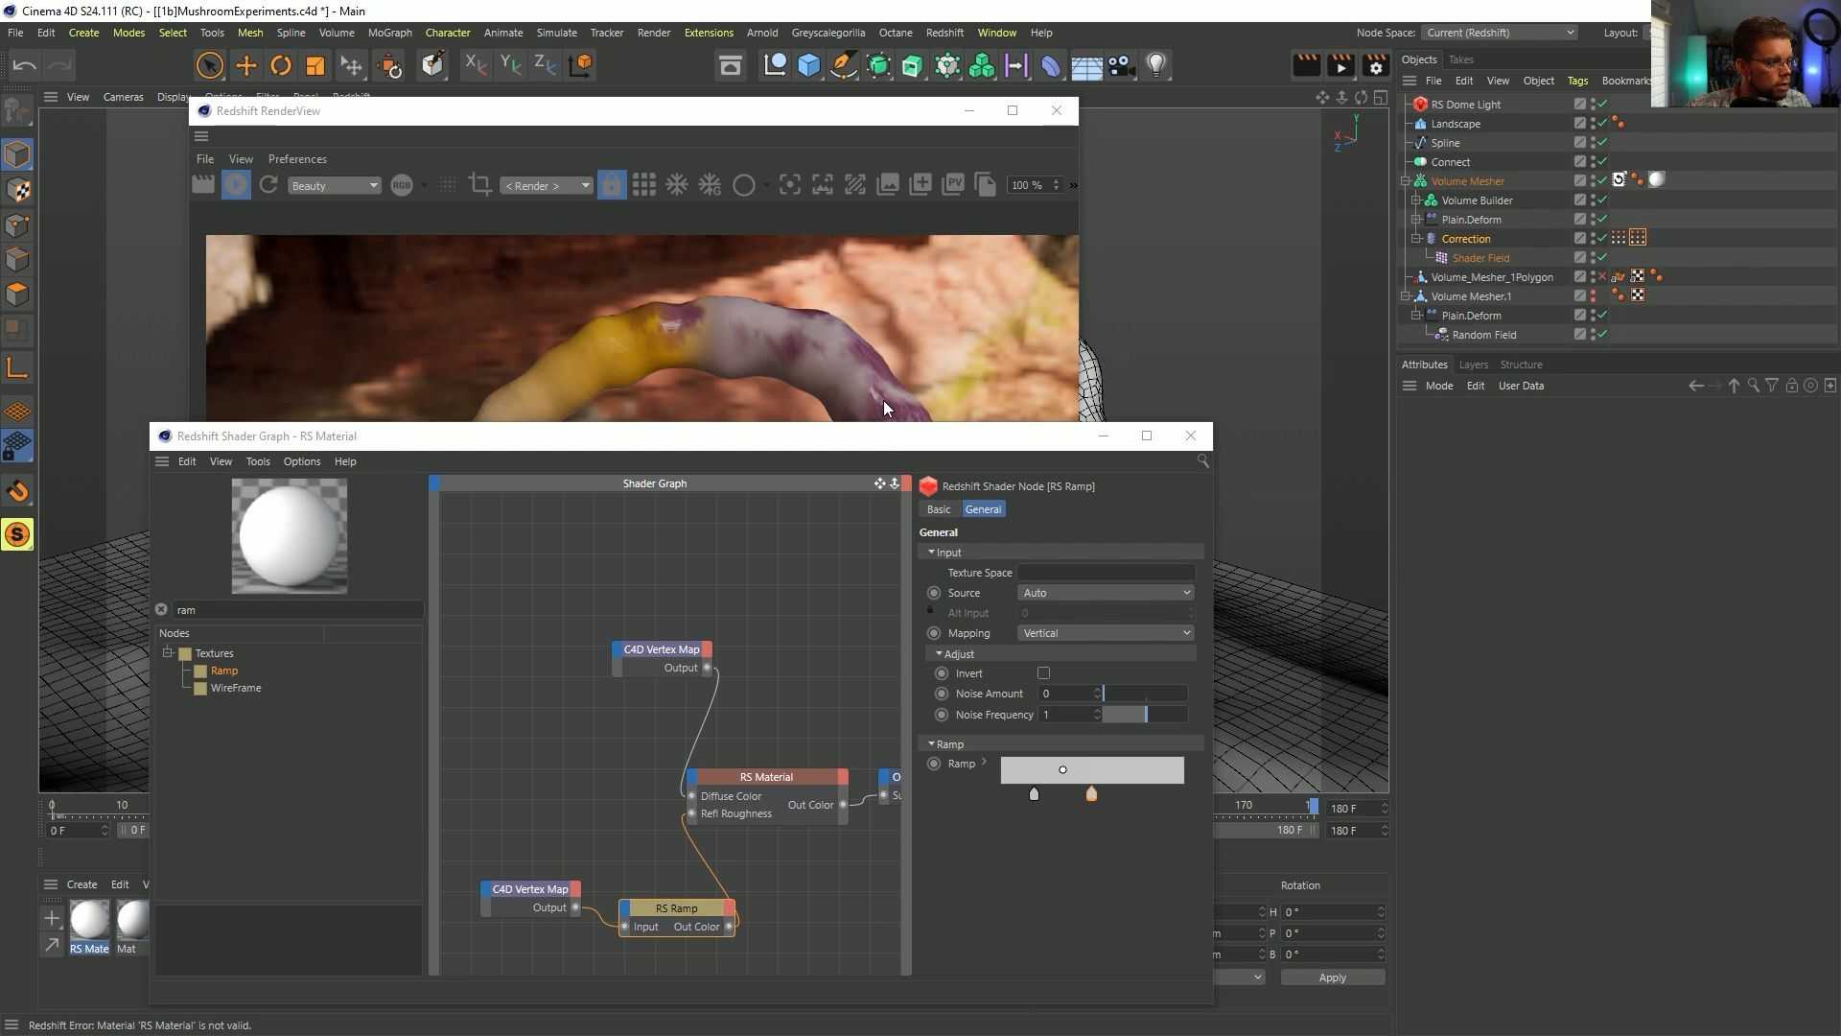
- Set the RS Ramp's second knot to a medium gray and close the shader graph
double_click(1092, 794)
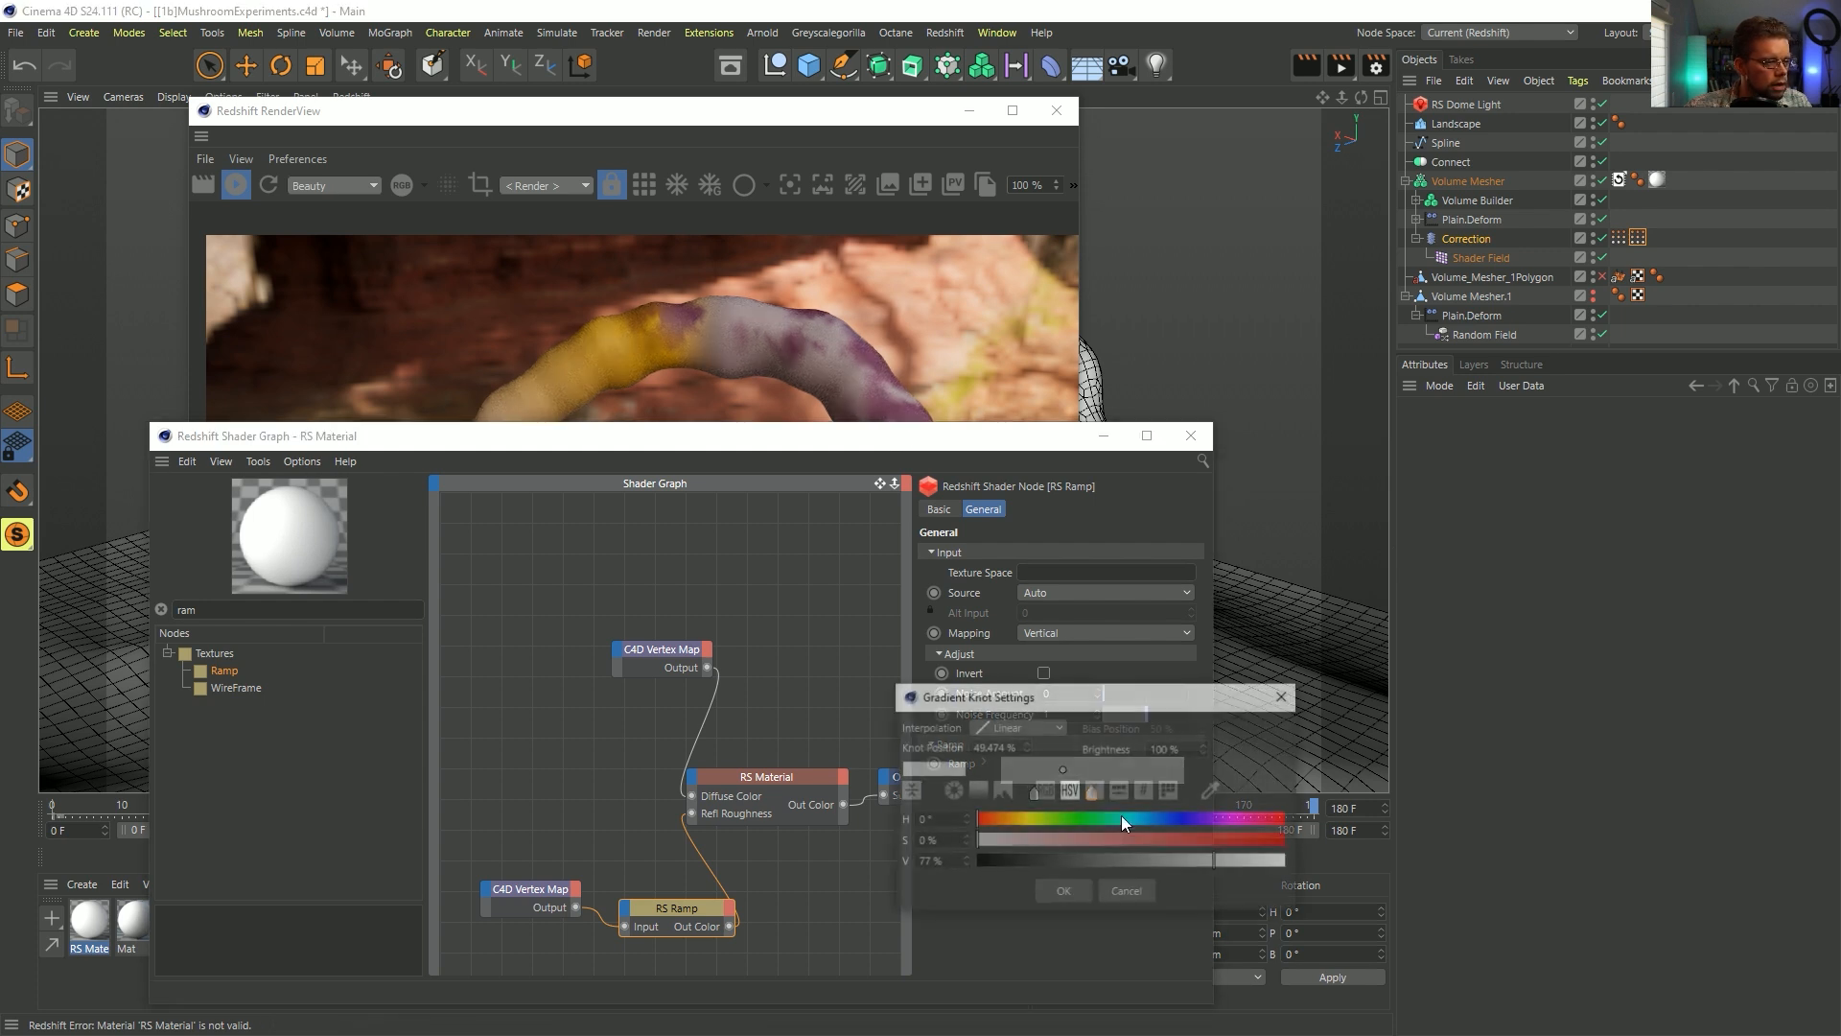
left_click(1142, 861)
left_click(1075, 901)
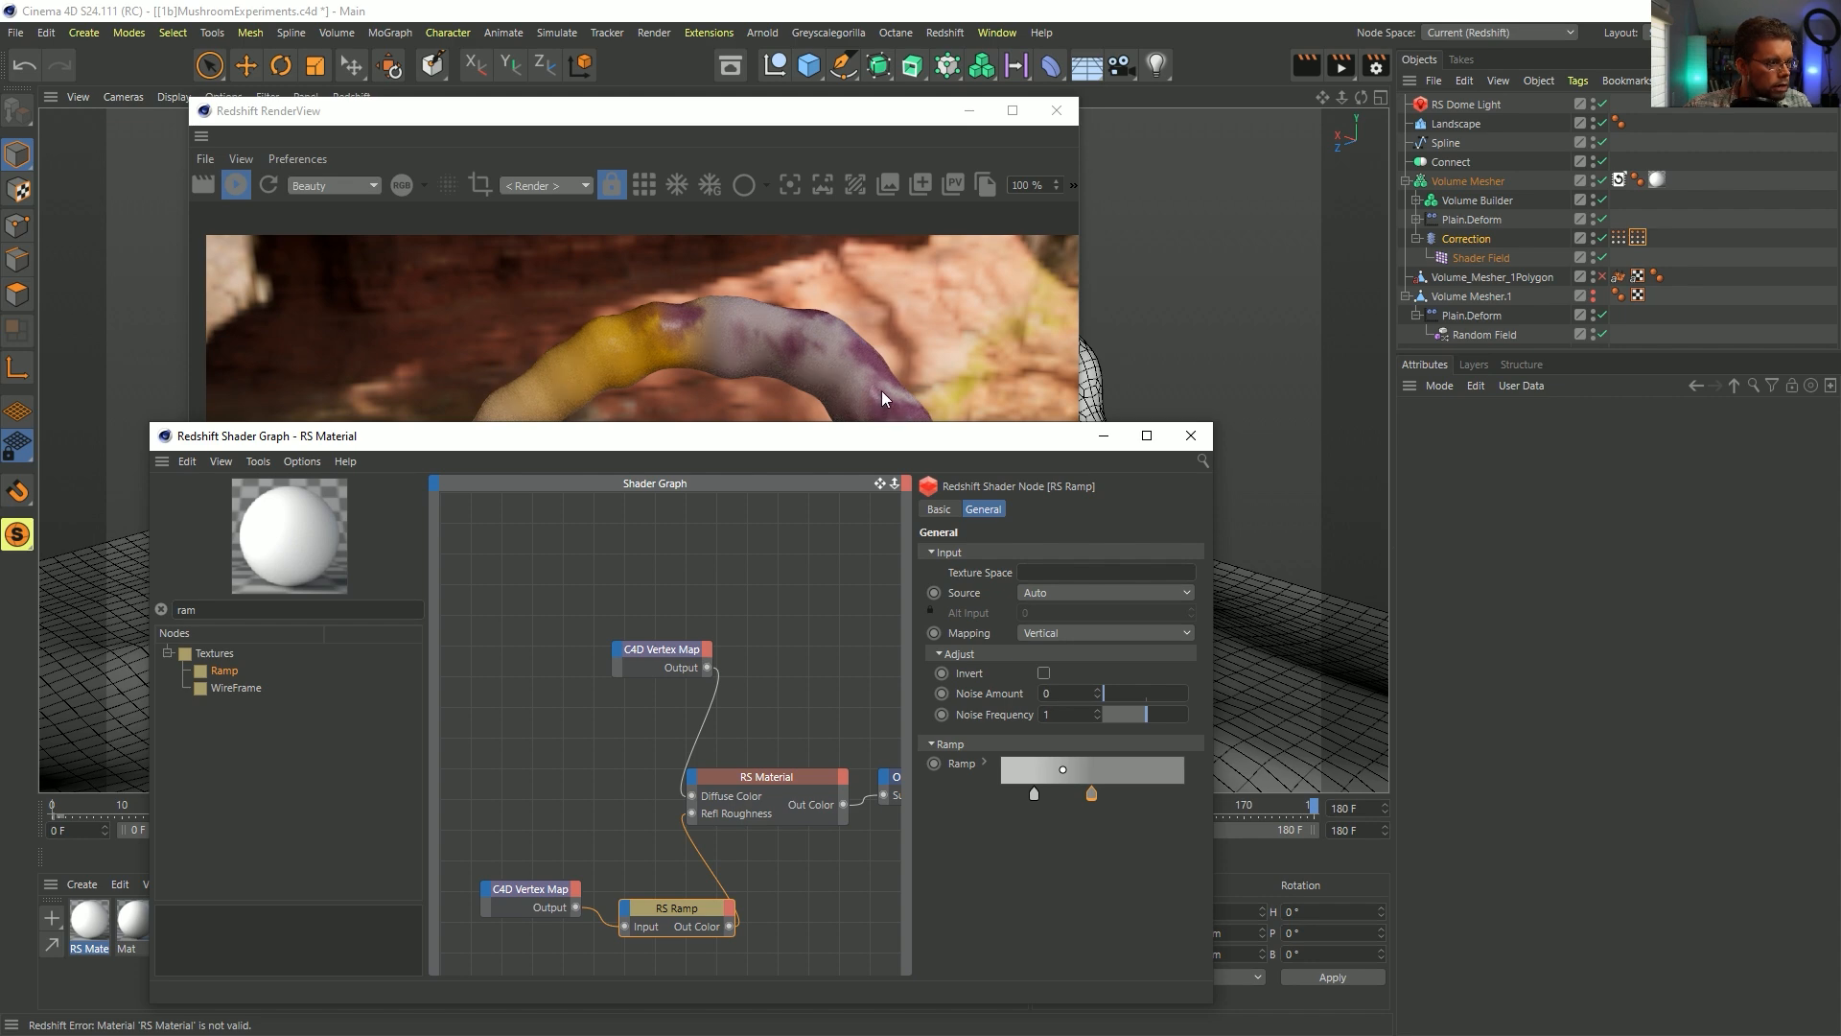
left_click(1191, 436)
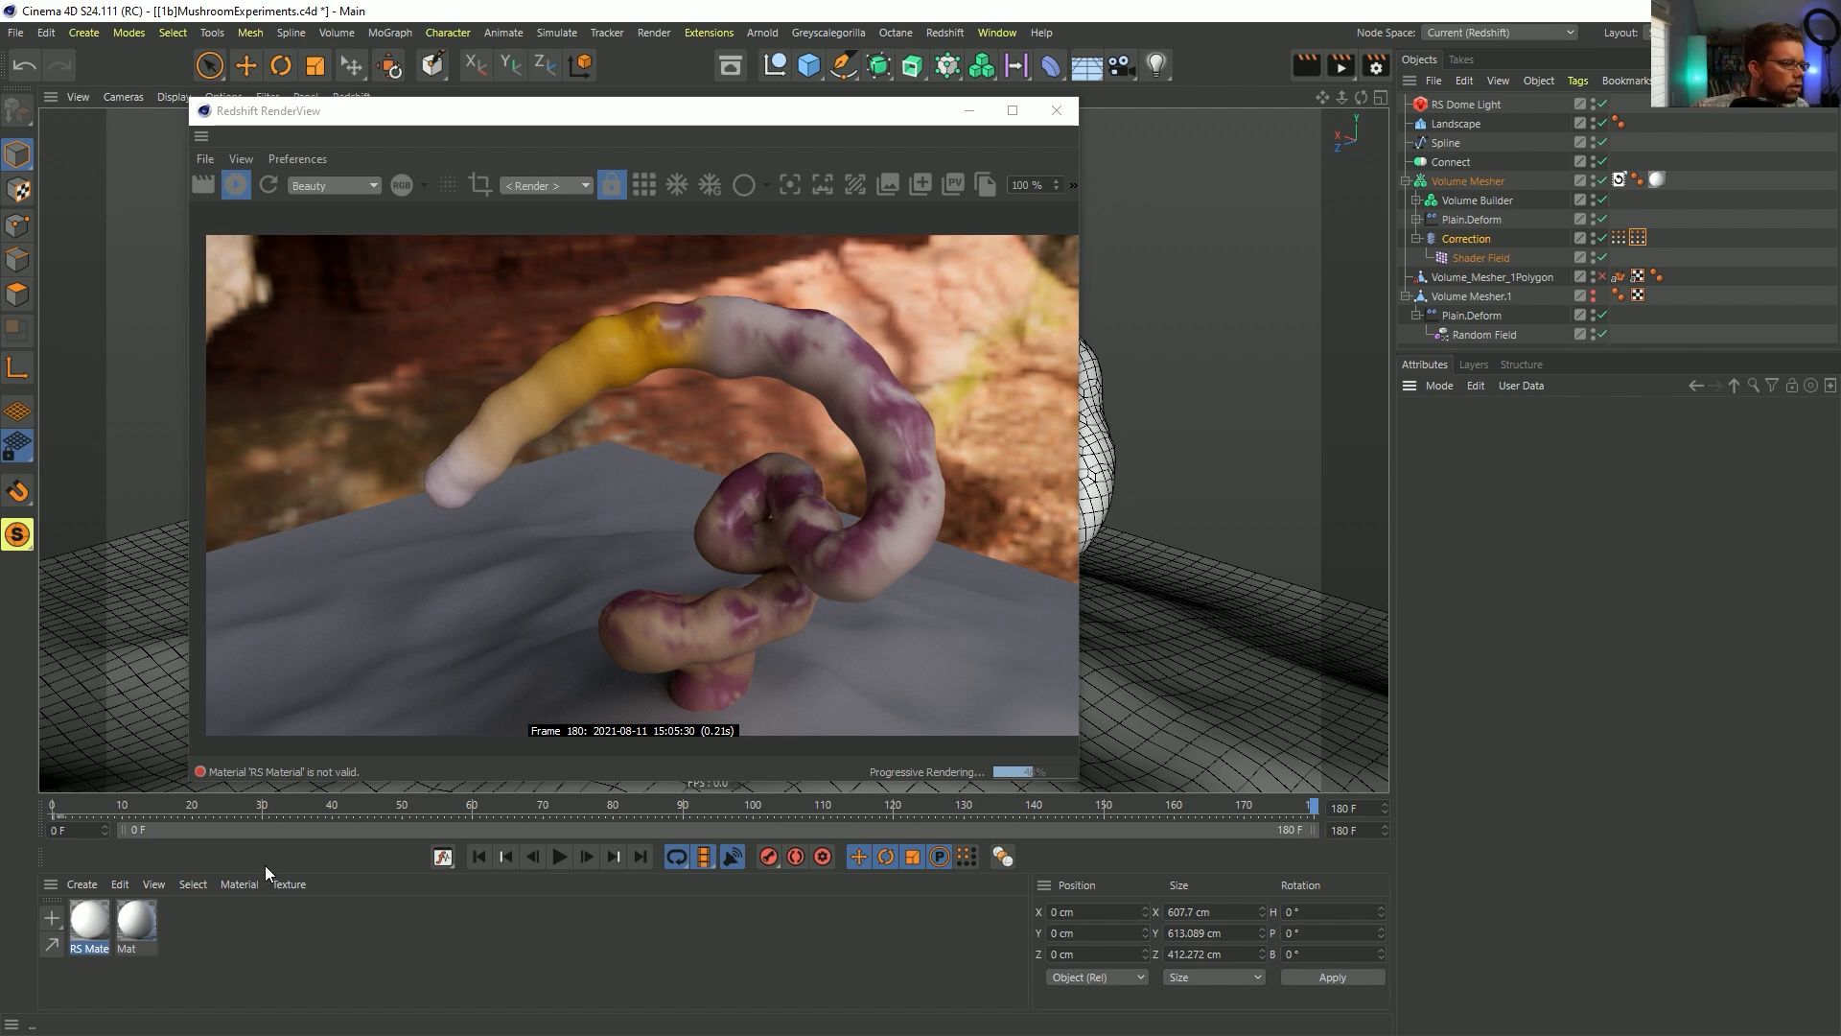
- Save the project and compare the rendered stem with the mushroom reference video on YouTube
key("ctrl+s")
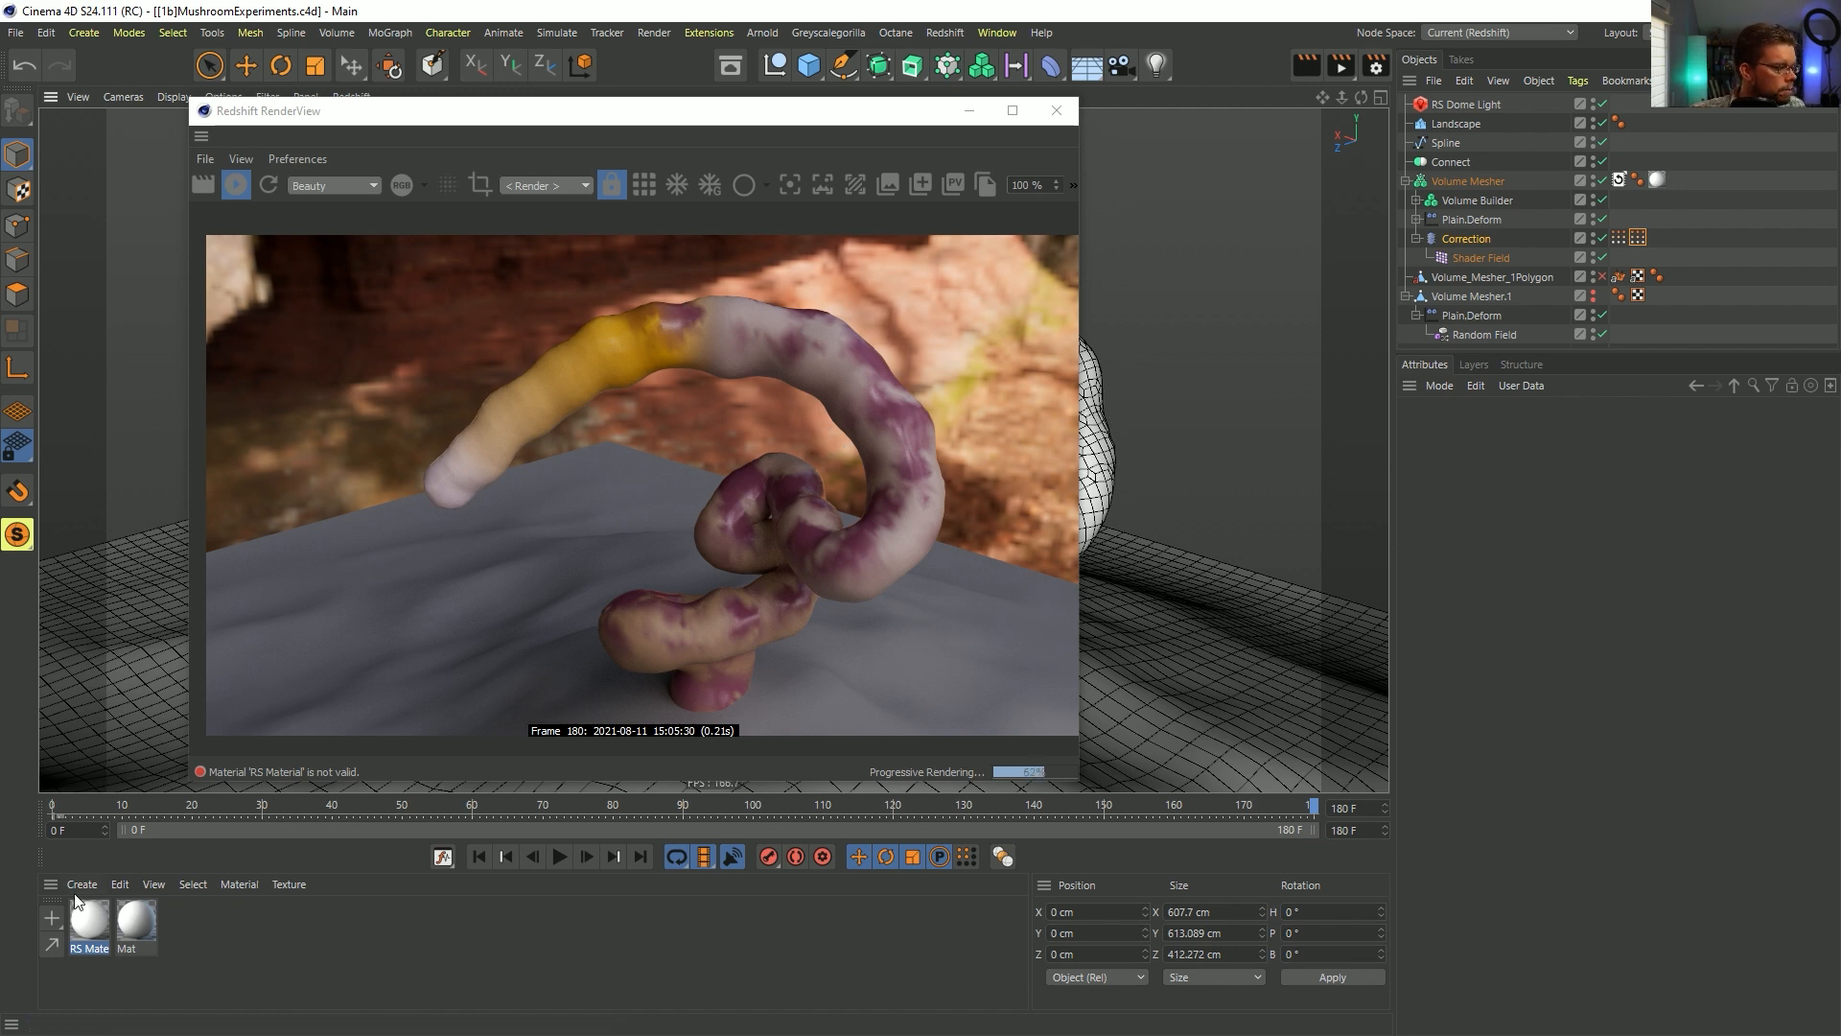
left_click_drag(1840, 213, 1159, 205)
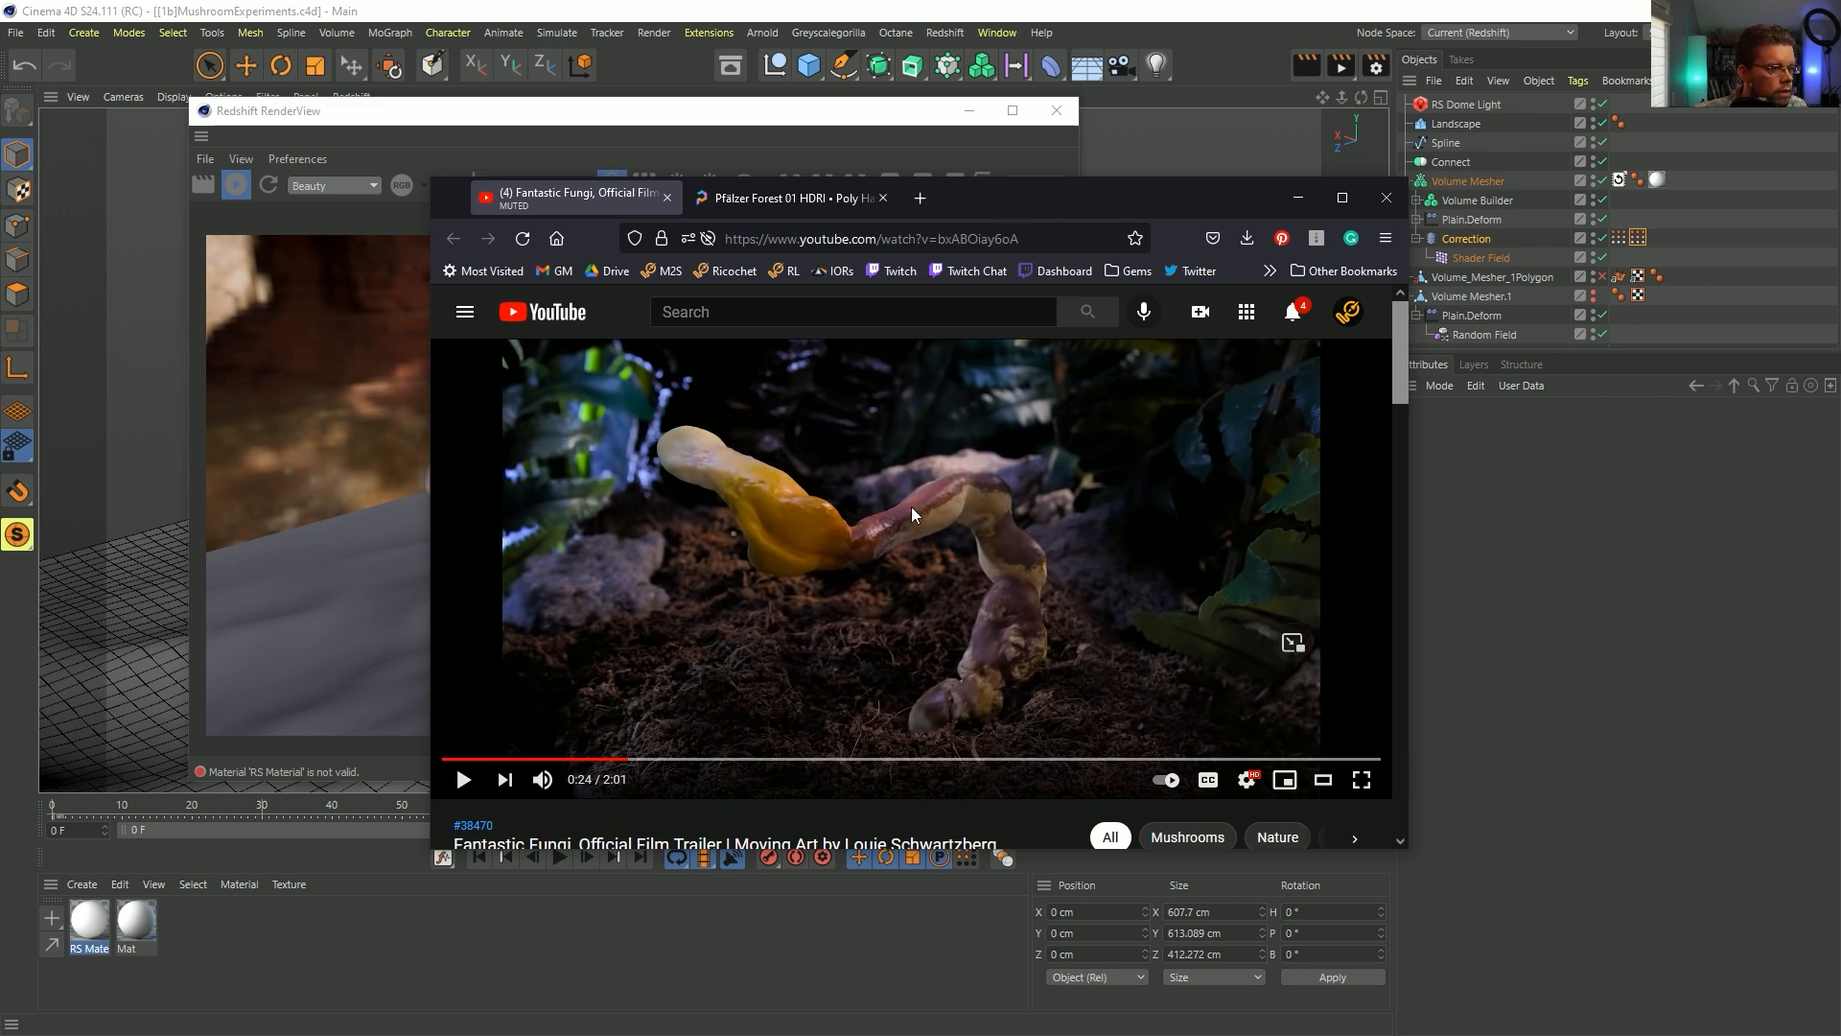
left_click_drag(968, 198, 1840, 184)
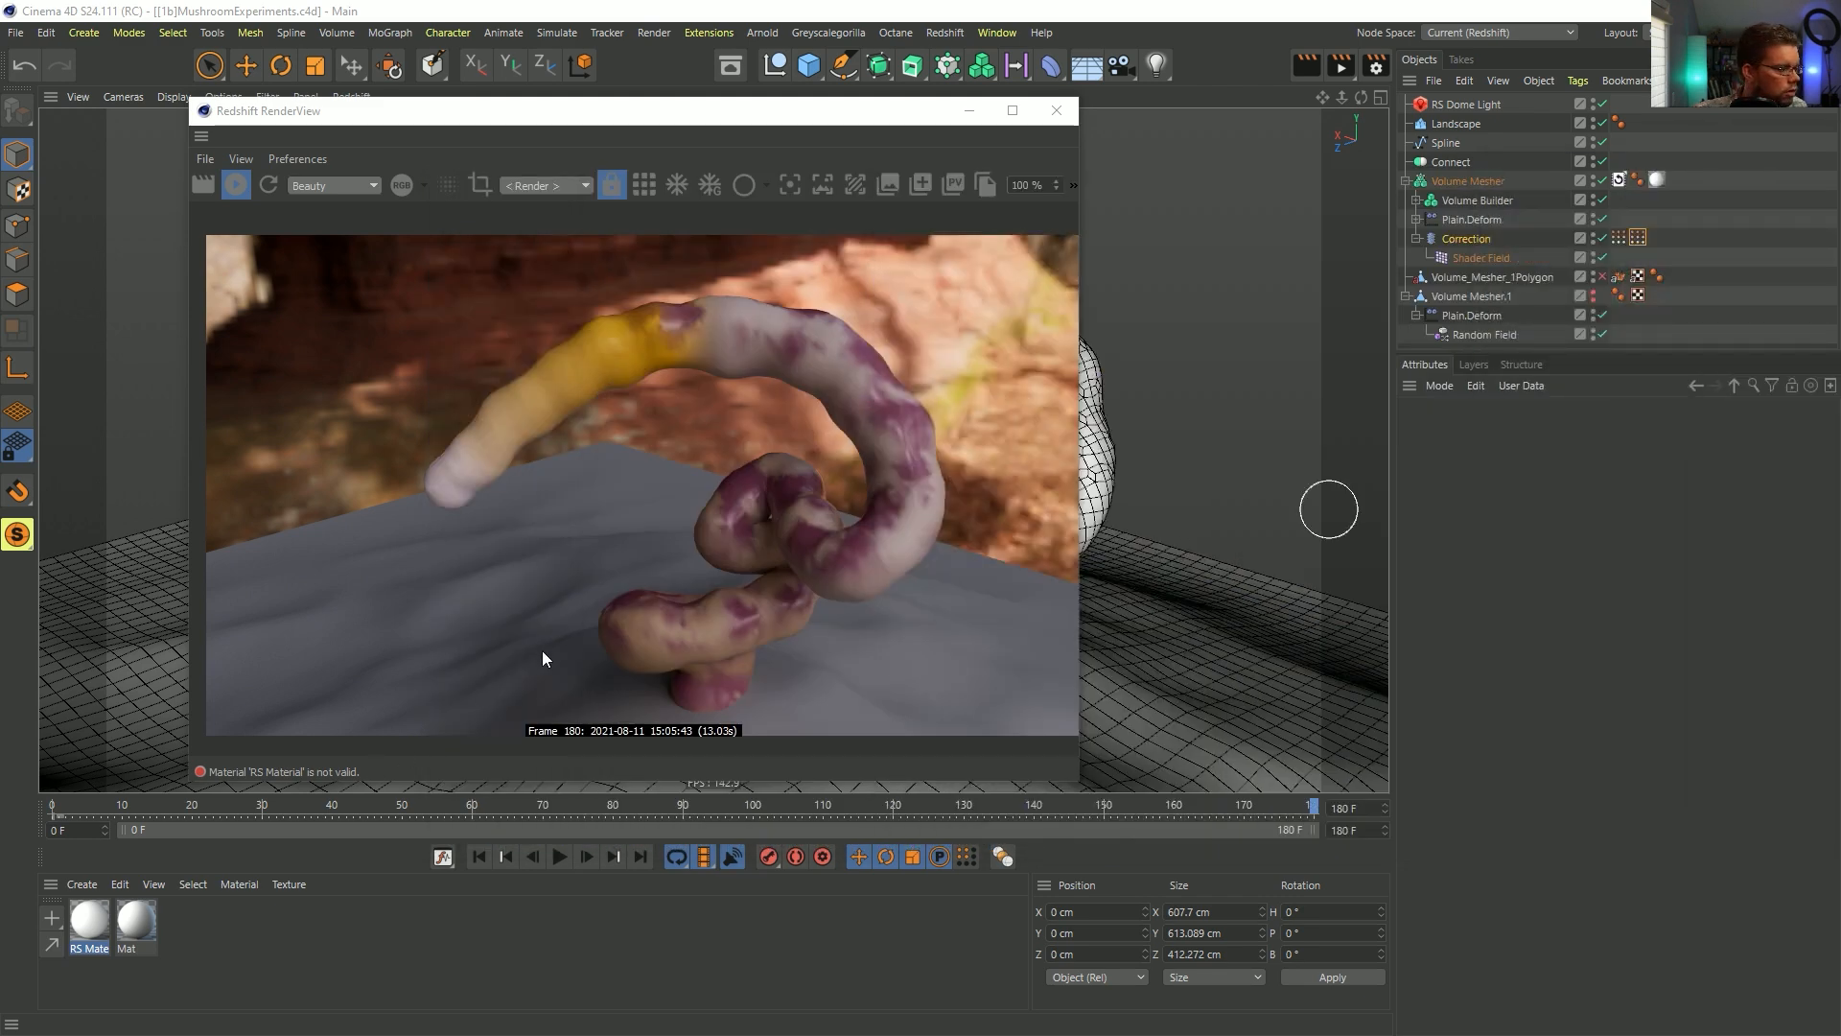
- Reopen the RS Material's shader graph, add a Maxon Noise node and preview it on the stem through the Output node
left_click(88, 922)
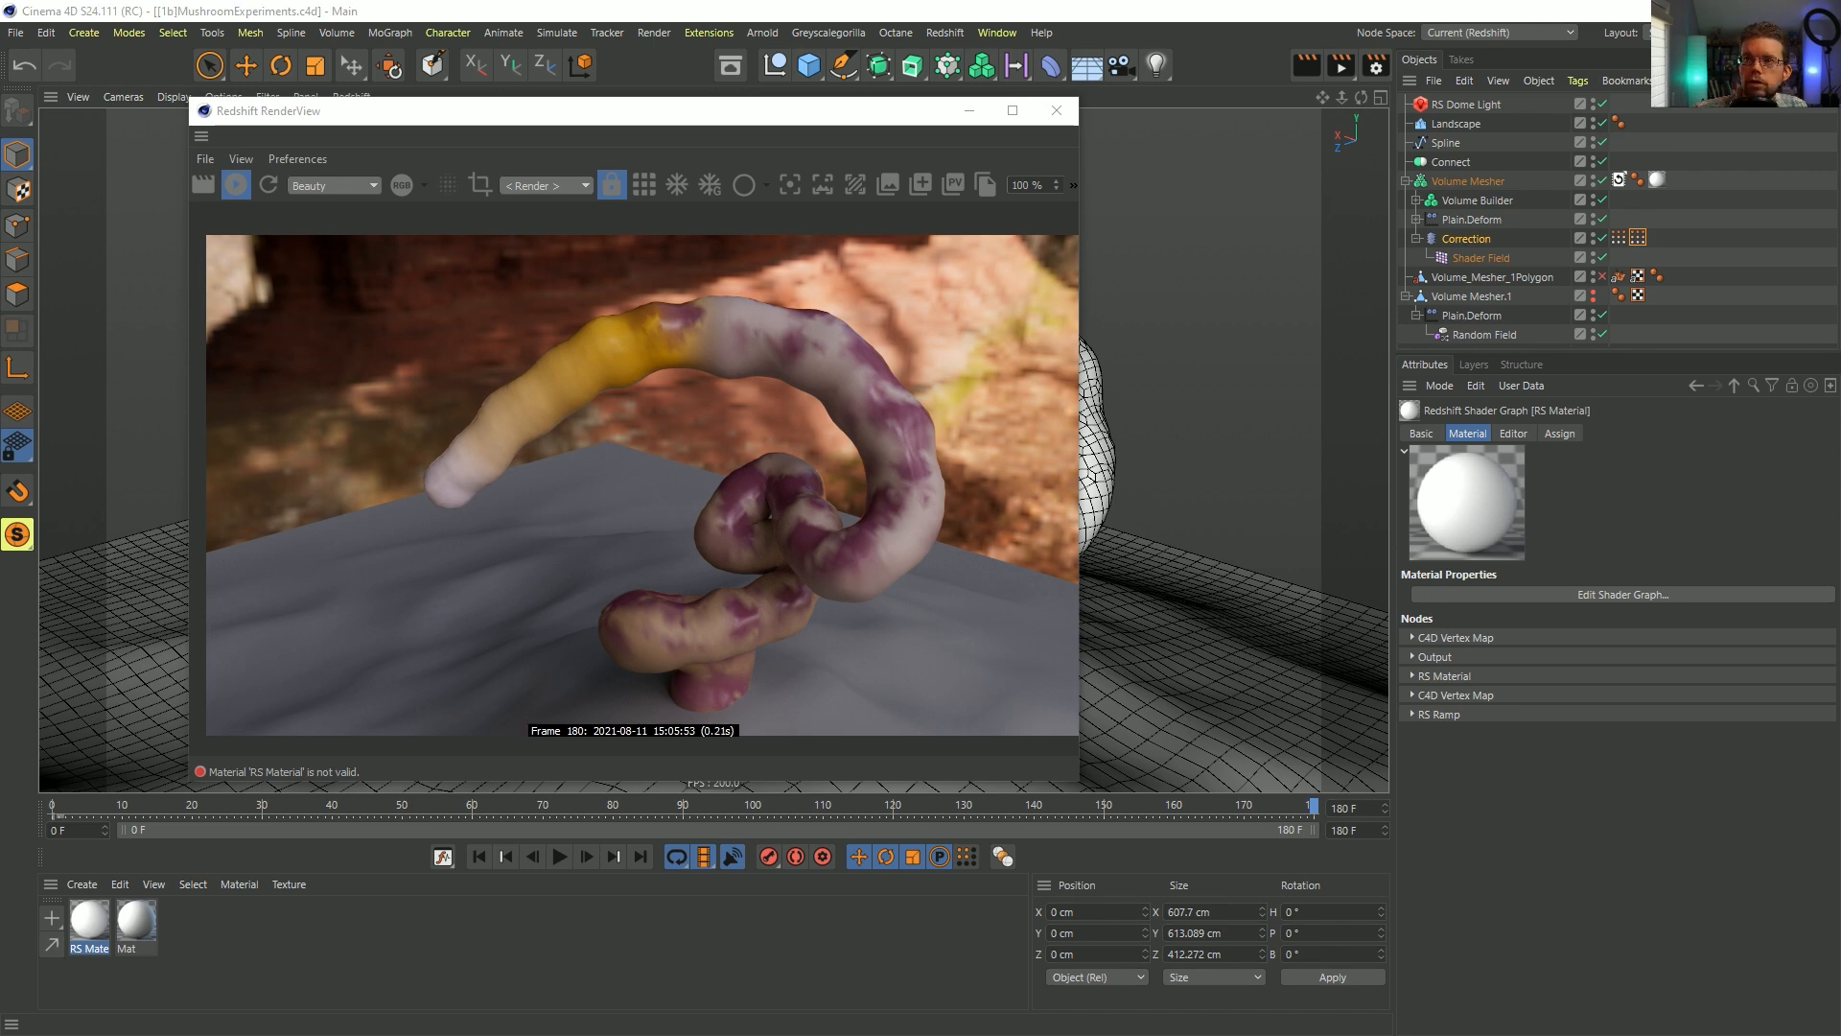
left_click_drag(1840, 122, 1019, 198)
left_click(545, 367)
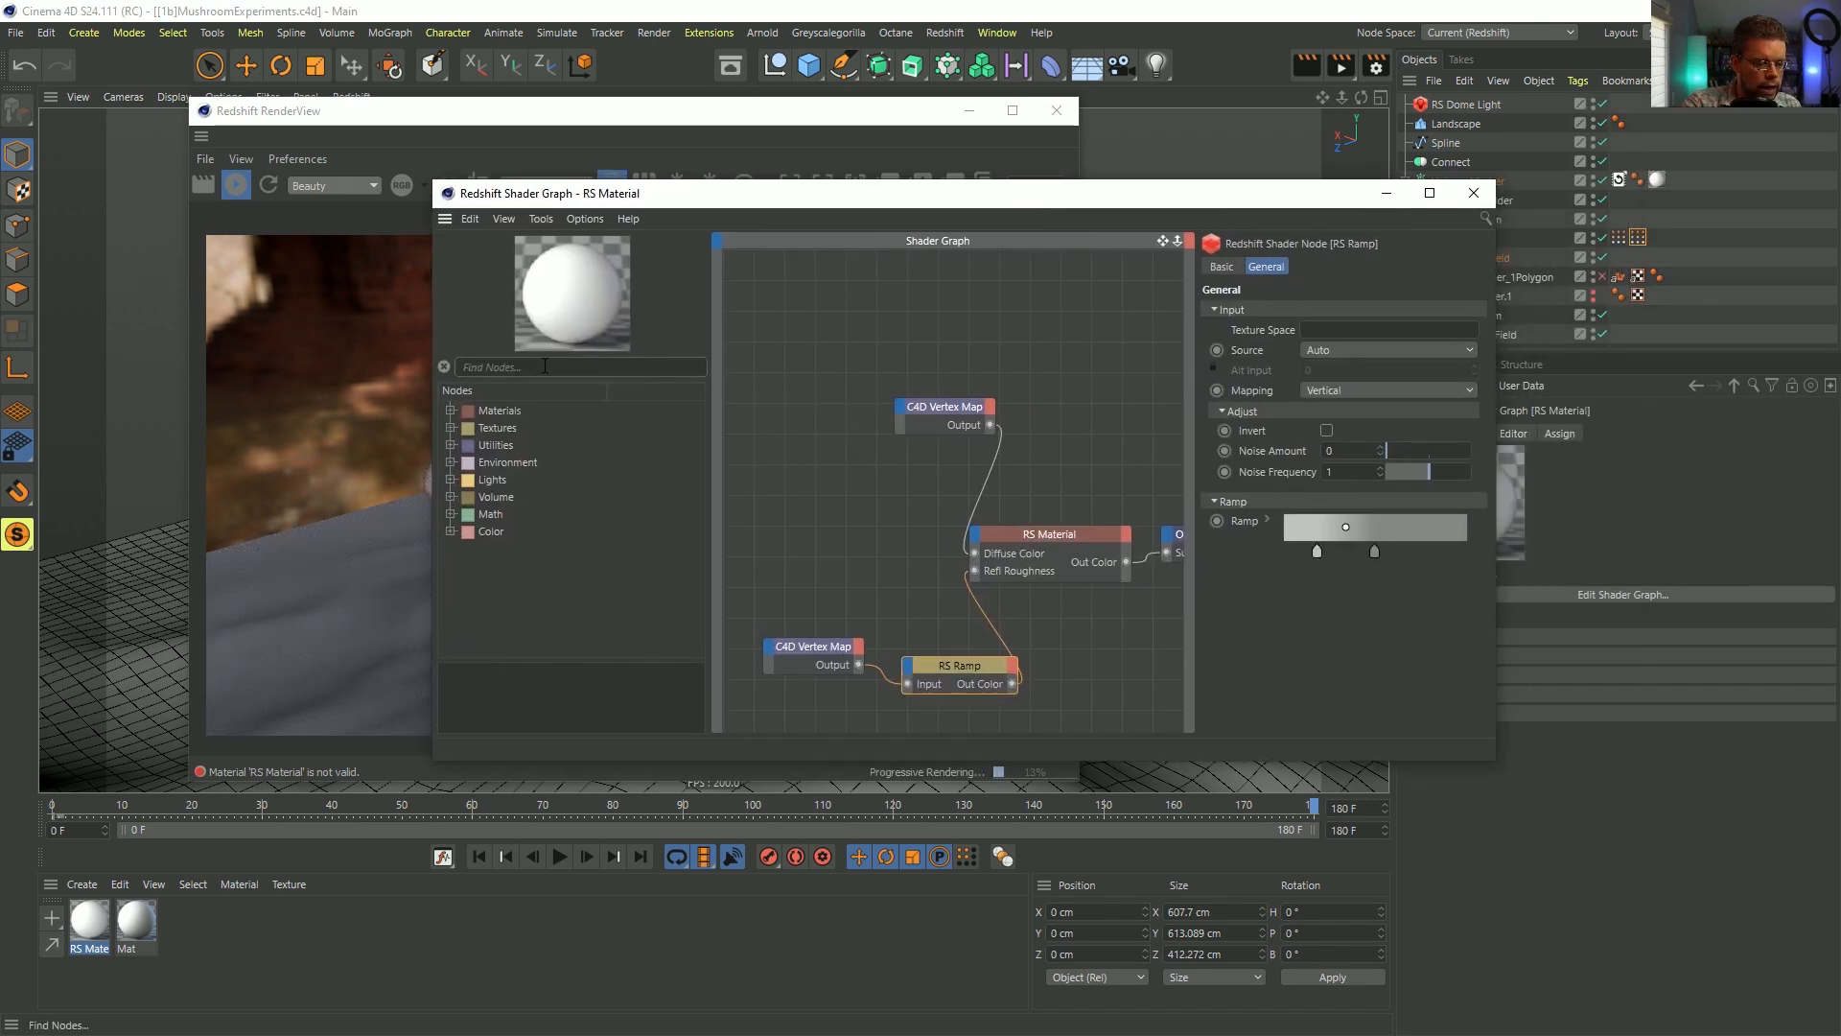
type("maxon")
left_click_drag(496, 434, 806, 480)
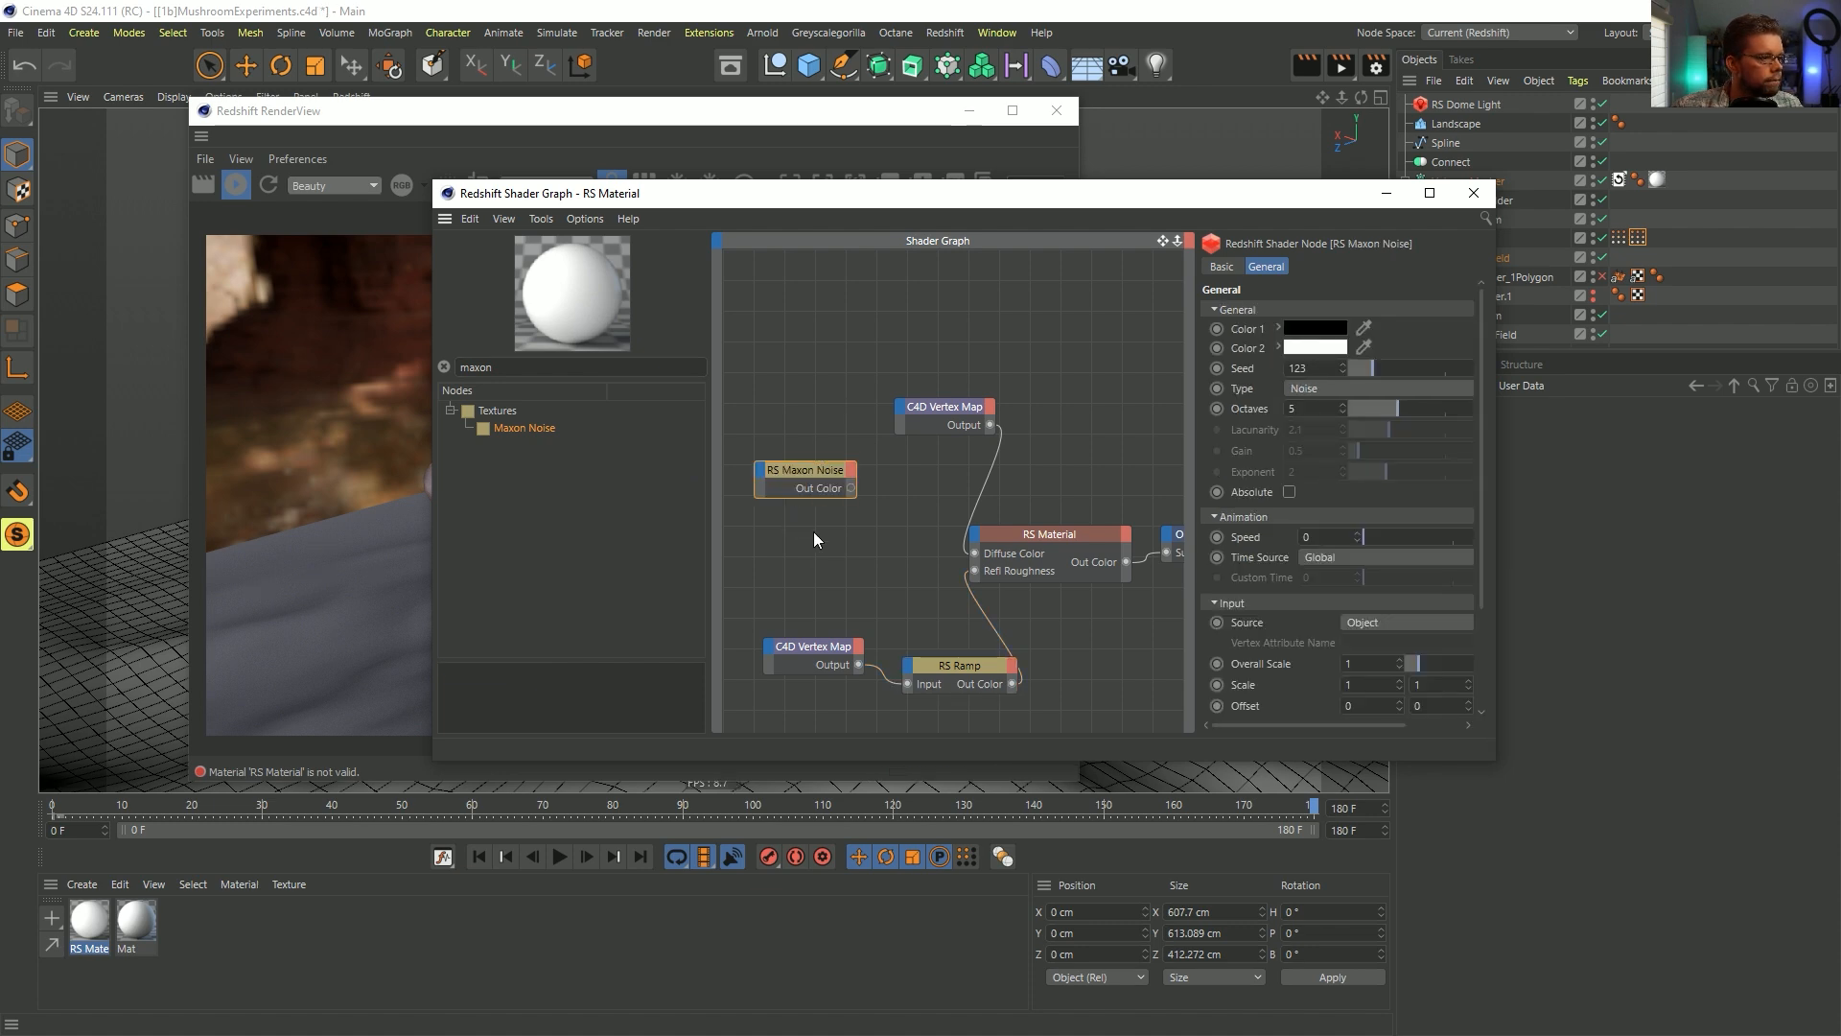
key("o")
left_click_drag(870, 203, 1205, 313)
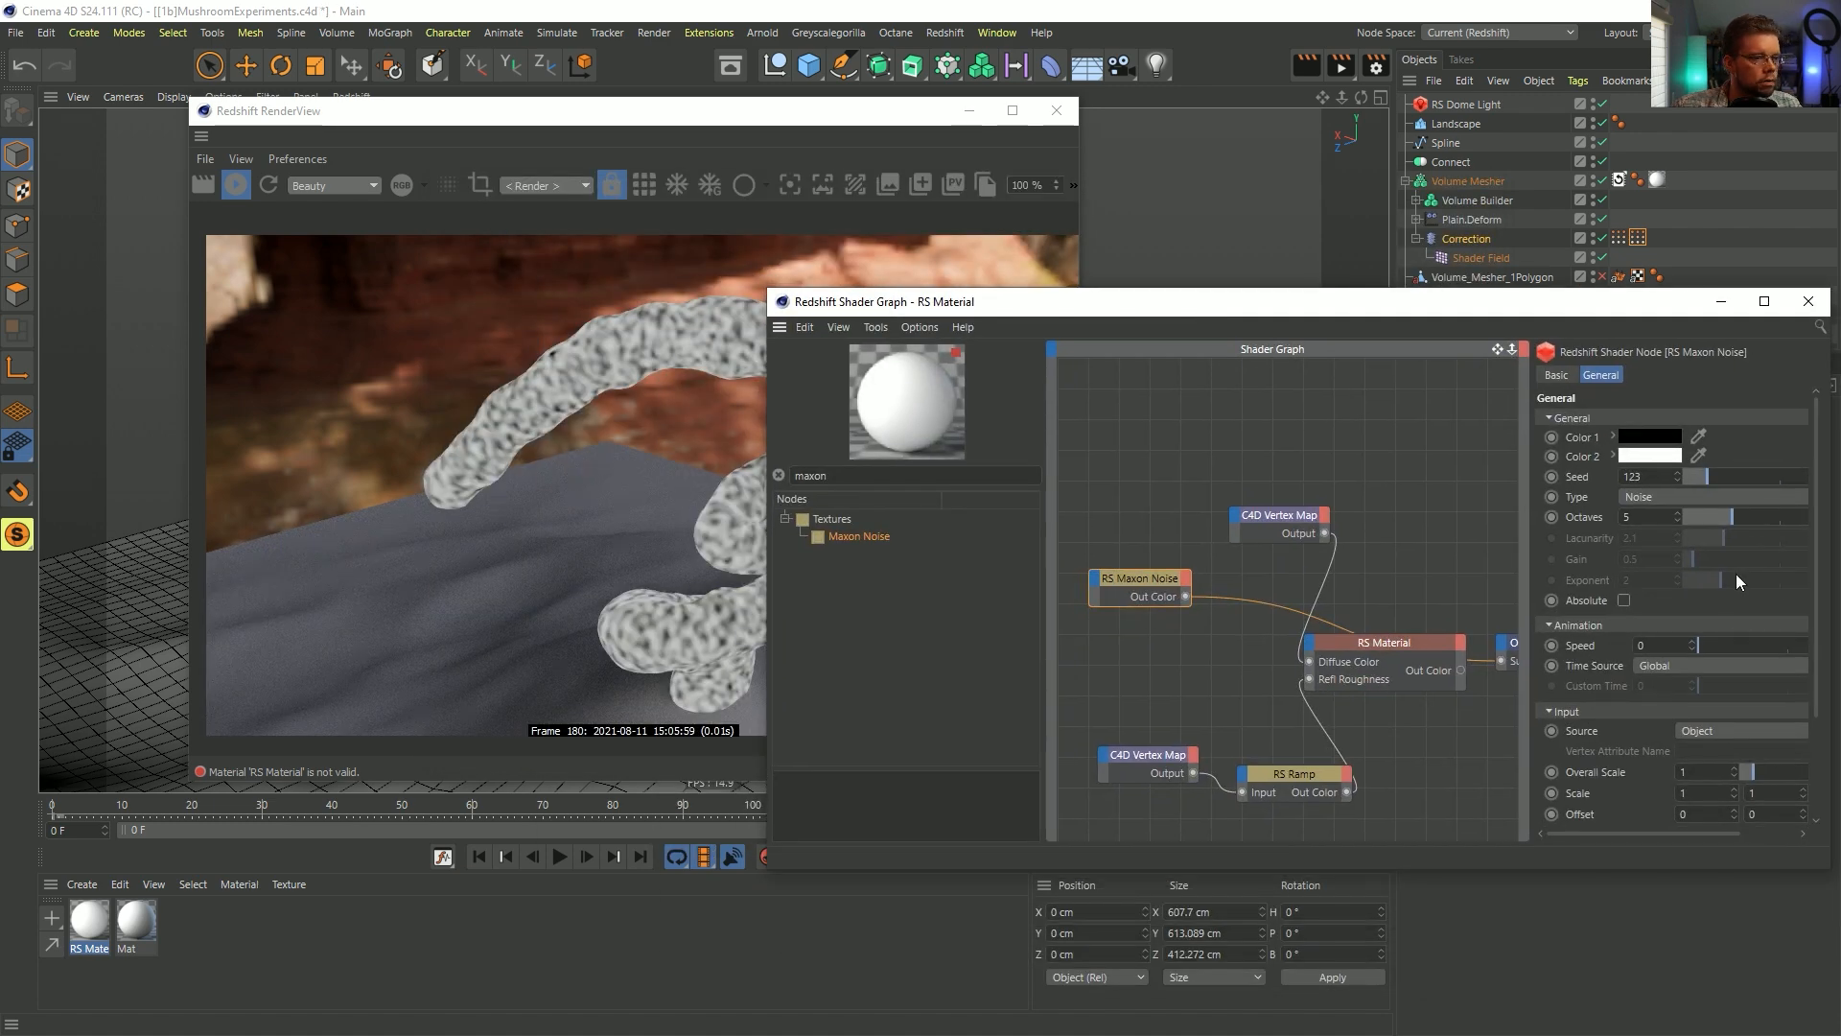
- Set the Maxon Noise type to Naki and its overall scale to 0.2
left_click(1717, 498)
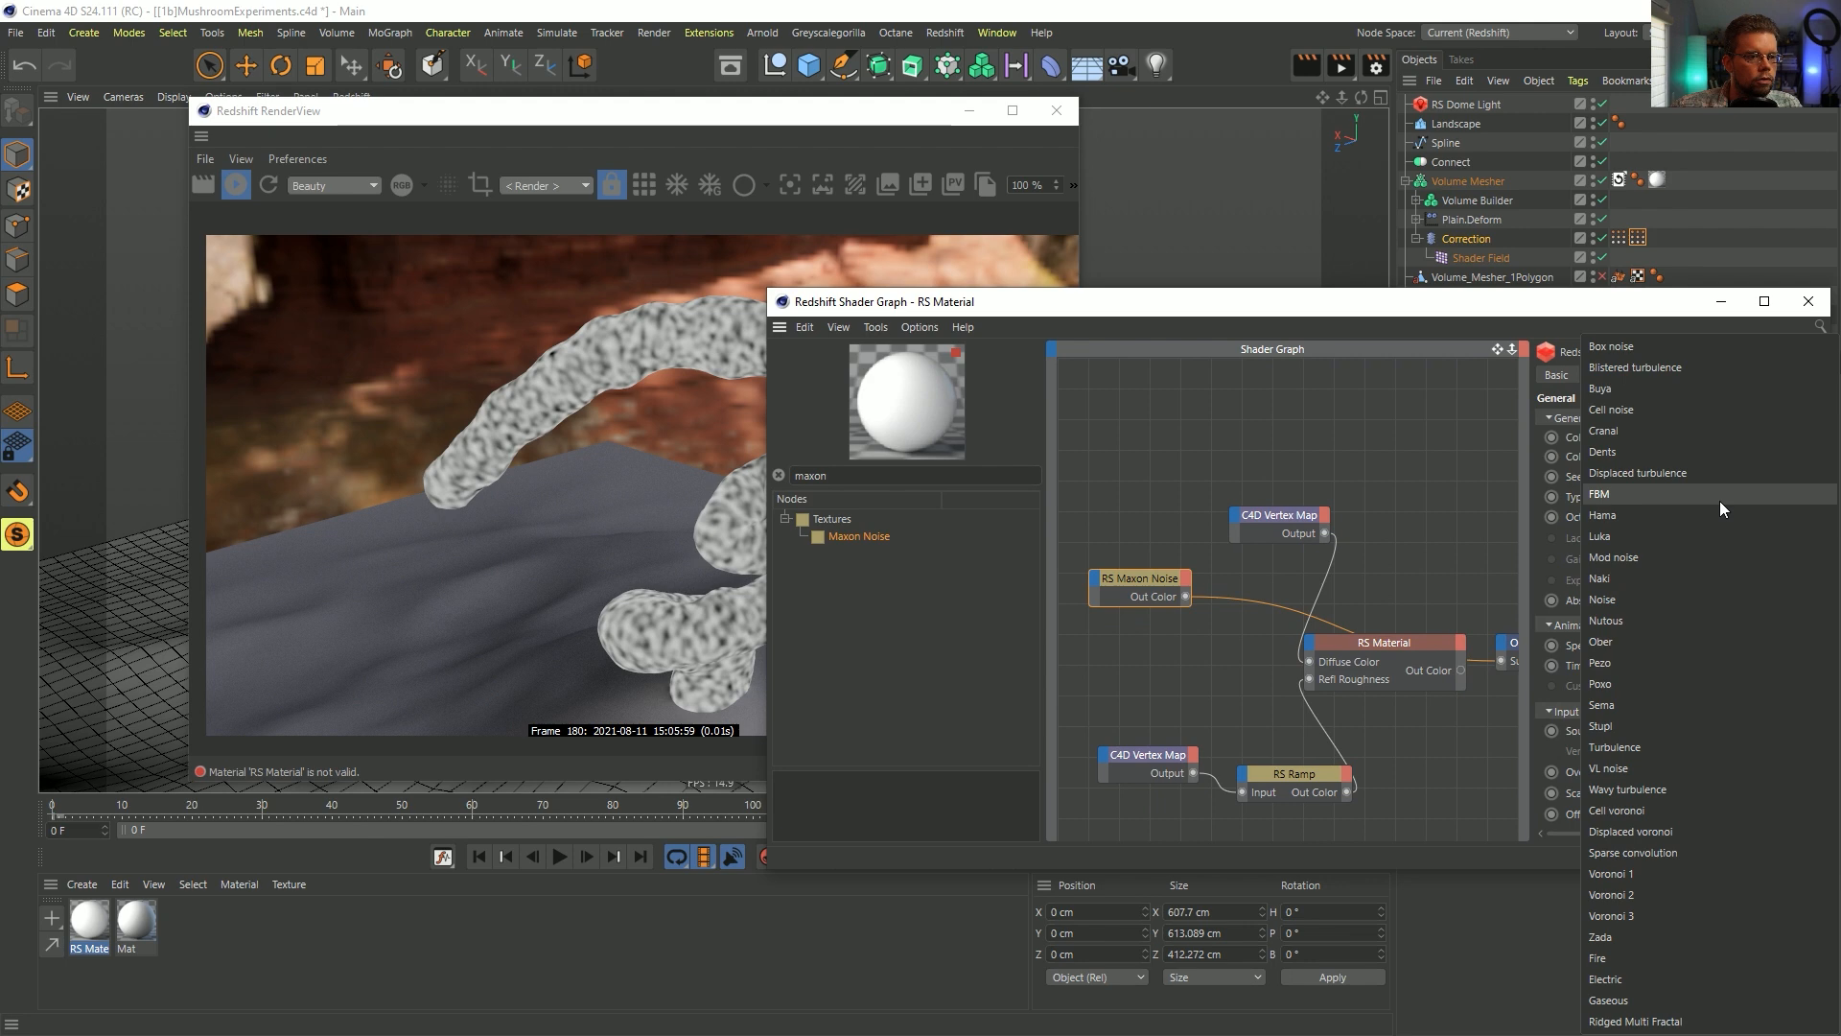
left_click(1661, 577)
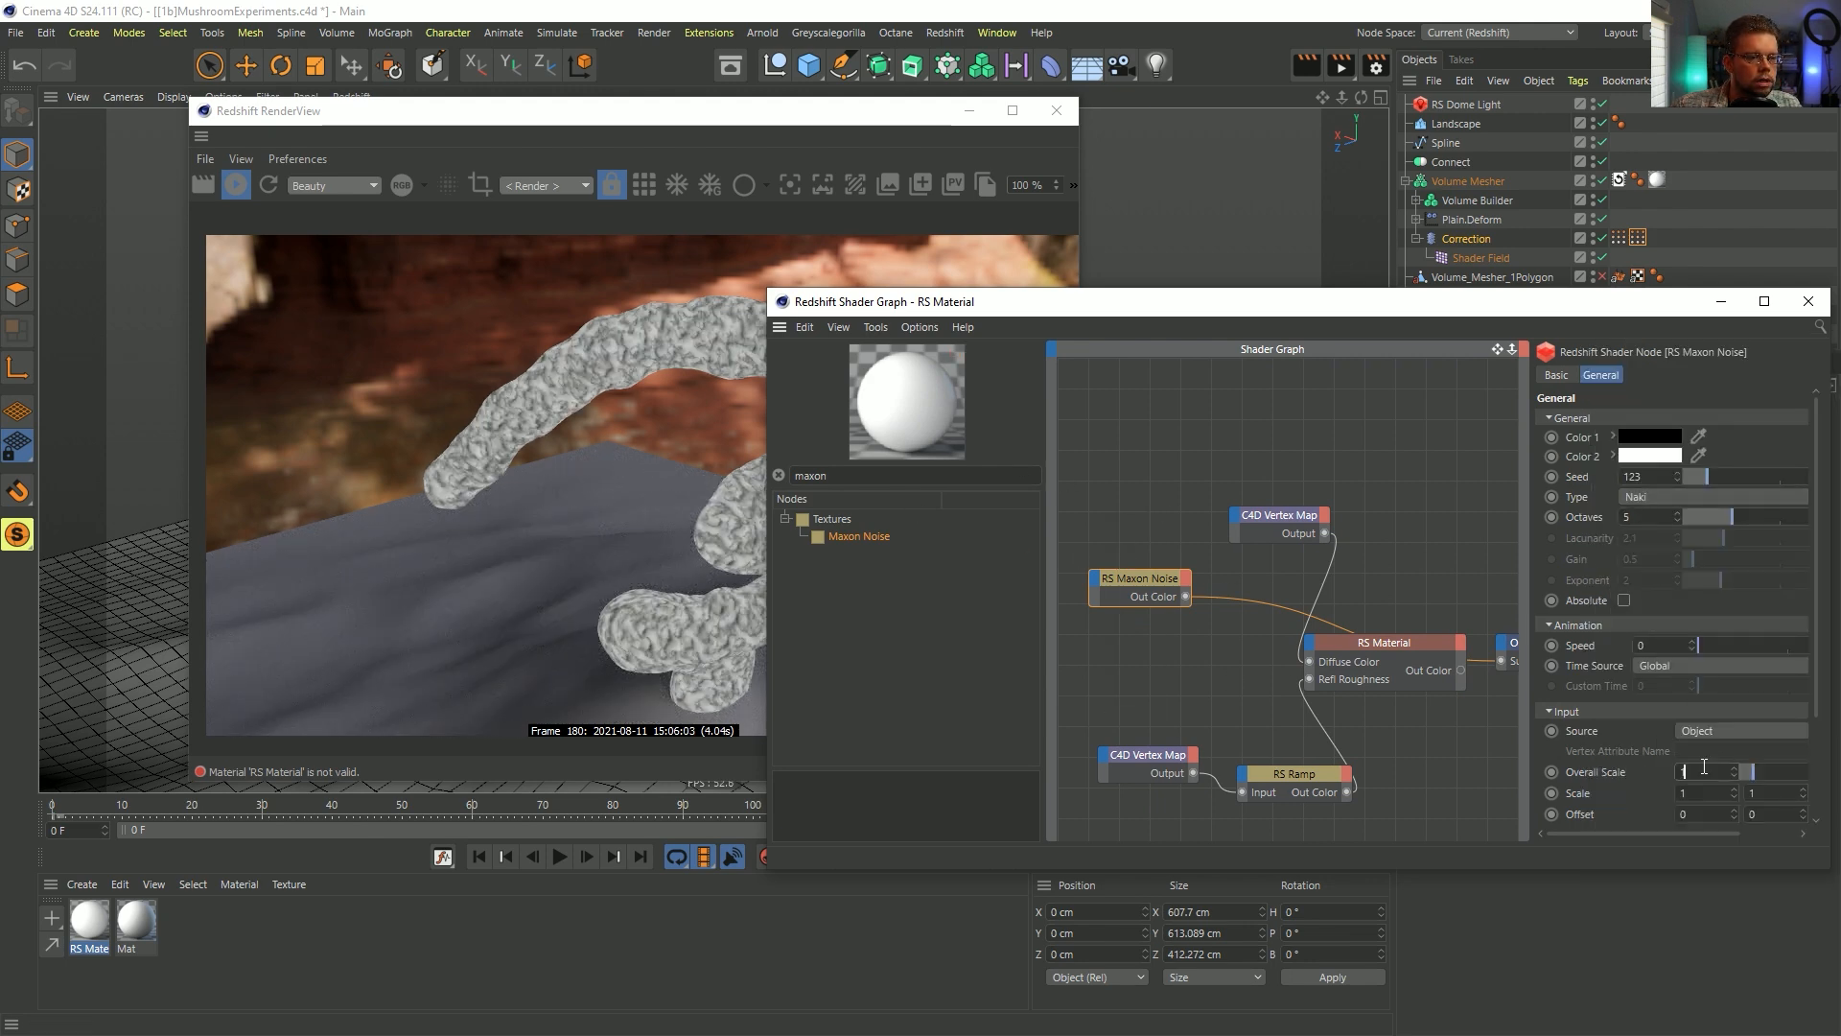
left_click_drag(1705, 771, 1544, 738)
type(".2")
key("Return")
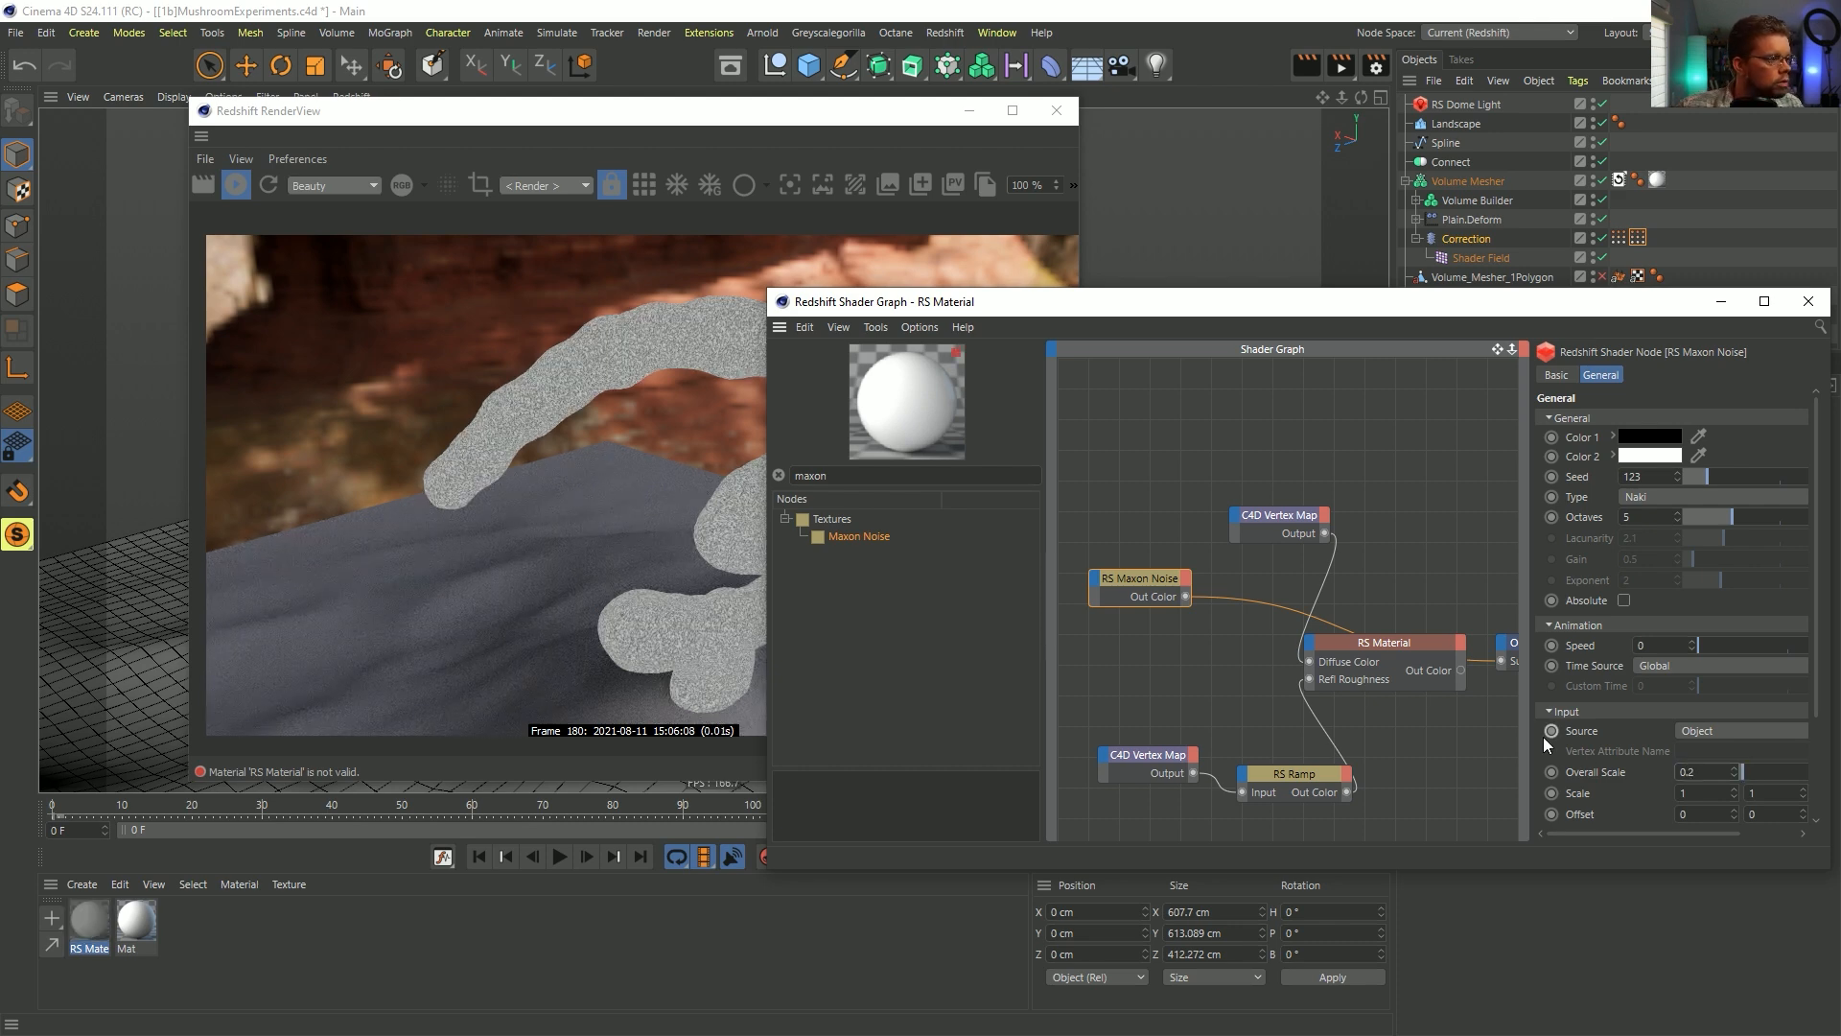
- Increase the Maxon Noise's overall scale to 0.4
double_click(1690, 771)
type(".4")
key("Return")
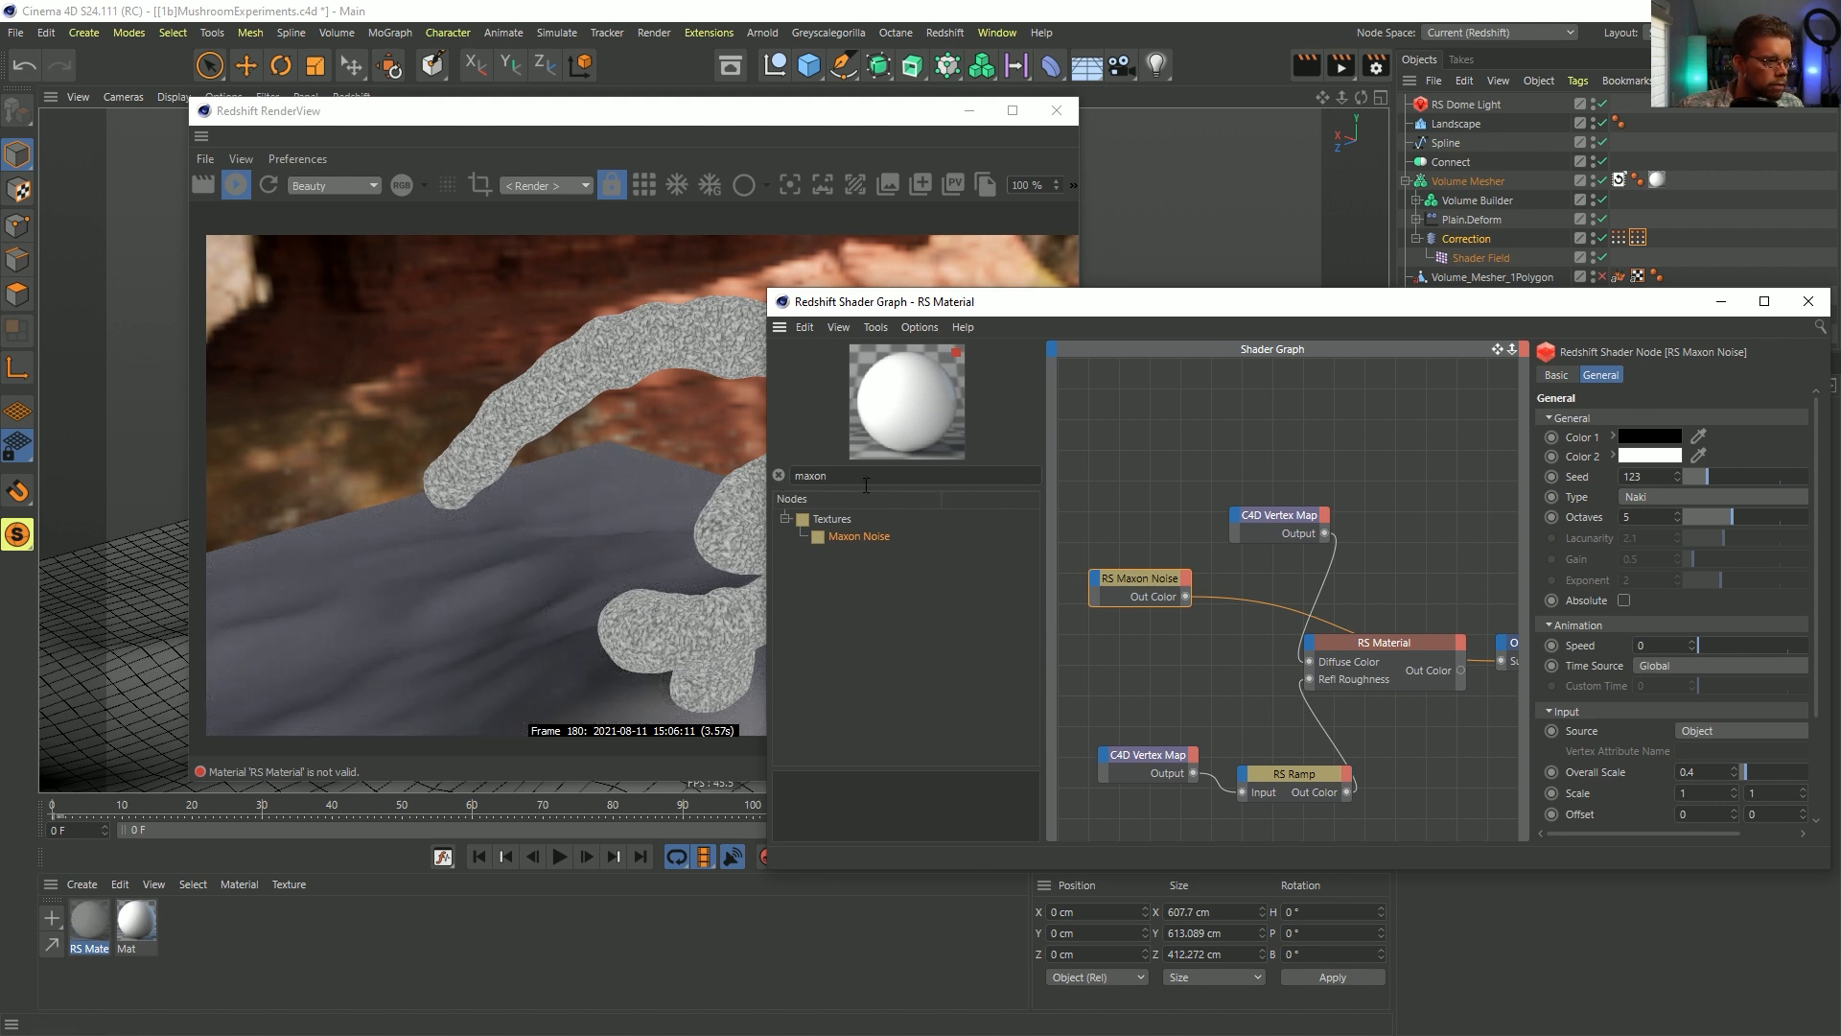
- Find the Bump Map node and add it to the shader graph near the RS Material
left_click_drag(855, 476, 618, 405)
type("bump")
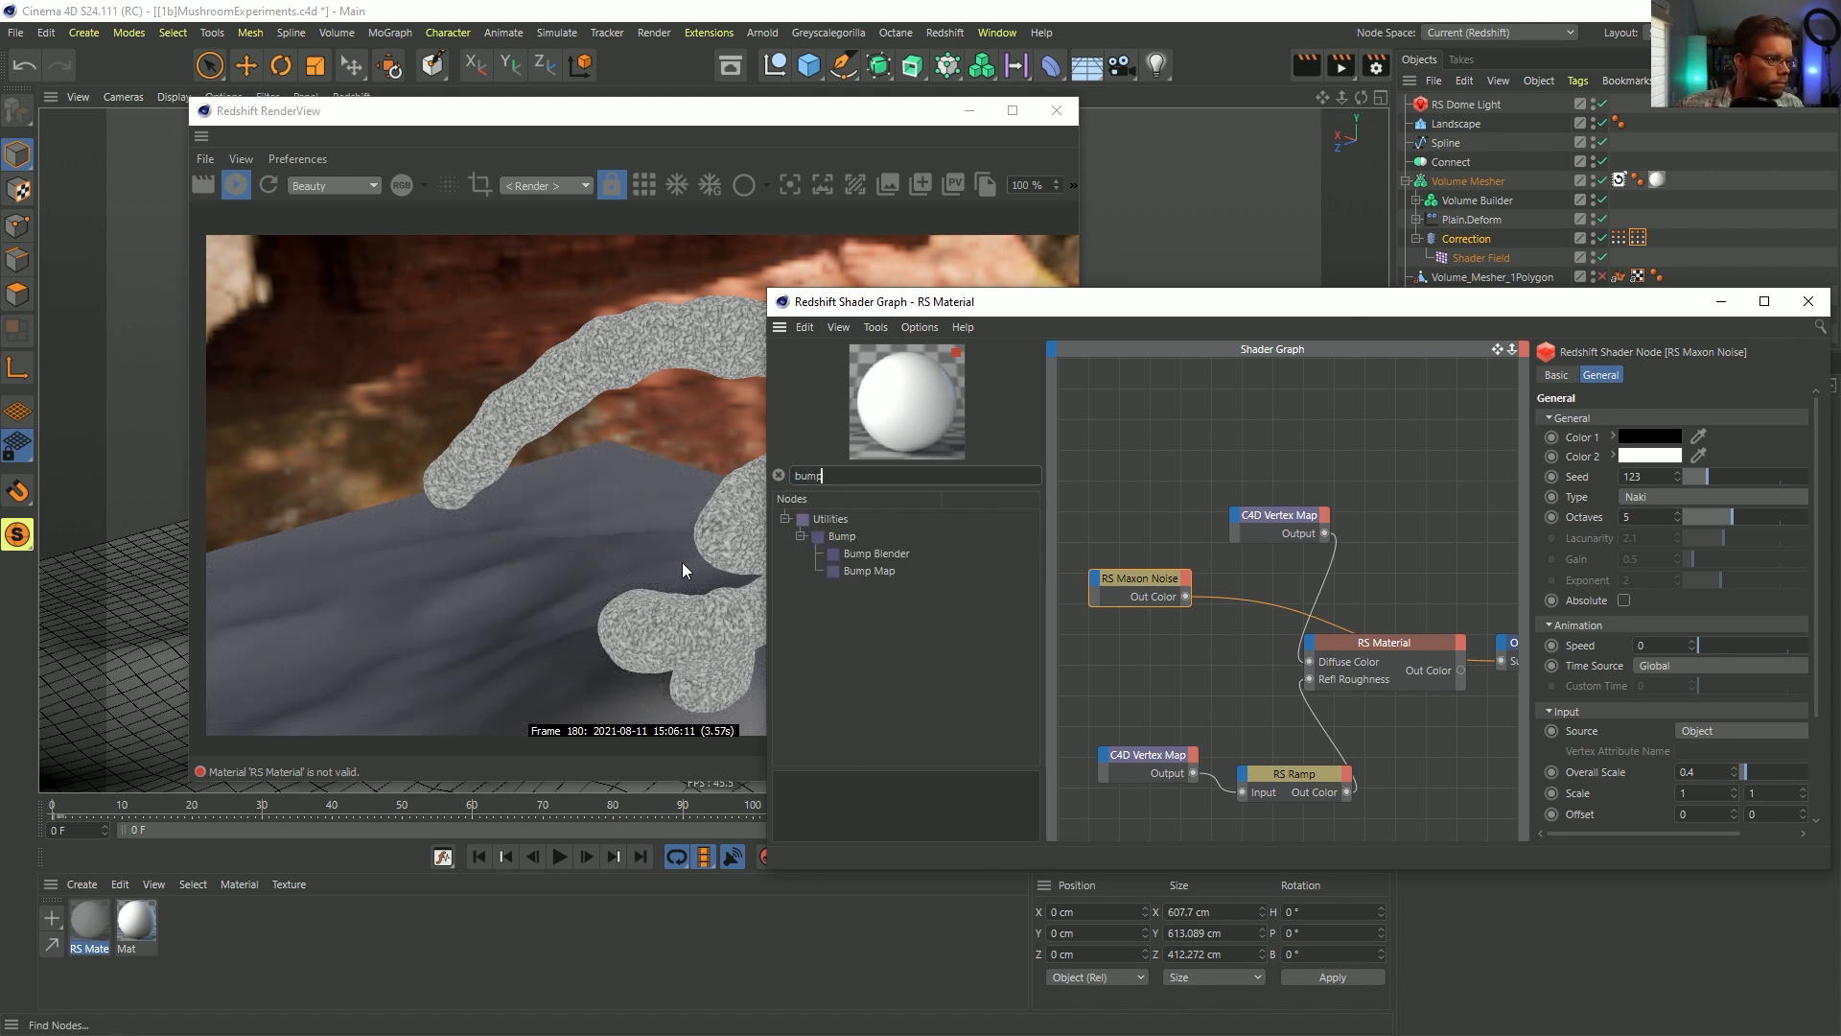
left_click_drag(887, 573, 1381, 571)
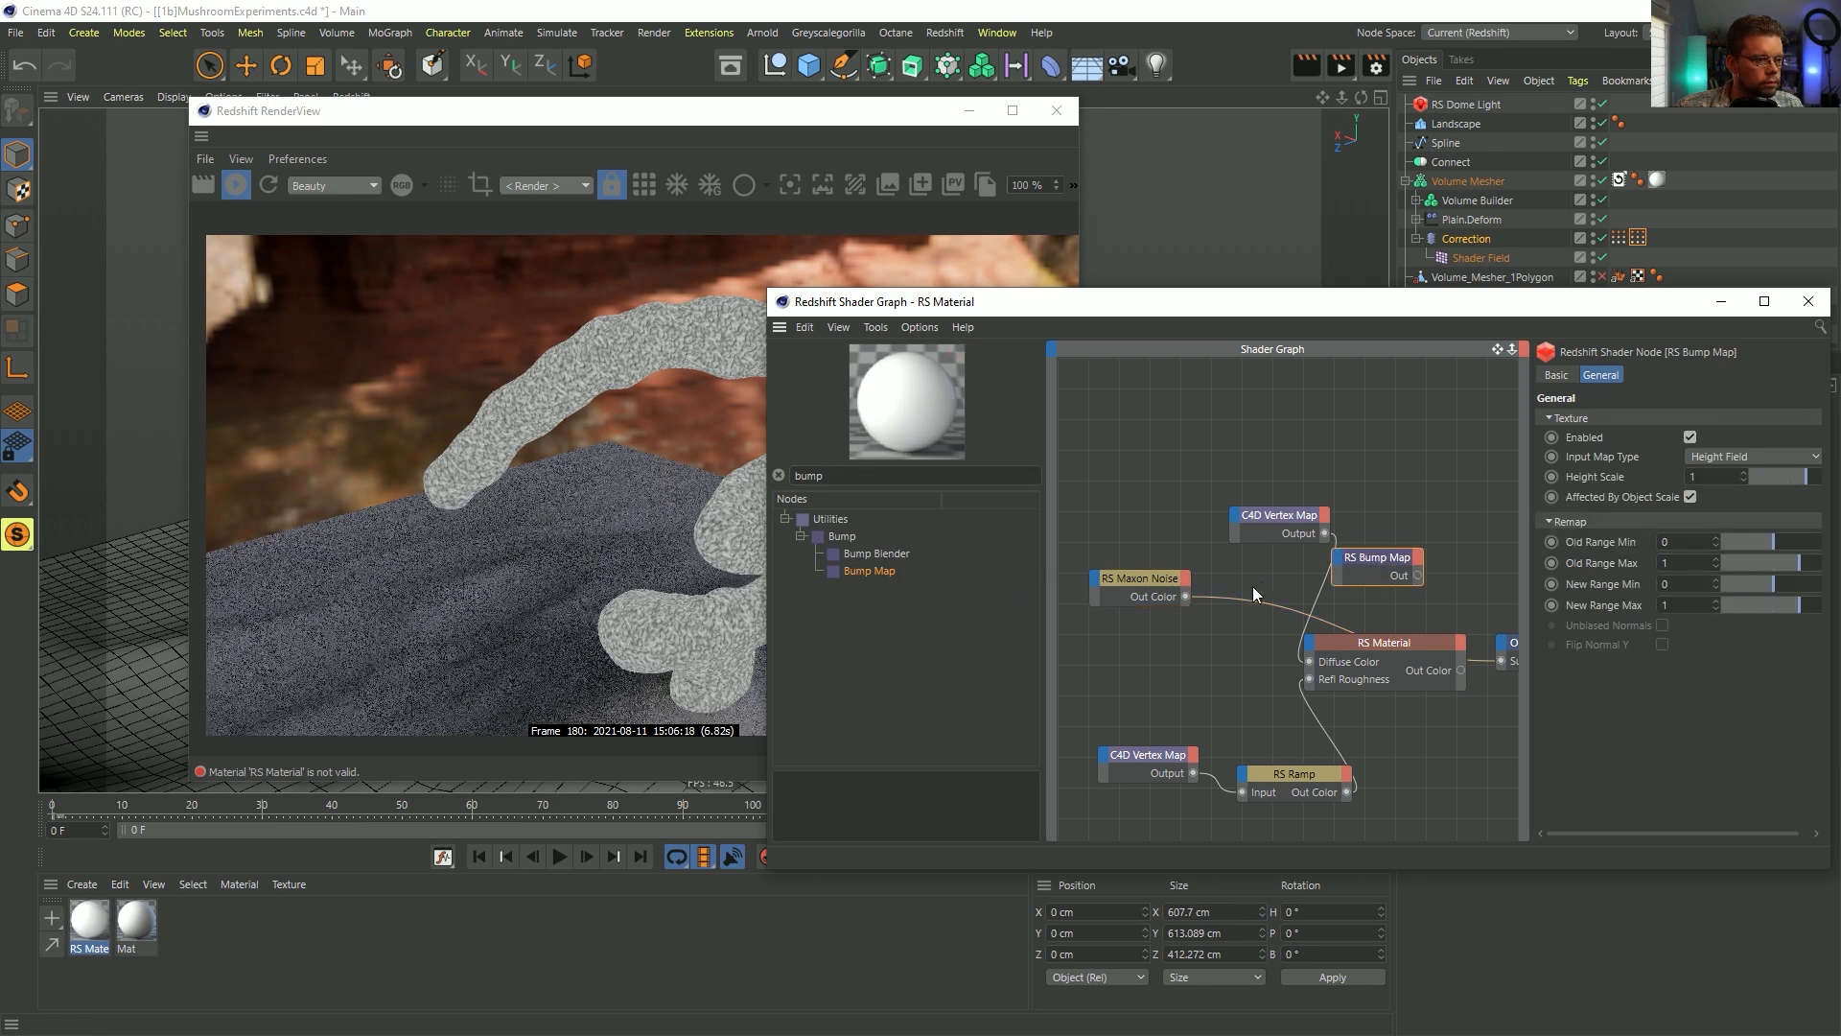
- Wire the Maxon Noise through the RS Bump Map into the RS Material's Bump Input and reconnect the material to the Output node
left_click_drag(1186, 597, 1421, 827)
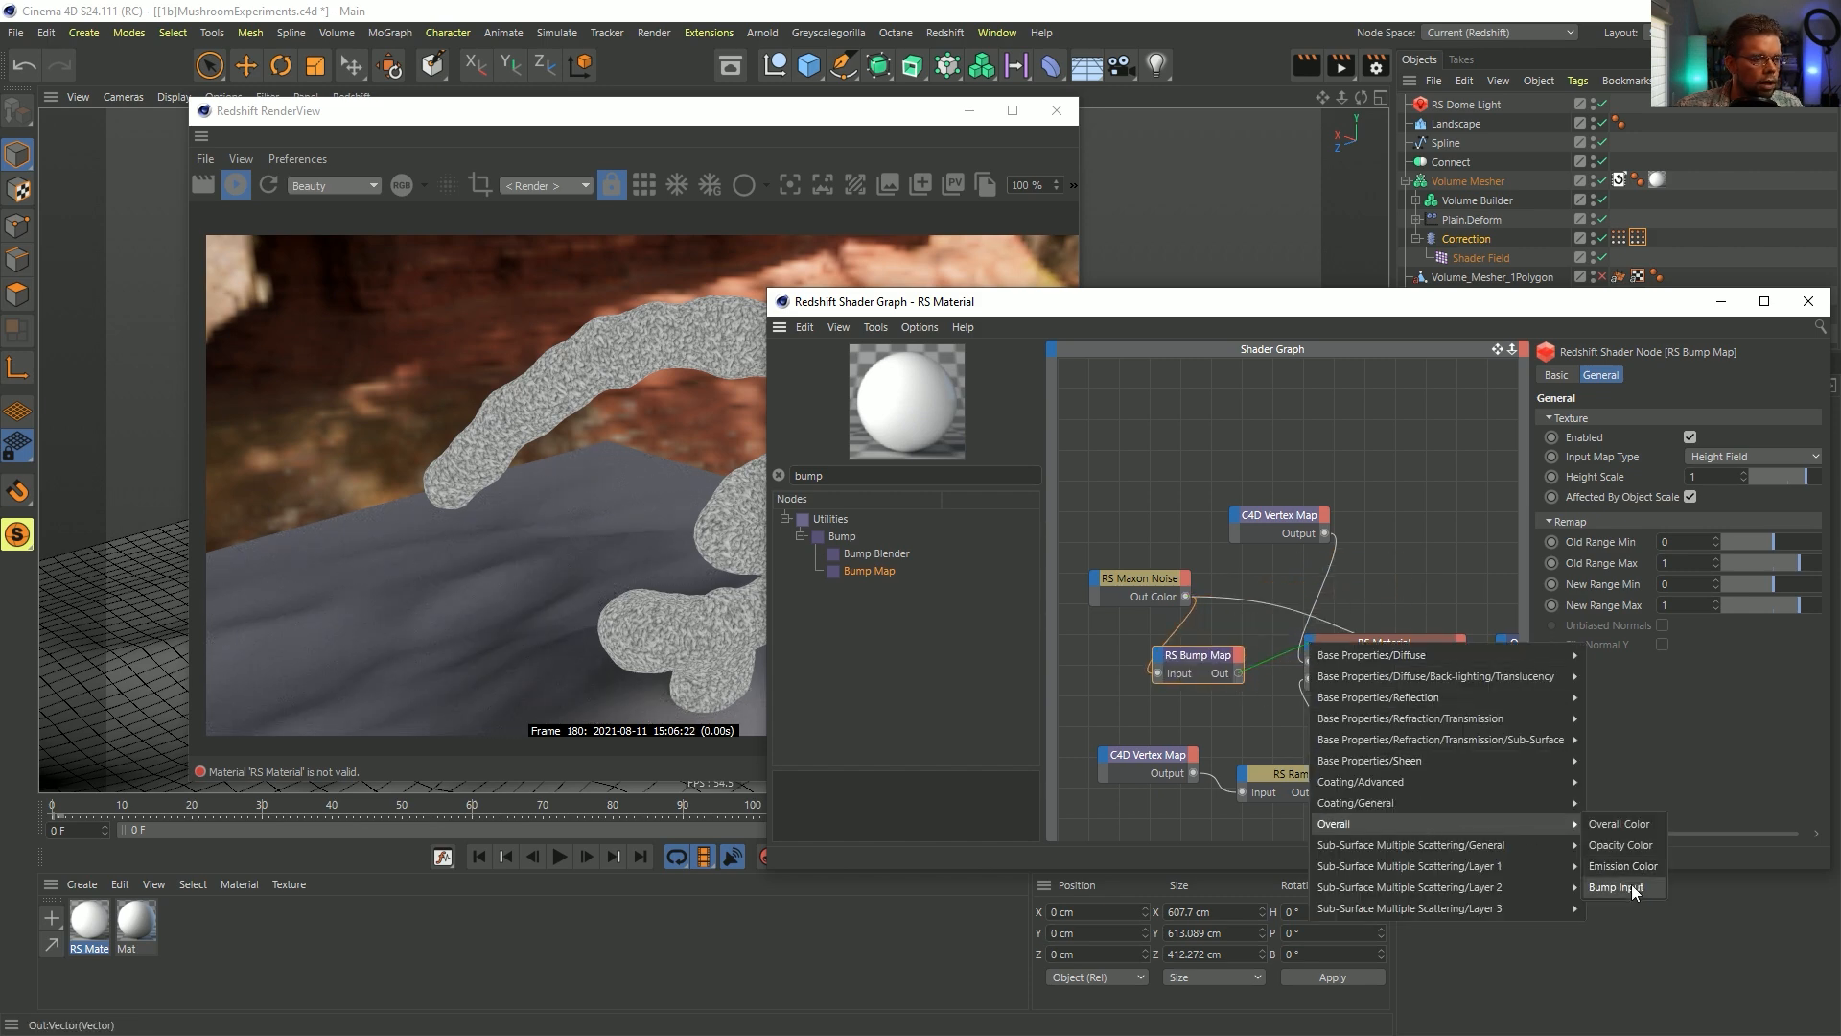
left_click_drag(1632, 884, 1631, 887)
left_click(1408, 682)
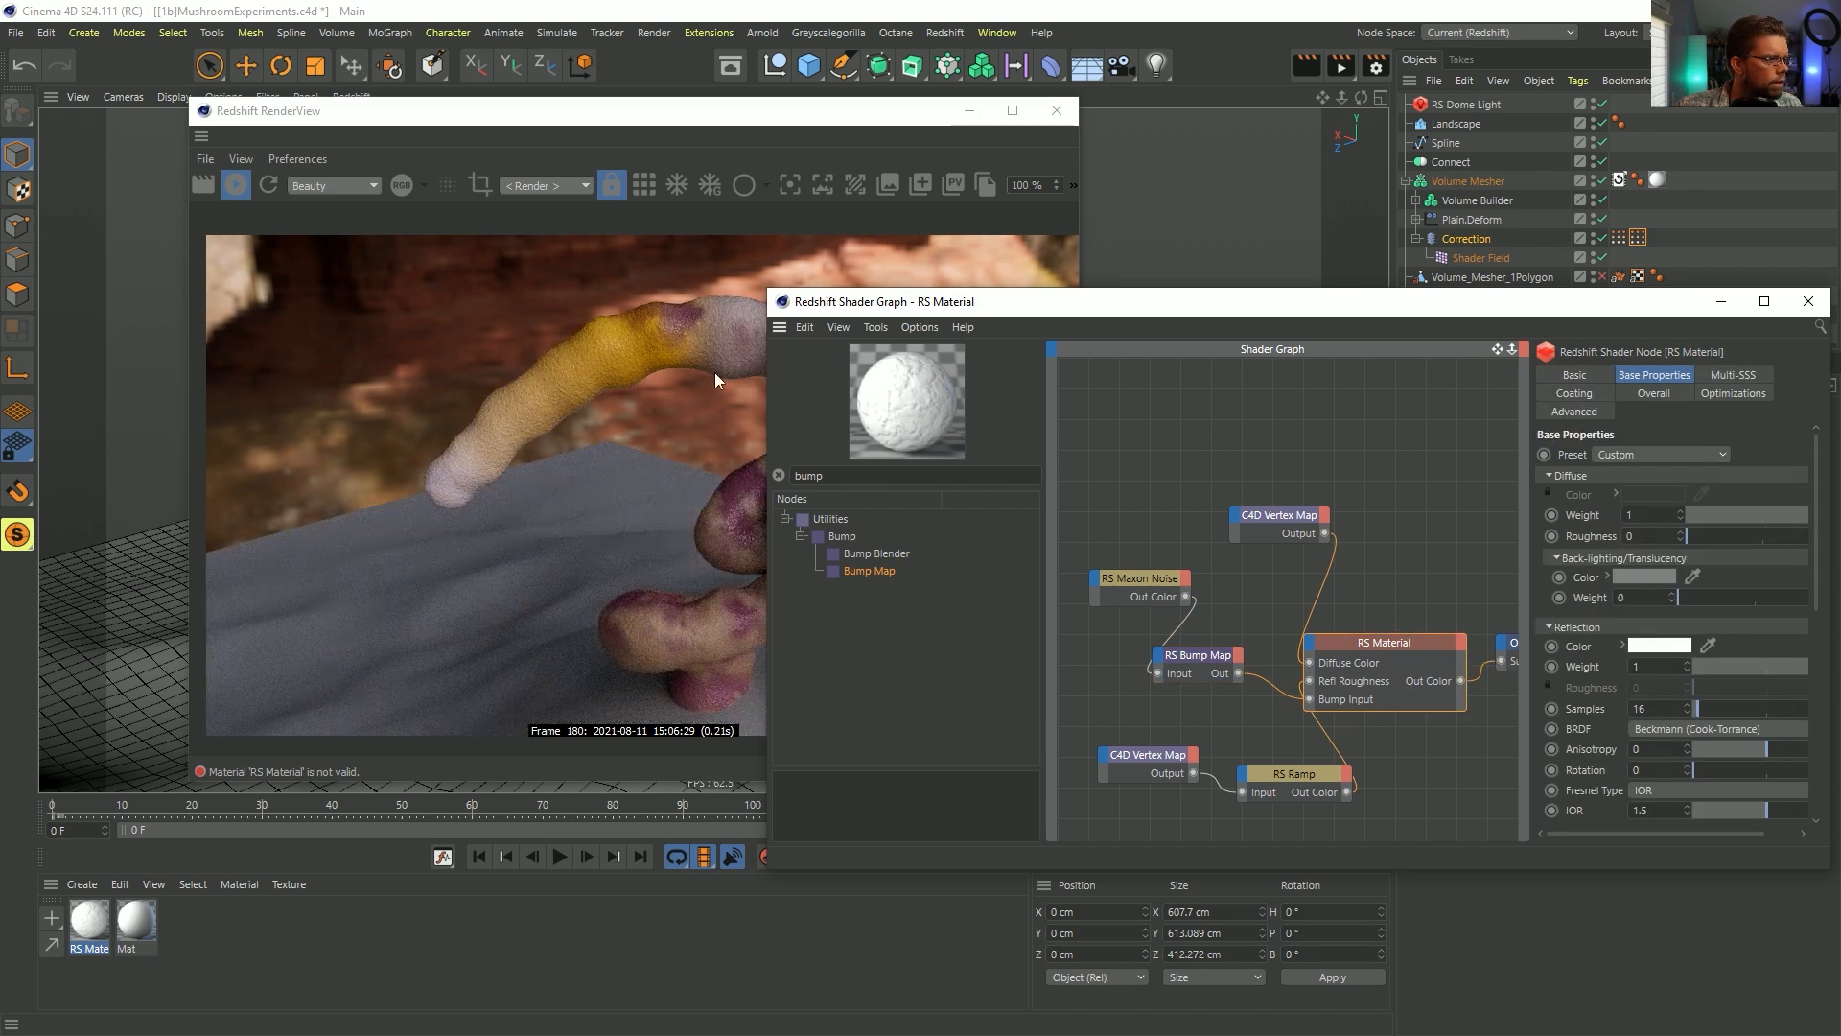
- Recolor the end knot of the RS Ramp driving the reflection roughness to dark grey, and close the shader graph to reveal the render
left_click_drag(916, 309, 620, 468)
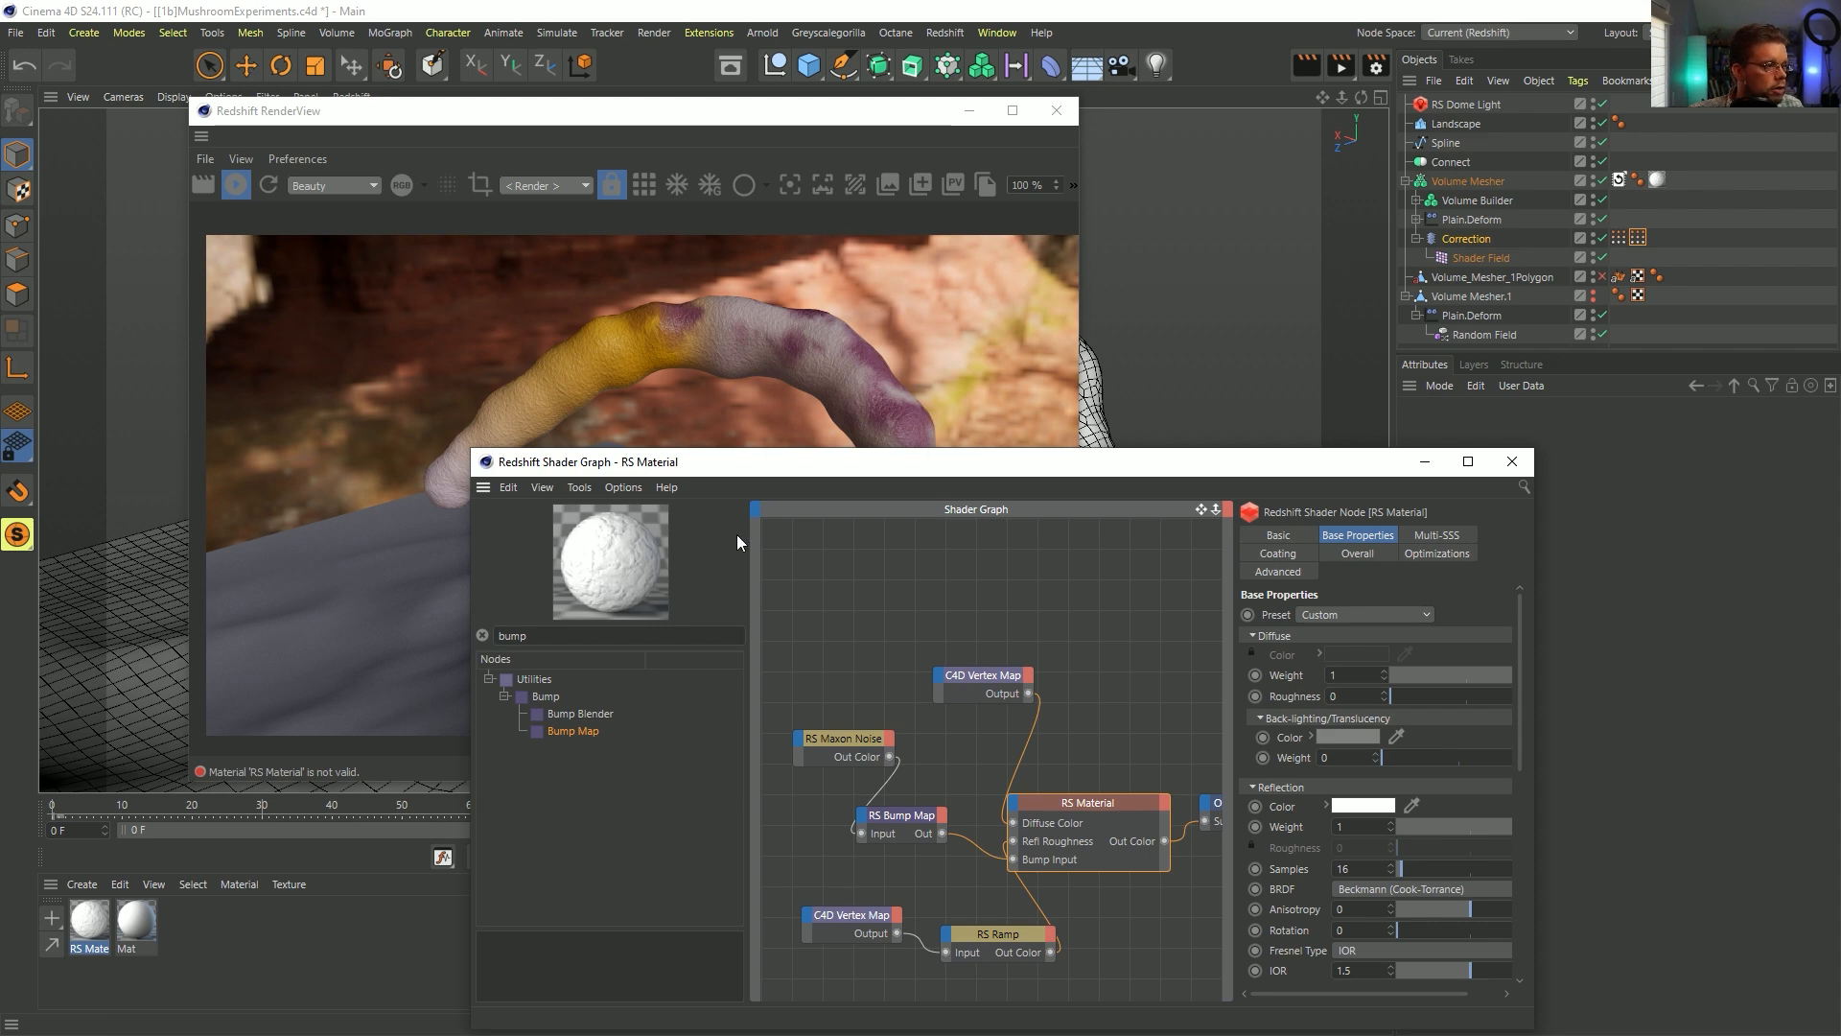
left_click_drag(890, 472, 781, 468)
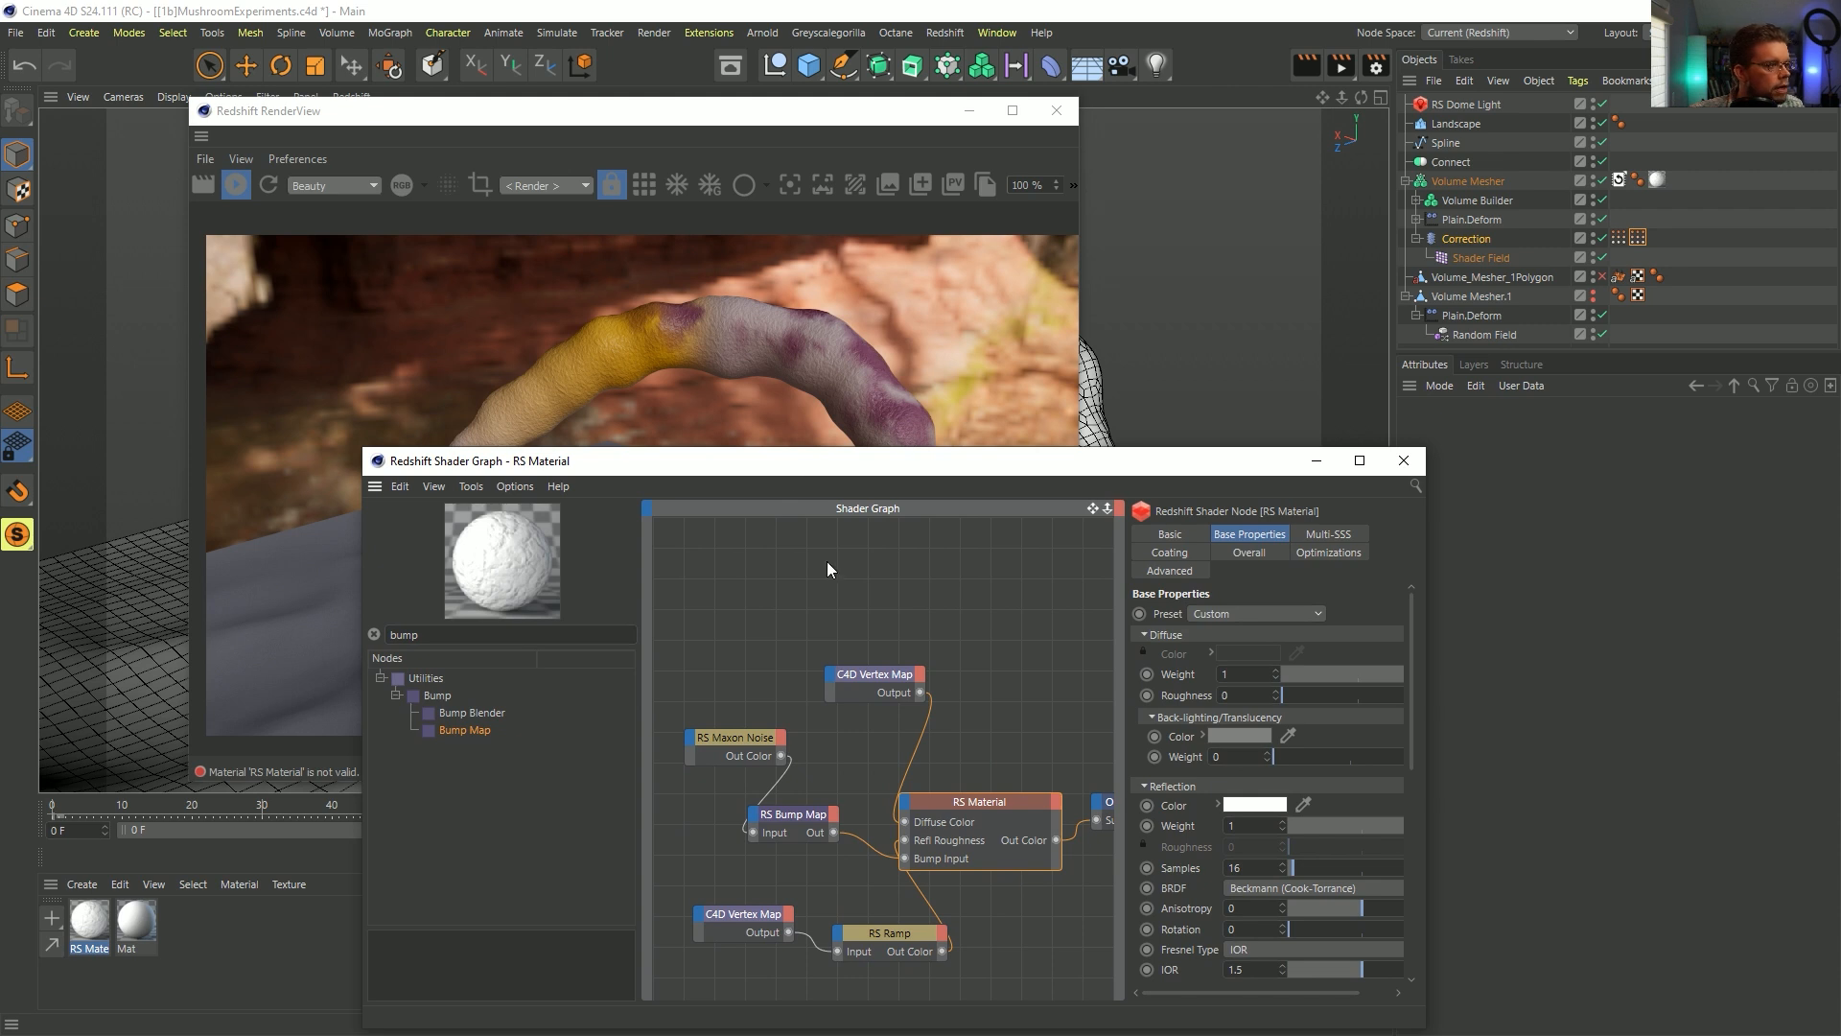
left_click(901, 928)
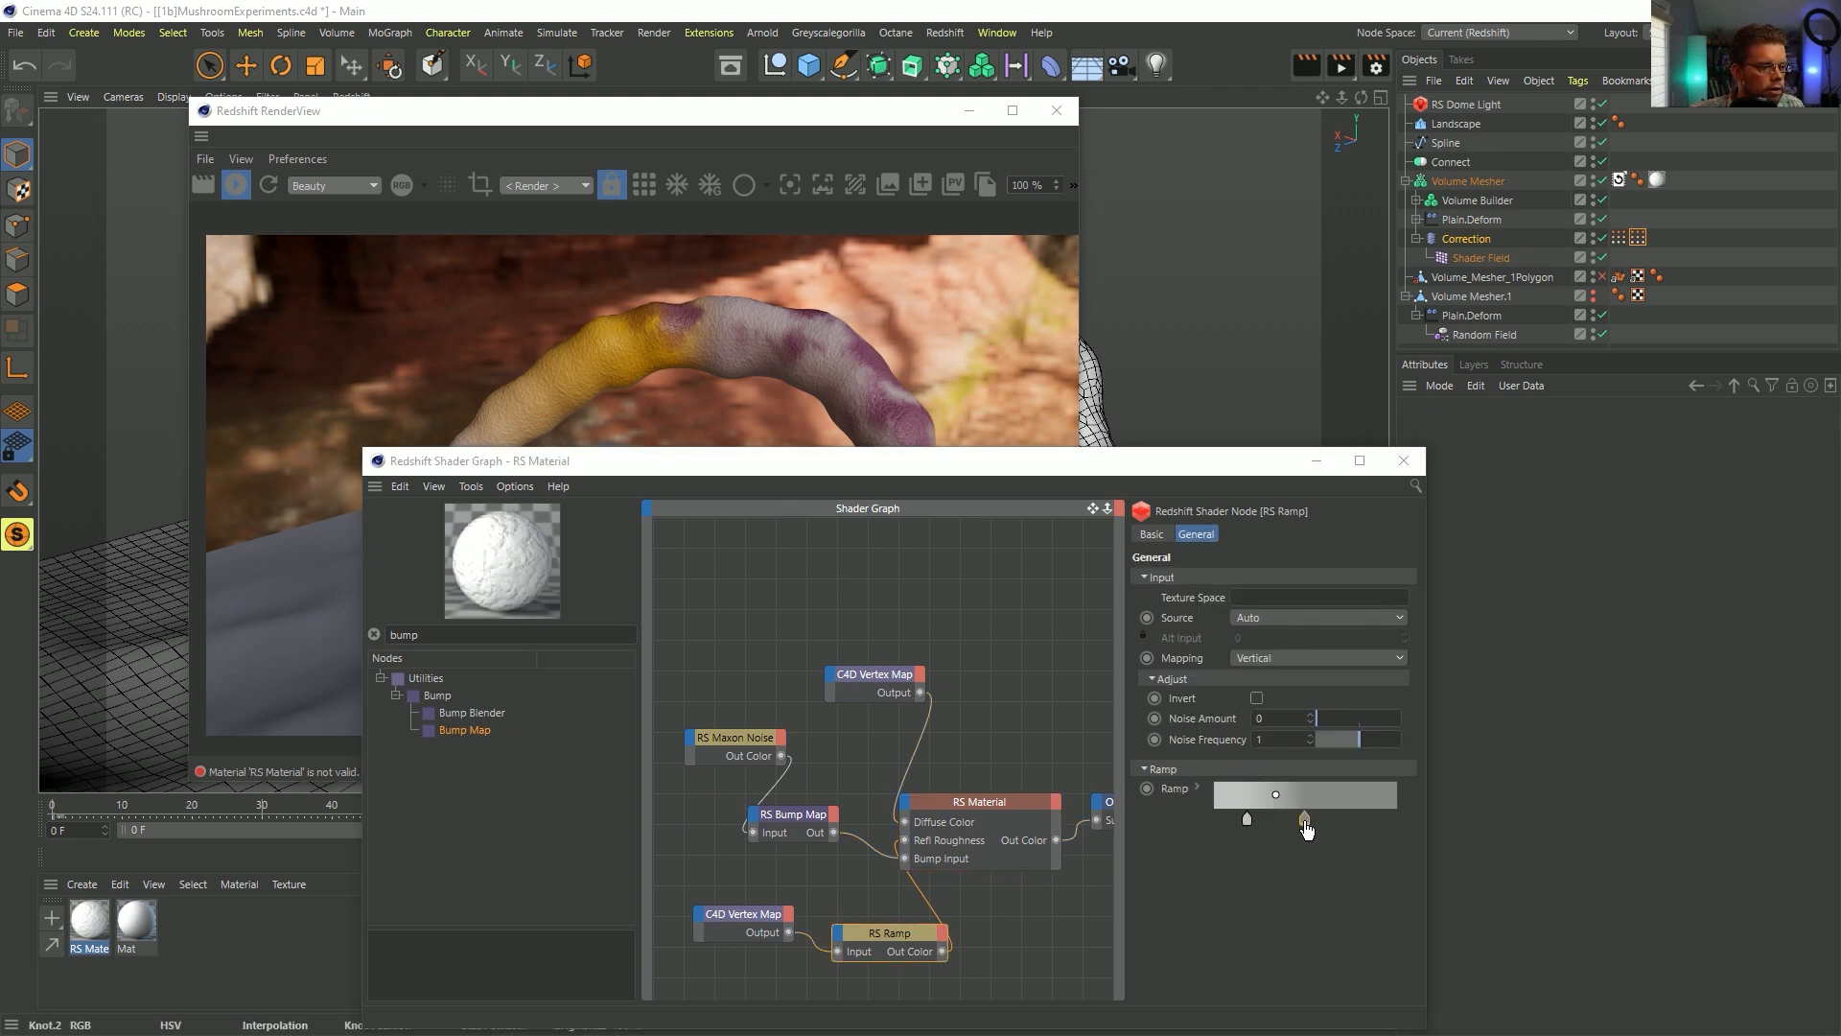
double_click(1306, 821)
left_click(1283, 880)
left_click(1272, 913)
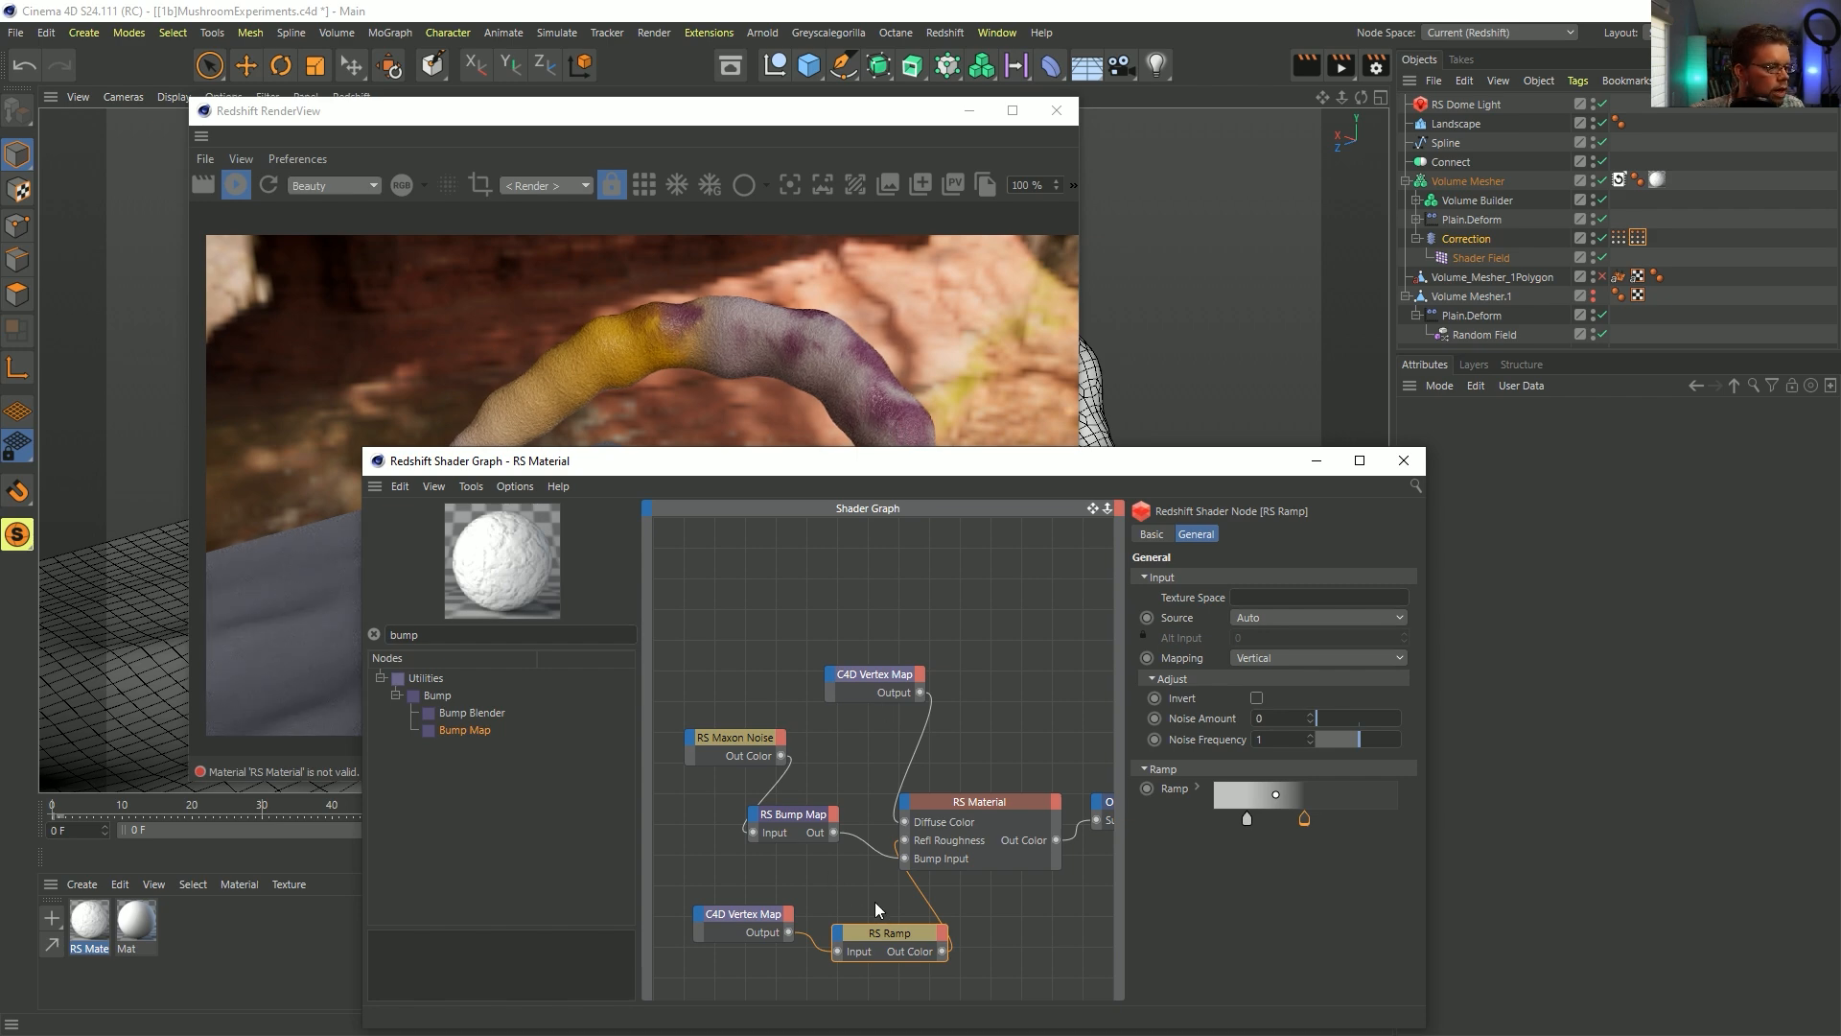
left_click_drag(908, 467, 872, 762)
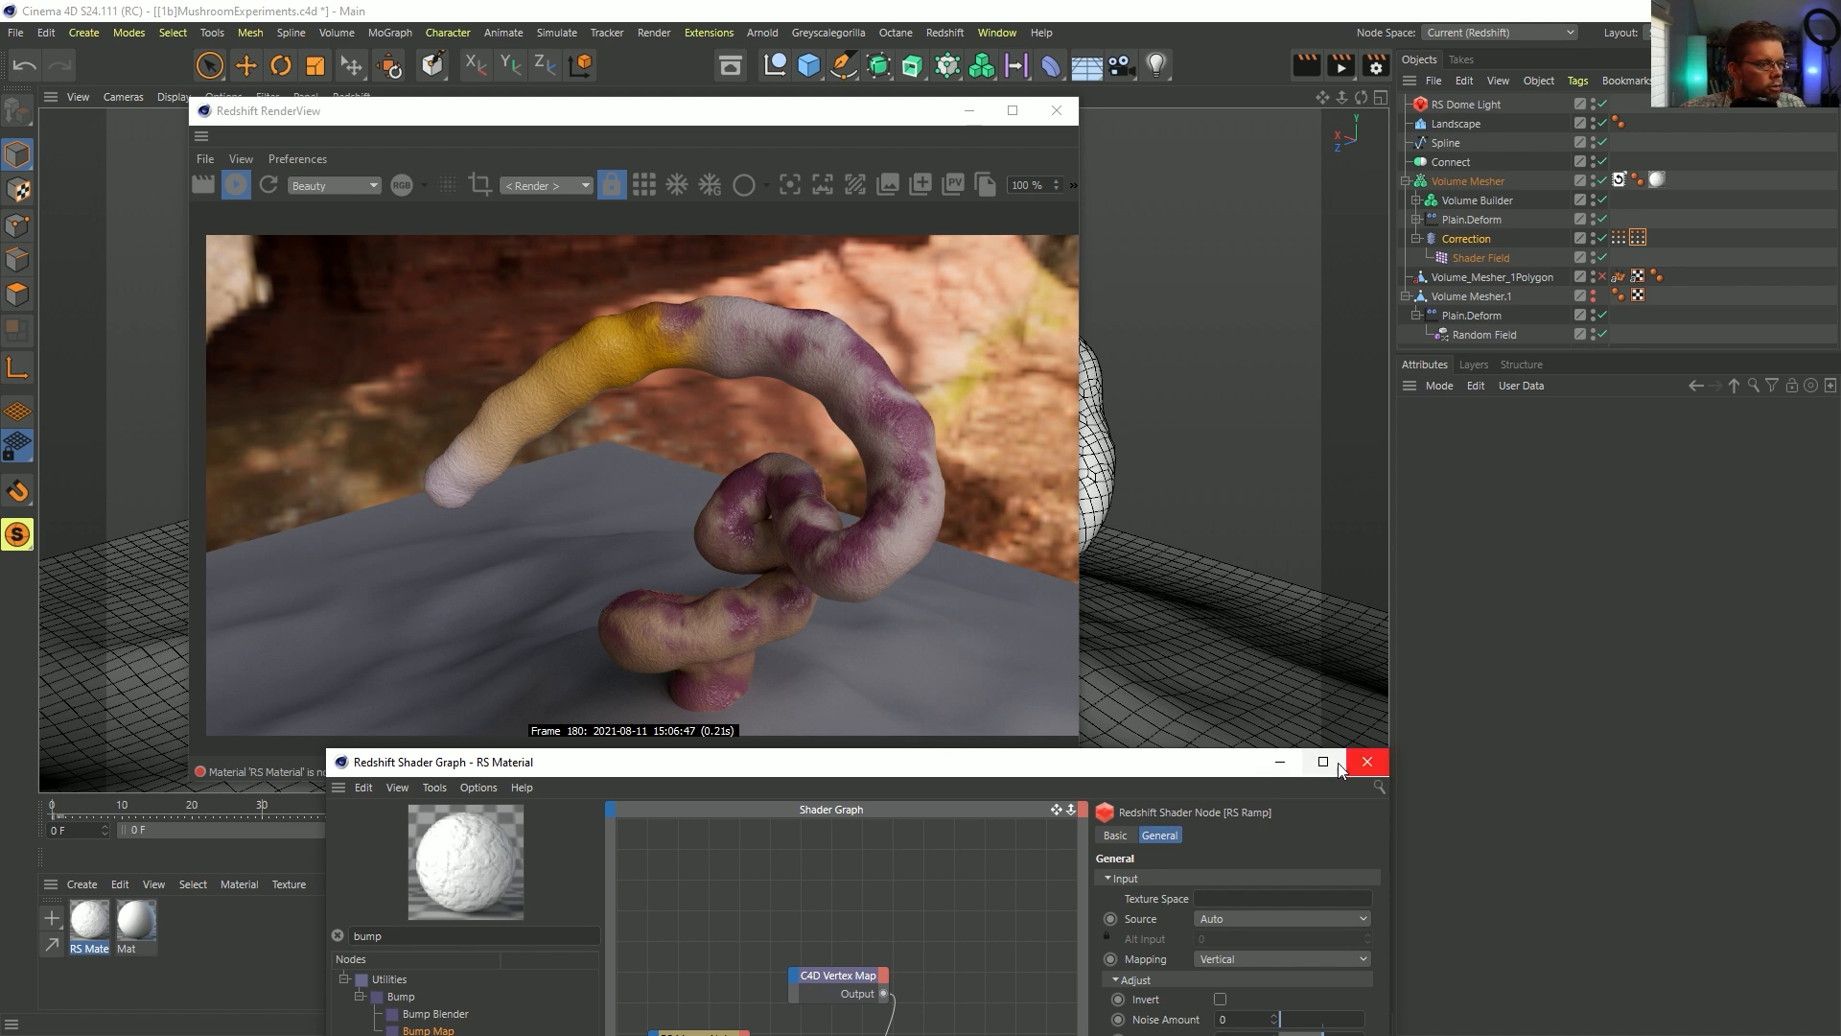
left_click(1368, 762)
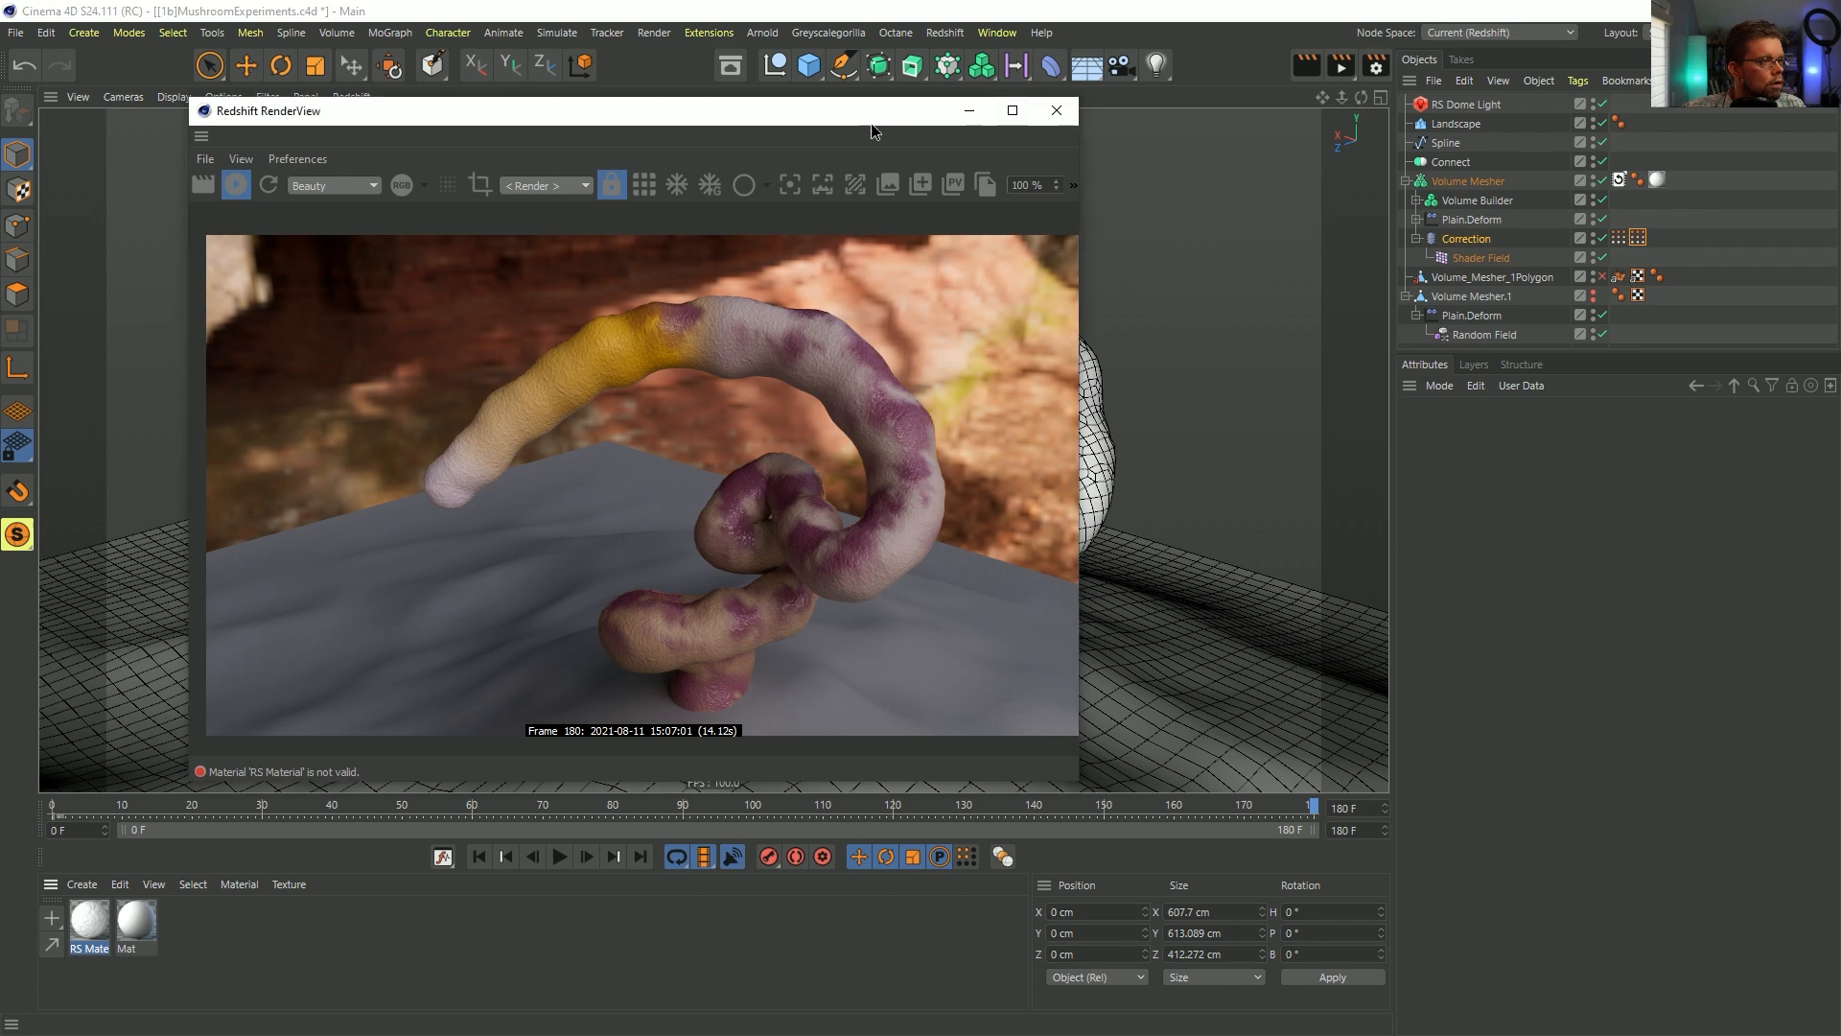
- Save the scene, and set the Volume Builder's SDF Smooth radius to 65 cm, going back one frame to refresh the render
left_click_drag(871, 123, 749, 96)
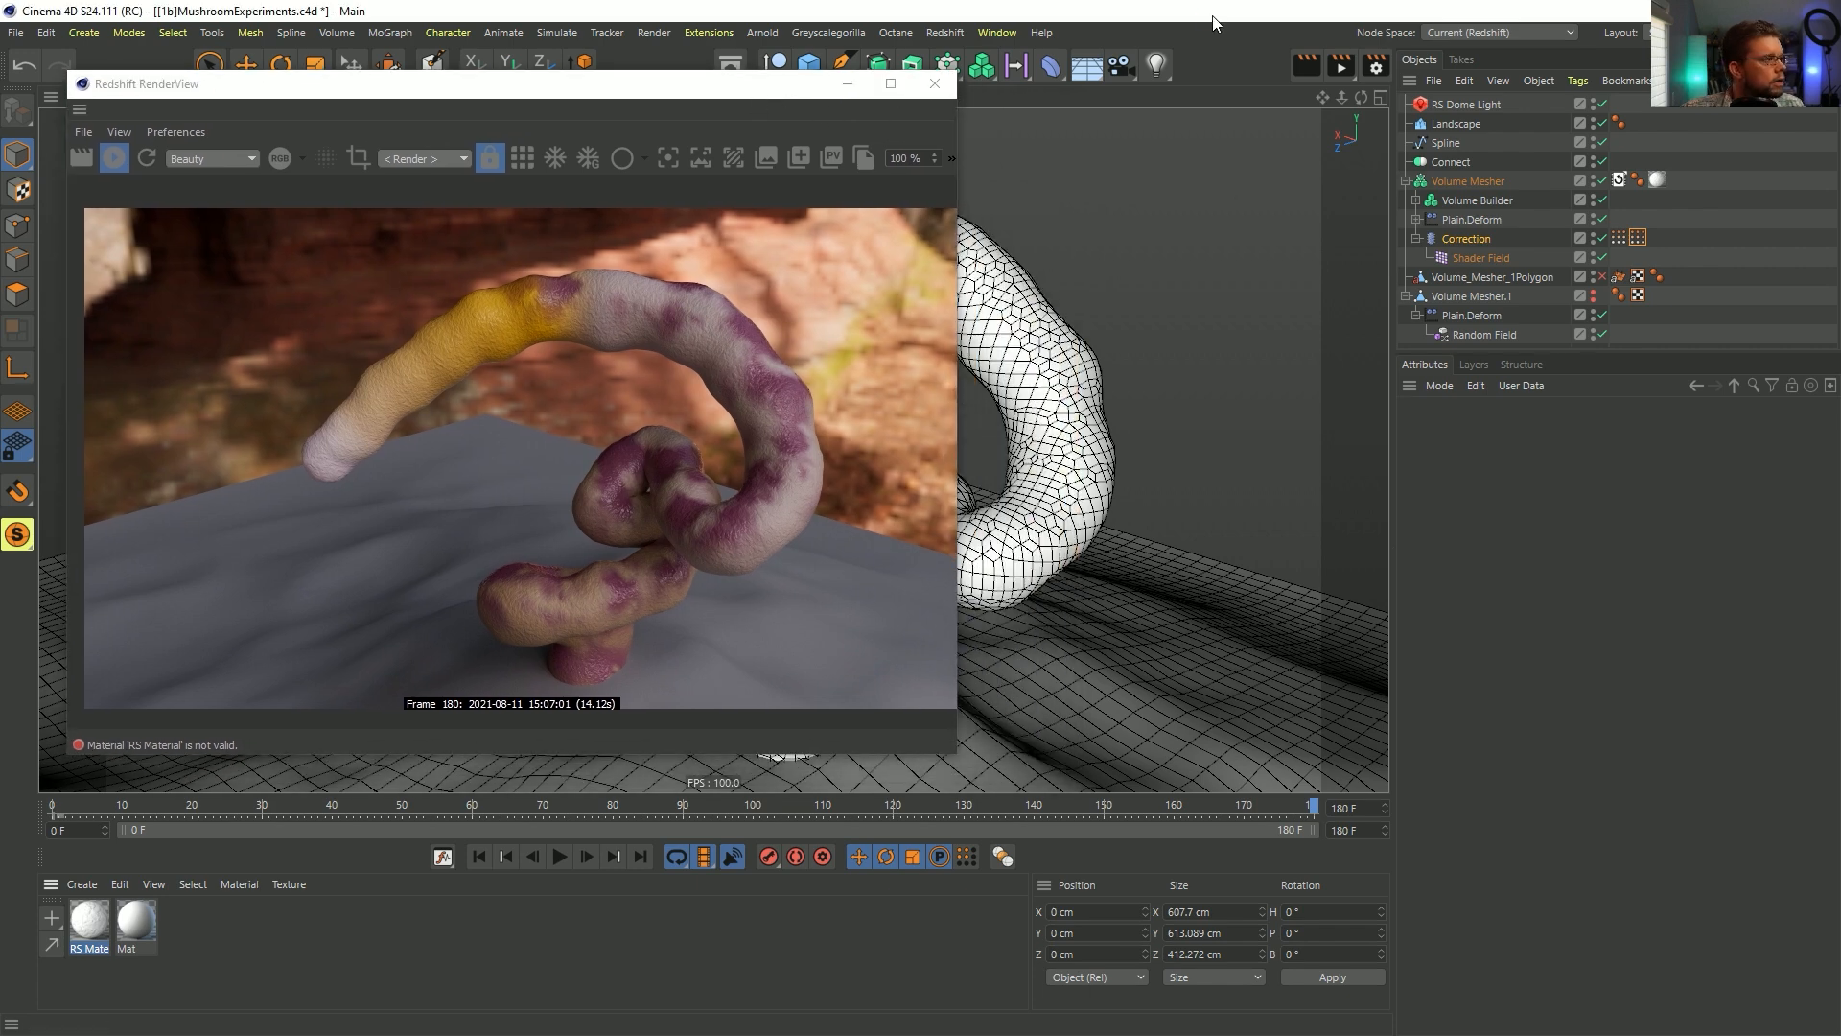
key("ctrl+s")
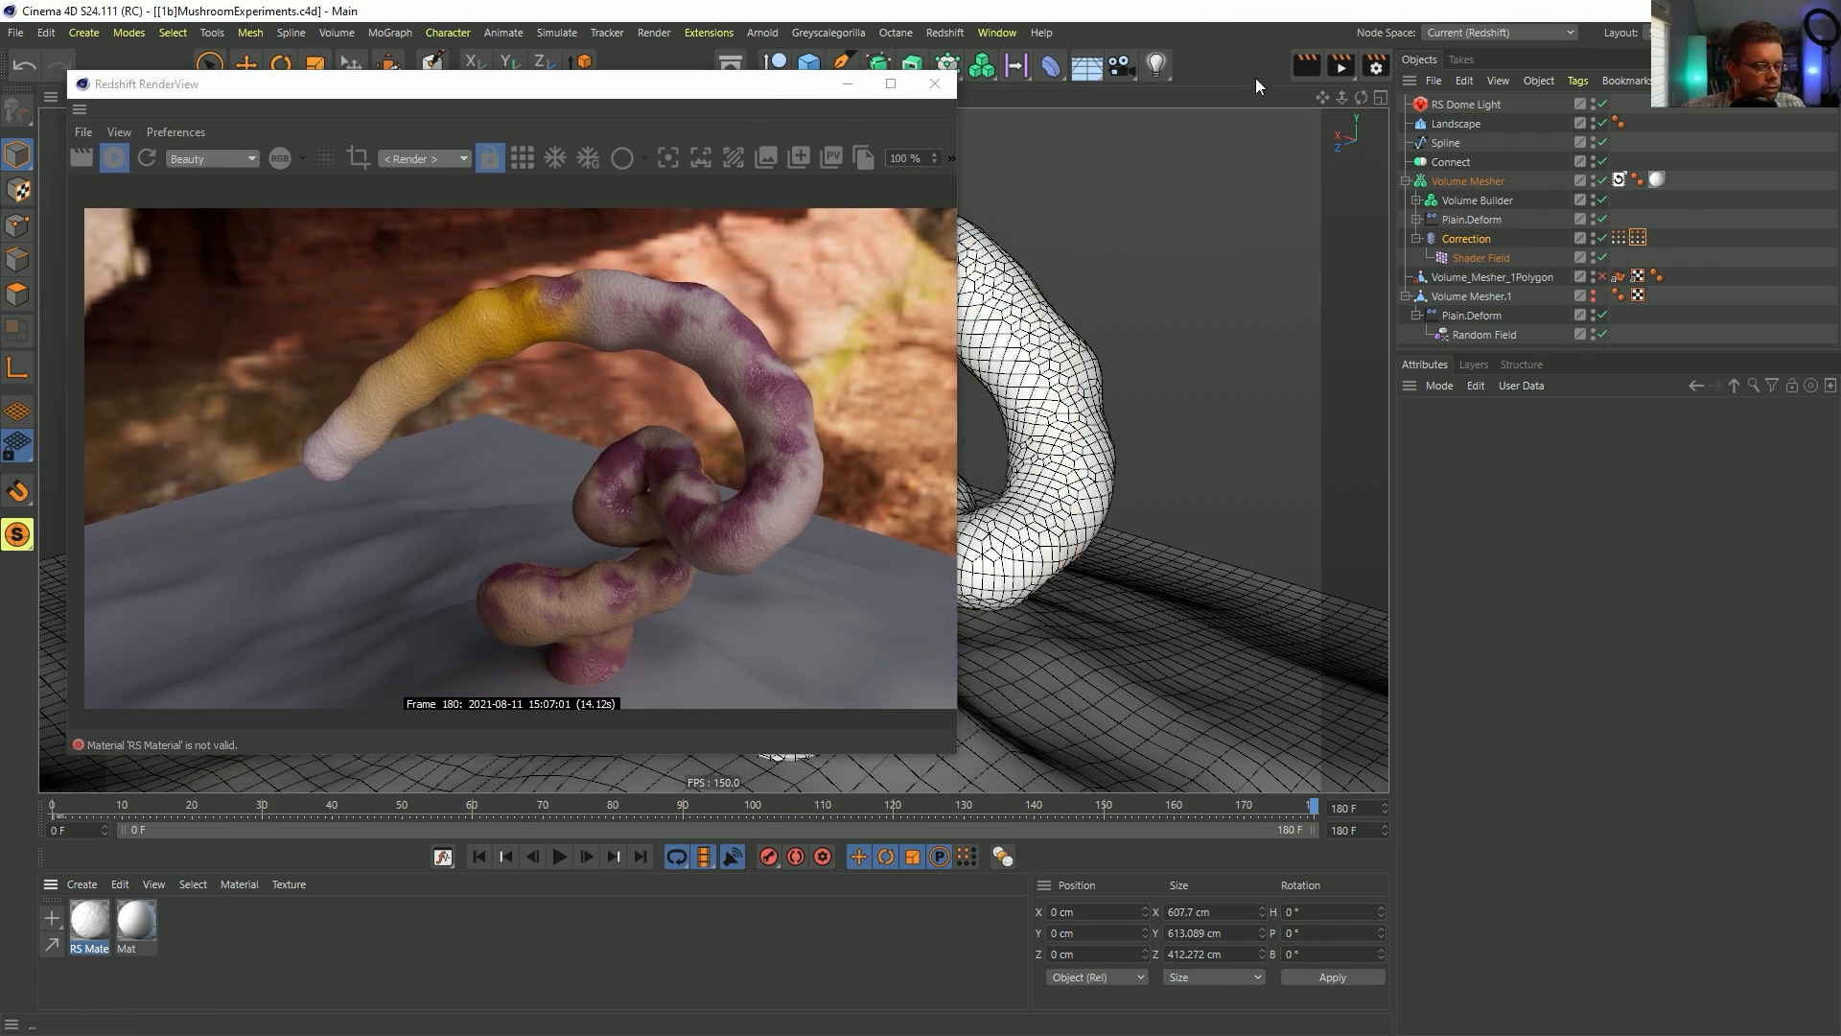
left_click(1458, 200)
left_click(1499, 432)
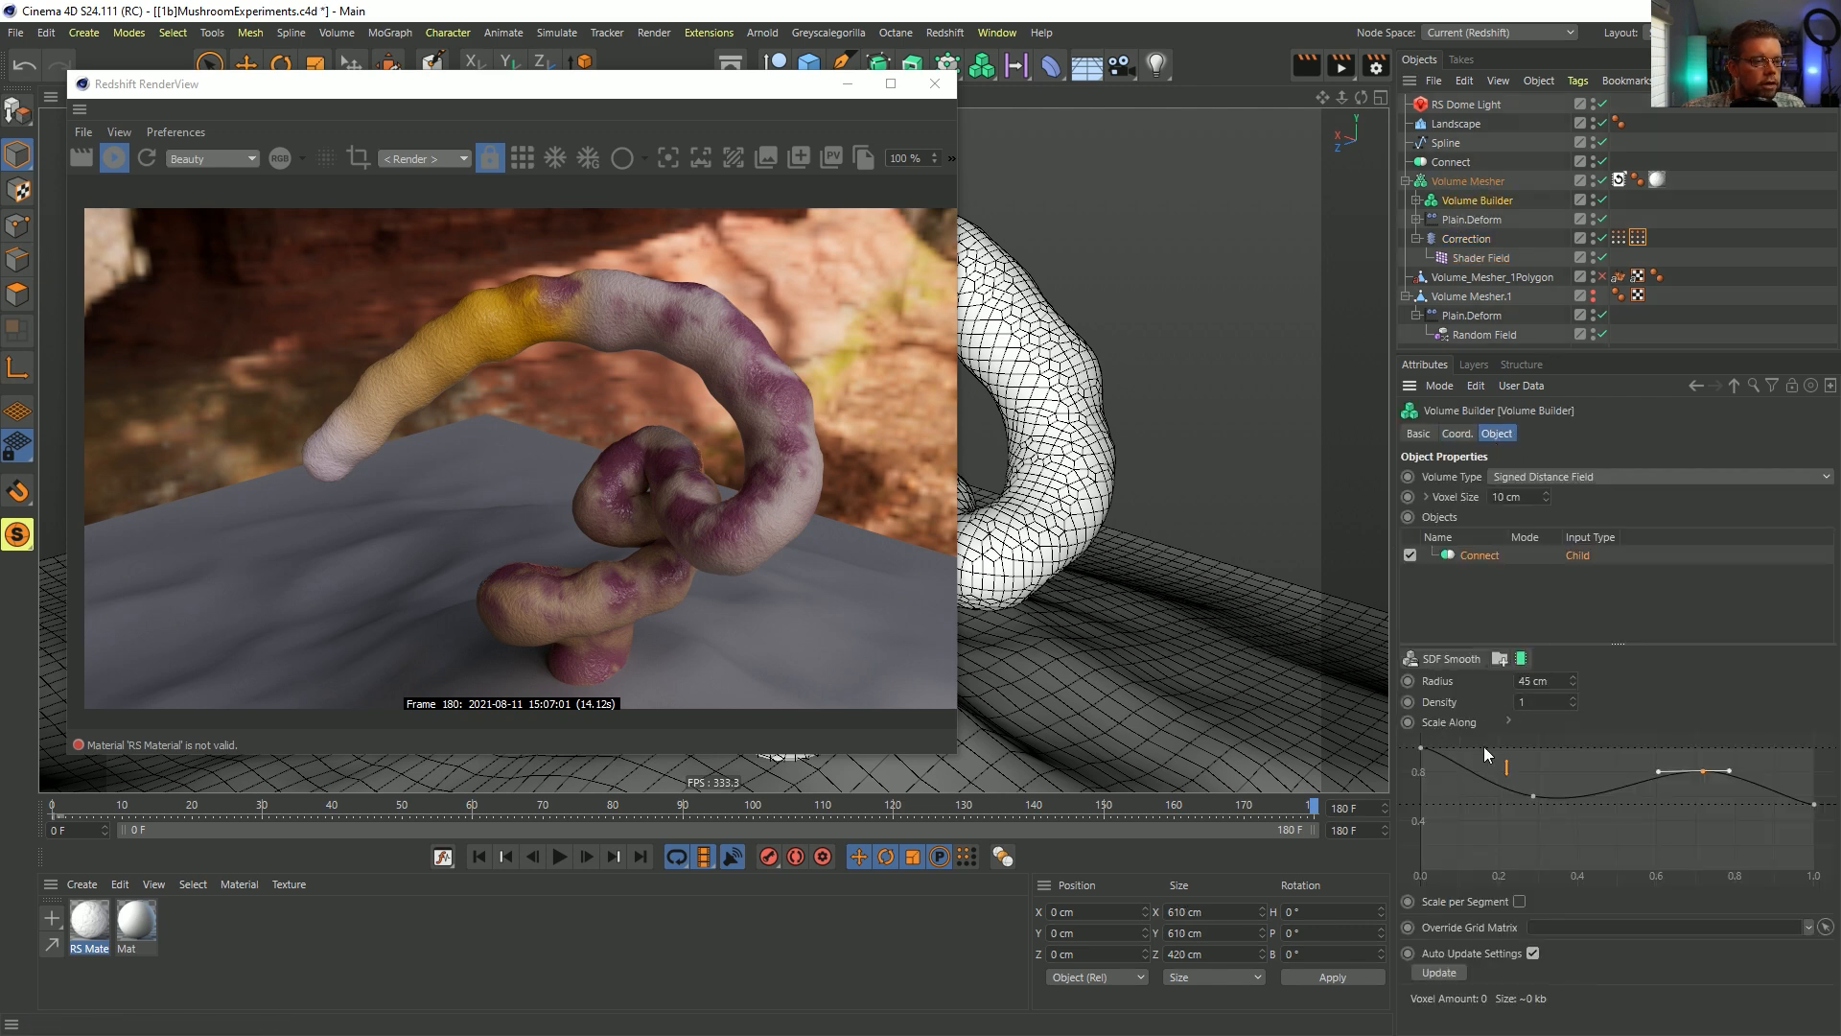
double_click(1557, 681)
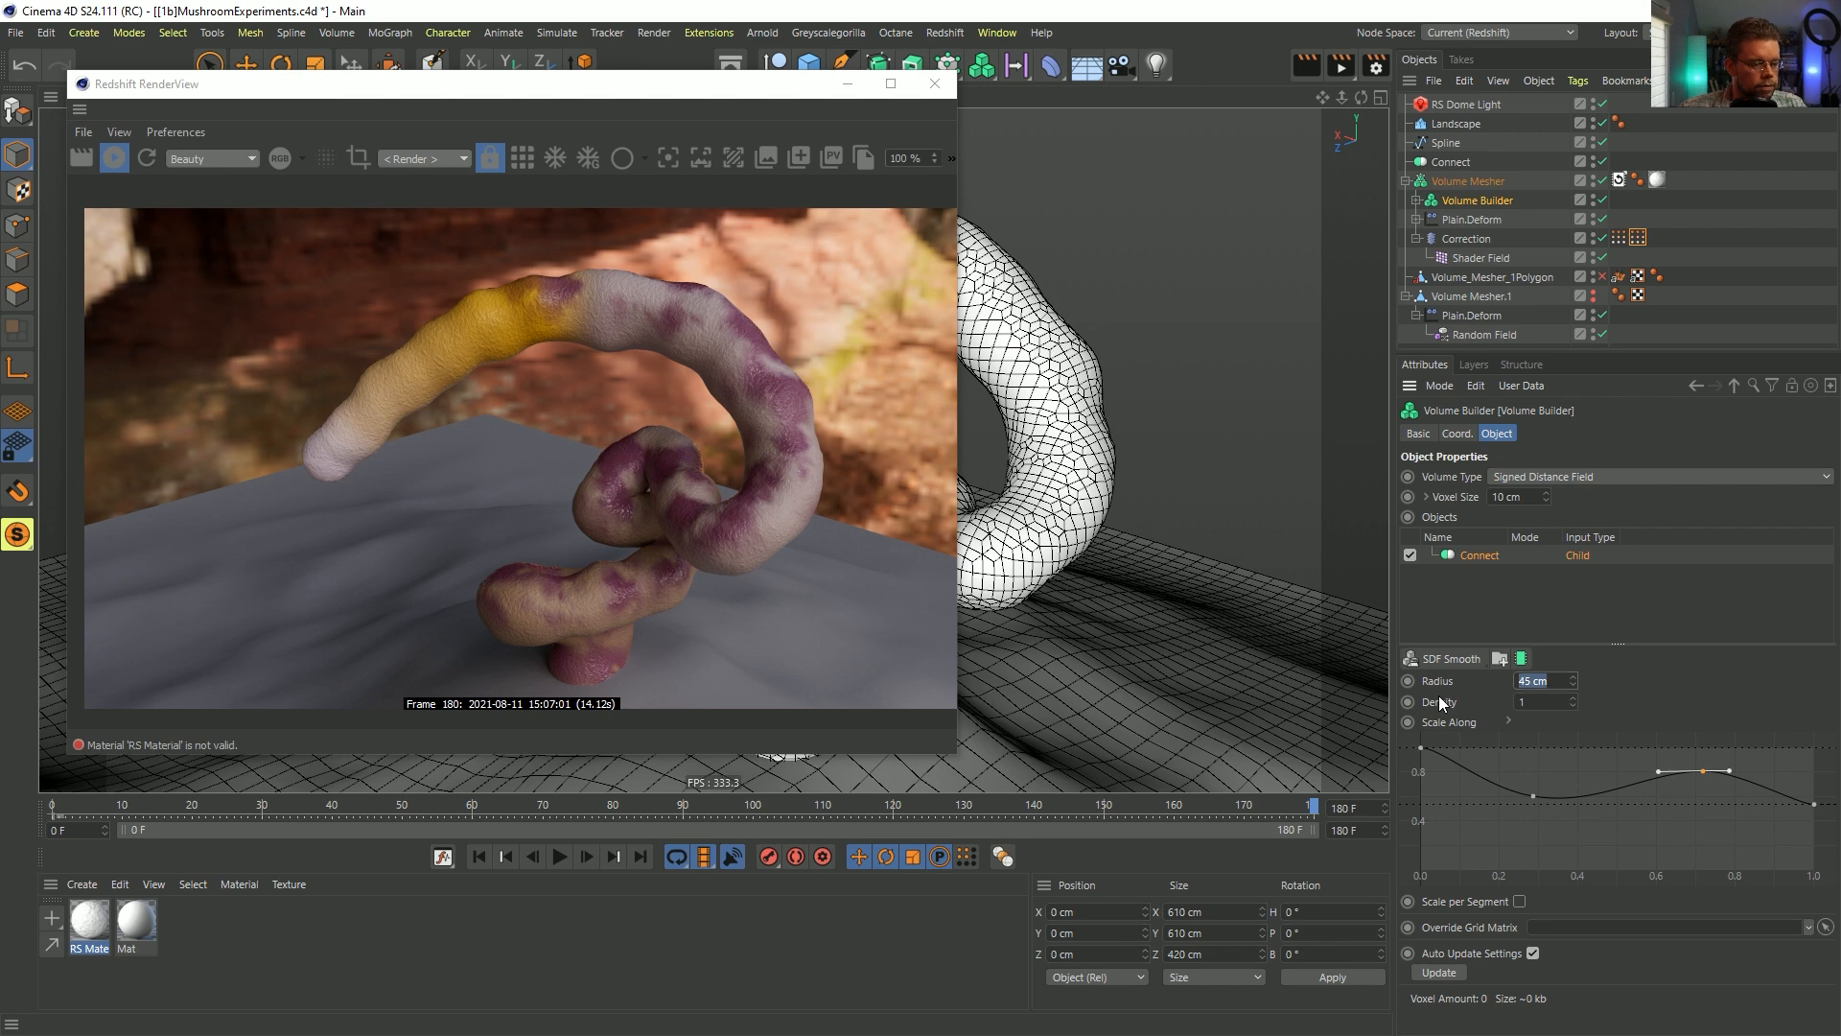
type("65")
key("Return")
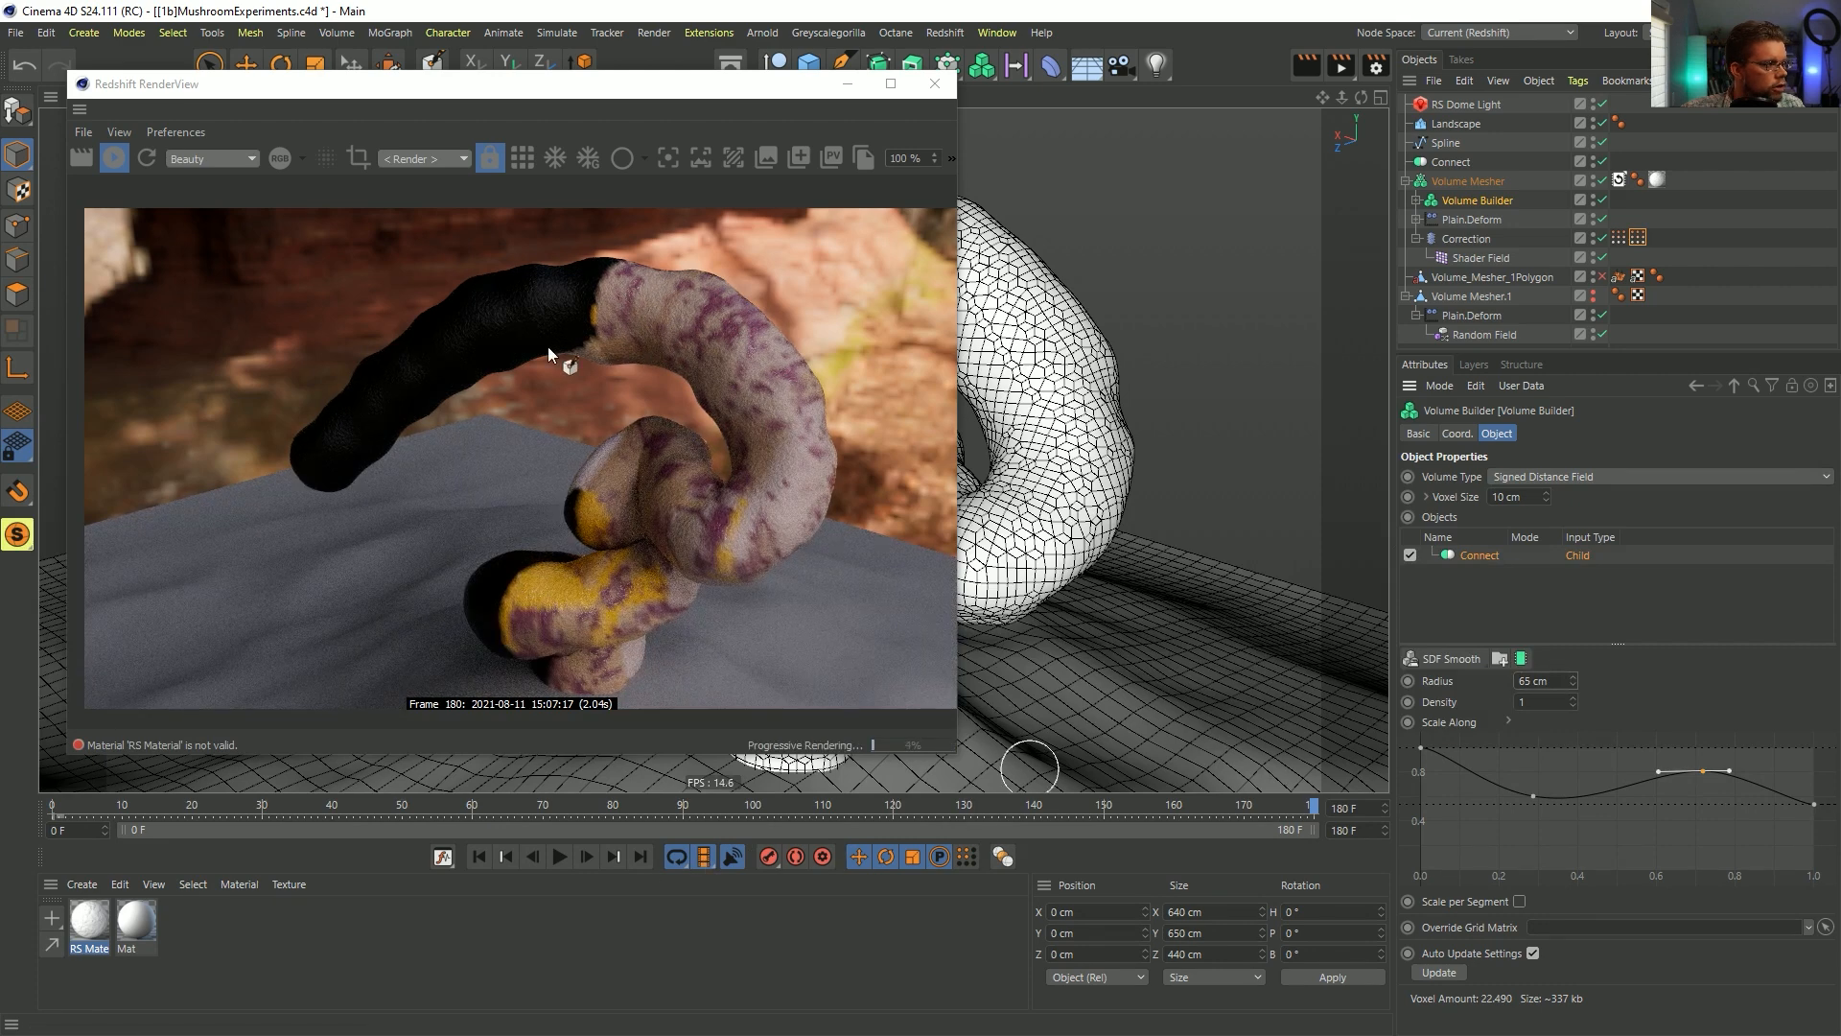
left_click(533, 858)
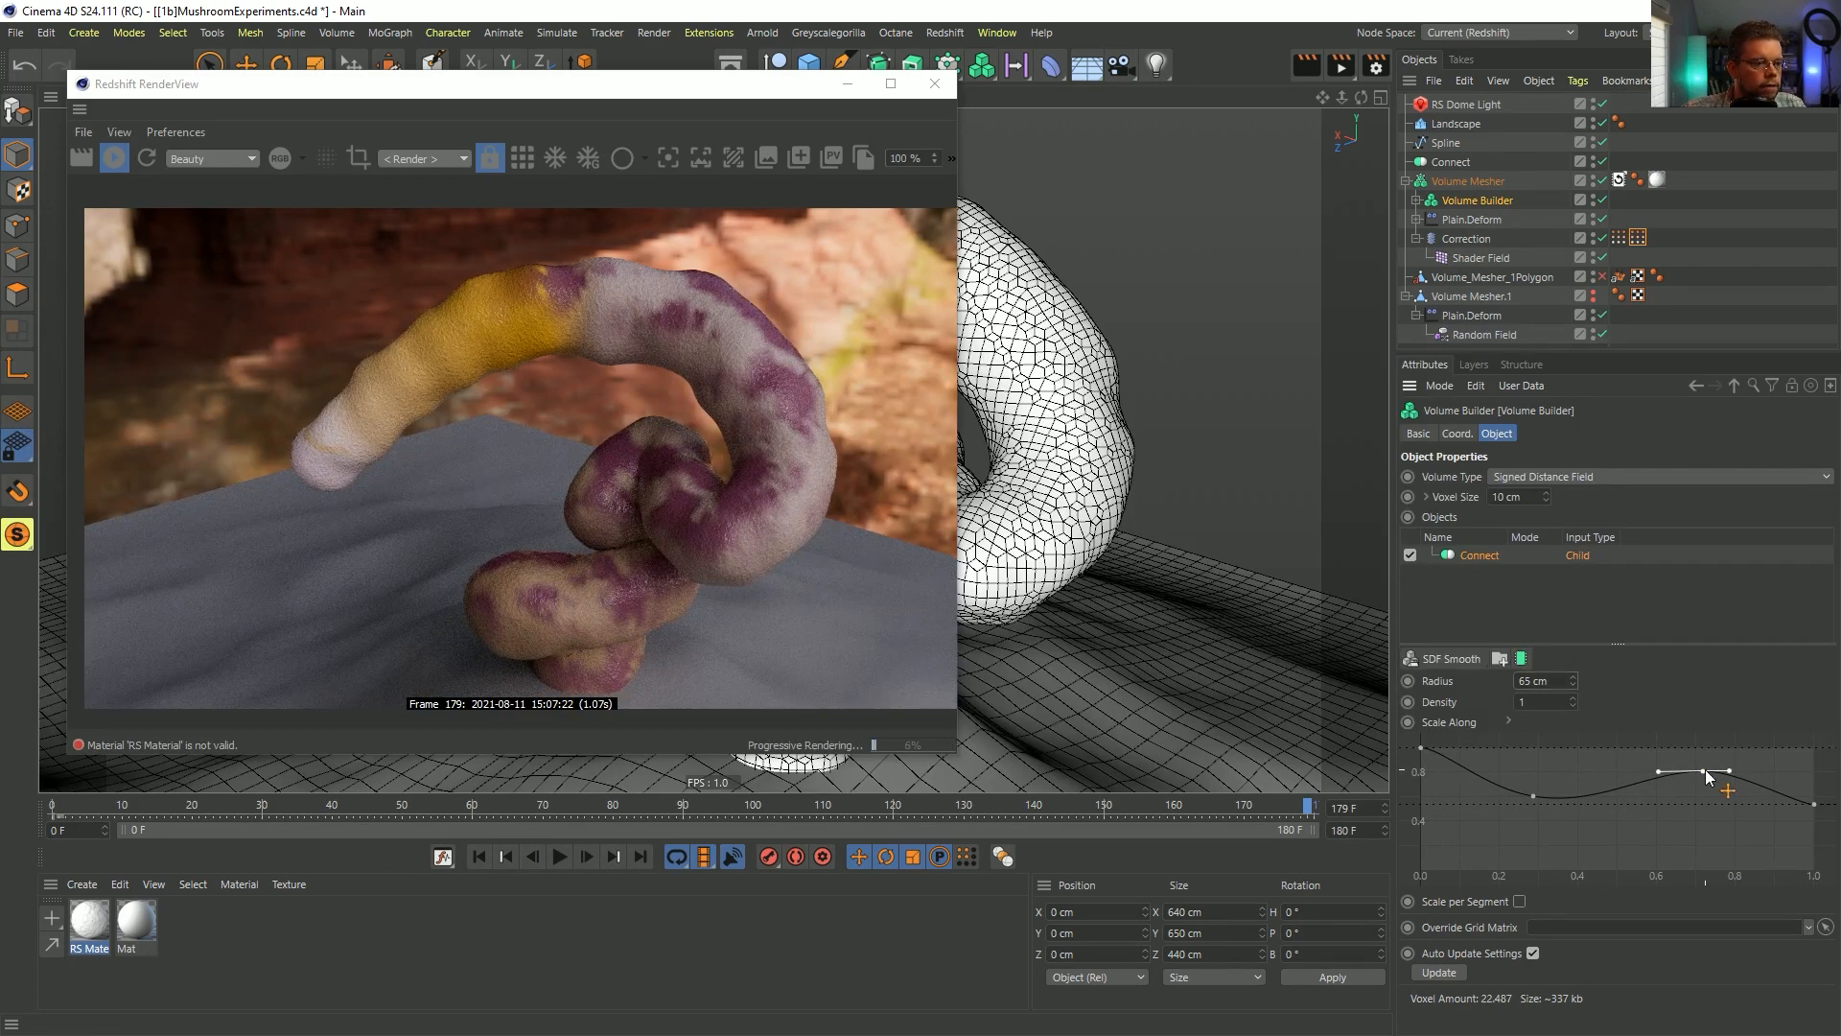
- Reshape the Scale Along curve with a peak of 1.0 at about 0.74, an end value near 0.25 and a dip at about 0.6
left_click_drag(1705, 770, 1715, 749)
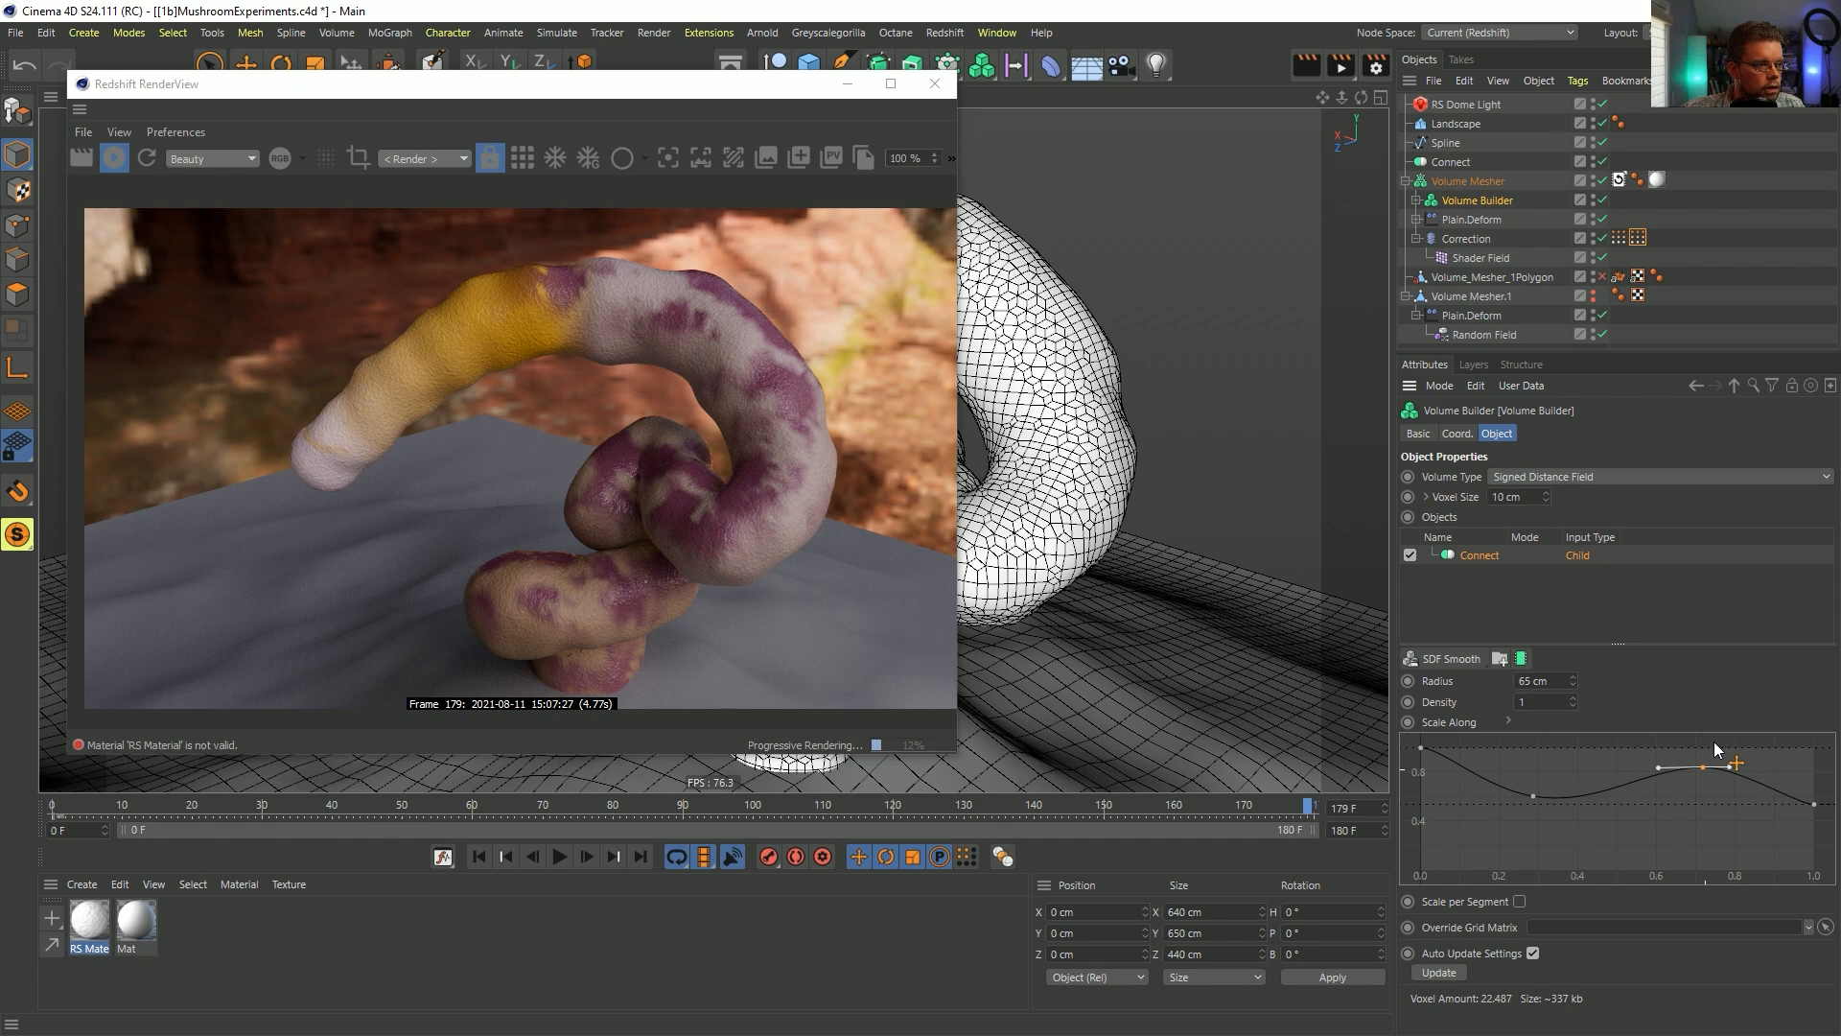
left_click(1813, 803)
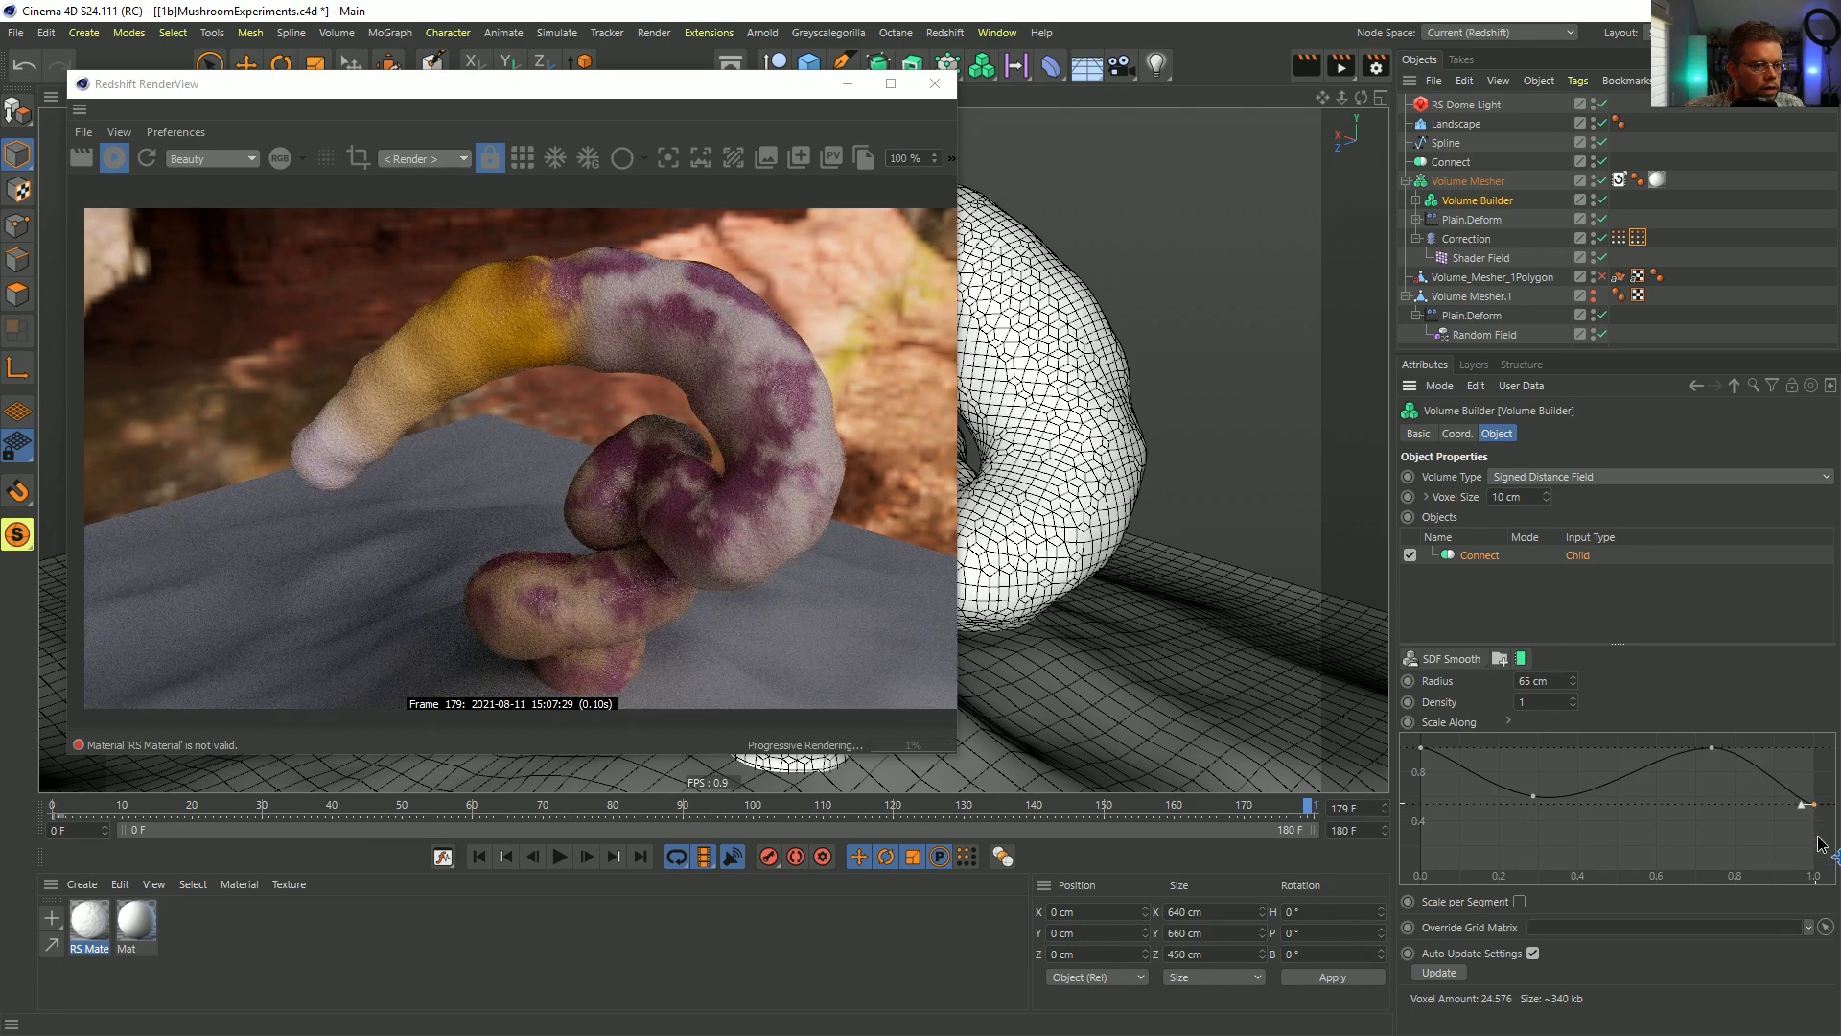
left_click_drag(1813, 805, 1822, 849)
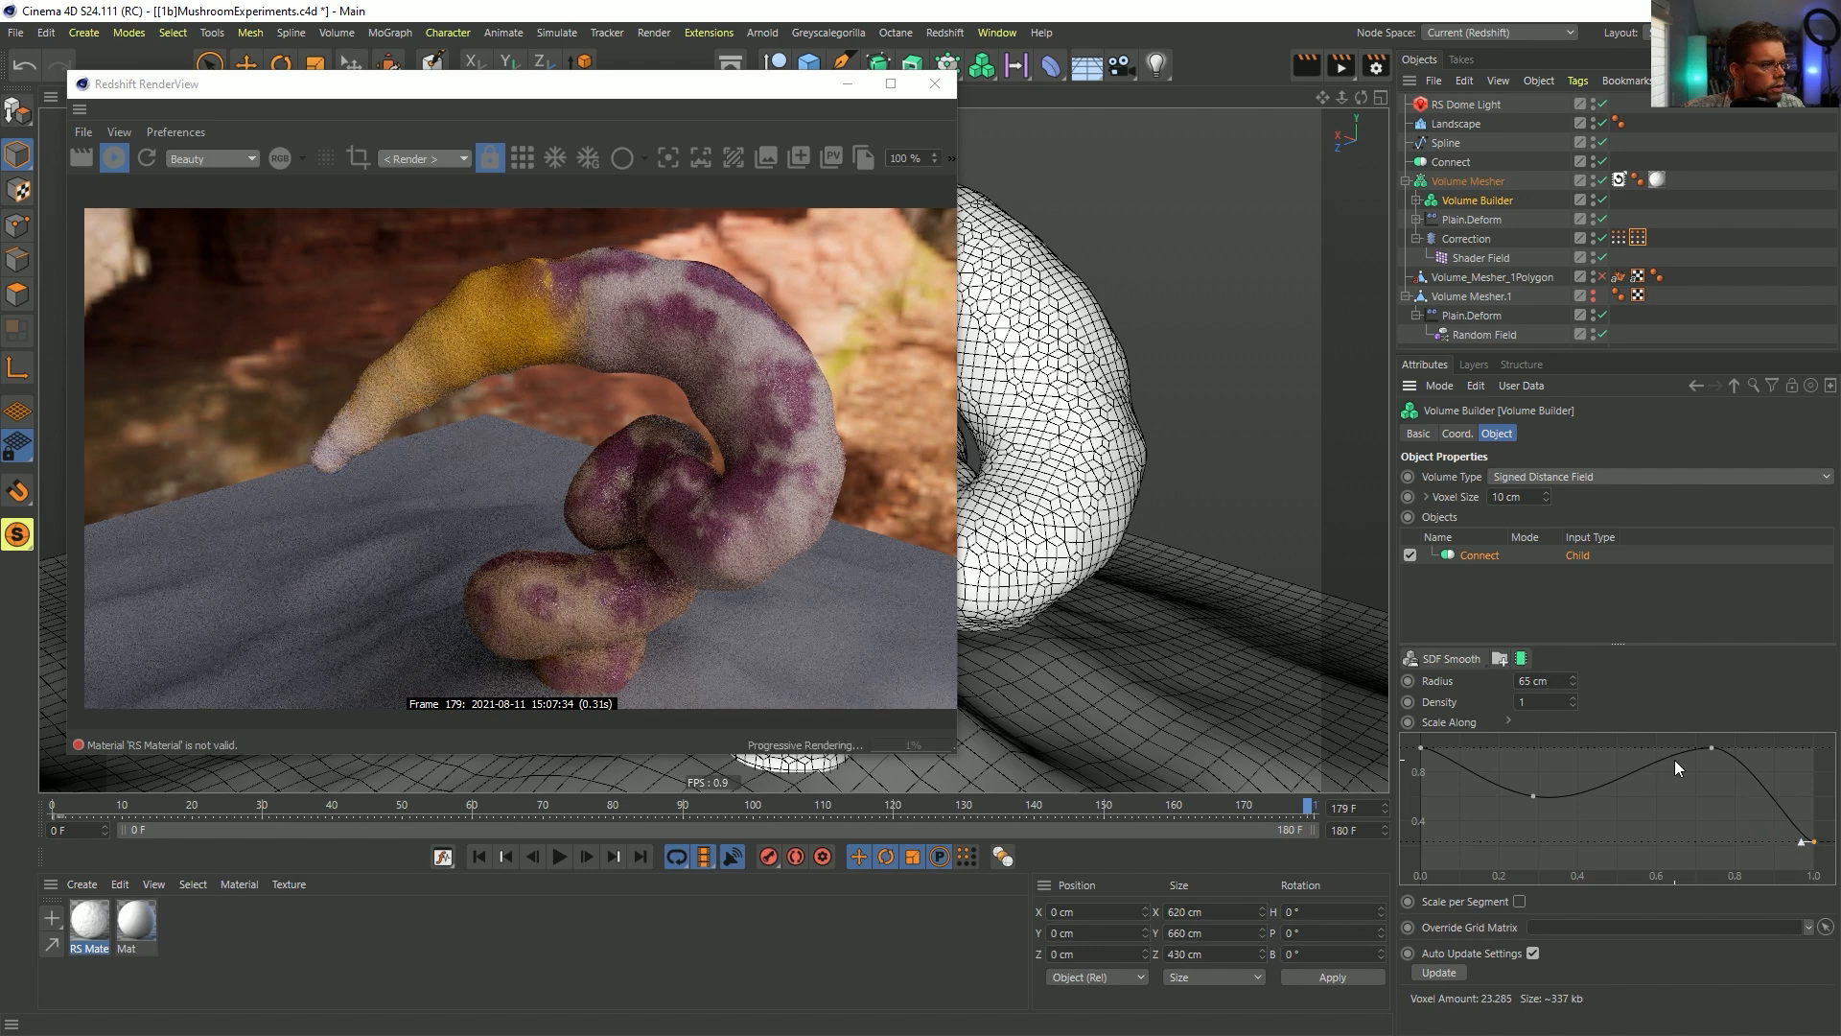
left_click(1534, 797)
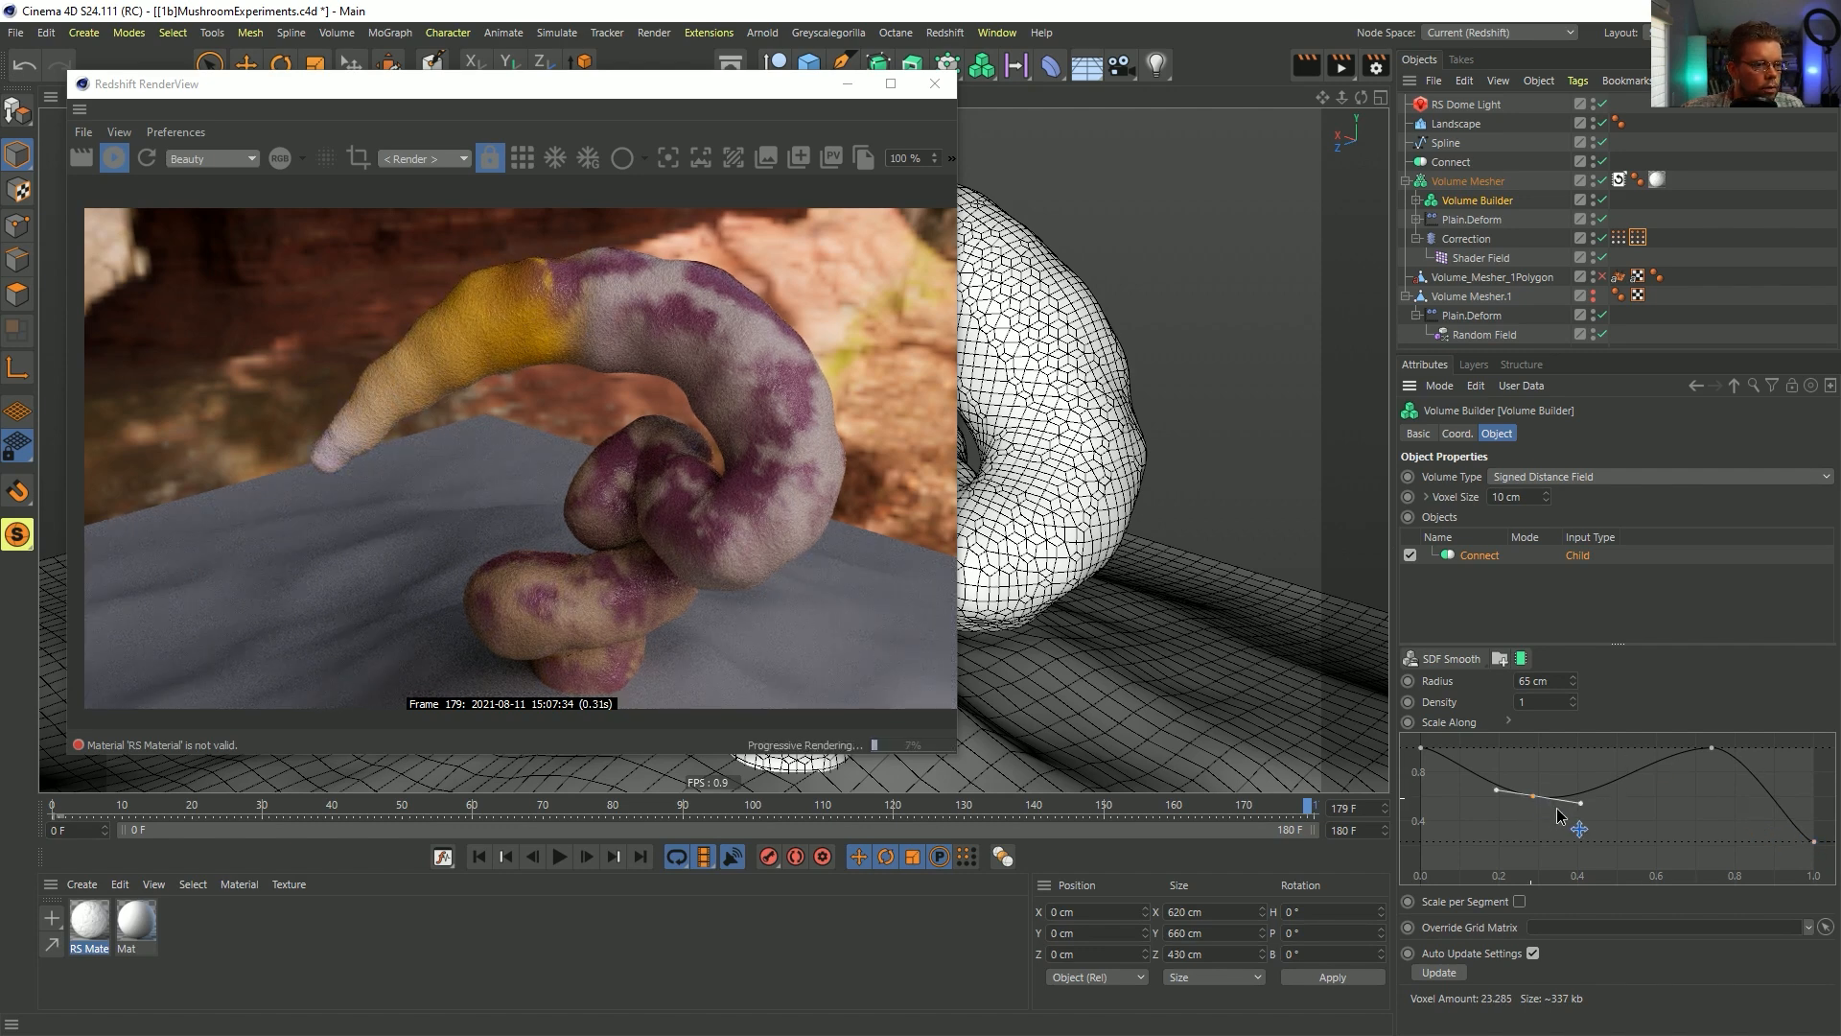
left_click_drag(1597, 839, 1658, 844)
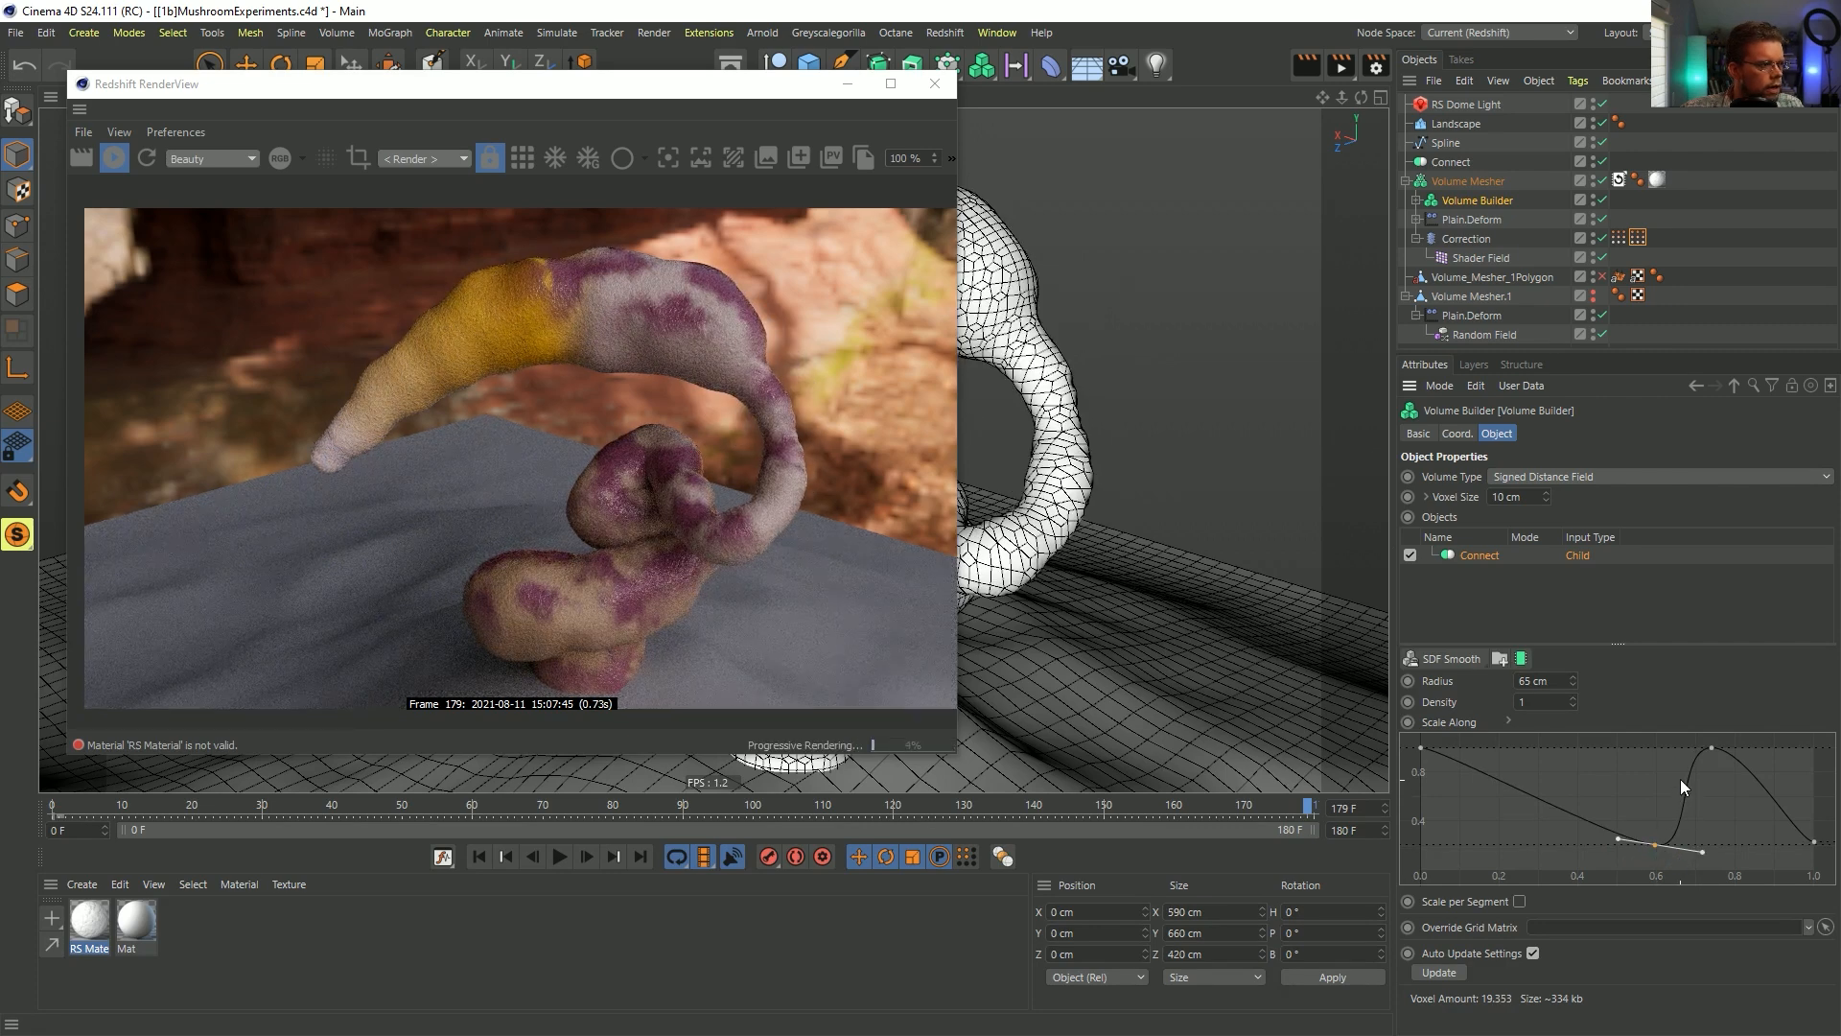
- Shift the Scale Along curve's peak to about 0.9 and its low point to about 0.7 to shorten the thick tip
left_click(1713, 748)
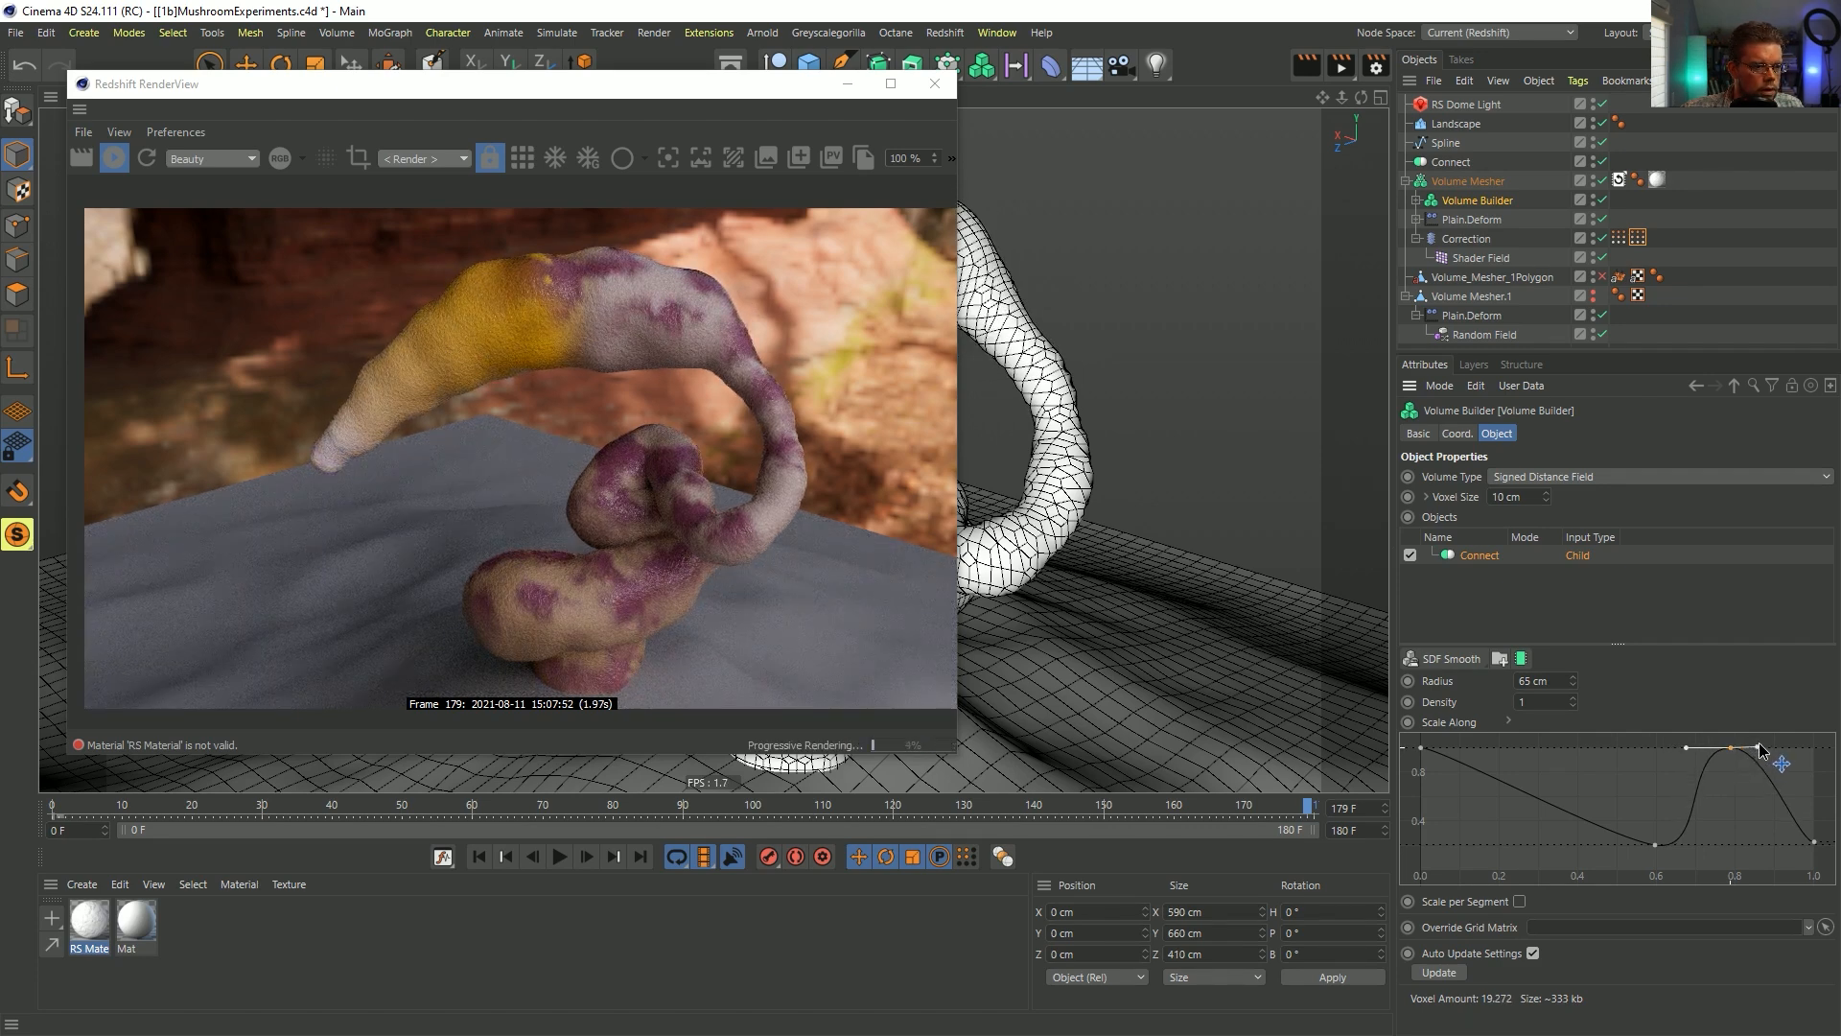
left_click_drag(1764, 744, 1767, 744)
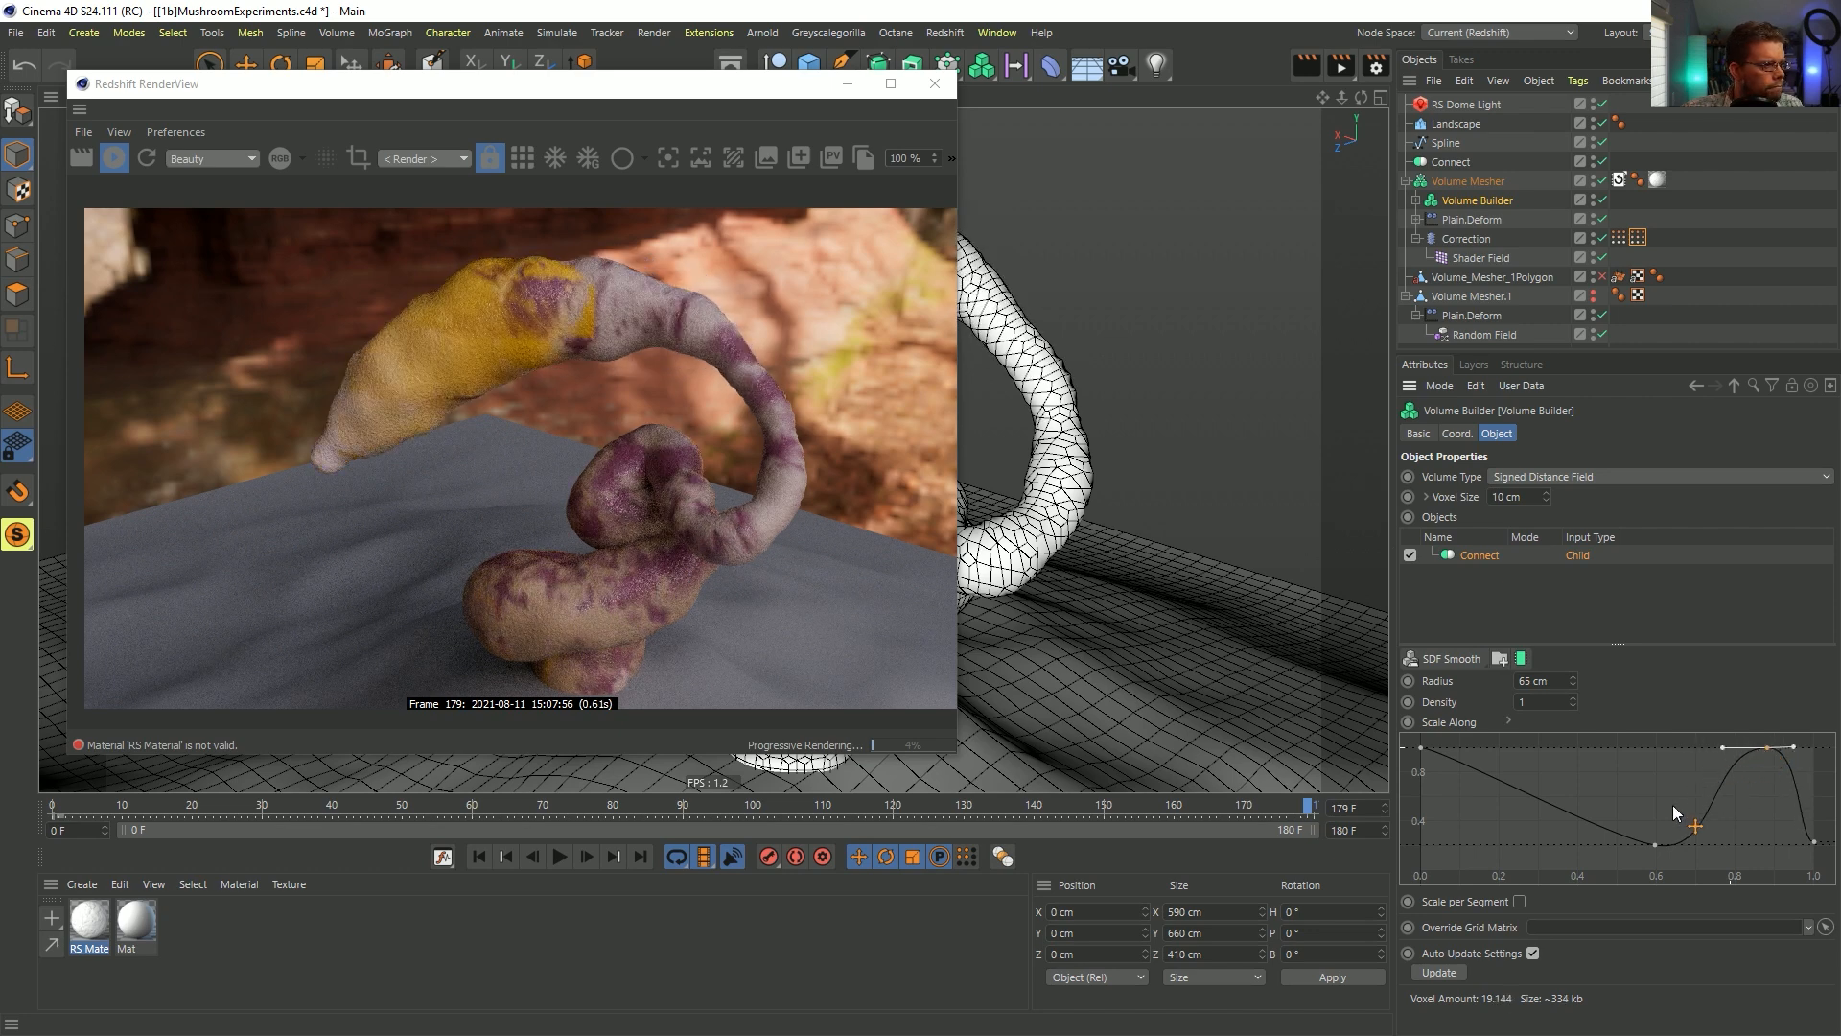
left_click(1655, 844)
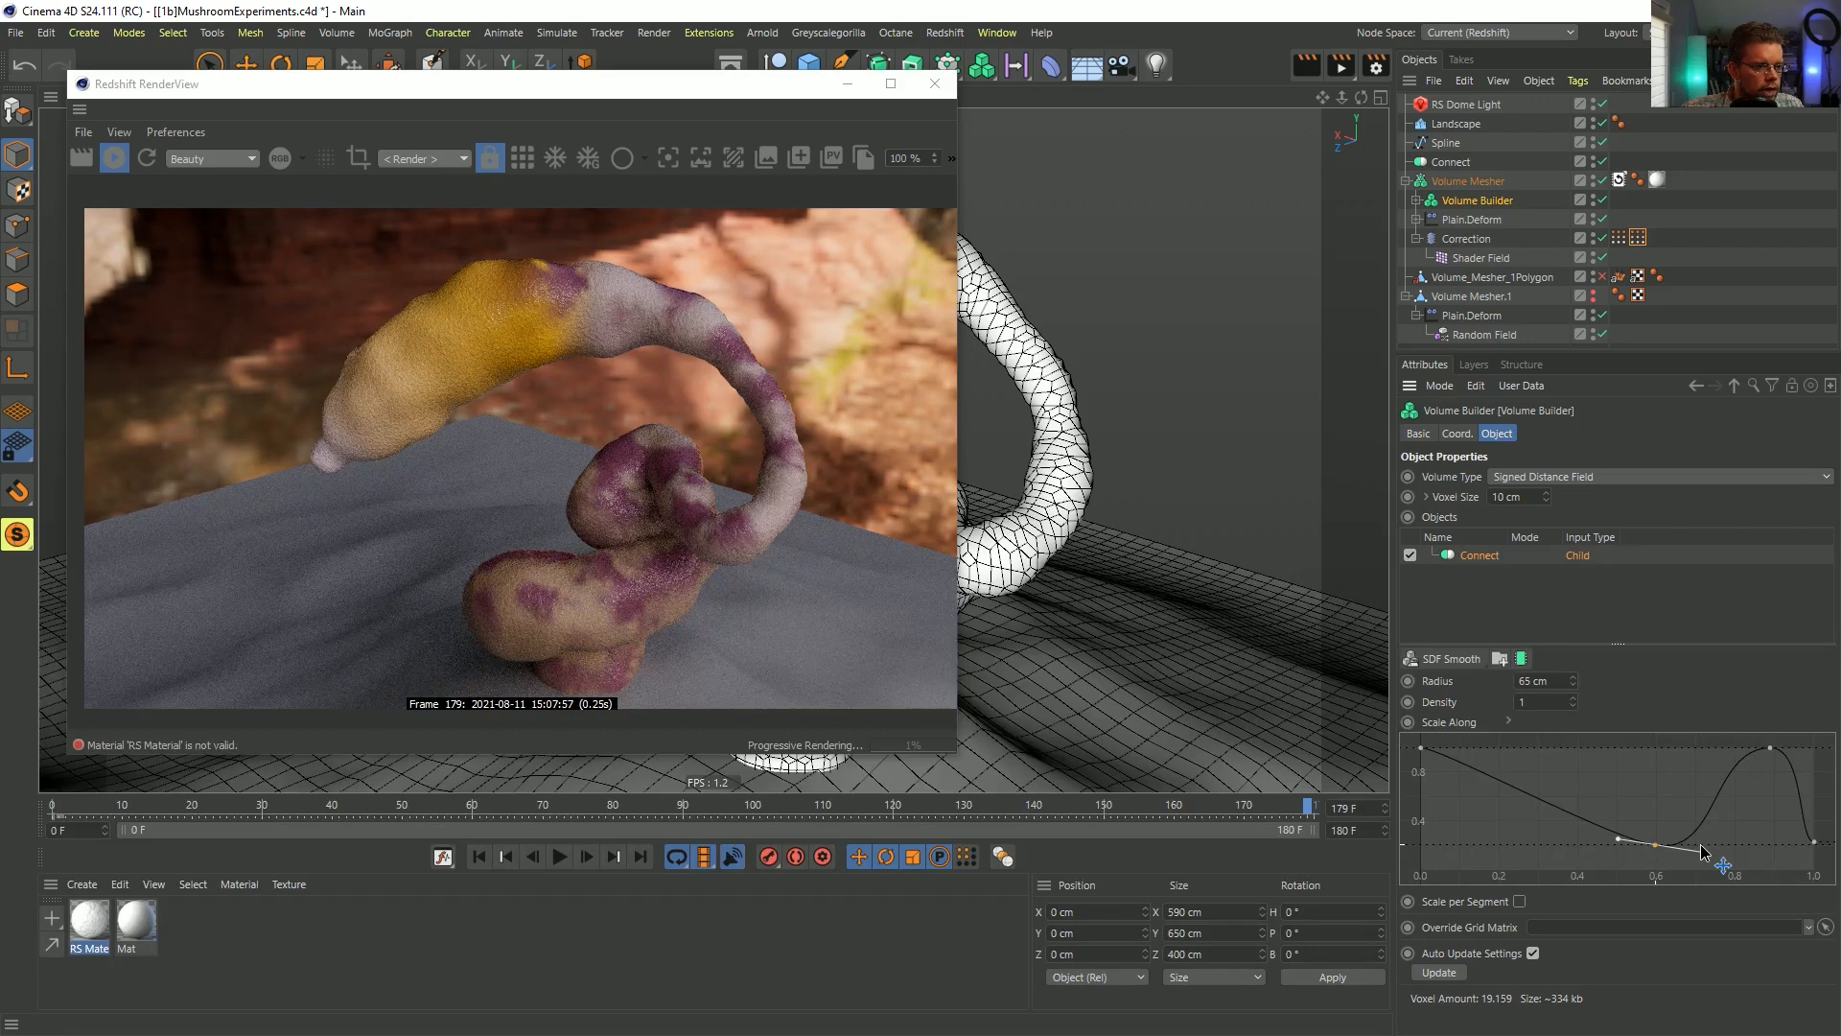
left_click_drag(1701, 845, 1701, 845)
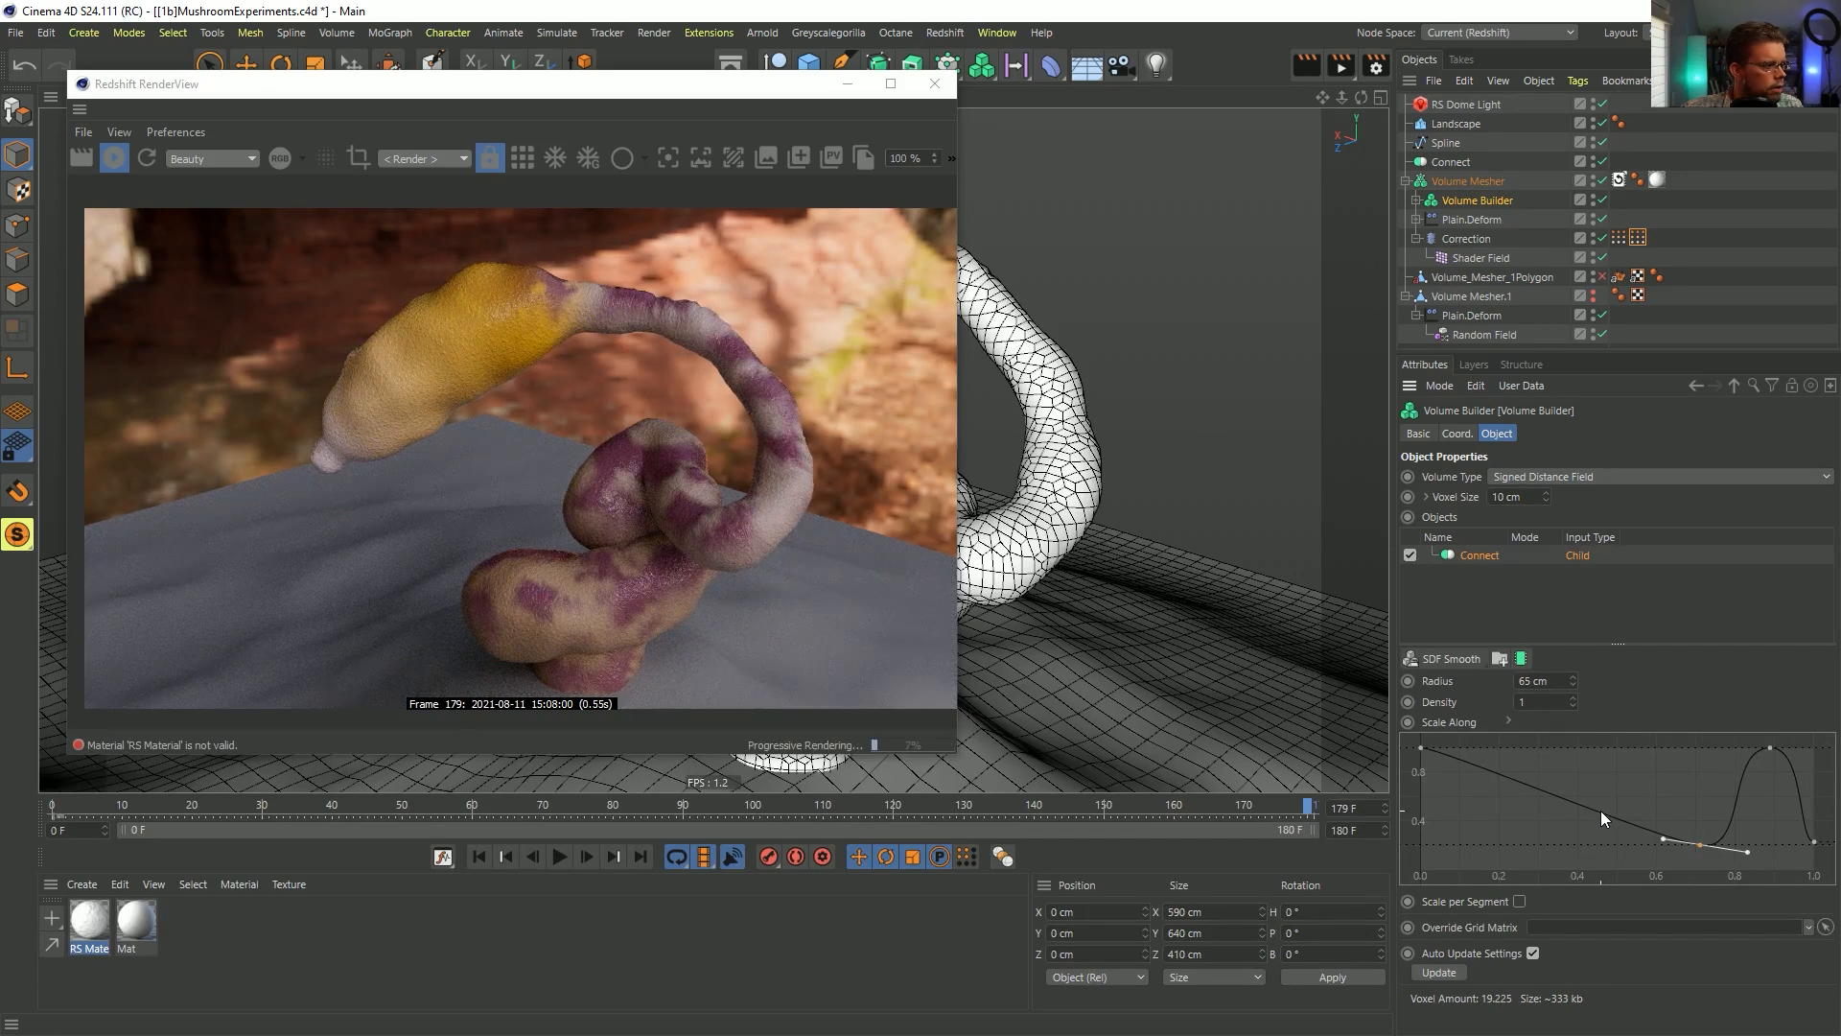
- Raise the end point's tangent in the Scale Along curve, and add a point at about 0.18 pulled down to about 0.45
left_click_drag(1815, 842, 1805, 840)
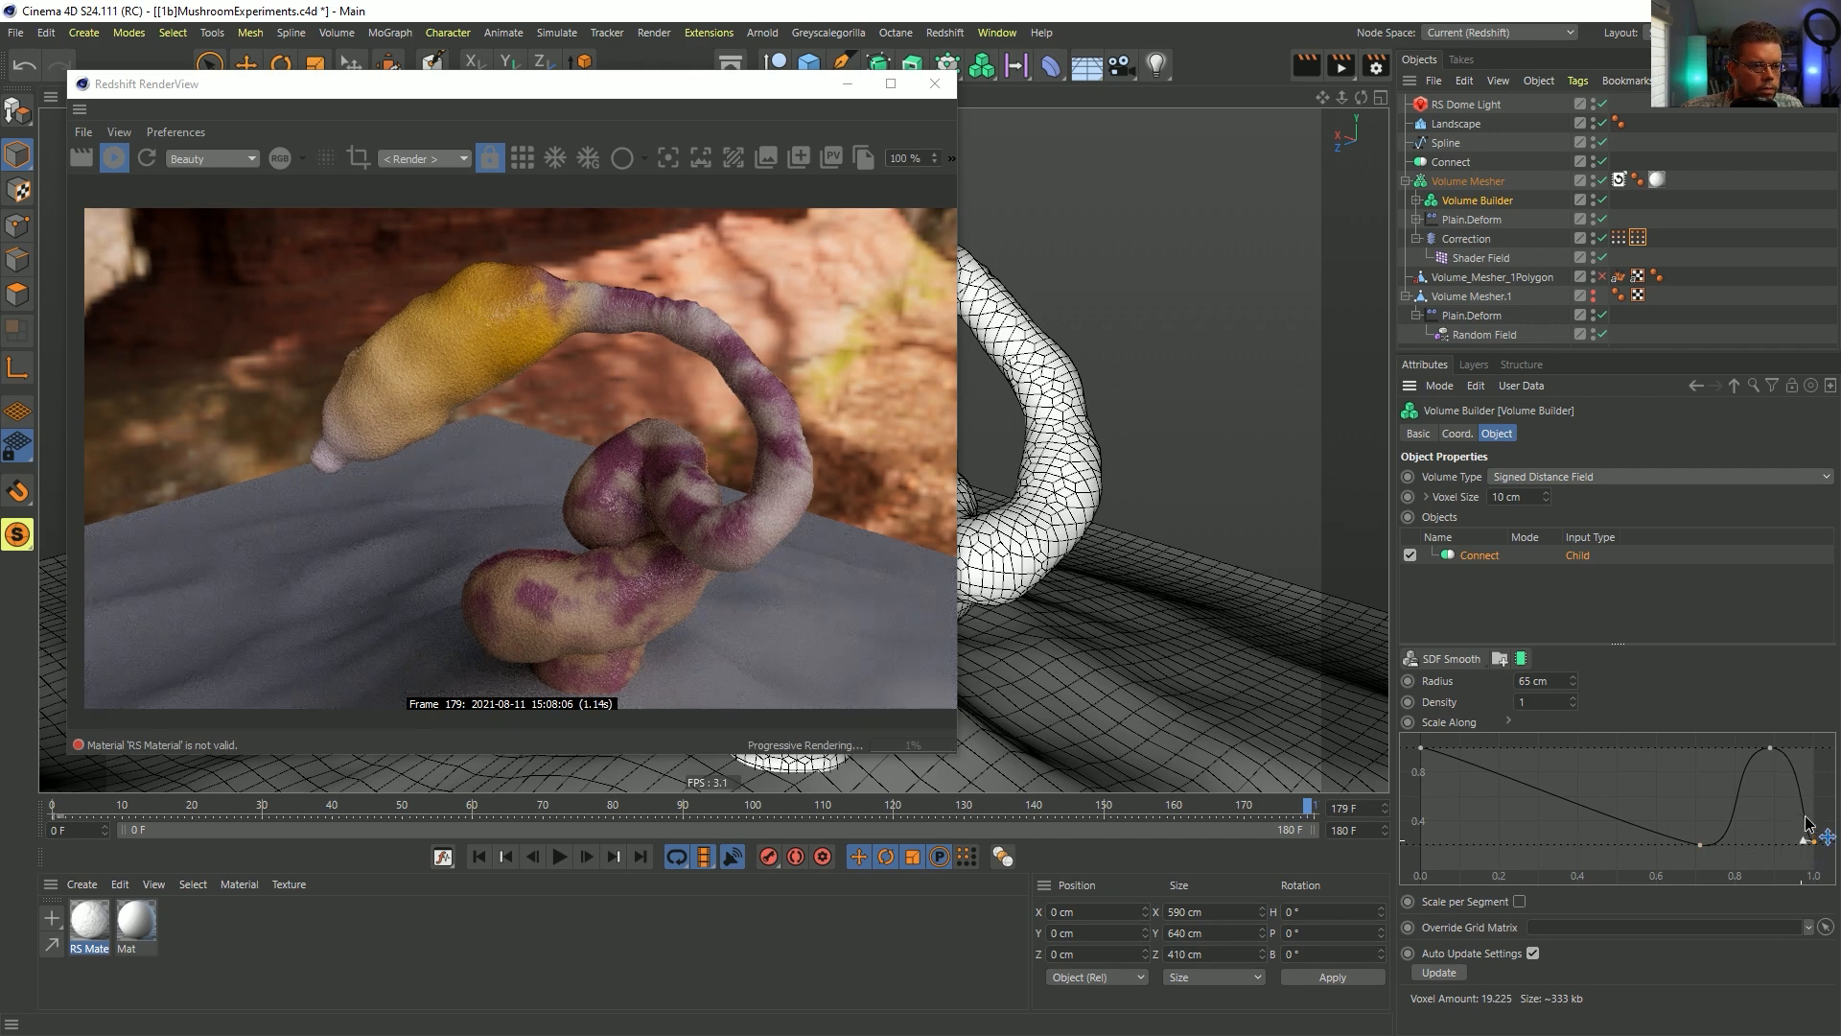
left_click_drag(1806, 817, 1805, 817)
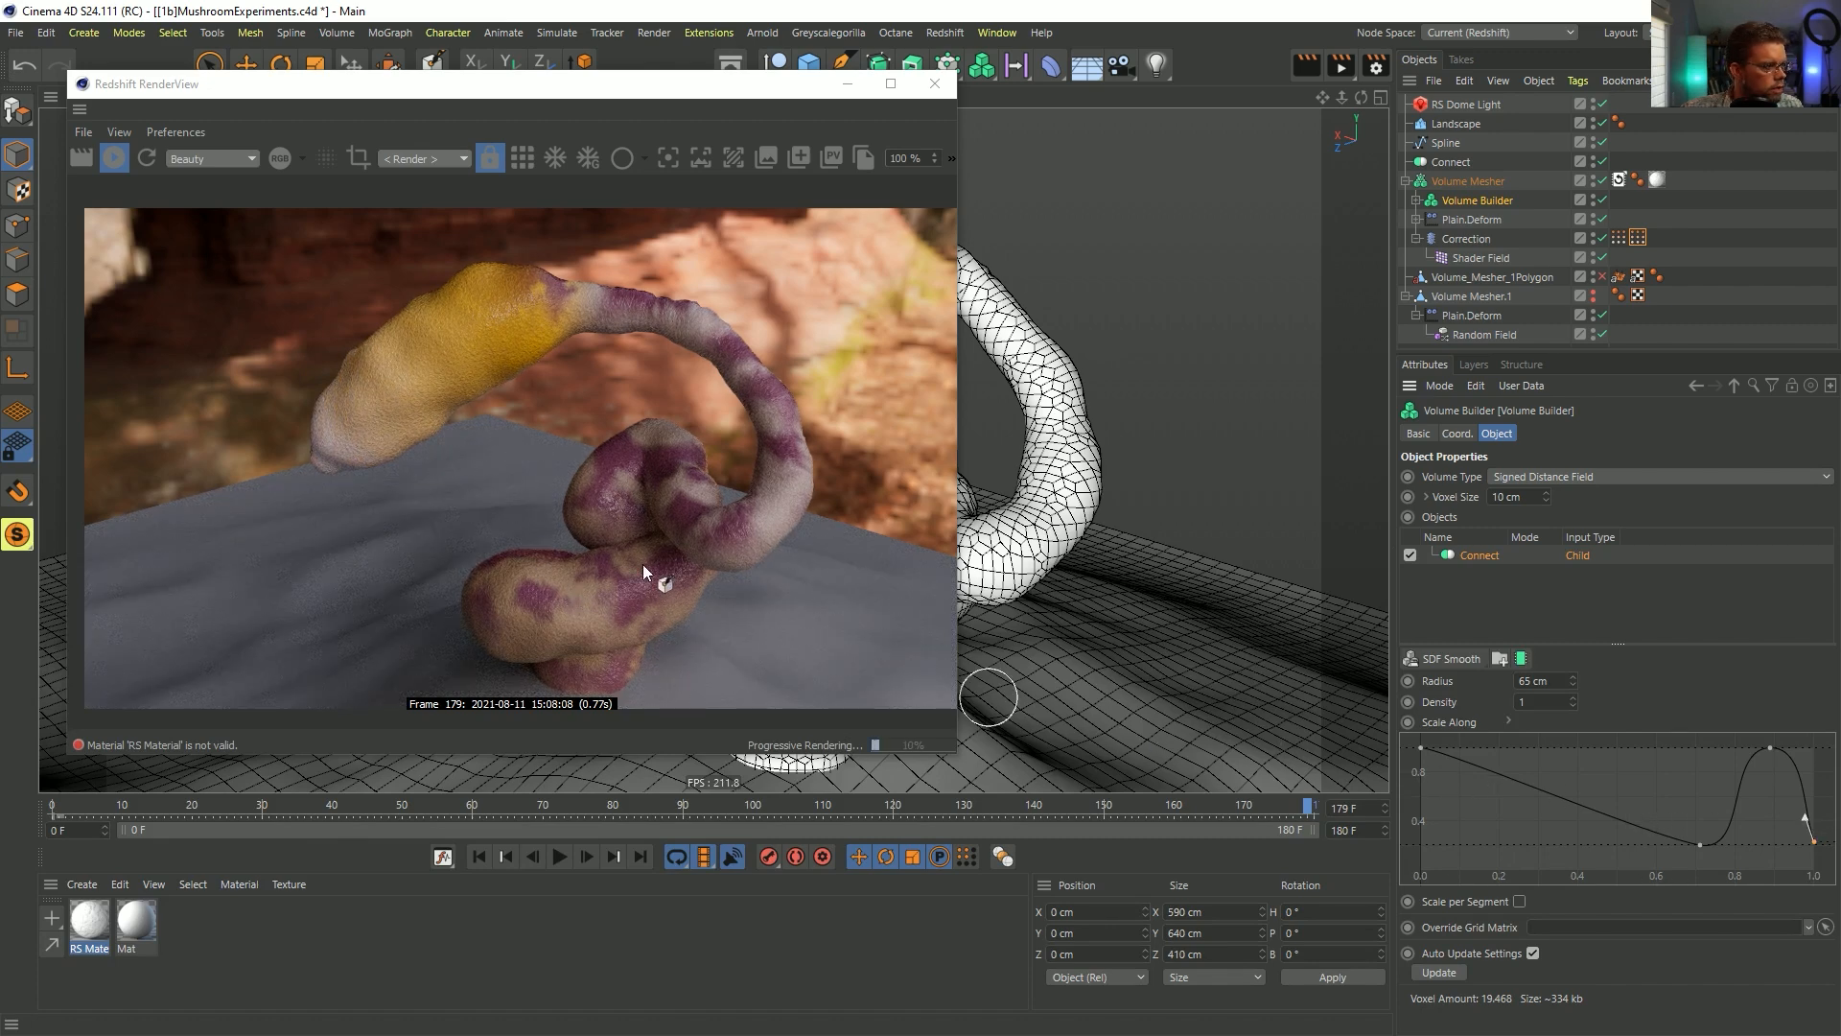
left_click(1542, 788, "ctrl")
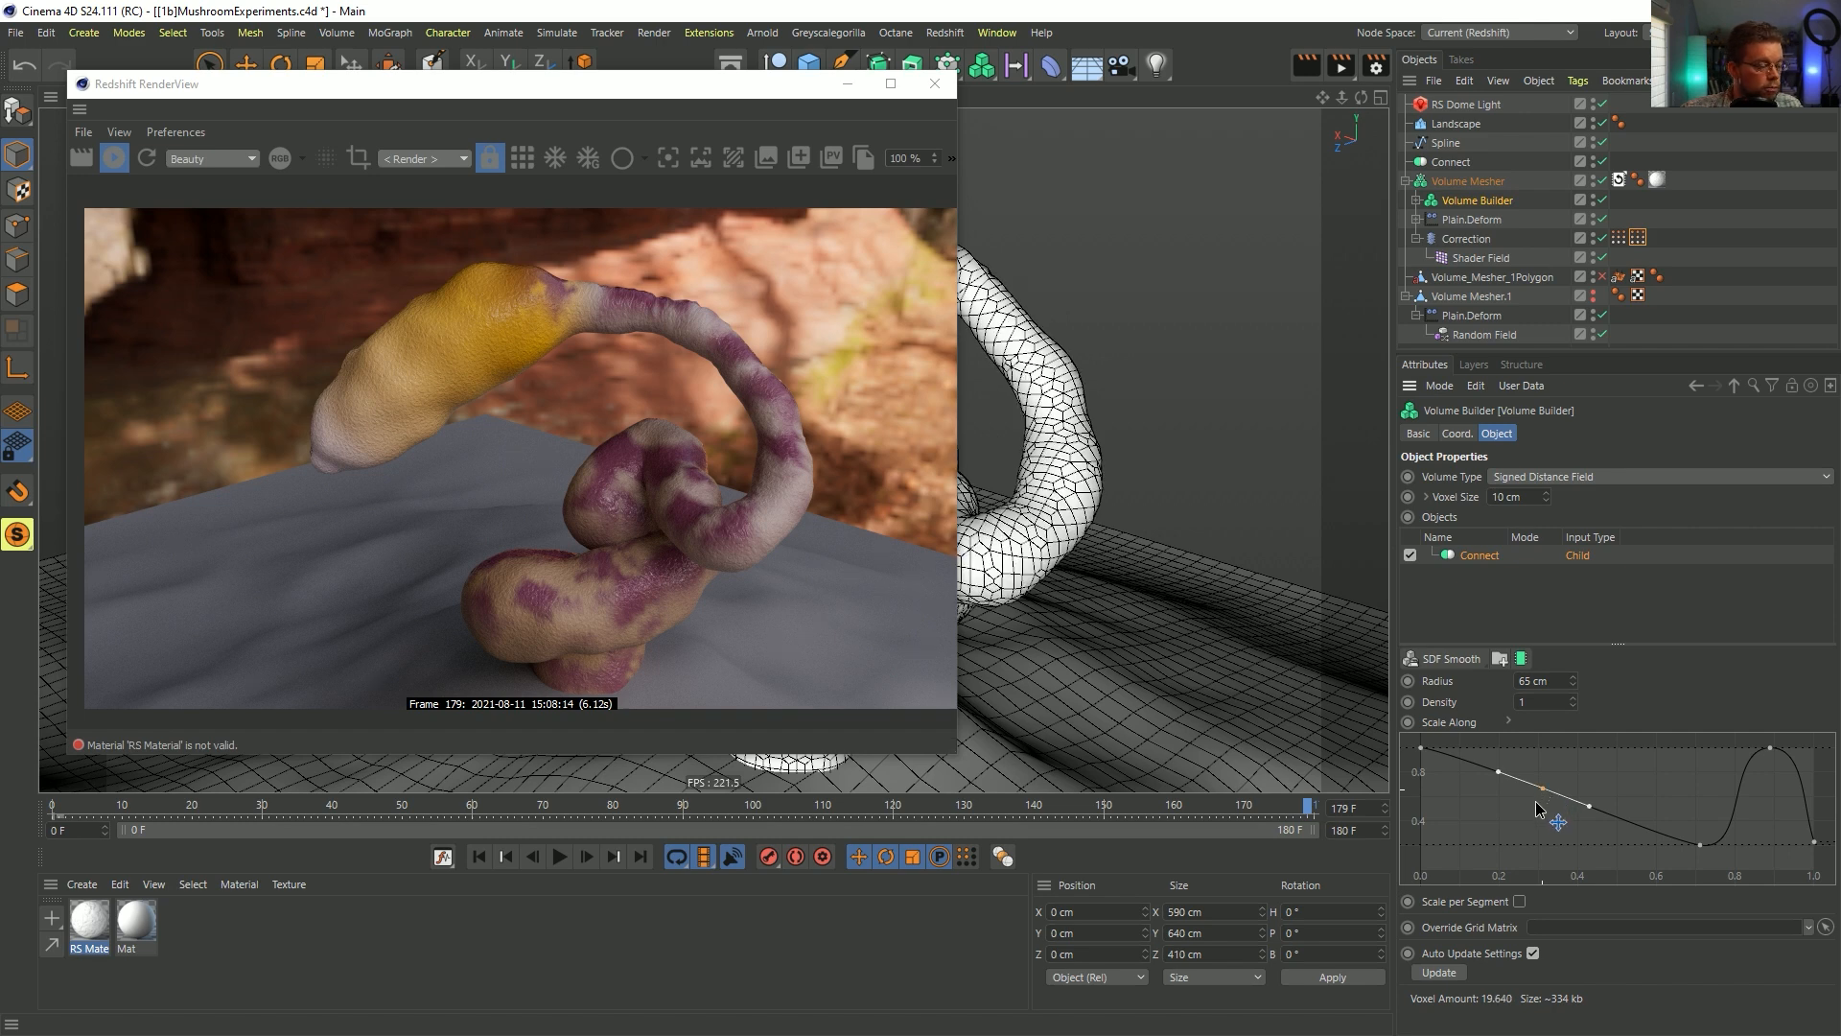
left_click_drag(1534, 816, 1490, 817)
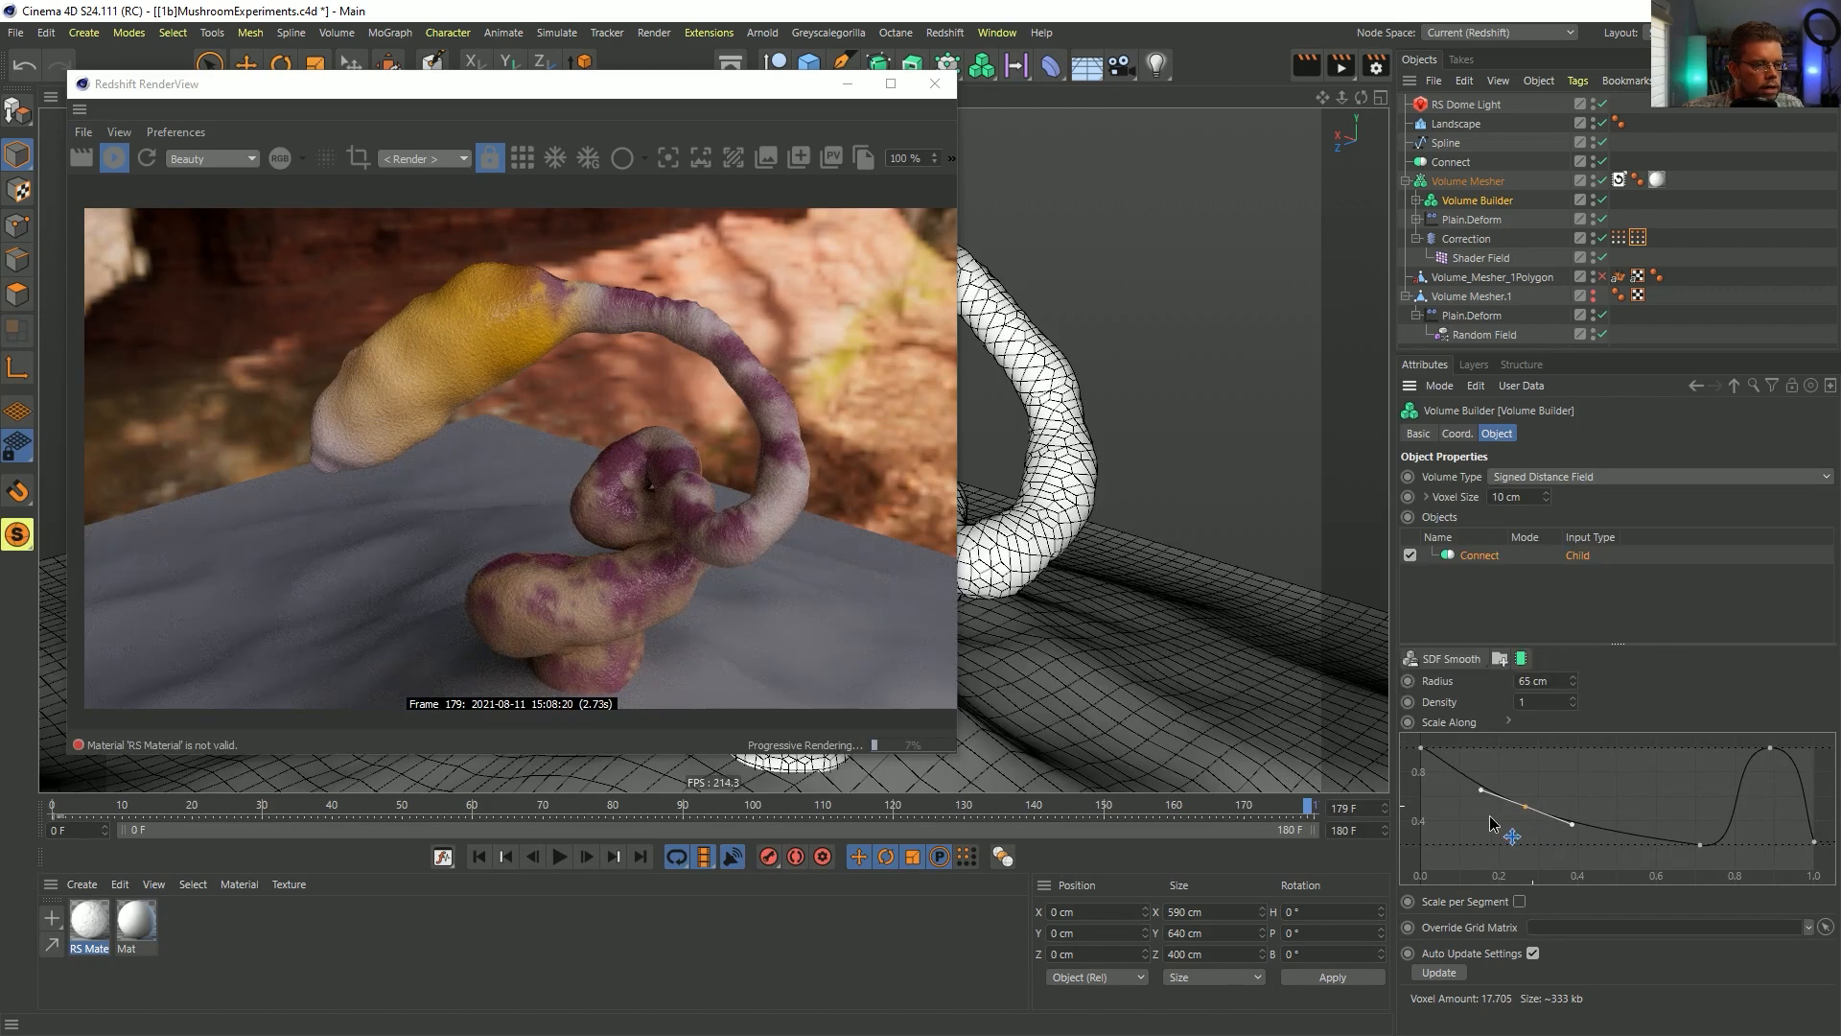
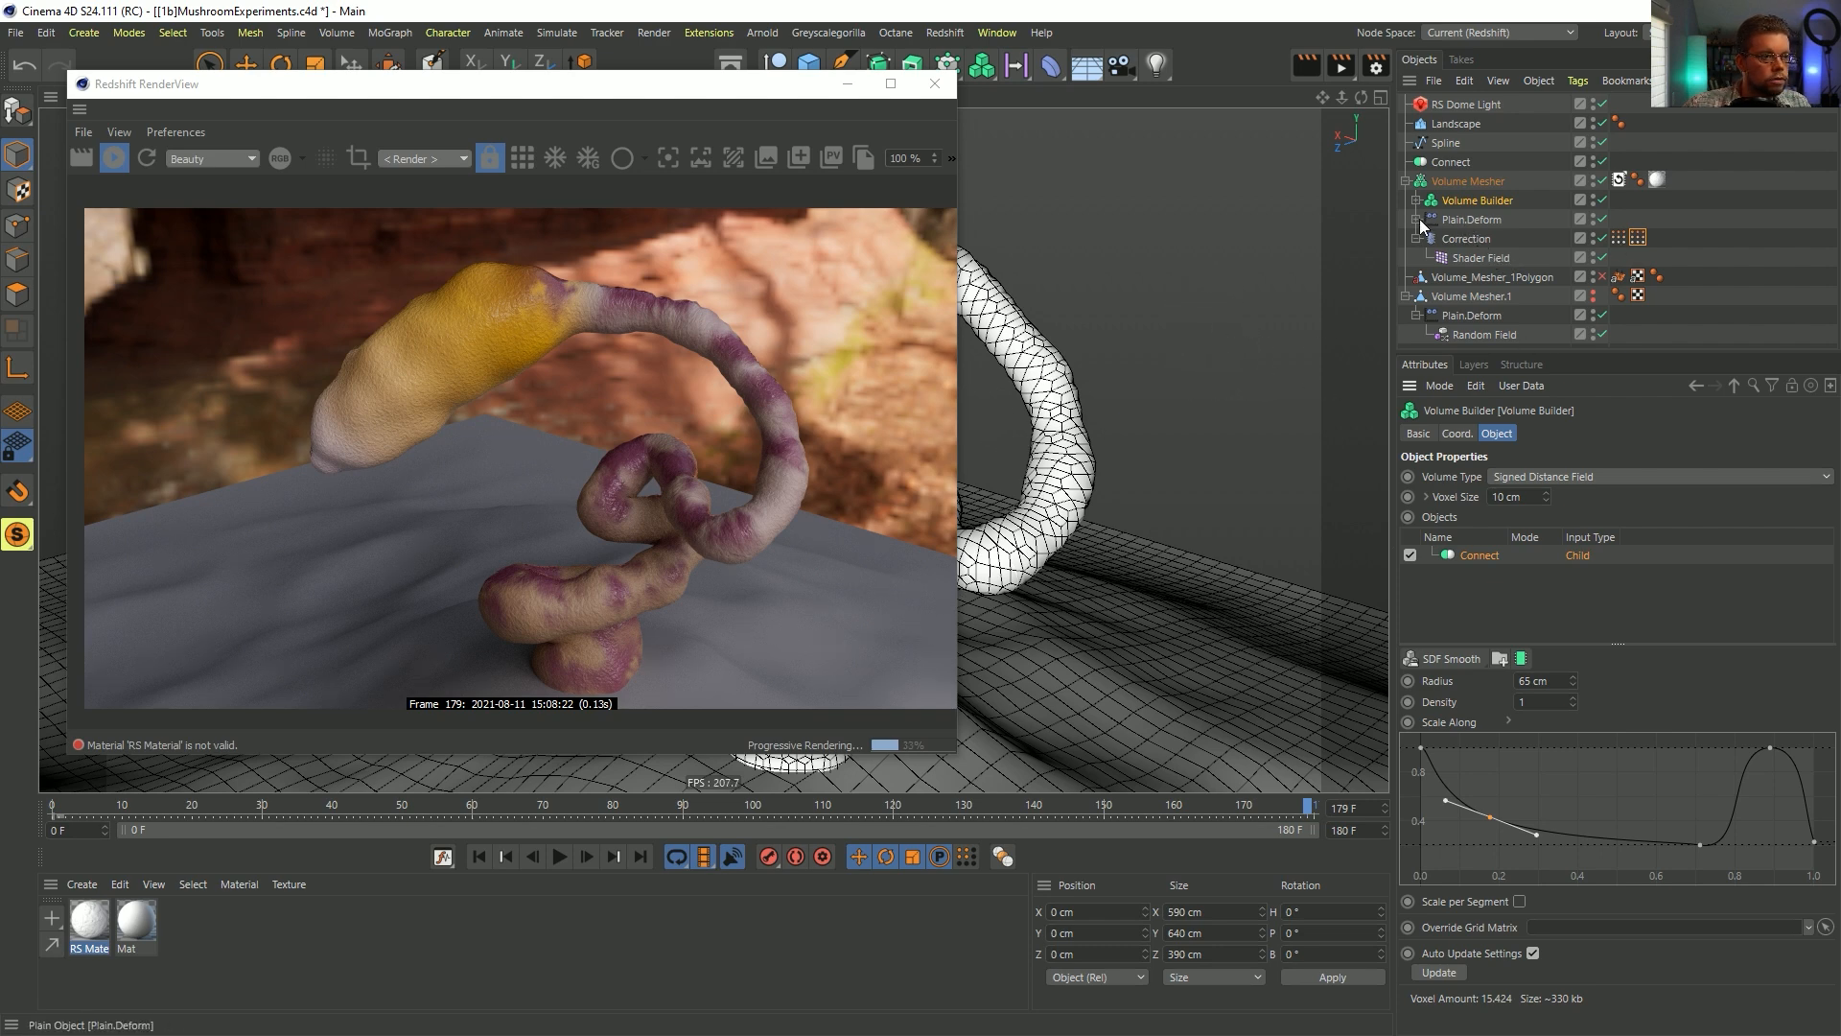
- Set the noise type of the Volume Mesher's Plain deformer Random Field to Luka and its scale to 2222%
left_click(1417, 220)
left_click(1482, 239)
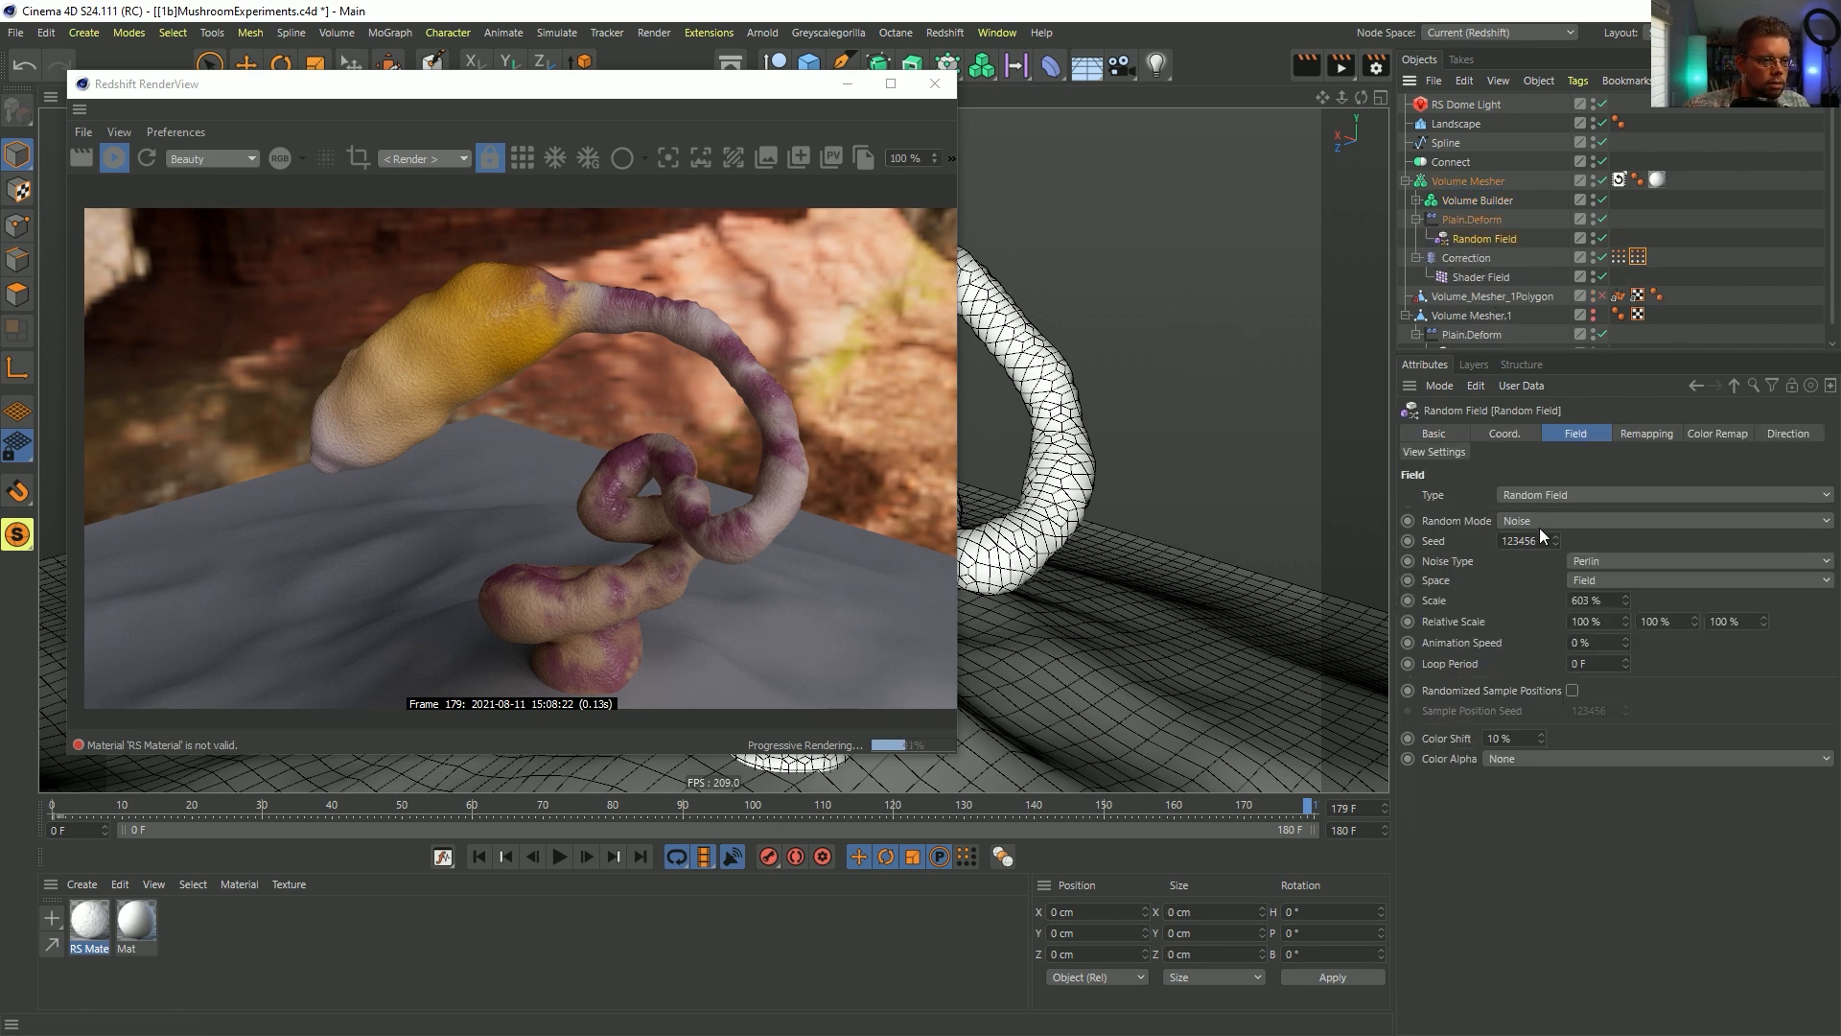
left_click(1638, 562)
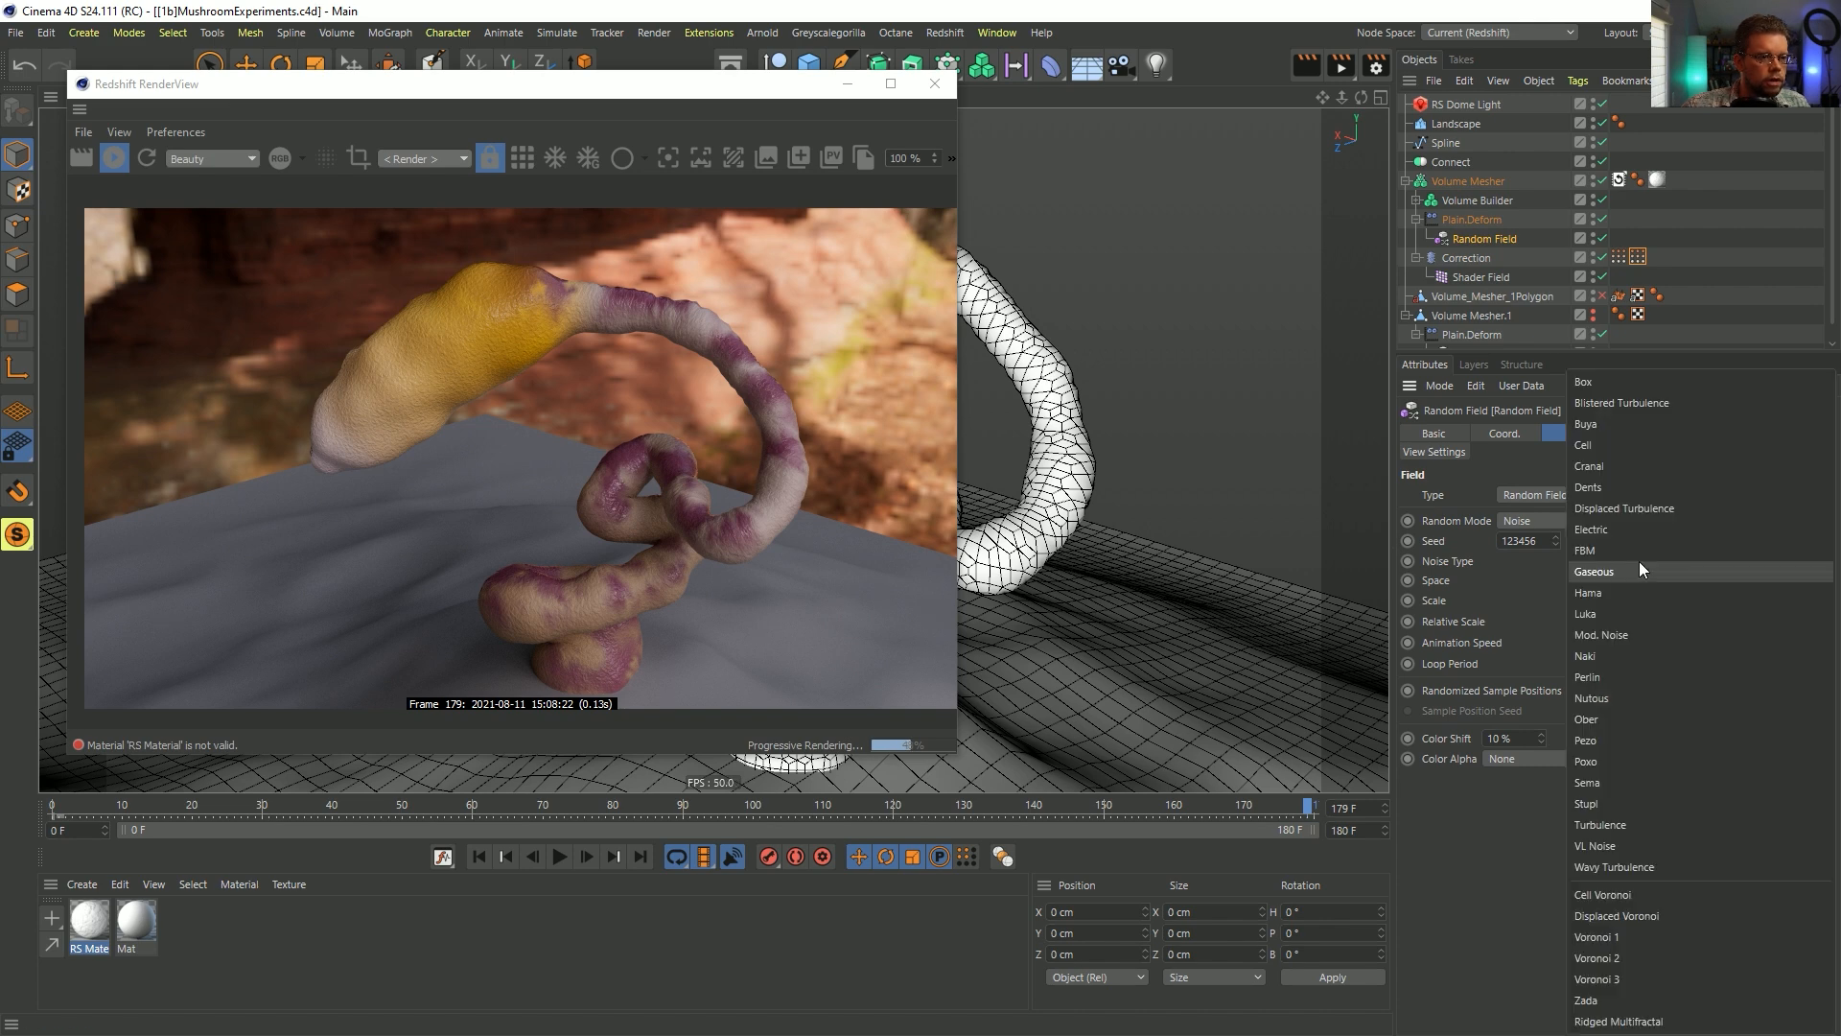
left_click(1592, 614)
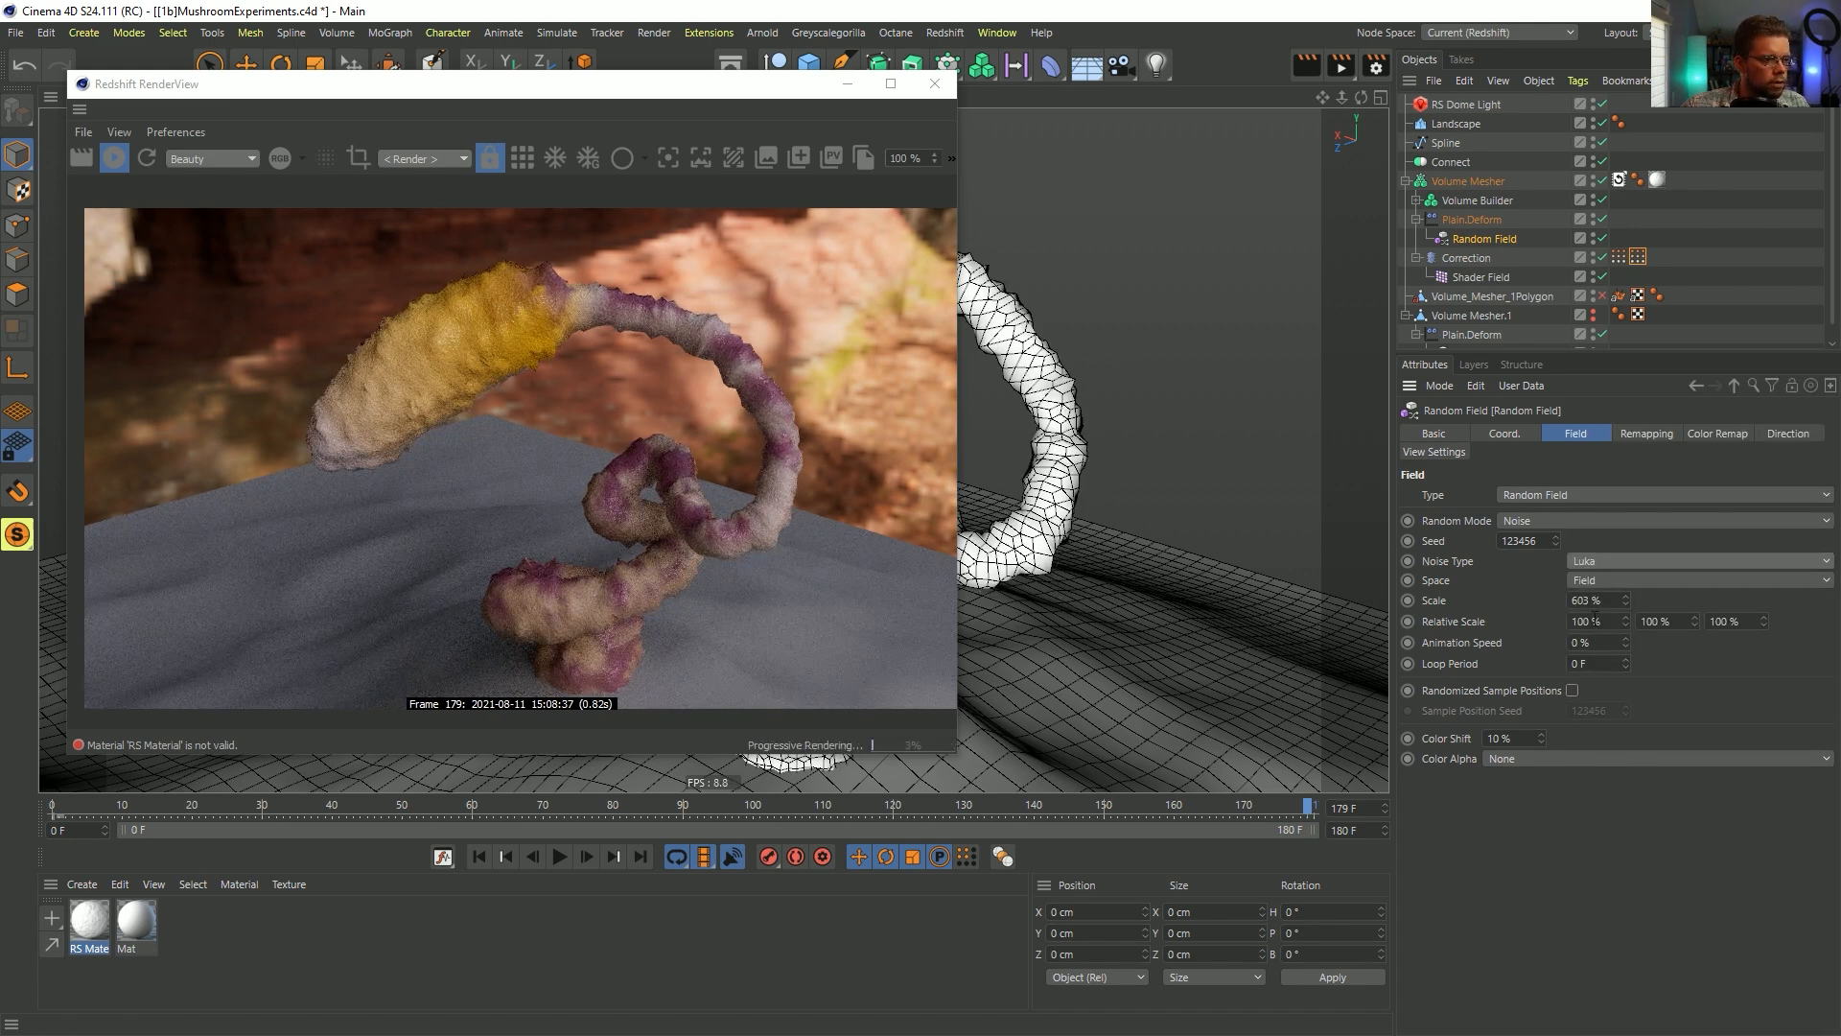
double_click(1592, 601)
type("2222")
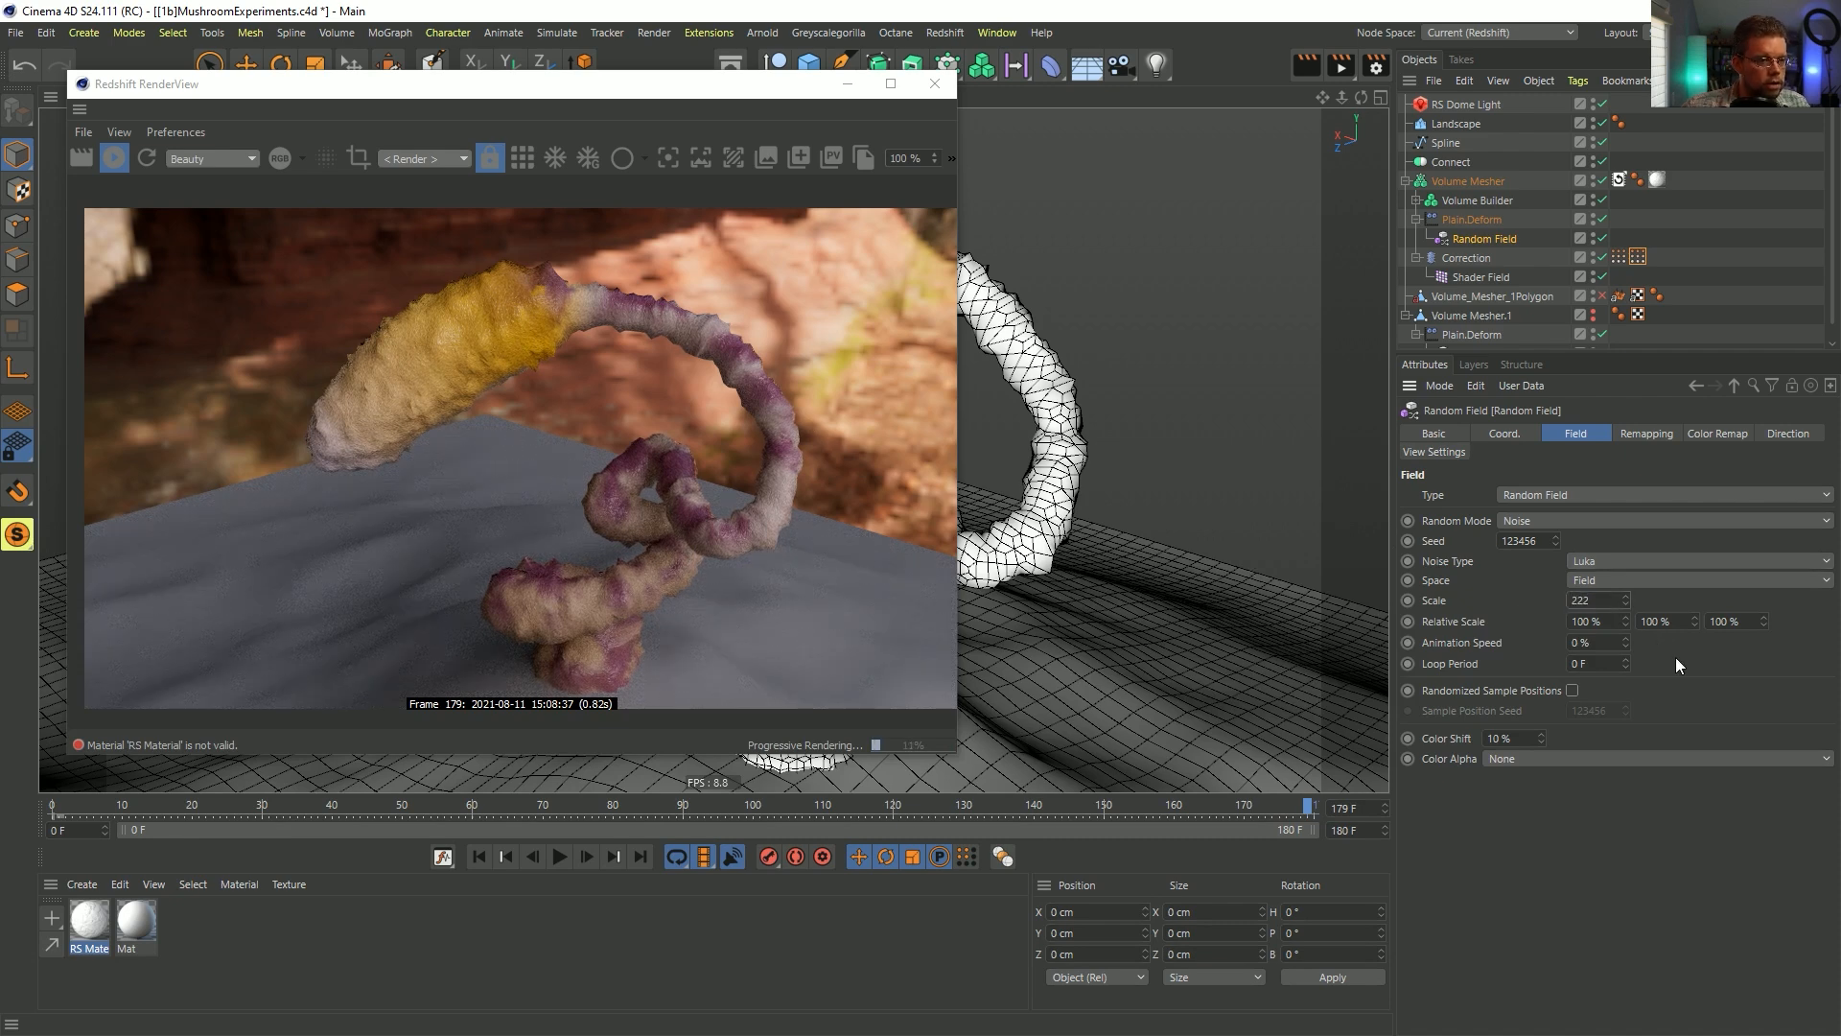
key("Return")
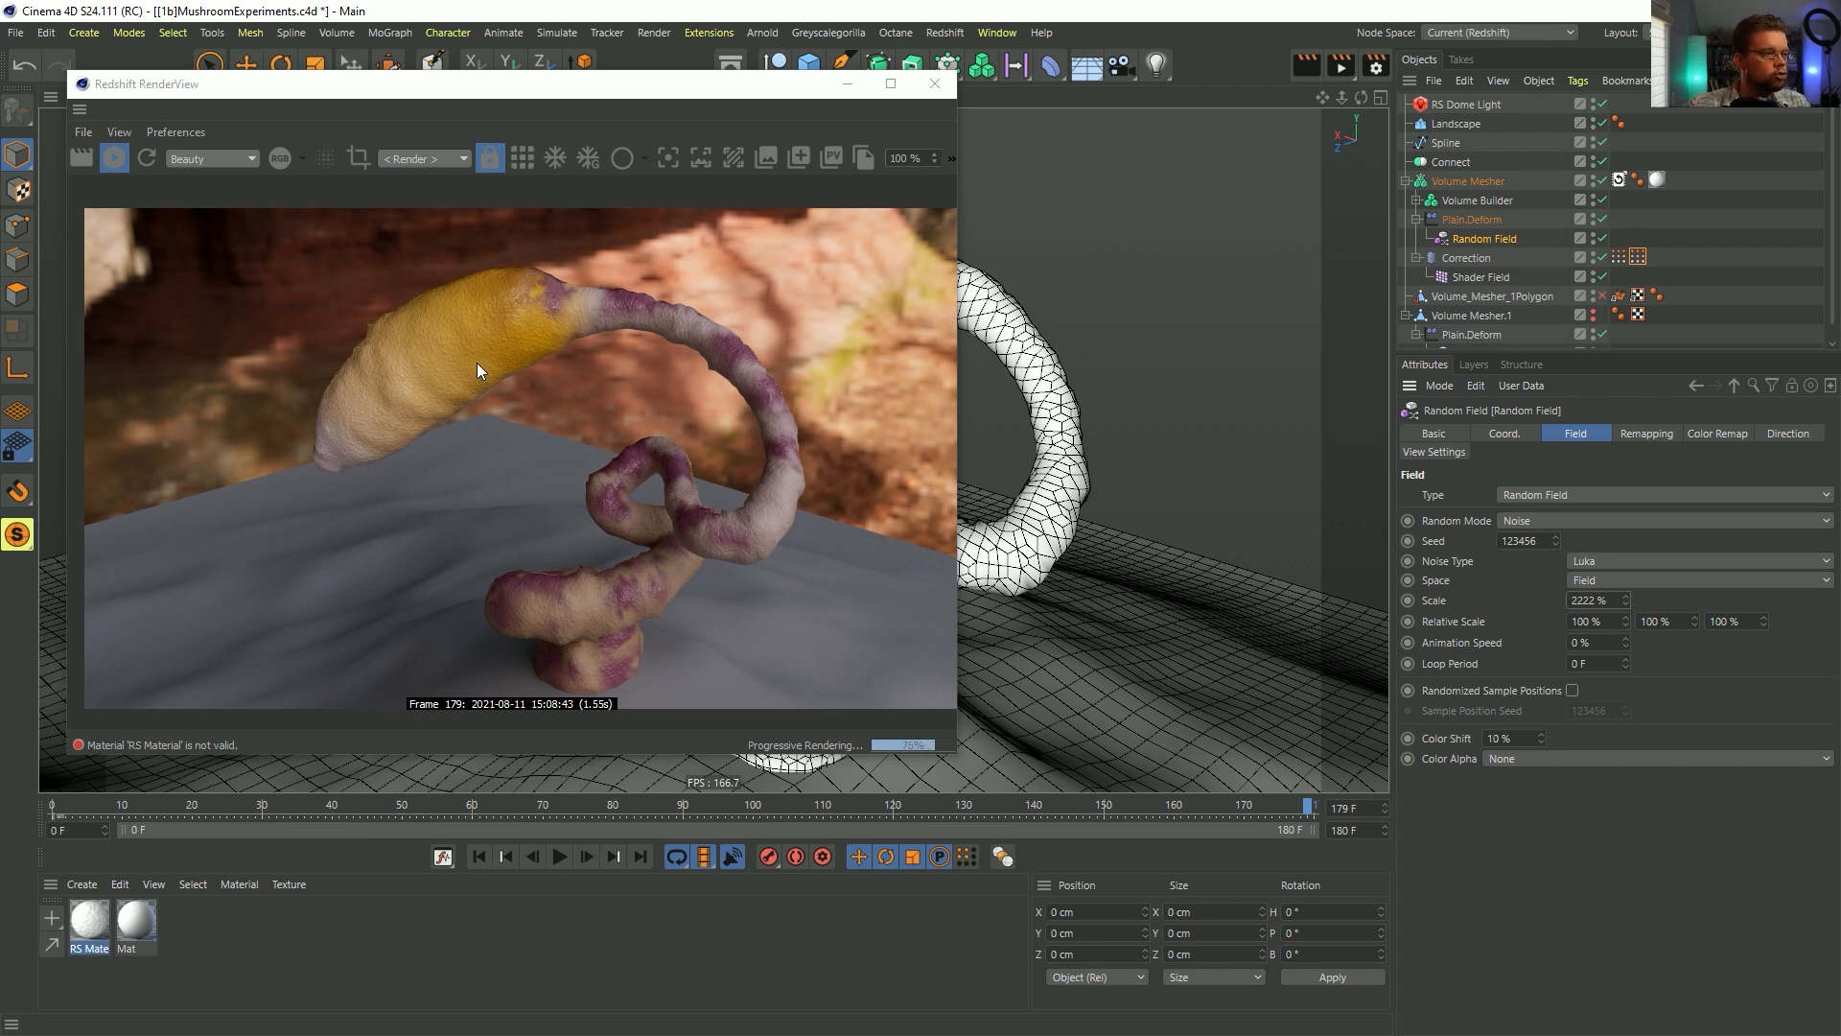
- In the render settings, set the output size to 1920 × 1080, lock the ratio, and reduce it to 960 × 540 pixels
key("ctrl+b")
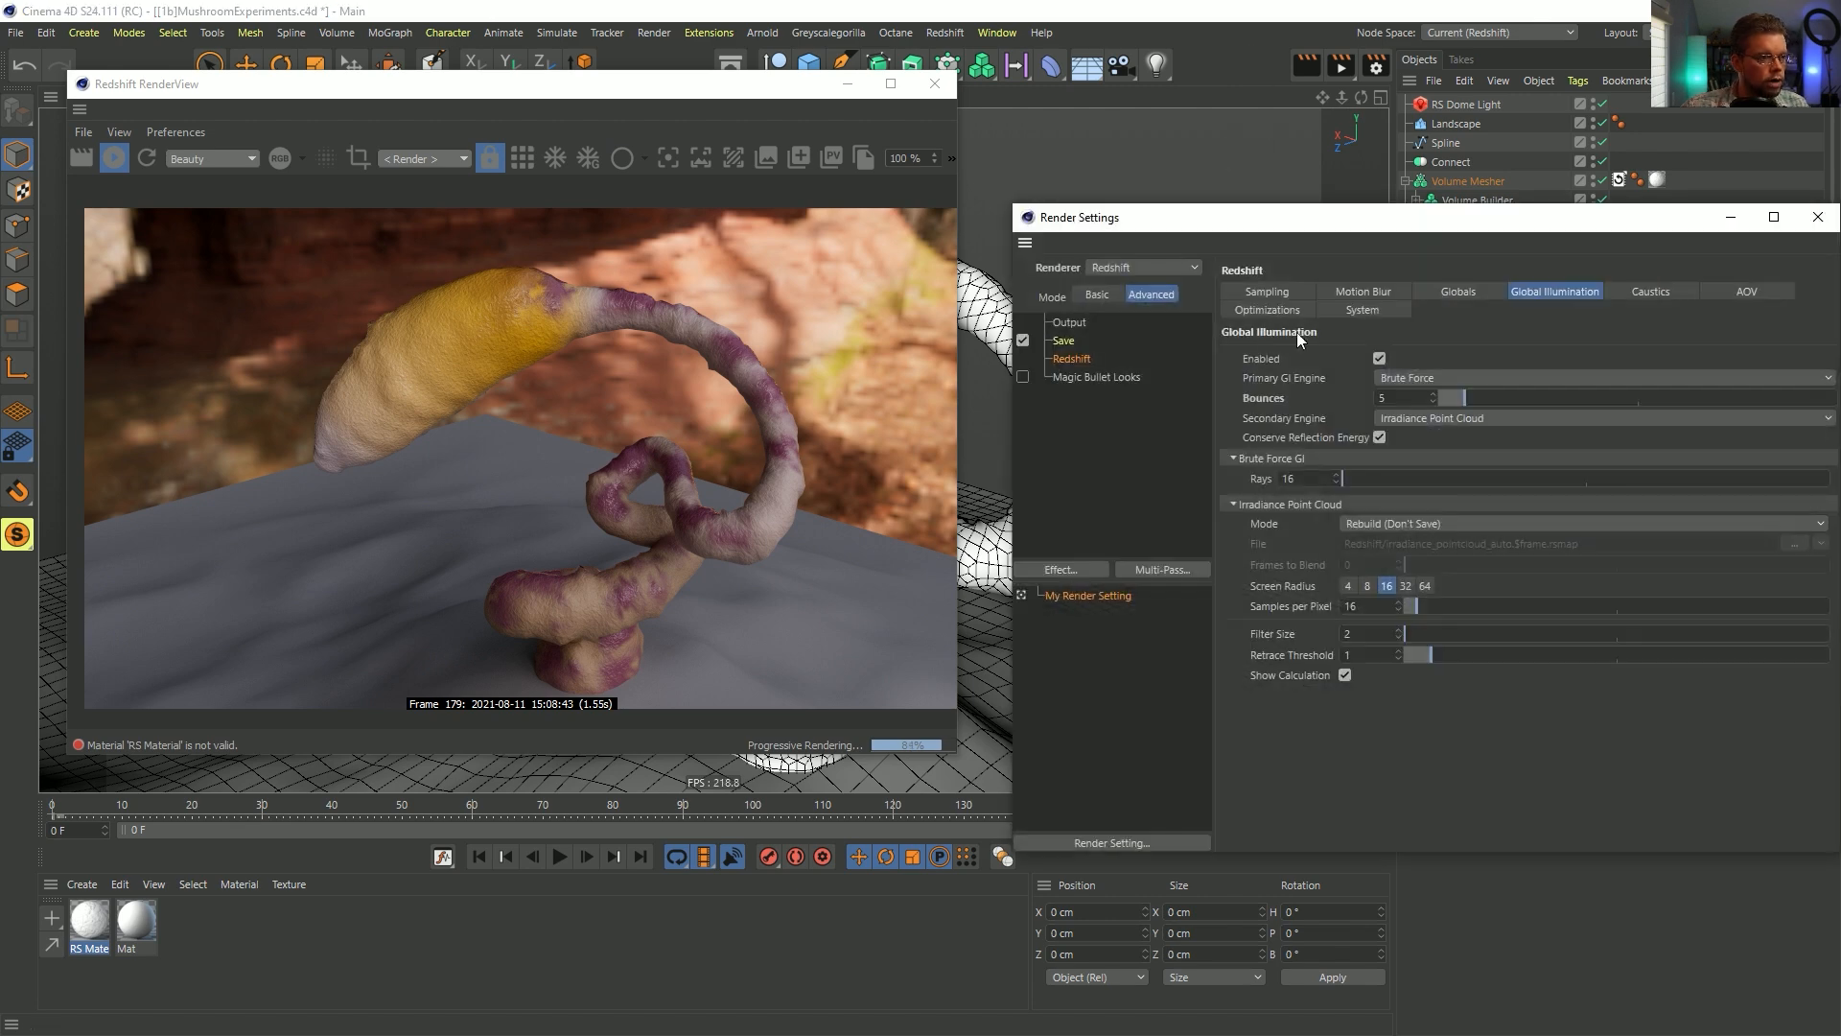
left_click_drag(1262, 218, 1047, 238)
left_click(855, 341)
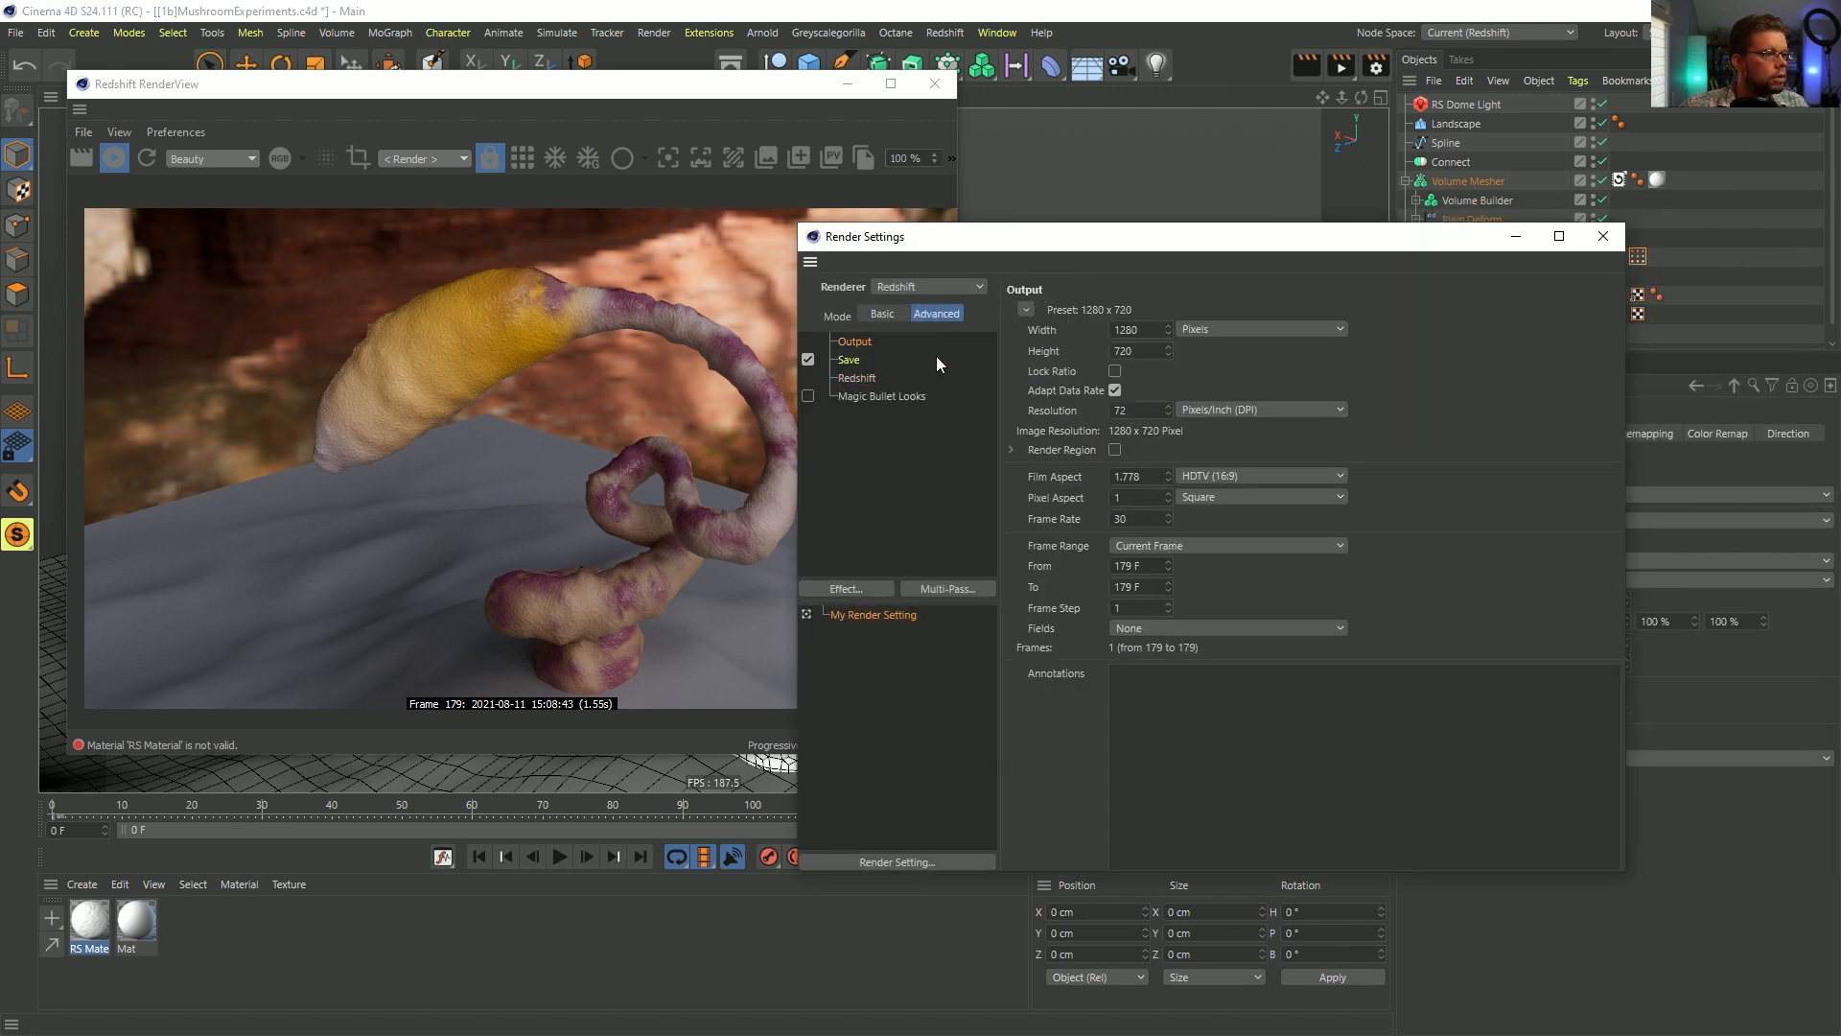
left_click_drag(1144, 327, 1016, 345)
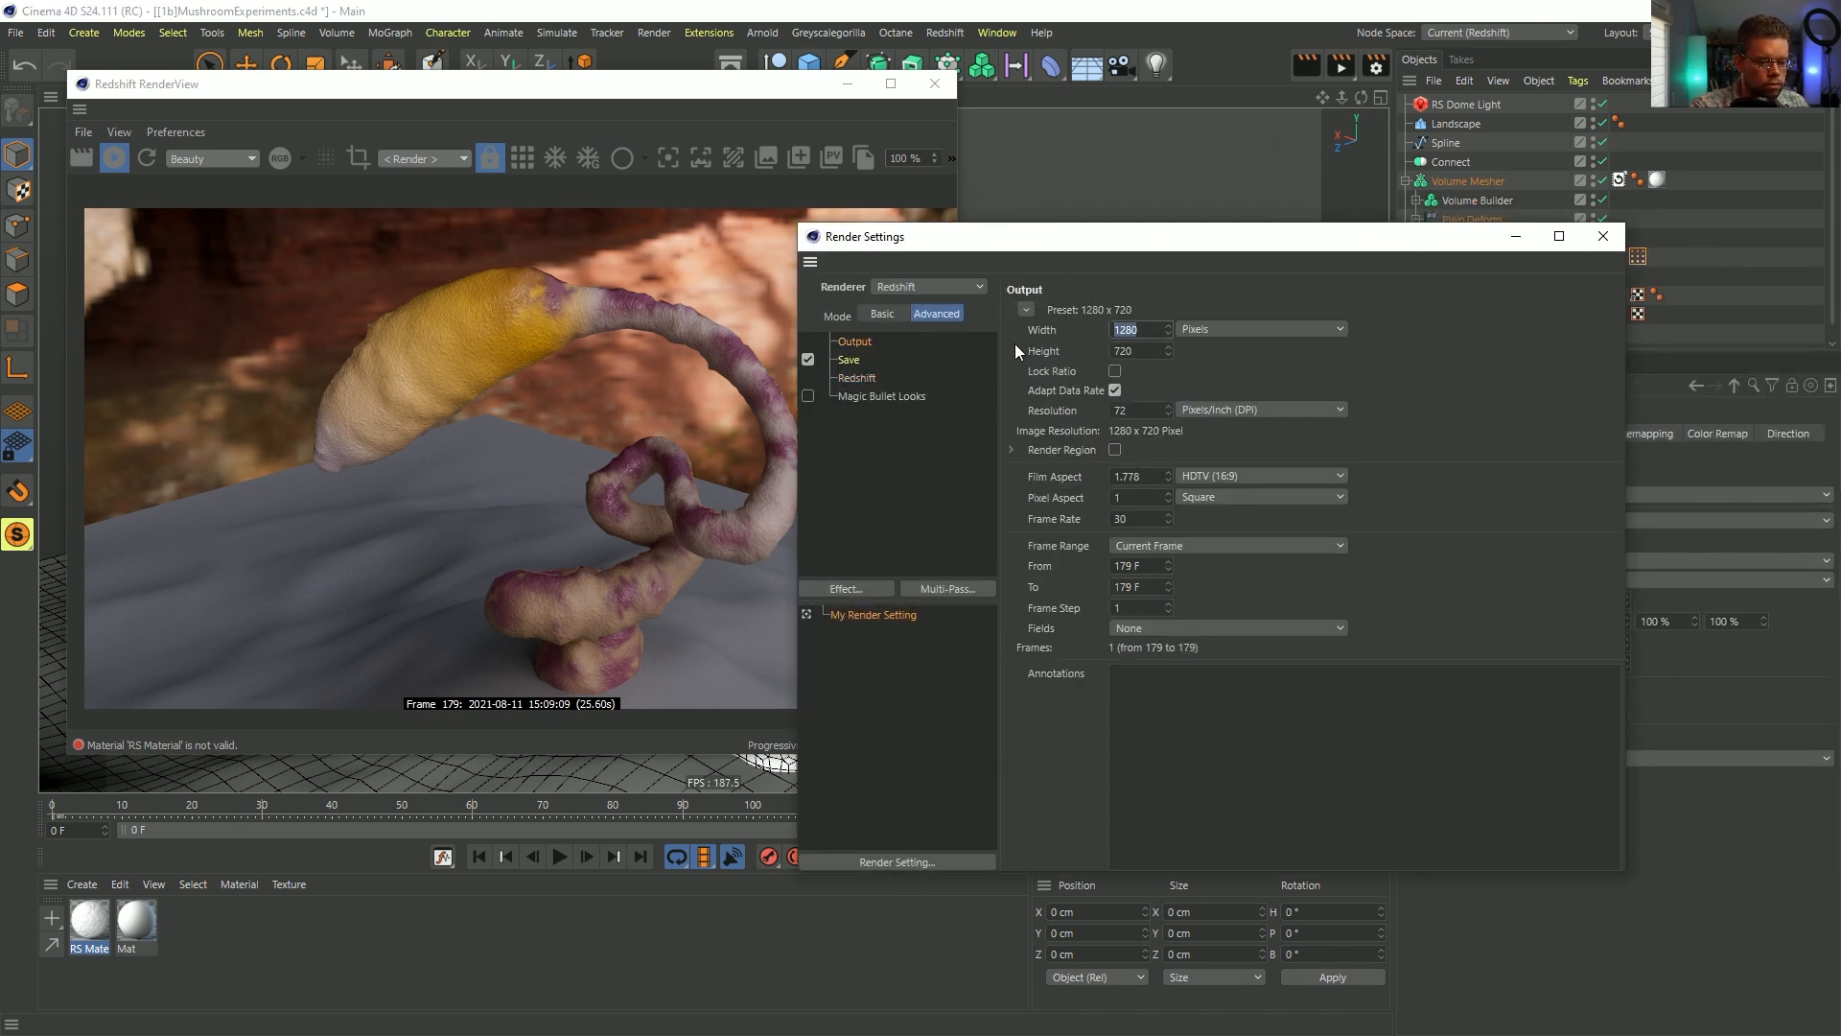
type("190")
type("0")
key("Tab")
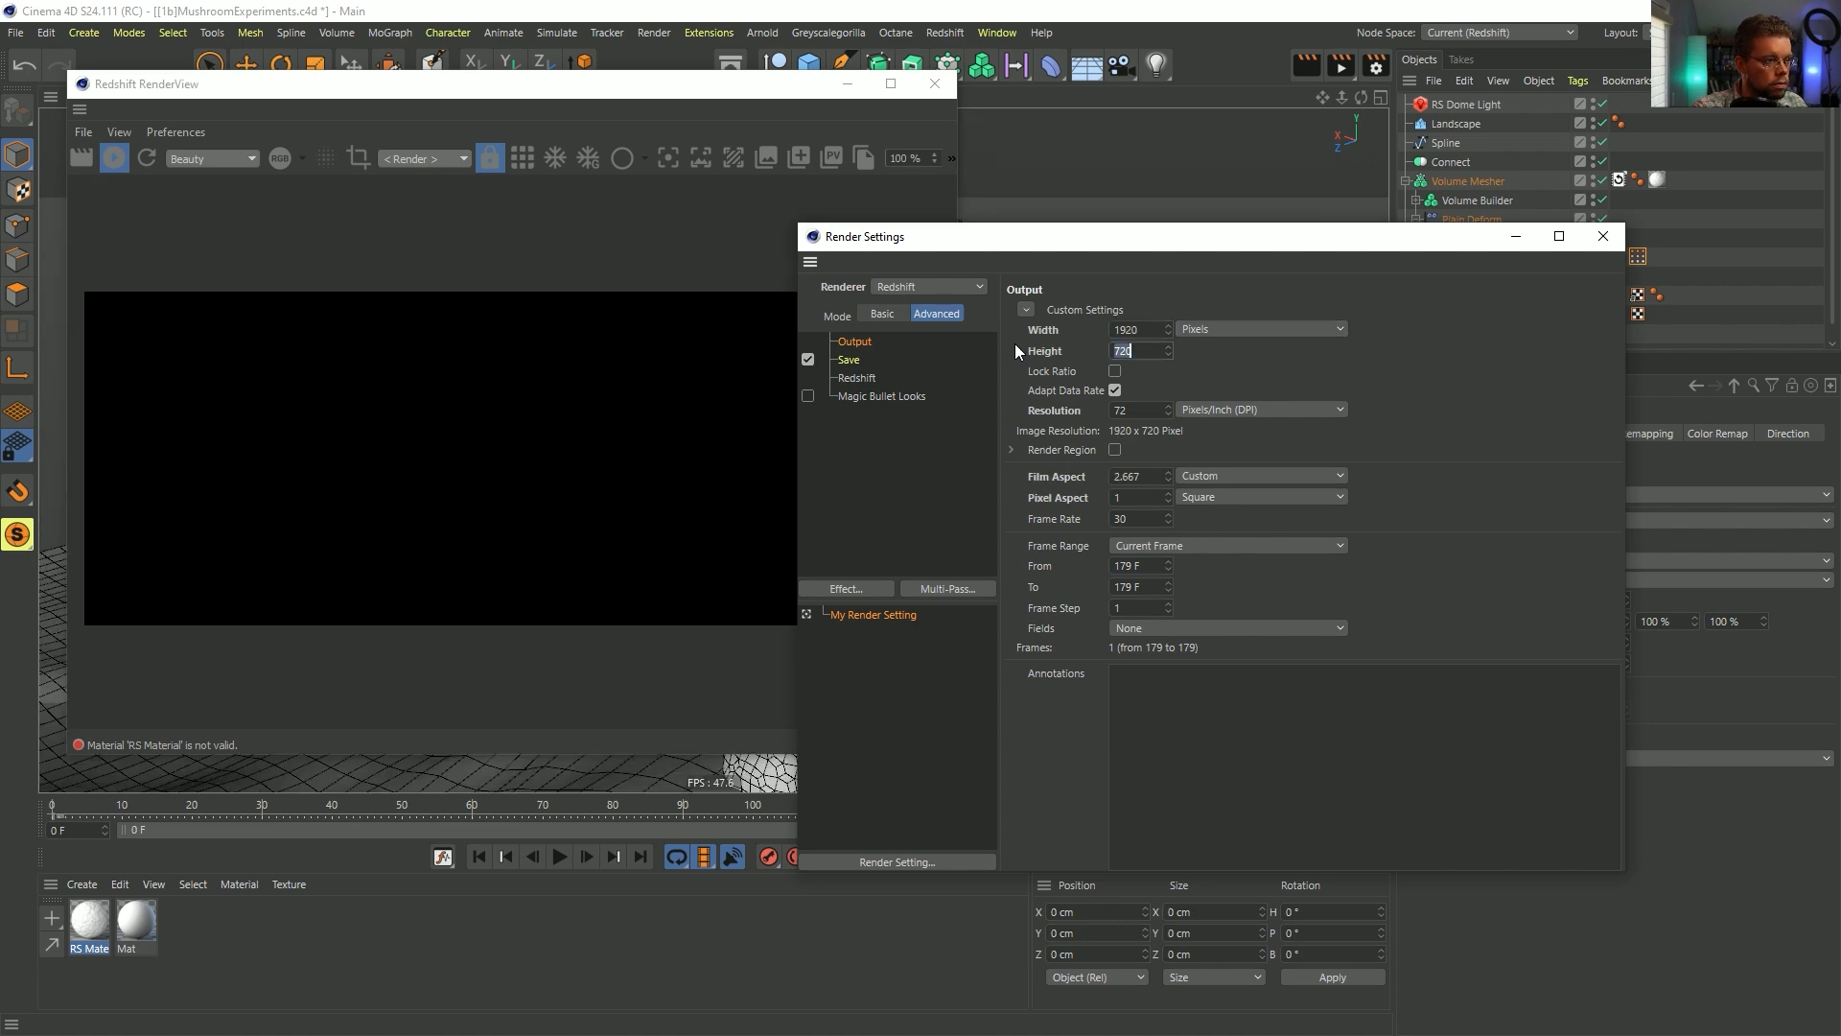
type("1080")
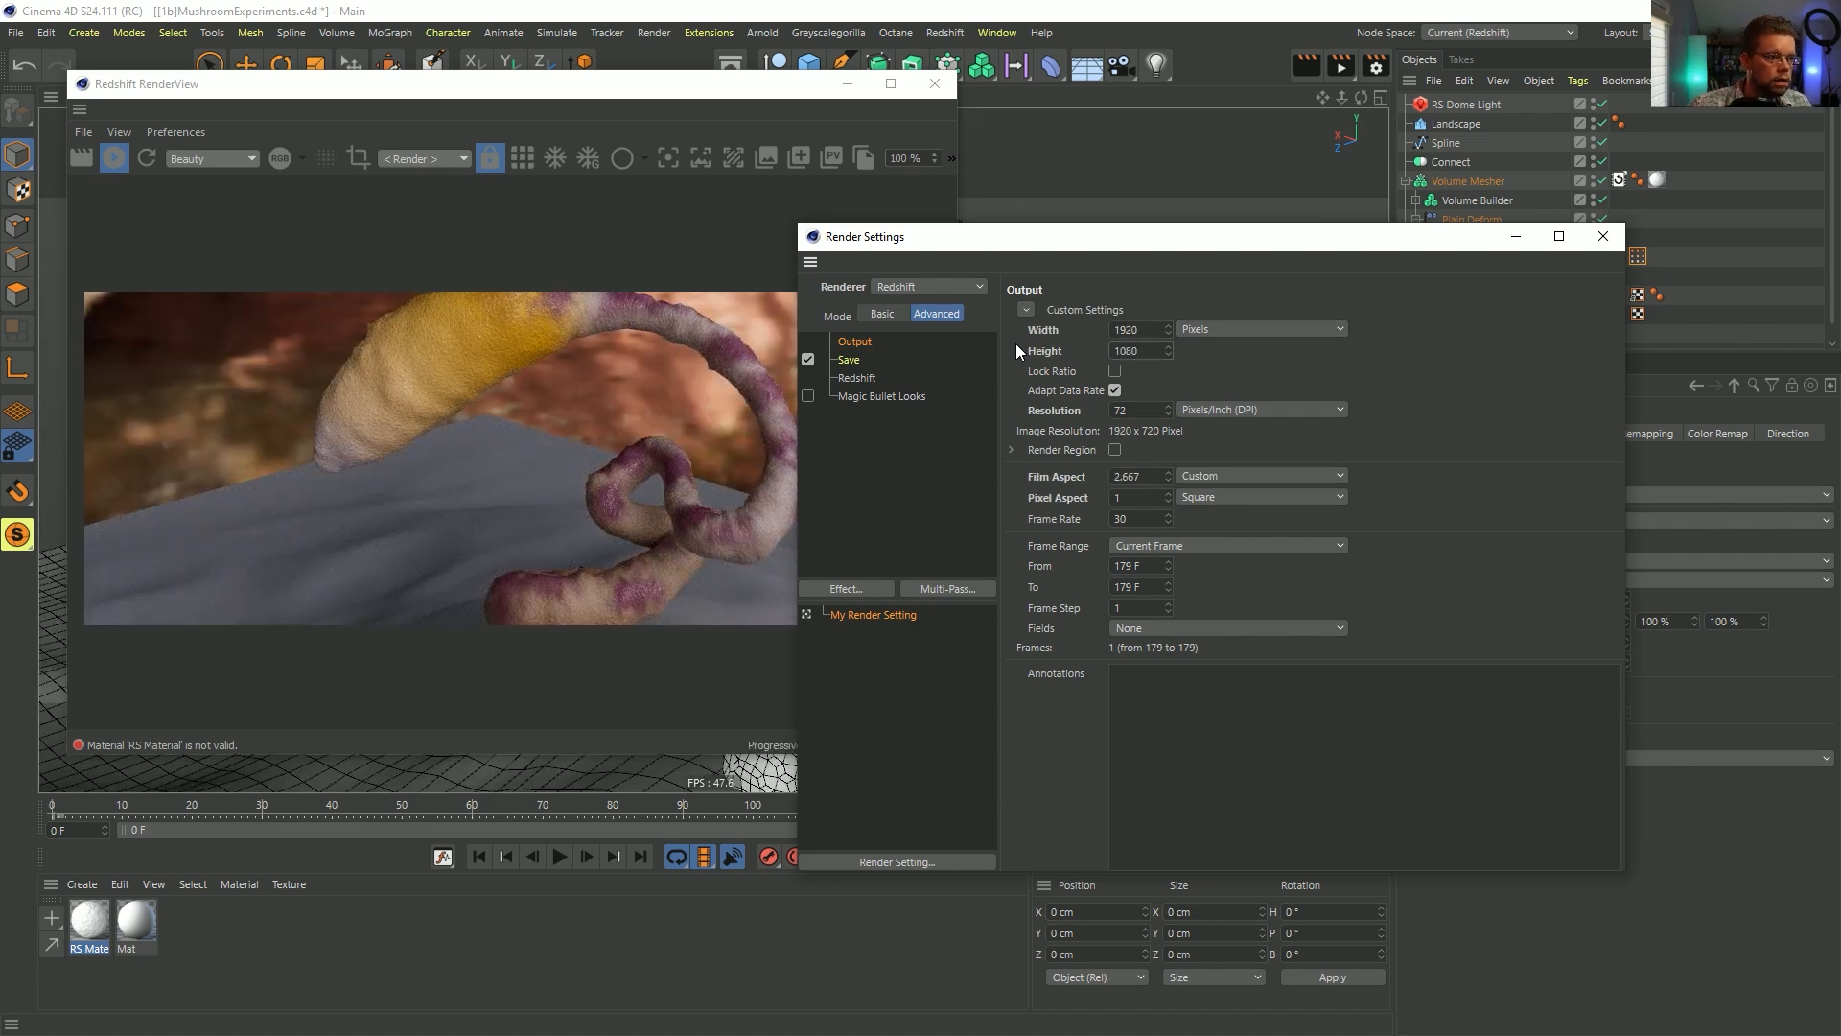
left_click(1118, 372)
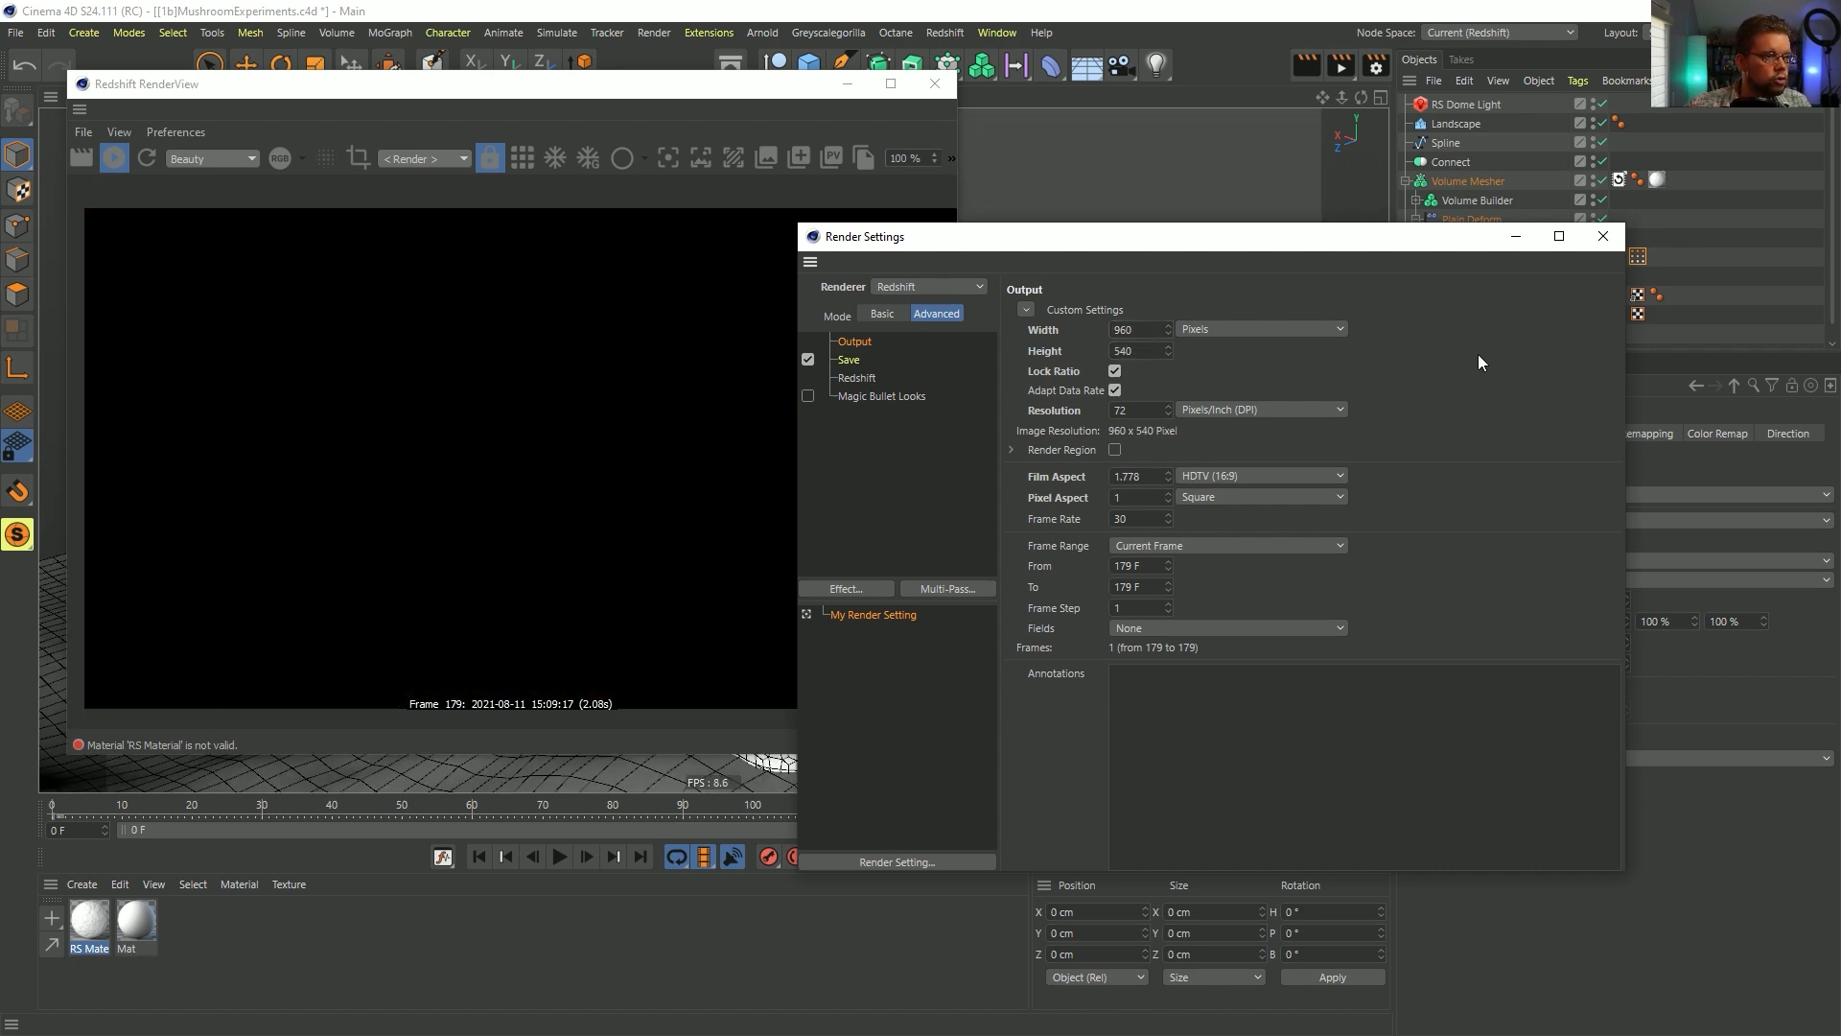
- Edit the Unified Sampling threshold in the Redshift sampling settings
left_click(857, 377)
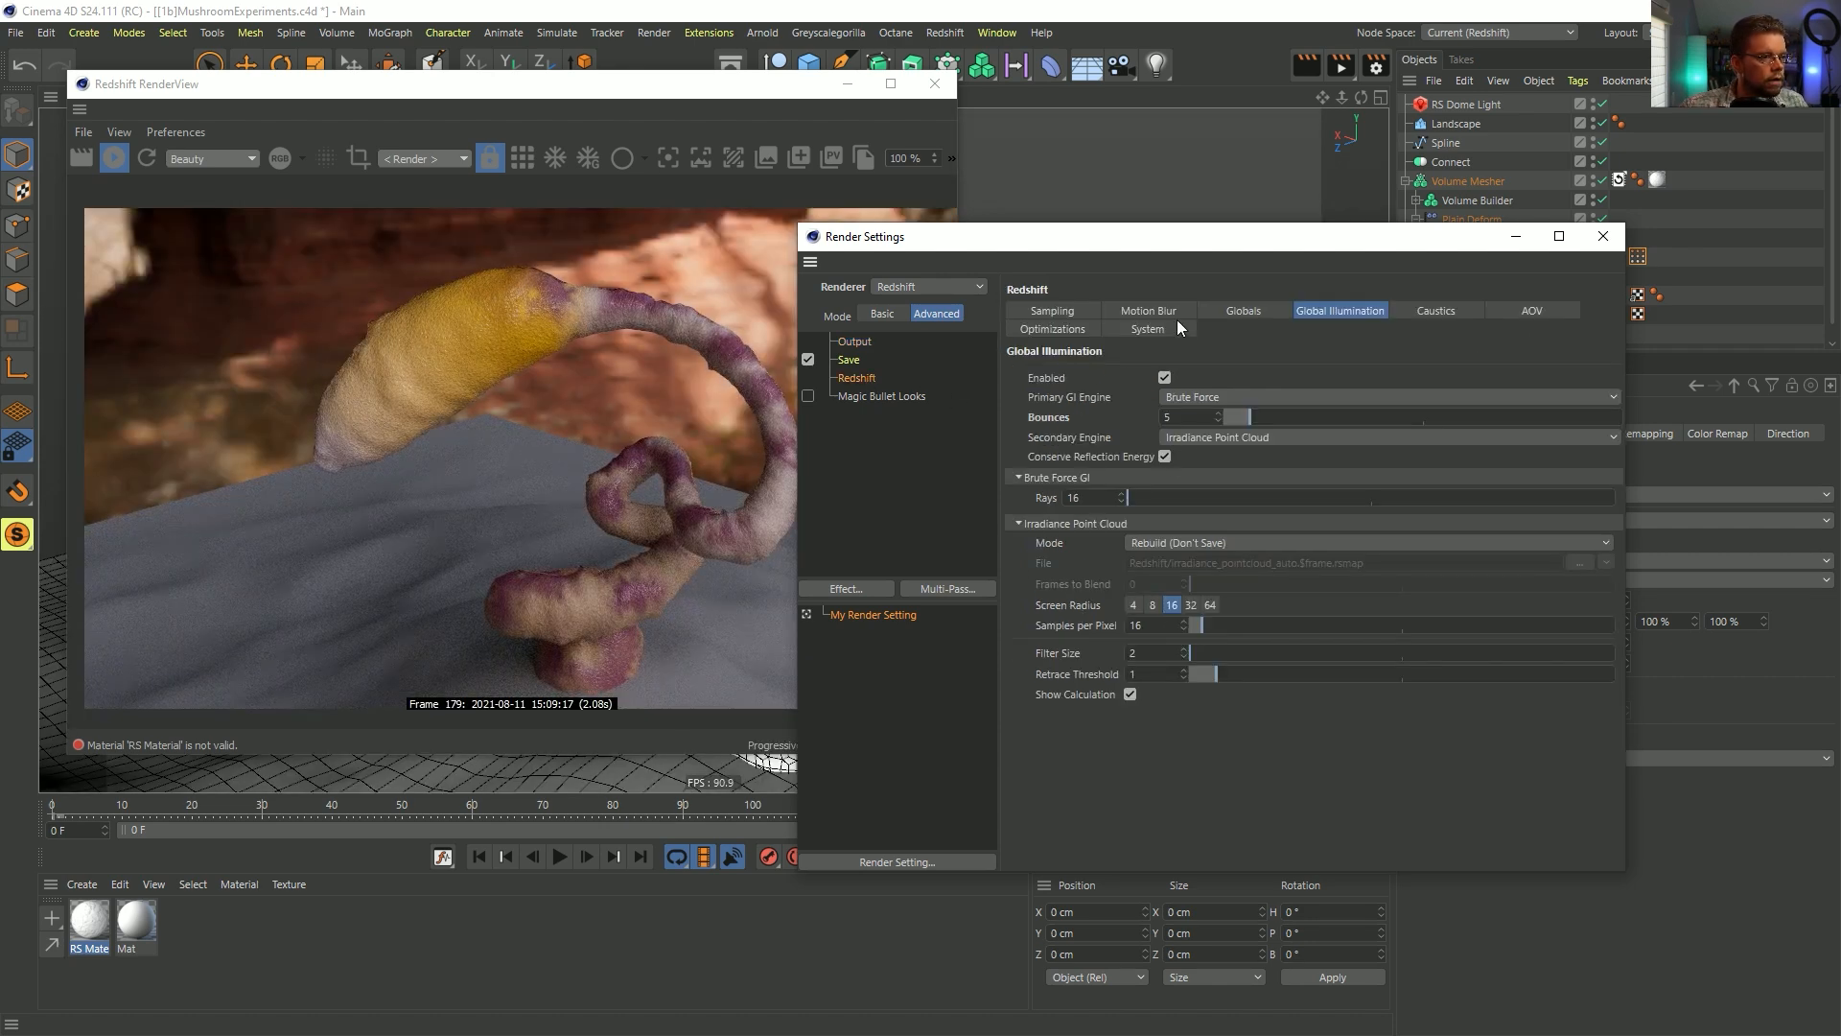
left_click(1122, 311)
left_click(1059, 316)
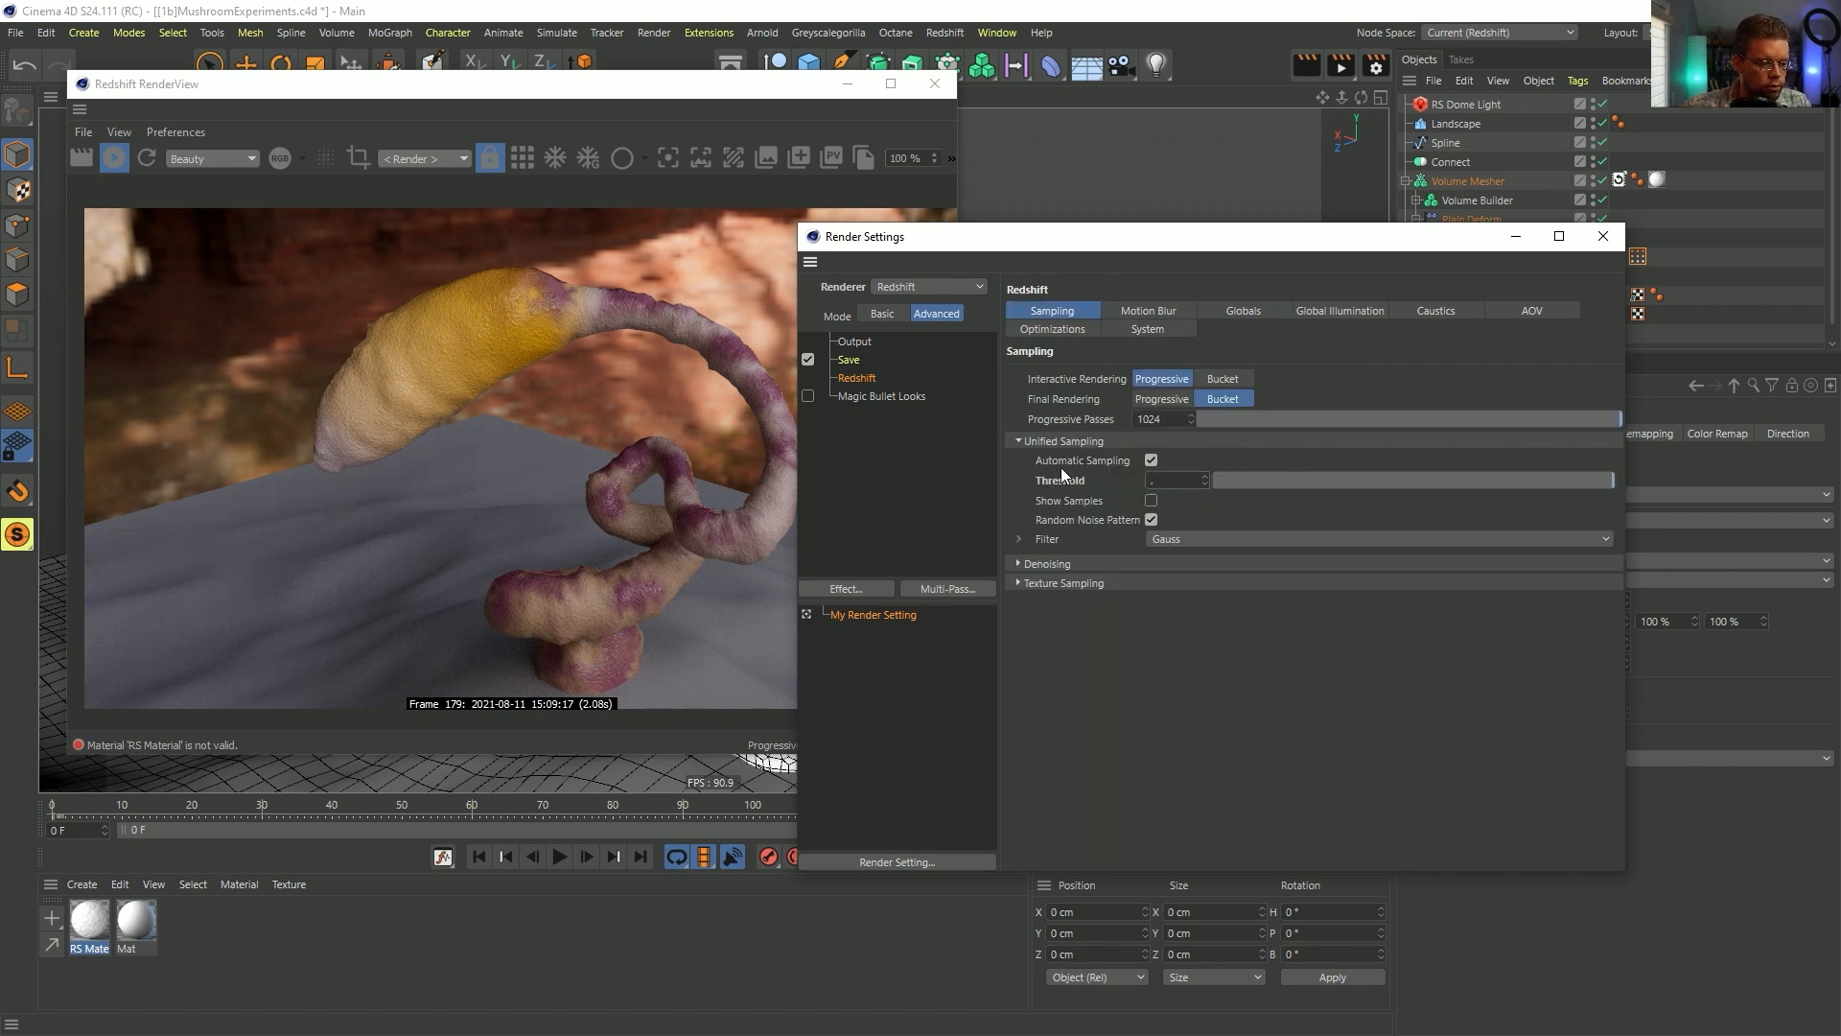
- Set the render output's frame range to All Frames and review the Redshift sampling settings
left_click(876, 347)
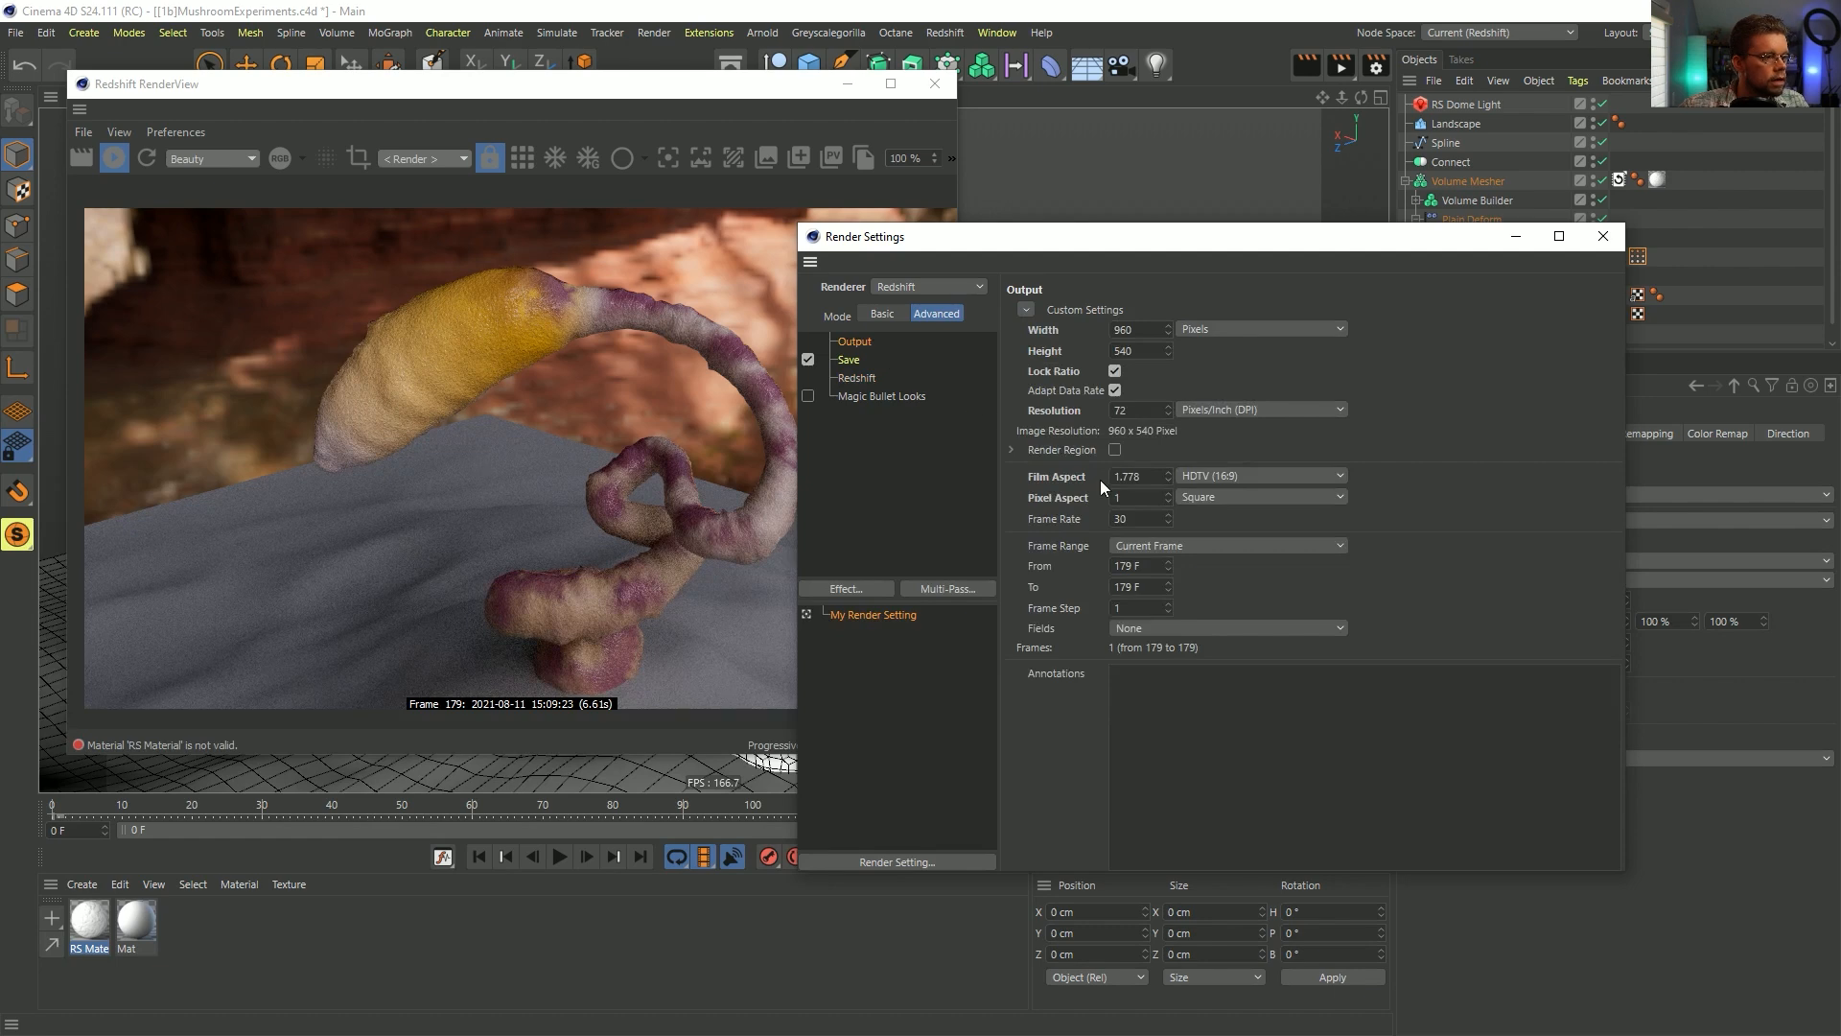
left_click(1170, 545)
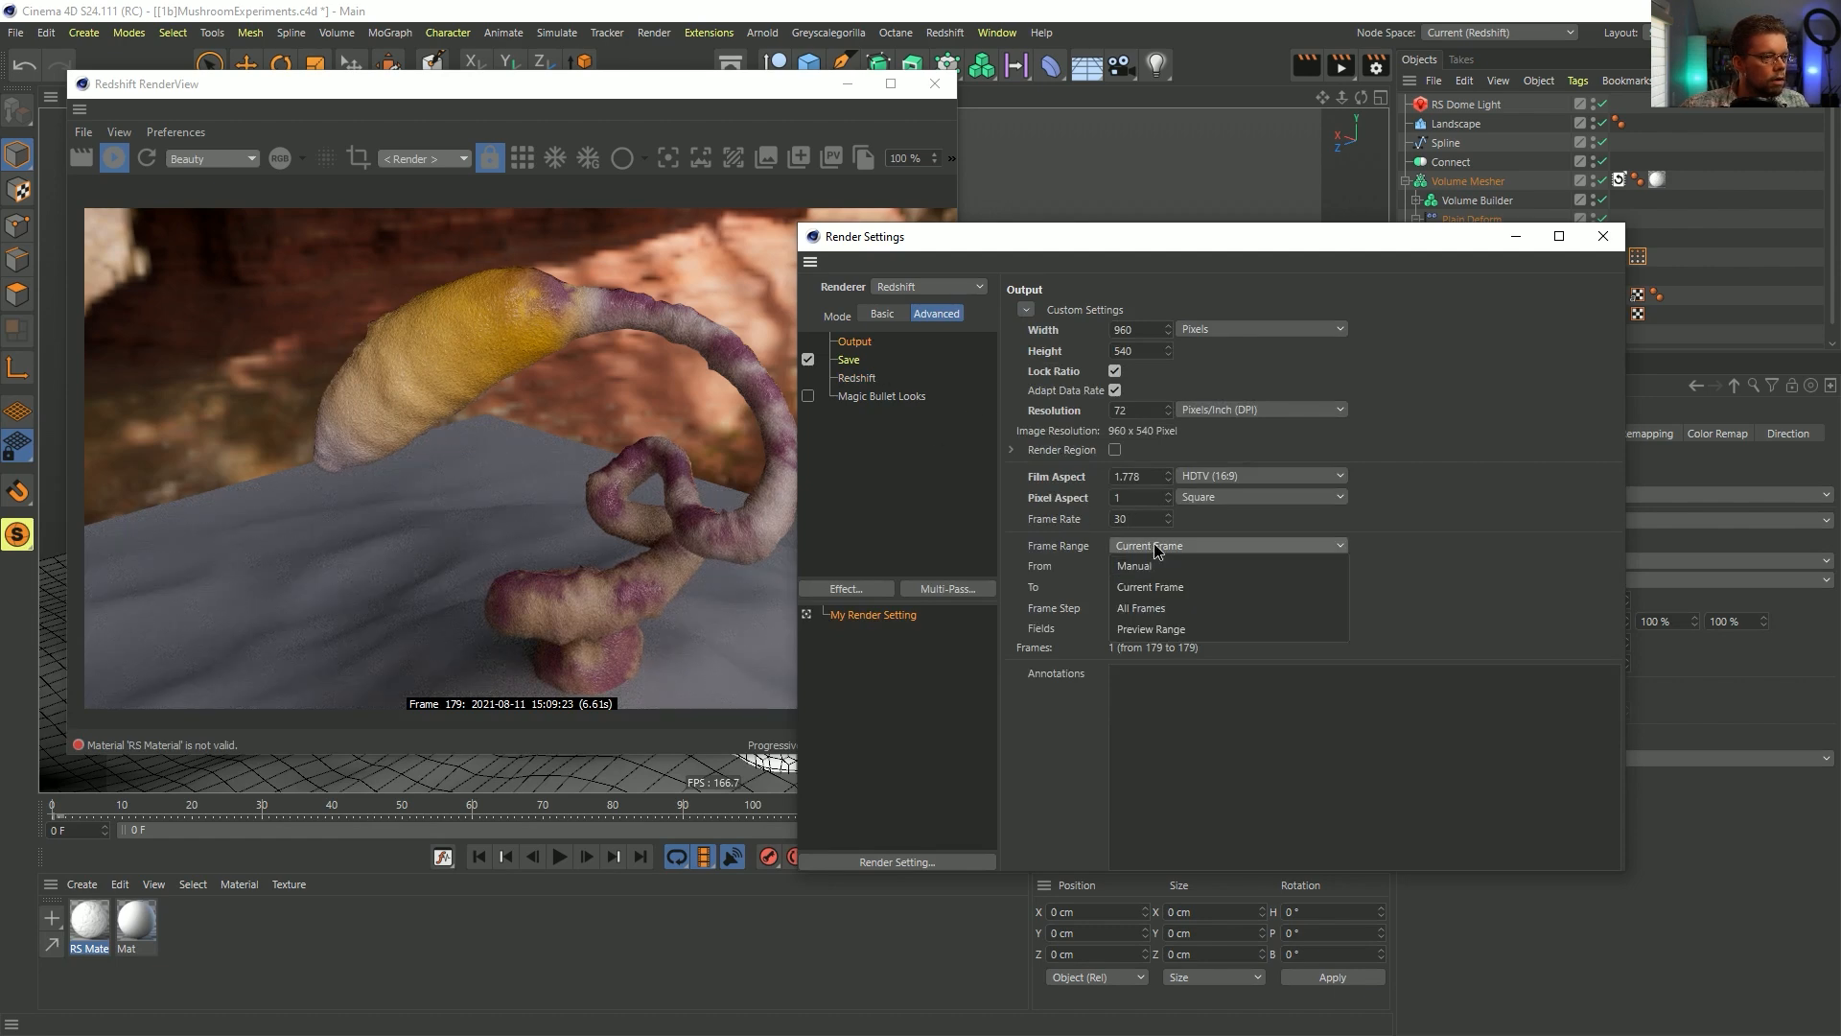
left_click(1171, 602)
left_click(869, 379)
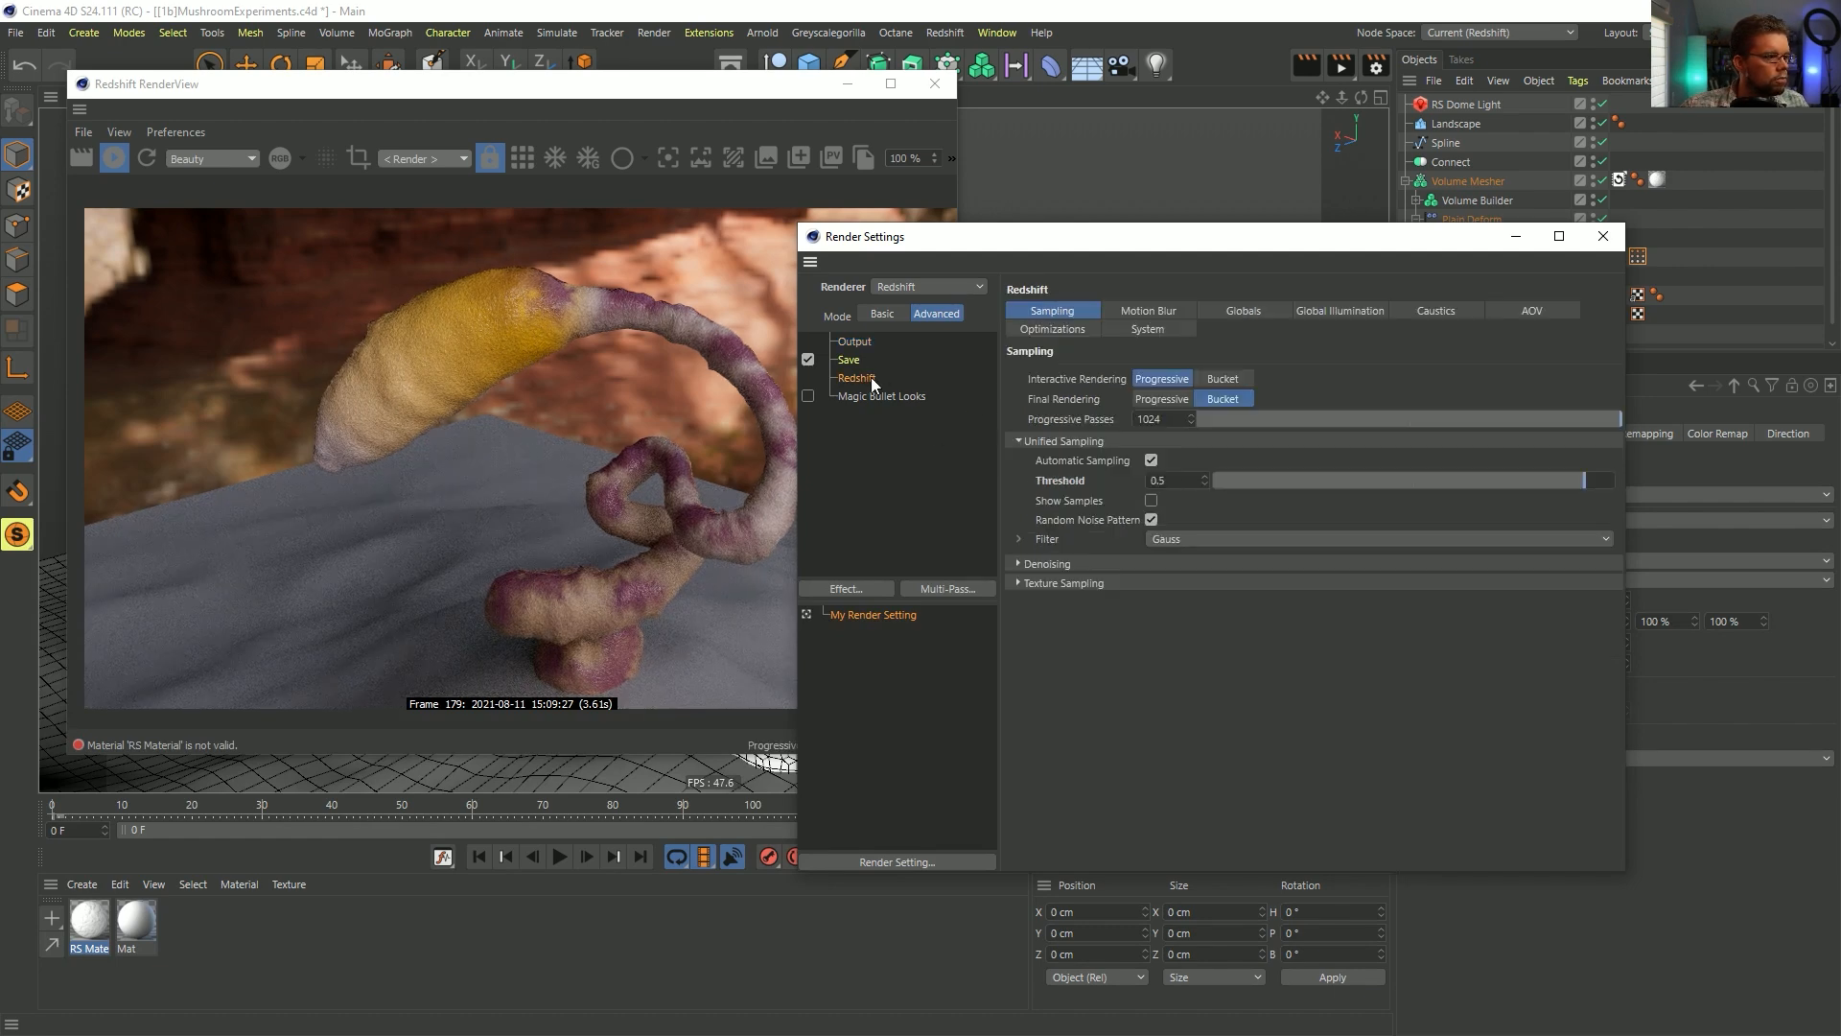
- Set the regular image's save path to F:\RocketLasso\Live Shows\Season 3\Episodes\Episode 27\Renders\[1a]Mushroom\[1a]Mushroom and close the render settings
left_click(860, 359)
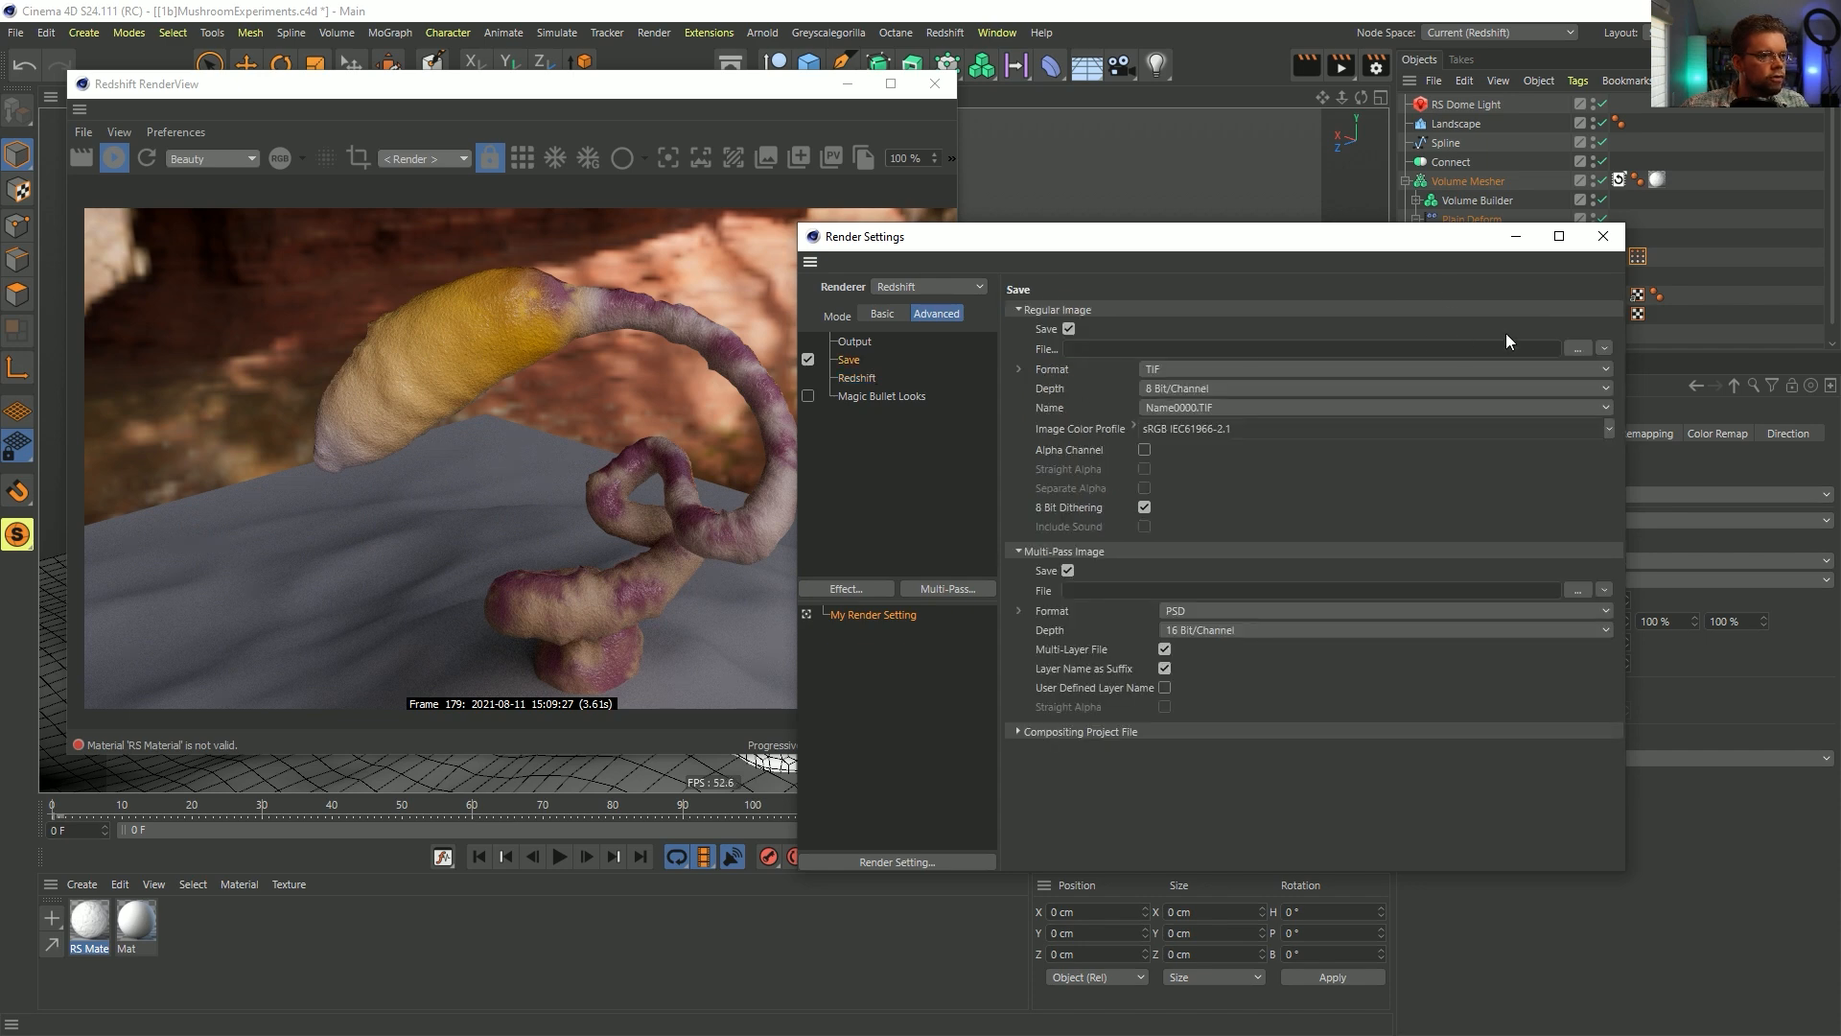
left_click(1603, 236)
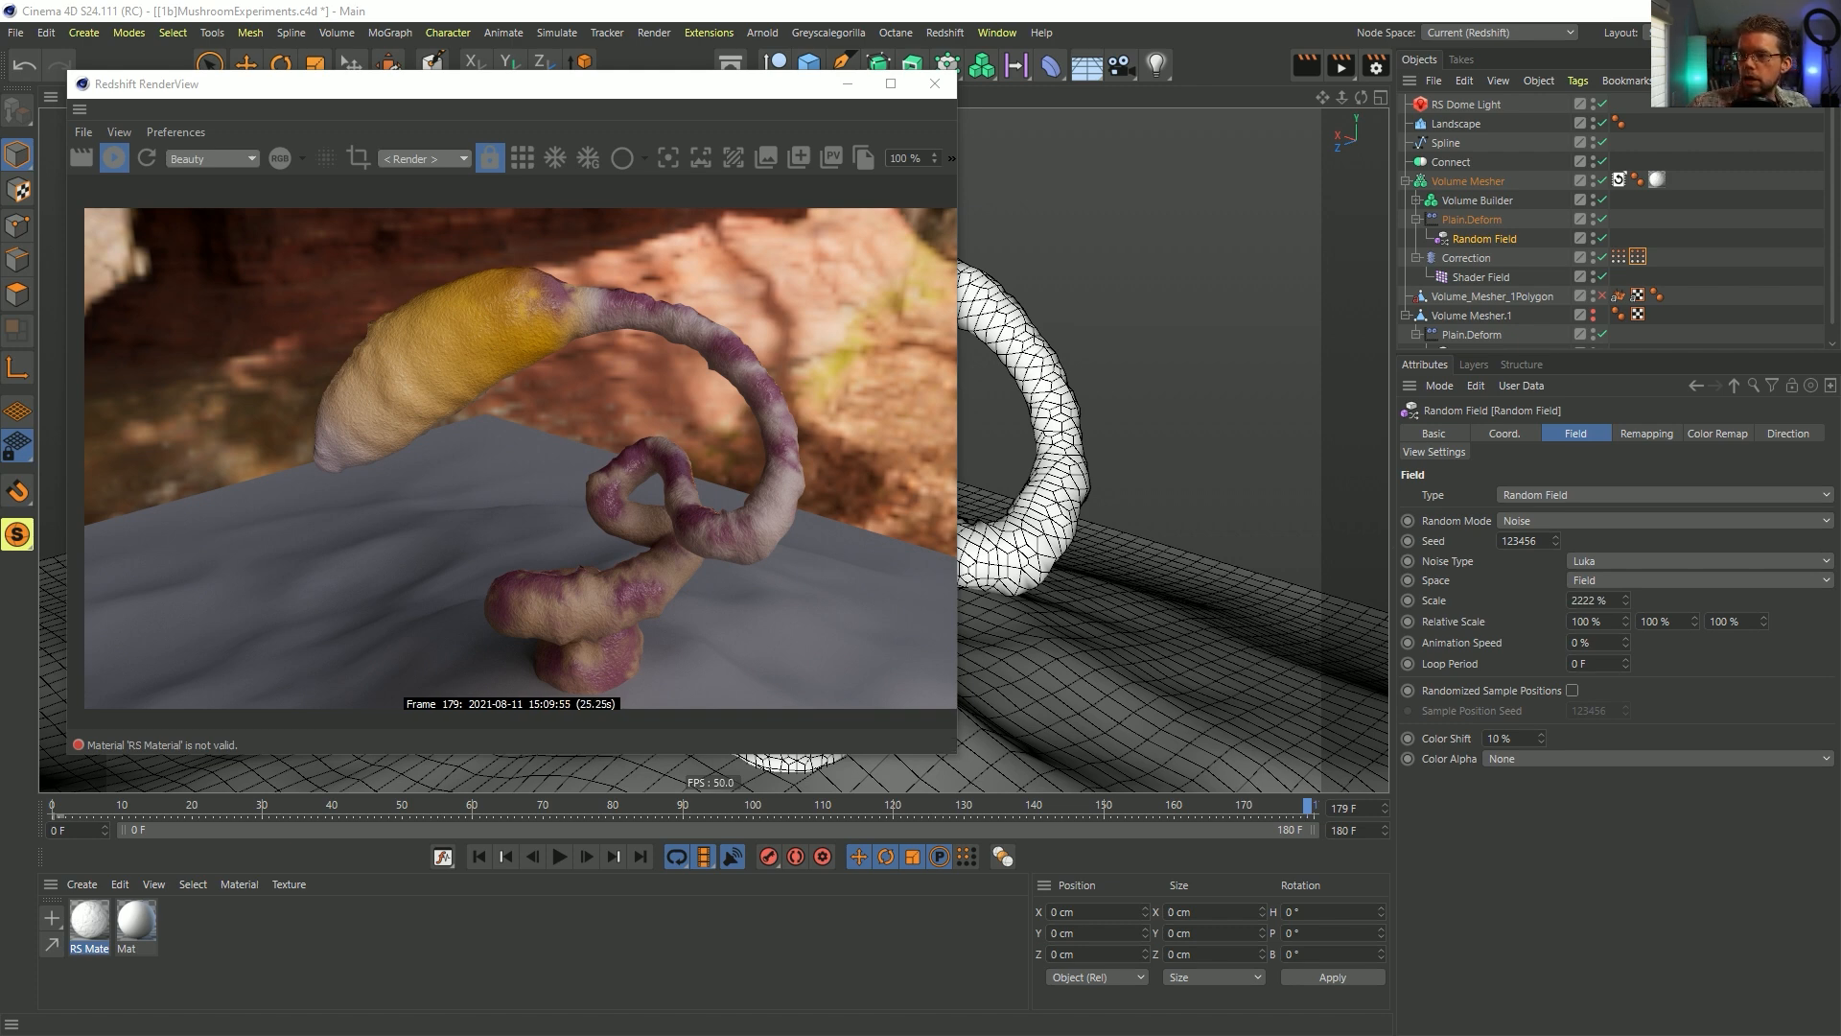
key("ctrl+b")
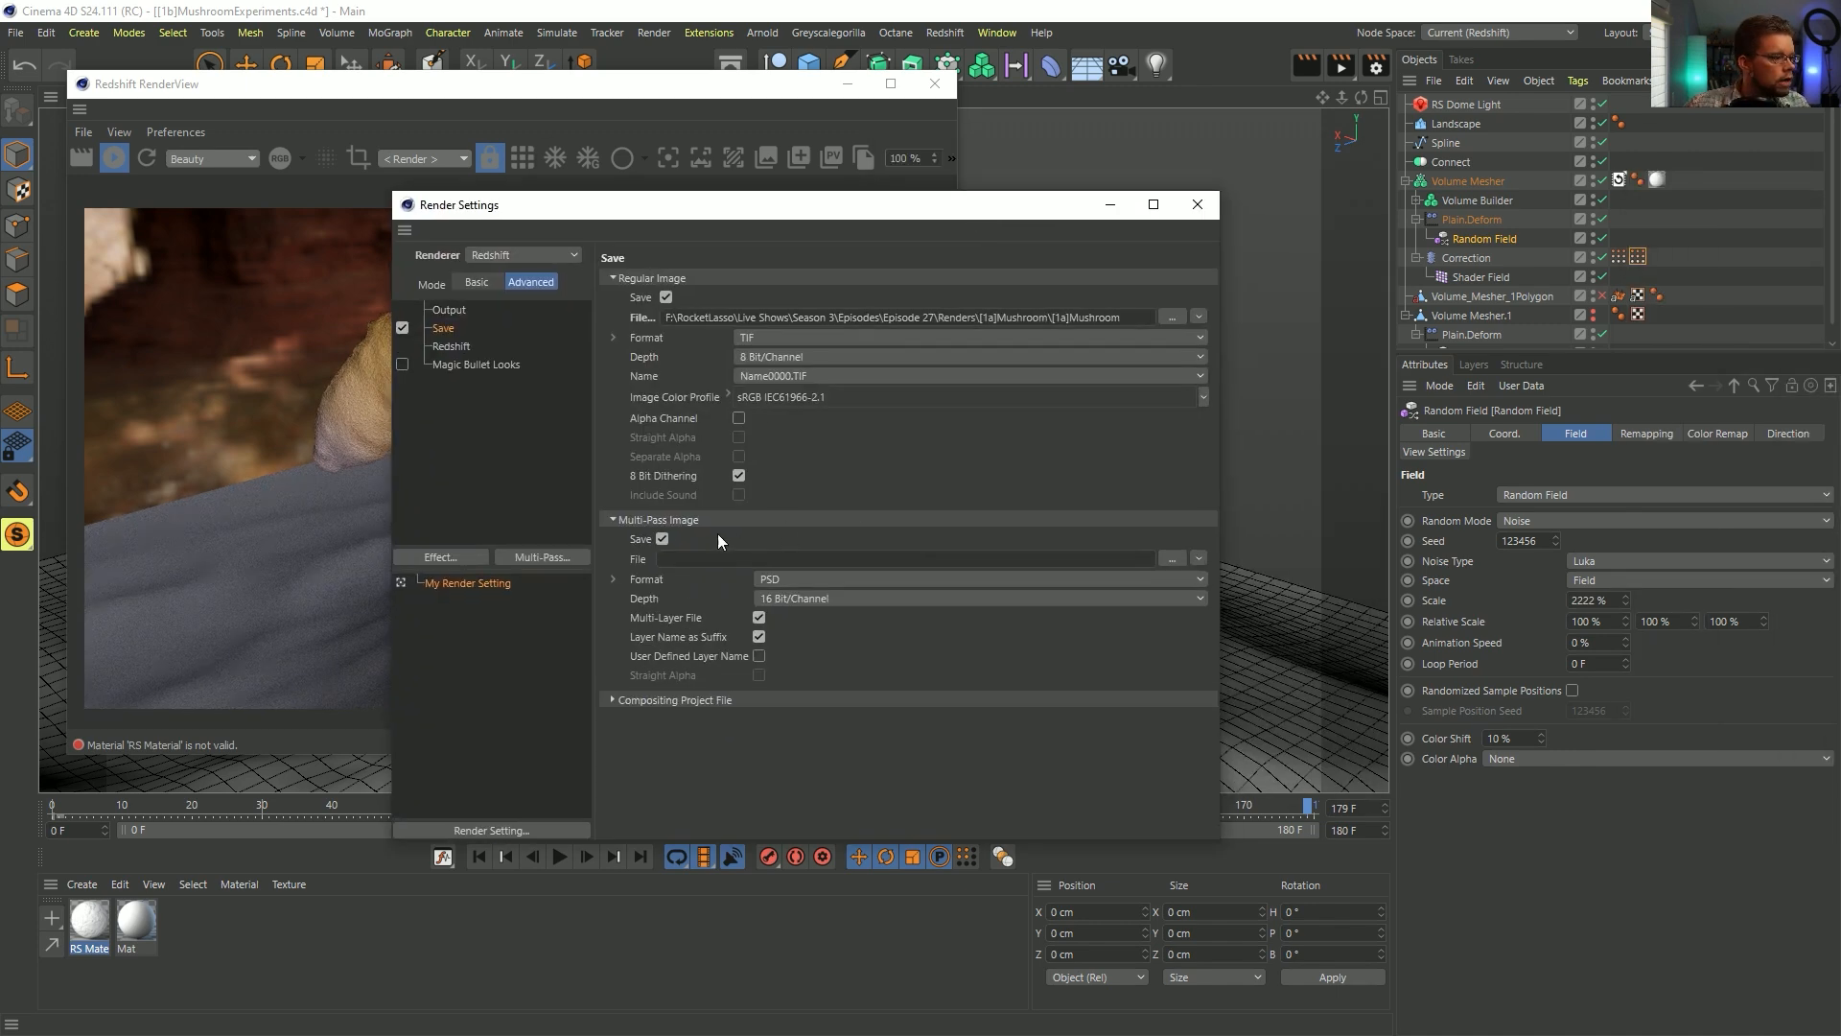
left_click(719, 539)
left_click(682, 520)
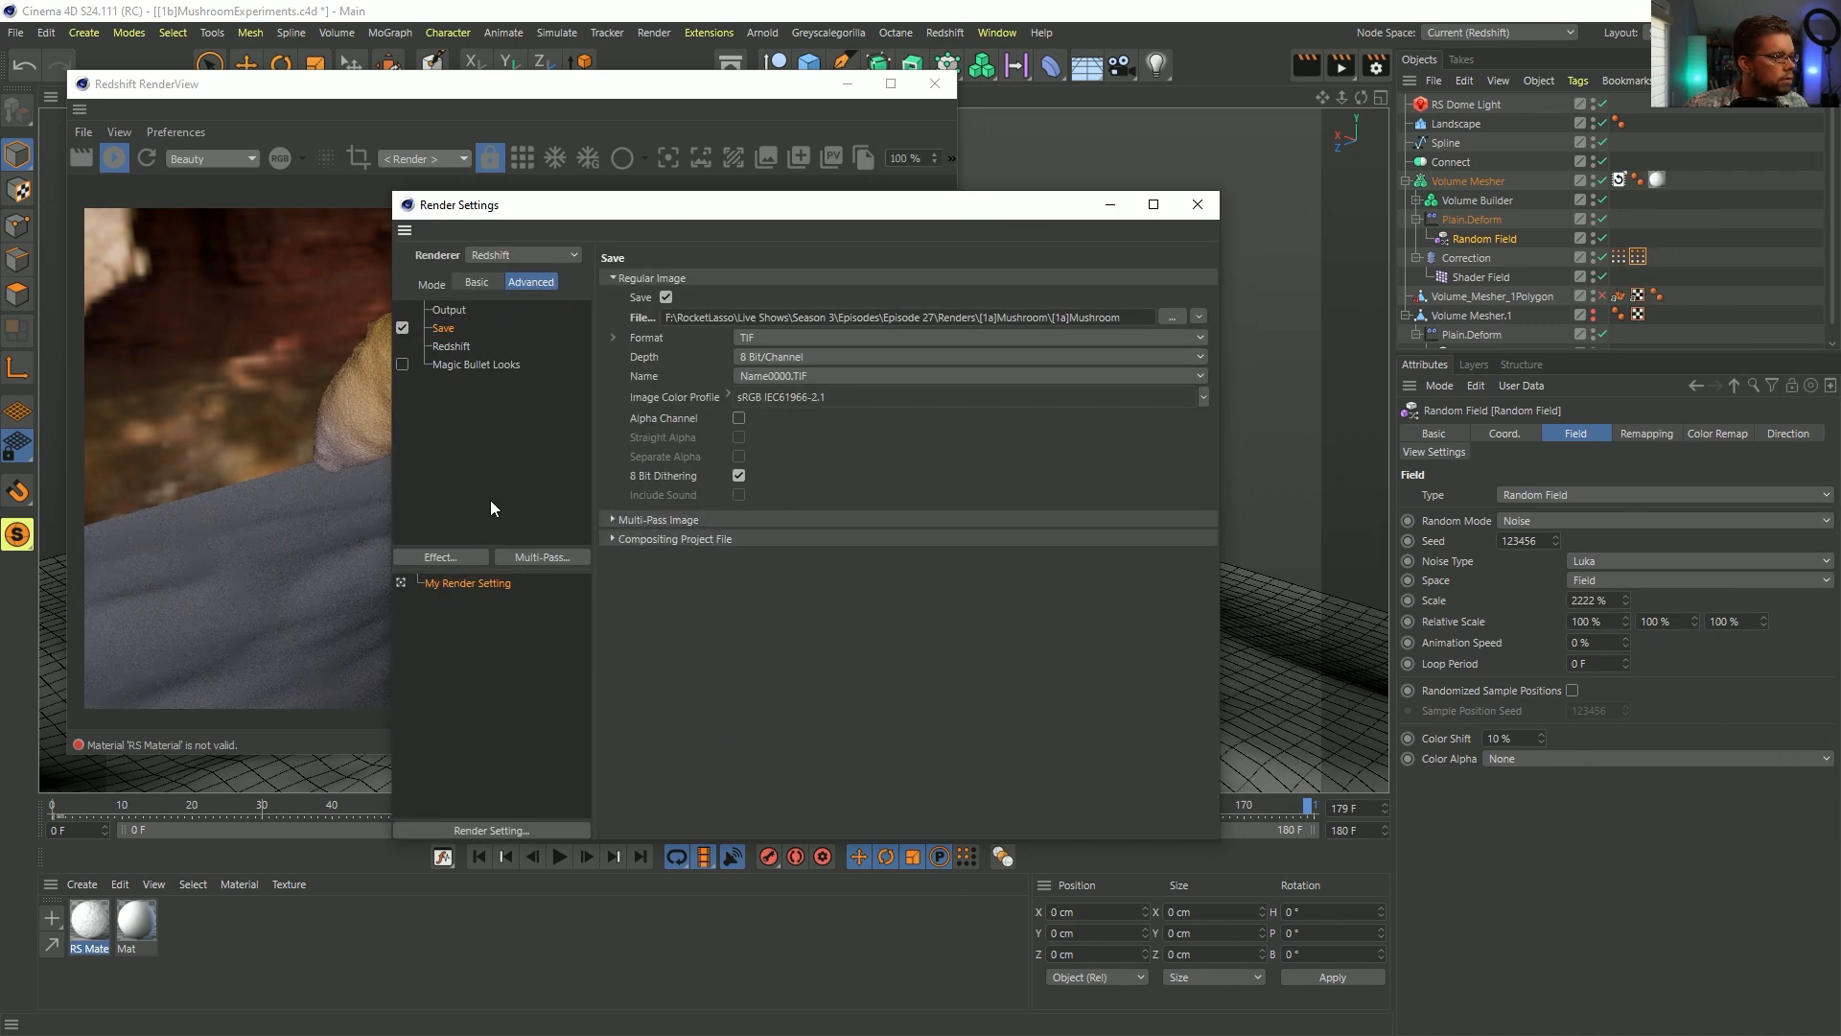
left_click(1196, 207)
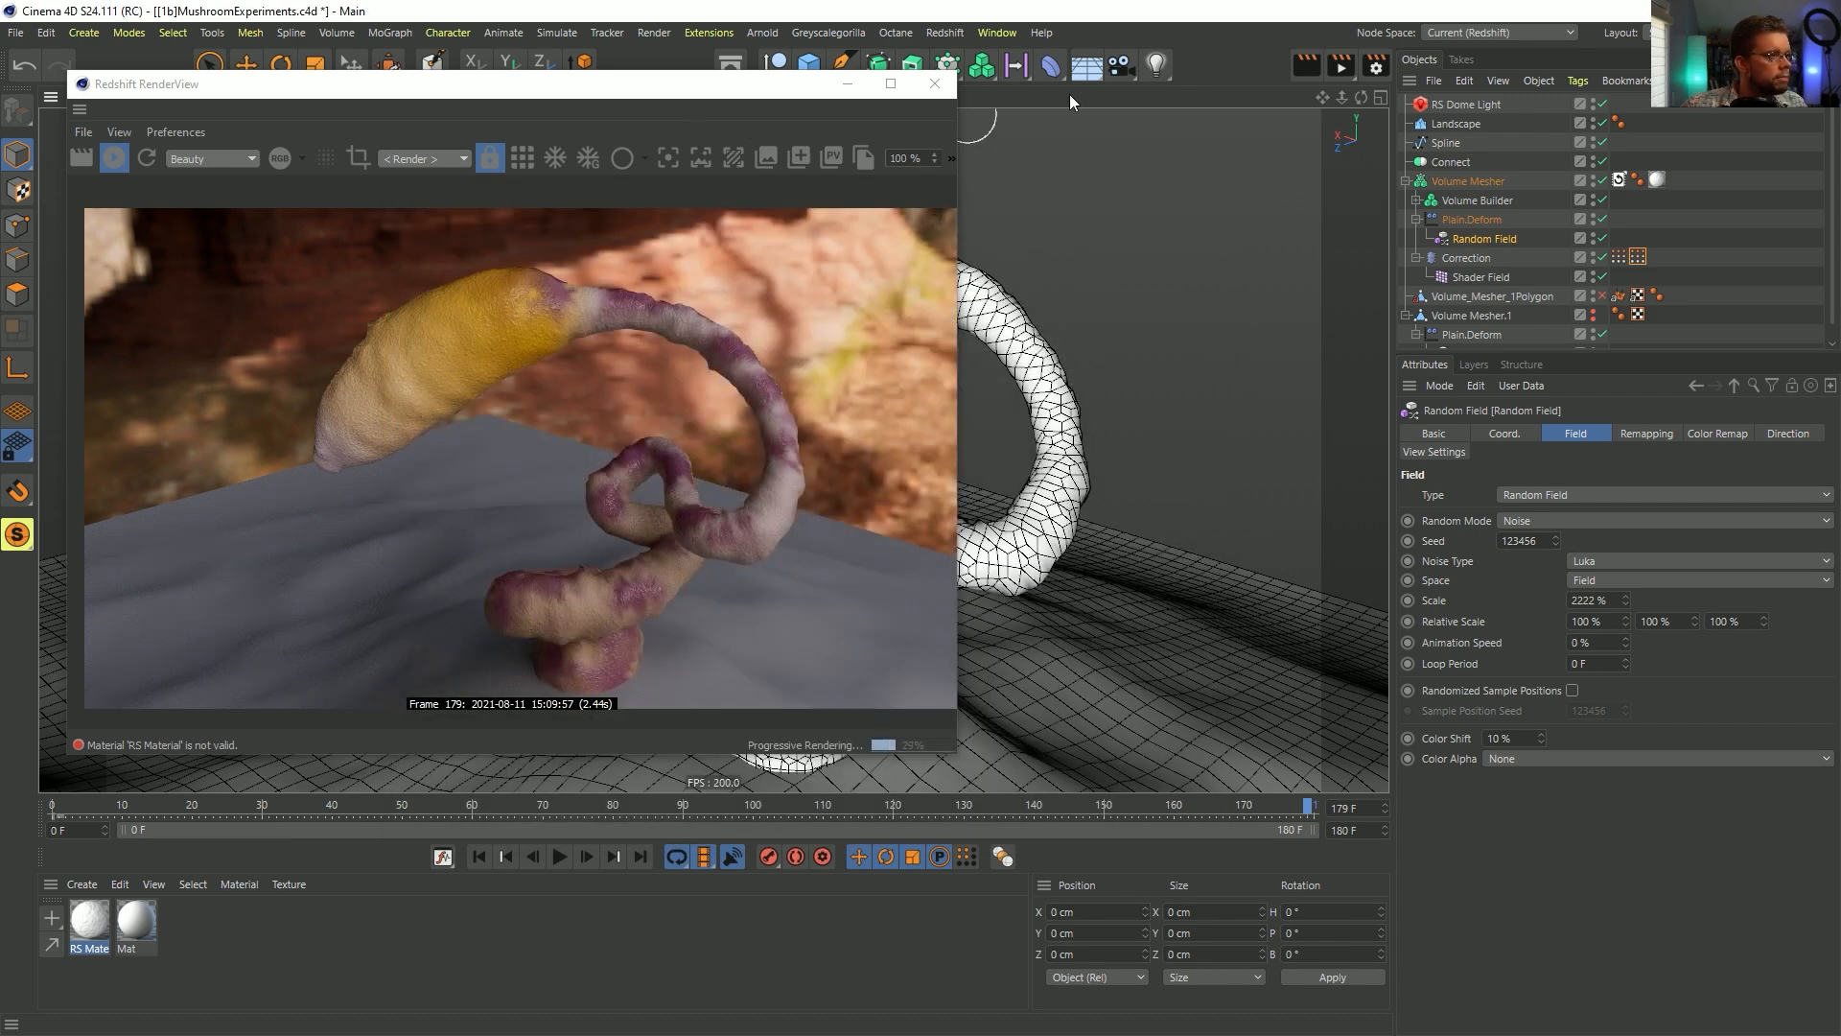
- Start rendering the animation to the Picture Viewer, and move and narrow its window to uncover the object list
left_click(1342, 68)
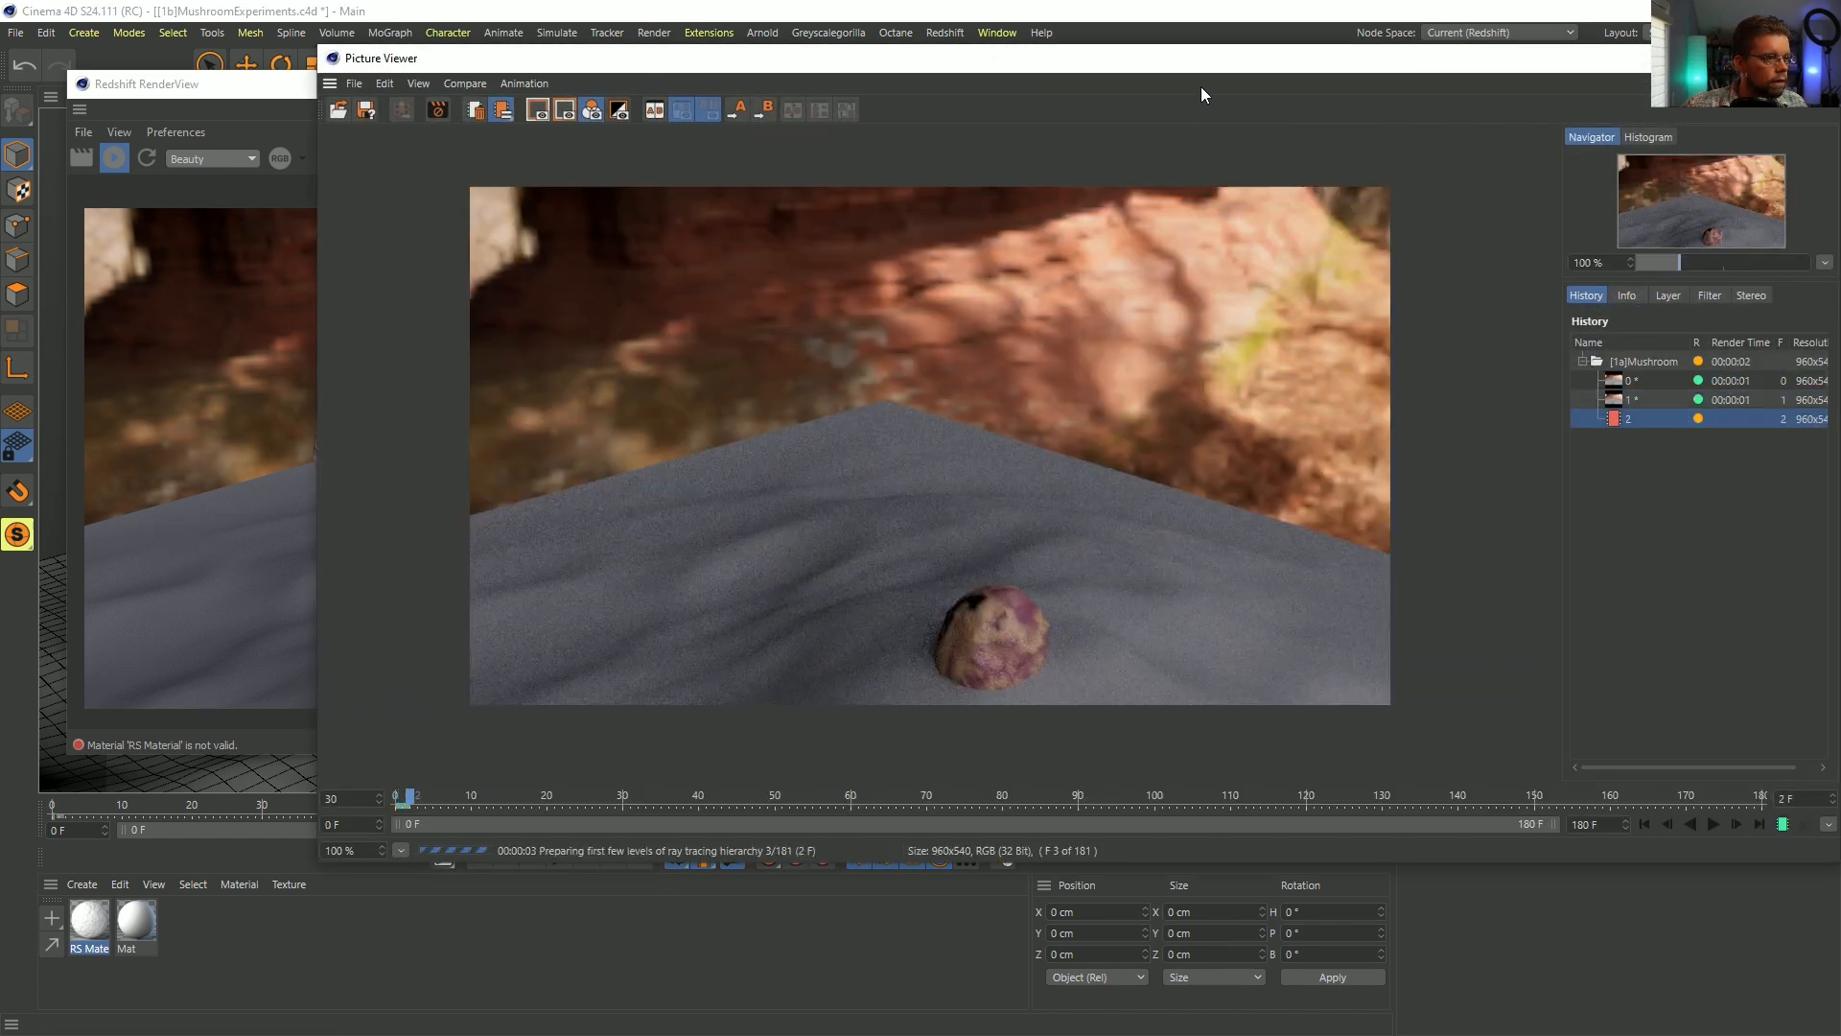
left_click_drag(1161, 69, 926, 50)
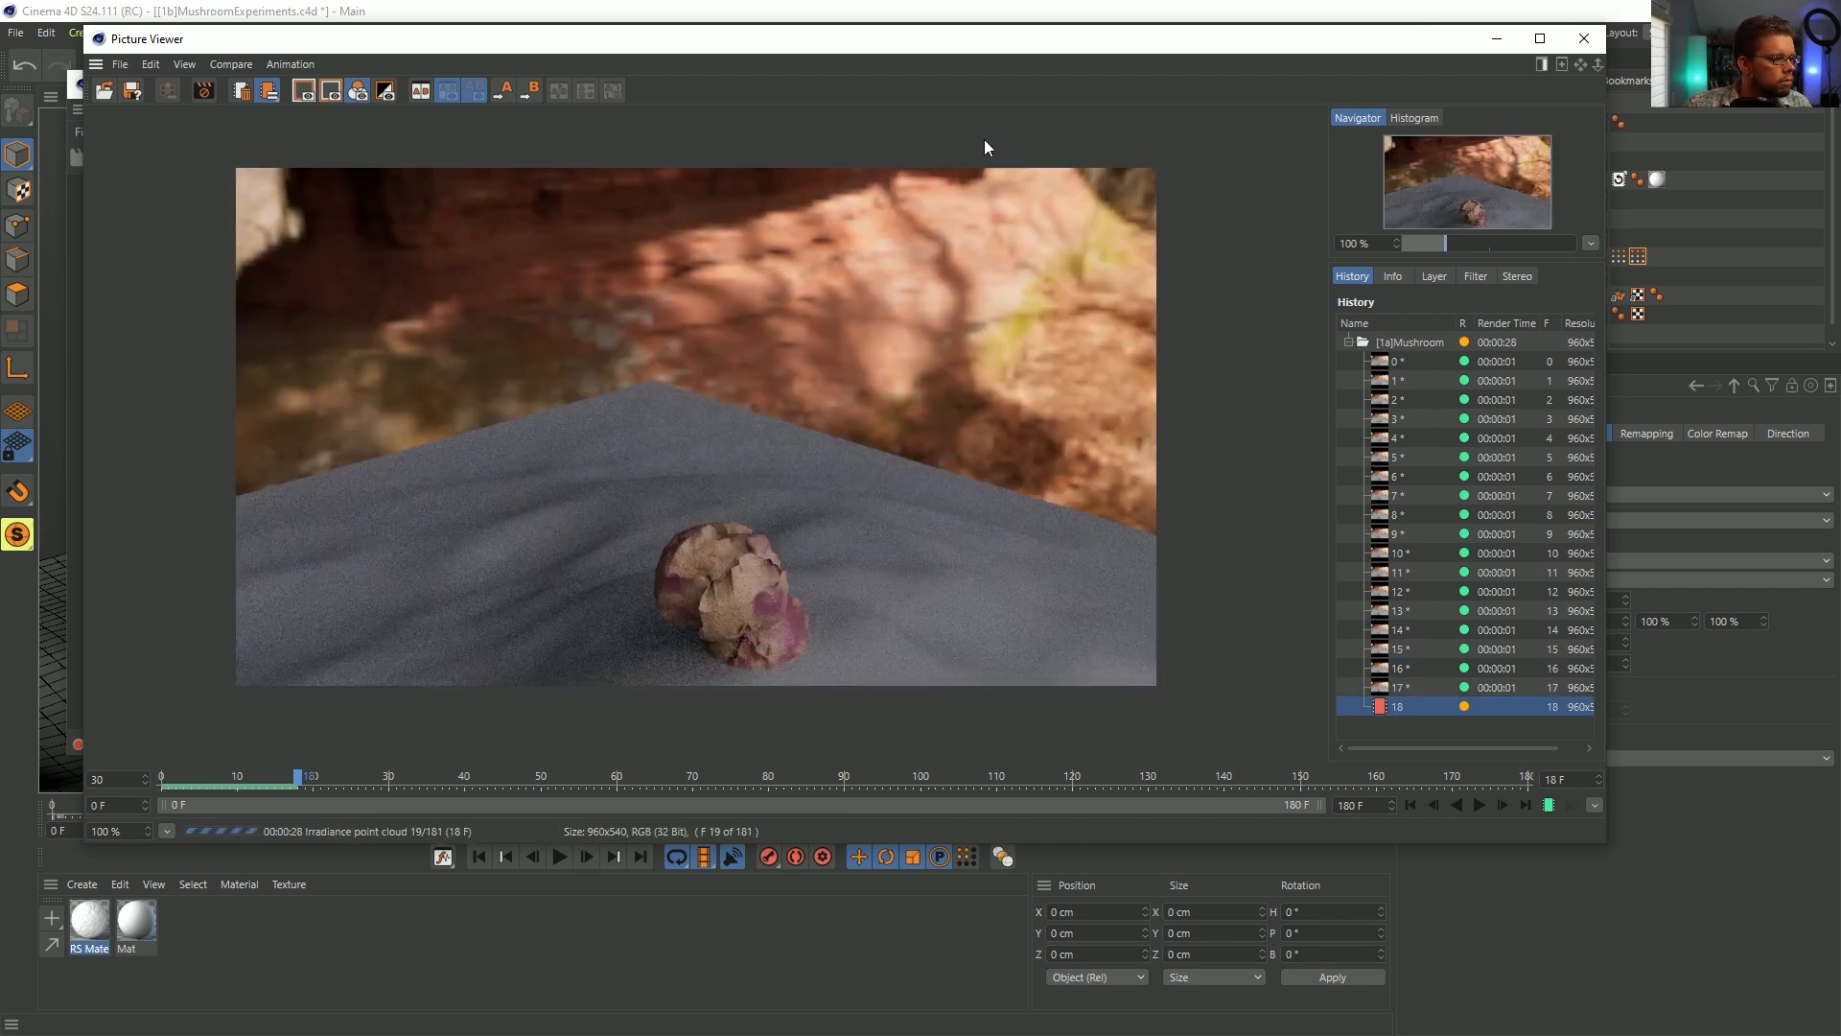
left_click_drag(1009, 49, 906, 35)
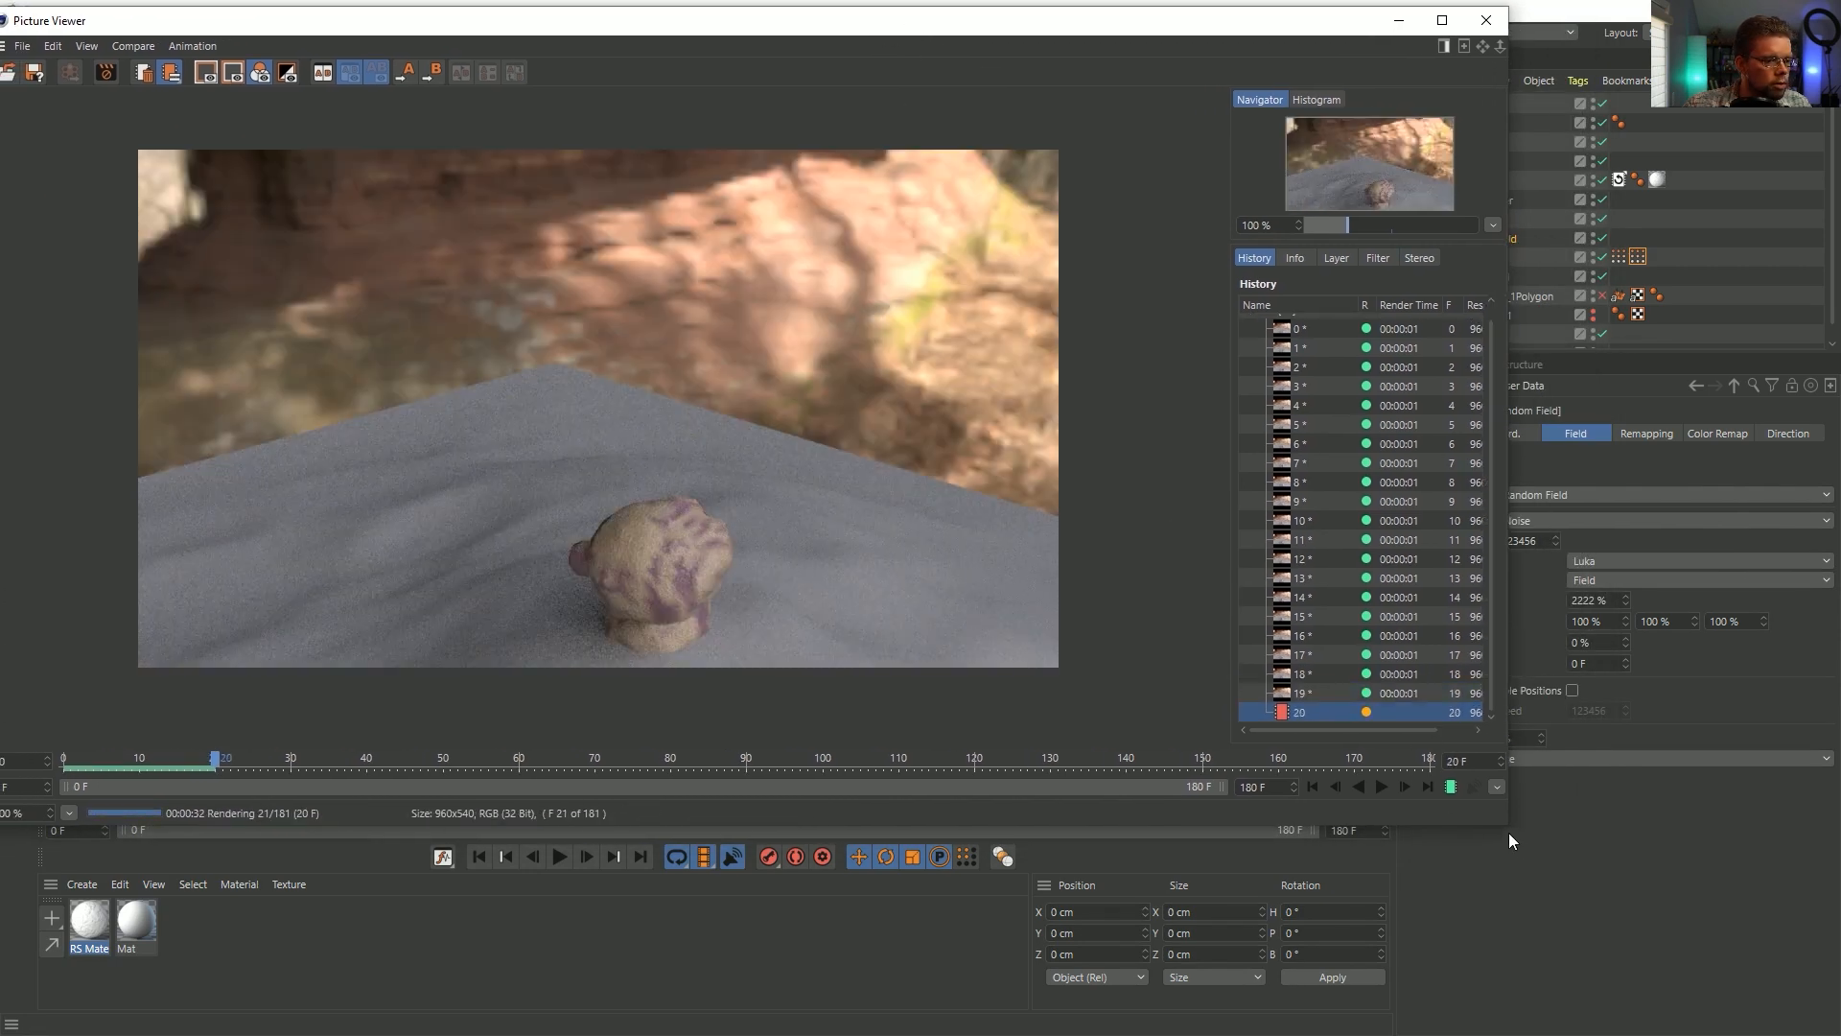
left_click_drag(1508, 841, 1199, 803)
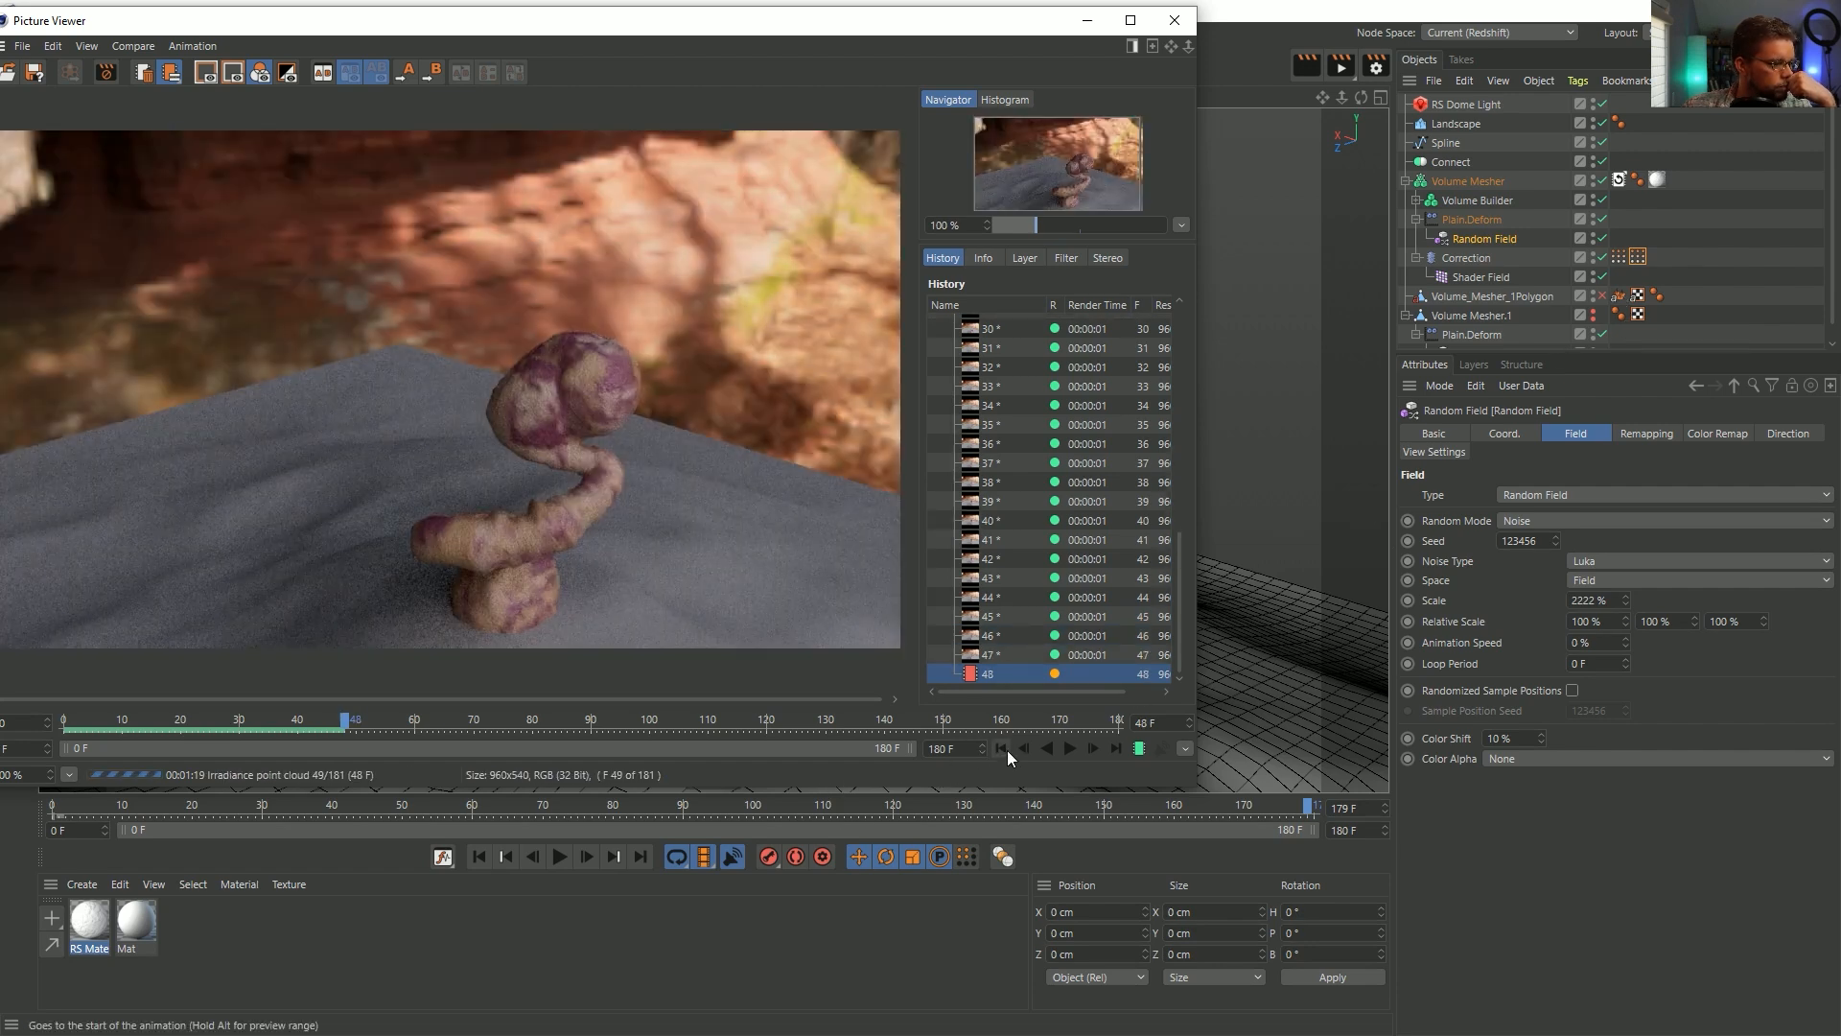
- Play the rendered frames from the start and inspect the lower Overlay noise in the Shader Field's Layer shader
left_click(1002, 749)
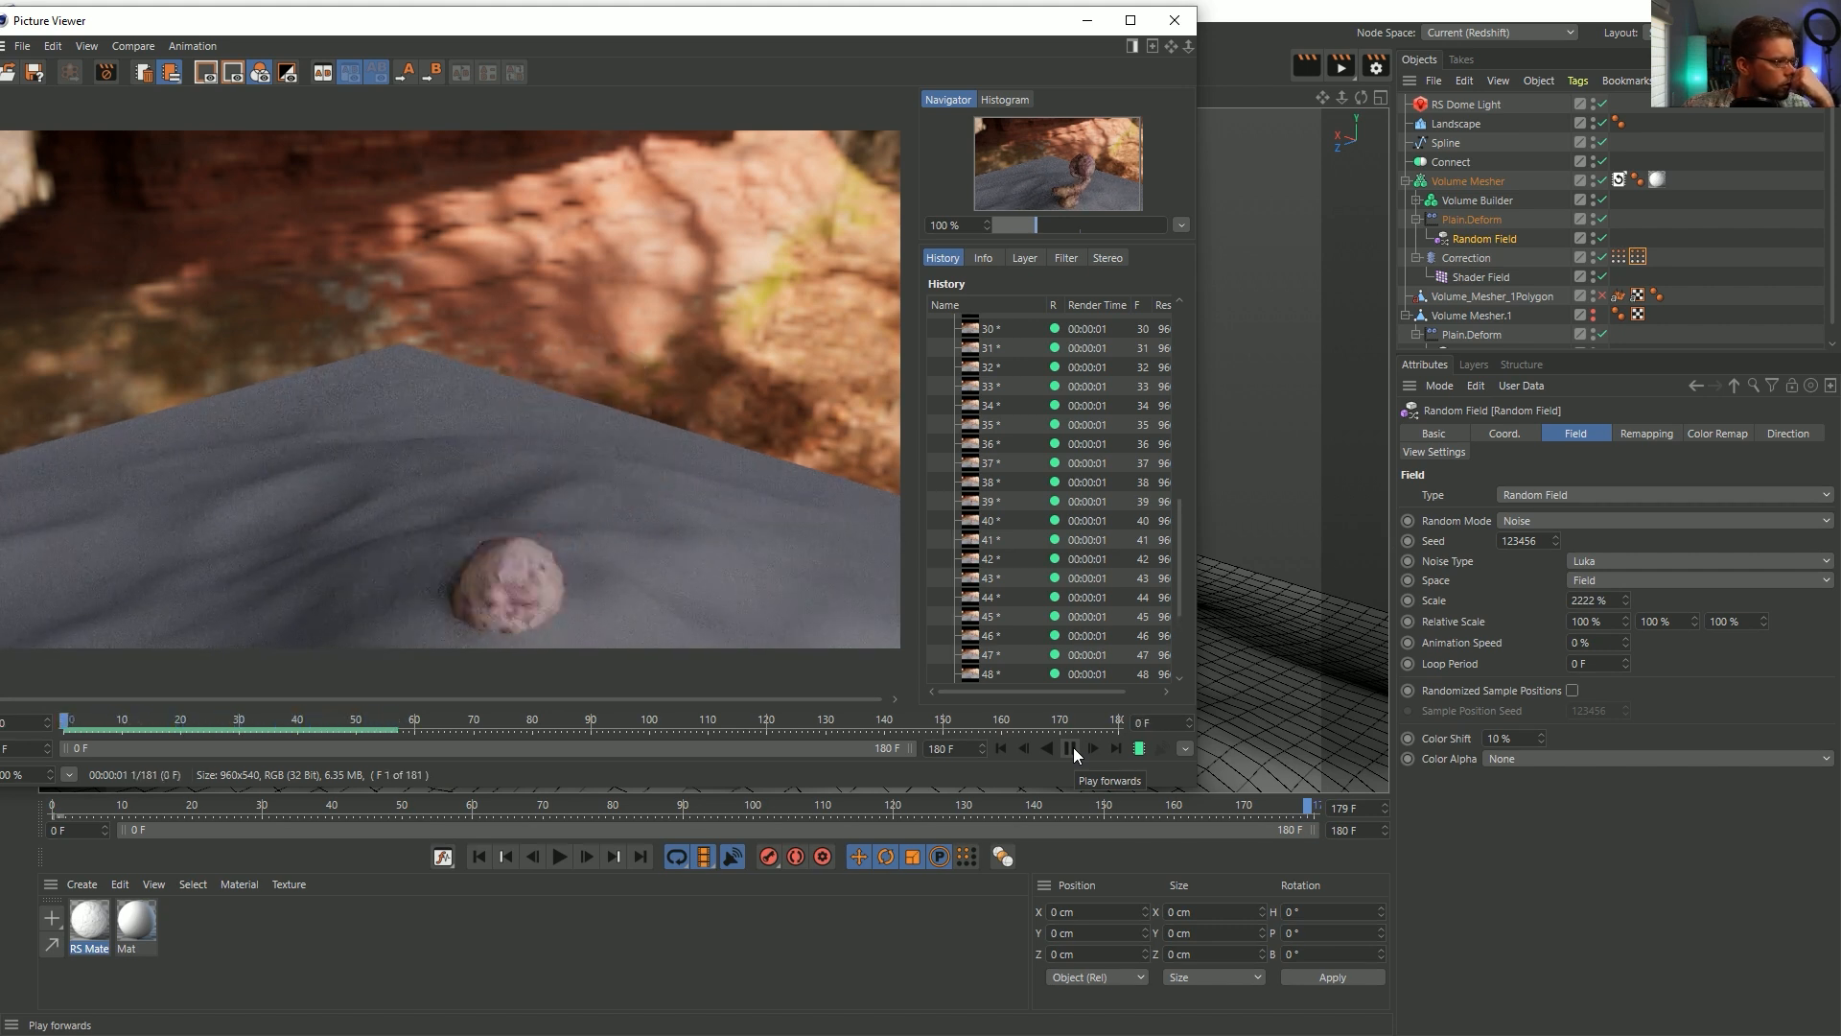
left_click(1072, 748)
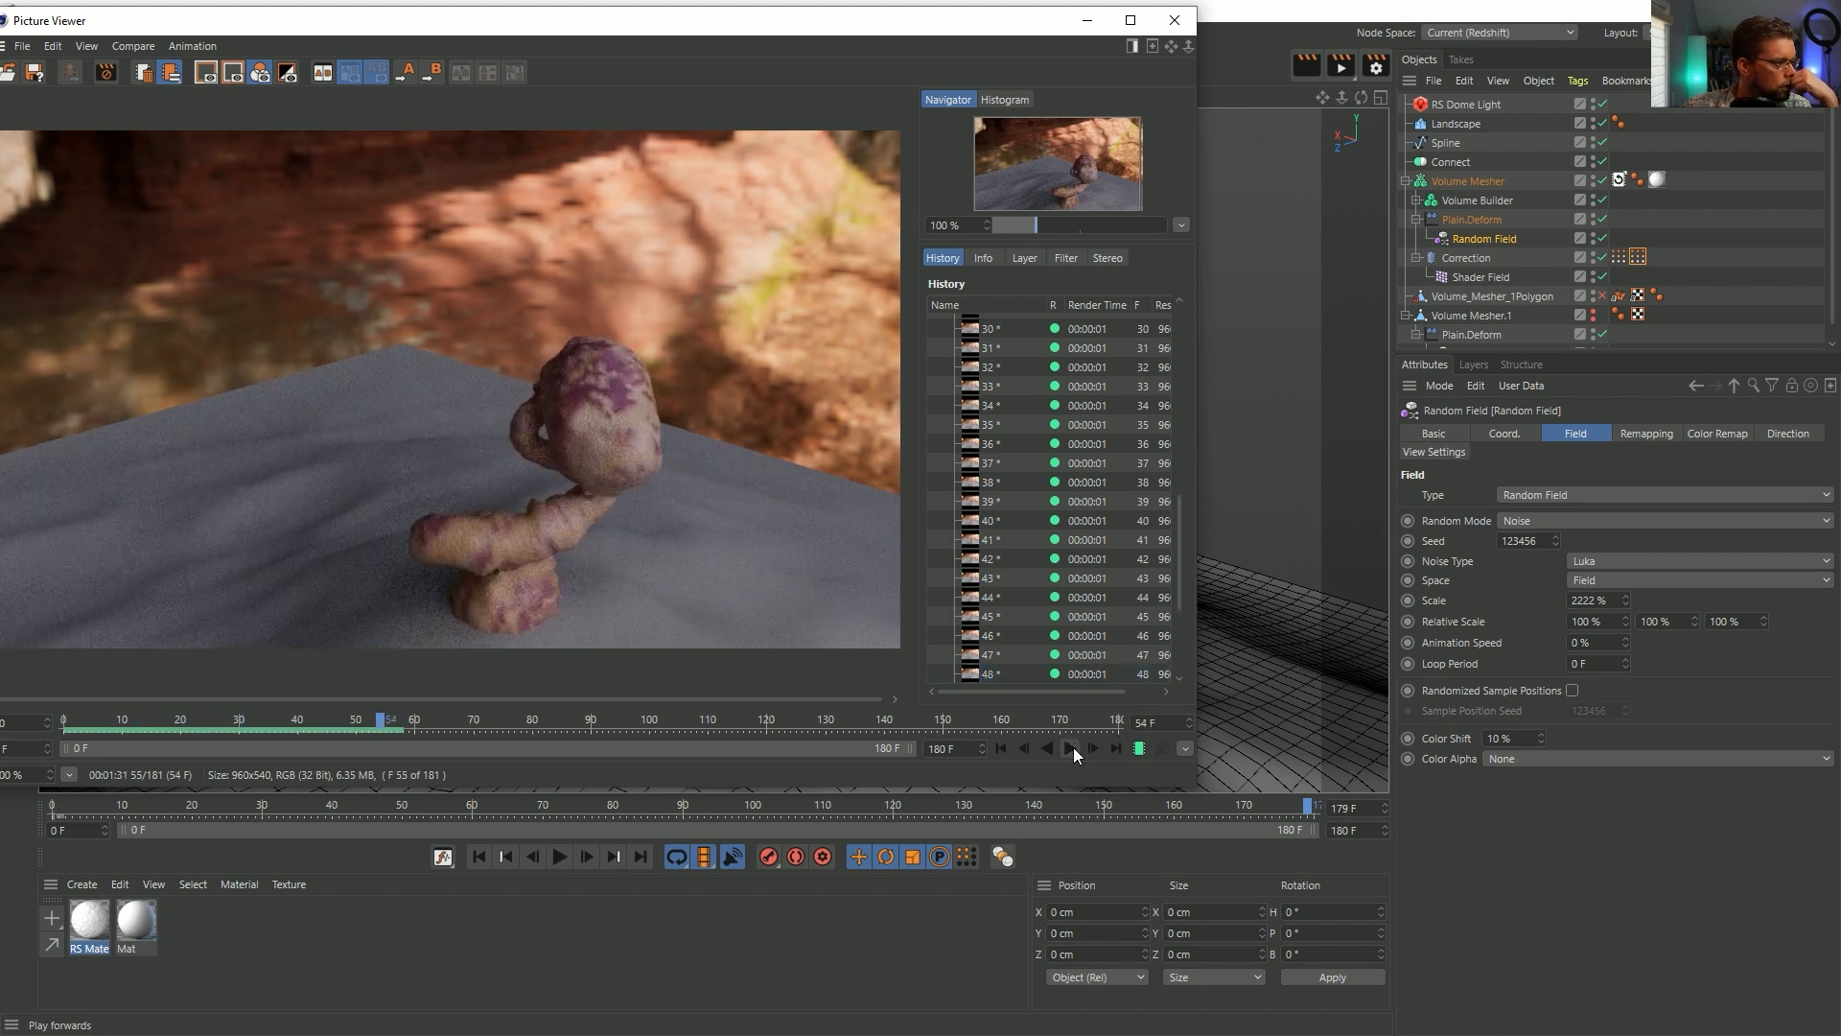
left_click(1475, 278)
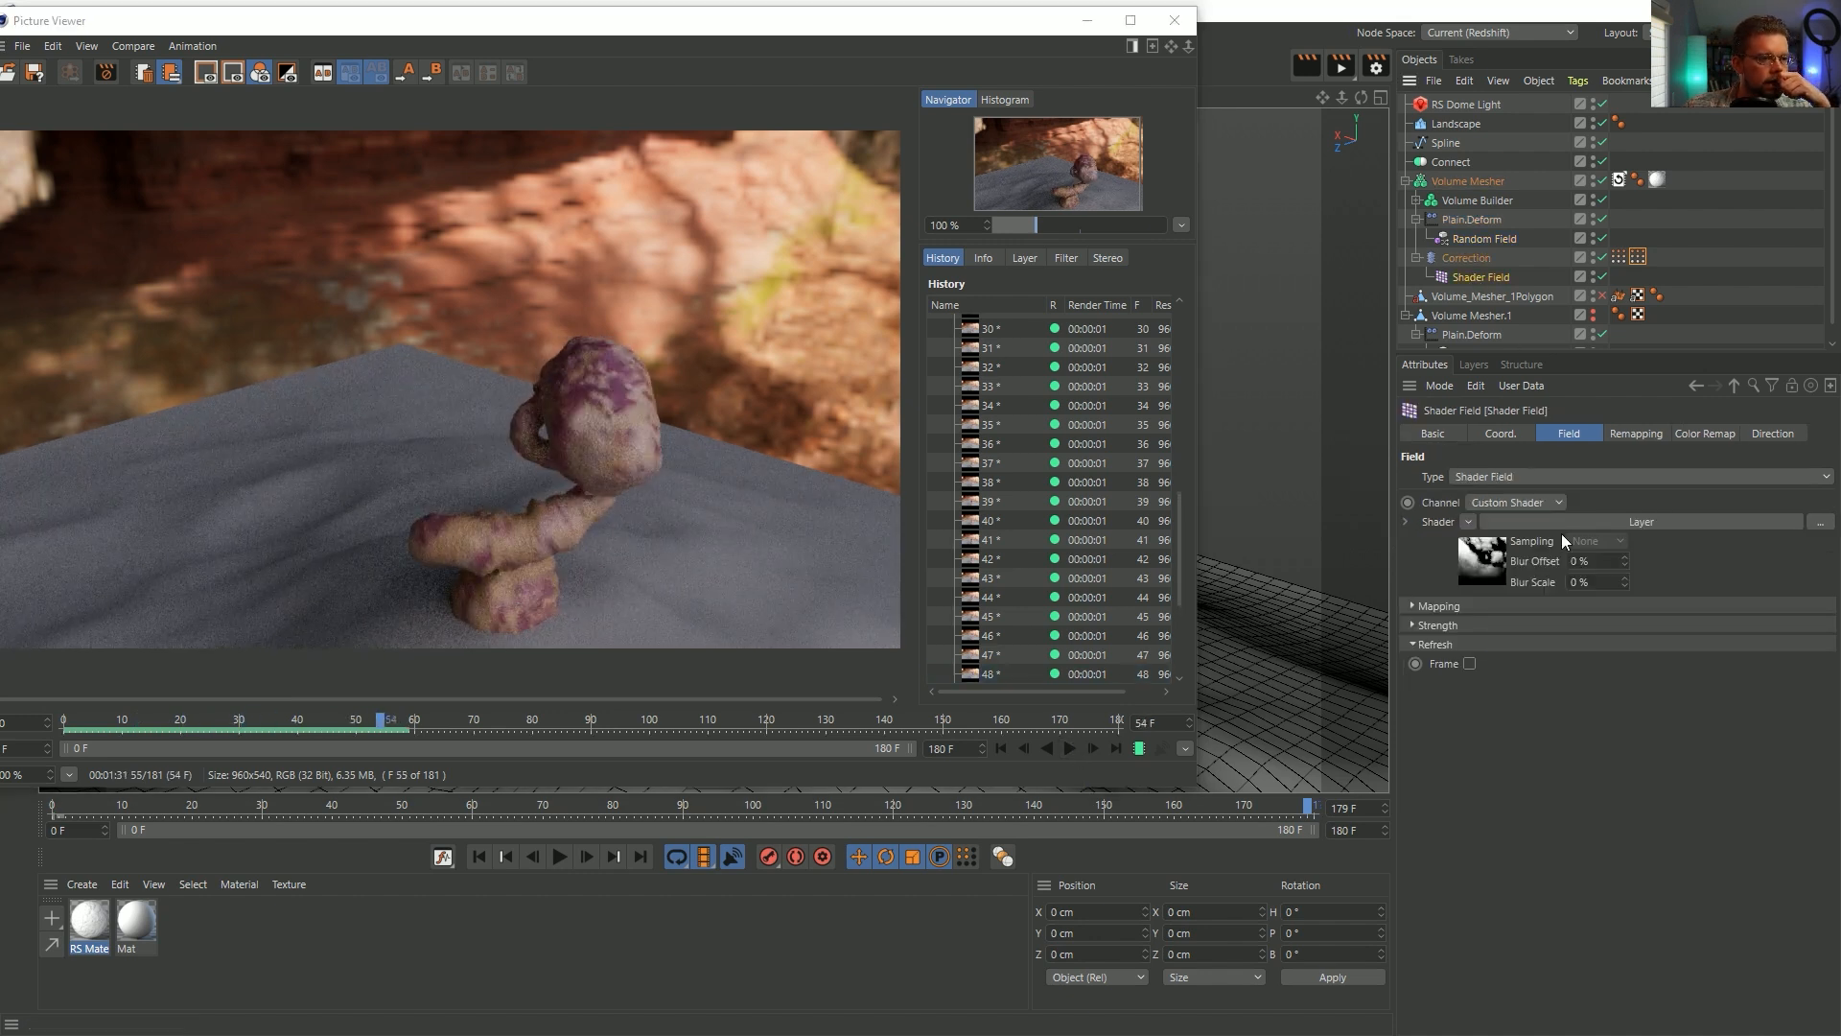
left_click(1535, 556)
left_click(1474, 687)
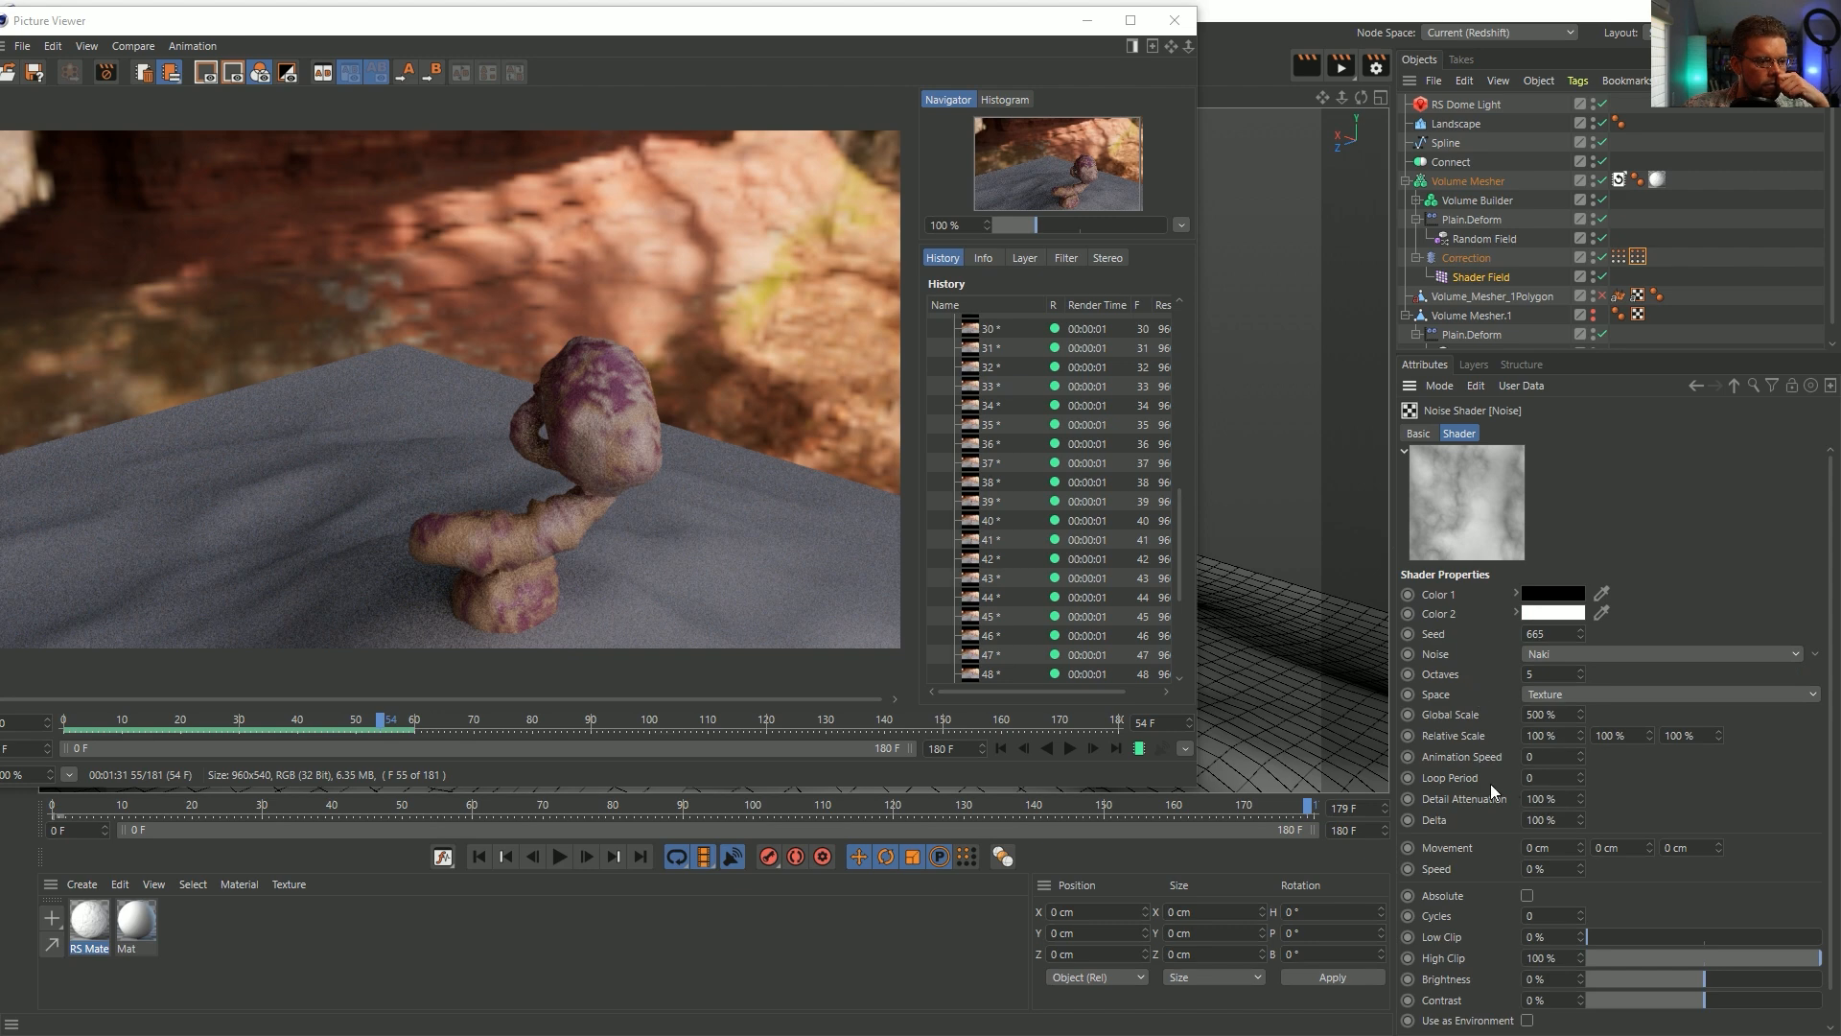
left_click(1737, 385)
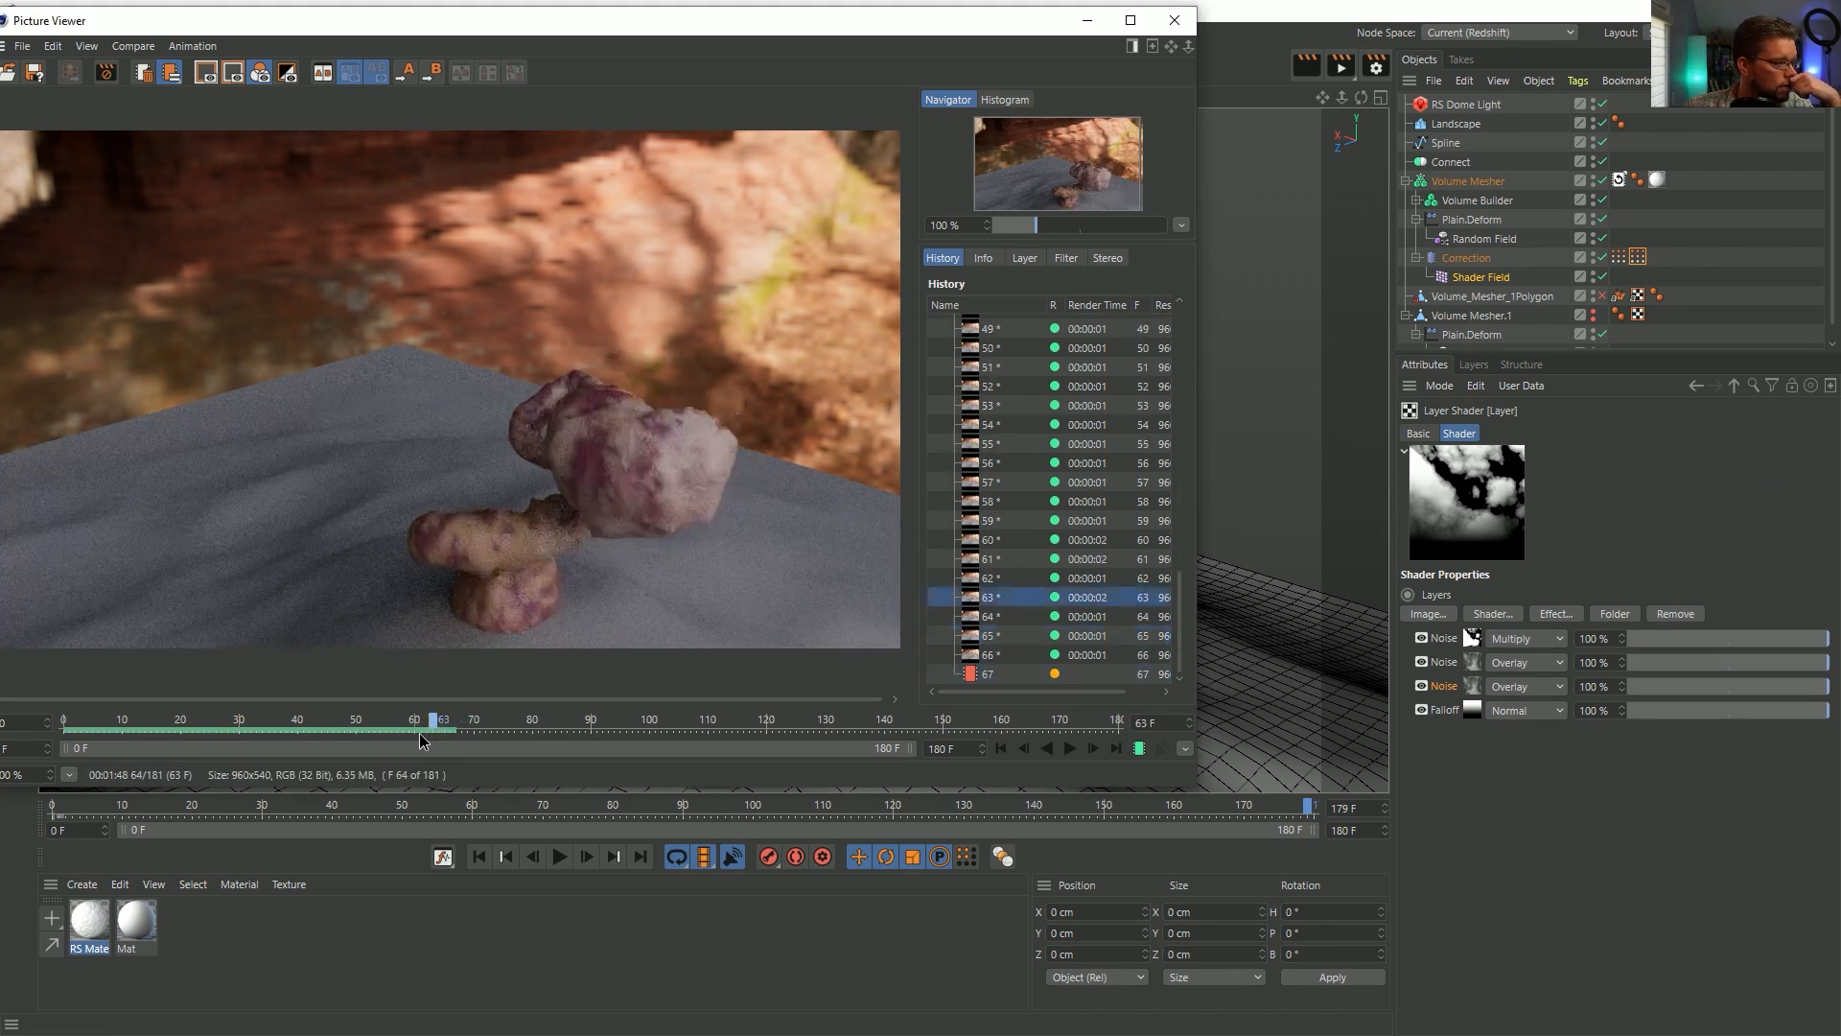
- Scrub back and forth through the rendered frames to examine how the growth and its surface colouring change
left_click_drag(420, 738, 470, 724)
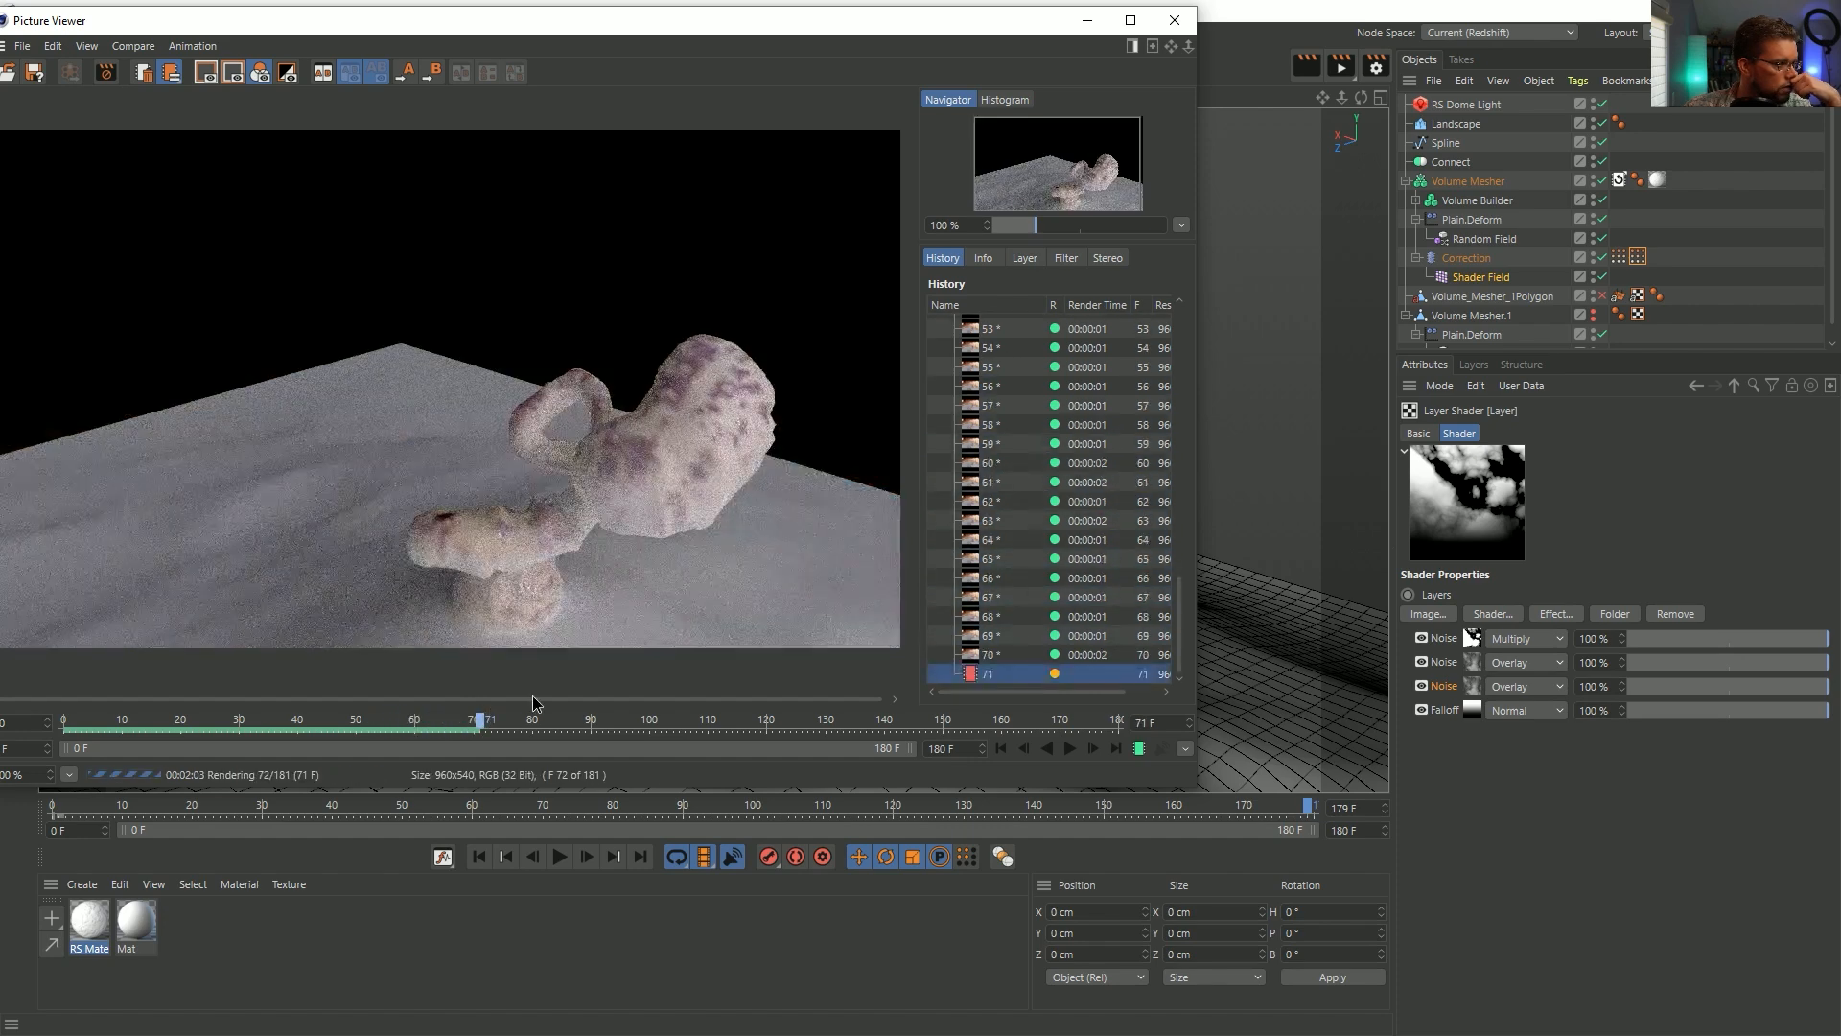
left_click(353, 719)
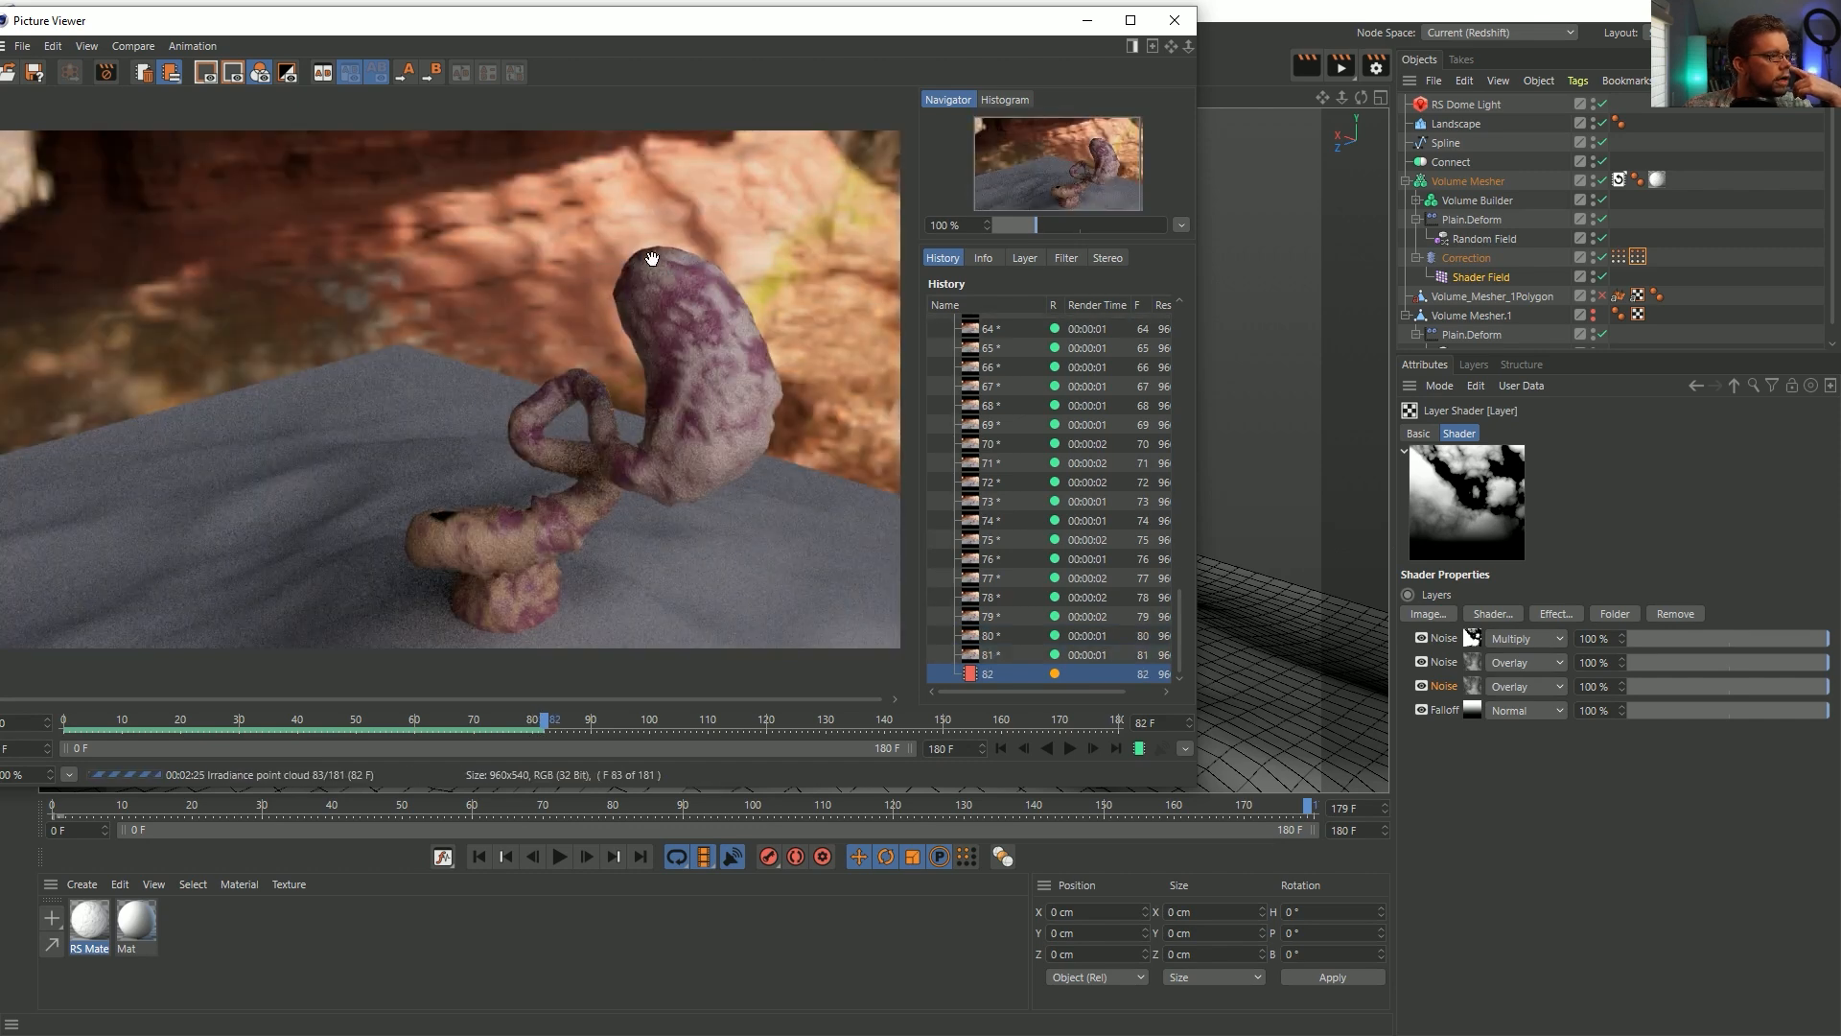
left_click(539, 726)
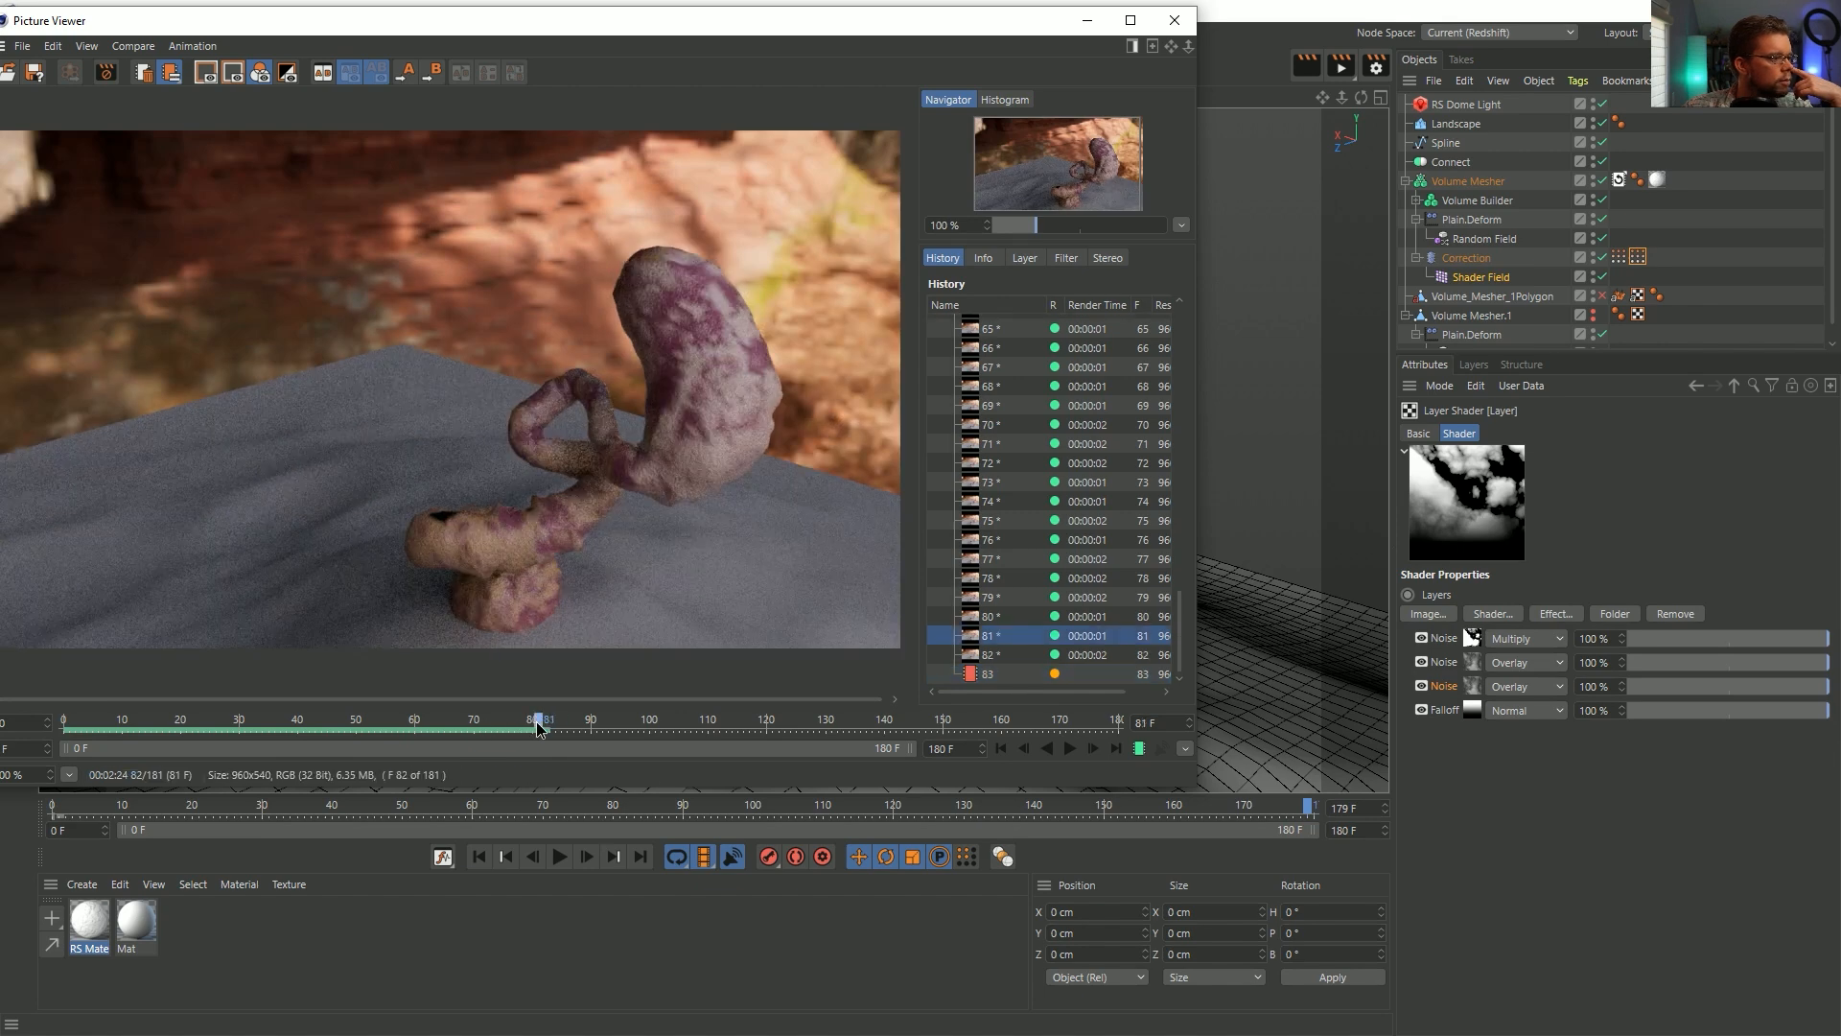
left_click_drag(537, 722, 602, 705)
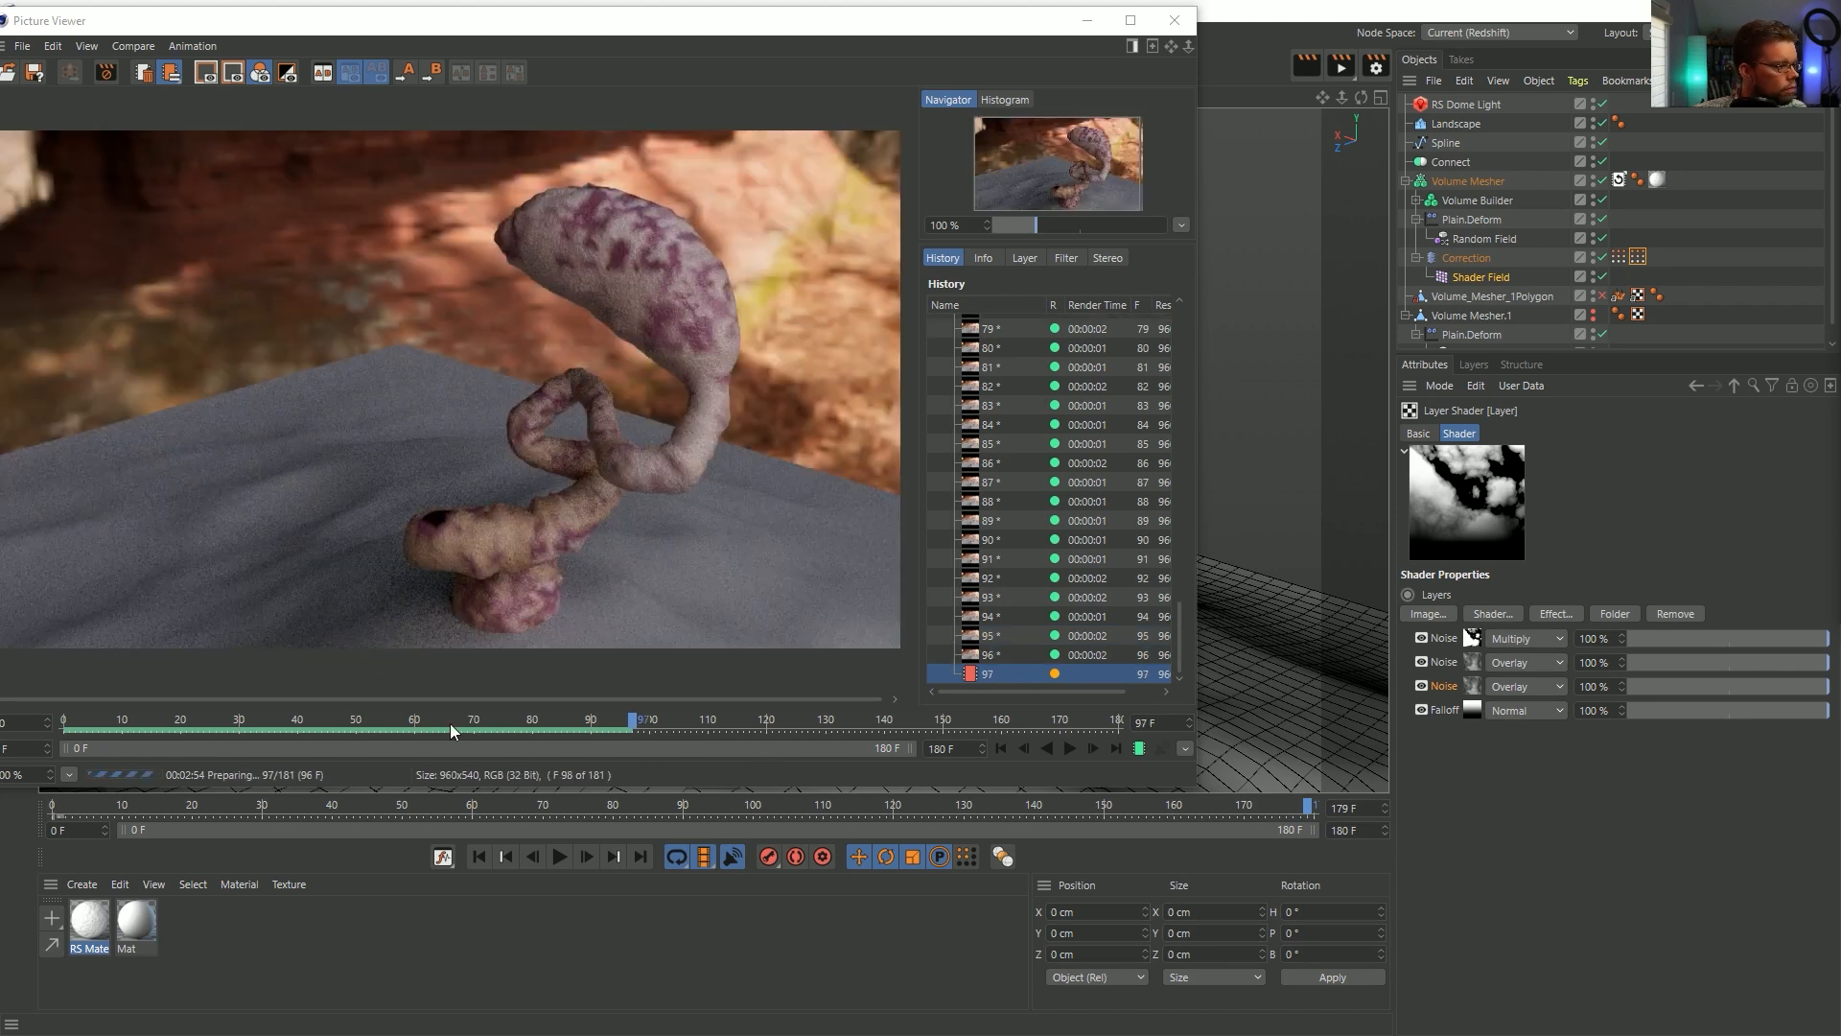
left_click_drag(480, 727, 602, 725)
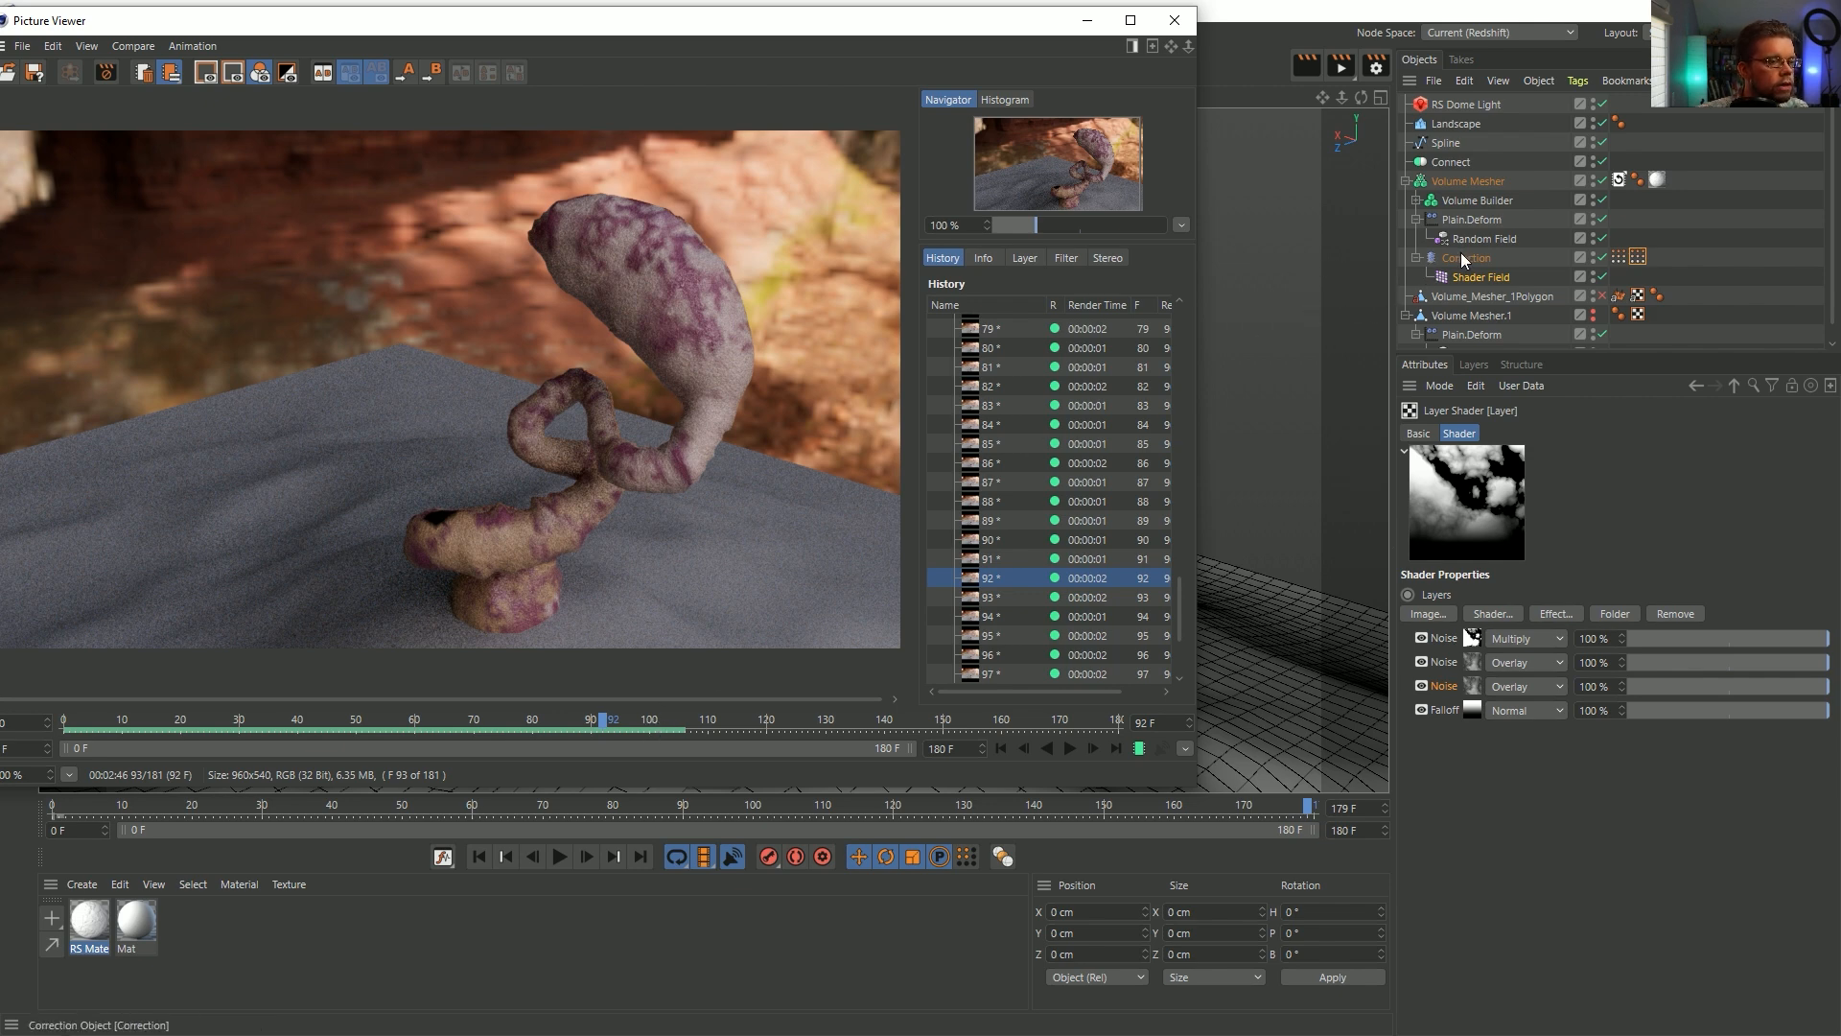
left_click_drag(615, 721, 543, 721)
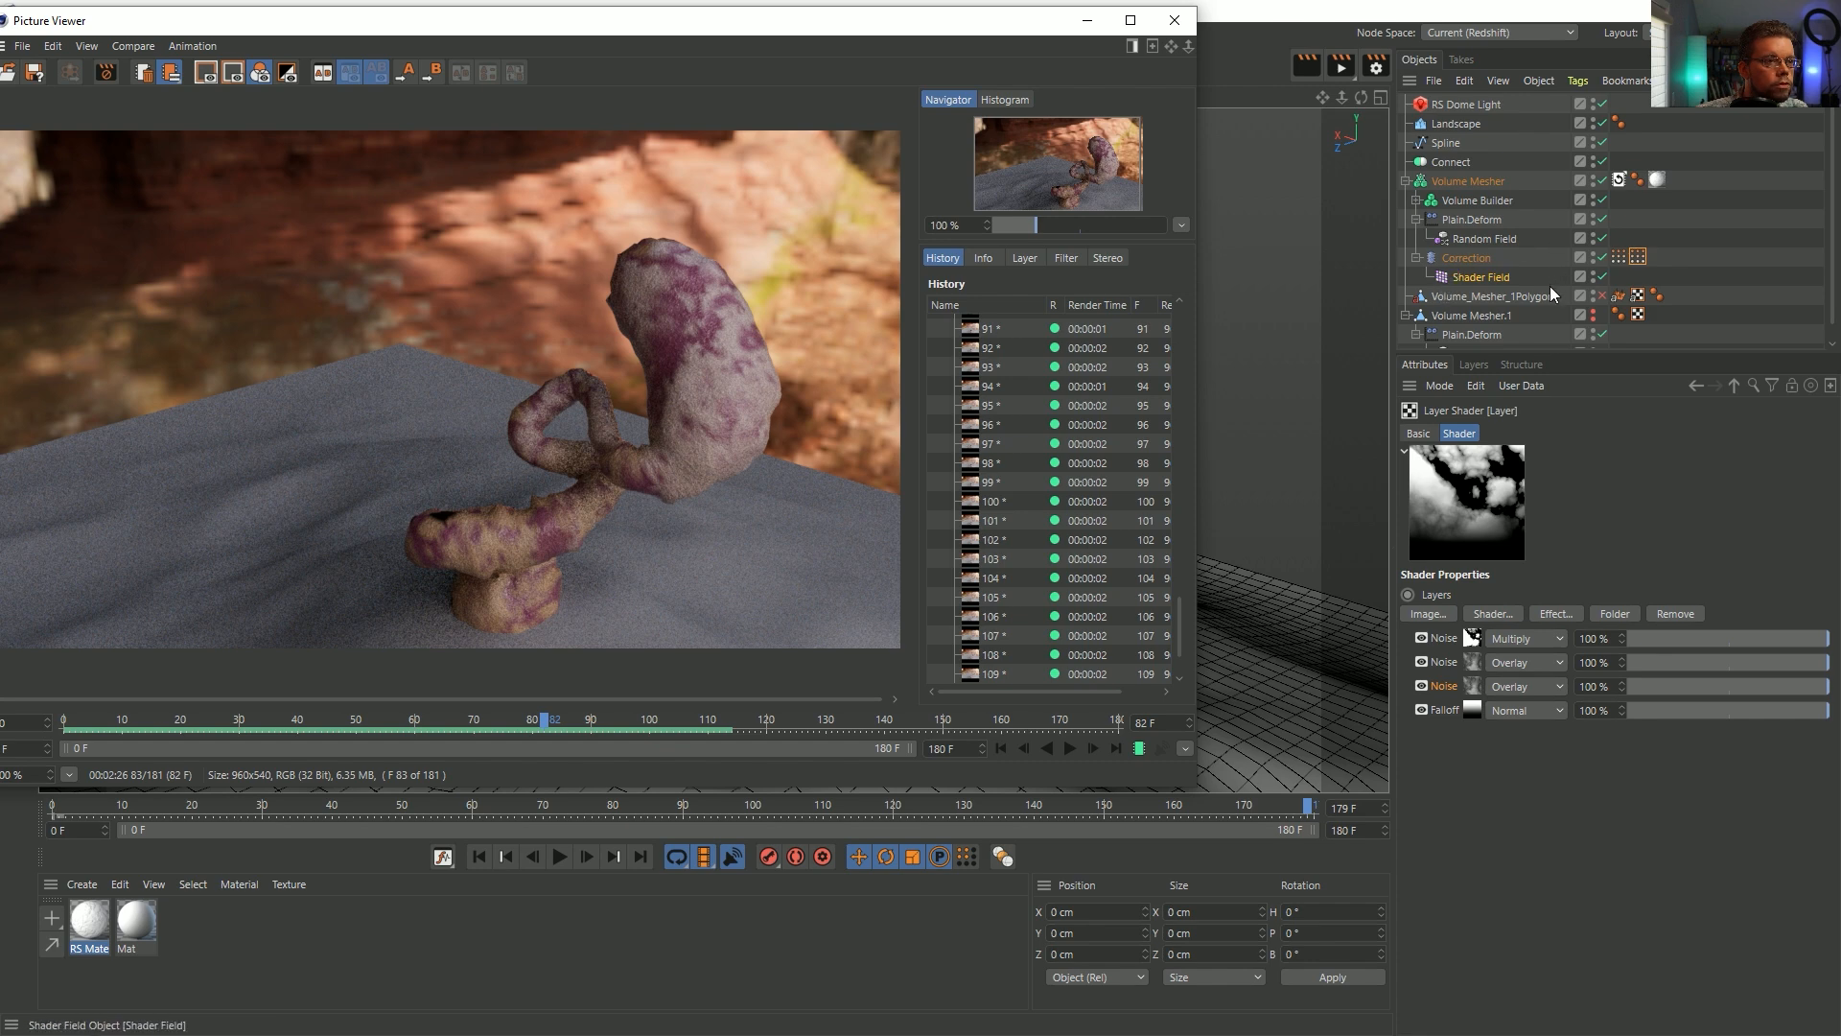
- Examine the Correction deformer's object properties and its available mapping modes
left_click(1470, 259)
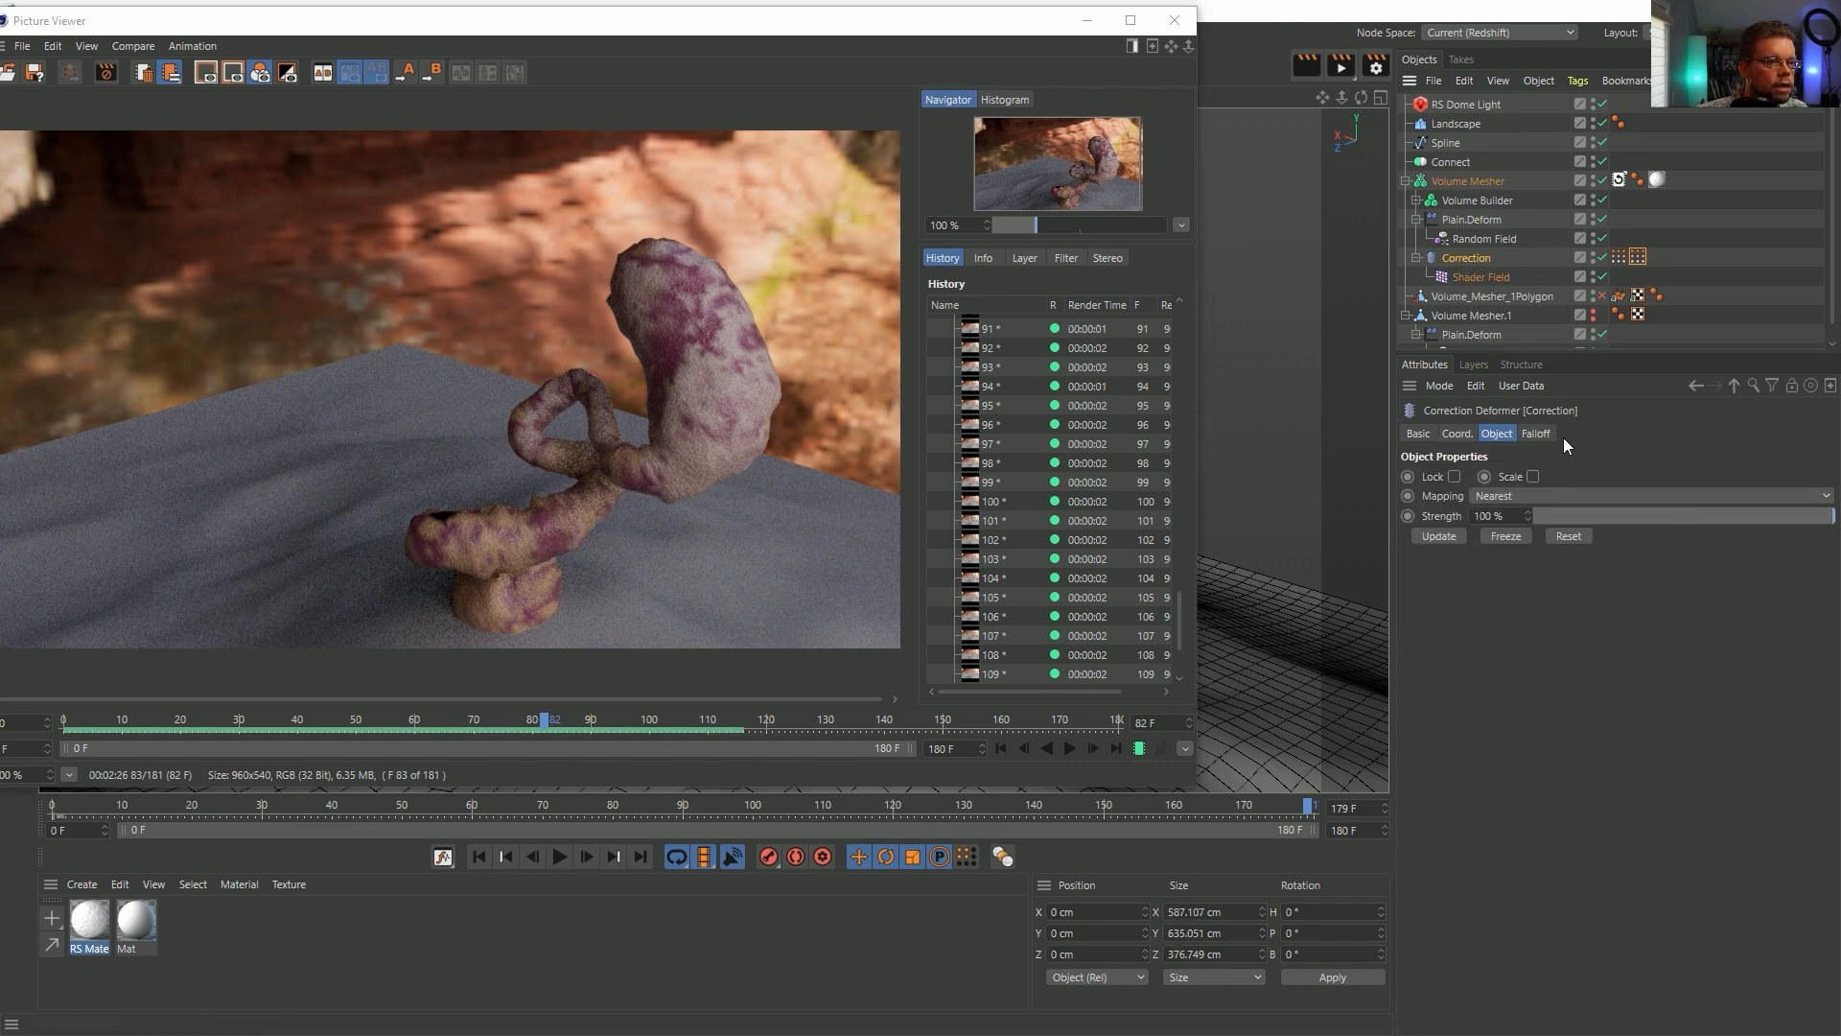
left_click(1506, 493)
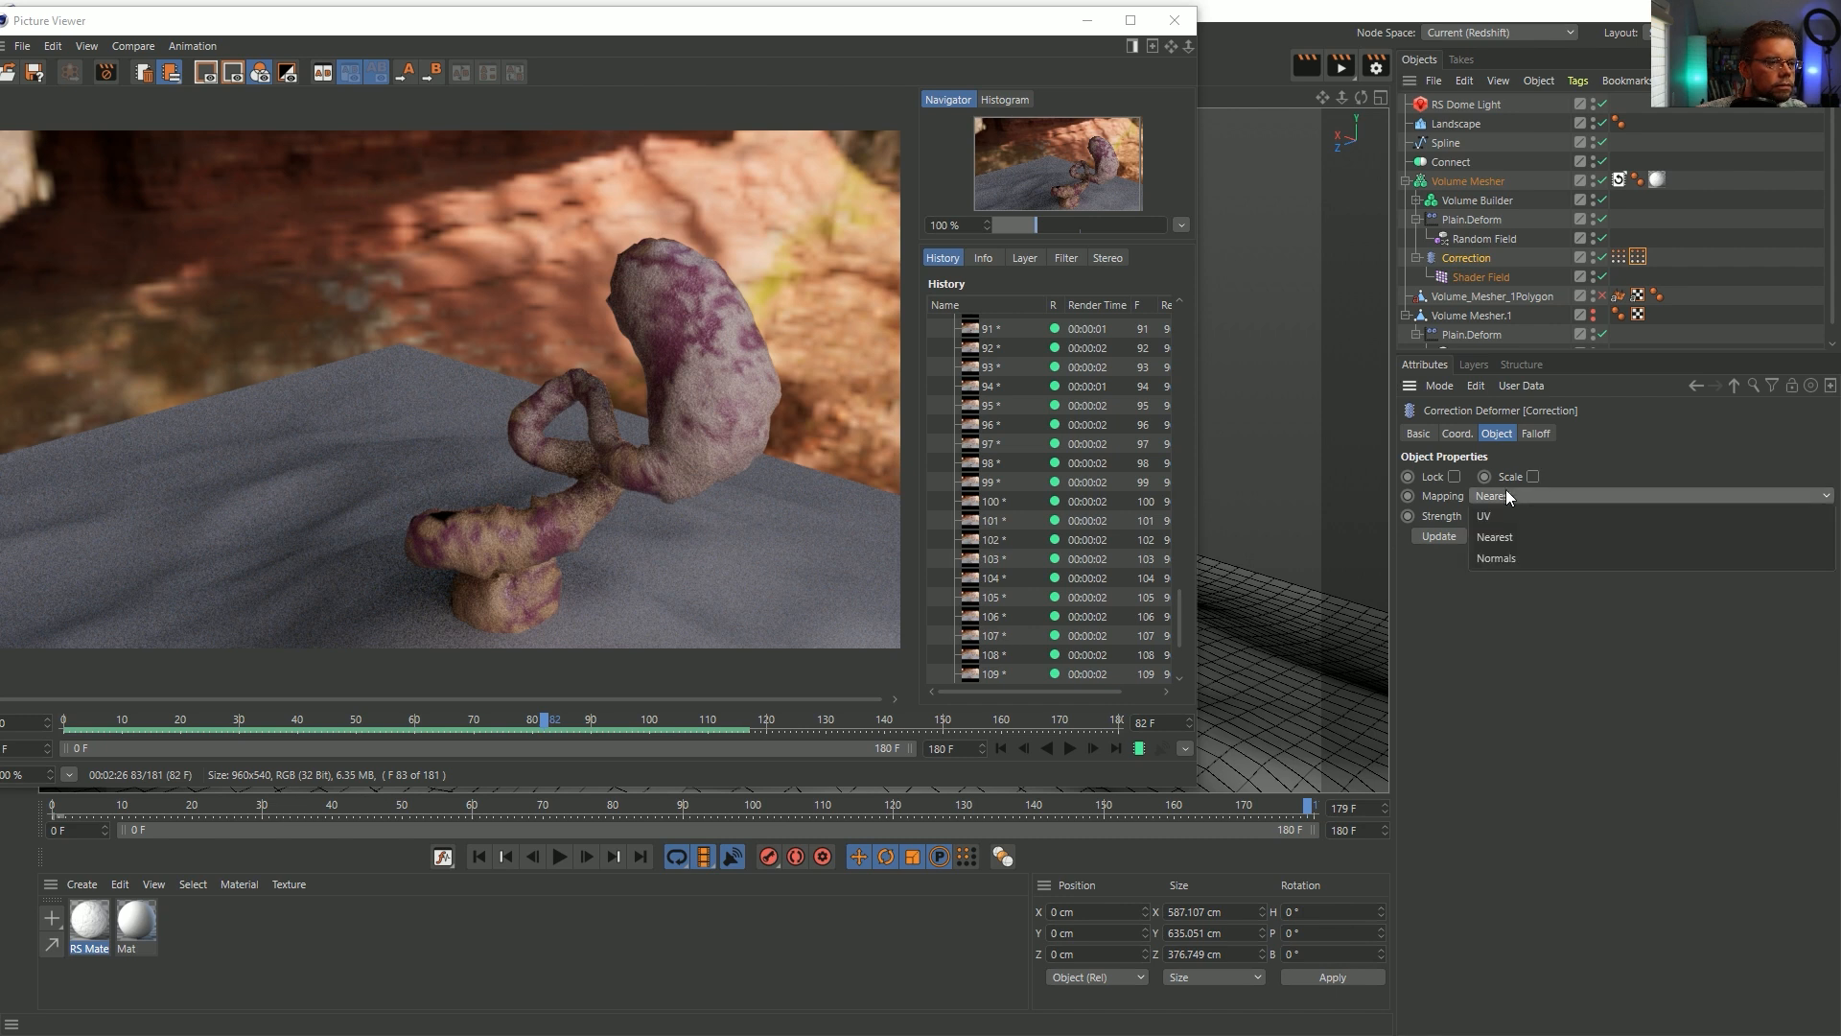
left_click(1606, 469)
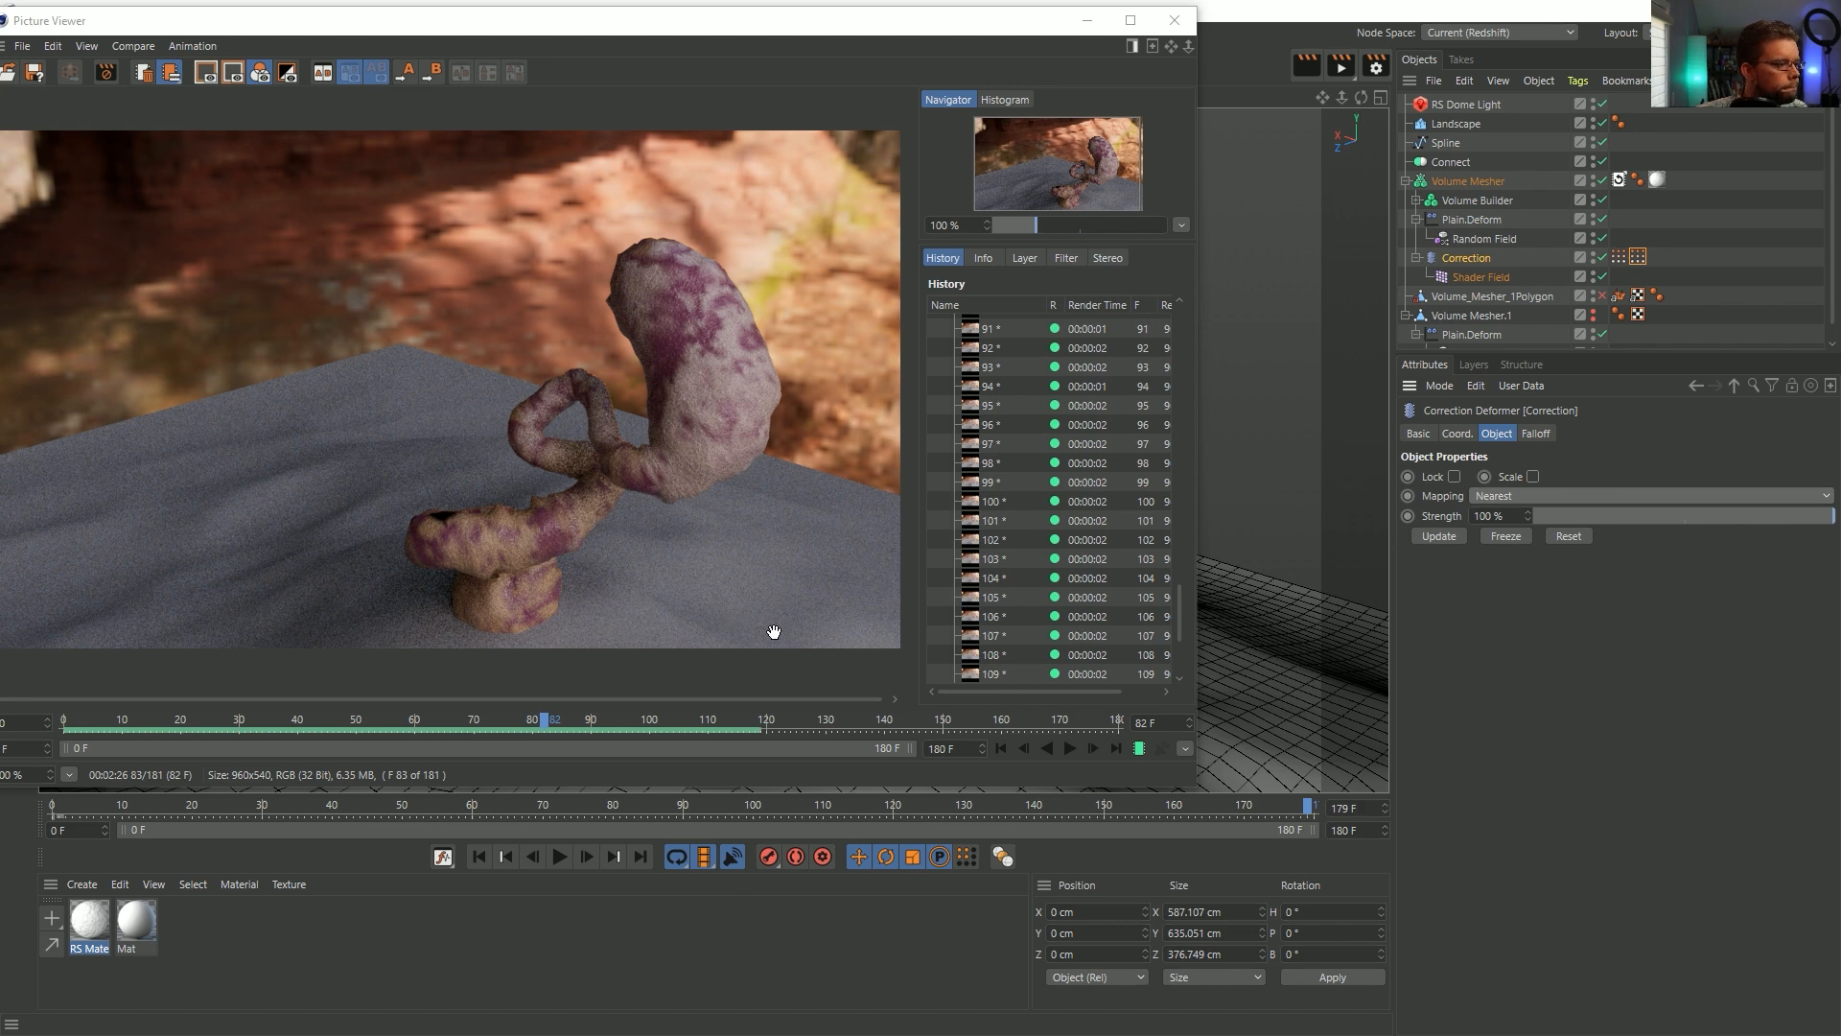
- Scrub through the newly rendered frames and play back the growth animation to review it
left_click_drag(588, 721, 356, 639)
left_click_drag(347, 723, 726, 659)
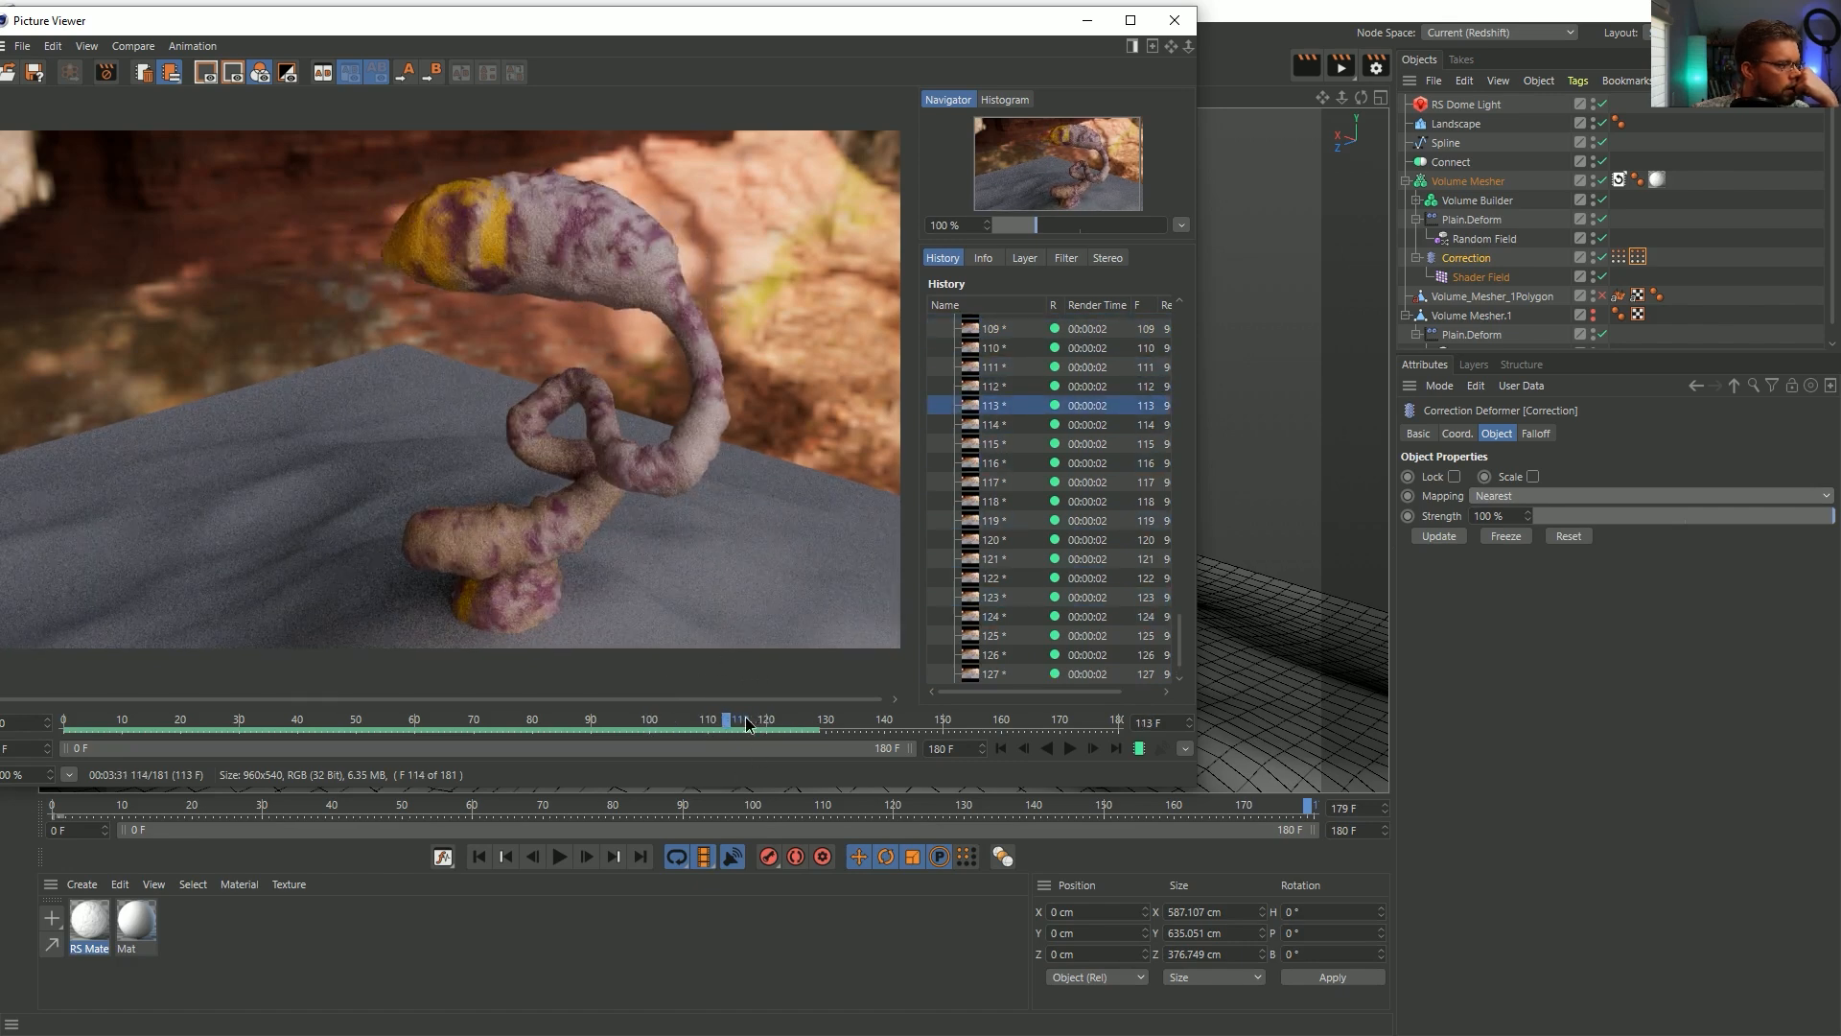
left_click_drag(747, 725, 836, 709)
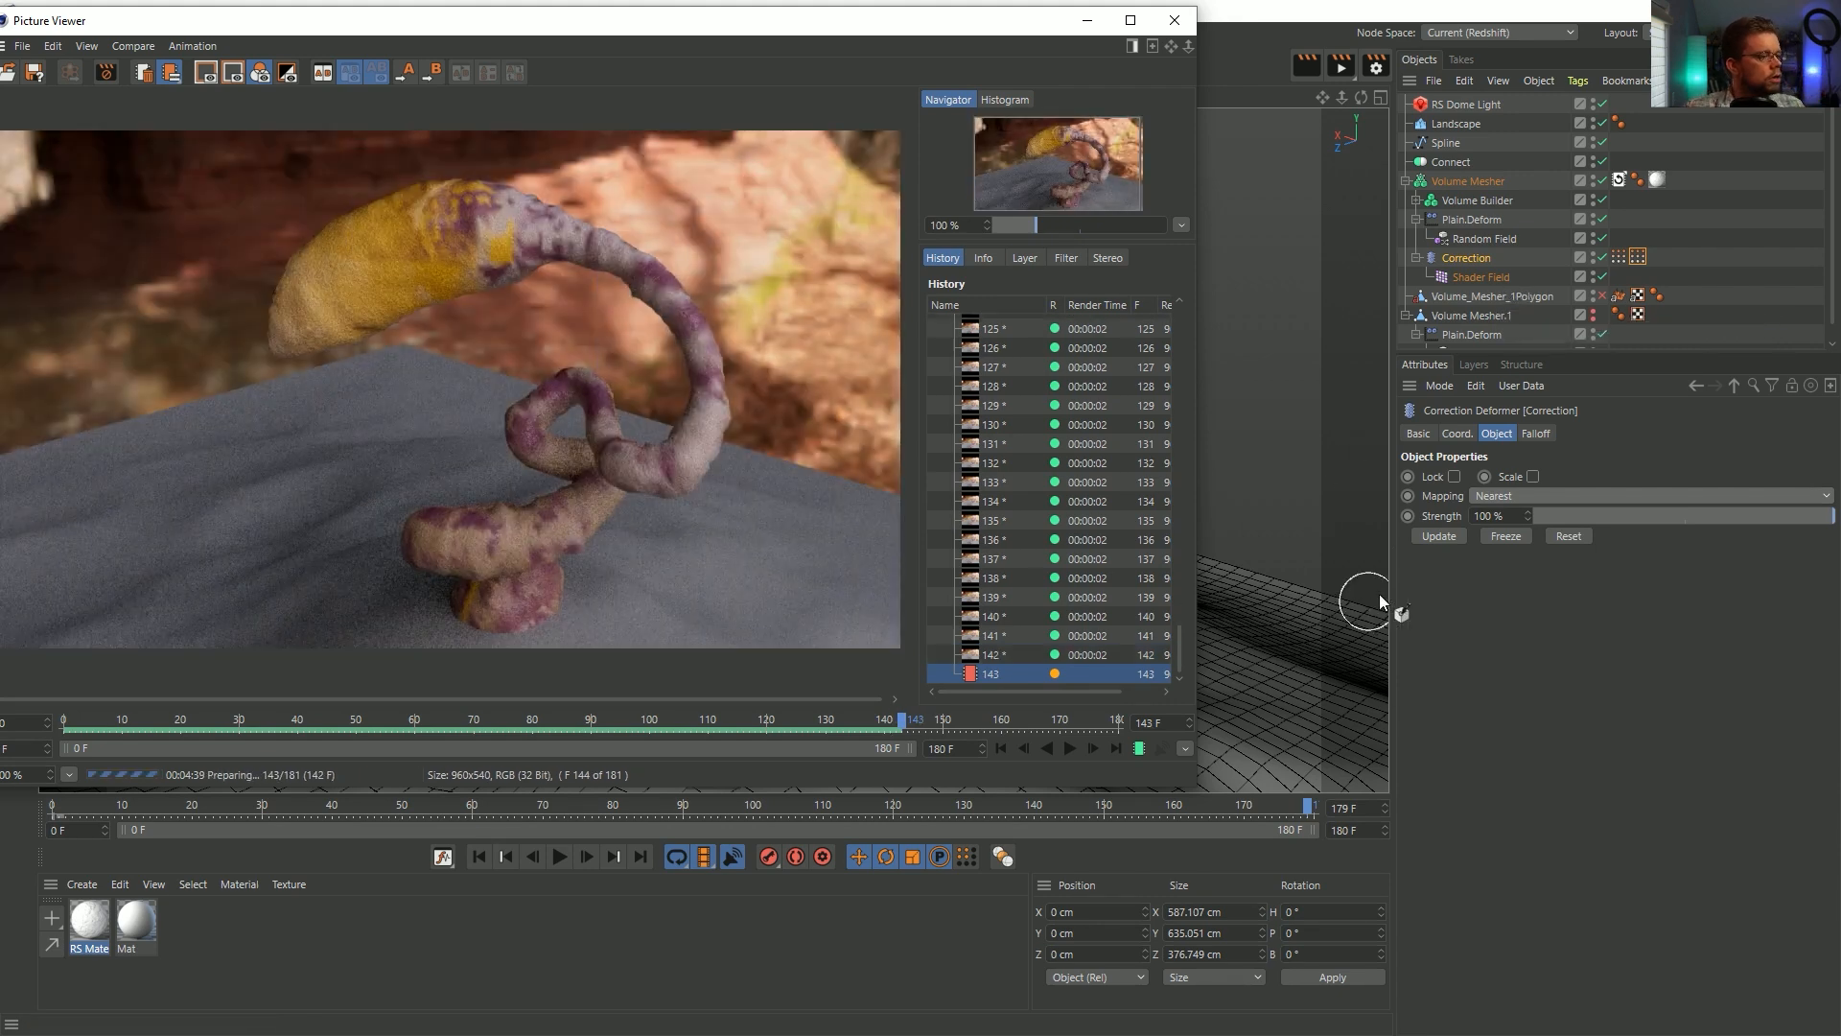
left_click(1069, 749)
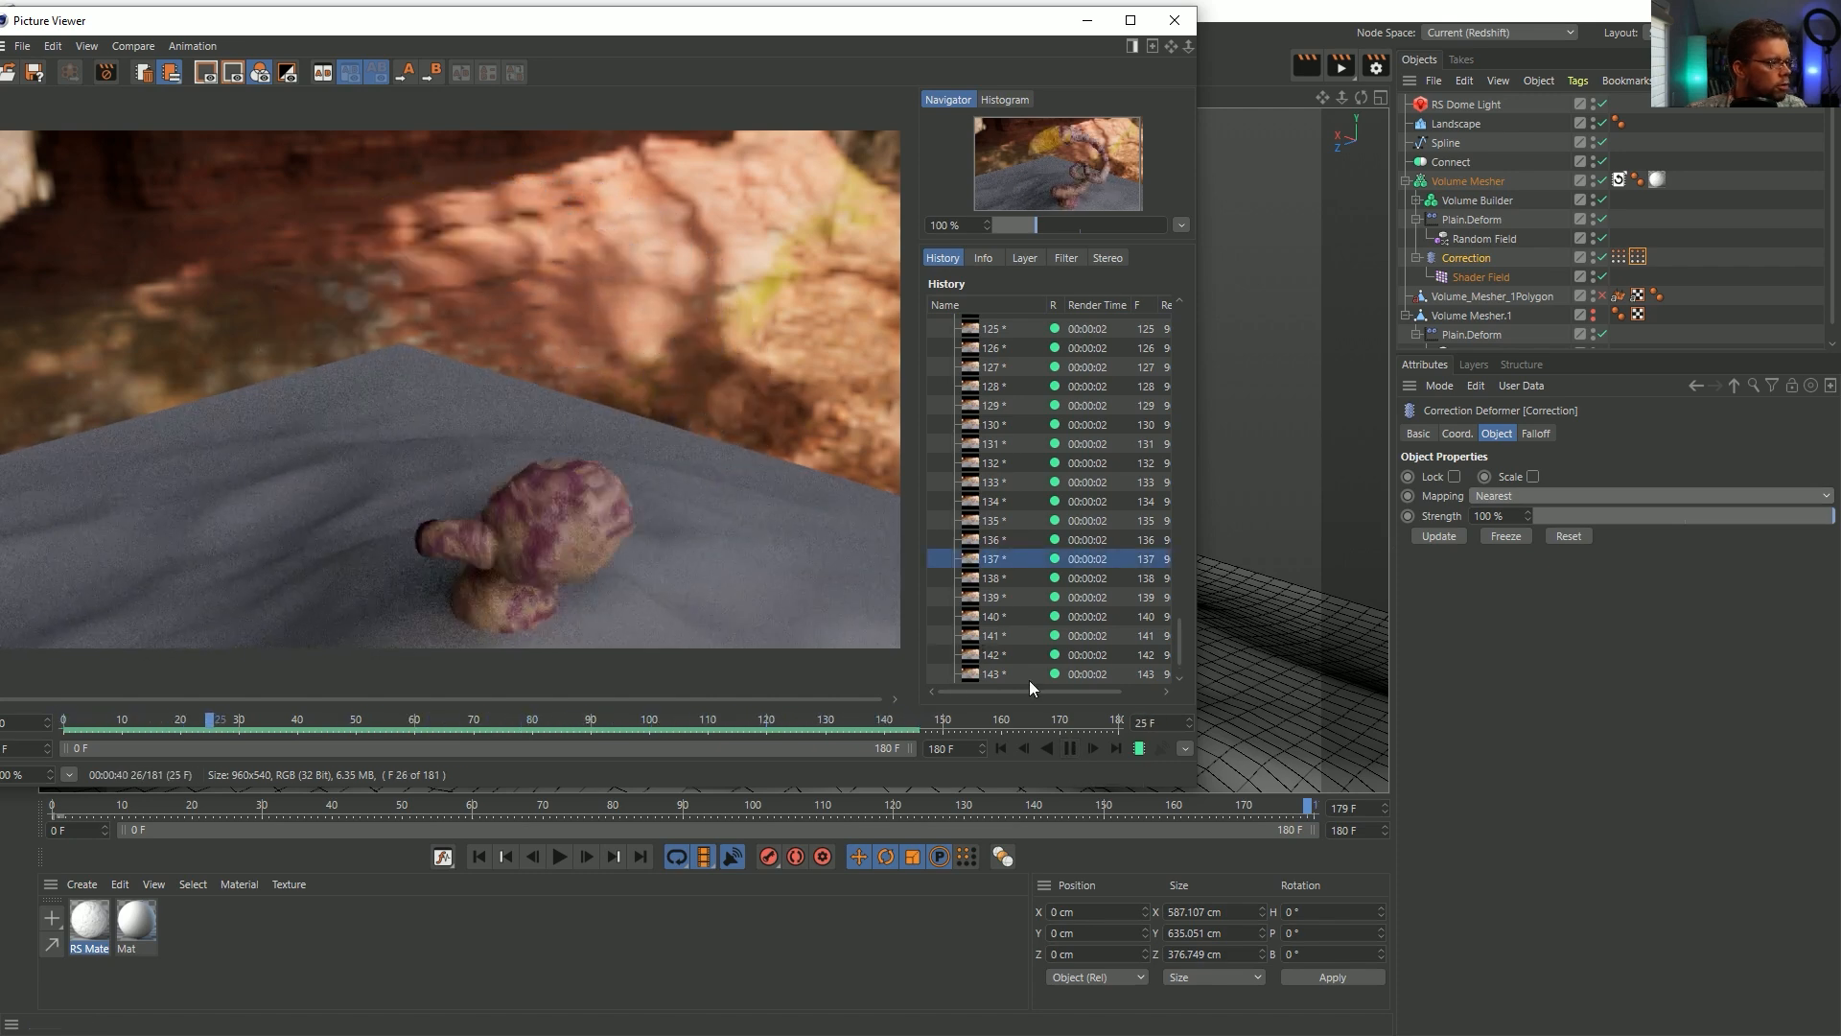
left_click(1067, 748)
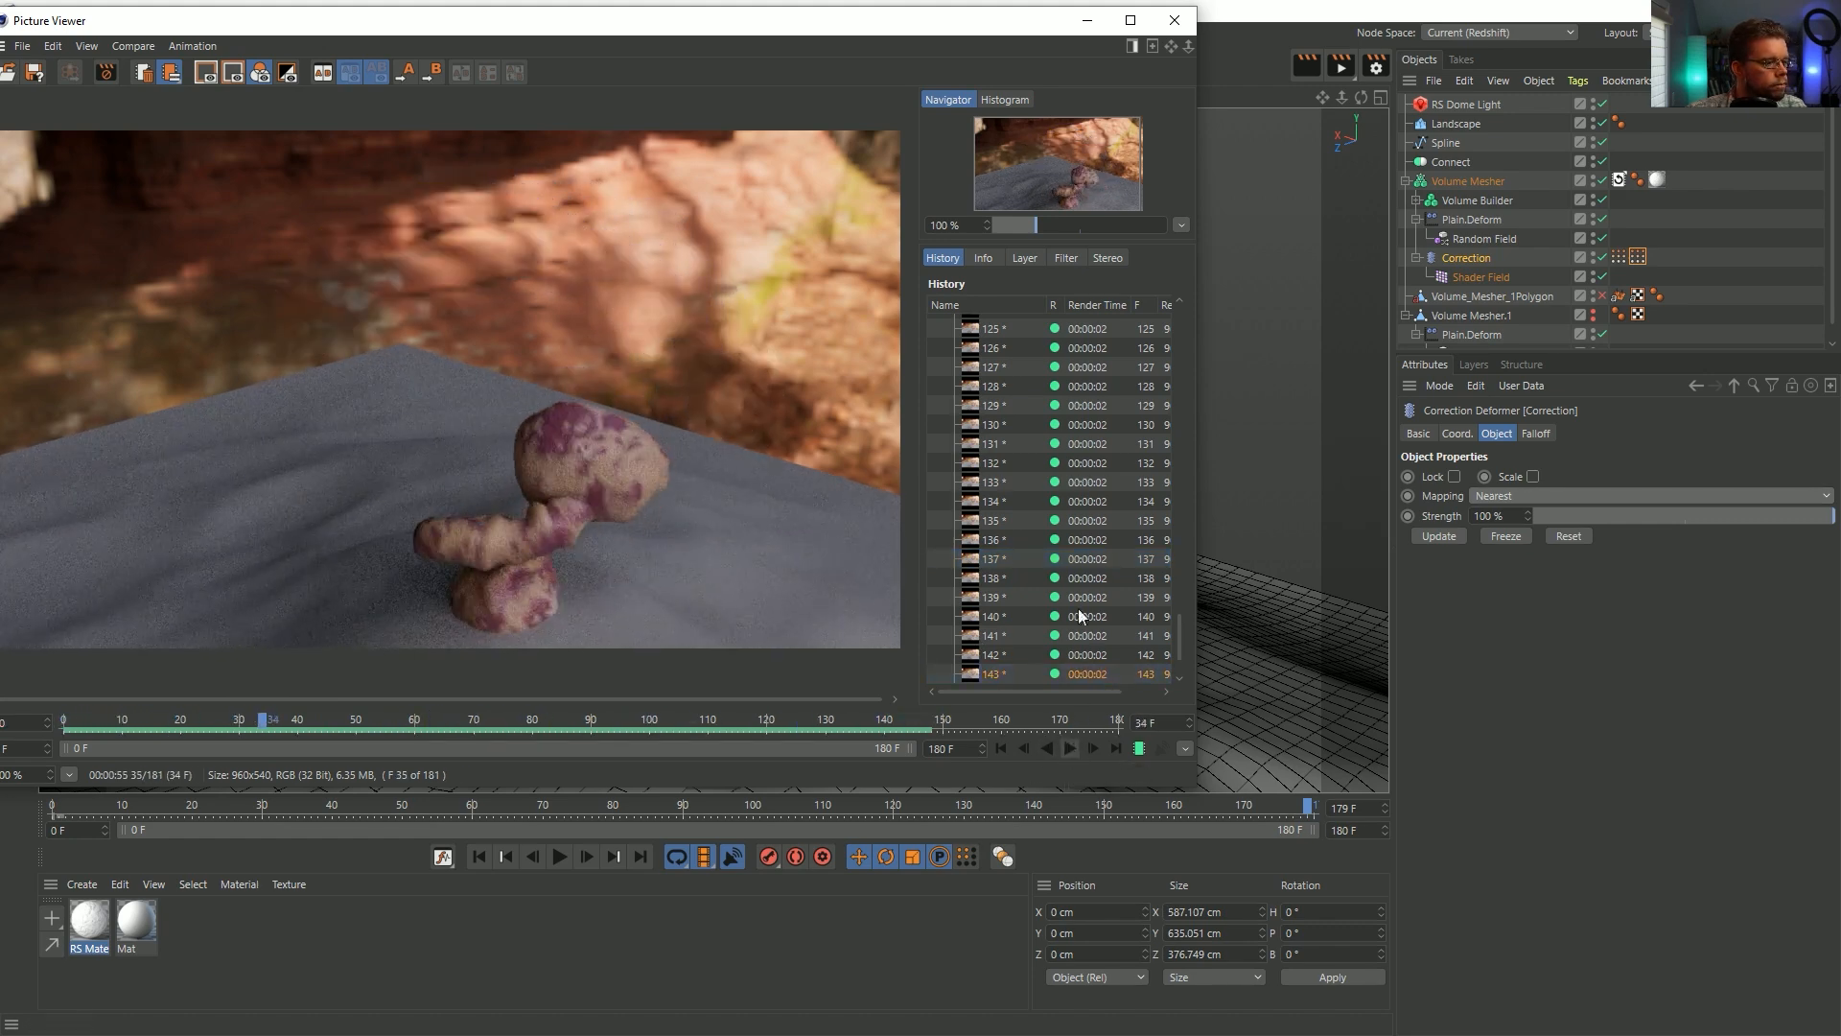
- Close the Picture Viewer to stop the render, and delete the Volume_Mesher_1Polygon object
left_click(1174, 20)
left_click(949, 594)
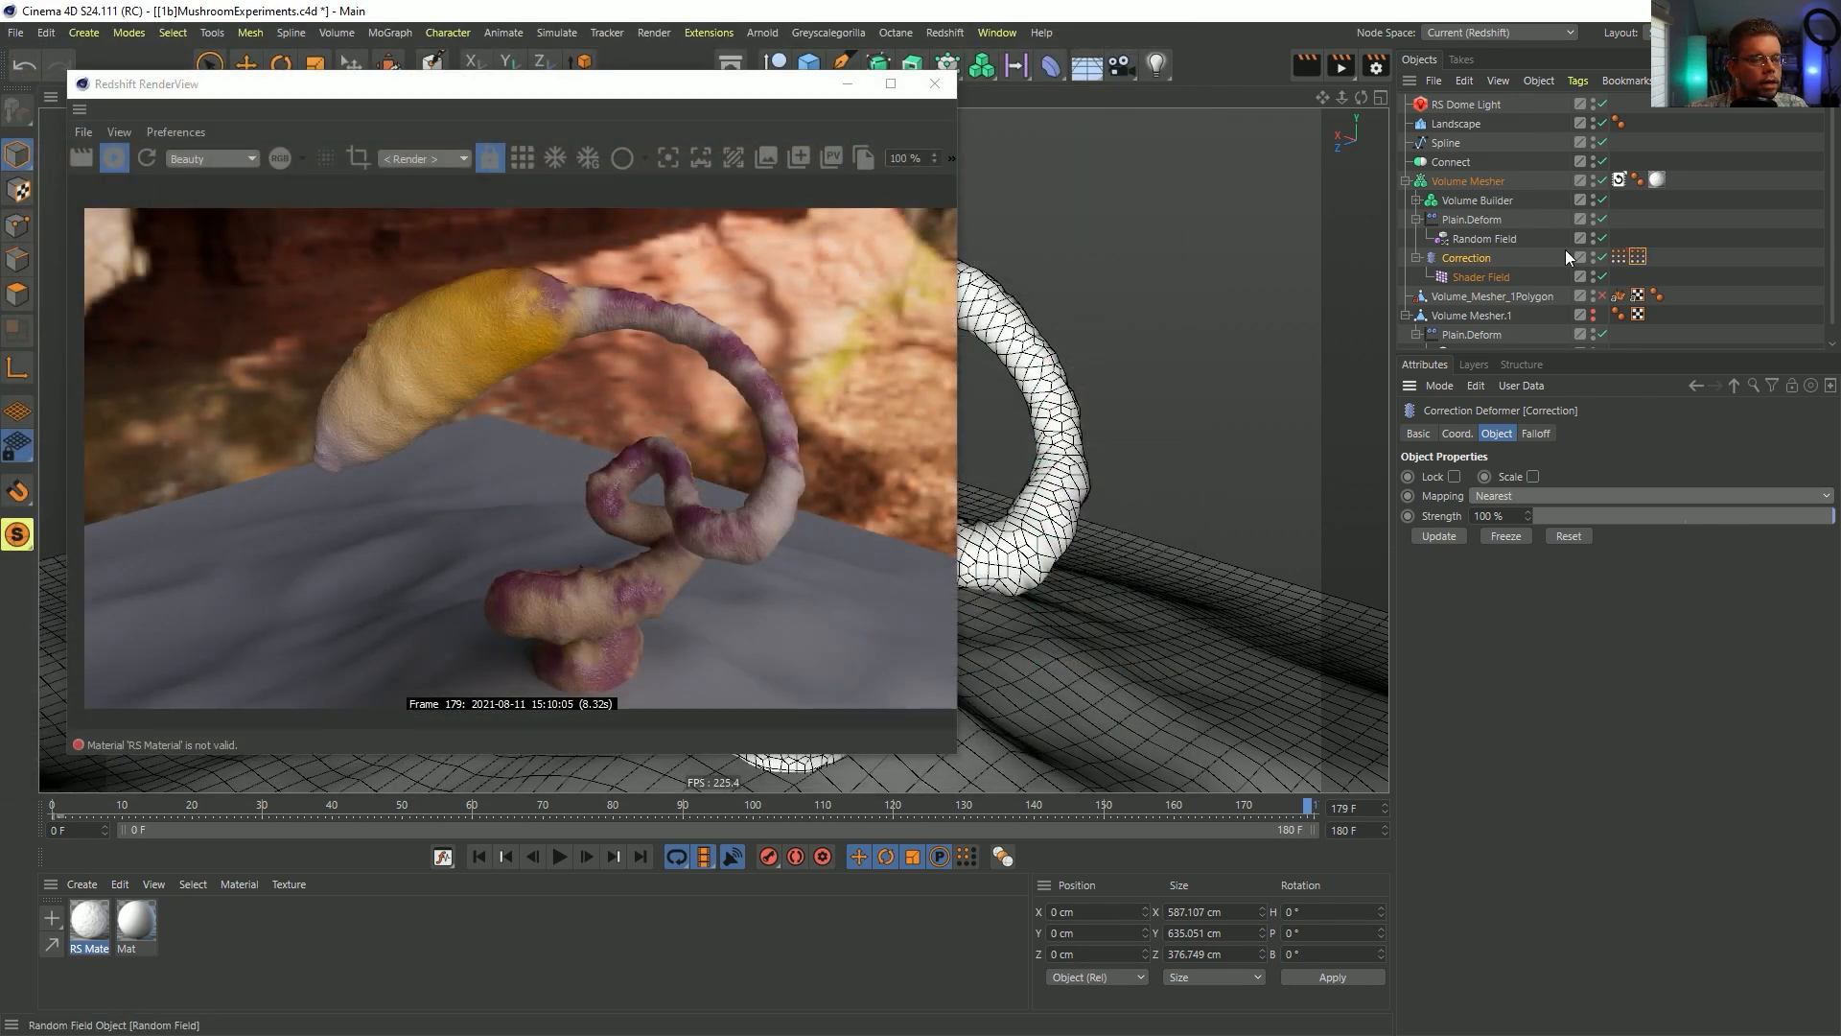
left_click(1509, 295)
key("Delete")
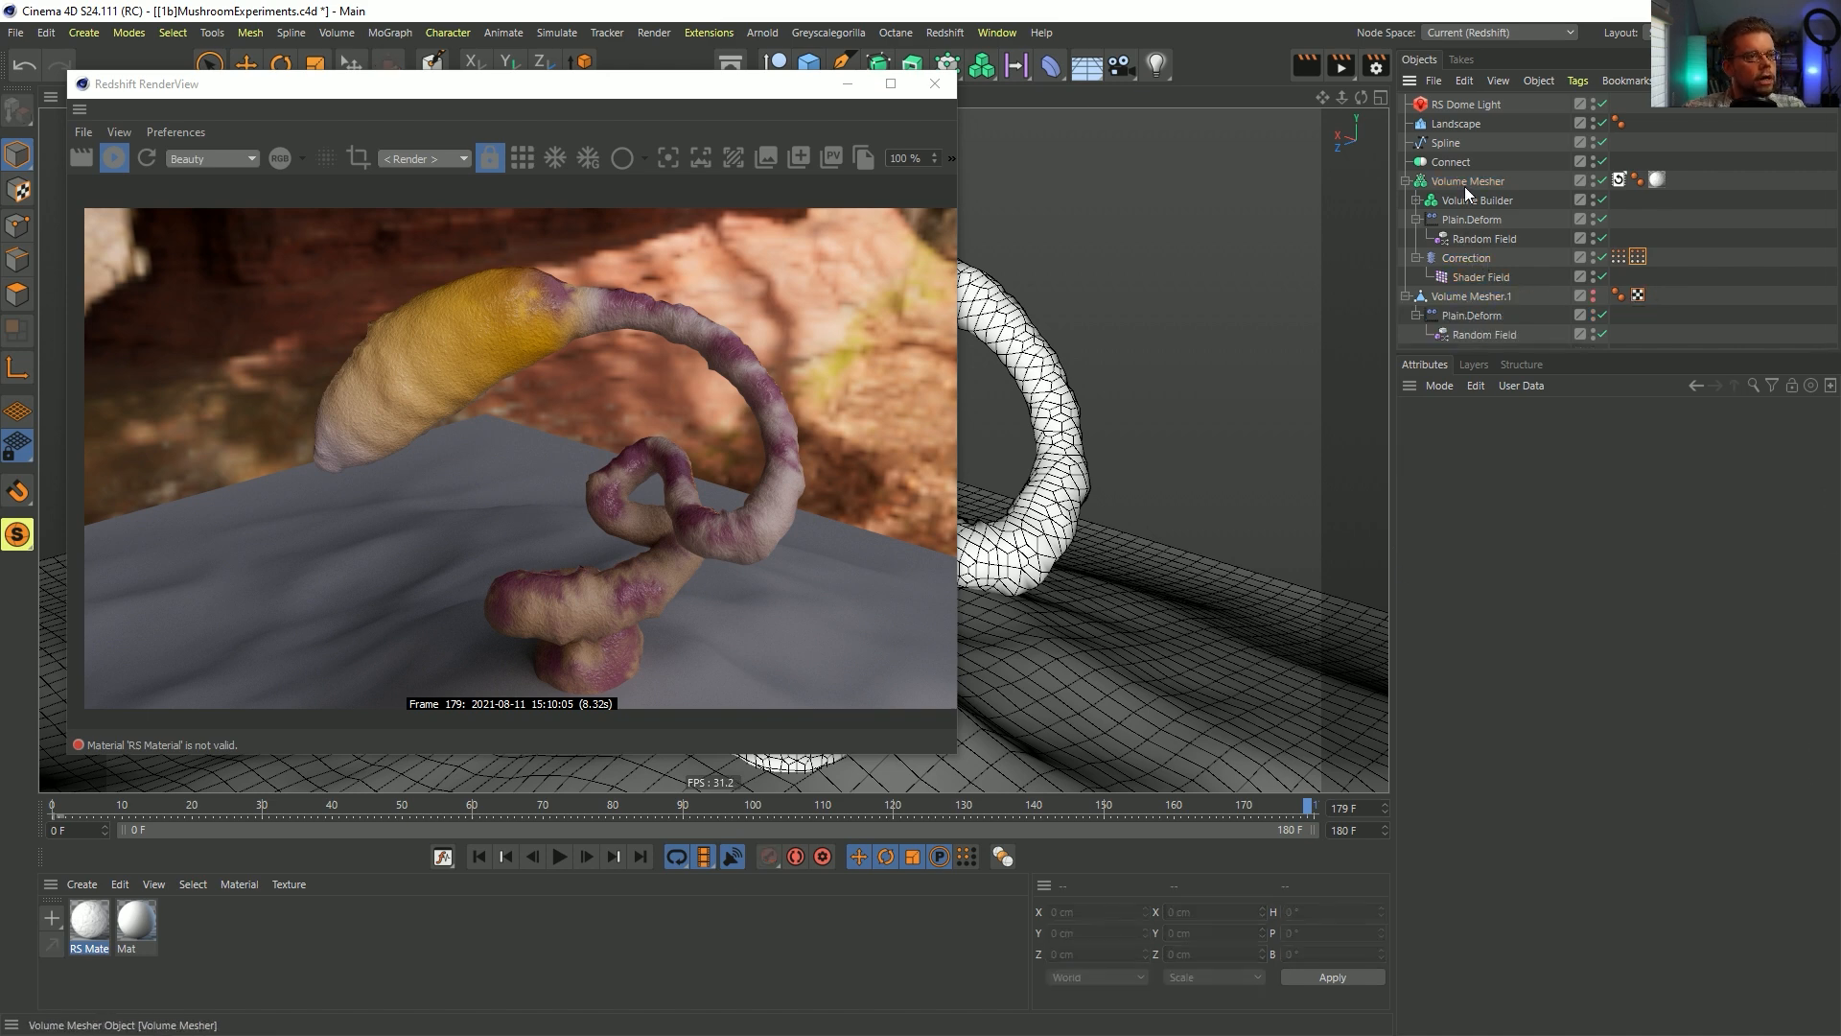
- Disable the Correction deformer under the first Volume Mesher and save the scene
left_click(1464, 183)
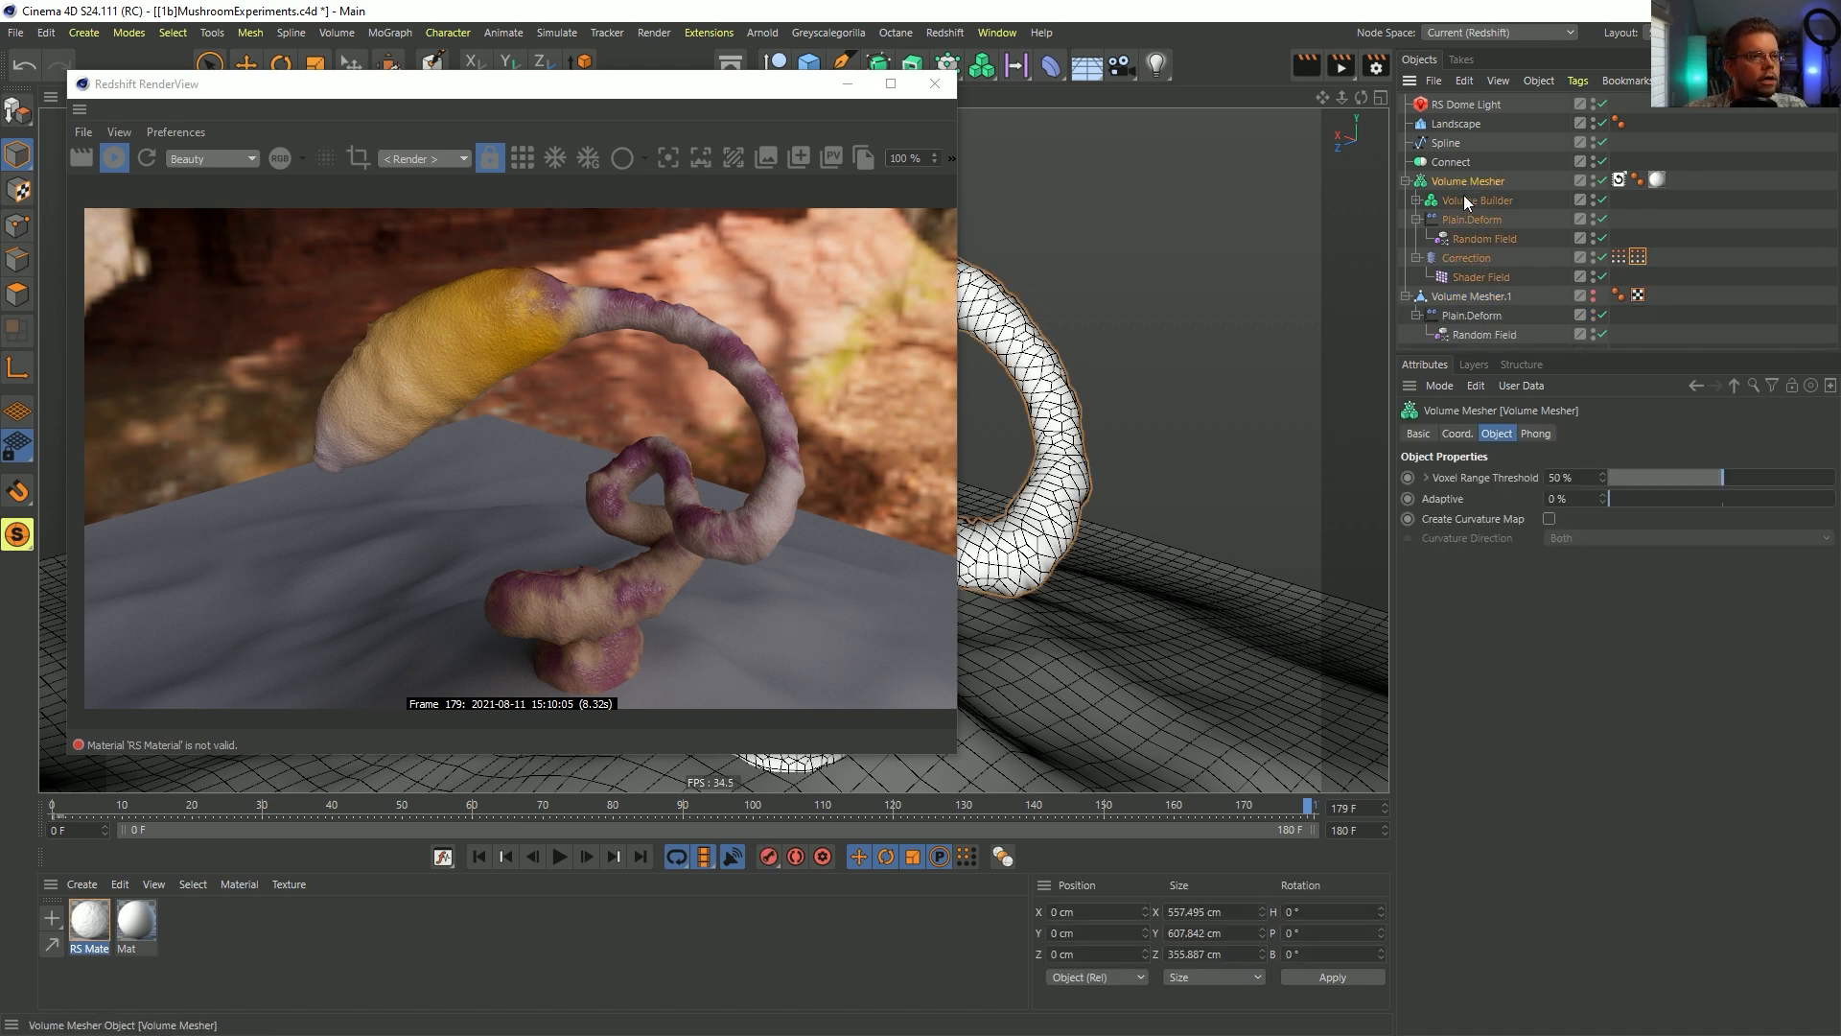
left_click(1602, 257)
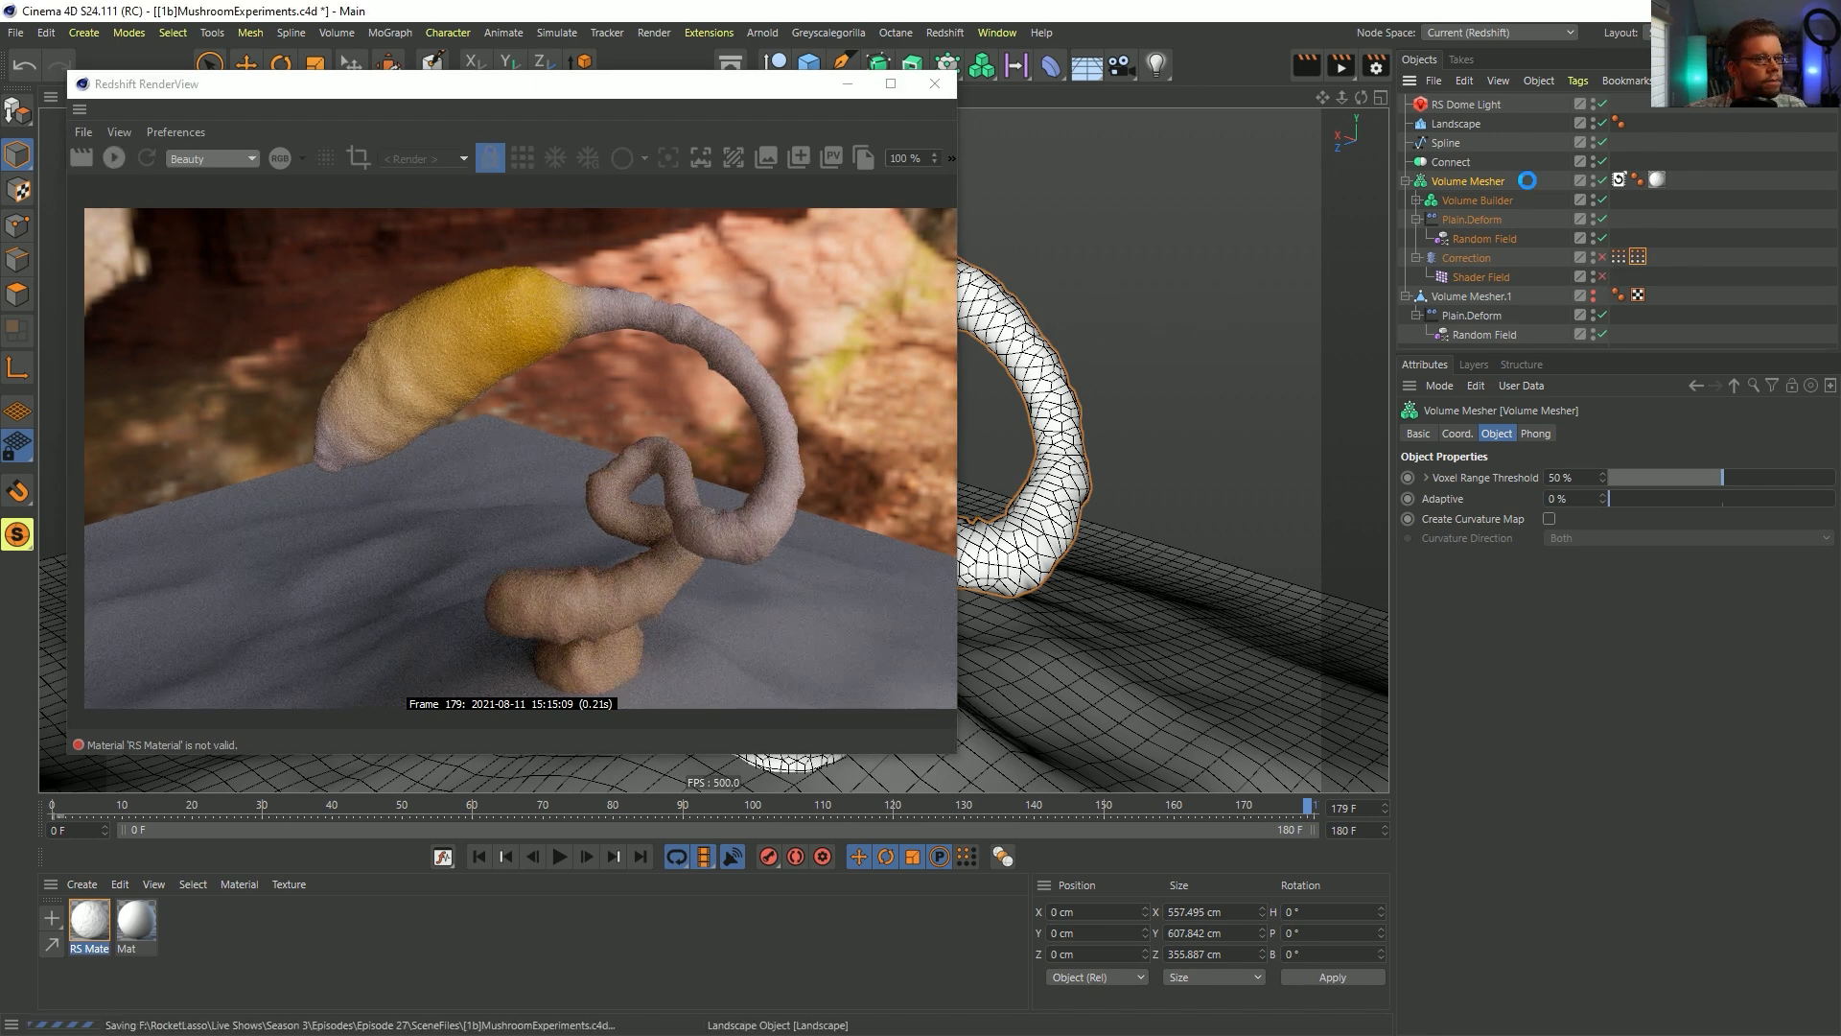
- Bake the first Volume Mesher as an Alembic, keeping the original object in the scene
right_click(1482, 184)
mouse_move(1581, 483)
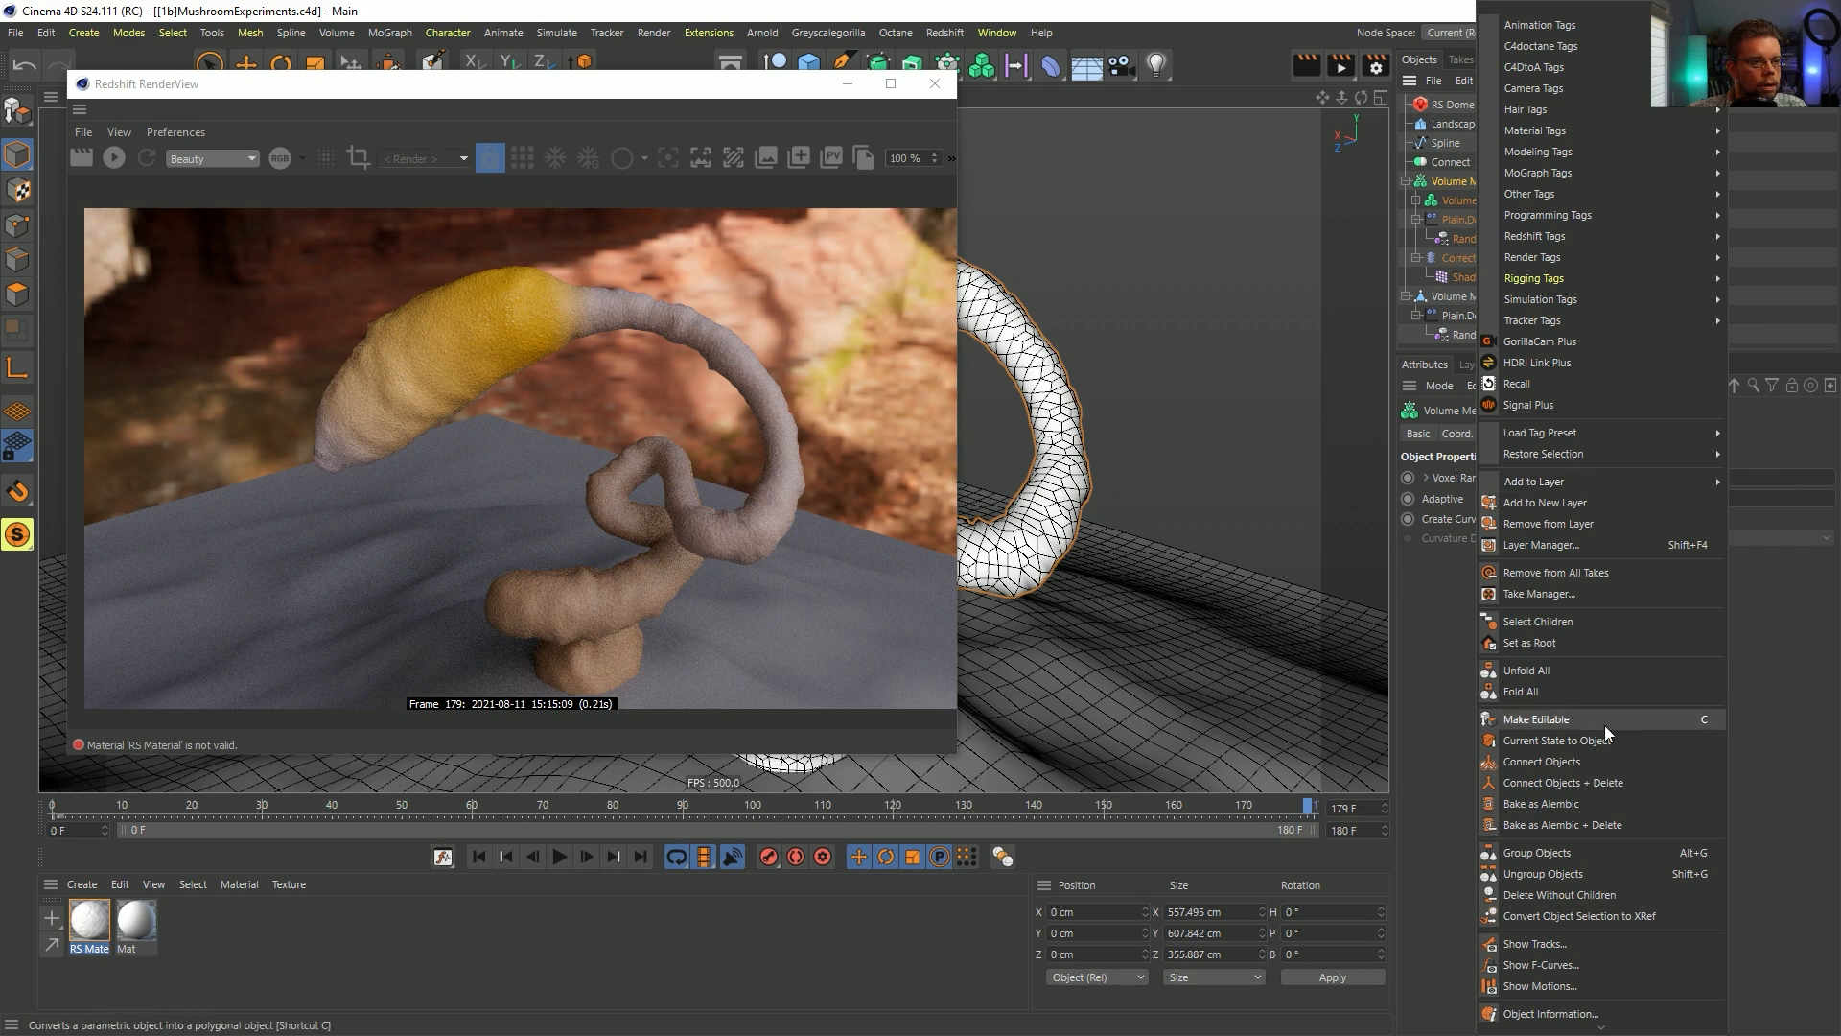
left_click(1544, 803)
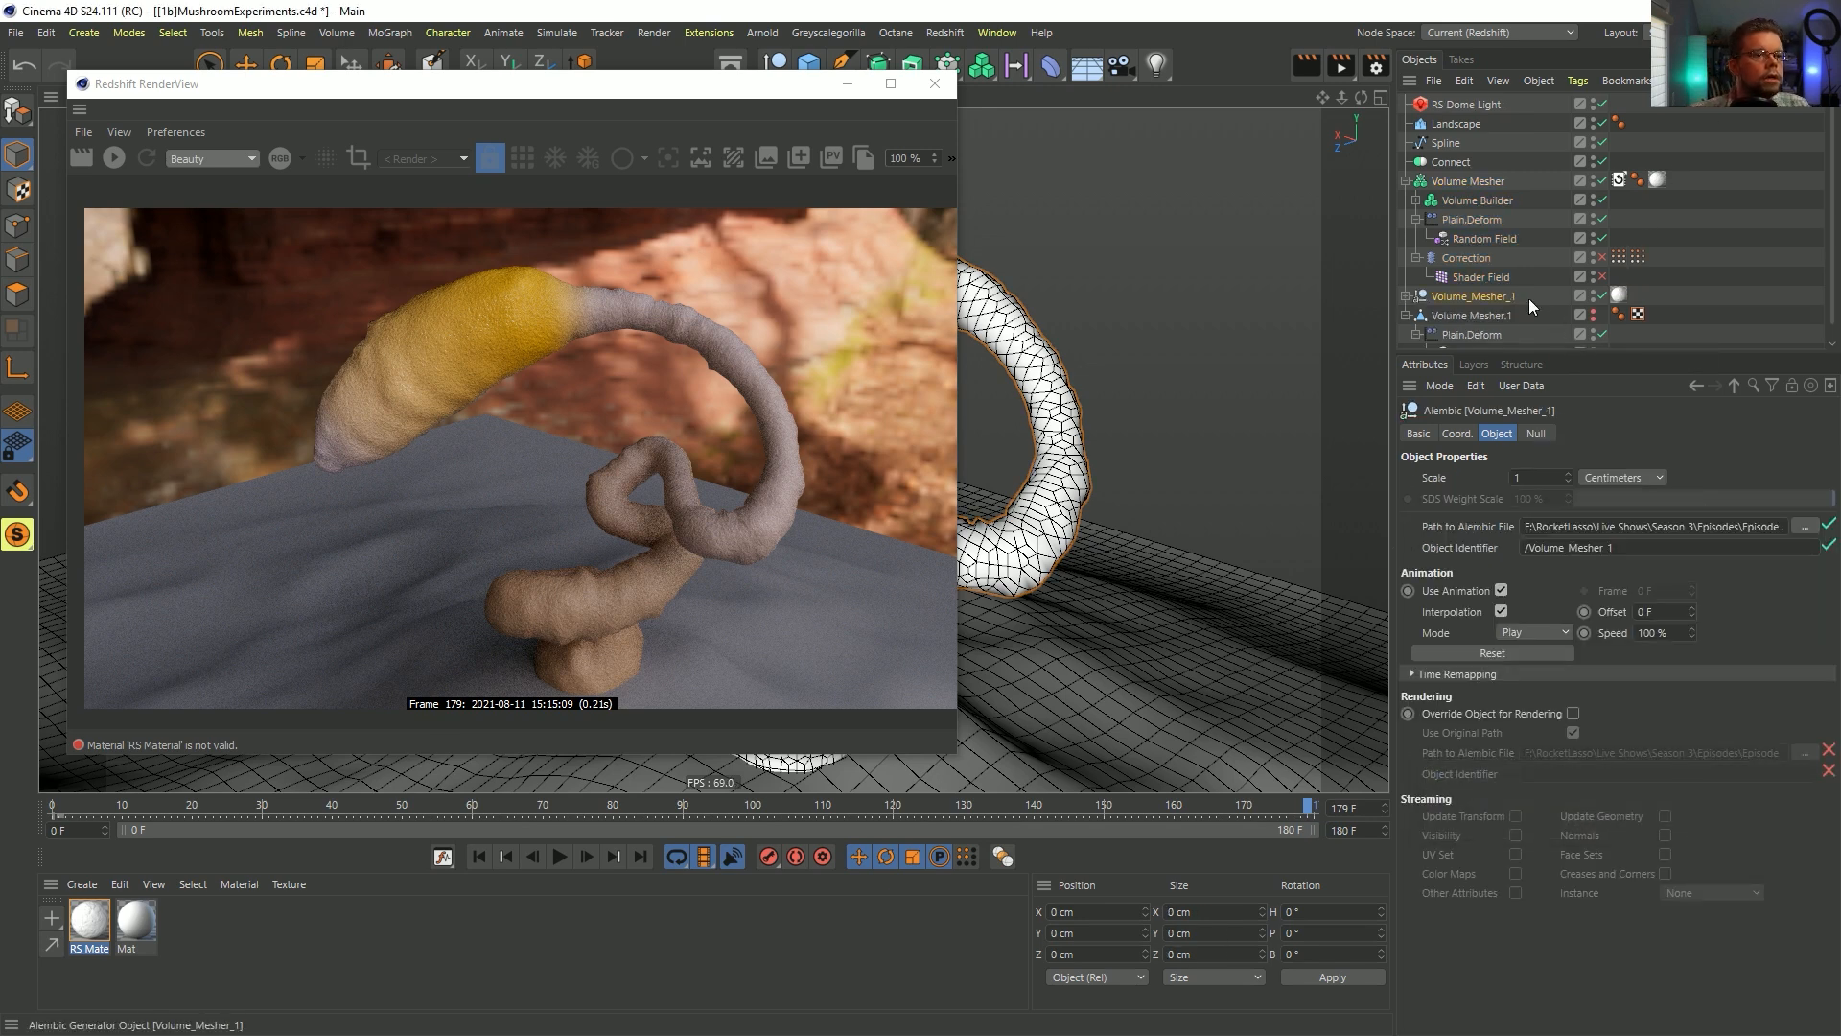
- Move the Correction deformer and the RS Material tag onto Volume_Mesher_1Polygon, enabling the deformer and disabling the original Volume Mesher
left_click(1406, 296)
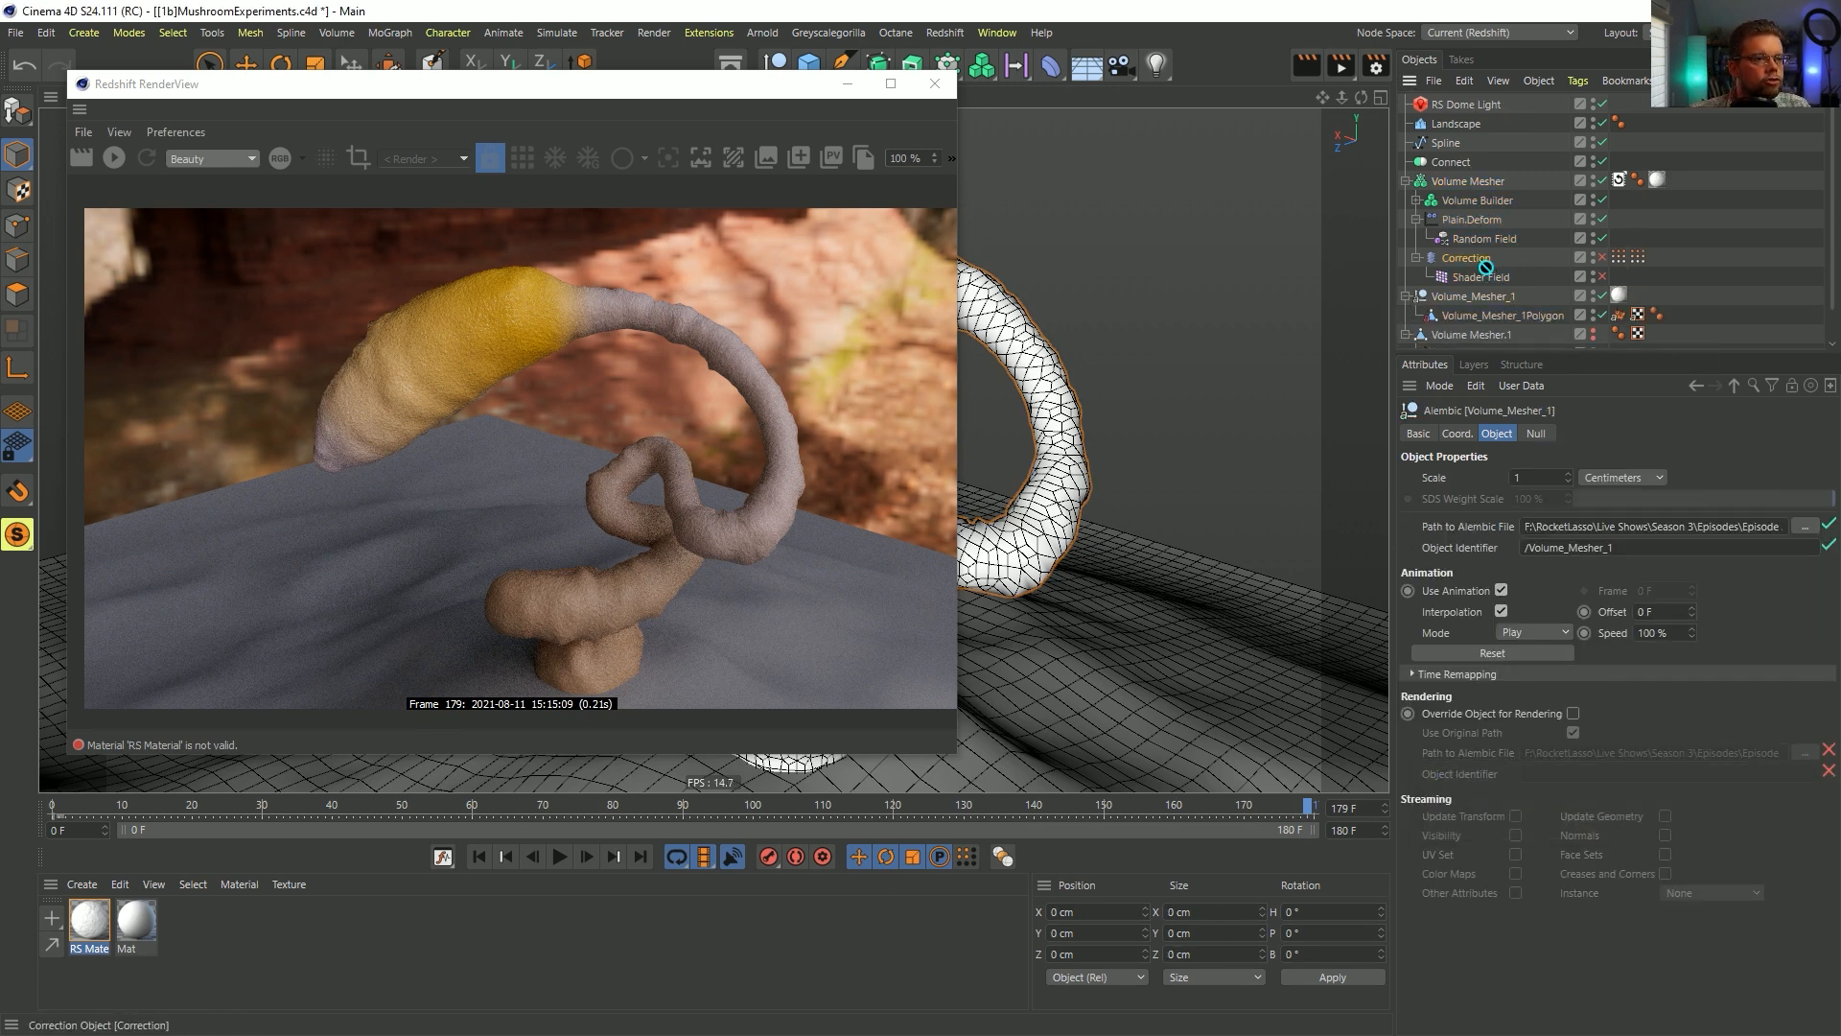
left_click_drag(1473, 311, 1493, 314)
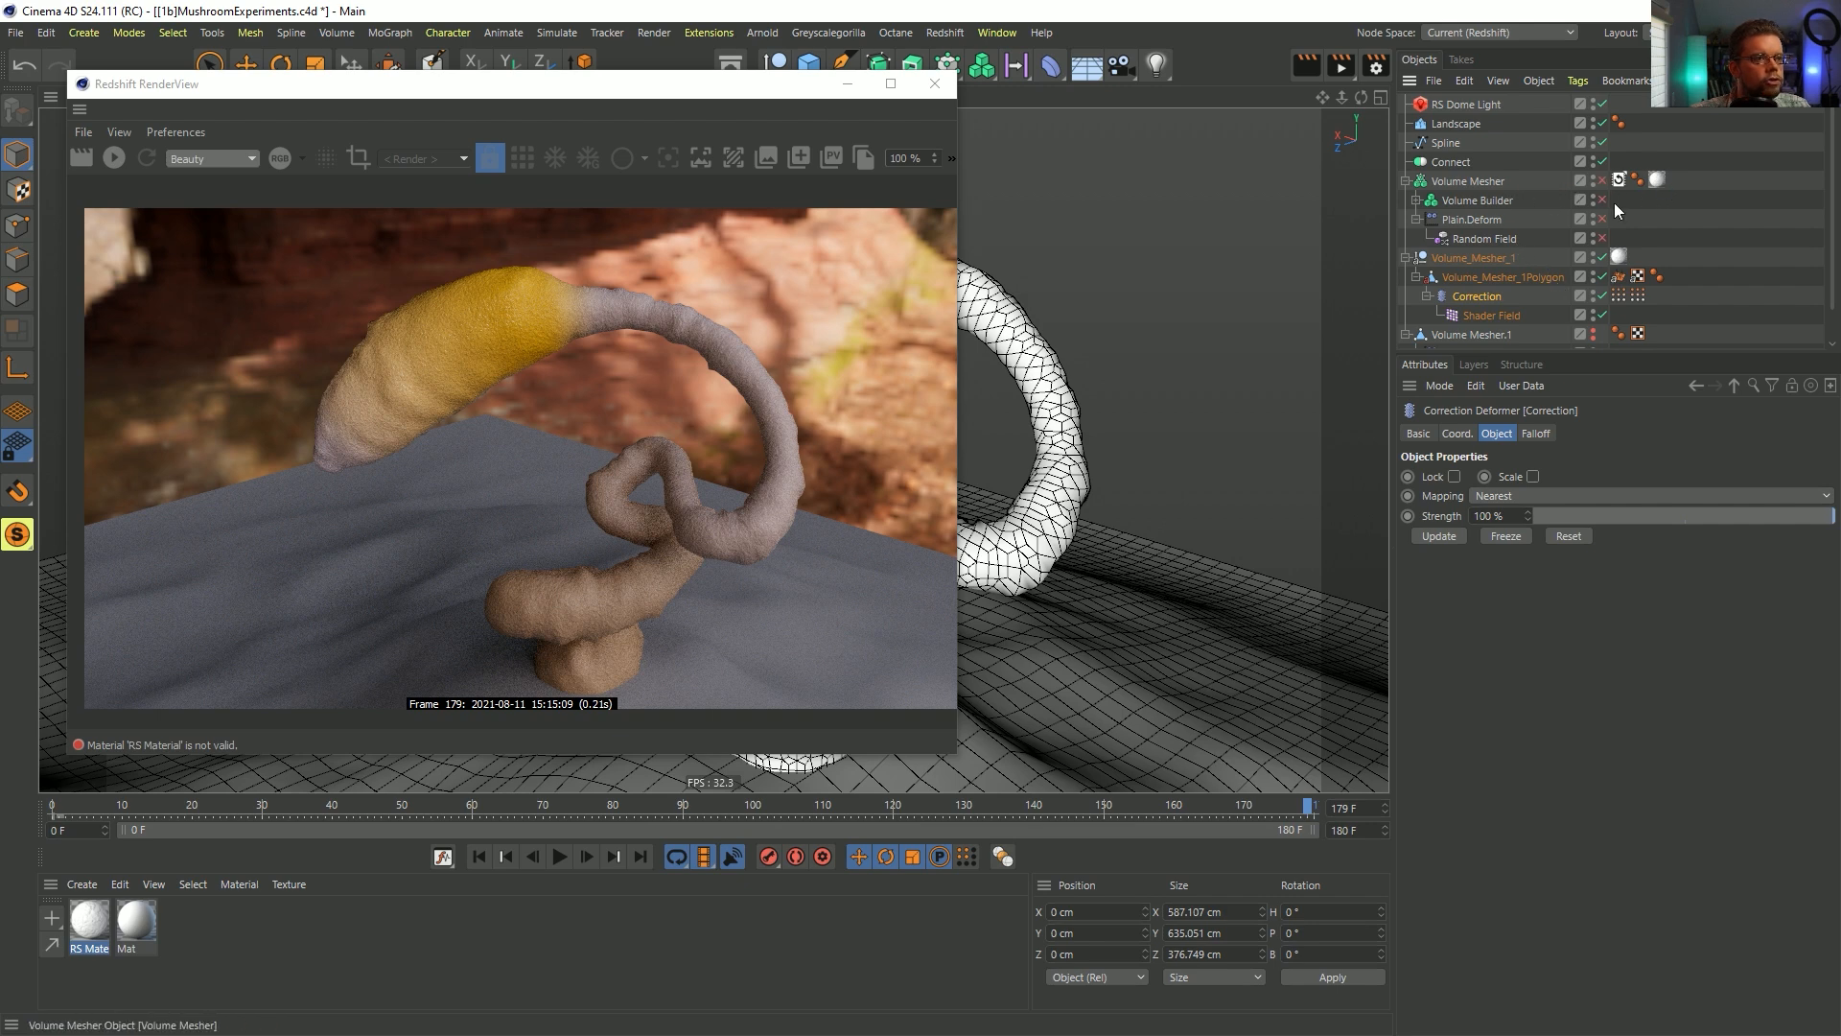
left_click(1623, 256)
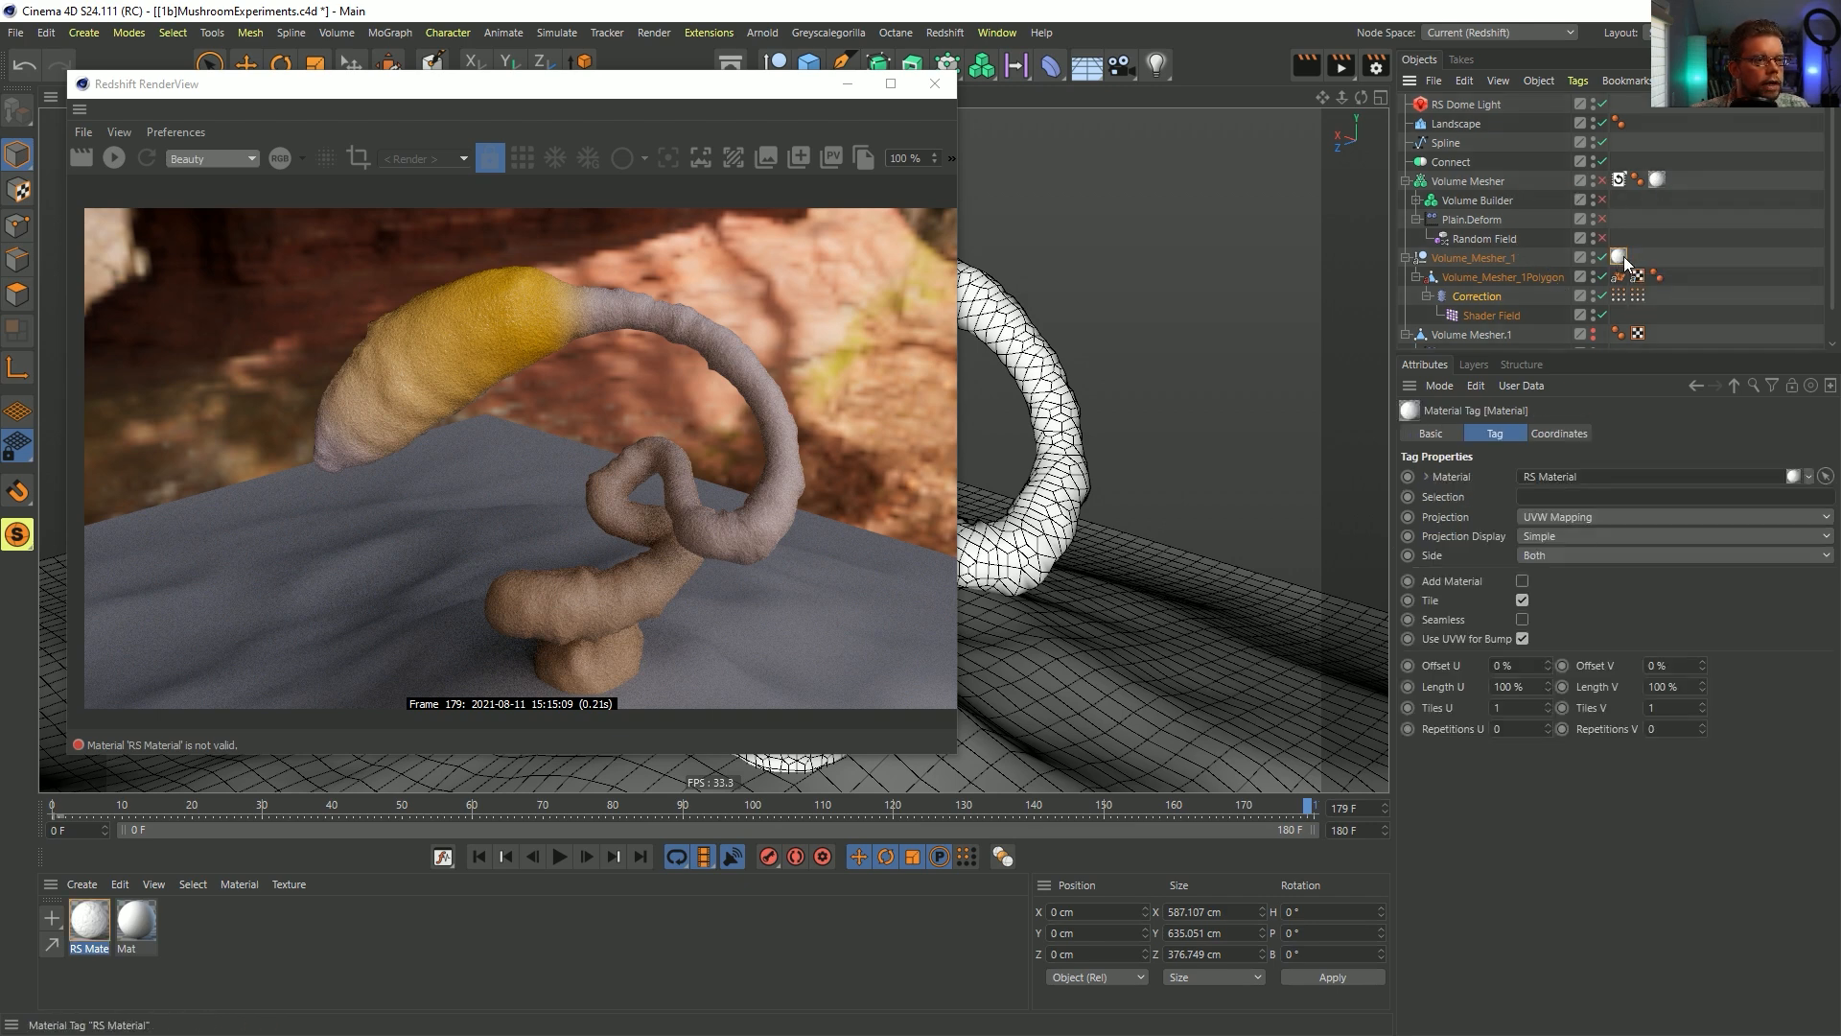
left_click_drag(1624, 256, 1682, 274)
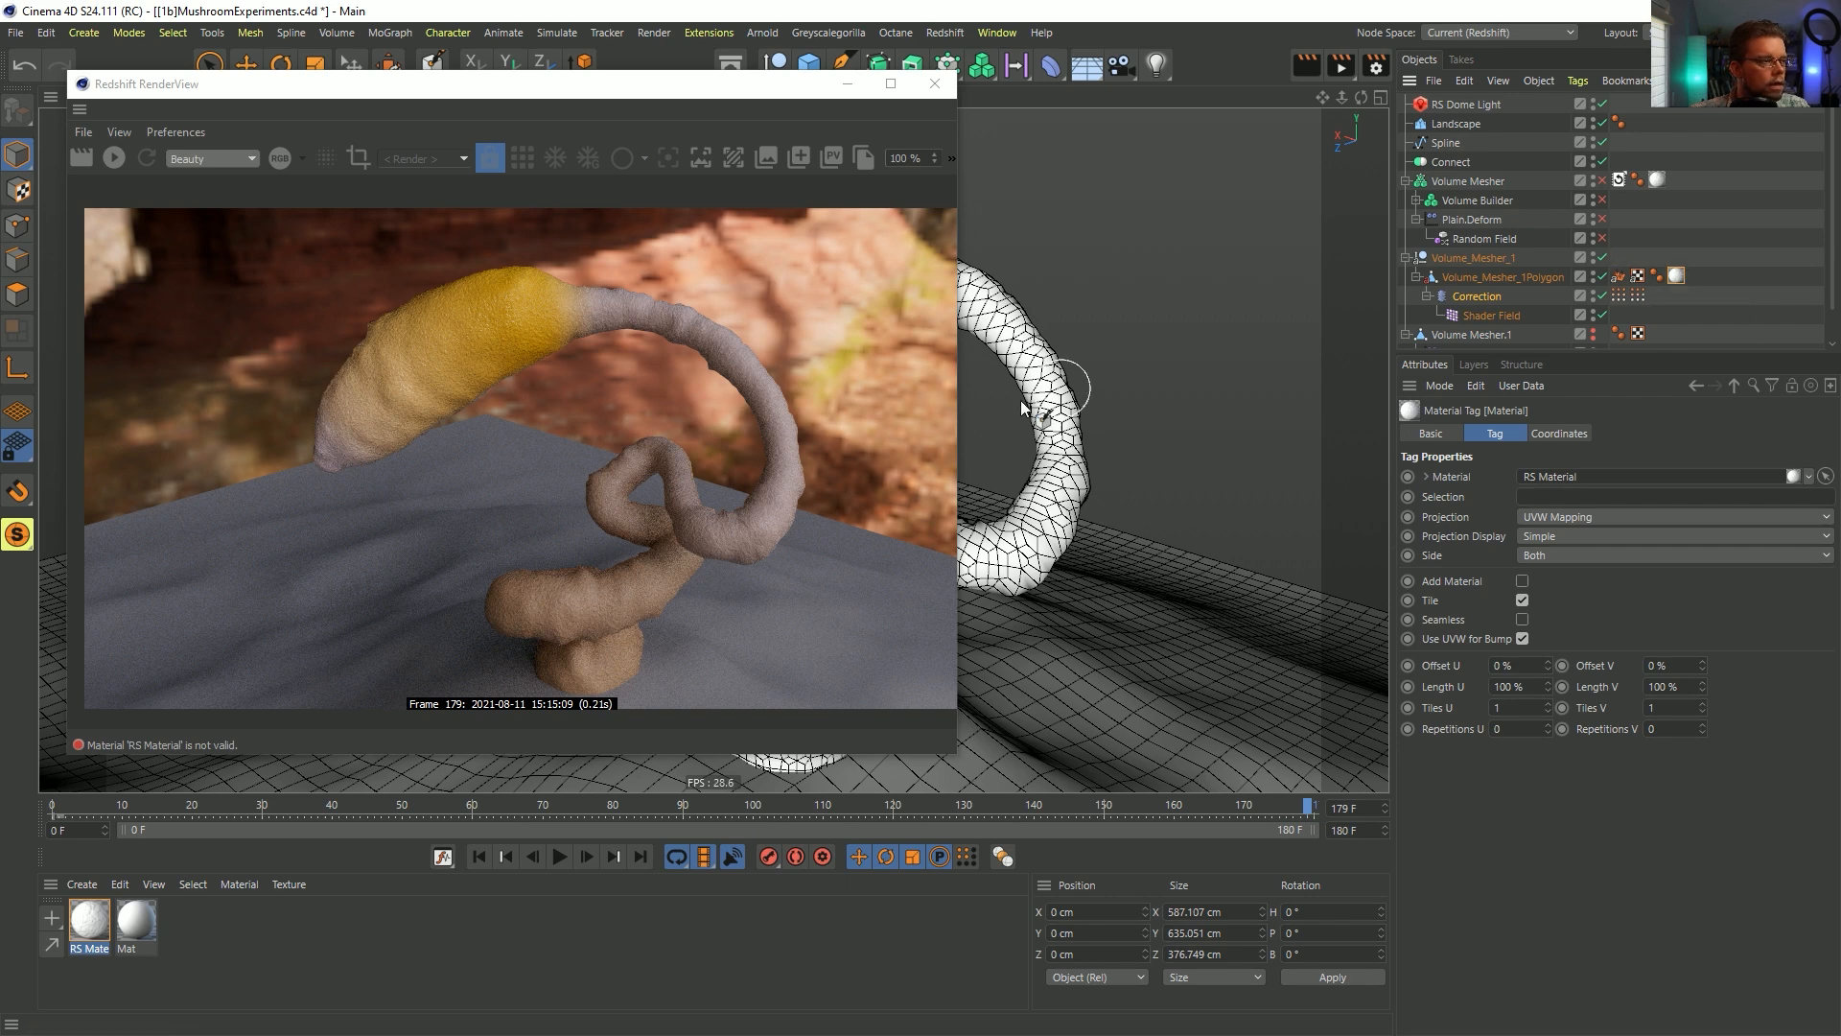
- Start the live Redshift preview and check the baked mesh's colouring at frames 80 and 74
left_click_drag(737, 101, 931, 140)
left_click(308, 197)
left_click_drag(524, 134, 414, 111)
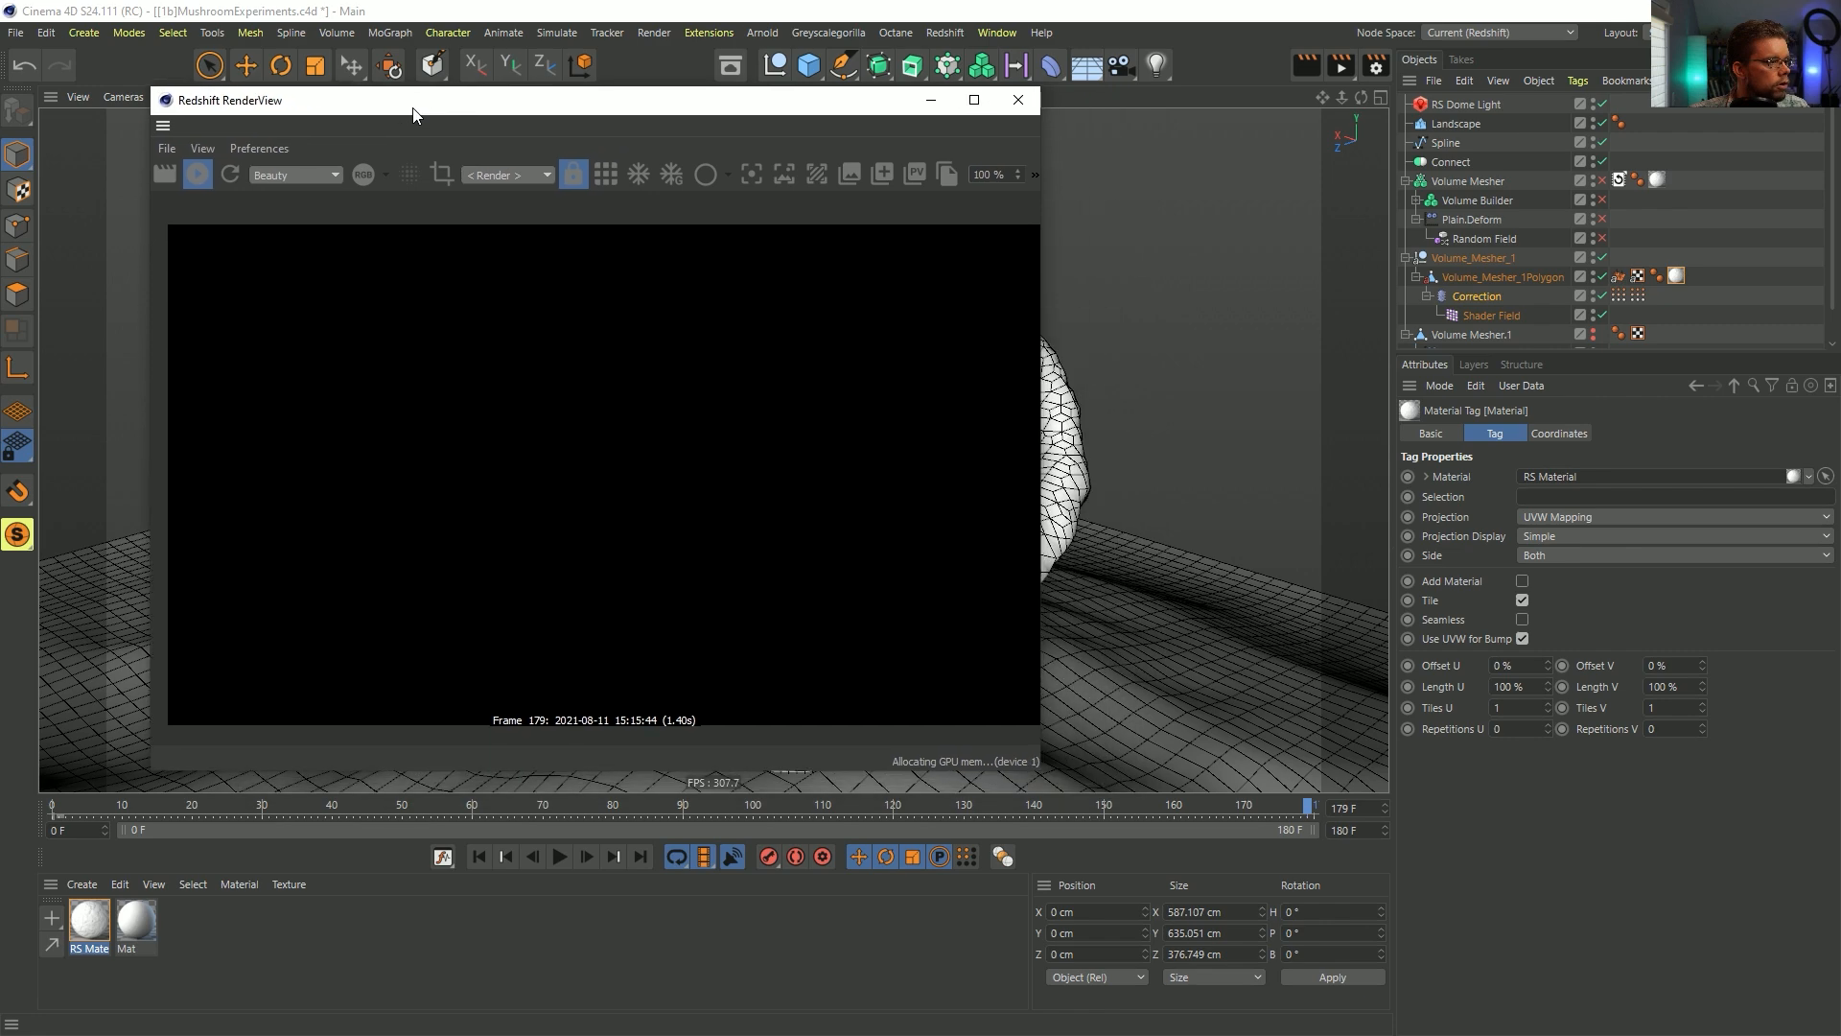
left_click(613, 806)
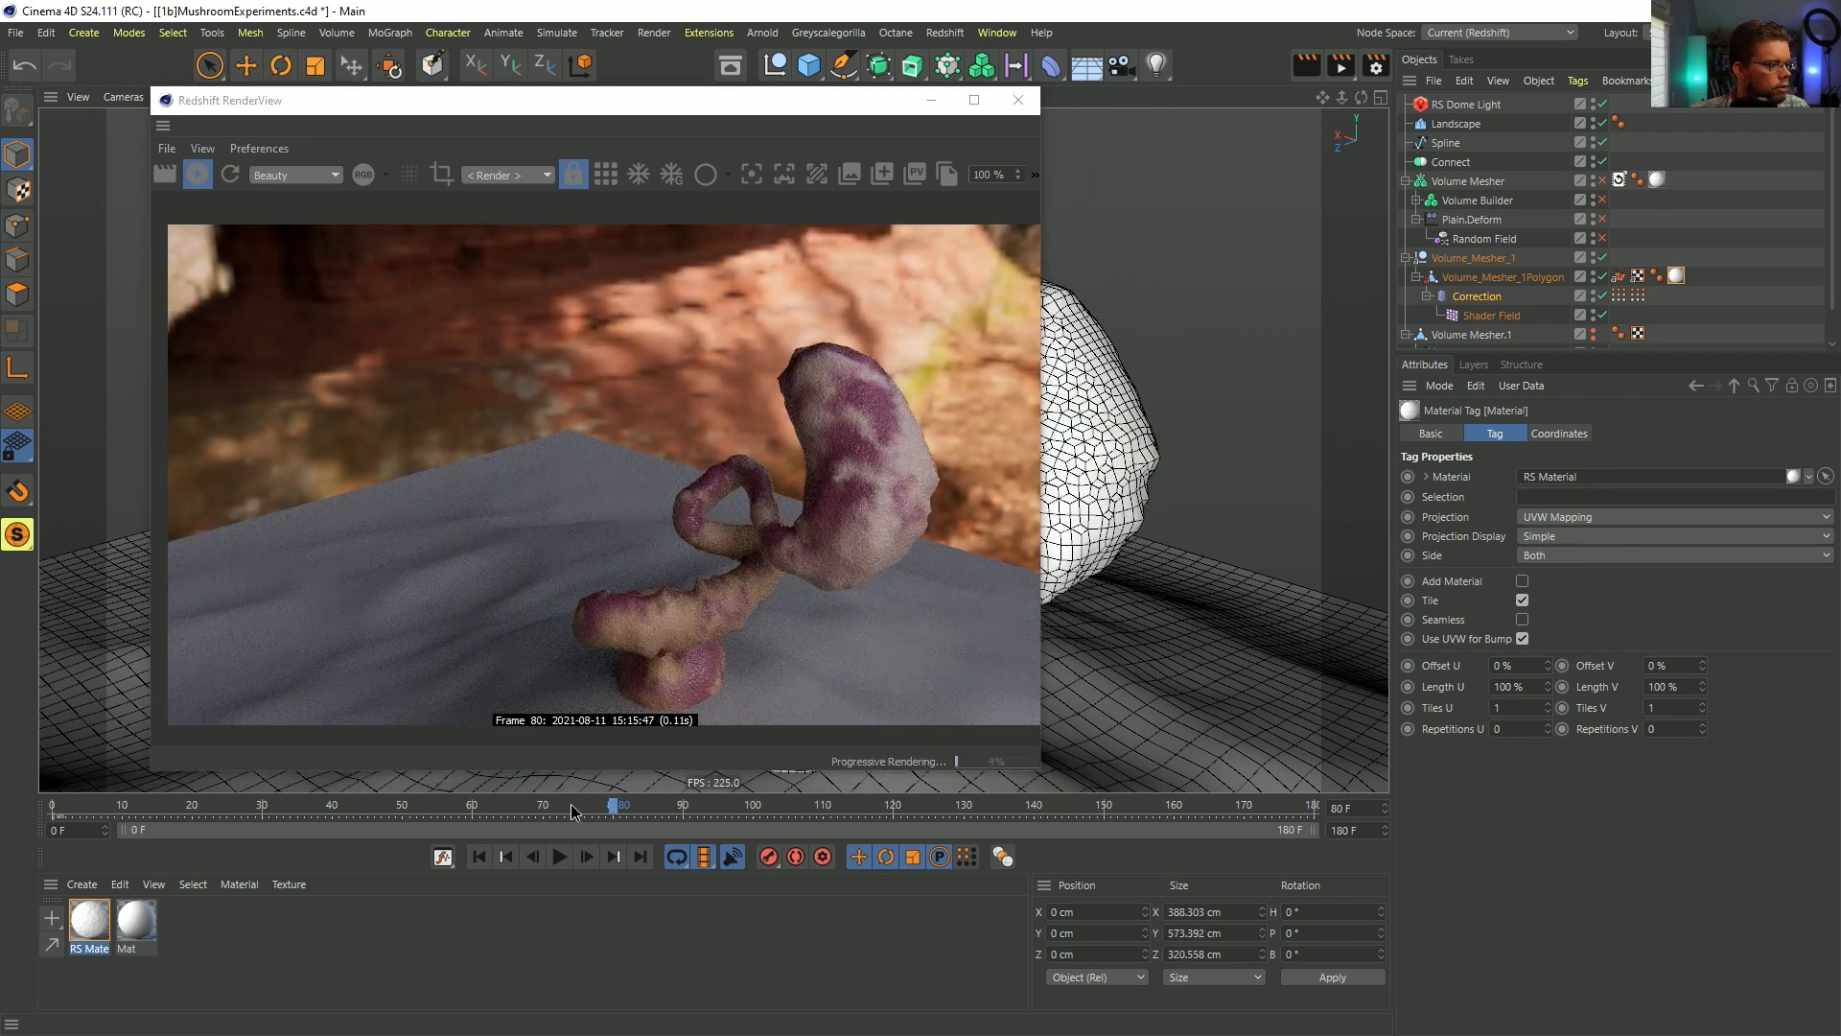
left_click(572, 809)
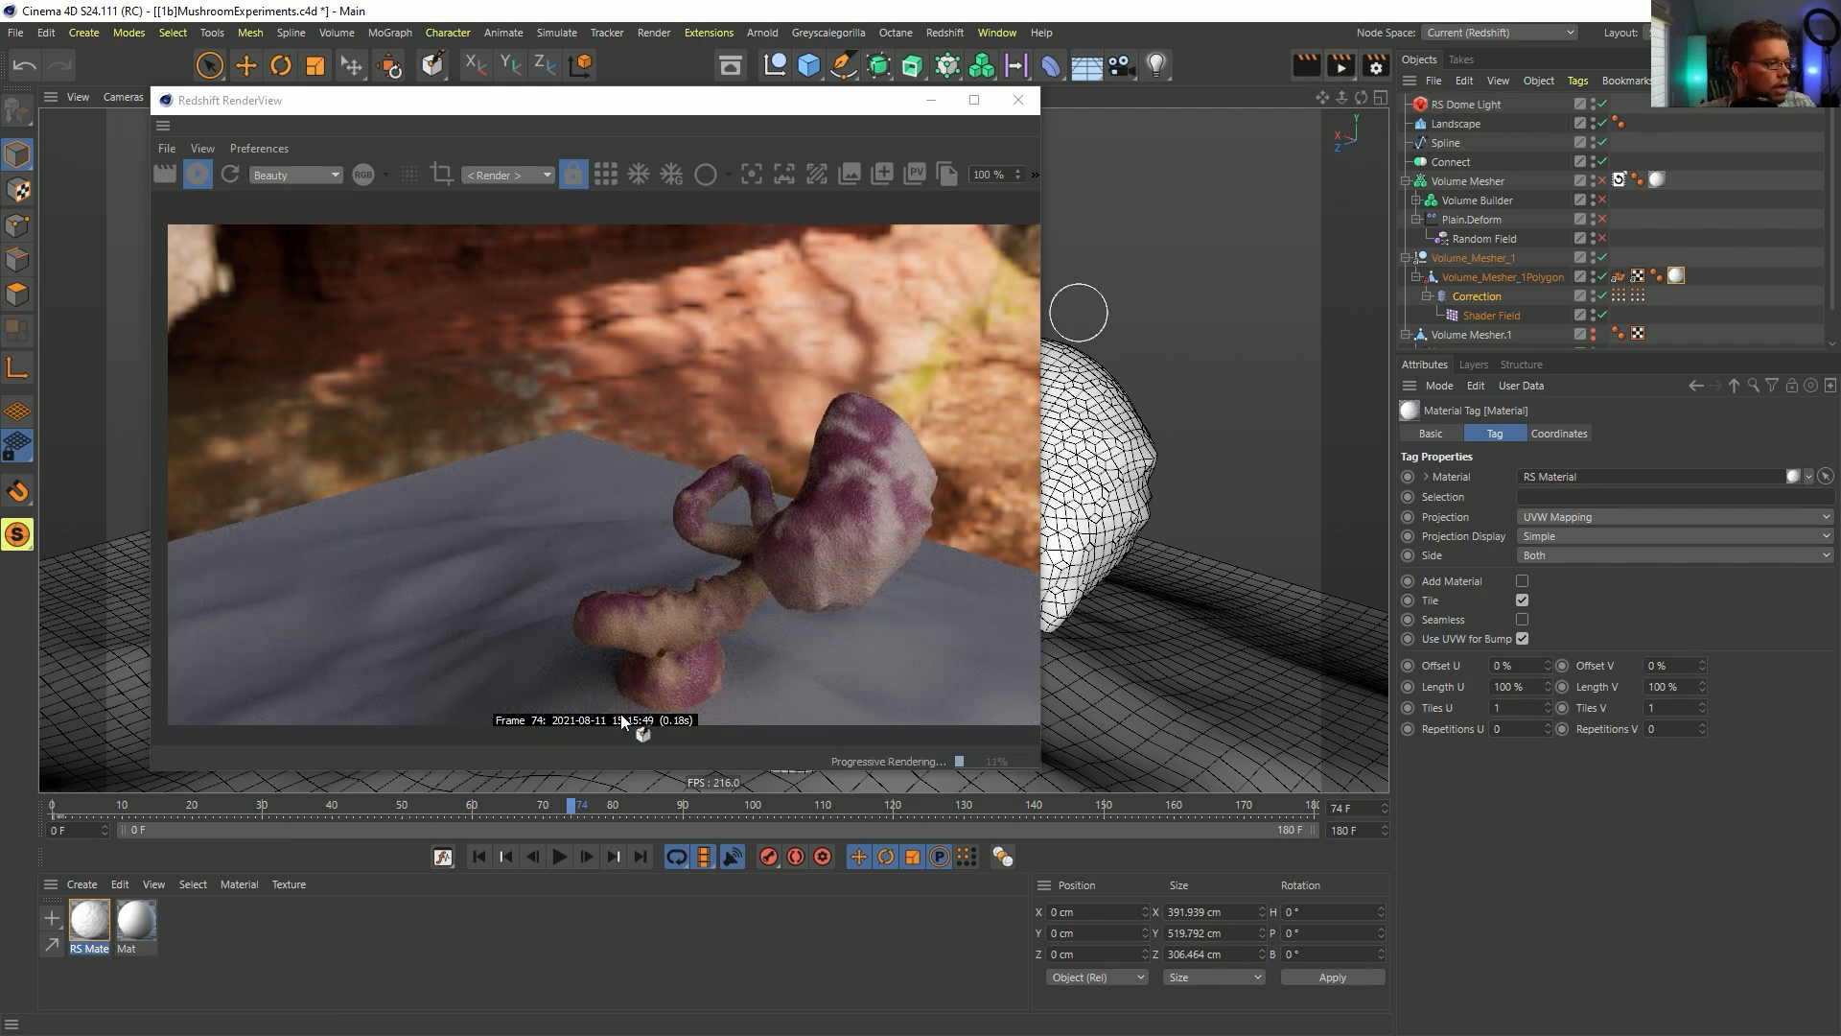
- Render the animation to the Picture Viewer, review the finished frames, and stop the render
left_click(1340, 66)
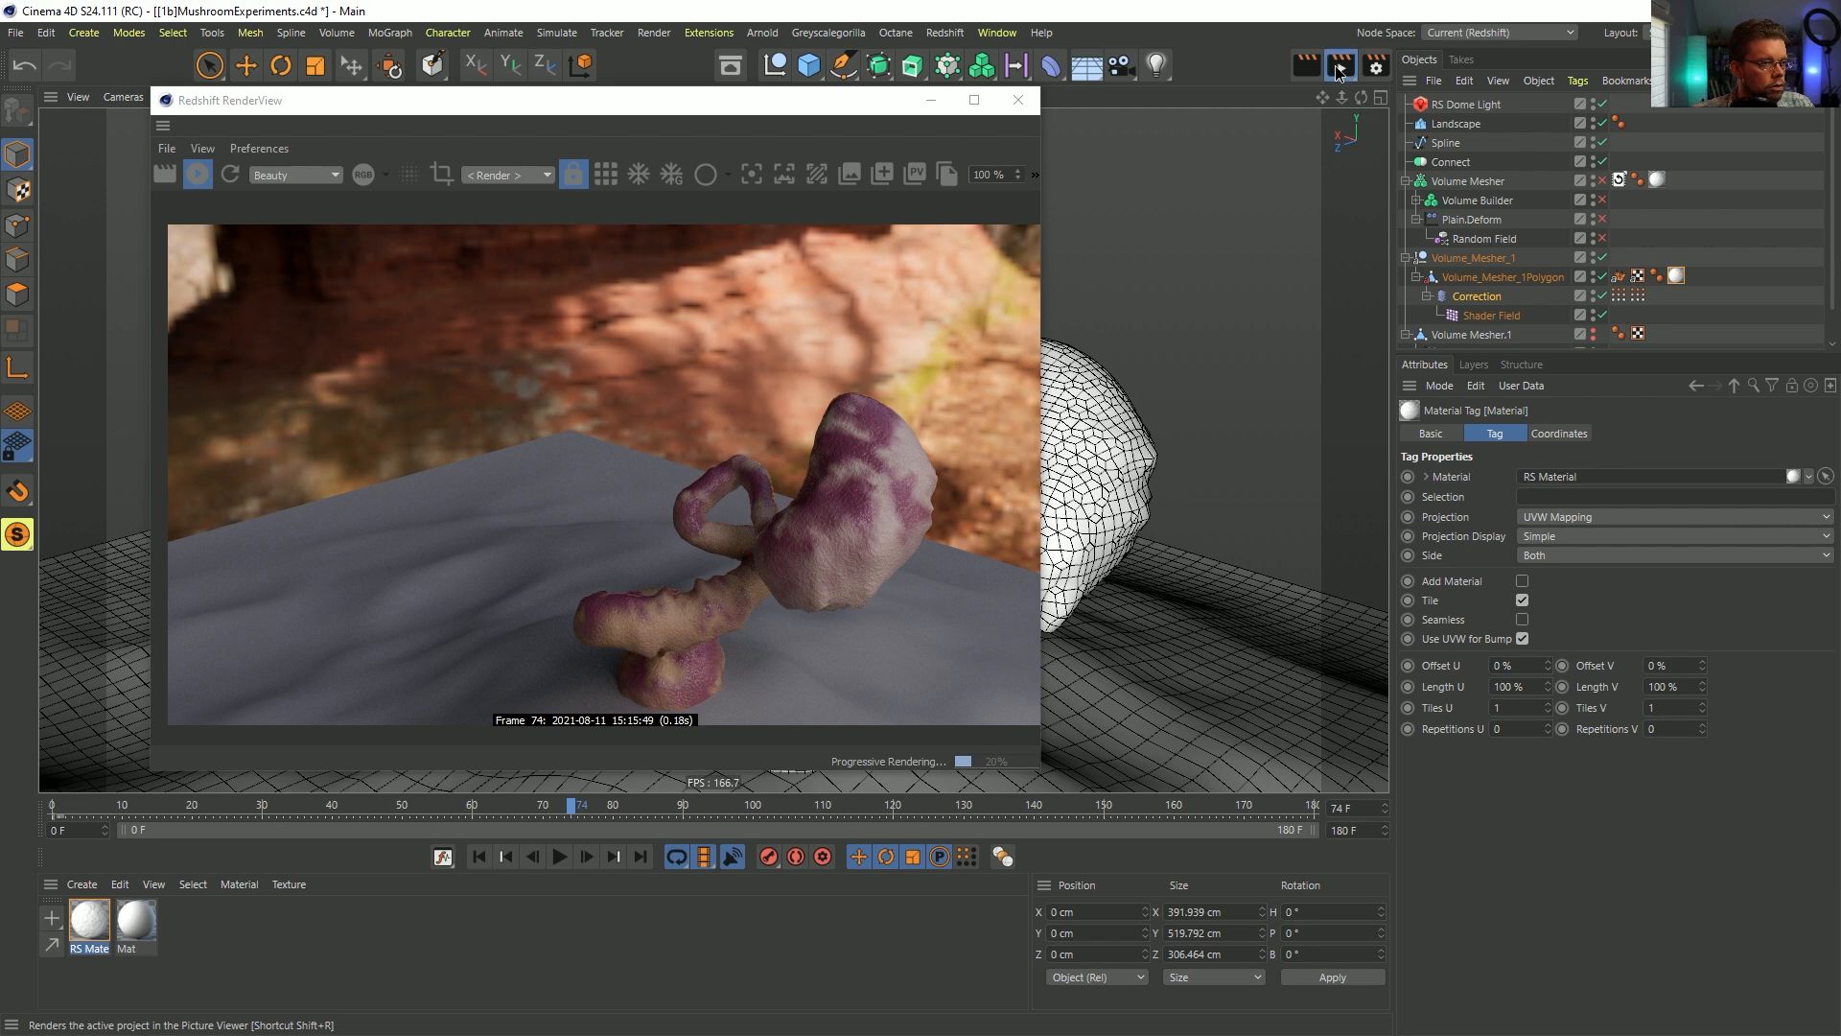
left_click(906, 596)
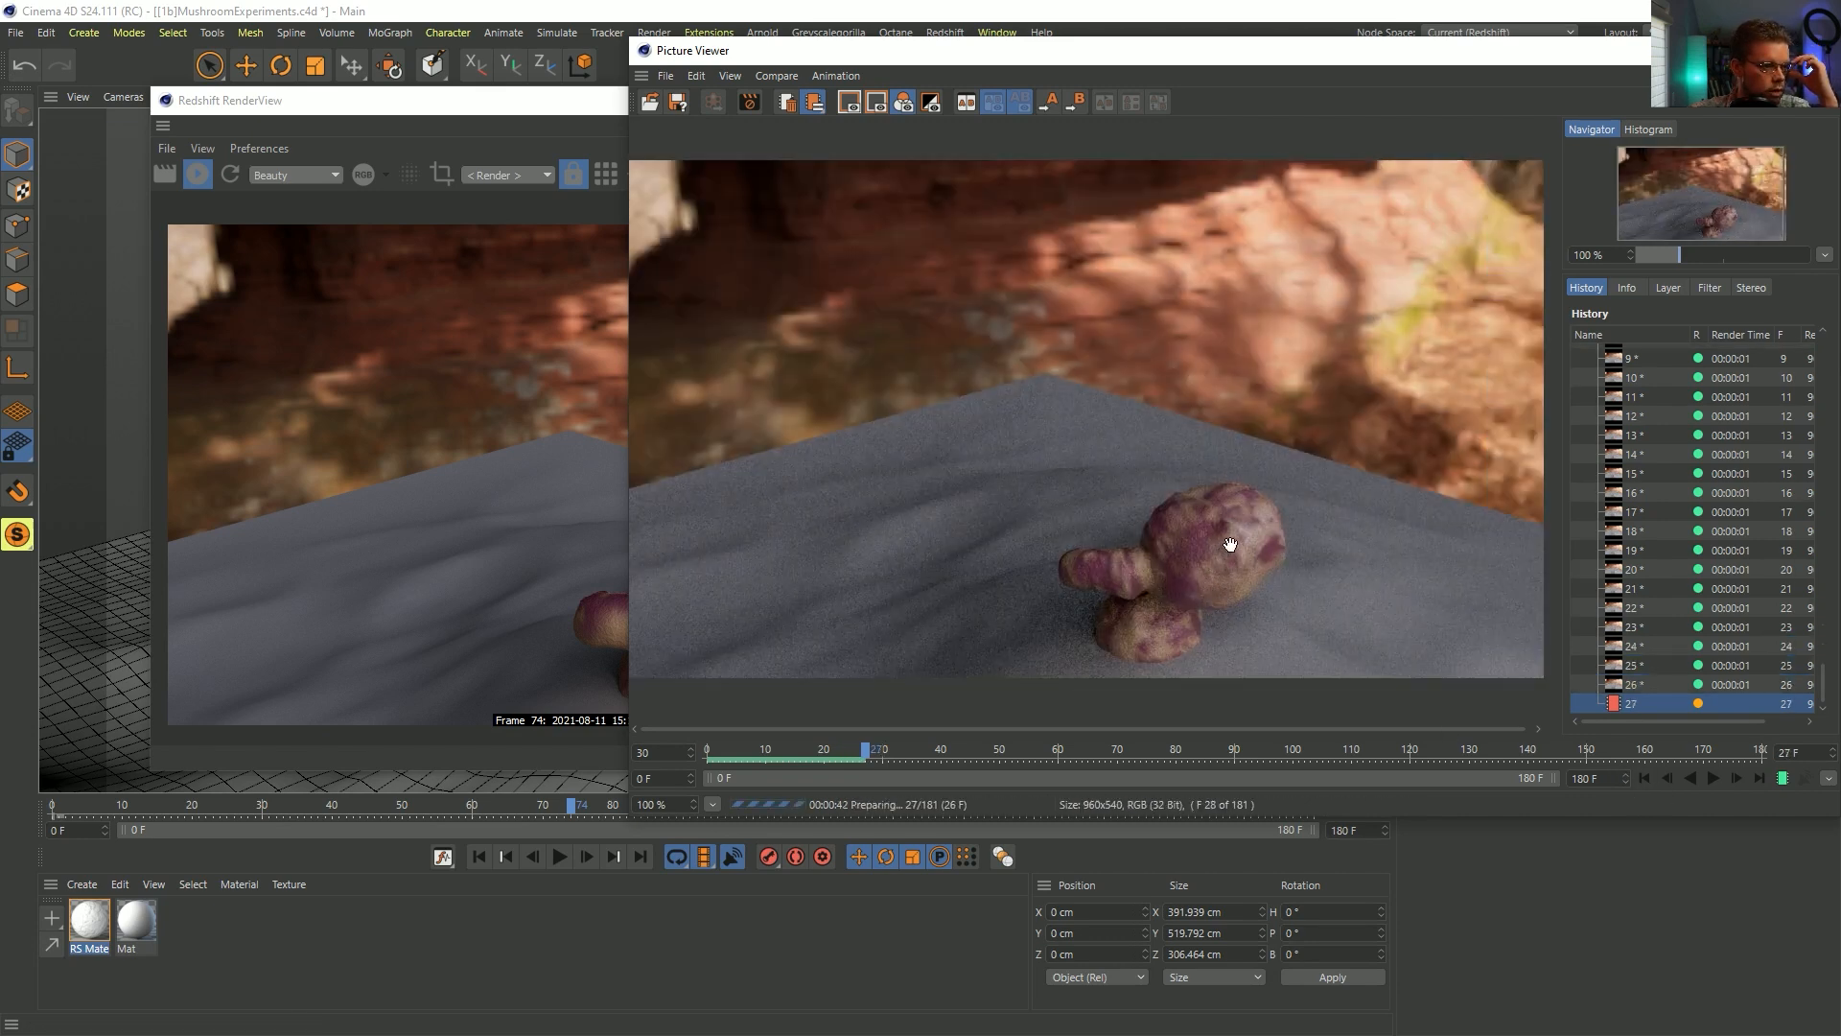
left_click(1644, 776)
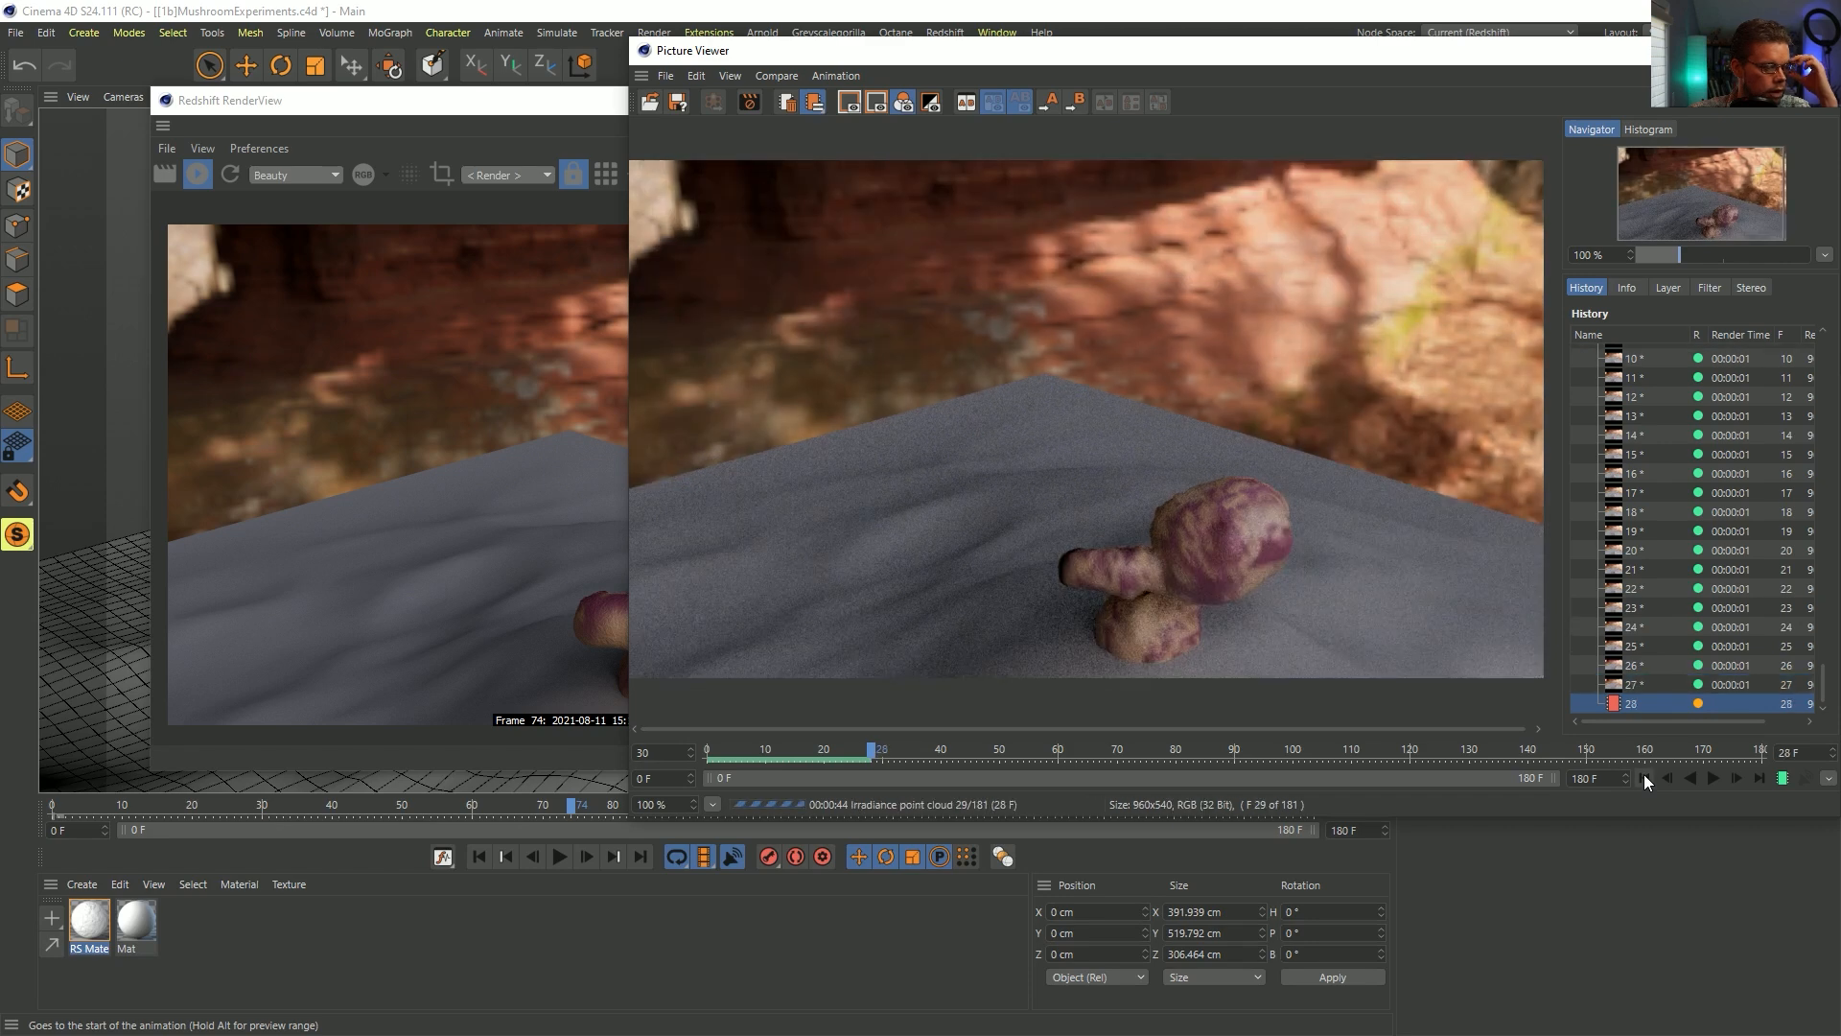
left_click(1707, 777)
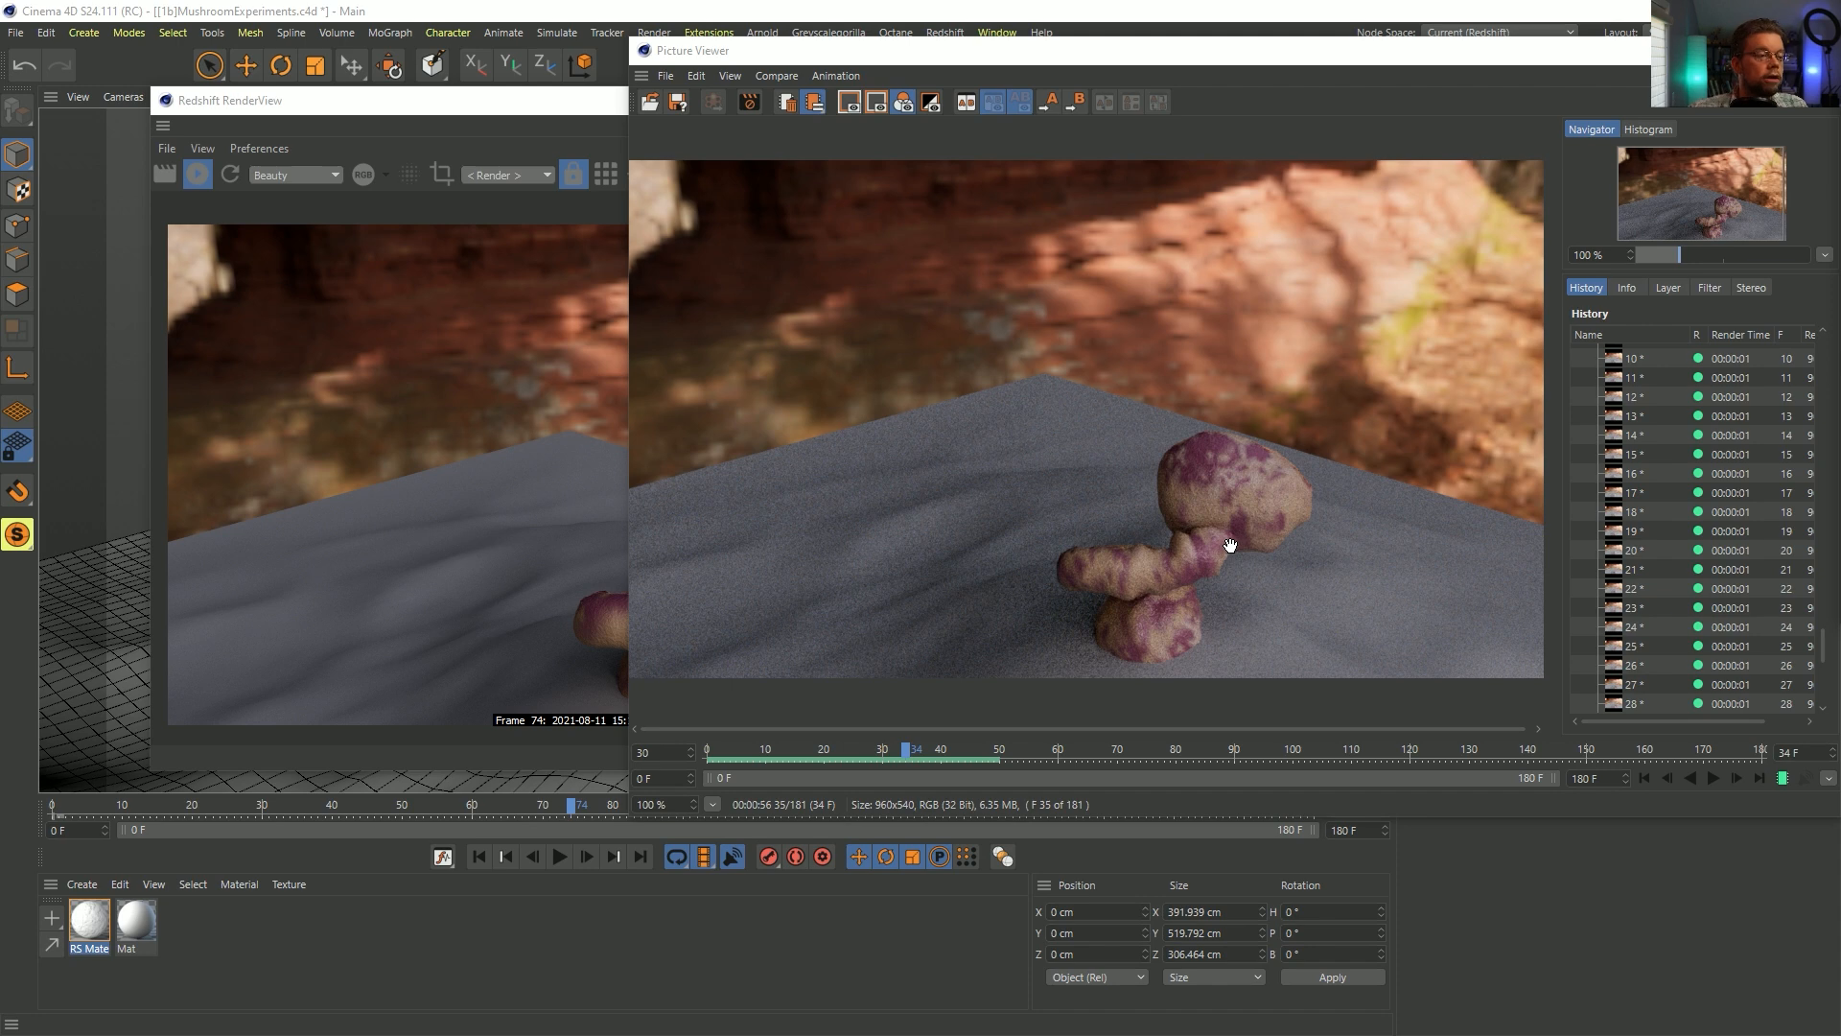
mouse_move(932, 754)
left_mouse_down()
mouse_move(999, 751)
mouse_move(809, 754)
mouse_move(958, 754)
left_mouse_up()
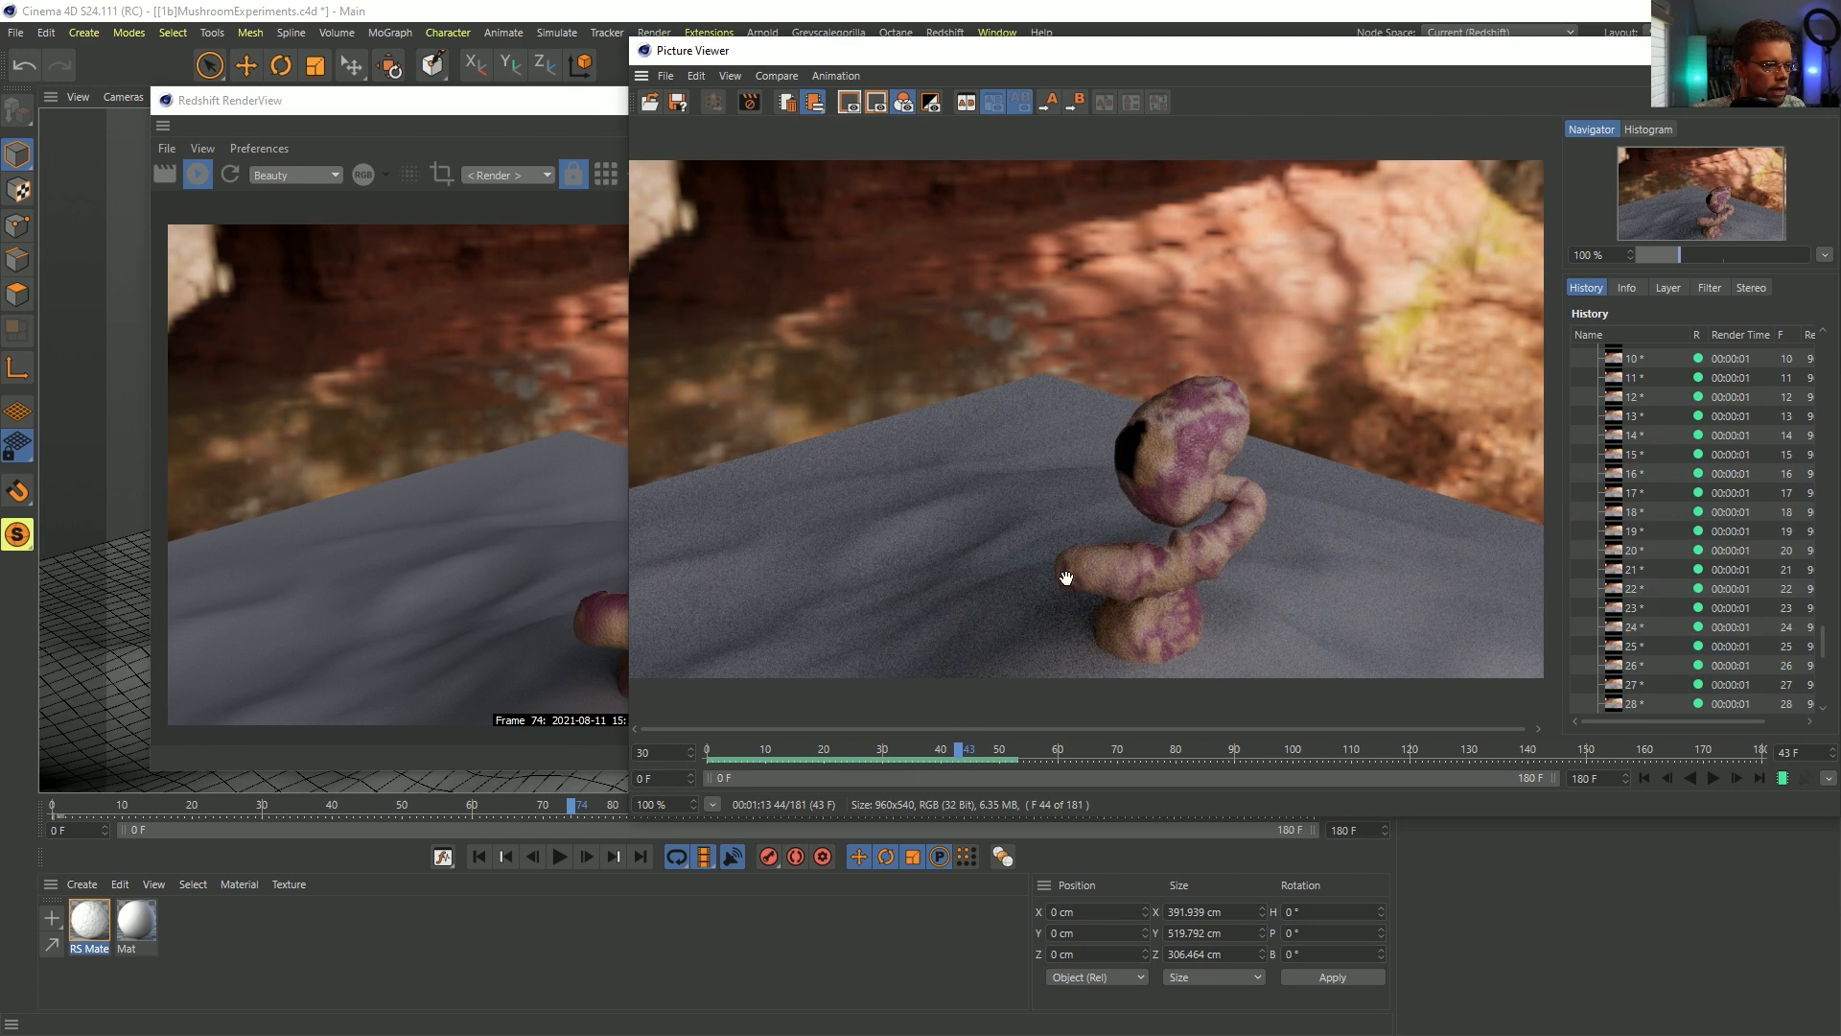
left_click_drag(970, 757, 1067, 708)
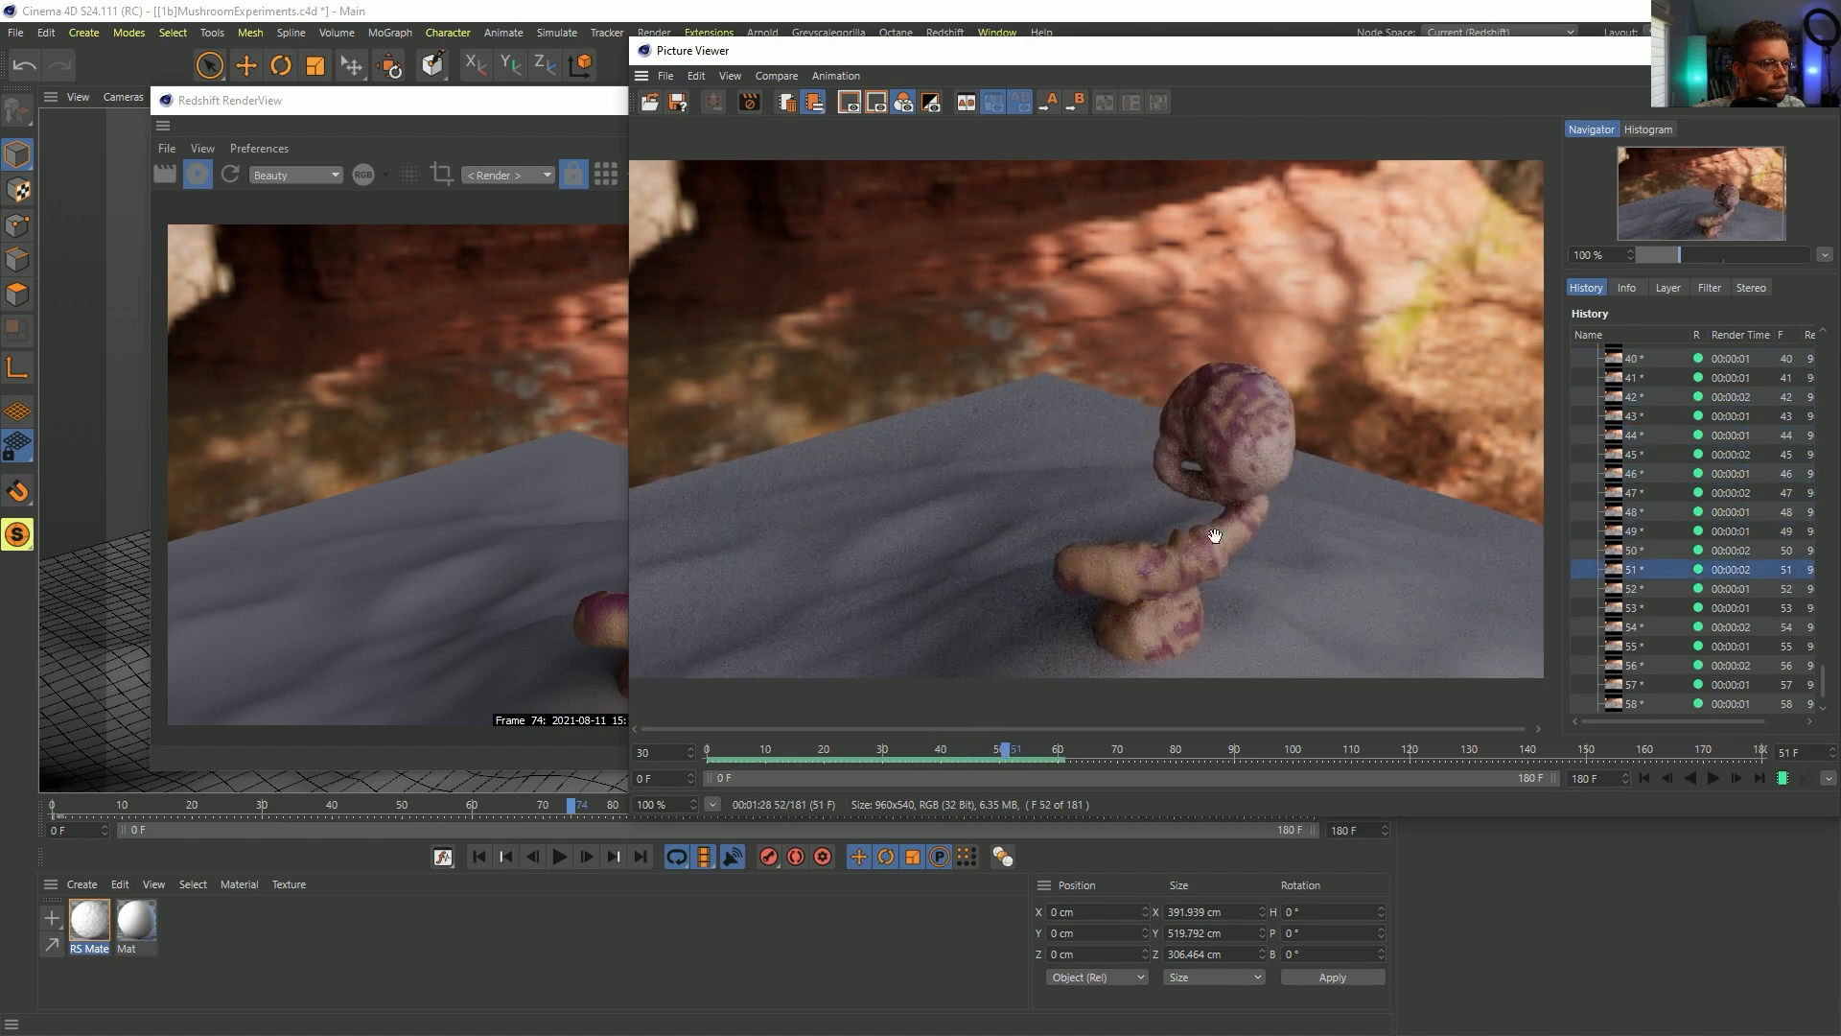
key("Escape")
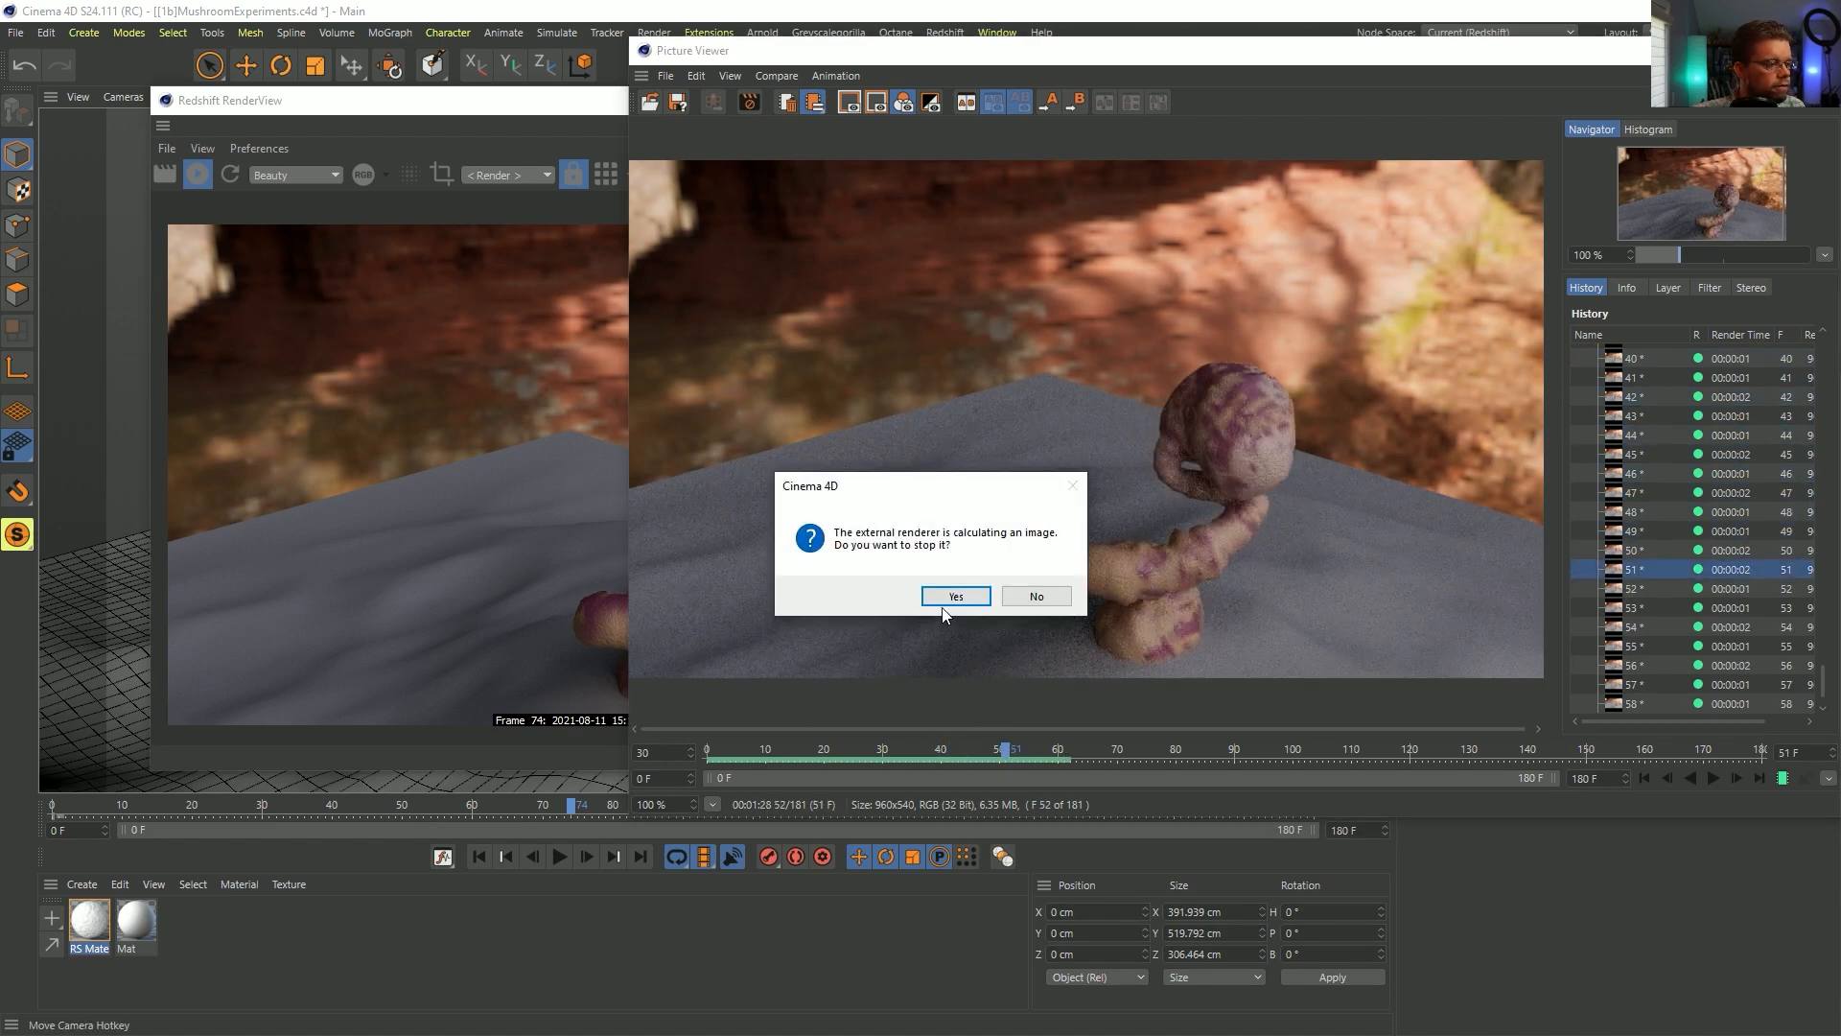
left_click(943, 600)
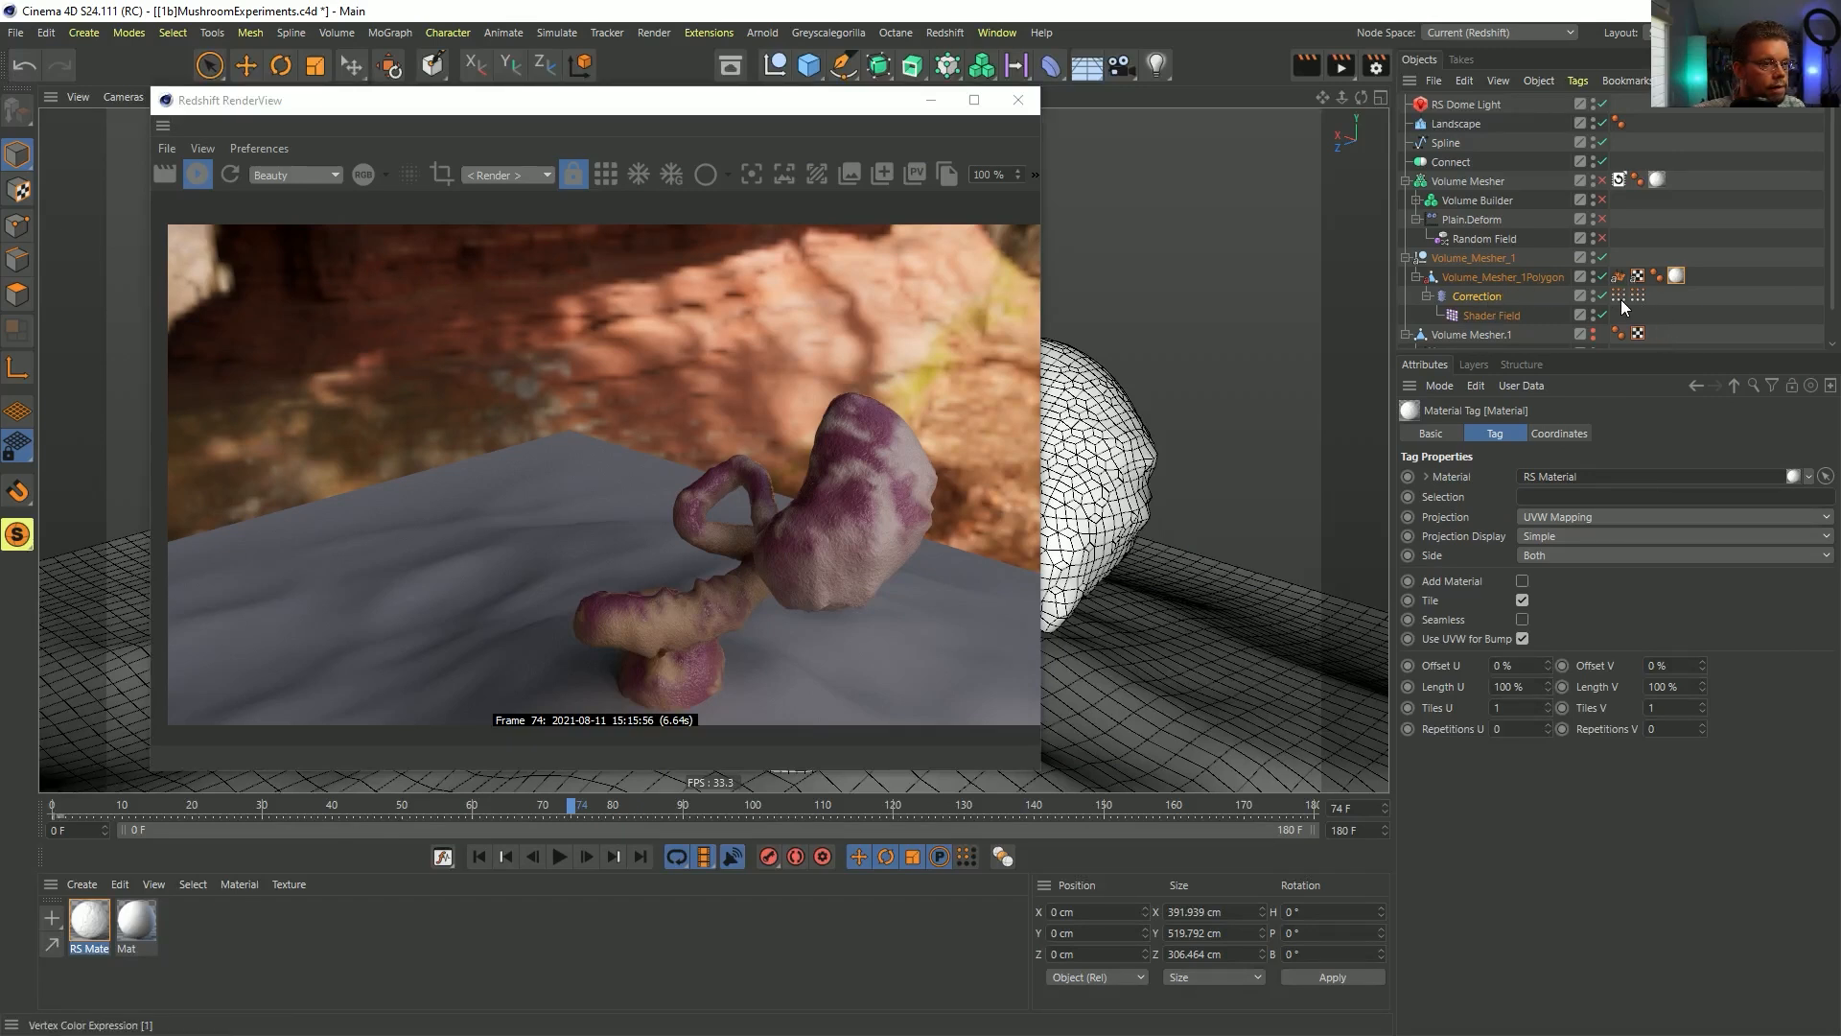
- Disable the Solid layer in the fields of the Correction deformer's first Vertex Color tag and collapse it
left_click(1485, 295)
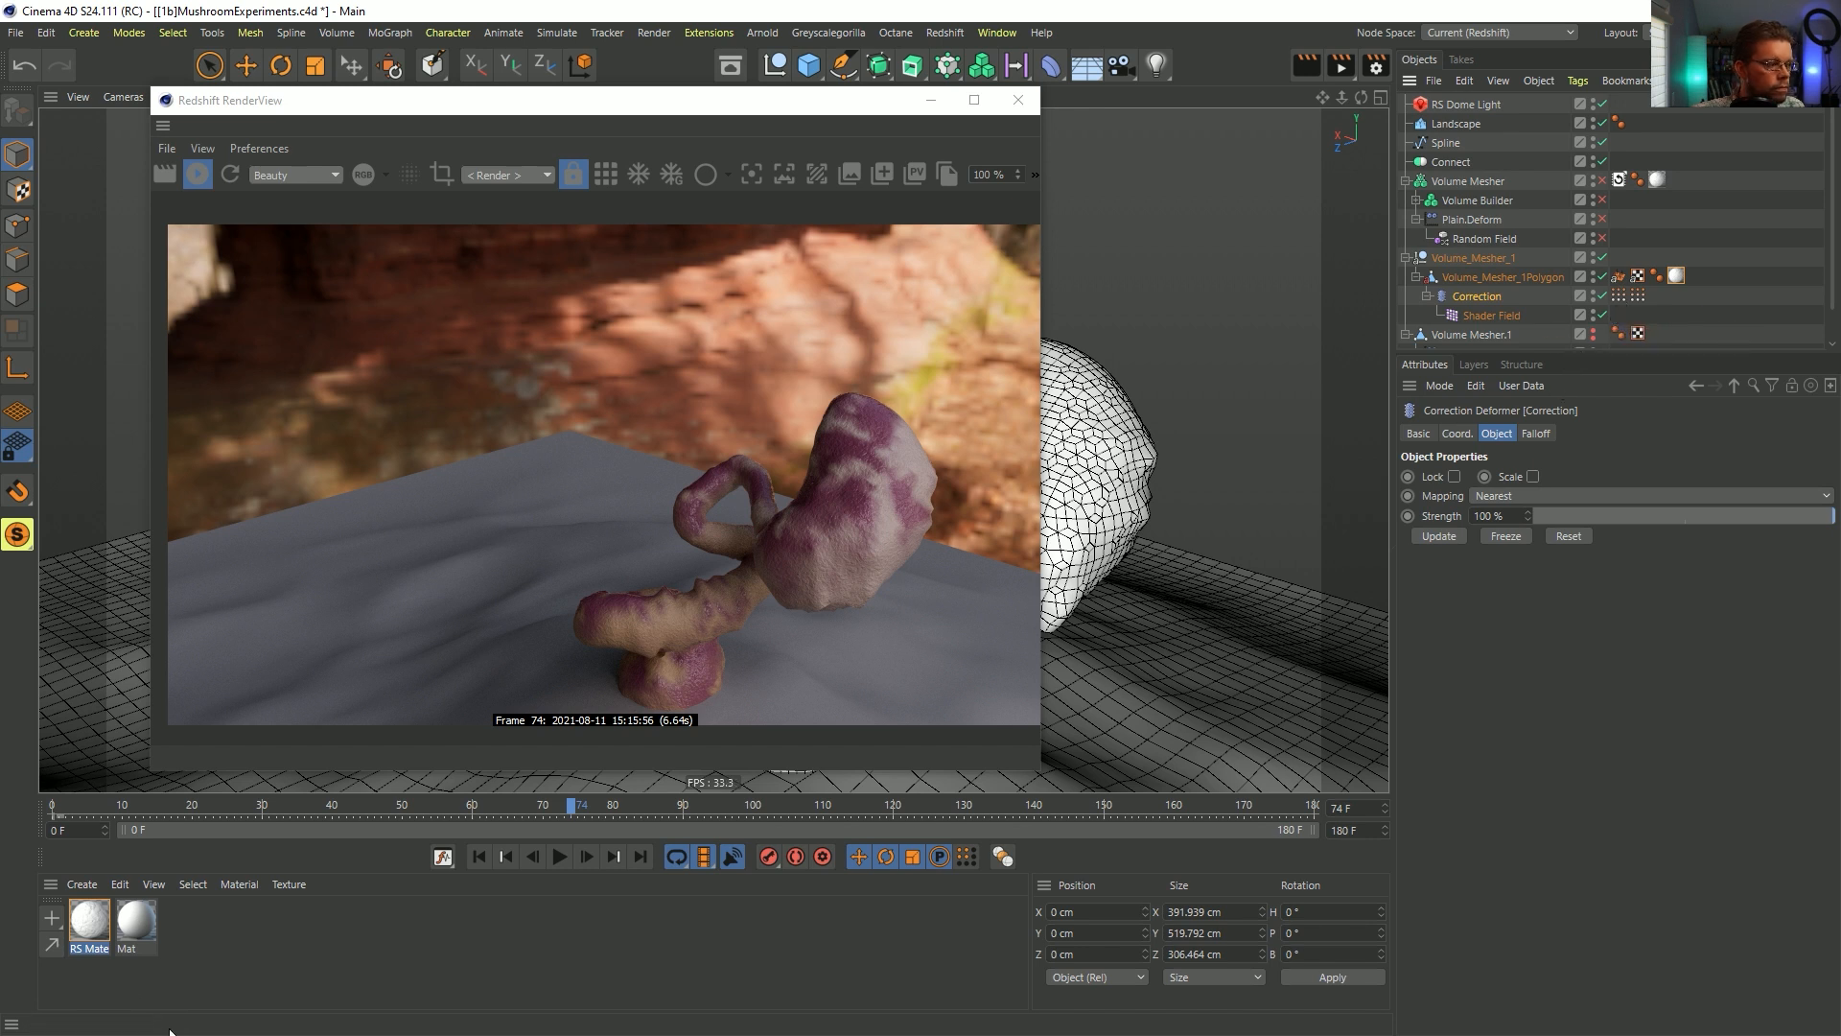
left_click(90, 928)
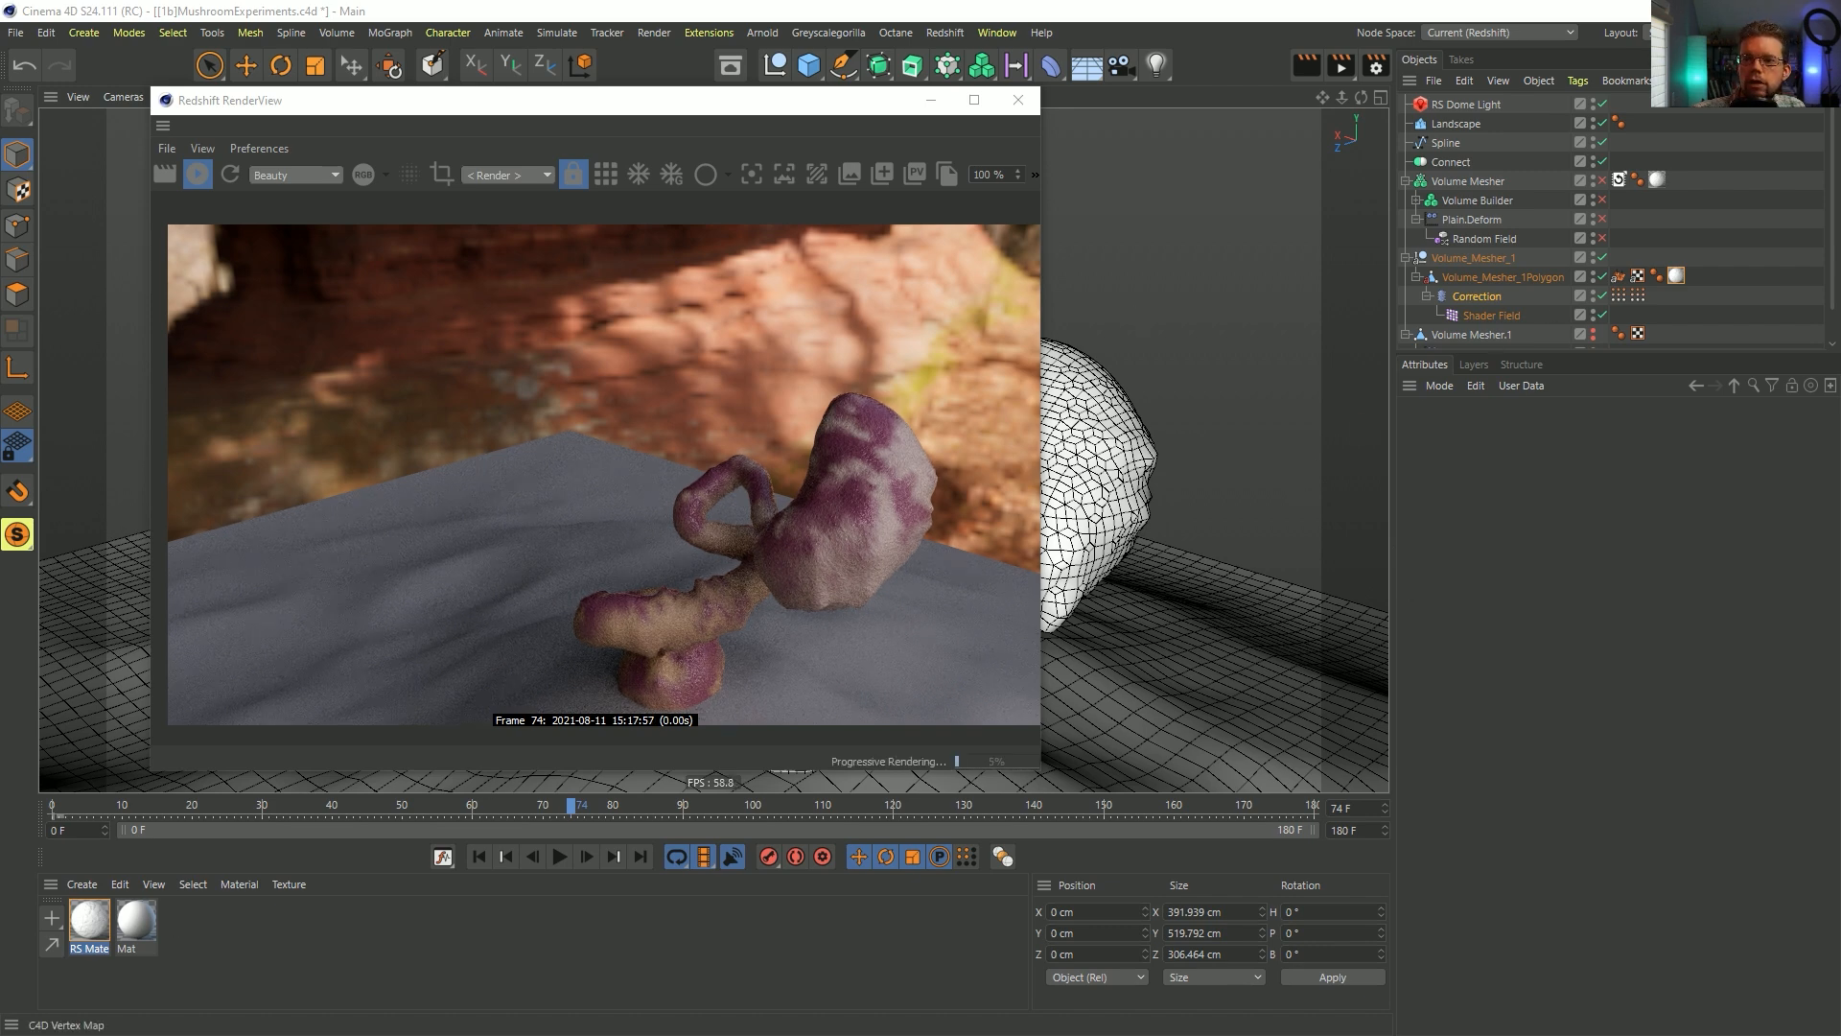
left_click(1621, 296)
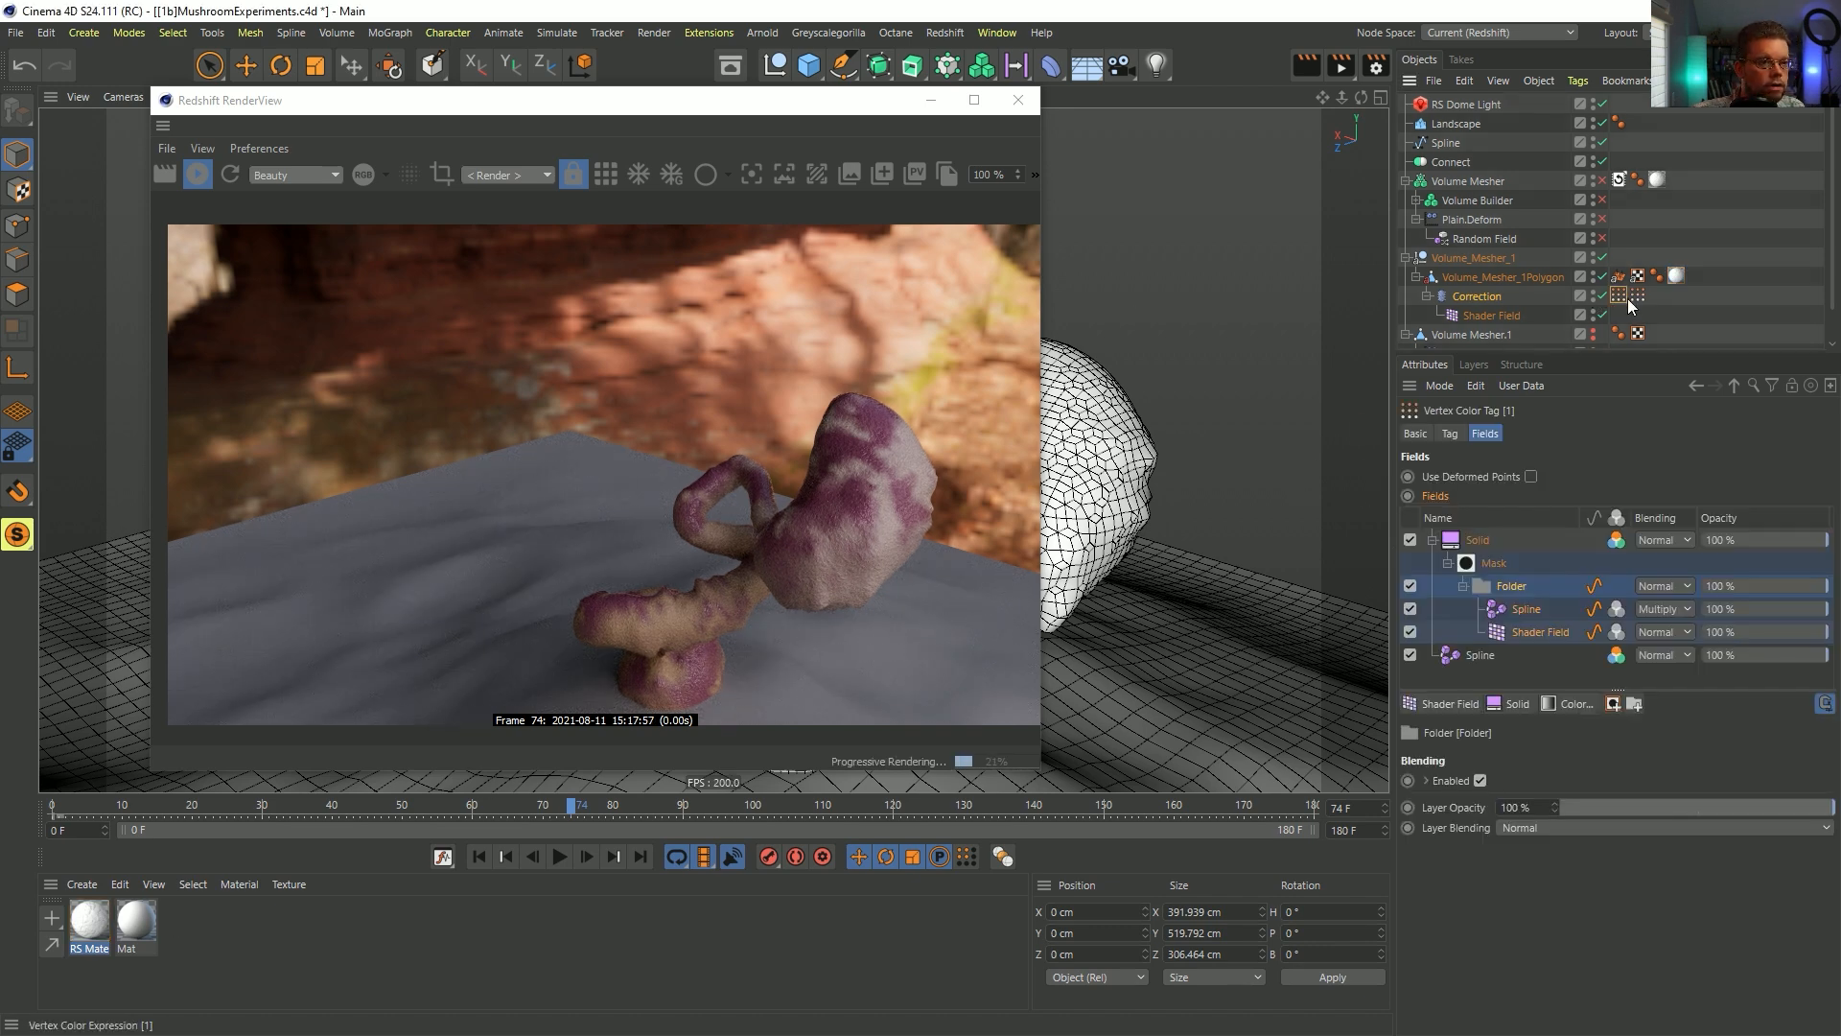
left_click(1410, 540)
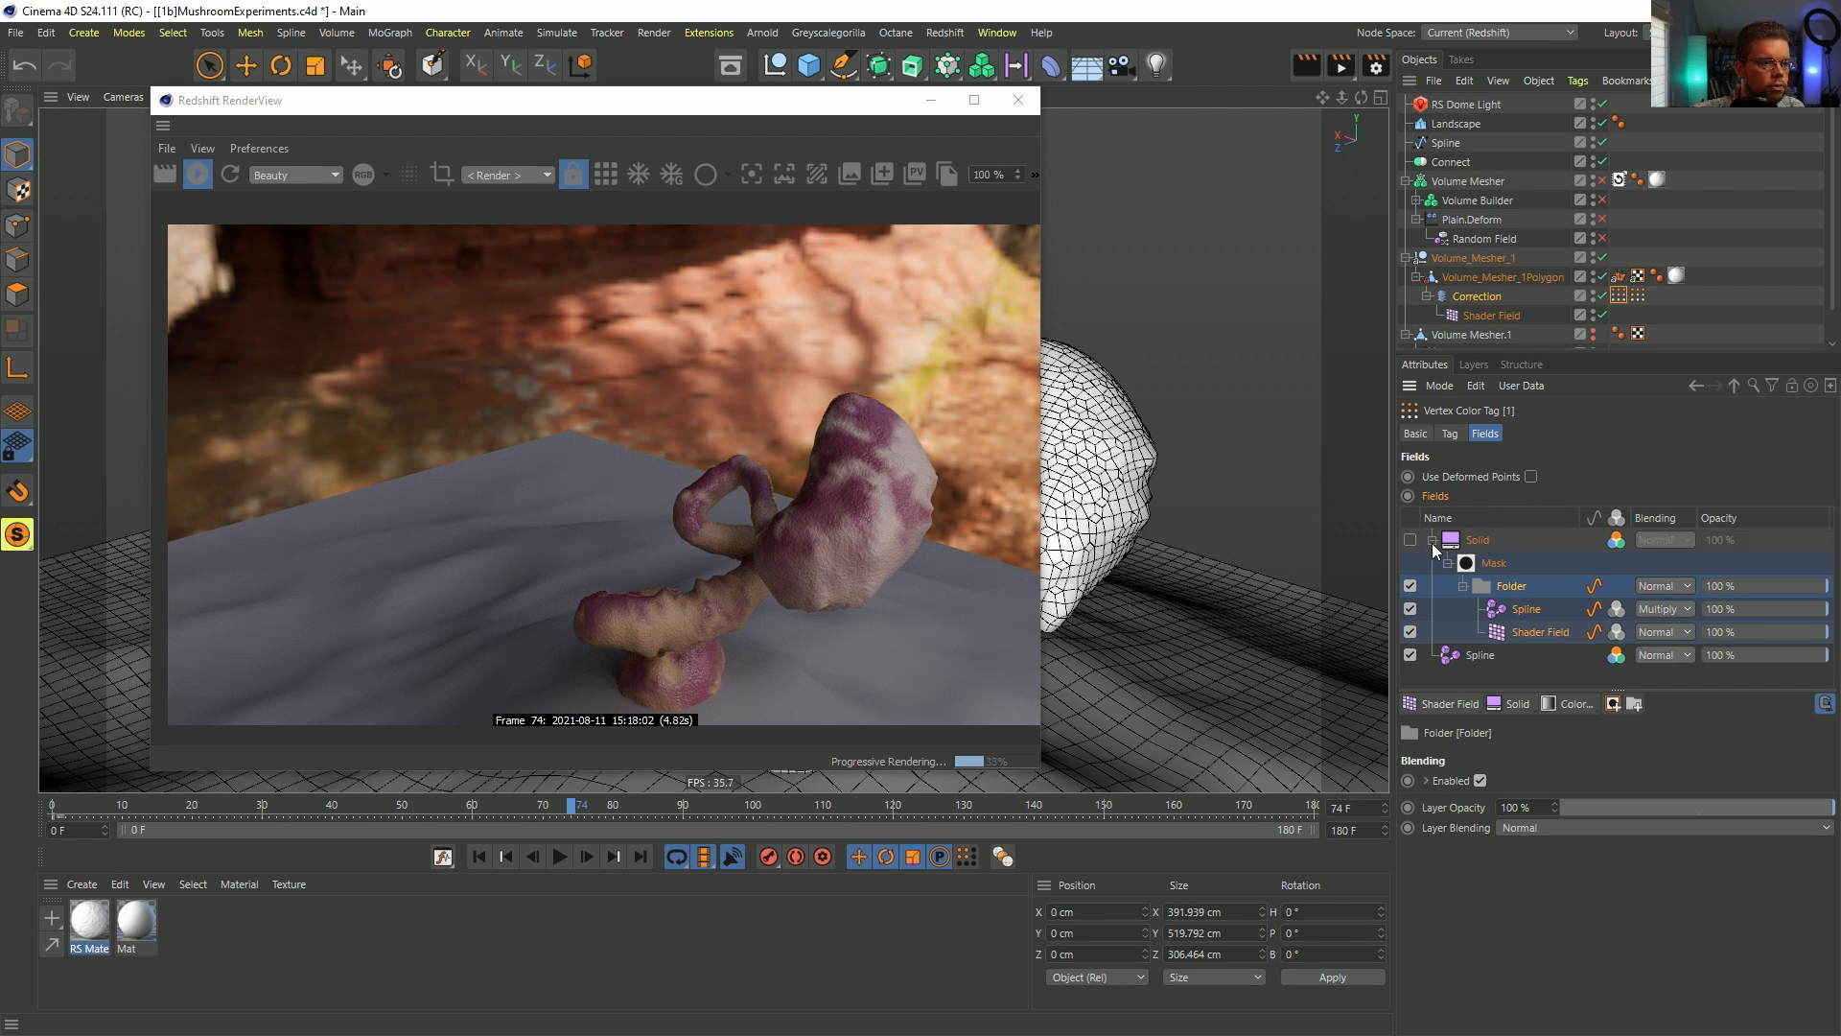
left_click(1432, 540)
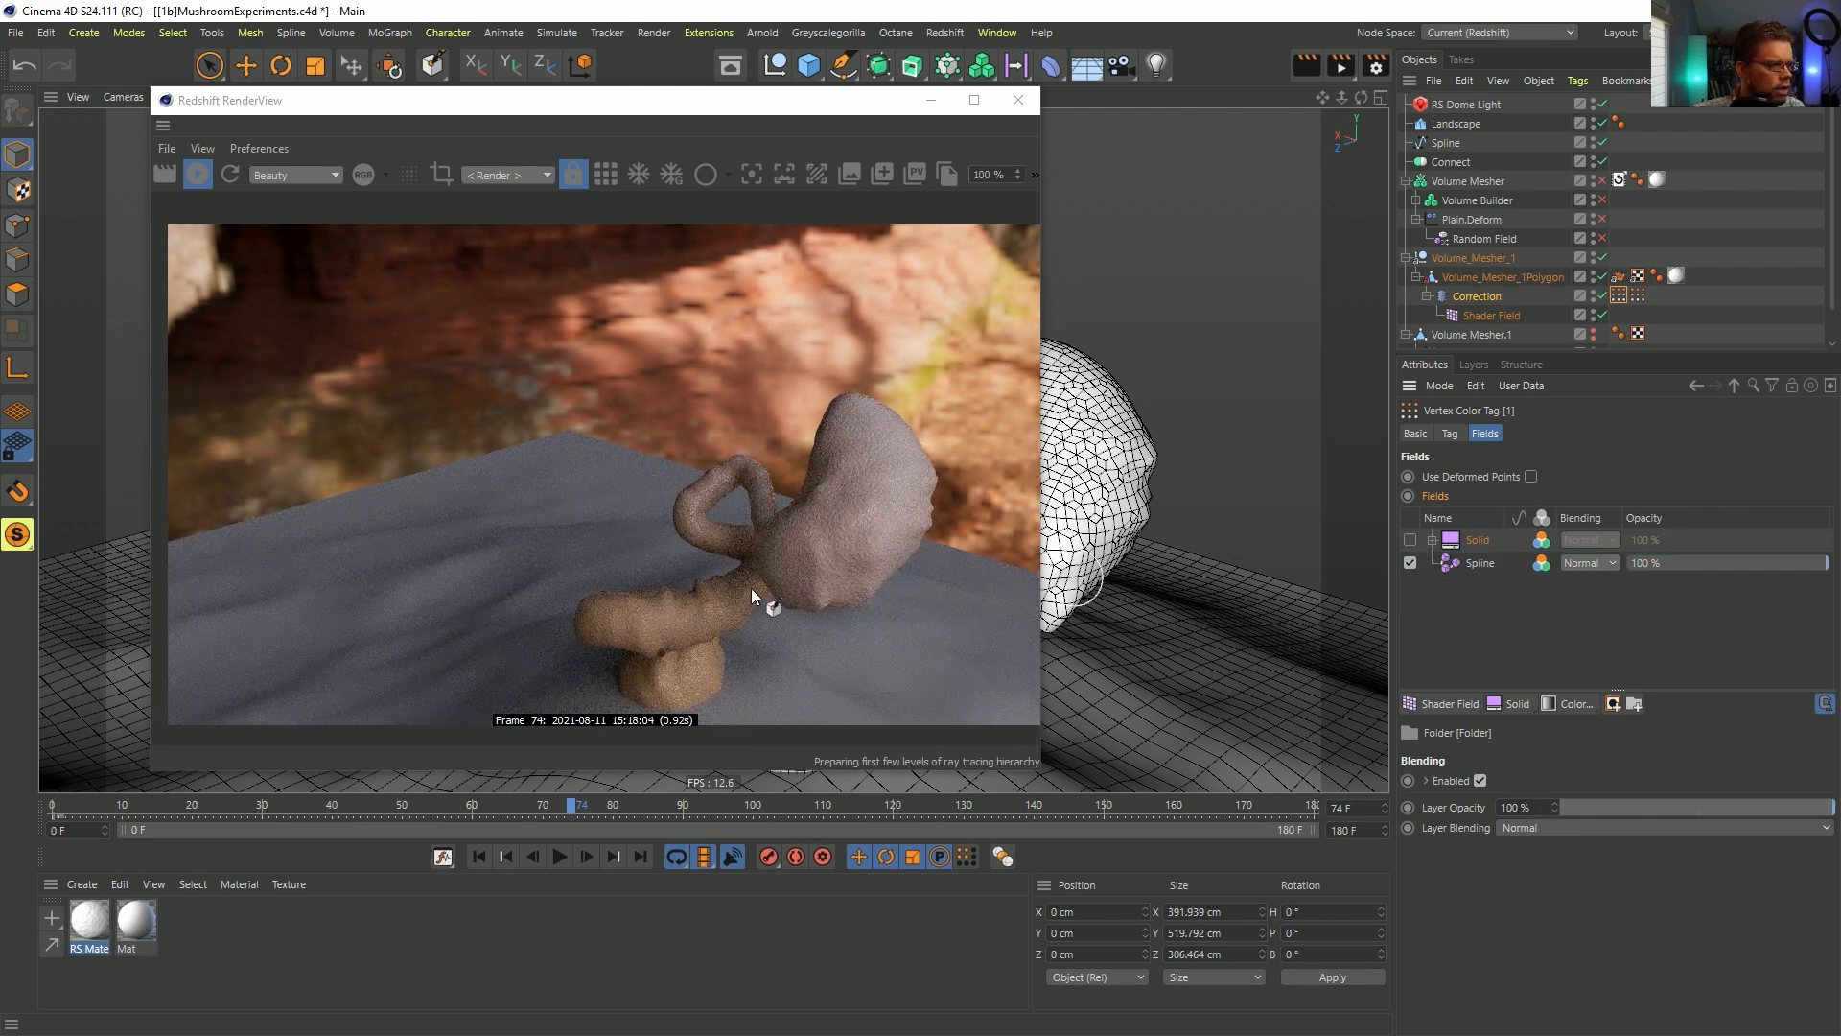
- Open the RS Material's shader graph beside the render preview and go to the last frame, 180
left_click(93, 923)
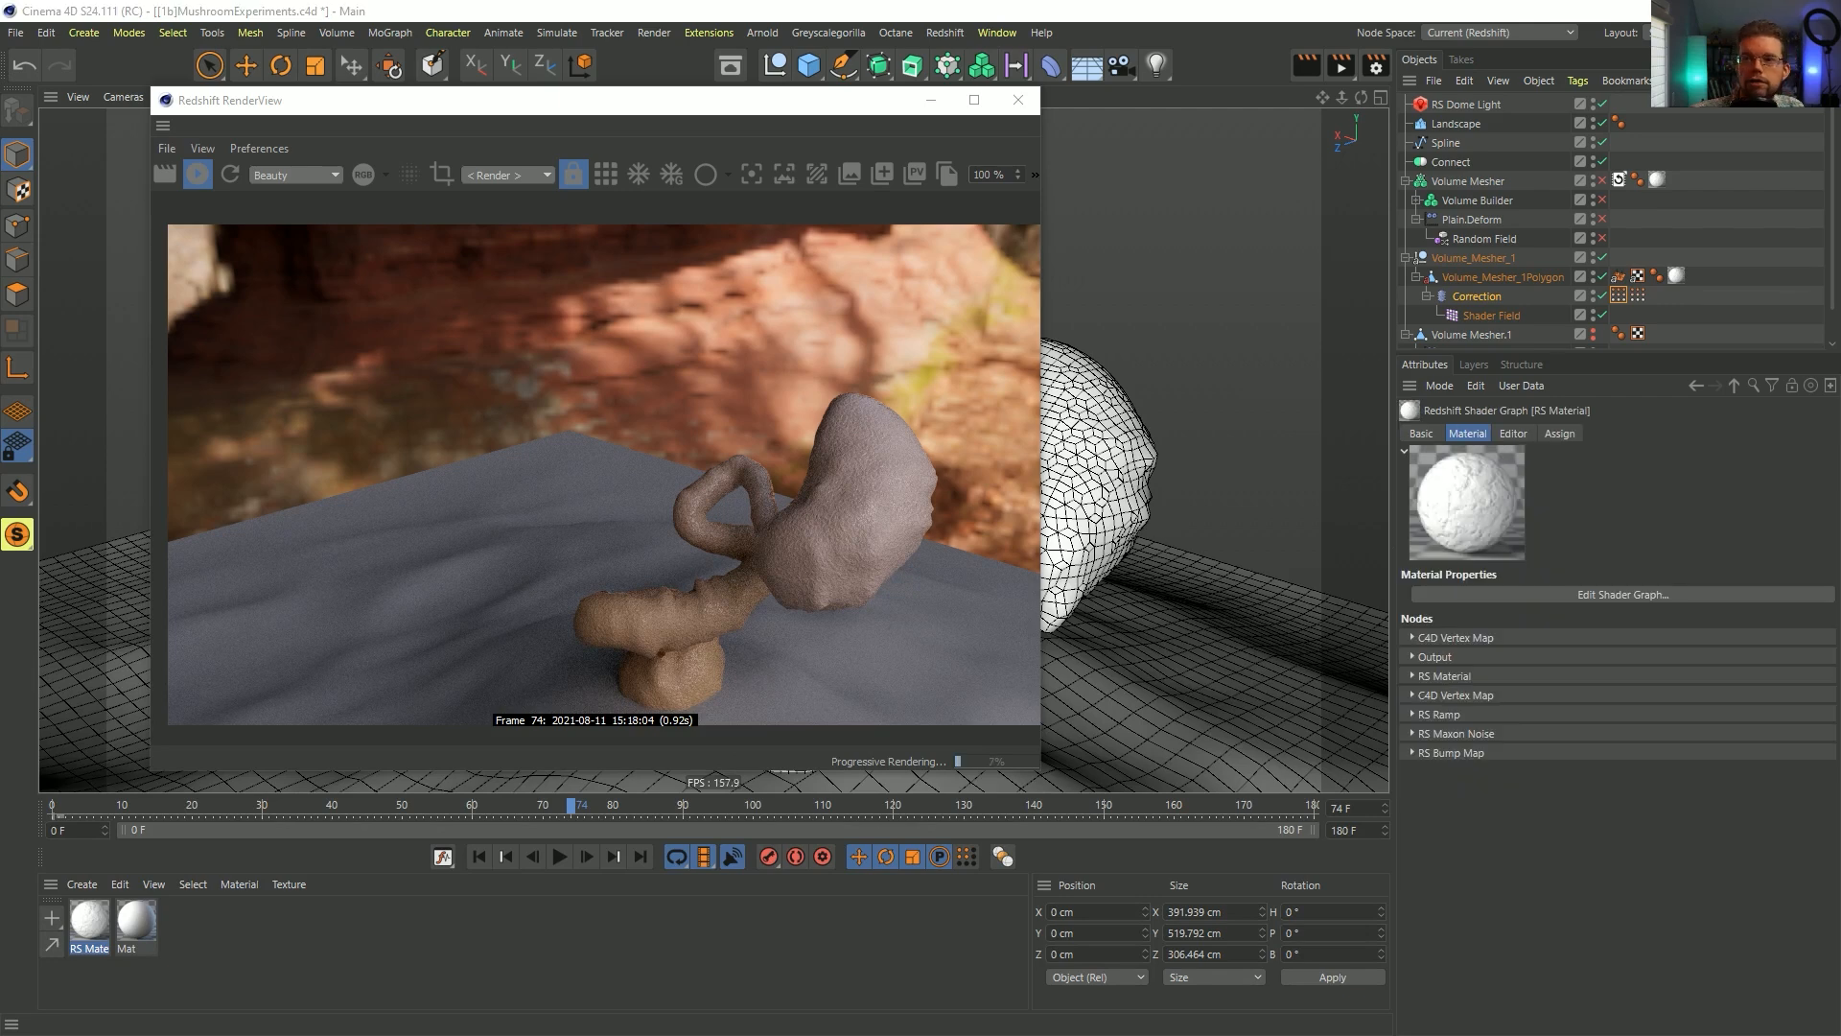
left_click_drag(1126, 224, 1343, 206)
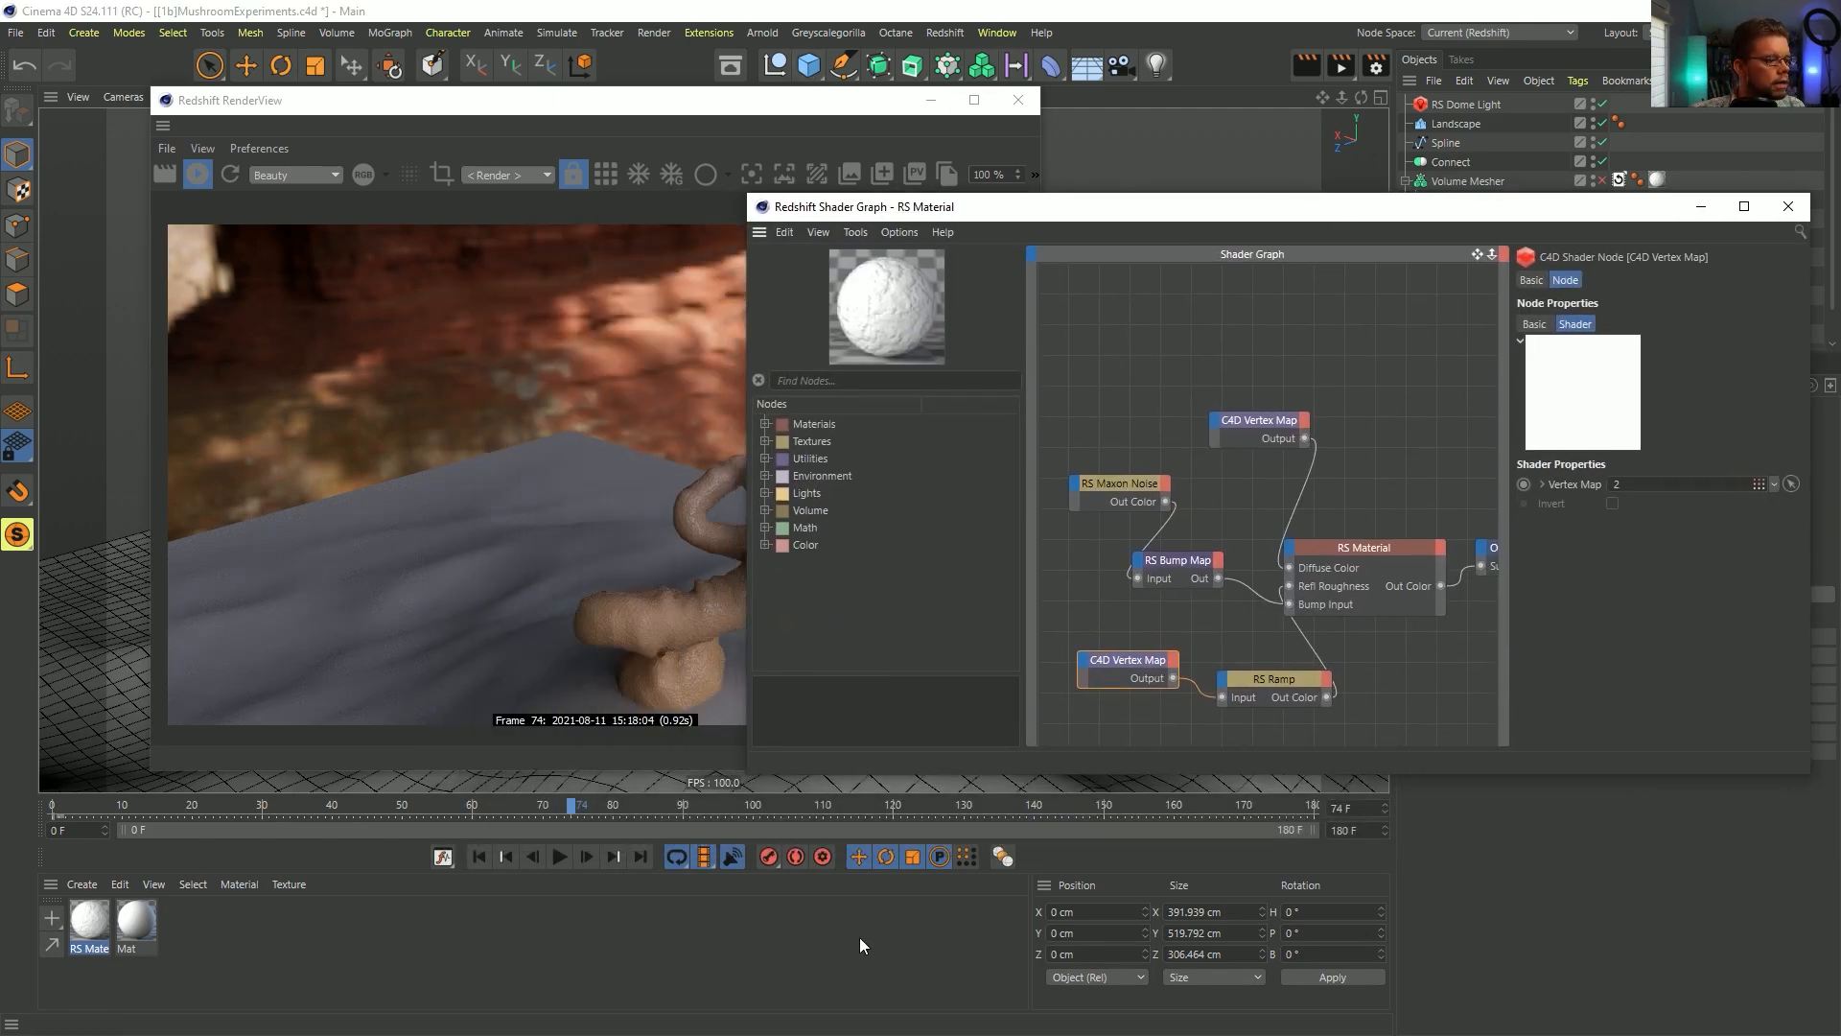
left_click(640, 856)
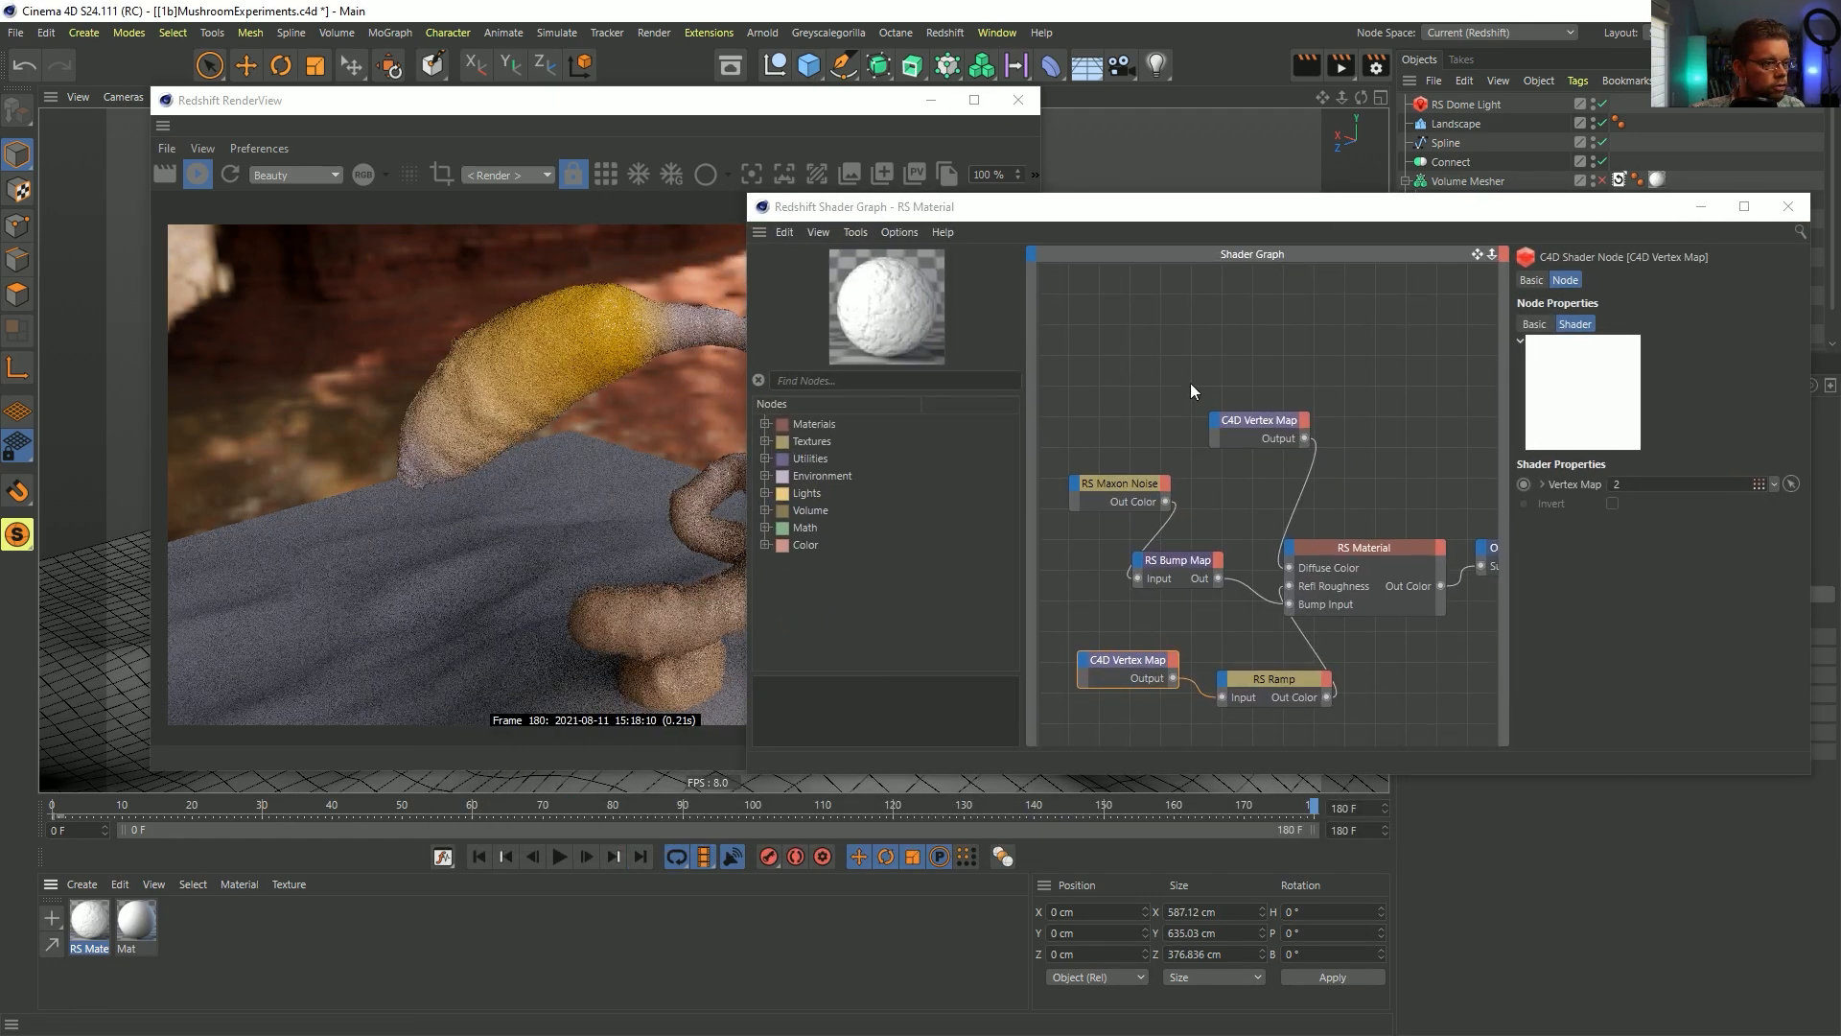
left_click_drag(1018, 197, 999, 257)
left_click_drag(836, 113, 693, 50)
left_click_drag(1108, 272, 1140, 179)
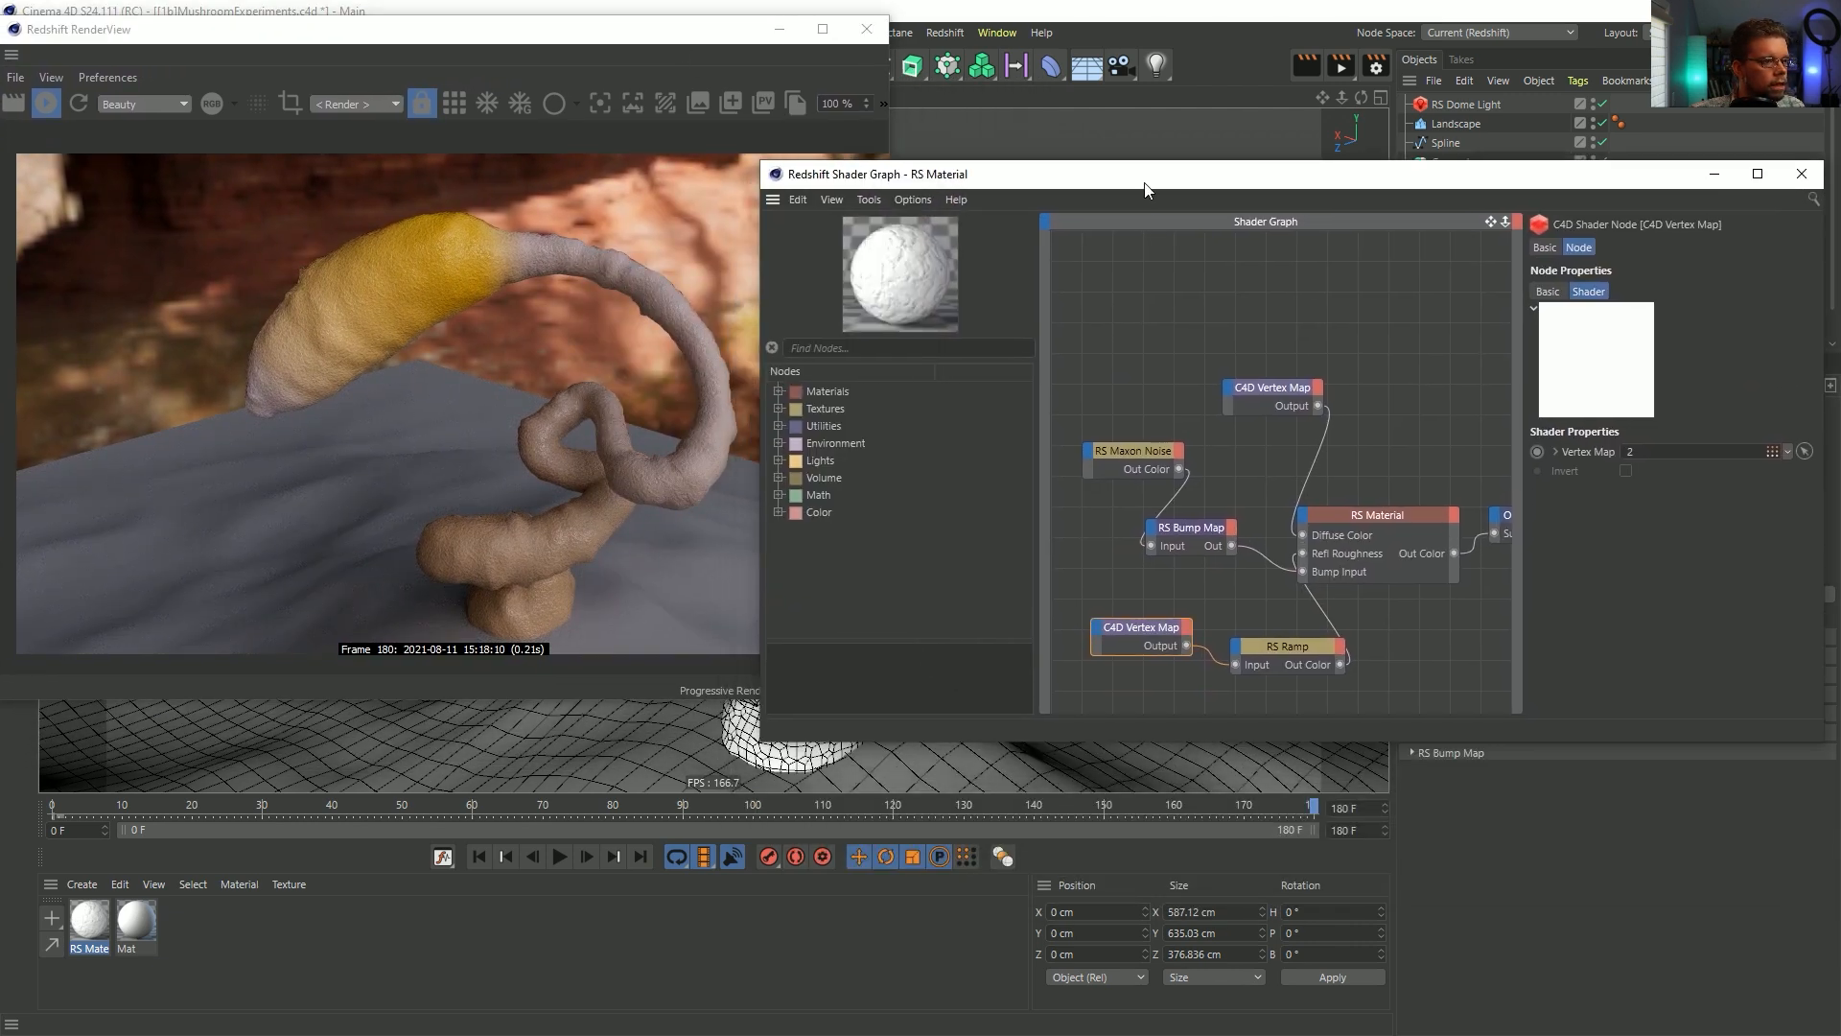
- Duplicate the RS Maxon Noise node, connect the copy to the Output surface, and set its Overall Scale to 5
scroll(1271, 449, "down", 2)
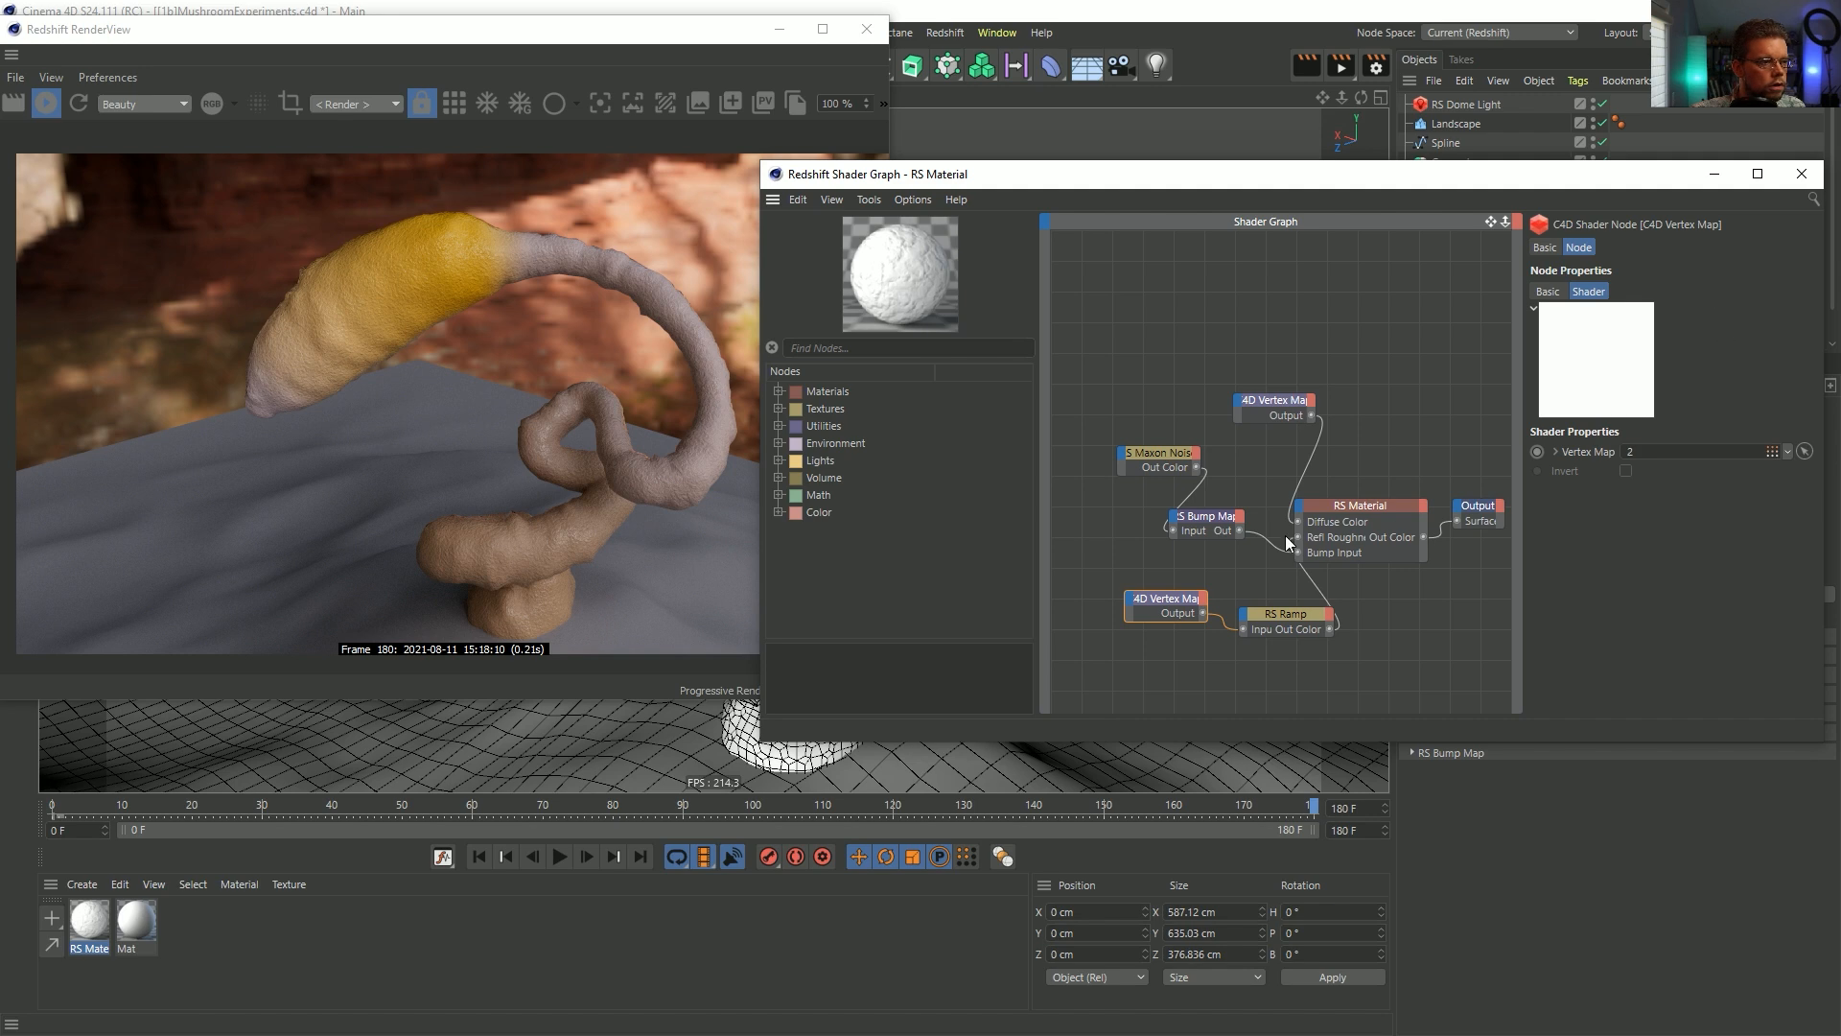
left_click_drag(1160, 460, 1377, 505, "ctrl")
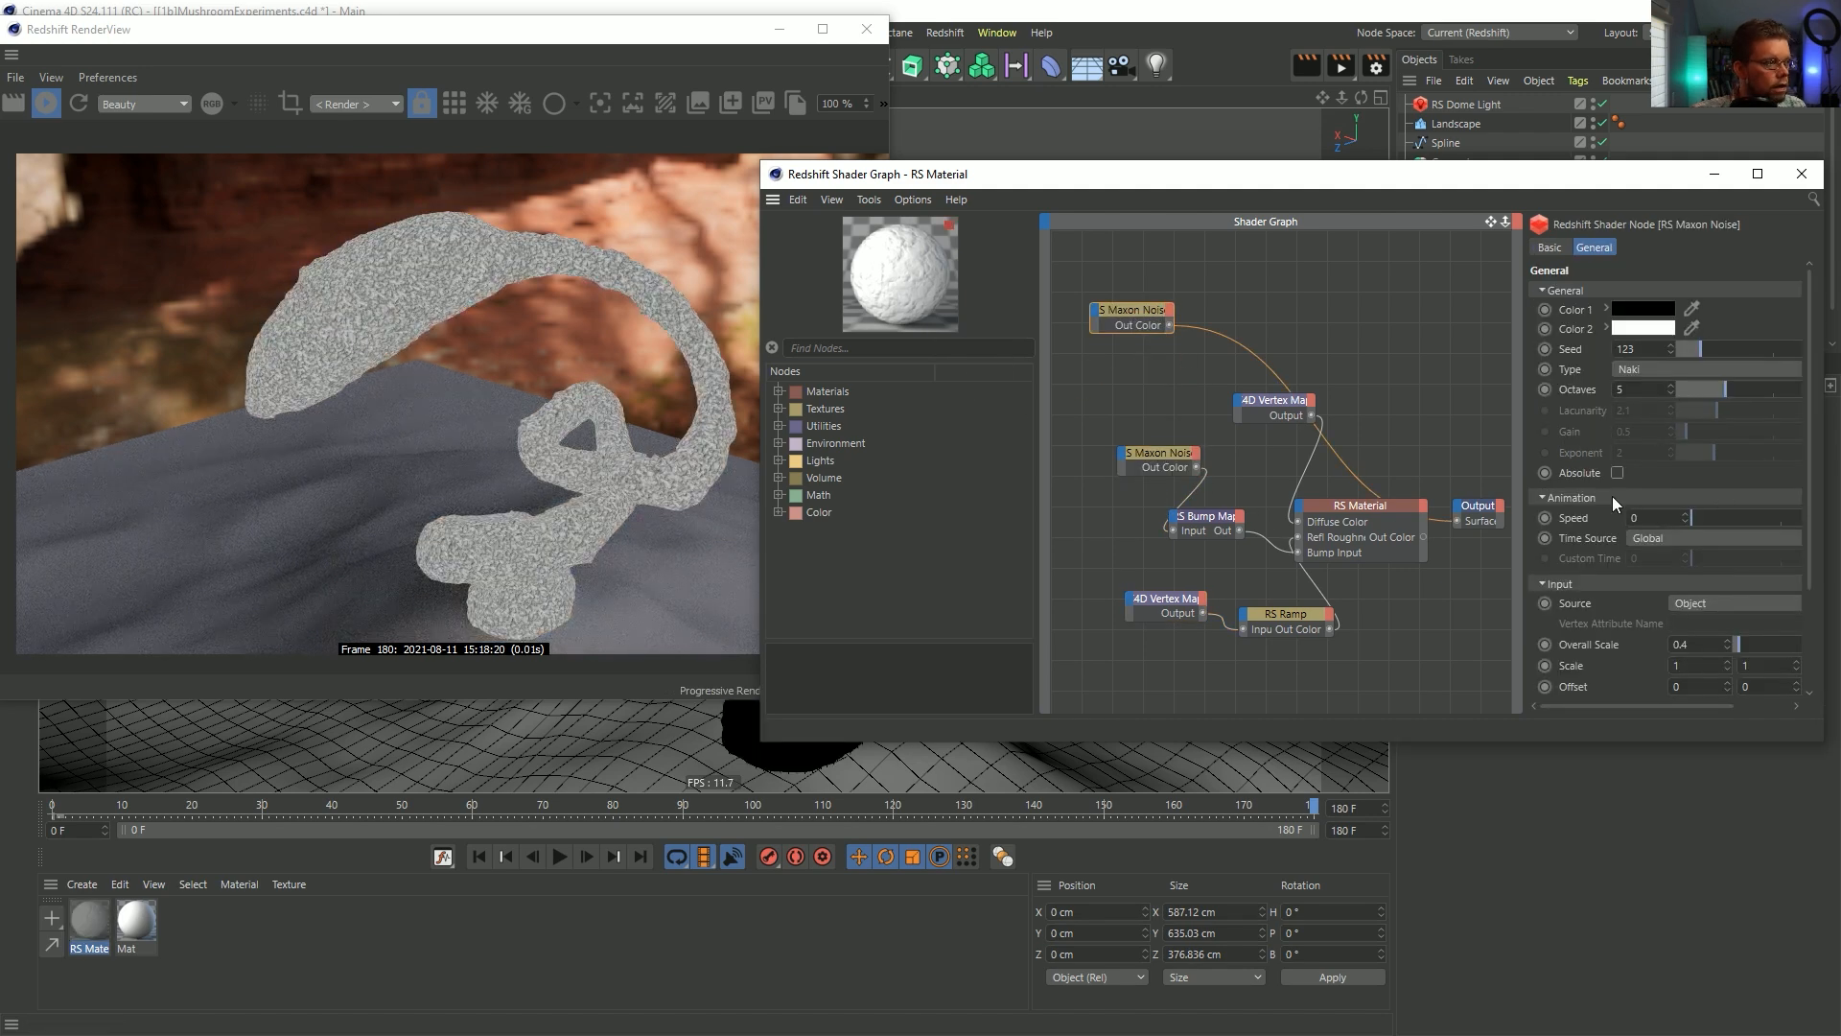
double_click(1704, 638)
type("2")
key("Return")
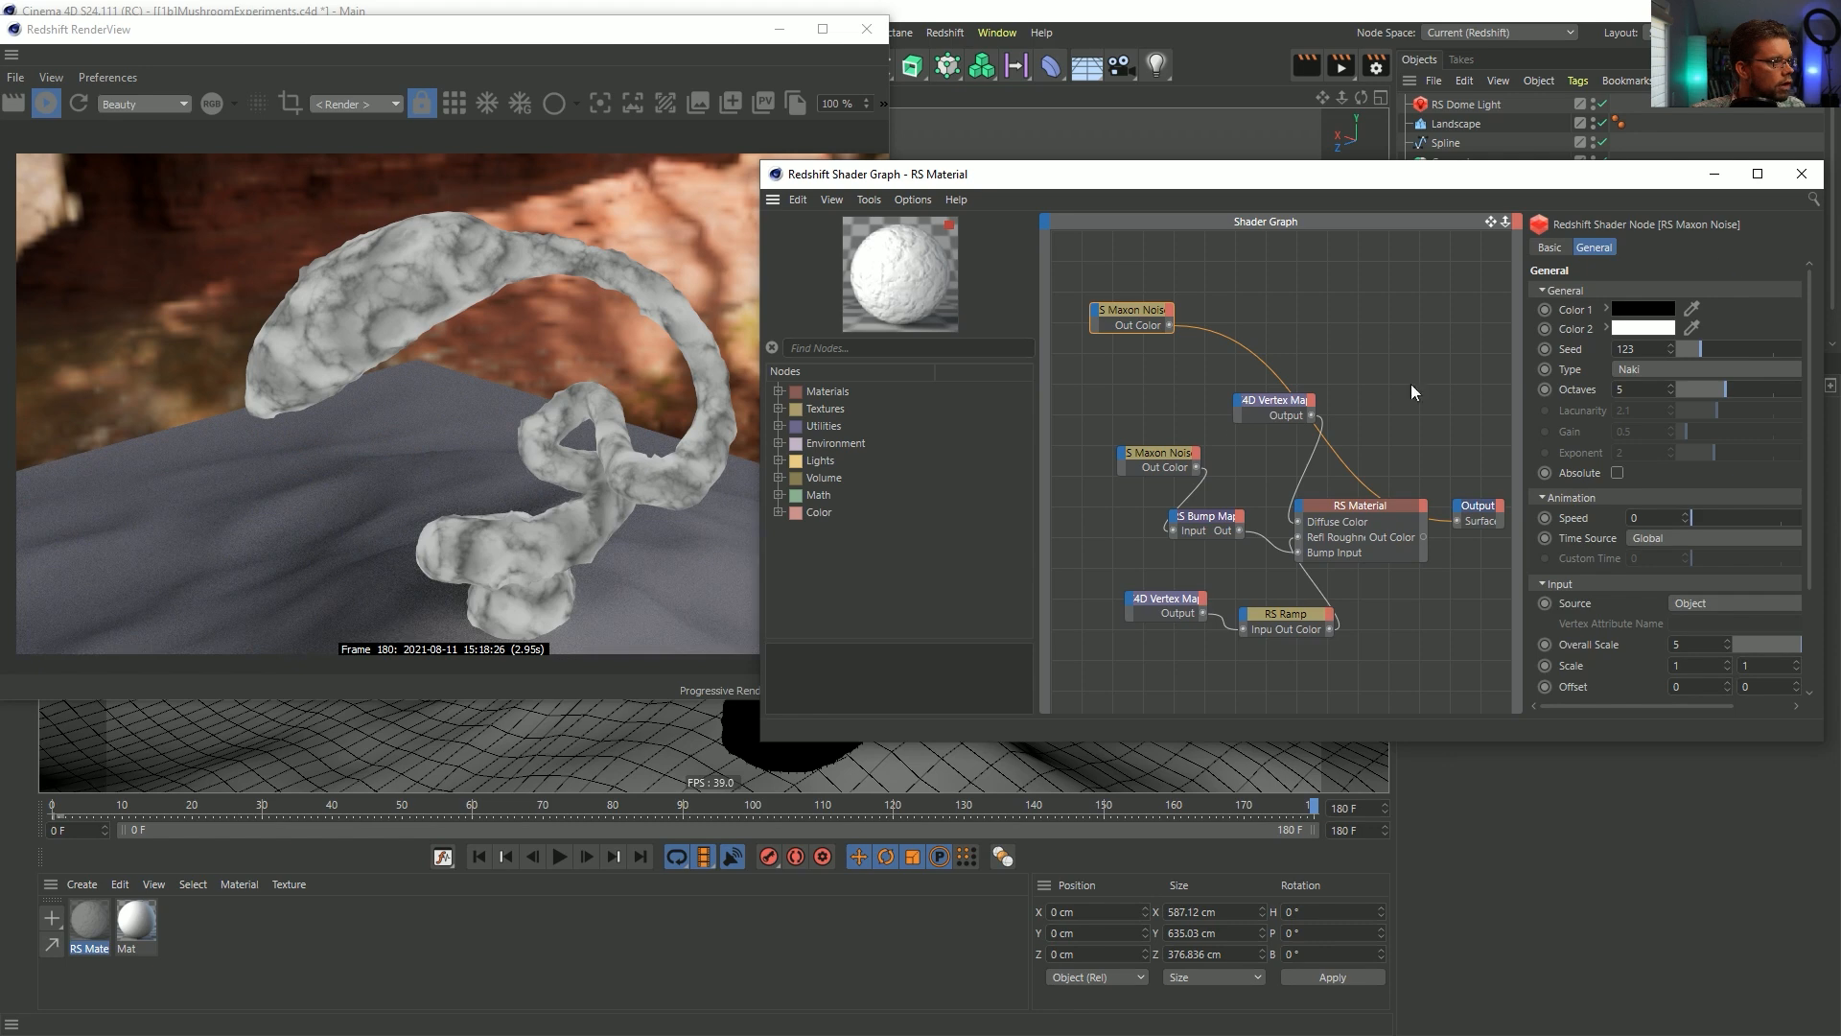
- Duplicate the RS Ramp node and route the new Maxon Noise through the copy into the Output surface
left_click_drag(1662, 747, 1609, 860)
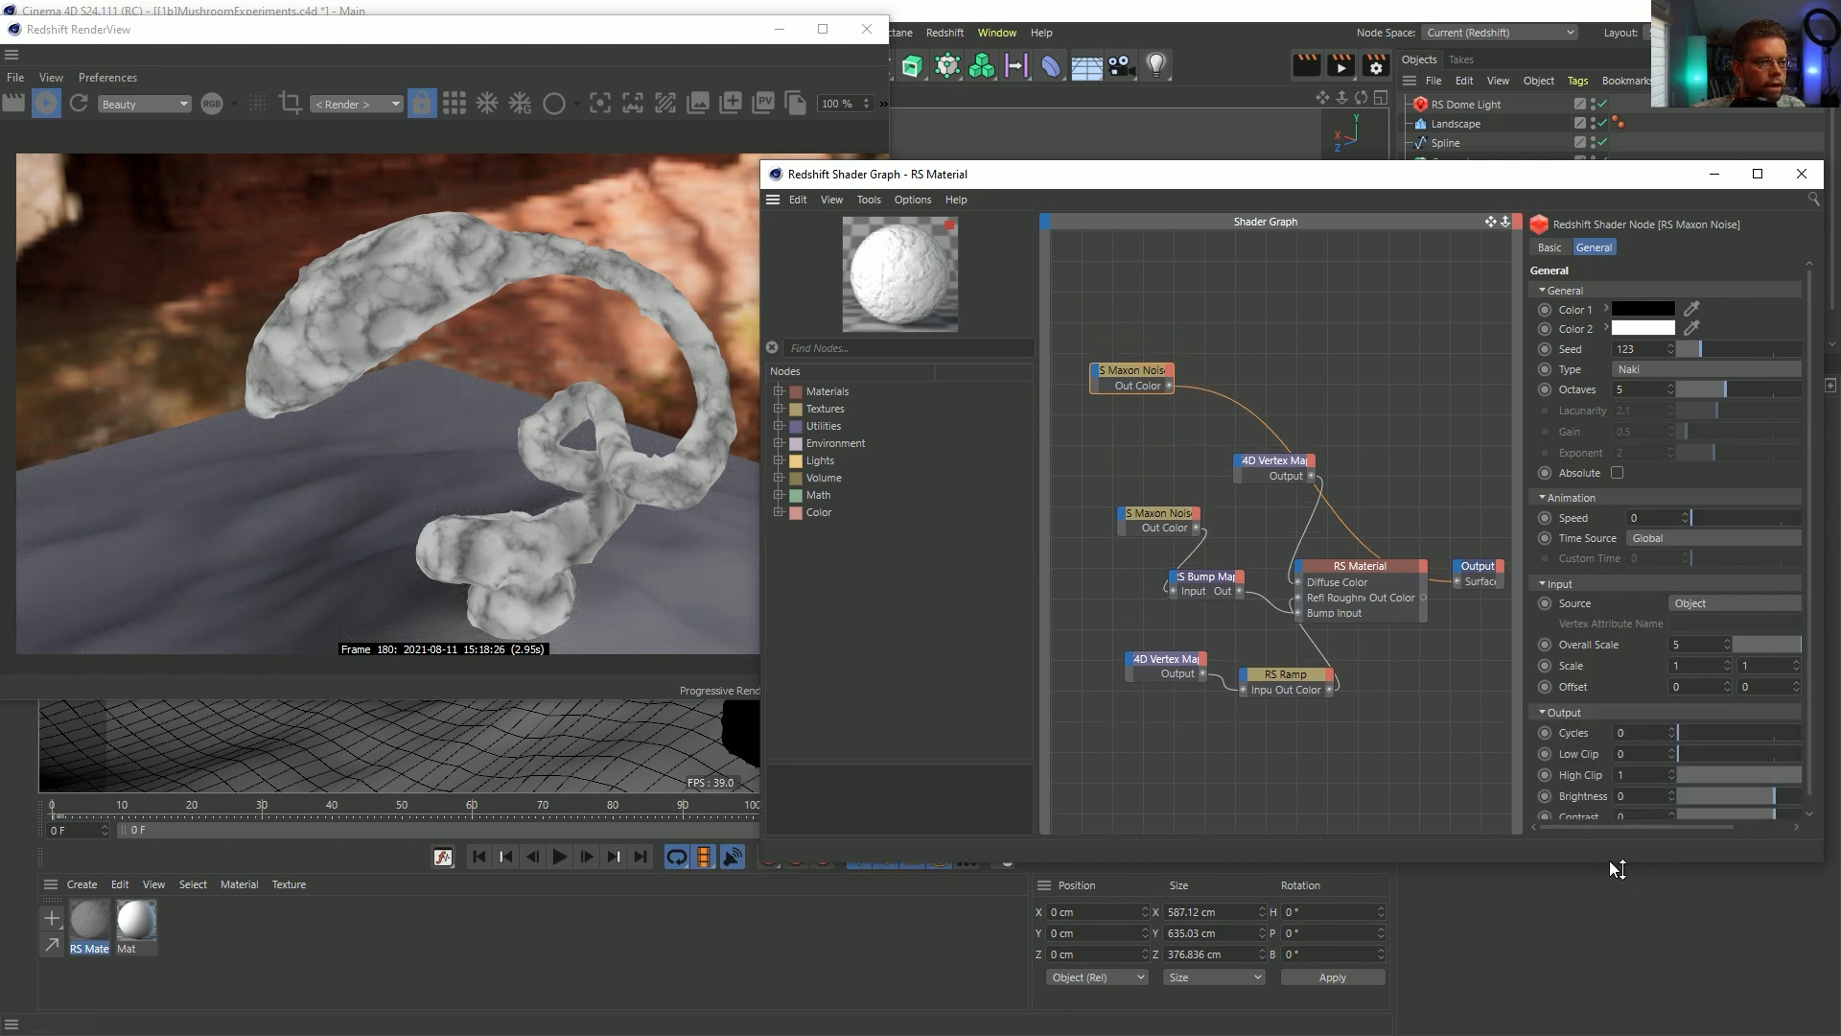
left_click_drag(1283, 664, 1243, 347)
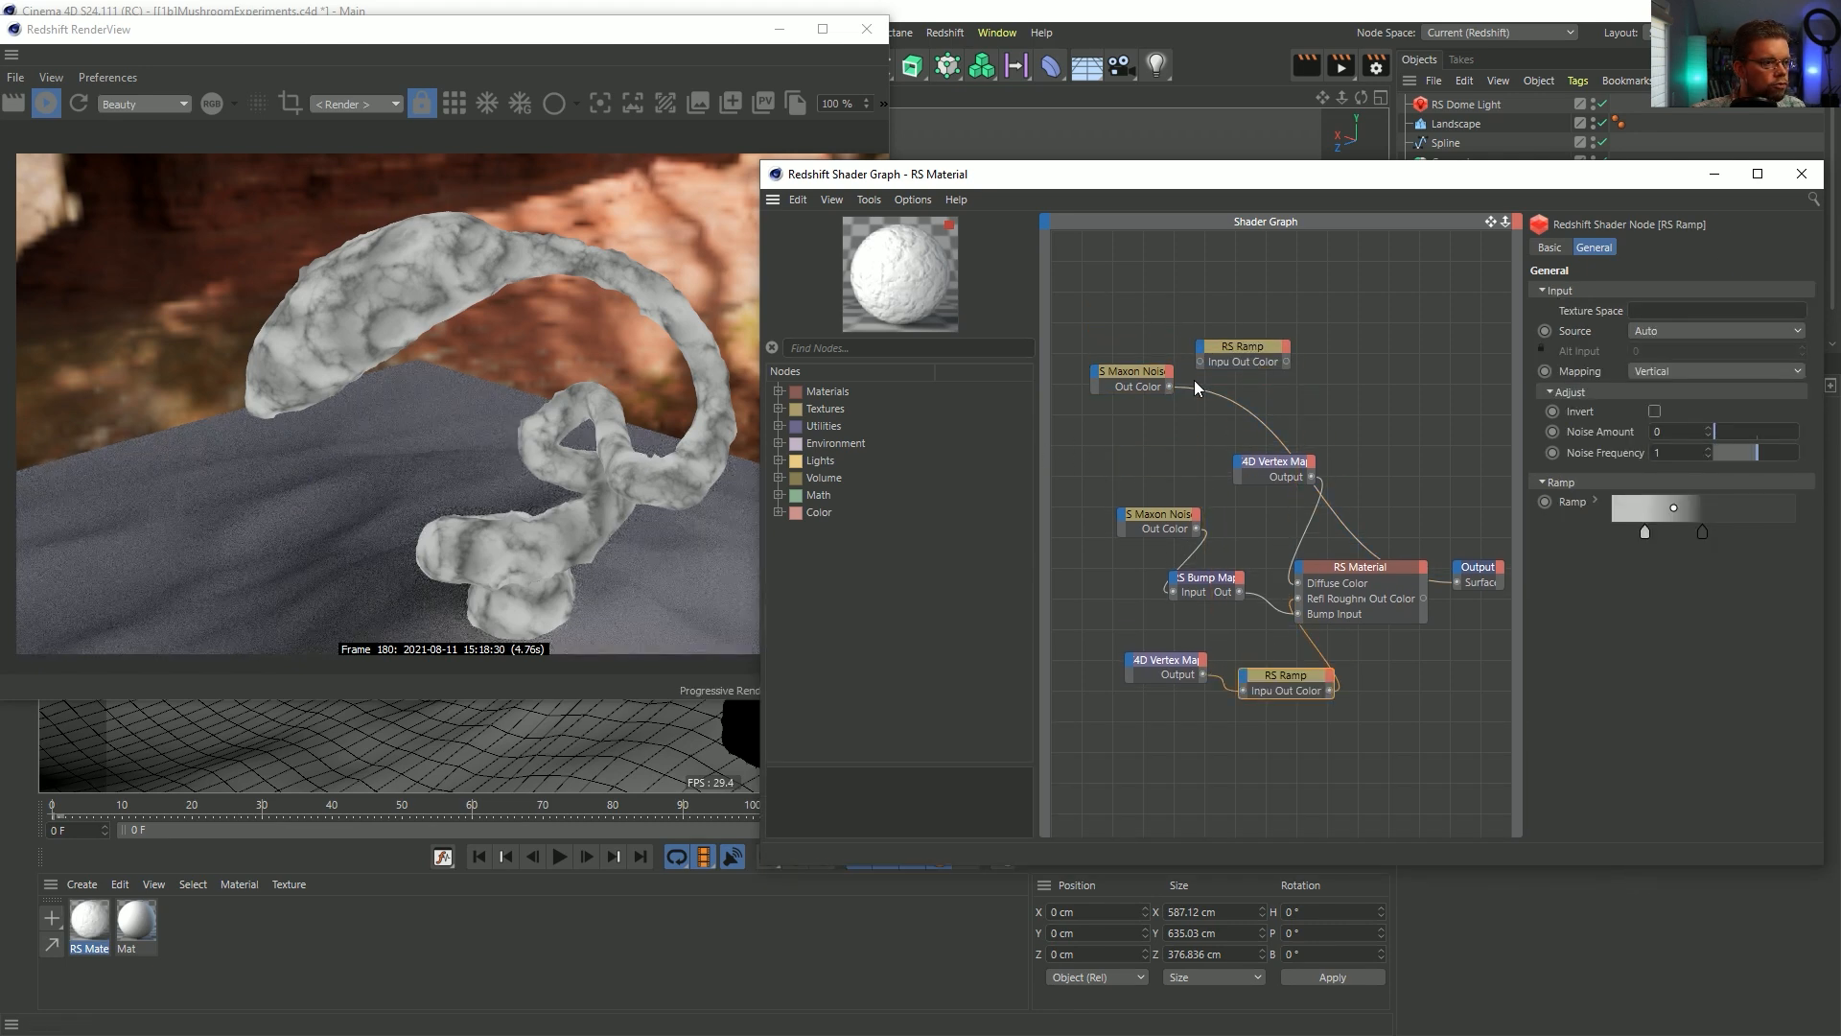
left_click(1231, 351)
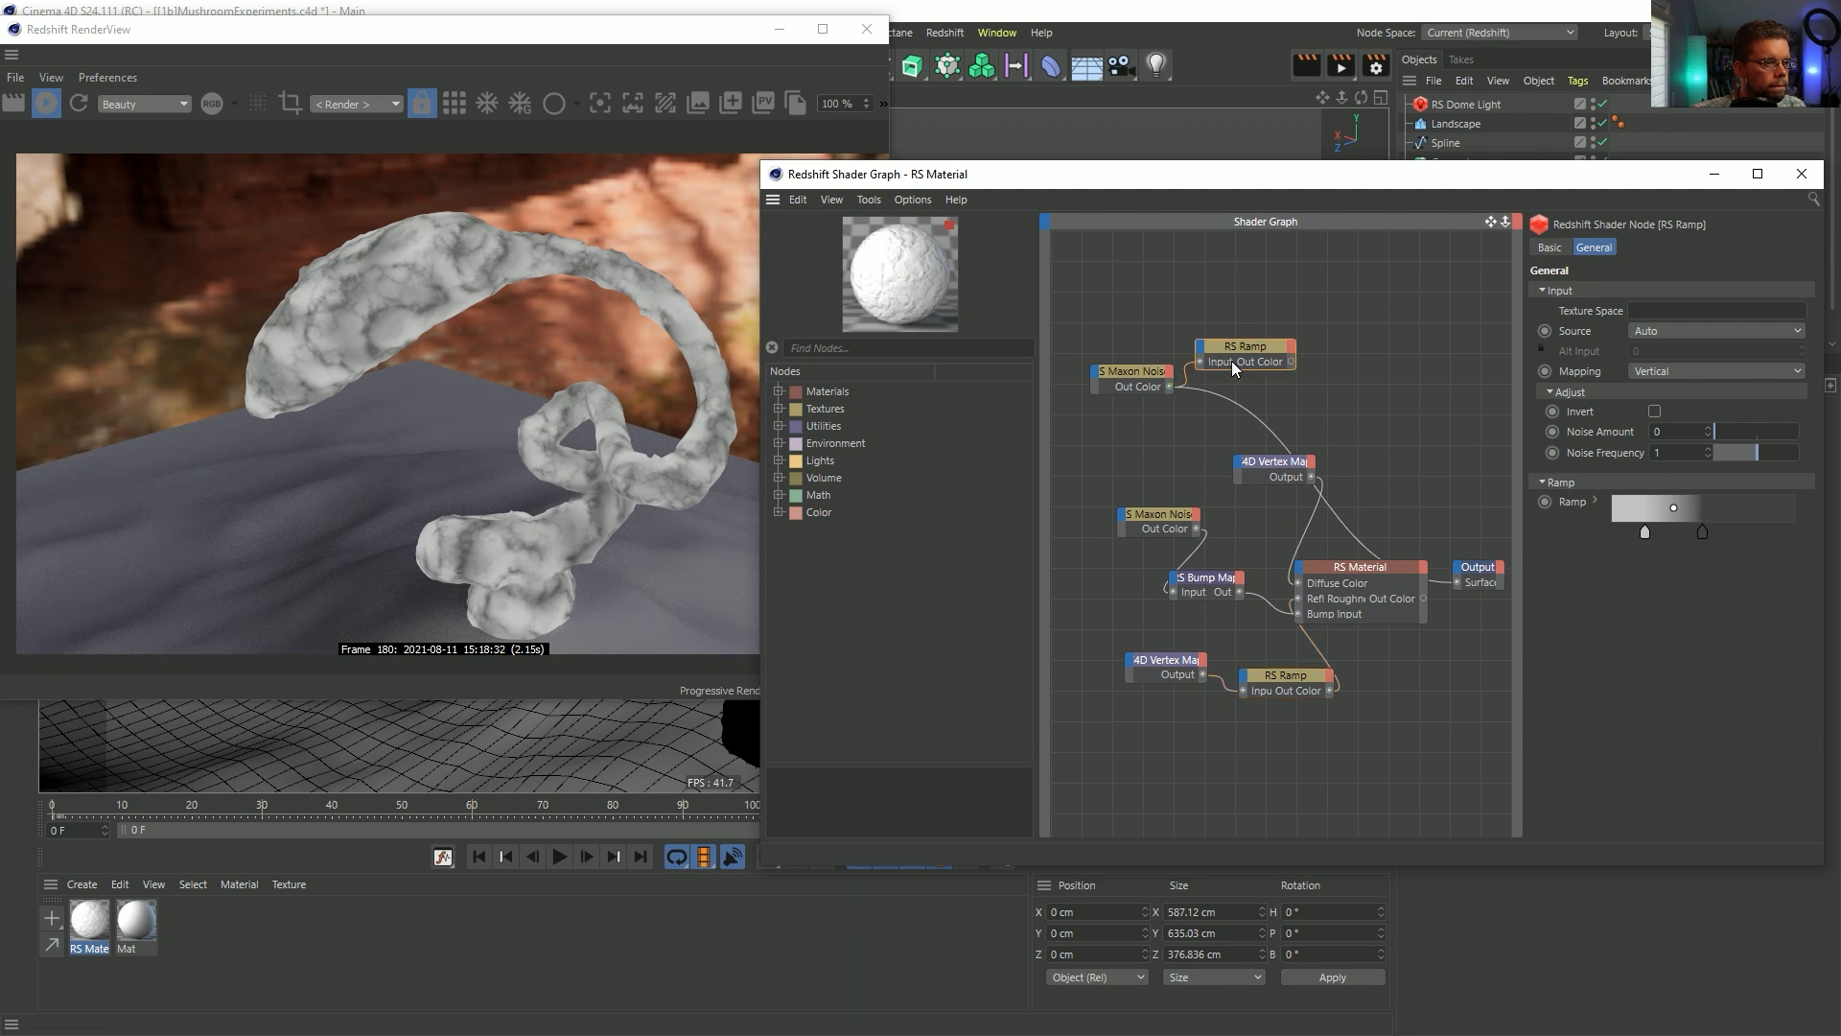
key("o")
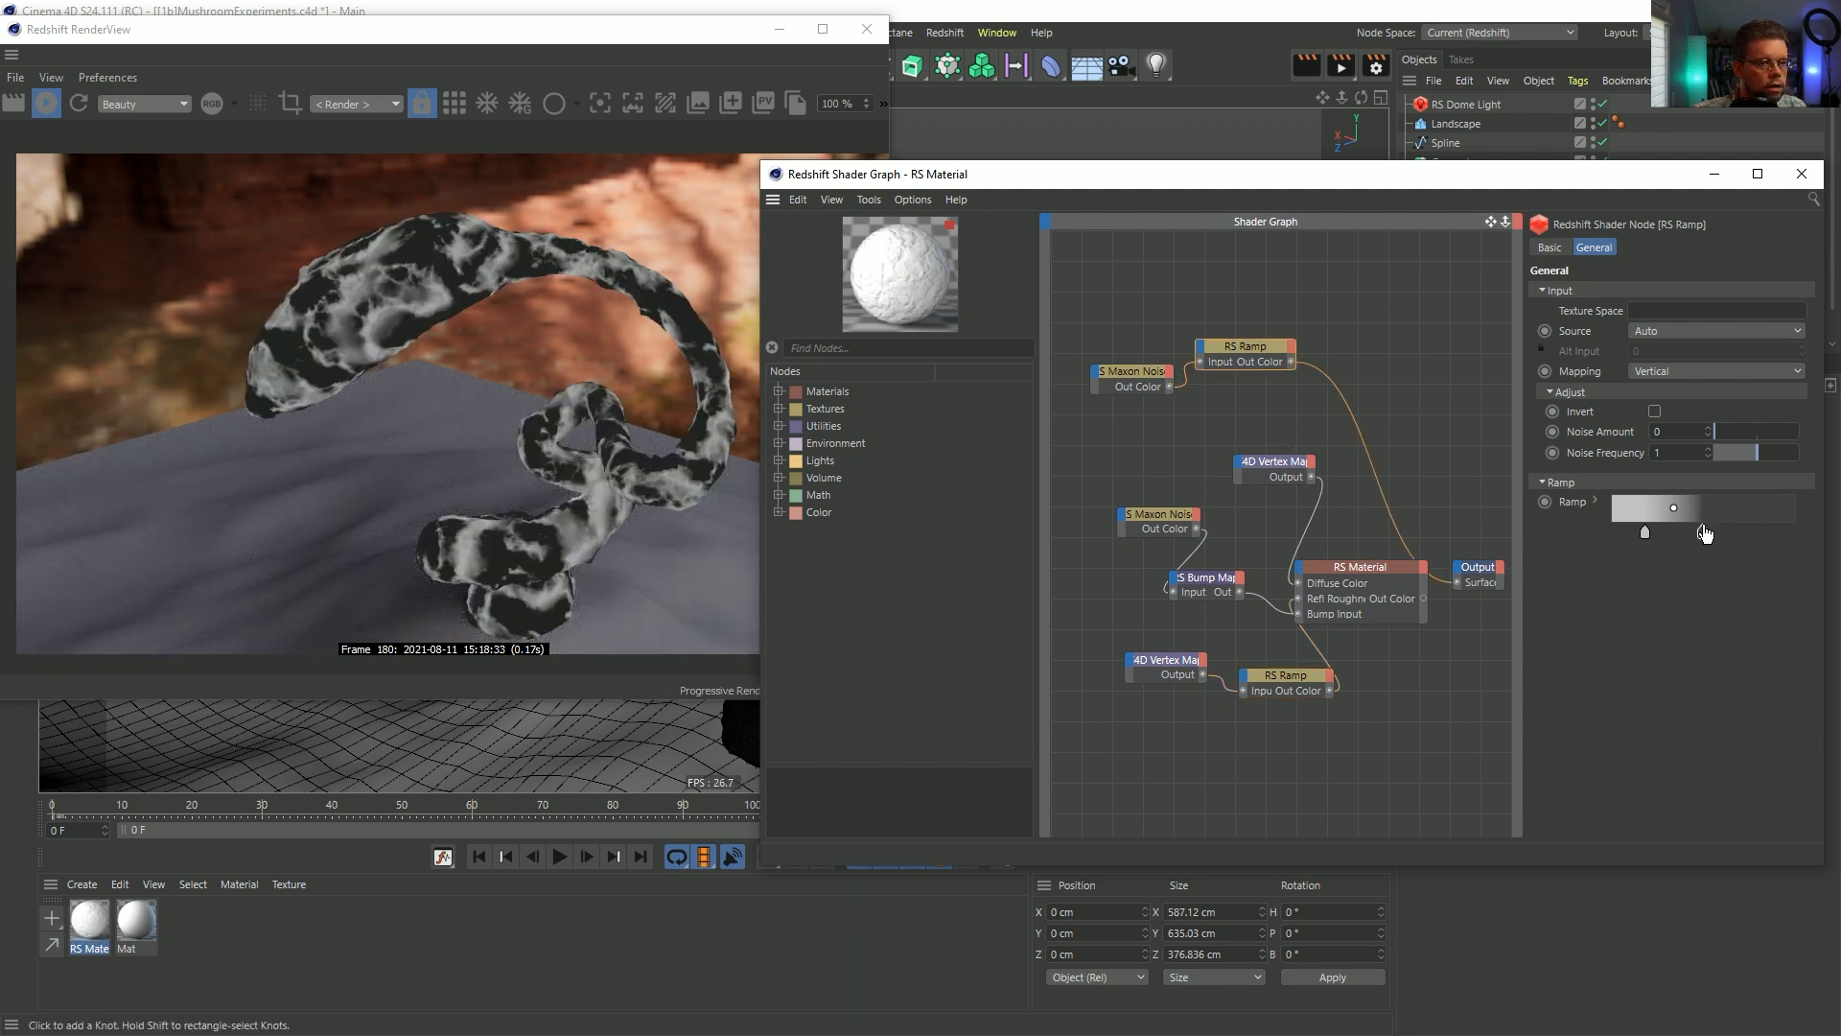
- Set the noise ramp's knots to pure black and white and move the white knot close to the black one
double_click(1702, 530)
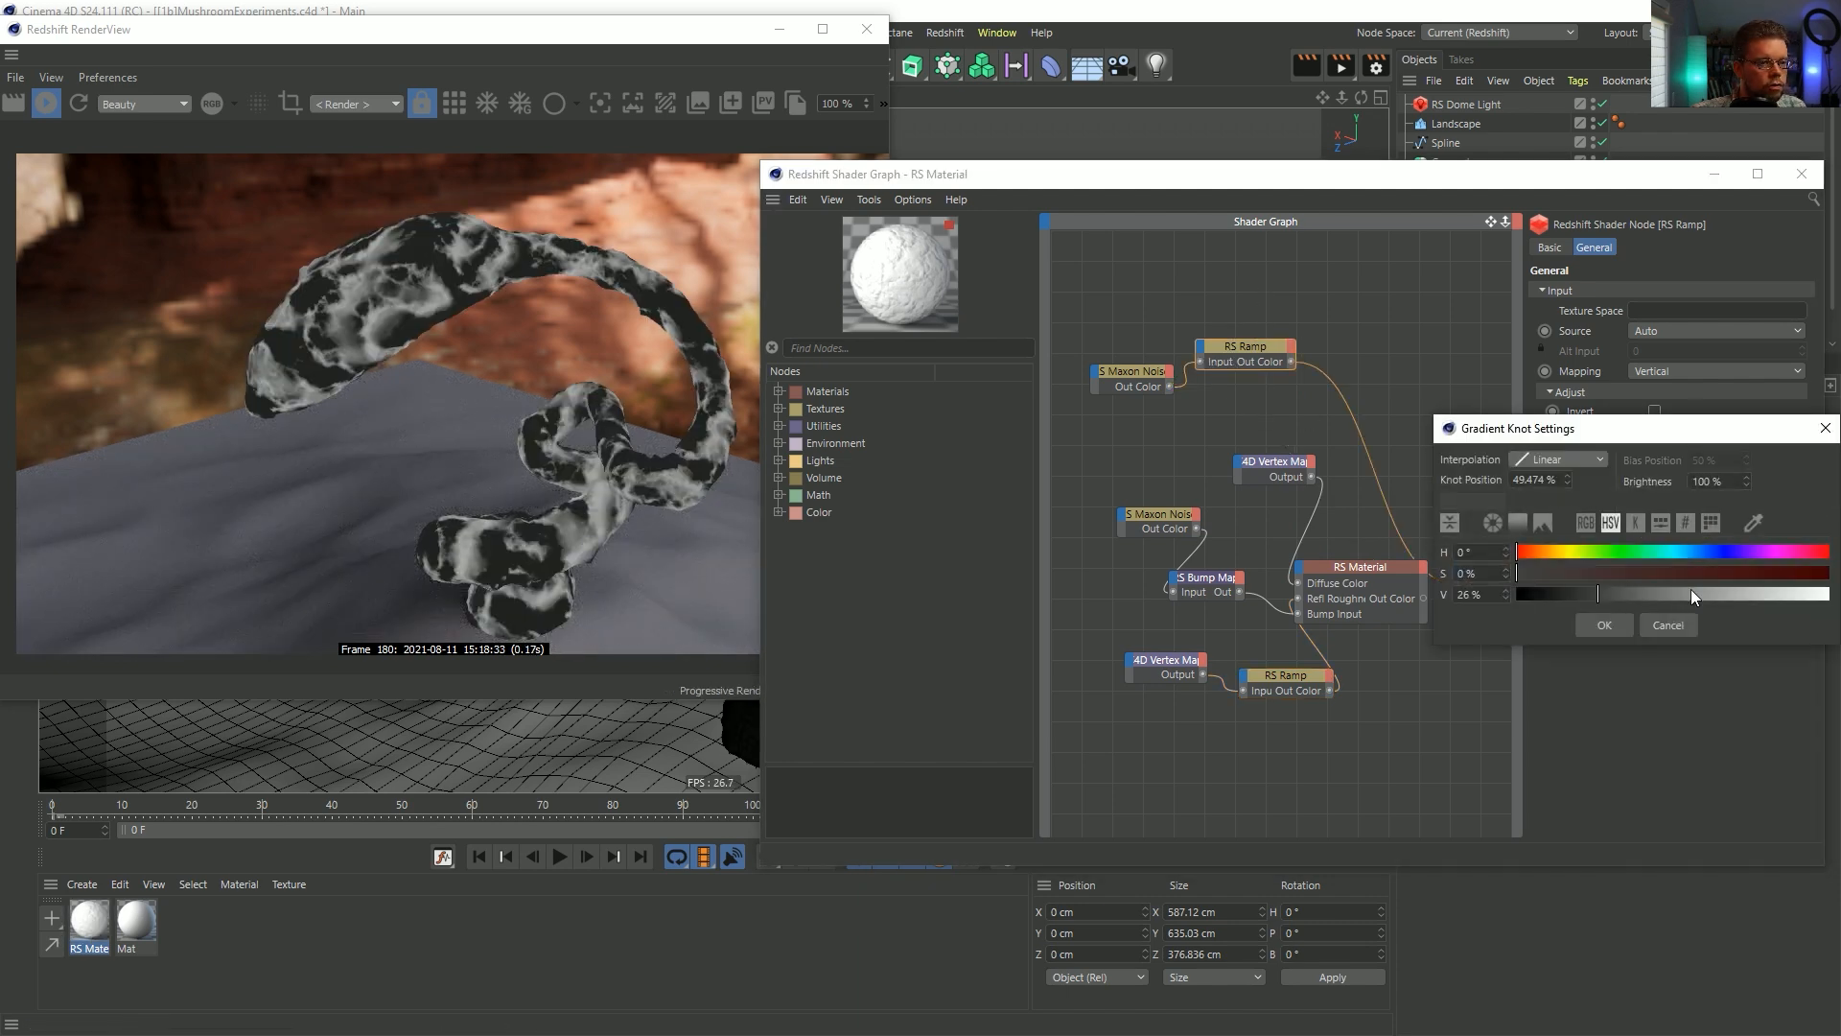
left_click(1604, 624)
double_click(1646, 530)
left_click(1826, 595)
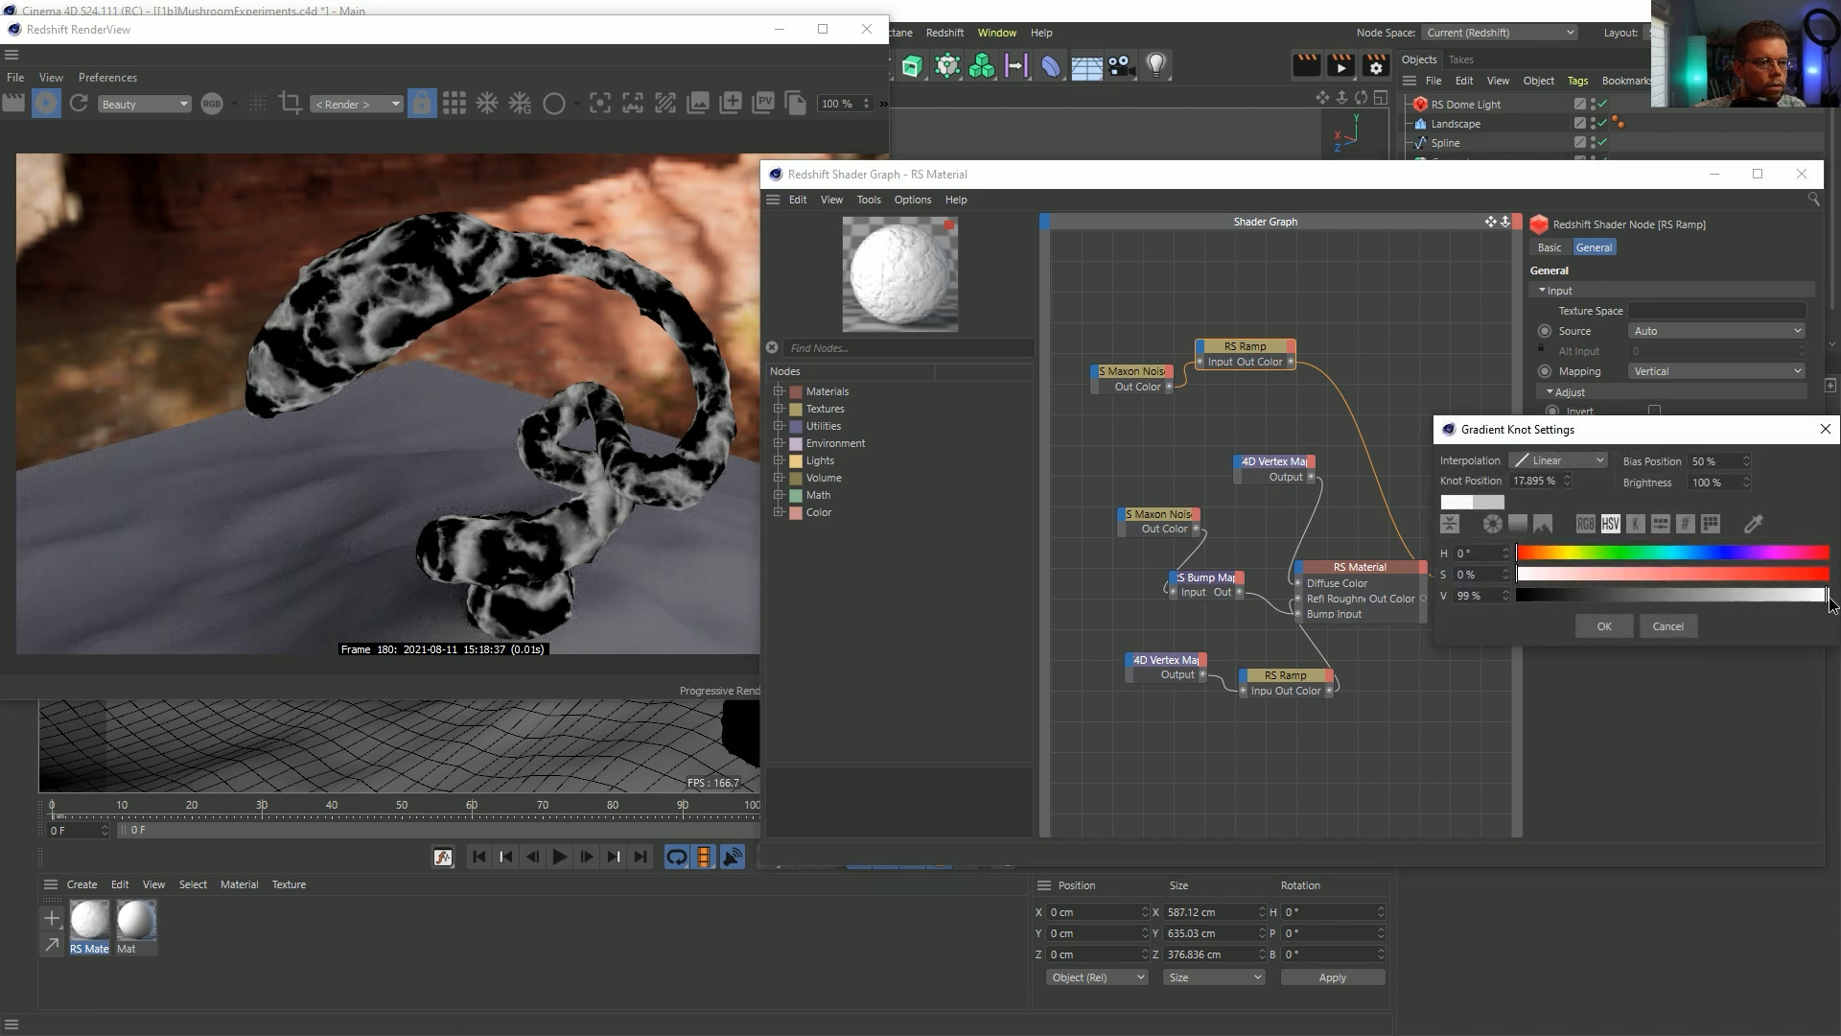
left_click(1603, 626)
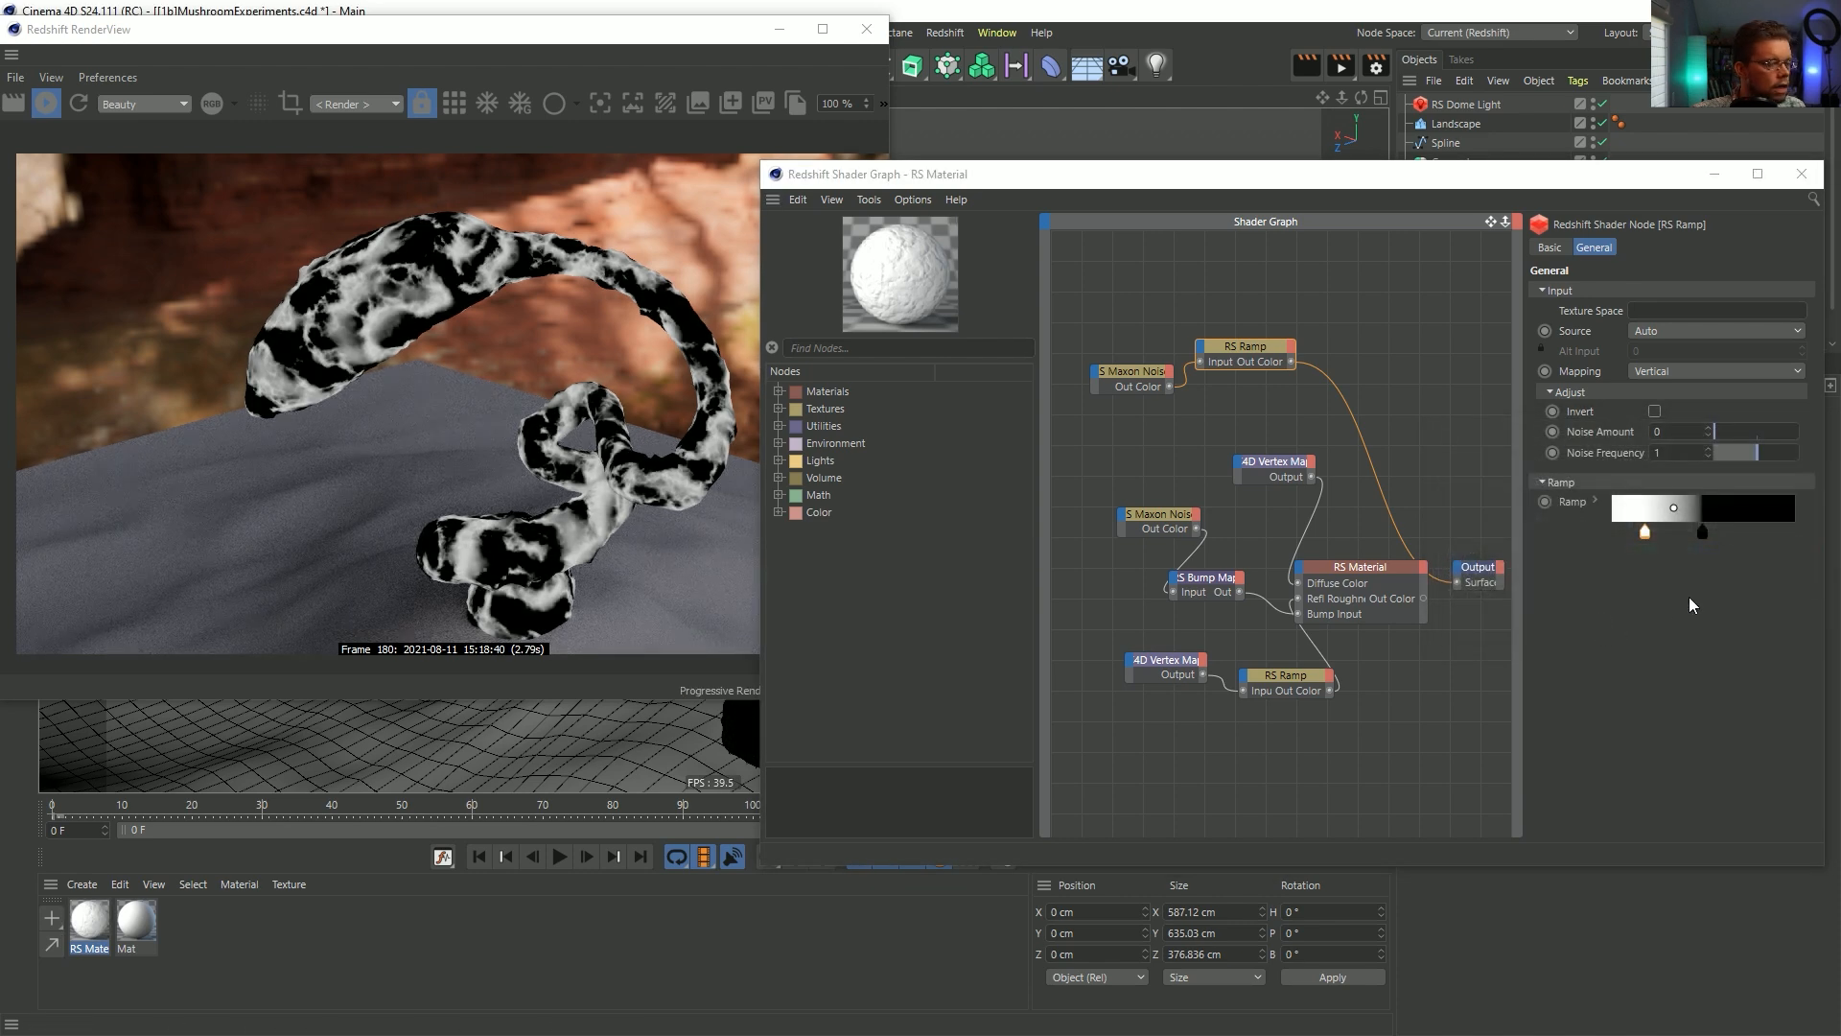
mouse_move(1702, 531)
left_mouse_down()
mouse_move(1650, 539)
mouse_move(1679, 539)
left_mouse_up()
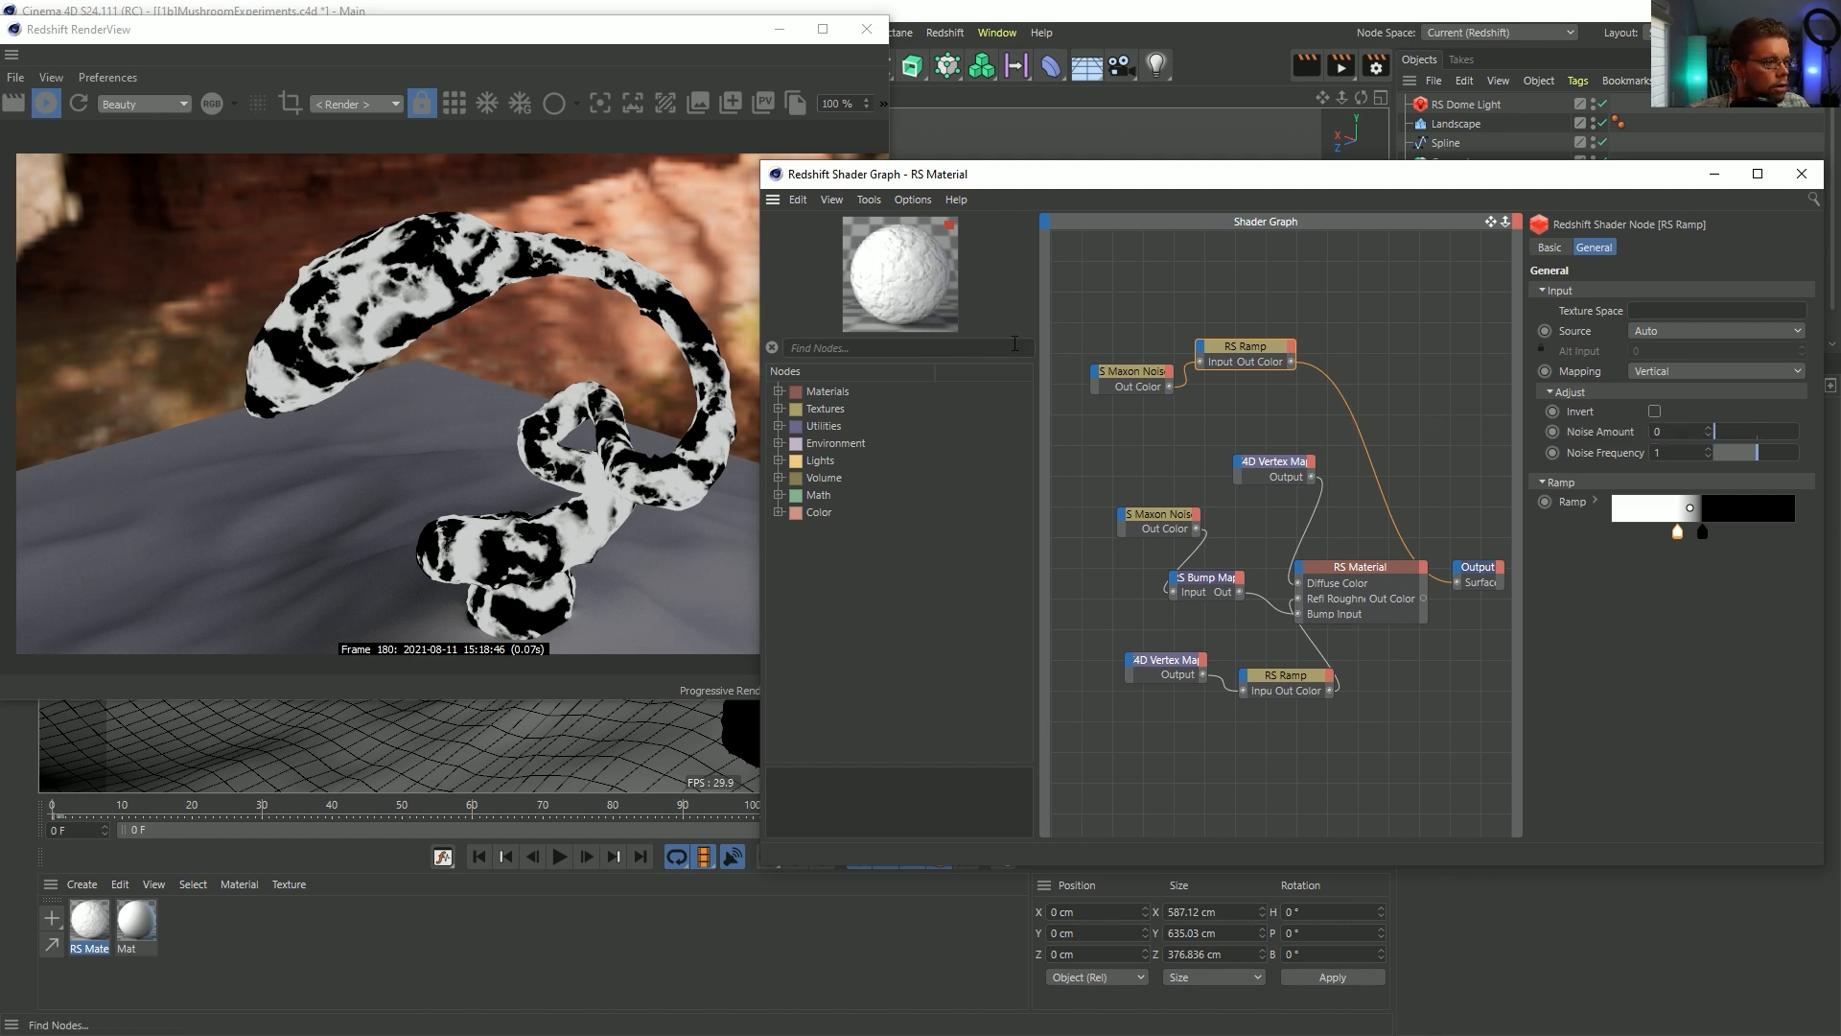
- Add an RS State node above the ramps and expose its Tangent output alongside Normal
type("state")
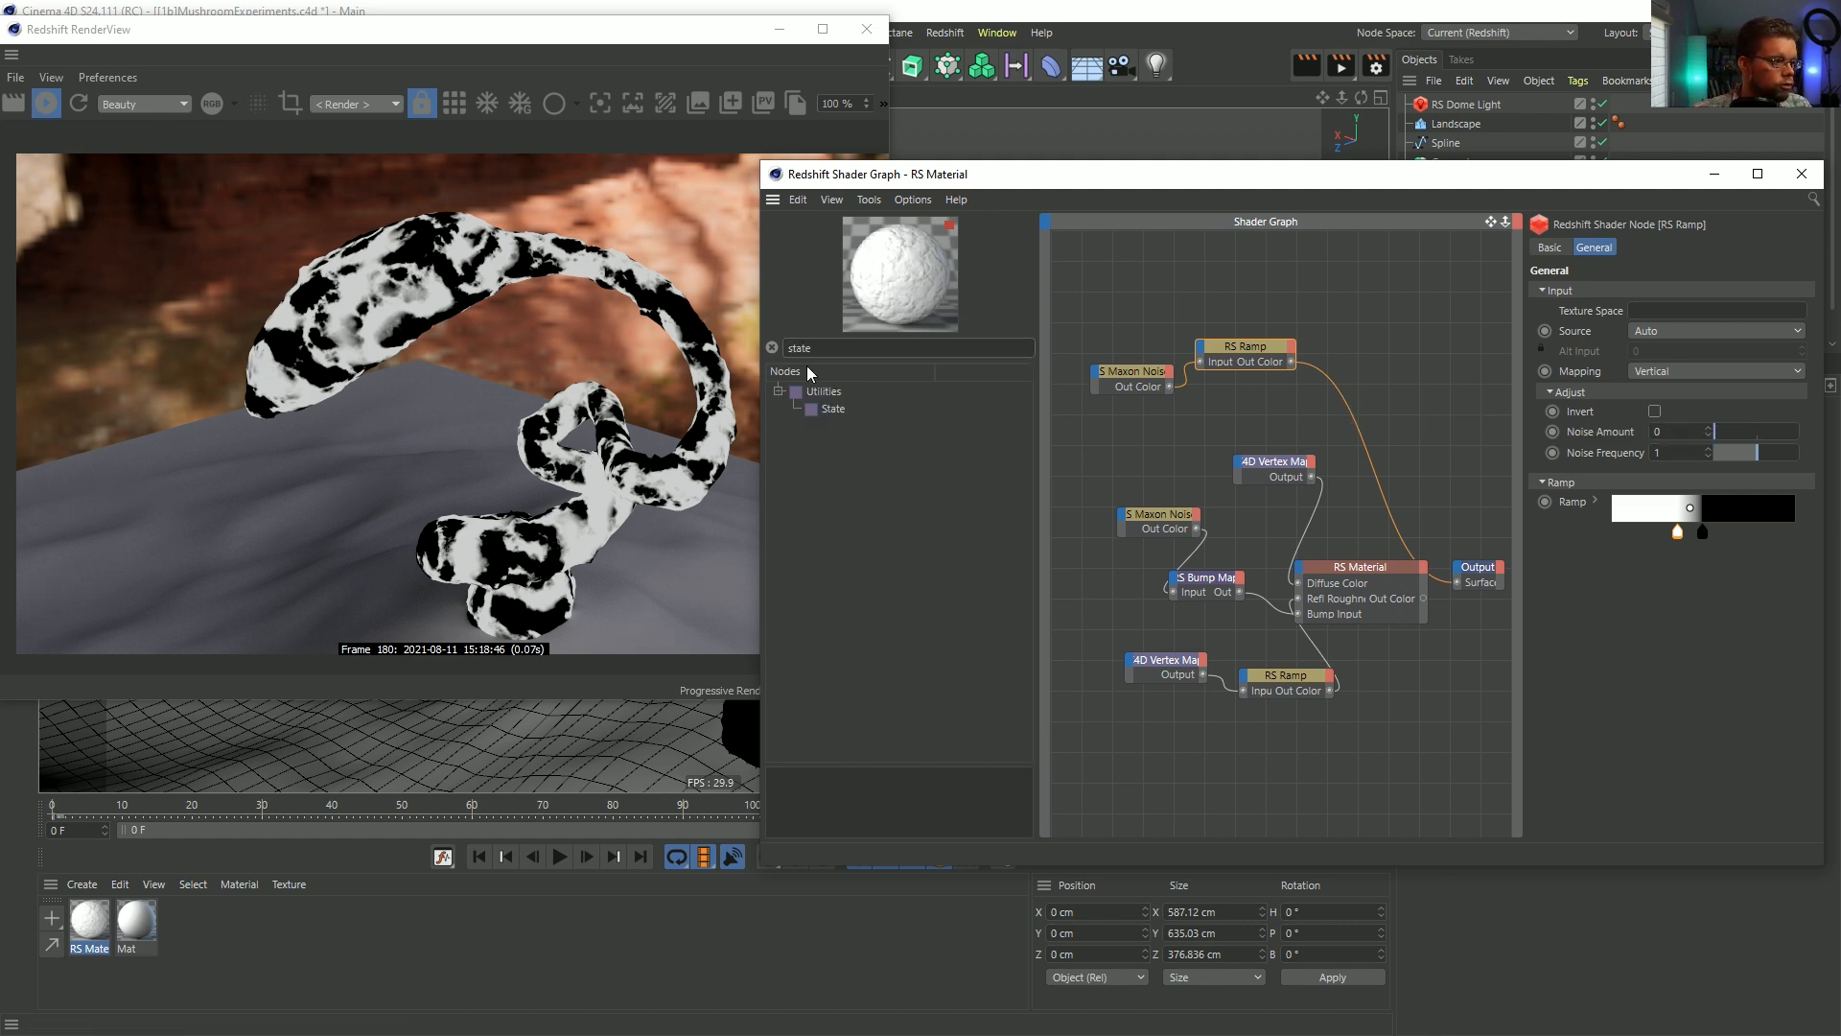
left_click_drag(828, 410, 1392, 285)
left_click(1393, 269)
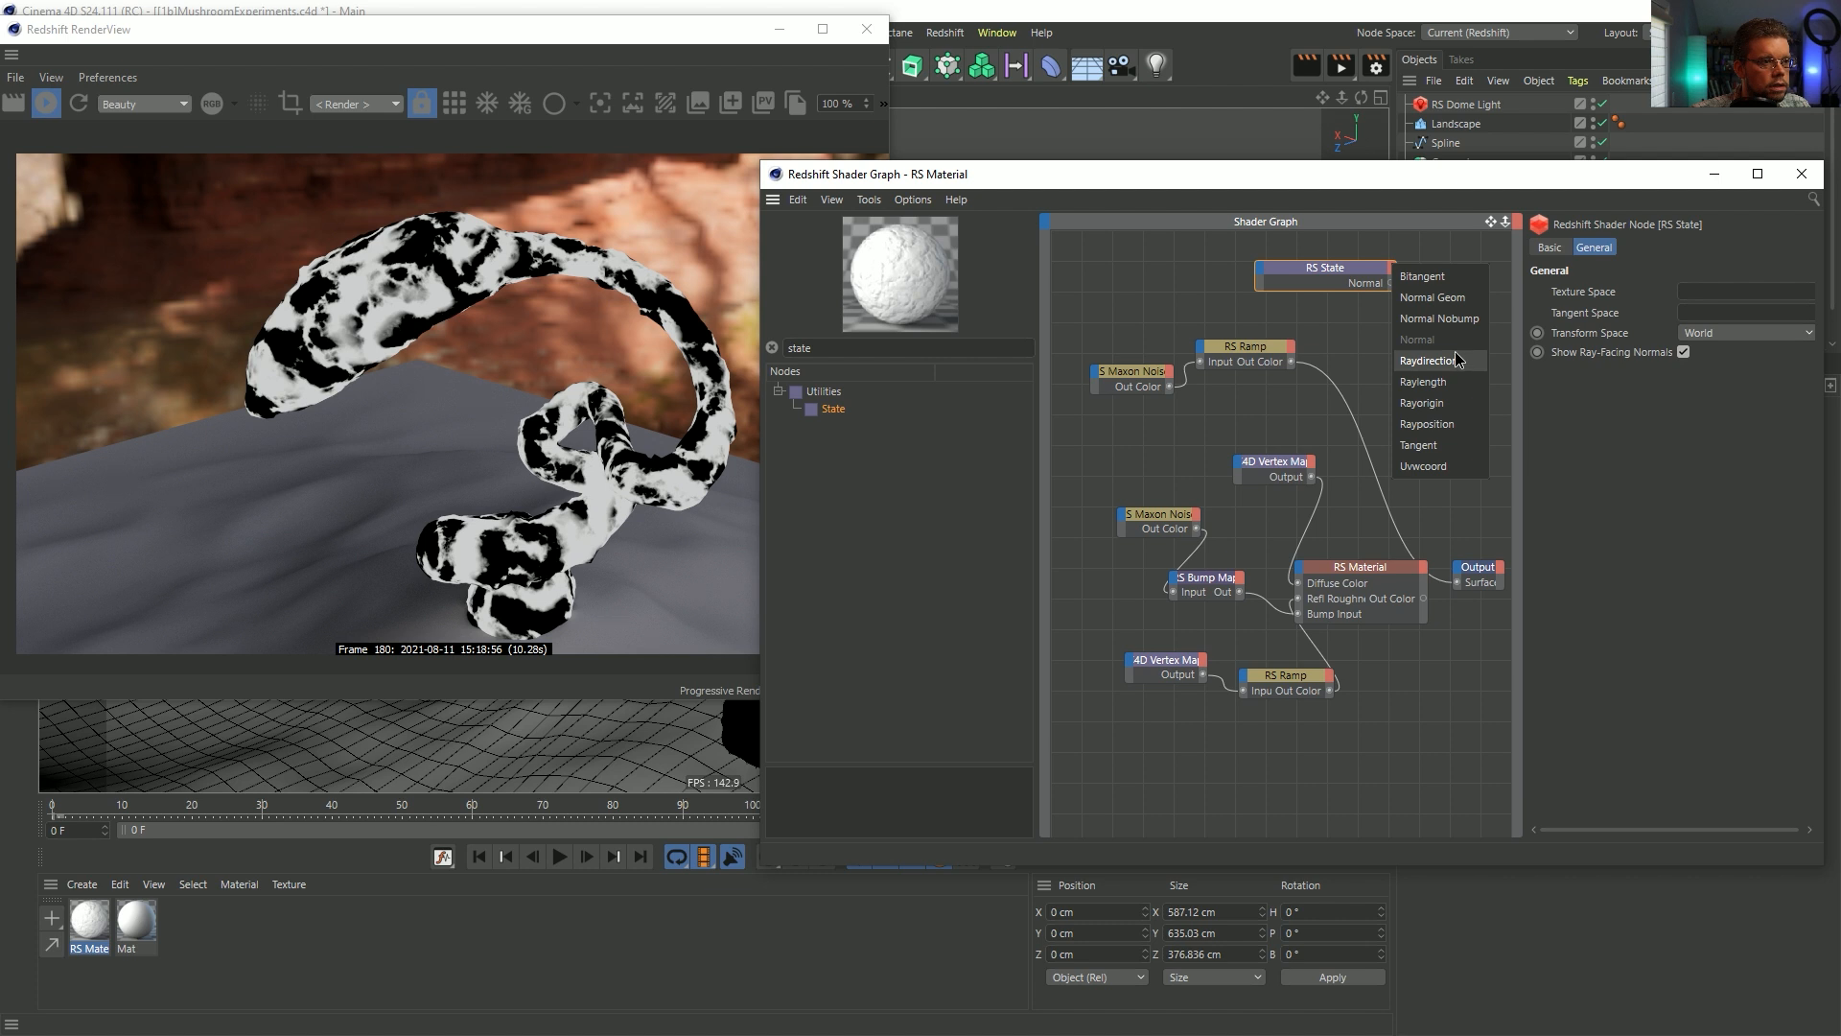
left_click(1455, 445)
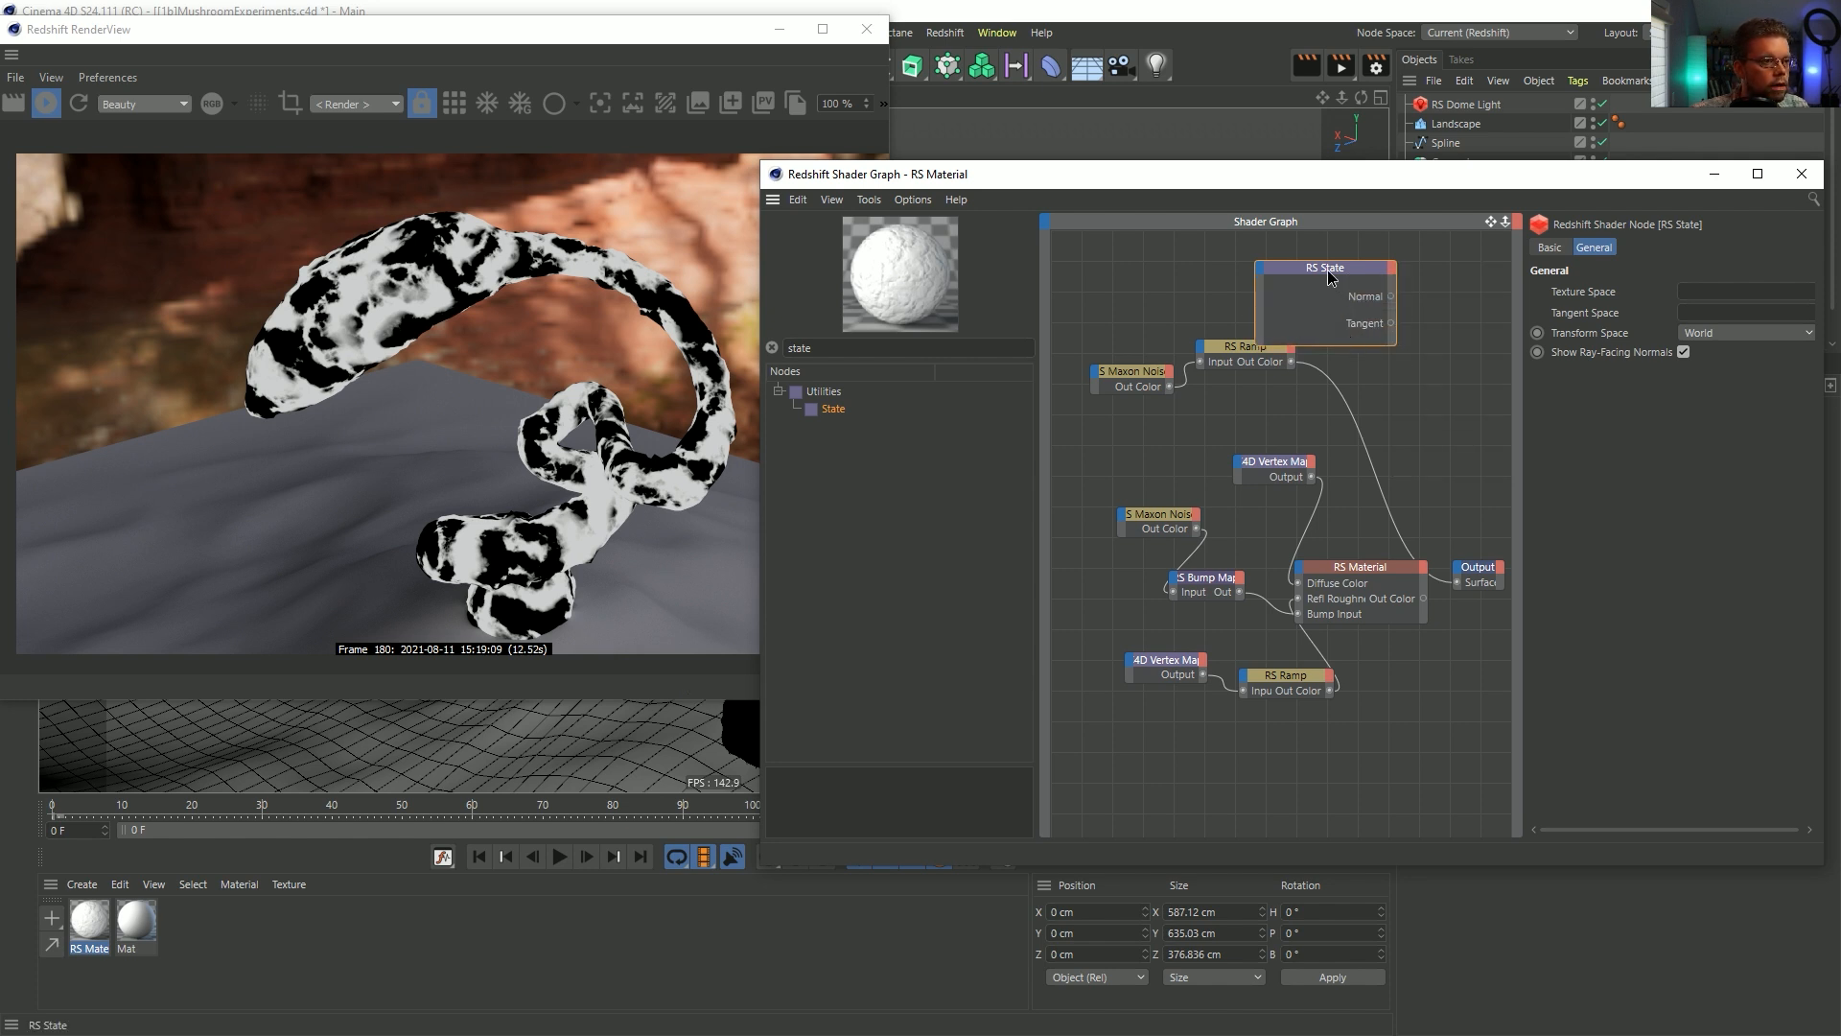
left_click_drag(1329, 277, 1289, 261)
- Add an RS Color Splitter, feed it the RS State's Normal, and connect its Out G to the Output surface
left_click(806, 347)
type("sp")
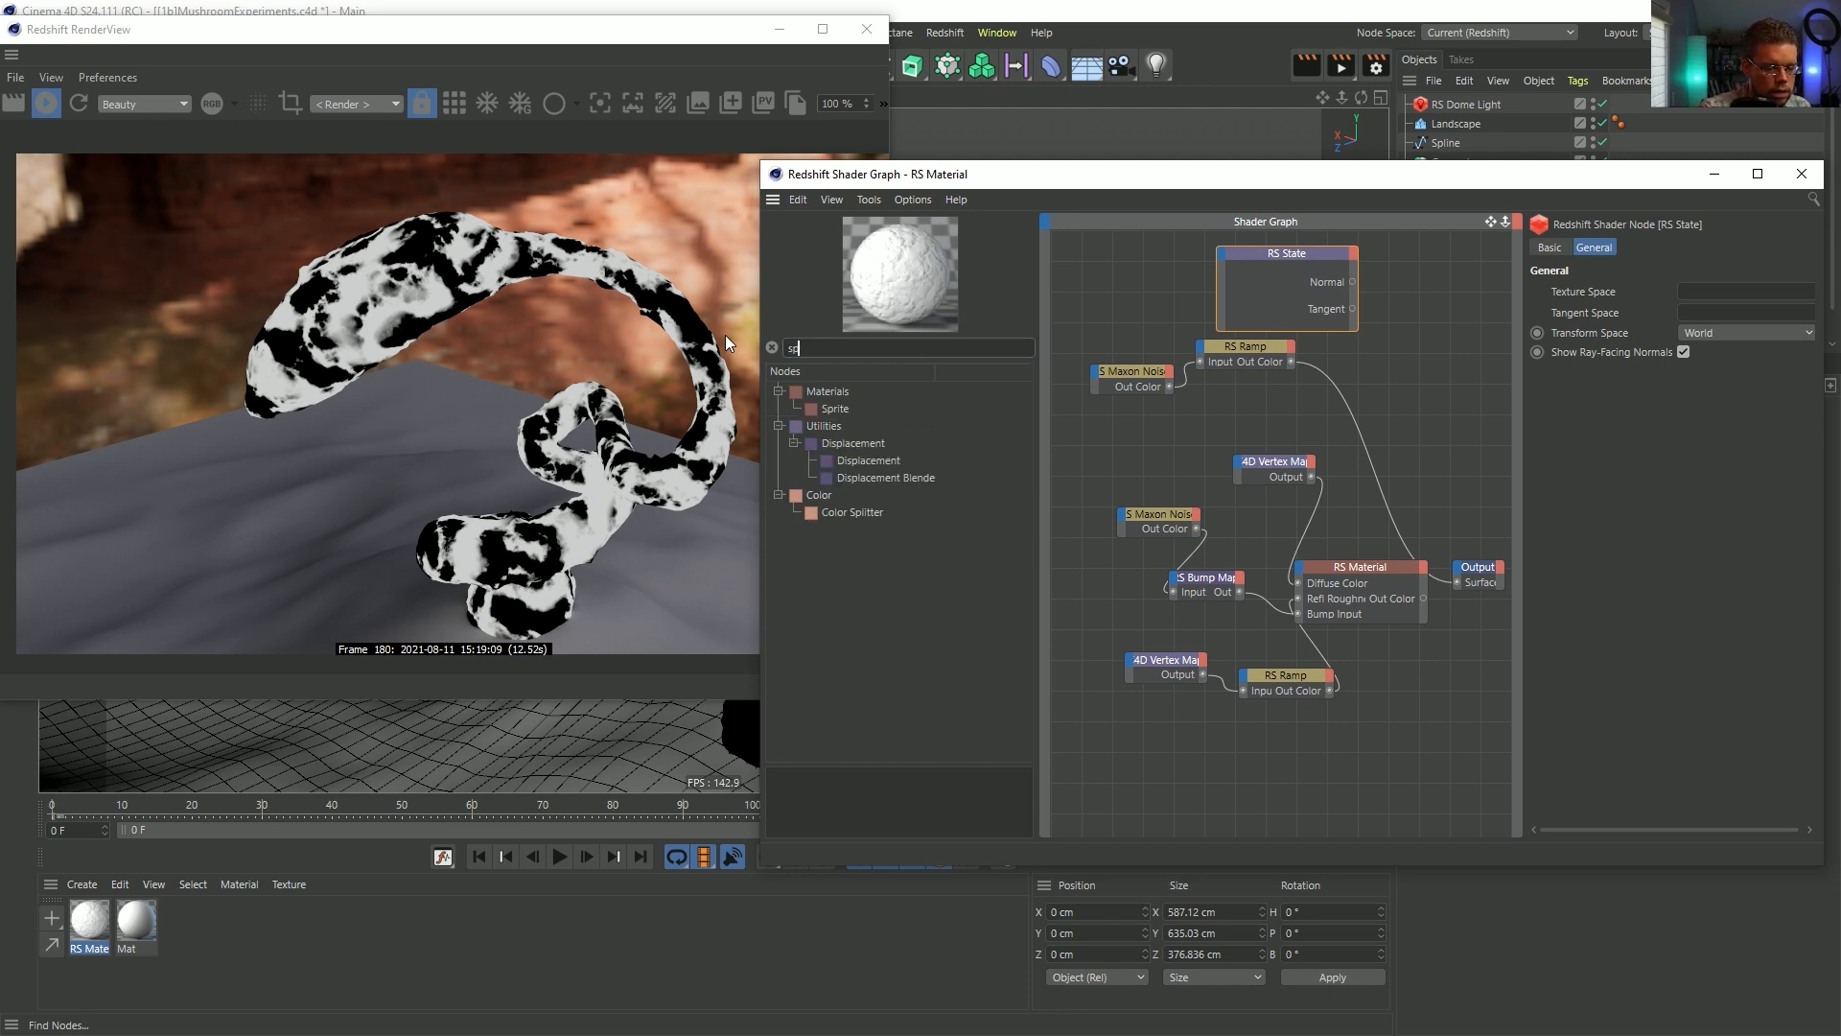
type("l")
left_click_drag(839, 481, 1458, 582)
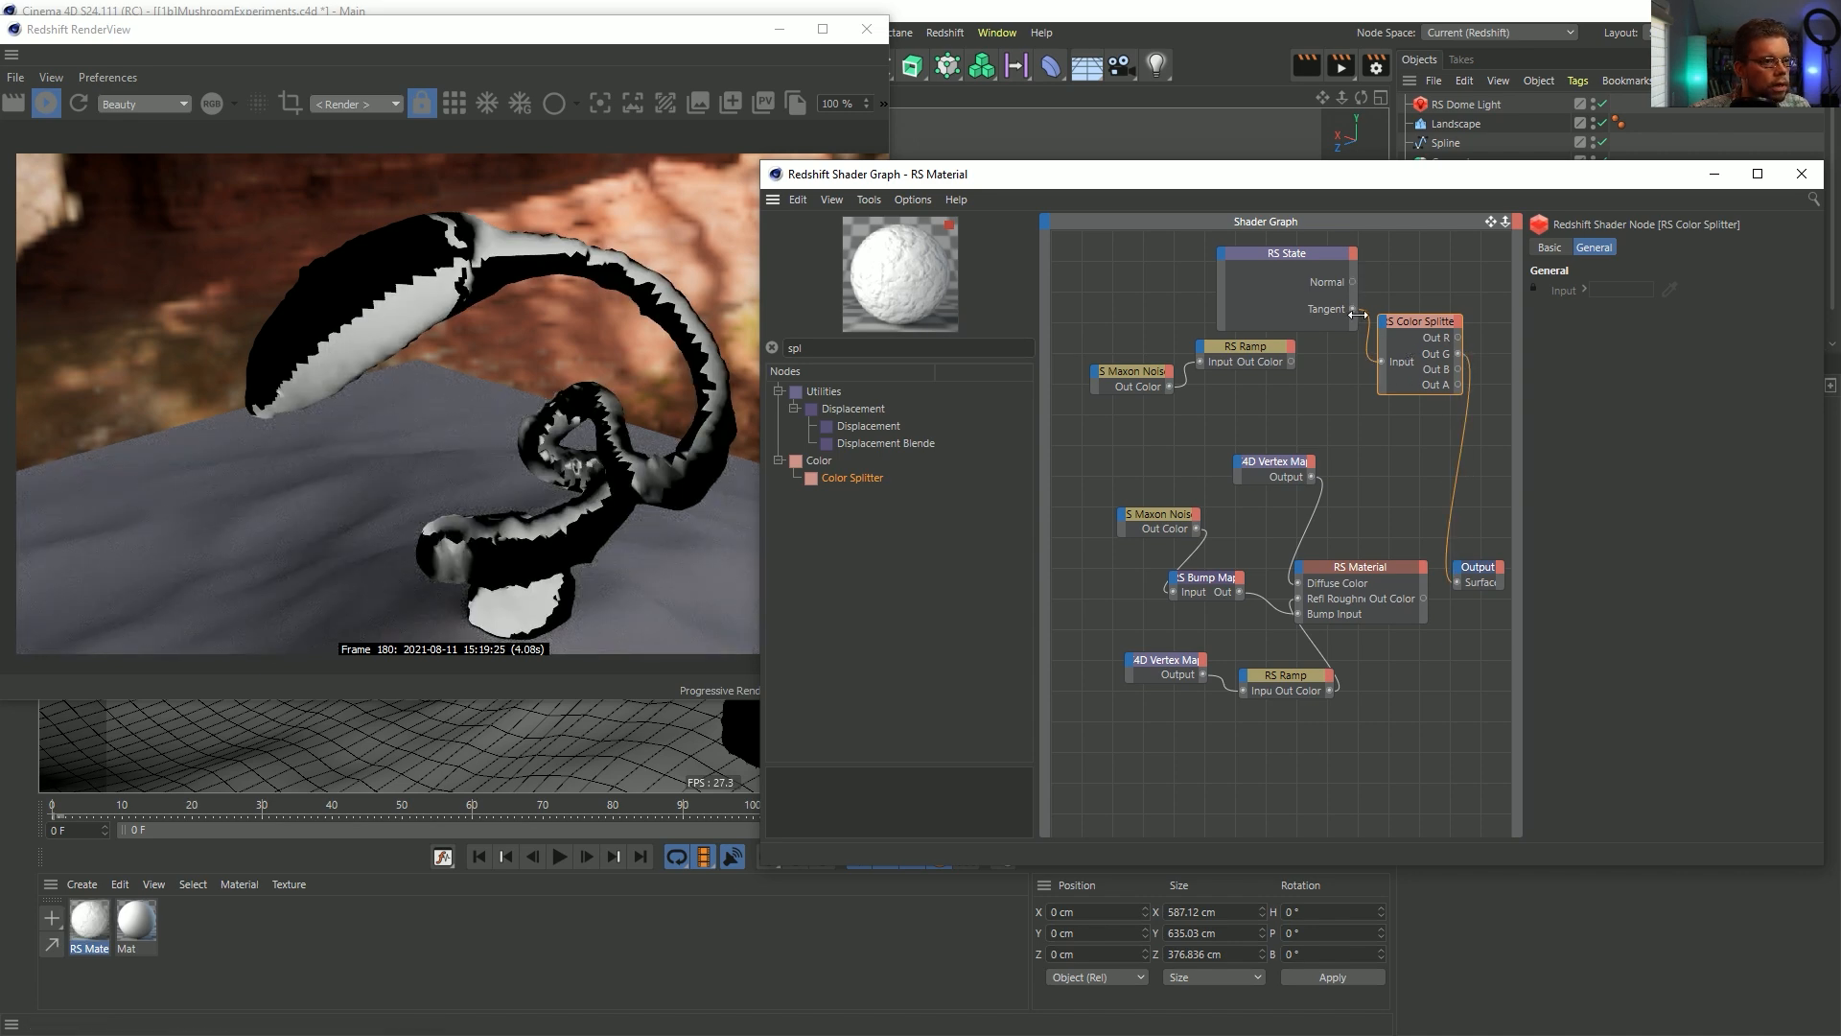
left_click_drag(1365, 319, 1355, 284)
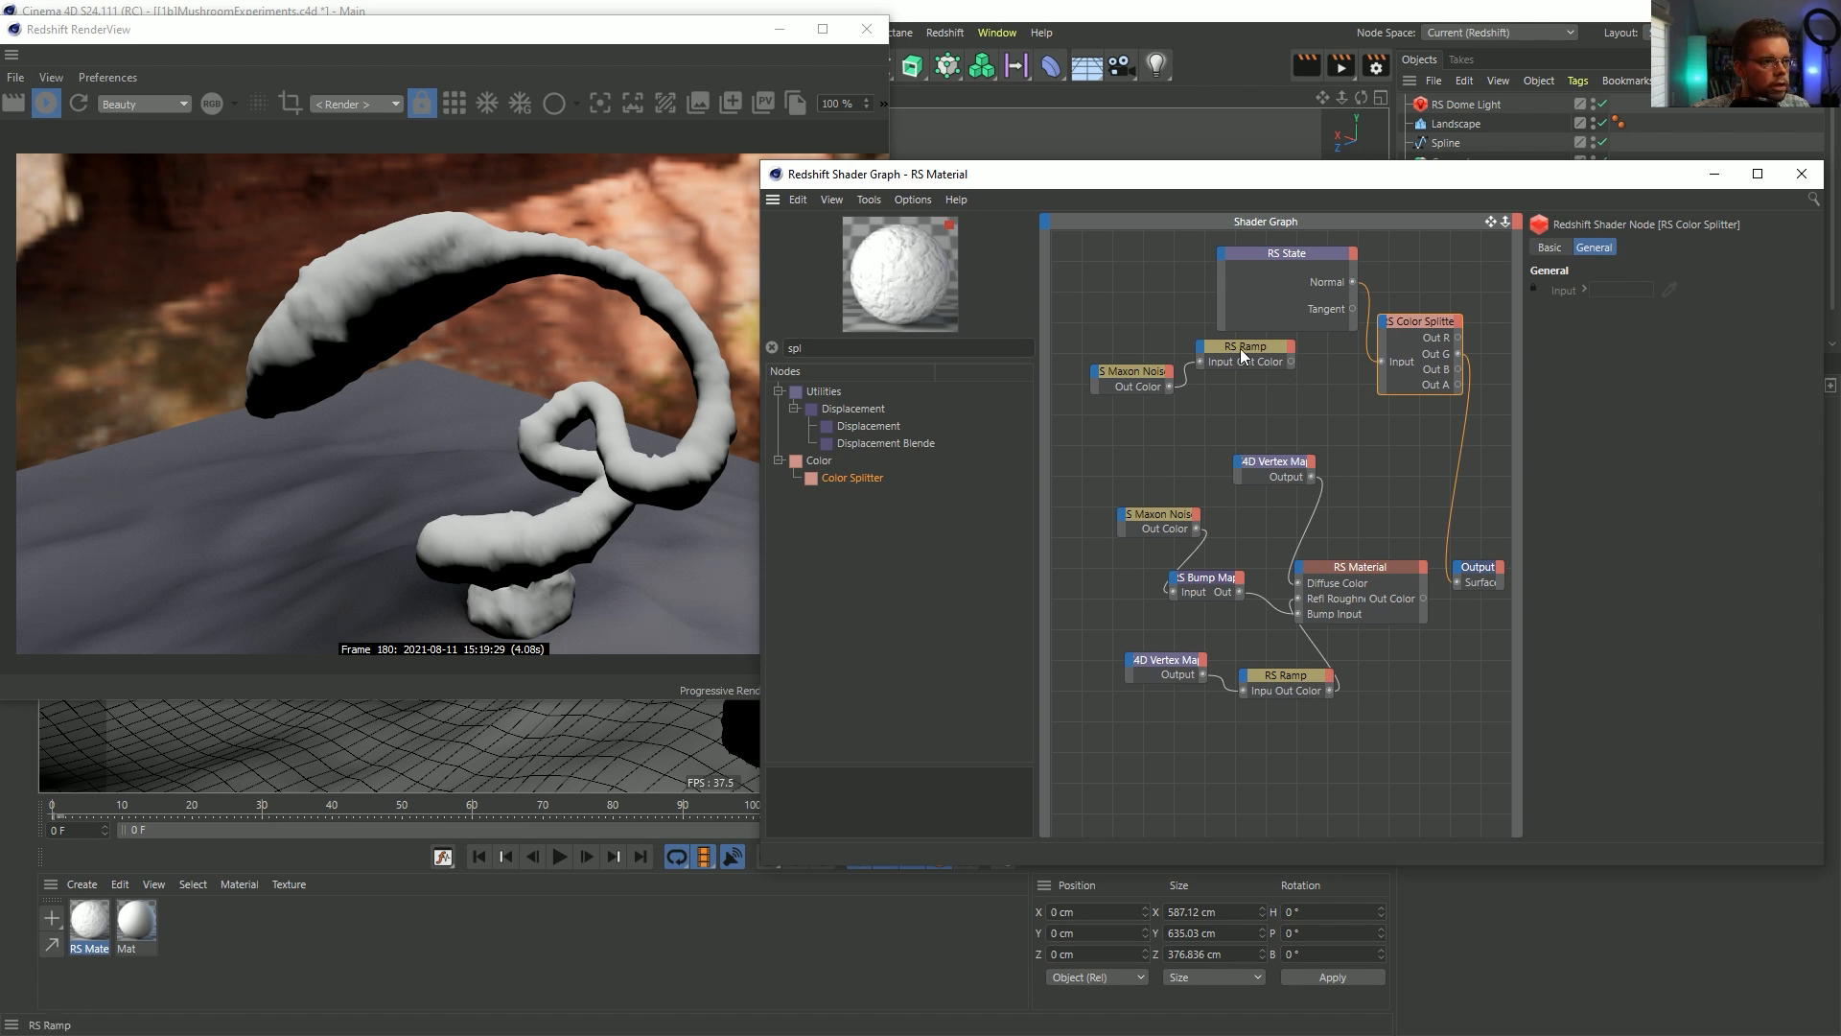
- Duplicate the noise's RS Ramp and route the Color Splitter's Out G through the copy into the Output surface
left_click_drag(1241, 347, 1417, 443, "ctrl")
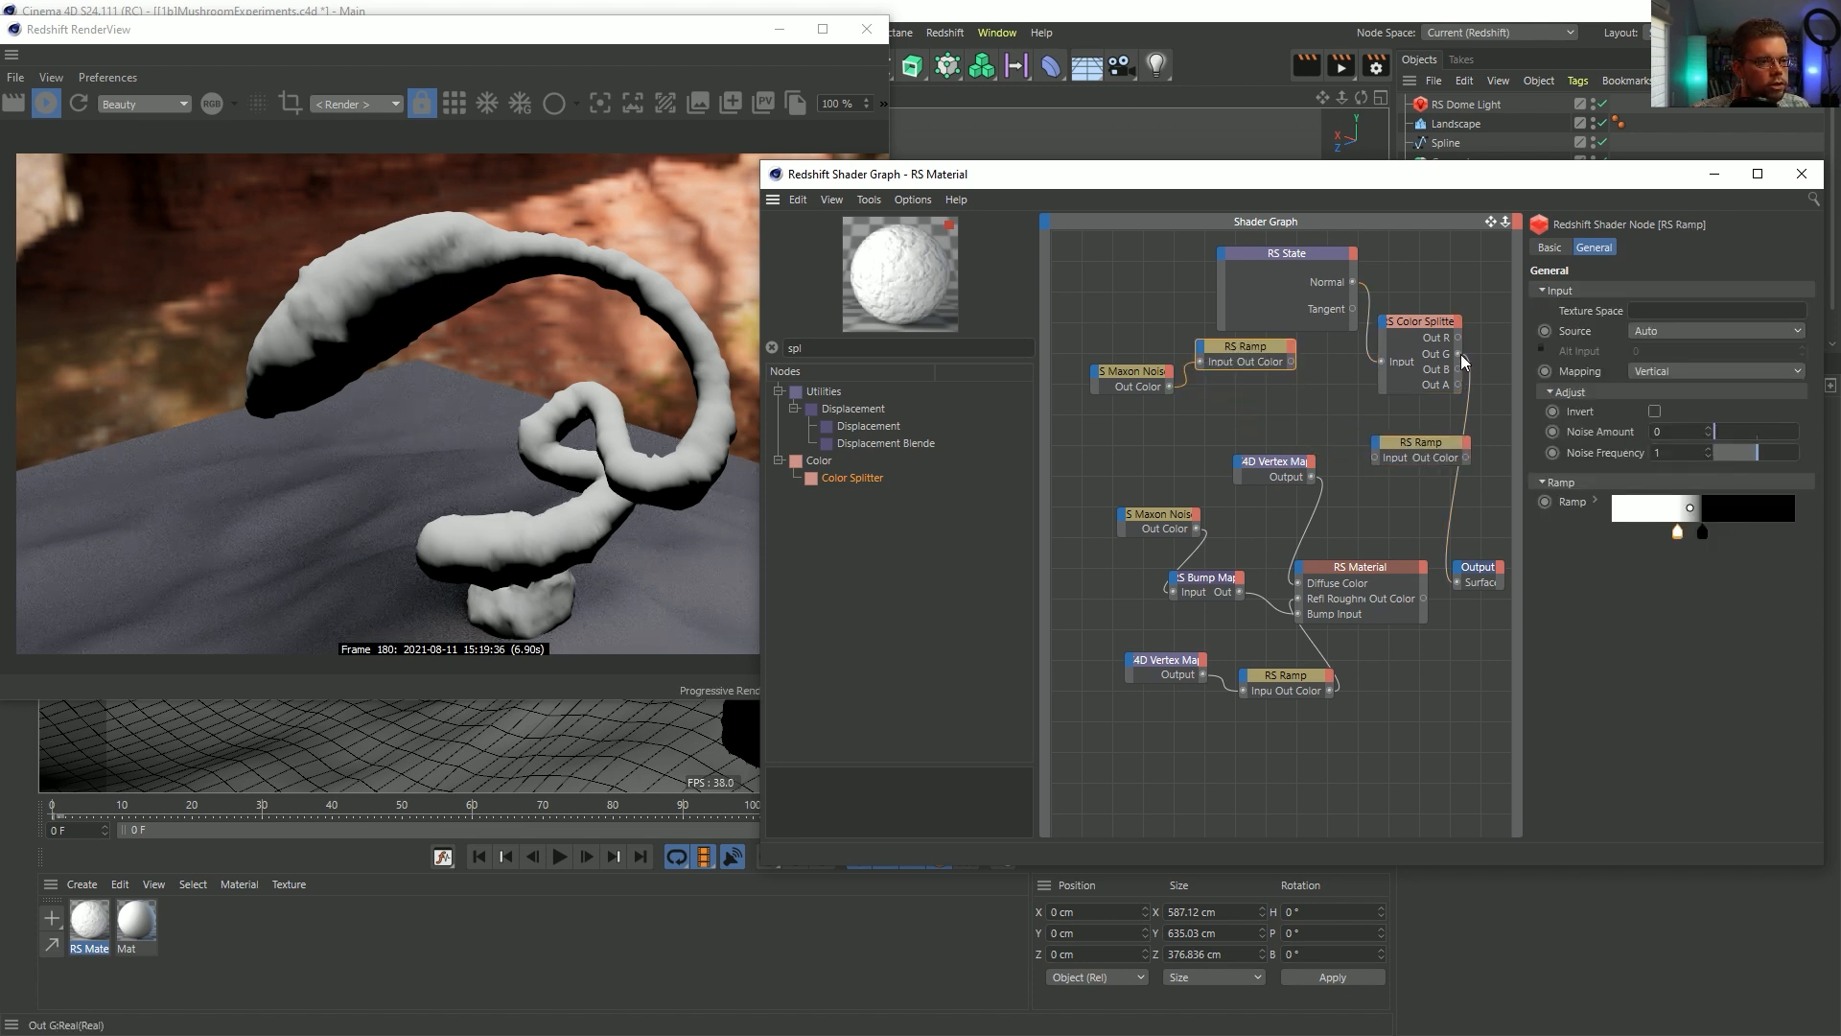
left_click_drag(1459, 354, 1458, 584)
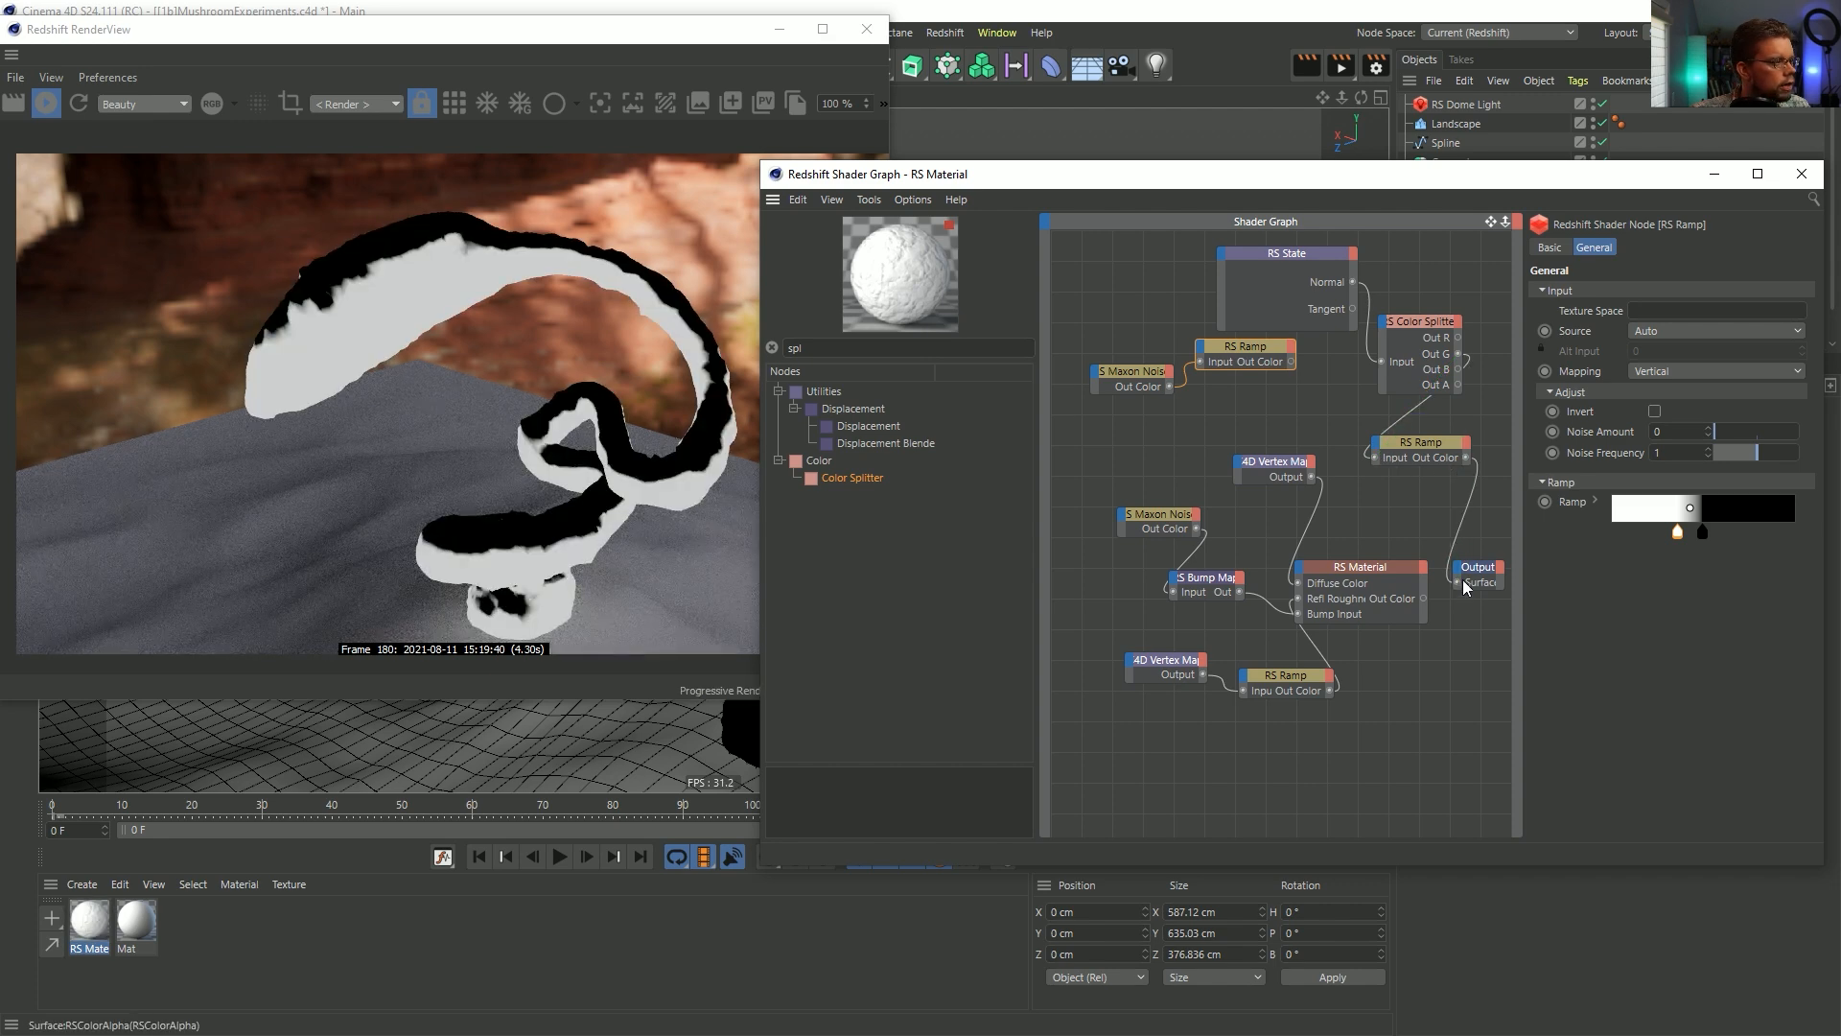
- Reverse the original RS Ramp into a black-to-white gradient with its knots at the two ends
left_click_drag(1677, 533, 1733, 537)
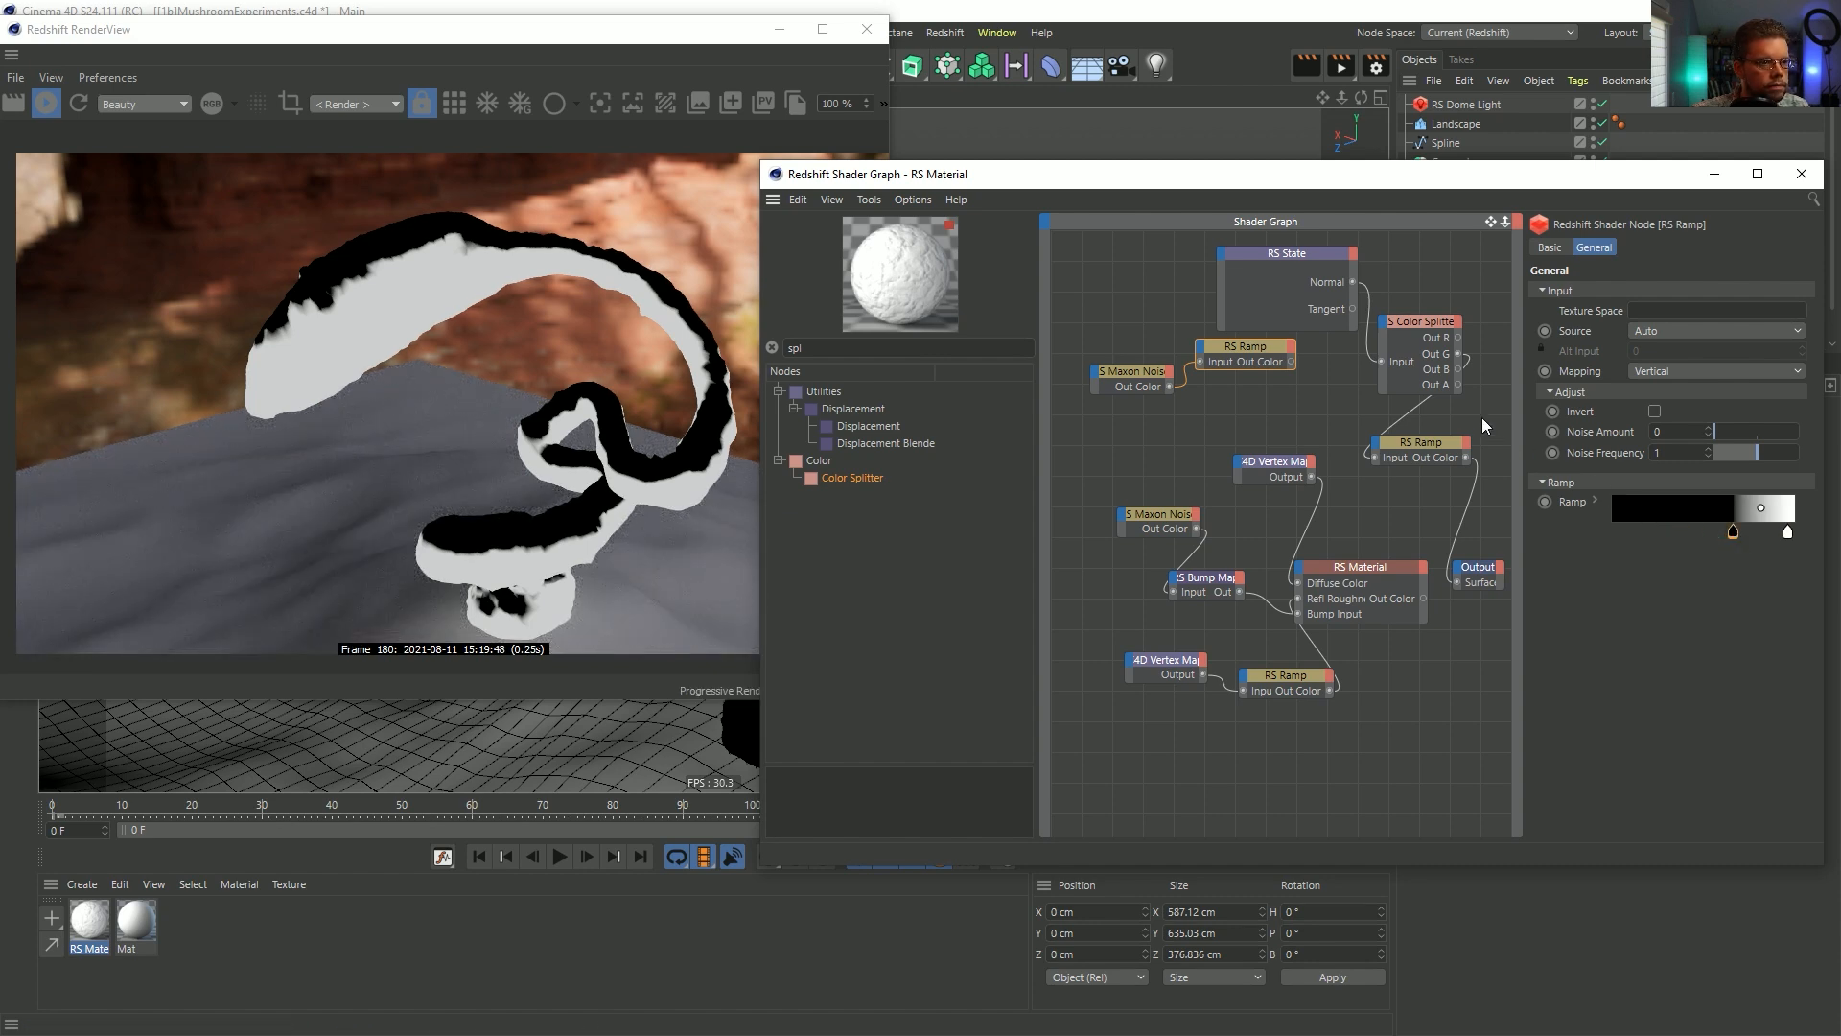
left_click_drag(1733, 534, 1612, 534)
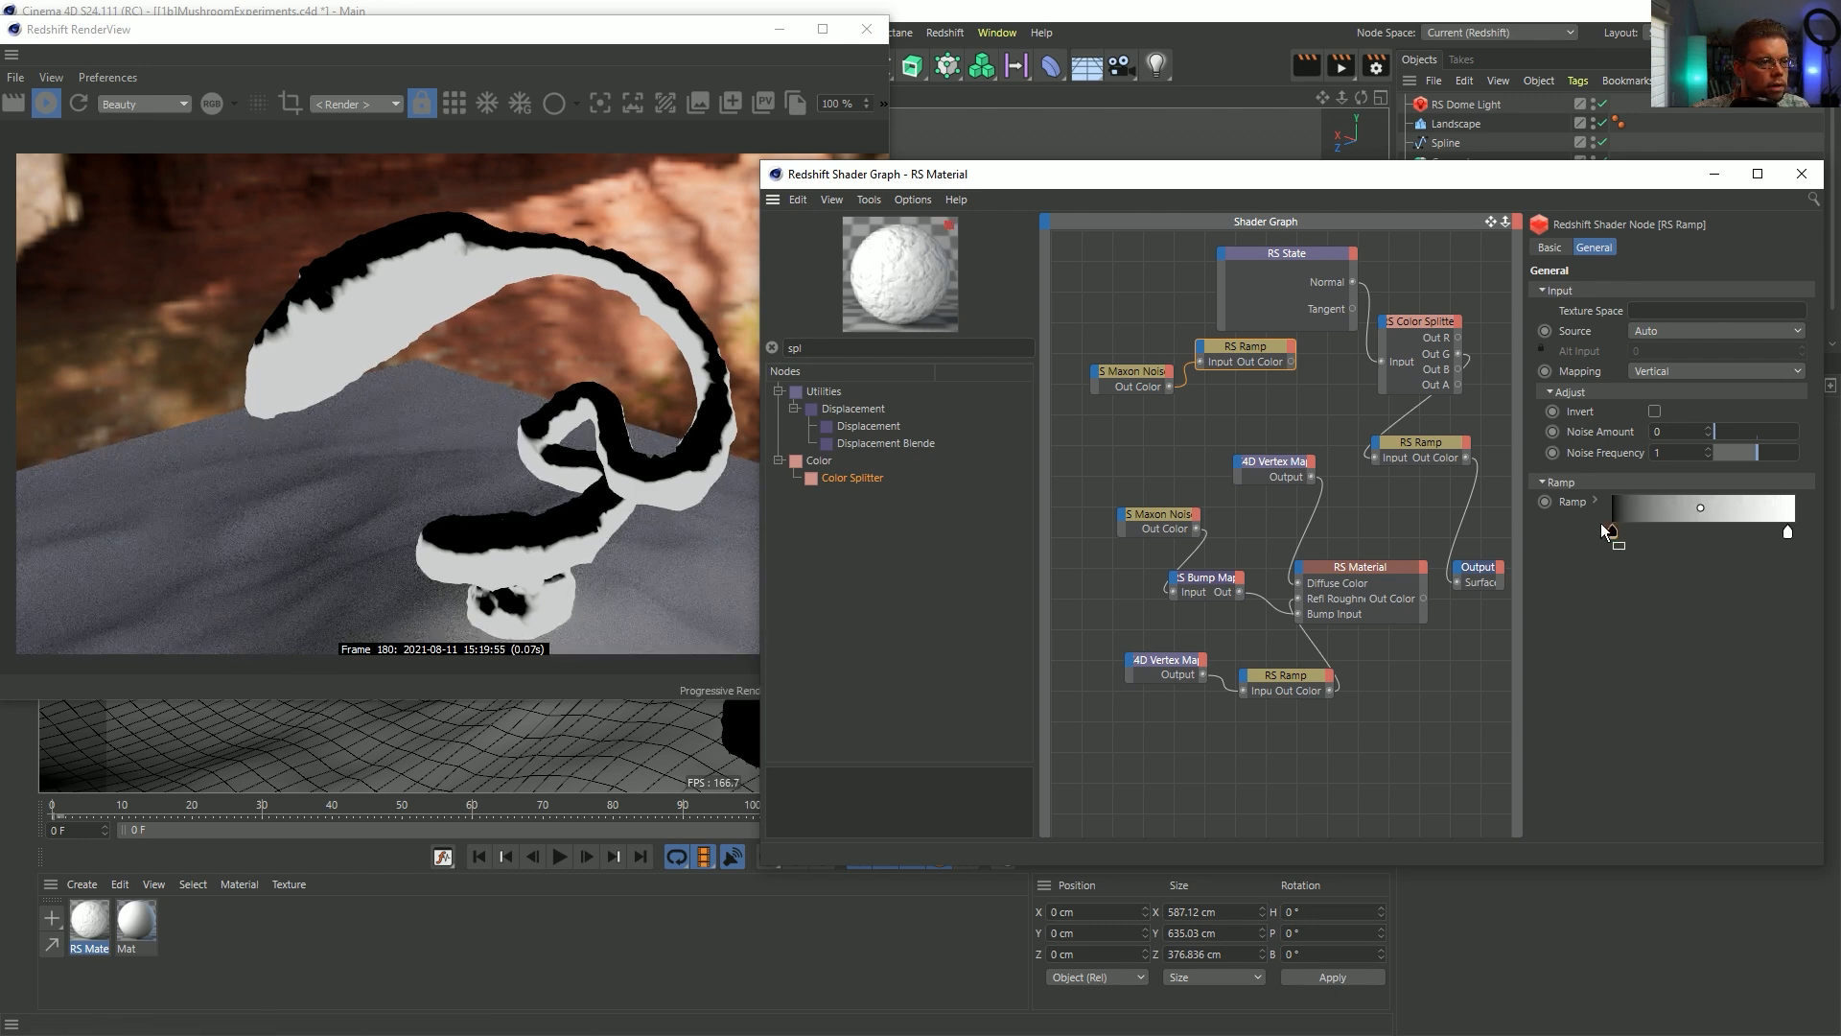
left_click(1789, 532)
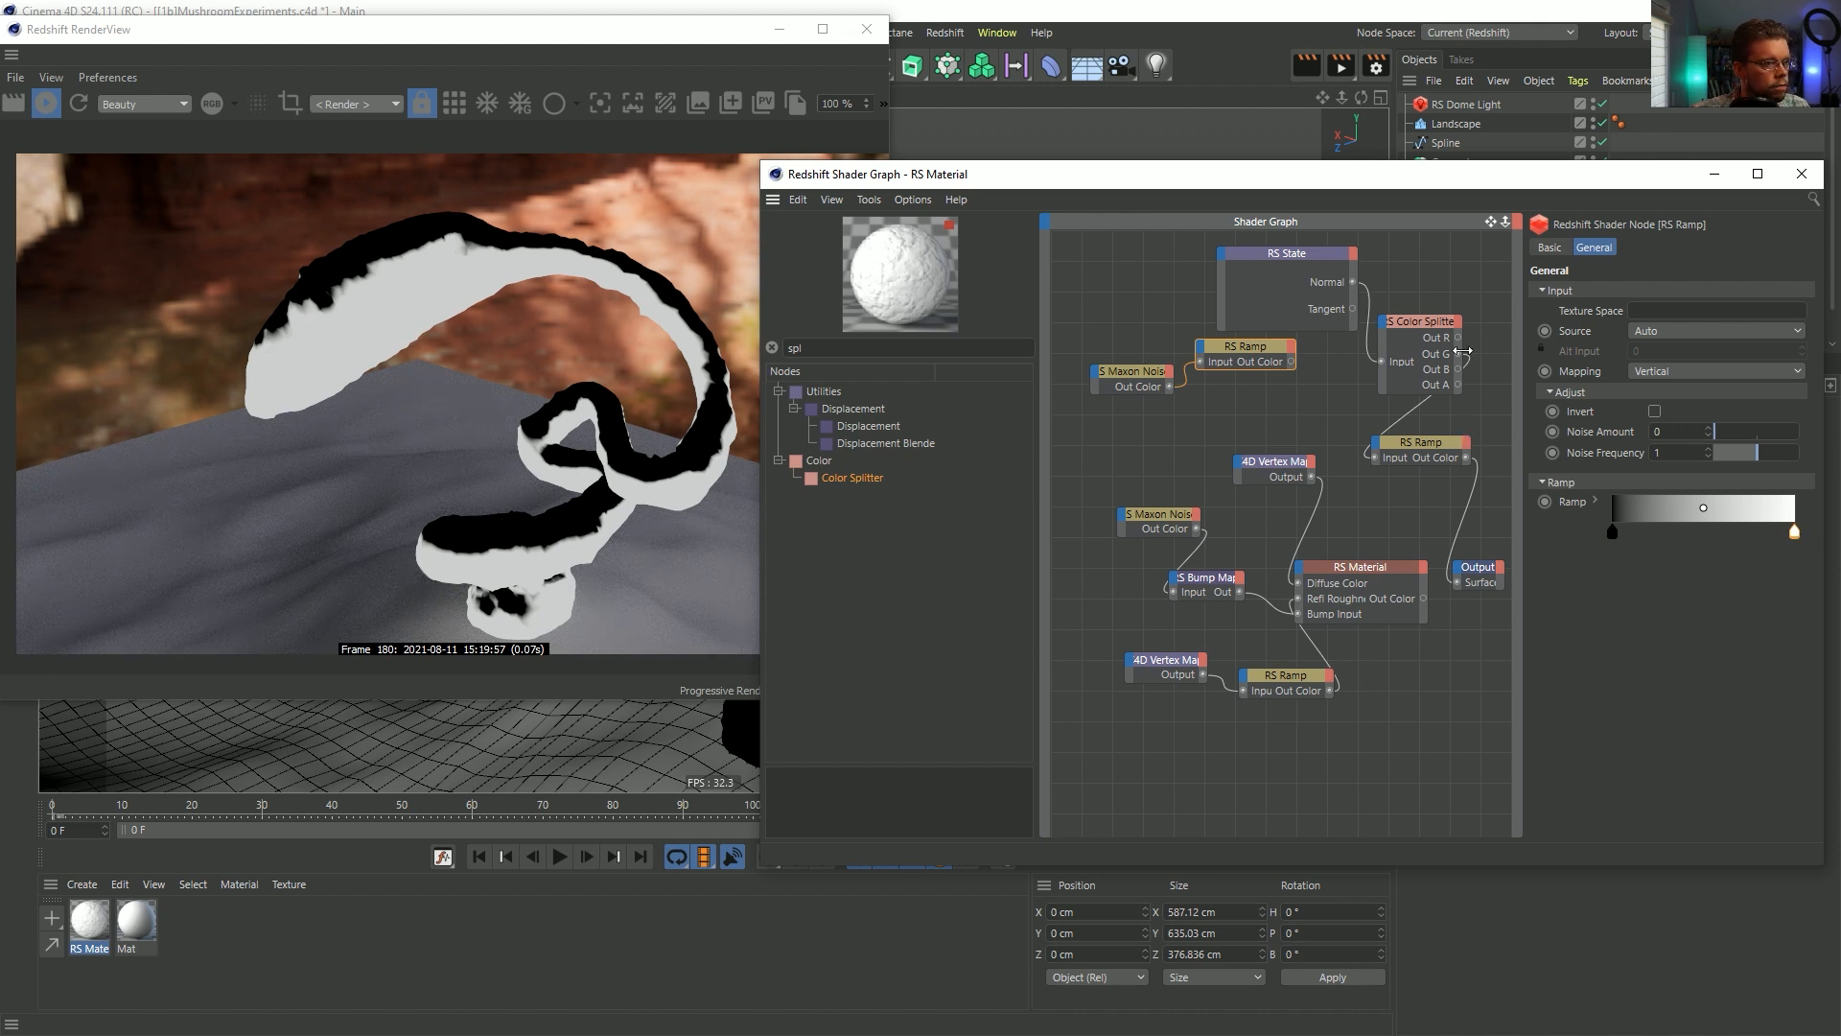
left_click(1439, 382)
left_click(1438, 448)
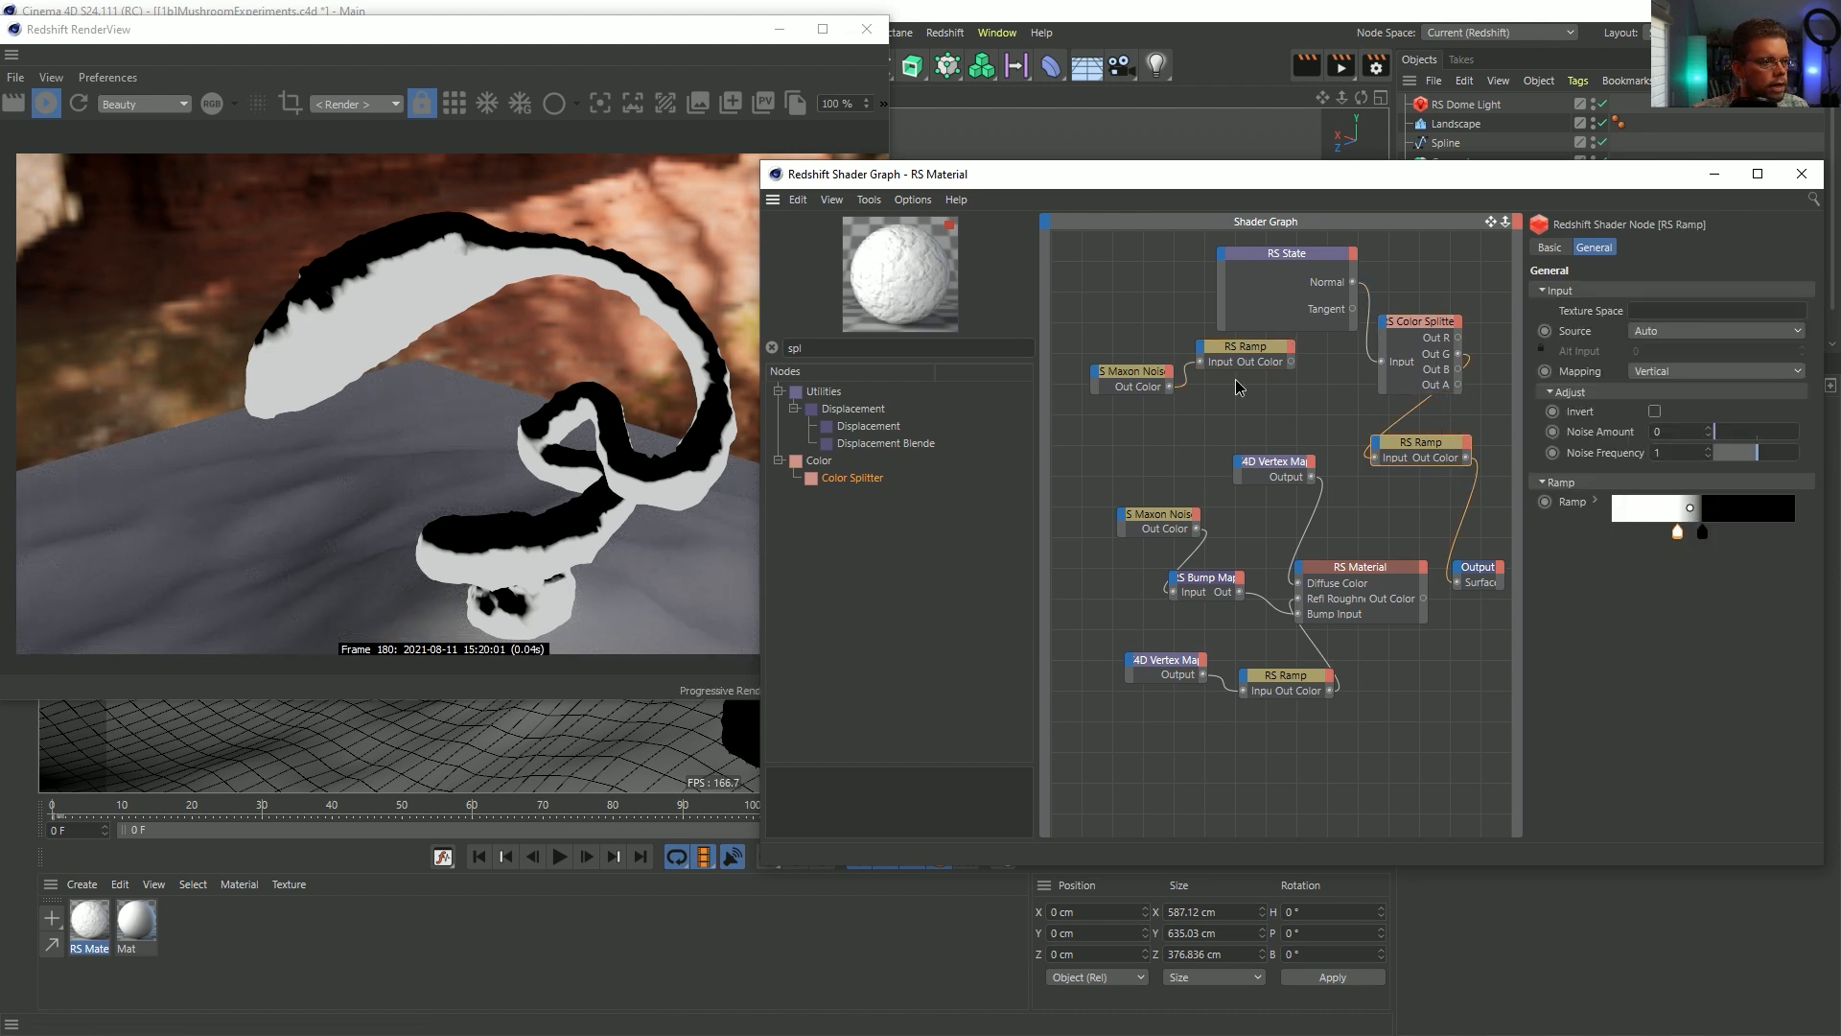
left_click(1242, 348)
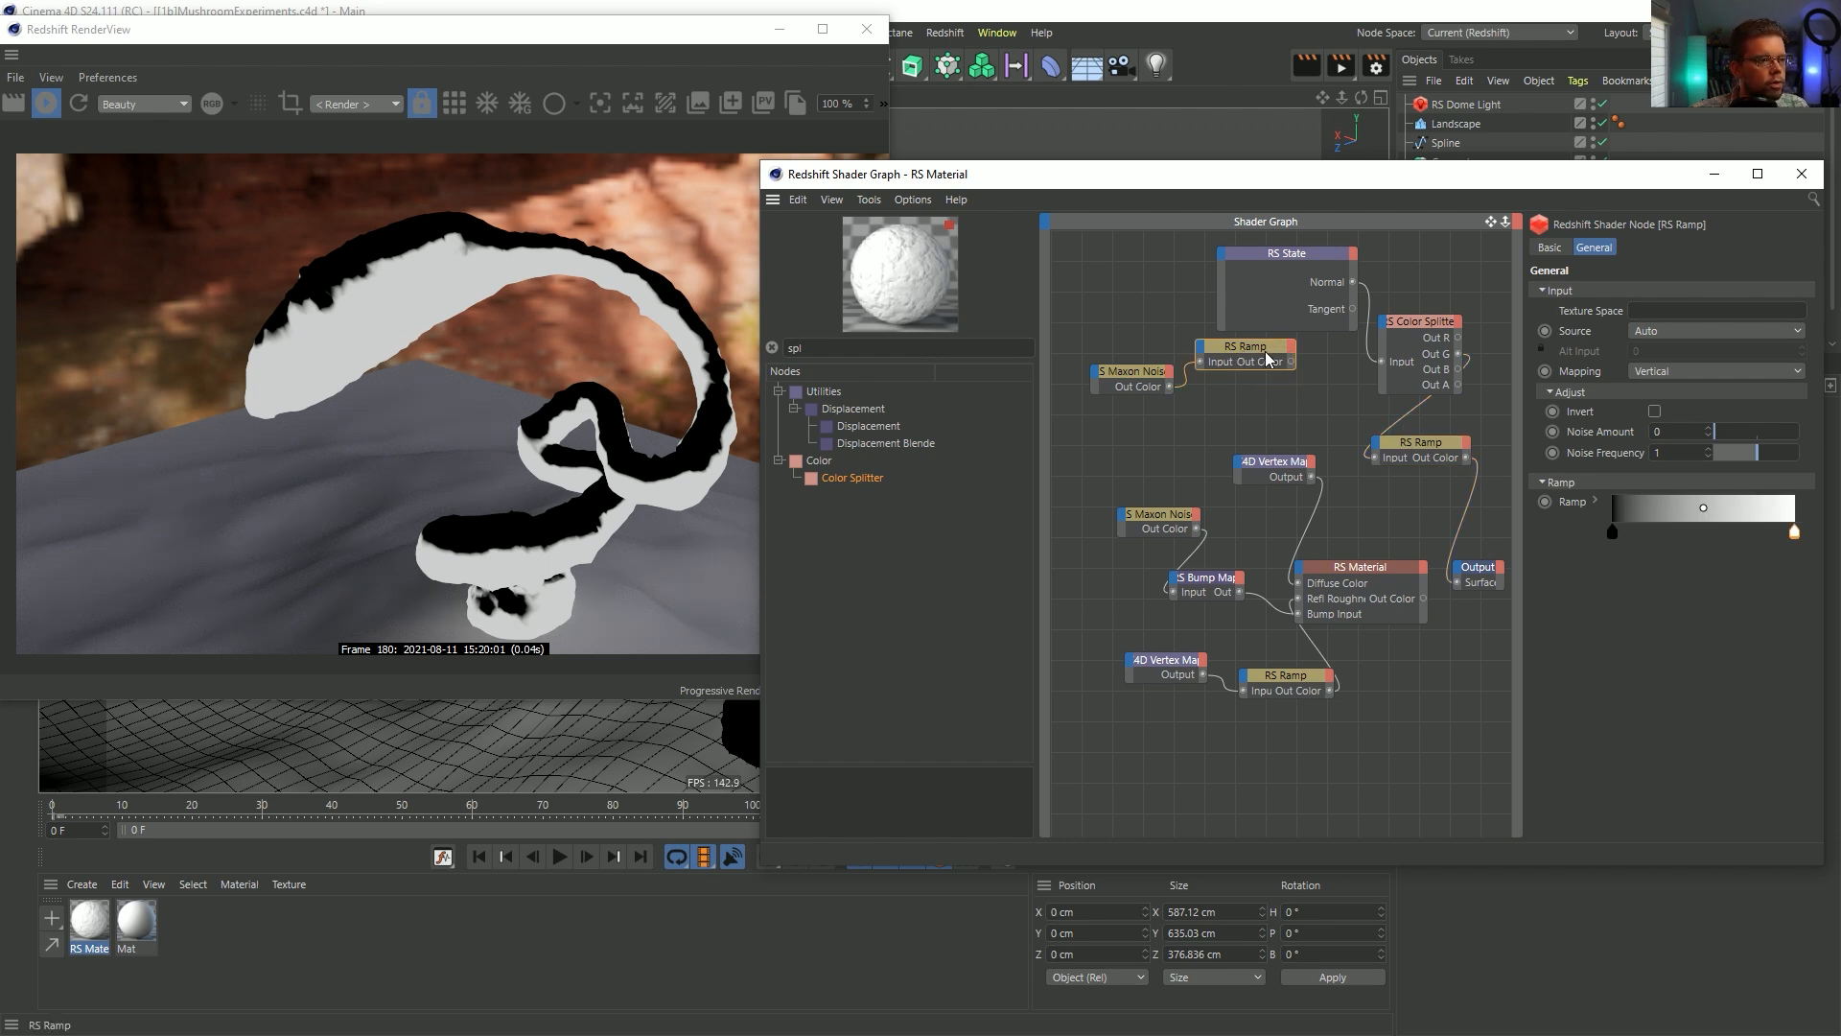
- Swap the two RS Ramps so the copy takes the Maxon Noise and the reversed ramp carries Out G to the Output
left_click_drag(1405, 445, 1458, 353)
left_click(1251, 346)
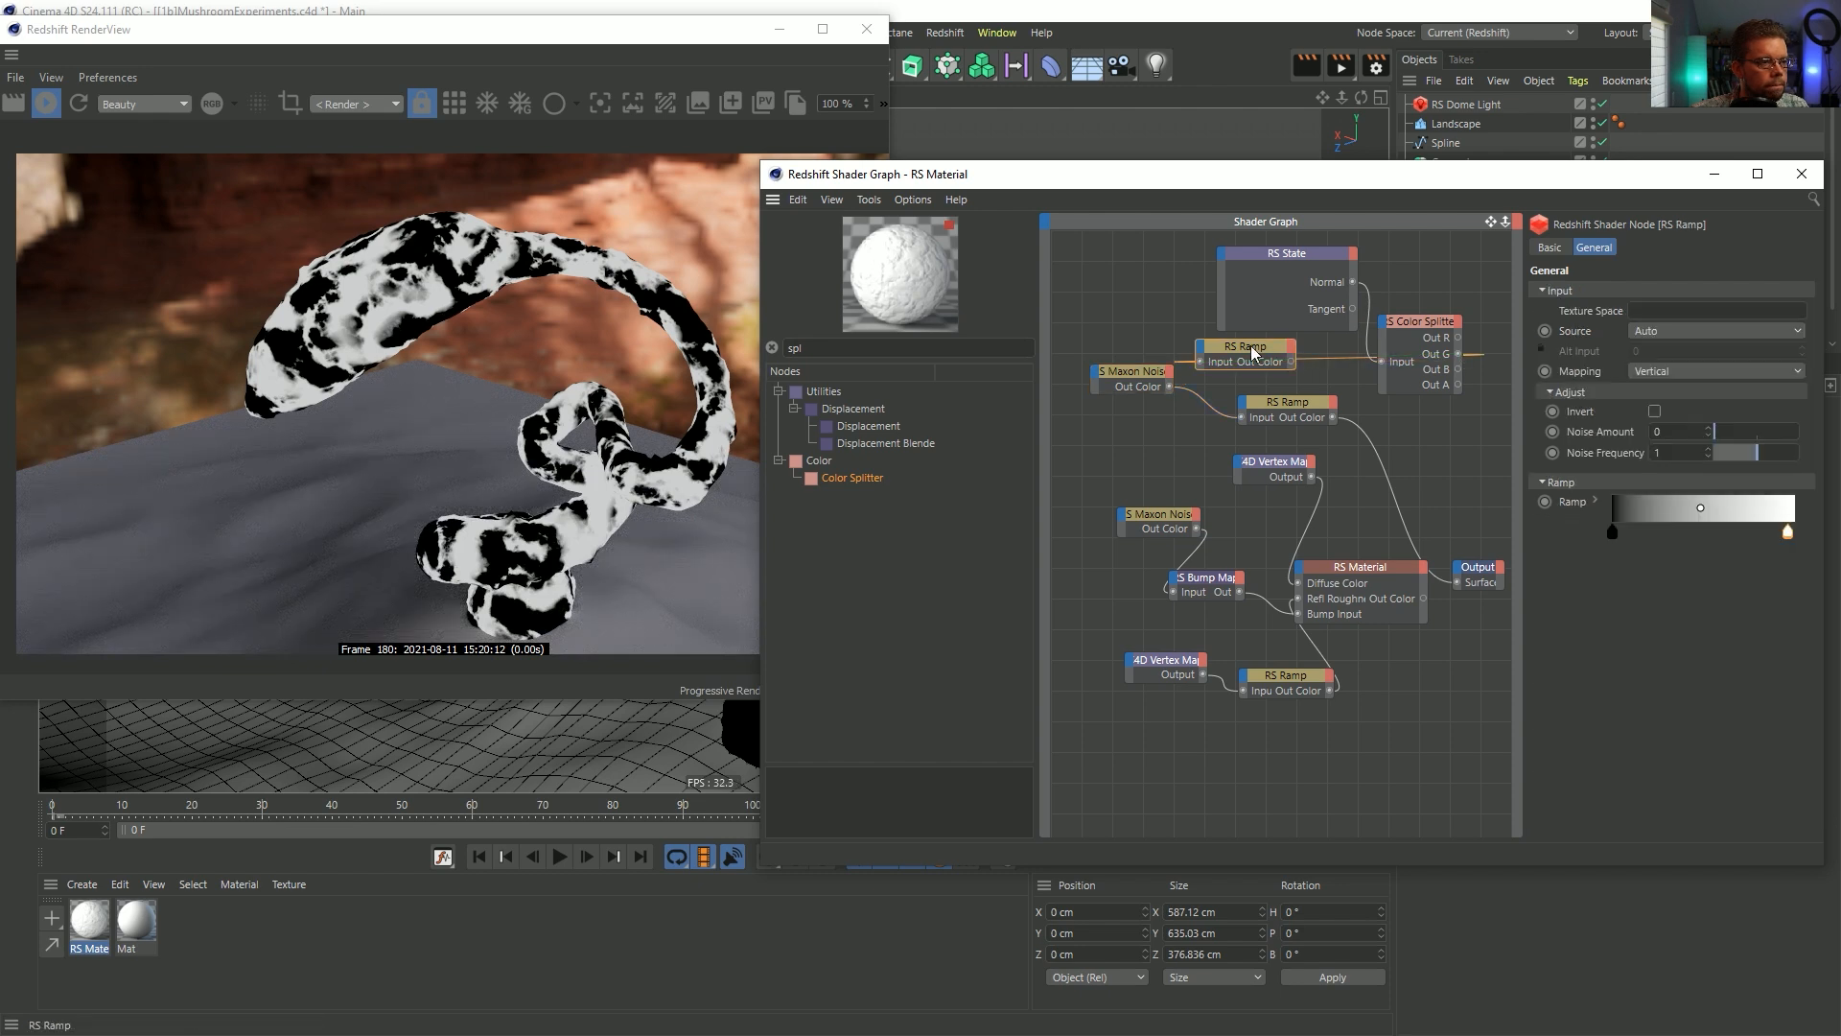
key("o")
left_click_drag(1250, 347, 1468, 459)
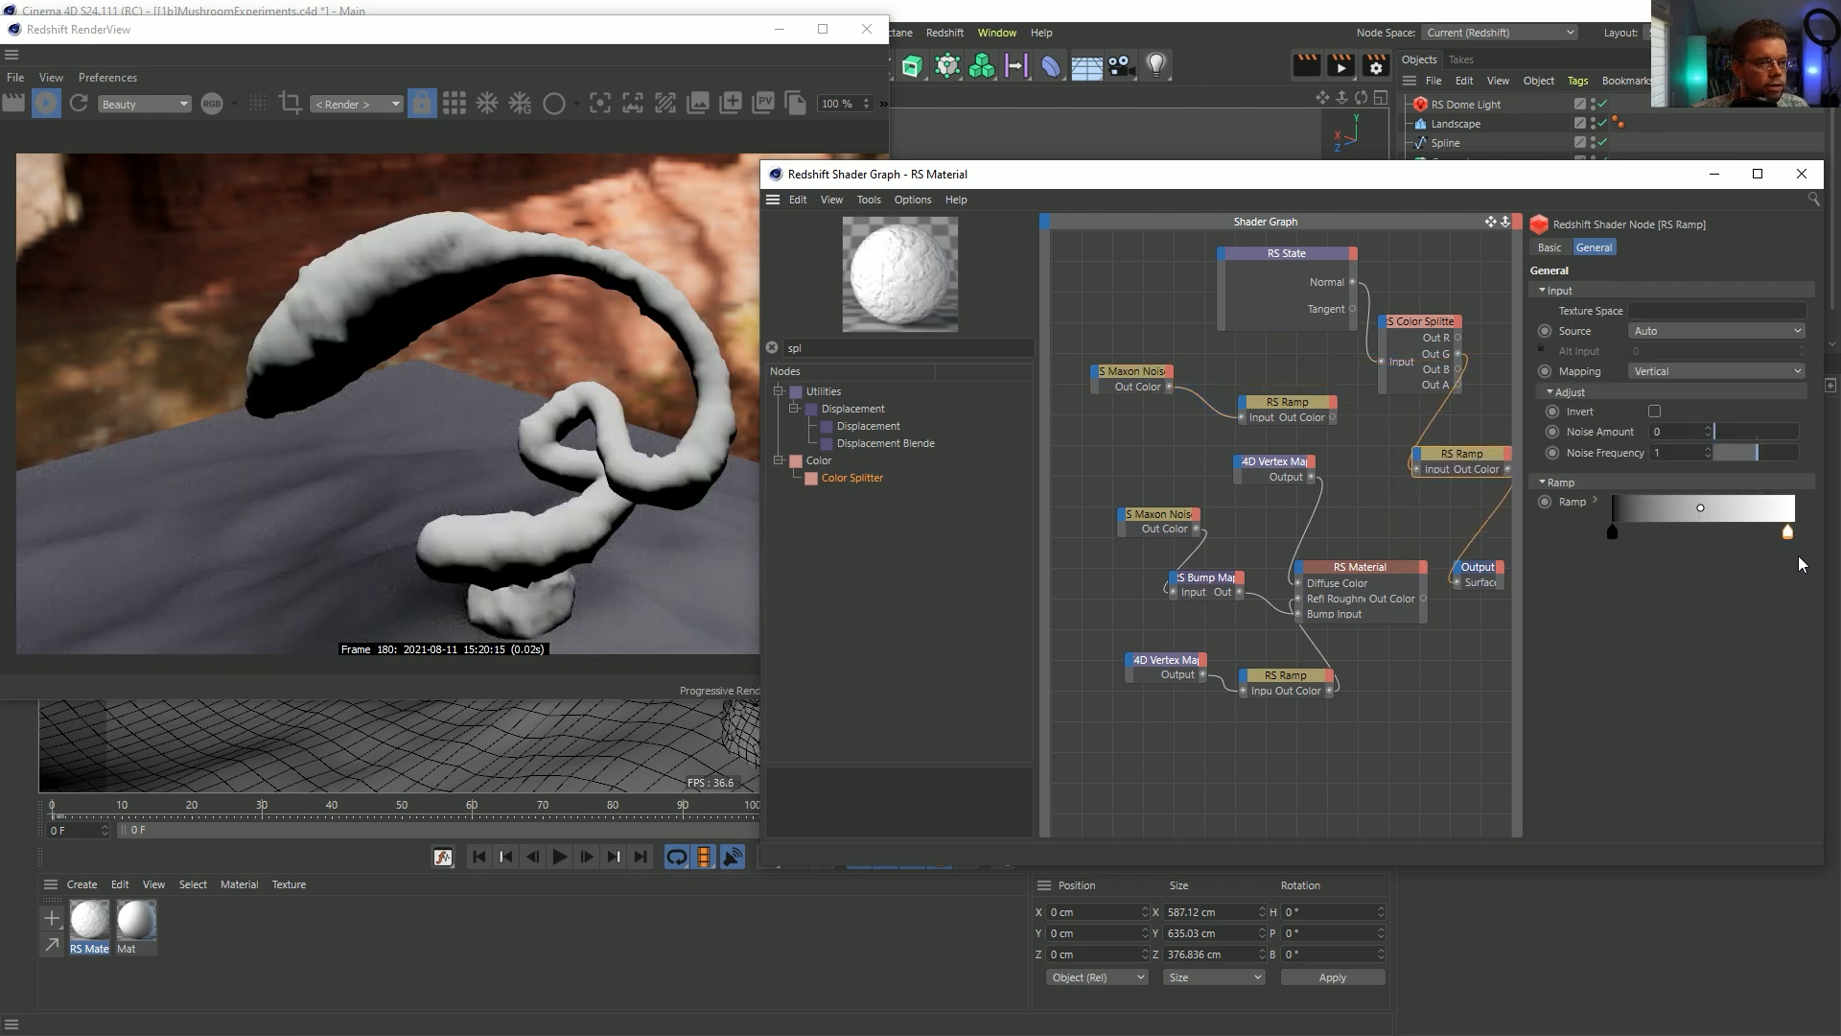
- Narrow the Out G ramp's gradient with black at about 20% and white near the middle, and move the Color Splitter beside RS State
left_click_drag(1787, 533, 1648, 534)
left_click(1646, 534)
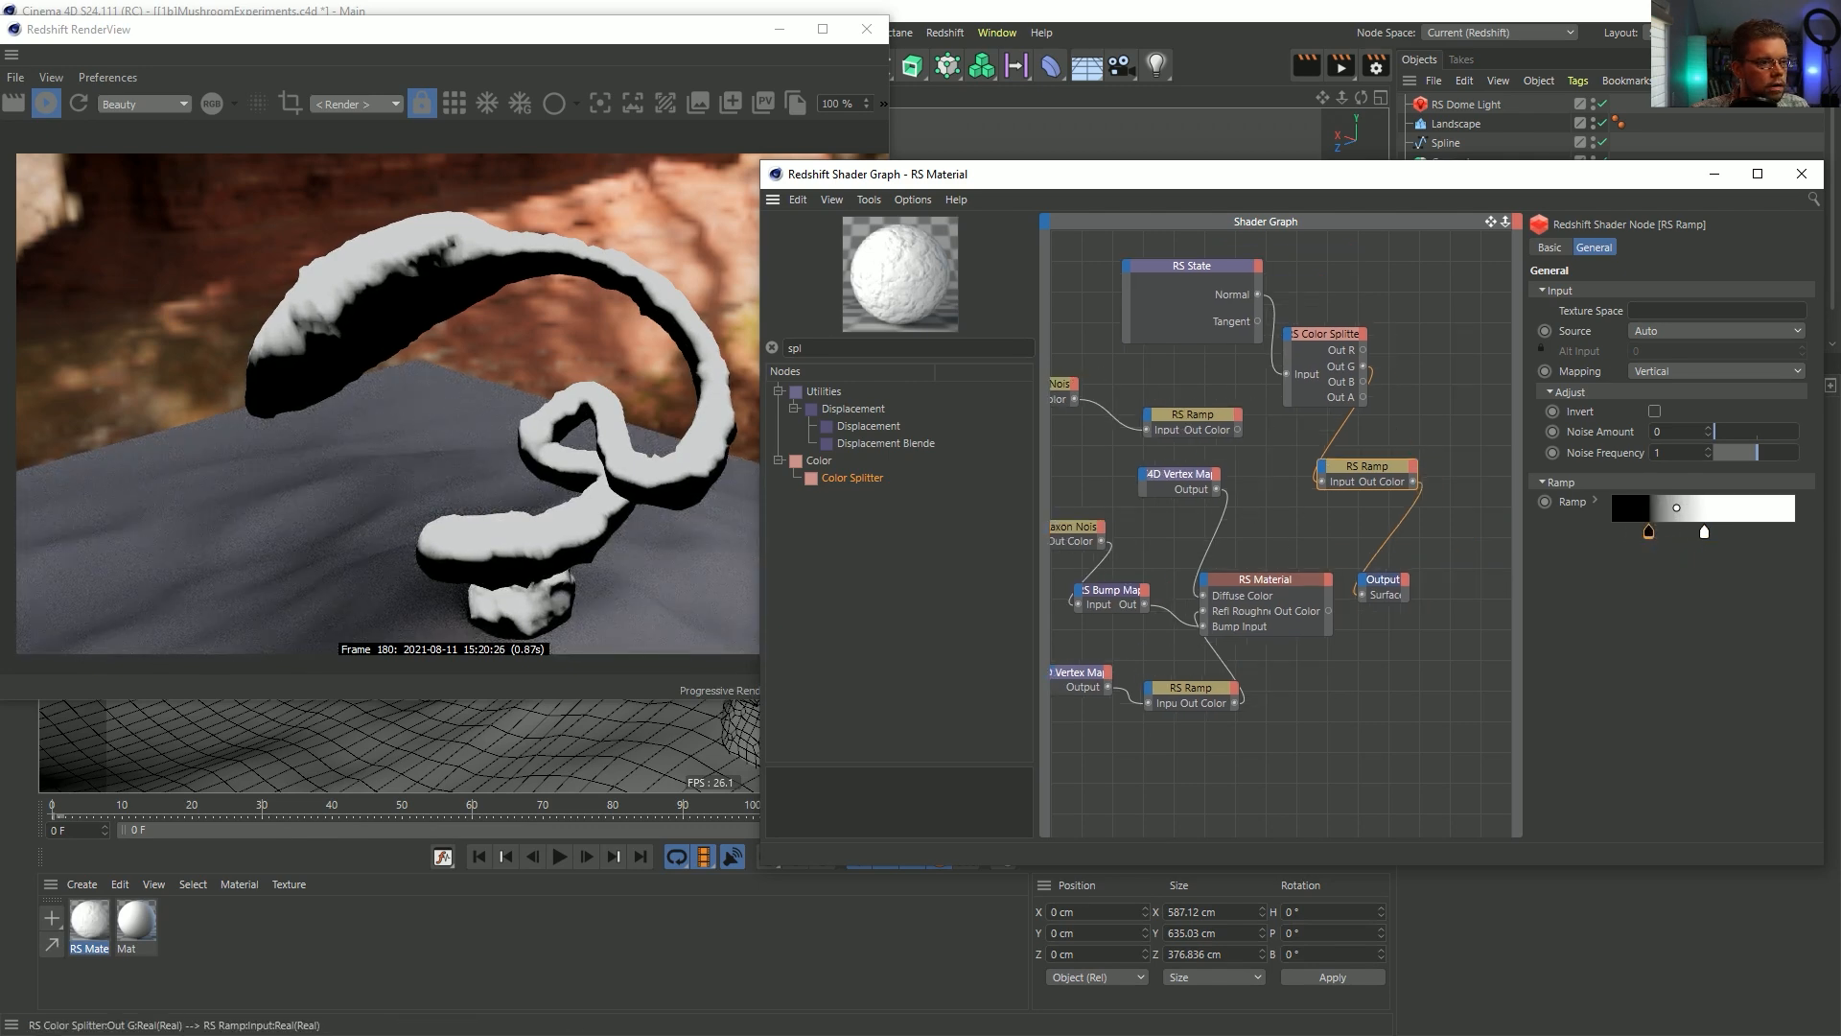
middle_click_drag(1421, 440, 1327, 439)
left_click_drag(1274, 331, 1298, 267)
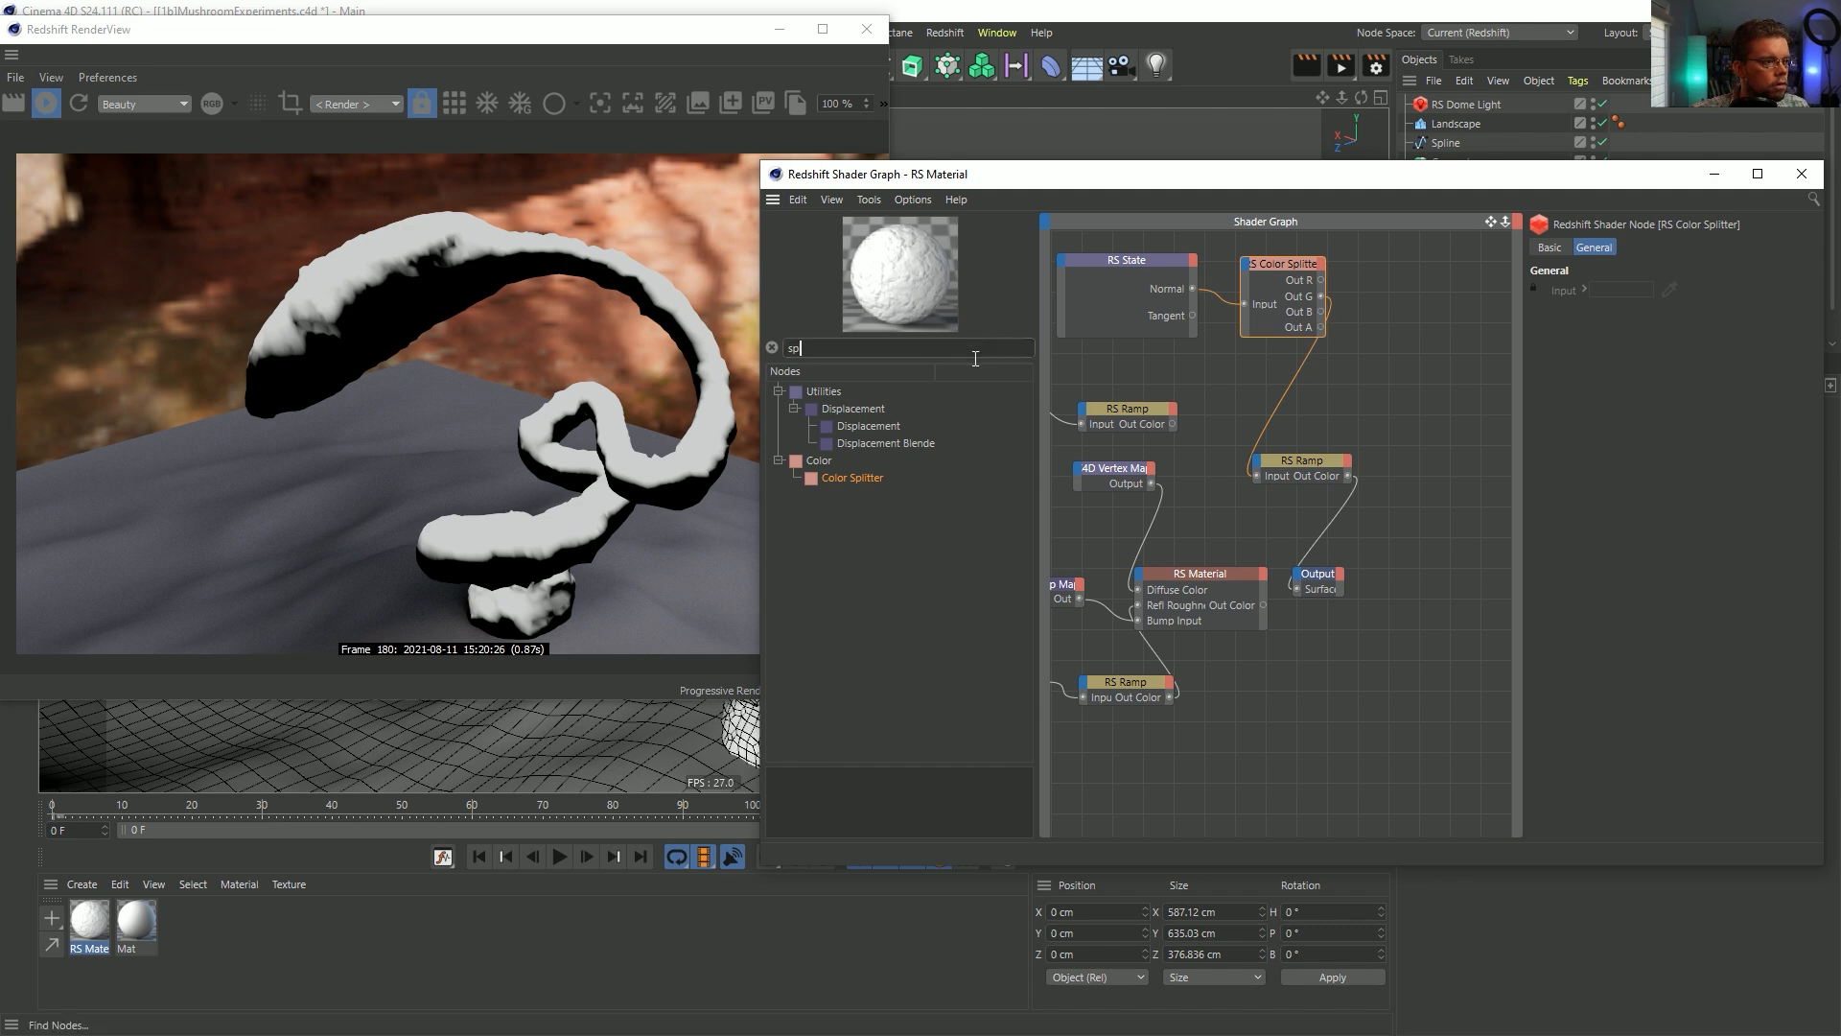
- Add an RS Color Layer with the Out G ramp as its Base Color and connect the layer to the Output surface
left_click_drag(974, 351, 676, 336)
type("lay")
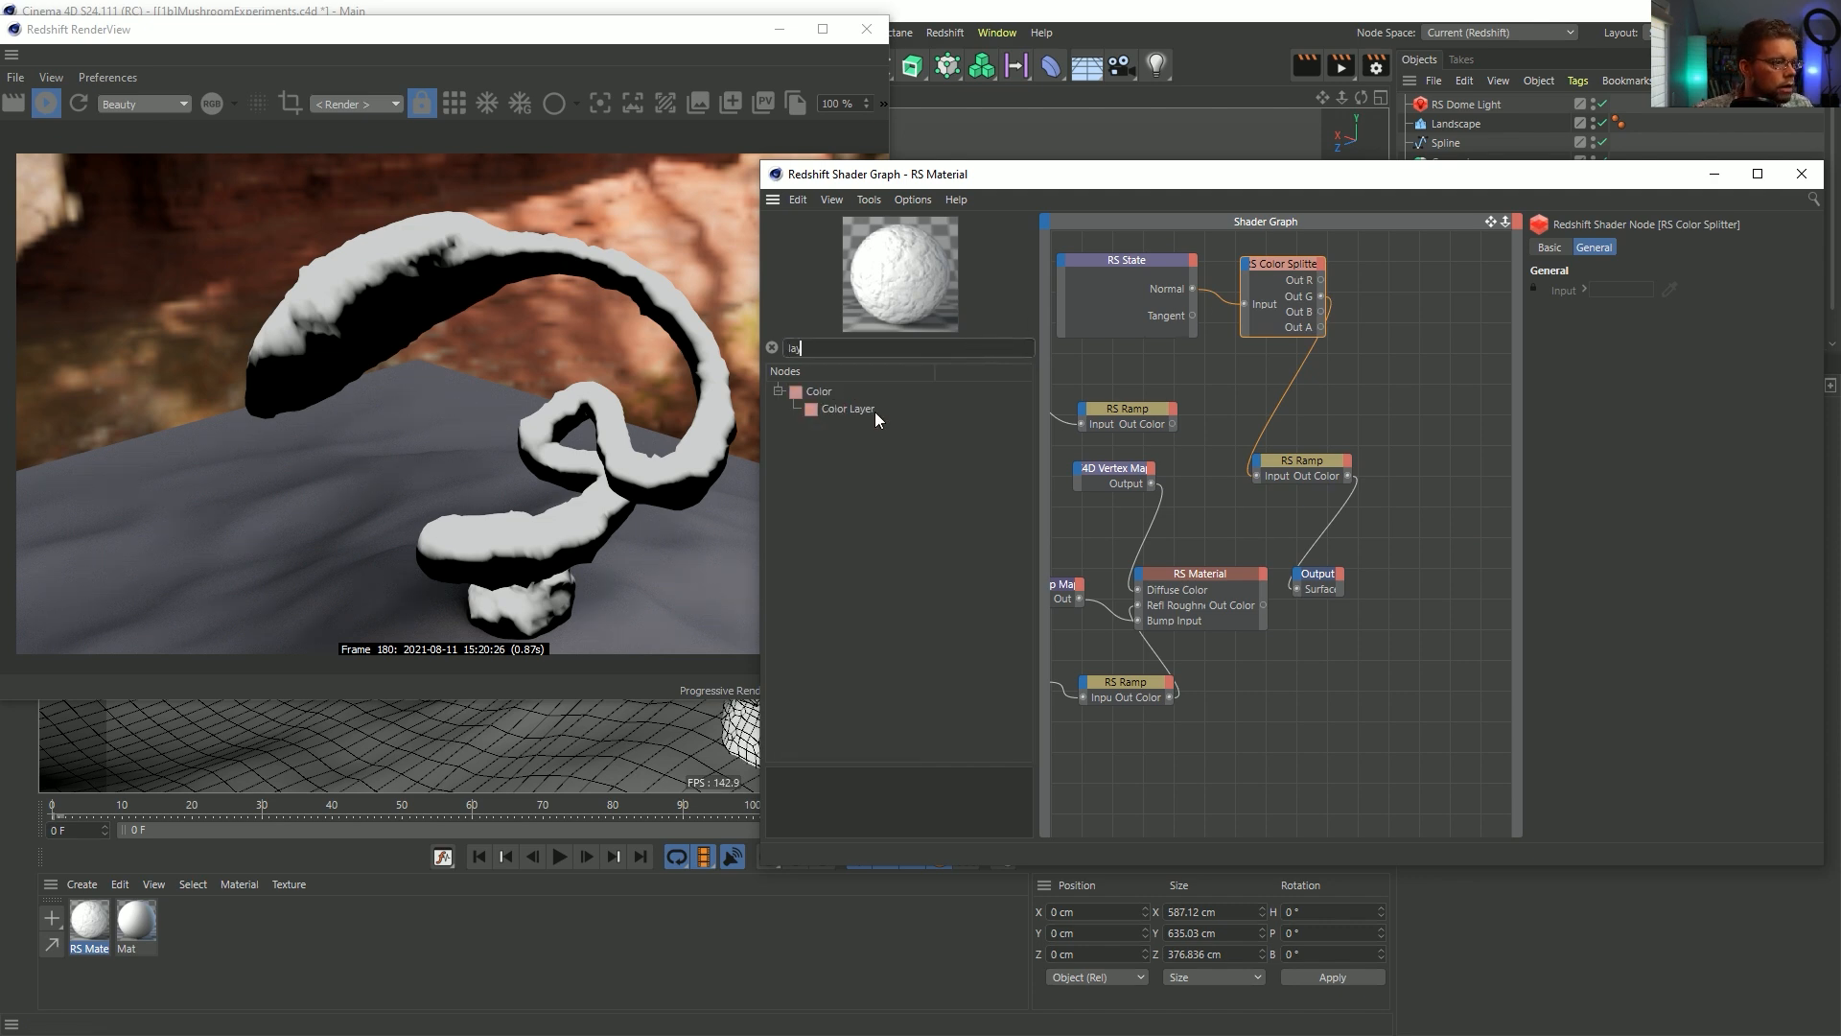
left_click(849, 408)
left_click(1400, 376)
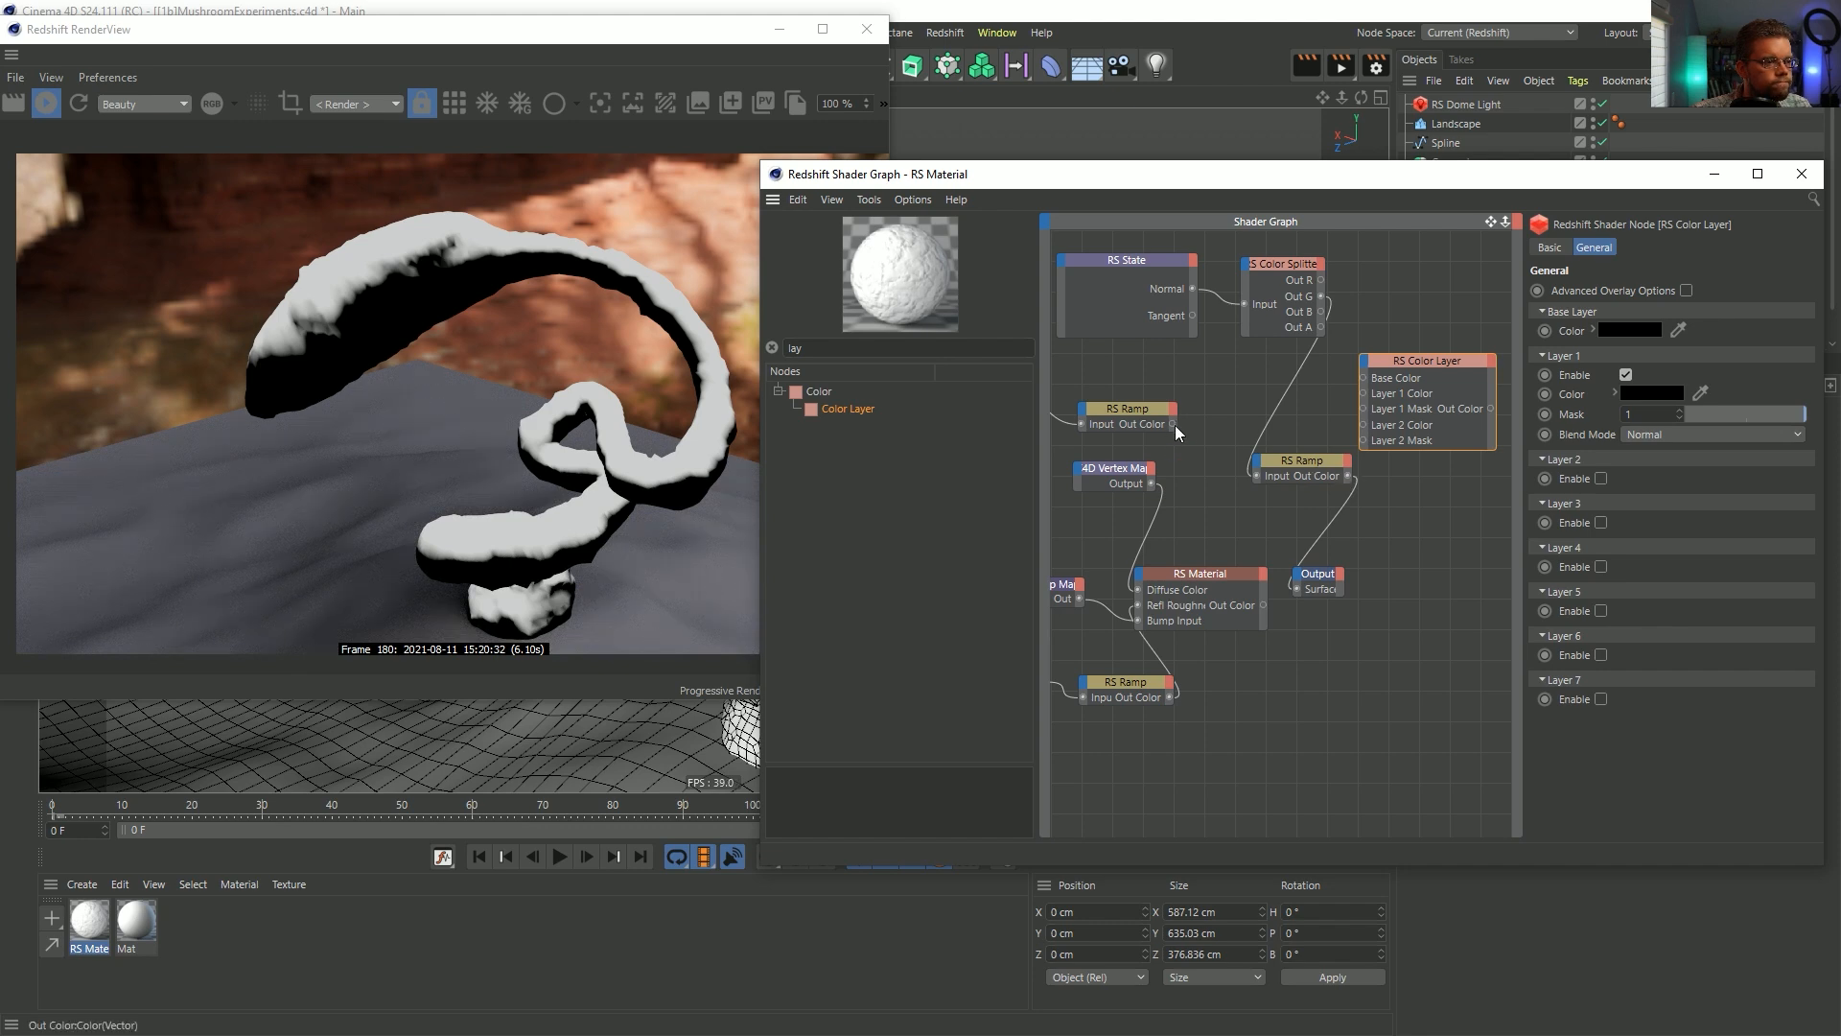
left_click_drag(1348, 476, 1364, 378)
double_click(1410, 388, "alt")
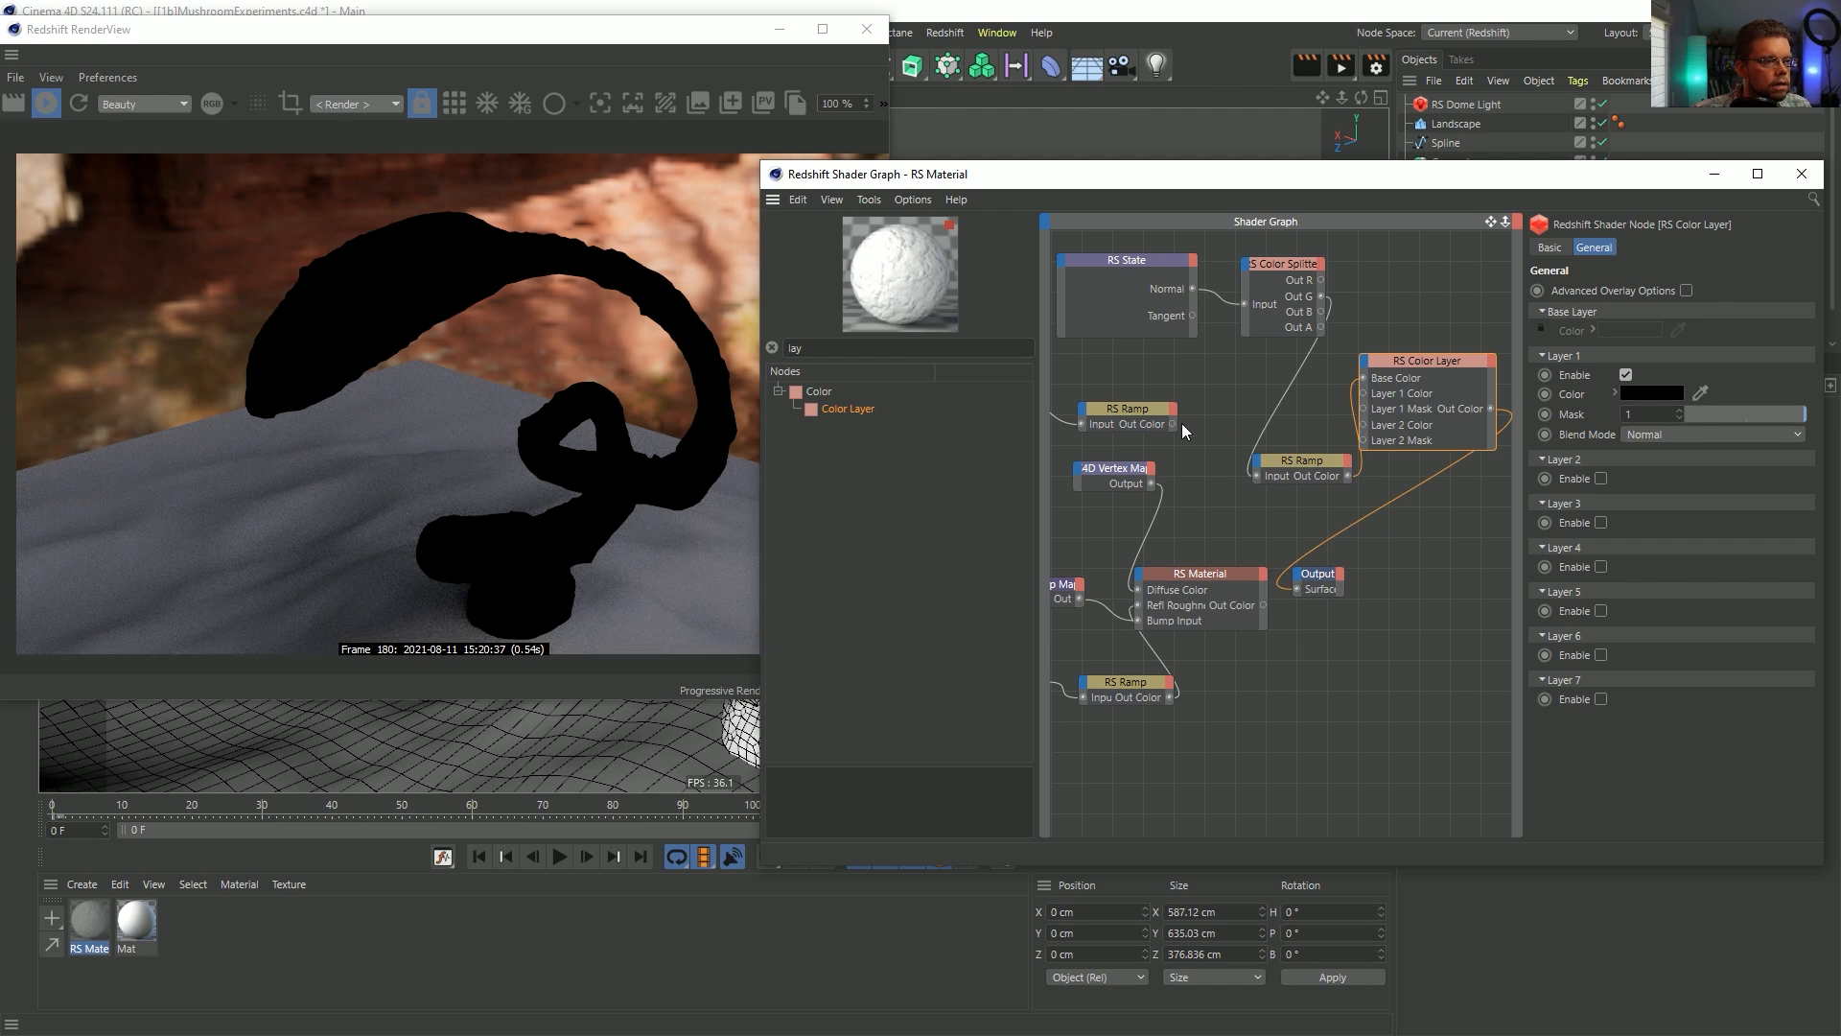
- Connect the noise ramp to Layer 1 Color of the RS Color Layer with blend mode Darken, and tidy the Out G ramp beside it
left_click_drag(1356, 407, 1365, 393)
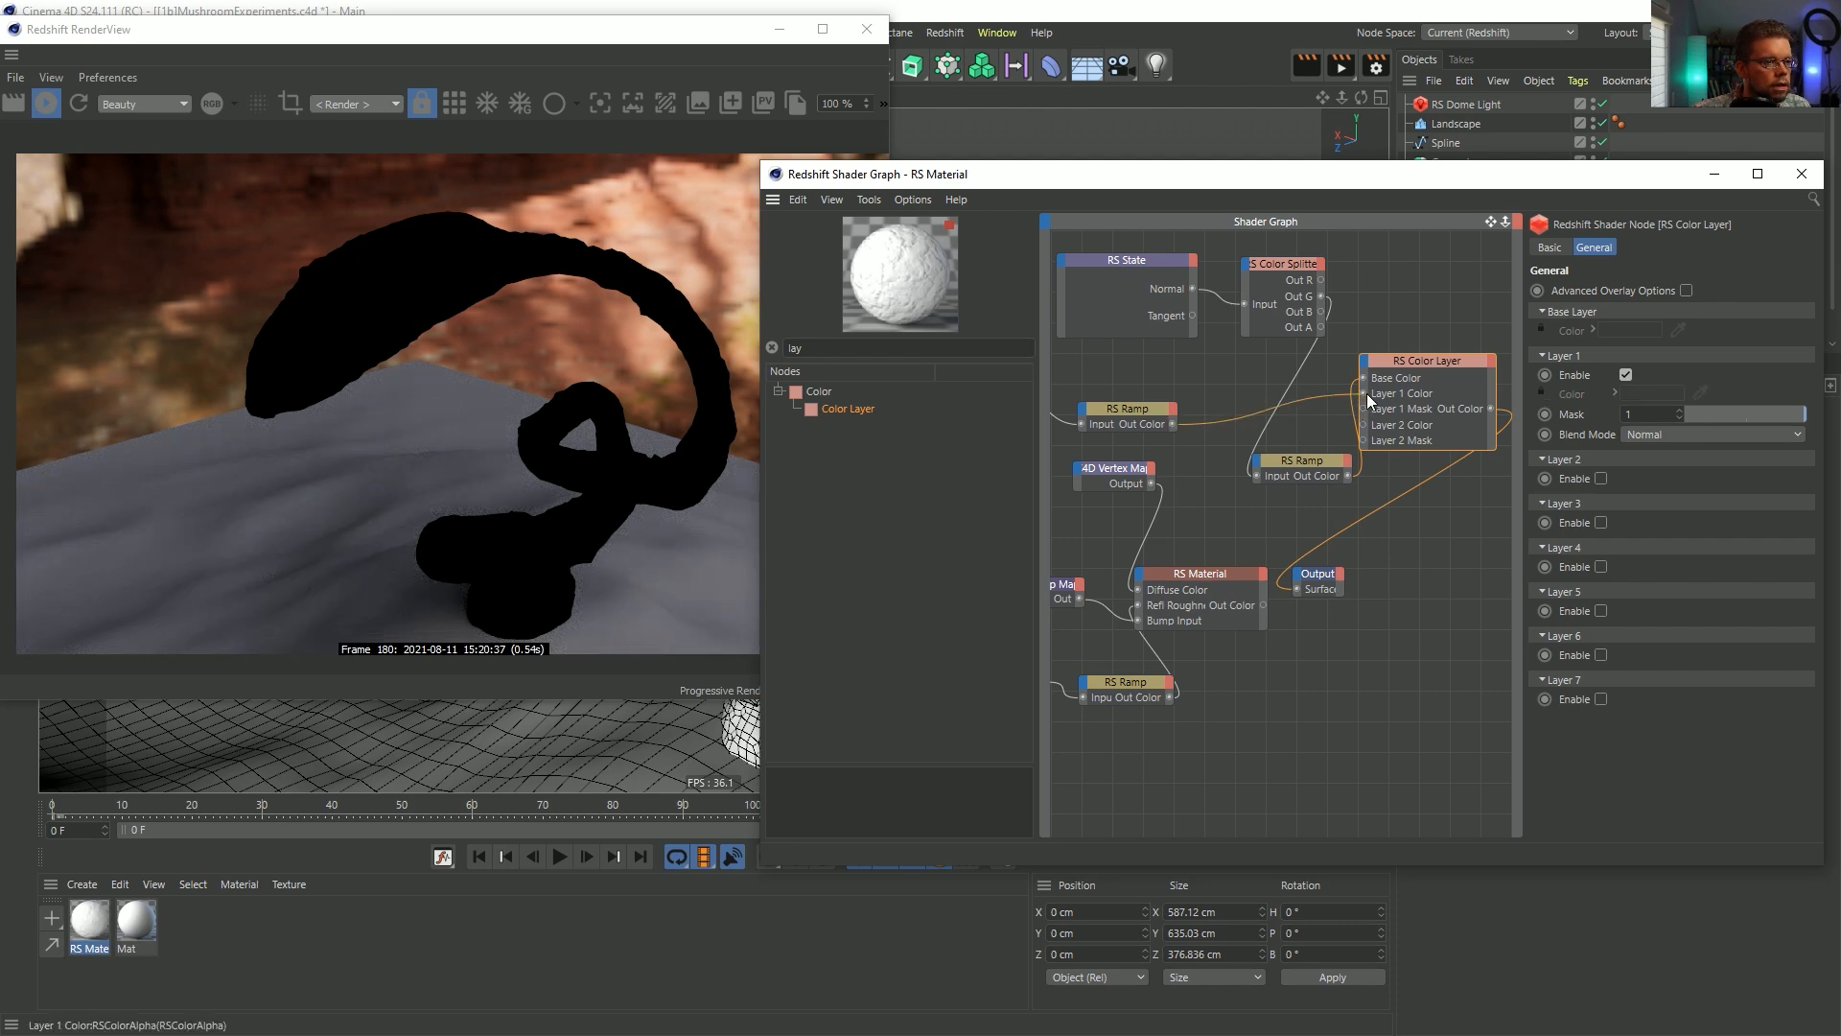
left_click(1632, 436)
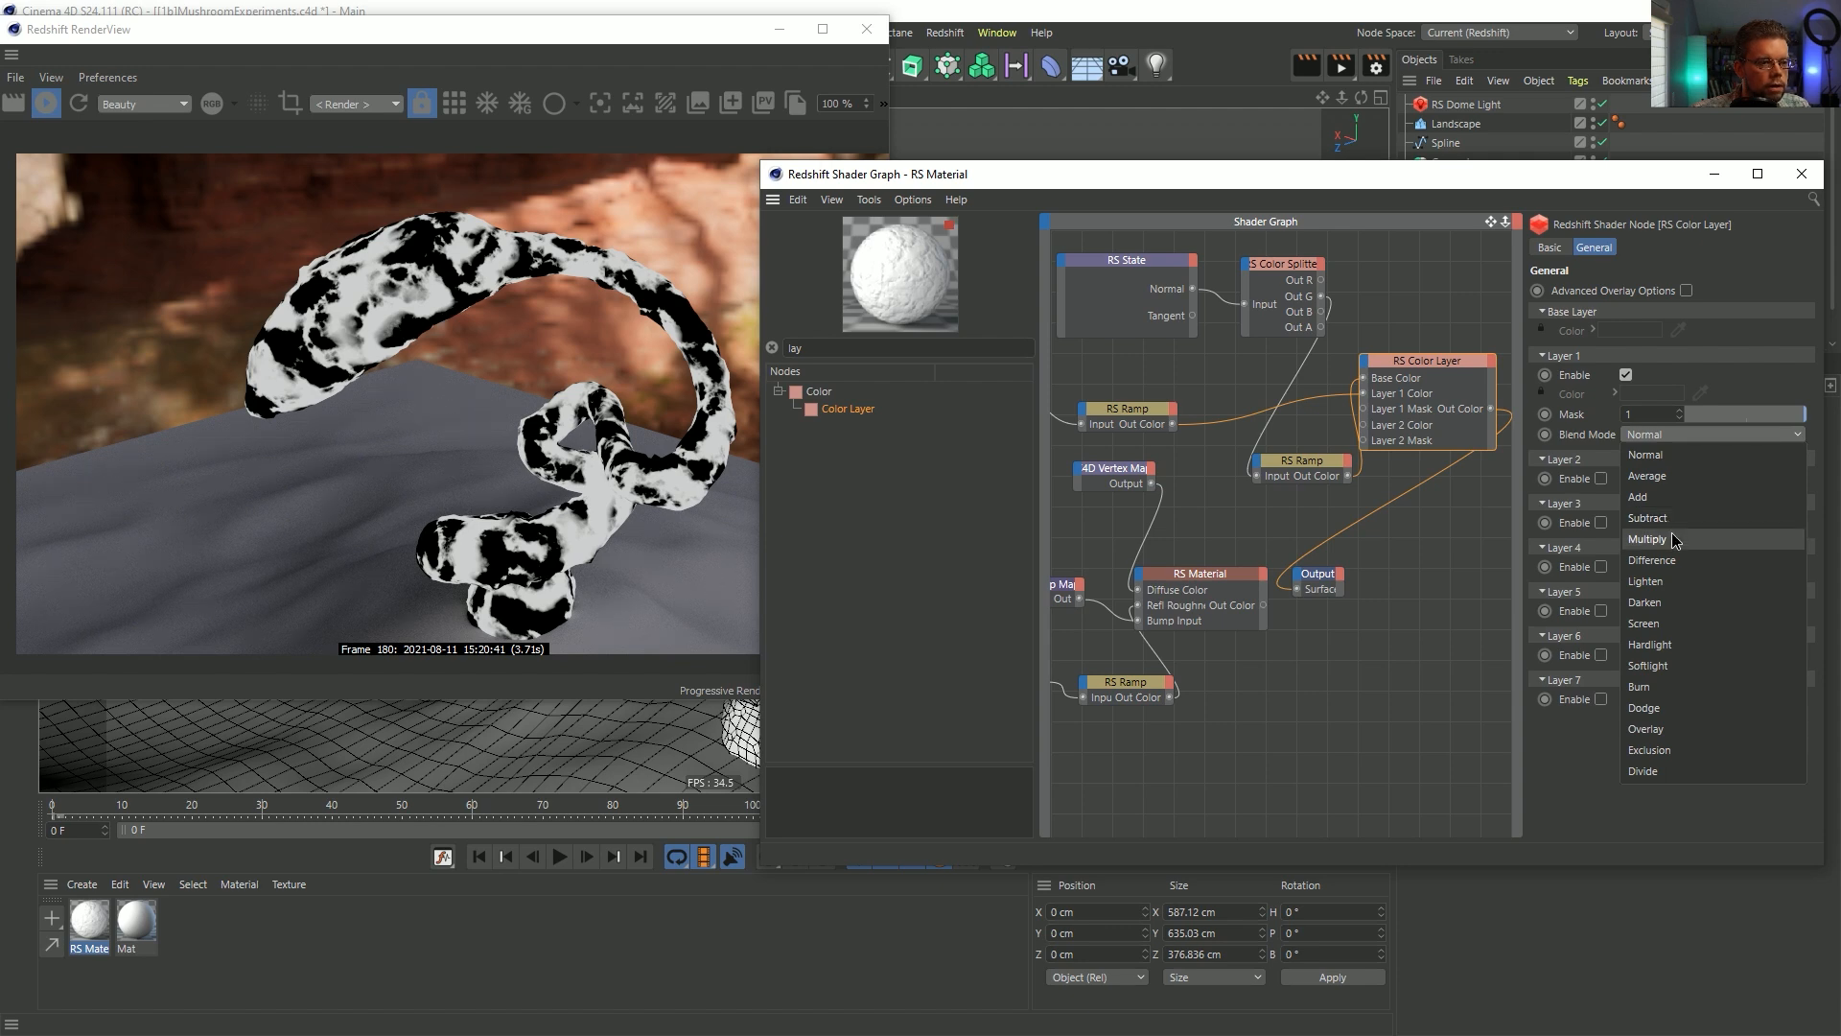
left_click(1666, 602)
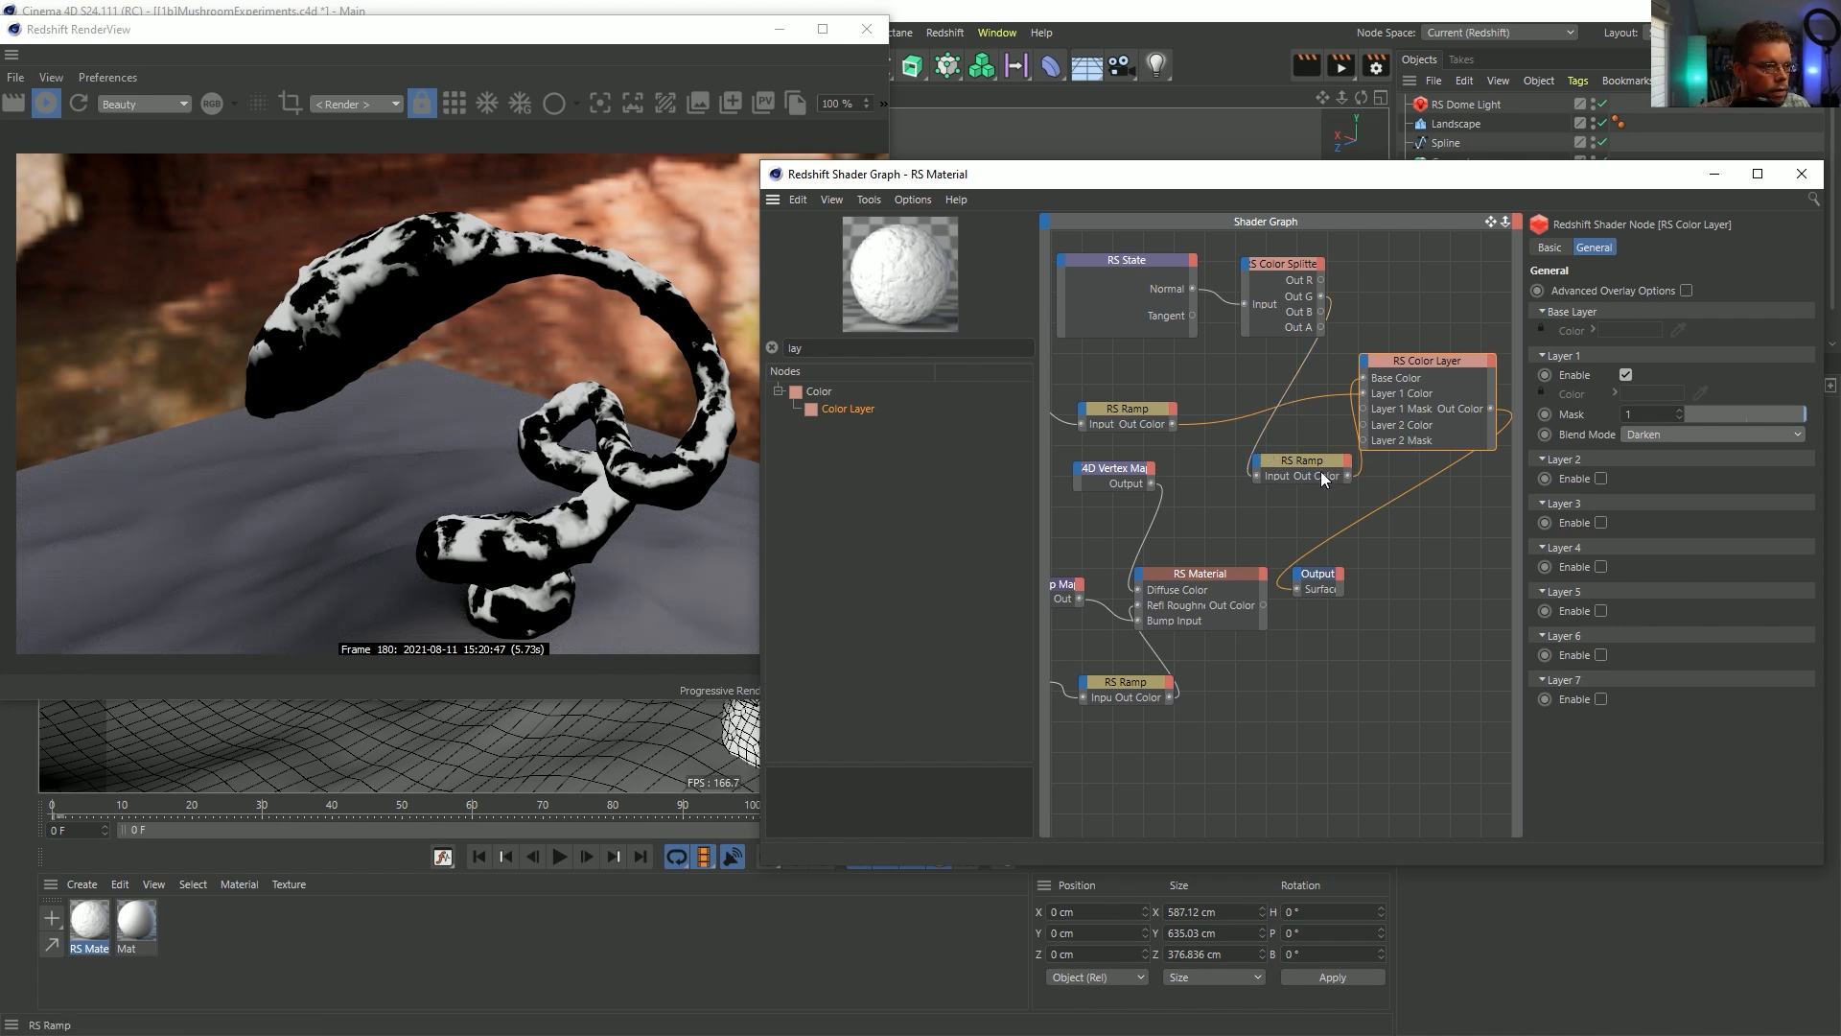
left_click_drag(1321, 470, 1264, 395)
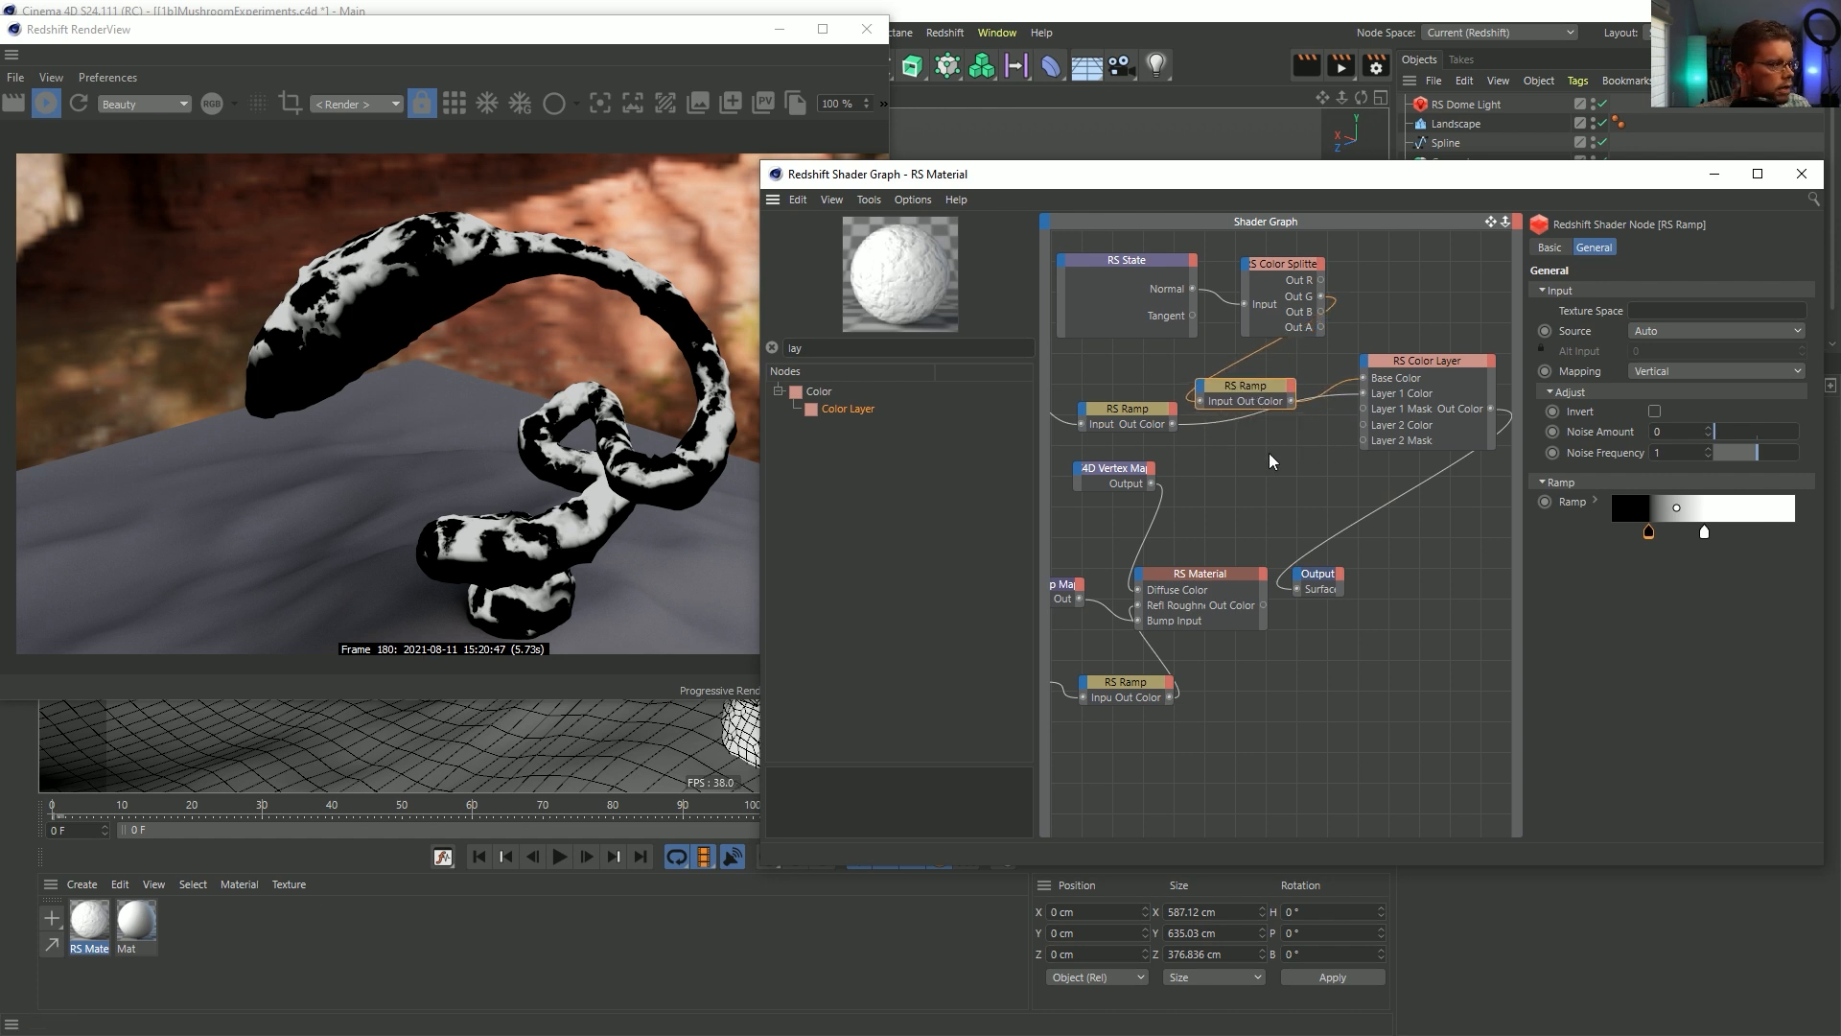
- Duplicate the RS Color Layer and connect the Vertex Map that drives Diffuse Color to the copy's Base Color
mouse_move(1269, 453)
middle_mouse_down()
mouse_move(1318, 452)
mouse_move(1283, 457)
middle_mouse_up()
scroll(1317, 453, "down", 1)
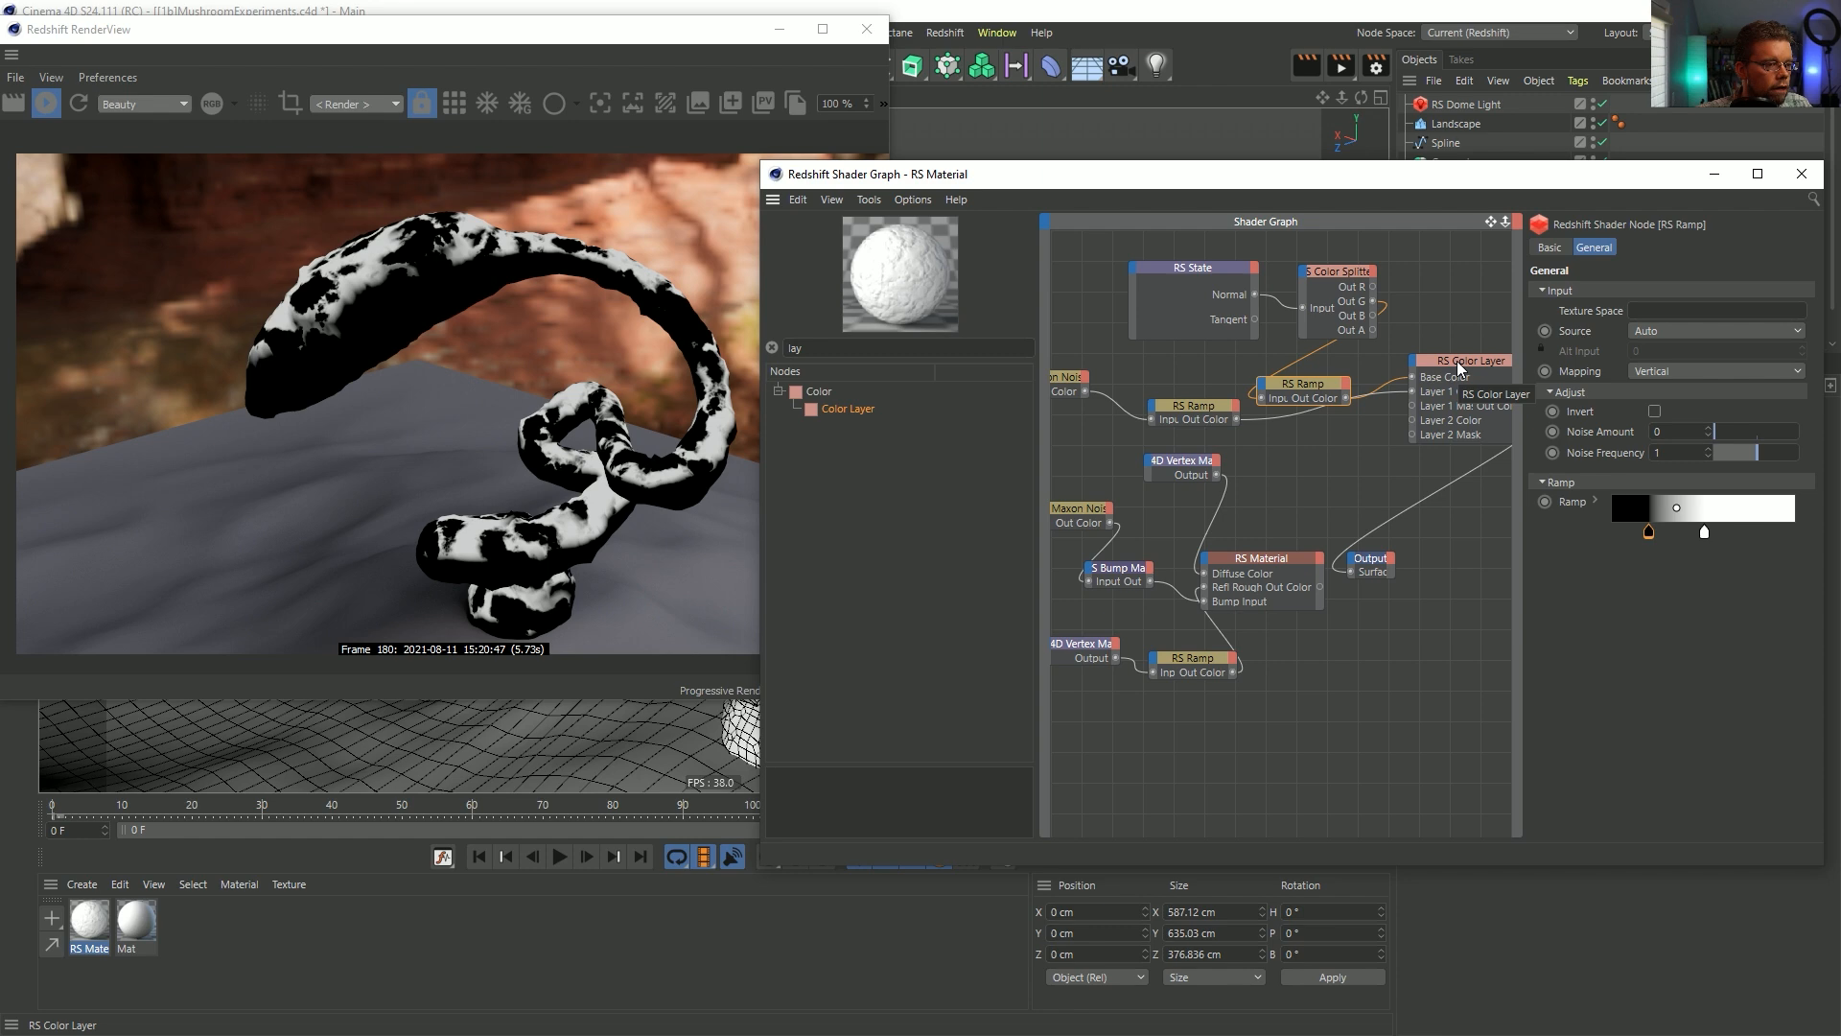
left_click_drag(1460, 367, 1326, 499, "ctrl")
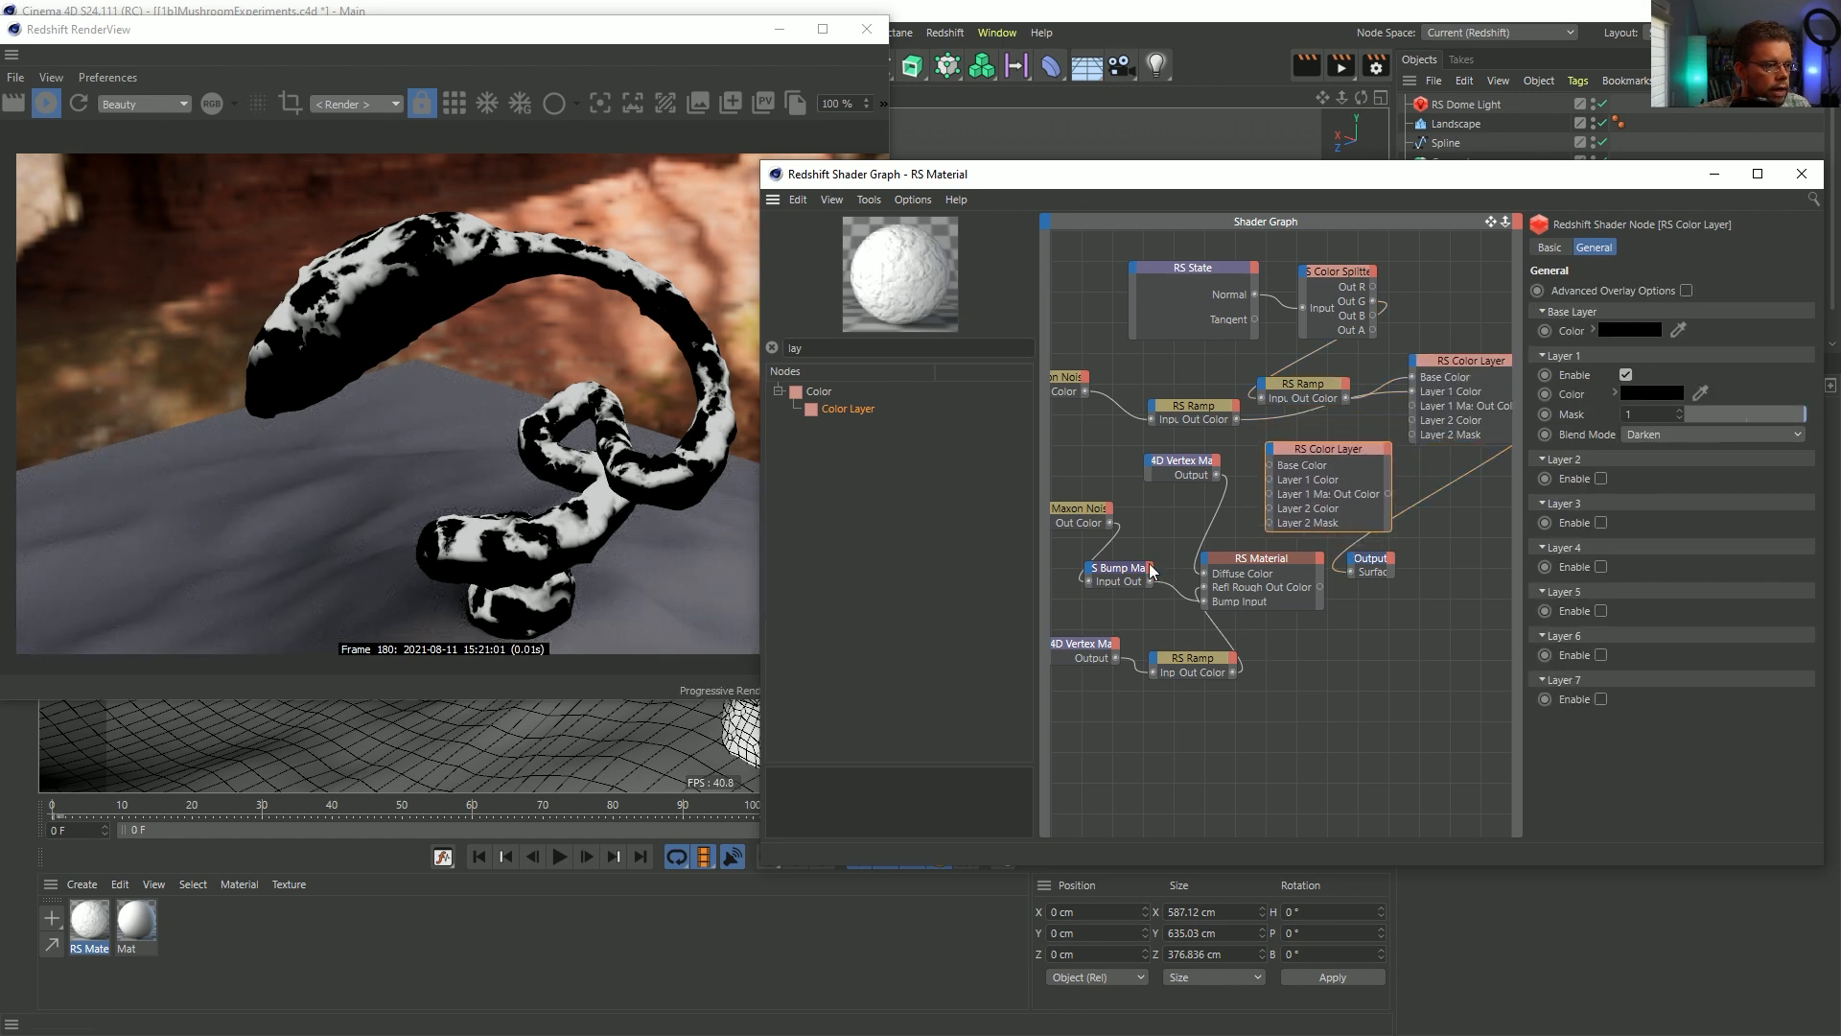
left_click_drag(1216, 475, 1271, 468)
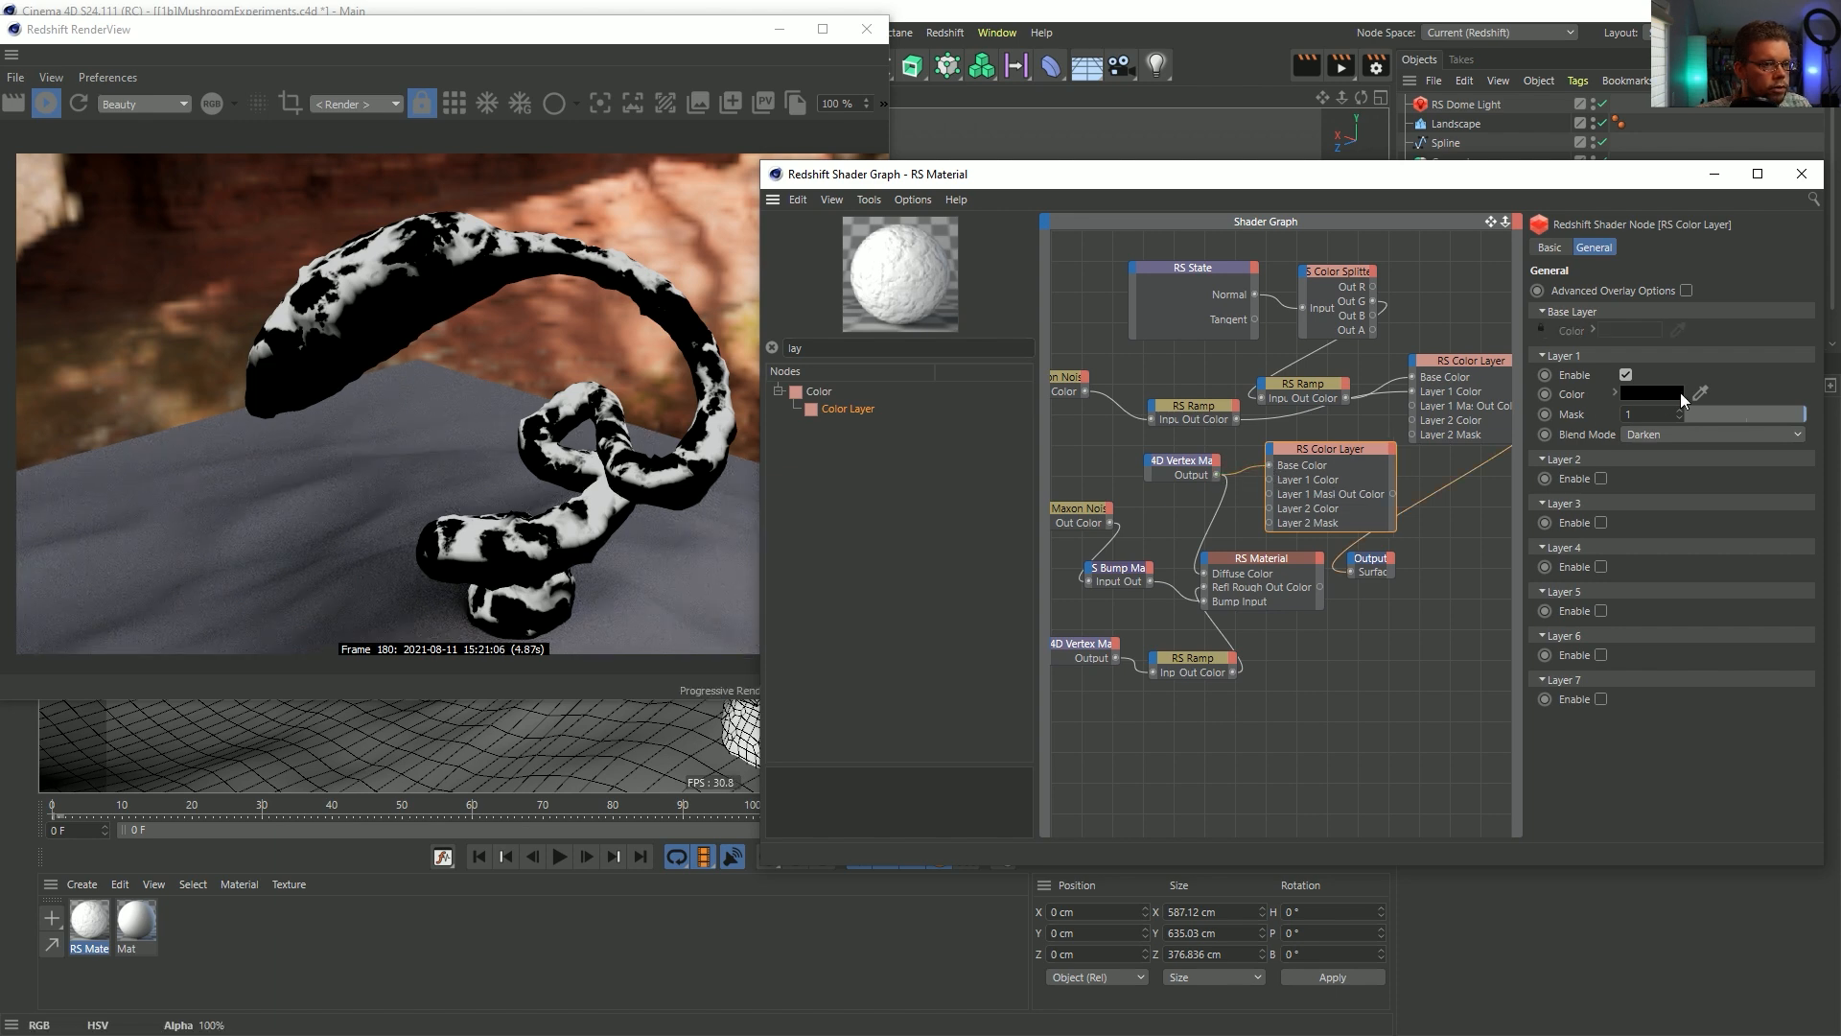
- Set the new Color Layer's Layer 1 color to dark magenta (H 323°, S 71%, V 40%) and its blend mode to Normal
left_click(1640, 393)
left_click_drag(1726, 375, 1644, 416)
left_click(1810, 397)
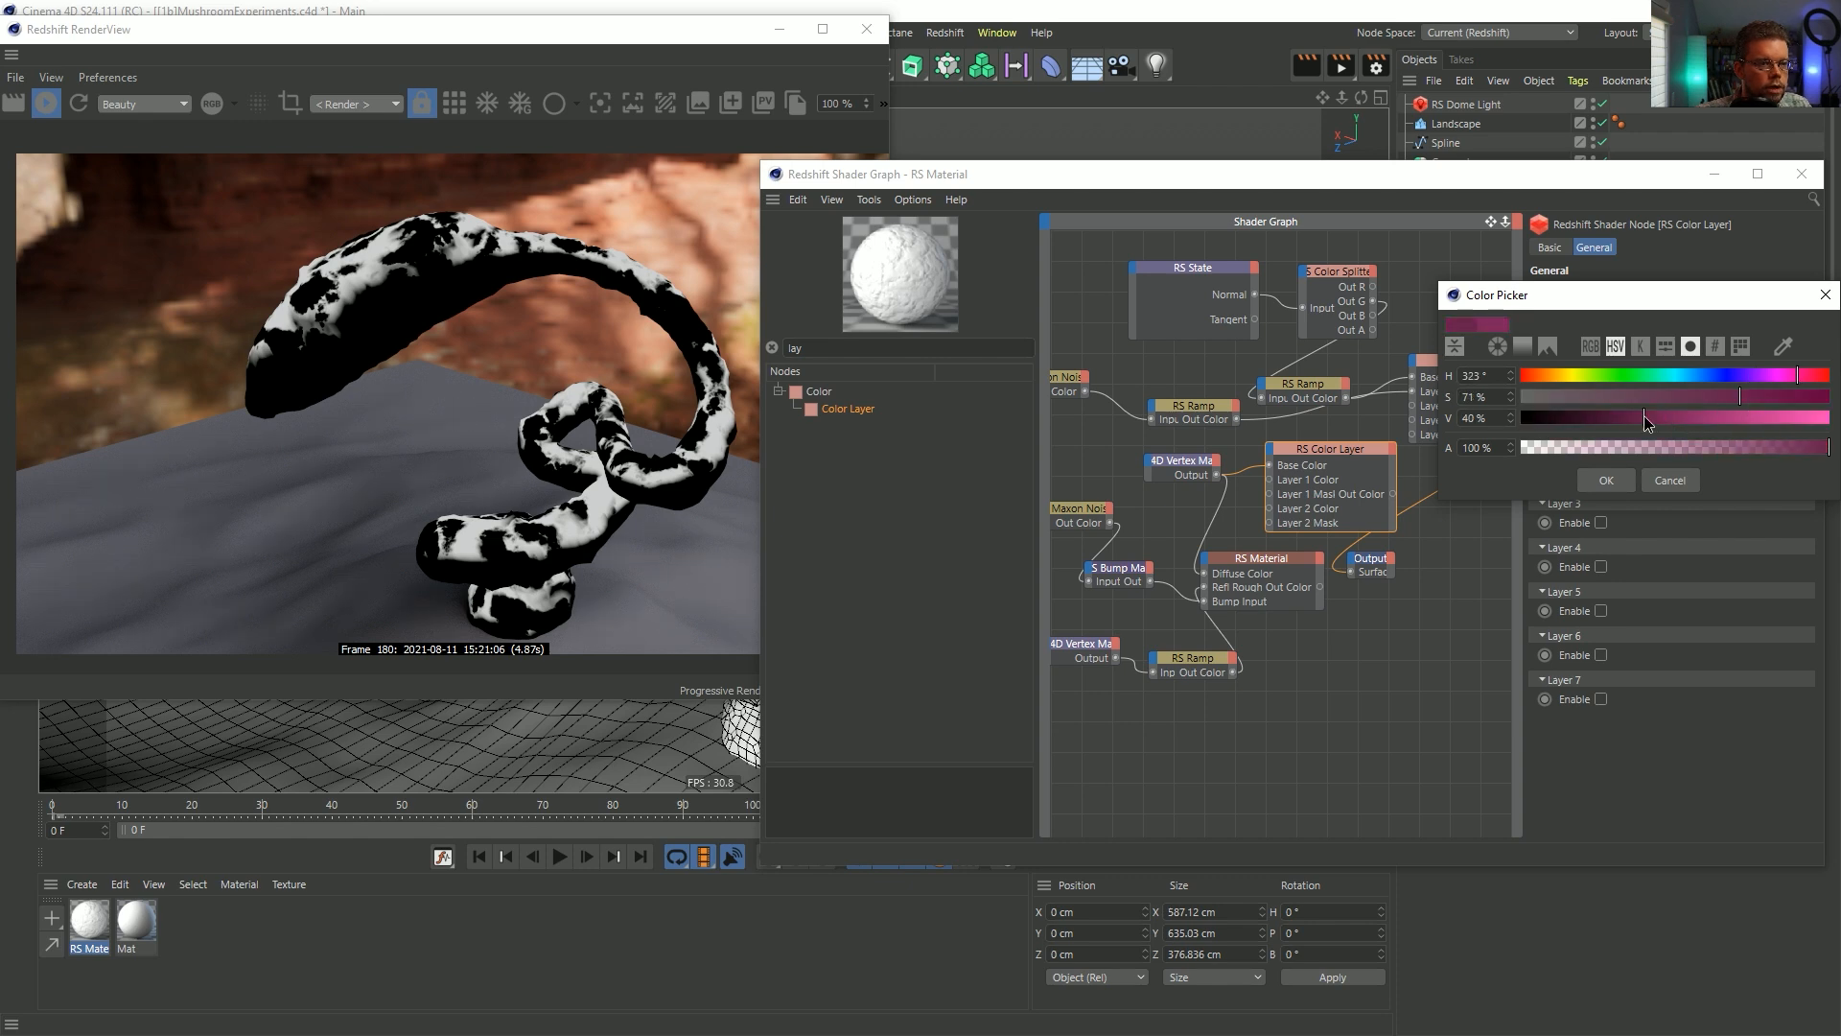
left_click(1606, 480)
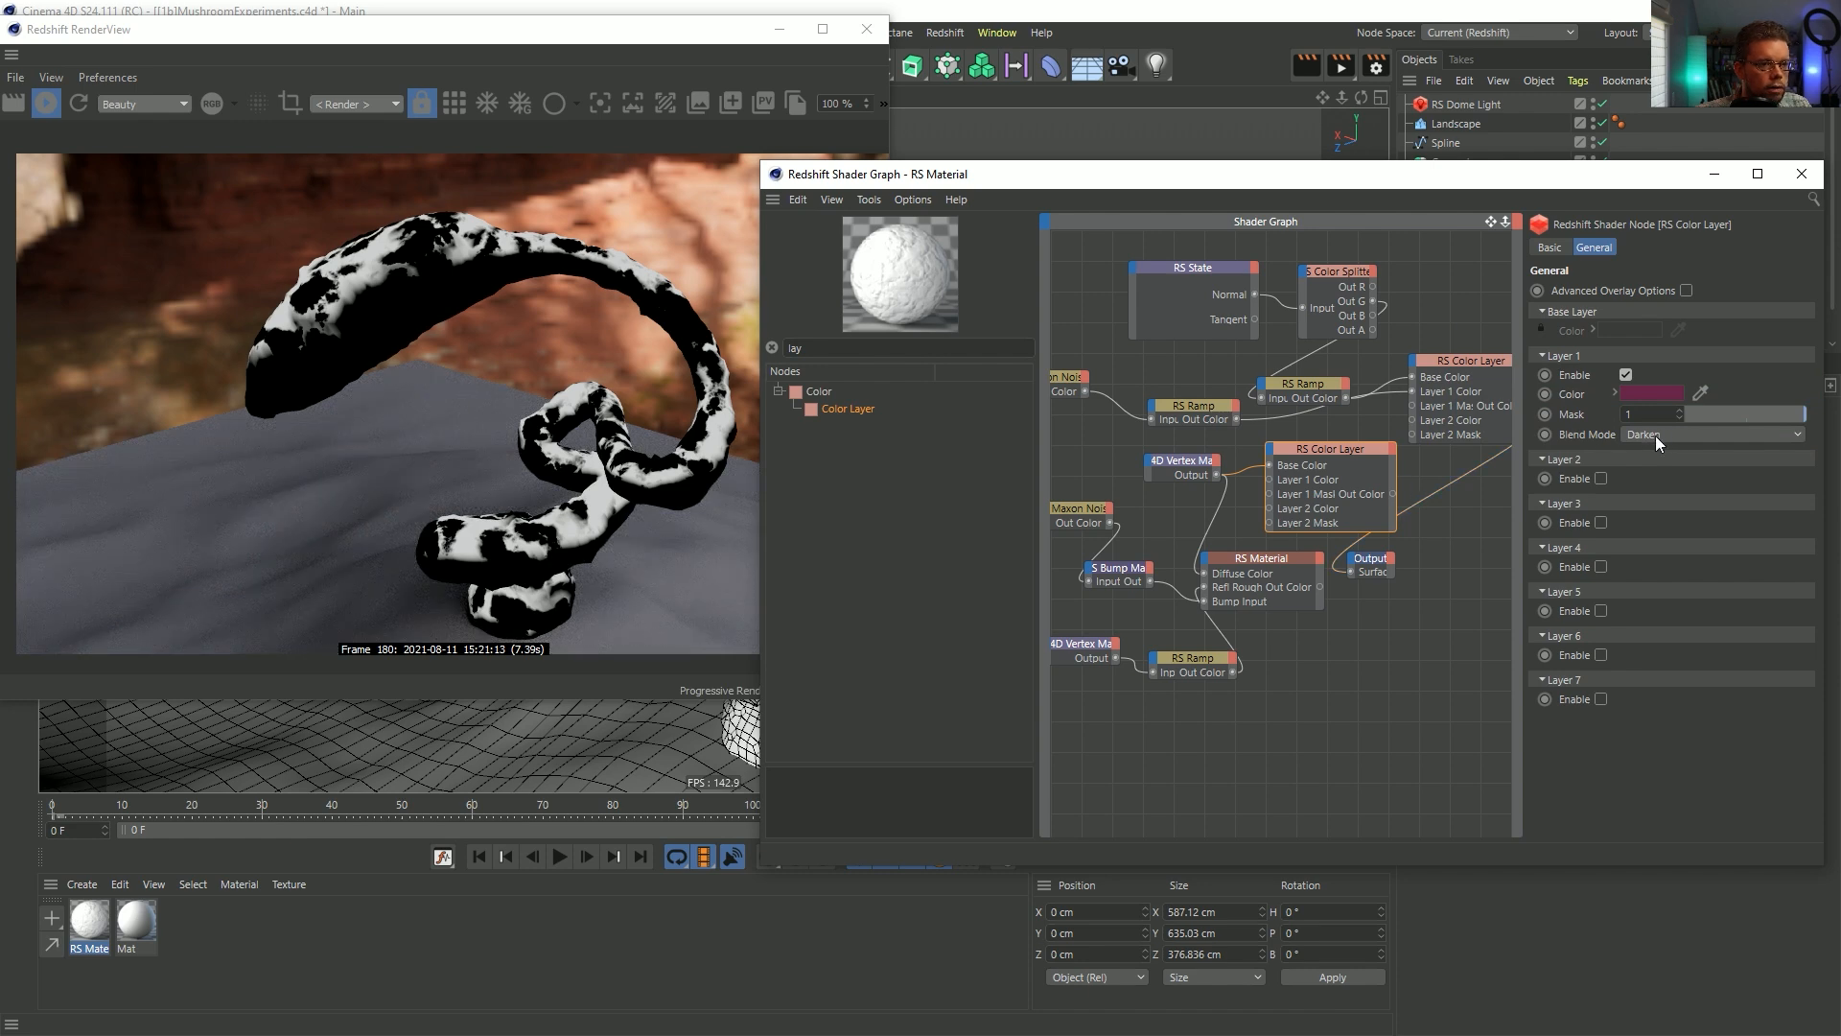
left_click(1655, 435)
left_click(1650, 451)
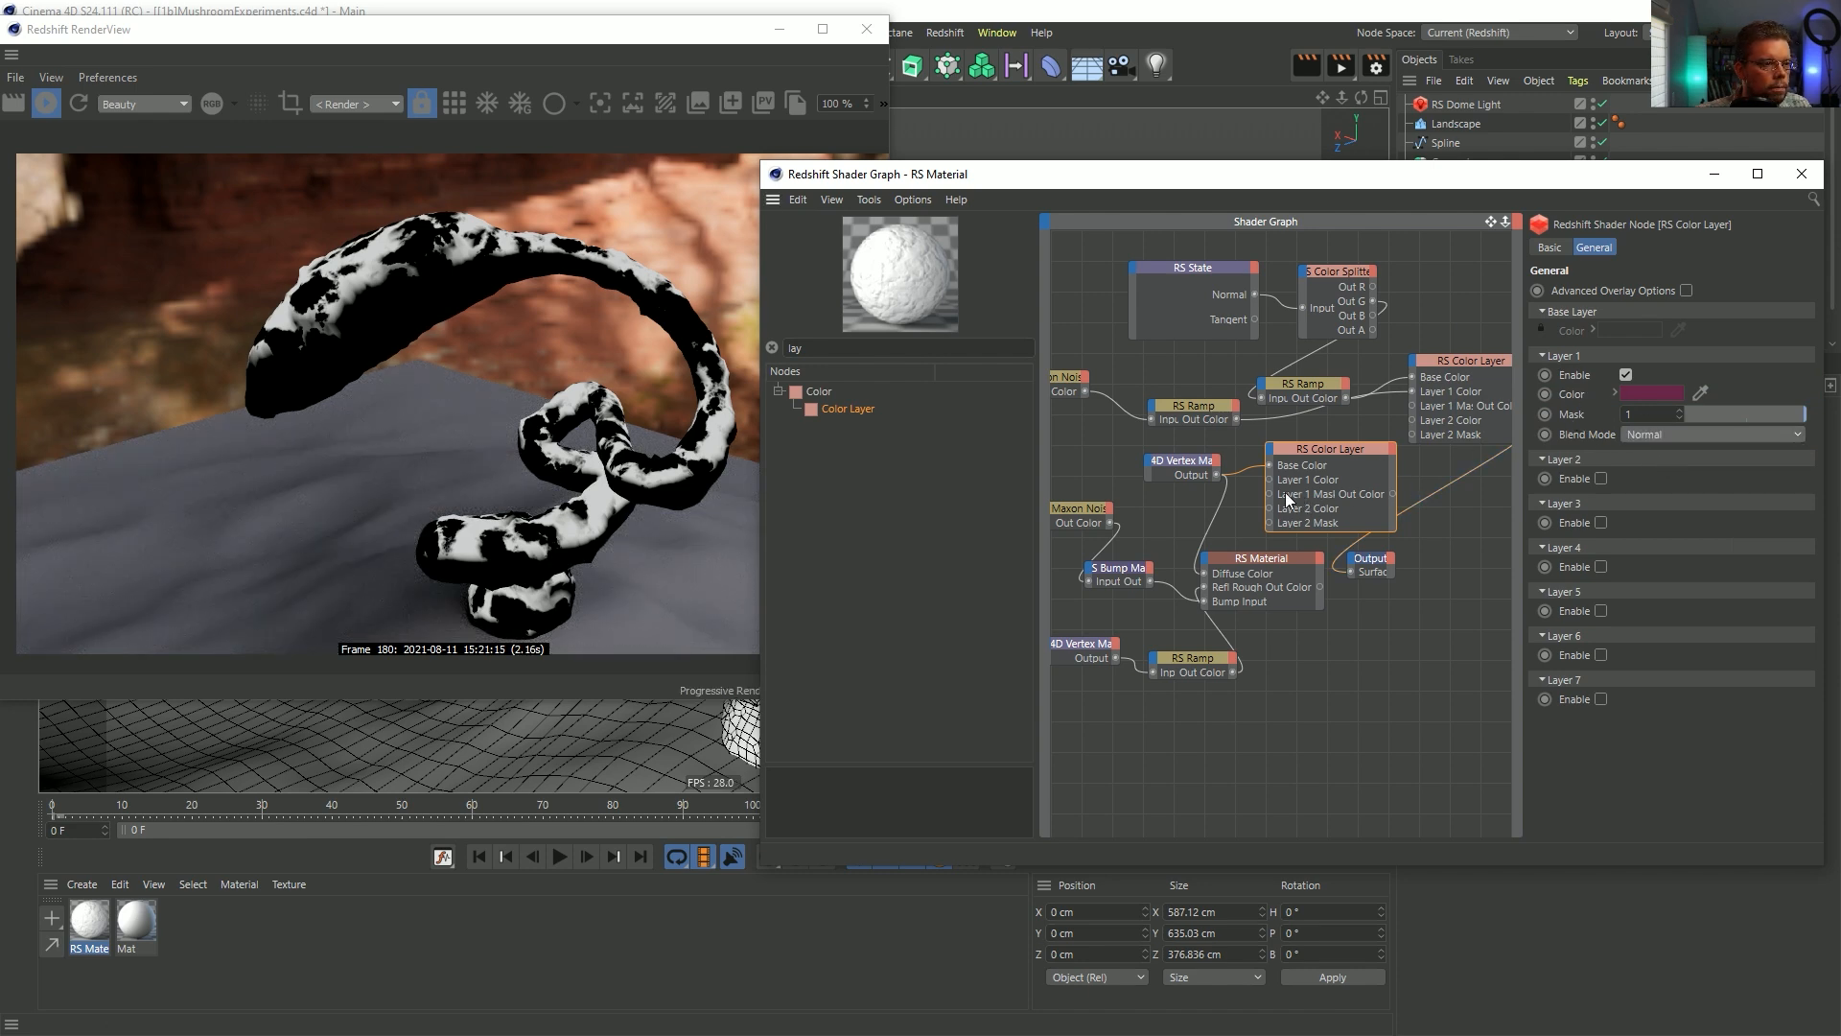
middle_click_drag(1320, 474, 1239, 481)
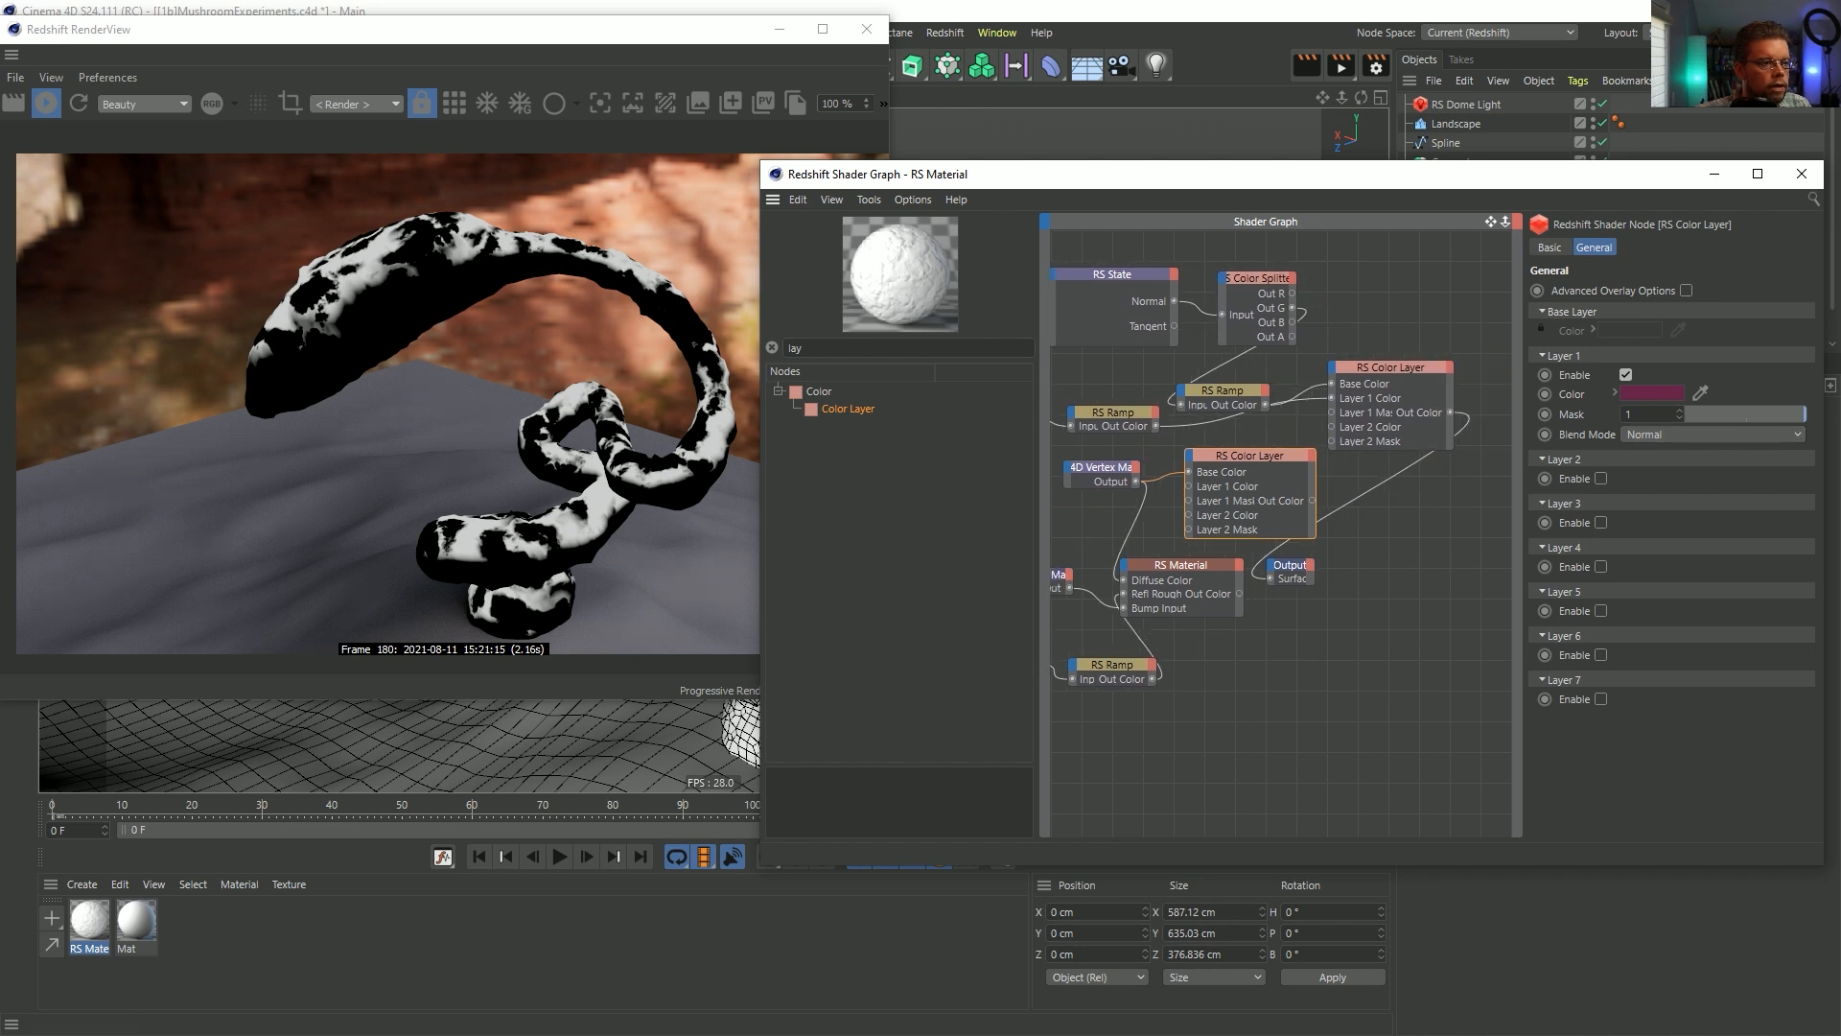
- Connect the mask Color Layer's output to the magenta Color Layer's Layer 1 Mask, and shift the Out G ramp's white knot towards black
left_click_drag(1453, 418, 1189, 501)
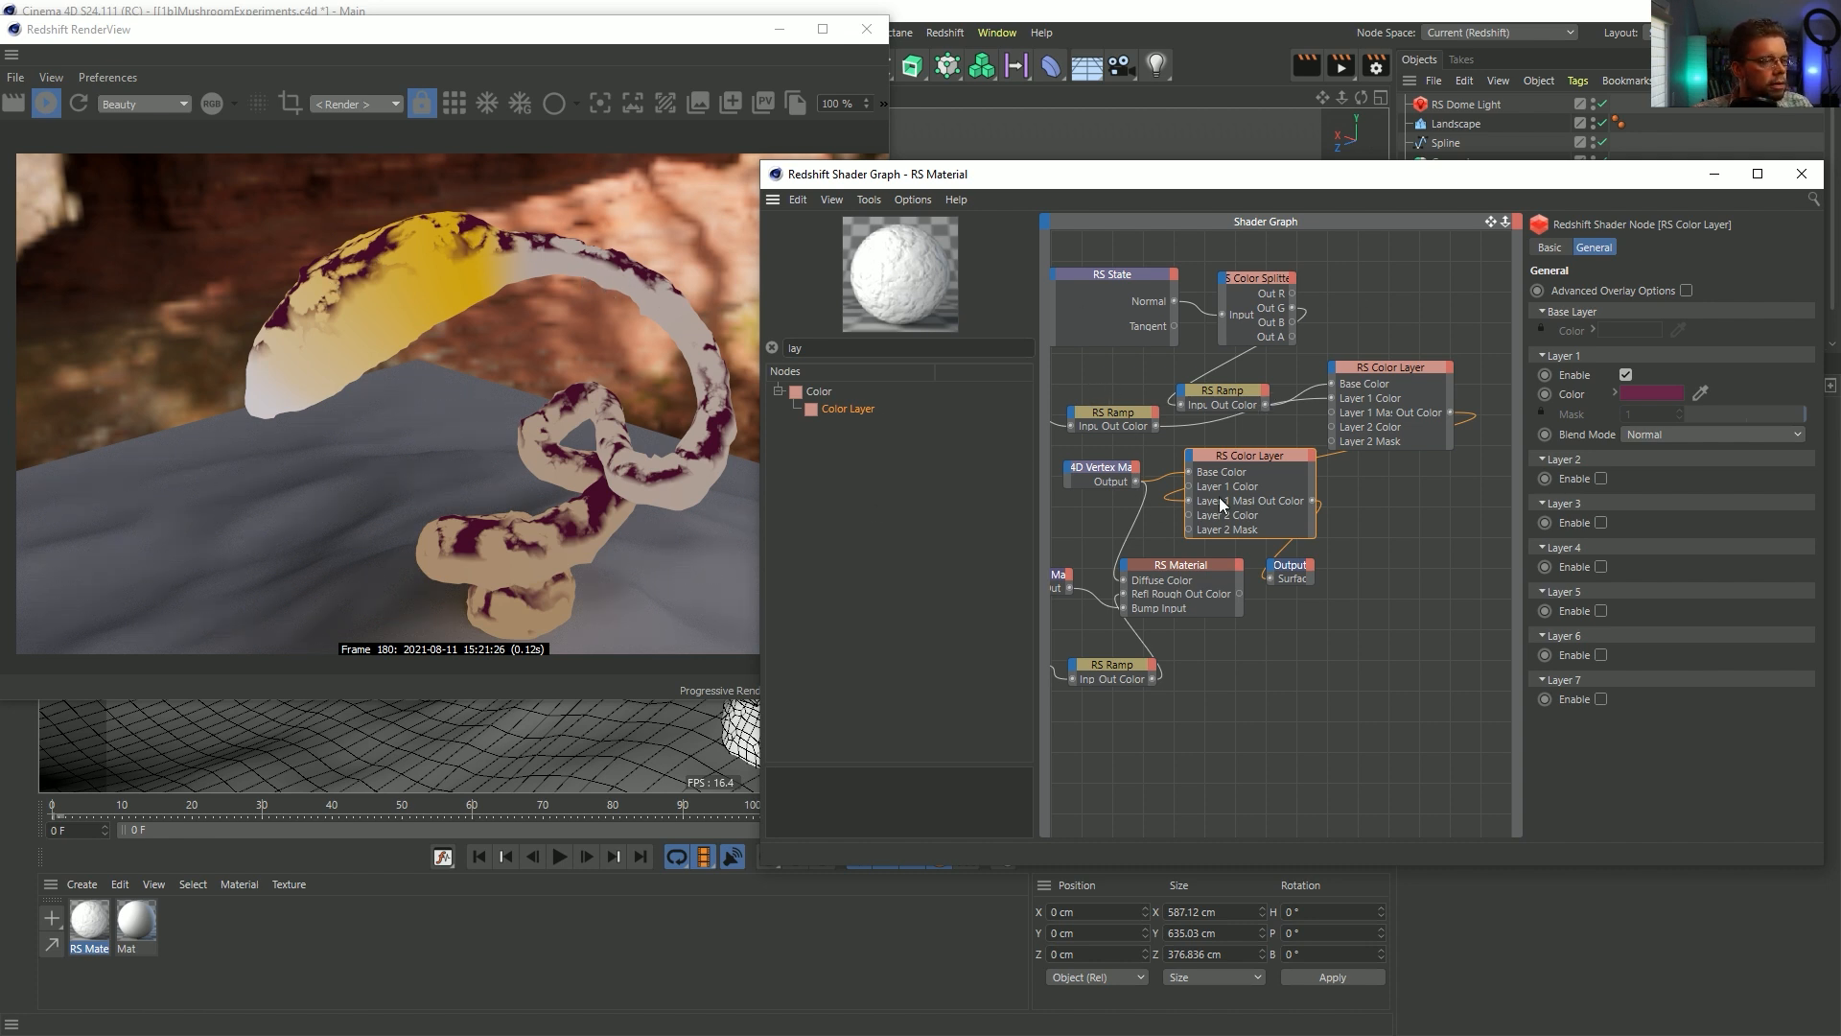
middle_click_drag(1248, 362, 1277, 360, "alt")
left_click(1266, 387)
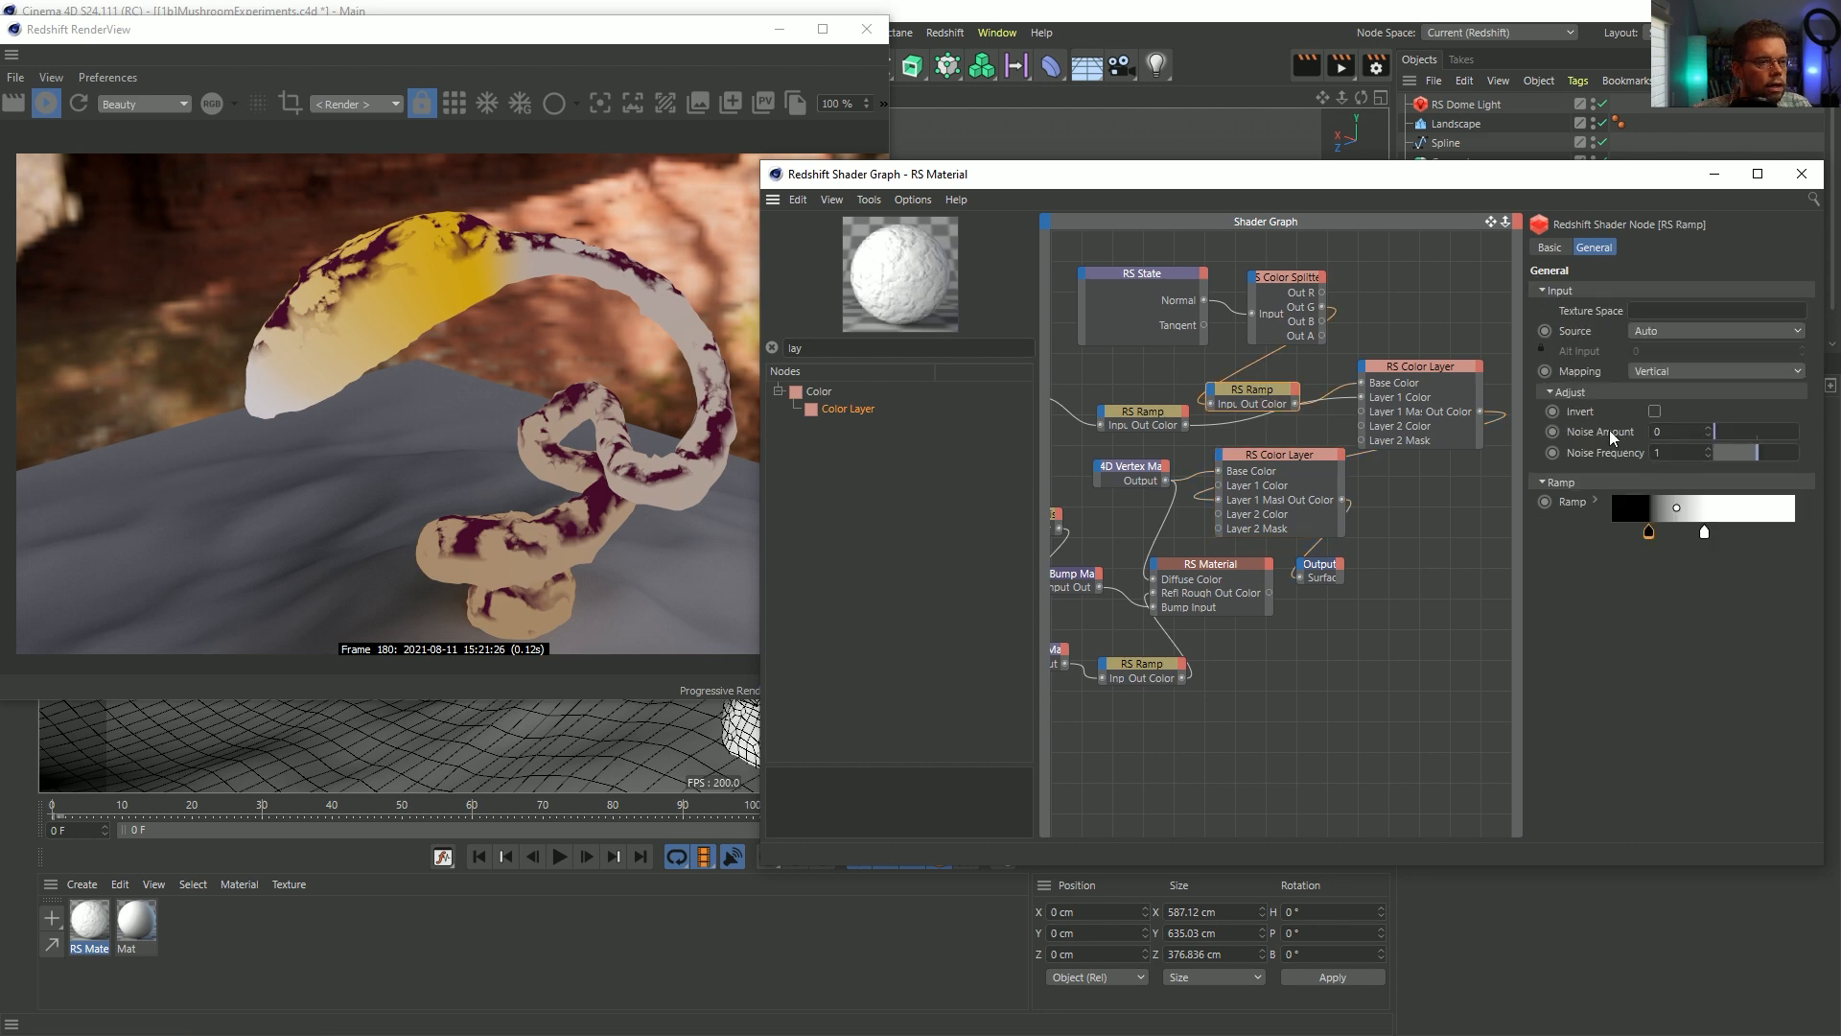
left_click_drag(1704, 534, 1652, 535)
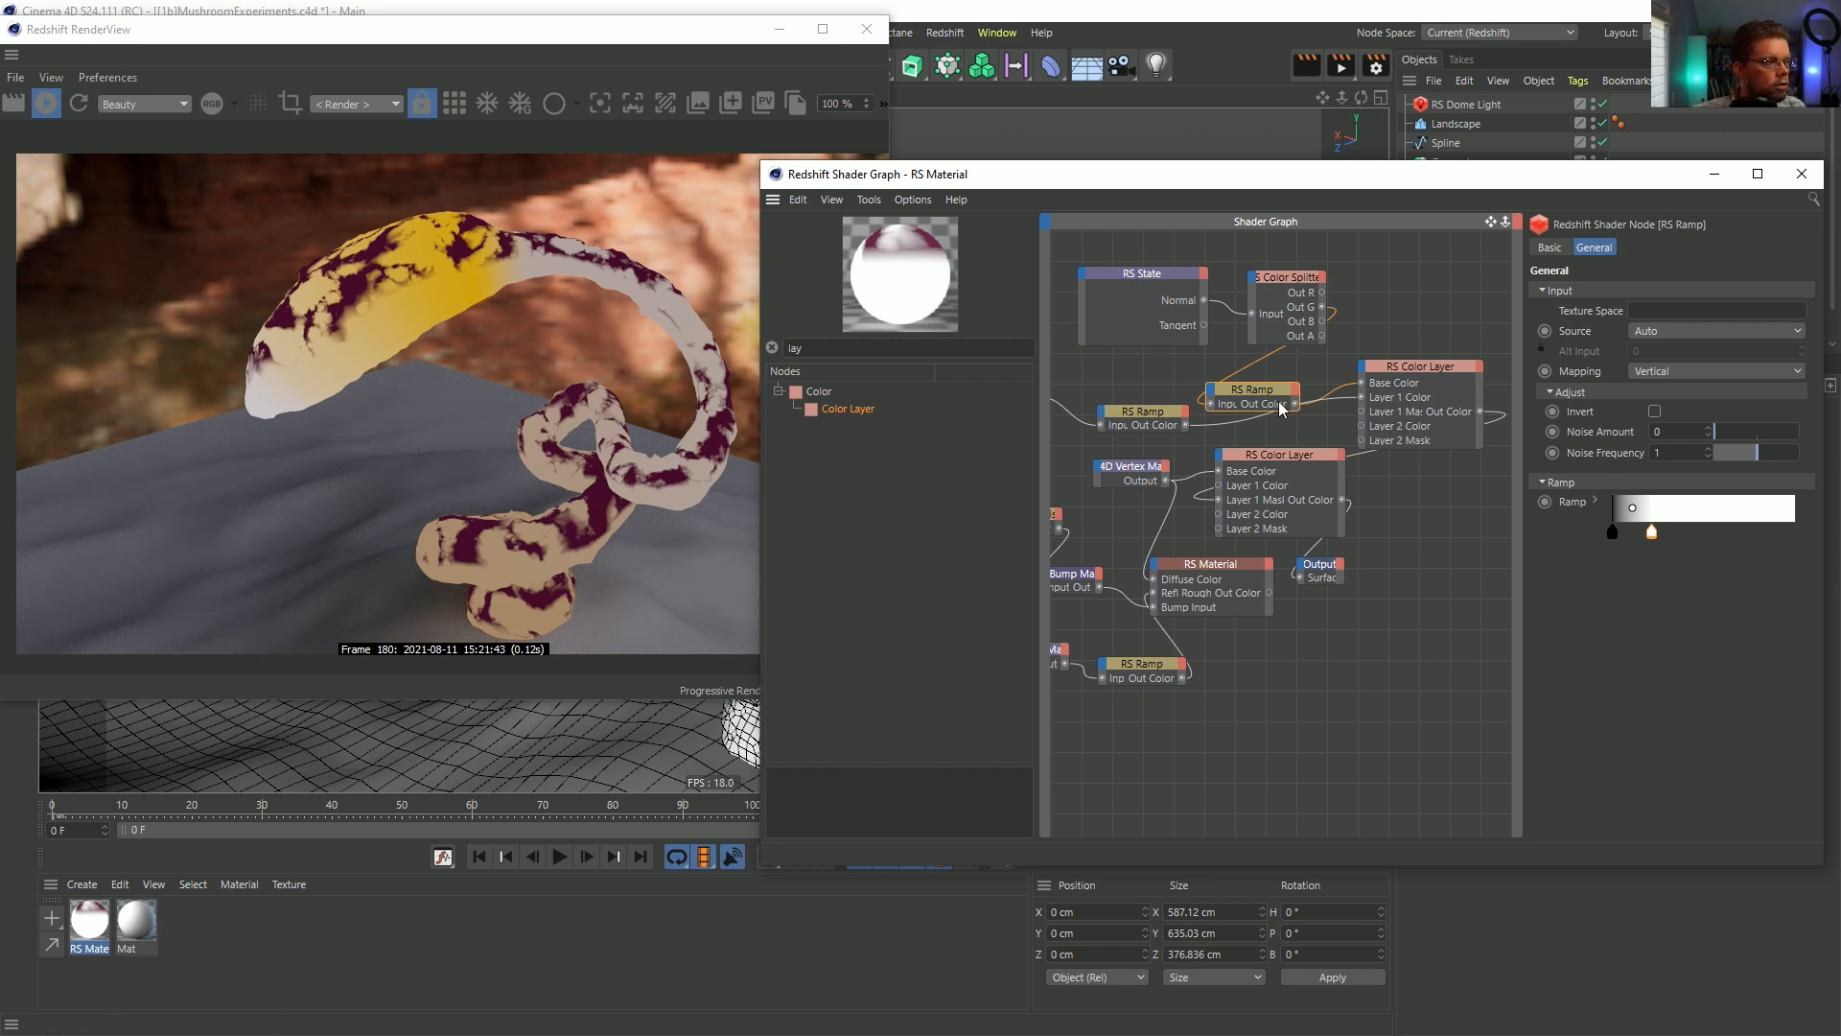
- Connect the magenta Color Layer's output to the RS Material's Diffuse Color
middle_click_drag(1251, 454, 1325, 450)
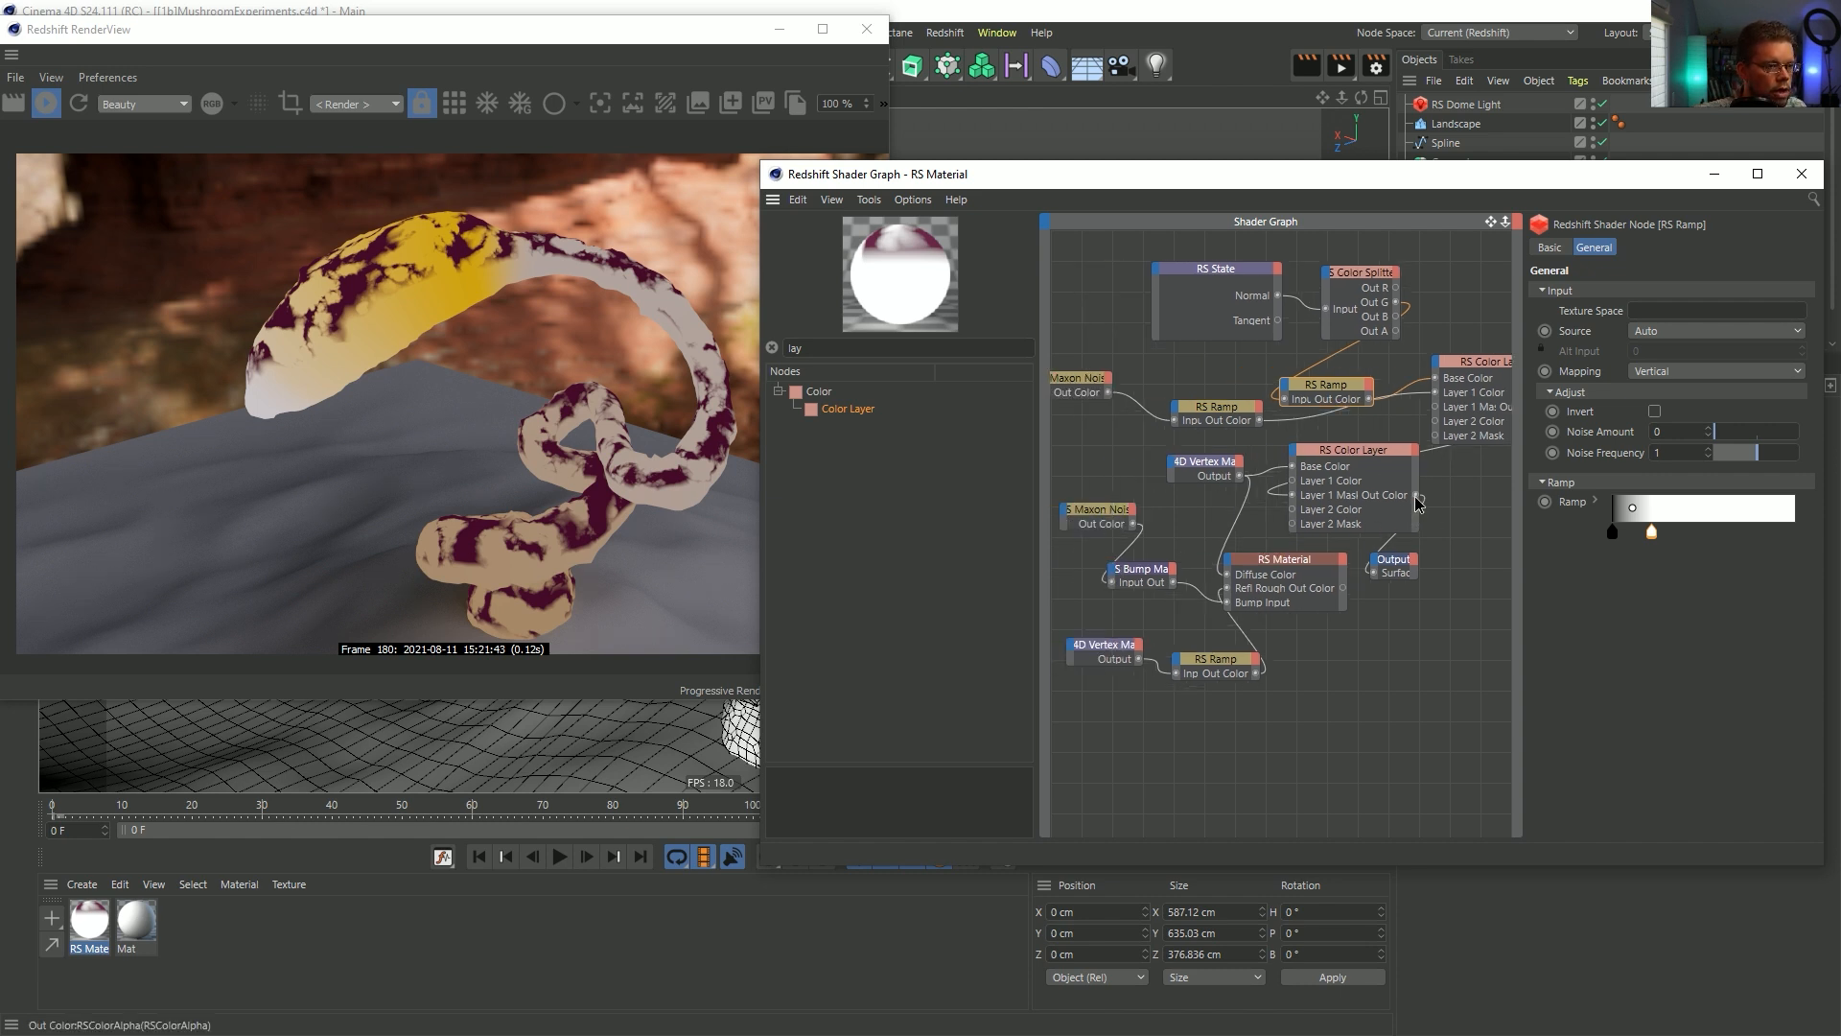
left_click_drag(1227, 595, 1229, 589)
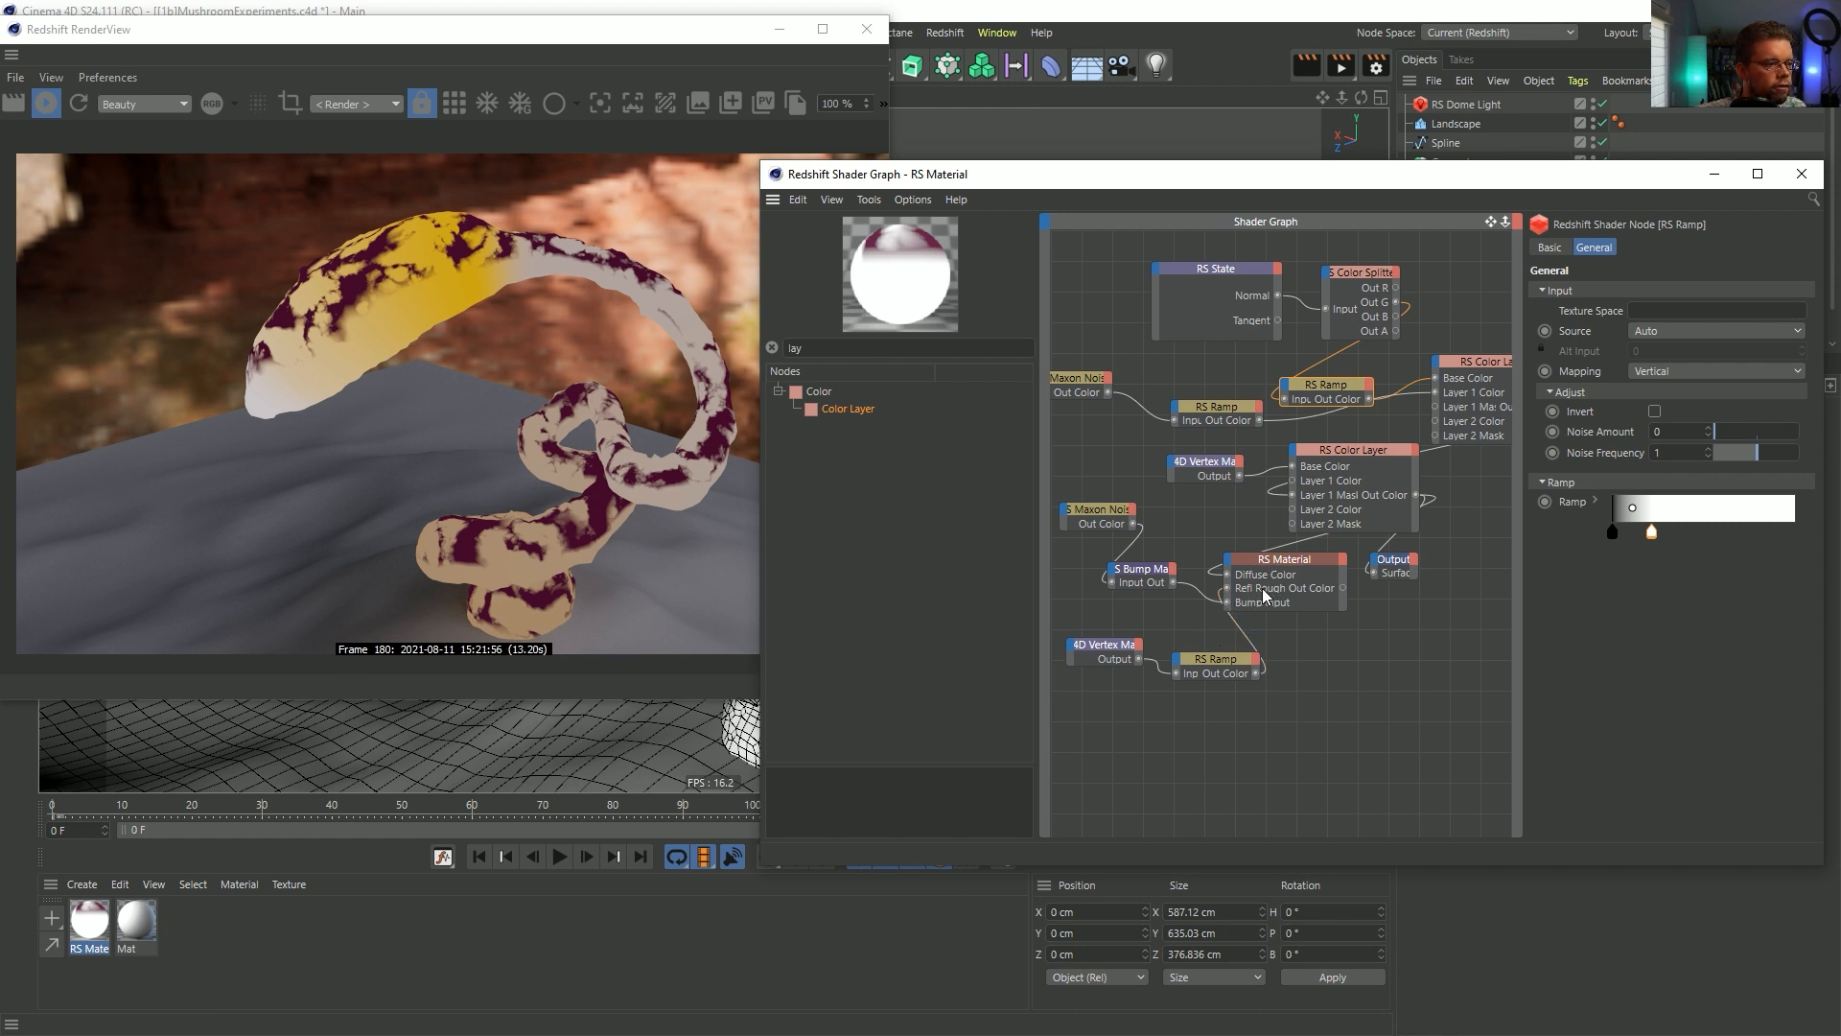
- Feed the mask Color Layer's output into the roughness RS Ramp, and connect the RS Material to the Output surface
middle_click_drag(1431, 421, 1368, 430)
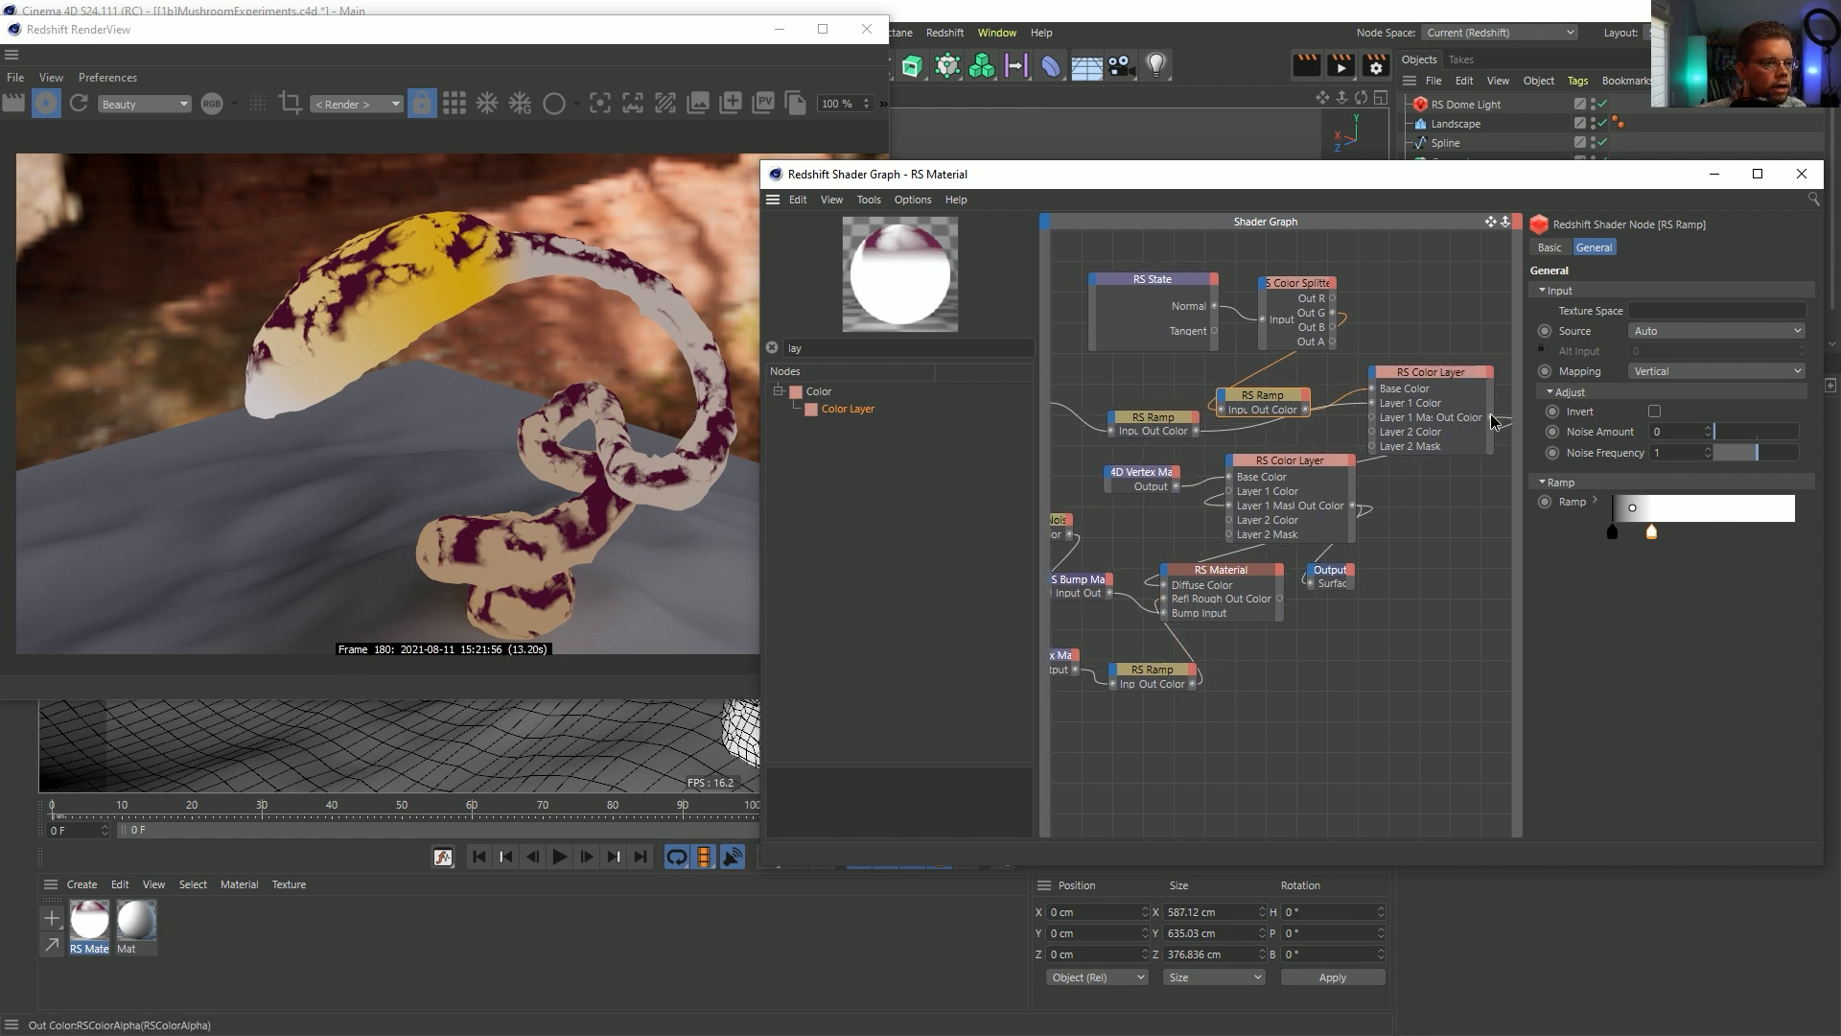
left_click(1489, 419)
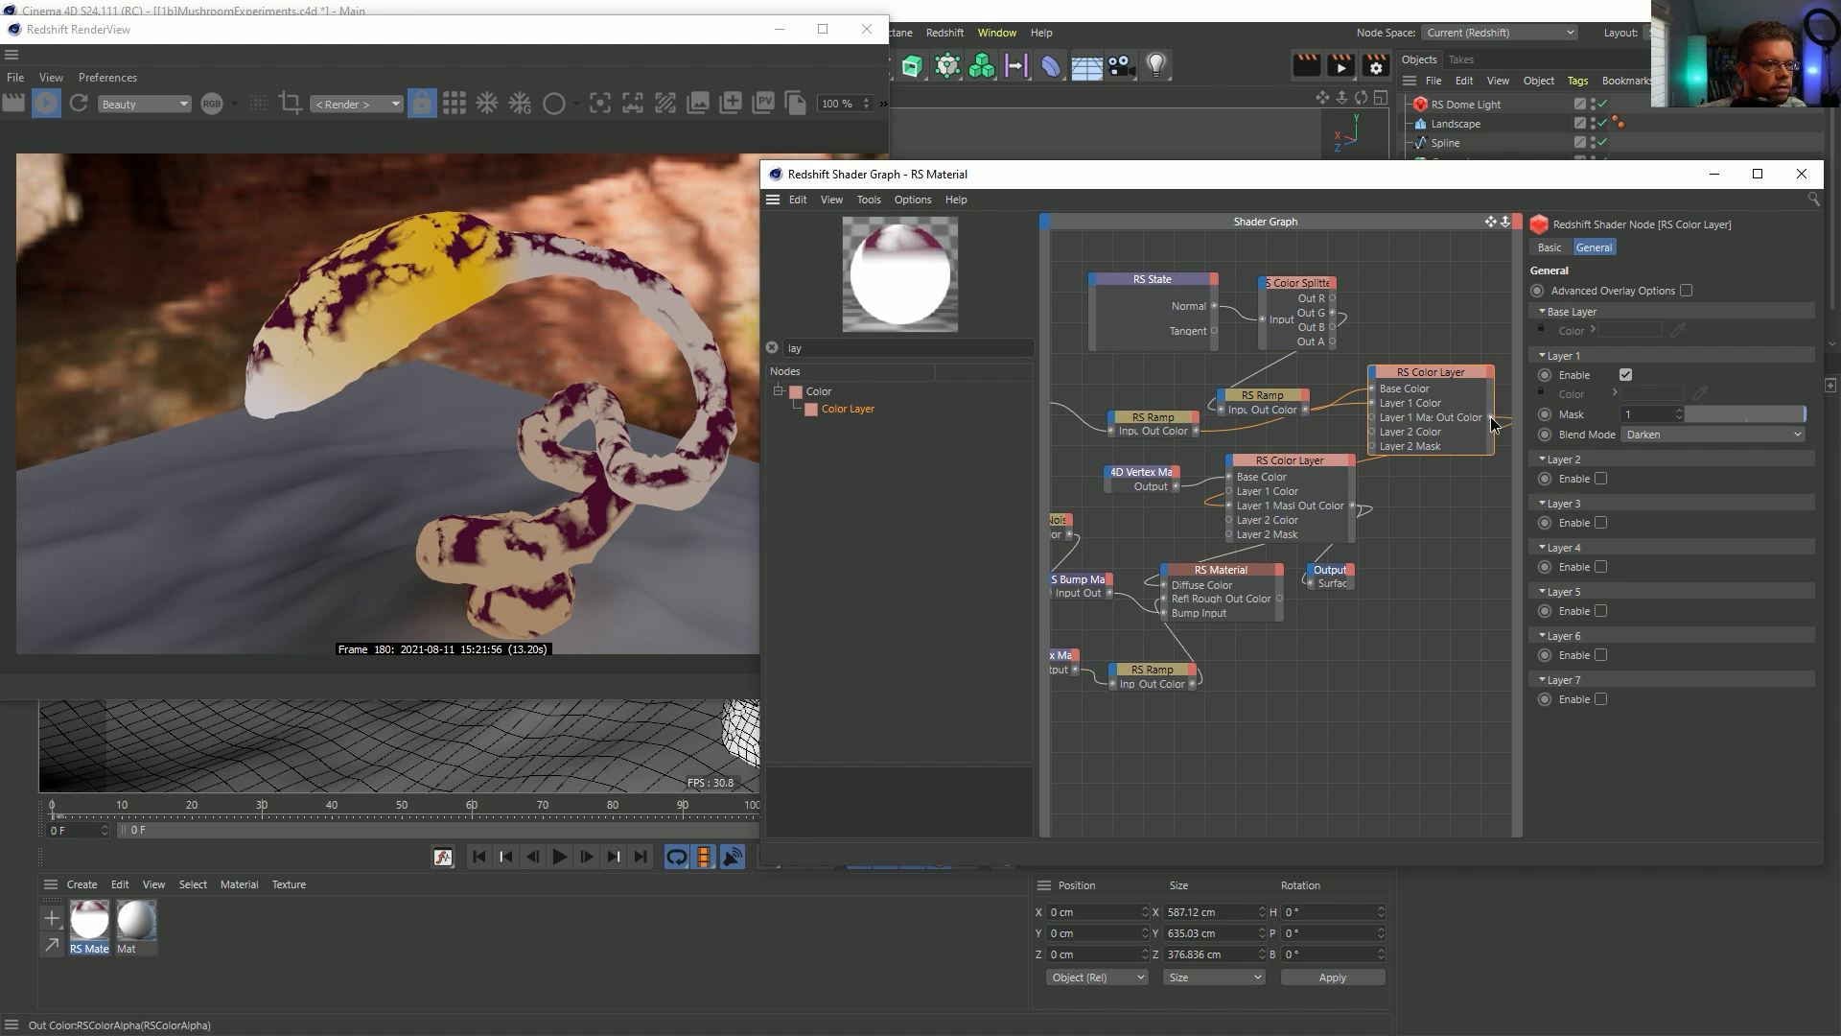
left_click_drag(1491, 419, 1116, 690)
left_click(1154, 682)
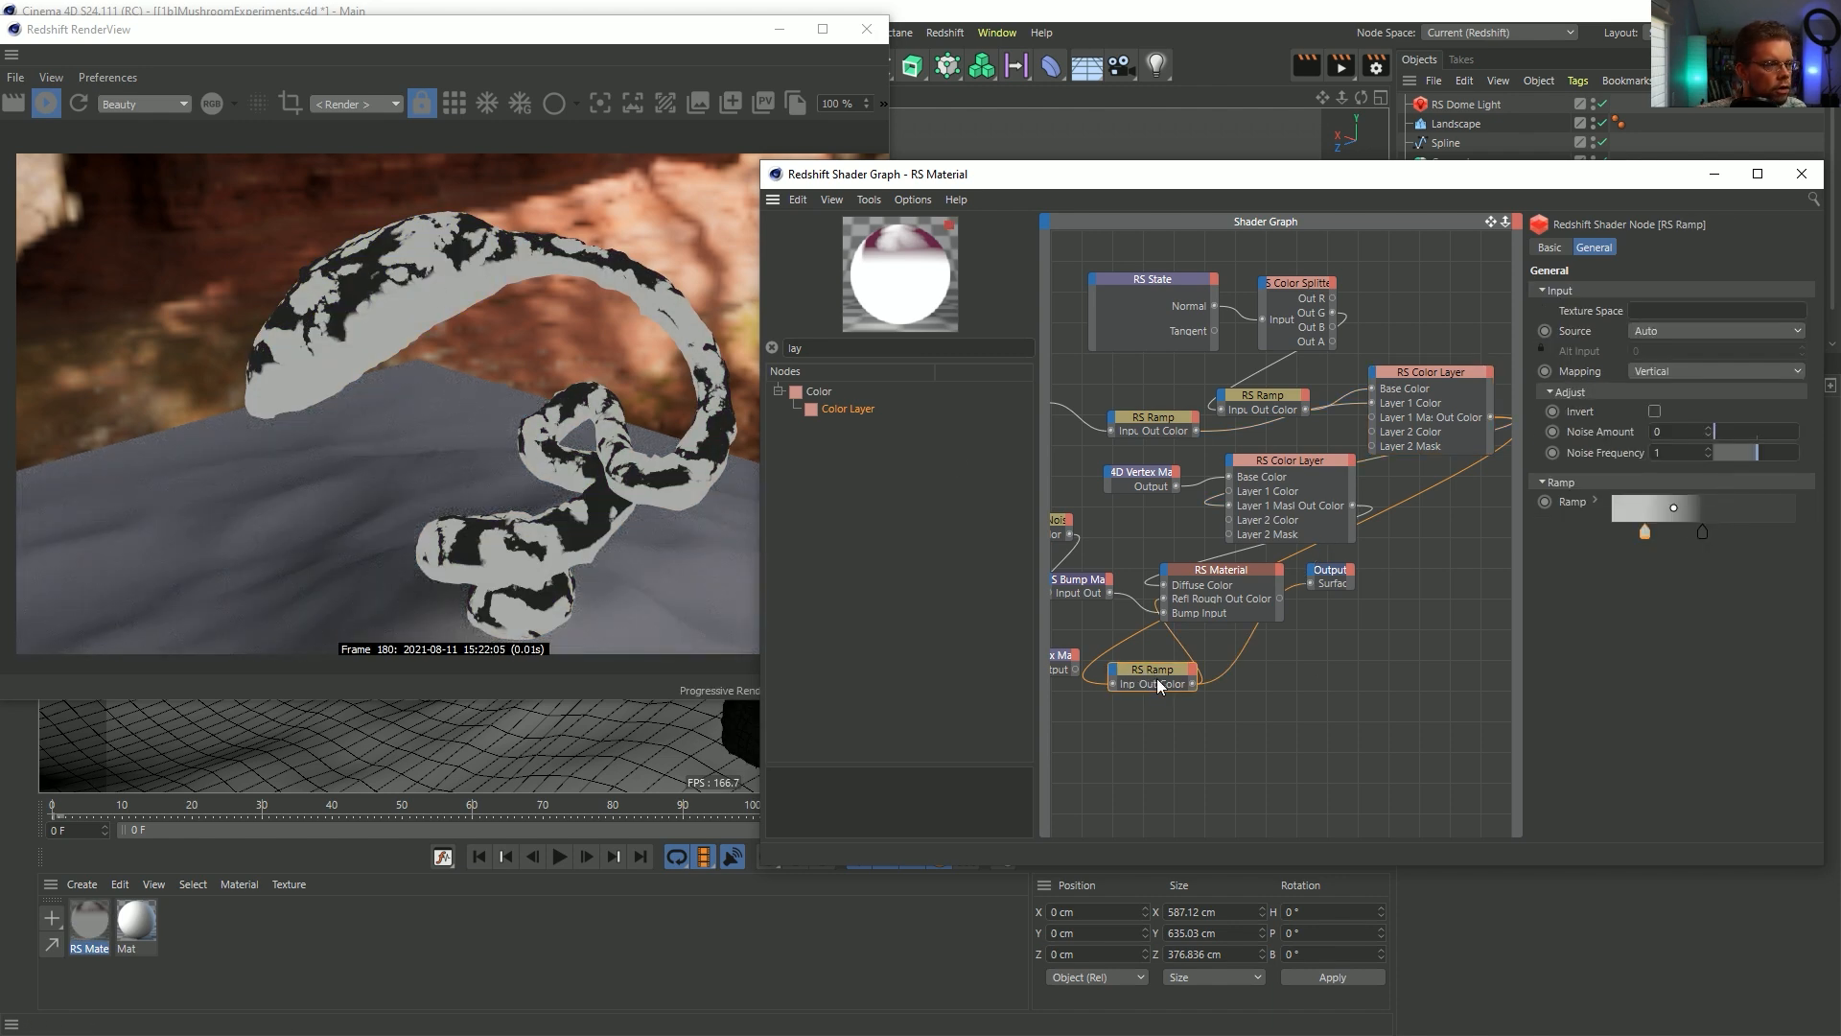
left_click(1217, 575)
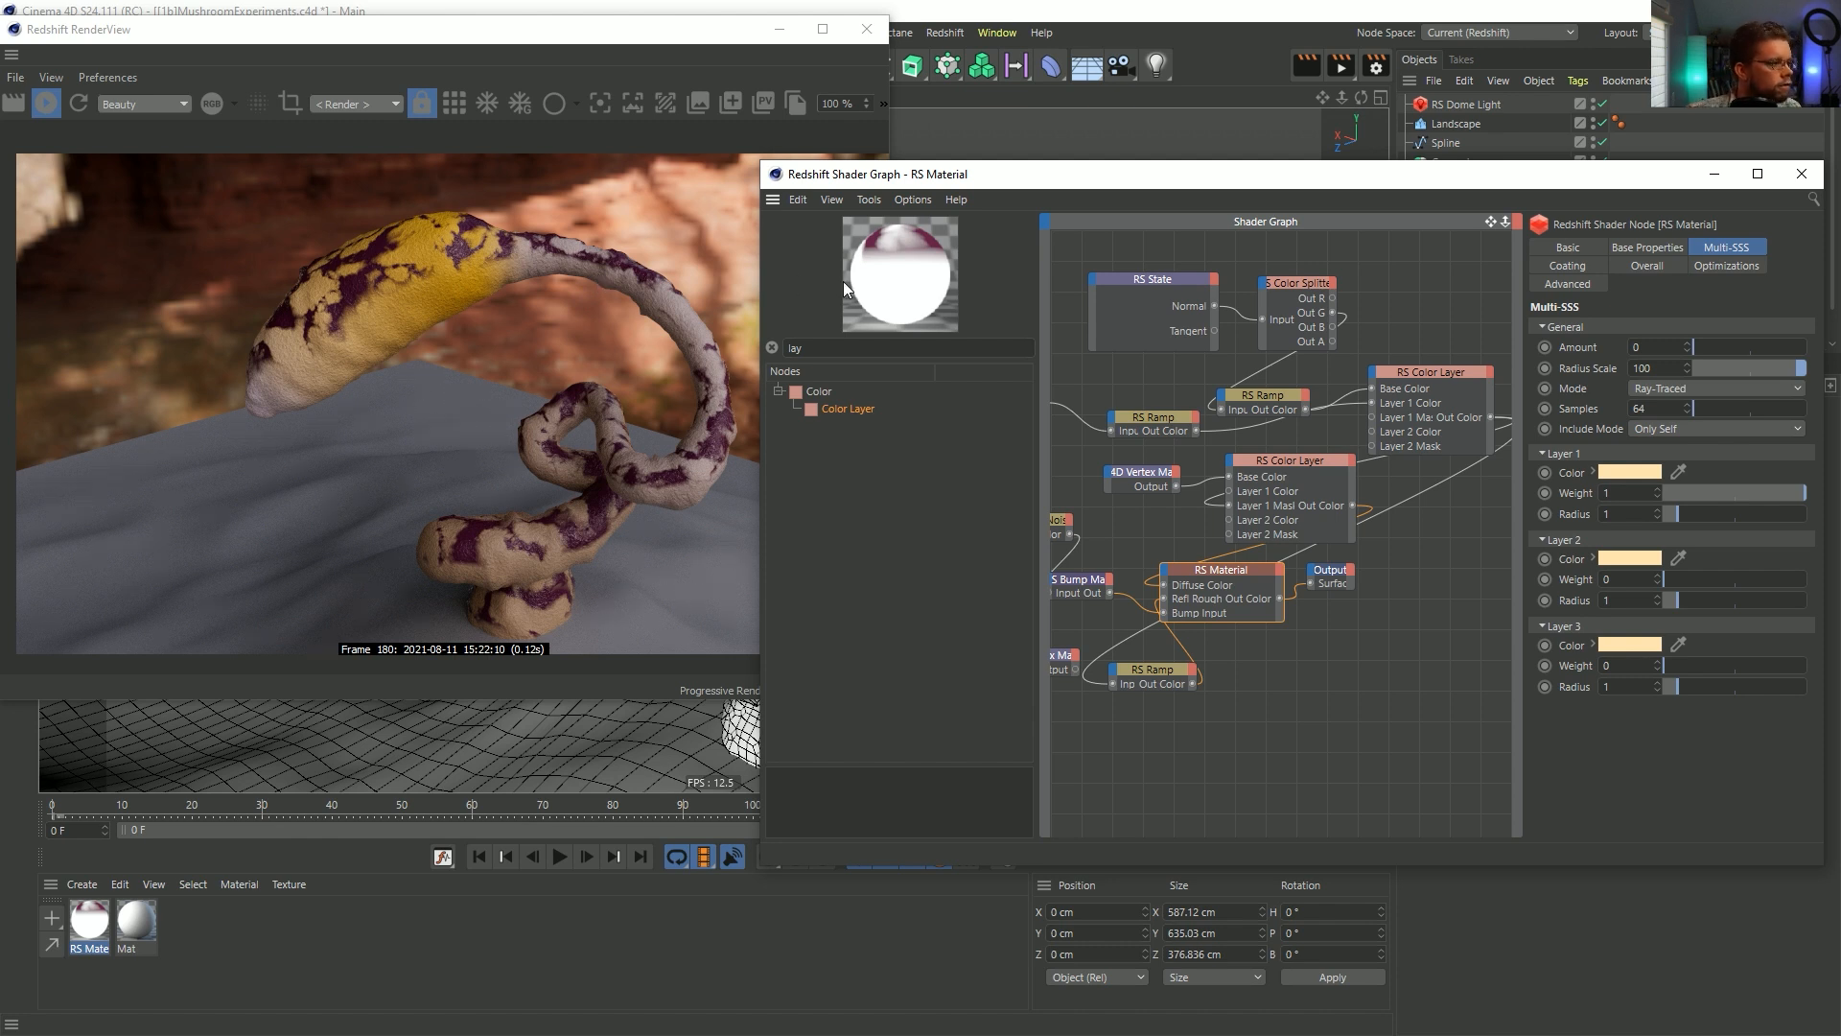
- Set the Overall Scale of the Maxon Noise that drives the mask ramp to 11
middle_click_drag(1133, 386, 1284, 415, "alt")
left_click(1157, 419)
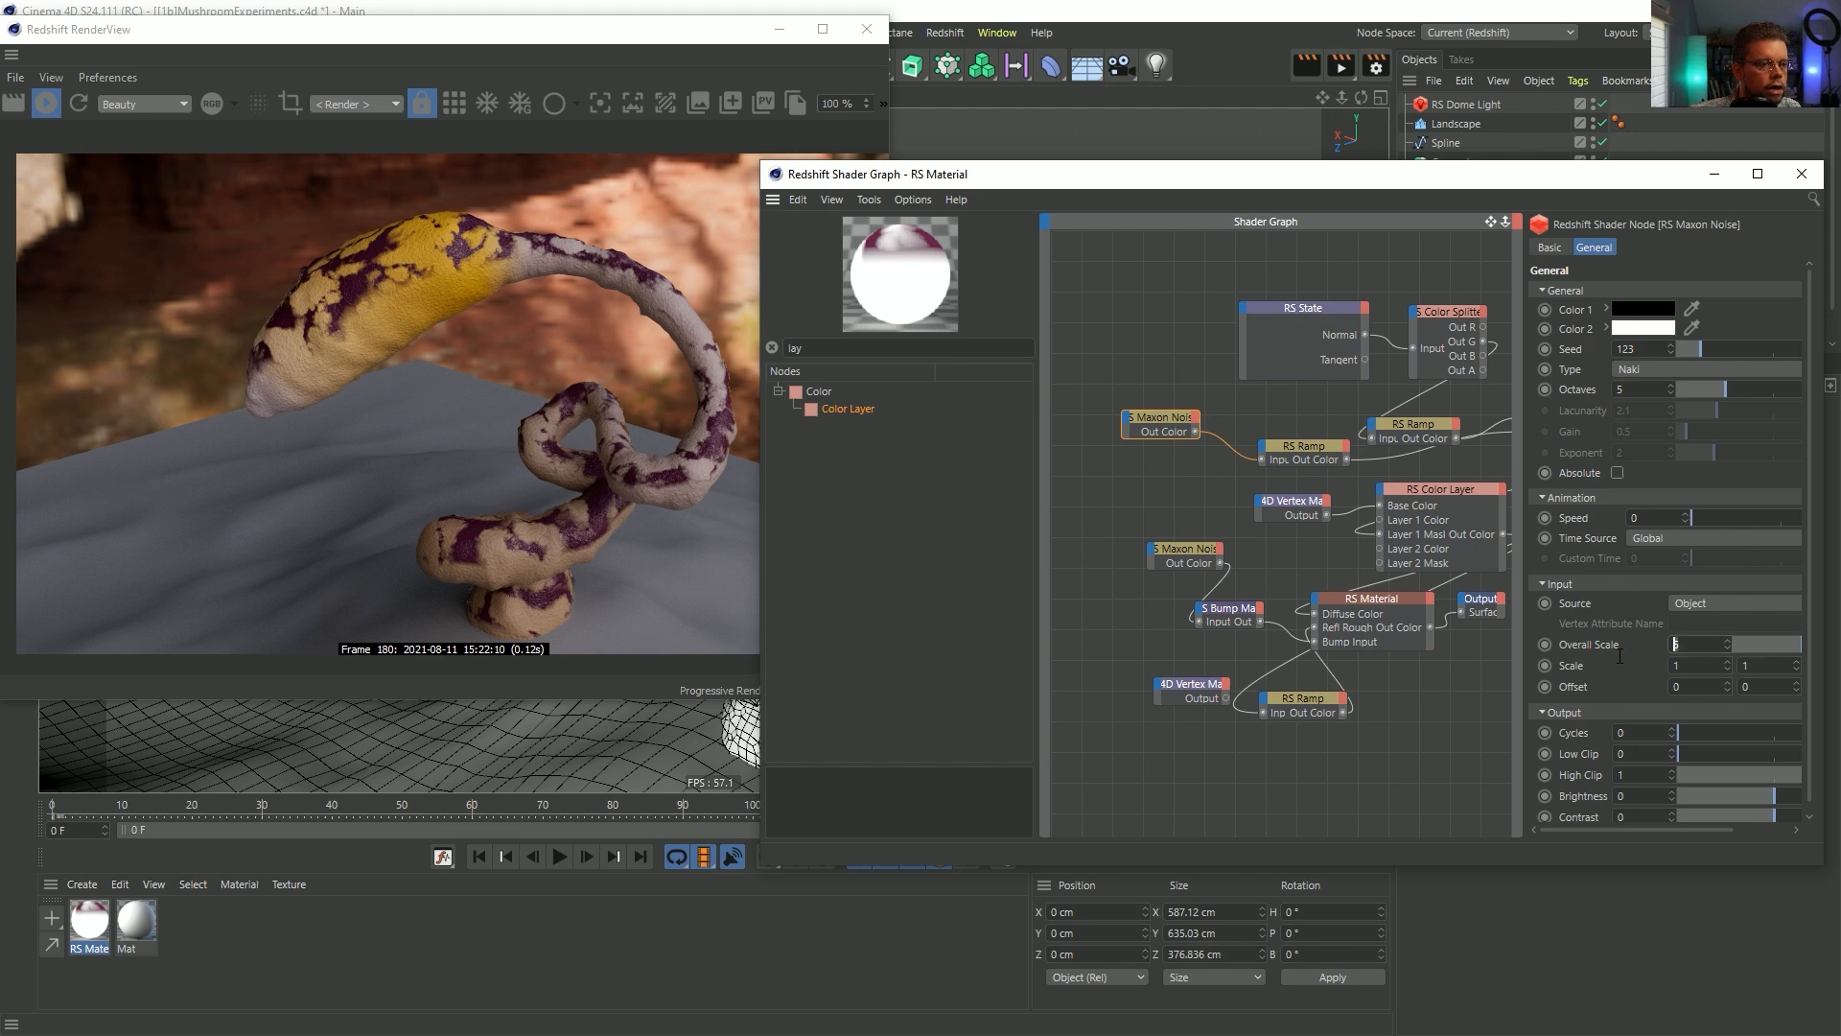
type("11")
key("Return")
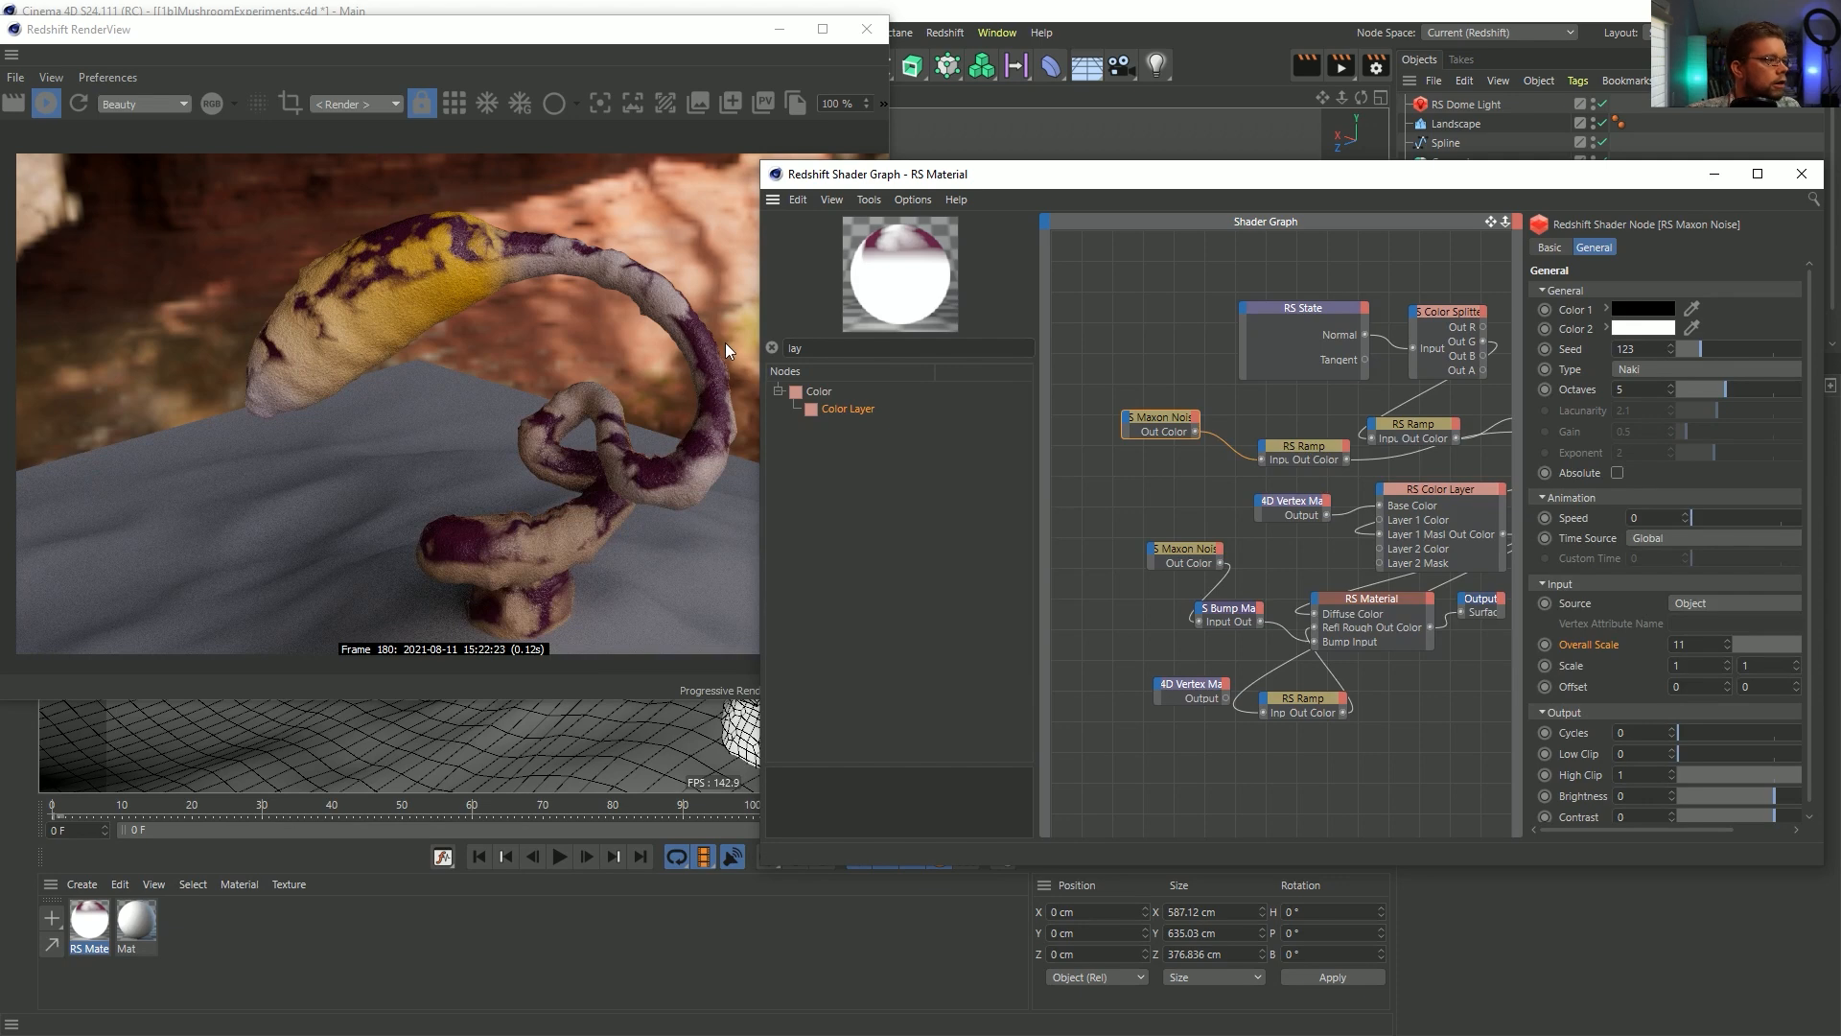
- Reposition the Out G RS Ramp beside the Color Splitter and select the mask's Maxon Noise to review its settings
middle_click_drag(1379, 385, 1148, 386, "alt")
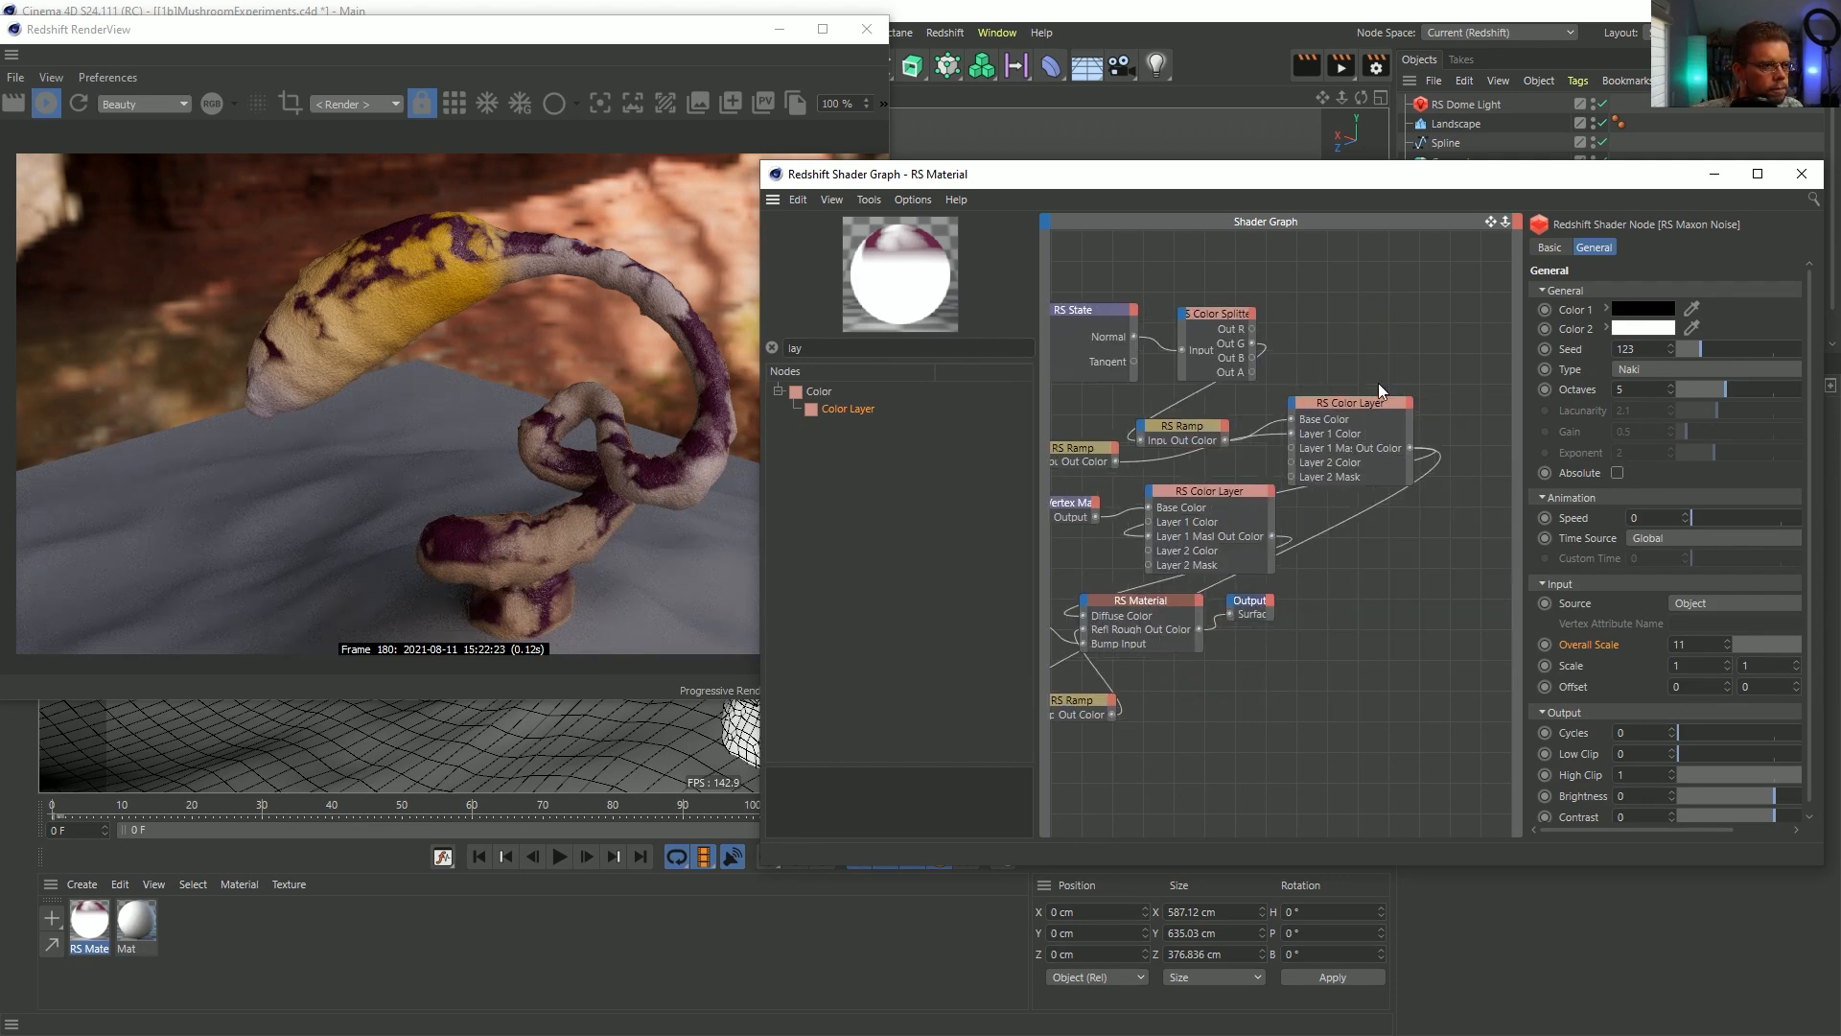
left_click_drag(1206, 424, 1339, 326)
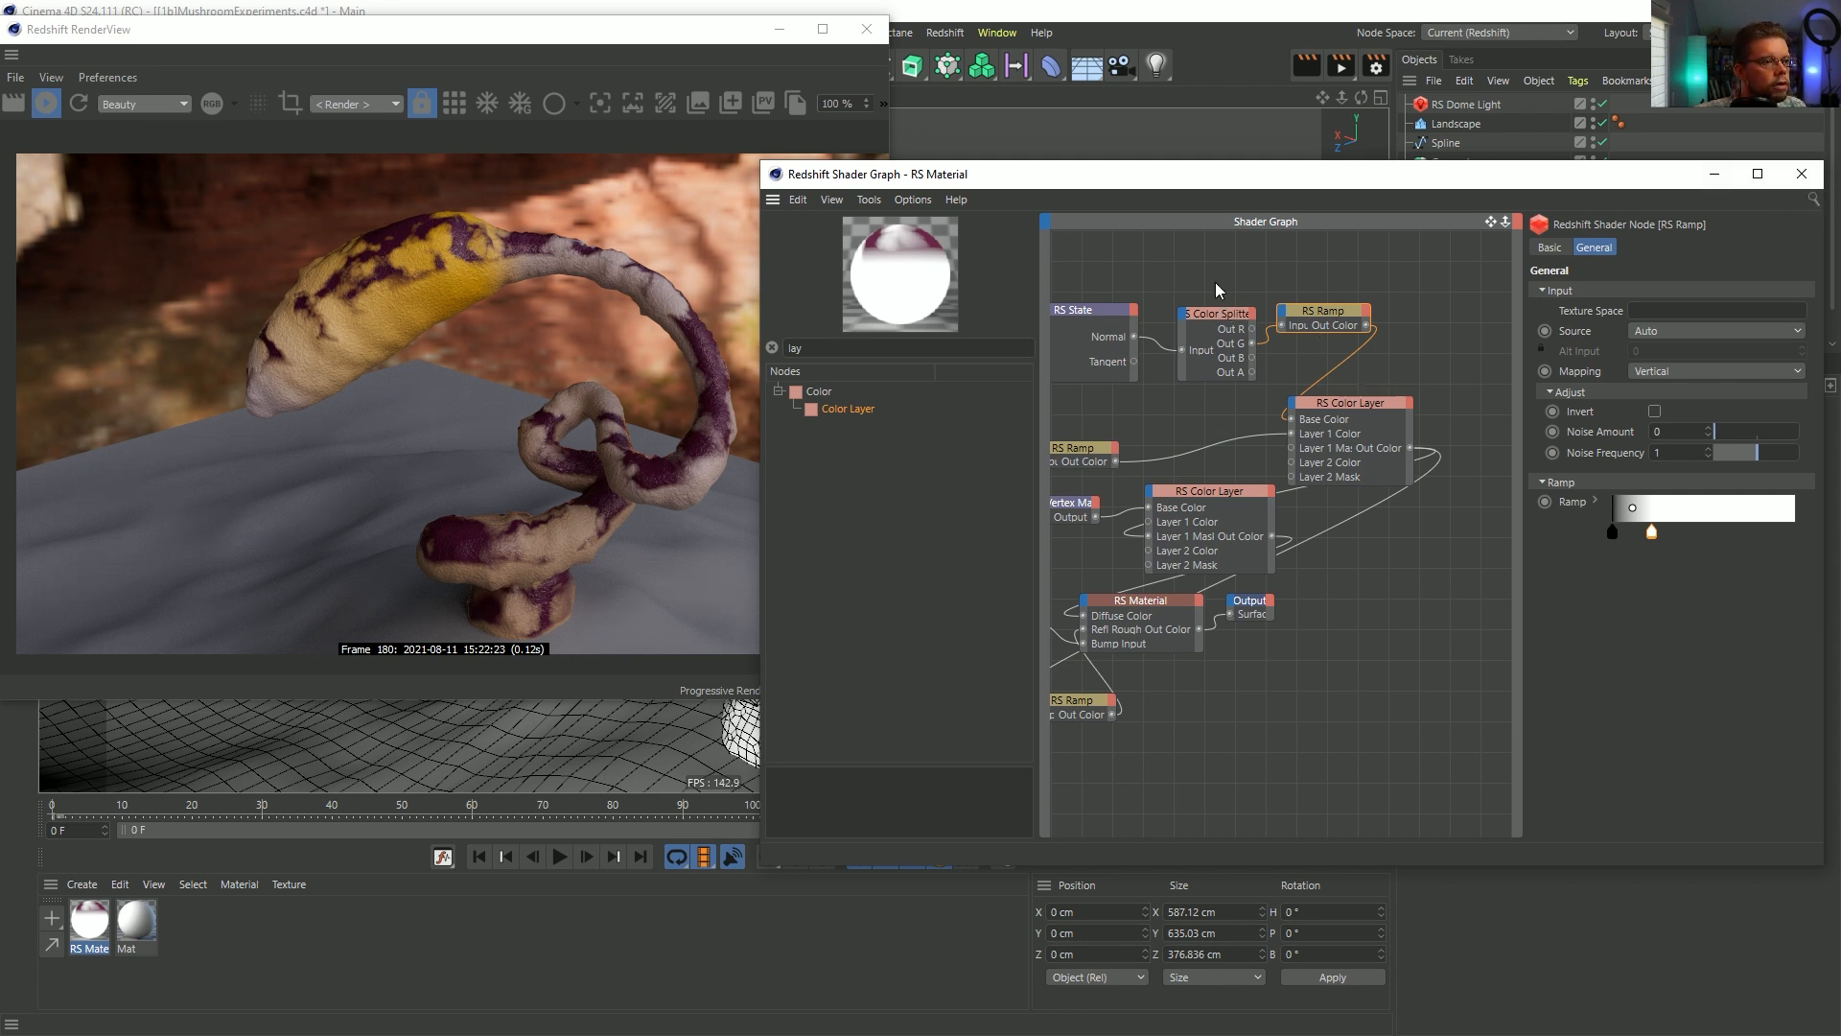
middle_click_drag(1148, 379, 1332, 323)
left_click(1099, 381)
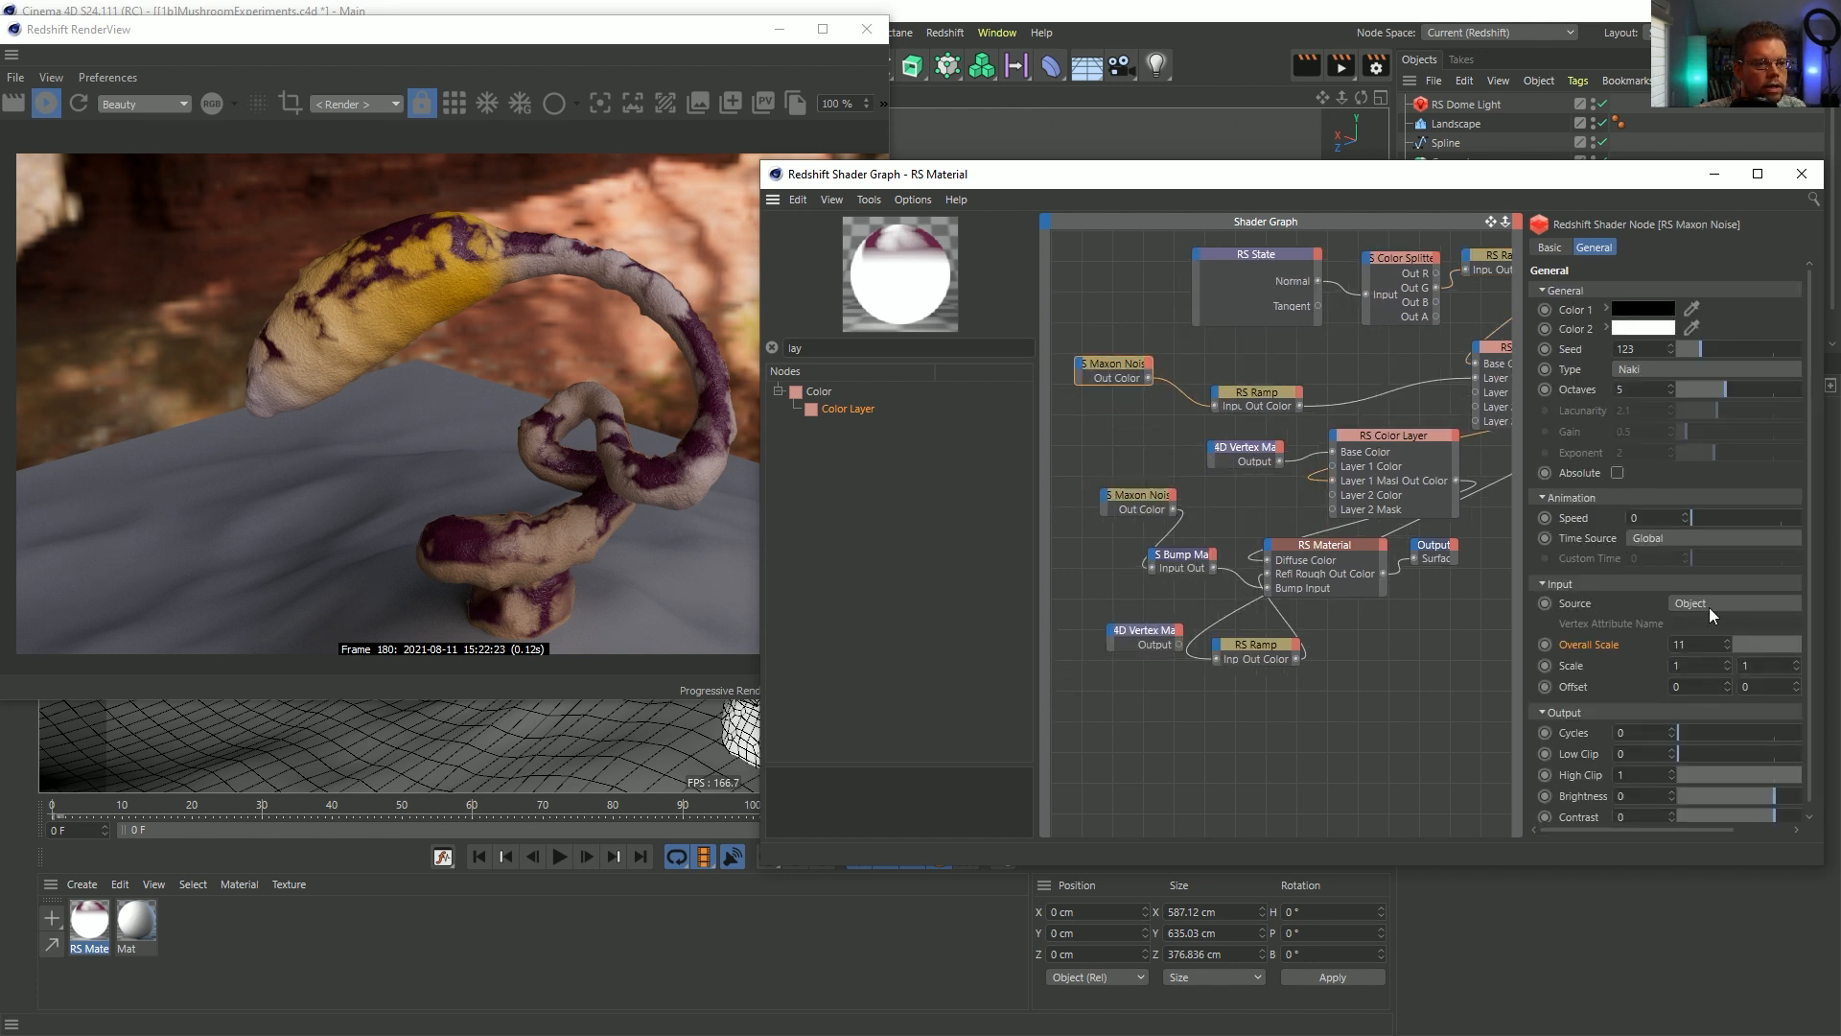
- Close the shader graph, save the project and render the animation to the Picture Viewer
left_click(1800, 175)
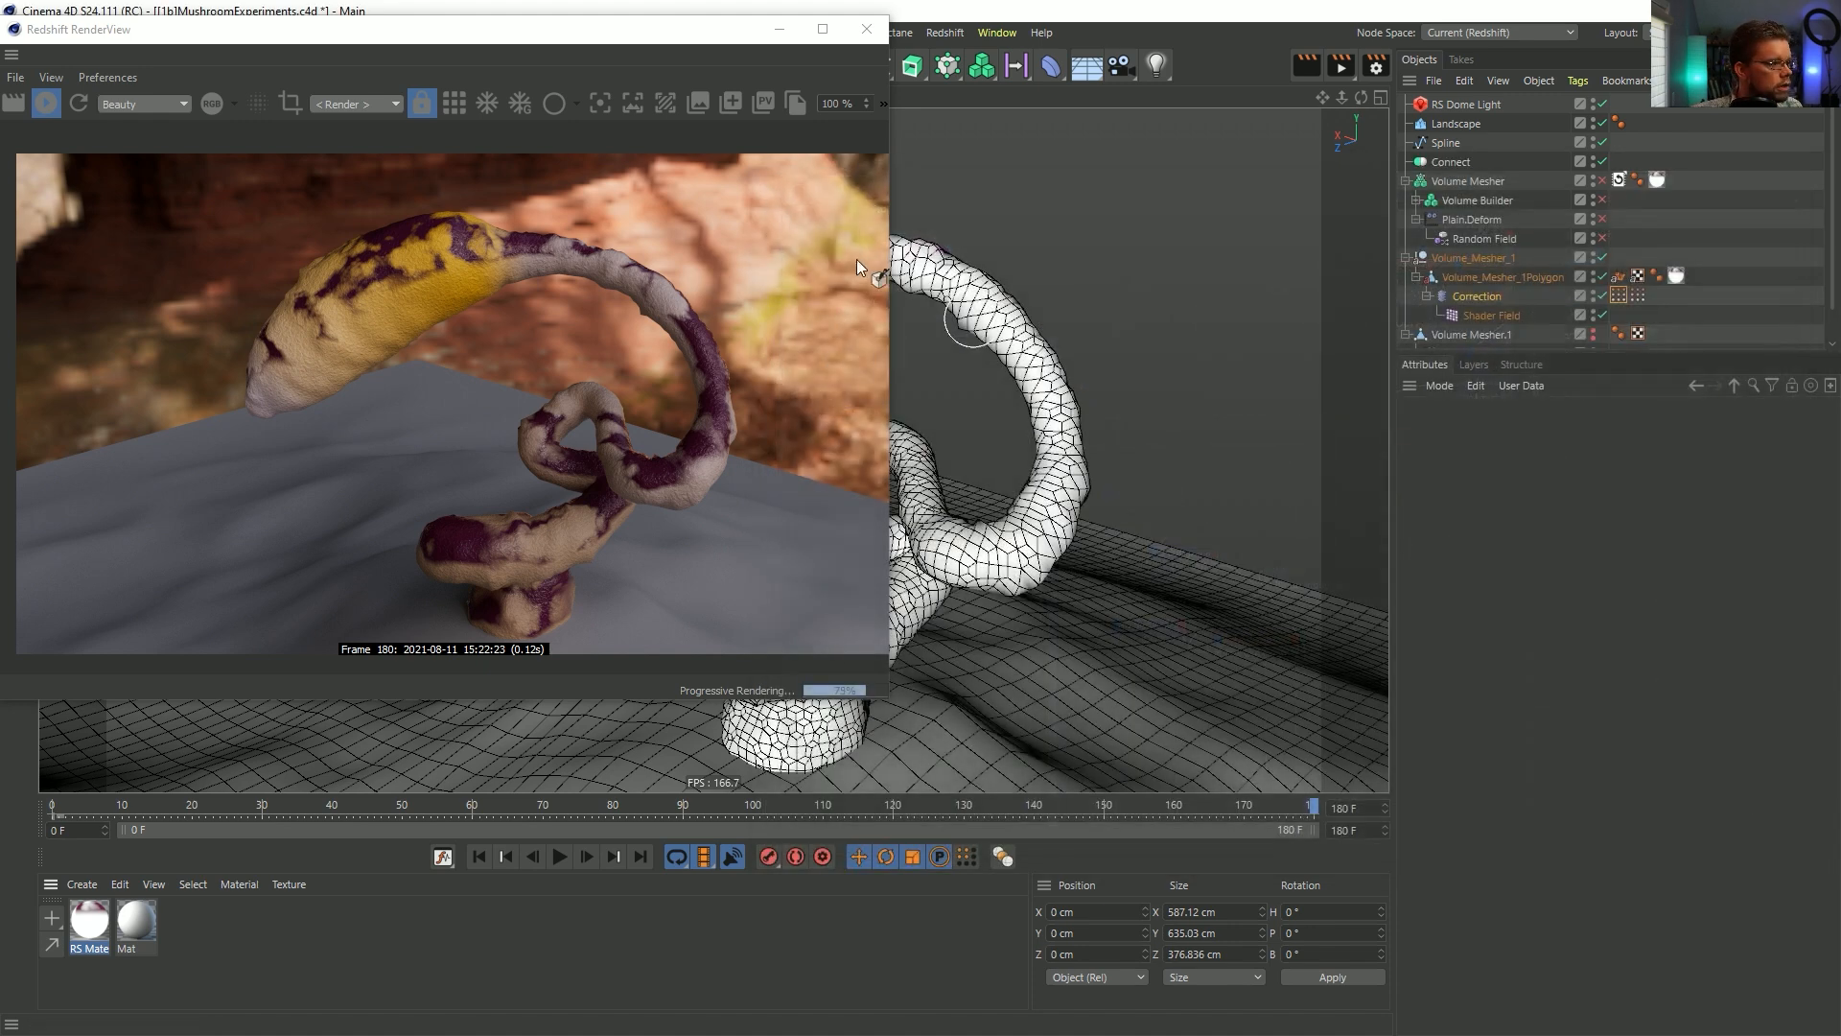
key("ctrl+s")
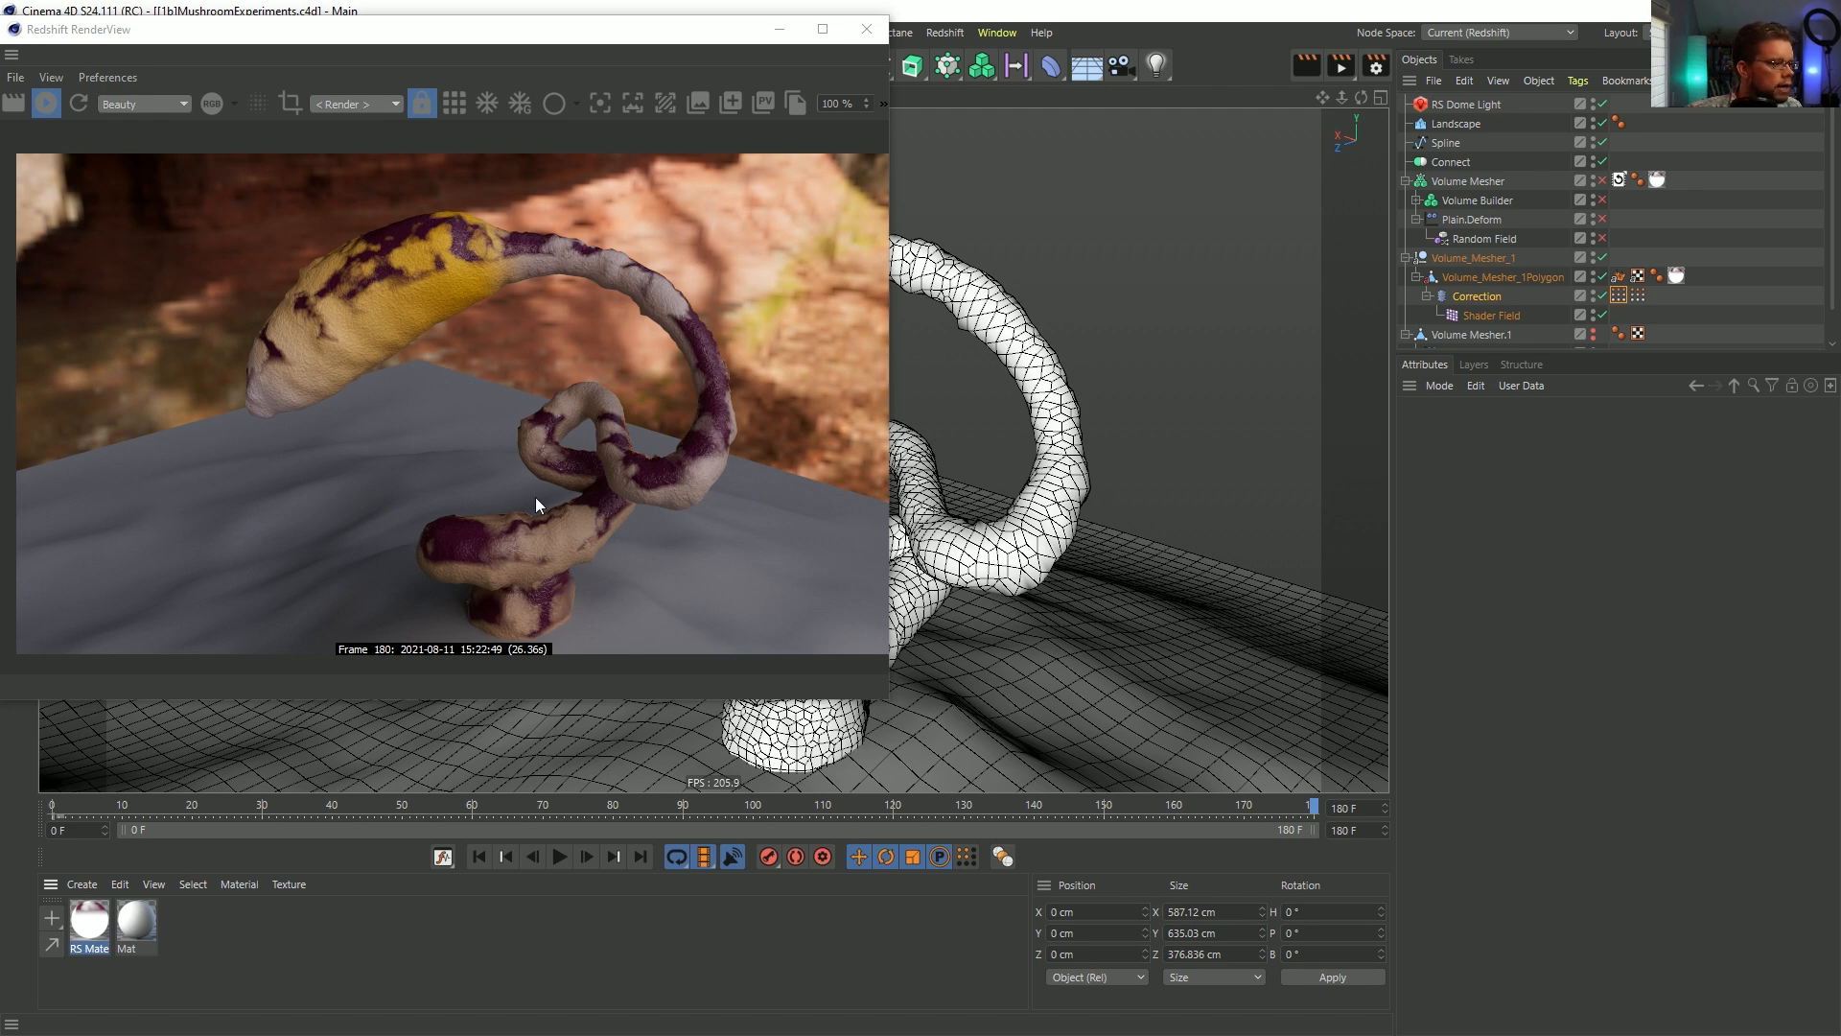
left_click(876, 37)
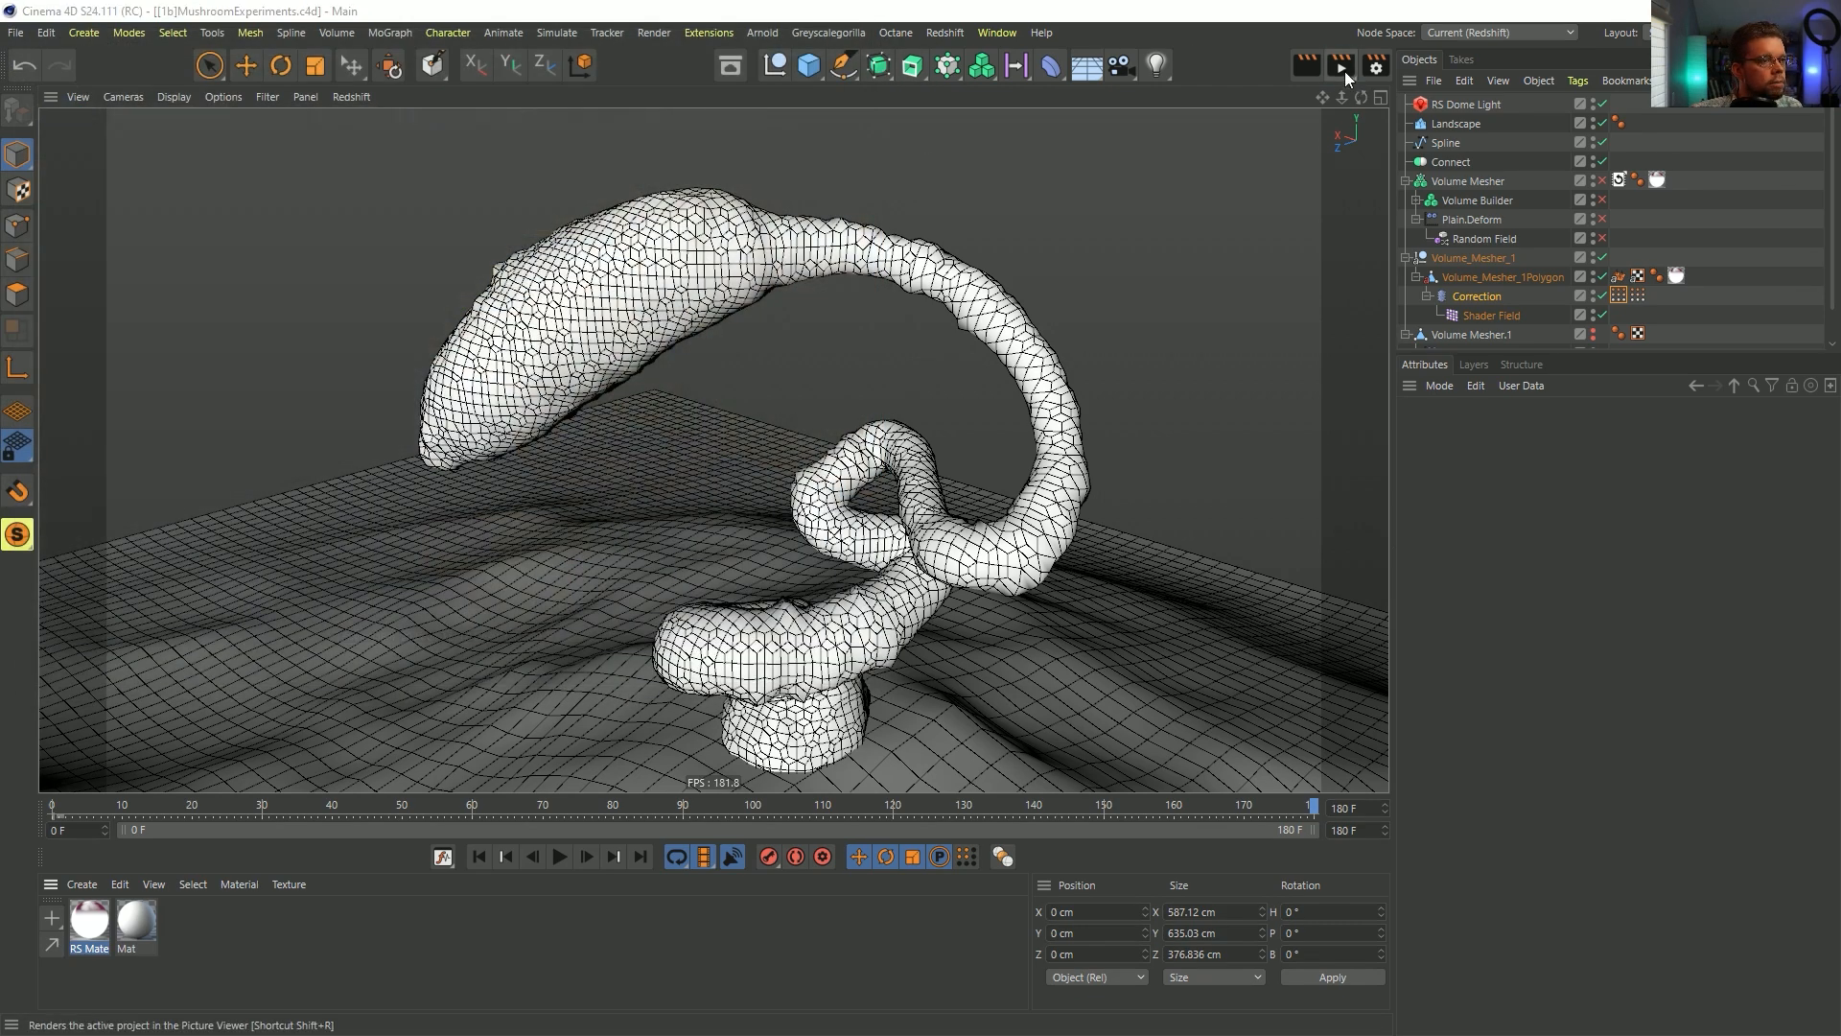
left_click(1345, 71)
left_click(902, 599)
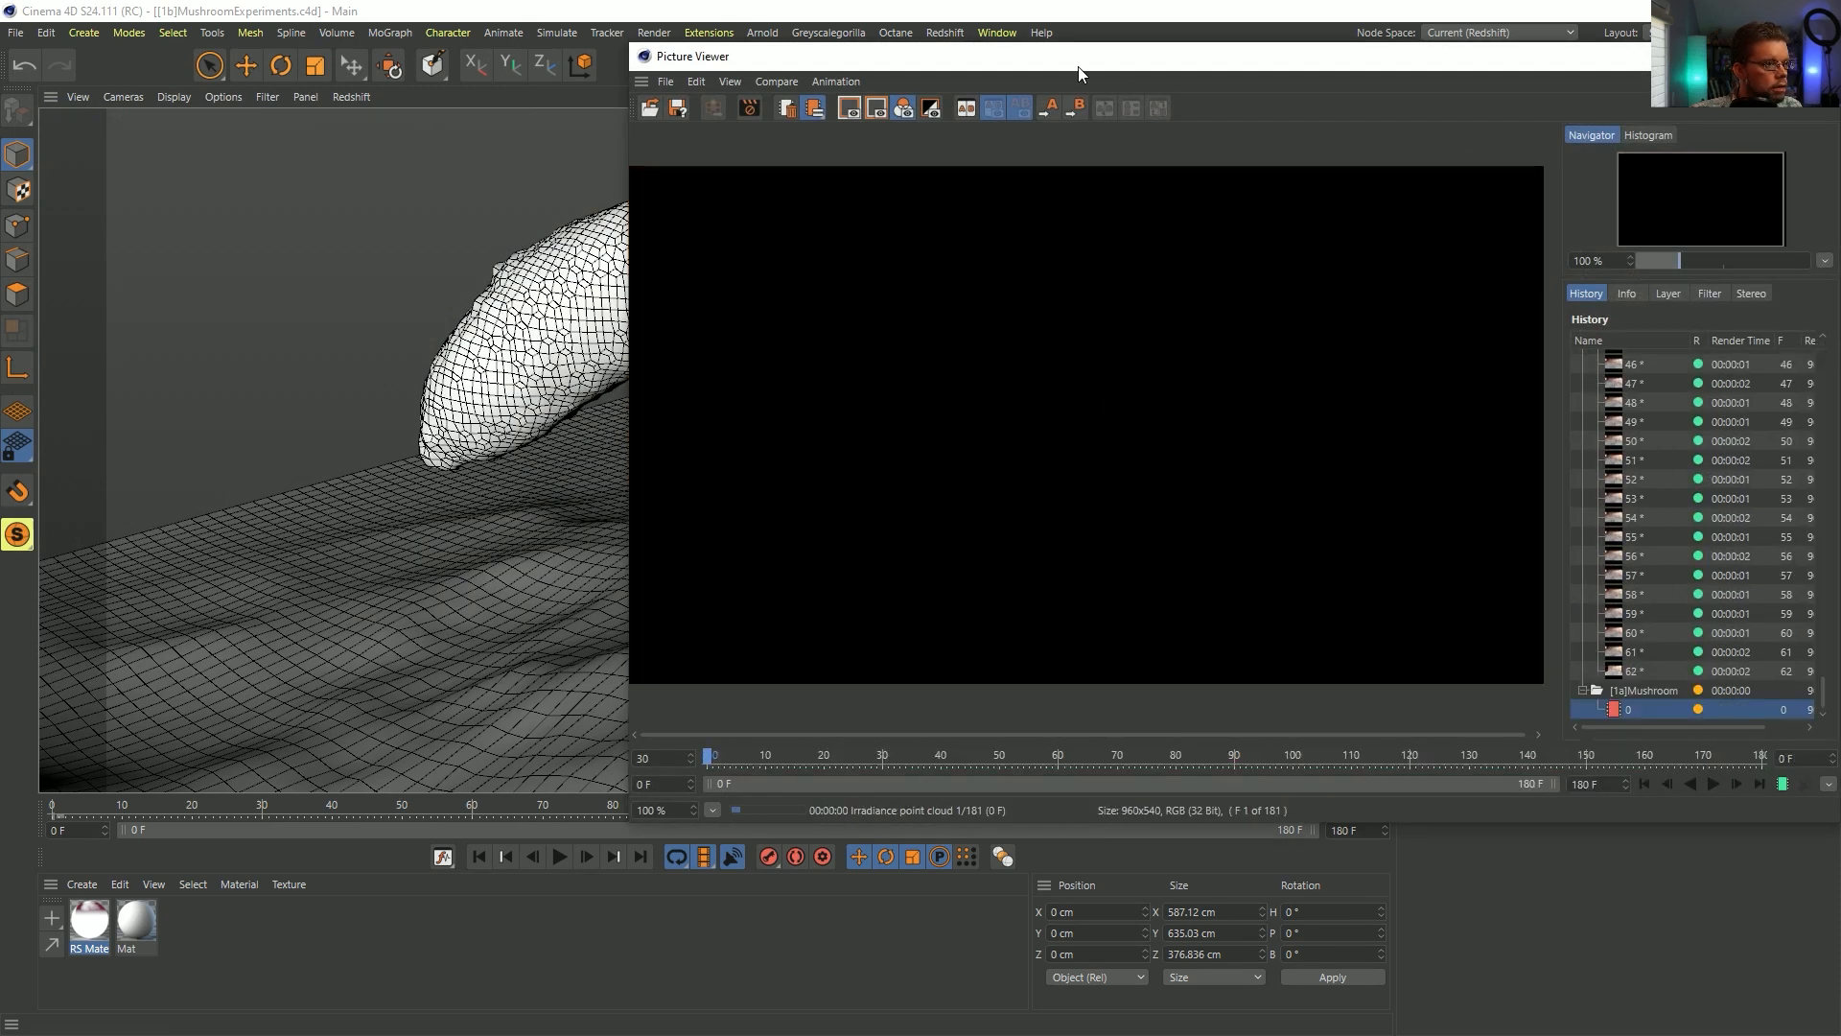
left_click_drag(1077, 60, 551, 118)
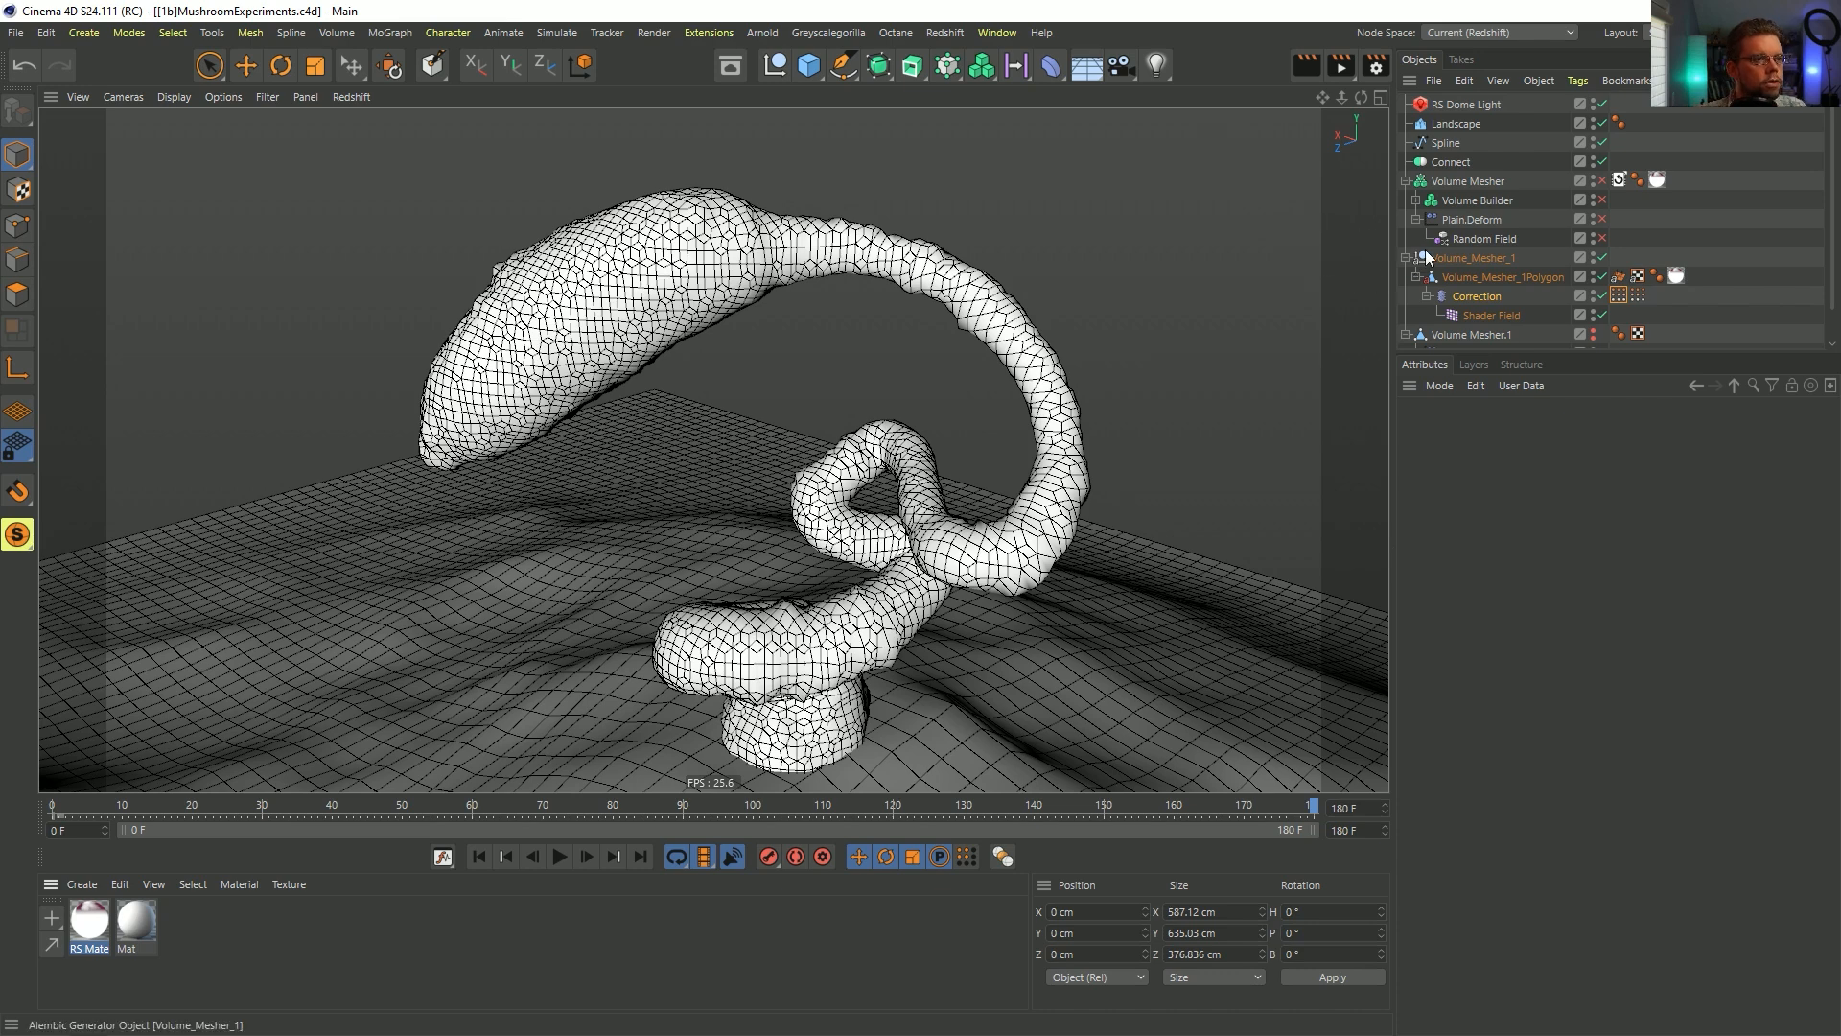
- Disable the Volume_Mesher_1 Alembic object, re-enable the original Volume Mesher and expand its hierarchy
left_click(1406, 181)
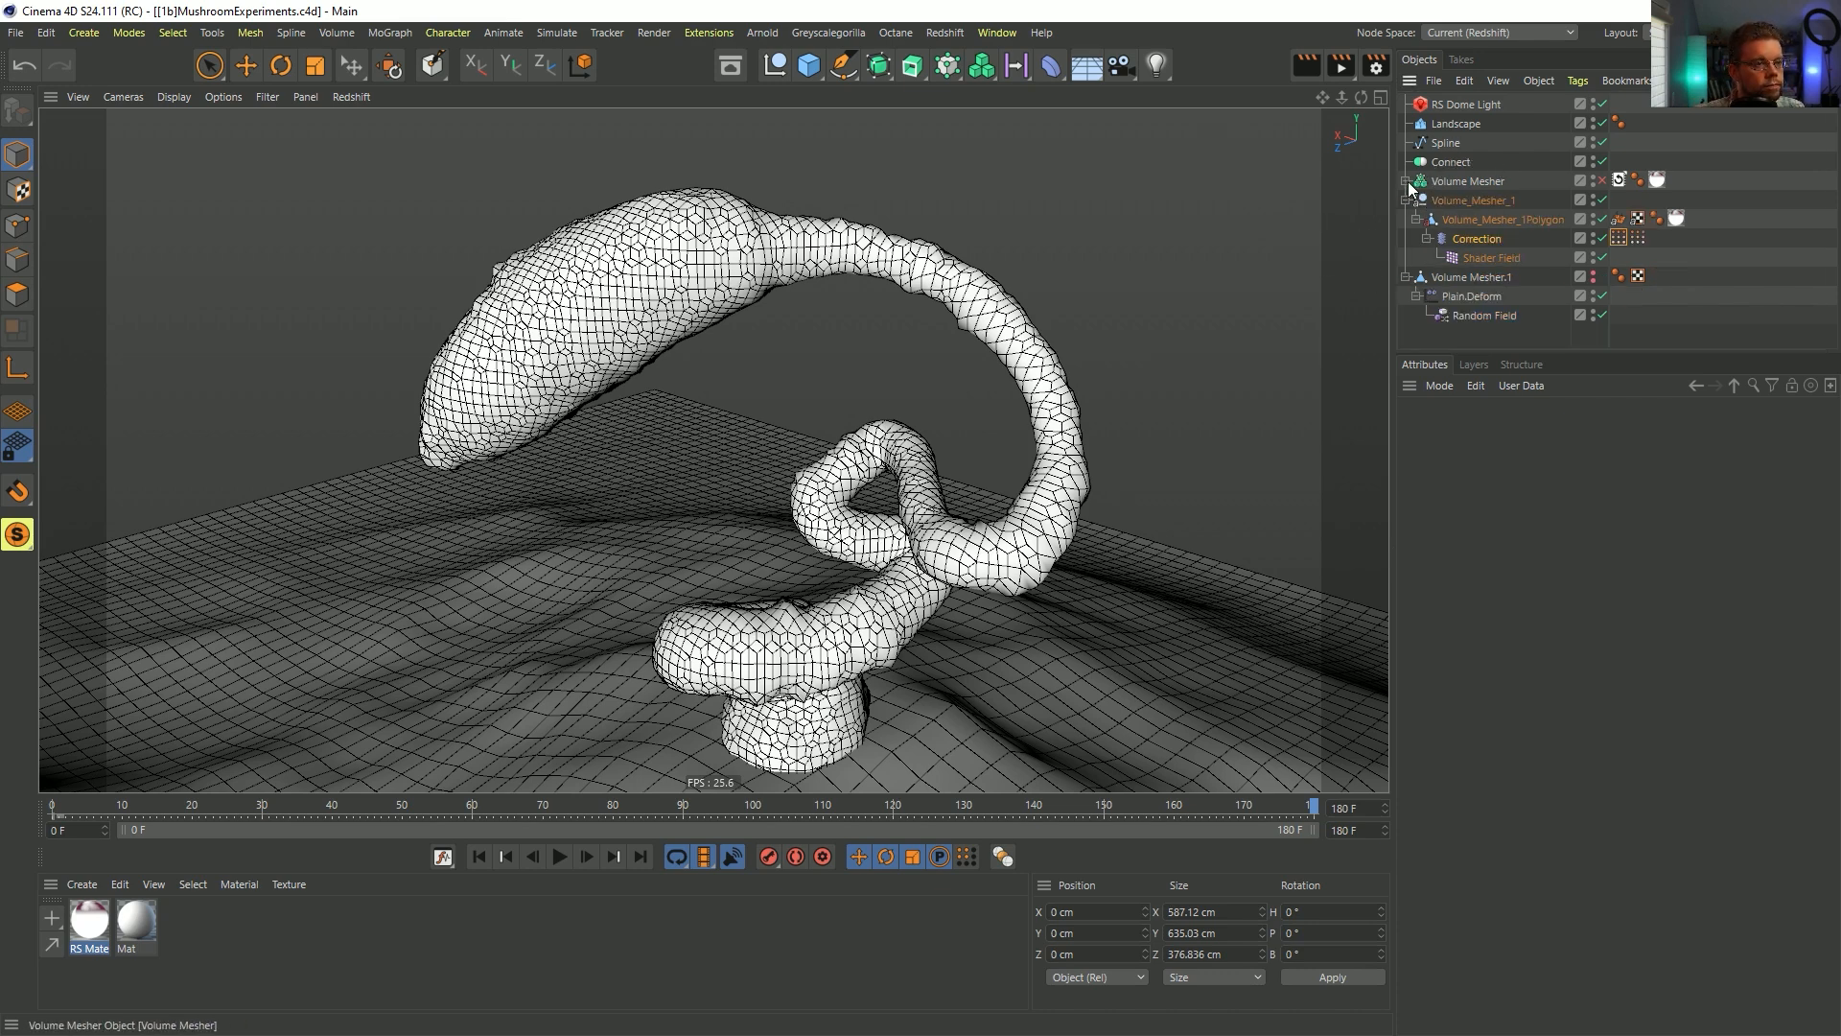
left_click(1523, 219)
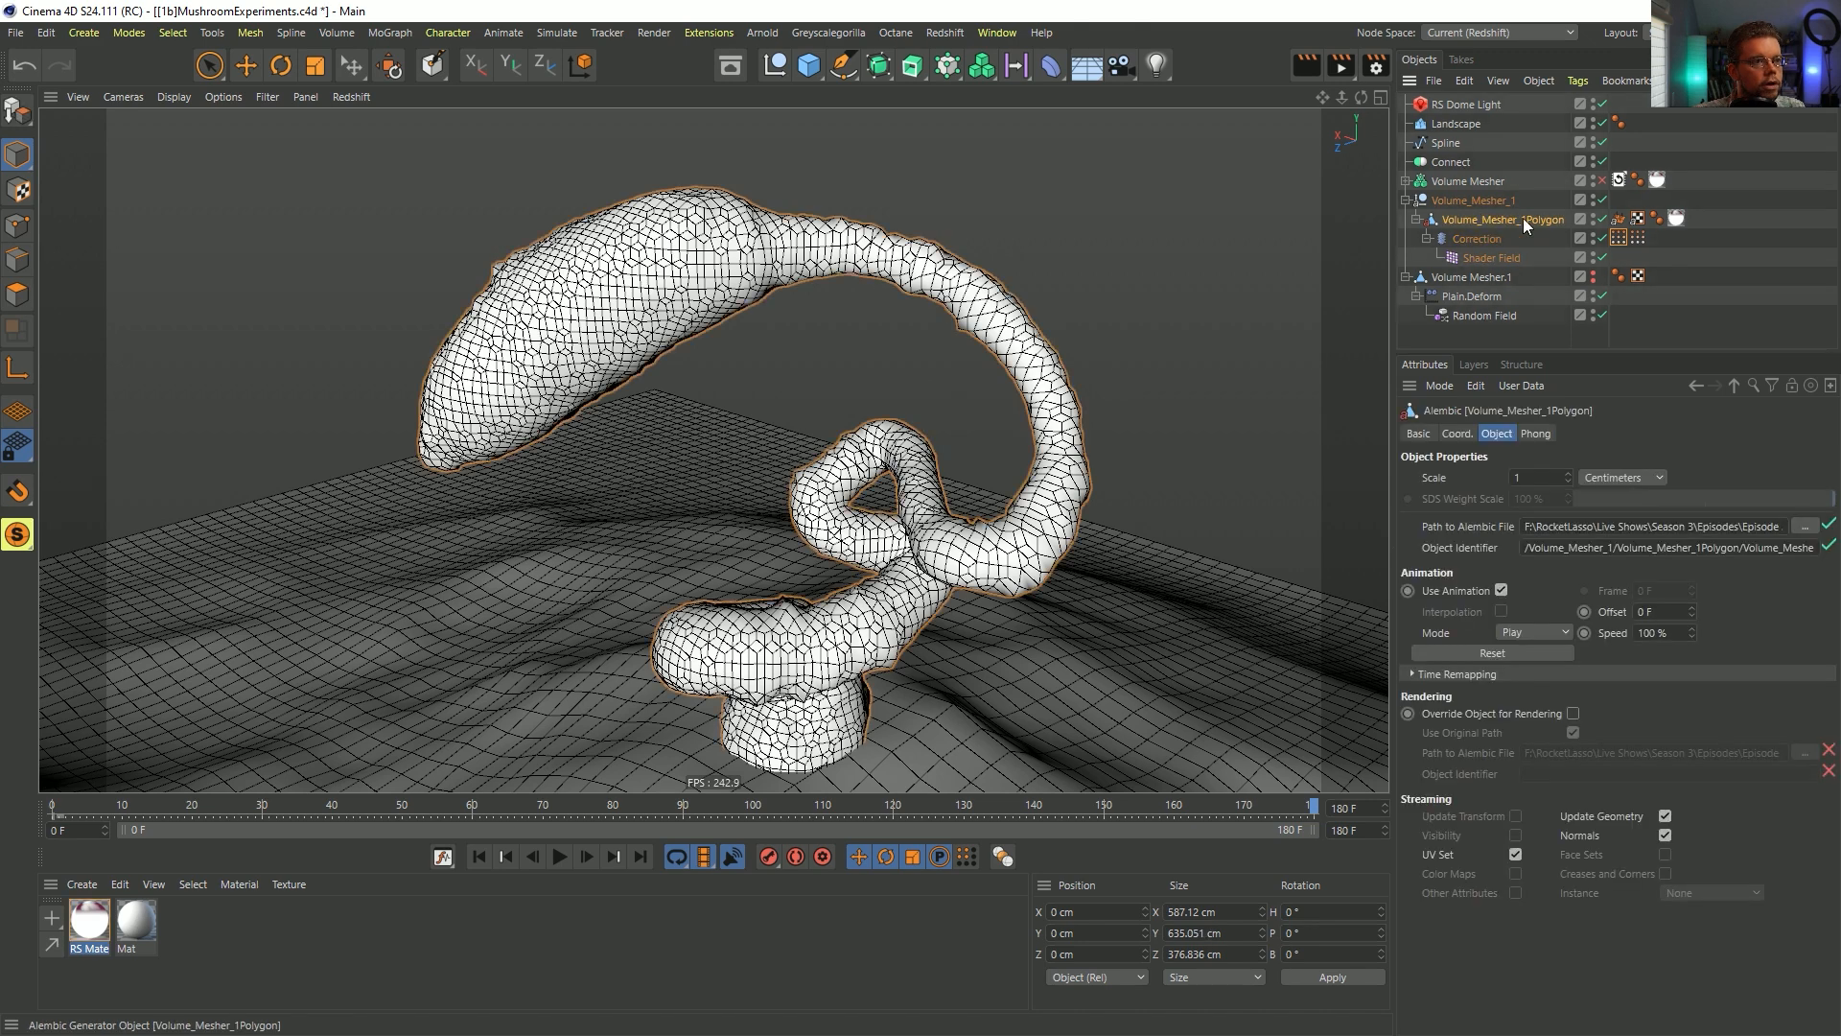
left_click(1602, 200)
left_click(1602, 181)
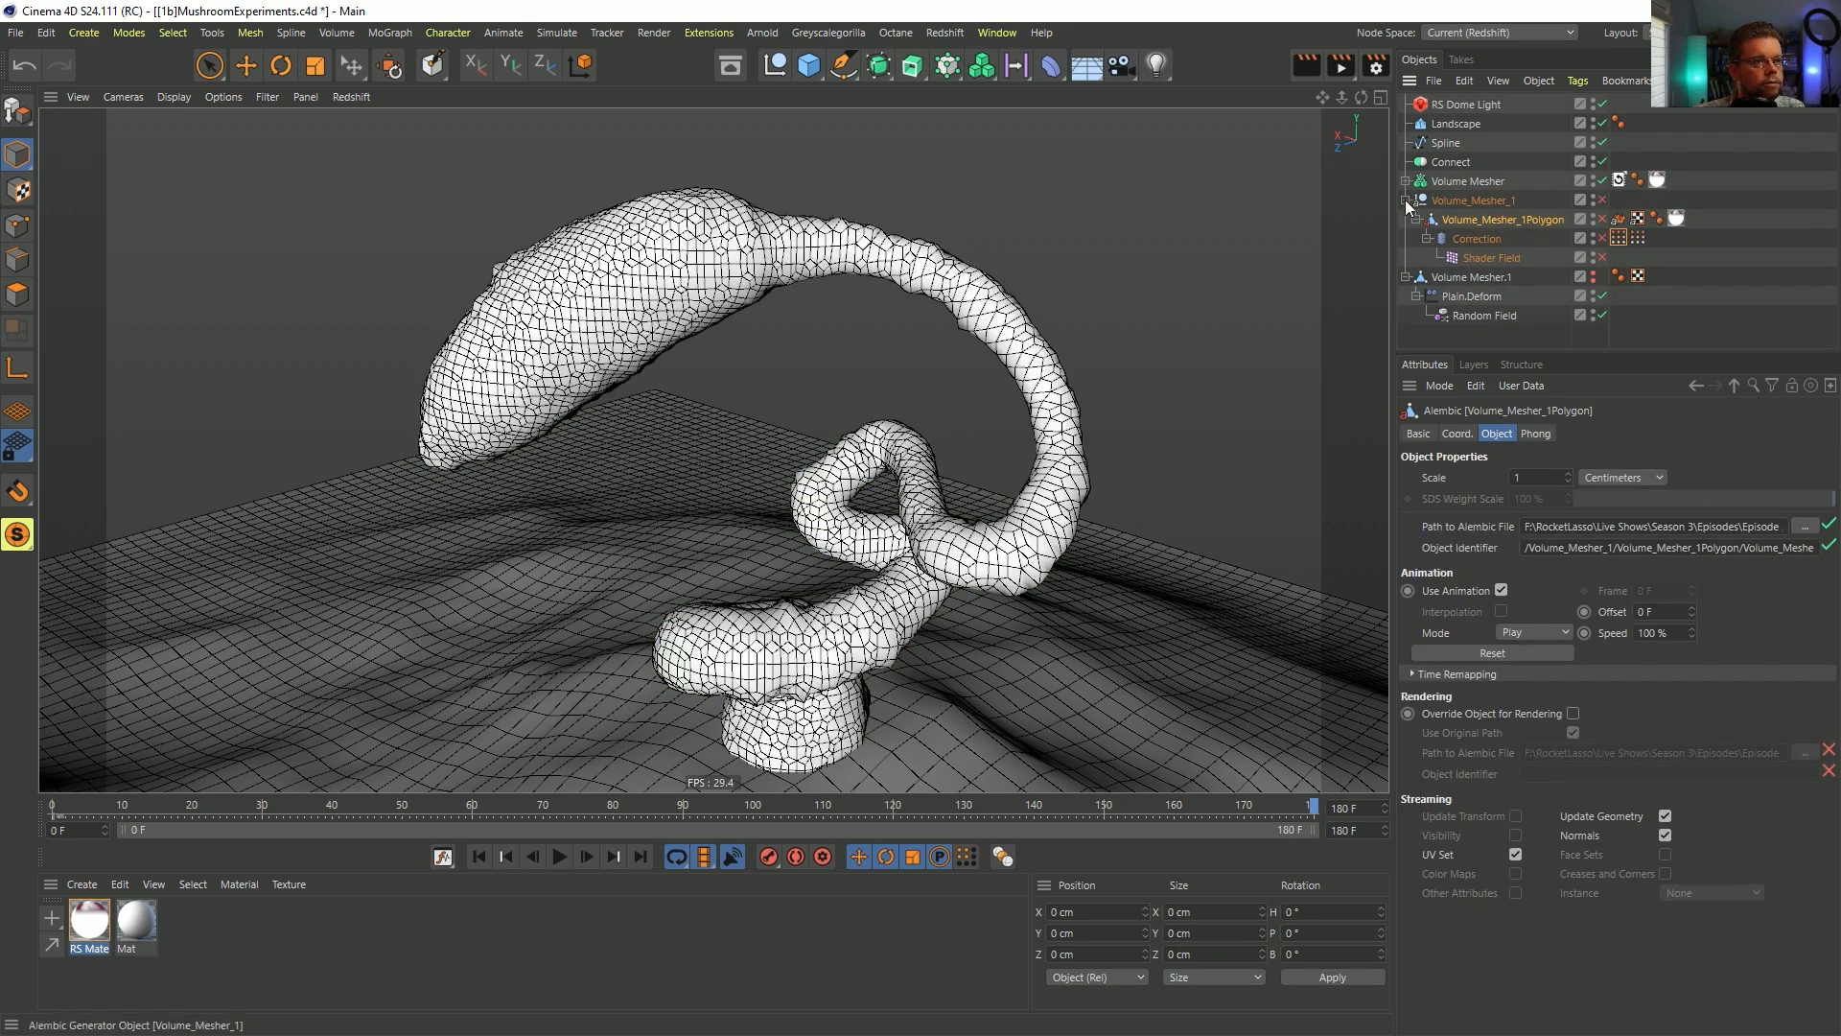
left_click(1405, 181)
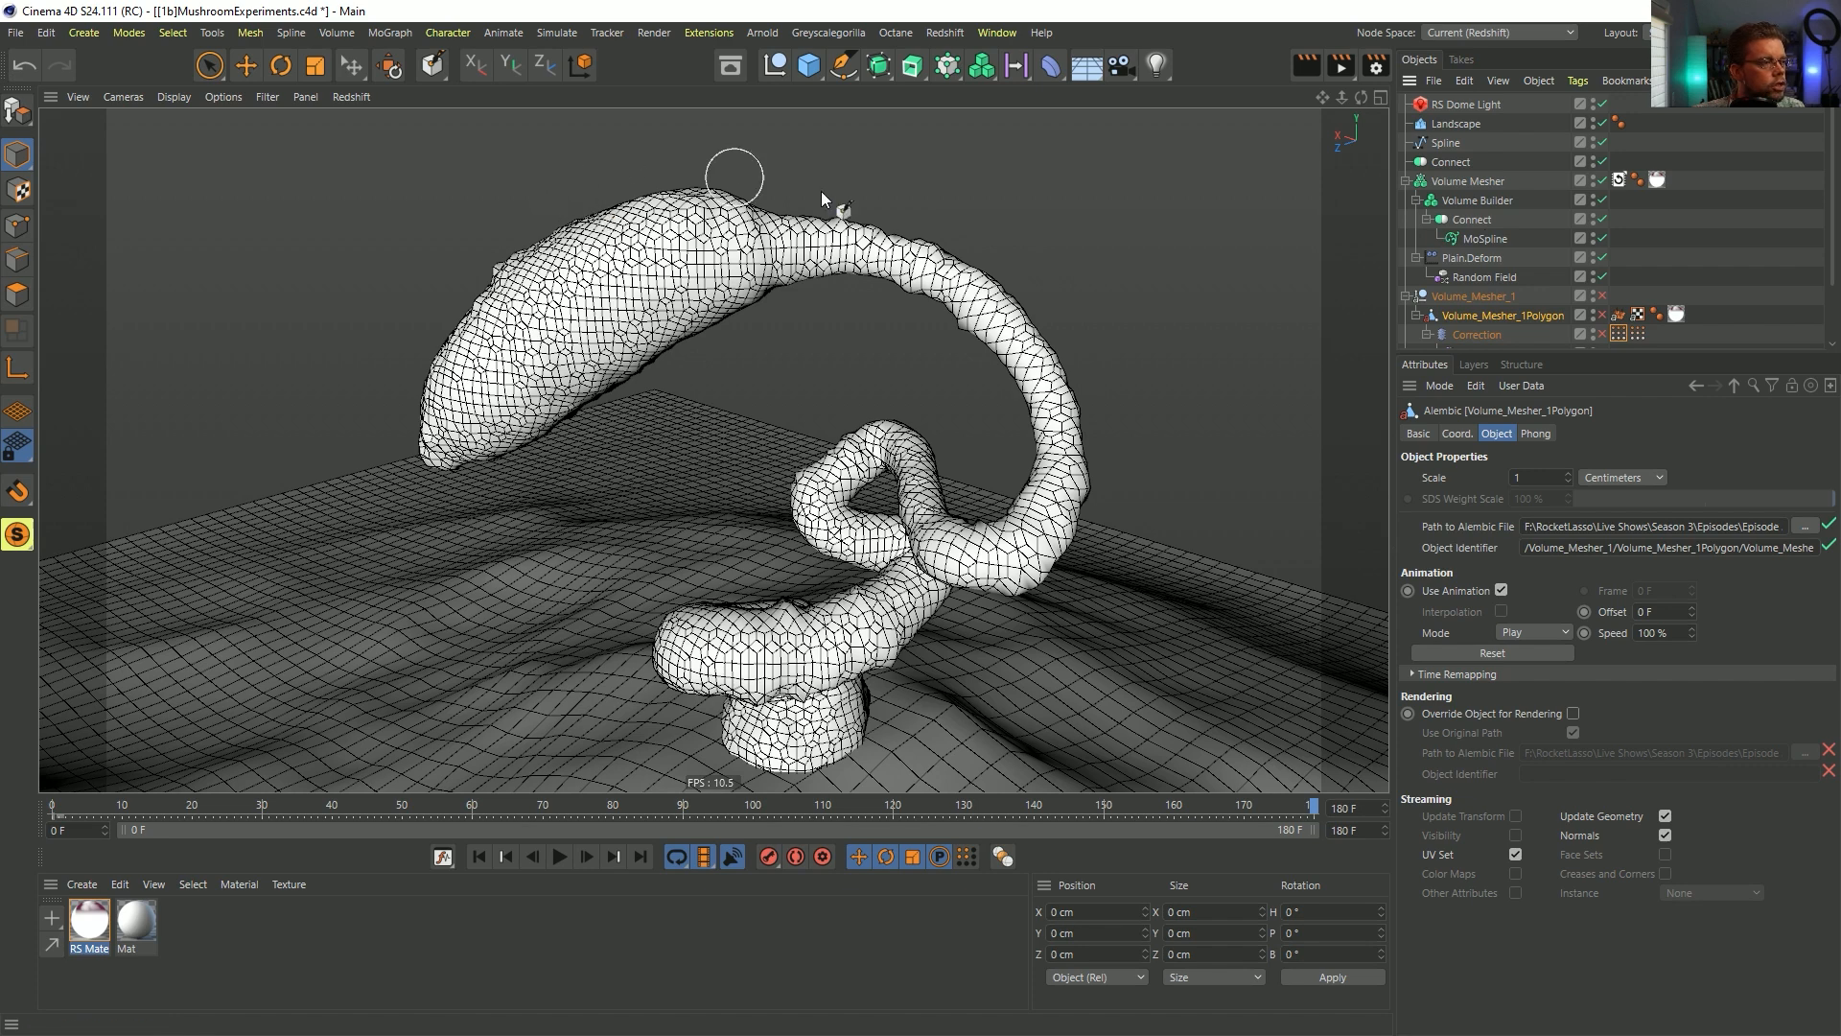
- Try adding a copy of the Spline beside the MoSpline inside the Volume Builder's Connect, and undo it
left_click(1484, 239)
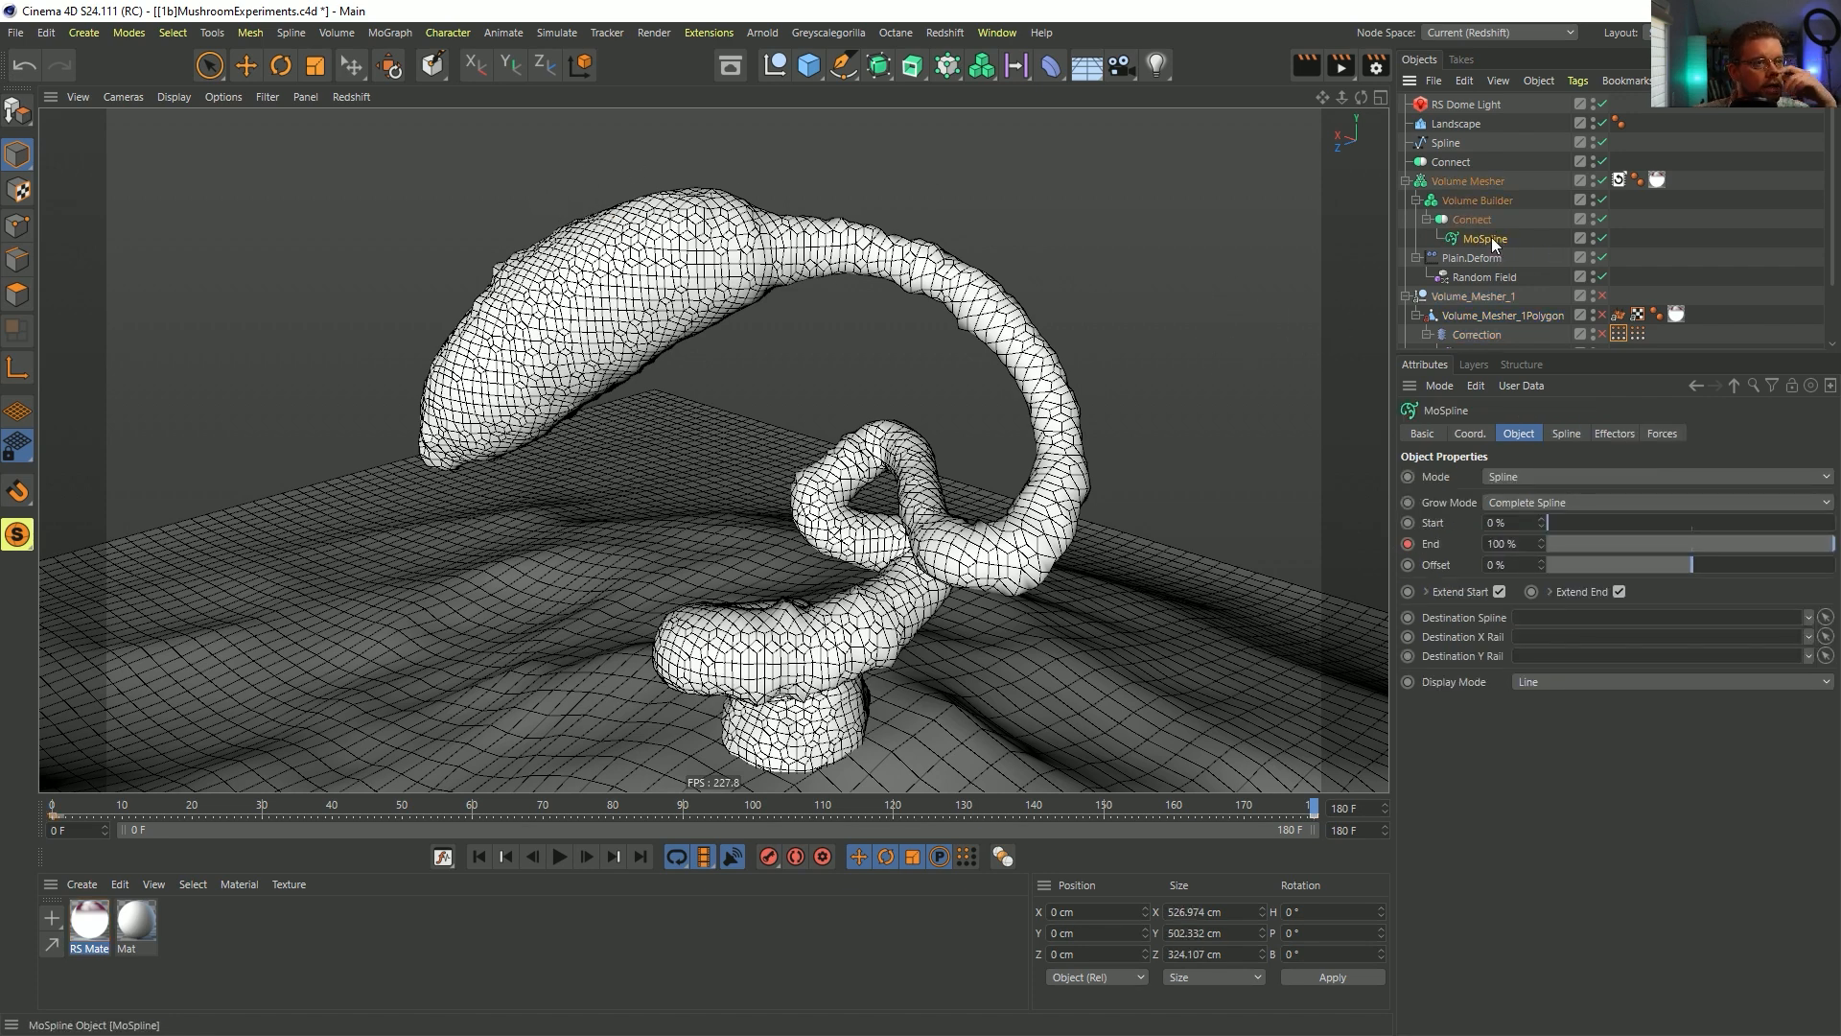
left_click_drag(1450, 142, 1475, 245, "ctrl")
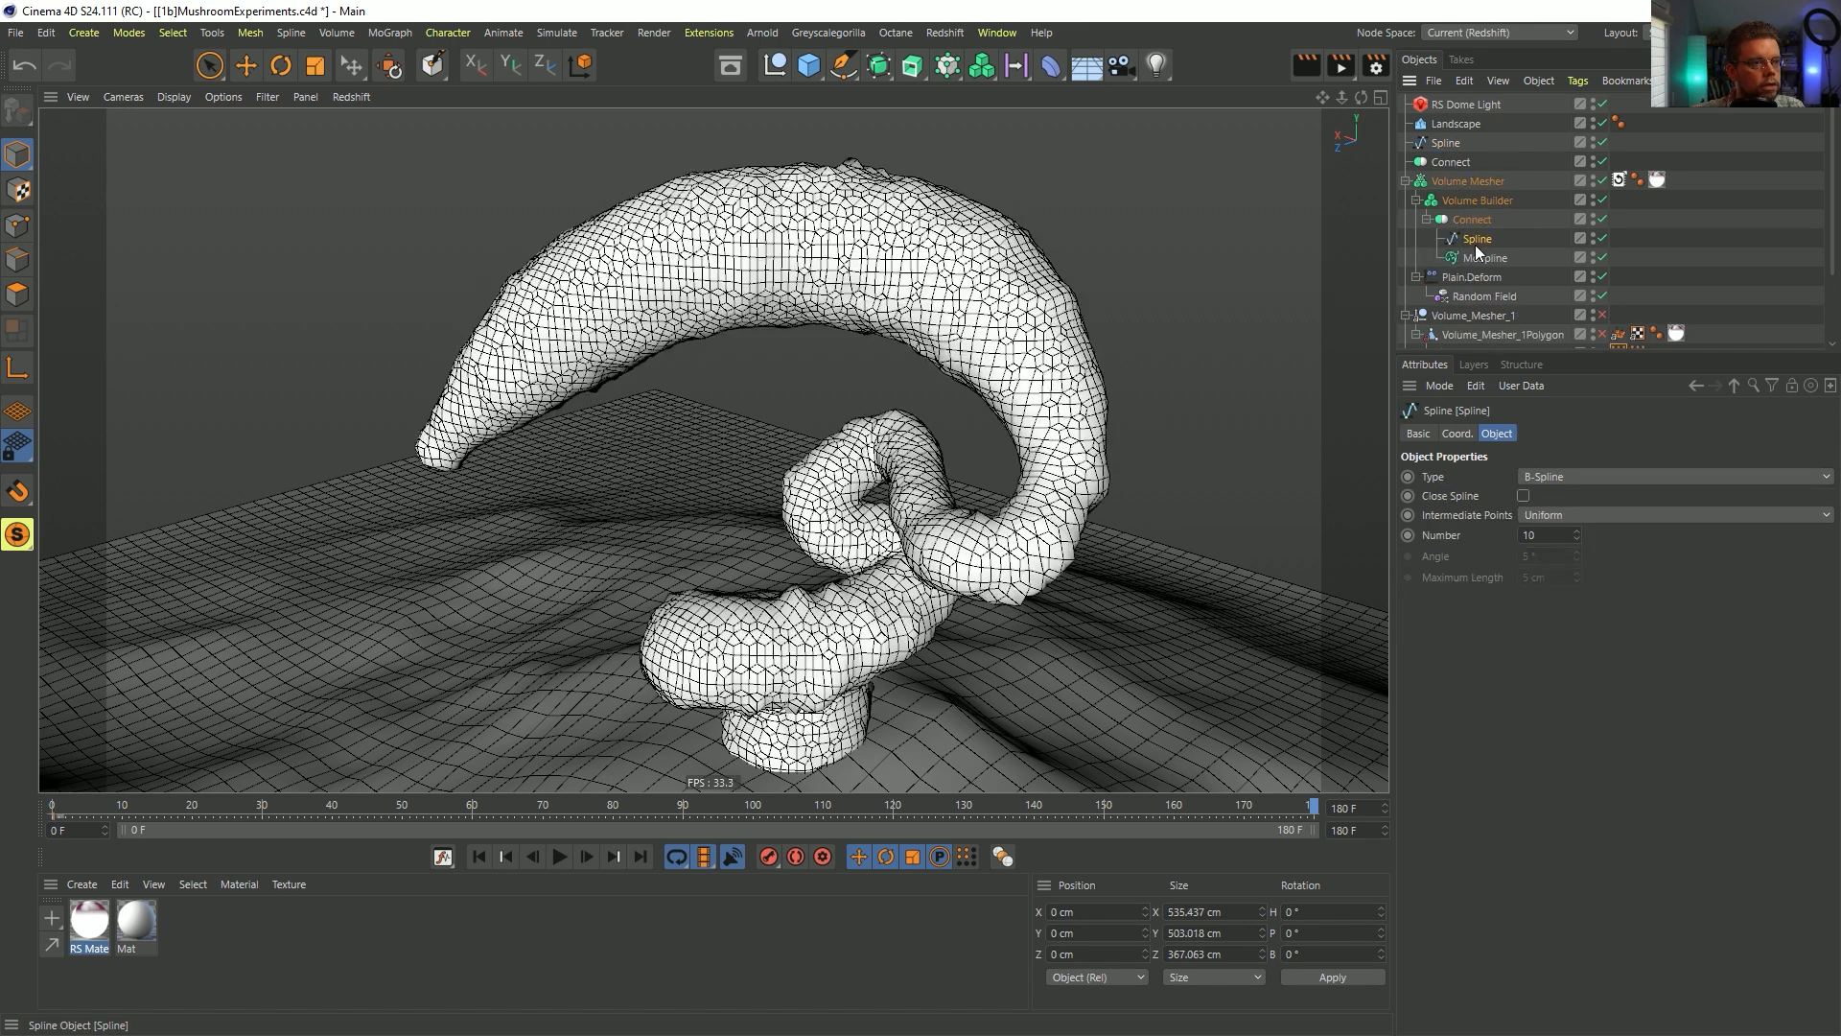
key("ctrl+z")
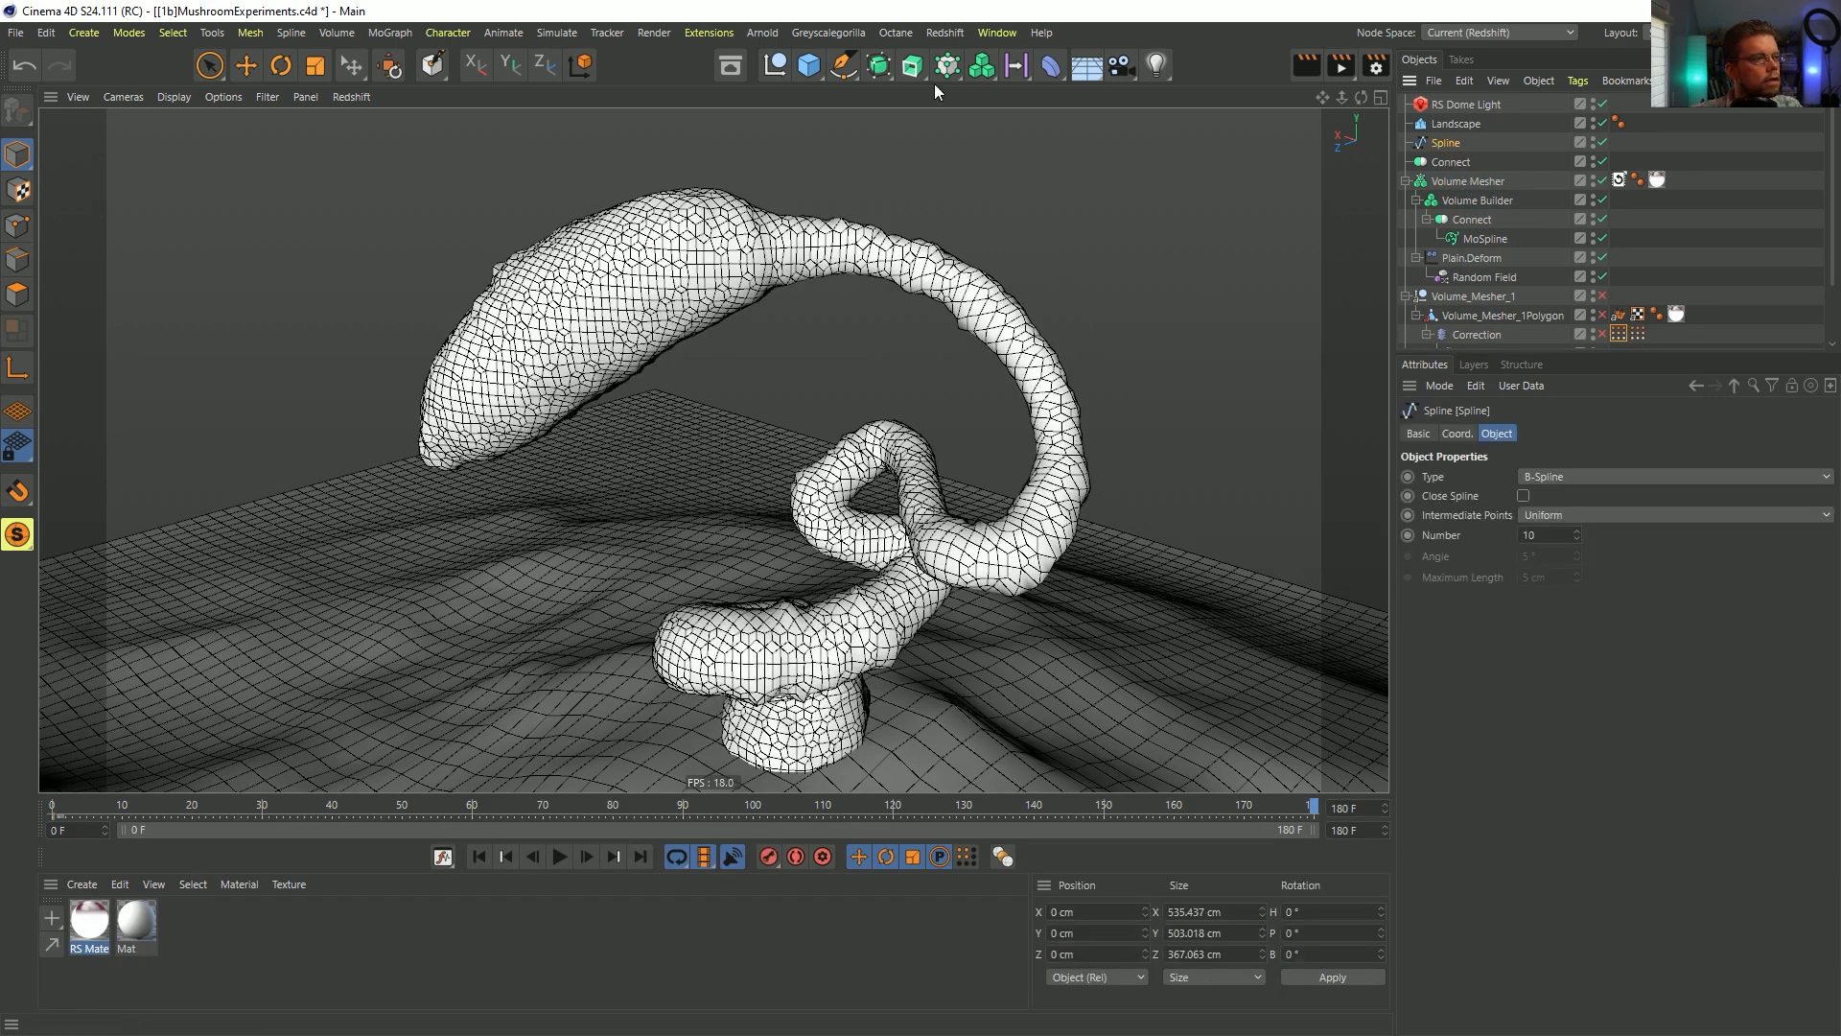
- Put an Instance of the Spline inside the Volume Builder's Connect and move the MoSpline out to the top level below the Spline
left_click_drag(879, 65, 1107, 187)
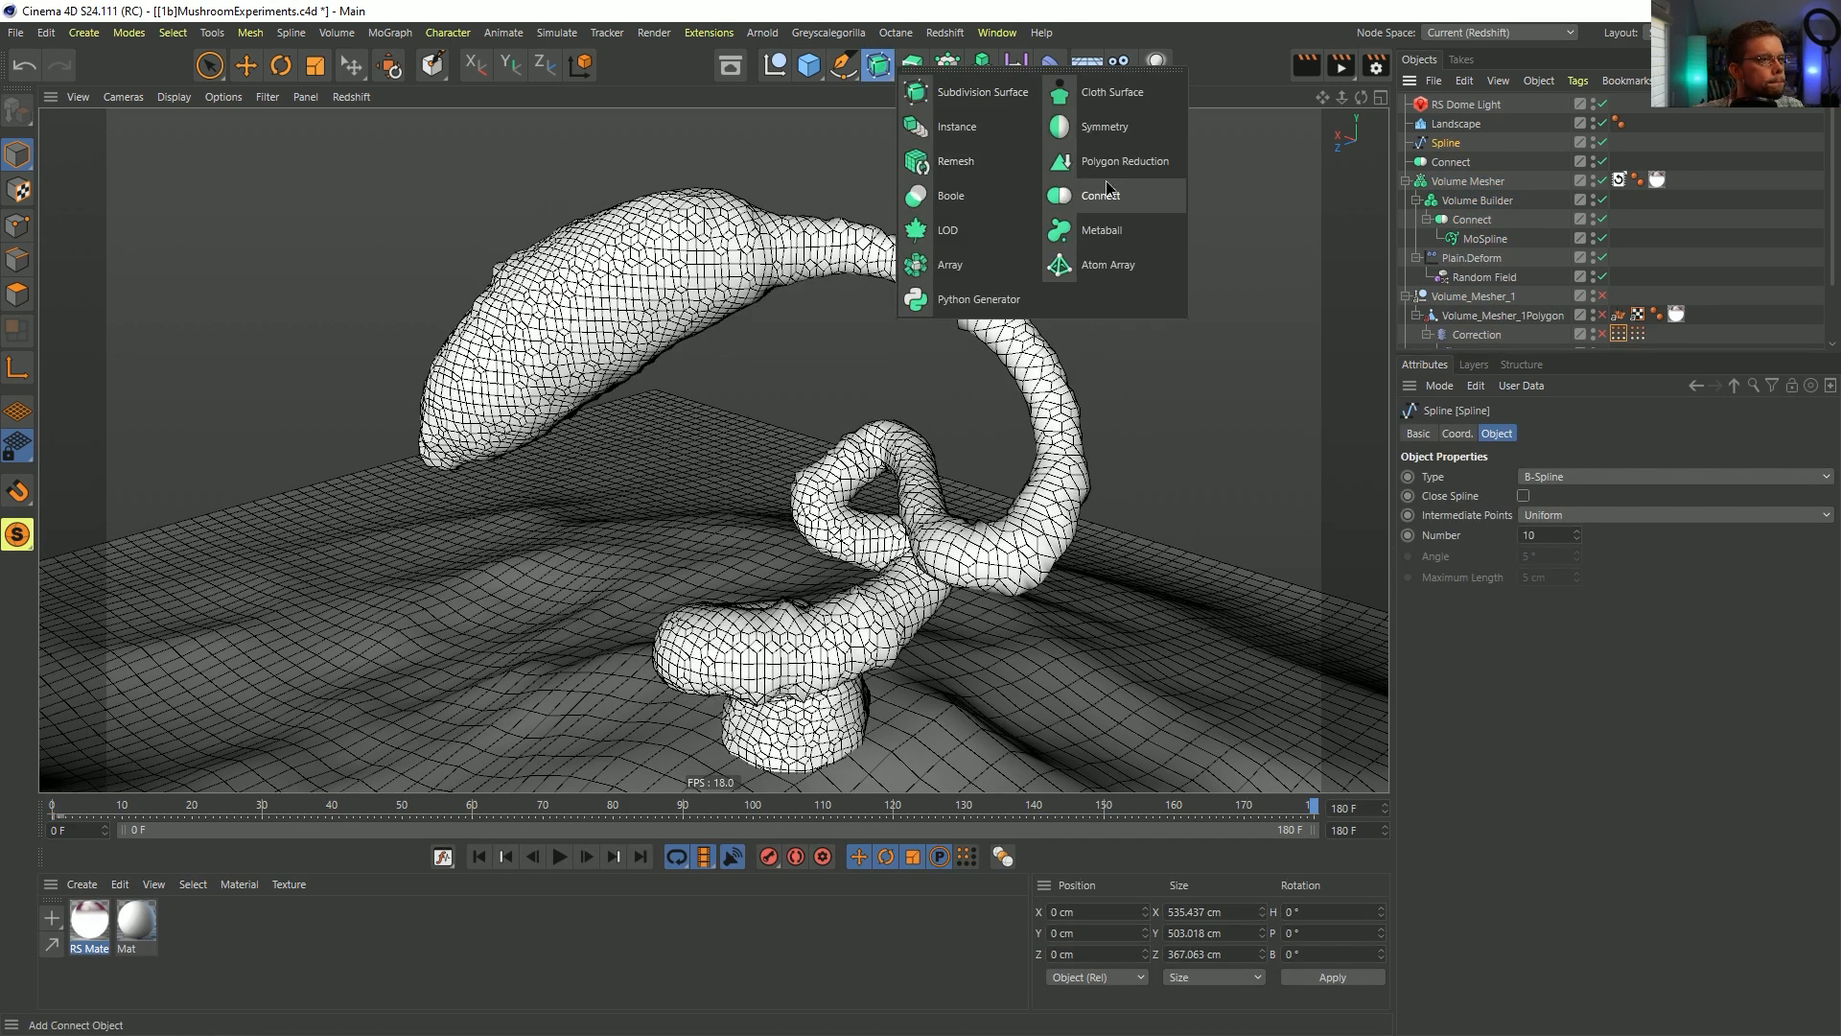
left_click(957, 126)
left_click_drag(1463, 108, 1446, 153)
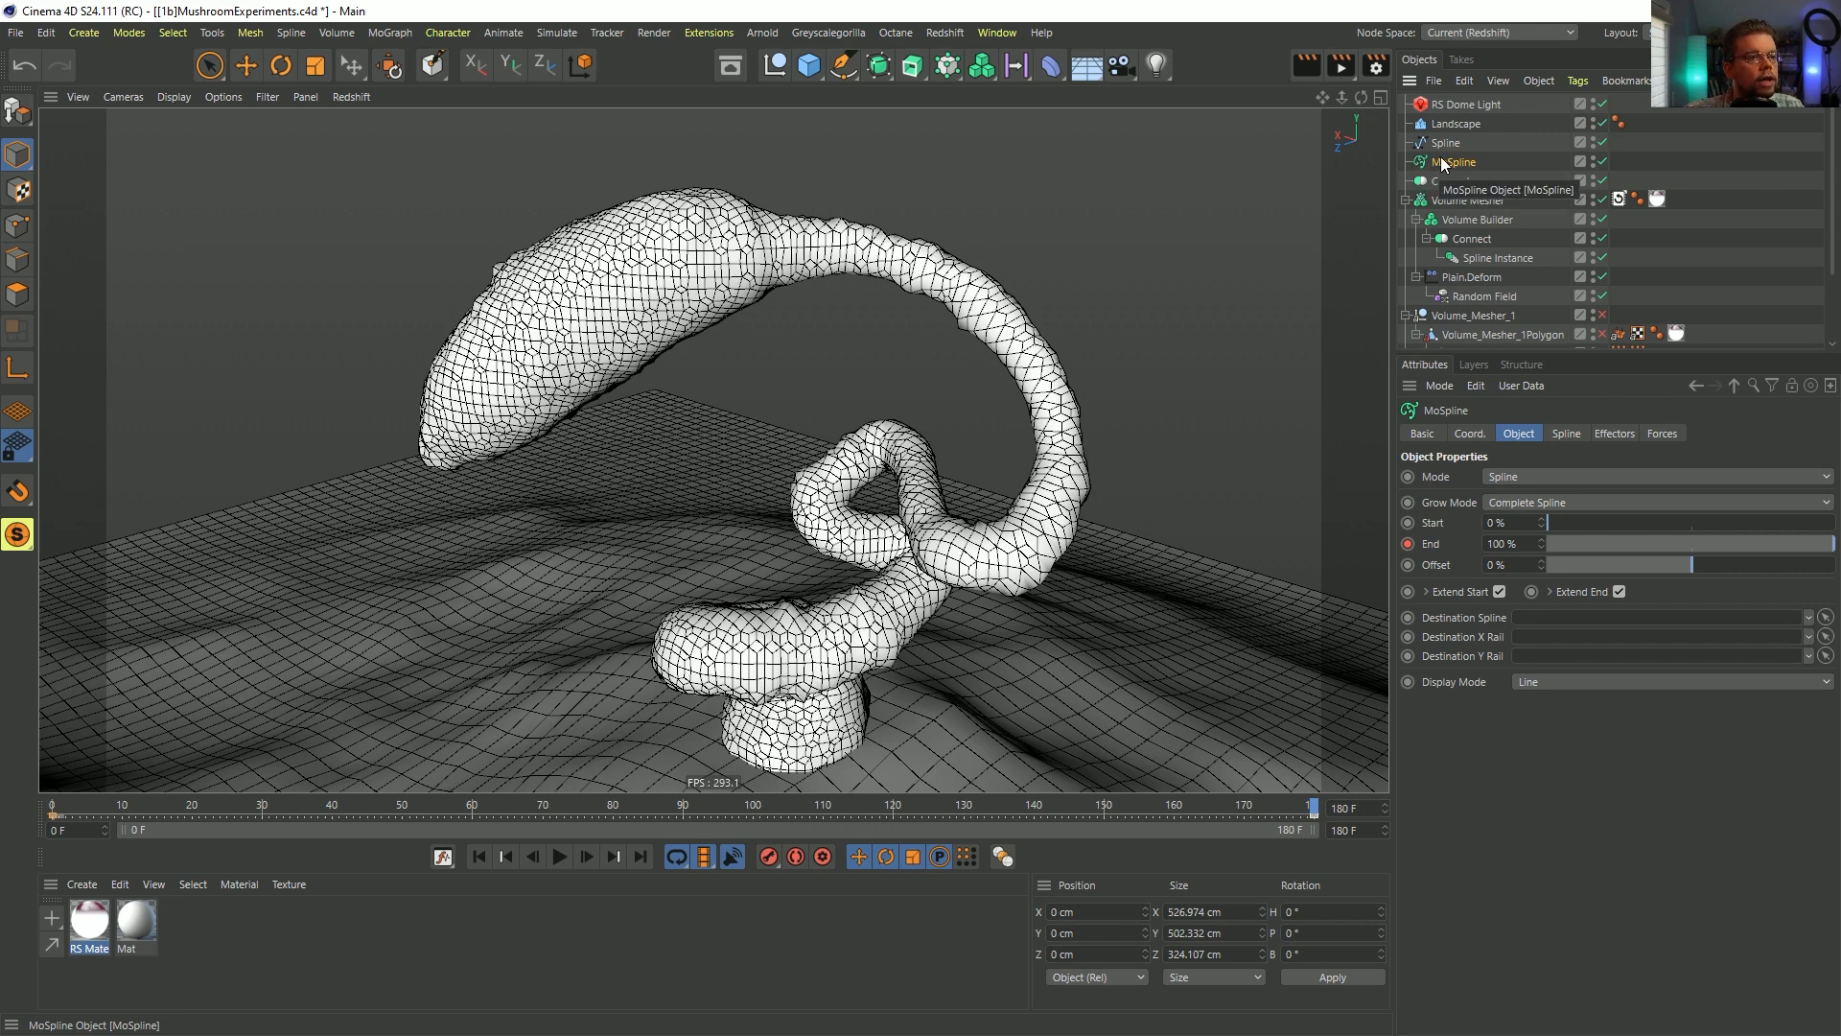
left_click(1567, 436)
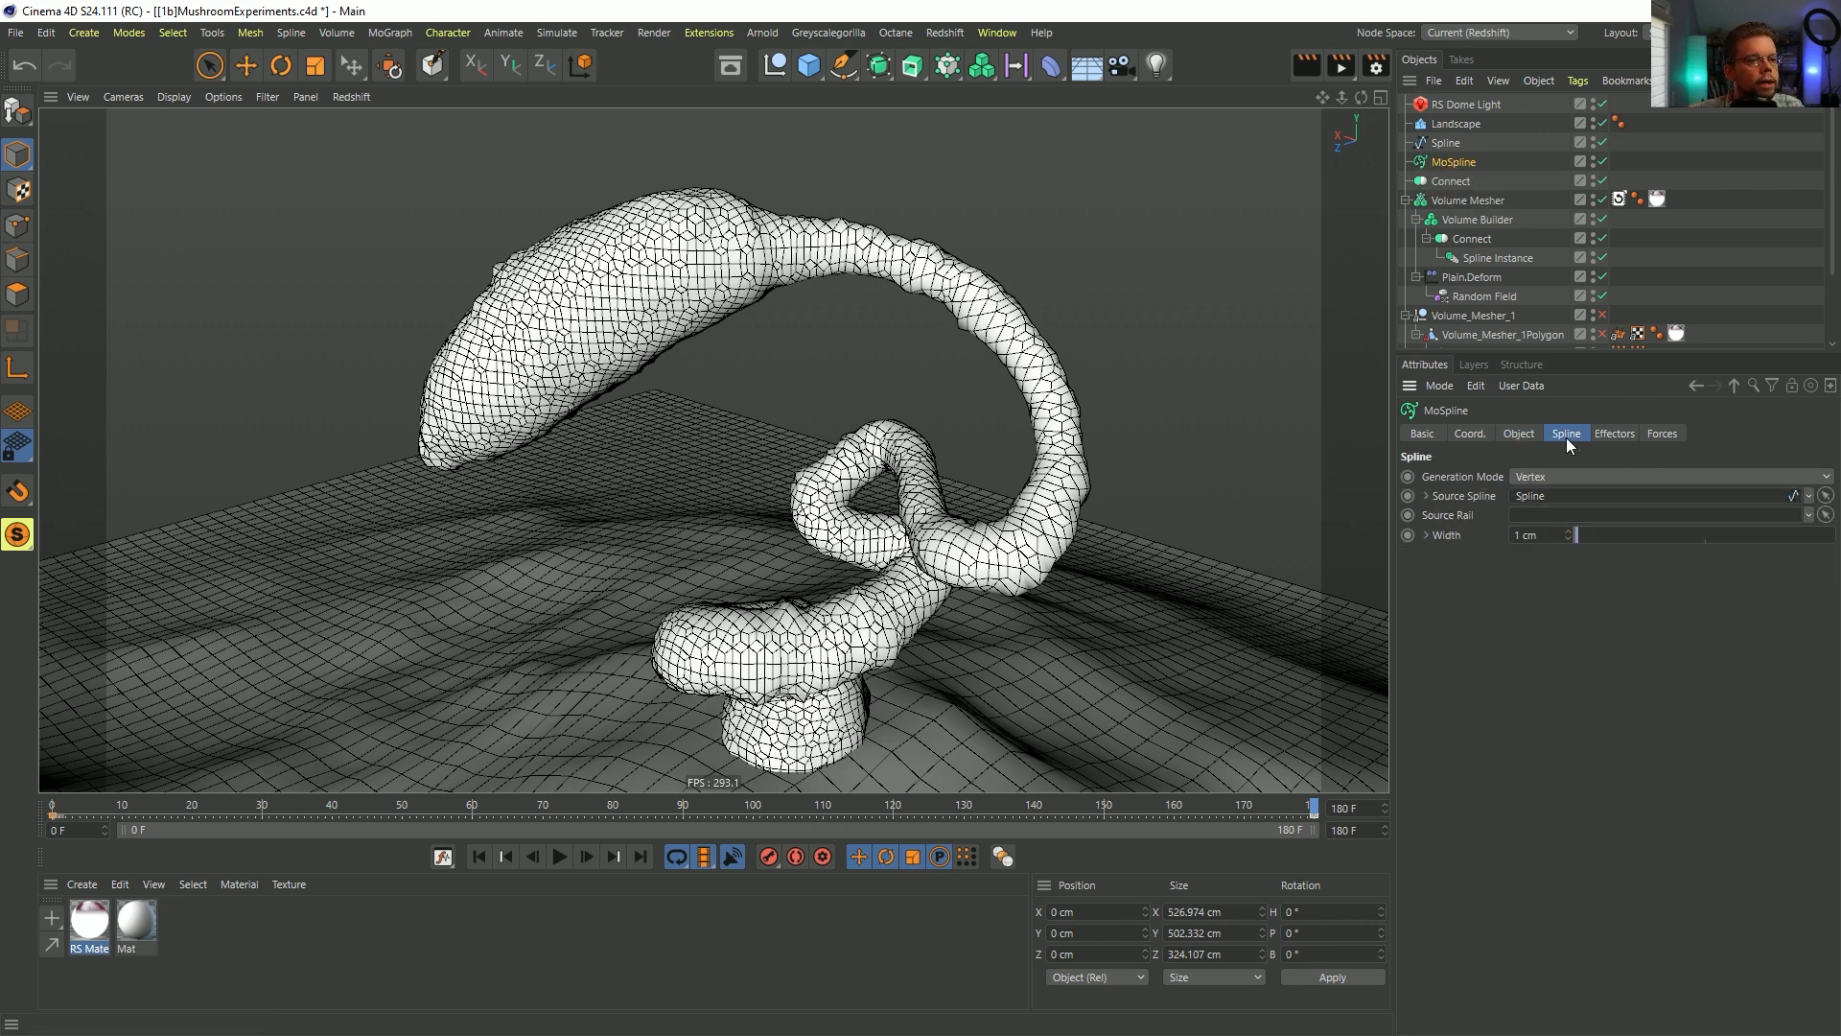
- Try linking the MoSpline directly in the Volume Builder's object list
left_click(1475, 219)
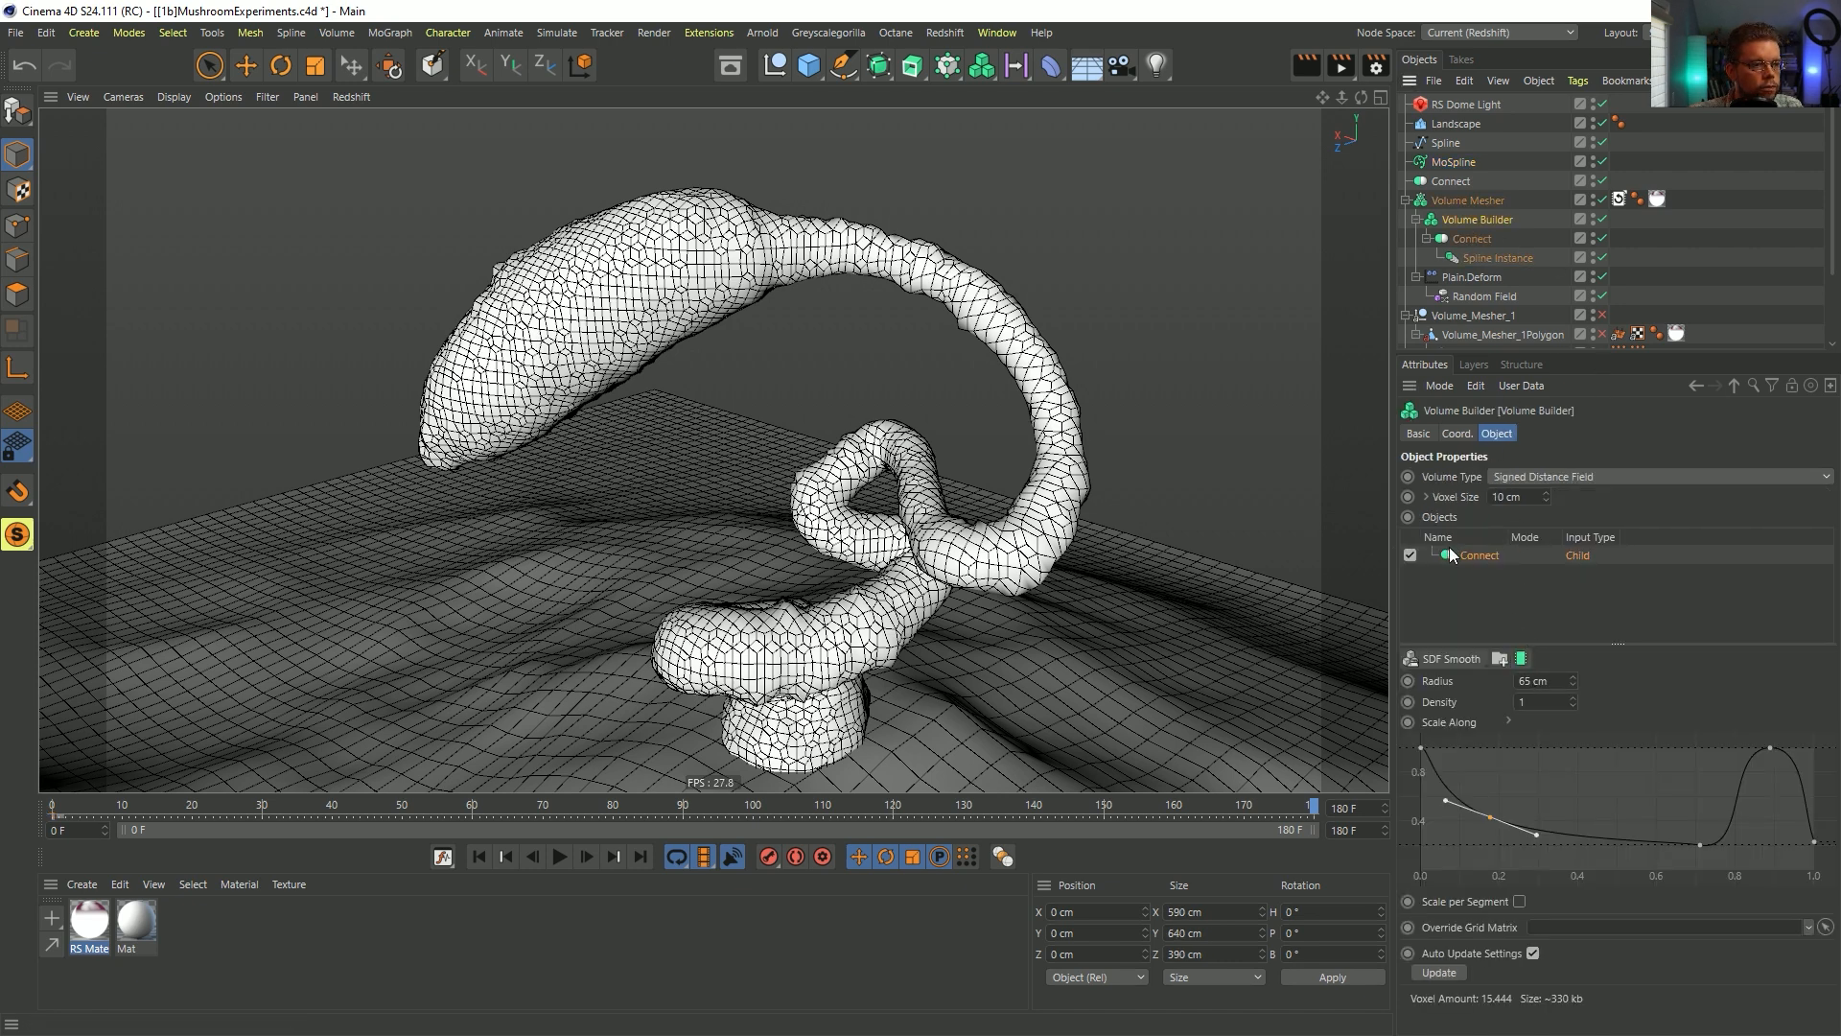
left_click_drag(1448, 162, 1487, 411)
left_click_drag(1467, 553, 1469, 556)
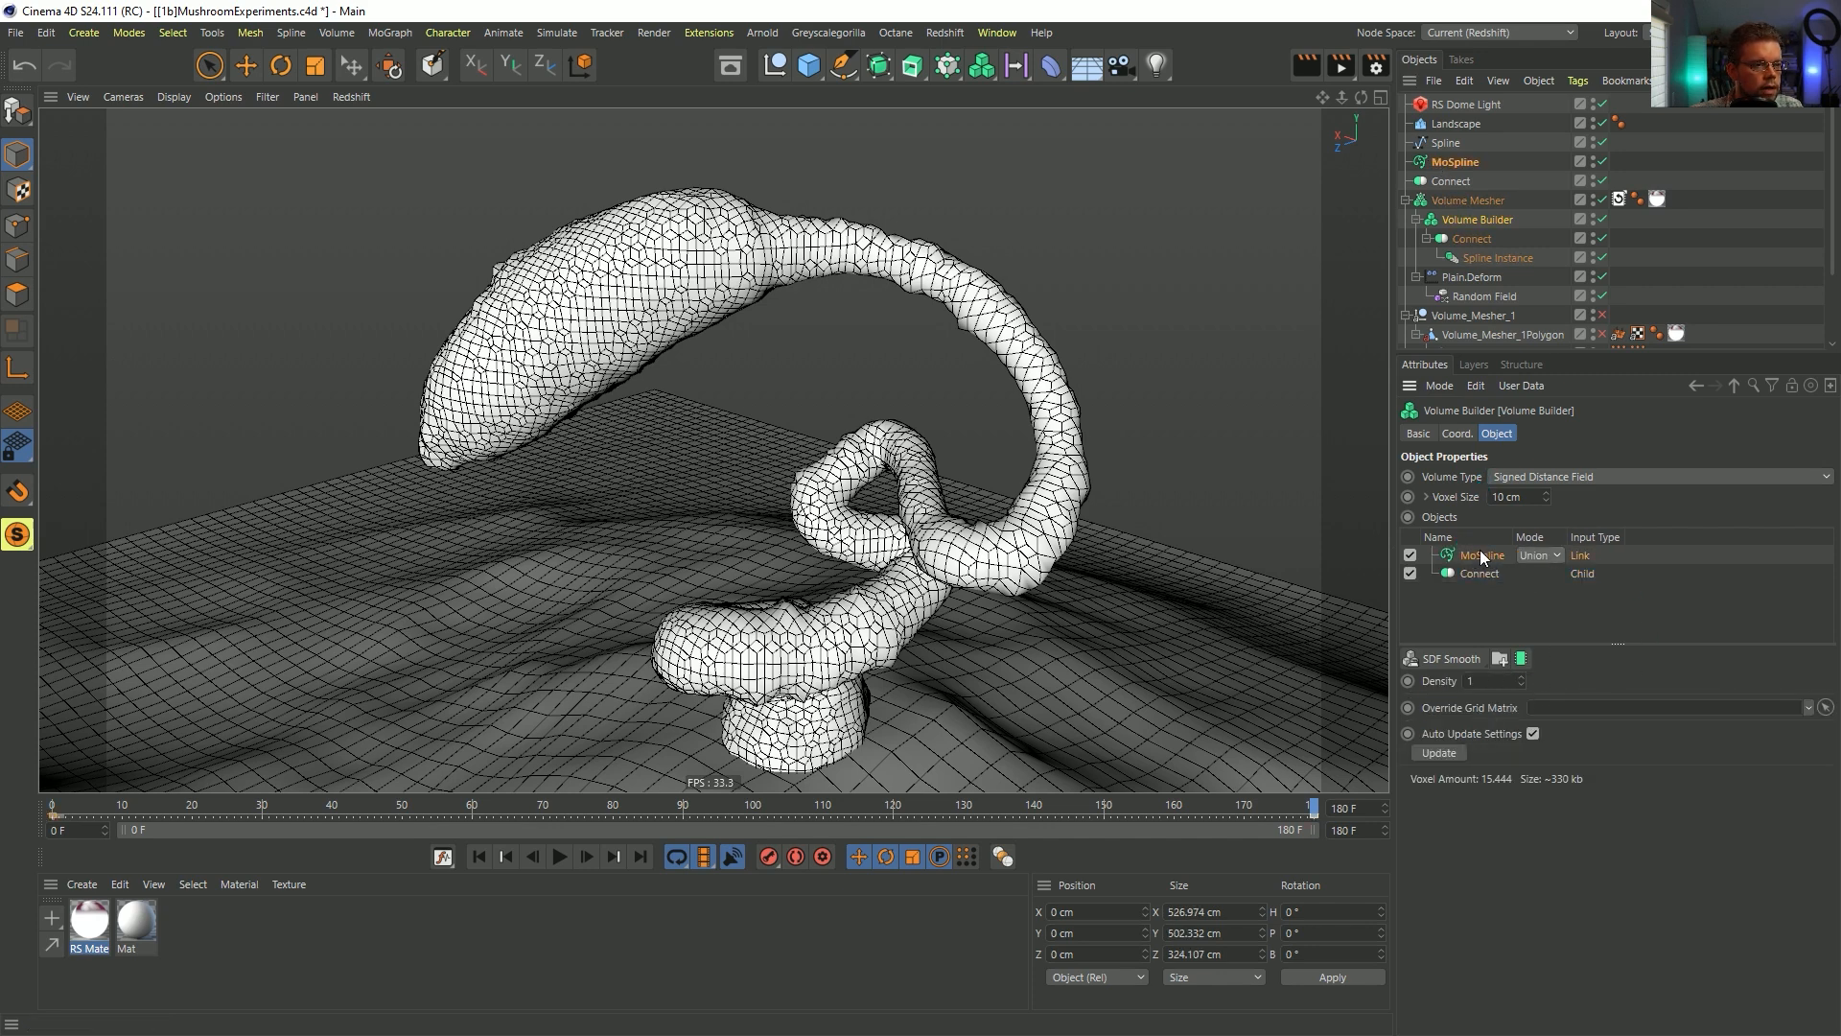
- Nest the MoSpline in the spare Connect under the Volume Builder, and remove the direct MoSpline link from the builder's object list
left_click(1453, 163)
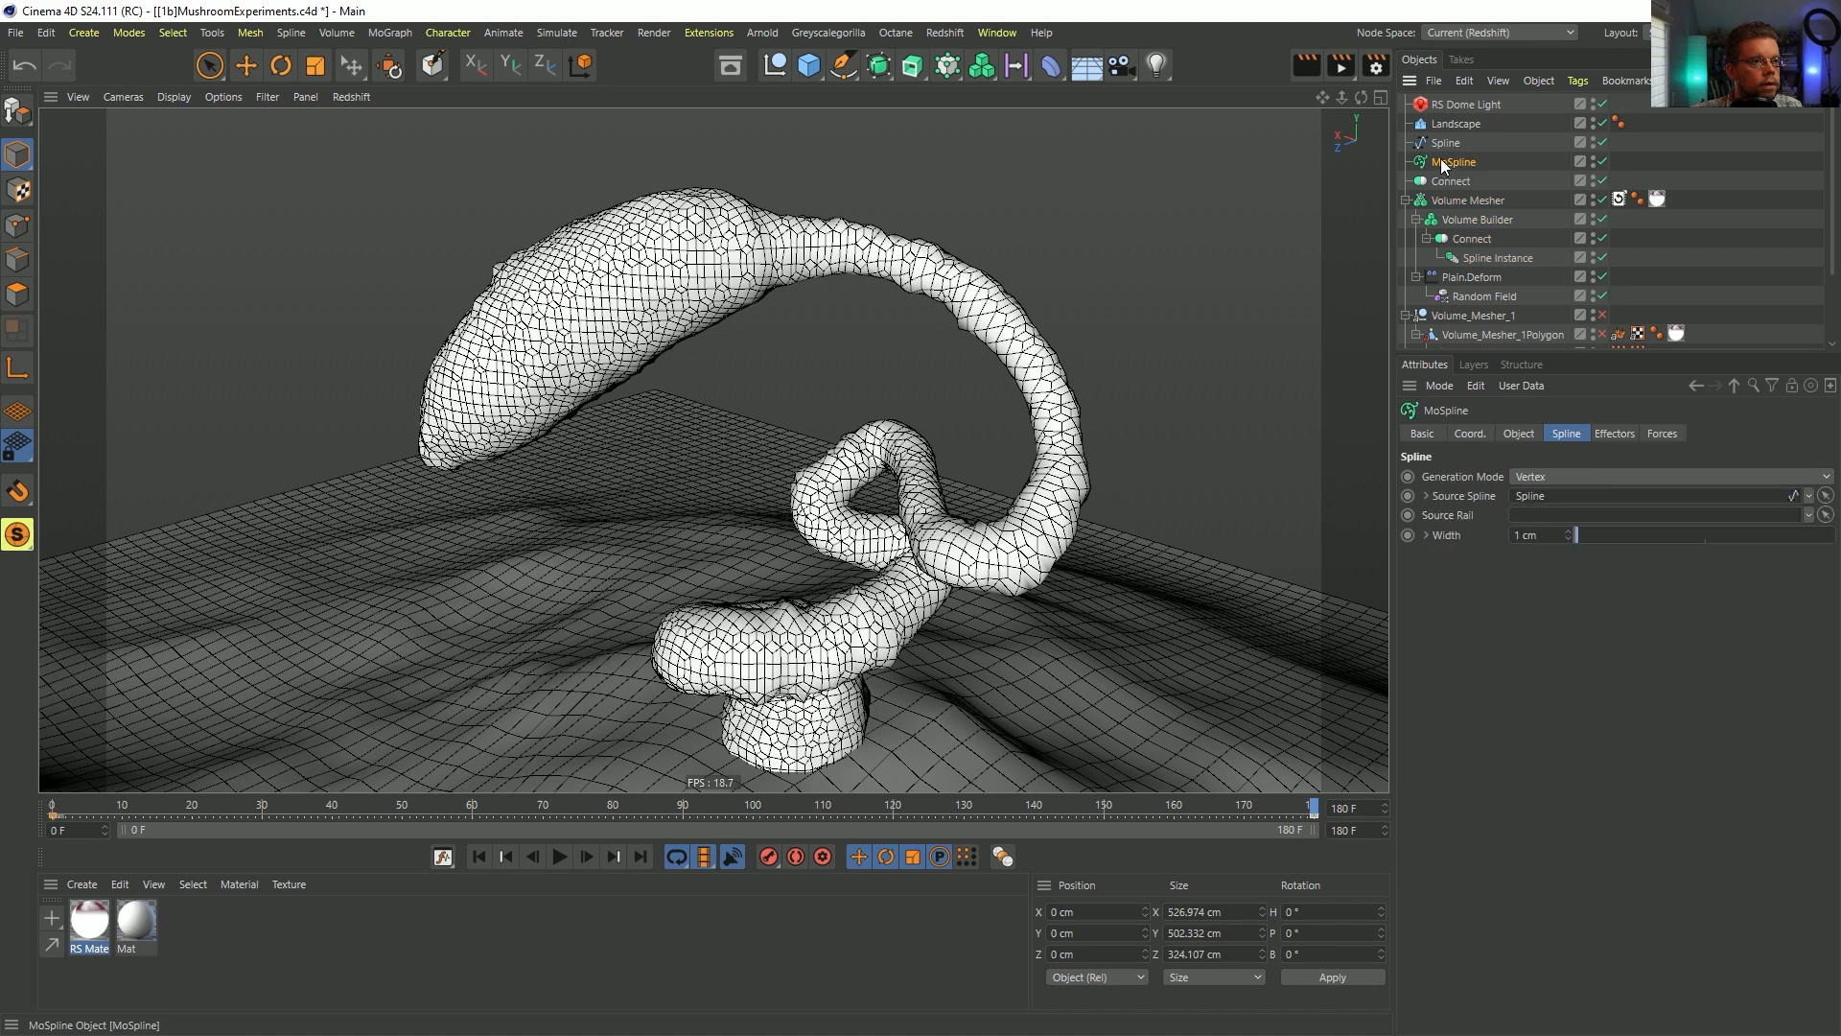
left_click_drag(1443, 165, 1495, 233)
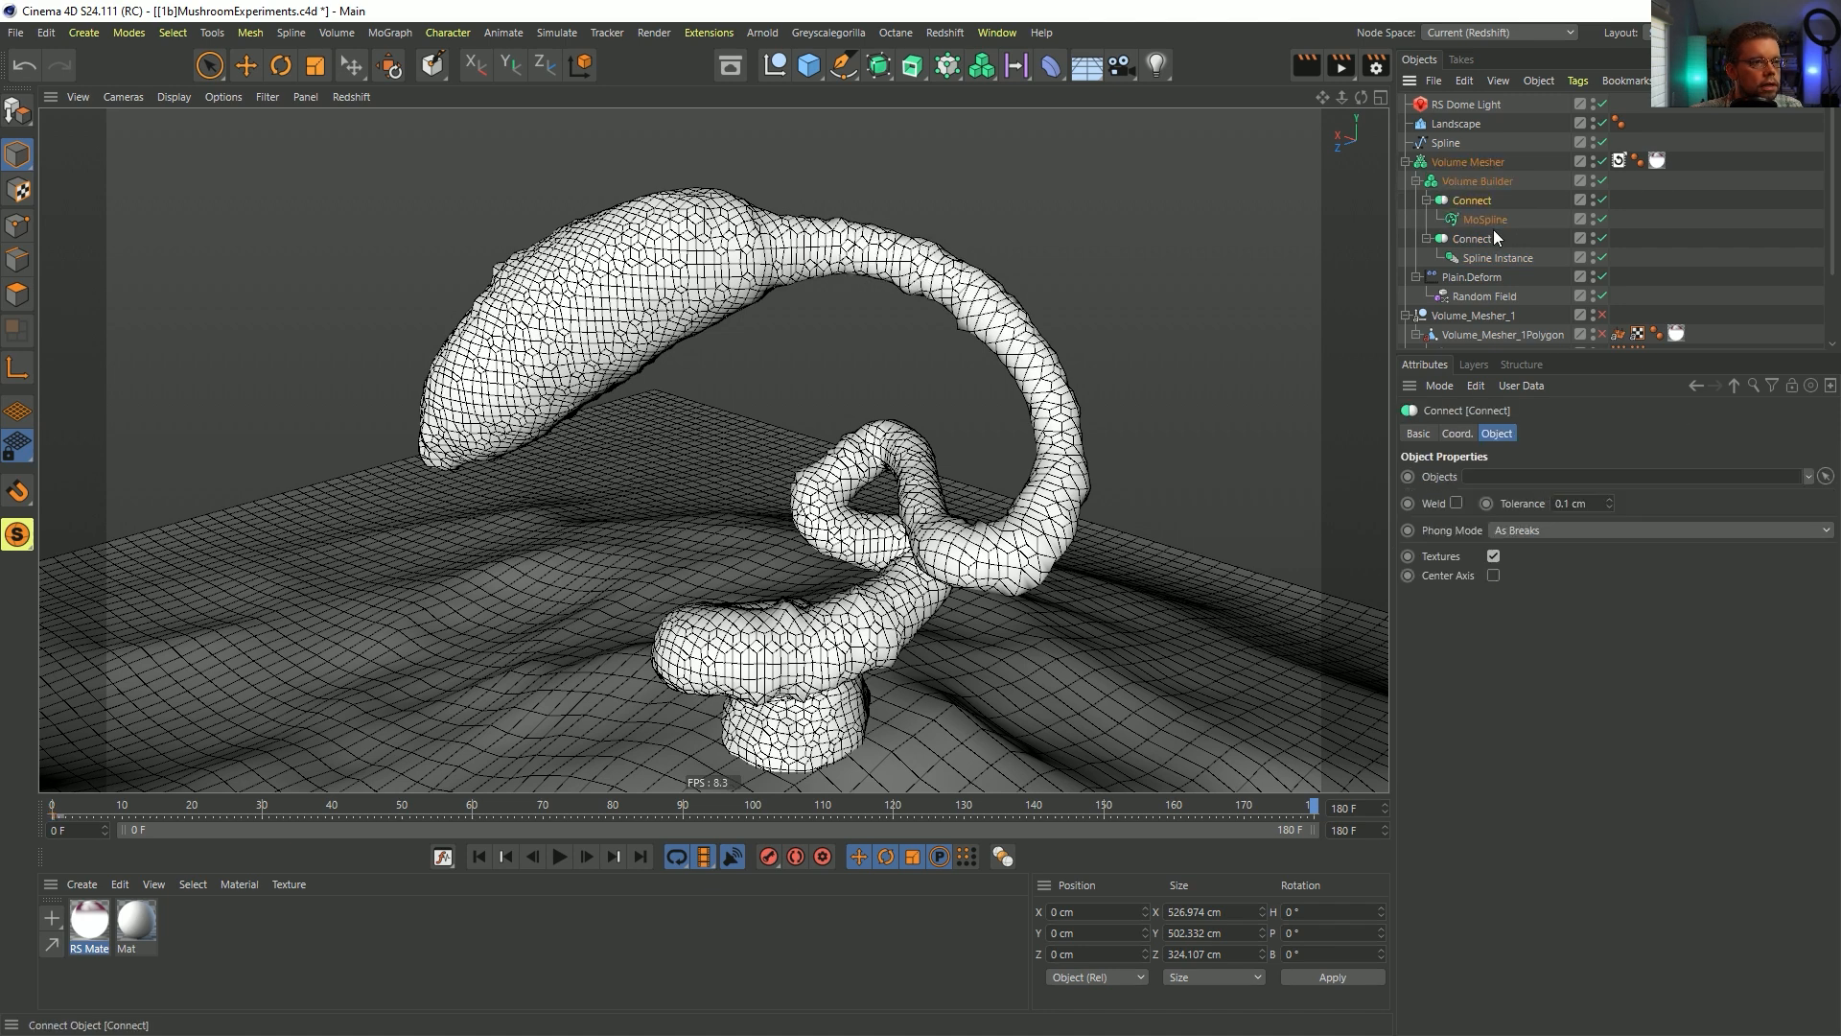
left_click(1474, 183)
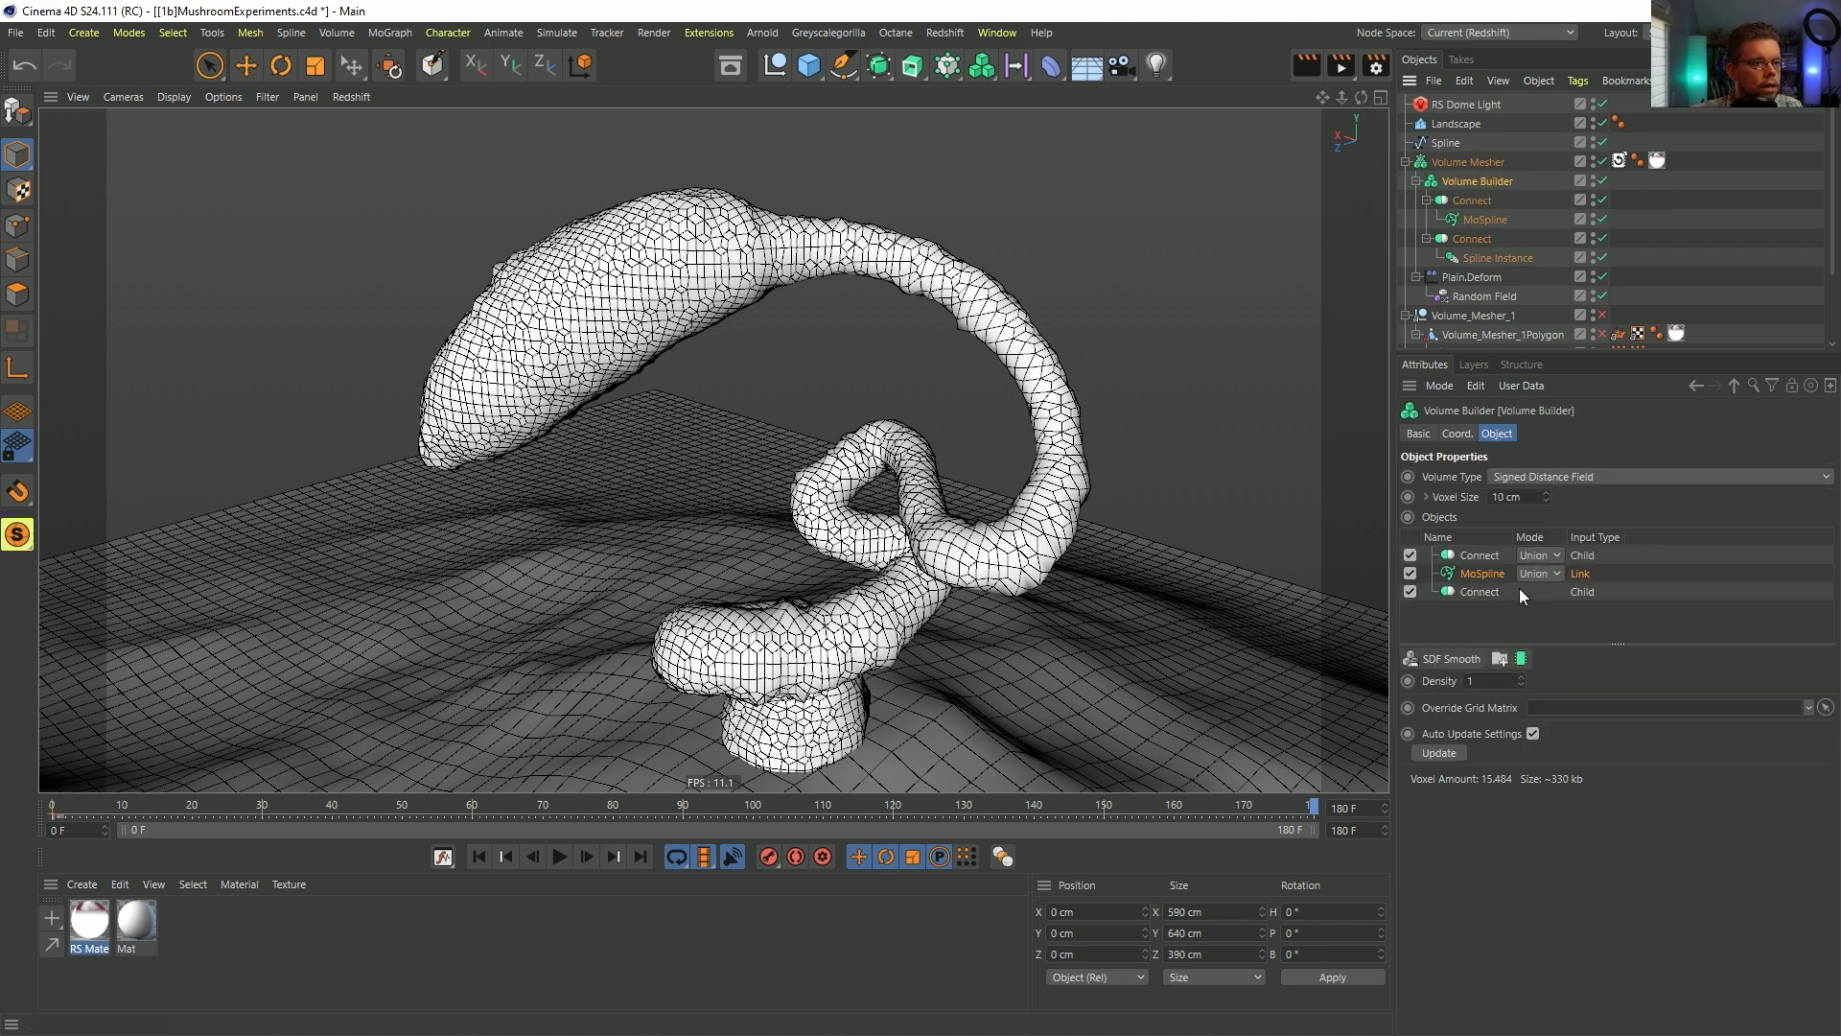
left_click(1482, 575)
key("Delete")
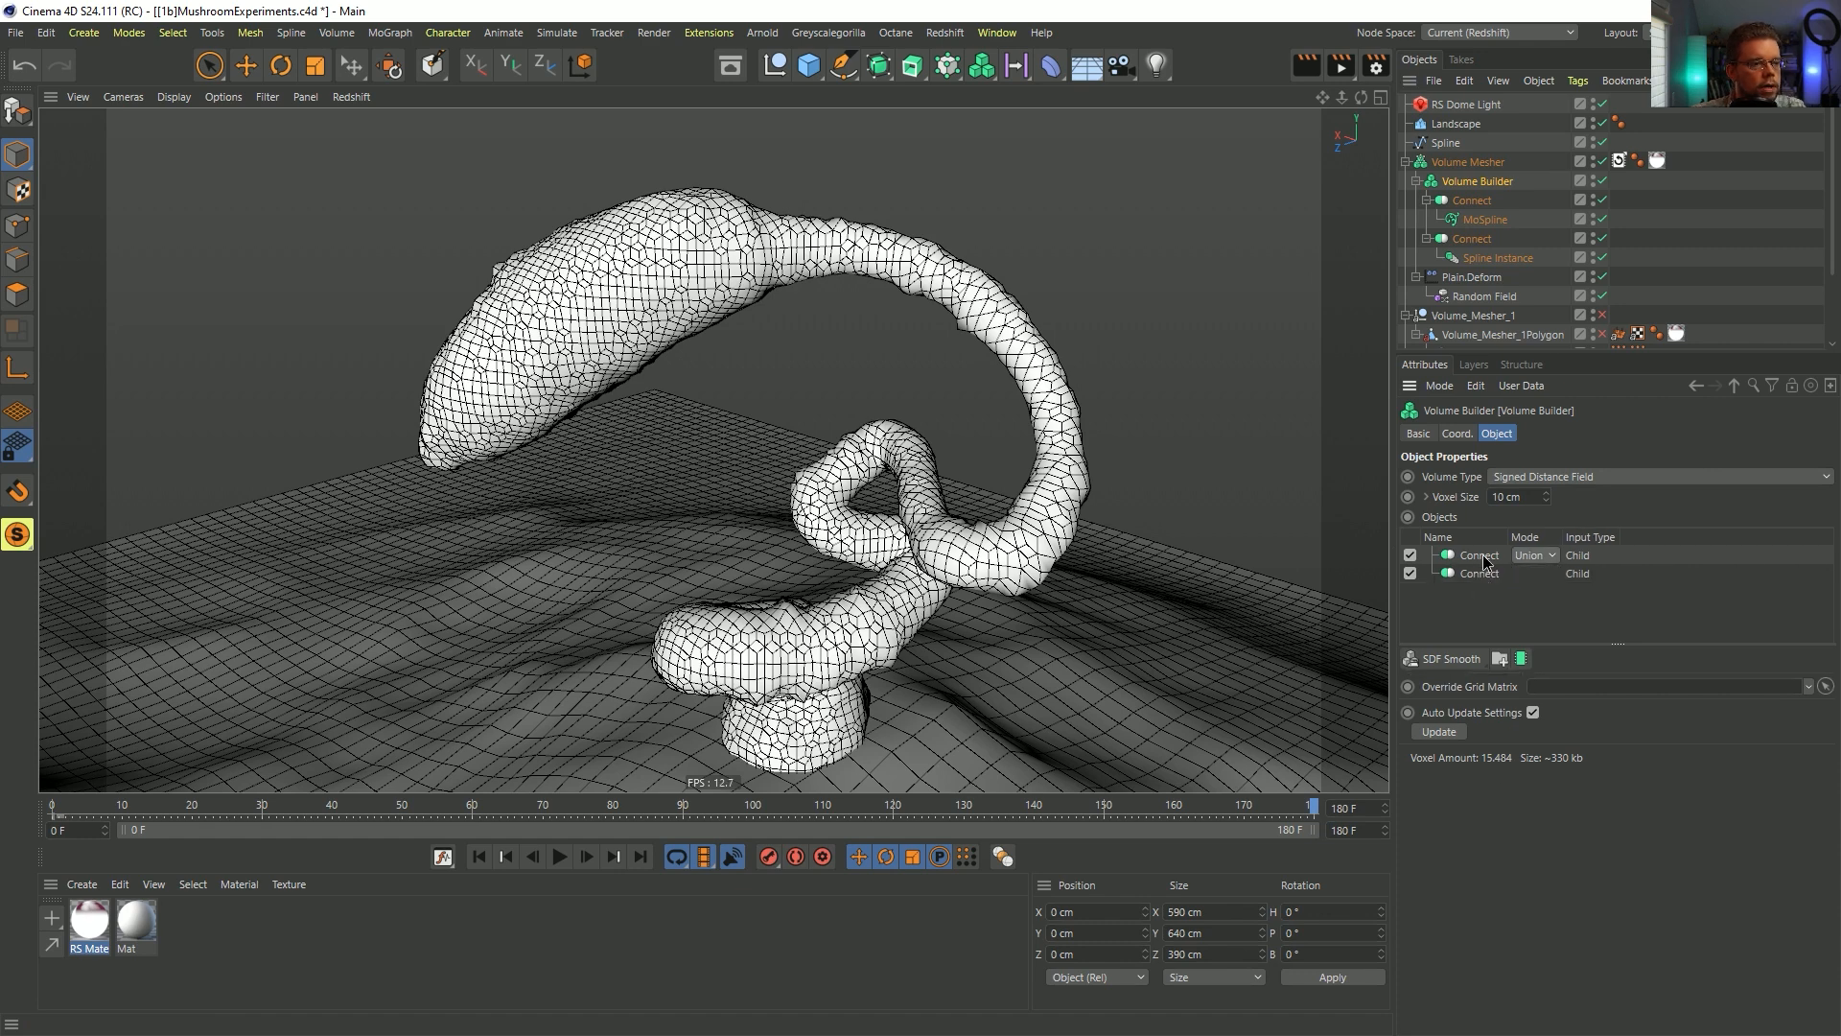
- Set the radius of the Connect holding the MoSpline to 75 cm in the Volume Builder's object list
left_click(1483, 558)
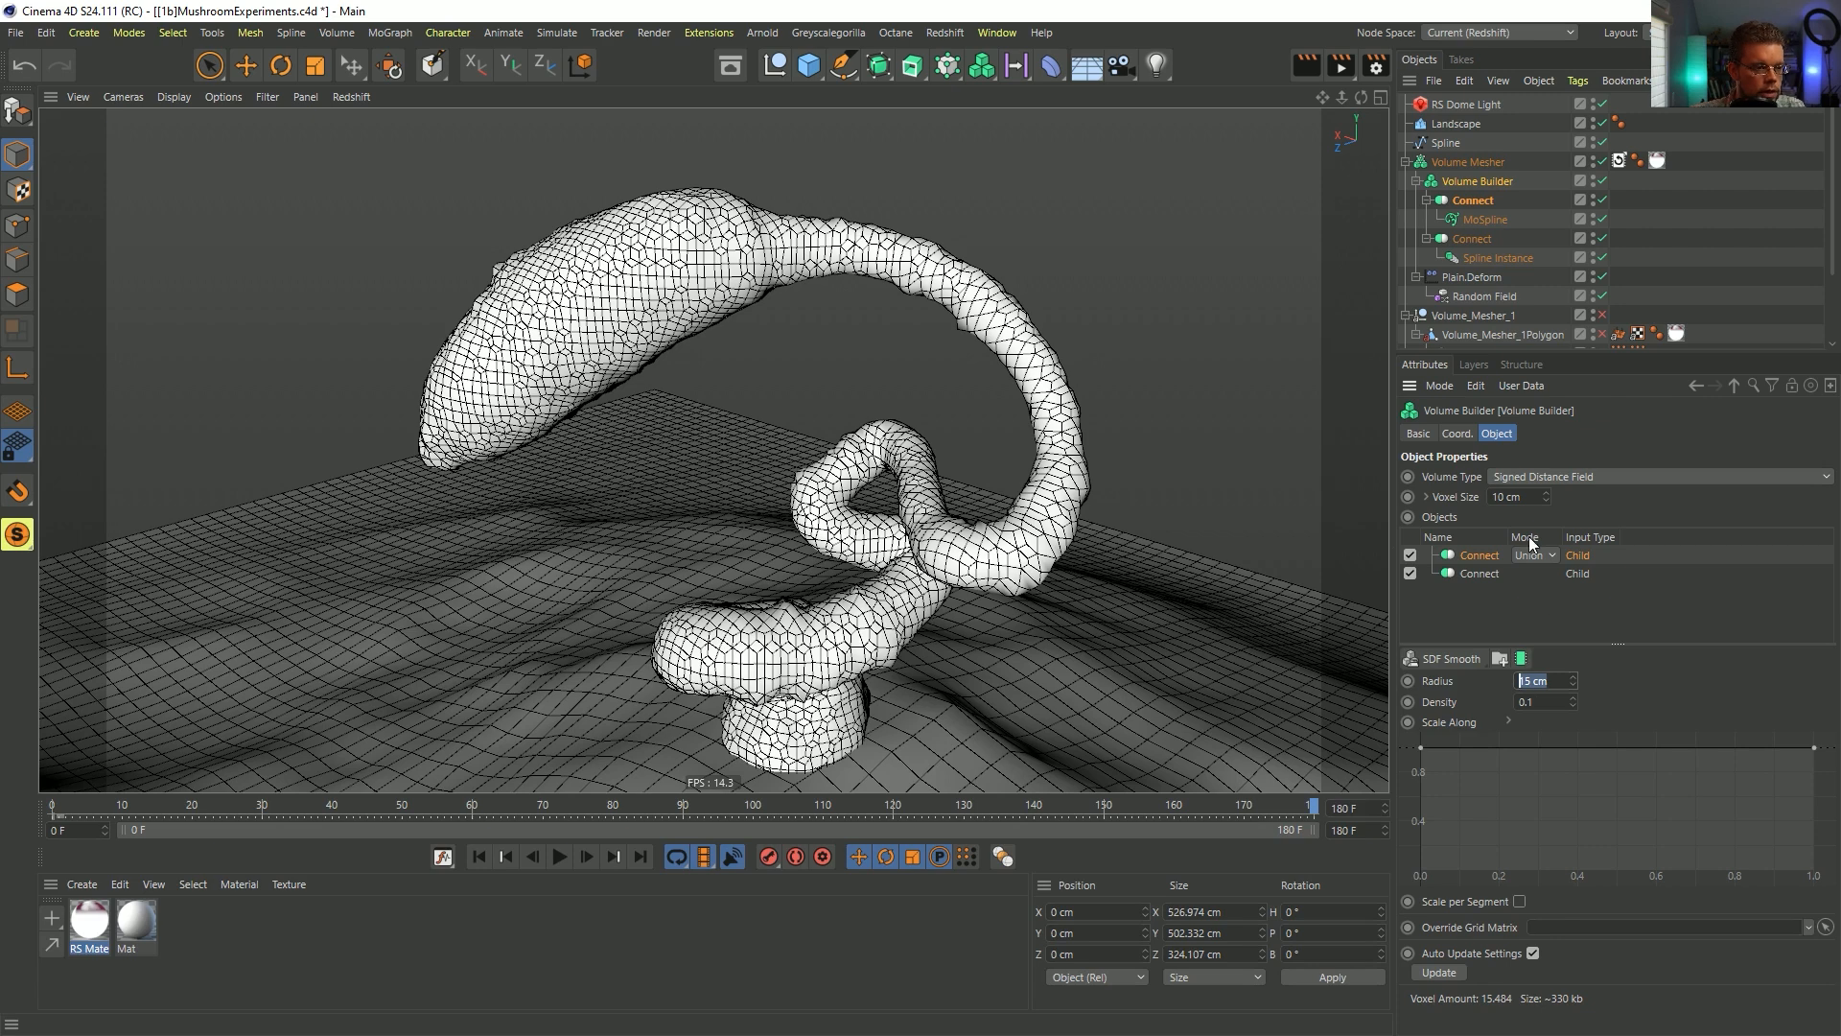
left_click(1482, 574)
left_click(1486, 560)
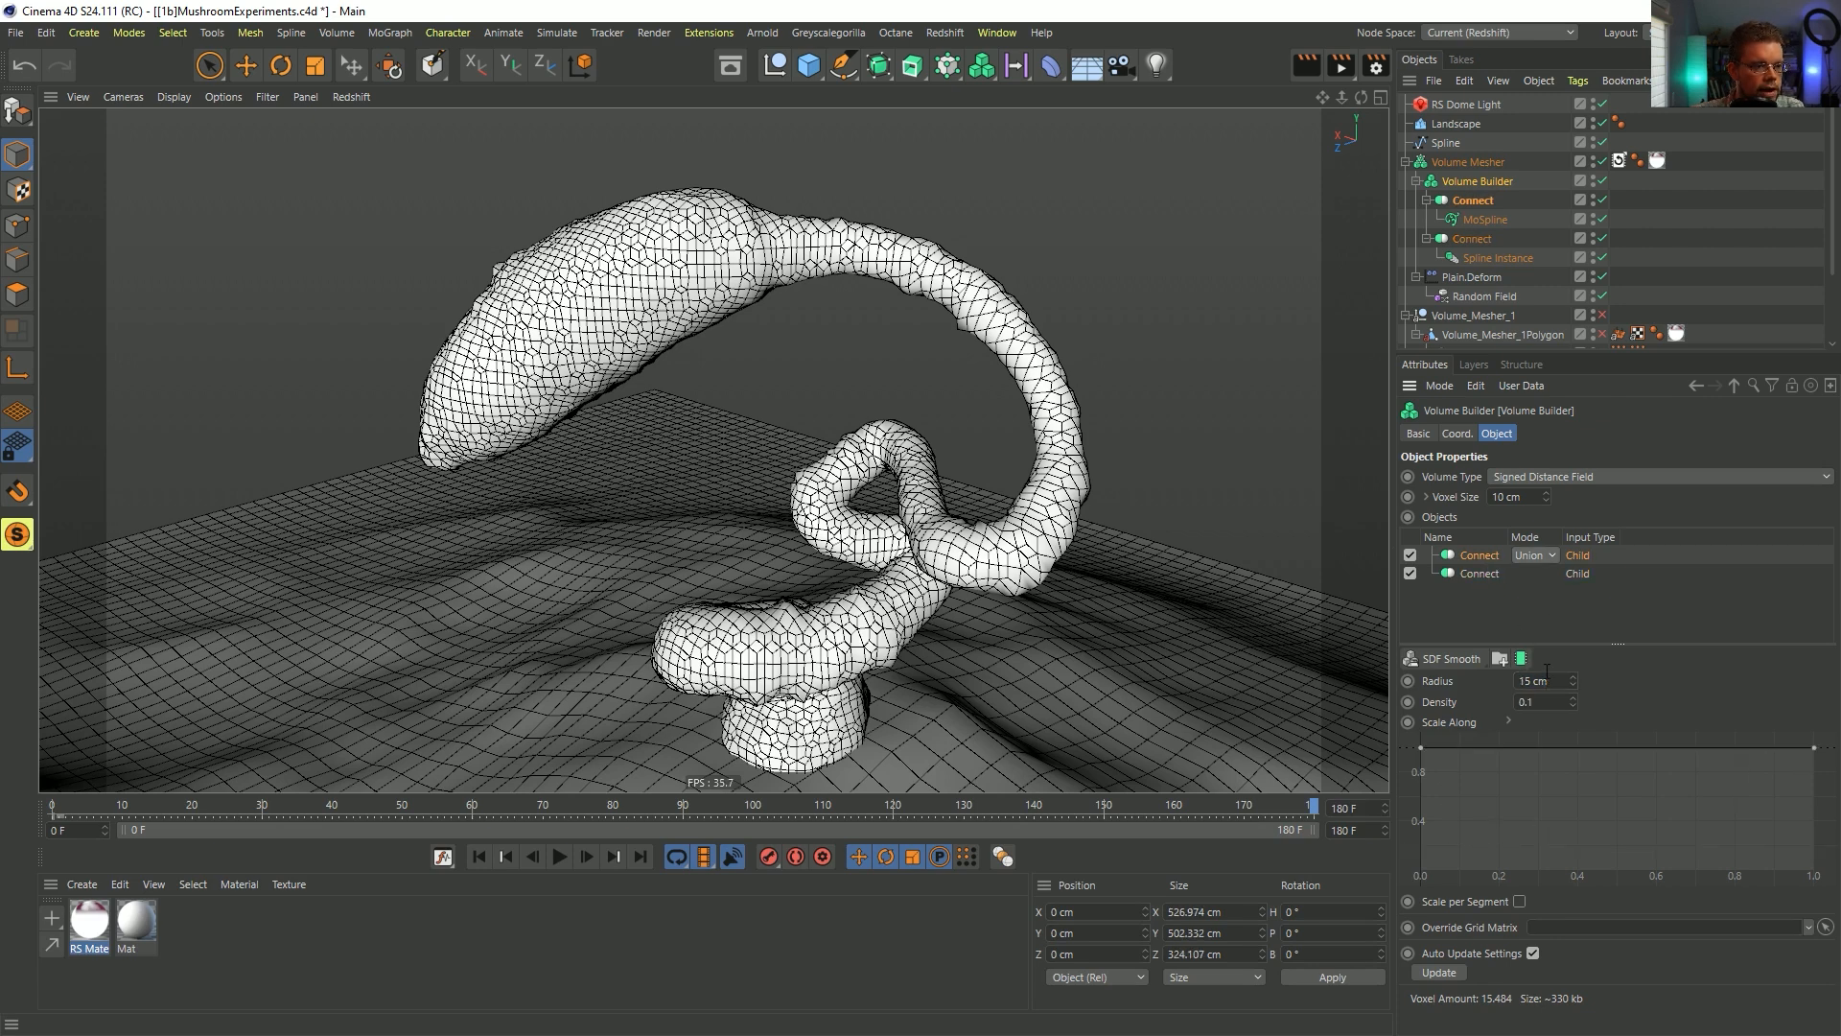
type("75")
key("Return")
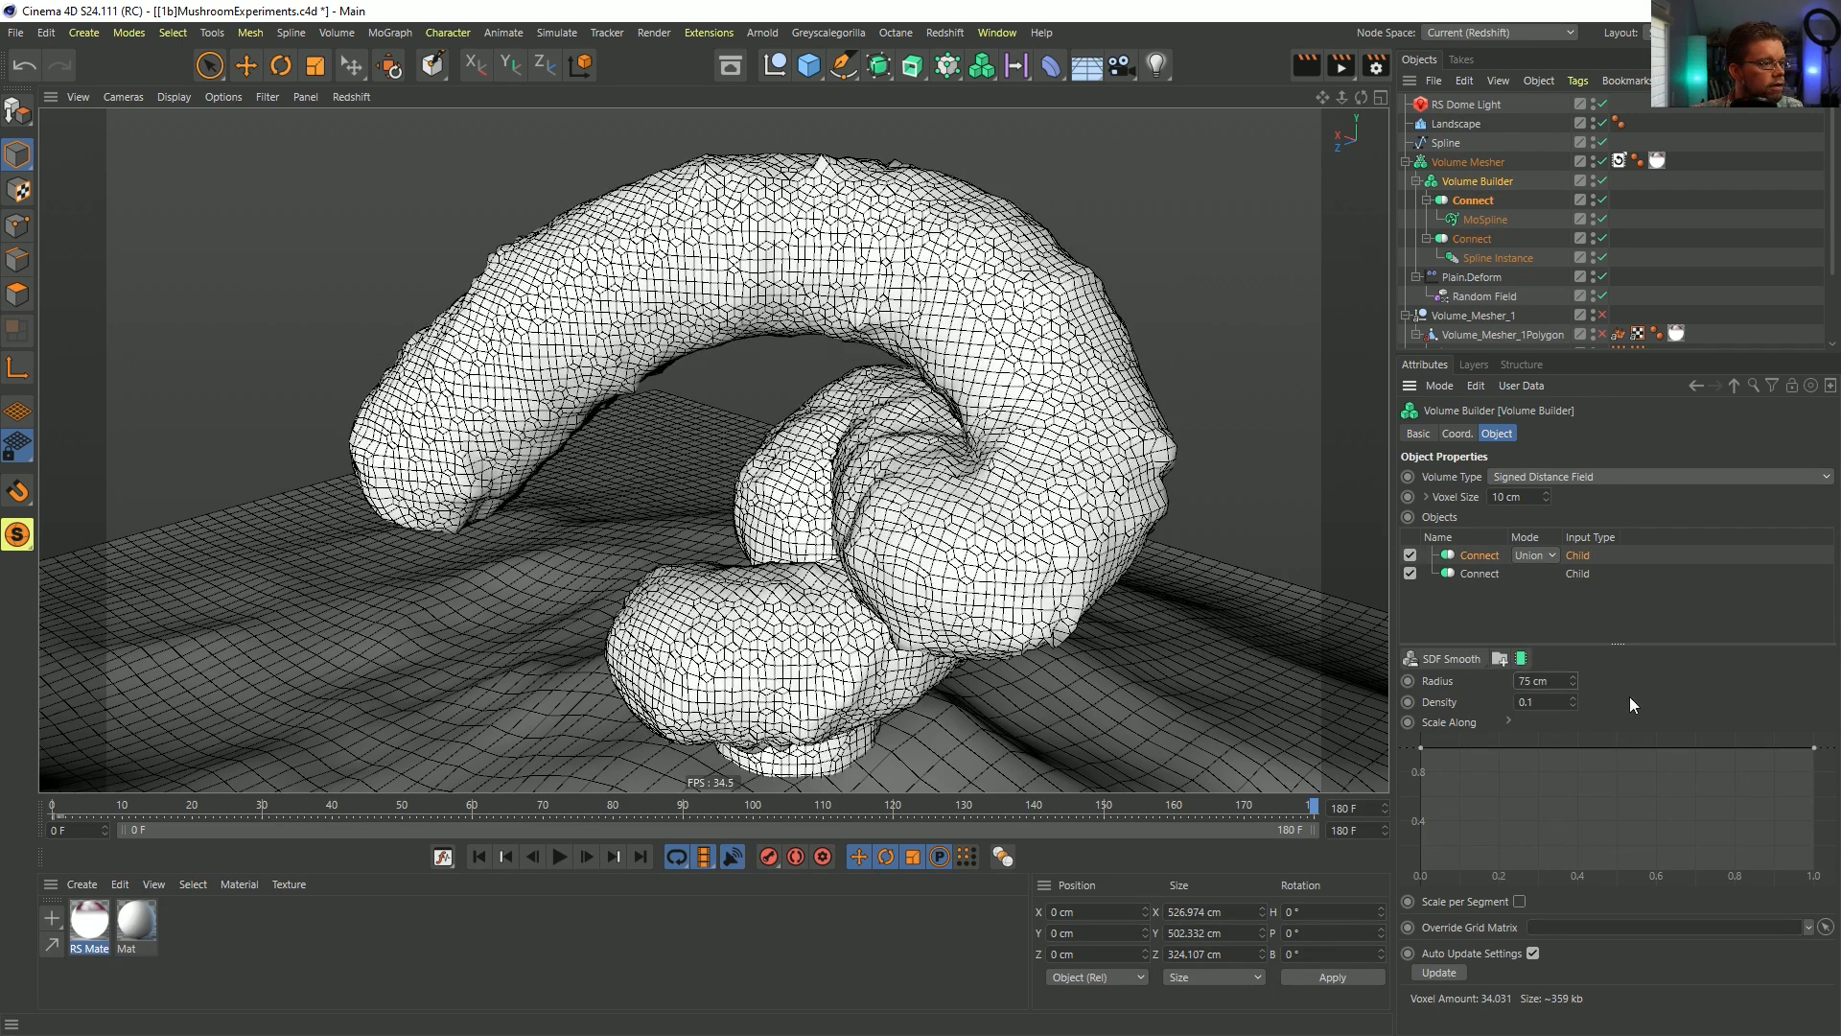
mouse_move(886, 505)
left_mouse_down("alt")
mouse_move(929, 514)
mouse_move(957, 480)
mouse_move(888, 515)
left_mouse_up("alt")
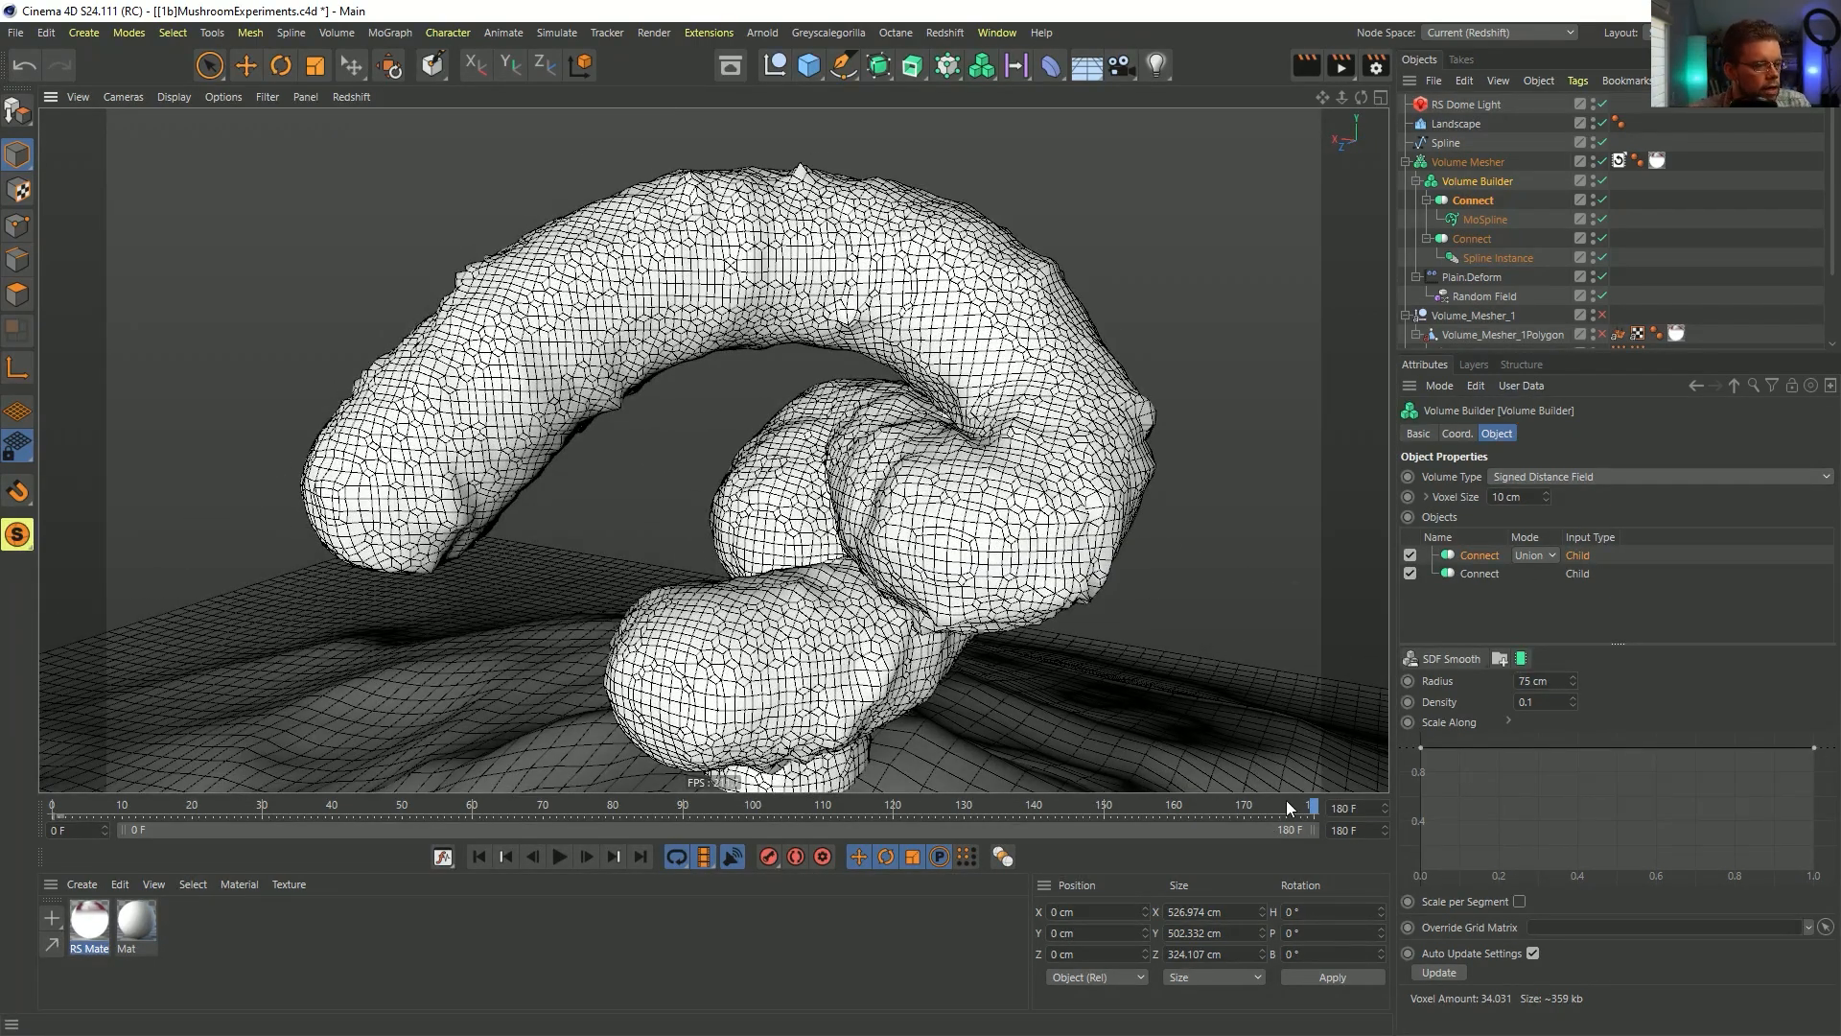
- Set the MoSpline Connect's mode to Intersect in the Volume Builder and scrub the timeline to check the growth
left_click_drag(1288, 807, 880, 788)
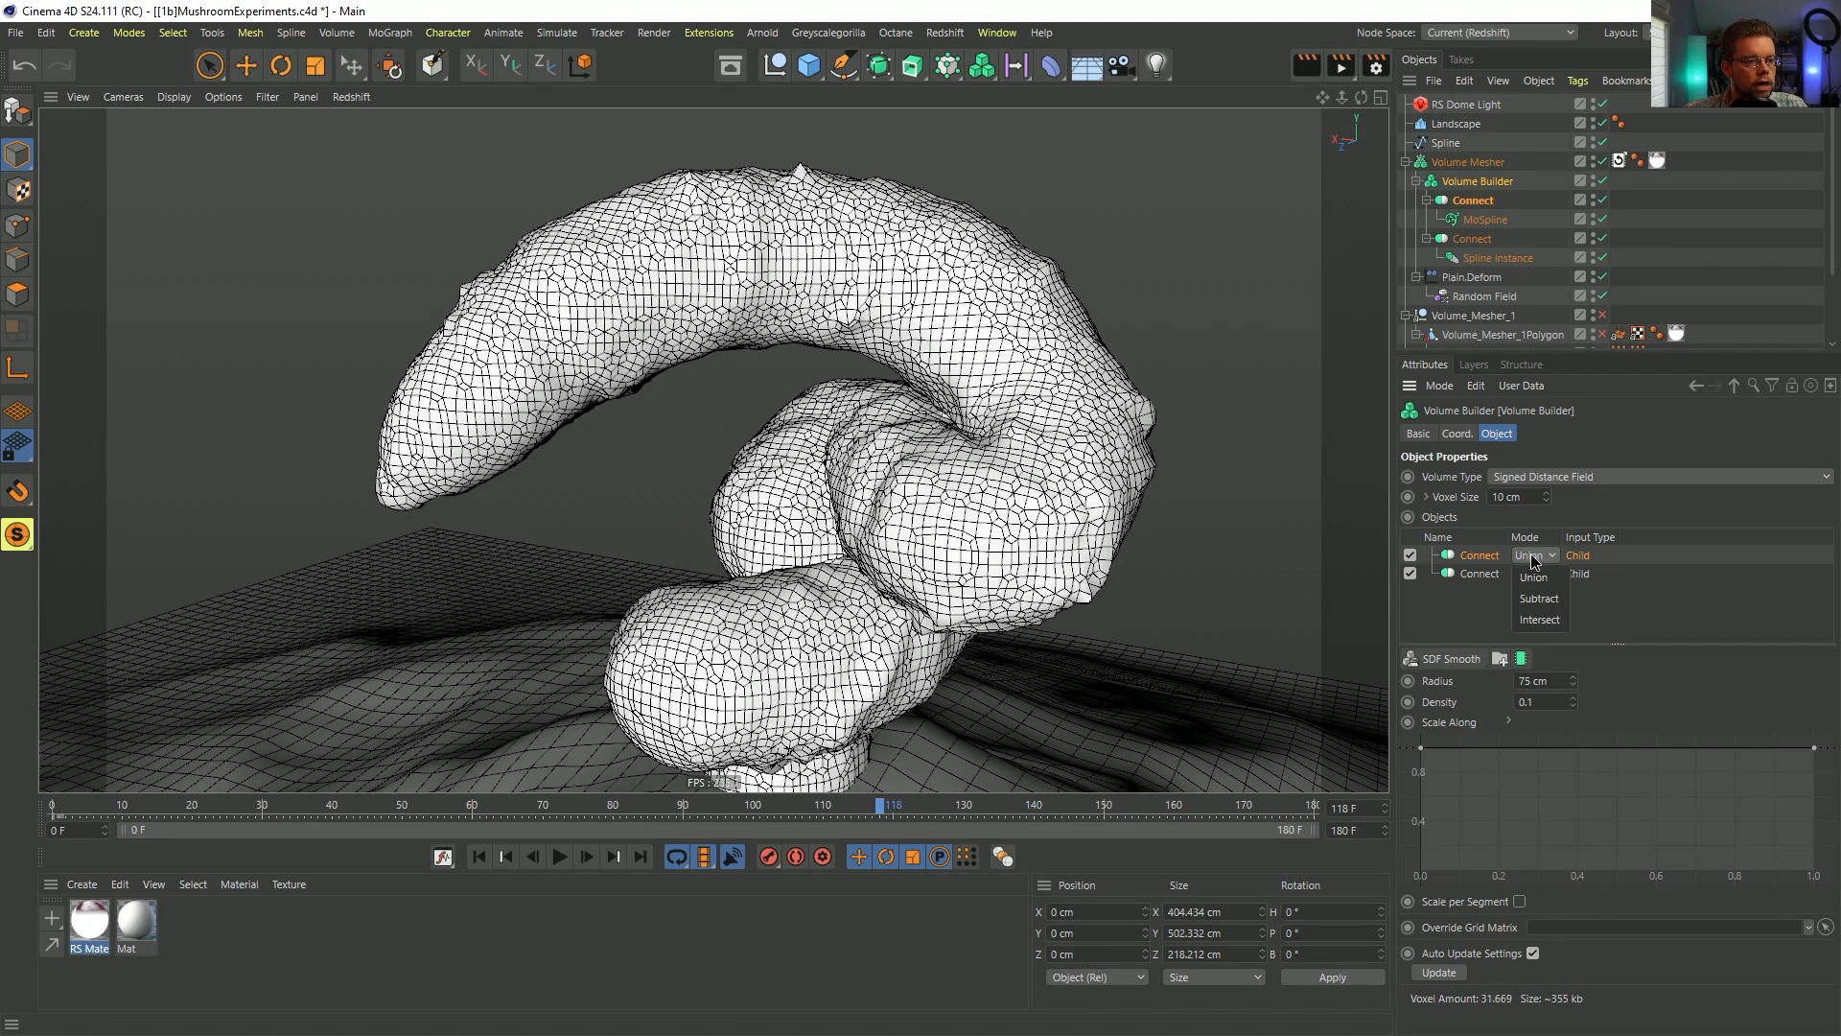
left_click(1538, 618)
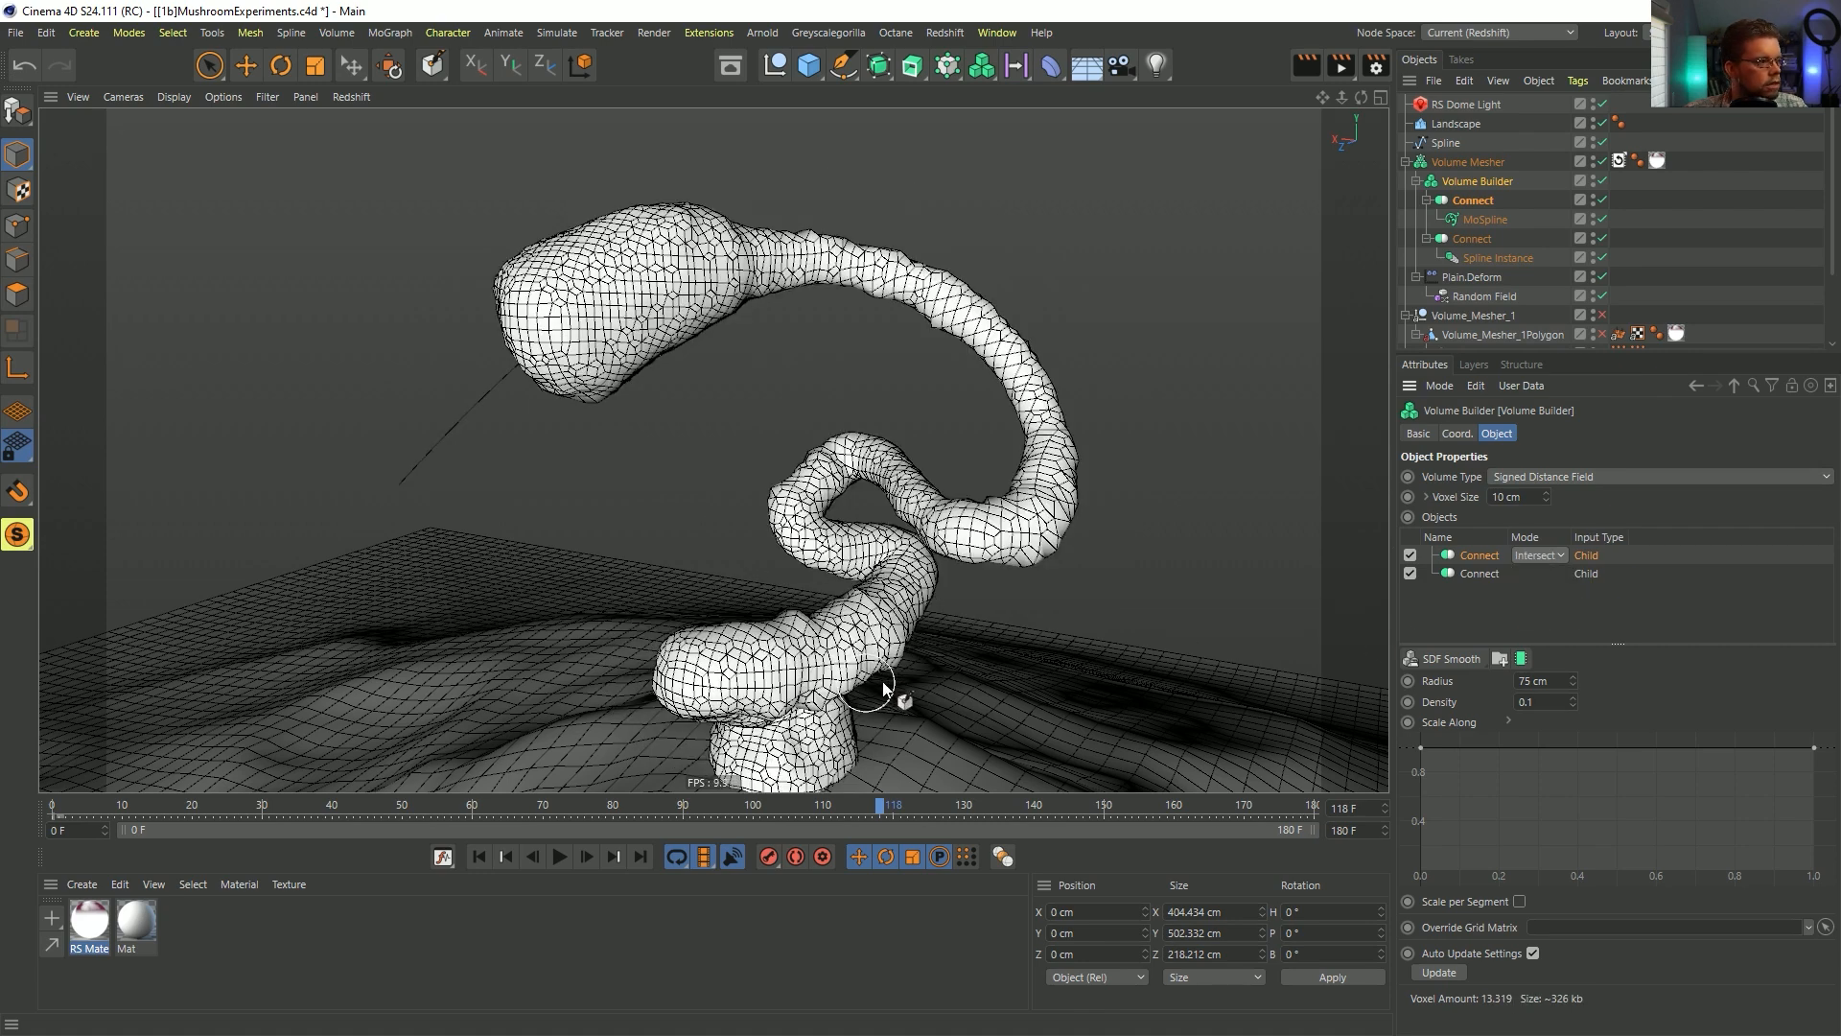
left_click_drag(802, 533, 772, 554, "alt")
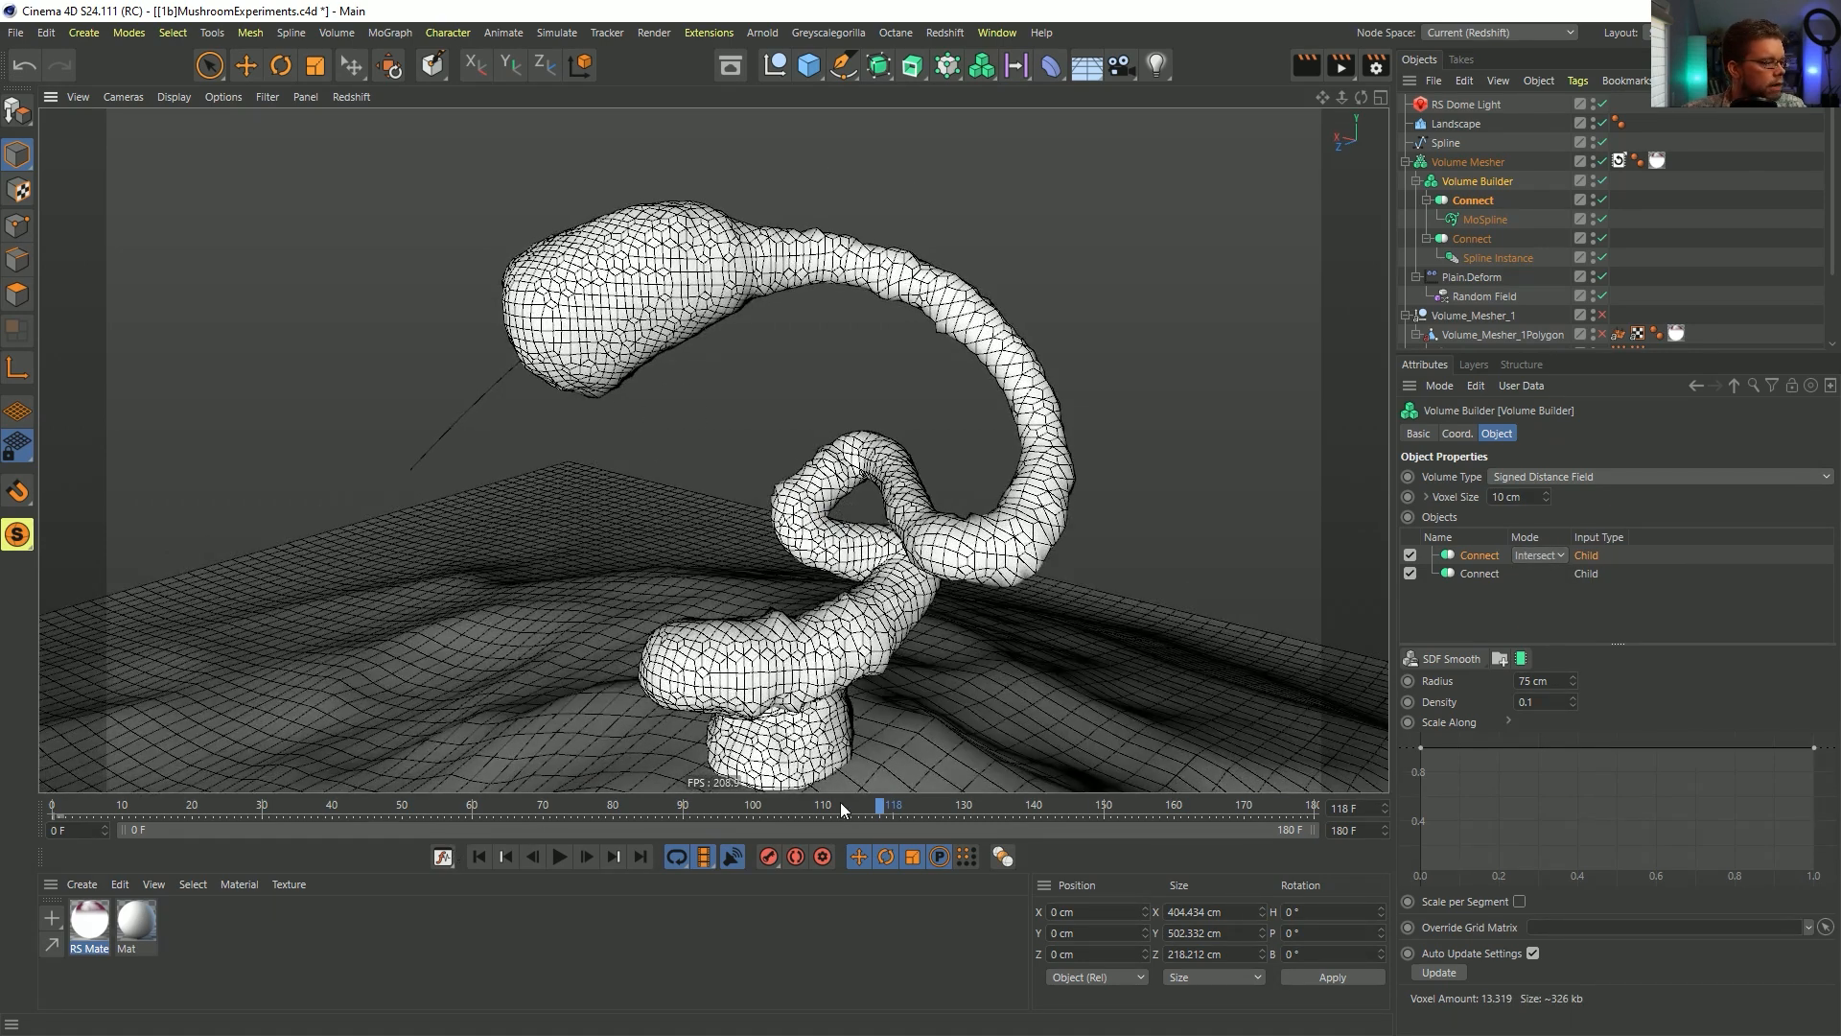
left_click_drag(842, 809, 255, 805)
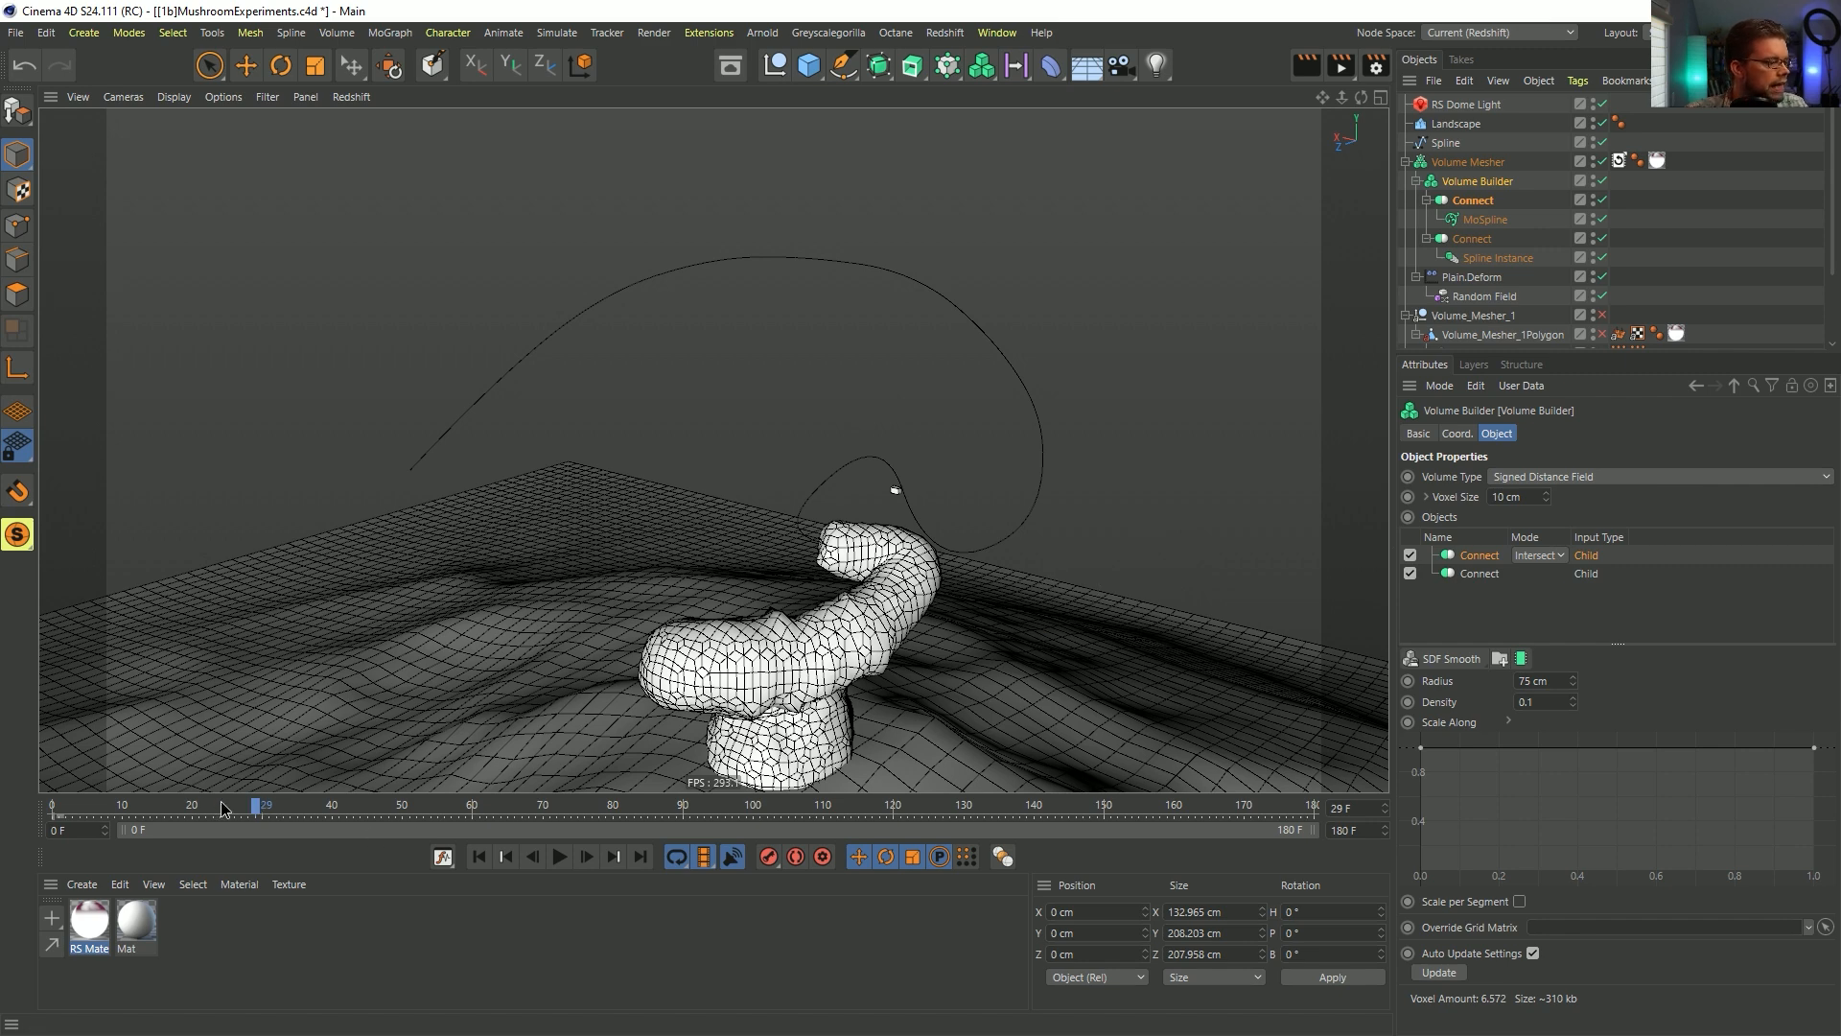
left_click_drag(222, 808, 552, 762)
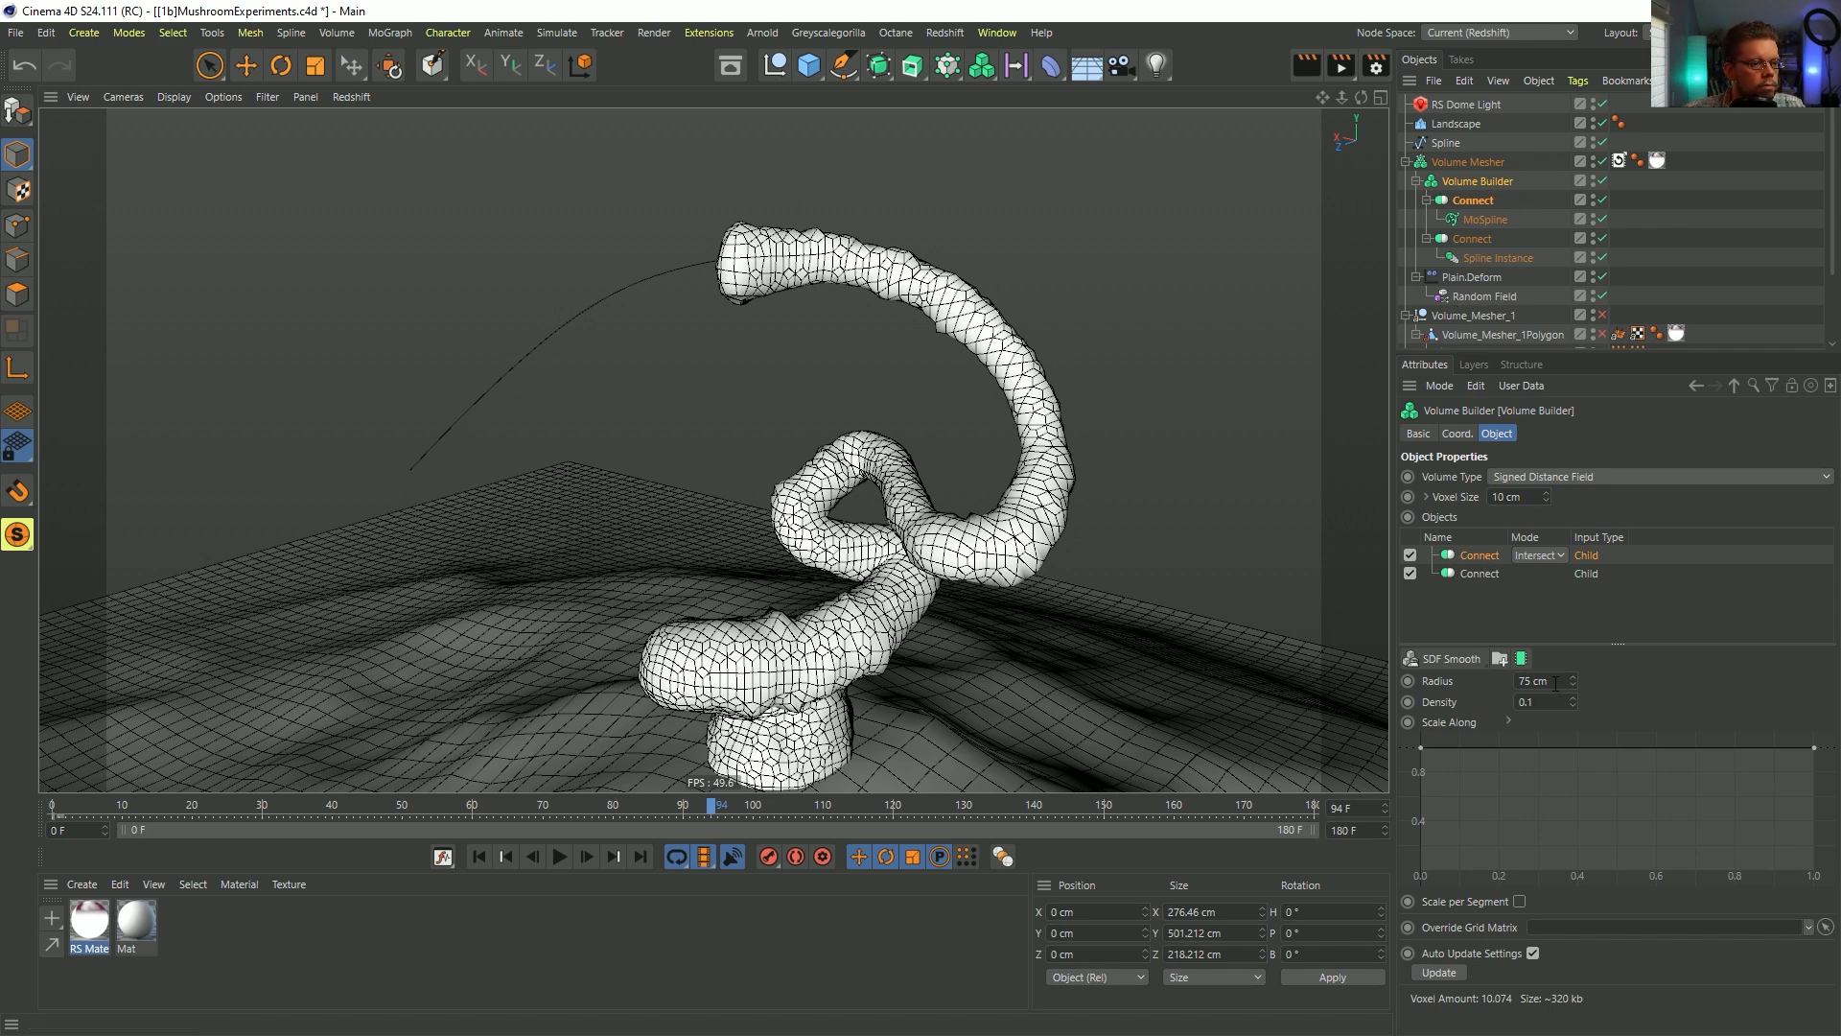
- Set the MoSpline Connect's radius to 66 cm and scrub the timeline to frame 157
type("66")
key("Return")
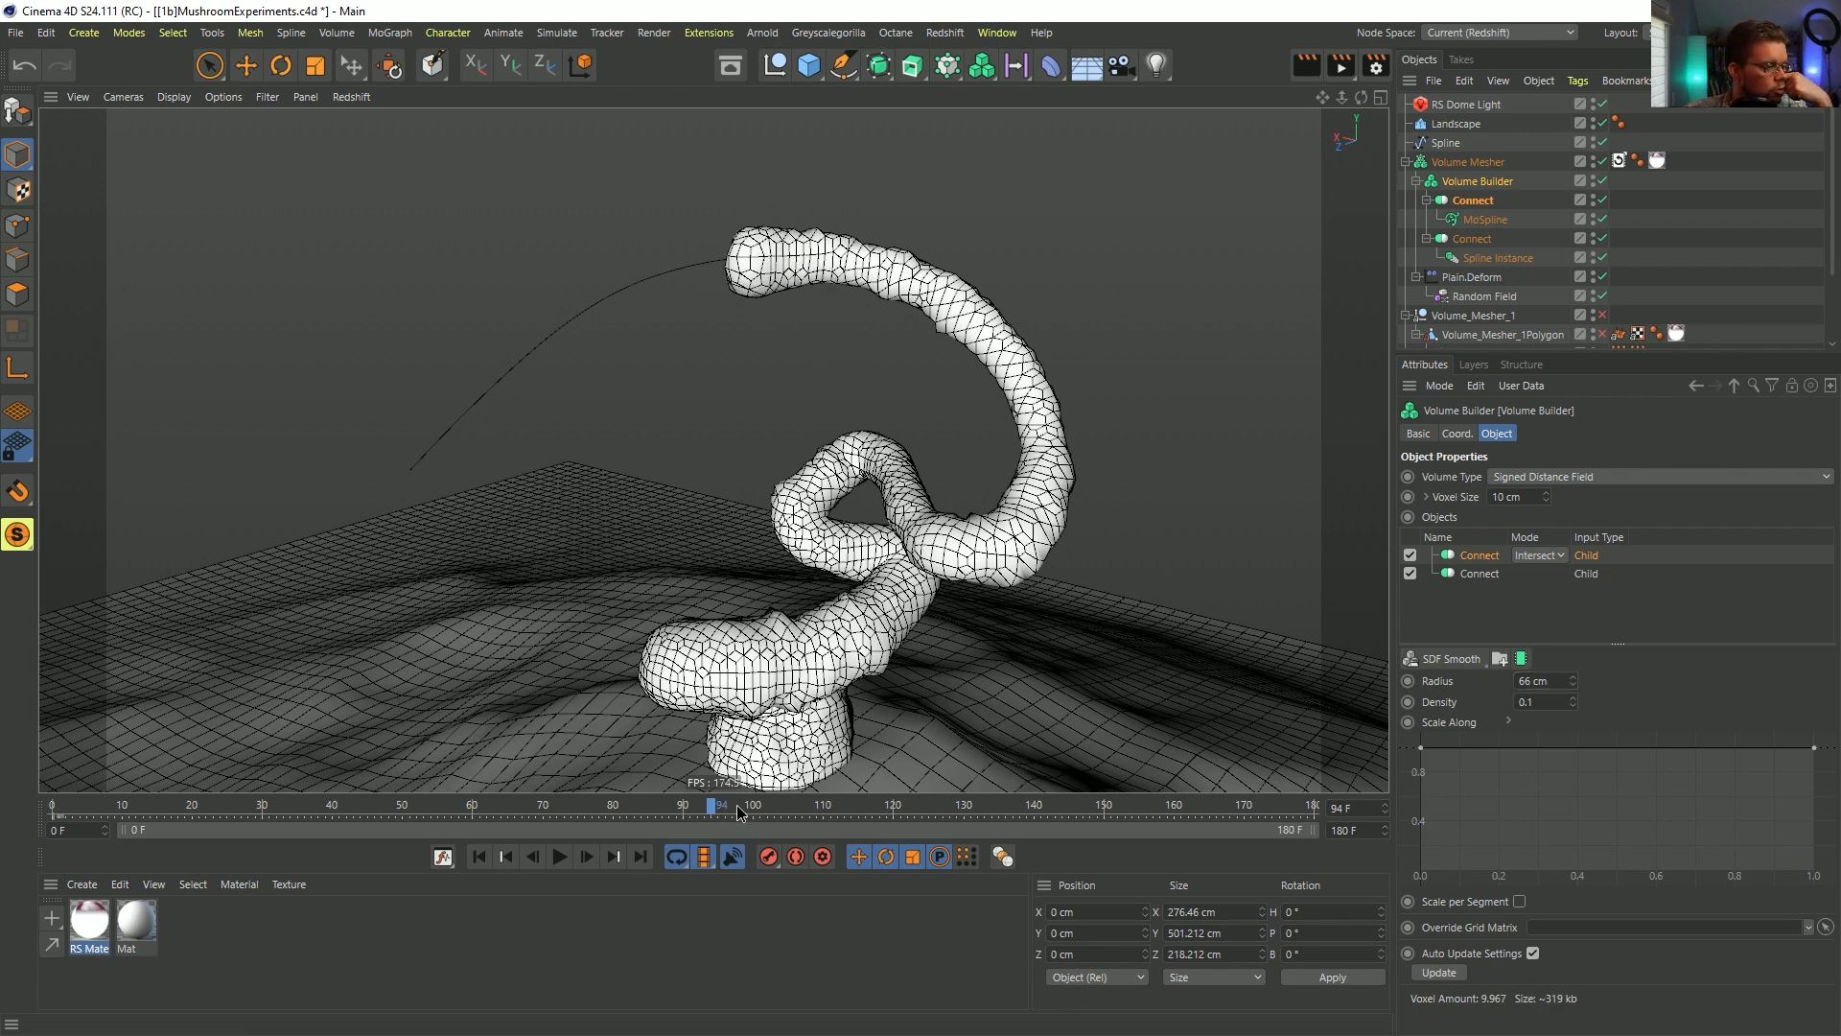
left_click_drag(739, 814, 1180, 830)
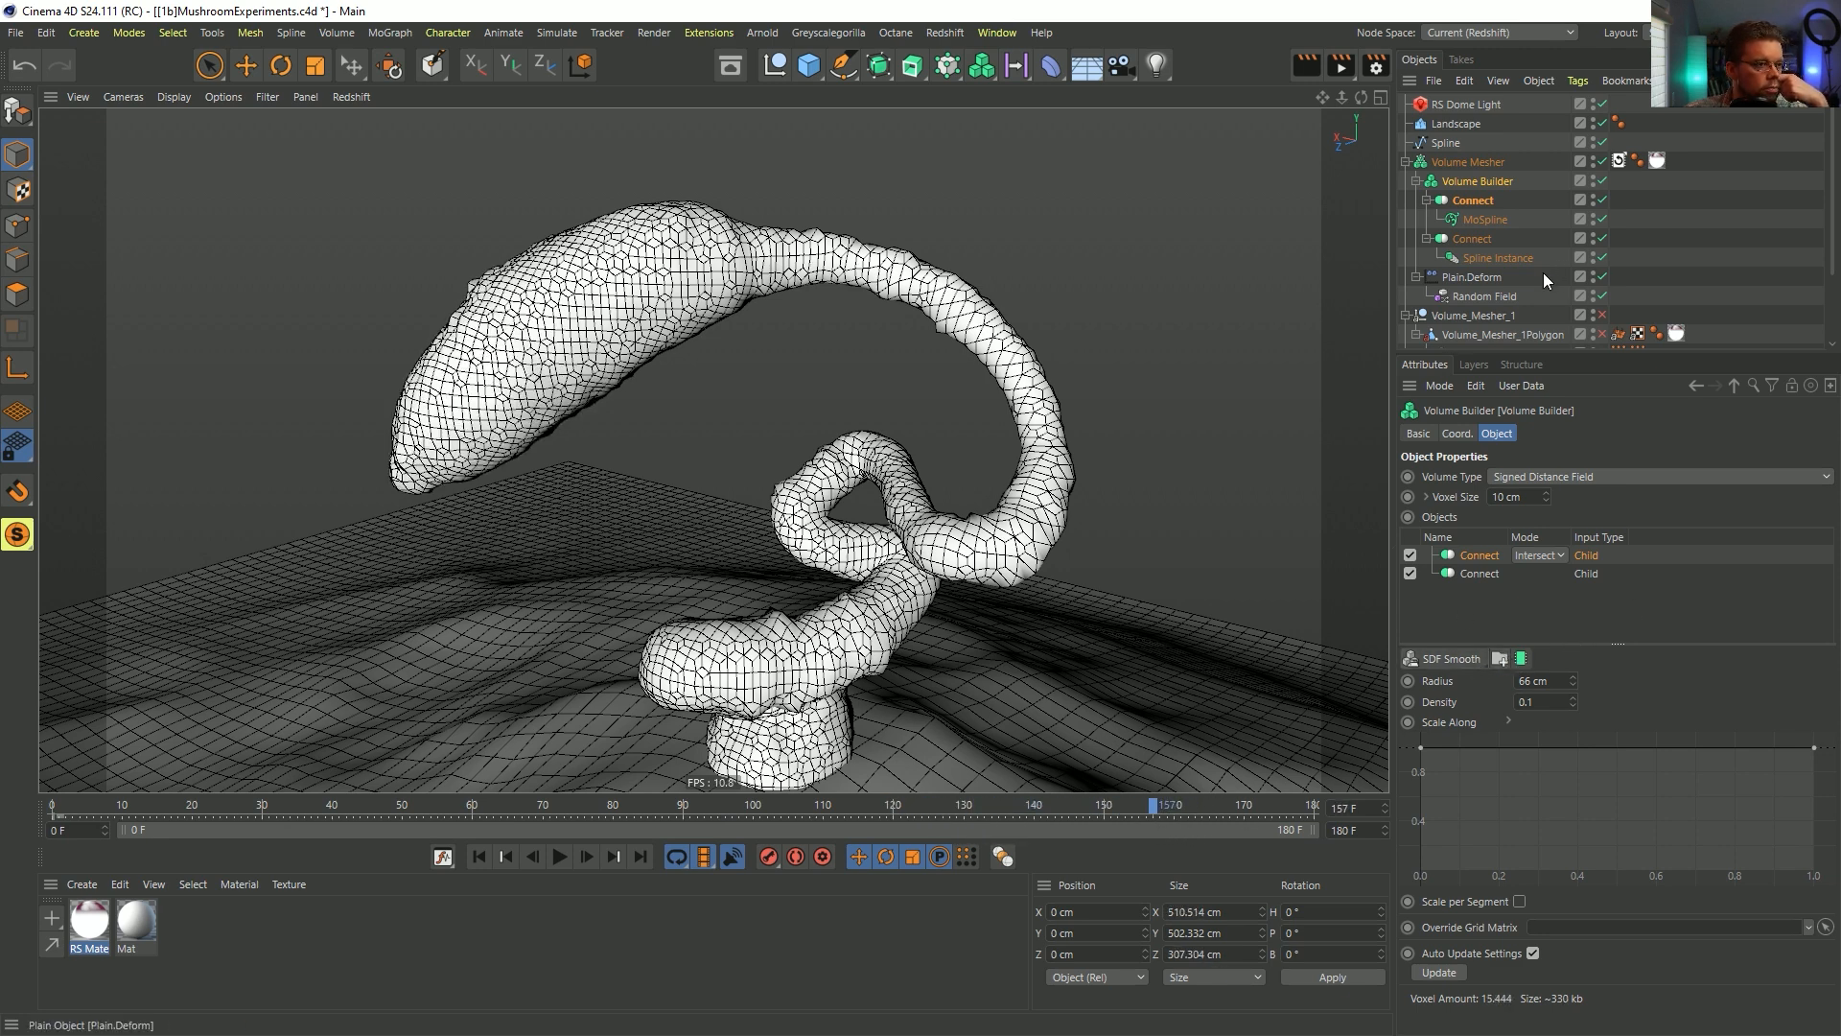
- Toggle the Plain deformer under the Volume Mesher off and on to compare the mesh with and without it
left_click(1602, 281)
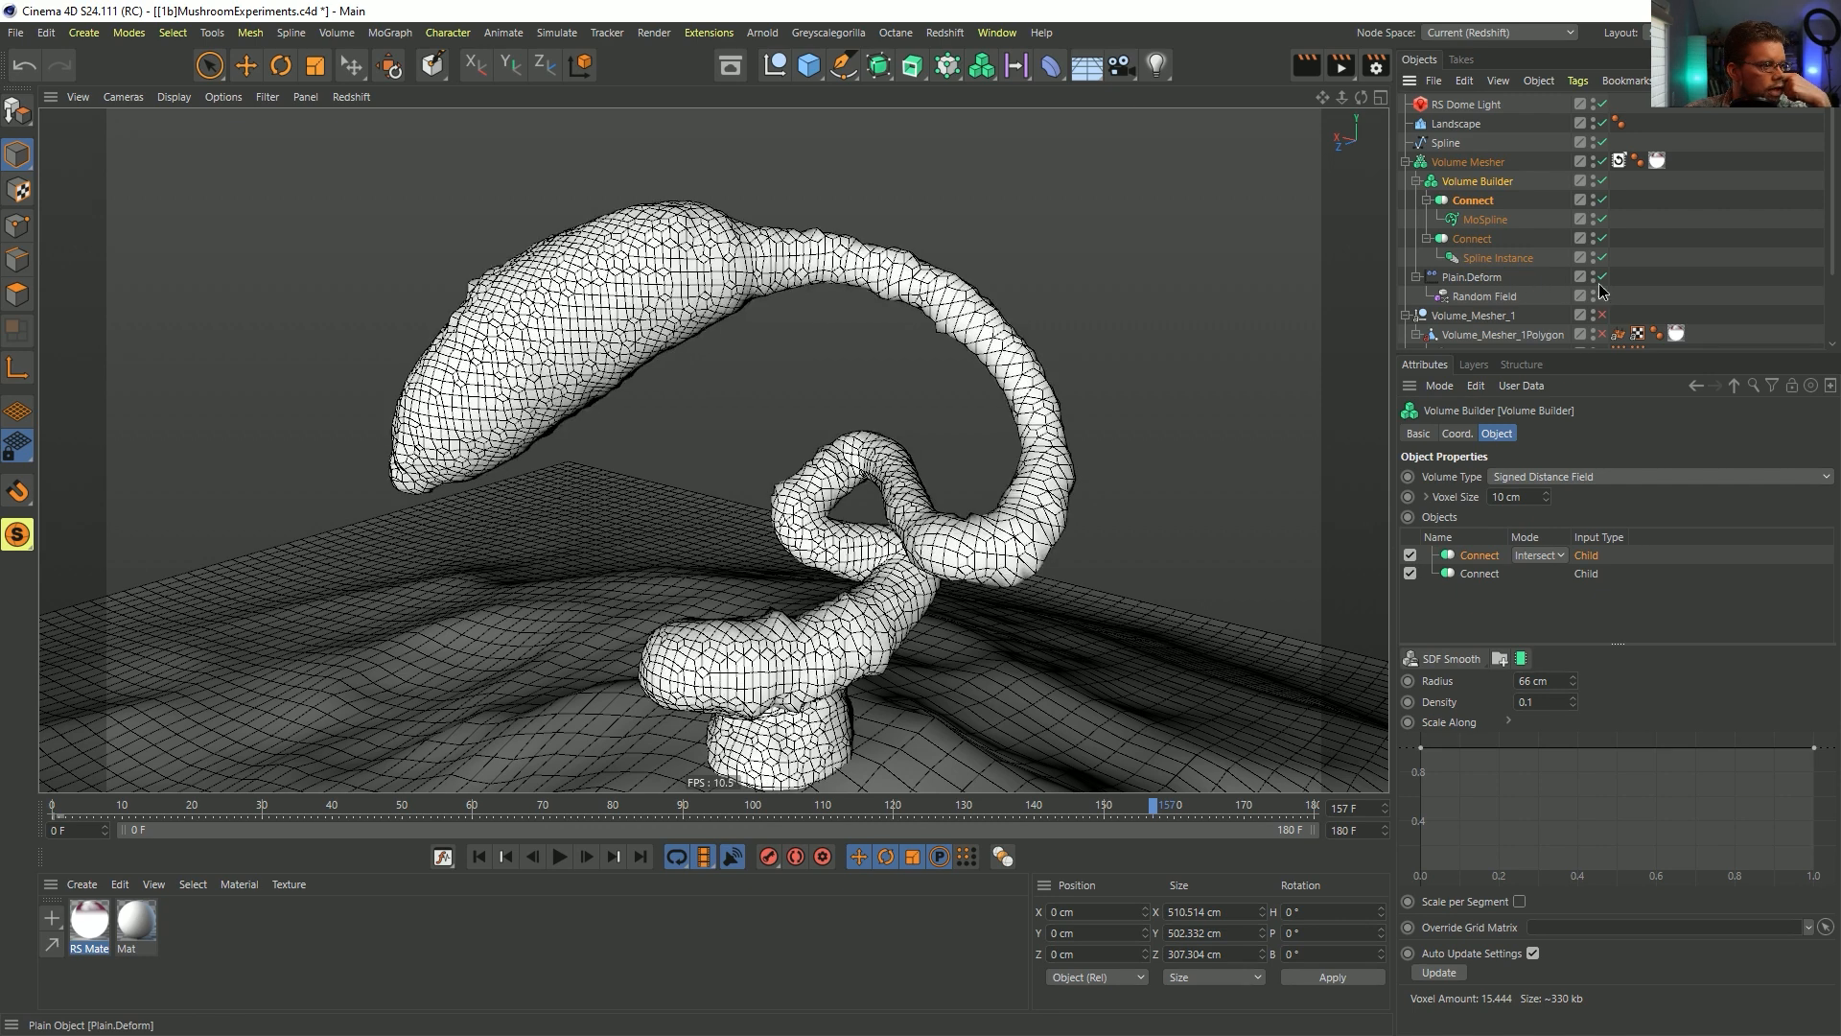
left_click(1600, 281)
left_click(1599, 282)
left_click(1600, 279)
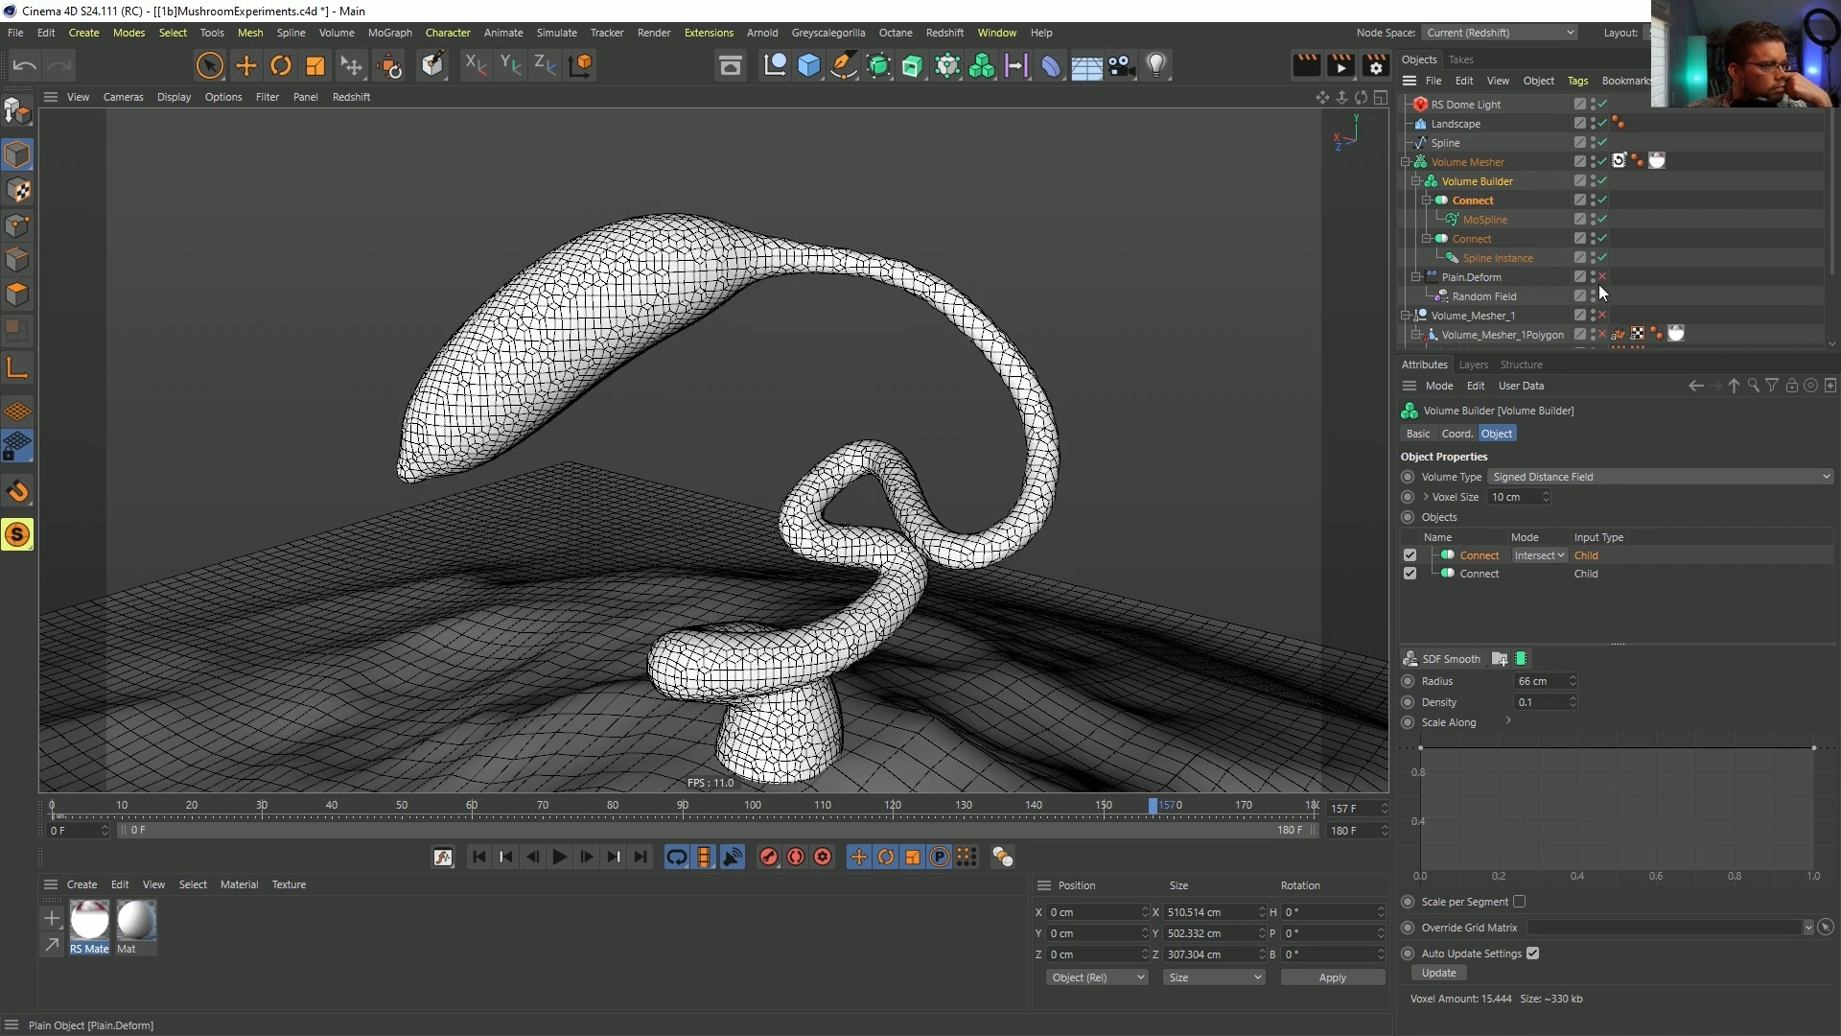
left_click(1600, 281)
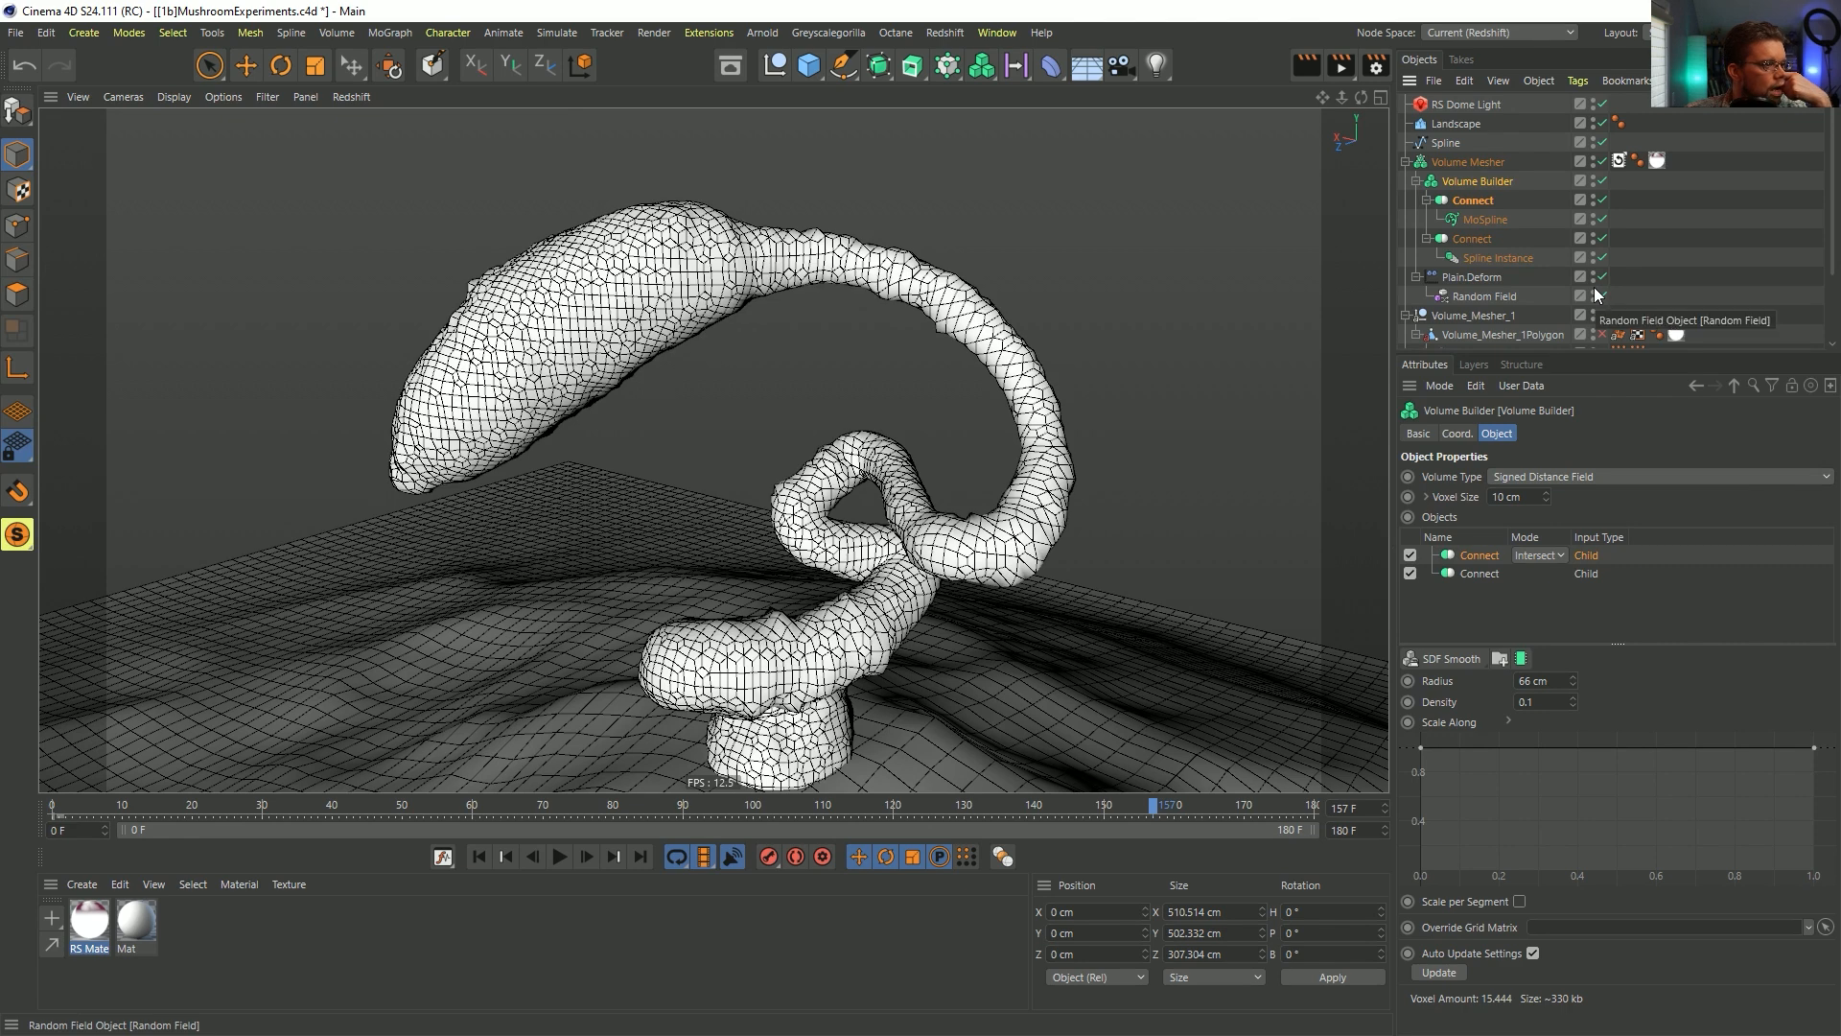
- Set the remapping minimum of the Plain deformer's Random Field to -100 %
left_click(1489, 281)
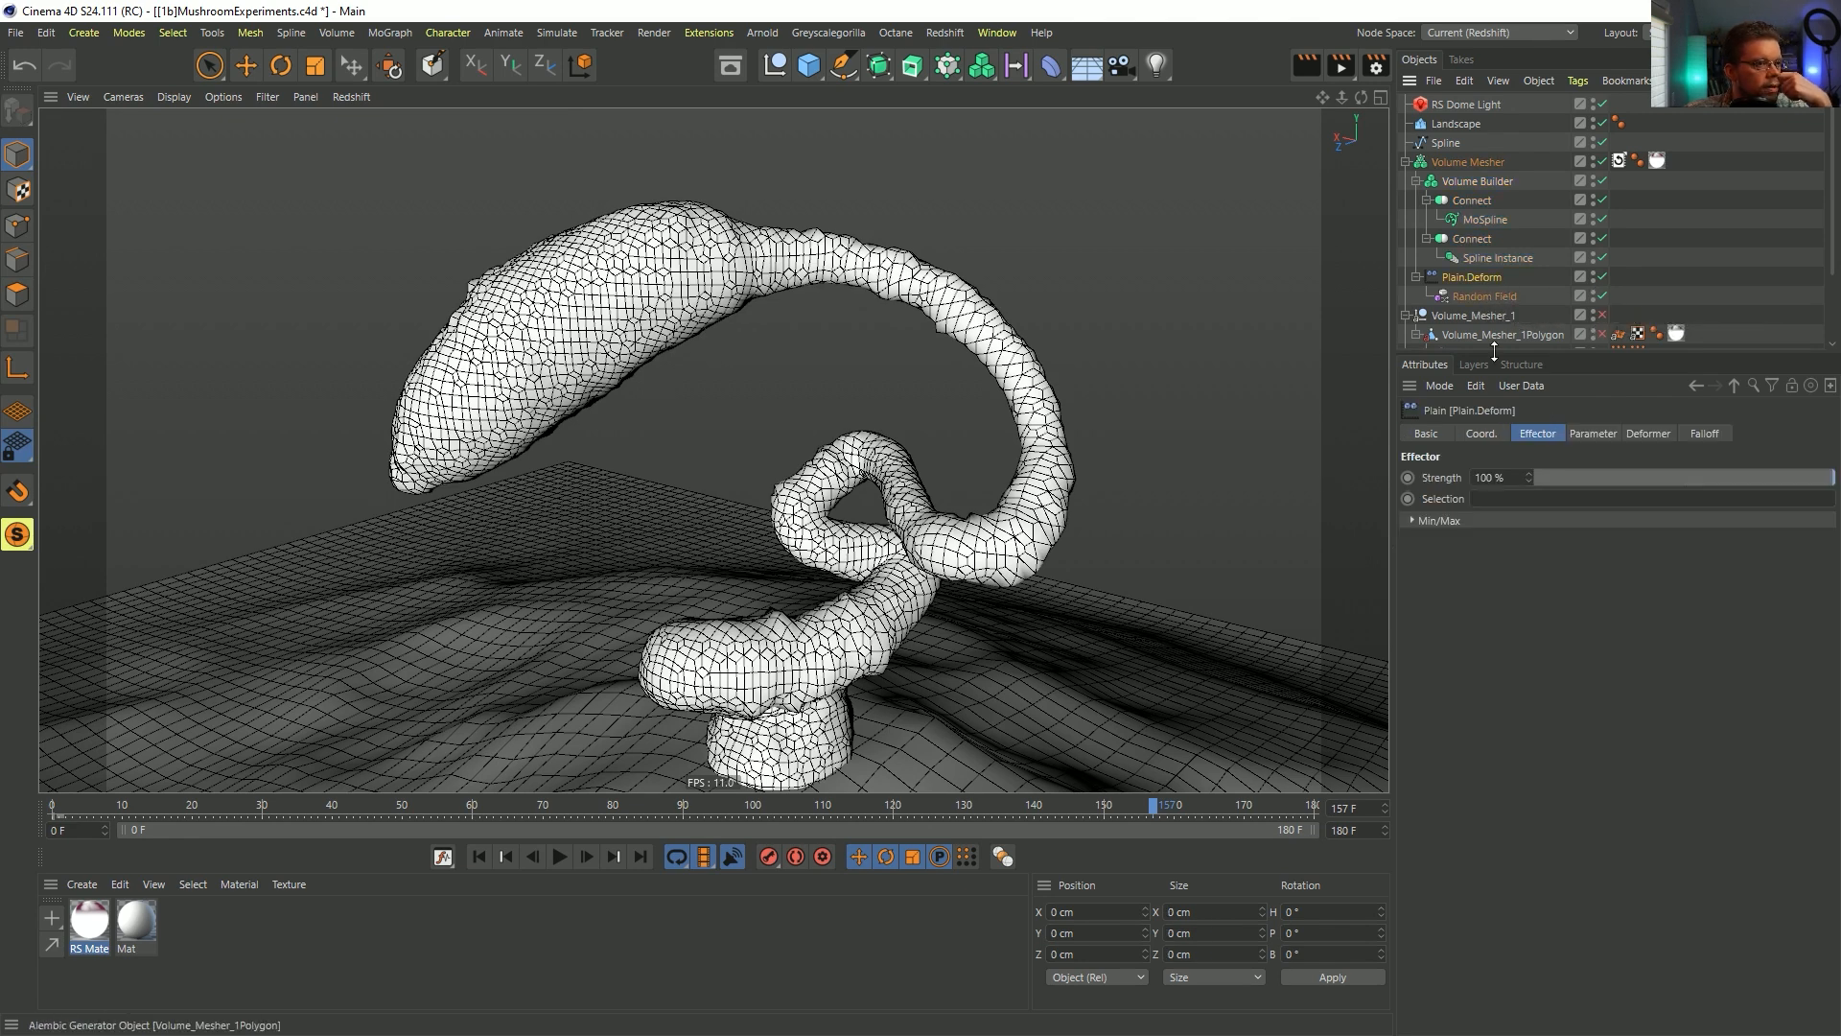
left_click(1481, 296)
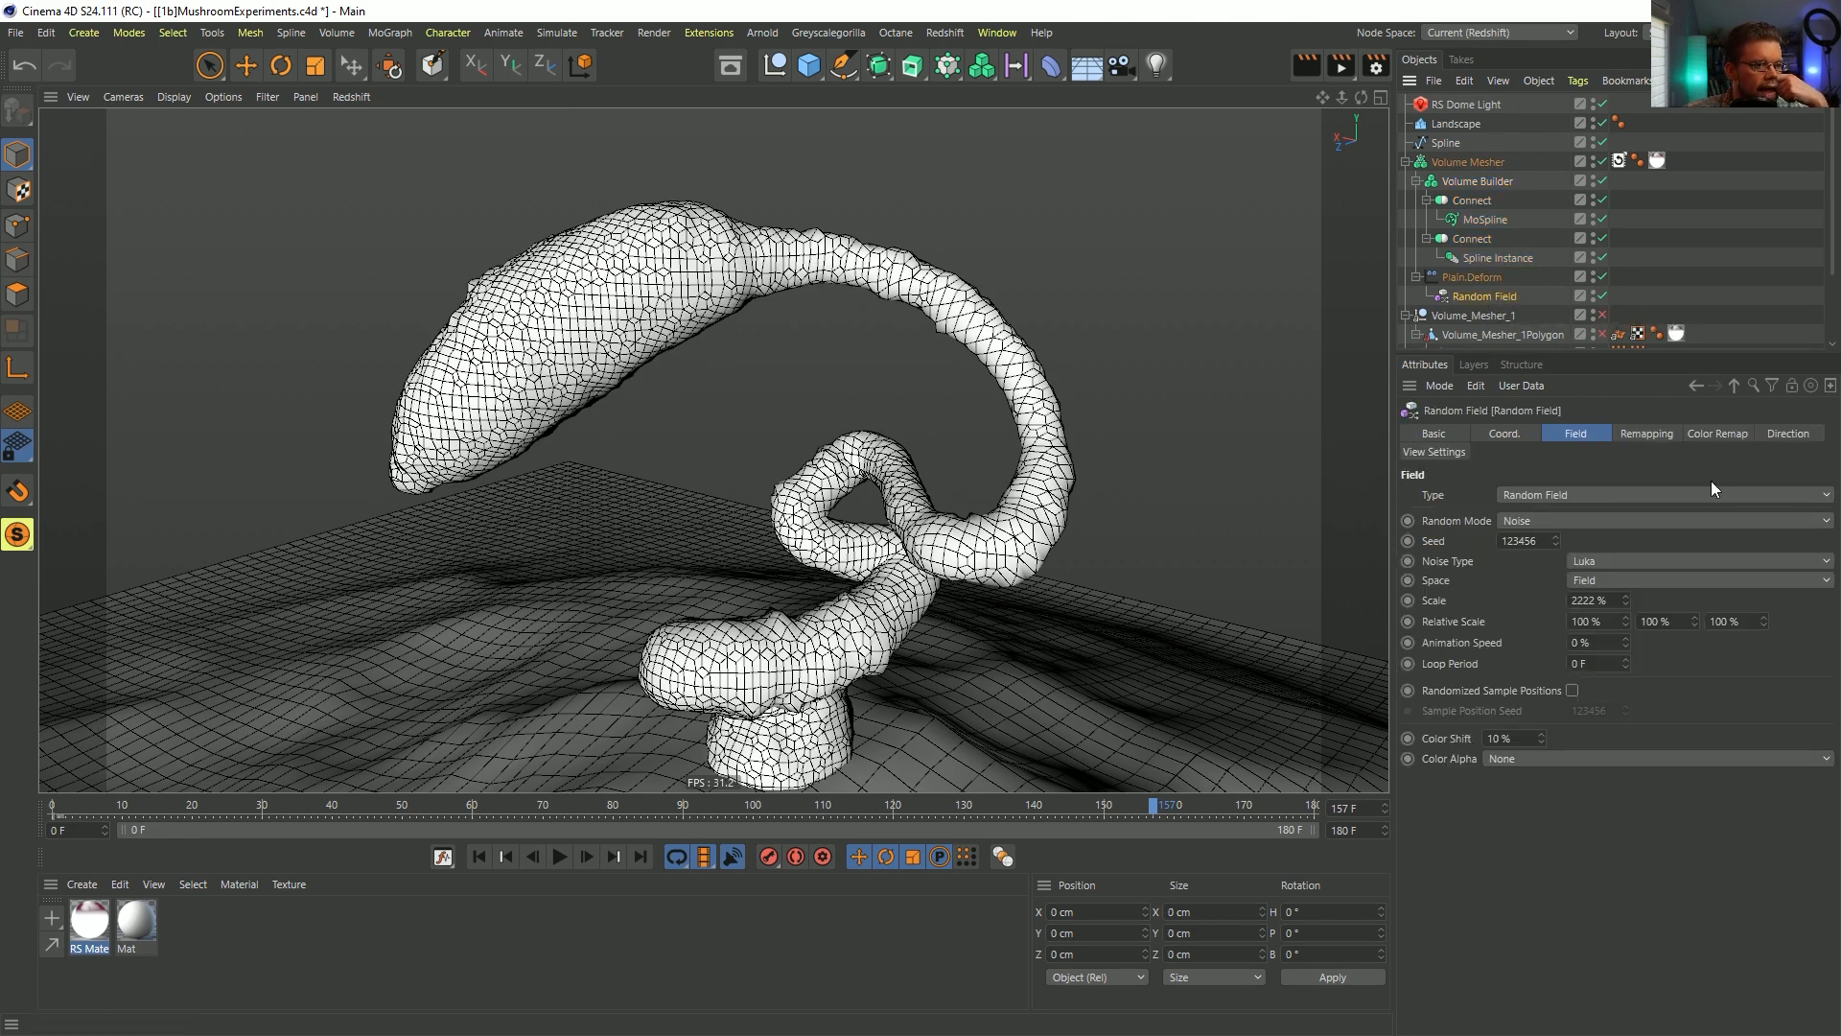
left_click(1650, 432)
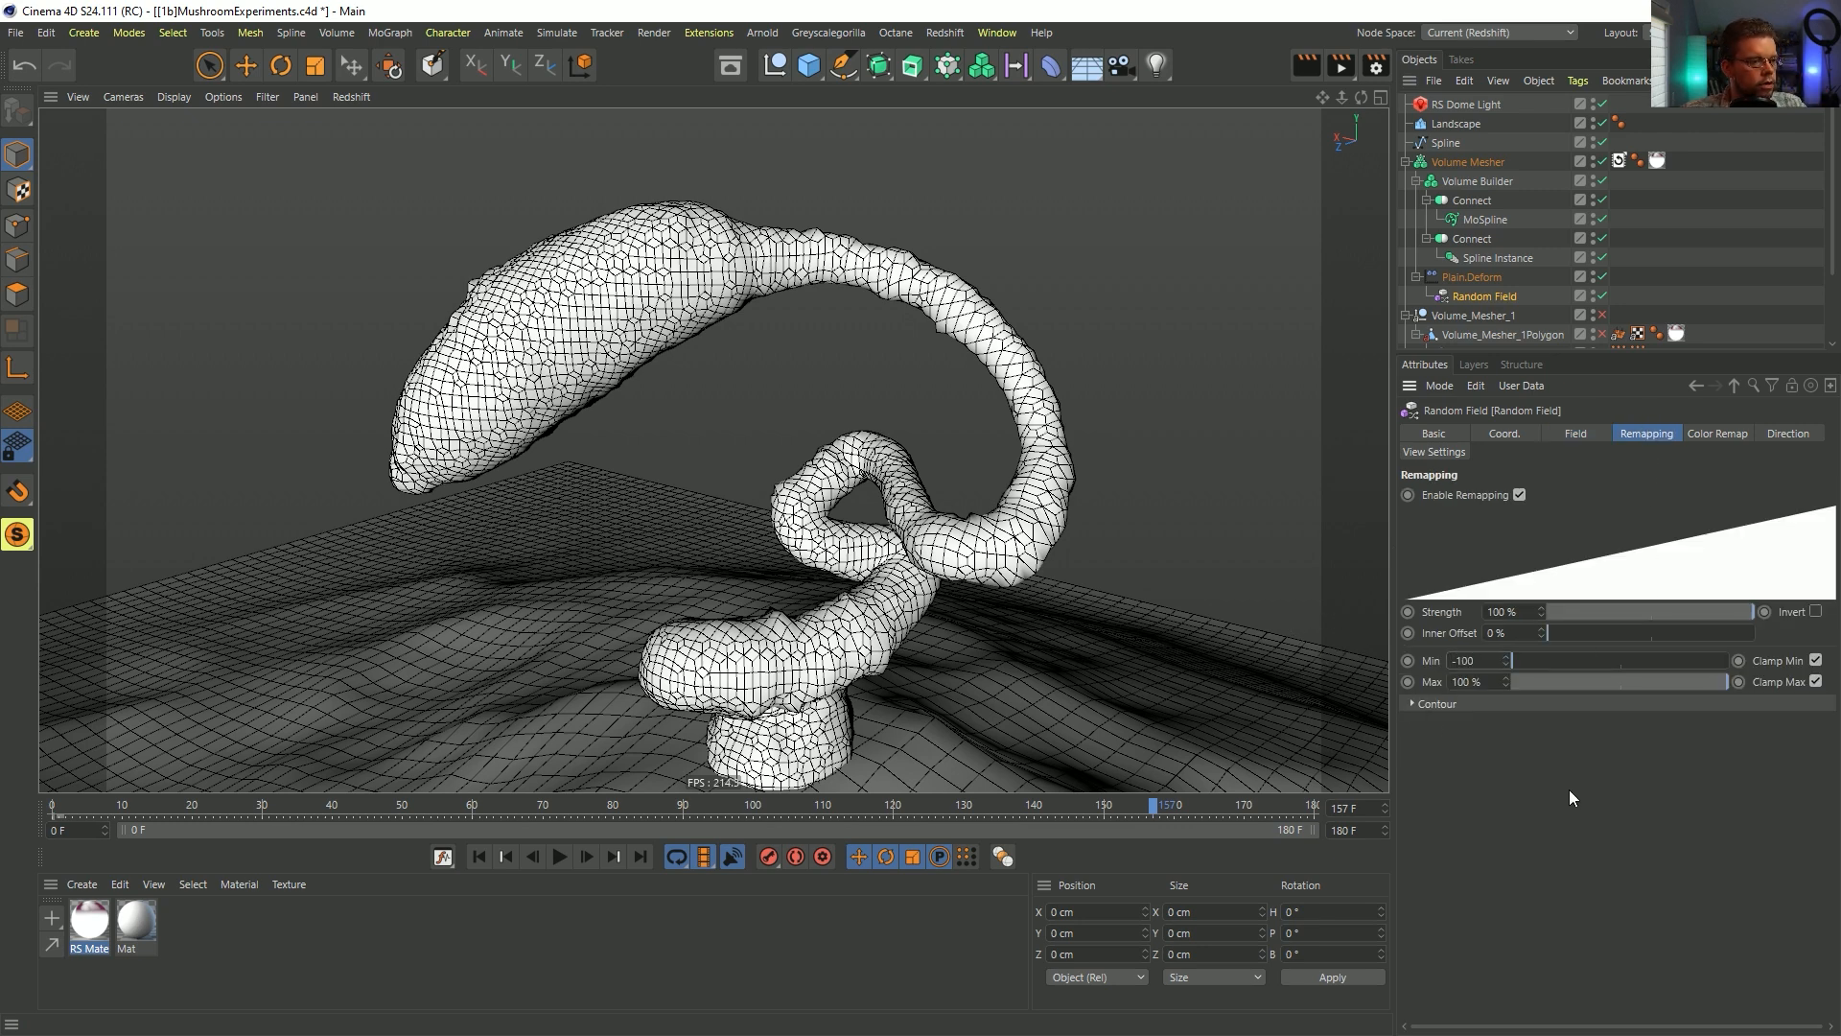
type("-100")
key("Return")
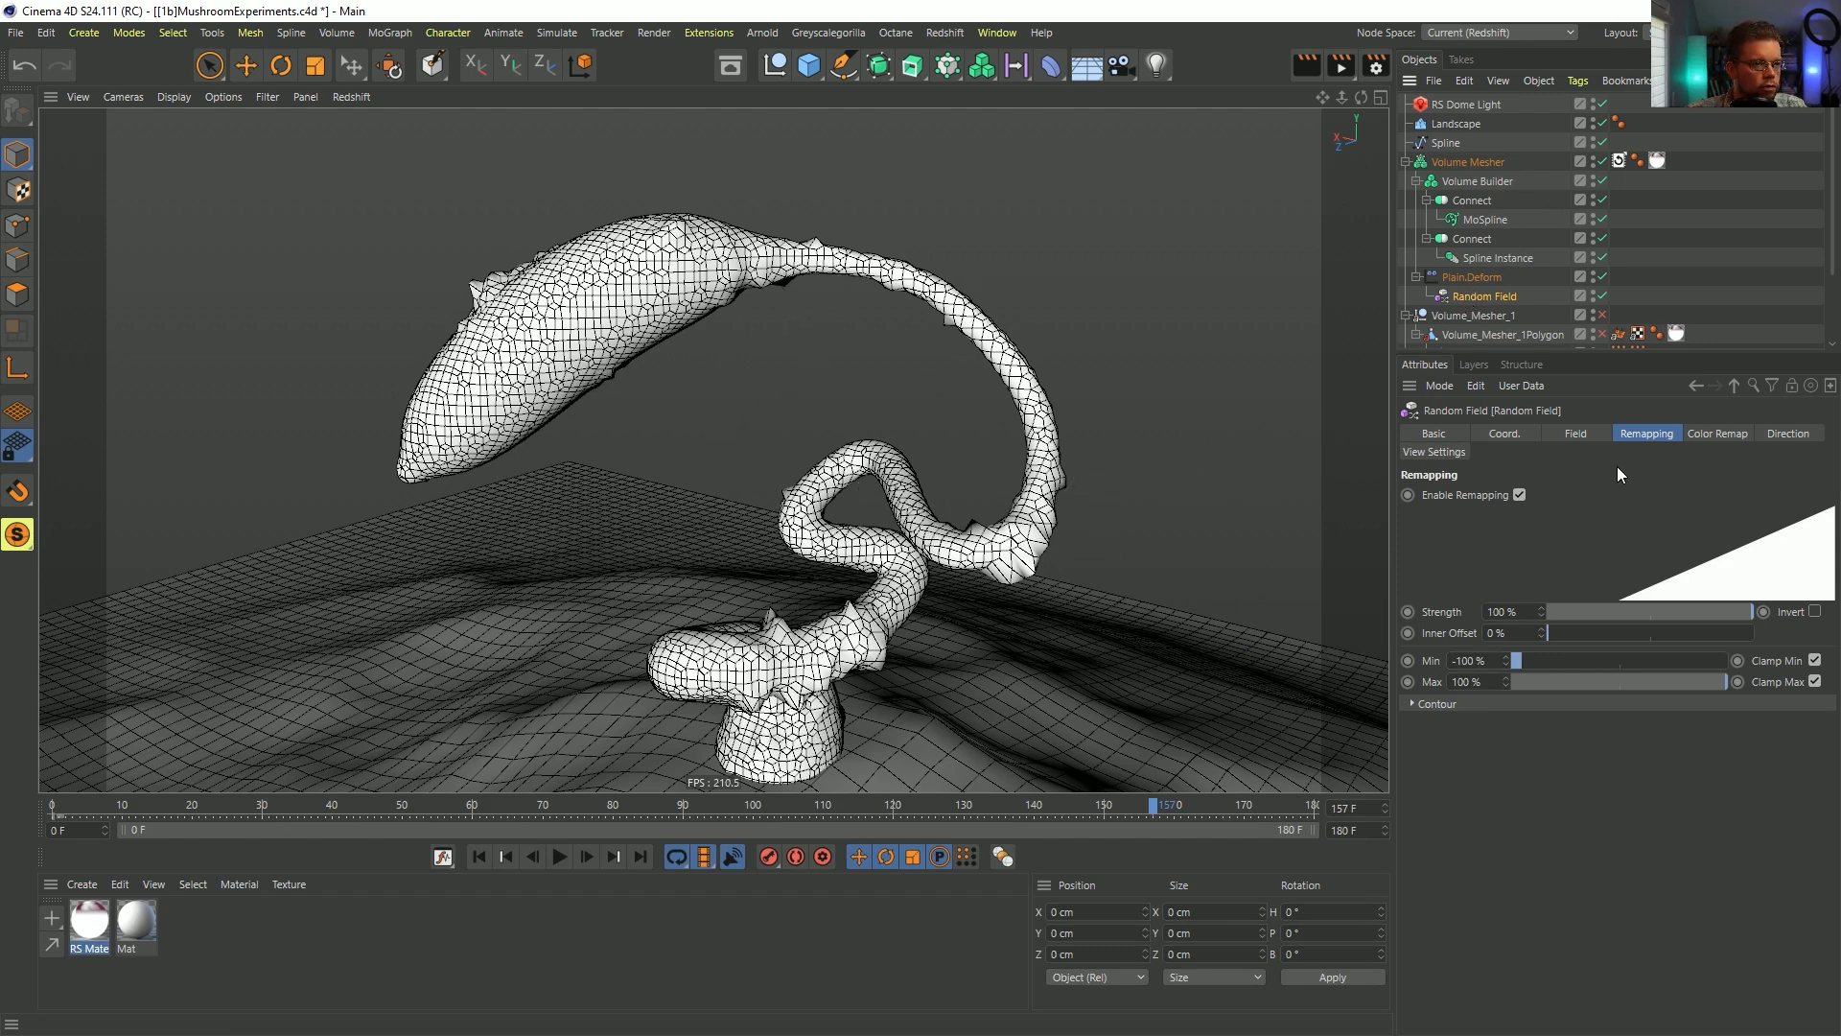
- Change the Random Field's noise type to Naki and set its scale to 1111 %
left_click(1576, 433)
left_click(1694, 561)
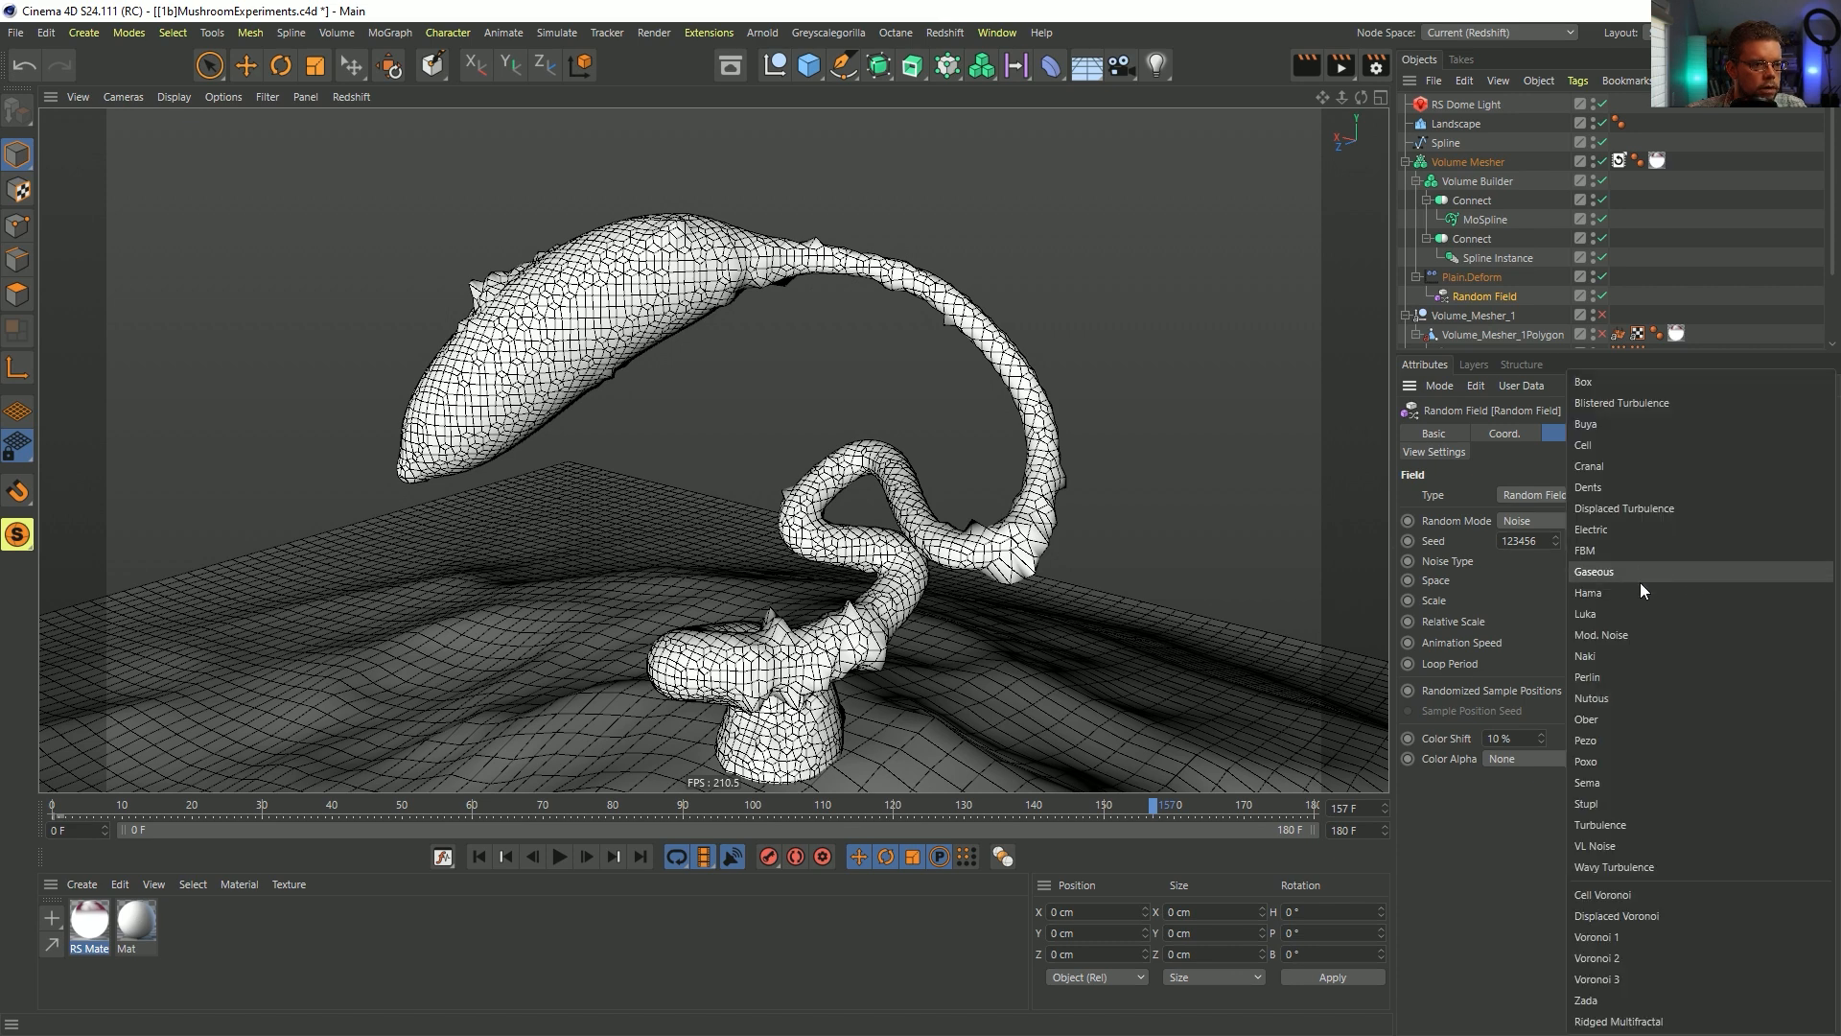
left_click(1624, 655)
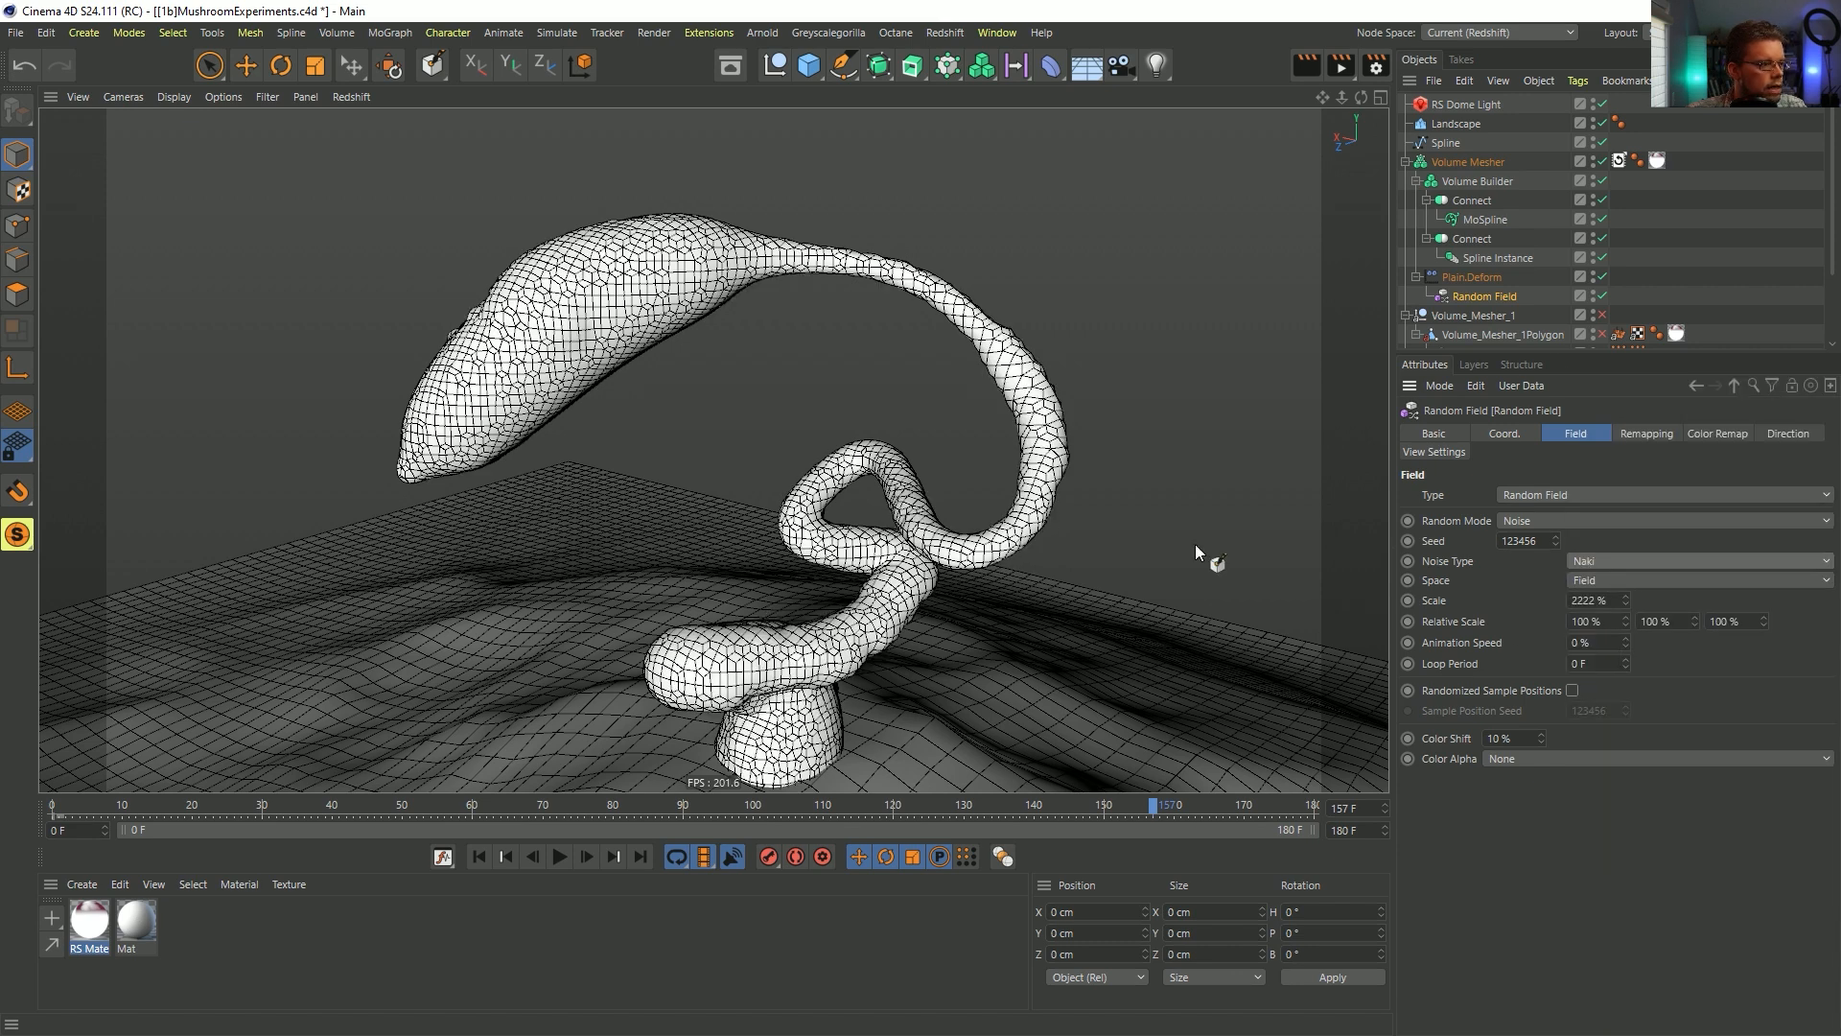
left_click(1598, 602)
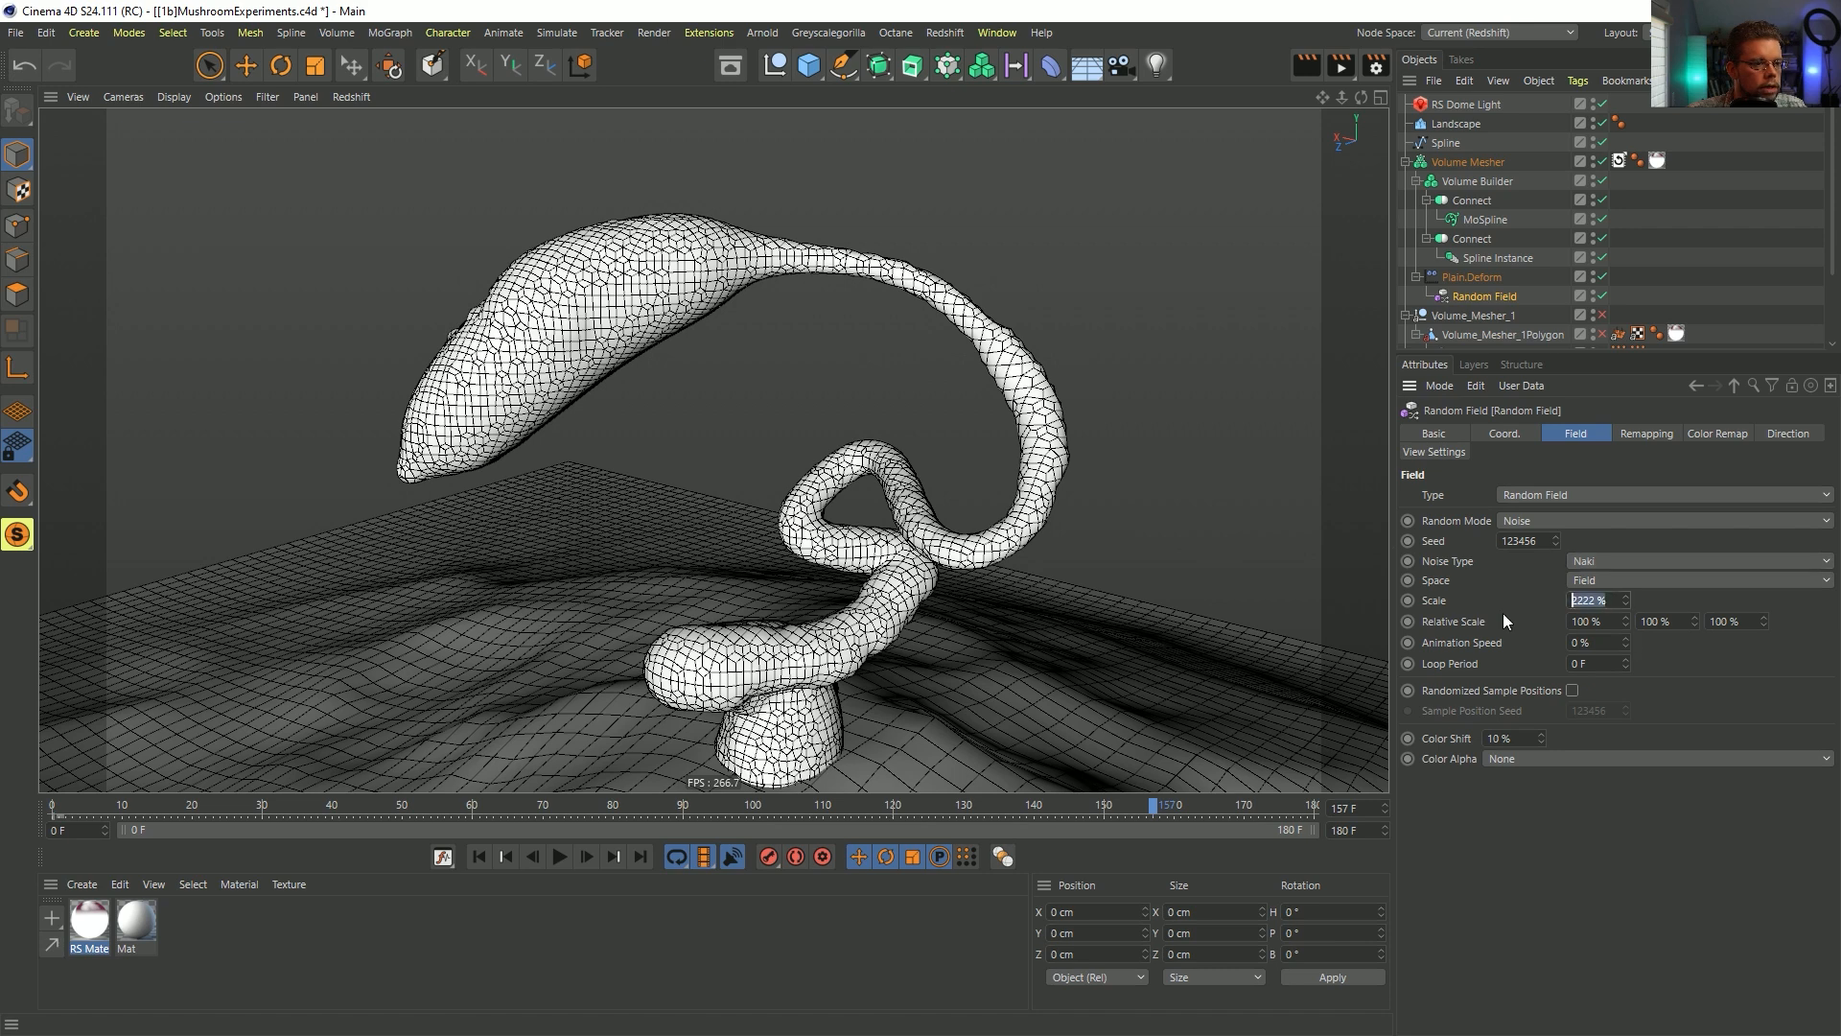
type("1111")
key("Return")
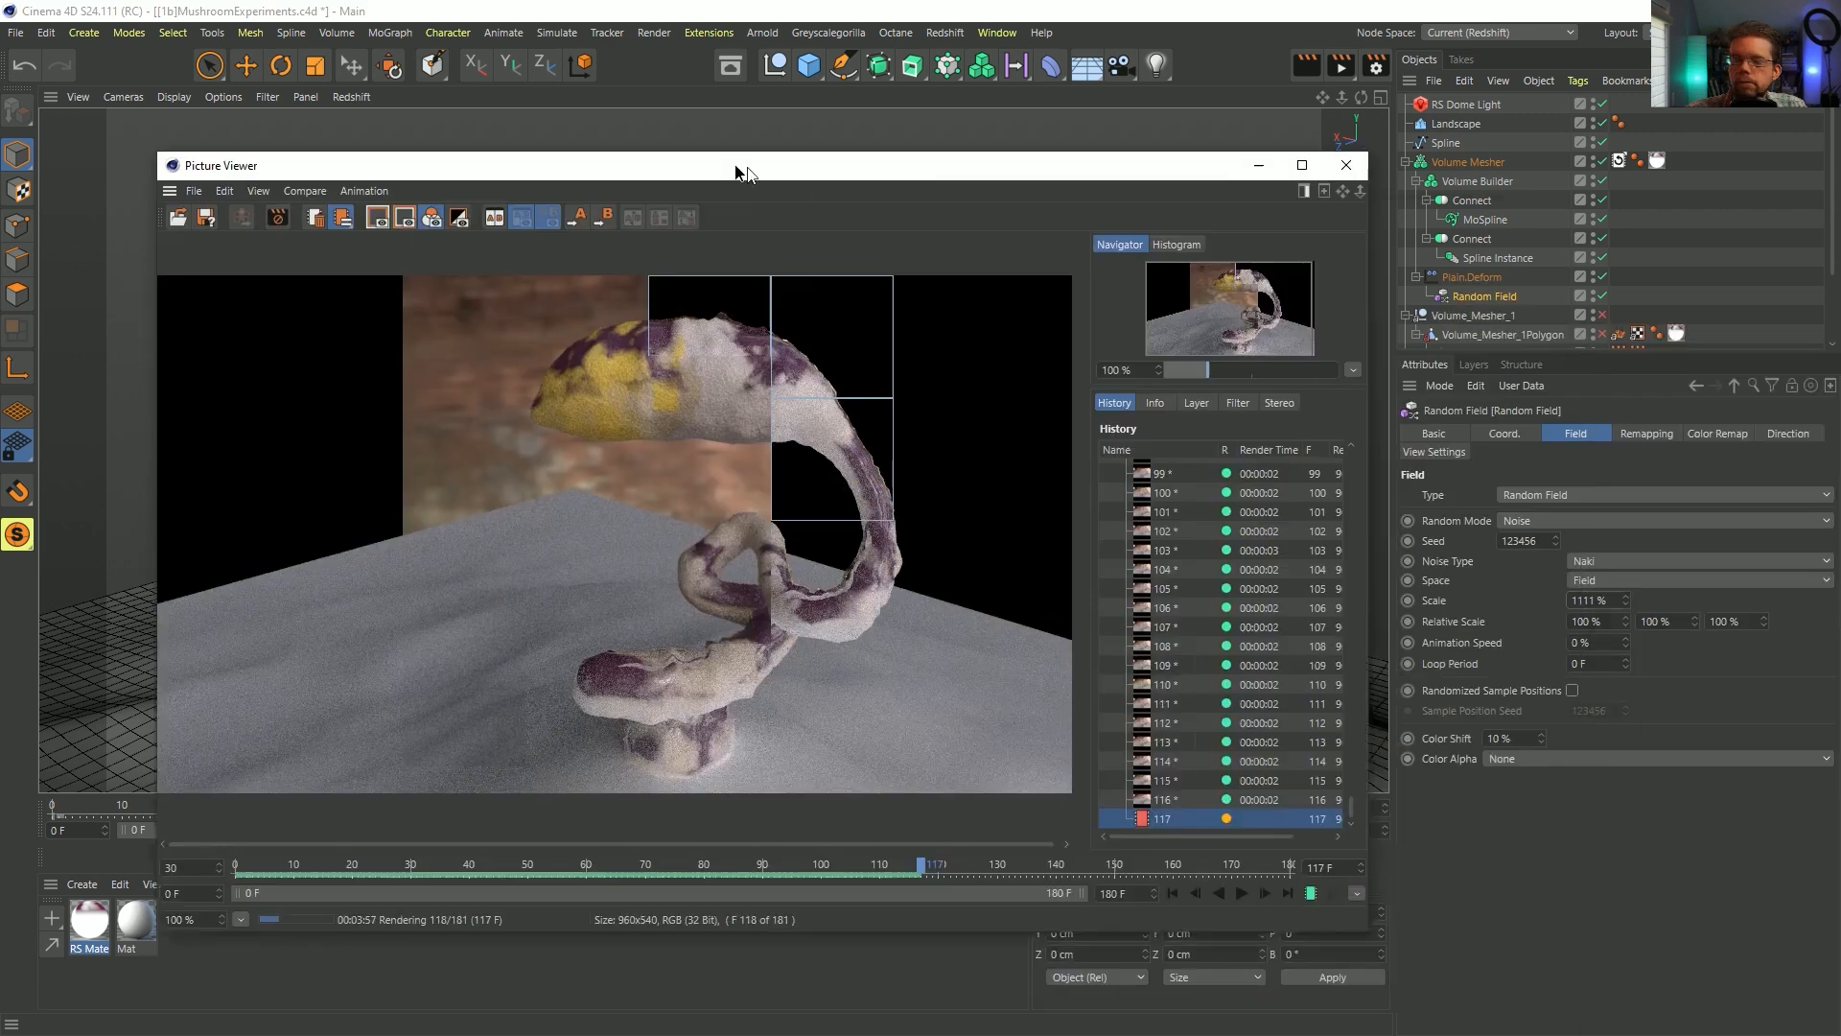
- Save the scene as a new version named [1c]MushroomExperiments.c4d
left_click_drag(738, 167, 751, 111)
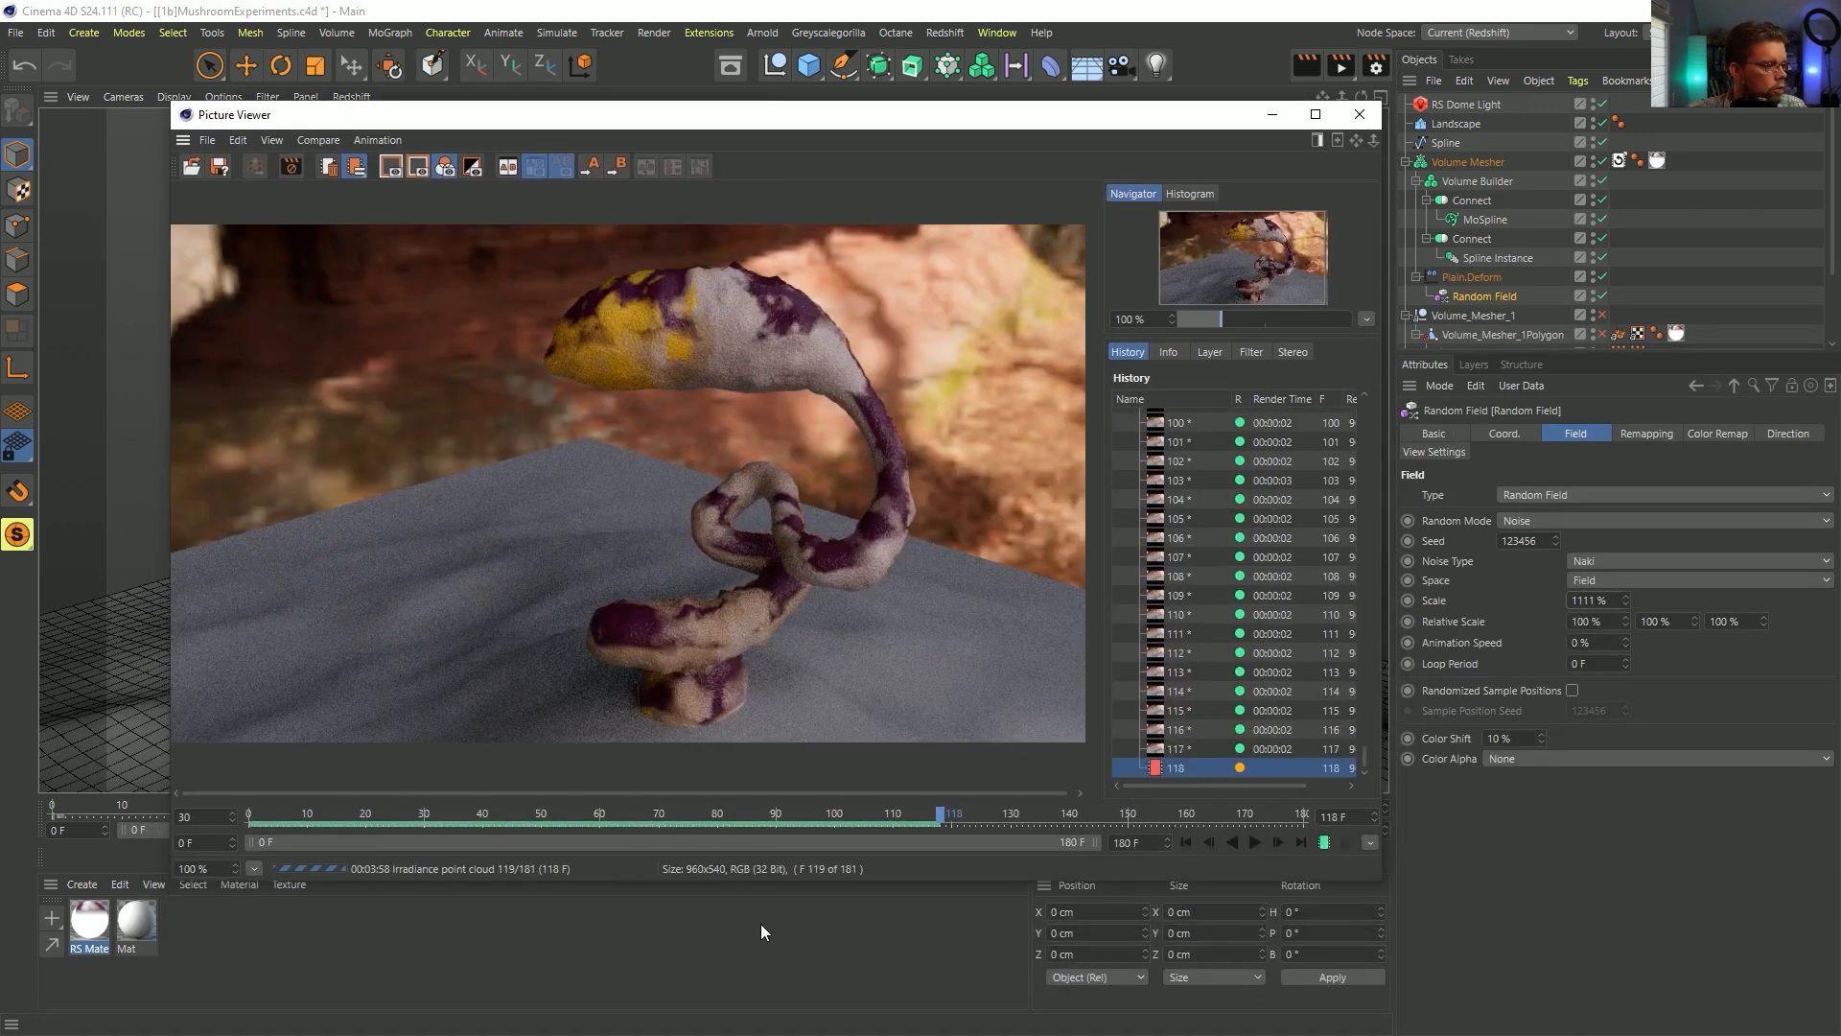
left_click(937, 17)
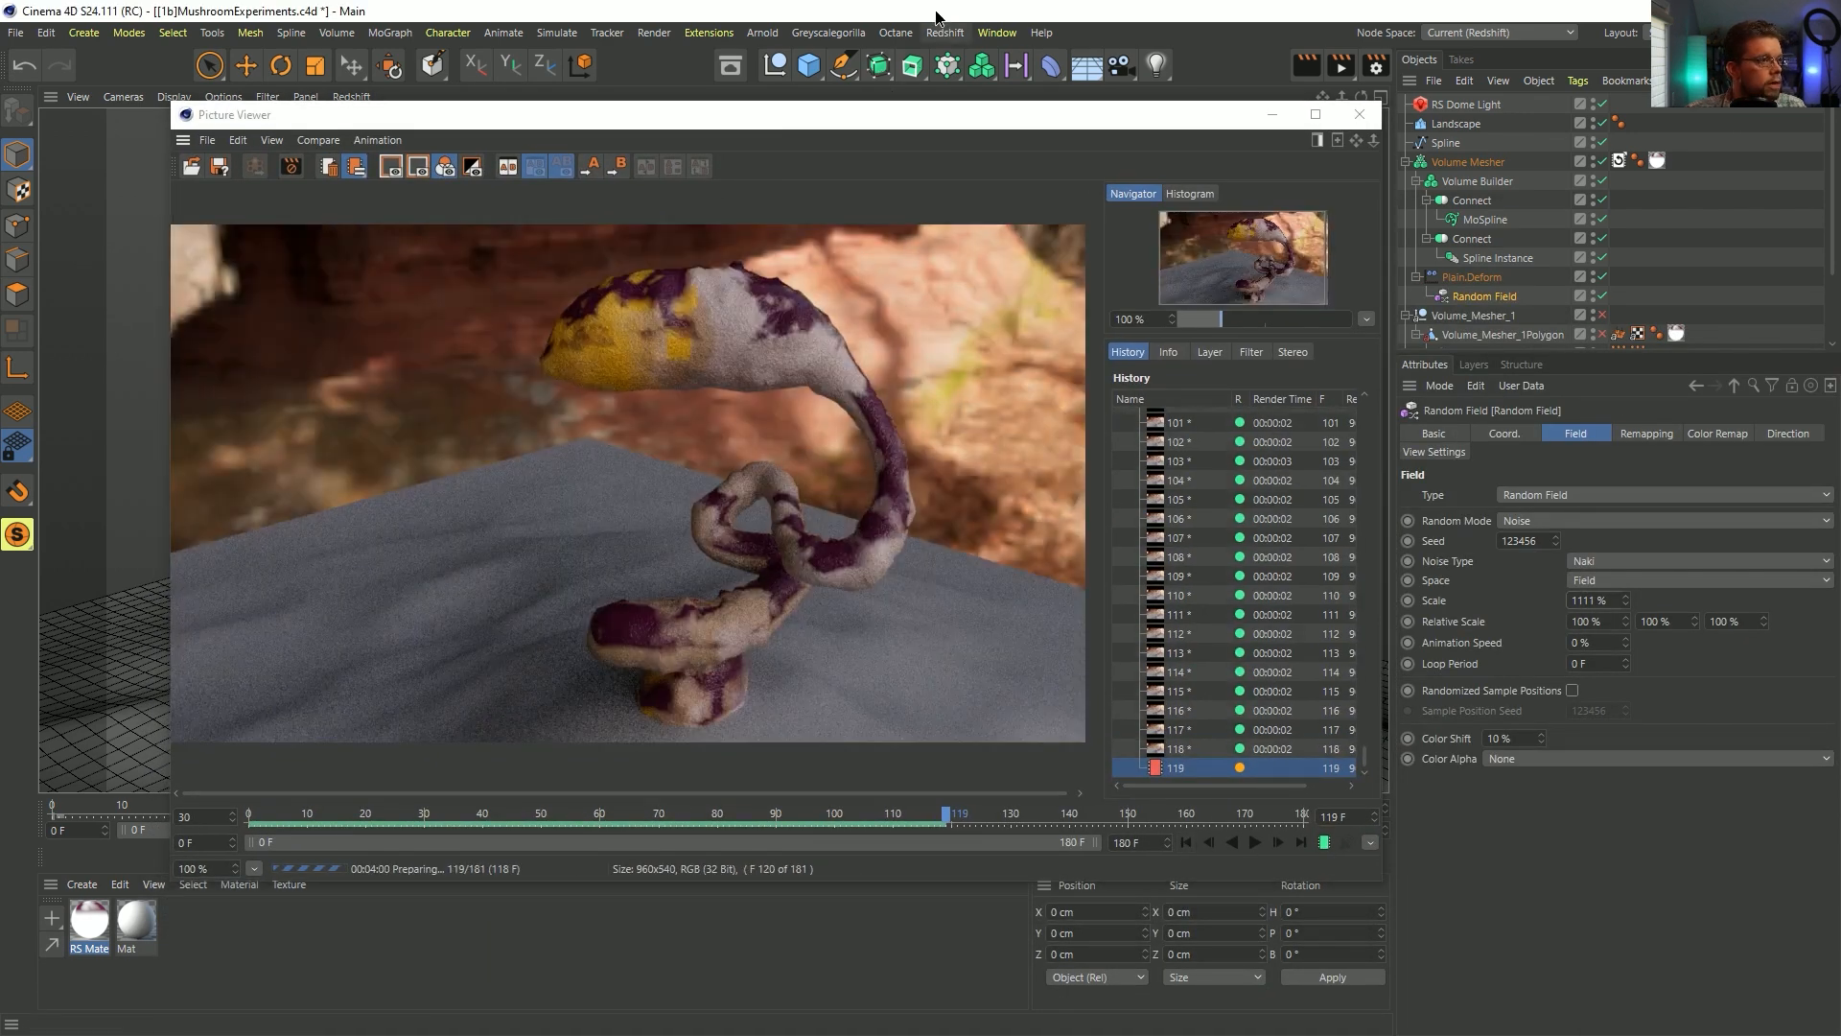
key("ctrl+shift+s")
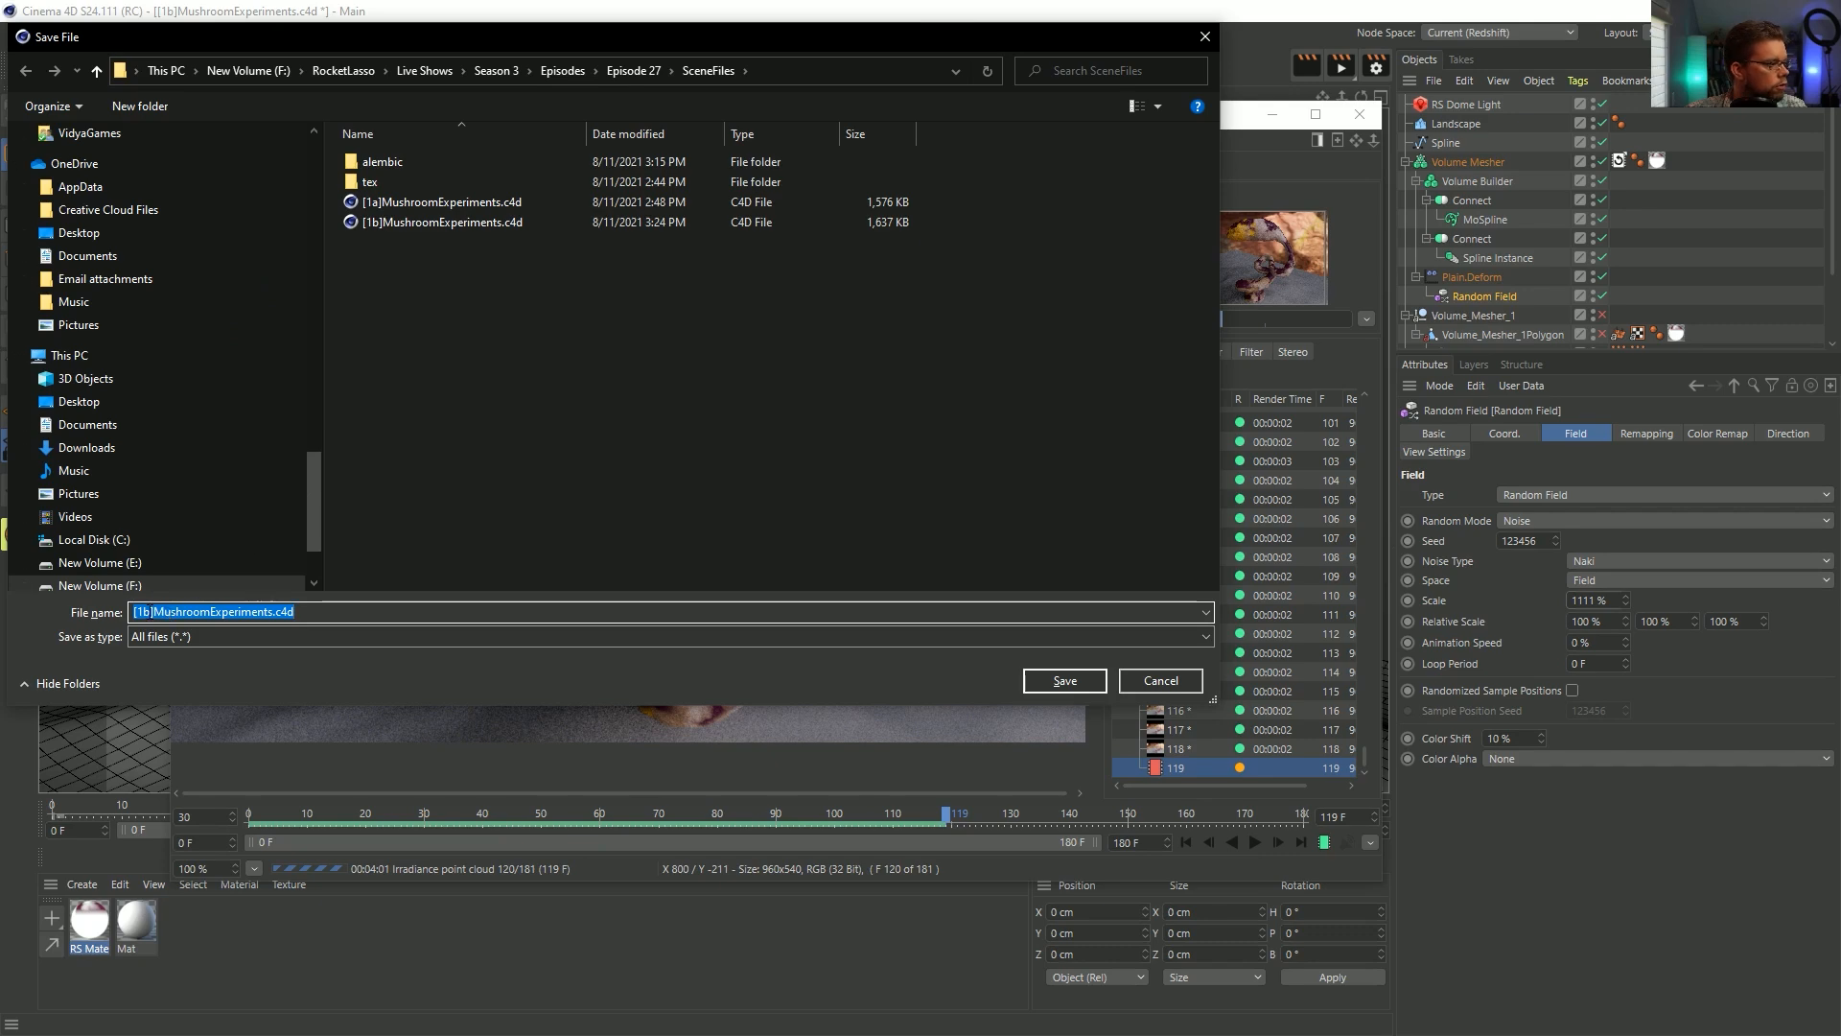
left_click(152, 612)
type("c")
key("Return")
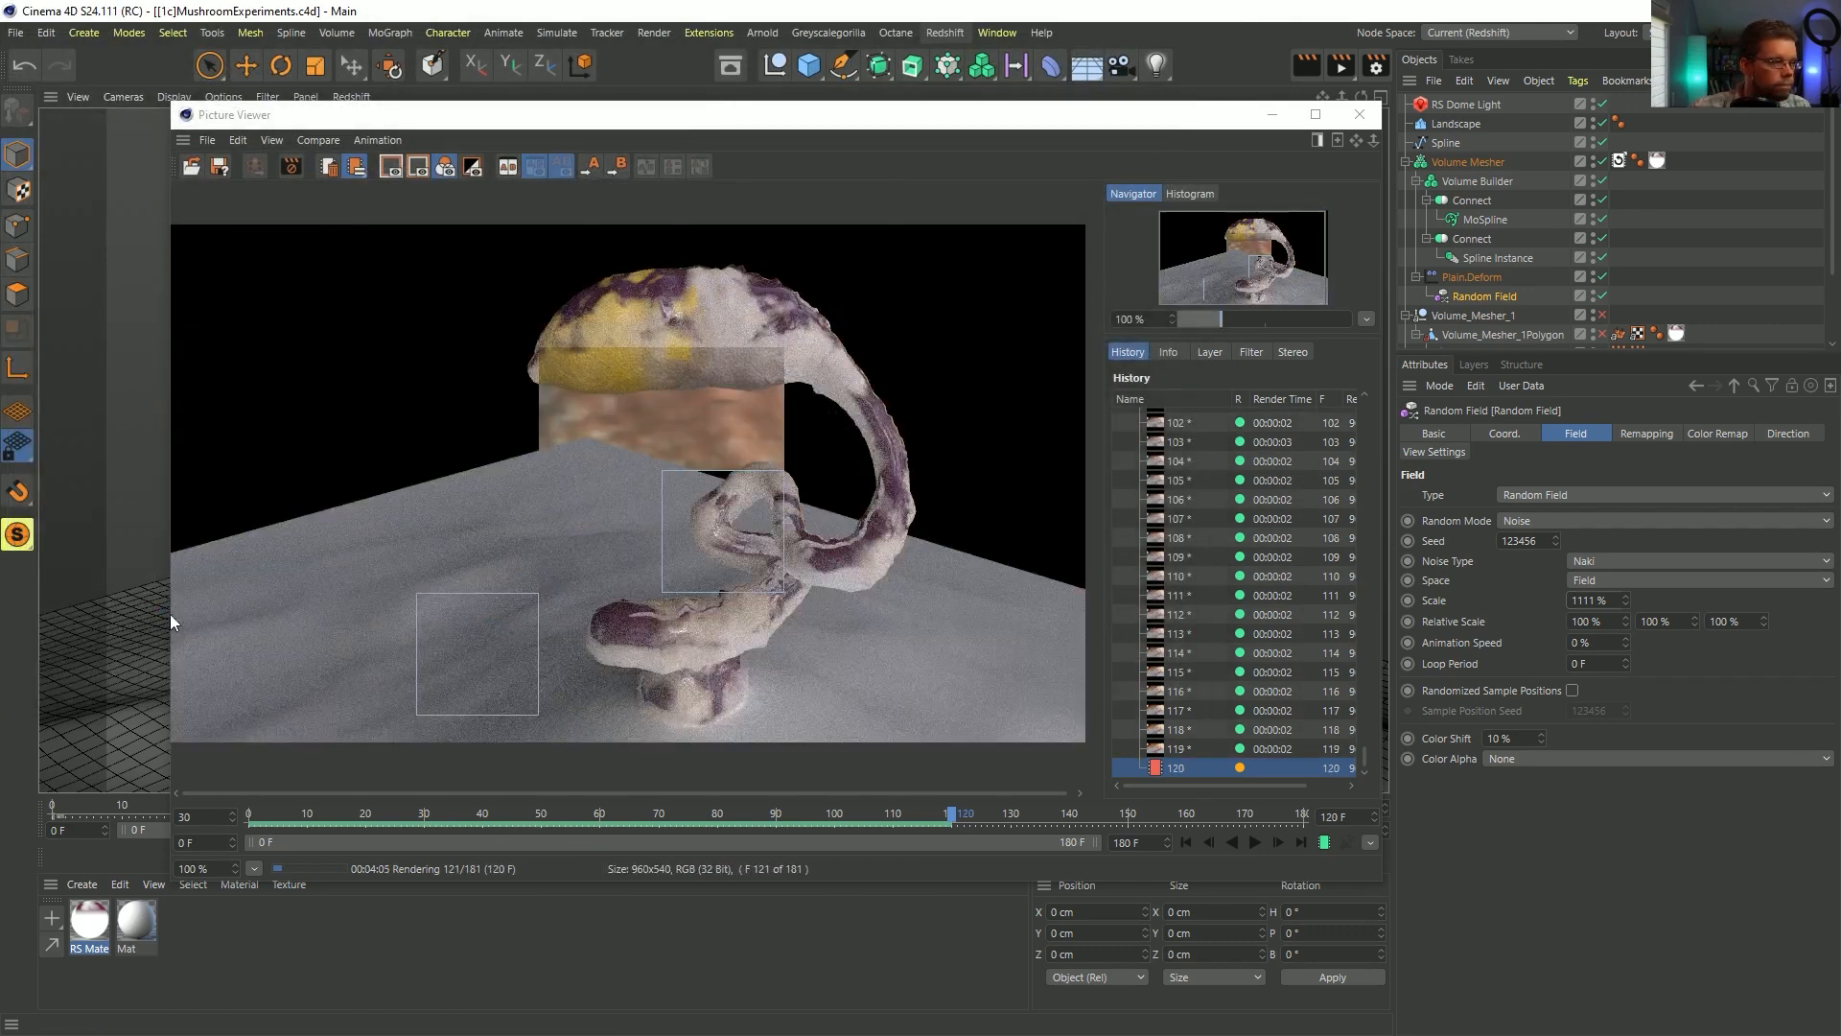
- Play the rendered animation in the Picture Viewer from its first frame
left_click(1193, 842)
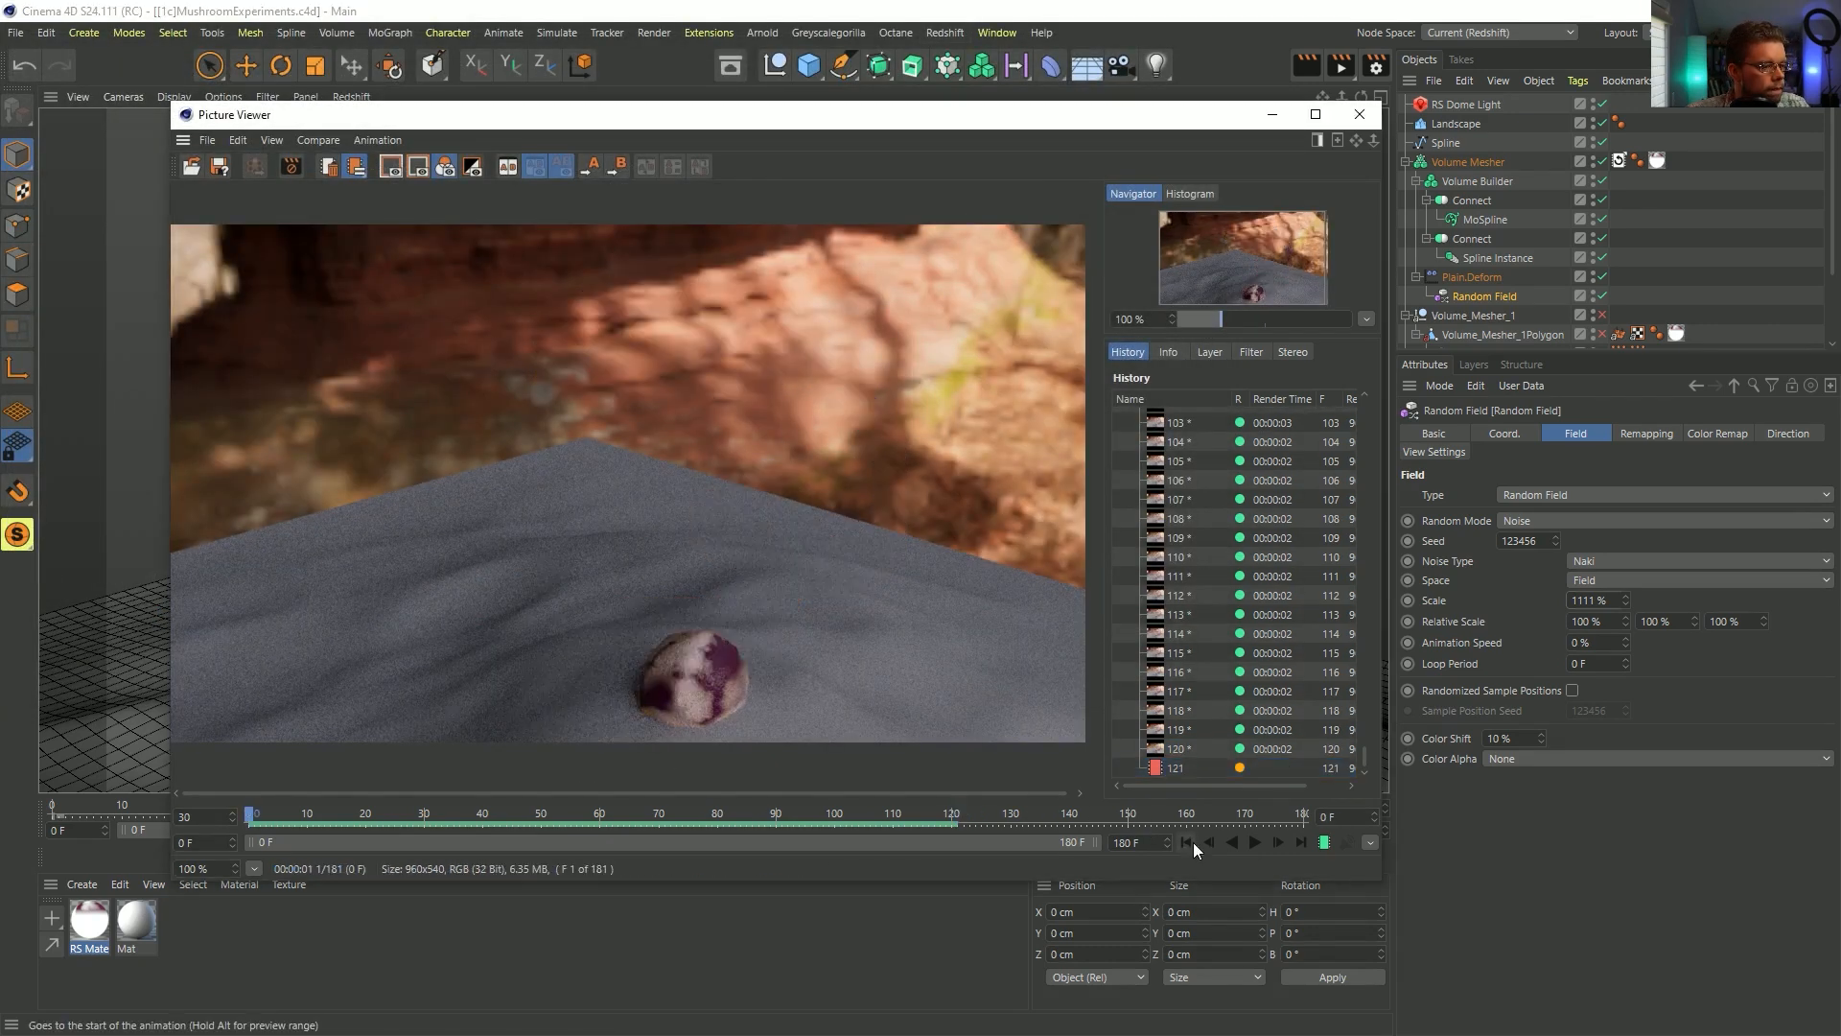
left_click(1252, 838)
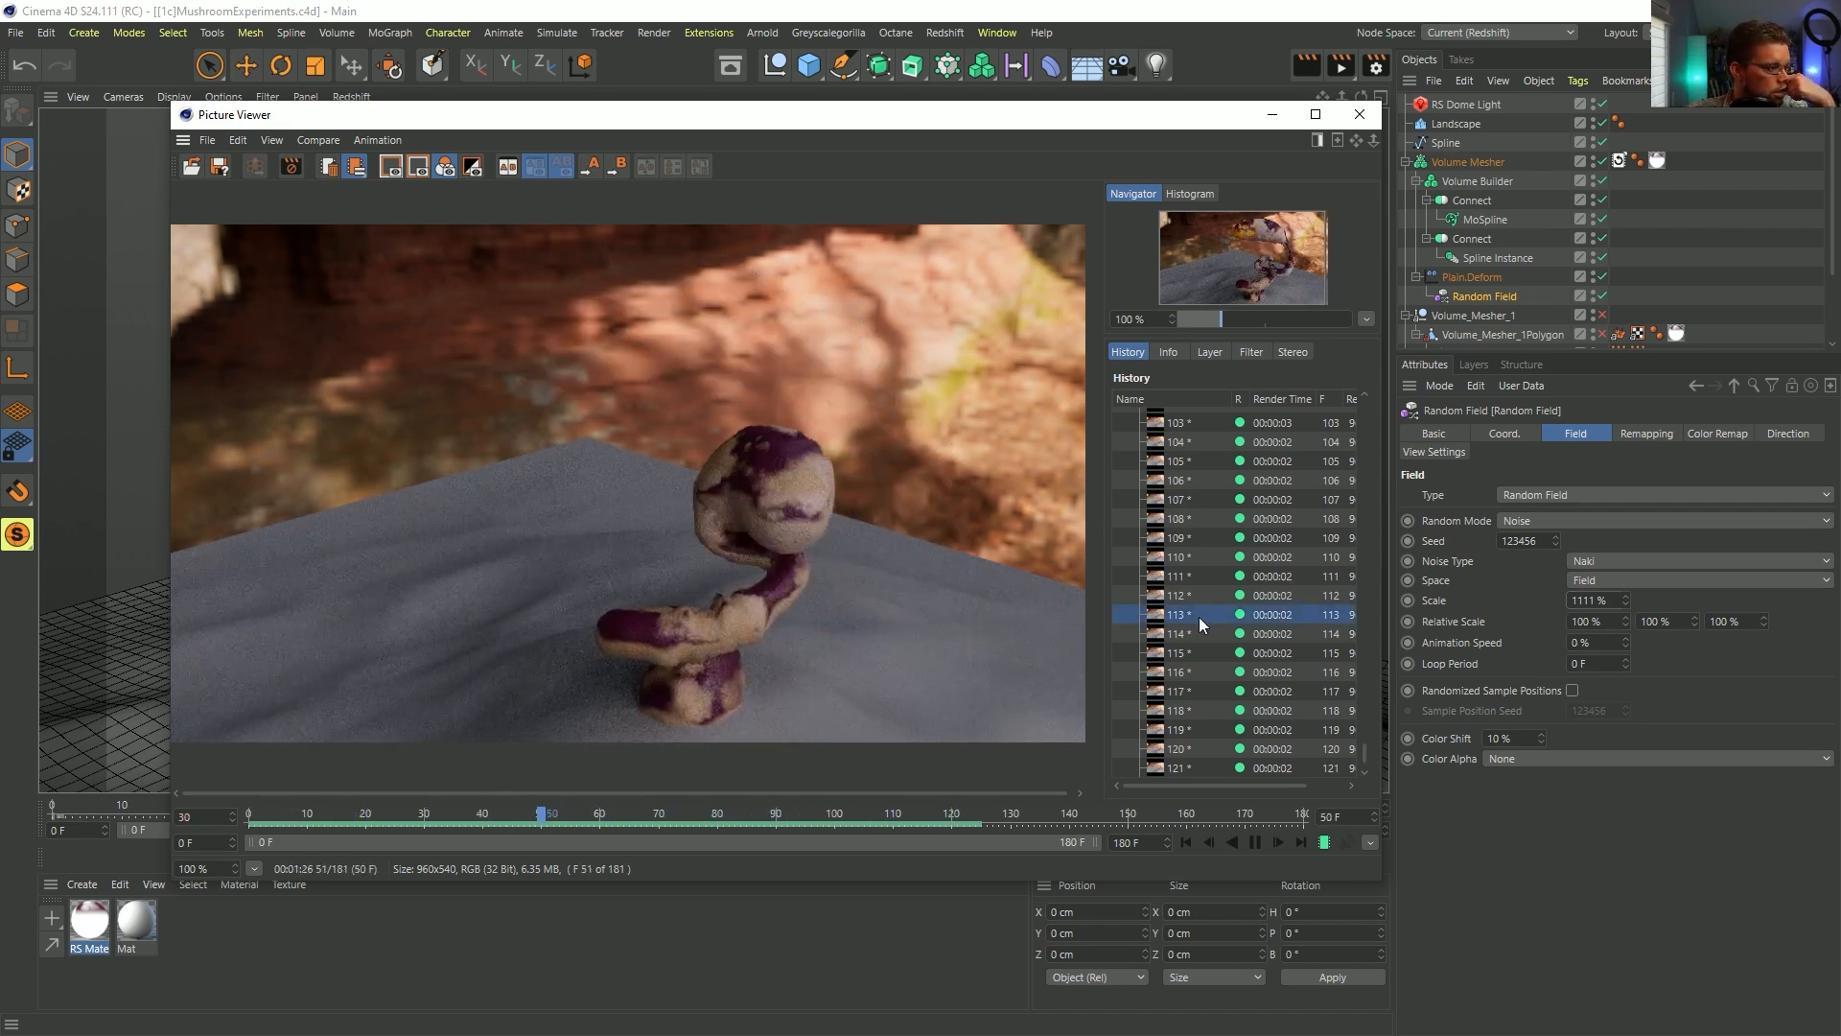
- Move the Correction deformer with its Shader Field into the live Volume Mesher below the Plain deformer, and close the Picture Viewer
left_click(1417, 183)
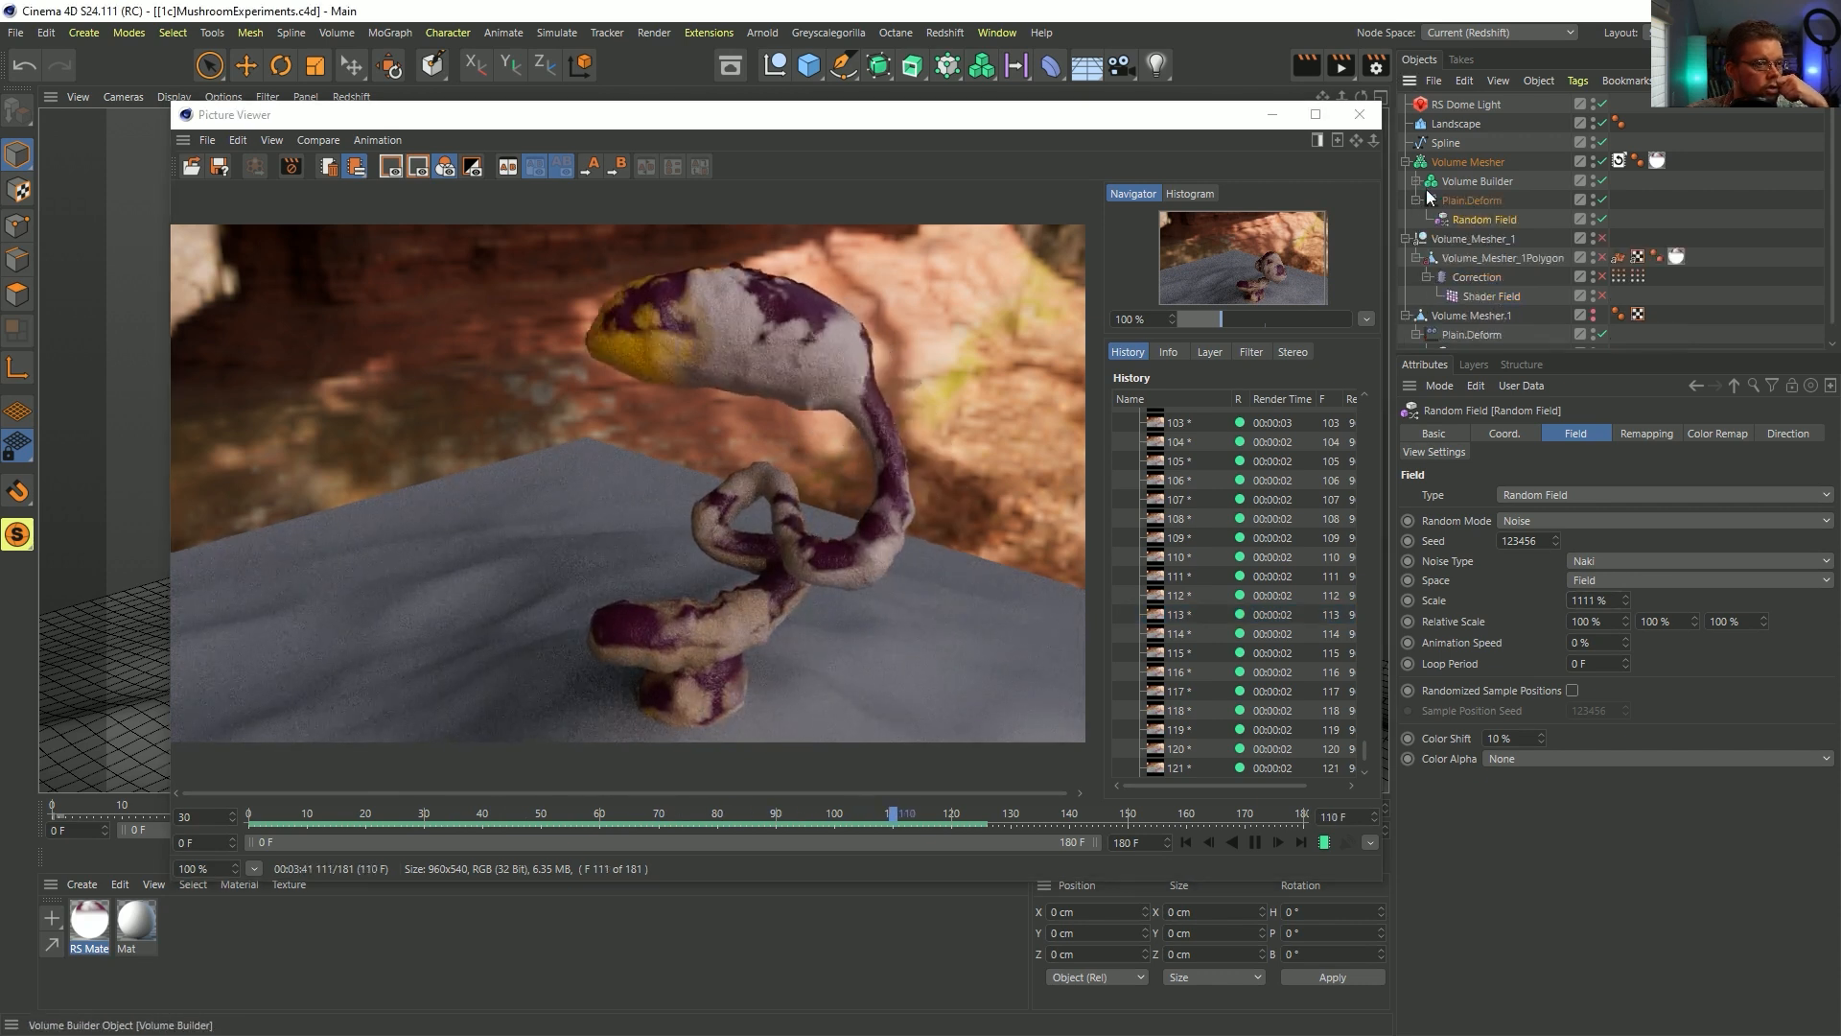
left_click(1418, 200)
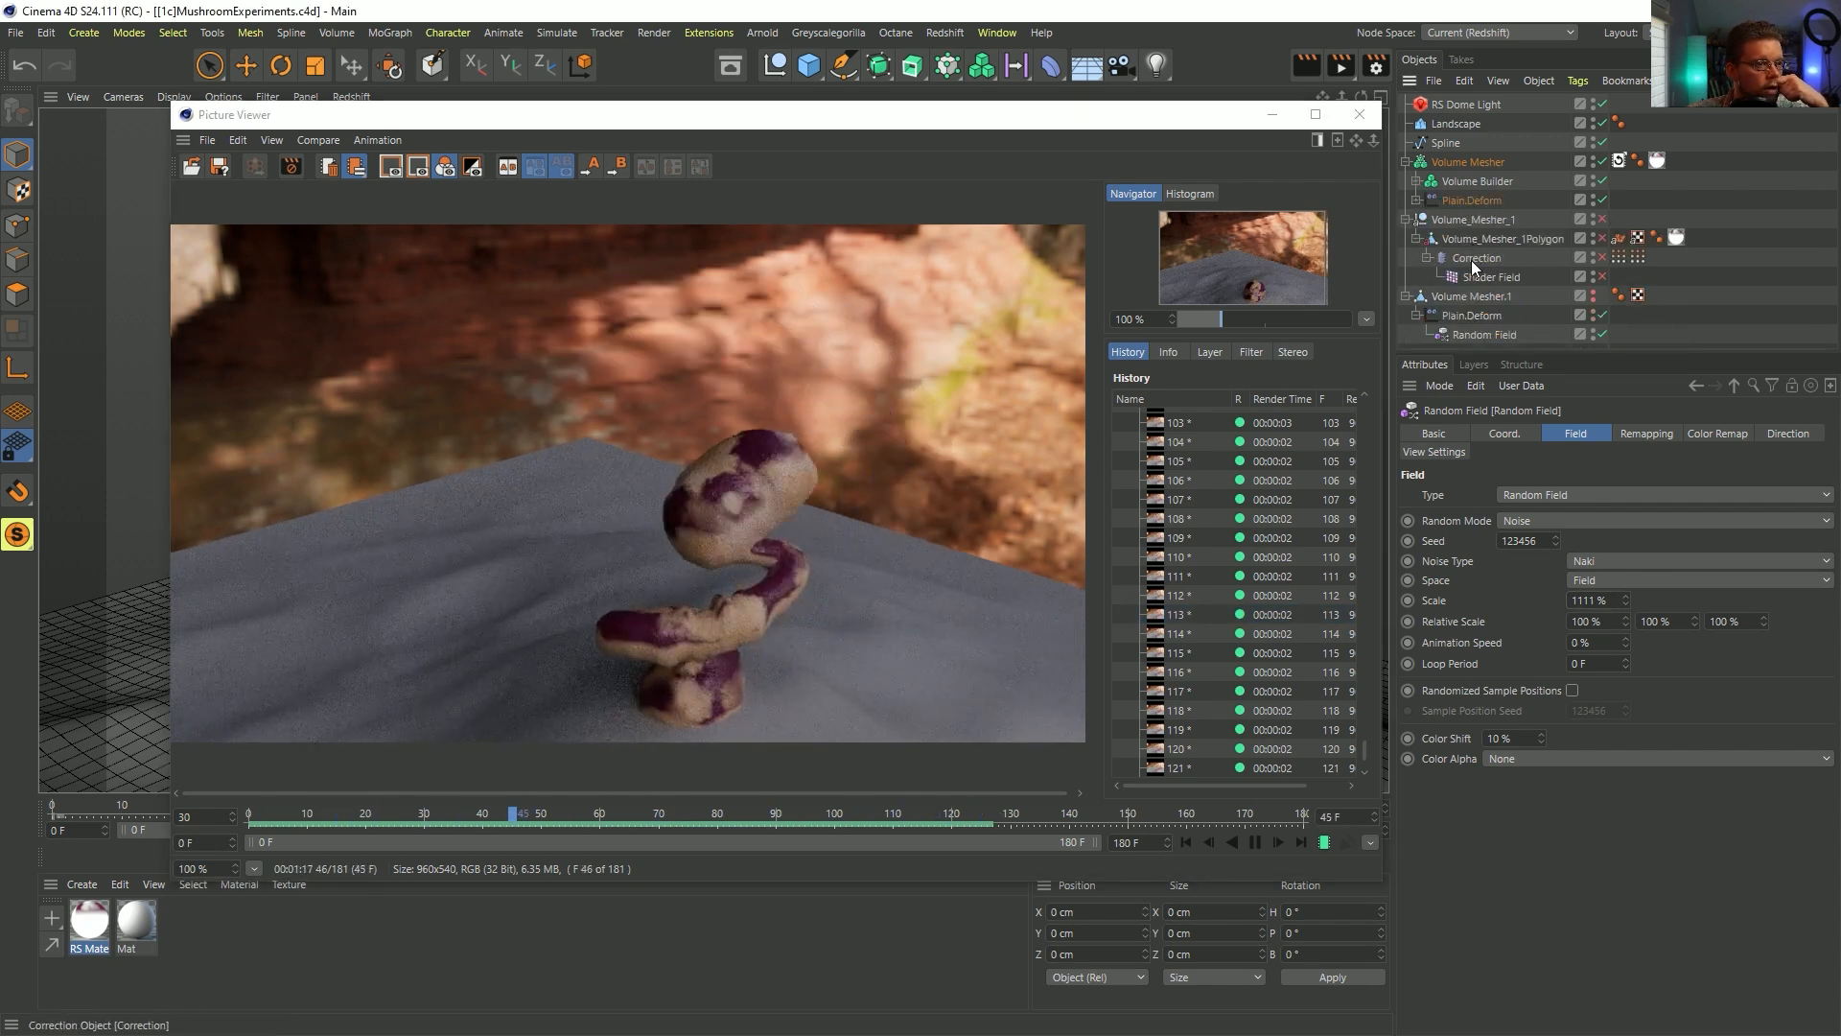
left_click_drag(1475, 259, 1470, 203)
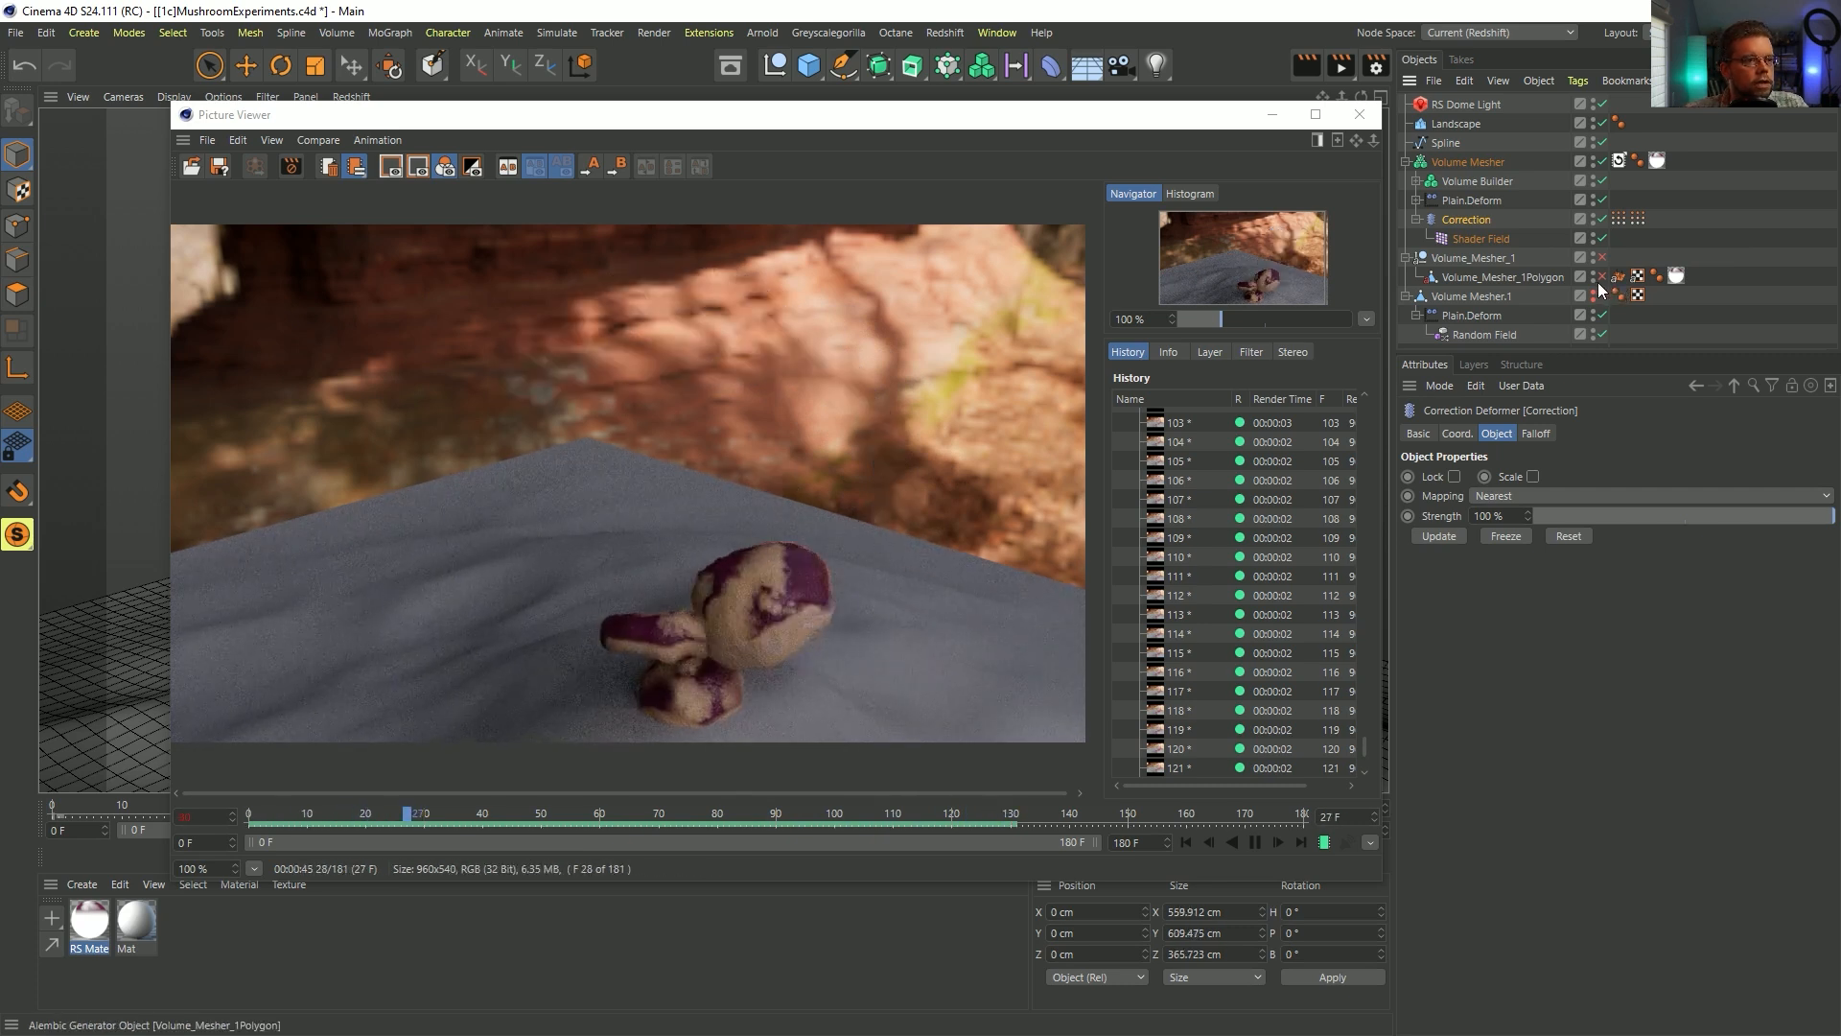
left_click(1361, 120)
left_click(957, 599)
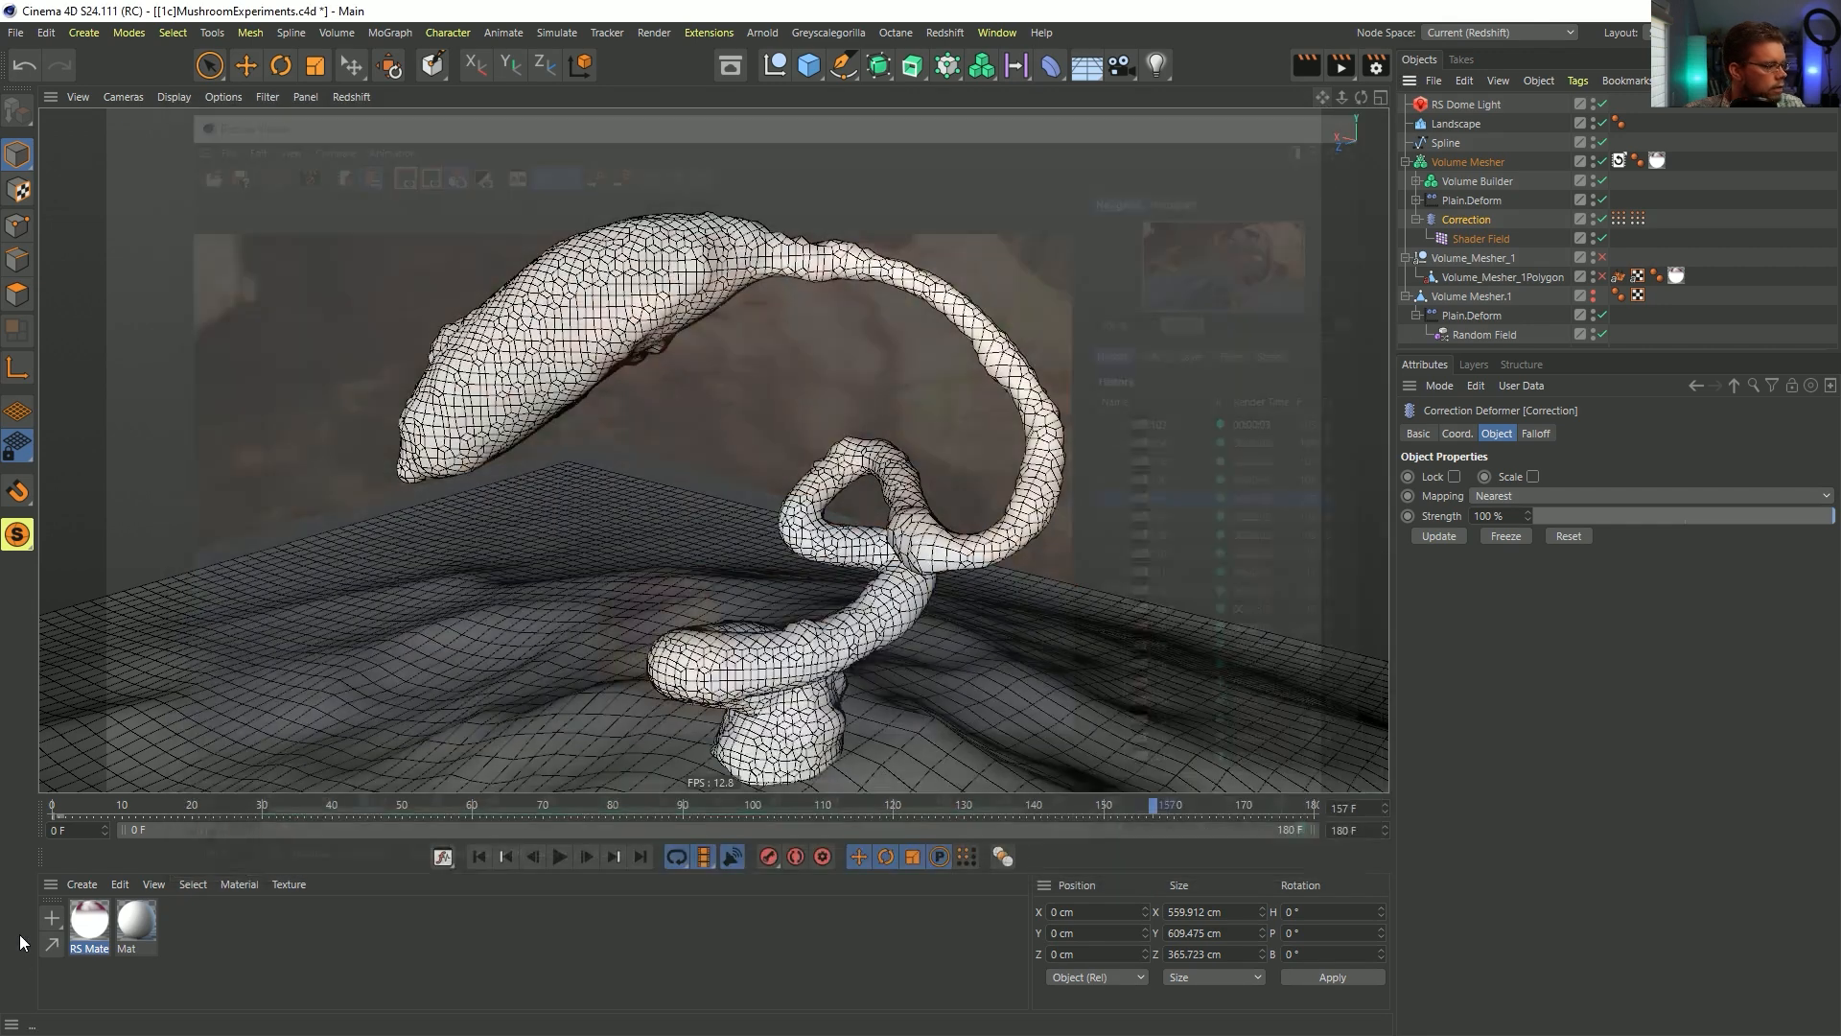
- Open the mushroom's RS Material shader graph and move the RS Material and Output nodes clear of the nodes feeding them
left_click(88, 922)
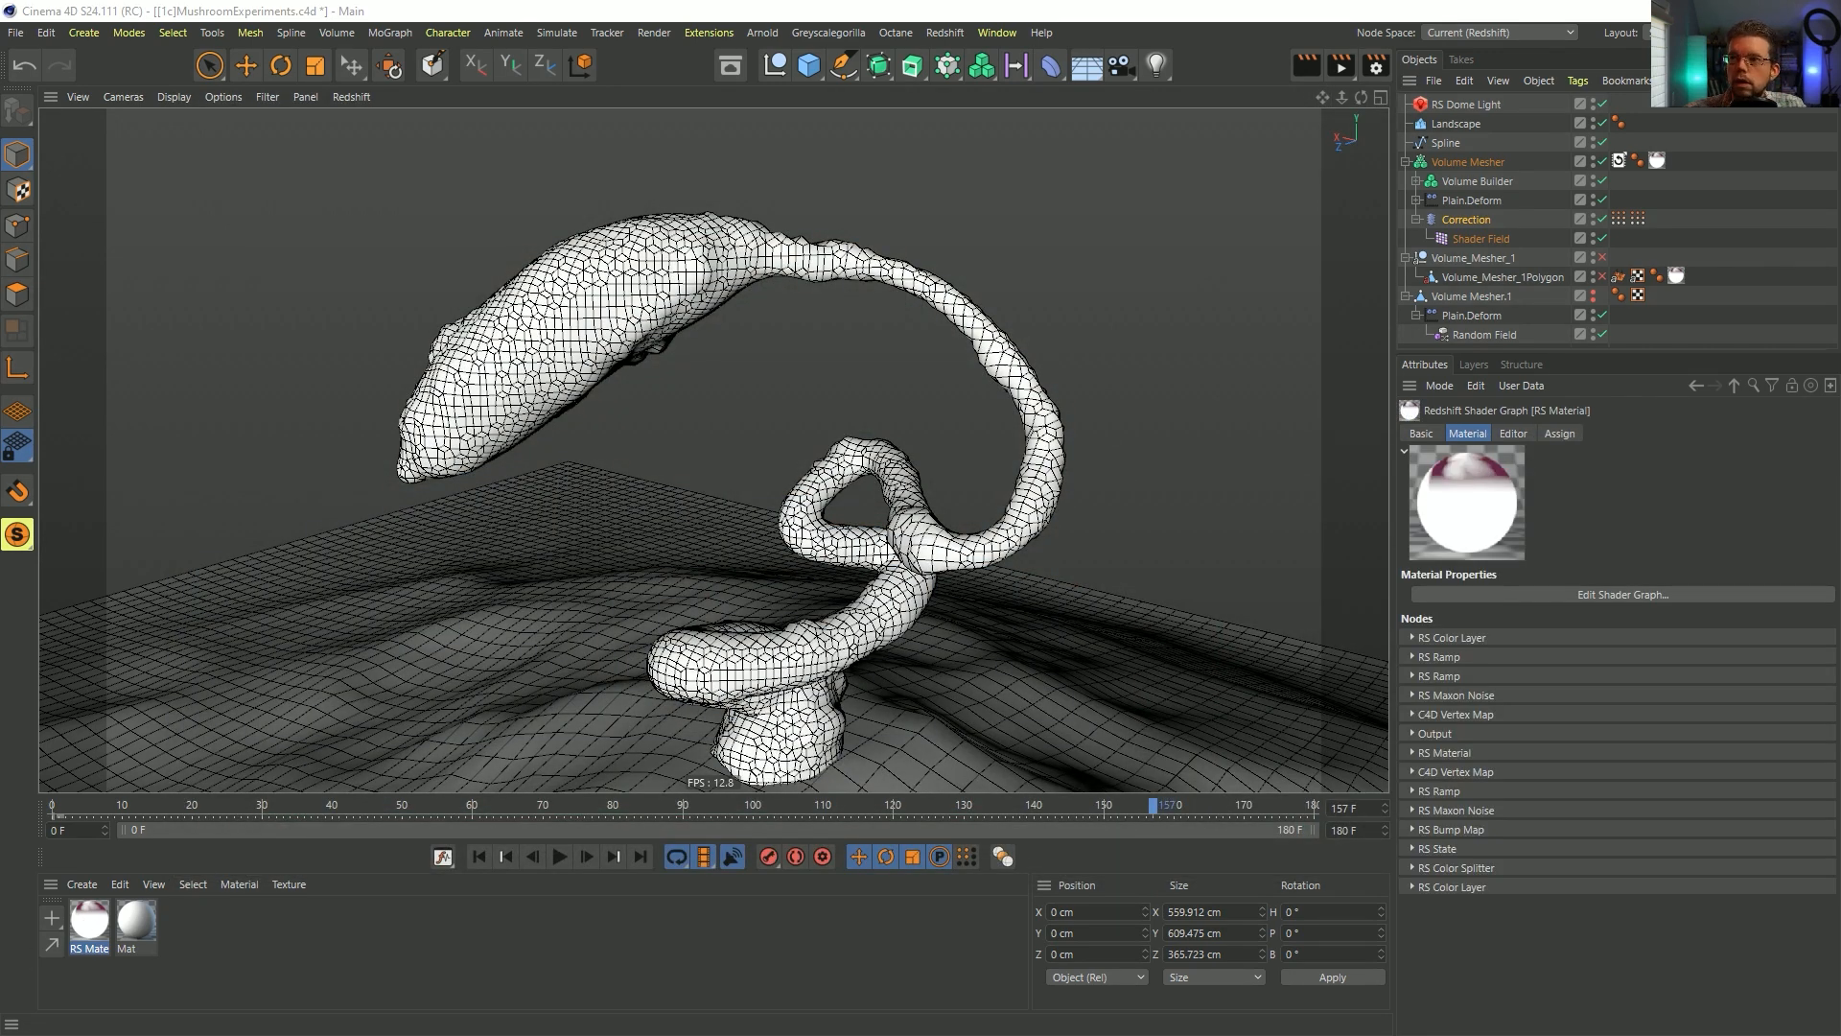
left_click_drag(857, 203, 790, 272)
middle_click_drag(745, 550, 528, 550)
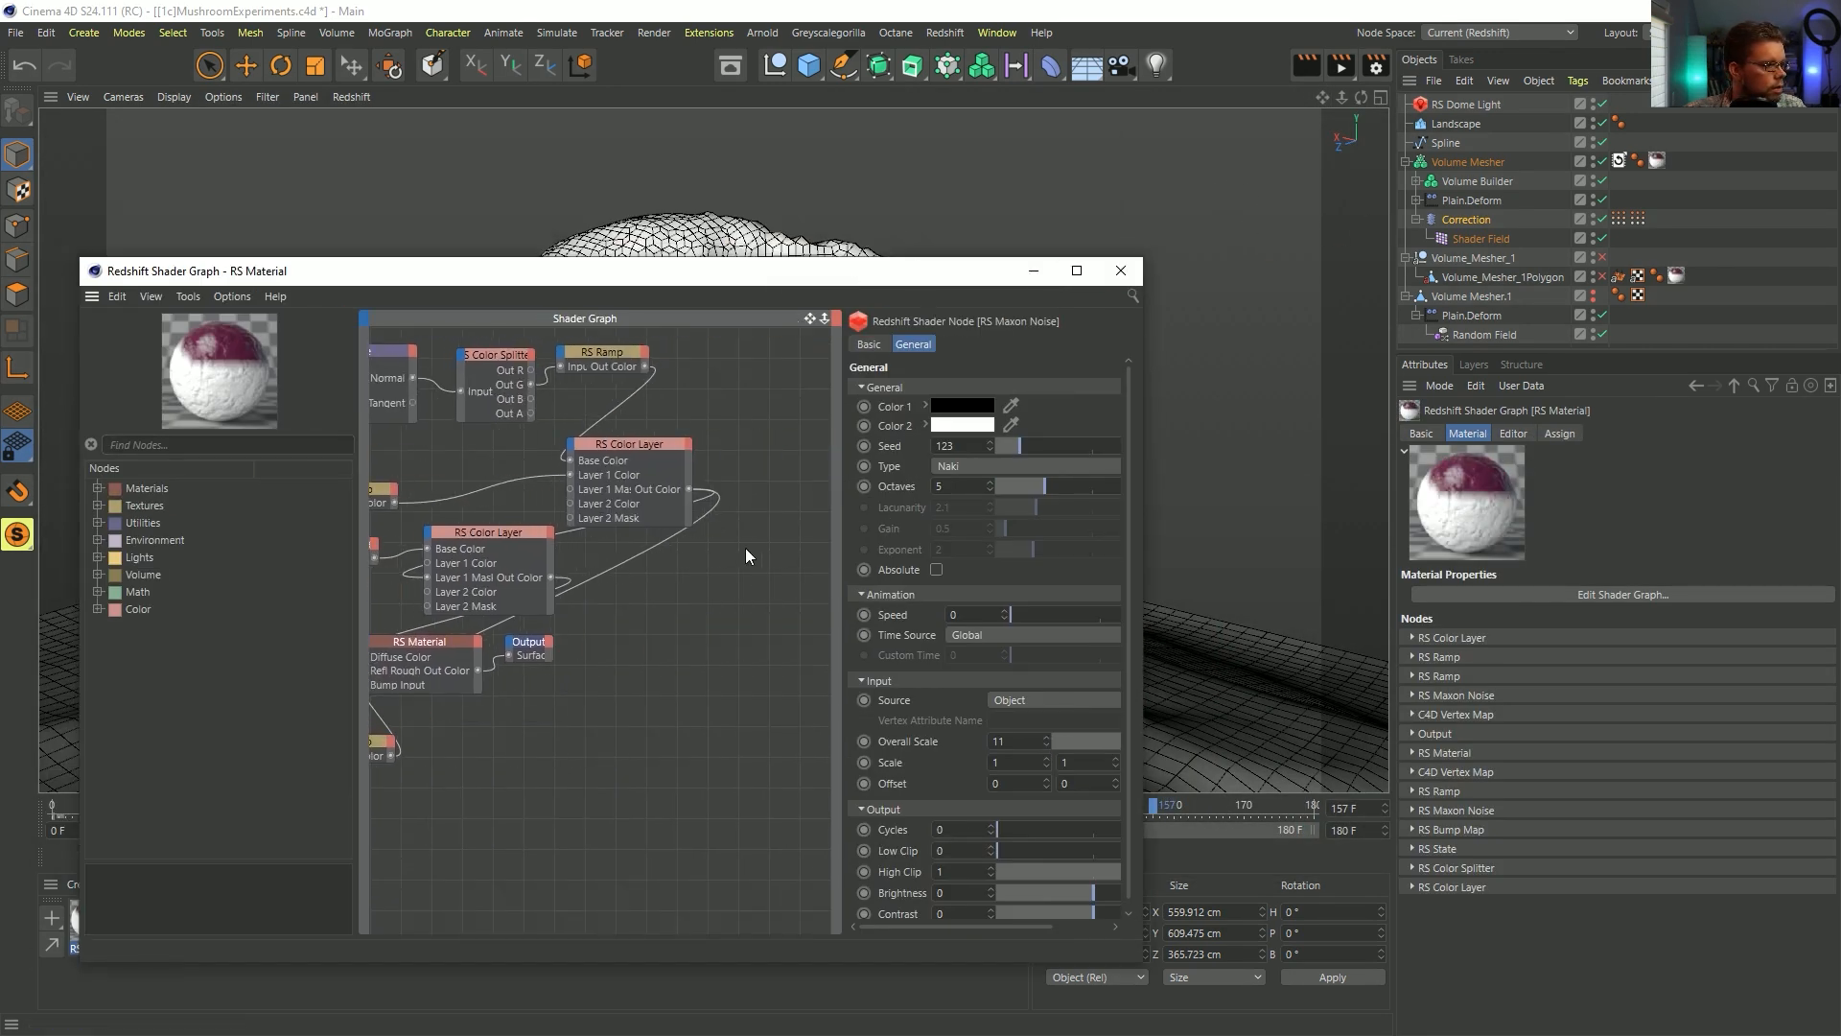
left_click_drag(540, 704, 470, 635)
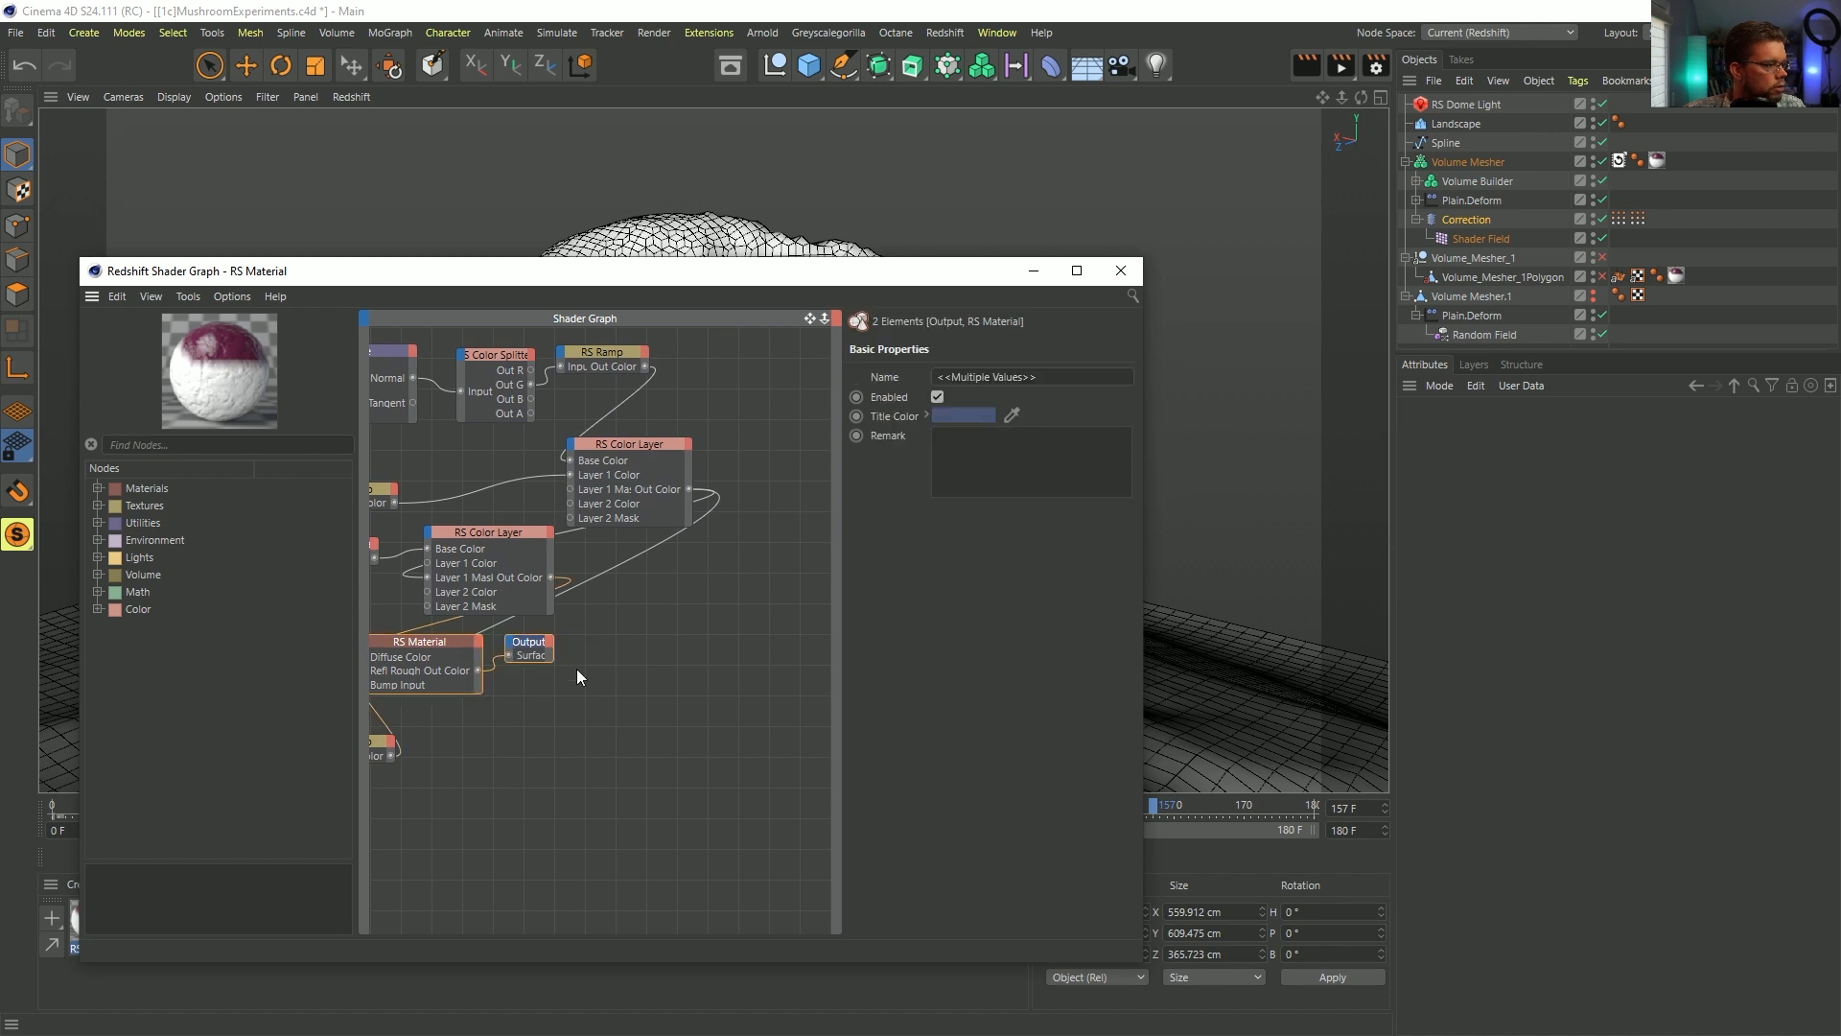
scroll(633, 656, "down", 2)
left_click(462, 648)
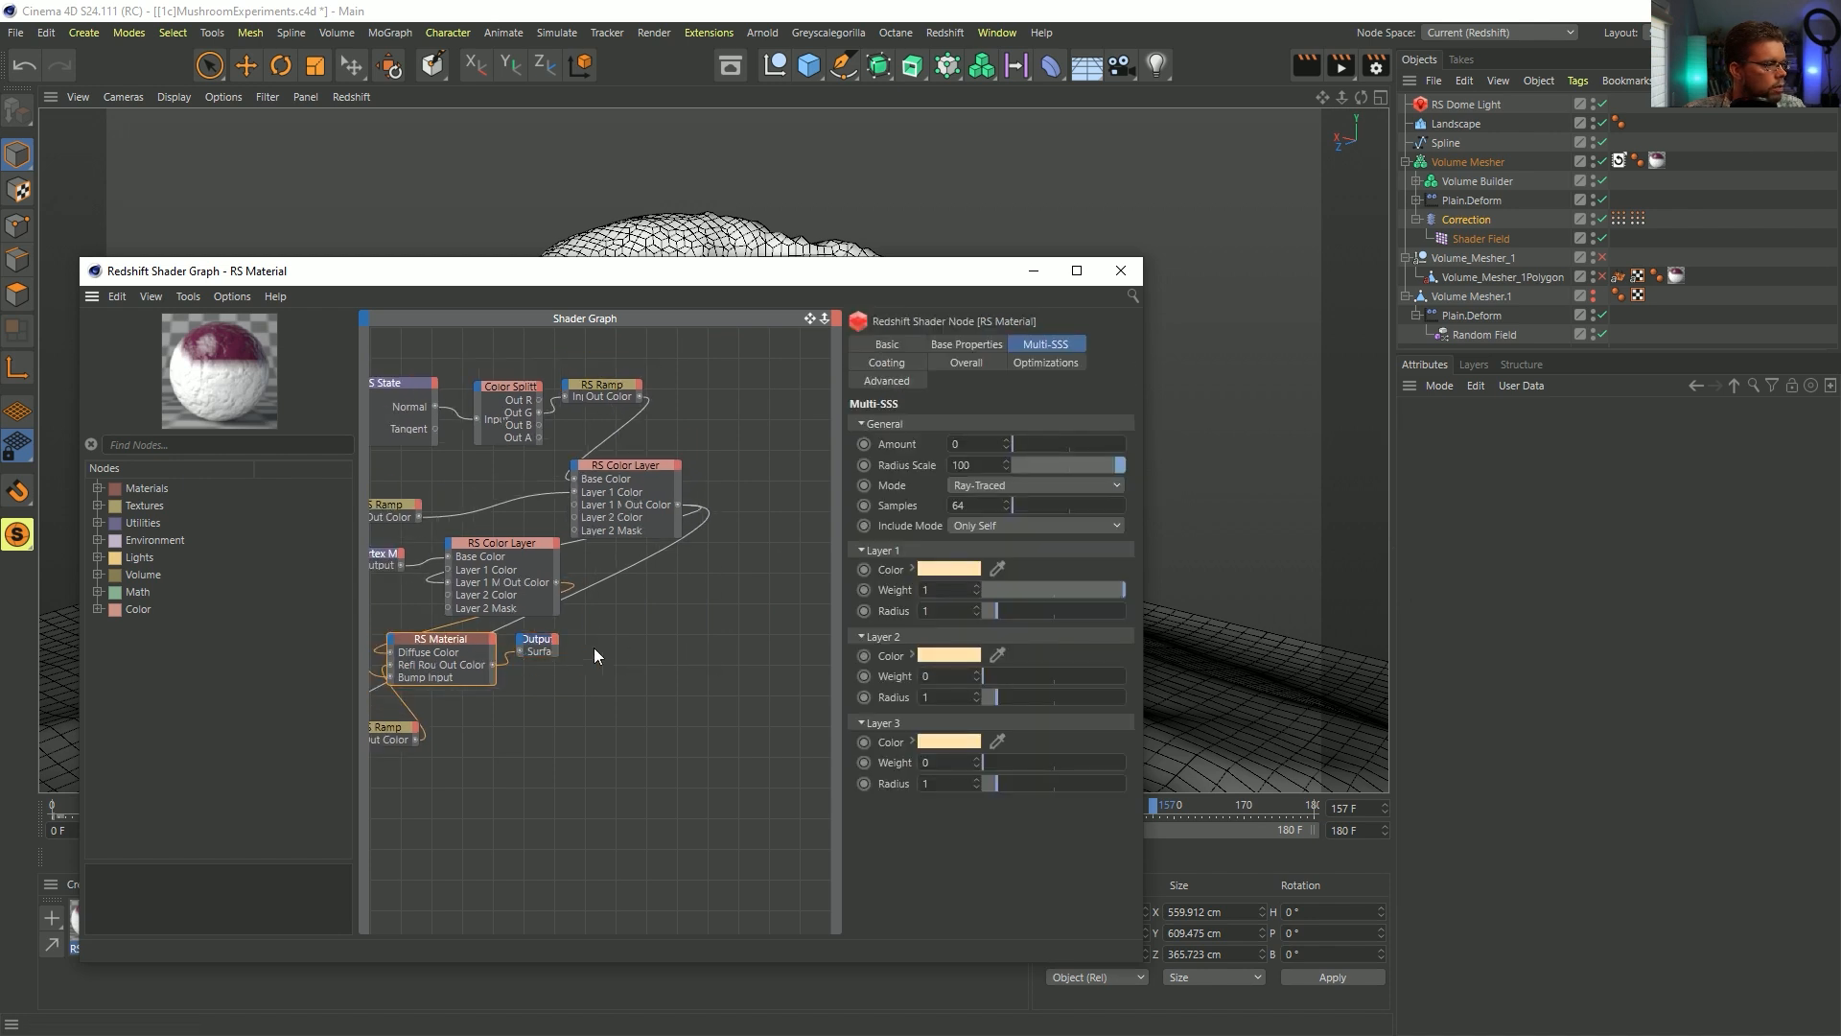
left_click_drag(594, 655, 697, 659)
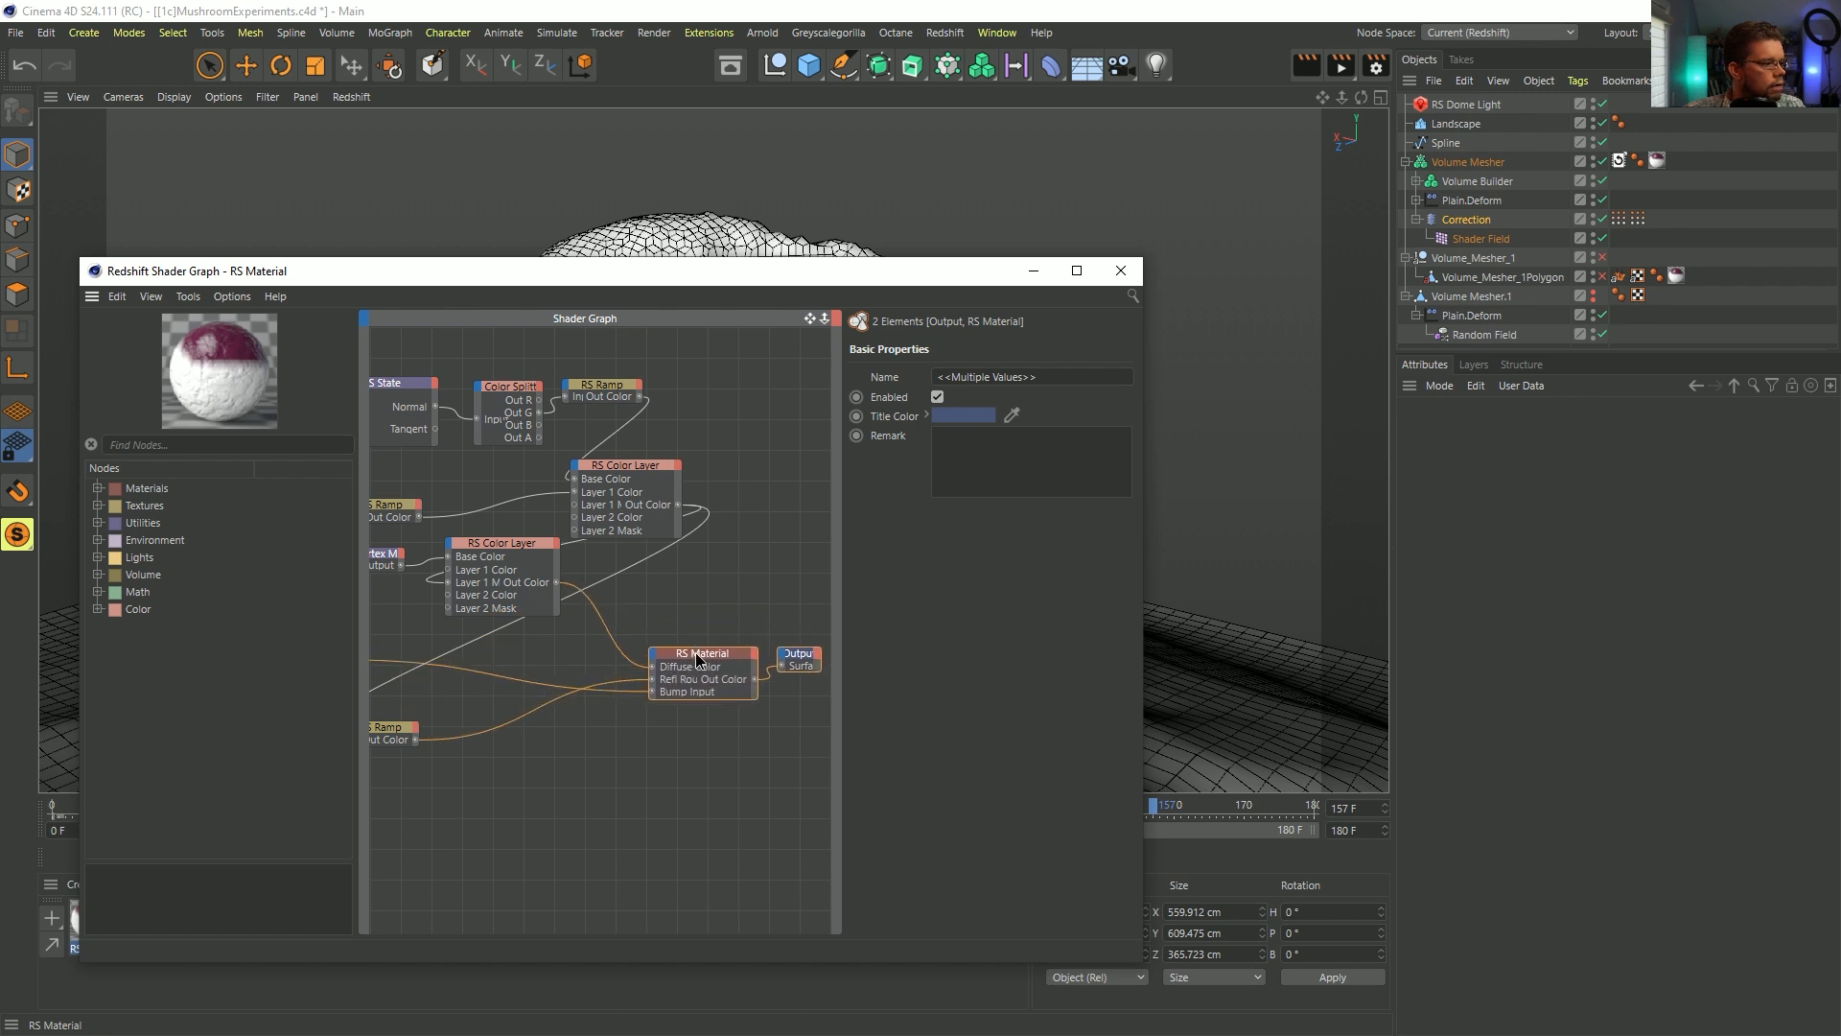
middle_click_drag(697, 659, 756, 607, "alt")
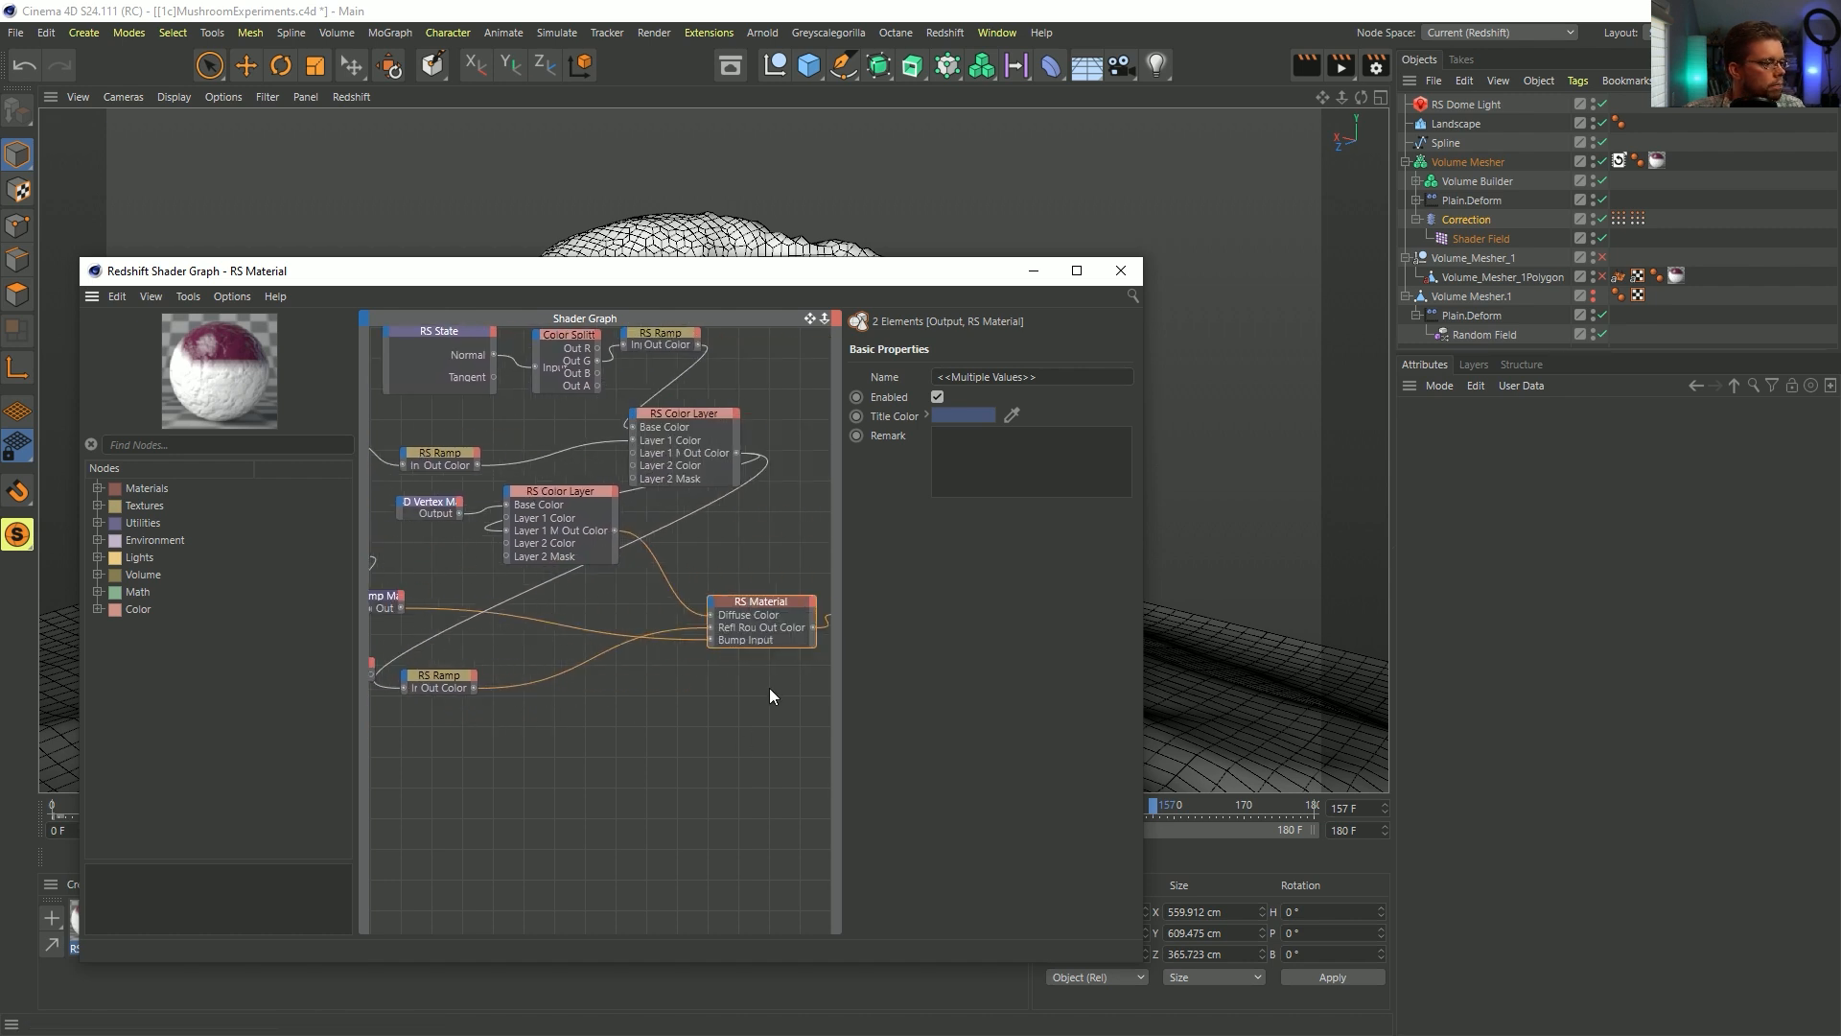
- Lower the Overall Scale of the Maxon Noise feeding the Bump Map to below 1, and close the shader graph
left_click_drag(393, 635, 394, 645)
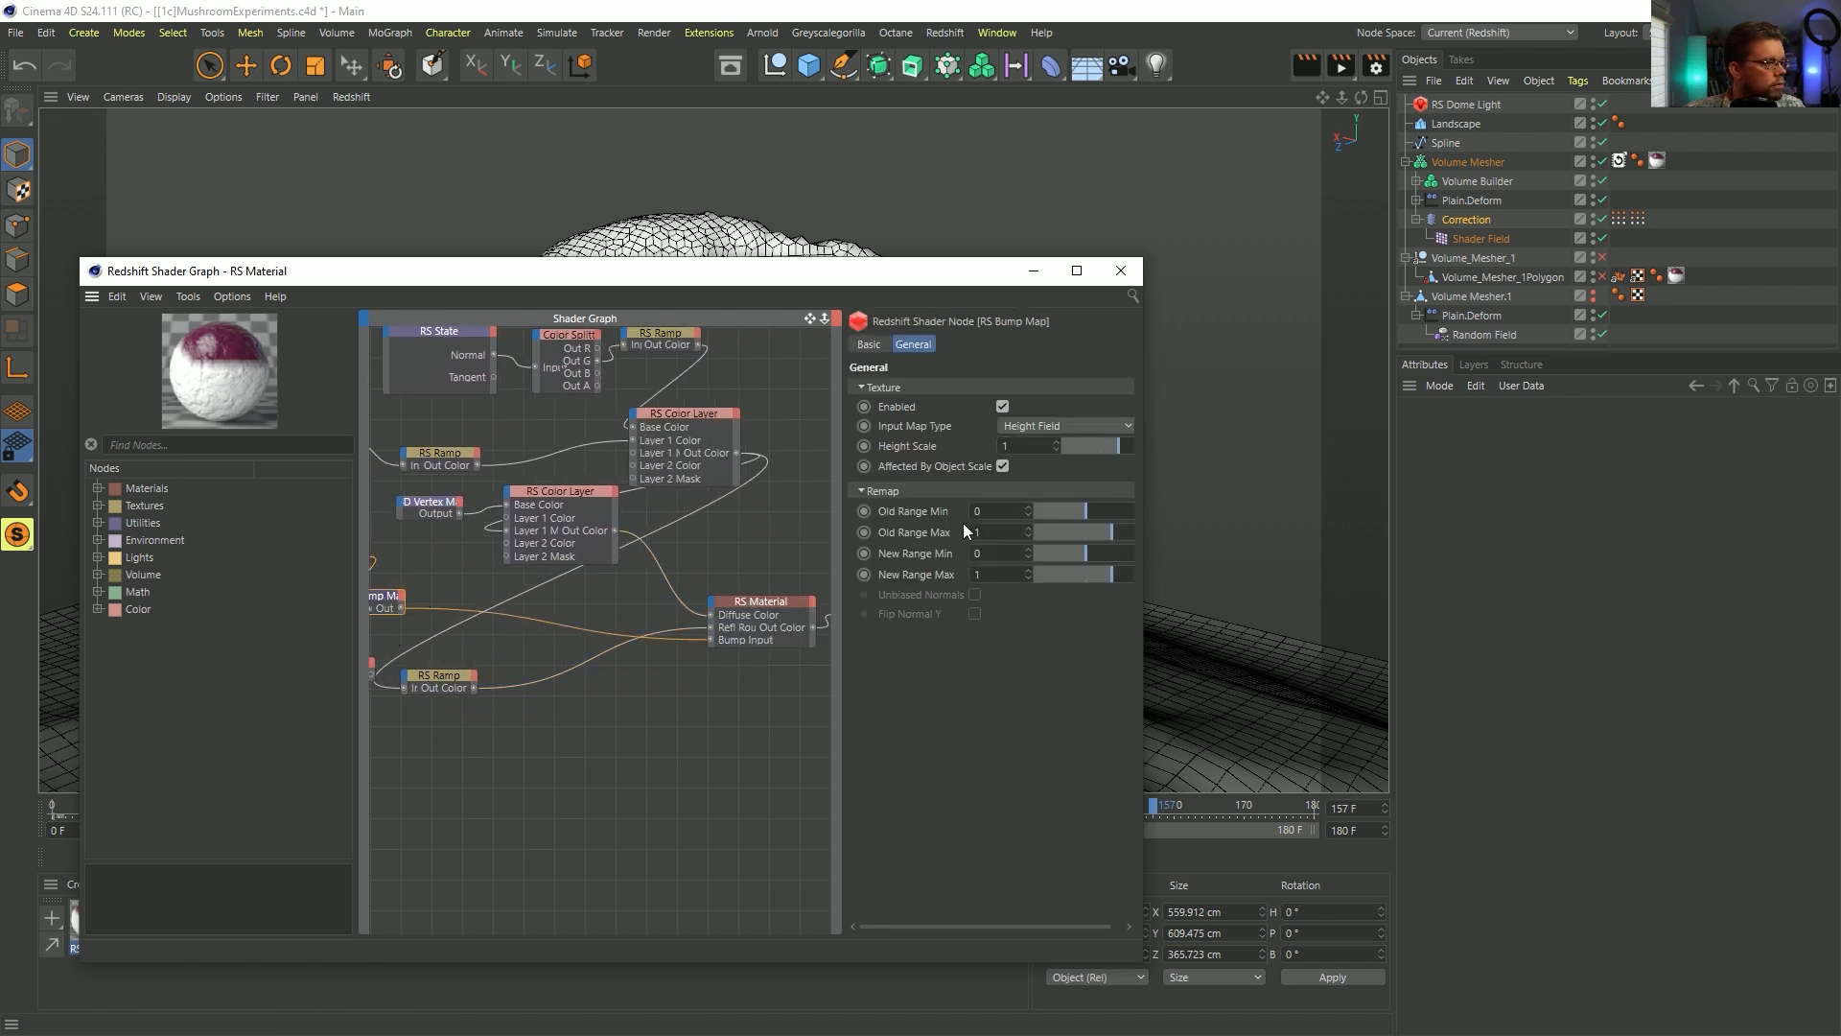
middle_click_drag(389, 559, 566, 586, "alt")
left_click_drag(524, 561, 502, 602)
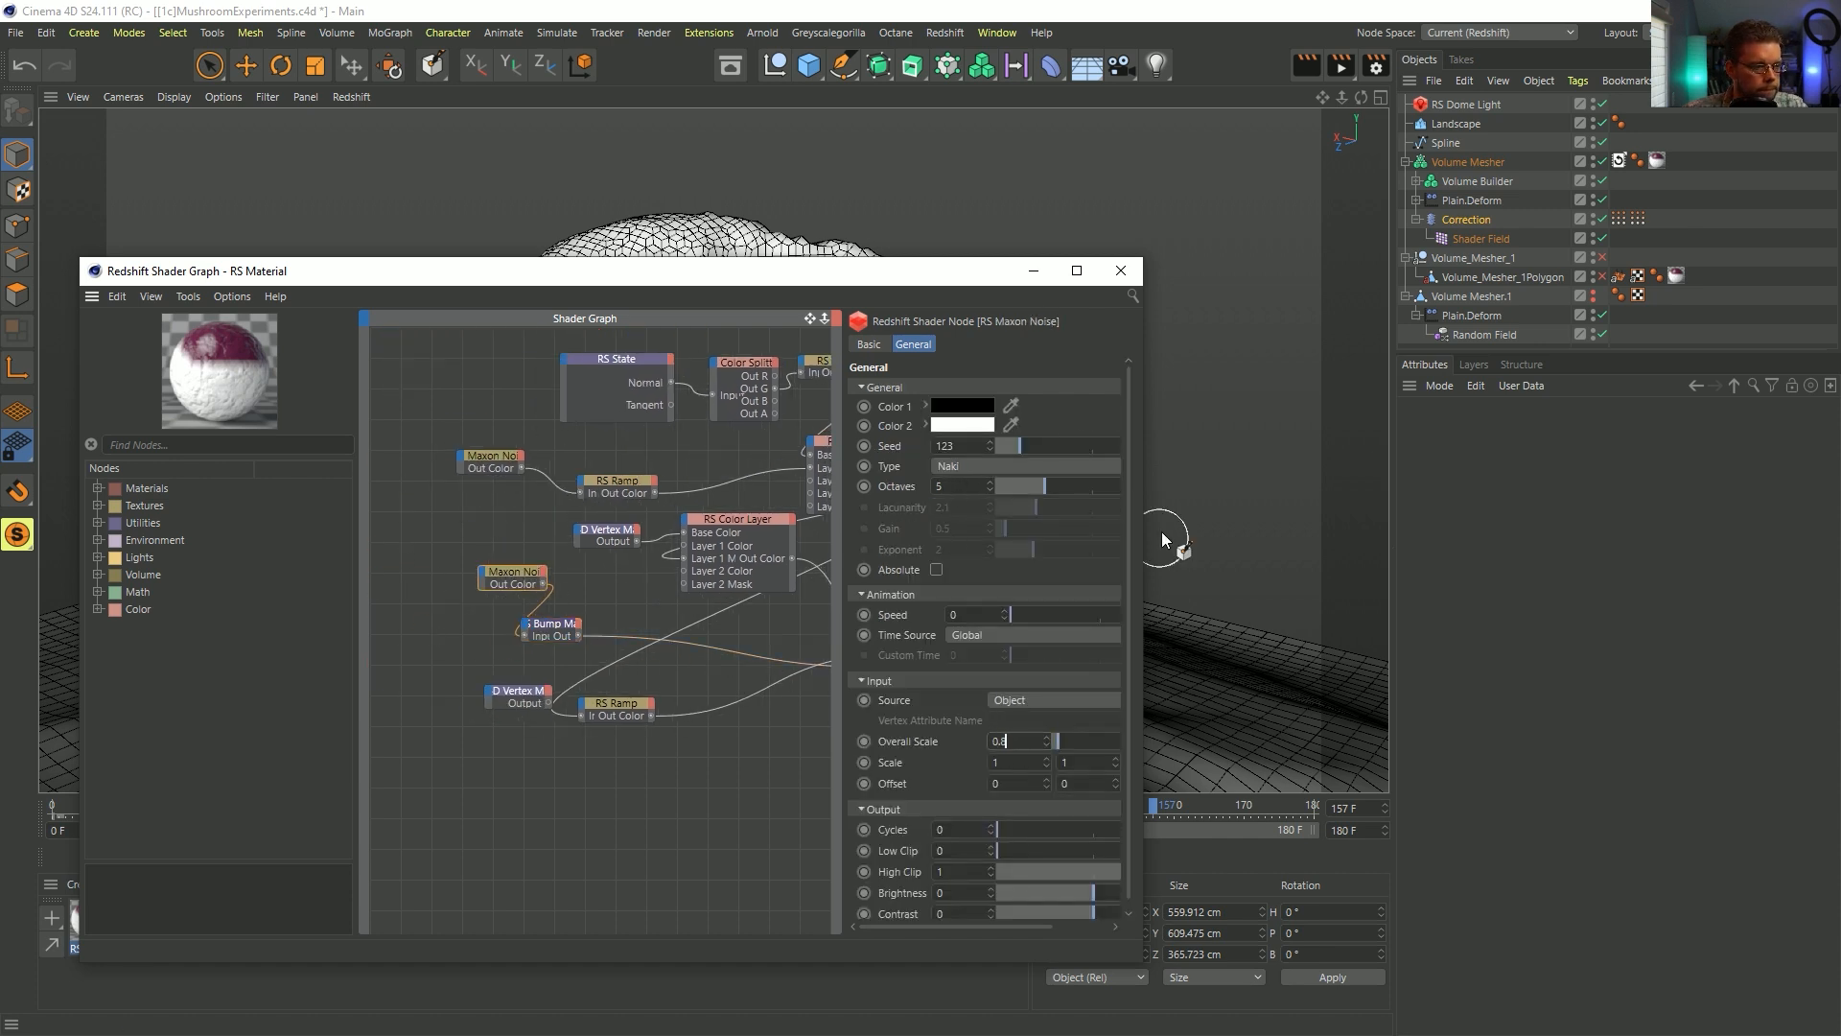
left_click(1120, 270)
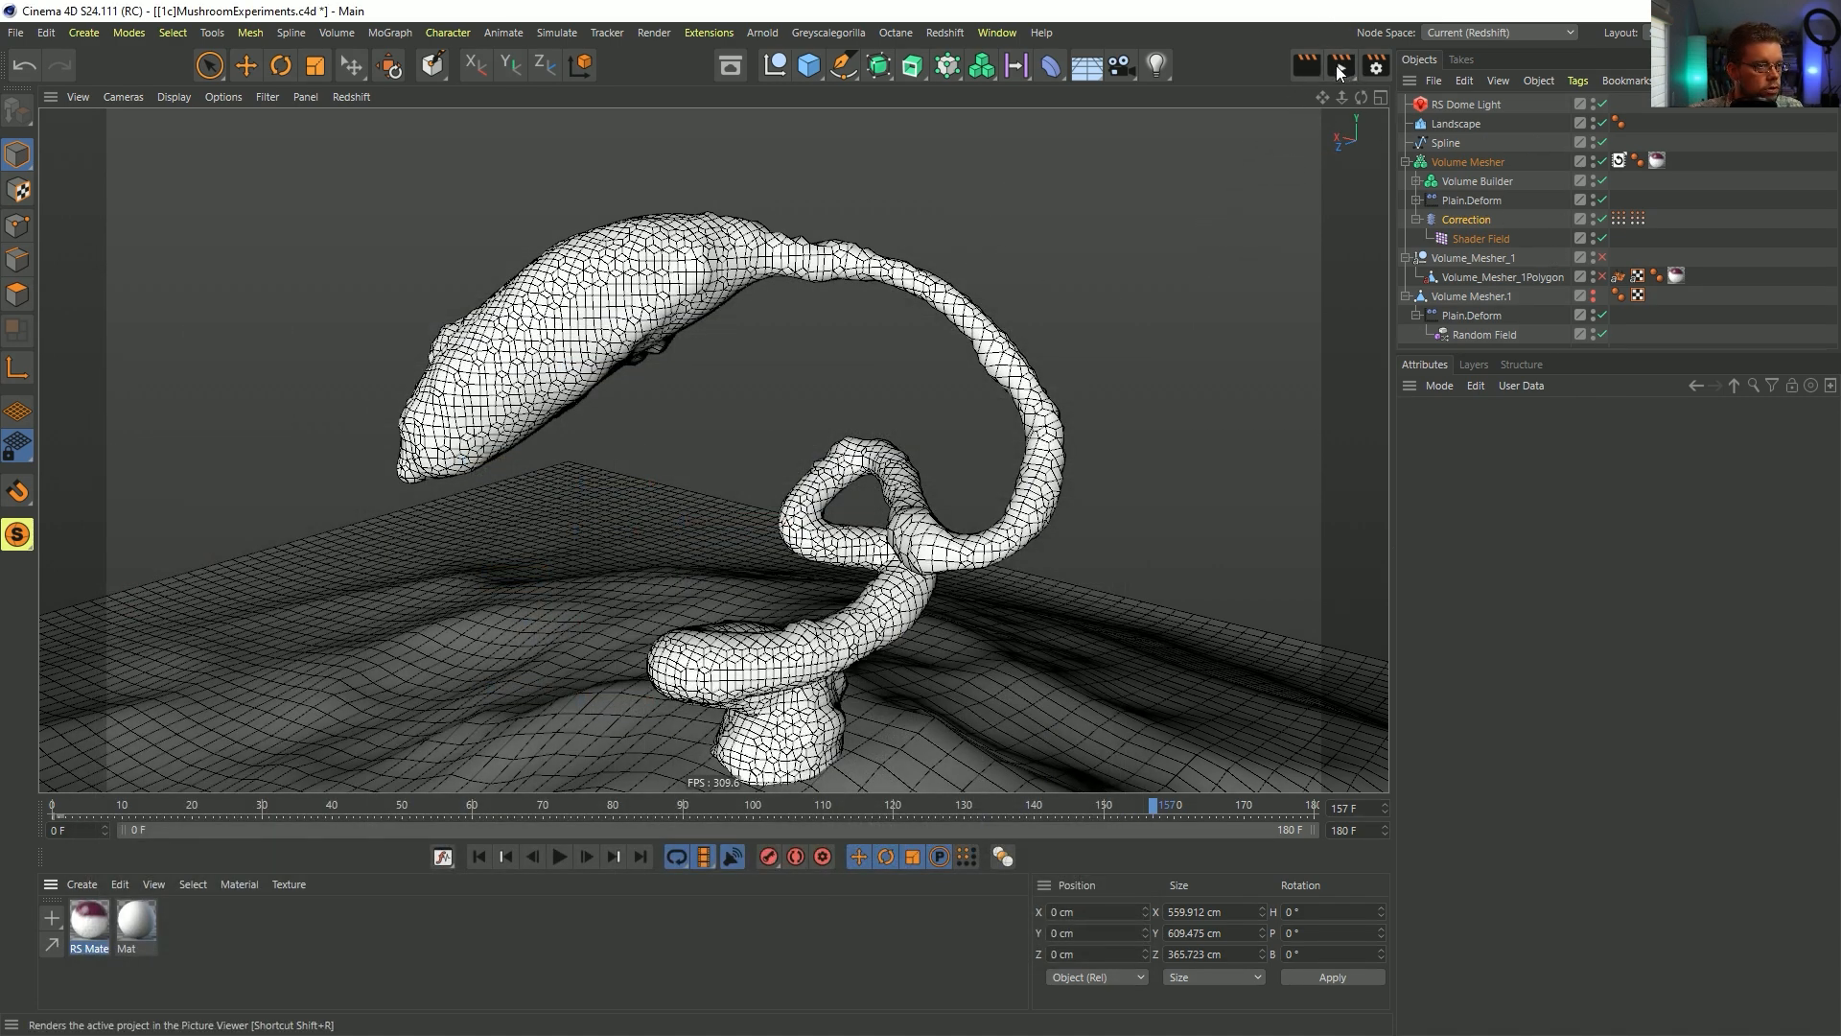
- Render the animation to the Picture Viewer, overwriting the existing [1a]Mushroom files, and move the viewer off the object list
left_click(1341, 67)
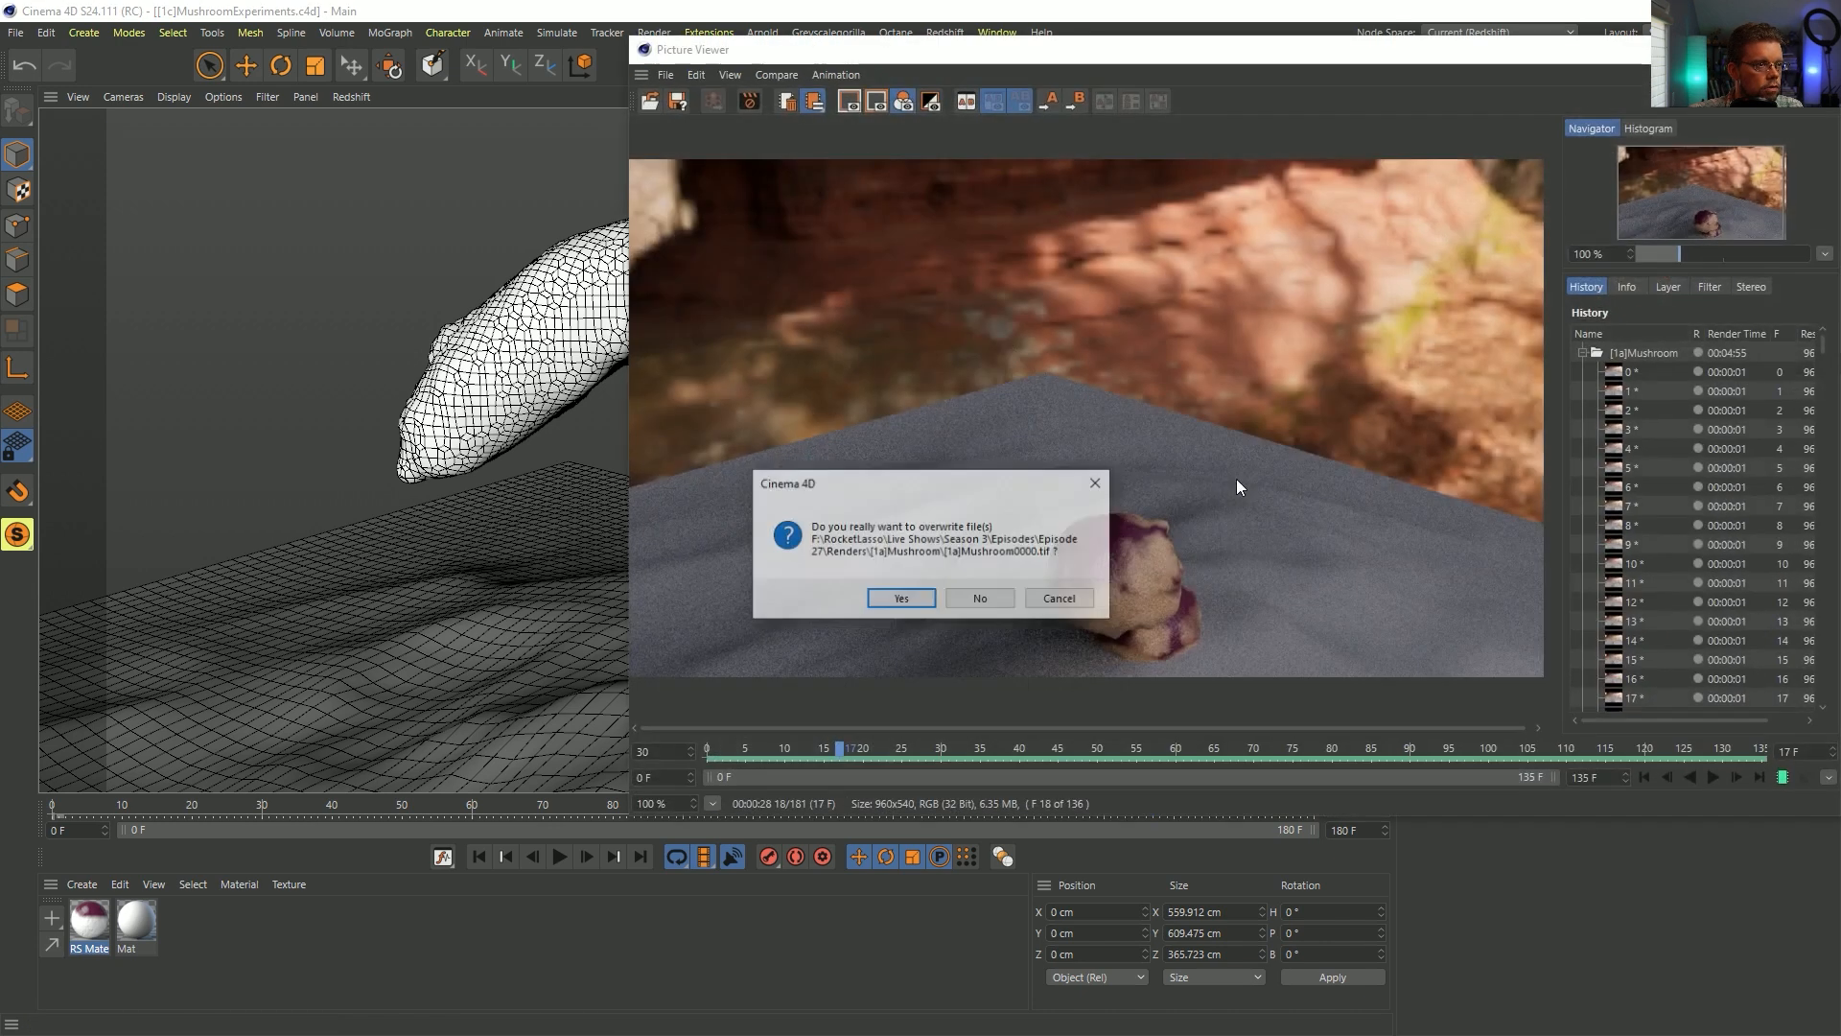
left_click(901, 597)
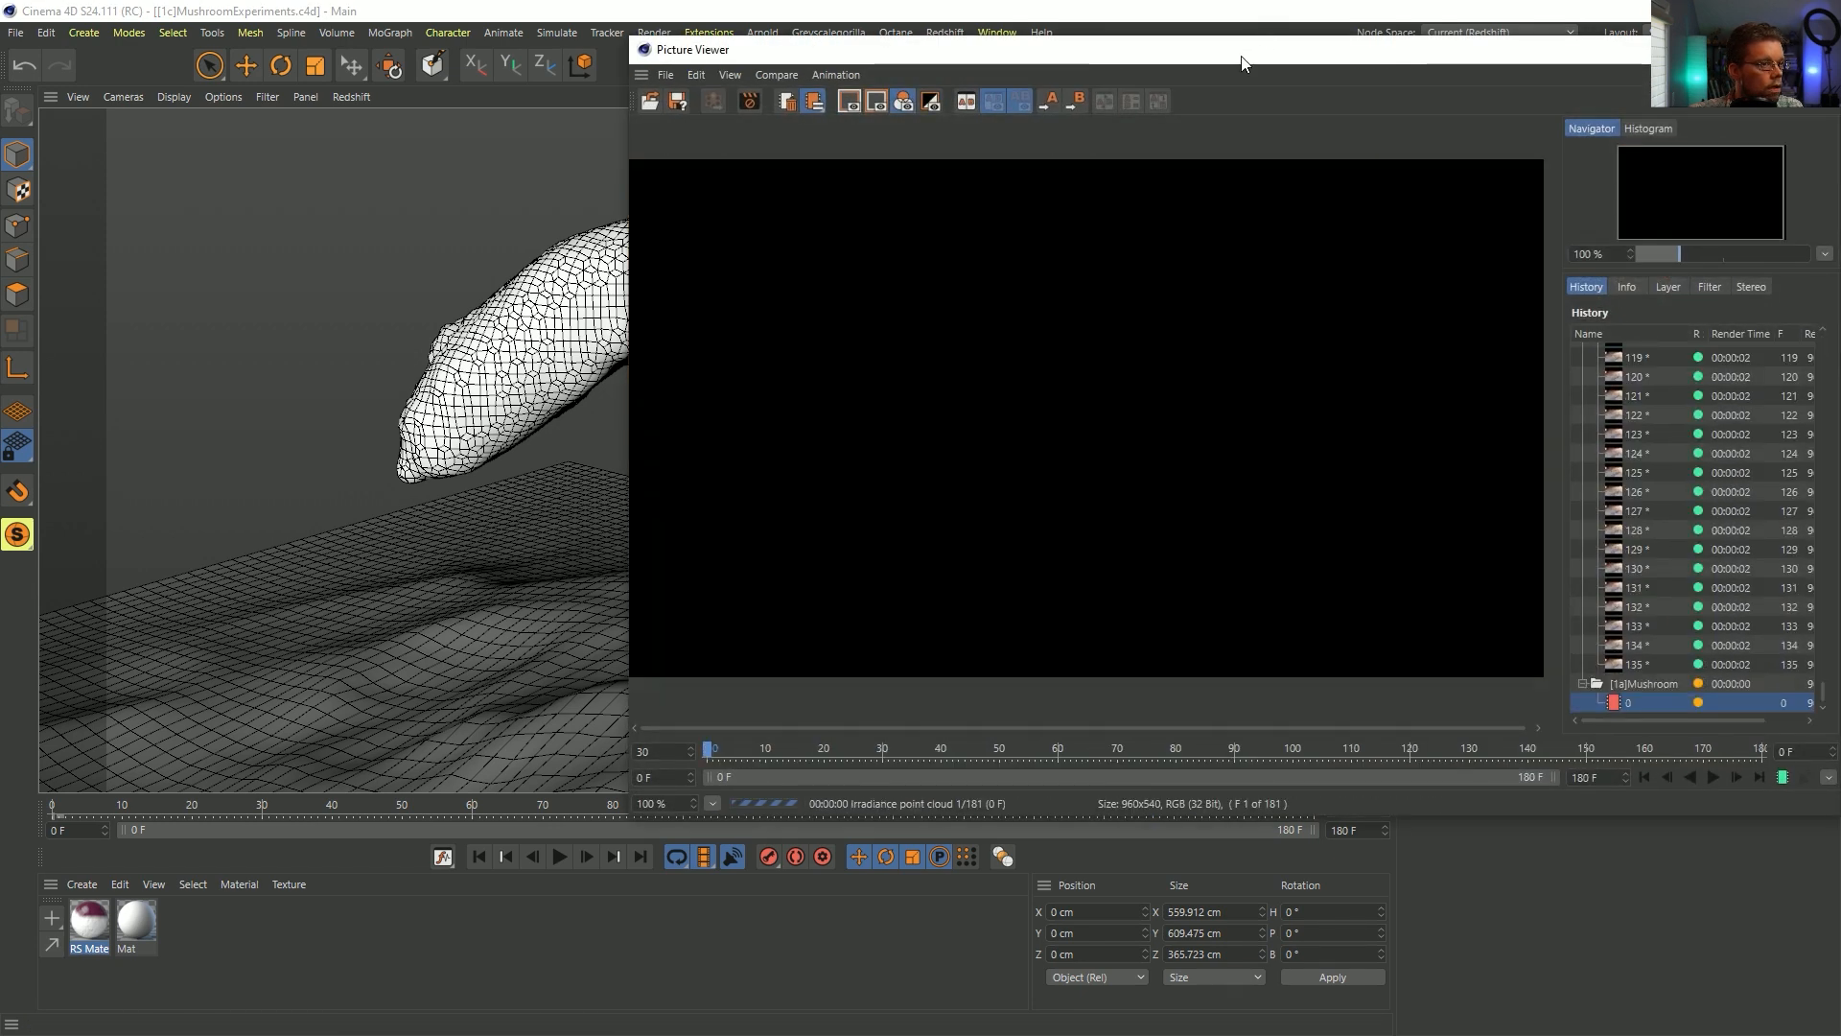
left_click_drag(1241, 63, 702, 77)
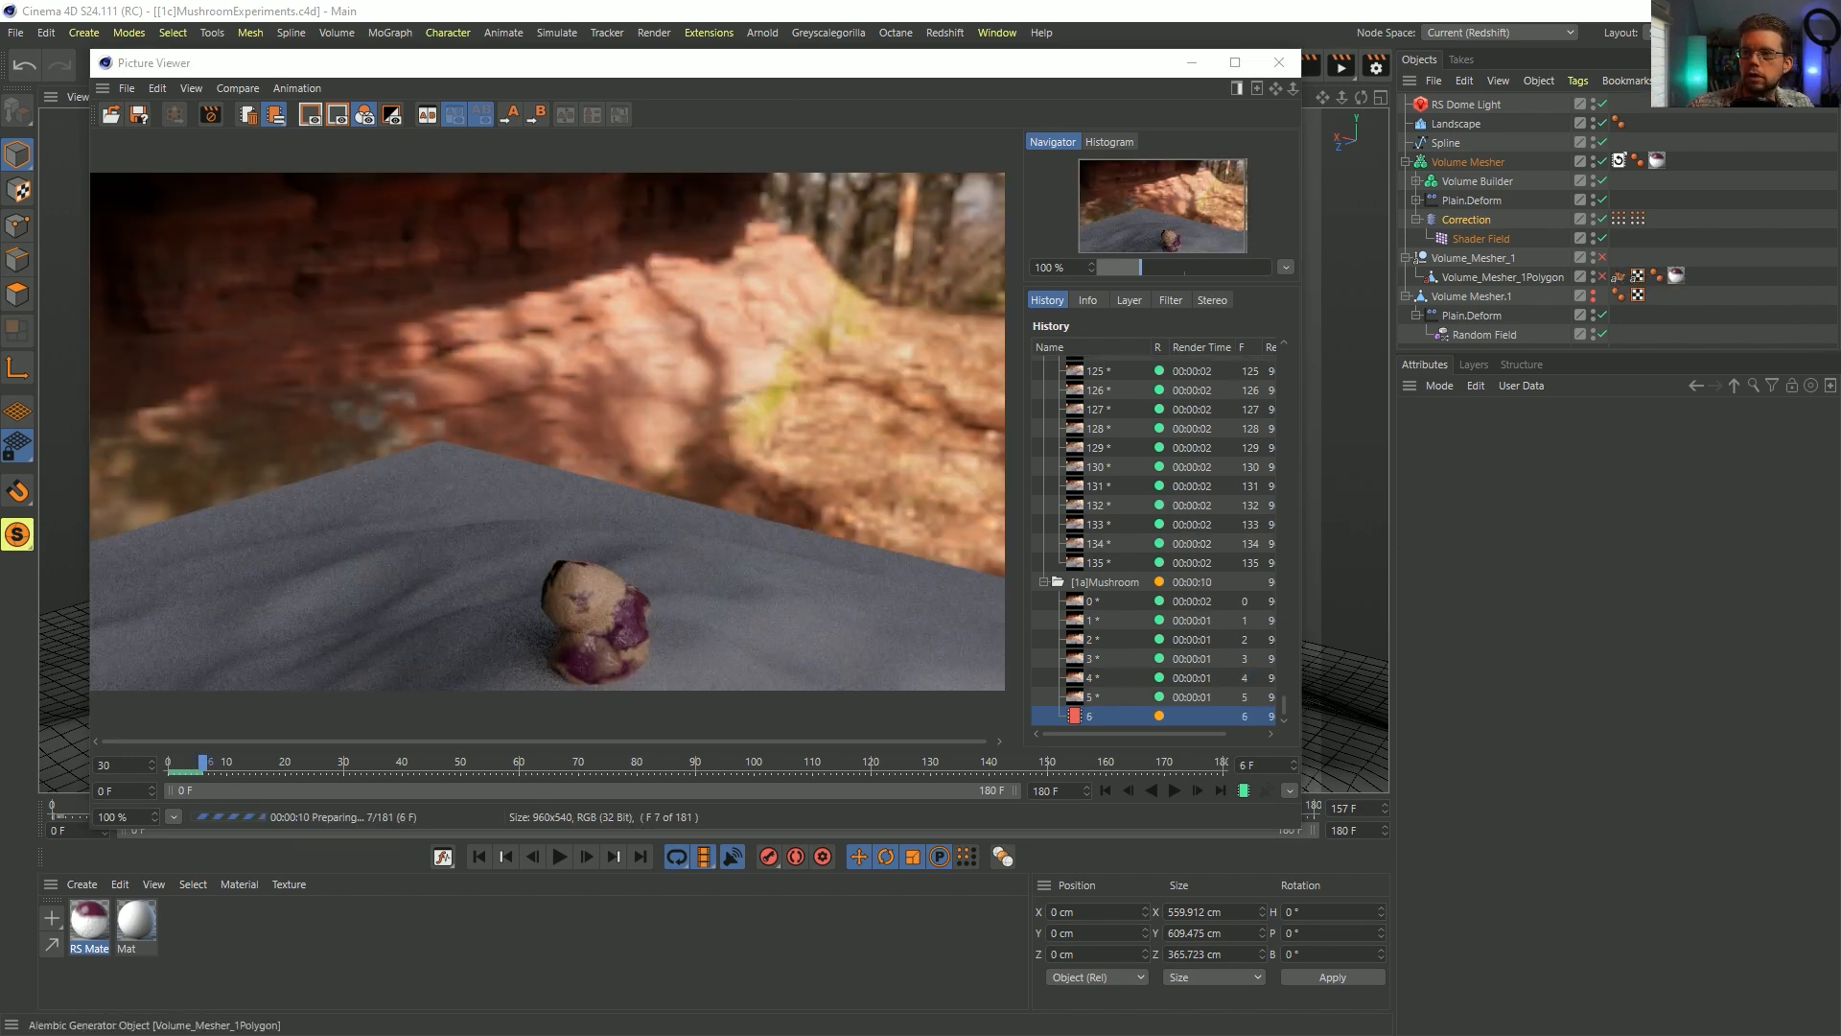
- Switch to the browser, replay the fungus growth shot in the Fantastic Fungi trailer up to 0:24, and return to the Picture Viewer
left_click_drag(1840, 134, 1065, 79)
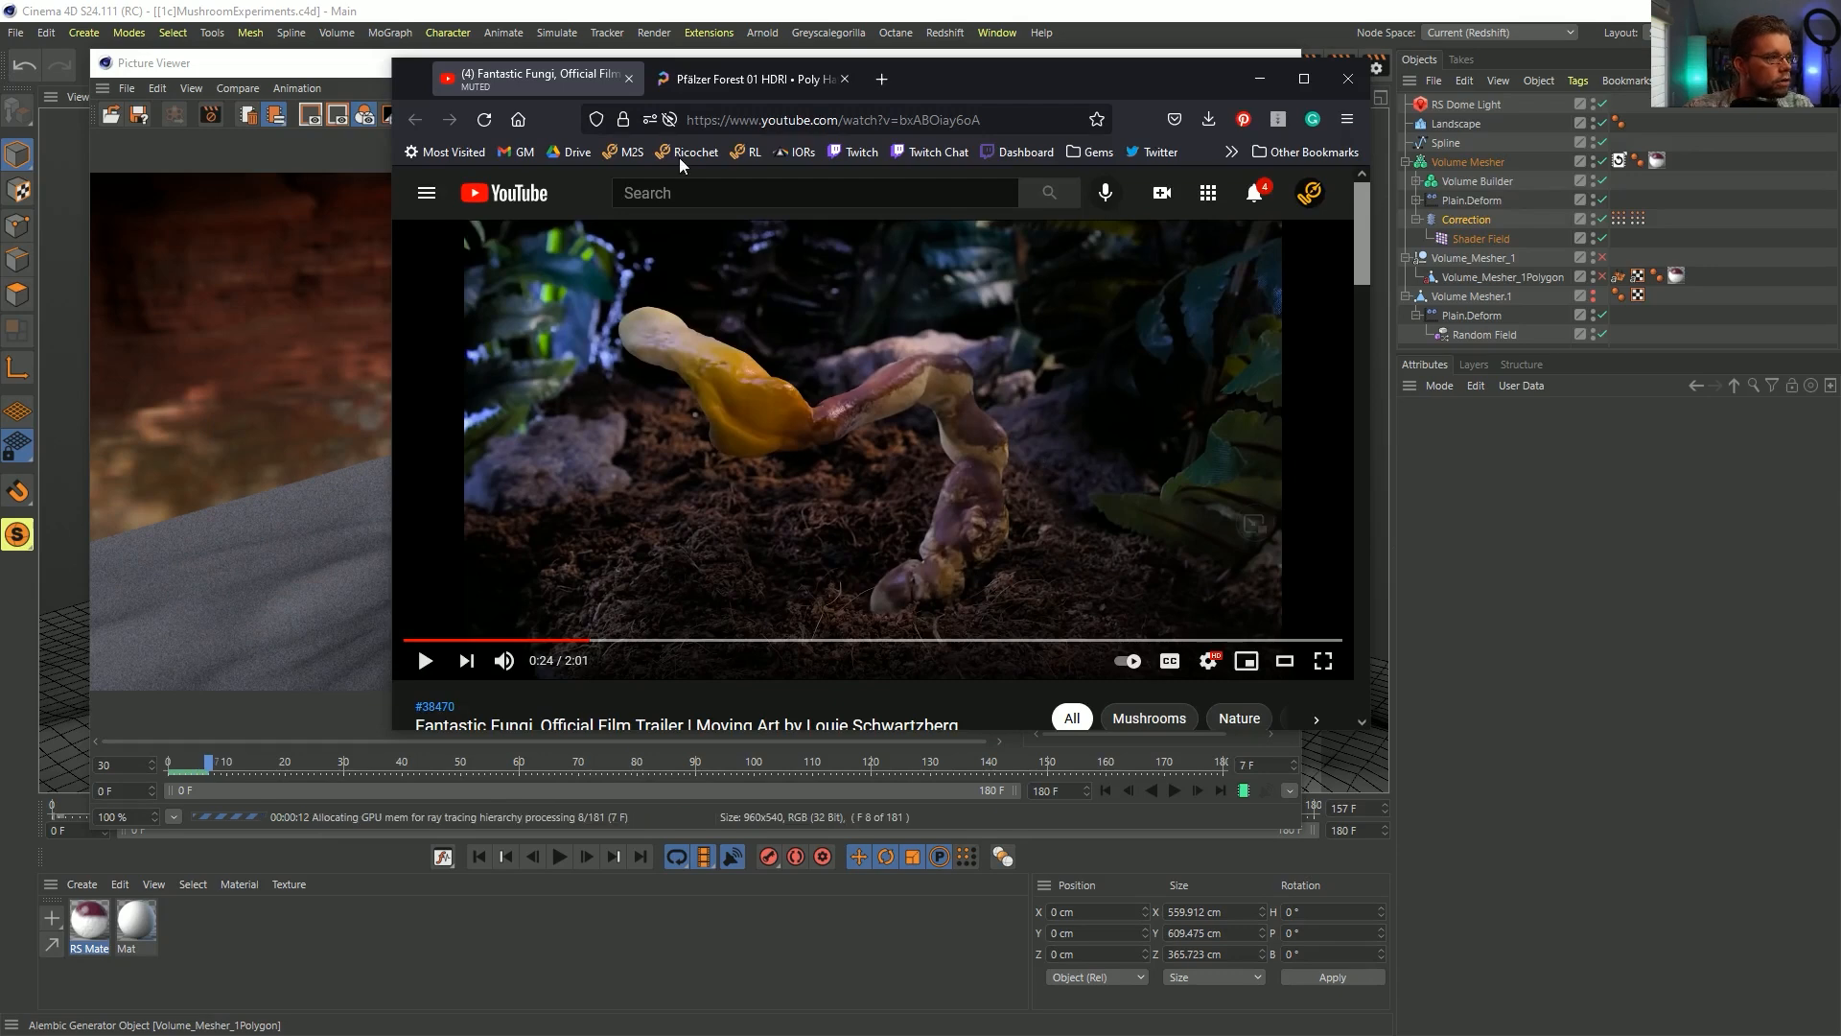
key("Left")
left_click(1332, 377)
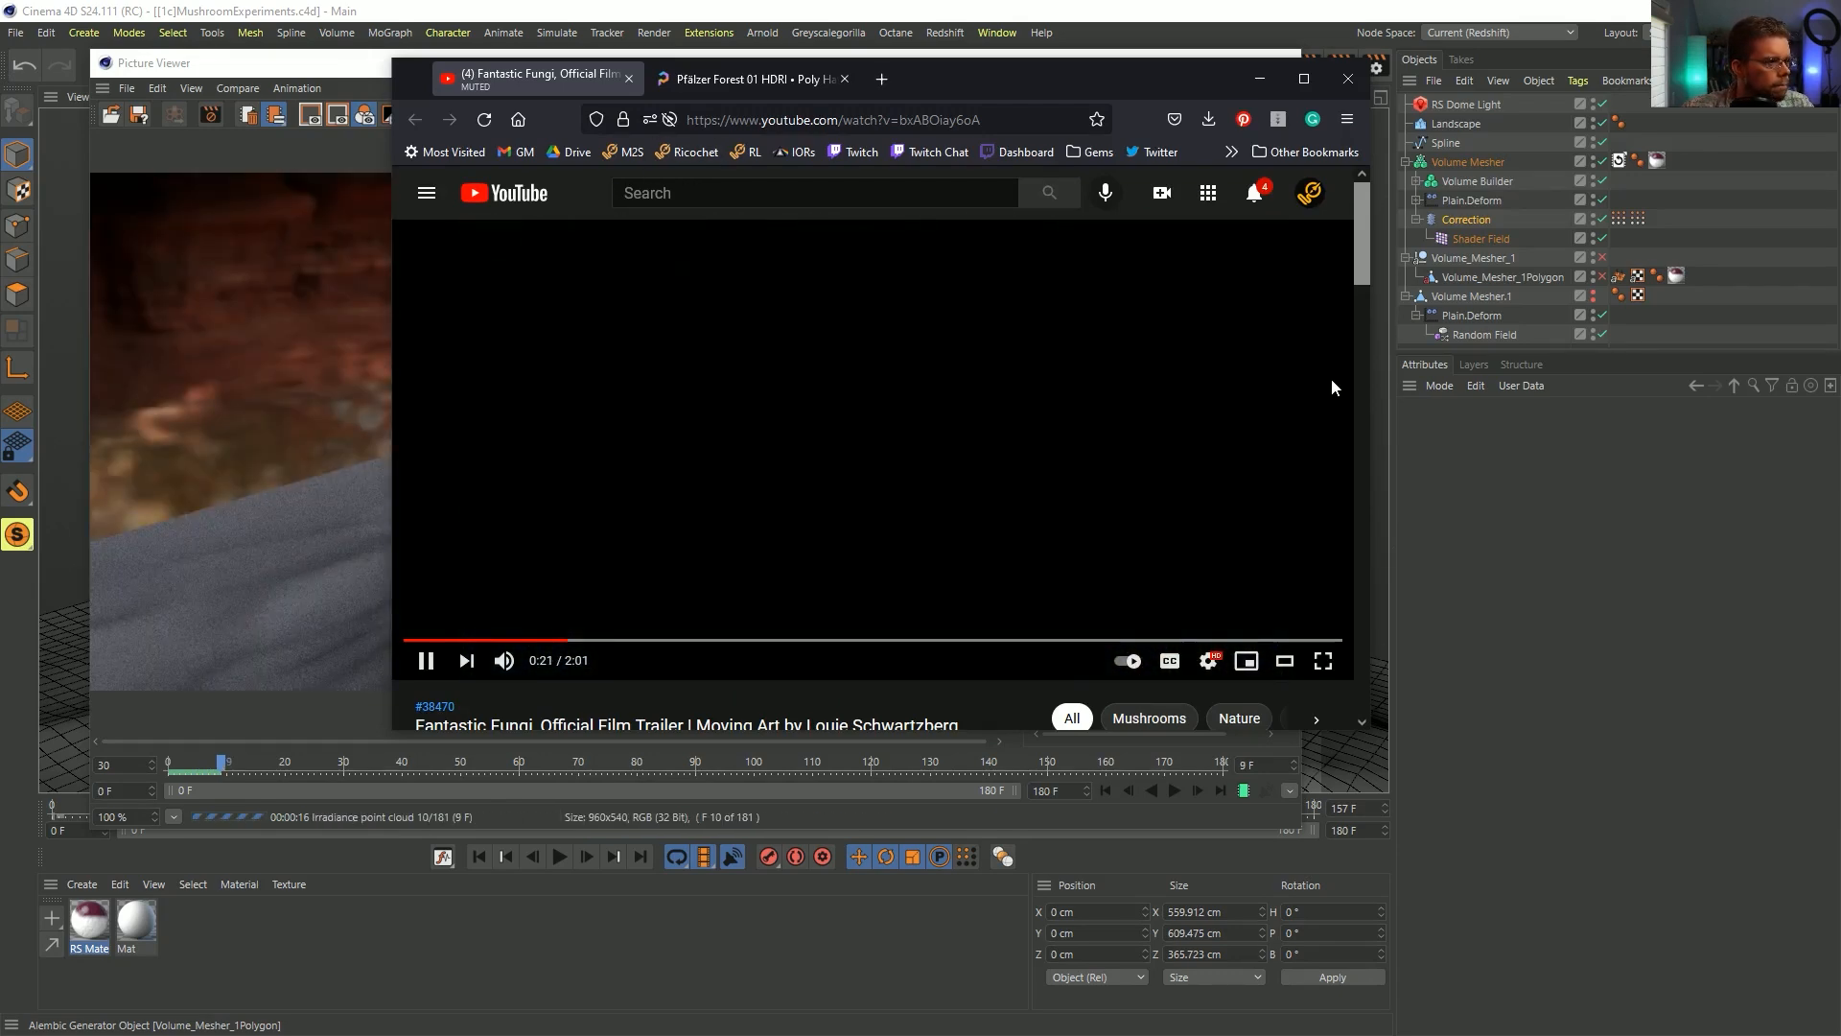
left_click(1311, 400)
left_click(1311, 401)
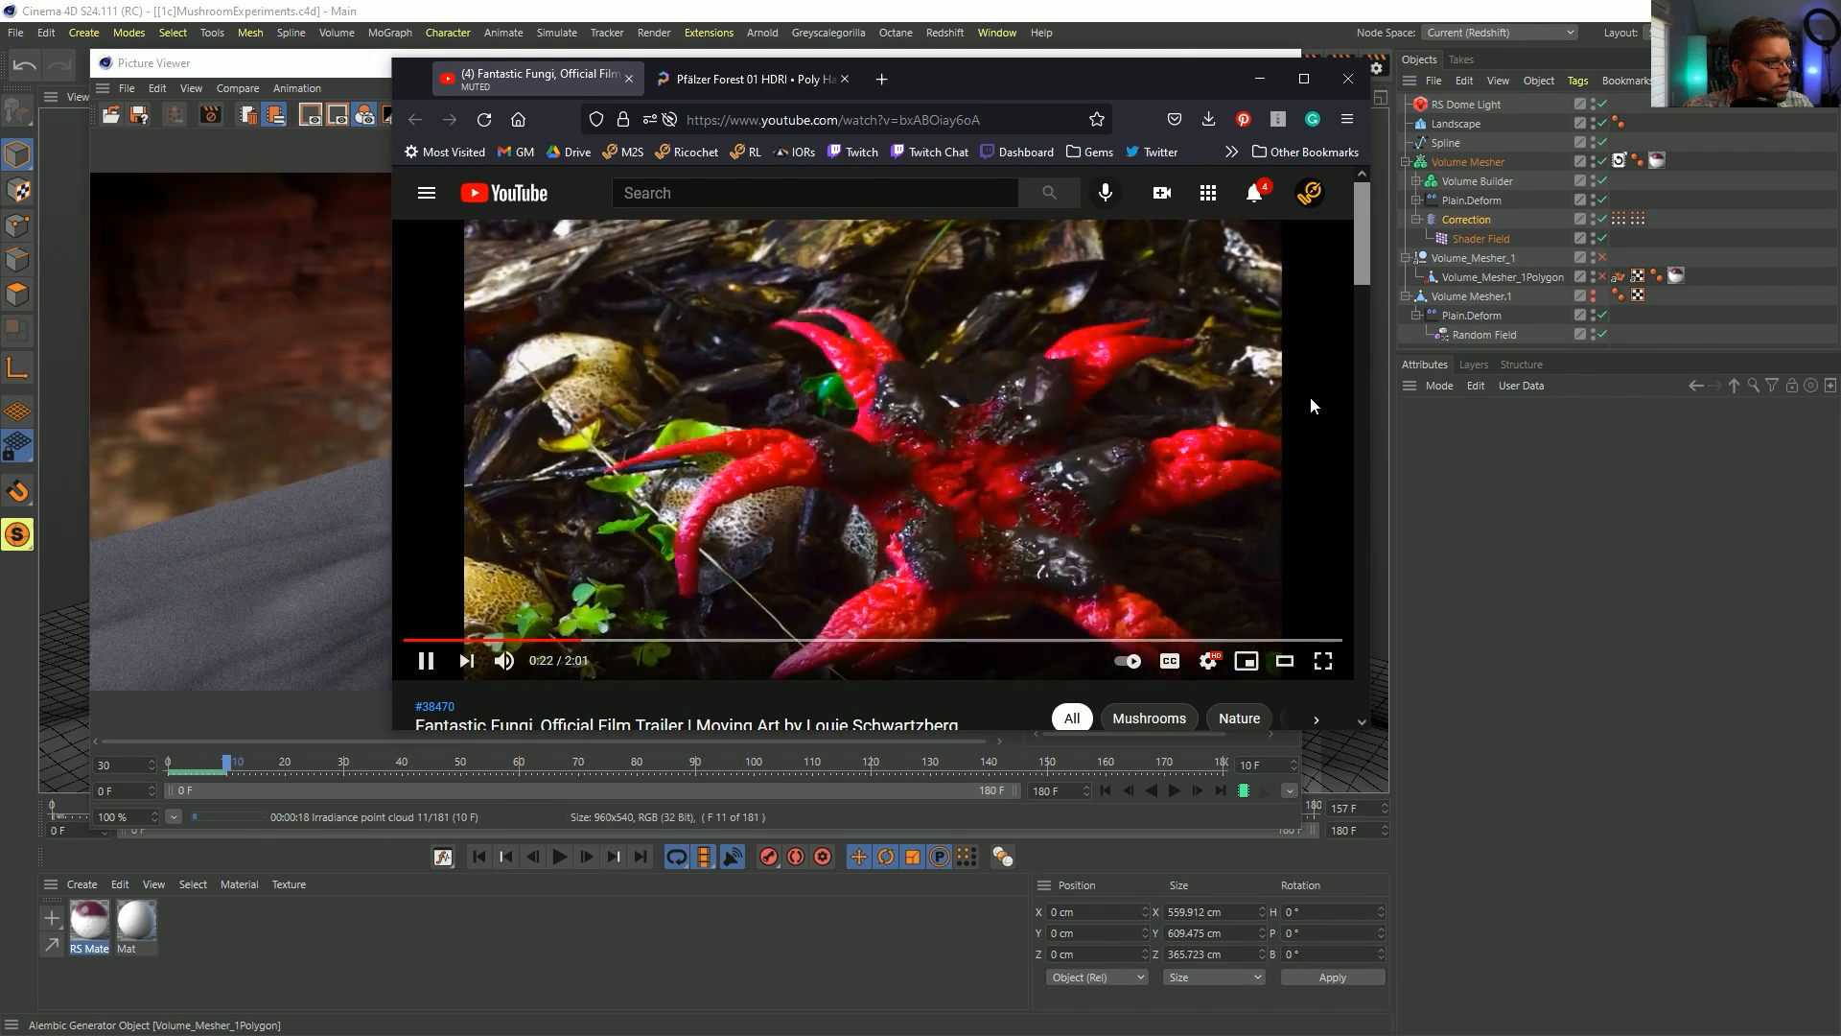
left_click(911, 437)
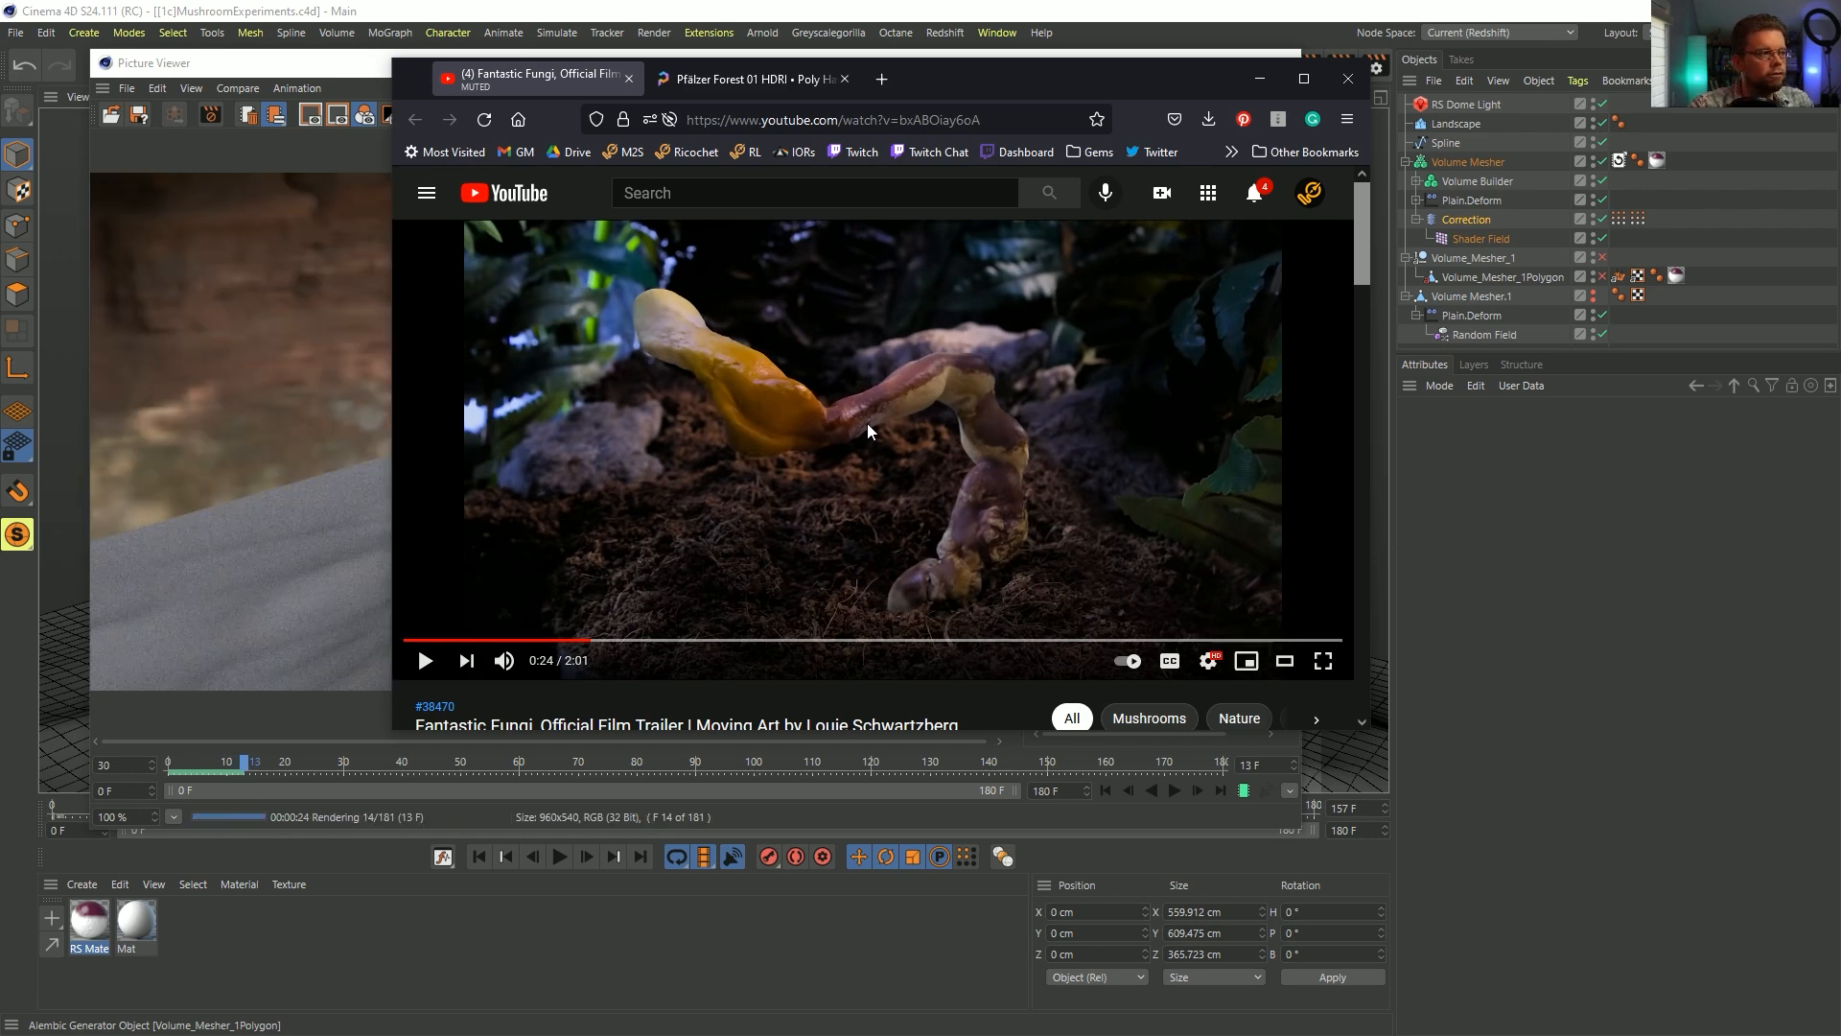
left_click(300, 66)
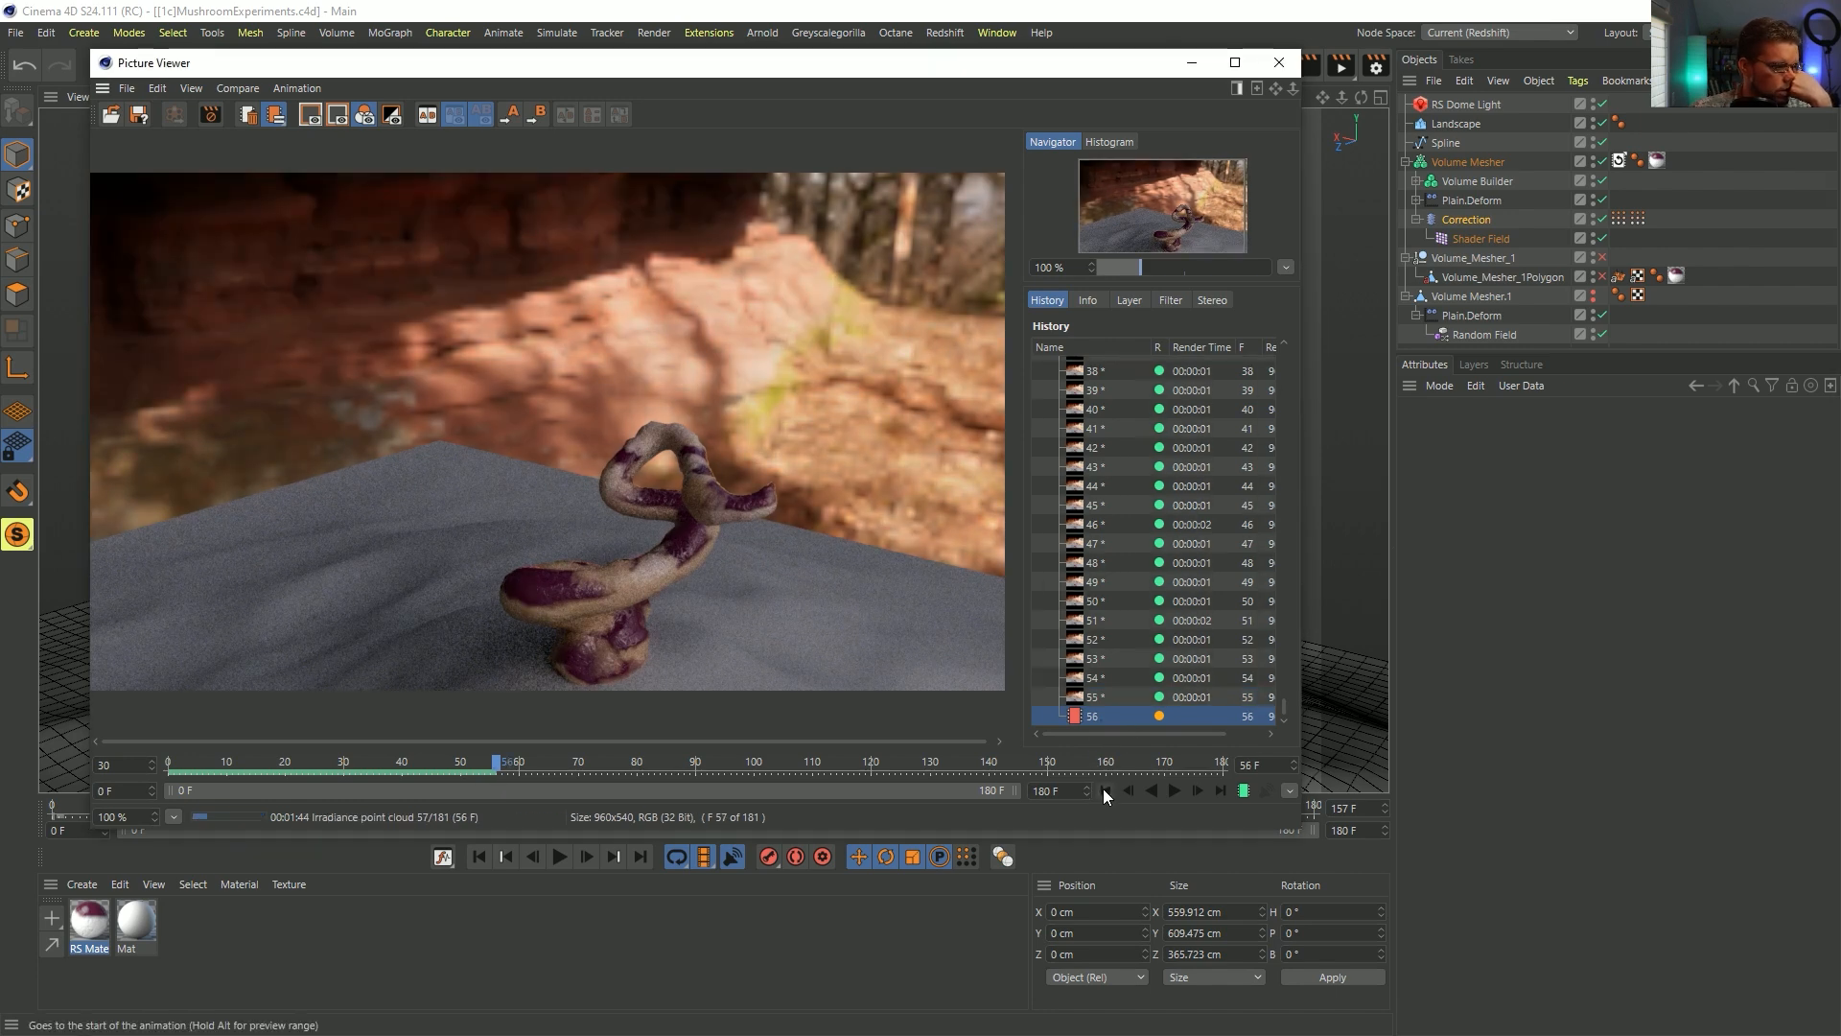
- Play back the finished frames of the mushroom growth from the start while the render continues
left_click(1104, 790)
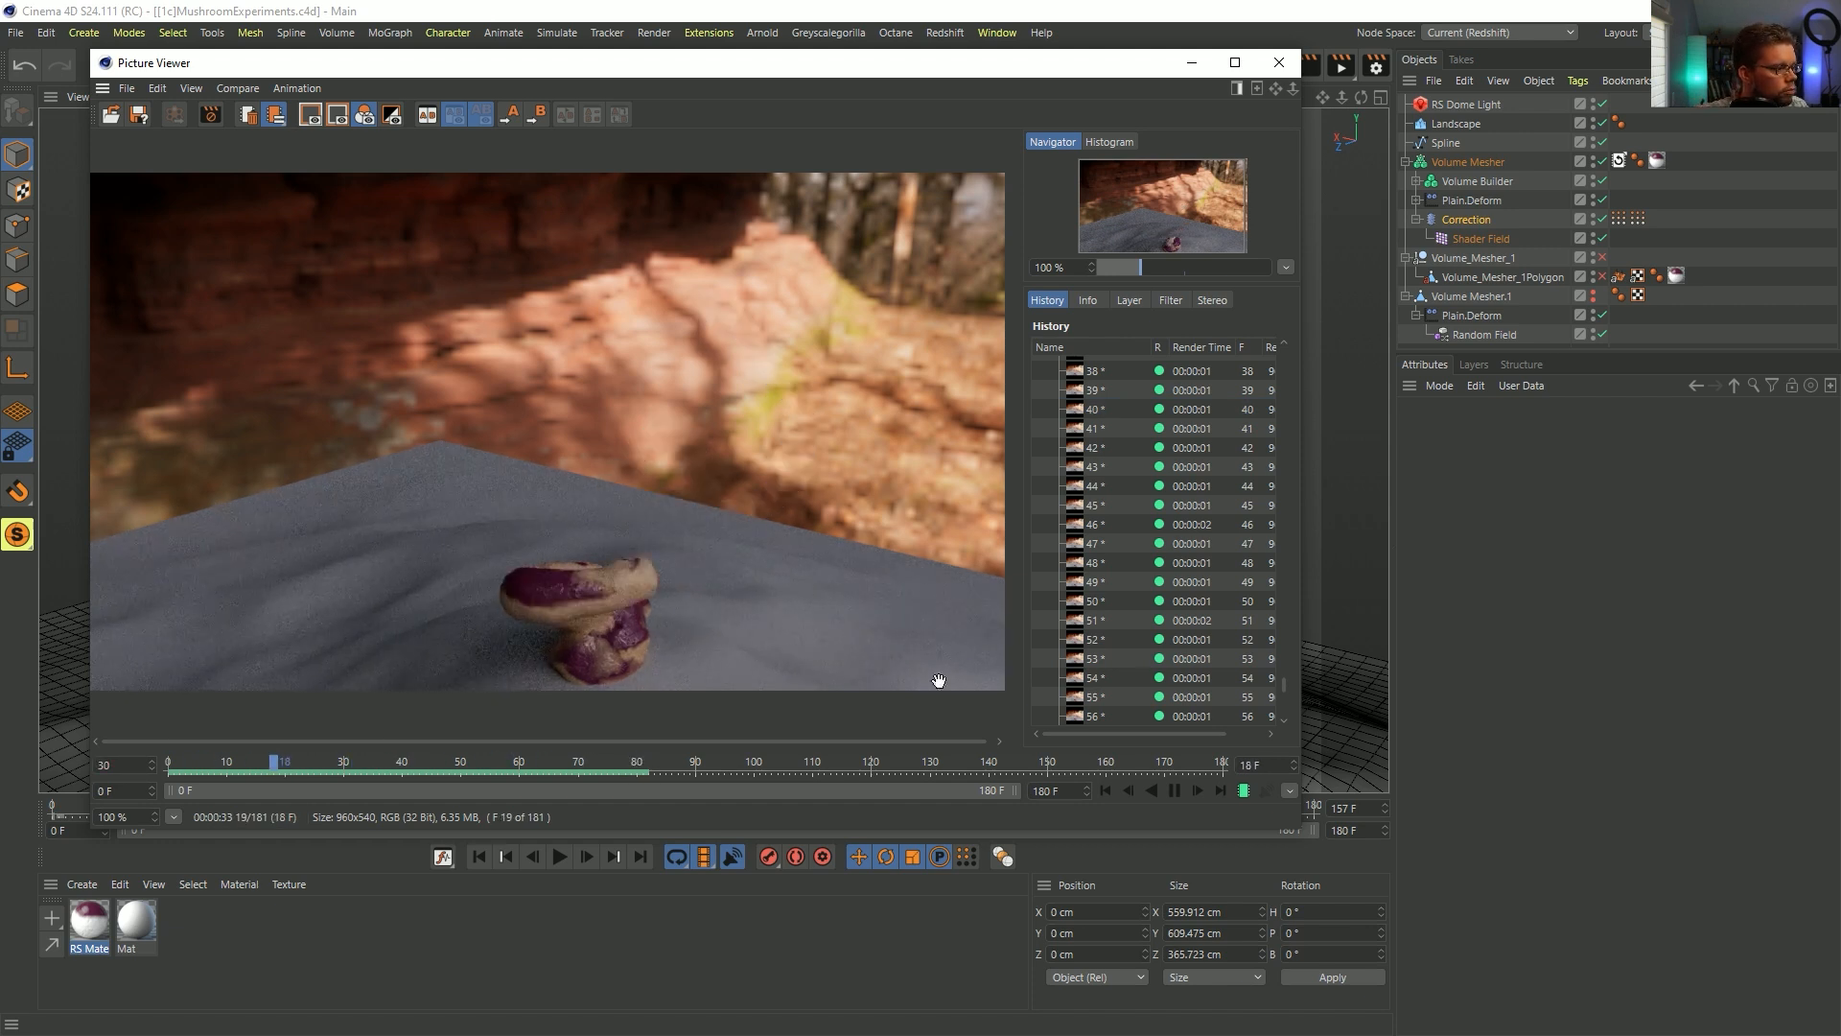
left_click(1176, 792)
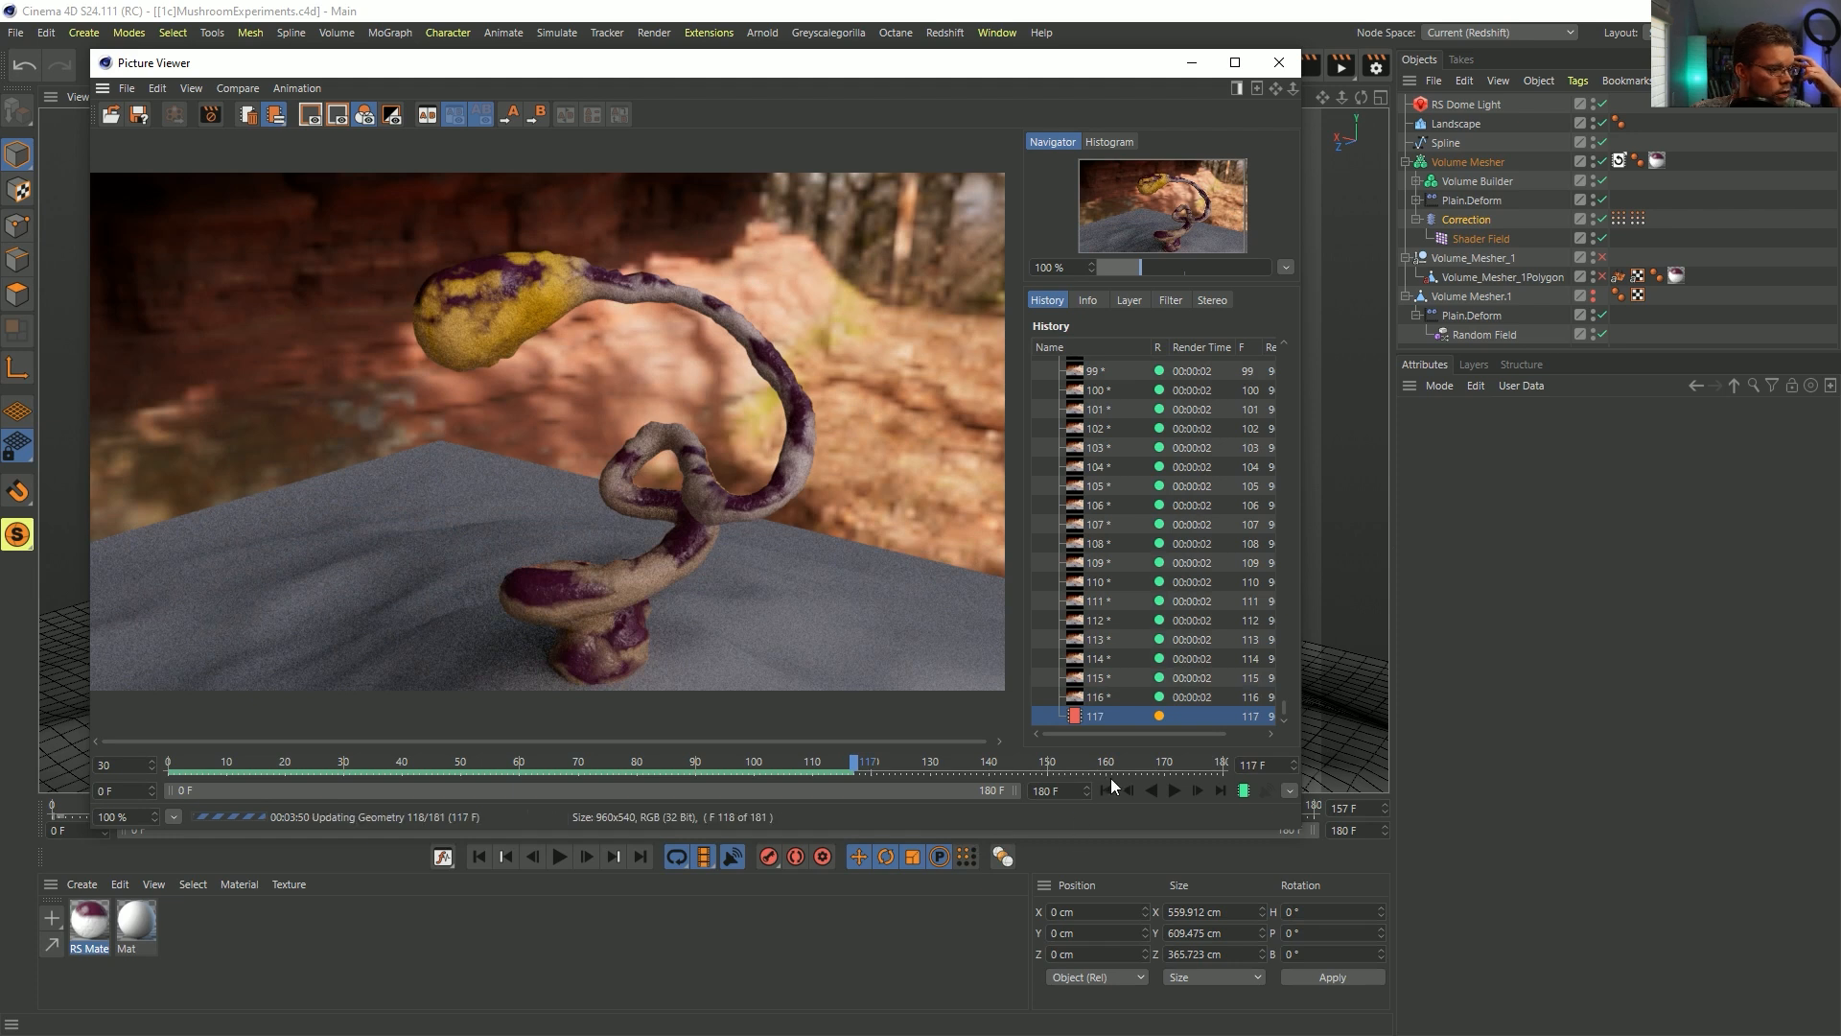
left_click(1172, 790)
left_click(1171, 790)
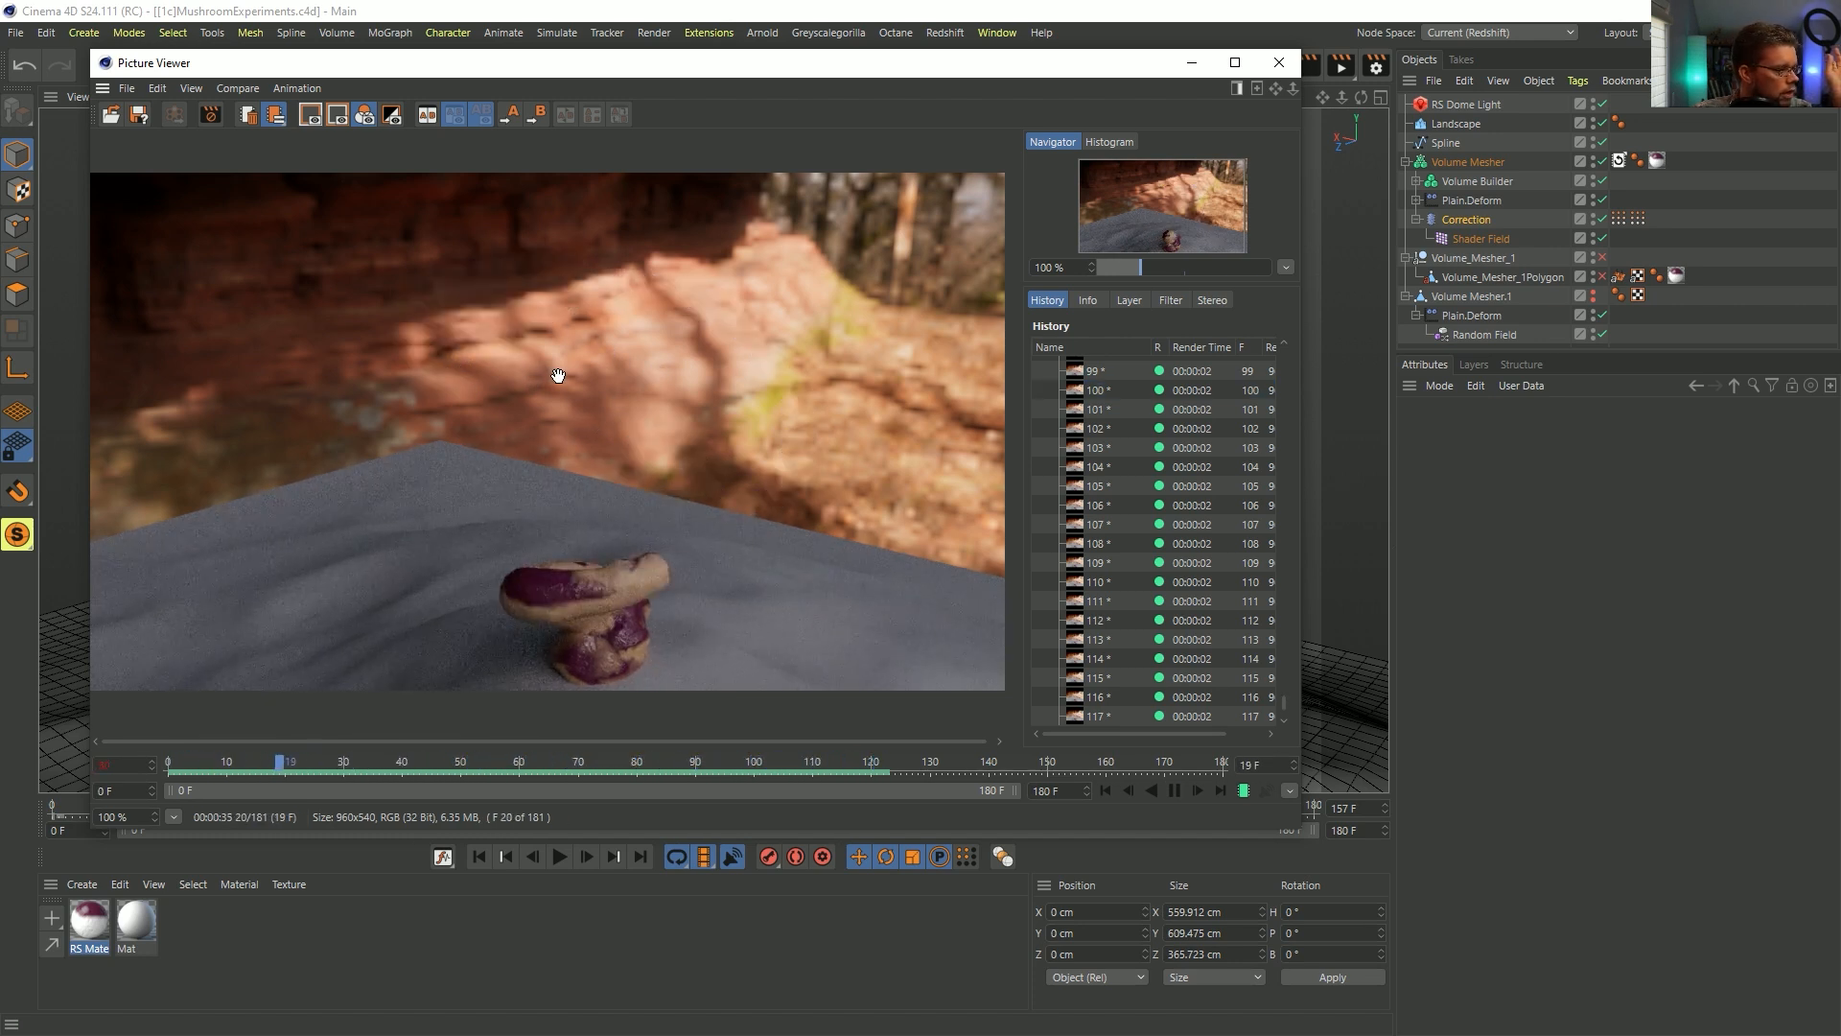
- Scrub through the rendered frames between about 89 and 132 to examine how the mushroom cap grows
left_click(828, 764)
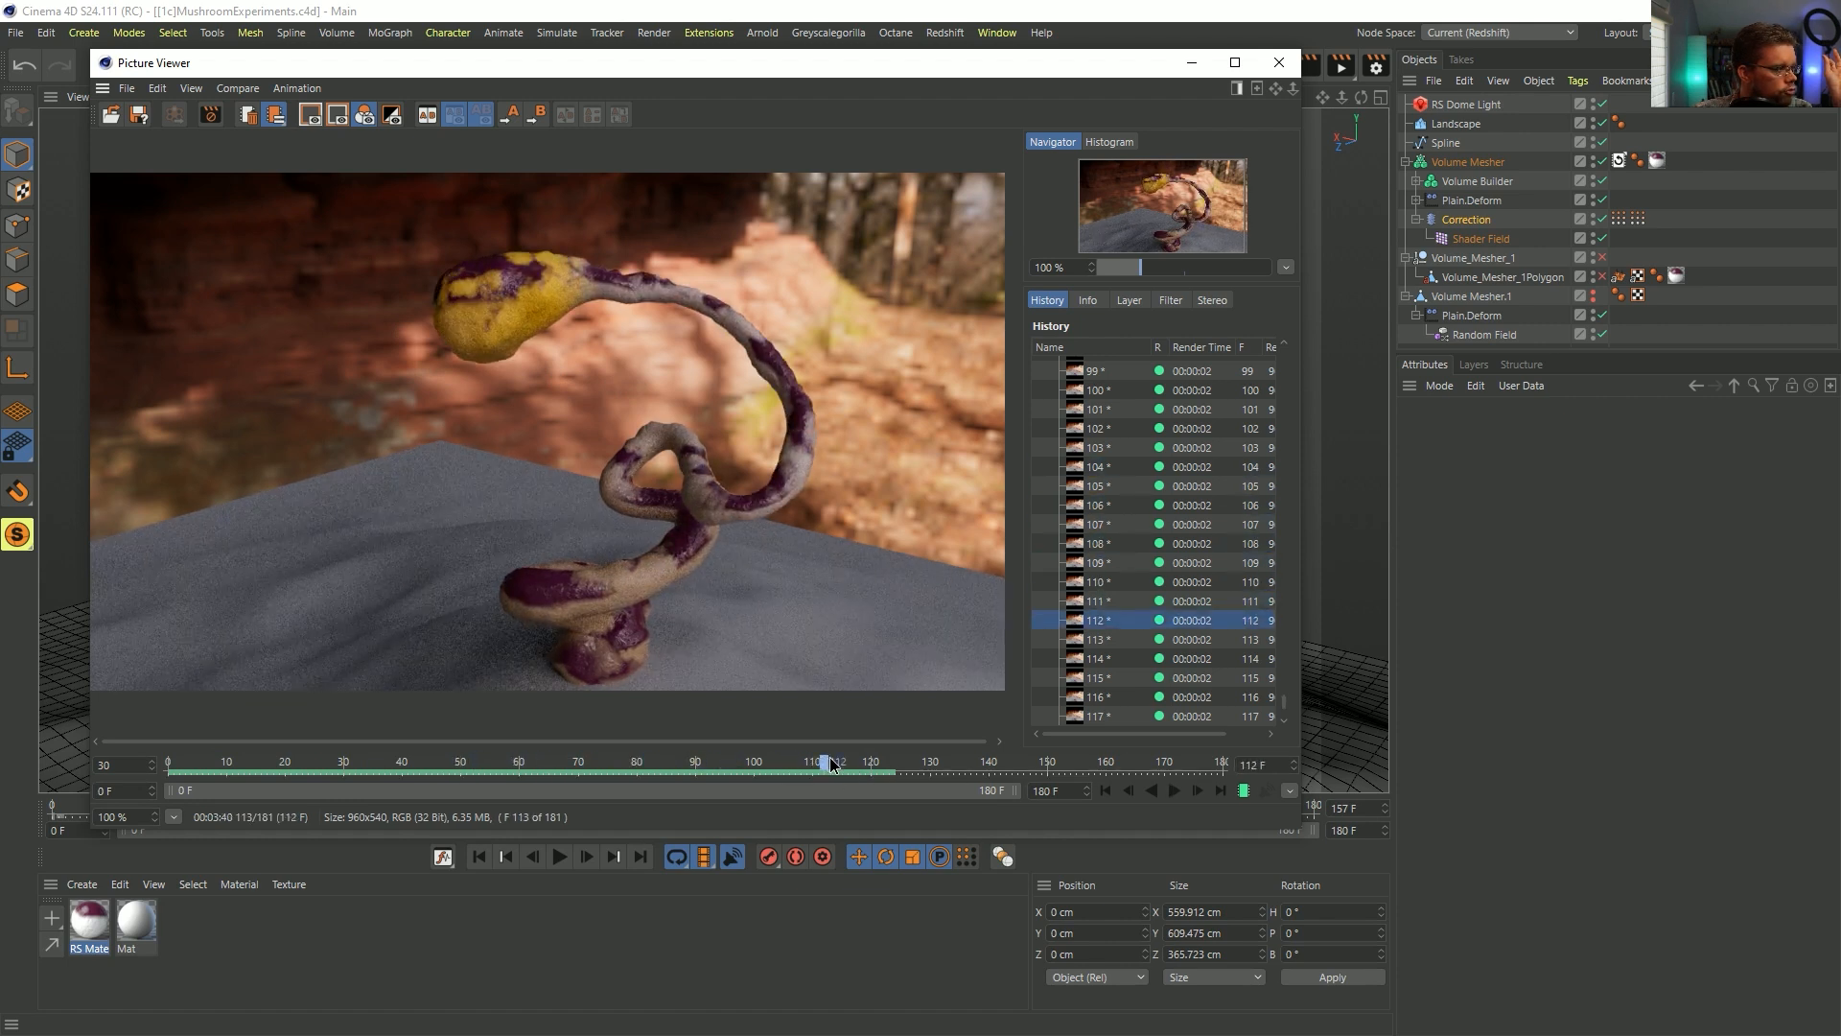
left_click_drag(830, 763, 903, 765)
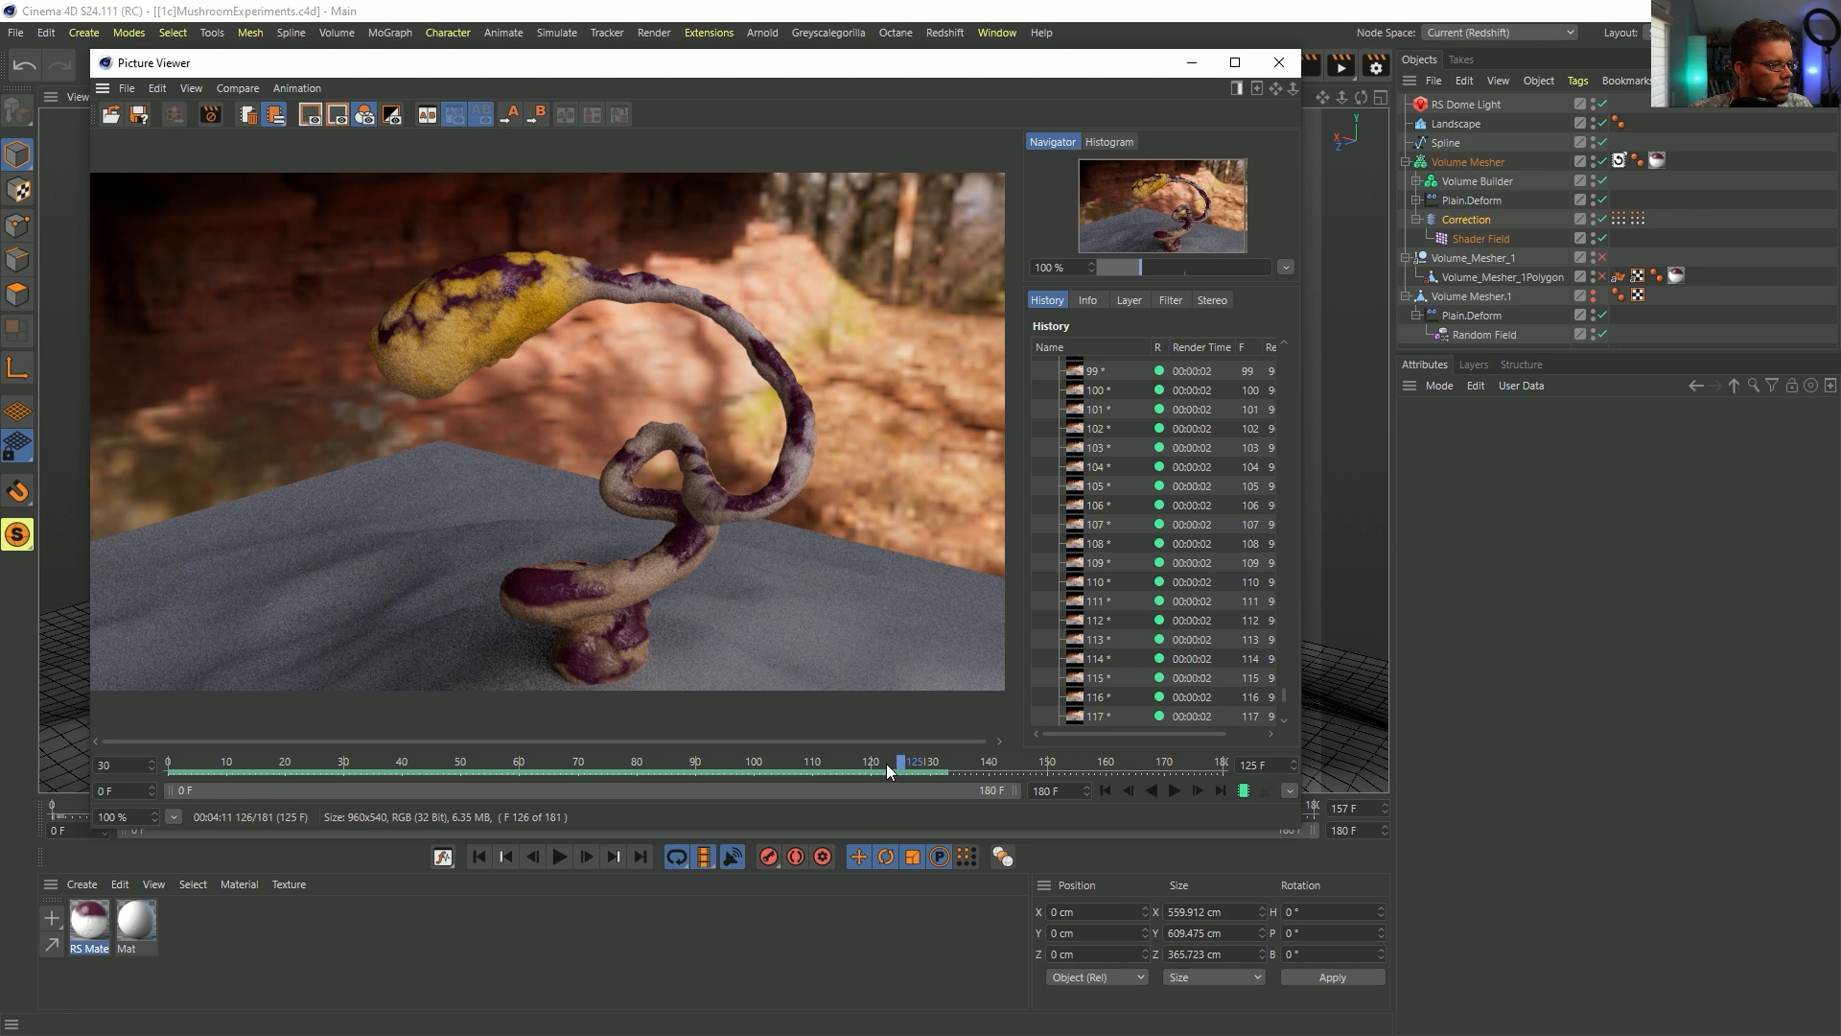
left_click_drag(888, 766, 944, 763)
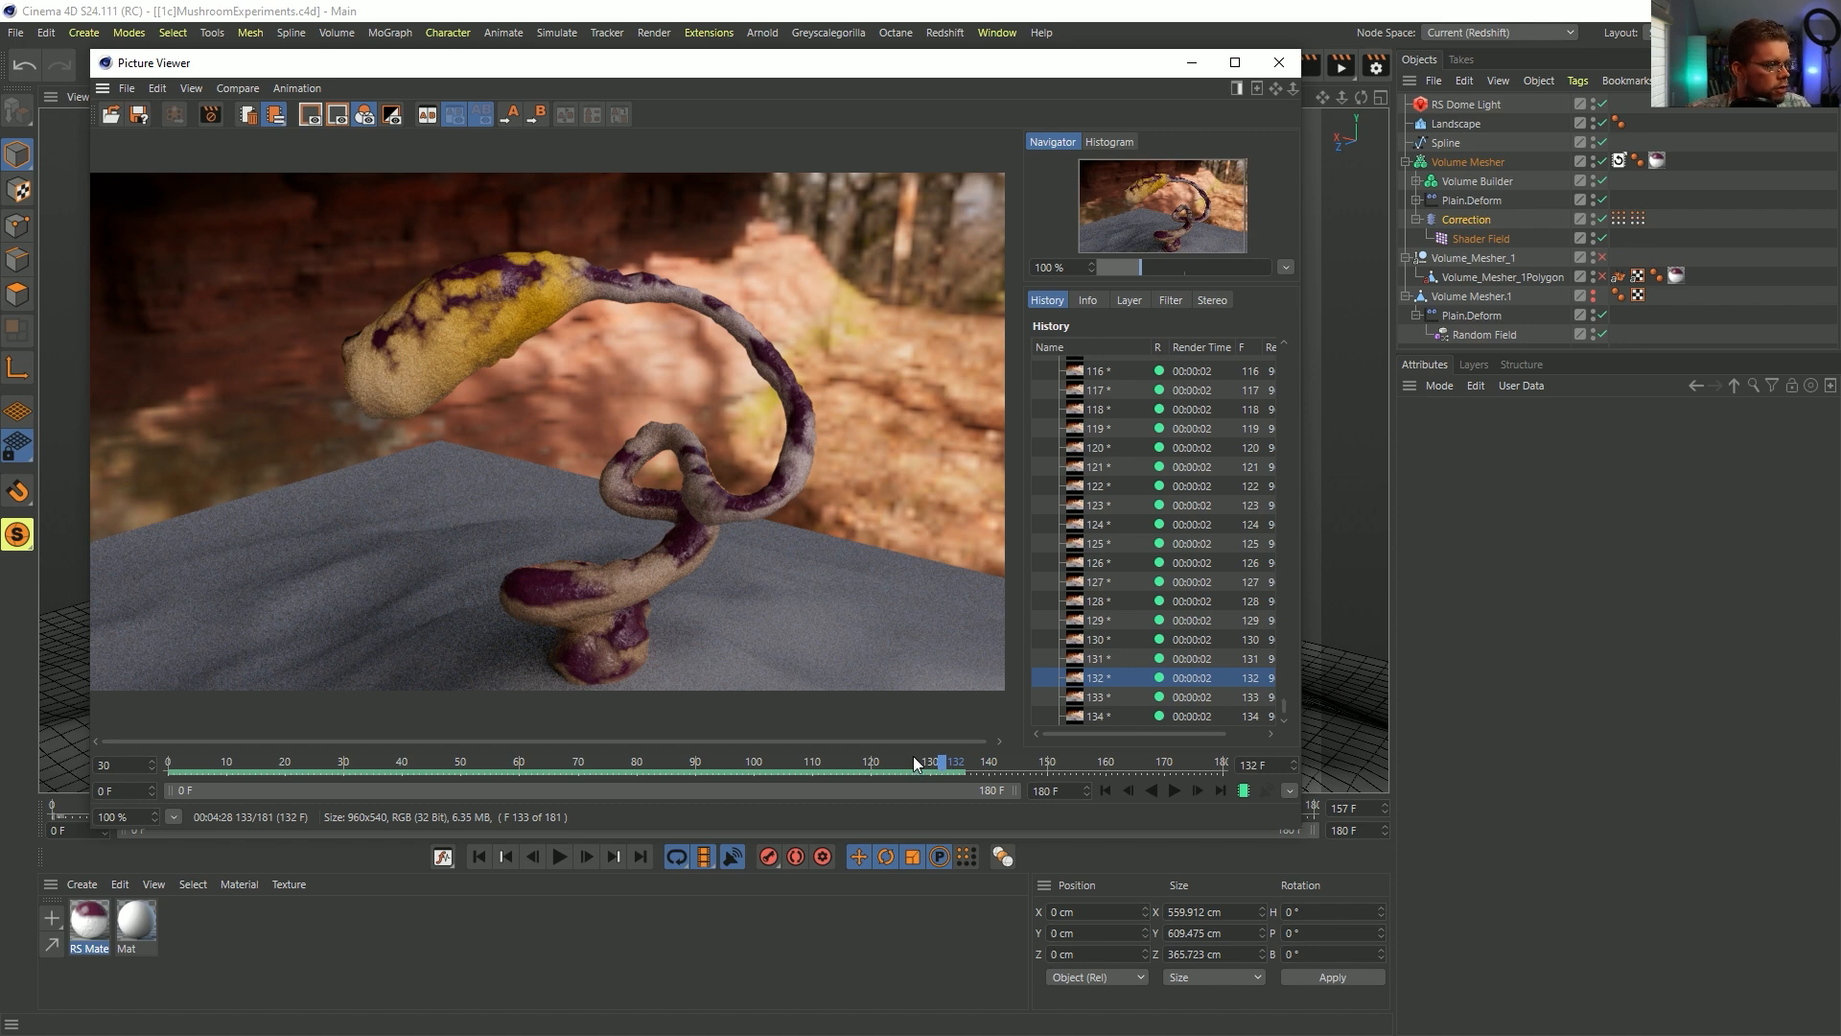
left_click_drag(939, 762, 807, 764)
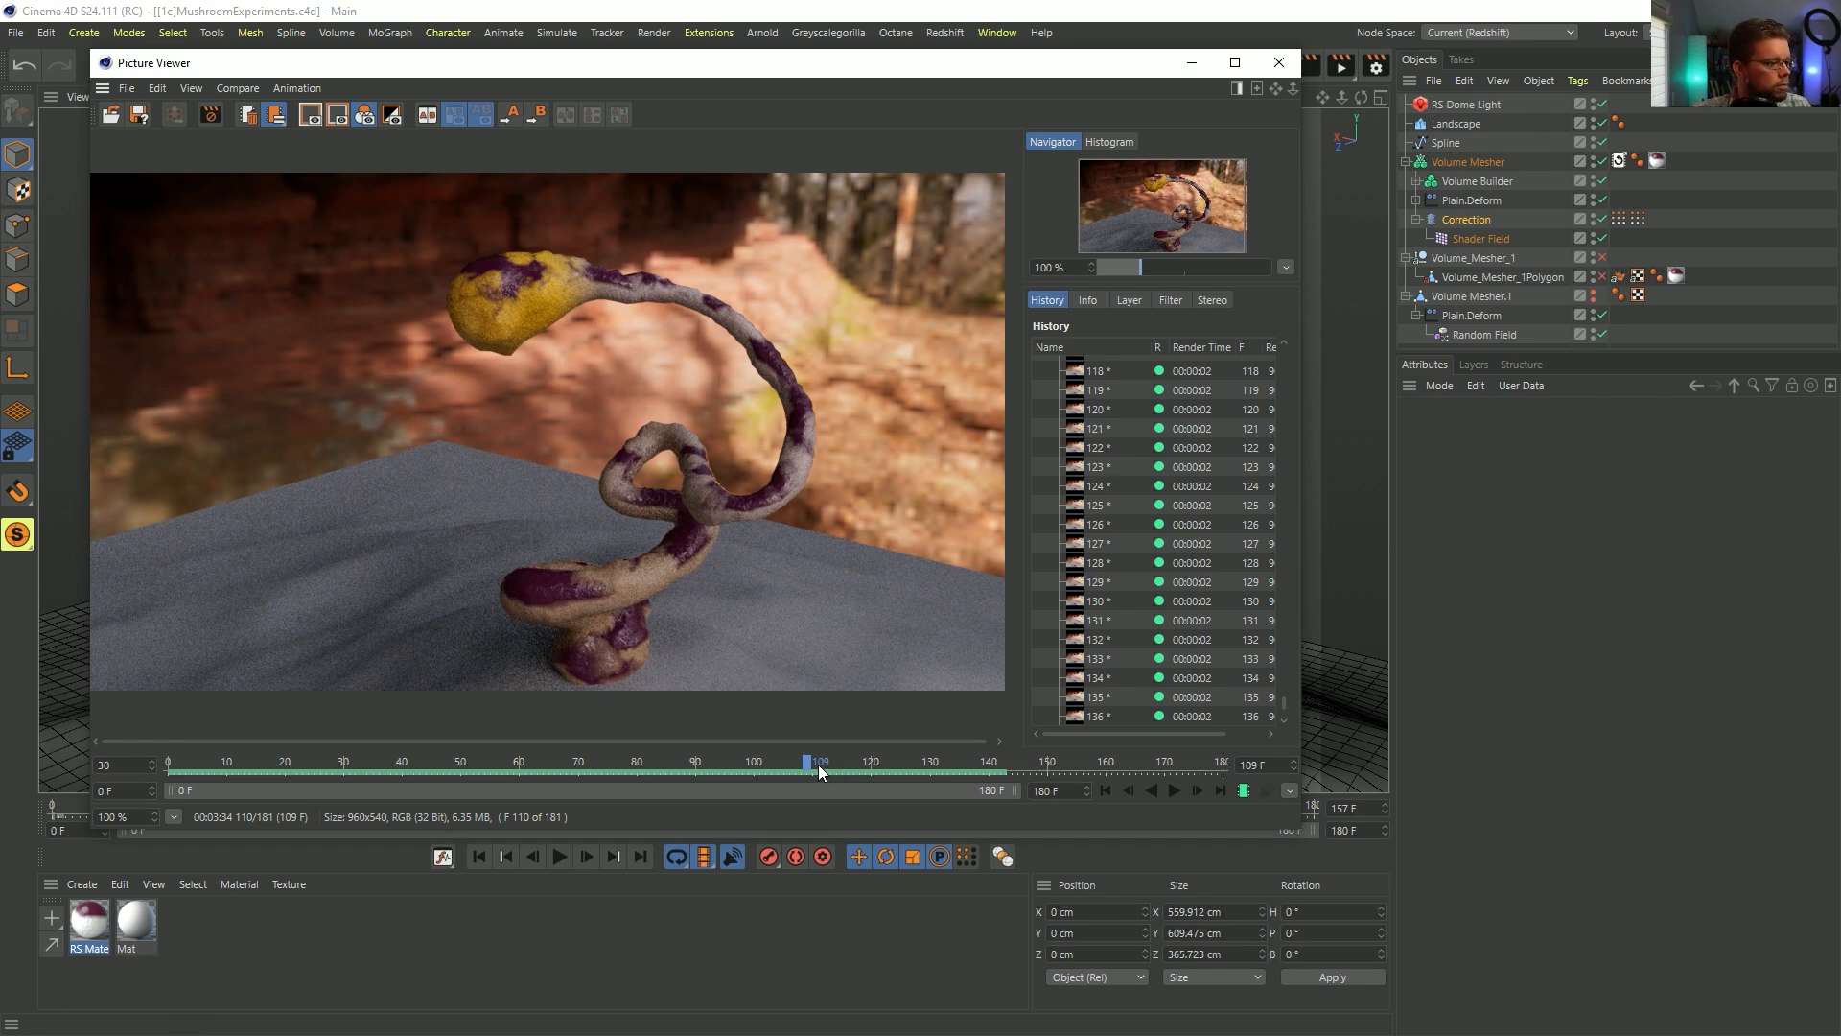
left_click_drag(816, 764, 691, 775)
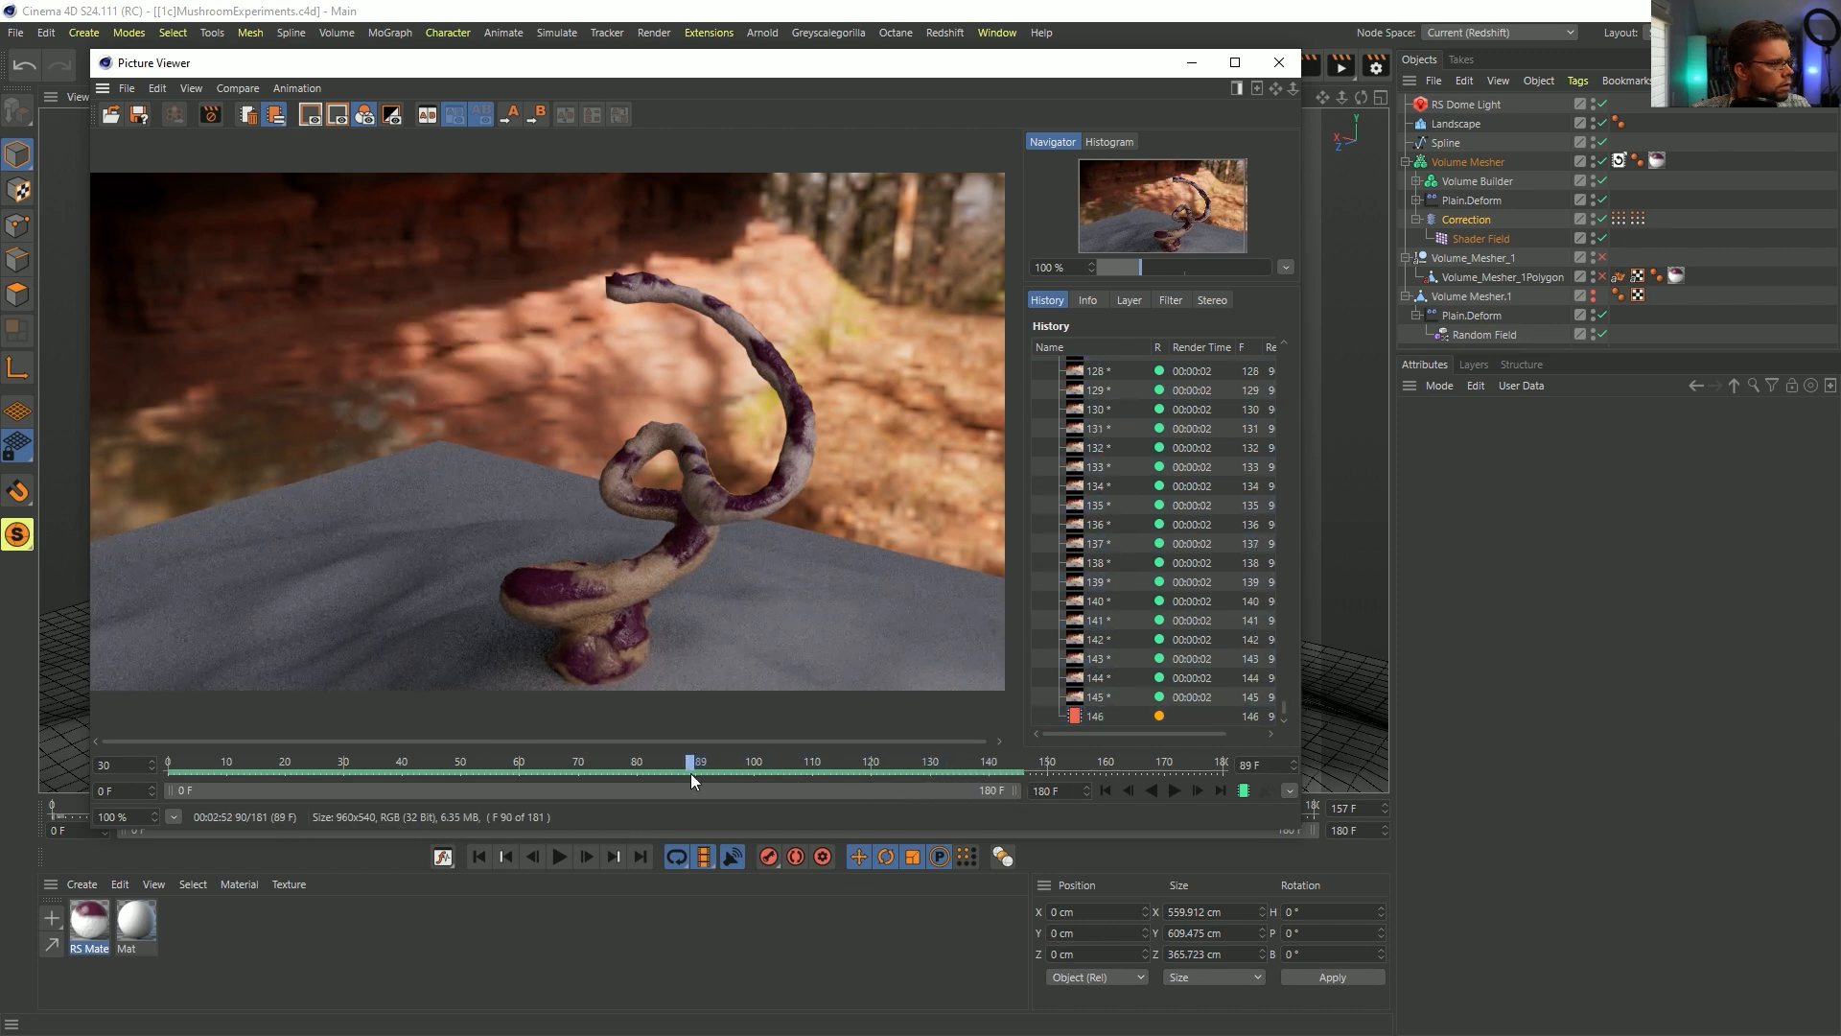
- Replay the rendered growth, check the most recently rendered frames, and close the Picture Viewer
left_click(1172, 792)
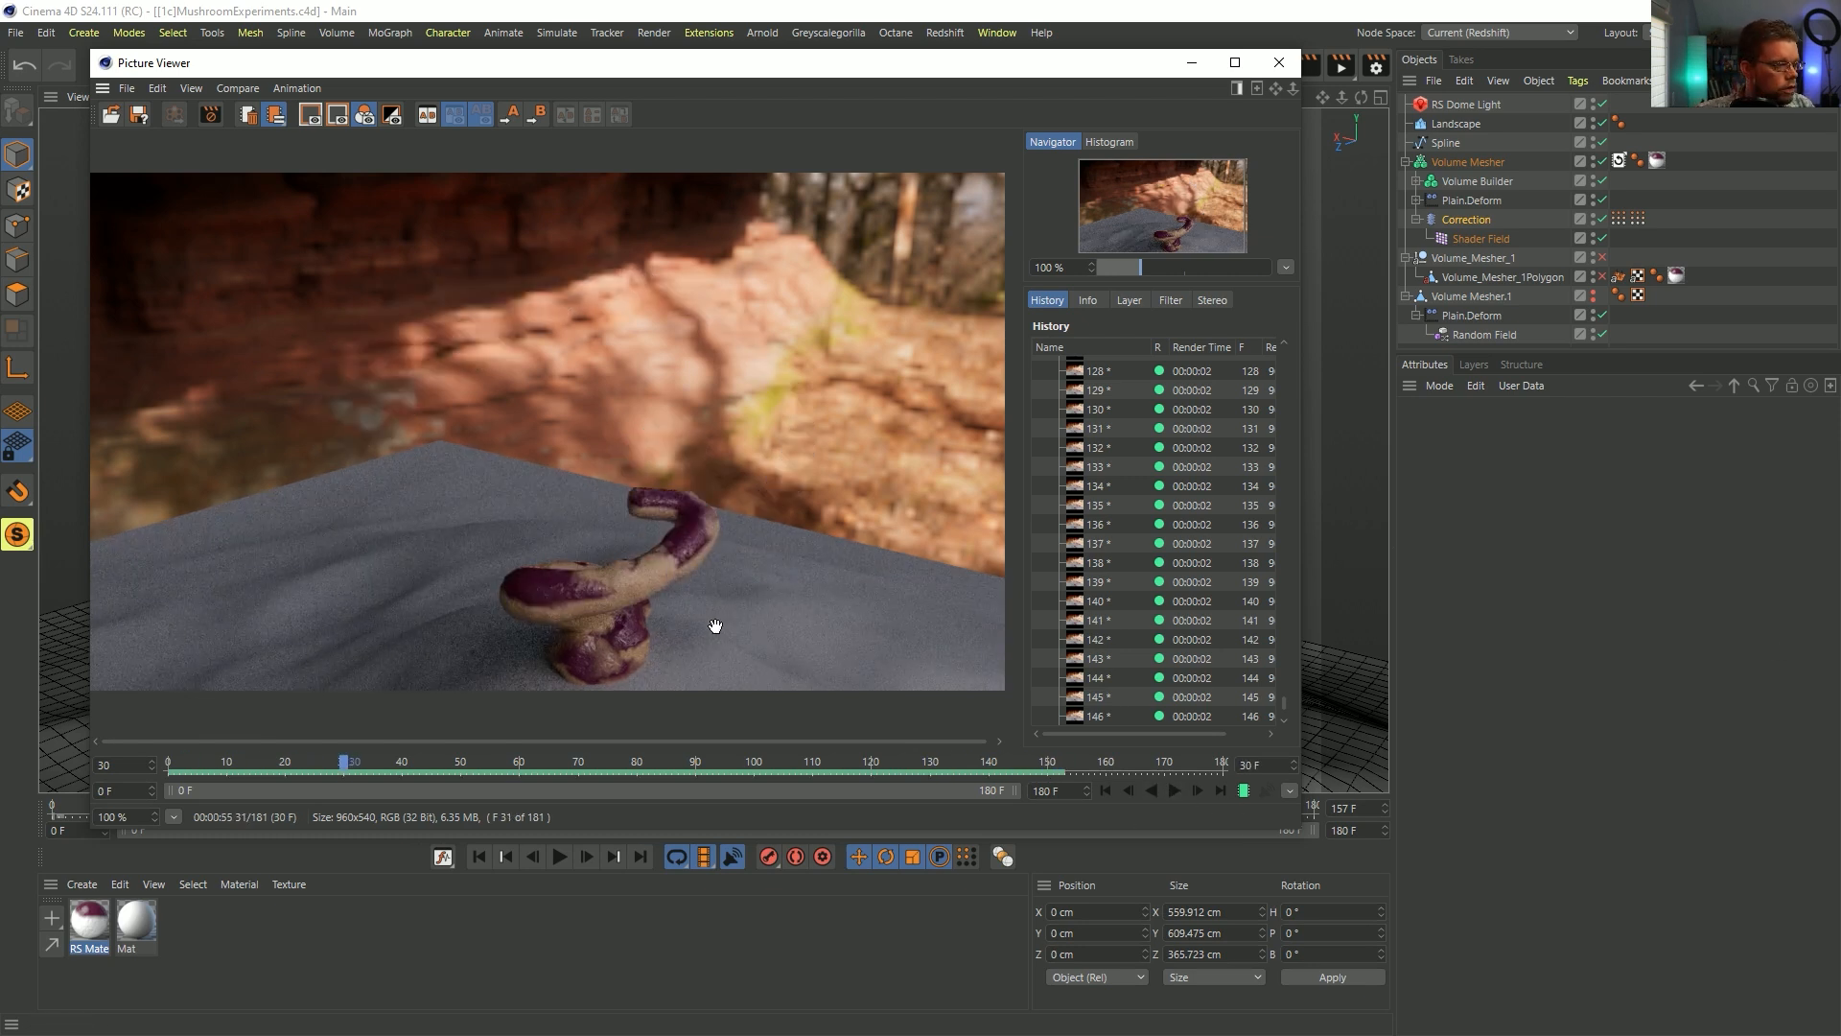
left_click(1191, 791)
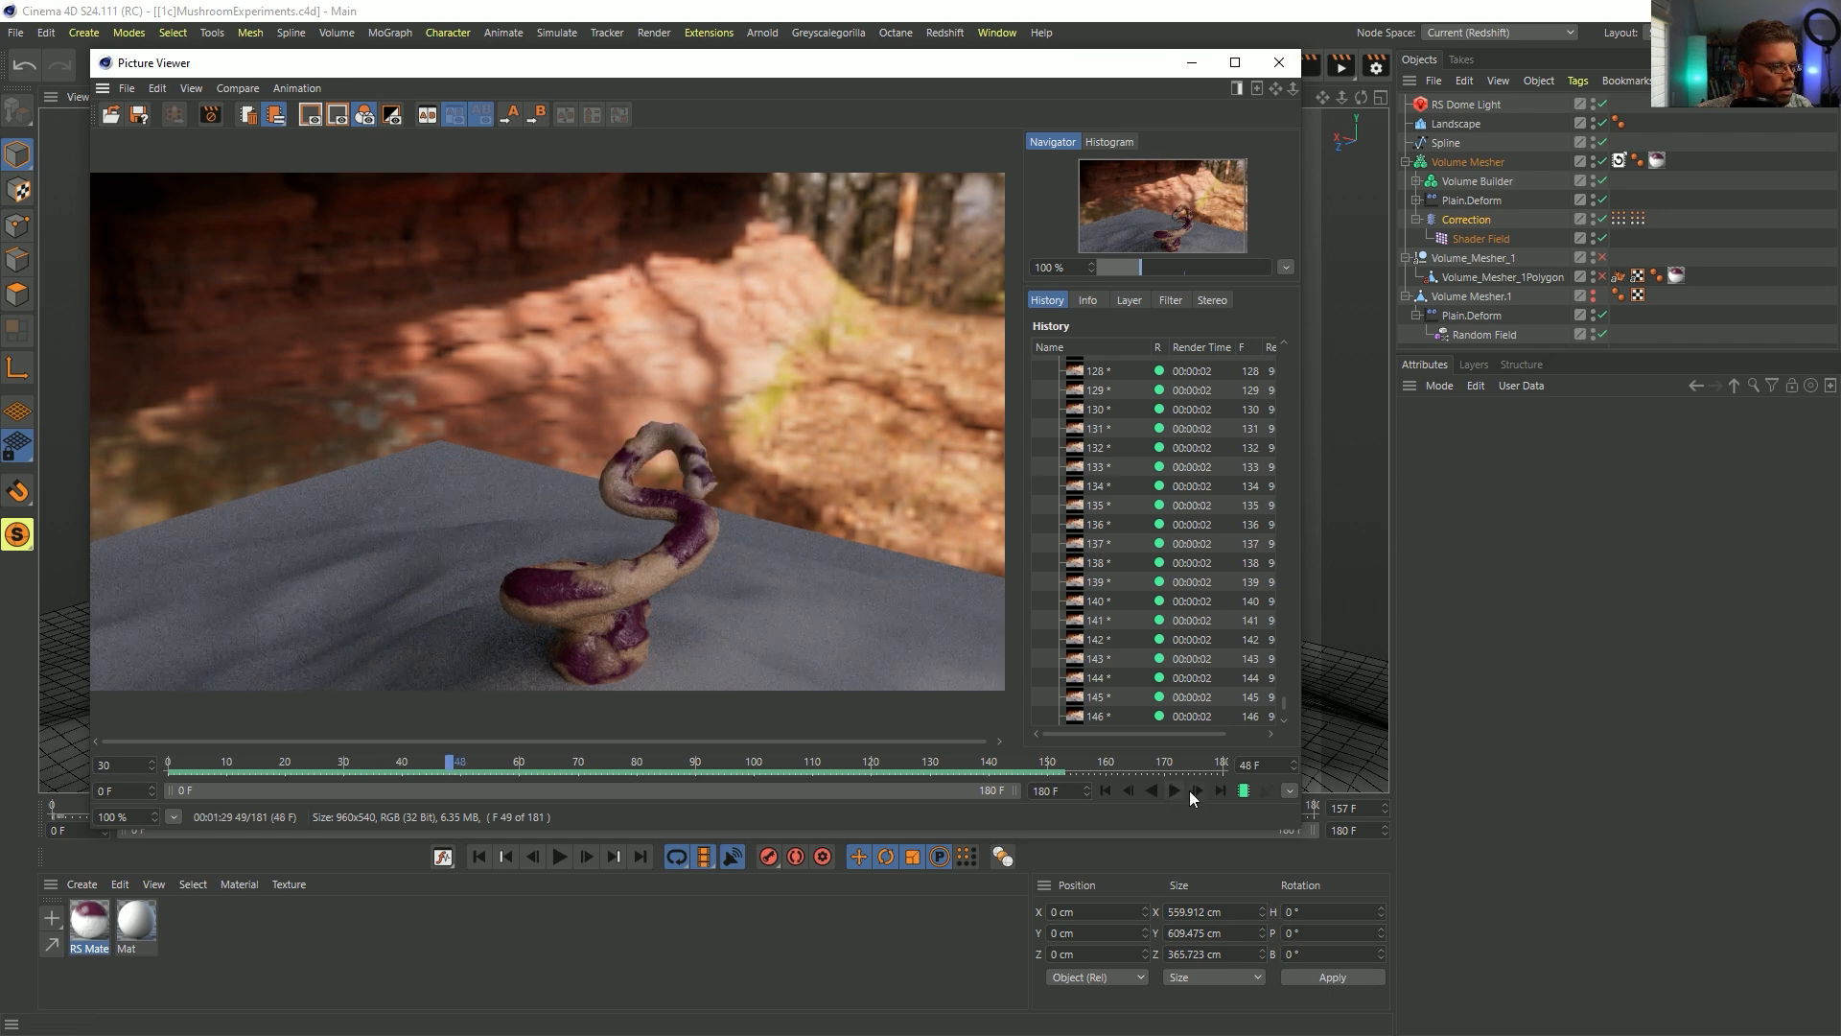
left_click(1222, 792)
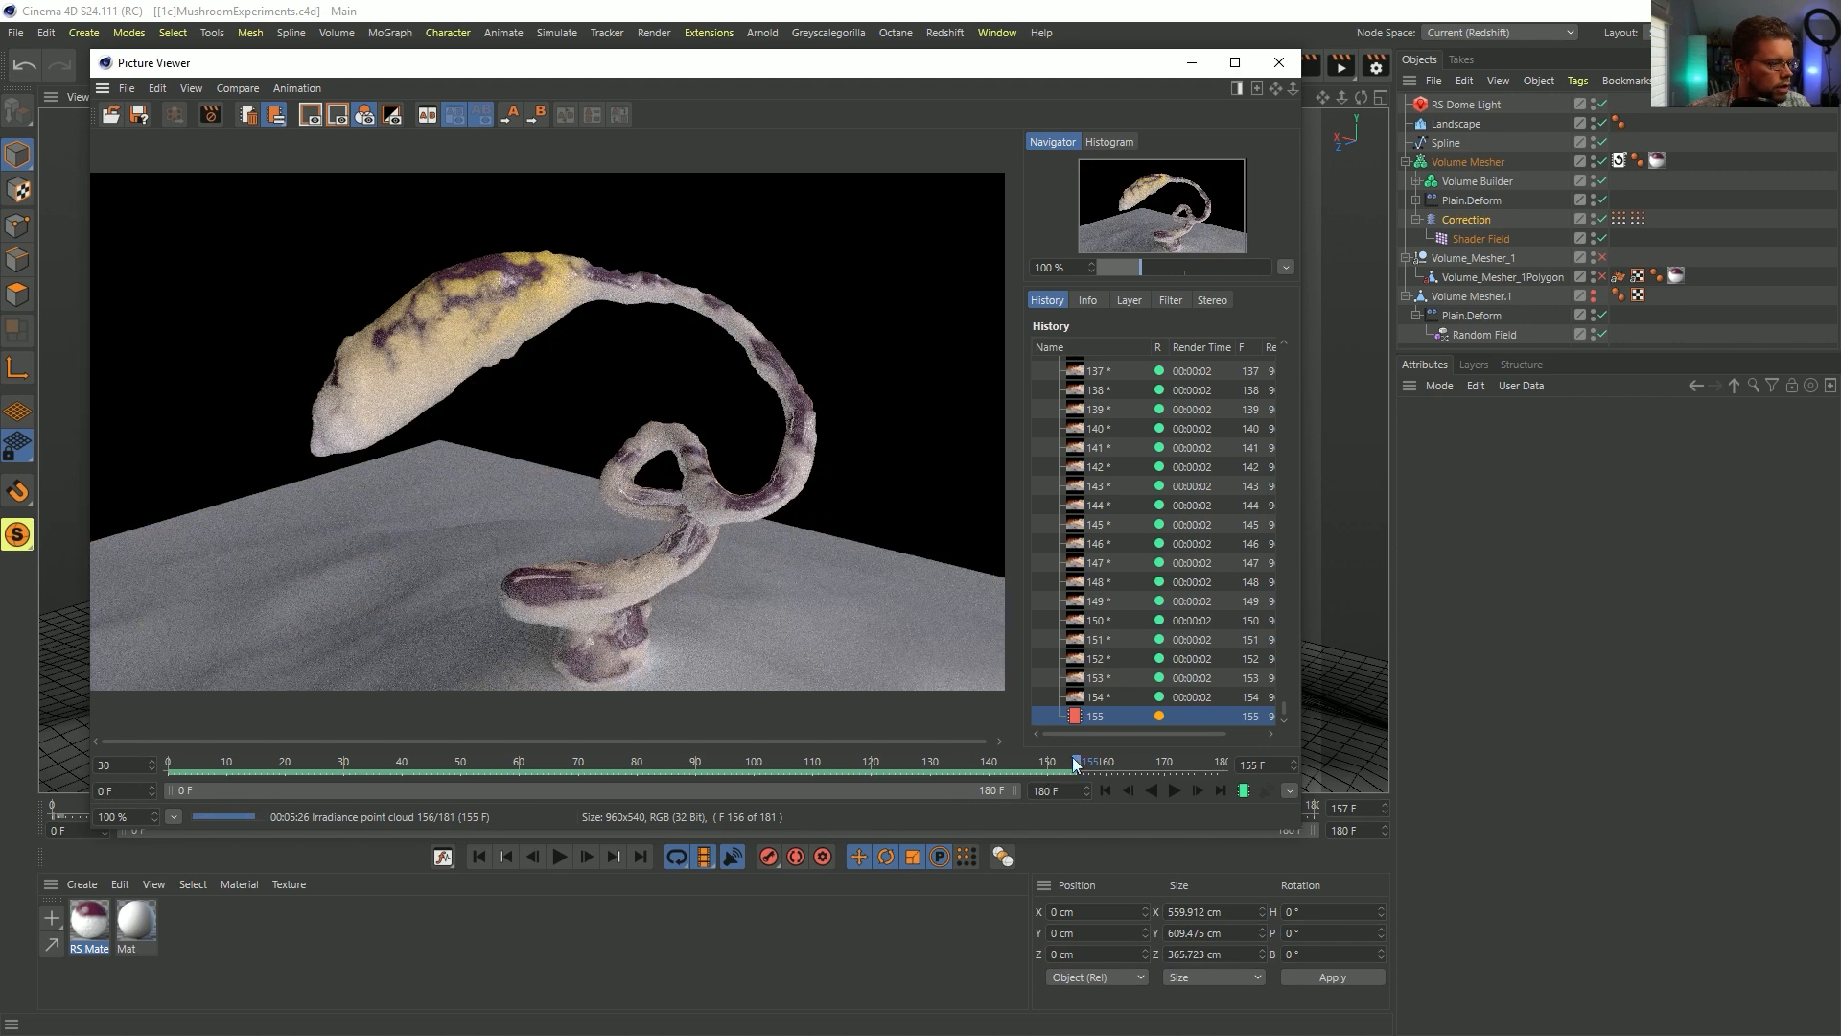
left_click_drag(1063, 765, 1098, 803)
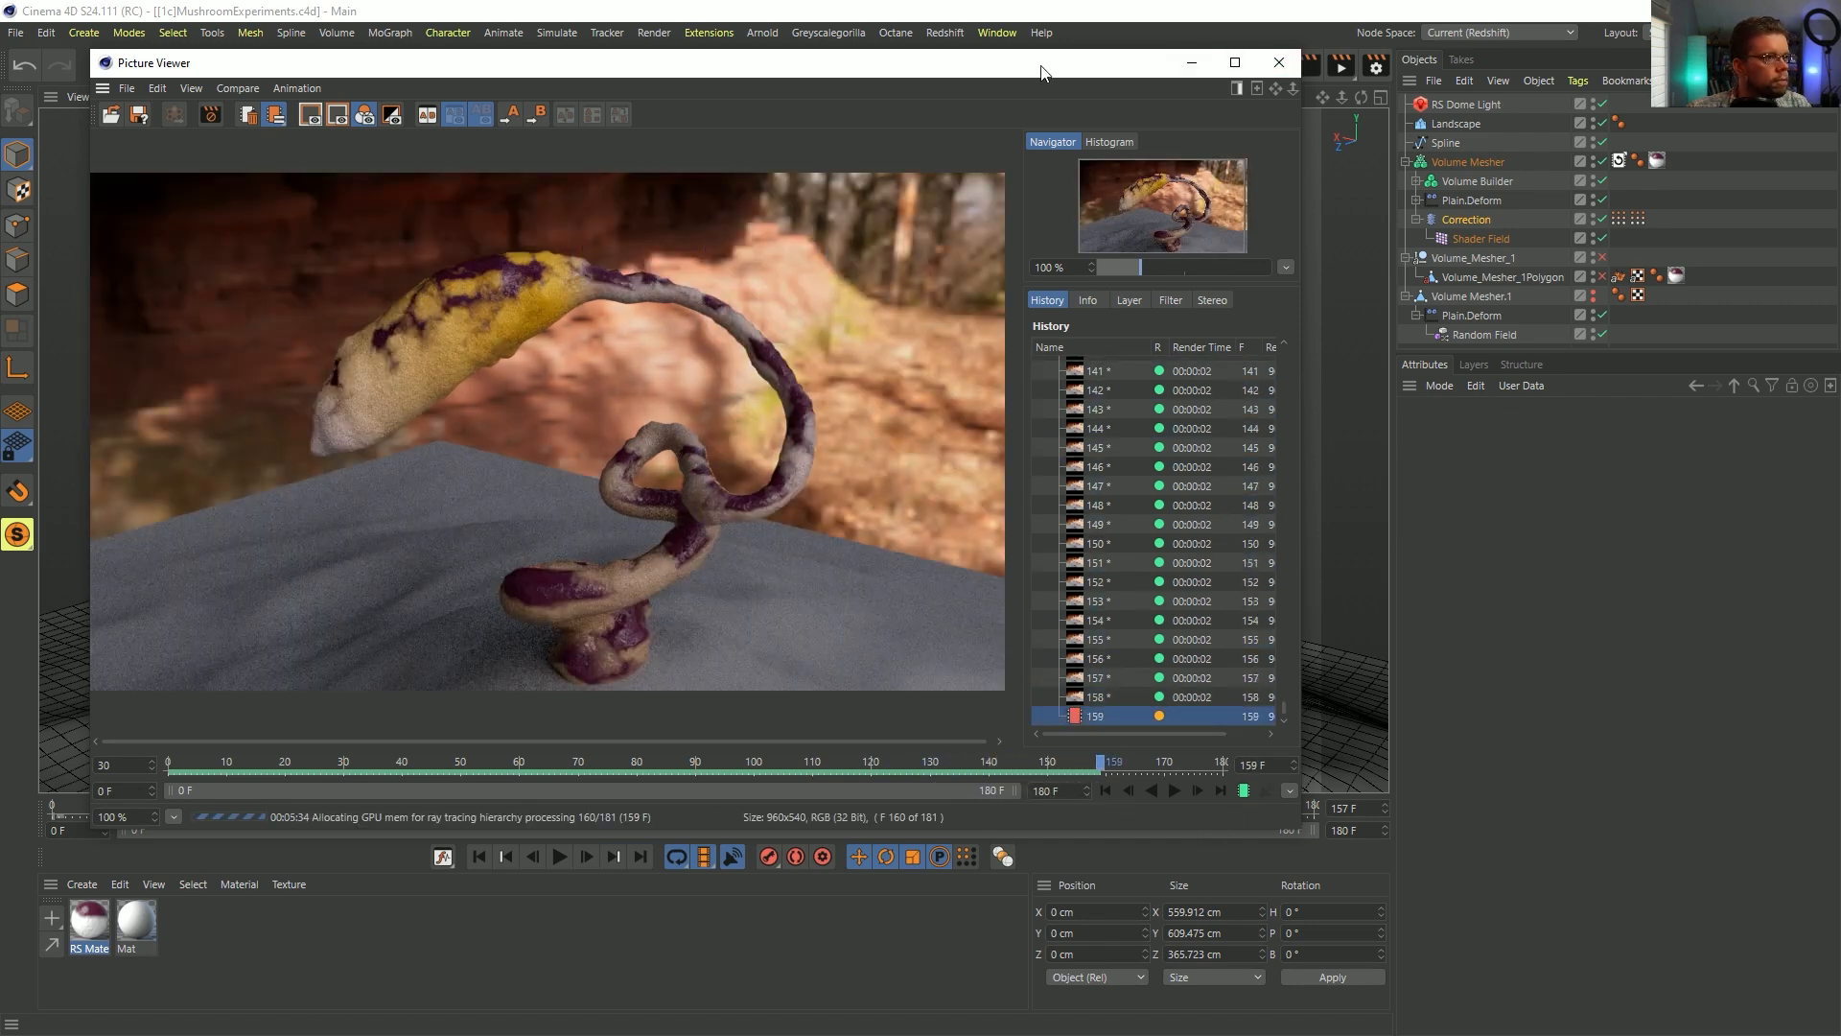
left_click(1279, 62)
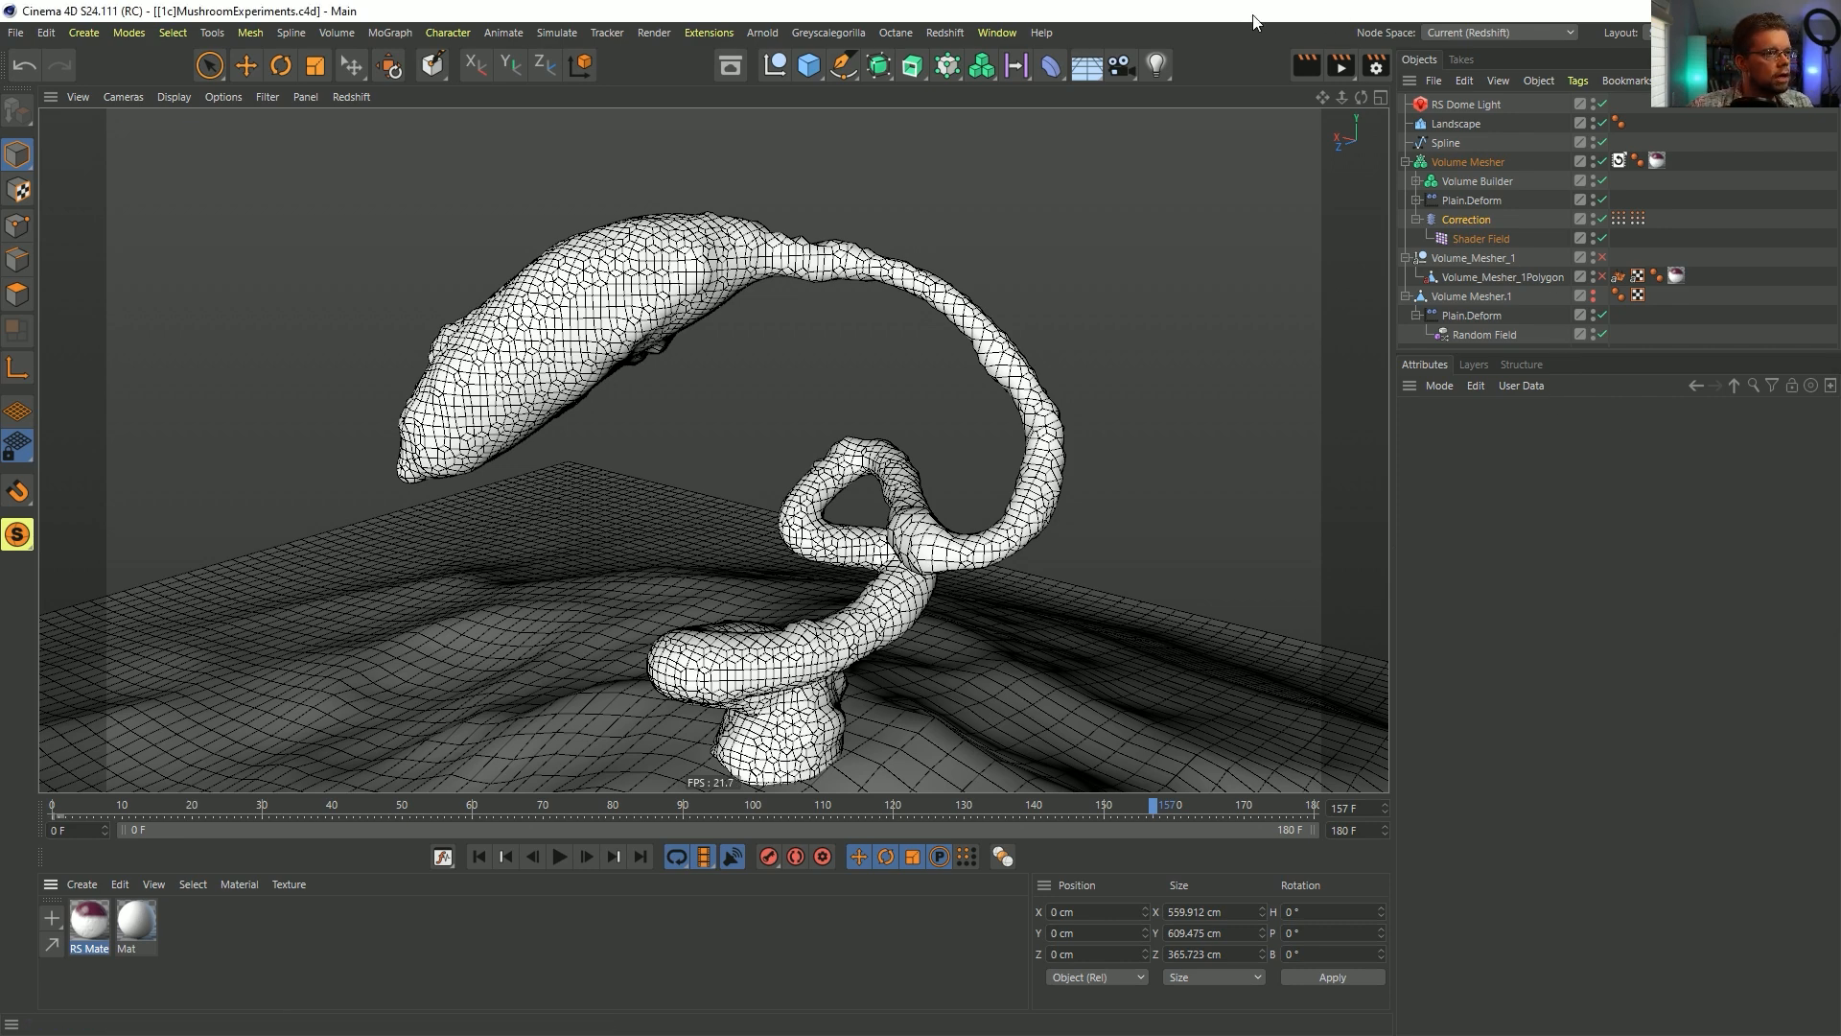
- Start a new empty project and add a default 200 cm cube
key("ctrl+n")
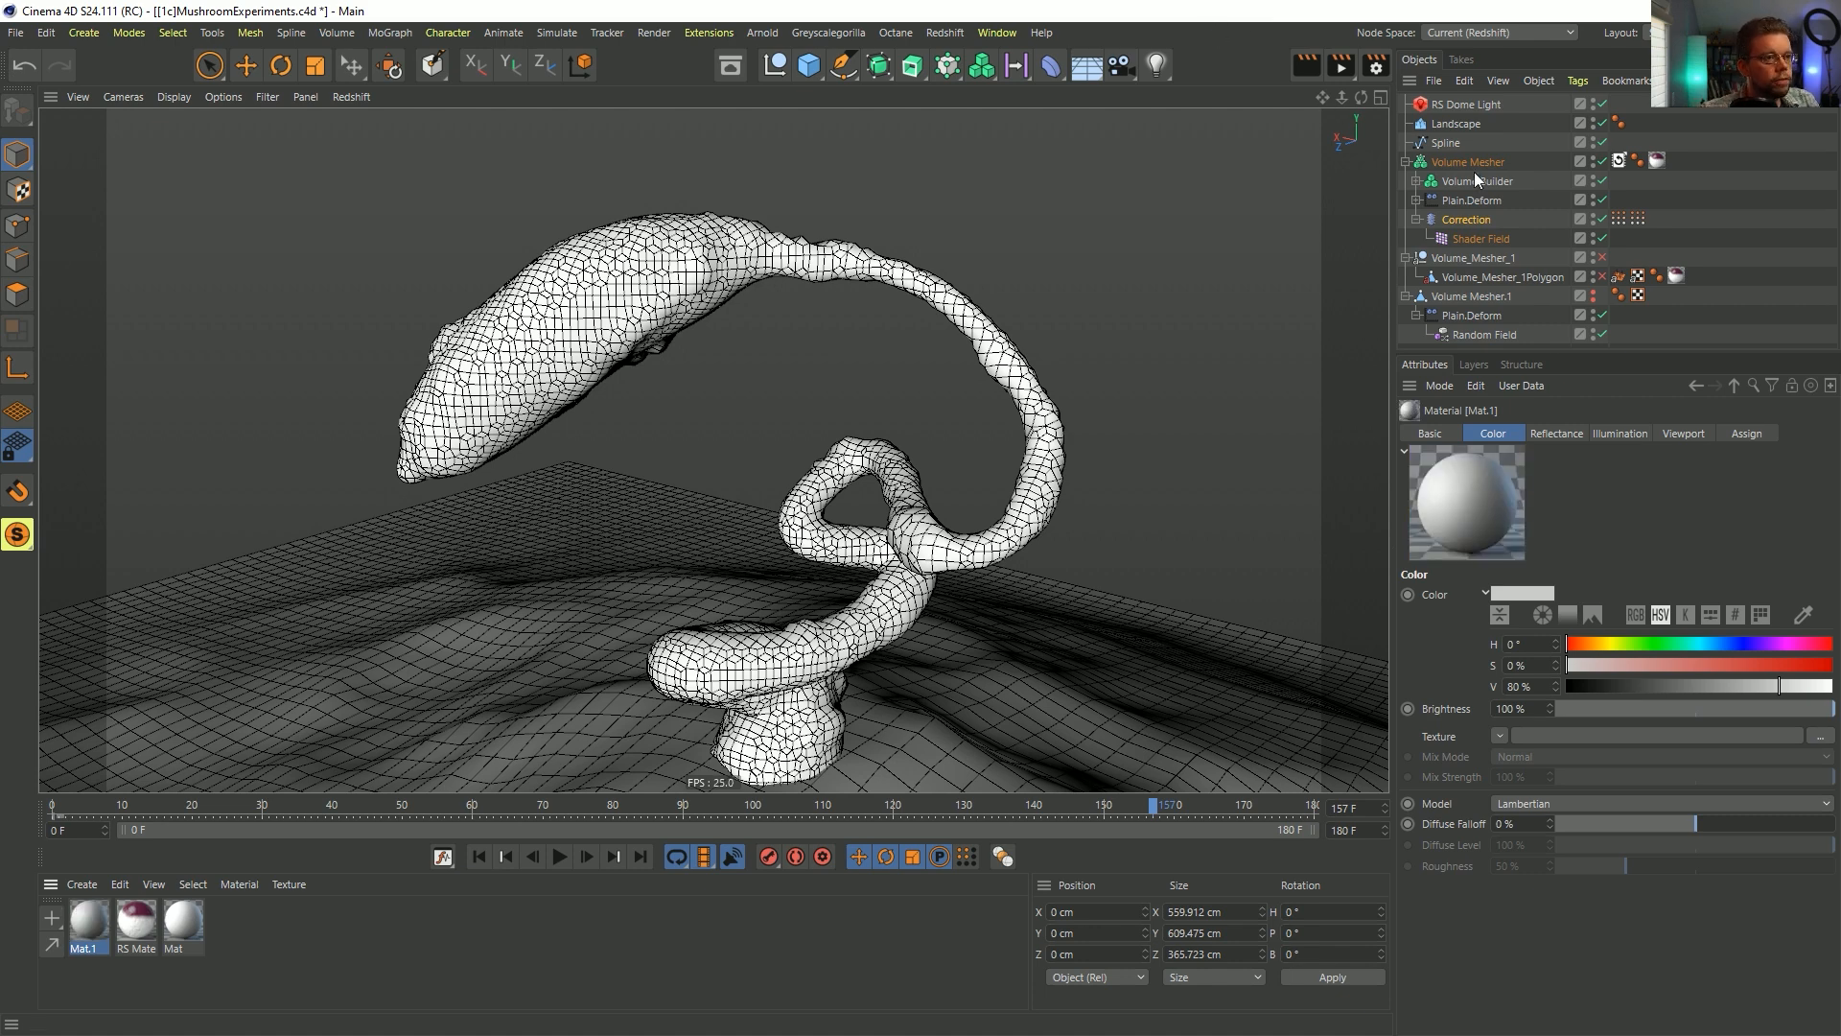
key("ctrl+n")
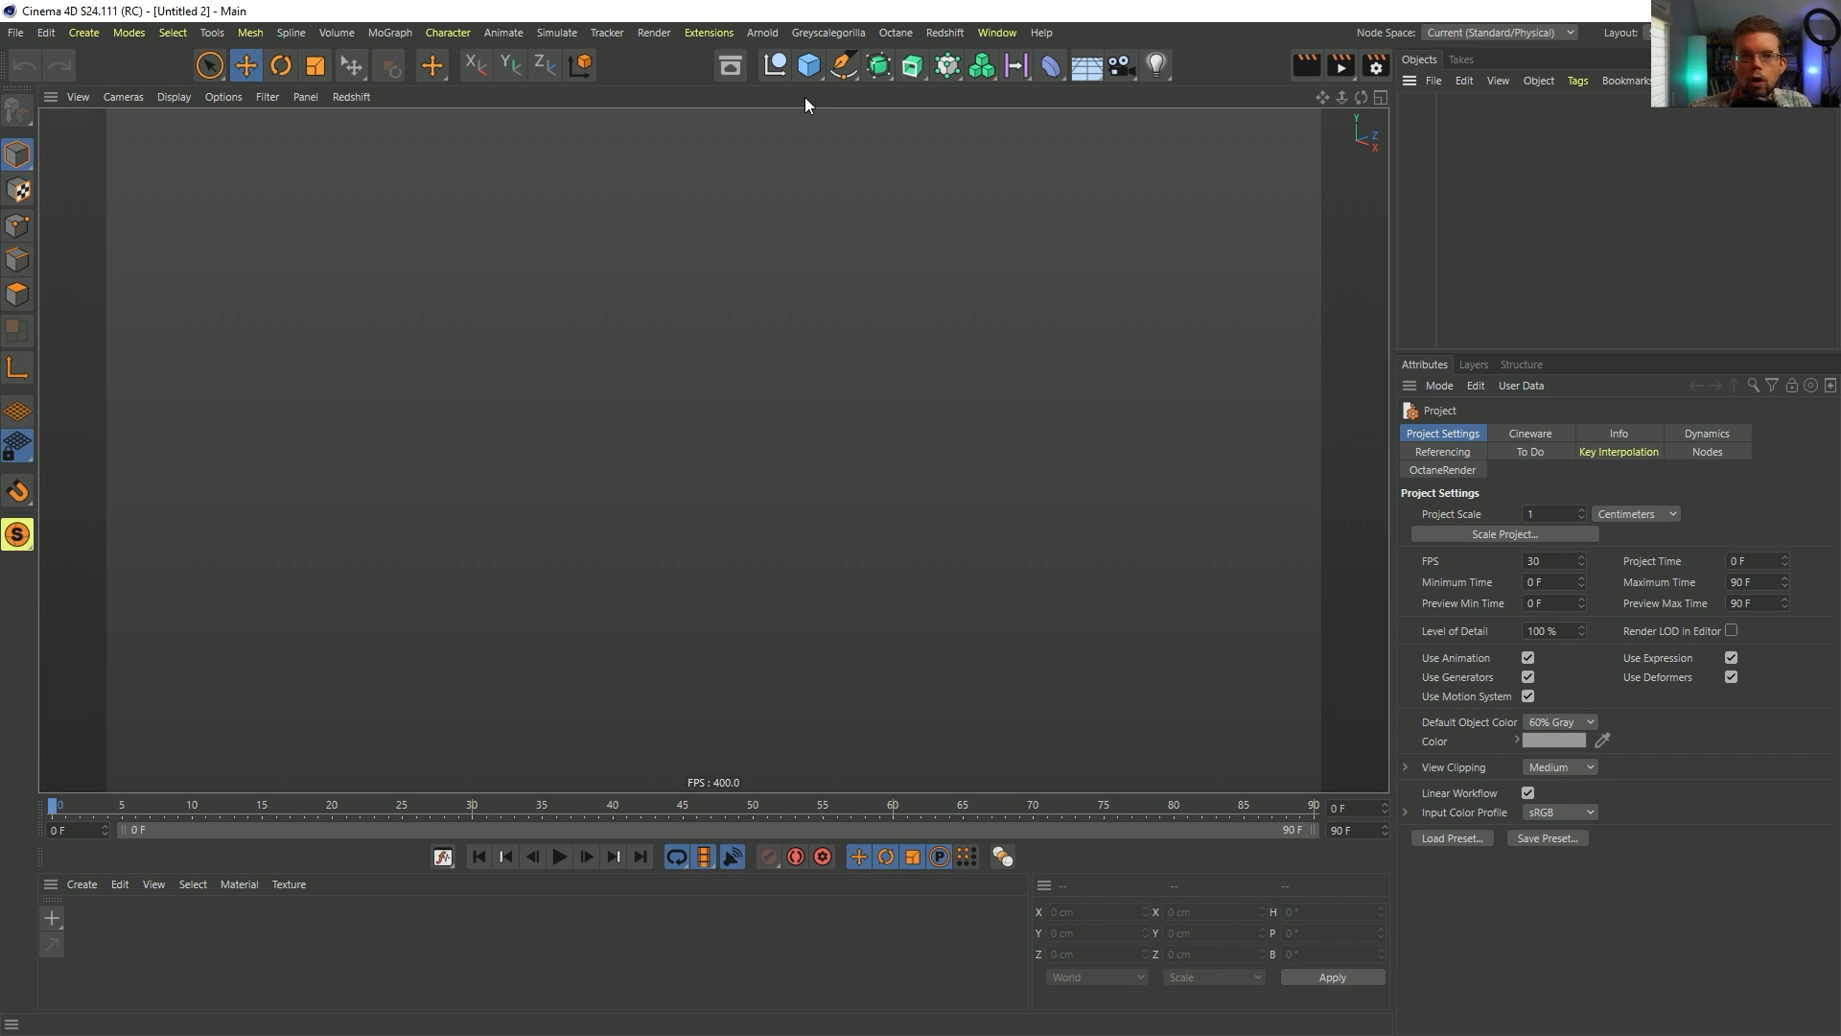
left_click_drag(806, 78, 814, 78)
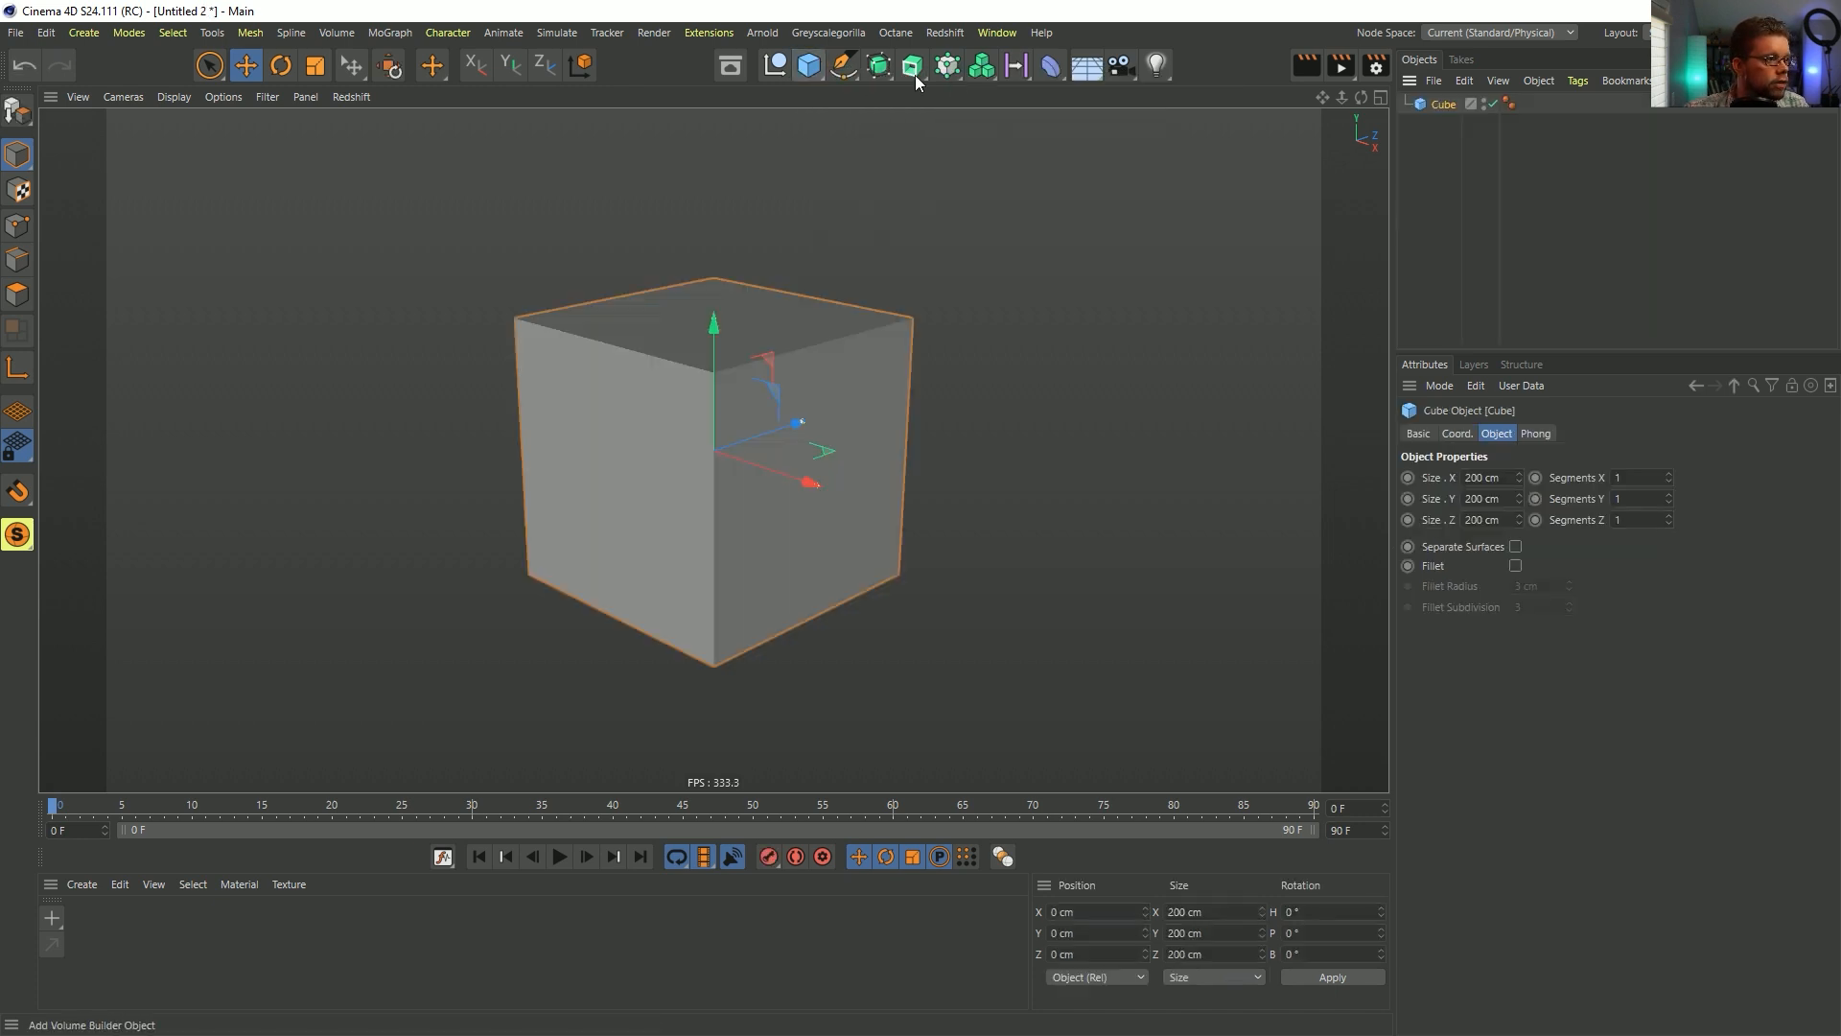
- Duplicate the cube and place the copy about 825 cm away along the X axis
left_click_drag(806, 485, 1336, 522, "ctrl")
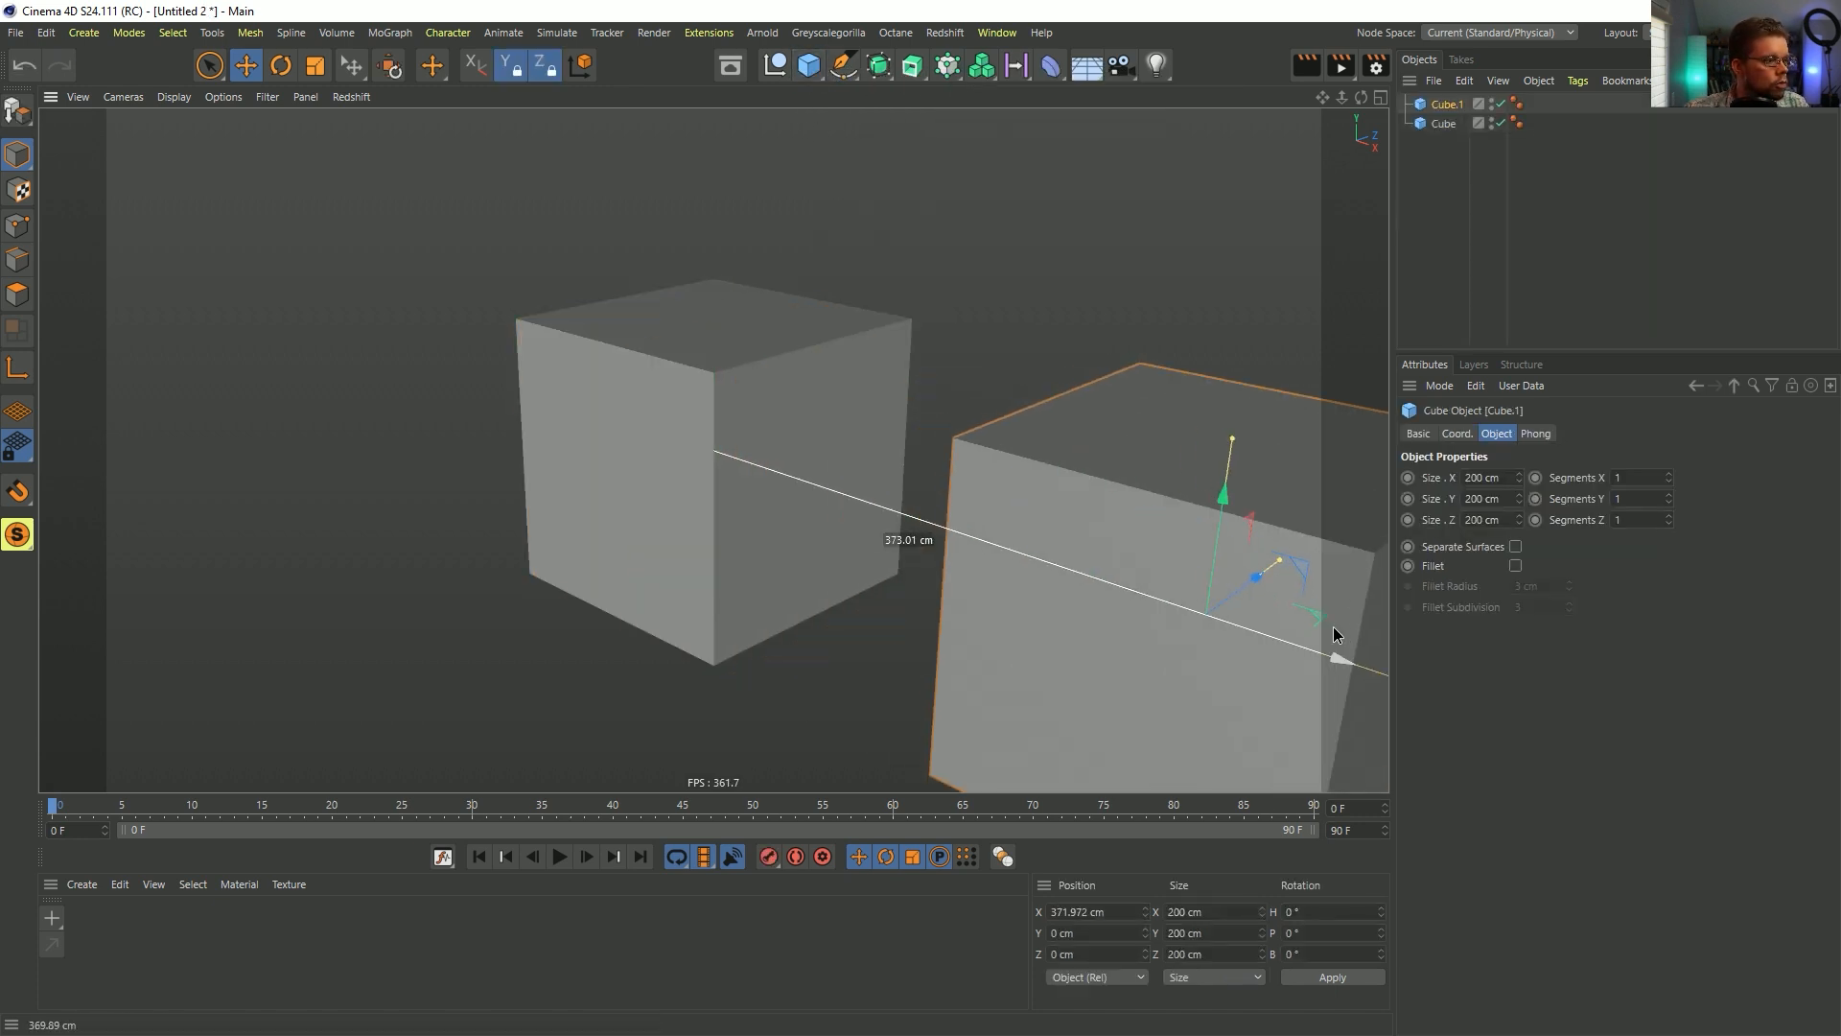
right_click_drag(1184, 572, 1134, 579, "alt")
middle_click_drag(1134, 579, 607, 466, "alt")
left_click_drag(607, 466, 705, 472, "alt")
left_click_drag(823, 469, 896, 442)
right_click_drag(896, 442, 806, 461, "alt")
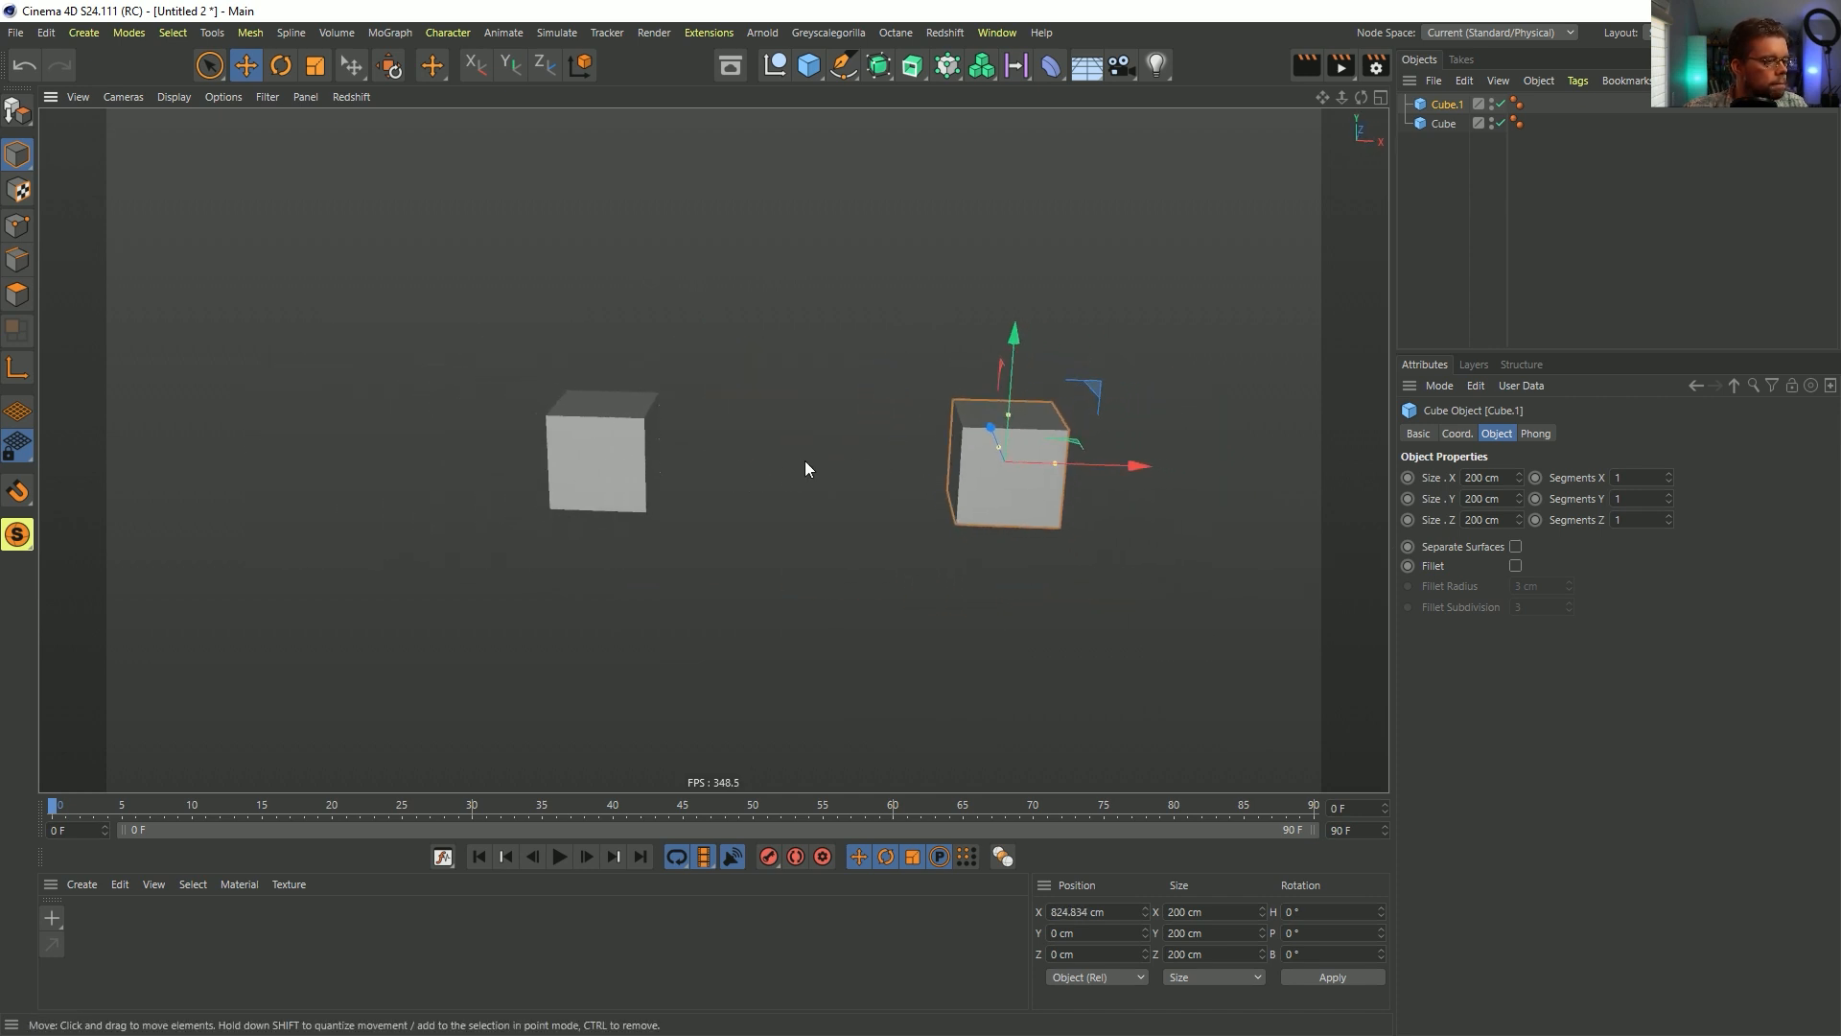
- Add a floor and lower it below the cubes to Y about -538 cm
left_click(1087, 65)
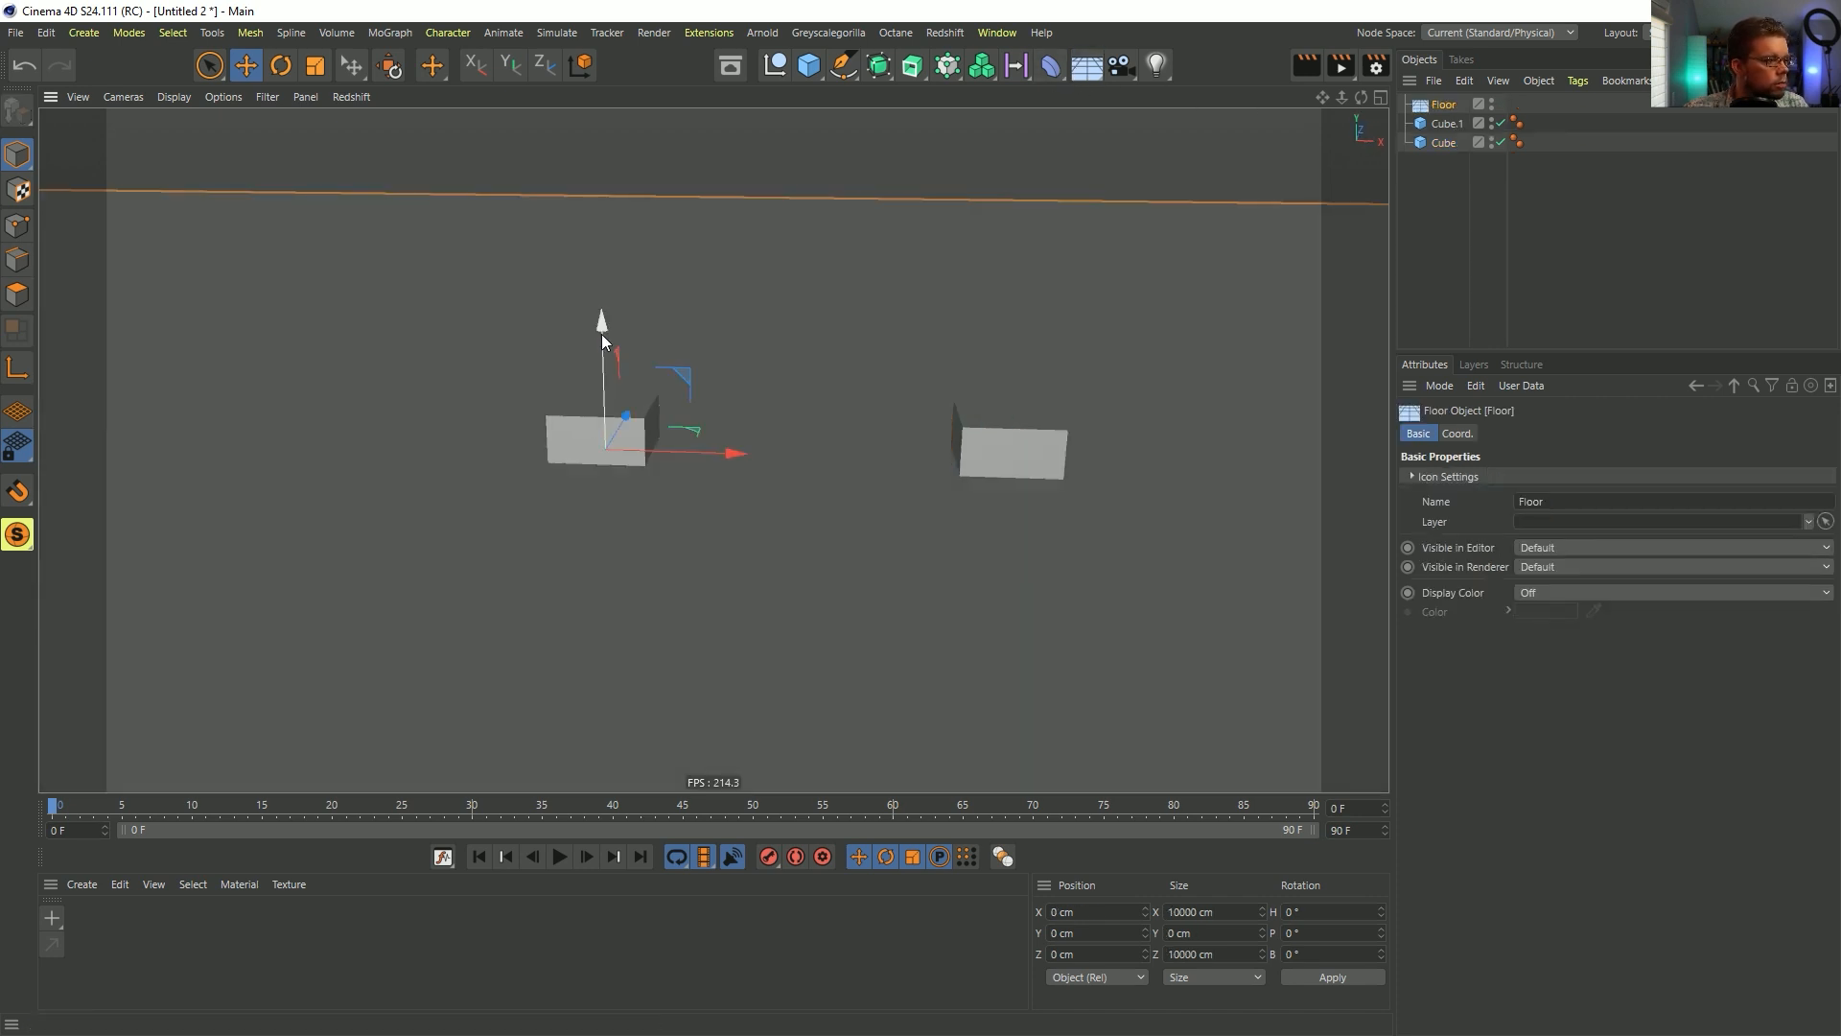
left_click_drag(601, 331, 618, 568)
left_click(221, 97)
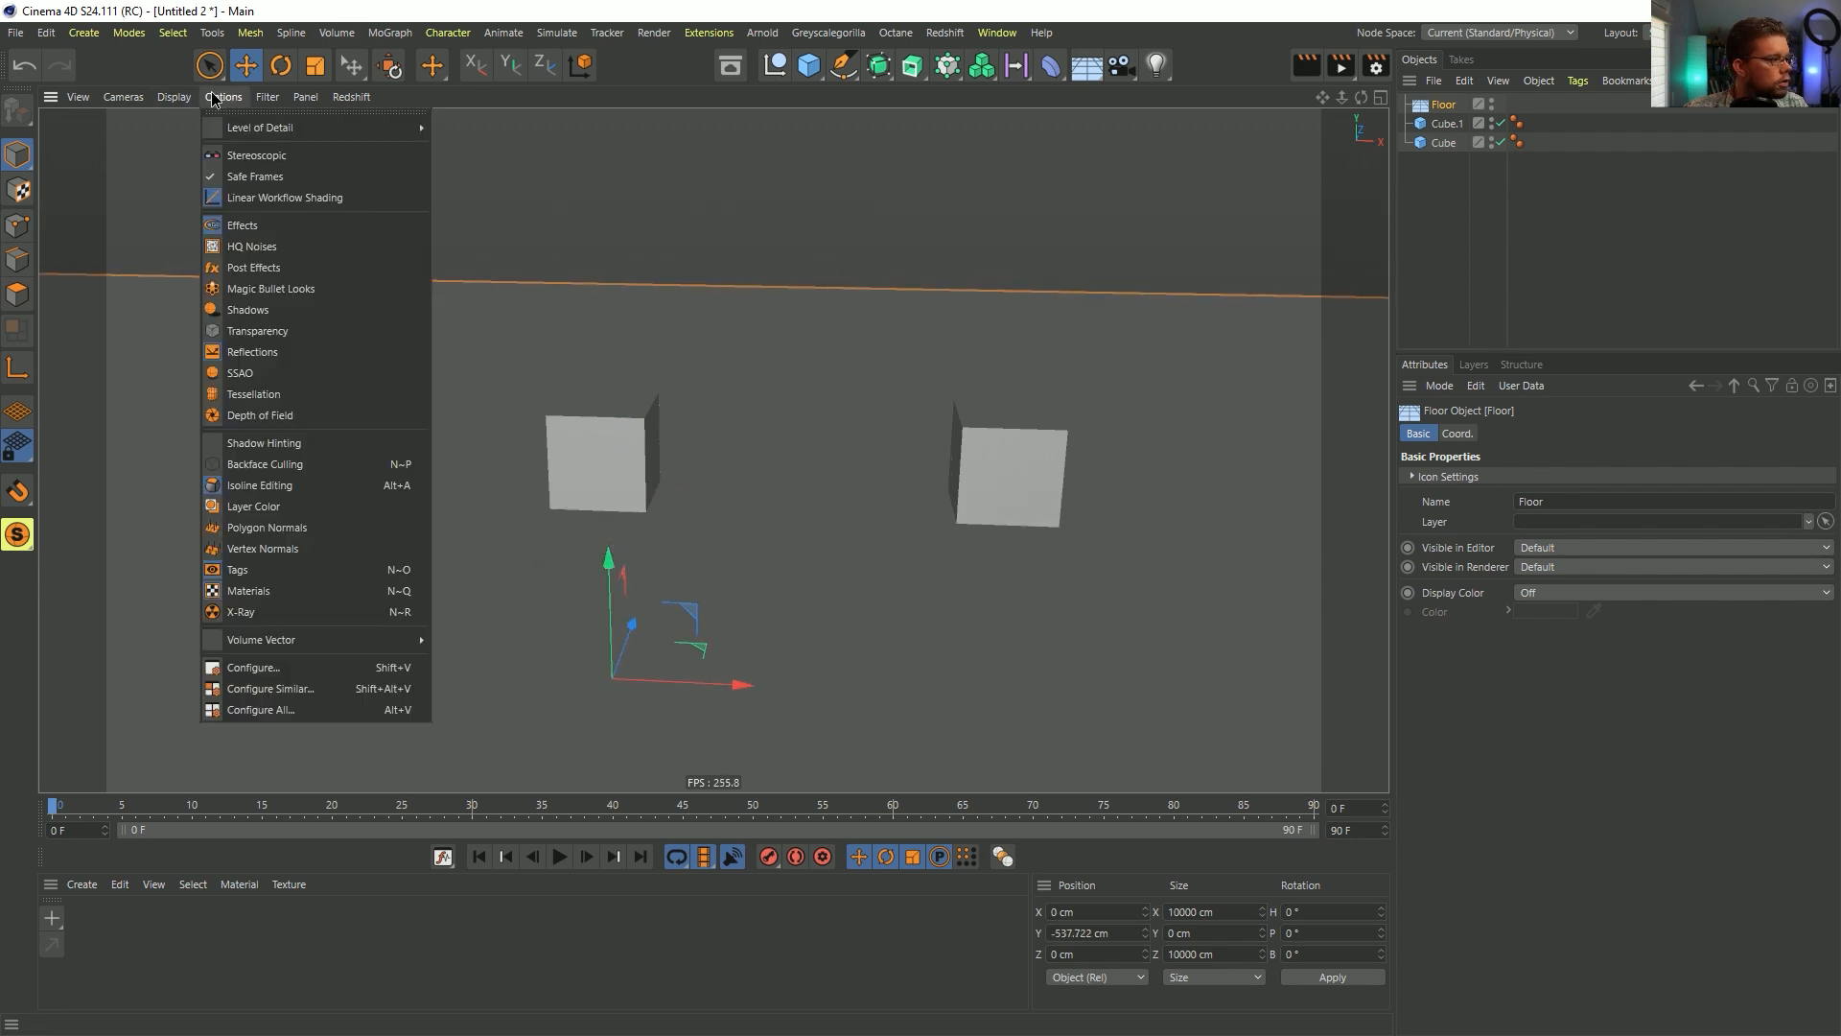
left_click(287, 393)
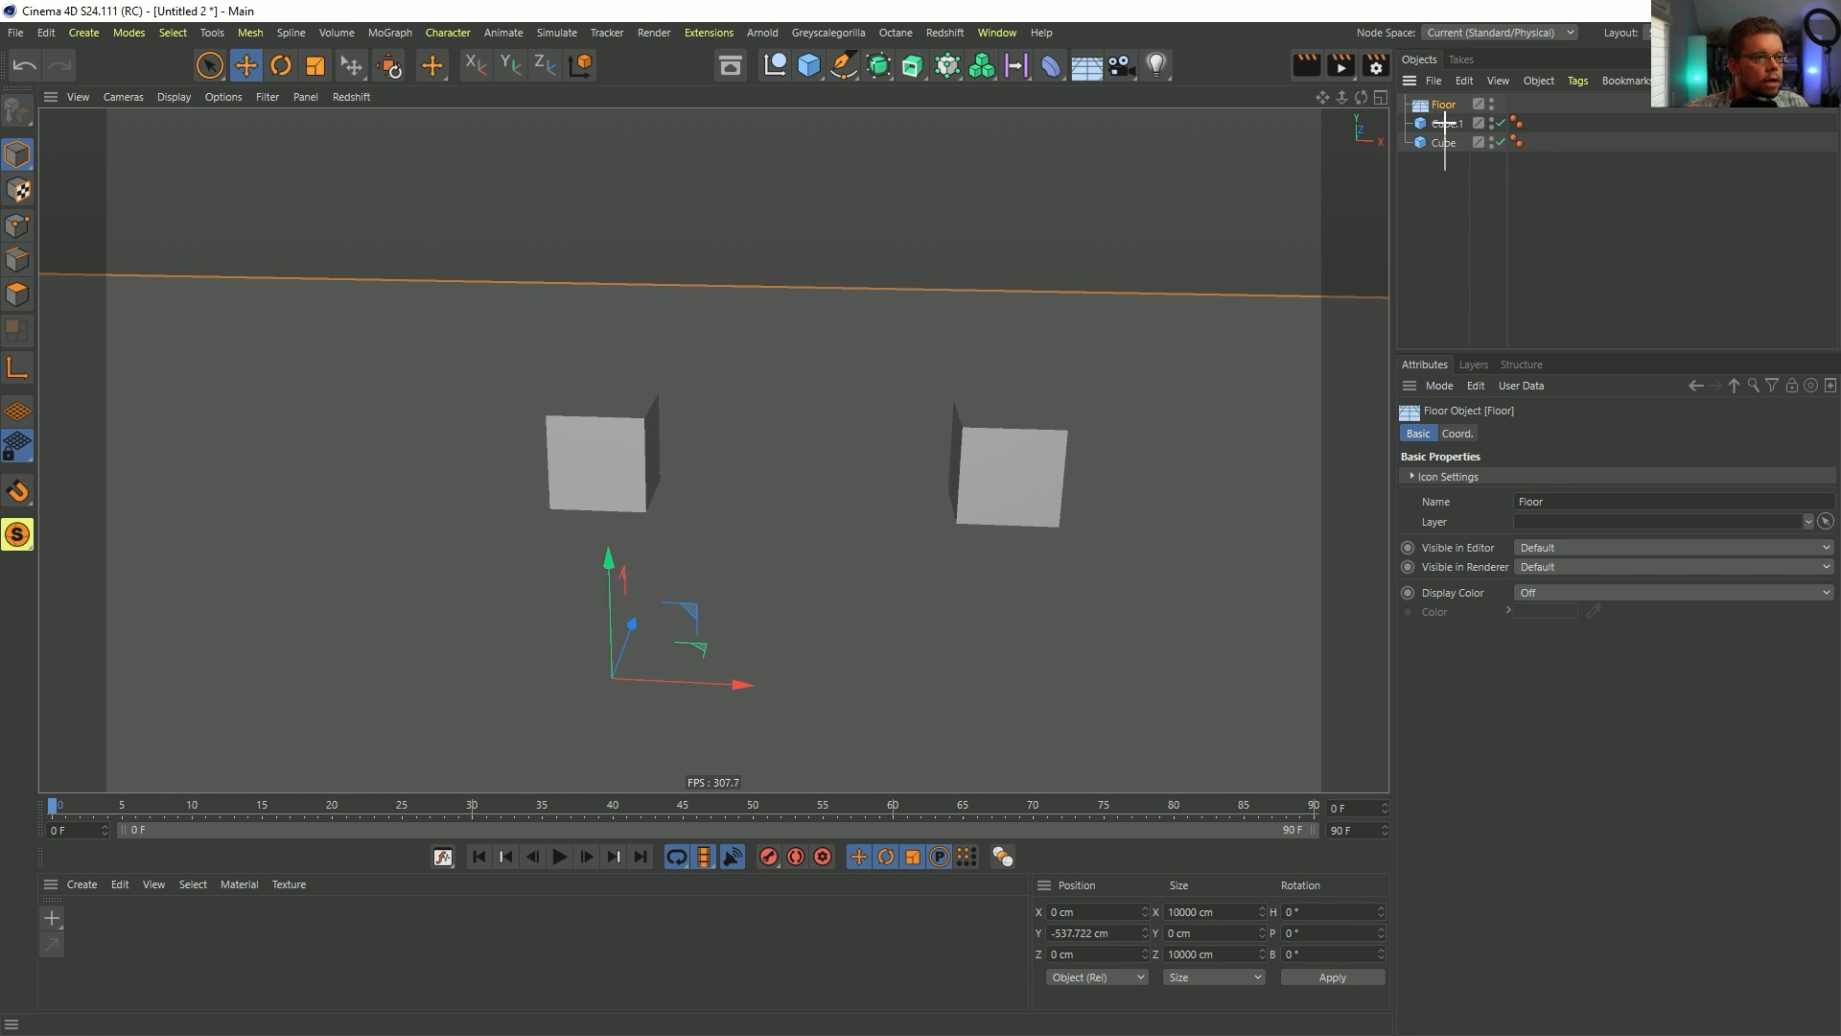
- Apply Soft Body simulation tags to the floor and both cubes, preview the fall, and return to the first frame
mouse_move(1446, 112)
left_mouse_down()
mouse_move(1448, 127)
mouse_move(1434, 92)
left_mouse_up()
right_click(1437, 106)
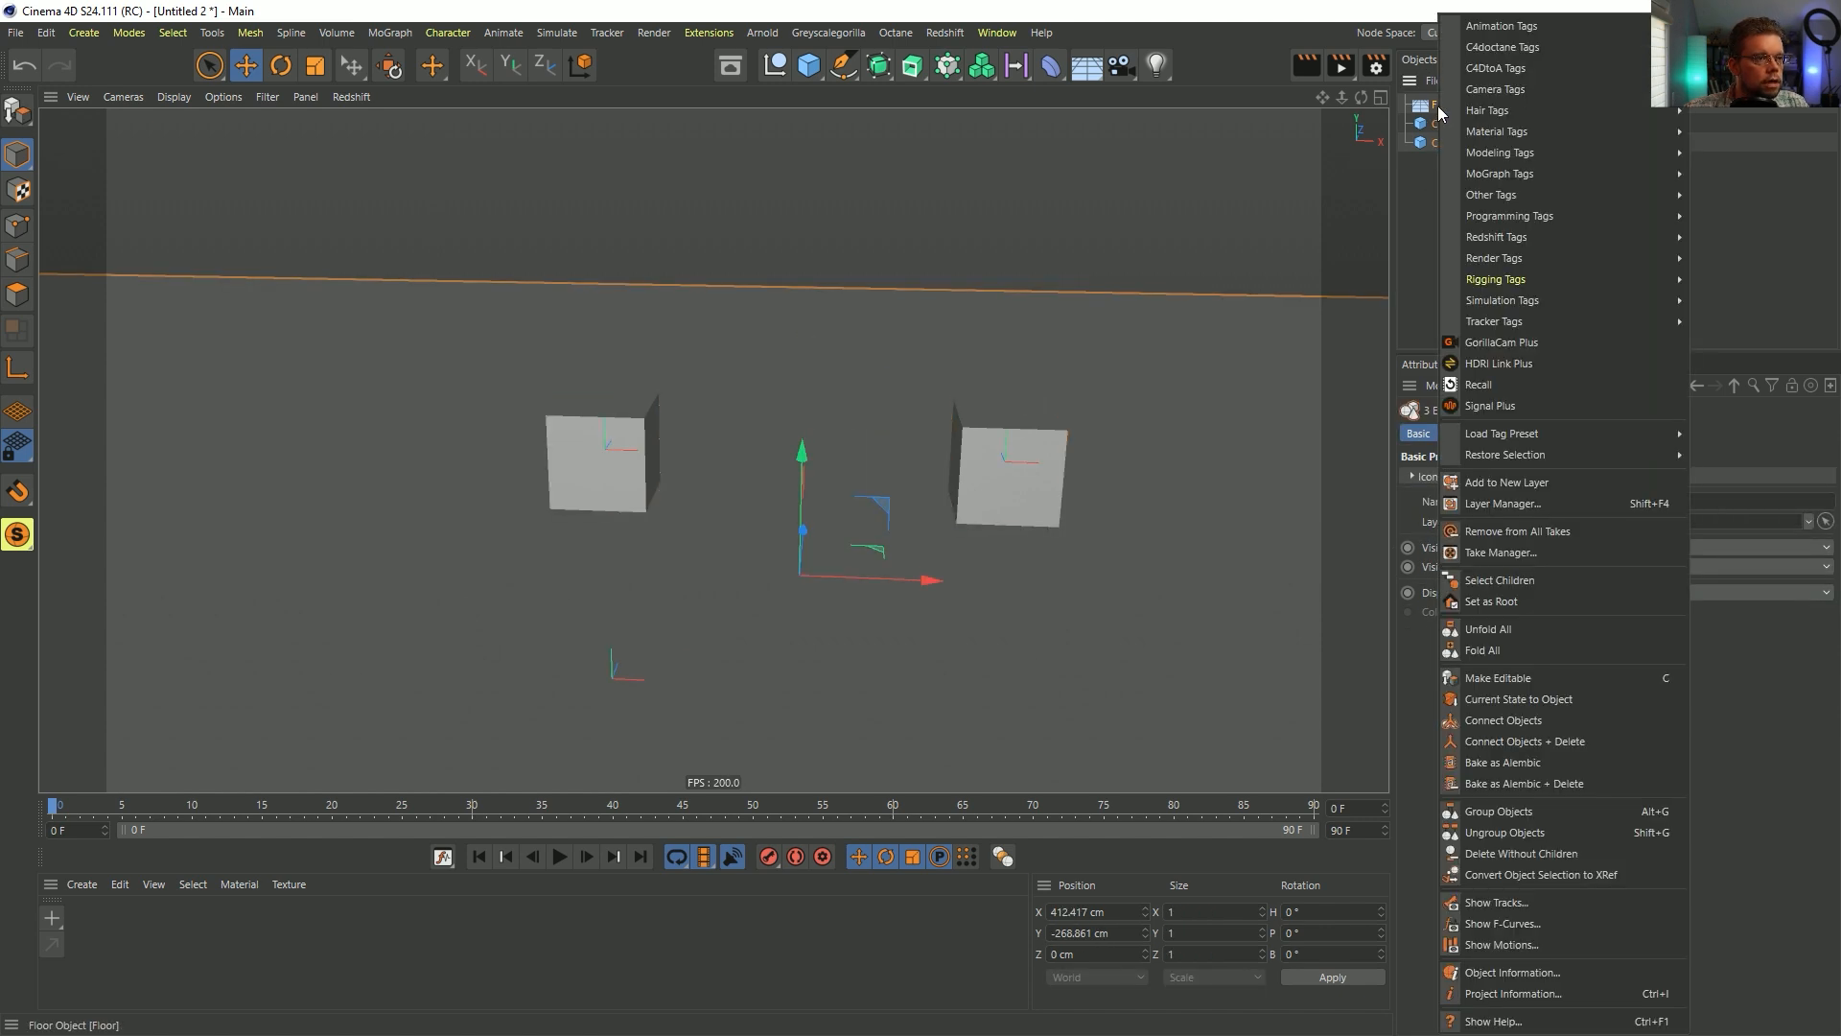
mouse_move(1529, 301)
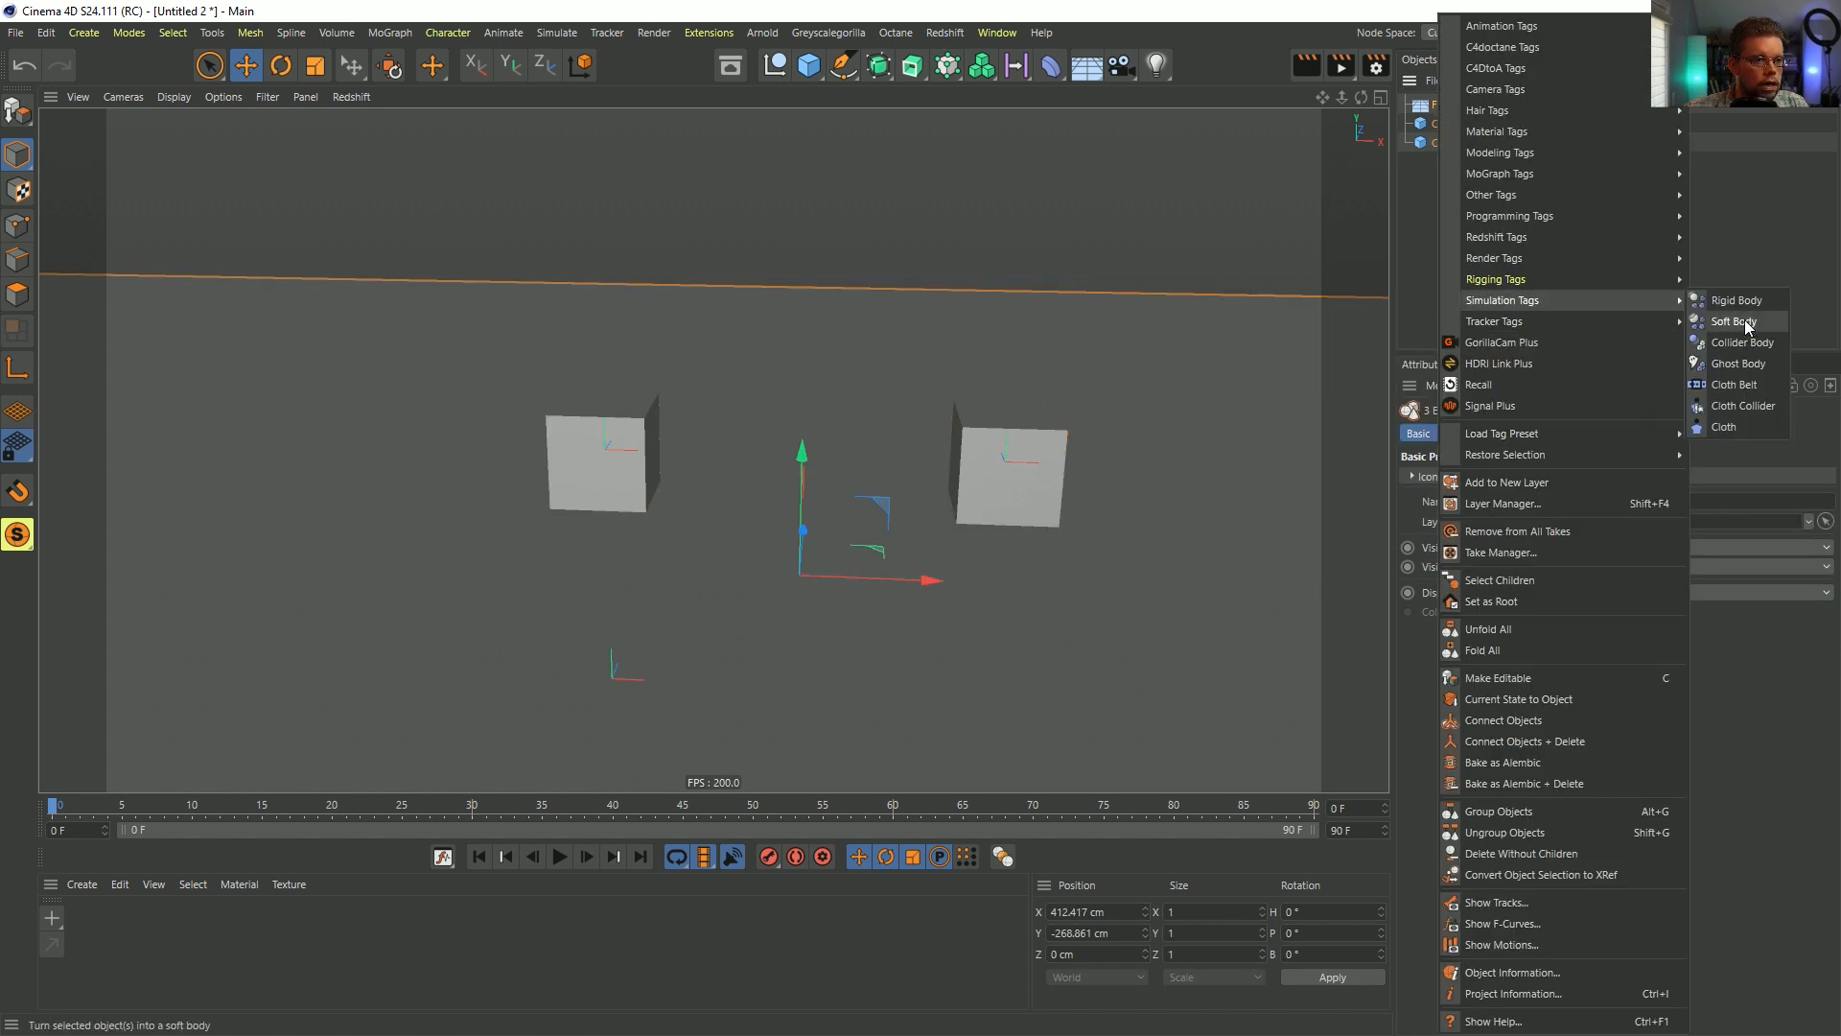
left_click(1731, 324)
left_click(561, 856)
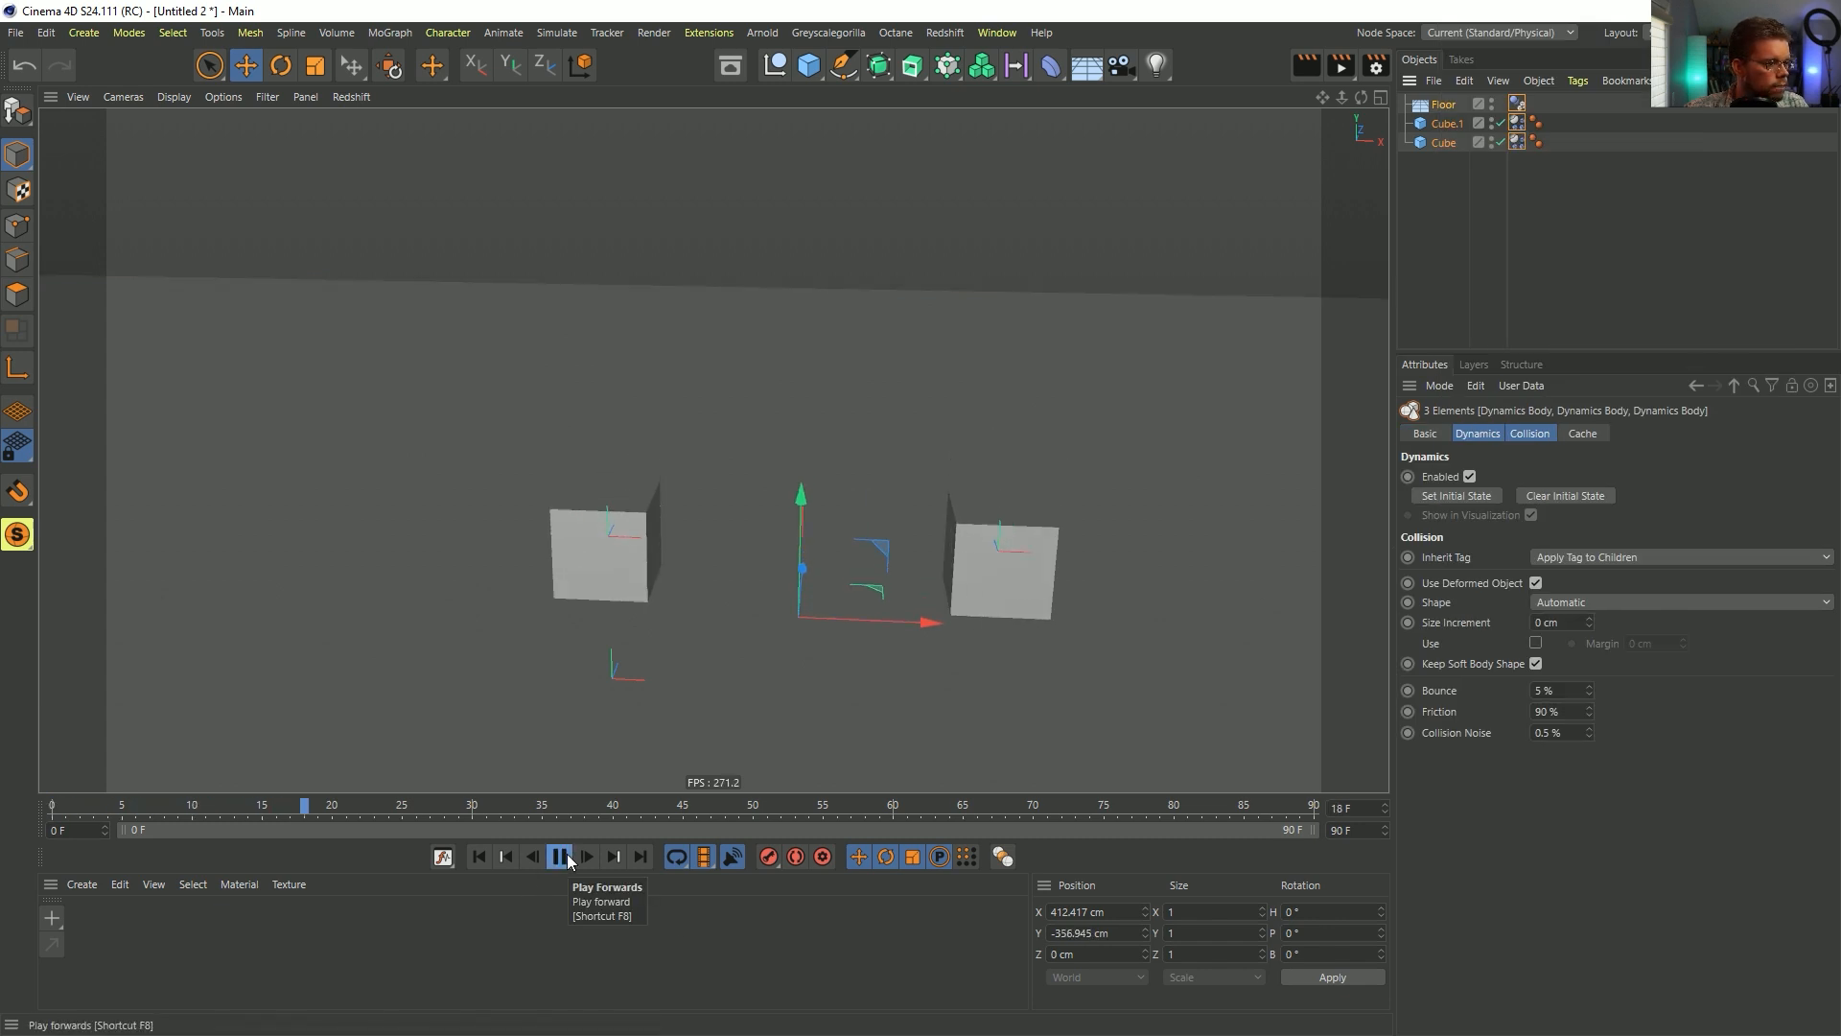
left_click(561, 856)
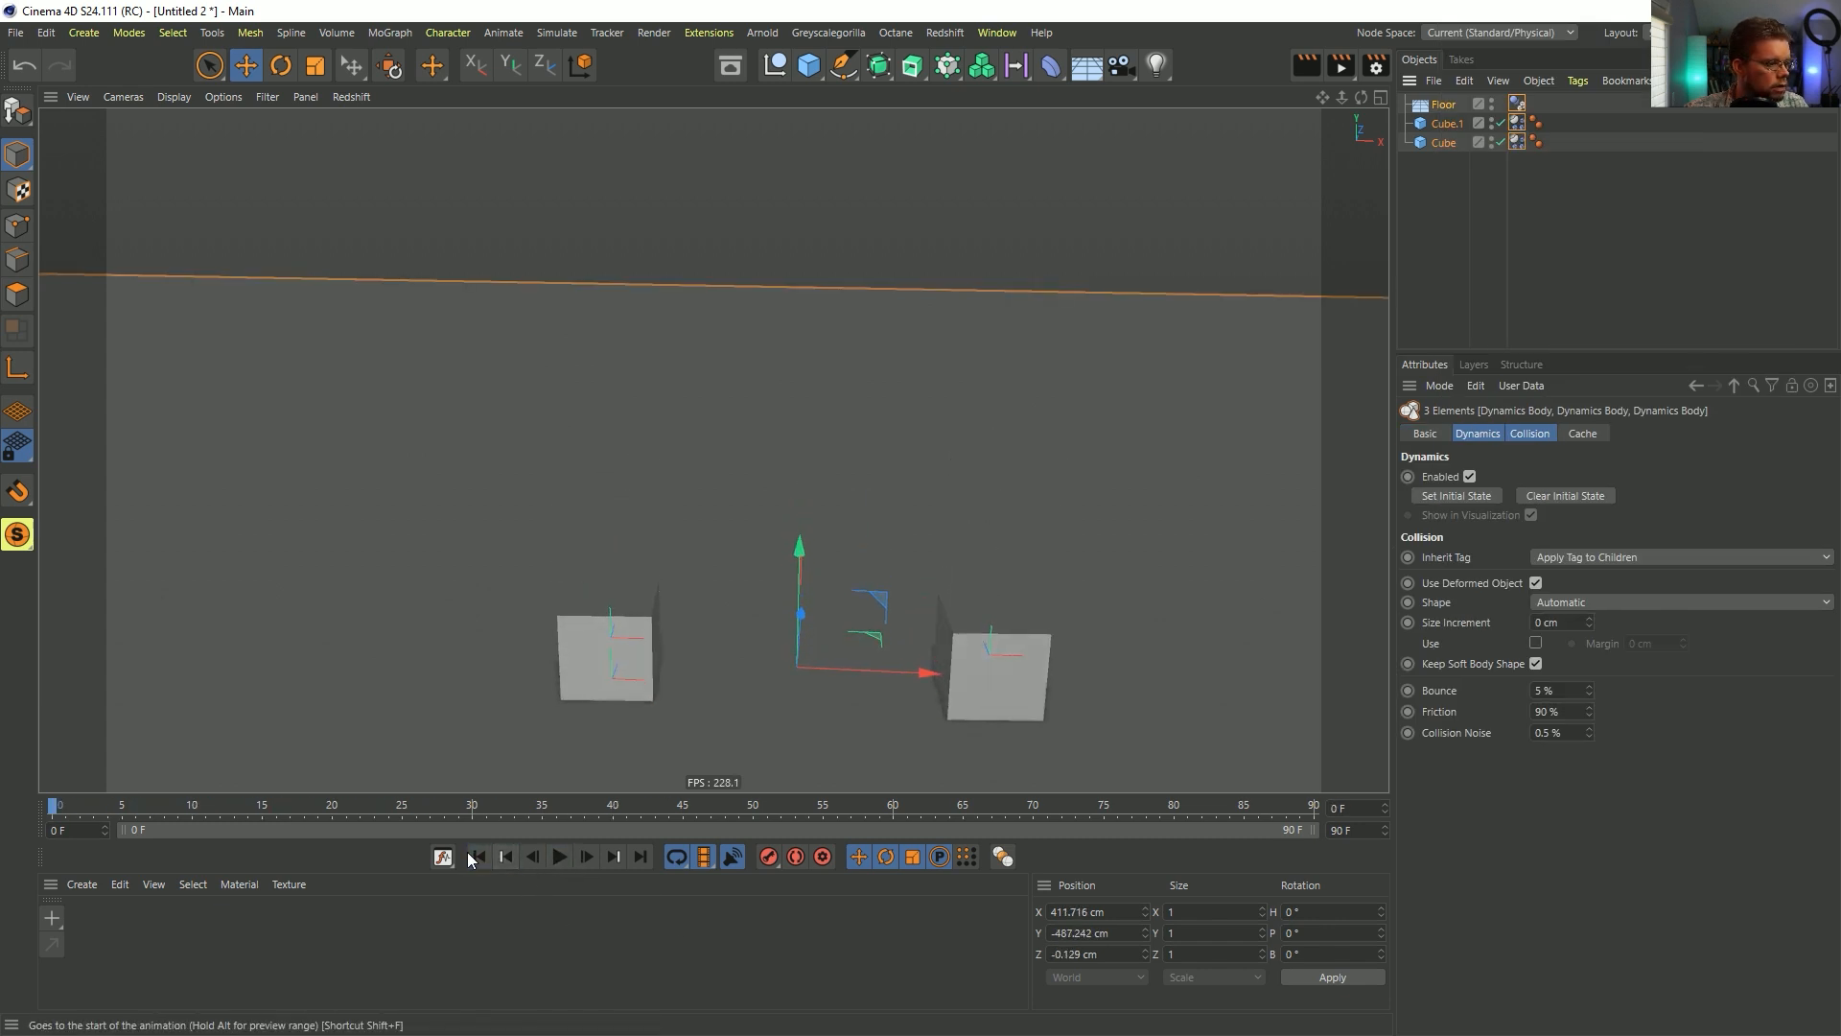
left_click(469, 856)
- Raise the duplicated cube to Y about 299 cm and preview the simulation from the first frame
left_click(1020, 460)
left_click_drag(1018, 365, 1022, 211)
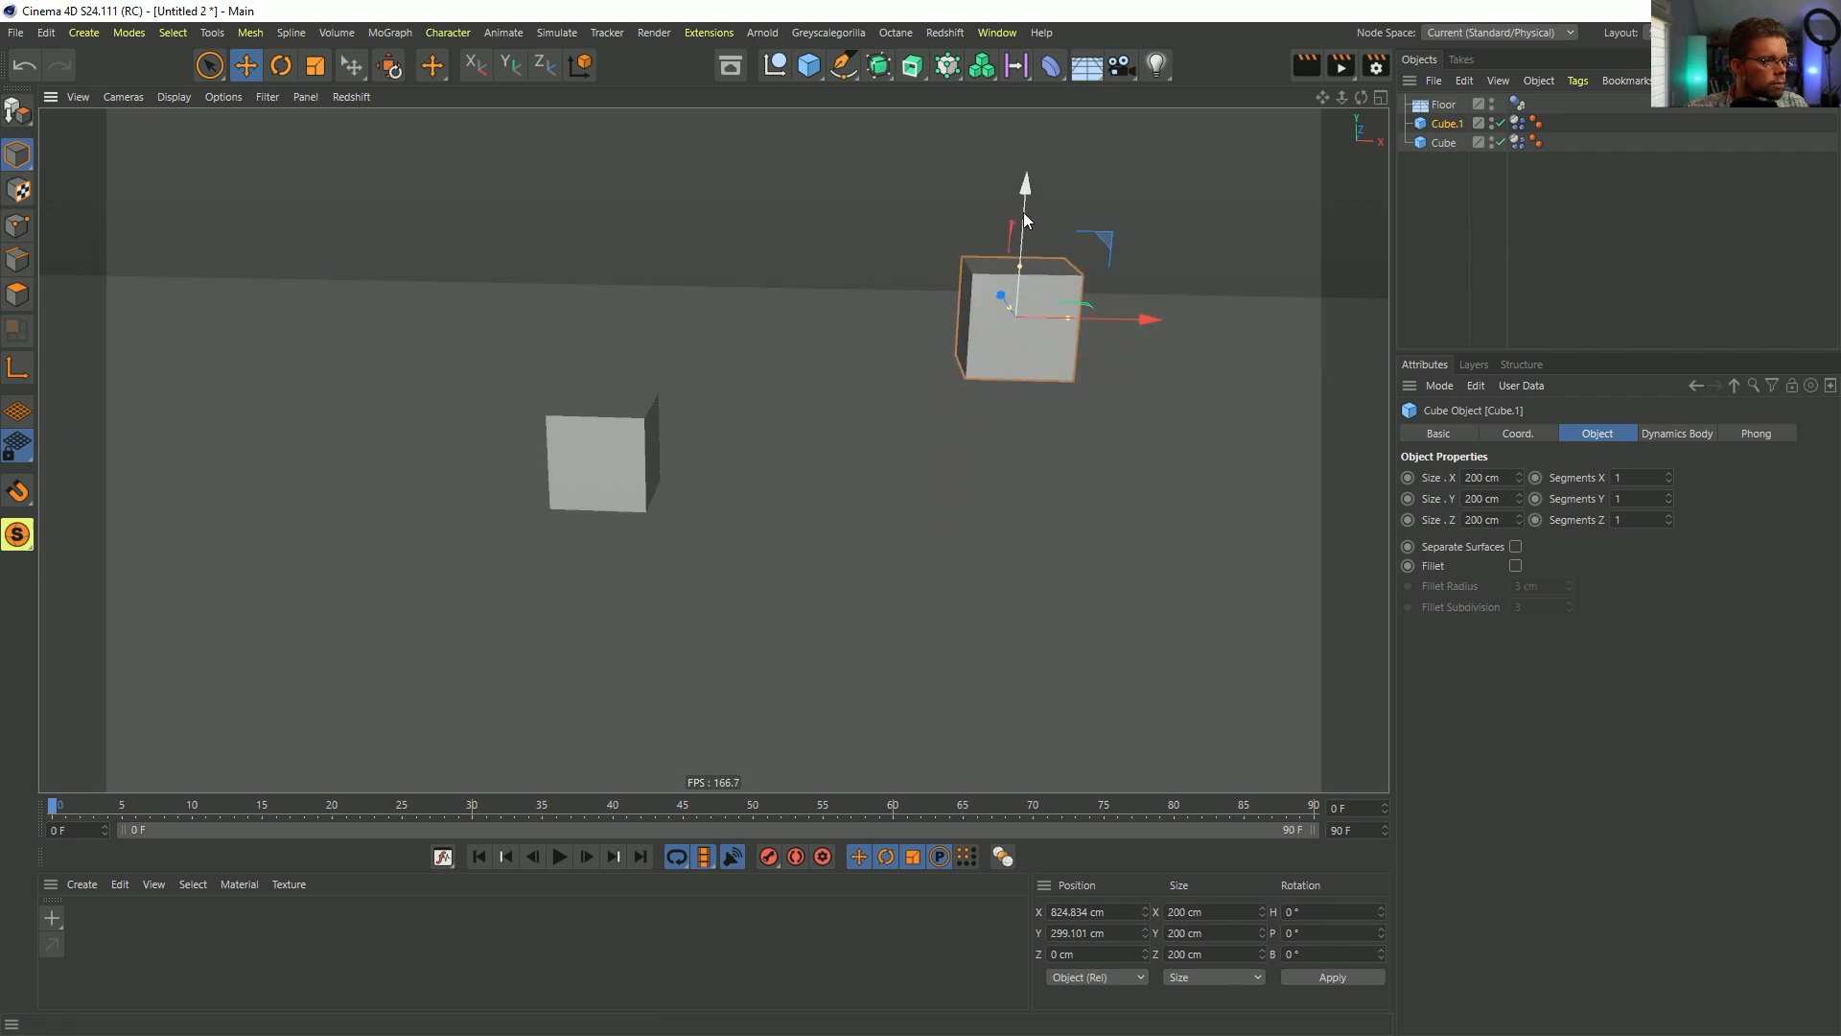
left_click(561, 857)
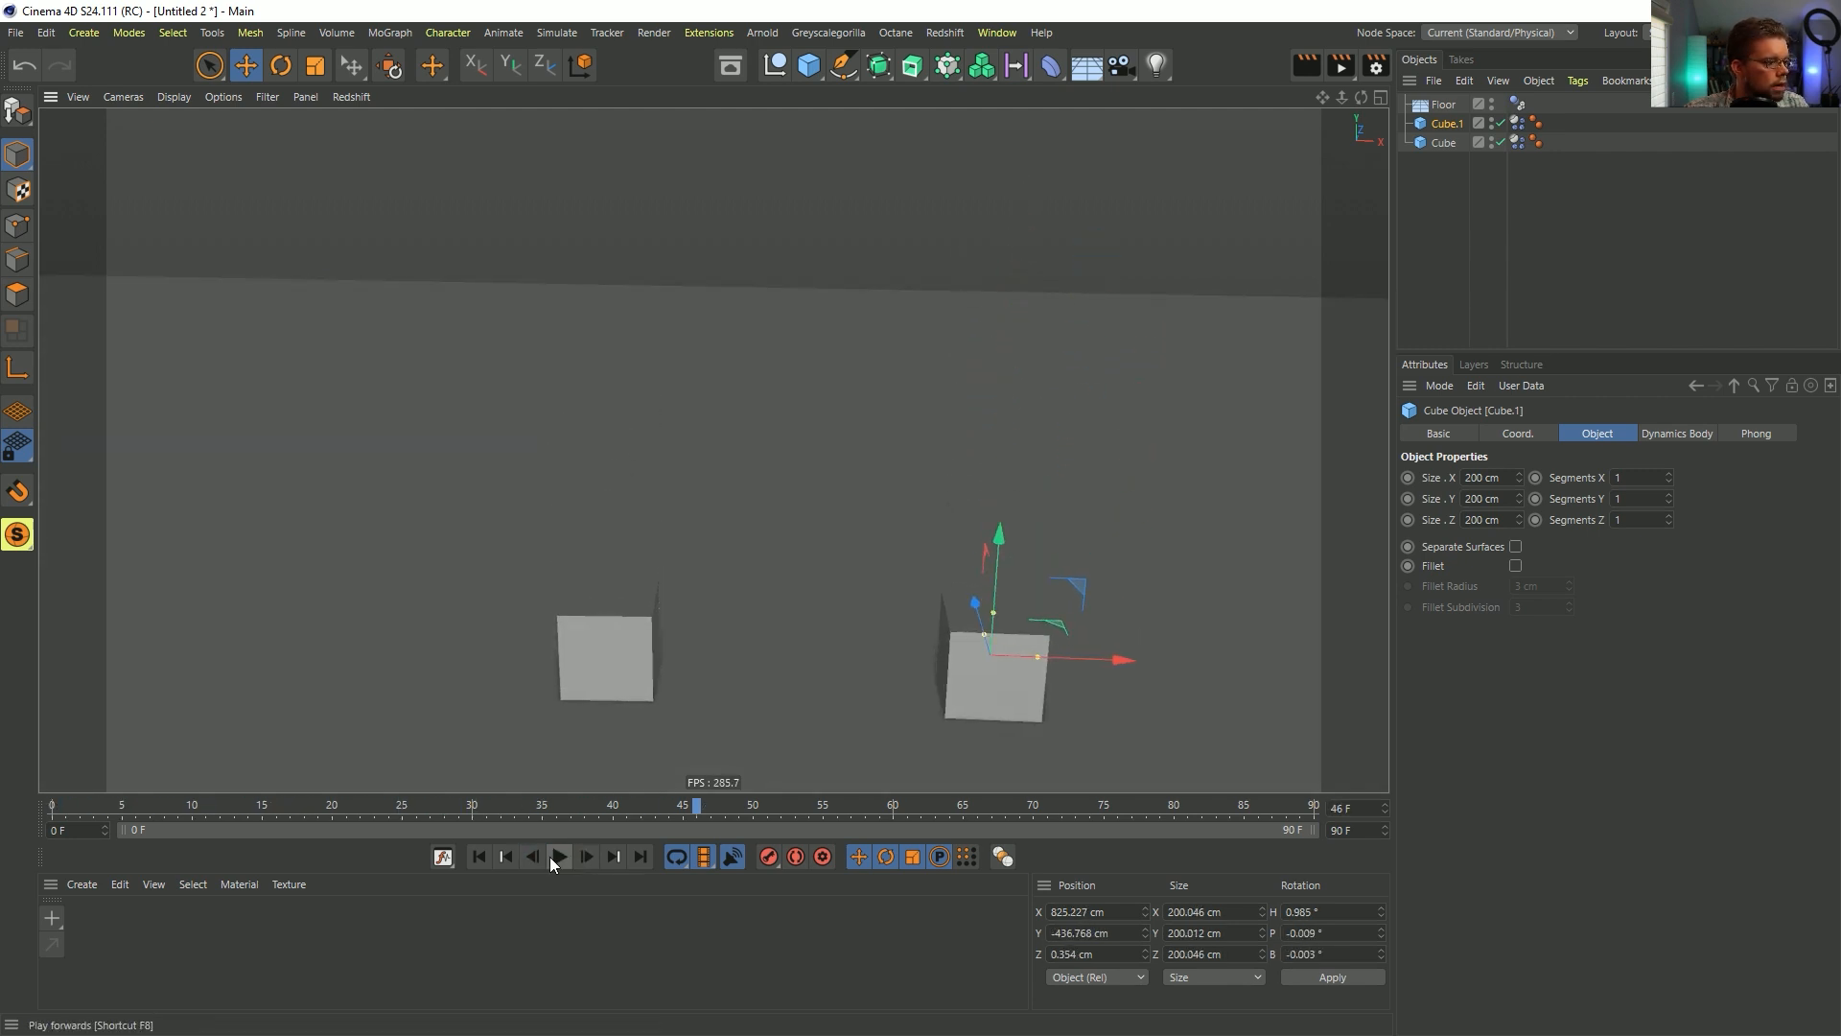
left_click(479, 856)
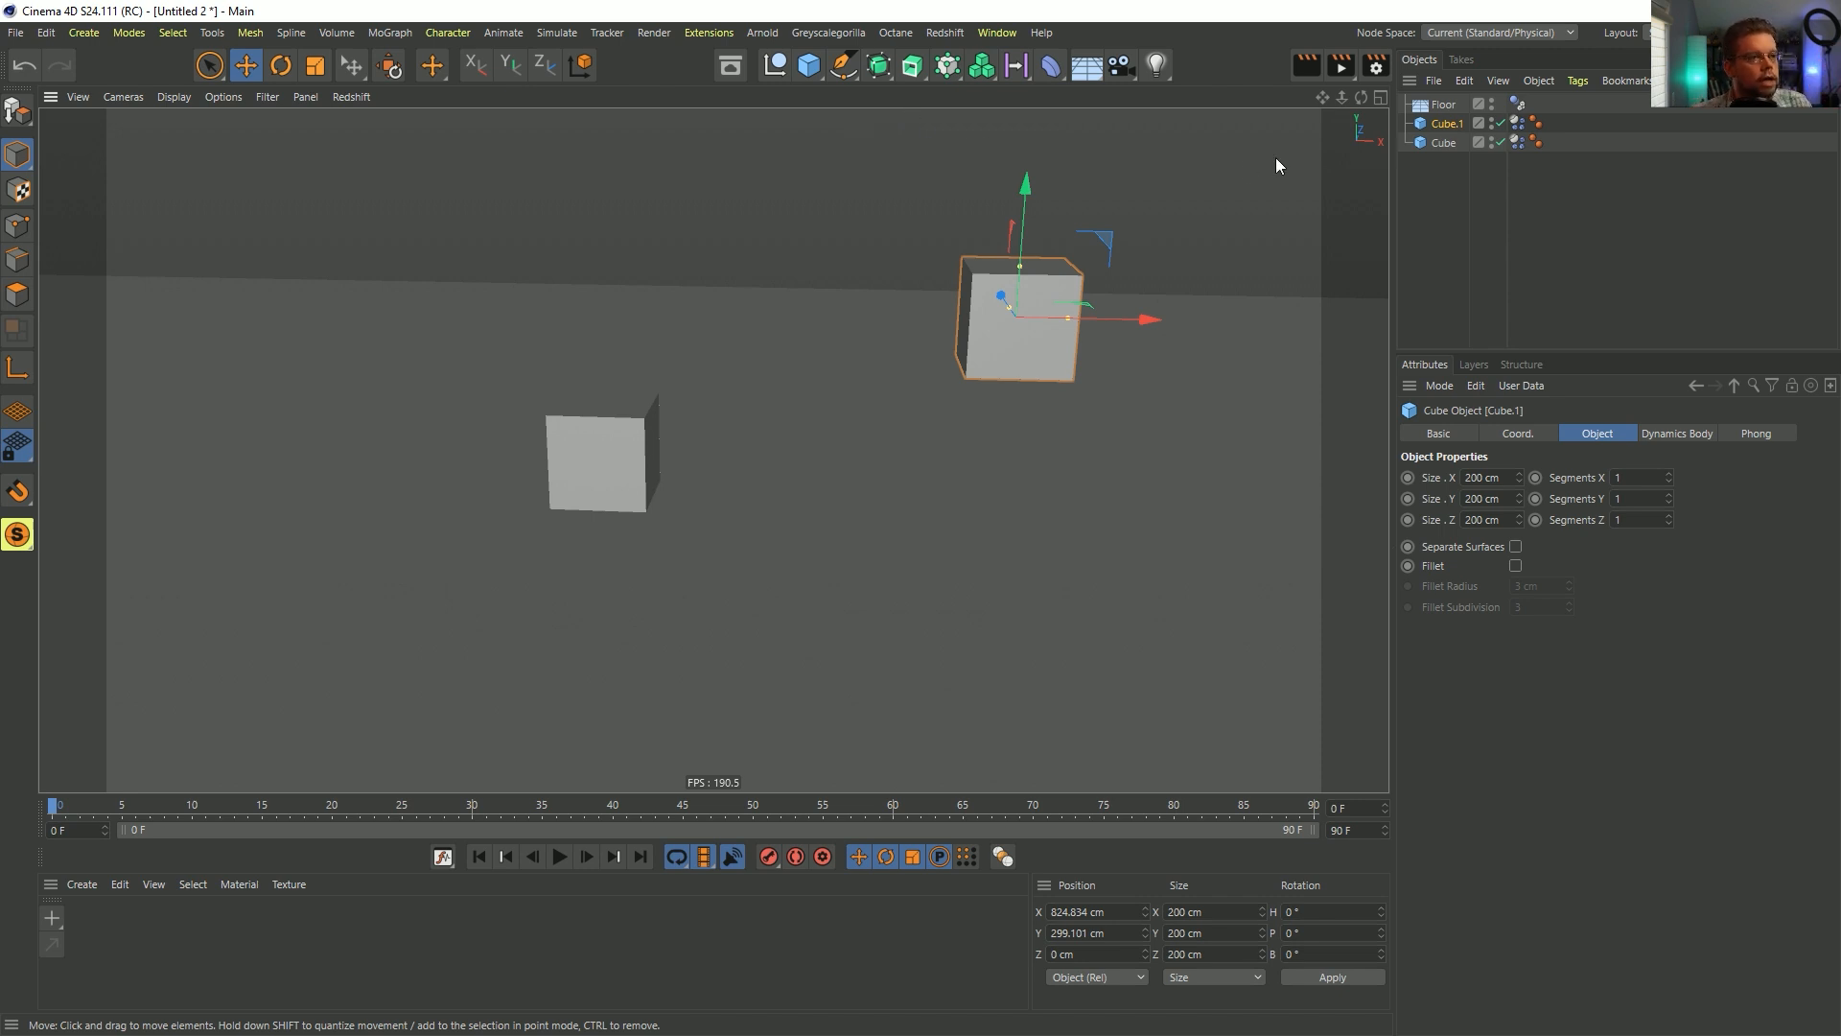
- Add a Tracer object linked to both cubes and set its tracing mode to Connect Elements
left_click(947, 62)
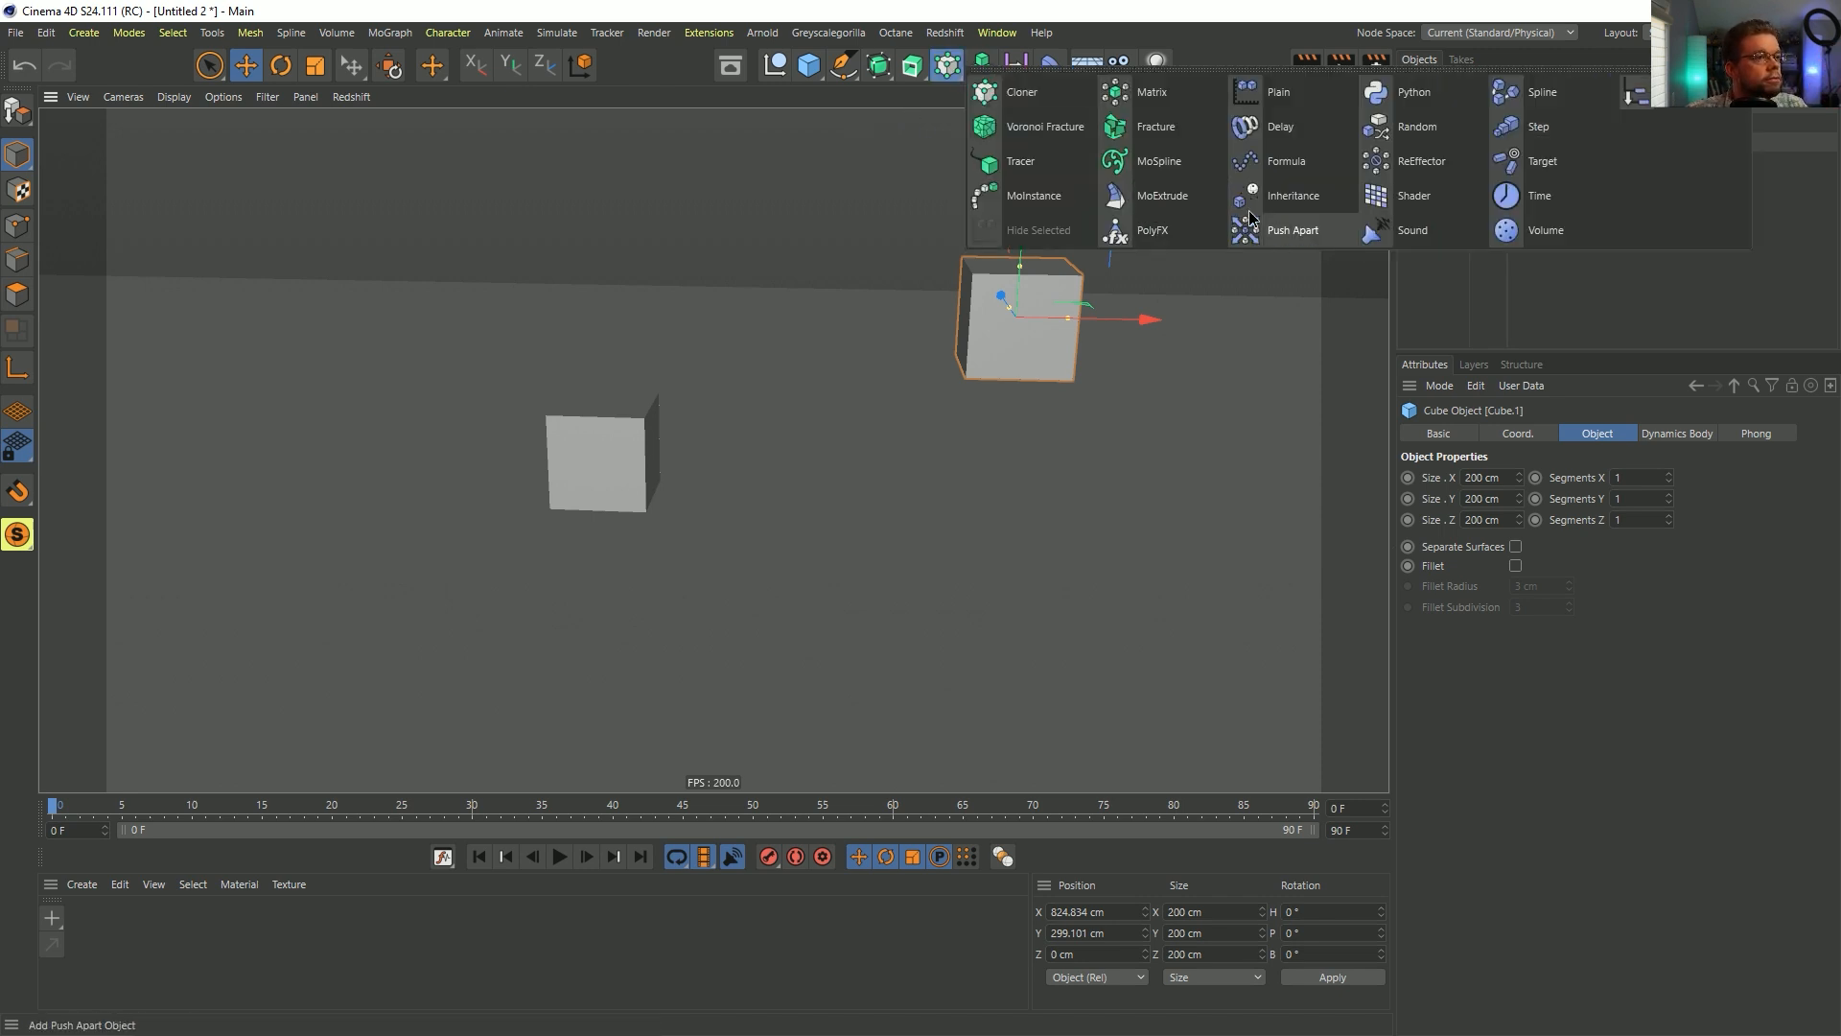
left_click(1032, 160)
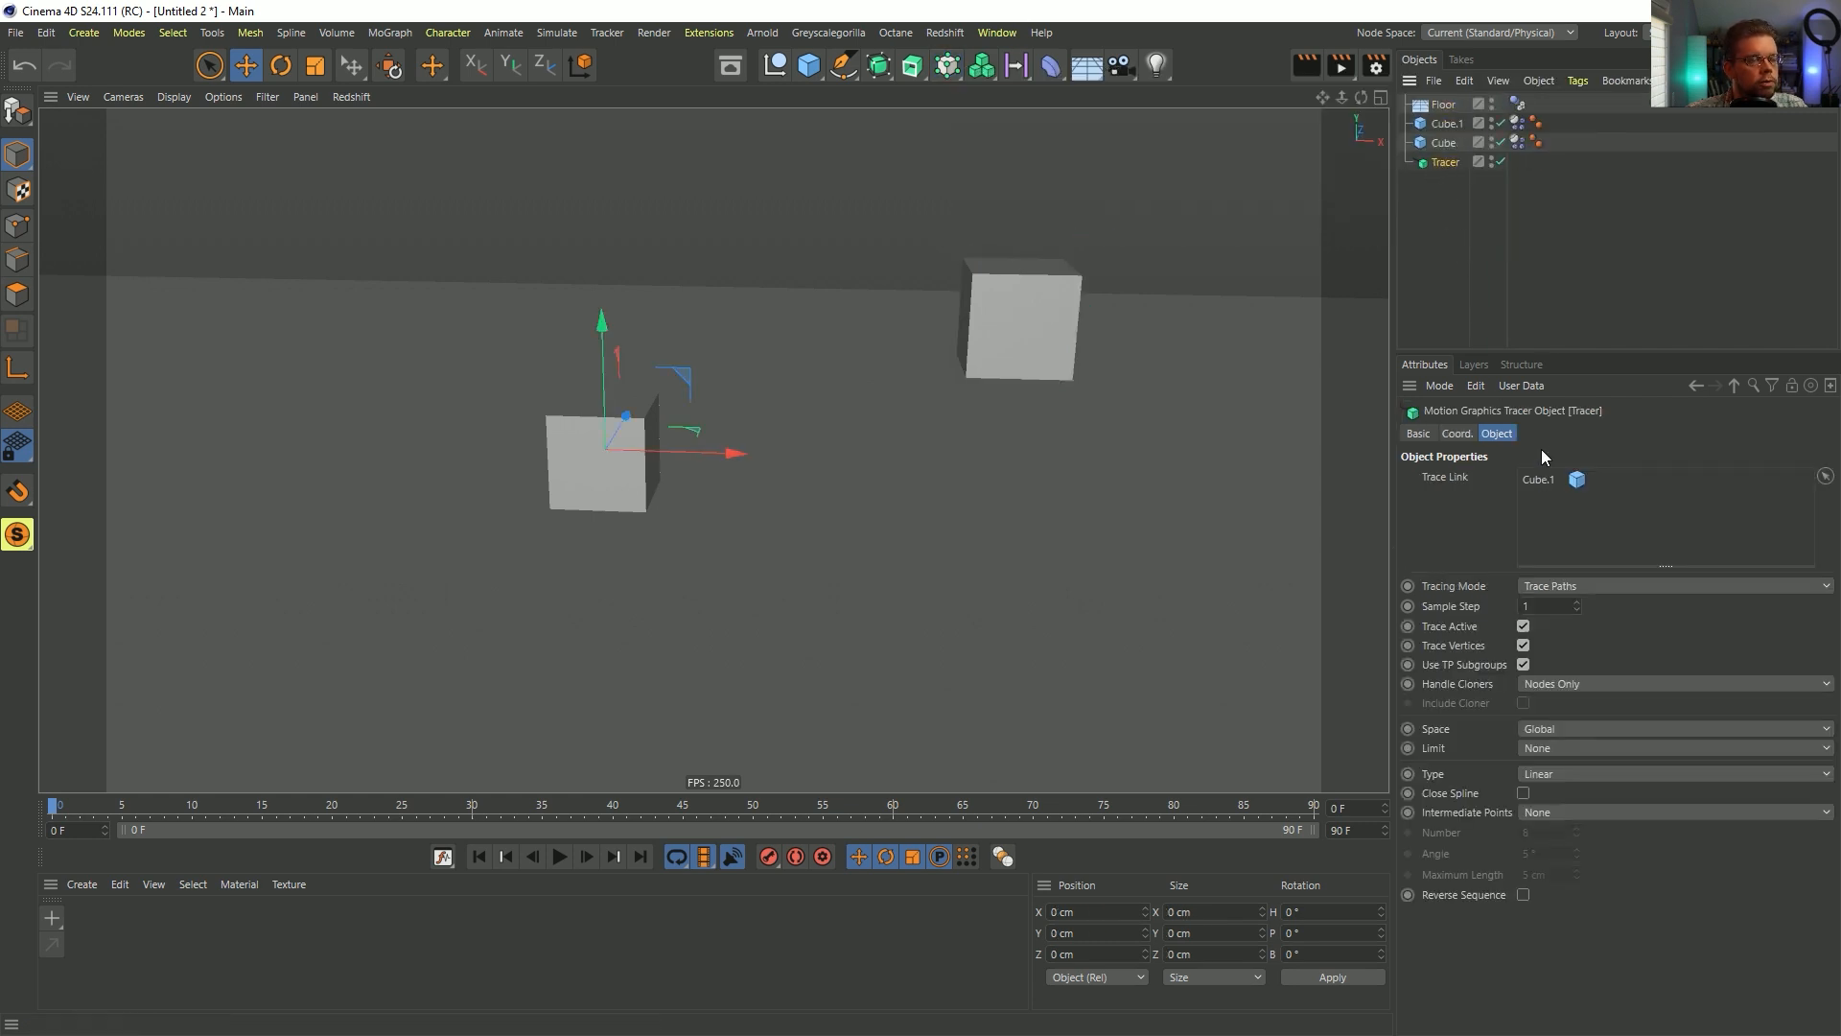
left_click_drag(1443, 140, 1592, 543)
left_click(1592, 586)
left_click(1573, 648)
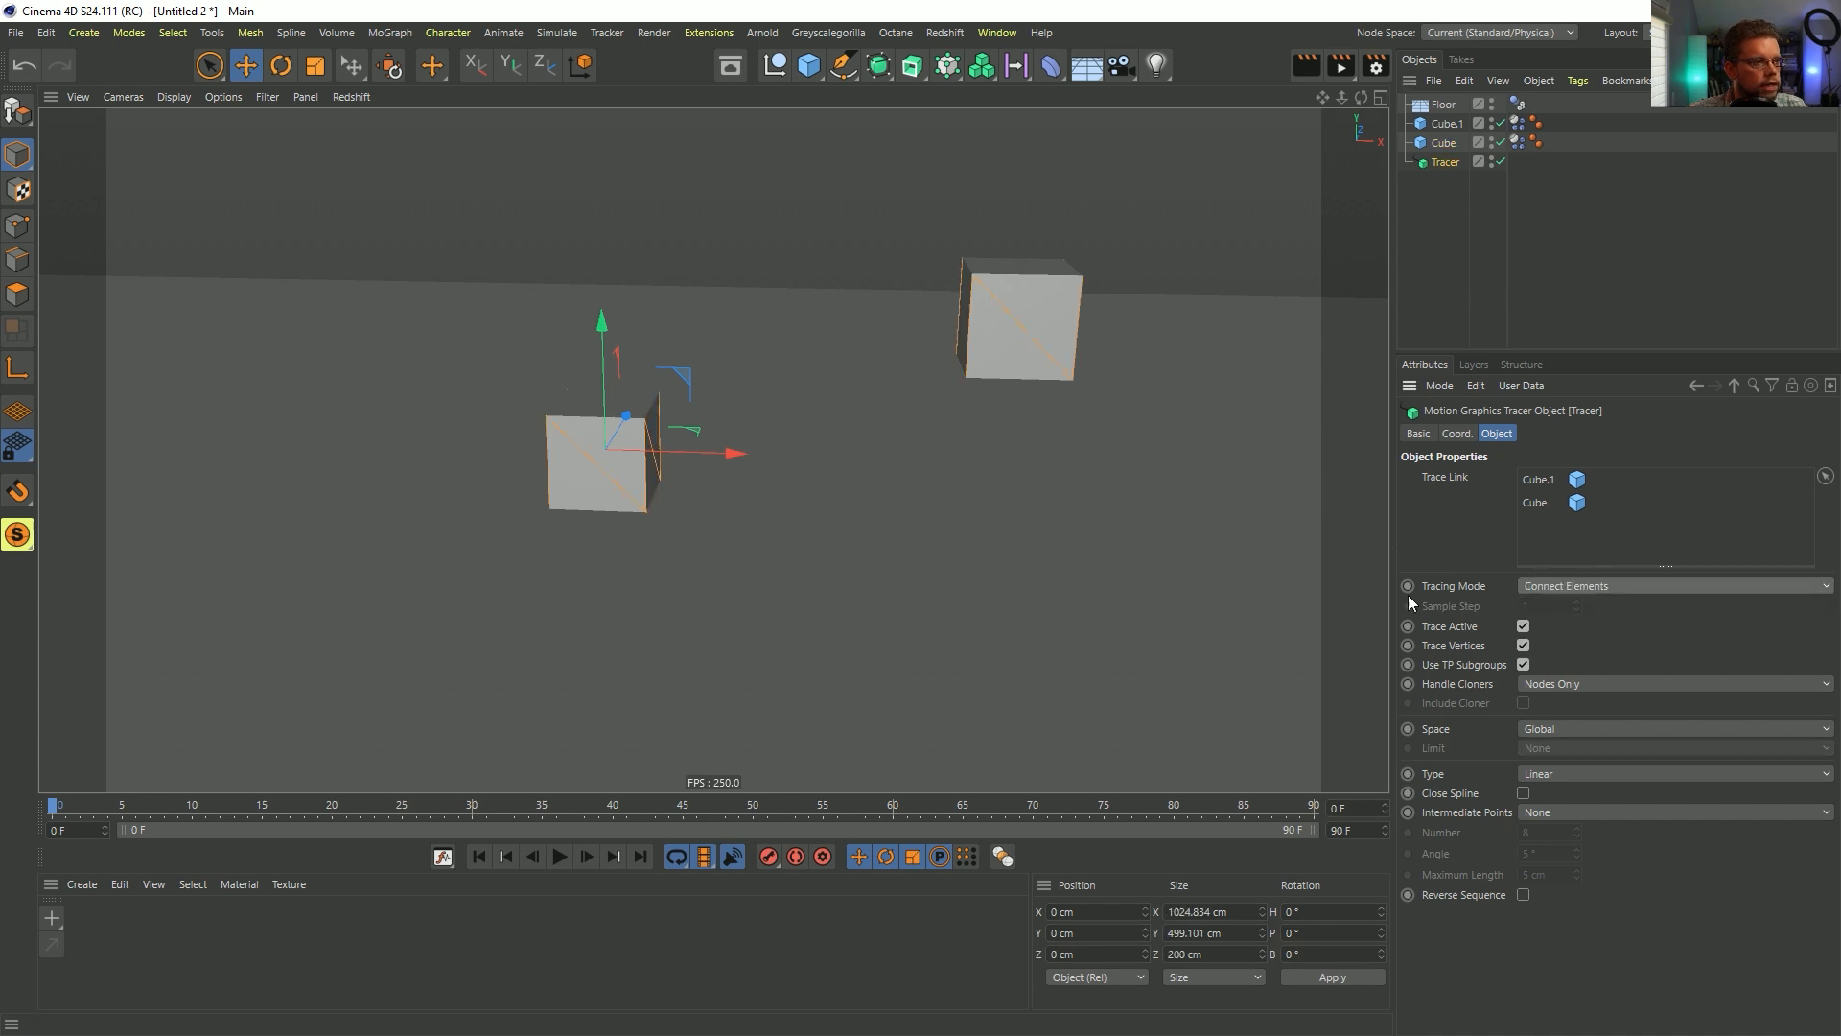
left_click(1530, 587)
left_click(1582, 640)
left_click(1579, 589)
left_click(1578, 647)
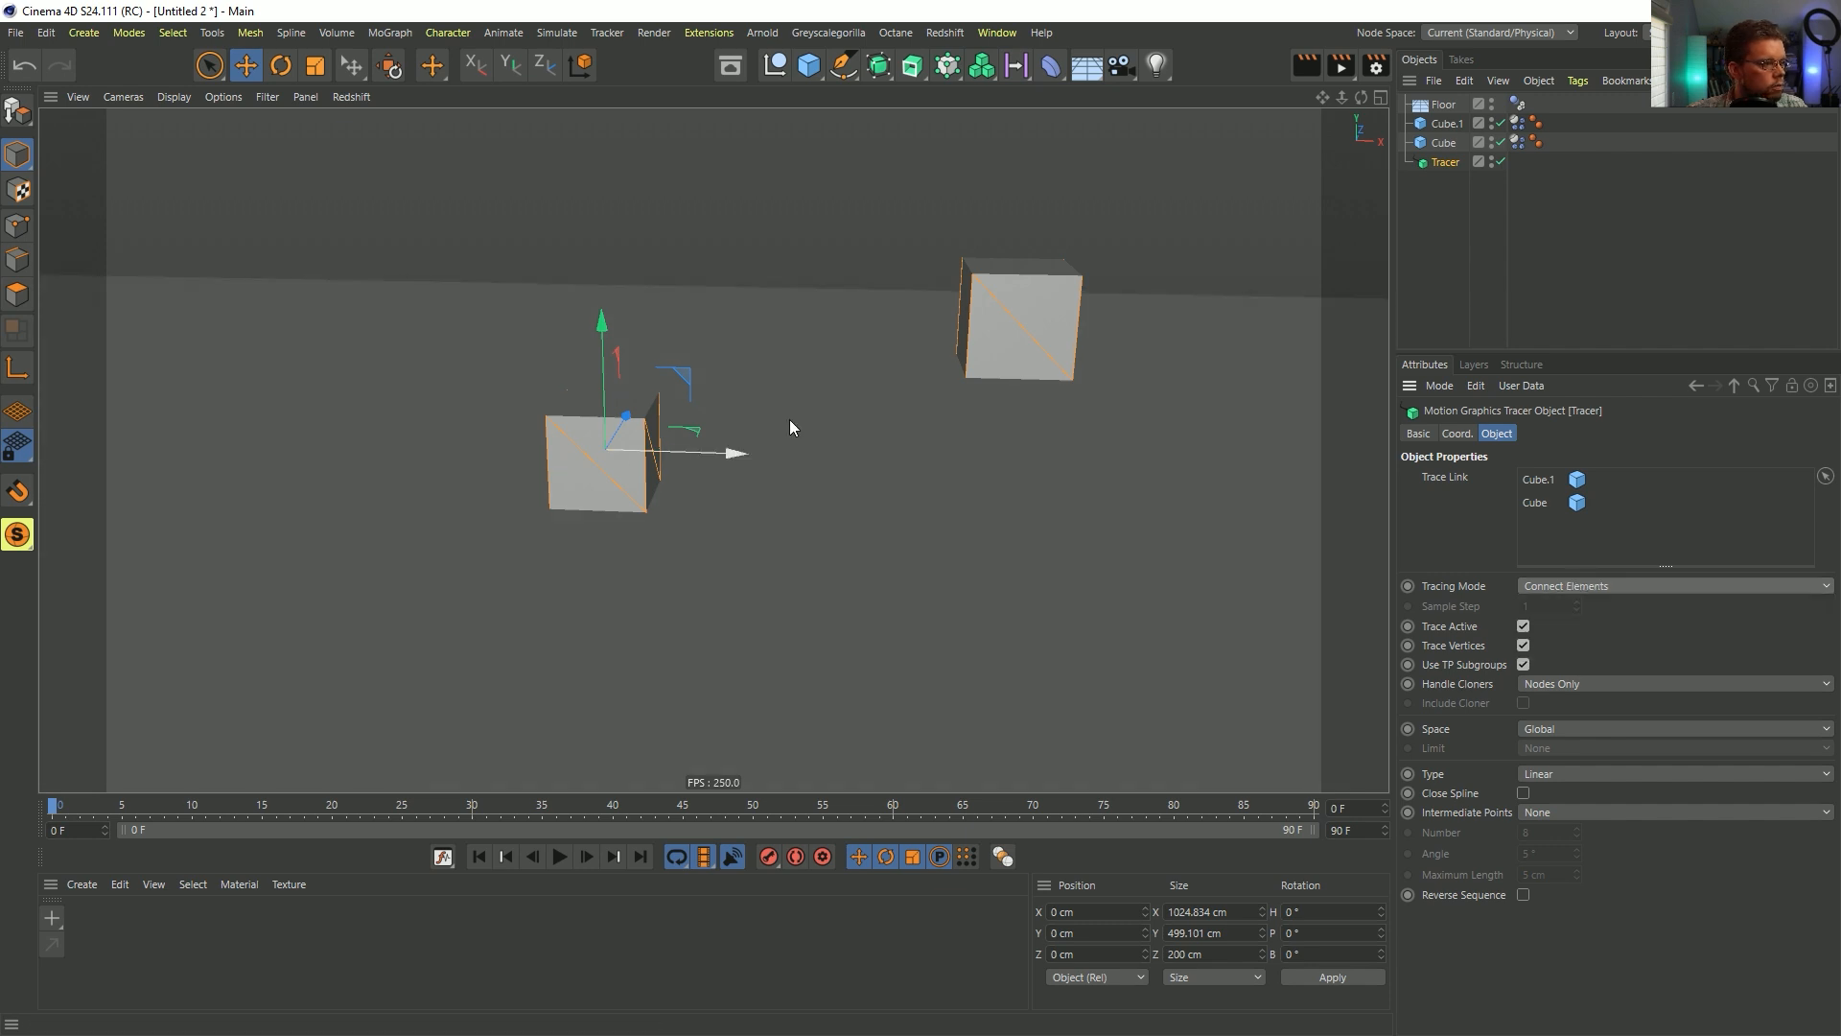
- Disable Trace Vertices on the Tracer while using the Connect Elements mode
left_click_drag(1053, 371, 1117, 360, "alt")
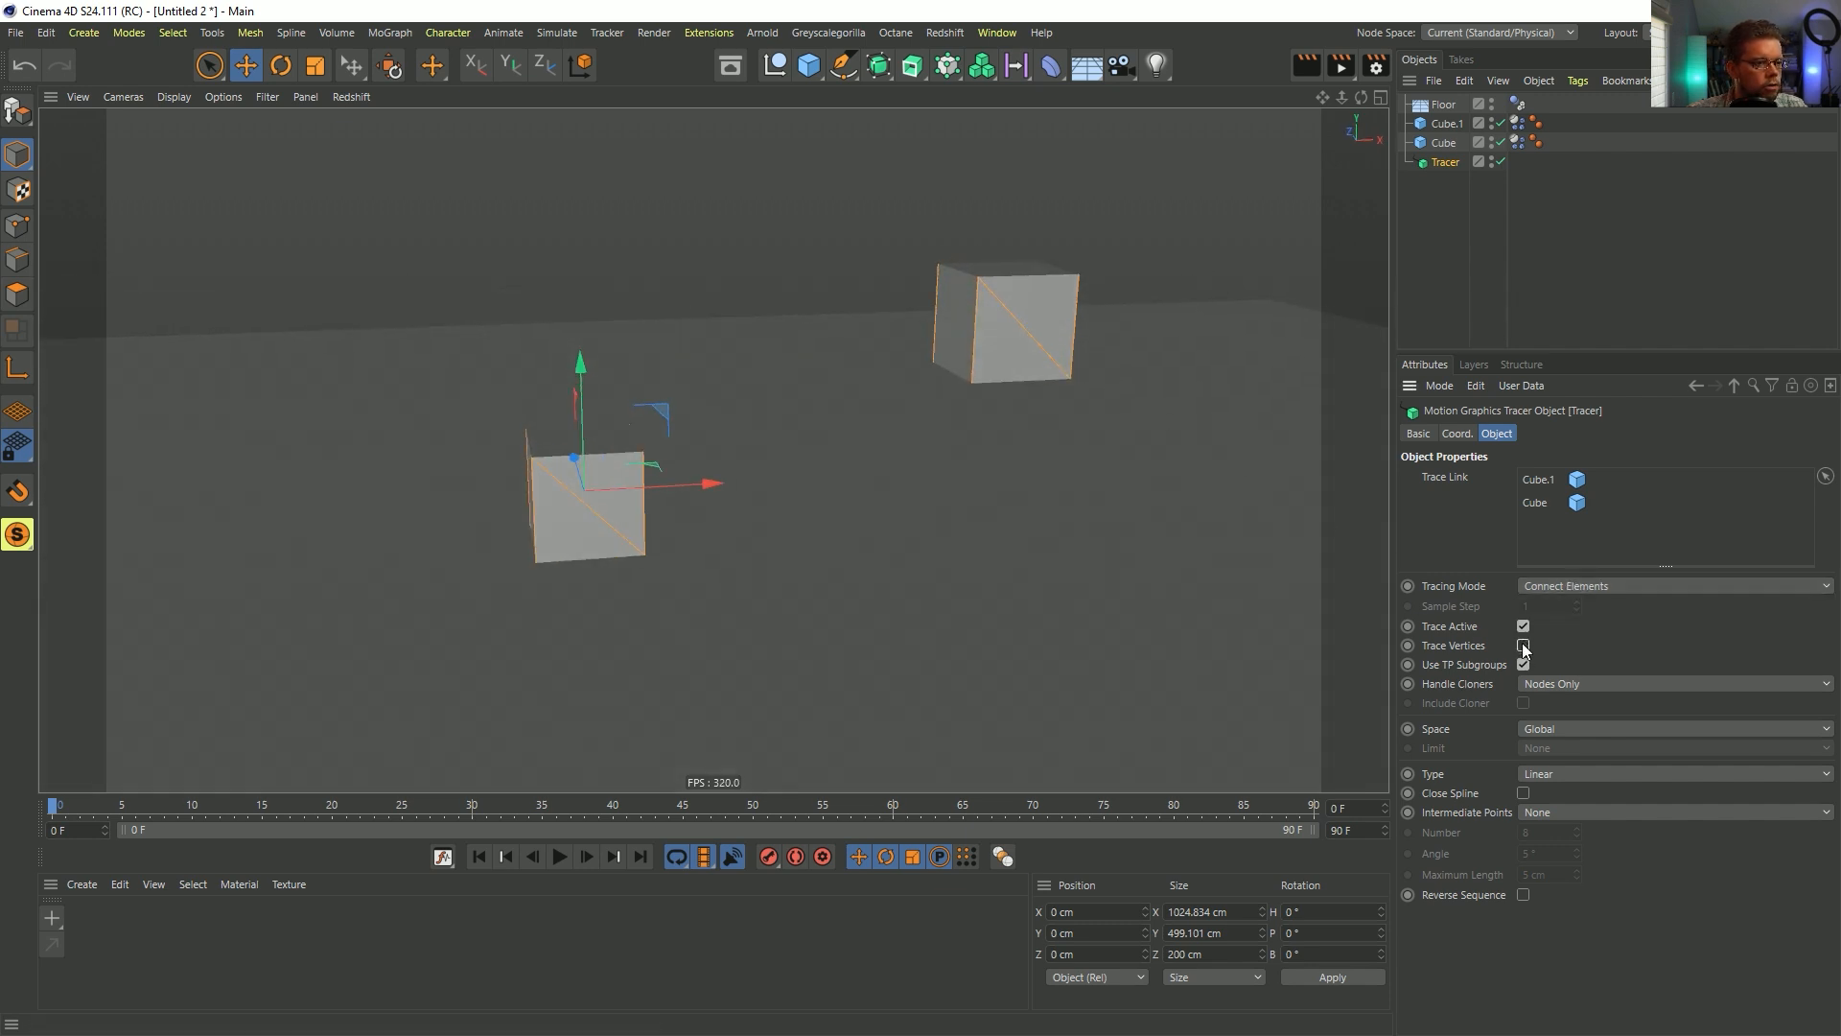
left_click(1567, 587)
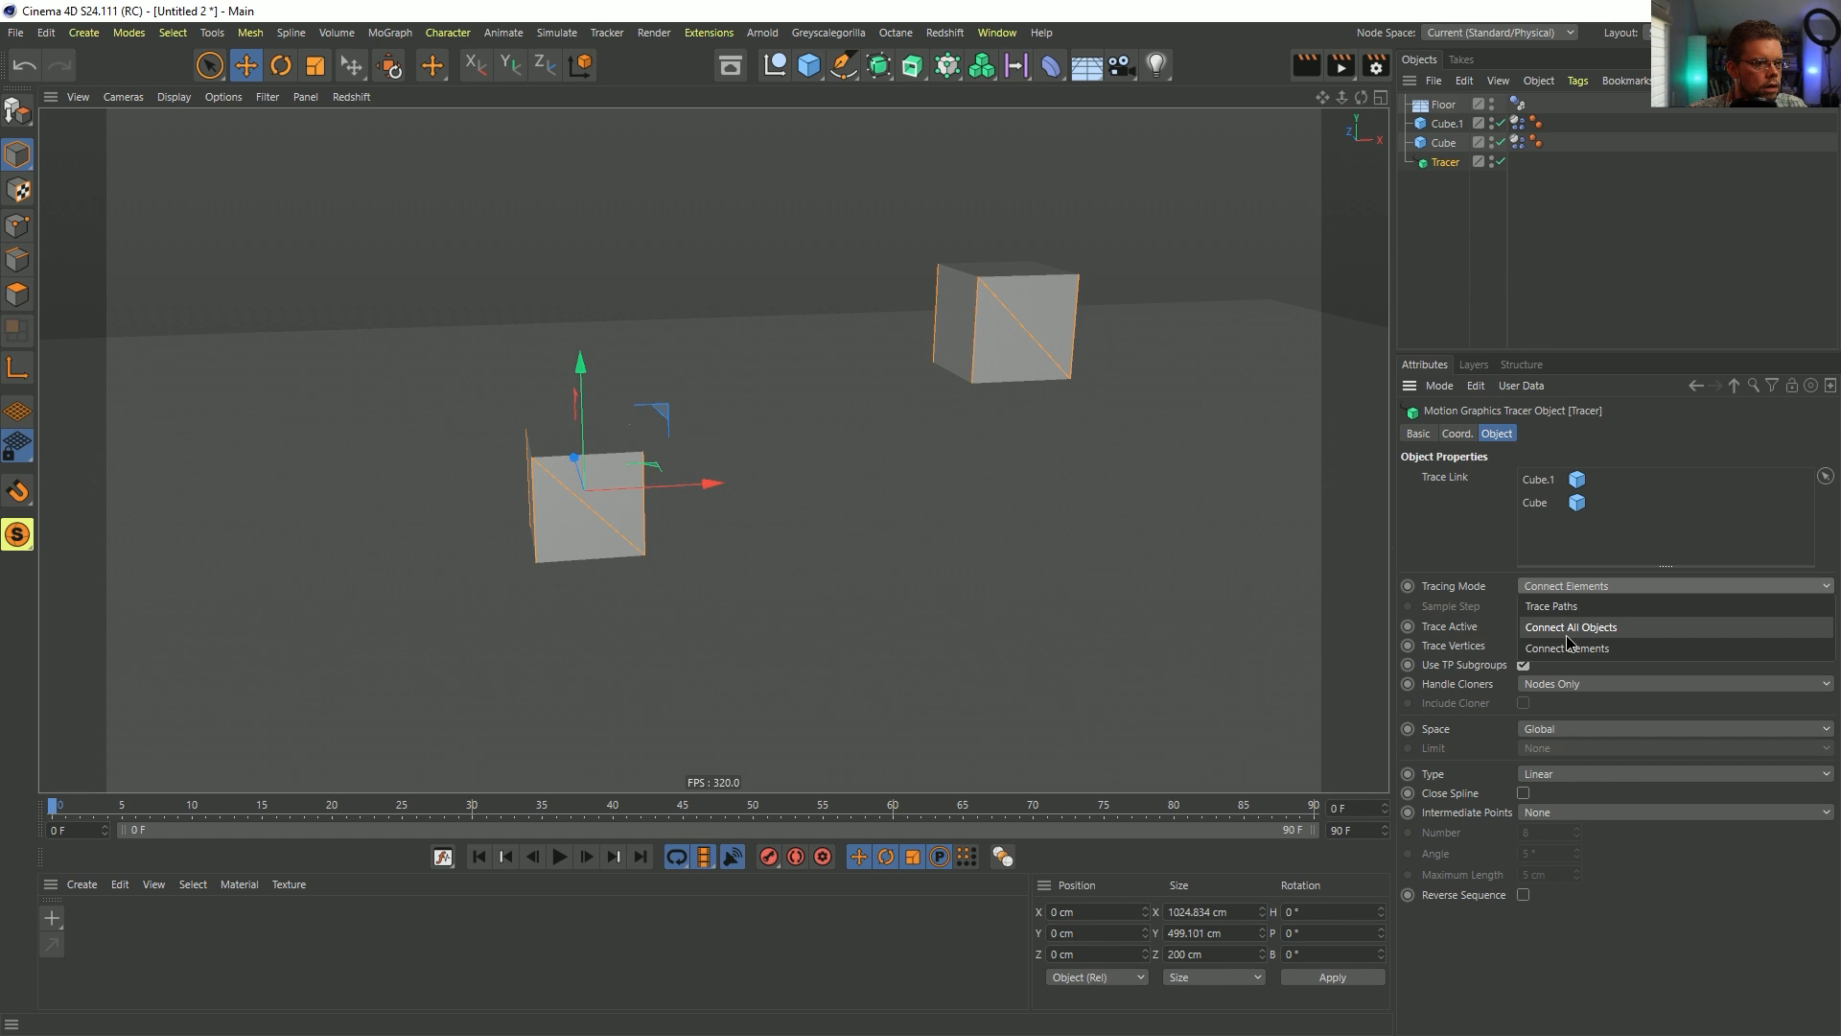
left_click(1569, 647)
left_click(1524, 645)
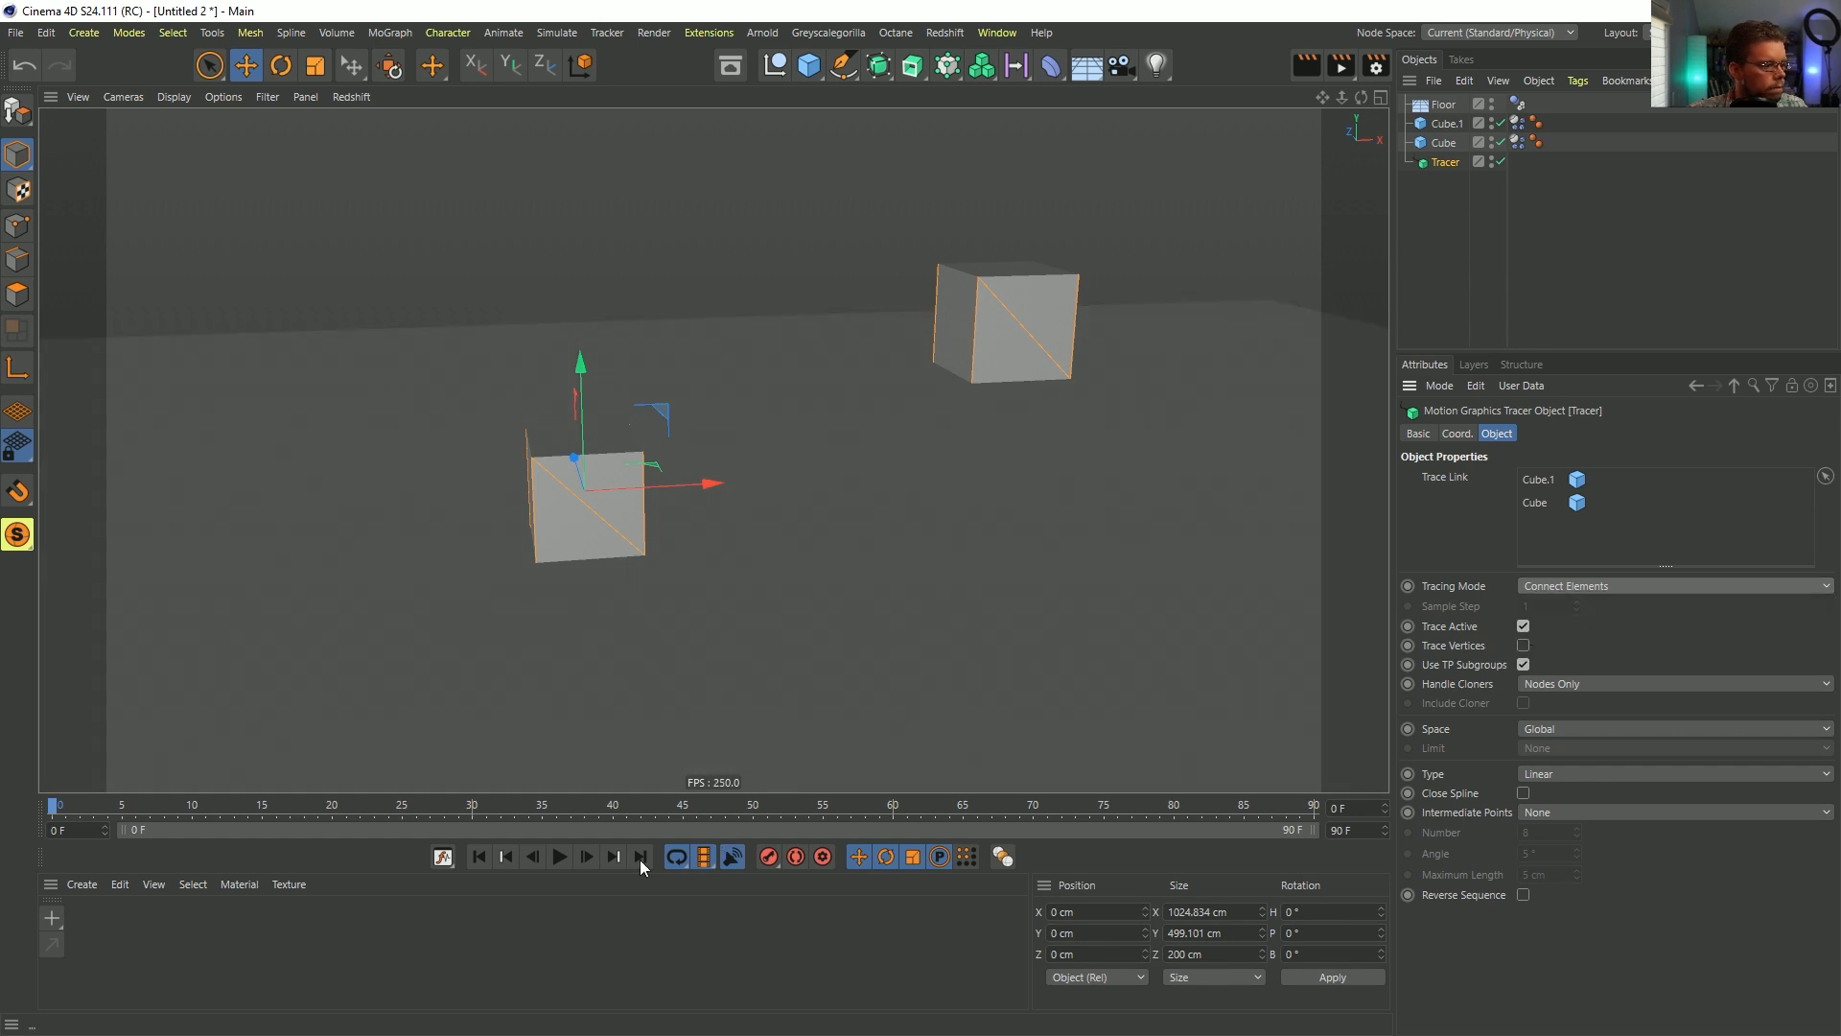
- Step through the first frames and play the simulation to check the Tracer's connection between the cubes
left_click(589, 861)
left_click(589, 860)
left_click(589, 860)
left_click(482, 859)
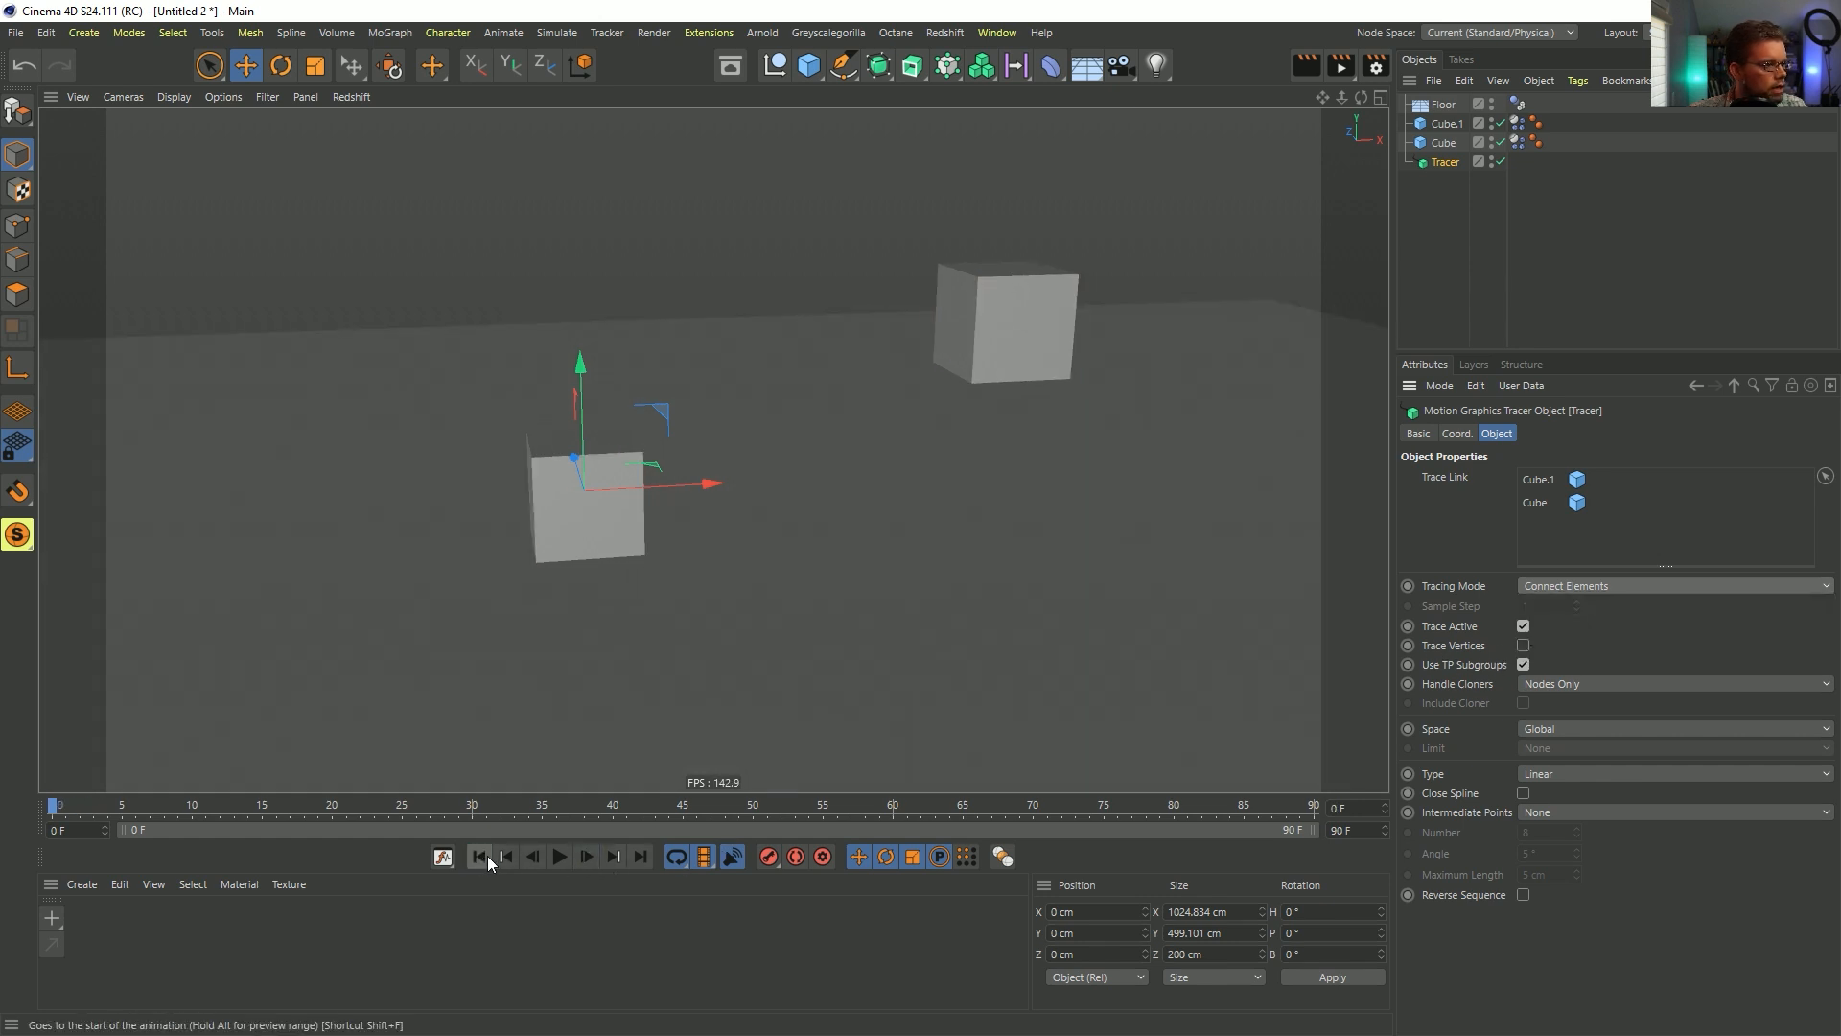
left_click(571, 858)
left_click(563, 857)
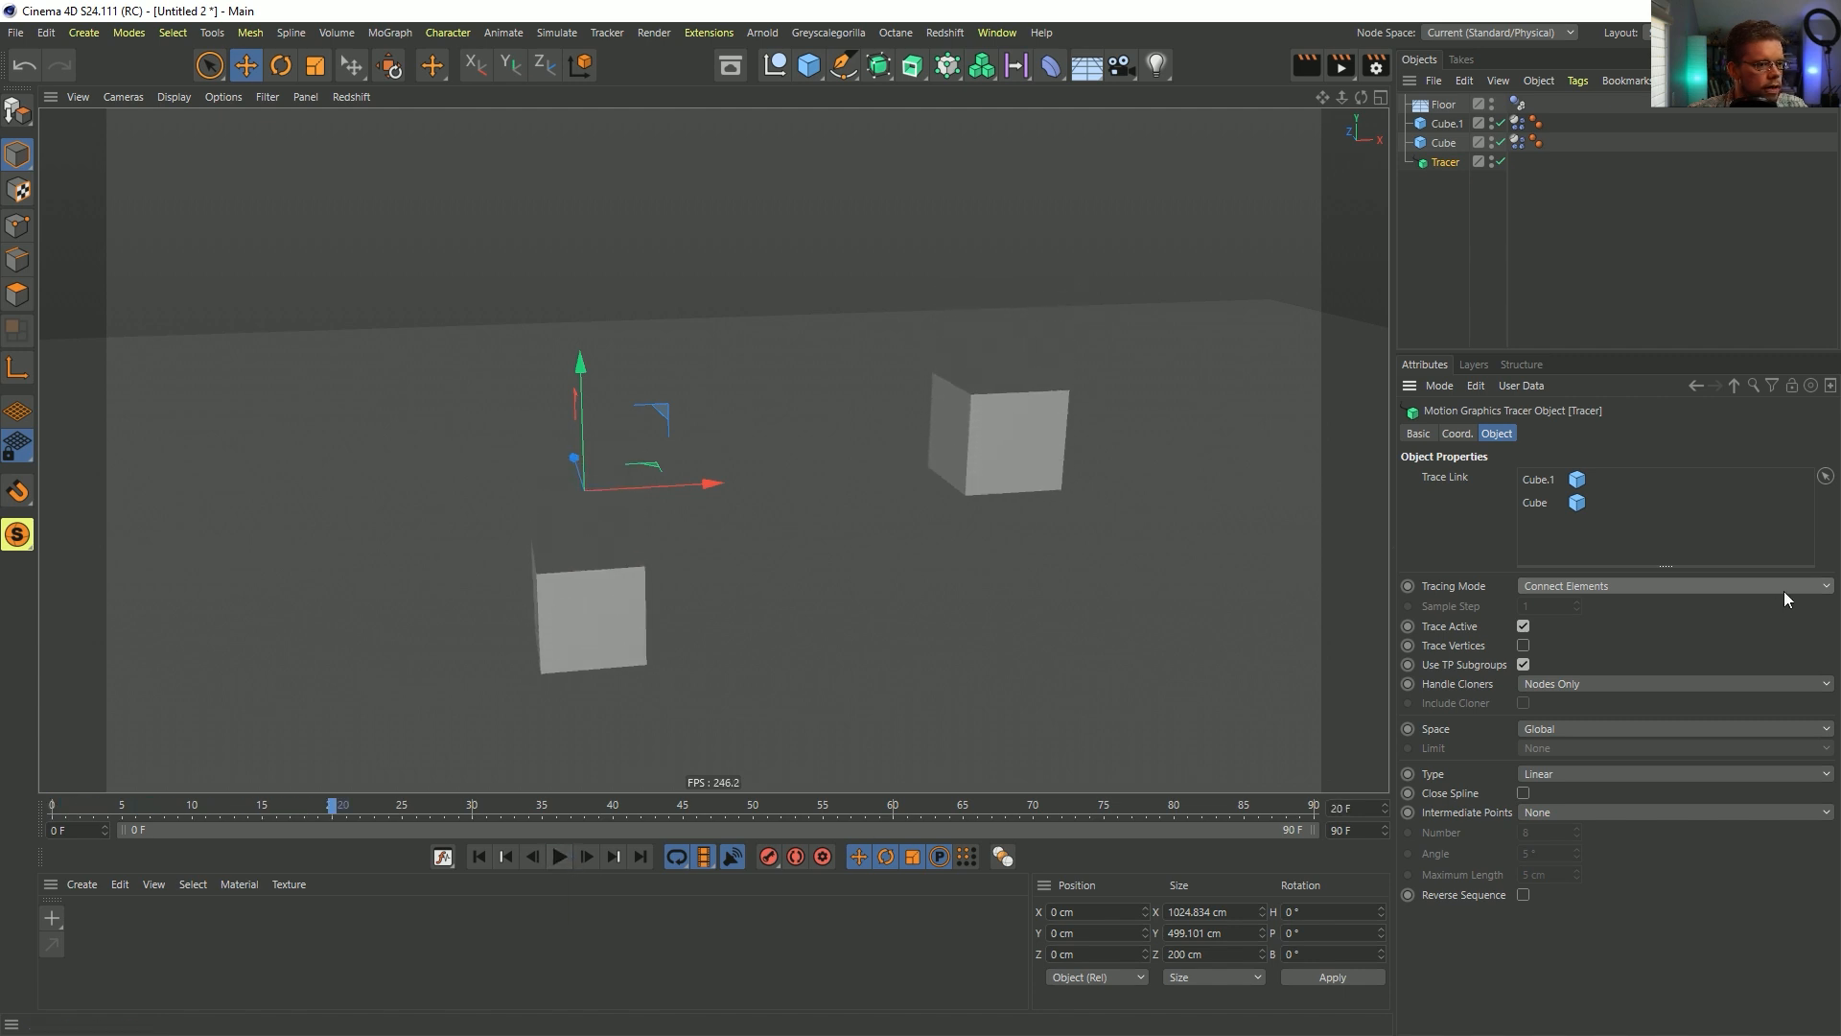
- Set the Tracer's tracing mode to Connect All Objects and replay the simulation from the first frame
left_click(1782, 587)
left_click(1673, 625)
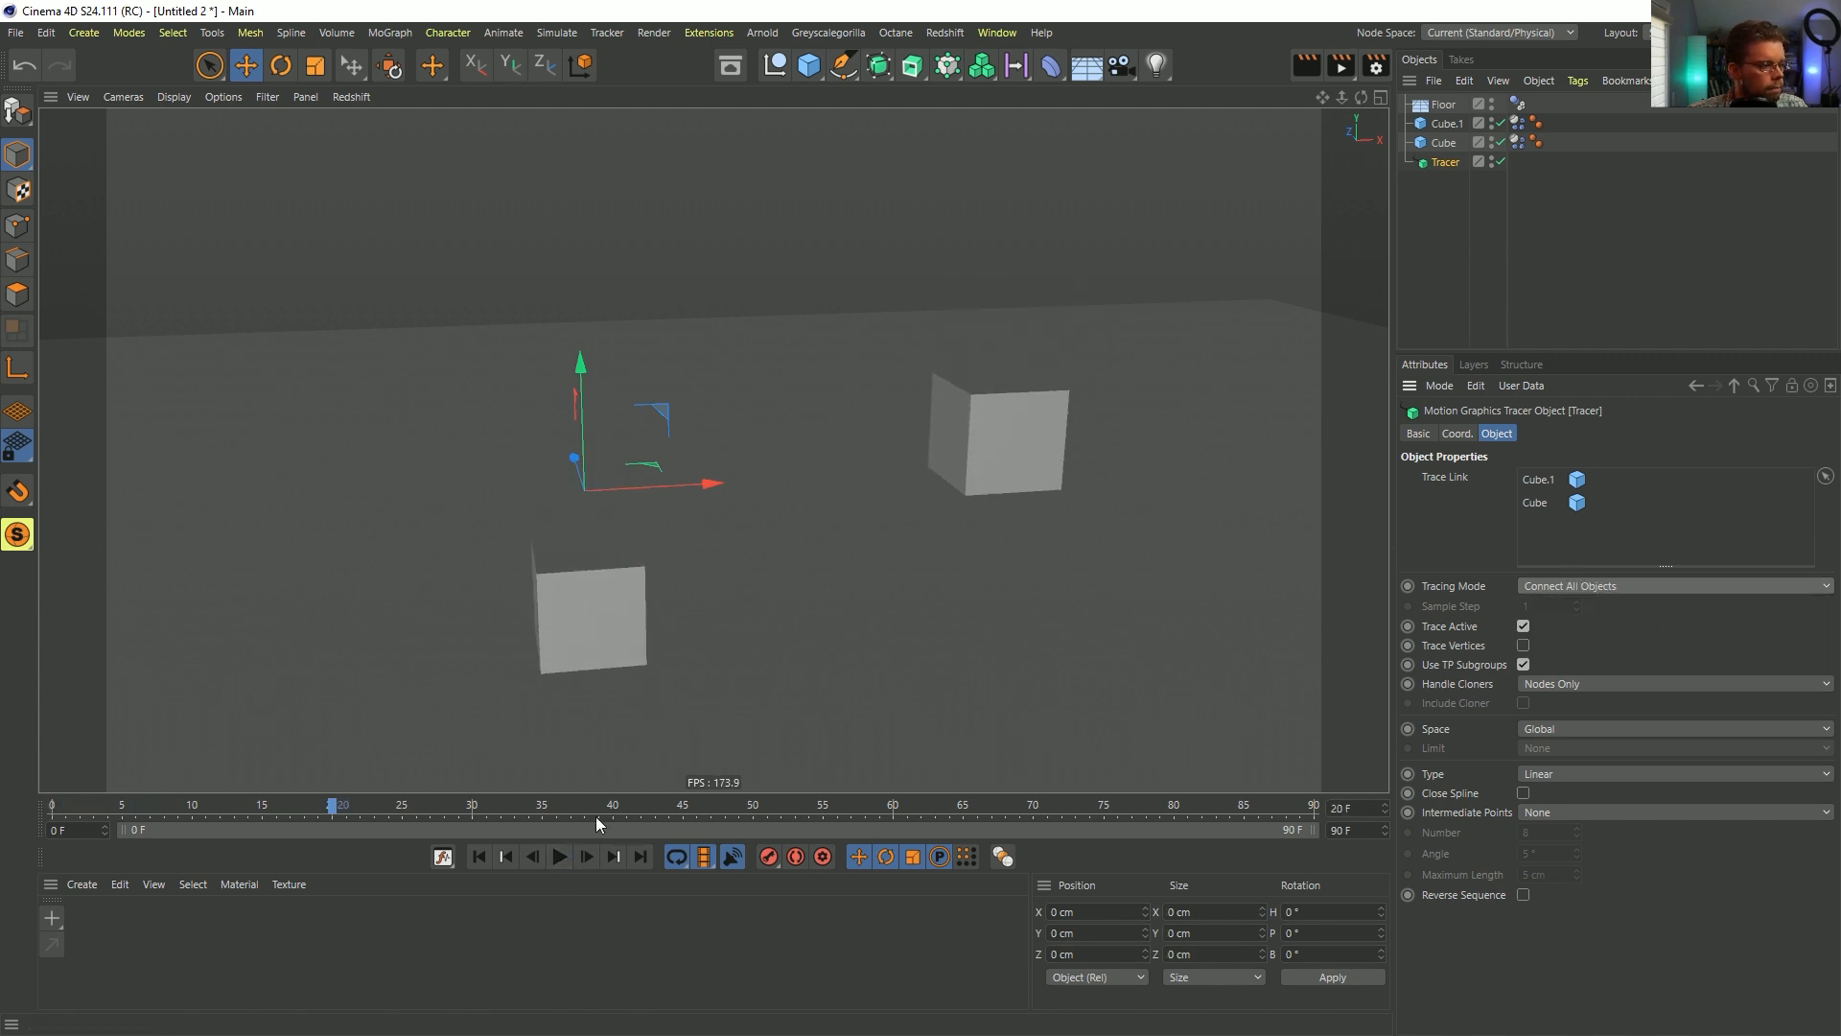
left_click(478, 857)
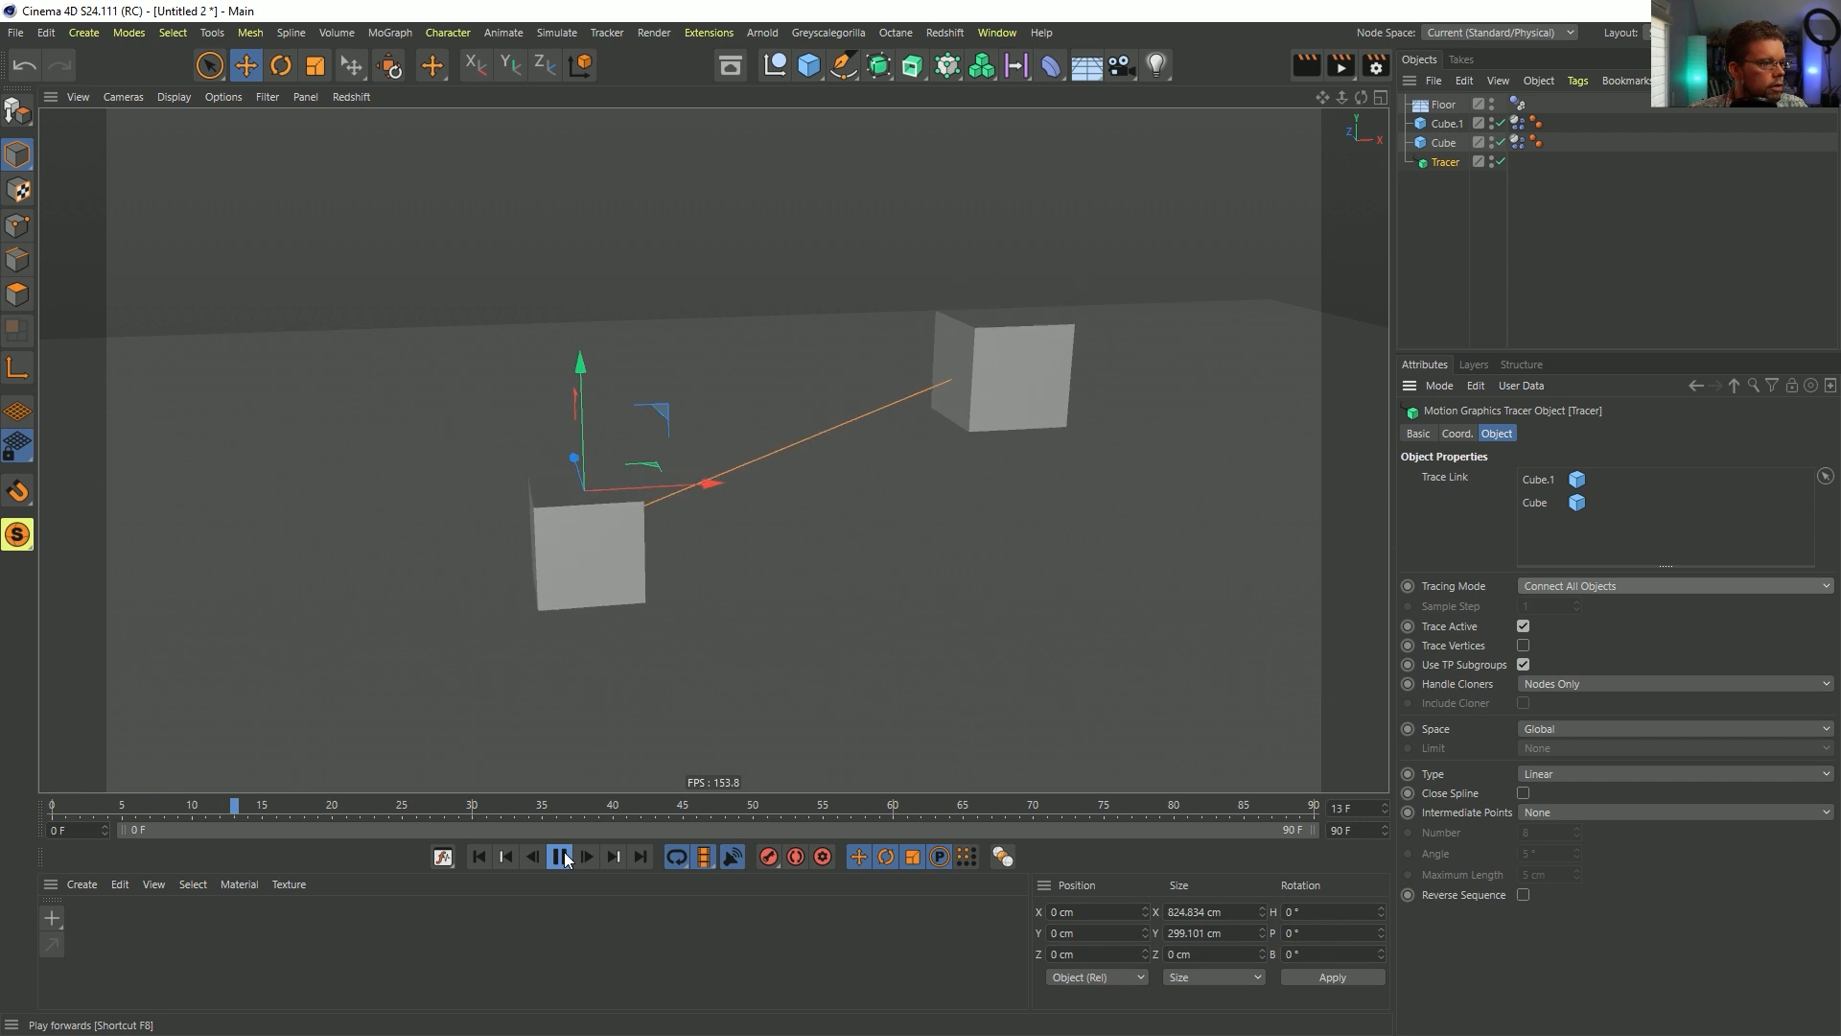
left_click(485, 854)
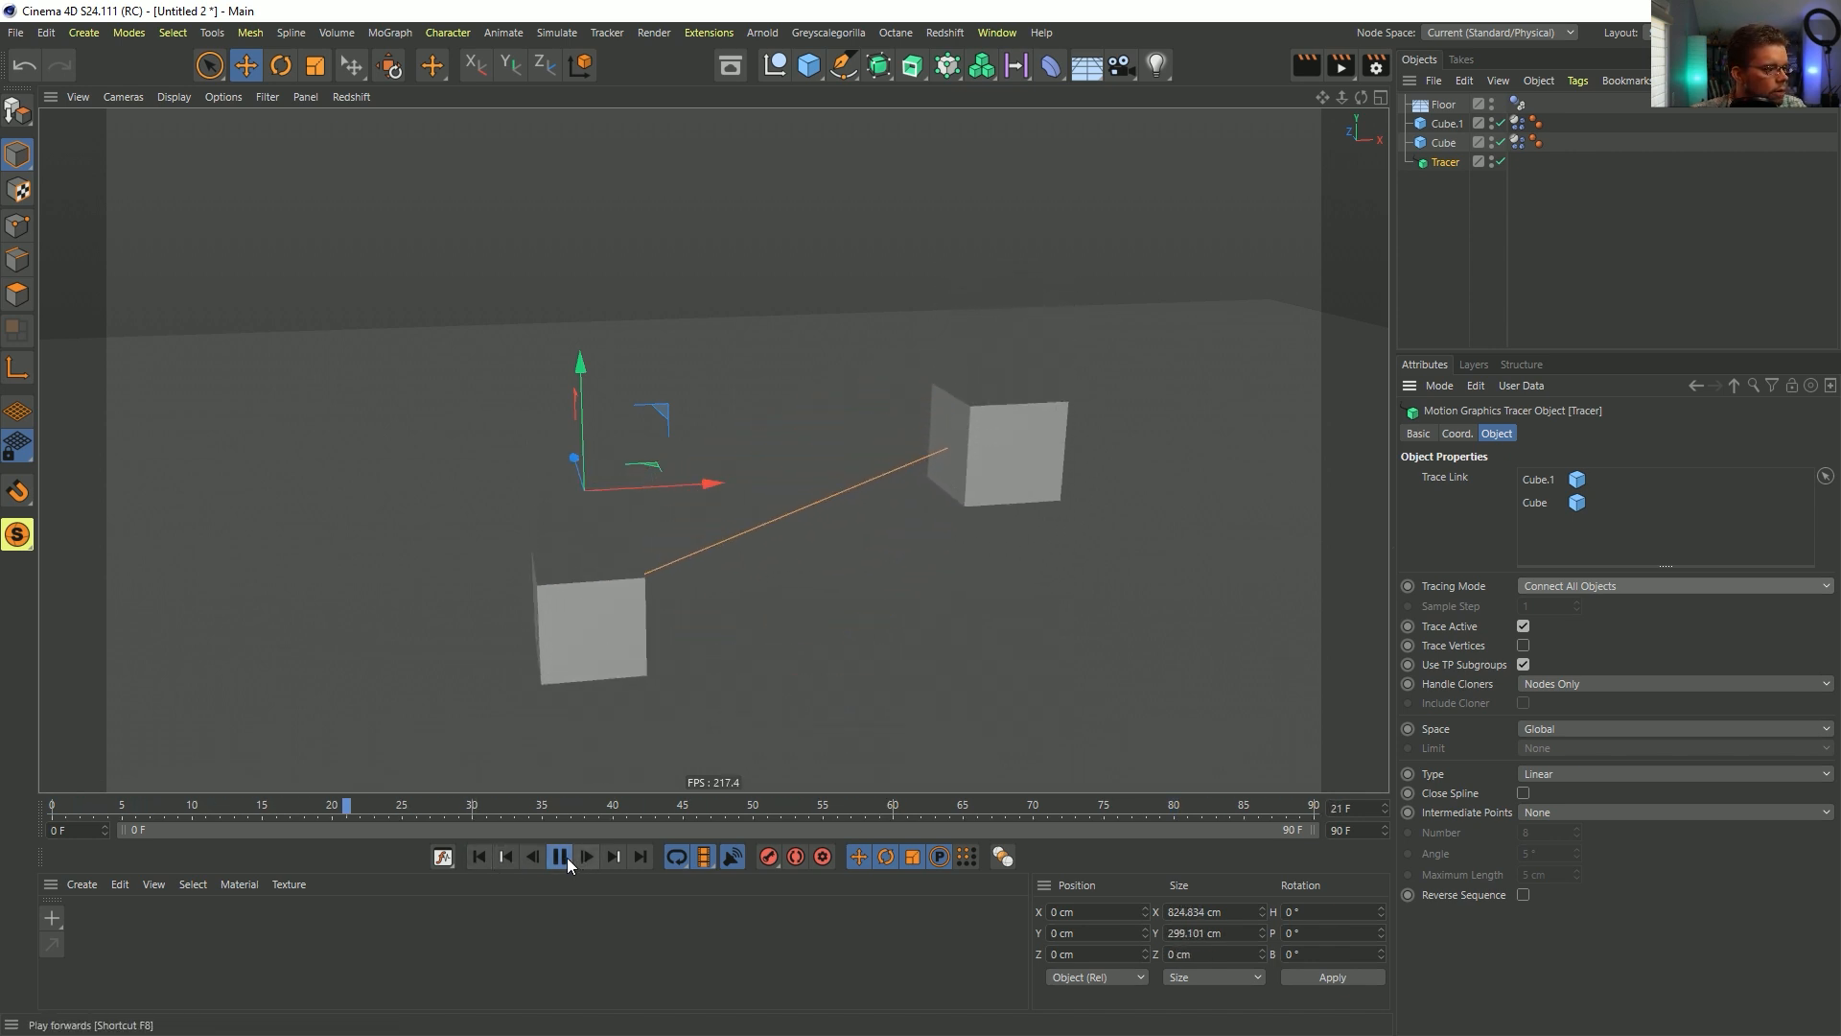
left_click(561, 856)
left_click(480, 856)
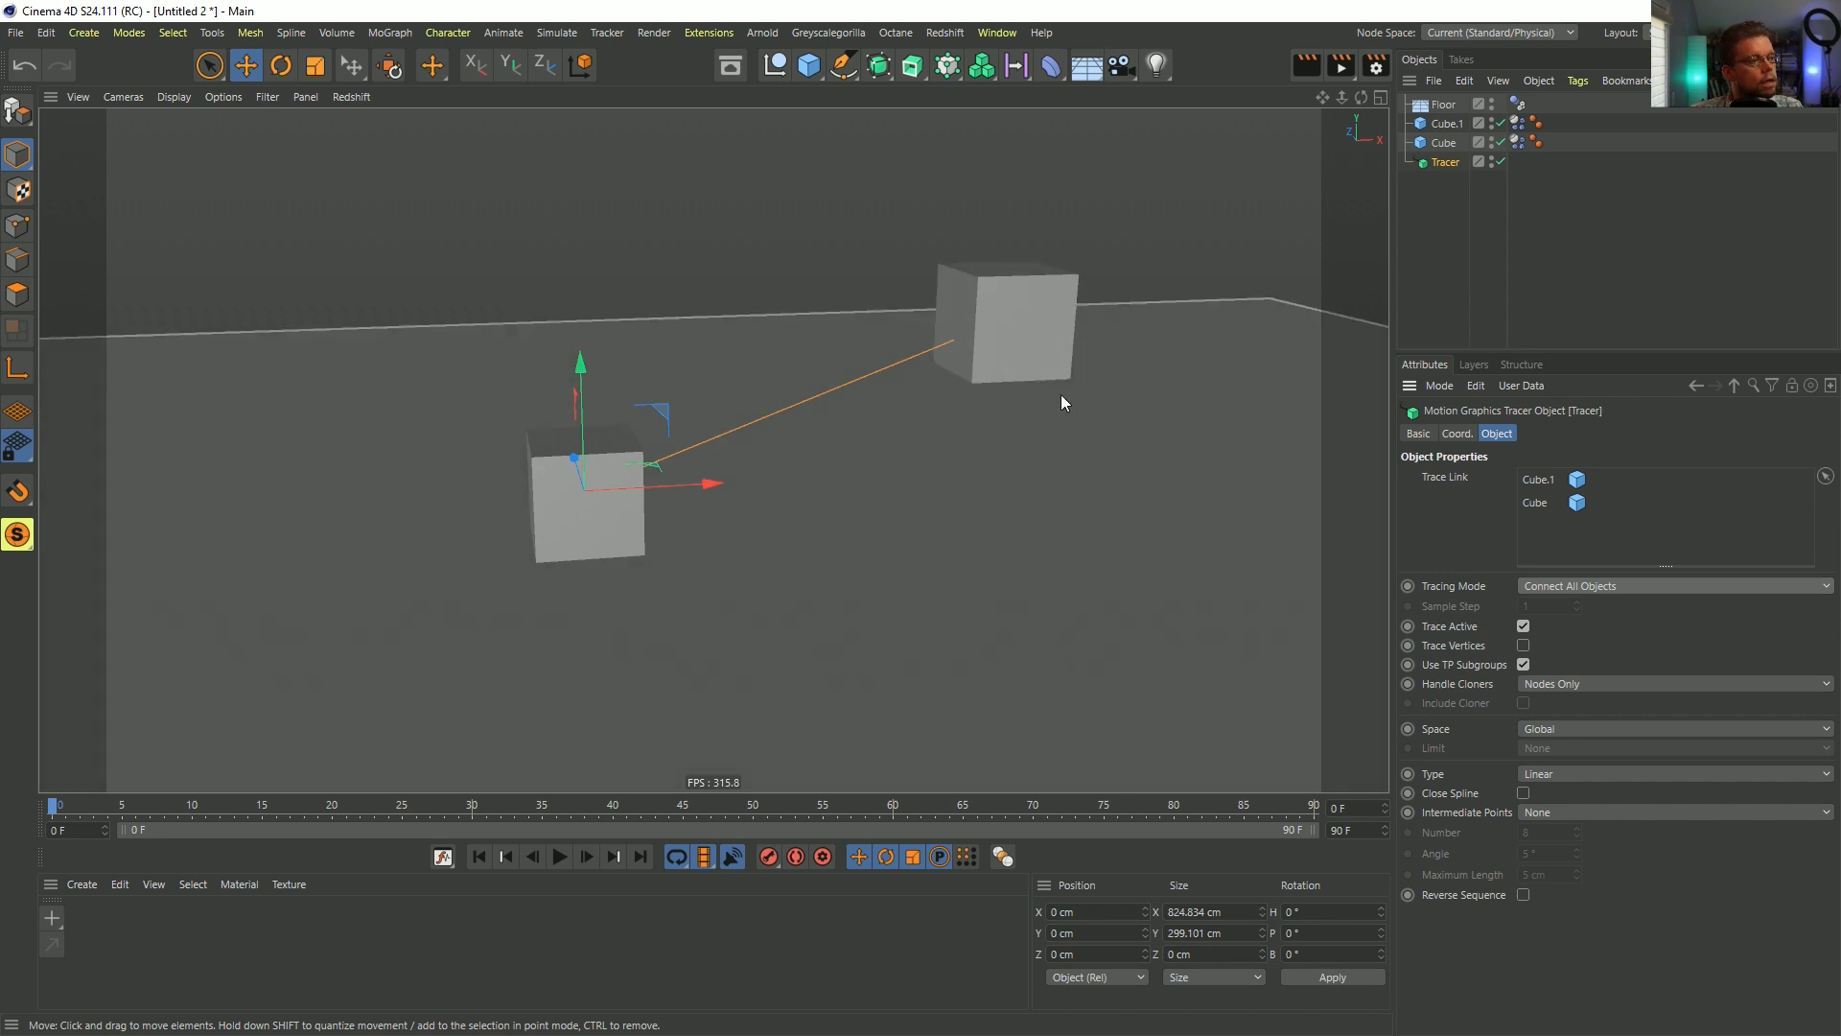
- Play the simulation and step forward to frame 27 to examine the traced line, returning to the first frame
left_click_drag(704, 474, 951, 377, "alt")
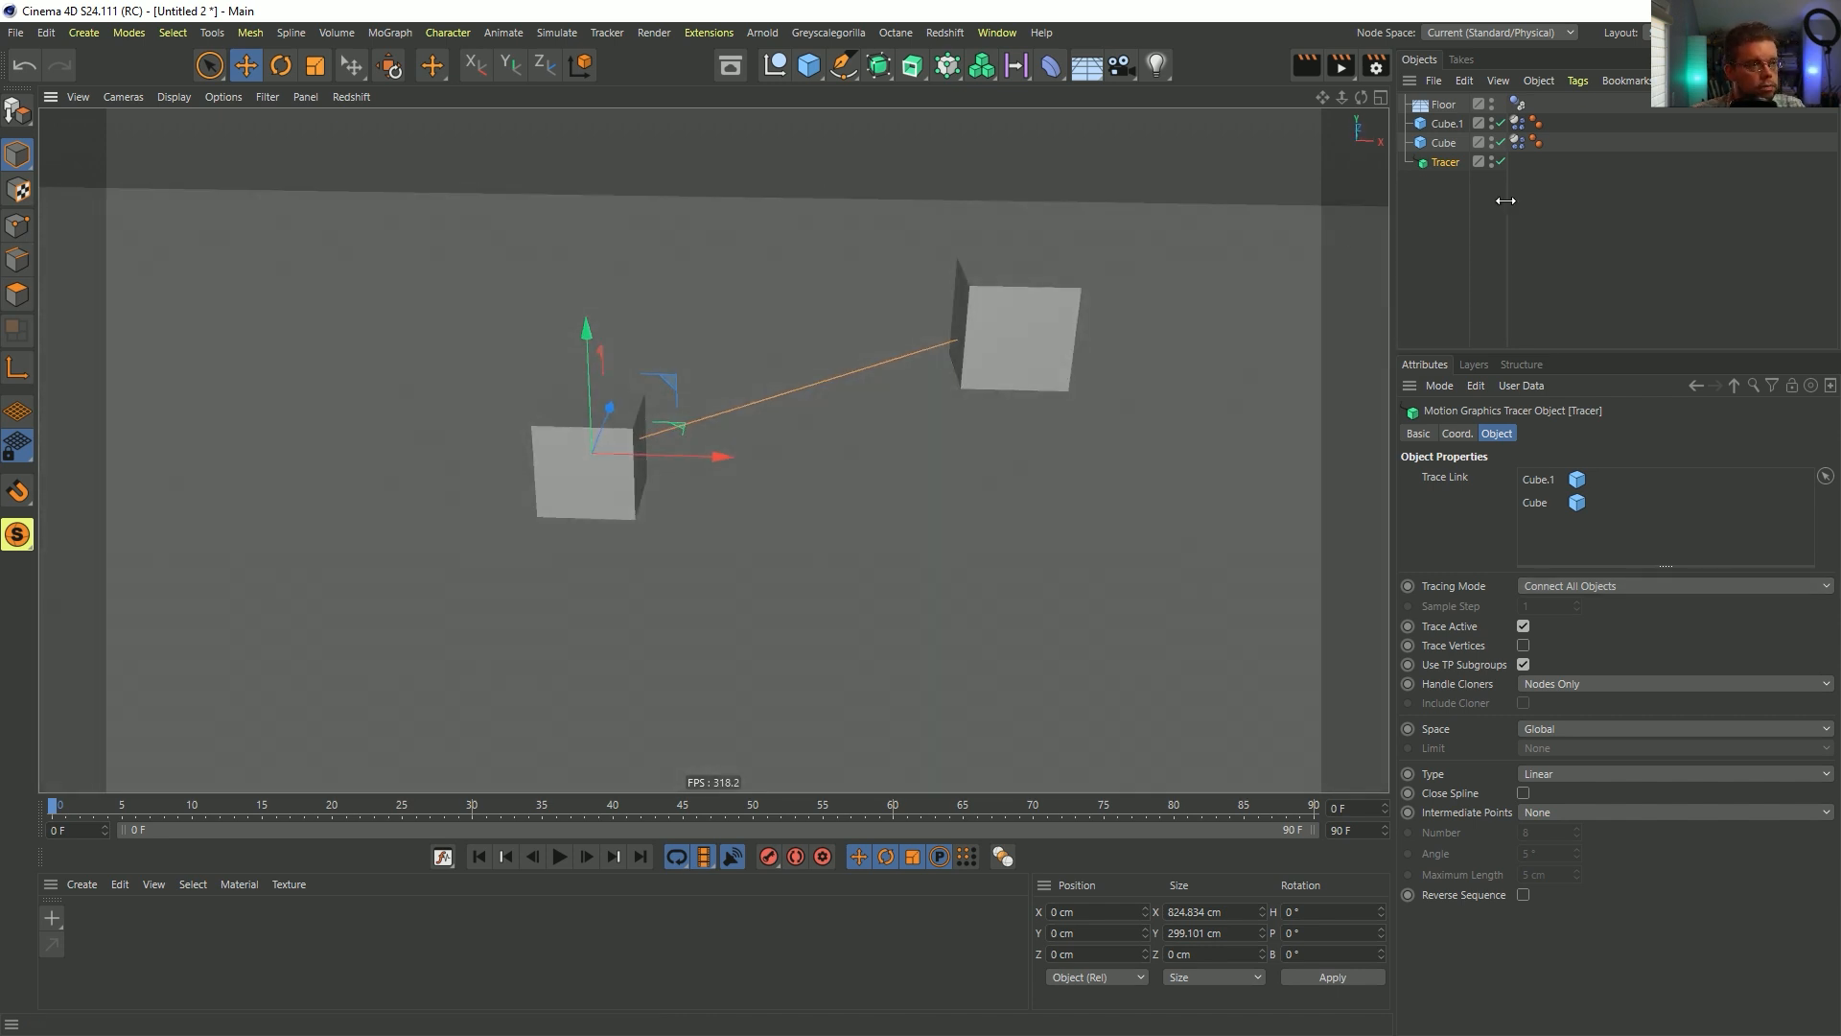
left_click(567, 857)
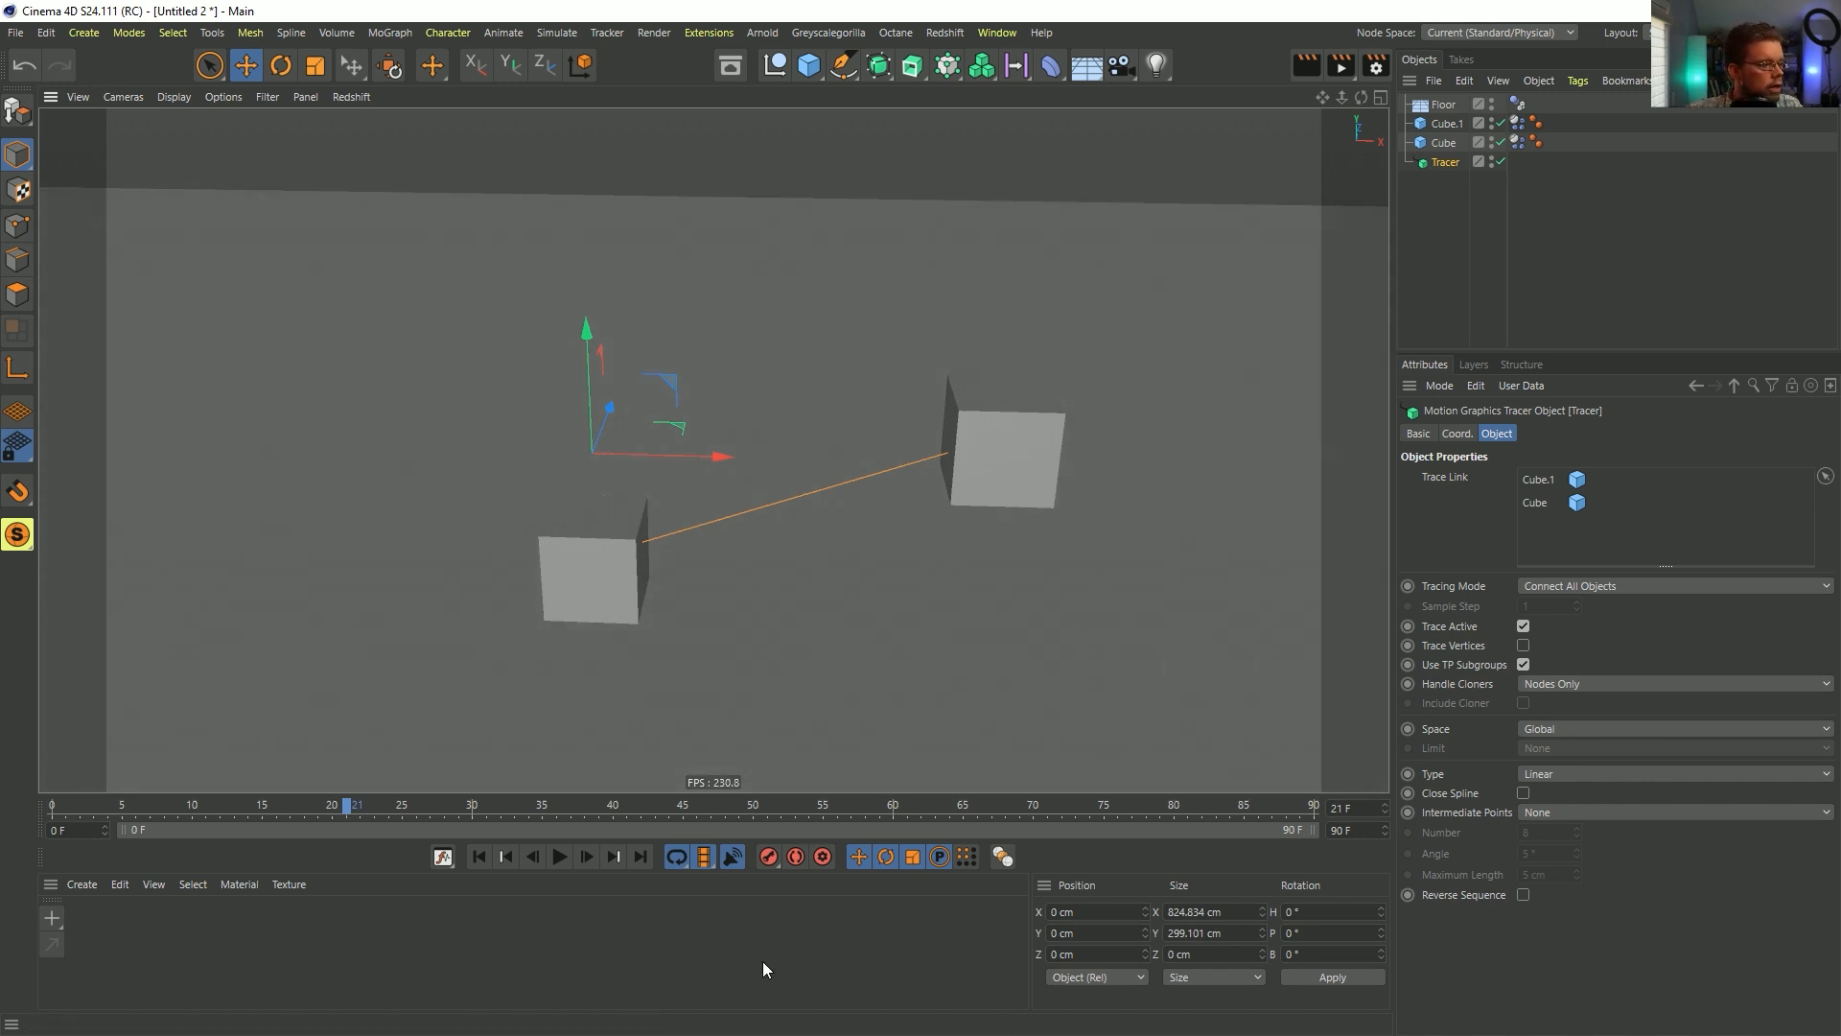
left_click(589, 859)
left_click(589, 859)
left_click(589, 860)
left_click(589, 859)
left_click(589, 859)
left_click(589, 859)
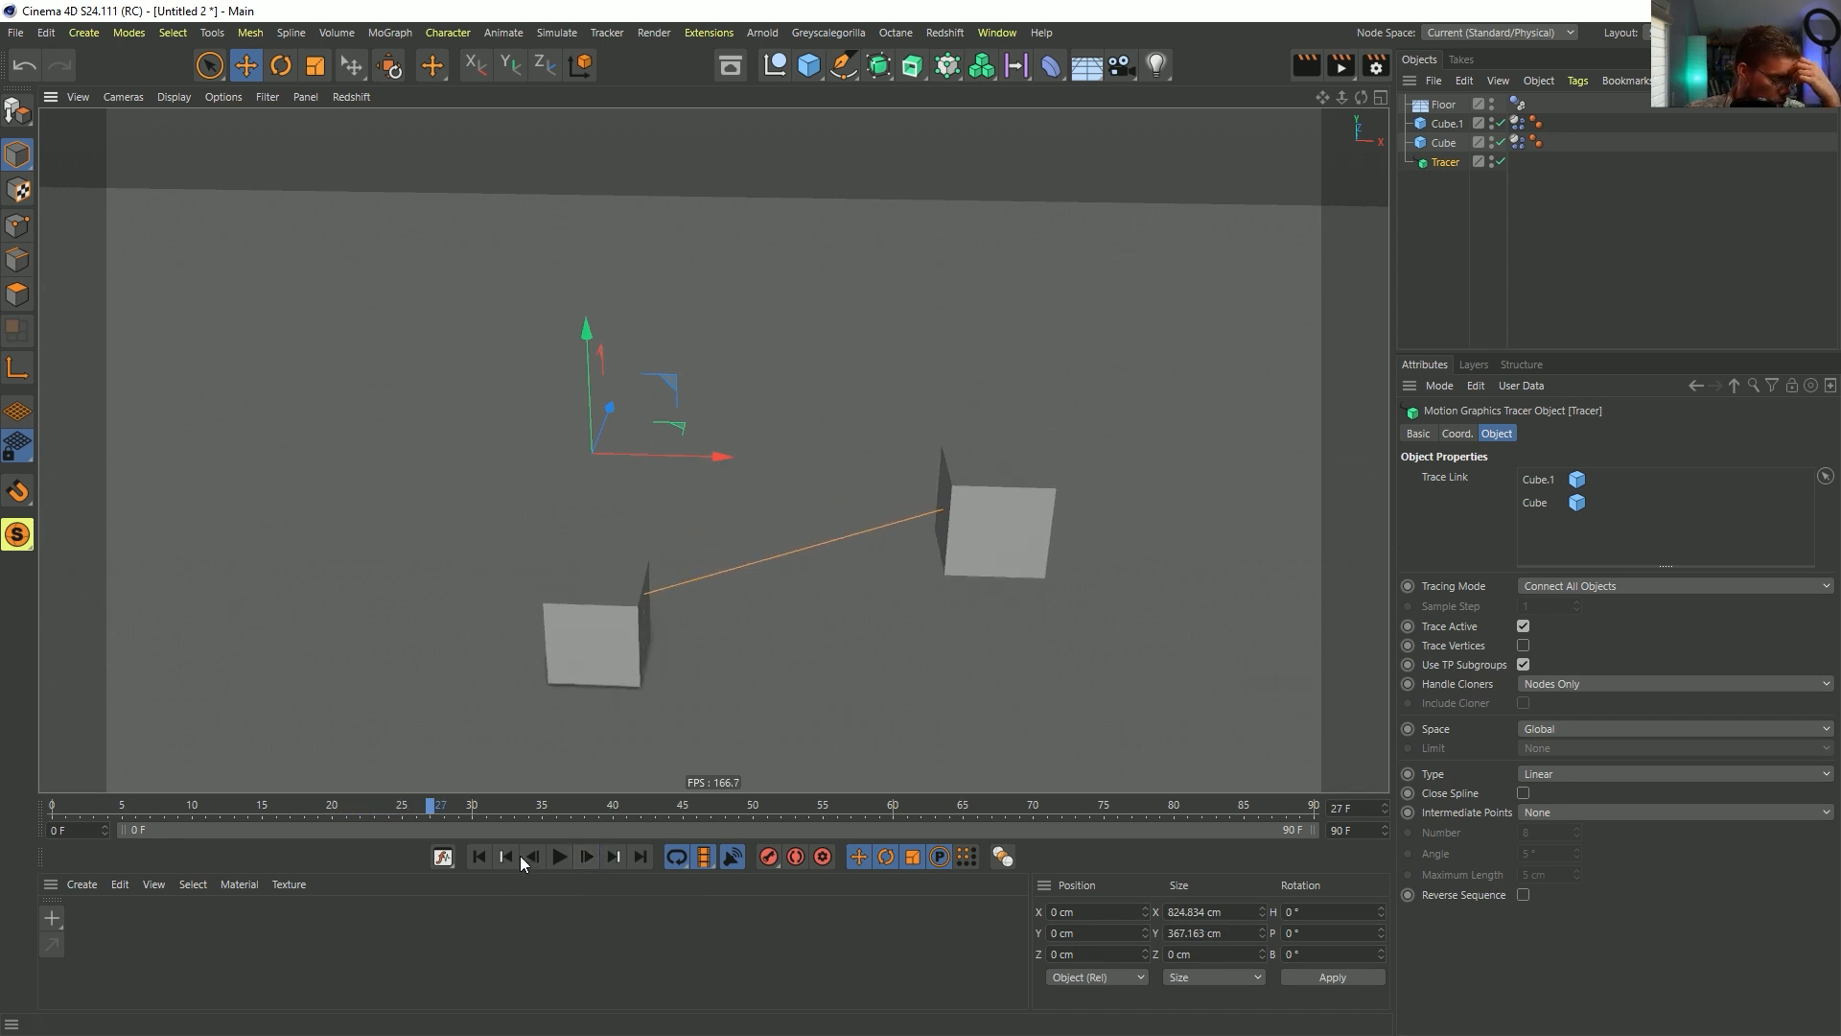
left_click(476, 856)
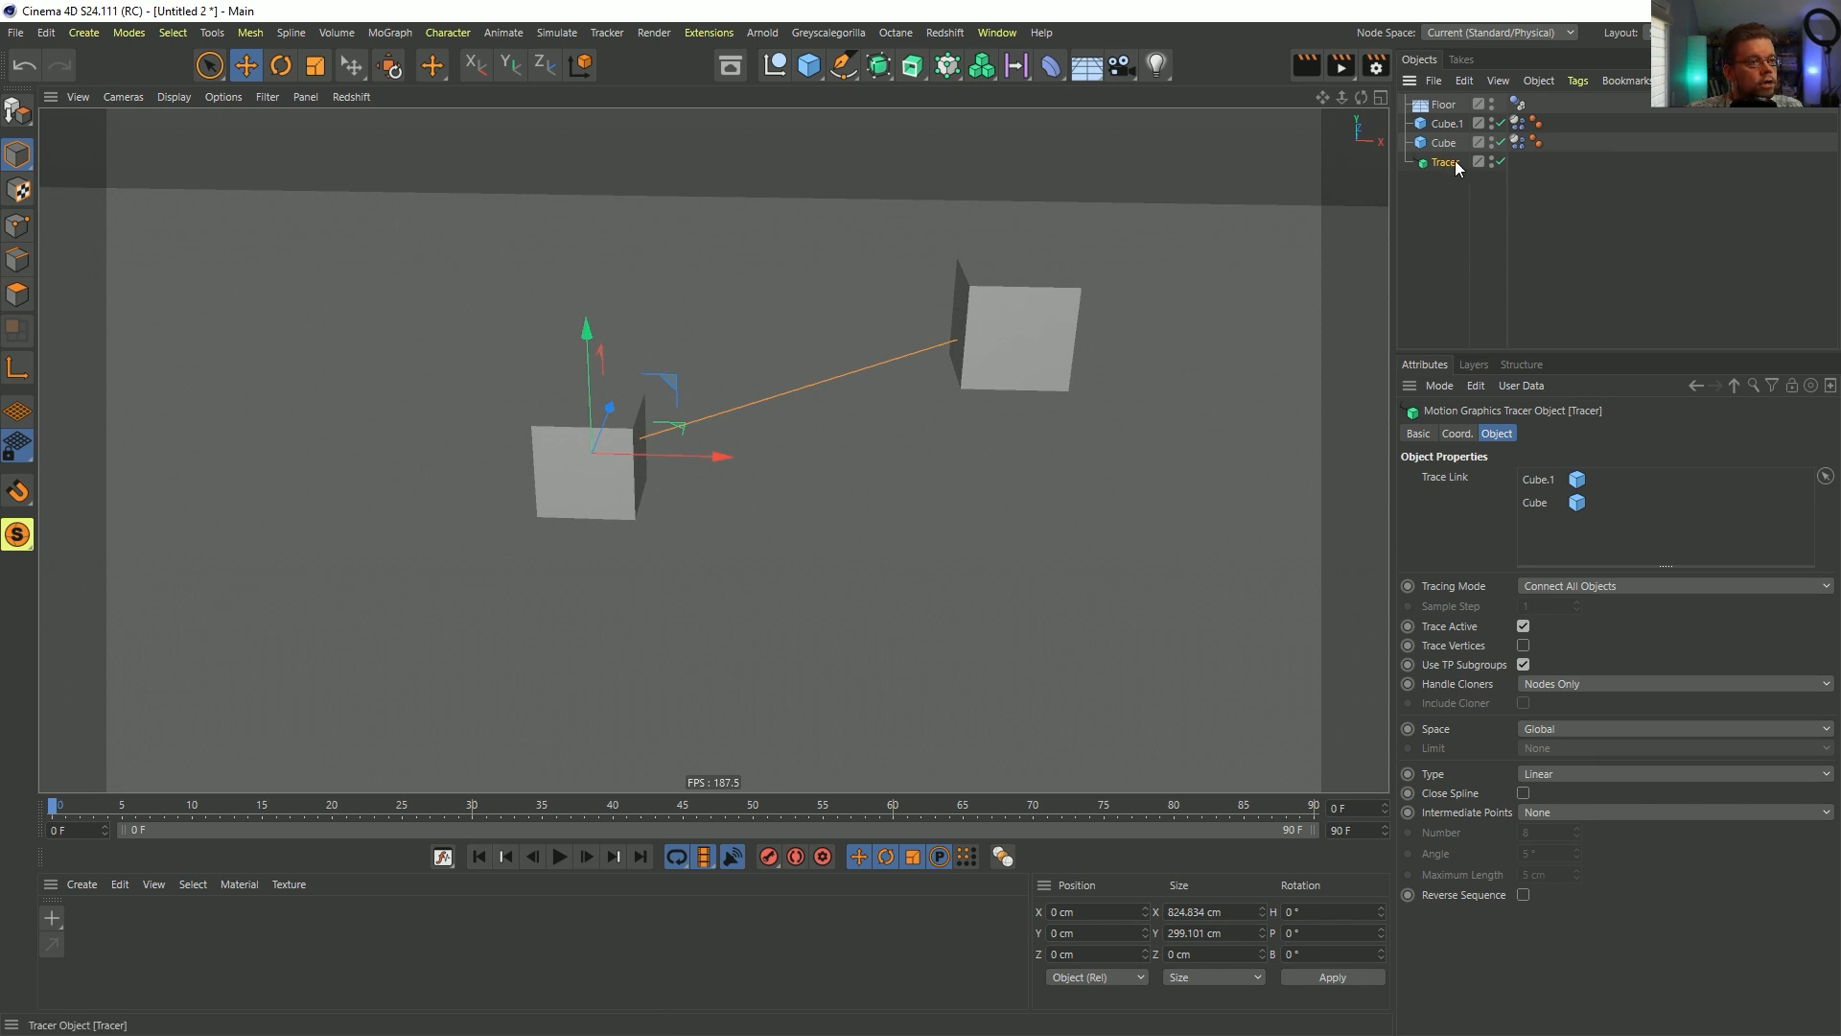
- Convert the Tracer to an editable spline and scale all its points down to about 604 by 219 cm
key("c")
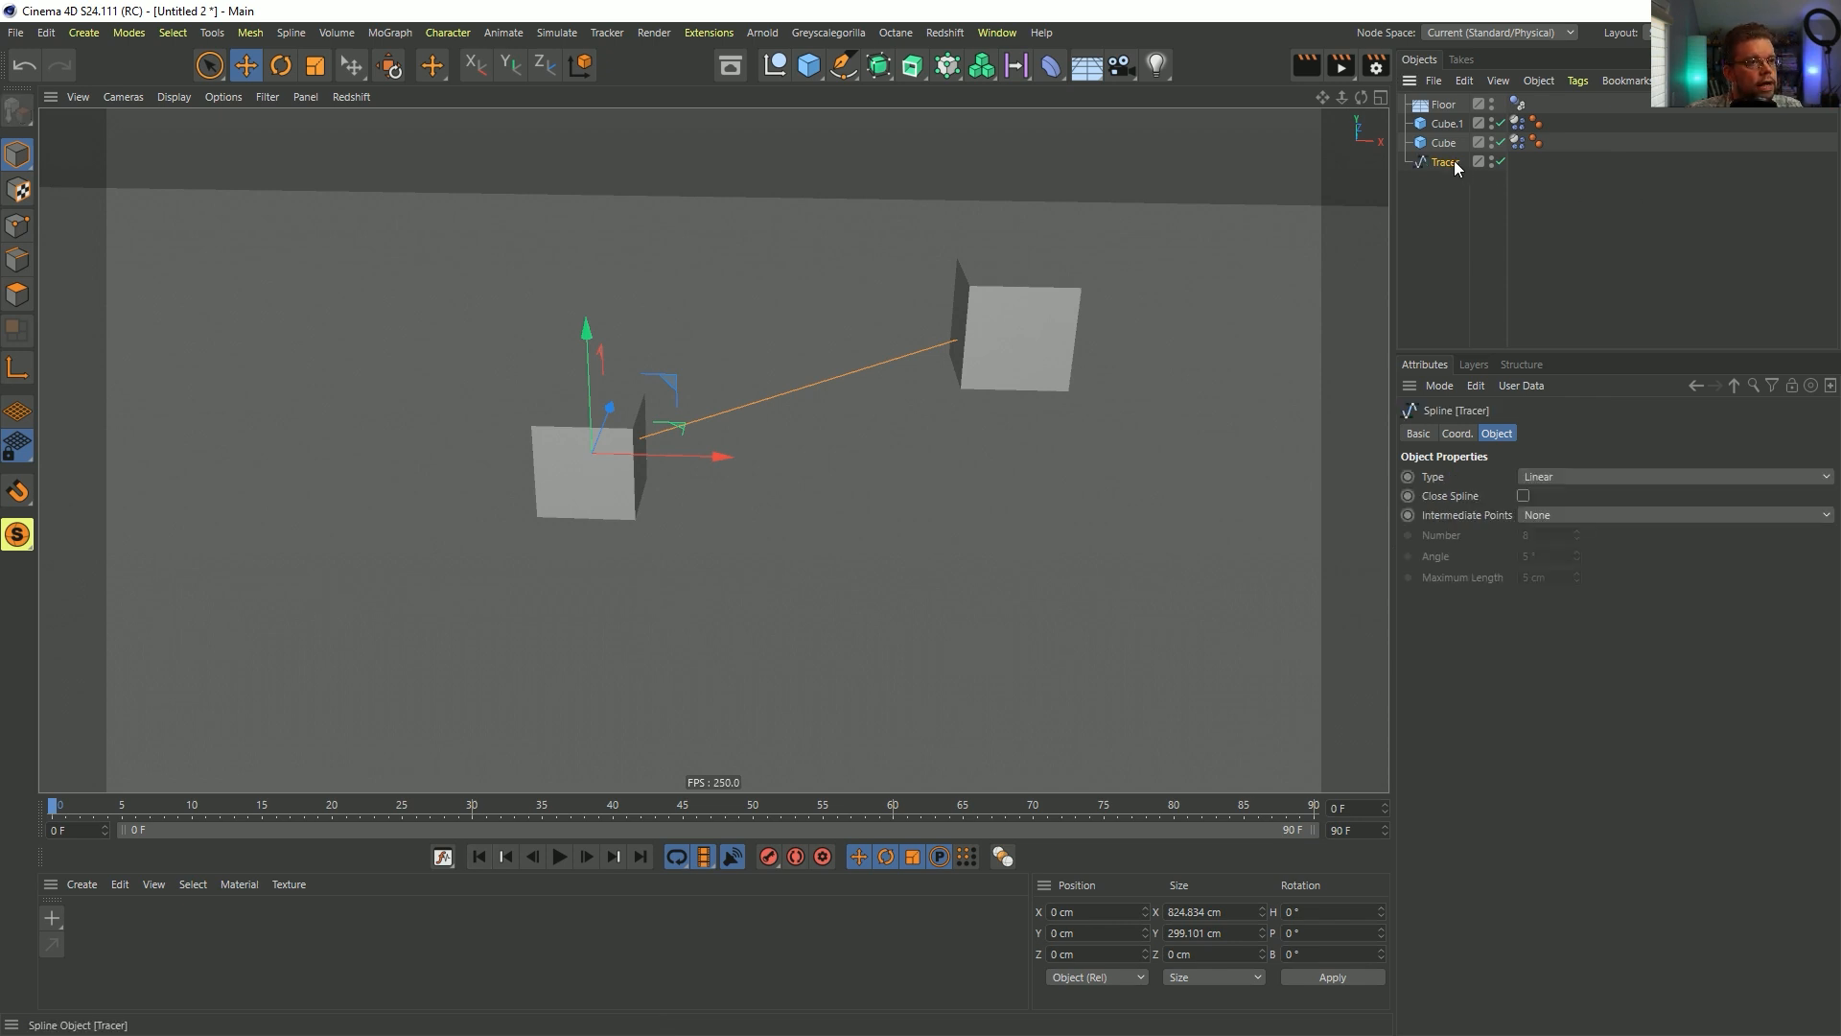
left_click(12, 229)
key("ctrl+a")
key("t")
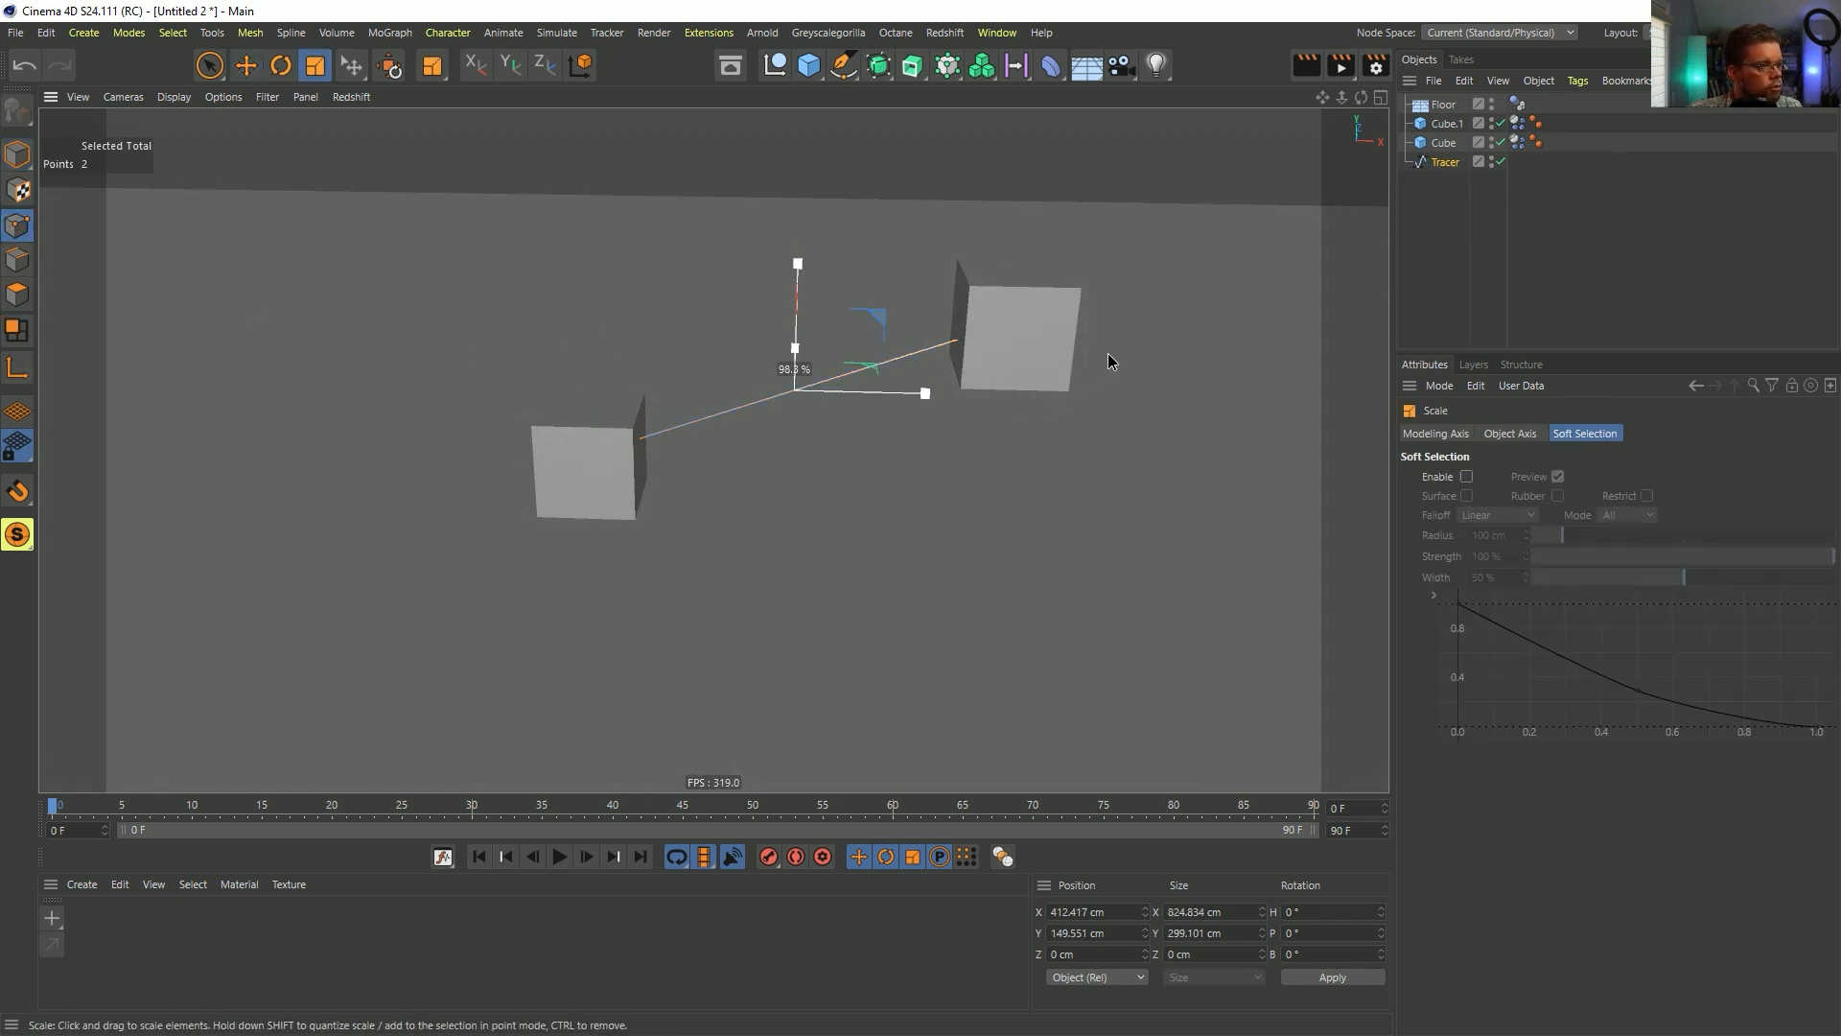
left_click_drag(1107, 353, 911, 398)
mouse_move(1129, 290)
left_mouse_down()
mouse_move(1166, 279)
mouse_move(1124, 301)
left_mouse_up()
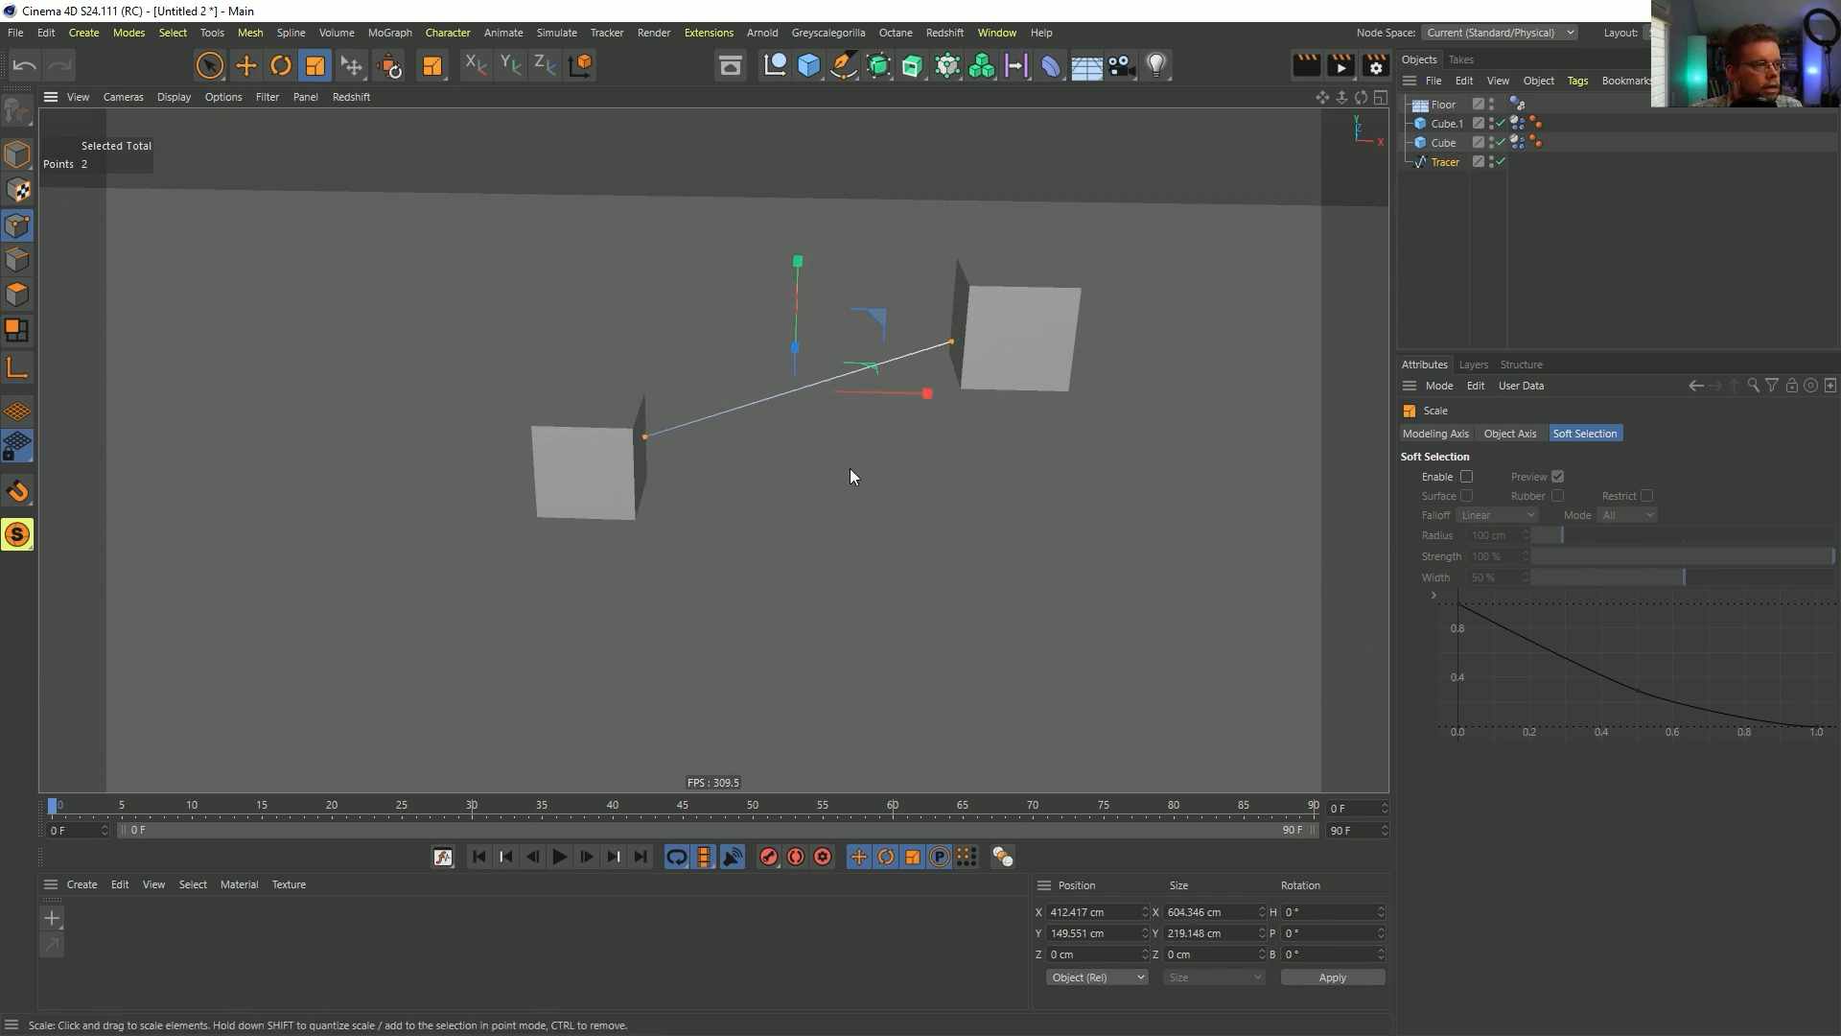
- Subdivide the spline into five points and switch to Live Selection
right_click(833, 488)
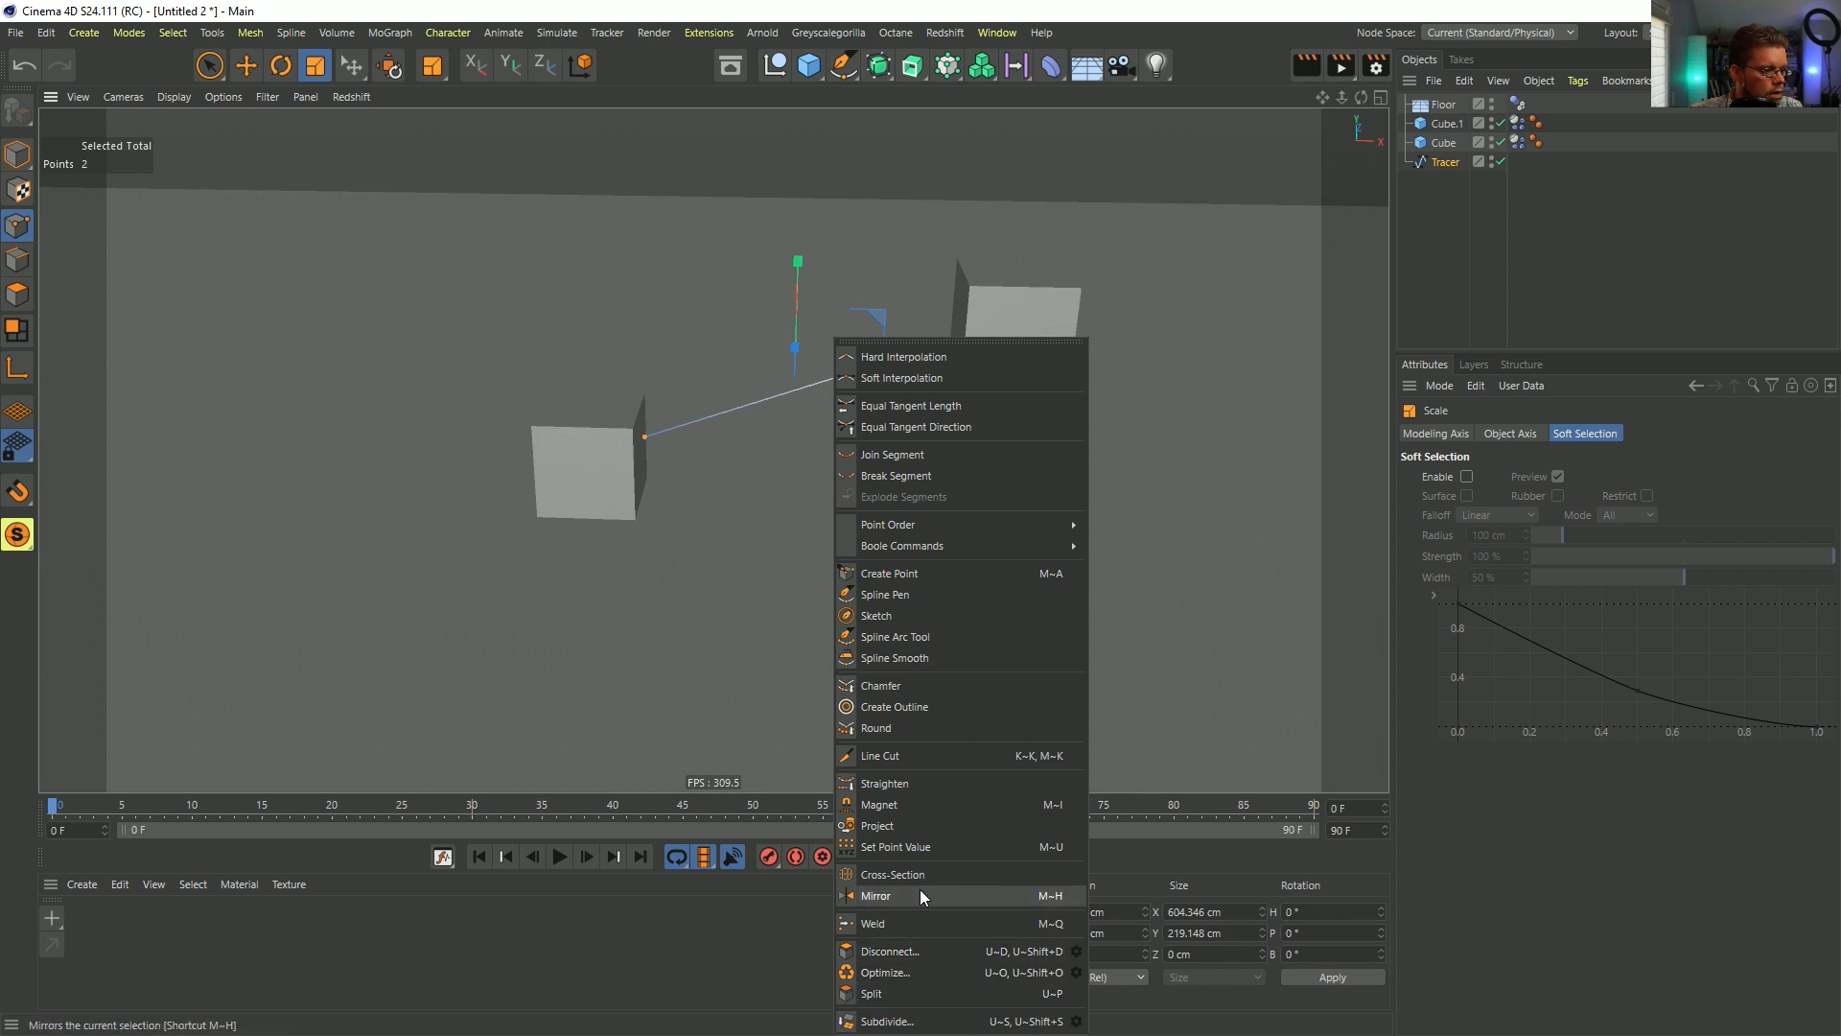
left_click(885, 1021)
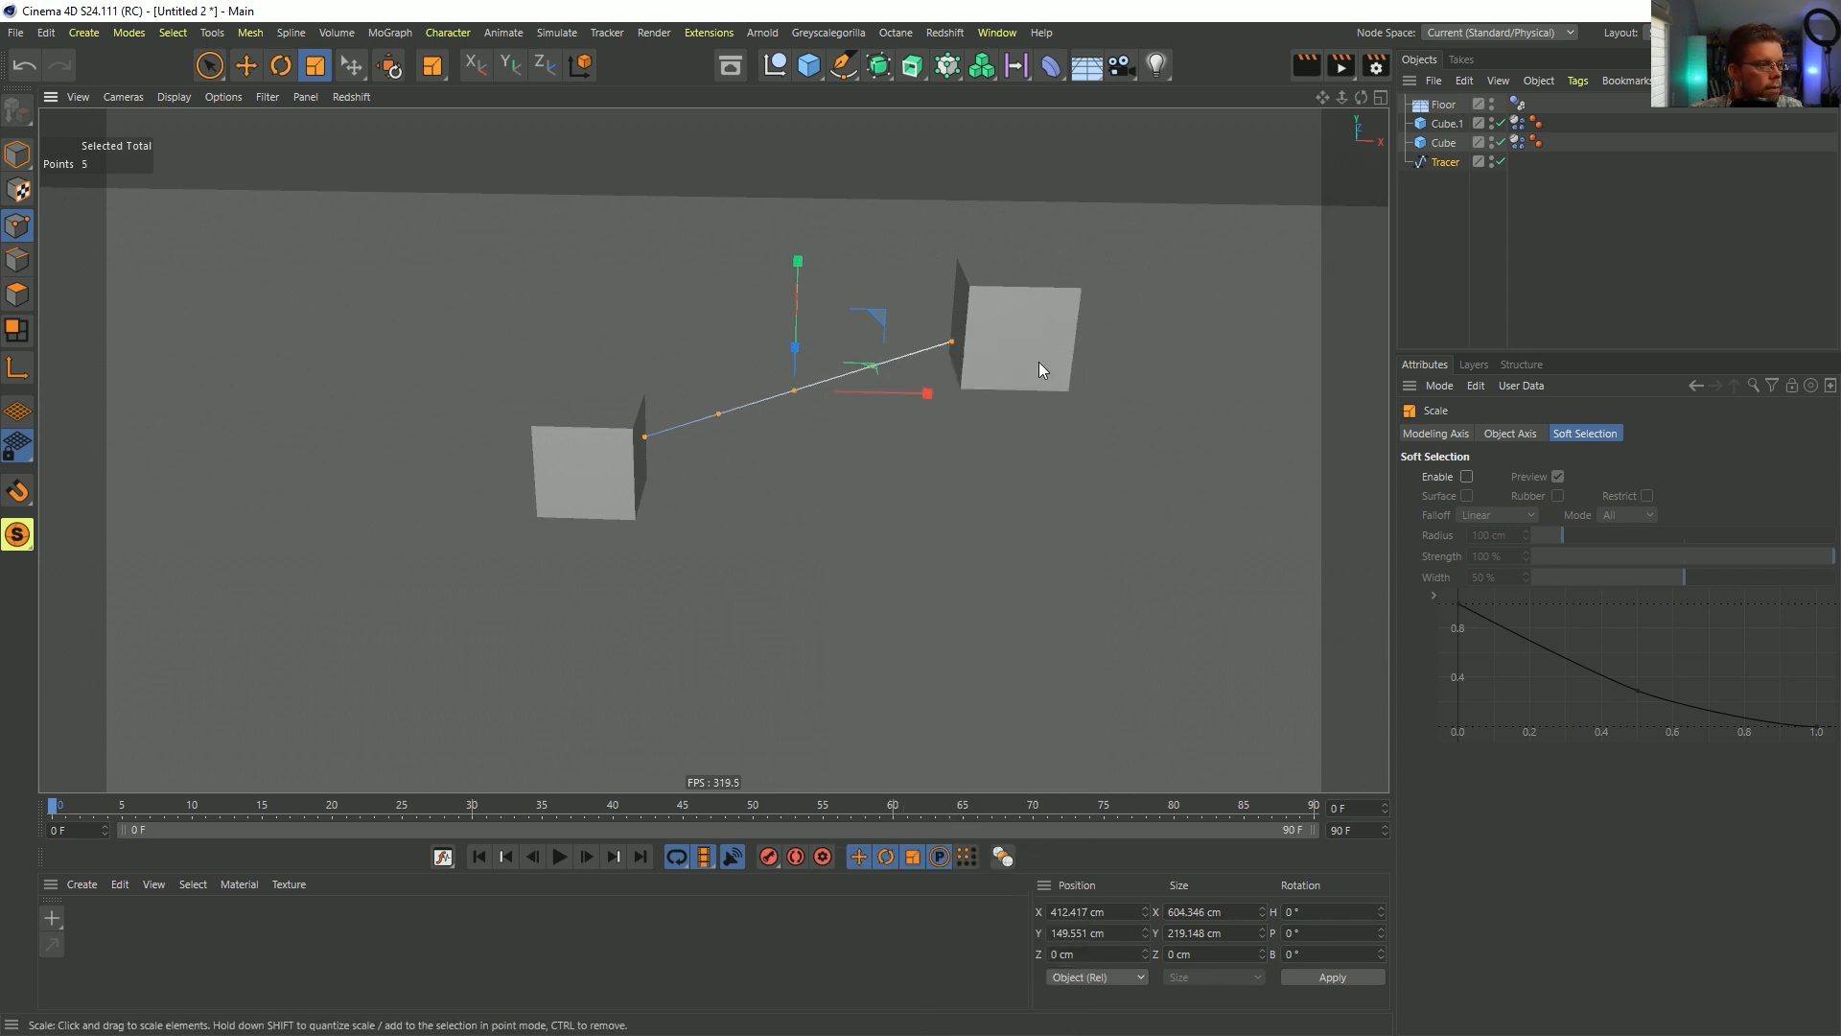
key("9")
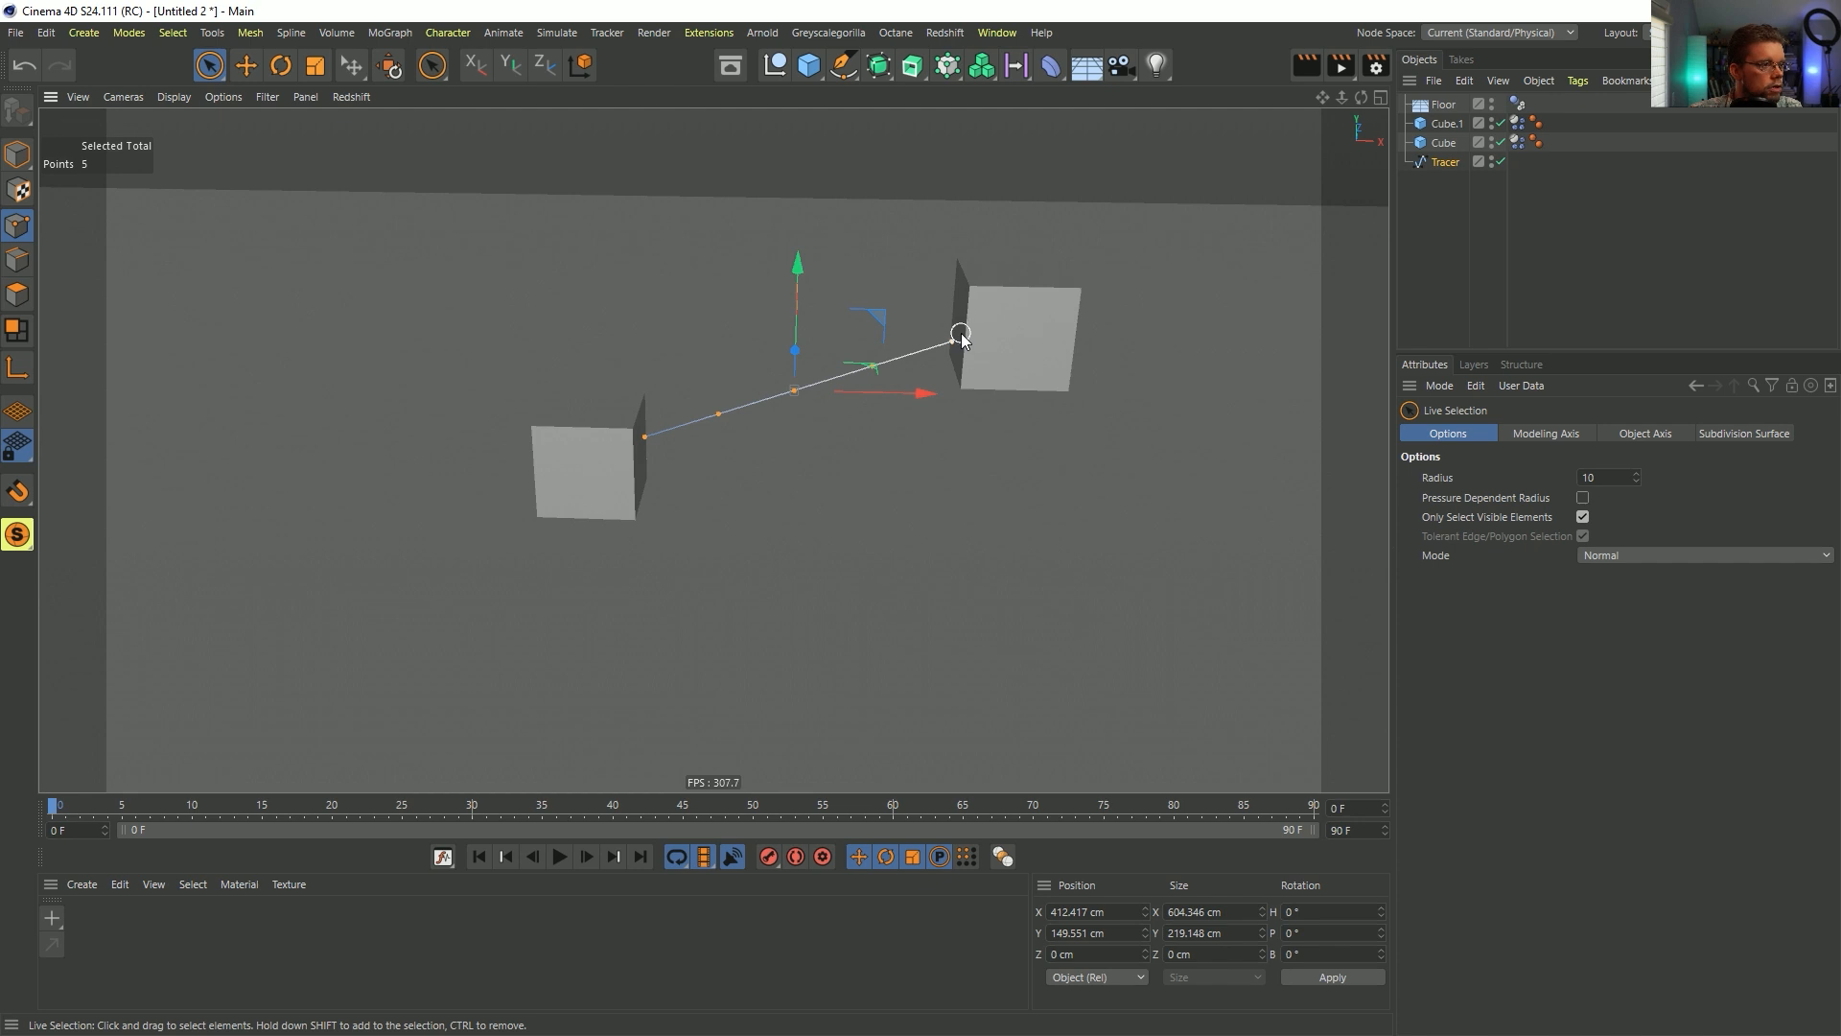
- Add a Spline Dynamics hair tag to the Tracer spline
right_click(1449, 161)
mouse_move(1544, 242)
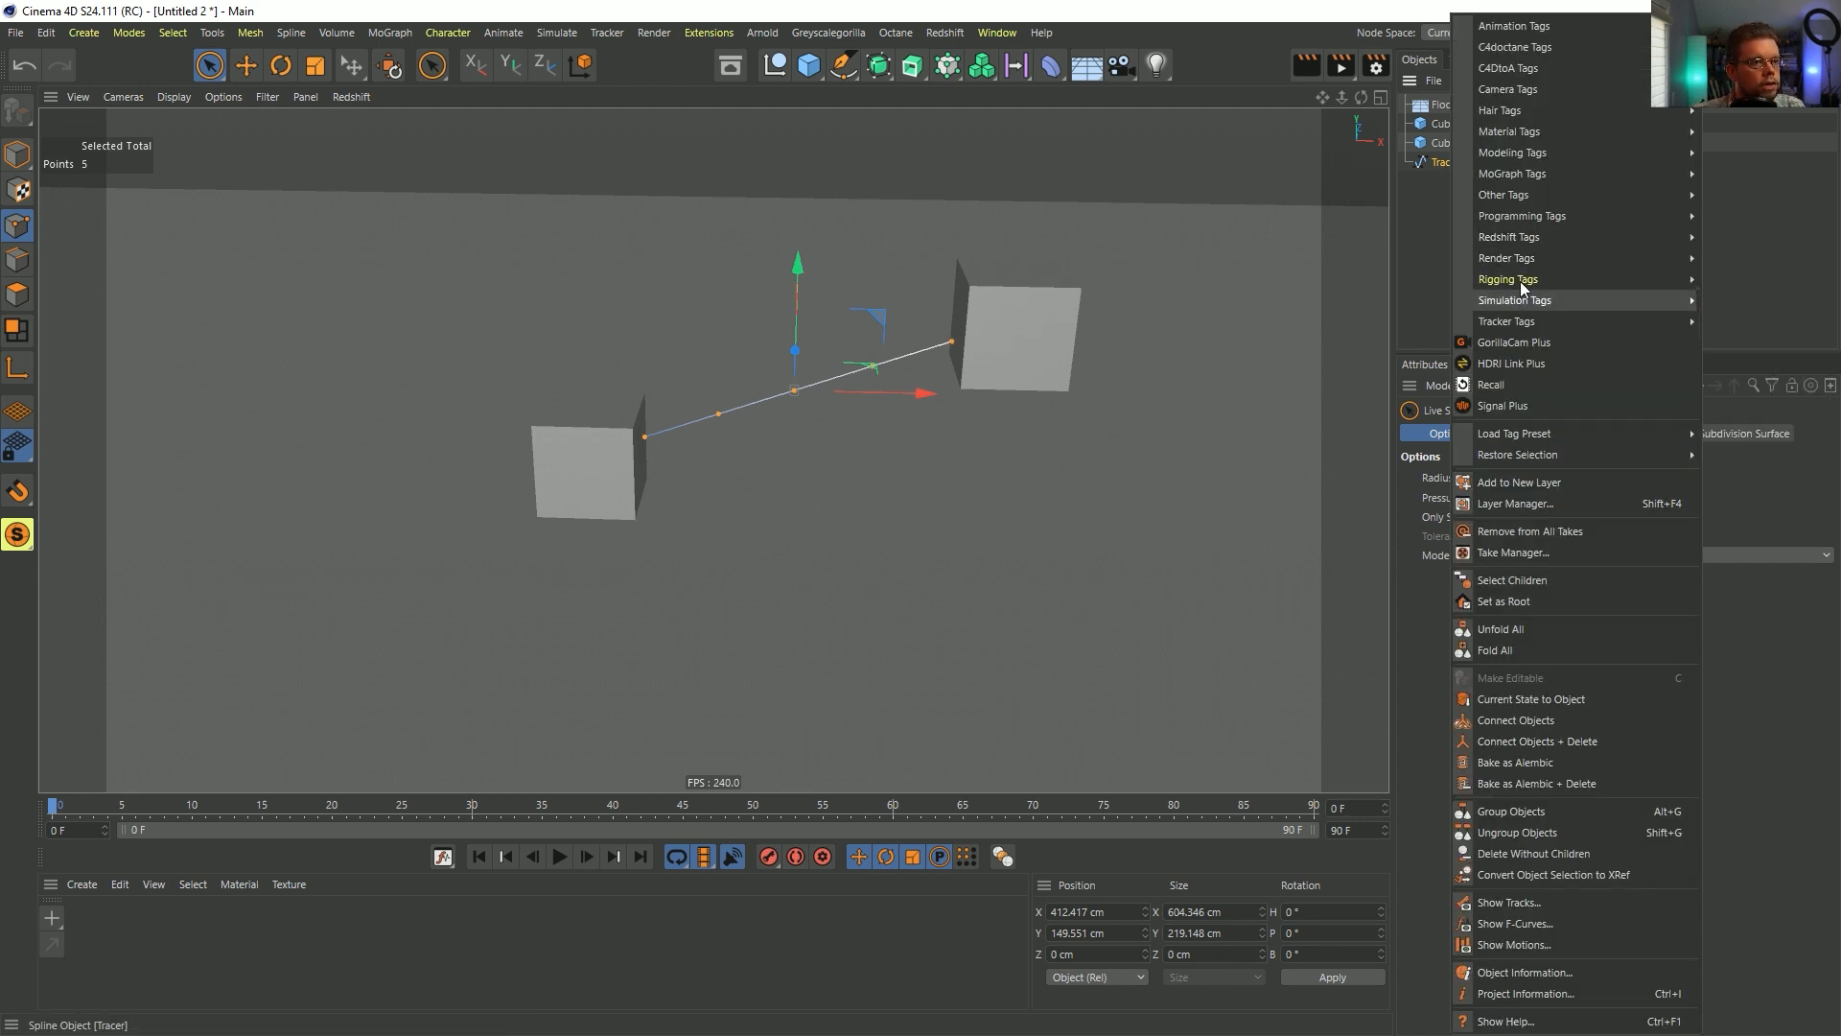
mouse_move(1527, 132)
mouse_move(1582, 110)
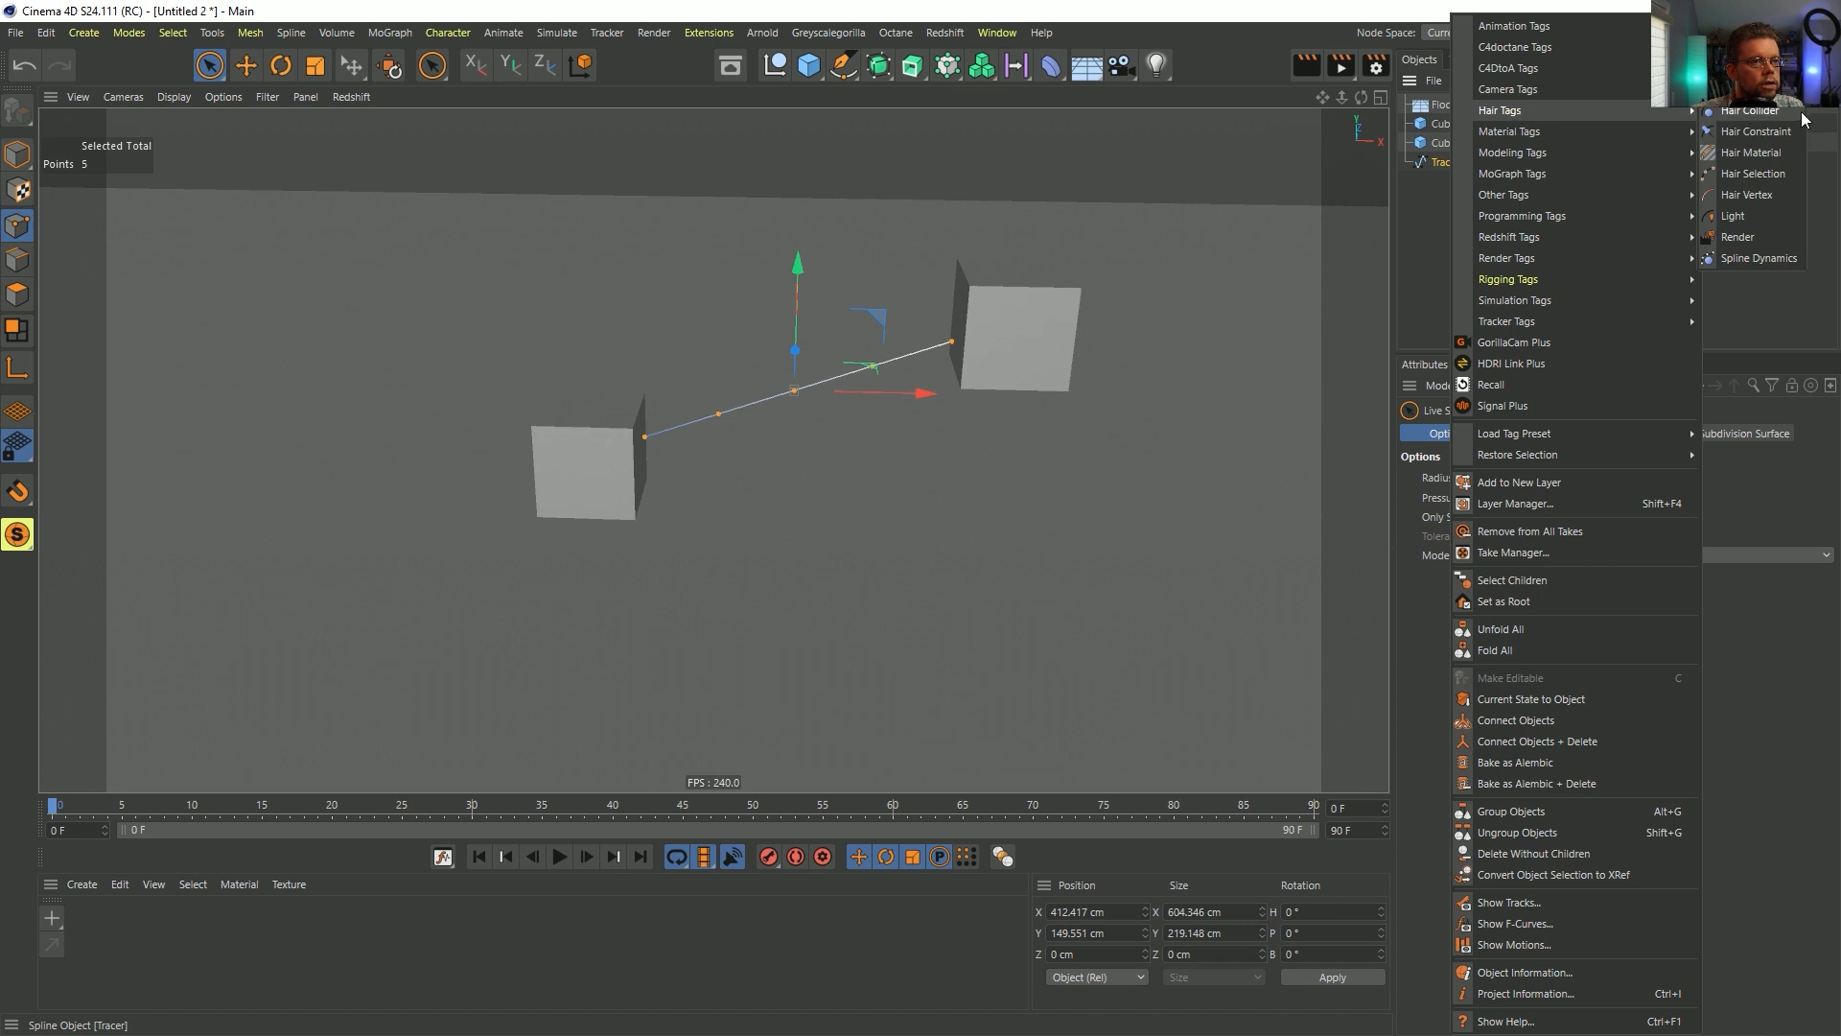
left_click(1759, 258)
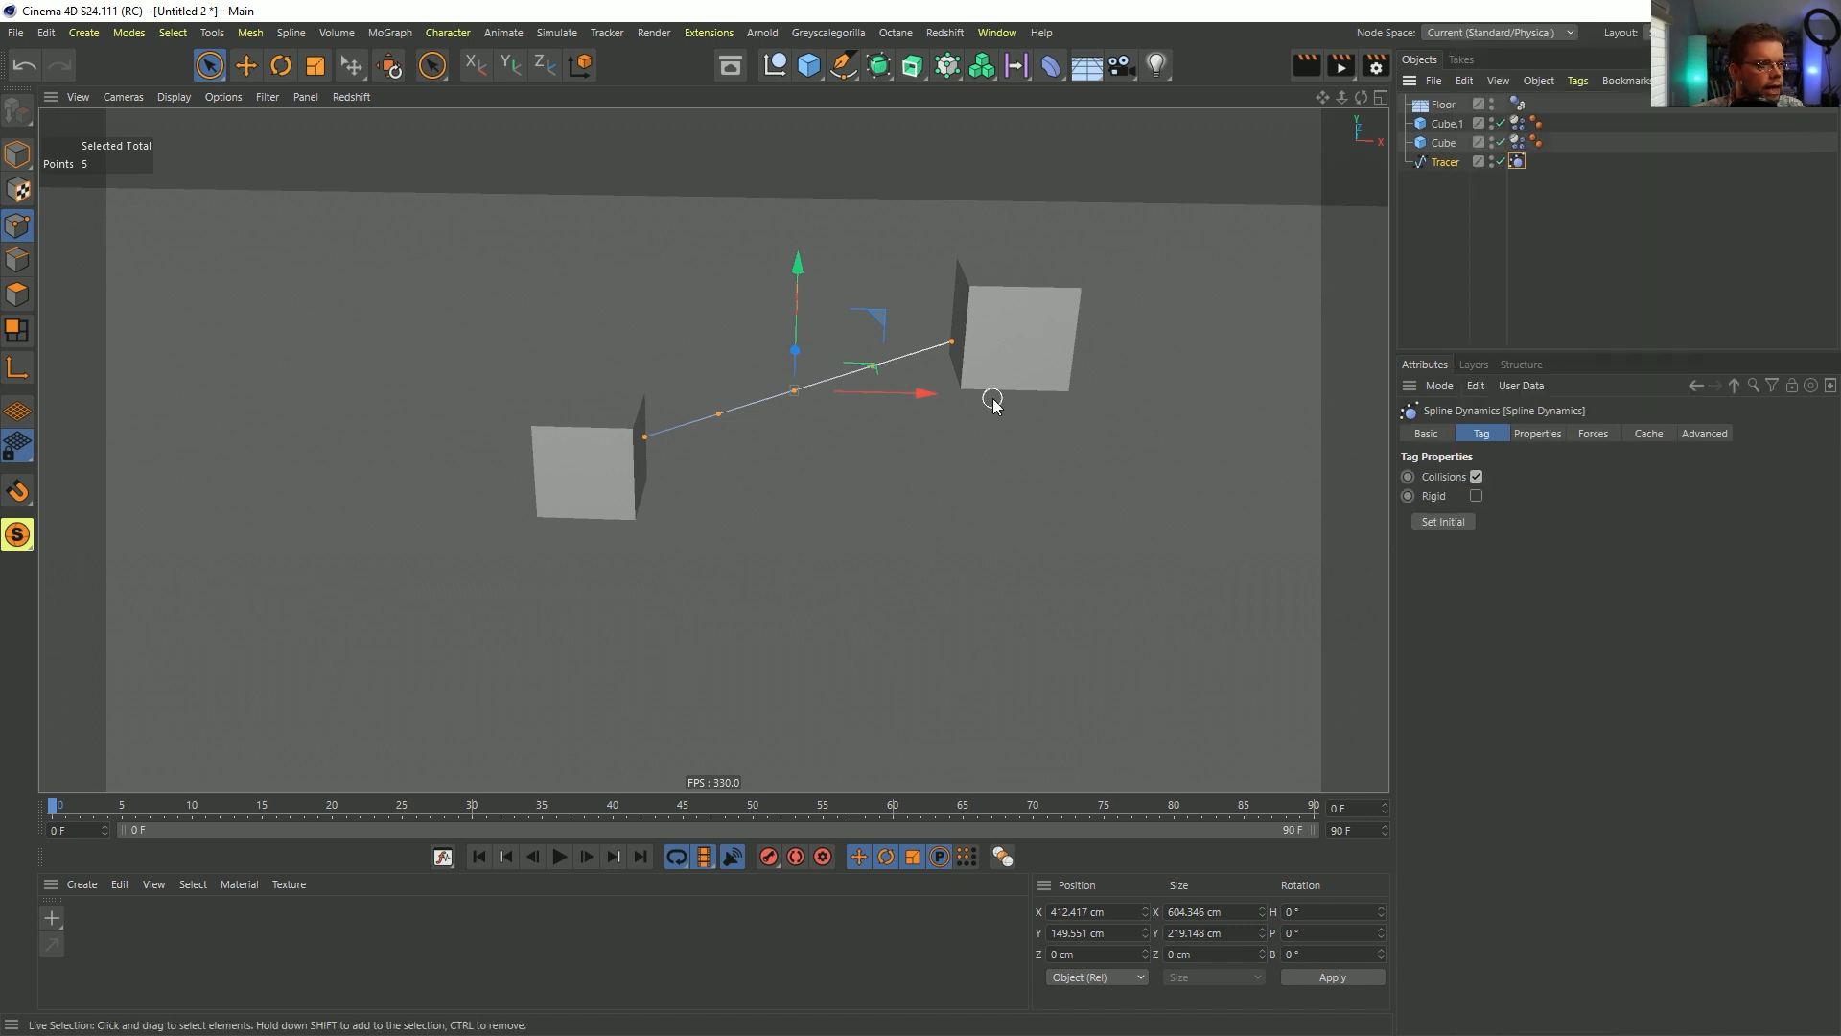
- Select only the spline's two end points and set them as fixed in the Spline Dynamics properties
left_click(1538, 434)
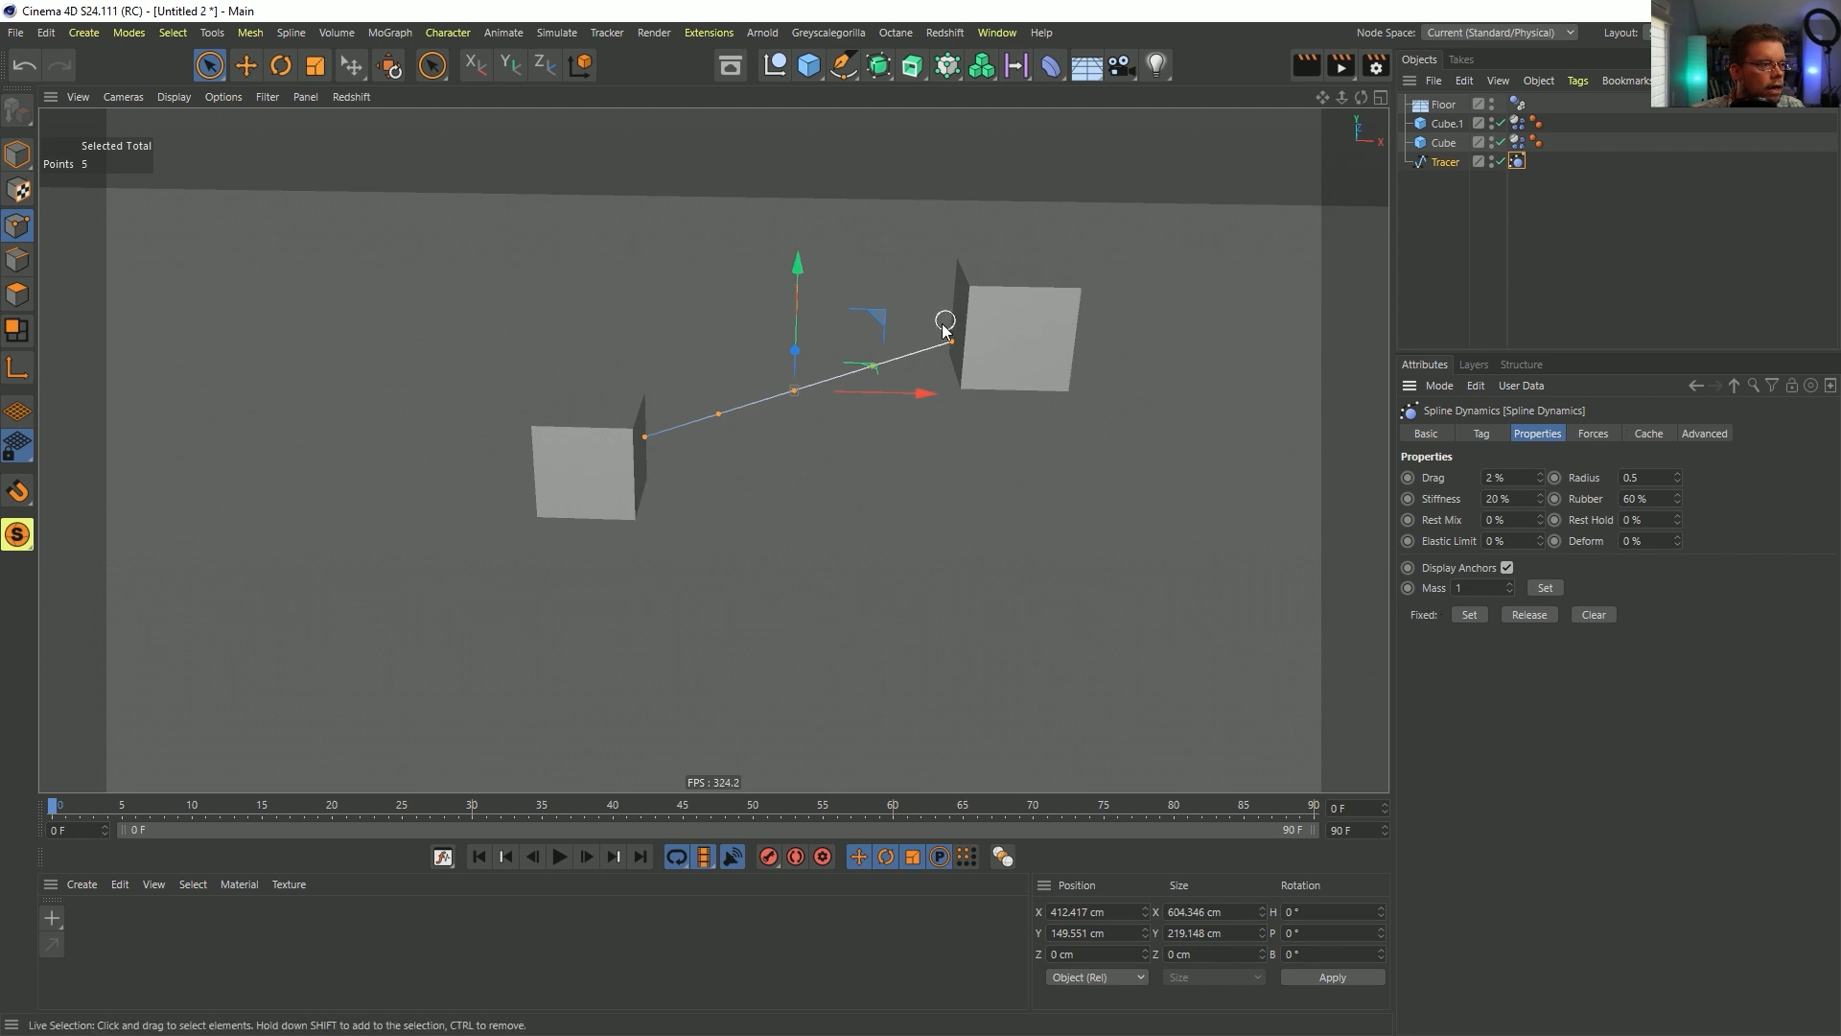
key("u")
key("k")
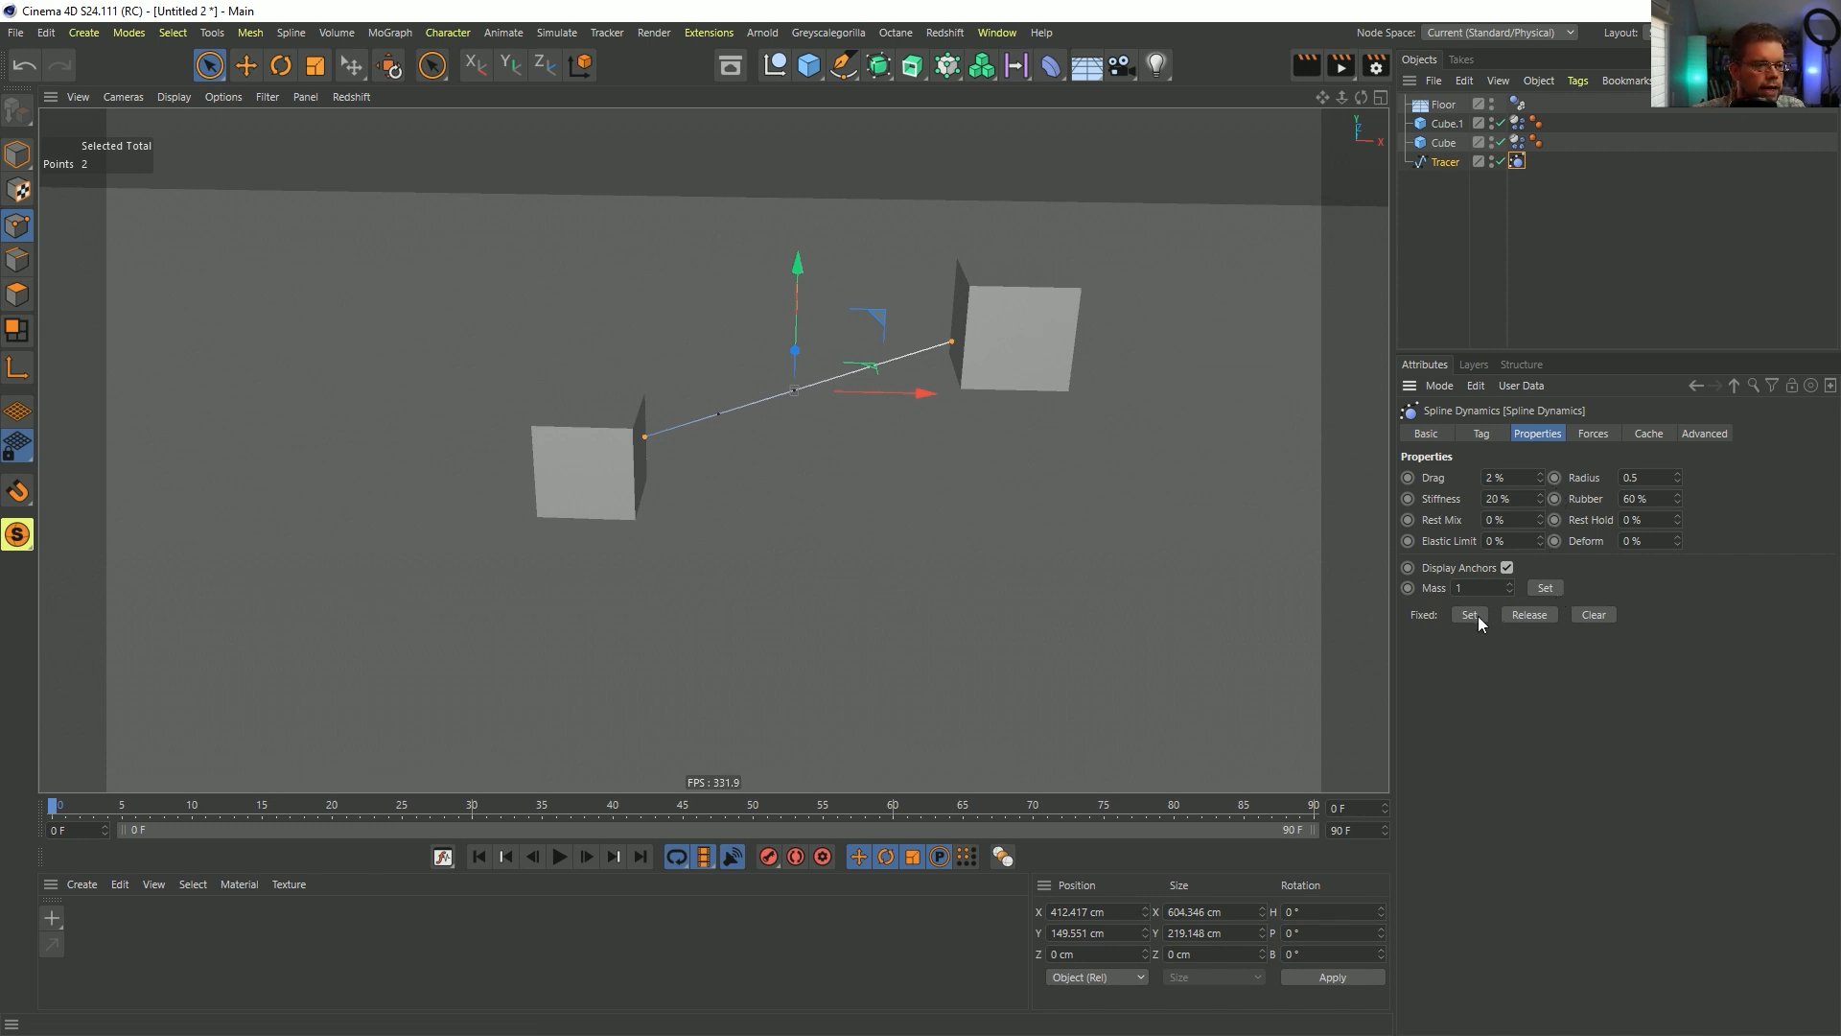
- Play the simulation to check the fixed spline ends against the falling cubes, returning to the first frame
left_click(560, 858)
left_click(560, 857)
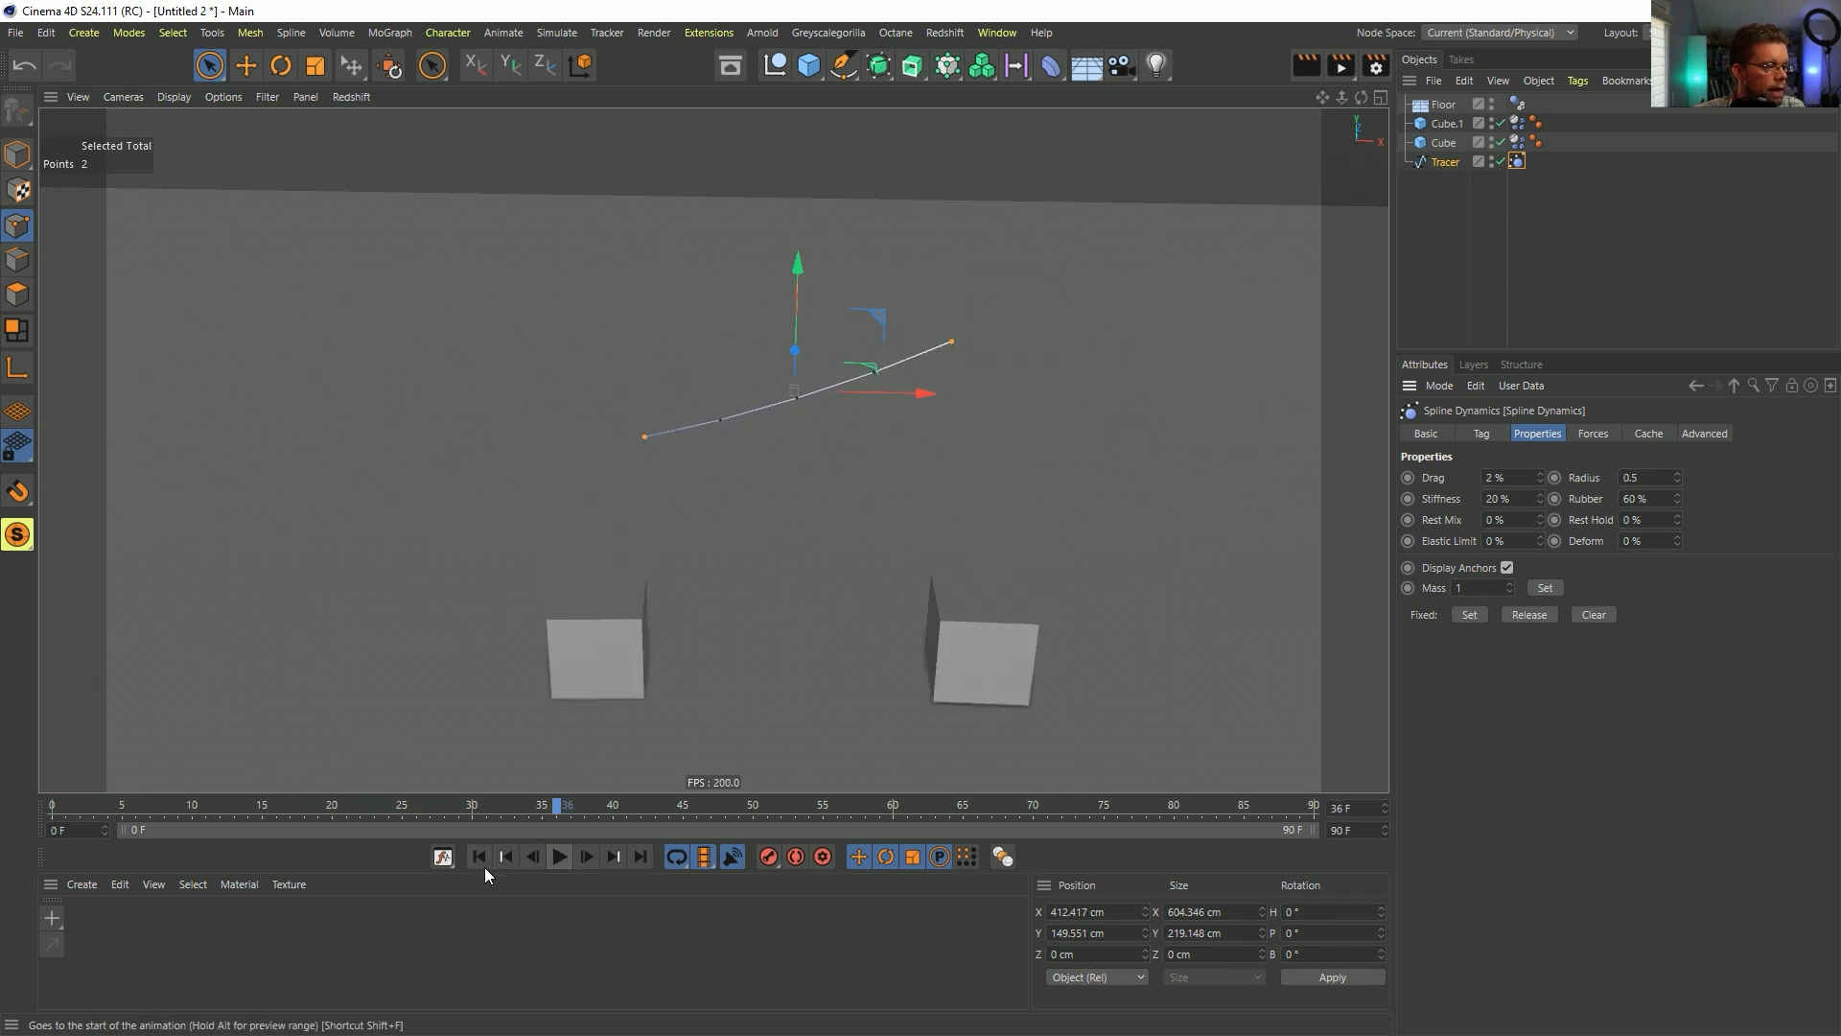
left_click(479, 857)
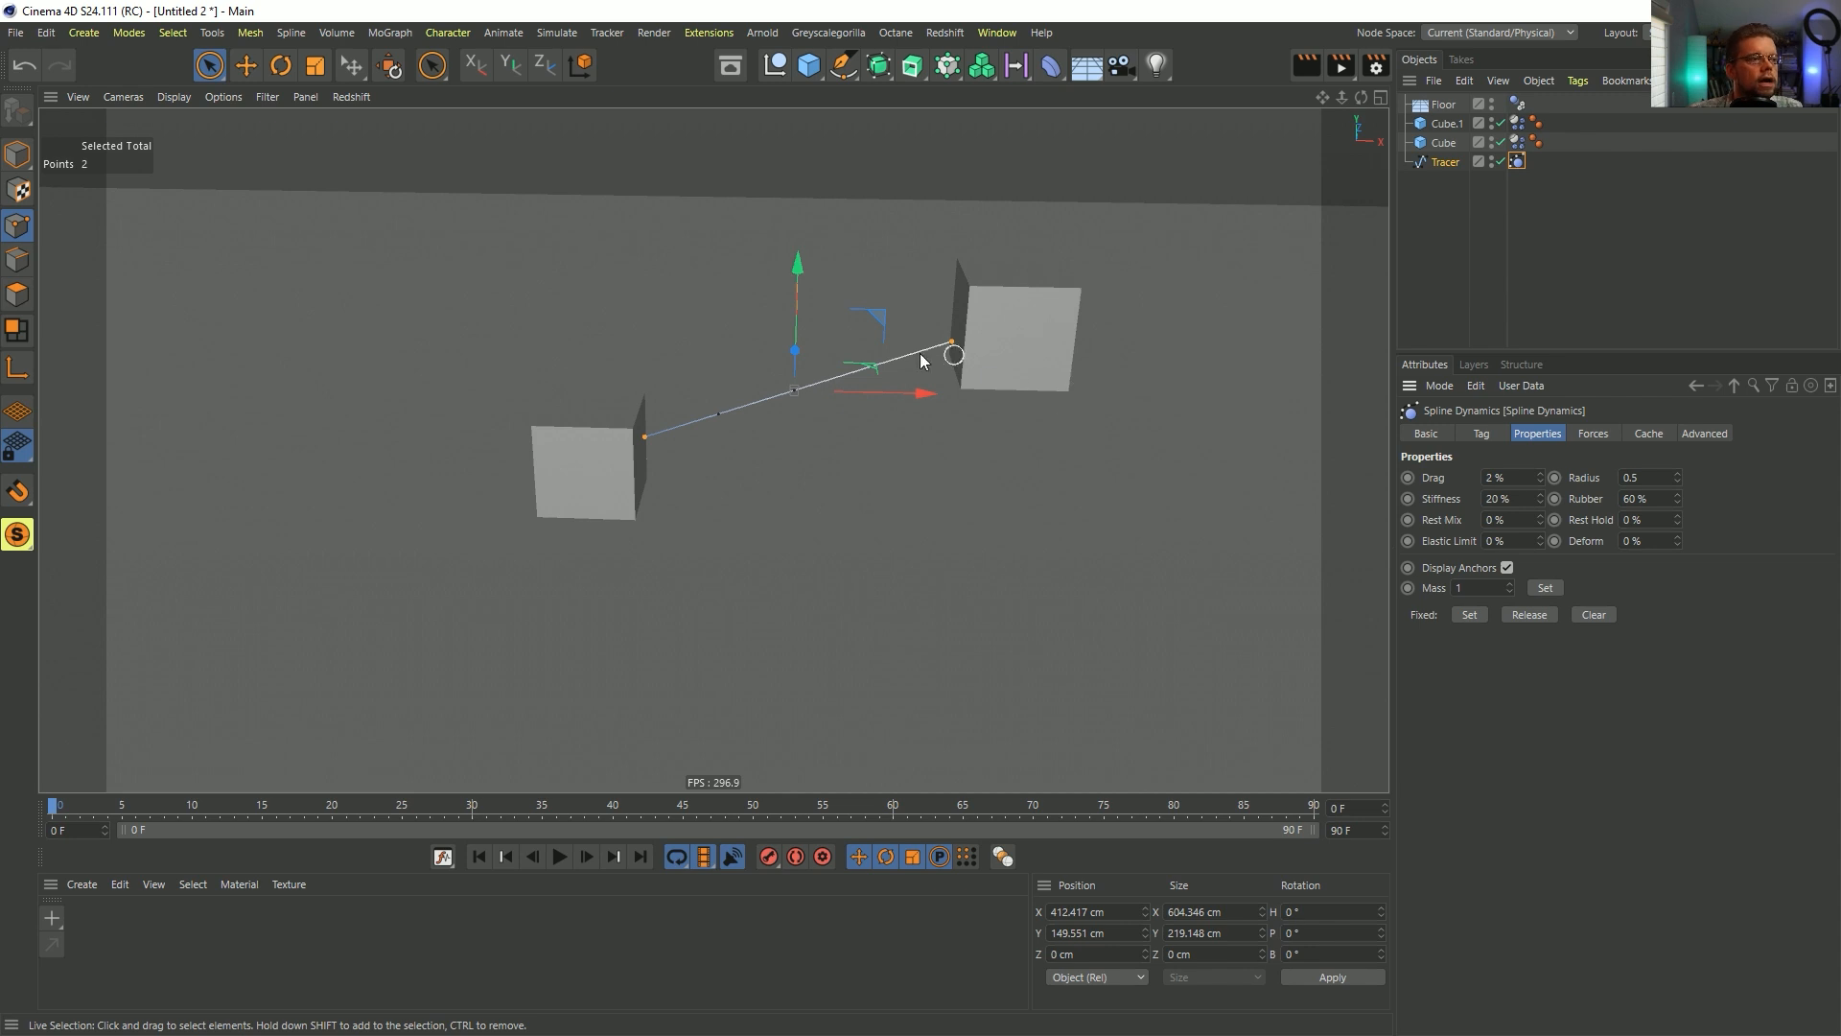
left_click(1446, 162)
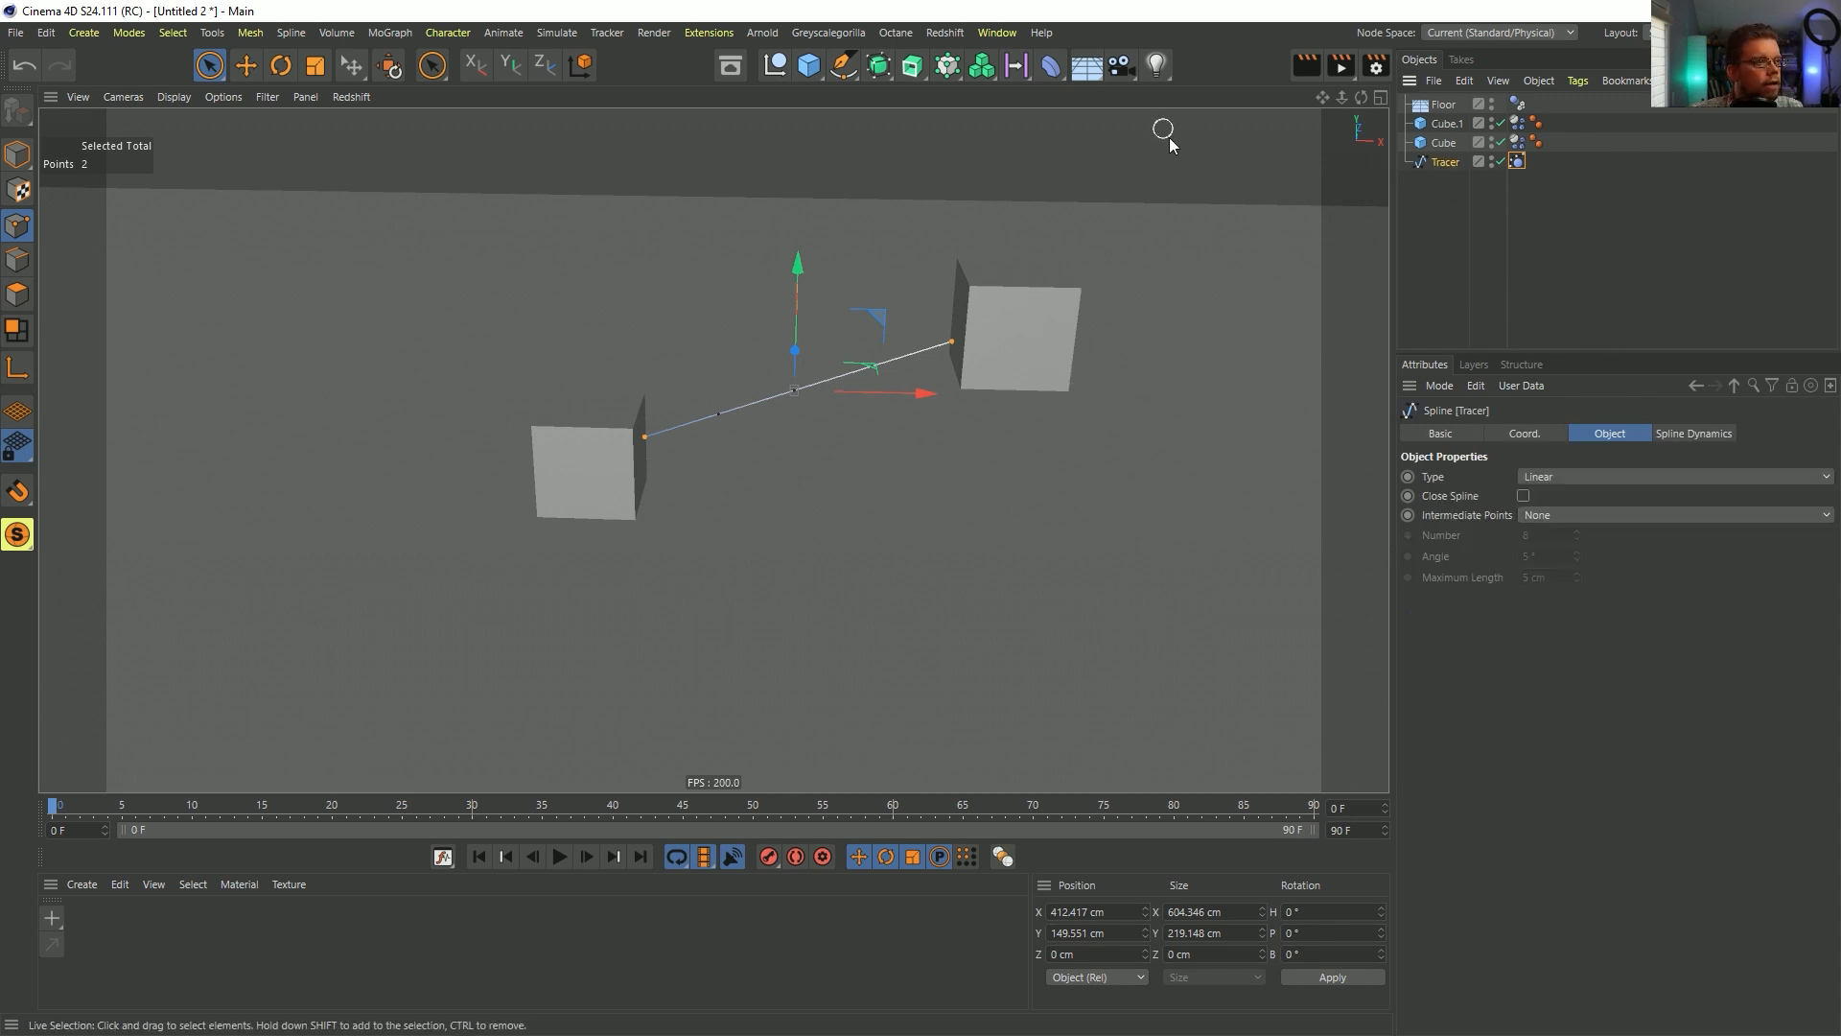
right_click(1434, 161)
mouse_move(1487, 237)
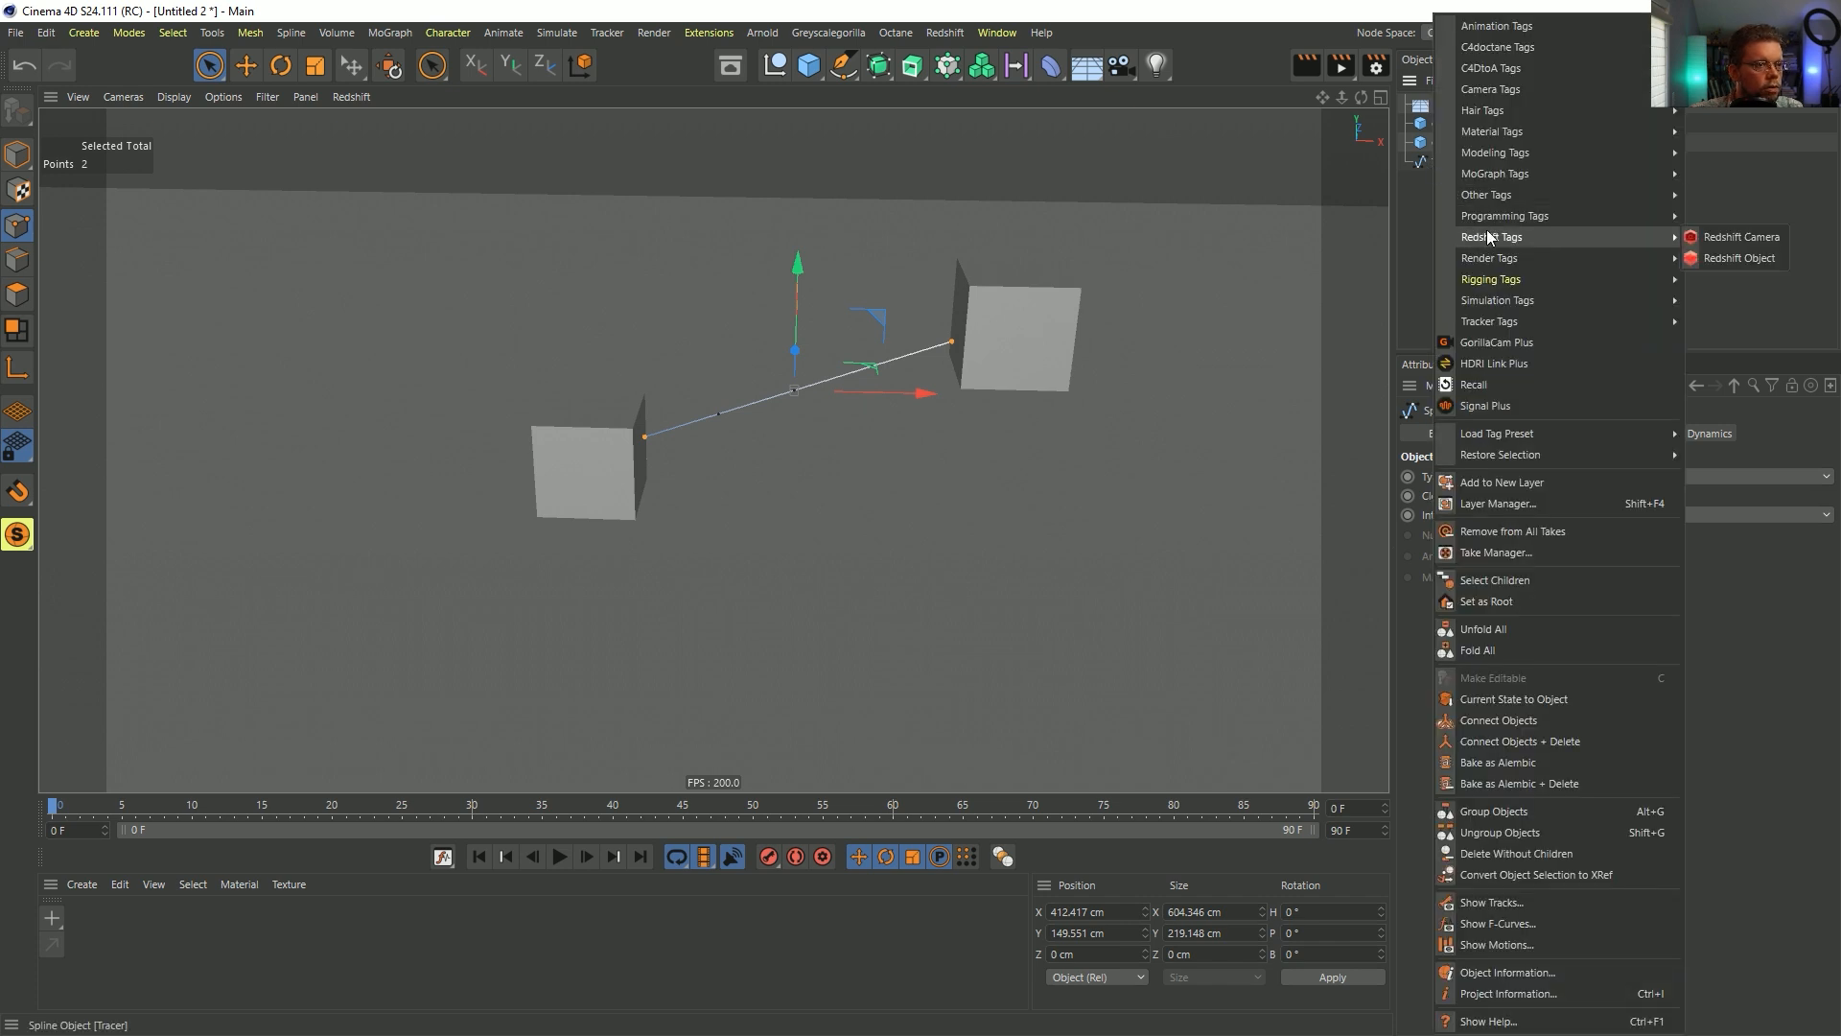
mouse_move(1521, 280)
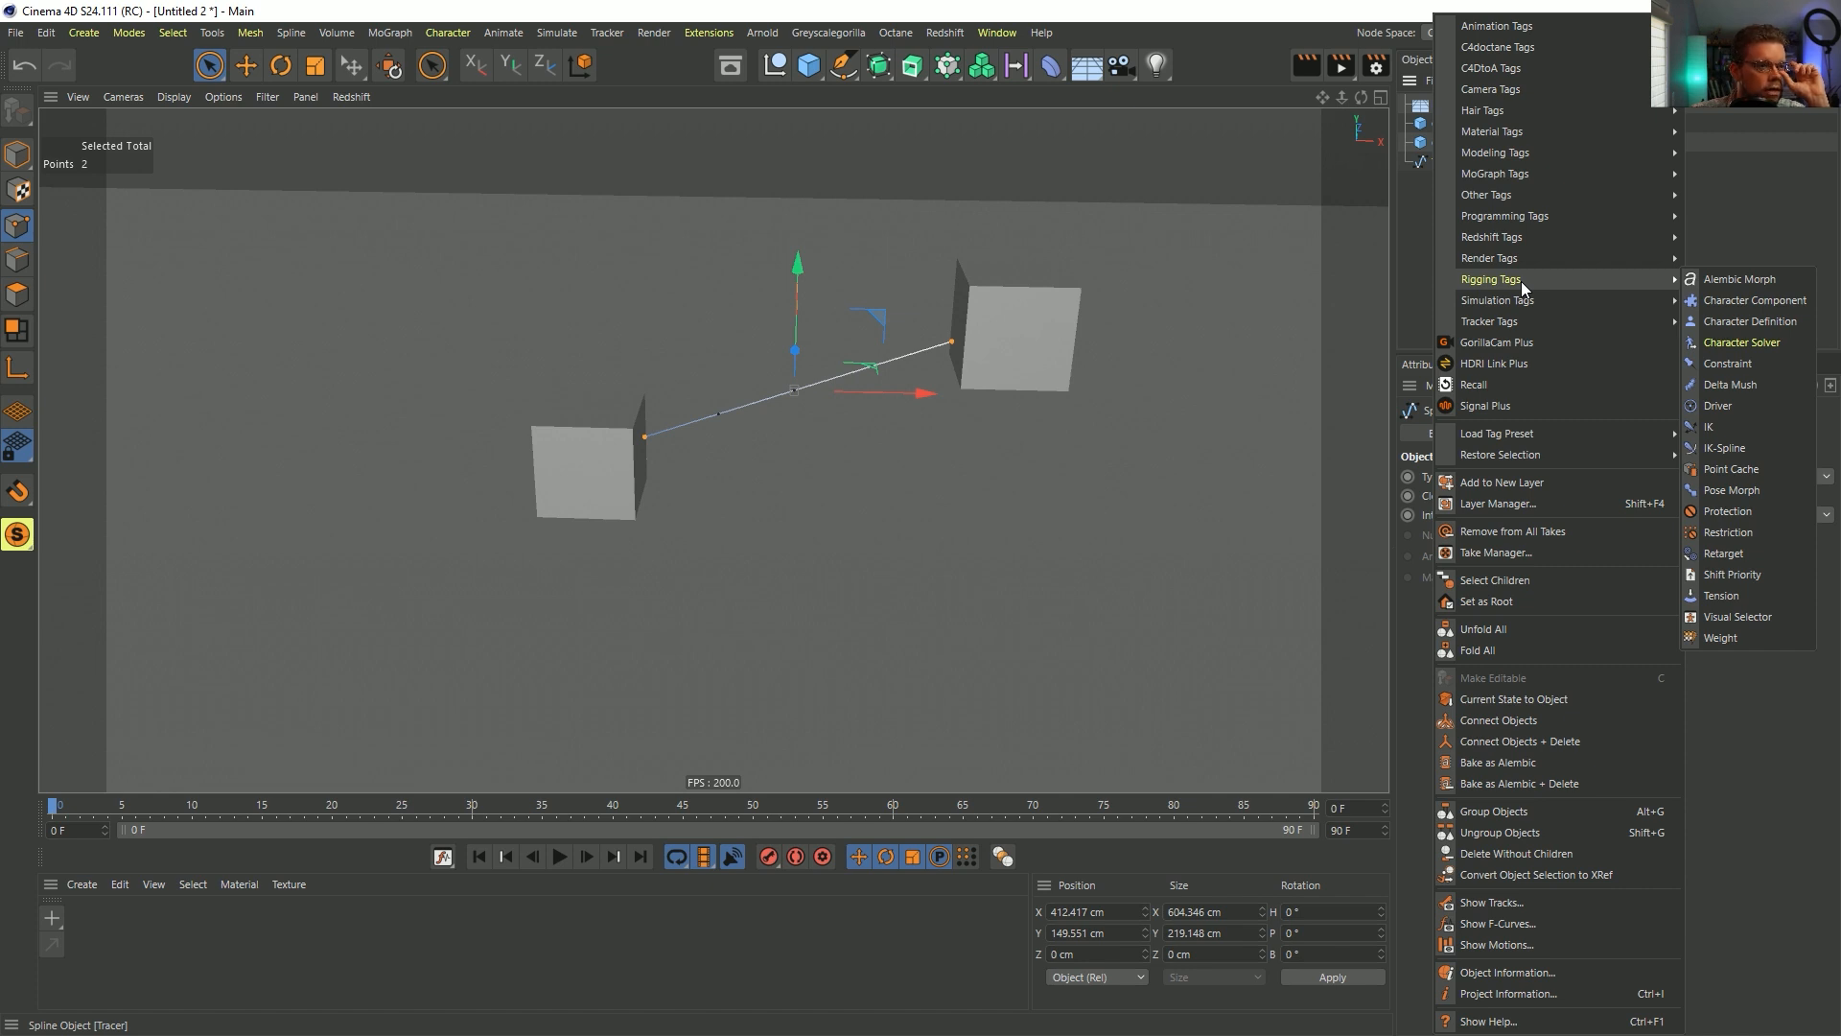
left_click(1750, 363)
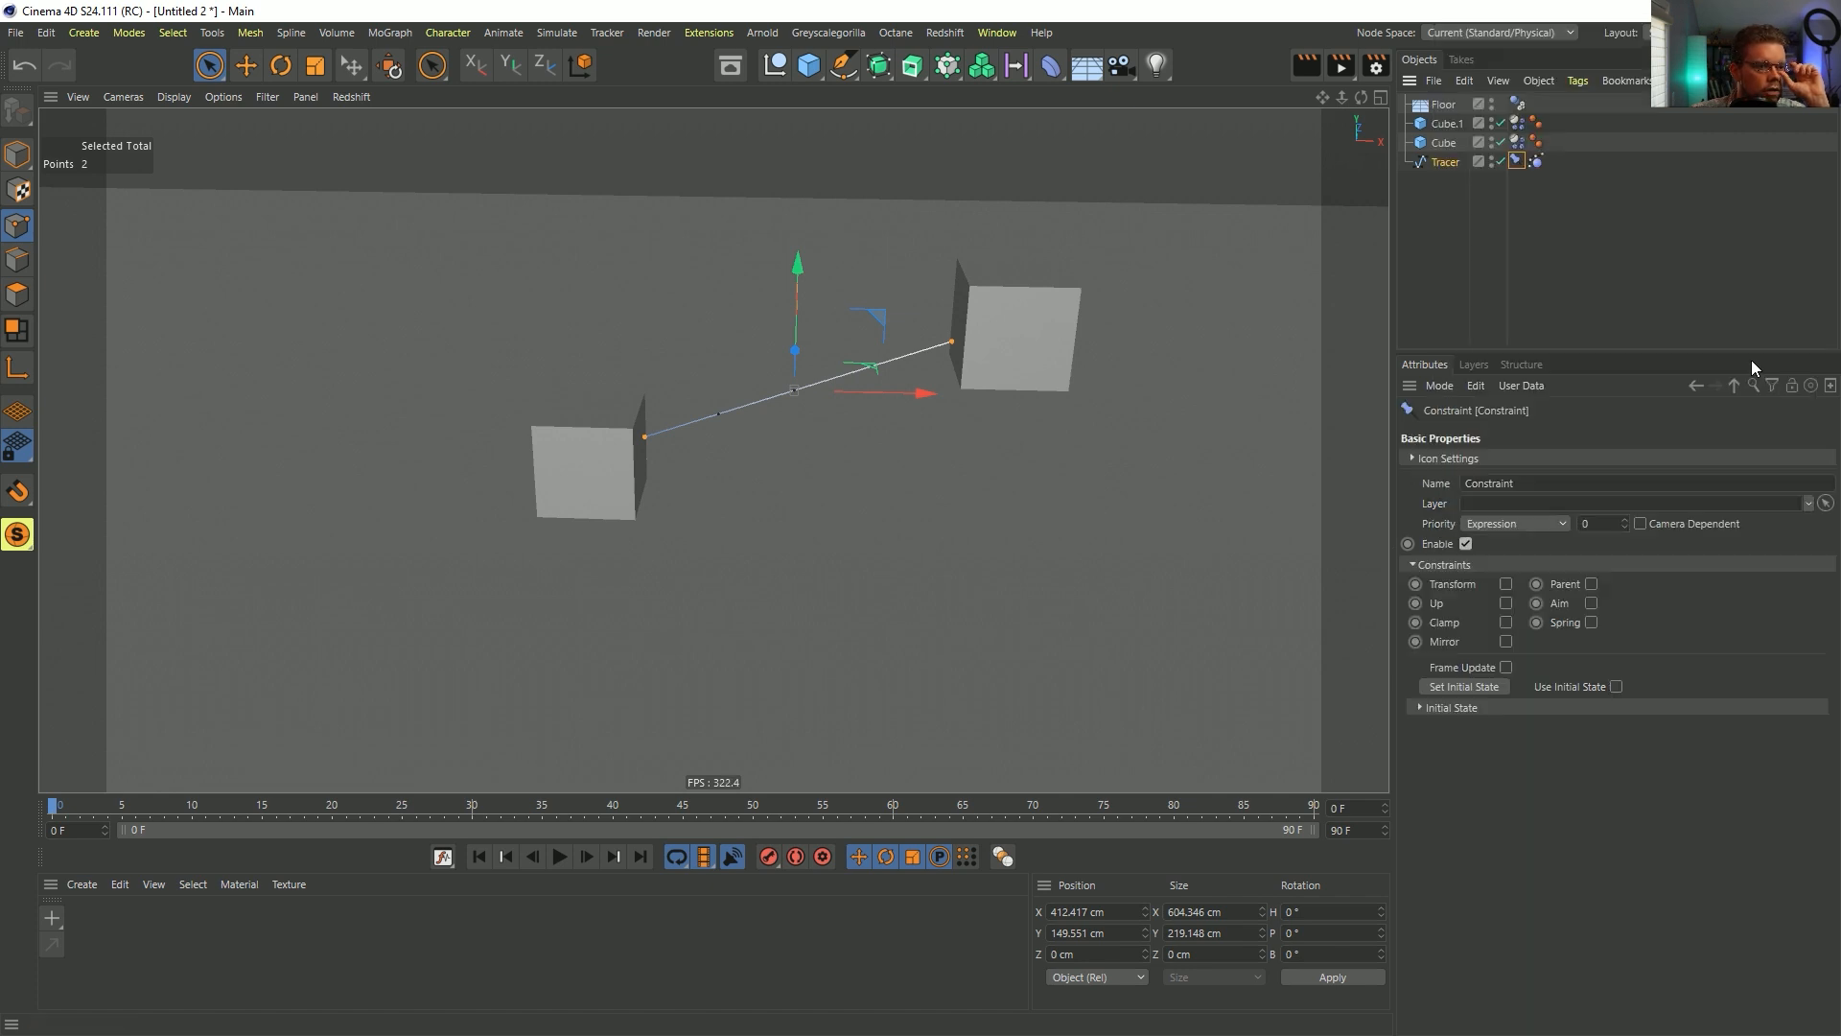
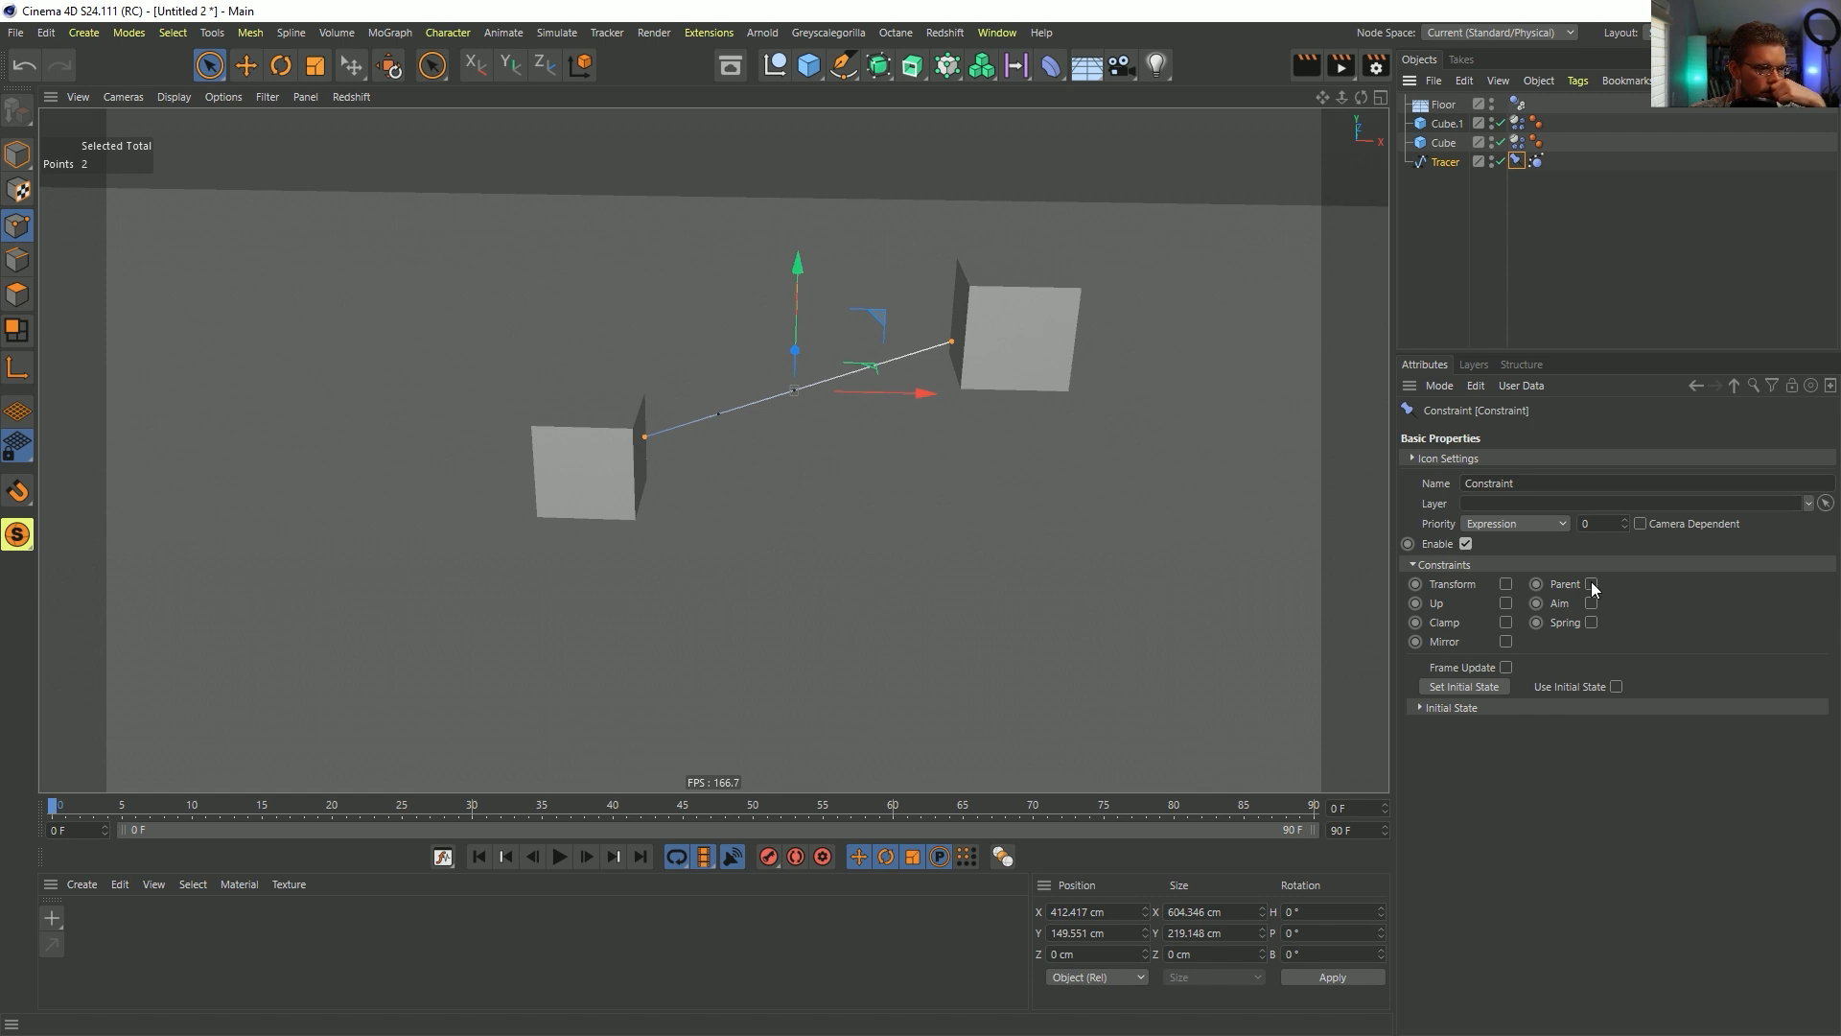
left_click(1591, 622)
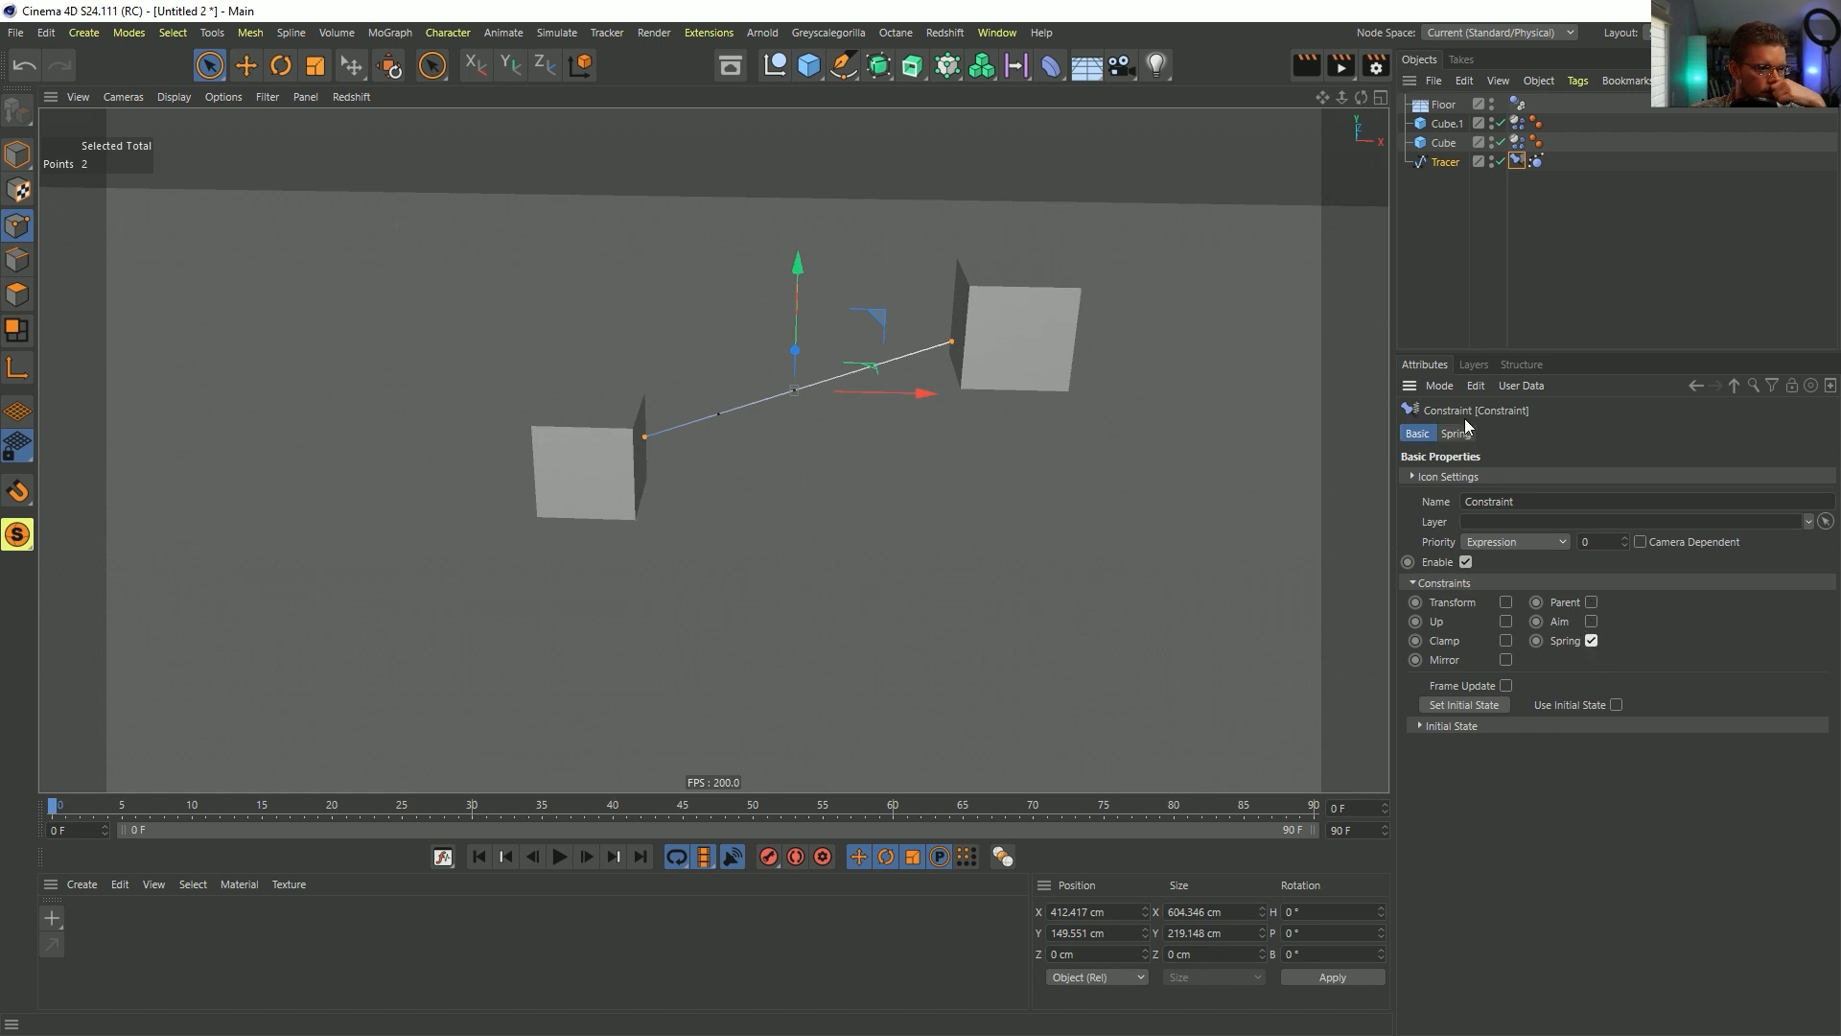
left_click(1591, 641)
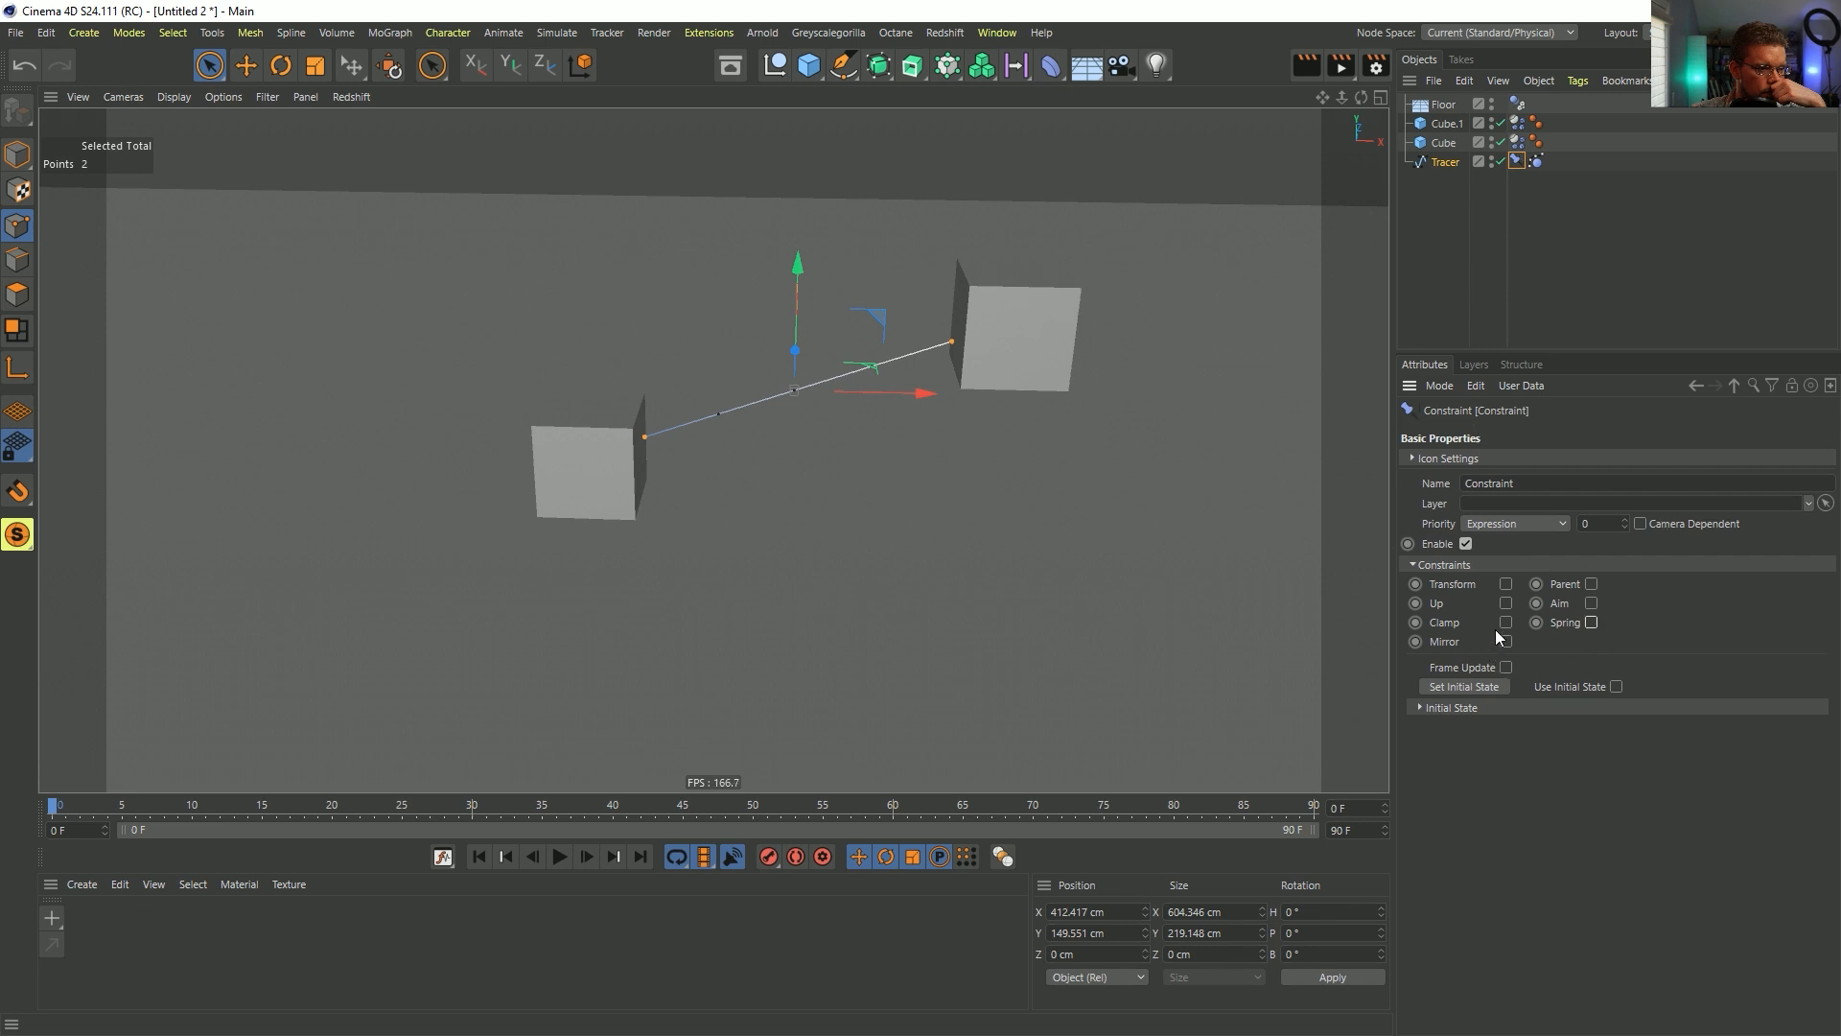
left_click(1505, 640)
left_click(1456, 434)
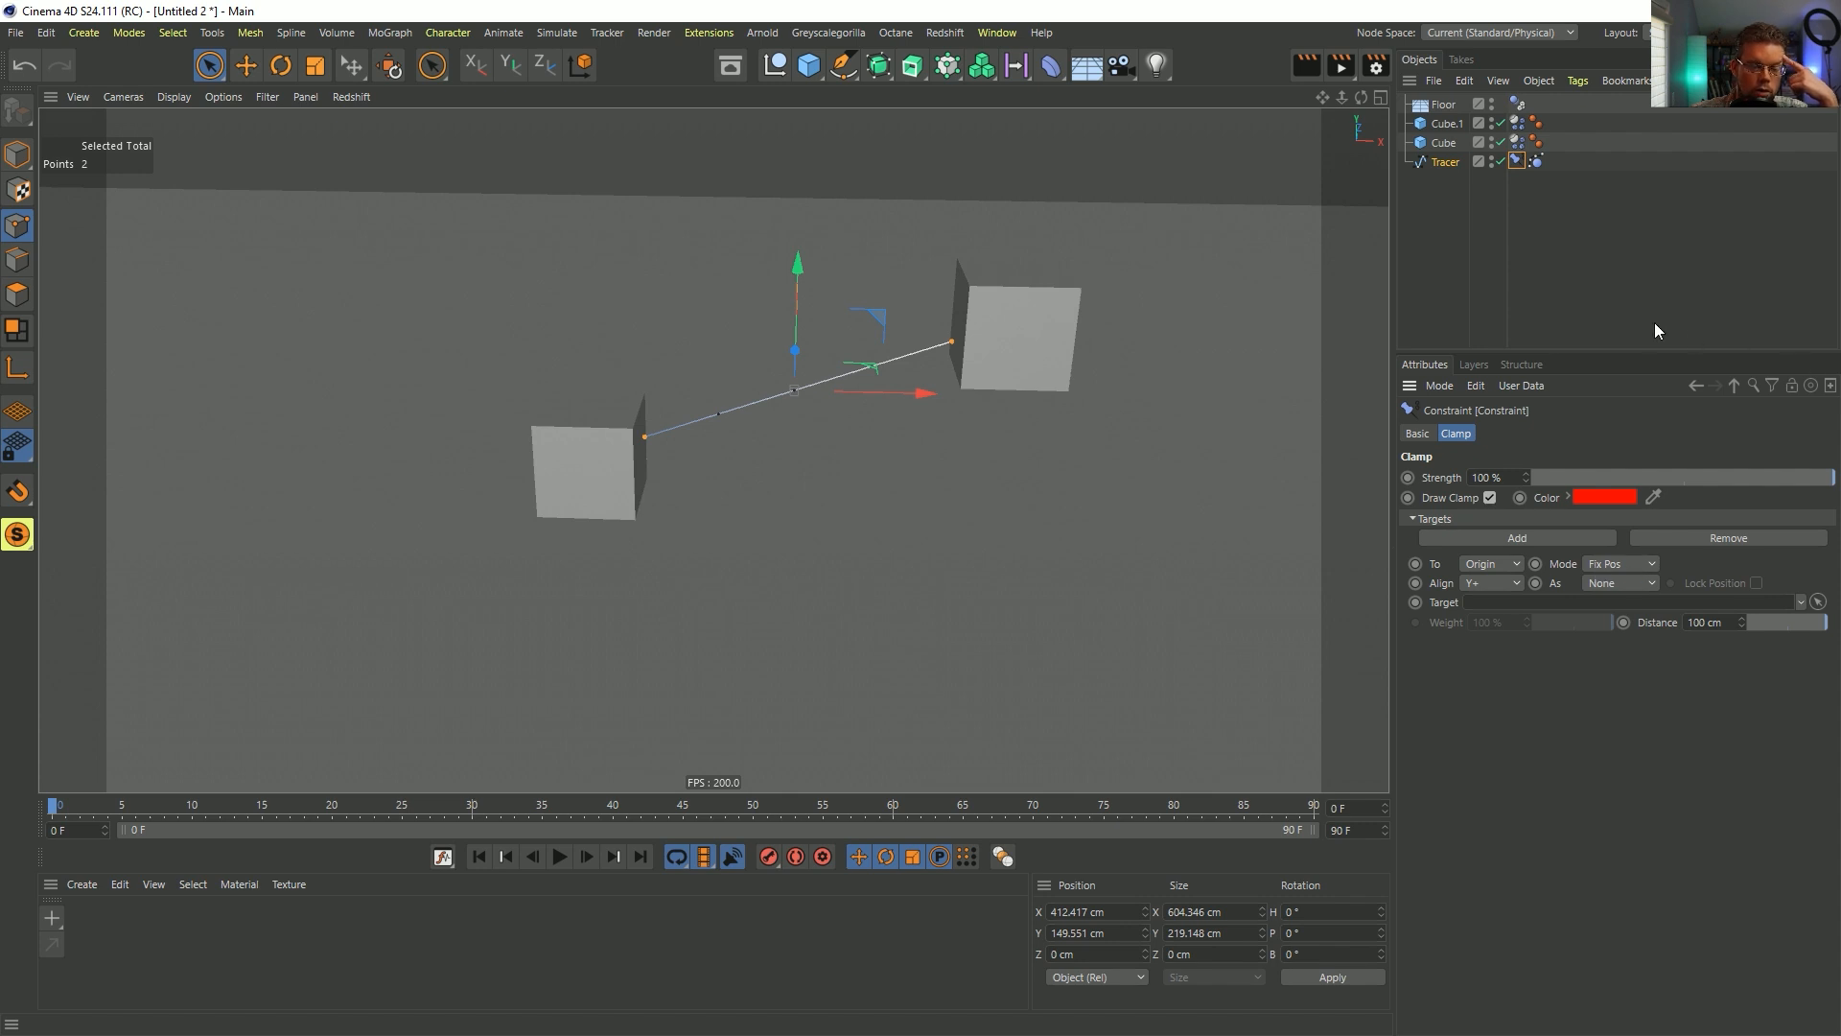
key("Delete")
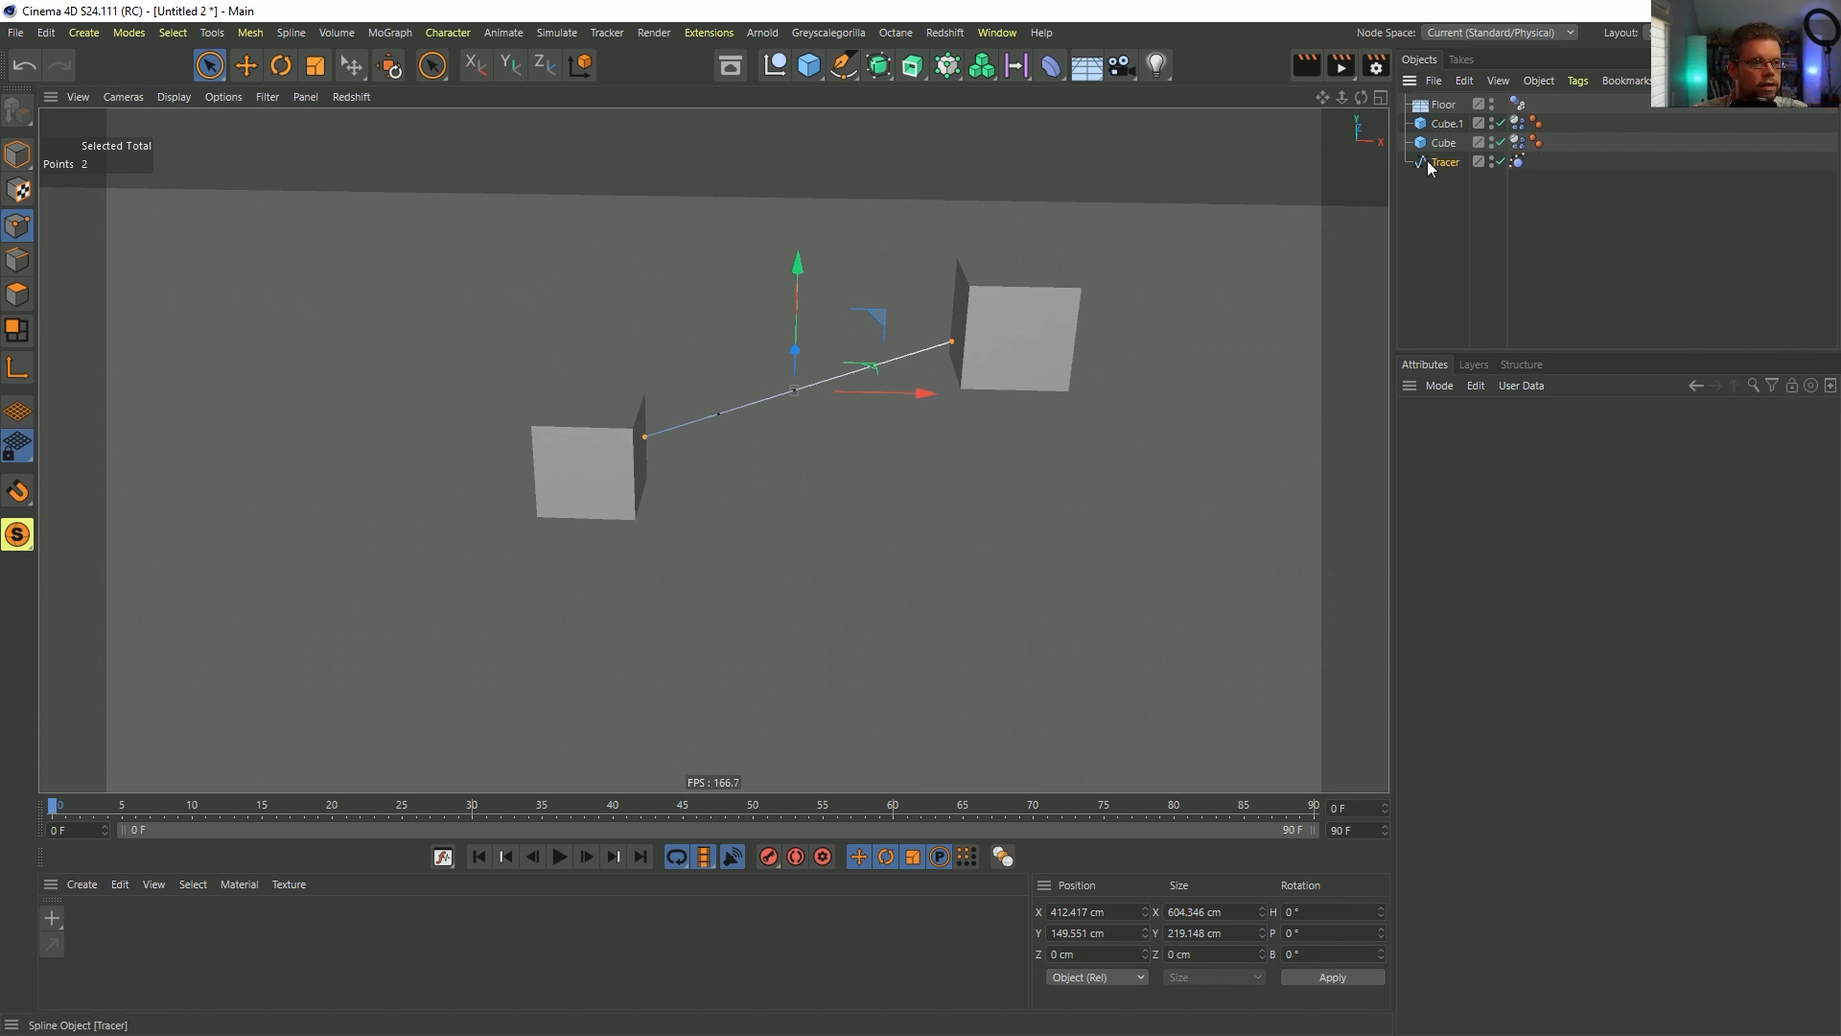
- Add a Hair Constraint tag to the Tracer spline and assign Cube.1 as its object
right_click(1427, 164)
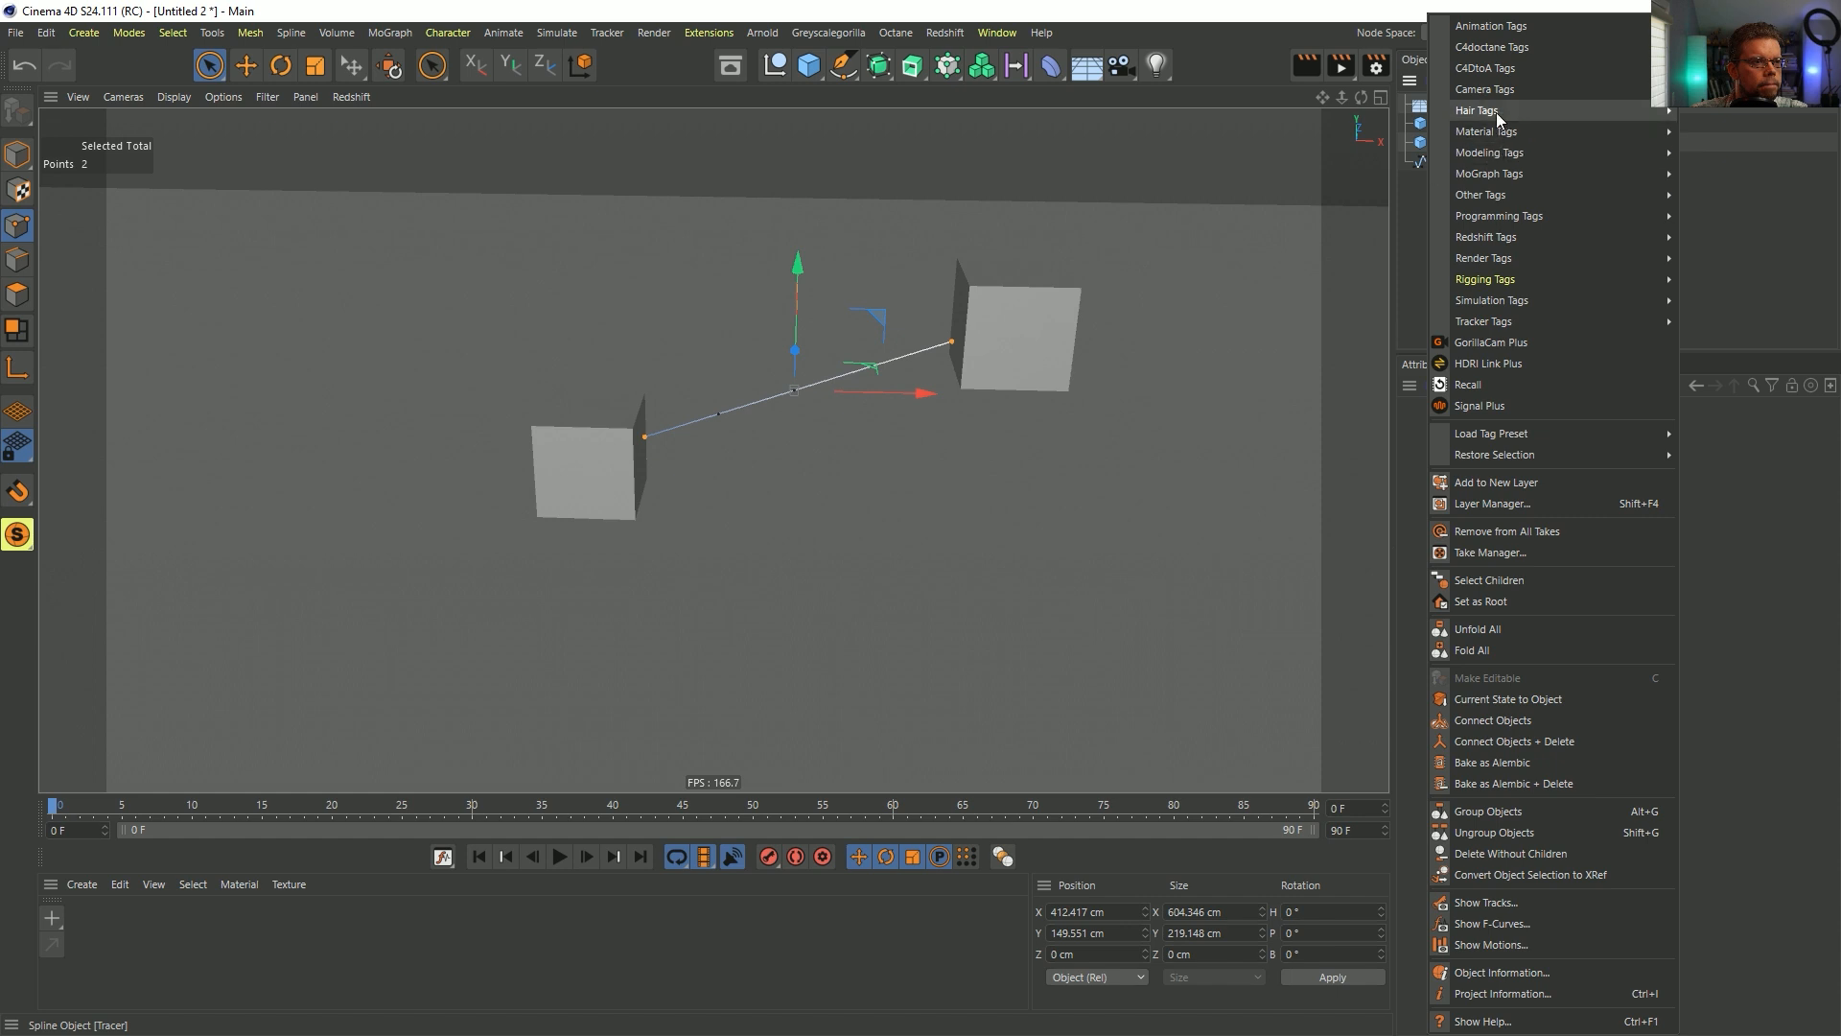
mouse_move(1496, 111)
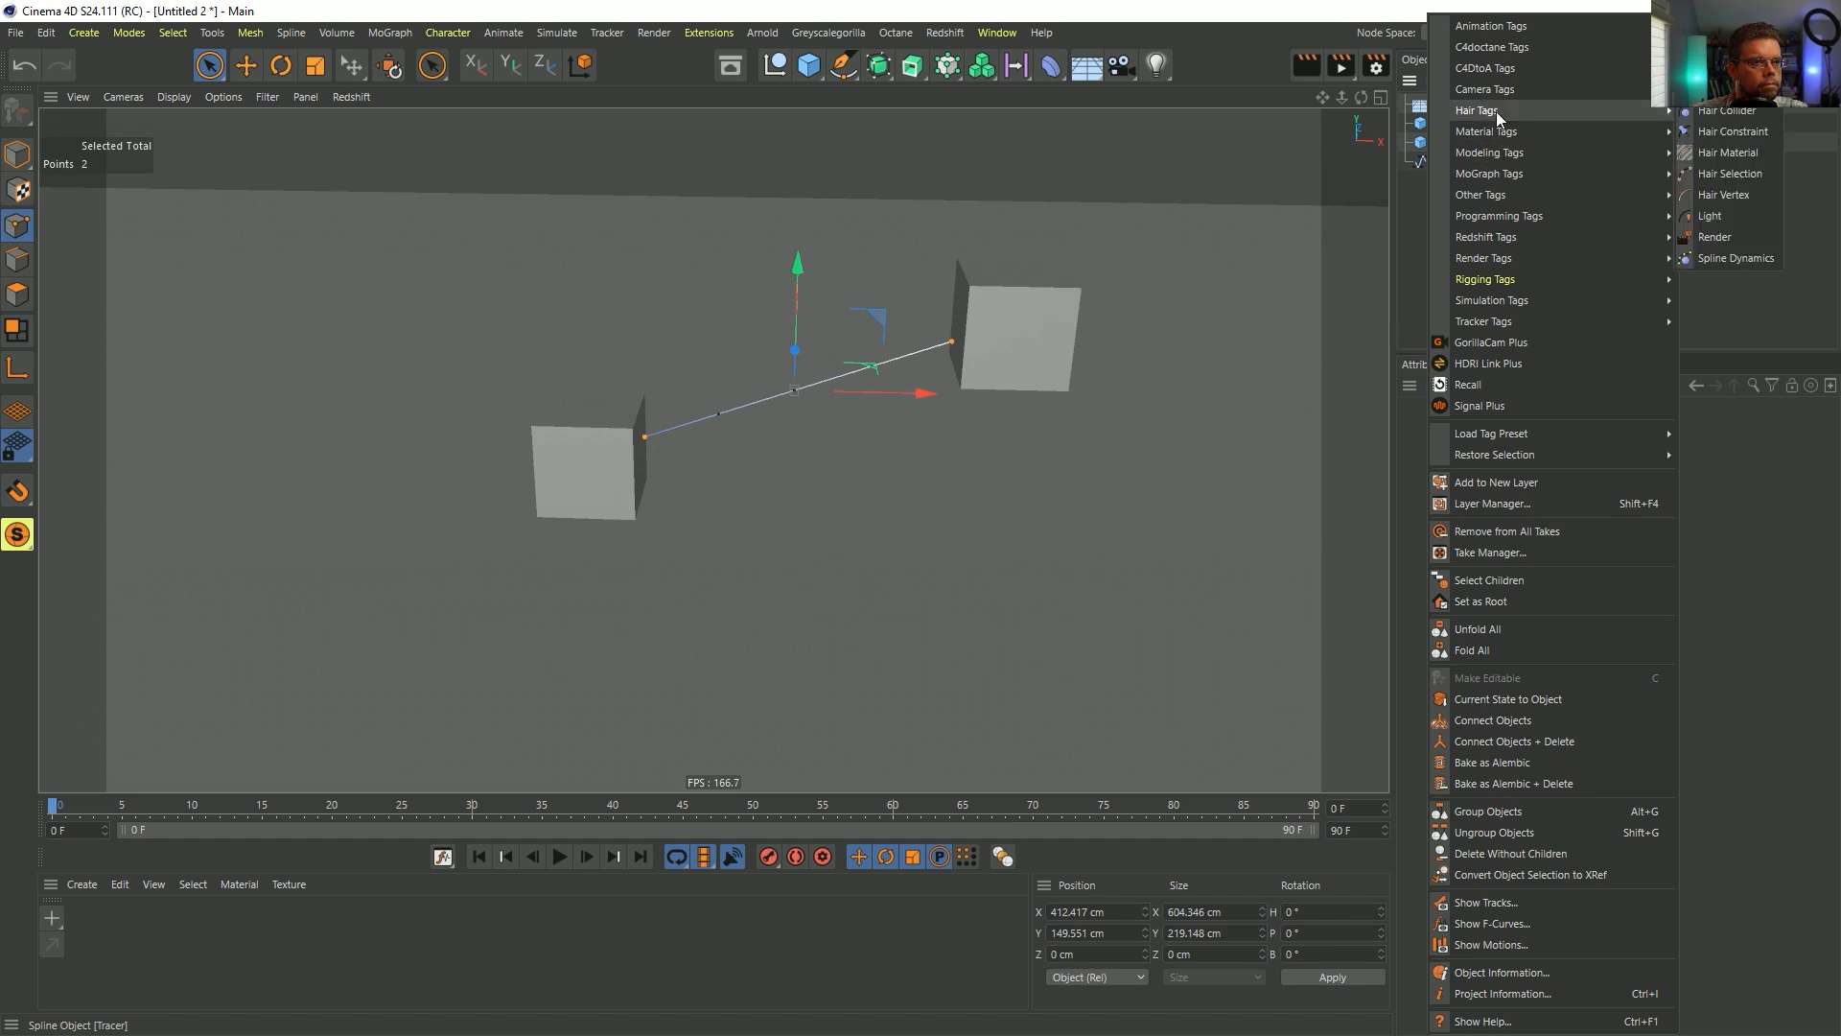
left_click(1734, 130)
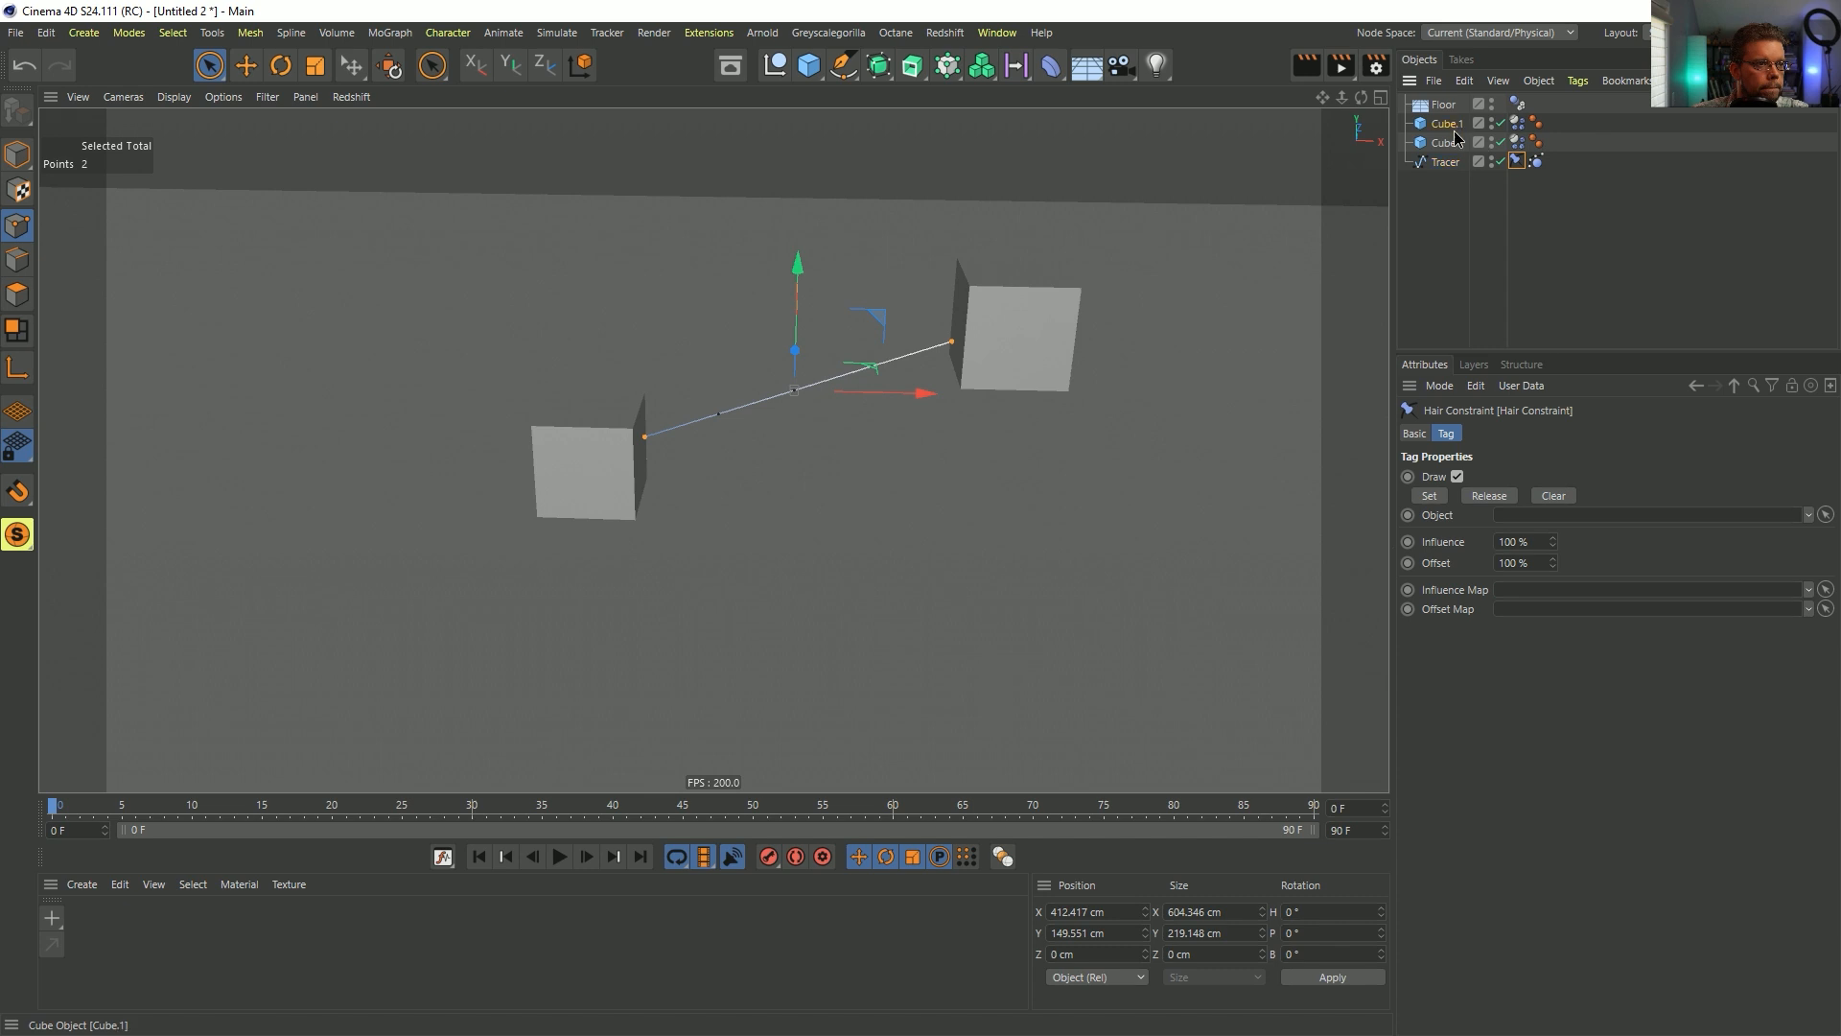
left_click_drag(1449, 124, 1539, 516)
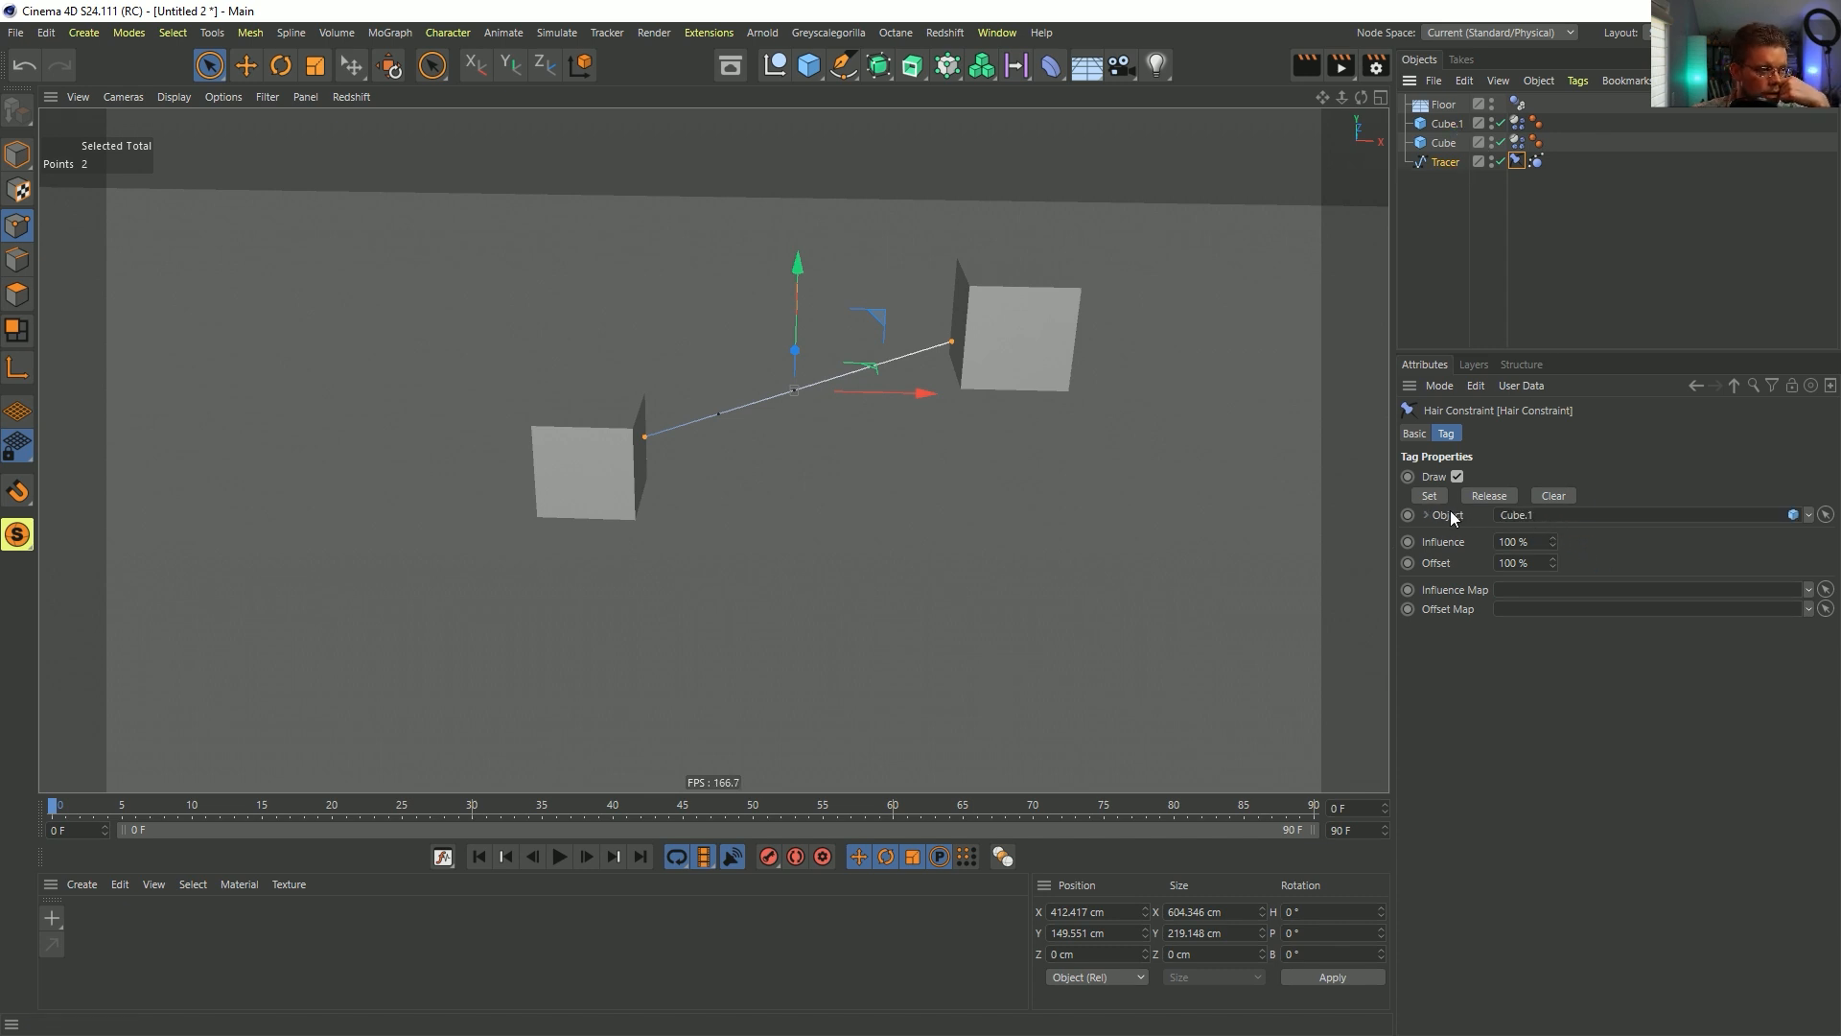
- Select the spline's end point beside Cube.1 and set it as the Hair Constraint's anchored point
left_click(644, 436)
left_click(1450, 125)
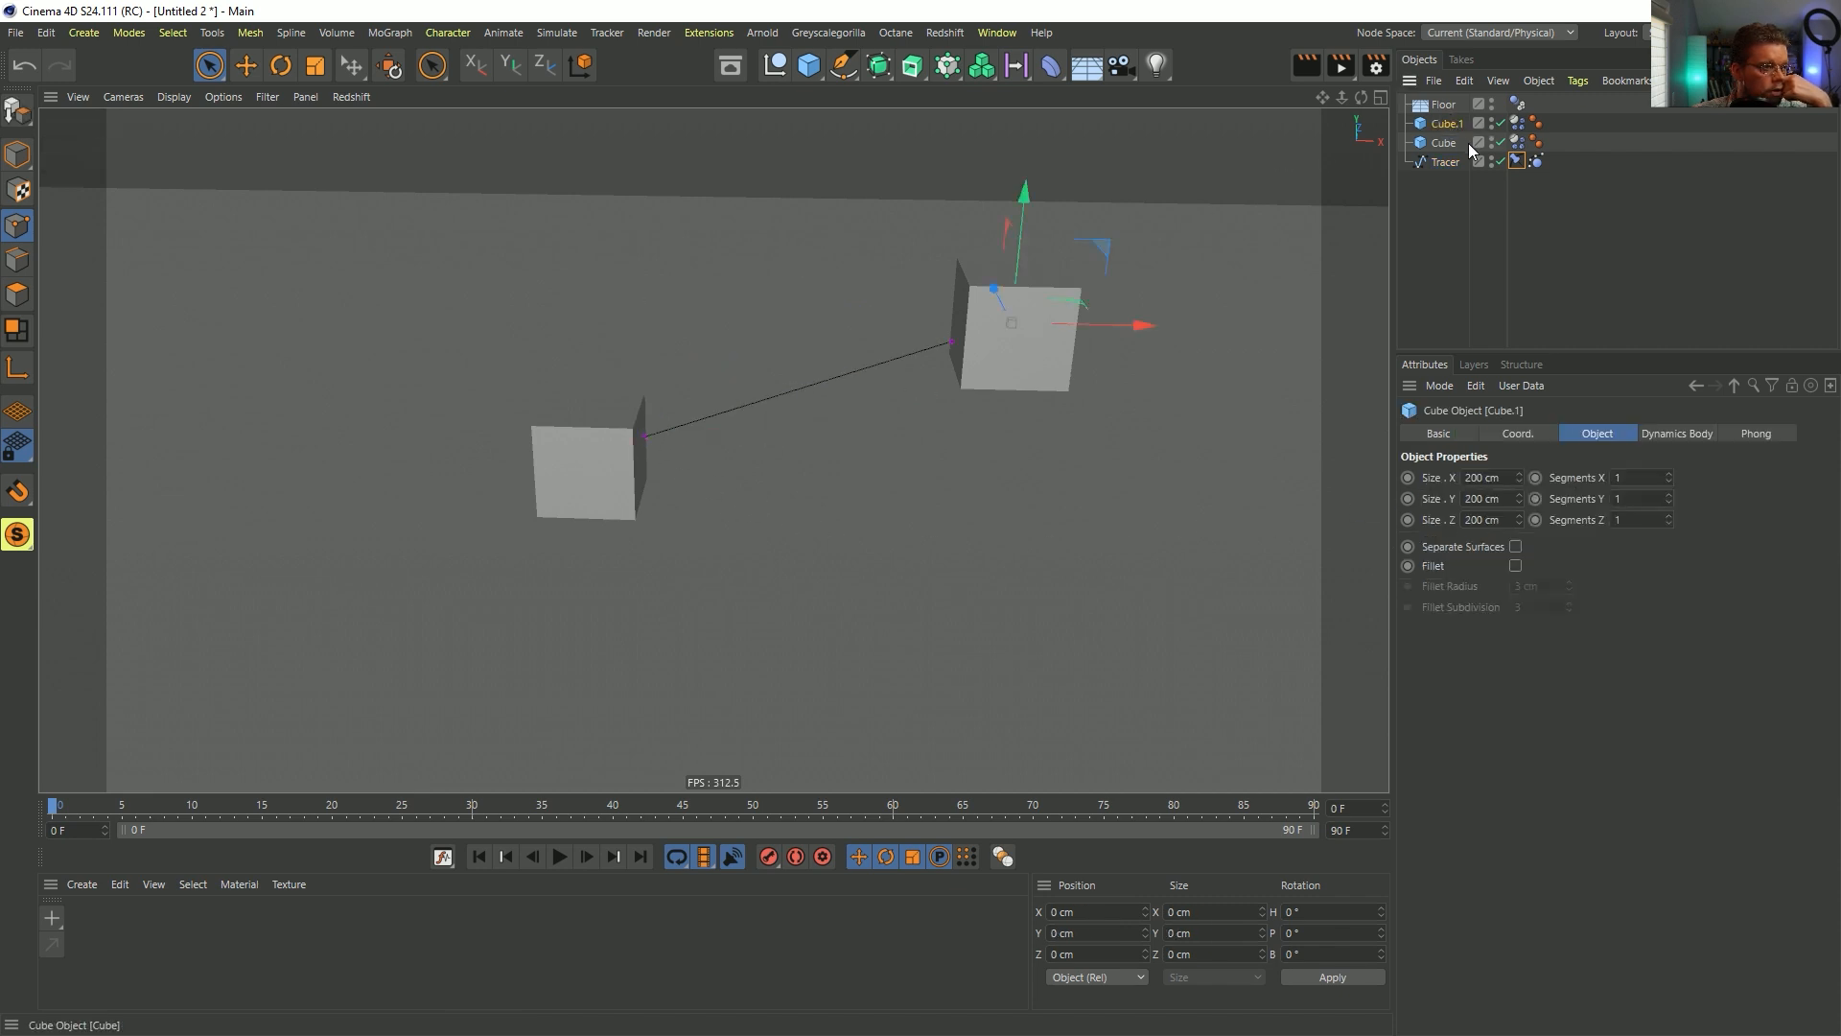
left_click(1445, 162)
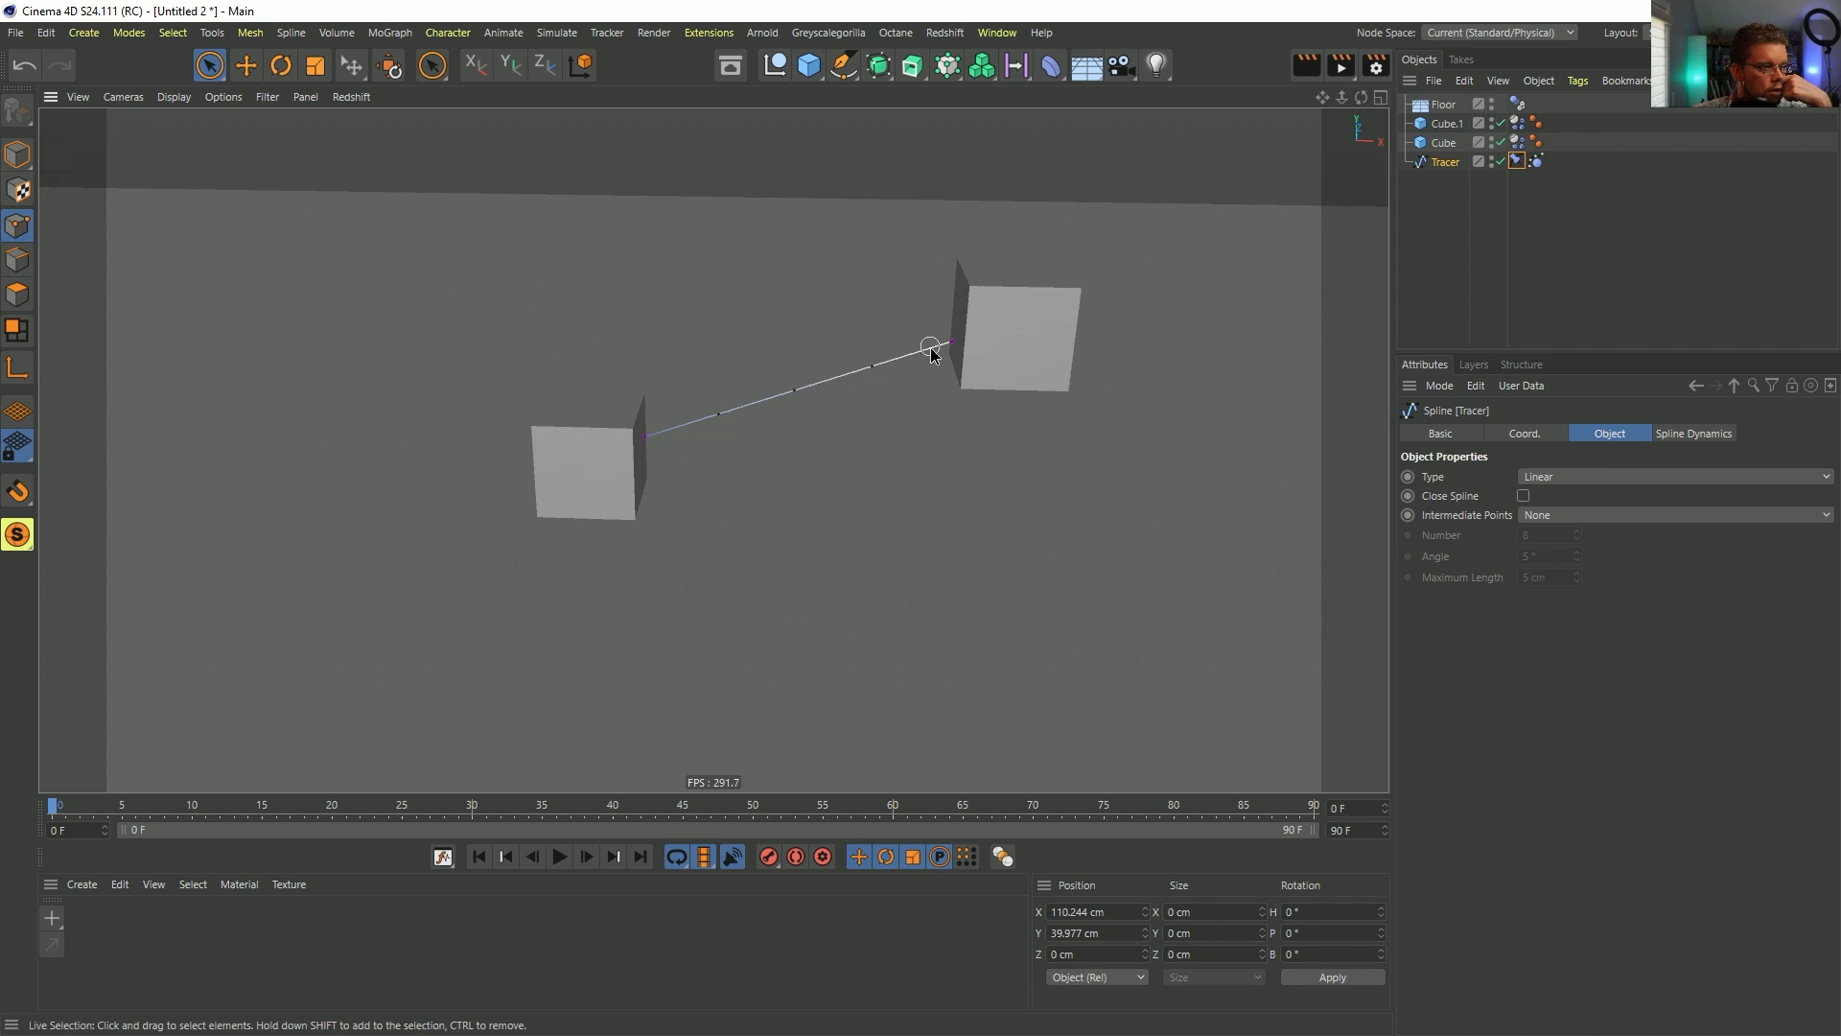
left_click(950, 343)
left_click(1516, 162)
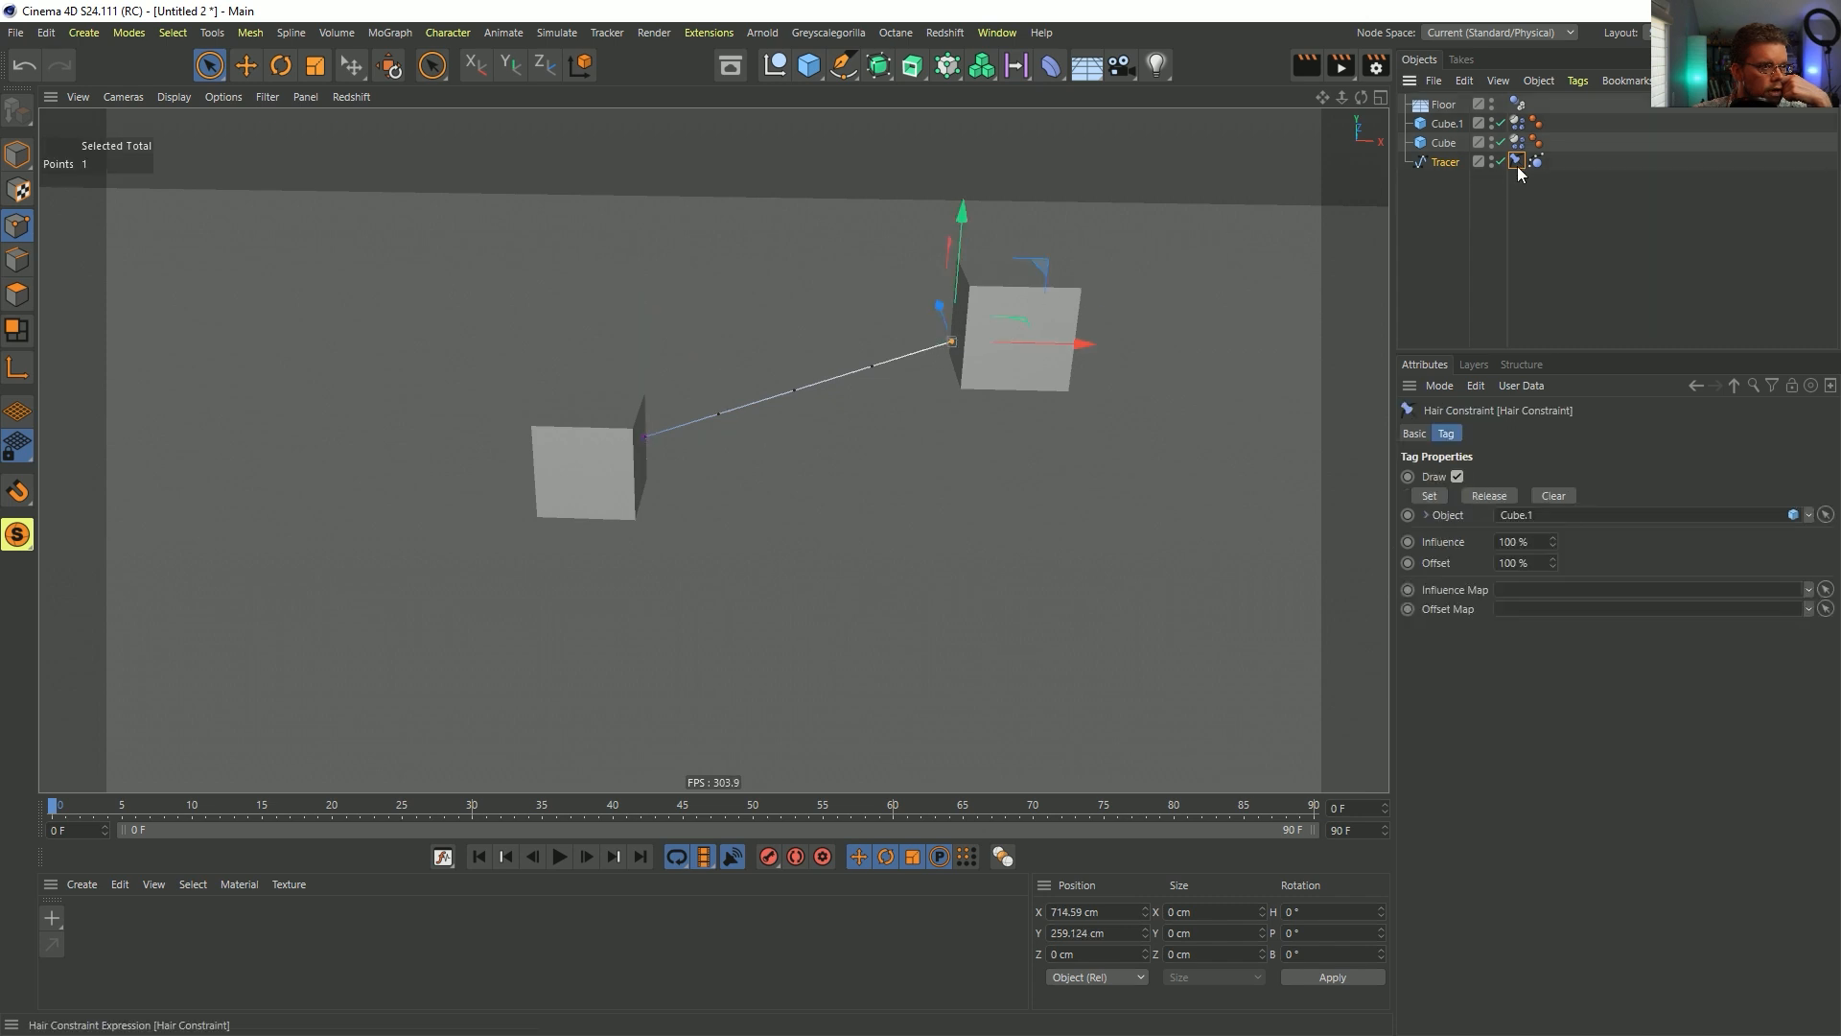
left_click(1427, 496)
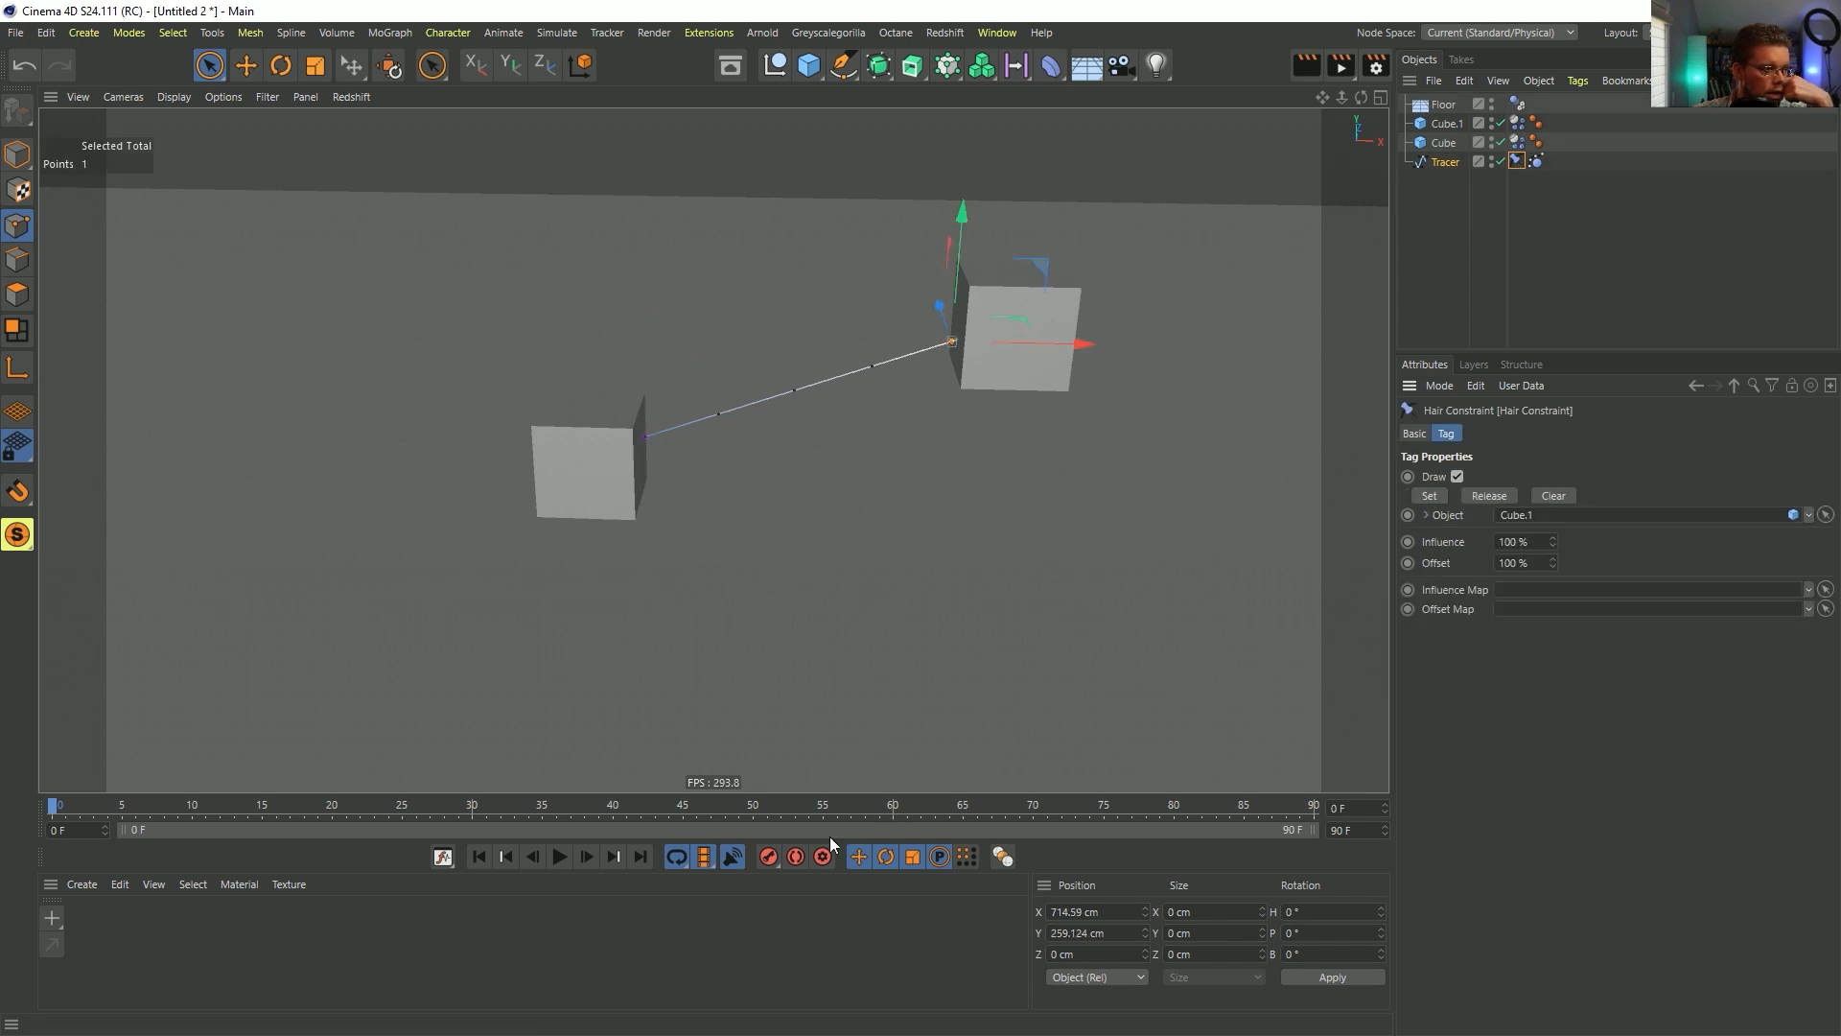
- Play the simulation to check the spline's attachment to Cube.1, and reset it to the first frame
left_click(561, 860)
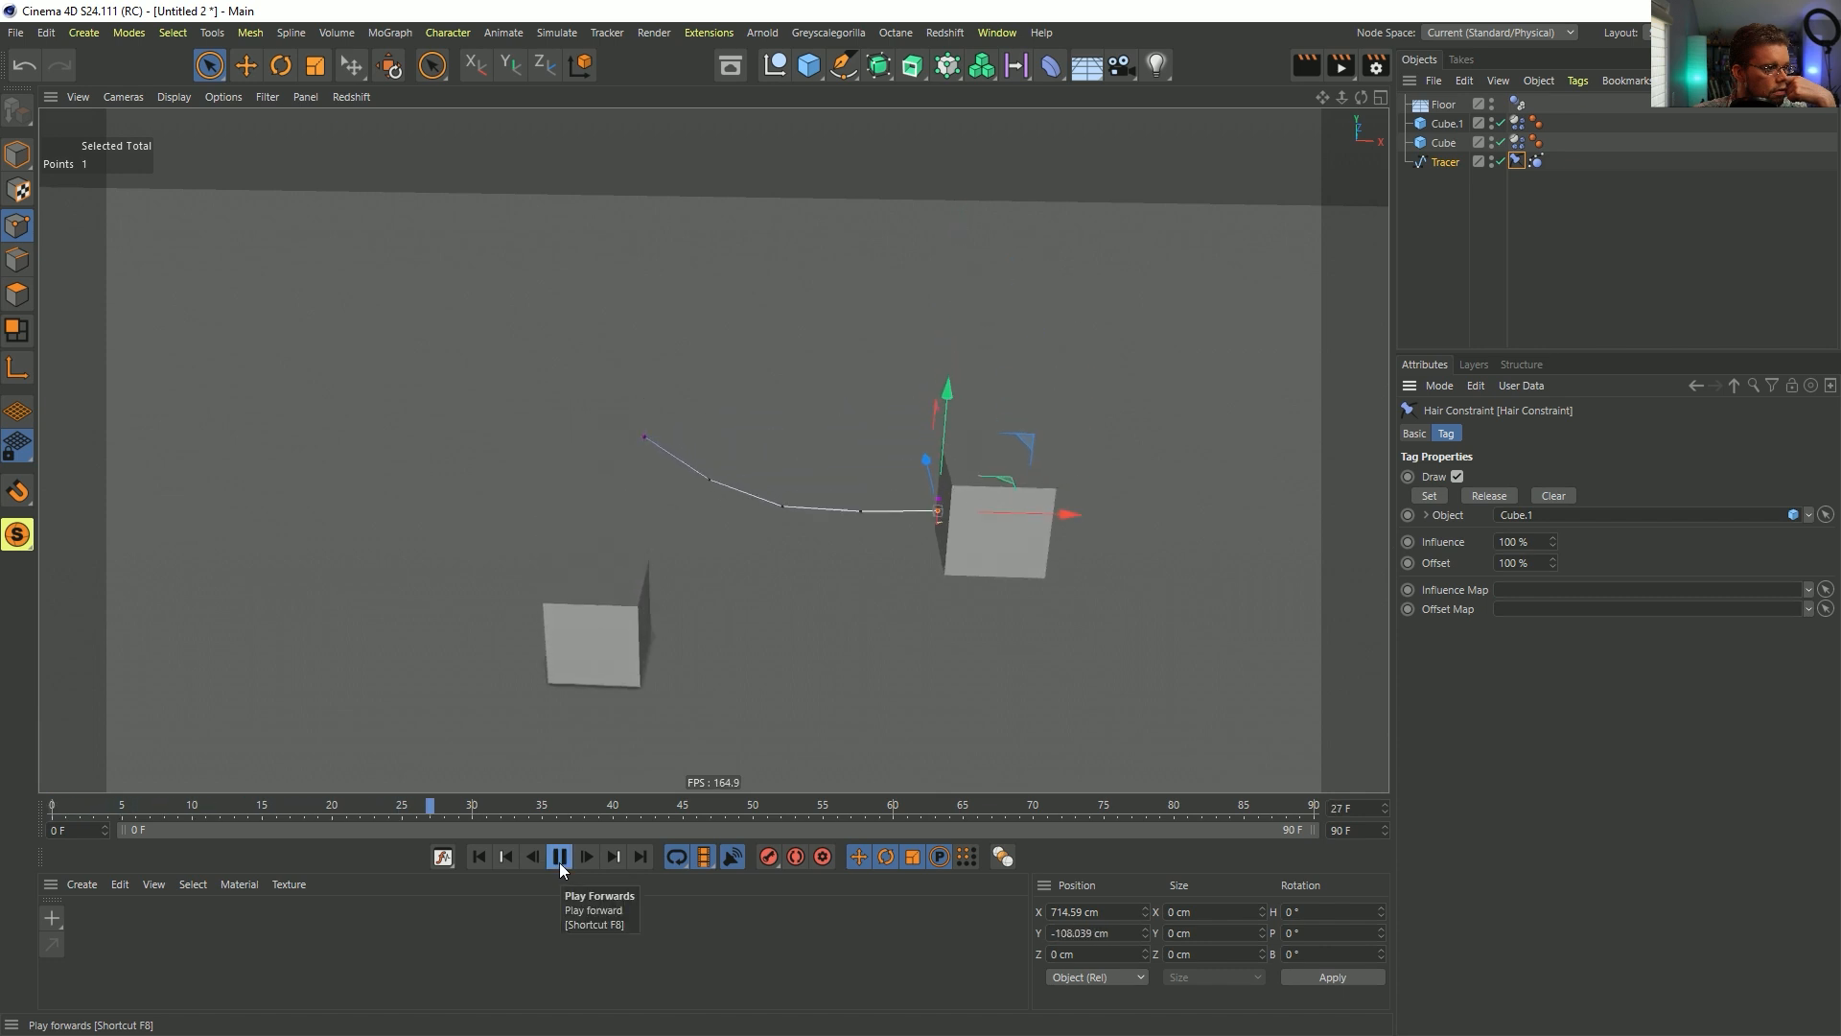
left_click(560, 861)
left_click(479, 856)
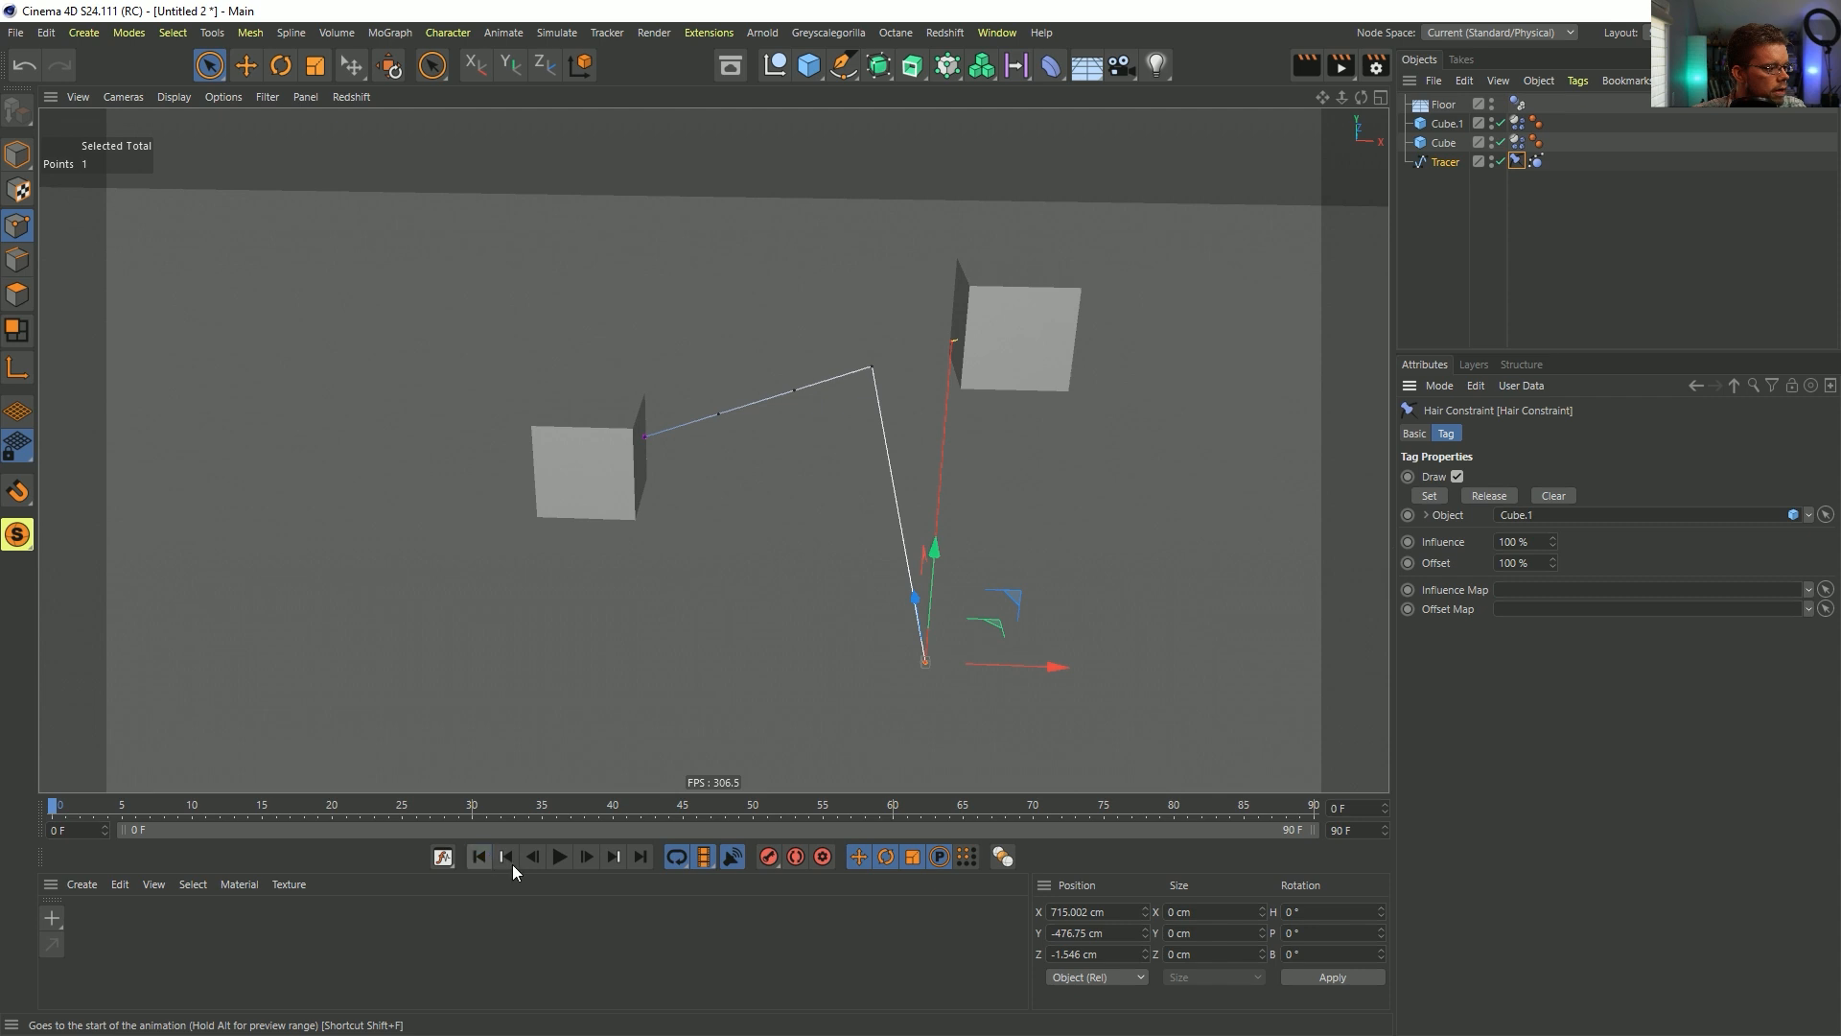
left_click(587, 857)
left_click(481, 858)
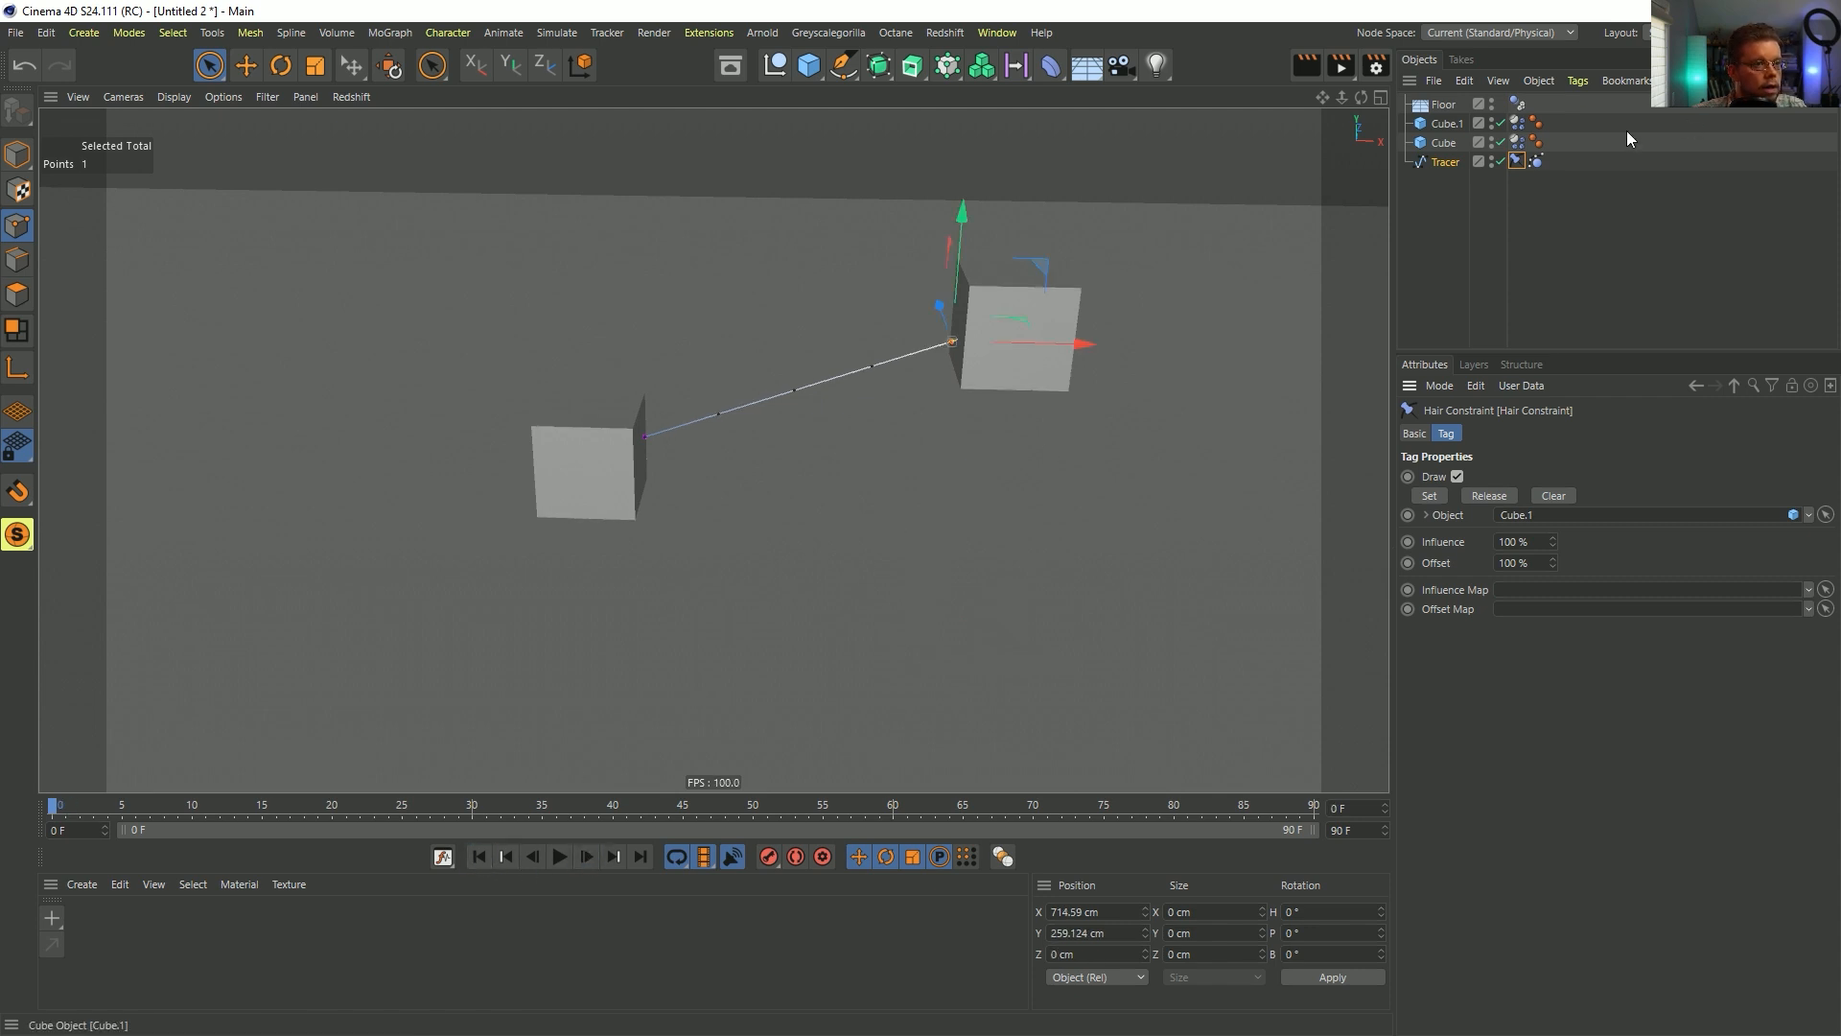
- Duplicate the Hair Constraint tag and use the copy to anchor the spline's other end point to Cube
left_click_drag(1518, 163, 1535, 165, "ctrl")
left_click(644, 436)
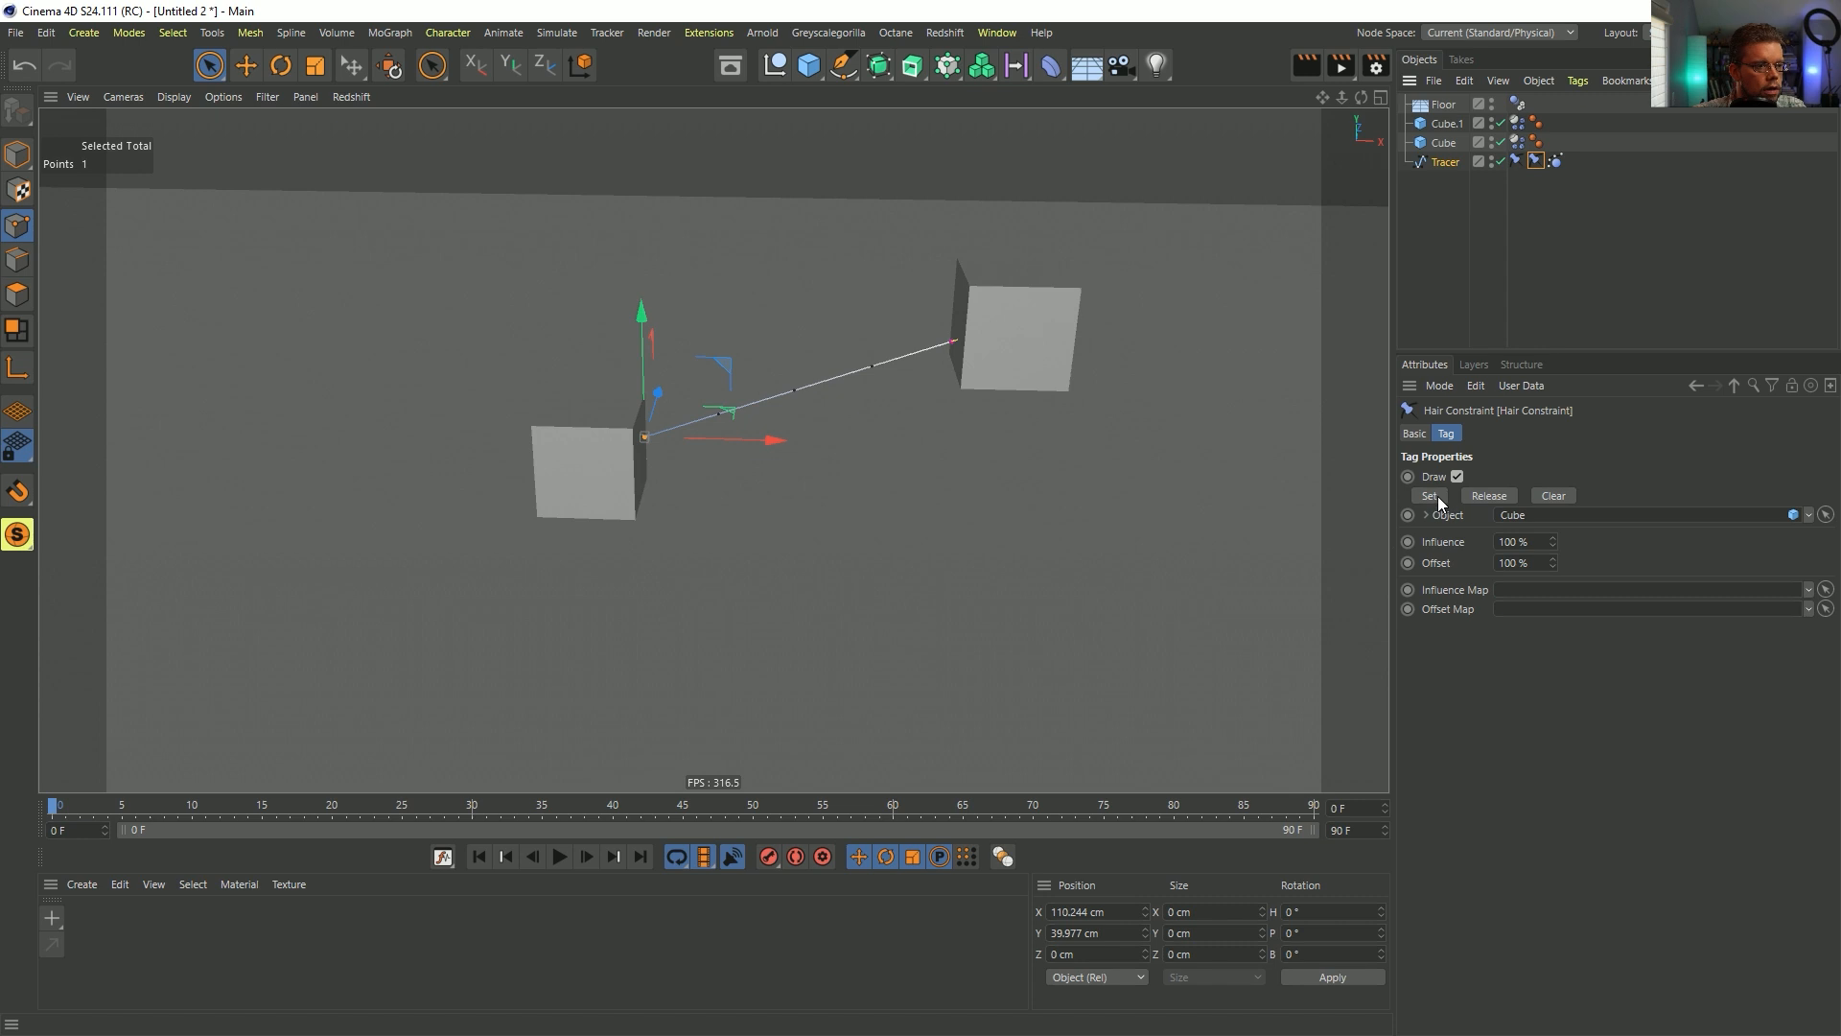
- Play the simulation with both cubes attached, switch to Model mode and restart playback from the first frame
left_click(558, 858)
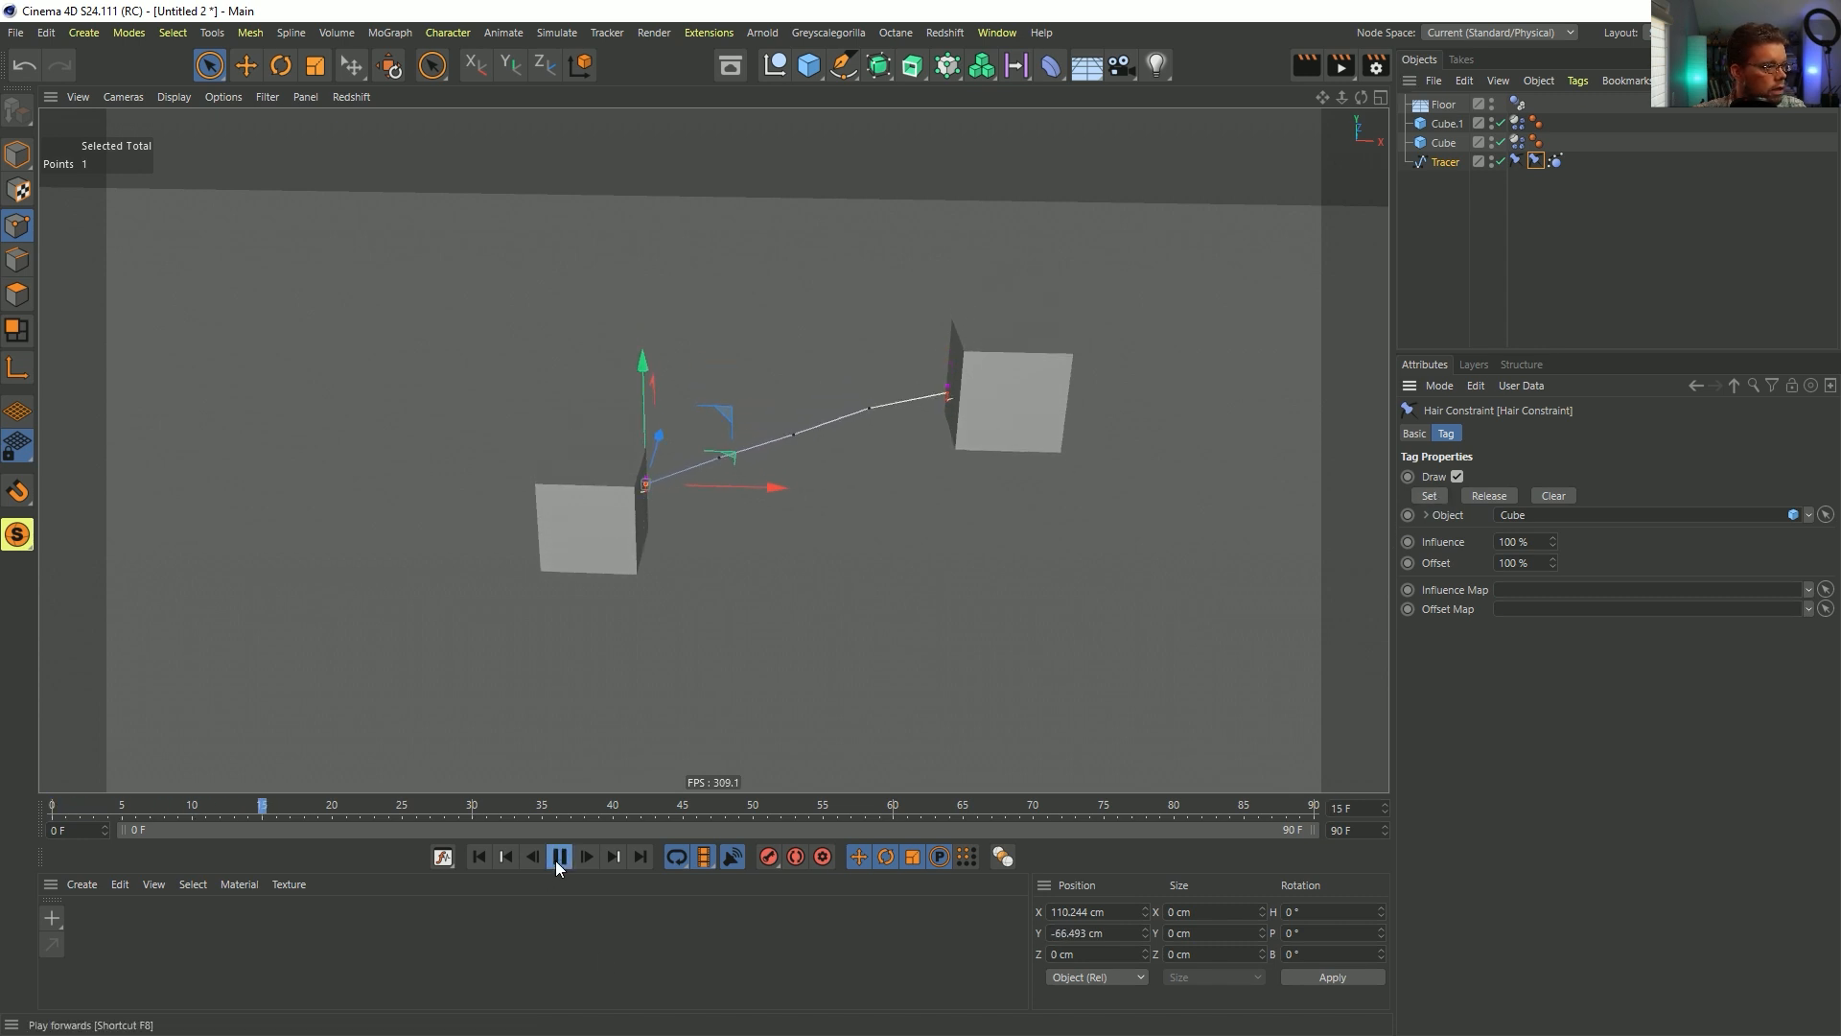
left_click(17, 153)
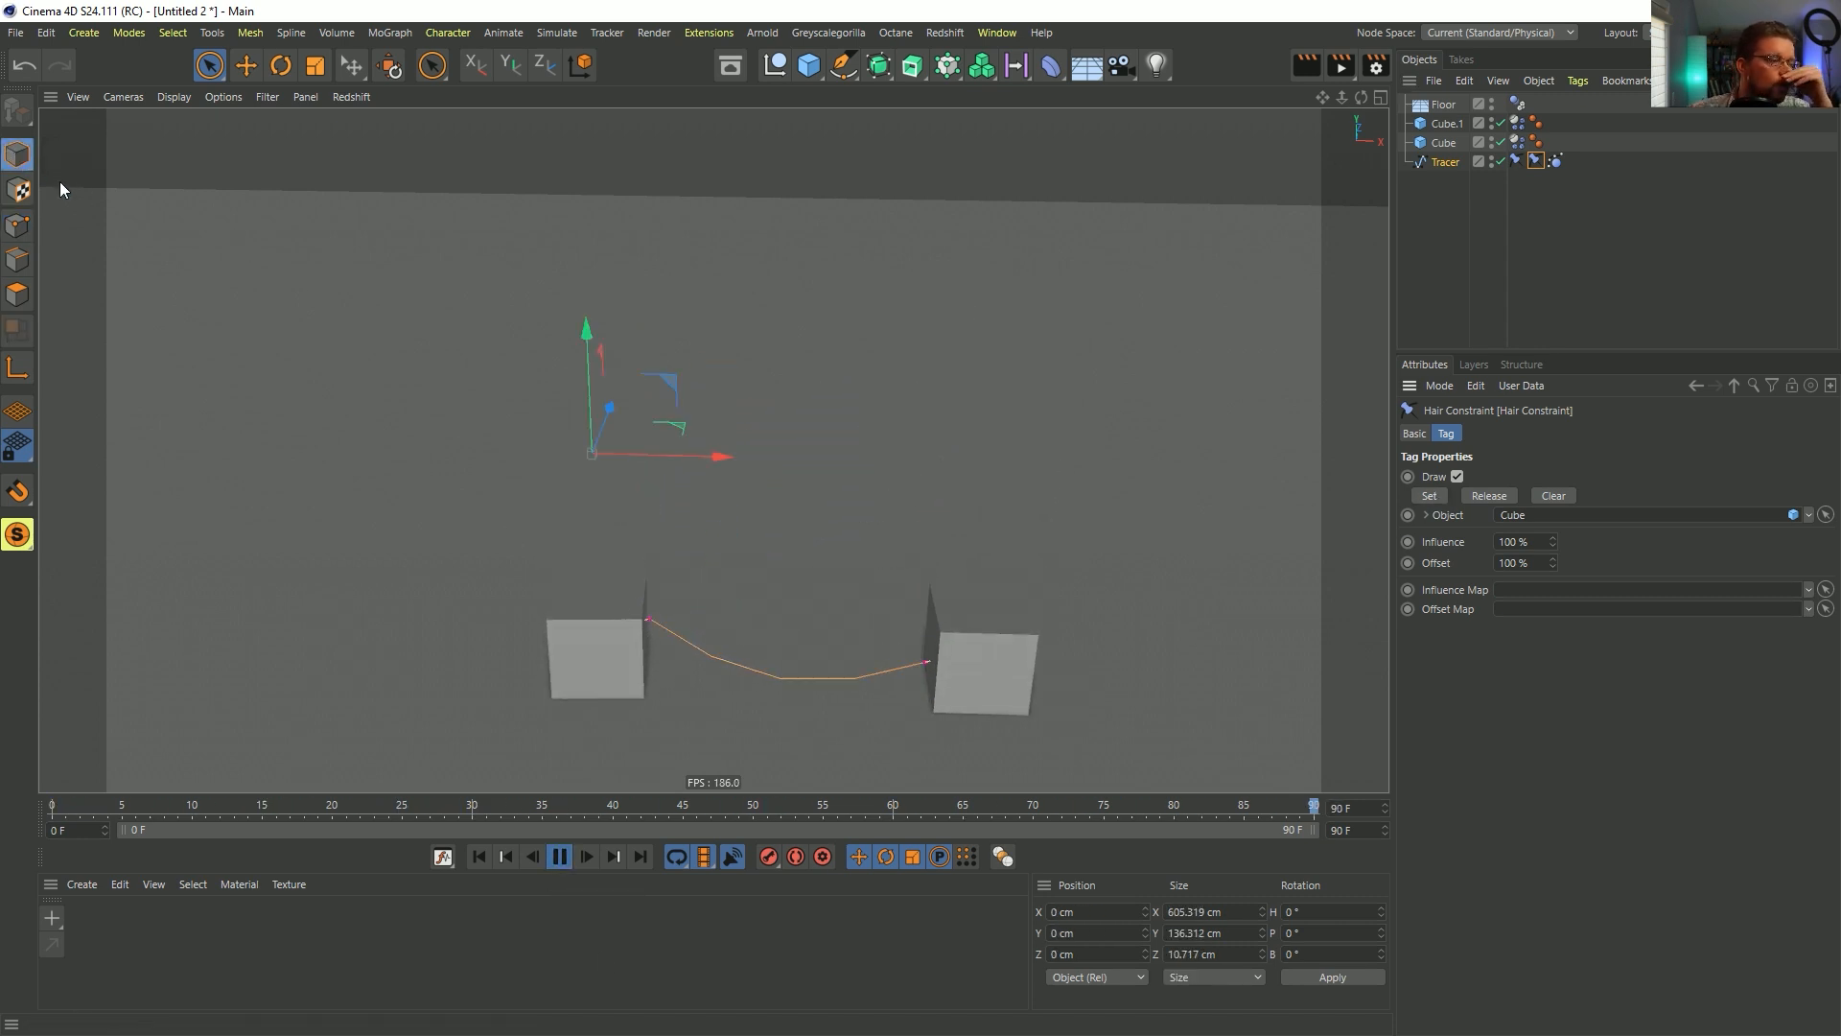
left_click(479, 860)
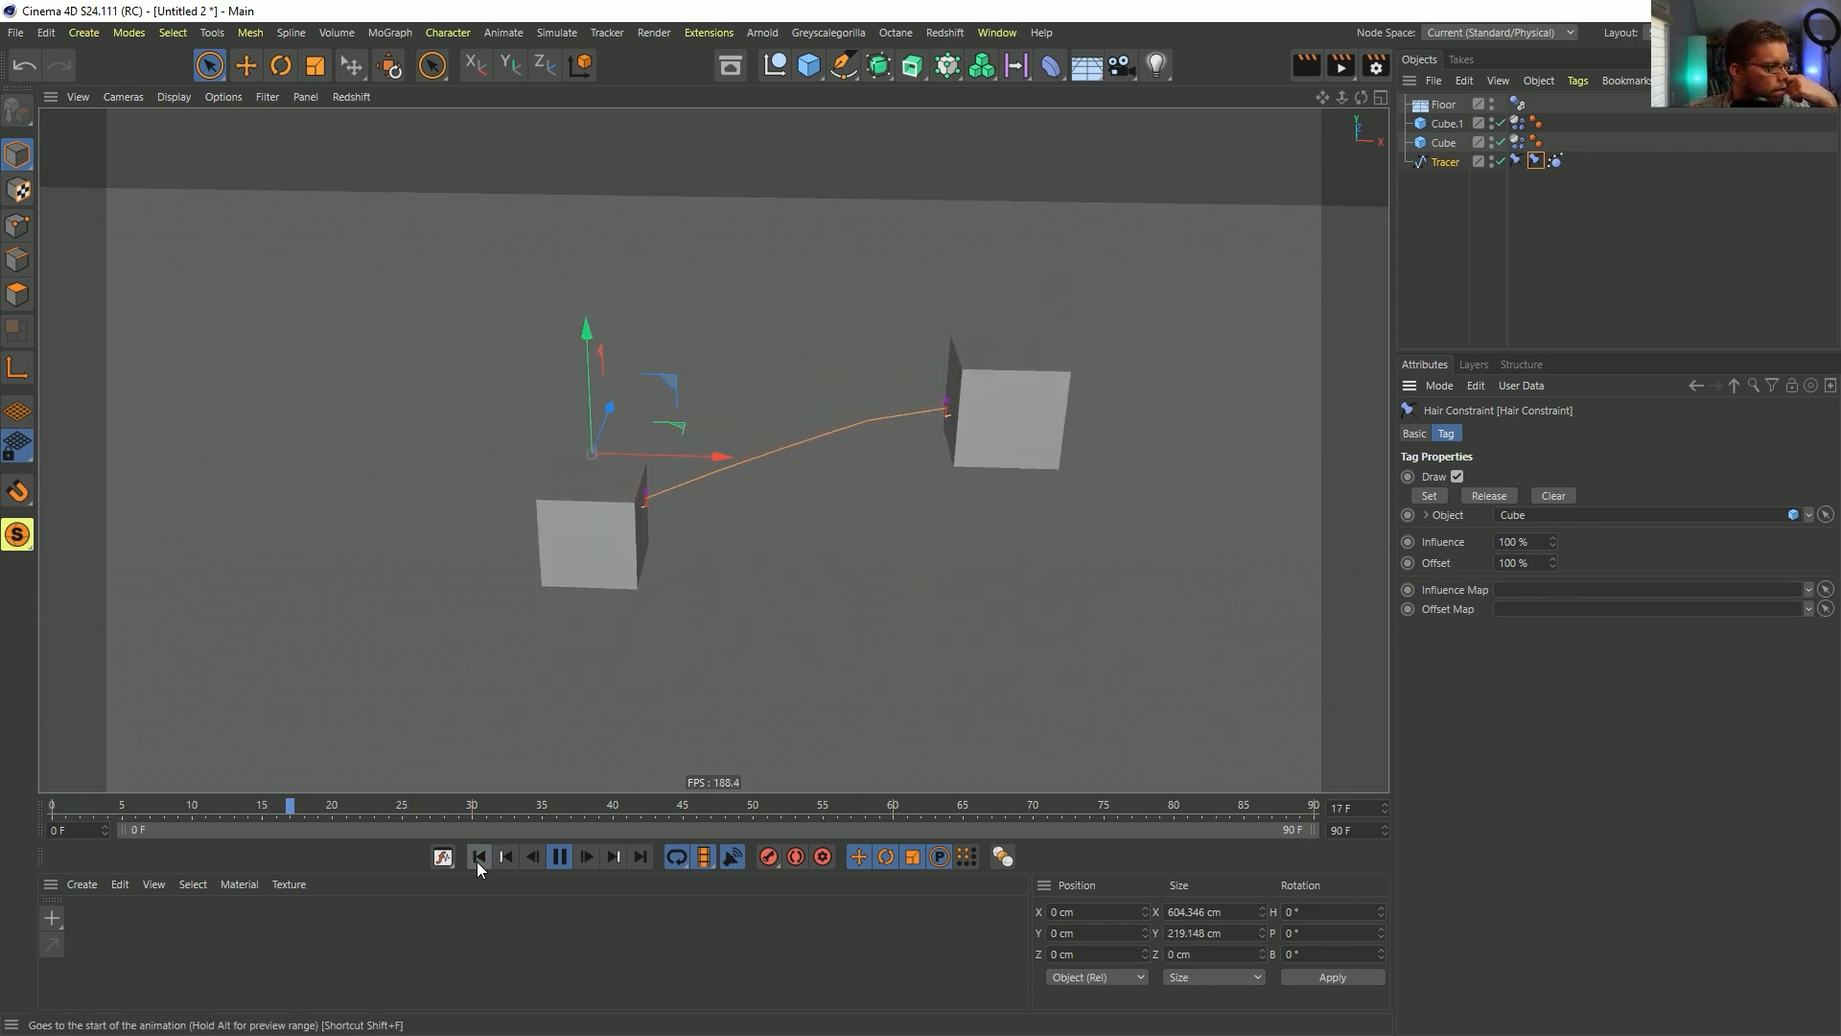
left_click(477, 859)
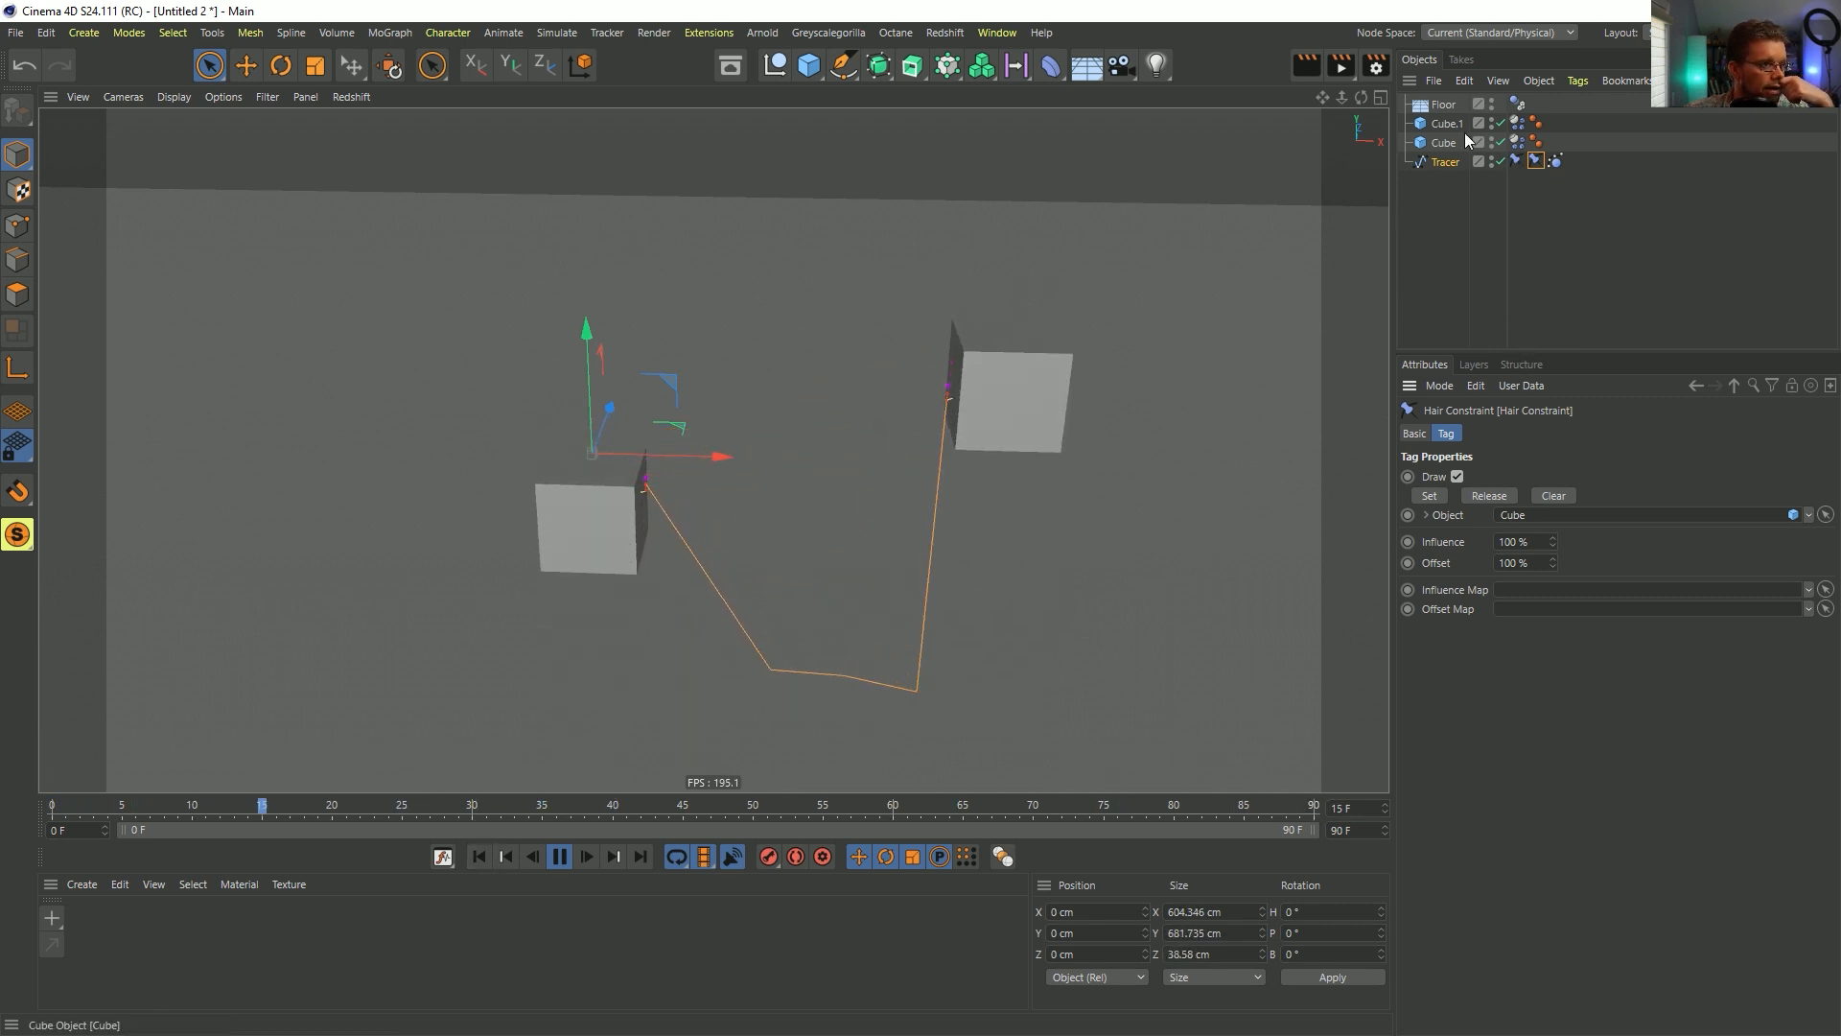
- Stop playback and reset the simulation by stepping one frame forward from the start and returning to frame 0
left_click(561, 856)
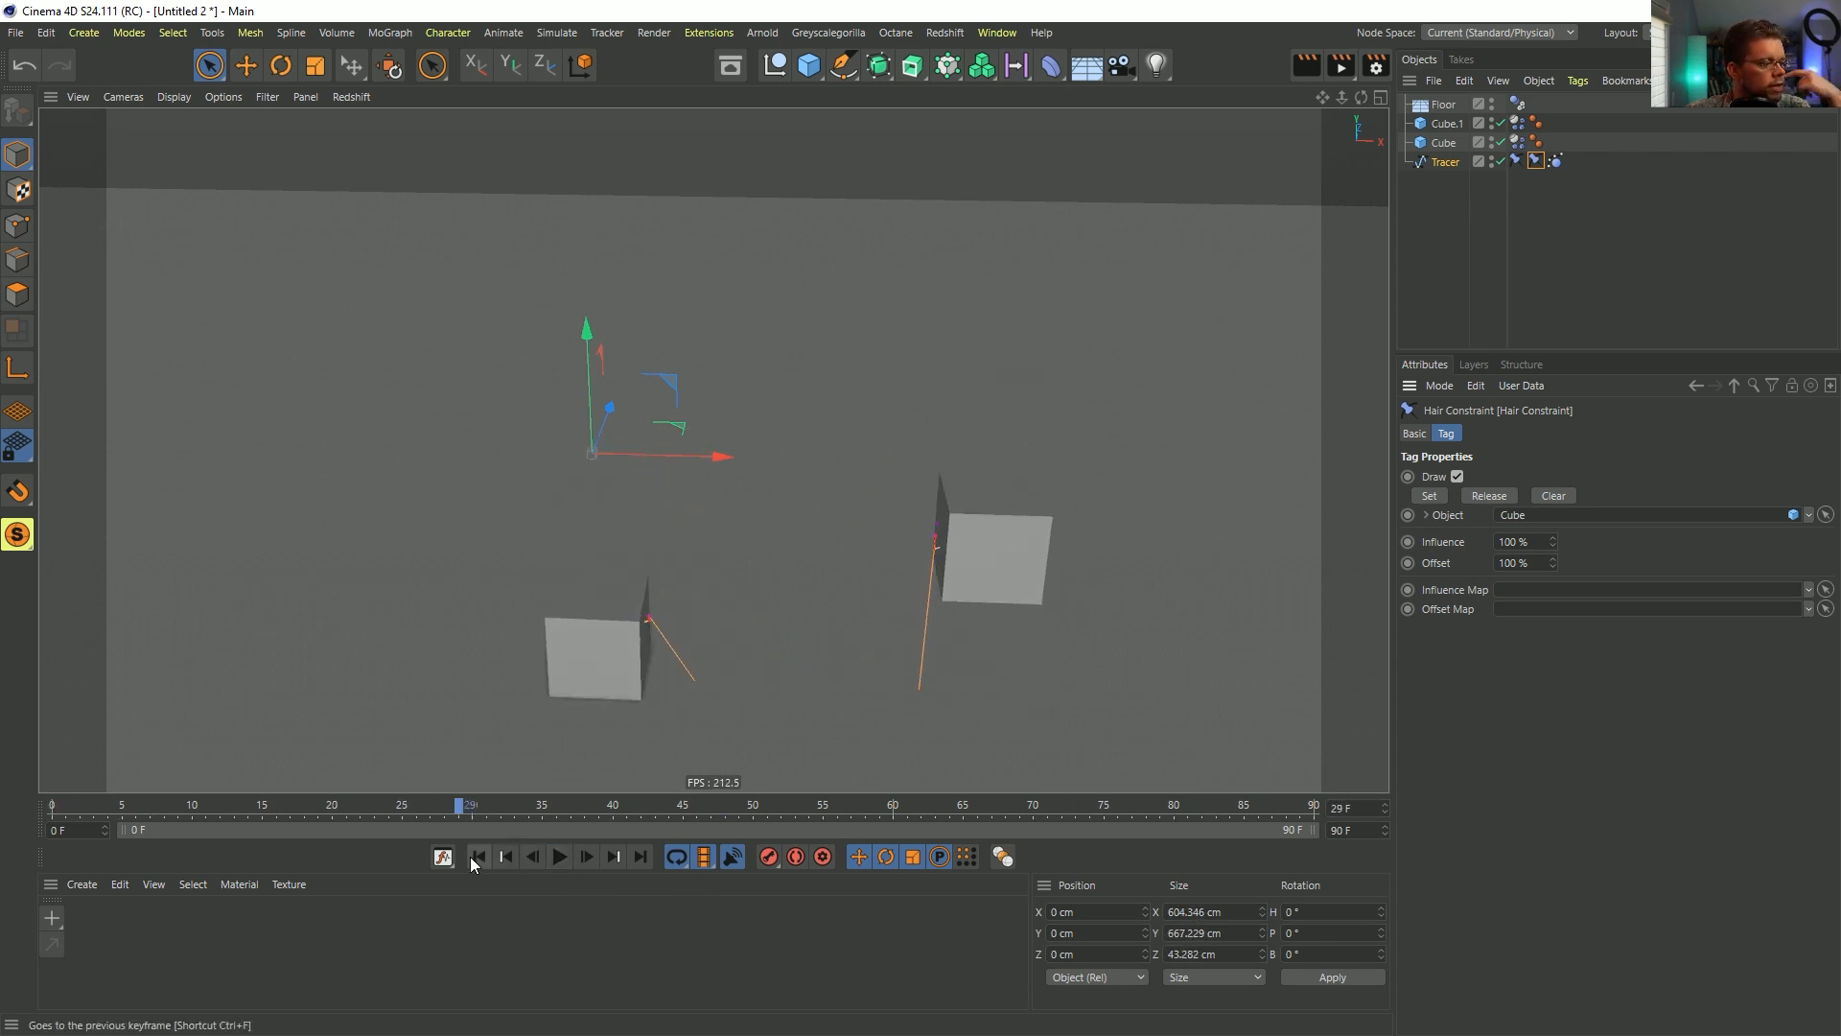
left_click(476, 859)
left_click(587, 860)
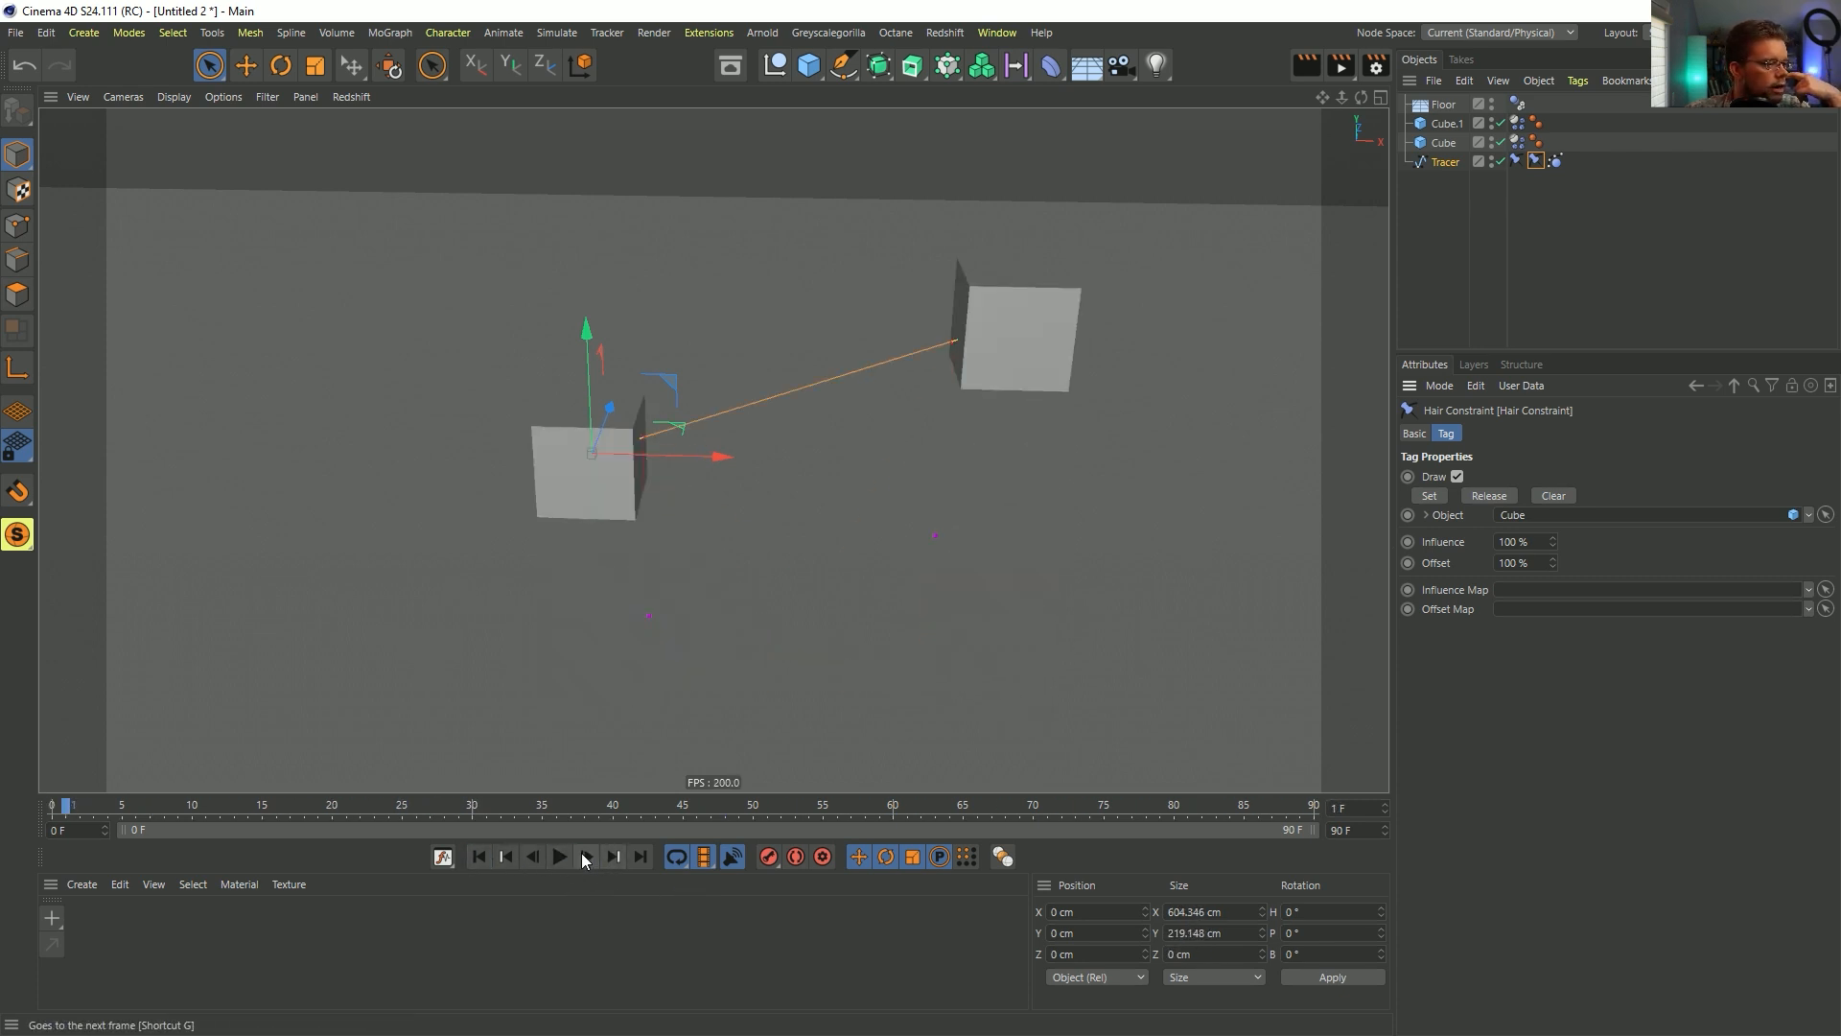
left_click(478, 861)
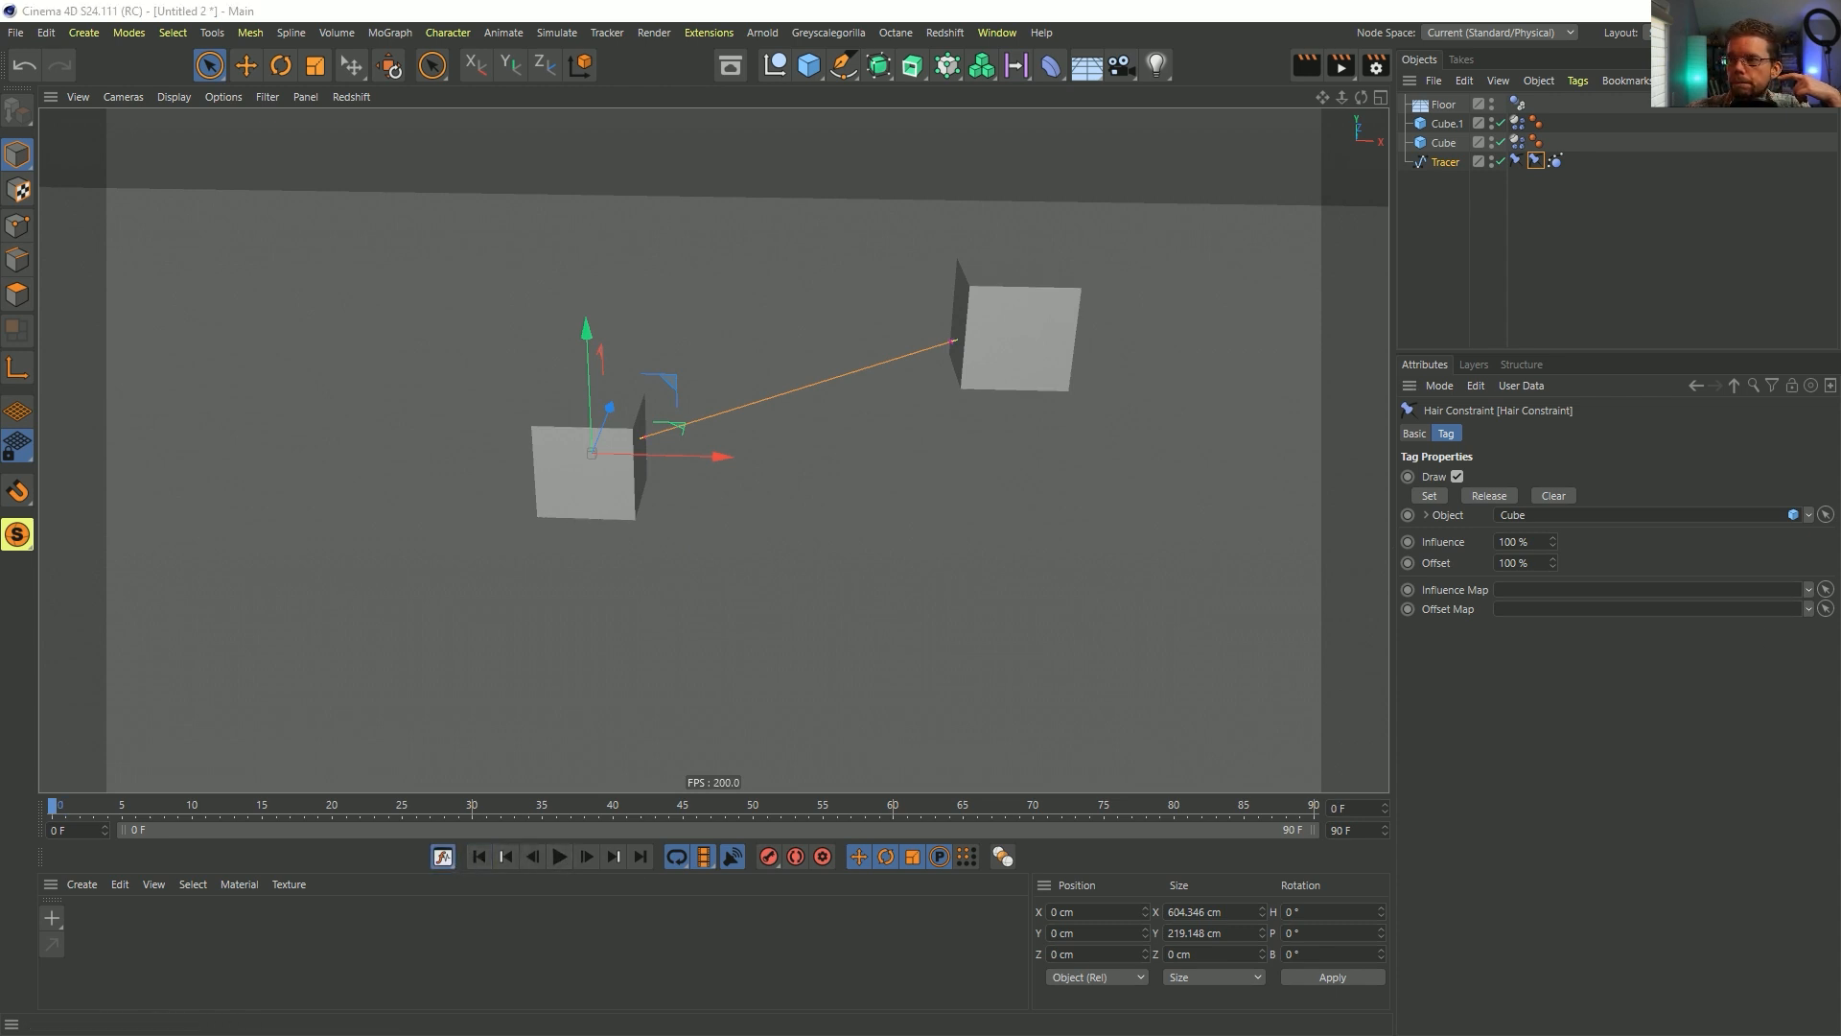
- Replay the simulation of the two roped cubes and reset the scene to frame 0
left_click(560, 858)
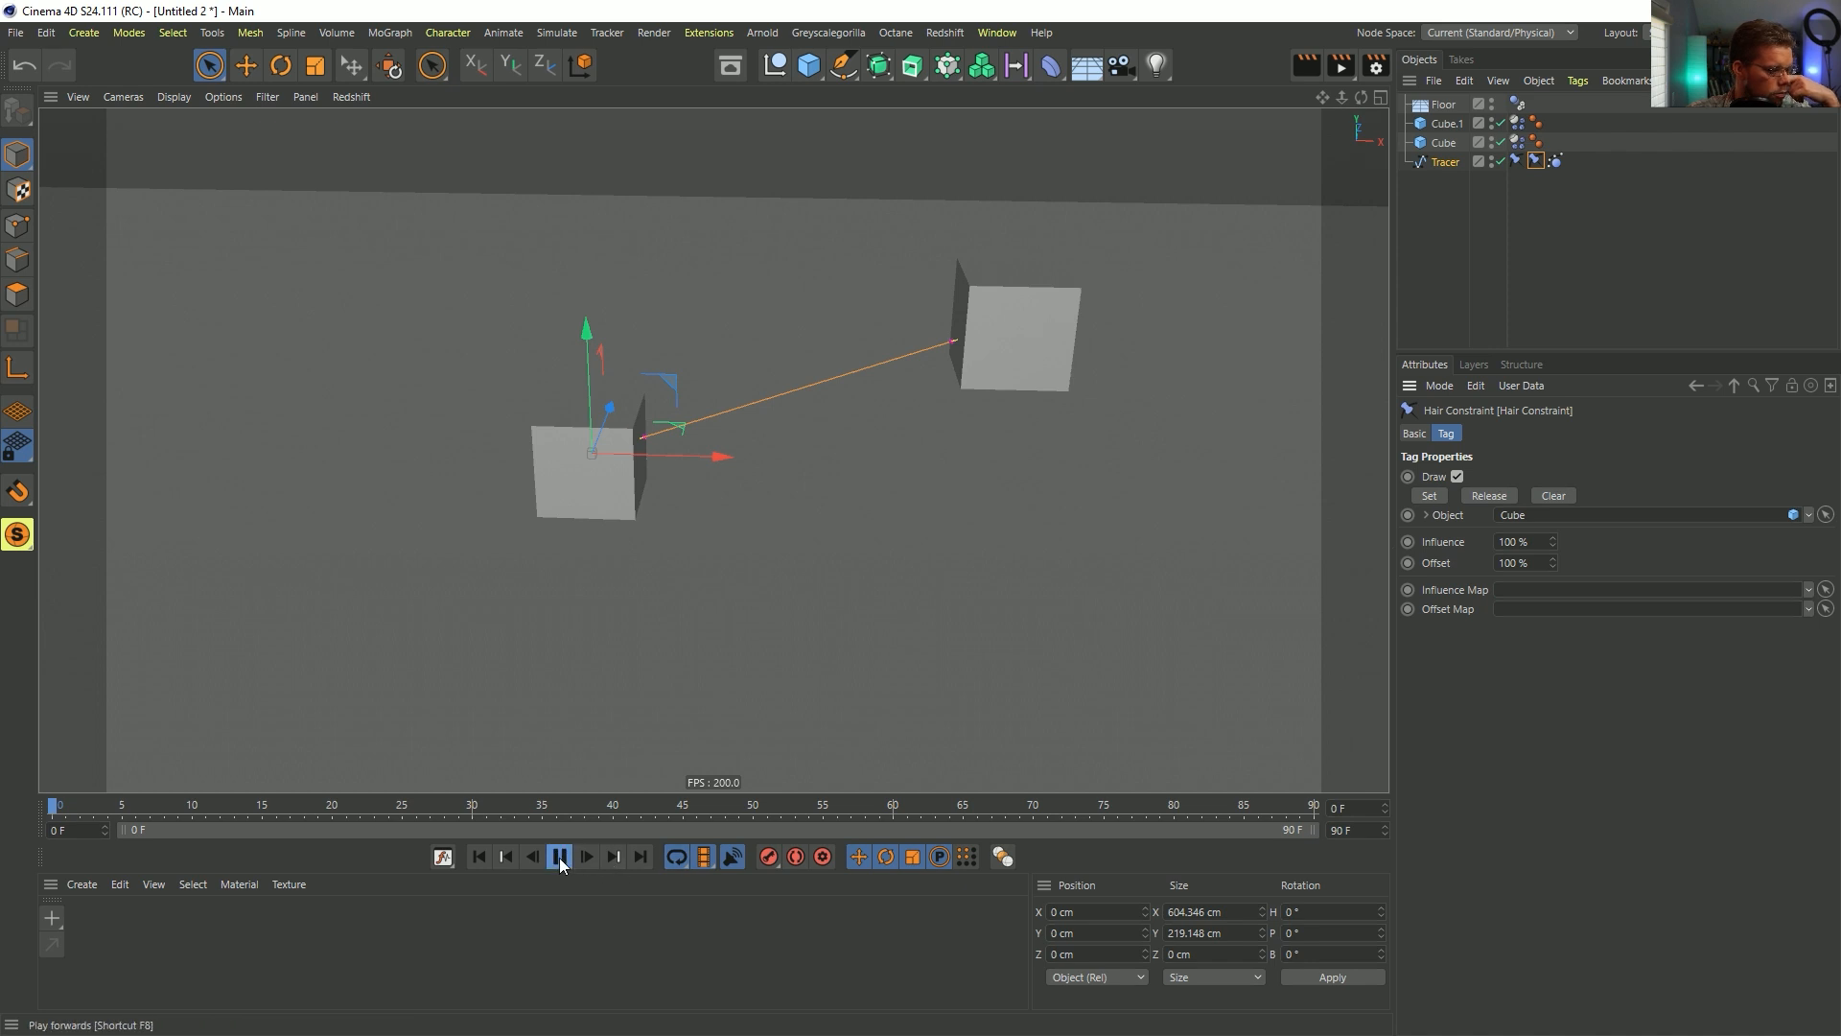
left_click(560, 858)
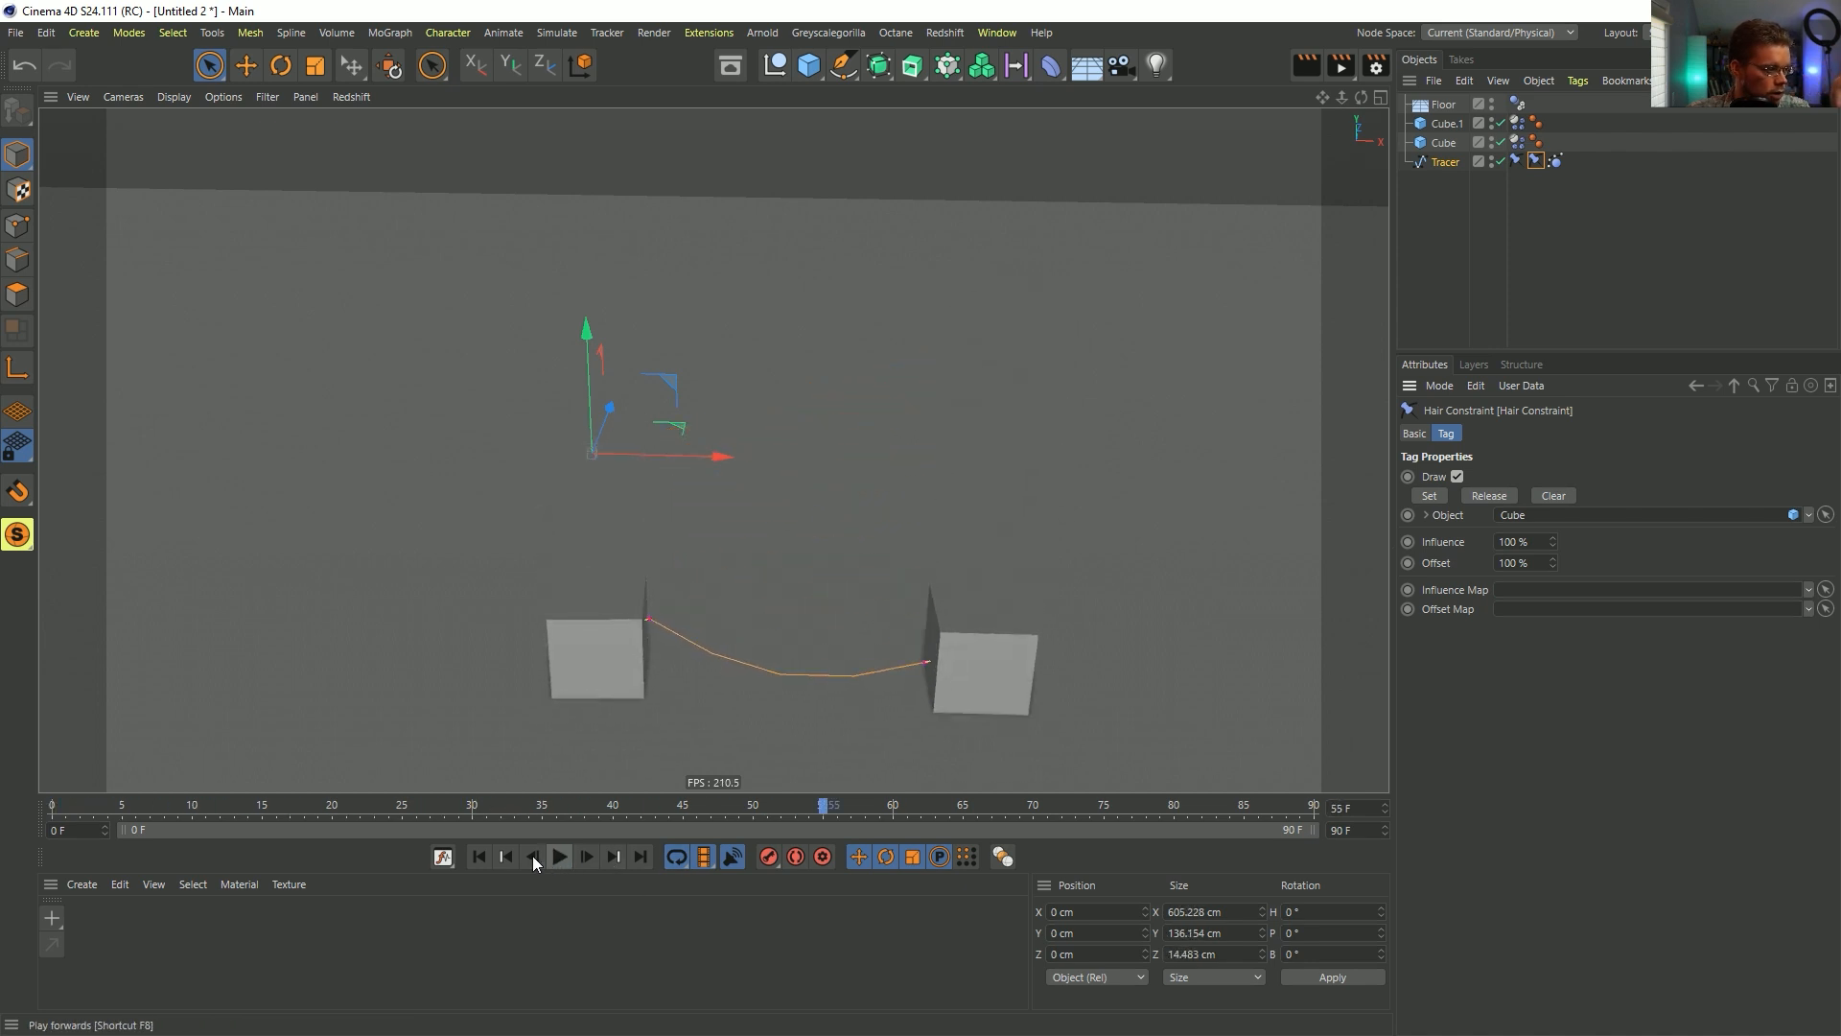
left_click(480, 857)
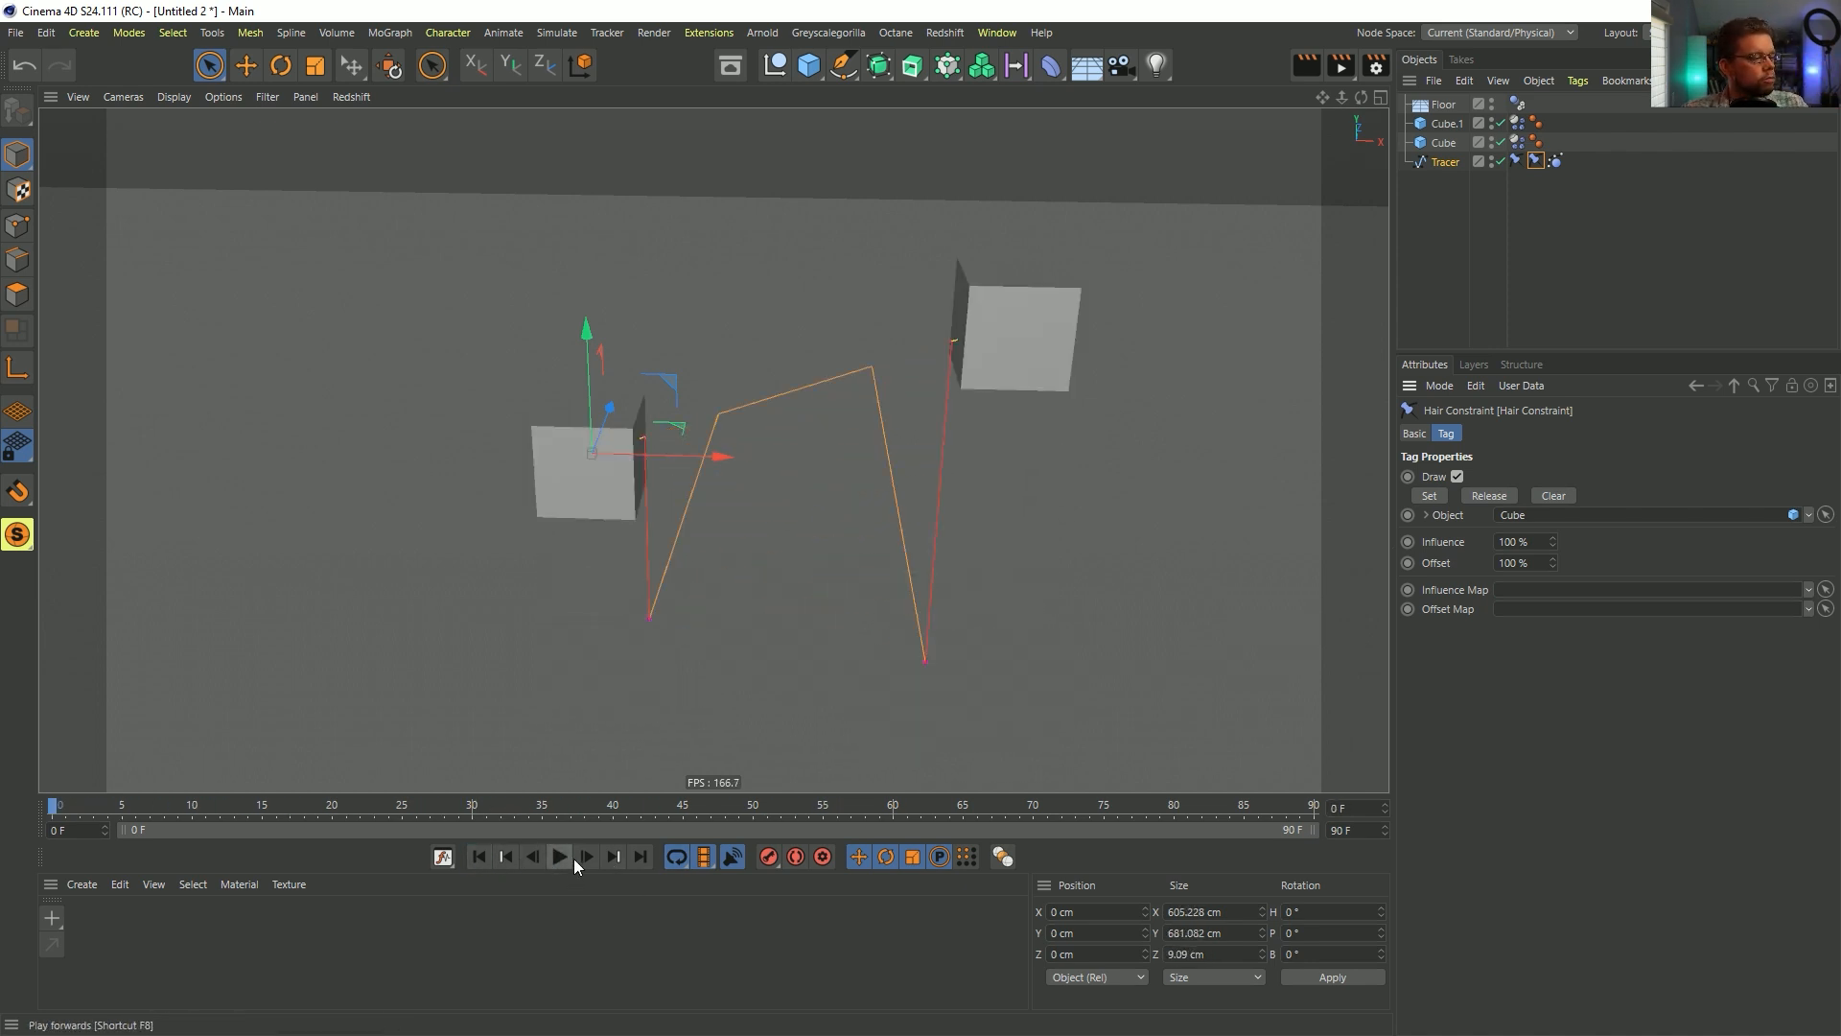
left_click(579, 859)
left_click(478, 857)
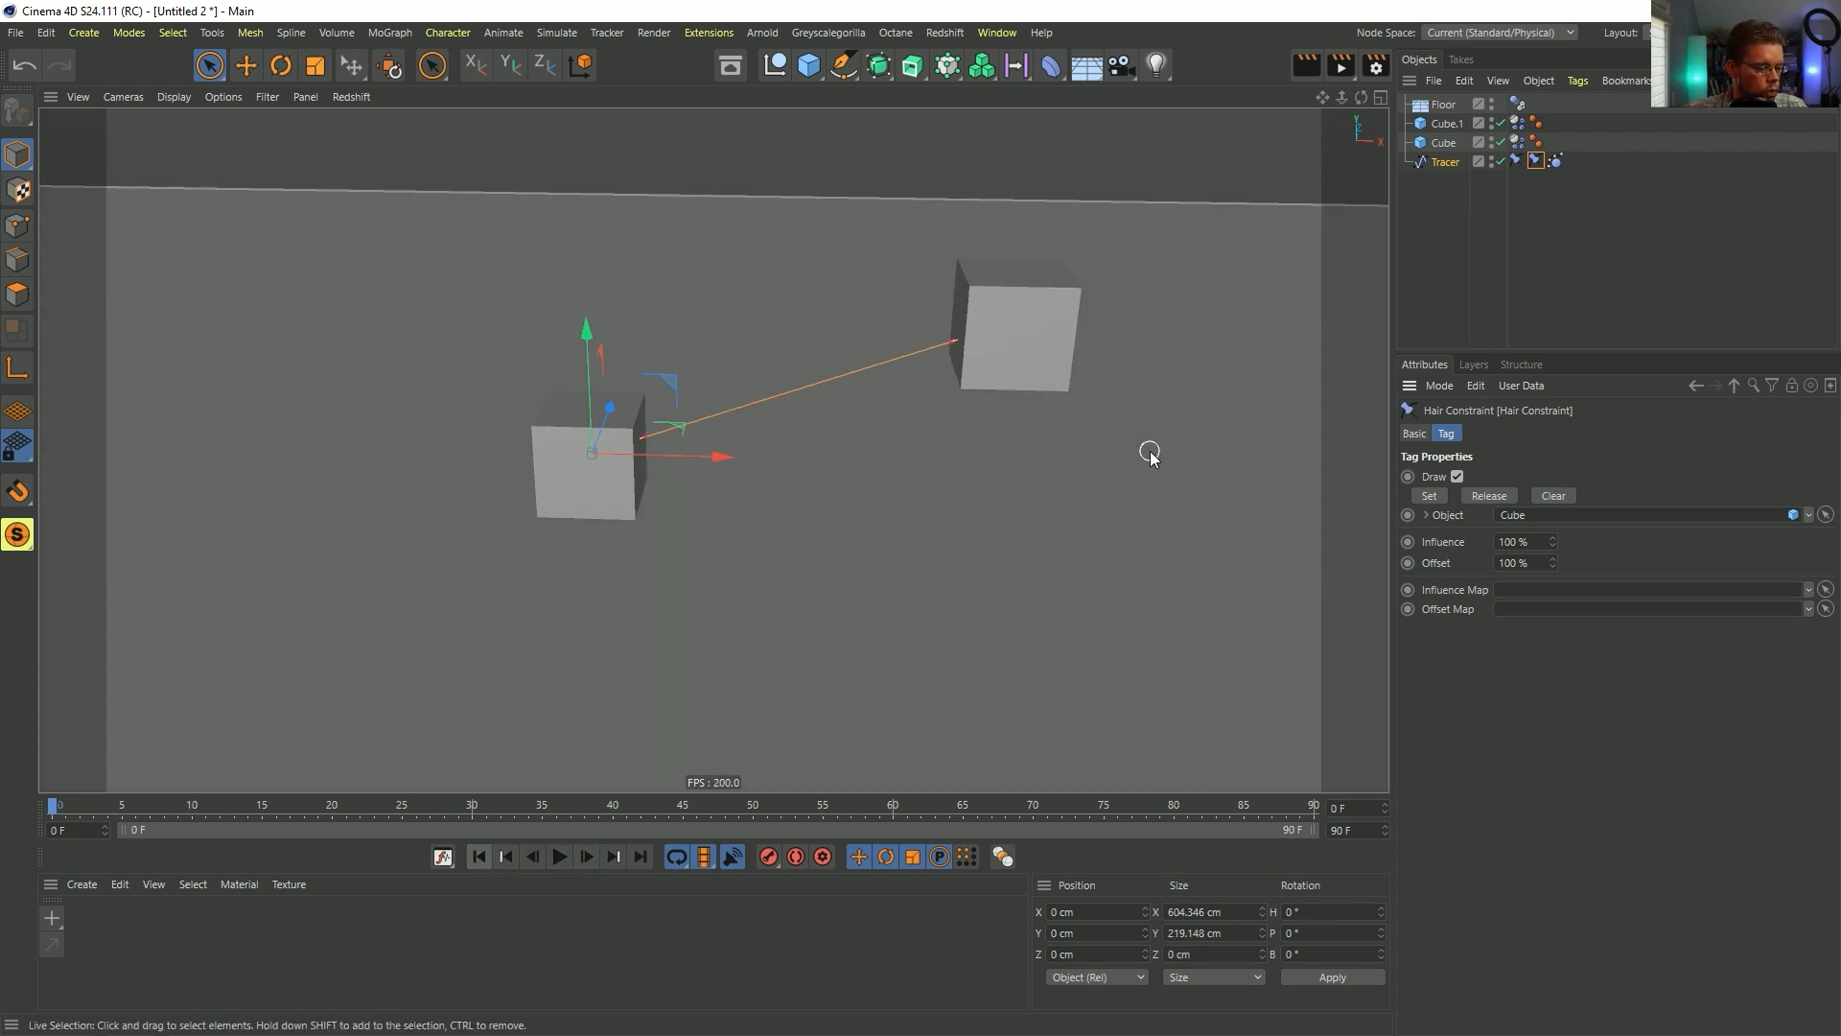
- Save the scene in the SceneFiles folder as [2a]RopeRig.c4d
key("ctrl+s")
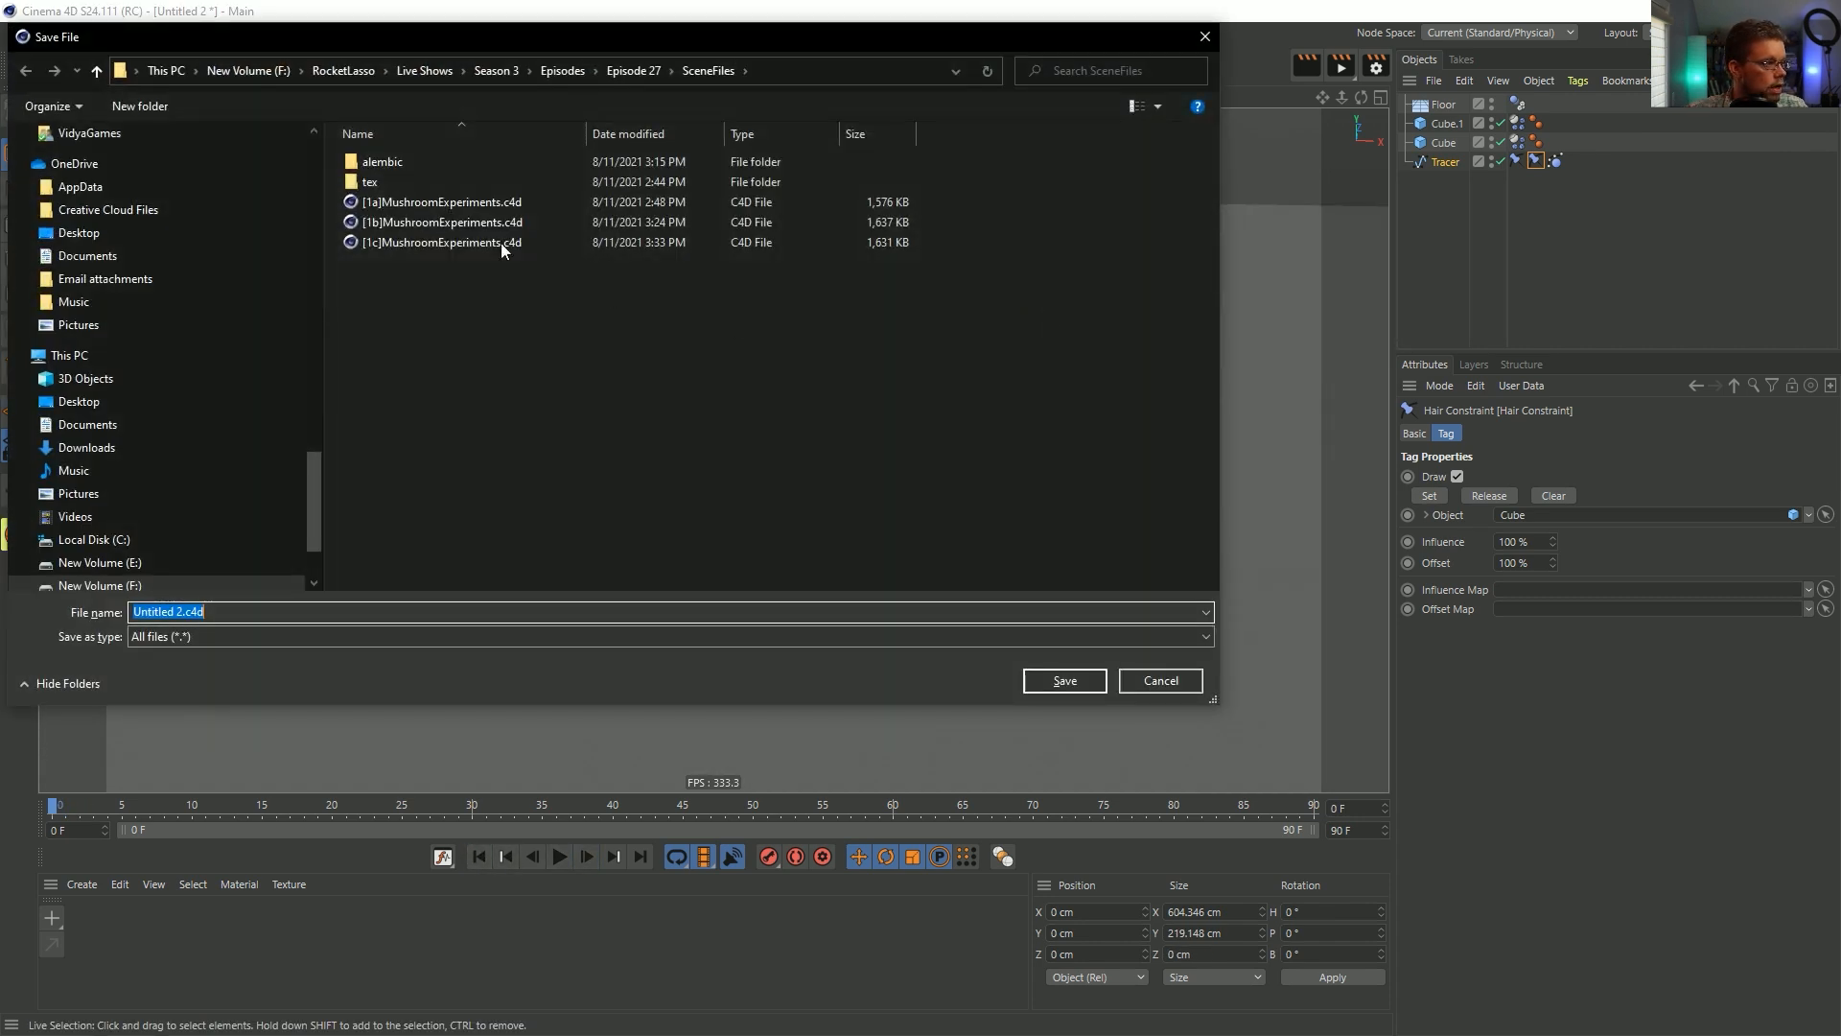
left_click(383, 242)
left_click(154, 611)
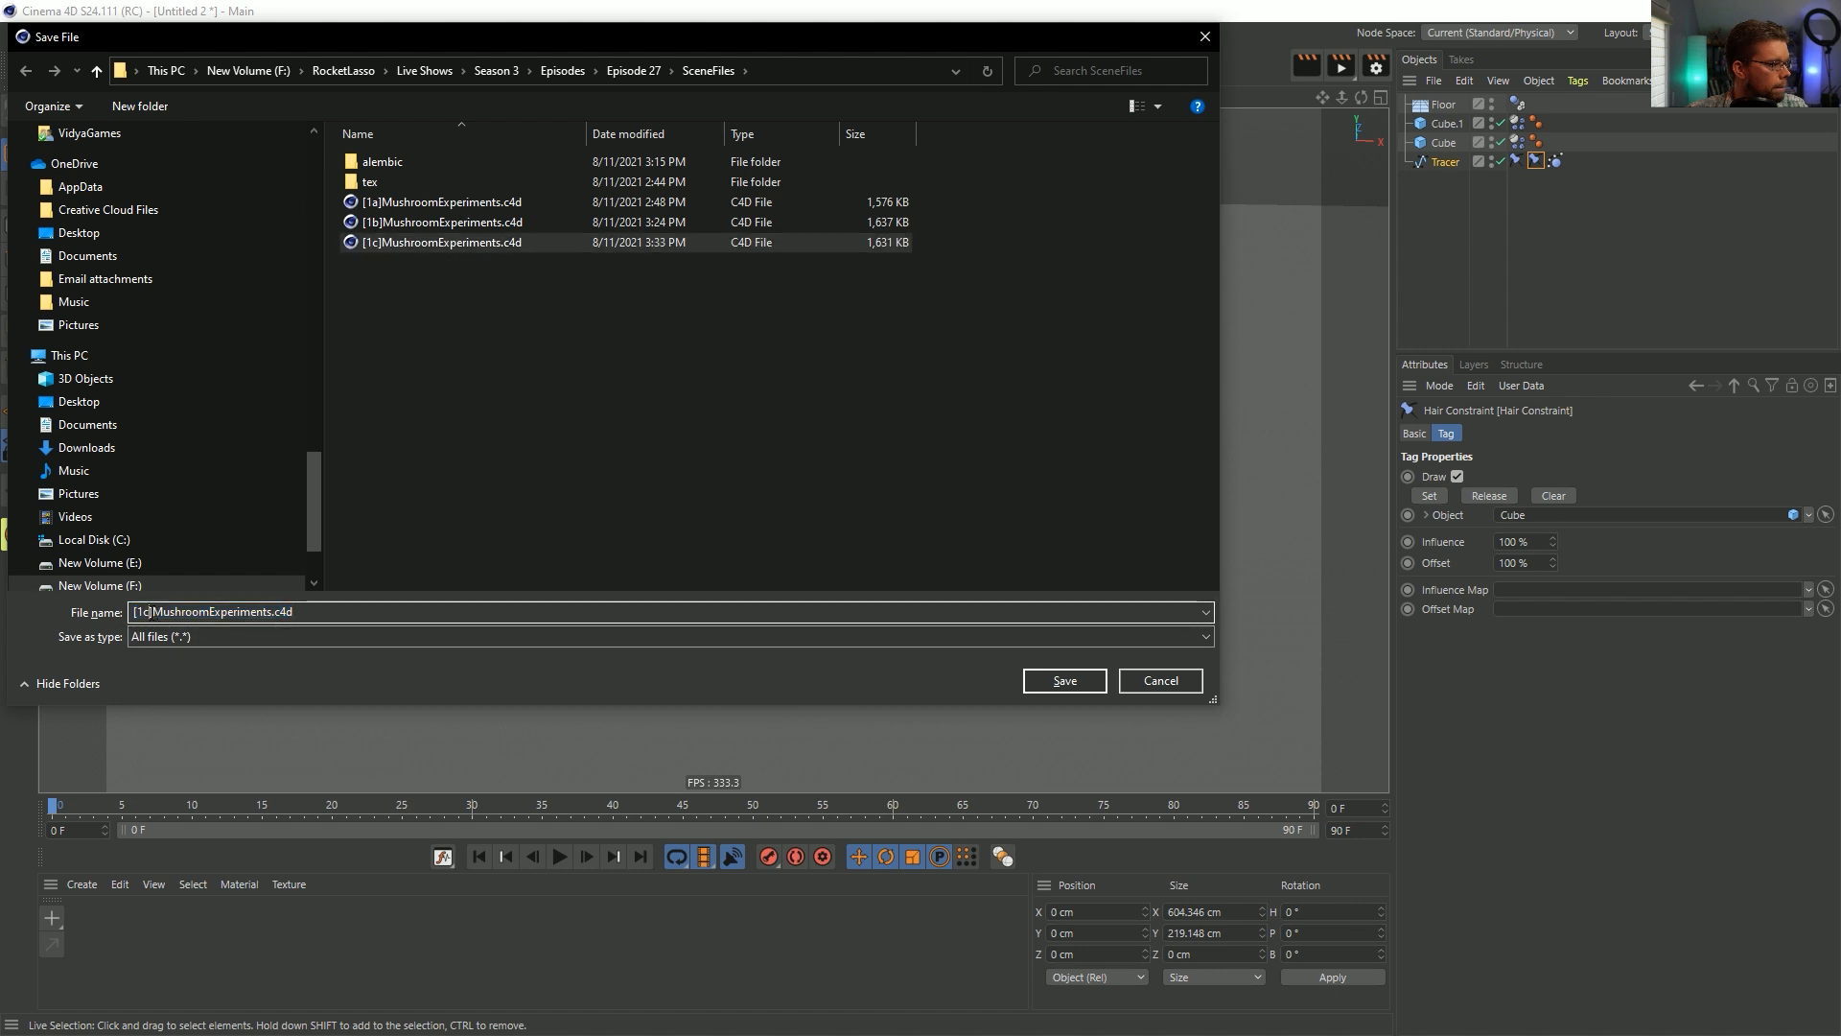
key("BackSpace")
key("BackSpace")
type("2a")
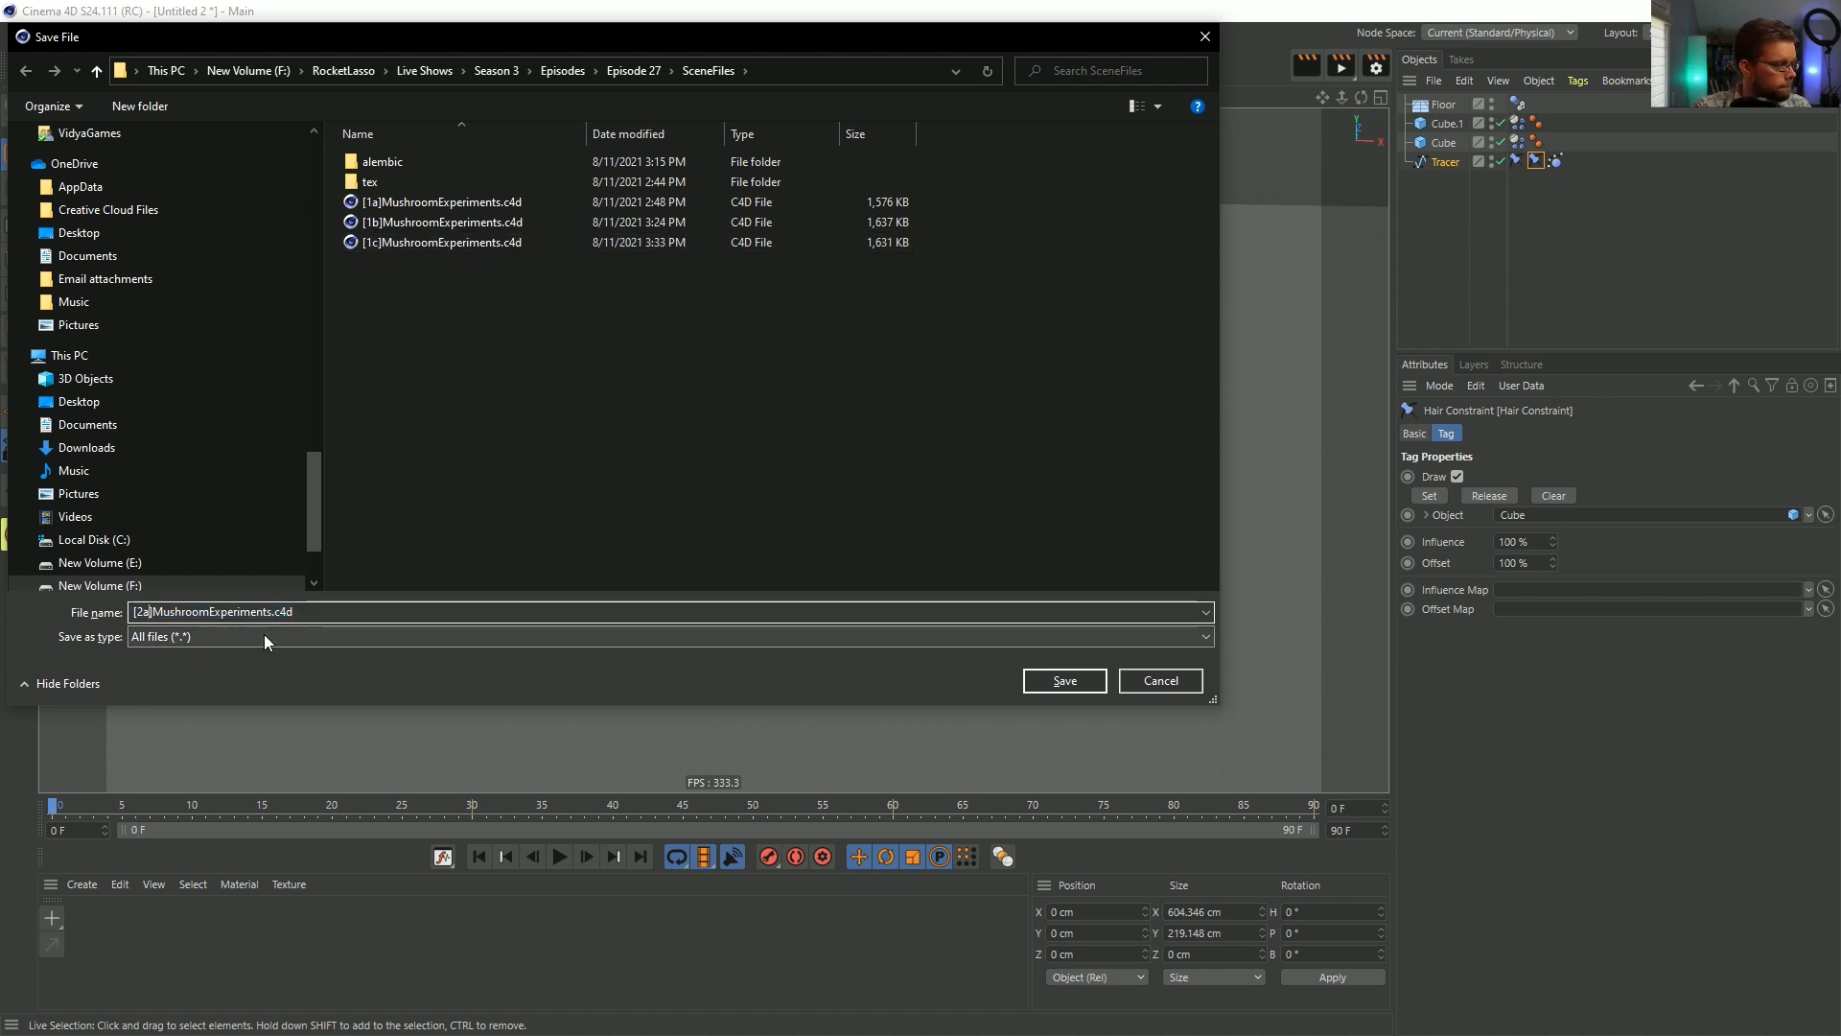
key("shift+Right")
key("shift+Right")
key("shift+Right")
key("shift+Right")
key("shift+Right")
key("shift+Right")
key("shift+Right")
key("shift+Right")
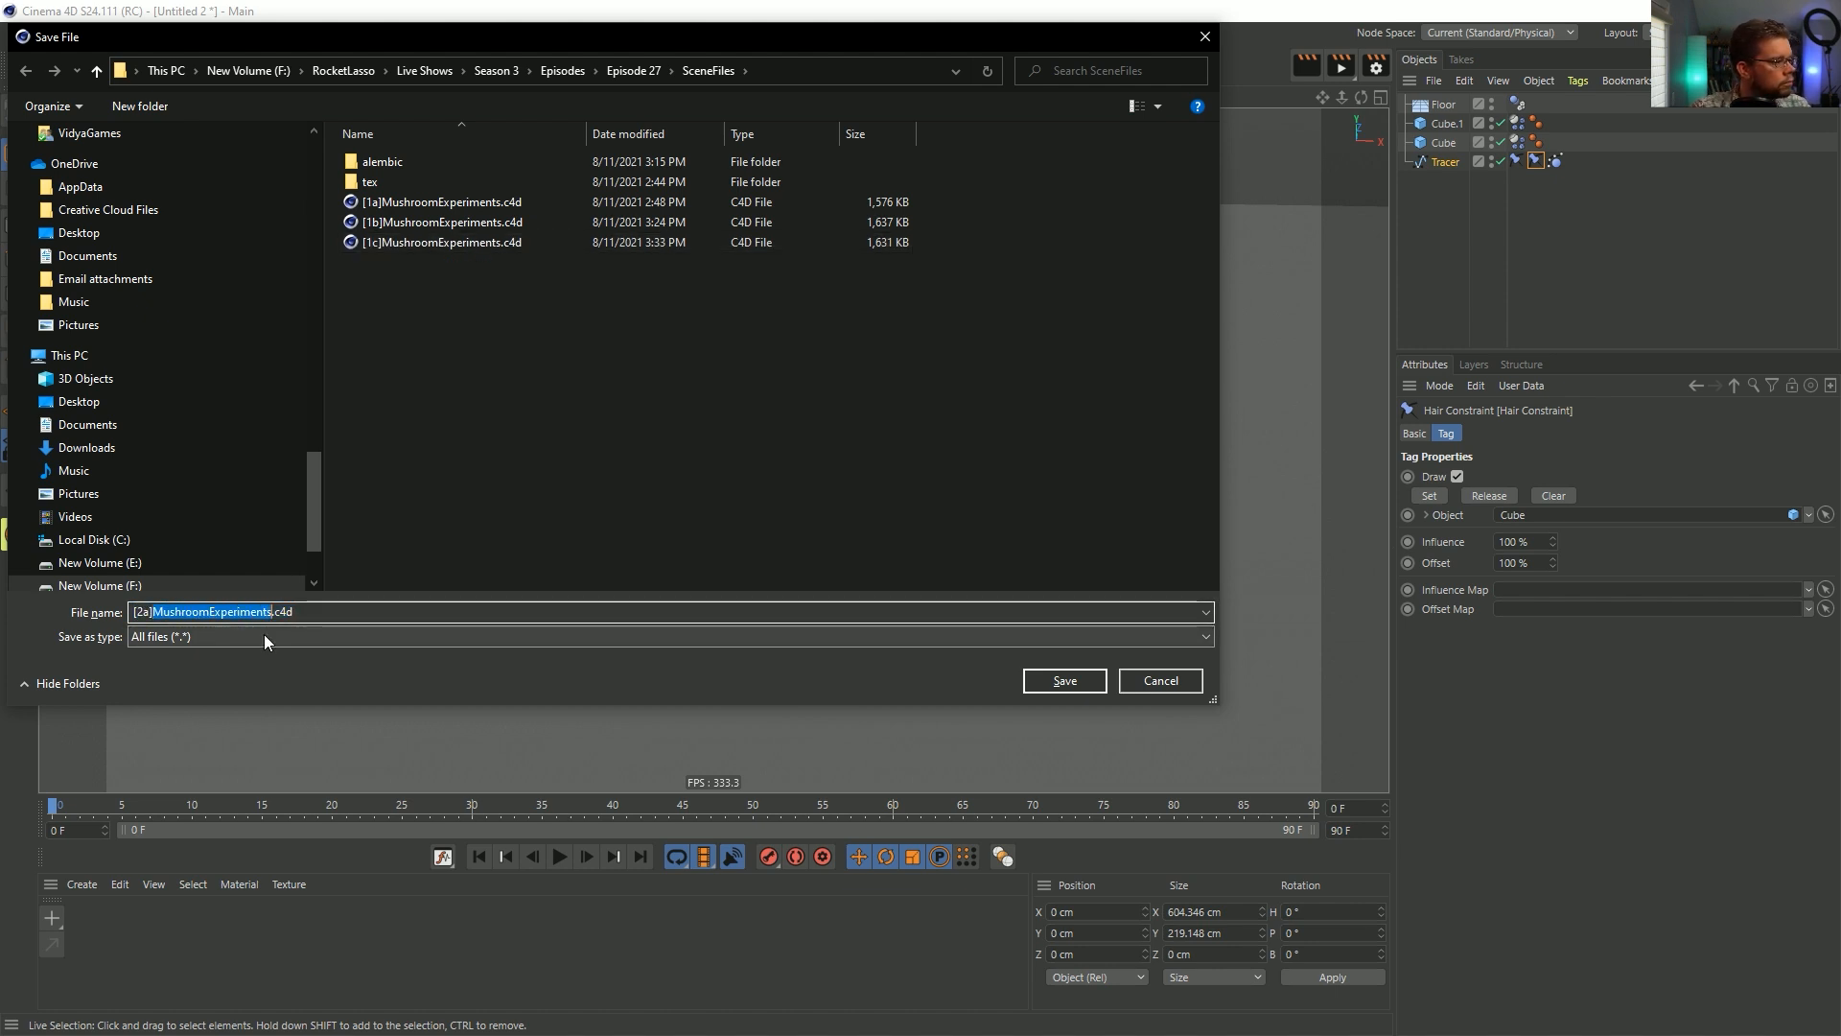
type("RopeRig")
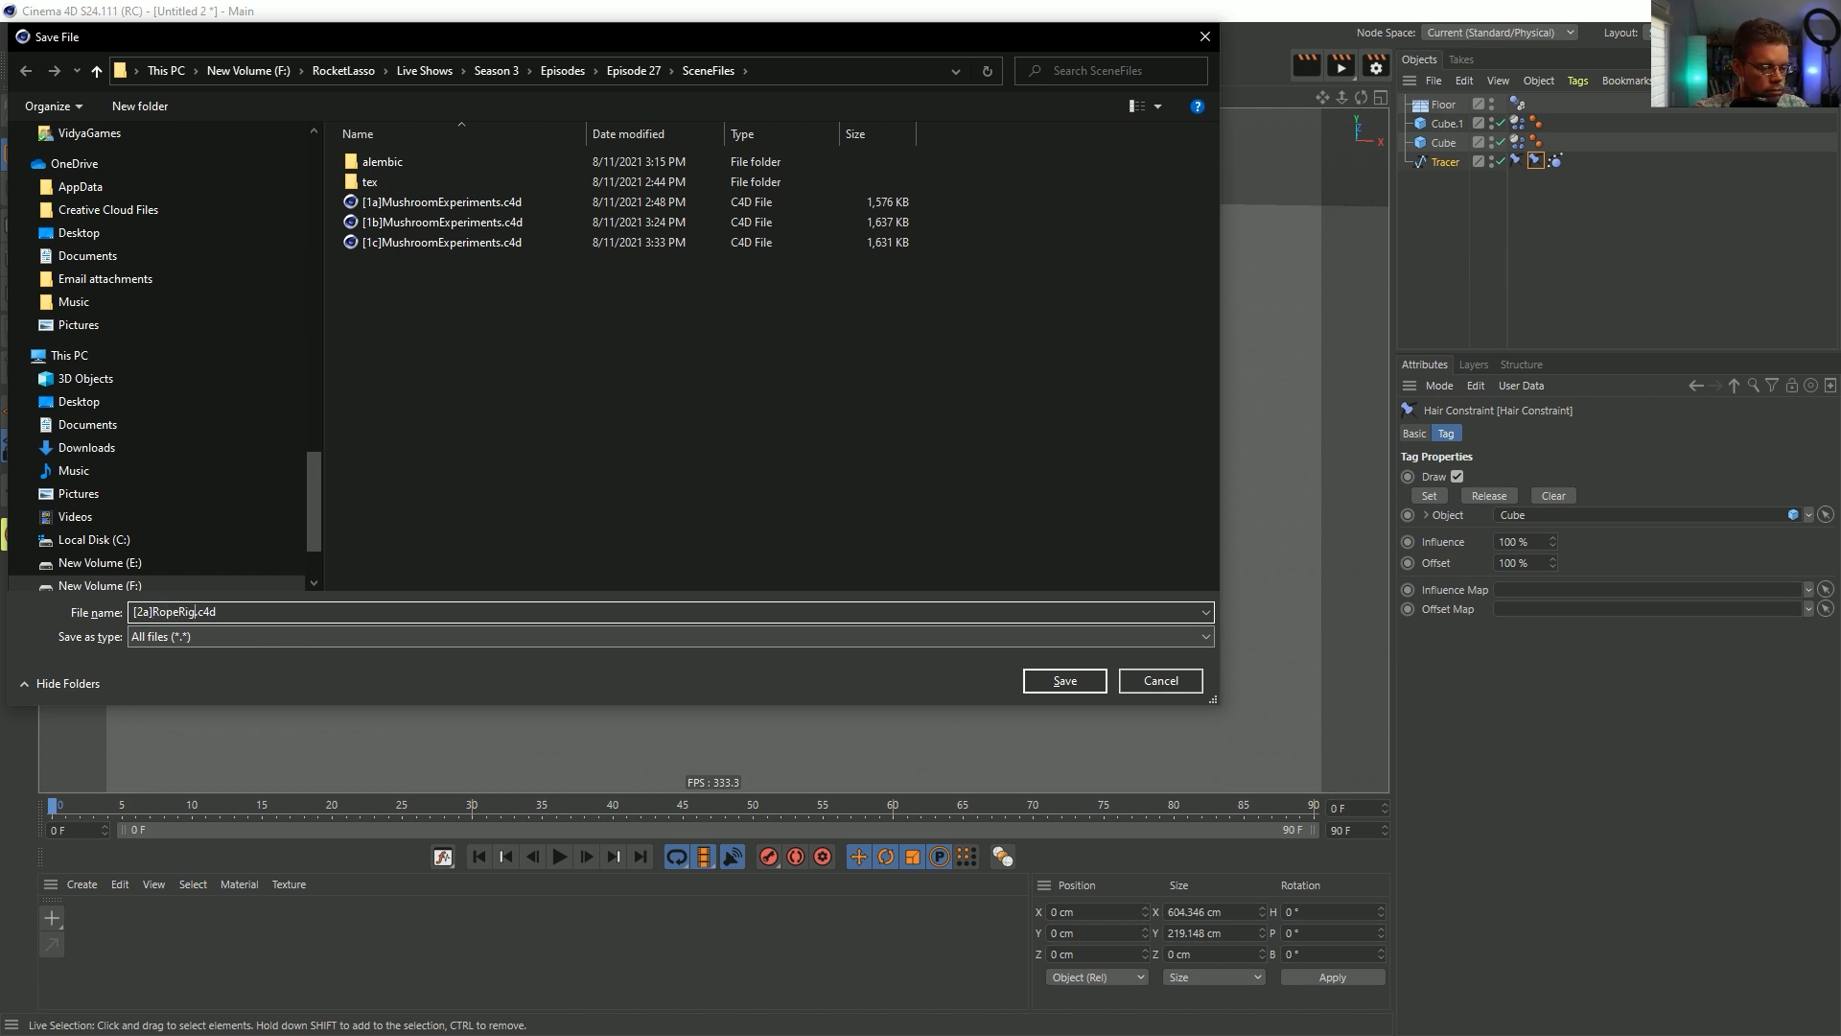
key("Return")
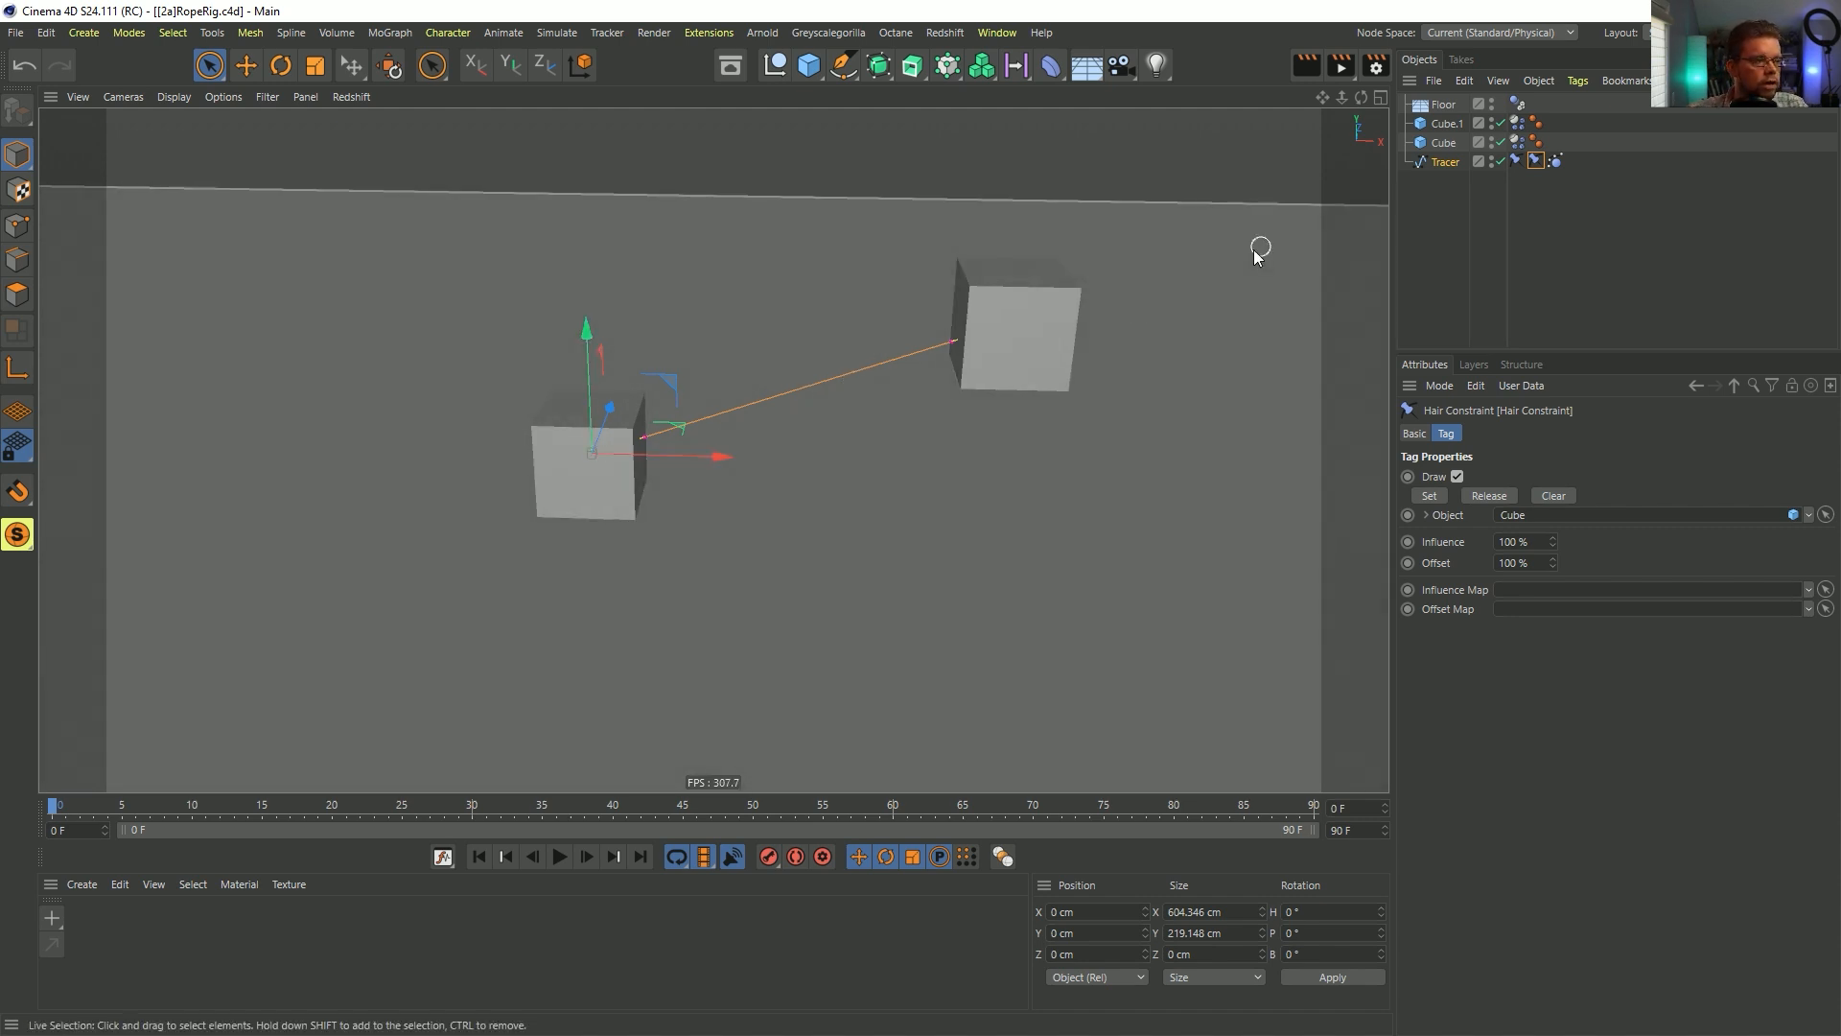
- Delete the Tracer spline and set the Y position of both Cube and Cube.1 to 100 cm
left_click(1419, 160)
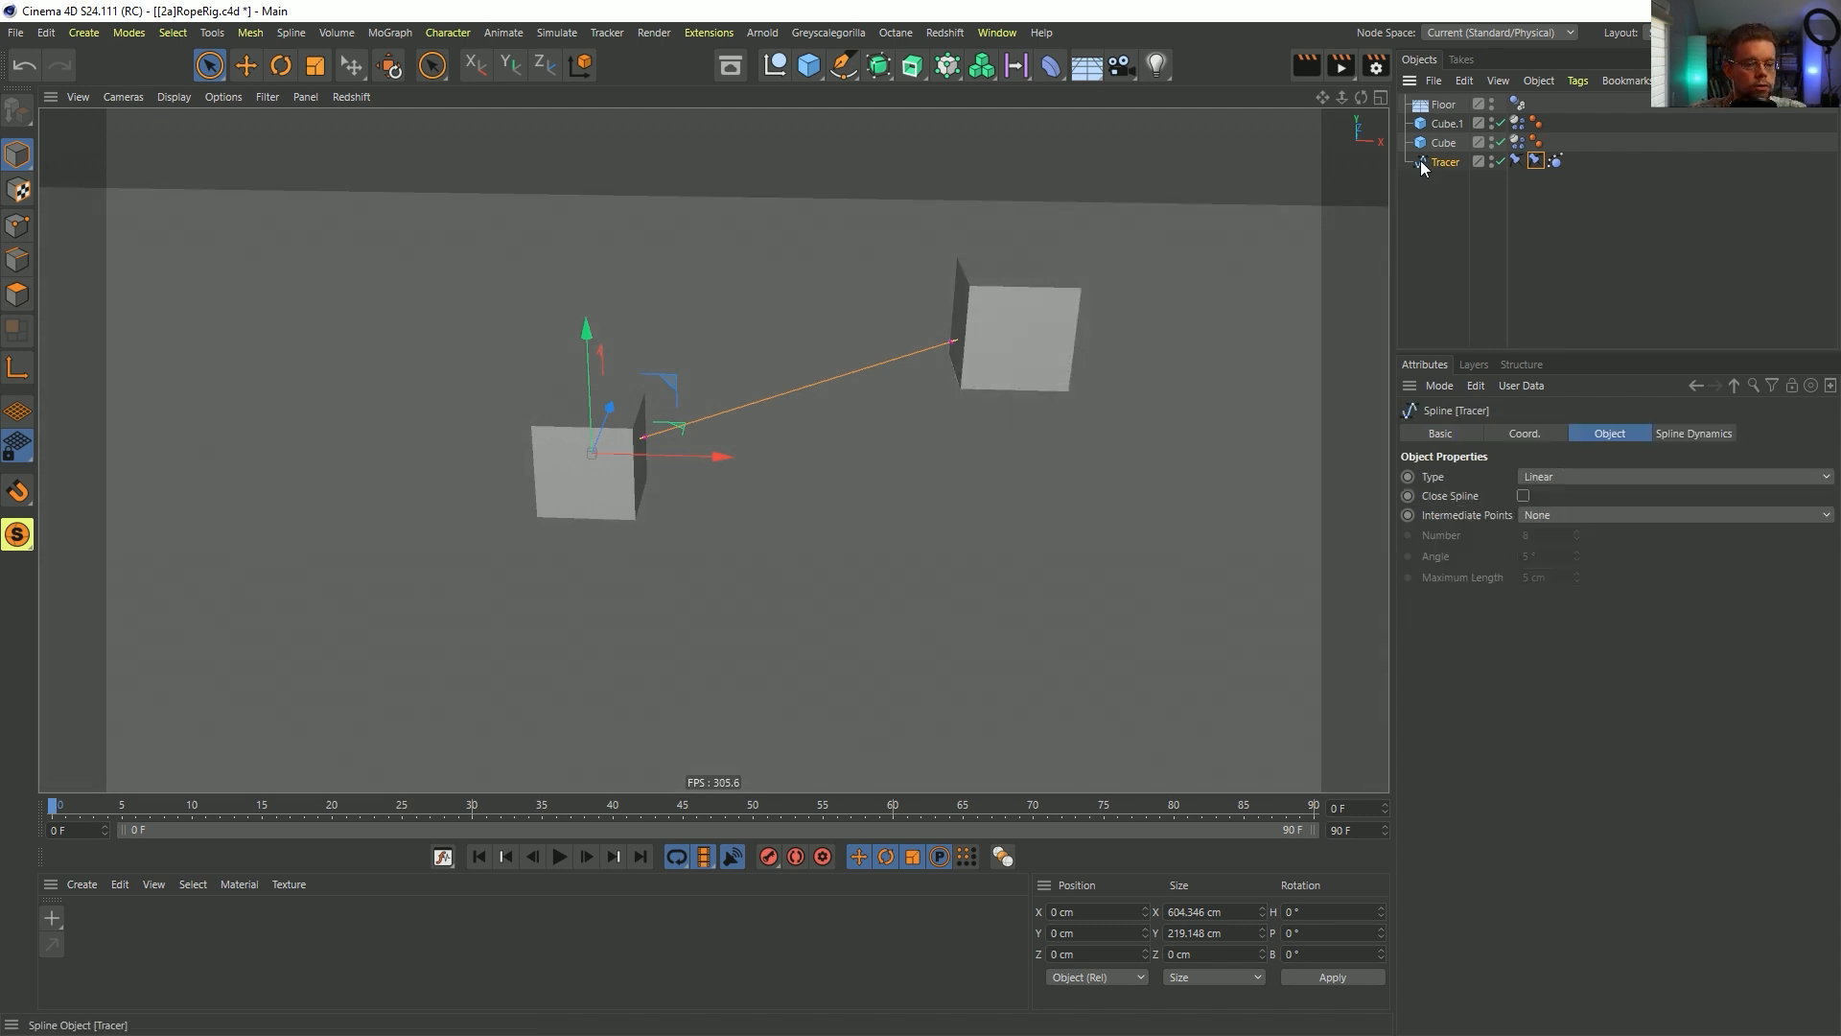
key("Delete")
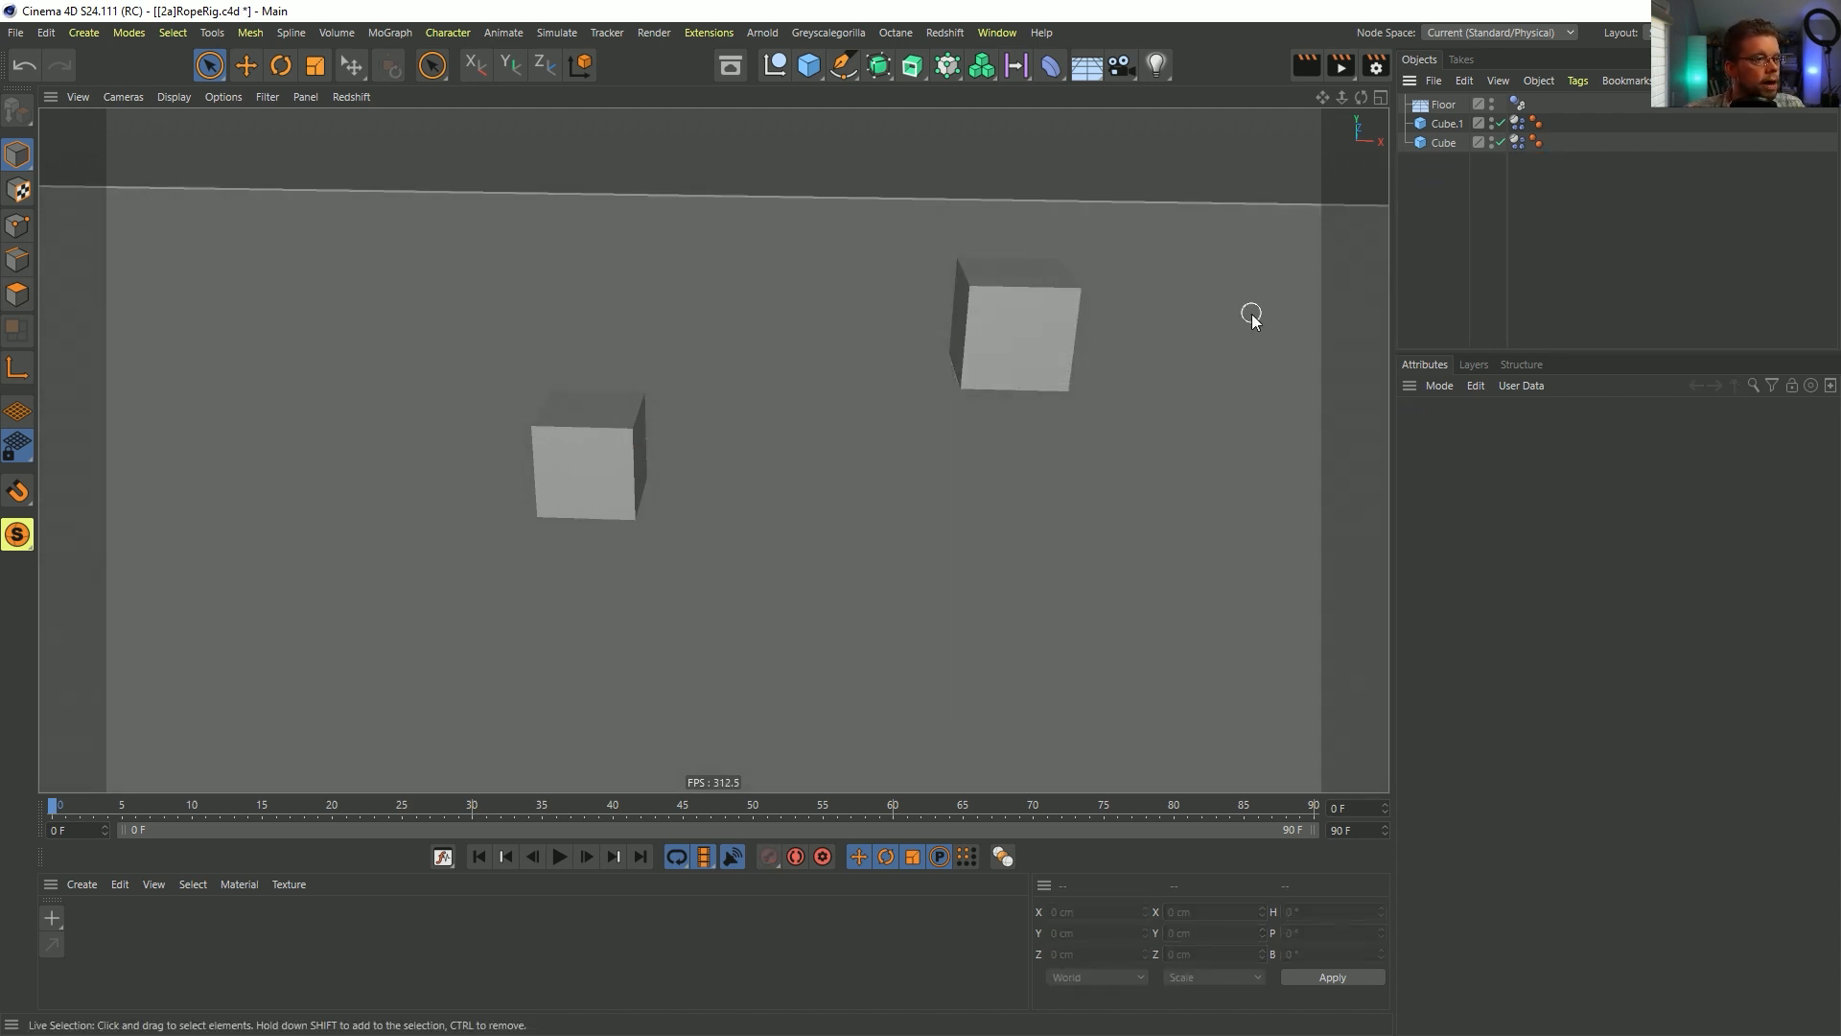
left_click(1440, 143)
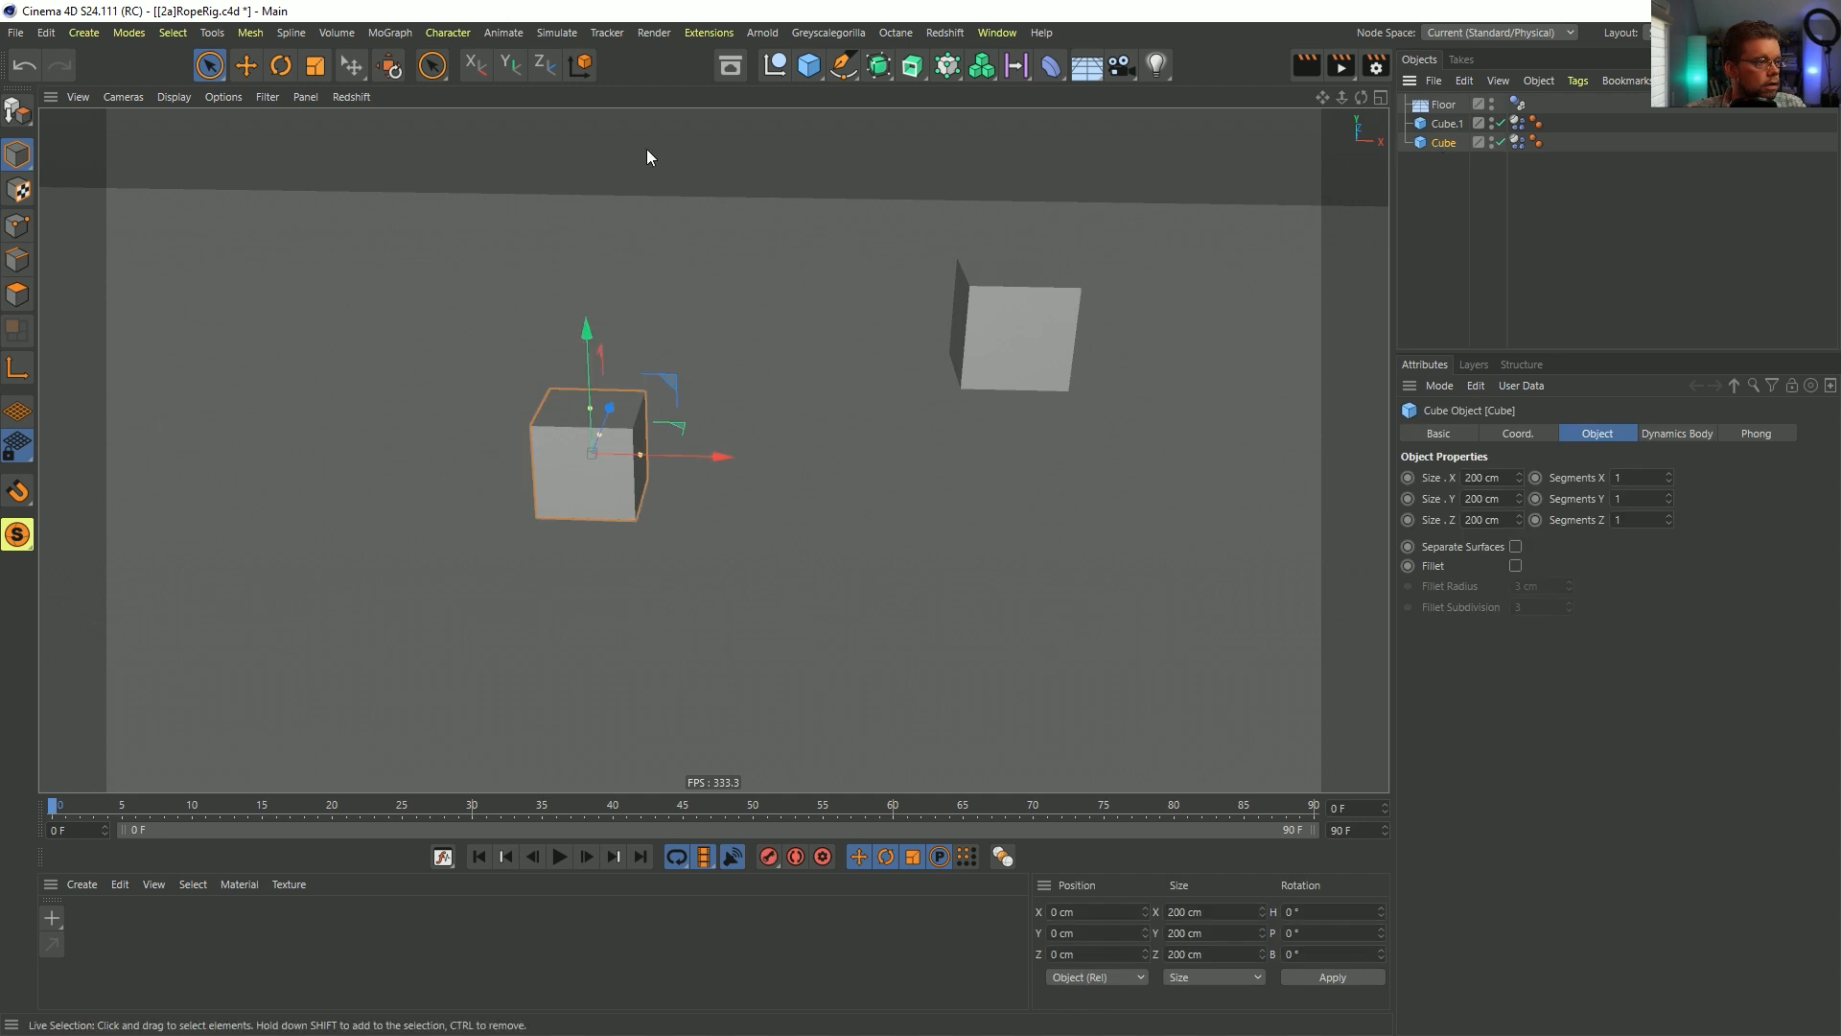
left_click(1447, 123)
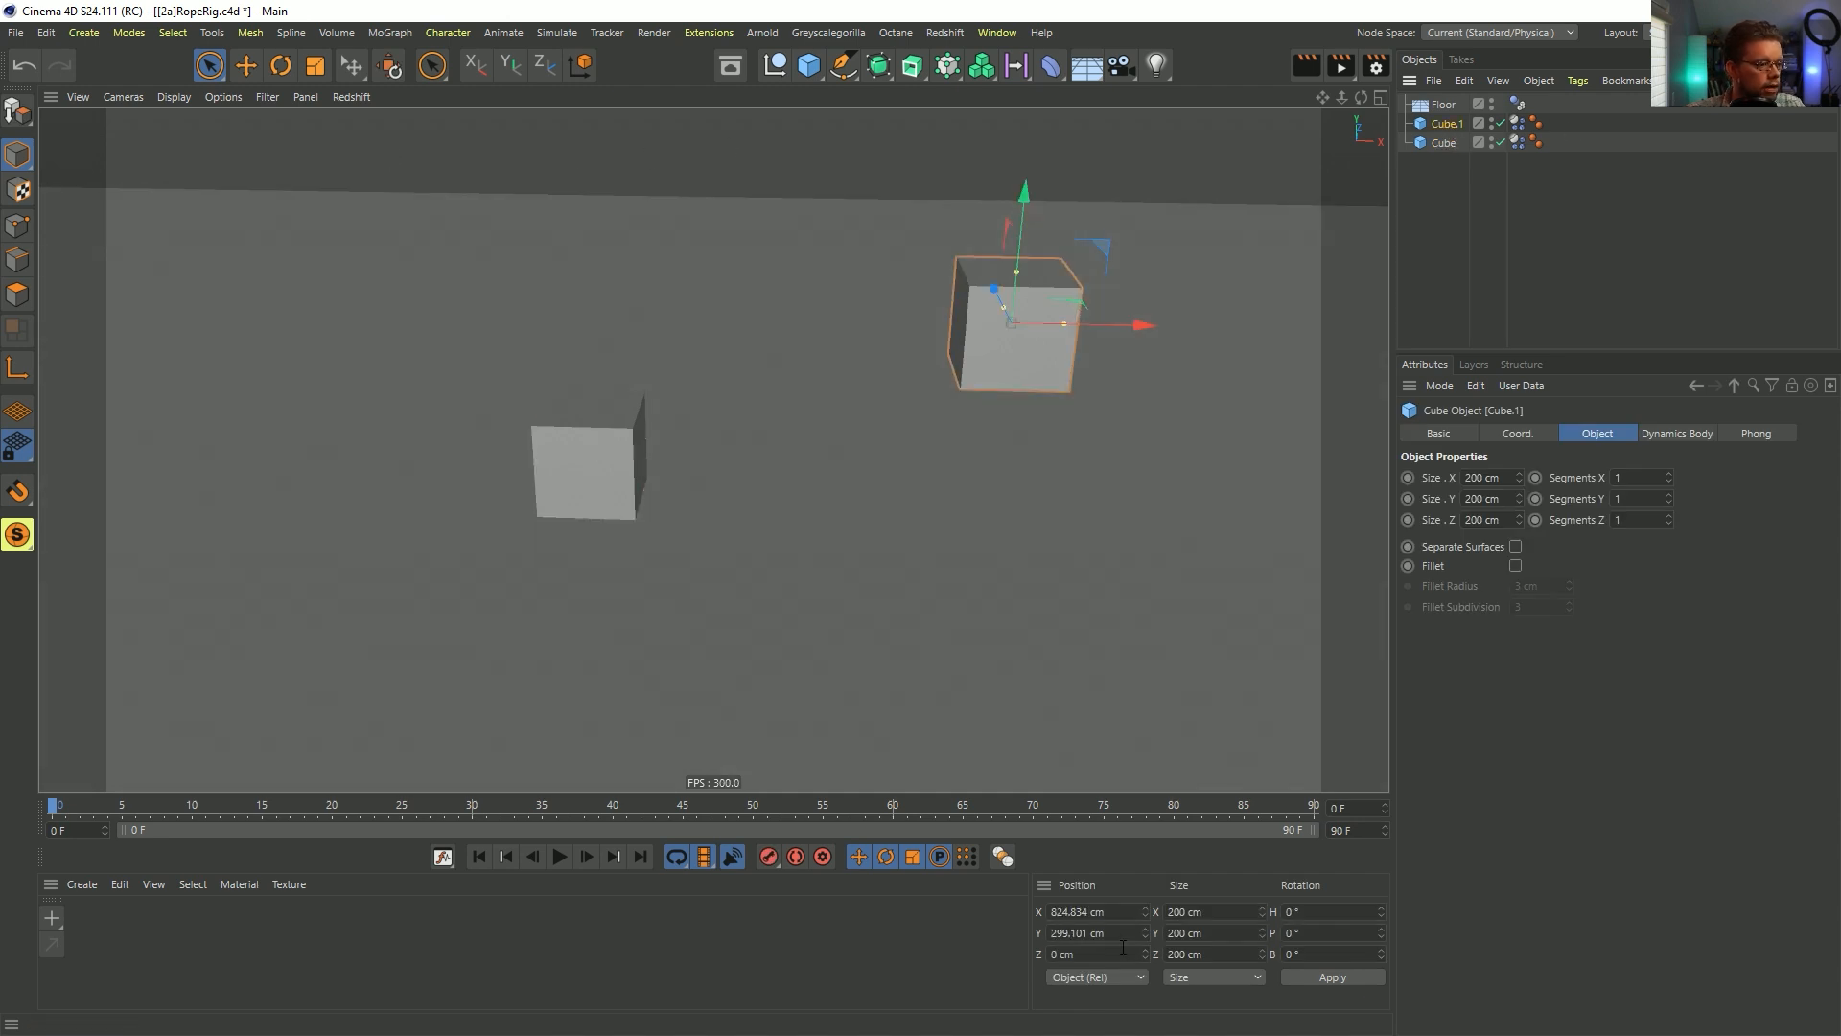
left_click(1441, 143, "ctrl")
left_click(1519, 436)
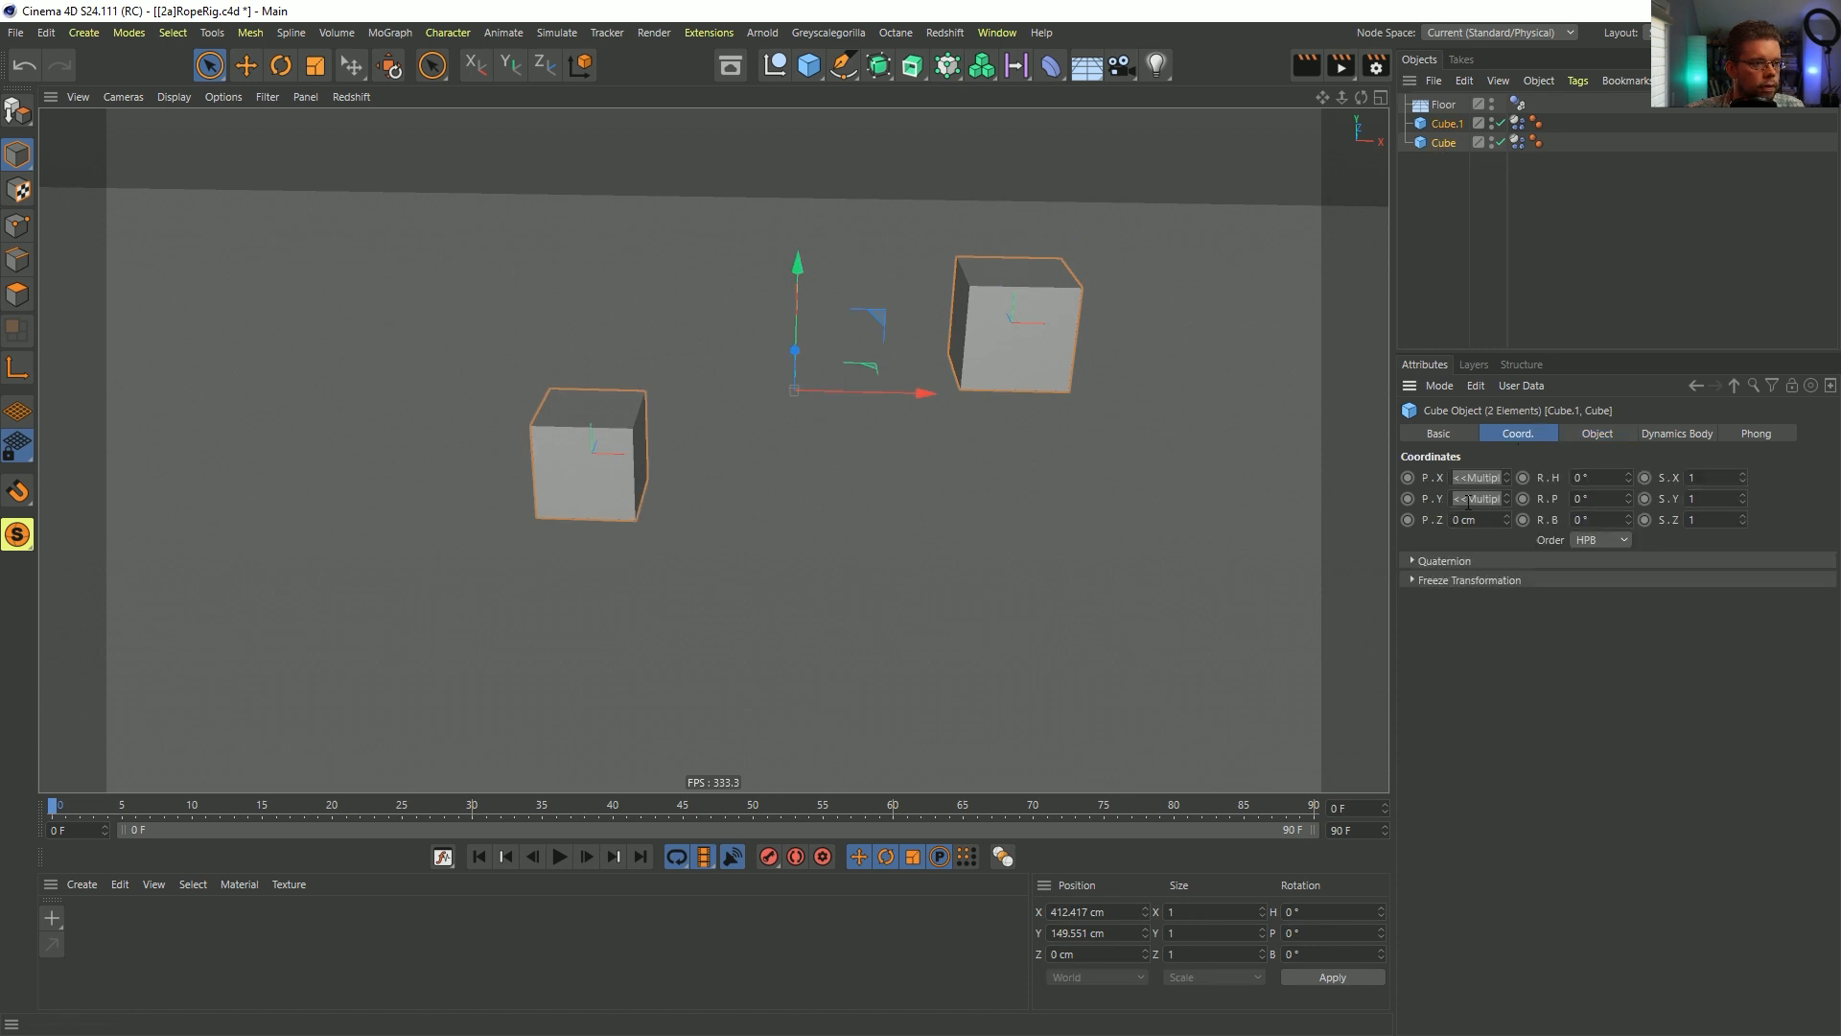
type("100")
key("Return")
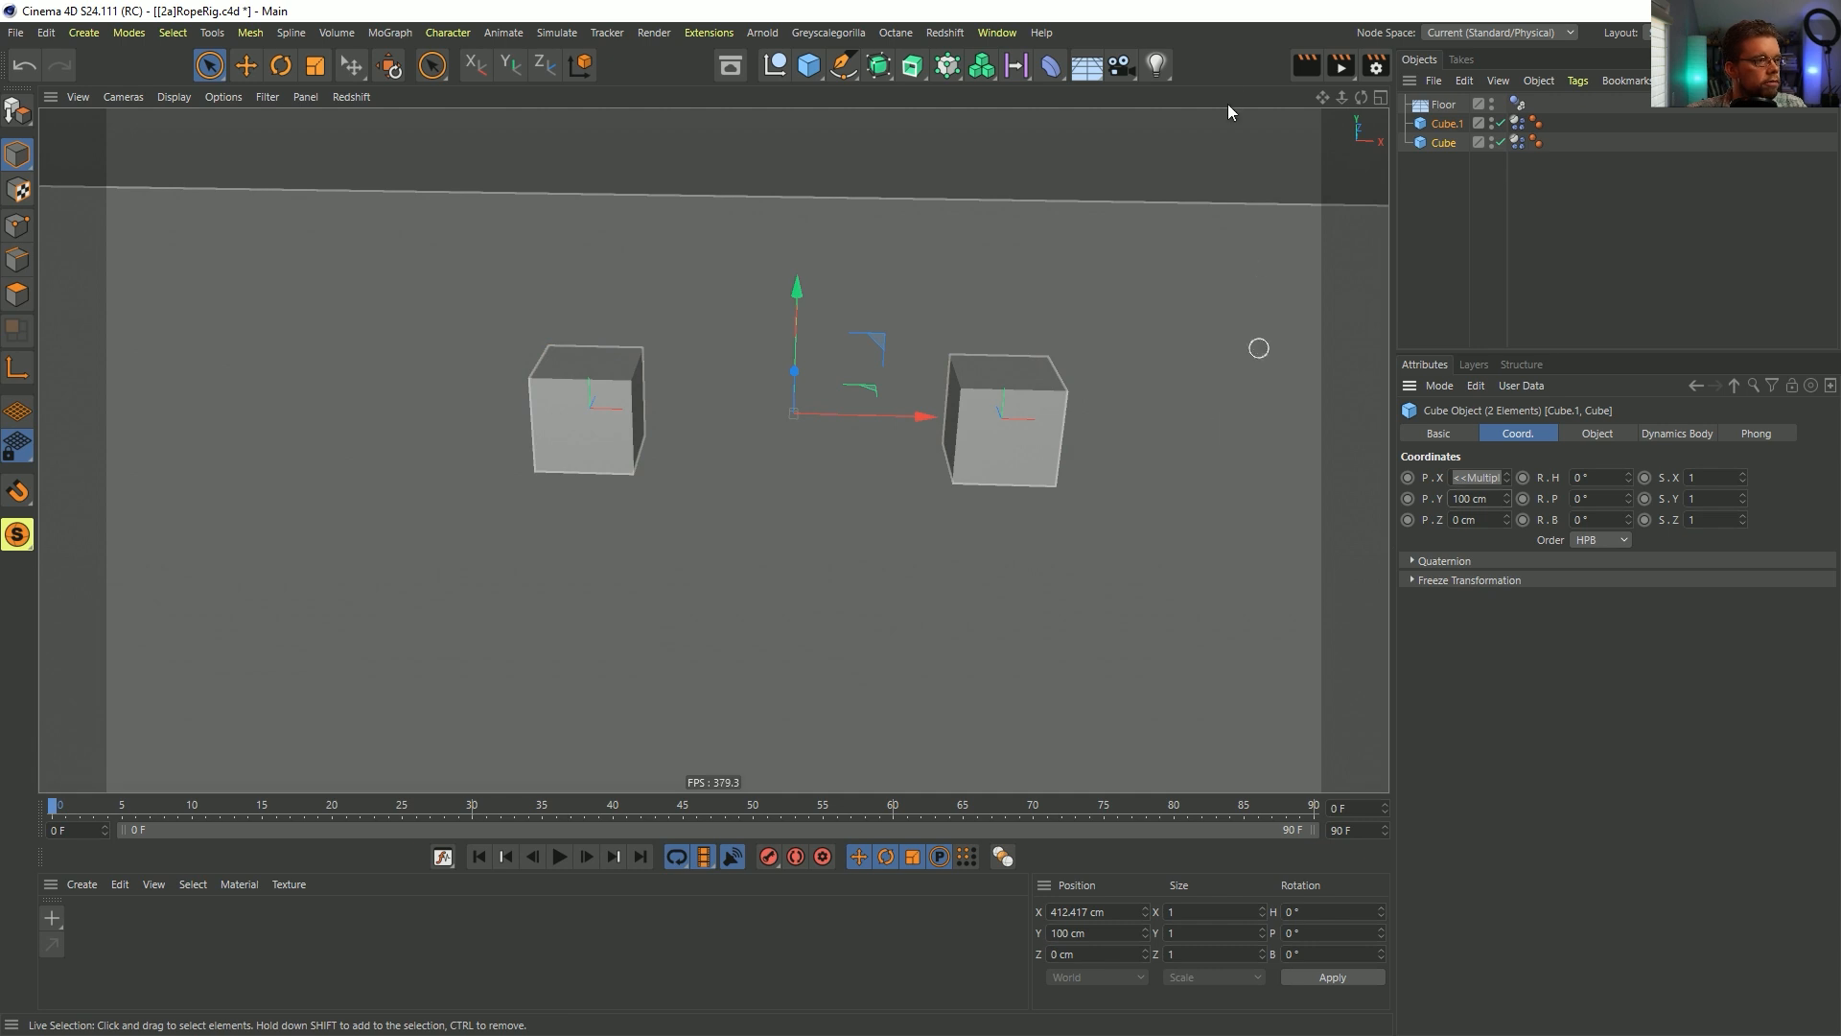
- Add a new cube primitive and set its X, Y and Z sizes to 100 cm
left_click(819, 61)
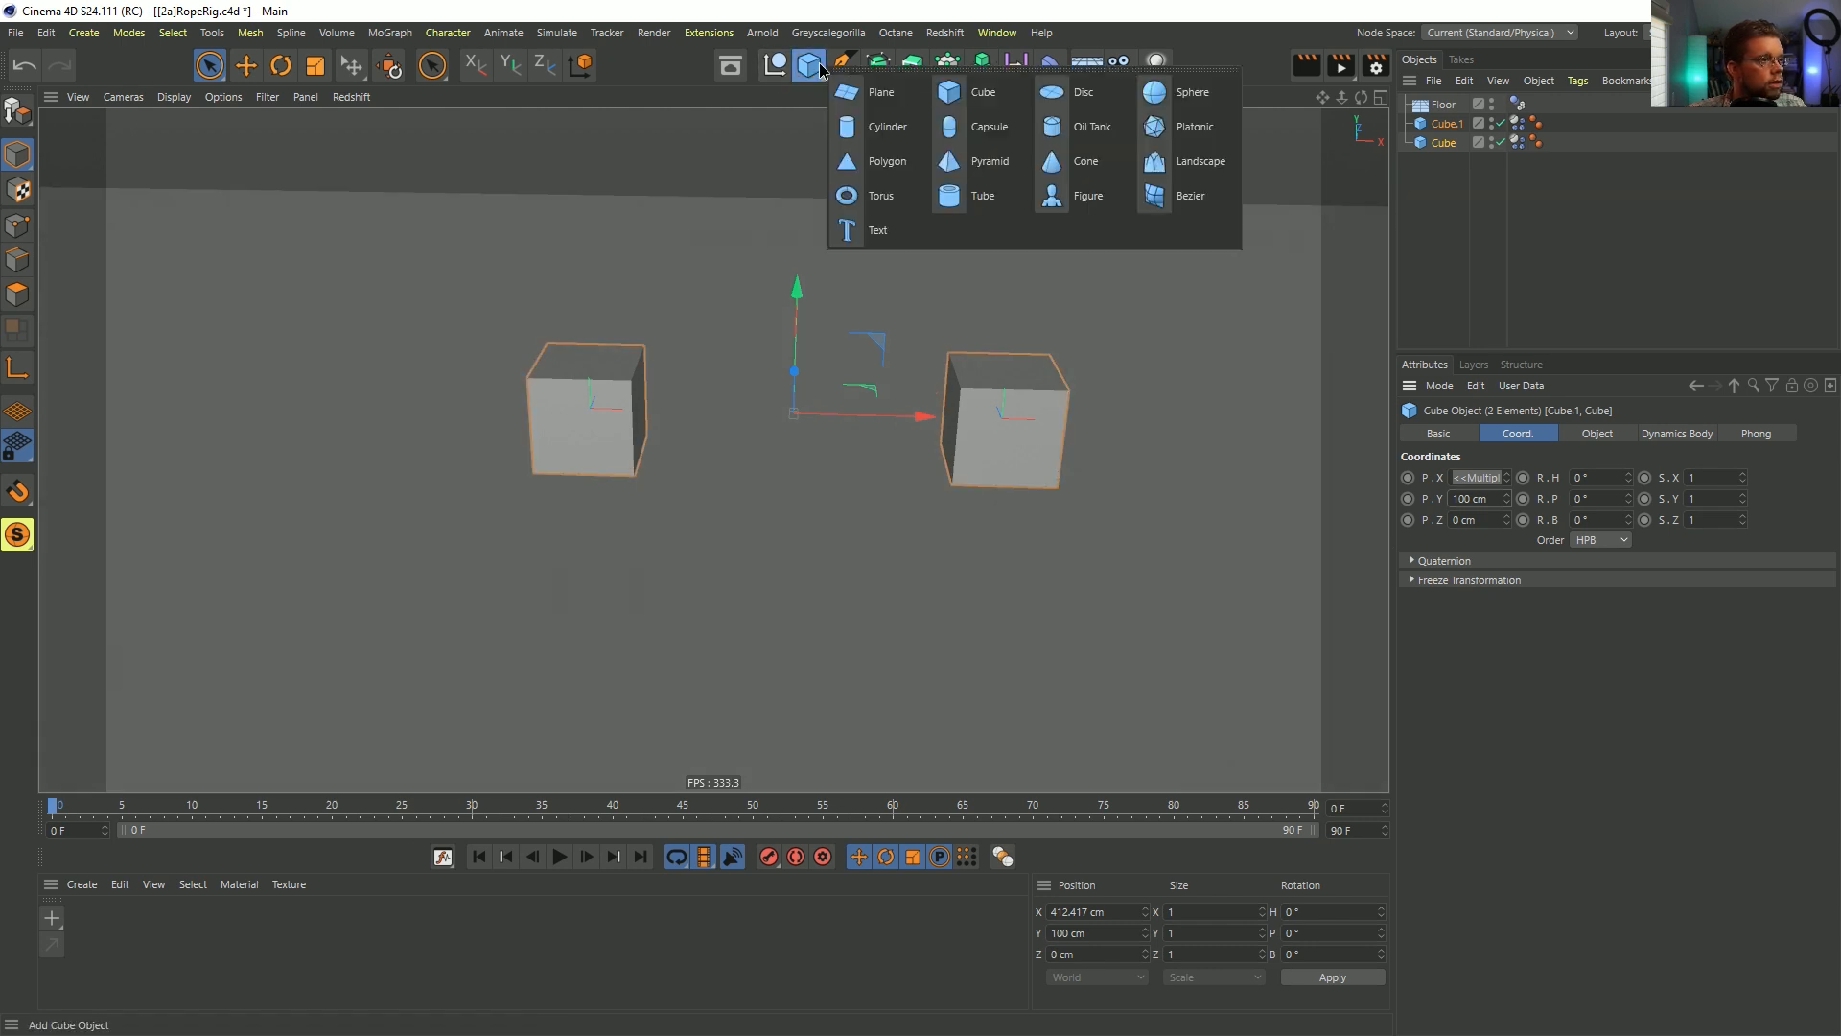
left_click(966, 100)
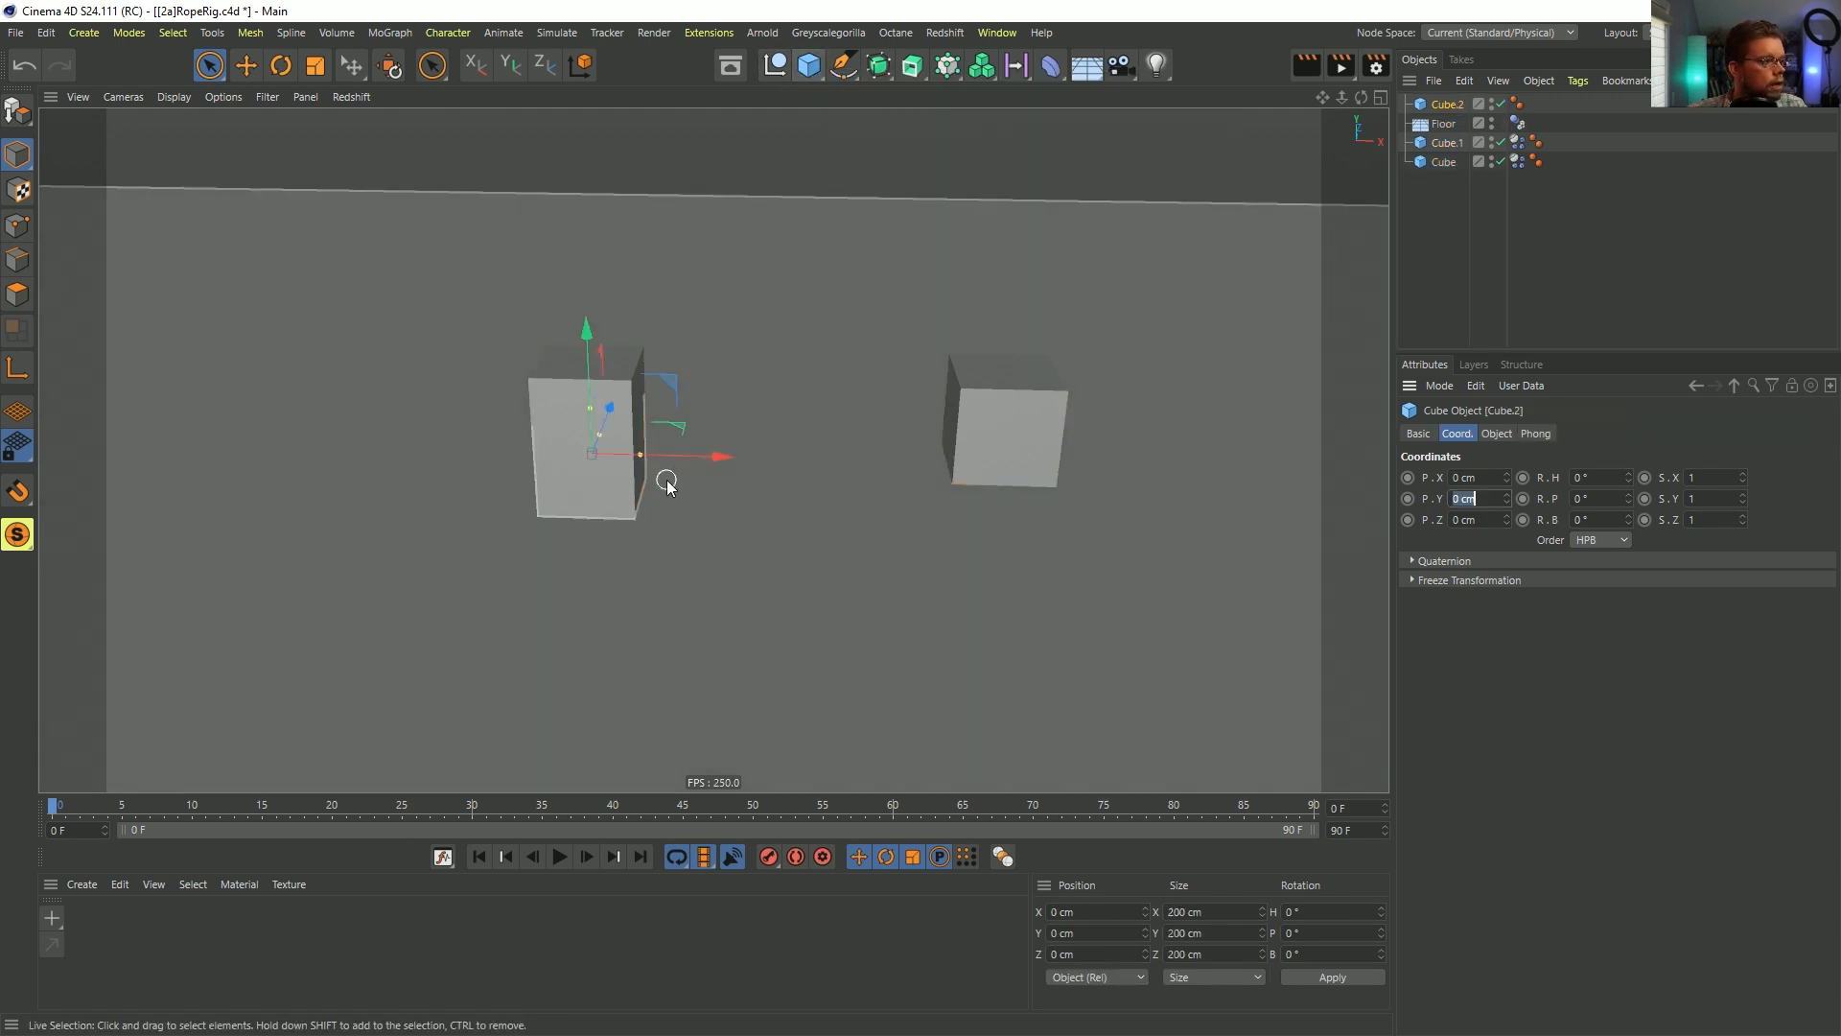
left_click(1496, 434)
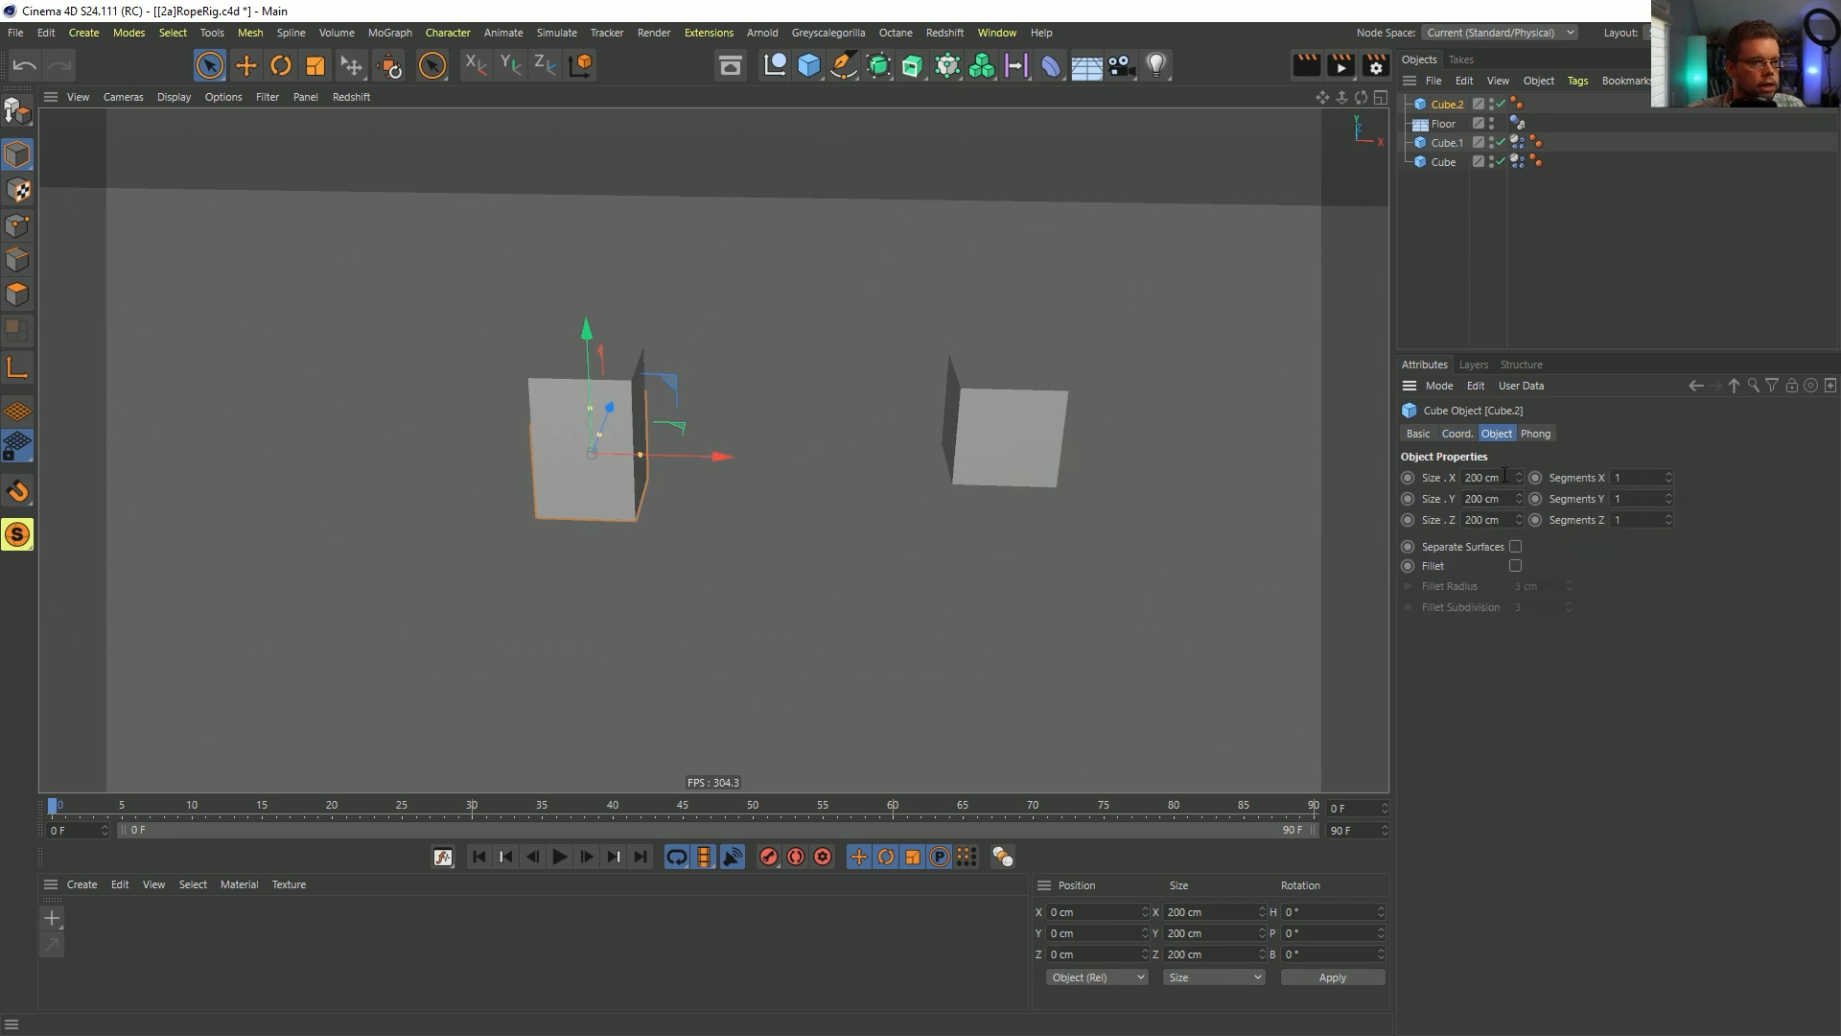
left_click_drag(1505, 475, 1315, 469)
type("100")
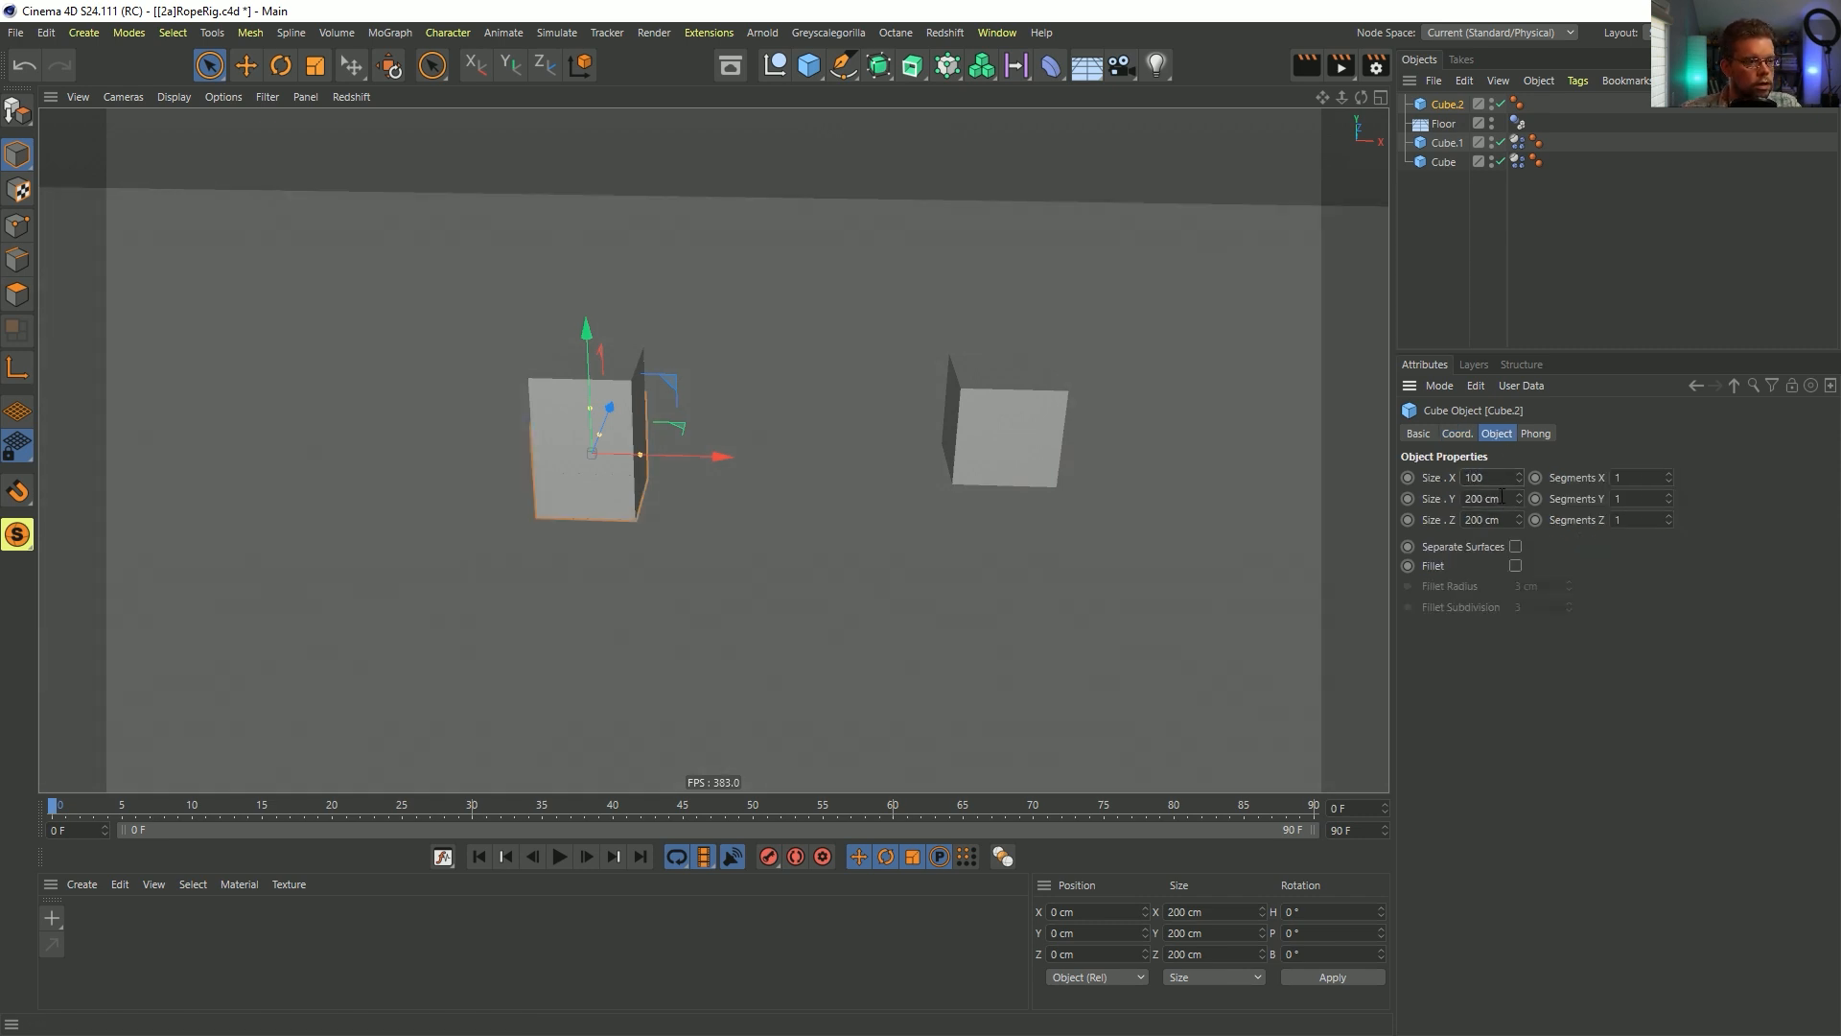
left_click(1496, 498)
double_click(1480, 519)
type("100")
key("Return")
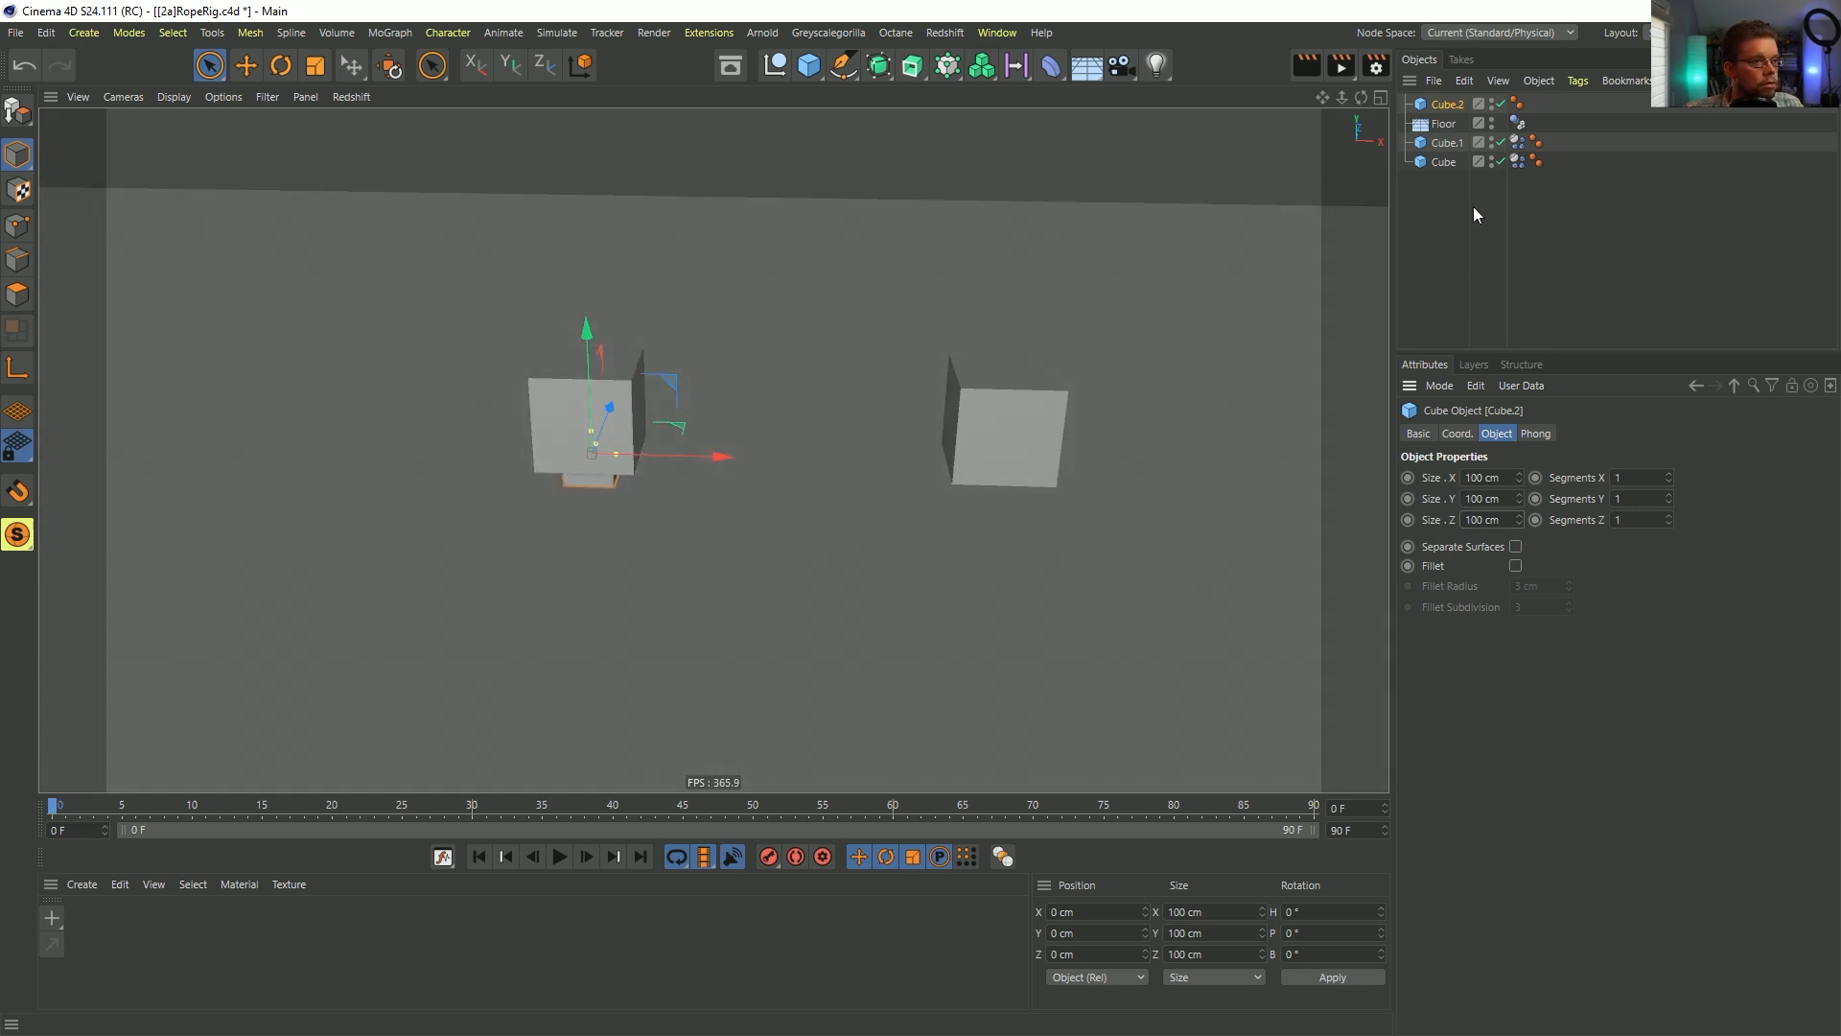
- Disable Cube and Cube.1, and duplicate the 100 cm cube with a dynamics body tag on it
left_click_drag(1502, 143, 1441, 123)
left_click(1440, 105)
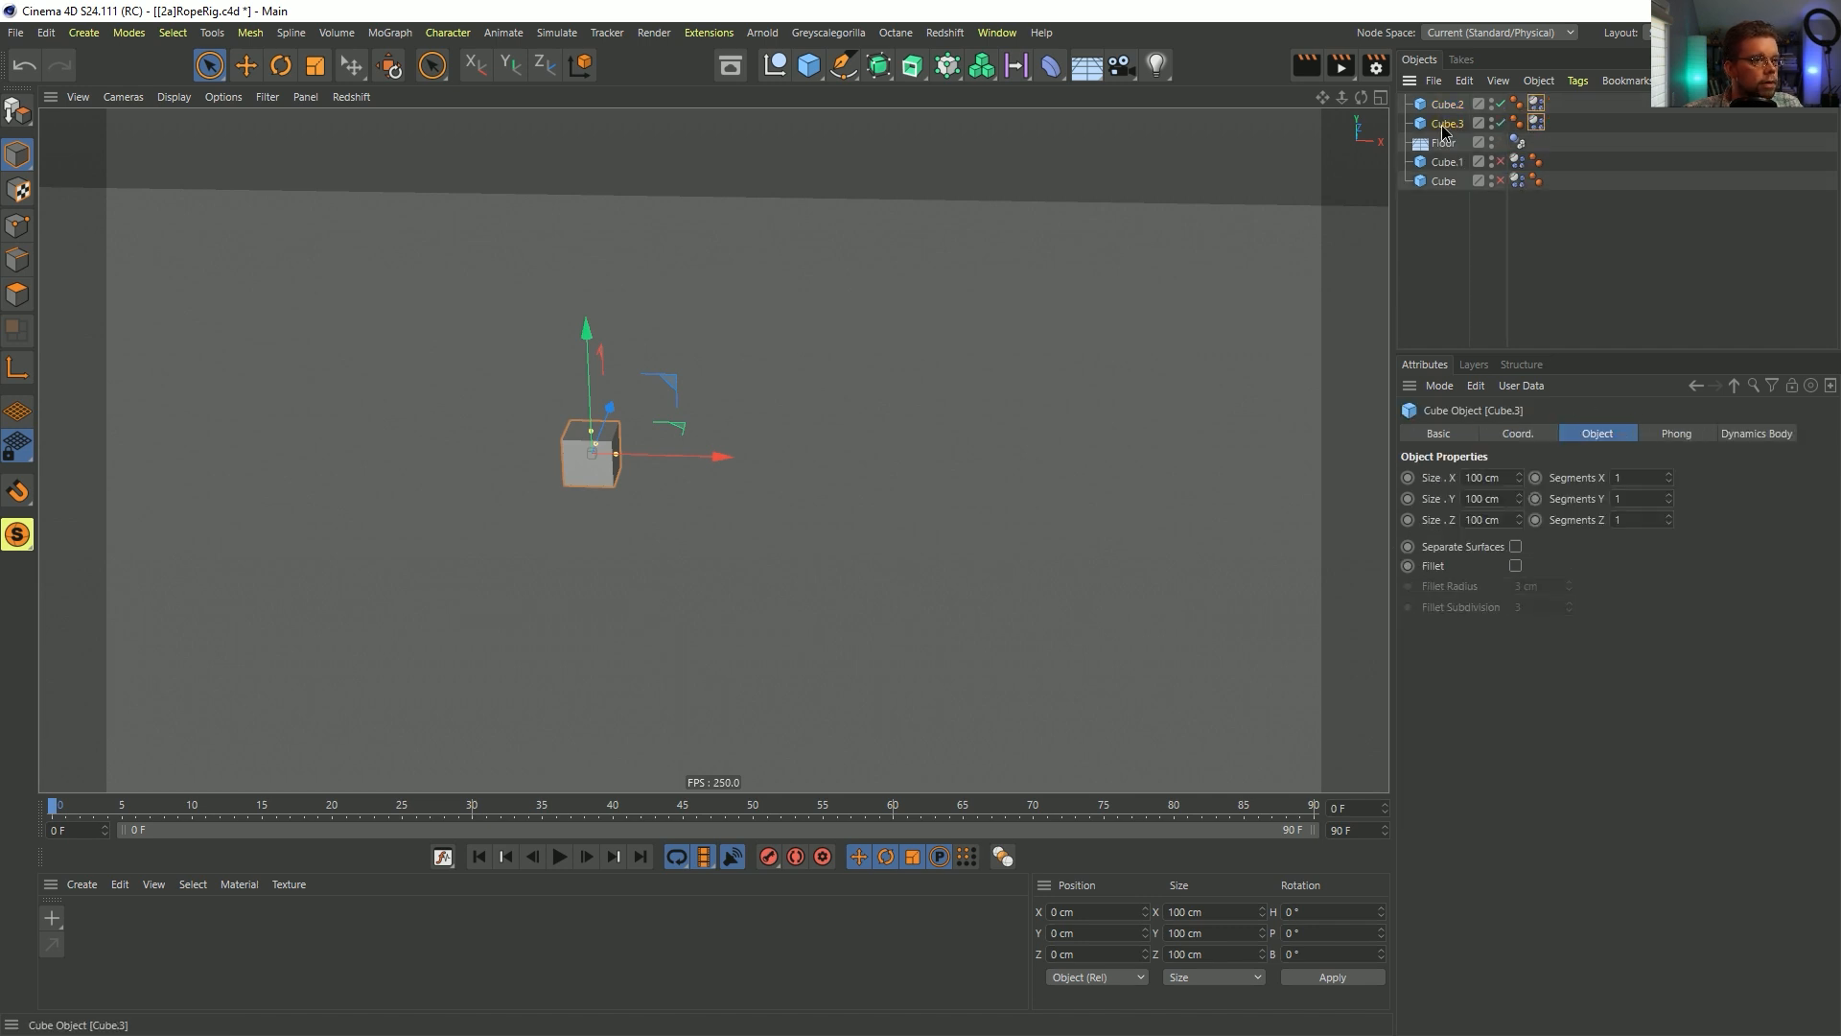
- Move the duplicate, Cube.3, along X so it sits beside Cube.2 at 100 cm
left_click_drag(728, 462, 775, 469)
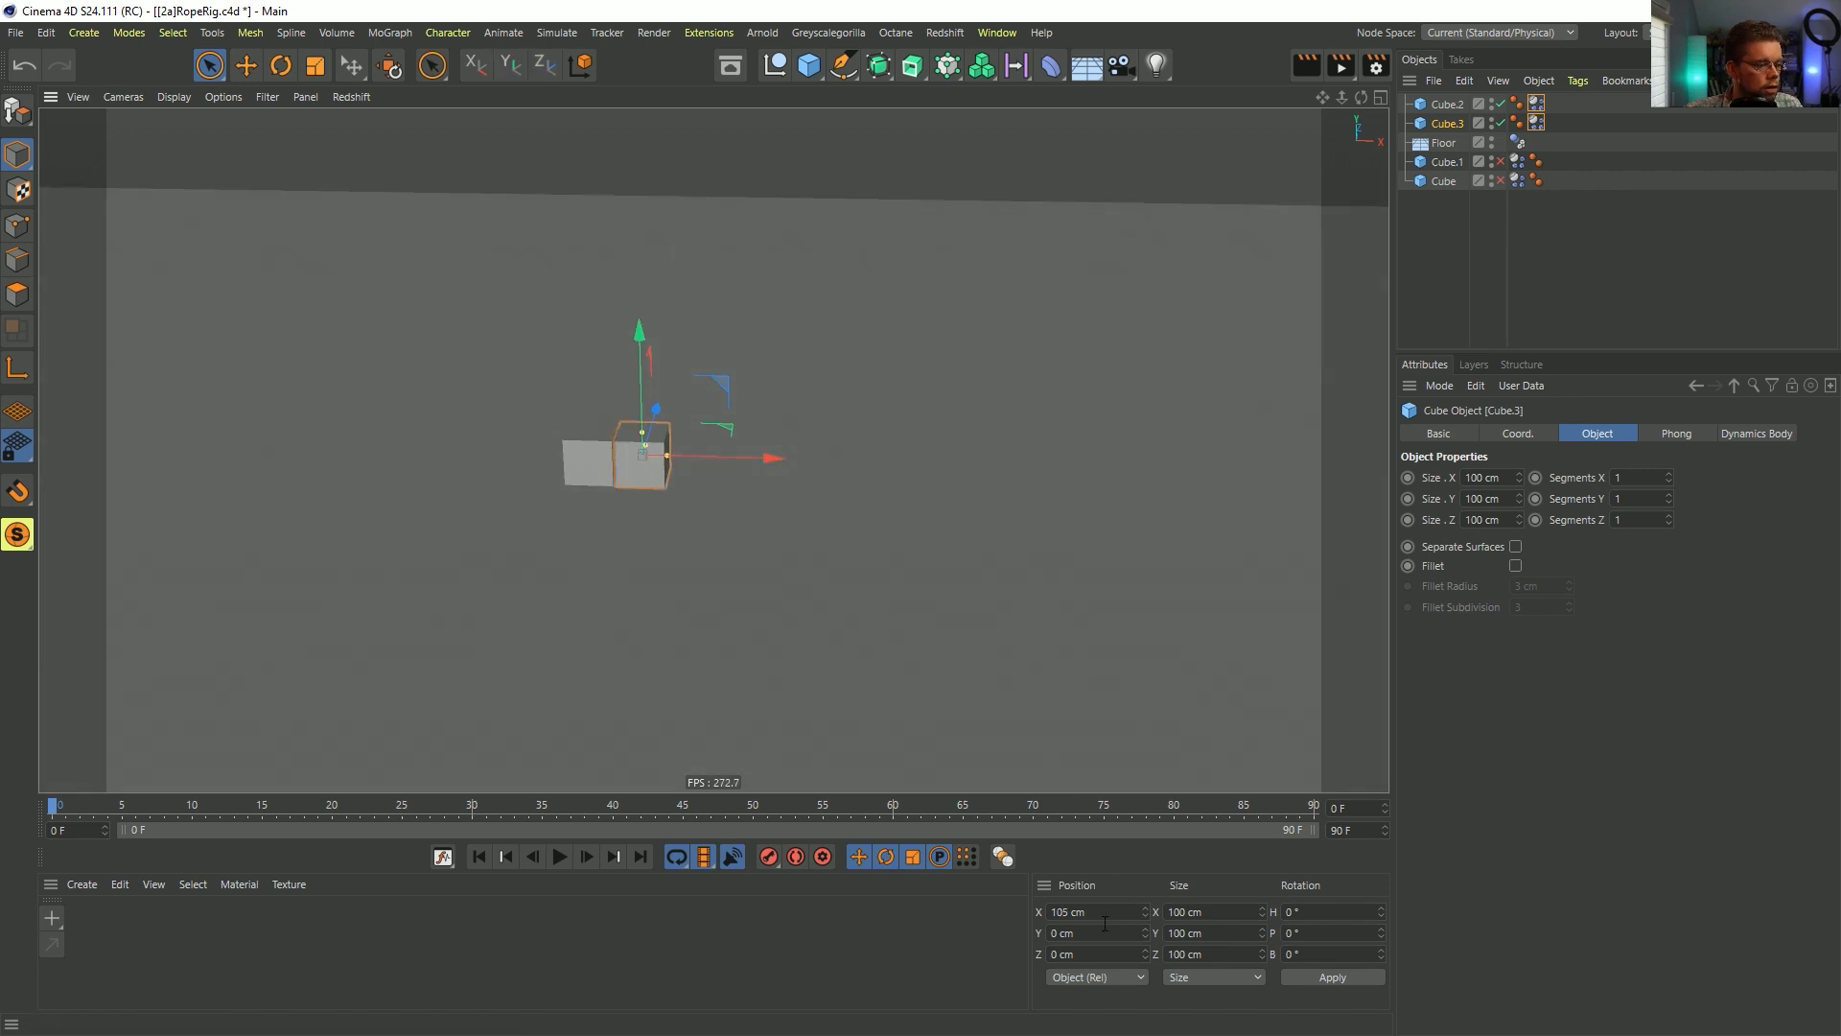
type("0")
key("Return")
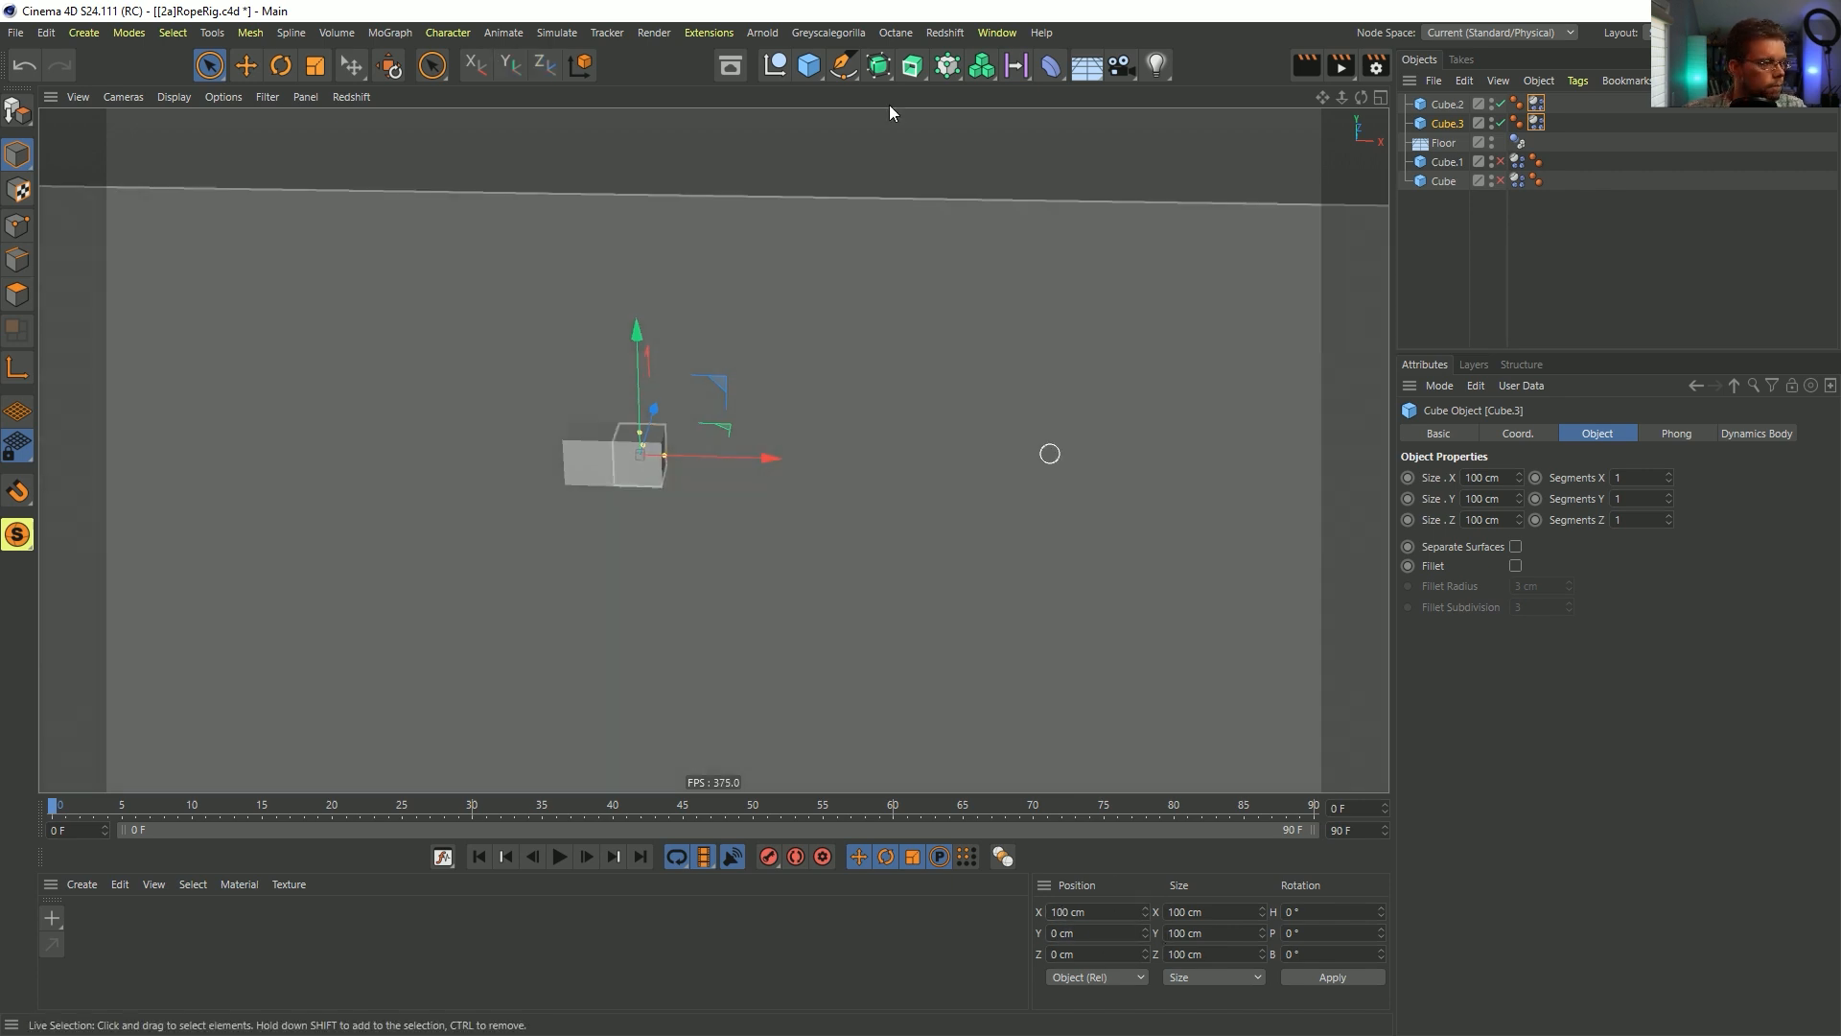
- Add a dynamics Connector as a child of Cube.2 and move it to X 50 cm, between the two small cubes
left_click(707, 33)
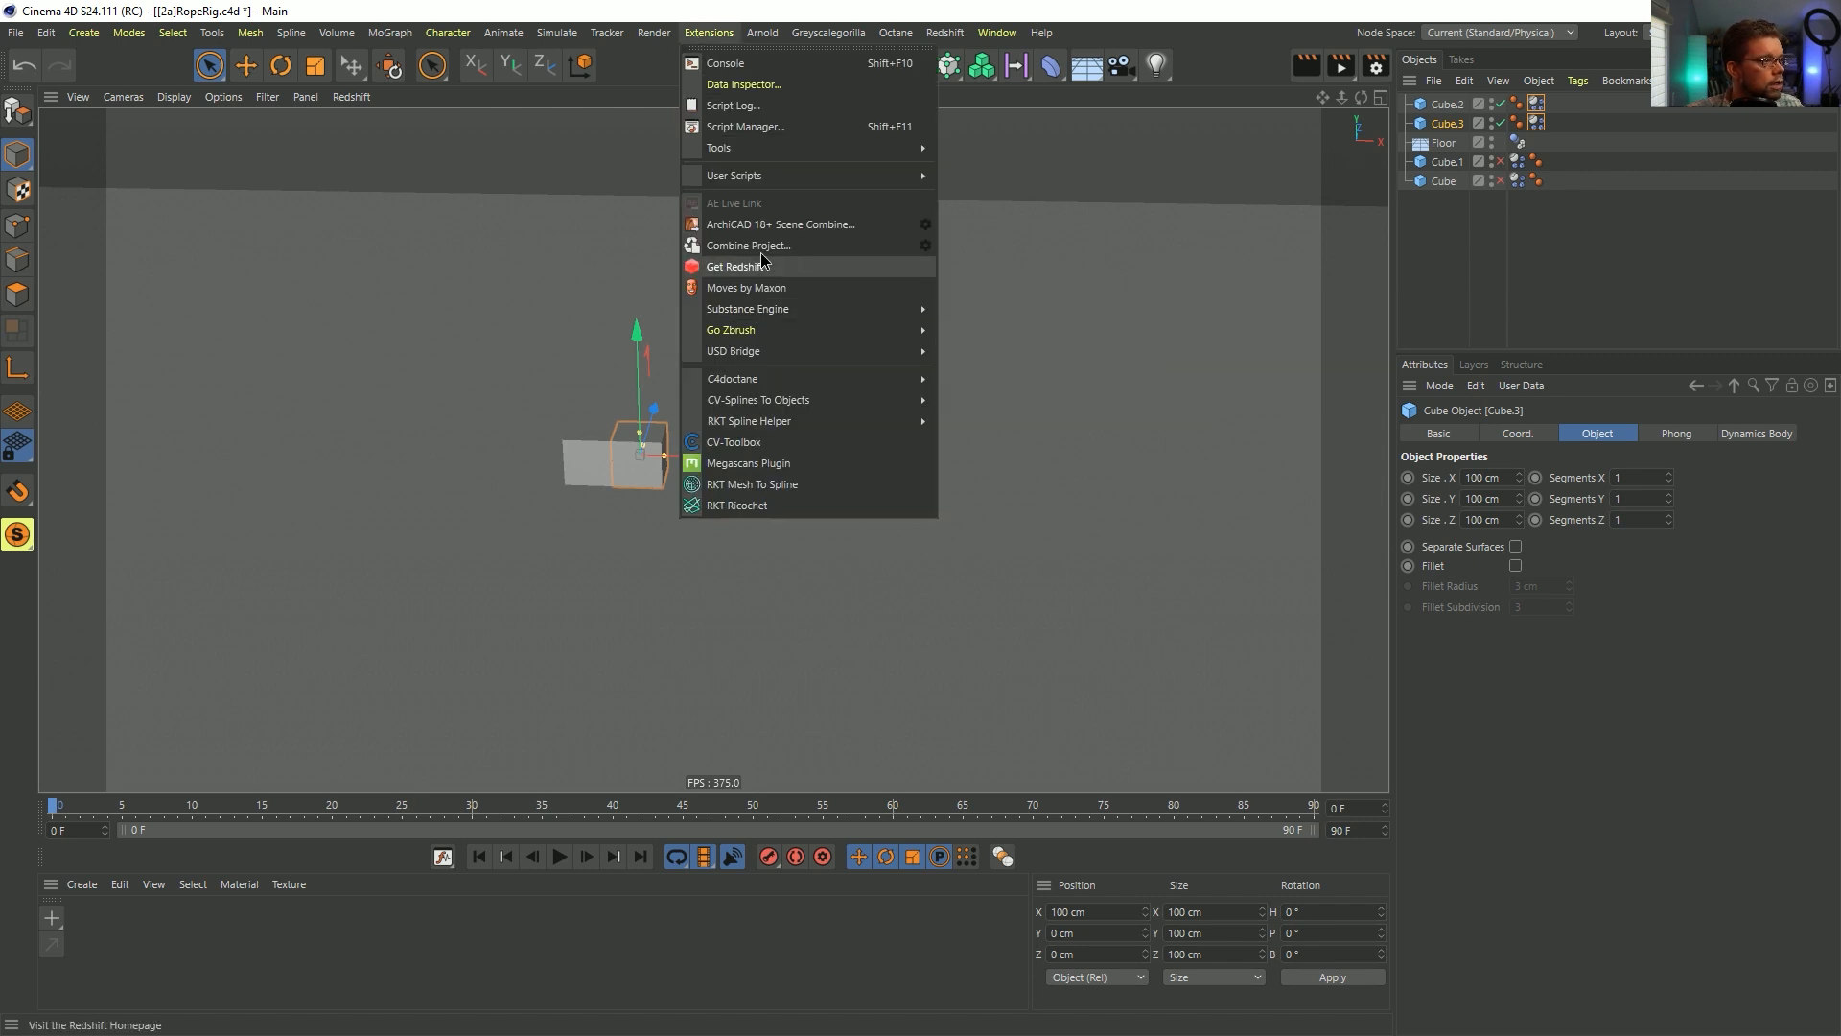
mouse_move(528, 38)
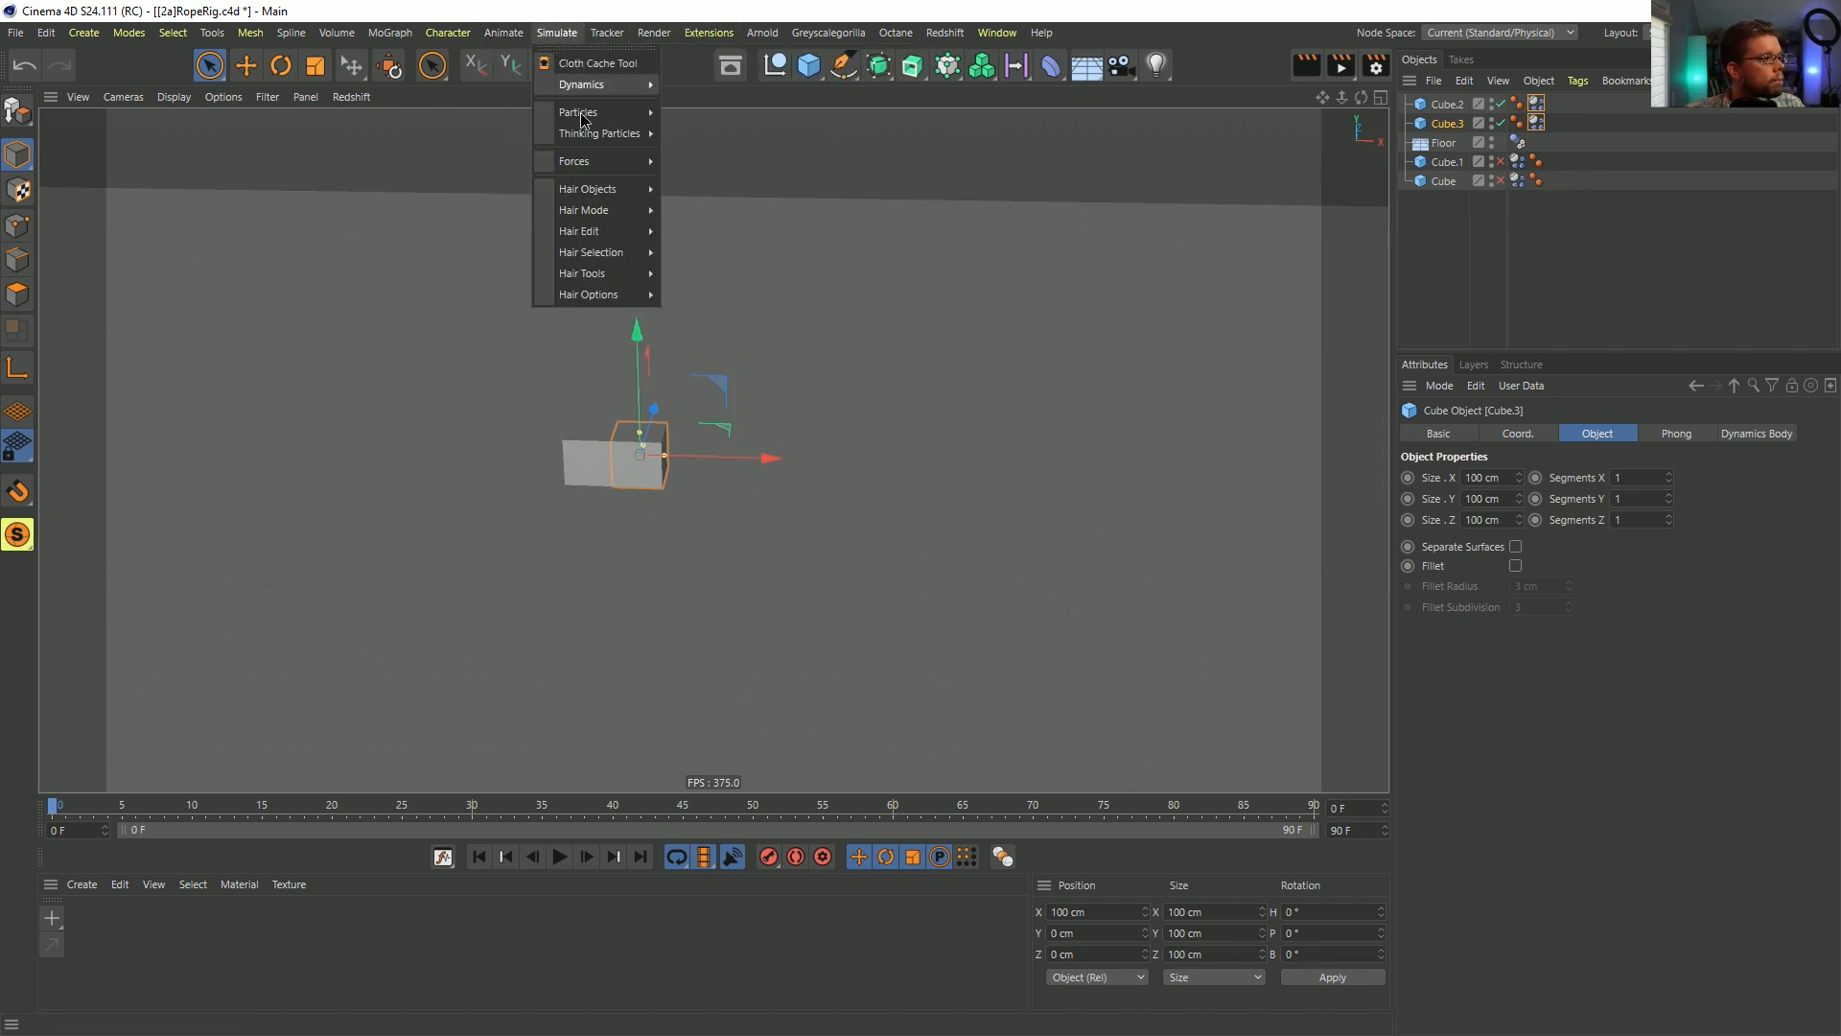
left_click(712, 92)
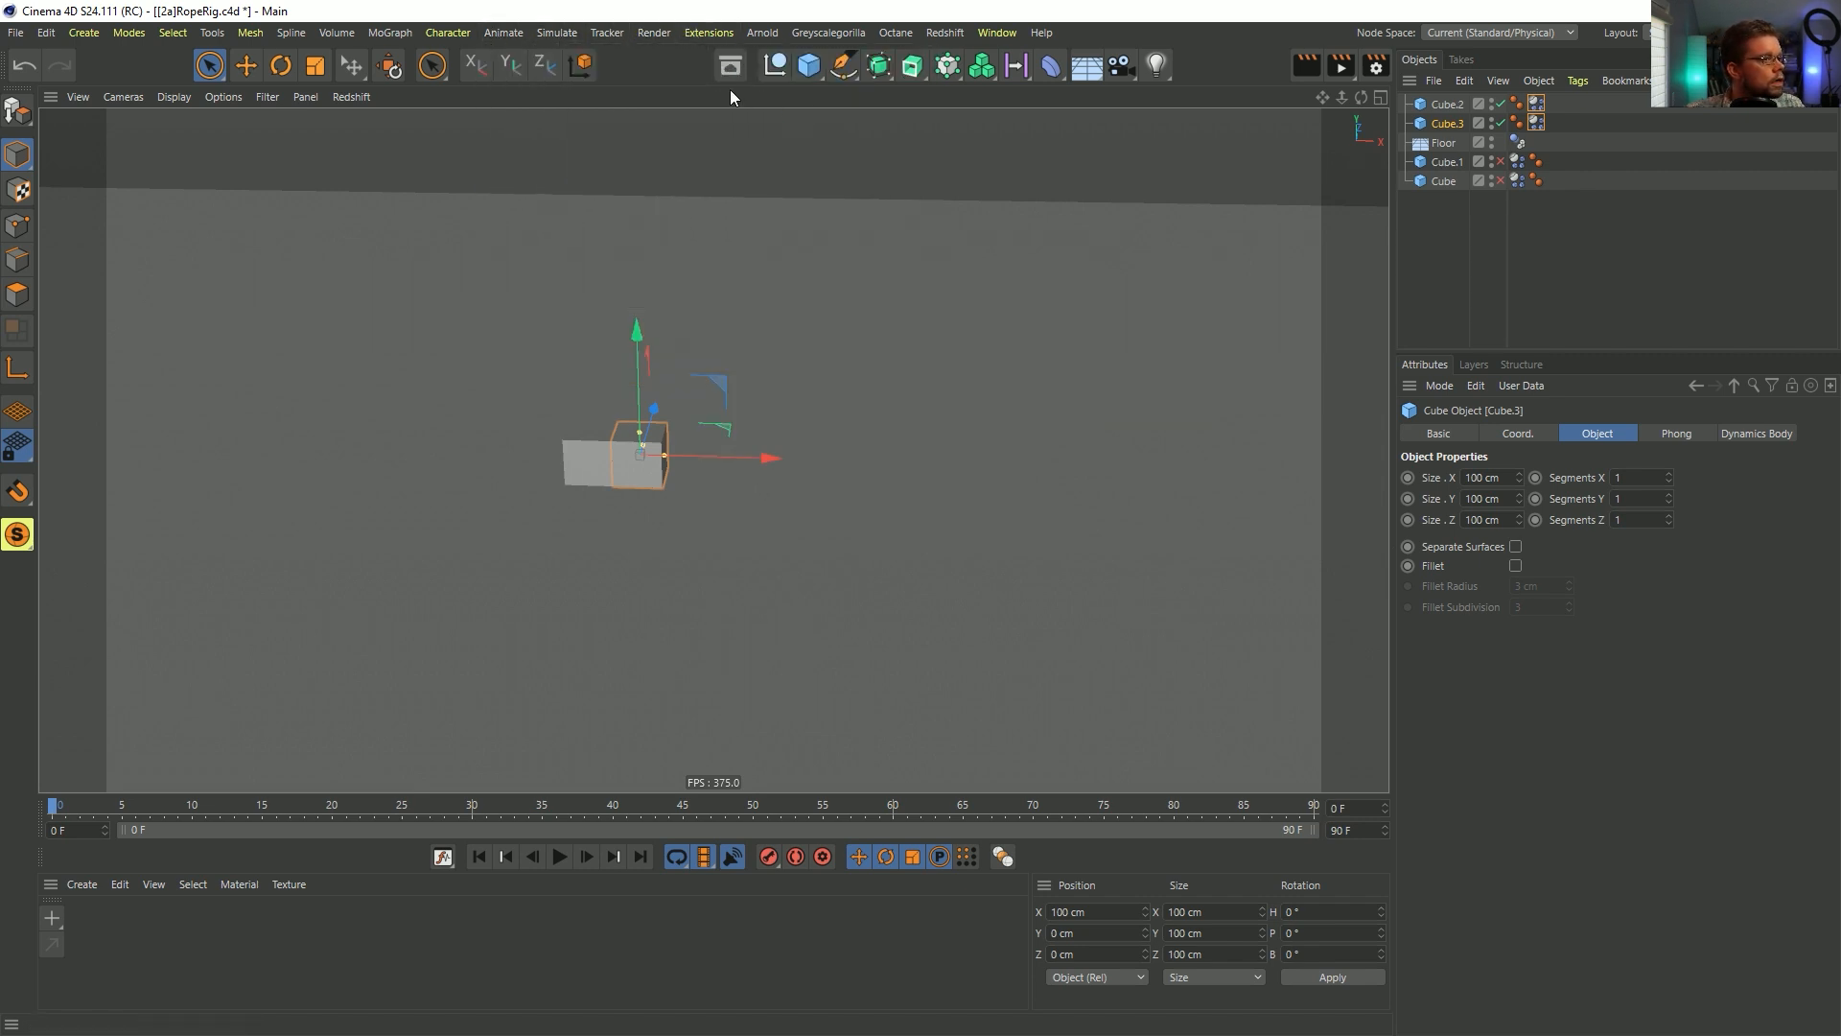
left_click_drag(1464, 119, 1456, 123)
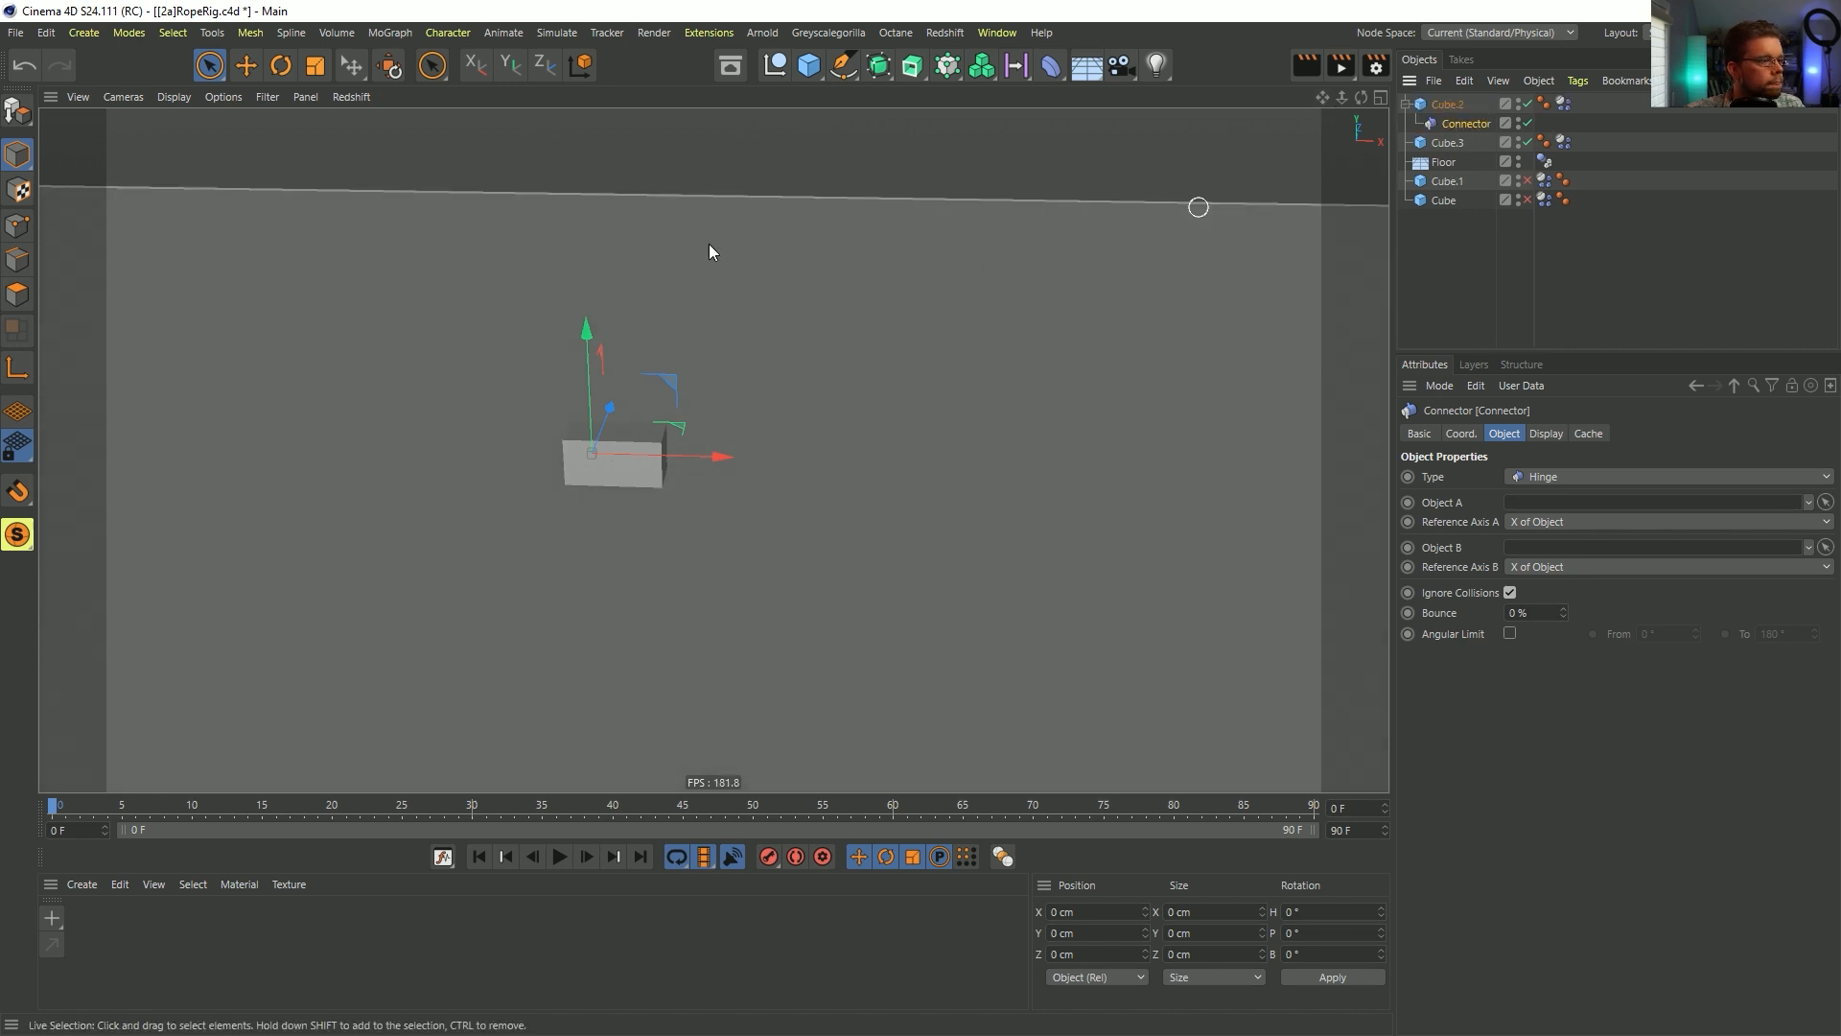
left_click_drag(719, 456, 736, 465)
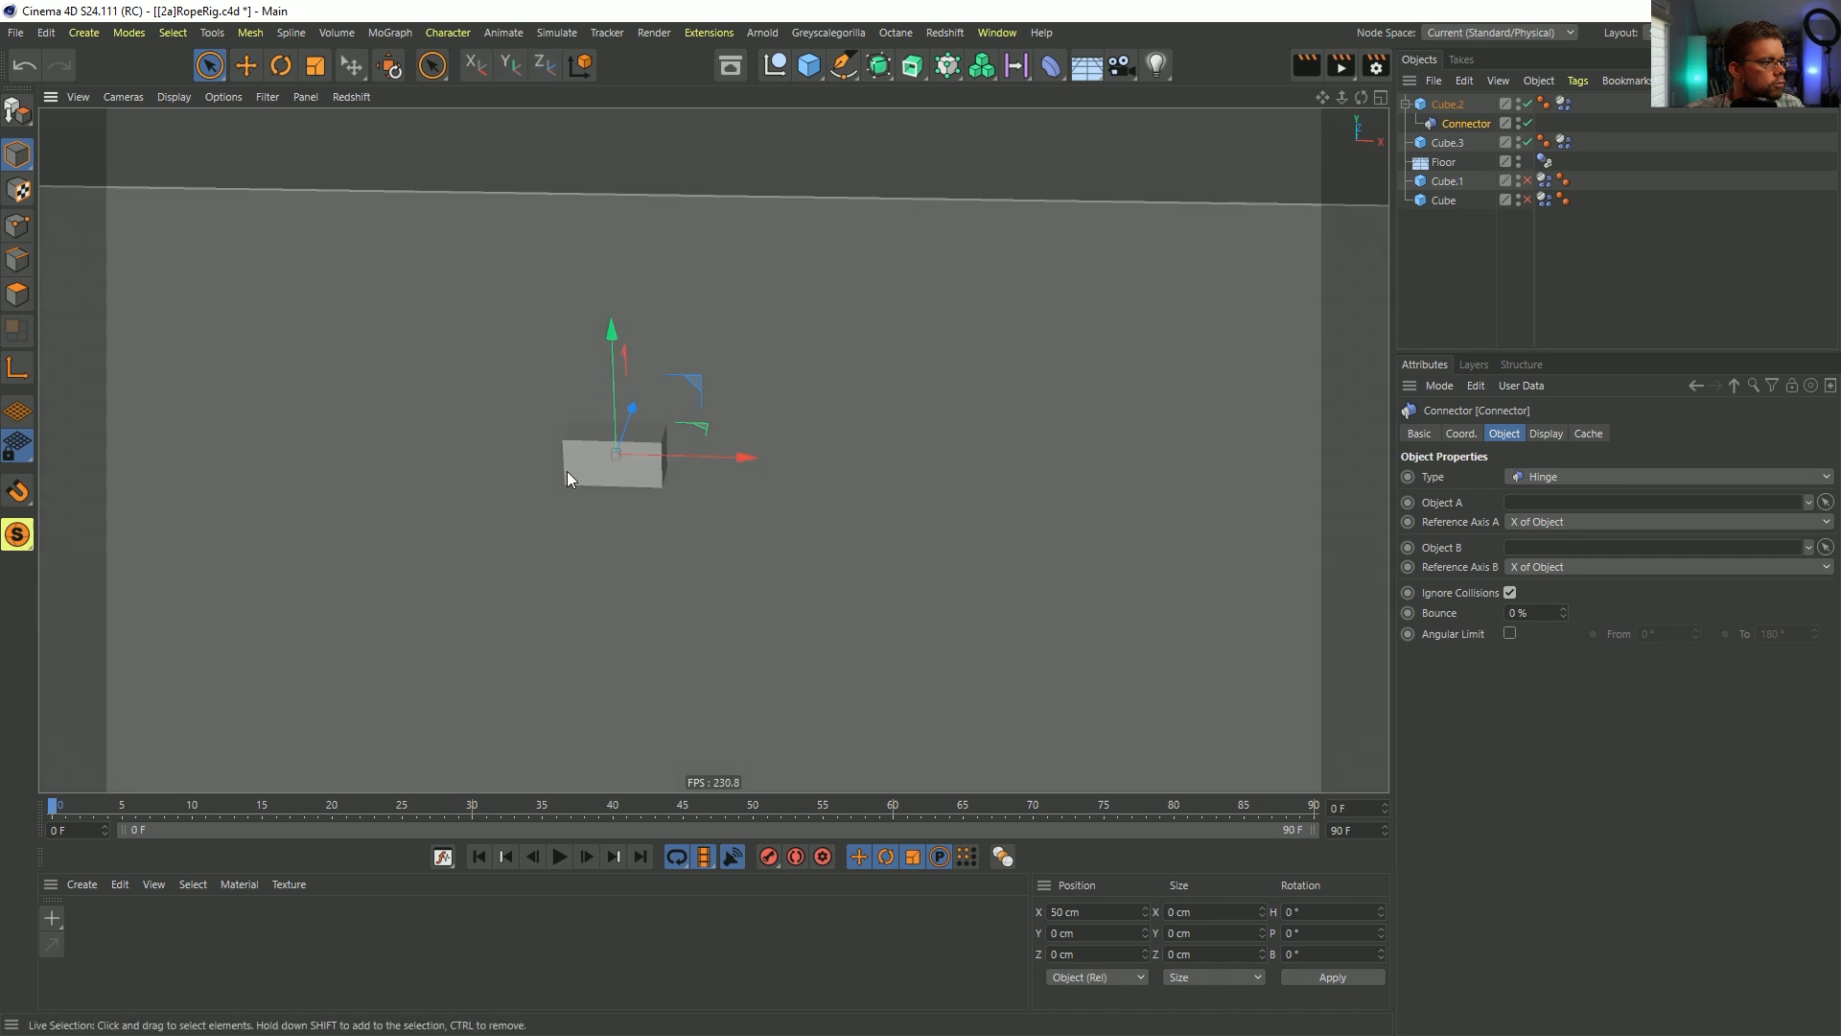
- Link the Connector to Cube.2 as Object A and Cube.3 as Object B, with its type set to Ball and Socket
left_click_drag(1447, 103, 1563, 568)
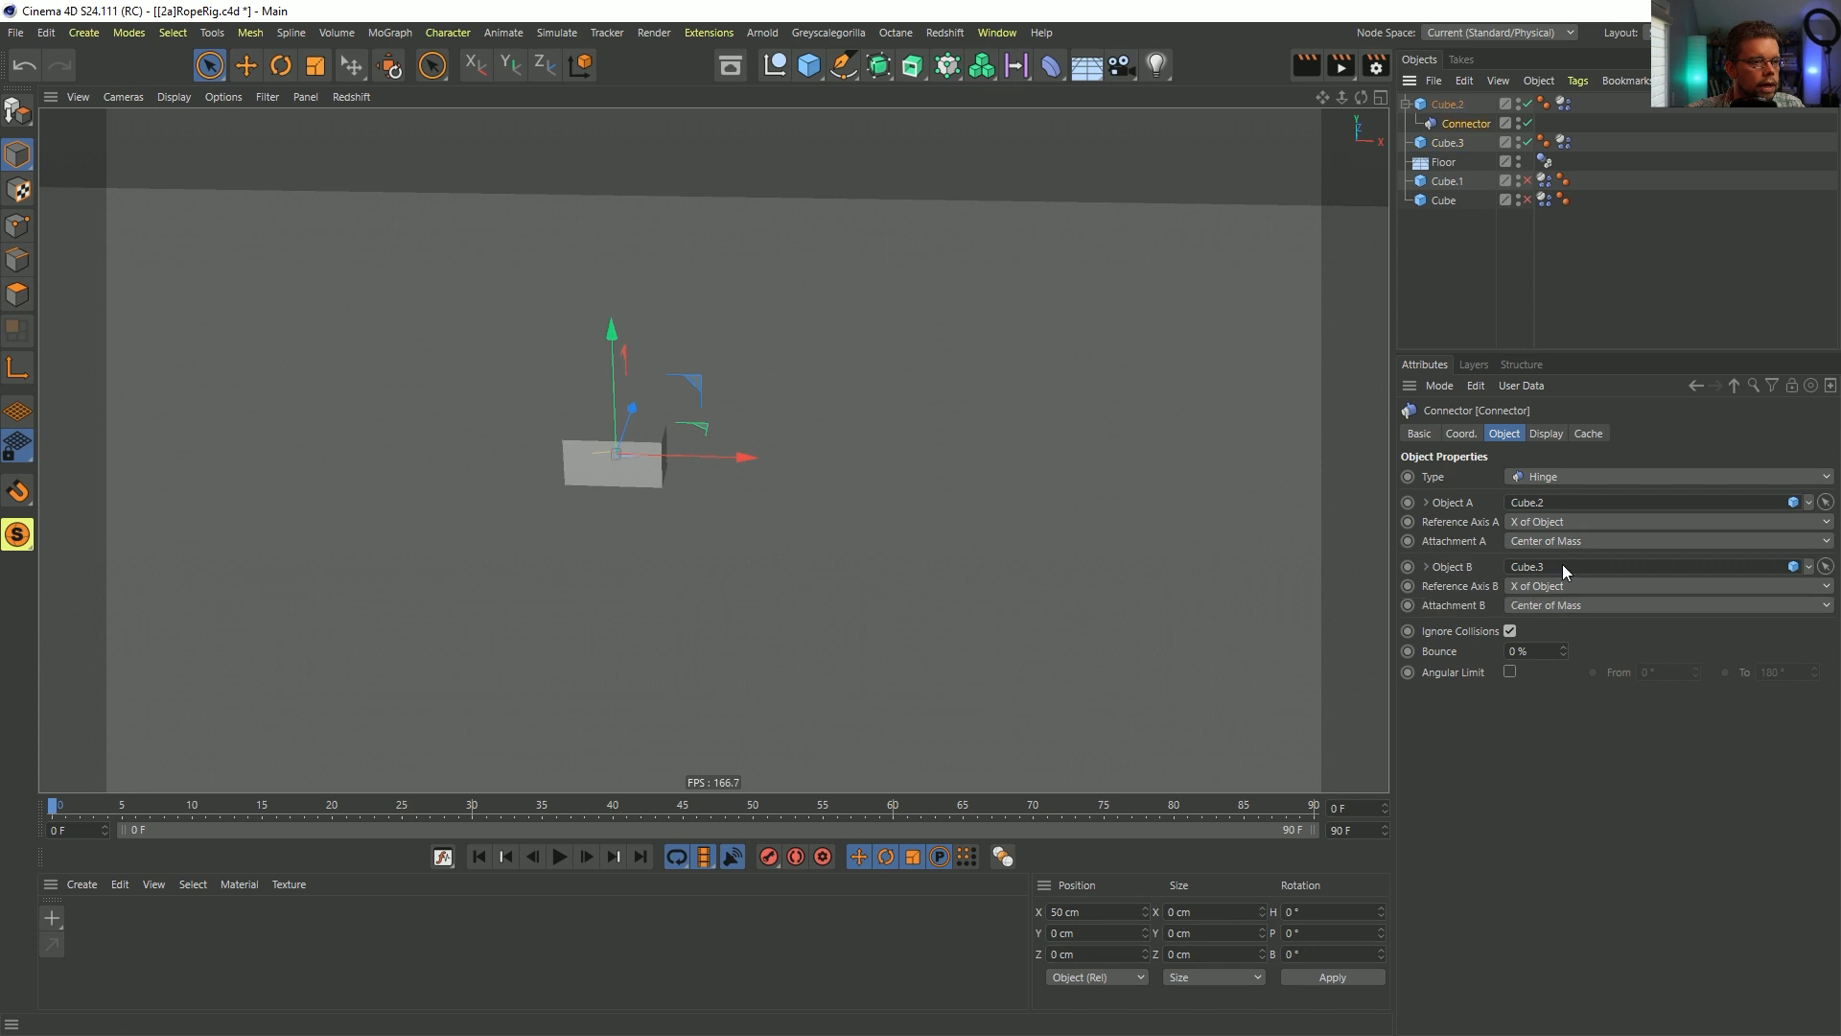
left_click(1580, 477)
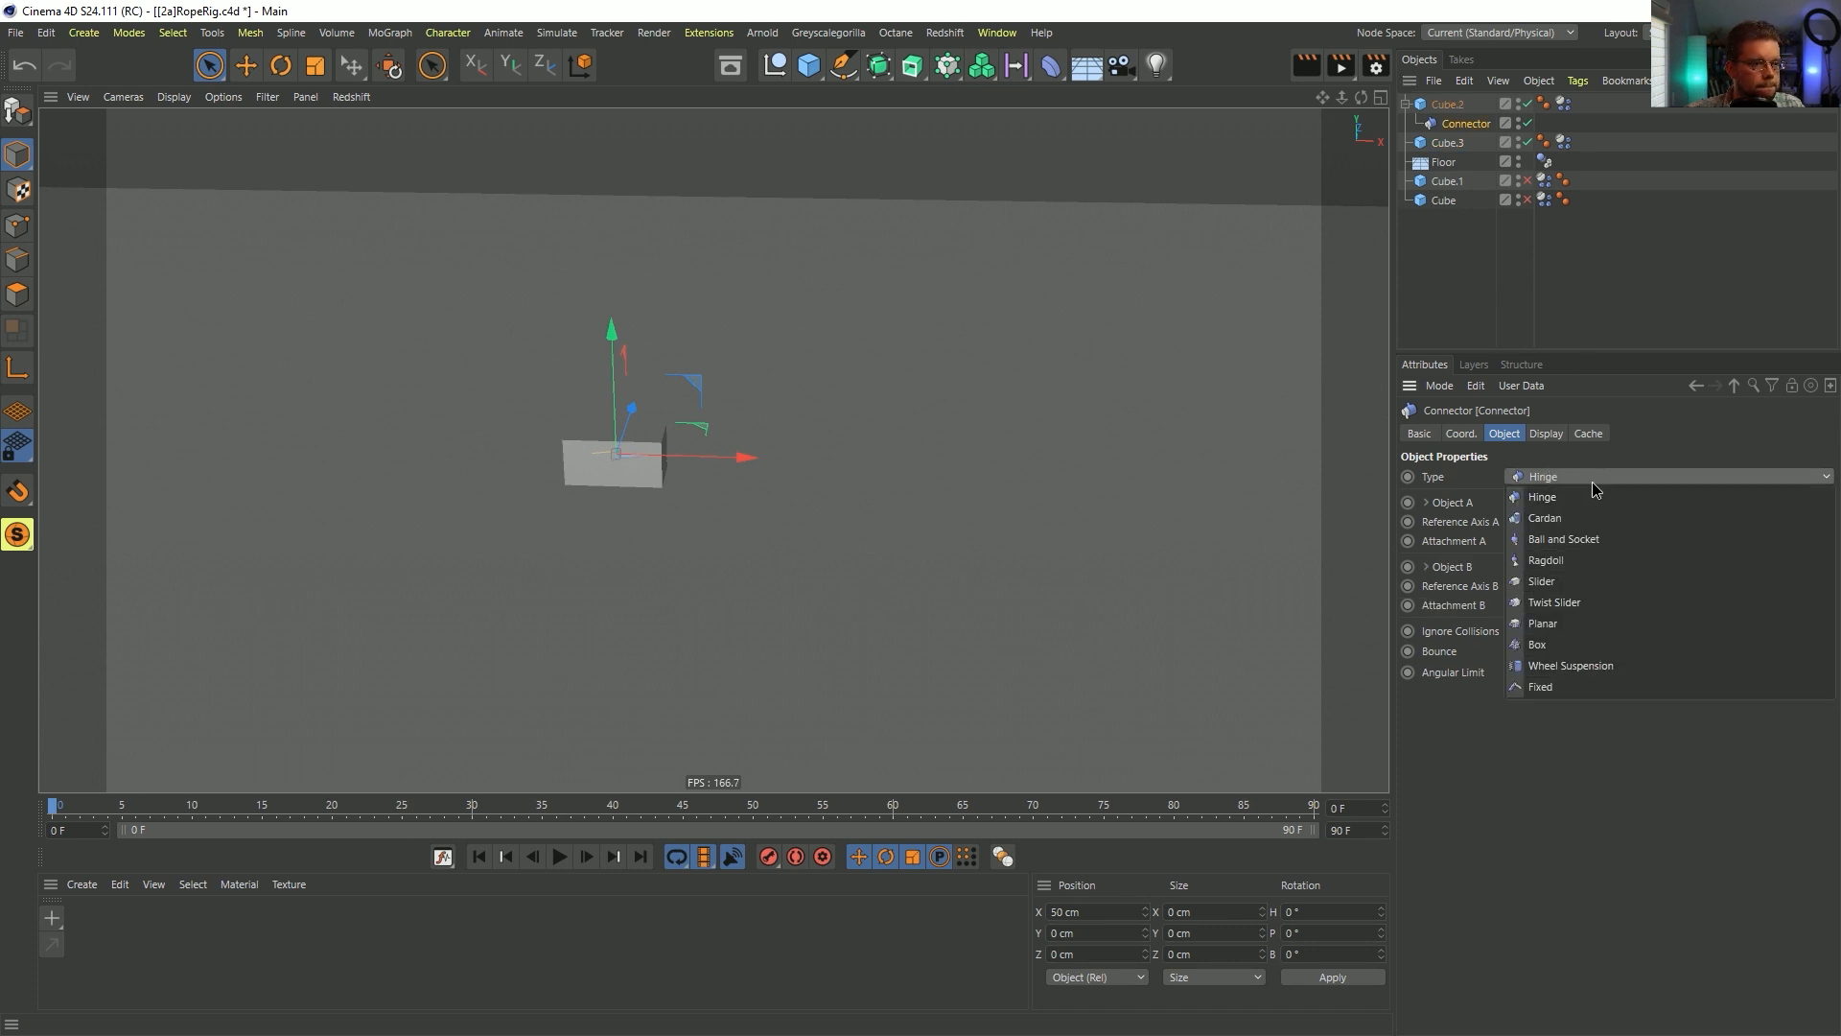
left_click(1559, 539)
- Enlarge the Connector's display draw size to 318 cm
mouse_move(646, 509)
left_mouse_down("alt")
mouse_move(618, 445)
mouse_move(774, 452)
mouse_move(662, 477)
left_mouse_up("alt")
right_click_drag(717, 419, 915, 390, "alt")
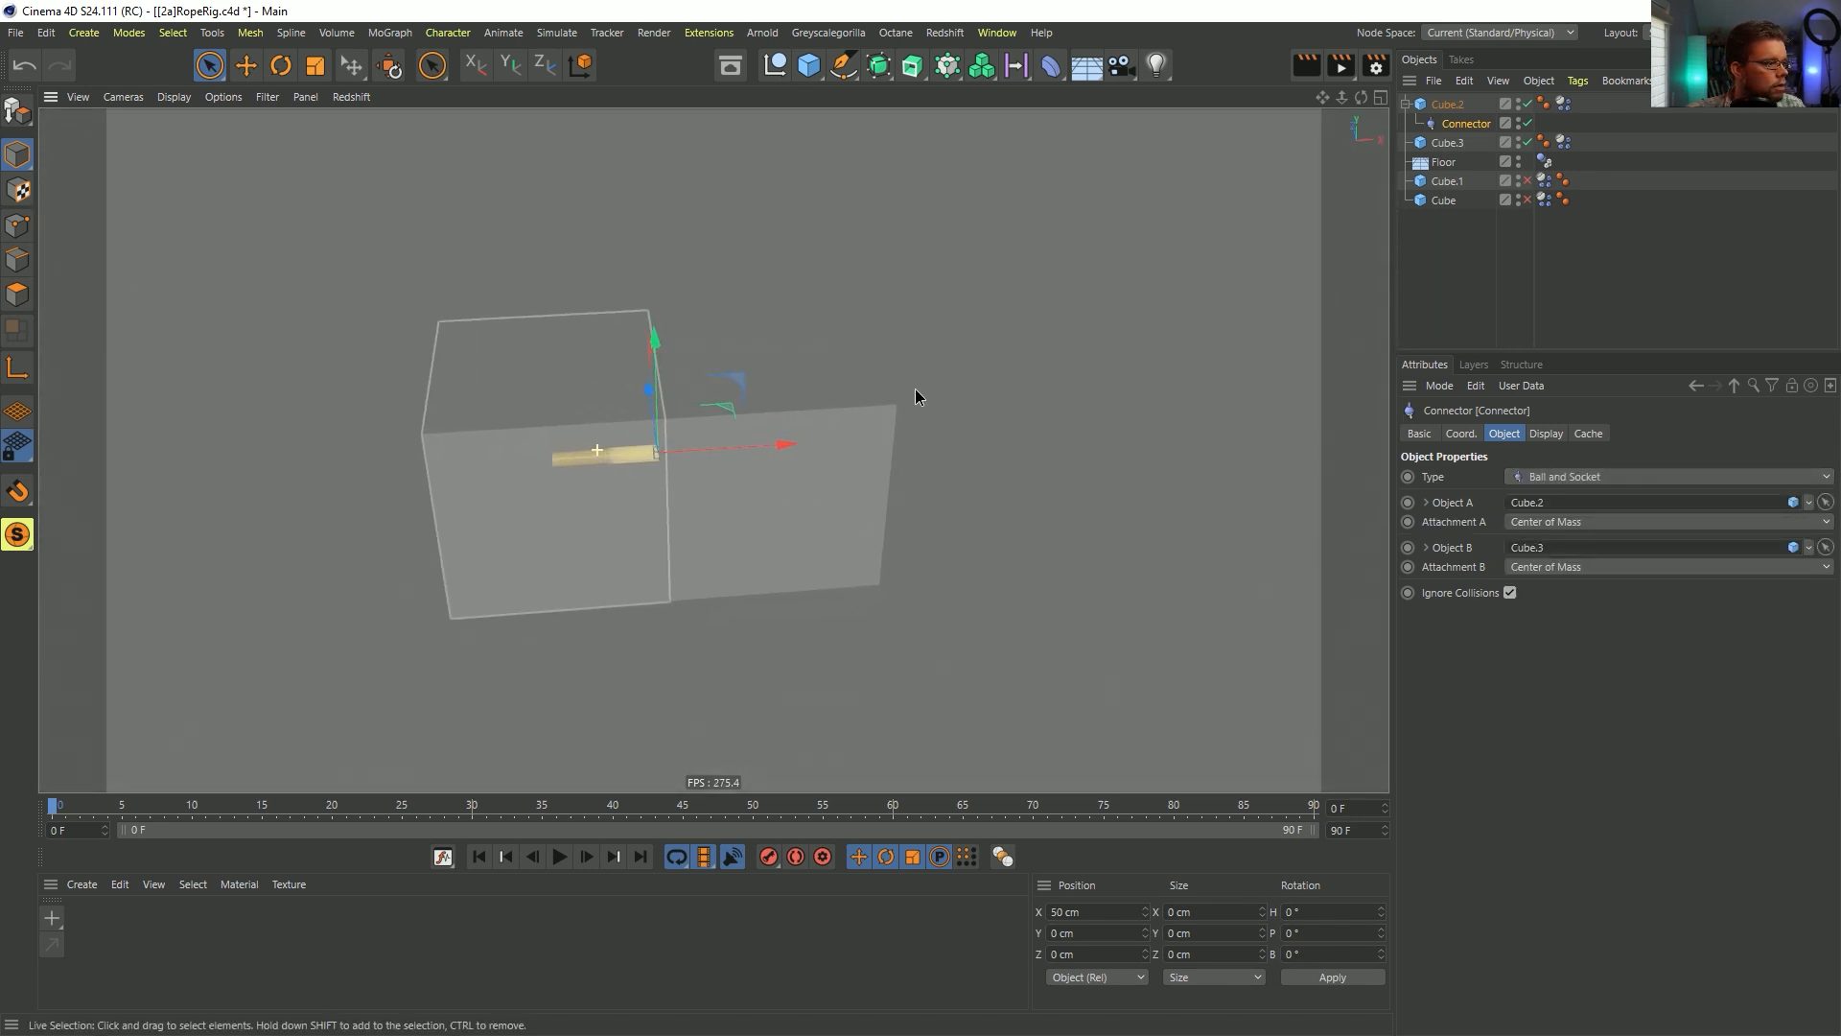
left_click(1561, 434)
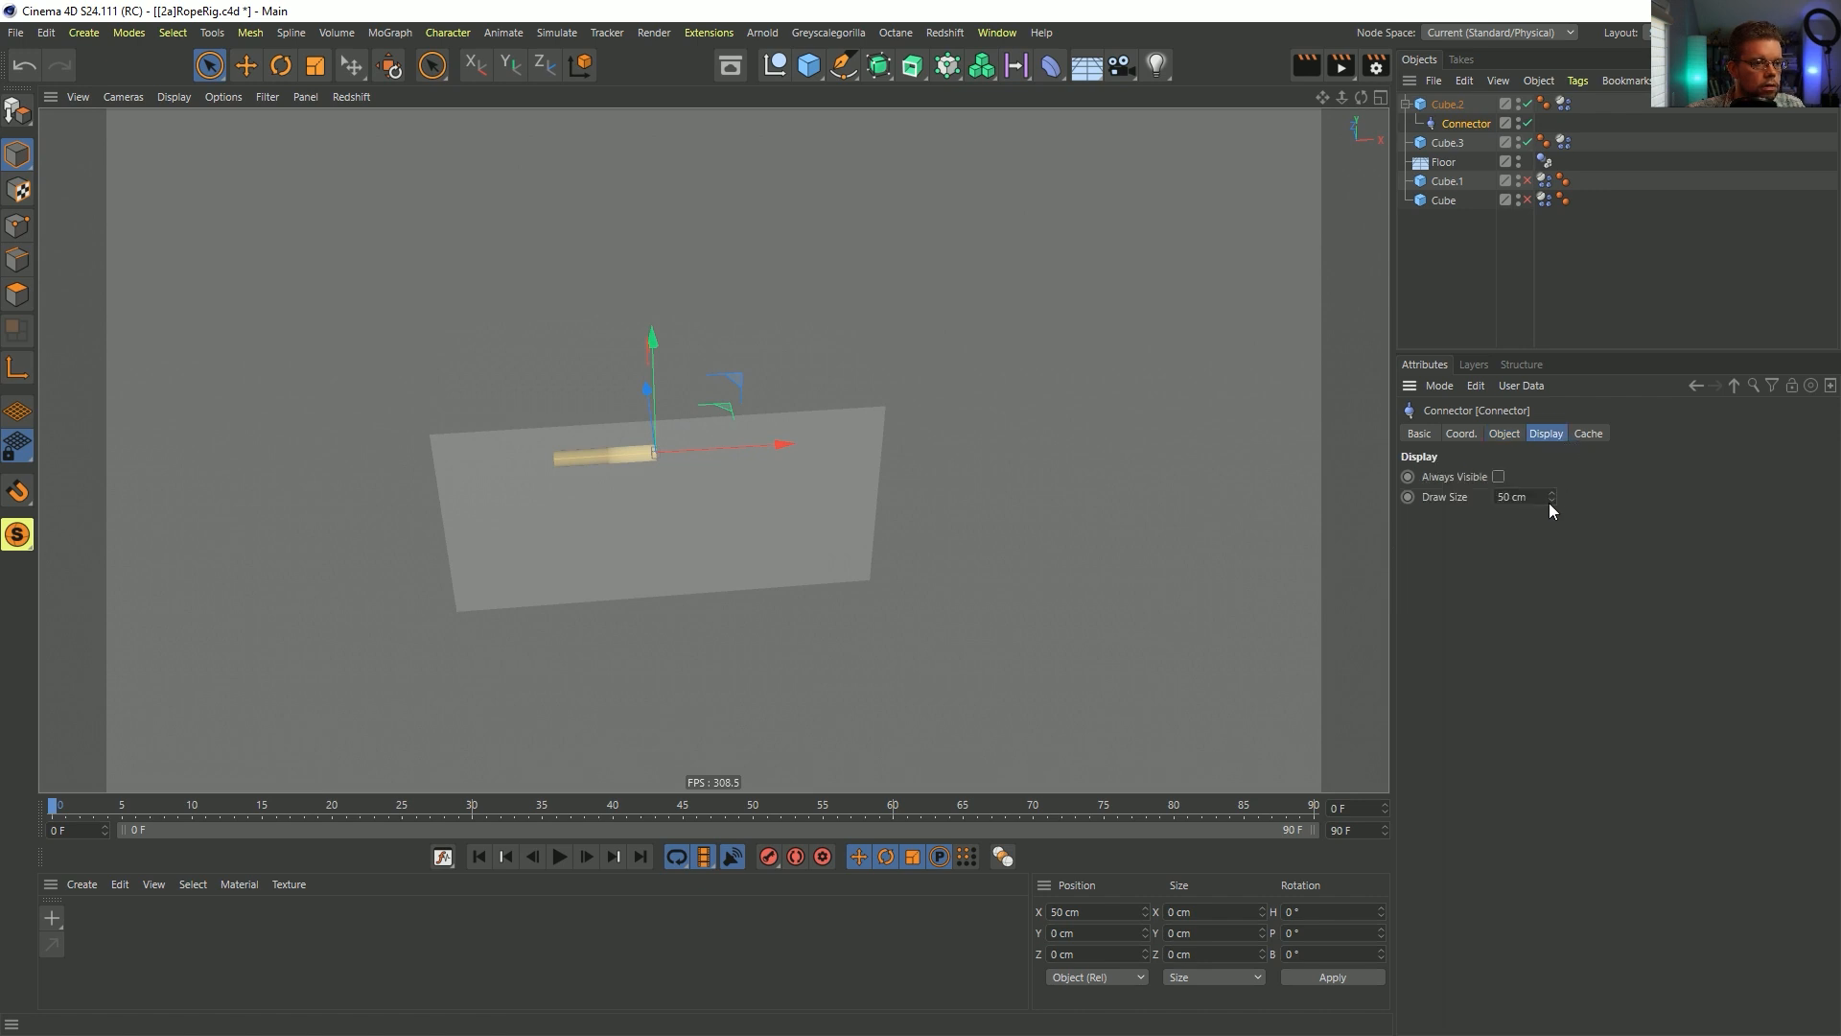
mouse_move(1551, 500)
left_mouse_down()
mouse_move(1573, 470)
mouse_move(1485, 623)
left_mouse_up()
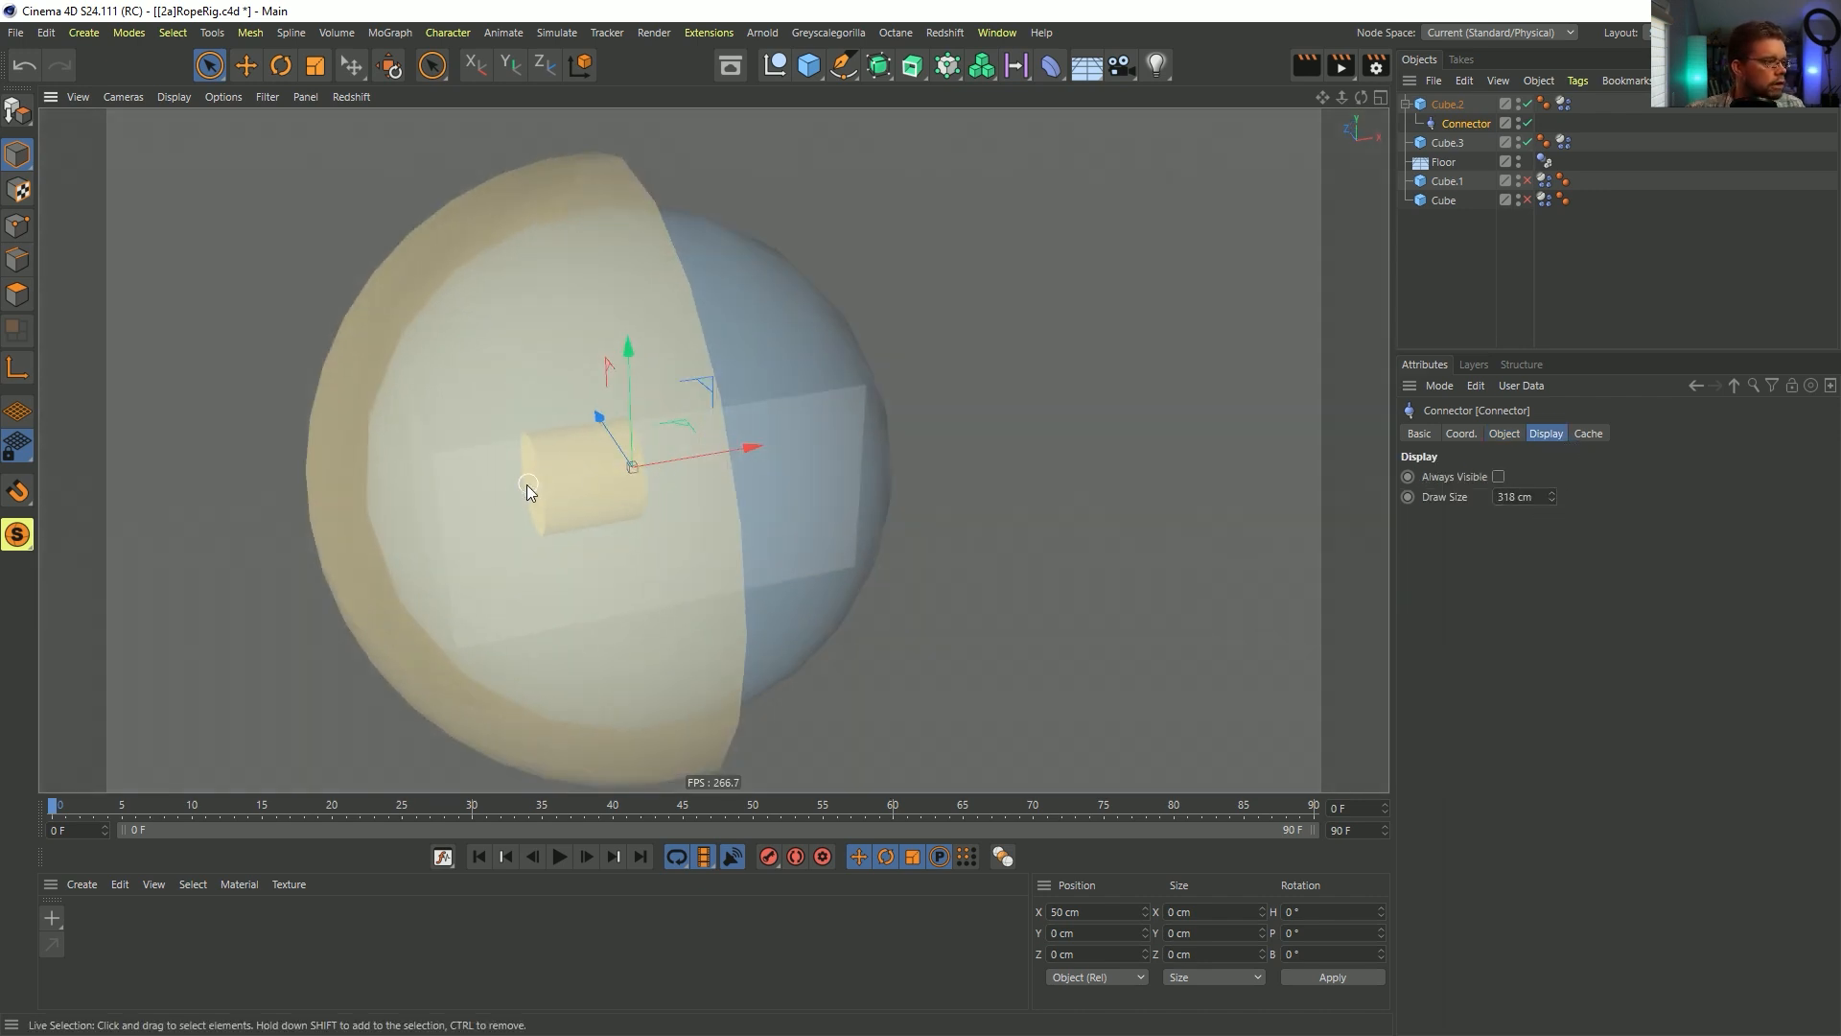
scroll(527, 485, "down", 5)
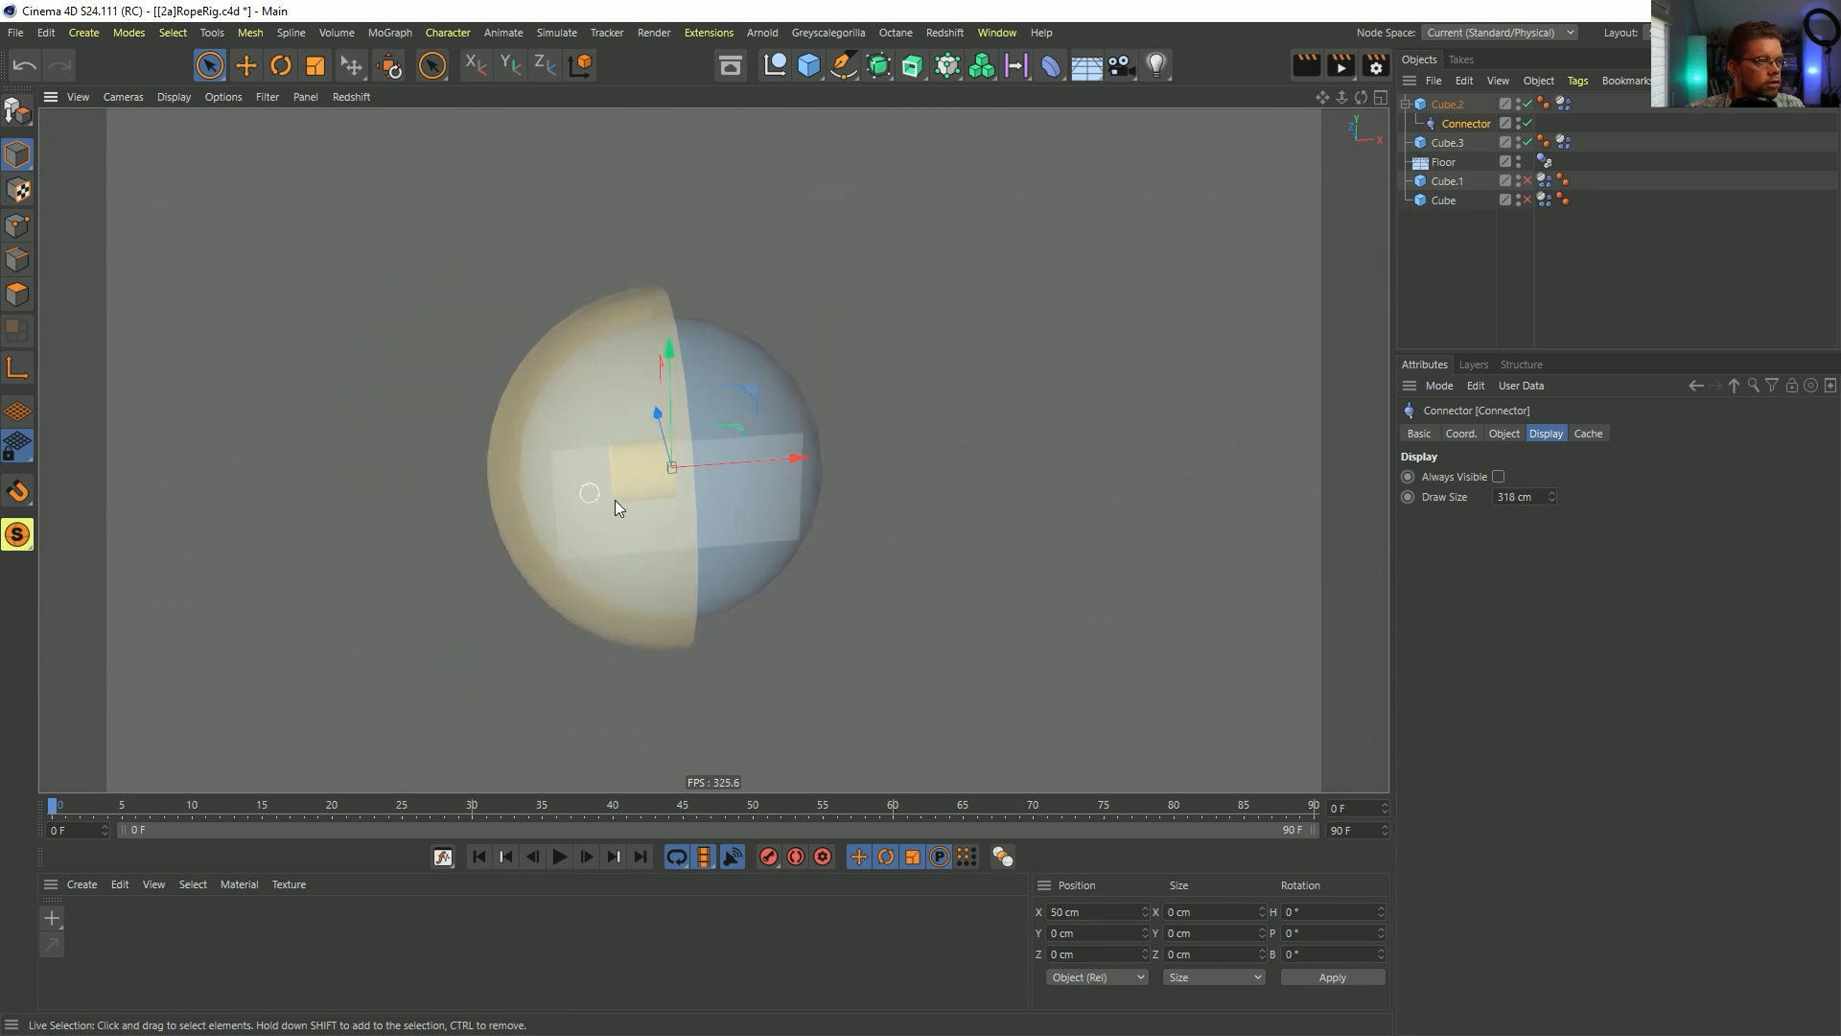
- Duplicate Cube.2 with its Connector and Cube.3 below the originals, and delete the original Cube.3
left_click_drag(937, 423, 1018, 360, "alt")
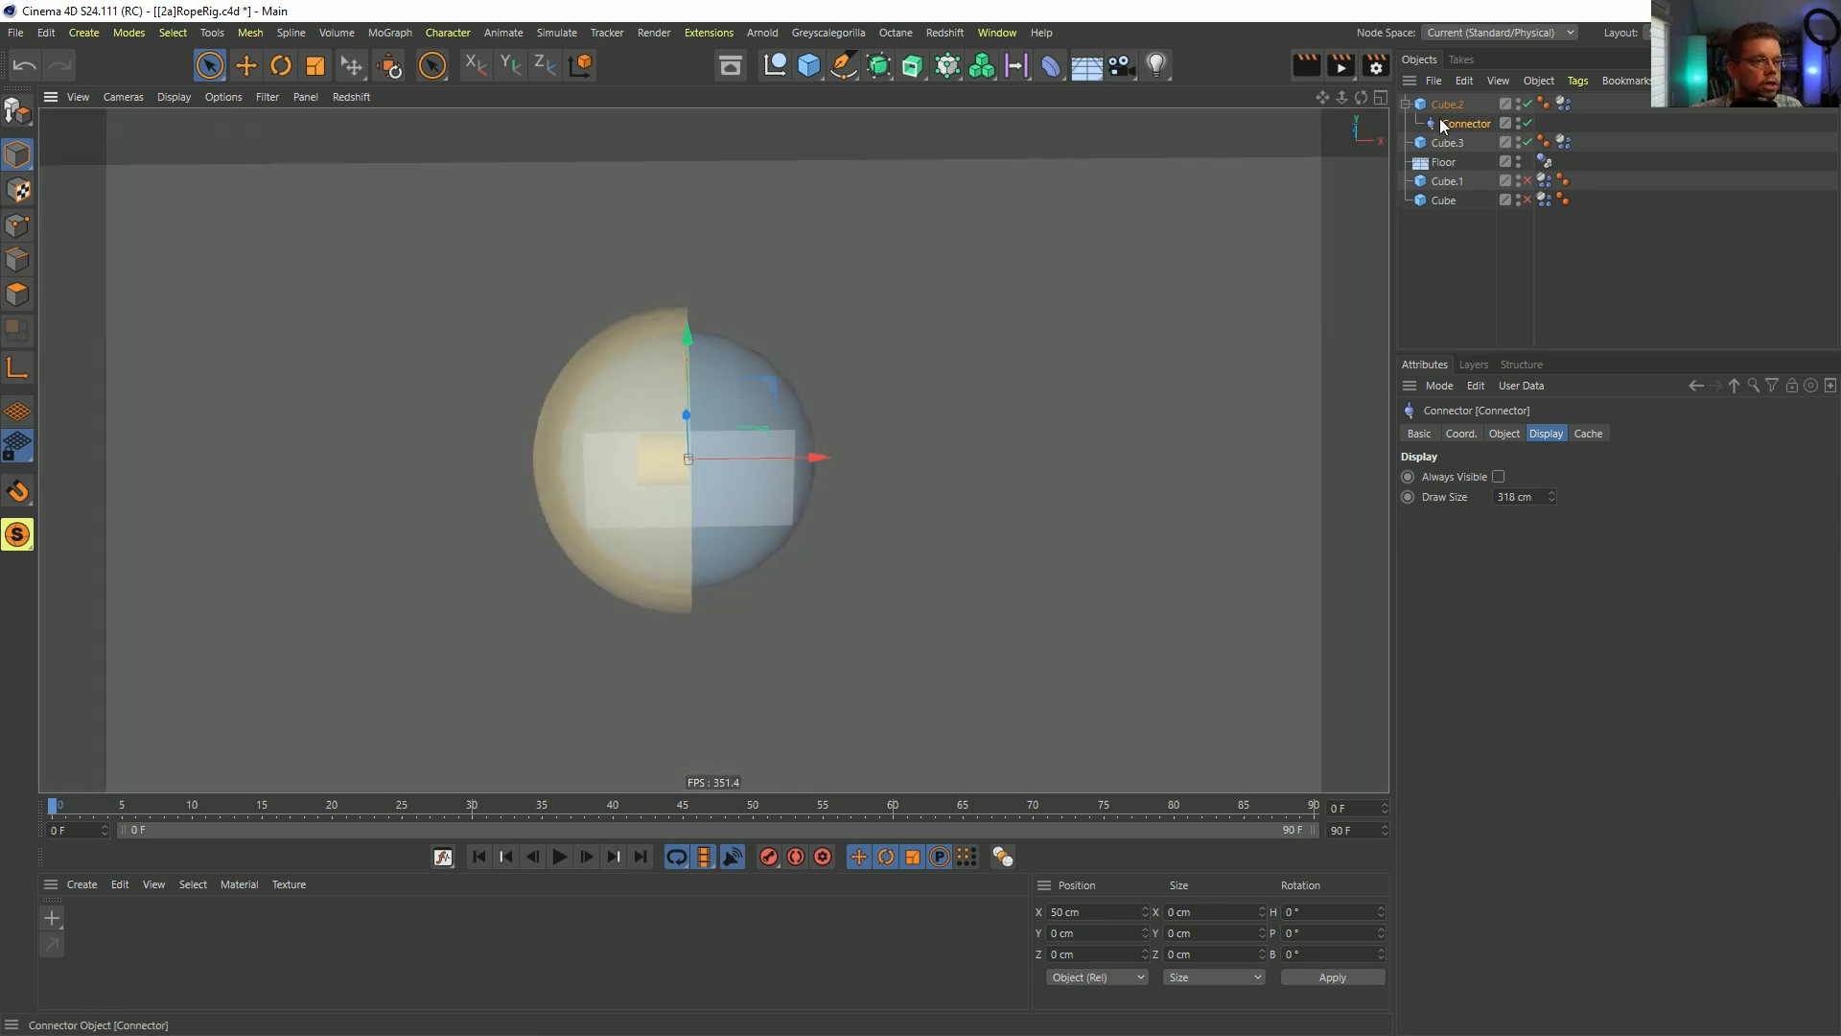
left_click(1446, 143, "shift")
left_click_drag(1451, 146, 1443, 160)
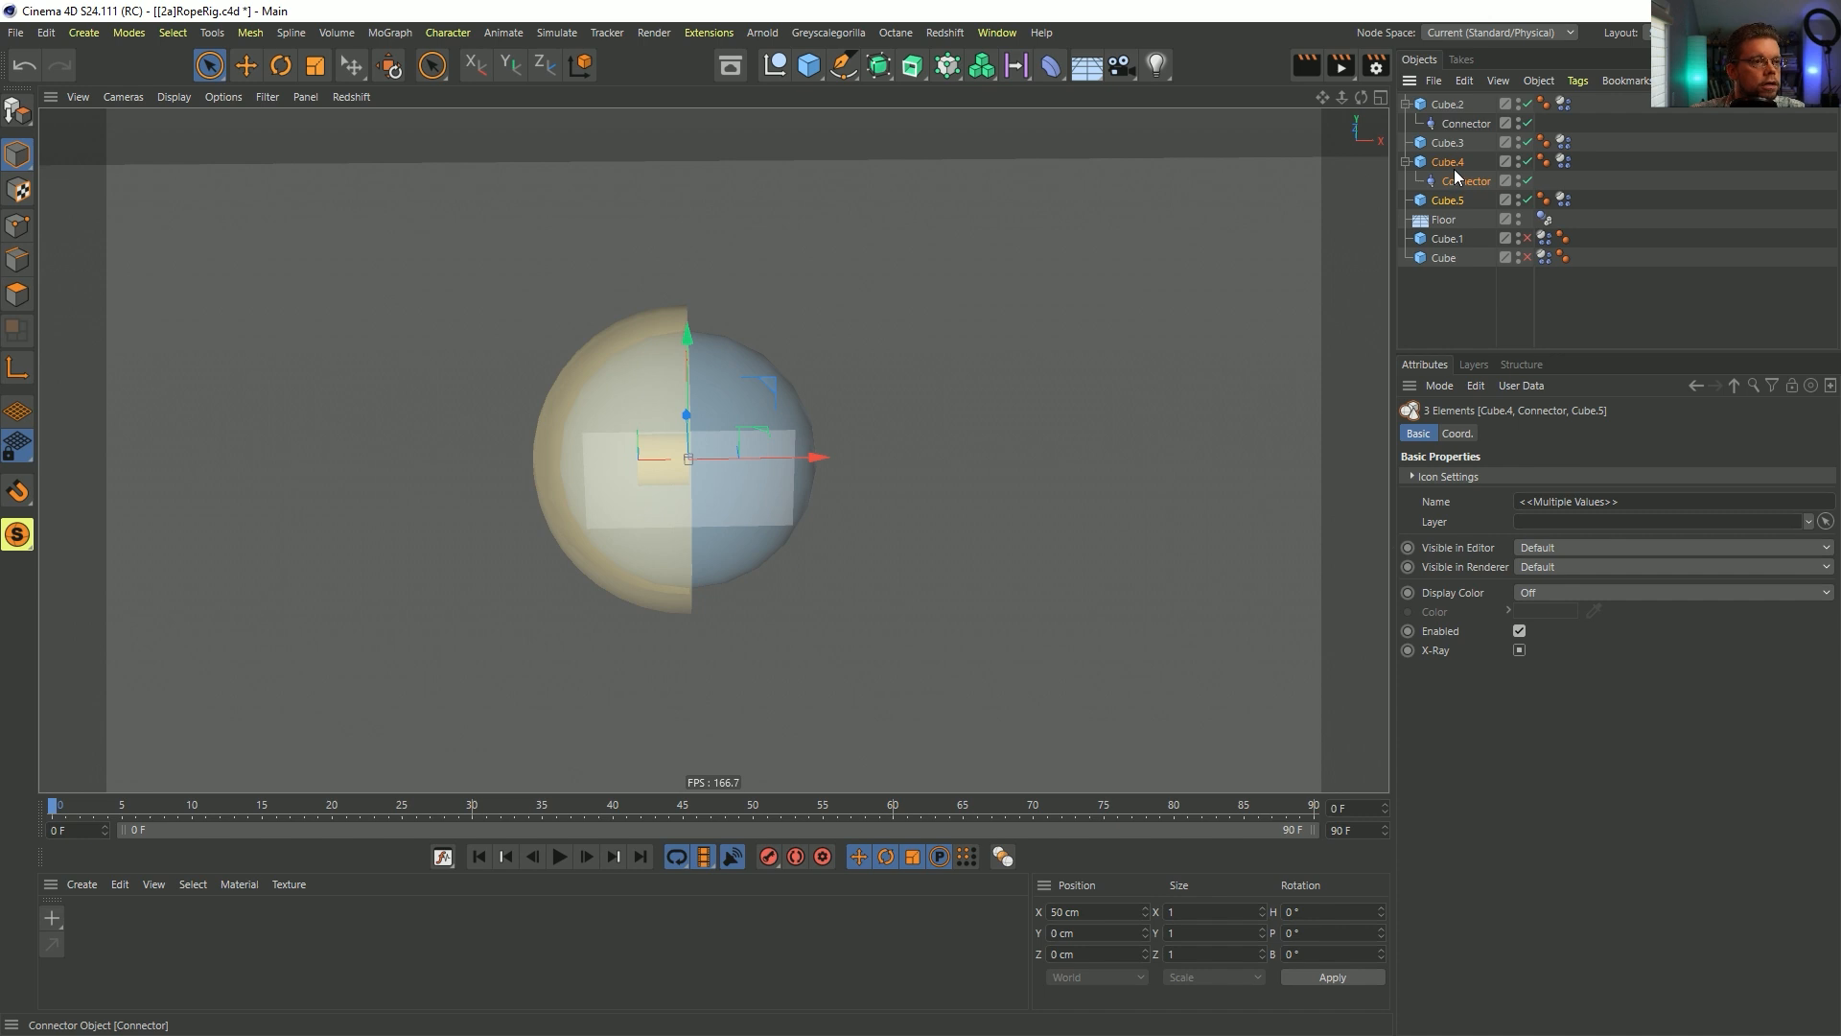
left_click(1452, 144)
key("Delete")
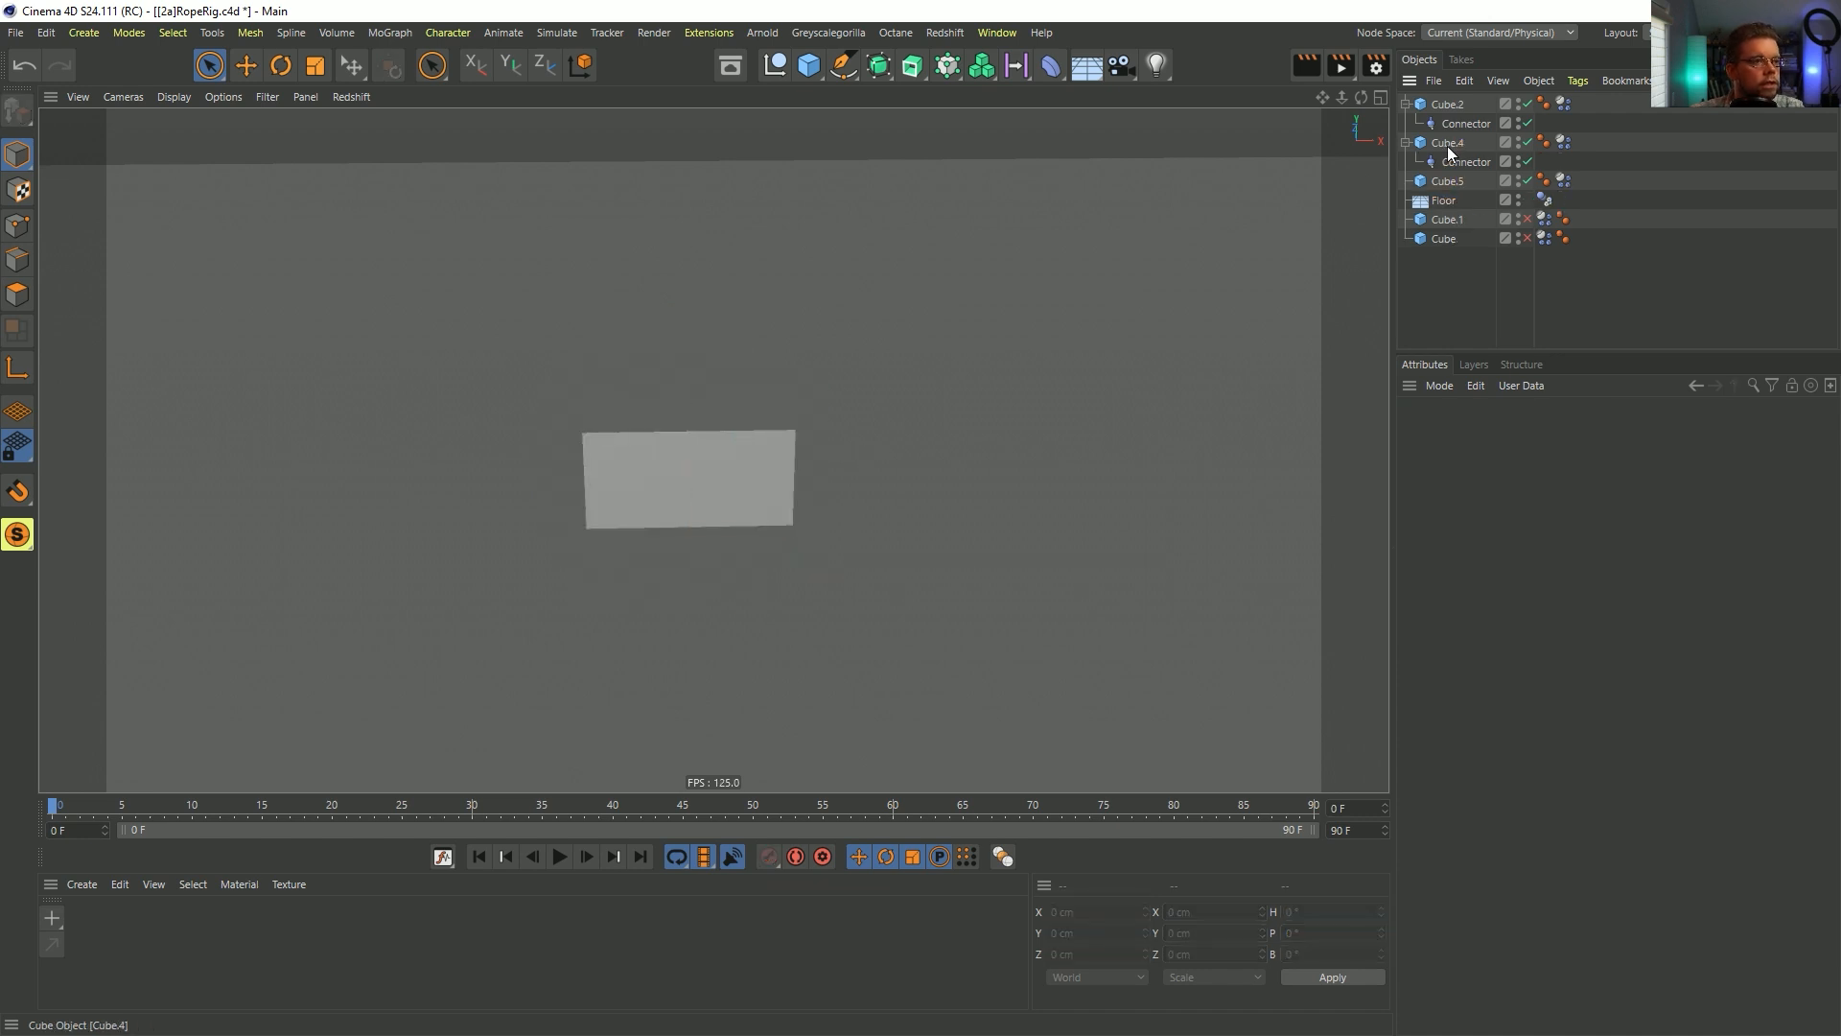
- Move the duplicated pair, Cube.4 and Cube.5, 100 cm along X
left_click(1447, 144)
left_click(1448, 180, "ctrl")
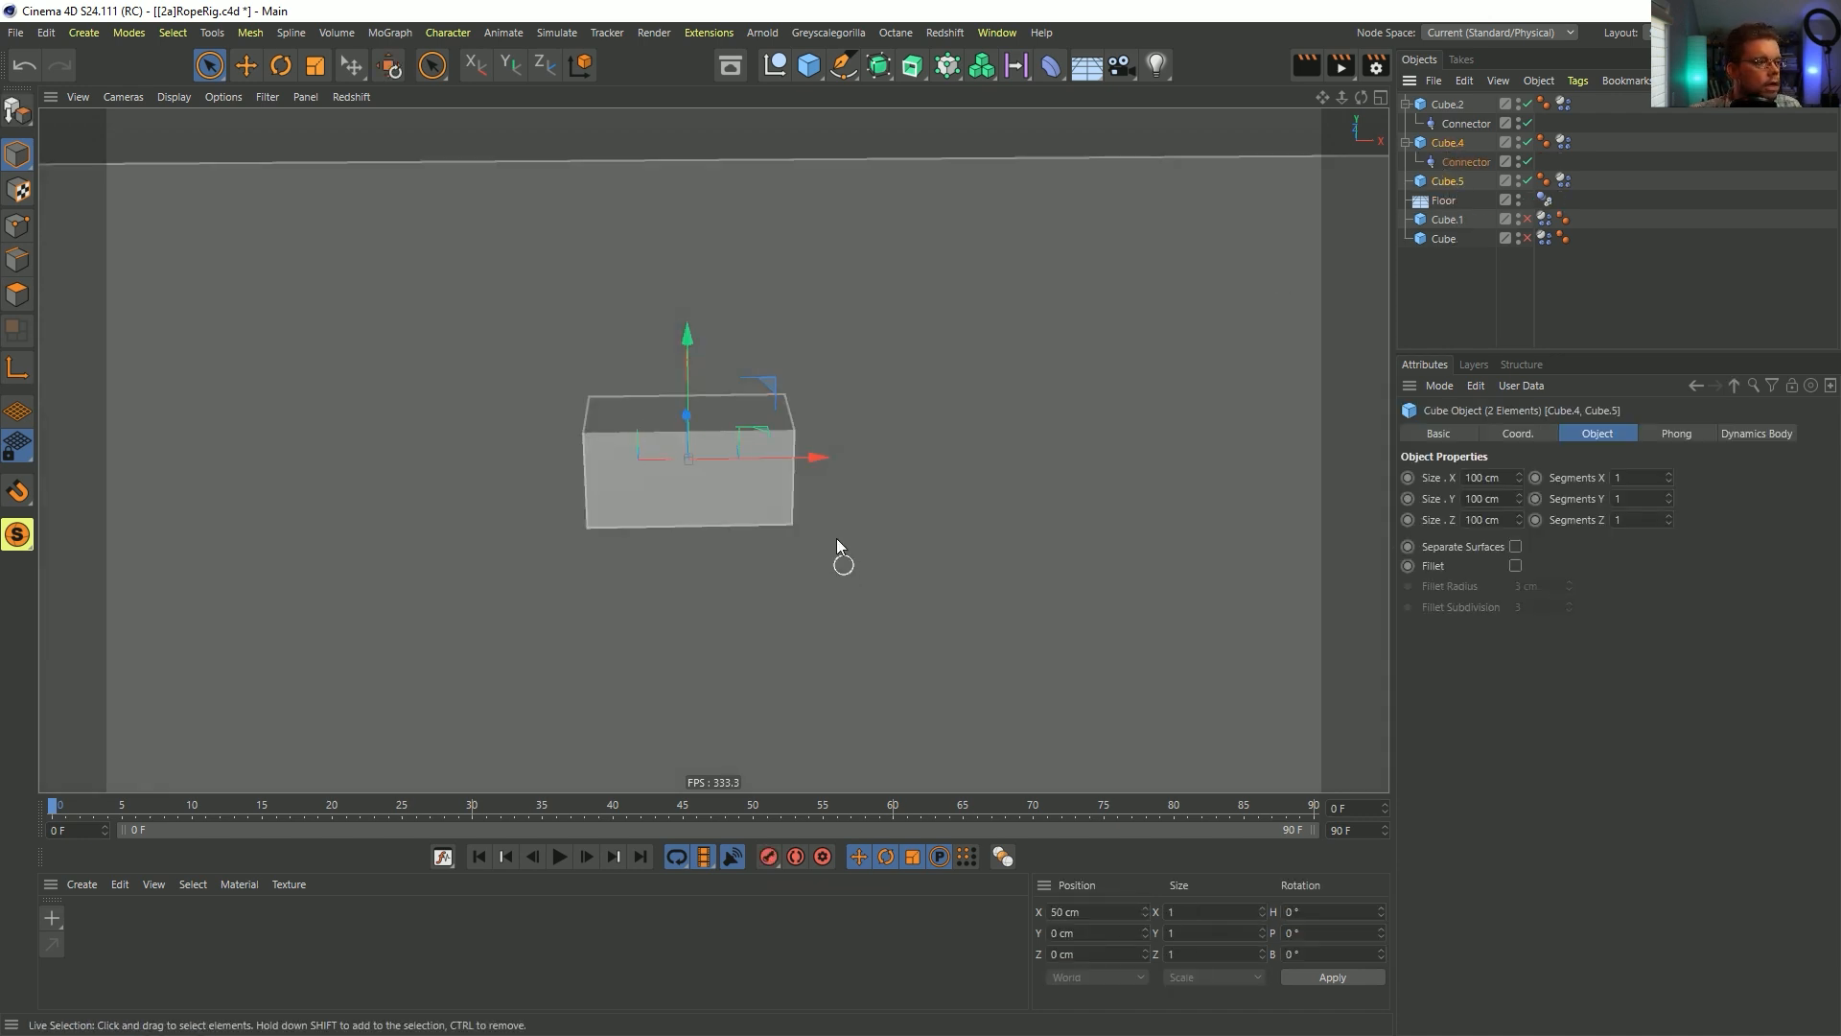
left_click_drag(811, 454, 911, 481)
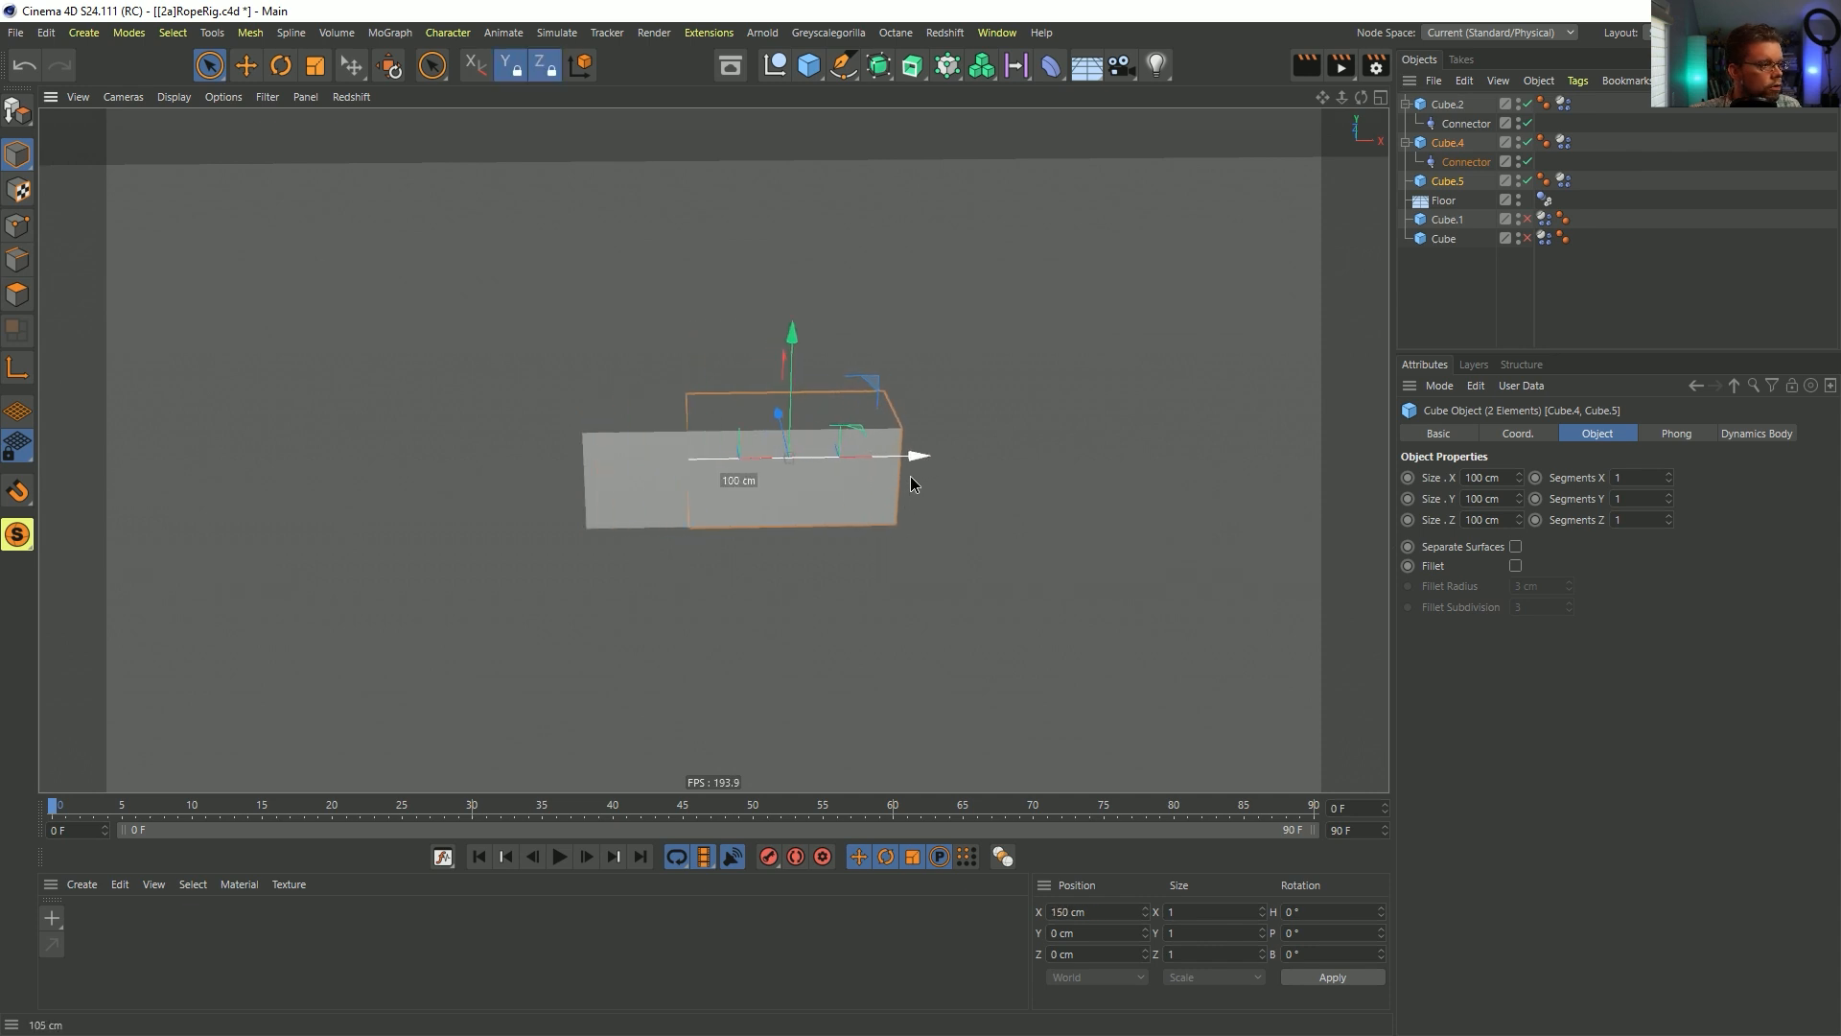
- Set Object B of Cube.2's Connector to Cube.4 and check the links of Cube.4's Connector
left_click(1448, 123)
left_click(1505, 433)
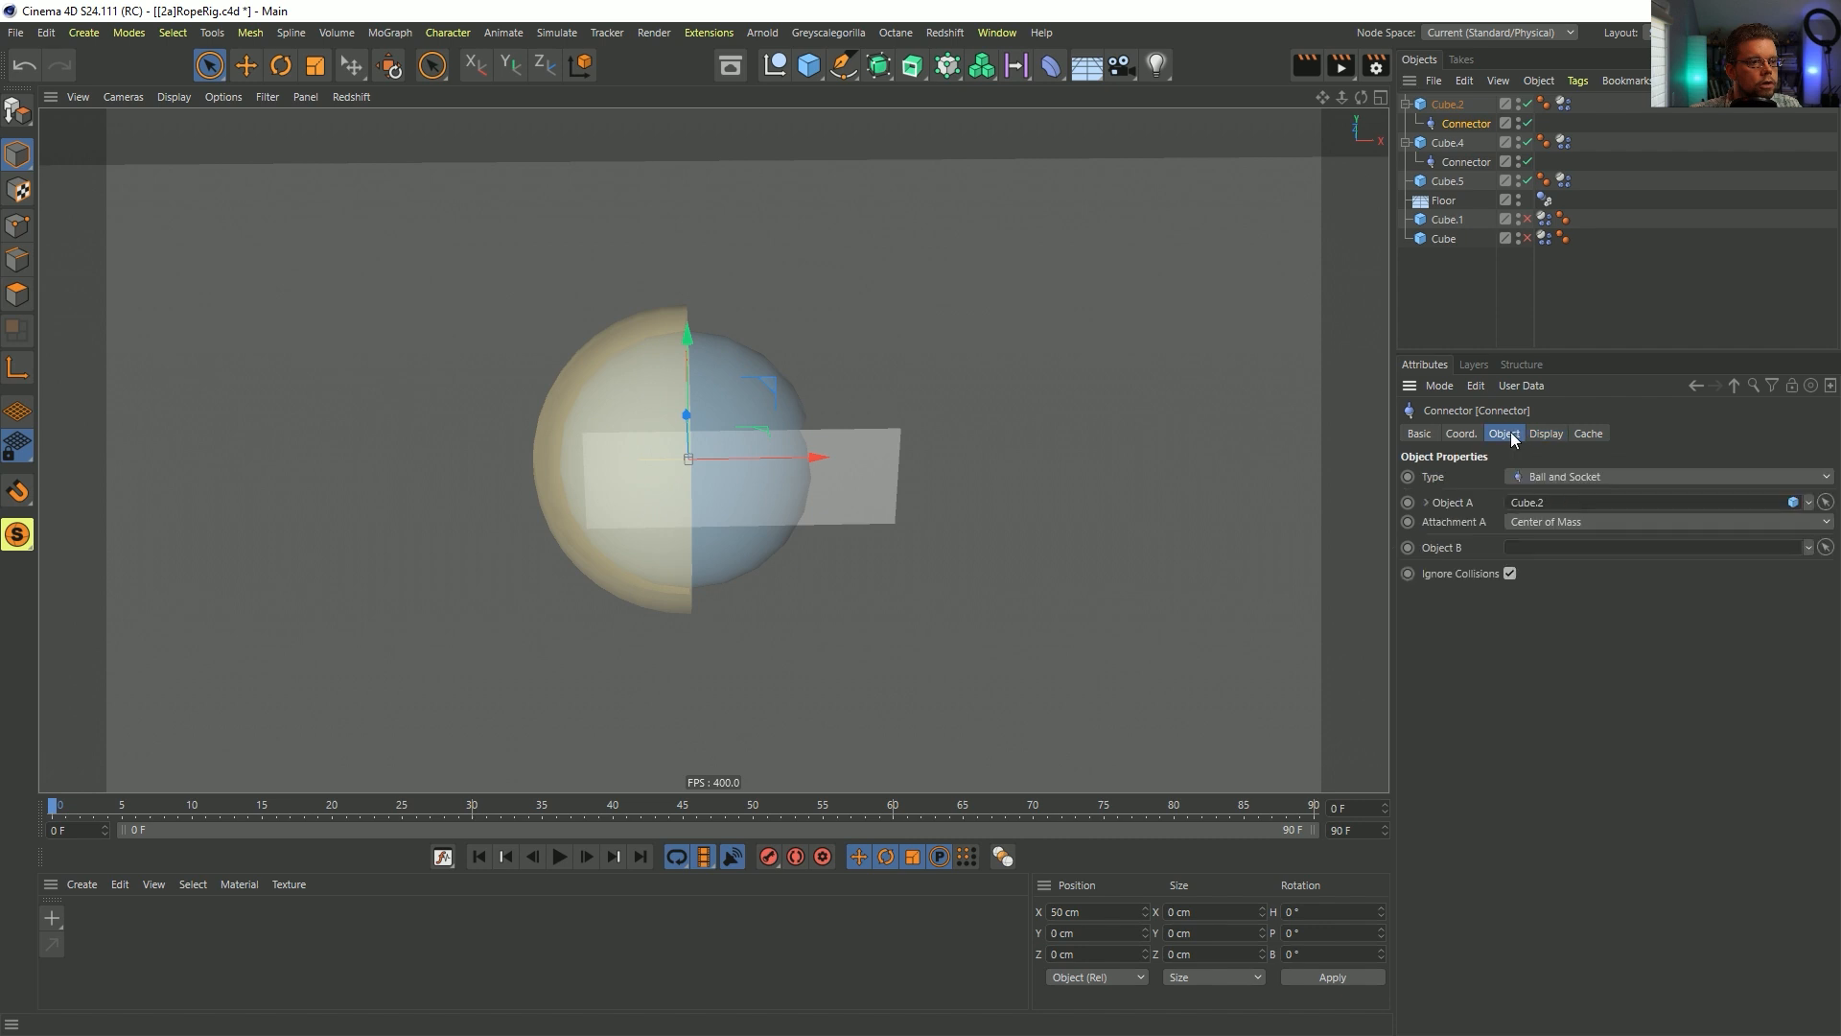
left_click_drag(1448, 143, 1532, 532)
left_click(1450, 159)
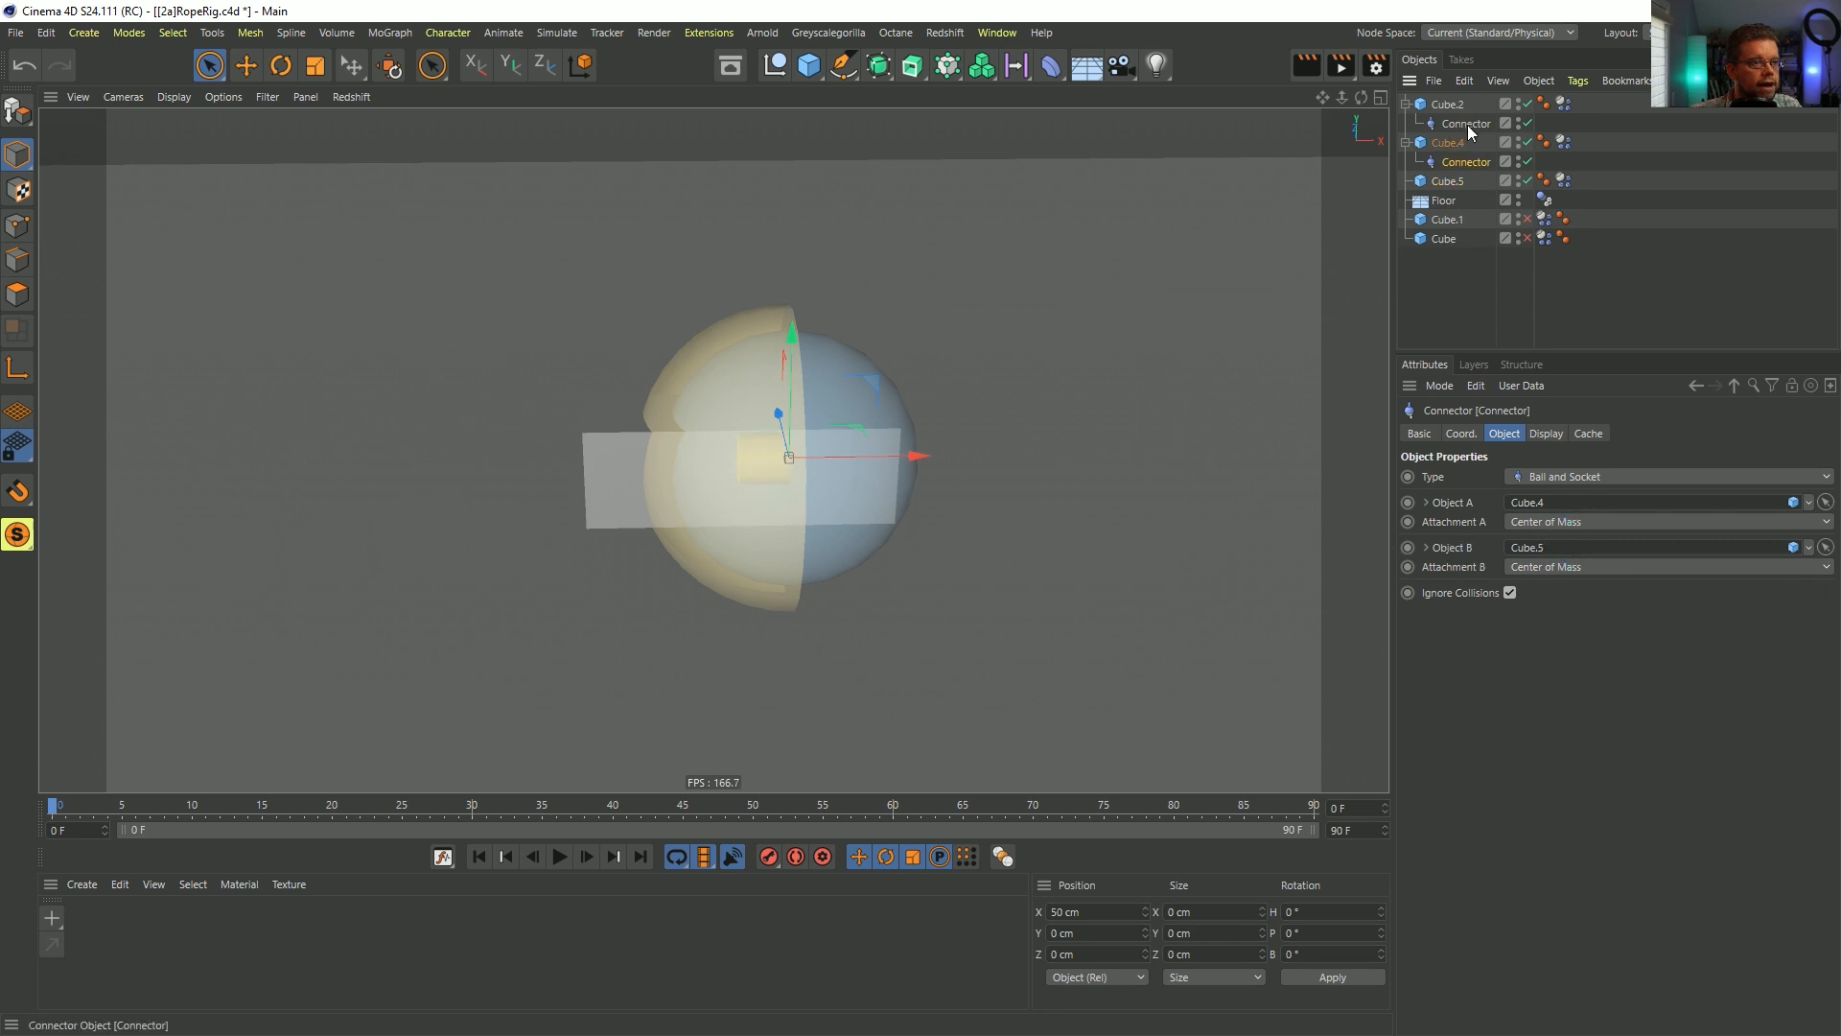
- Duplicate the three-cube chain from Cube.2 to Cube.5 with its Connectors below Cube.4, and delete the original end cube, Cube.5
left_click(1448, 106)
left_click(1450, 182, "shift")
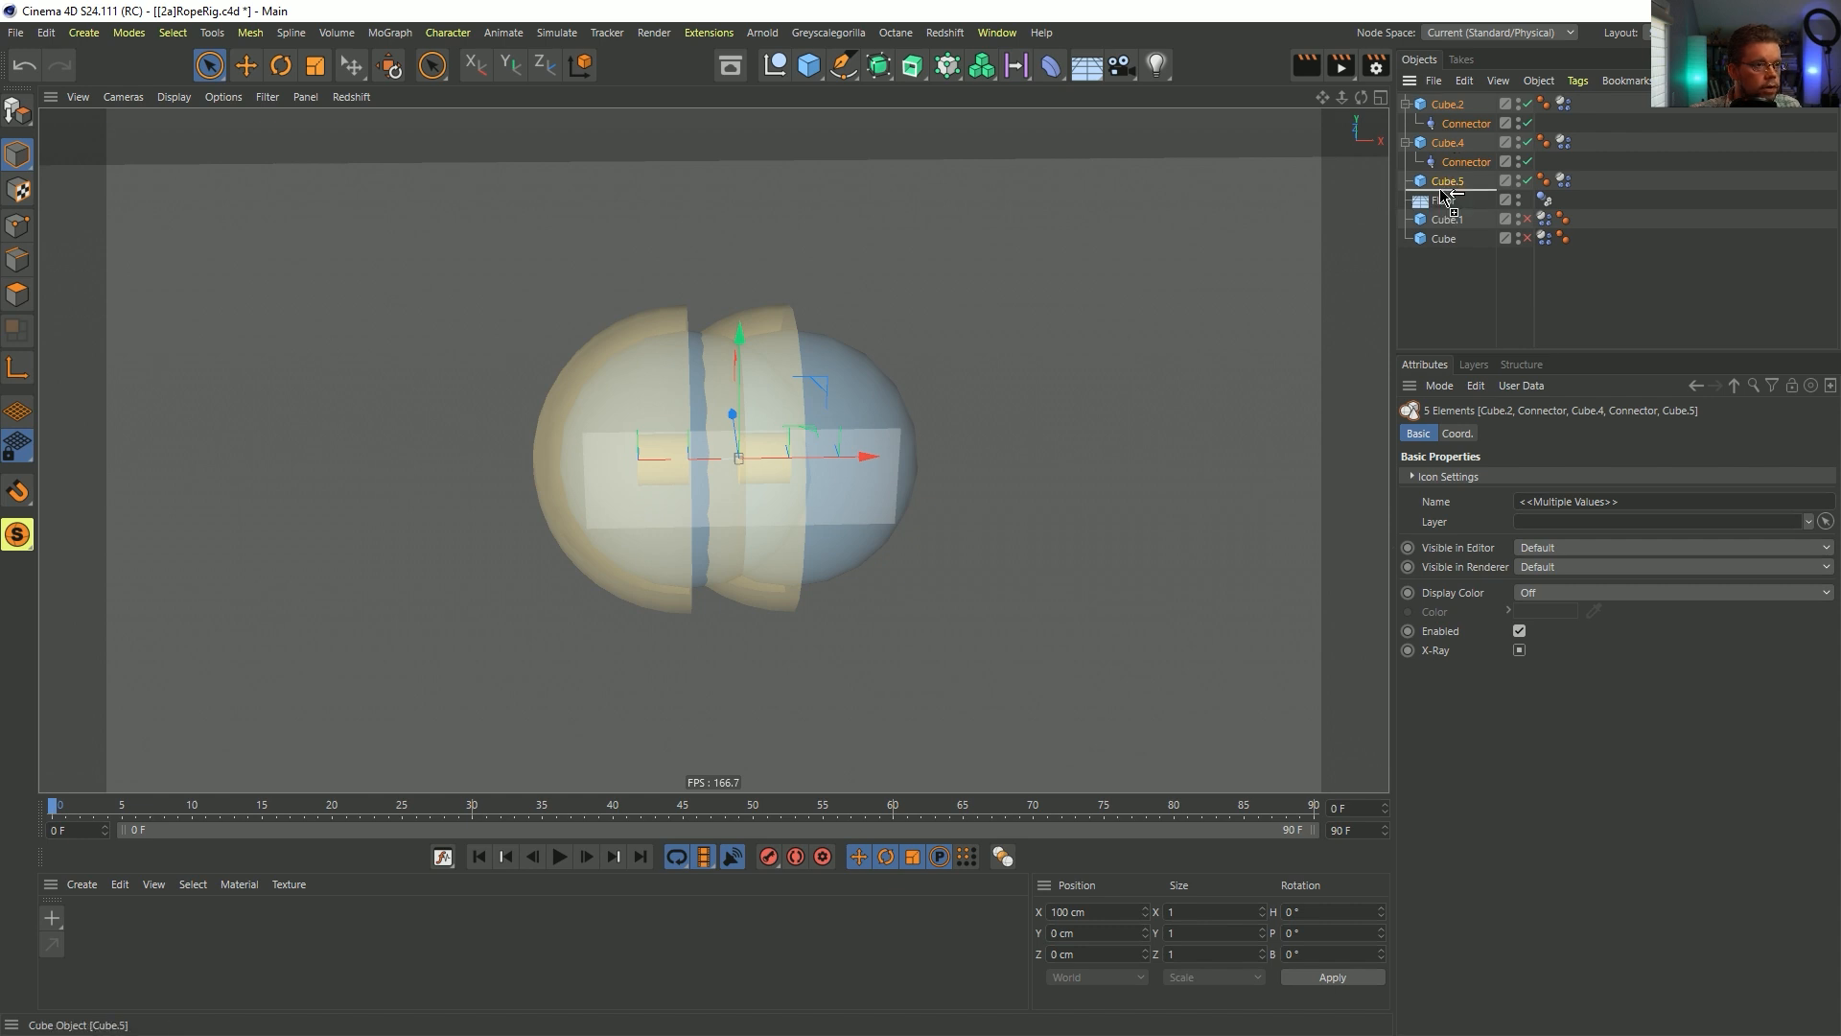
key("ctrl+c")
key("ctrl+v")
left_click_drag(1444, 185, 1439, 279)
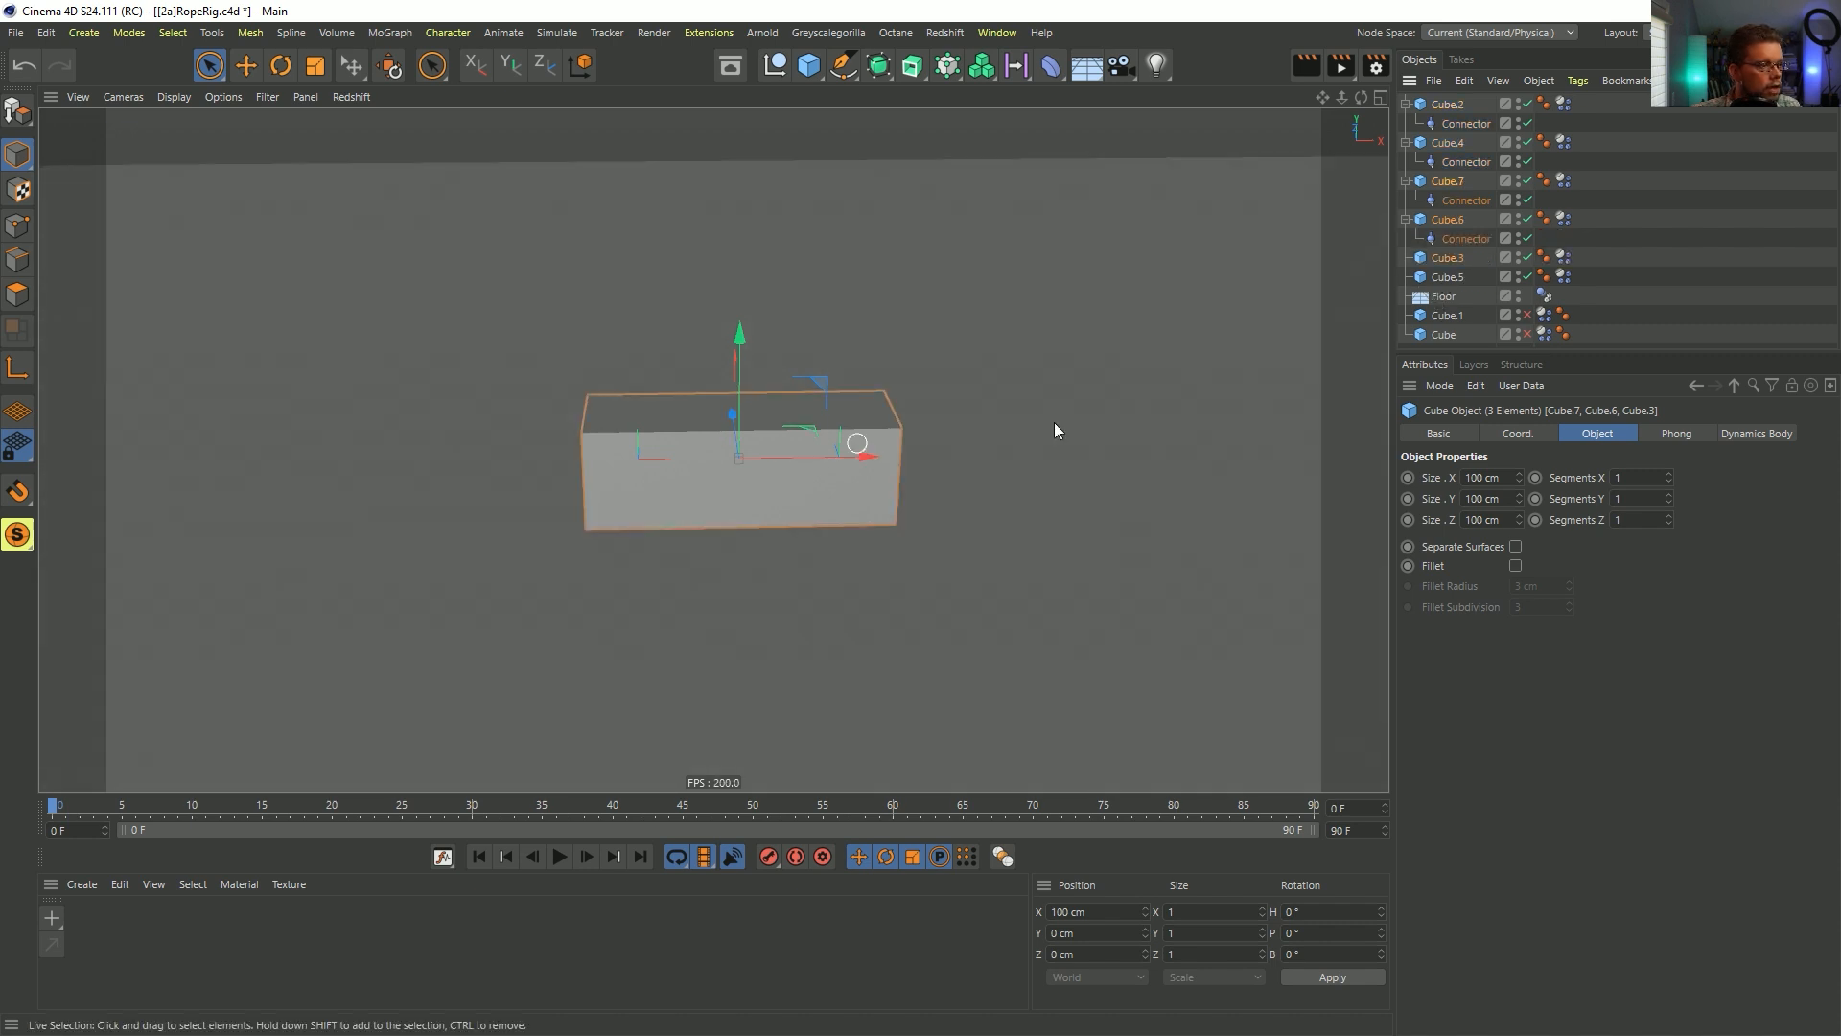
left_click(1454, 279)
key("Delete")
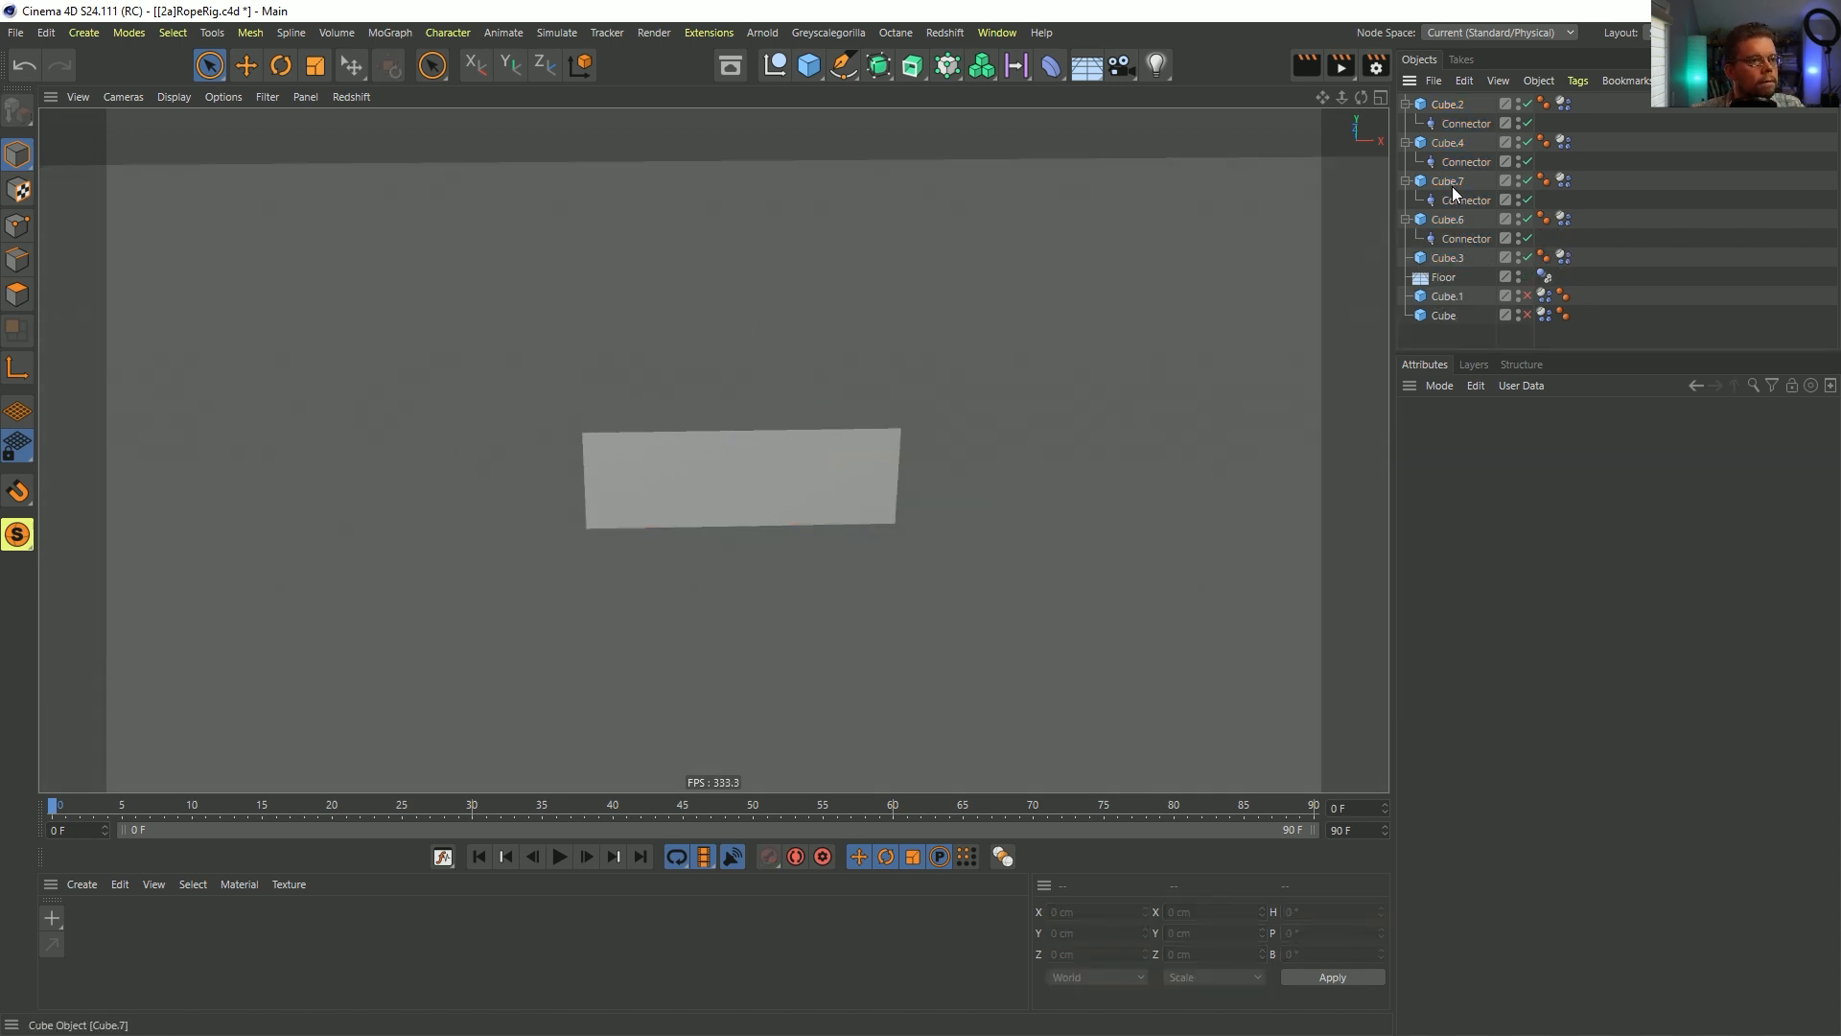
left_click(1450, 259)
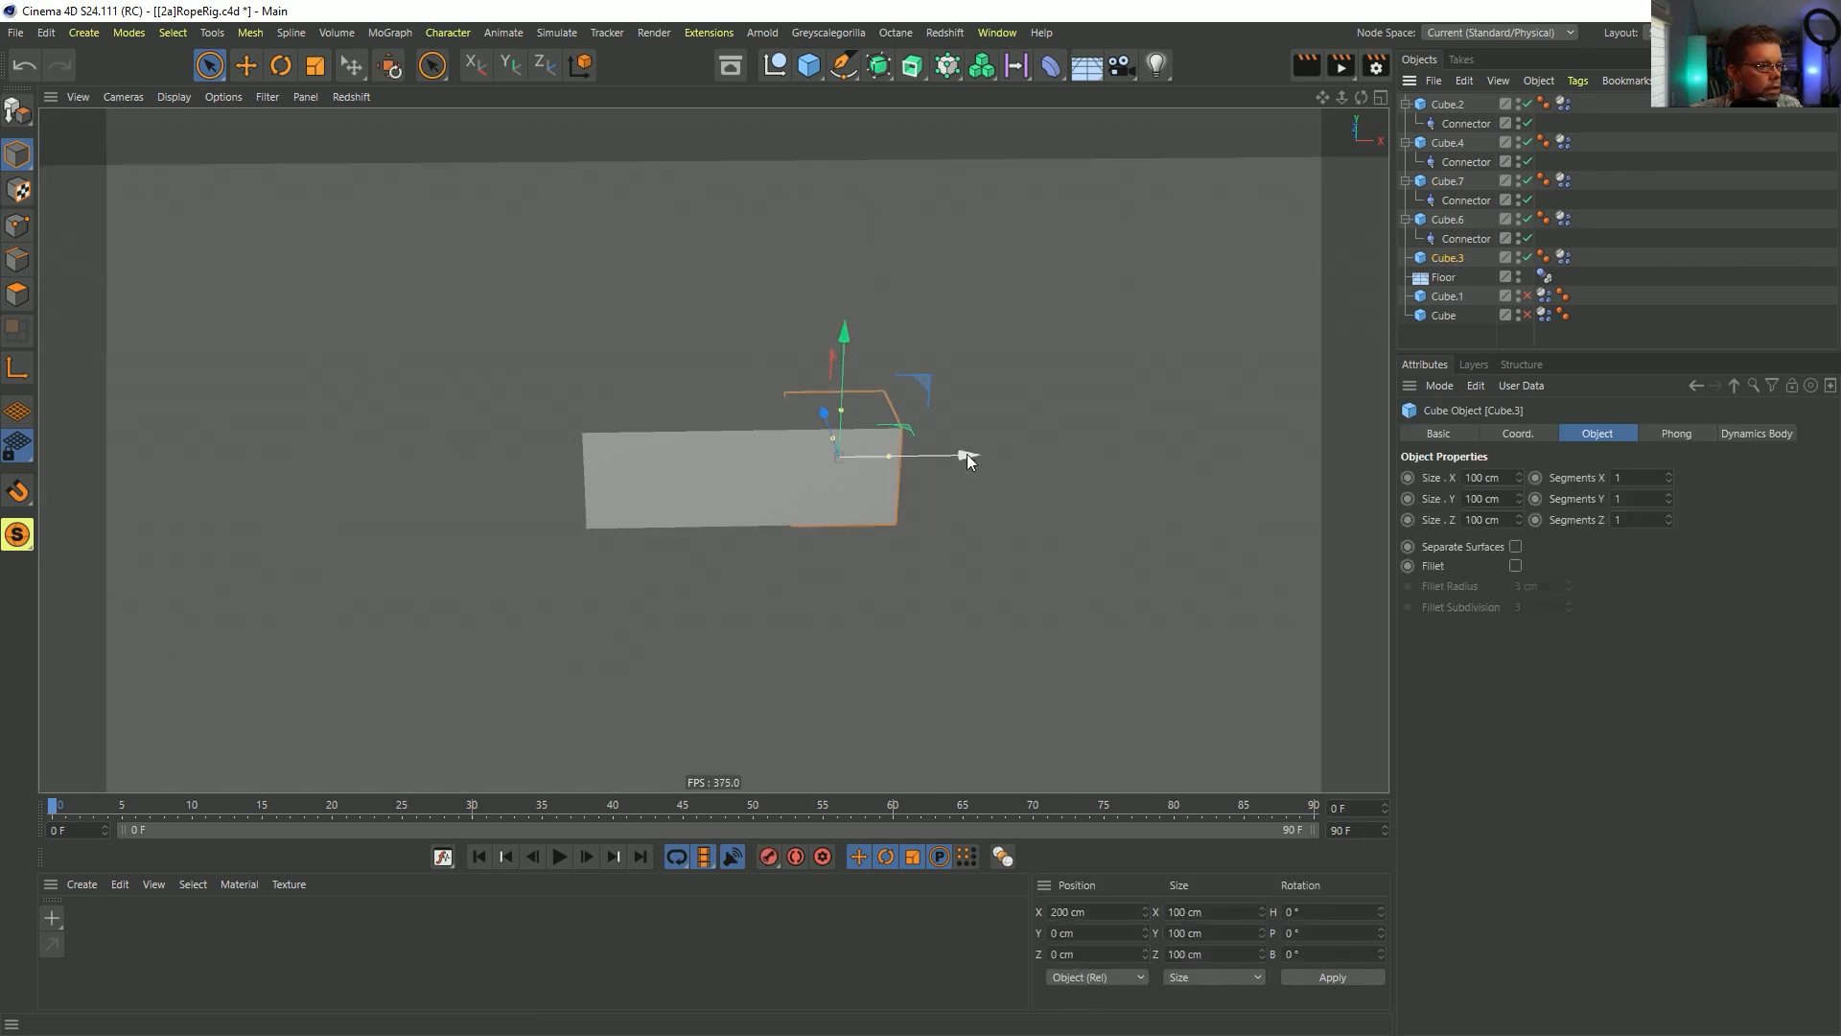
left_click_drag(965, 452, 1157, 450)
key("ctrl+z")
key("ctrl+z")
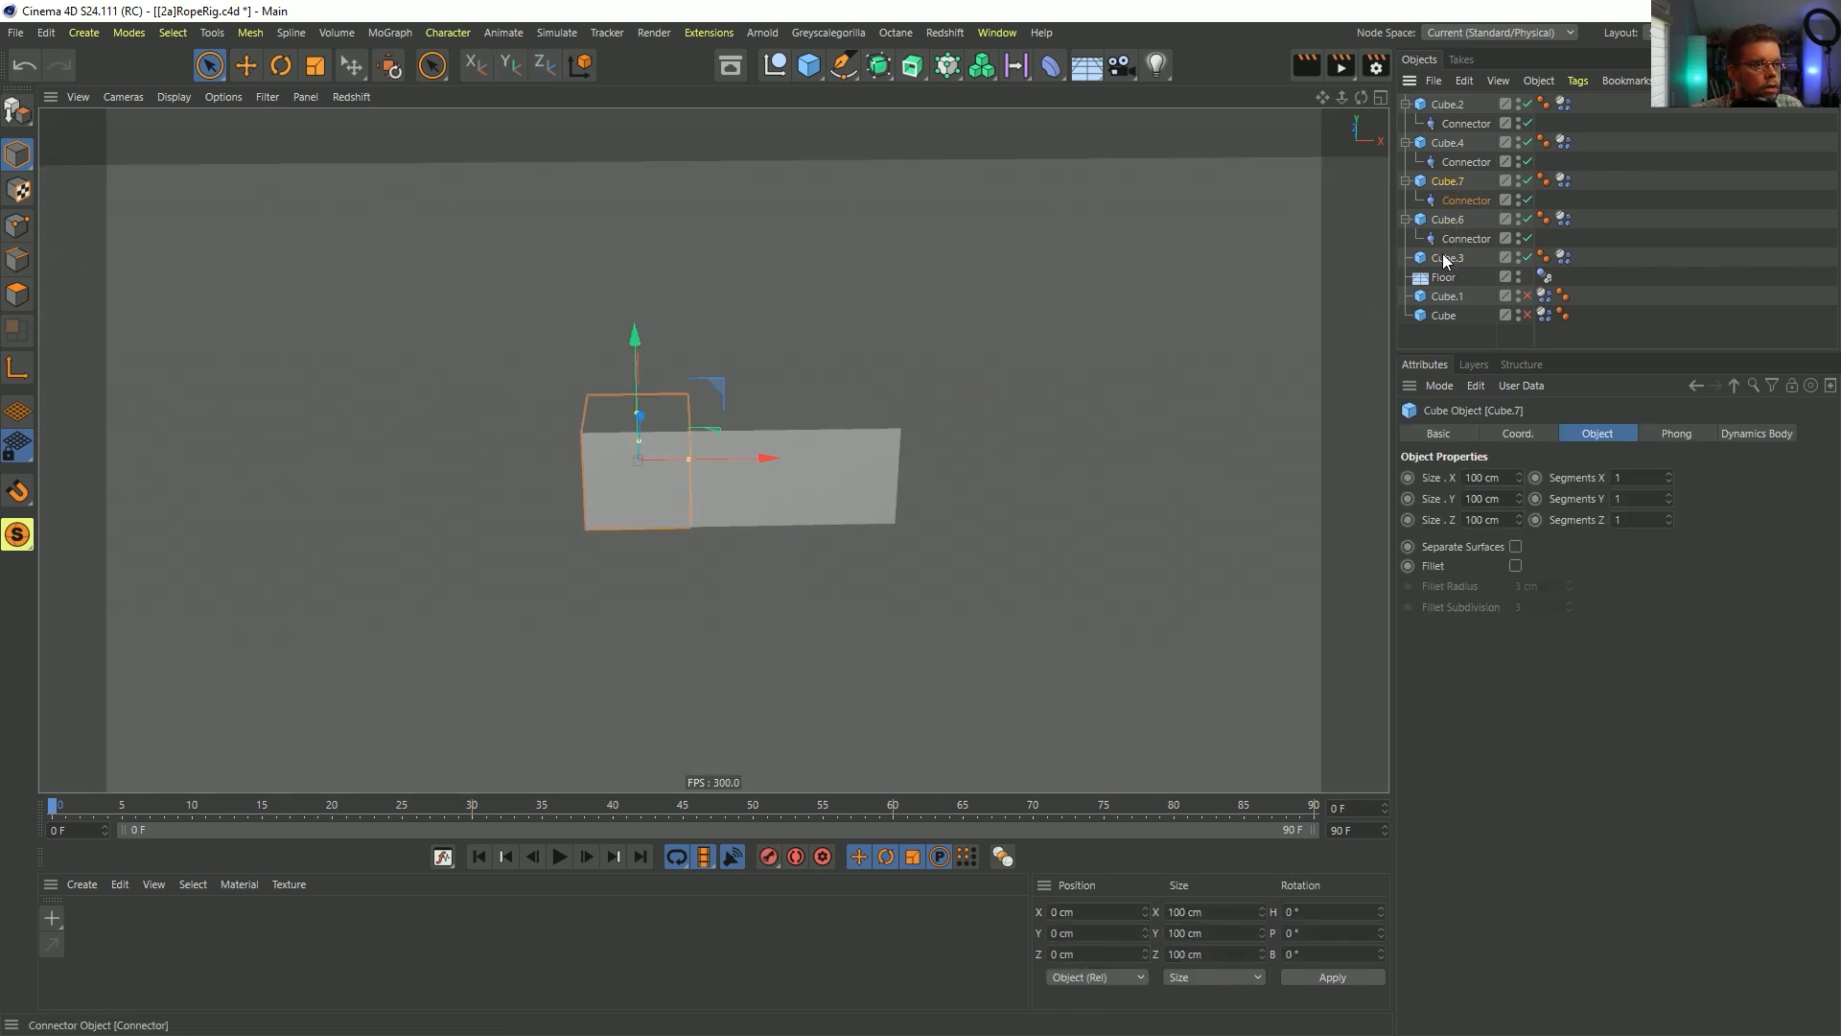
- Move the duplicated chain of Cube.7, Cube.6 and Cube.3 with its Connectors 200 cm along X
left_click(1448, 181, "shift")
left_click_drag(860, 457, 1060, 468)
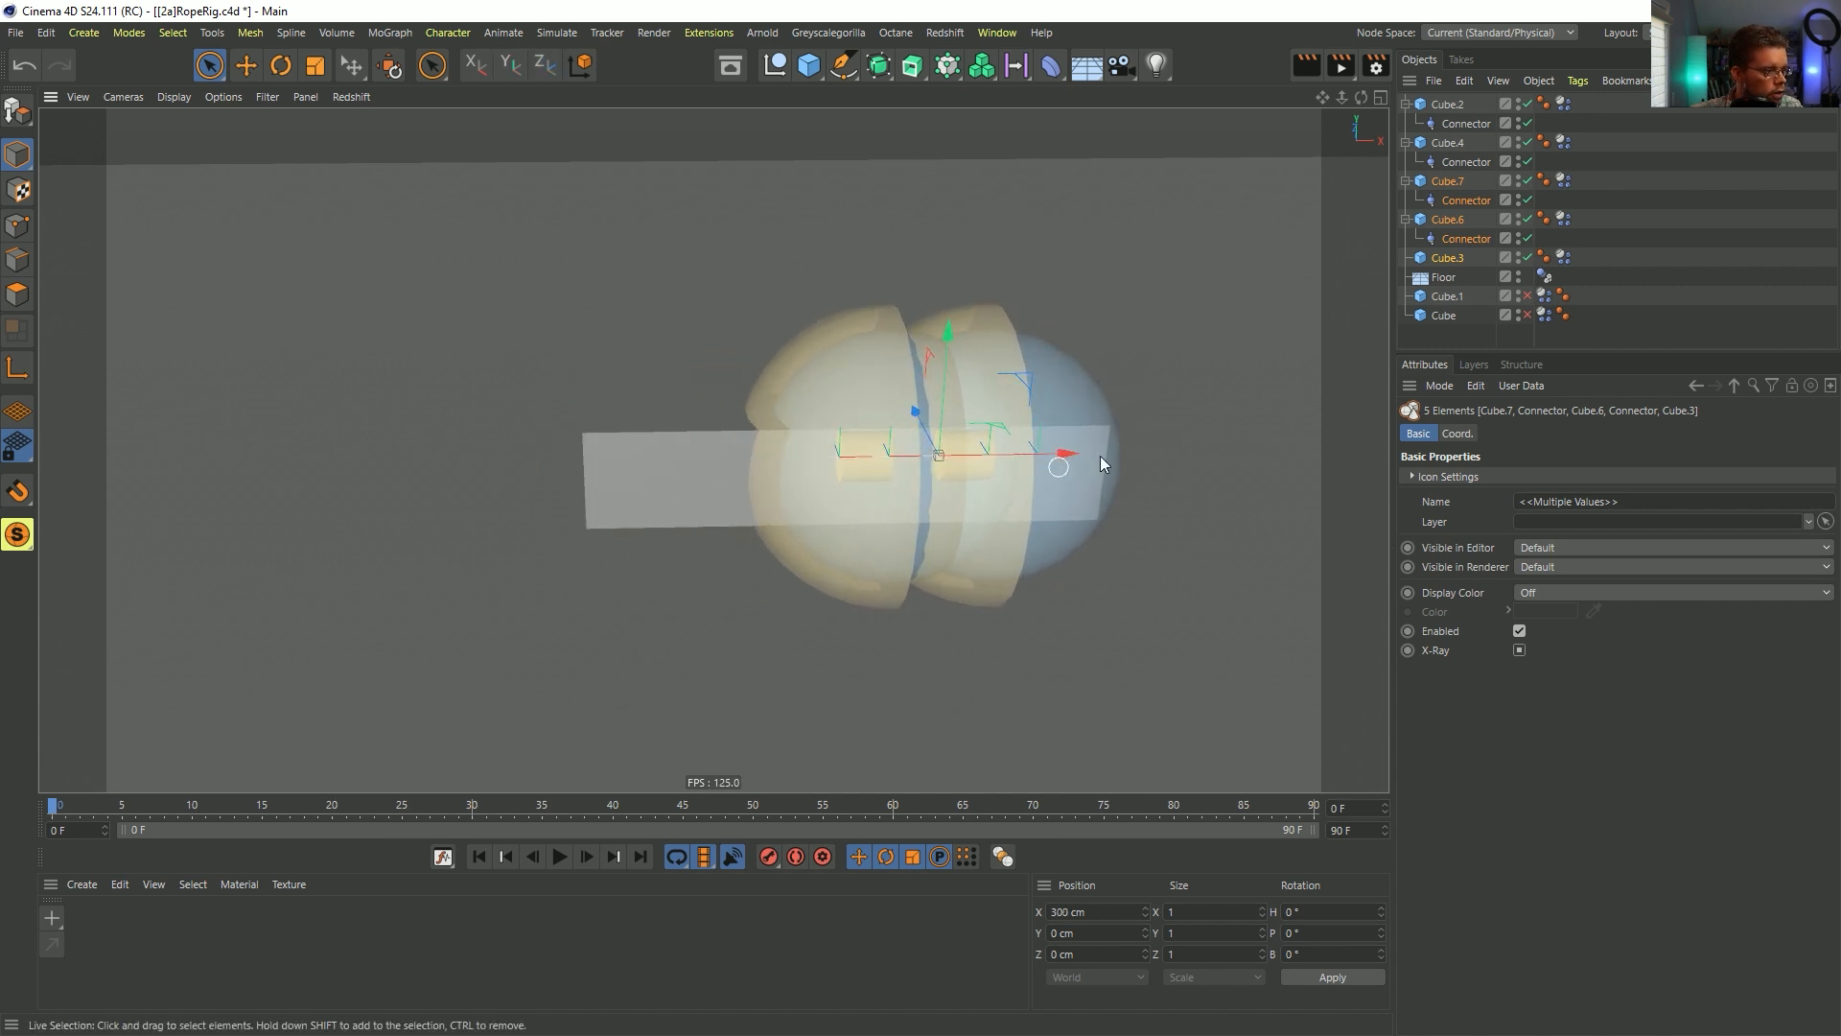
- Set Object B of Cube.4's Connector to Cube.7 and check the links of the Connectors under Cube.7 and Cube.6
left_click(1460, 163)
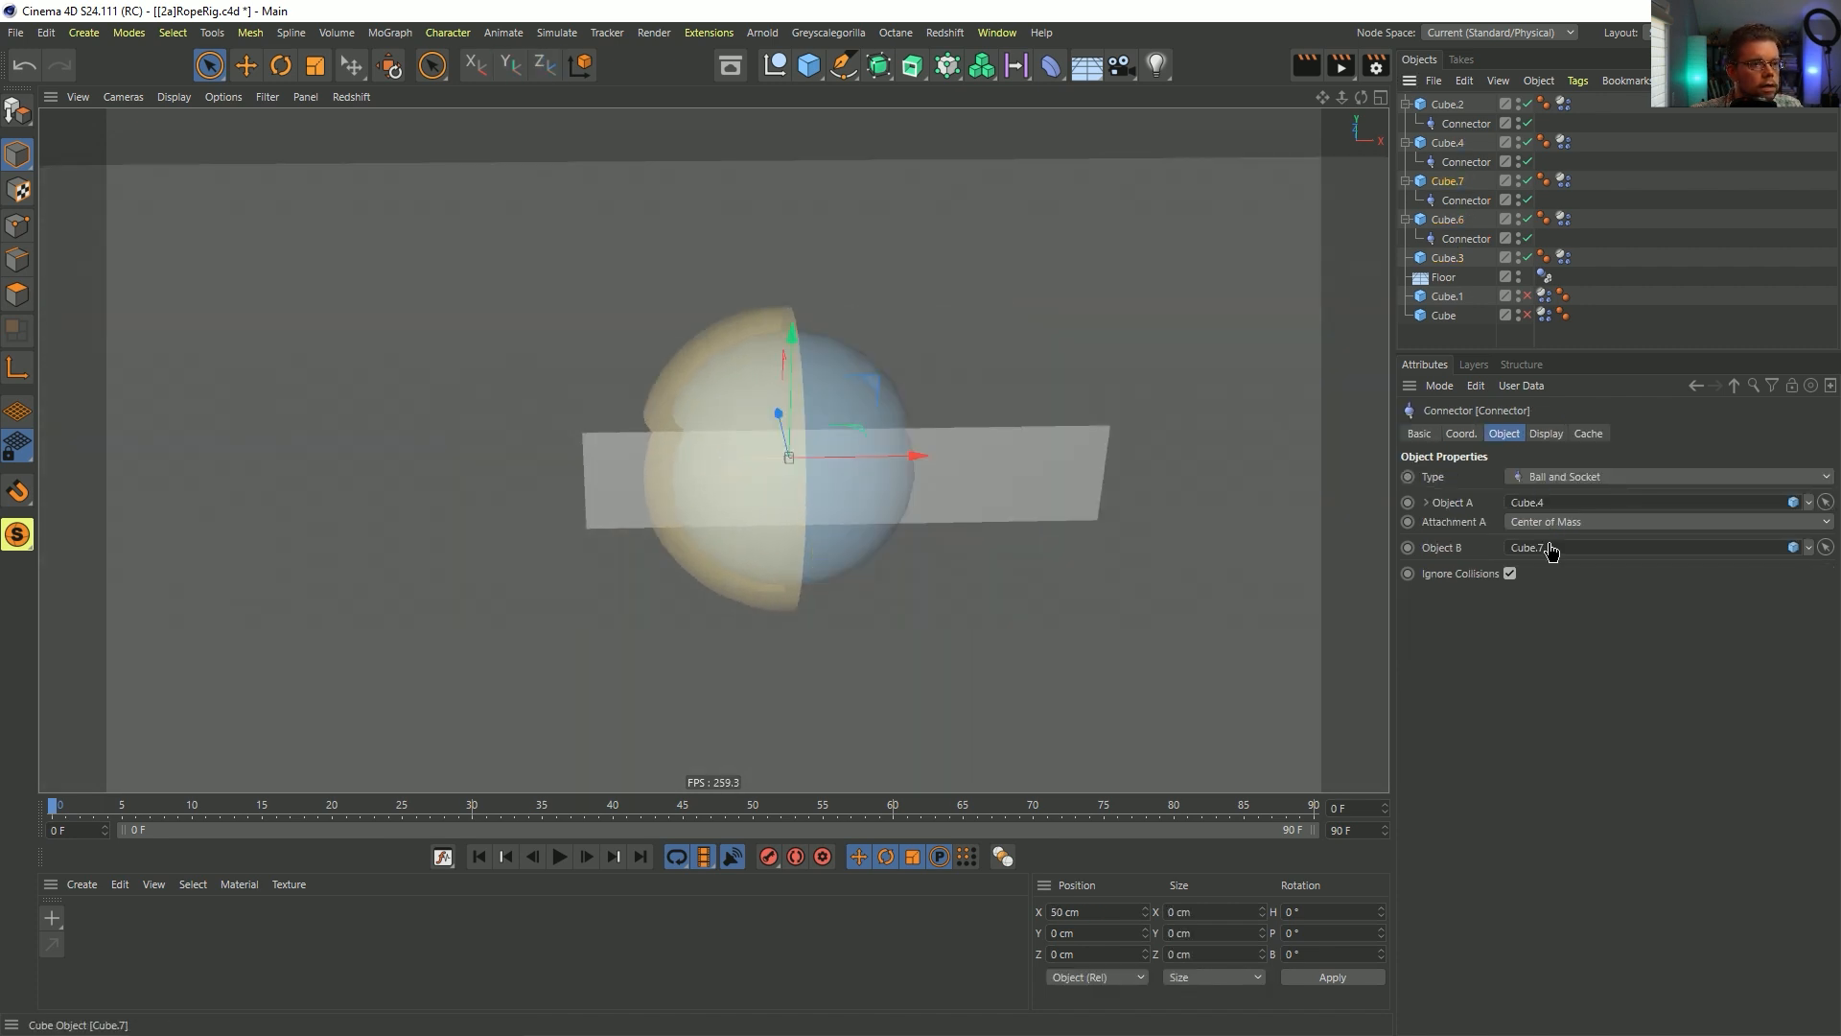
left_click(1458, 200)
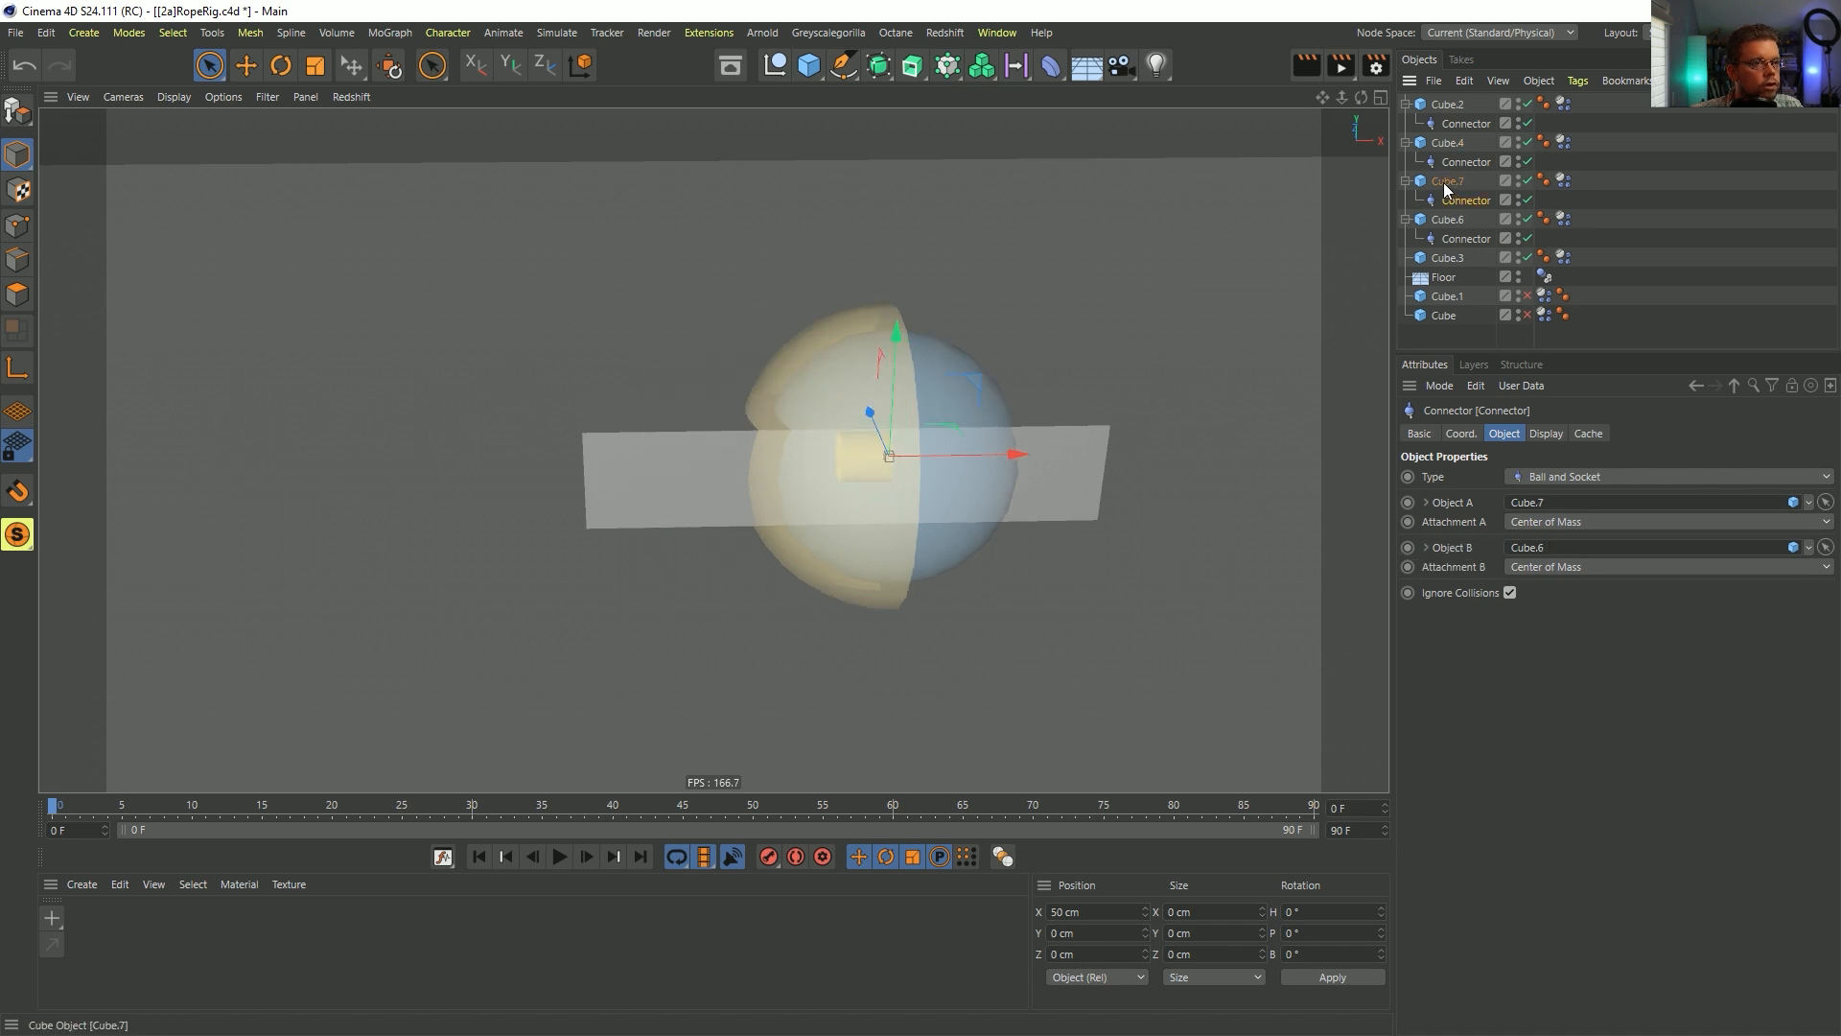
left_click(1450, 238)
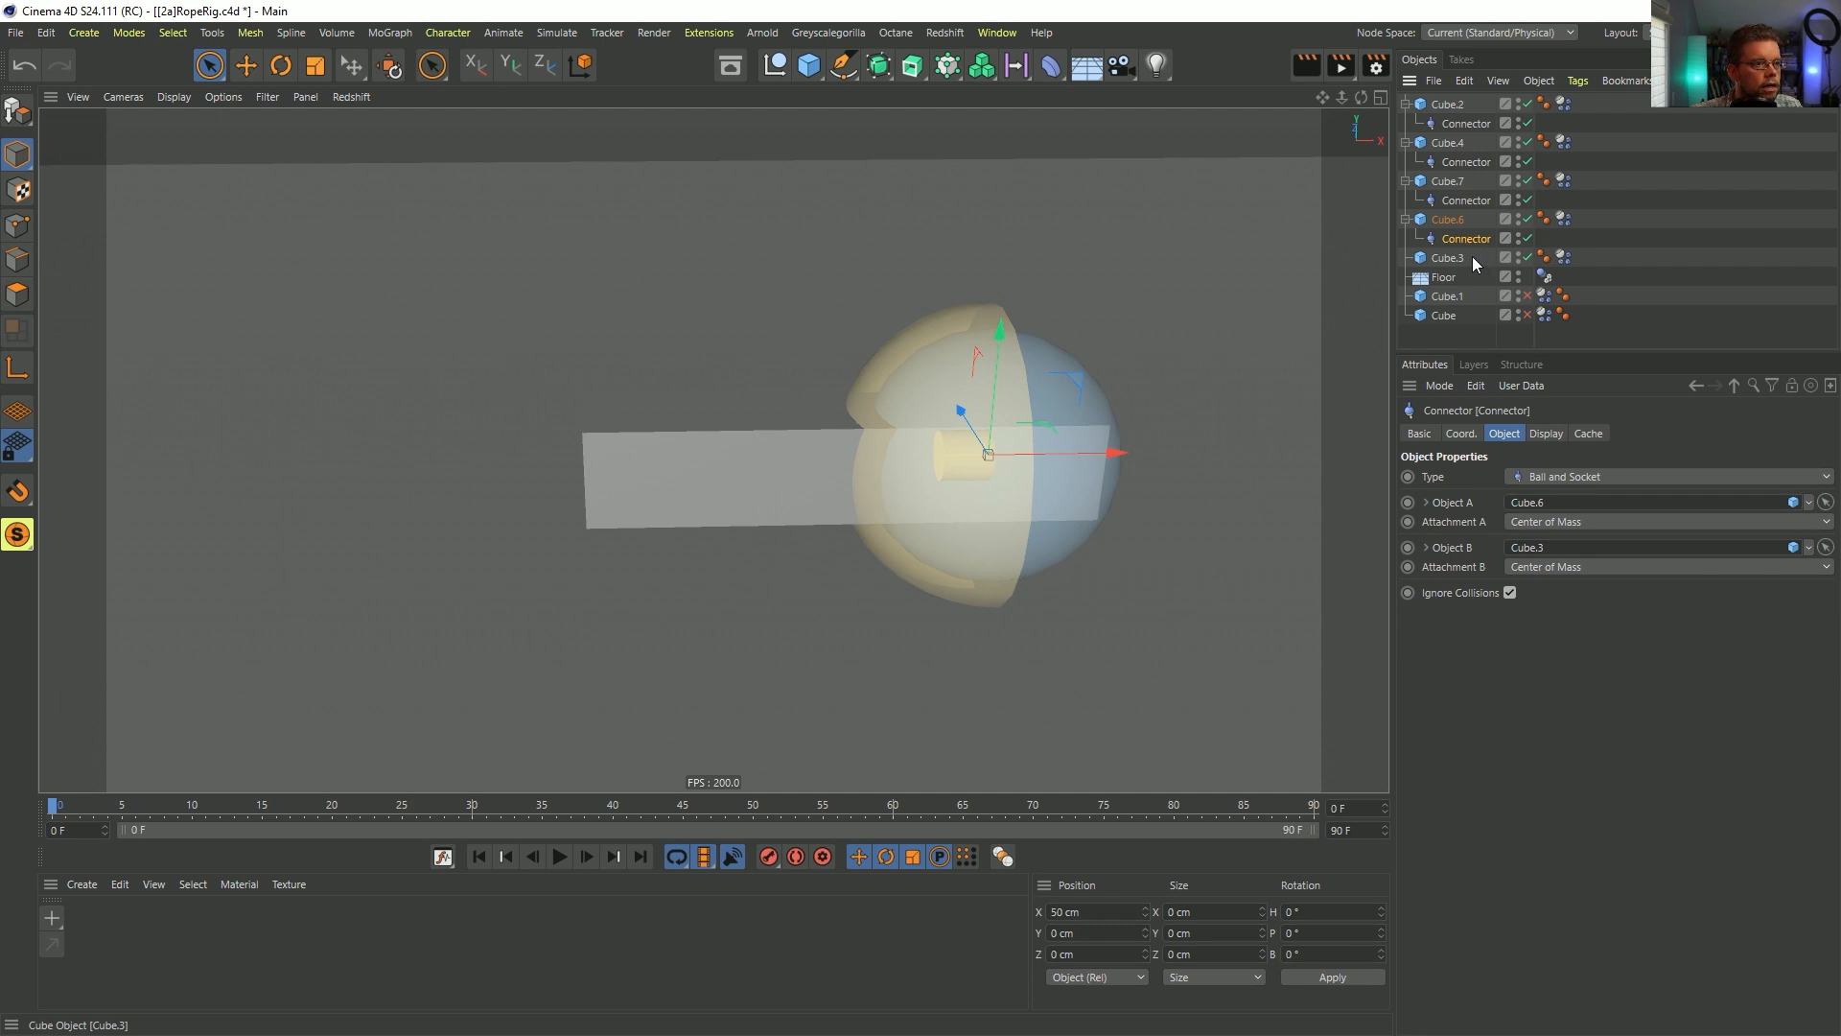
left_click(1450, 258)
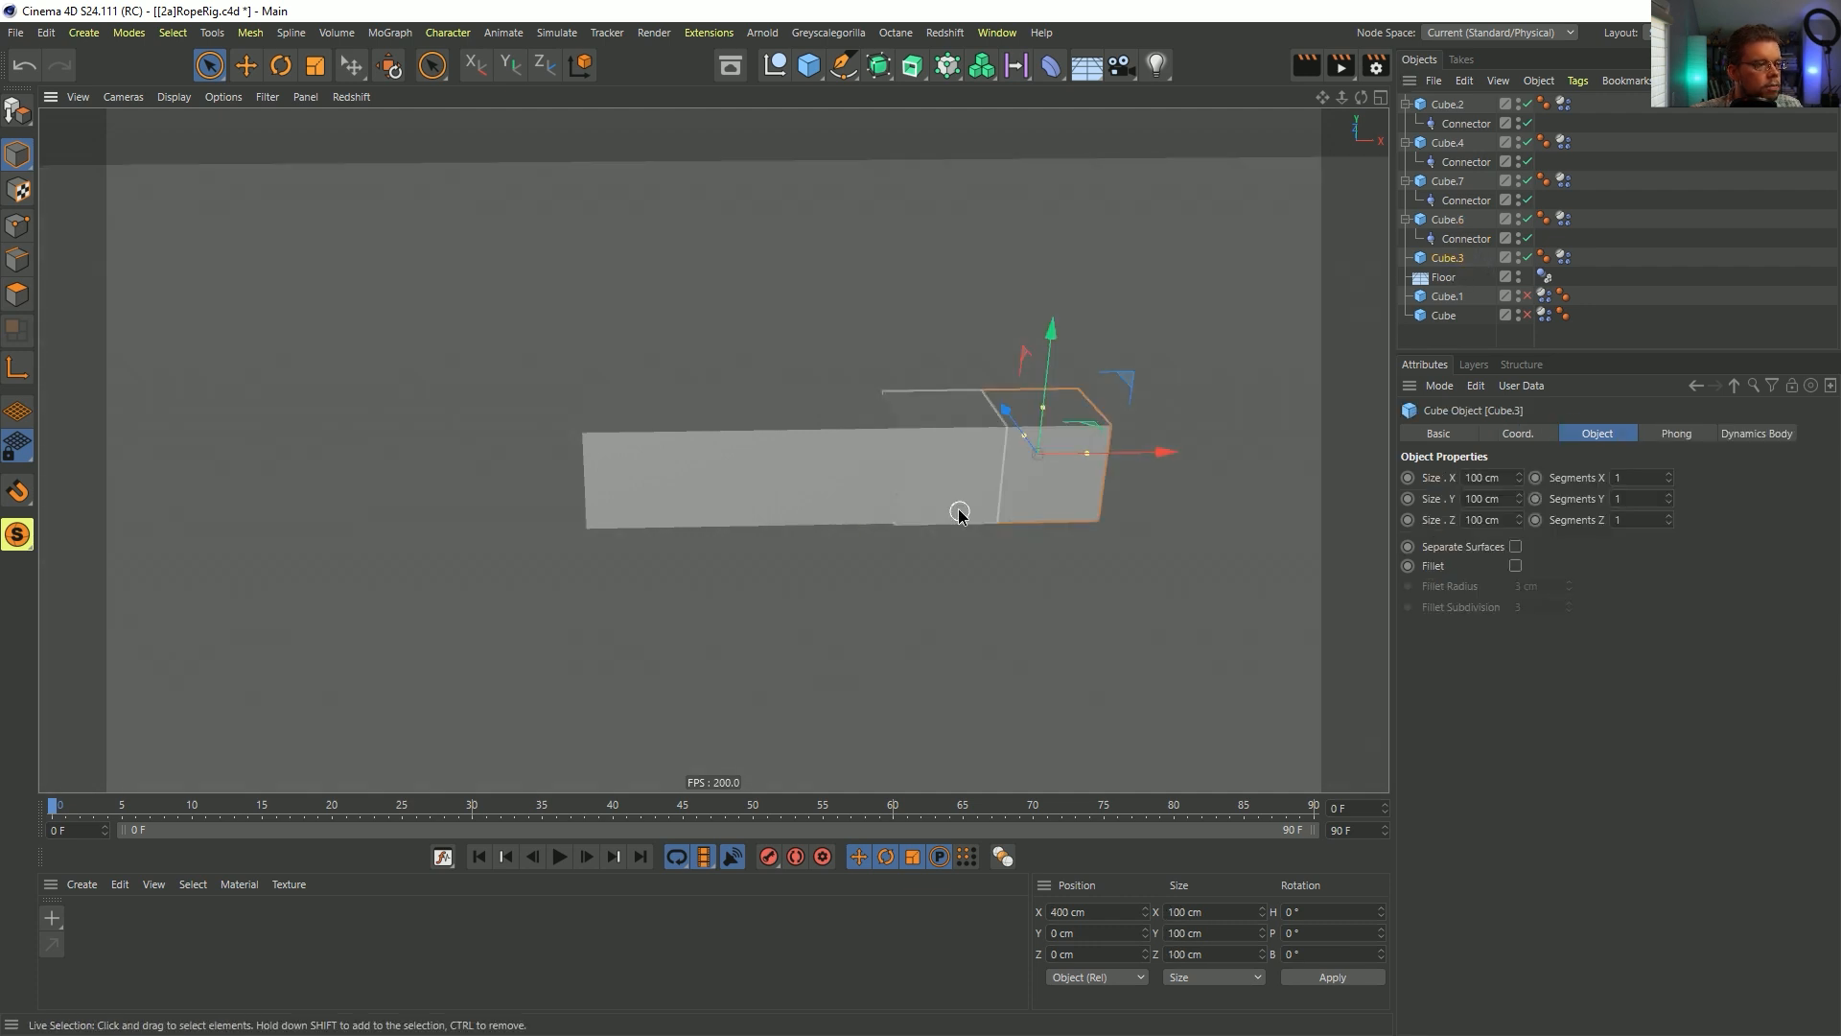
- Duplicate the five-cube chain from Cube.2 to Cube.3 with its Connectors below Cube.6, and delete the original end cube, Cube.3
left_click(1447, 103)
left_click(1454, 257, "shift")
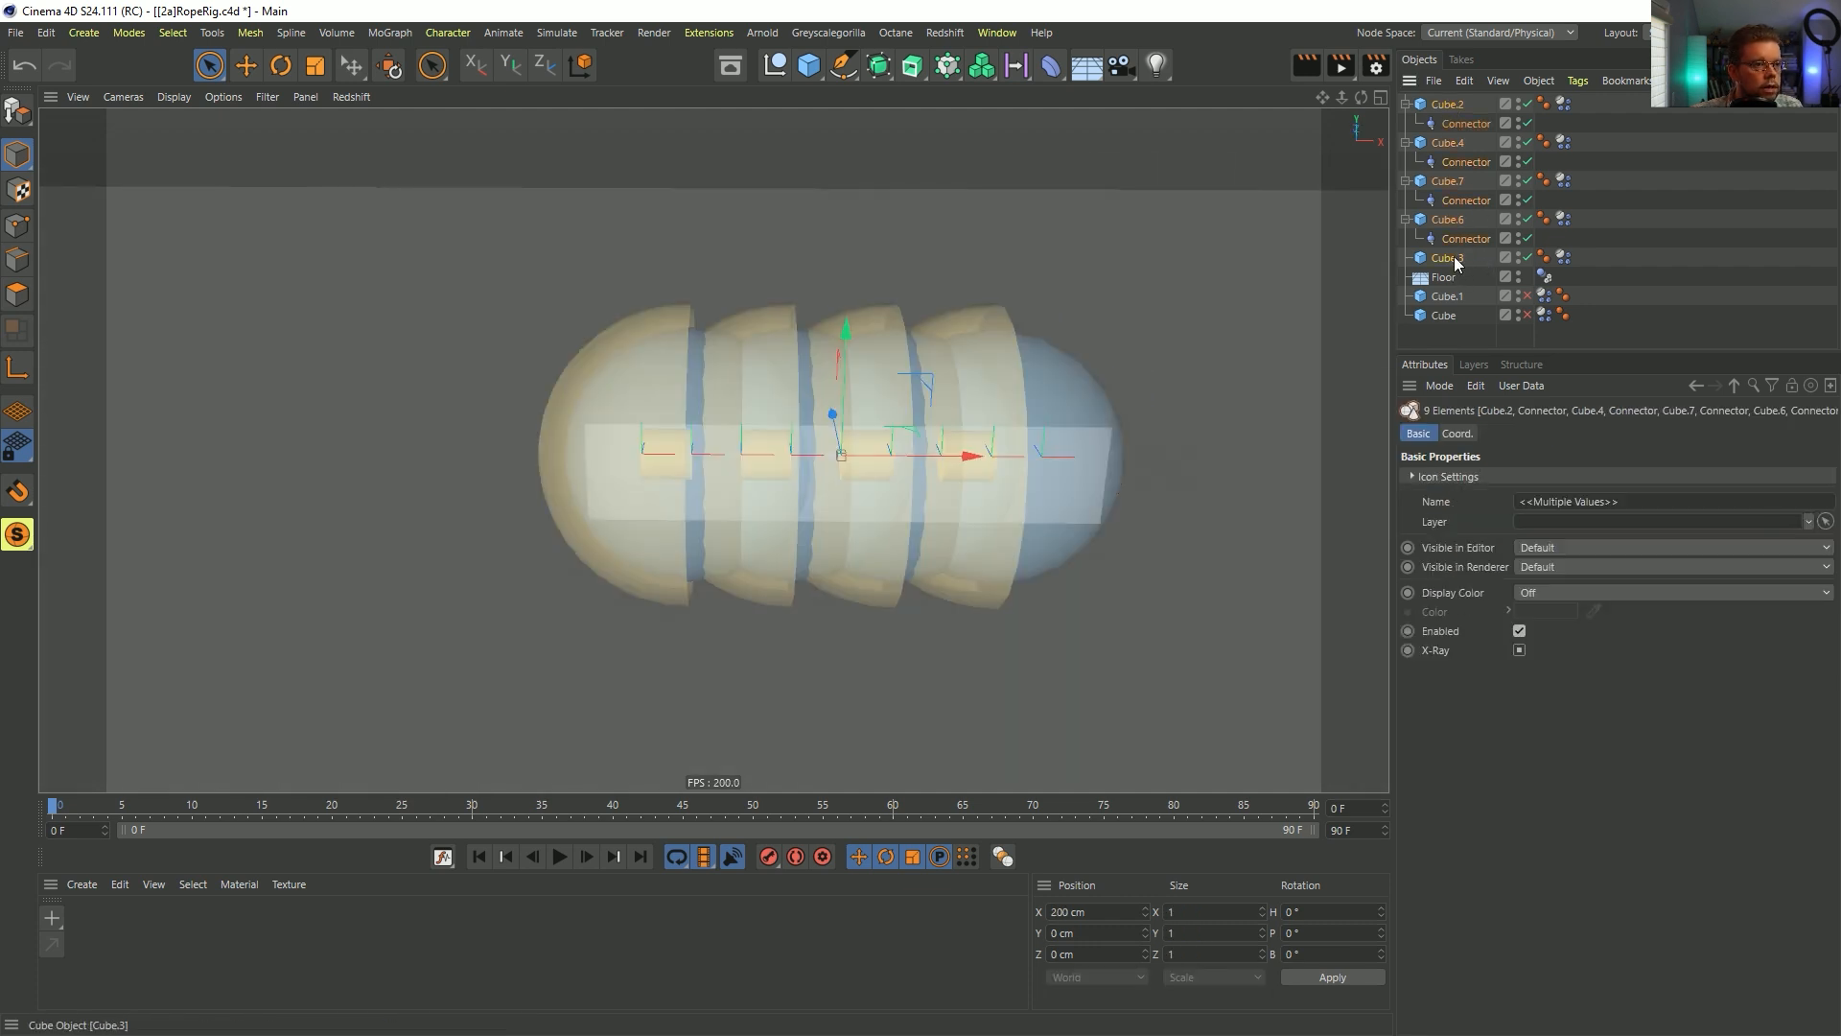
key("ctrl+c")
key("ctrl+v")
mouse_move(1451, 264)
left_mouse_down()
mouse_move(1460, 347)
mouse_move(1451, 284)
left_mouse_up()
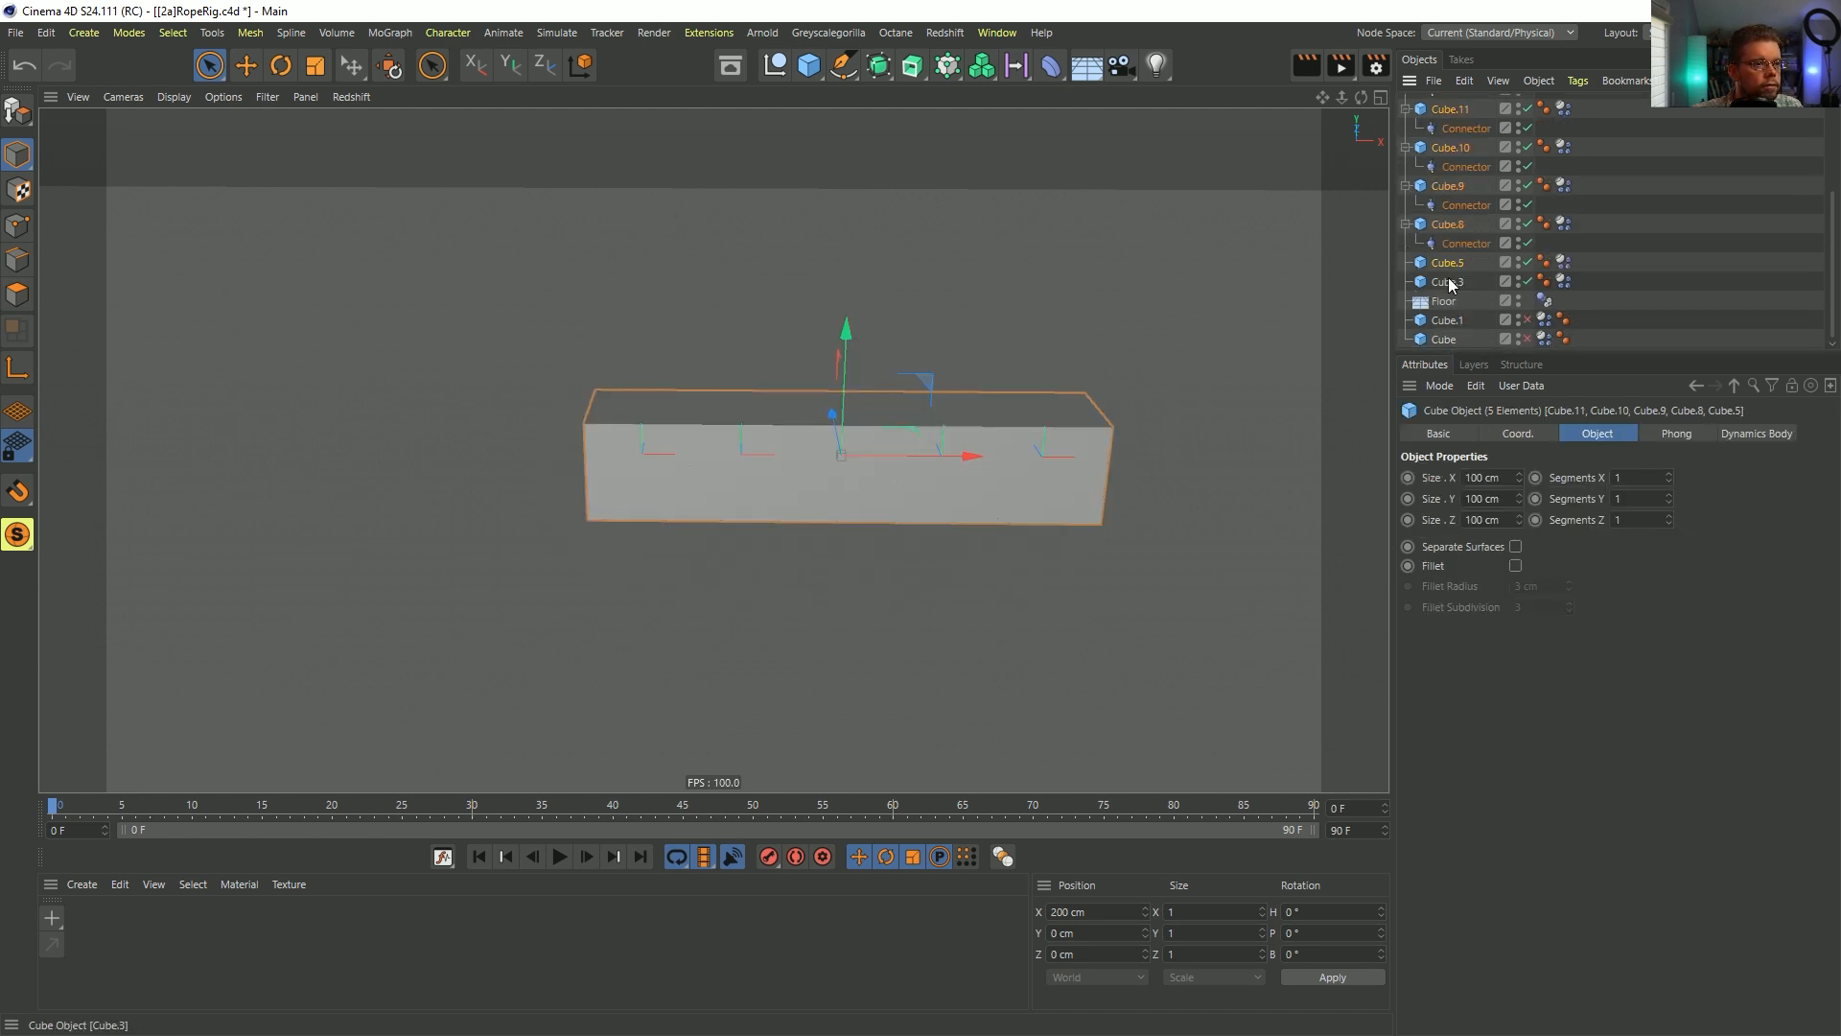
left_click(1447, 281)
key("Delete")
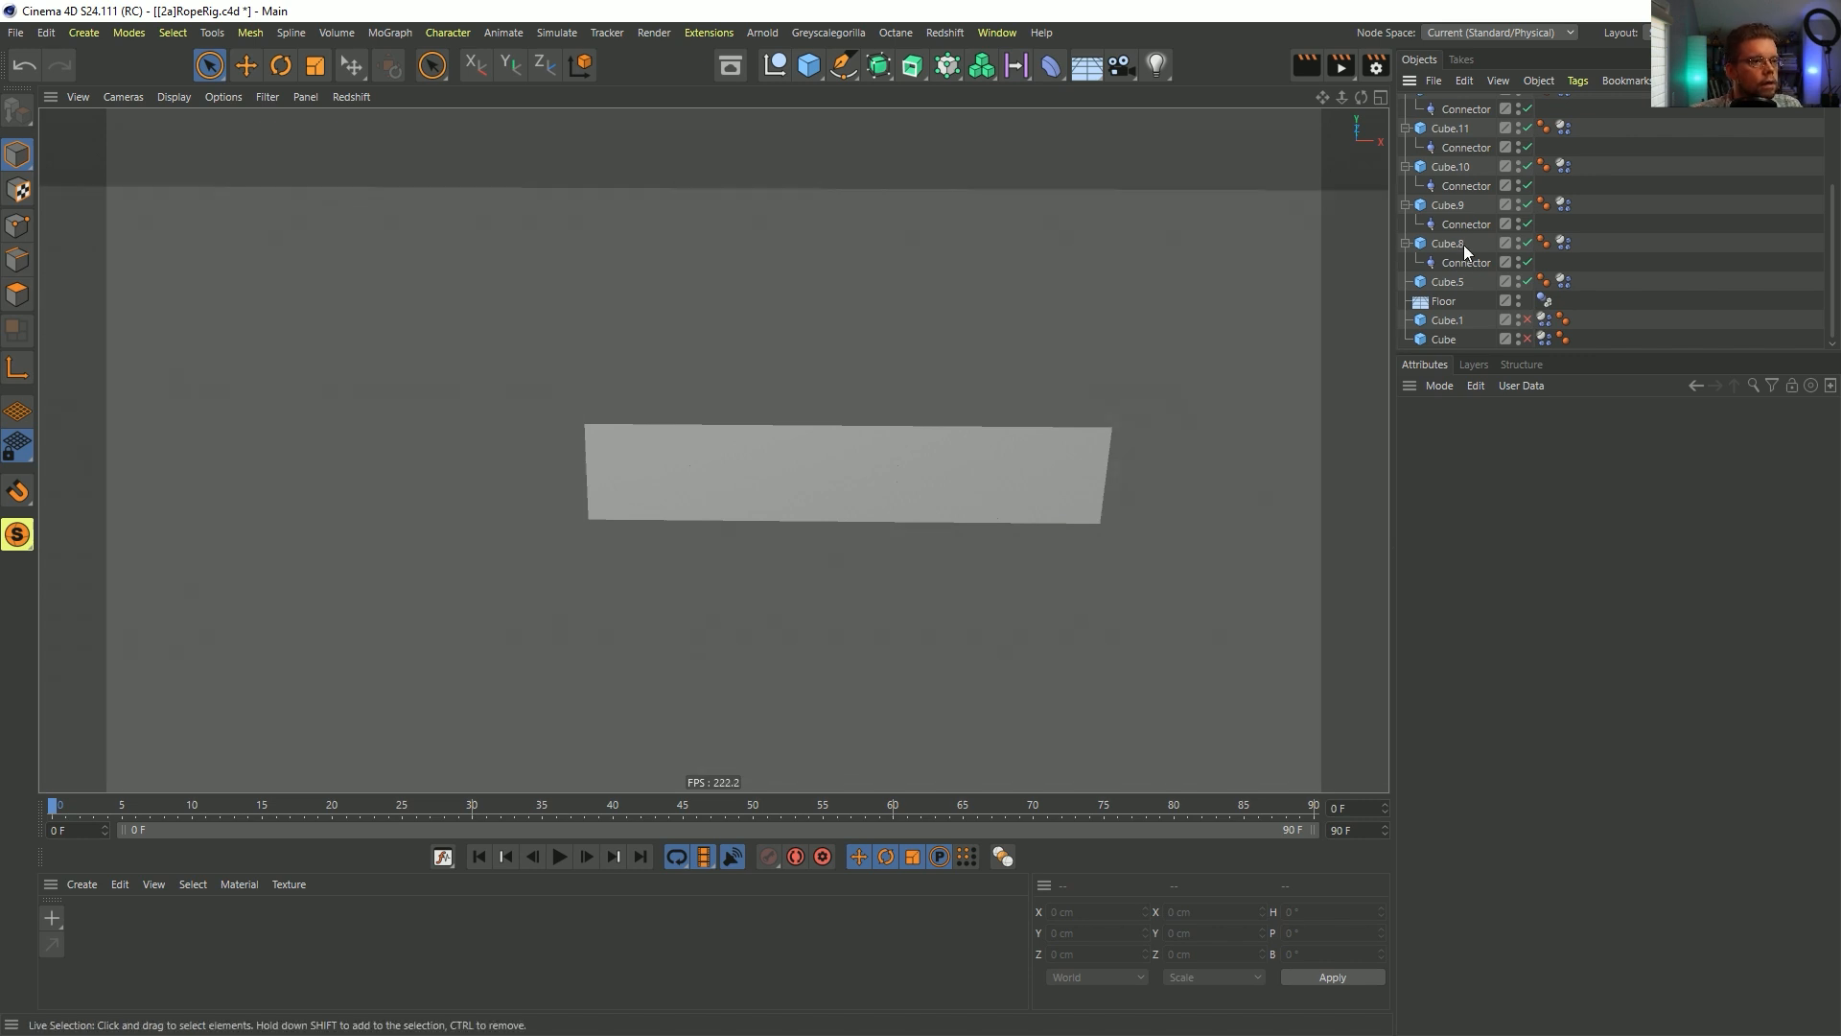
- Move the duplicated chain from Cube.11 to Cube.5 with its Connectors 400 cm along X
scroll(1452, 249, "up", 3)
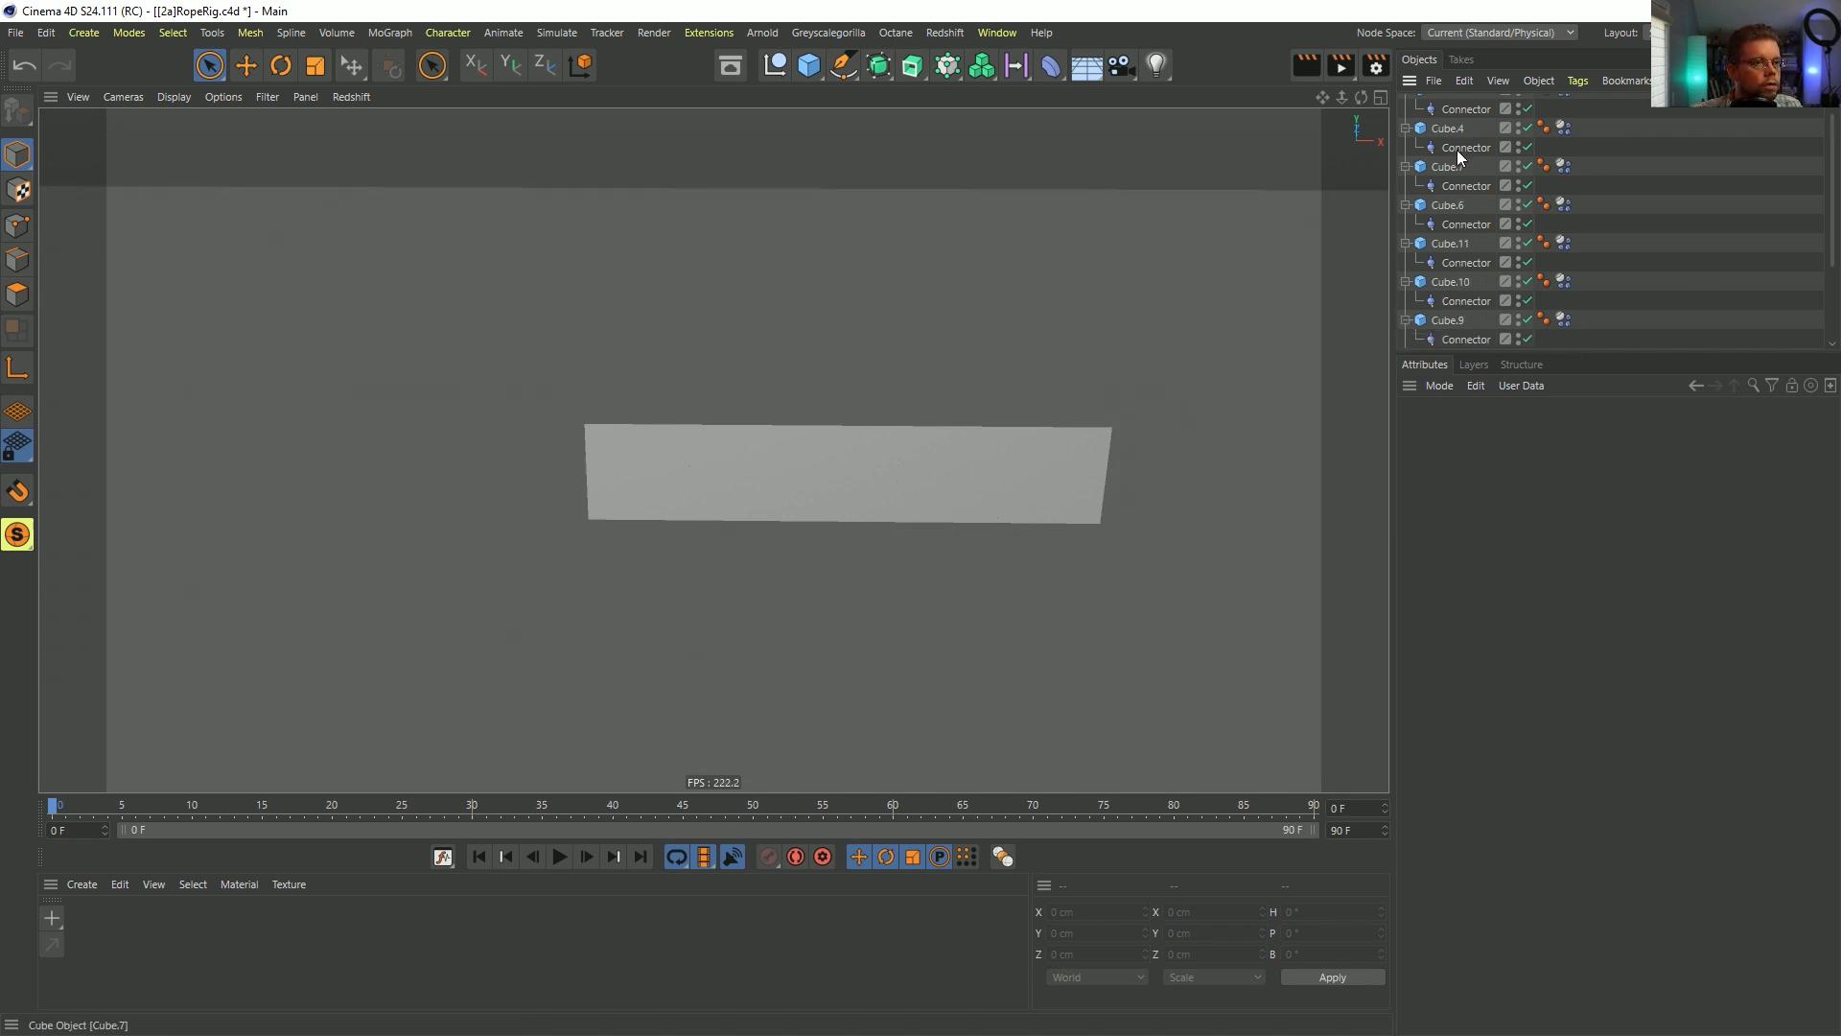
left_click(1458, 149)
left_click(1454, 244)
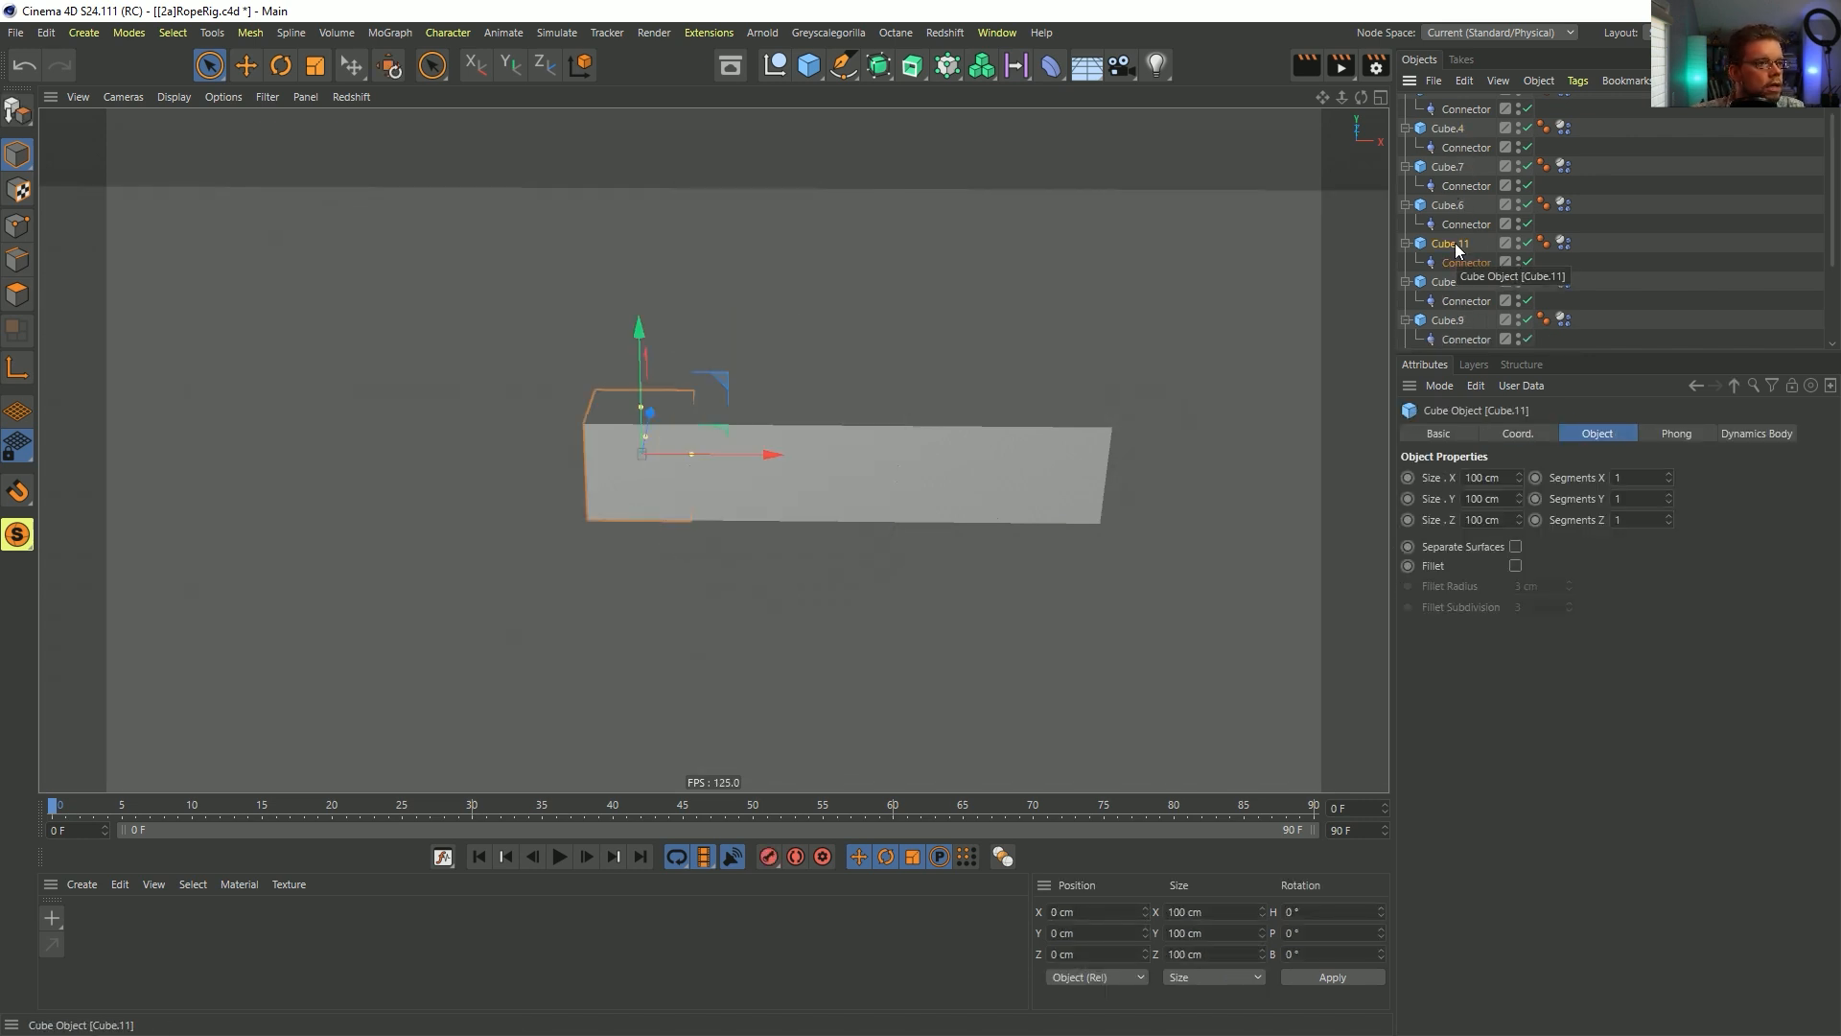
left_click(1448, 205)
left_click(1448, 242)
scroll(1450, 243, "down", 3)
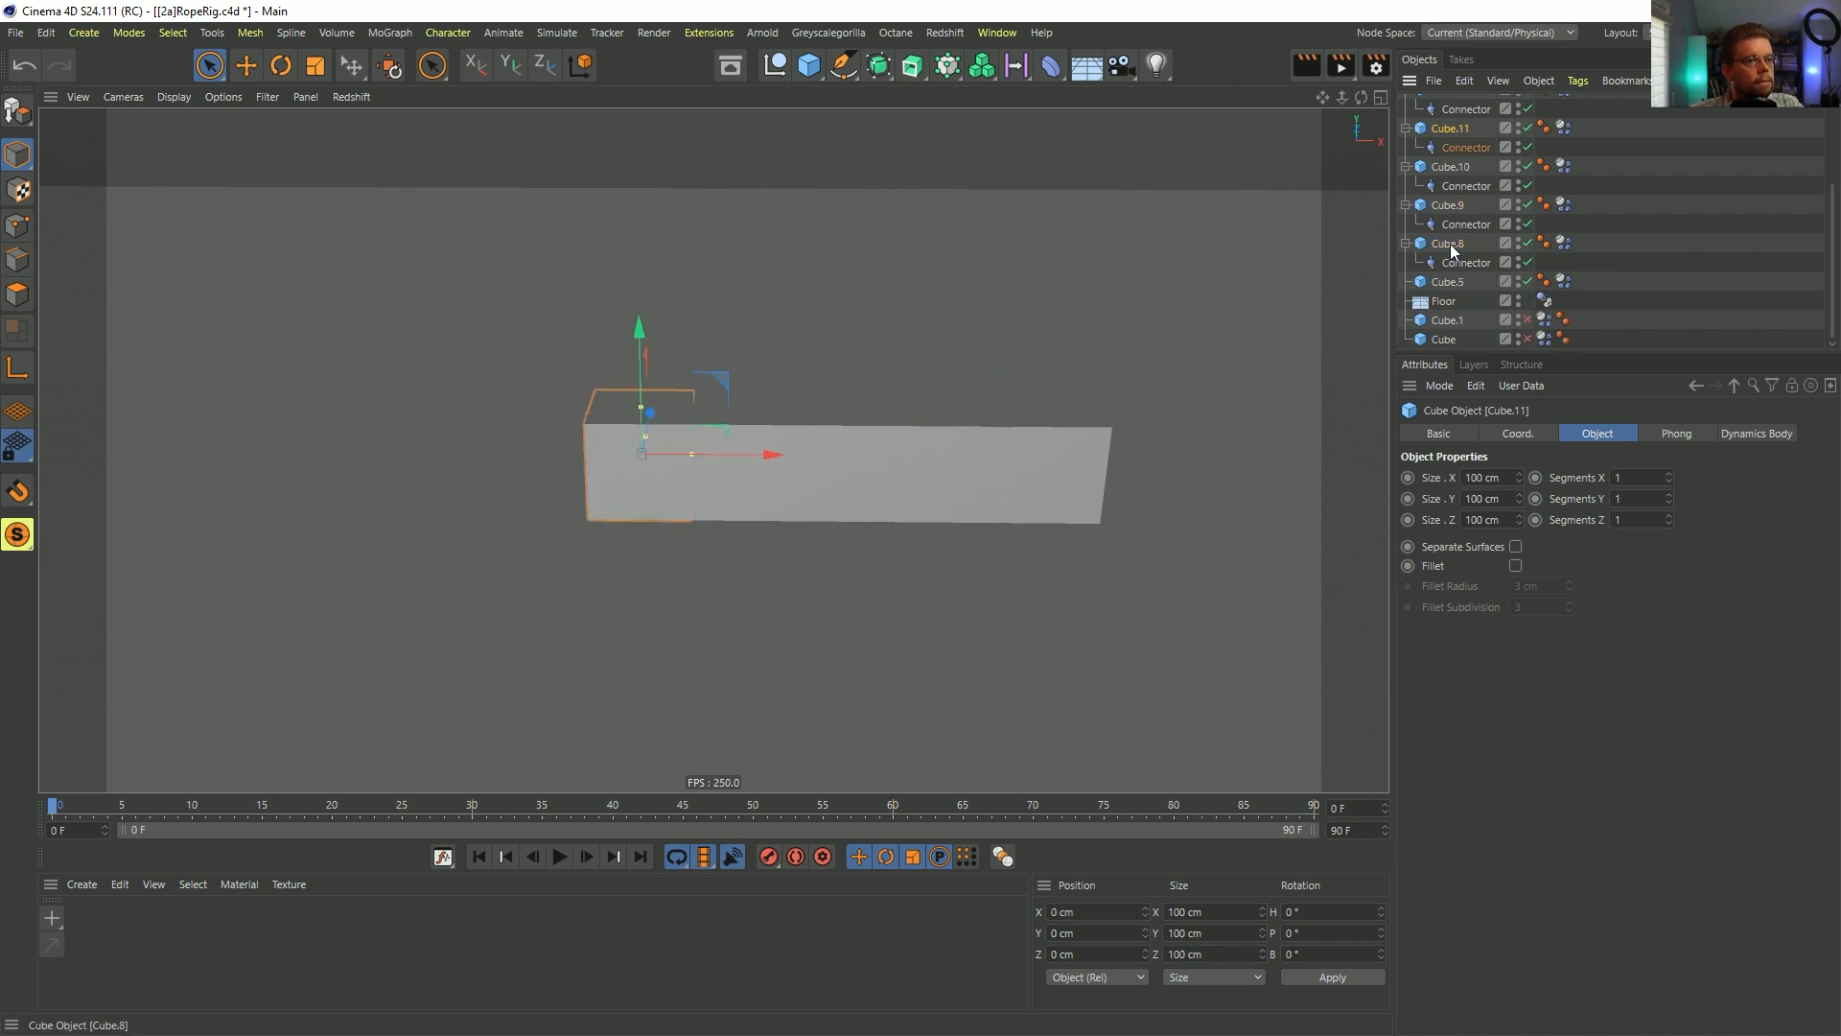
left_click(1447, 282, "shift")
left_click_drag(964, 464, 1369, 477)
middle_click_drag(1314, 472, 992, 485, "alt")
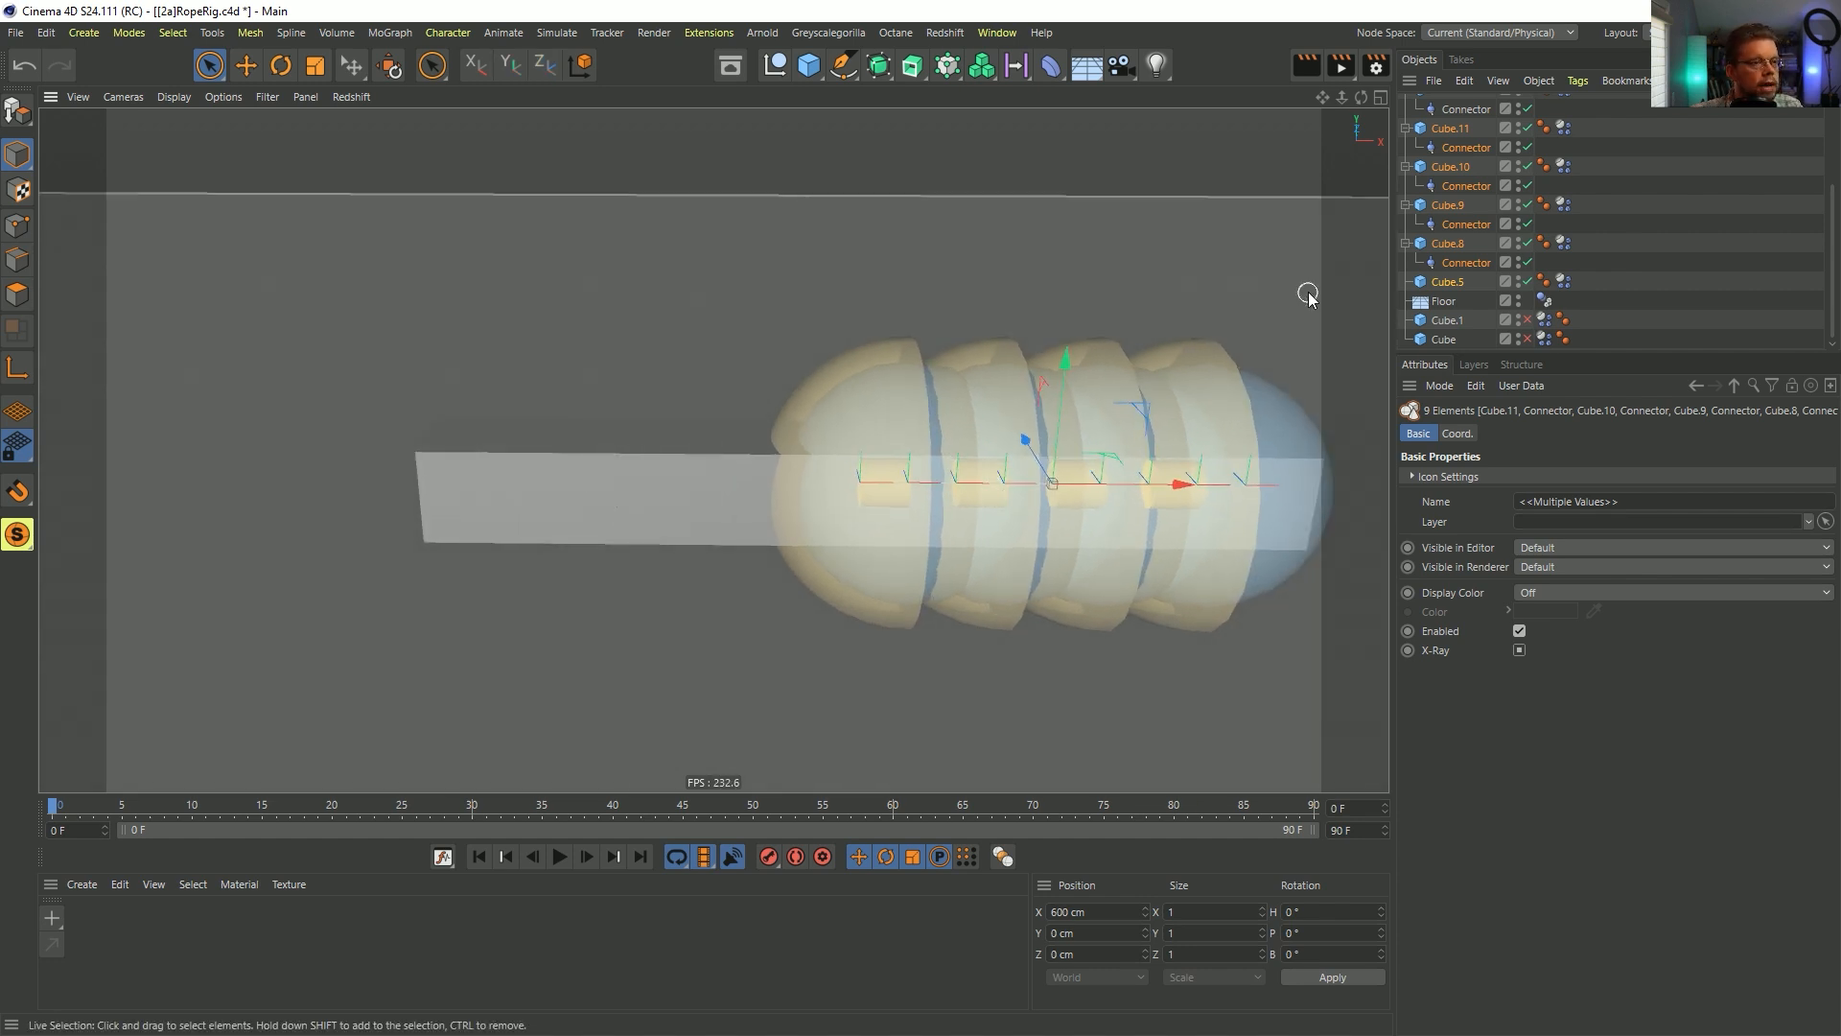
- Set Object B of Cube.6's Connector to Cube.11
scroll(1465, 228, "up", 3)
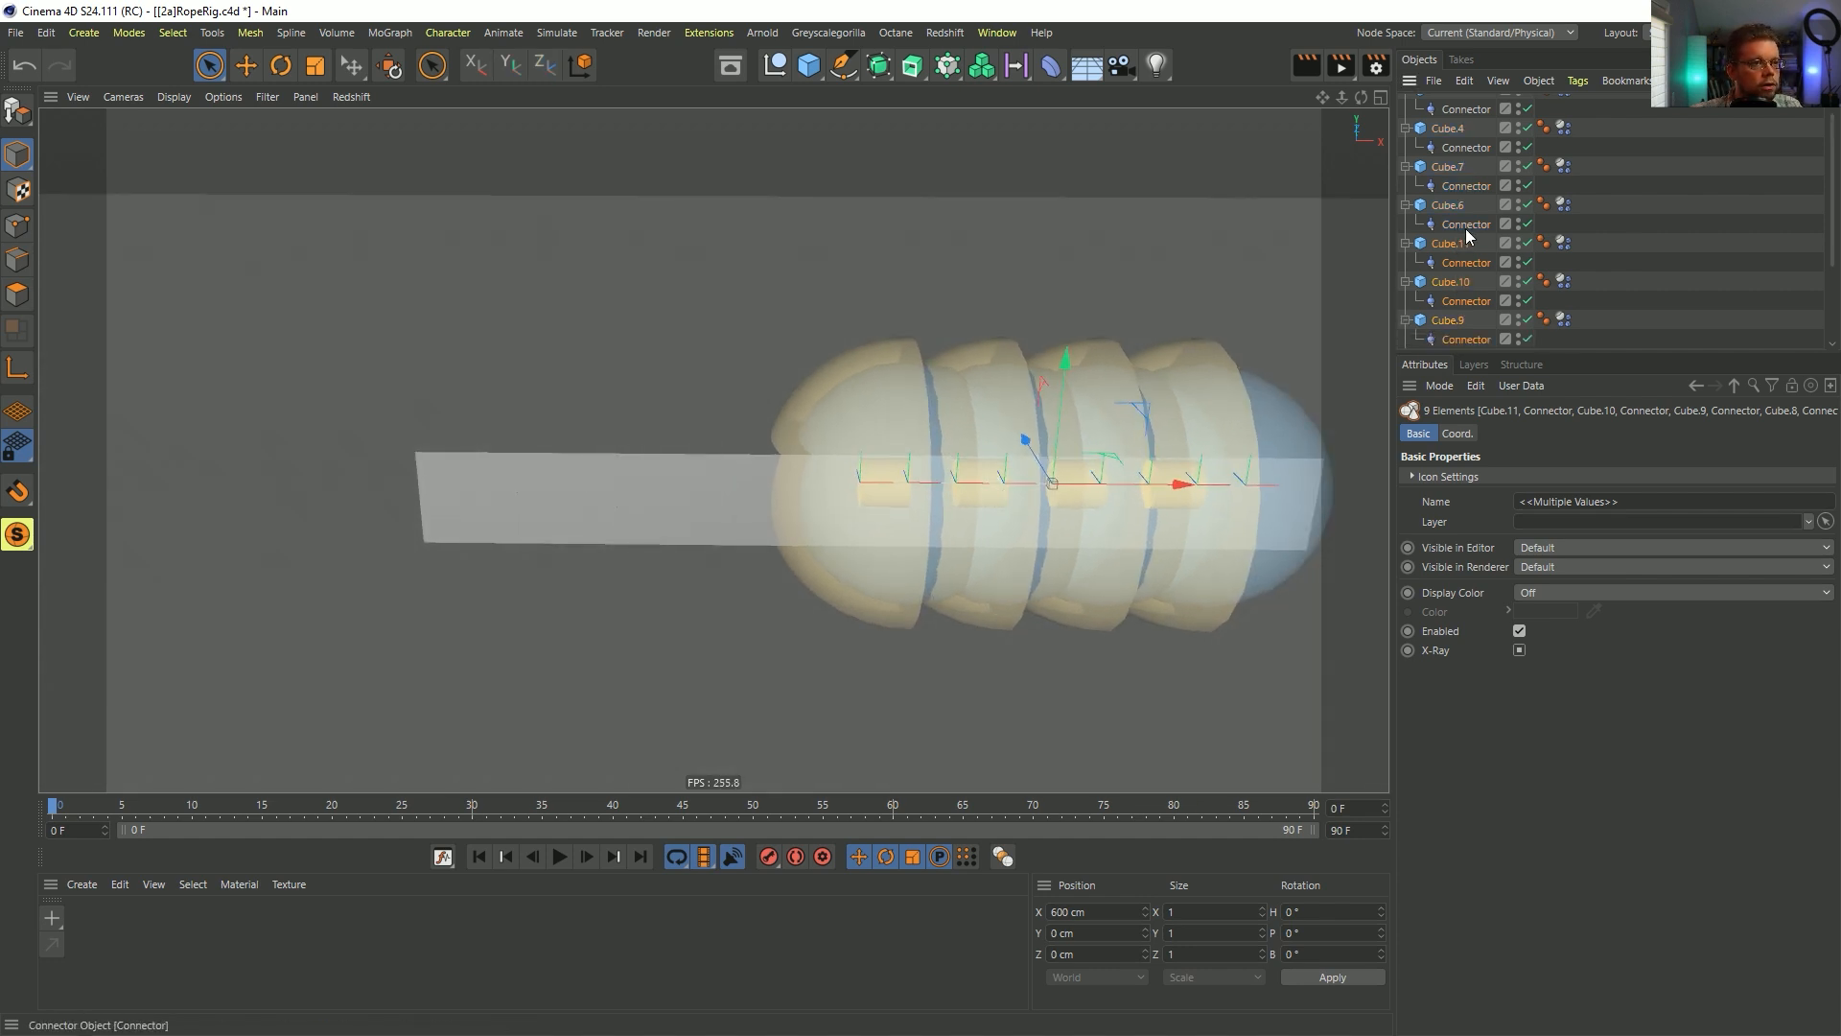
left_click(1464, 226)
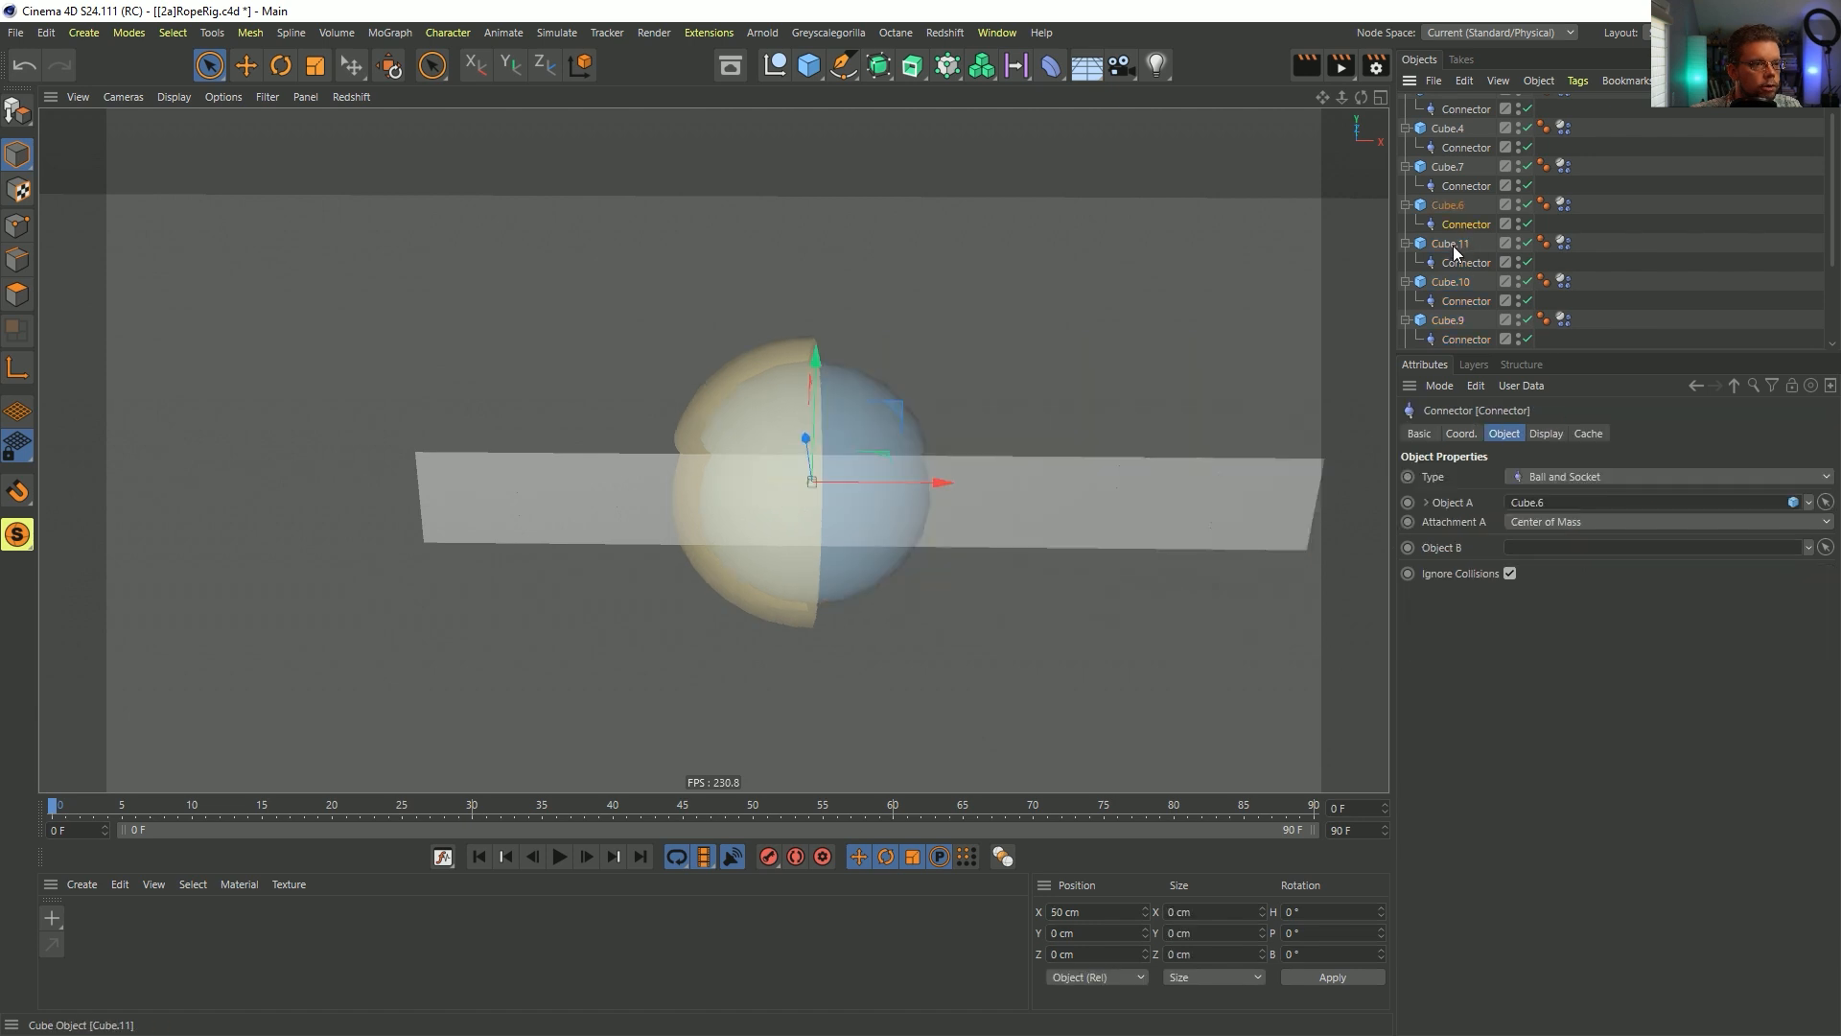
left_click_drag(1523, 560, 1546, 548)
scroll(1450, 302, "down", 3)
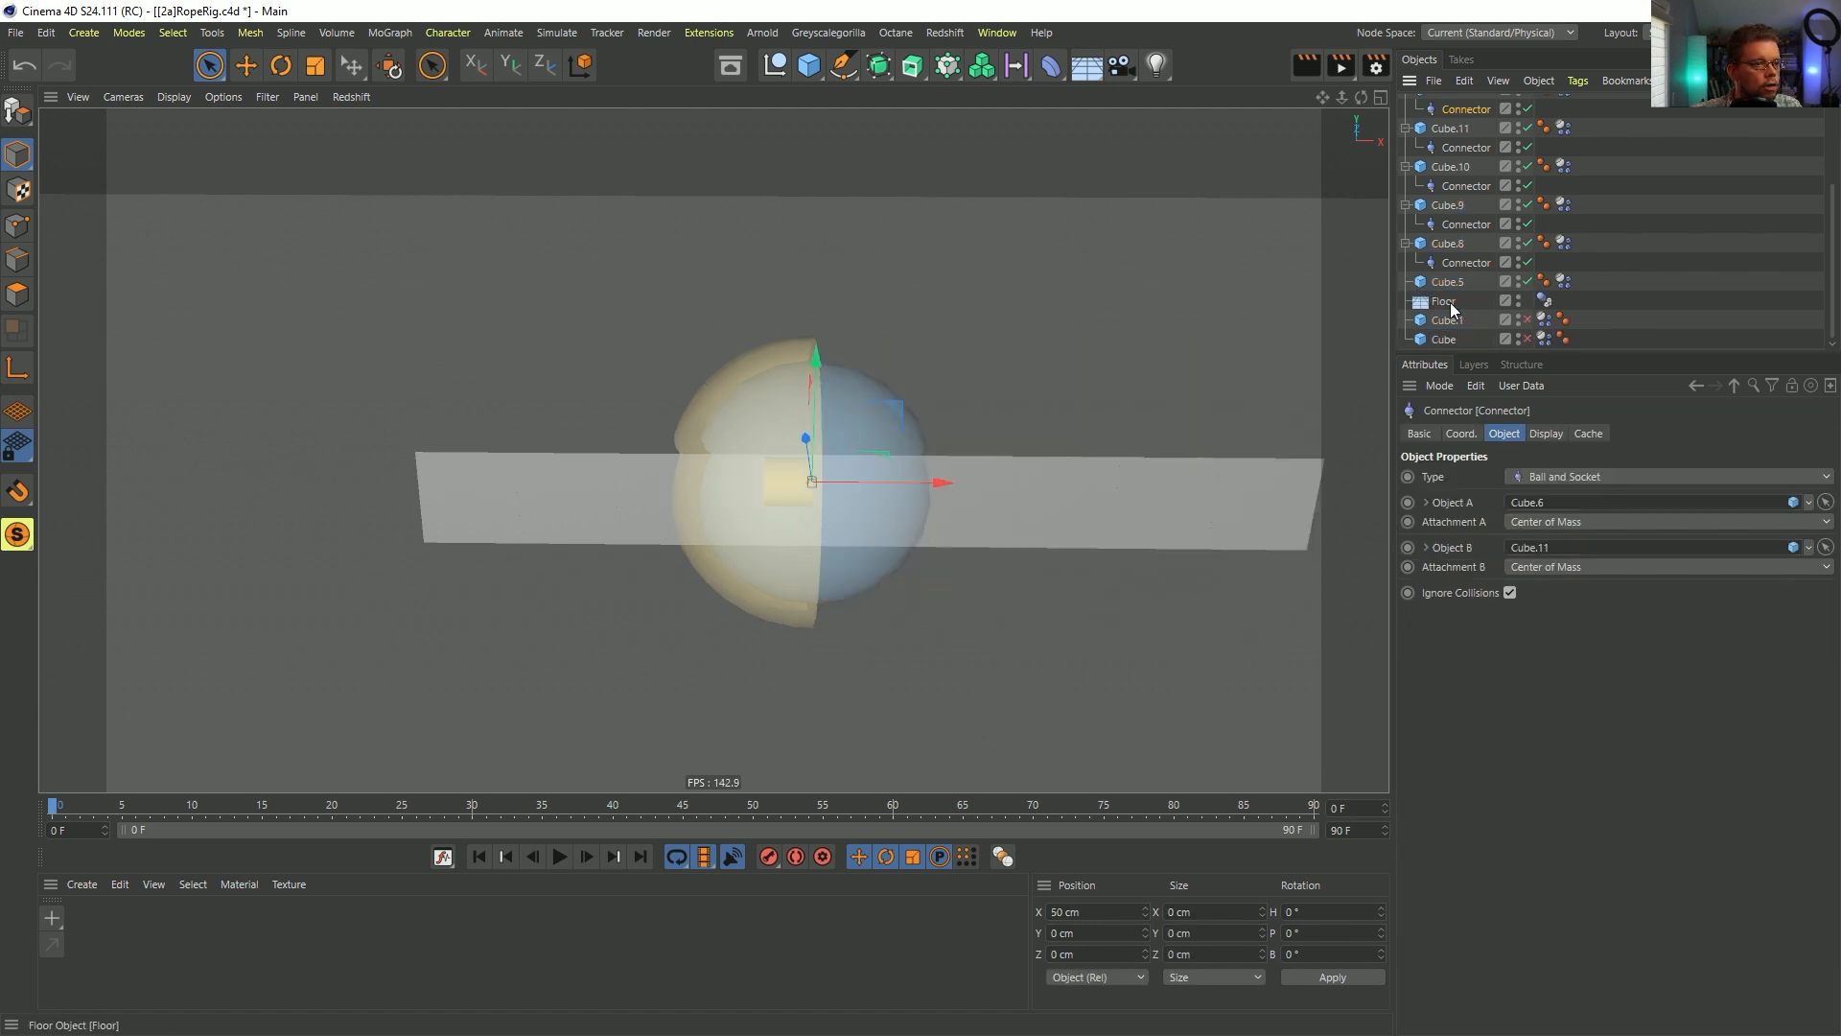
- Play the simulation to check how the nine-cube chain falls, and return to the first frame
left_click(1448, 282)
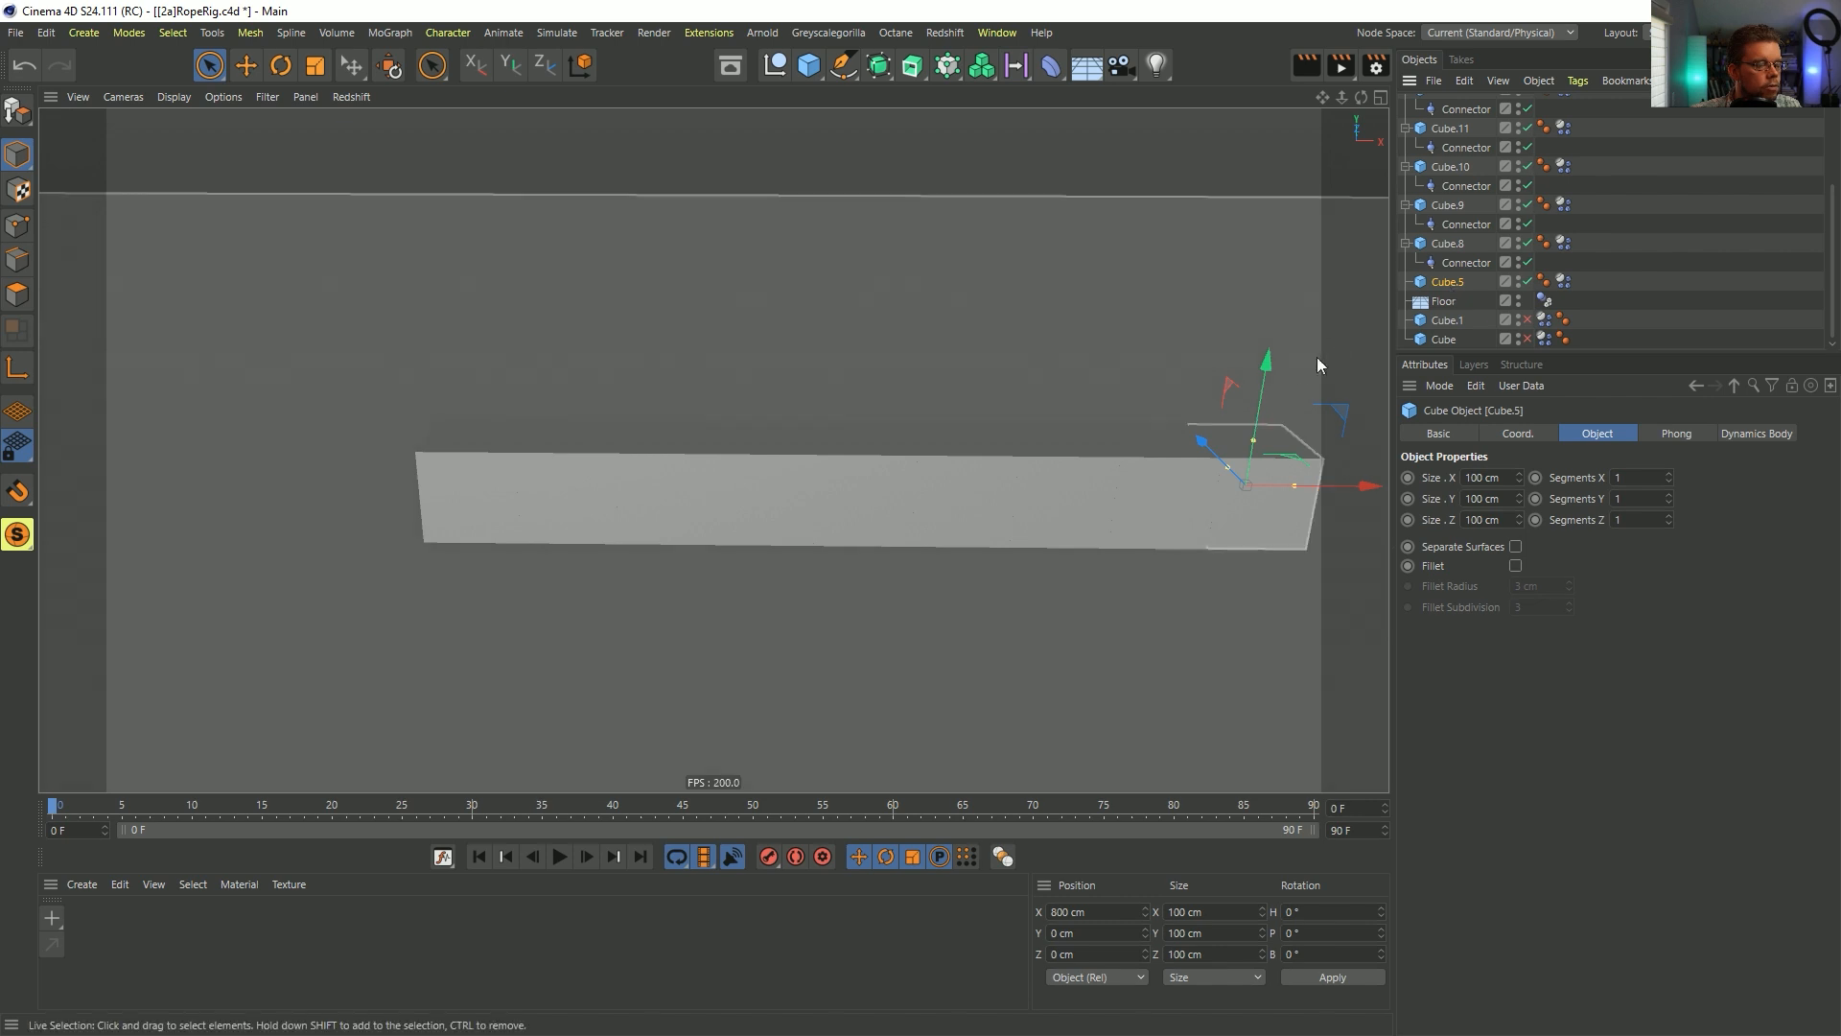
middle_click_drag(1213, 420, 1153, 413, "alt")
right_click_drag(1153, 413, 1036, 498, "alt")
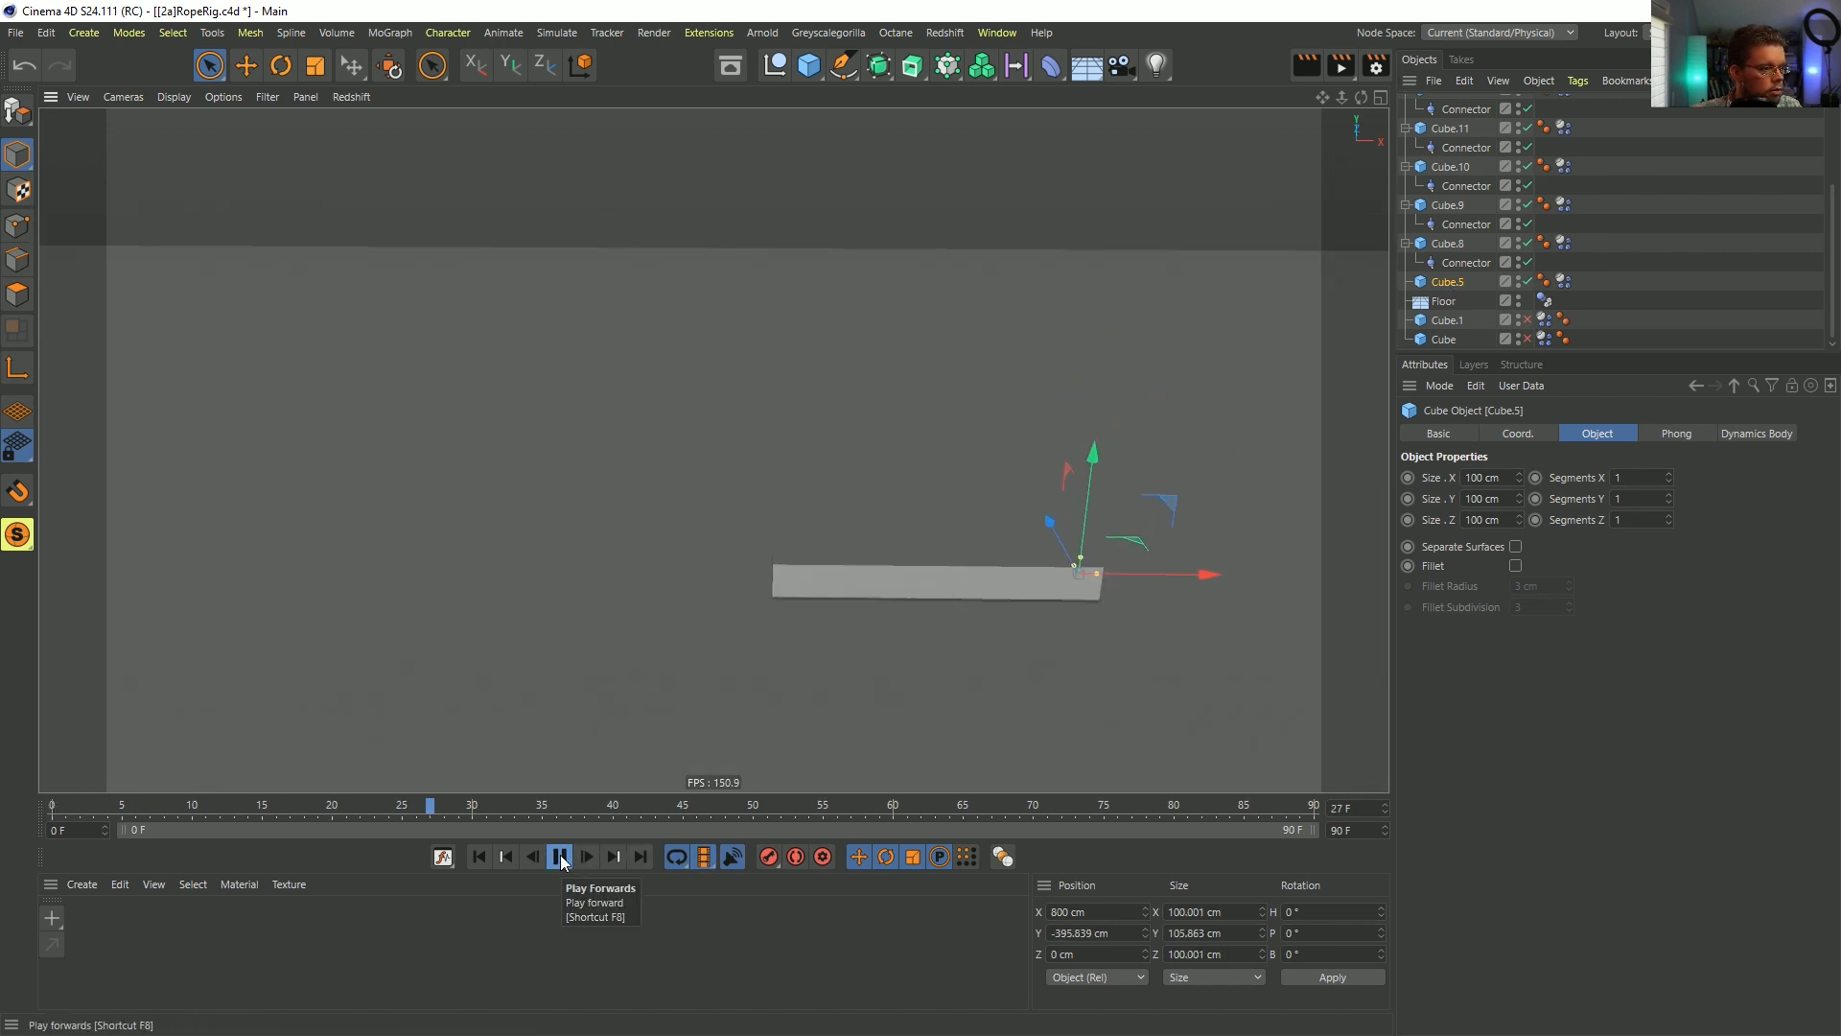
left_click(560, 857)
left_click(479, 859)
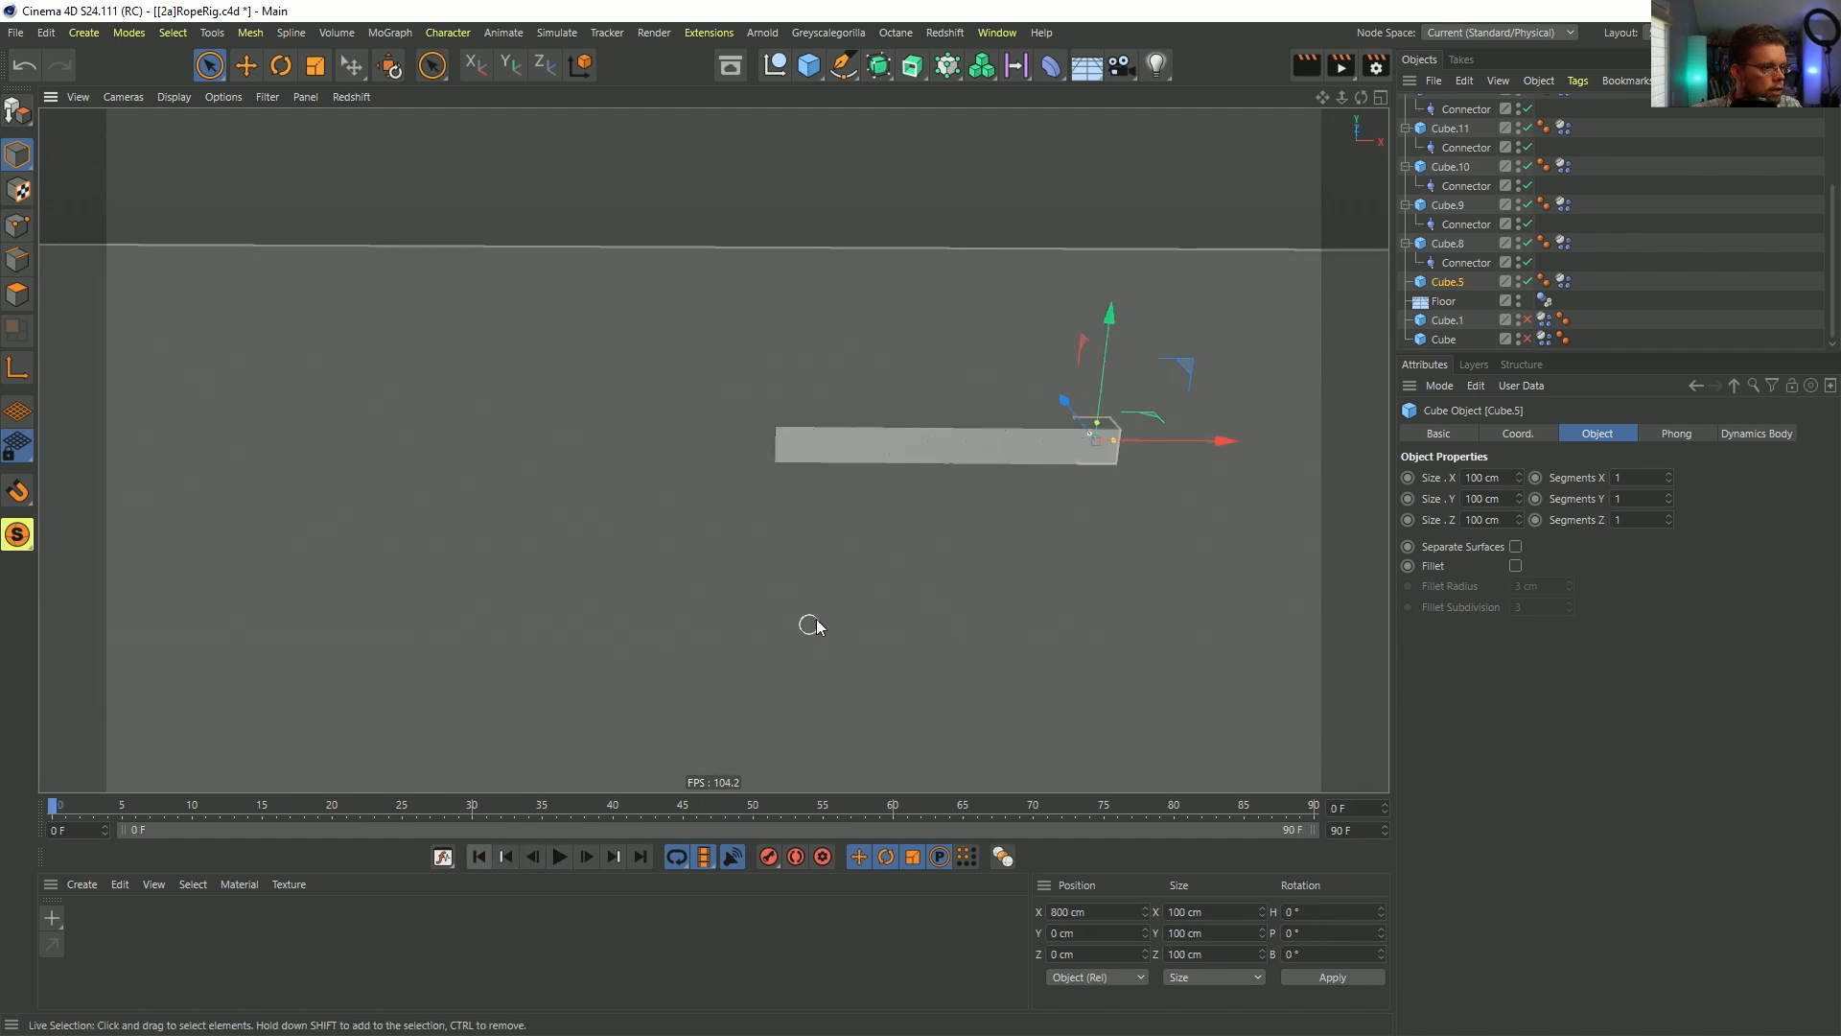
- Duplicate the nine-cube chain from Cube.2 to Cube.5 with its Connectors and place the copies between Cube.8 and Cube.5 in the hierarchy
middle_click_drag(1005, 446, 819, 512, "alt")
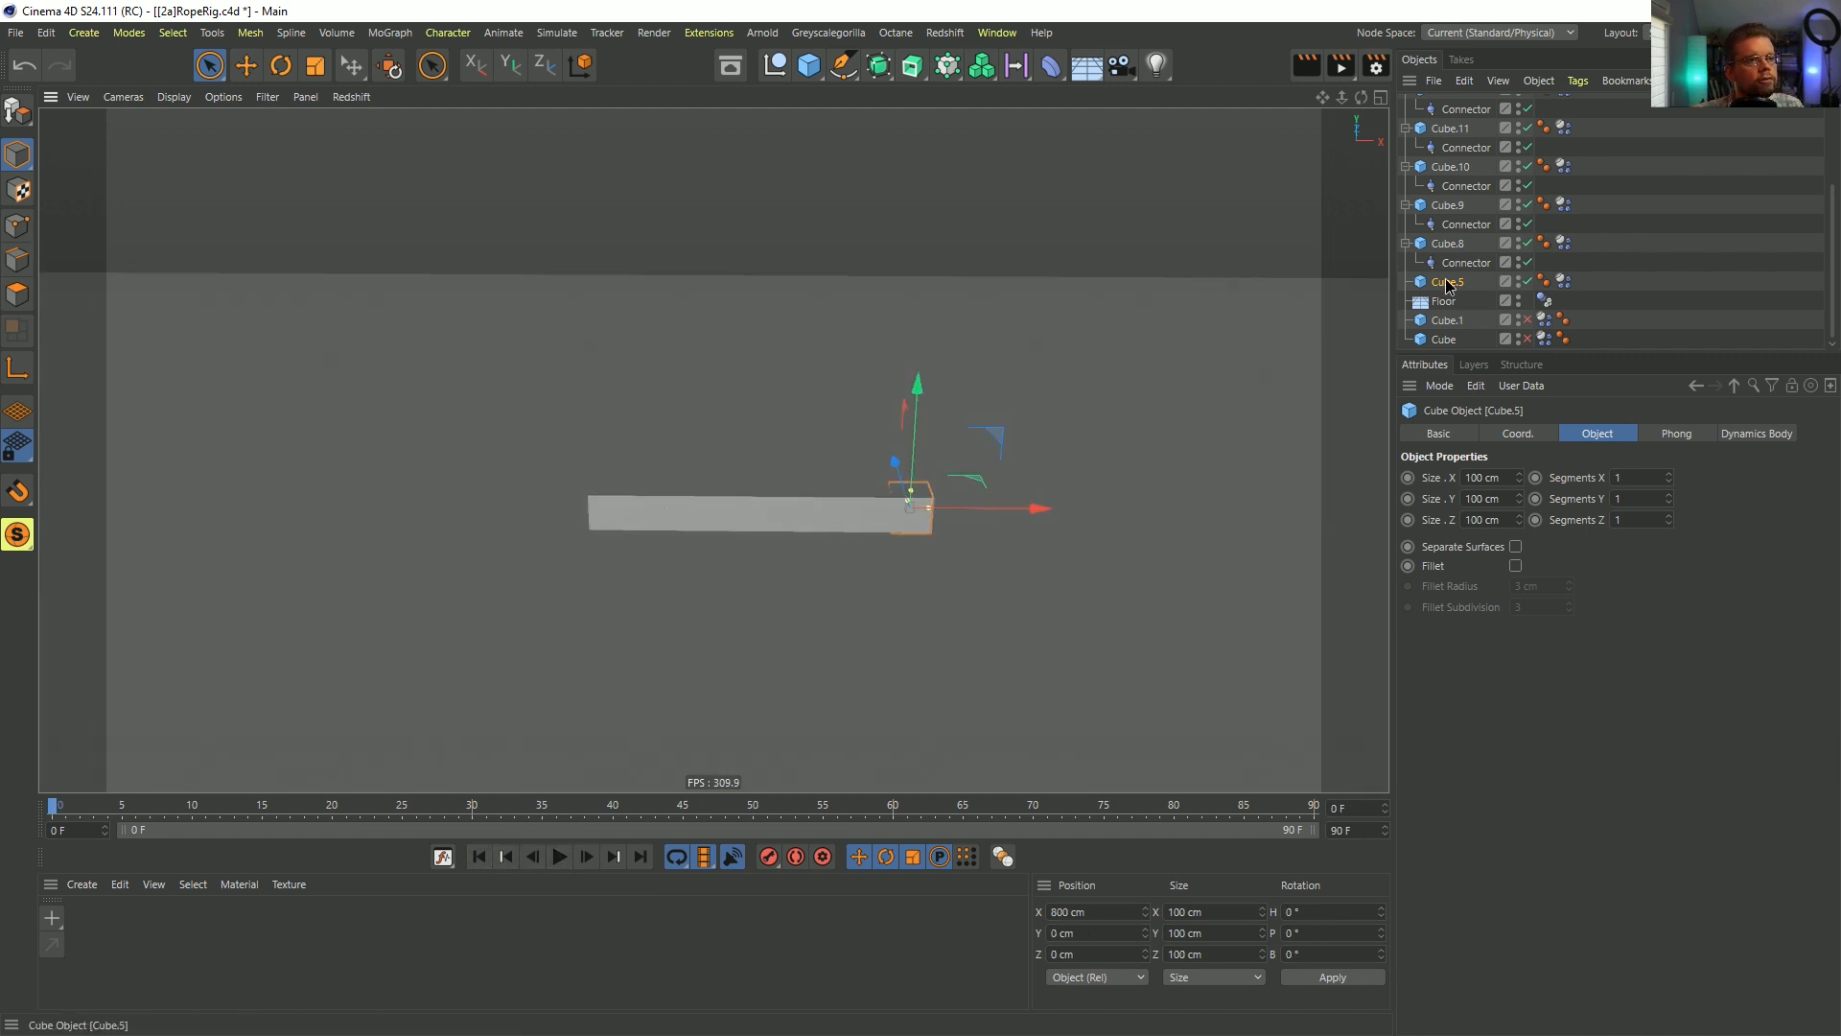
scroll(1467, 211, "up", 3)
left_click(1446, 105, "shift")
key("ctrl+c")
key("ctrl+v")
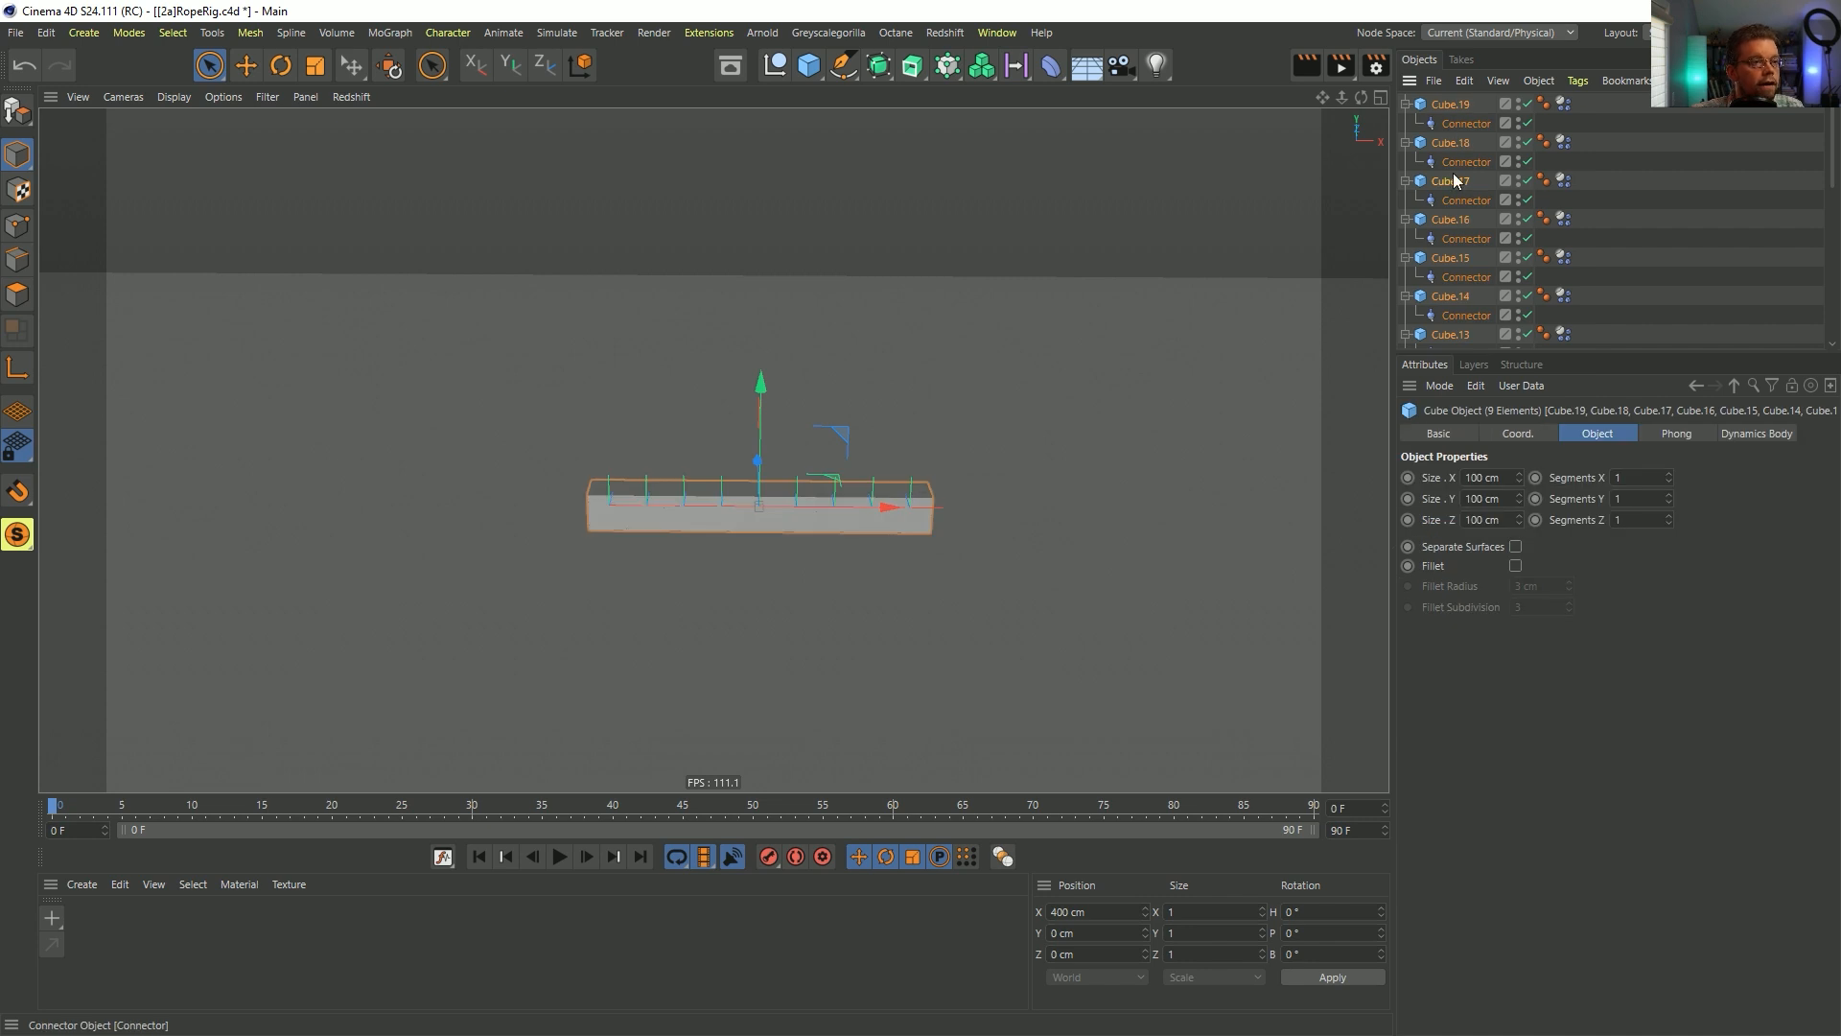
scroll(1458, 207, "down", 6)
scroll(1461, 209, "up", 6)
scroll(1448, 278, "down", 3)
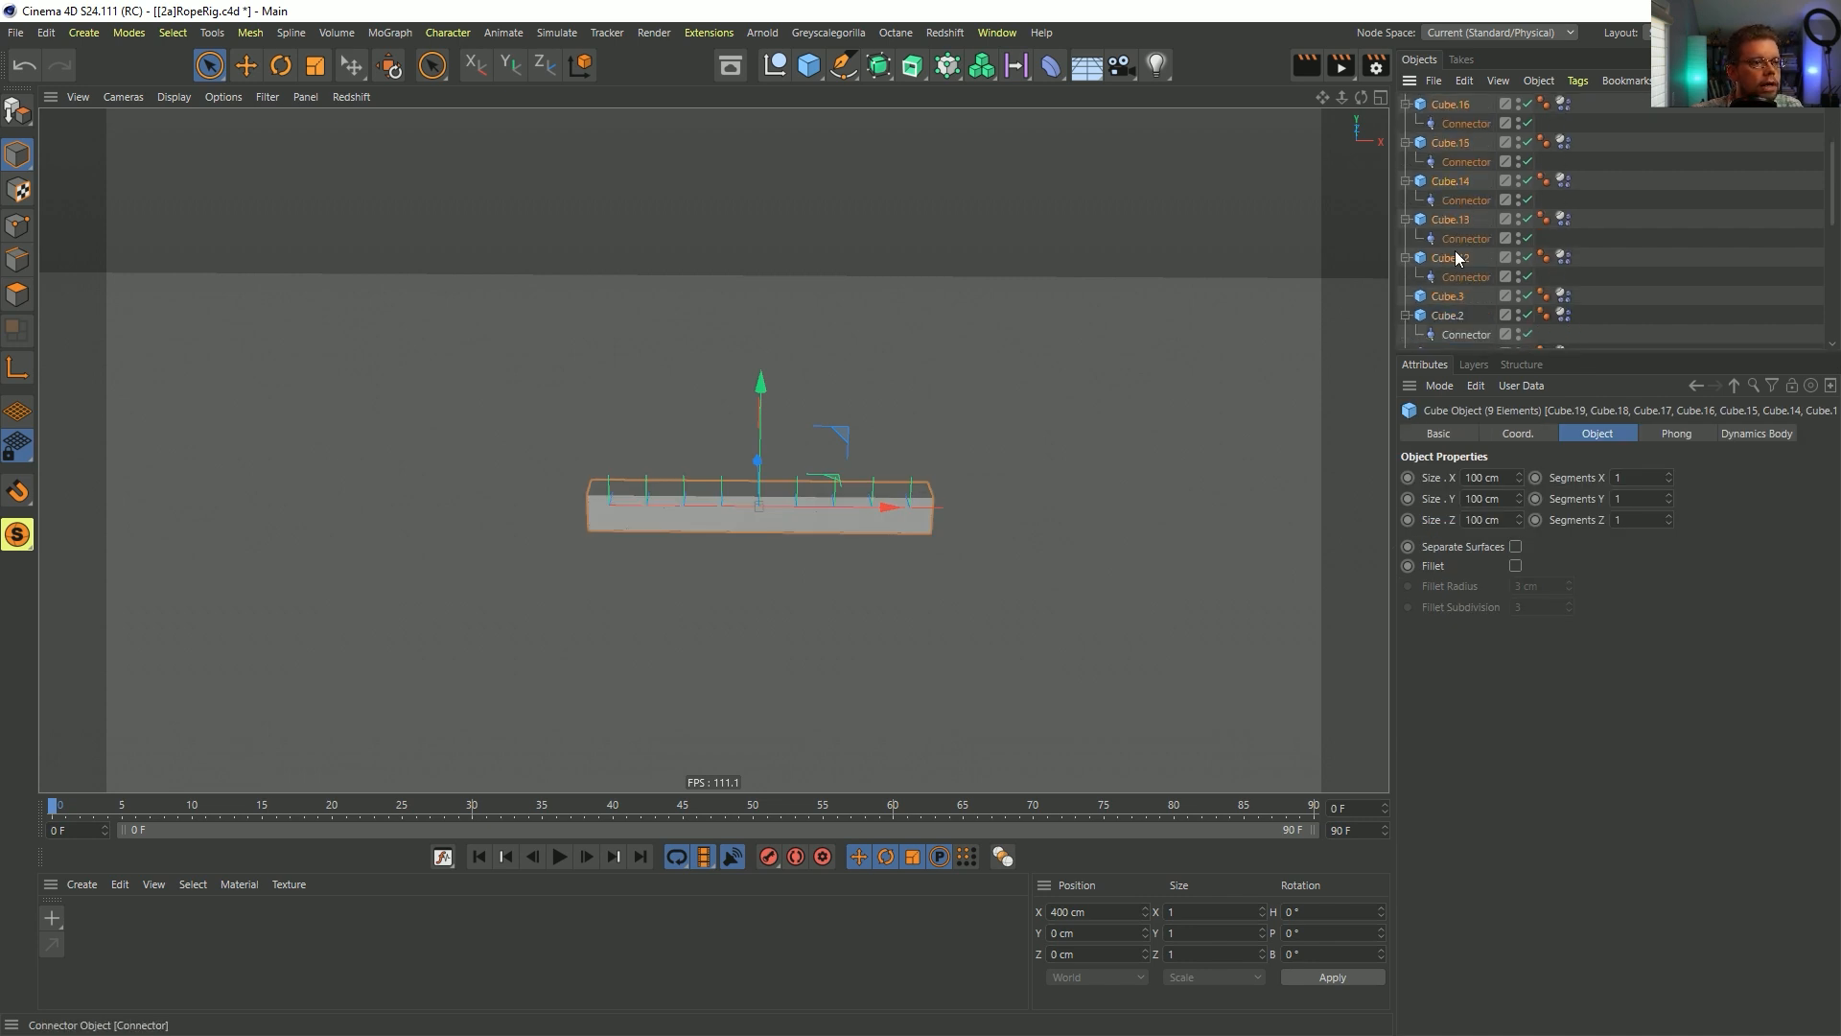
mouse_move(1452, 300)
left_mouse_down()
mouse_move(1459, 351)
mouse_move(1448, 284)
left_mouse_up()
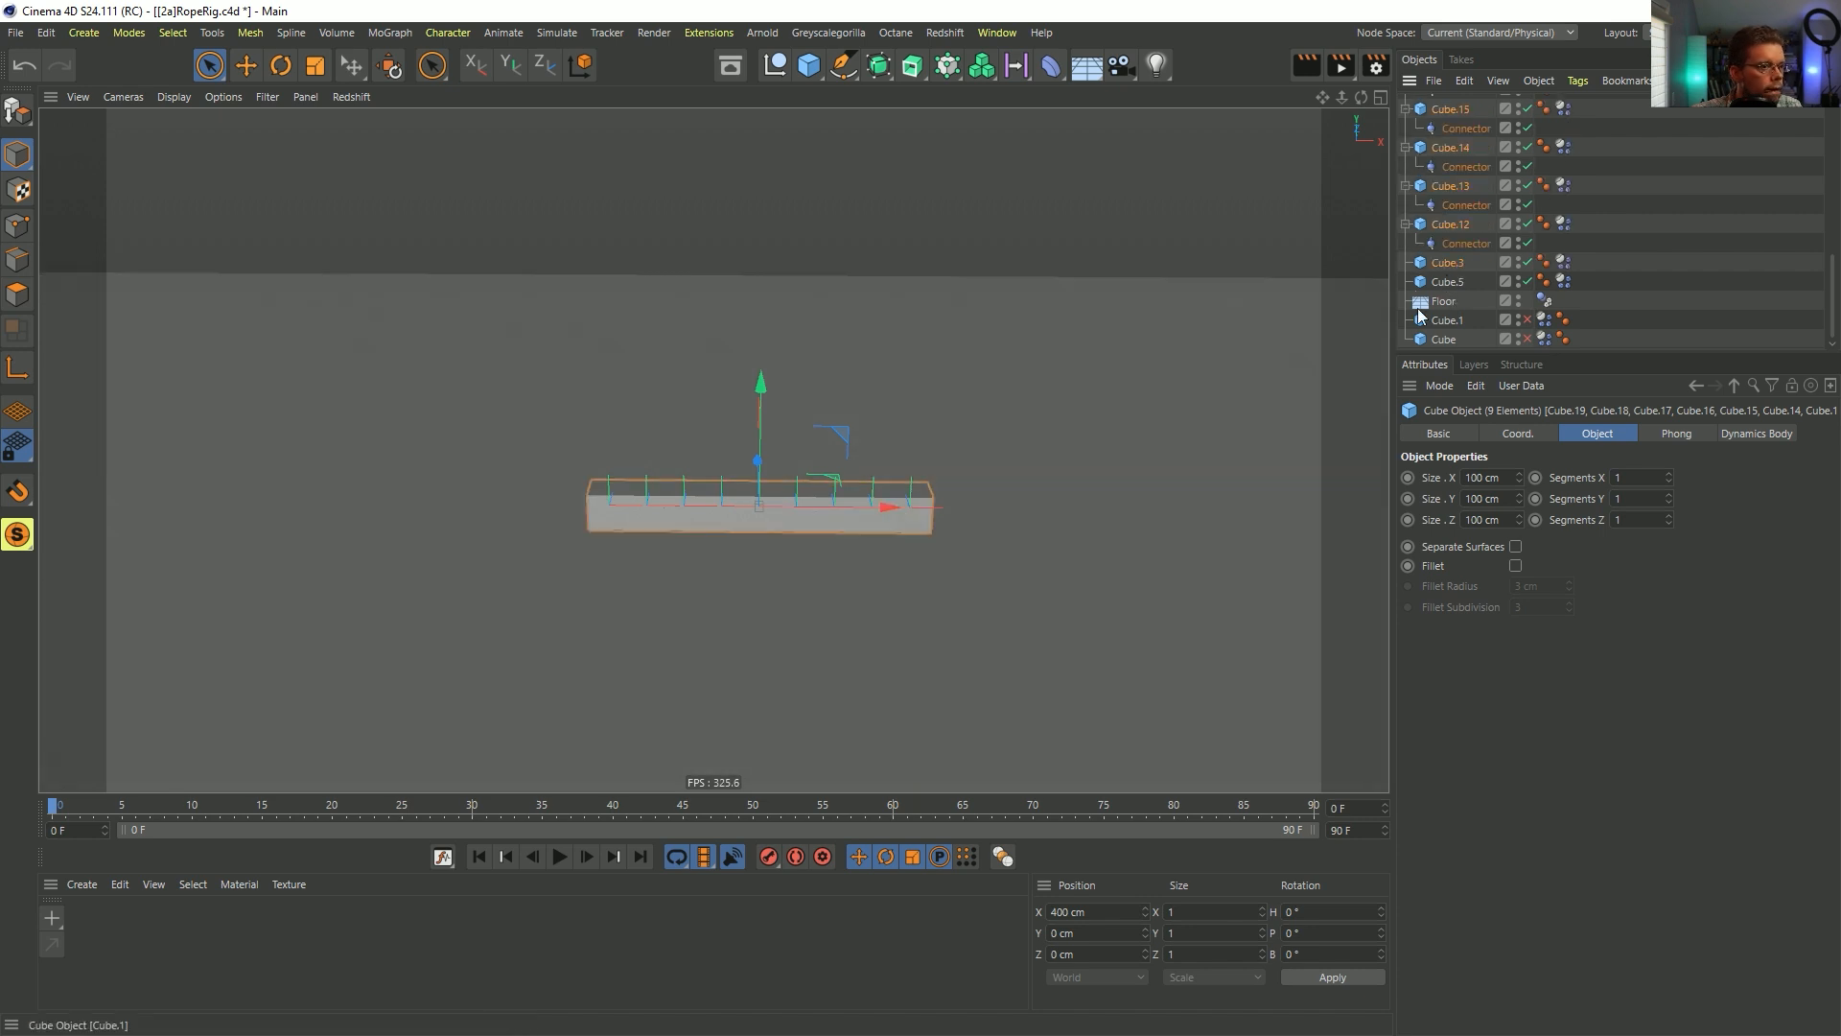
scroll(1459, 259, "up", 4)
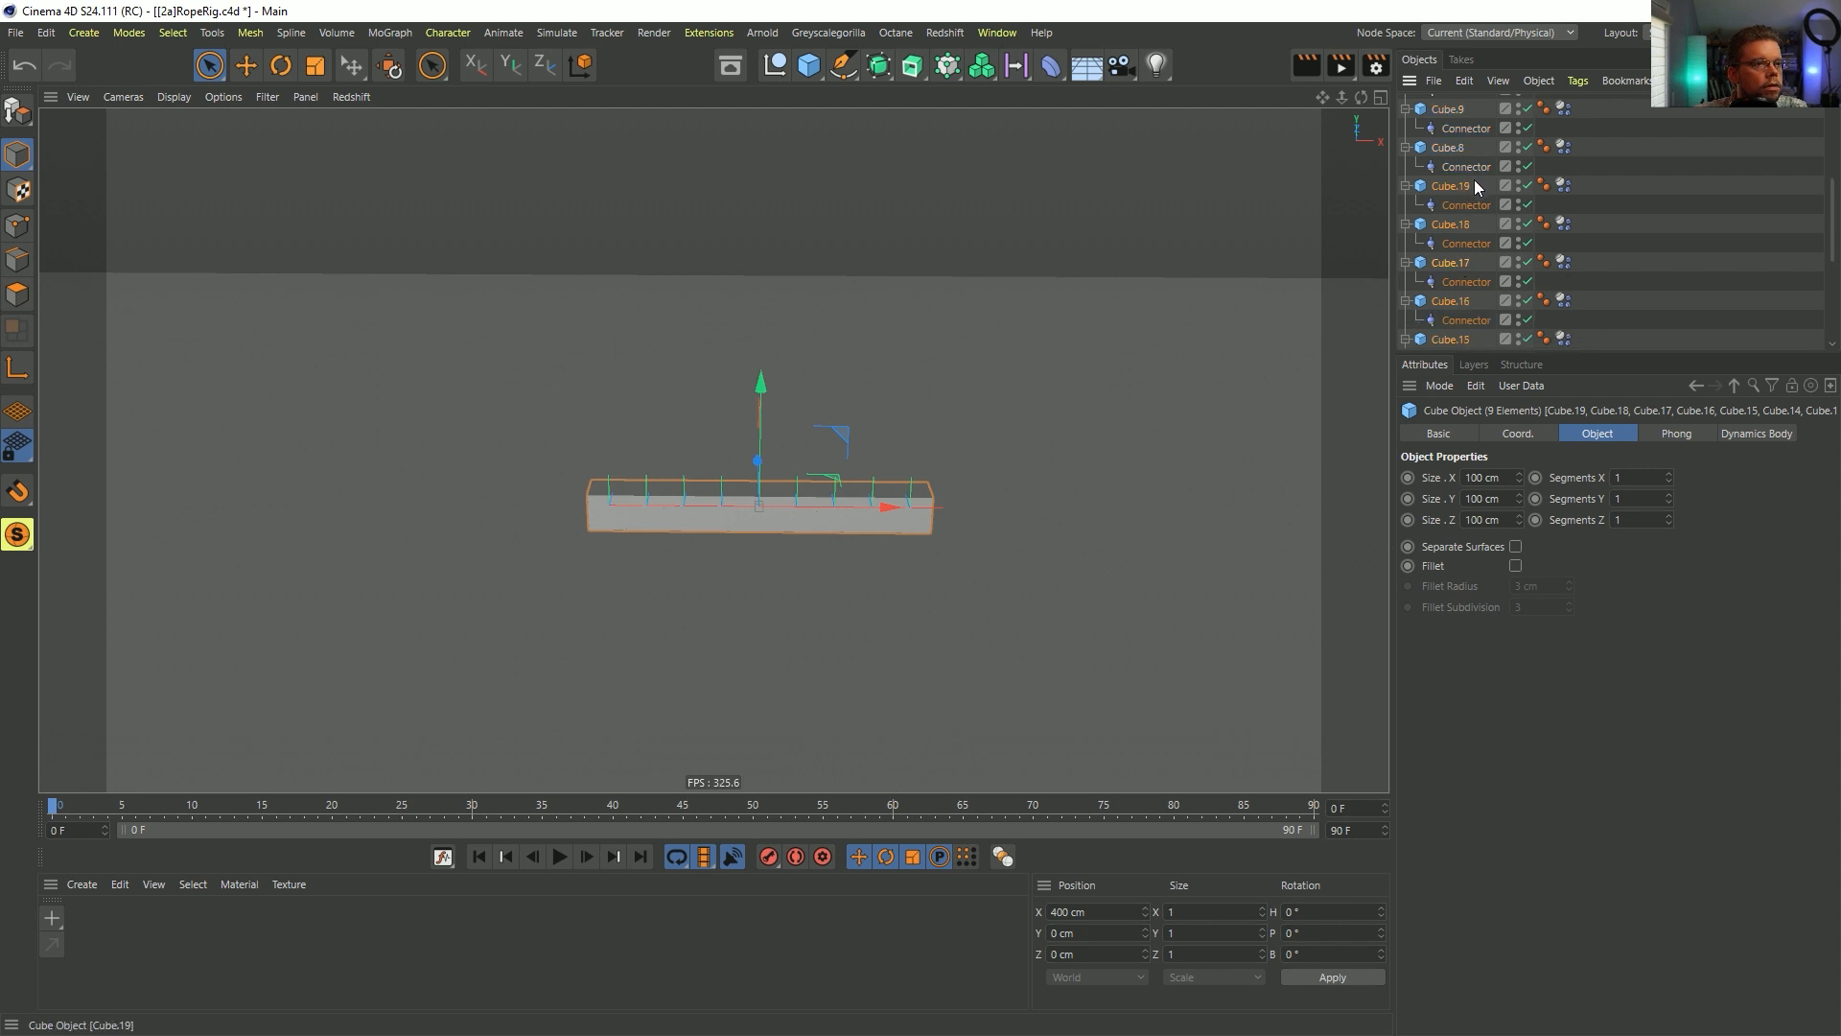
- Delete the superfluous Cube.5 at the end of the chain
scroll(1463, 202, "down", 5)
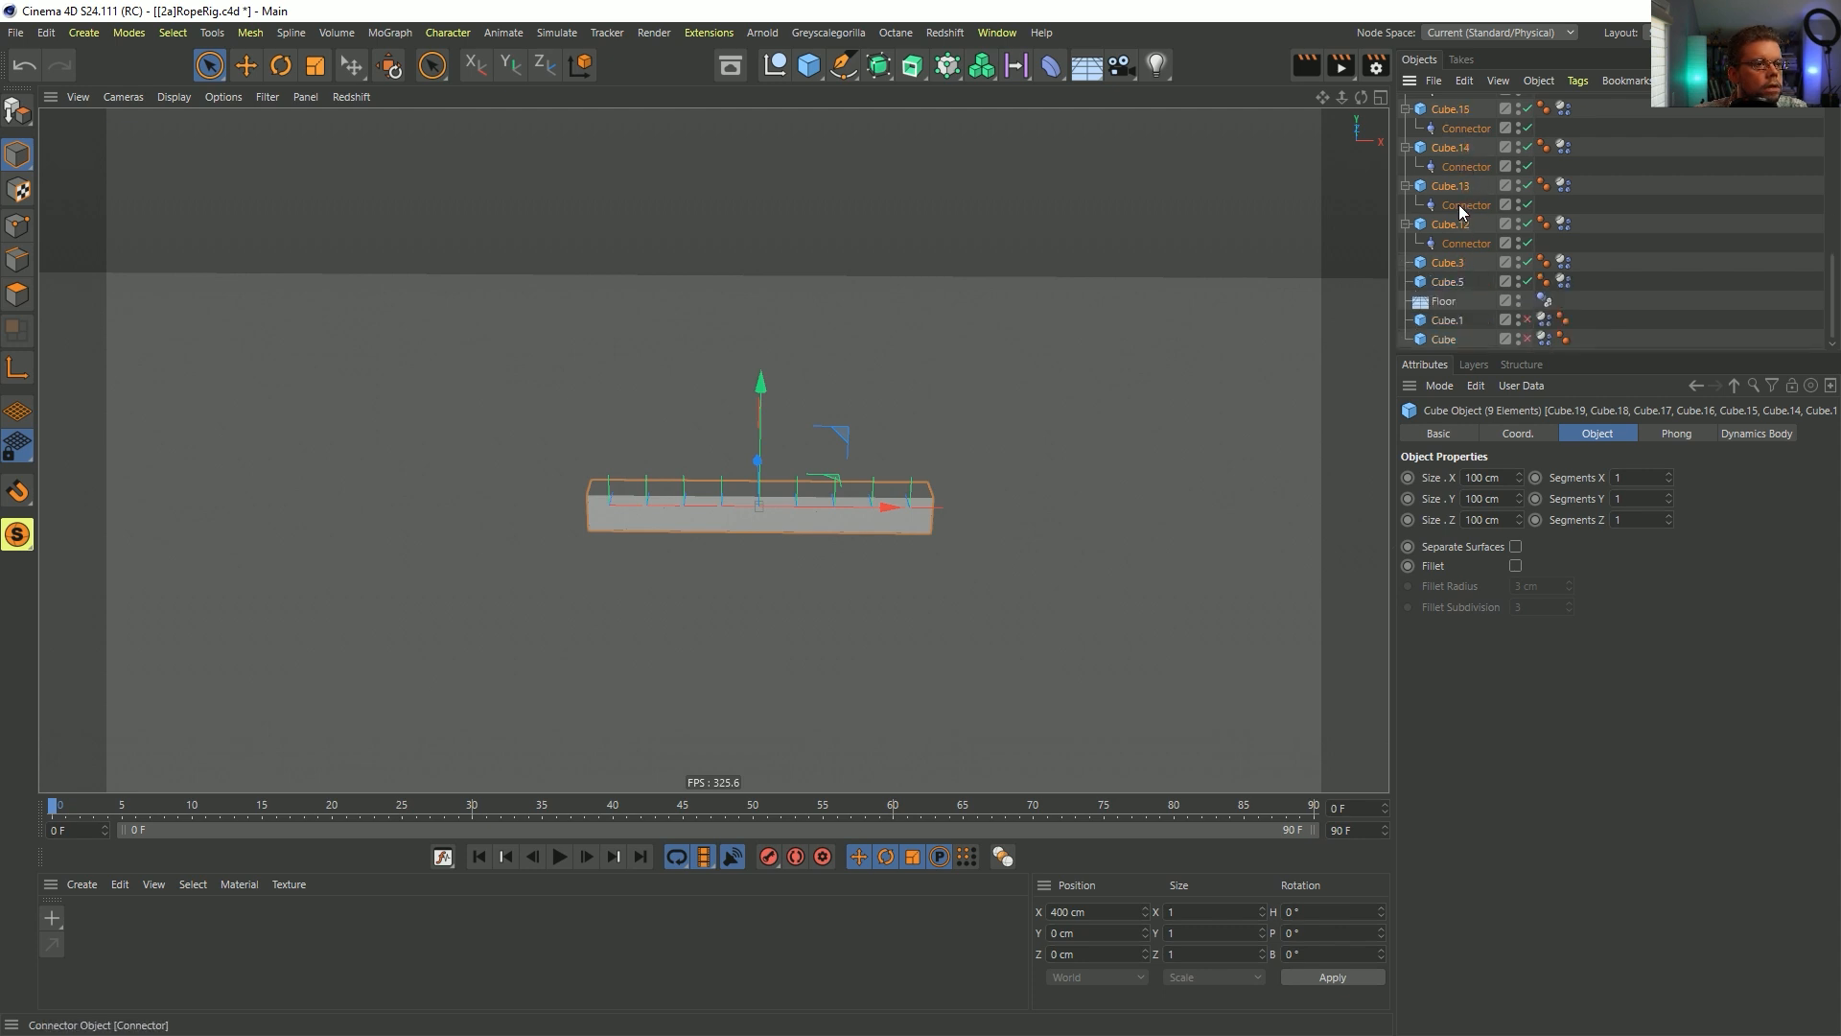
left_click(1450, 282)
key("Delete")
- Move the duplicated cubes from Cube.19 to Cube.3 with their Connectors along X so they continue the chain after Cube.8
left_click(1450, 282)
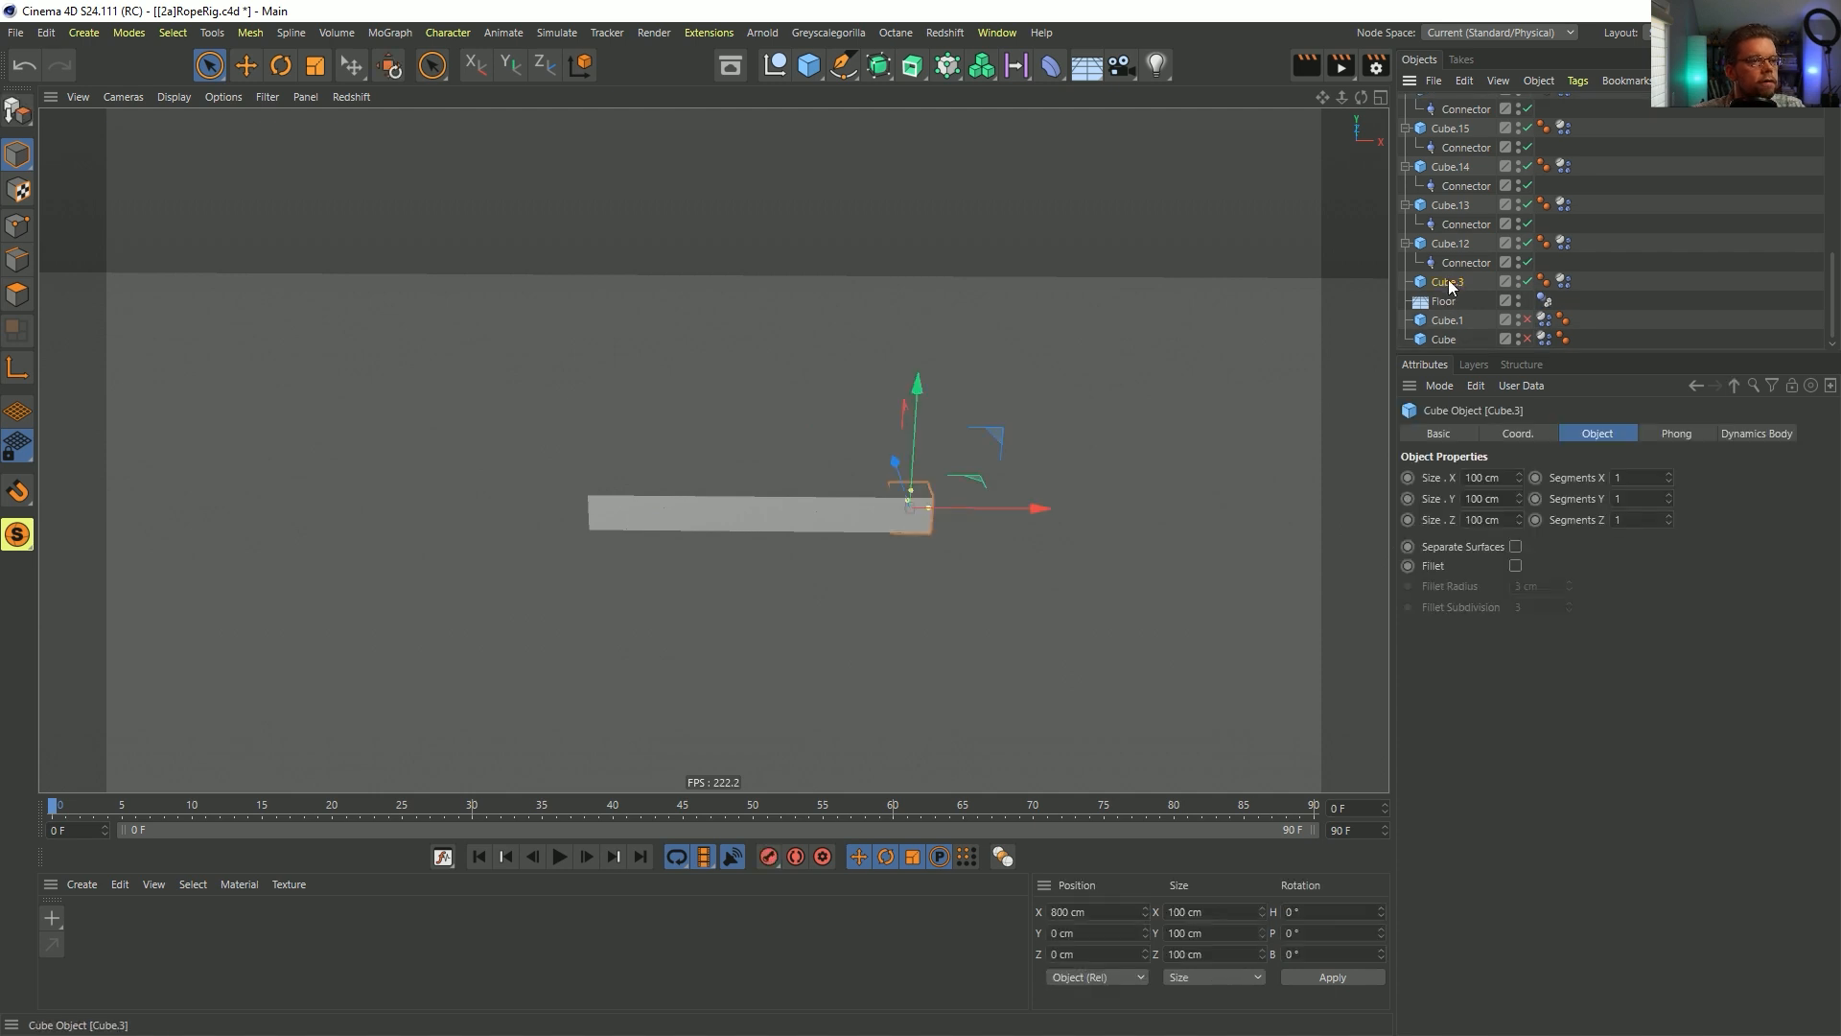
scroll(1450, 256, "up", 2)
scroll(1482, 263, "down", 2)
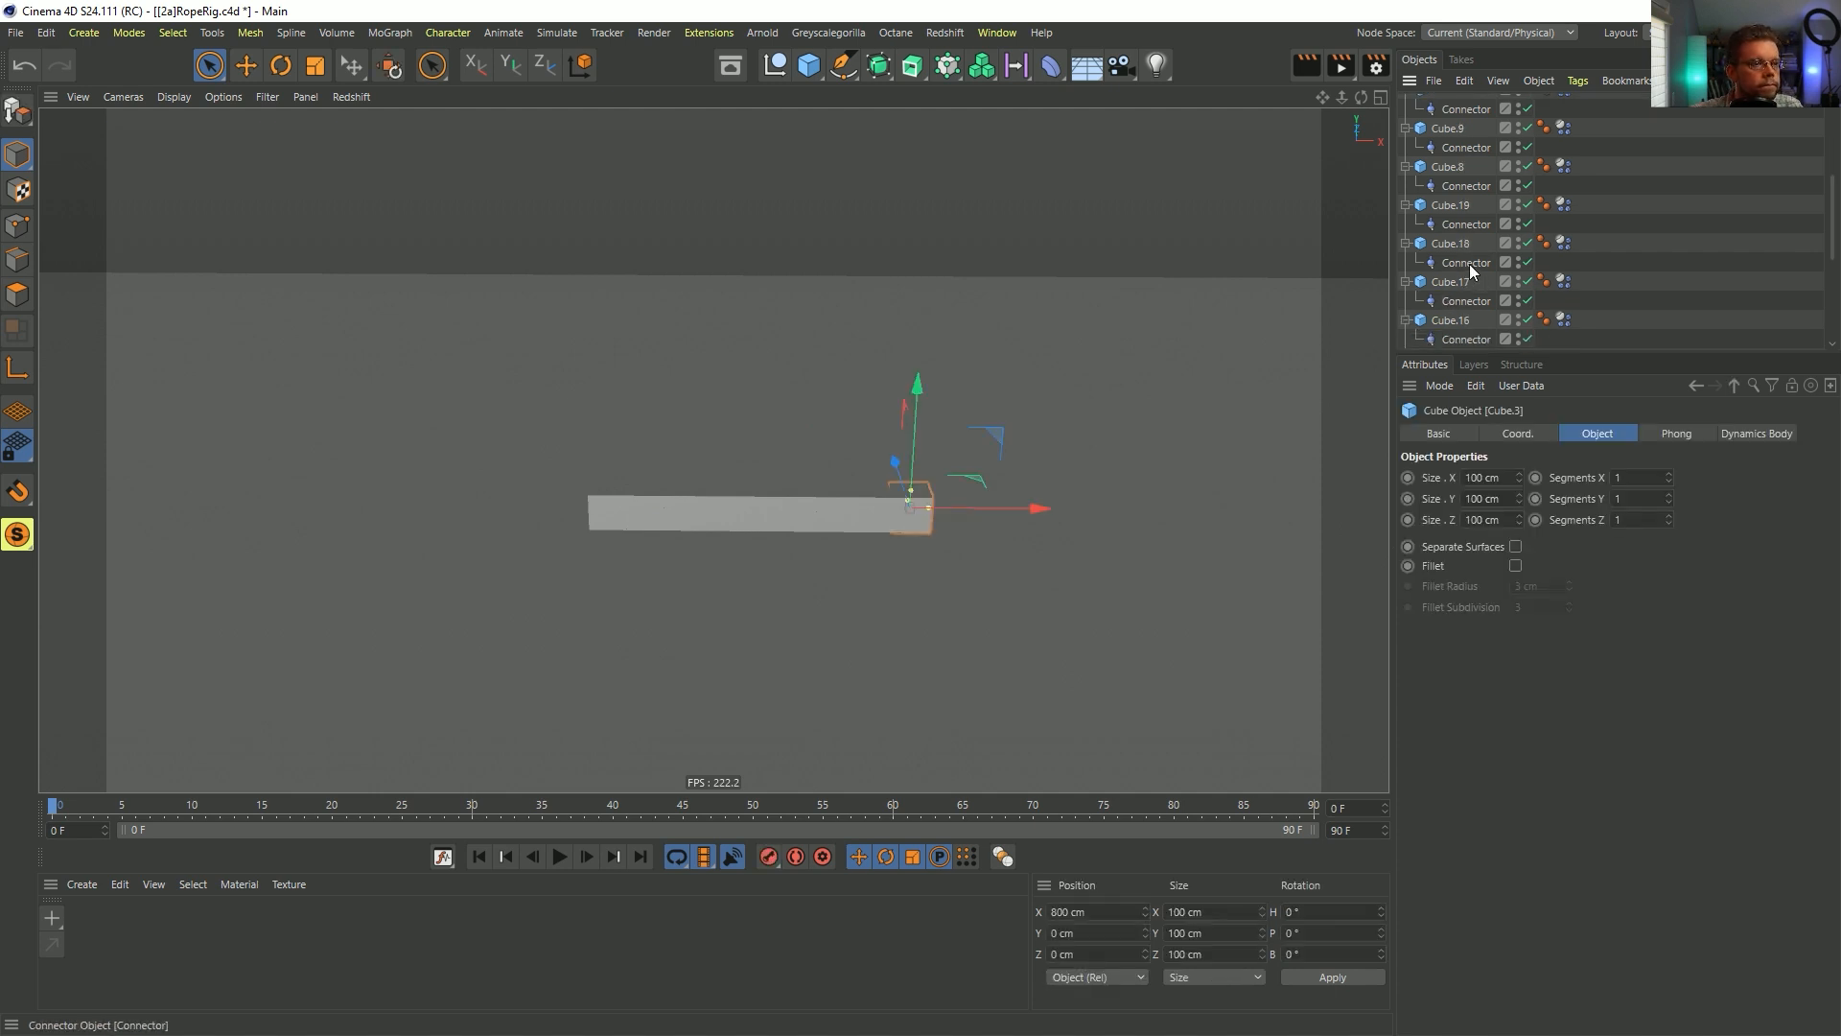
left_click(1445, 207, "shift")
left_click_drag(888, 504, 1187, 506)
- Set Object B of Cube.8's Connector to Cube.19 and test-play the extended chain, returning to the first frame
left_click(1465, 186)
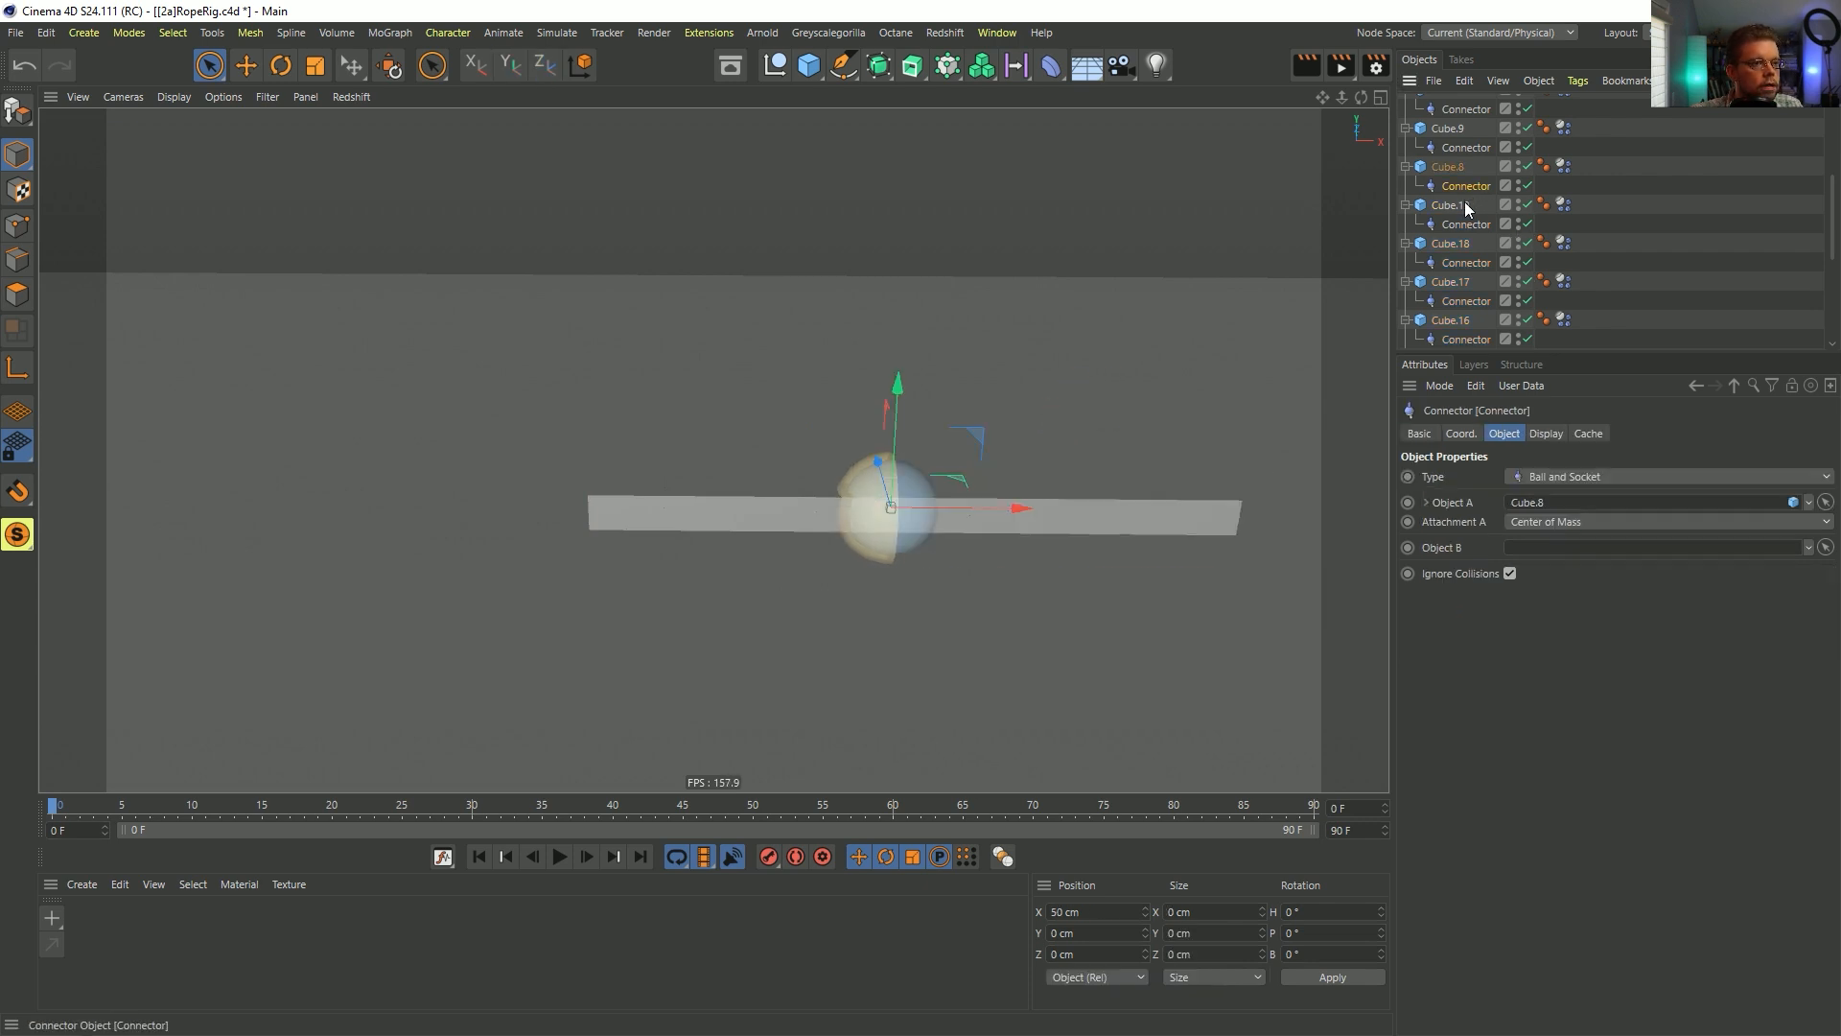
left_click_drag(1546, 534, 1554, 546)
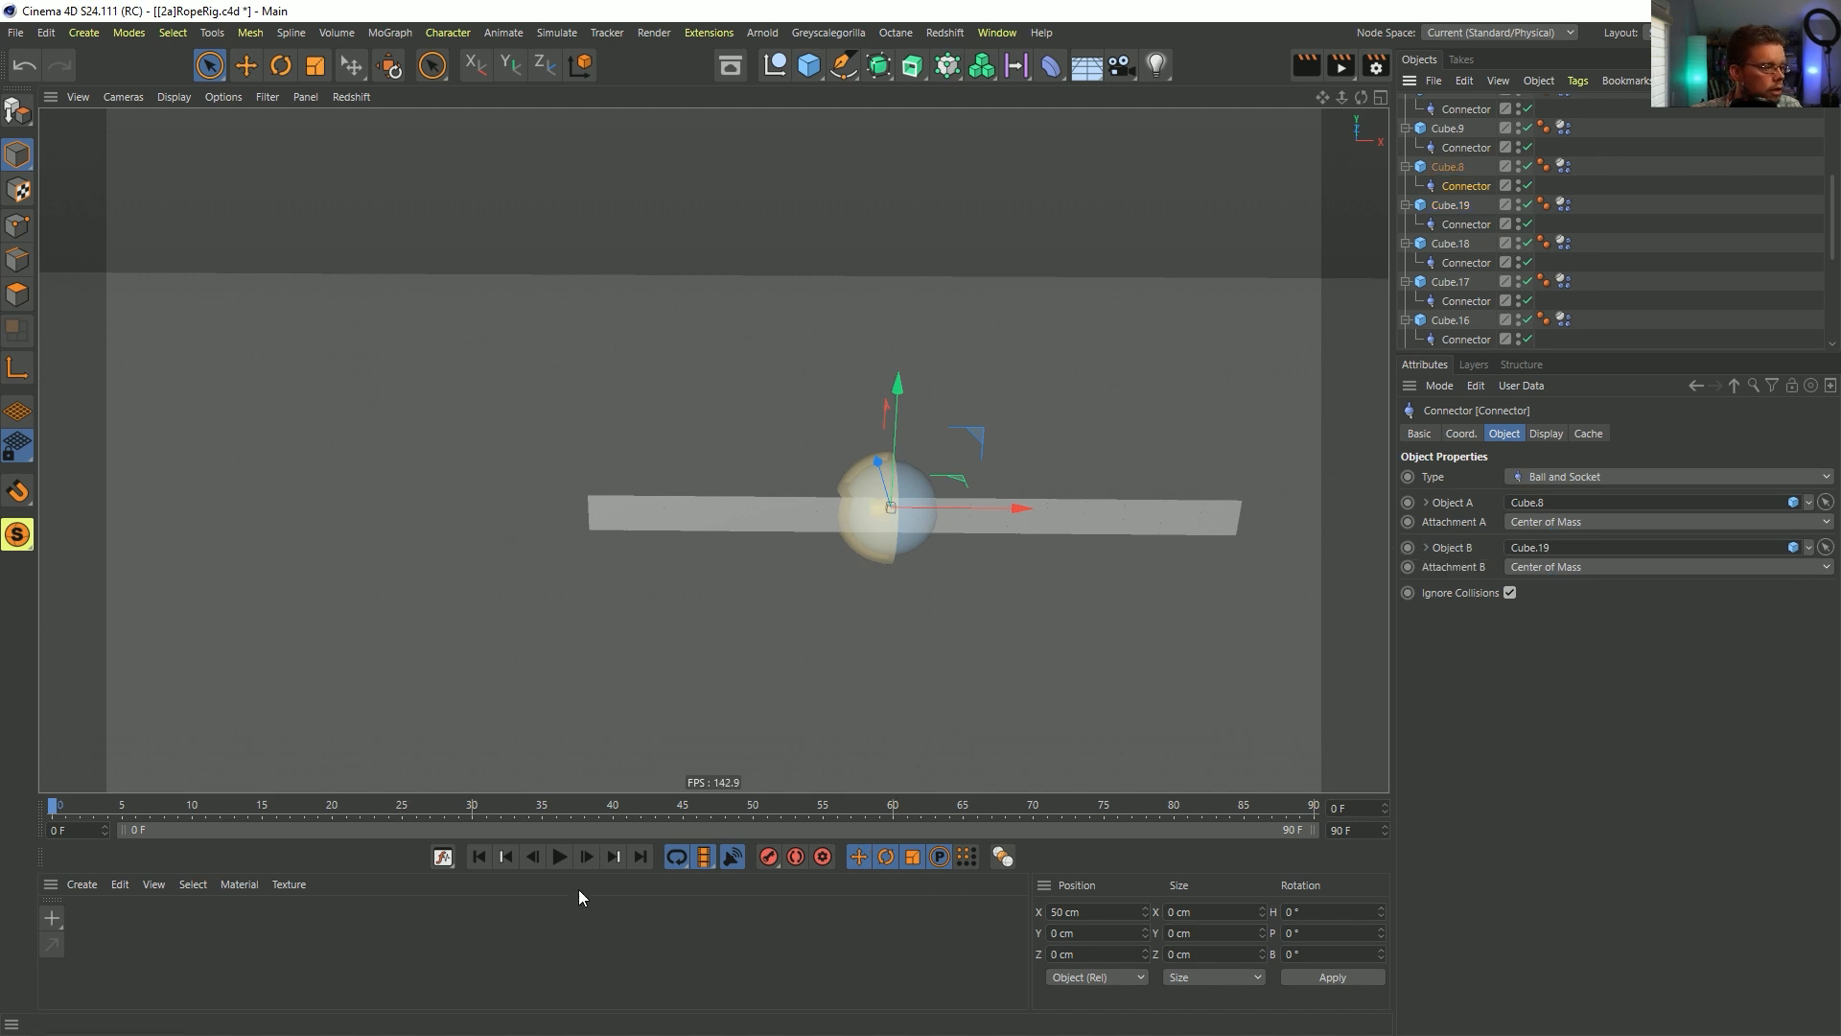
left_click(562, 857)
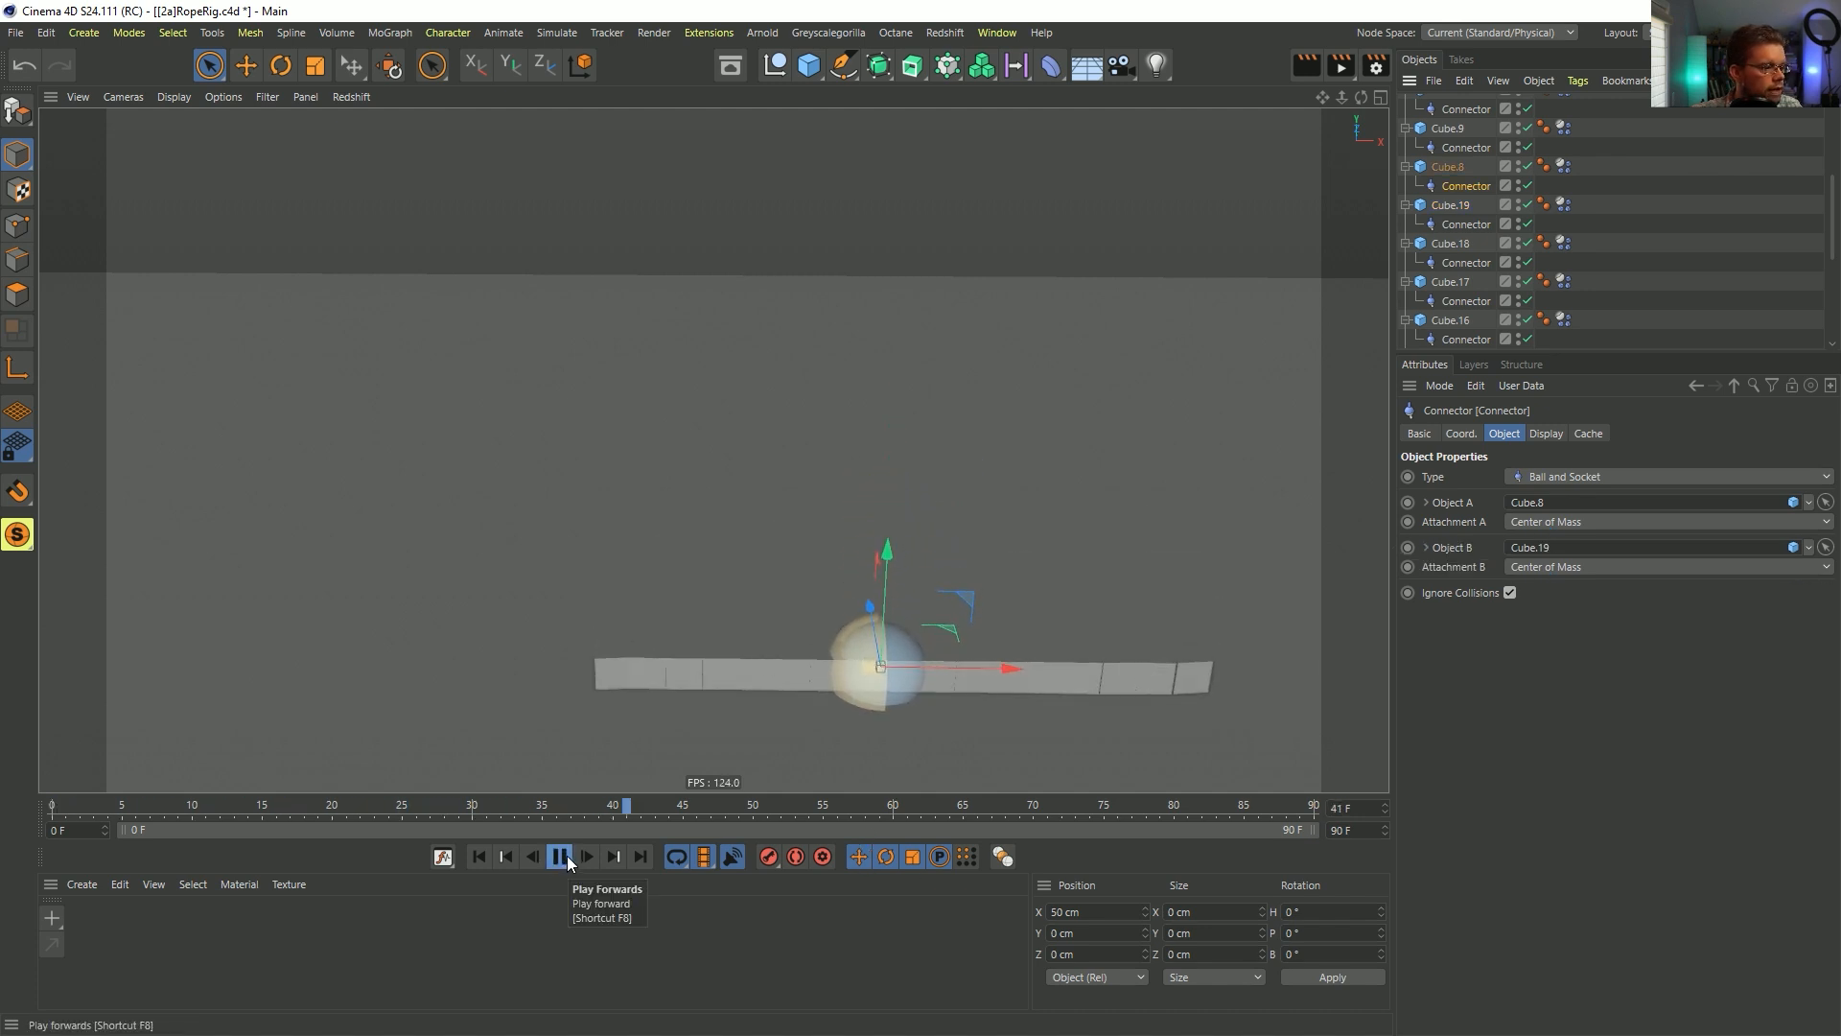
left_click(562, 857)
left_click(480, 856)
- Enlarge the object list to show the whole hierarchy and enable the two large 200 cm cubes, Cube.1 and Cube
scroll(1471, 146, "up", 4)
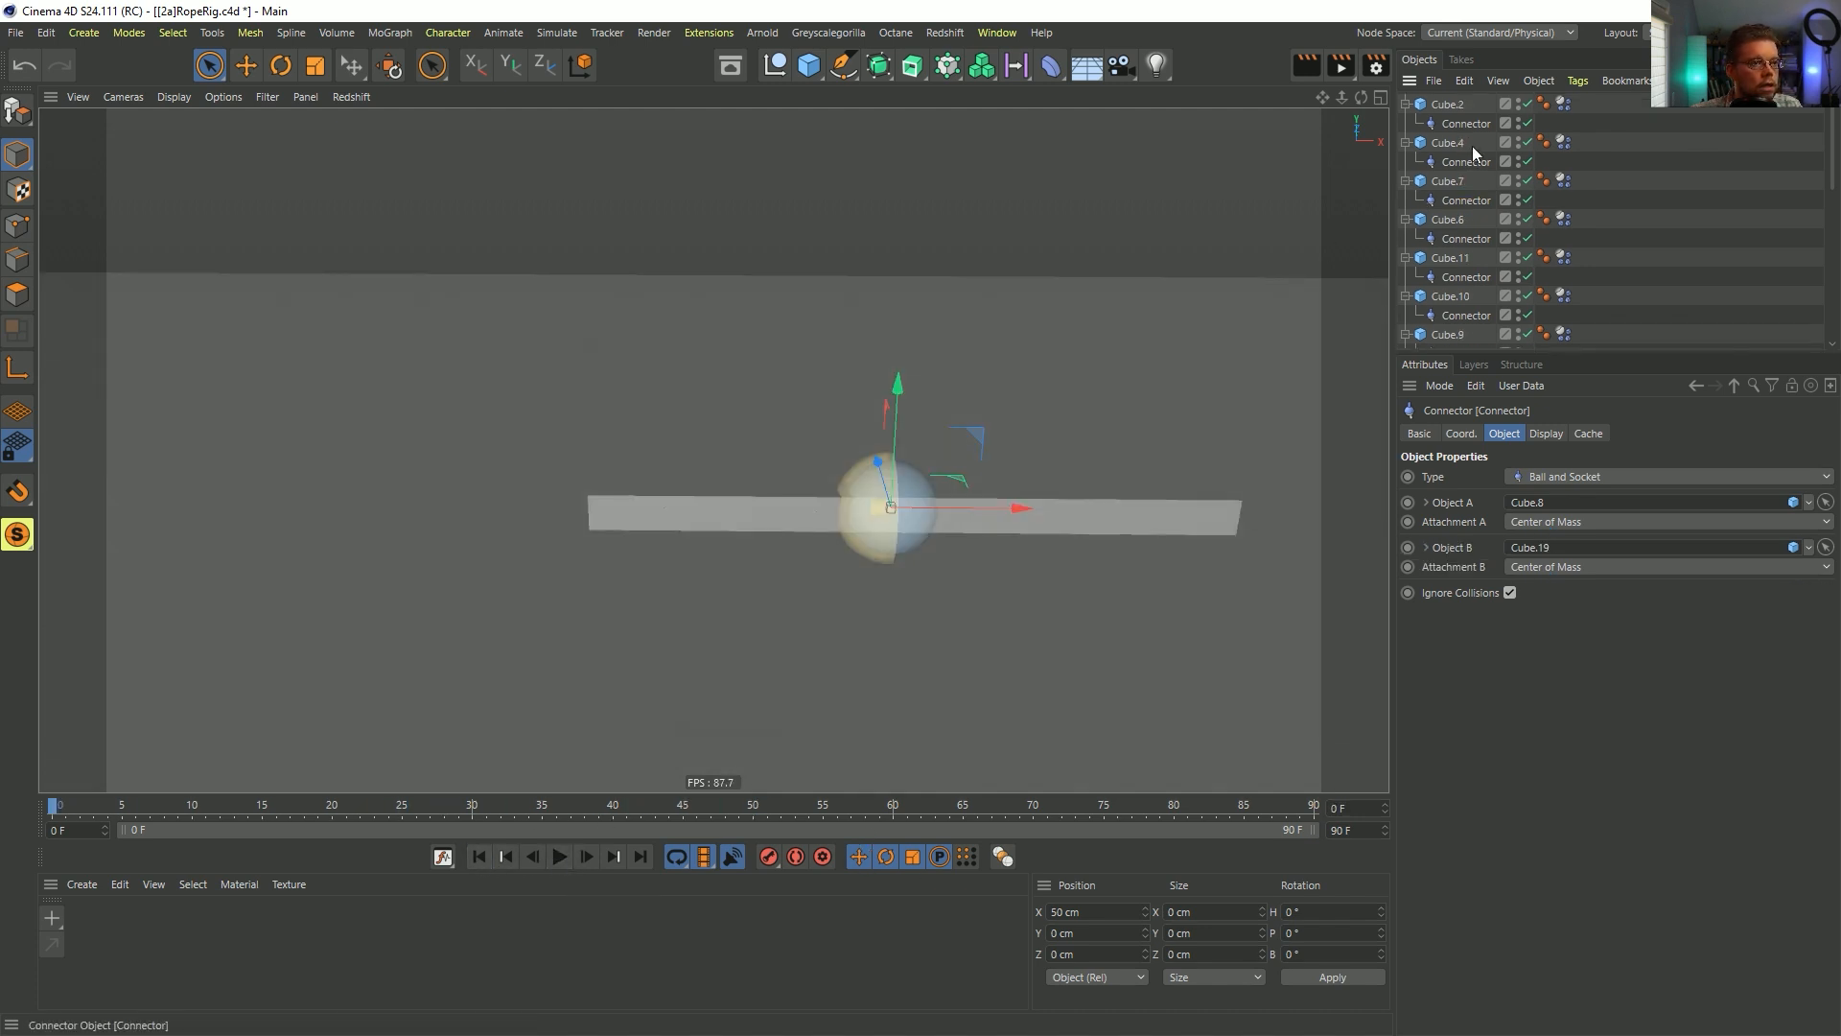
left_click(1464, 125)
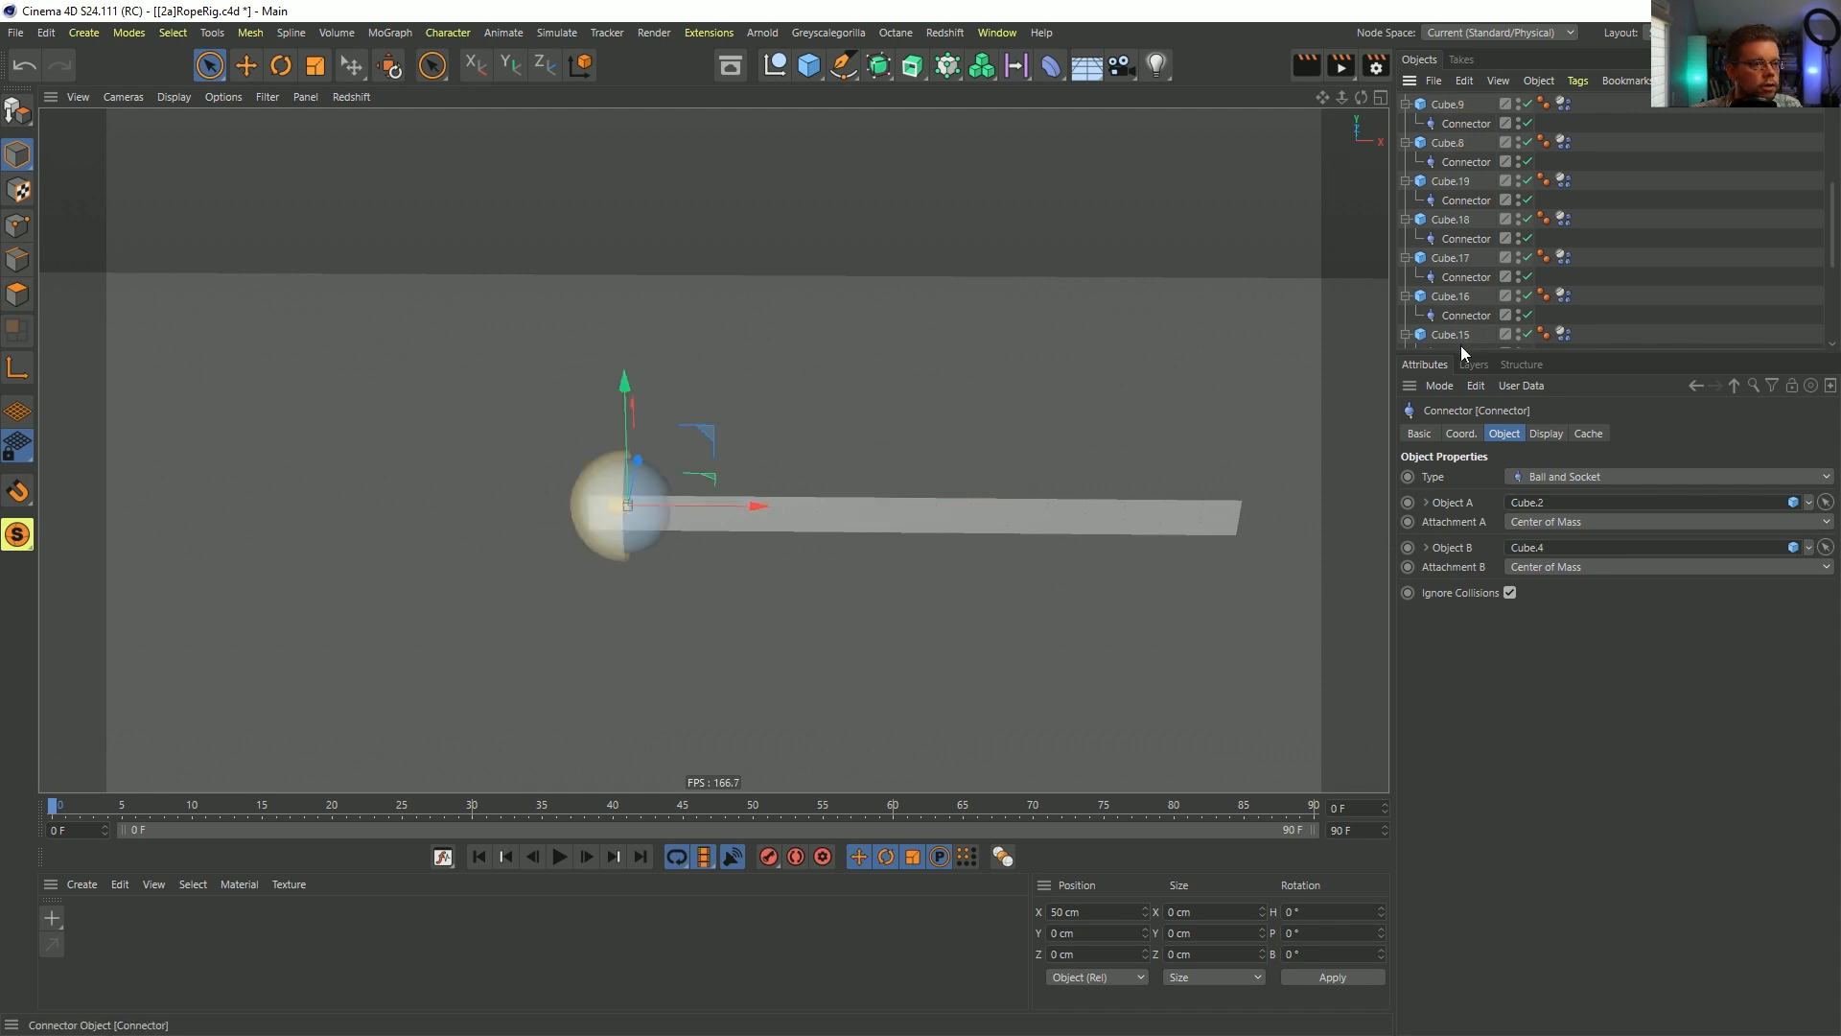
left_click_drag(1460, 349, 1435, 659)
left_click(1446, 628)
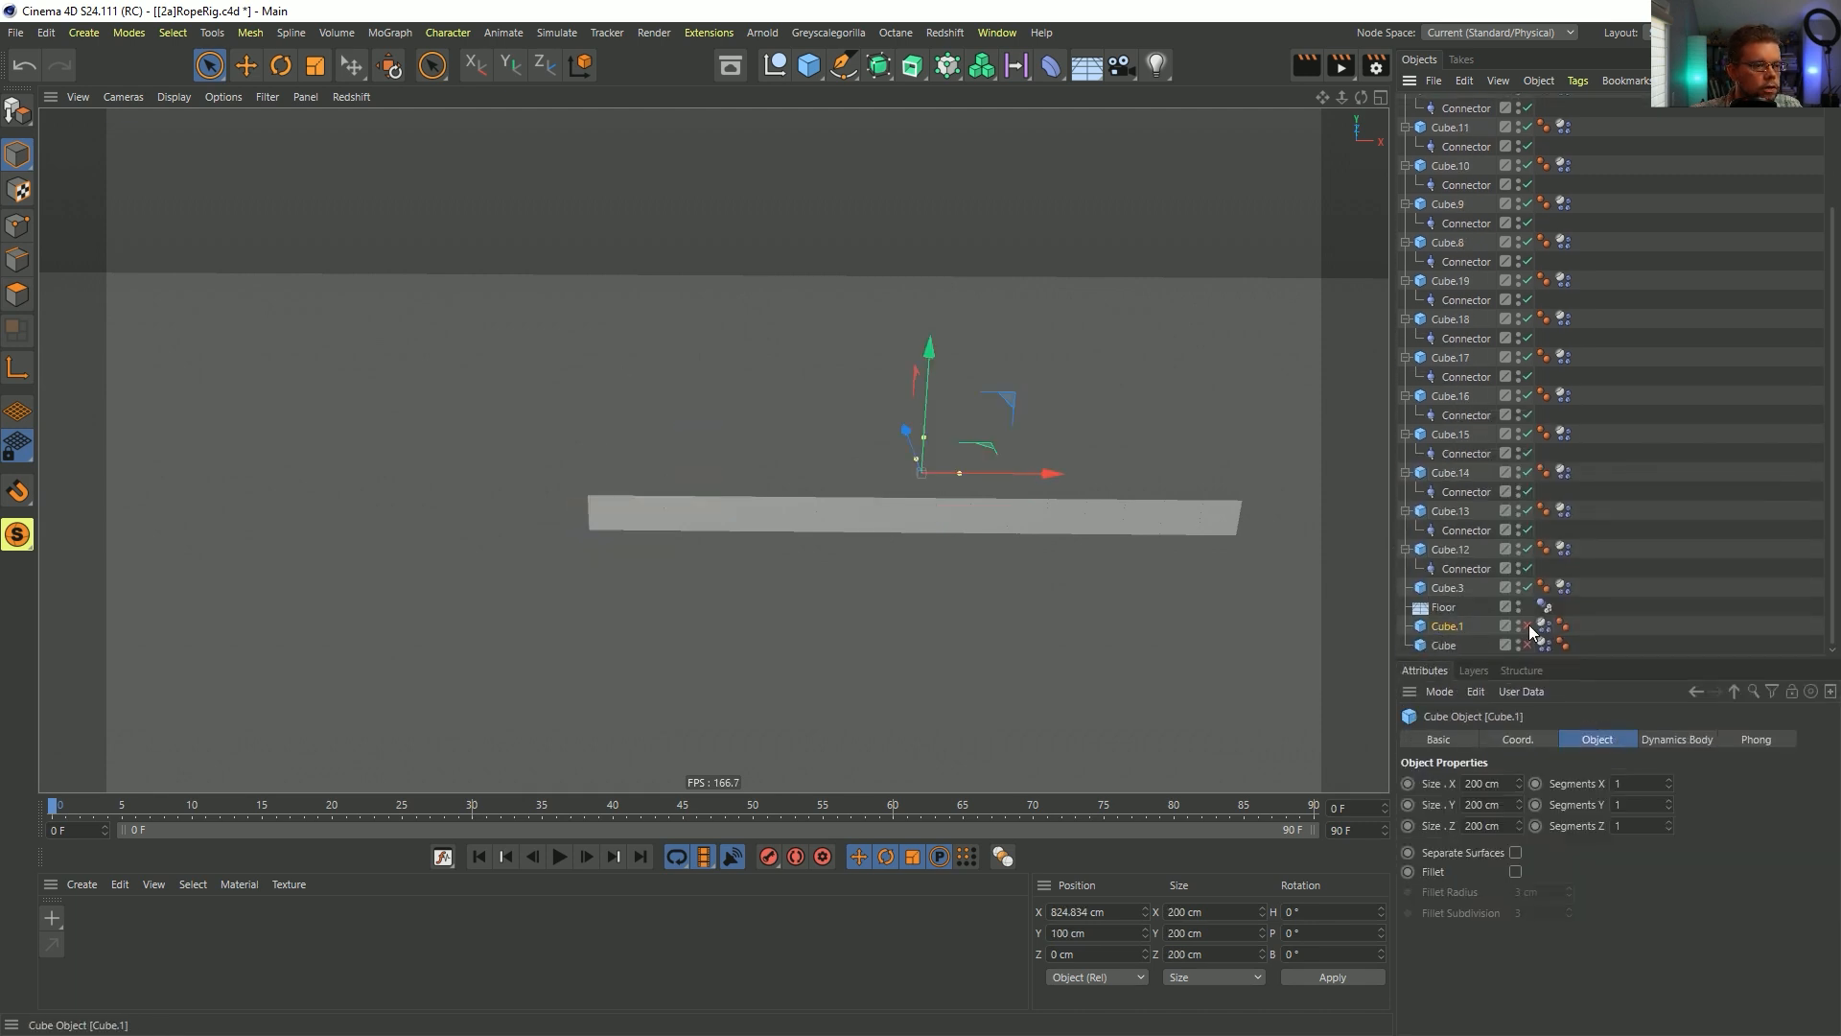
left_click(1528, 625)
left_click(1527, 644)
- Move Cube.1 and Cube together to the top of the object hierarchy
left_click(1450, 648, "shift")
left_click_drag(1450, 628, 1453, 96)
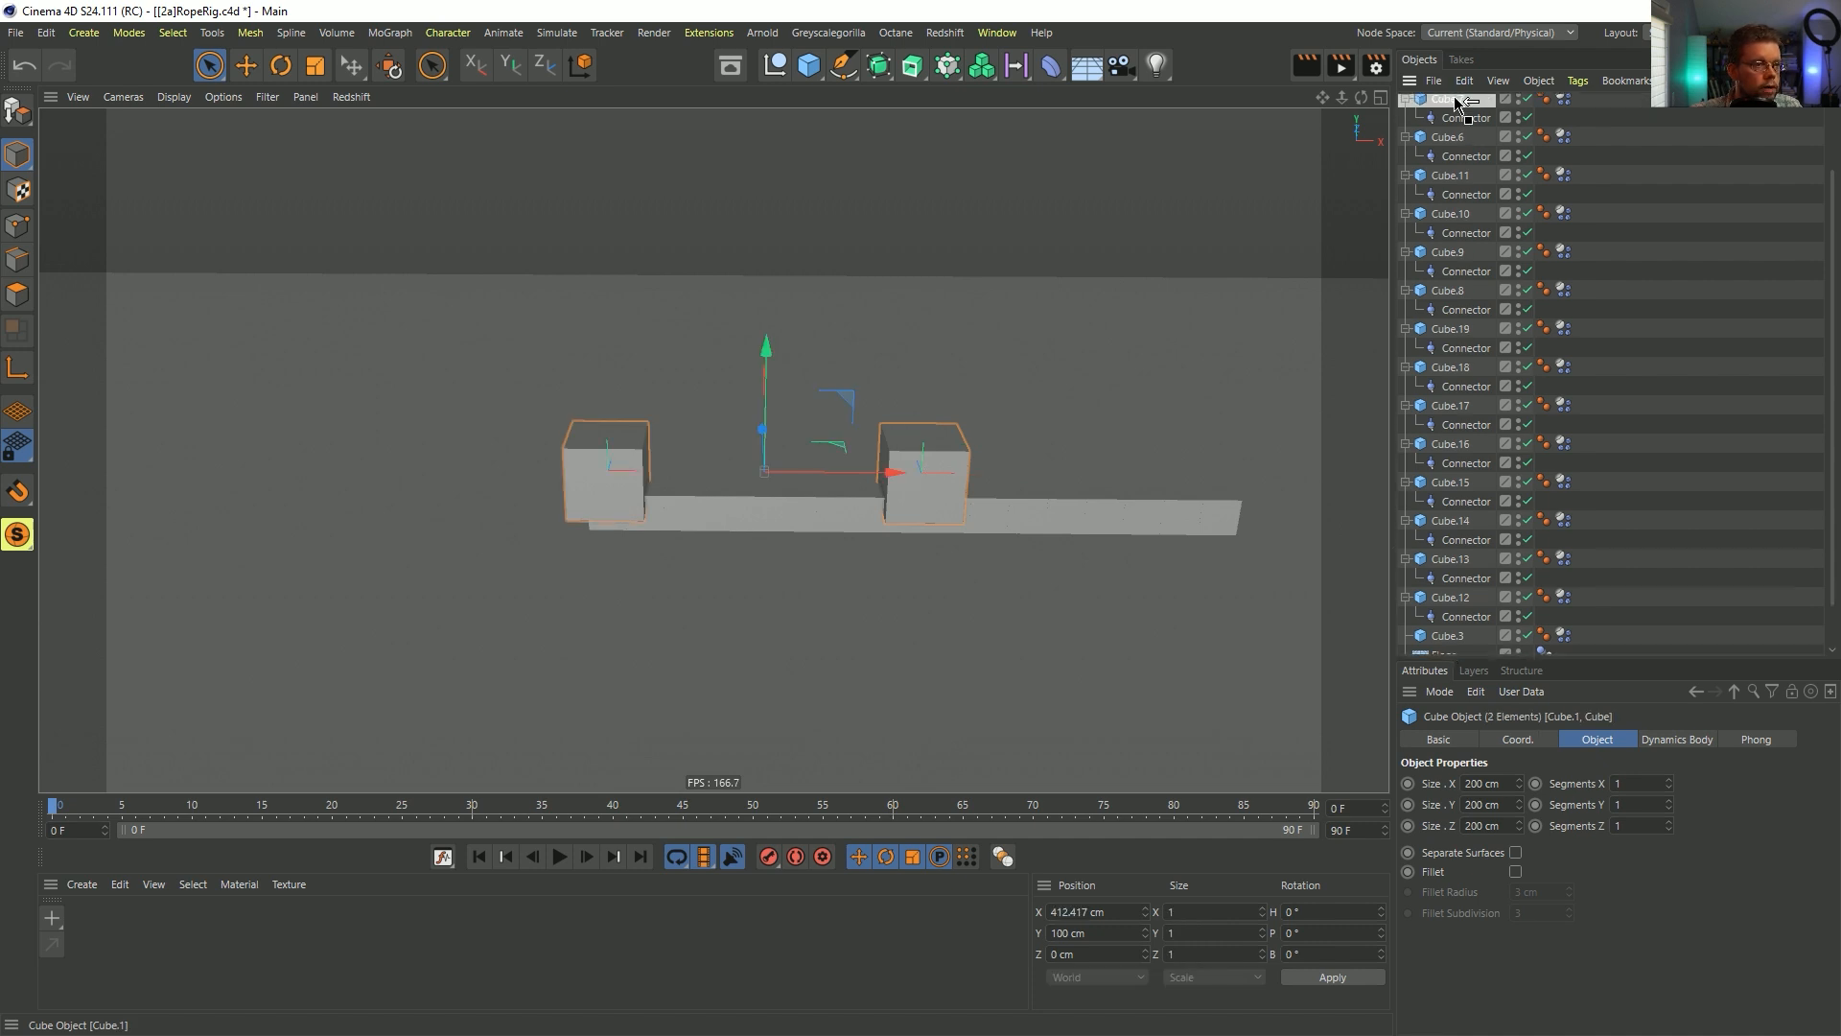
- Move Cube.1 to the right end of the rope at about X 1758 cm and Cube to its left end at about X -156 cm
left_click(1445, 105)
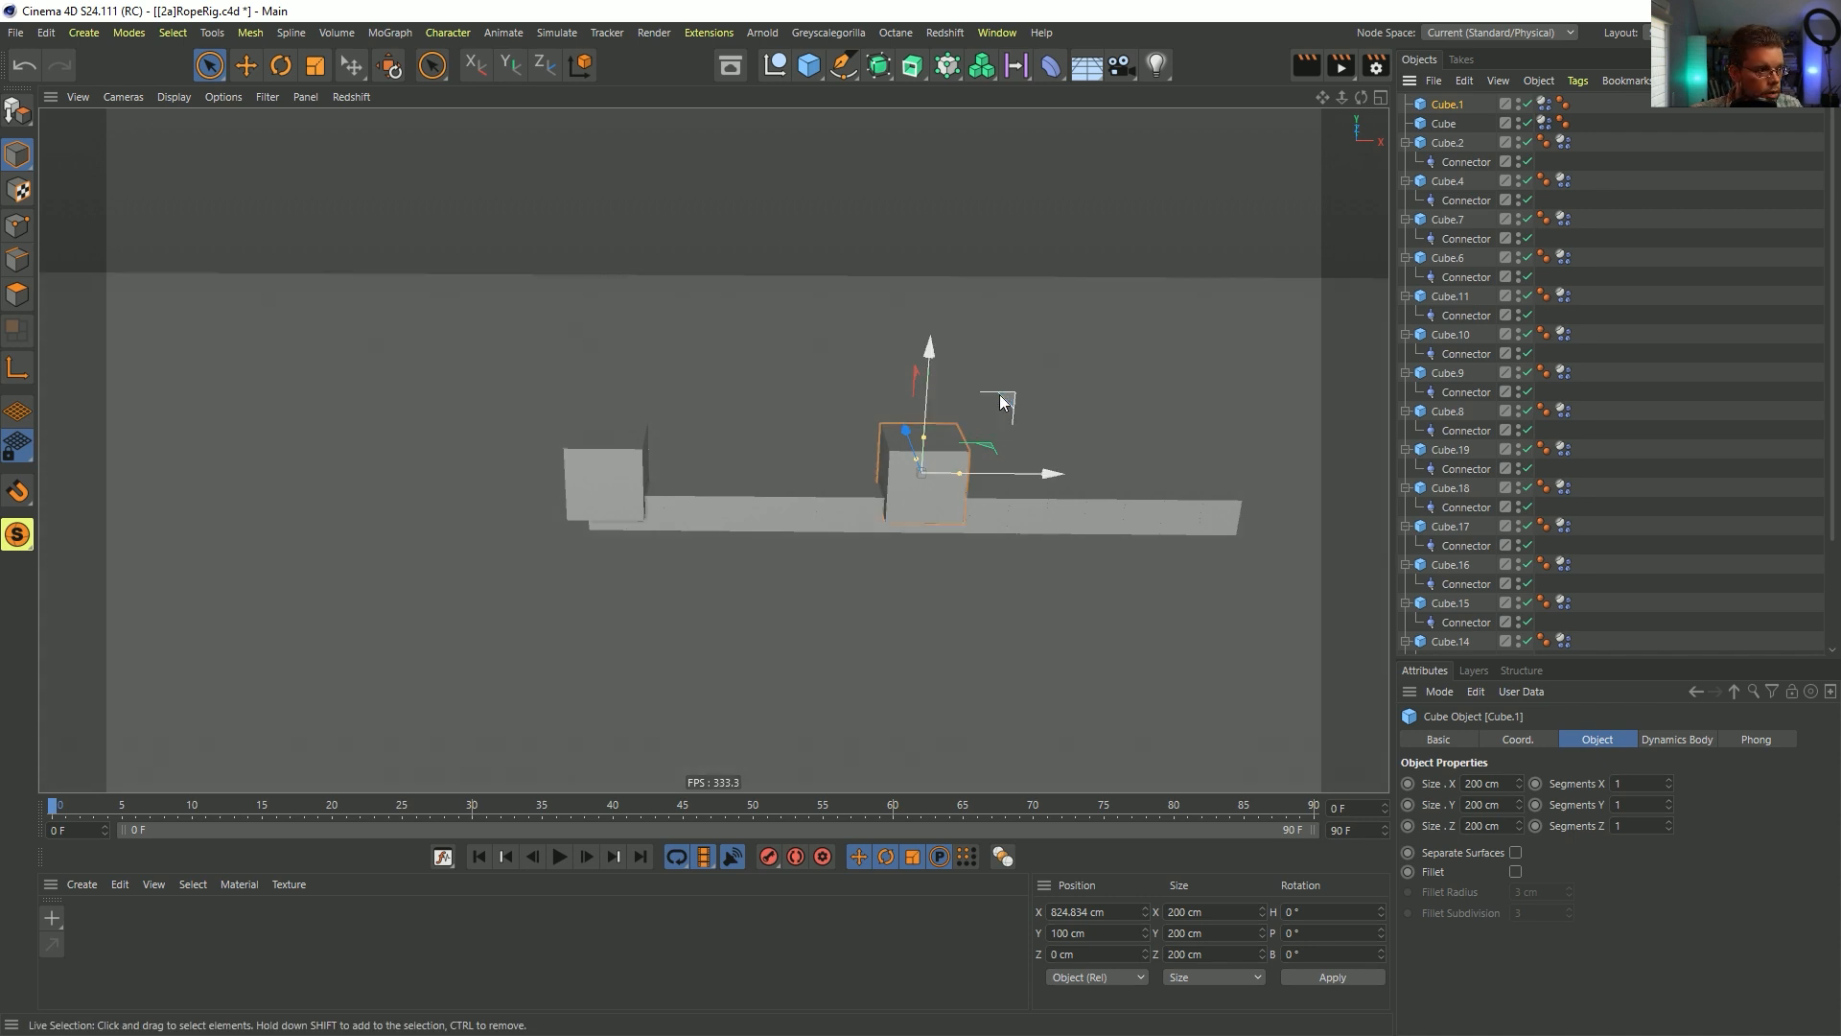
left_click_drag(966, 426, 1368, 438)
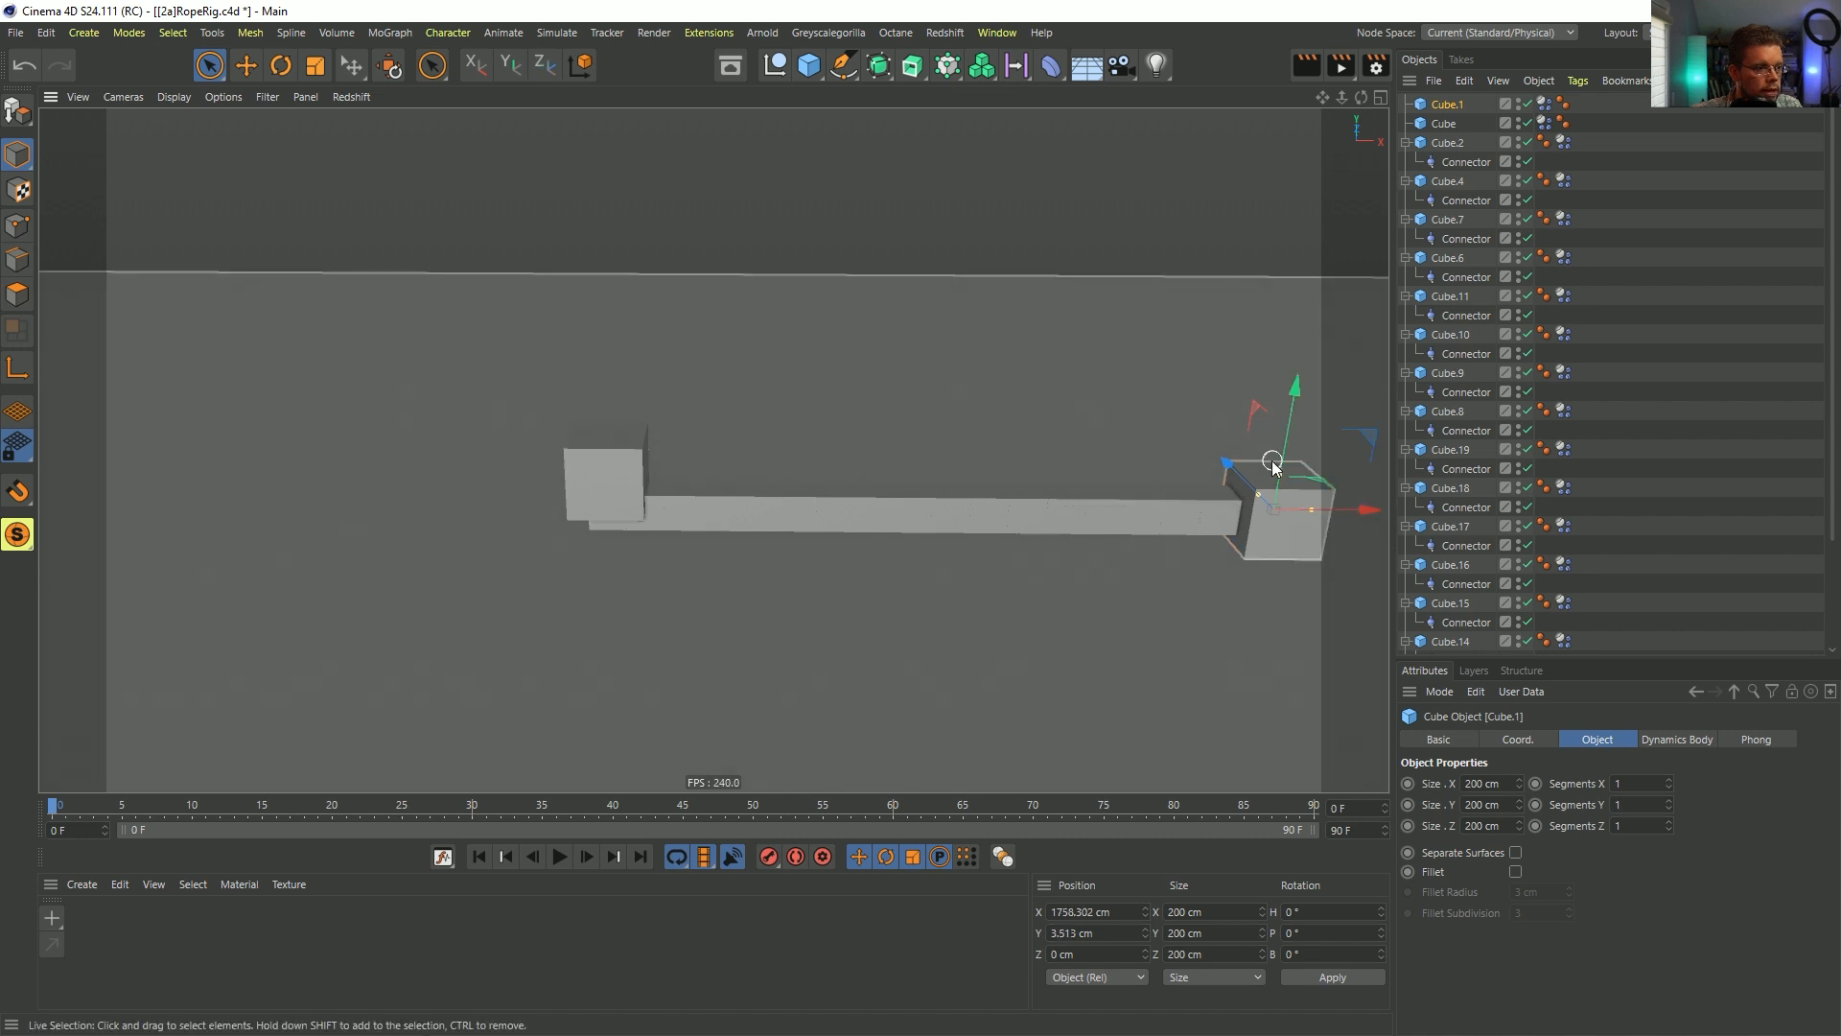
left_click(1480, 123)
left_click_drag(653, 403, 622, 438)
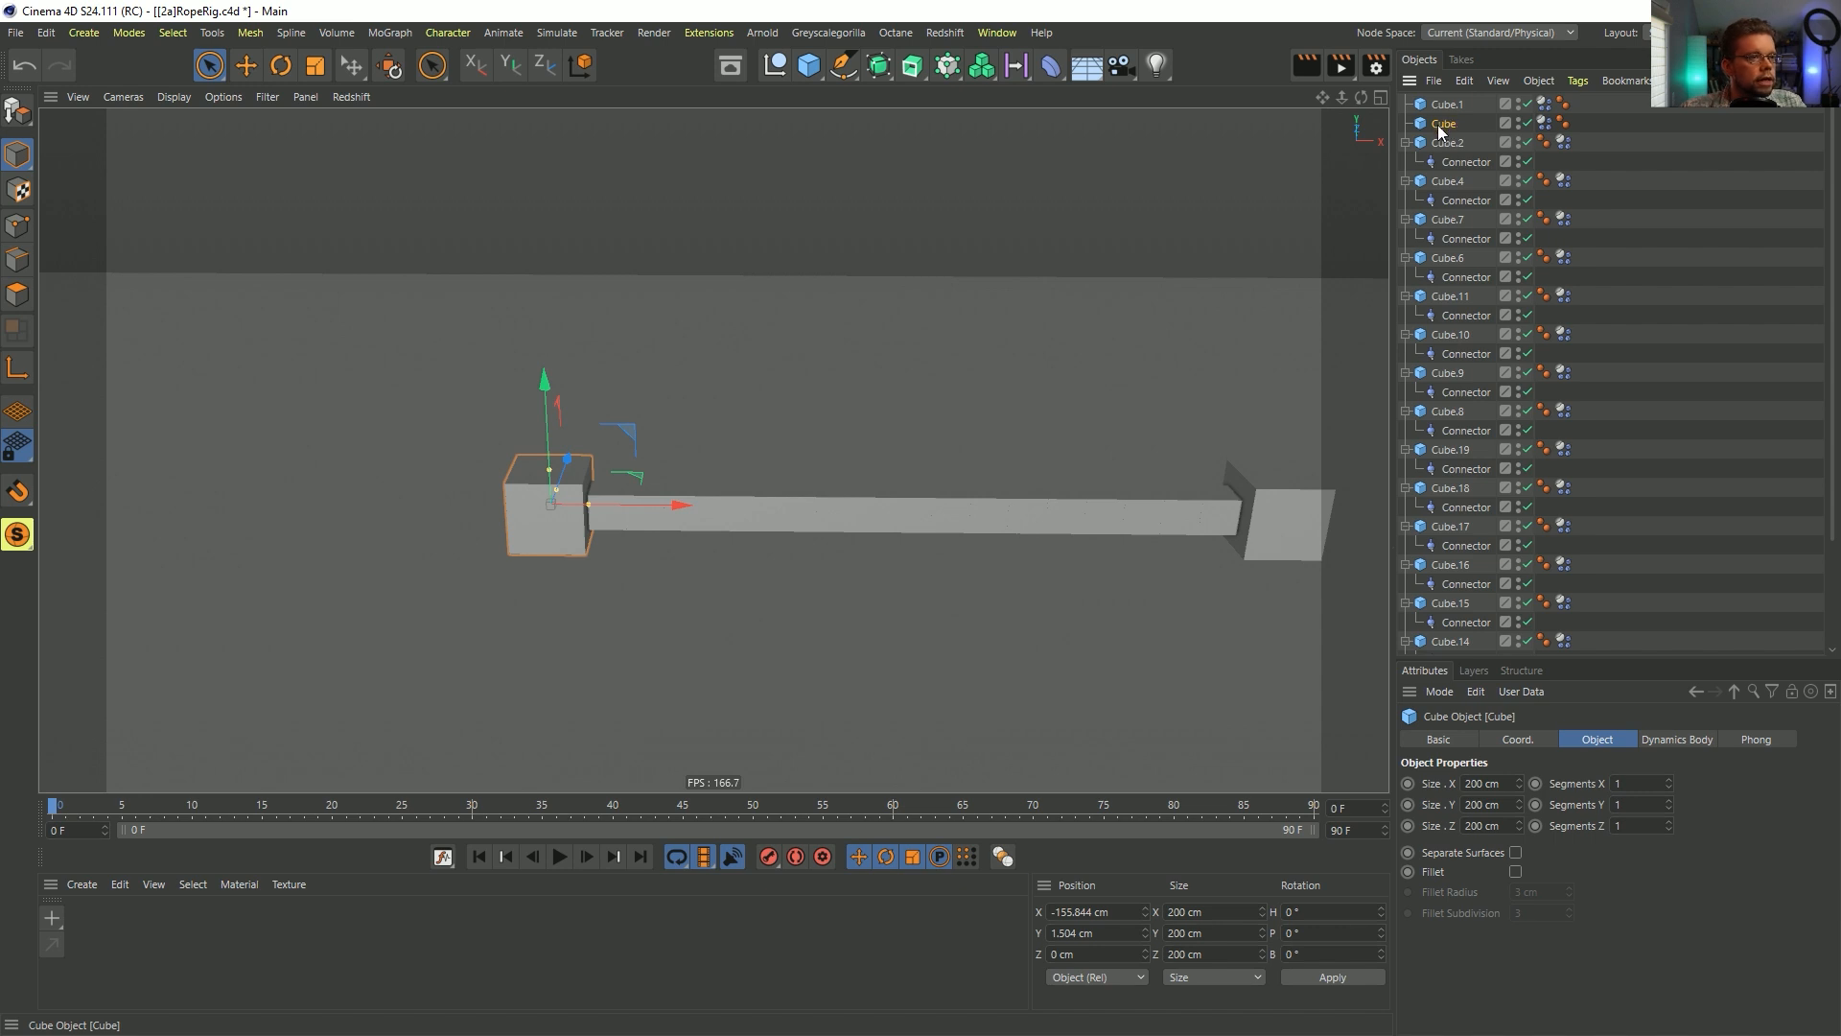
- Rename both large end cubes to Ends
left_click_drag(1448, 107, 1448, 45)
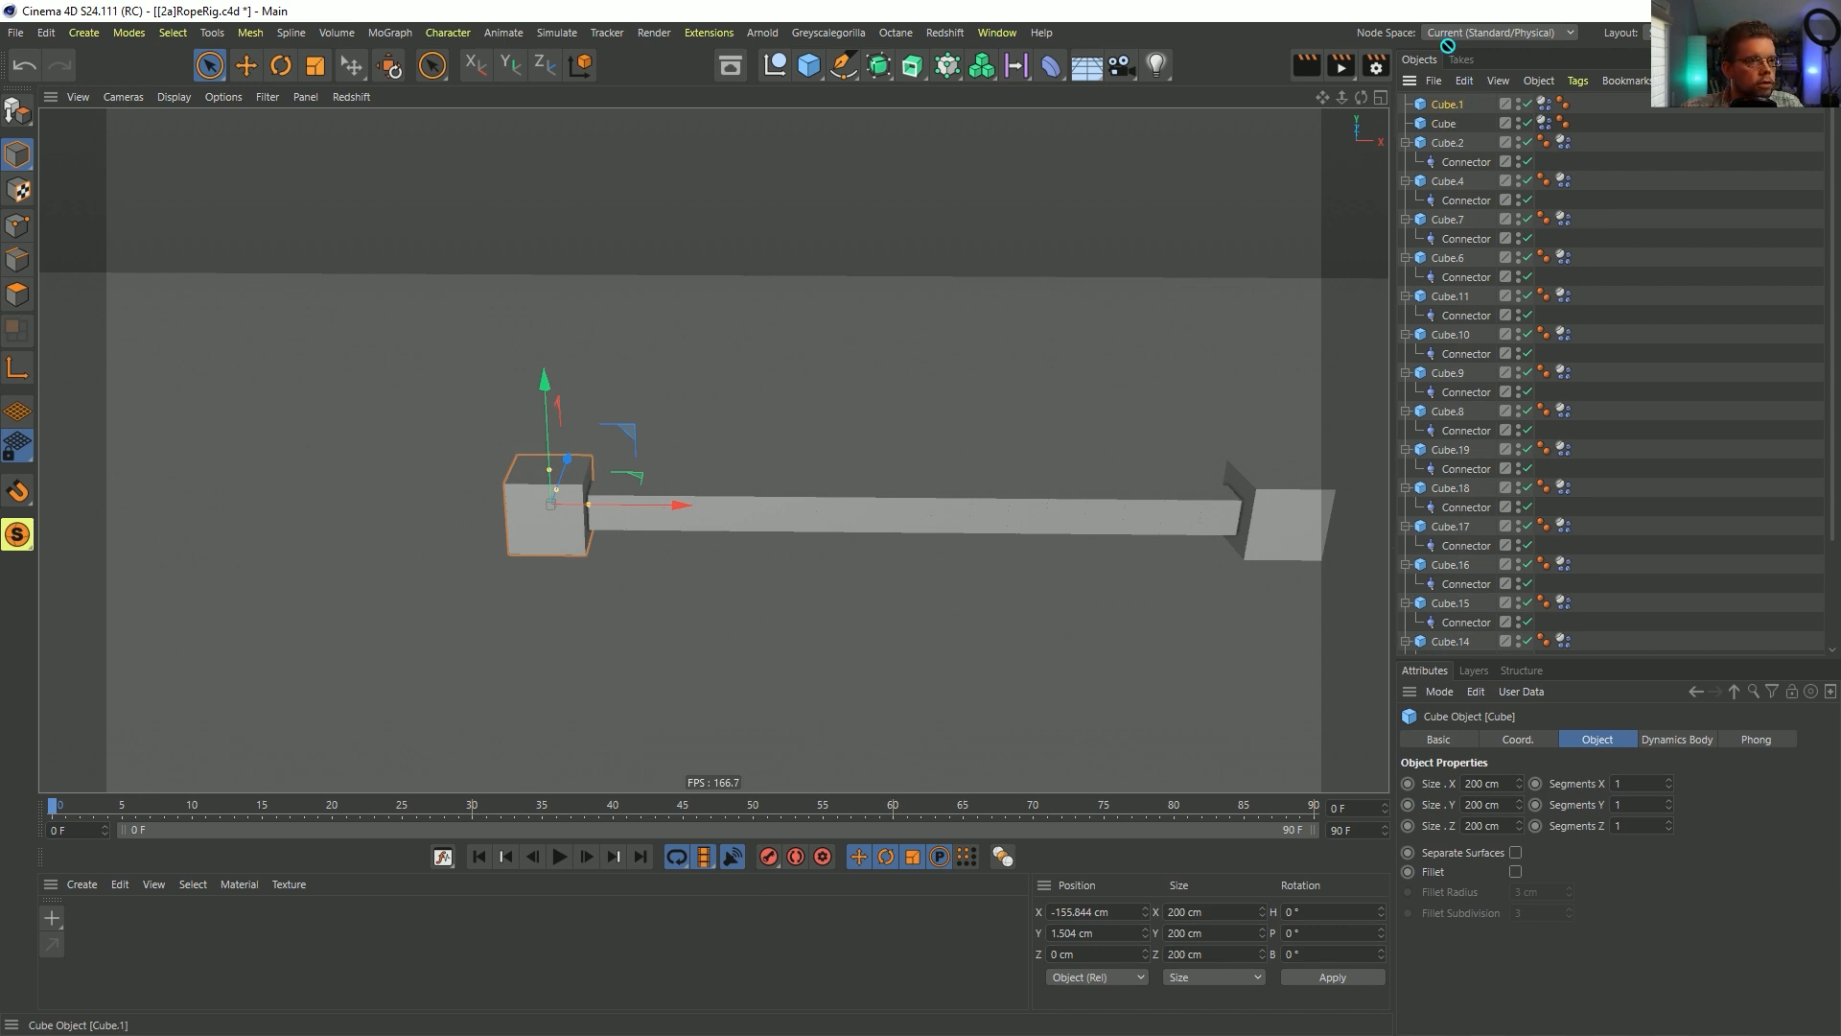
left_click(1441, 107)
left_click(1442, 123, "shift")
left_click(1439, 740)
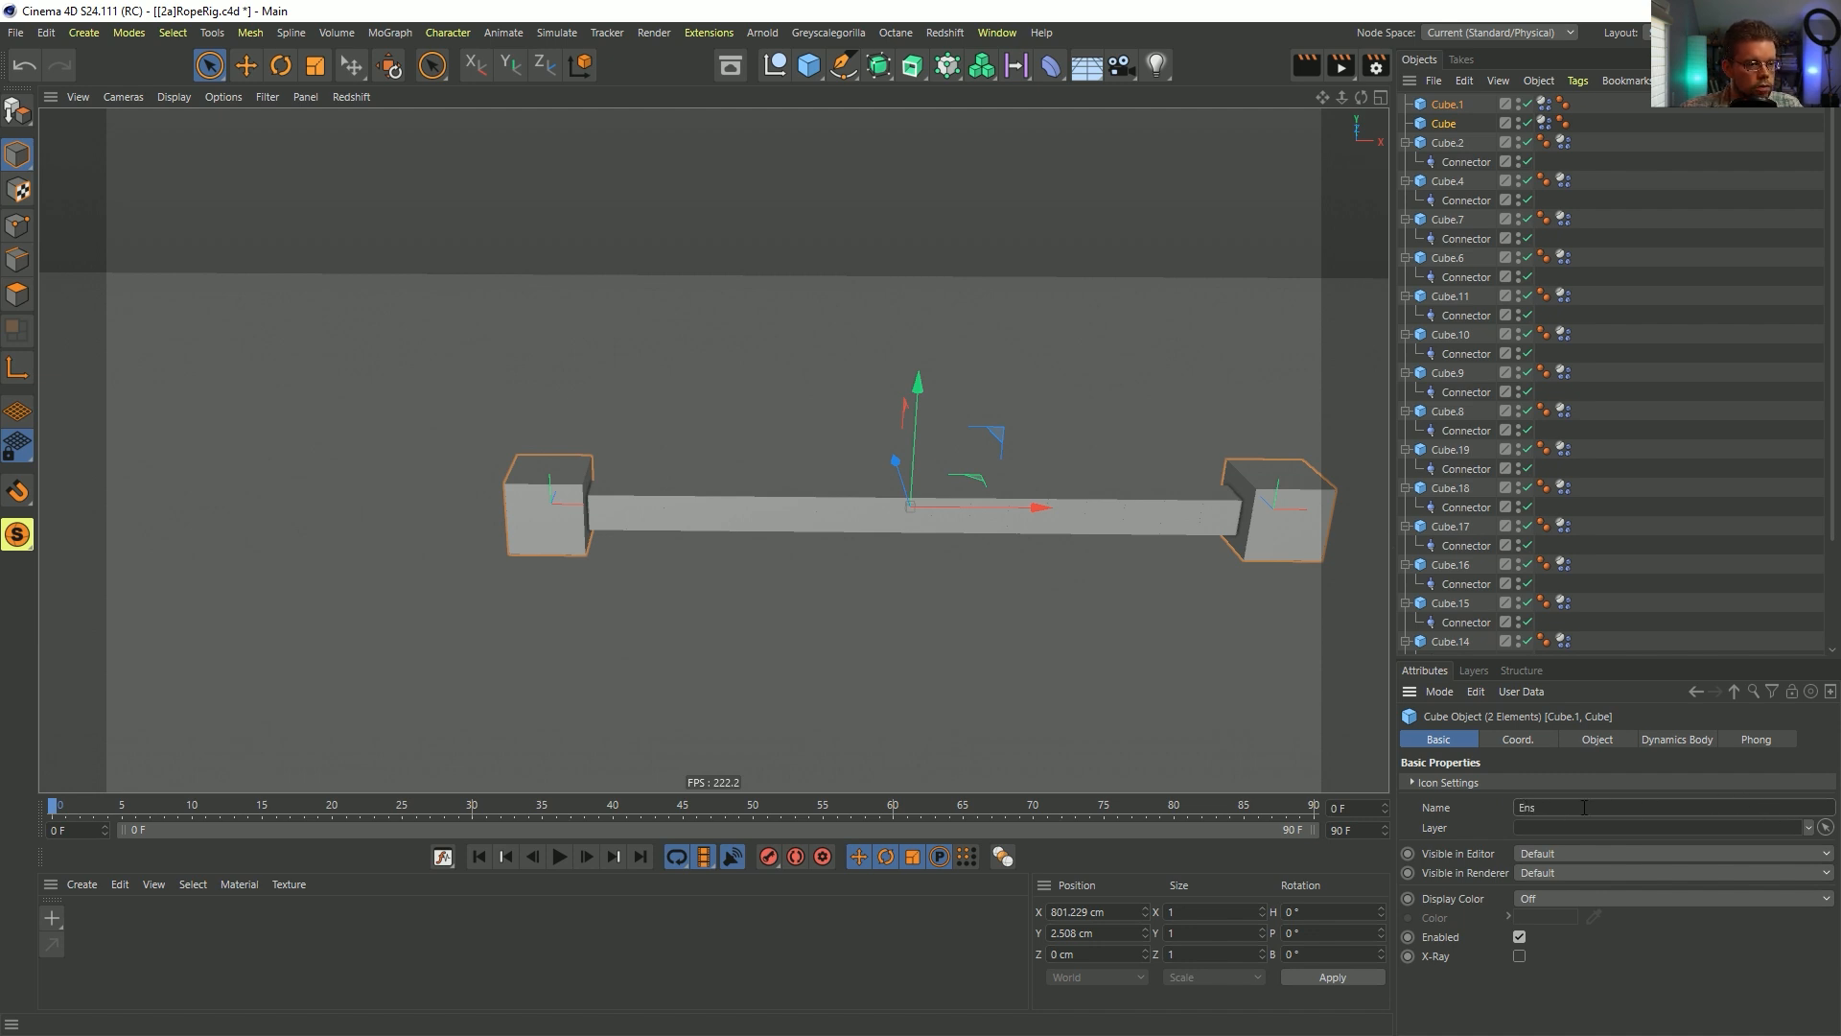
left_click(1549, 782)
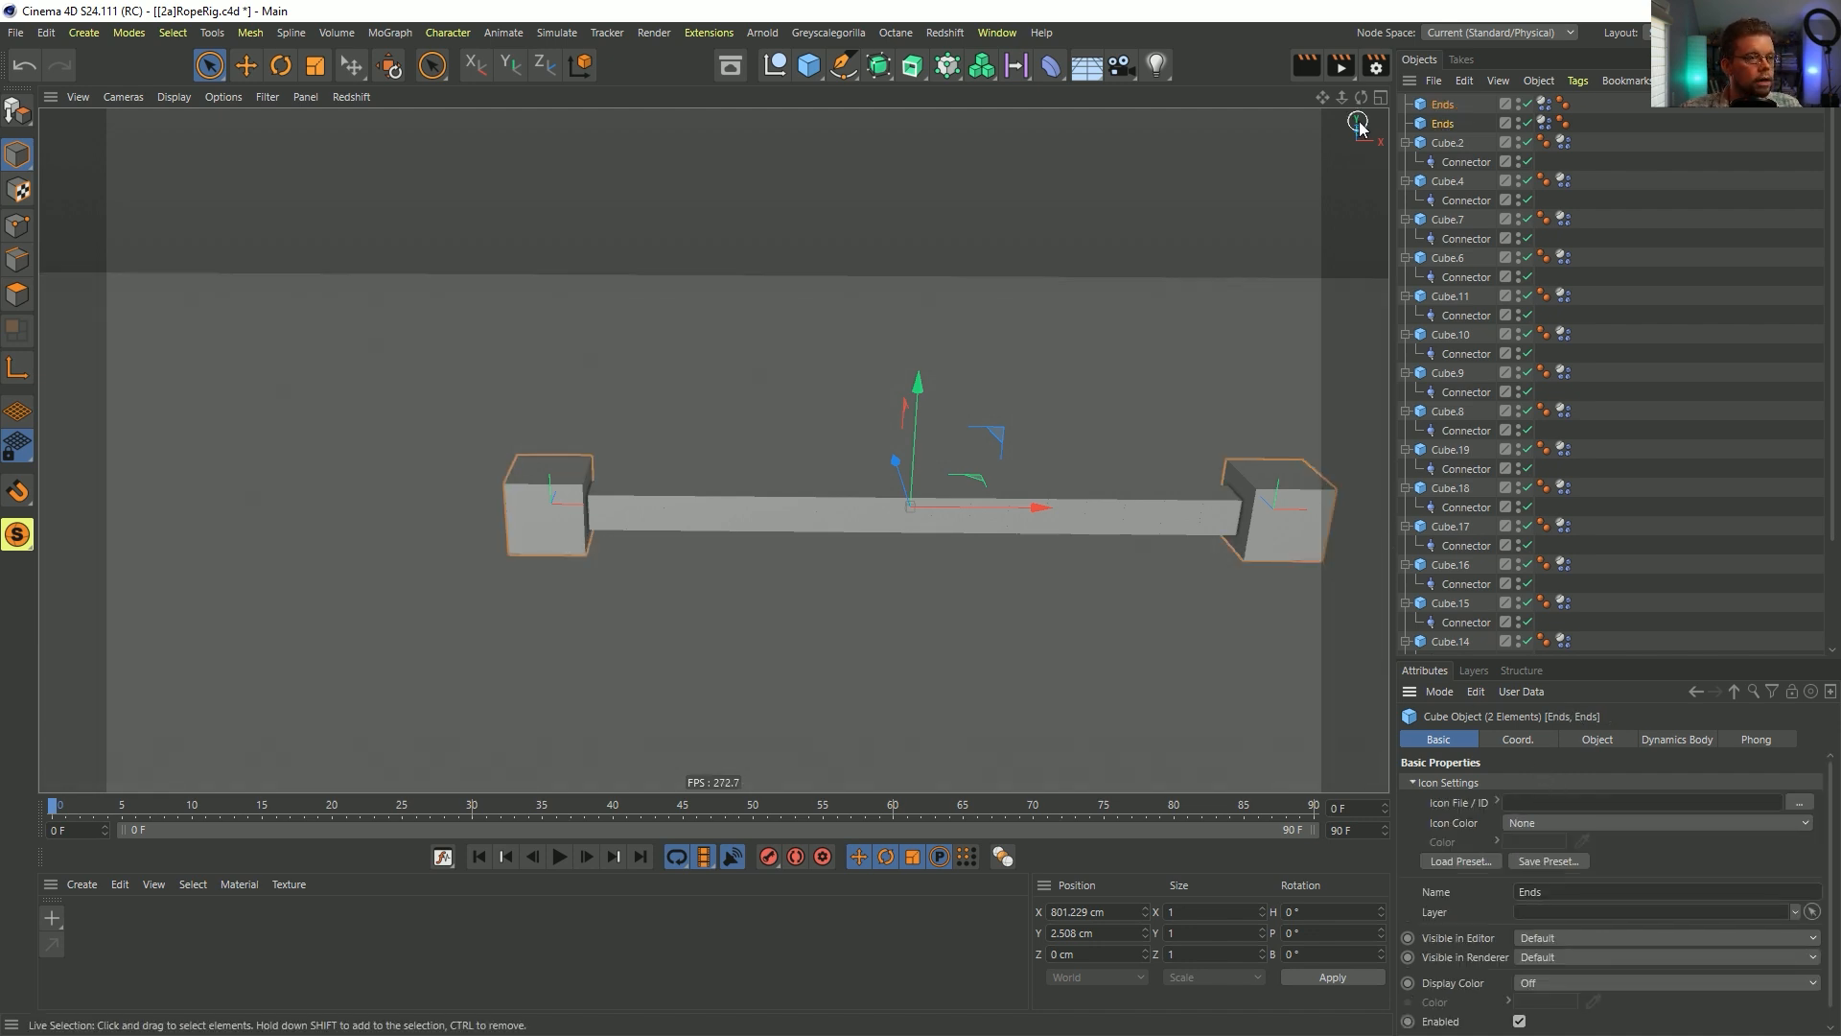
- Set the Display Color of both Ends cubes to On
left_click(1443, 122)
left_click(1443, 124, "shift")
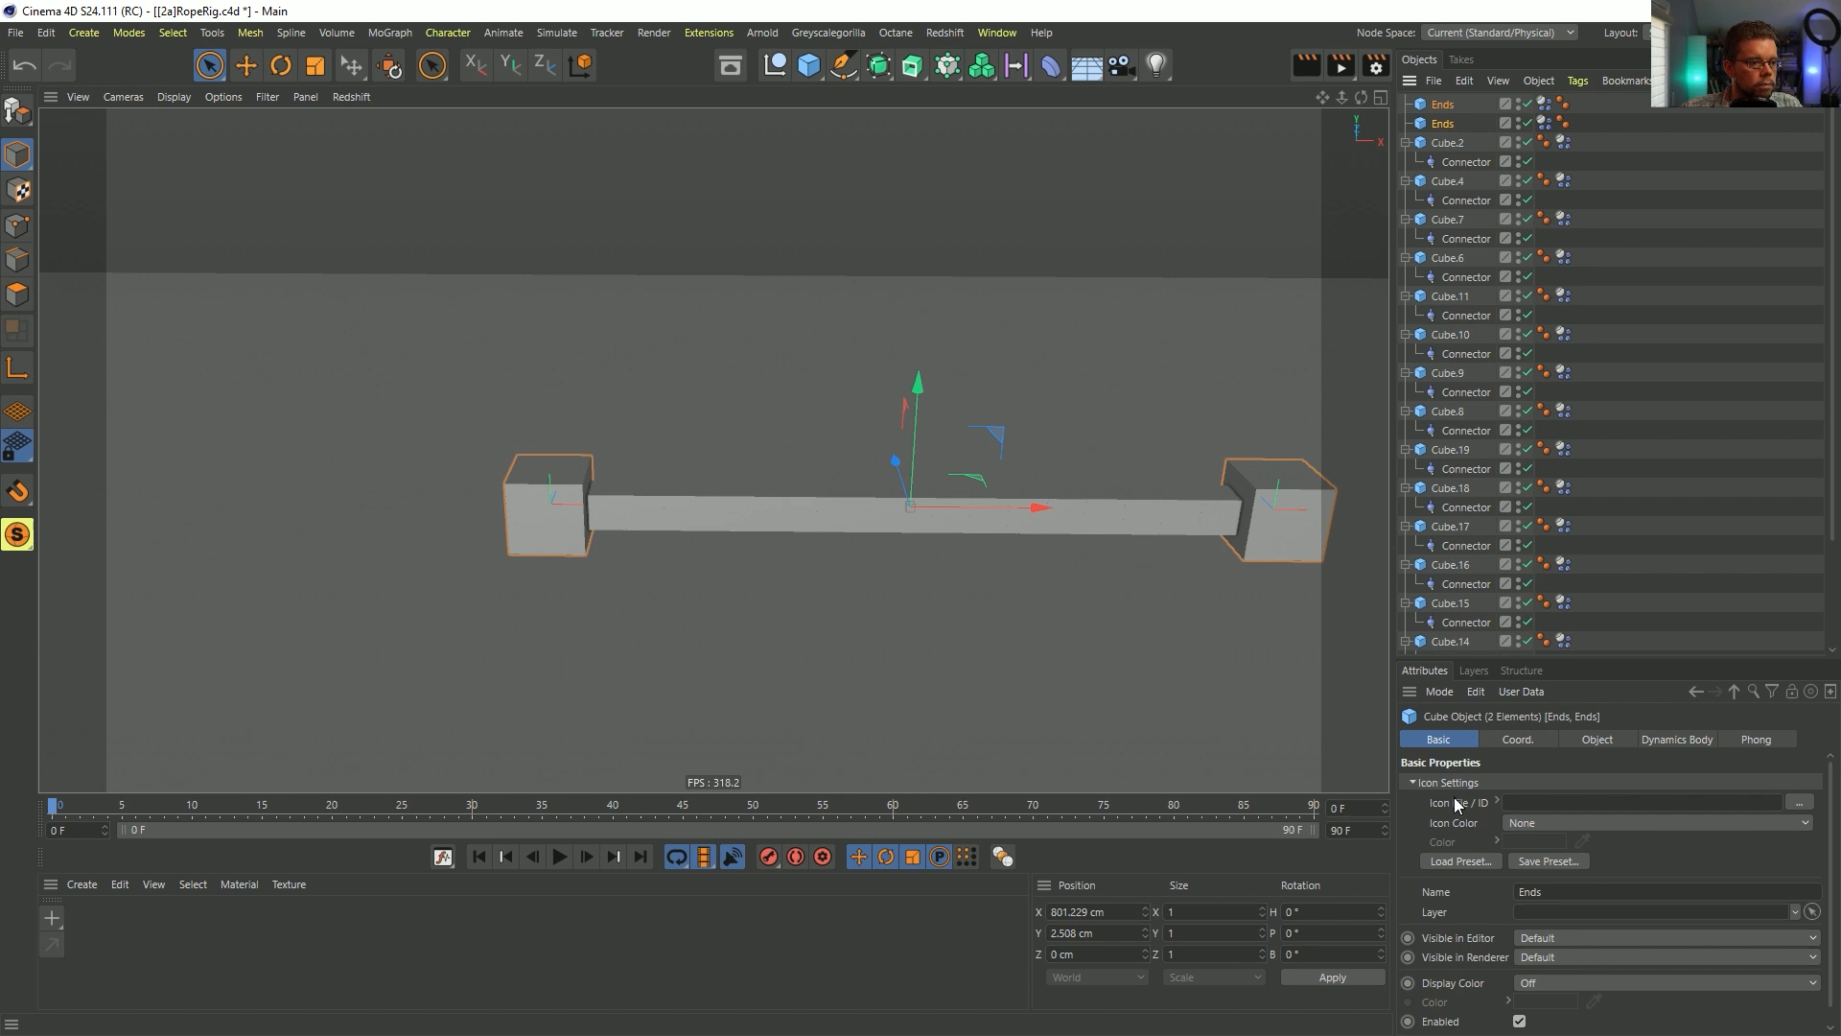
left_click(1529, 983)
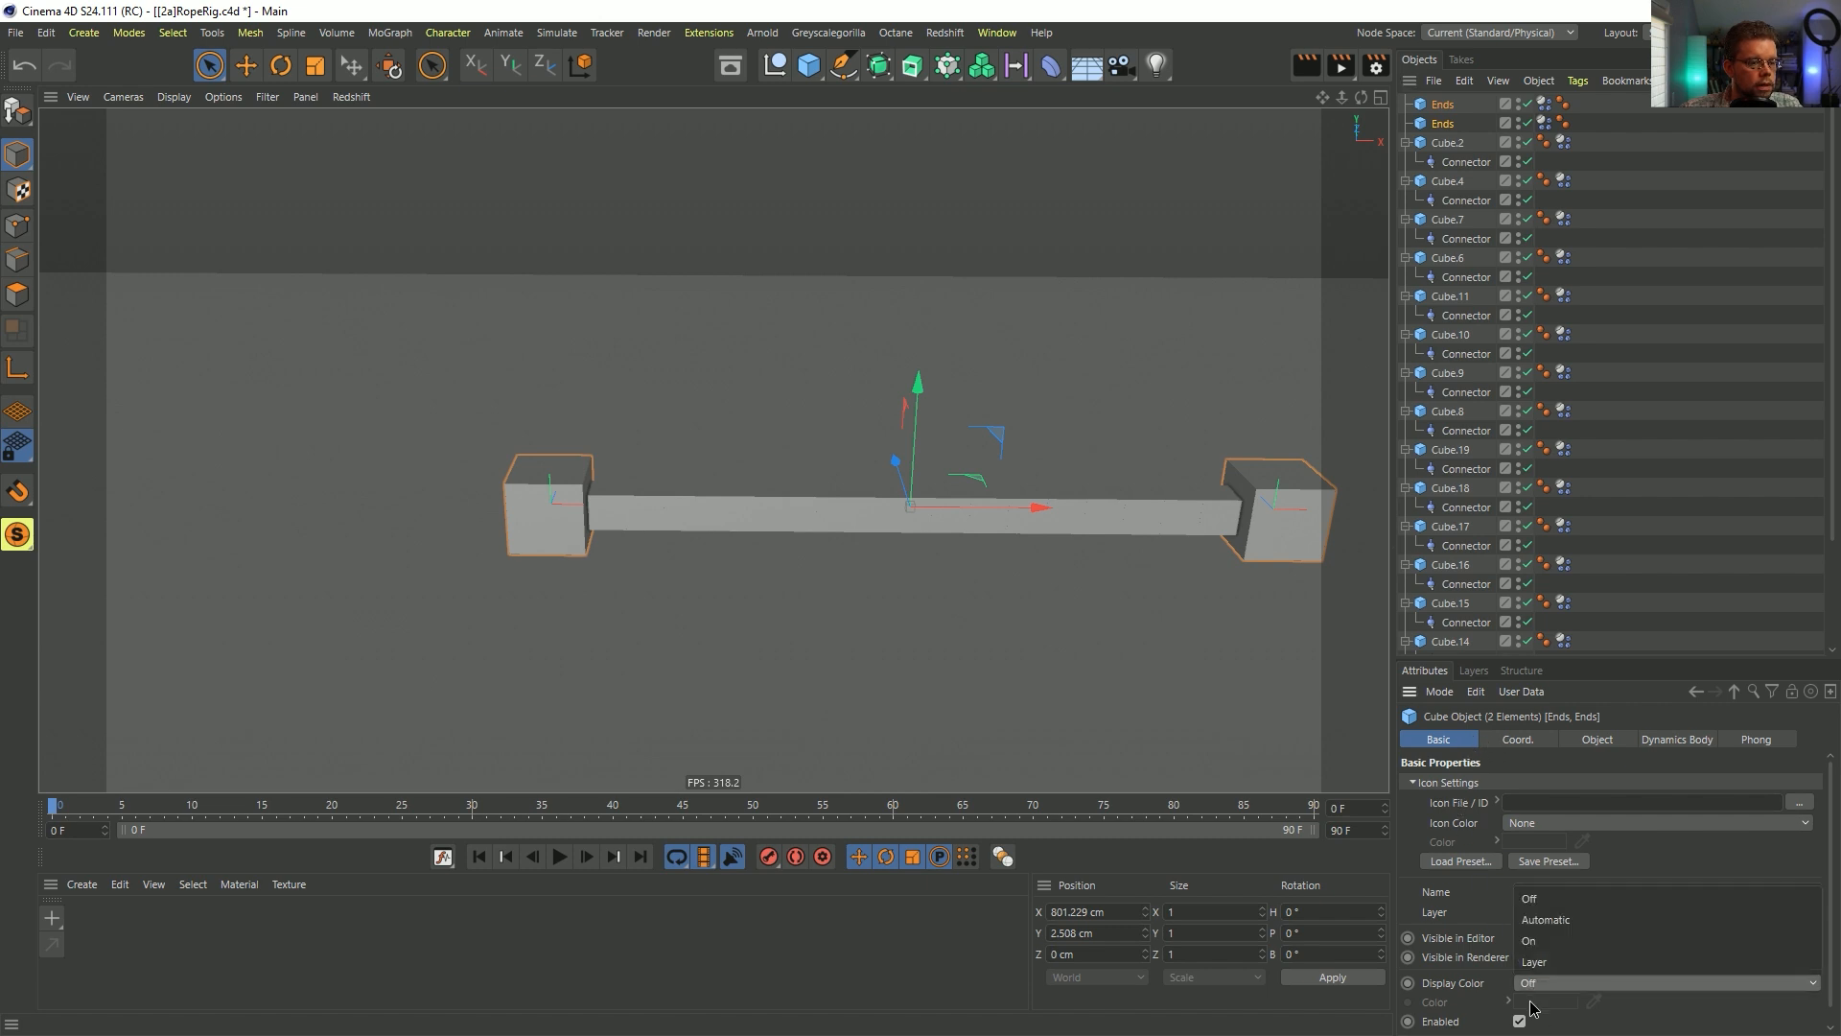
left_click(1541, 945)
left_click(1669, 321)
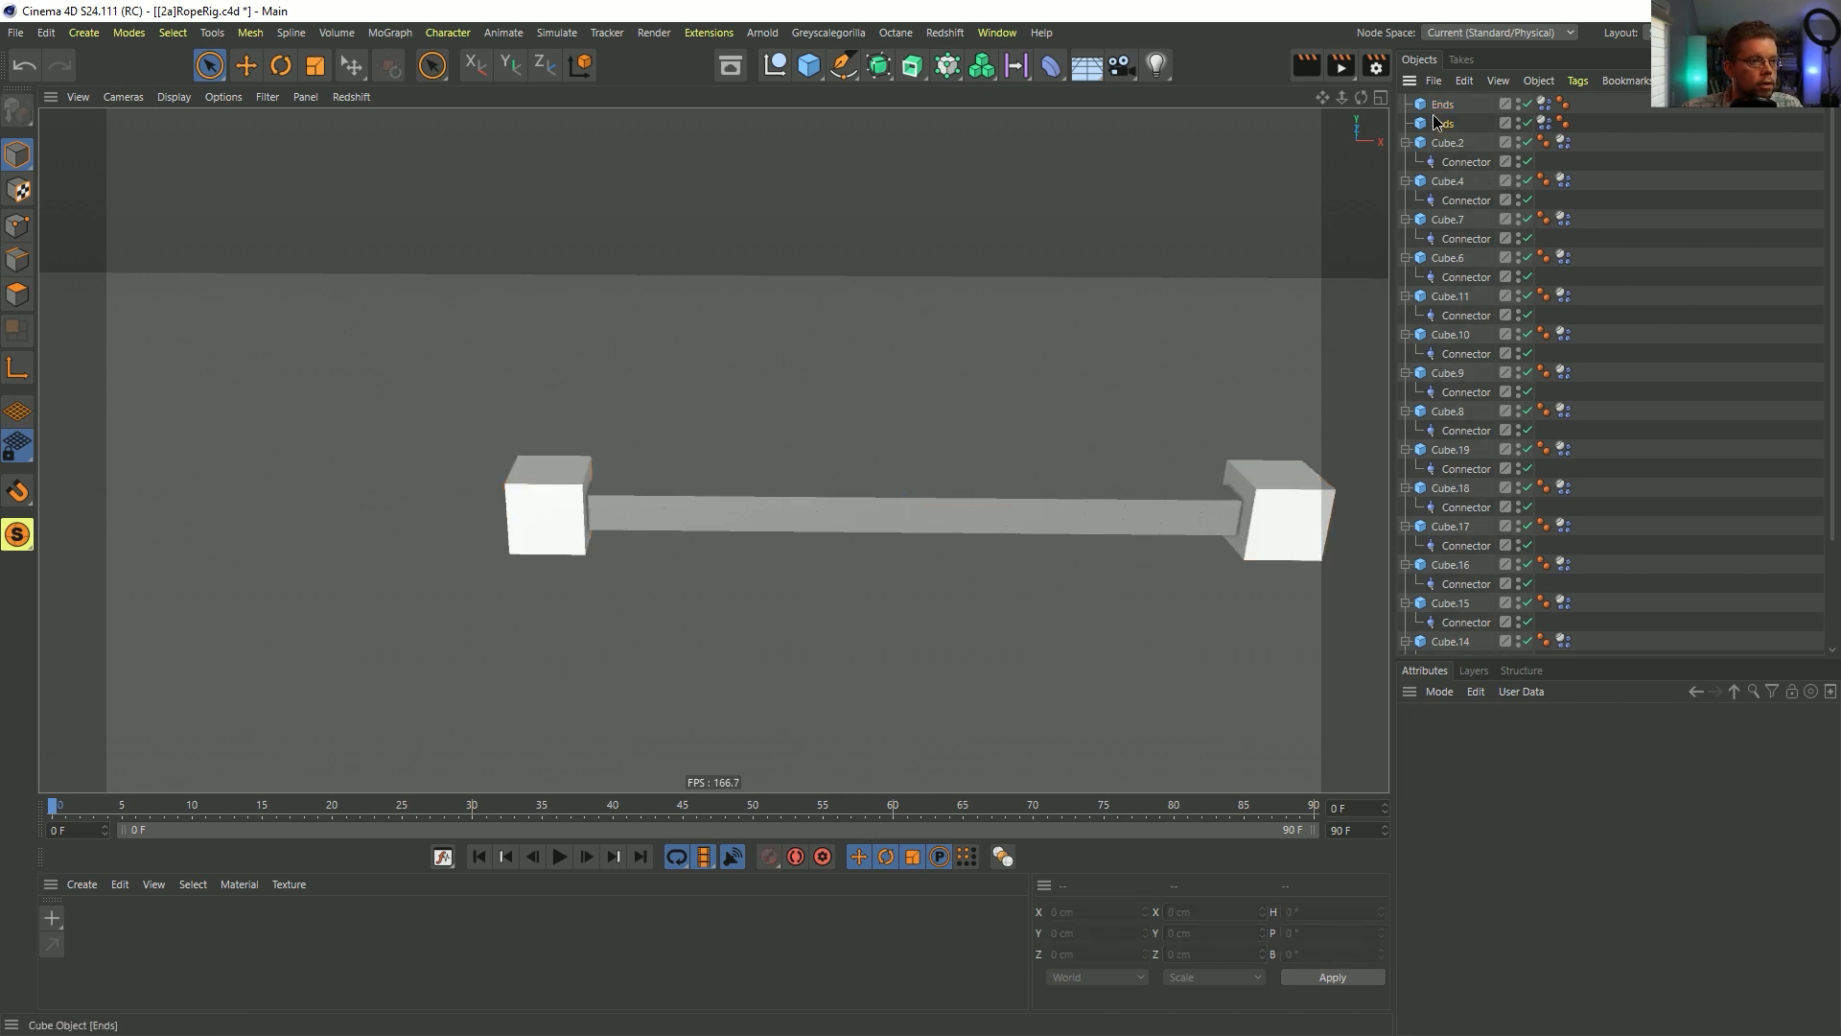
- Give the first Ends cube a copied connector placed at the rope's left end, with Ends as Object A and Cube.2 as Object B
left_click(1436, 123)
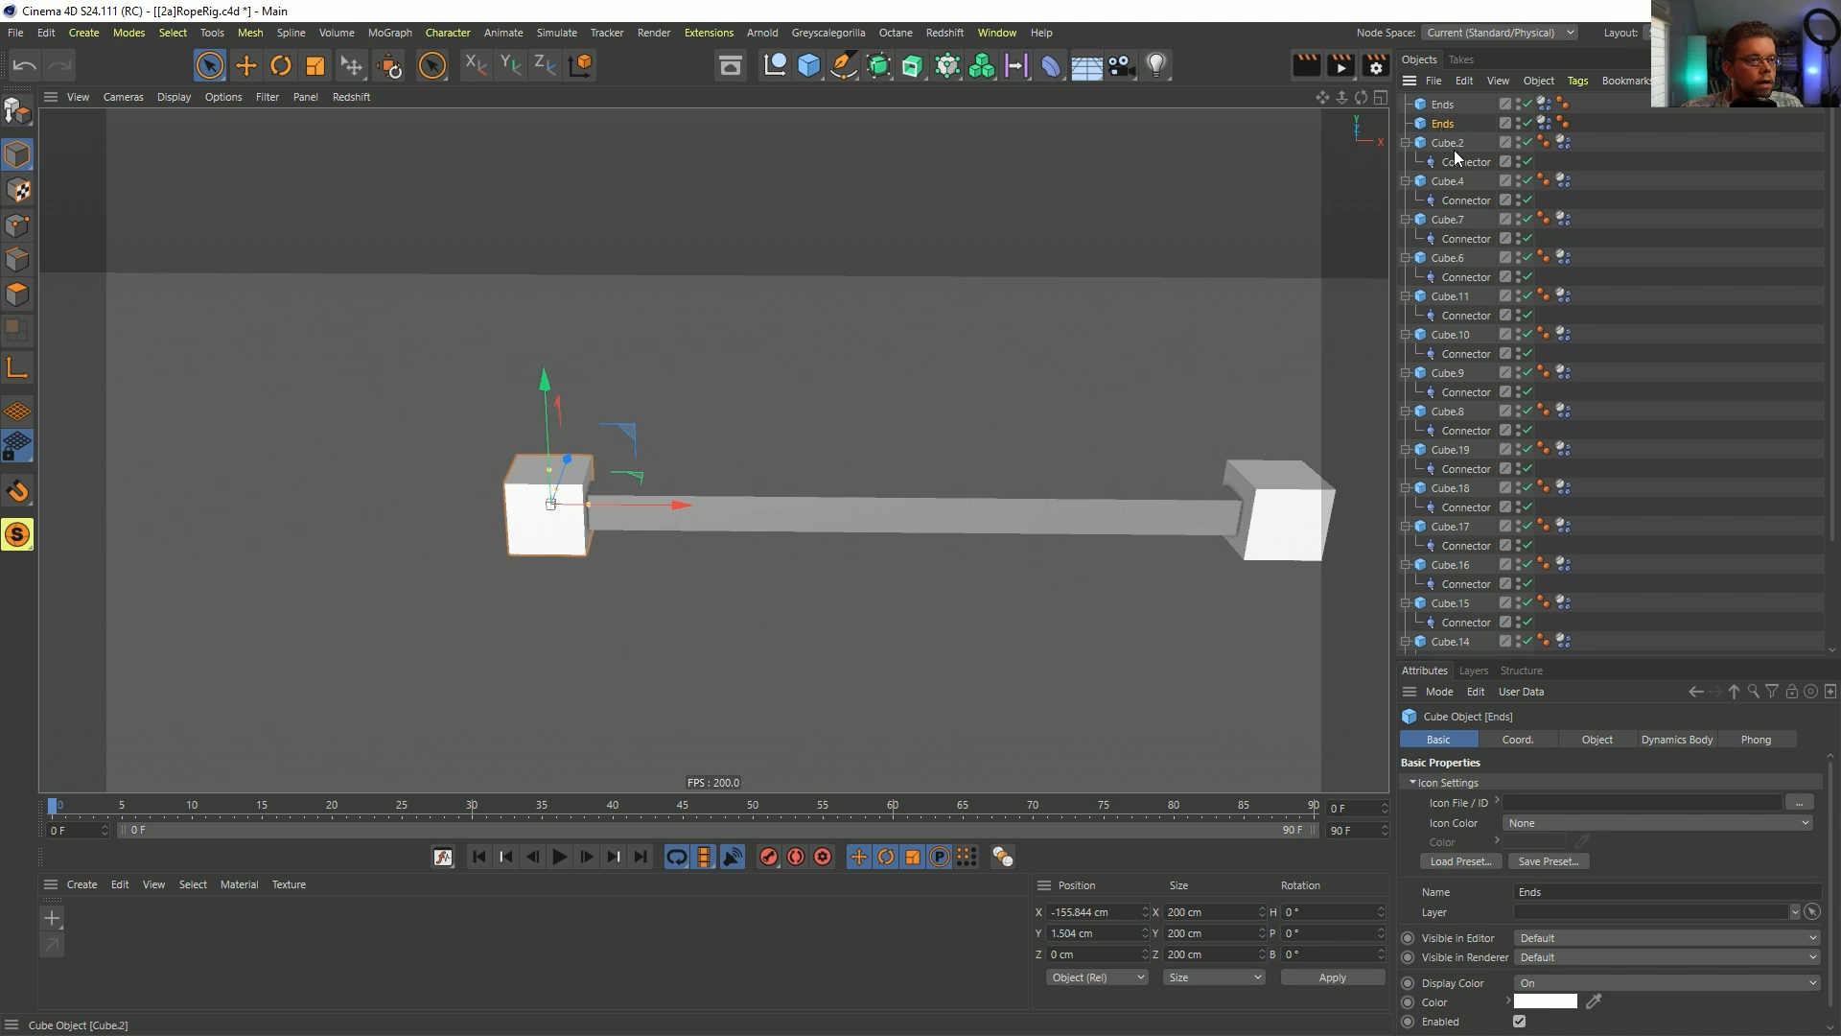
left_click_drag(1459, 165, 1451, 131)
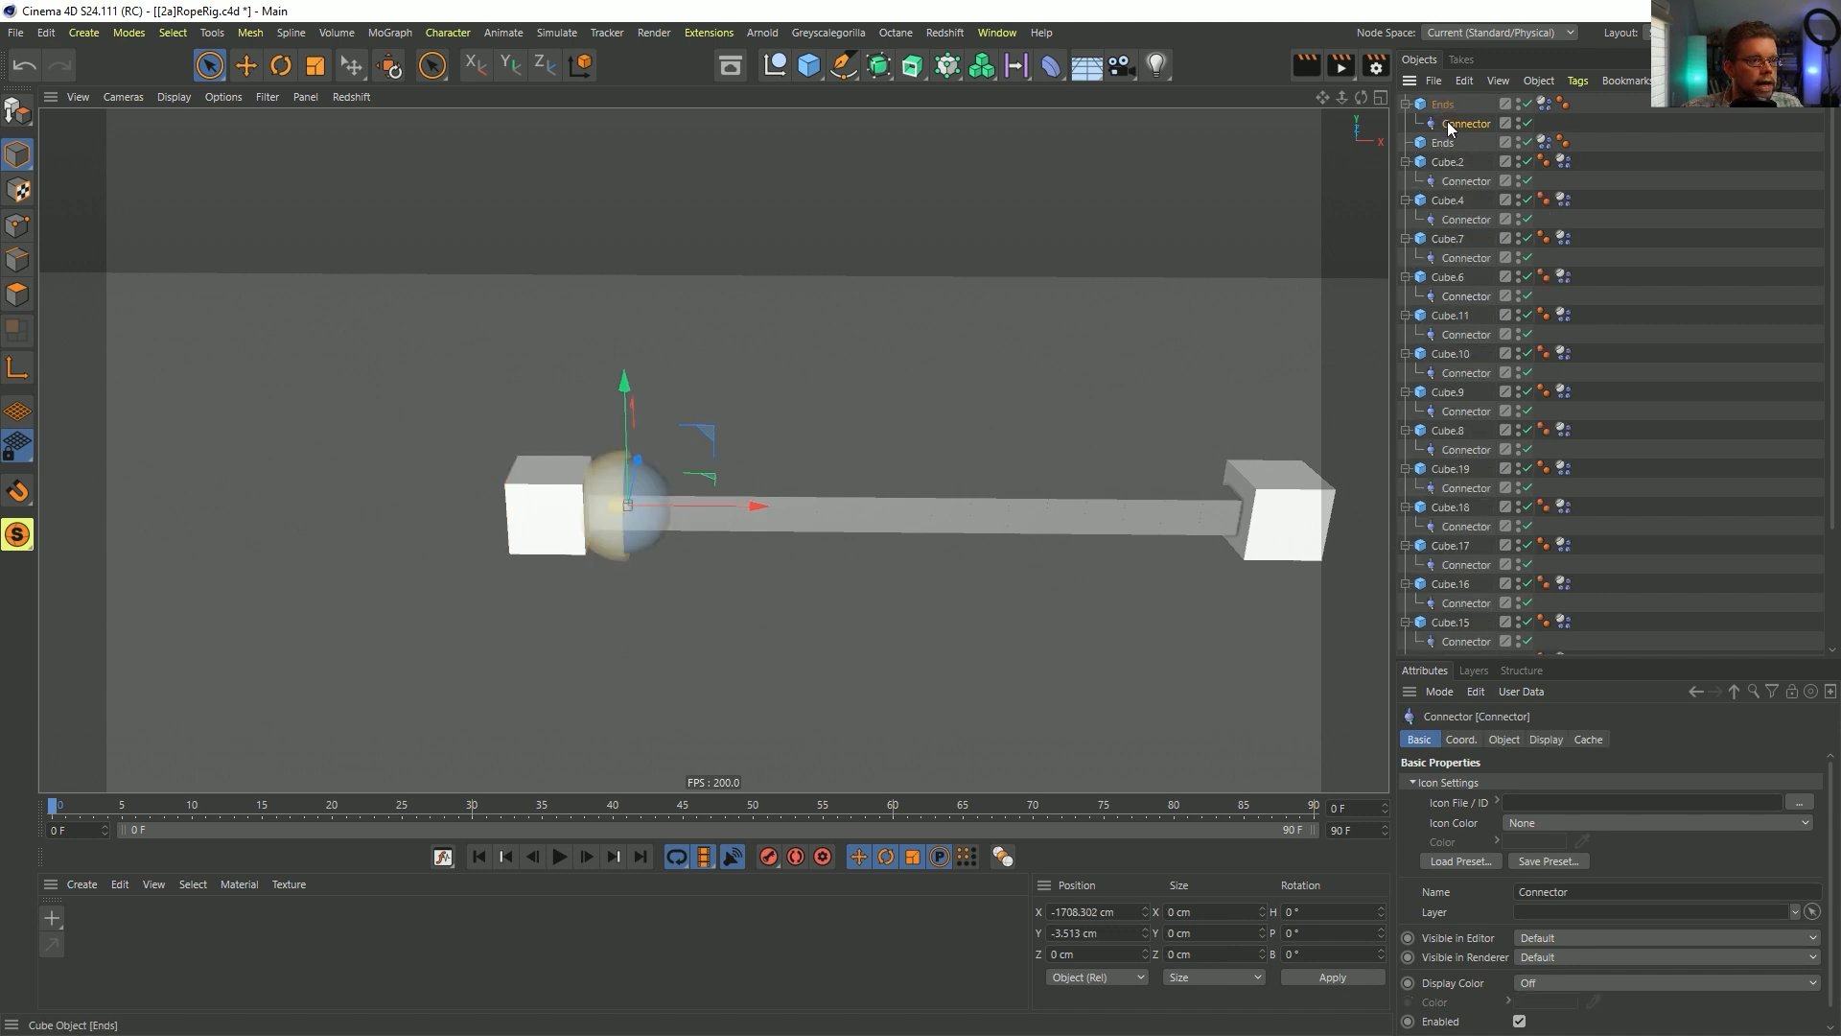
left_click_drag(744, 505, 705, 512)
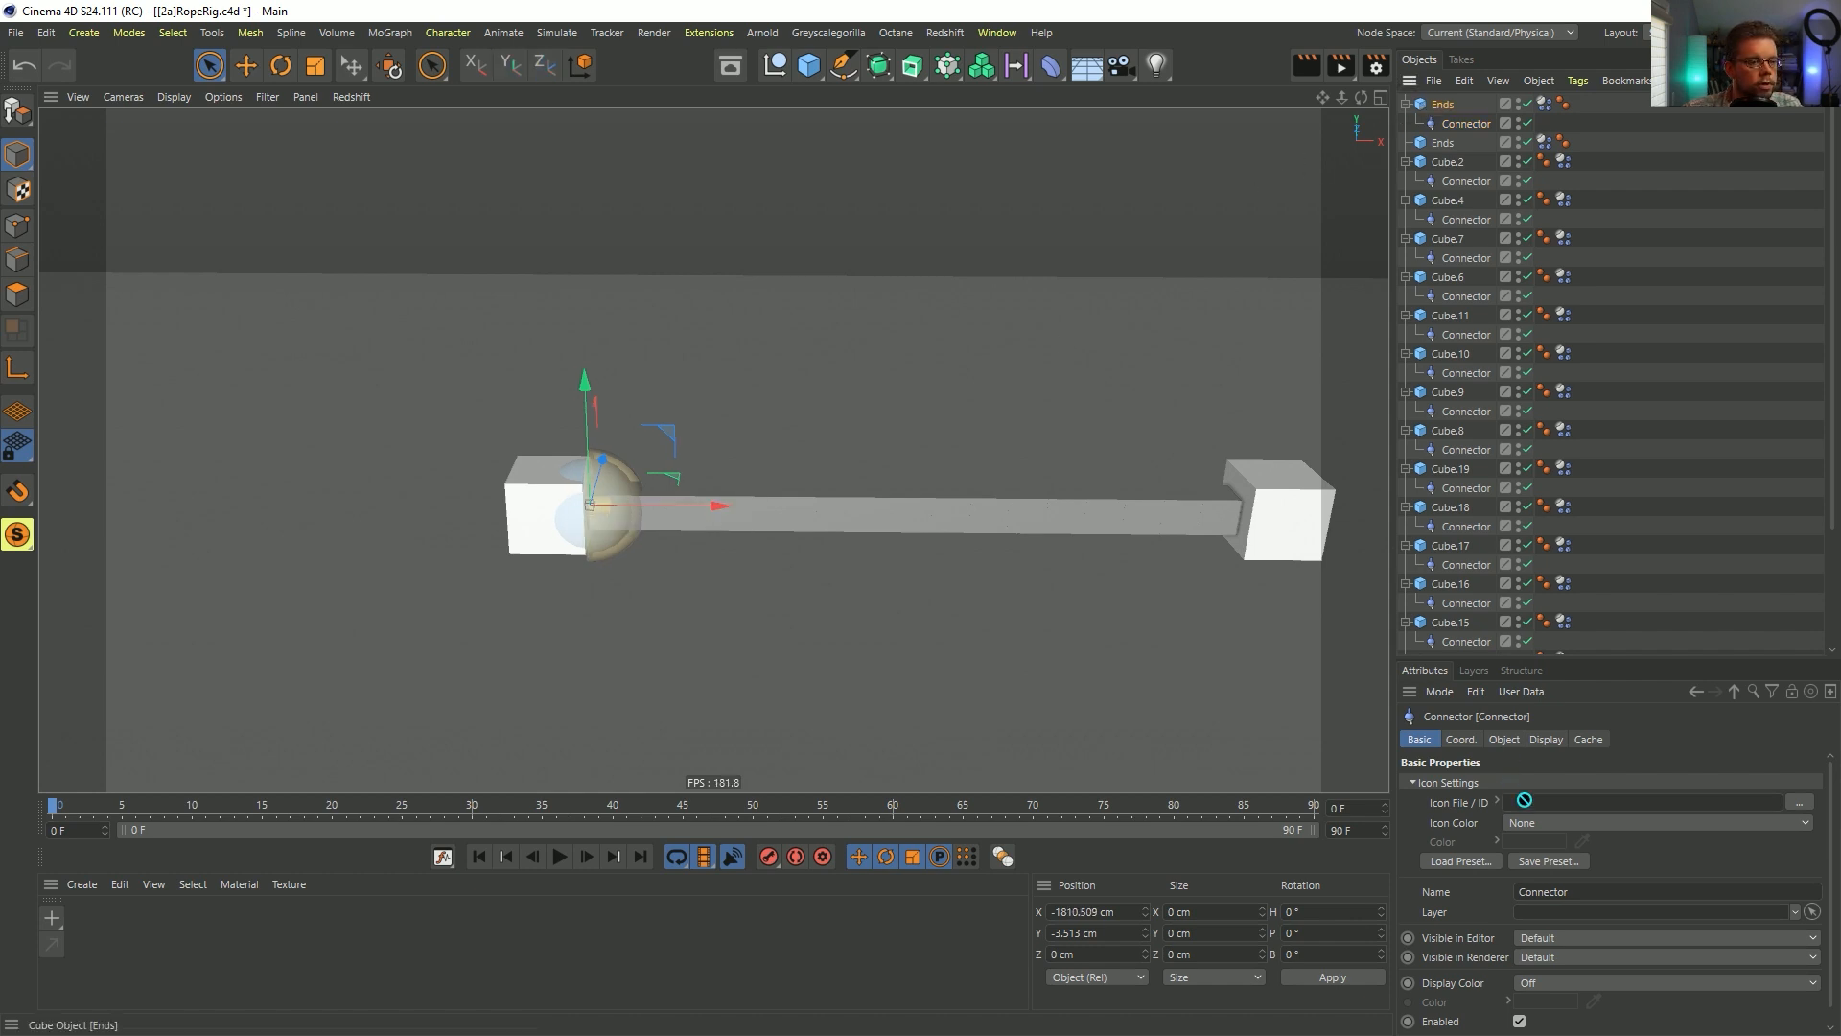
left_click(1506, 740)
left_click_drag(1539, 814, 1555, 857)
- Put the other Ends cube below Cube.3 with a copied connector at the rope's right end, linking Cube.3 as Object A to Ends as Object B
left_click_drag(1465, 498, 1453, 642)
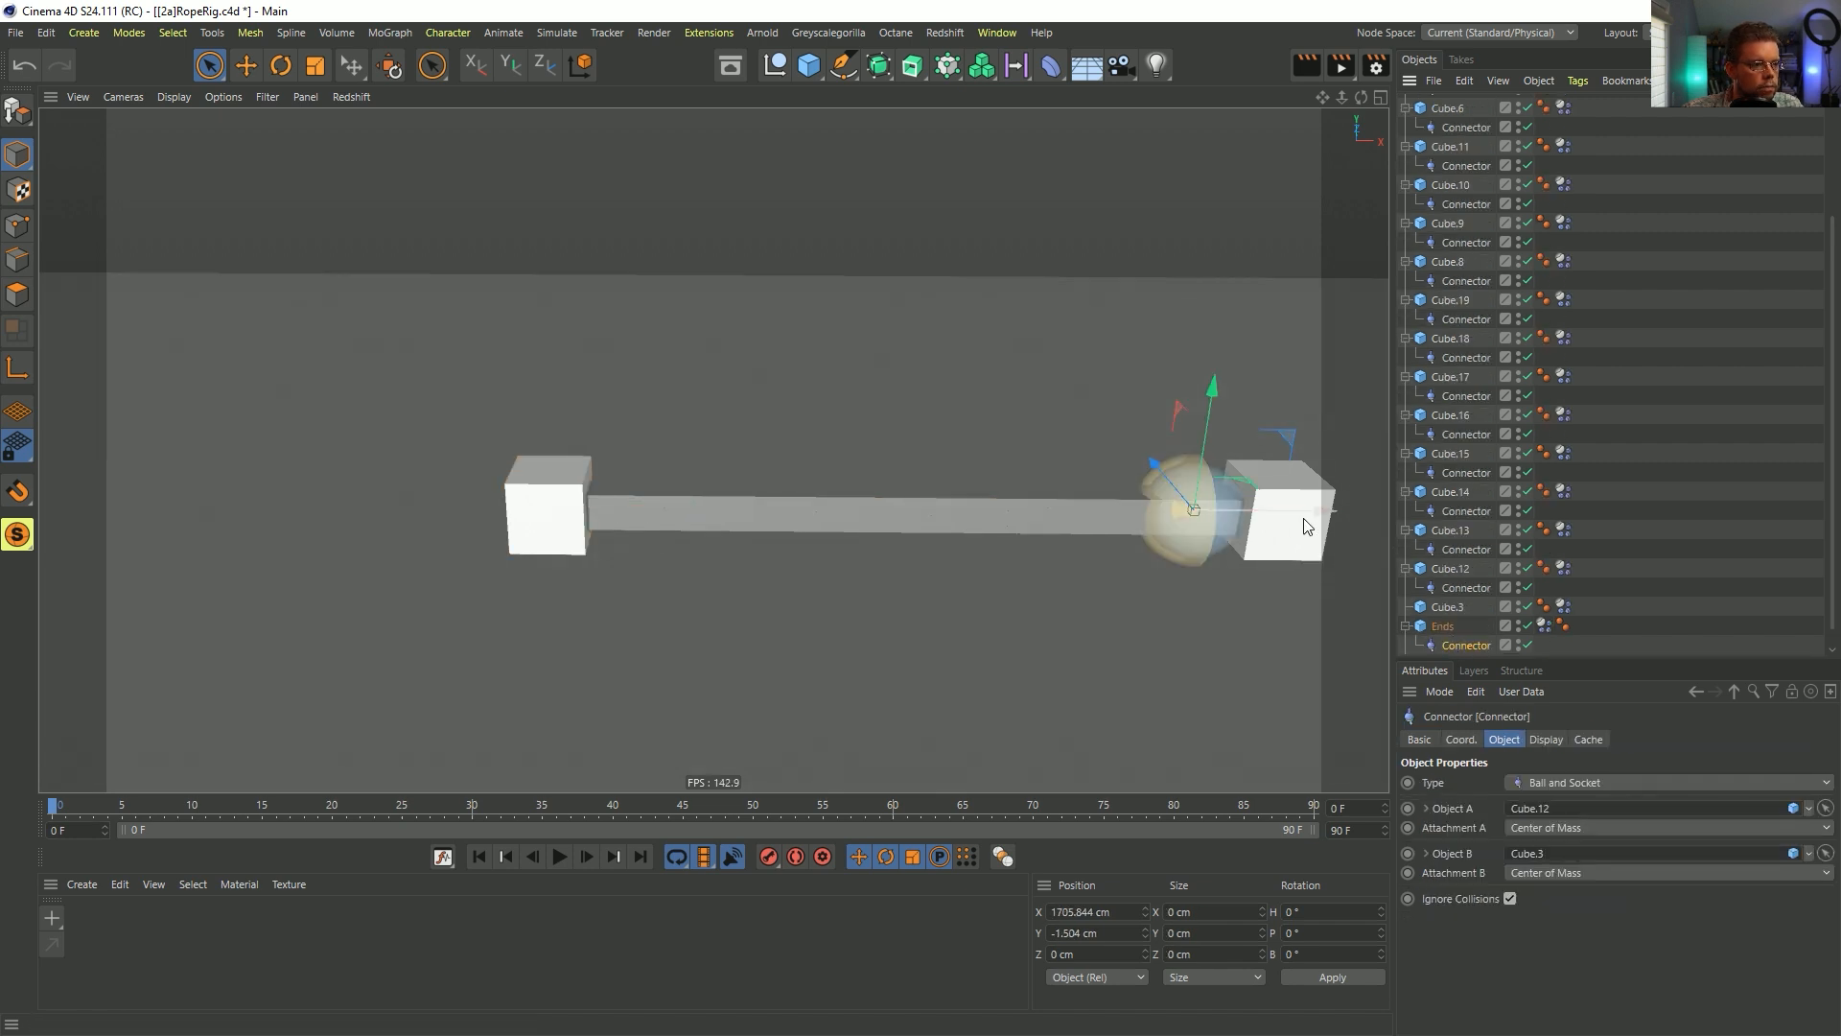
left_click_drag(1305, 512, 1343, 529)
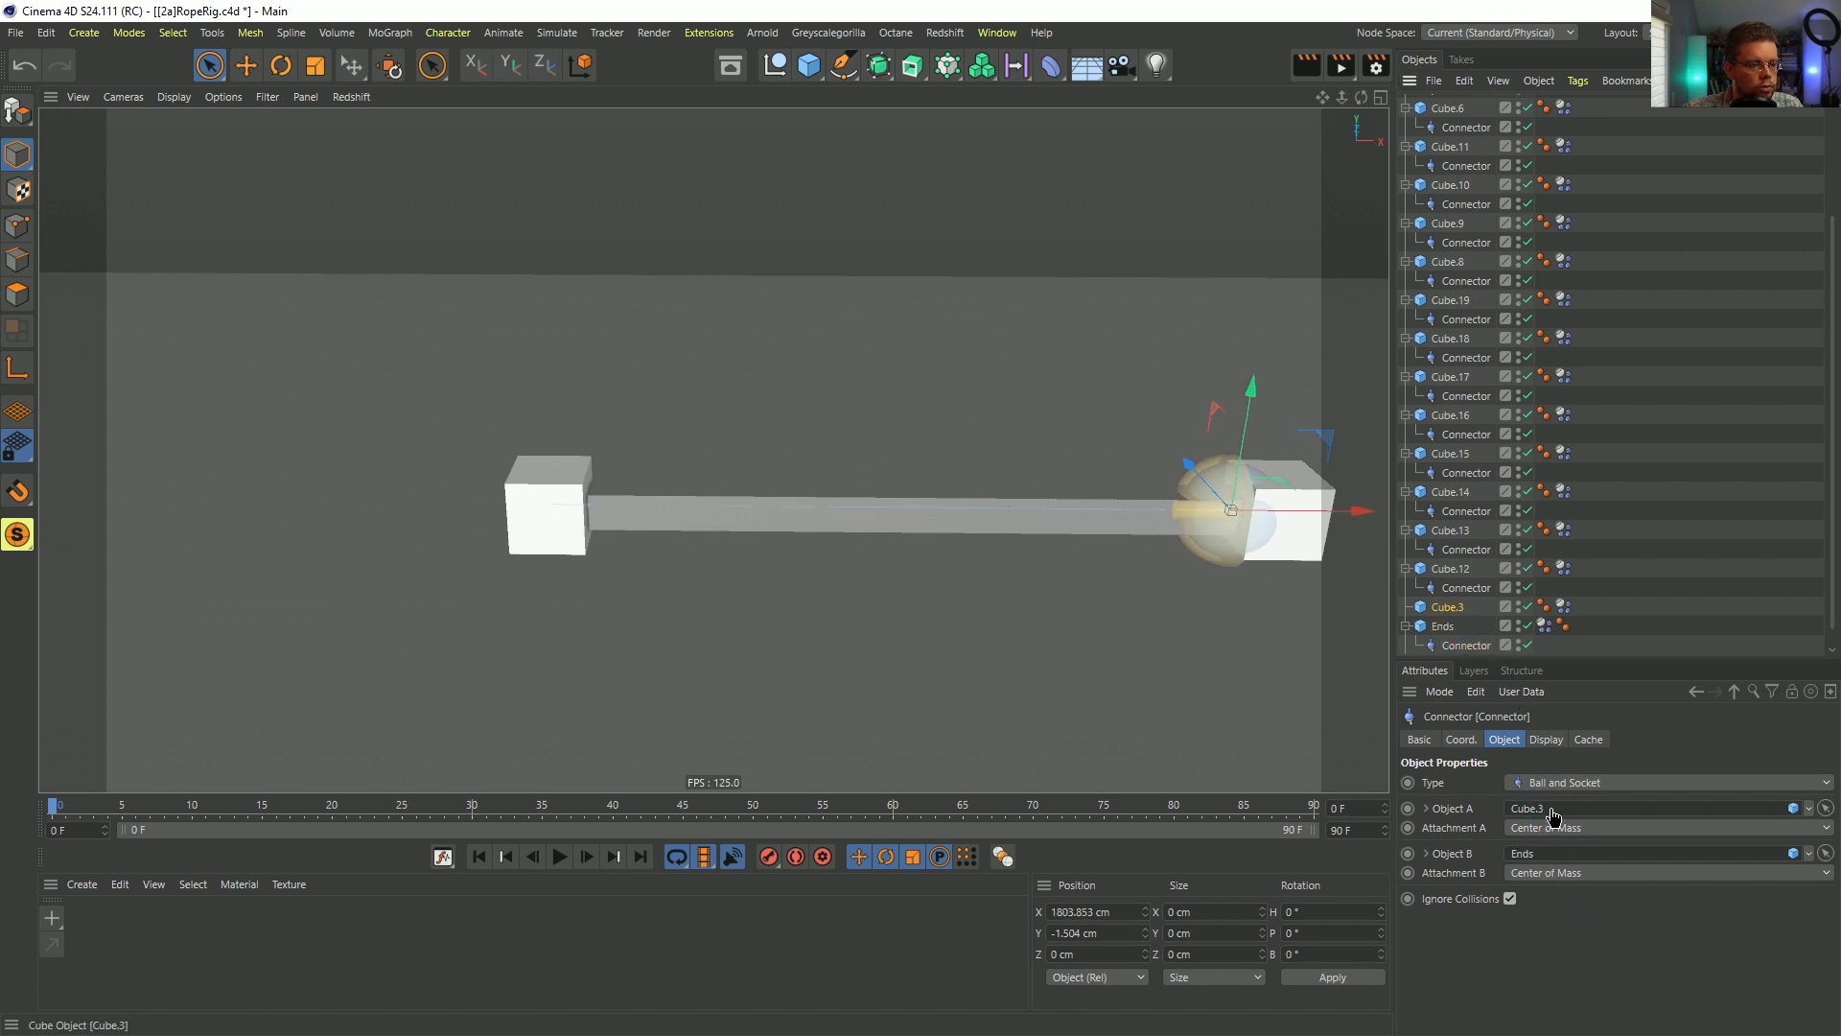
- Play the simulation to test how the rope and its end cubes fall, and return to the first frame
left_click_drag(1184, 501, 1044, 458, "alt")
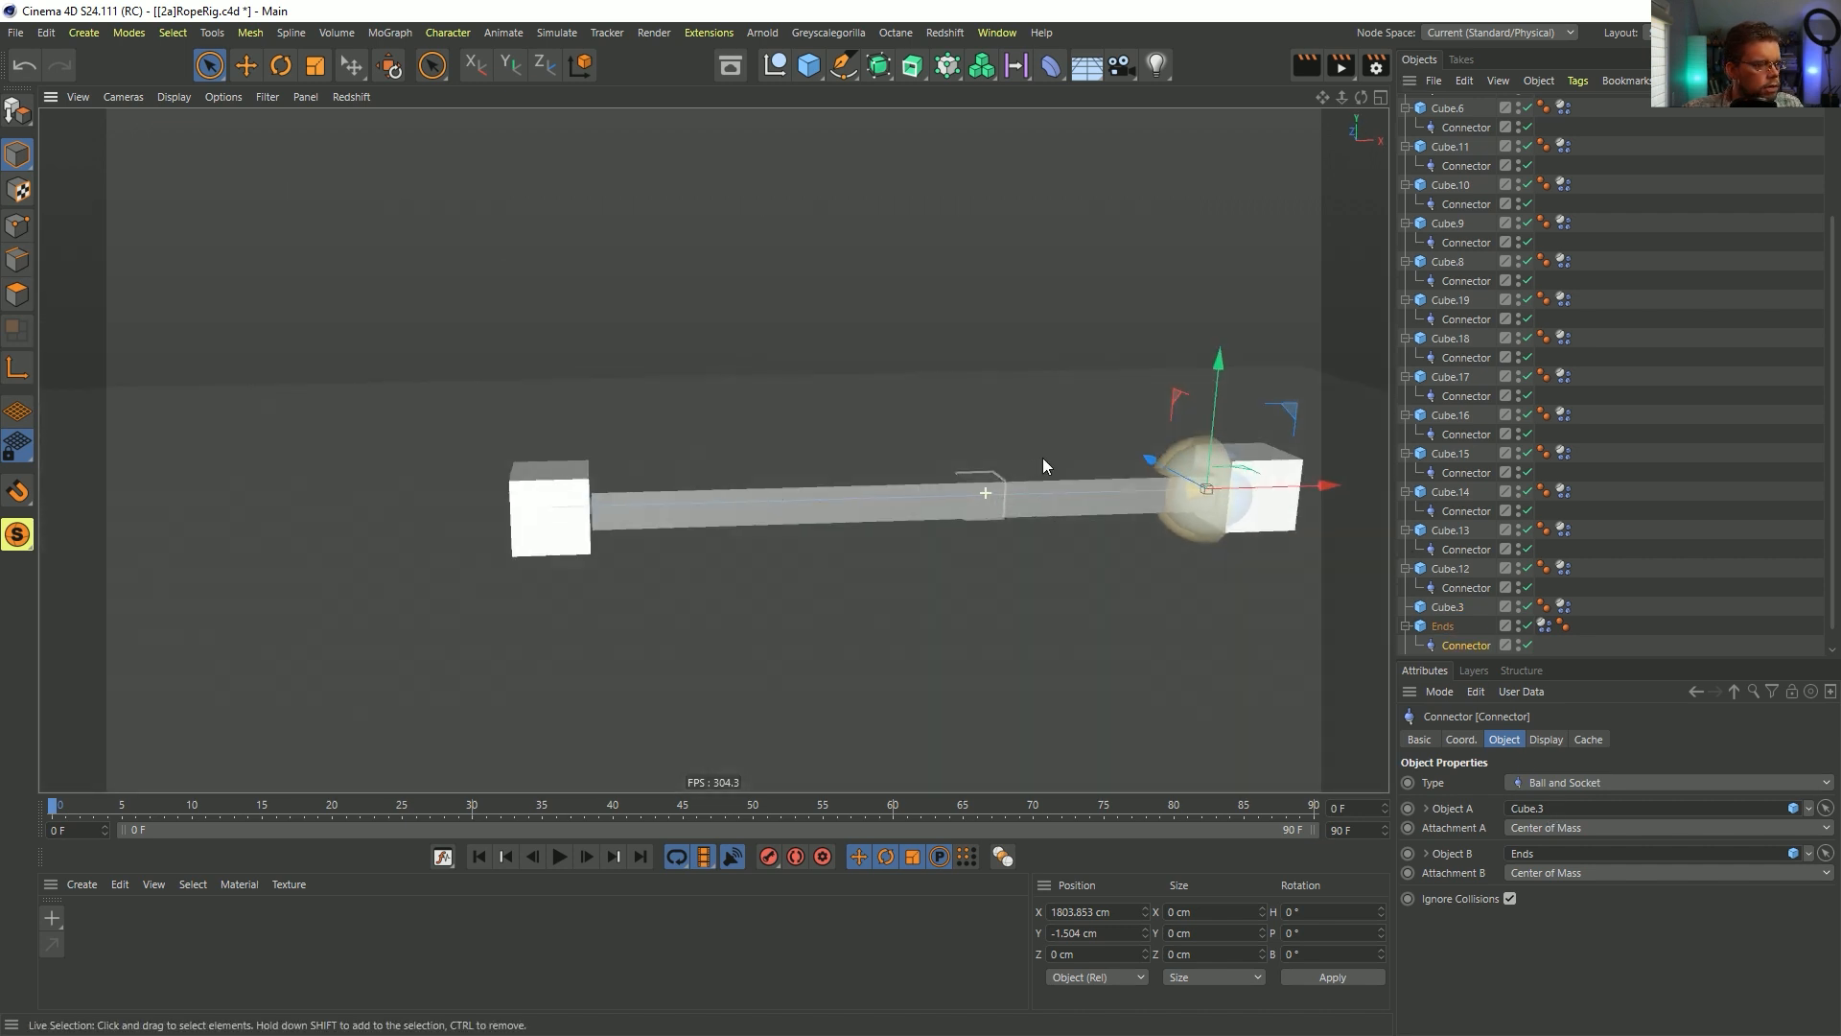
middle_click_drag(1103, 456, 959, 378, "alt")
left_click(485, 857)
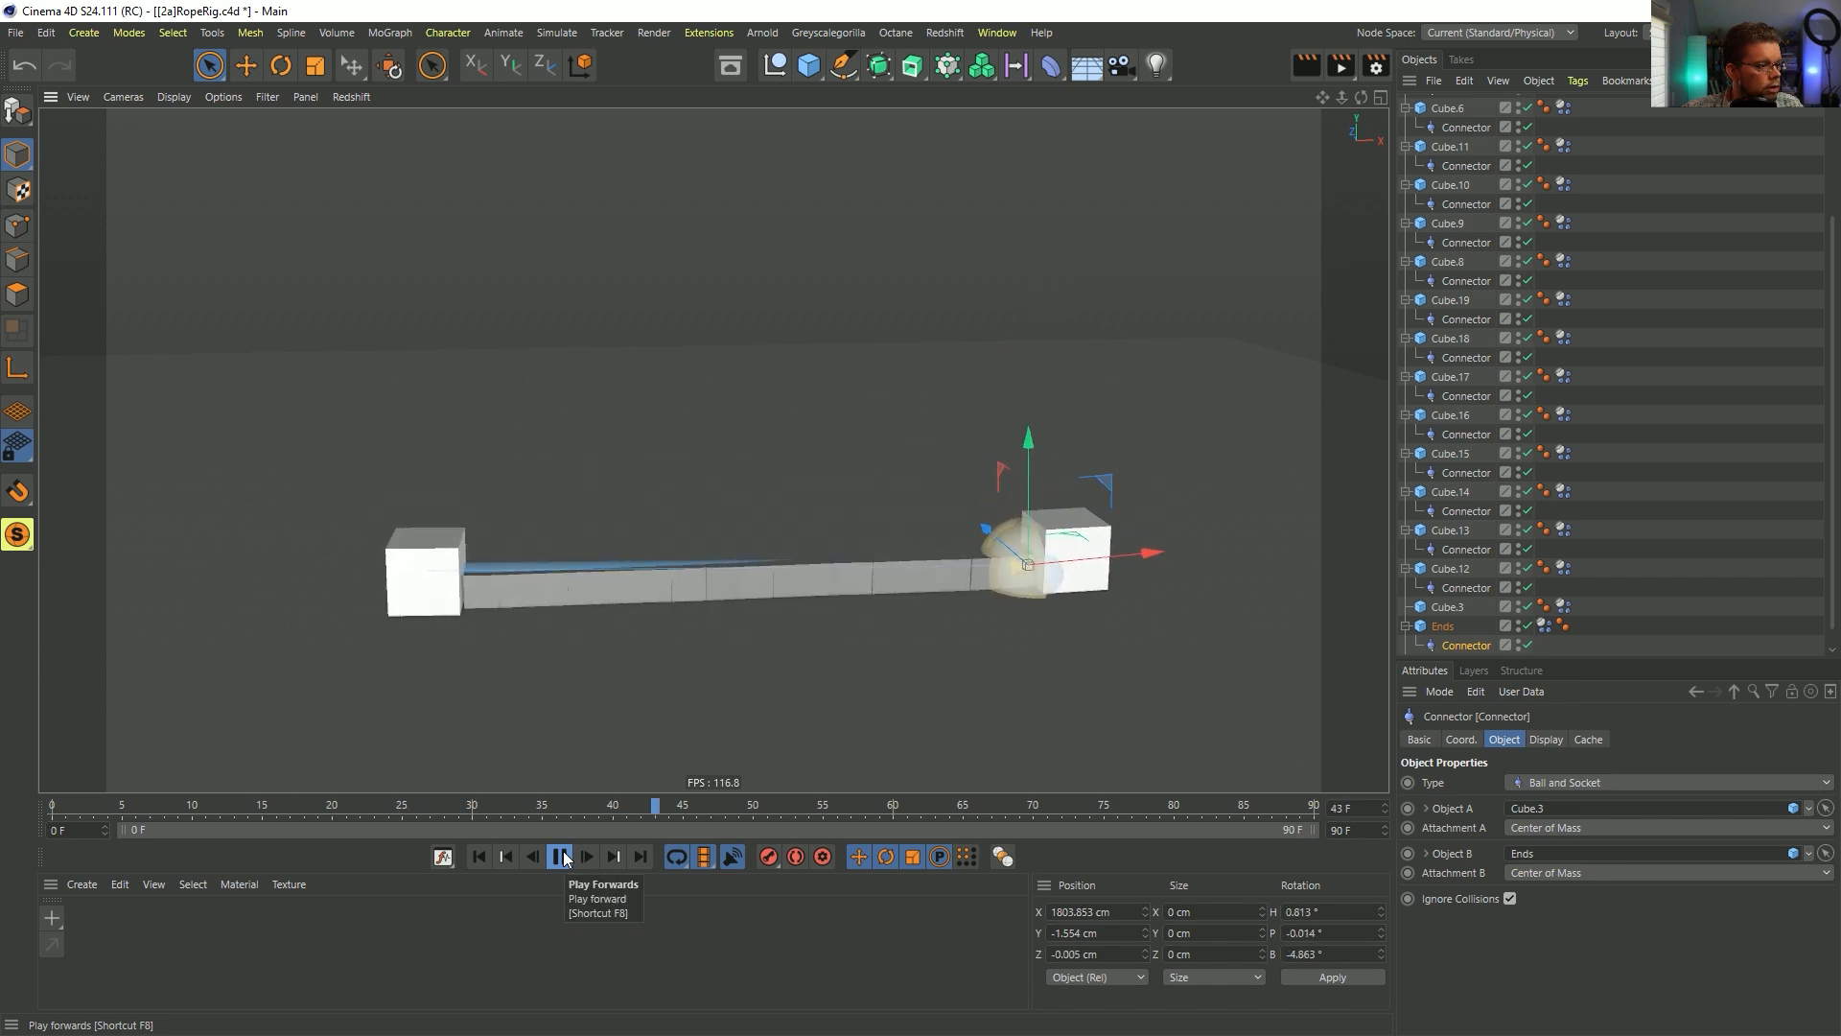
left_click(562, 856)
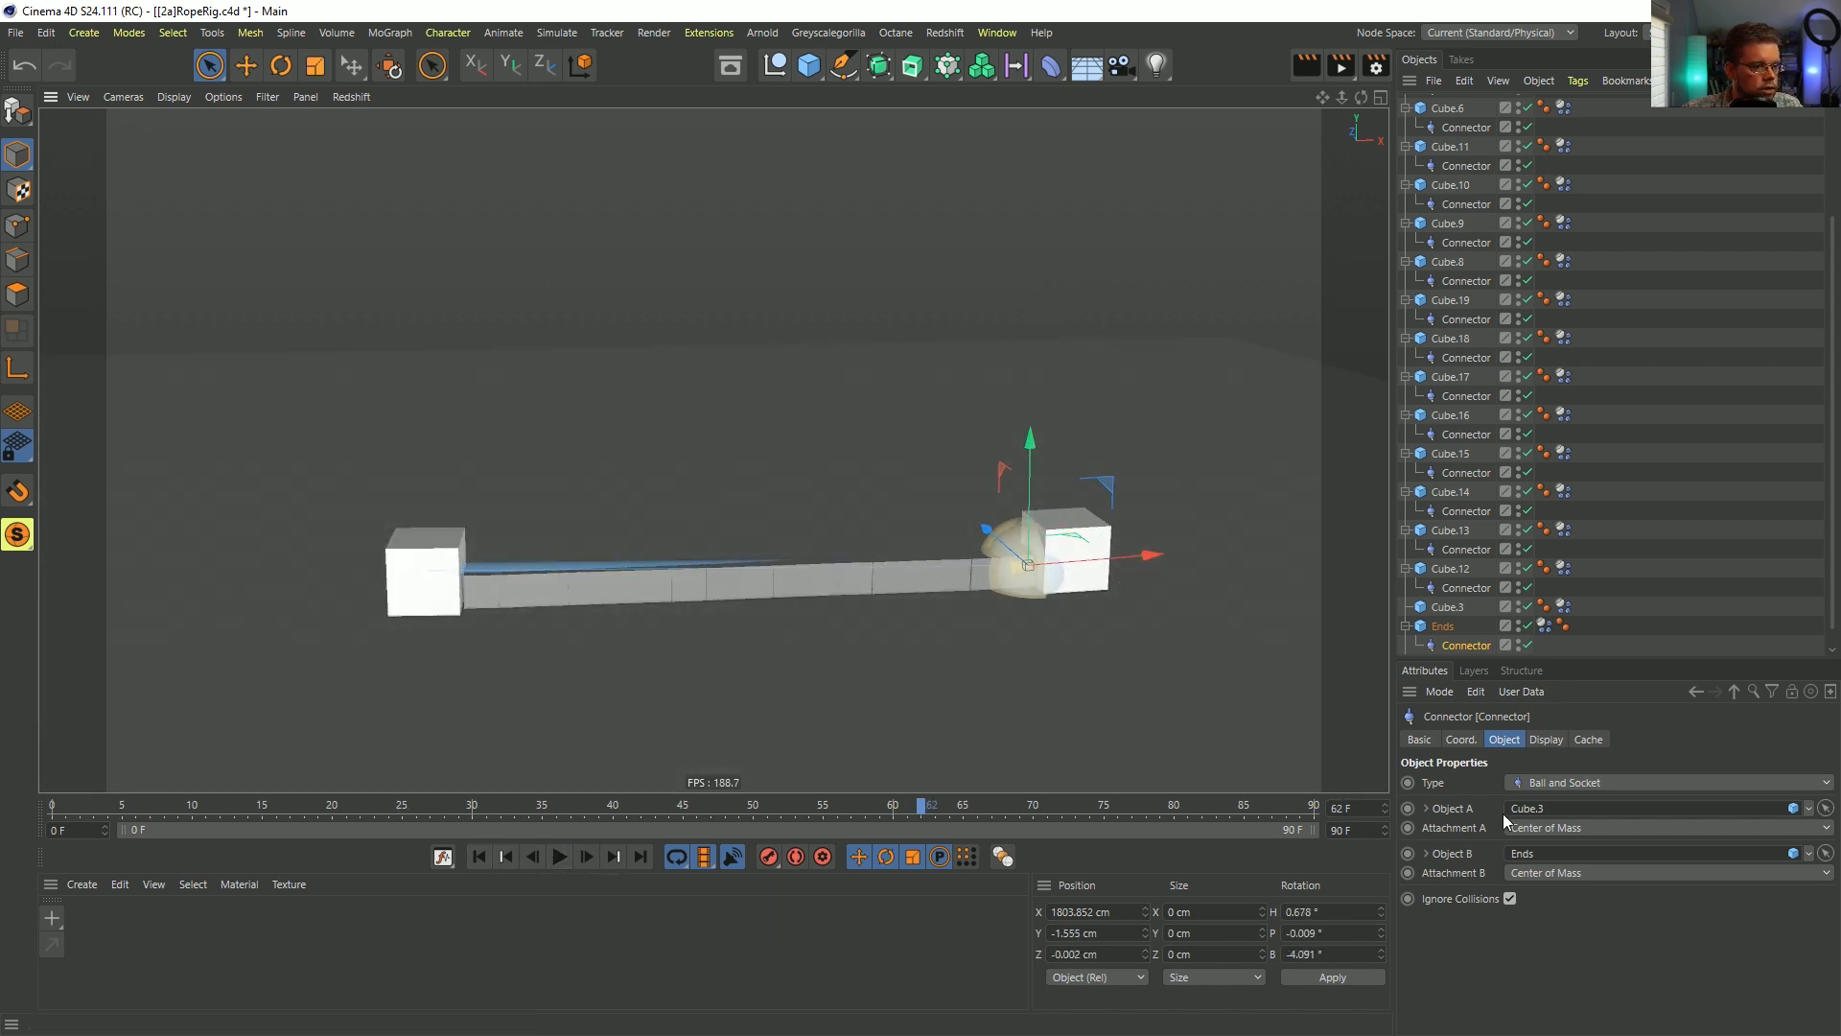
left_click(479, 856)
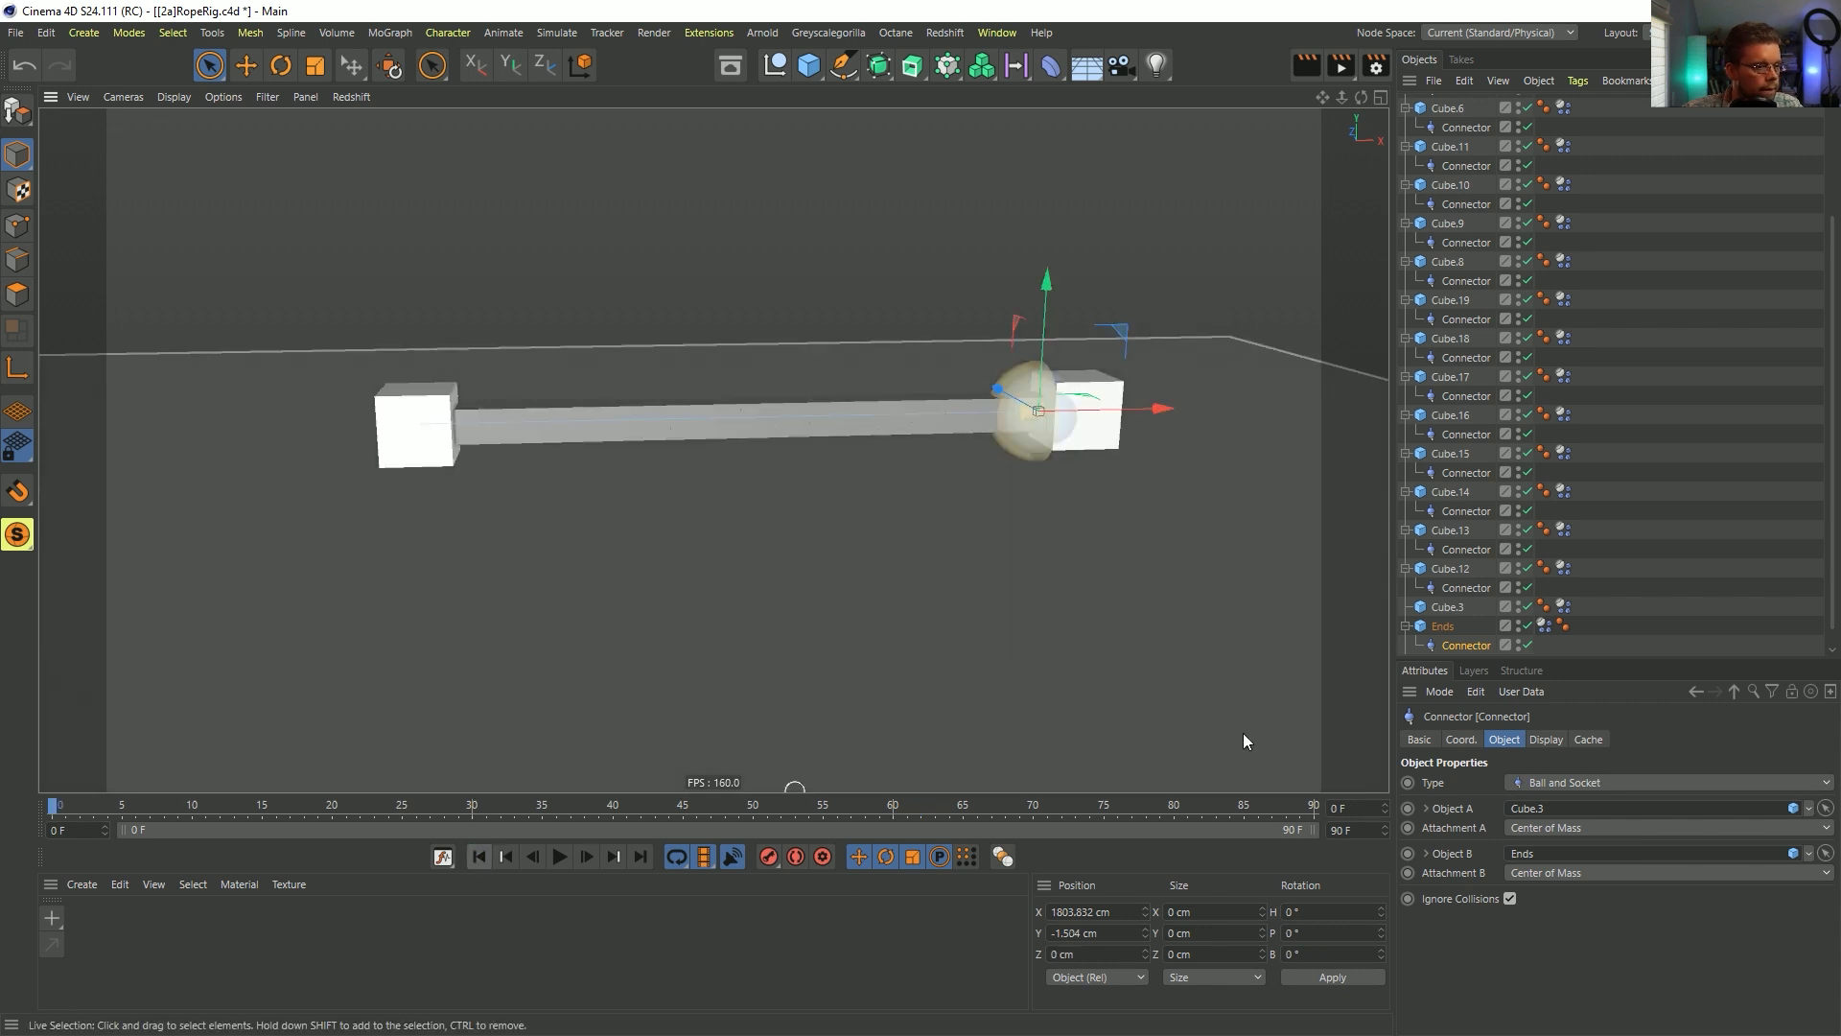
- Swap the two Ends cubes in the object hierarchy so the left cube and its connector come before Cube.2
left_click(1444, 626)
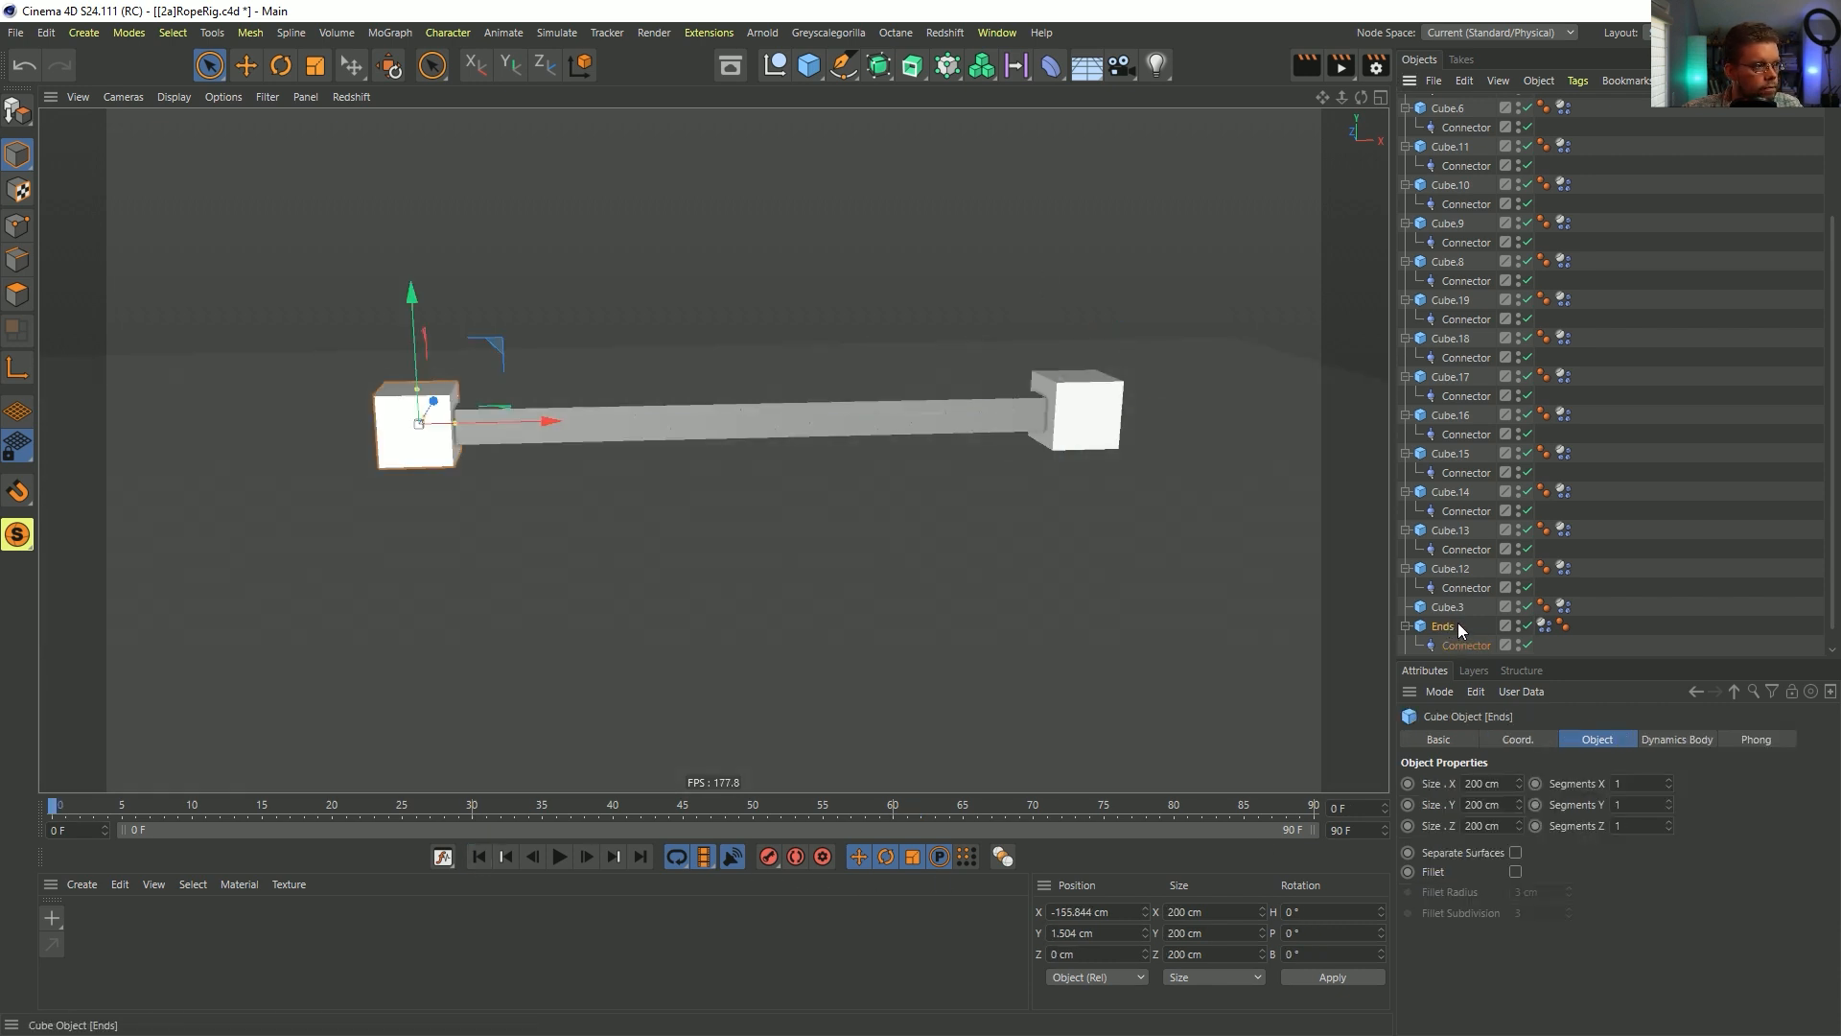
scroll(1471, 614, "down", 1)
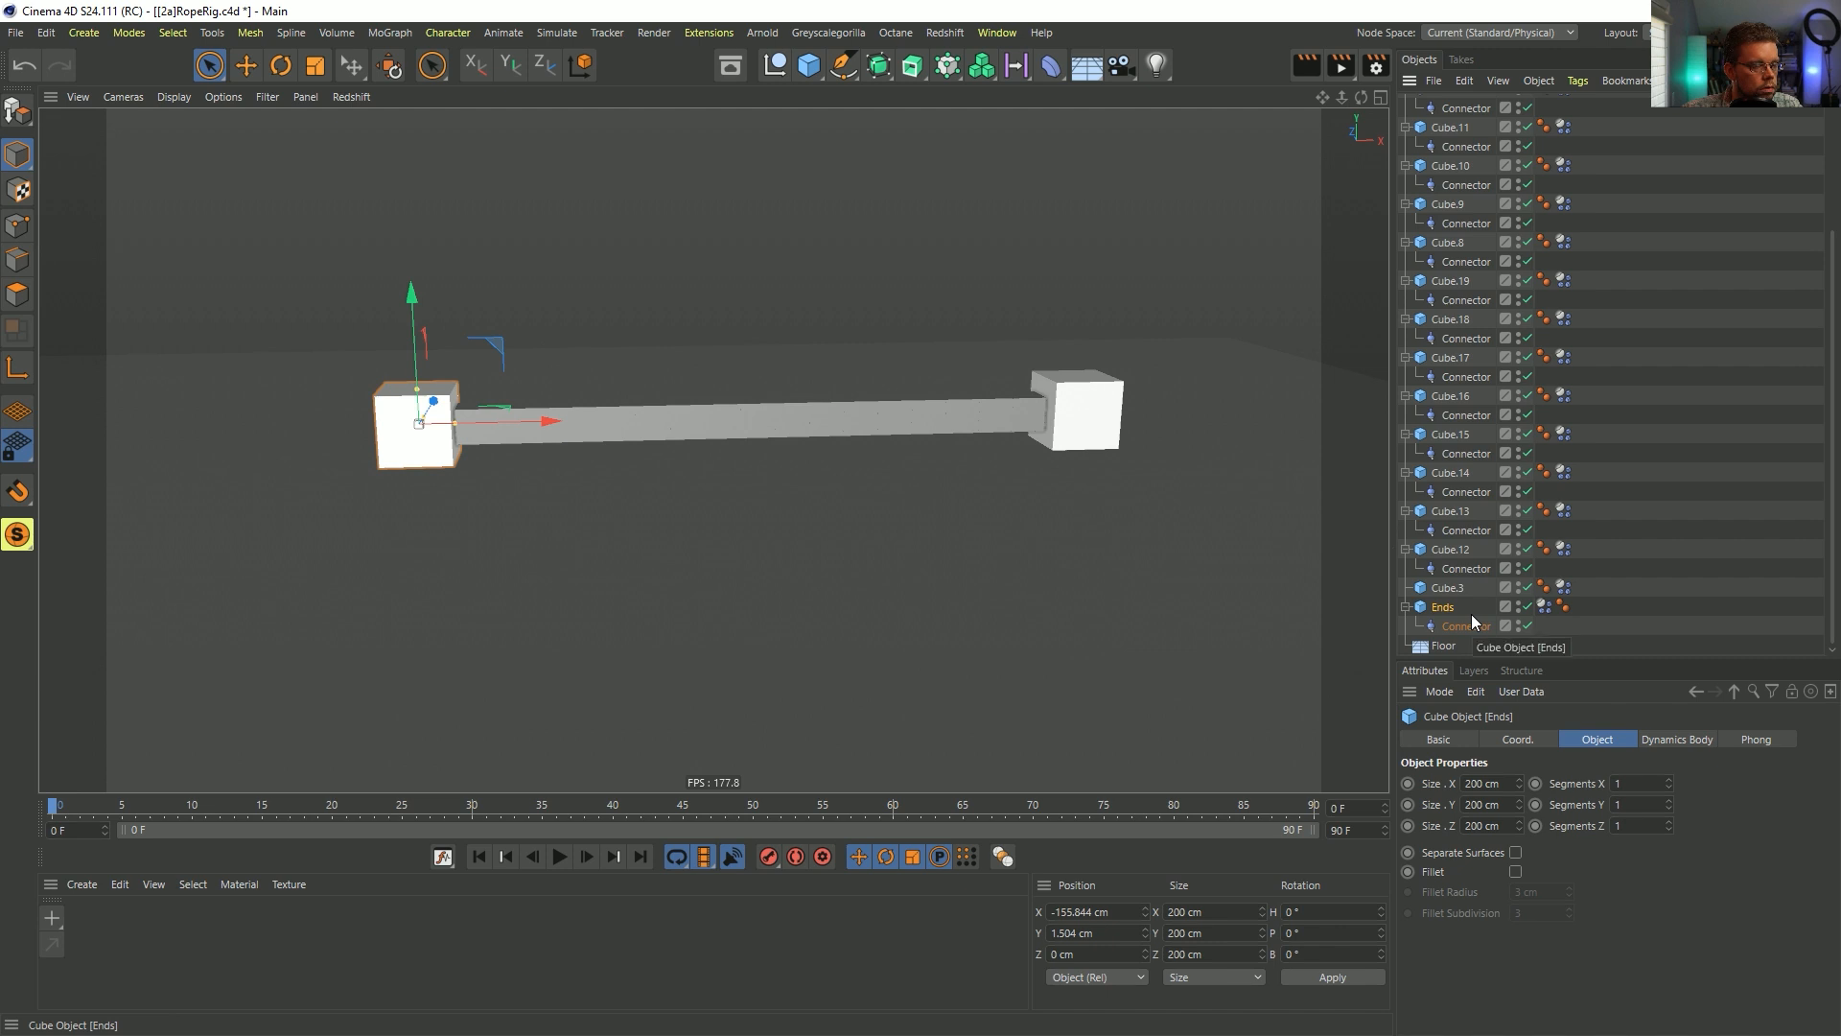
scroll(1471, 614, "up", 5)
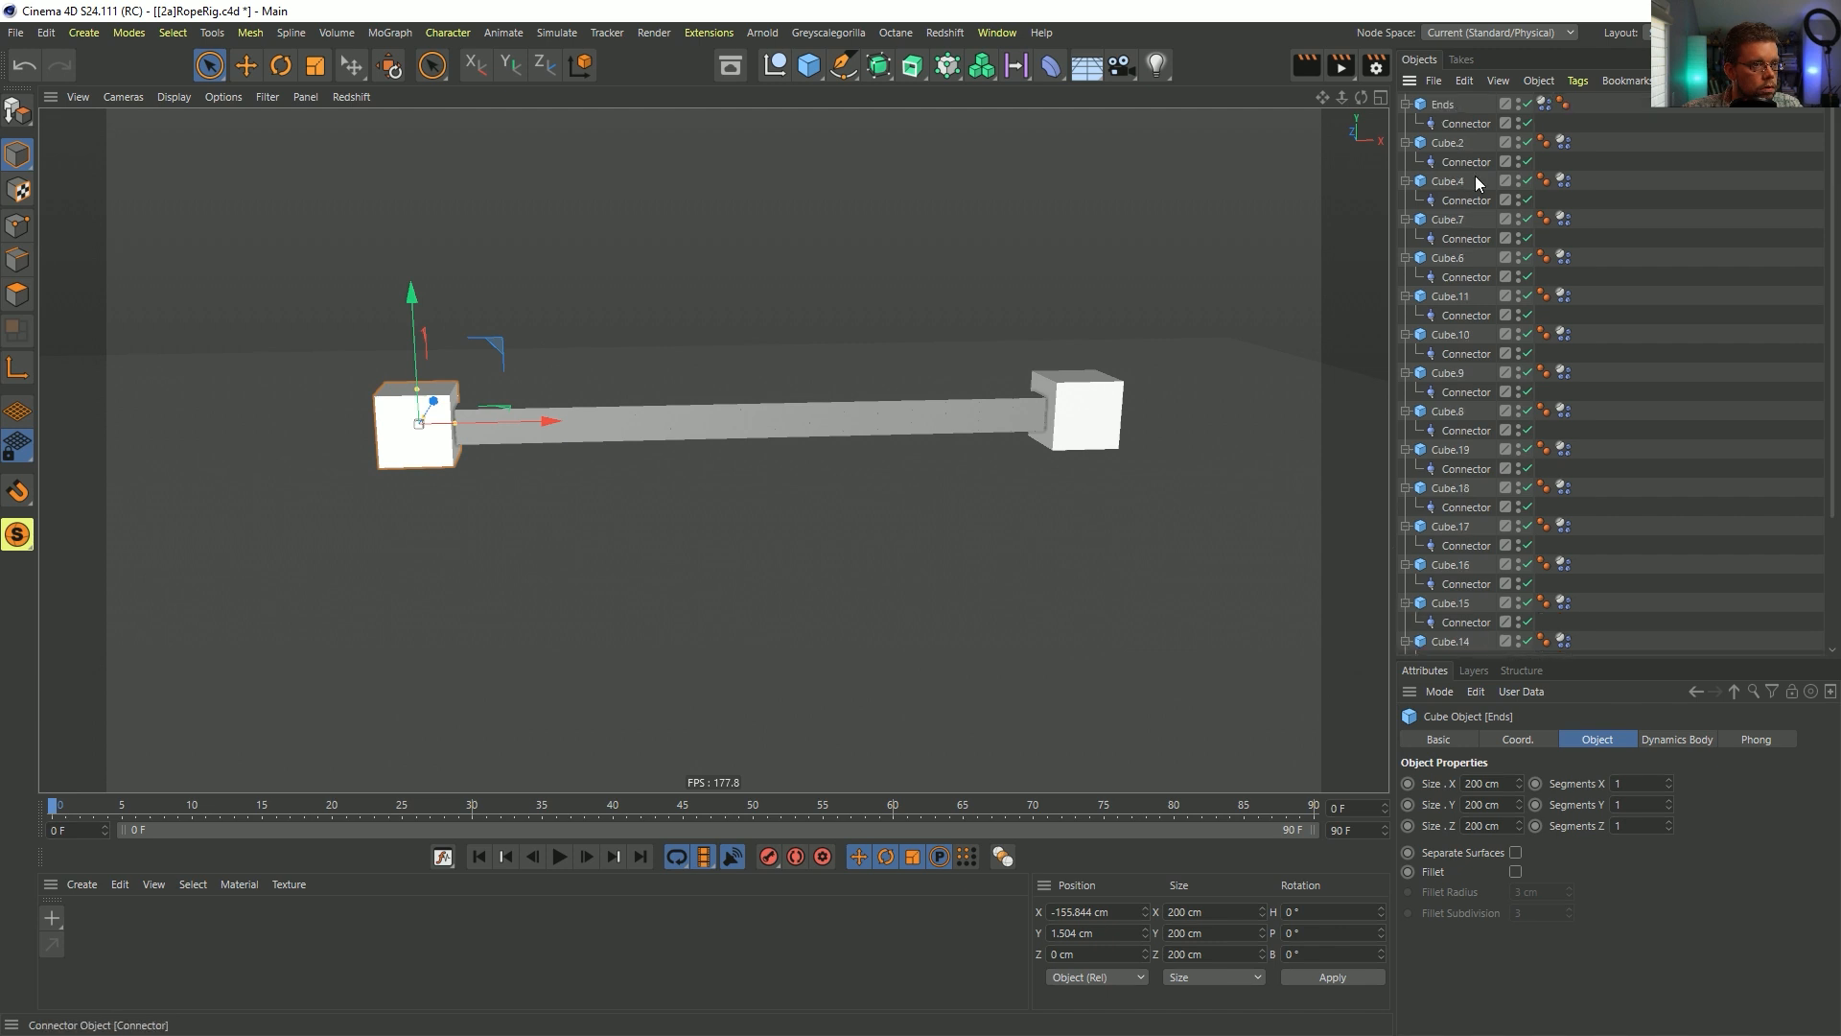
left_click(1454, 124)
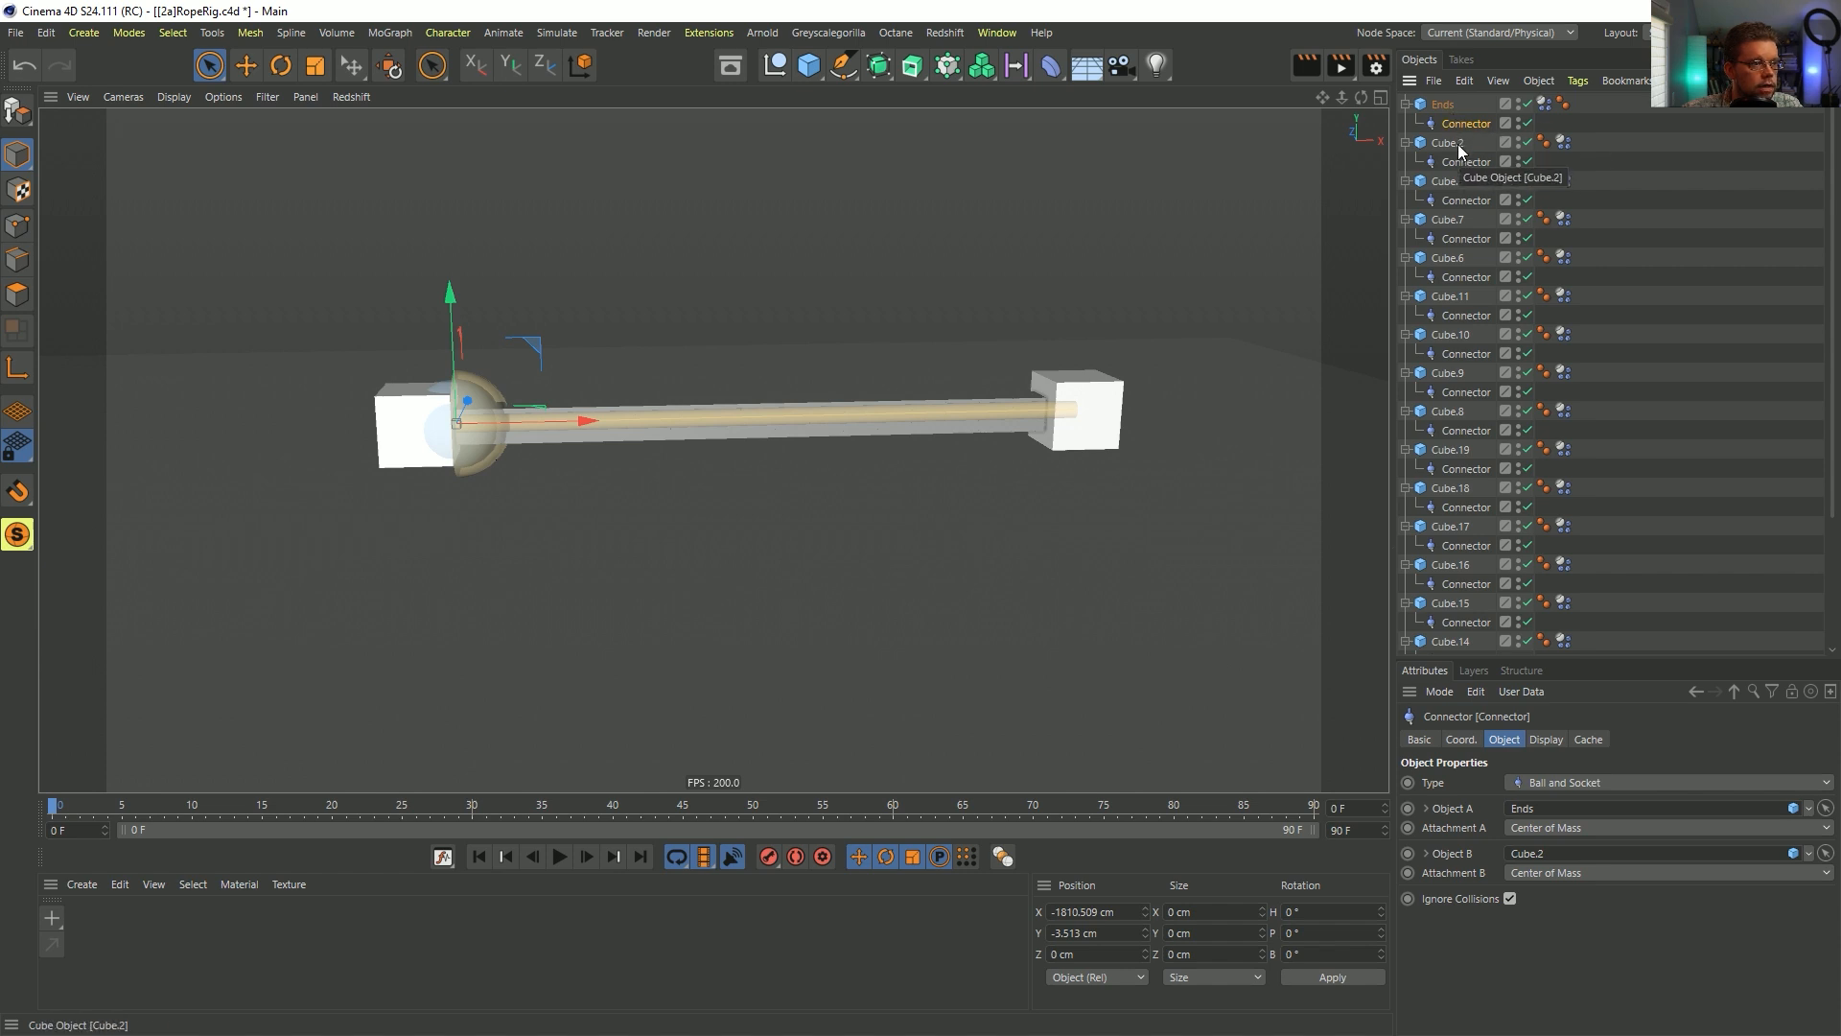
left_click(1406, 104)
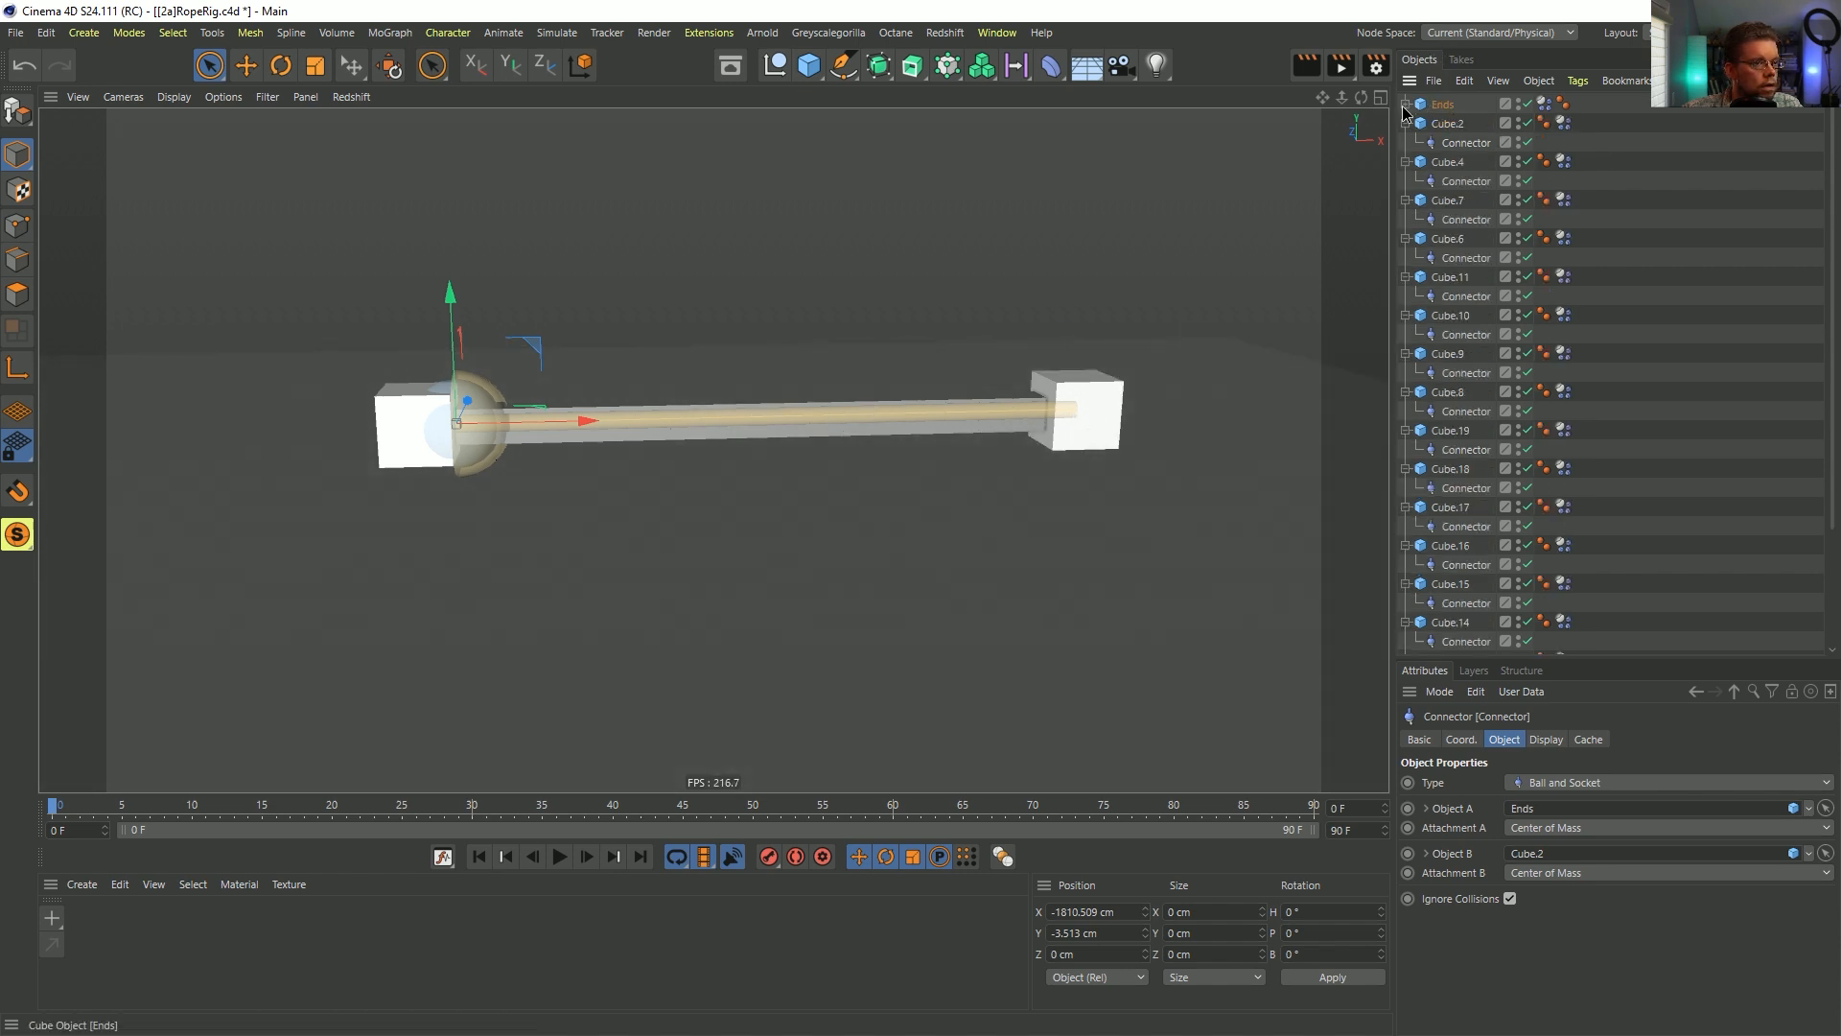
mouse_move(1429, 104)
left_mouse_down()
mouse_move(1412, 425)
mouse_move(1457, 671)
mouse_move(1457, 103)
left_mouse_up()
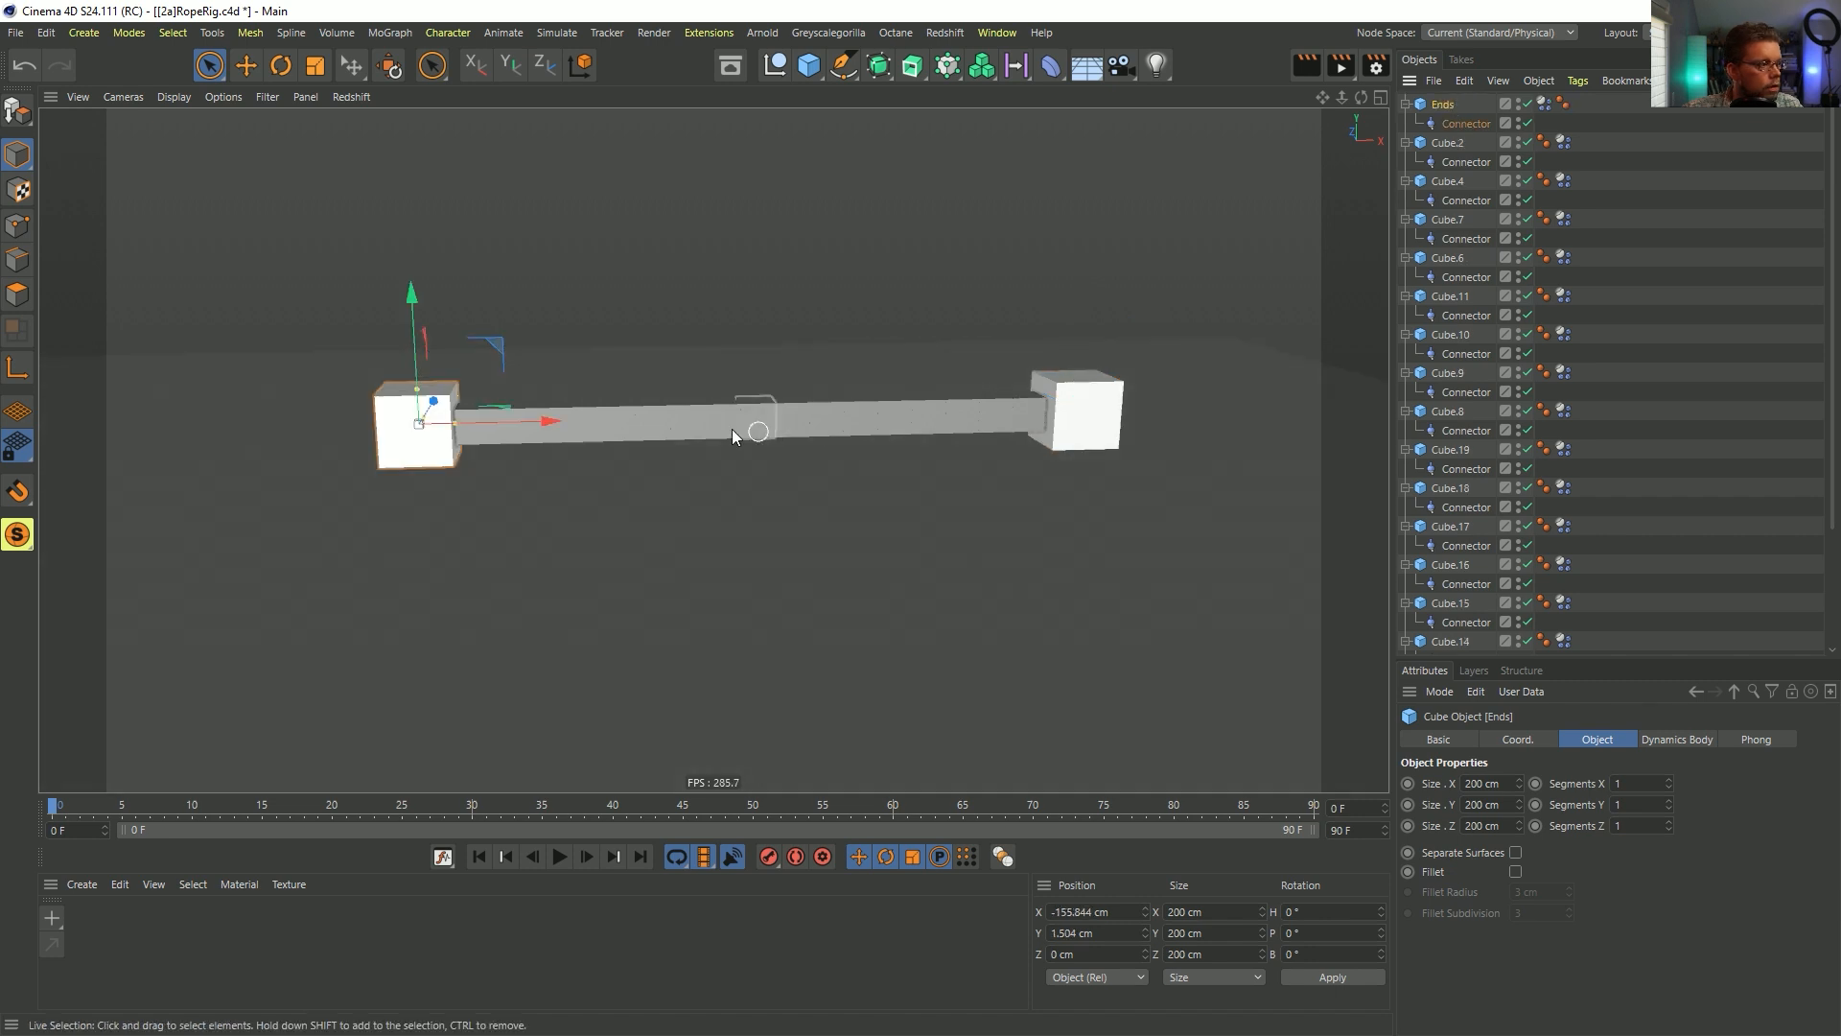
- Set Object A of the left end cube's connector to Cube.2 and move that connector to about X 97 cm beside the cube
left_click(1463, 127)
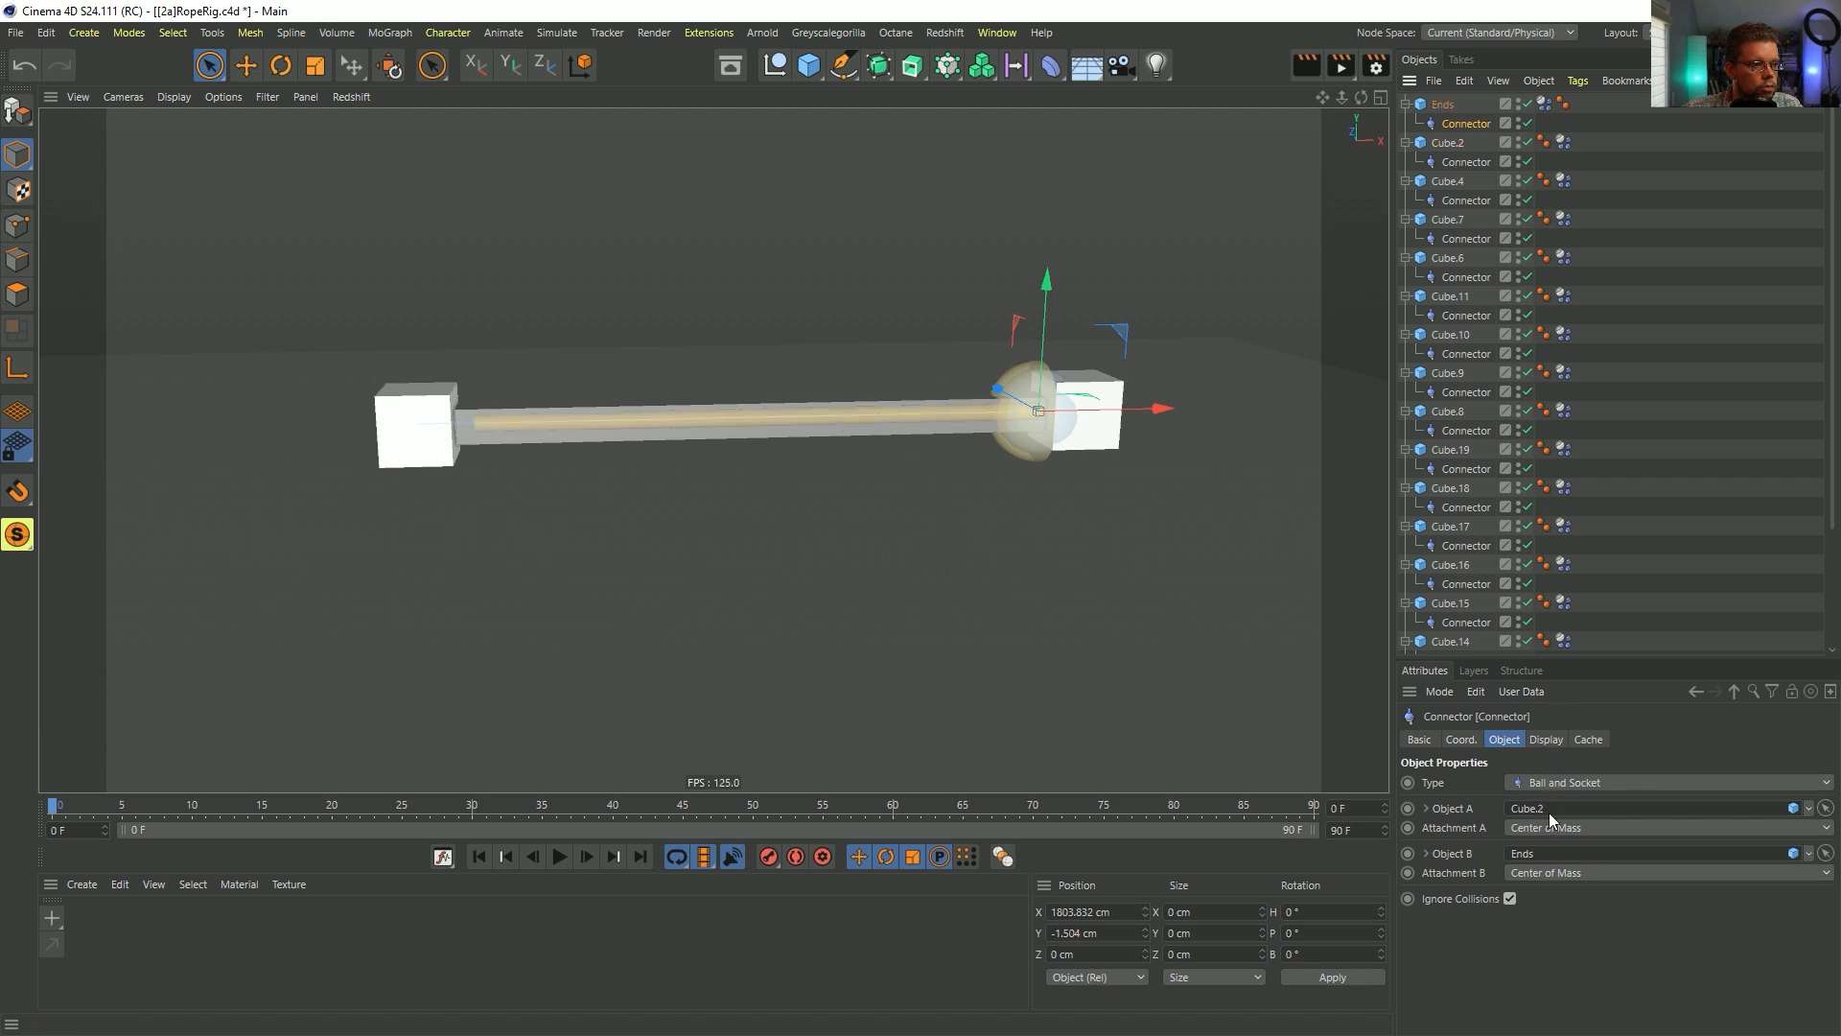
left_click(1454, 146)
left_click(1443, 106)
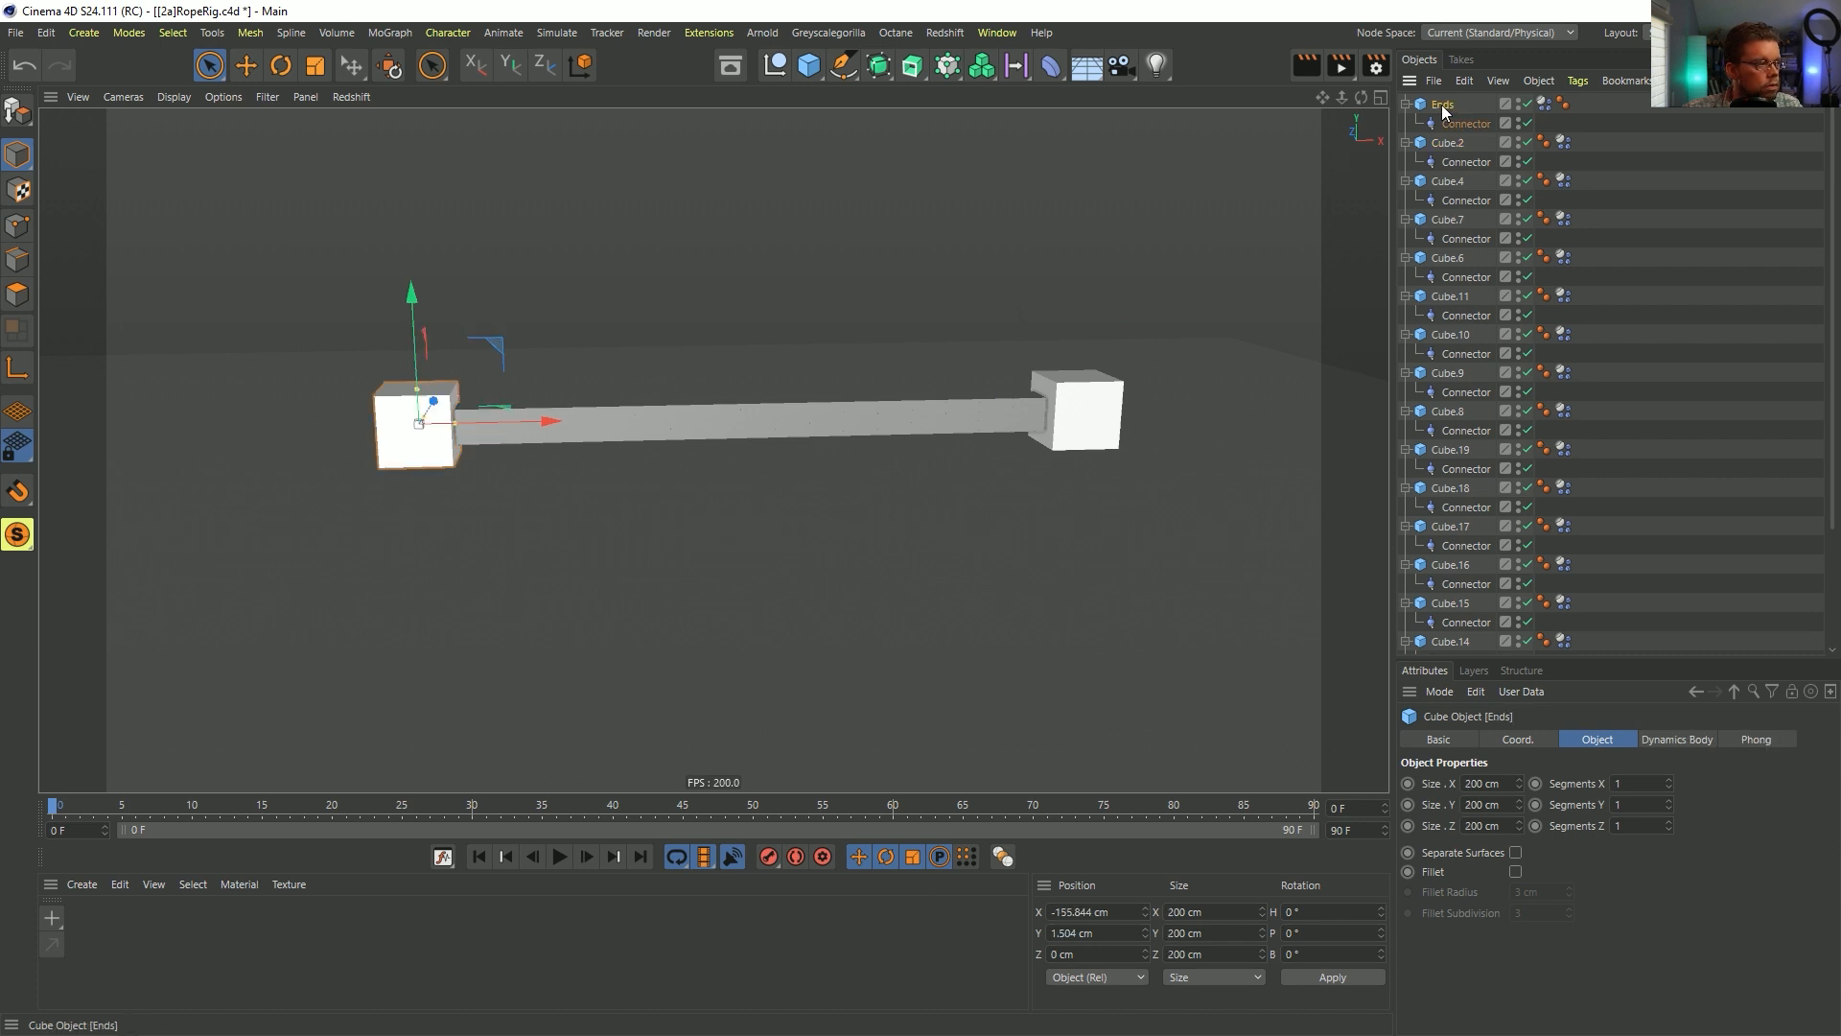
left_click(1460, 125)
left_click_drag(1160, 409, 584, 445)
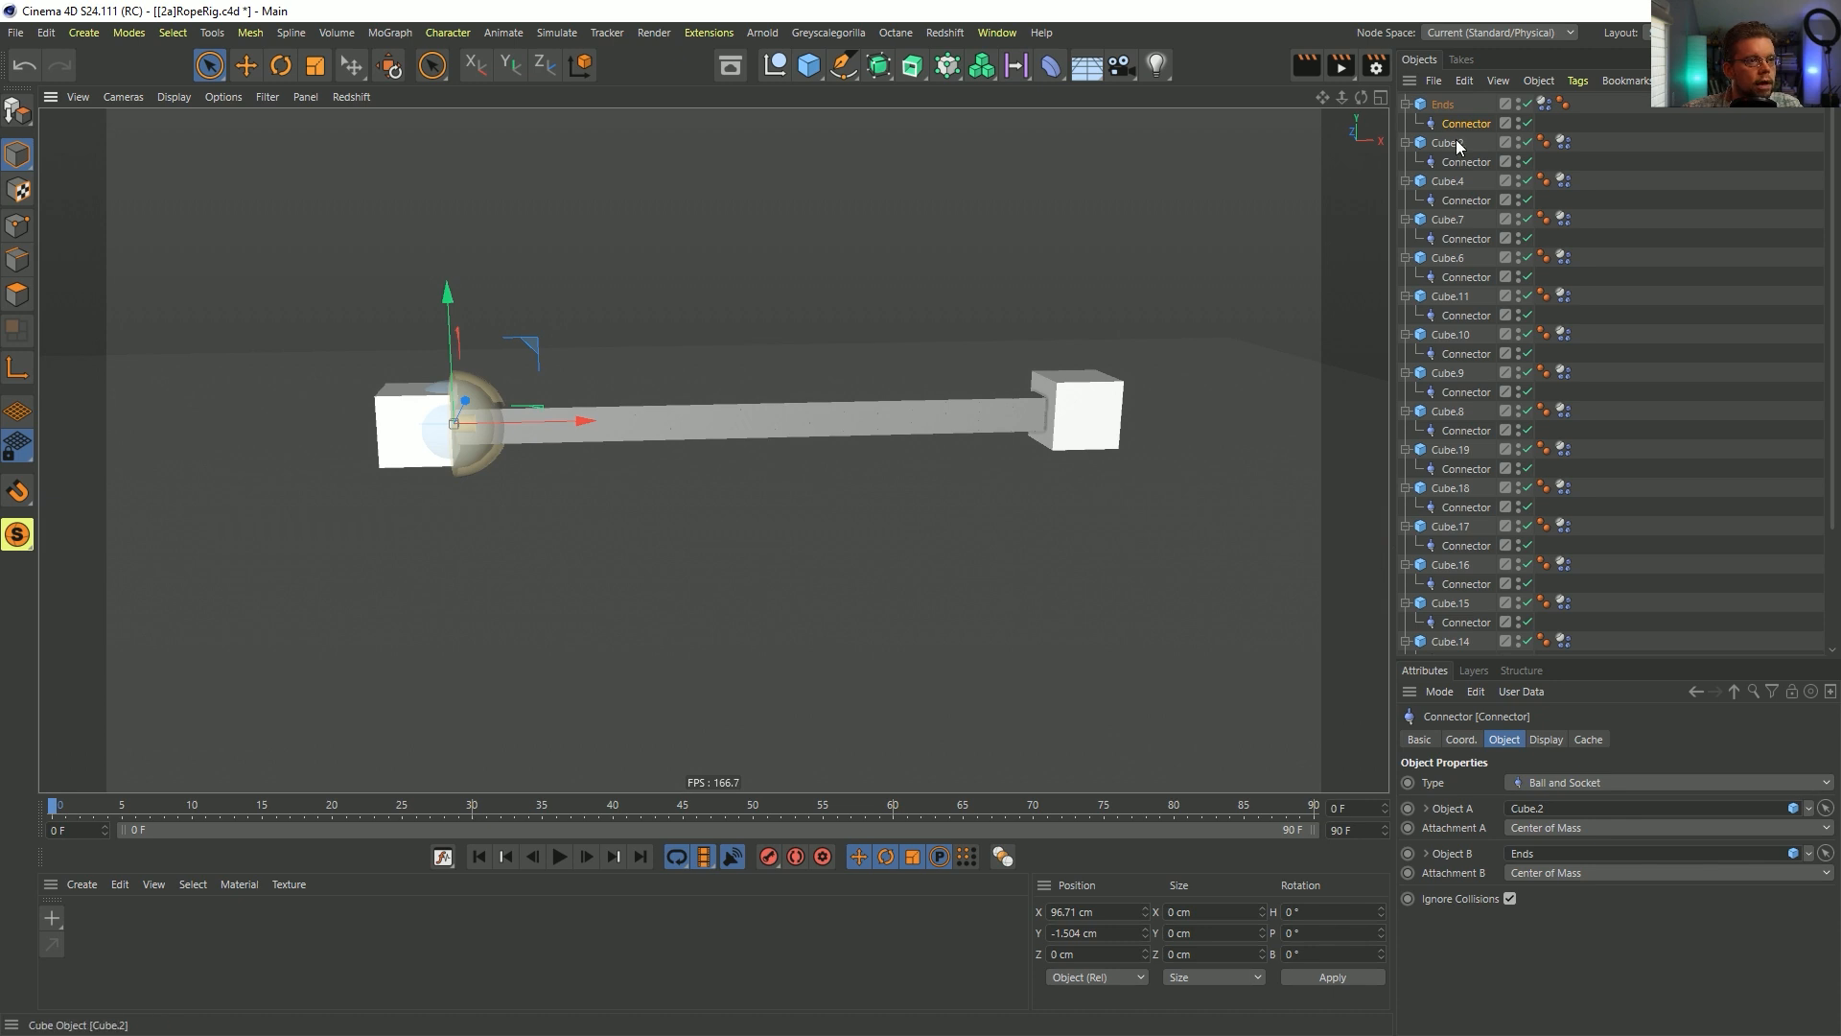
- Set Object B of the right end cube's connector to Cube.3 and move that connector to about X -95 cm beside the cube
scroll(1487, 343, "down", 3)
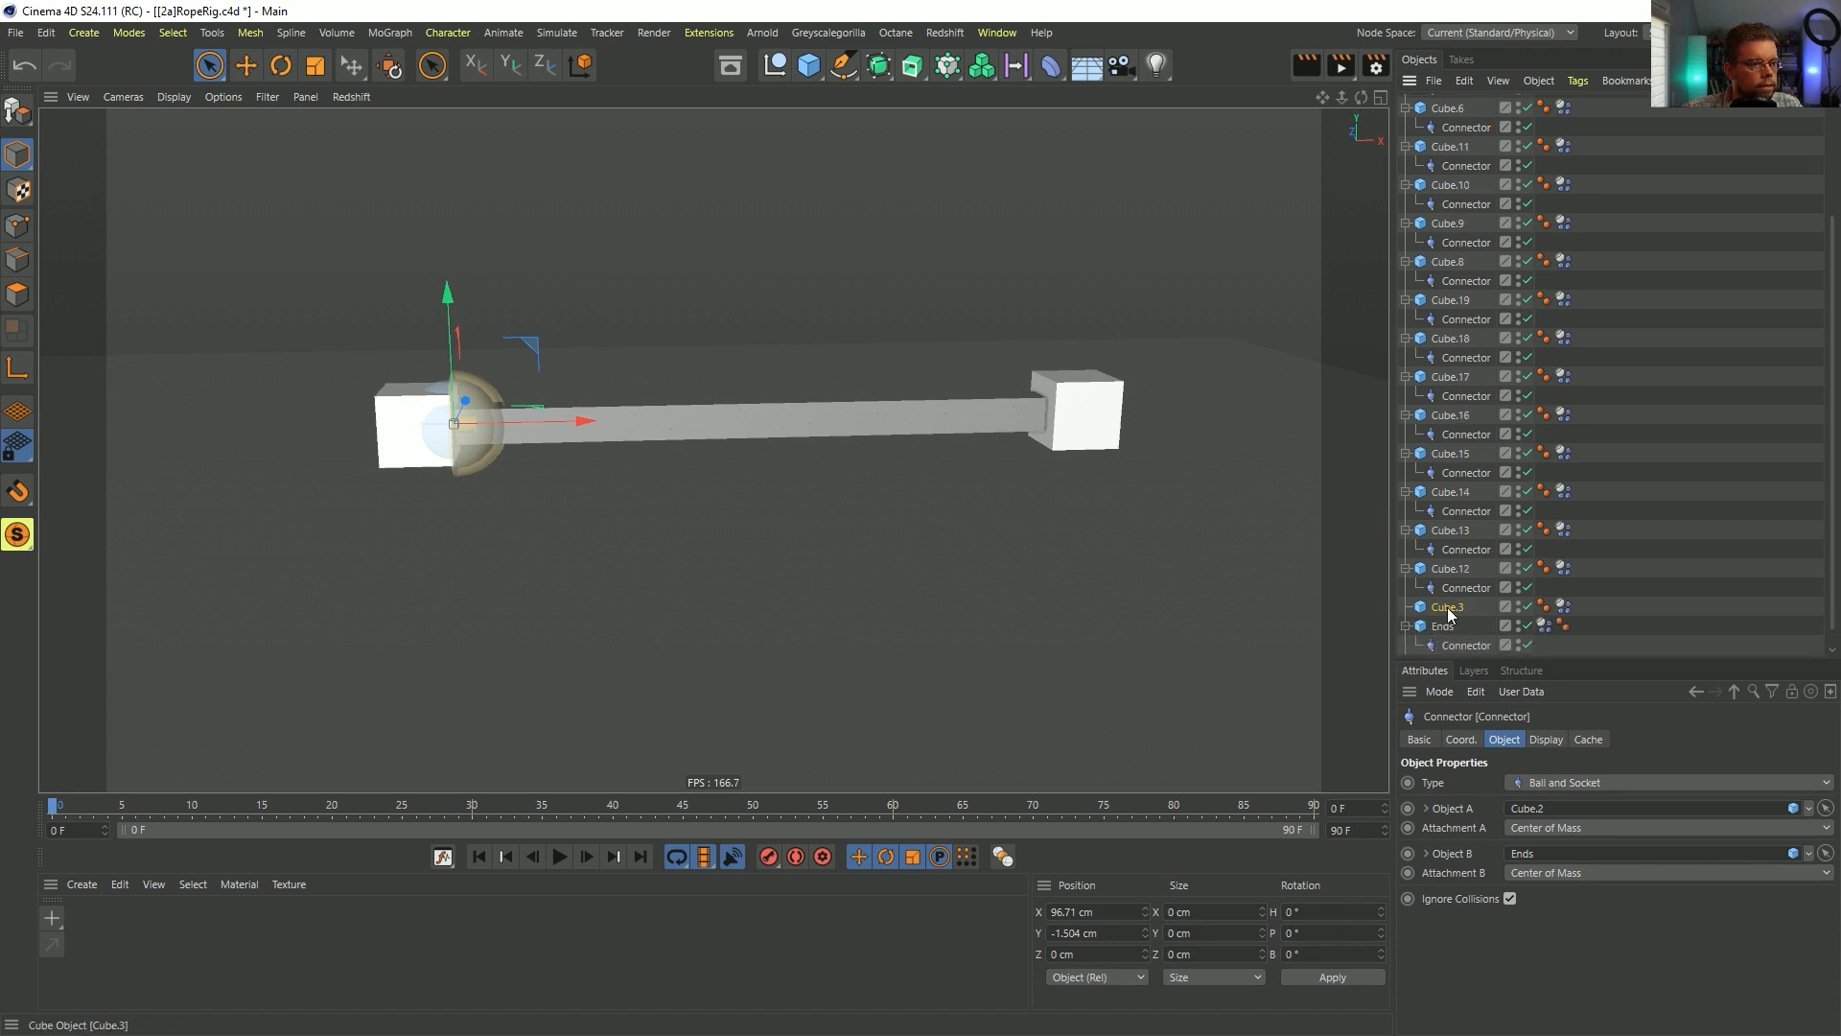
left_click(1448, 609)
scroll(1439, 614, "down", 1)
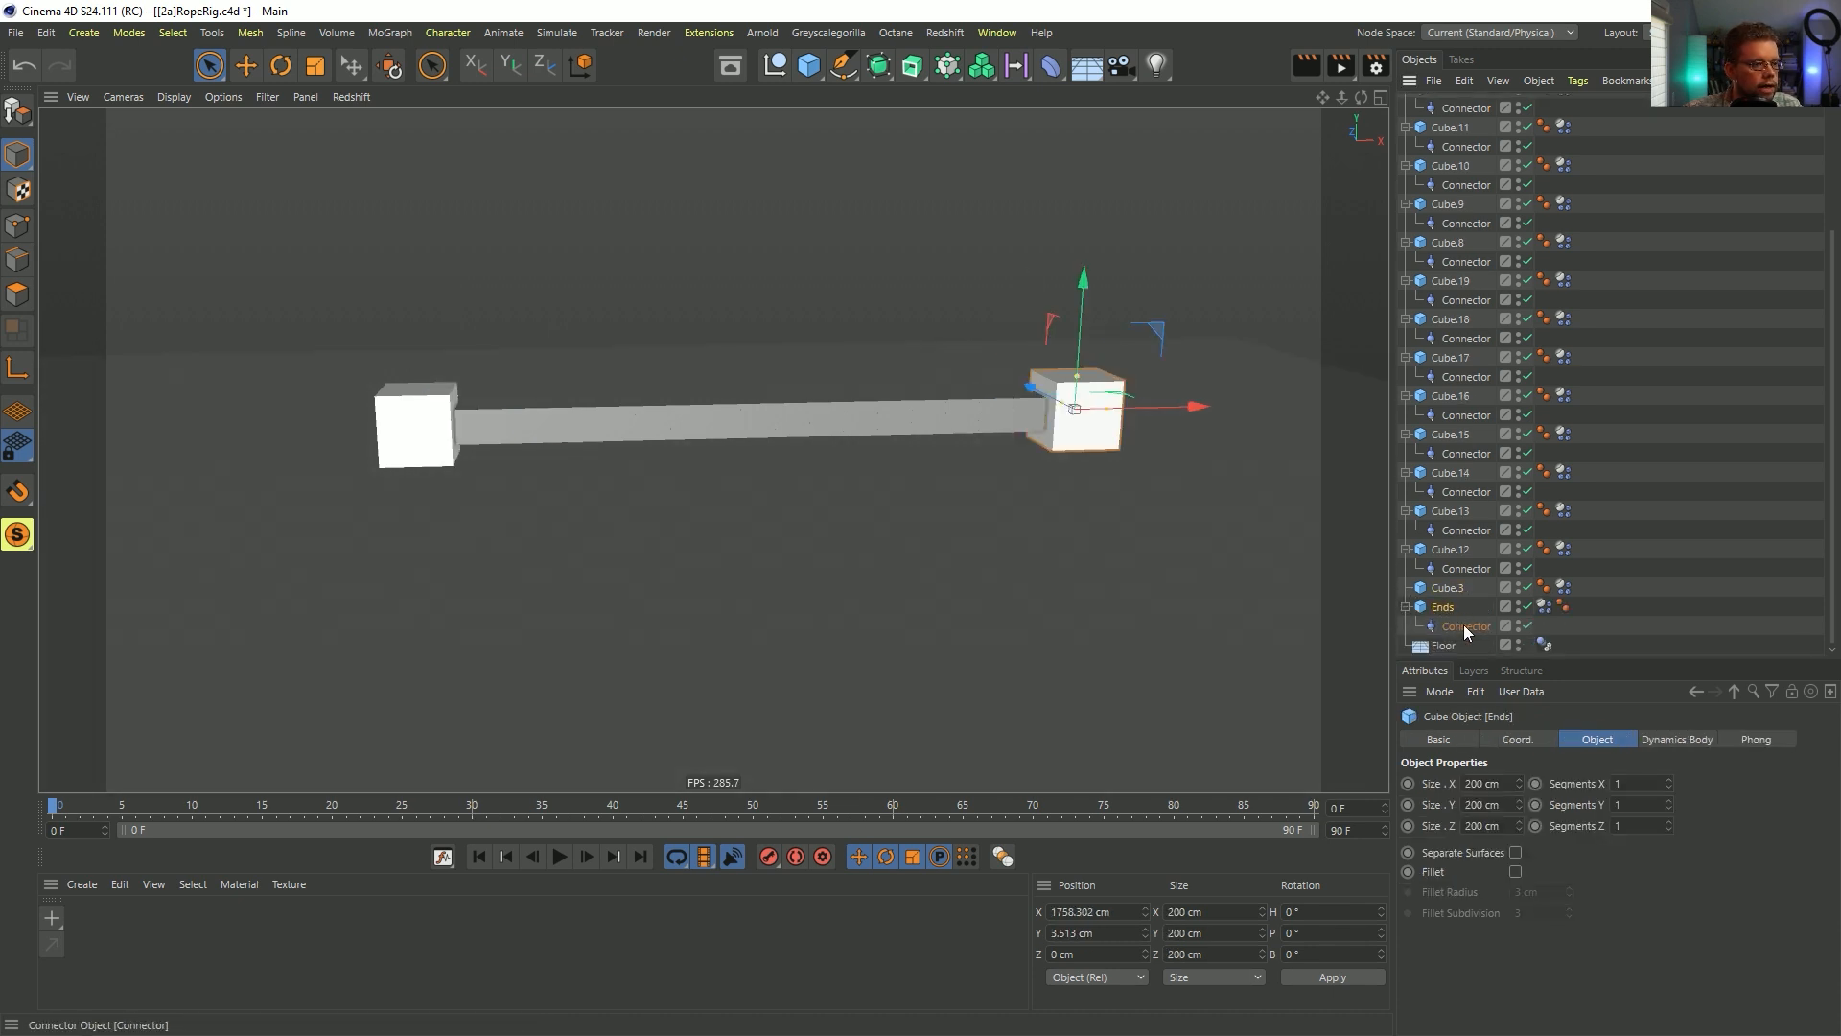
left_click(1467, 625)
left_click_drag(541, 417, 1135, 449)
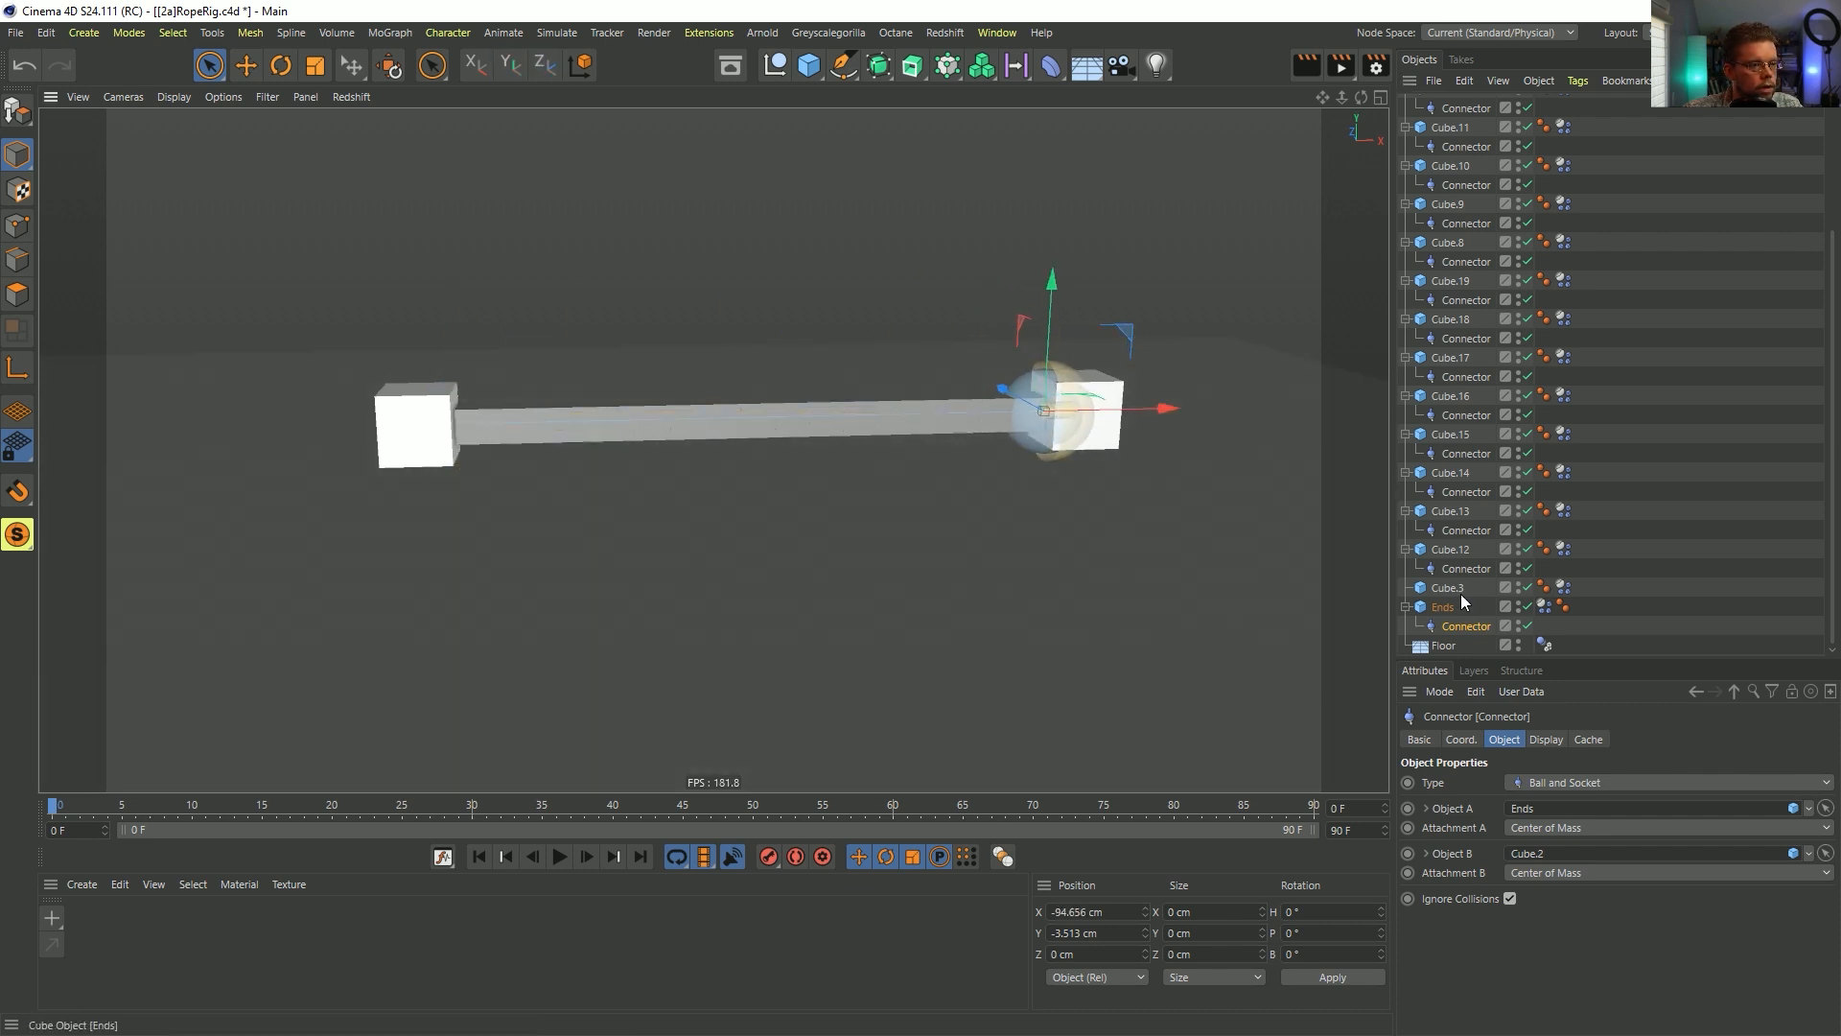
- Replay the simulation to check the corrected end connectors, and rewind to the start
left_click(564, 858)
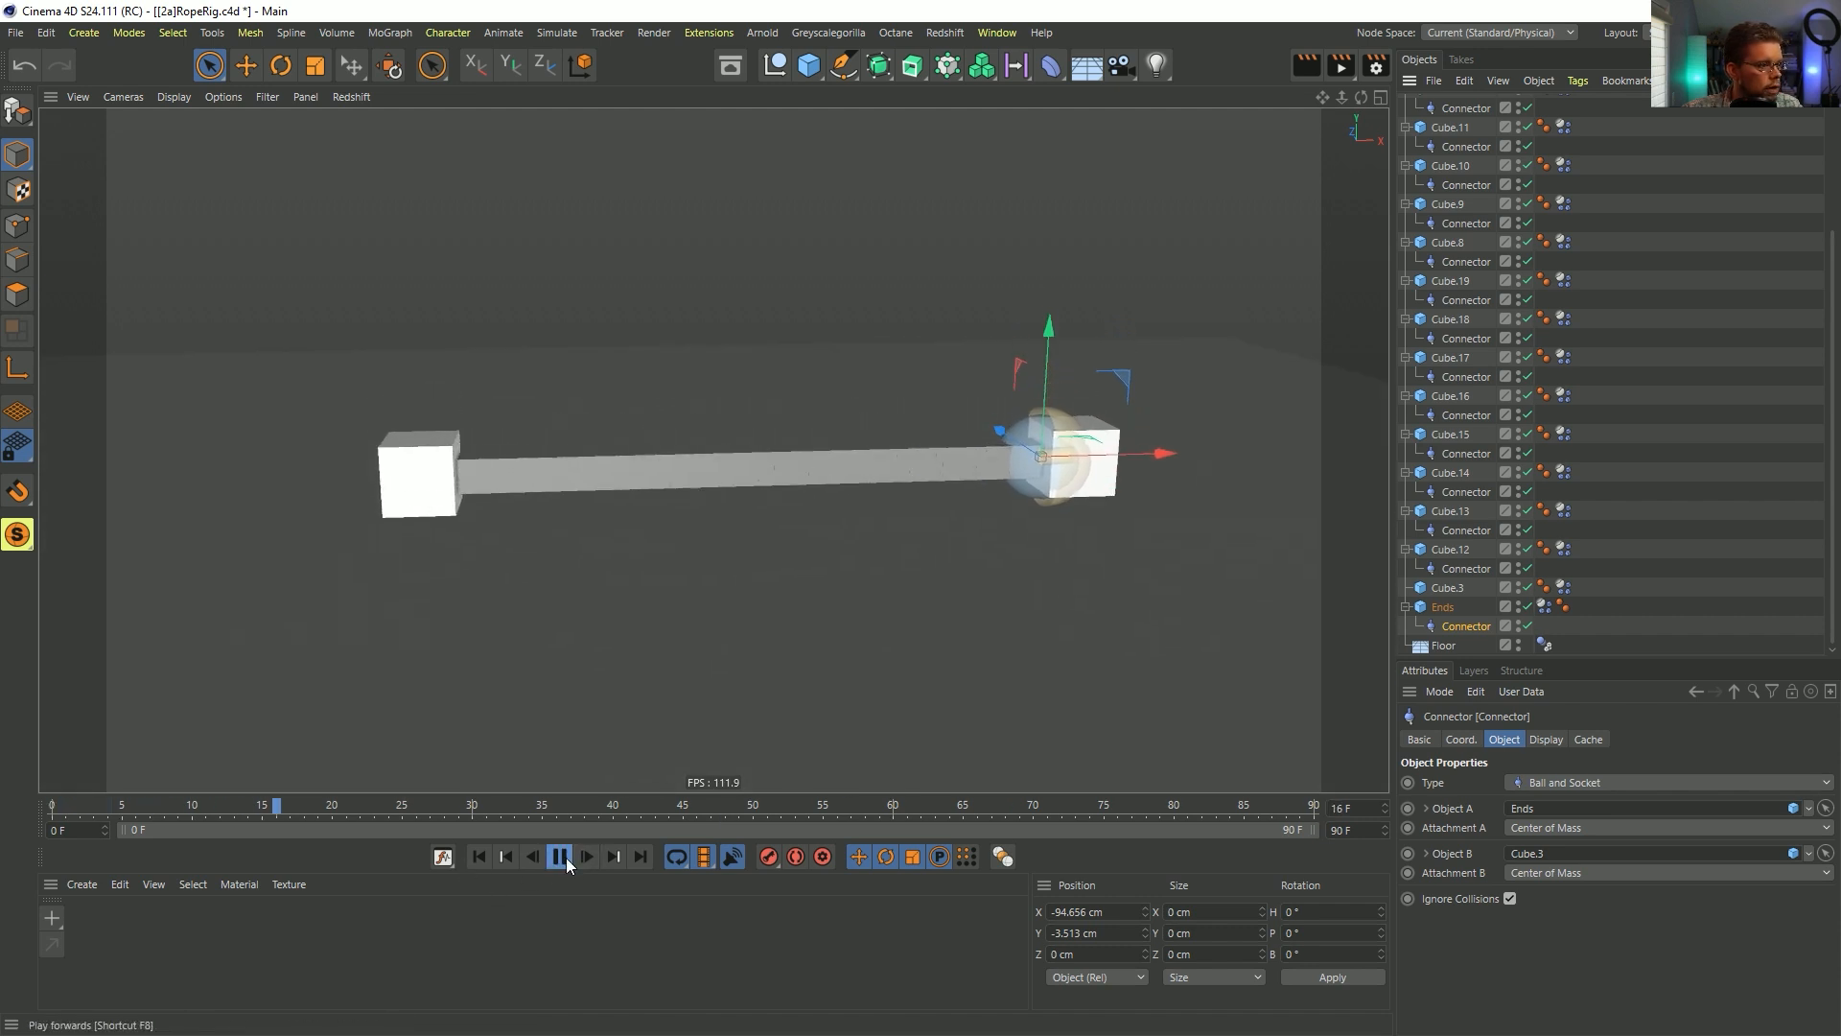
left_click(565, 857)
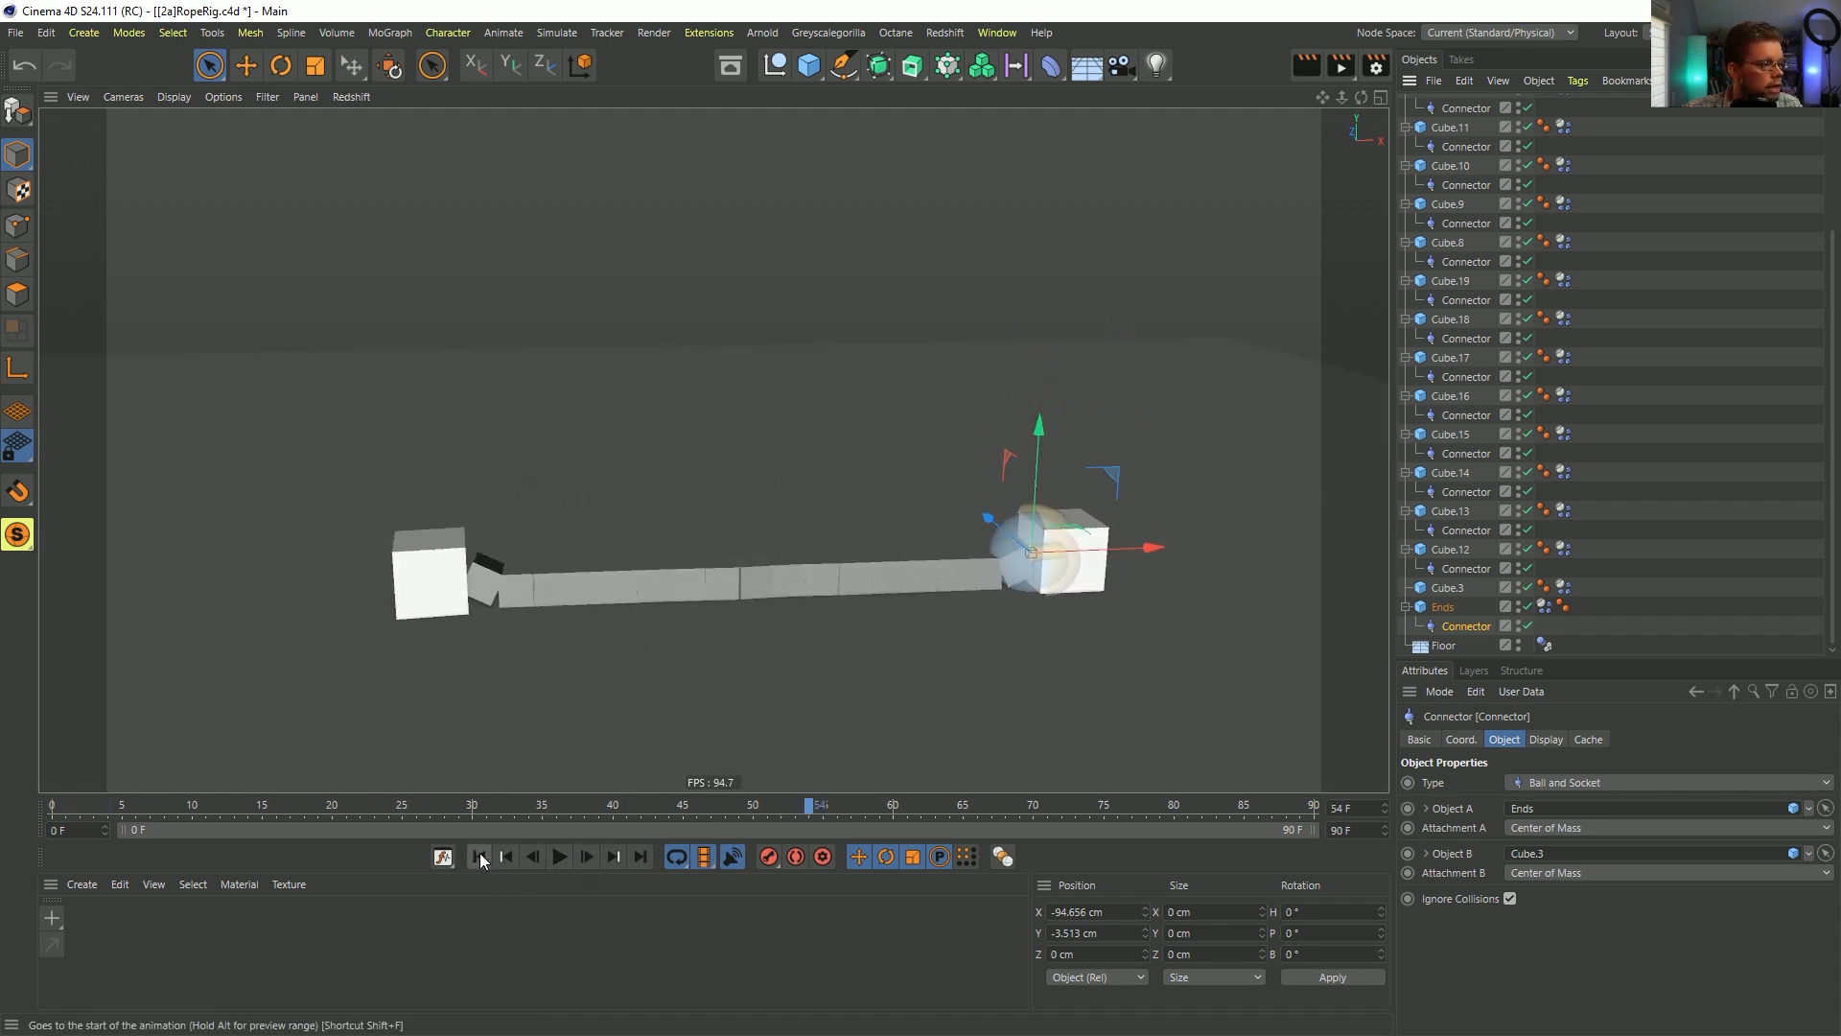
left_click(480, 857)
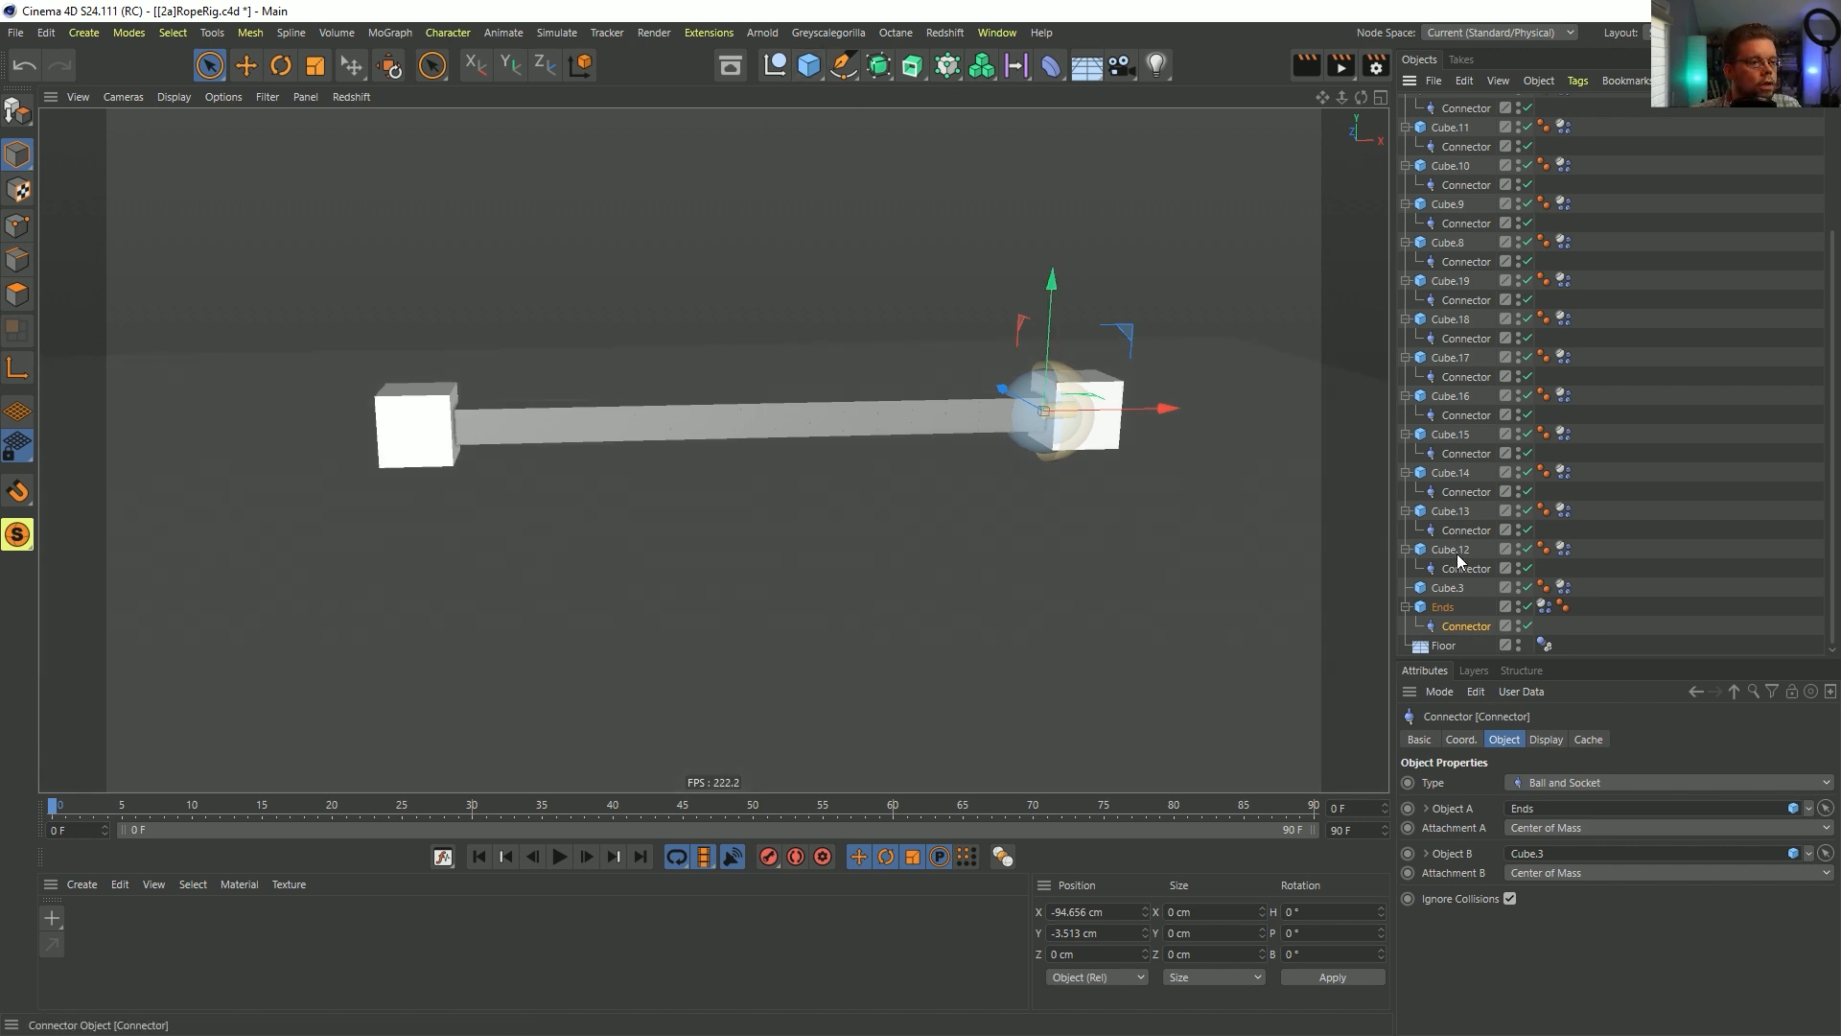
- Group both Ends cubes, all rope cubes and their connectors under one null, leaving Floor outside
left_click(1443, 607)
scroll(1451, 272, "up", 3)
key("ctrl+a")
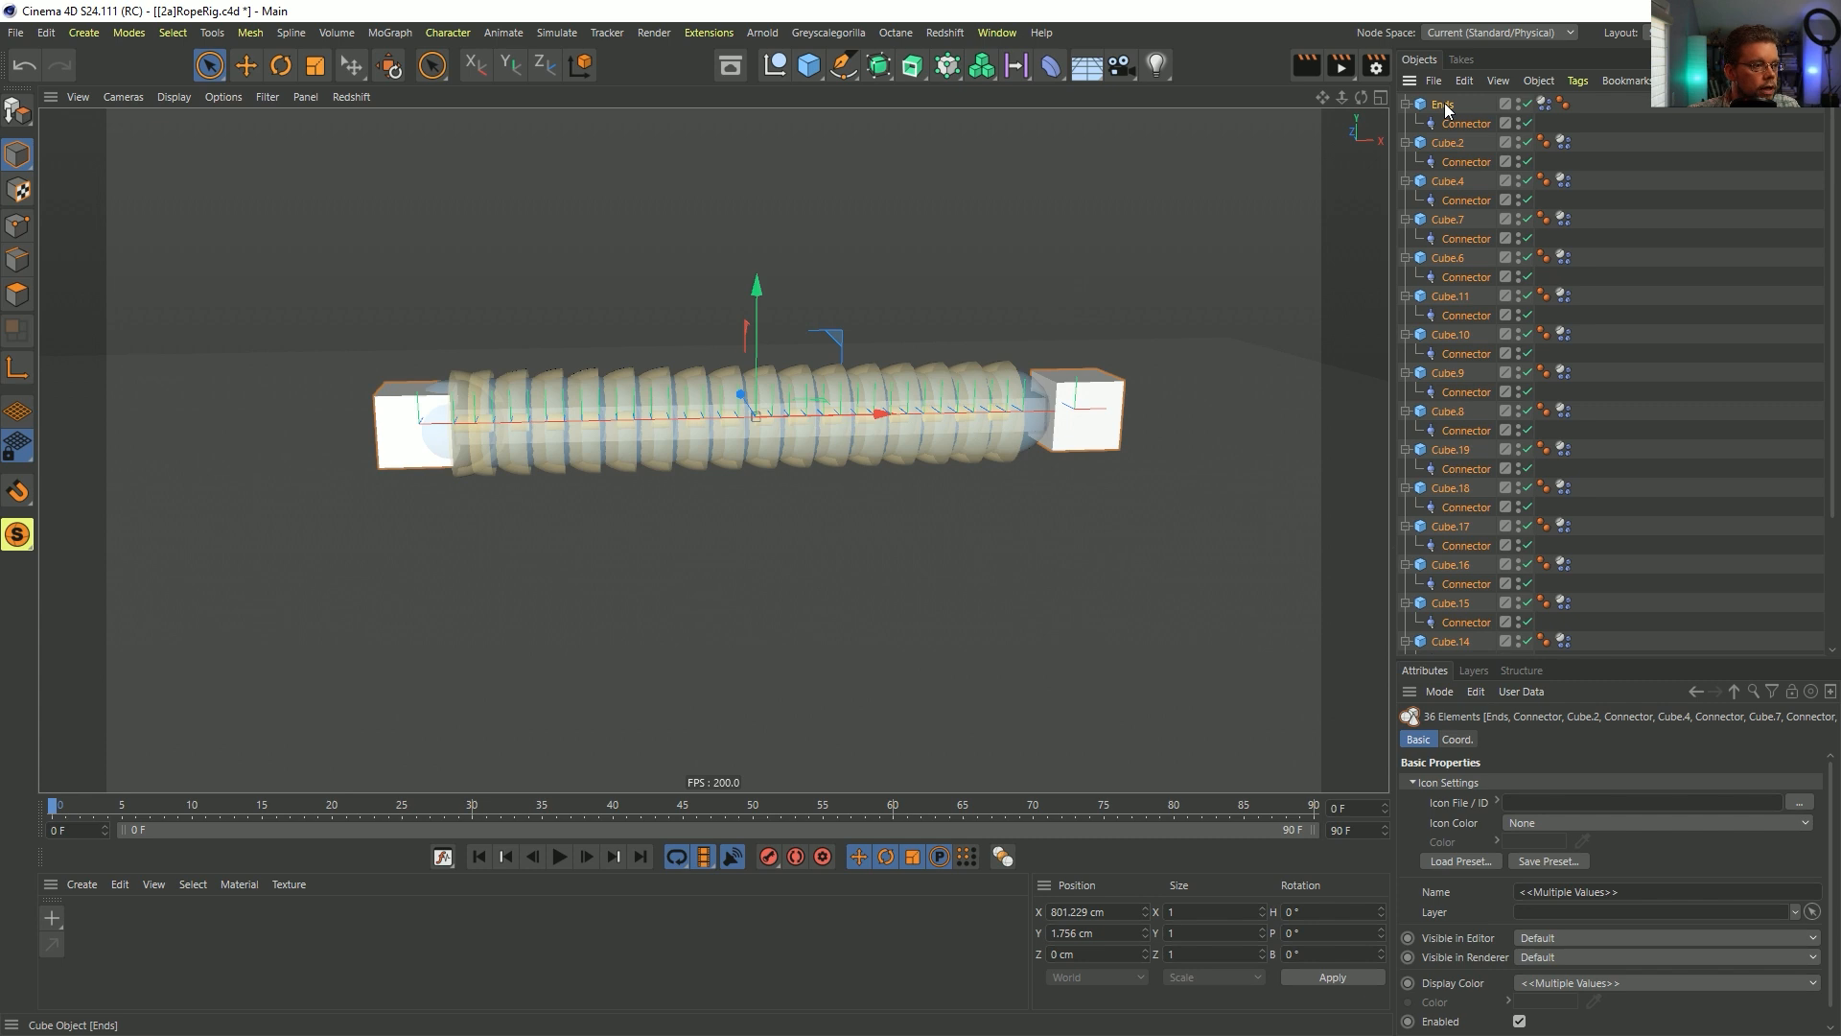
key("Delete")
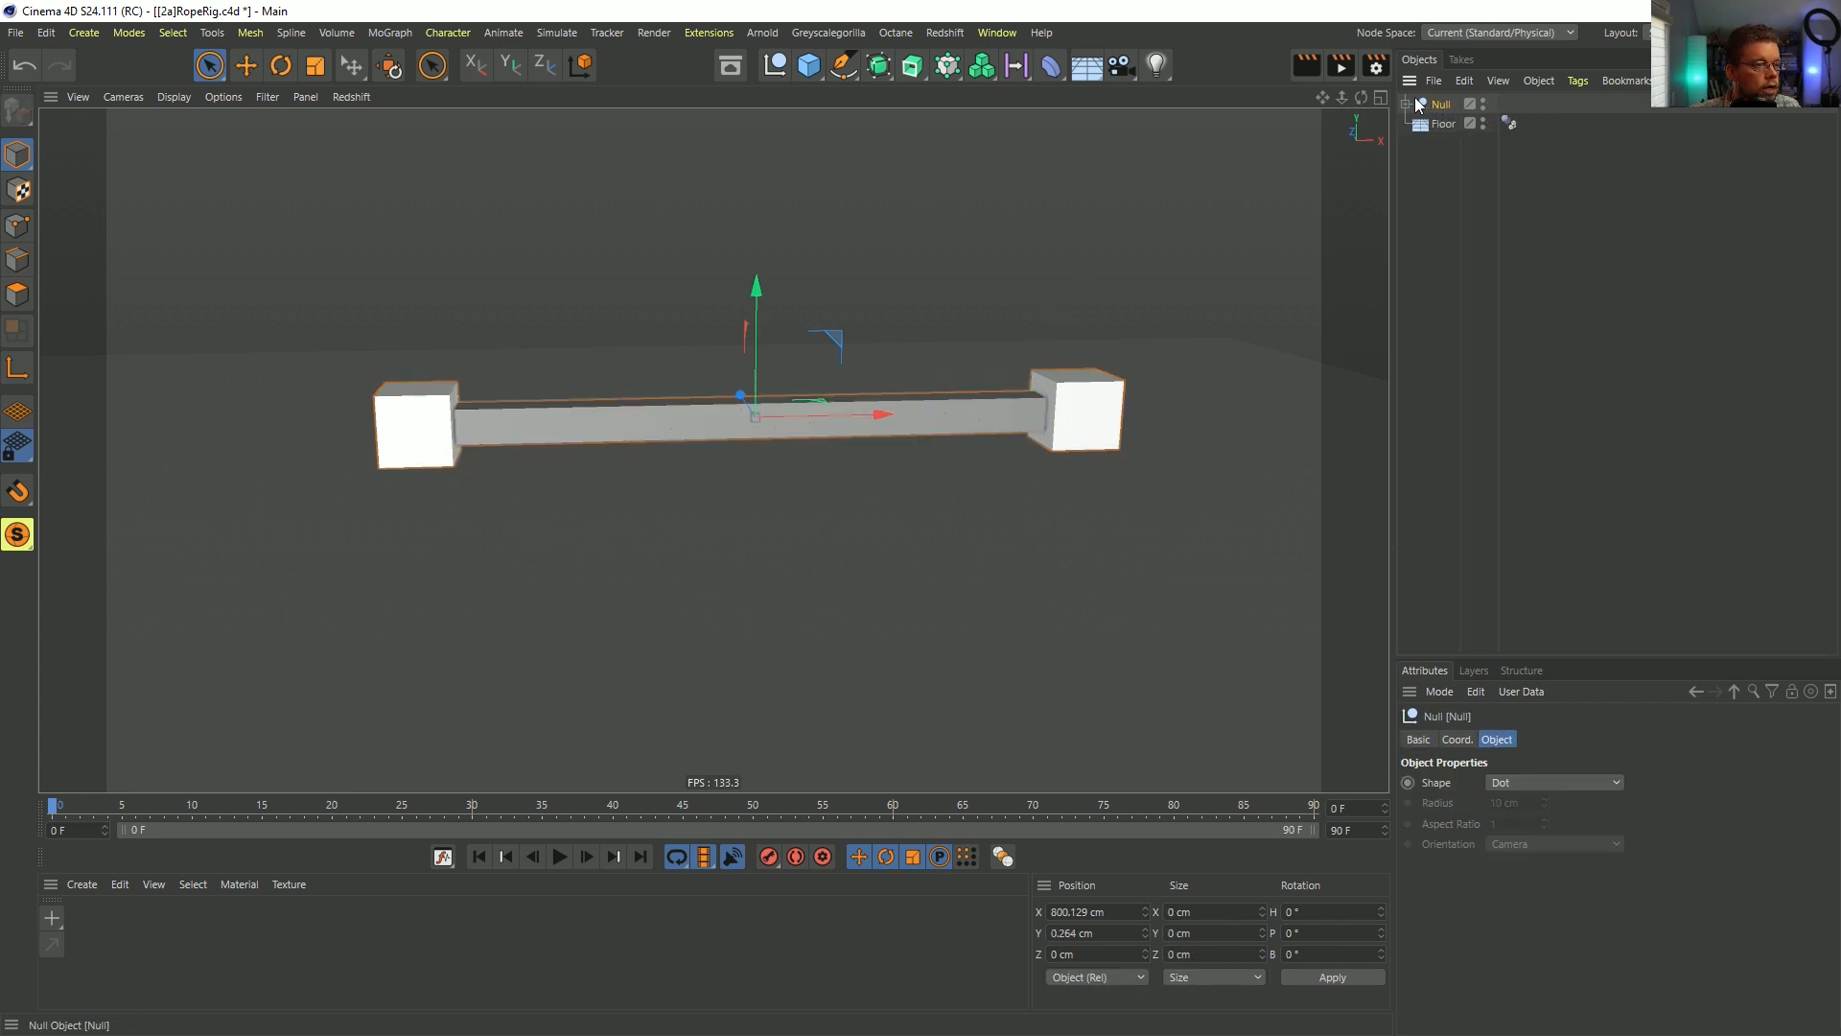
- Rename the null that holds the whole rope as Rig
double_click(1446, 108)
type("Rig")
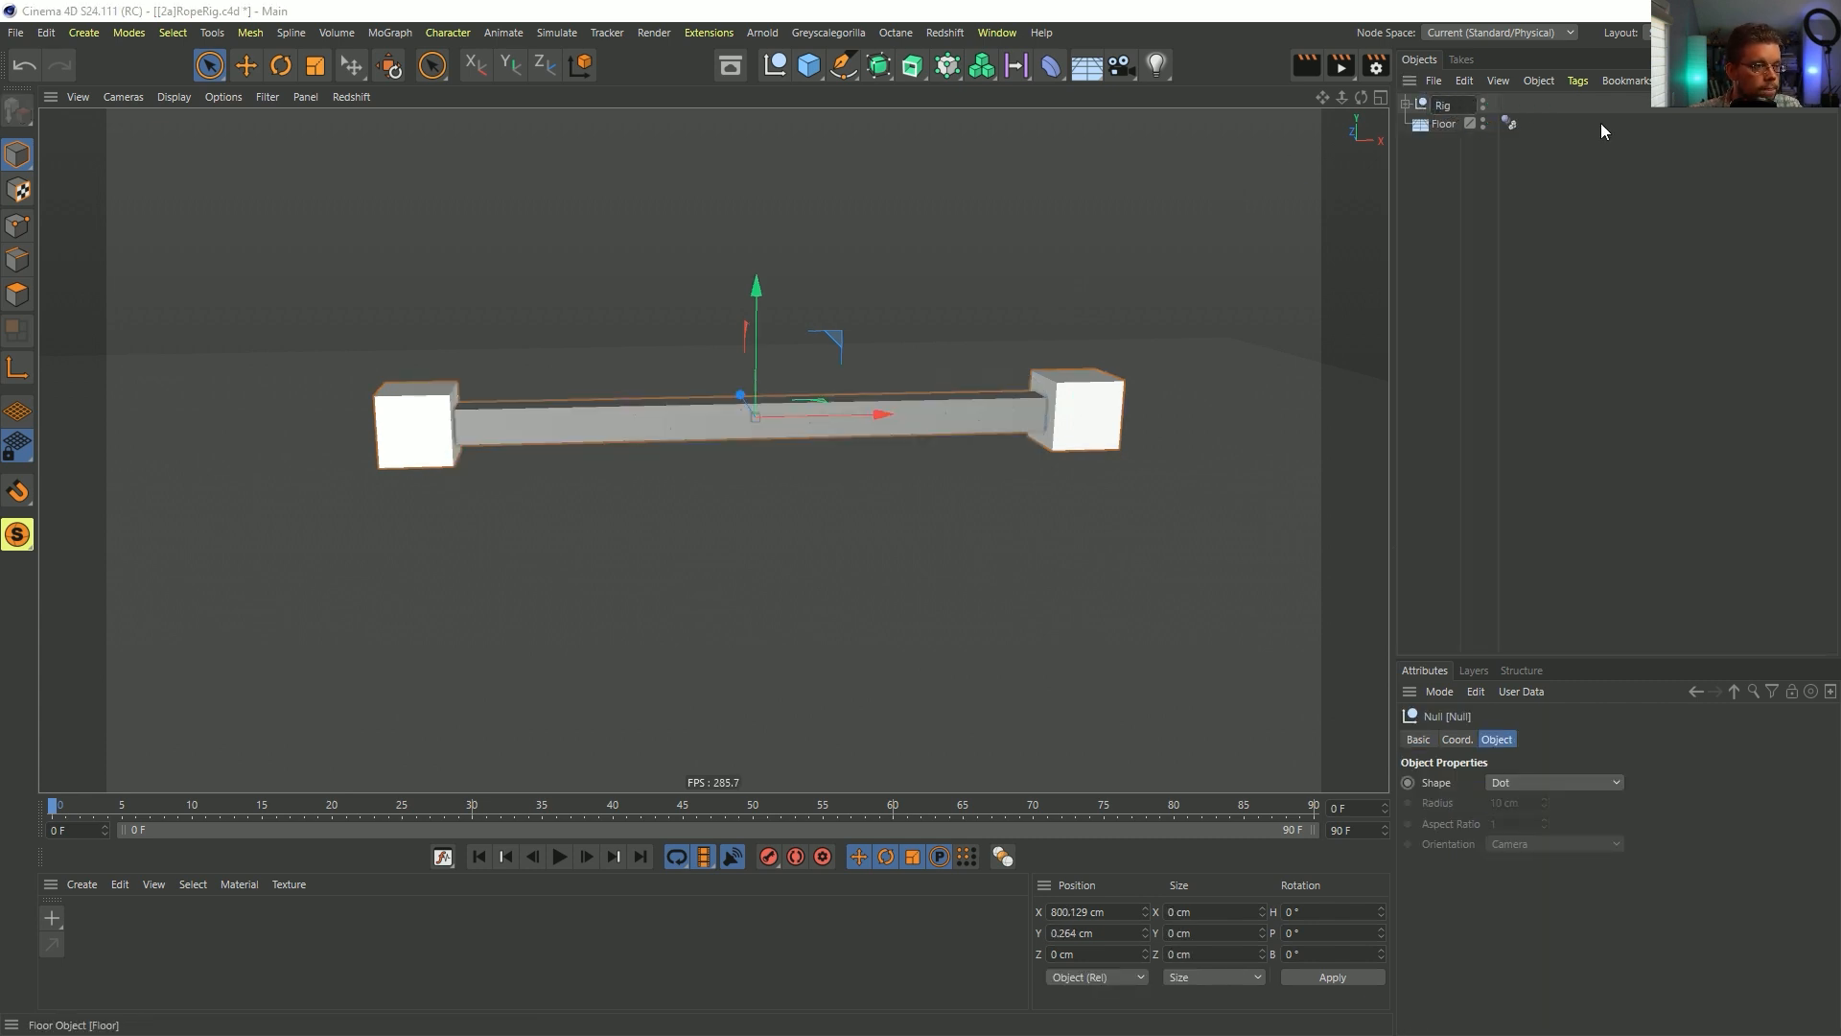
key("Return")
- Save the scene as a new version named [2b]RopeRig.c4d
key("ctrl+shift+s")
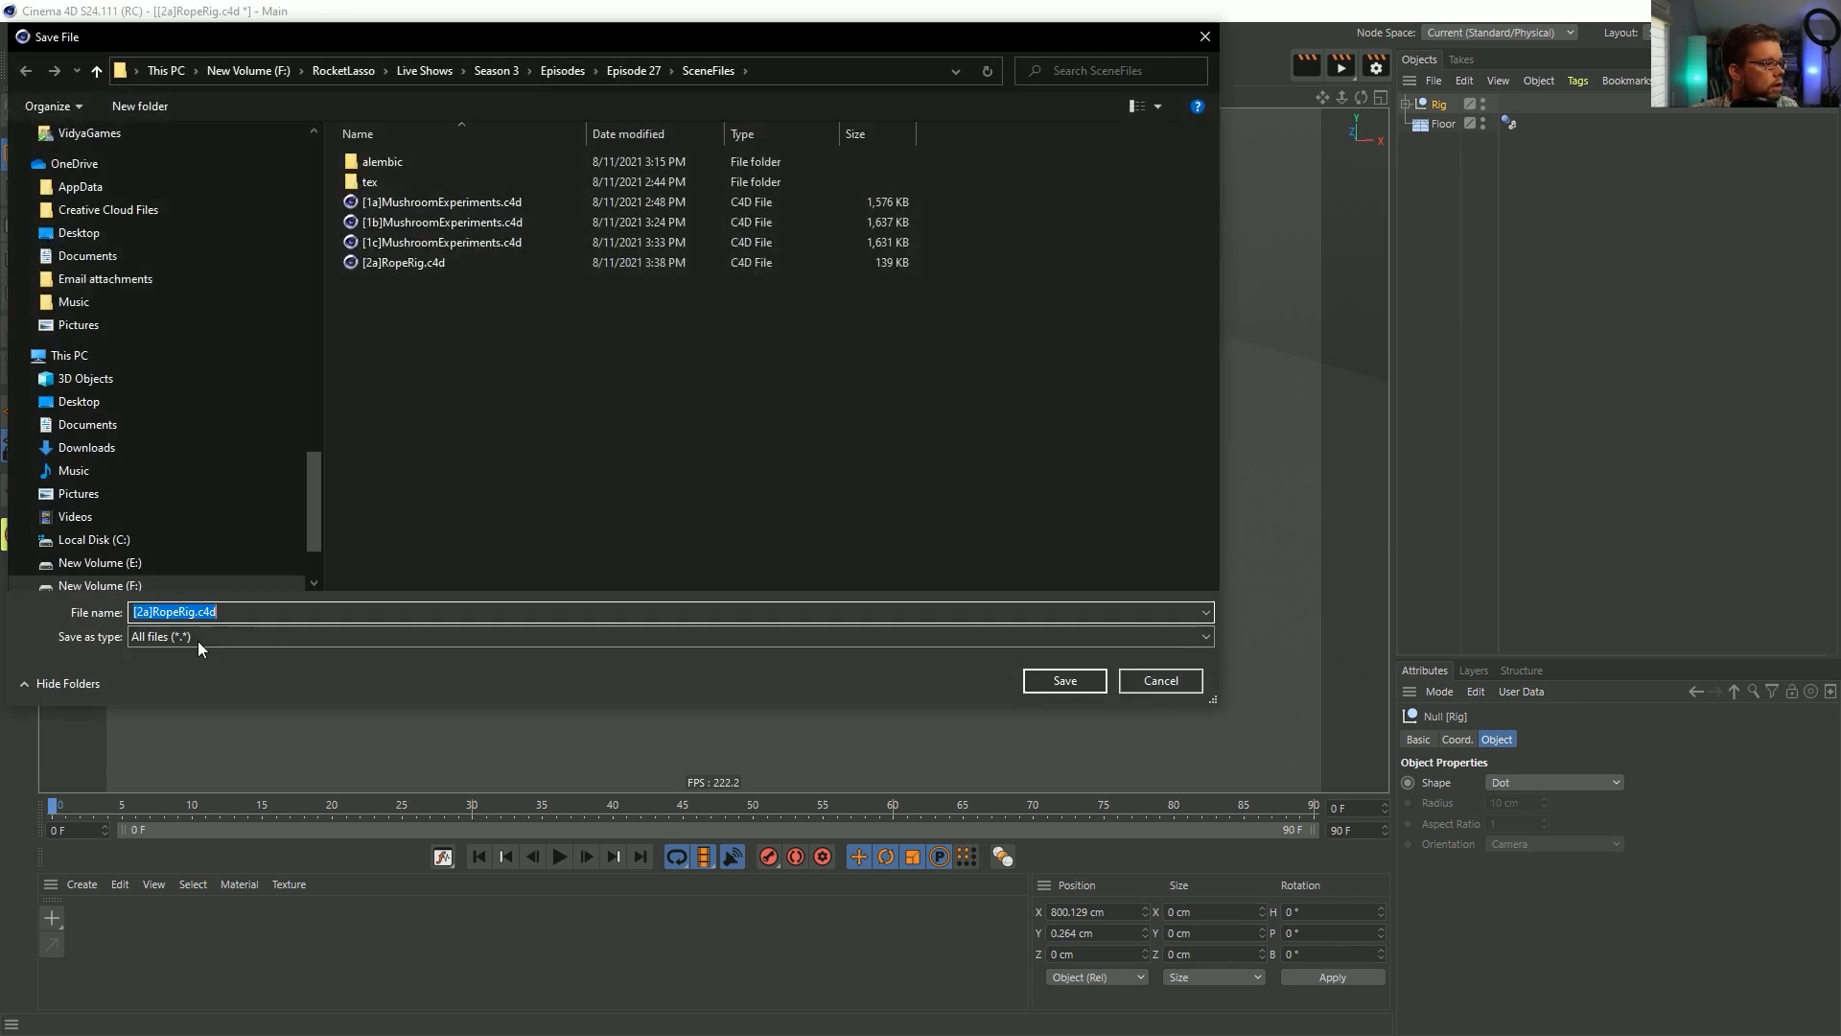
left_click(149, 613)
key("BackSpace")
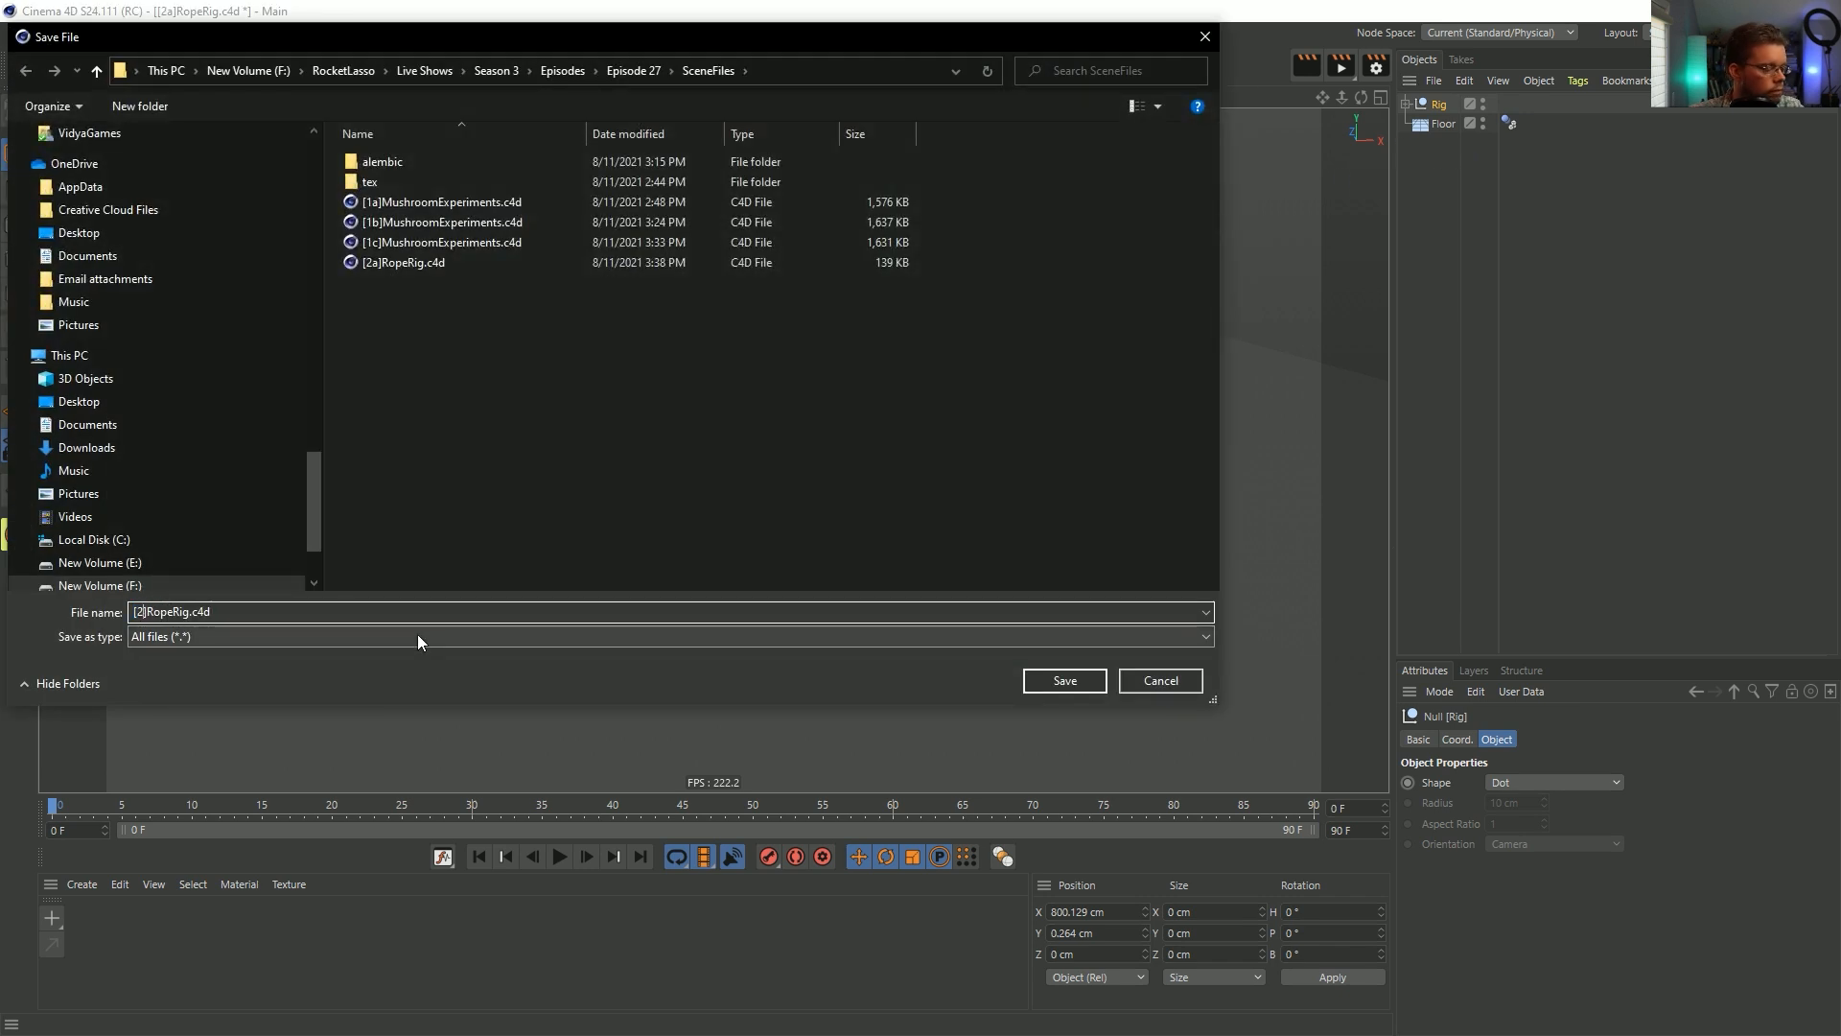
type("b")
key("Return")
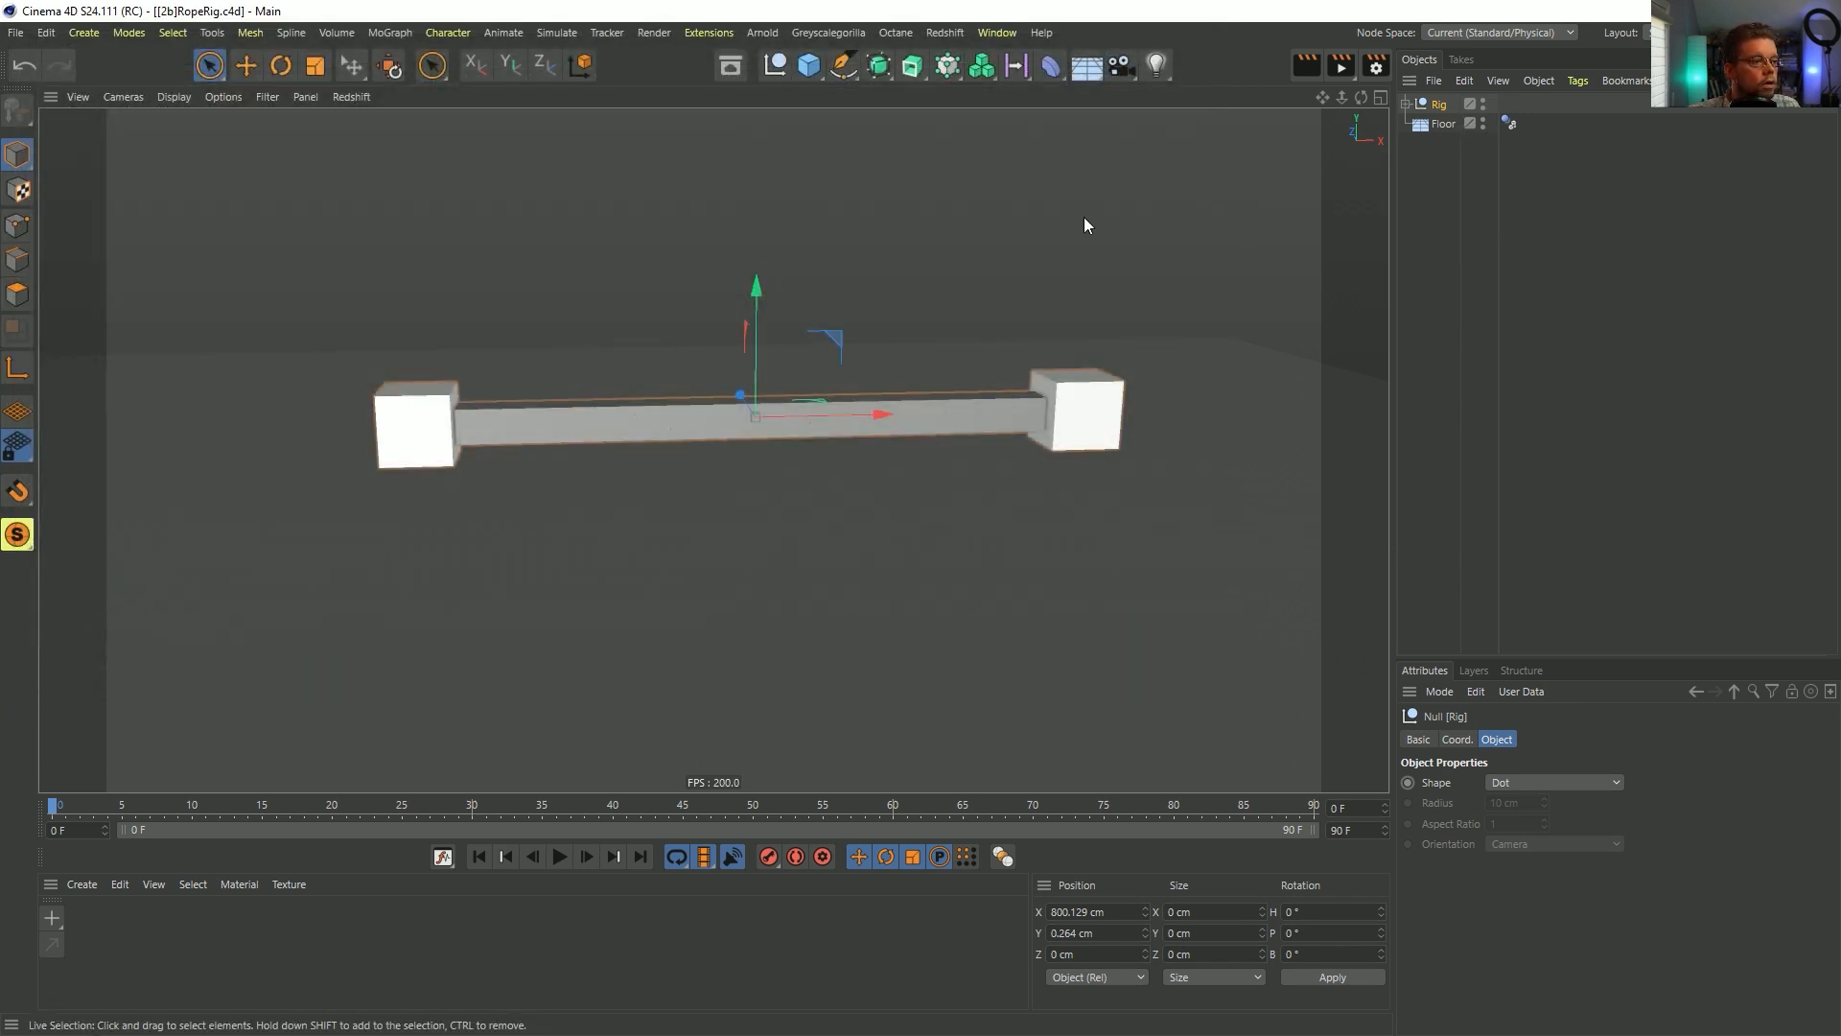
- Raise the Rig null to about Y 664 cm so the rope hangs well above the floor
left_click_drag(761, 305, 760, 71)
scroll(825, 400, "down", 1)
middle_click_drag(825, 400, 776, 563, "alt")
left_click_drag(777, 564, 714, 614, "alt")
middle_click_drag(714, 614, 847, 395, "alt")
- Add a cylinder with orientation -Z and move it along X to about 876 cm, under the rope's middle
left_click_drag(807, 73, 868, 127)
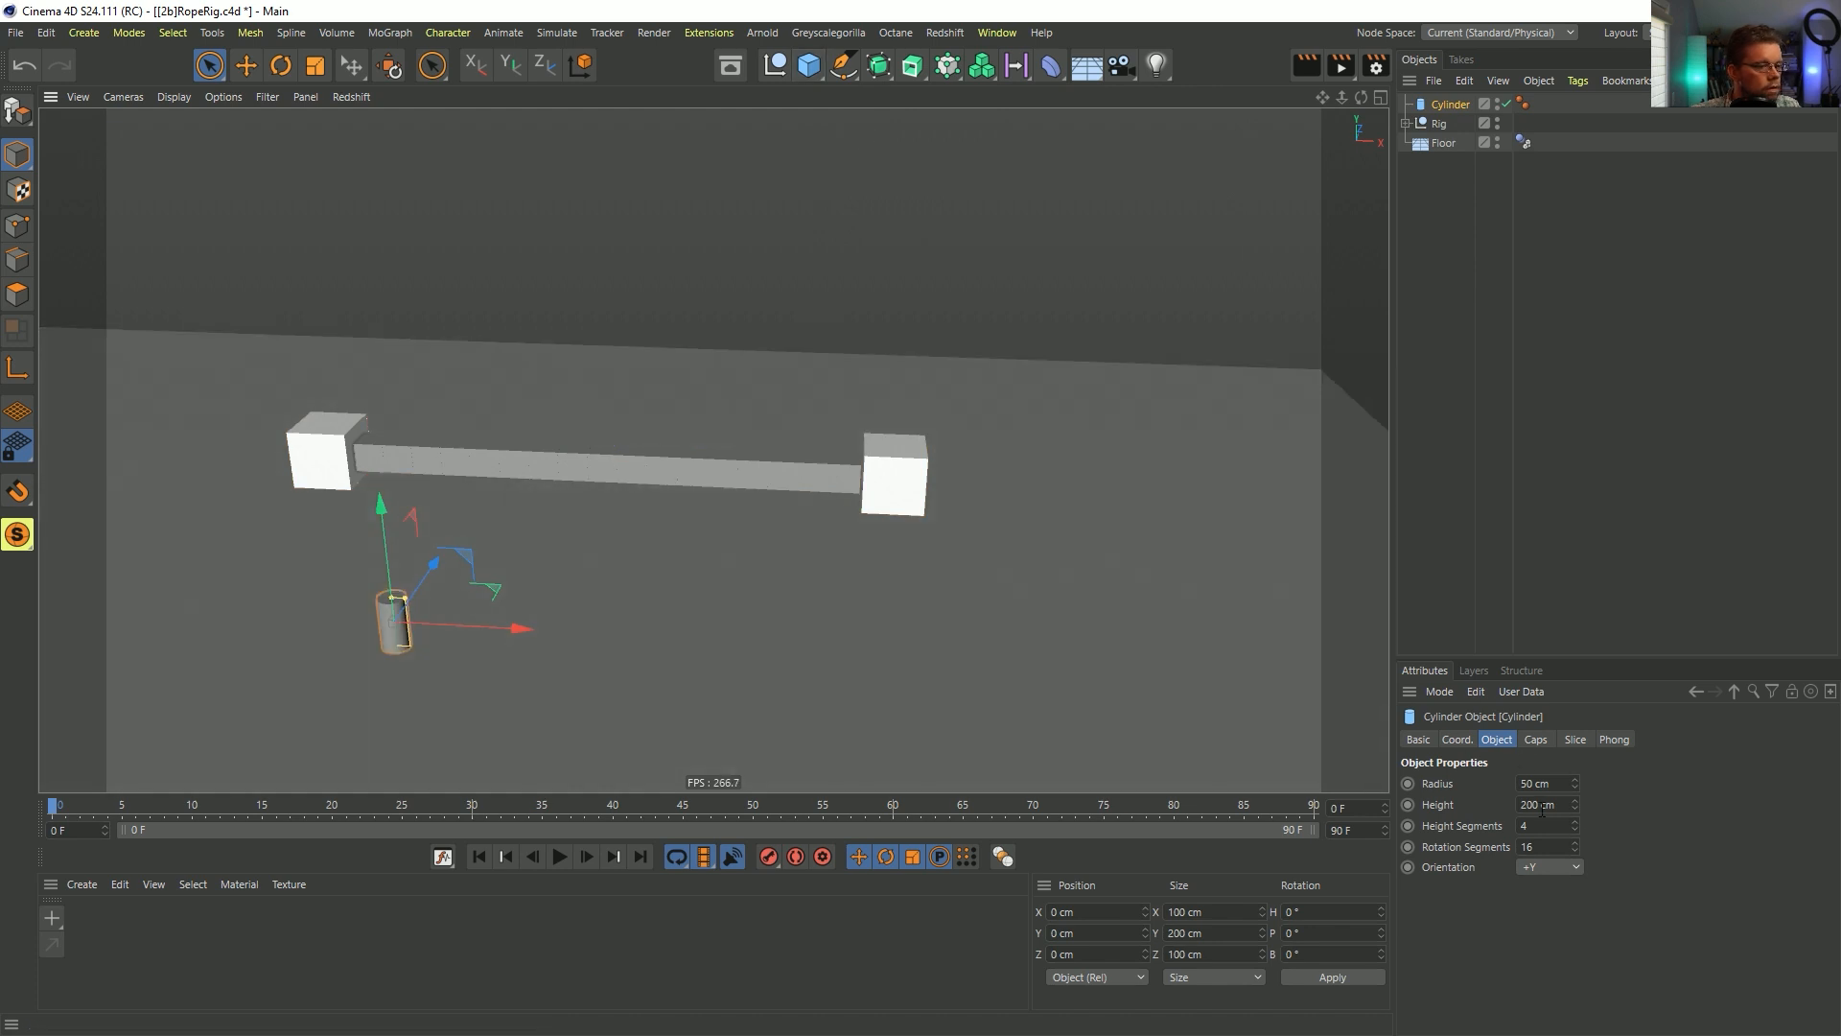
scroll(1536, 867, "down", 3)
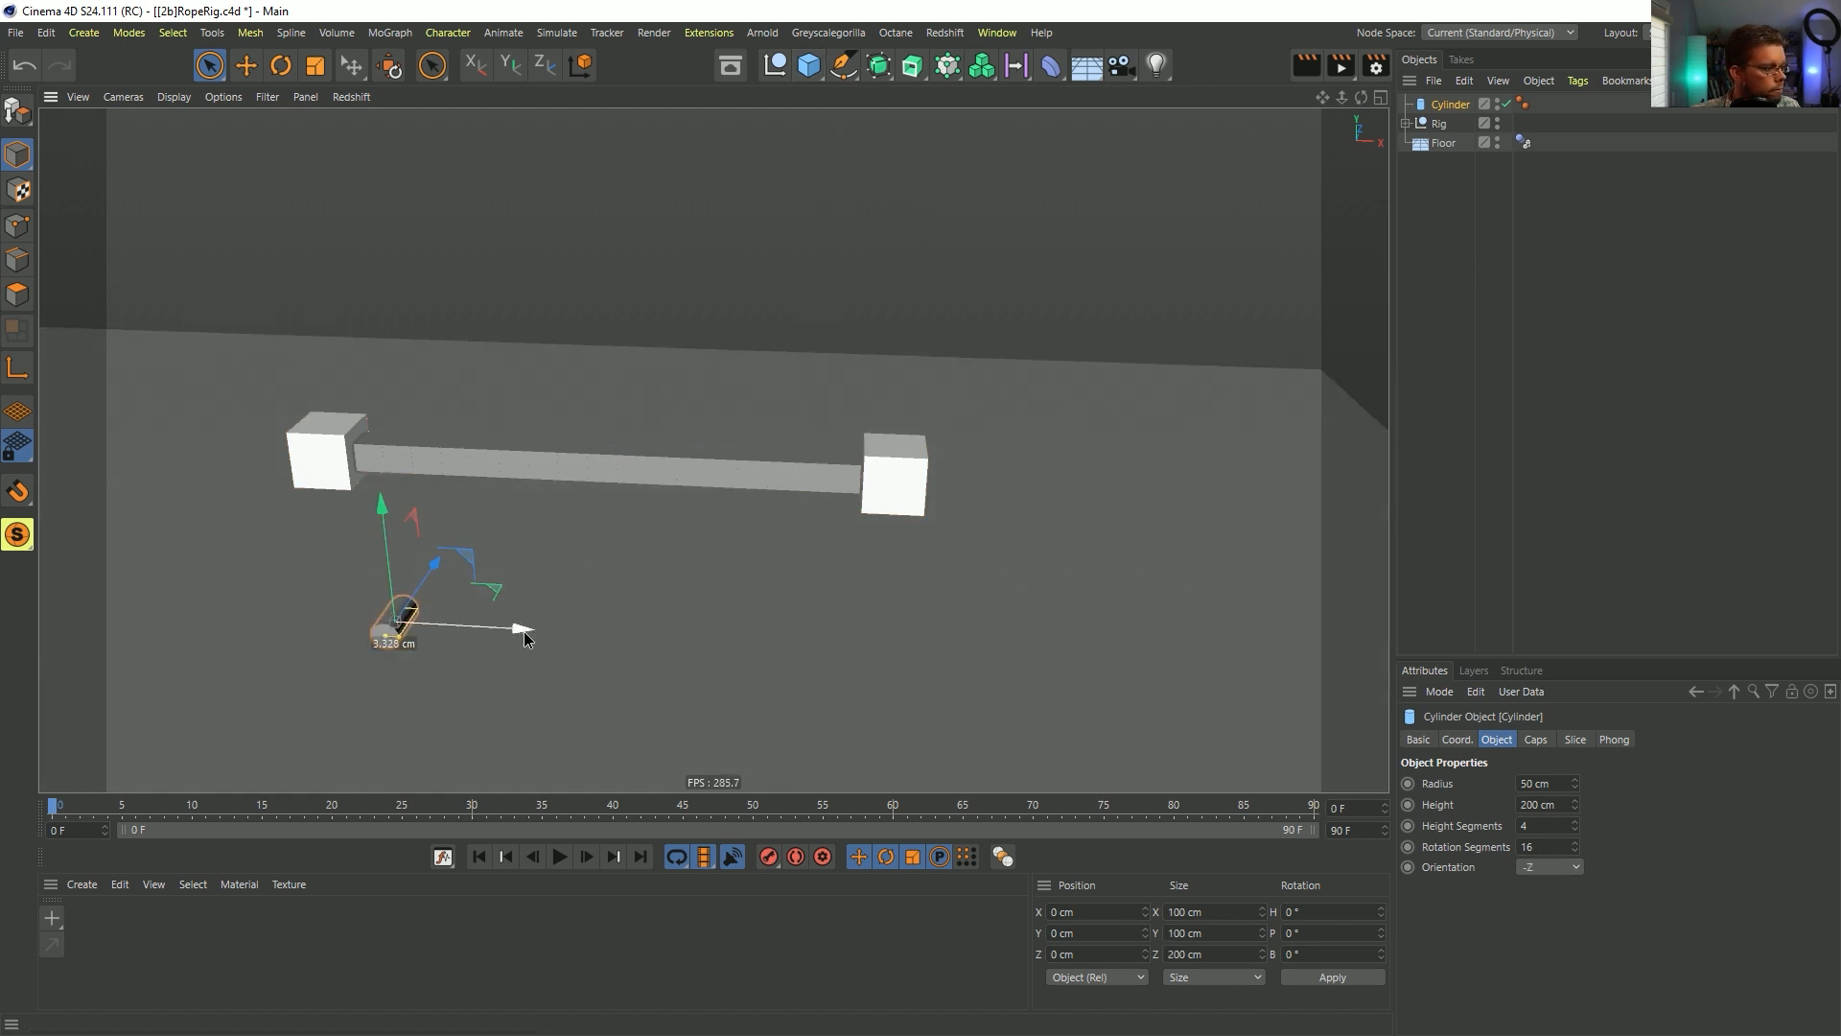
left_click_drag(524, 631, 771, 666)
- Scale the cylinder to about 314 × 314 × 629 cm and raise it to about Y 444 cm, just below the rope
key("t")
key("e")
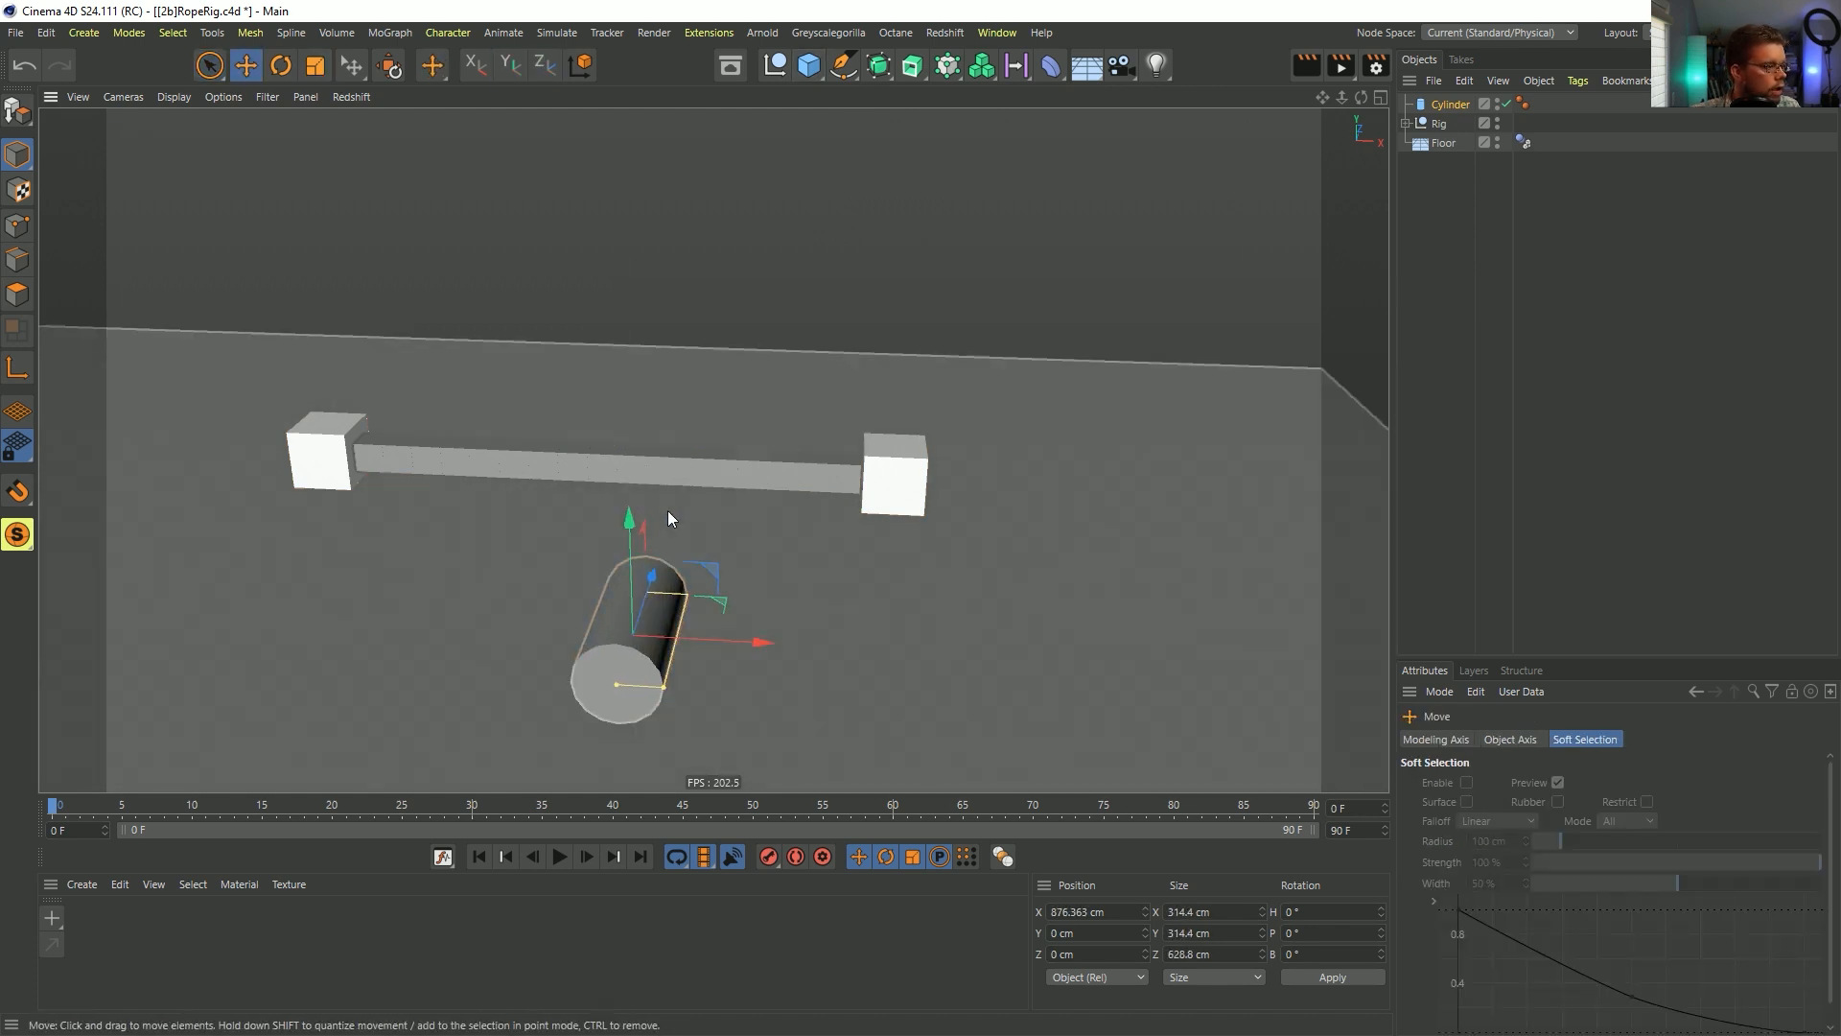
left_click_drag(624, 551, 624, 437)
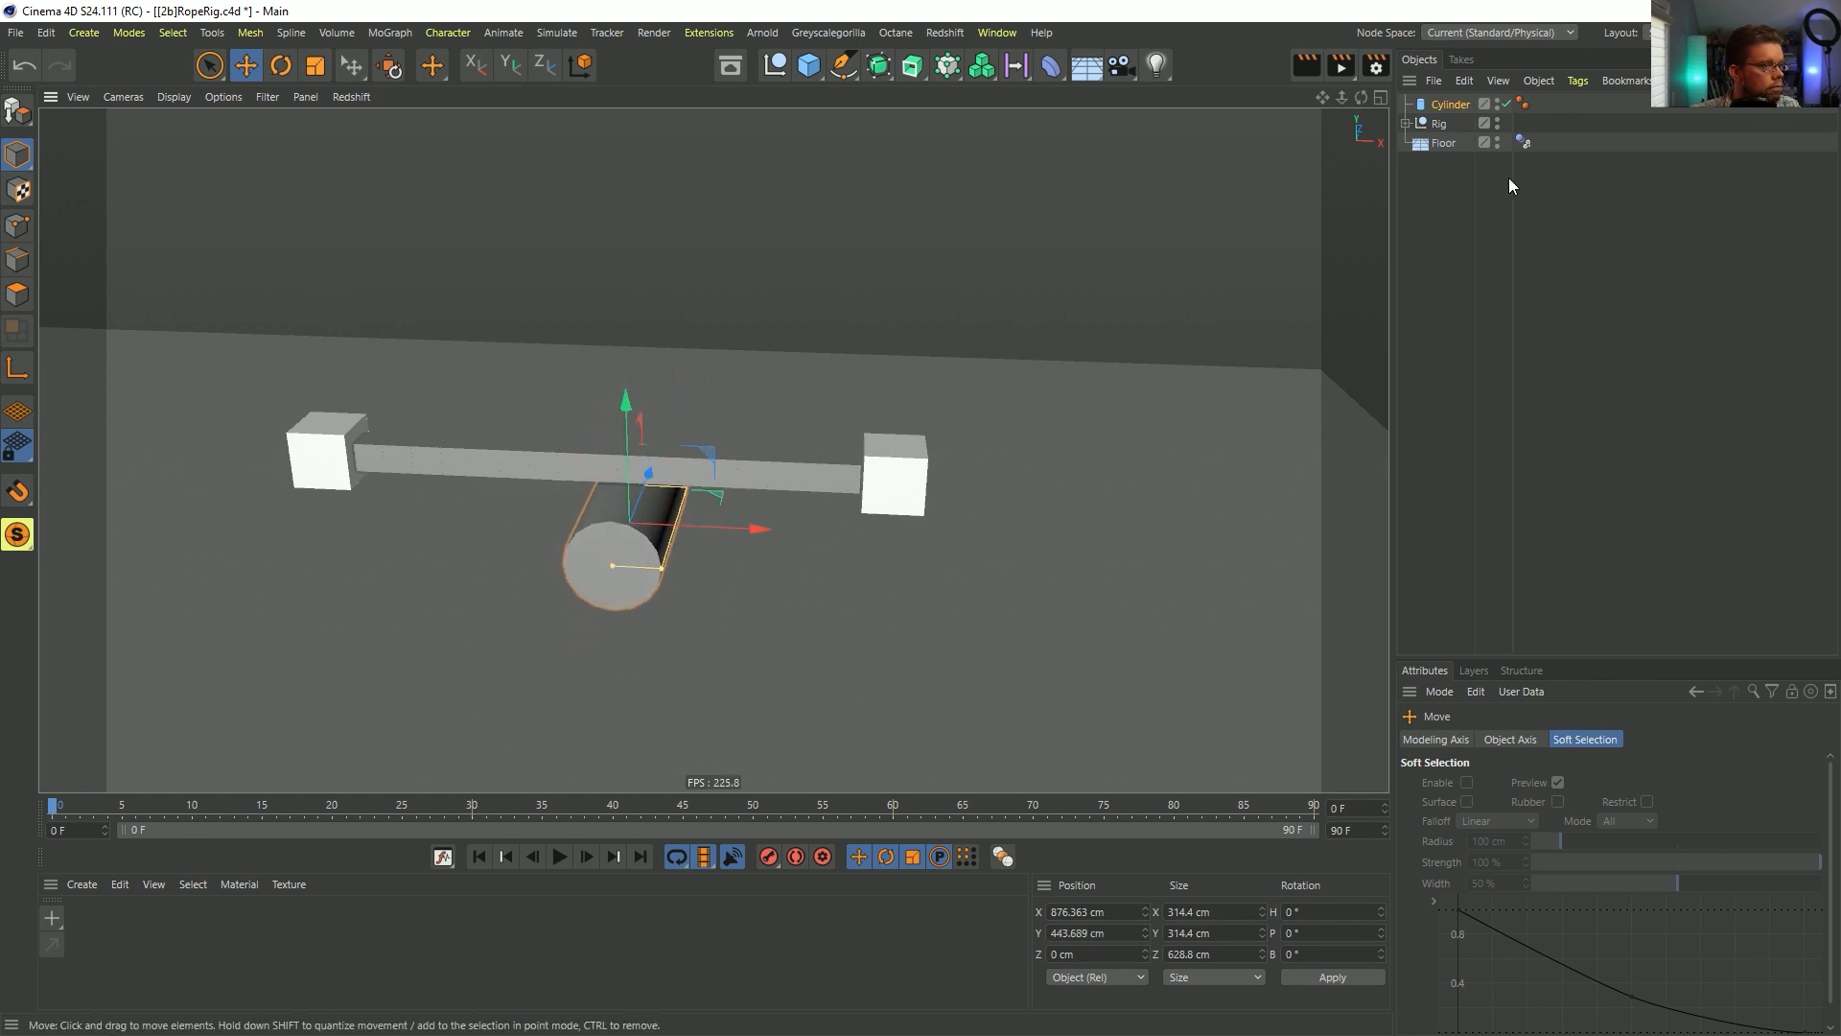
- Copy the Floor's Dynamics Body tag onto the cylinder and play the simulation
left_click_drag(1525, 142, 1542, 105, "ctrl")
left_click_drag(660, 561, 662, 495, "alt")
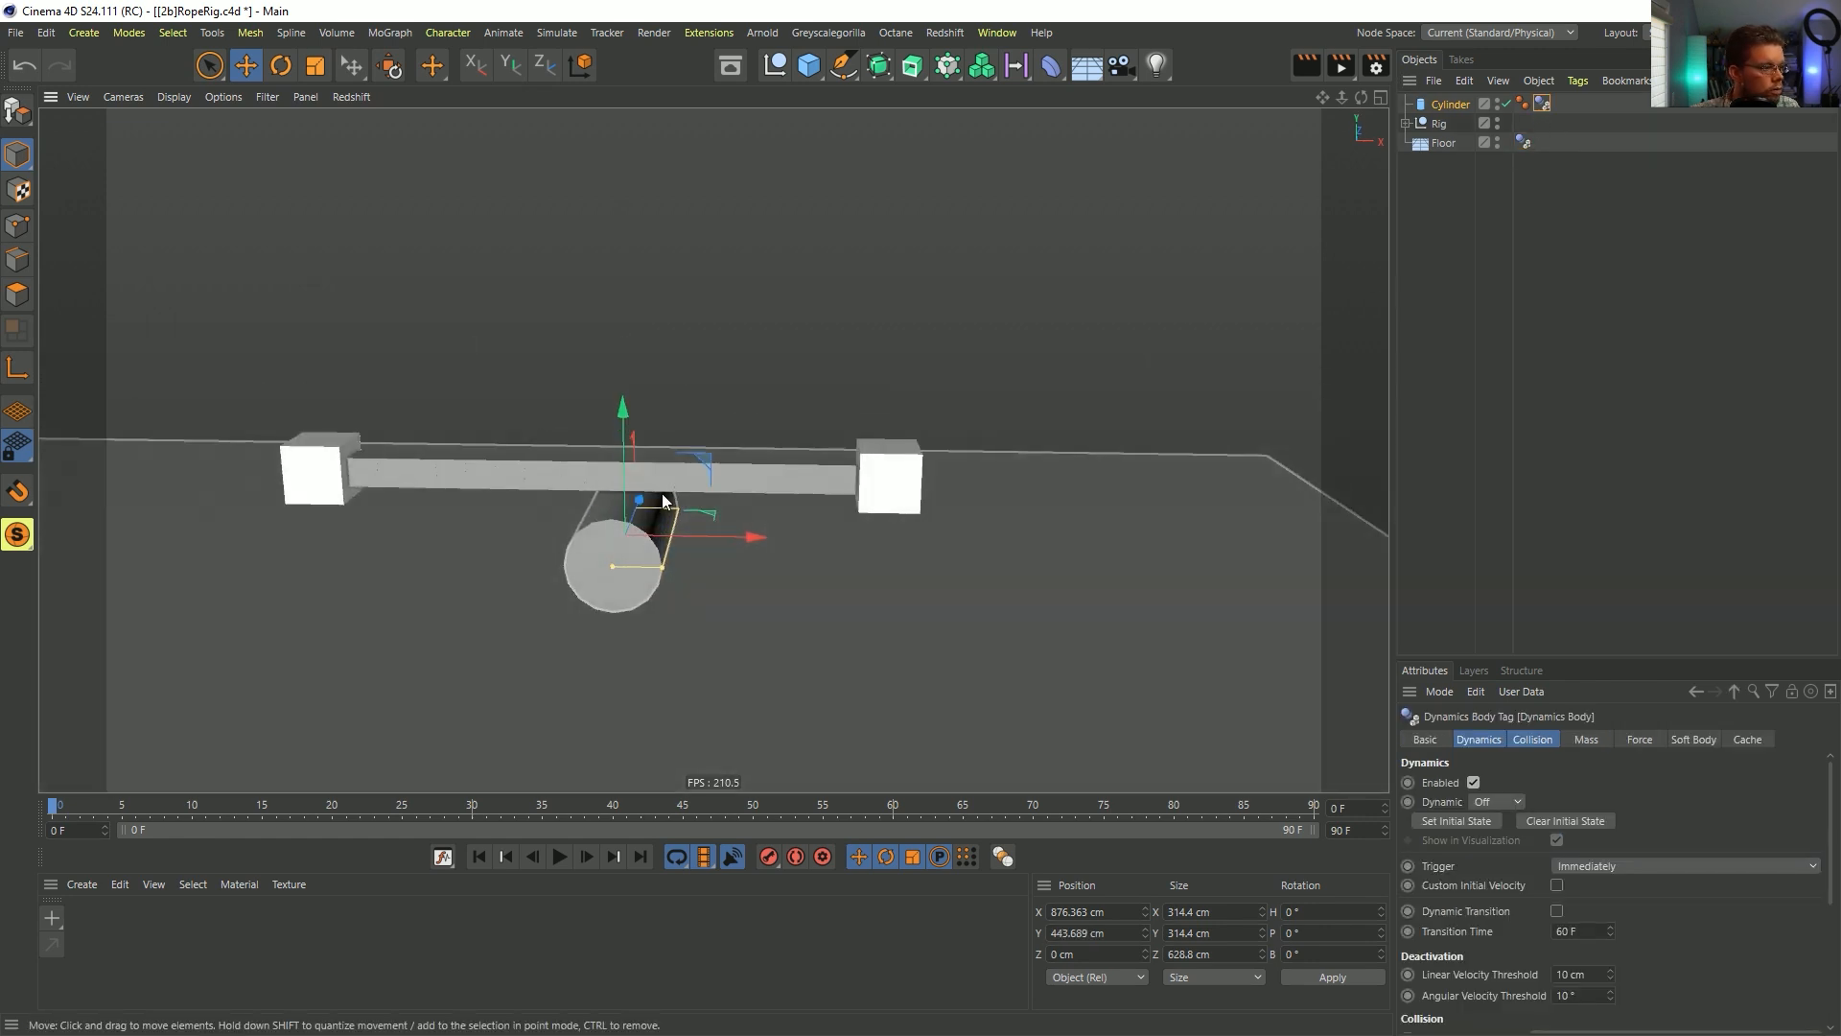
middle_click_drag(662, 495, 738, 405, "alt")
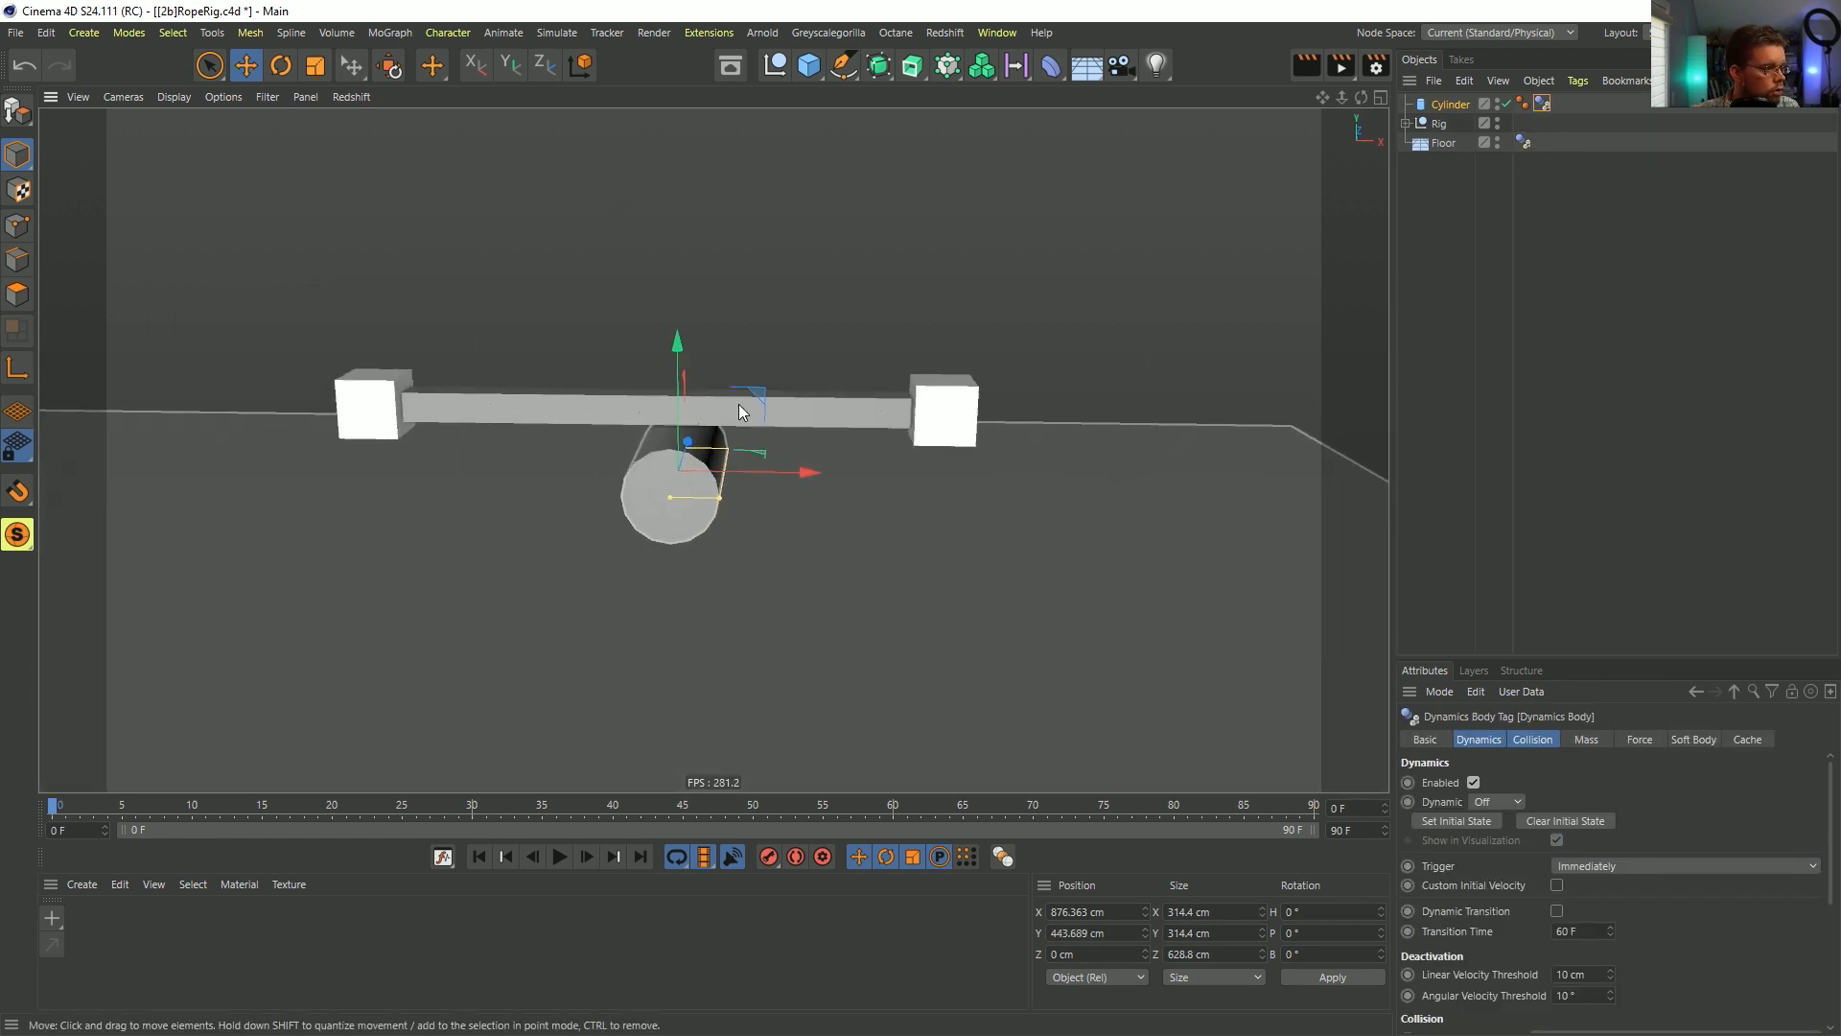
left_click(561, 856)
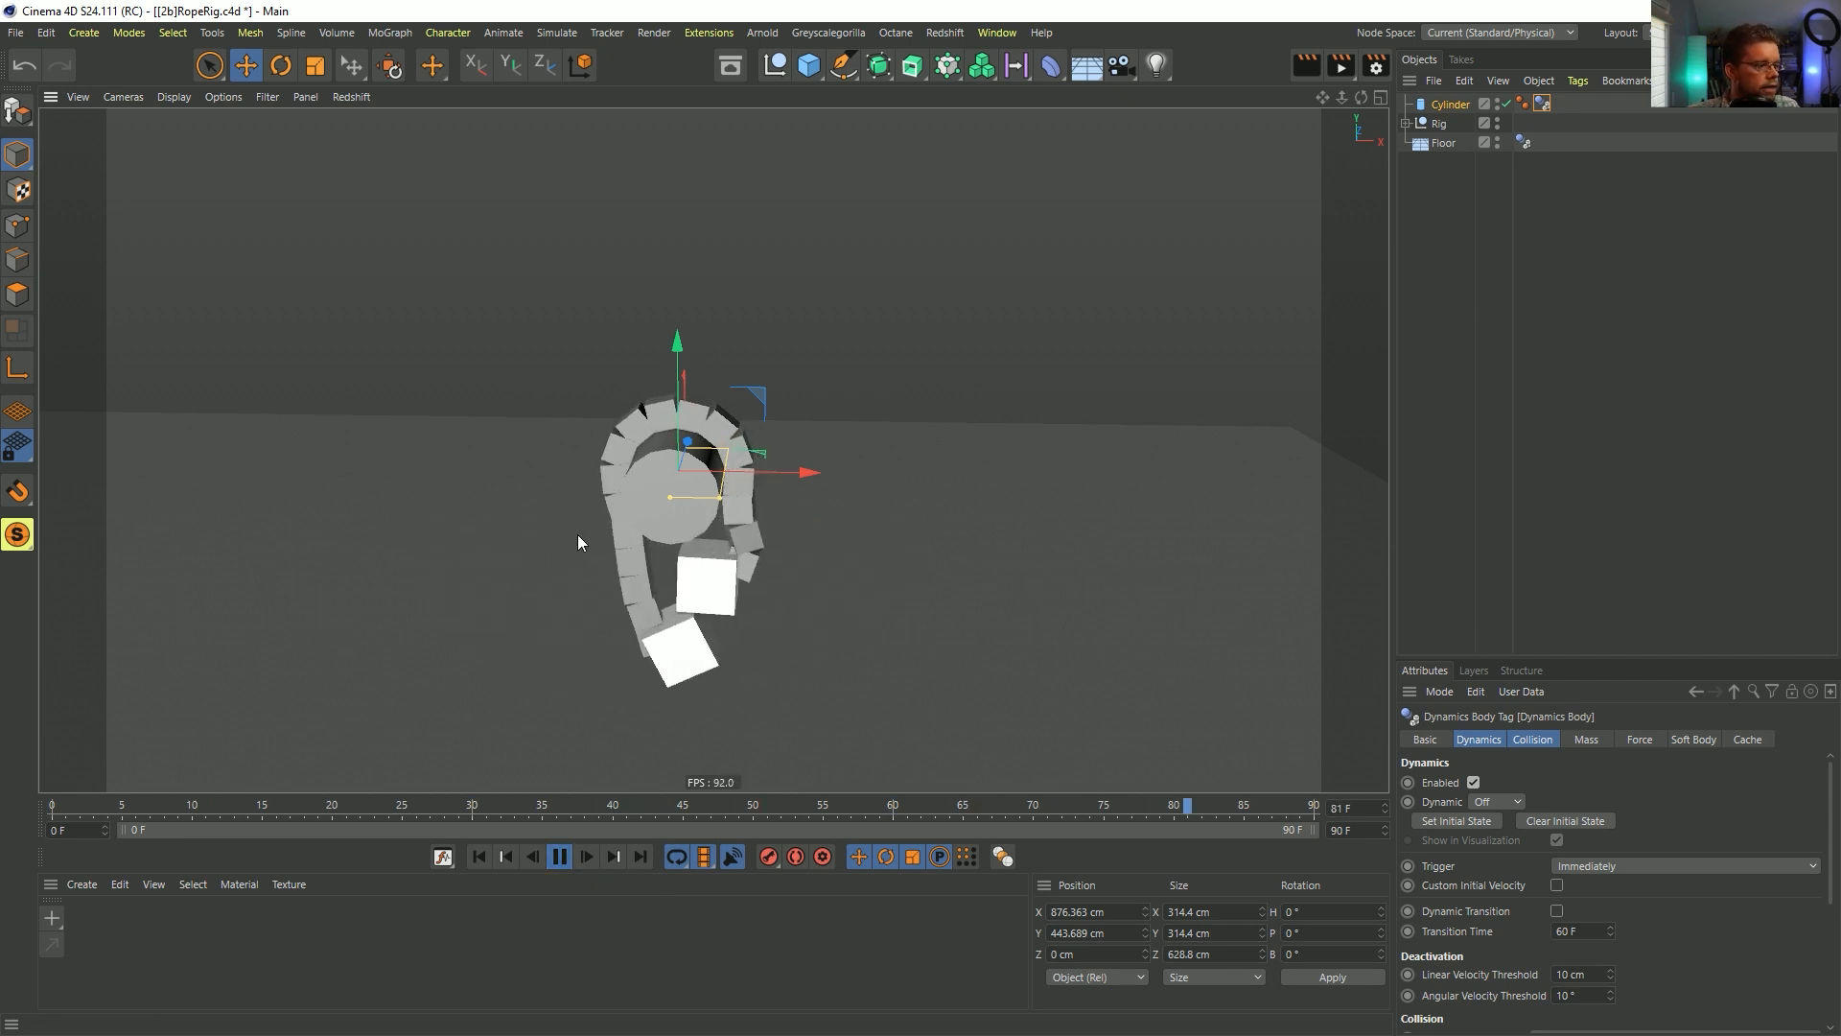
- Extend the end of the timeline to frame 999 while the simulation plays
double_click(1352, 829)
type("999")
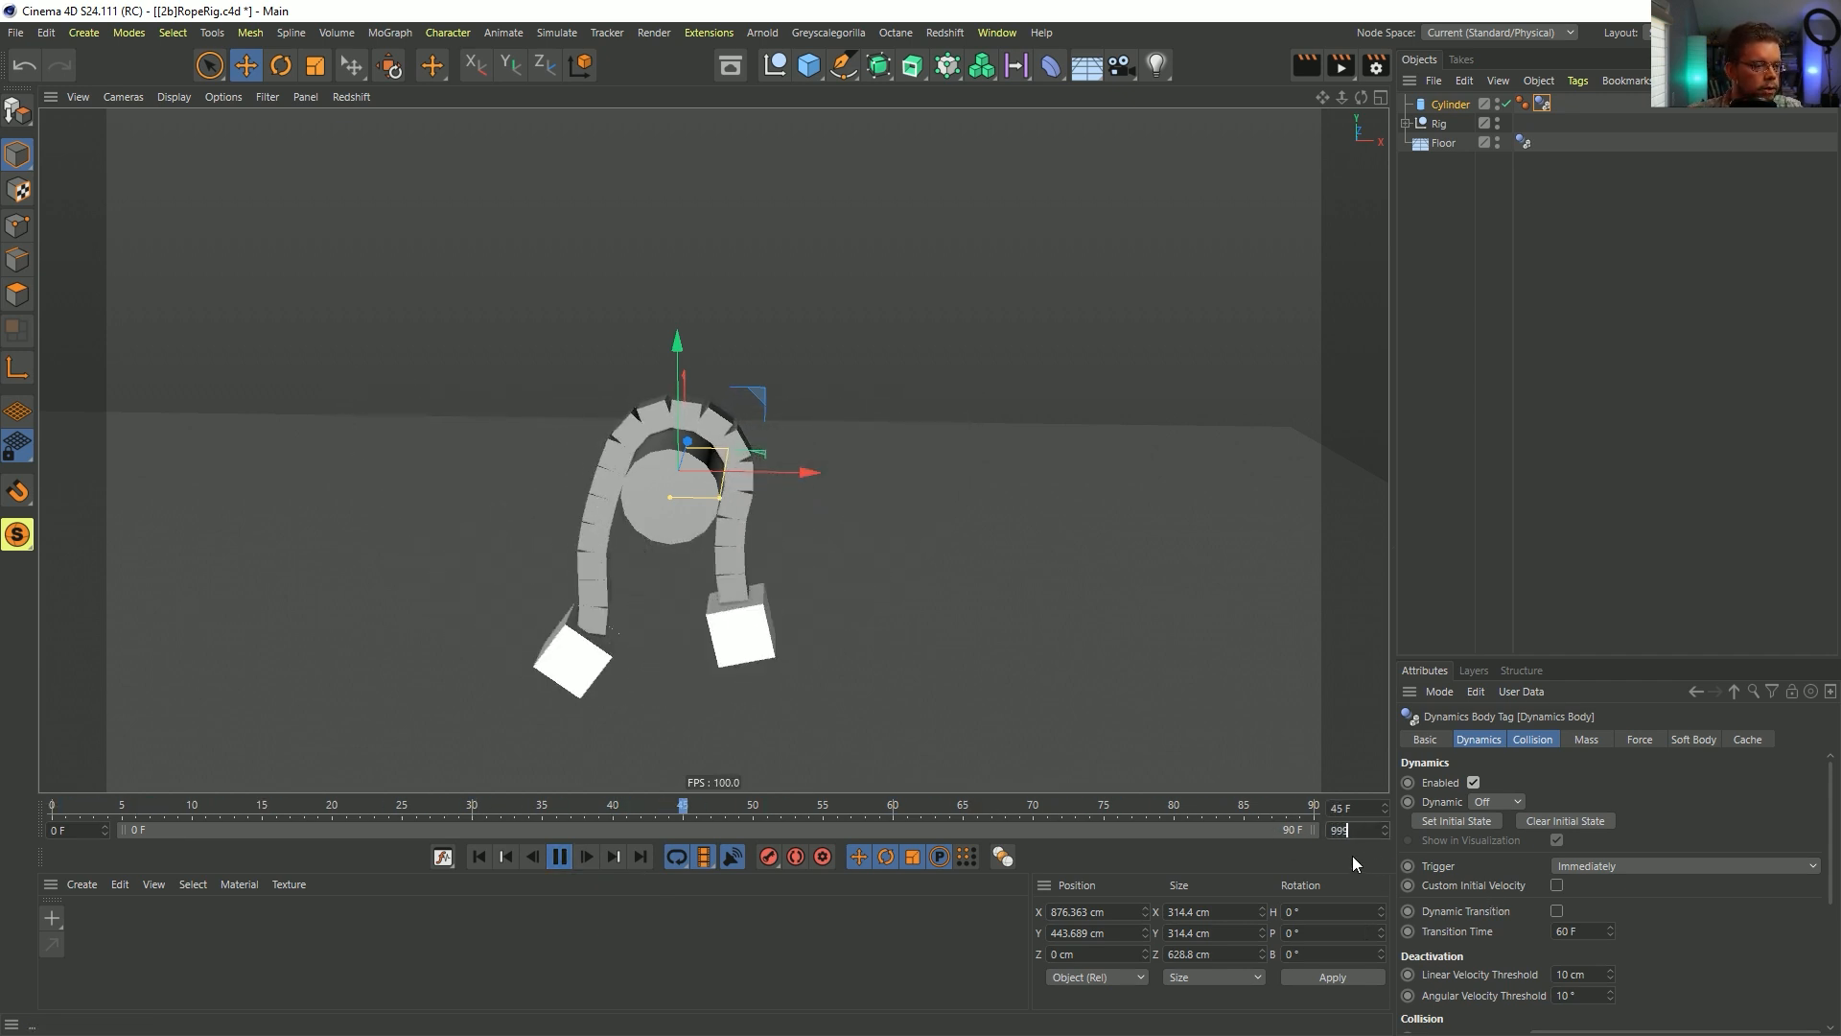
key("Return")
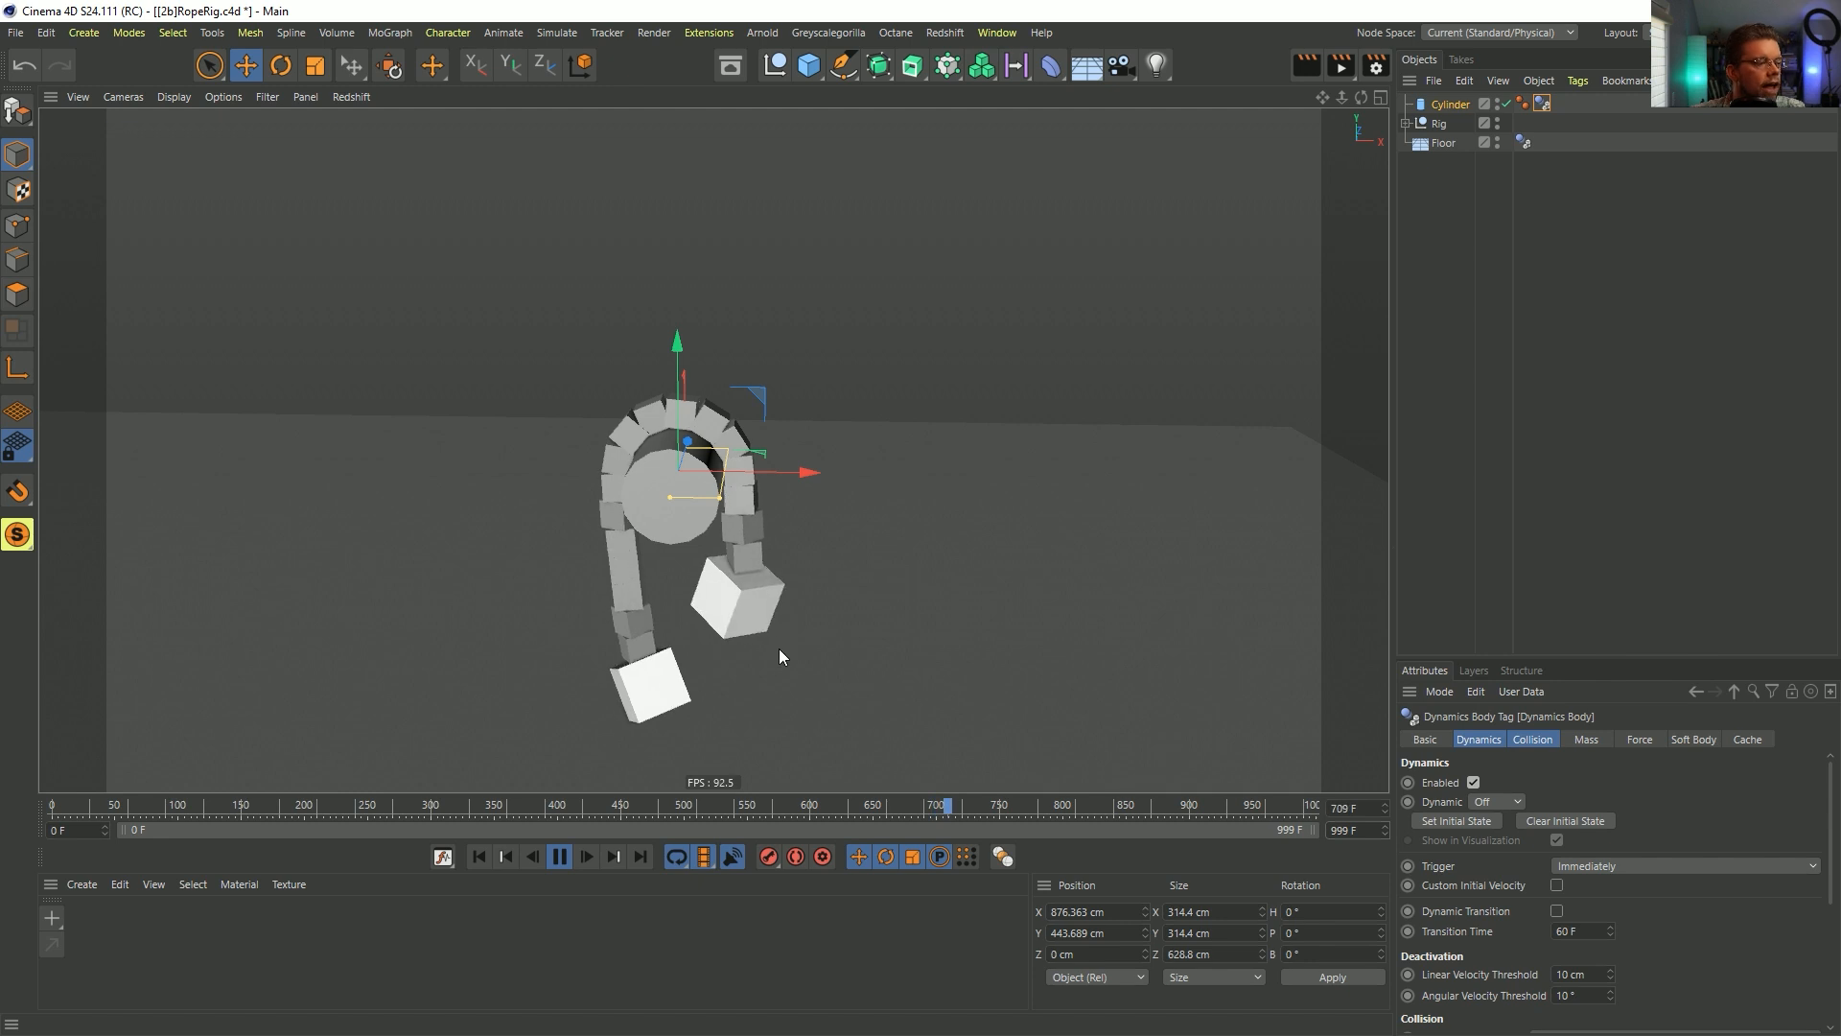
- Select the Dynamics Body tags of all rope cubes from Cube.2 to Cube.3 and show their Collision settings
left_click(1406, 124)
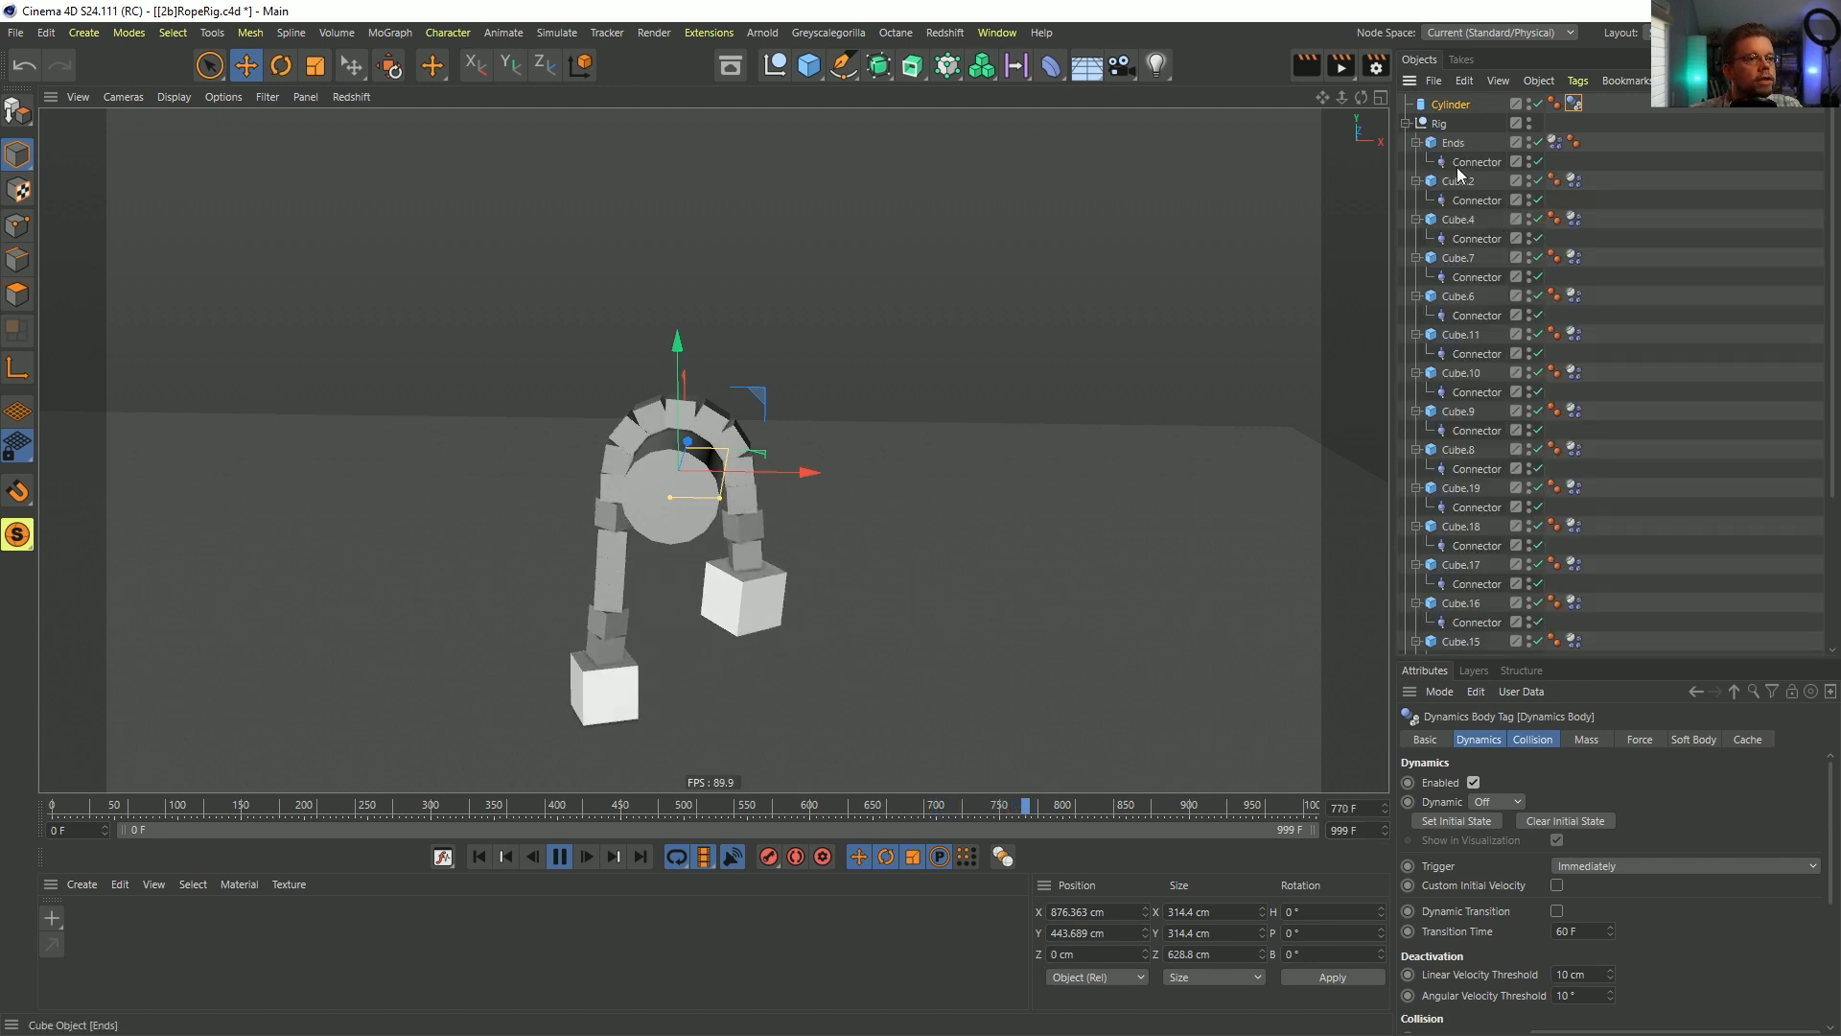
left_click(1574, 181)
scroll(1591, 384, "down", 5)
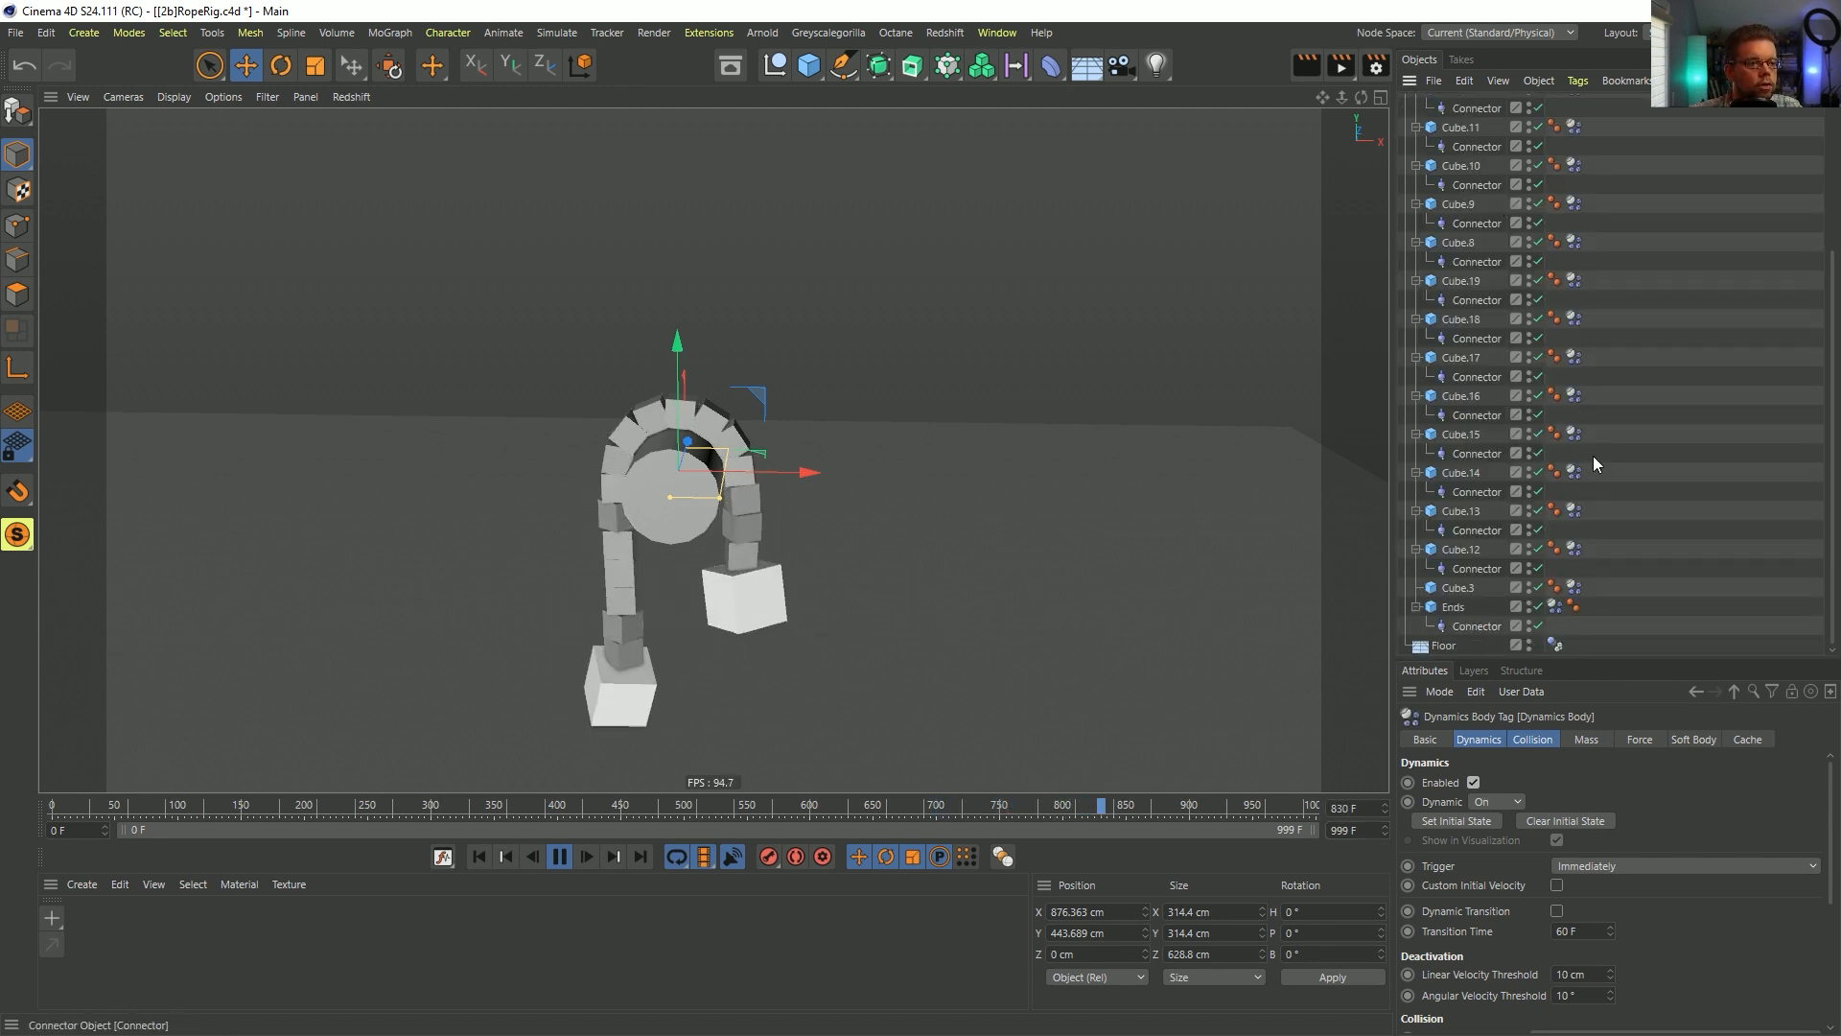
left_click(1574, 587, "shift")
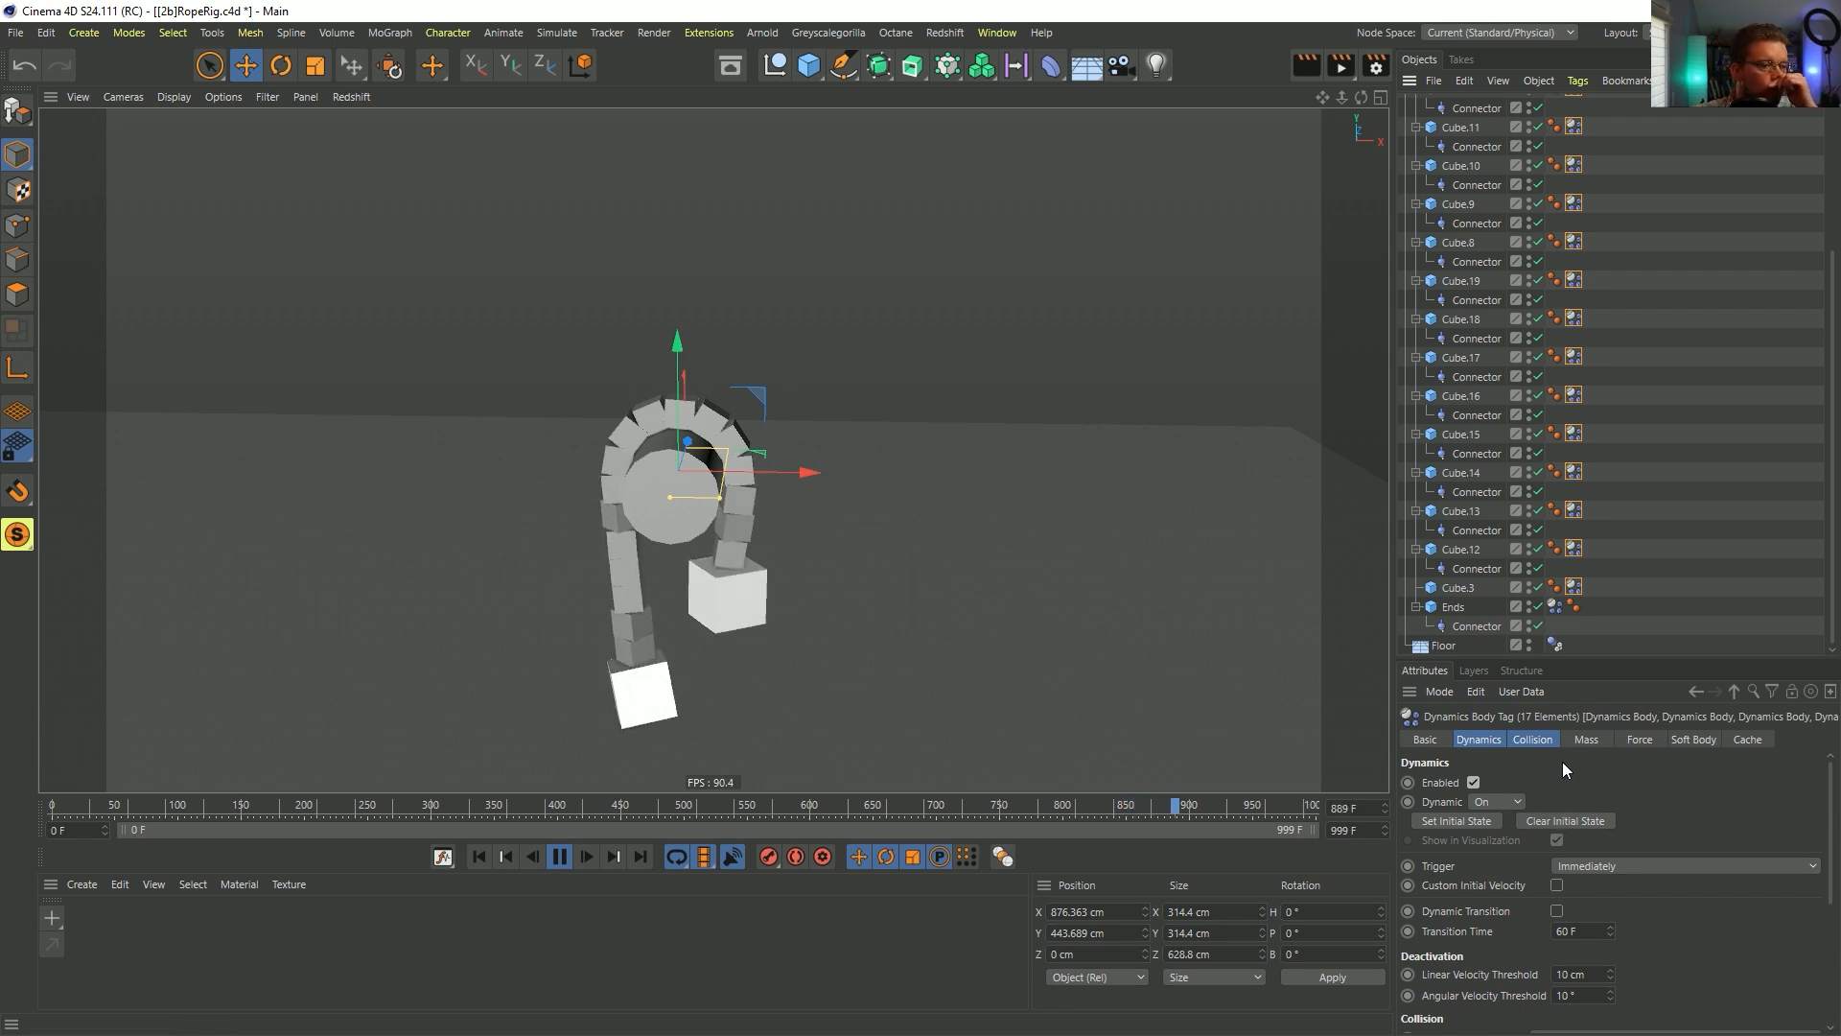
left_click(1532, 739)
- Restart the simulation from the first frame, stop it and return to frame 0
left_click(483, 853)
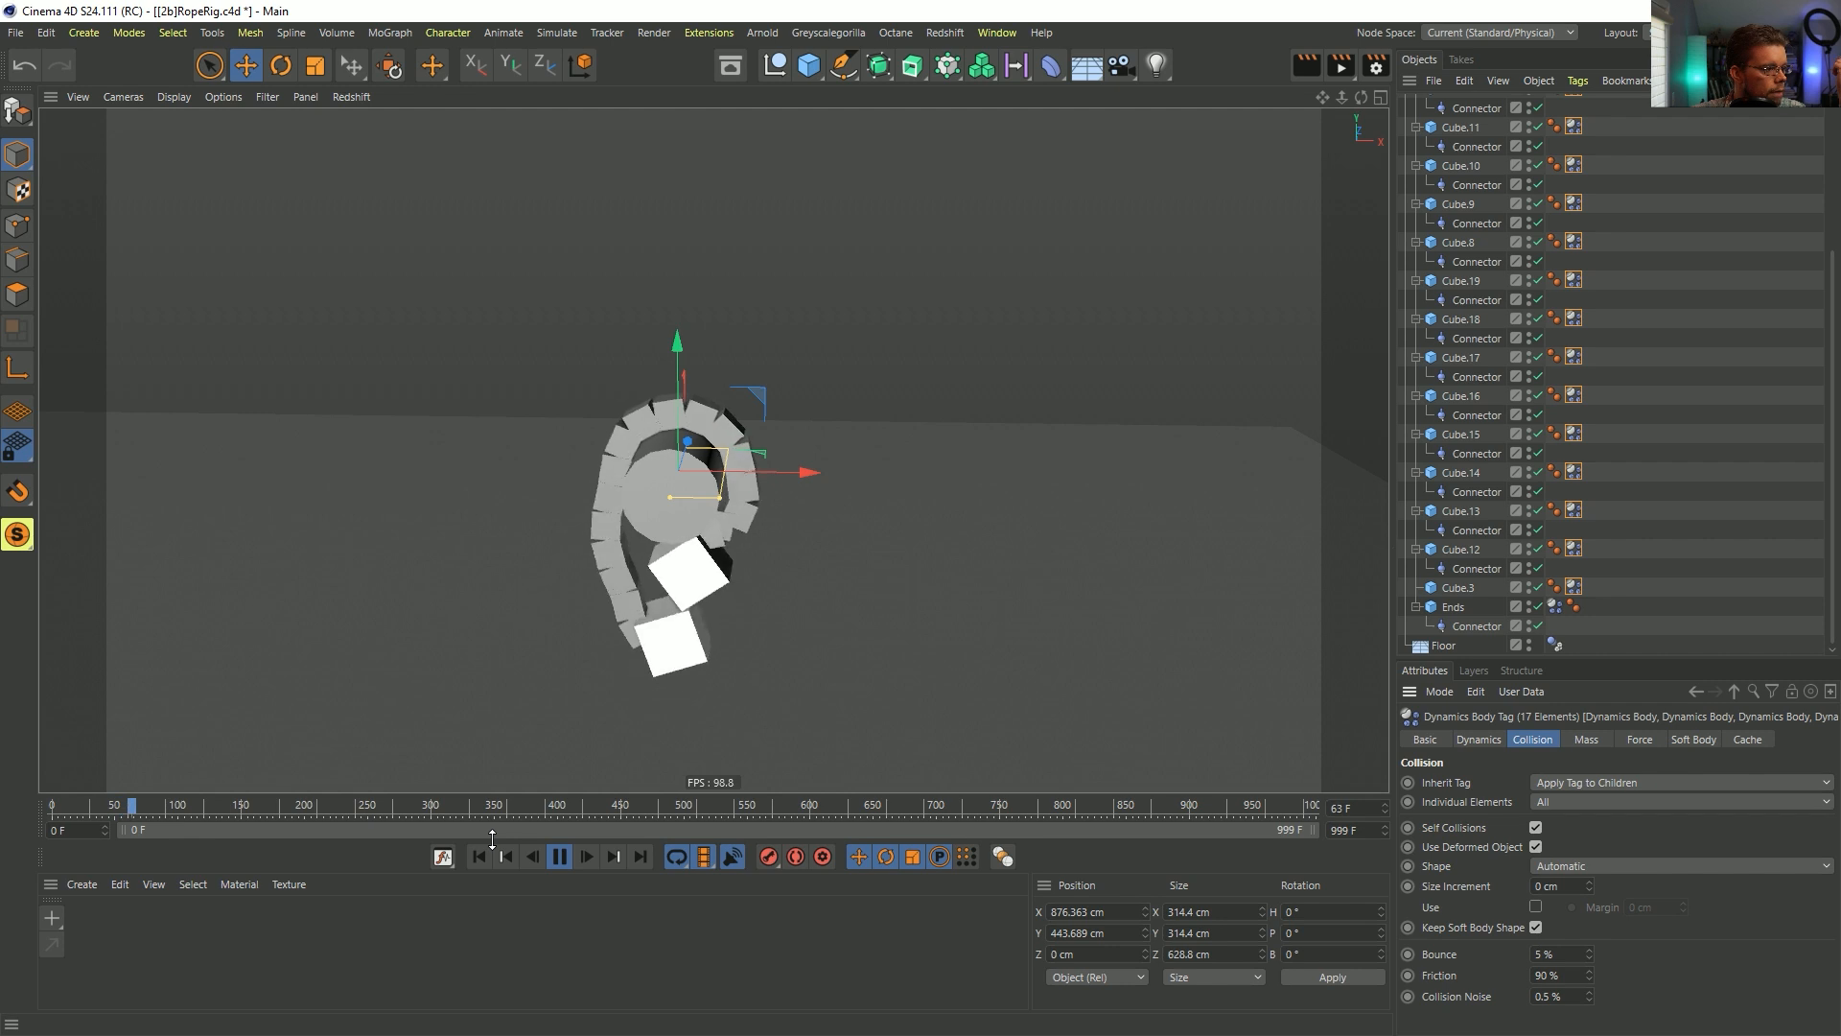
left_click(561, 853)
left_click(520, 859)
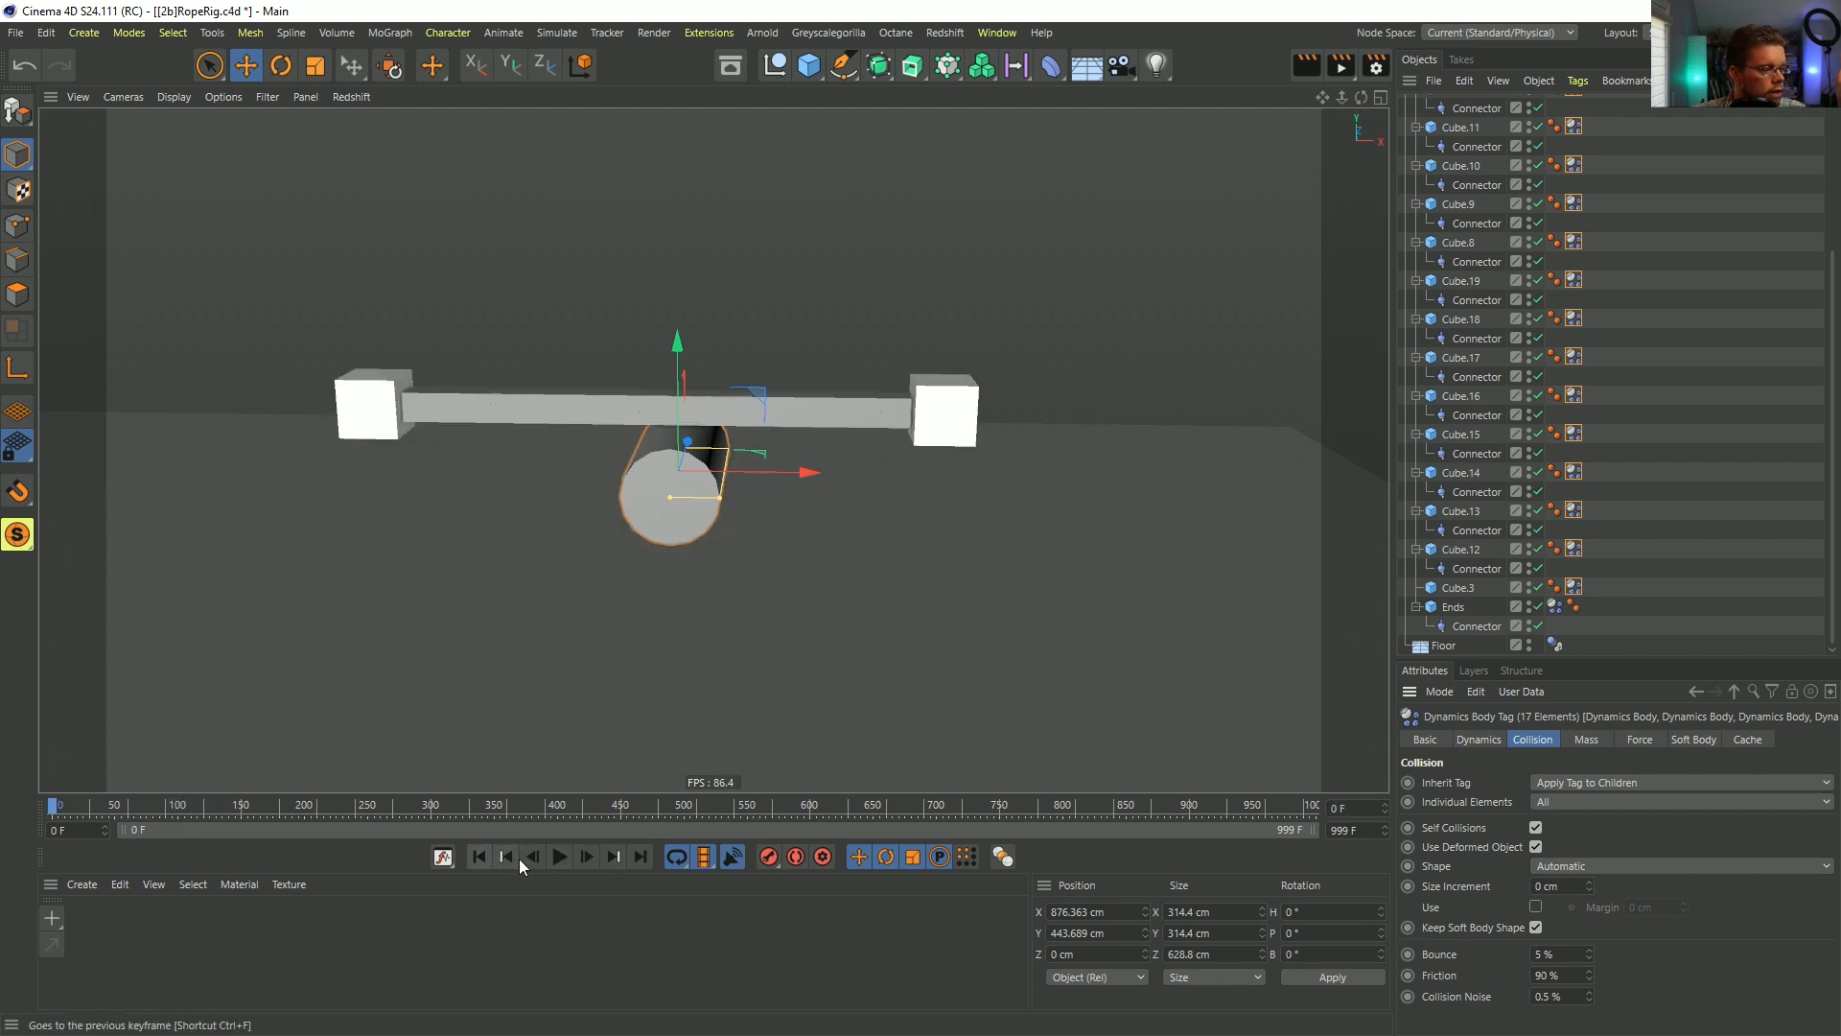
- Set the mass of the selected rope cube tags to Custom Density 0.1 and test it by playing the simulation
left_click(1587, 739)
left_click(1561, 784)
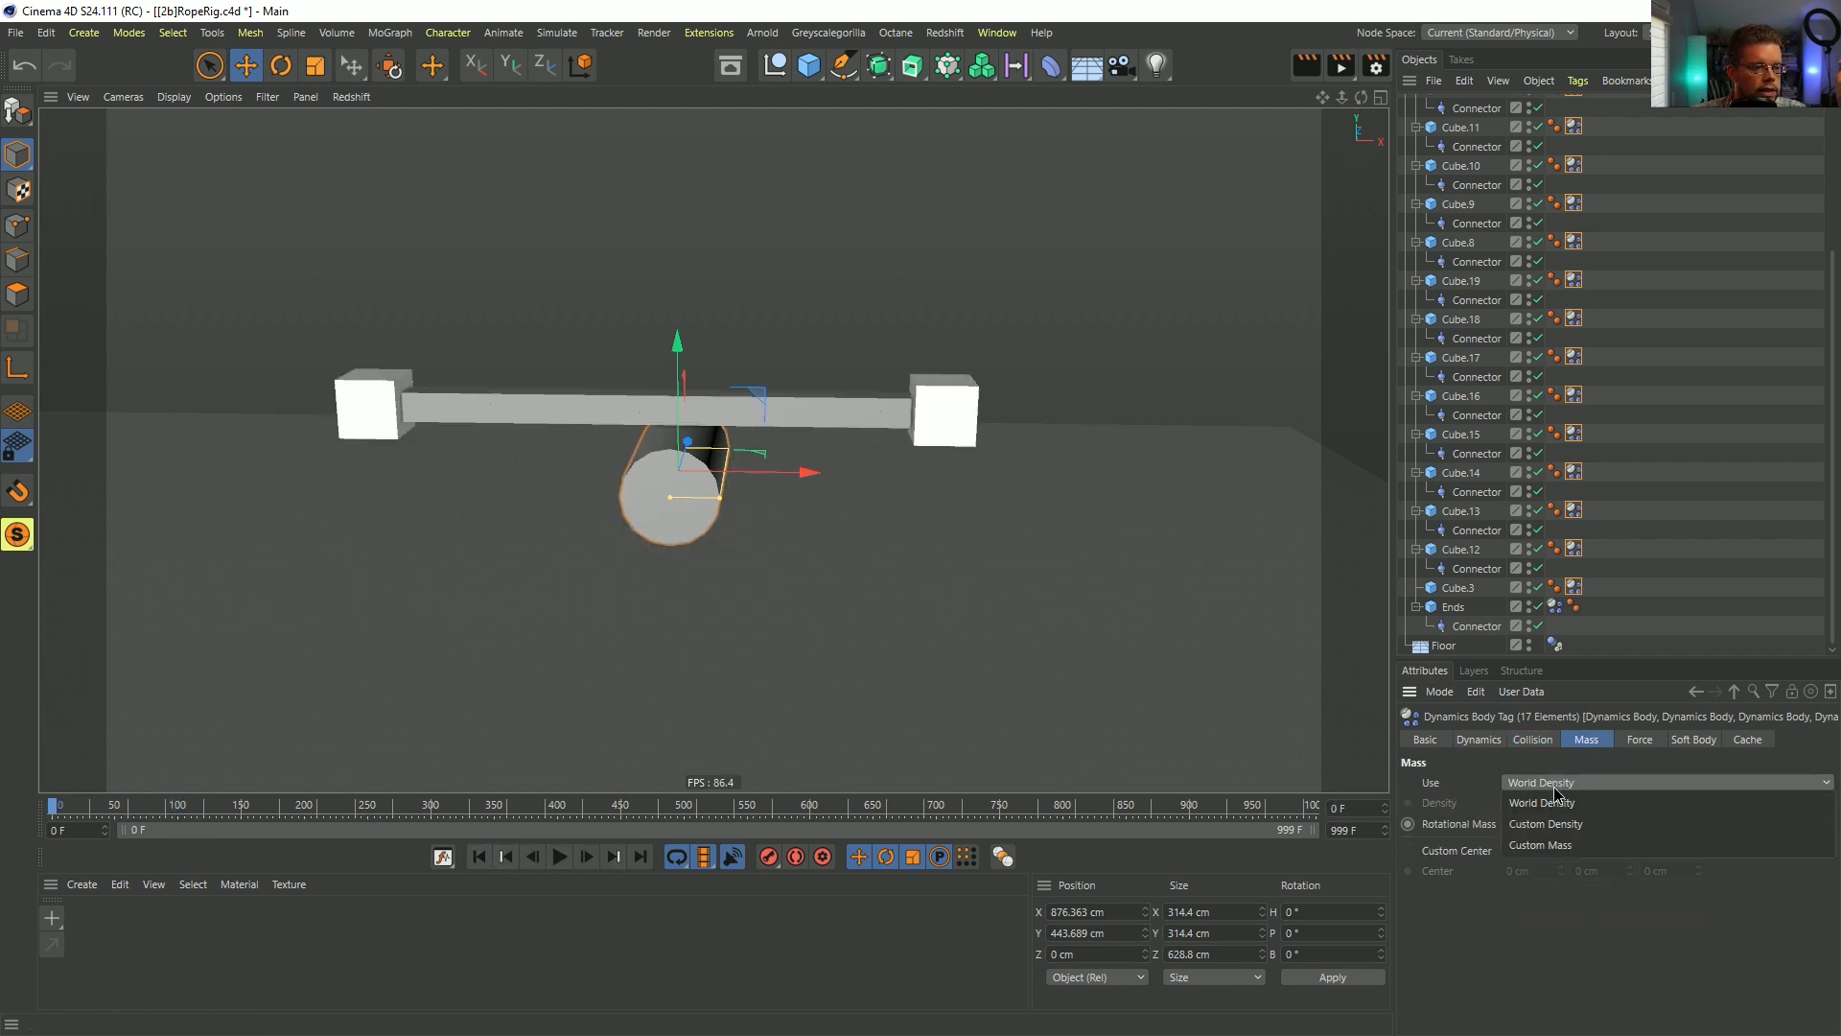
left_click(1573, 828)
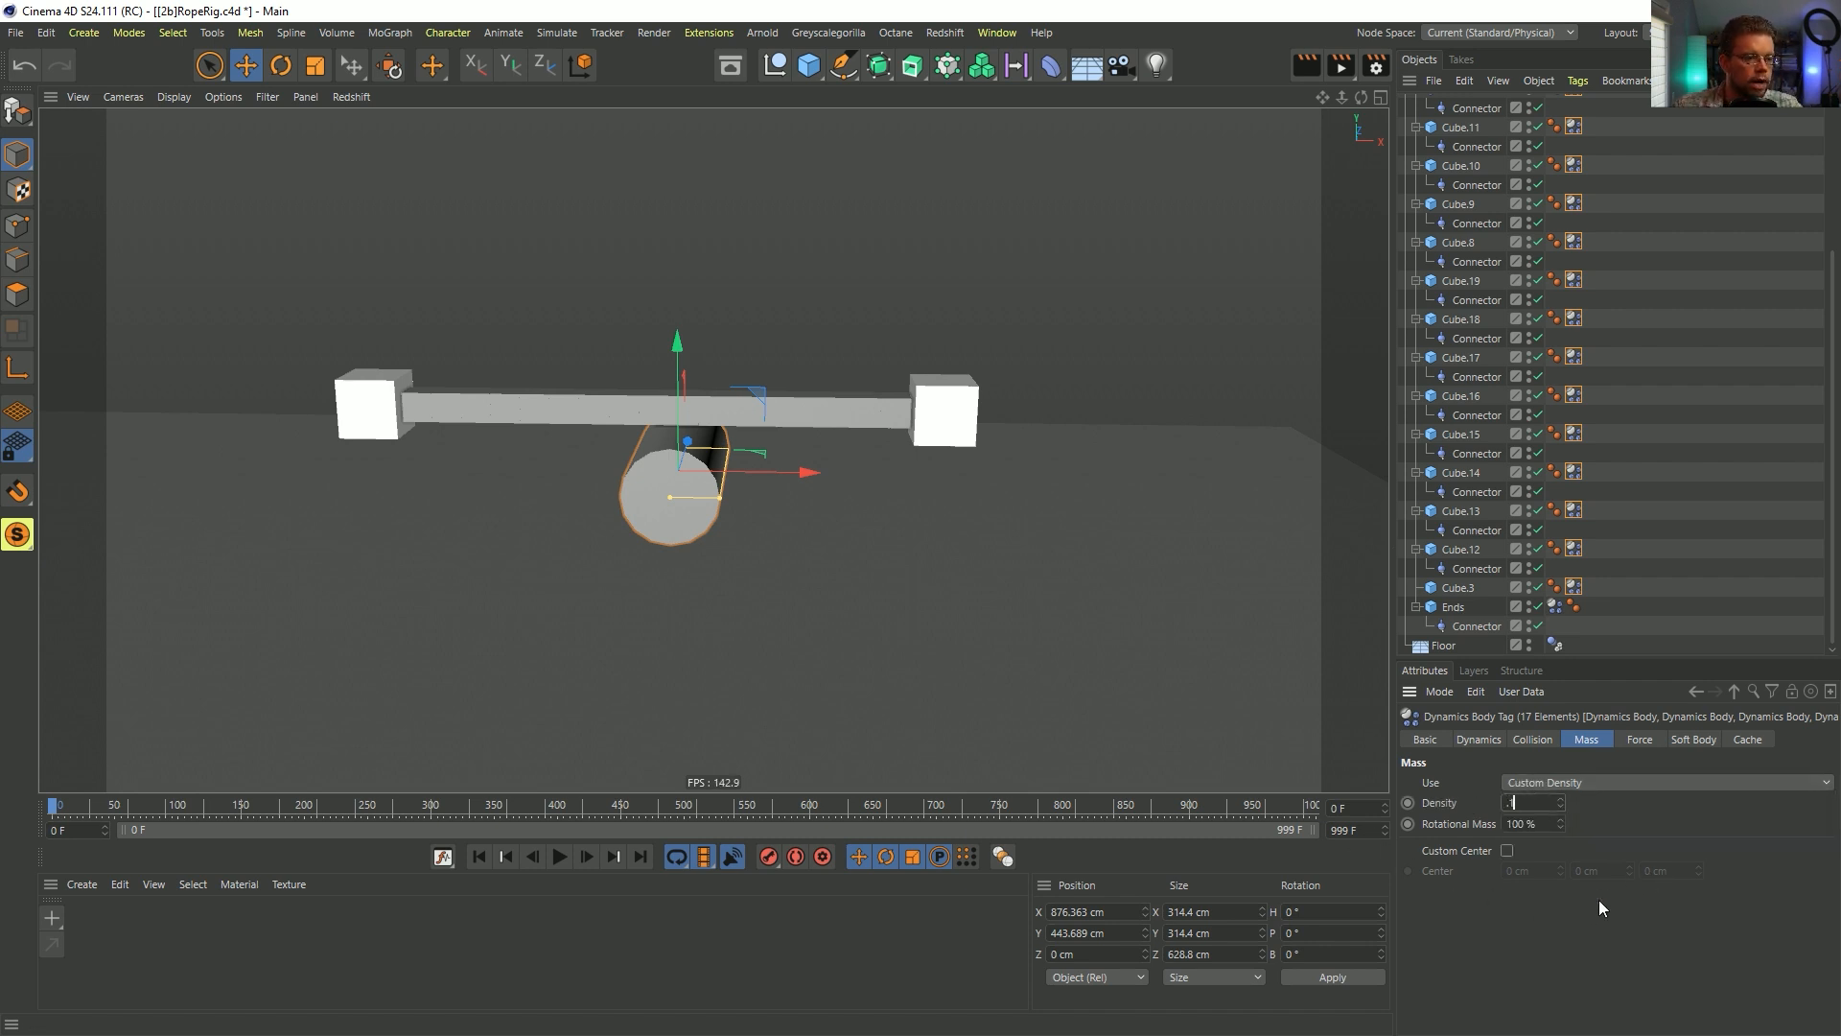
left_click(560, 860)
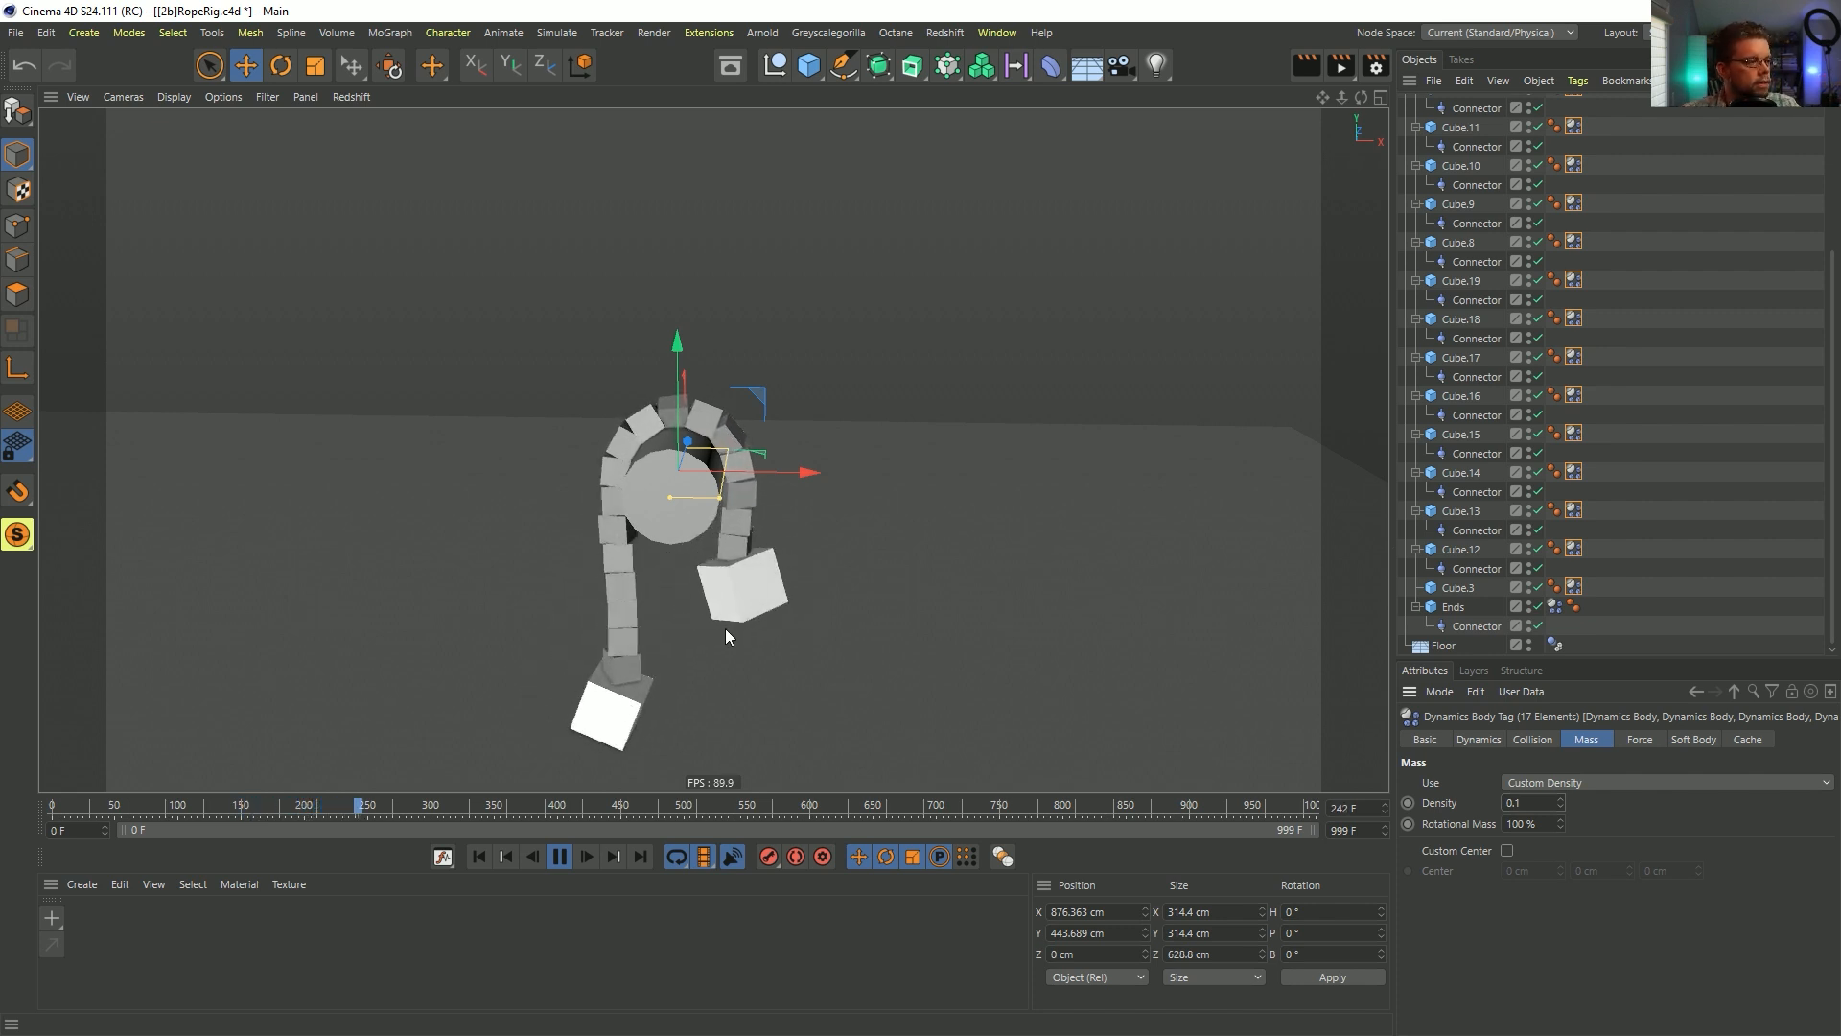
left_click(559, 856)
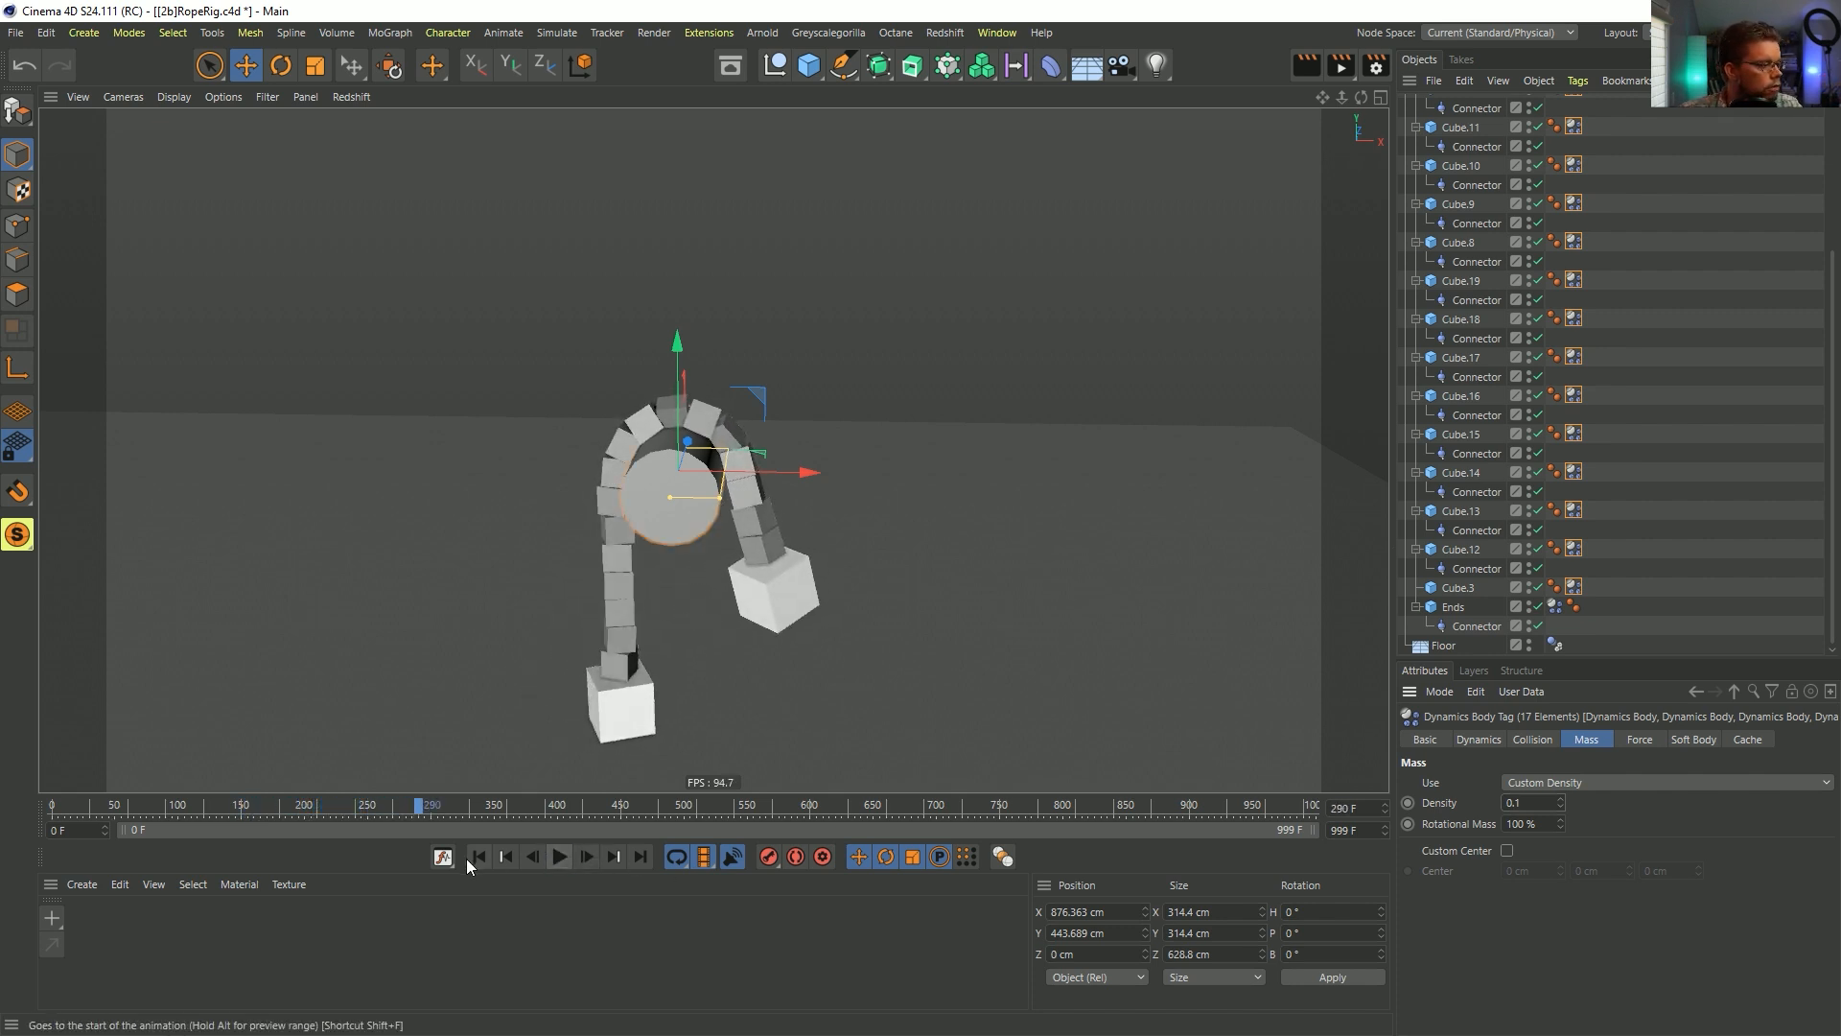
- Test the rope cubes with a density of 10 from the start, rewind, and restore their mass to World Density
left_click(478, 857)
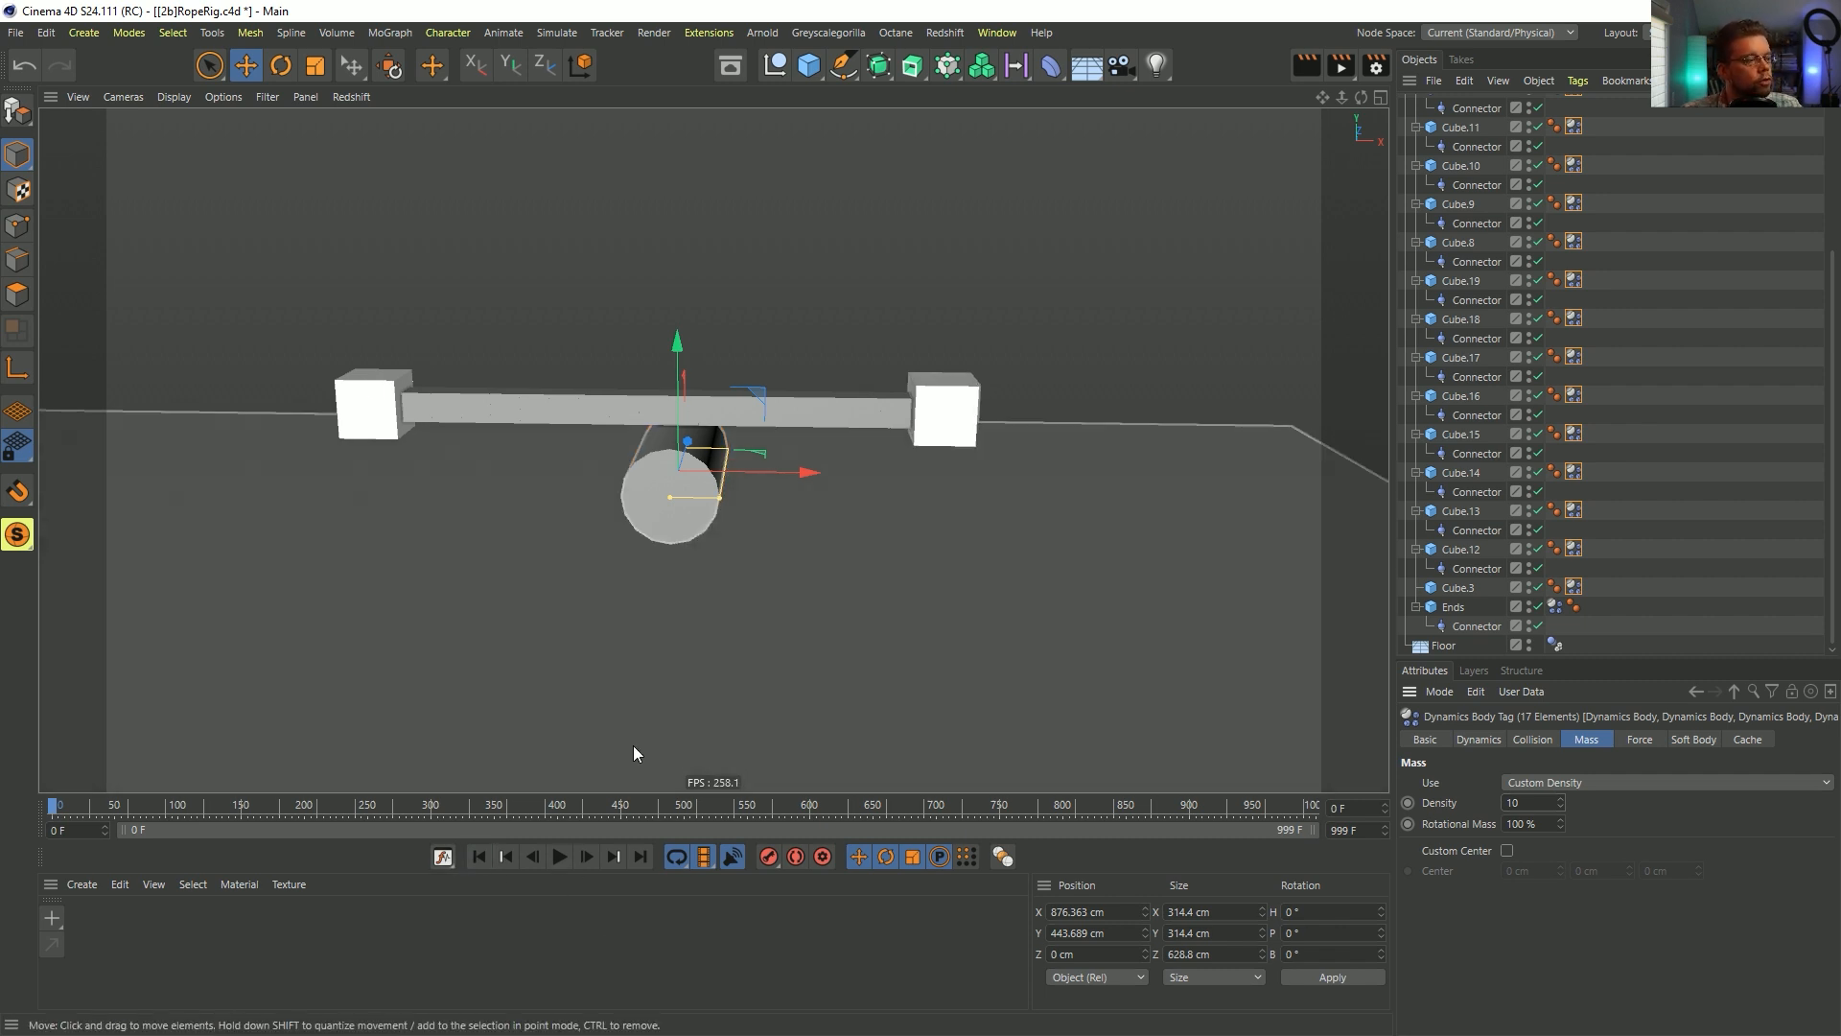
left_click(561, 857)
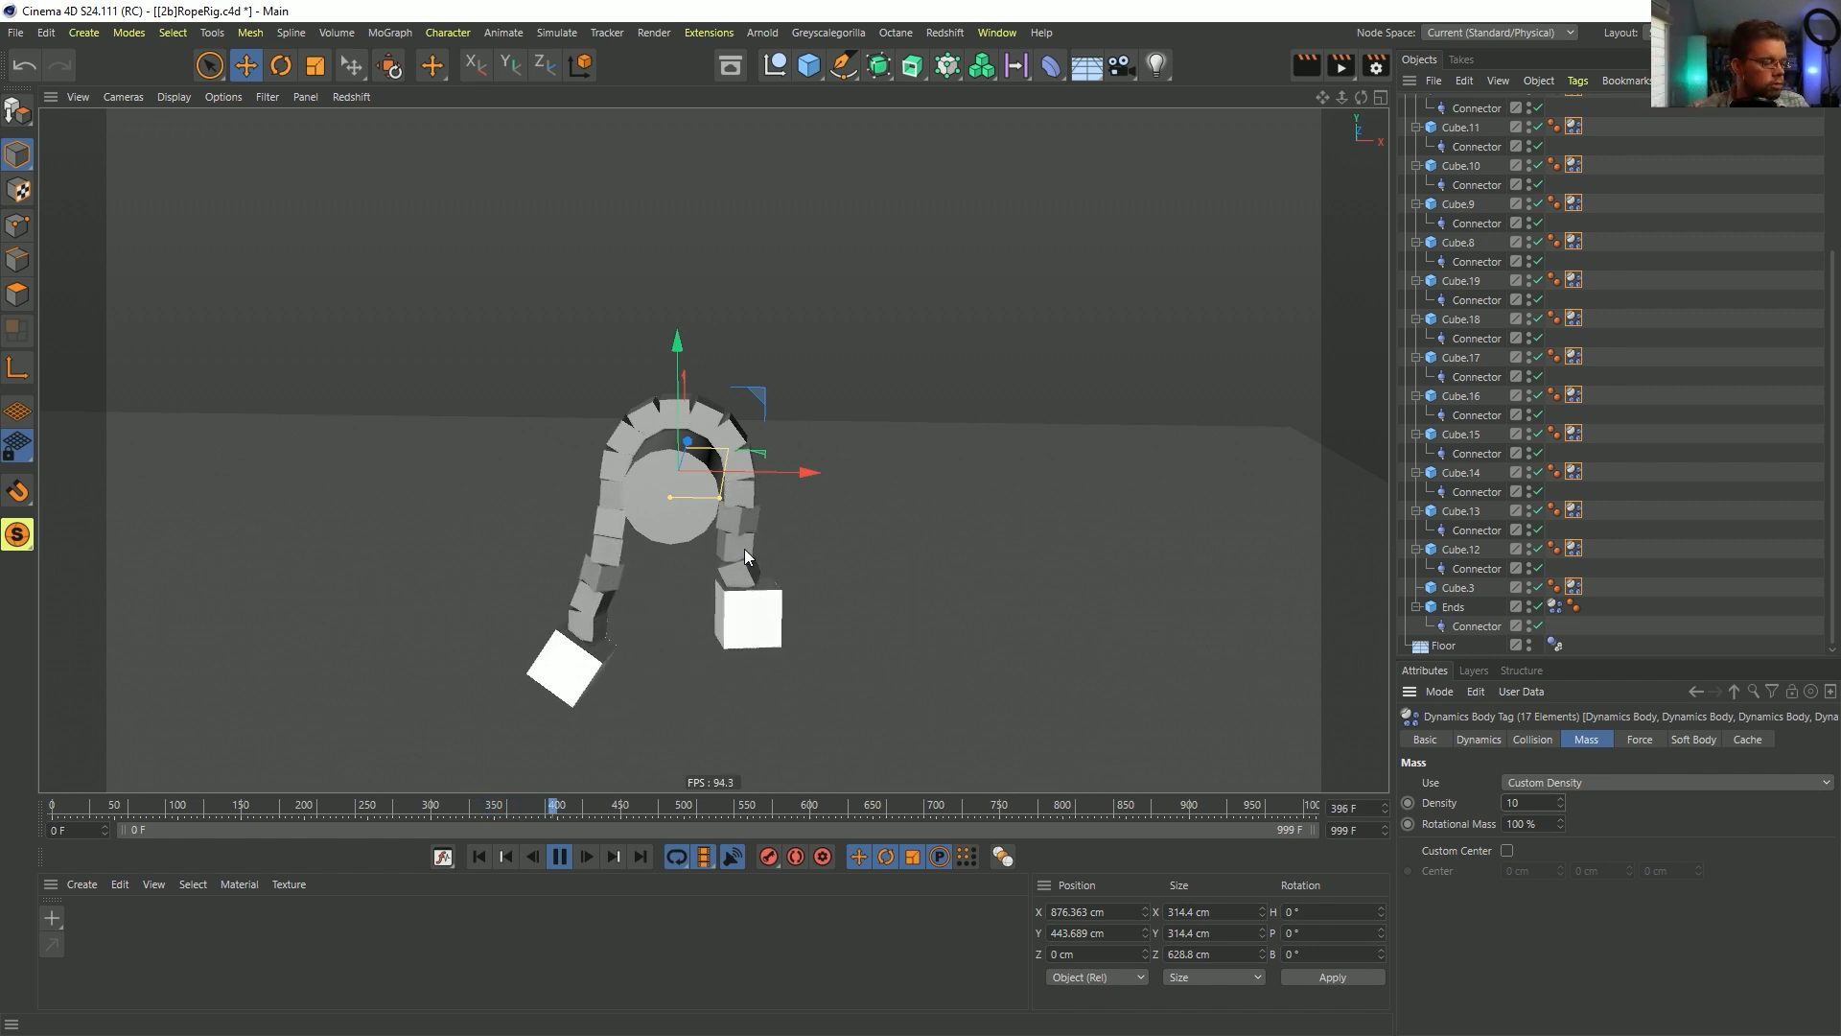
left_click(480, 857)
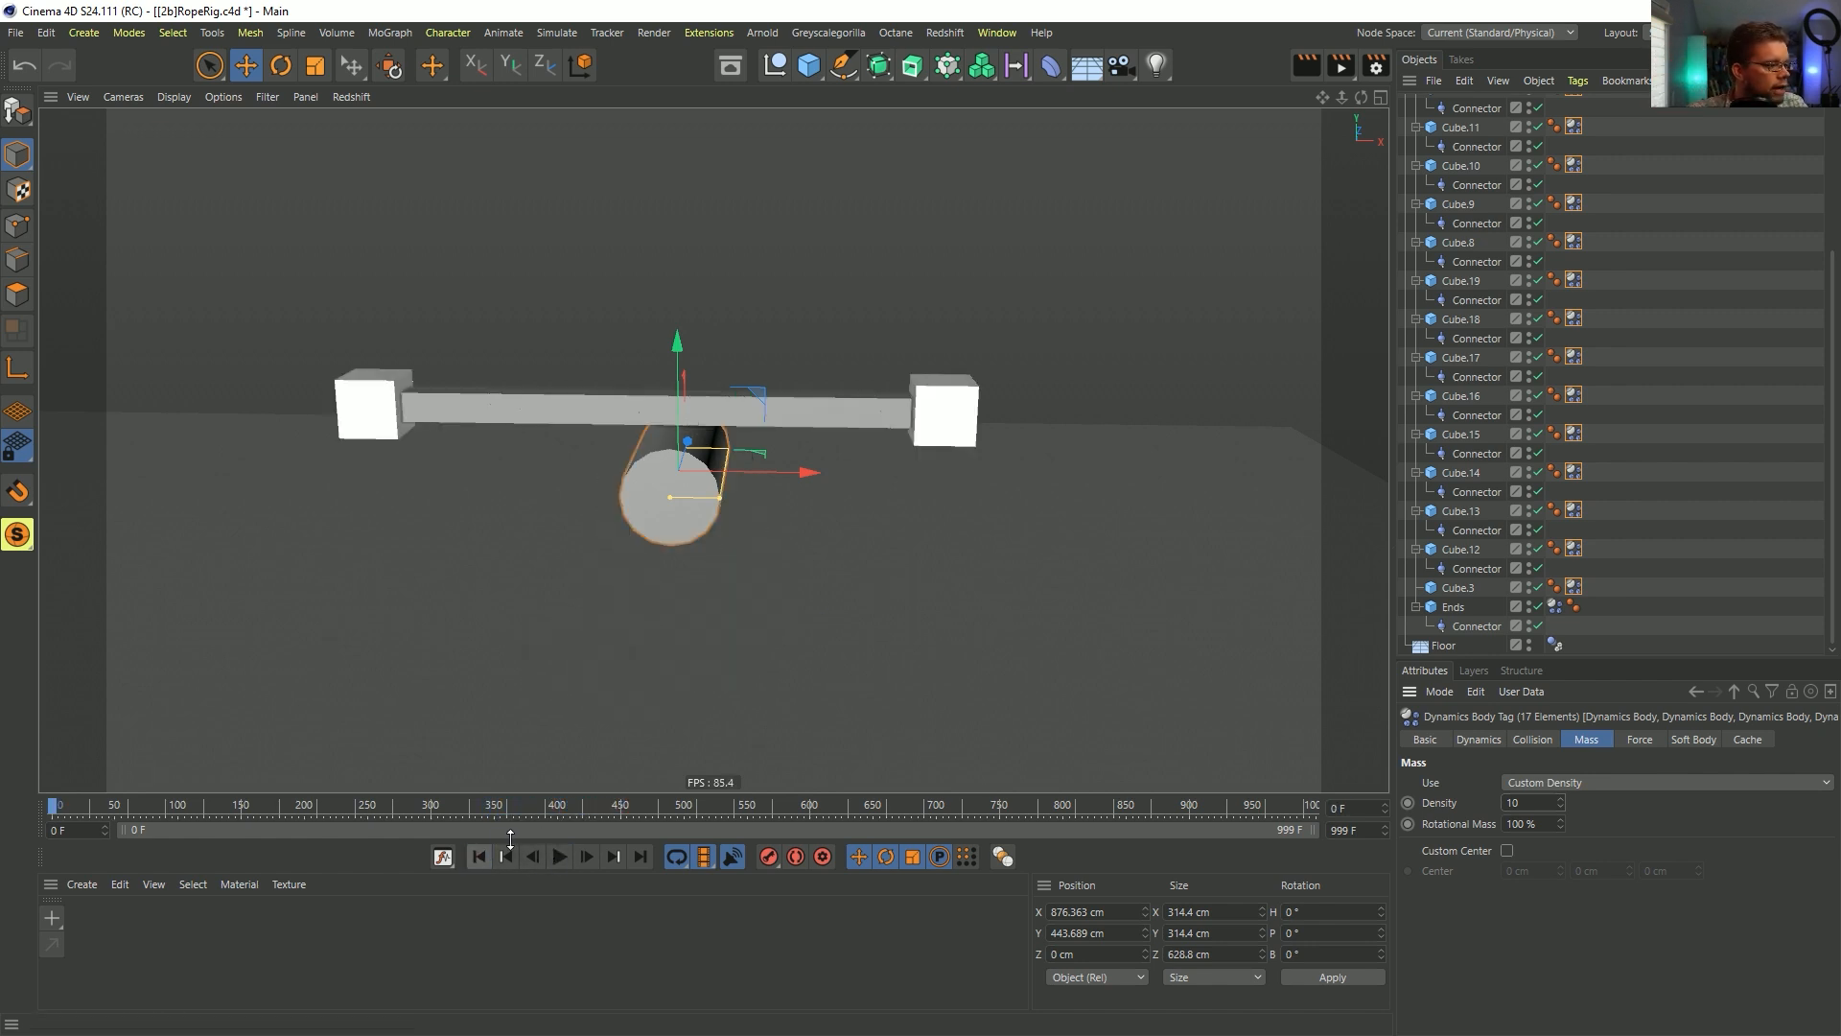
left_click(1630, 783)
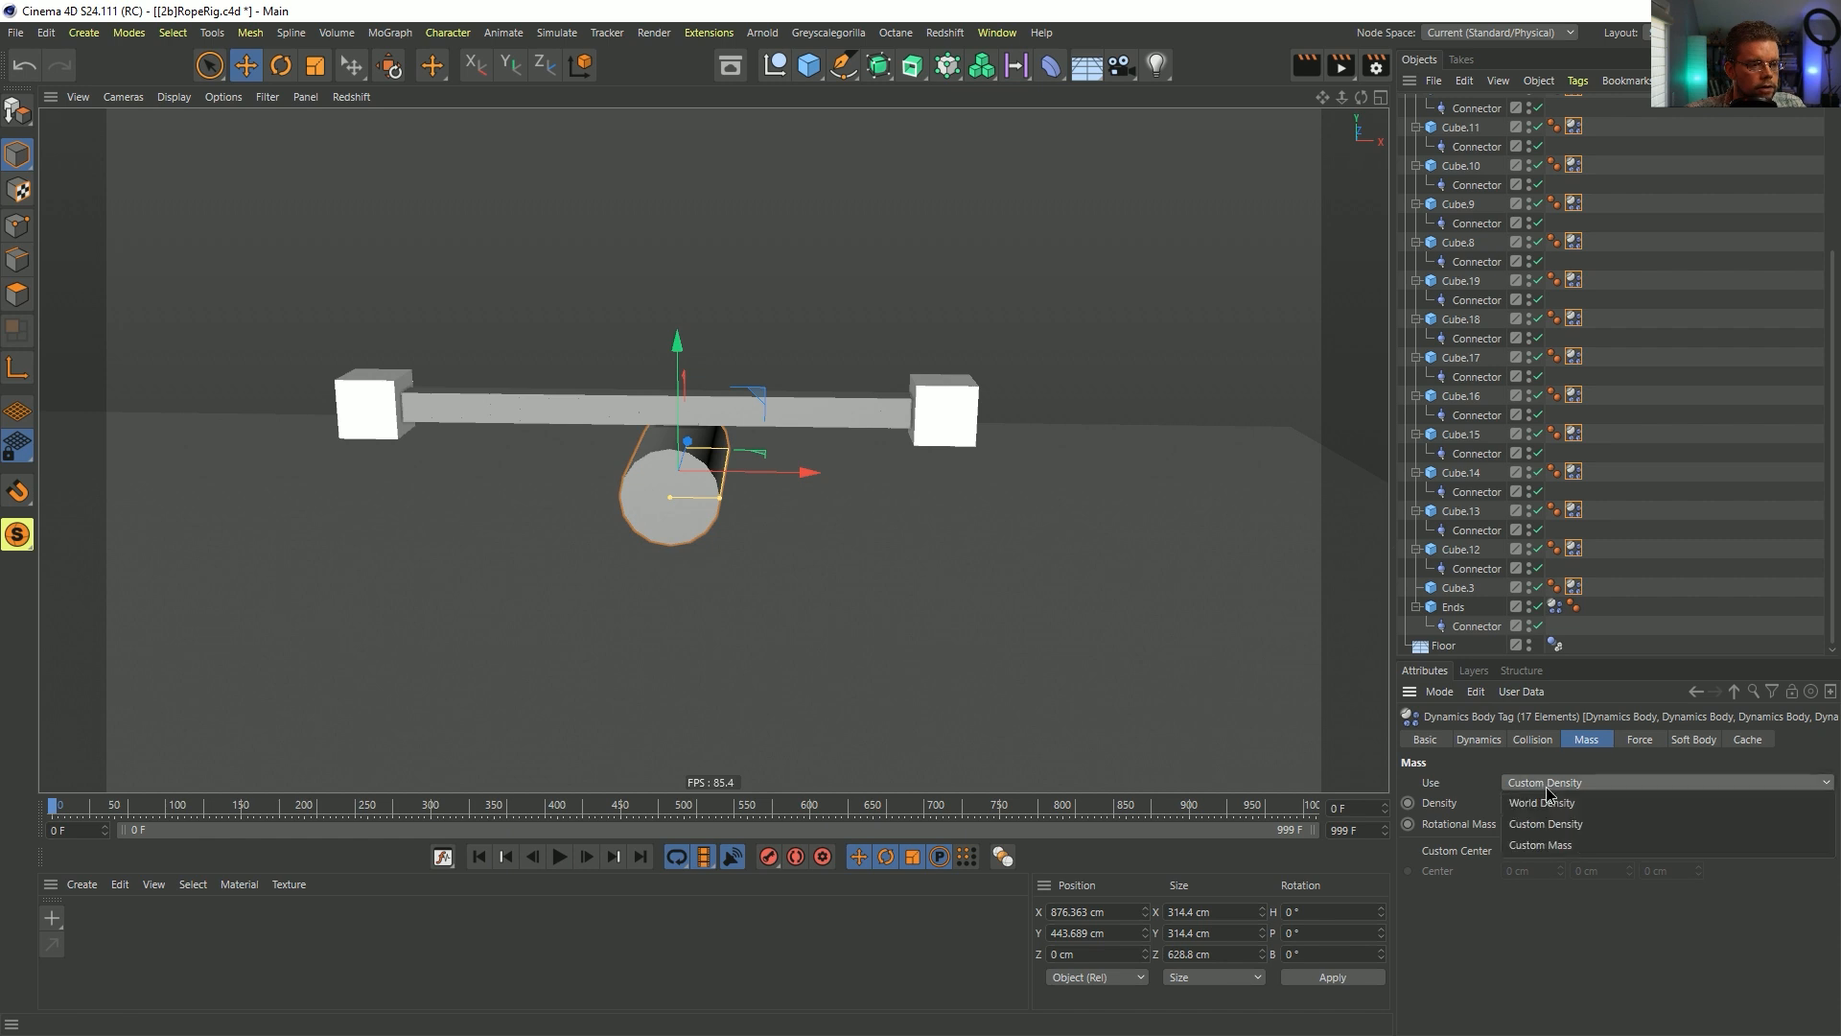
left_click(1572, 803)
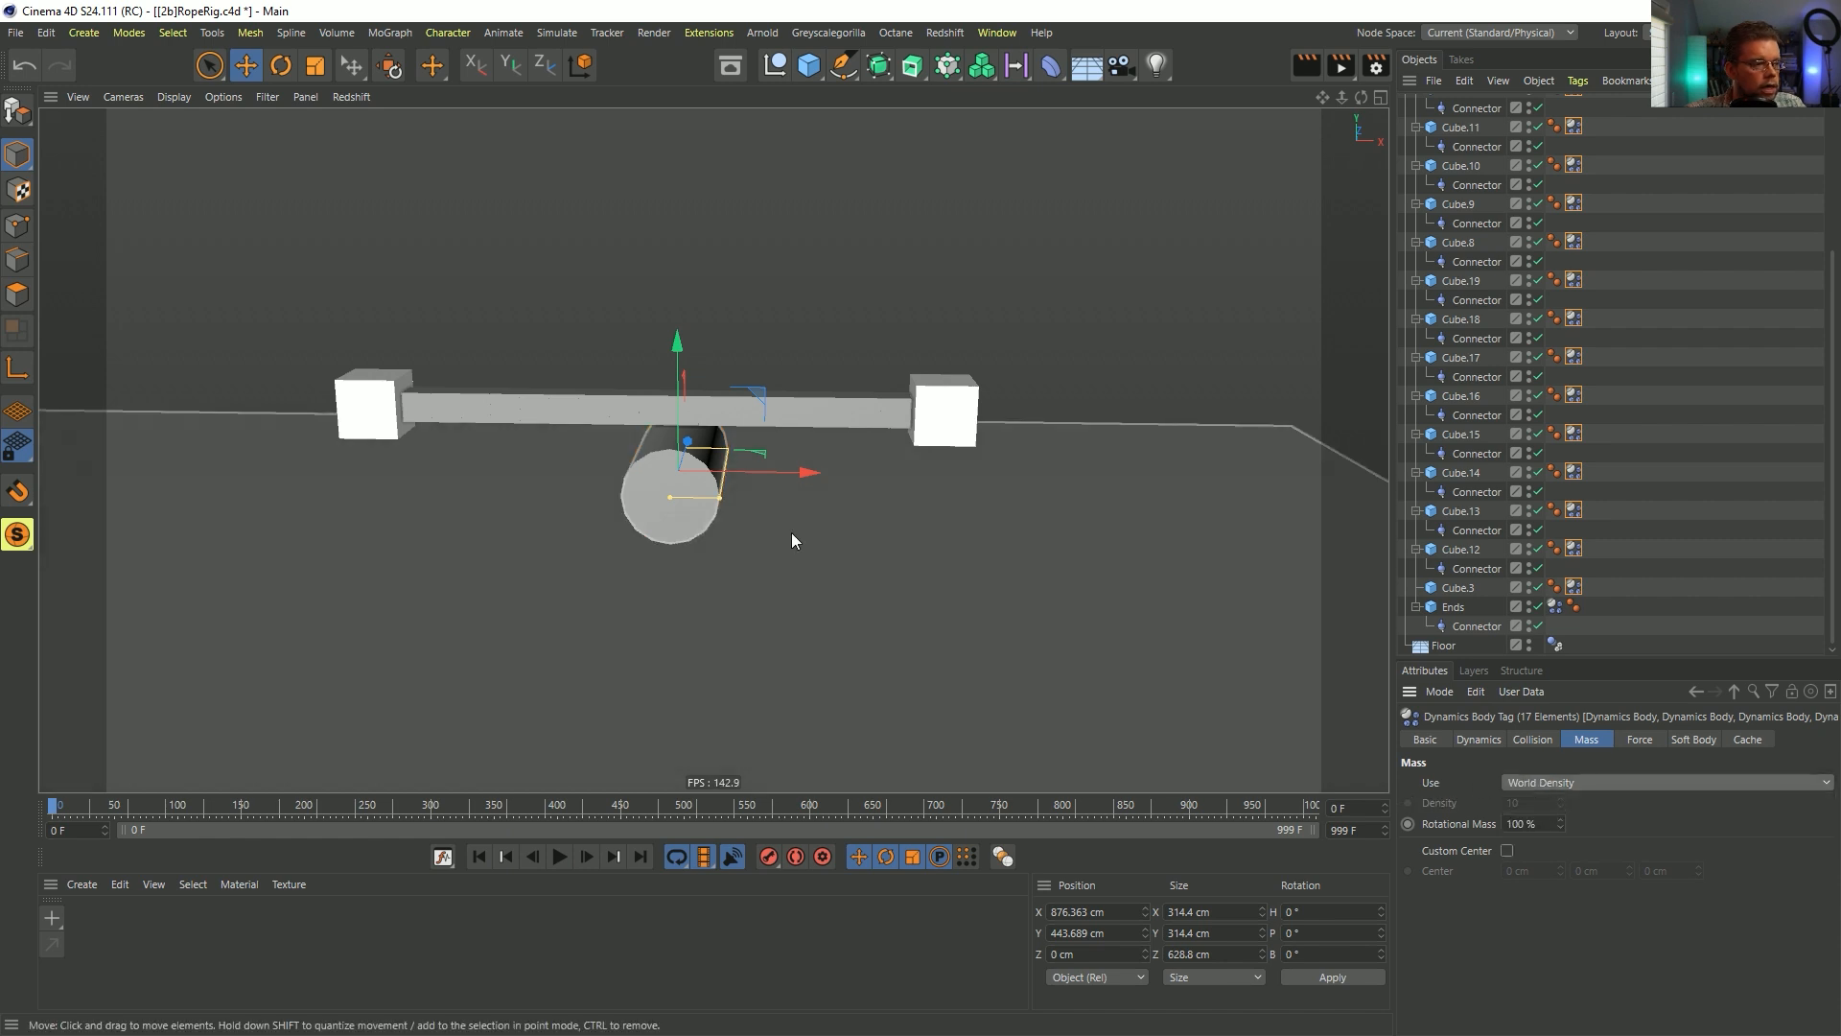
- Collapse the cube hierarchies inside Rig and select all rope cubes from Cube.2 to Cube.3, without the Ends cubes
left_click(1458, 588)
scroll(1434, 384, "up", 5)
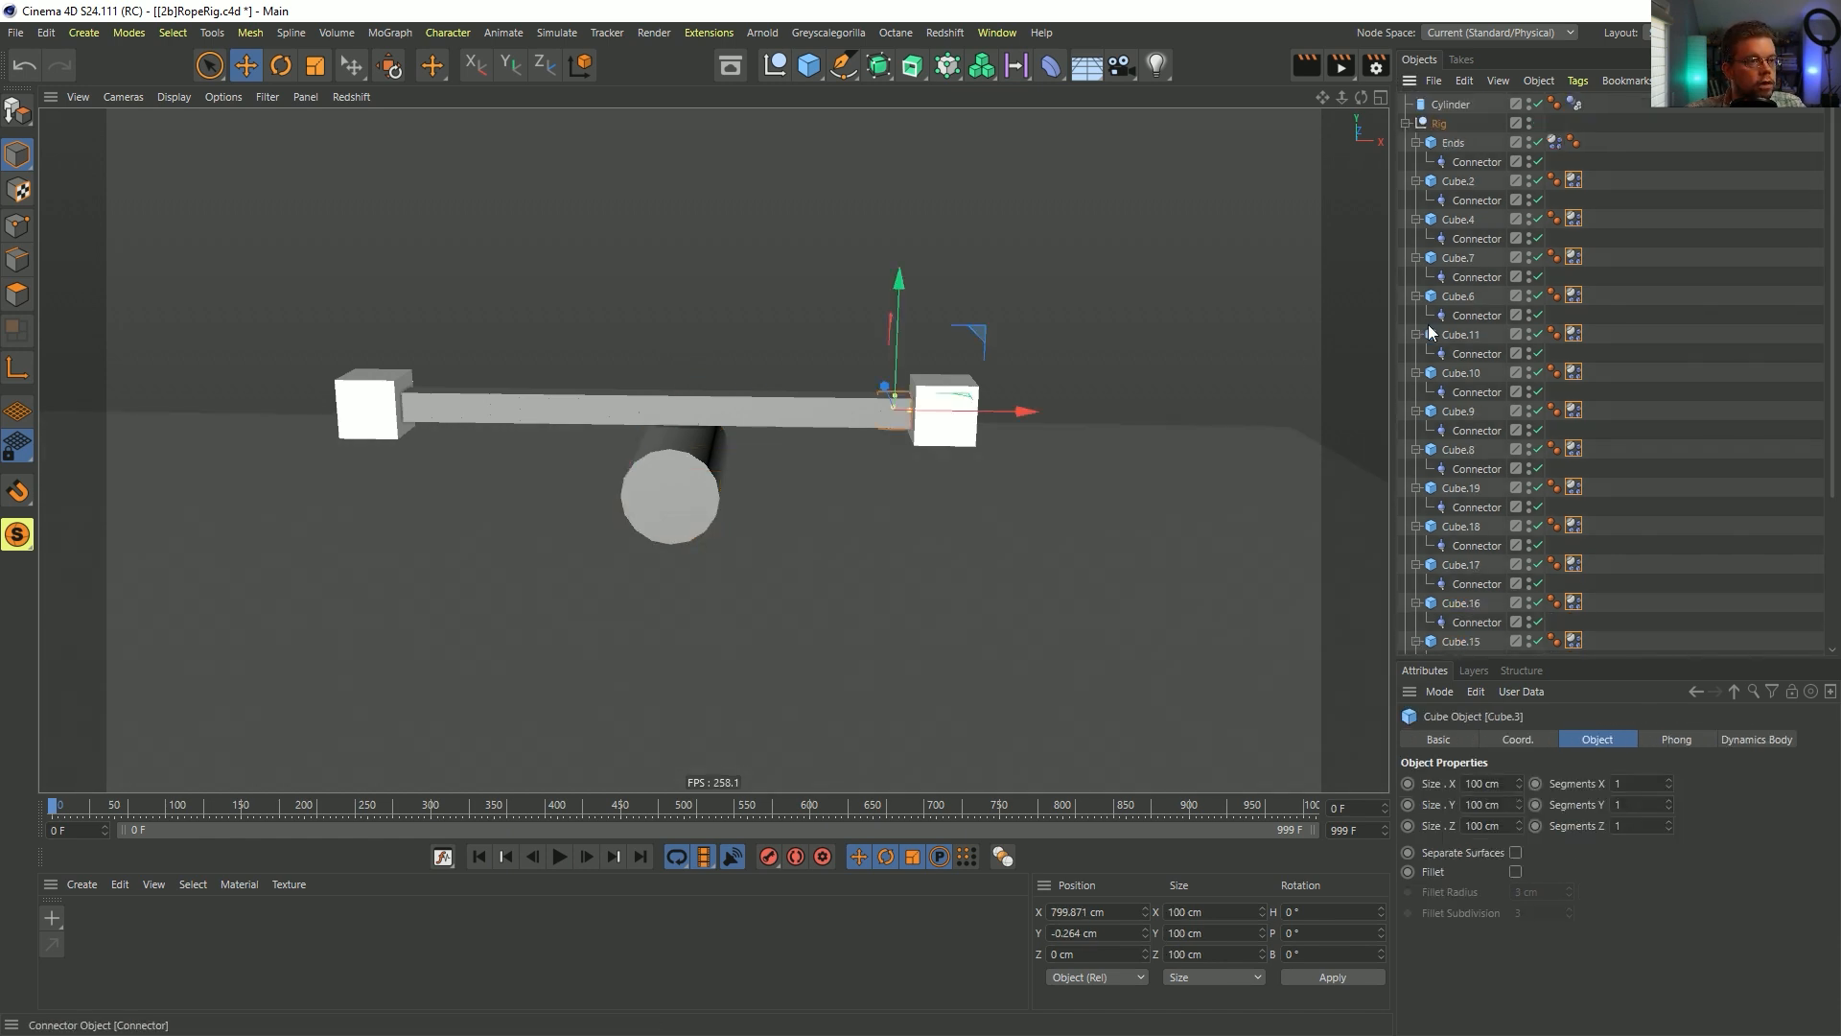
left_click(1406, 124, "ctrl")
left_click(1406, 124)
left_click(1458, 163)
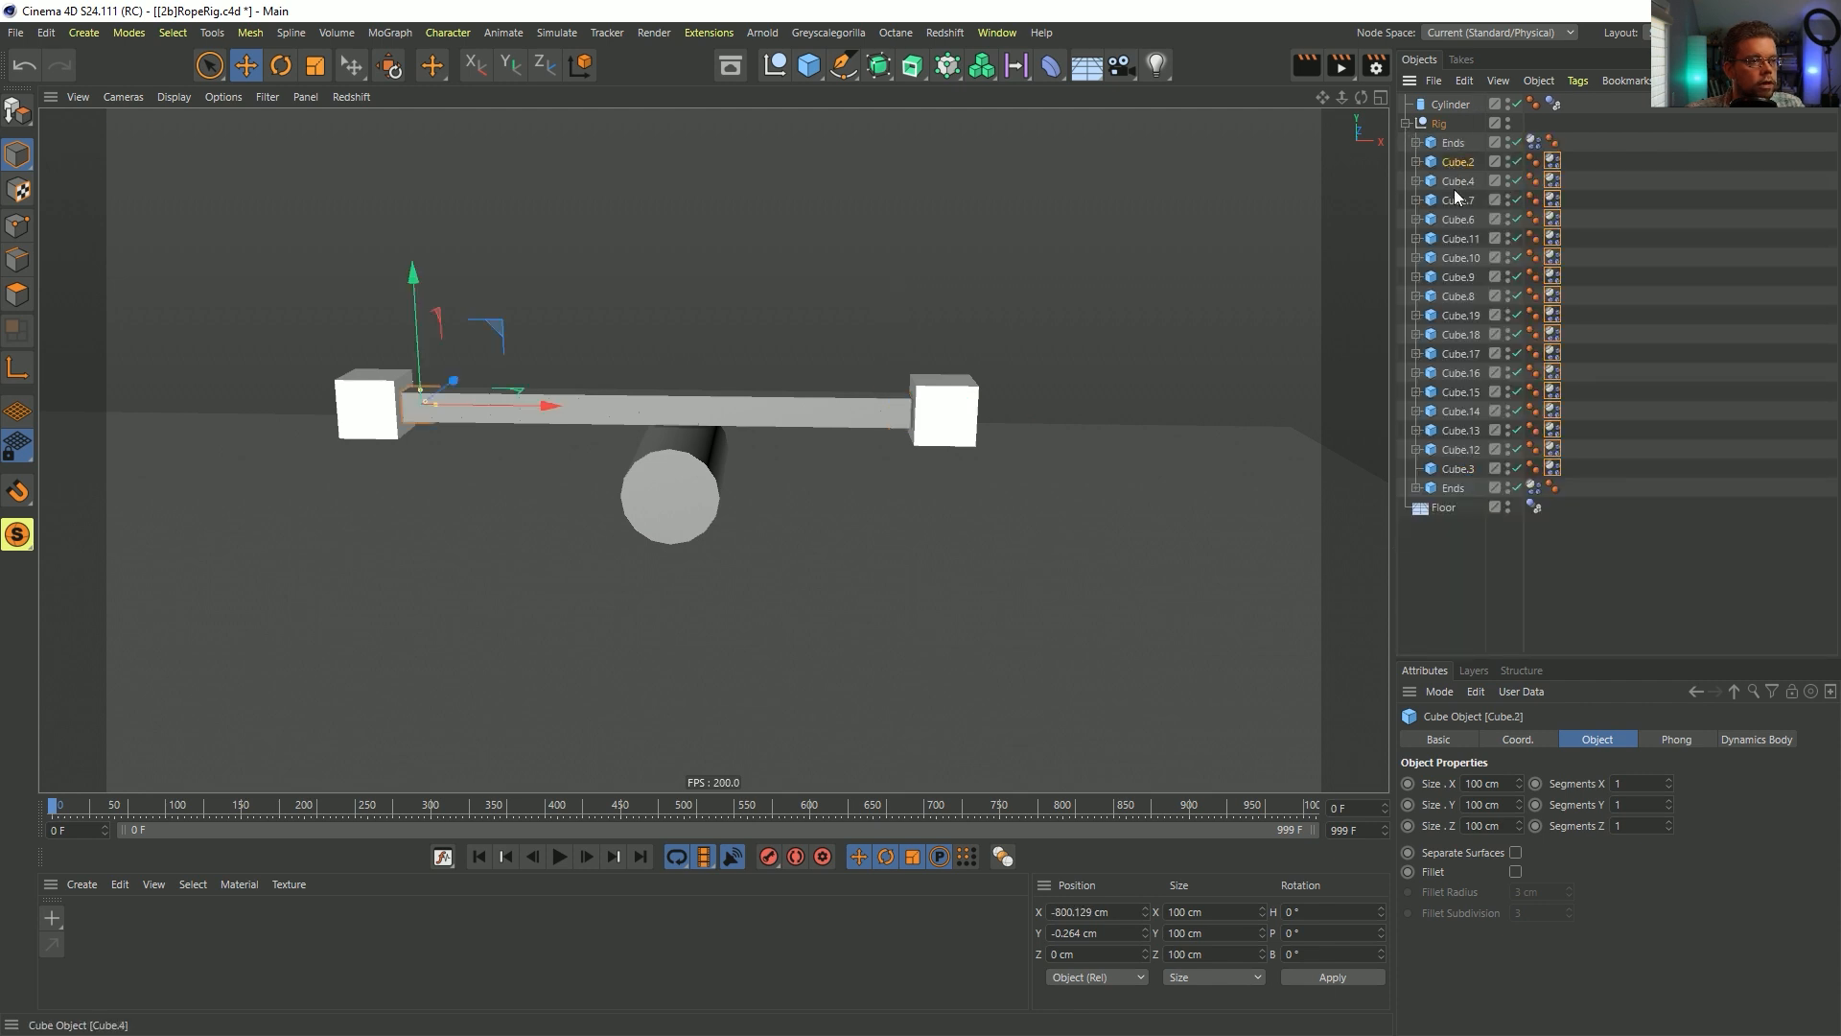
left_click(1457, 469, "shift")
- Set Size Y and Size Z of the selected rope cubes to 11 cm
left_click_drag(542, 382, 643, 431, "alt")
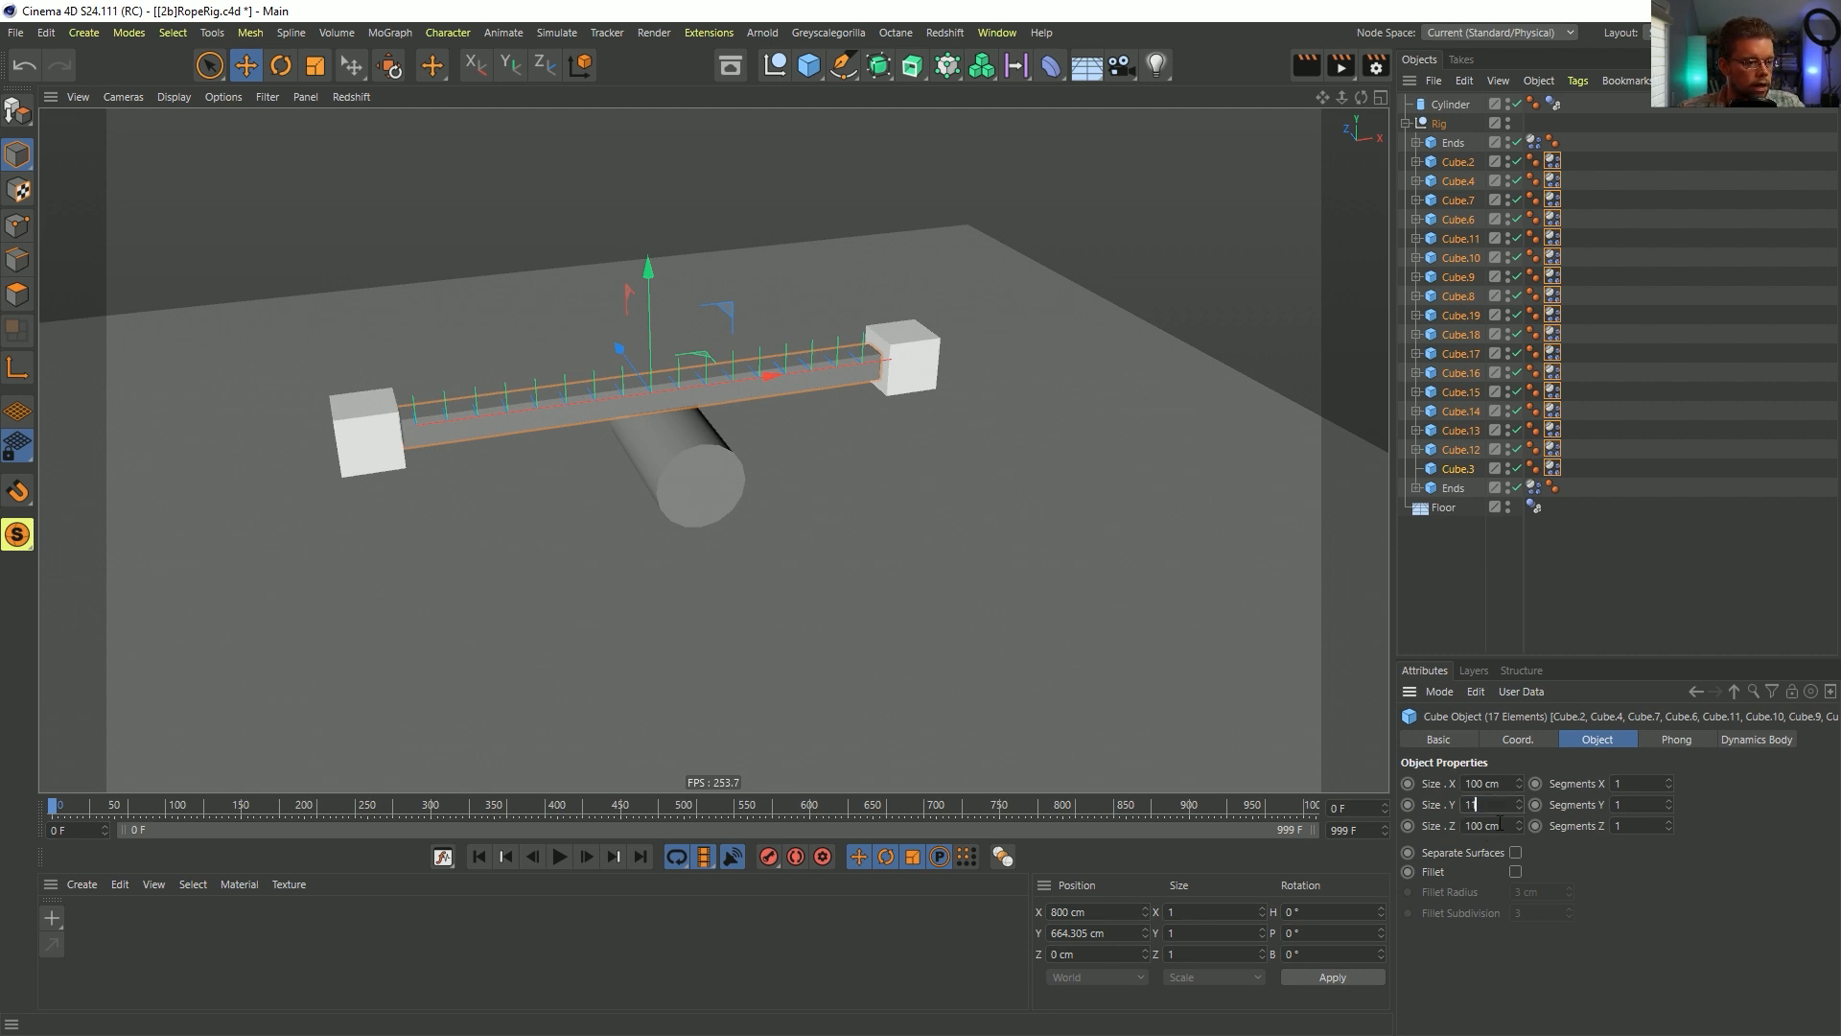
double_click(1492, 825)
type("11")
left_click(1720, 911)
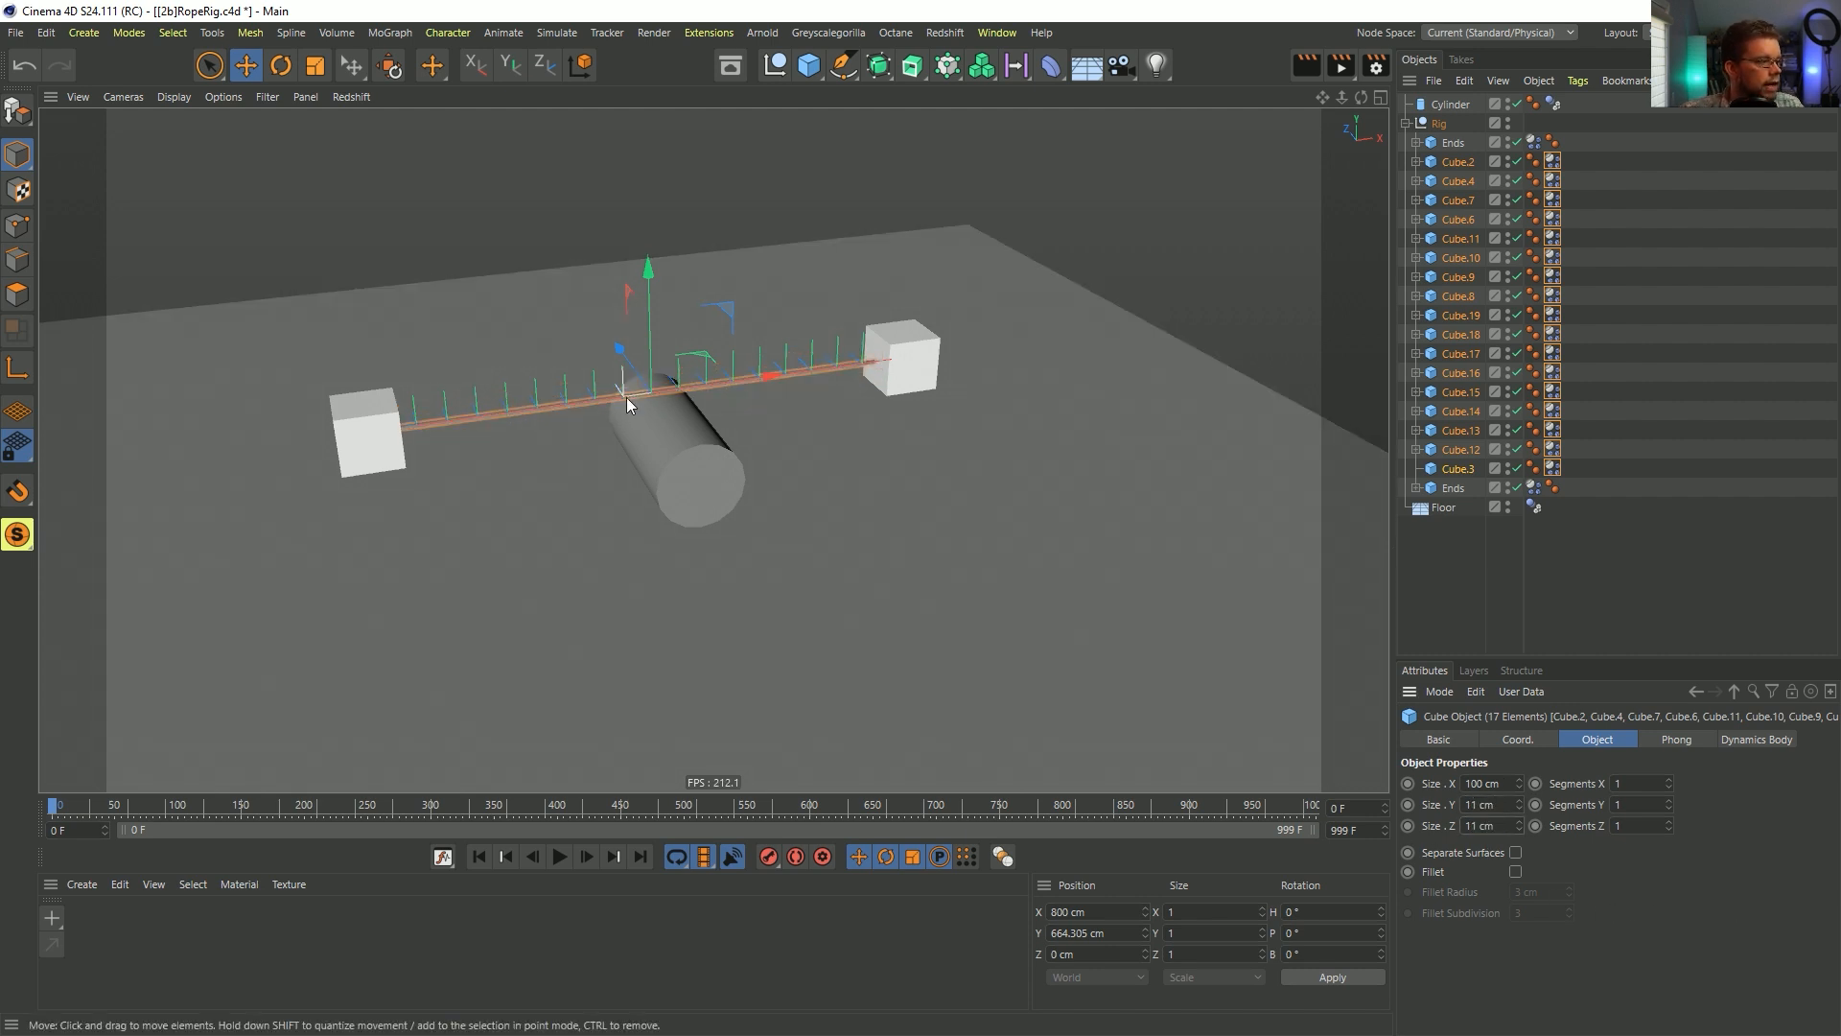
- Play the simulation with the thin rope cubes and examine up close how the segments collide with the cylinder and stay linked
right_click_drag(626, 397, 1160, 393, "alt")
left_click_drag(689, 360, 881, 391, "alt")
right_click_drag(887, 390, 671, 491, "alt")
left_click_drag(892, 478, 776, 516, "alt")
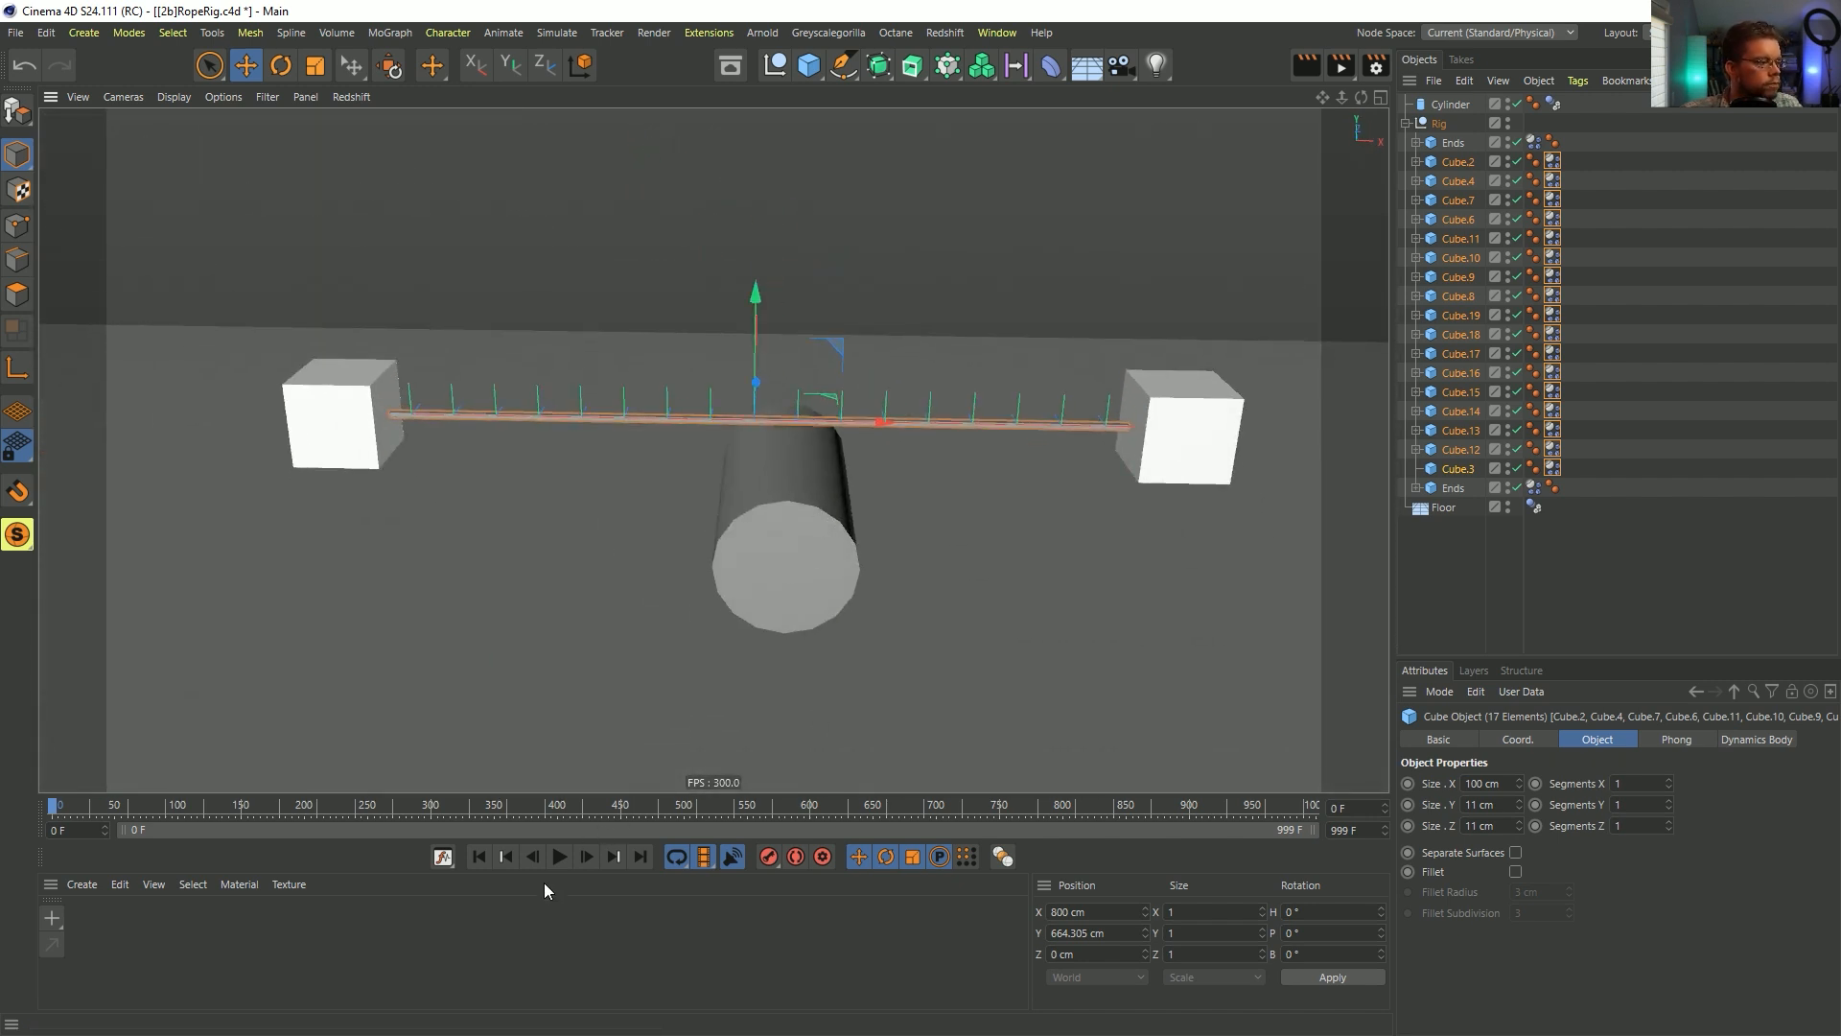
left_click(559, 858)
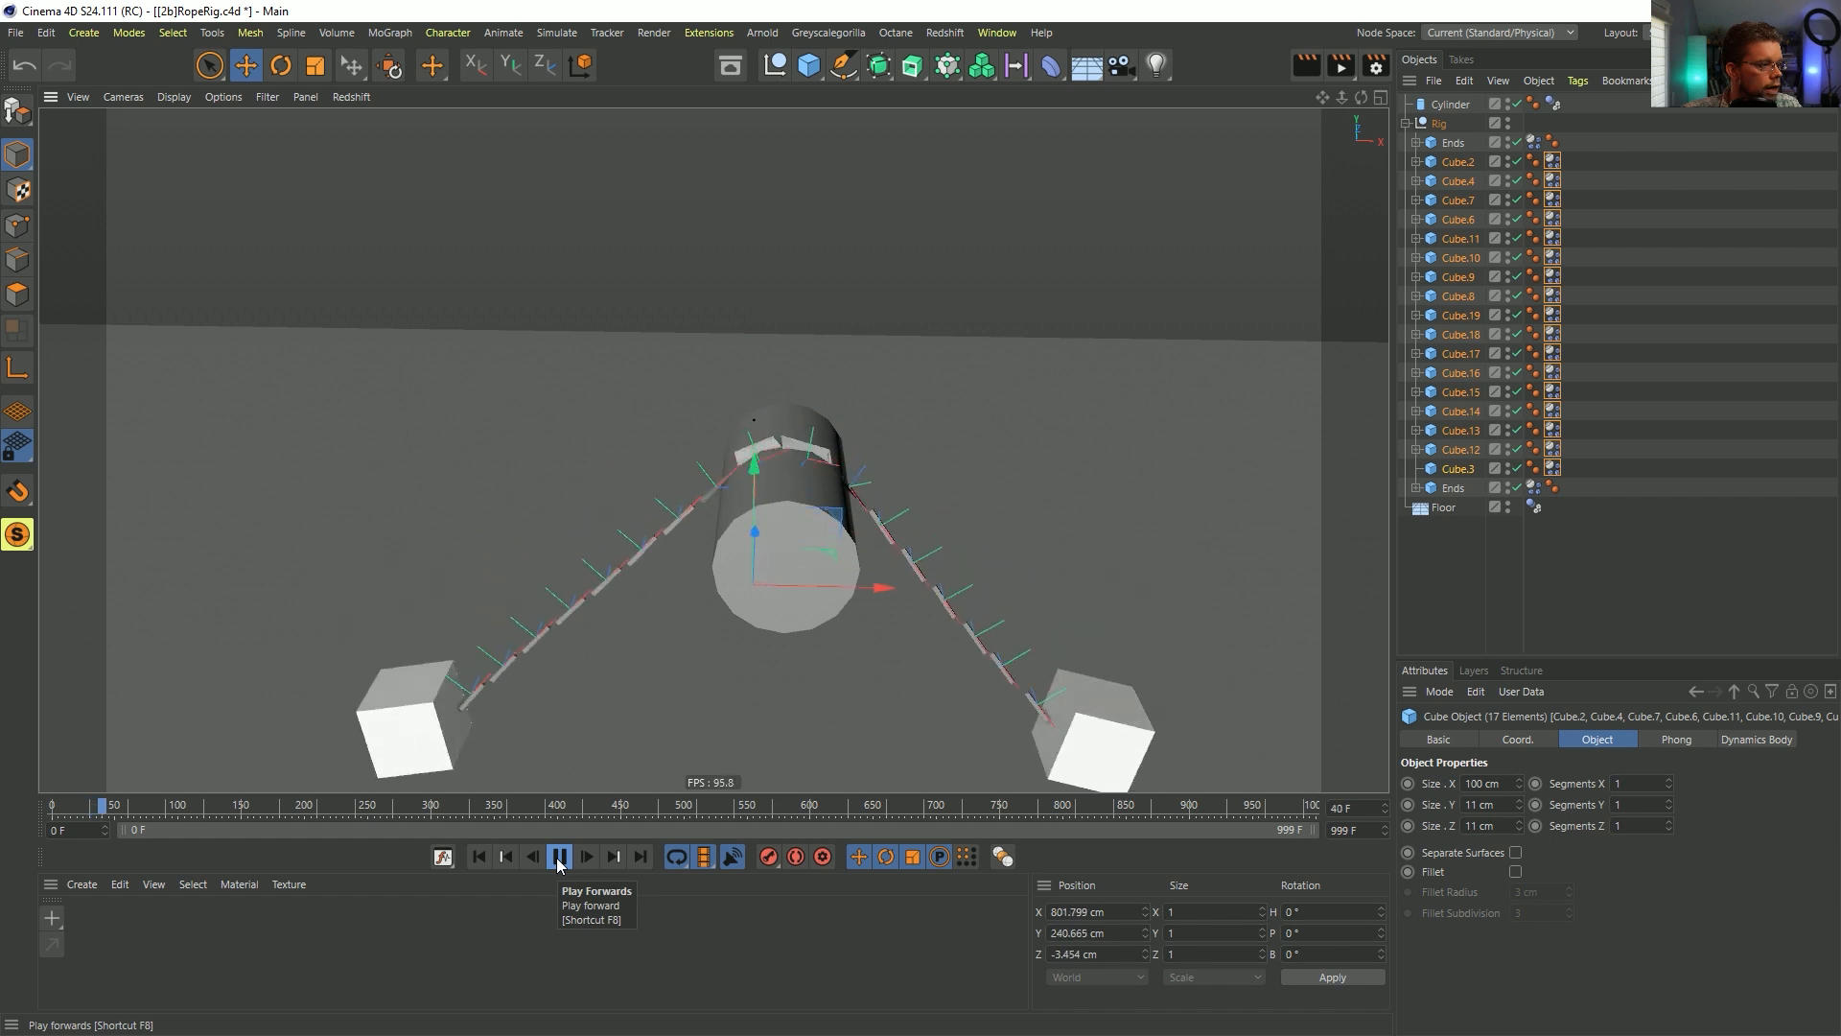
middle_click_drag(863, 524, 822, 436, "alt")
left_click_drag(822, 437, 780, 458, "alt")
right_click_drag(780, 458, 749, 406, "alt")
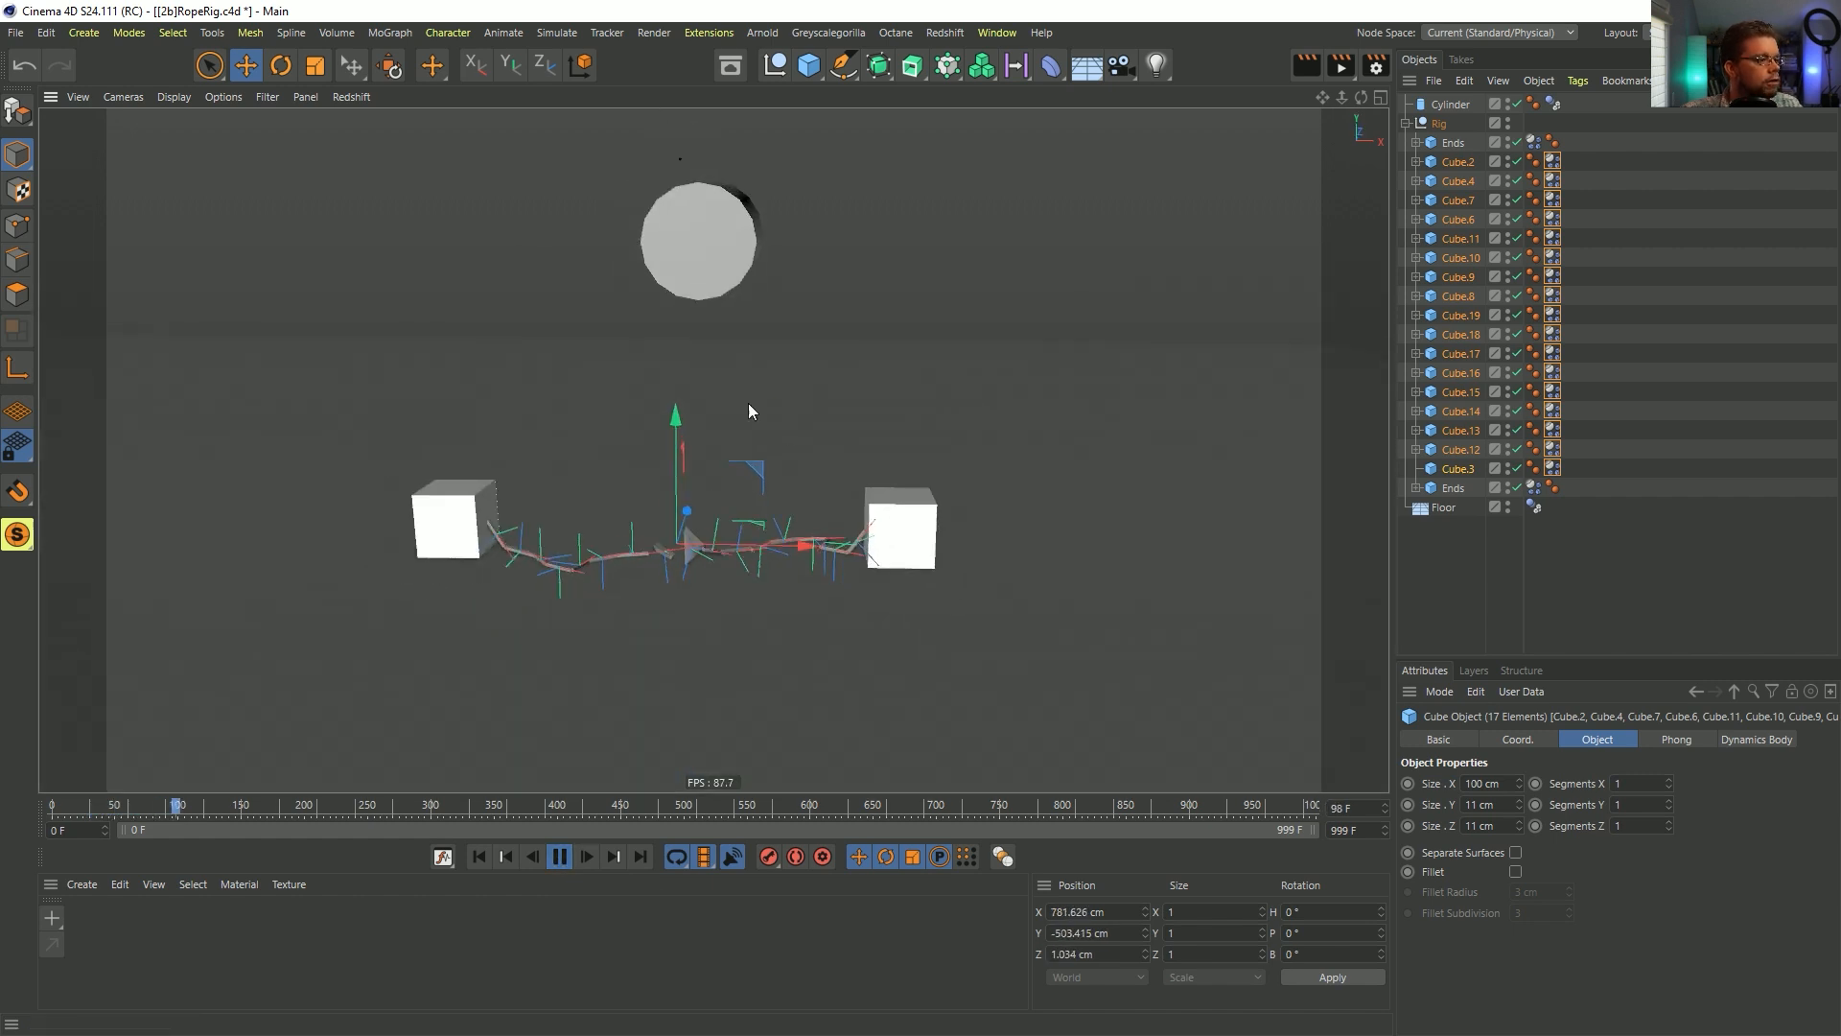
middle_click_drag(749, 406, 741, 676, "alt")
right_click_drag(693, 712, 1137, 643, "alt")
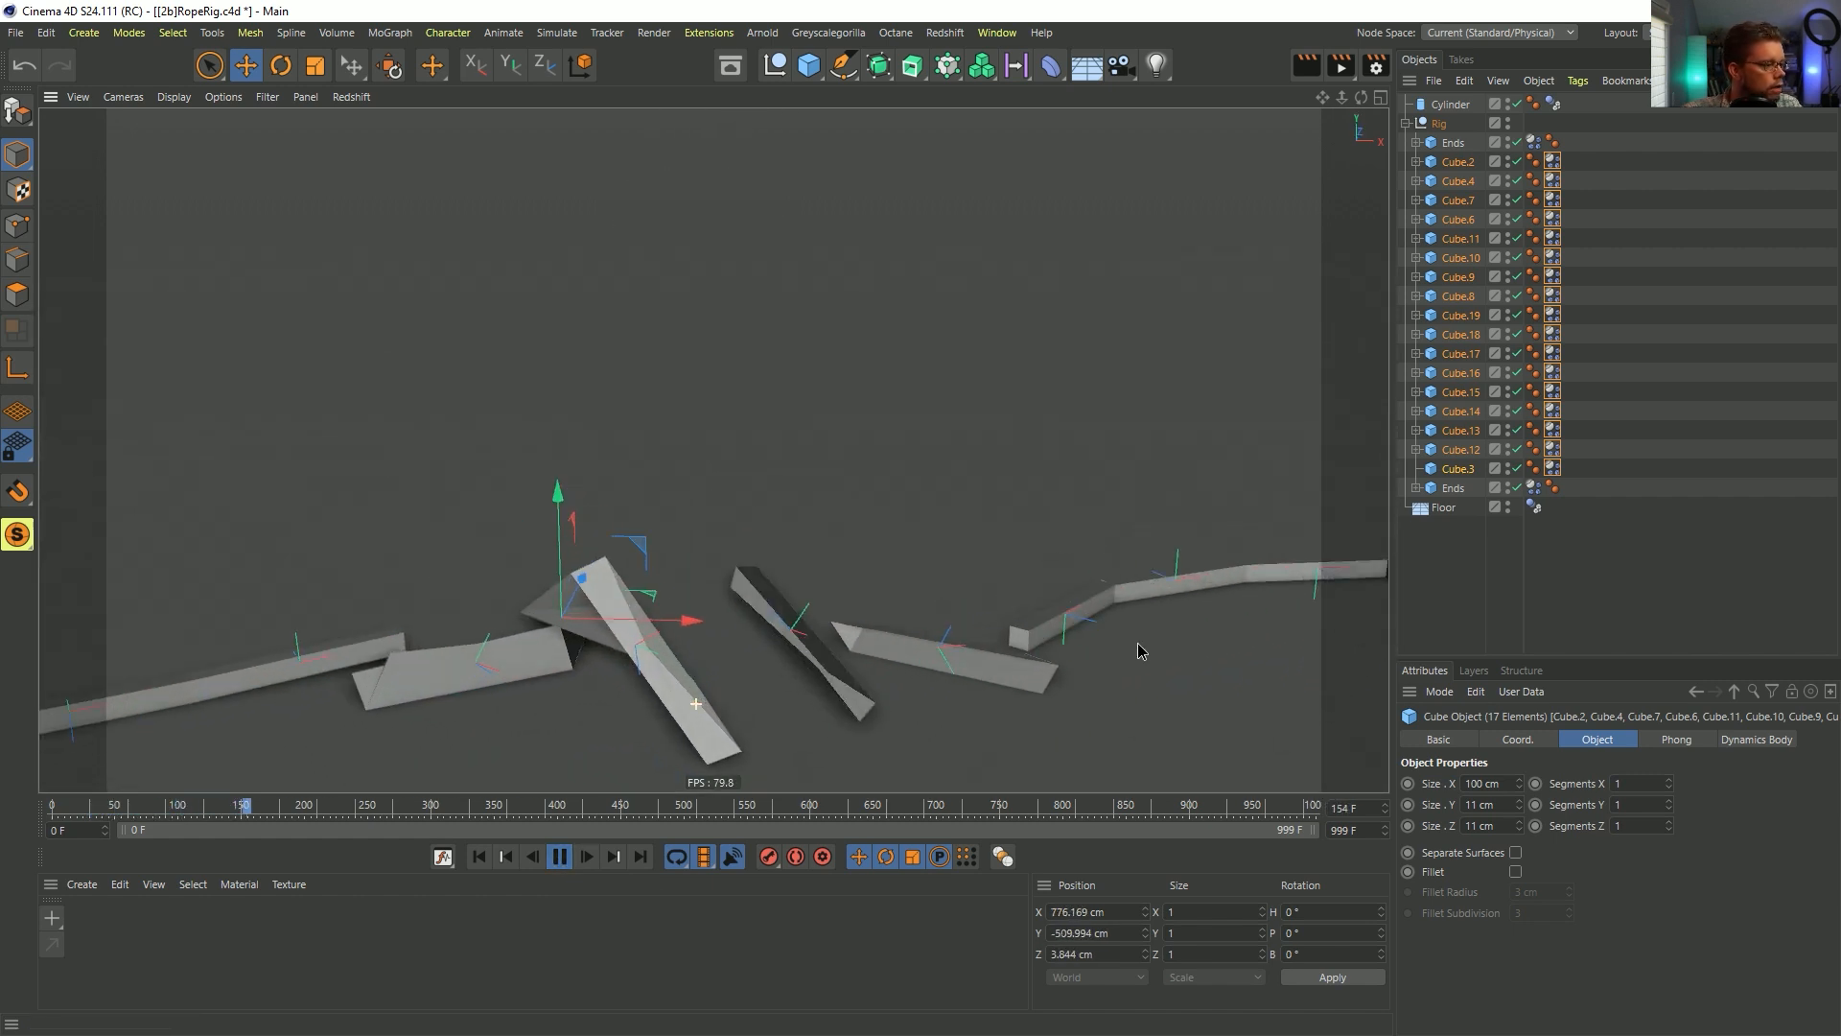
- Examine how the rope segments lie on the floor between the end cubes, and rewind the simulation to the start
left_click_drag(673, 662, 636, 675, "alt")
right_click_drag(721, 623, 640, 685, "alt")
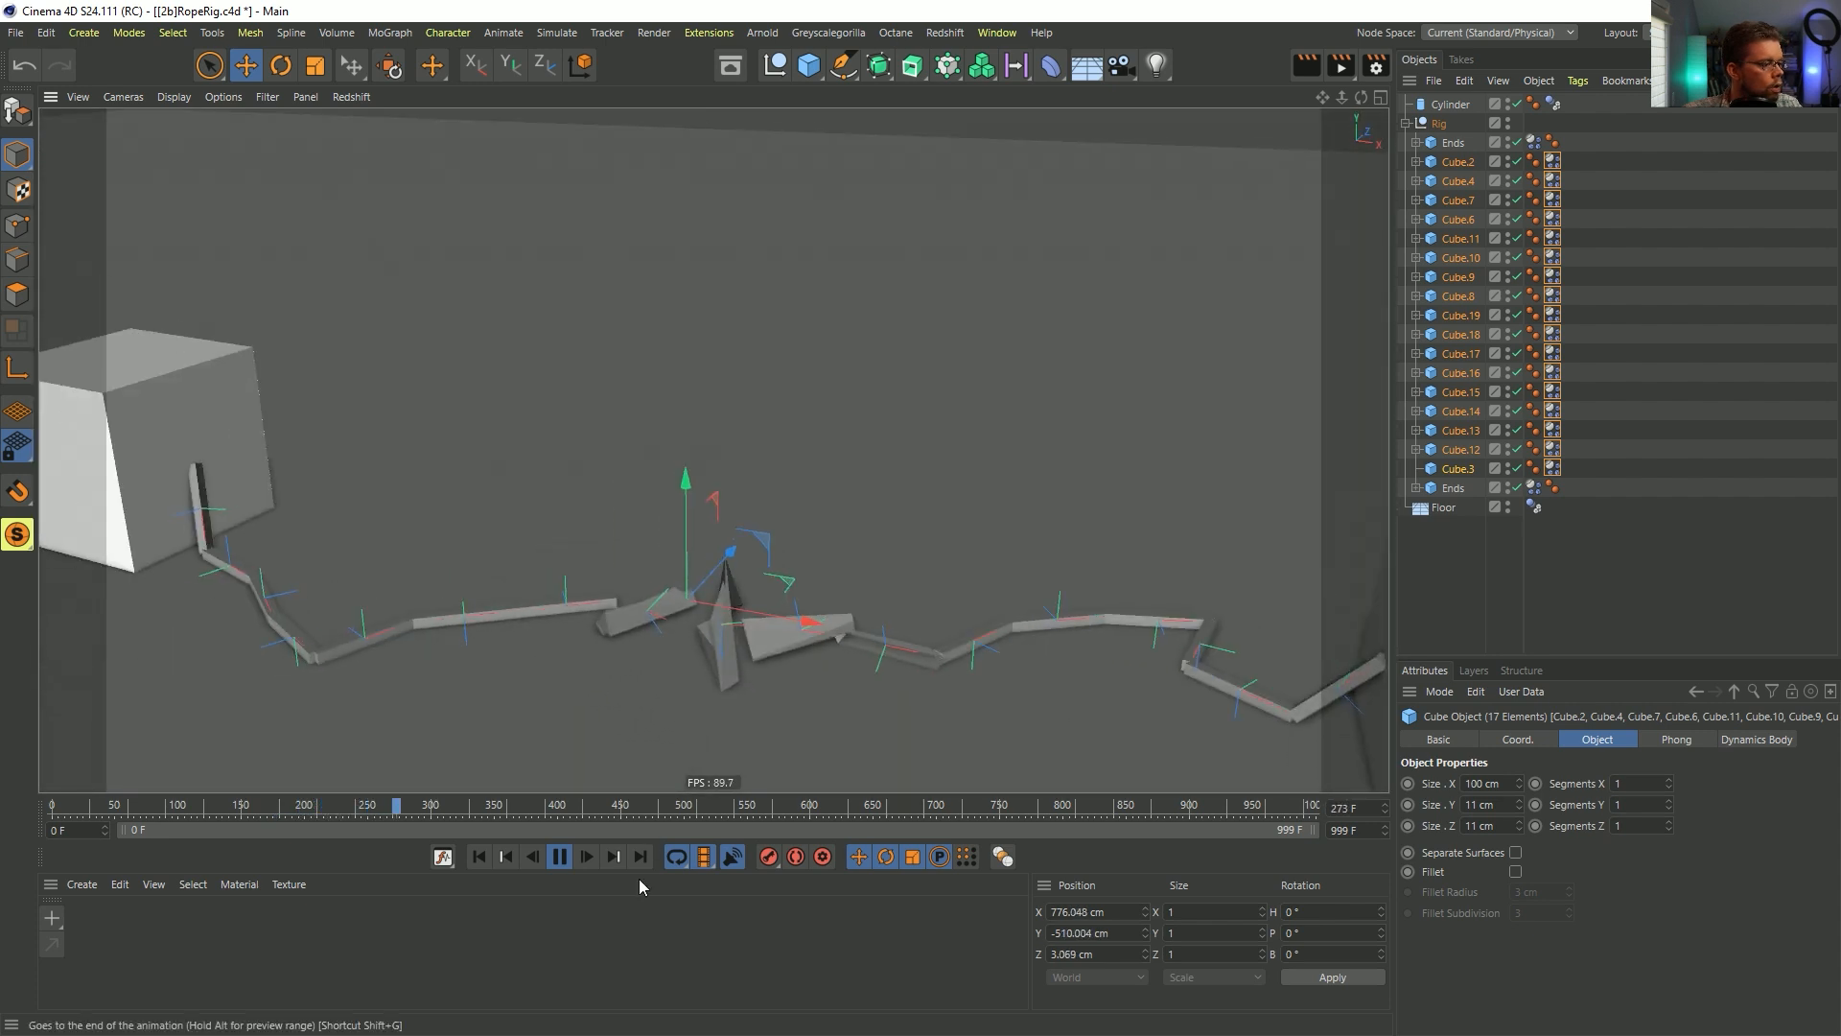
left_click(559, 858)
left_click(479, 856)
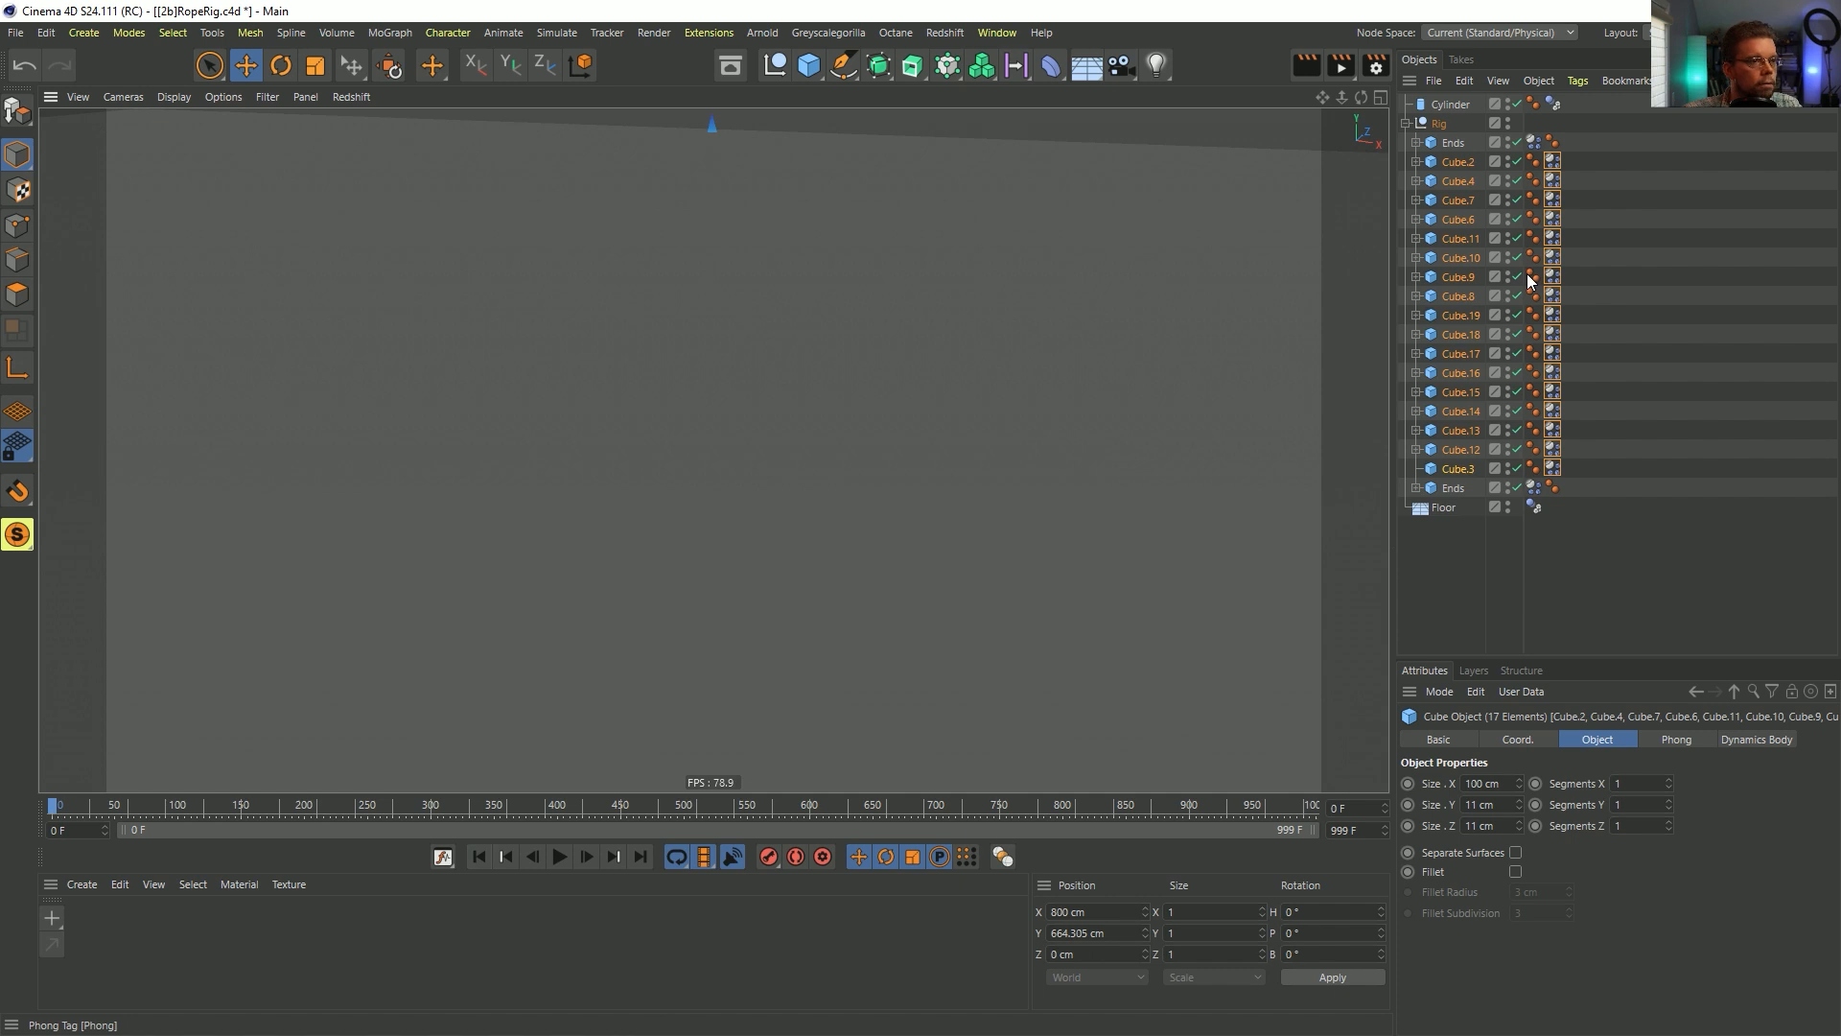
- Set Soft Body to Off on the Dynamics Body tags of all rope cubes from Cube.2 to Cube.3
left_click(1552, 161)
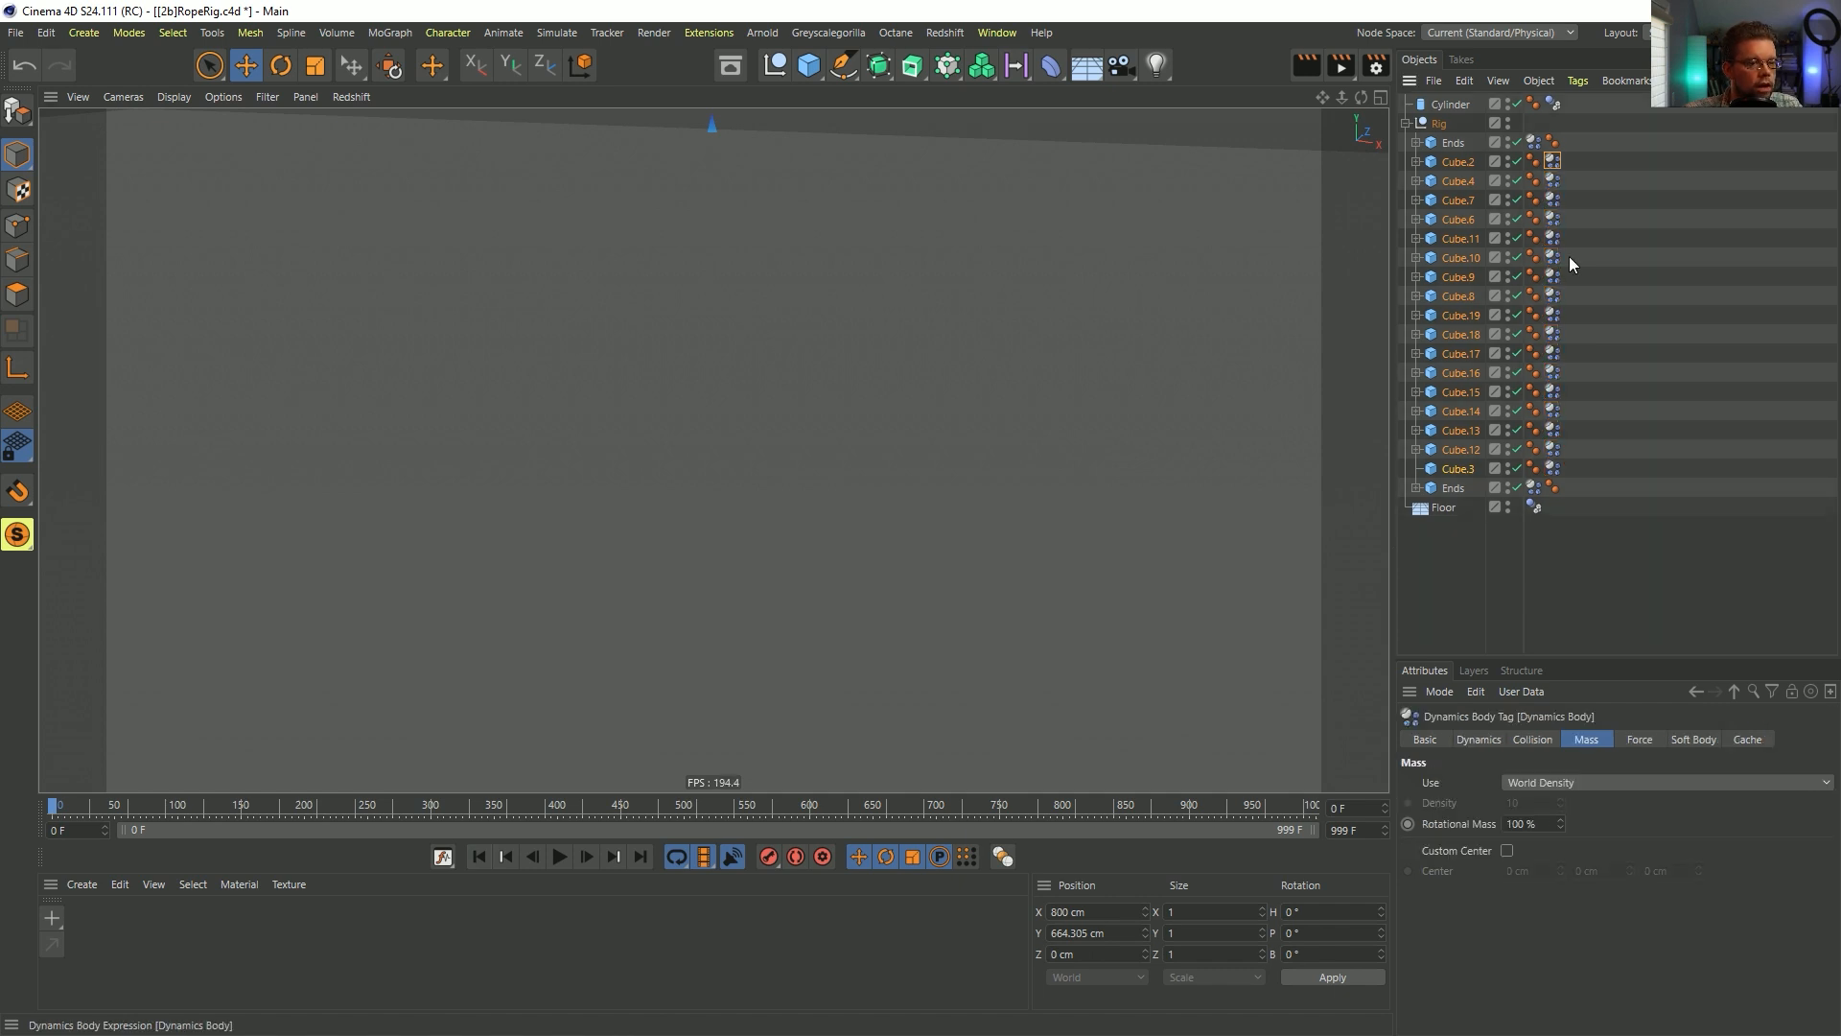
left_click(1532, 739)
left_click(1481, 741)
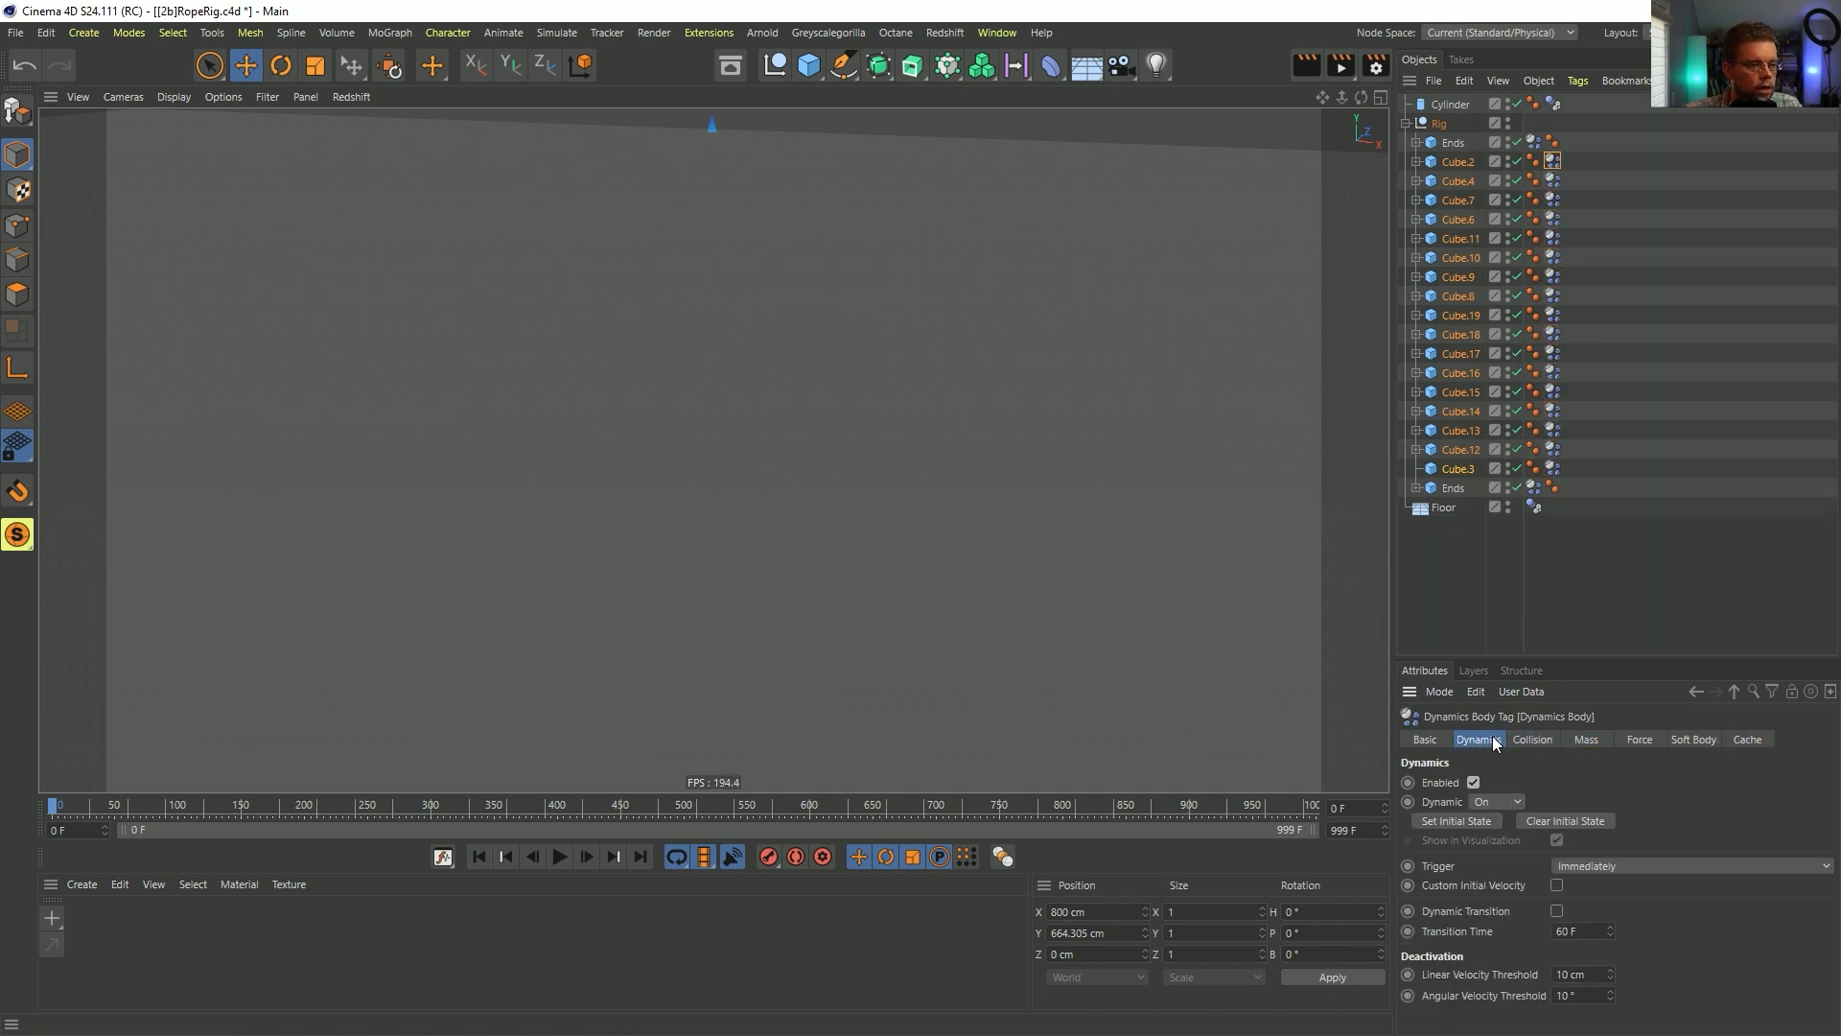
left_click(1694, 740)
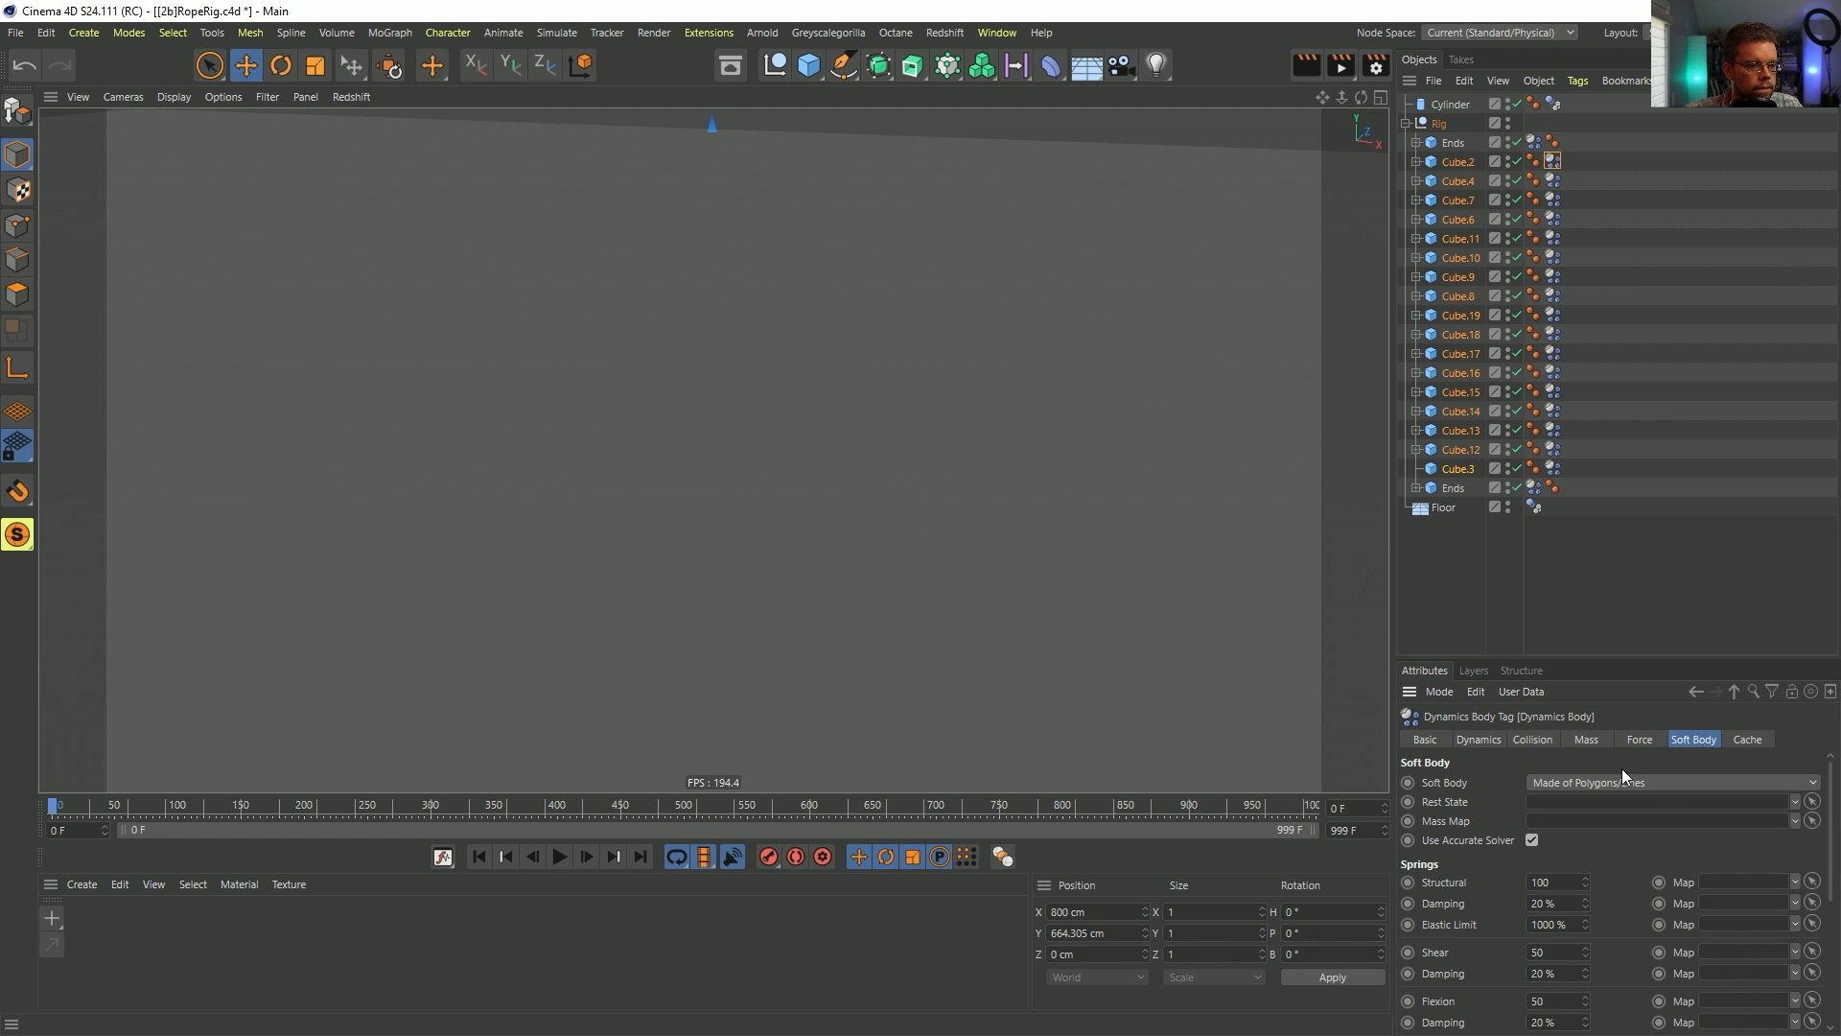
left_click(1553, 468, "shift")
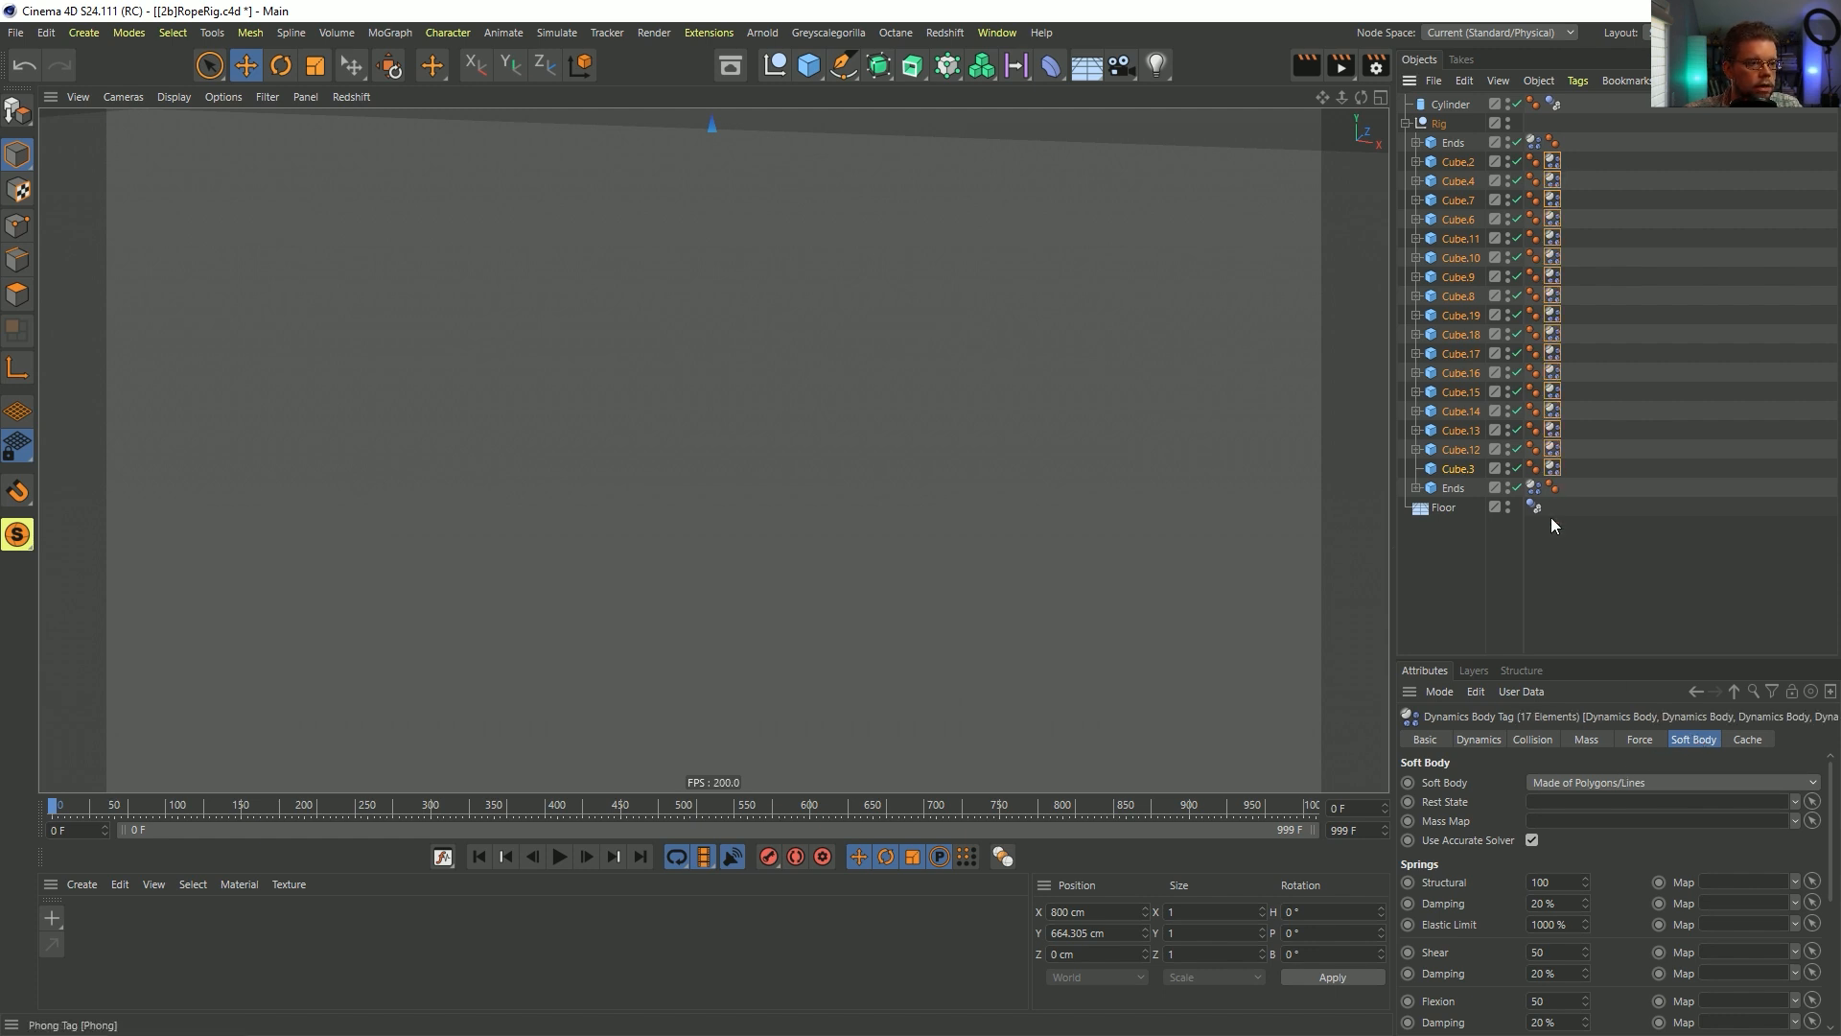
left_click(1569, 785)
left_click(1603, 801)
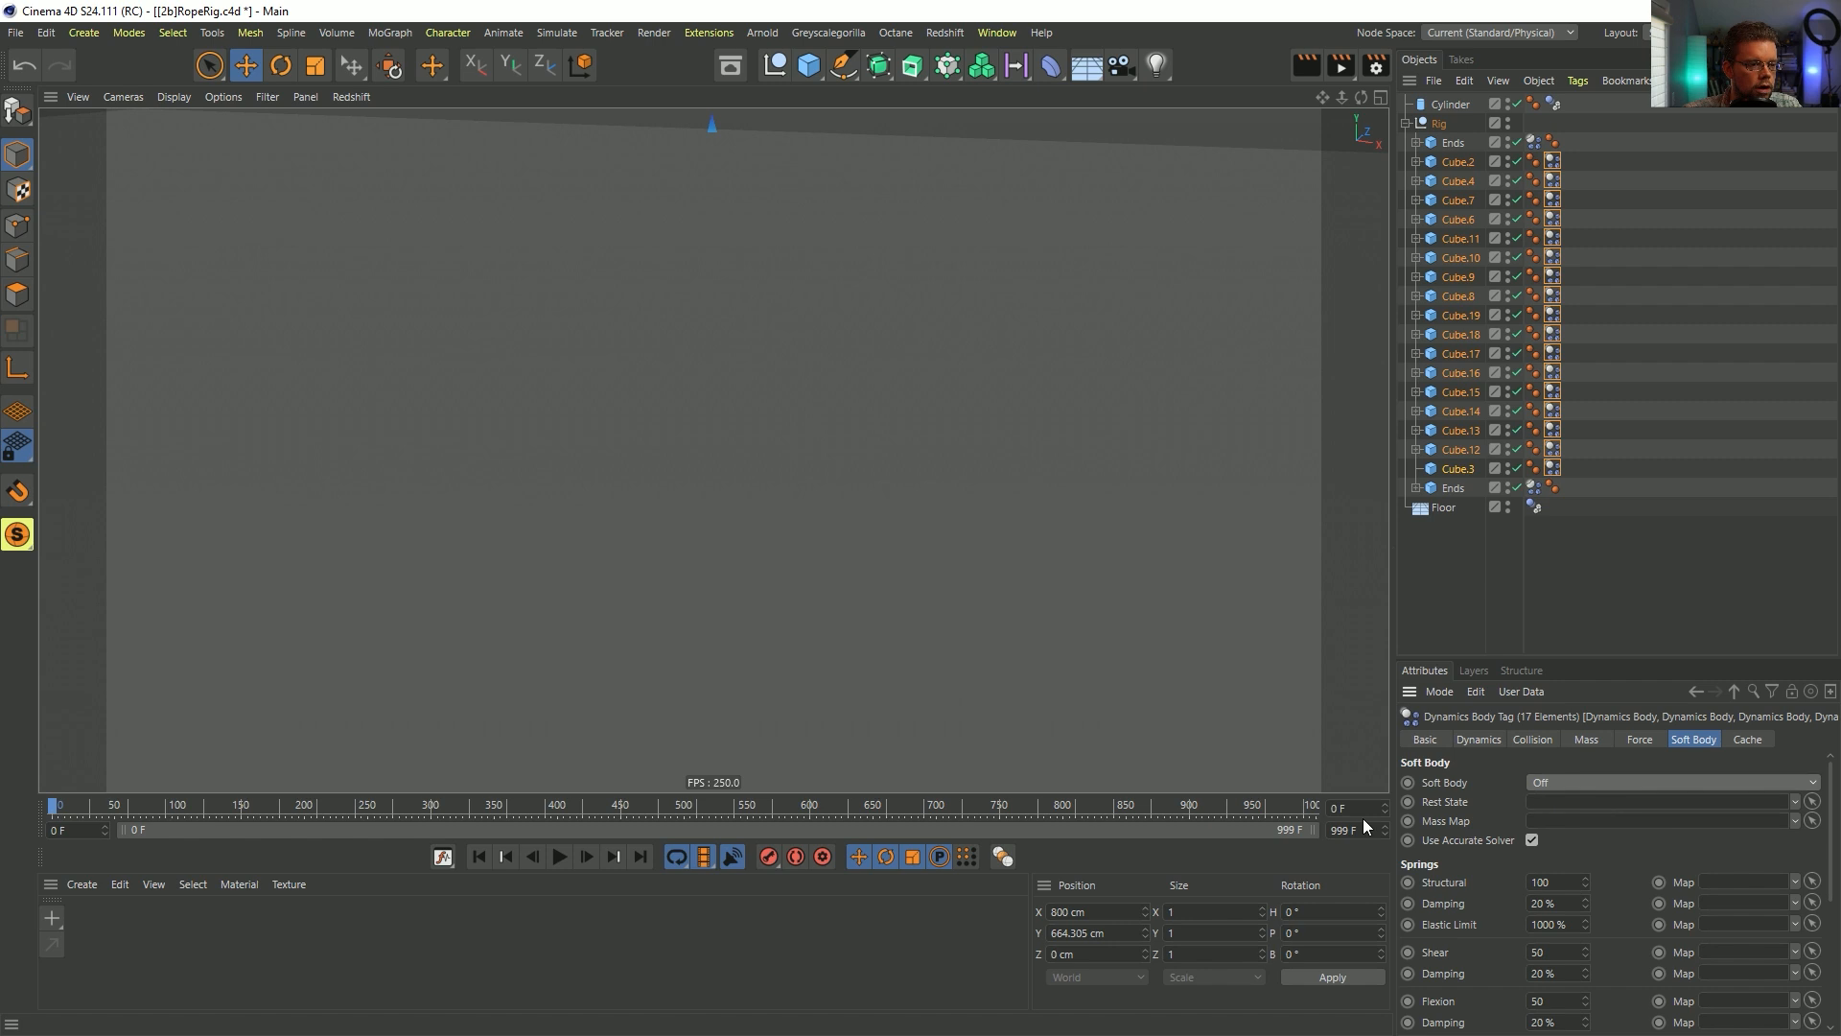
- Test the rope without soft body from a view of the whole rig, watch it fall onto the cylinder, and rewind
left_click_drag(836, 299, 727, 635, "alt")
middle_click_drag(731, 757, 782, 543, "alt")
scroll(783, 542, "up", 2)
left_click(556, 857)
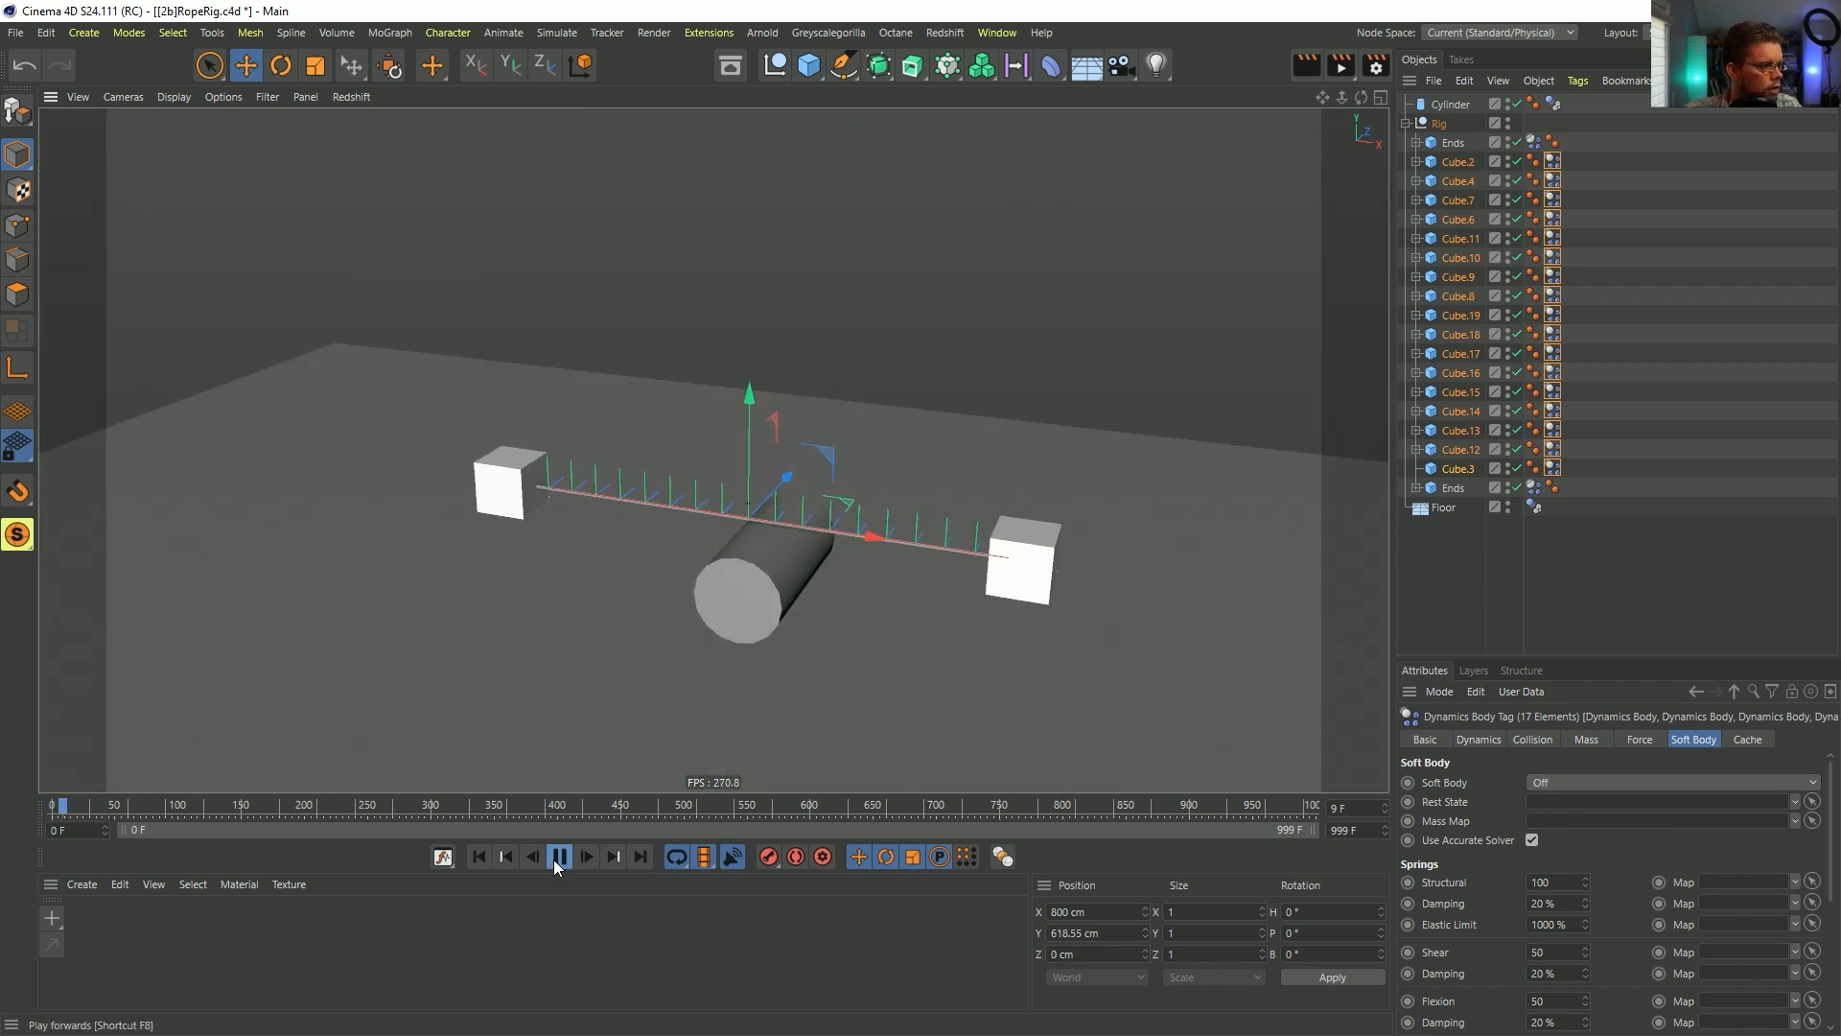
left_click_drag(826, 573, 733, 491, "alt")
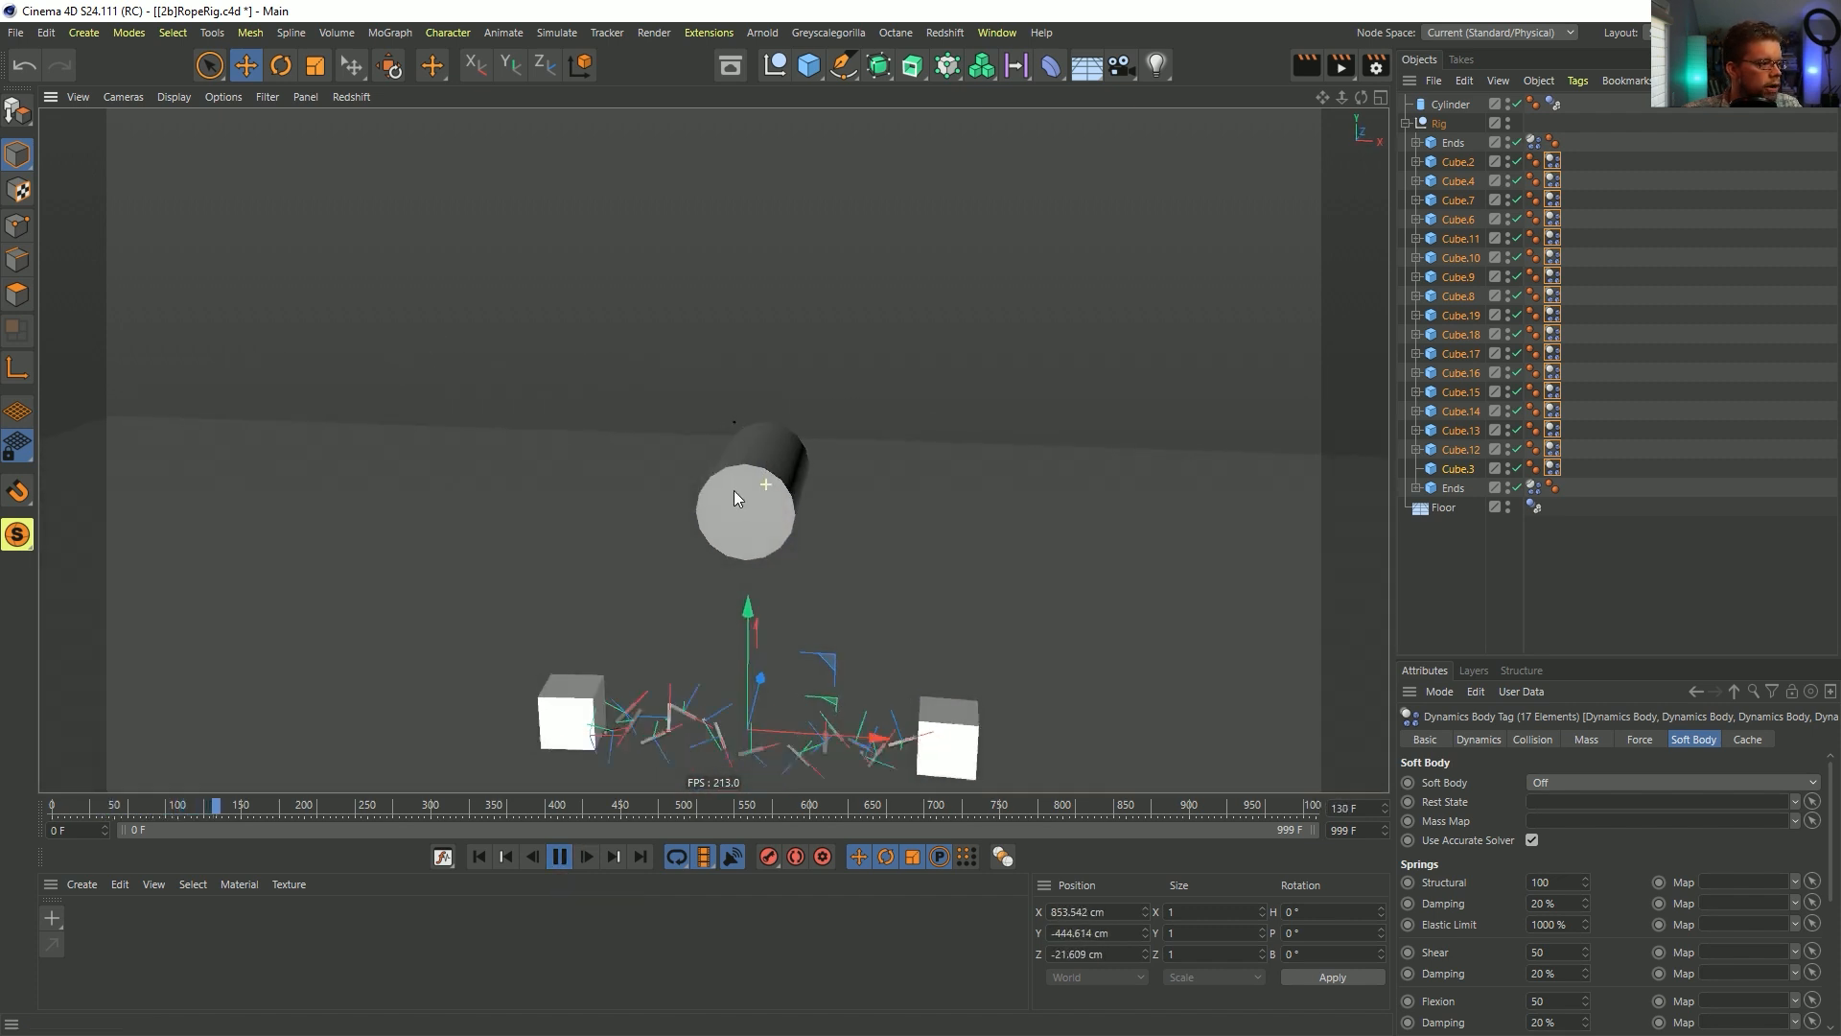
left_click(558, 858)
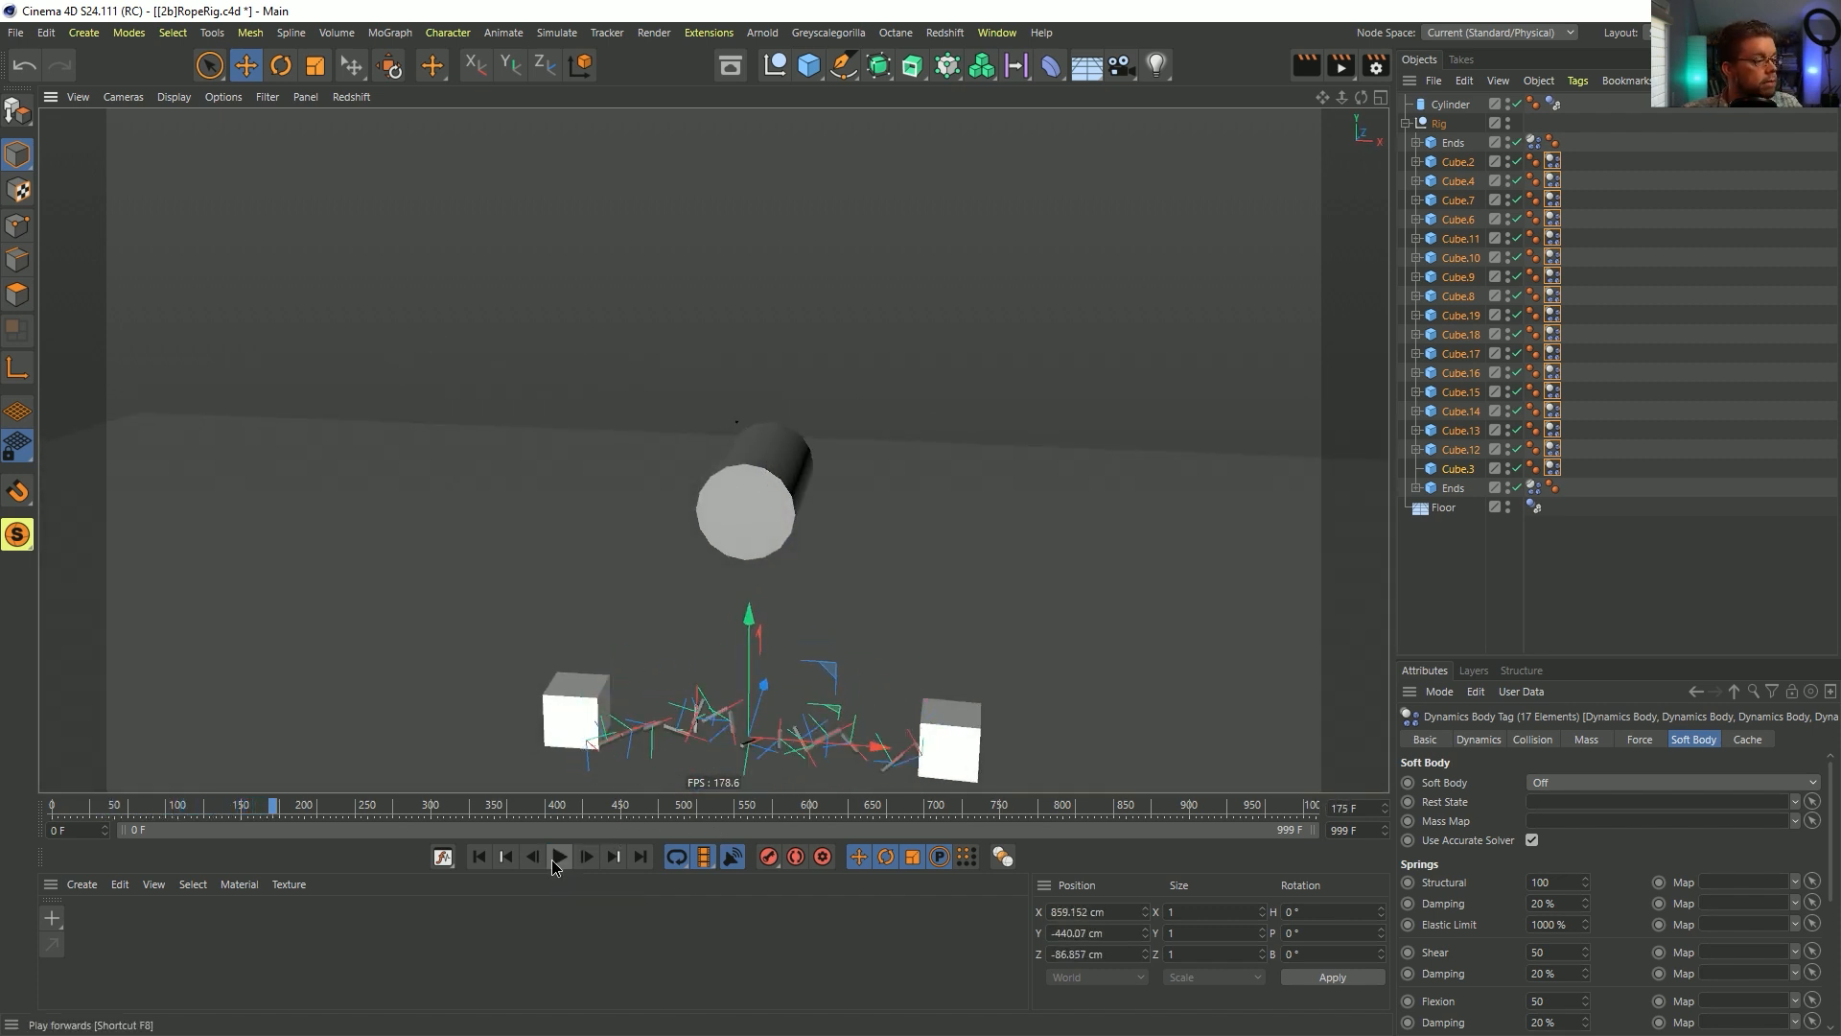
left_click(480, 867)
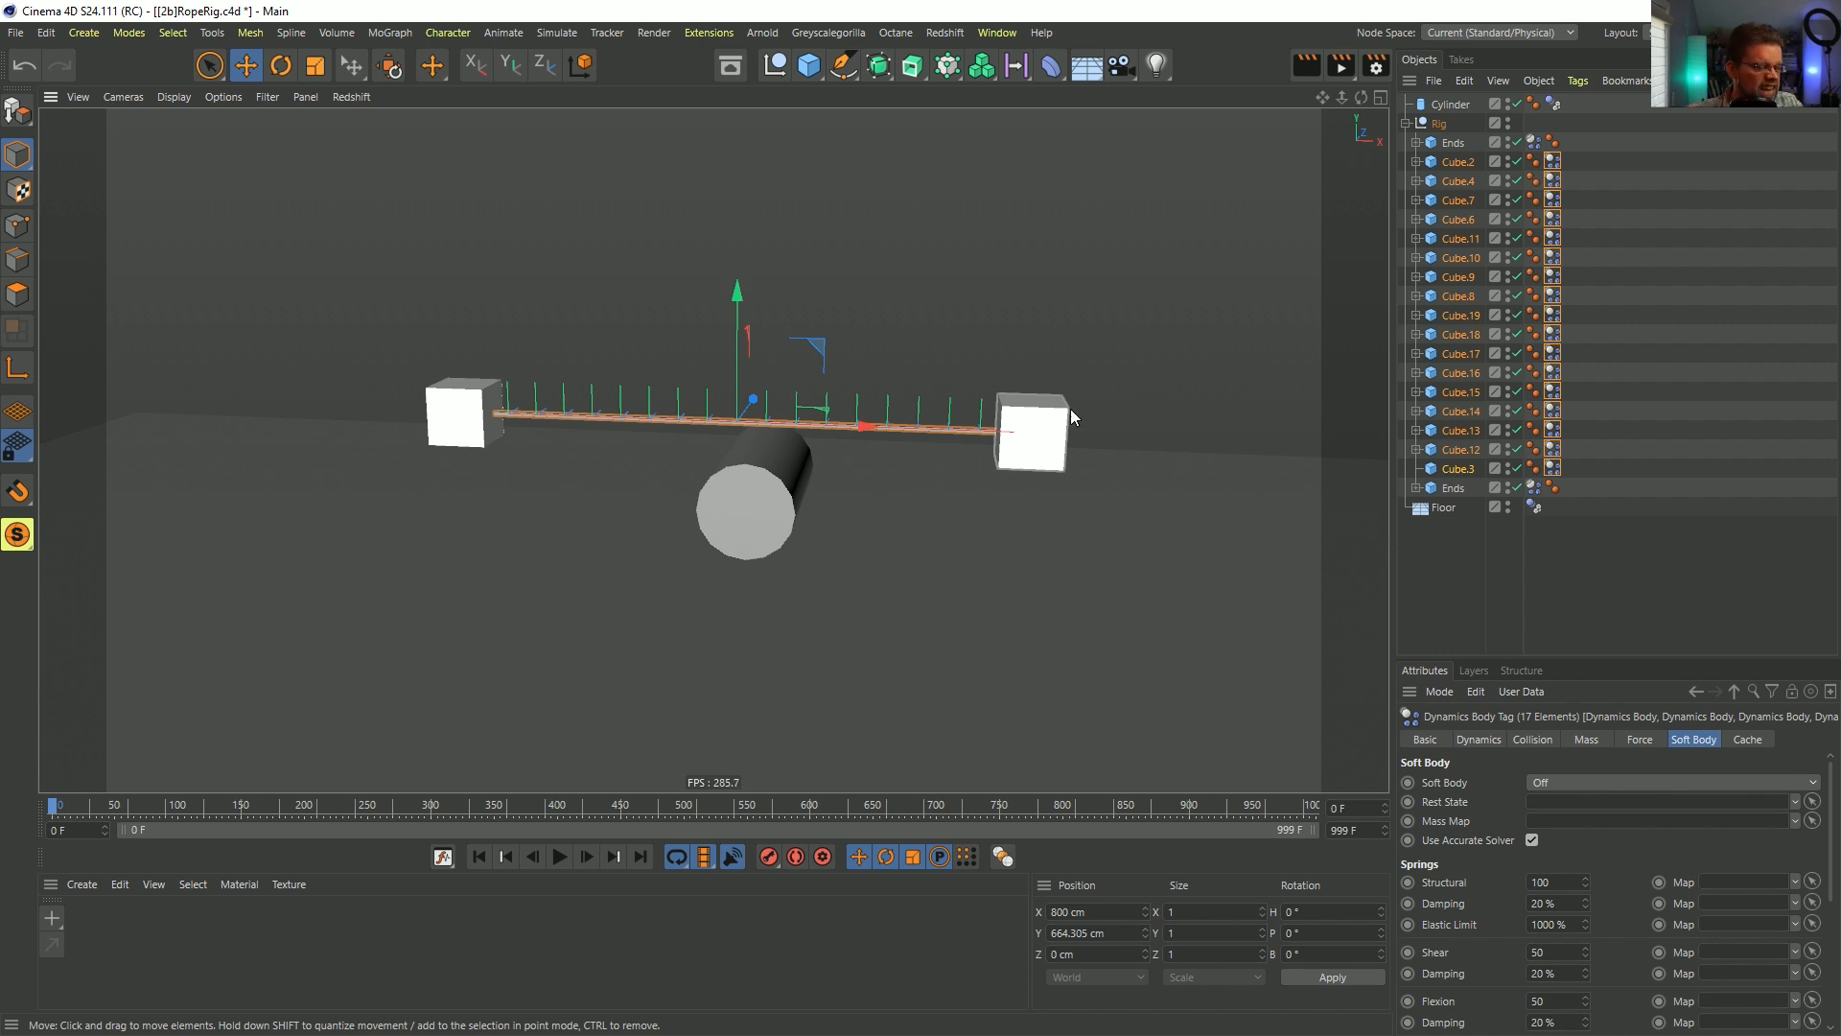
- Set the mass of the rope cubes' dynamics tags to Custom Density with a density of 10
left_click(1587, 739)
left_click(1558, 783)
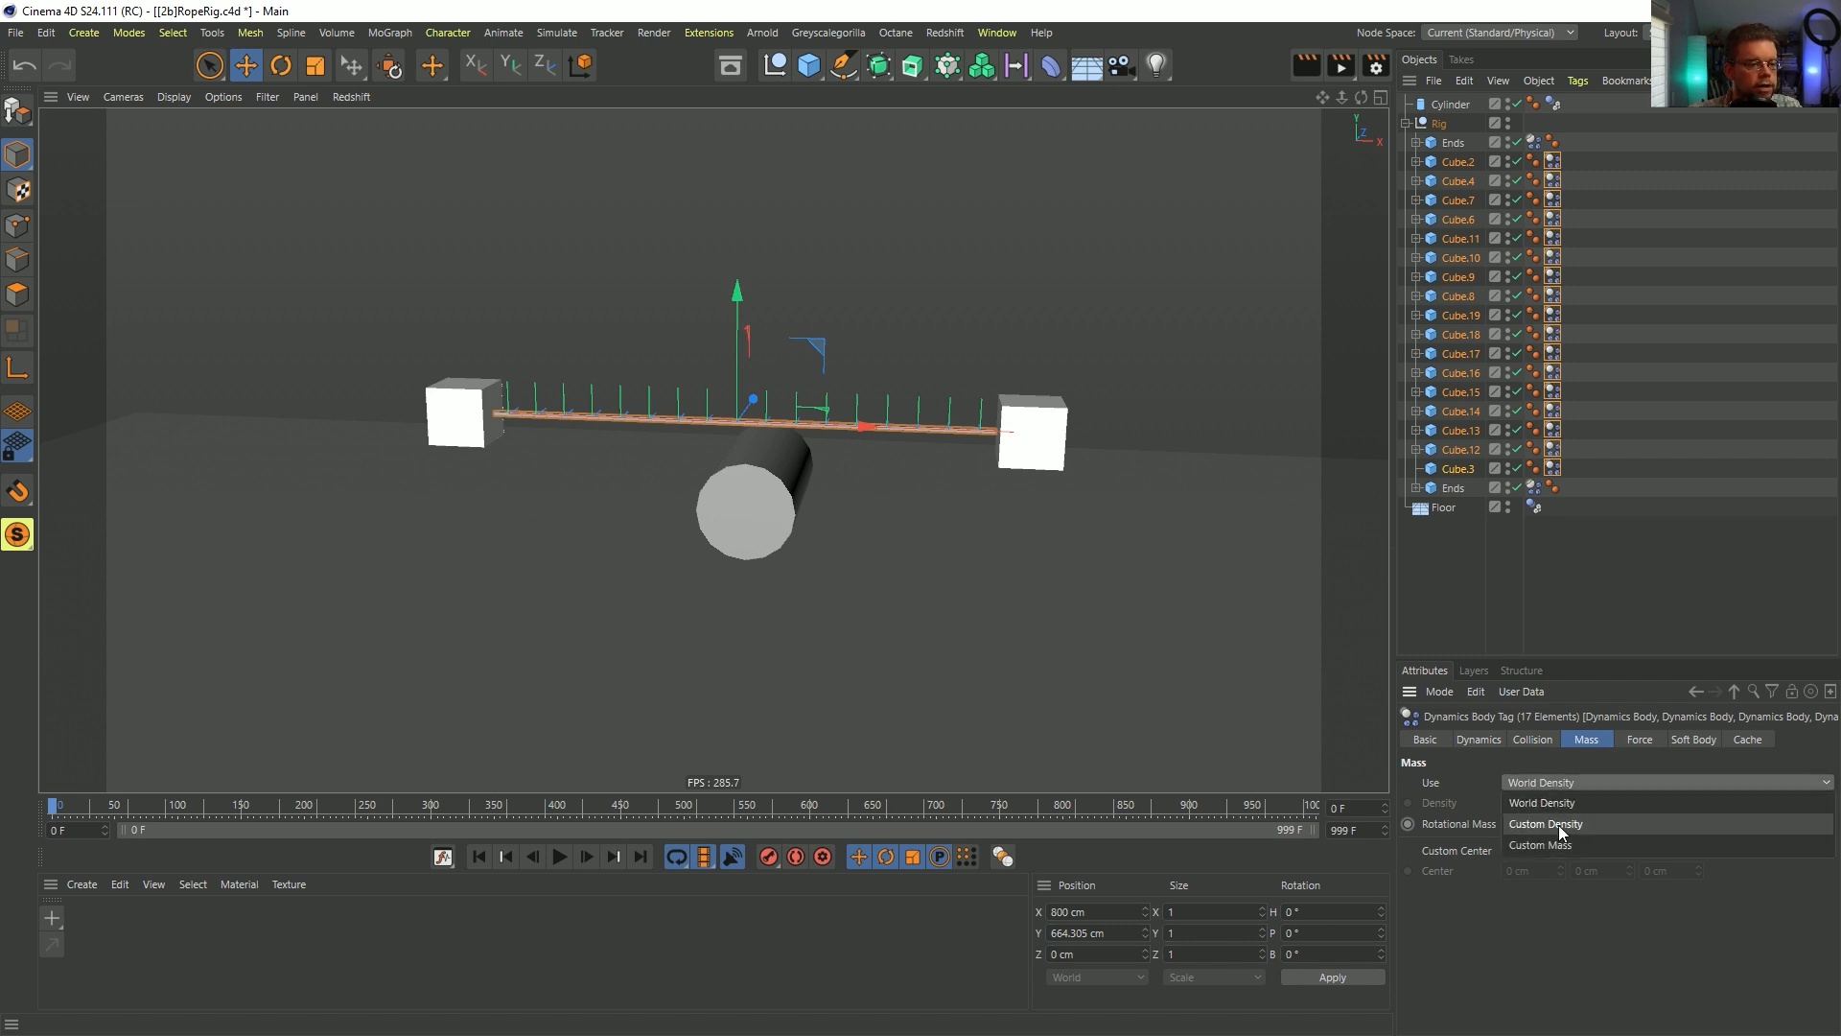
left_click(1560, 827)
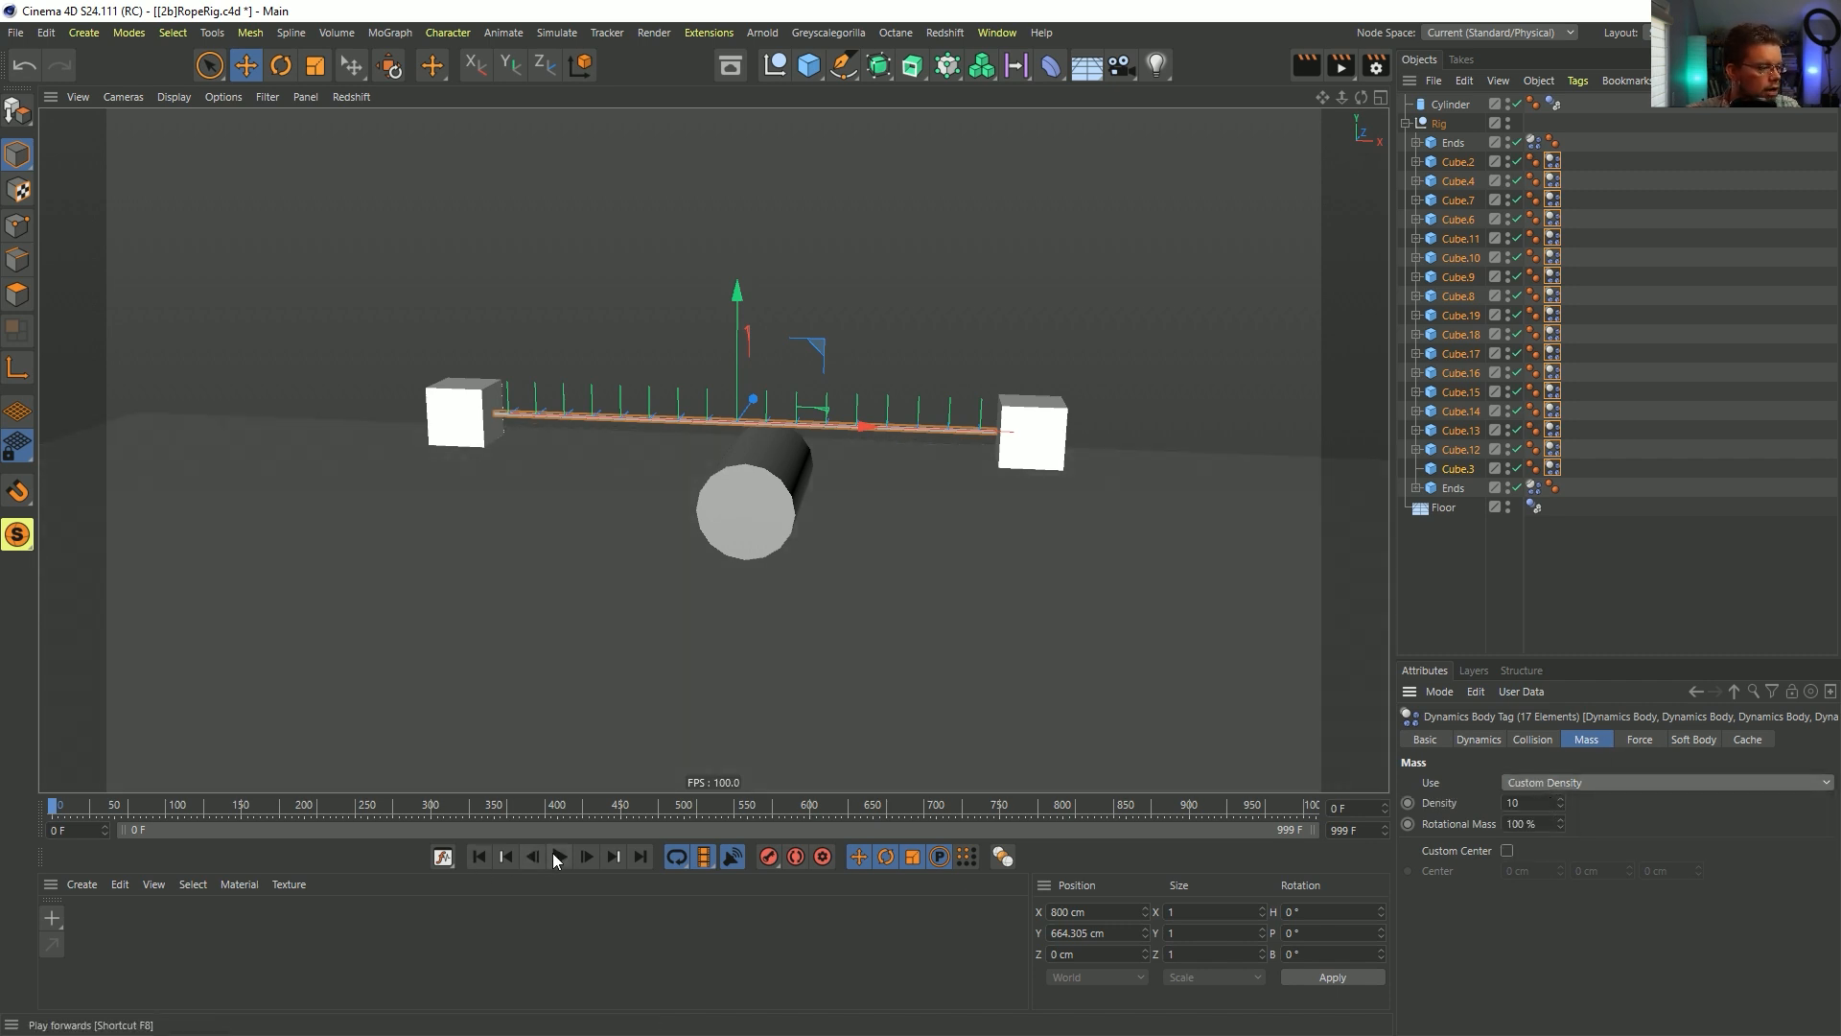
- Play the simulation with the custom density, examine how the rope hangs over the cylinder, and rewind
left_click(556, 856)
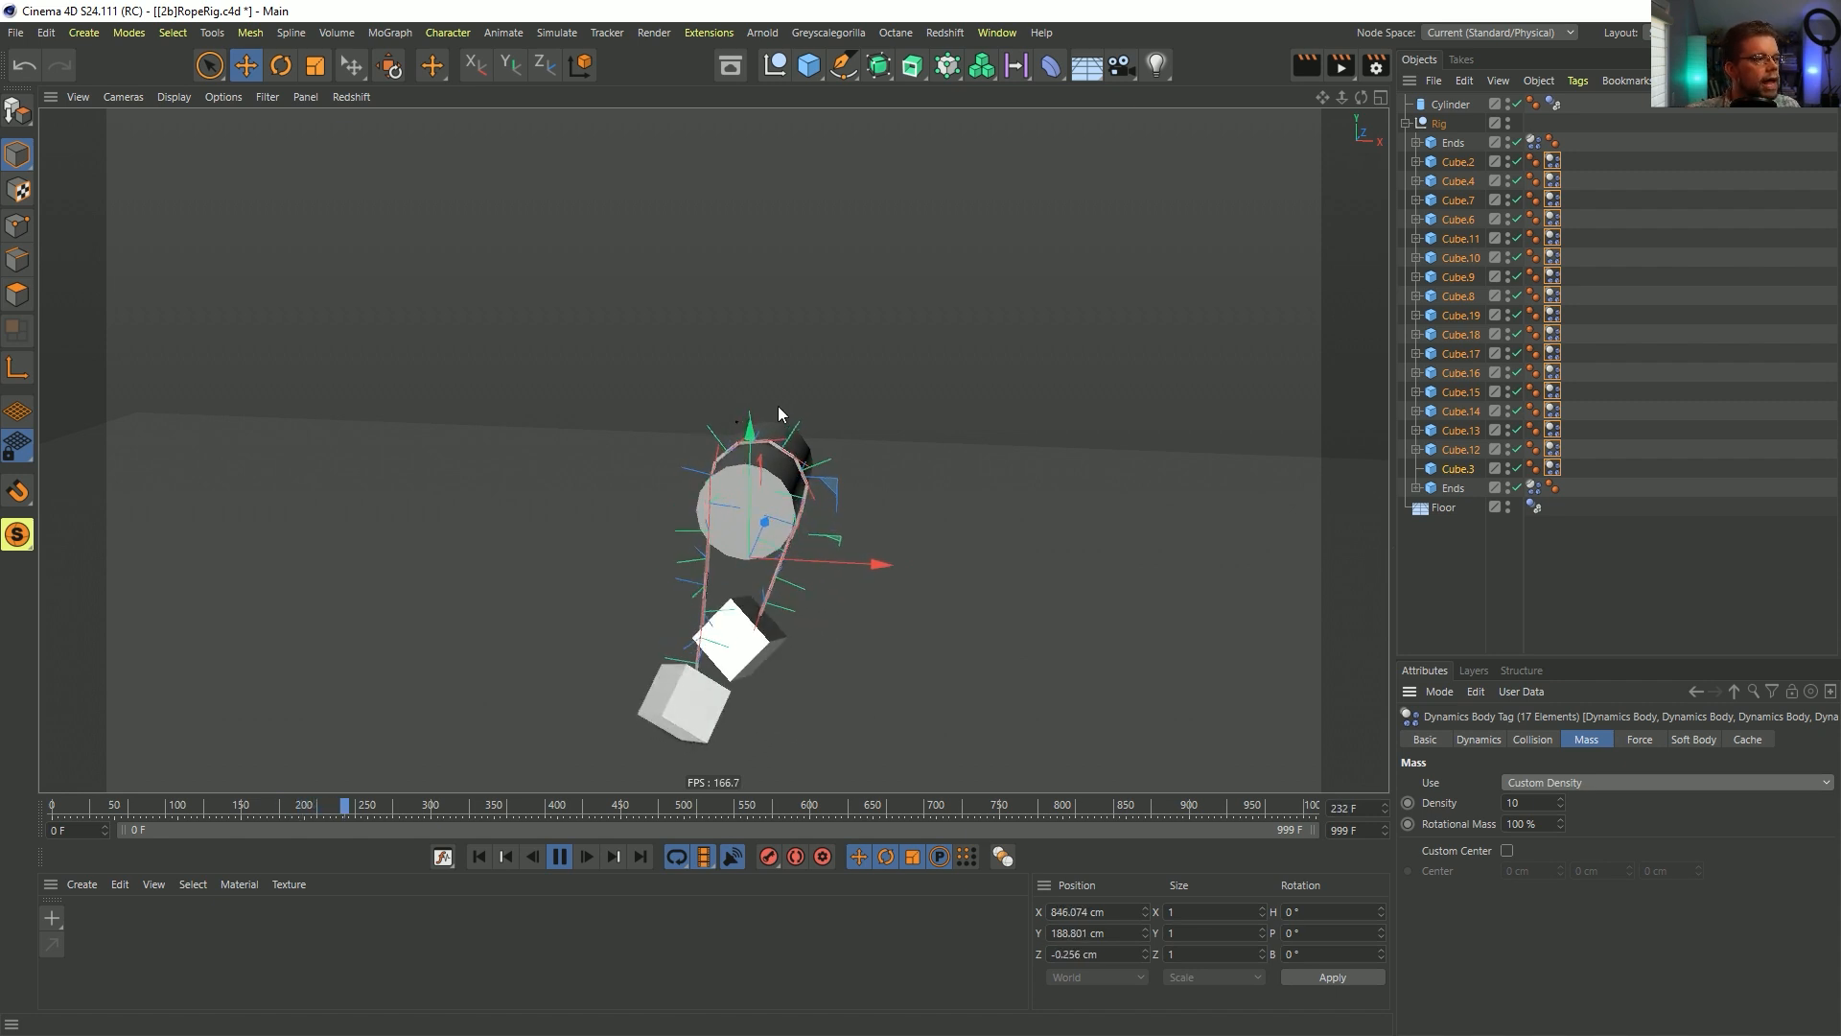
left_click_drag(802, 482, 774, 544, "alt")
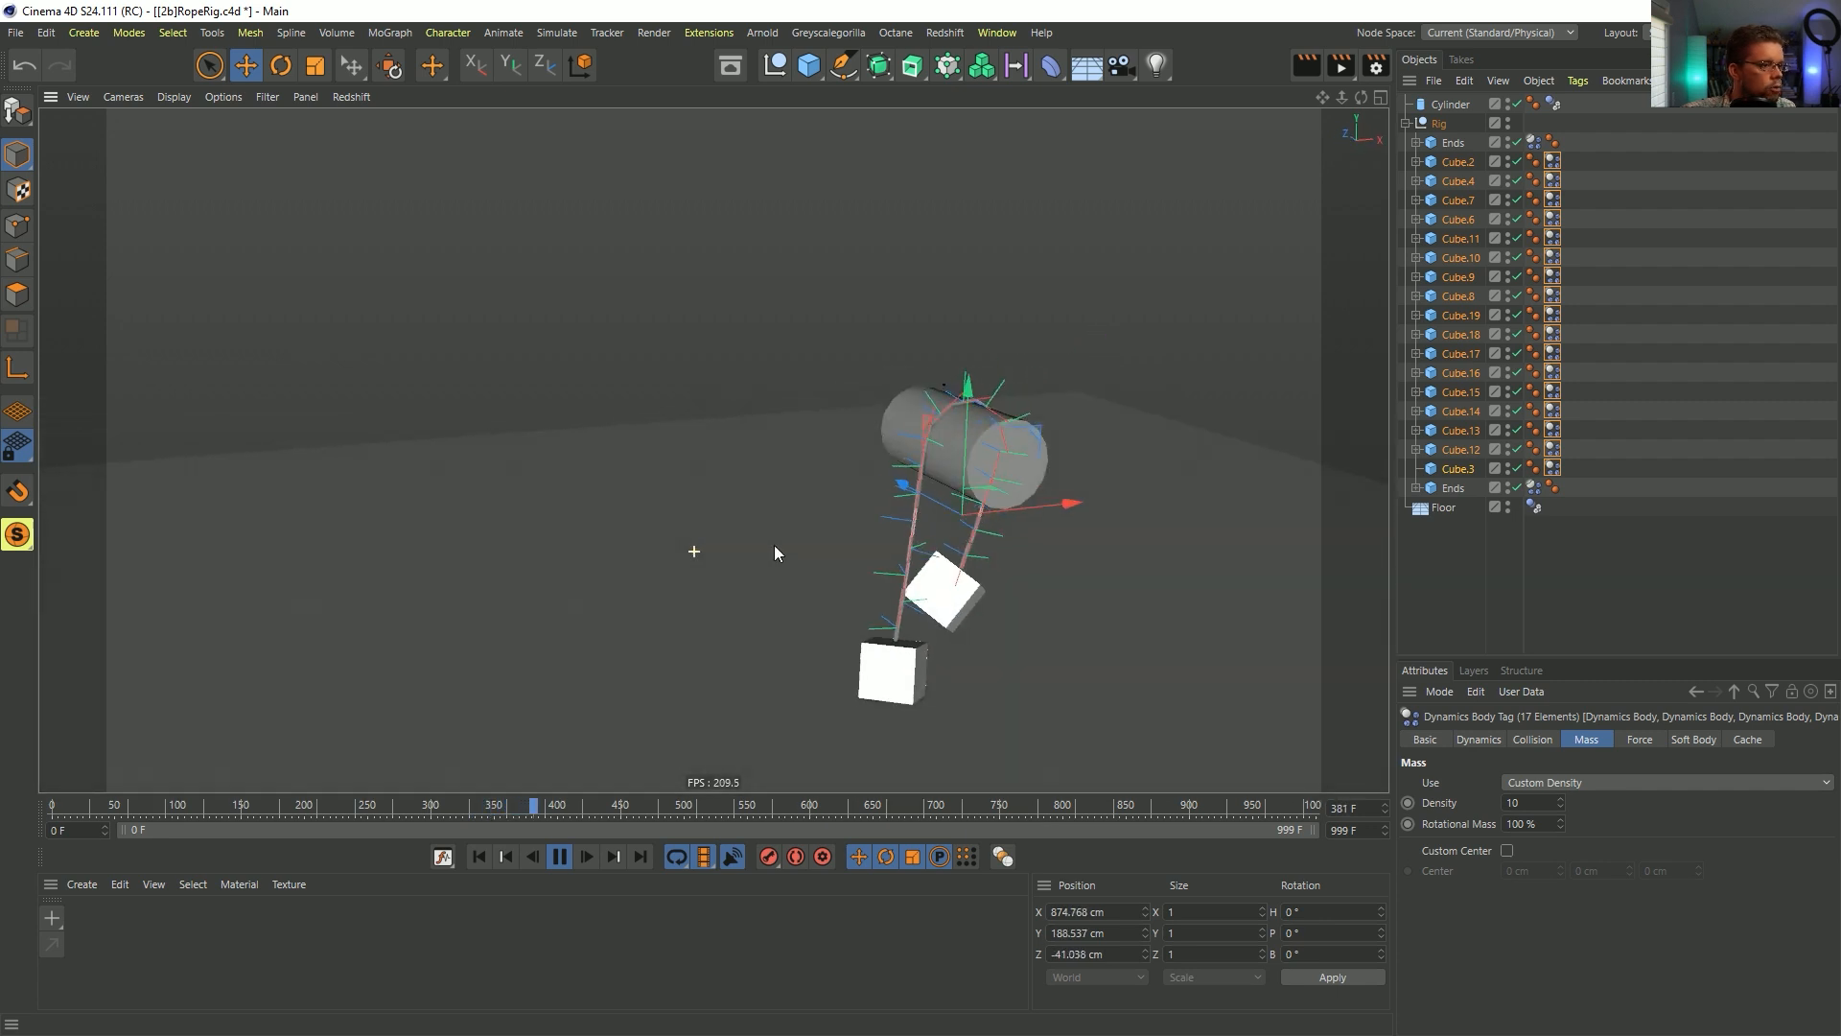
left_click(557, 856)
left_click(479, 856)
- Rotate the cylinder to a heading of about 35° and lengthen it to about 1683 cm
left_click(1011, 459)
key("r")
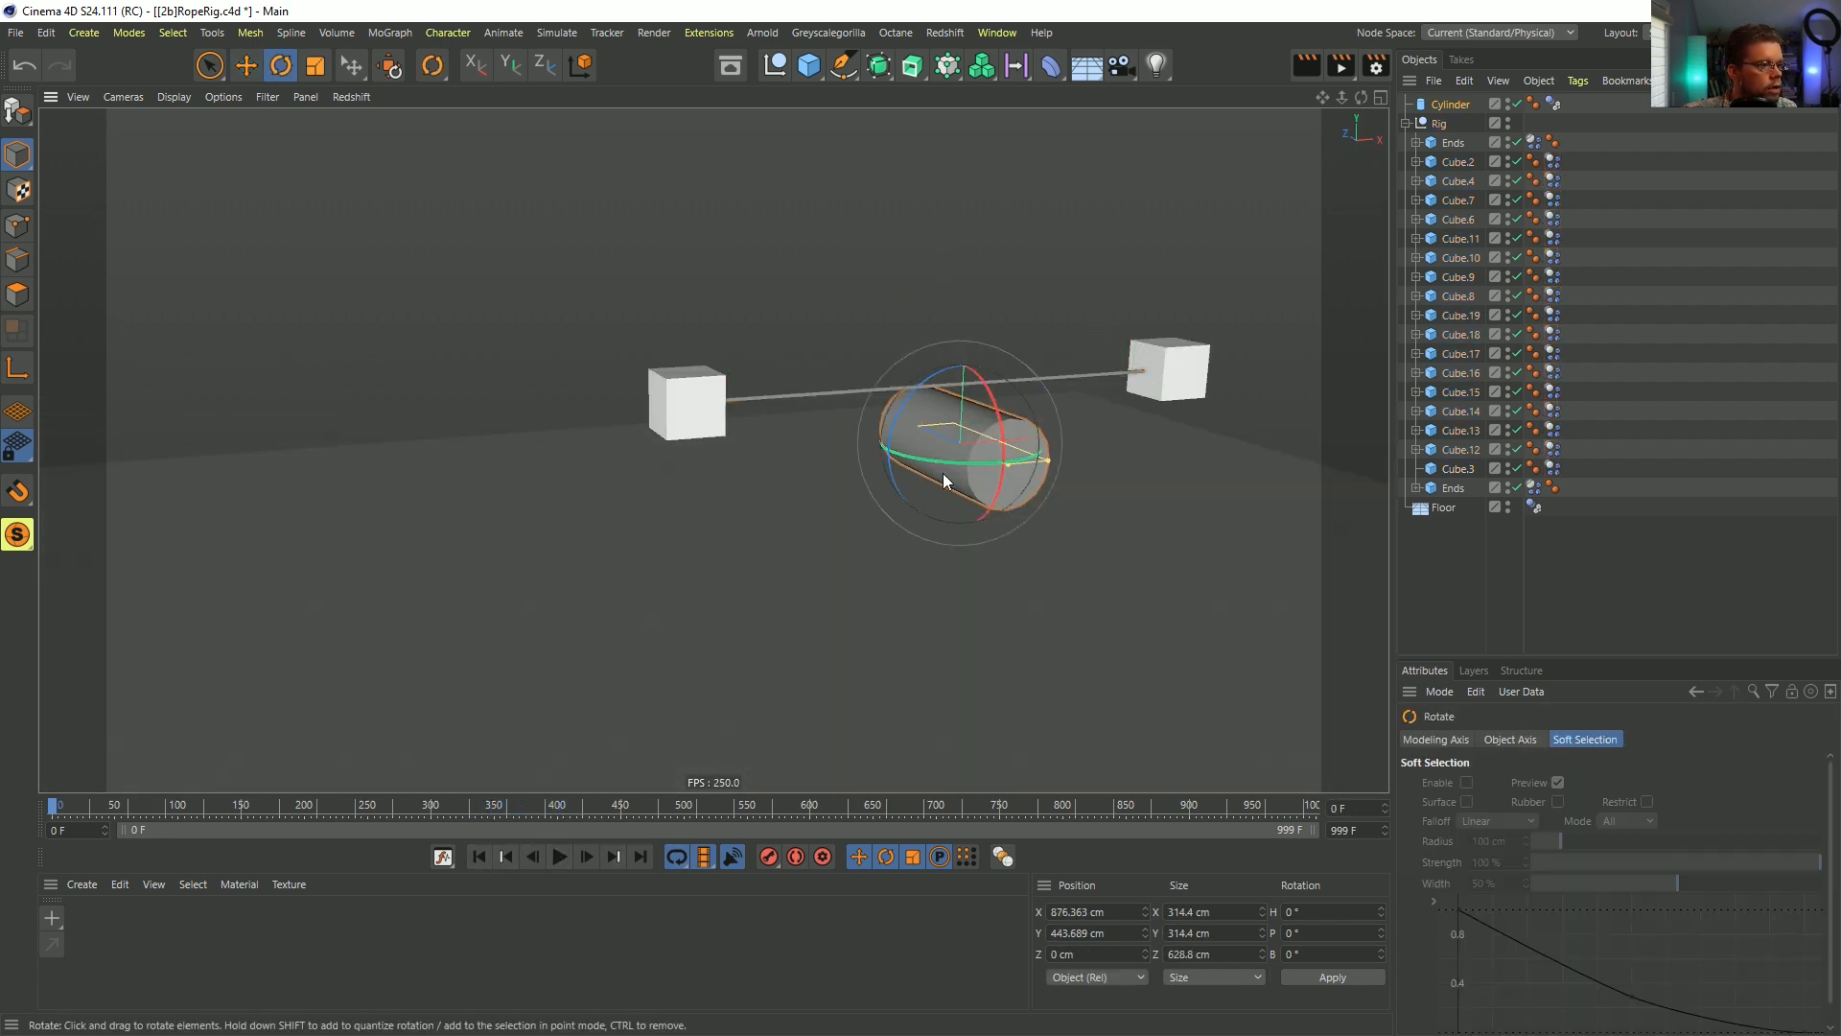
left_click_drag(942, 474, 1033, 504)
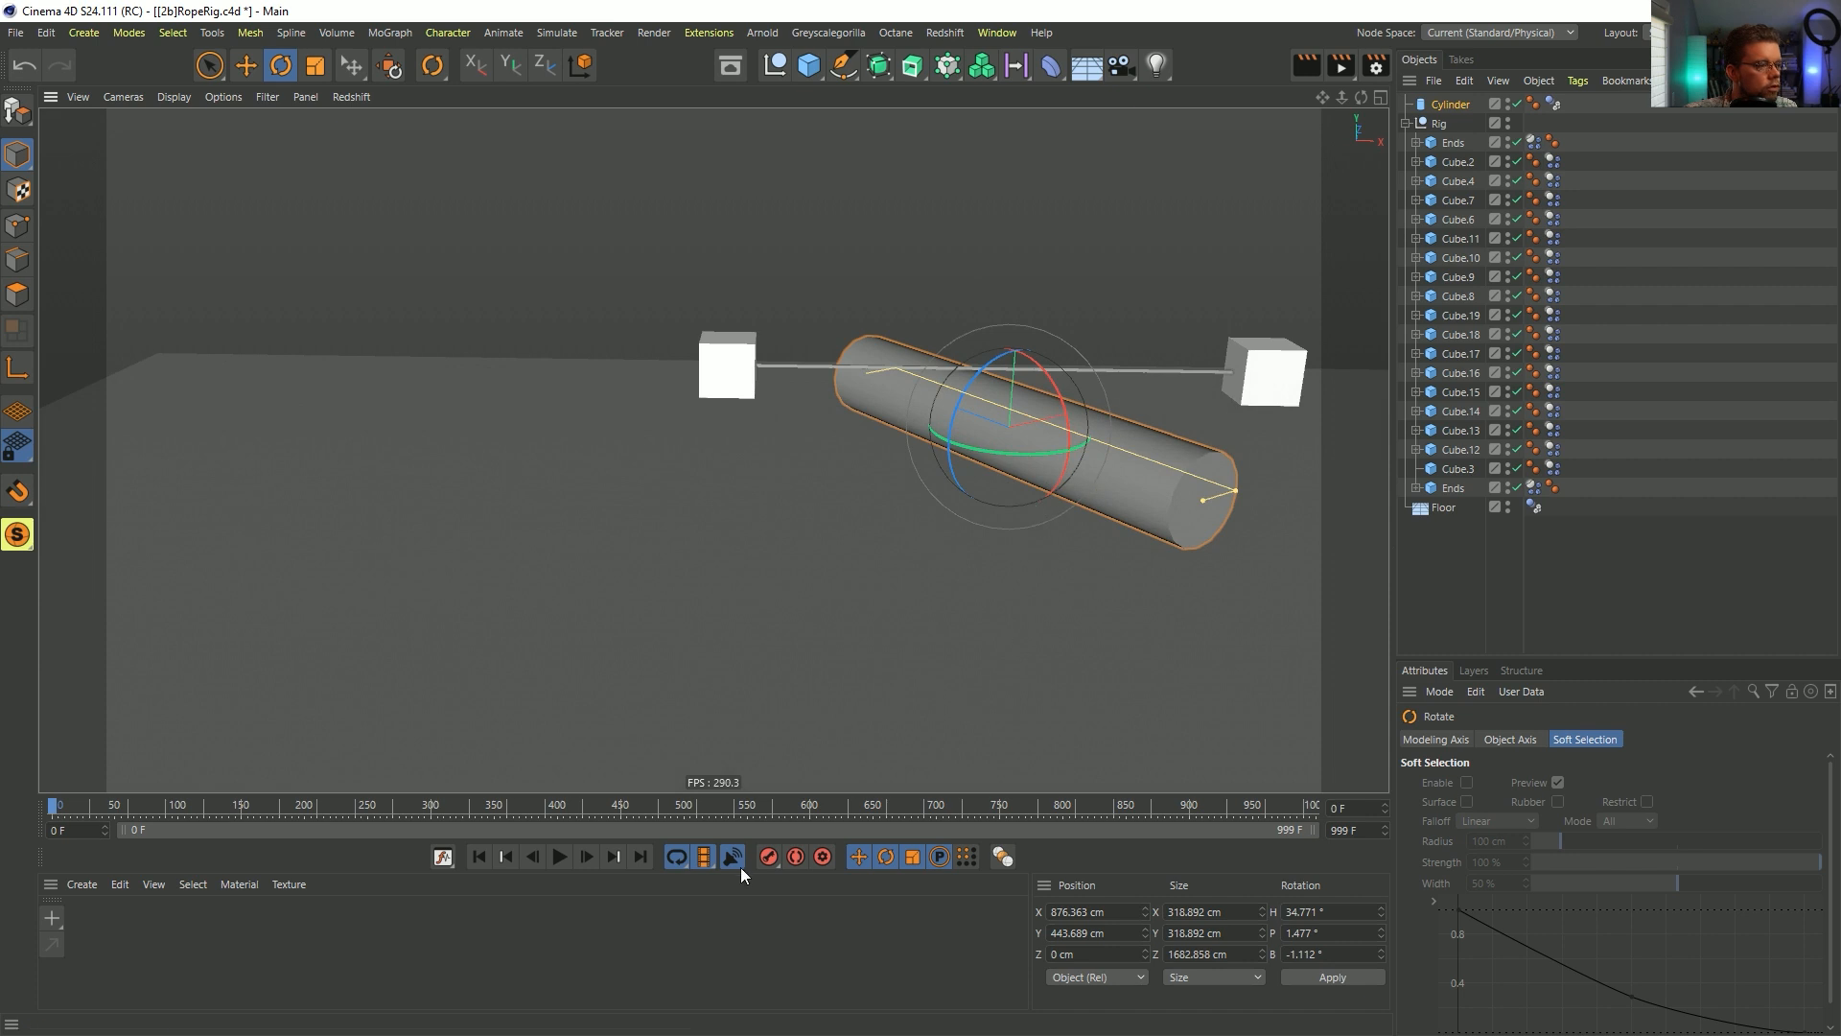
- Test how the rope drapes over the angled, longer cylinder, examine it from several sides, and rewind
left_click(566, 855)
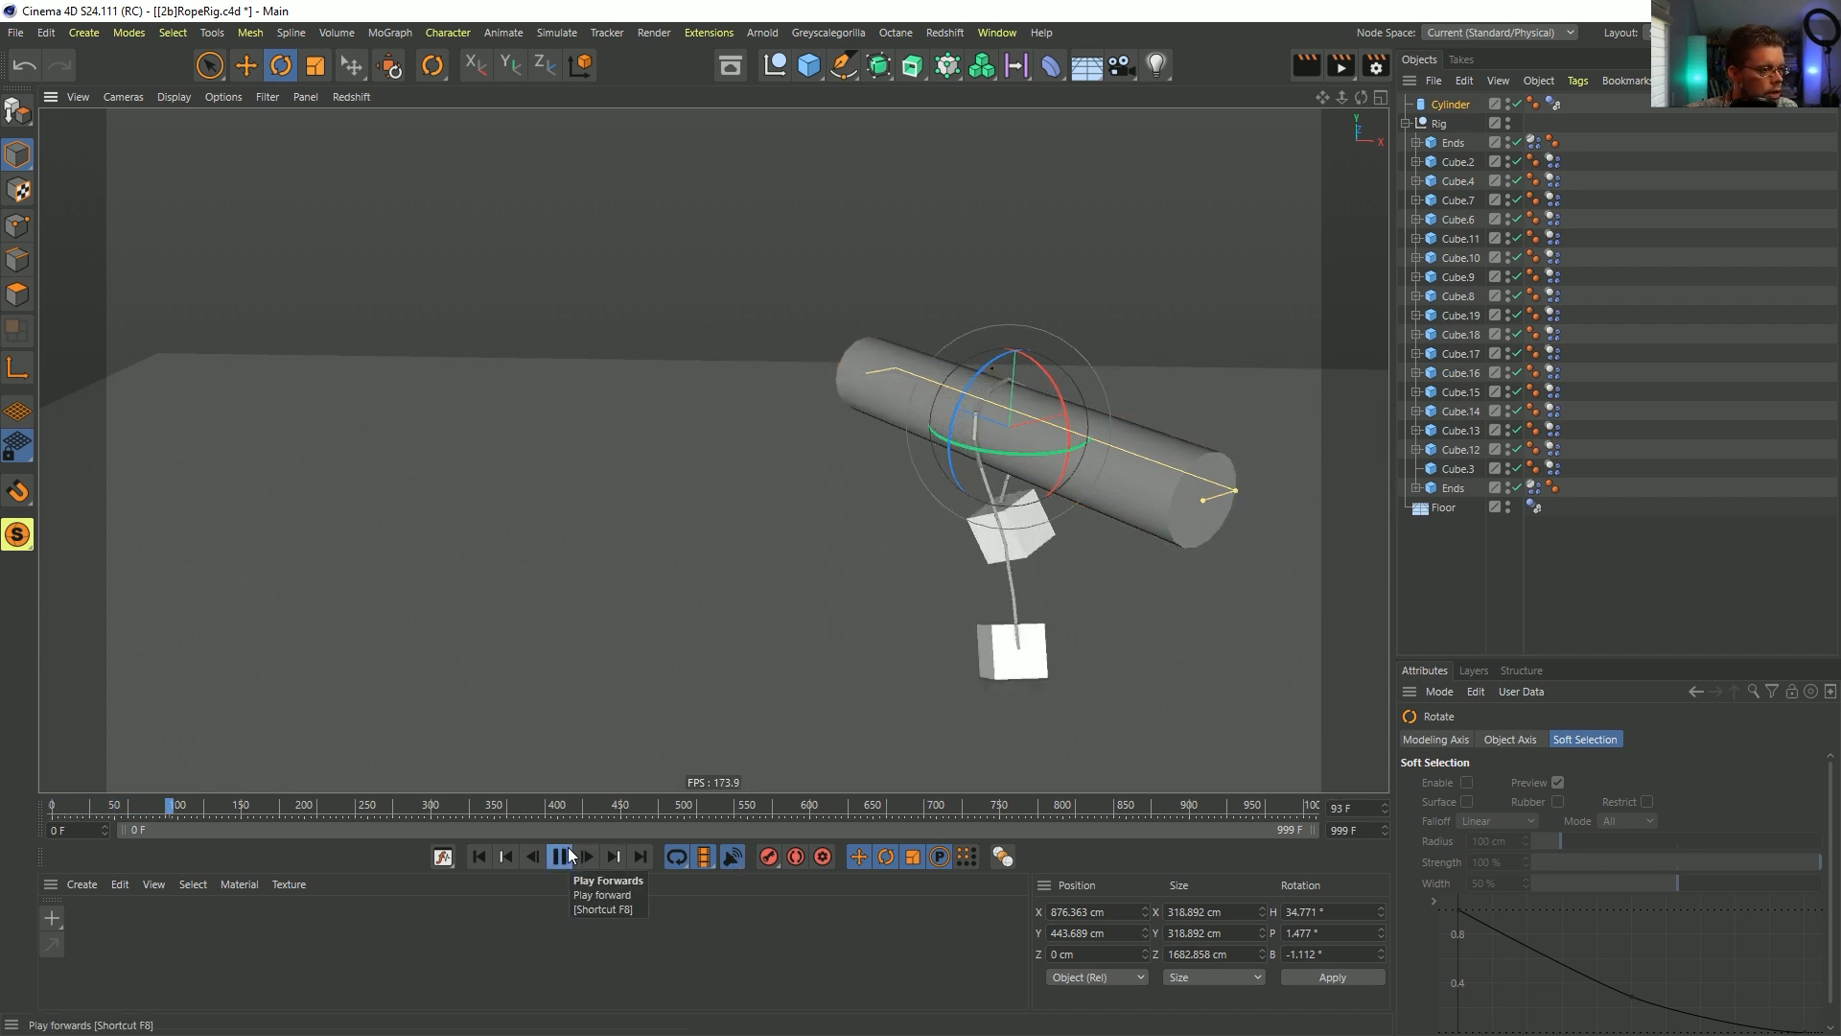
left_click_drag(933, 522, 797, 583, "alt")
right_click_drag(797, 583, 905, 527, "alt")
middle_click_drag(905, 528, 874, 524, "alt")
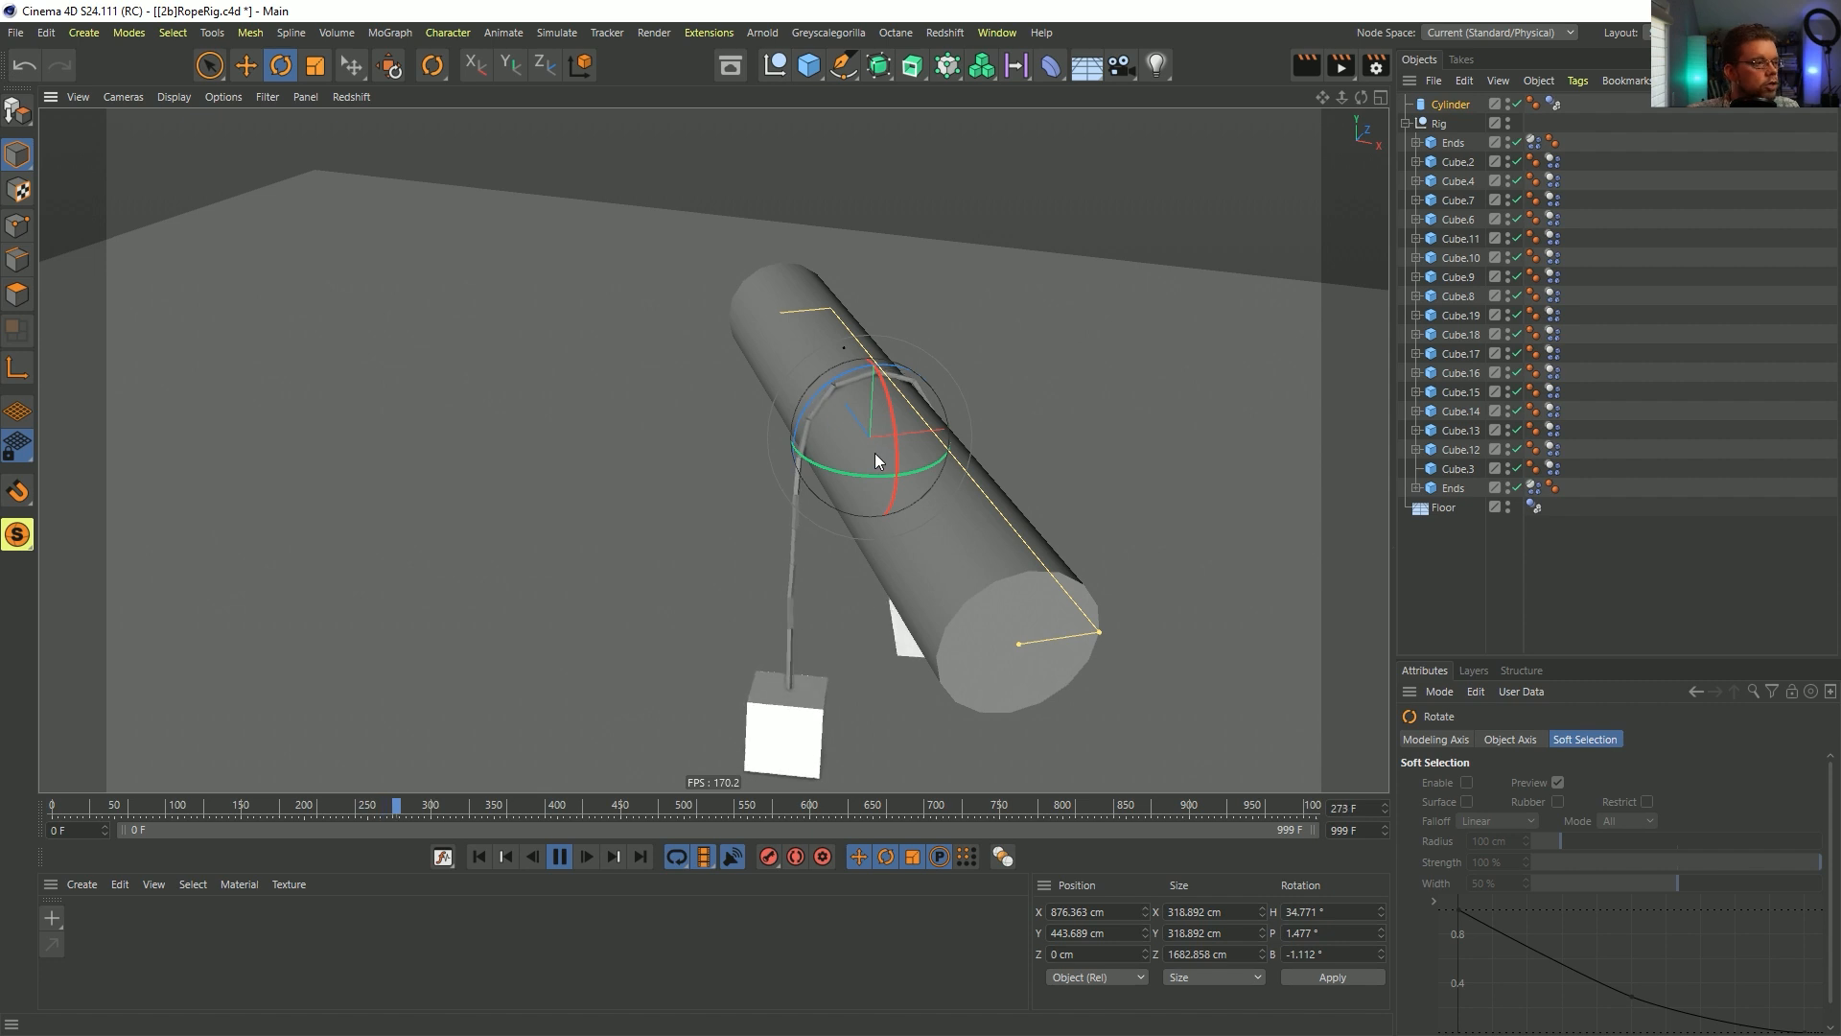
left_click_drag(874, 451, 814, 561, "alt")
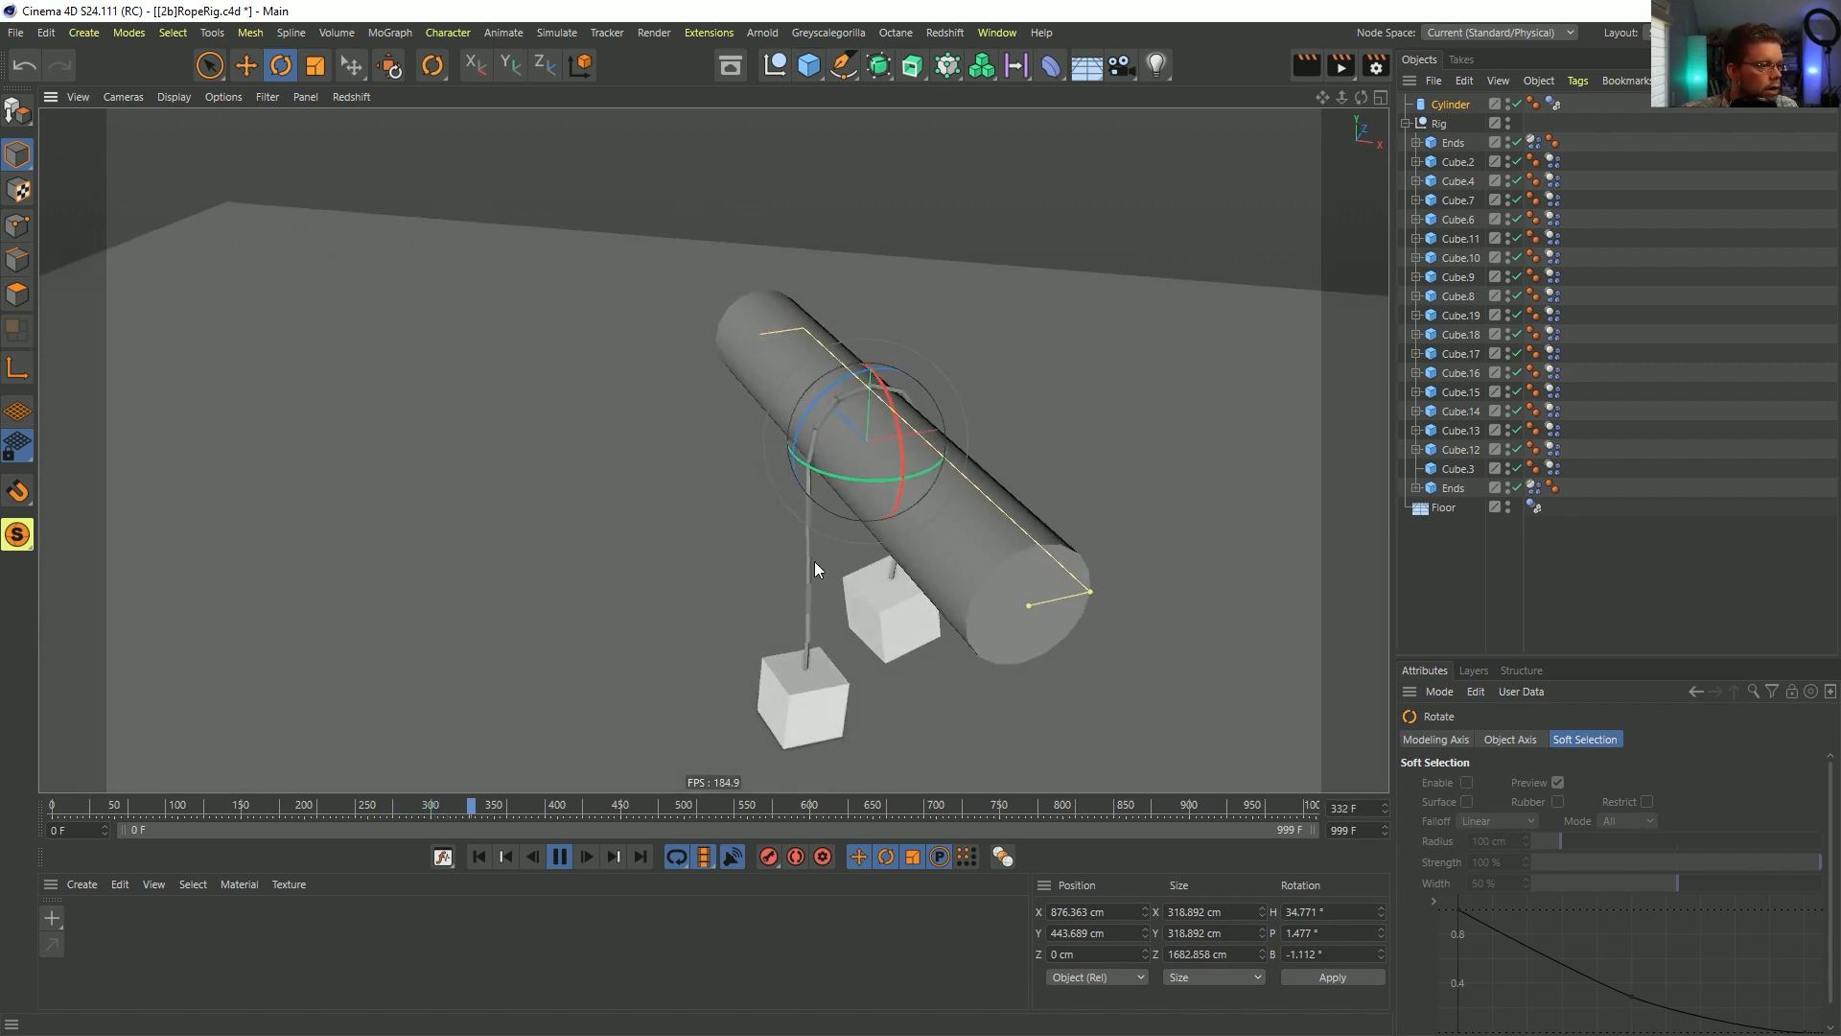
left_click(559, 856)
left_click(479, 856)
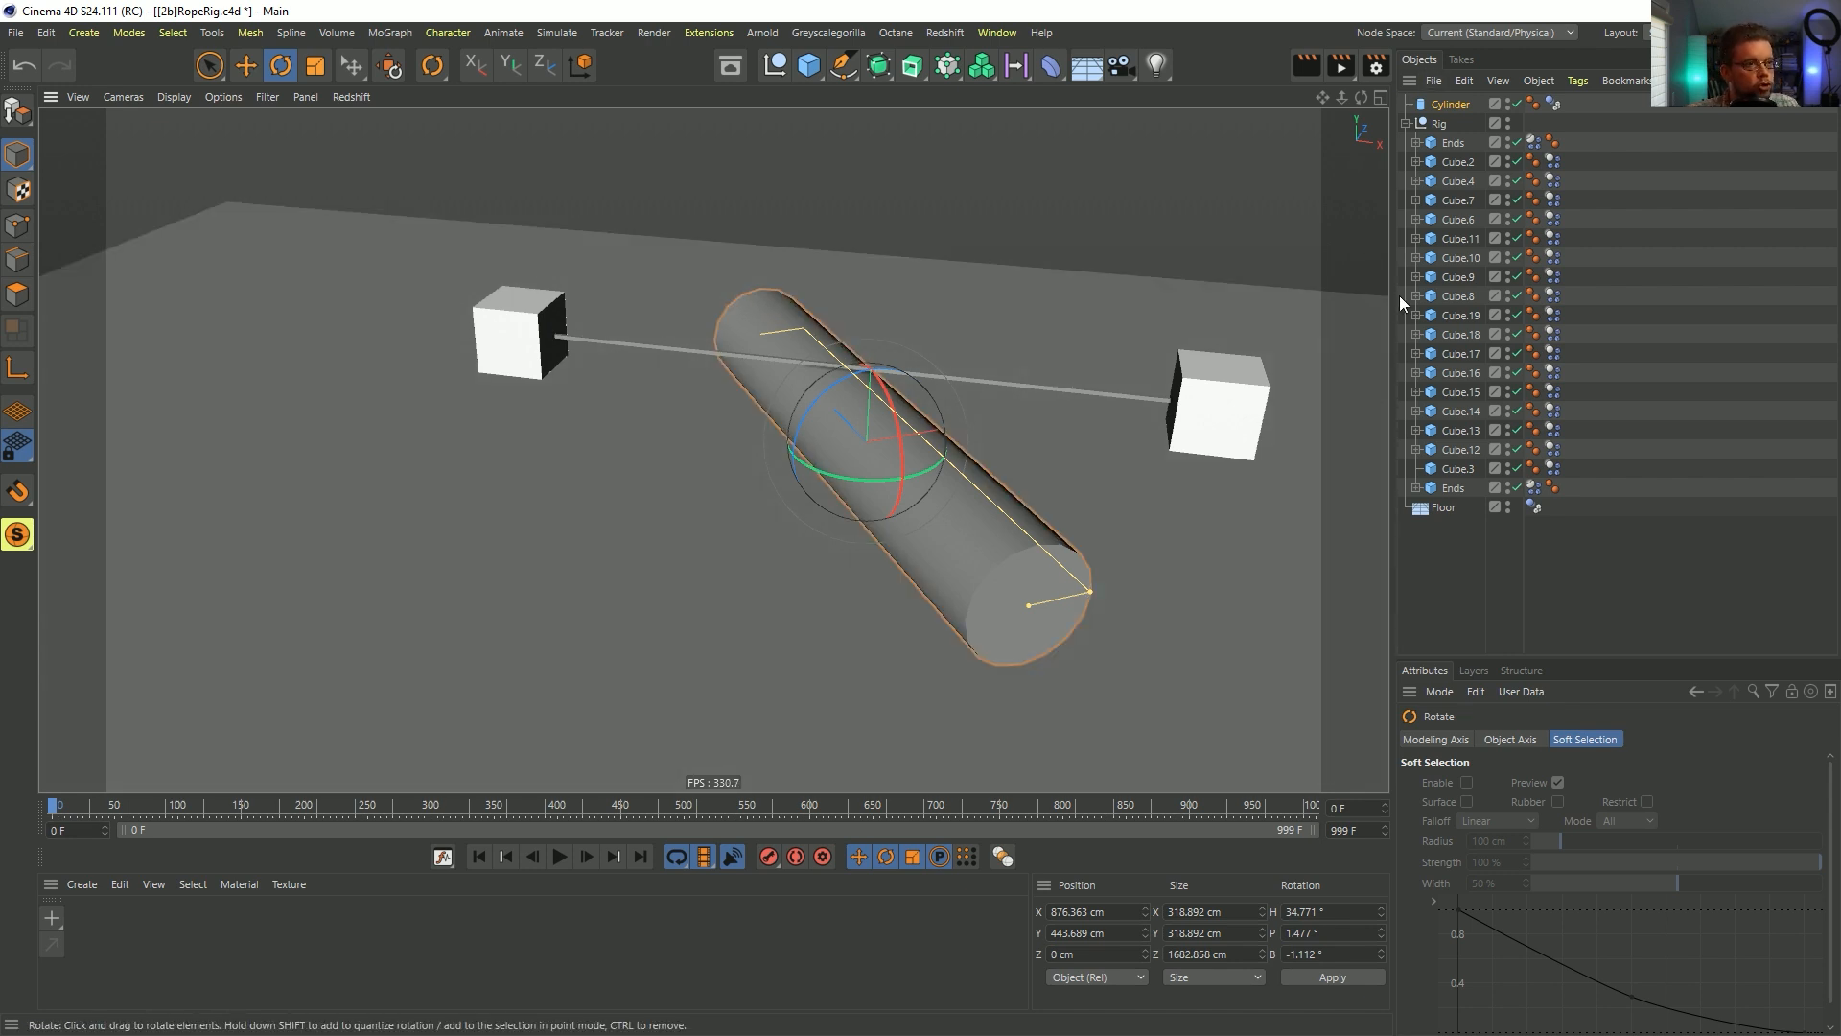
- Add a Tracer that links all the cubes inside Rig, from the first Ends cube to the last
left_click(1453, 144)
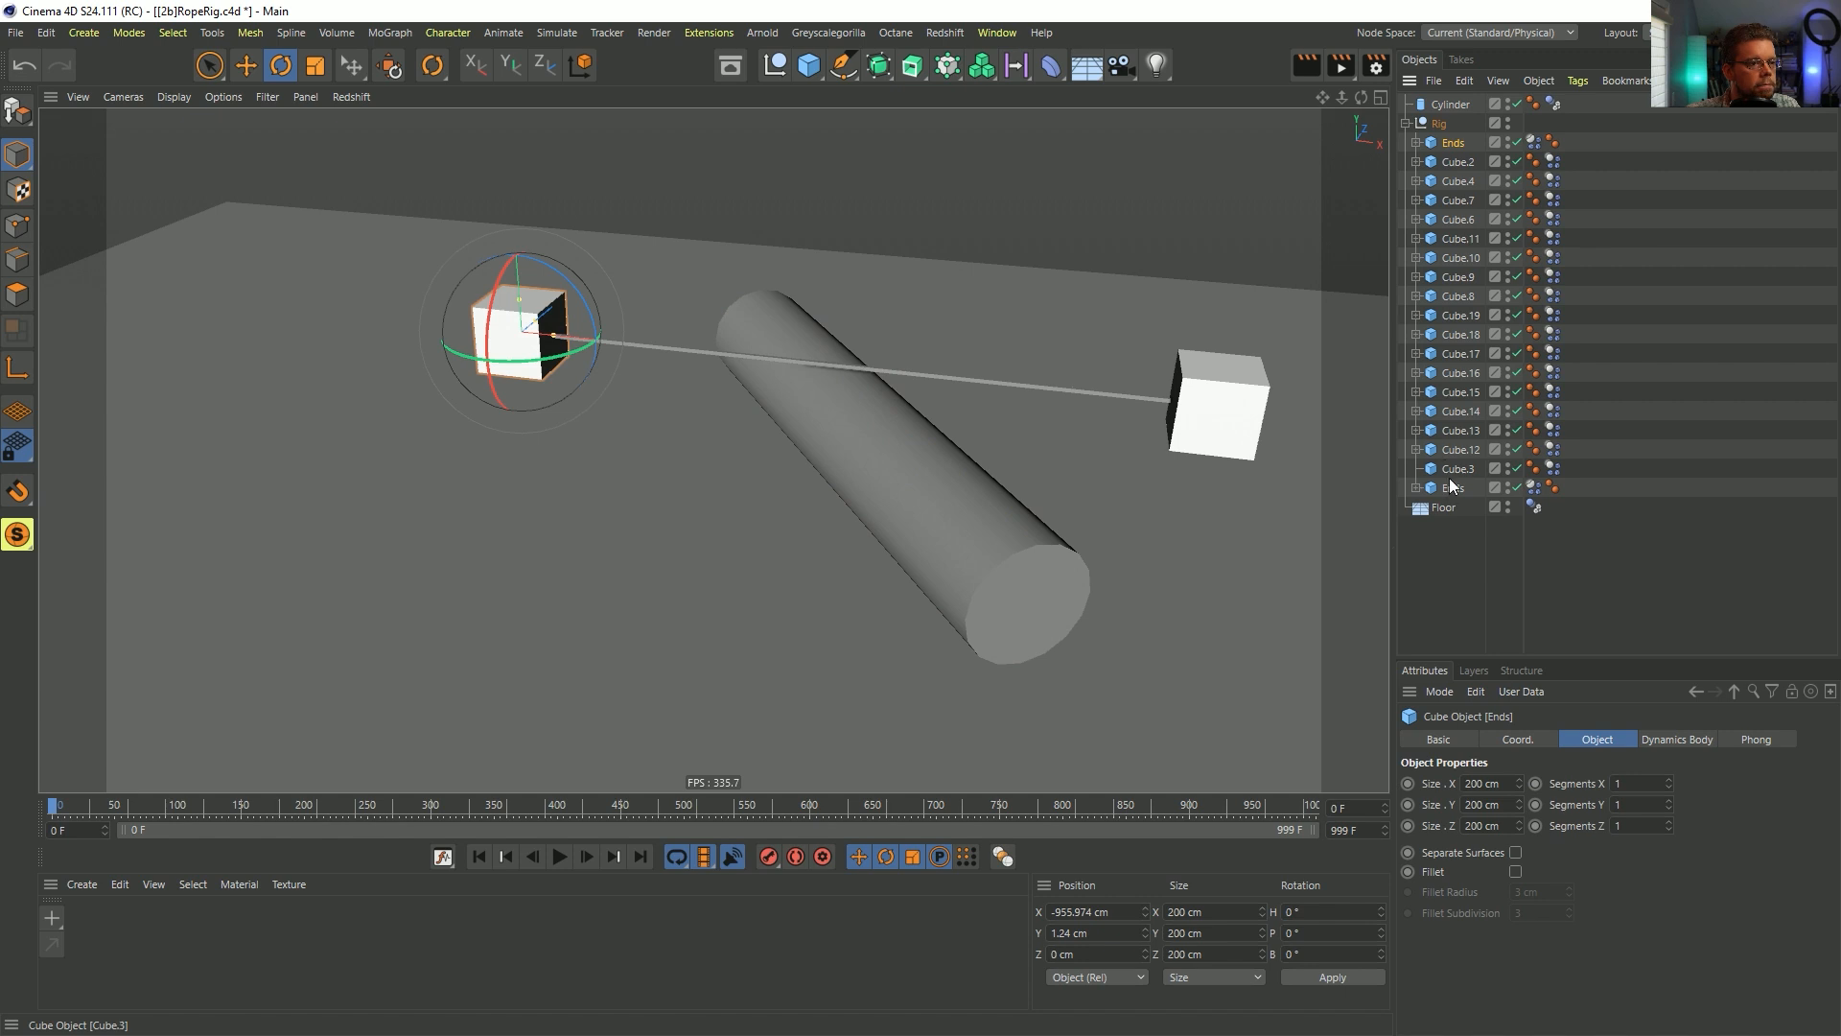
left_click(1451, 485, "shift")
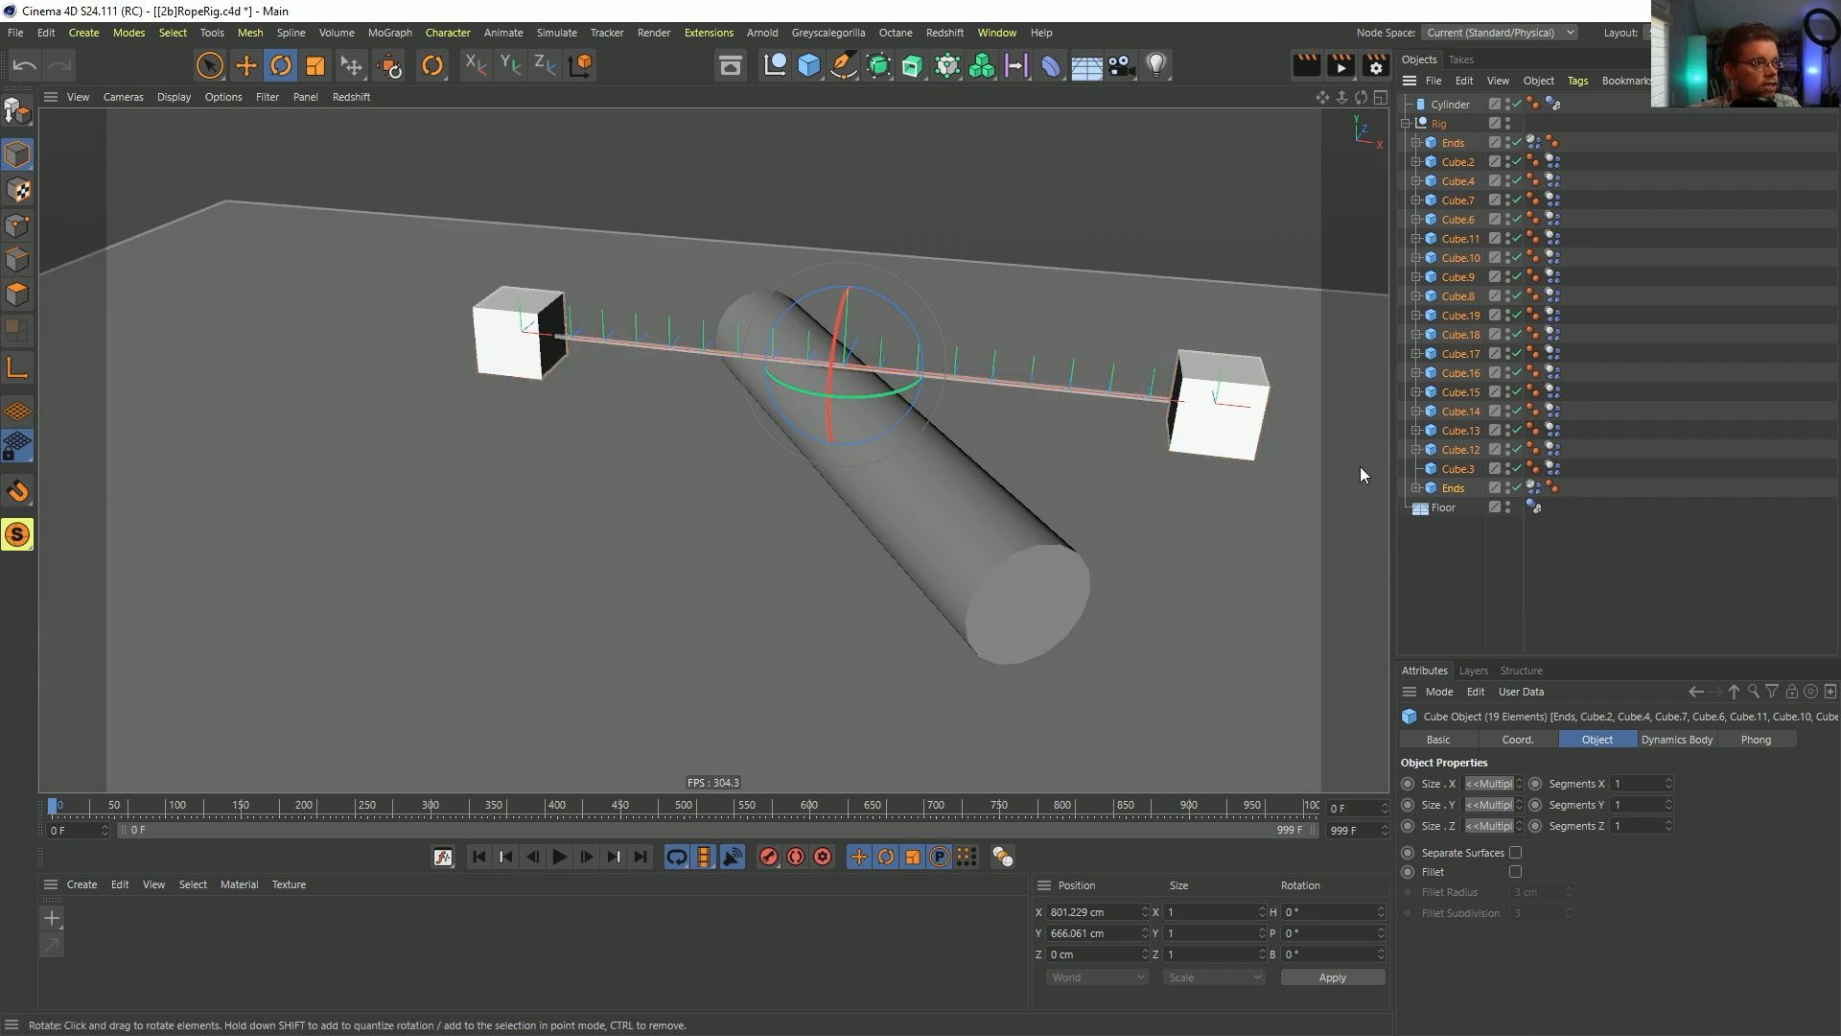
left_click(947, 65)
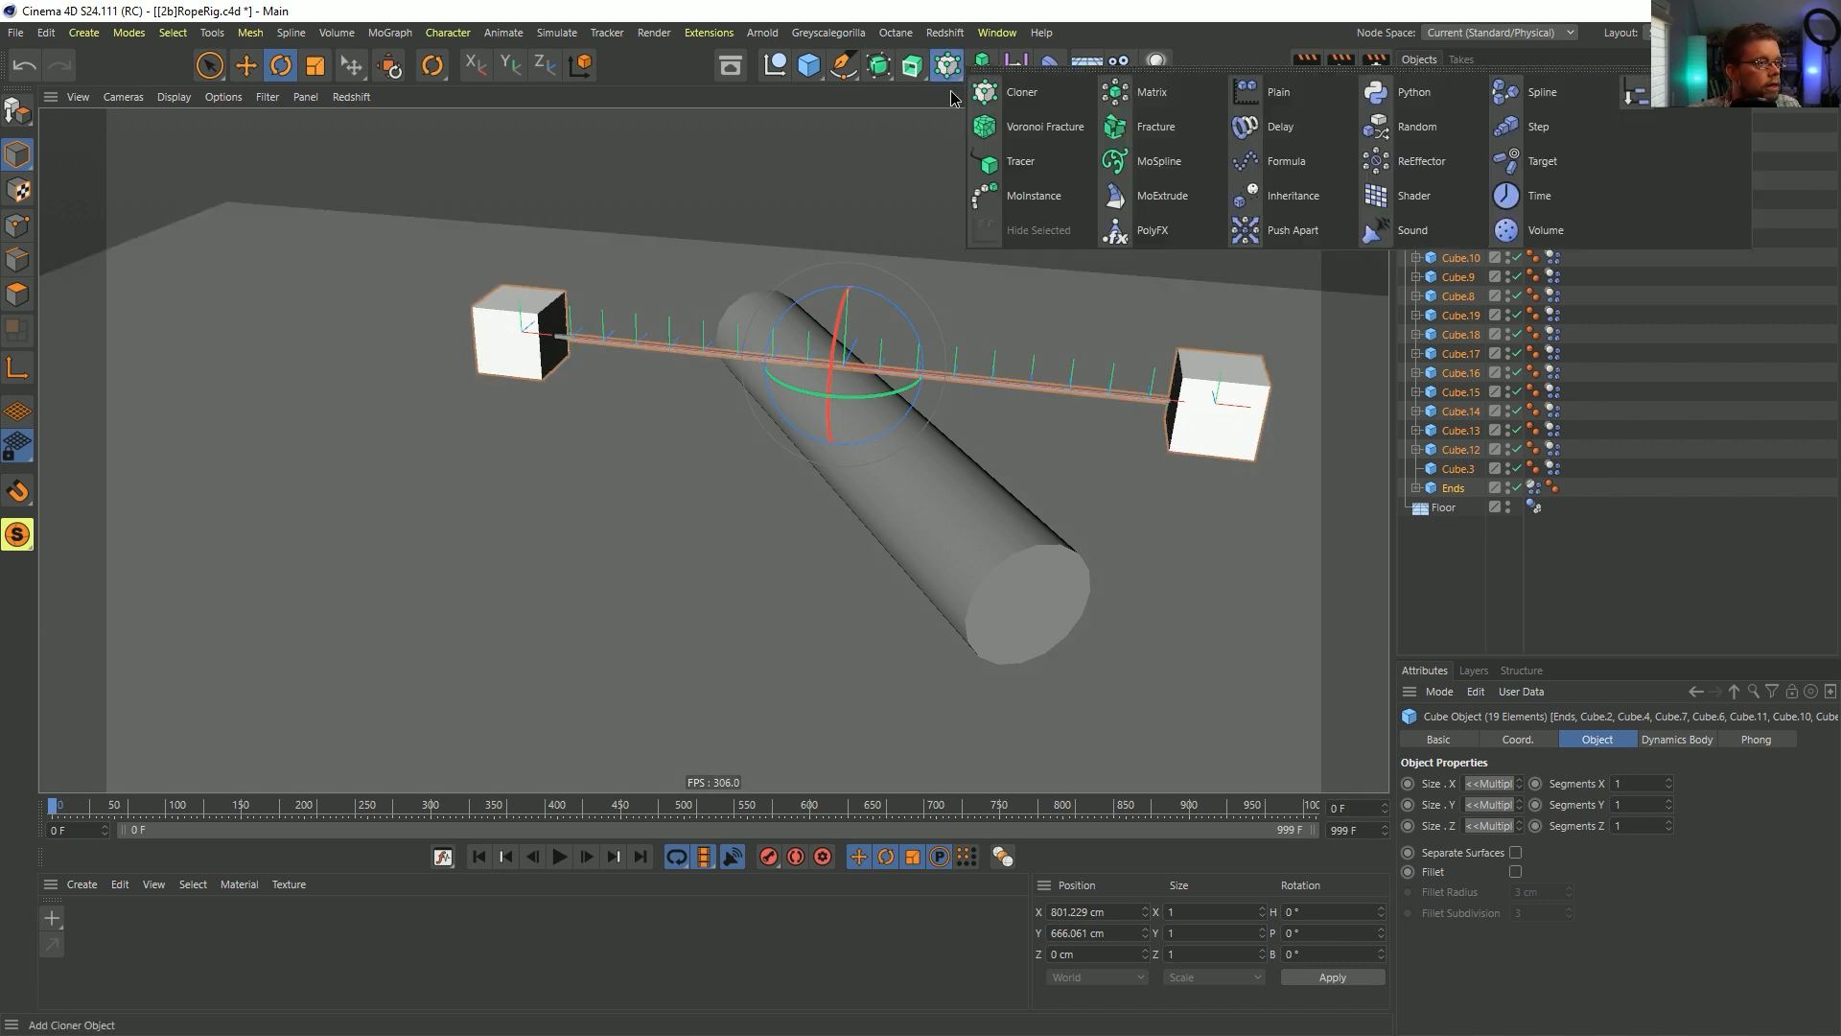
left_click(1044, 165)
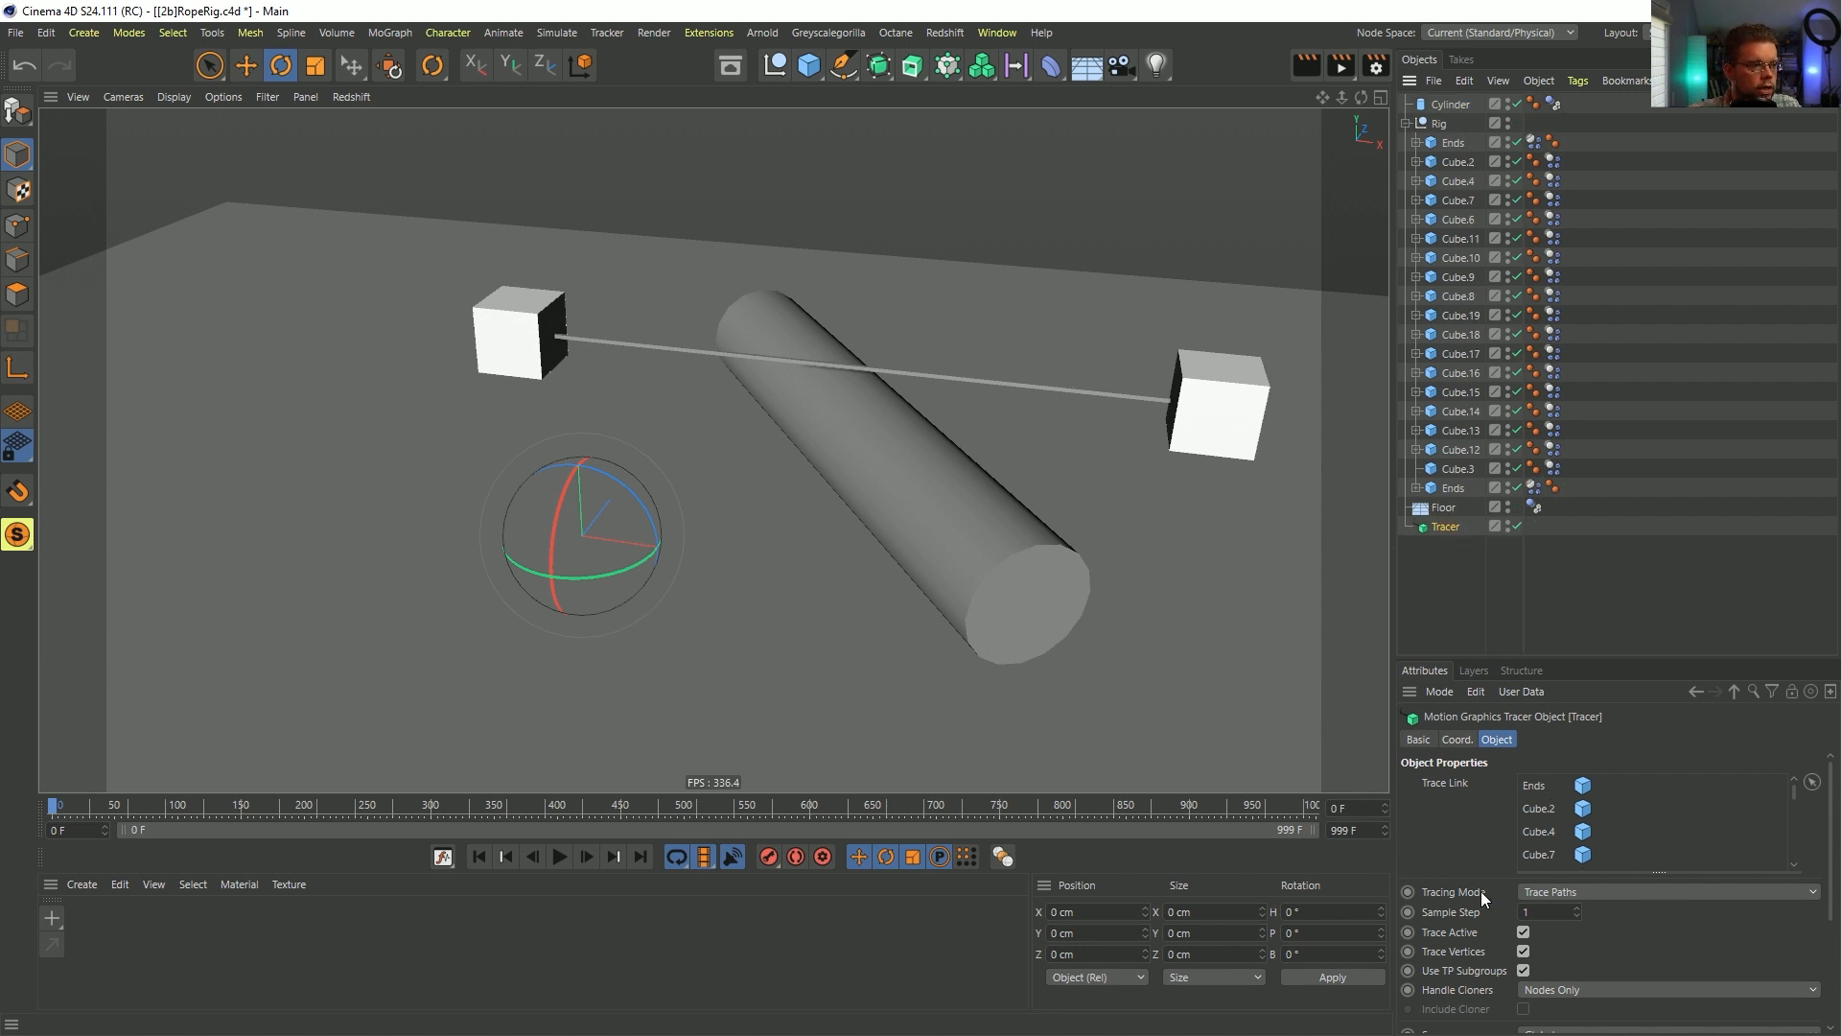
- Set the Tracer's tracing mode to Connect All Objects, turn off Trace Vertices, and rewind the animation
left_click(1539, 894)
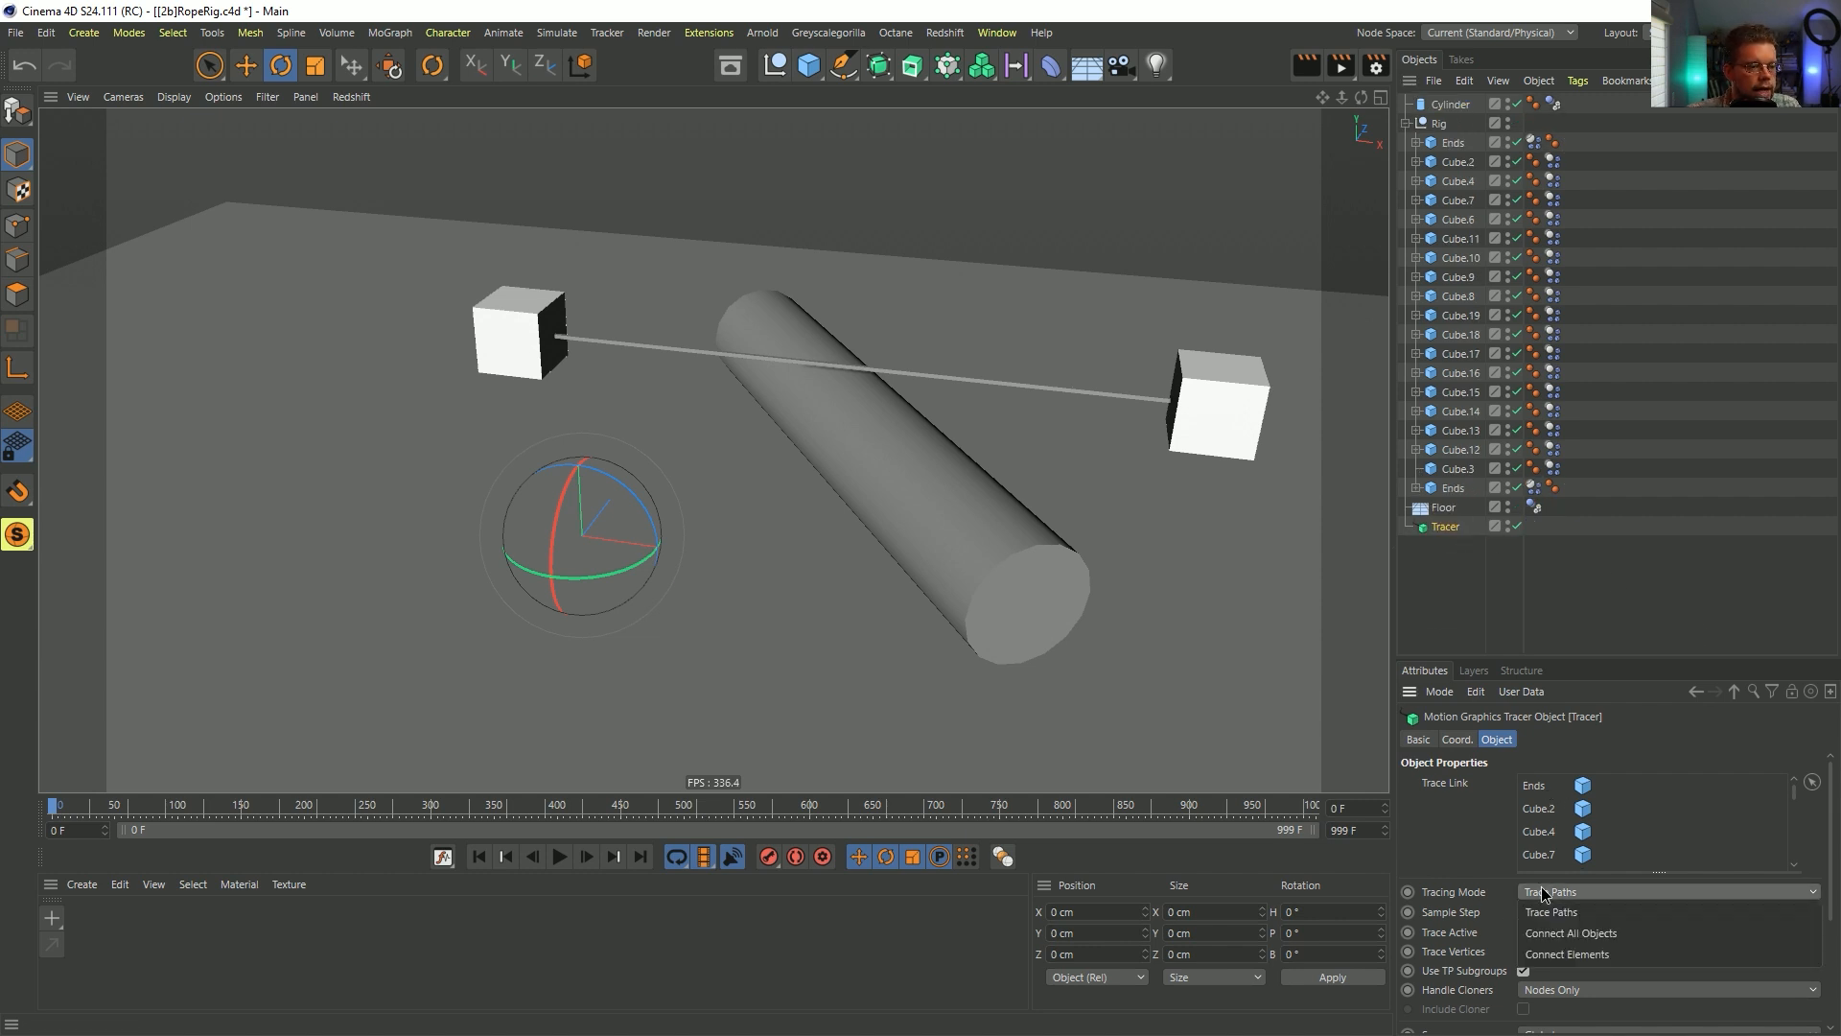
left_click(1581, 939)
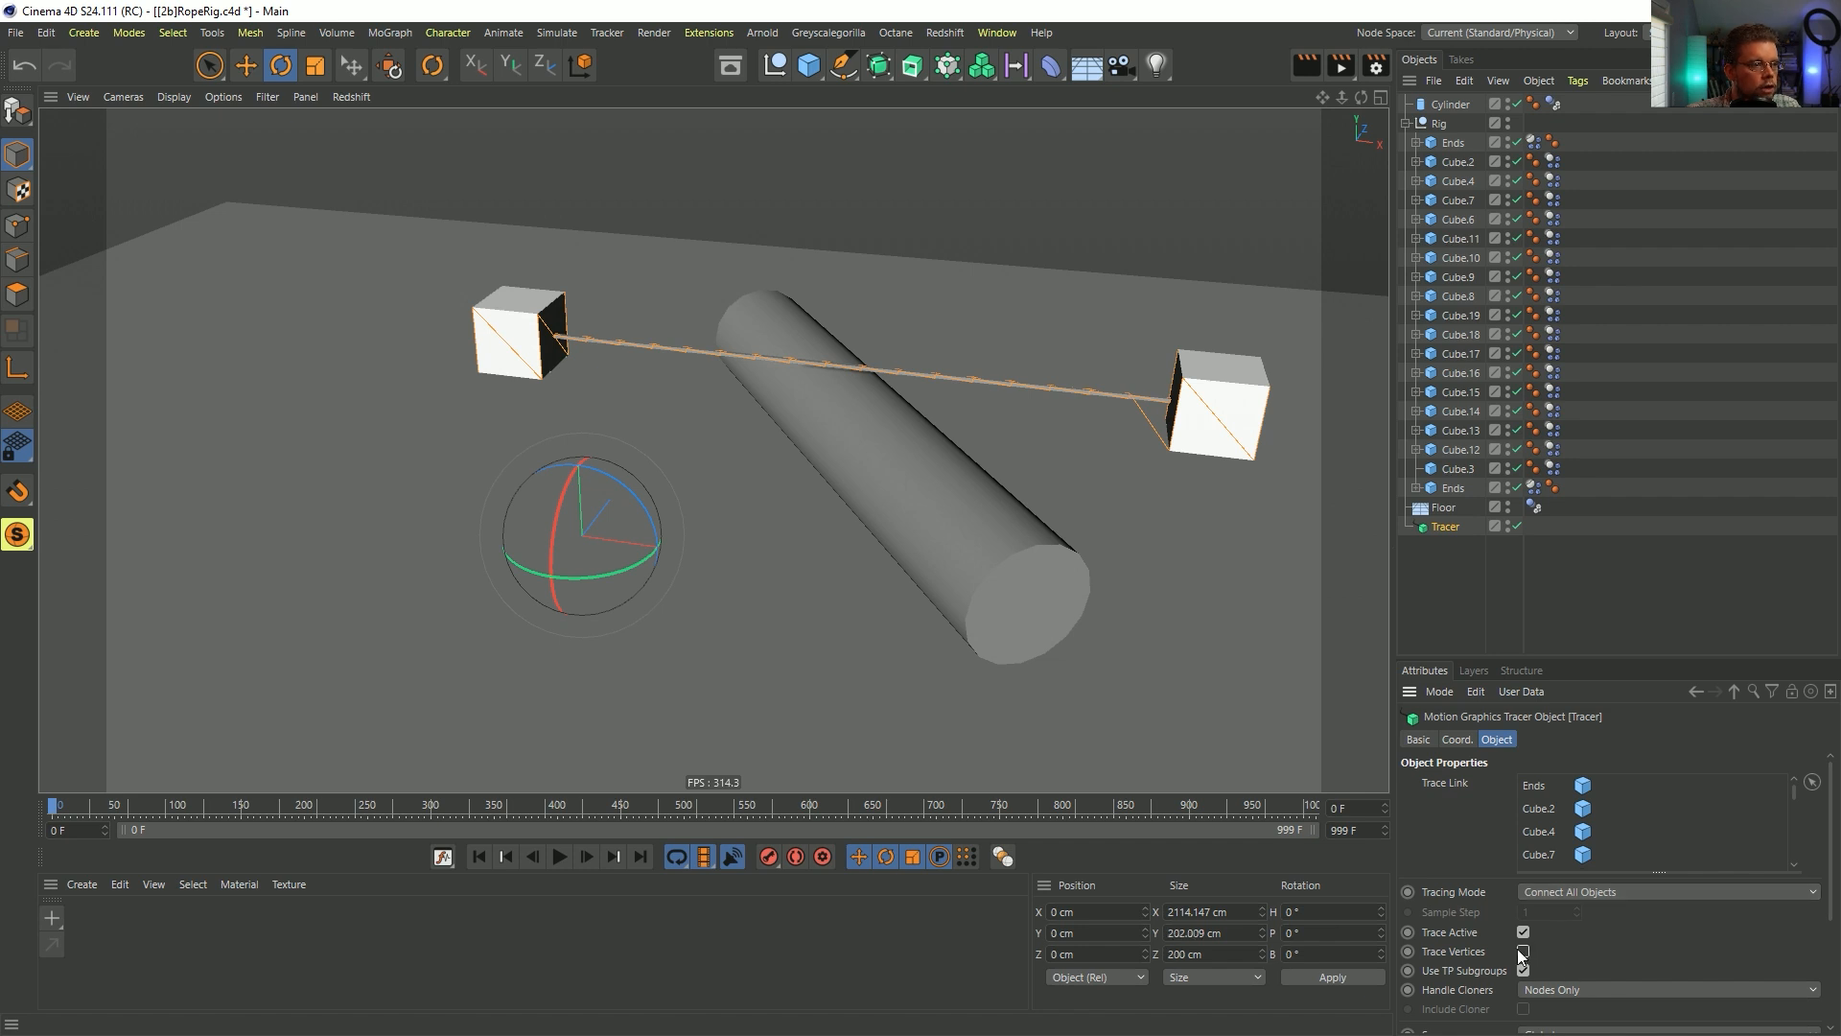
left_click(584, 855)
left_click(480, 856)
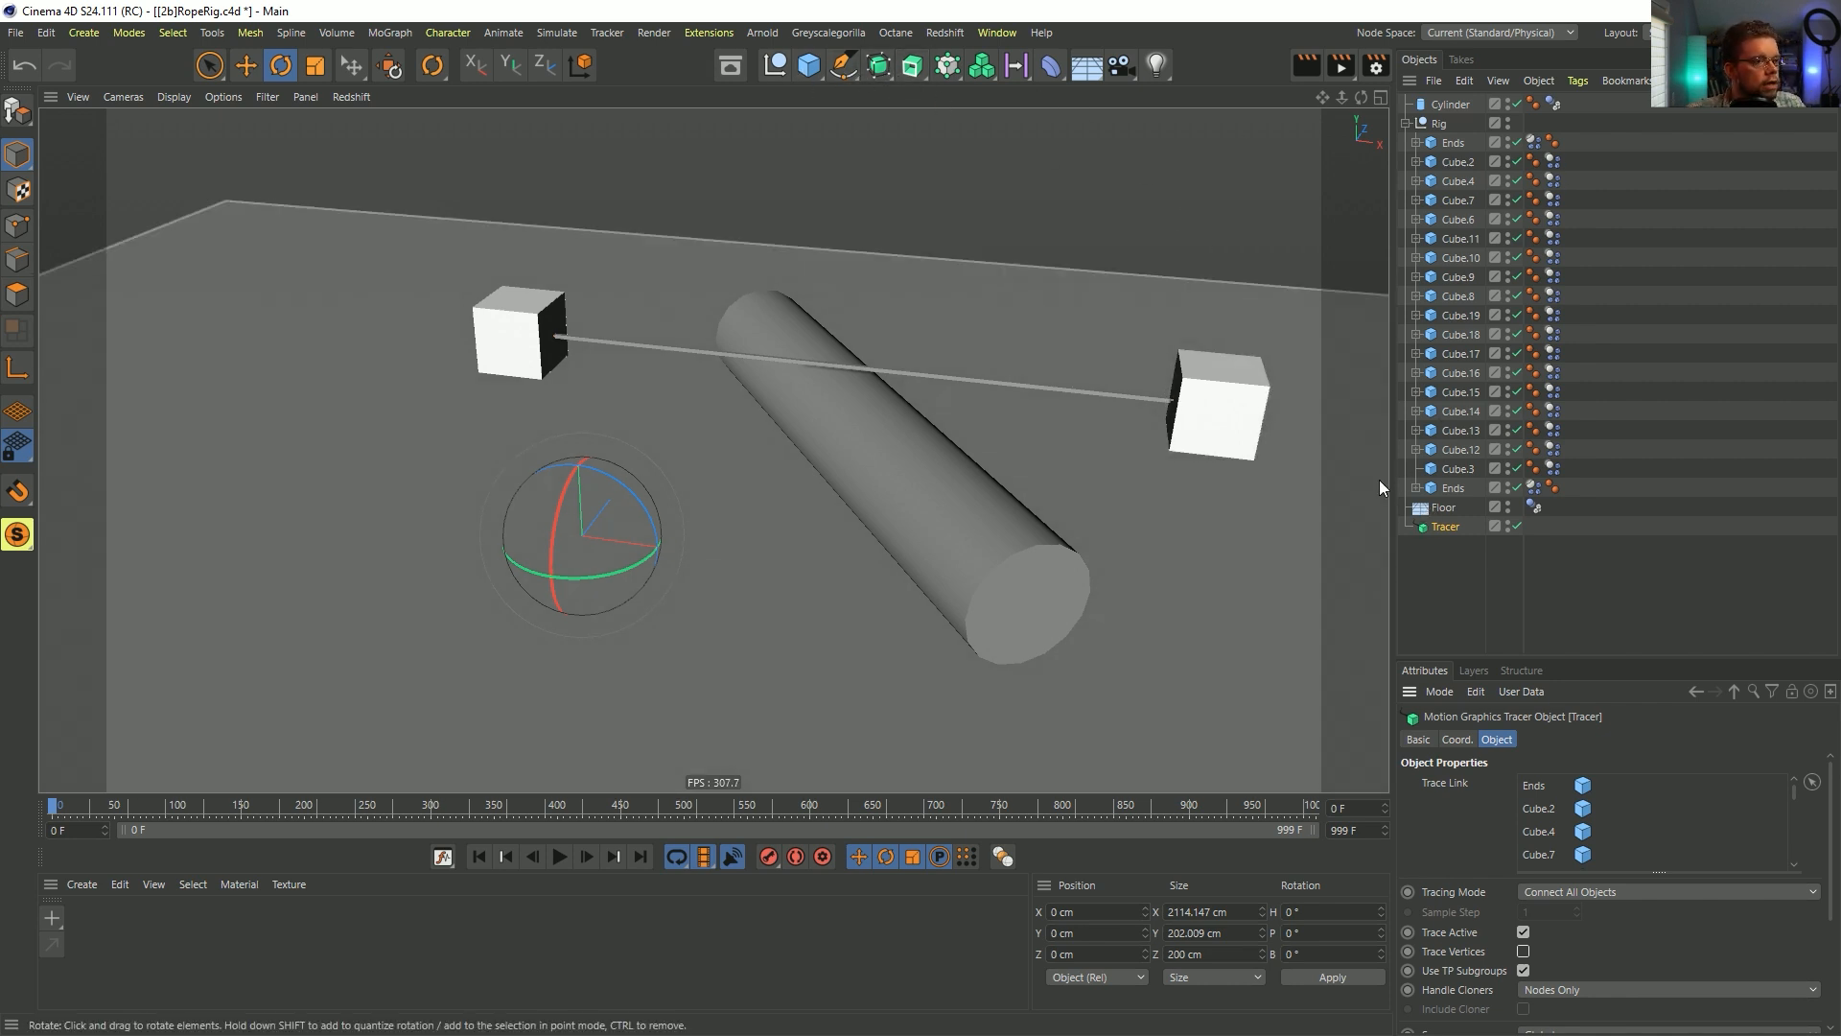
- Place the Tracer inside a new Sweep object and add an n-Side spline as the sweep's profile
left_click_drag(916, 67, 980, 191, "alt")
left_click_drag(846, 67, 1206, 242)
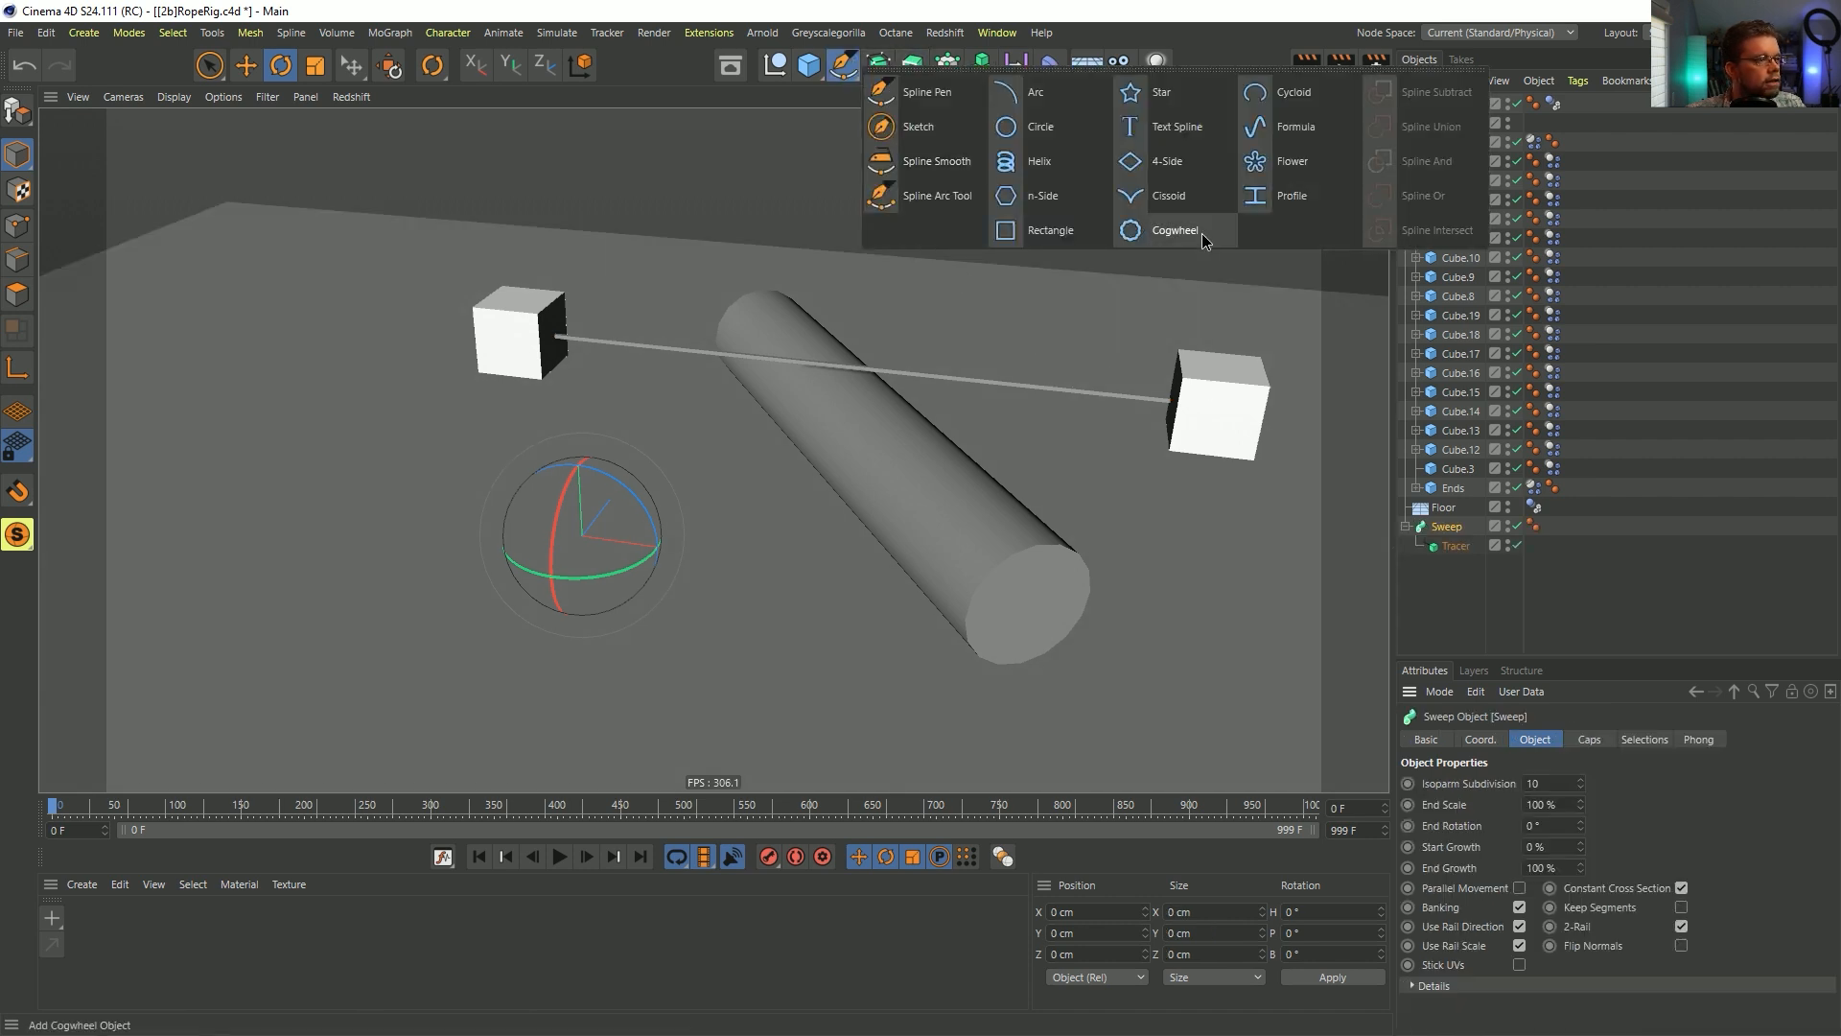
left_click(1063, 195)
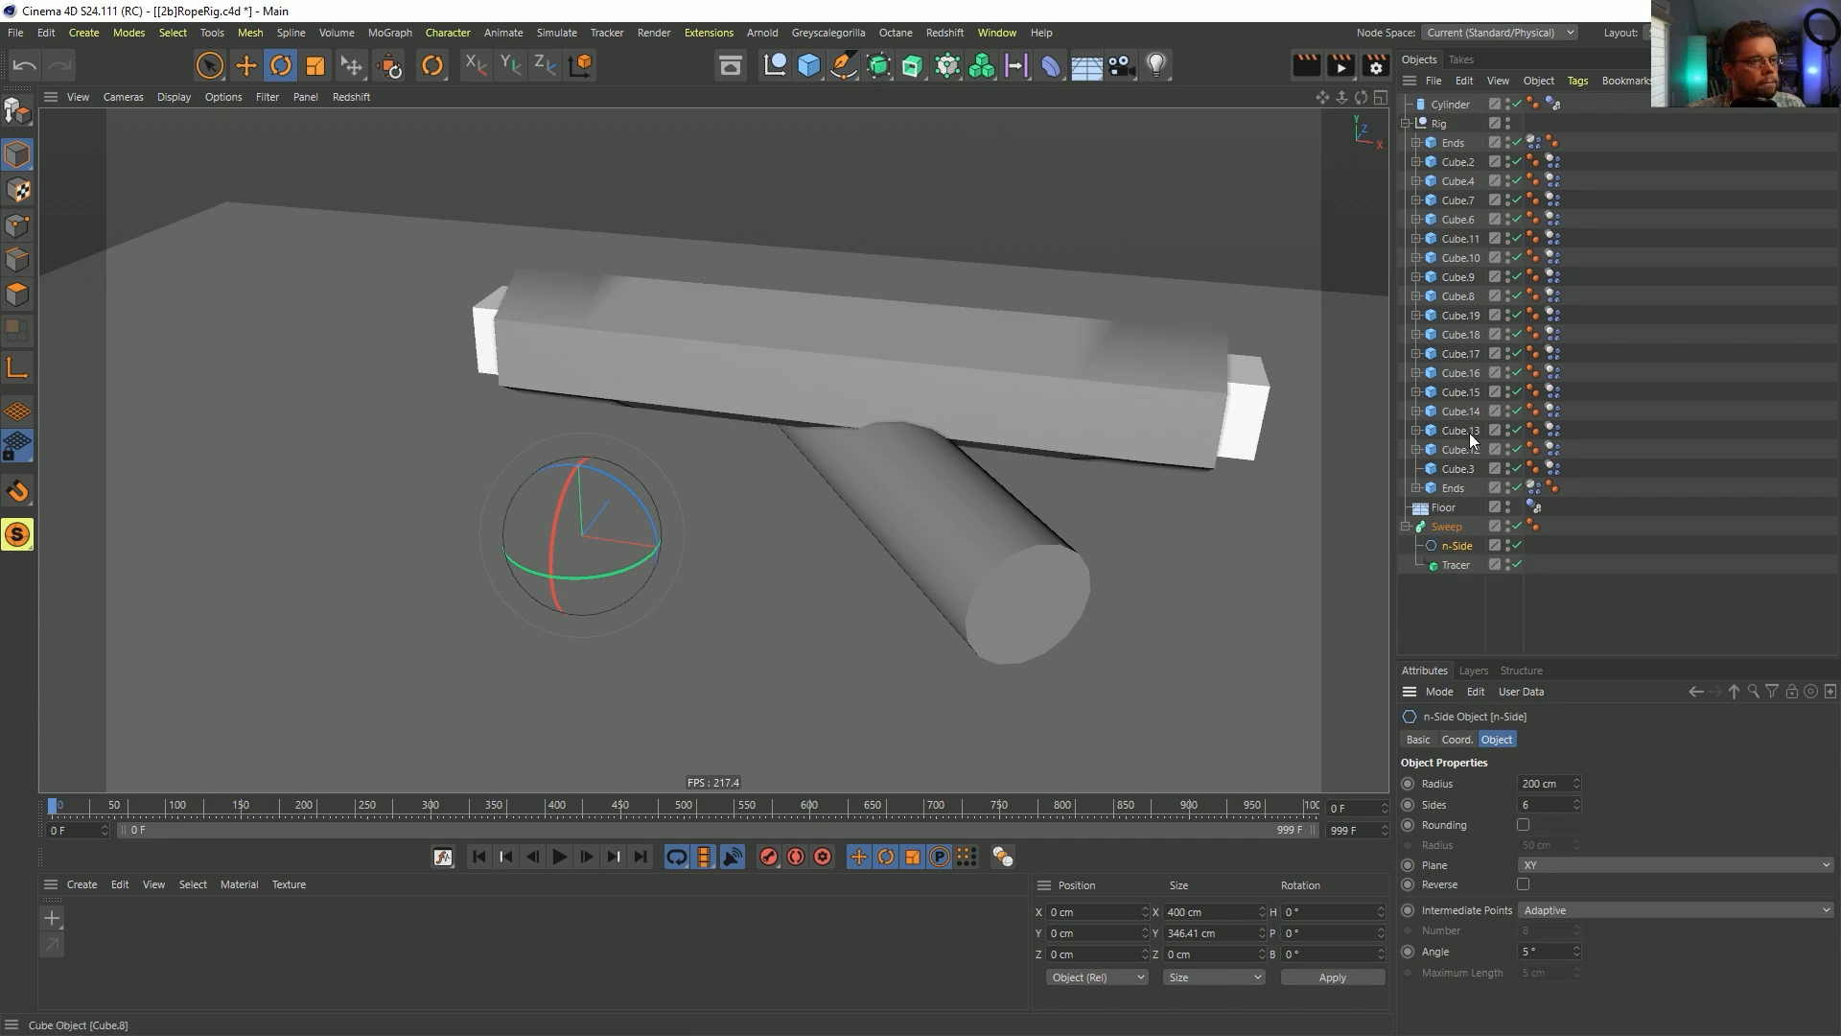
- Set the n-Side profile to 12 sides and scale it down to about 20 cm across
key("t")
left_click_drag(1109, 311, 579, 526)
left_click(1448, 550)
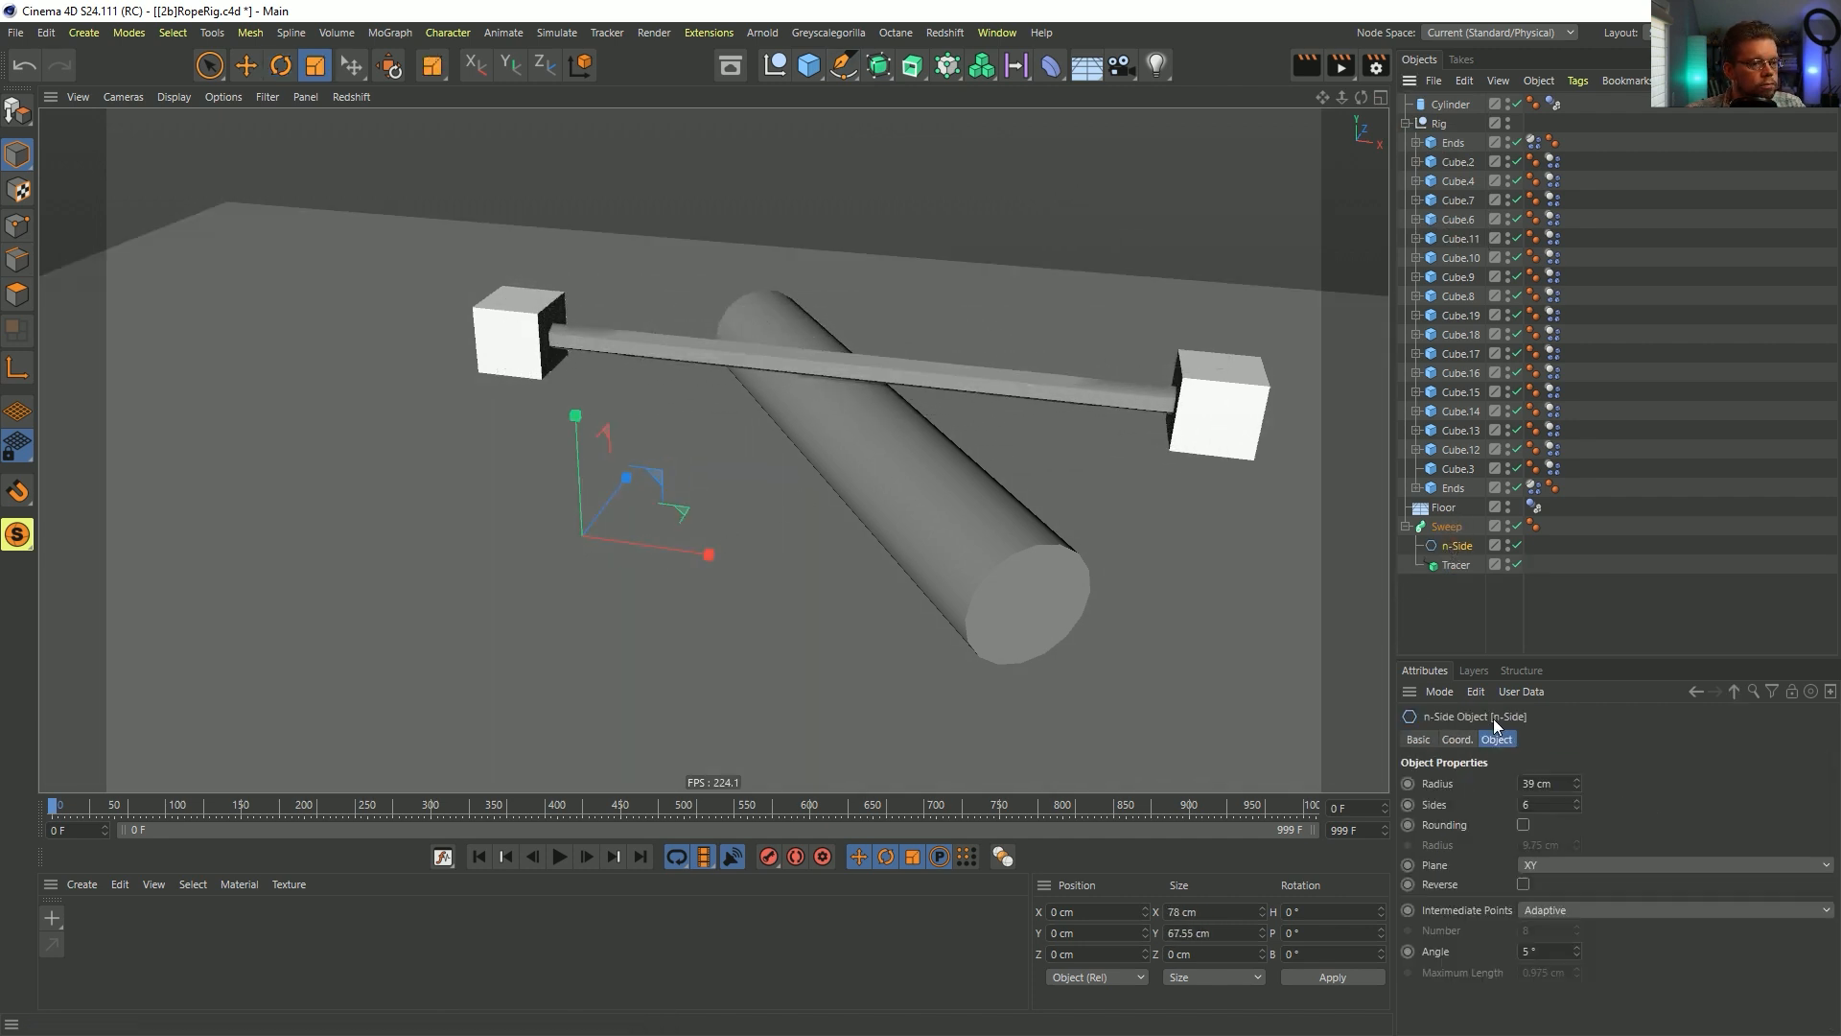
double_click(1541, 804)
type("12")
key("Return")
left_click_drag(1193, 437, 545, 530)
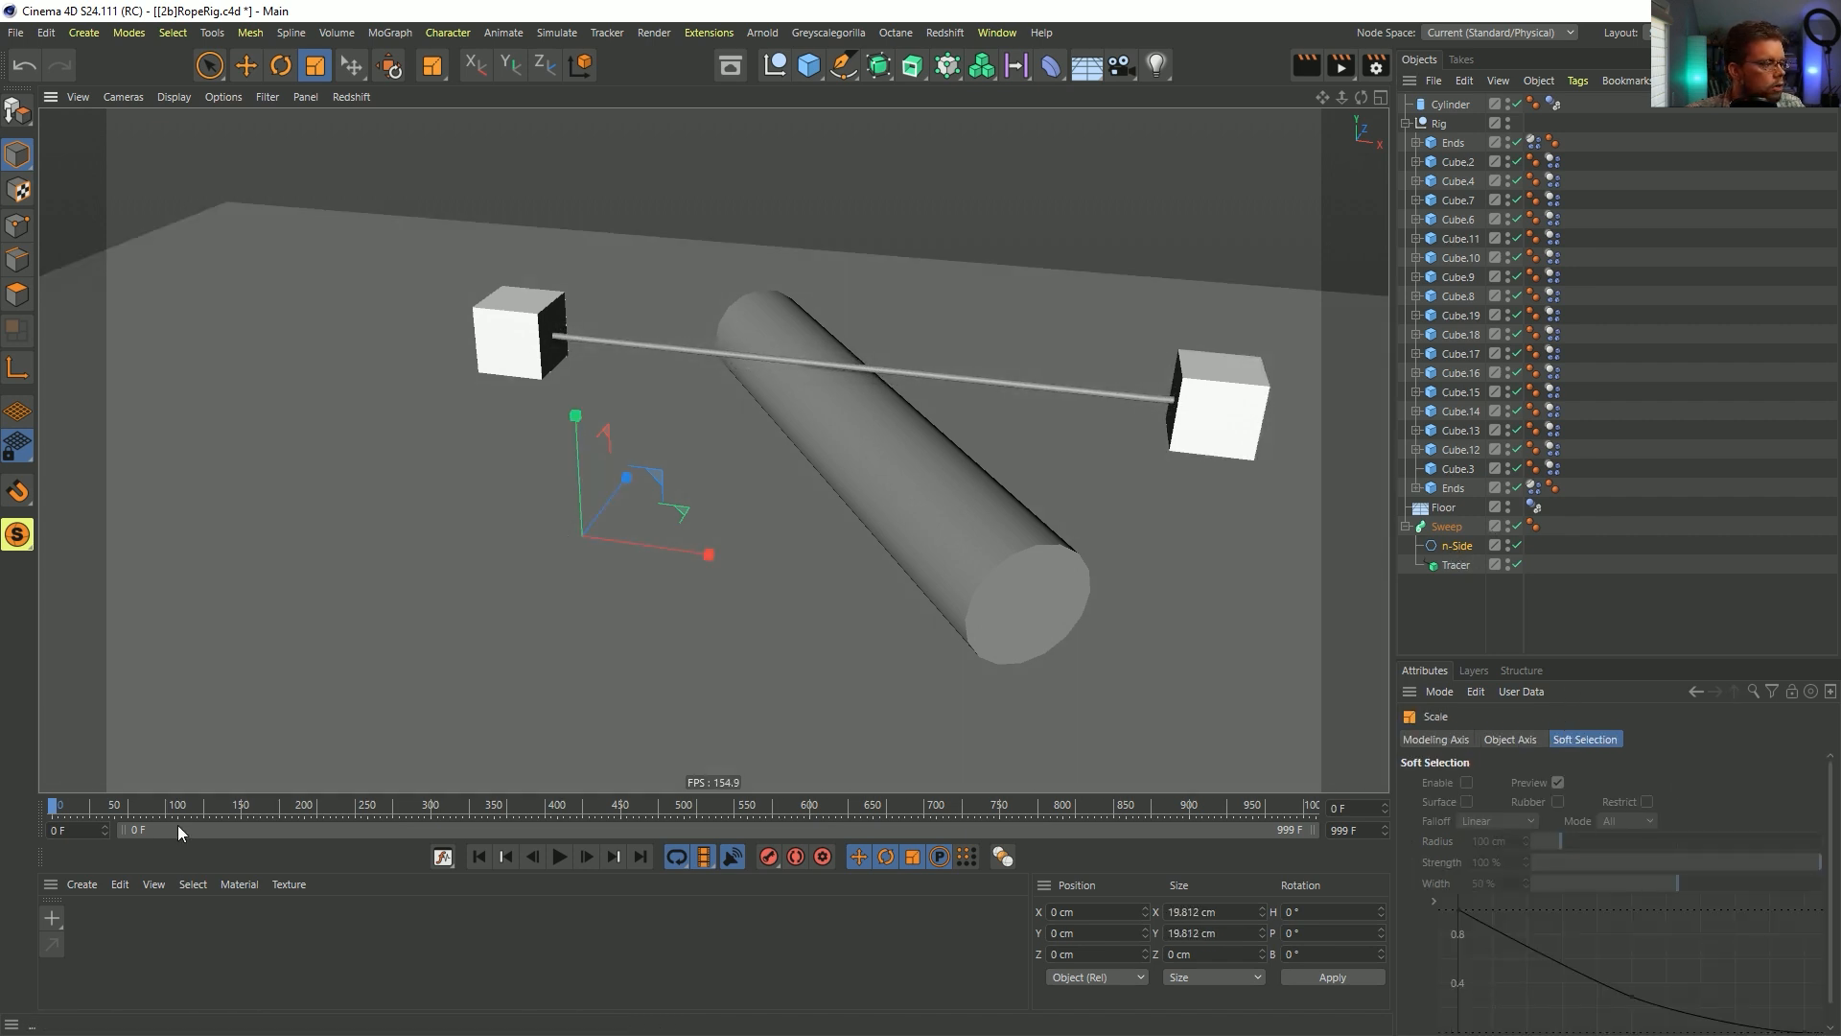
- Turn on the Sweep's display color and set it to brown with hue 32°, saturation 89% and value 51%
left_click(1440, 526)
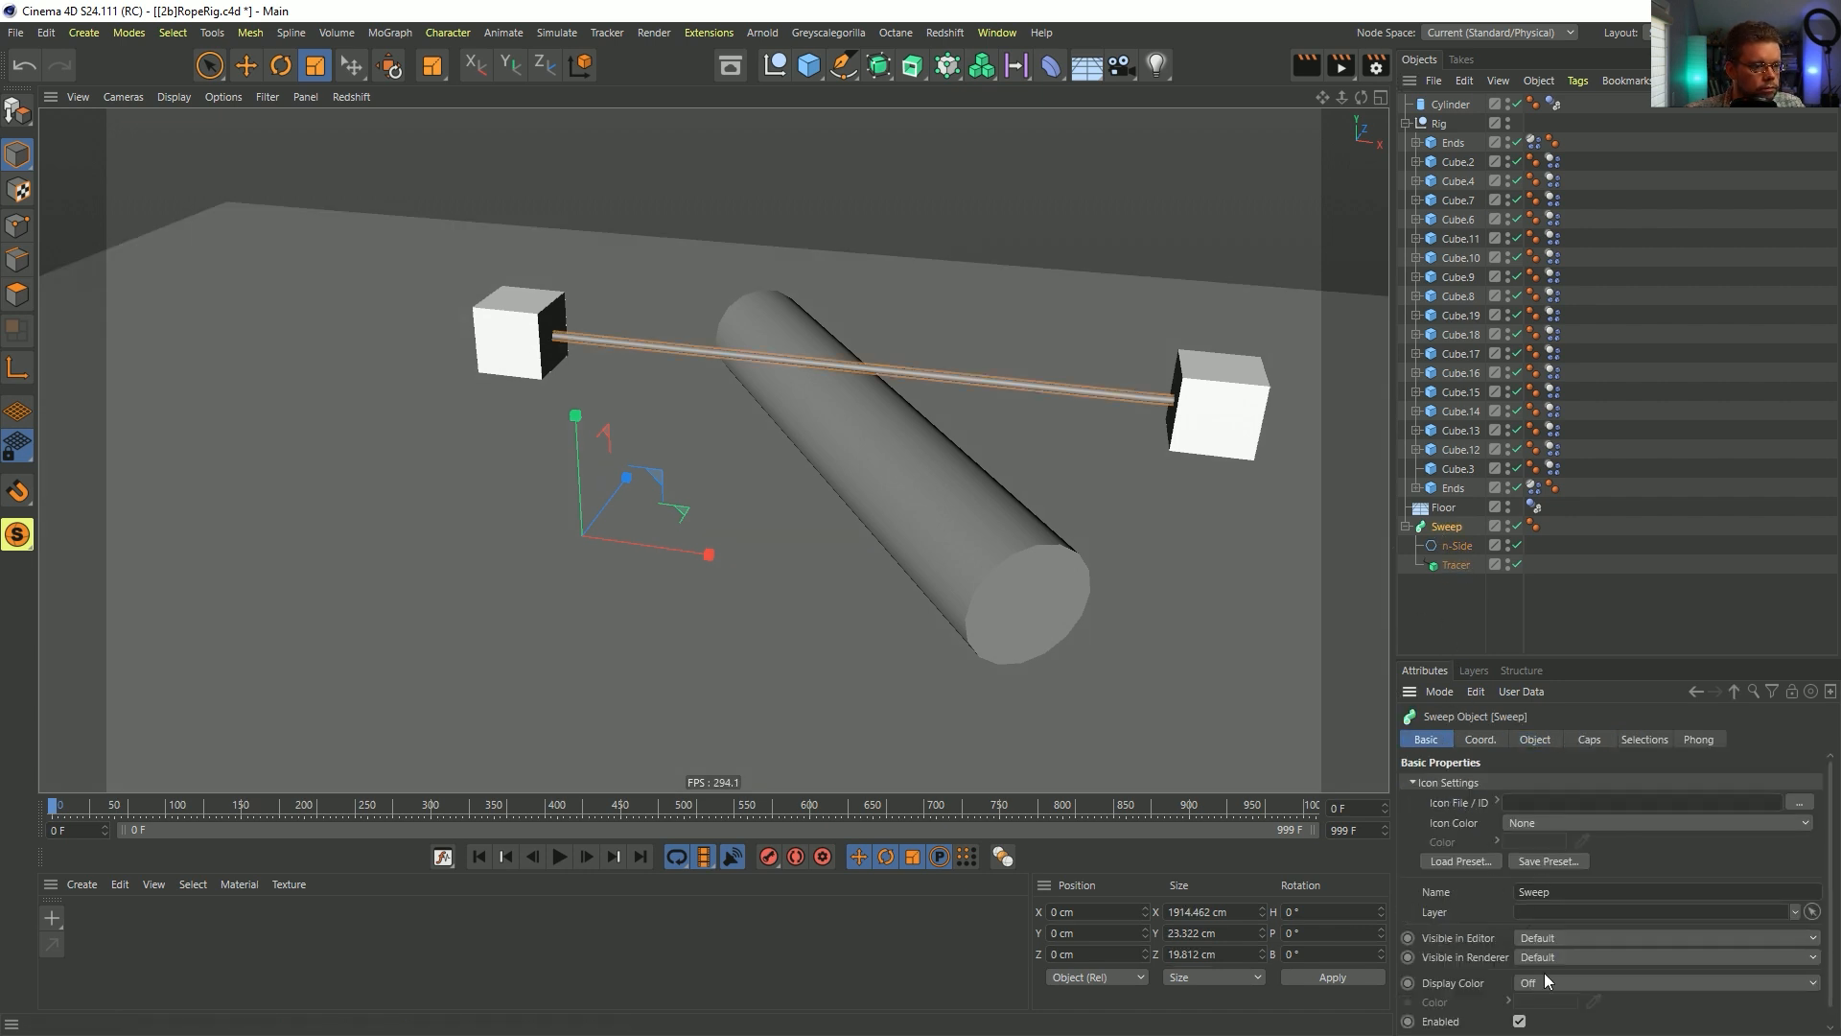
left_click(1544, 978)
left_click(1551, 941)
left_click(1446, 783)
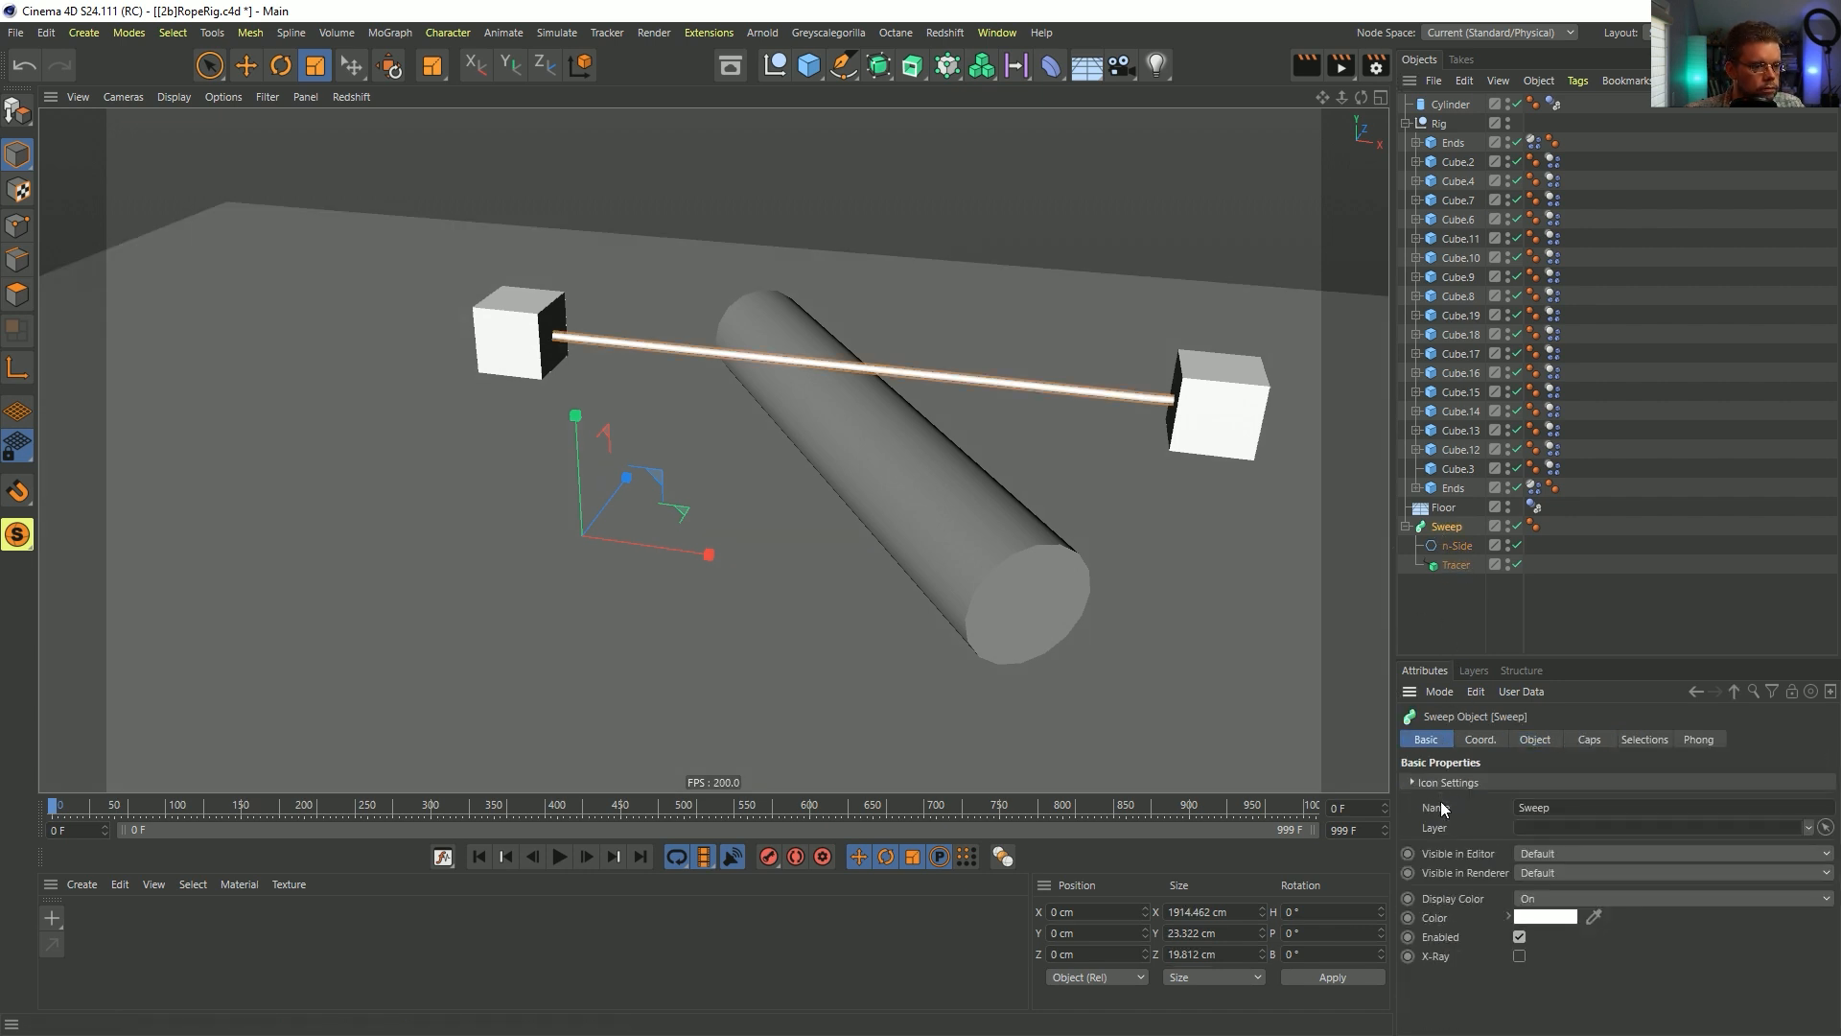
left_click(1545, 916)
left_click(1537, 929)
left_click(1477, 910)
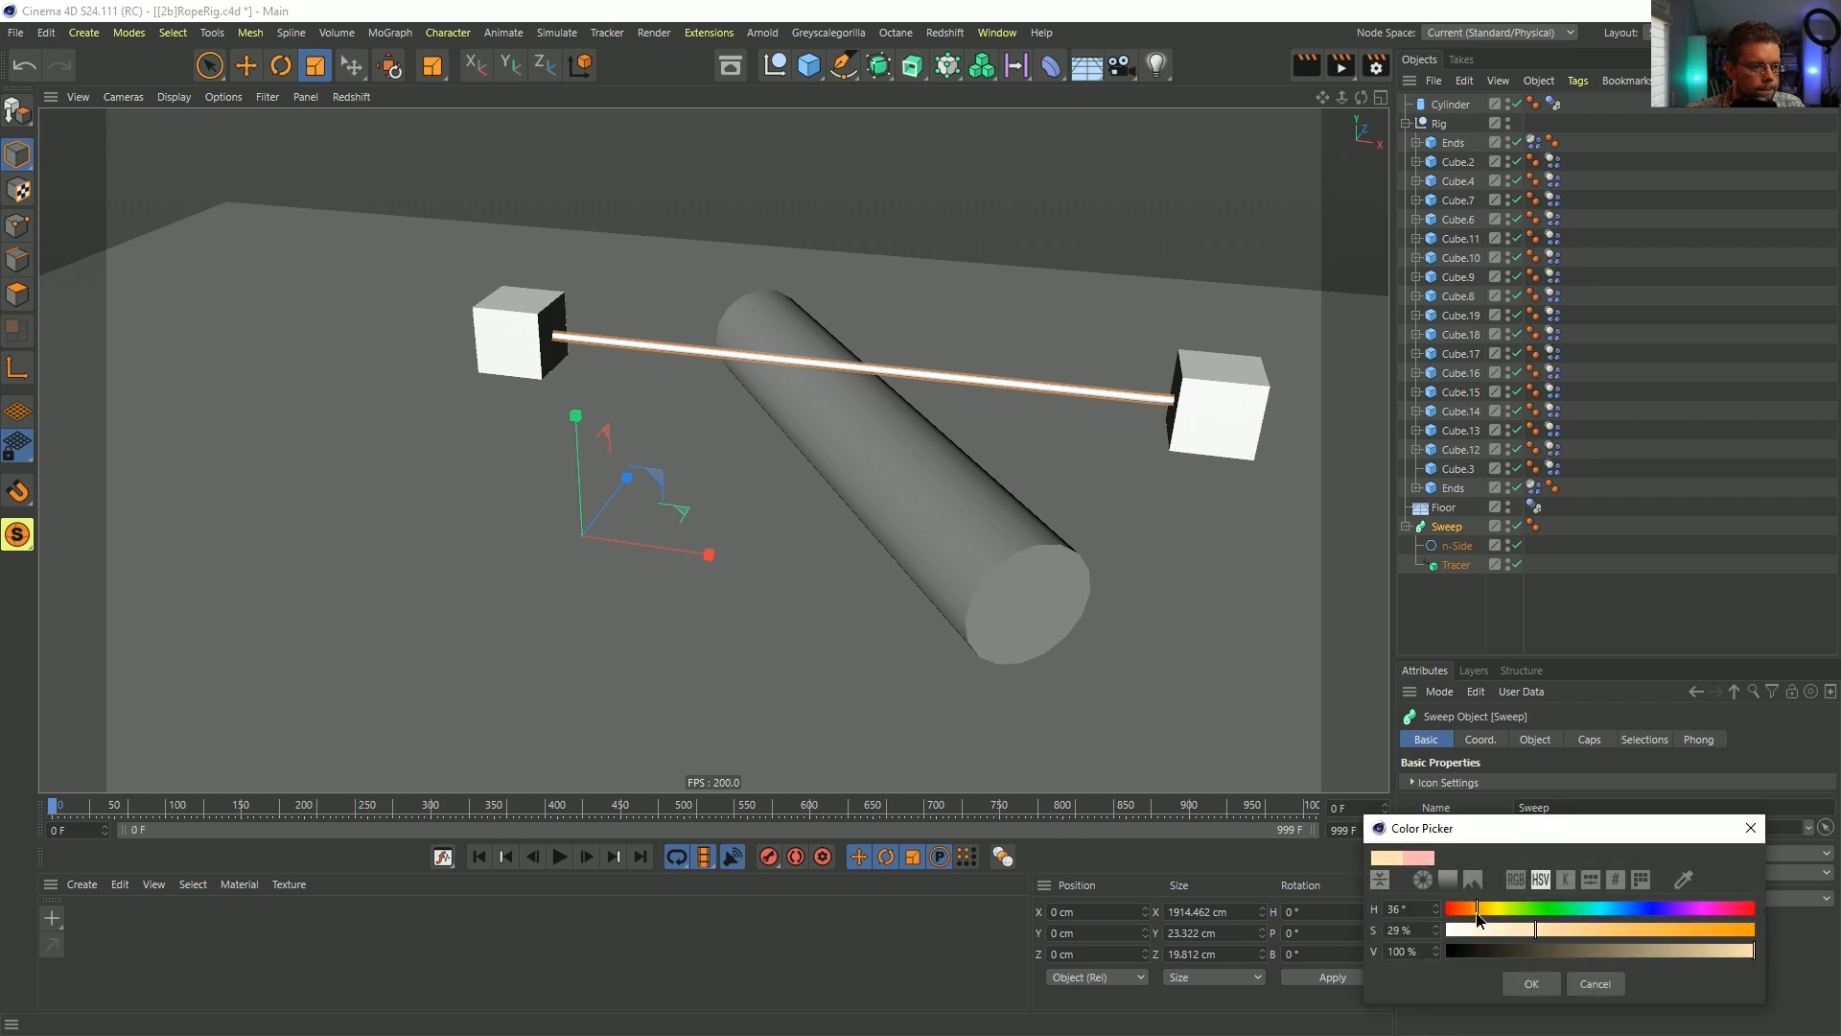
left_click_drag(1477, 913, 1721, 933)
left_click_drag(1716, 950, 1605, 950)
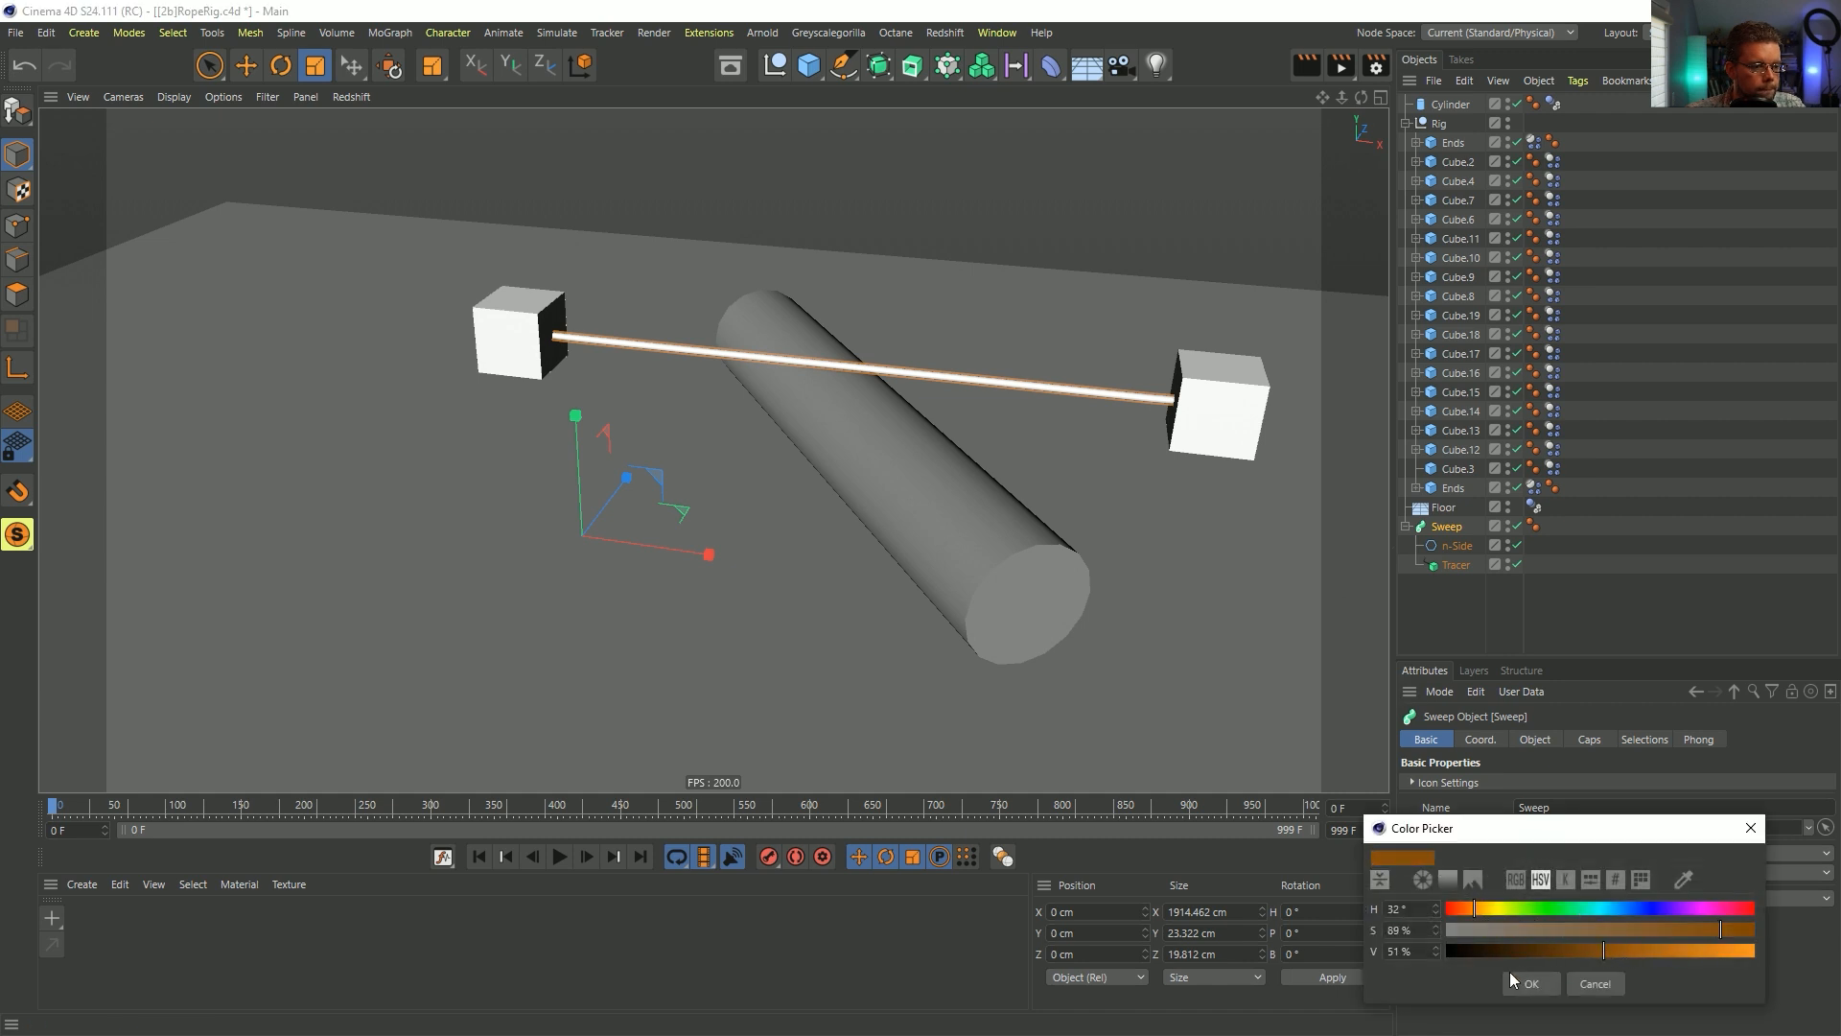
left_click(1514, 978)
left_click(1258, 497)
- Play the rope simulation, check from several angles how the Sweep drapes over the cylinder, and restart it
left_click_drag(1257, 496, 765, 649, "alt")
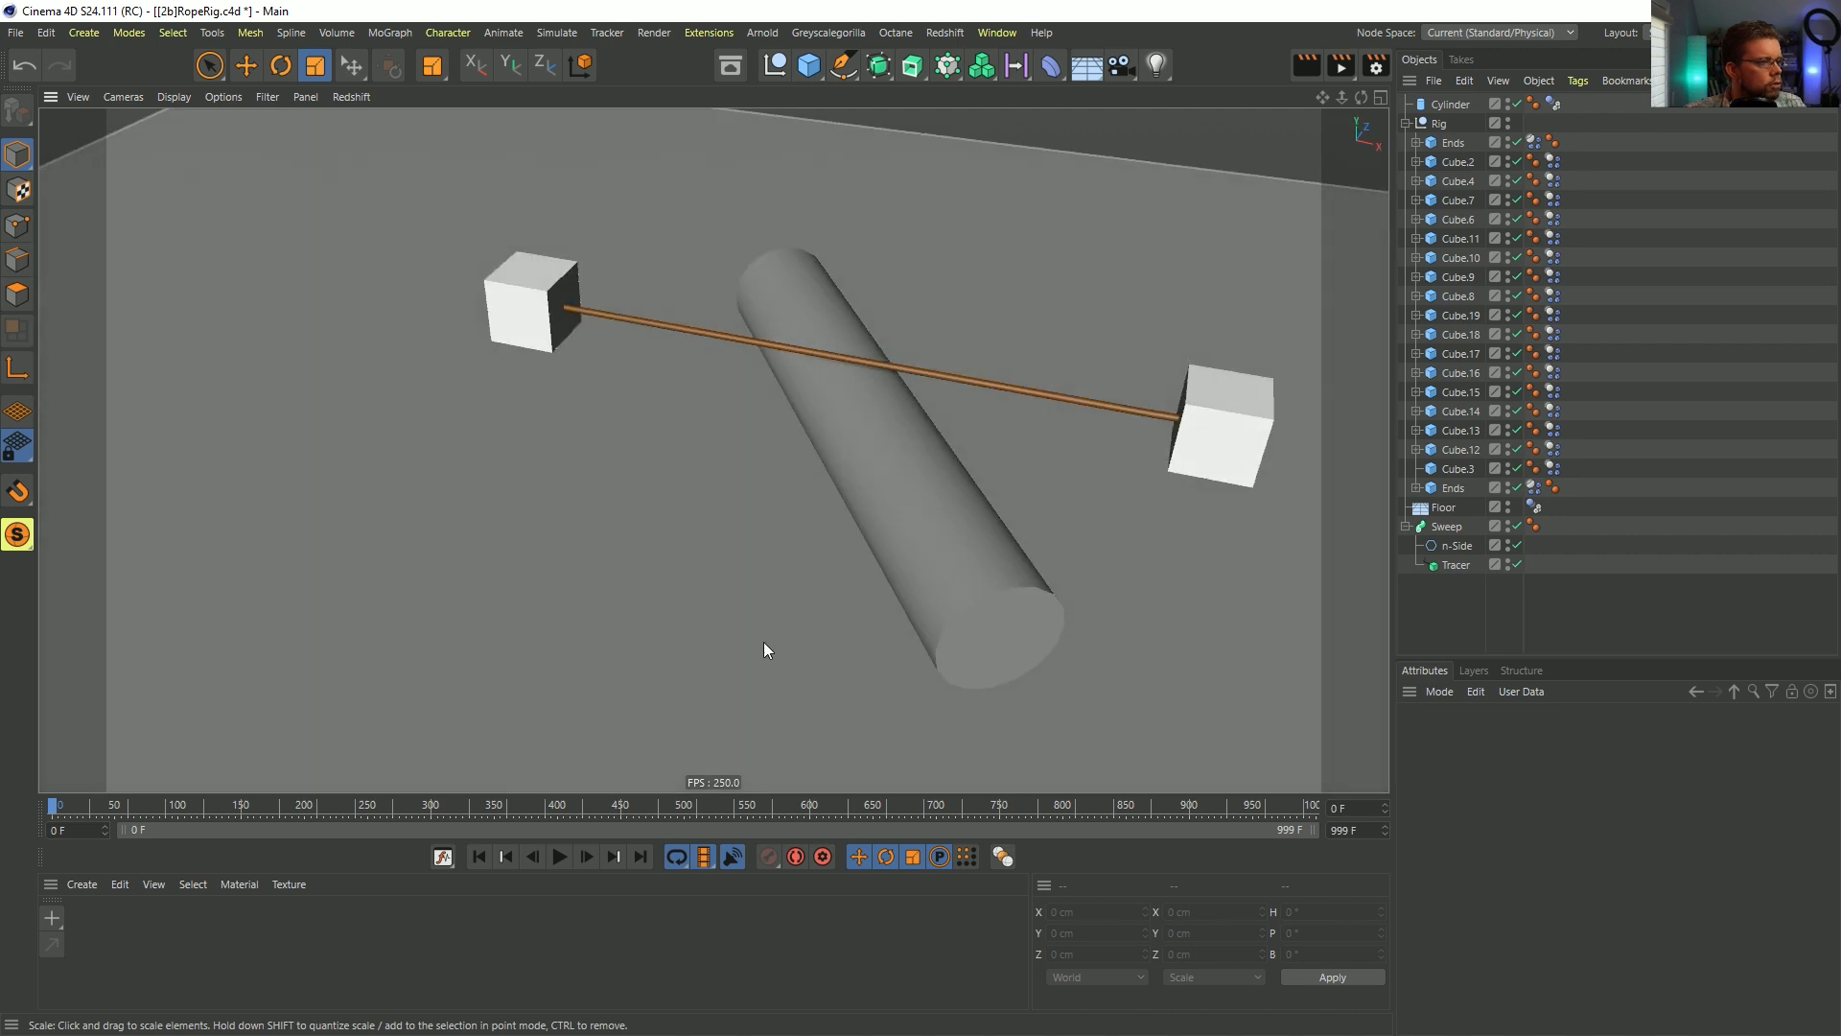
left_click(560, 856)
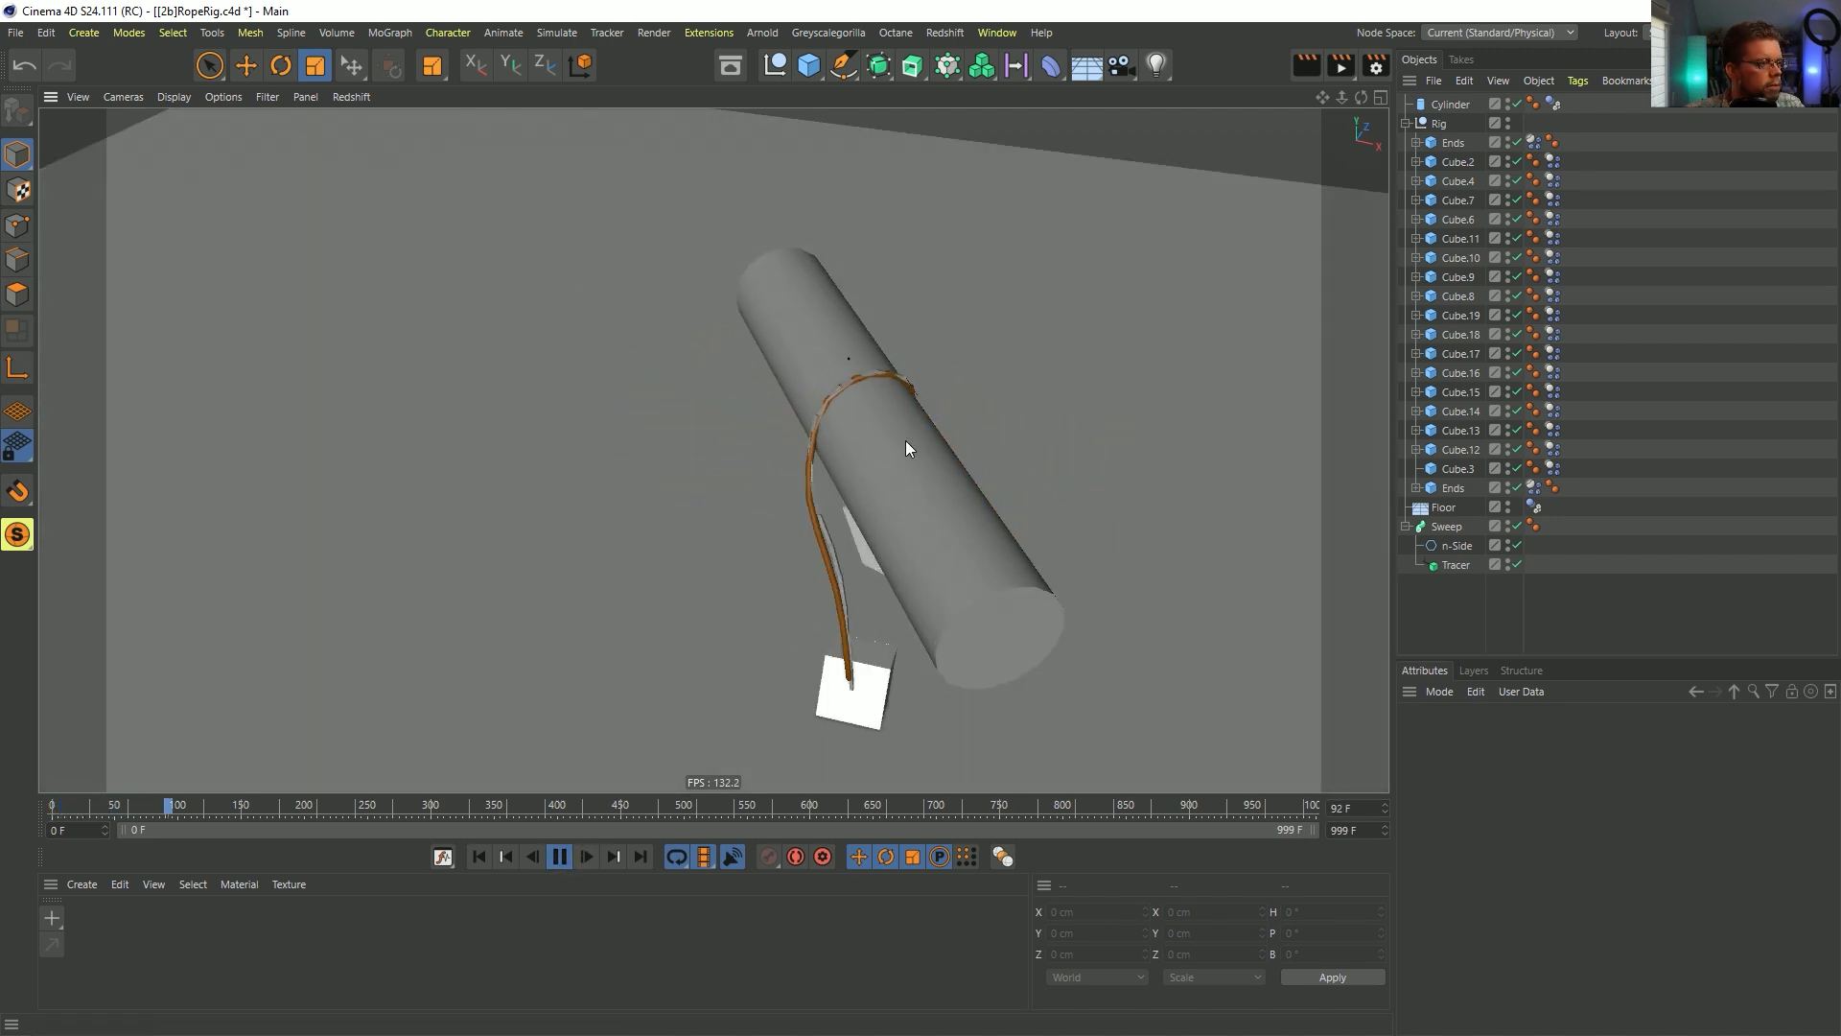
left_click_drag(905, 446, 1332, 393, "alt")
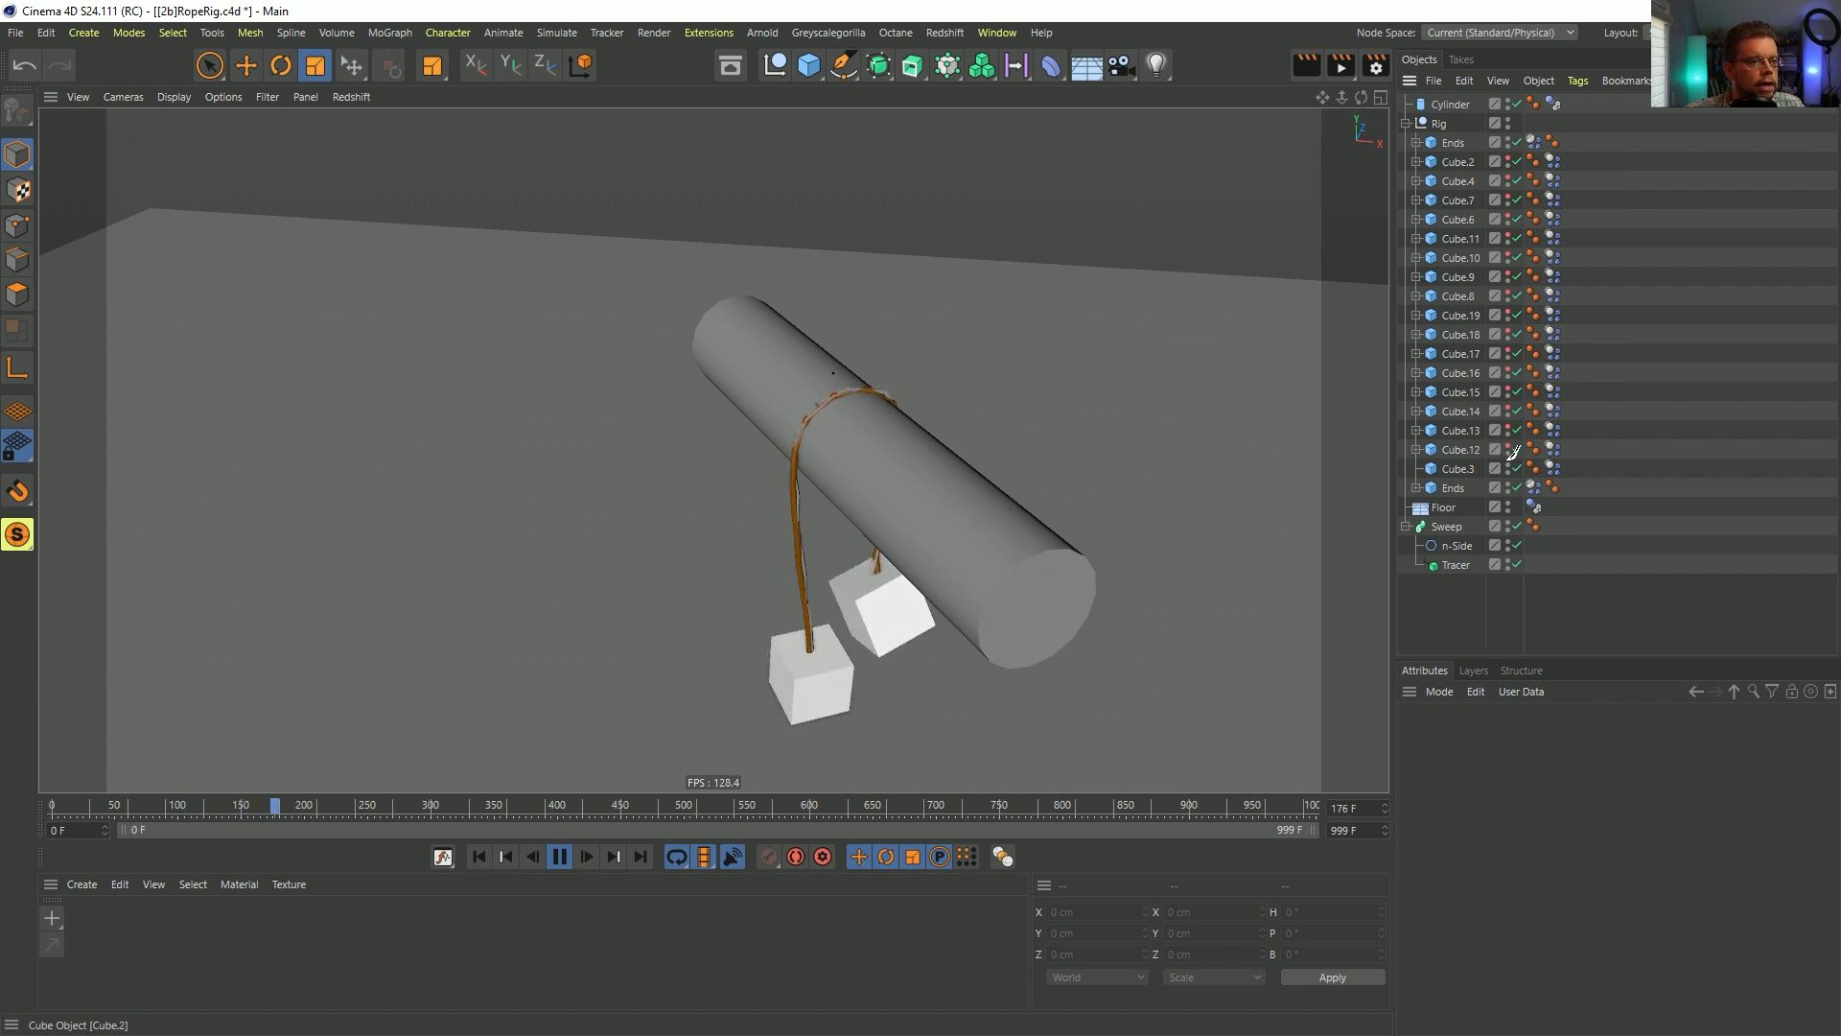
left_click_drag(866, 515, 832, 483, "alt")
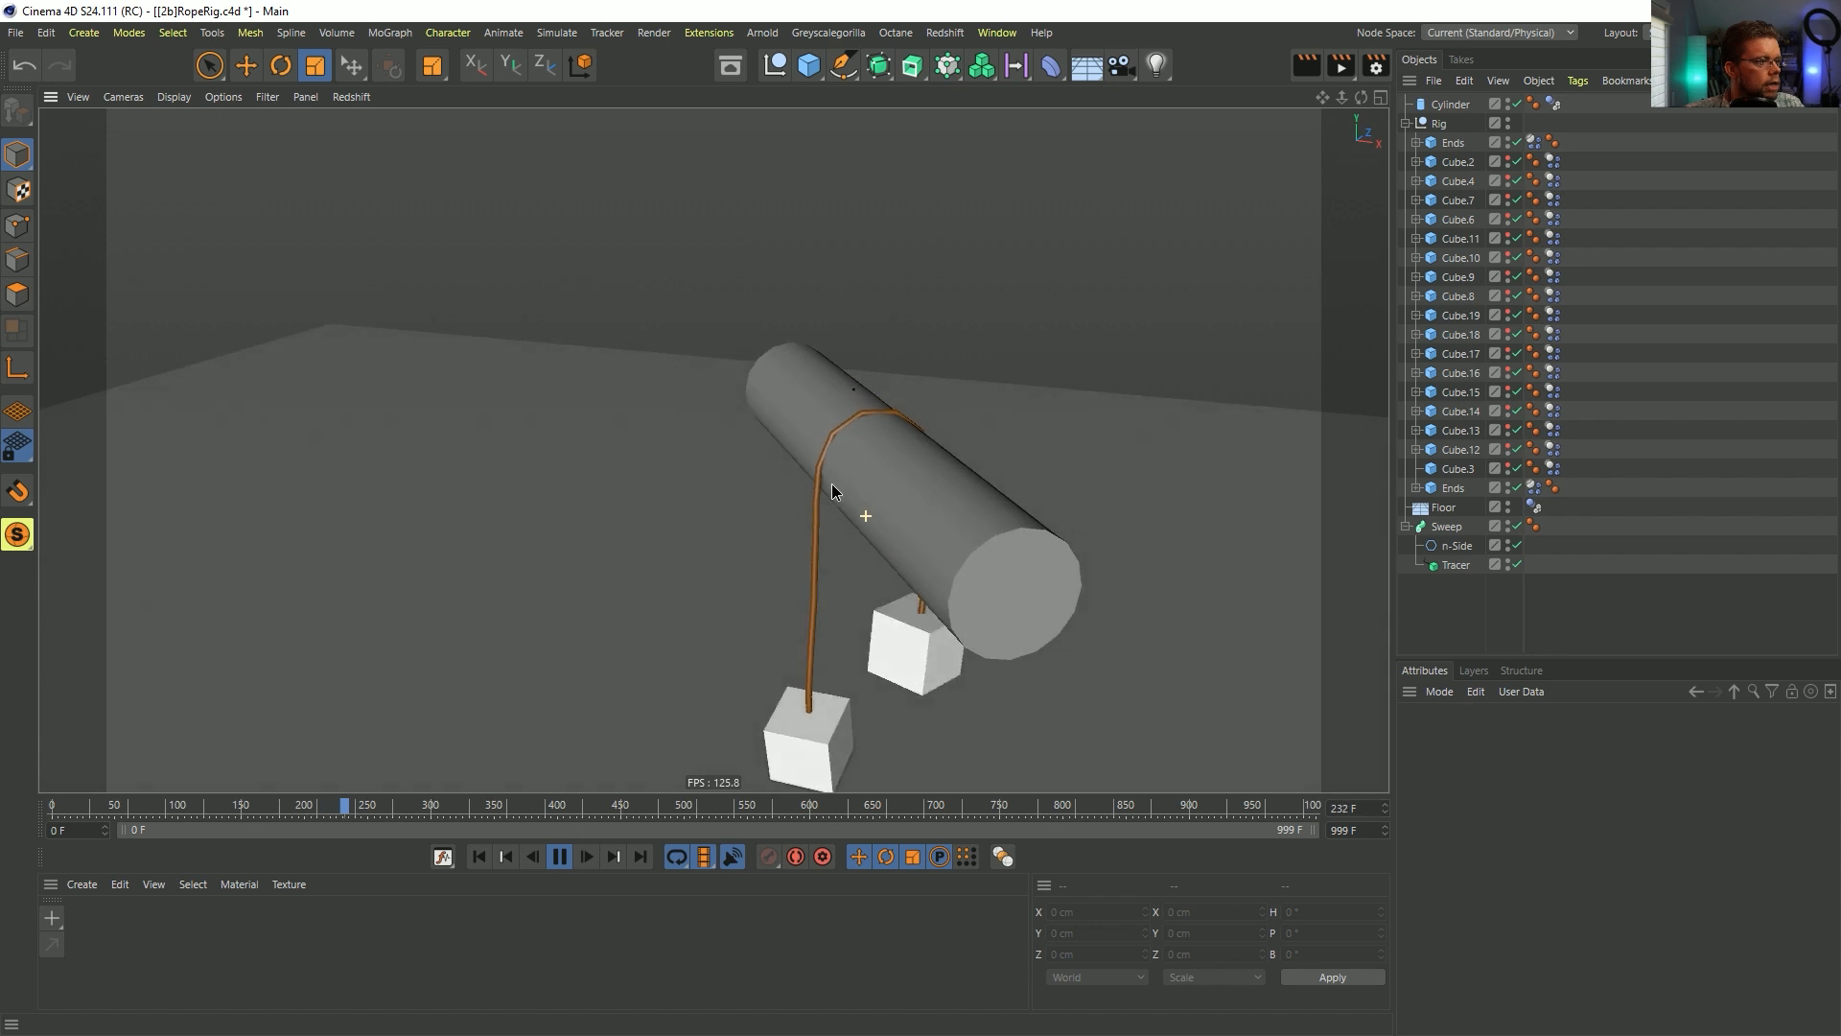
left_click(476, 857)
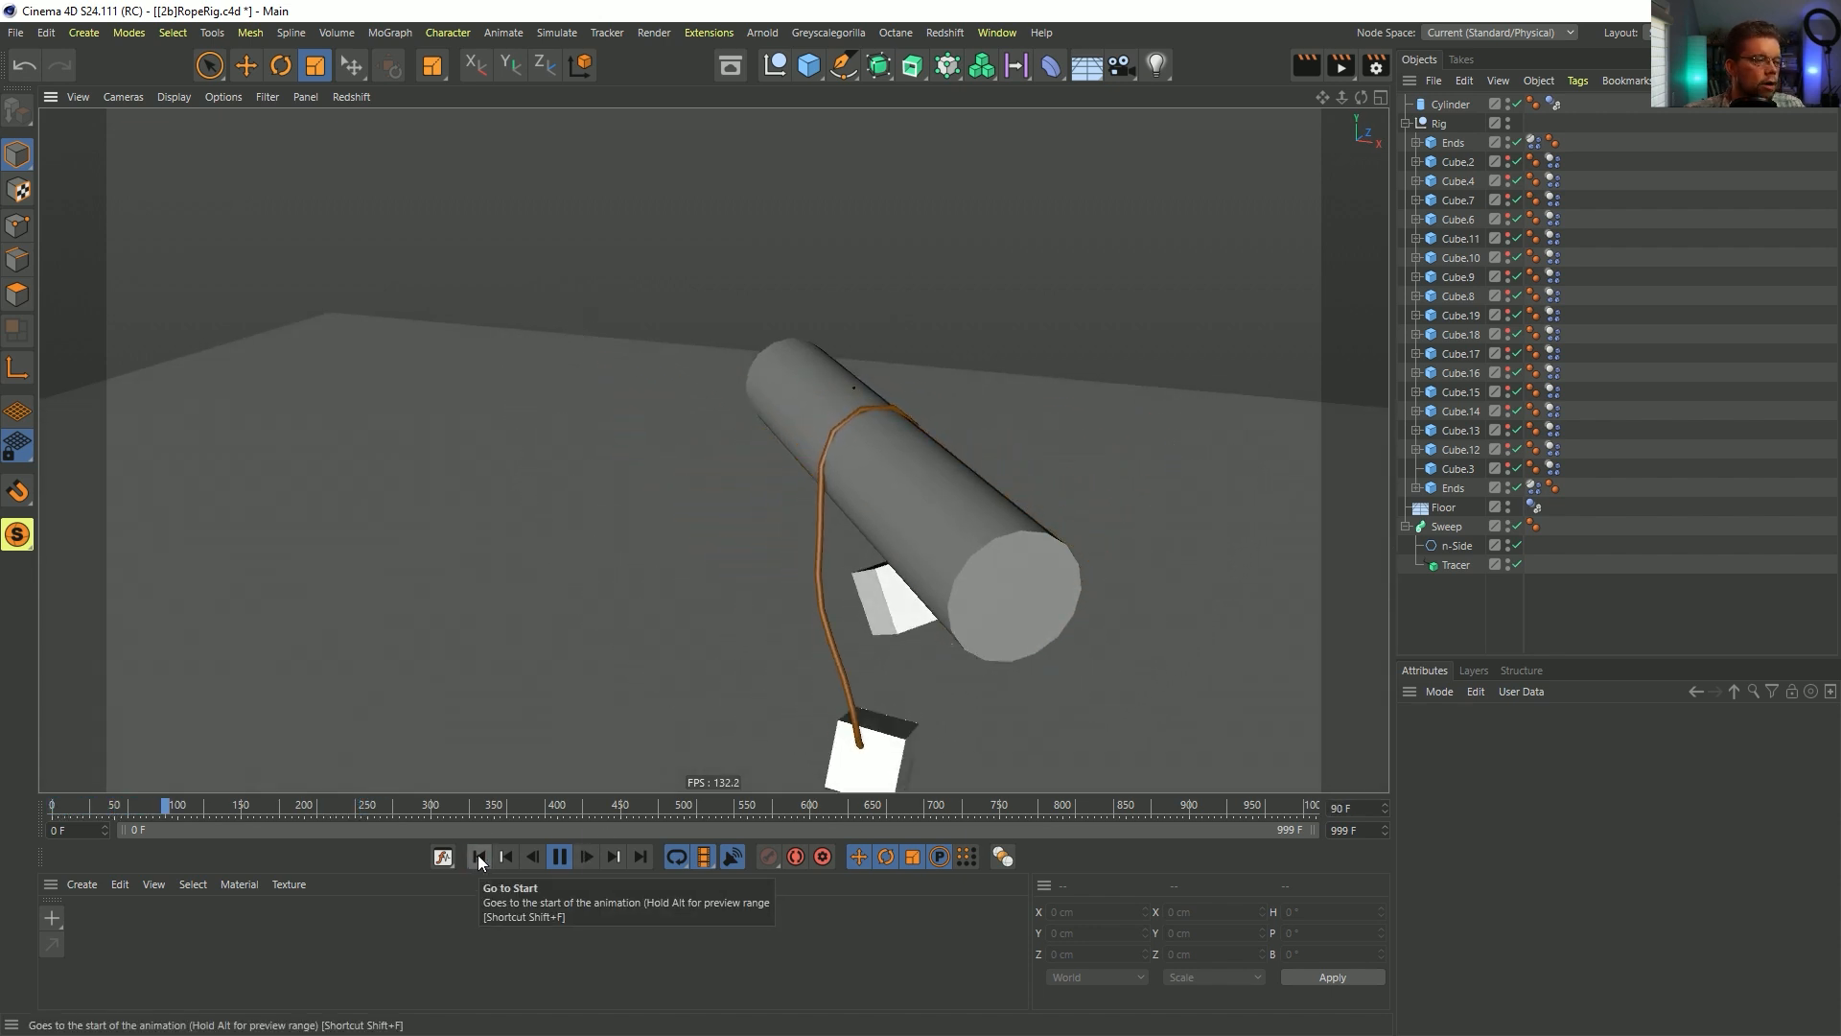
- Set the Tracer's spline type to B-Spline and its intermediate points to Uniform
left_click(1436, 566)
scroll(863, 431, "up", 5)
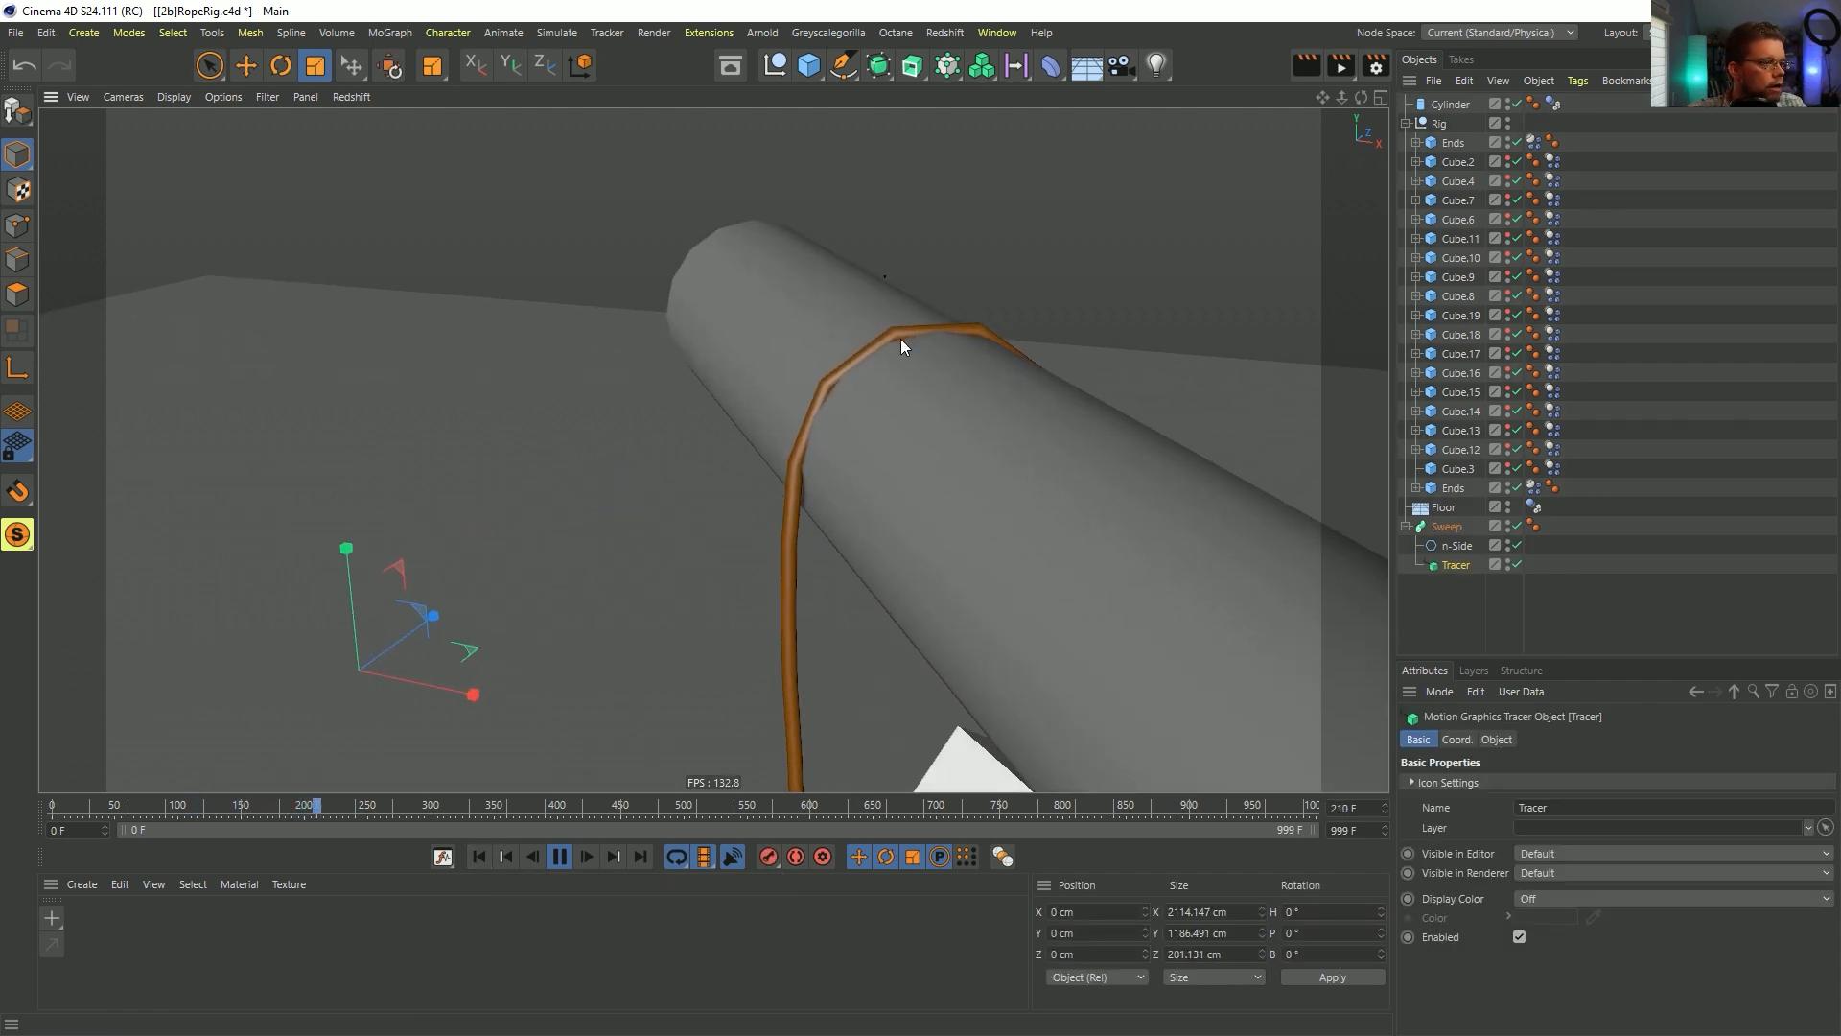
left_click(1492, 739)
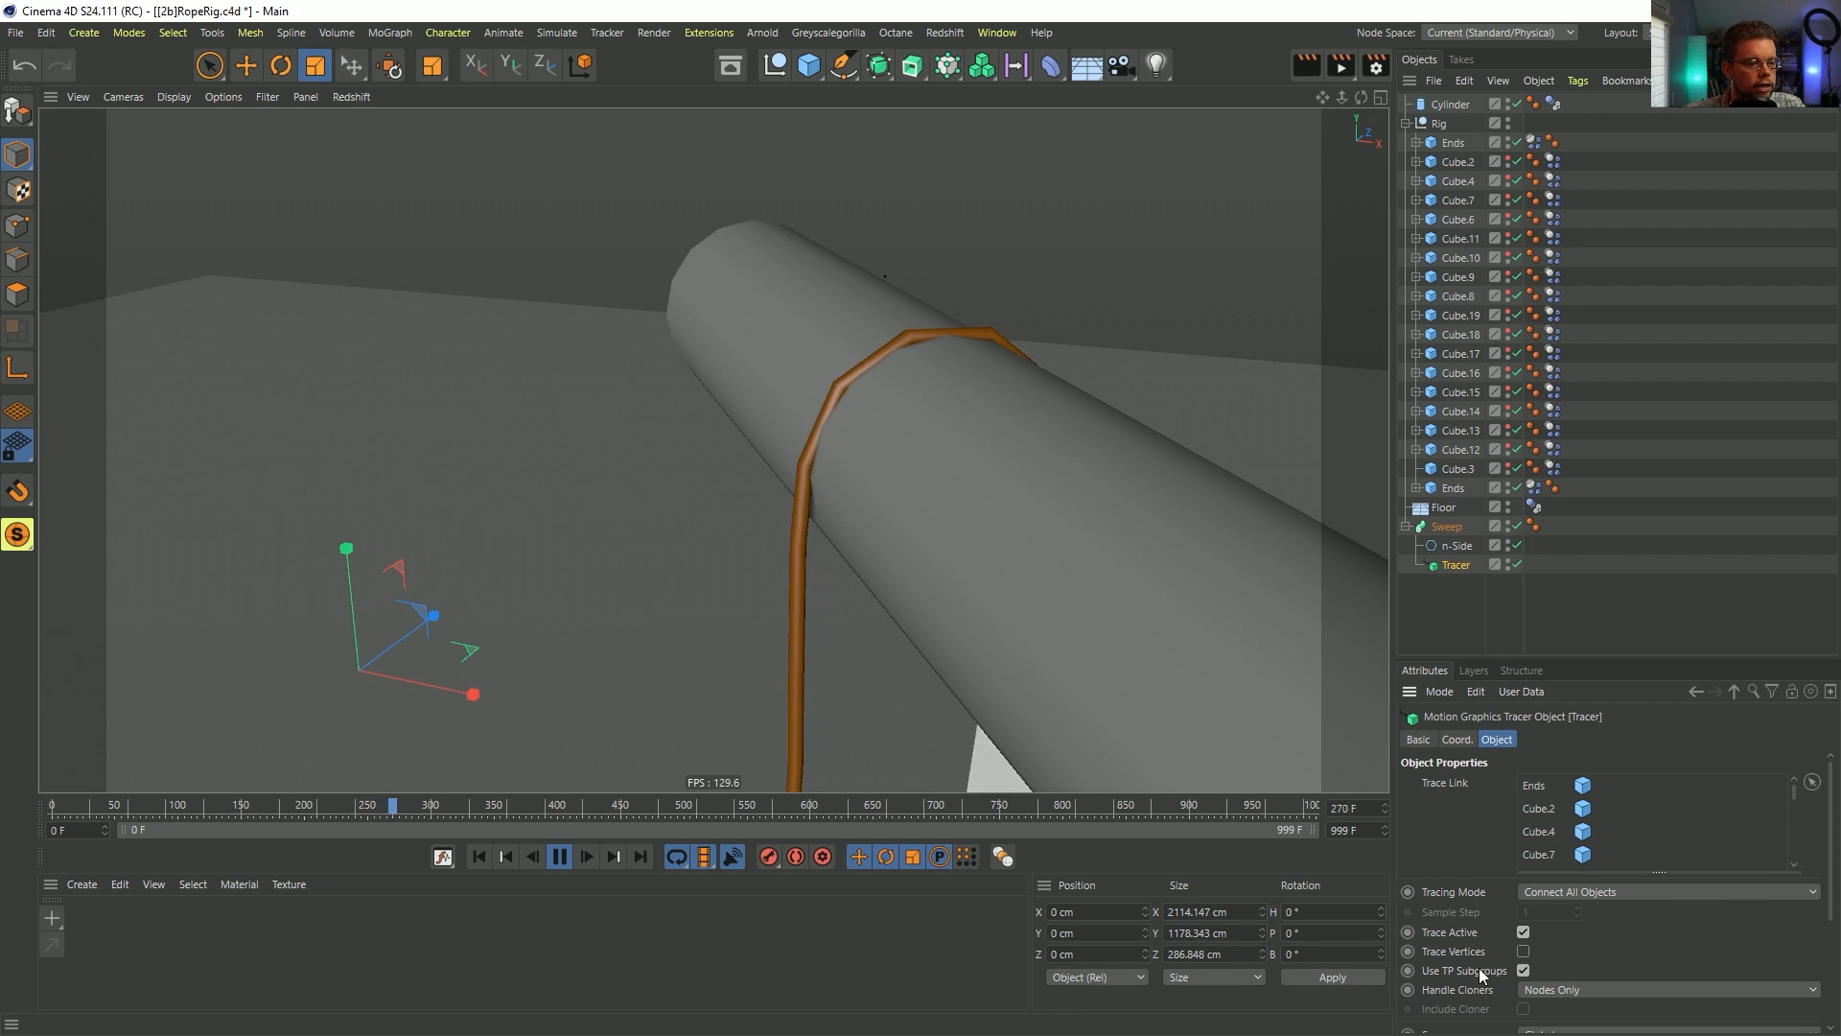
scroll(1483, 960, "down", 3)
left_click(1546, 901)
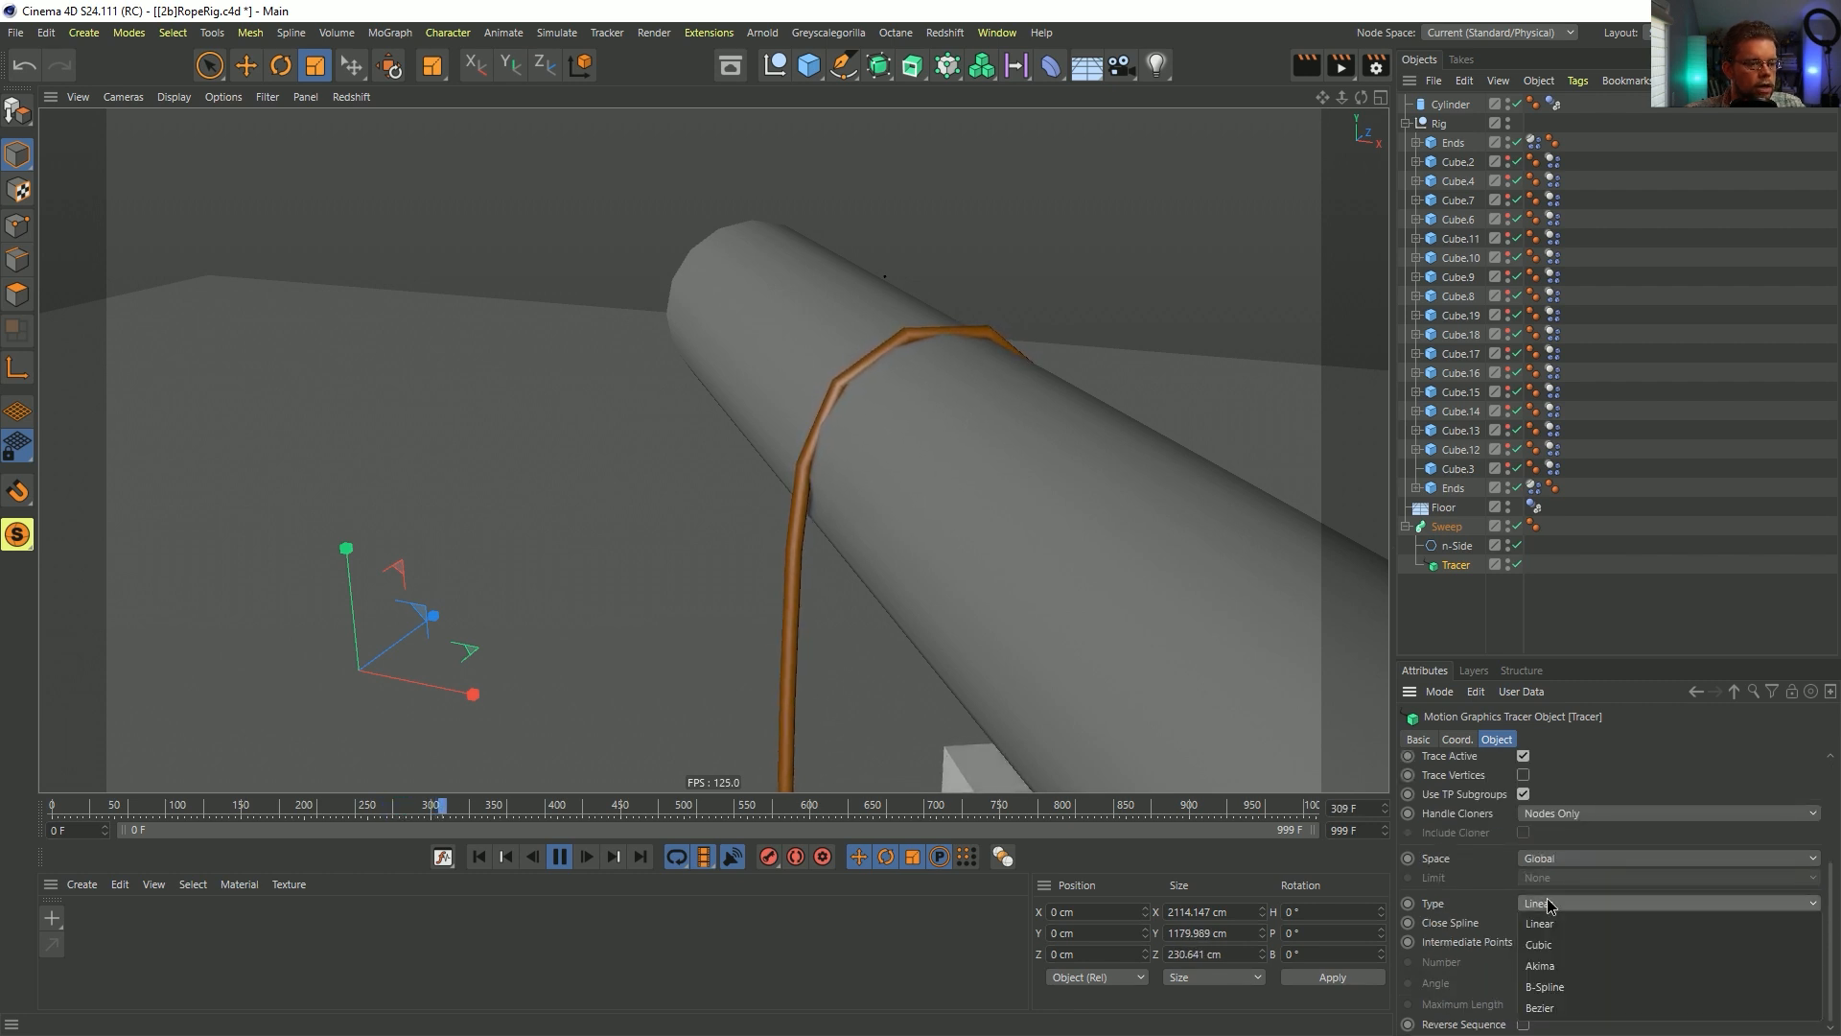
left_click(1581, 988)
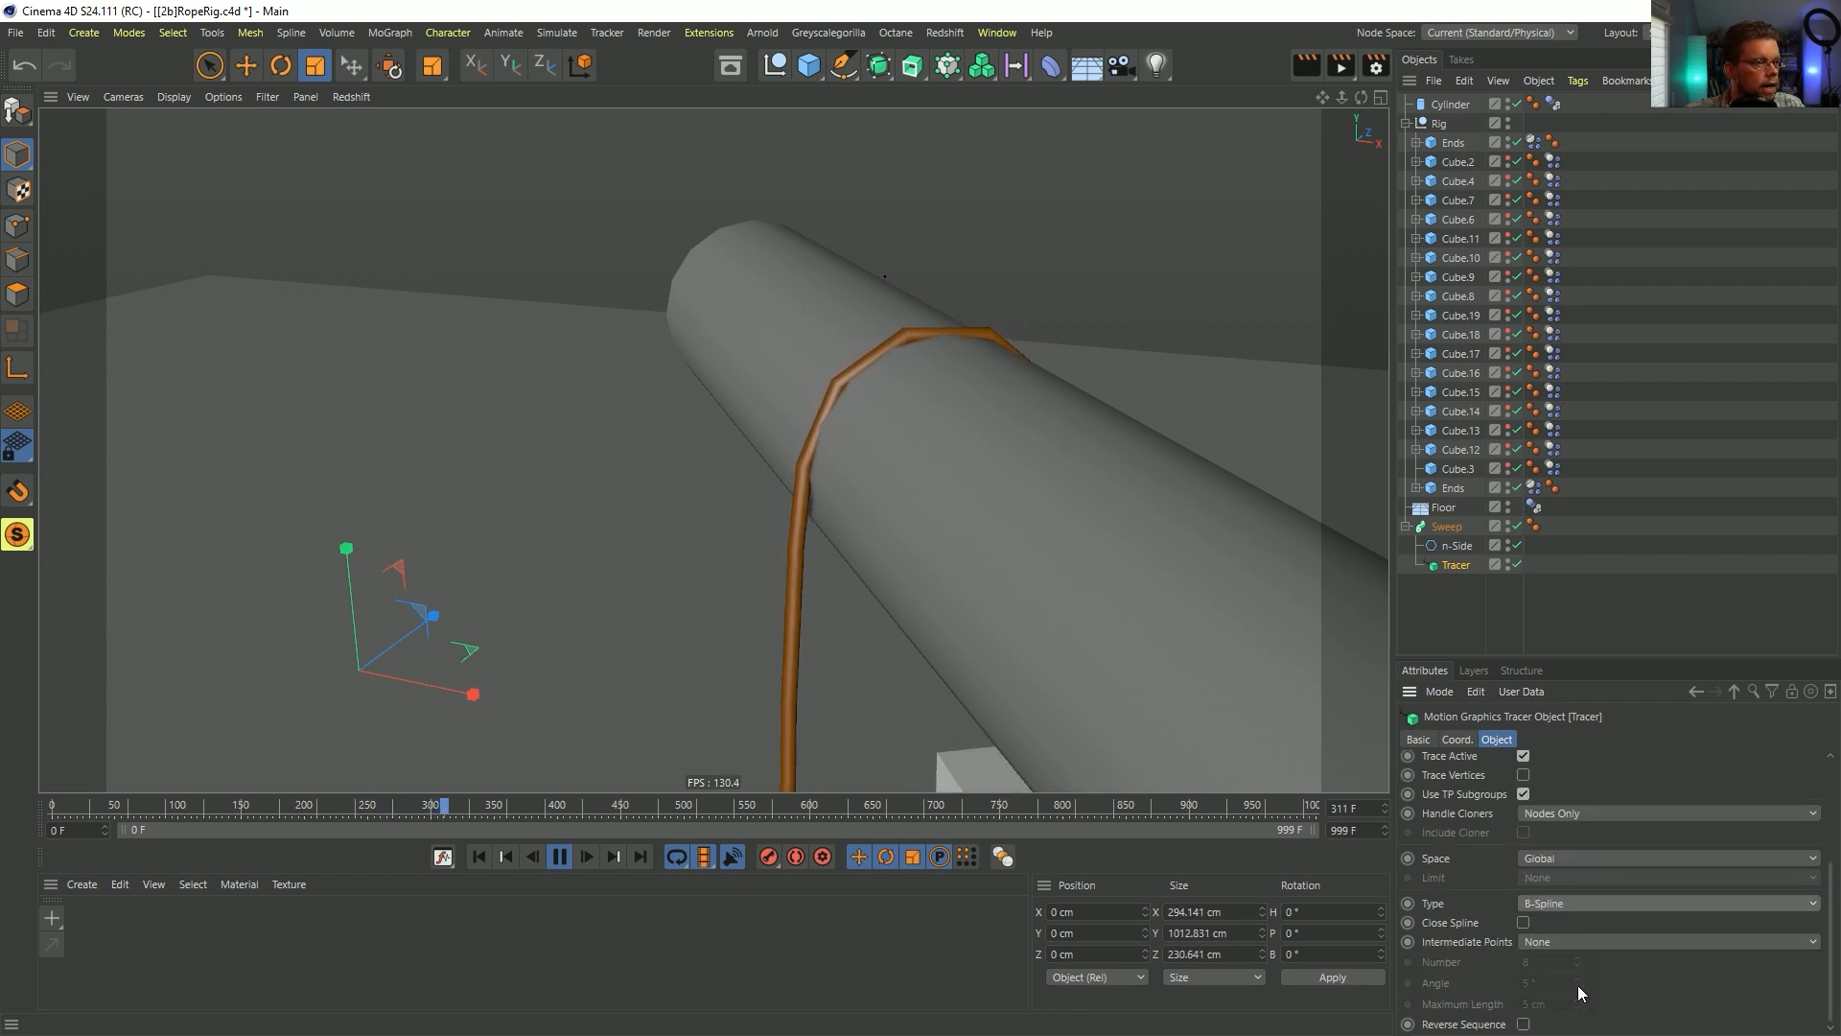
left_click(1555, 942)
left_click(1561, 877)
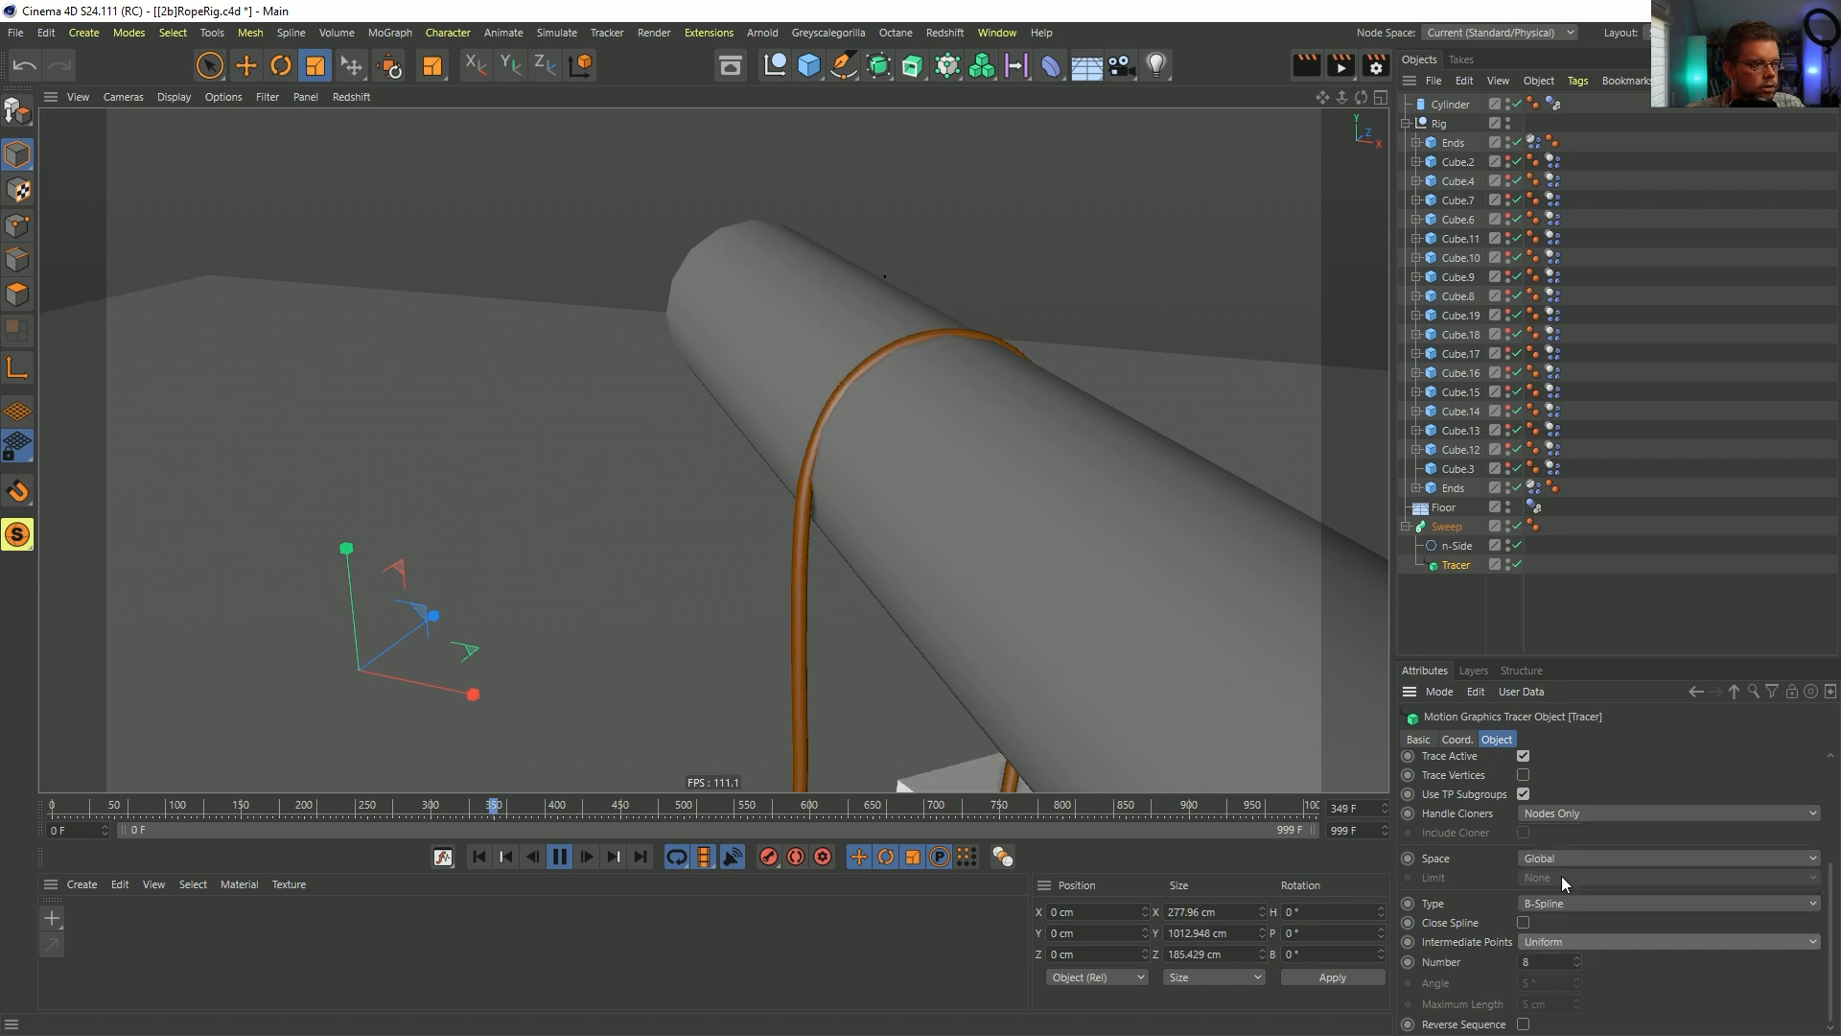
- Try 1 intermediate point on the Tracer, raise the number to 2, and inspect the rope's curve around the cylinder
double_click(1558, 961)
type("1")
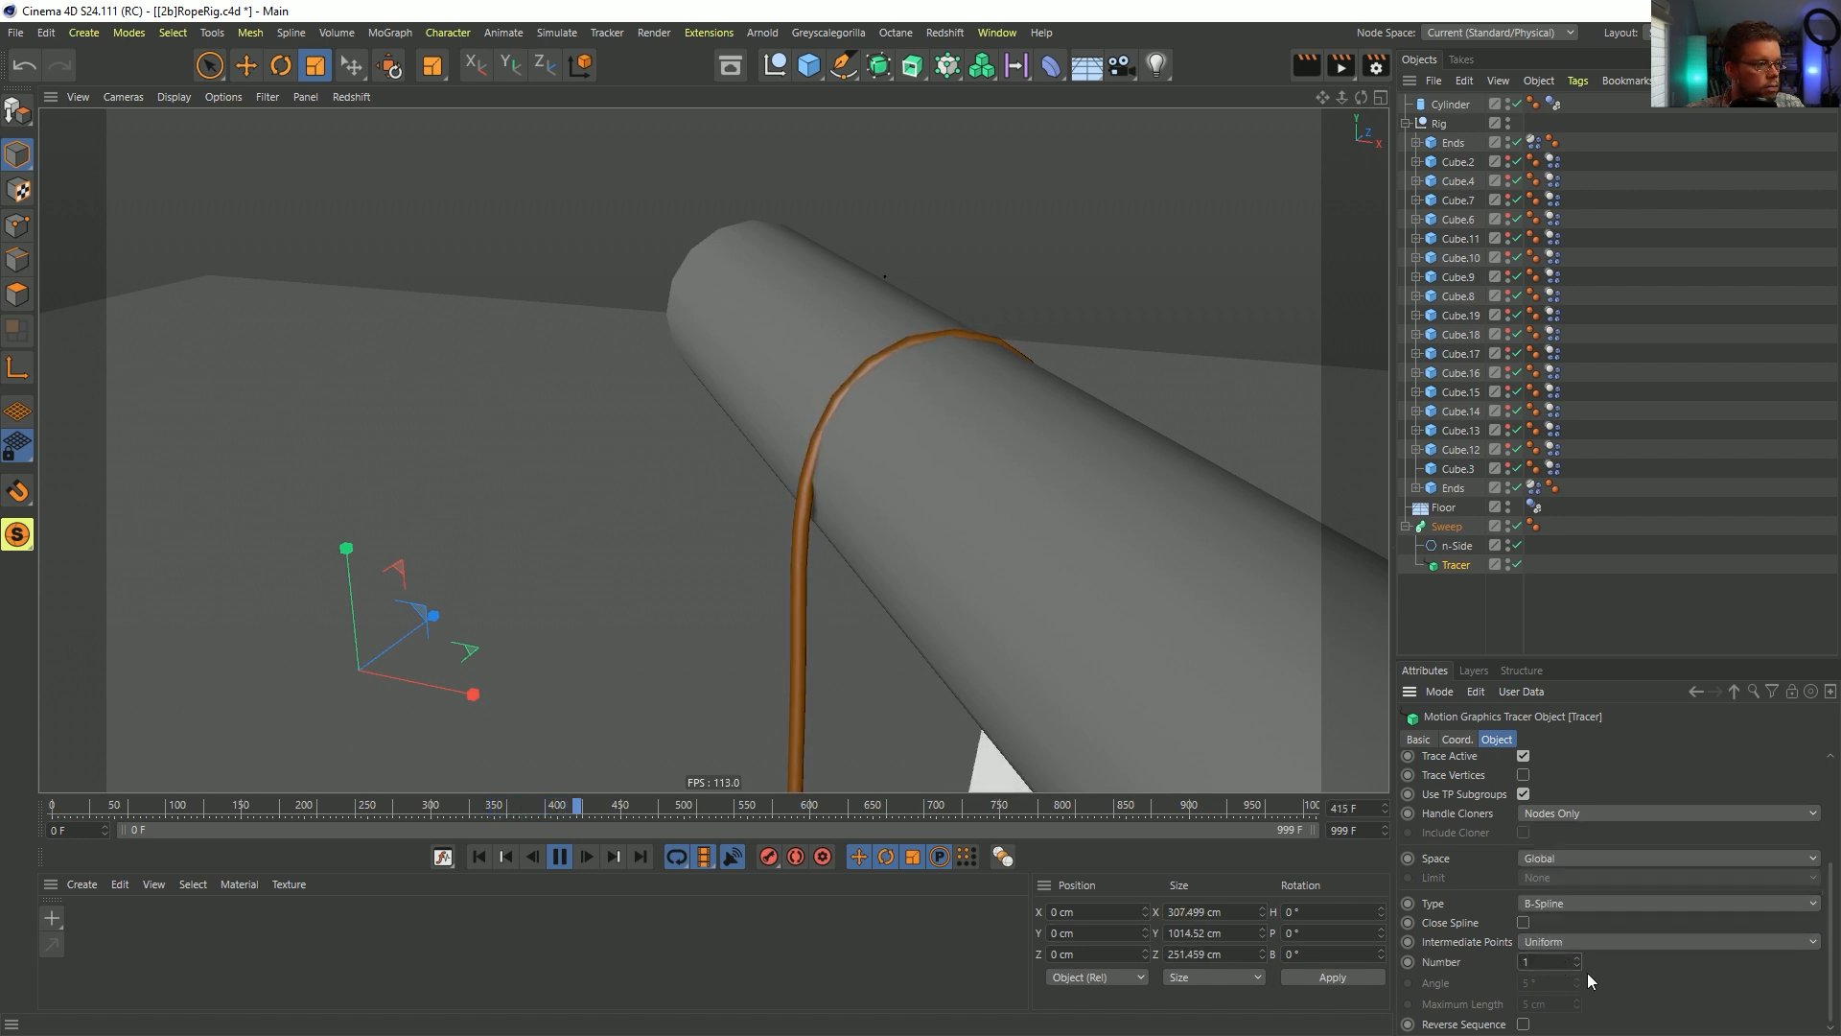
key("Return")
left_click(1577, 958)
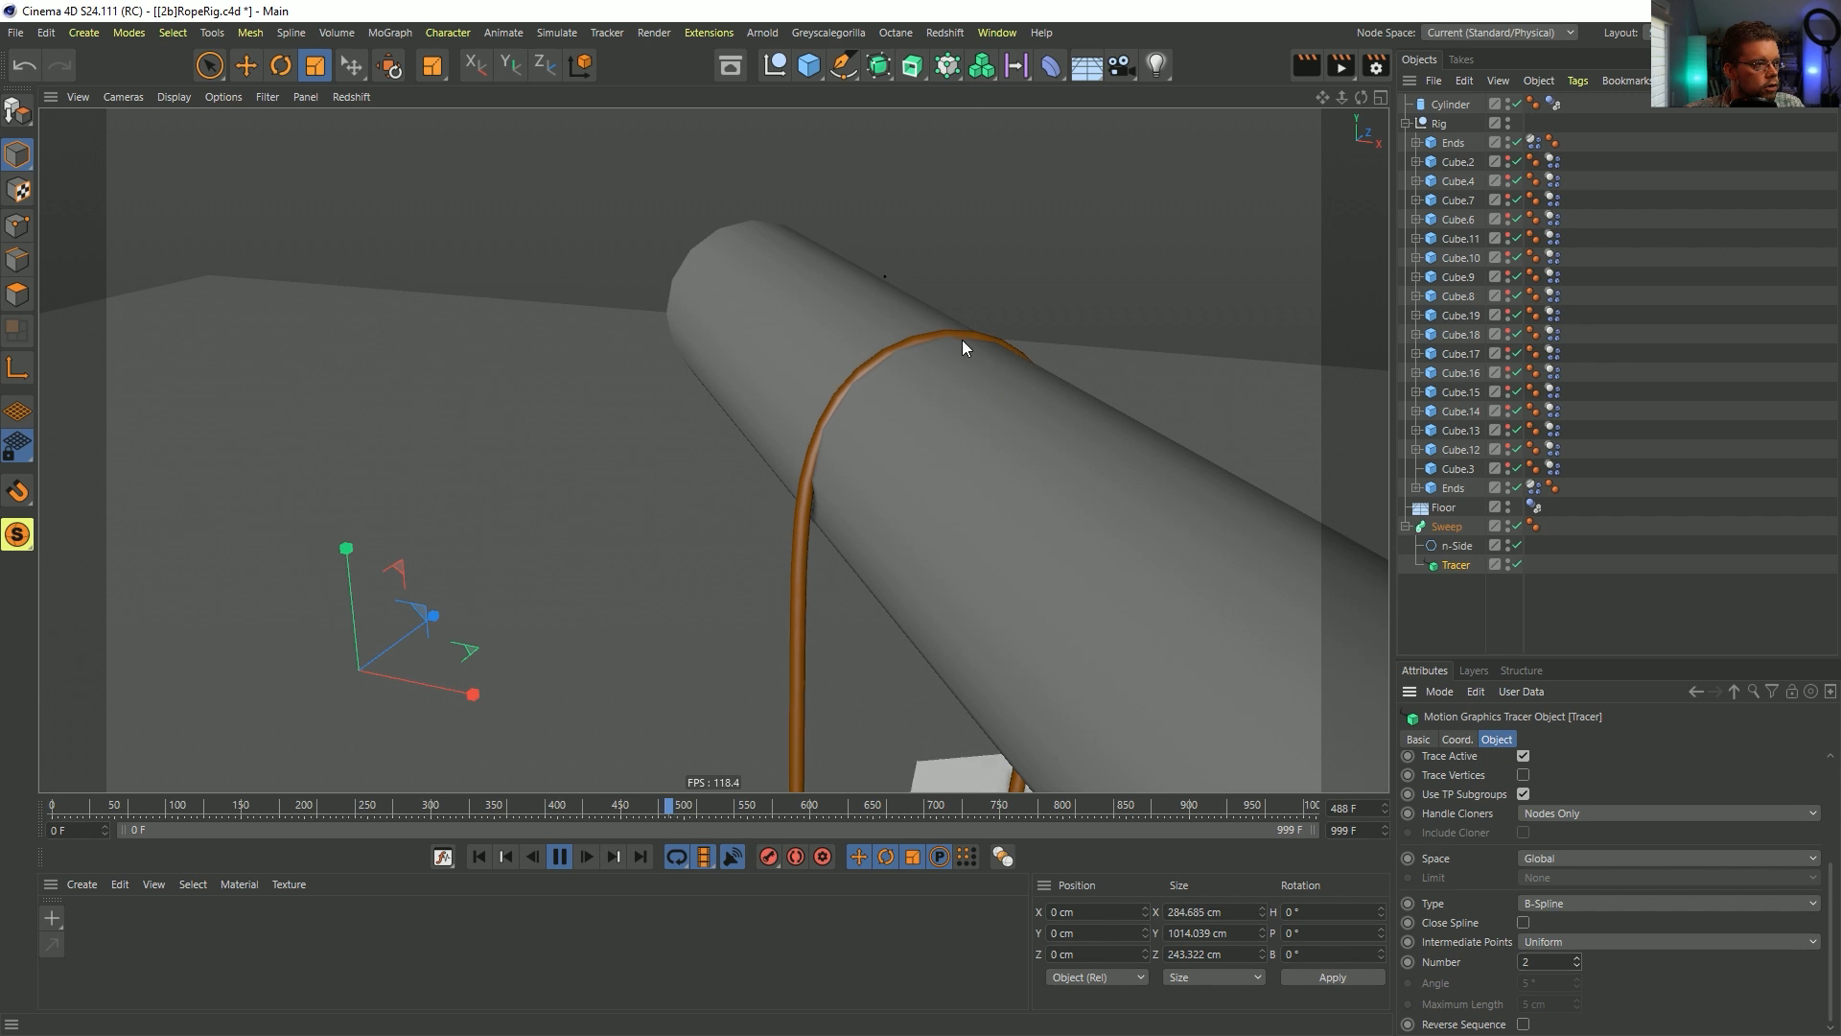
left_click_drag(1026, 406, 973, 410, "alt")
left_click_drag(867, 440, 1055, 441, "alt")
left_click_drag(1205, 445, 1114, 420, "alt")
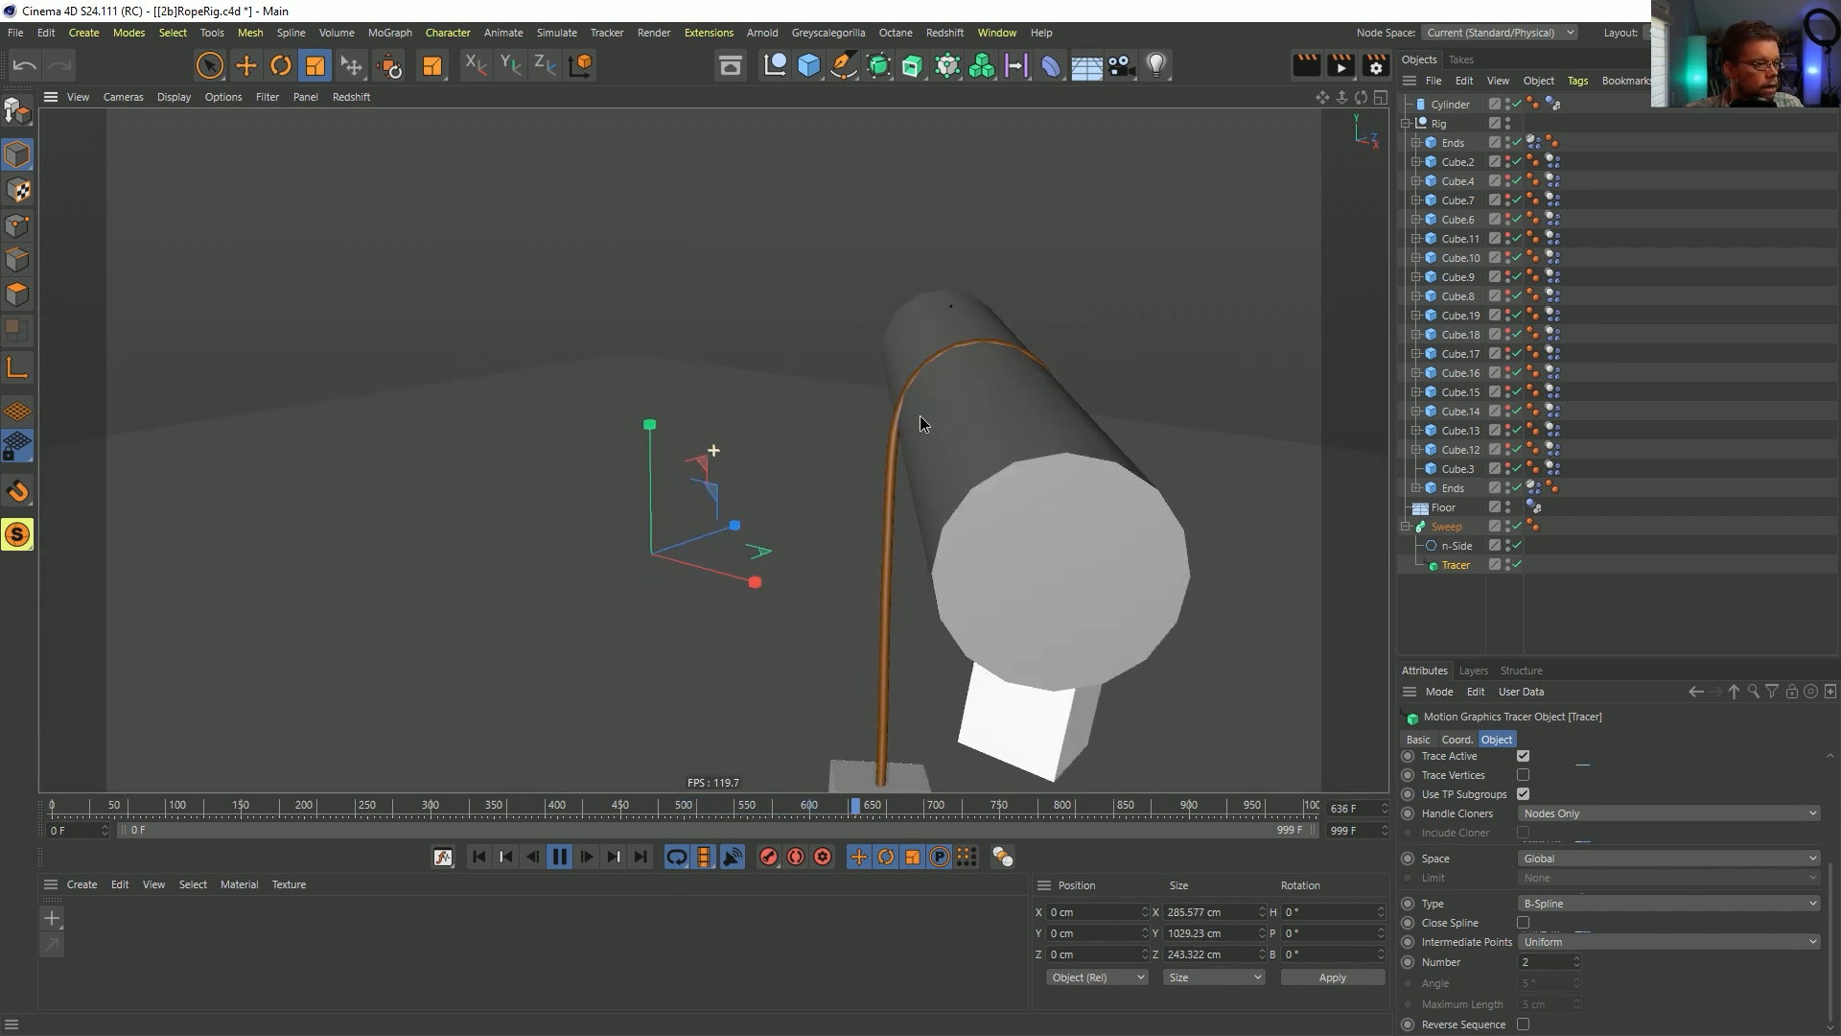
- Set the Y and Z sizes of all cubes from Cube.2 to Cube.3 to 15 cm and play the simulation from the start
left_click(1460, 470)
left_click(1464, 165, "shift")
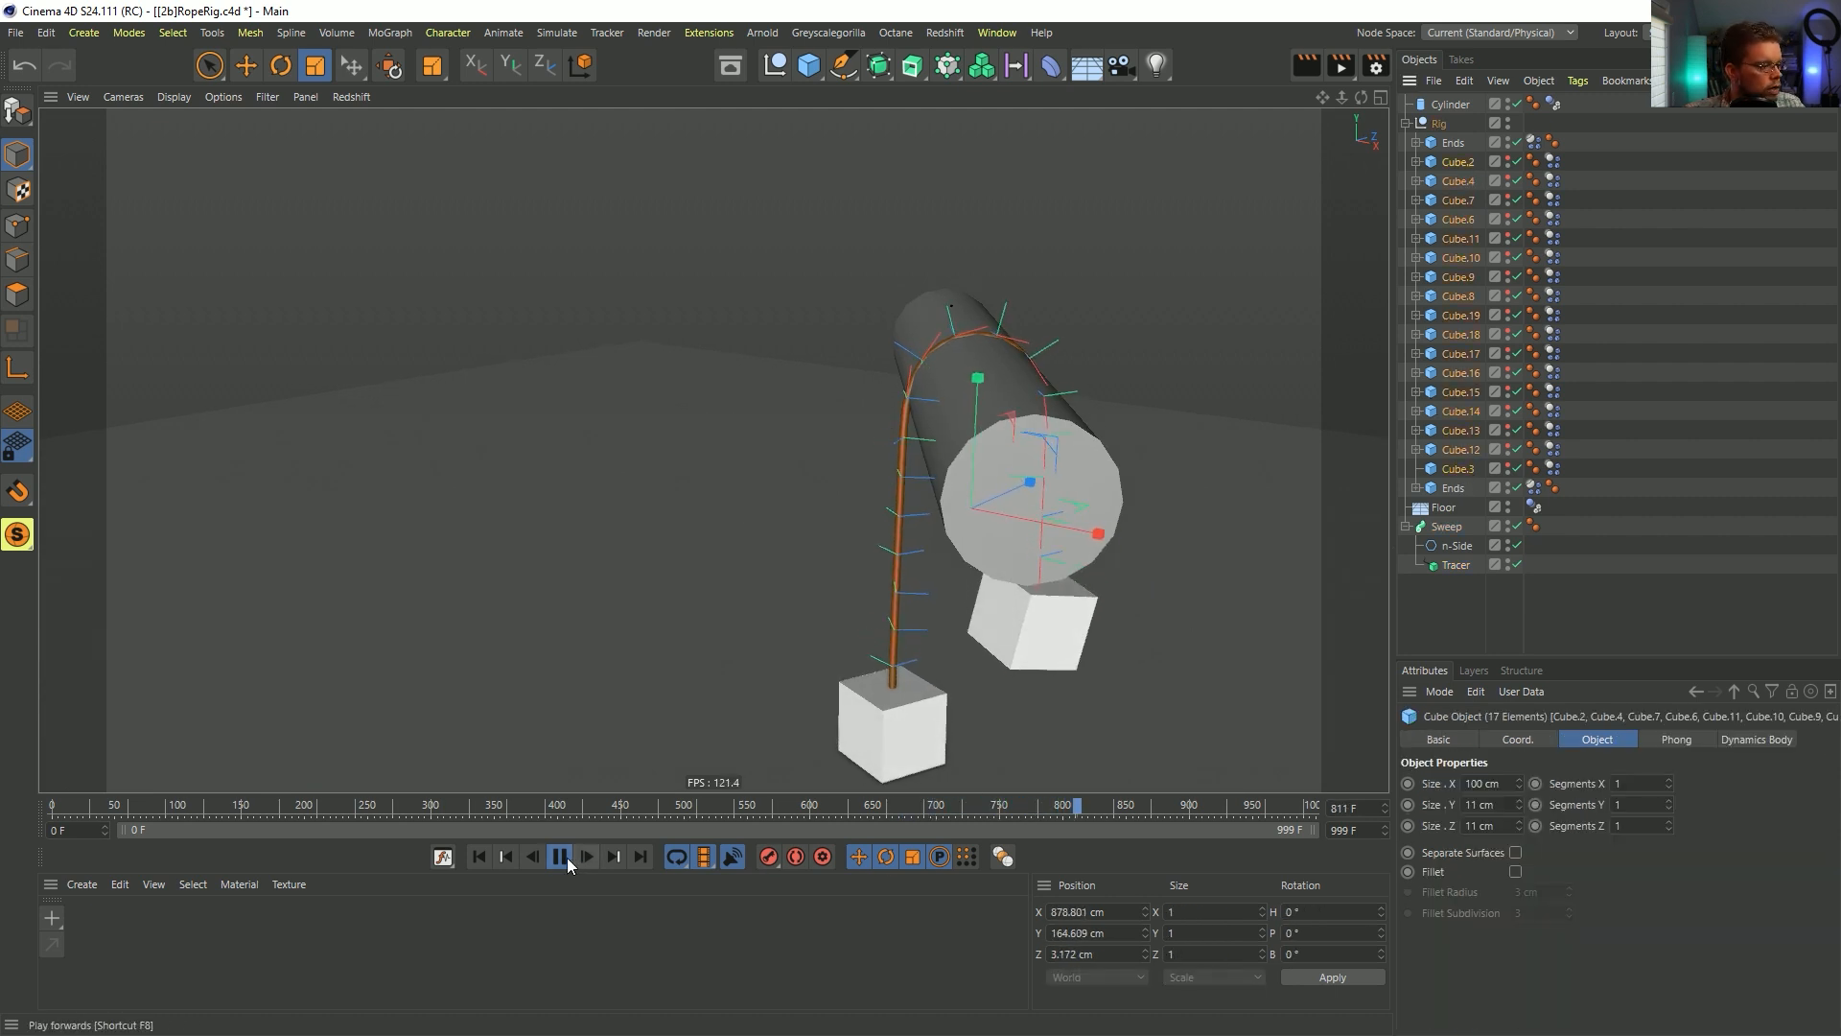
left_click(559, 857)
left_click(478, 857)
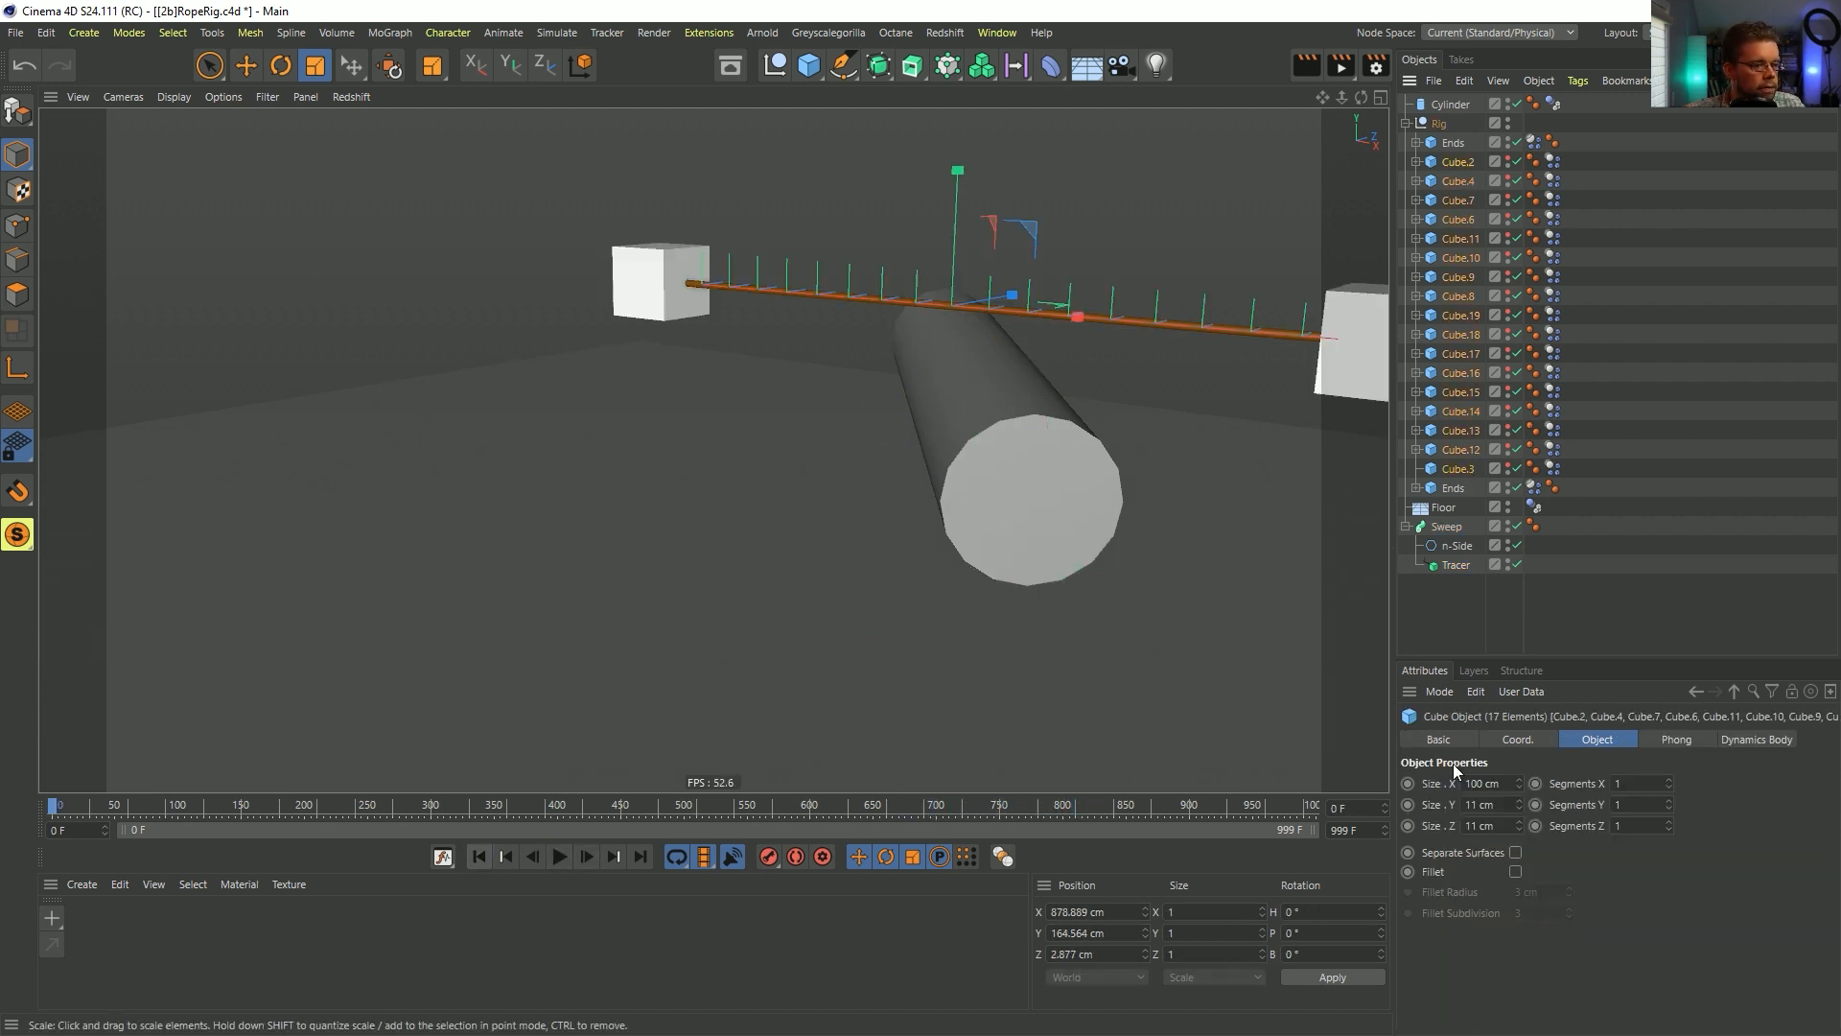
left_click_drag(1509, 803, 1396, 814)
type("15")
key("Tab")
type("15")
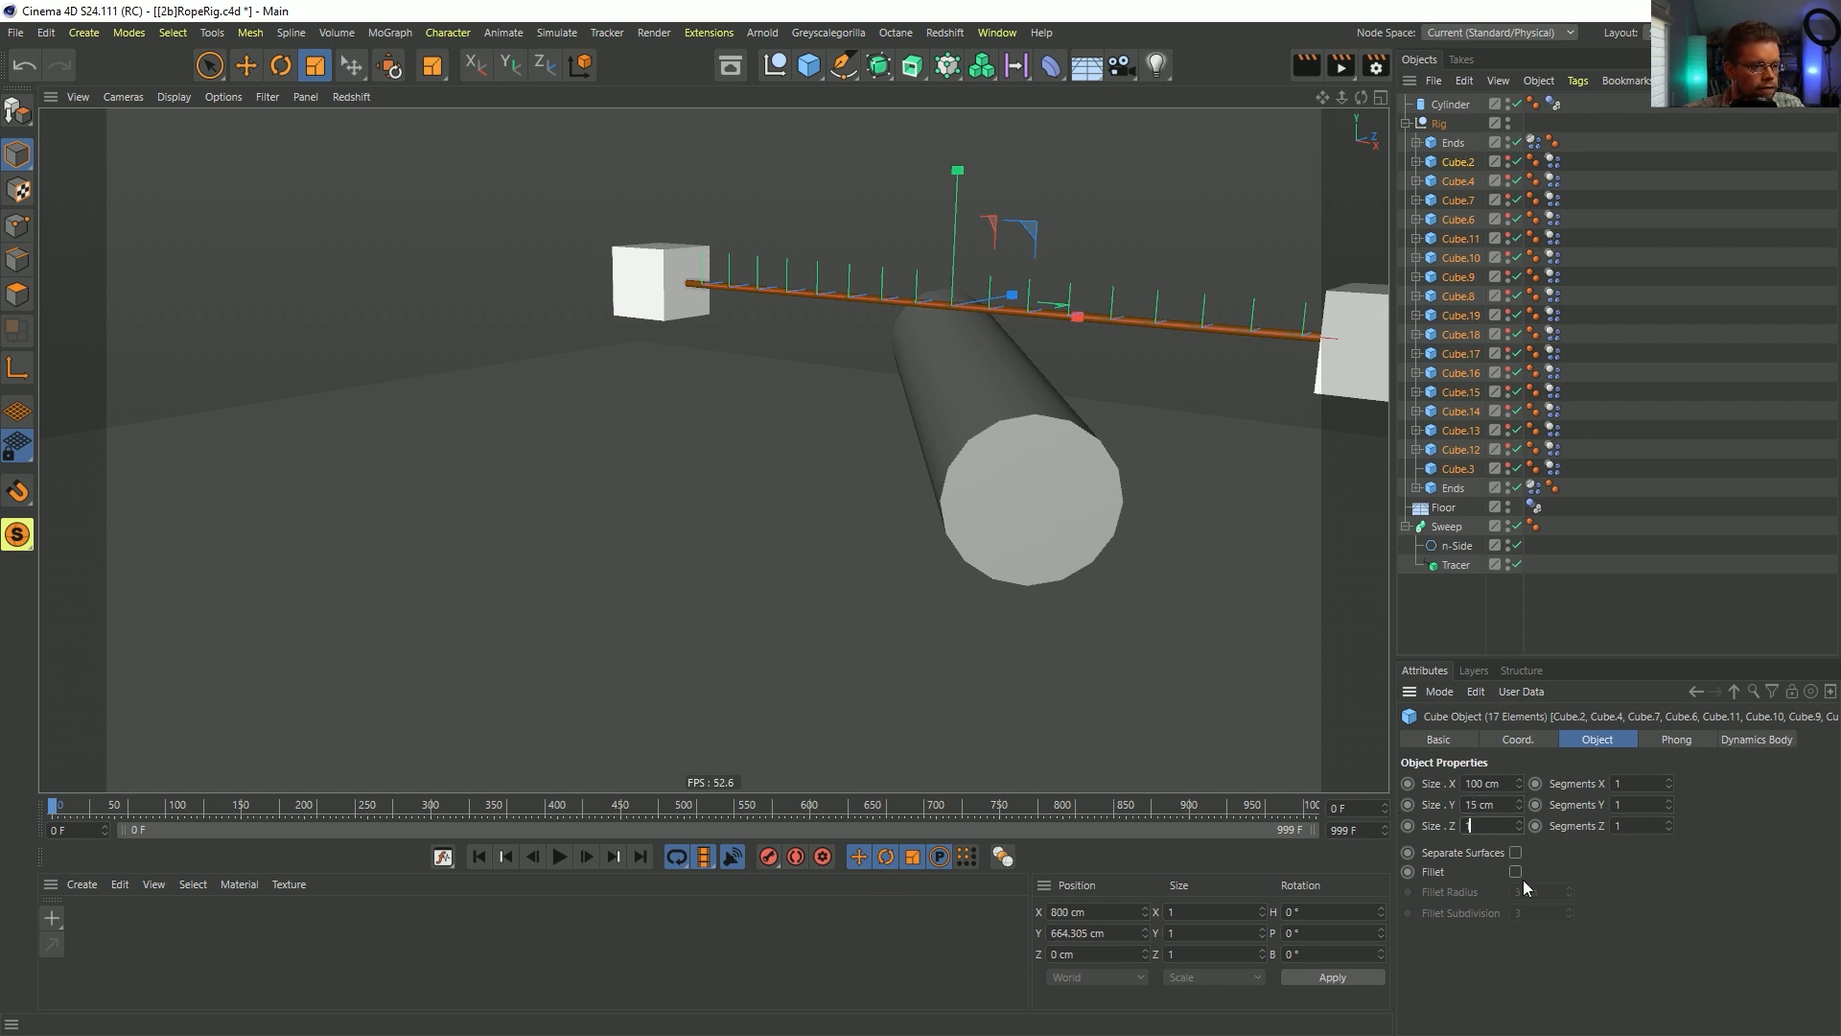
key("Return")
left_click(556, 857)
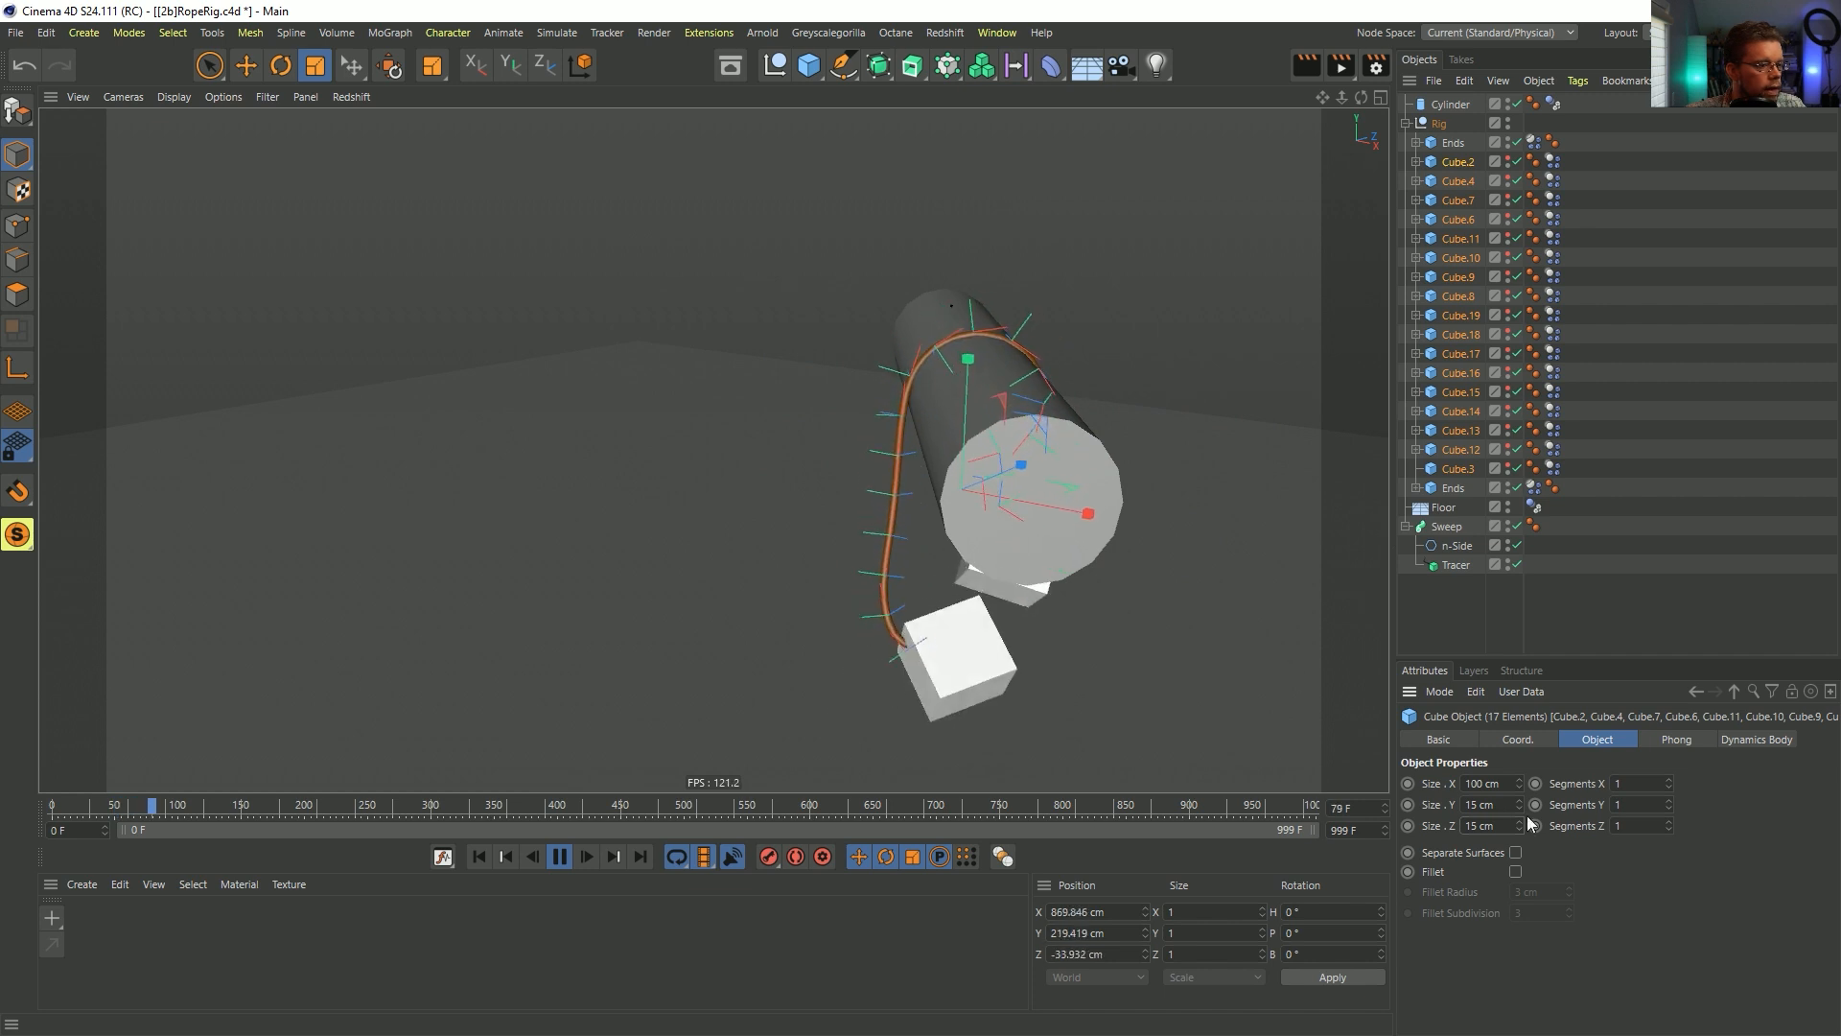
- Set the selected rope cubes' Y and Z sizes to 25 cm, replay the simulation to check the collision, and rewind
left_click_drag(1508, 807, 1404, 832)
type("25")
key("Return")
type("25")
key("Return")
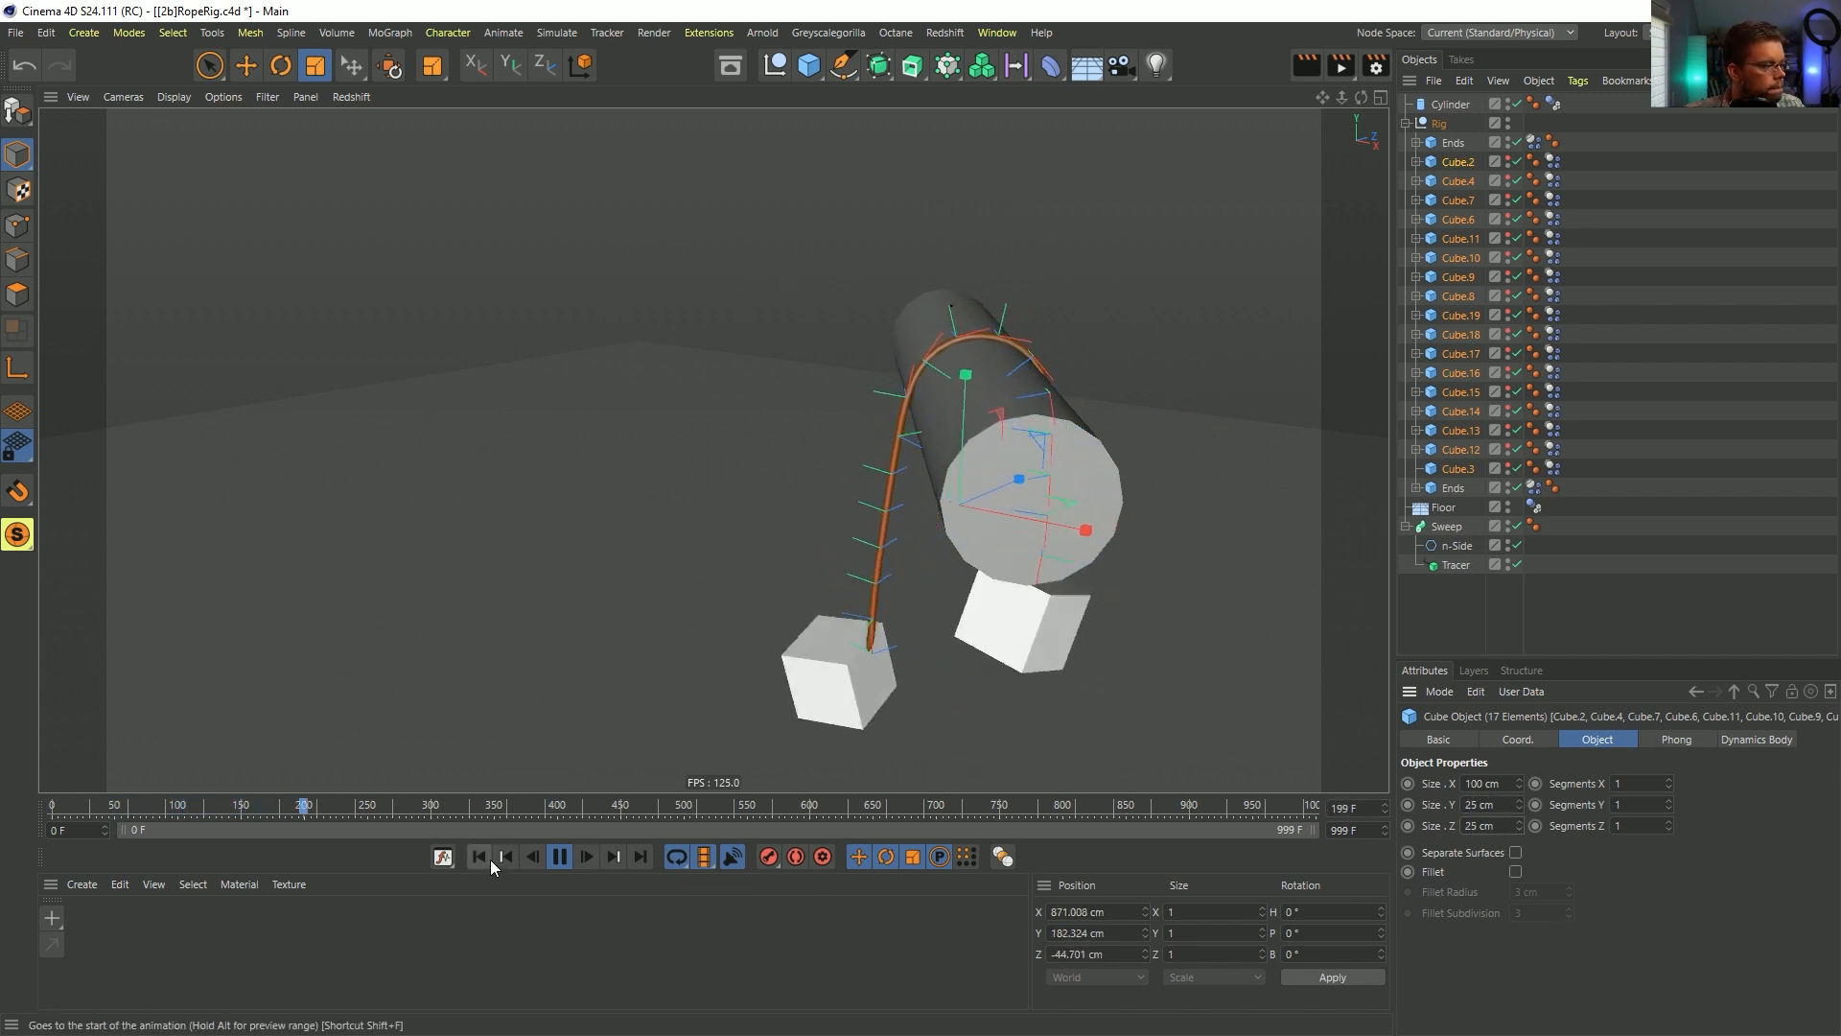
left_click(491, 856)
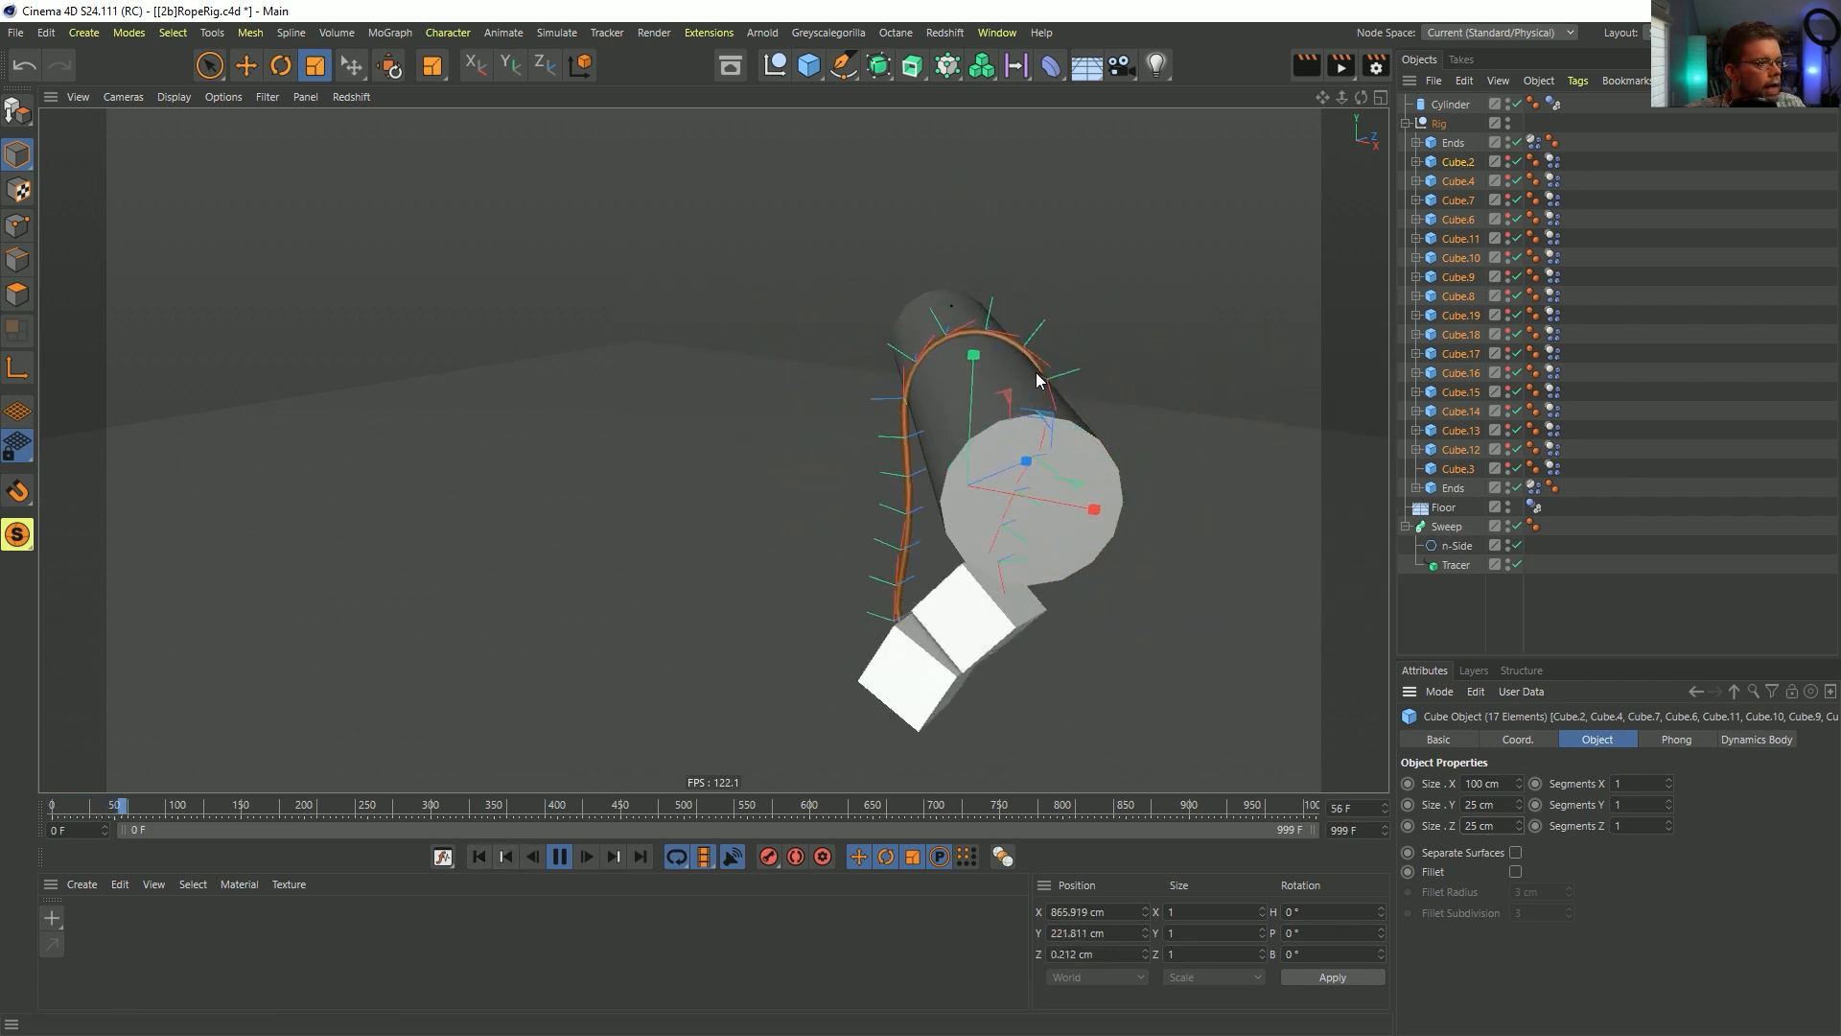
right_click_drag(971, 330, 1016, 420, "alt")
left_click_drag(1016, 418, 1004, 431, "alt")
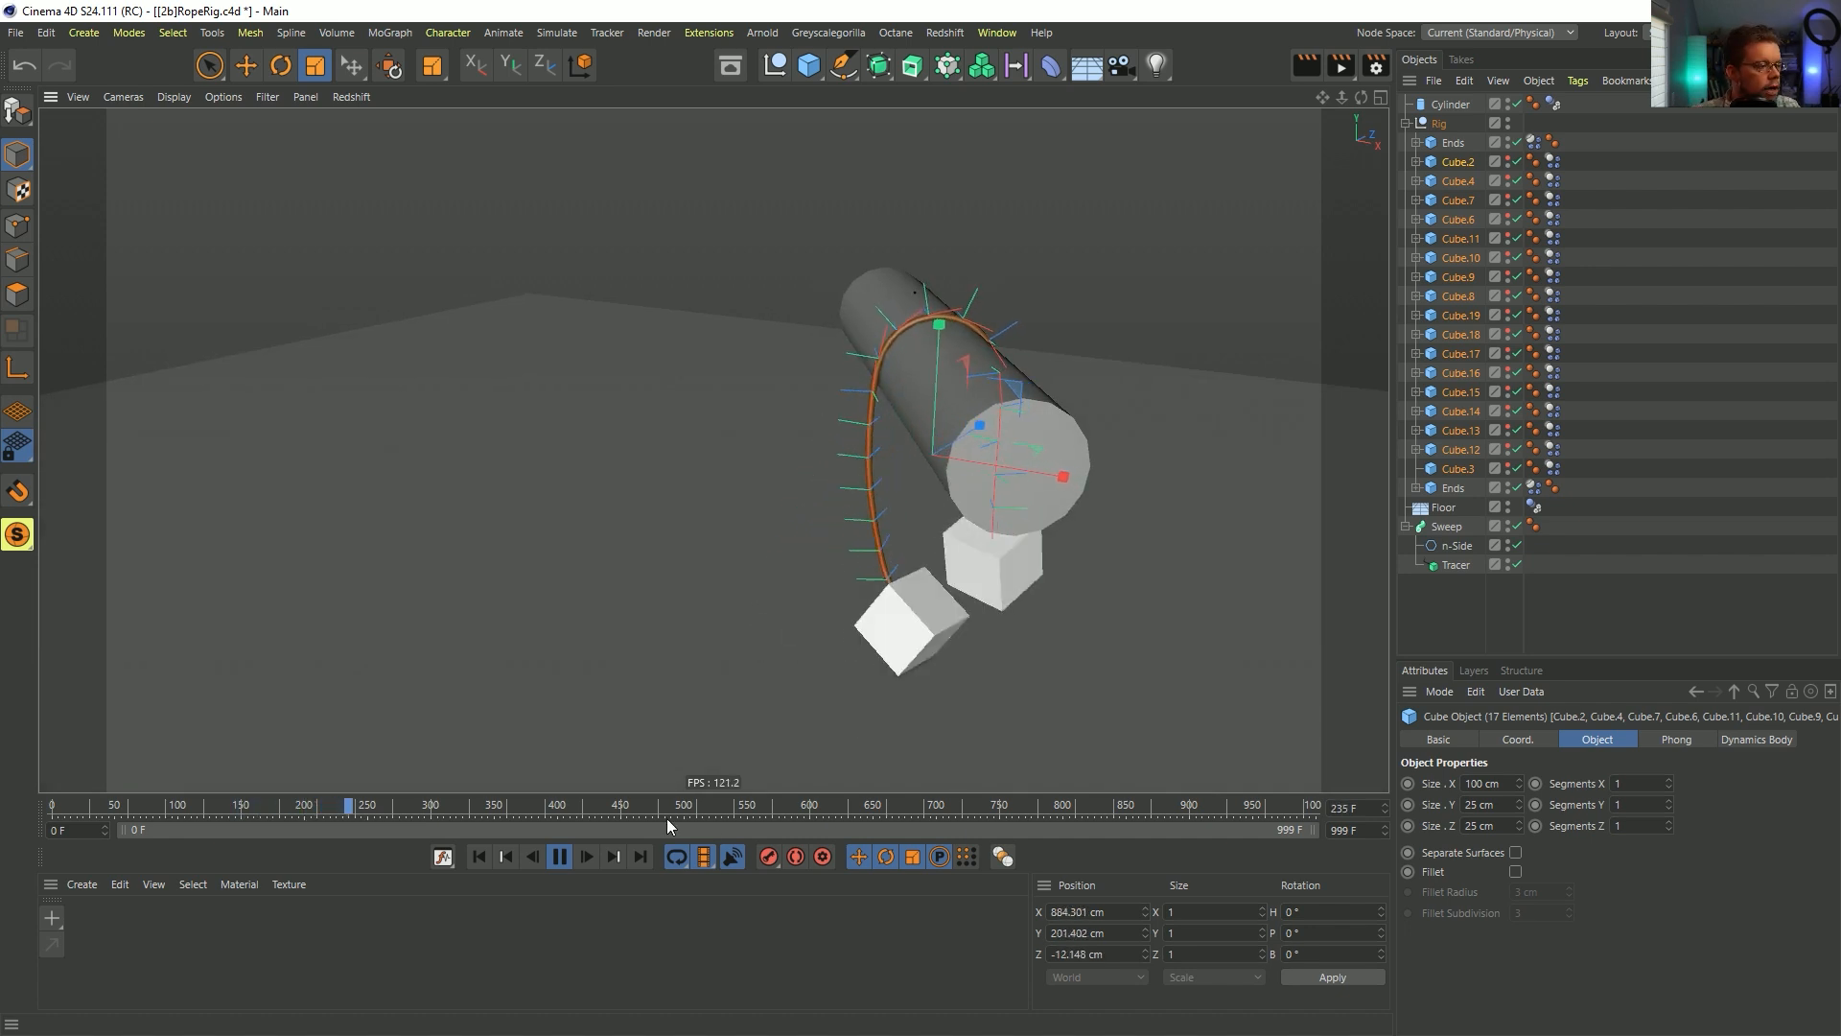
left_click(564, 859)
left_click(479, 856)
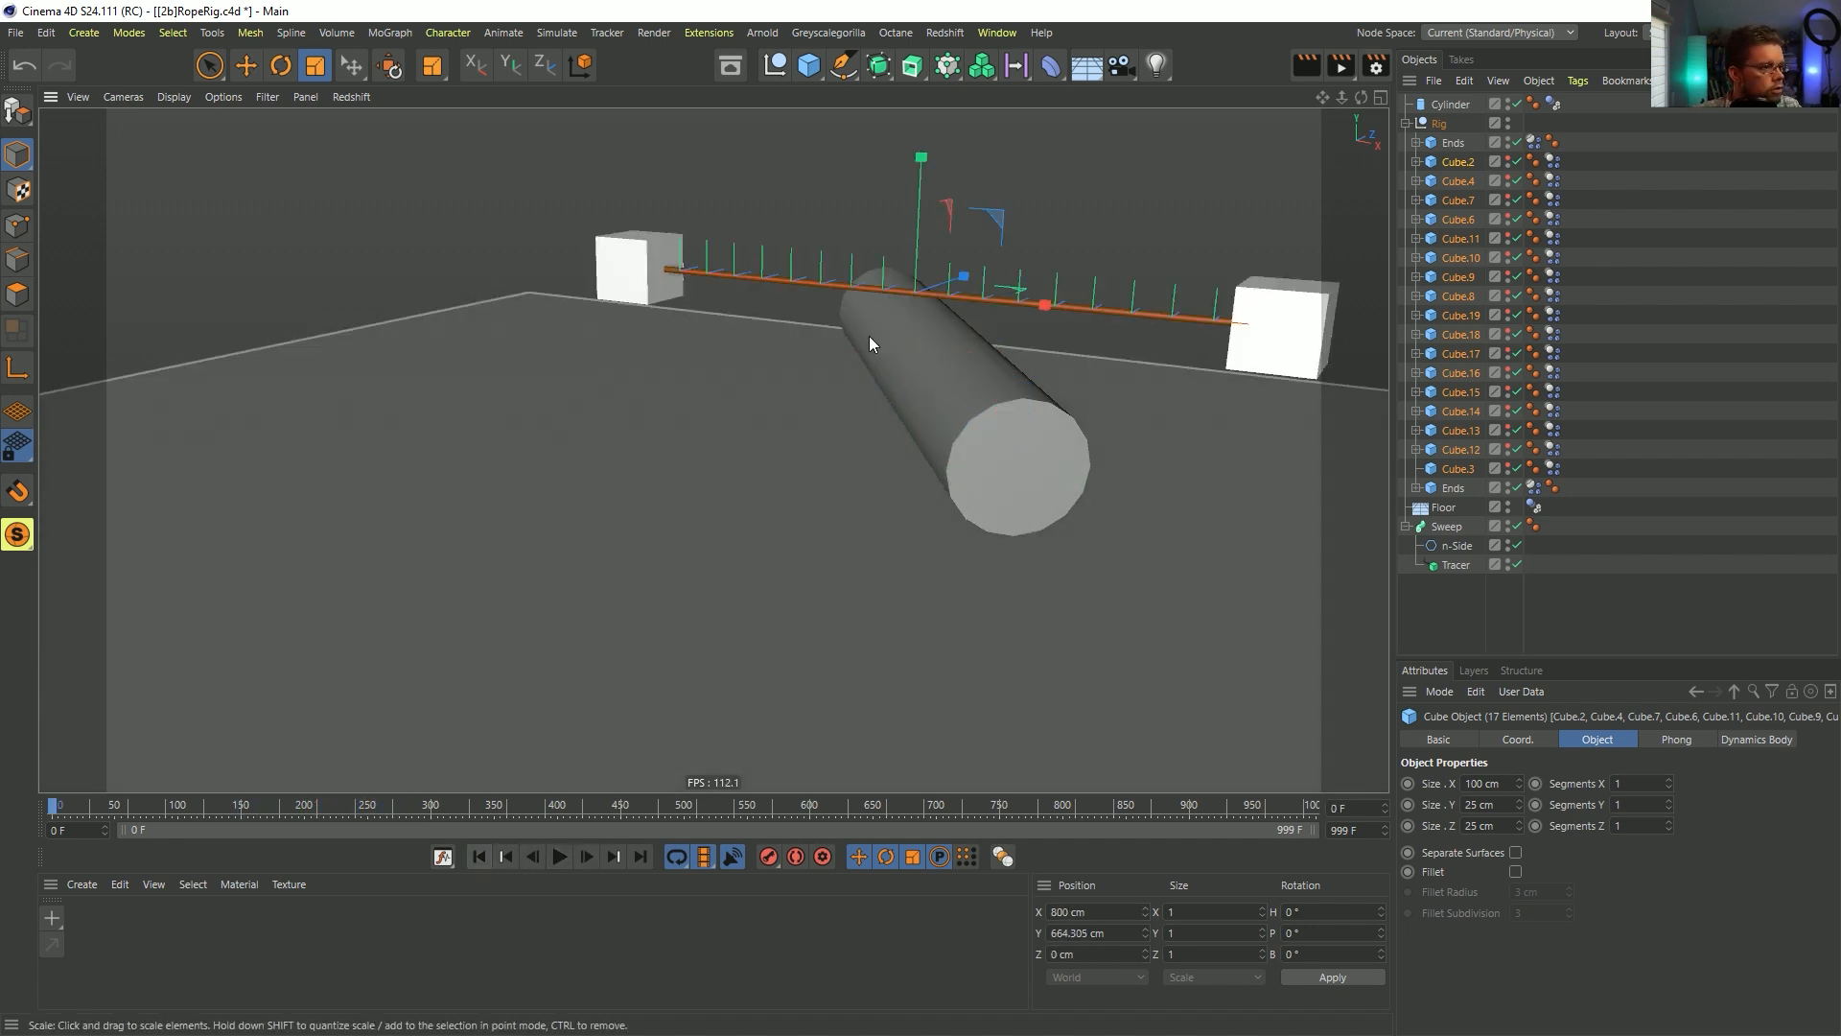
- Give the first Ends cube's Dynamics Body a Custom Density of 5, test the simulation, and rewind
left_click(1429, 142)
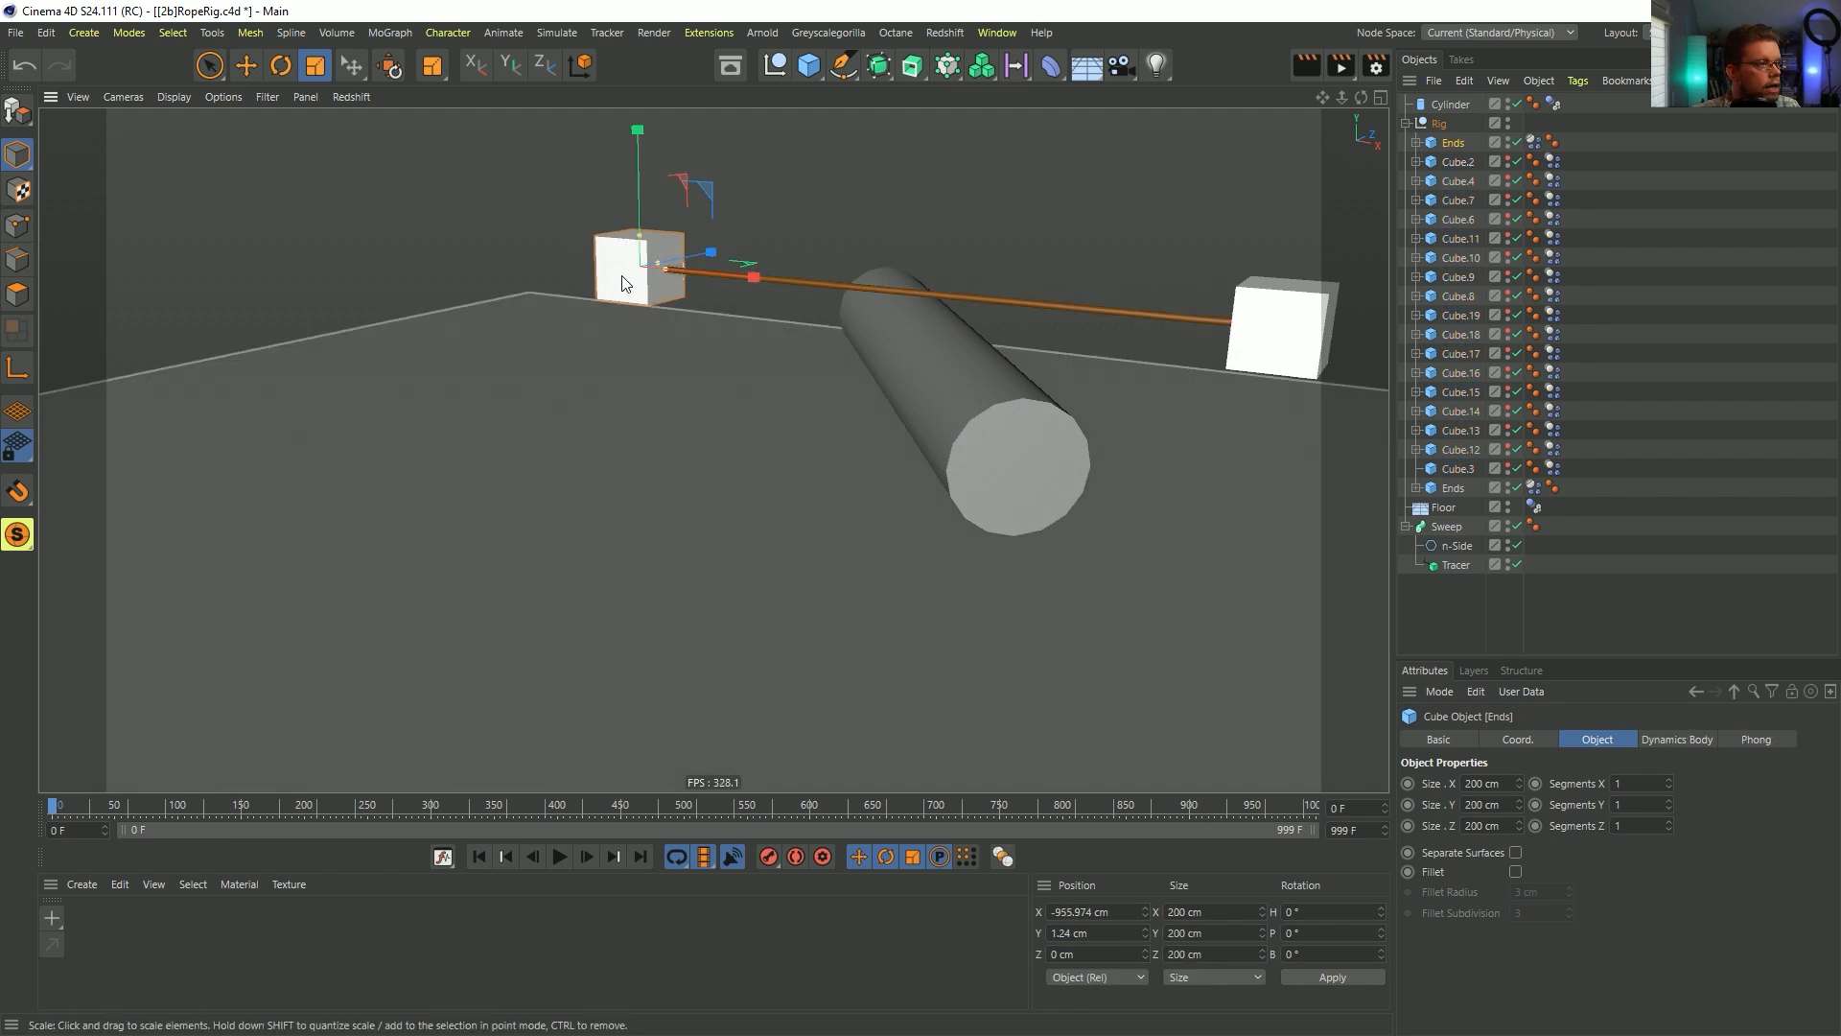
left_click(1533, 142)
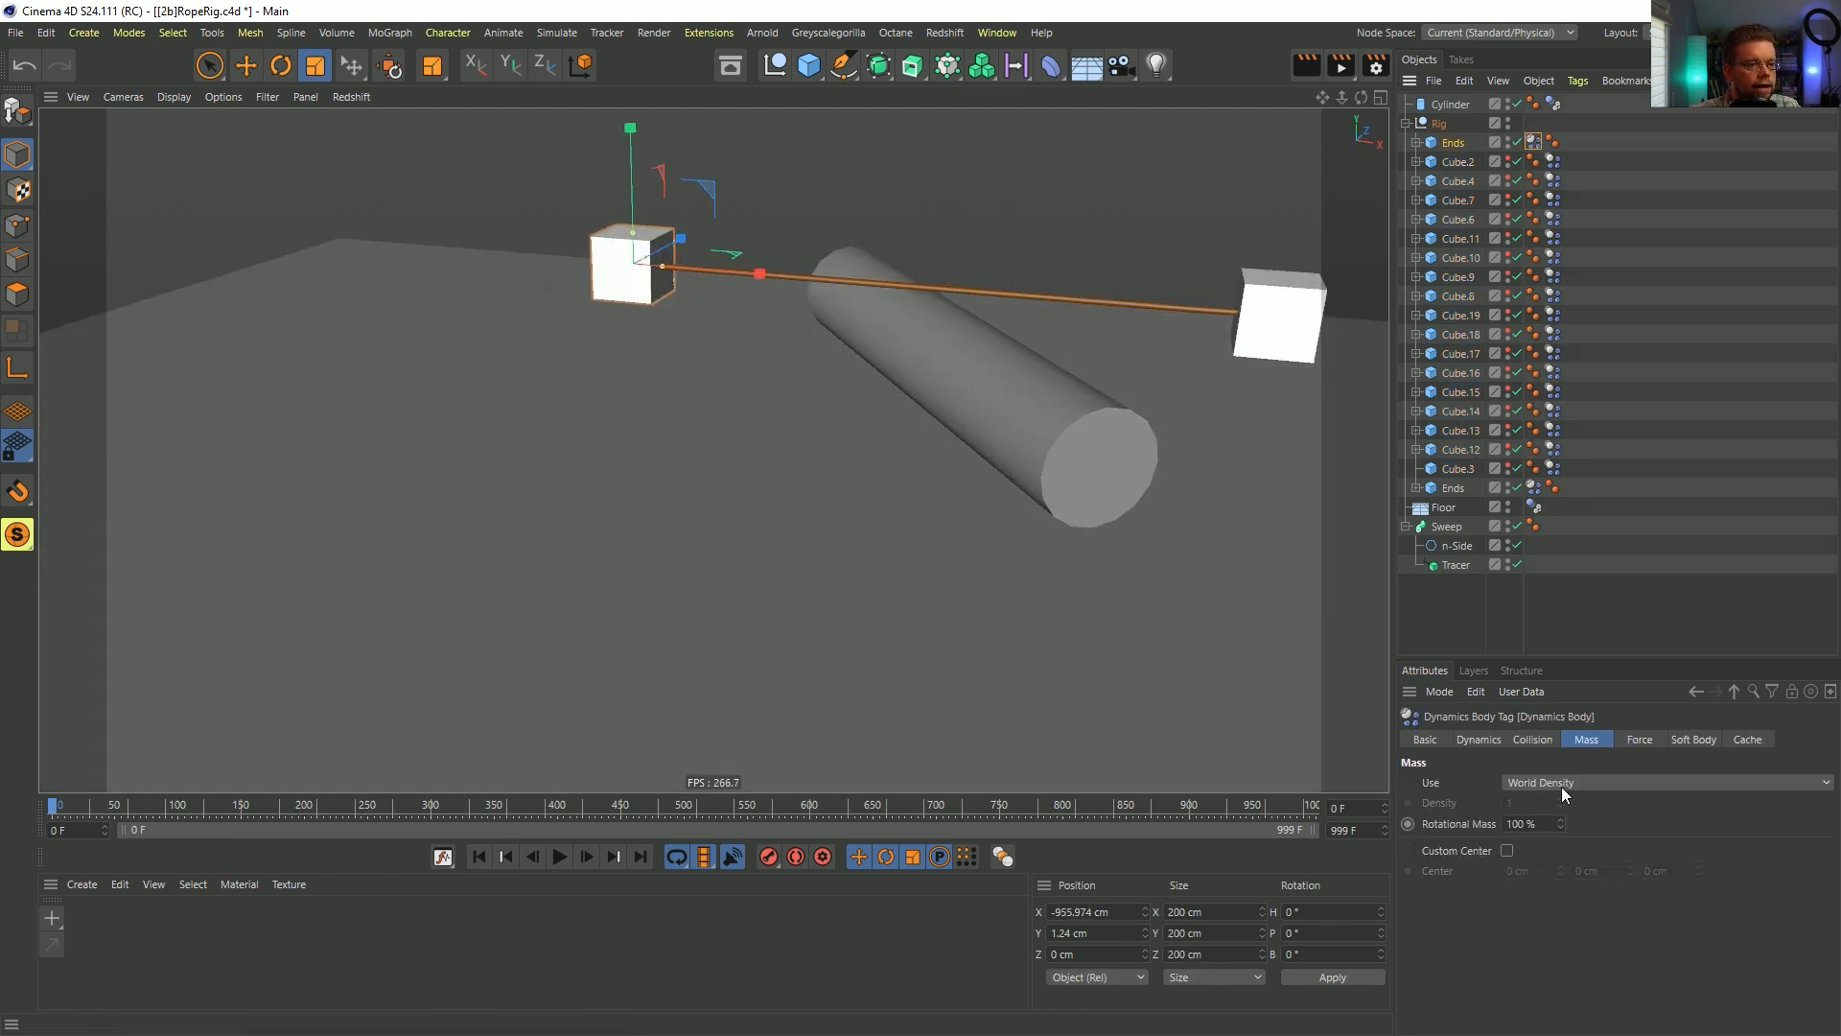
left_click(1530, 739)
left_click(1586, 740)
left_click(1638, 739)
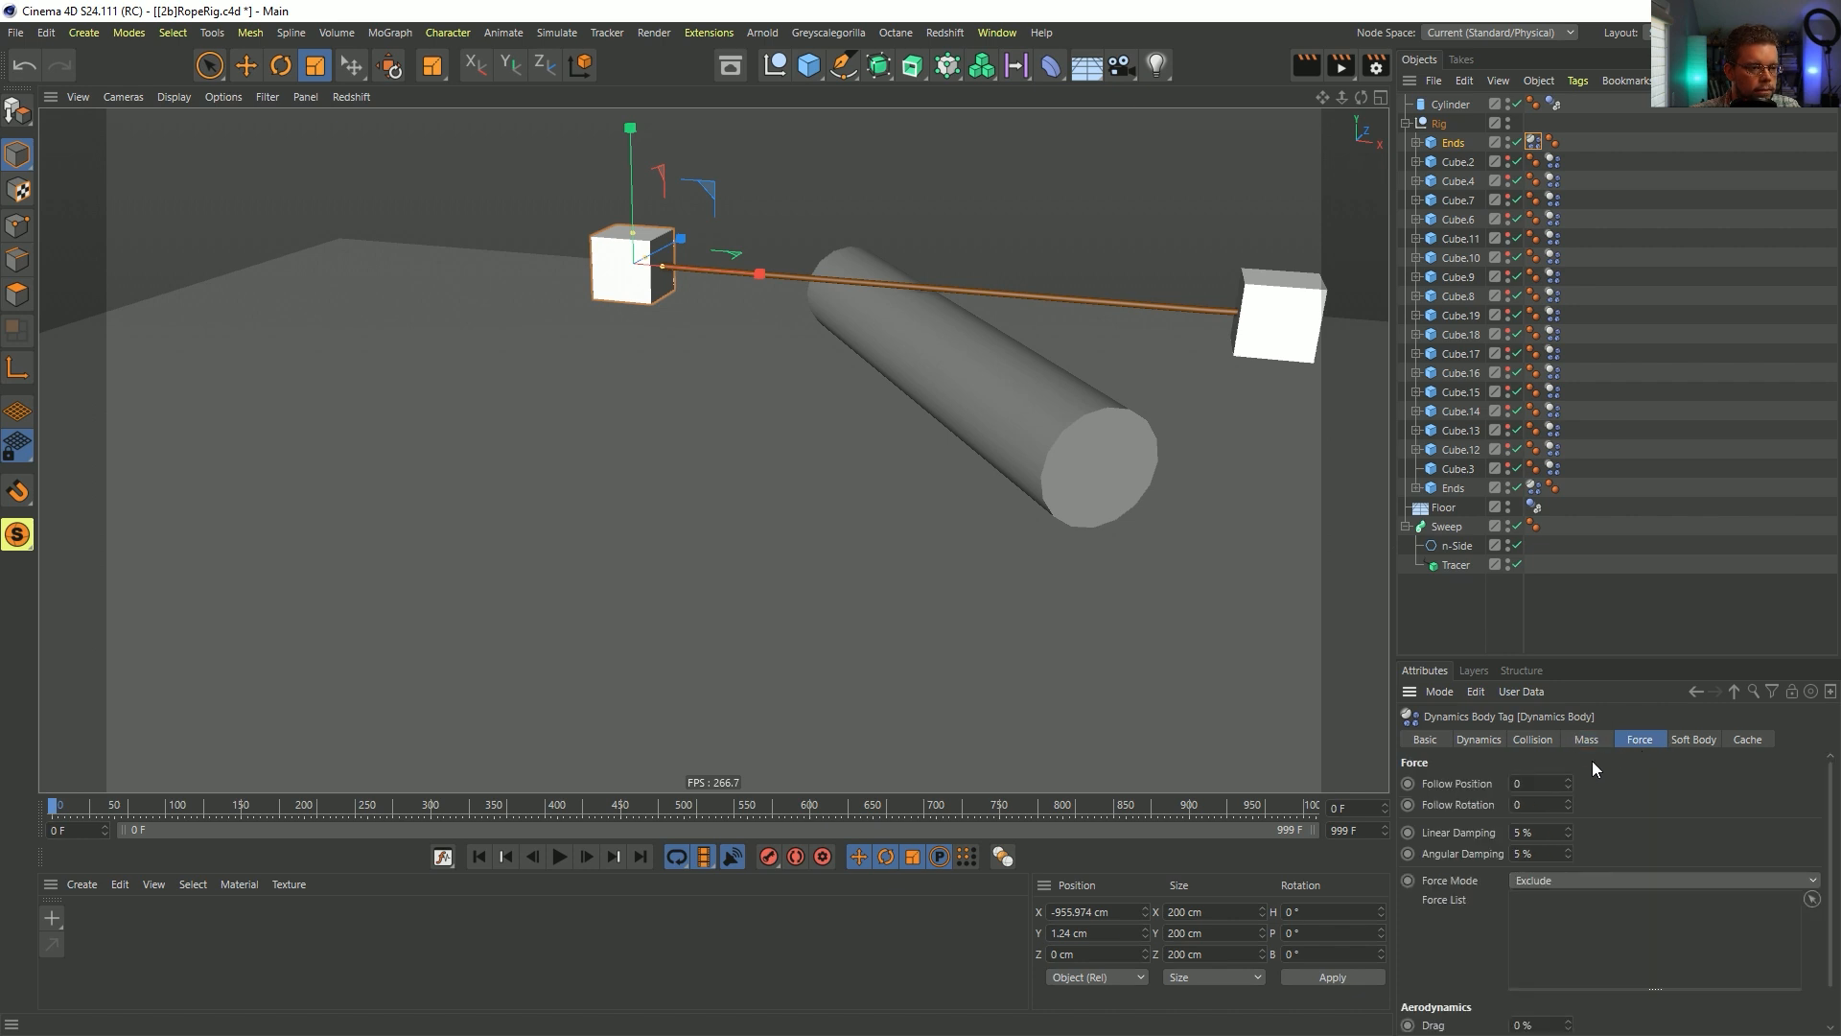
left_click(1577, 739)
left_click(1540, 783)
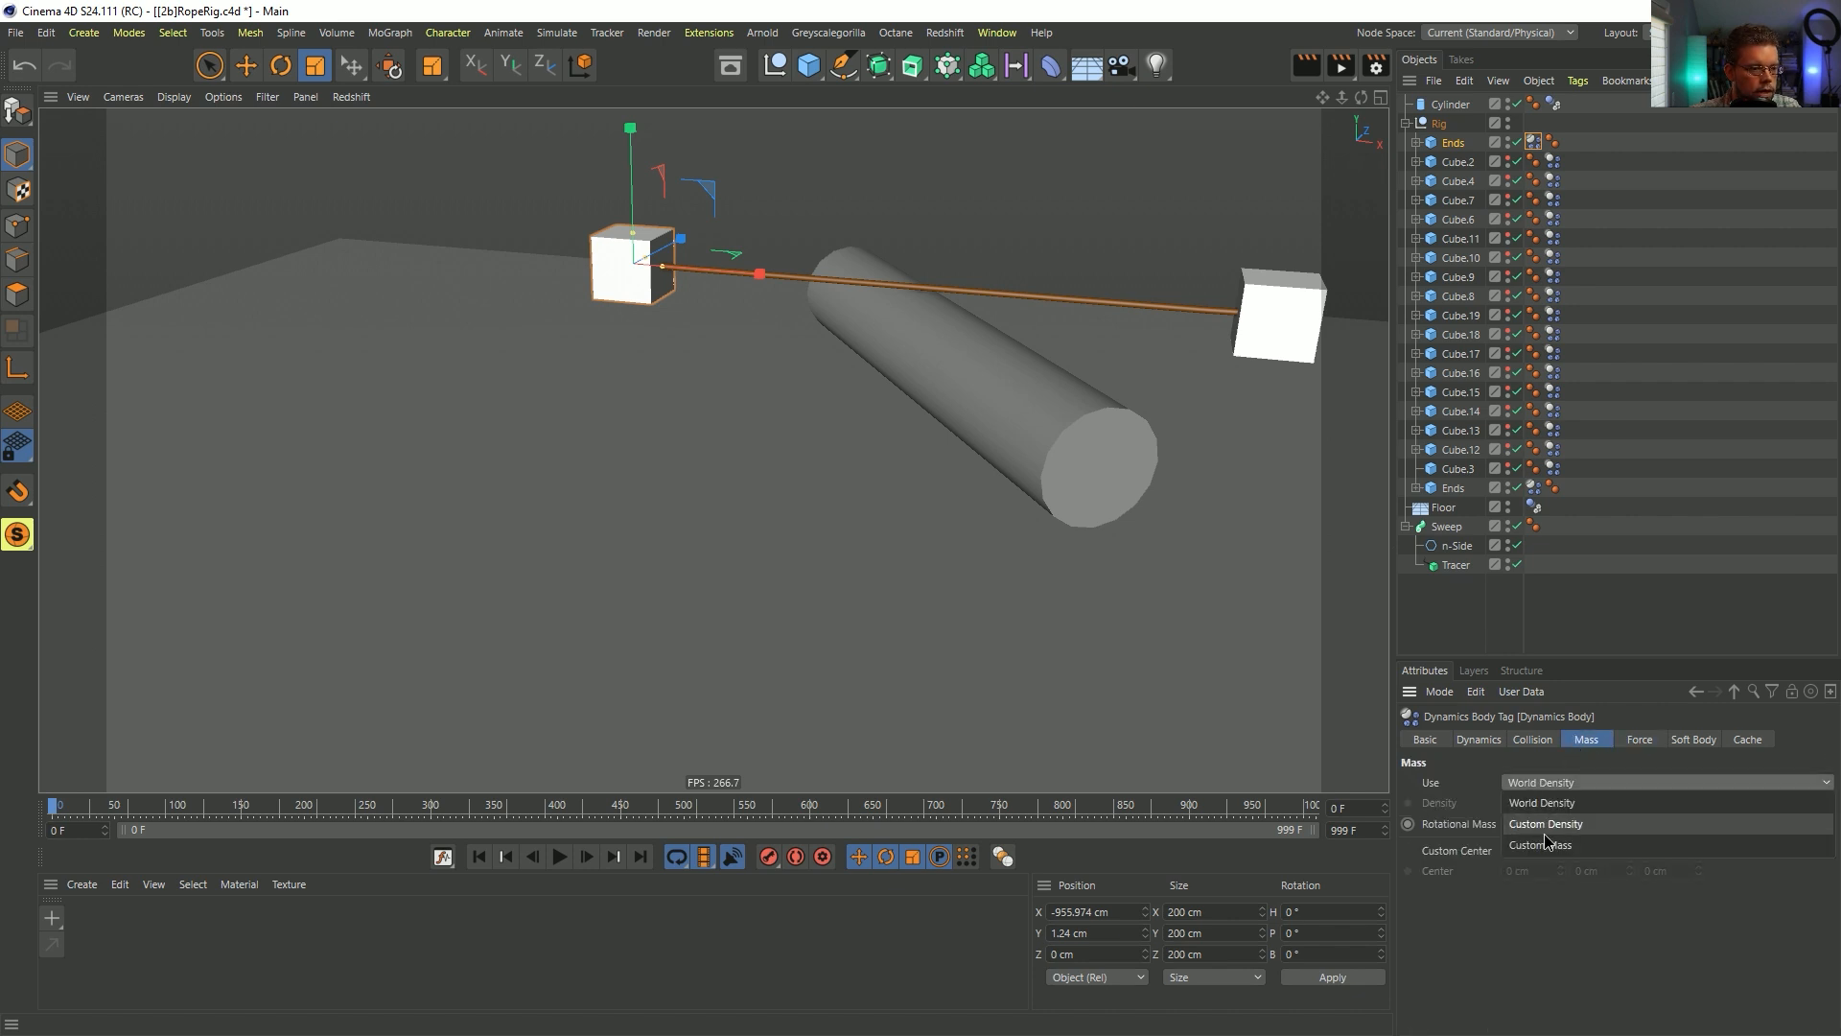
left_click(1552, 824)
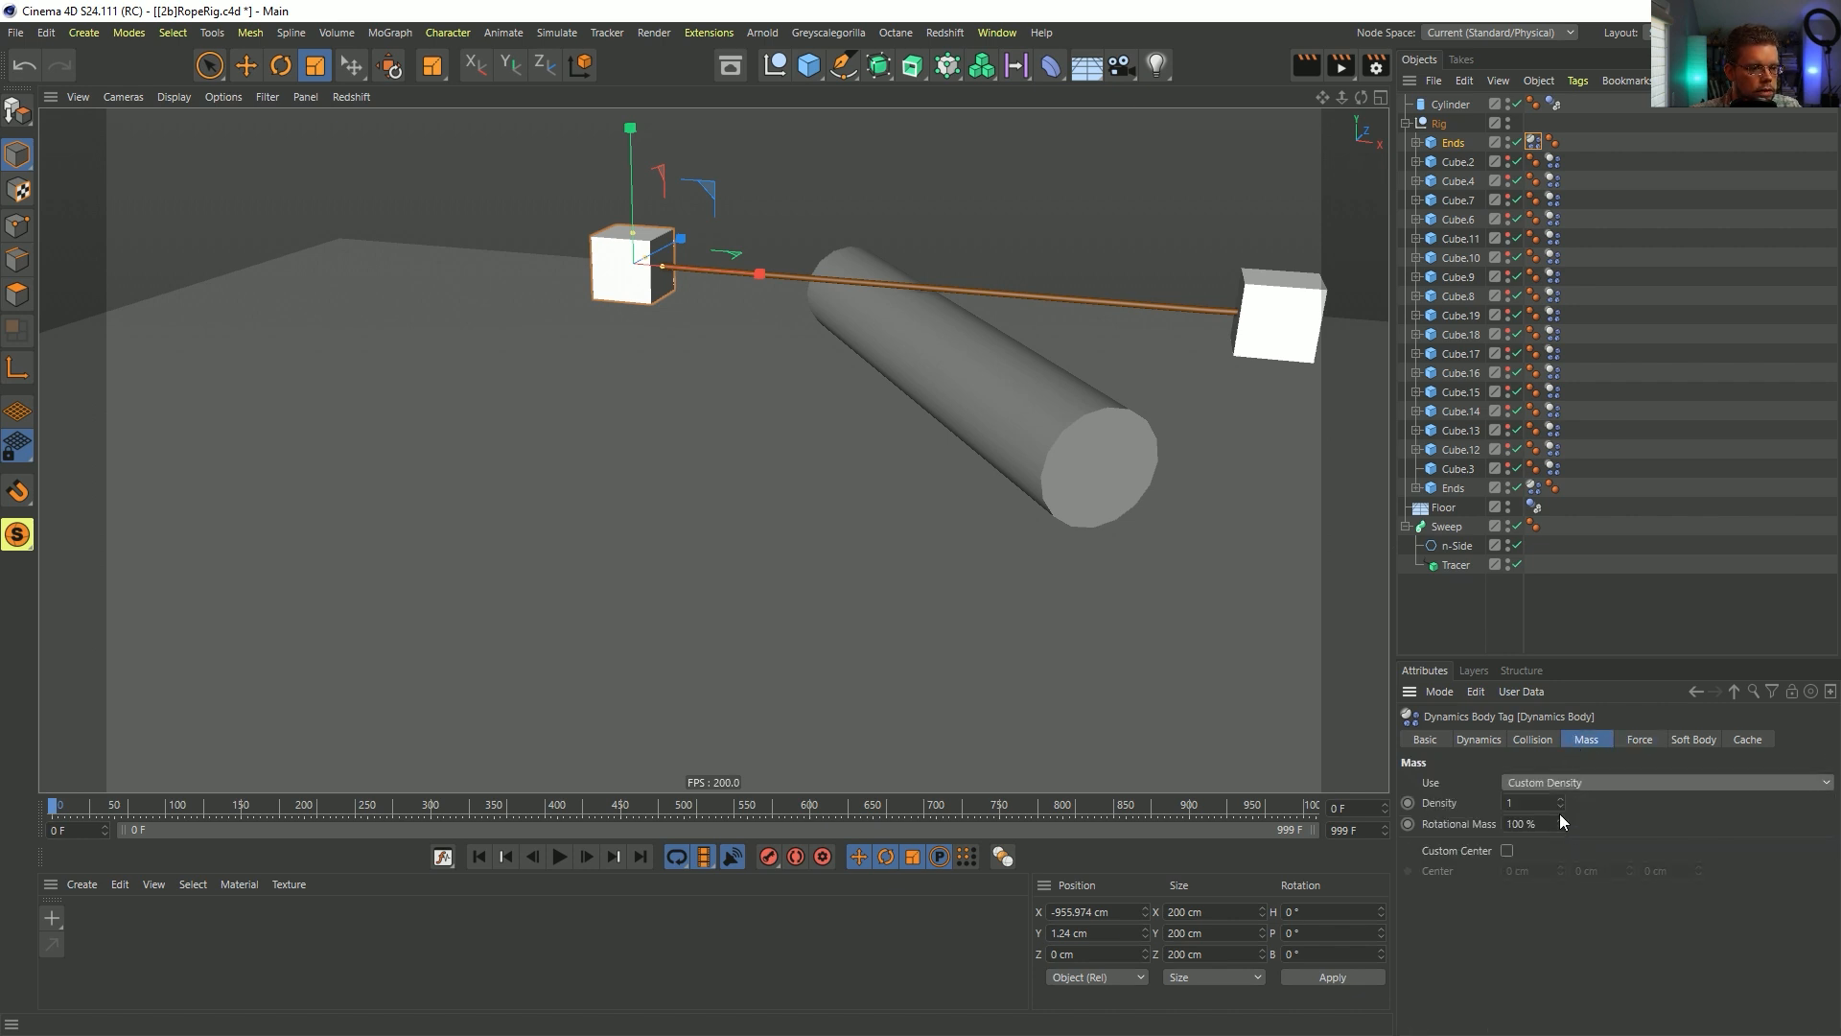
left_click(561, 859)
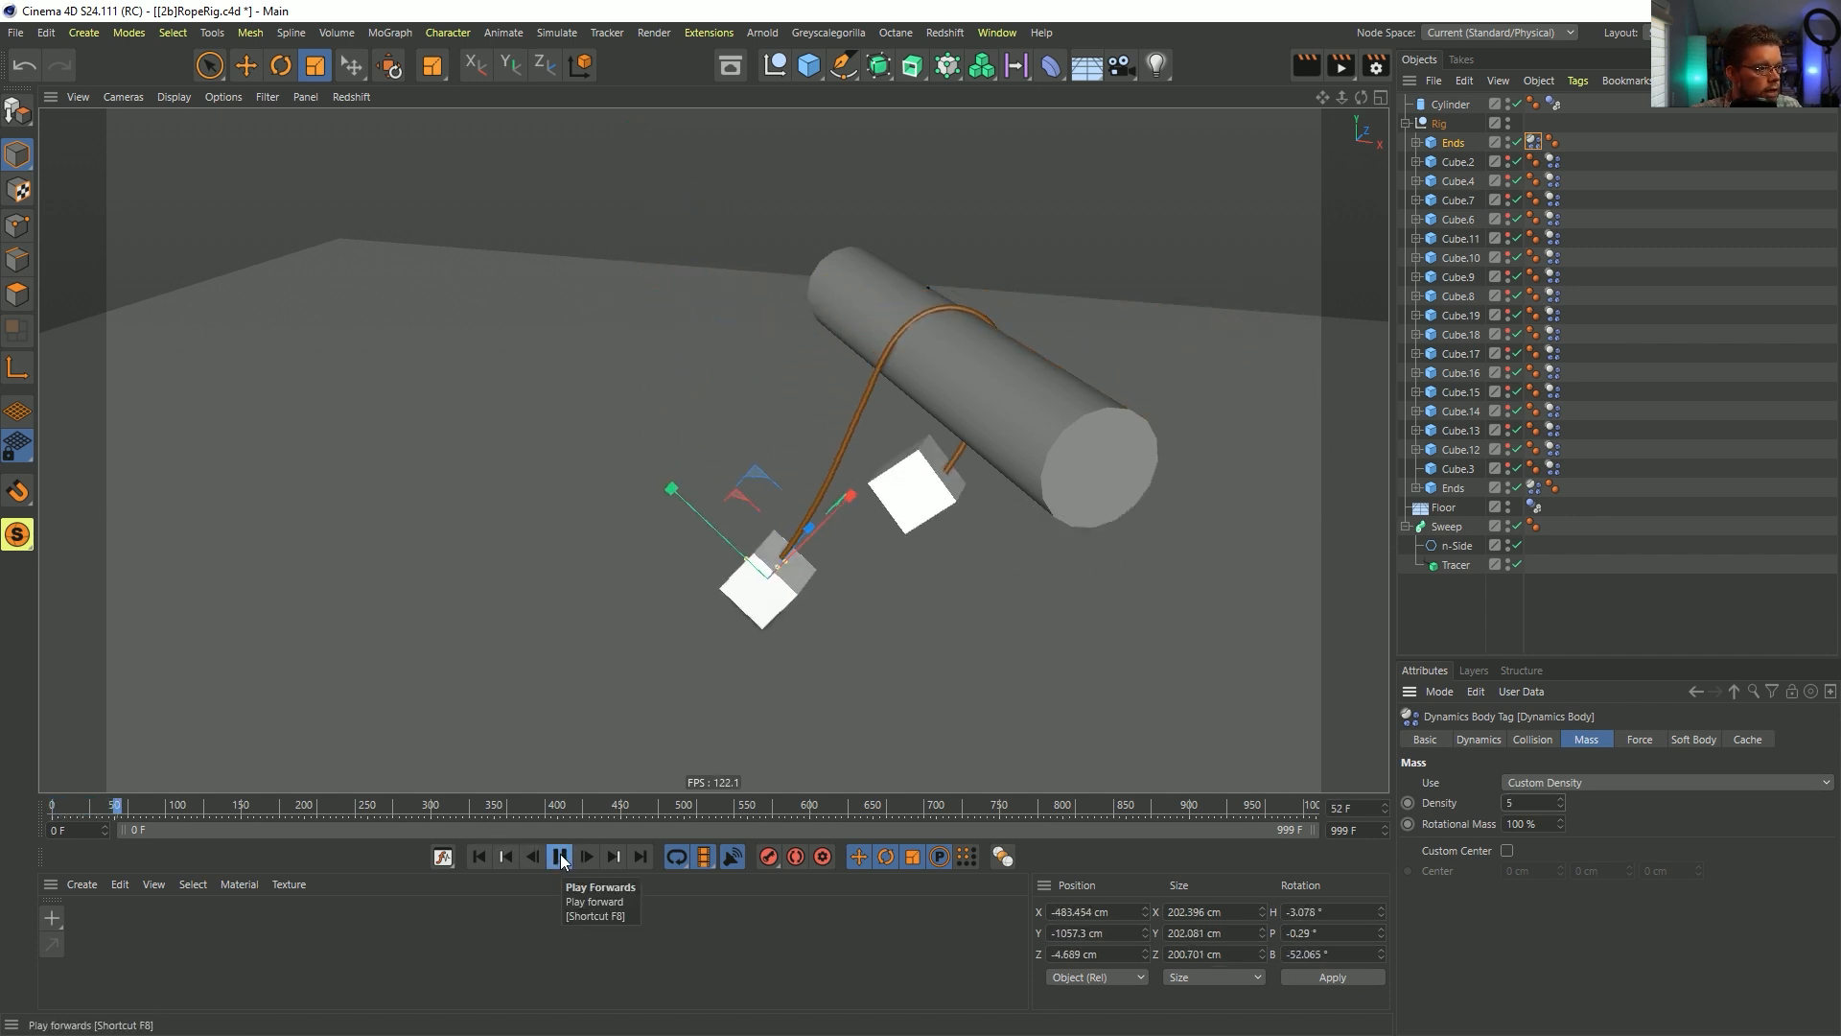
left_click(561, 857)
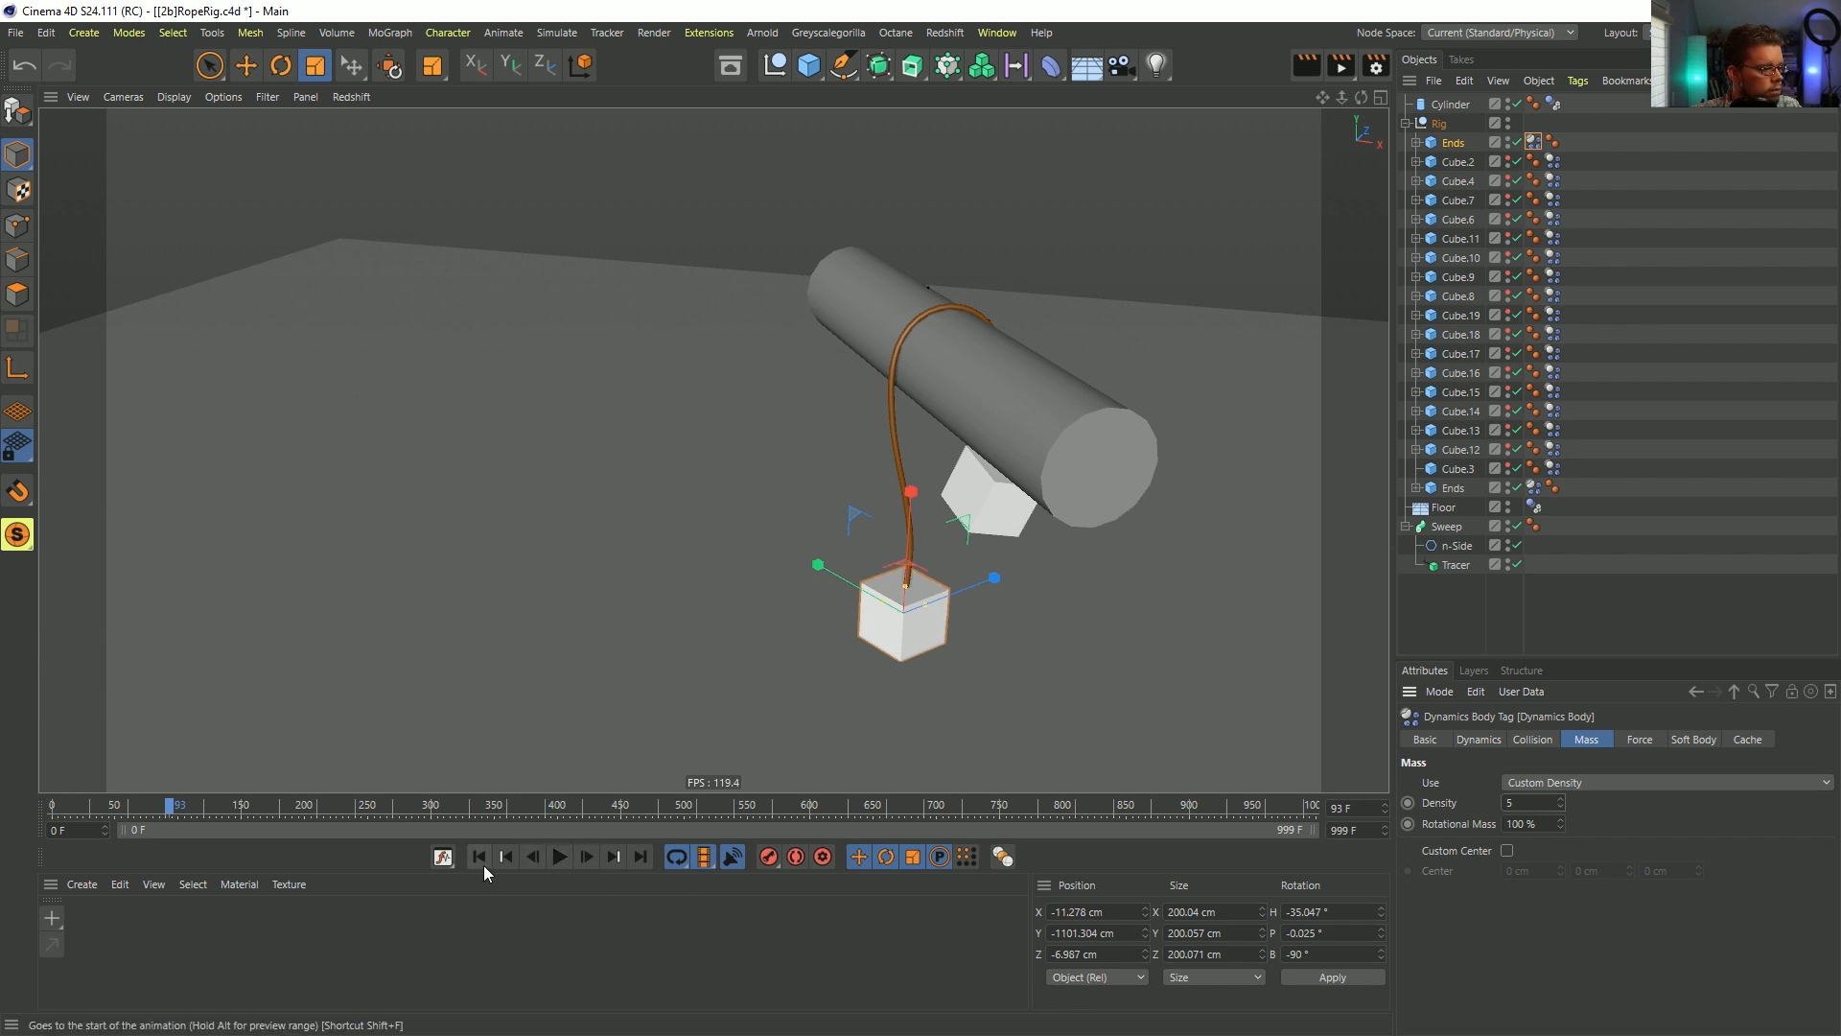
left_click(479, 857)
- Delete the Floor, play the simulation to see the rope slide over the cylinder, and rewind
left_click(624, 650)
key("Delete")
left_click(561, 856)
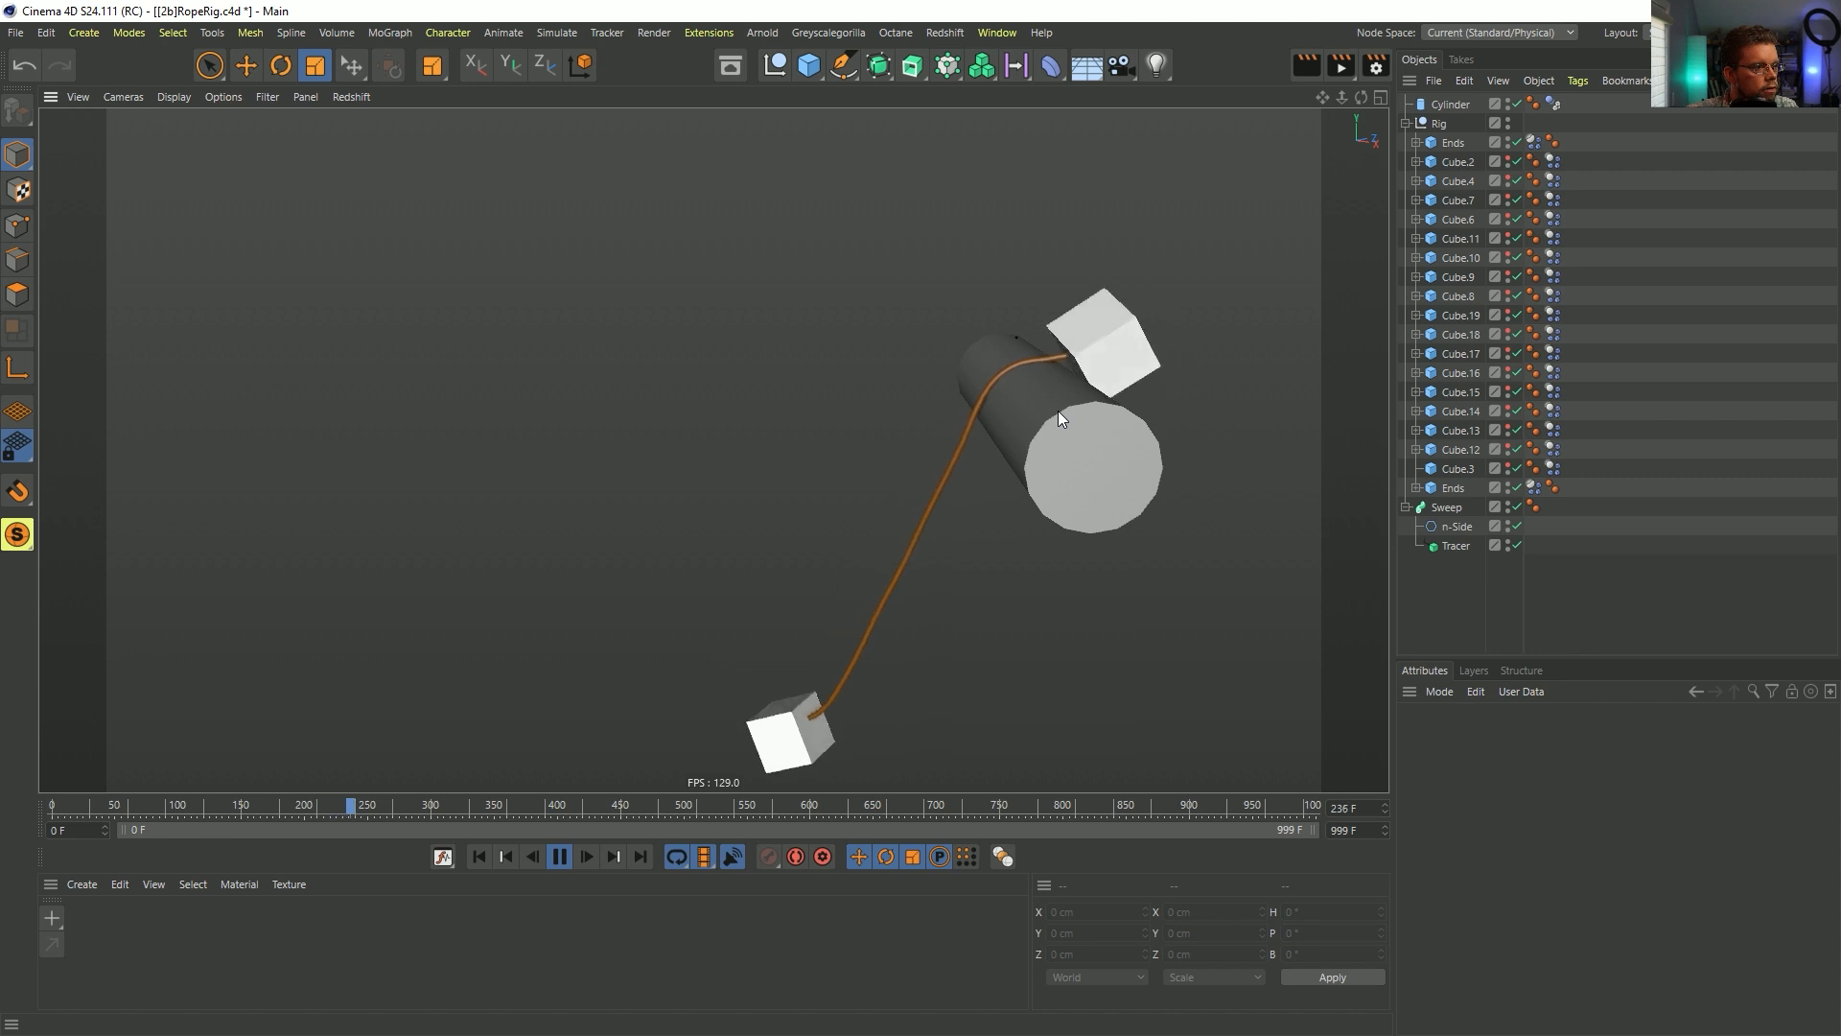
left_click(560, 856)
left_click(479, 857)
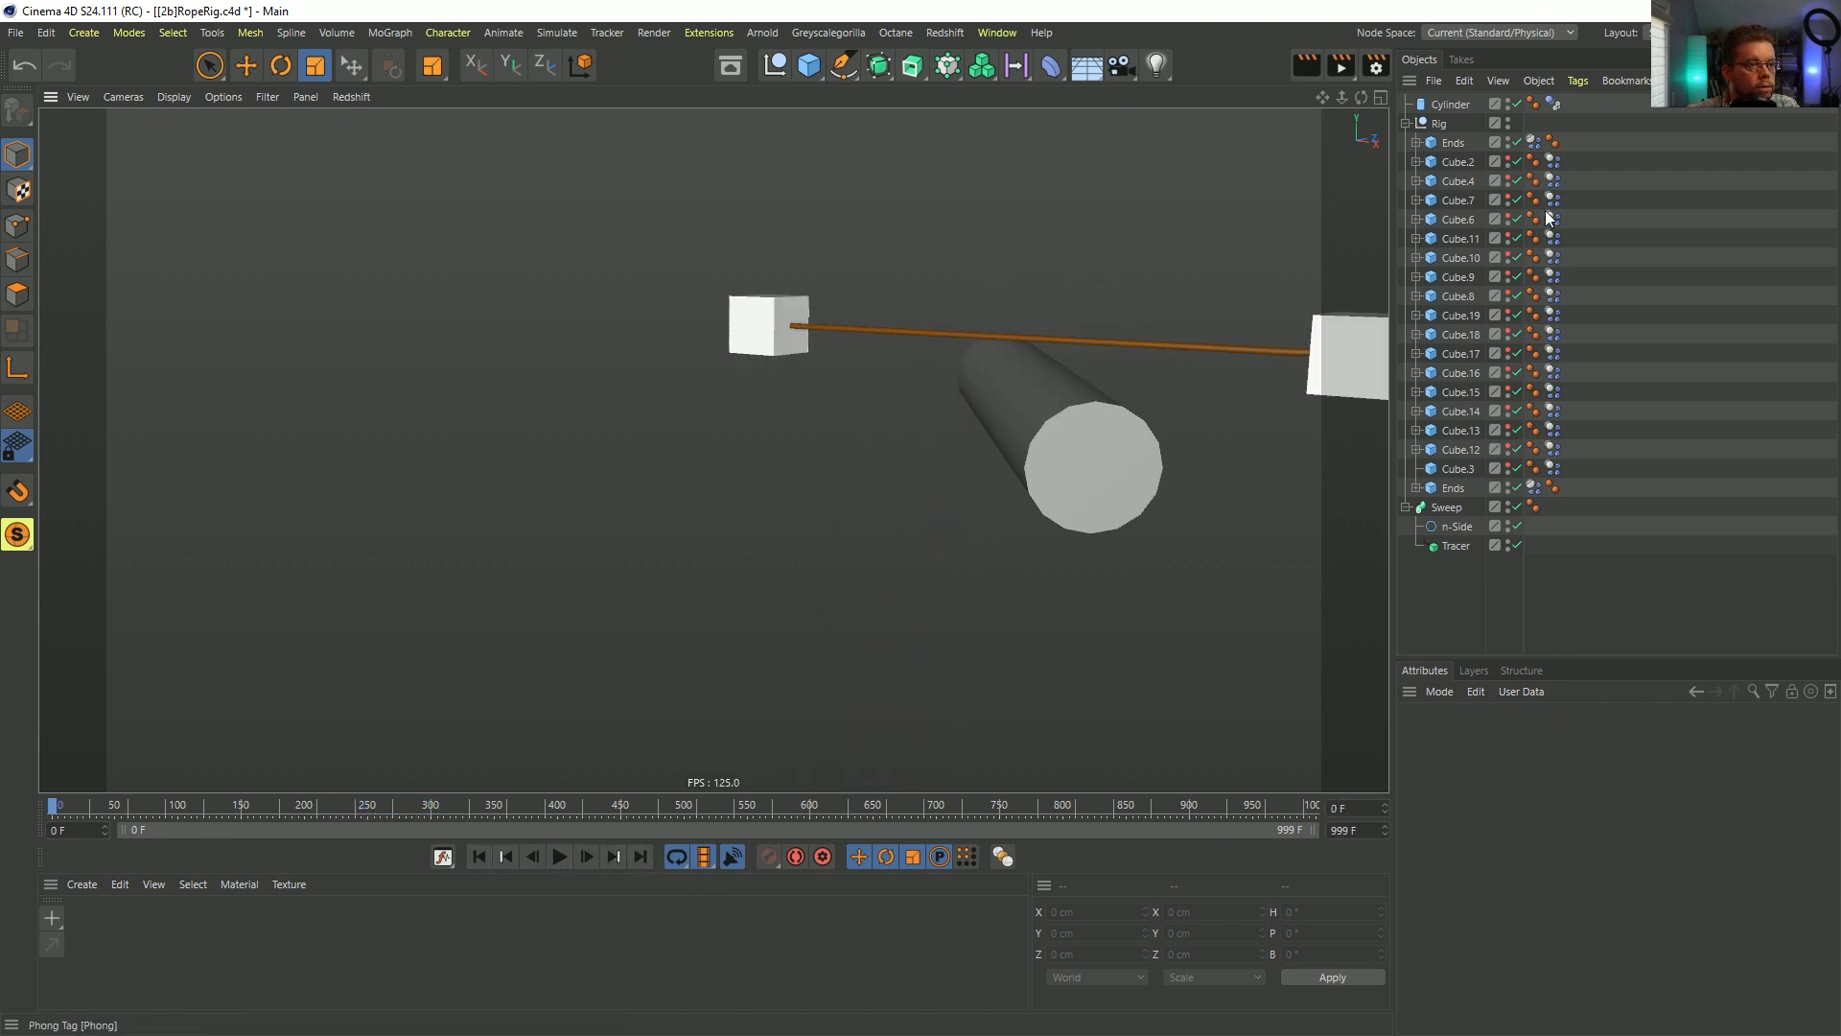
- Set the collision friction of the Dynamics Body tags from Cube.4 to Cube.3 to 2222%
left_click(1553, 180)
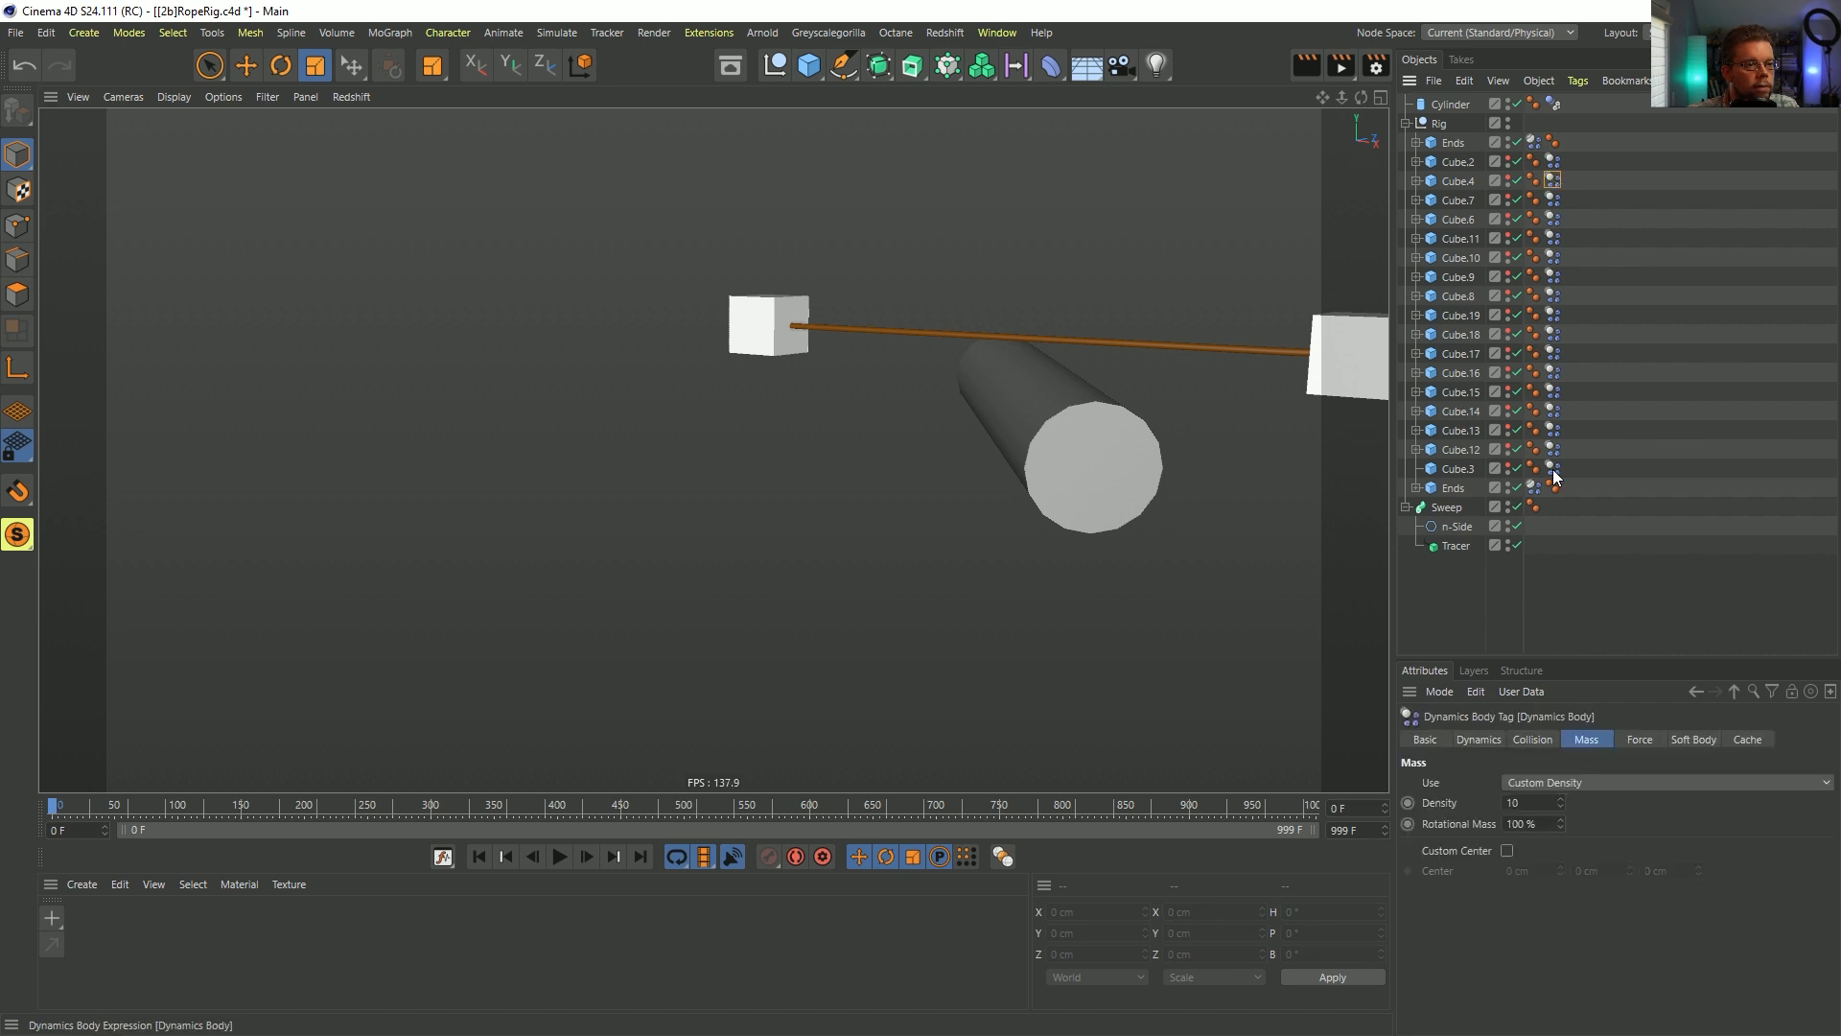
left_click(1552, 469, "shift")
left_click(1531, 739)
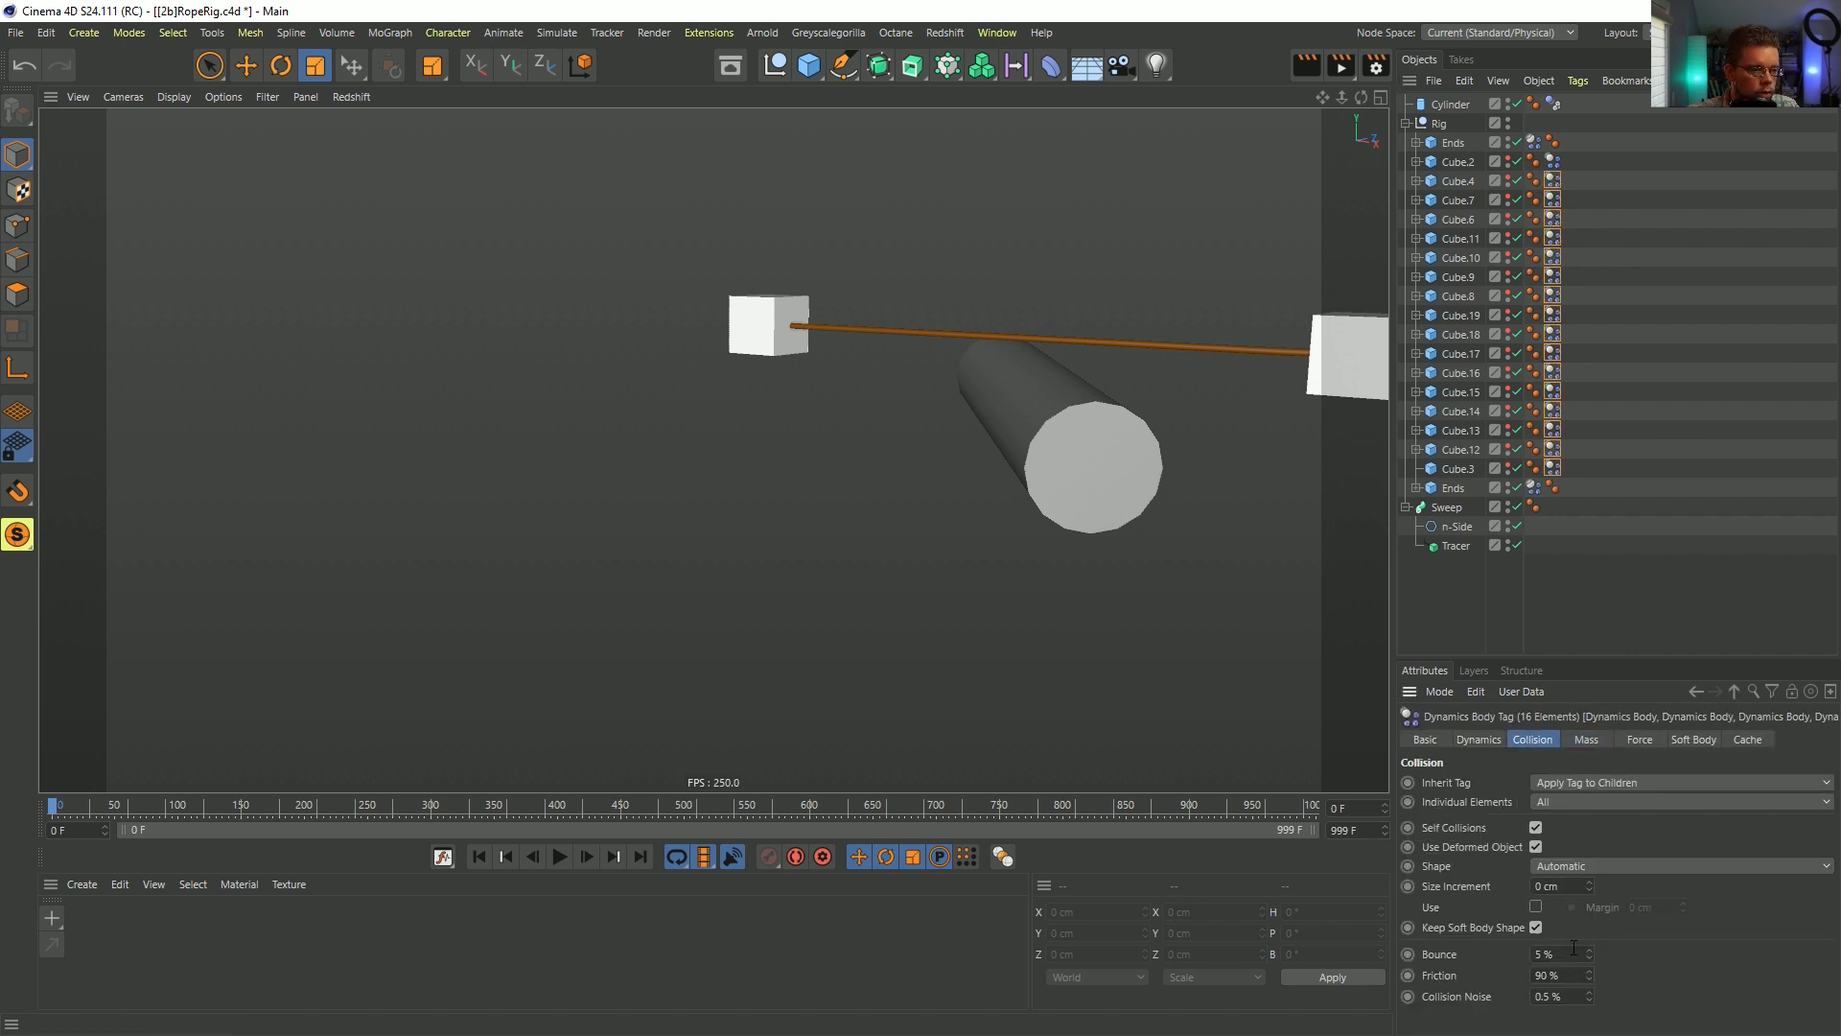
left_click_drag(1567, 974, 1490, 972)
type("2222")
key("Return")
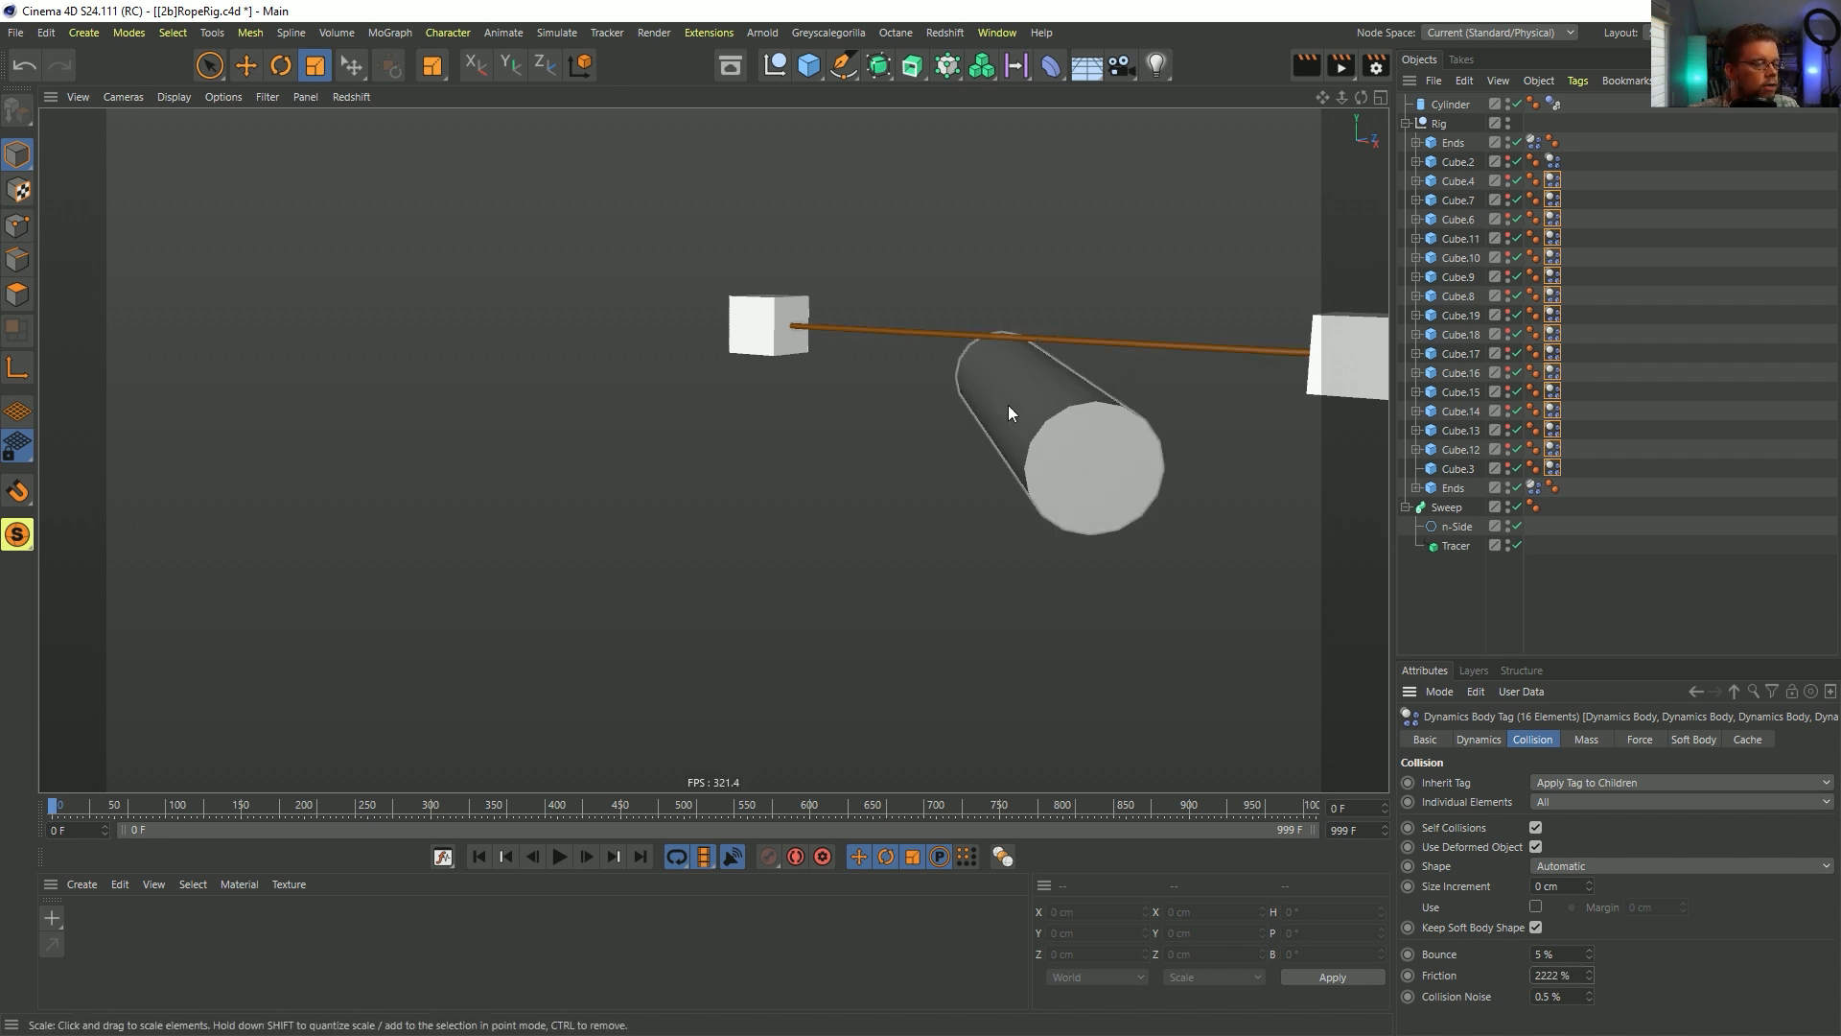
- Play the simulation to test the rope's grip on the cylinder, rewind, and restore the selected tags' friction to 90%
left_click(560, 856)
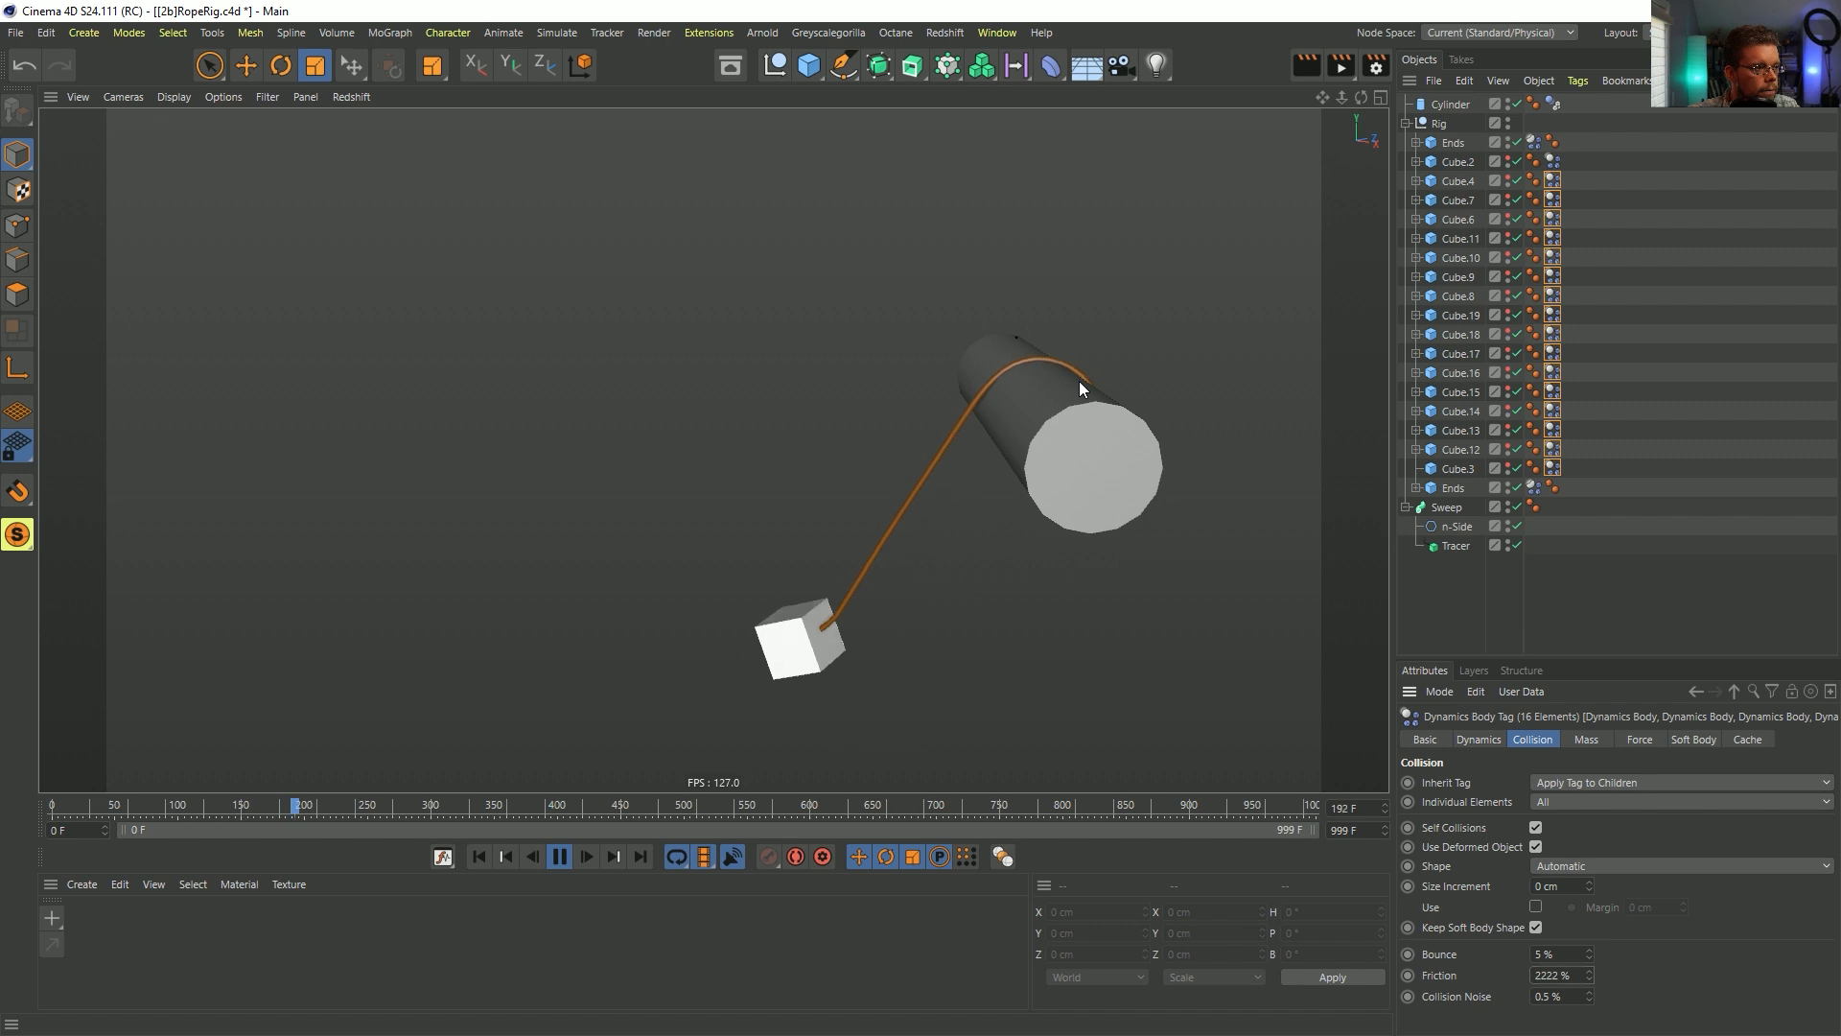
left_click_drag(1079, 382, 1047, 402, "alt")
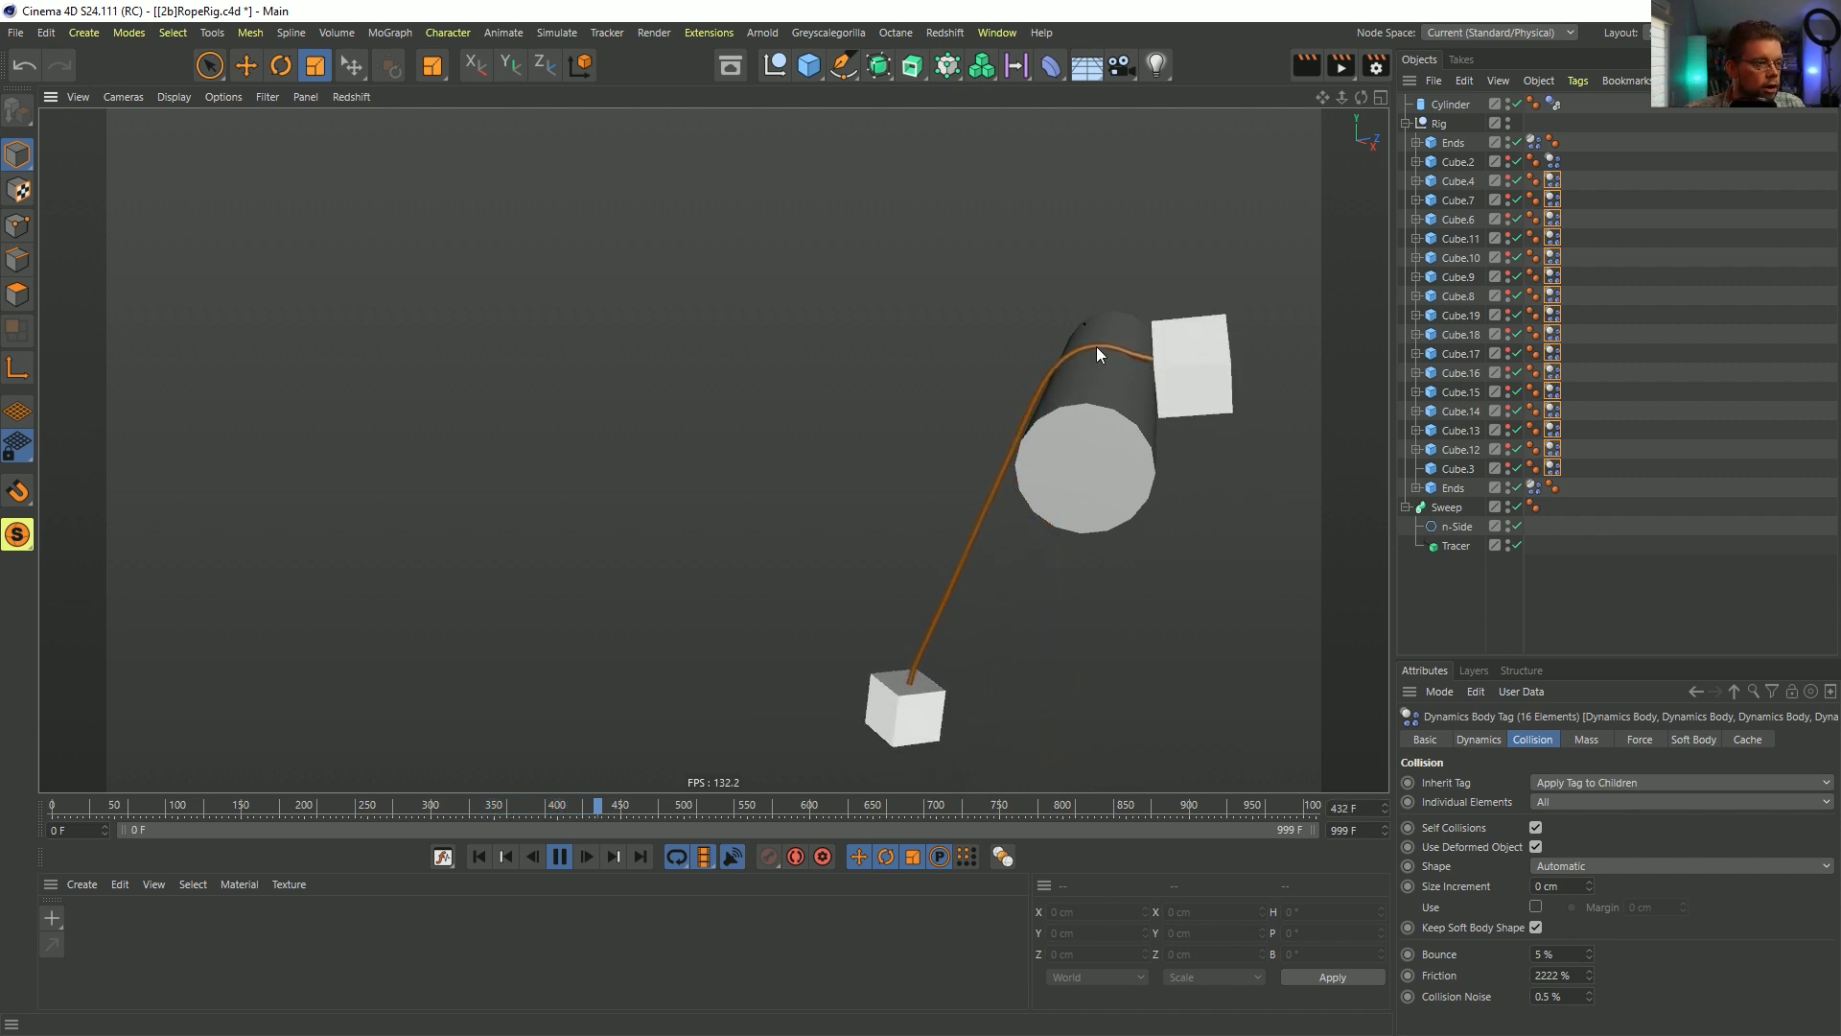
left_click_drag(1110, 374, 1149, 377, "alt")
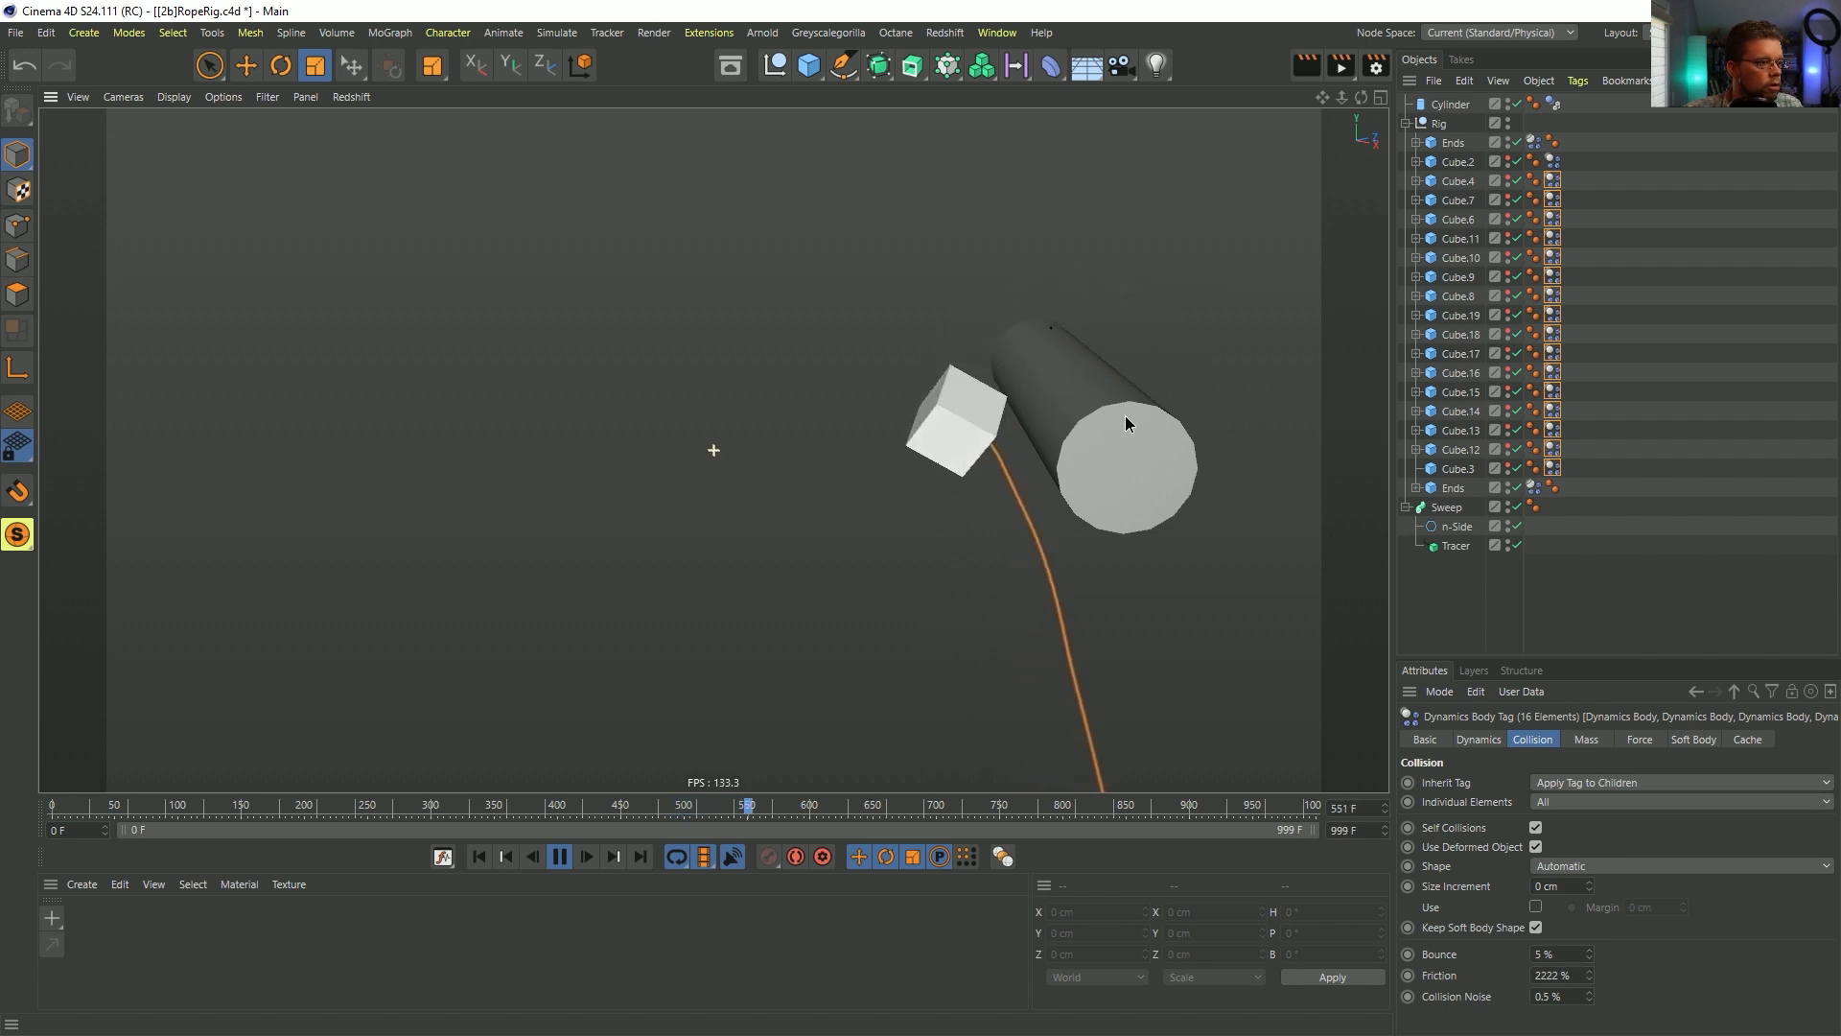
right_click_drag(1125, 416, 1011, 399, "alt")
middle_click_drag(1011, 399, 894, 391, "alt")
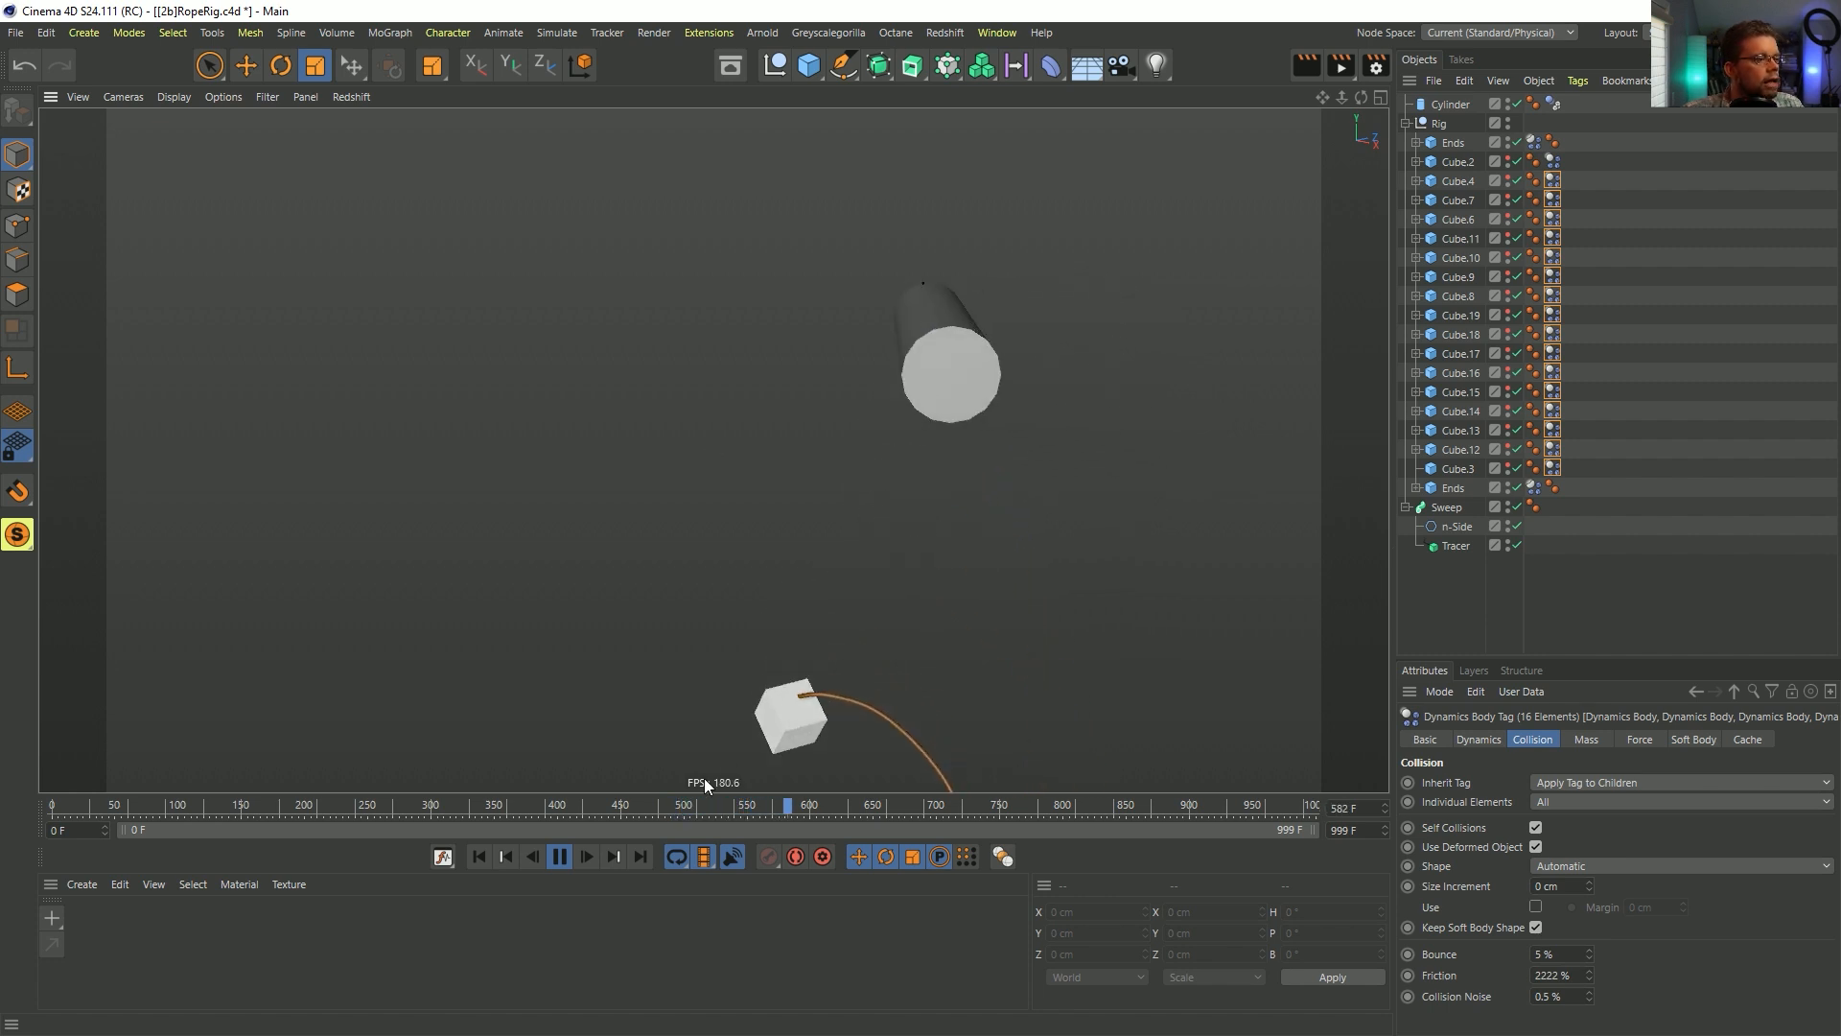
left_click(554, 859)
left_click(479, 856)
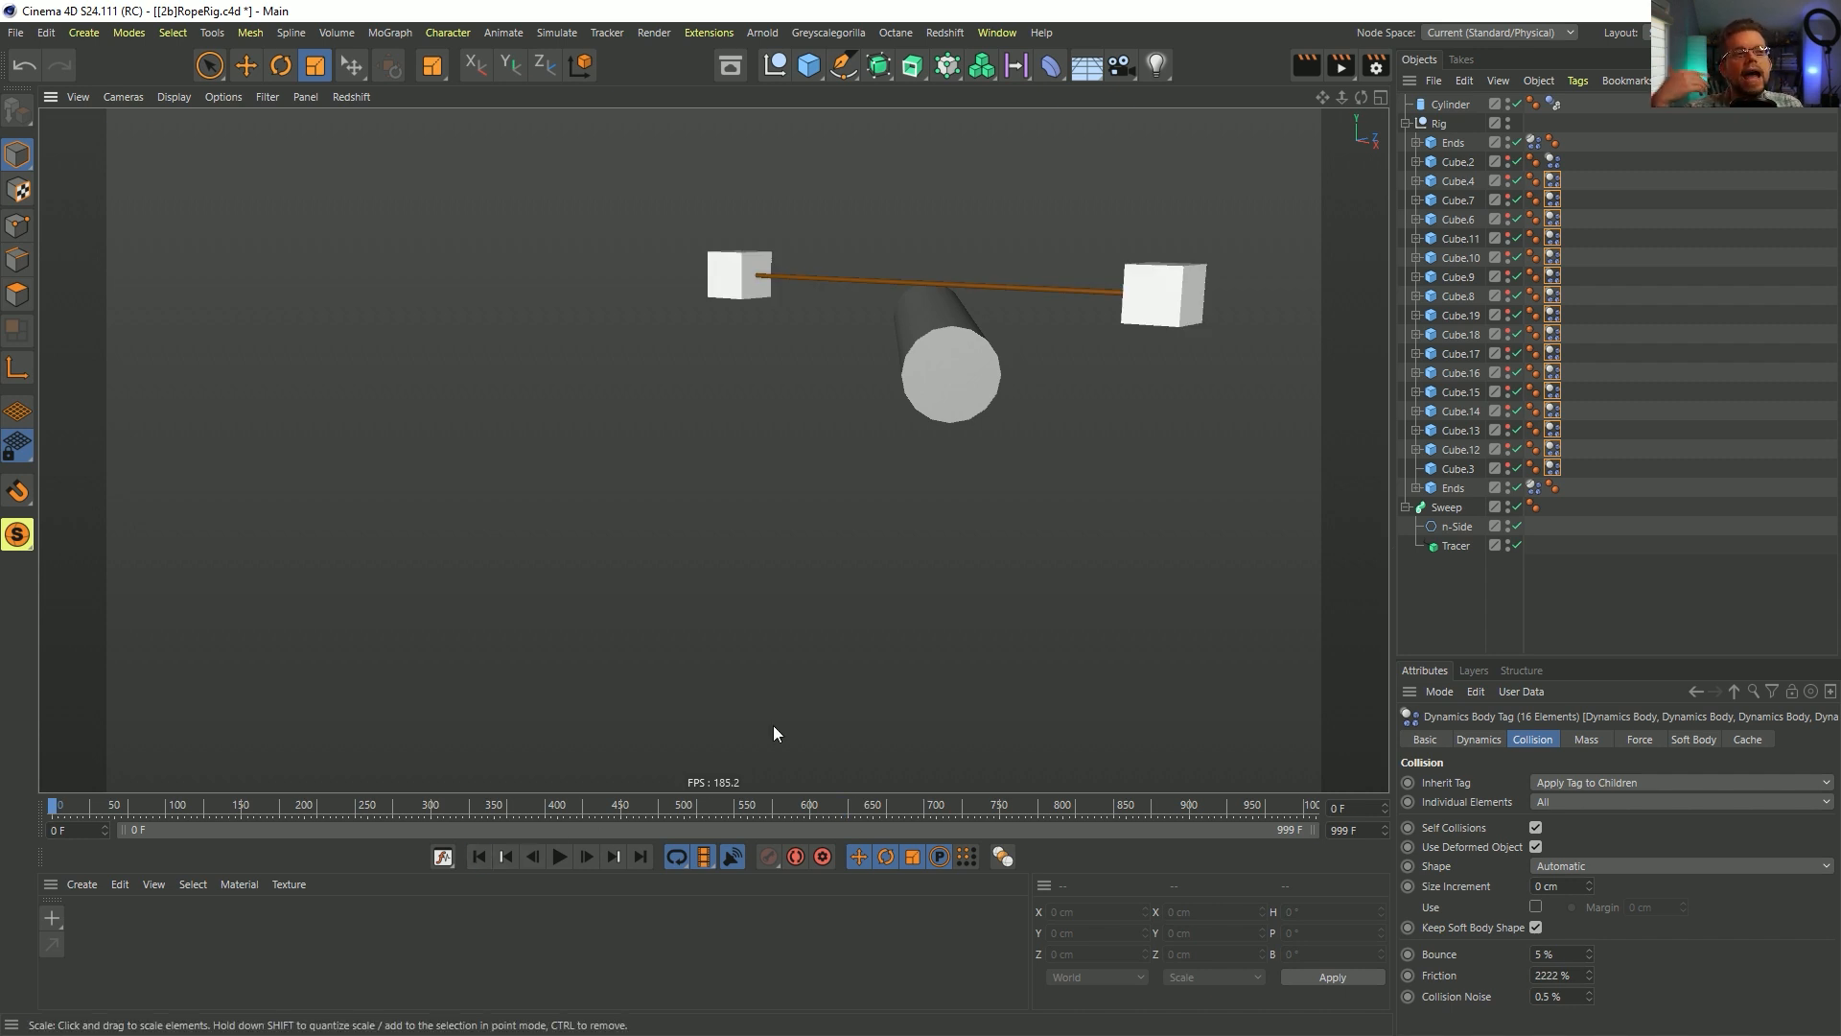
left_click_drag(862, 308, 886, 454, "alt")
right_click(1592, 977)
- Try duplicating the Rig group without its Sweep and raising the copy above the original
left_click(1407, 124)
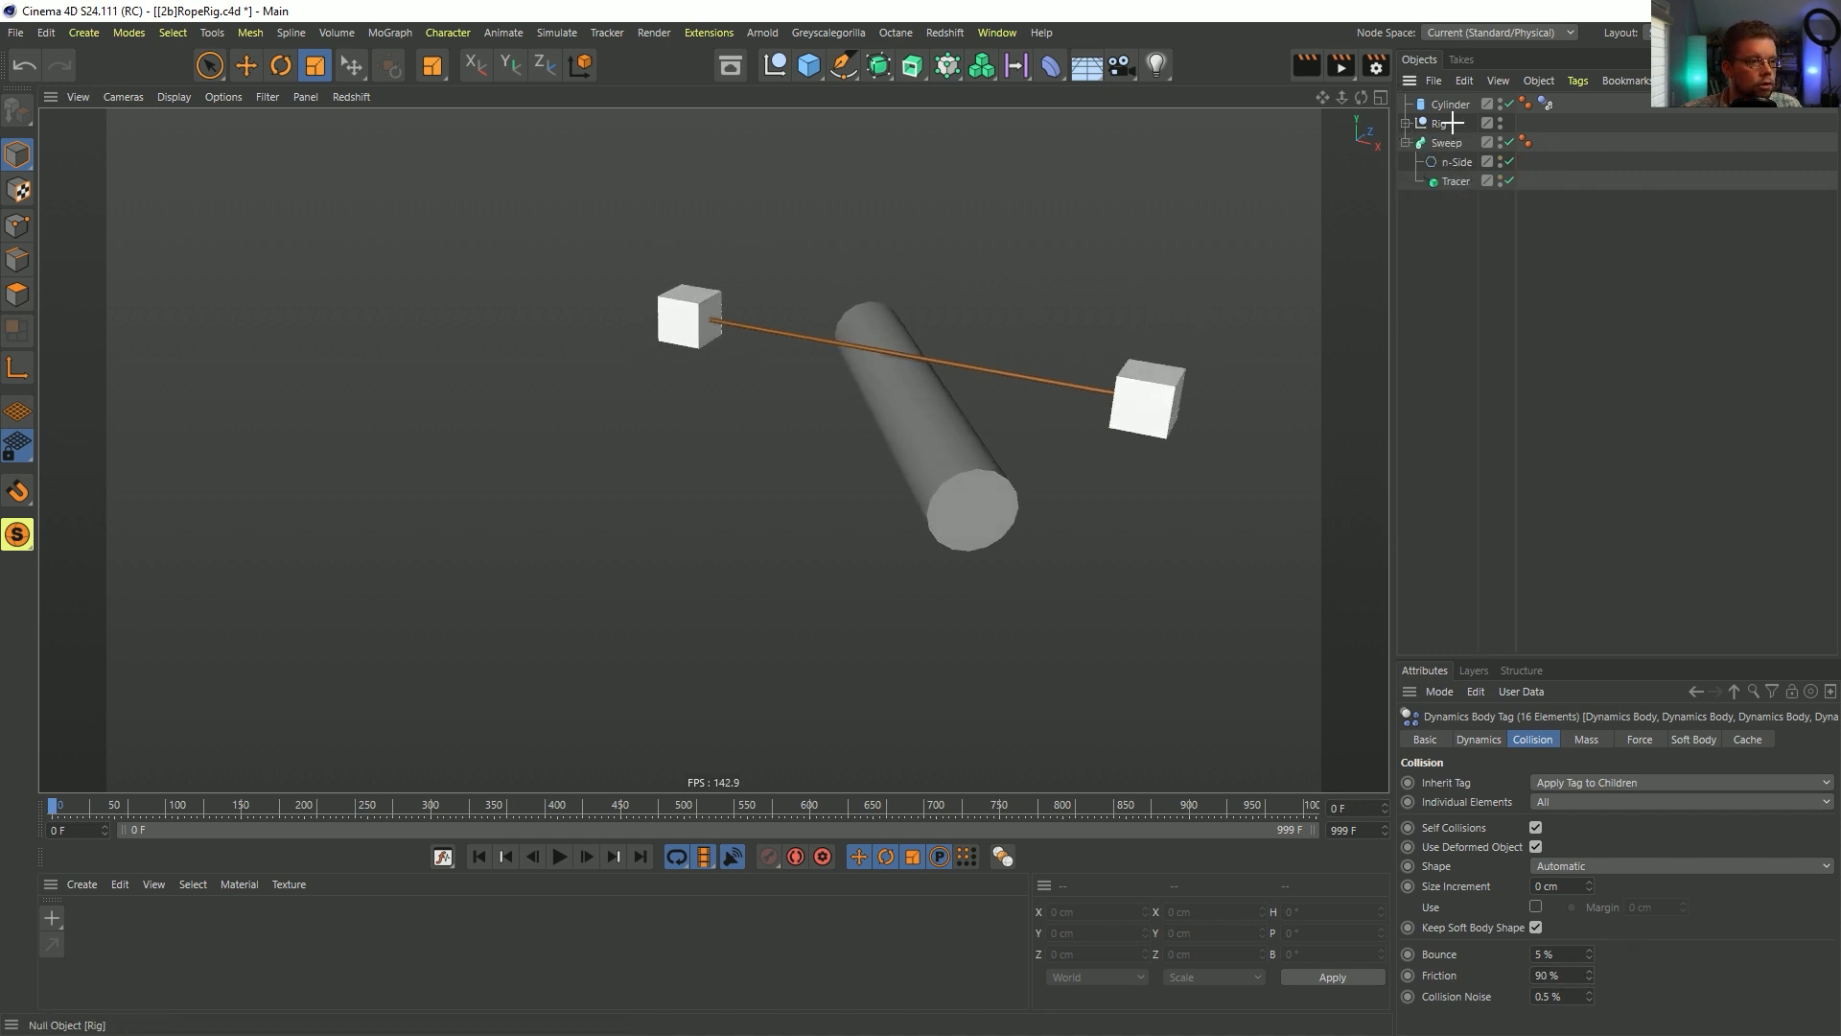
left_click(1442, 126)
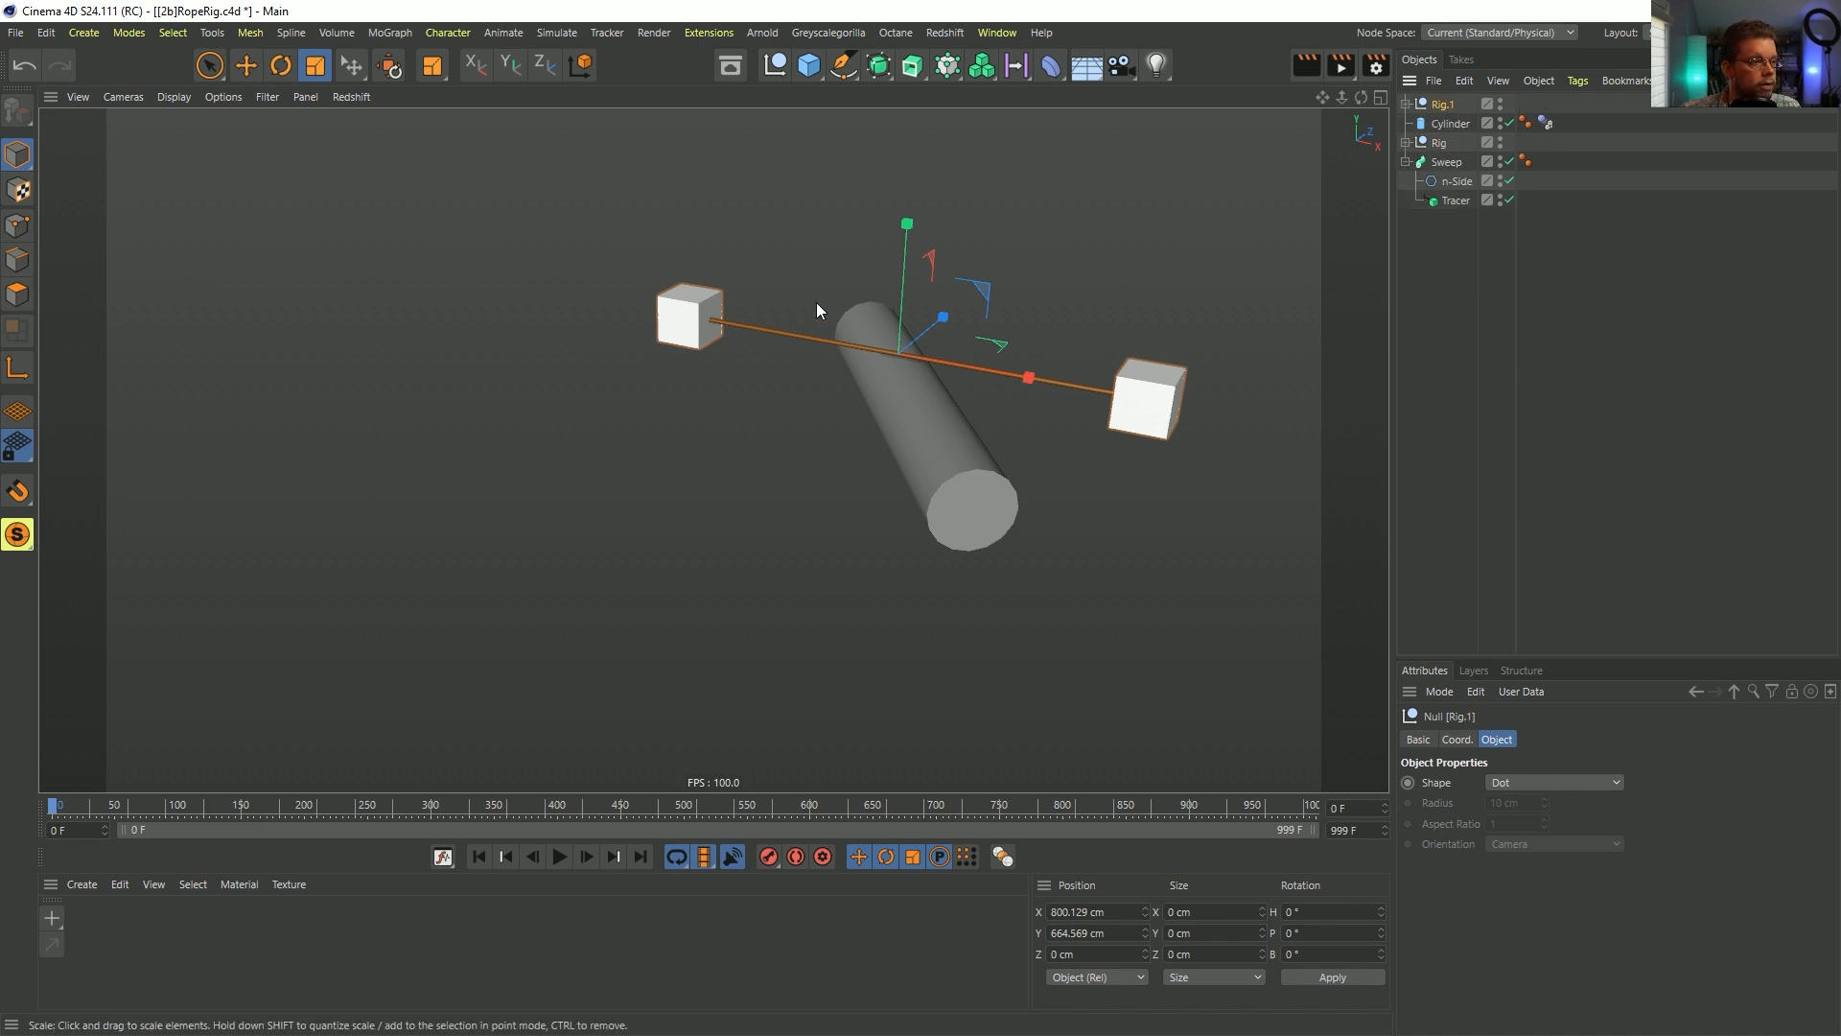
key("e")
left_click_drag(912, 254, 912, 155, "ctrl")
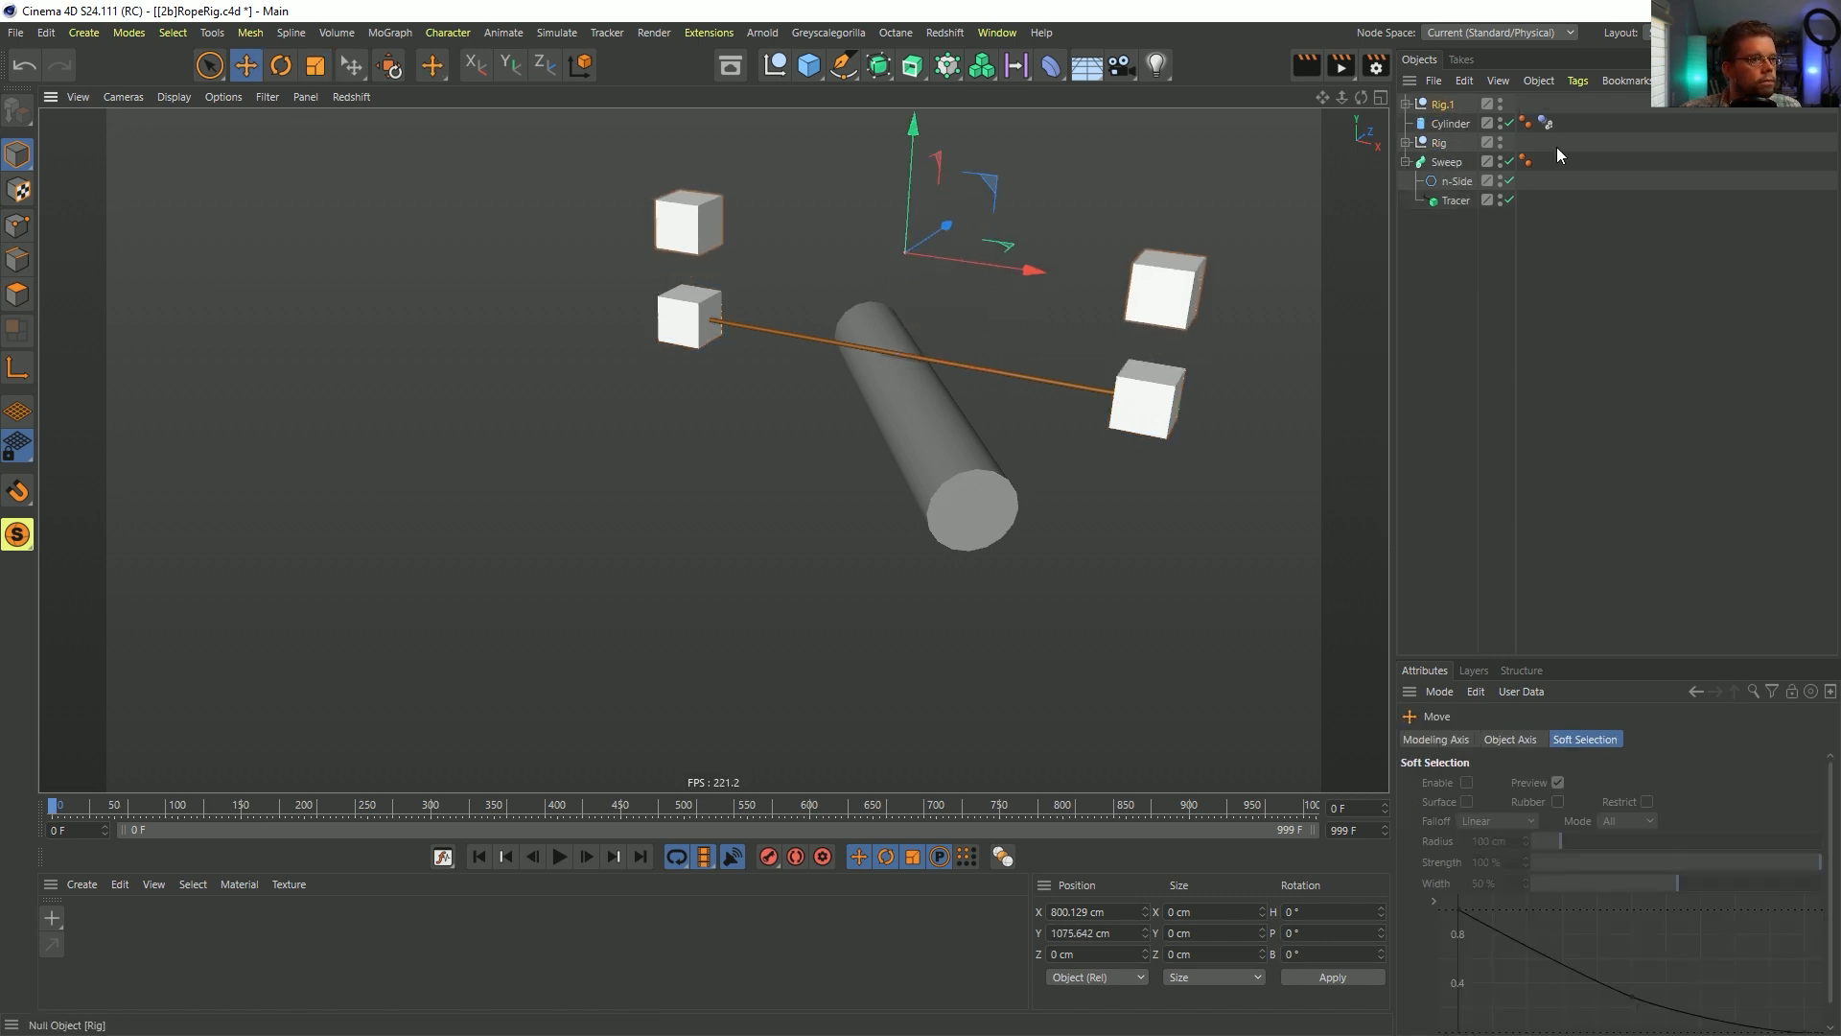
key("ctrl+z")
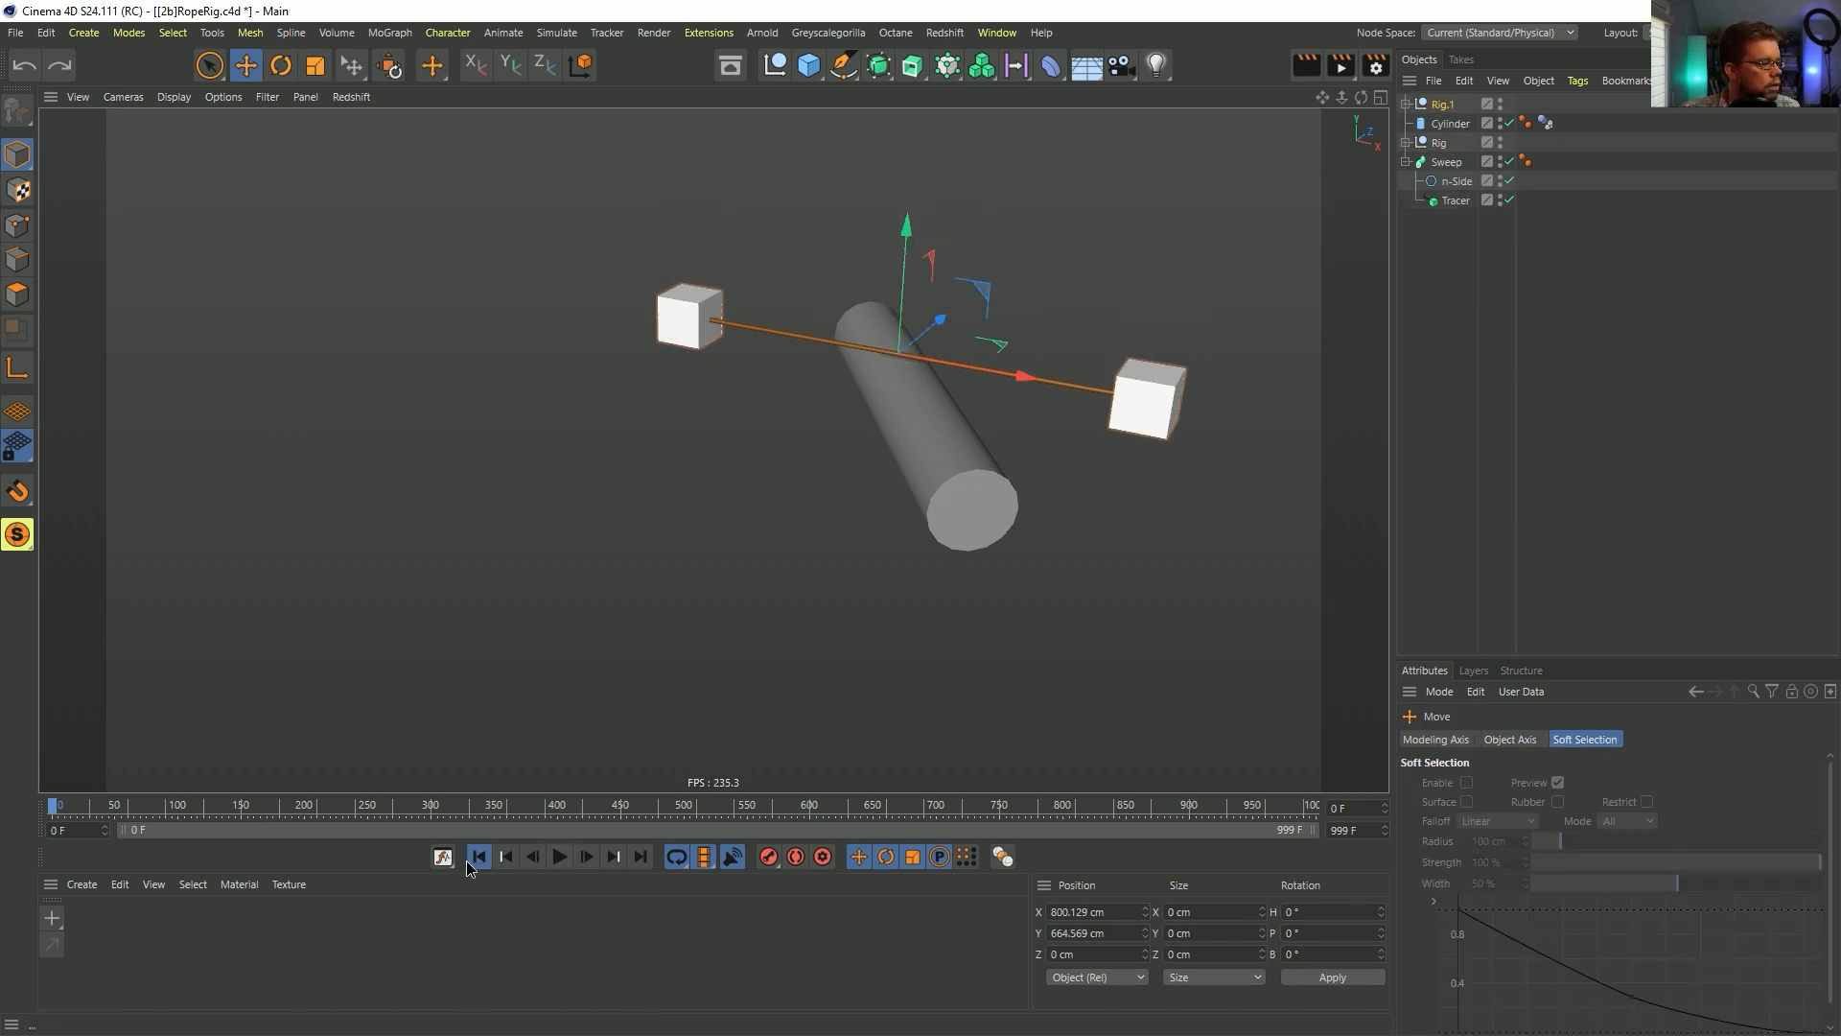
- Move the Sweep, with its n-Side and Tracer, into the Rig group below the last Ends cube
left_click(1407, 163)
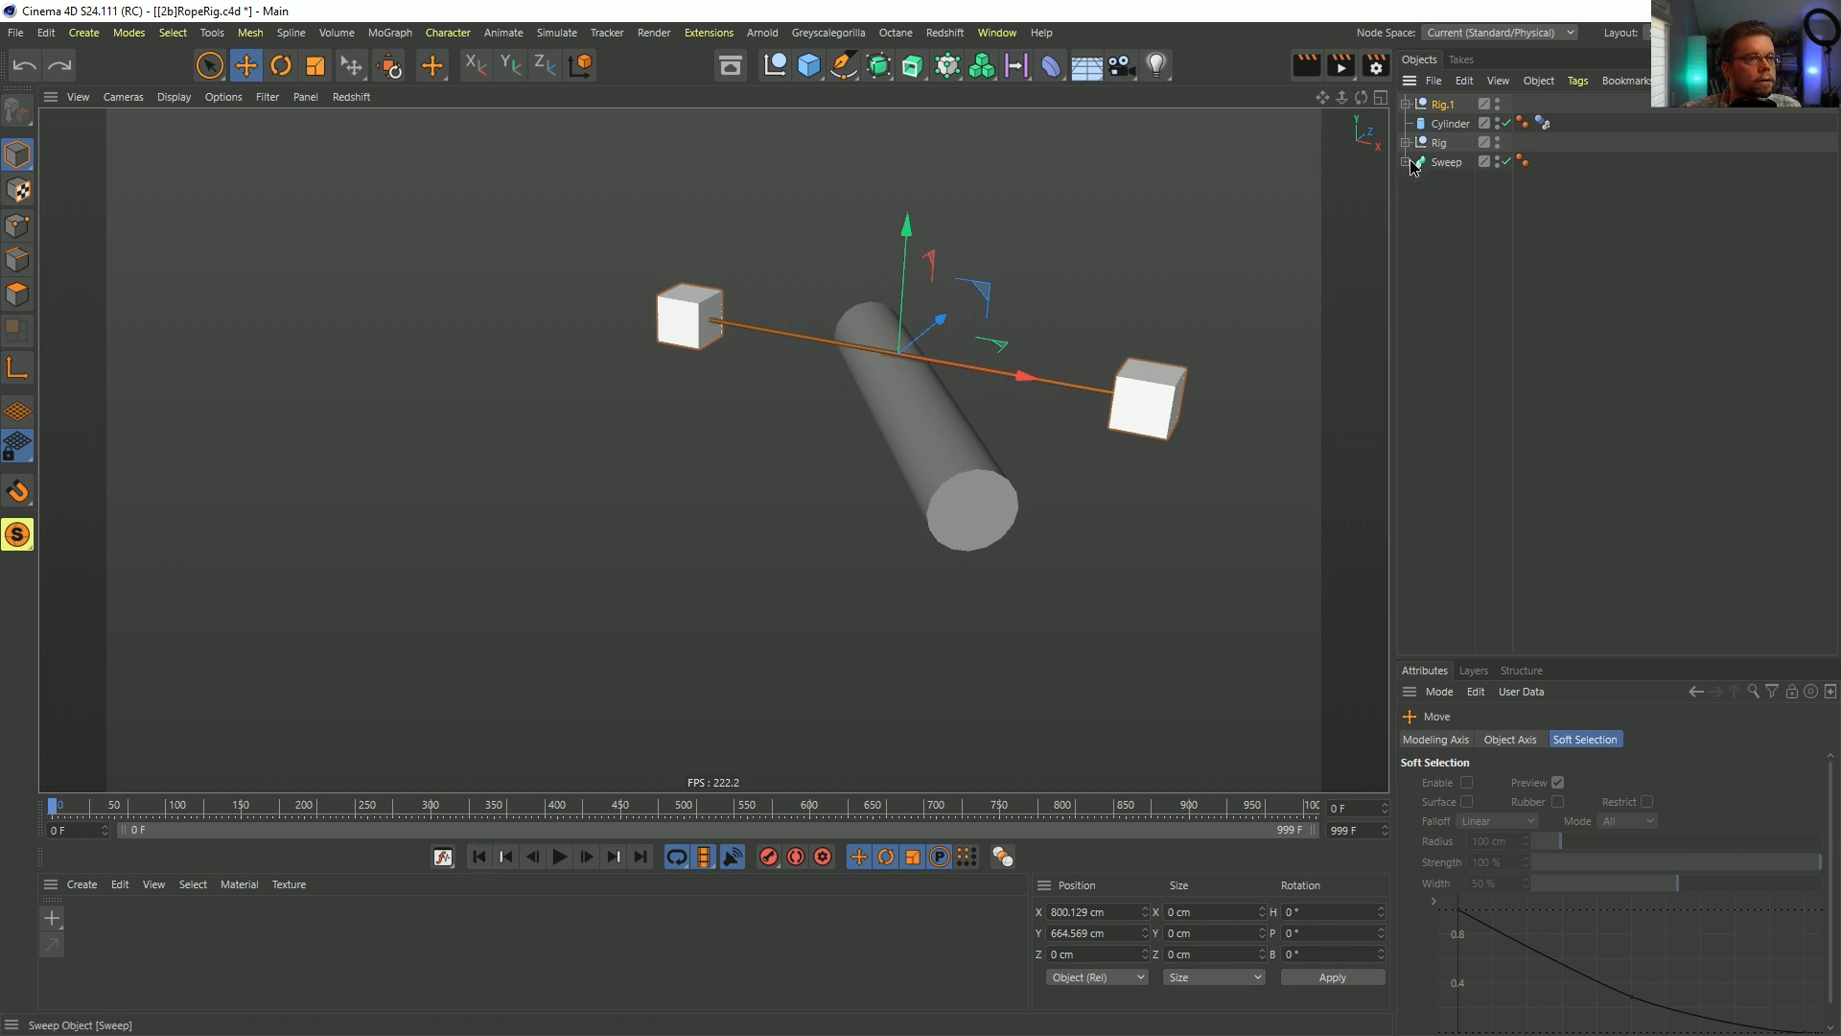
left_click(1406, 143)
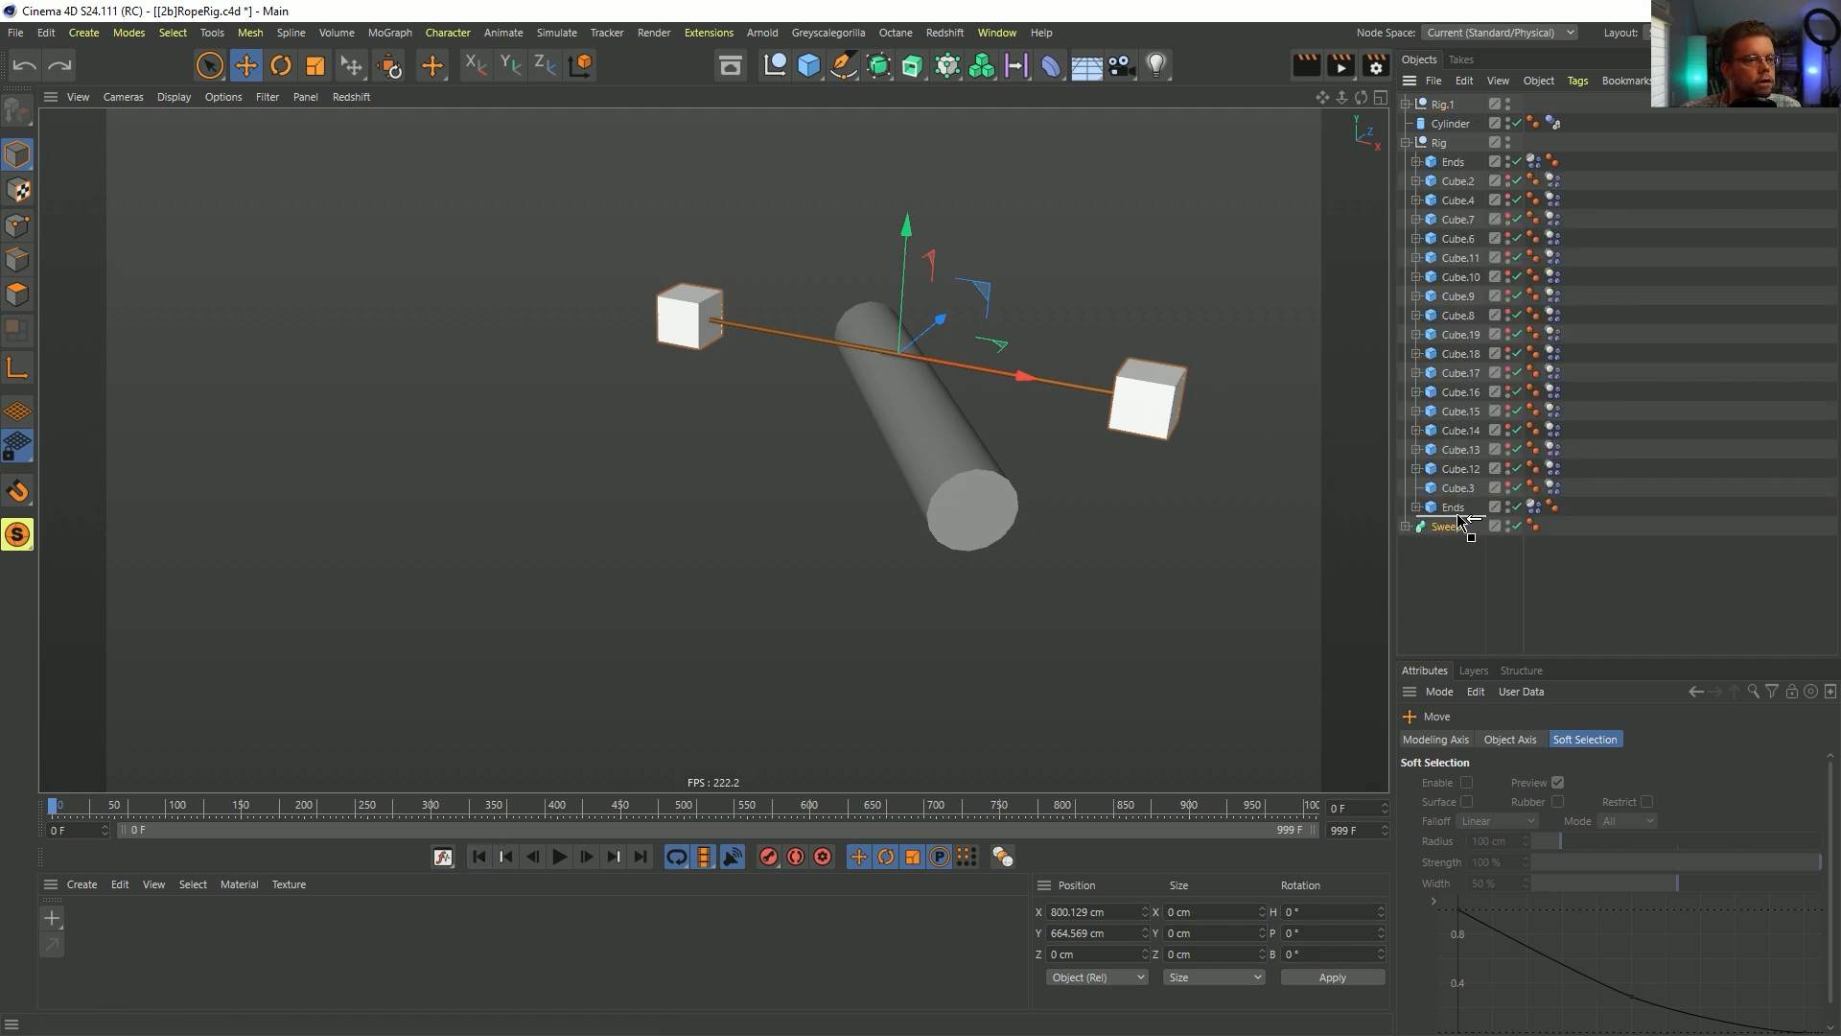
left_click_drag(1459, 523, 1460, 524)
left_click(1406, 143)
- Duplicate the Rig with its Sweep, raise the copy to about Y 1126 cm, and rotate its heading to about 39°
left_click(1443, 104)
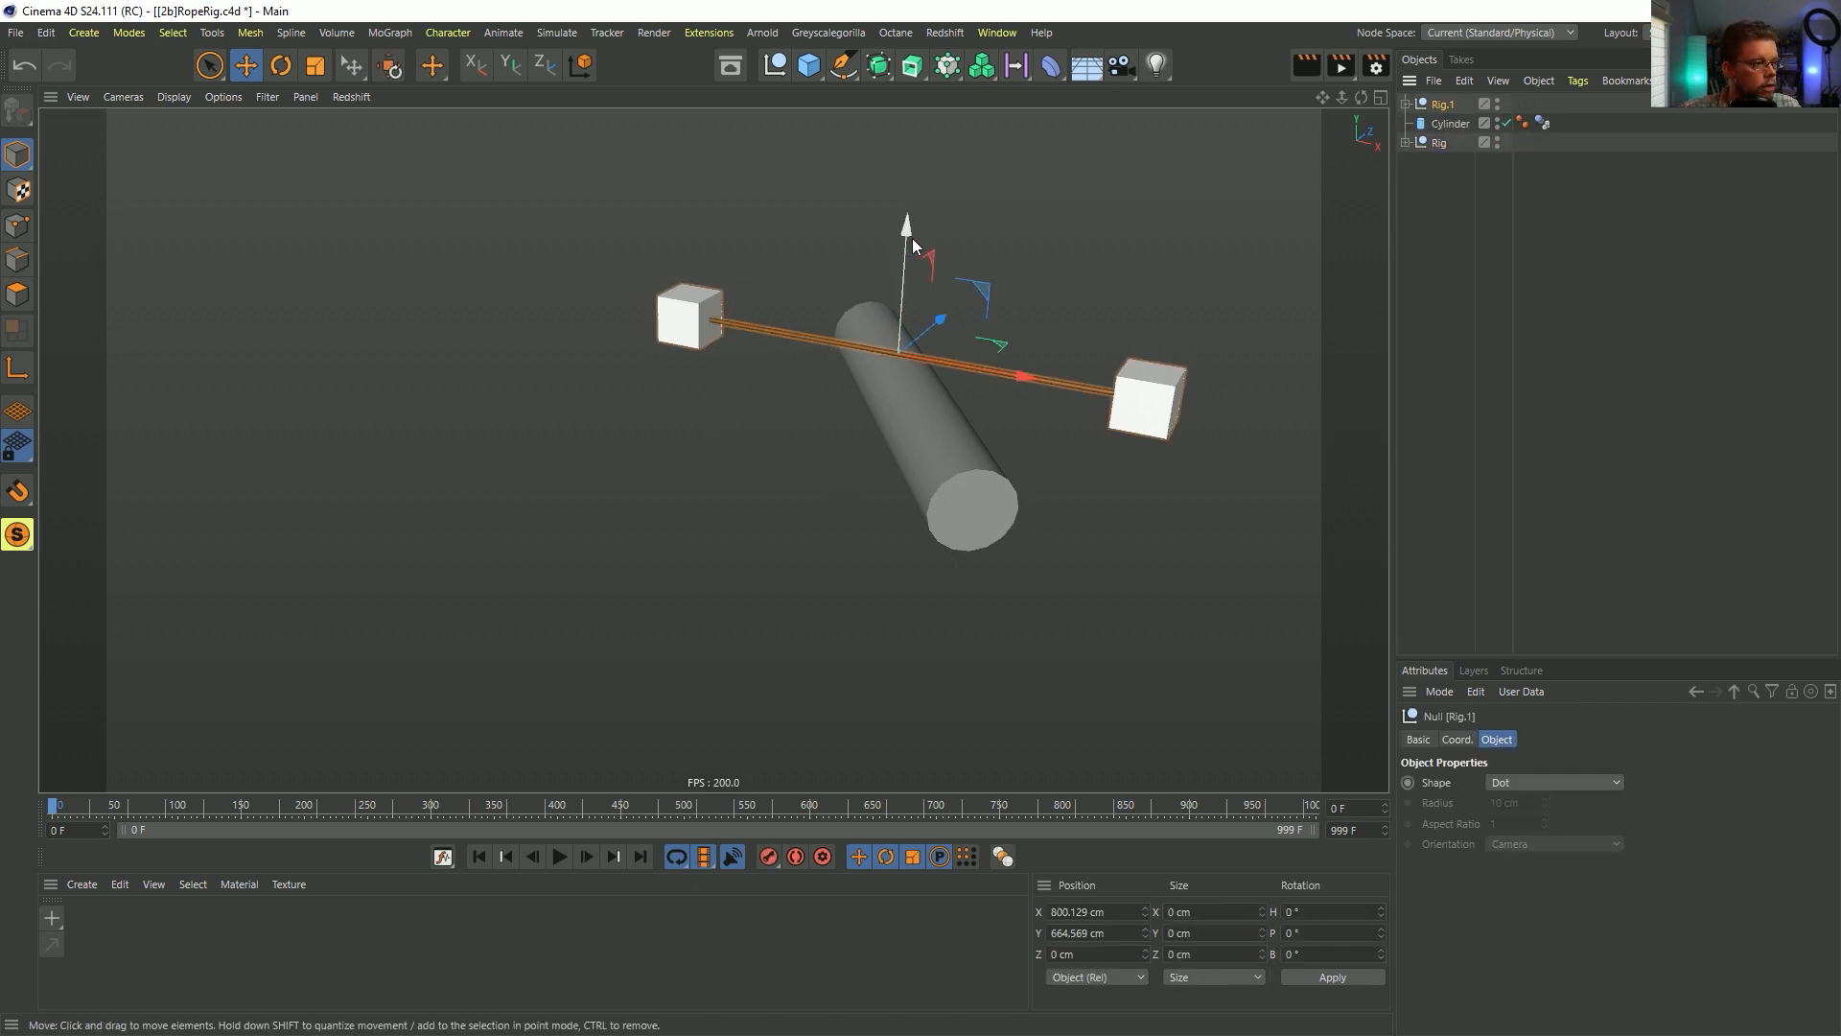
left_click_drag(913, 245, 913, 163)
key("r")
left_click_drag(907, 261, 946, 255)
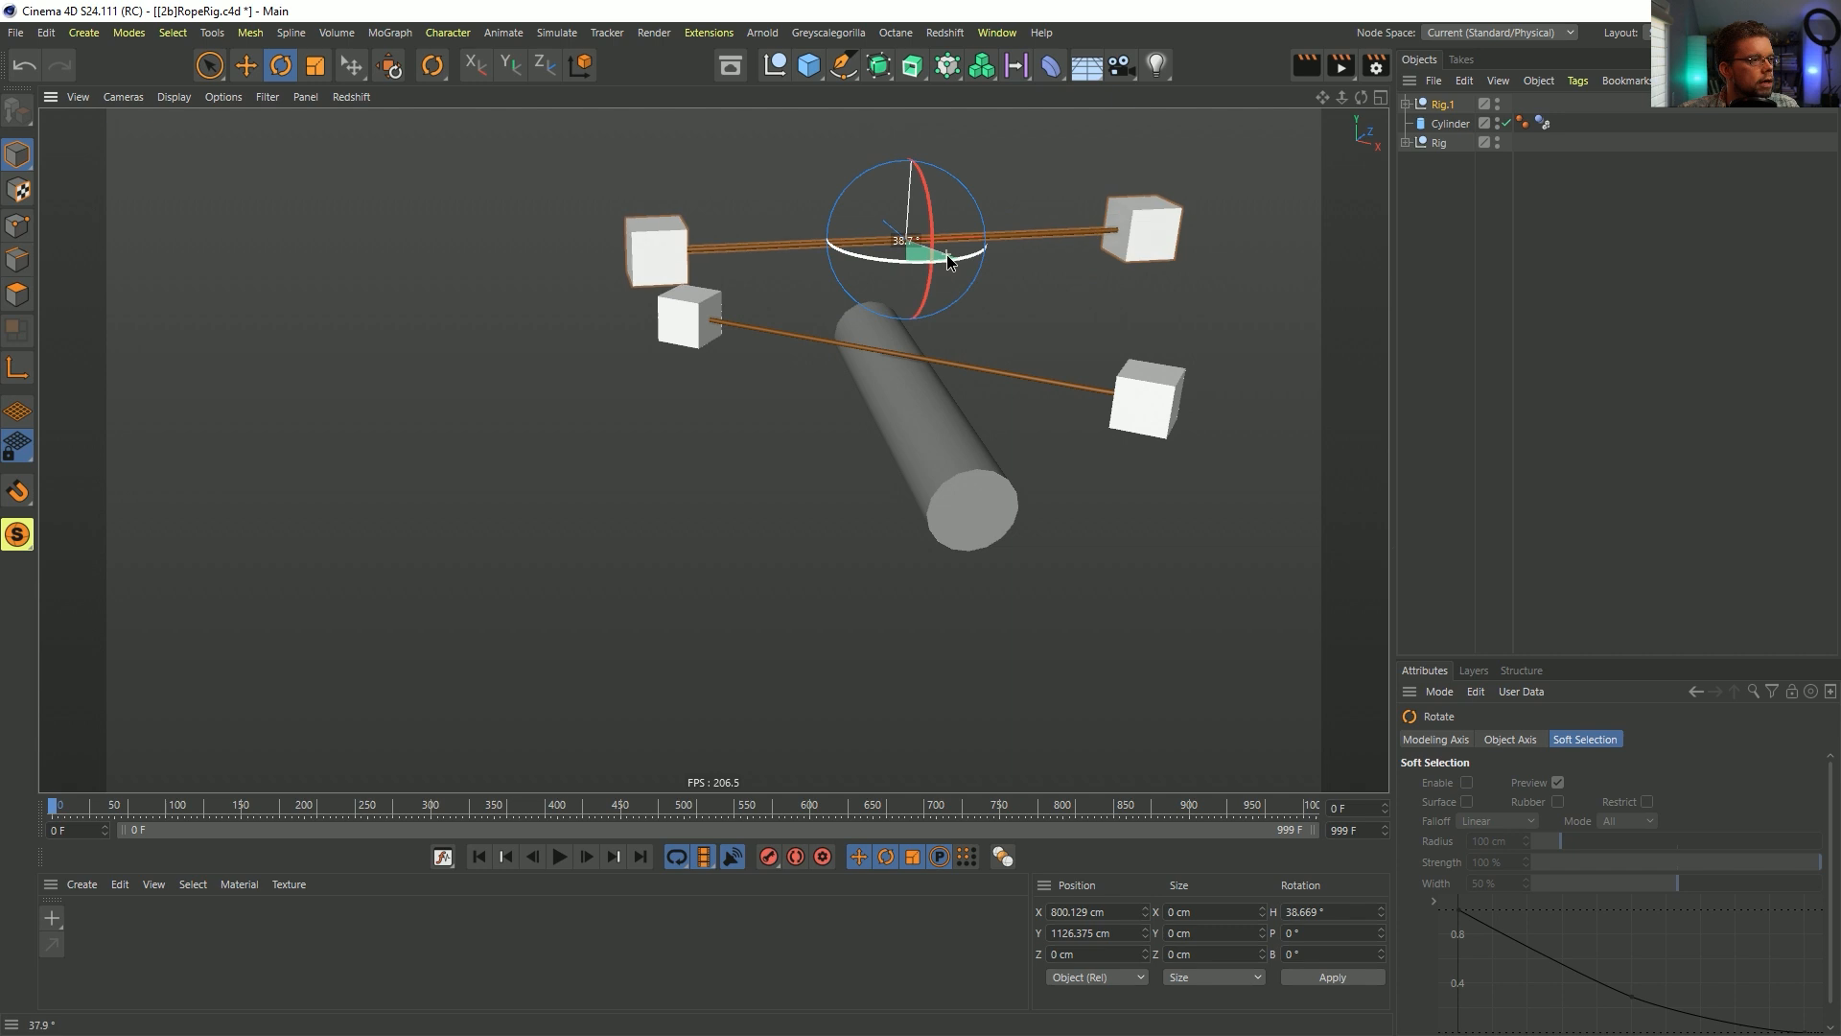
- Play the simulation to examine how the two ropes collide over the cylinder, and rewind to the start
left_click(562, 856)
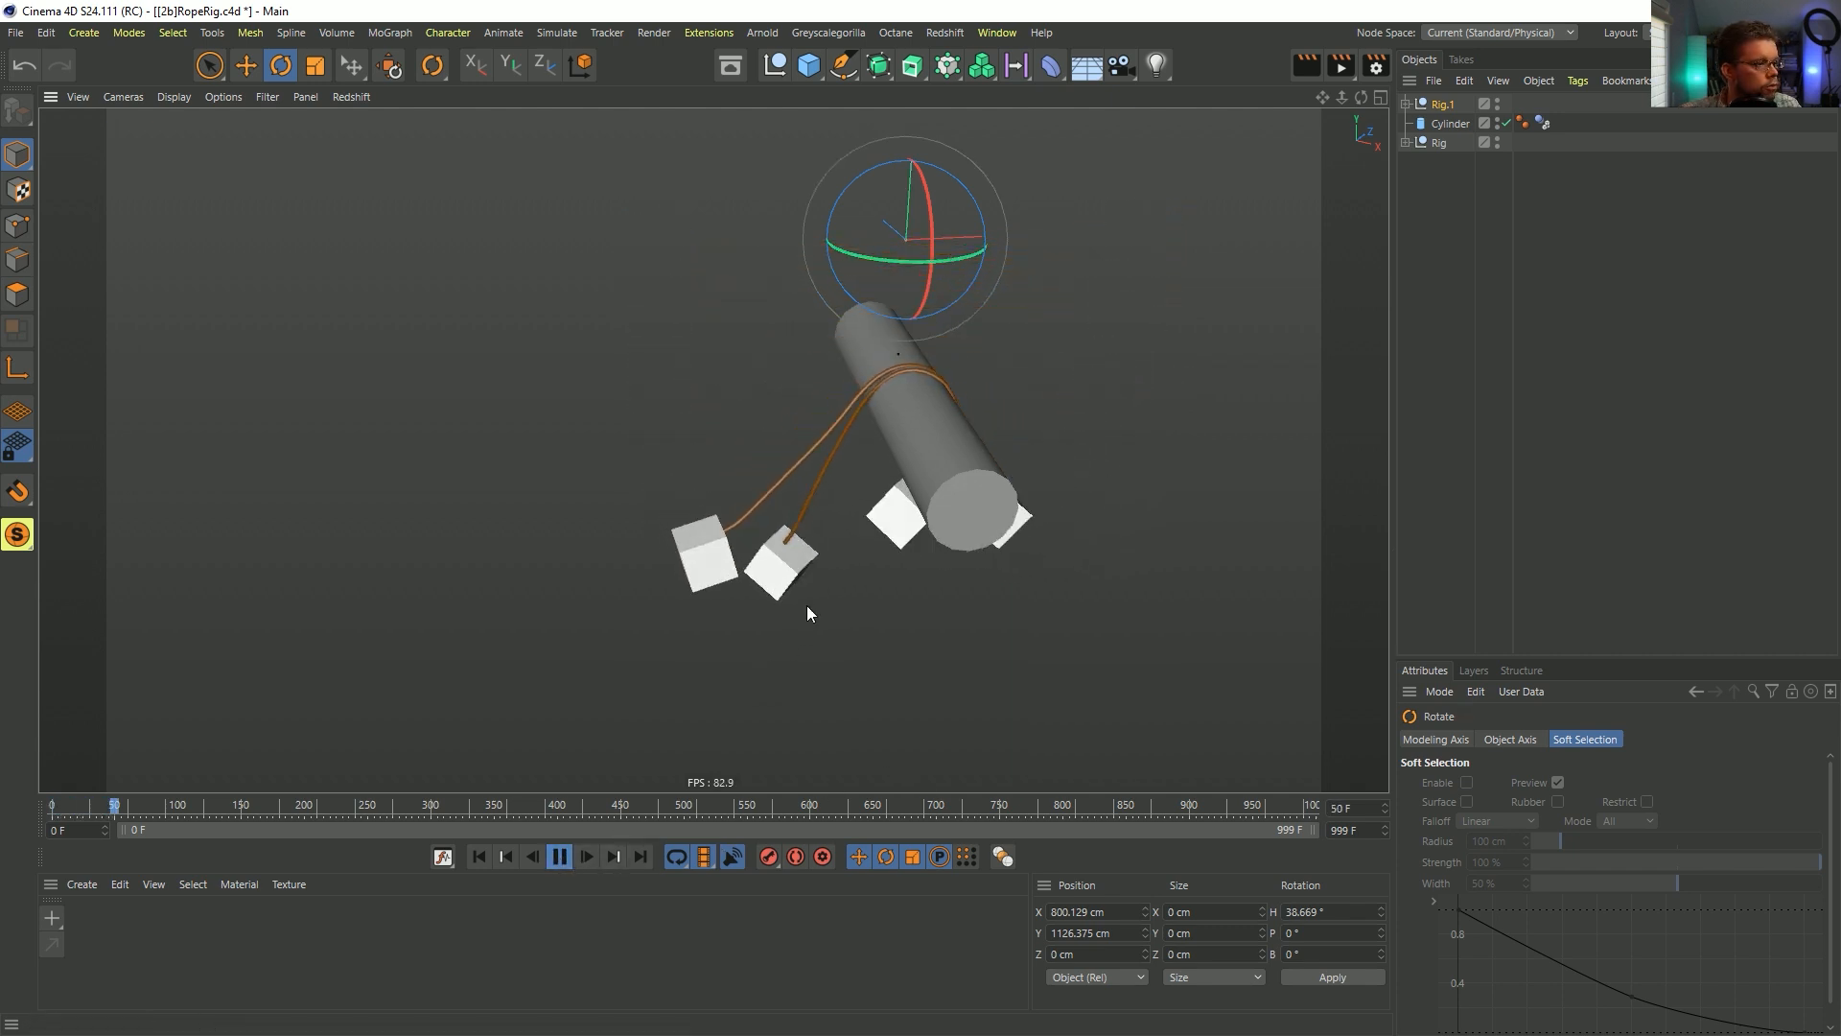
left_click_drag(969, 454, 850, 463, "alt")
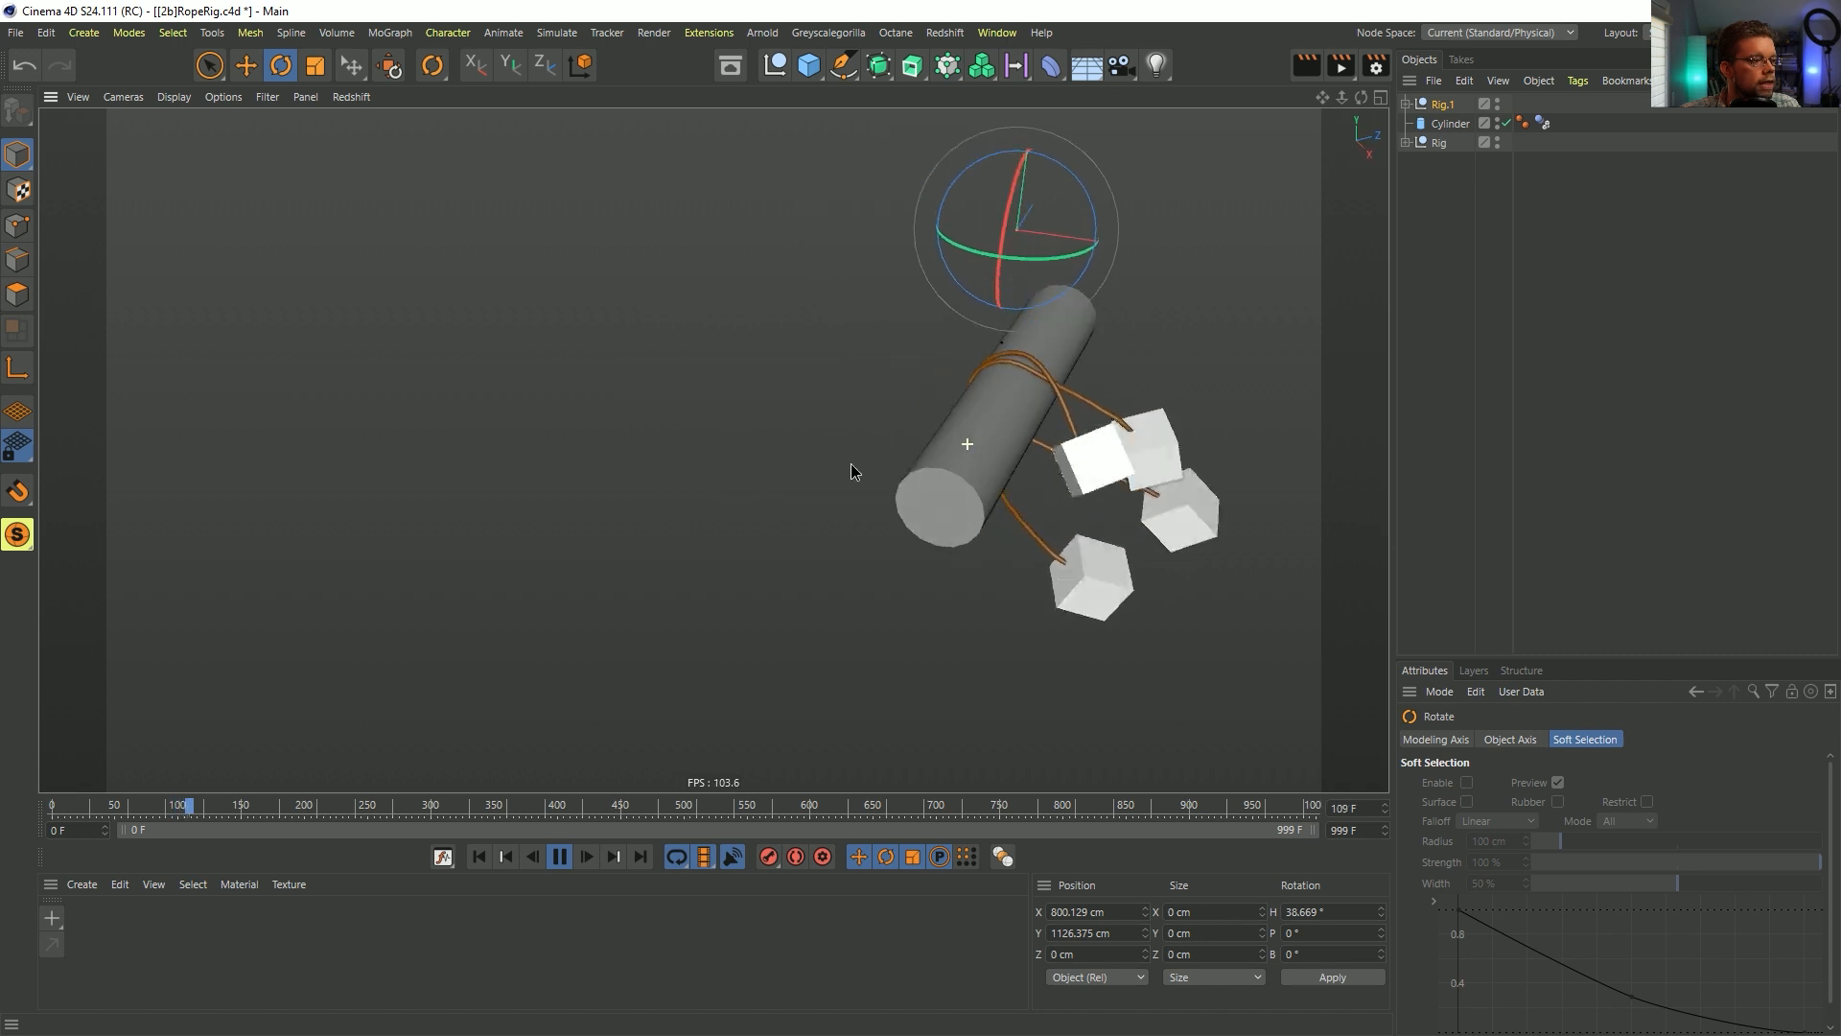
right_click_drag(1047, 389, 1292, 374, "alt")
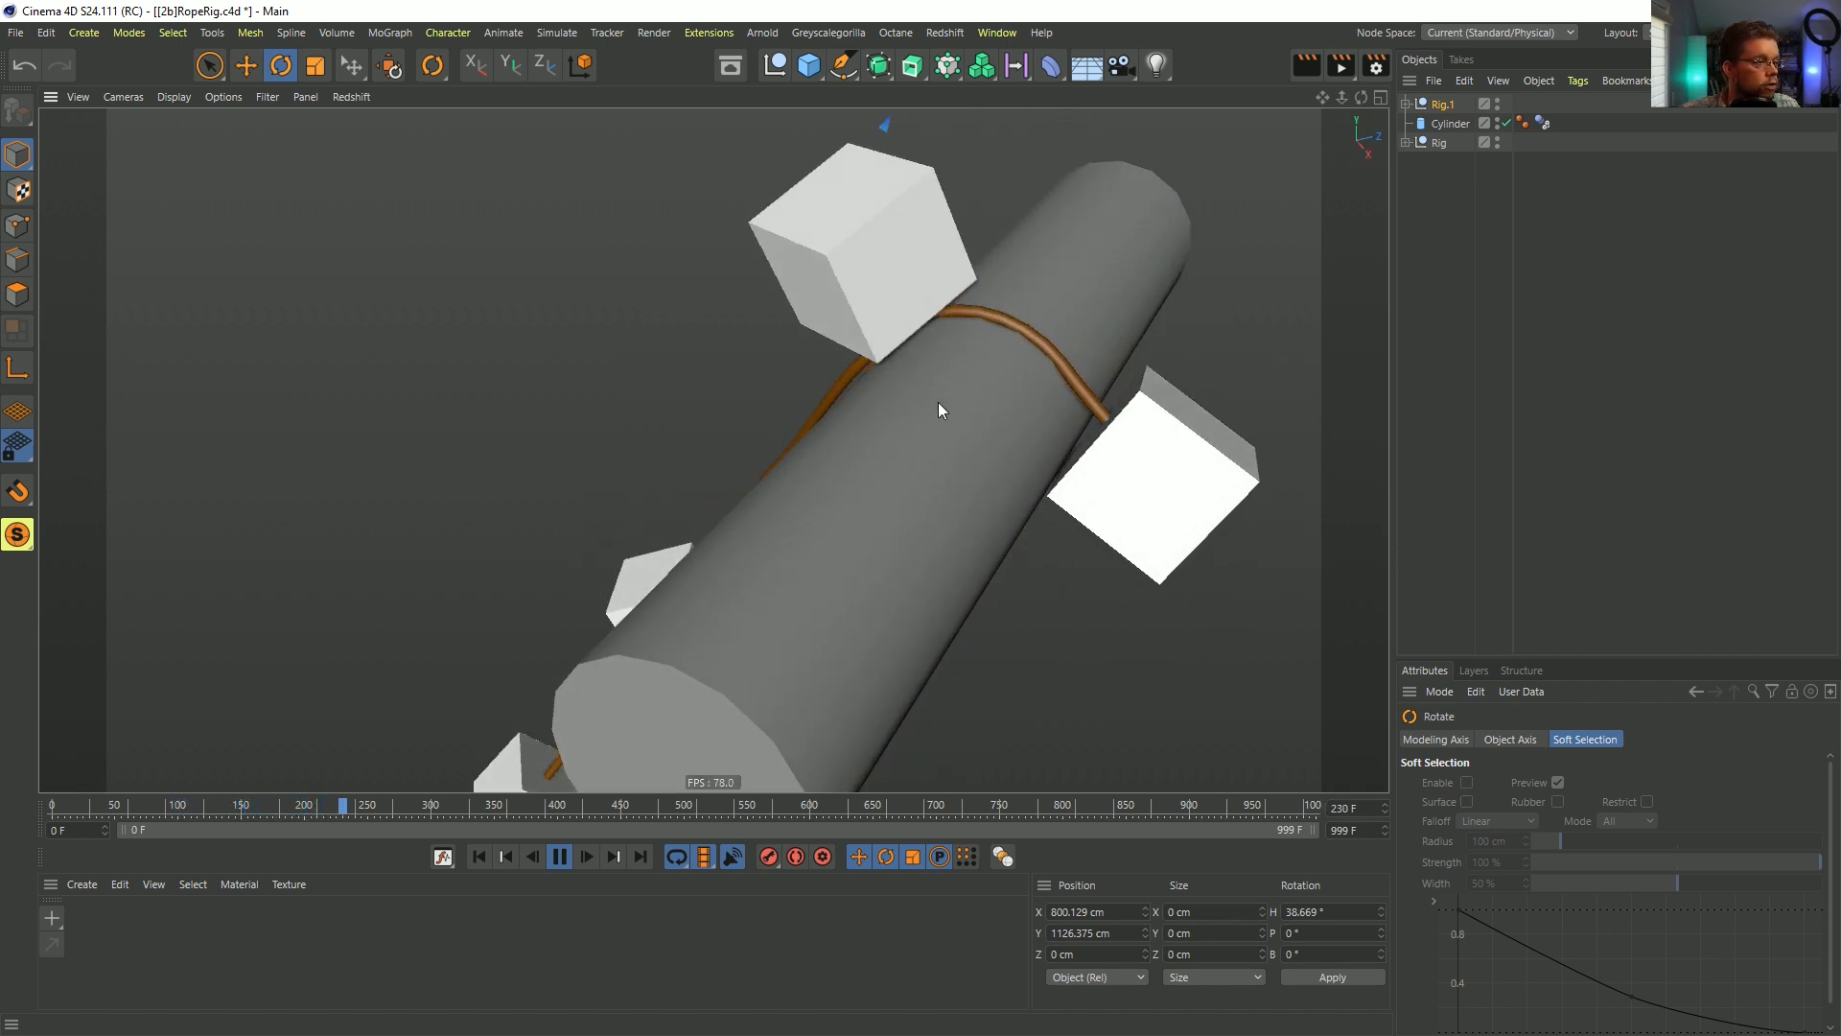
left_click_drag(938, 403, 1079, 403, "alt")
right_click_drag(1079, 403, 963, 440, "alt")
middle_click_drag(1094, 469, 1024, 431, "alt")
right_click_drag(1024, 432, 966, 452, "alt")
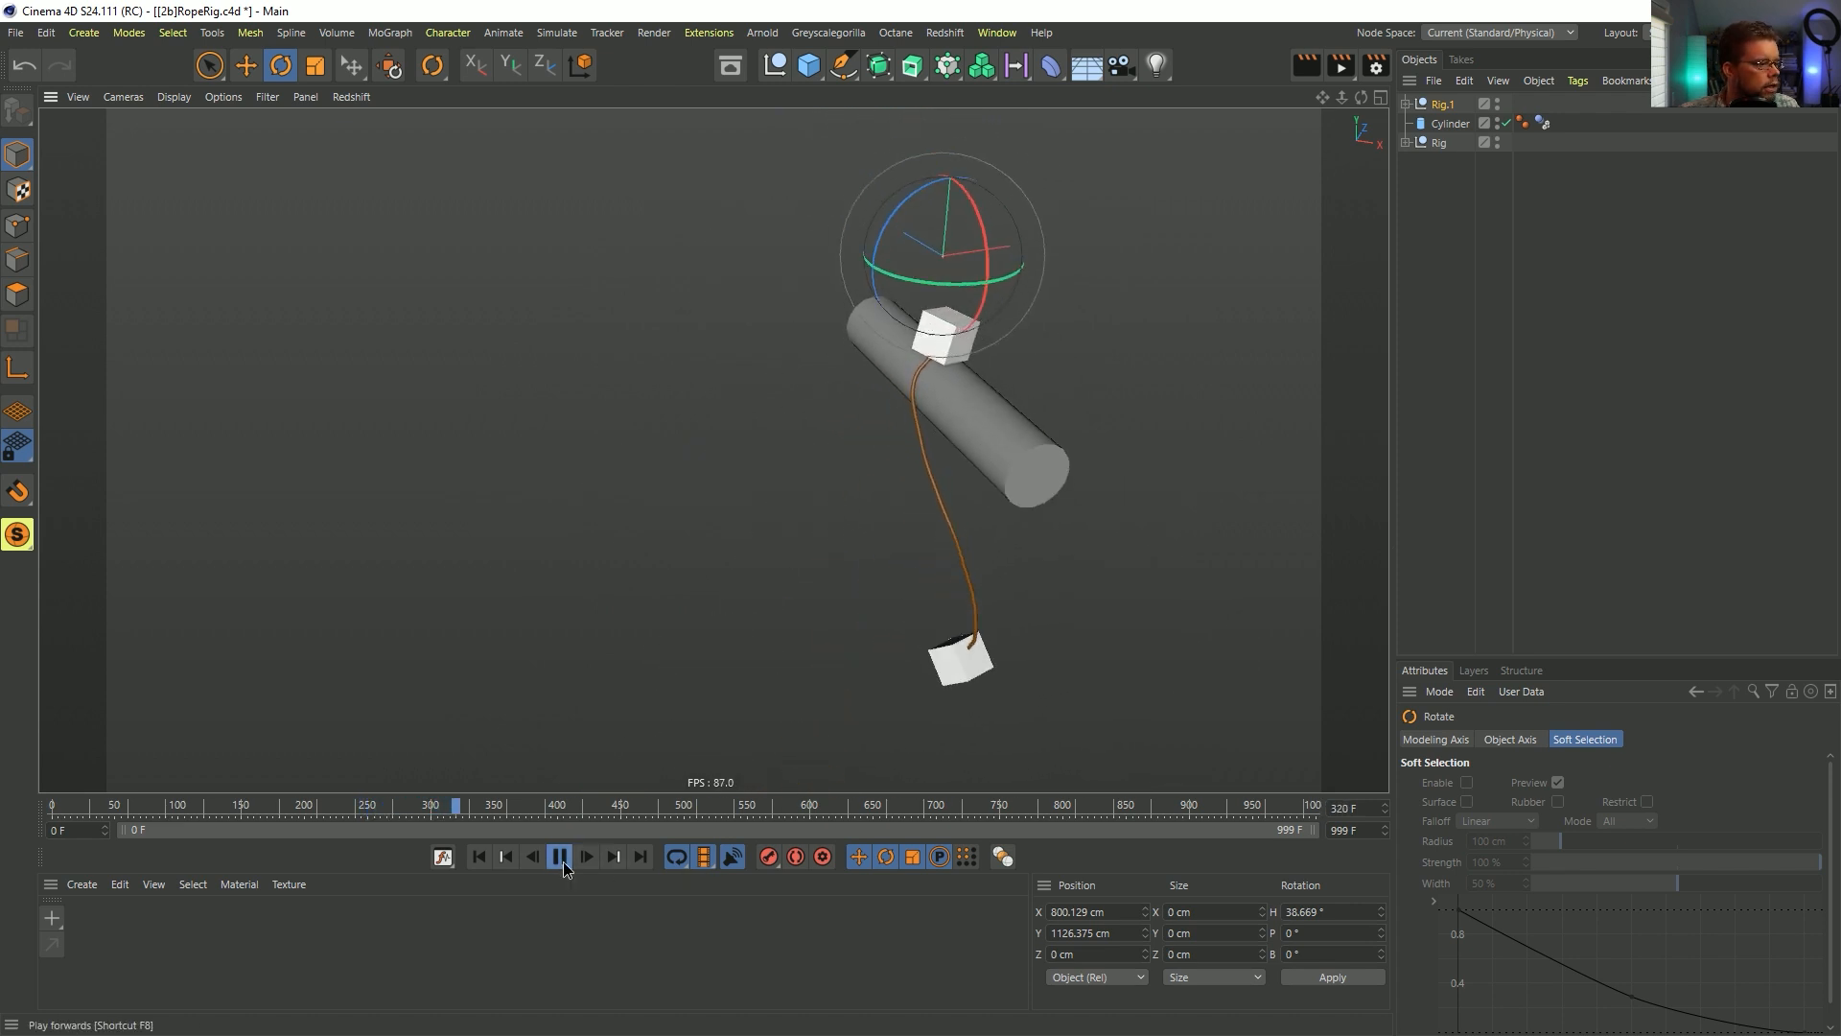
left_click(560, 857)
left_click(479, 857)
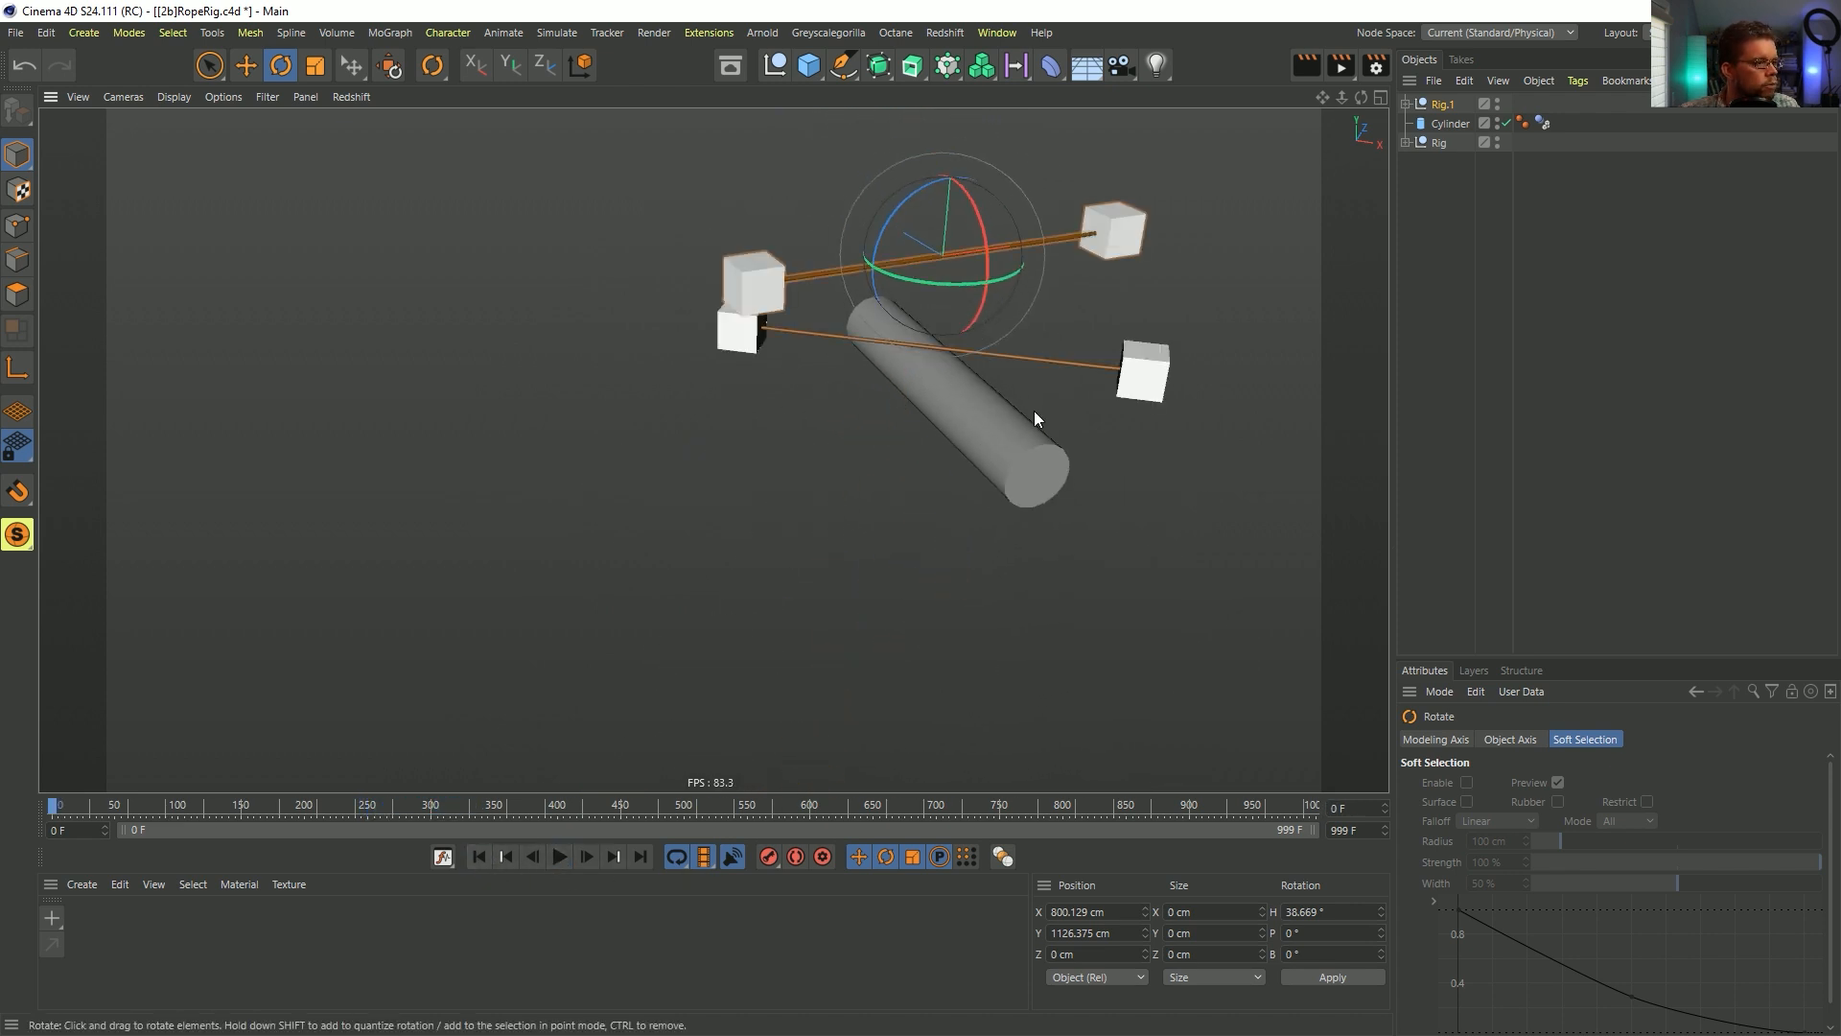
- Duplicate Rig.1, rotate the copy's heading to about 10°, and raise it to about Y 1206 cm
key("ctrl+c")
key("ctrl+v")
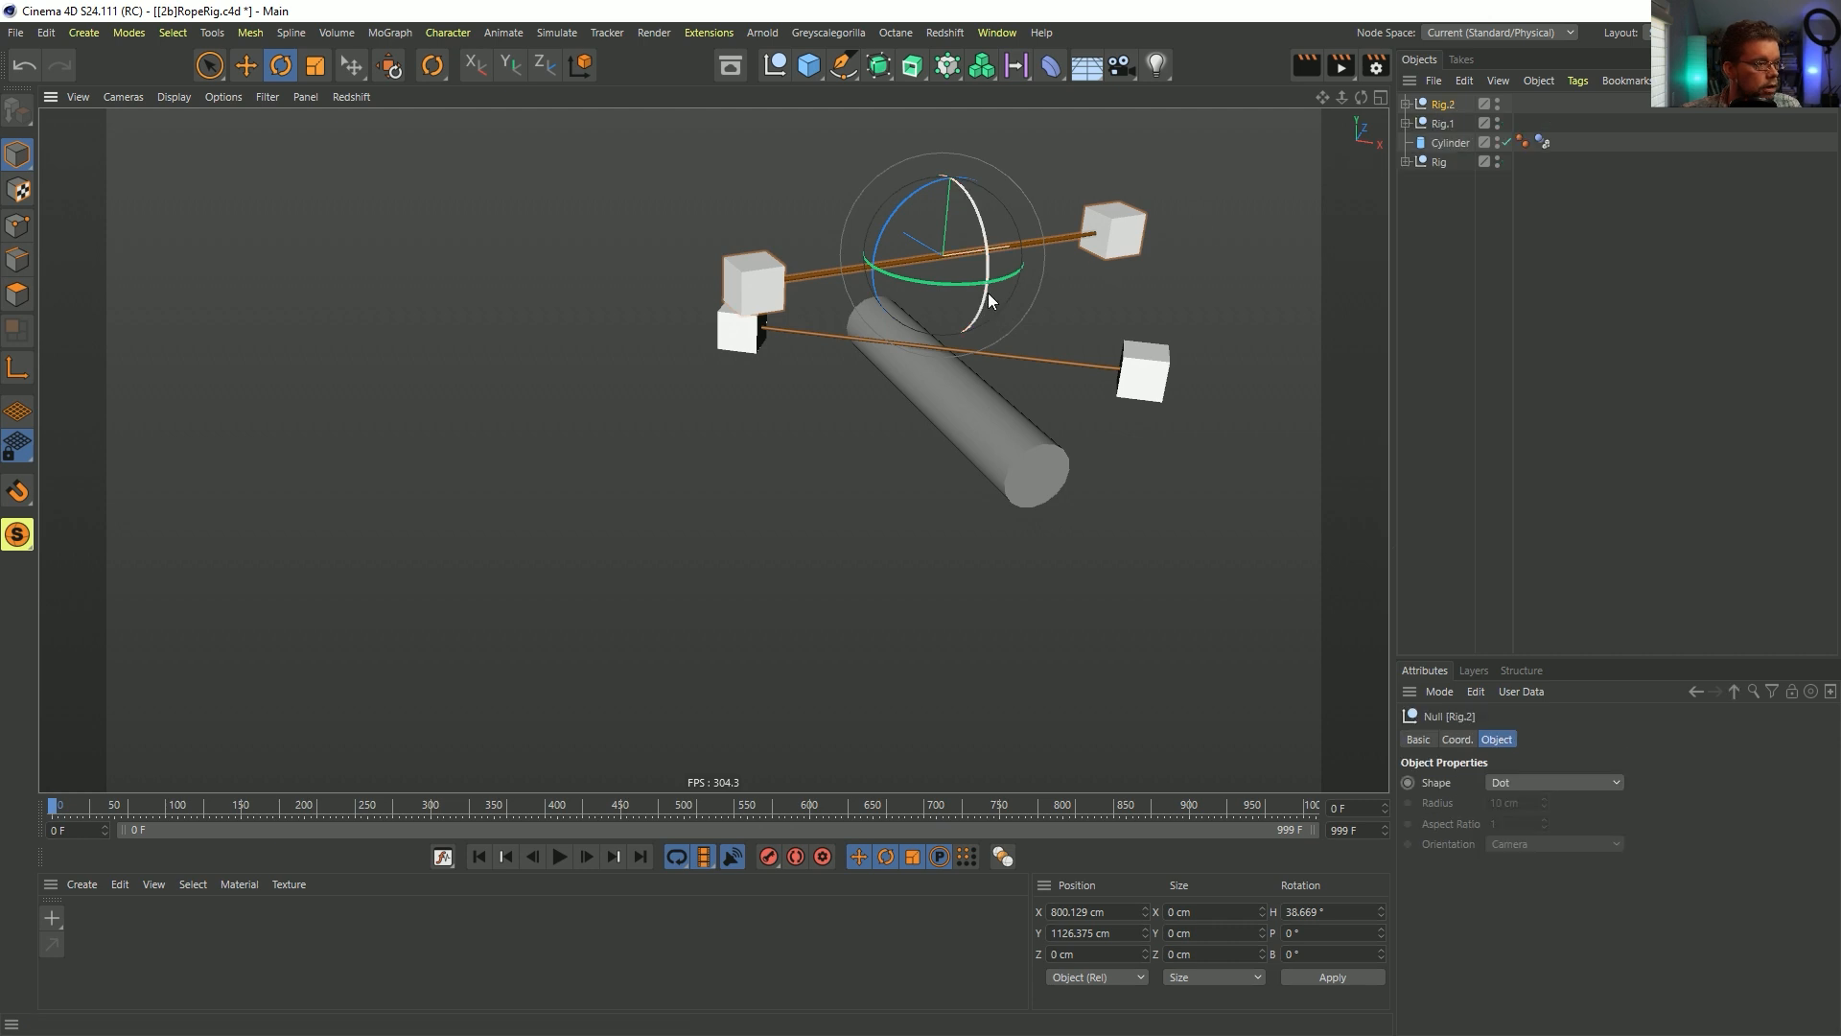
left_click_drag(959, 285, 896, 304)
key("e")
left_click_drag(958, 157, 958, 137)
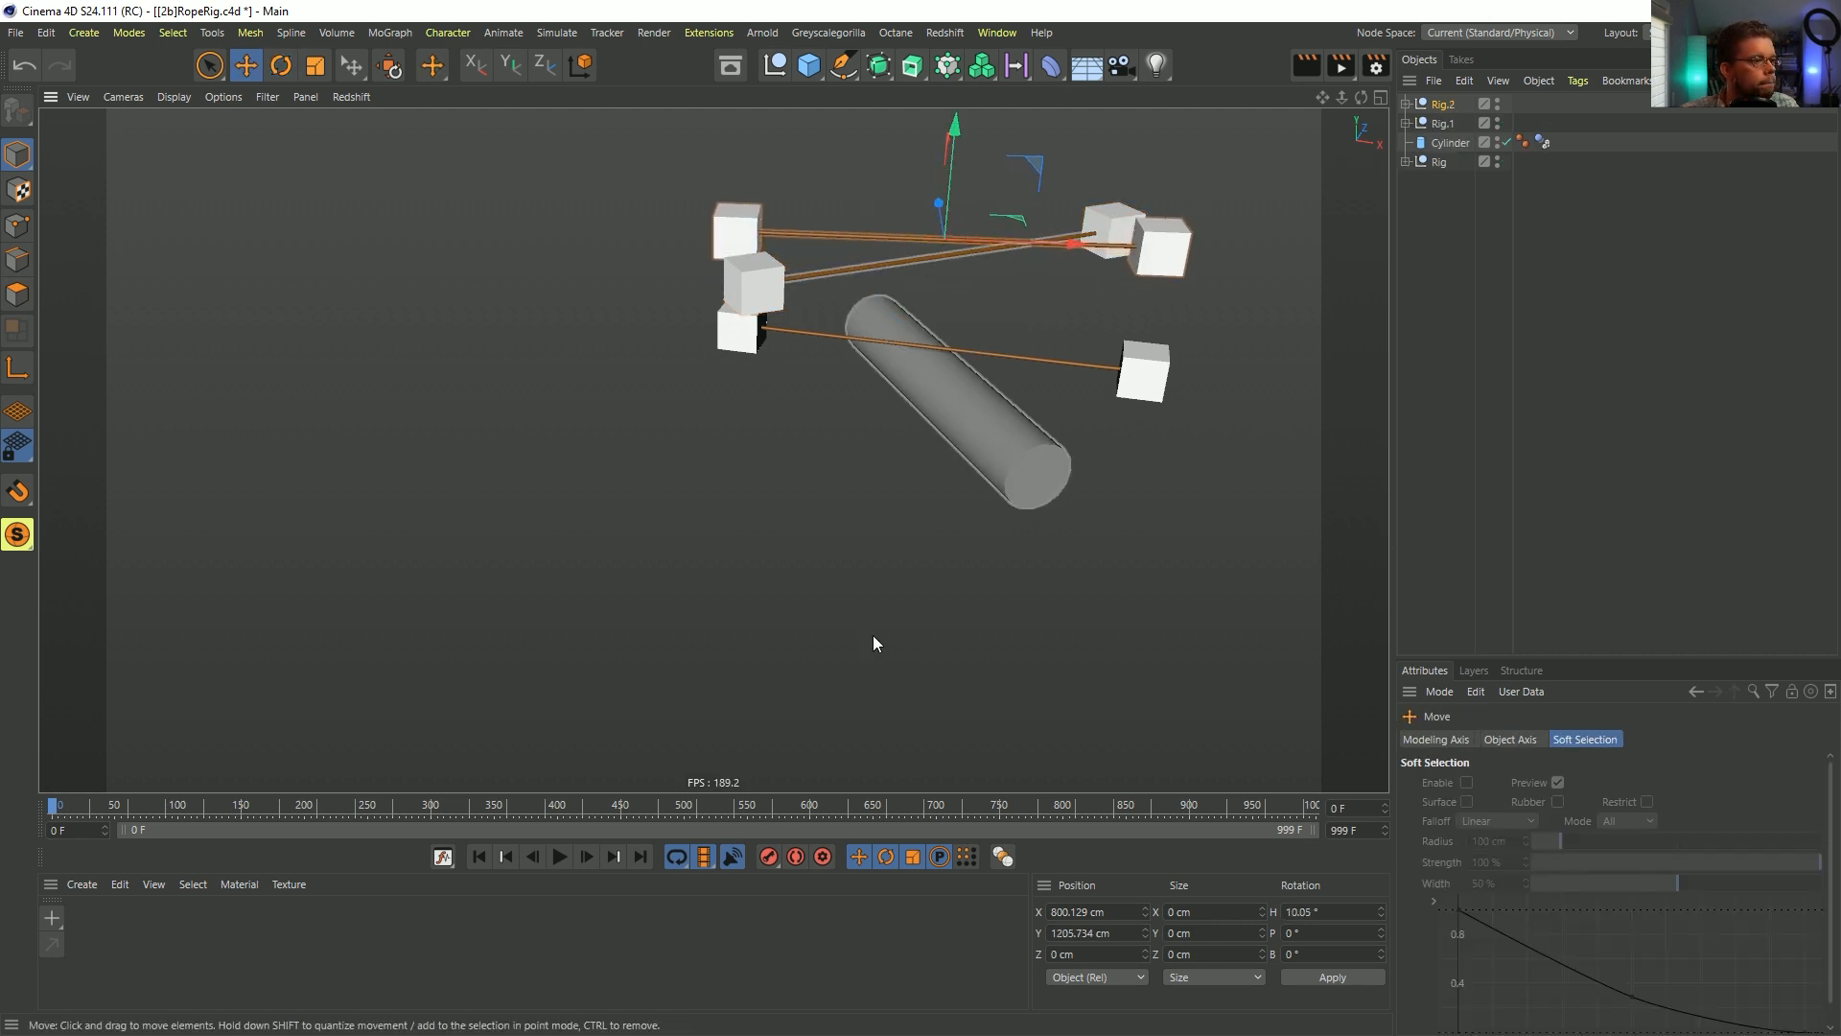
- Play the three-rope simulation in stages, pausing to examine how the ropes and end cubes interact around the cylinder
left_click(556, 857)
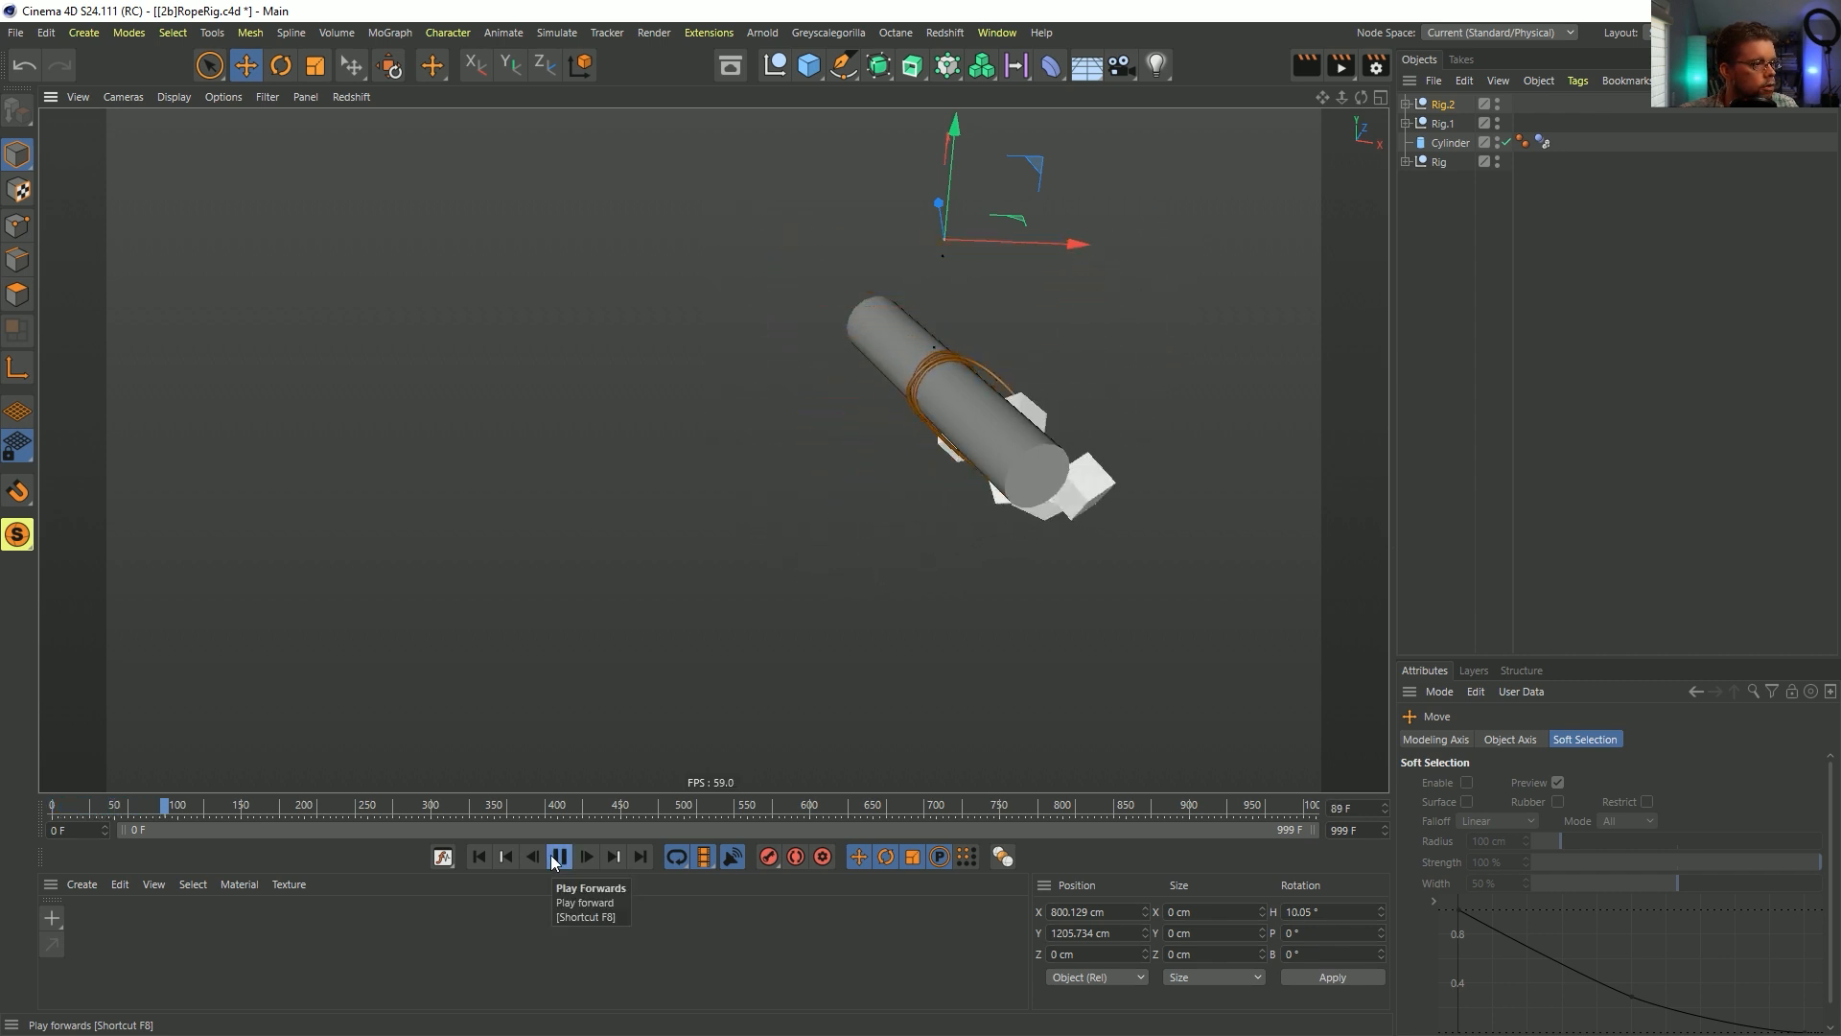
left_click(557, 857)
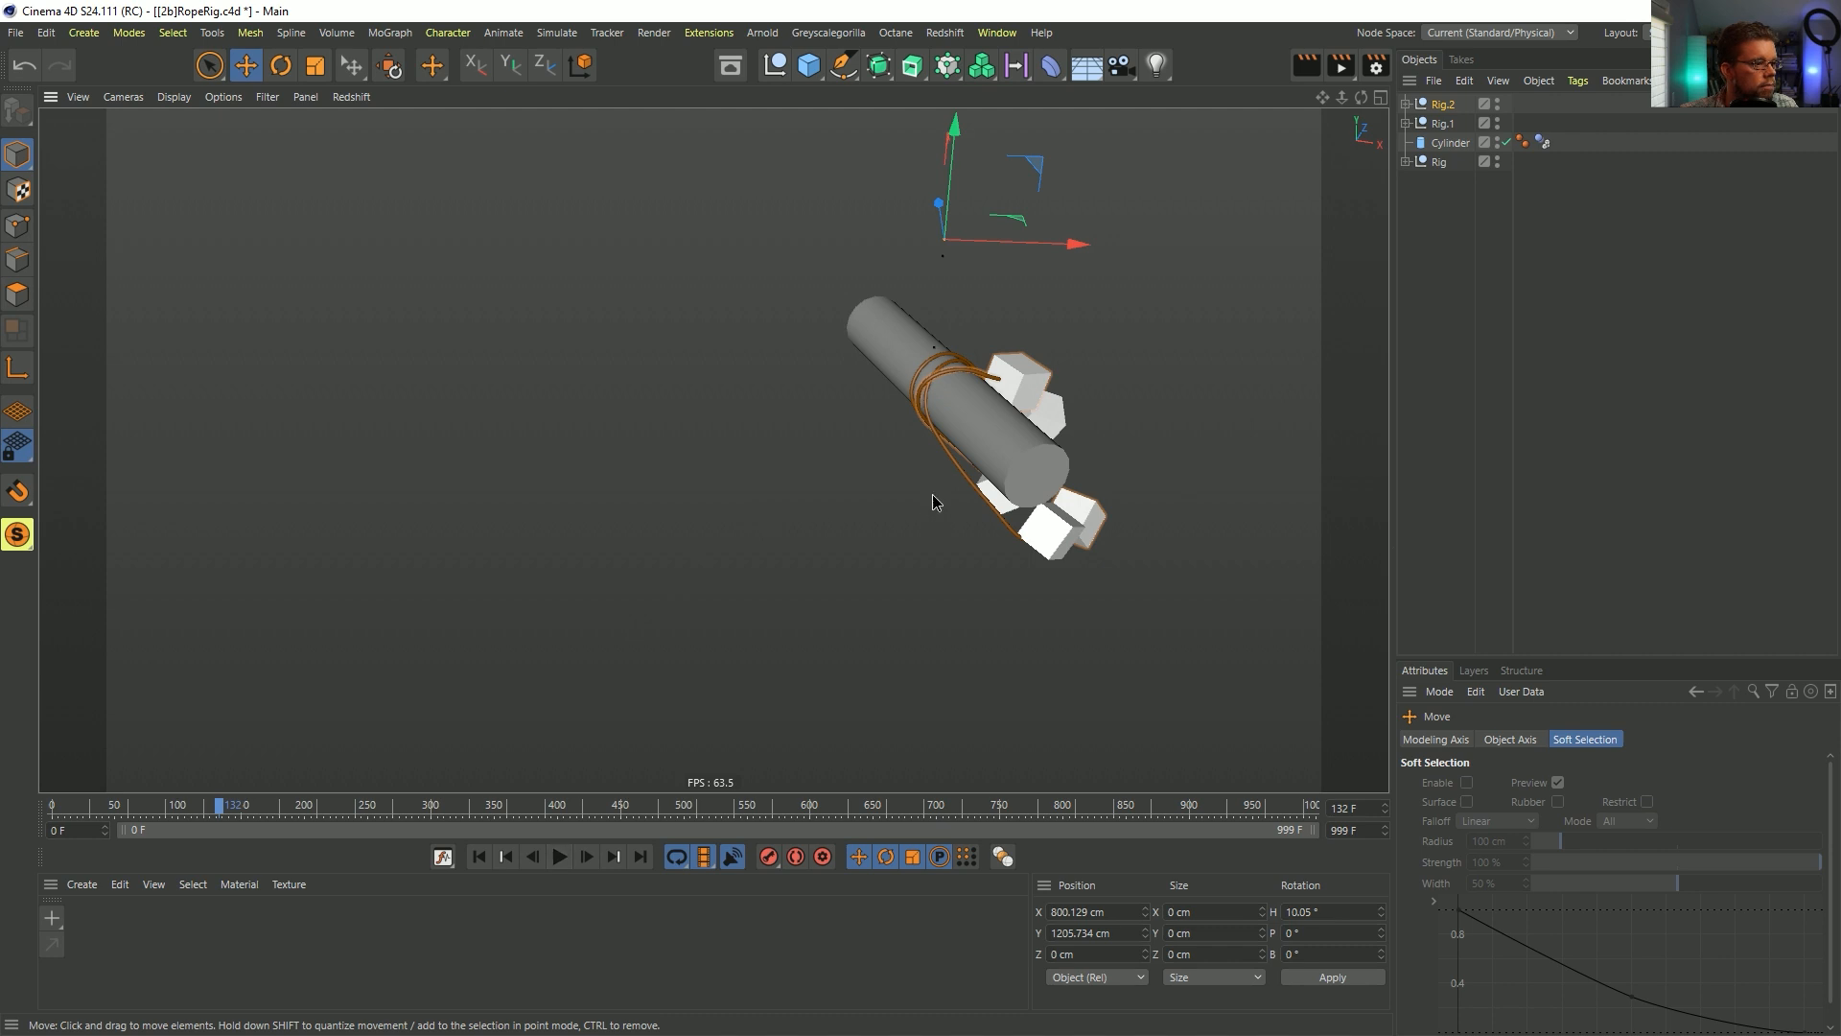
left_click_drag(932, 493, 901, 434, "alt")
right_click_drag(642, 485, 853, 455, "alt")
left_click_drag(854, 454, 1084, 403, "alt")
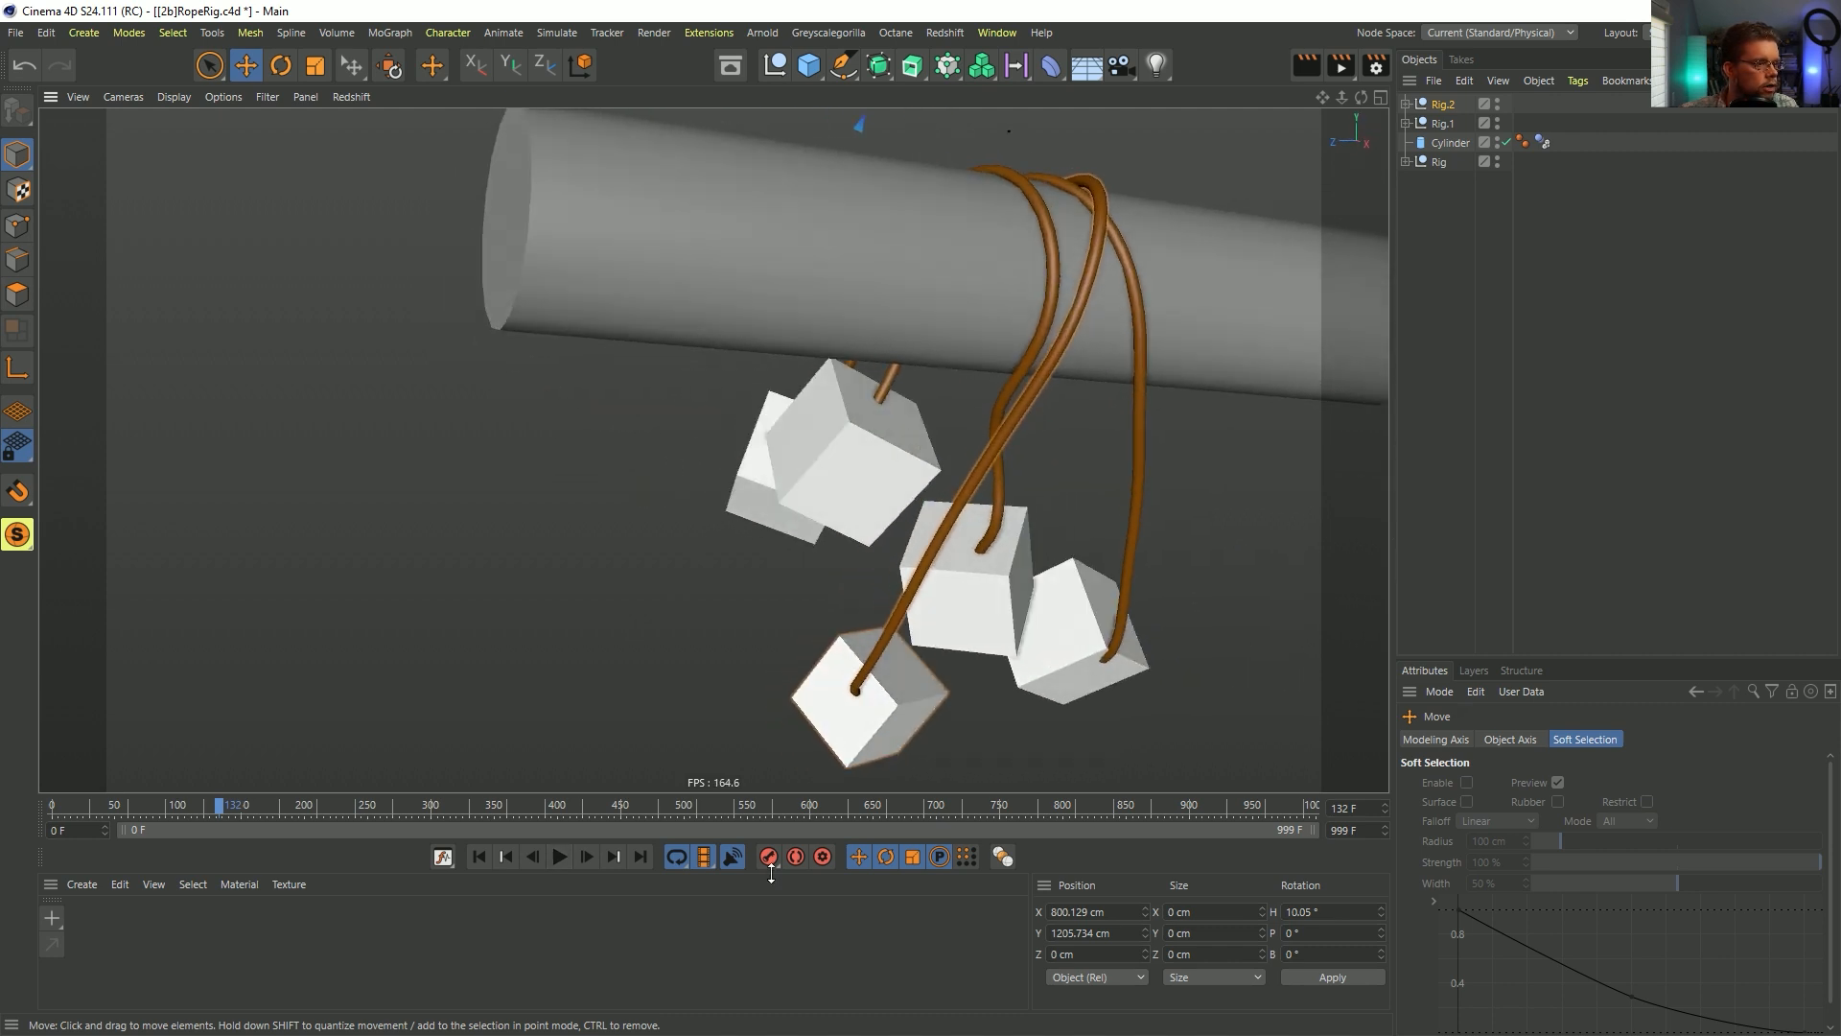
left_click(560, 857)
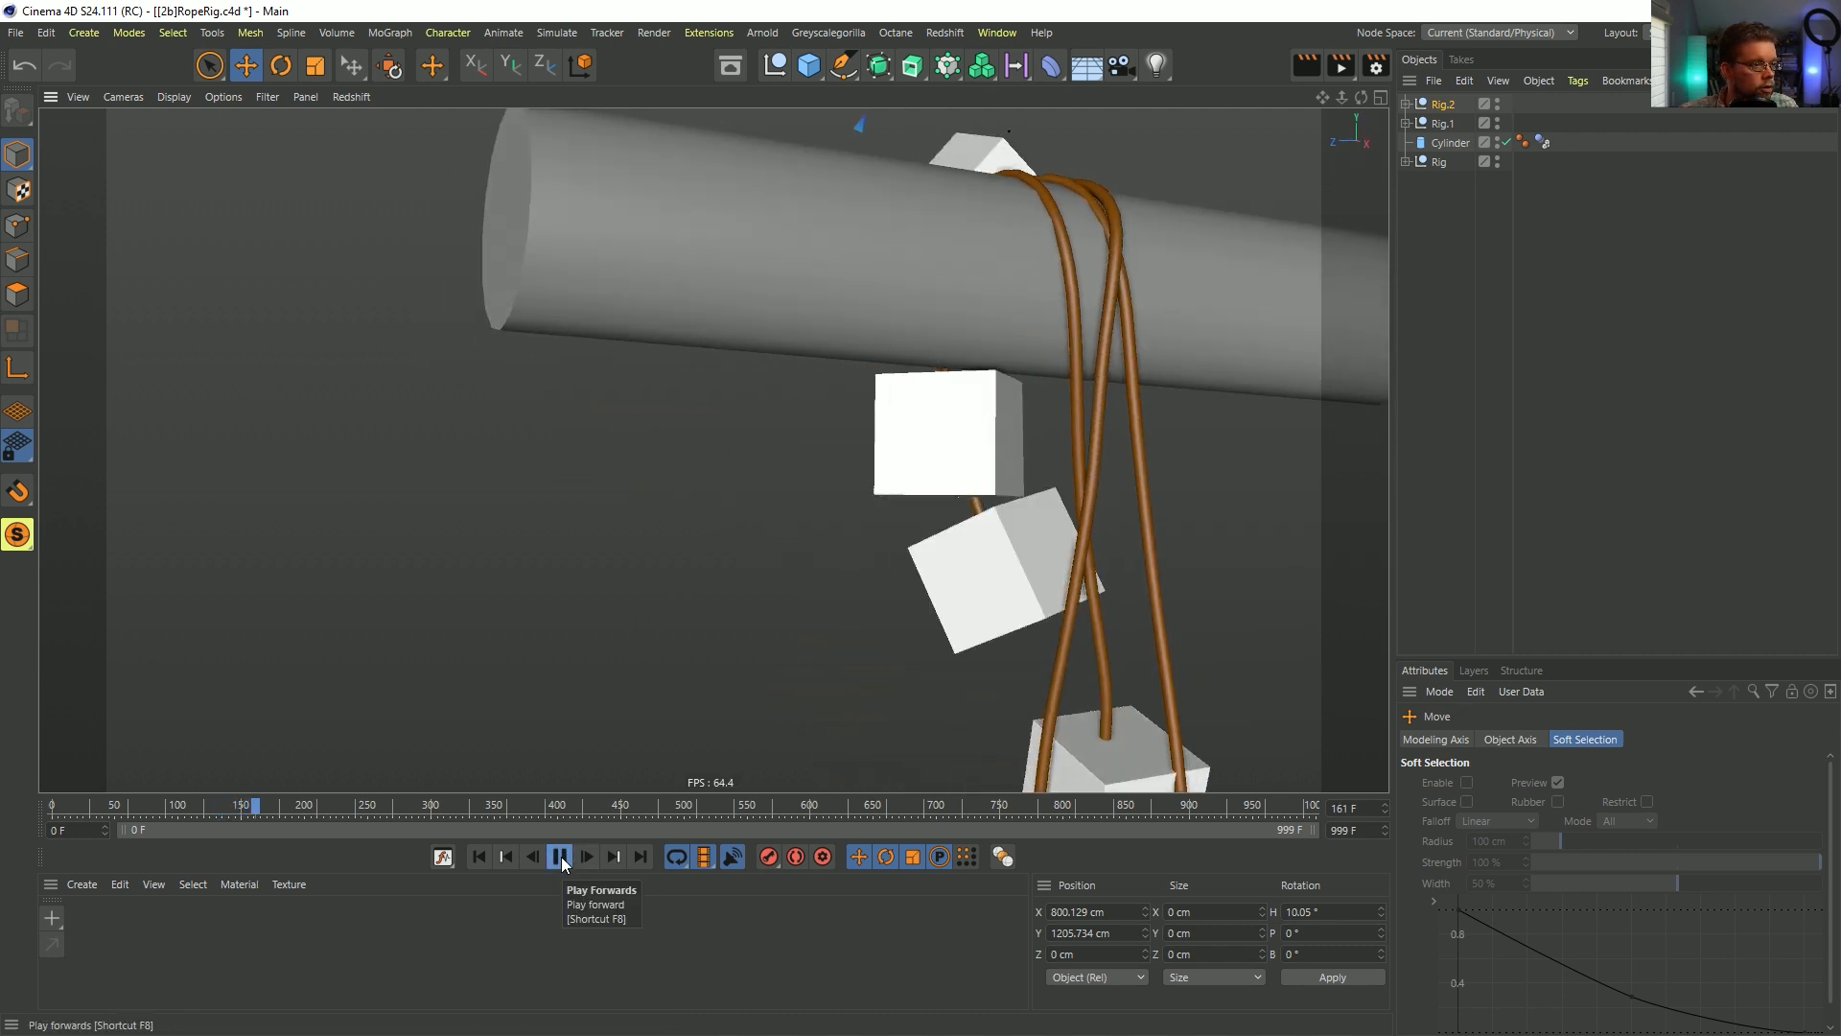
left_click(560, 856)
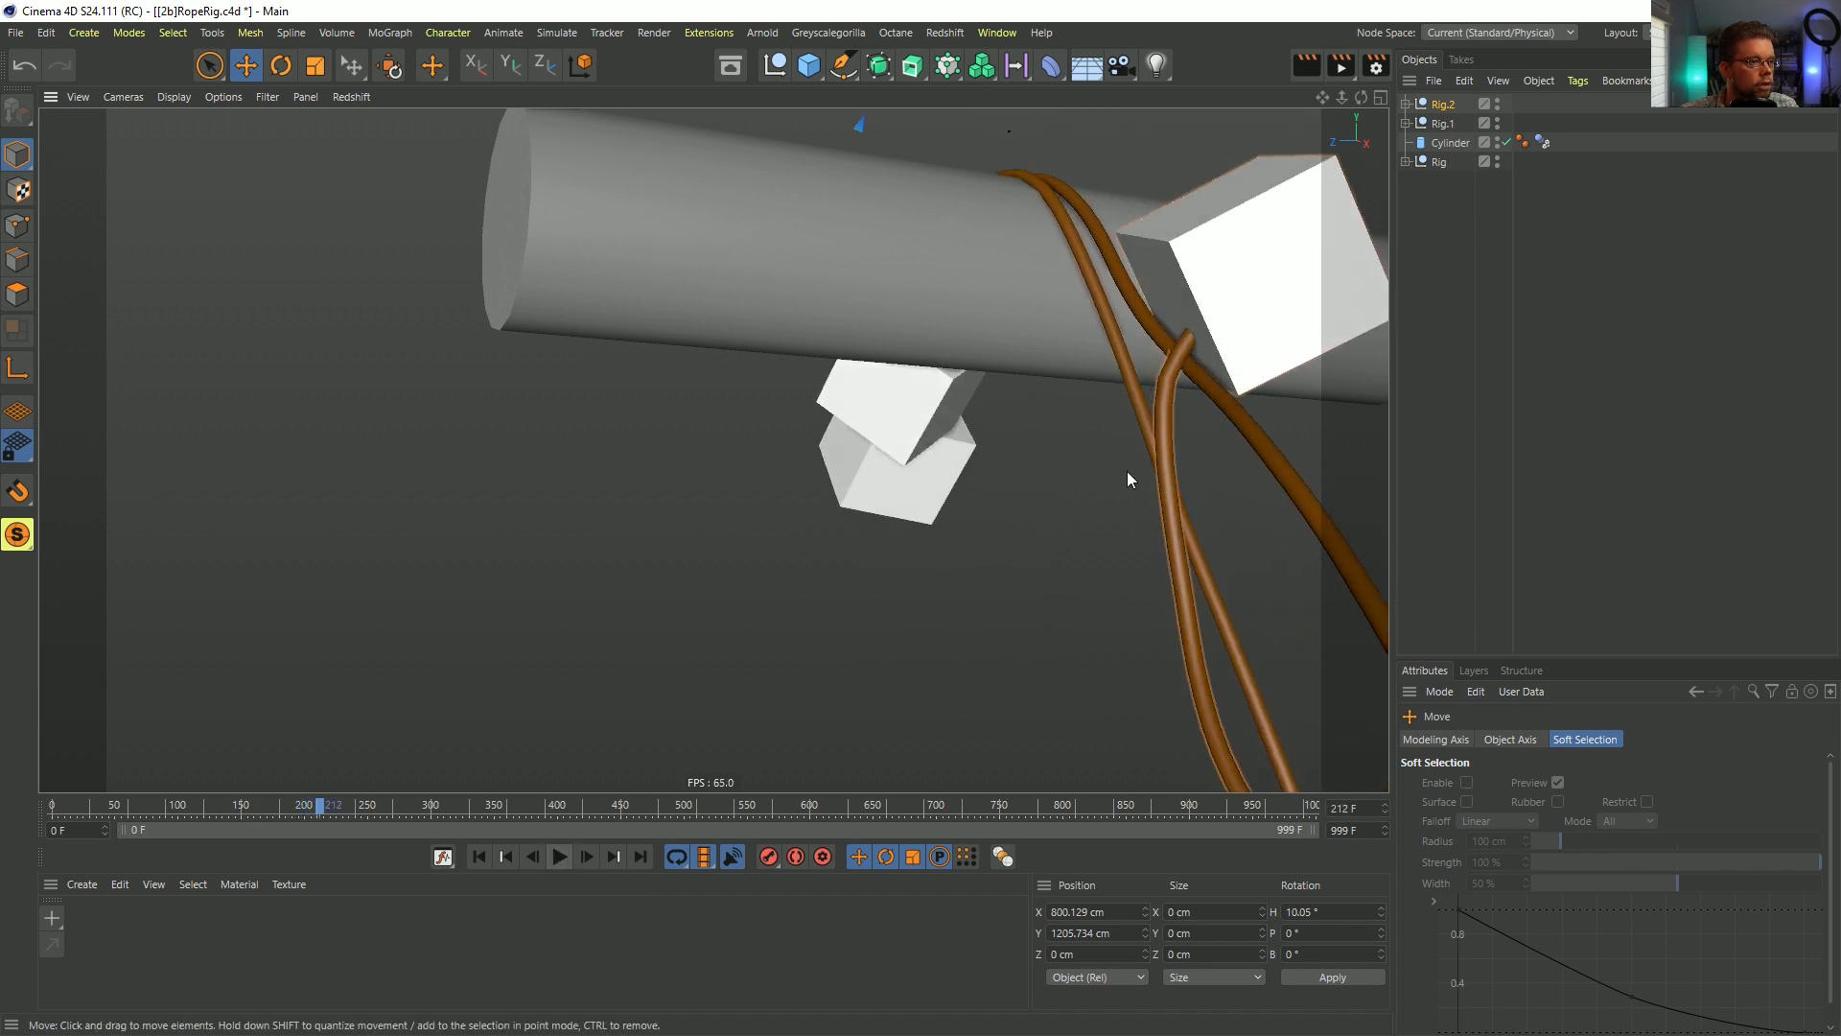
left_click_drag(1126, 470, 863, 368, "alt")
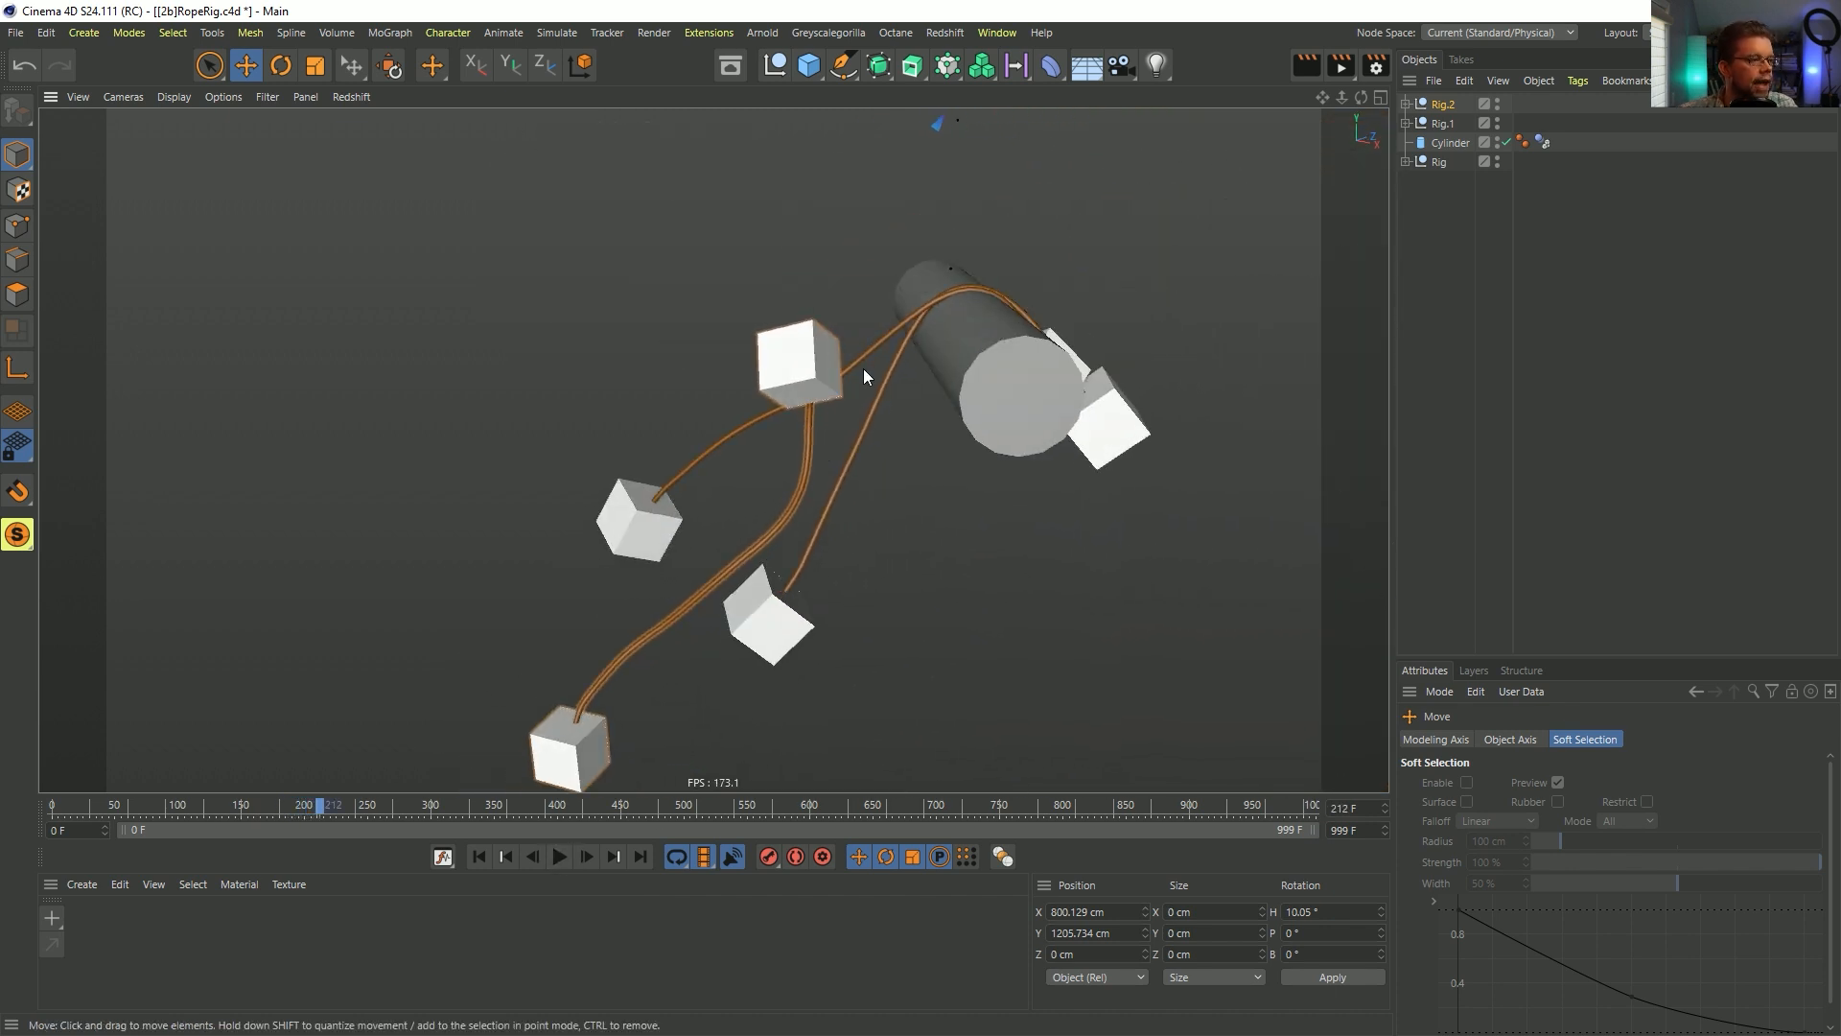
- Replay the three-rope simulation from the first frame until the ropes fall off the cylinder, and rewind
left_click(479, 856)
left_click(559, 856)
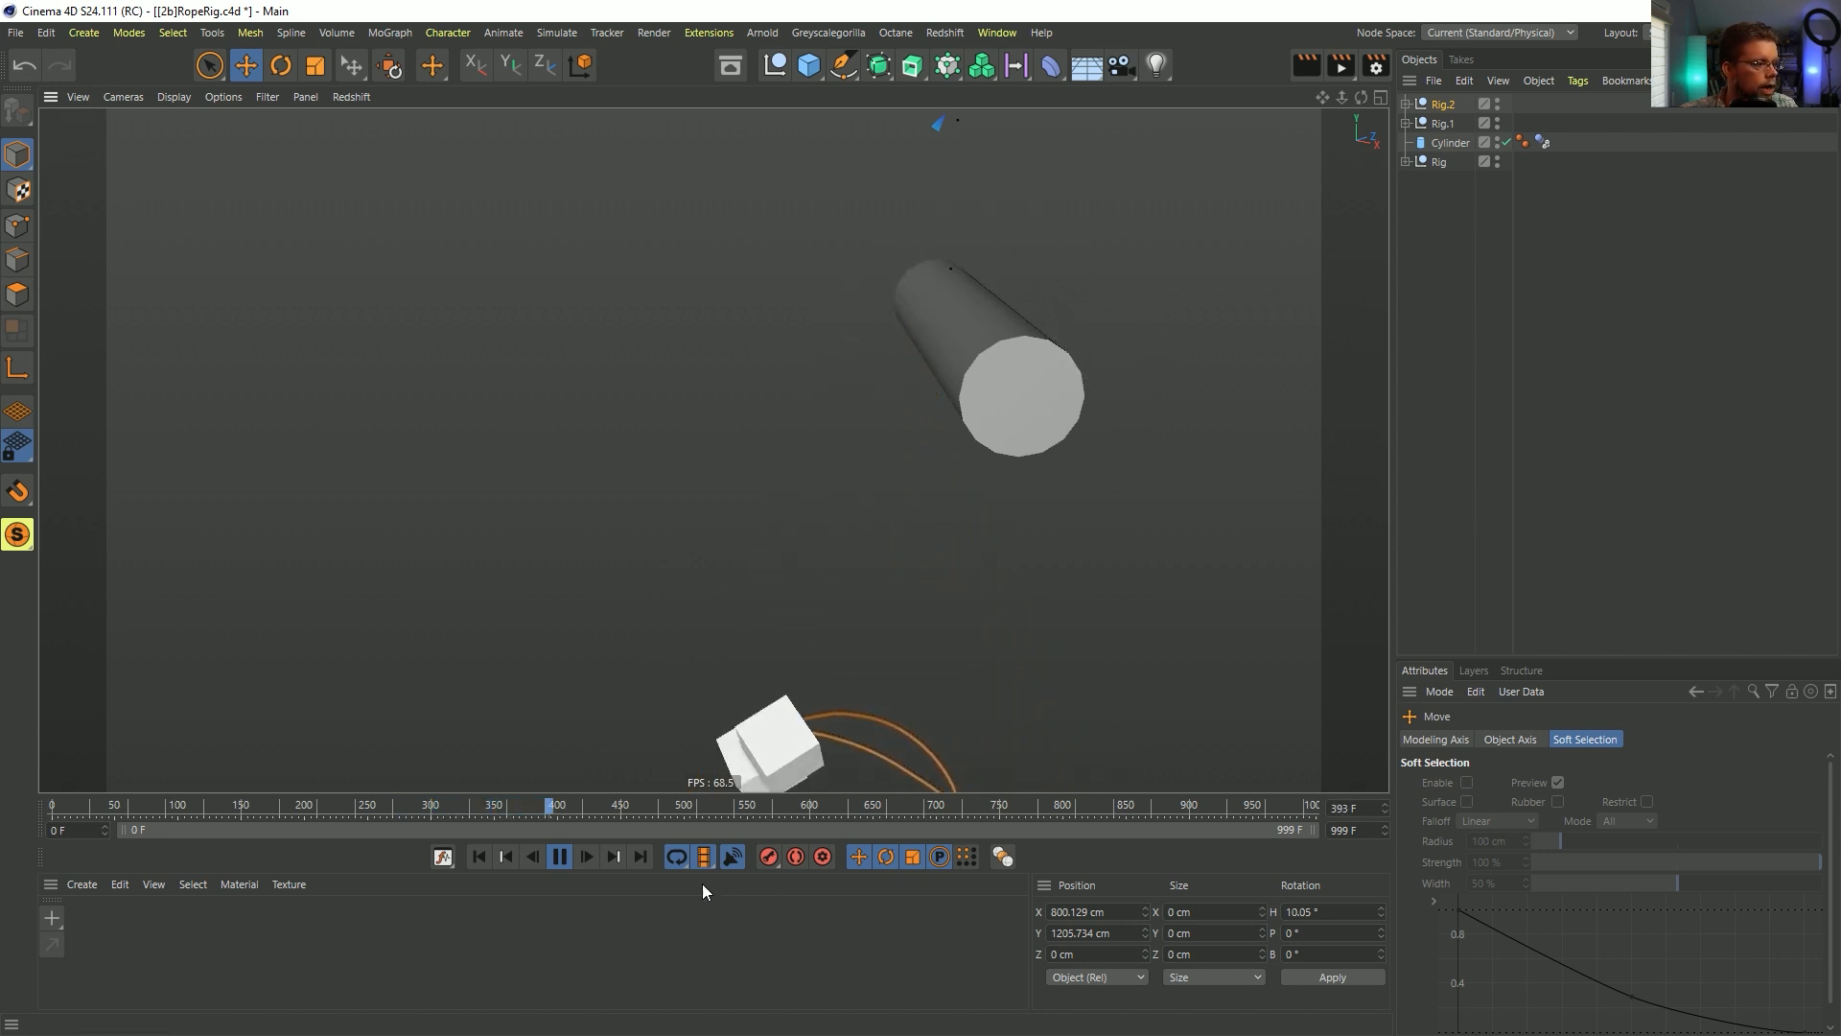
left_click(560, 856)
left_click(481, 857)
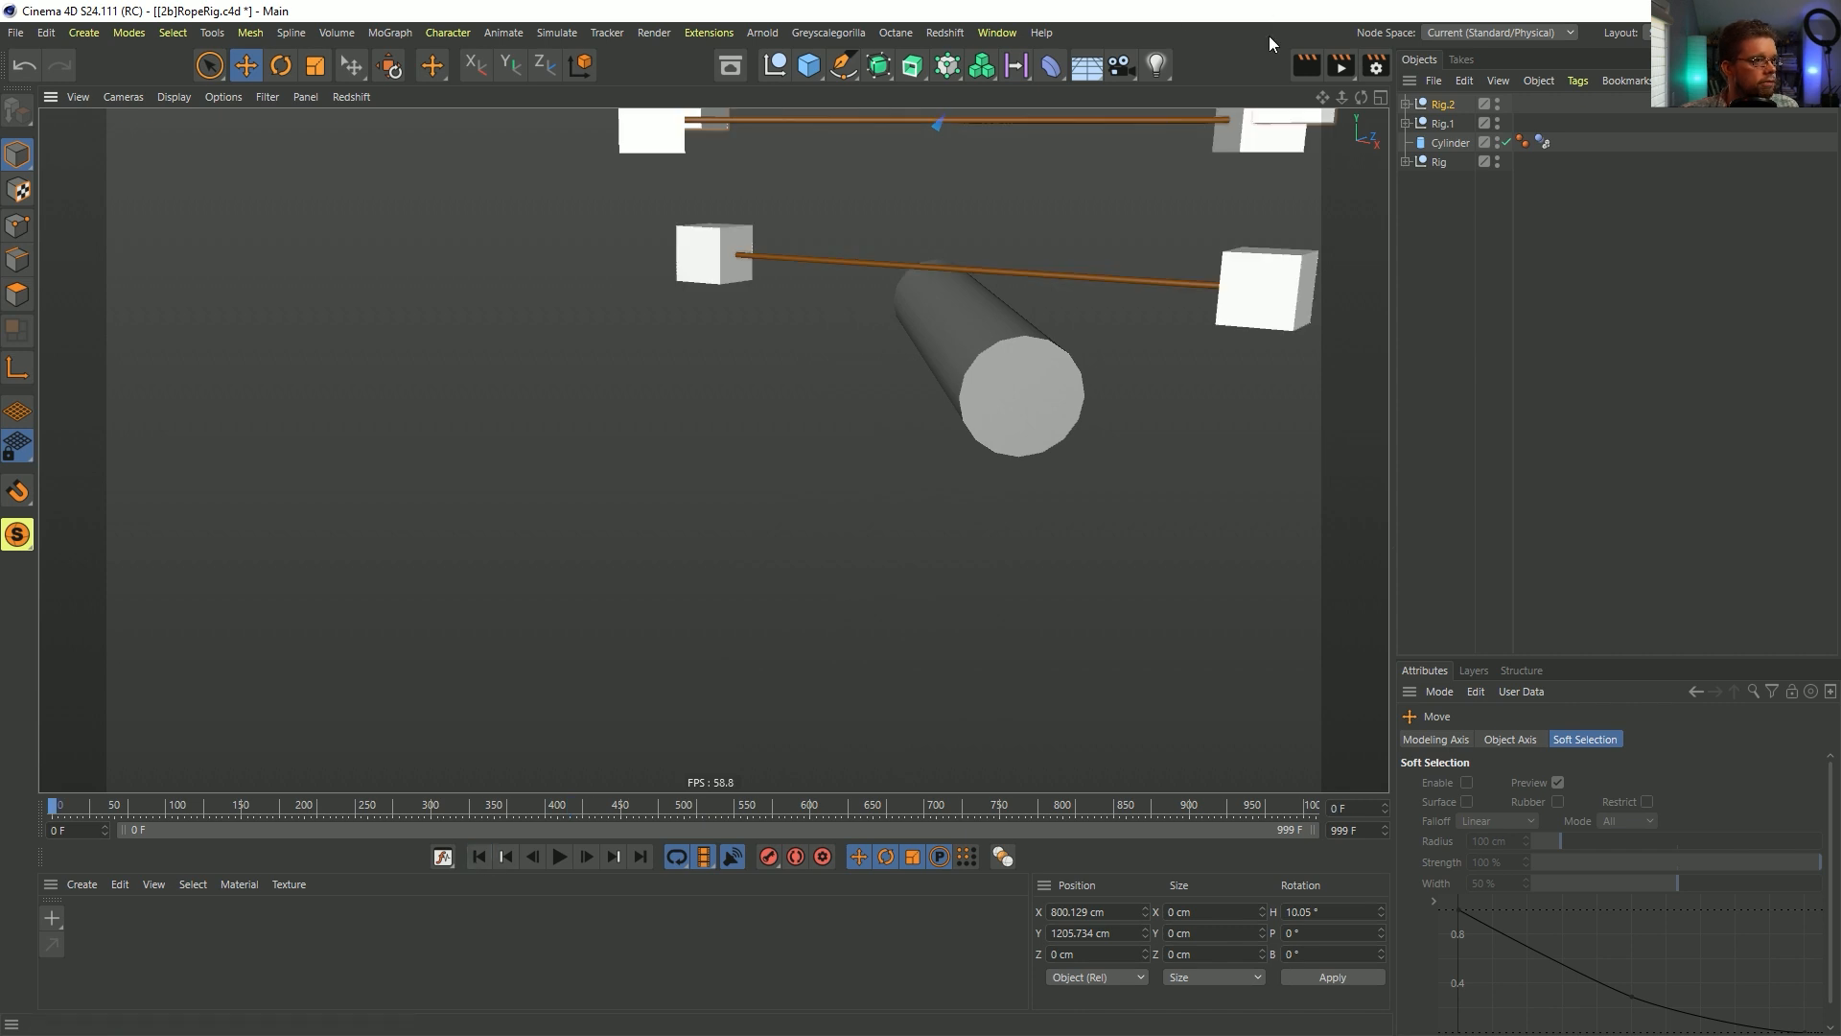
- Examine the connector under Cube.2 in Rig.2, including its list of connector types, without changing the Ball and Socket type
left_click_drag(768, 321, 928, 501, "alt")
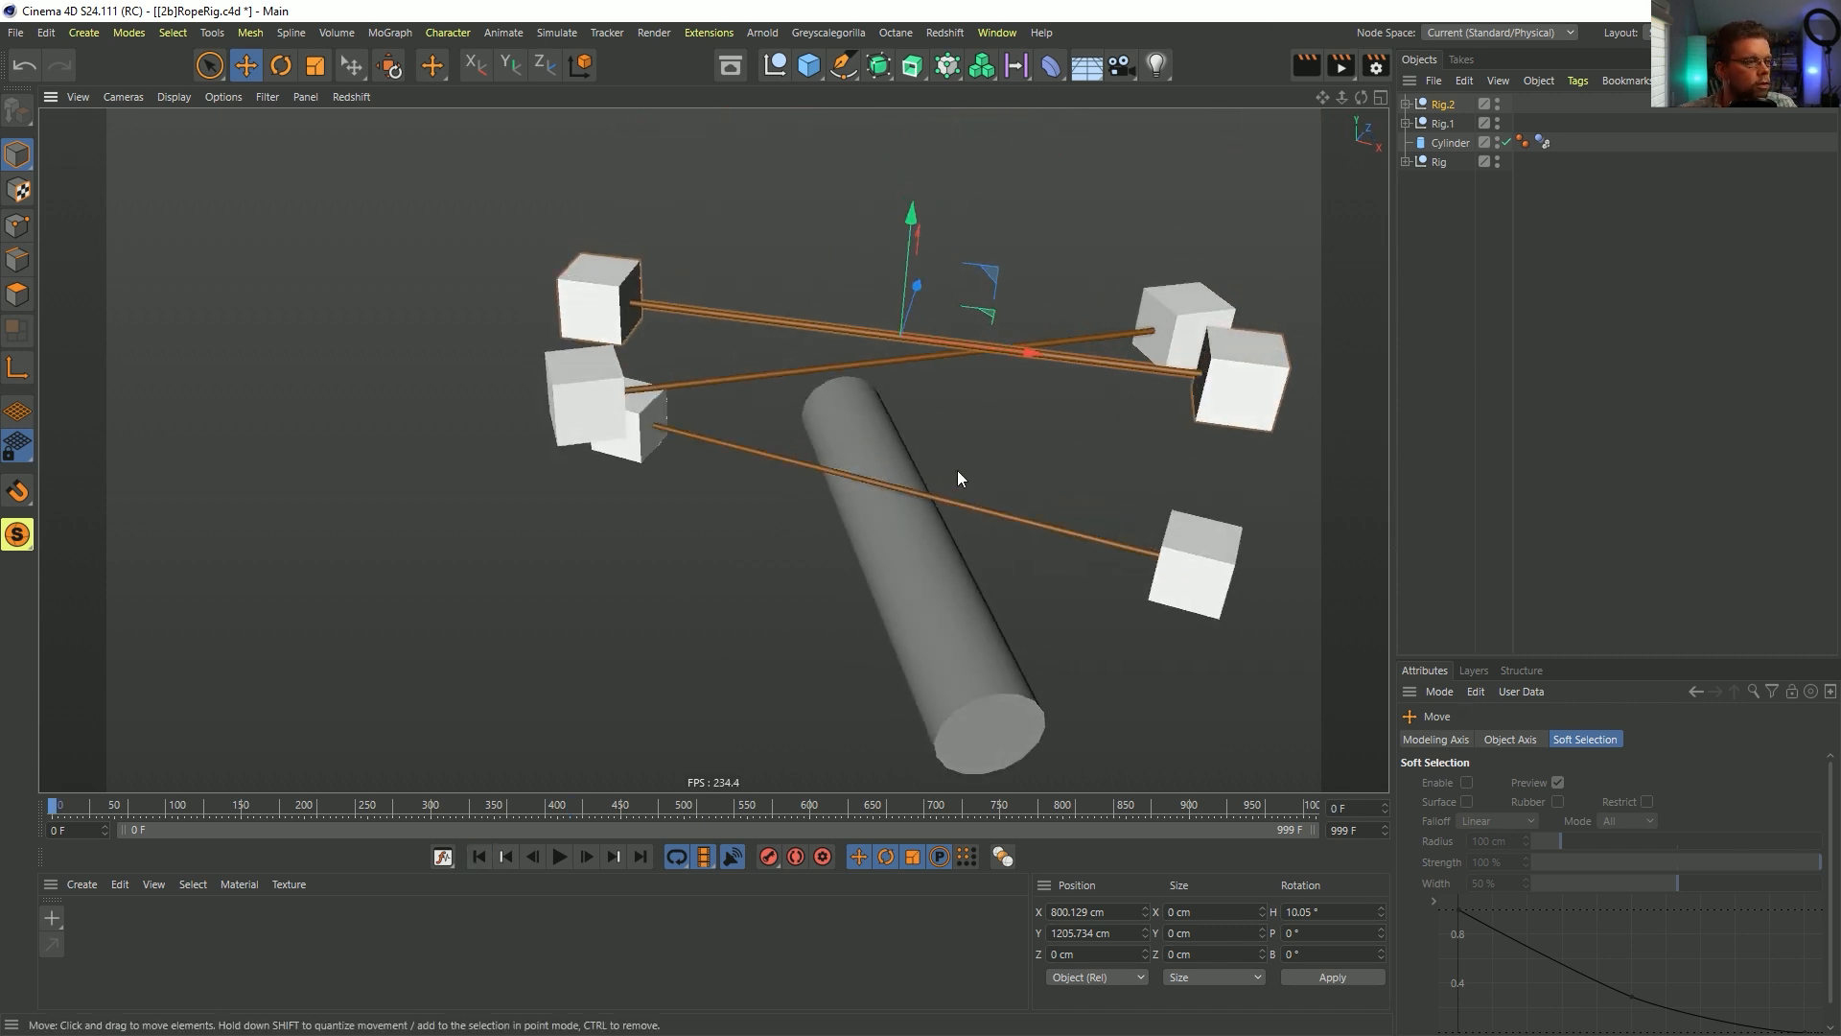
right_click_drag(957, 470, 1061, 469, "alt")
middle_click_drag(779, 183, 688, 543, "alt")
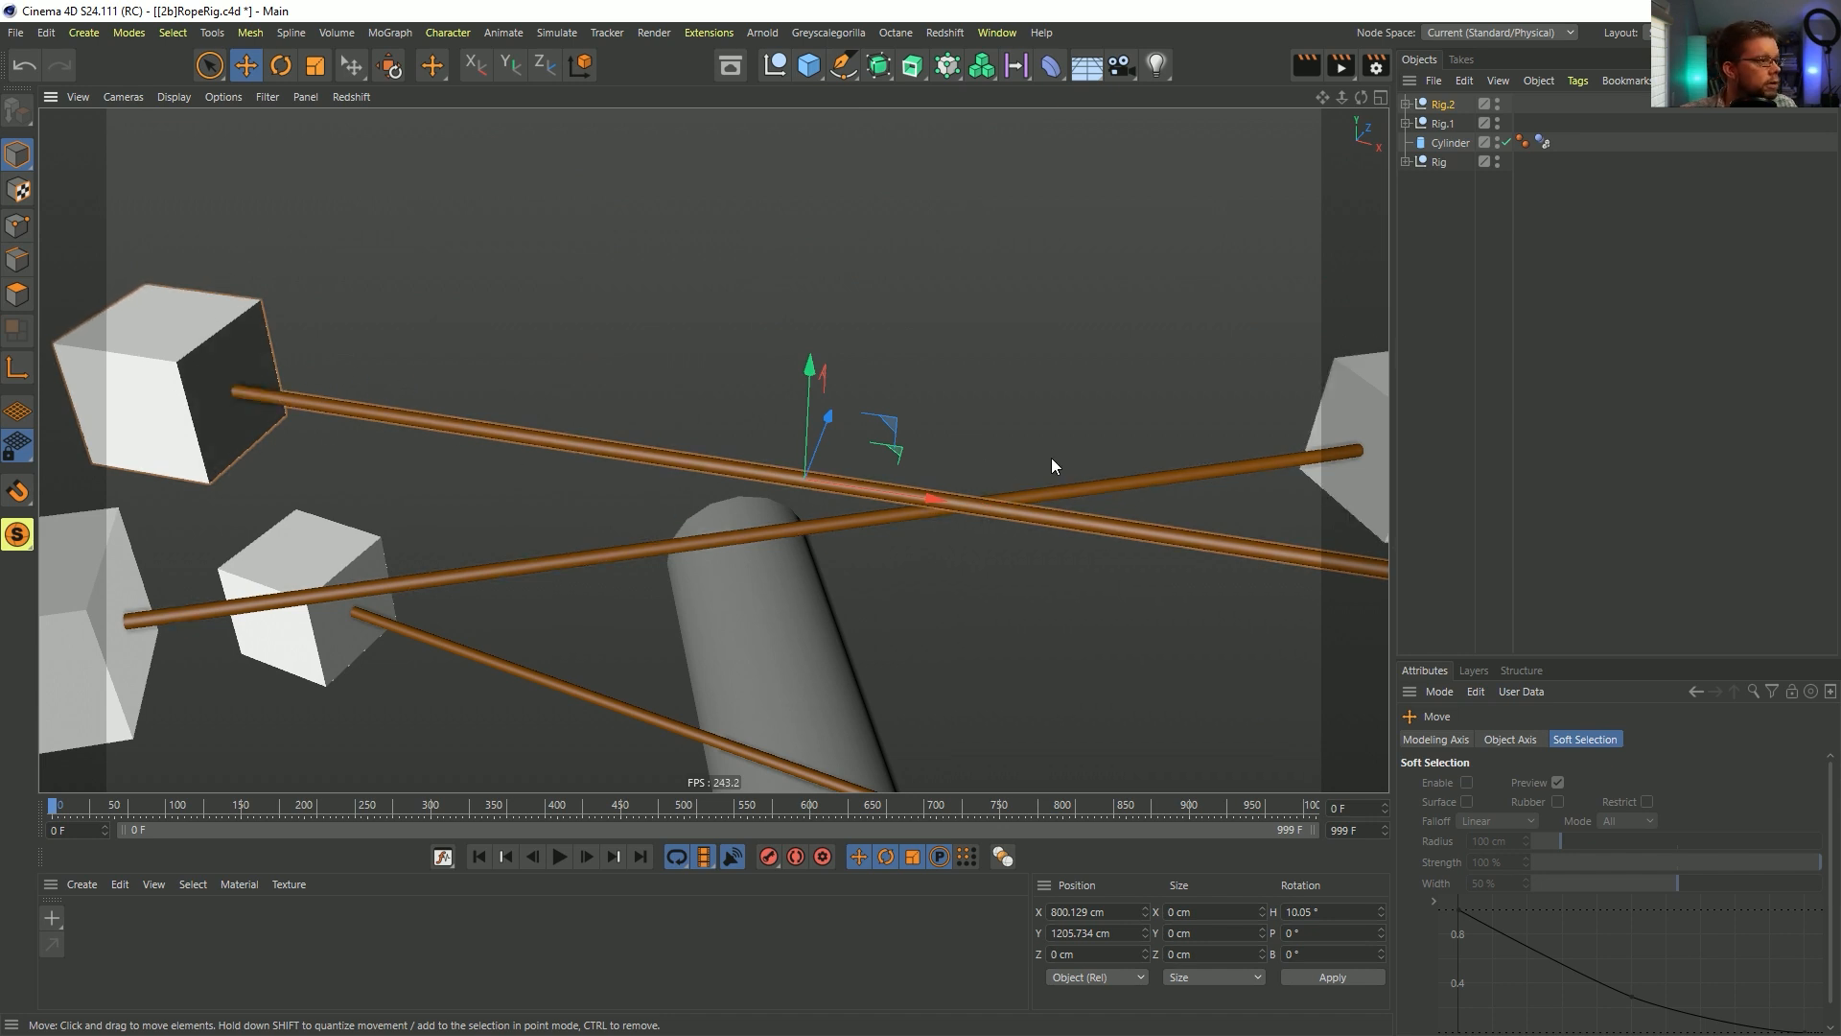
left_click_drag(819, 533, 858, 481, "alt")
right_click_drag(857, 481, 495, 486, "alt")
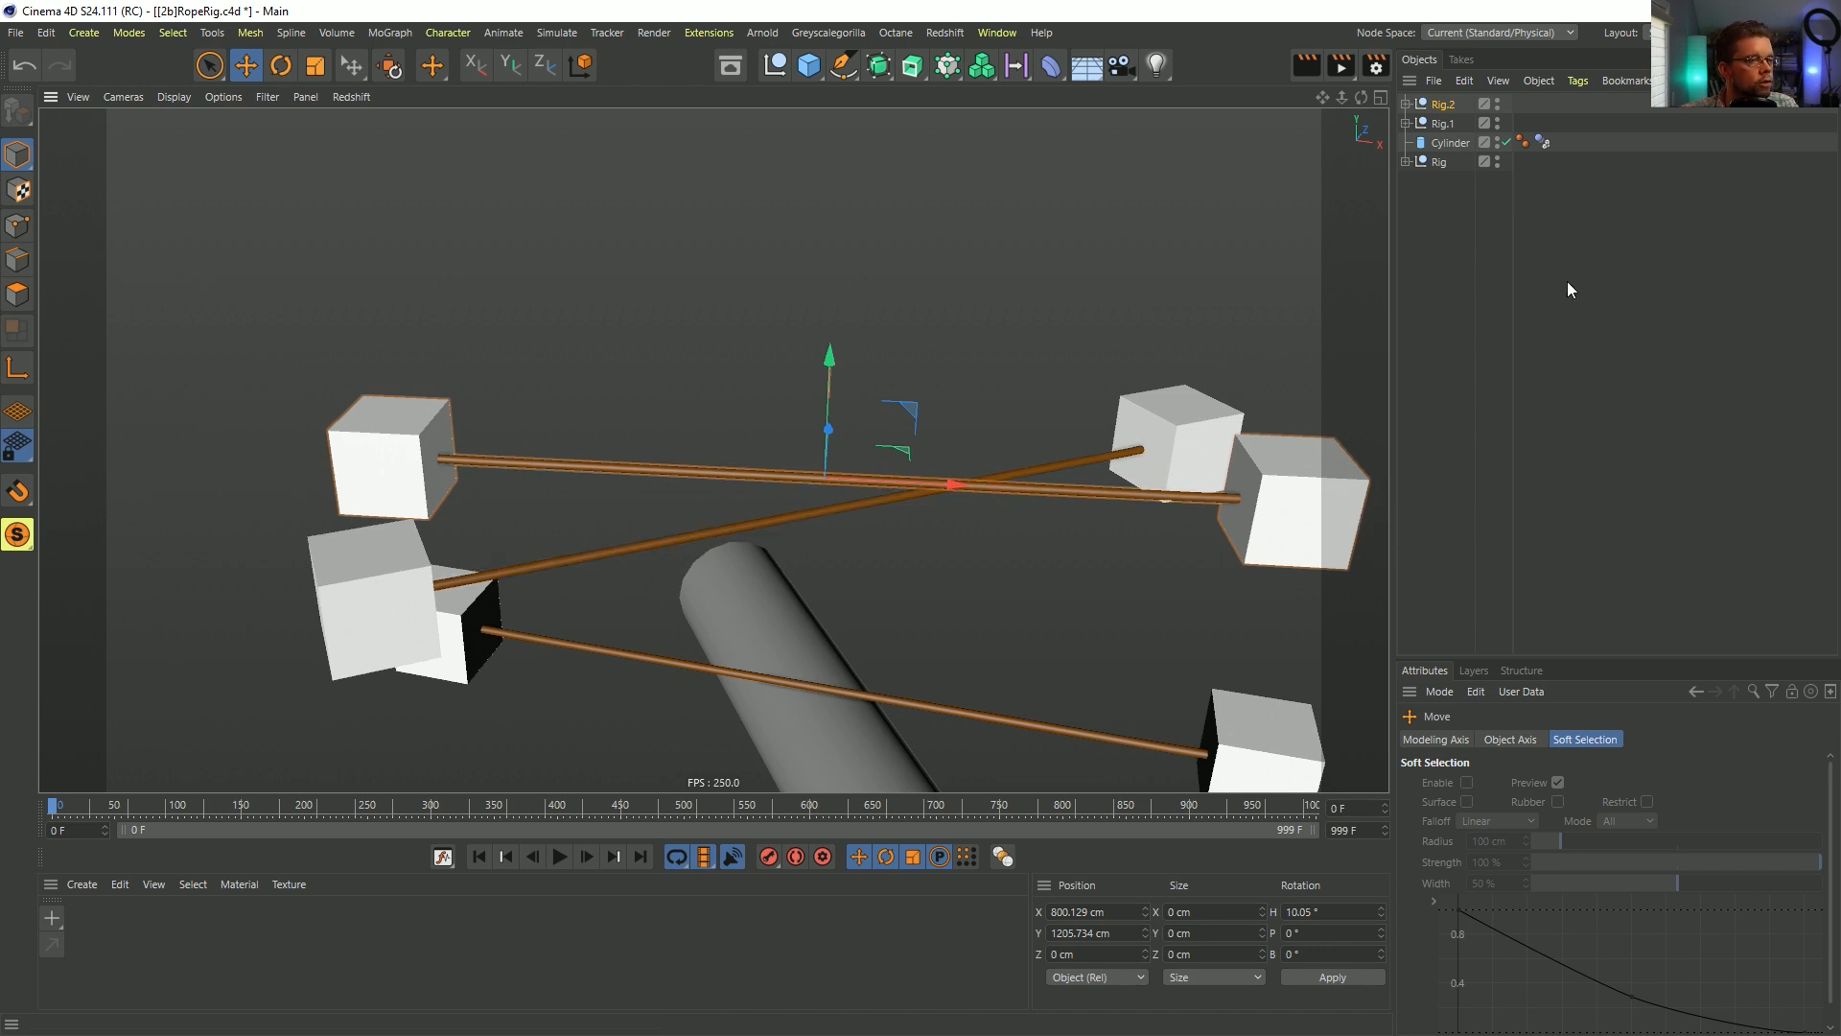
left_click(1405, 104)
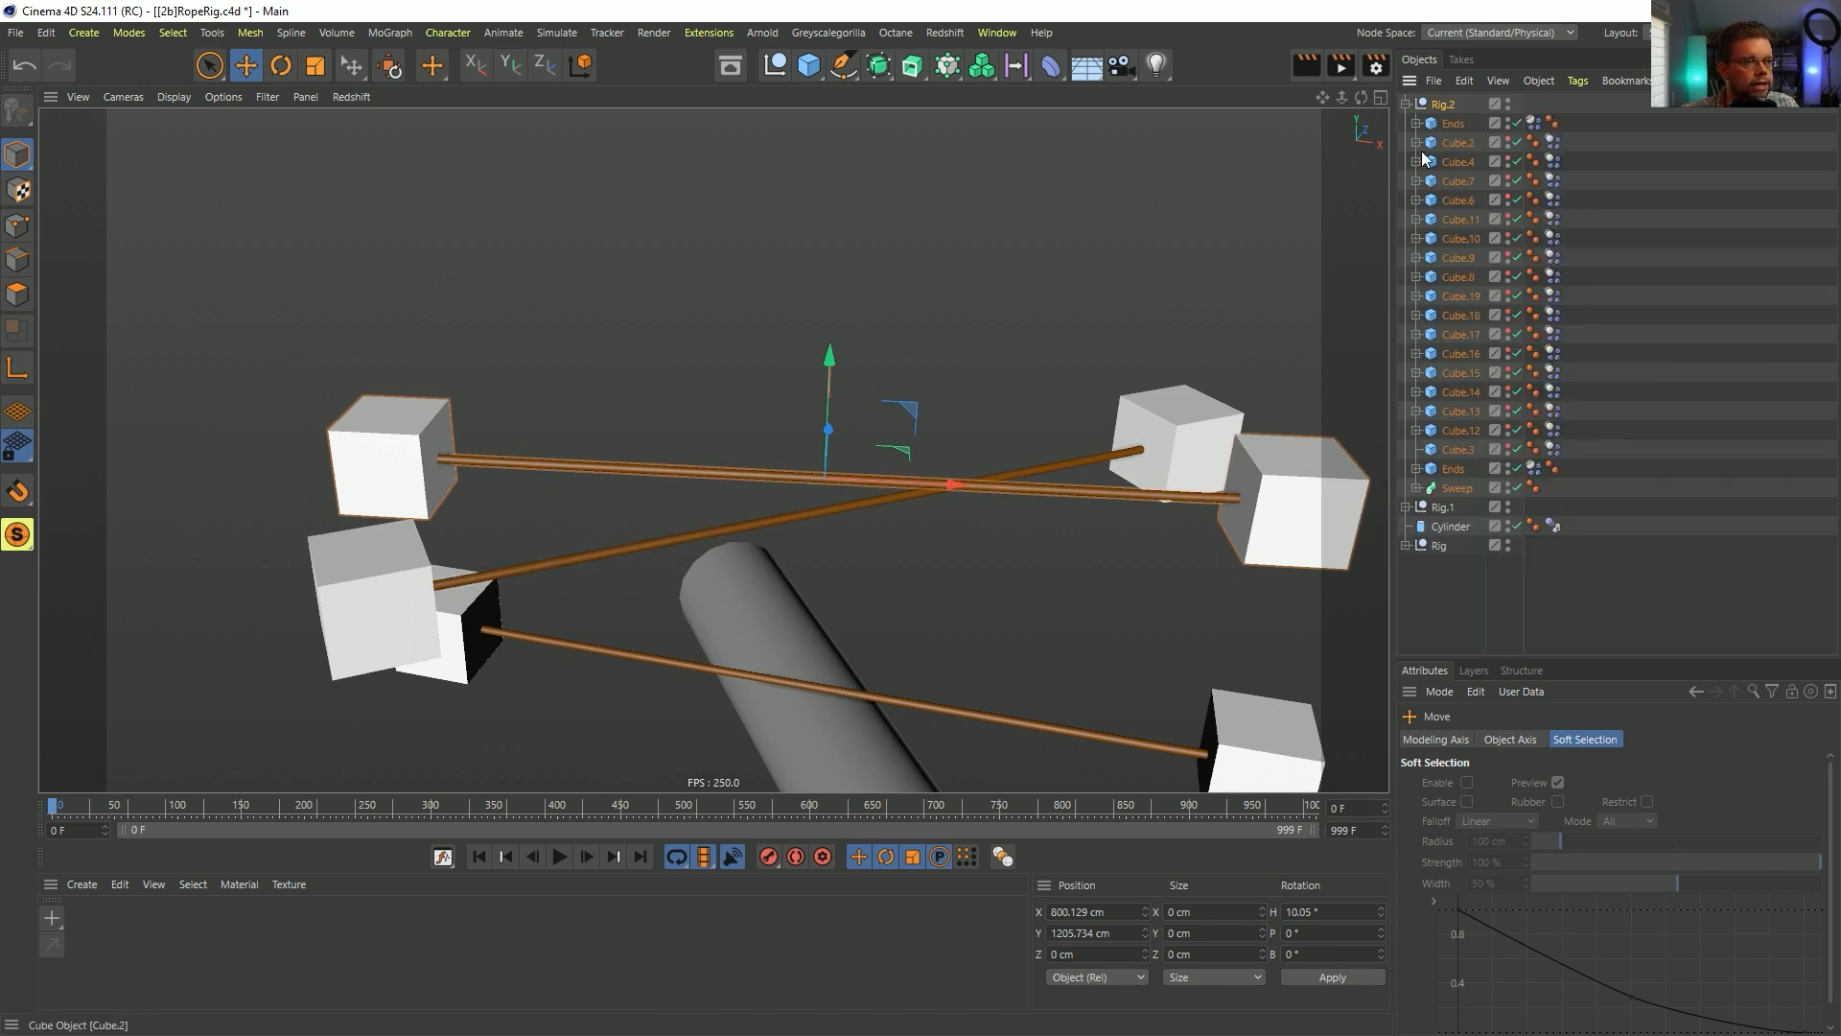
left_click(1416, 143)
left_click(1477, 163)
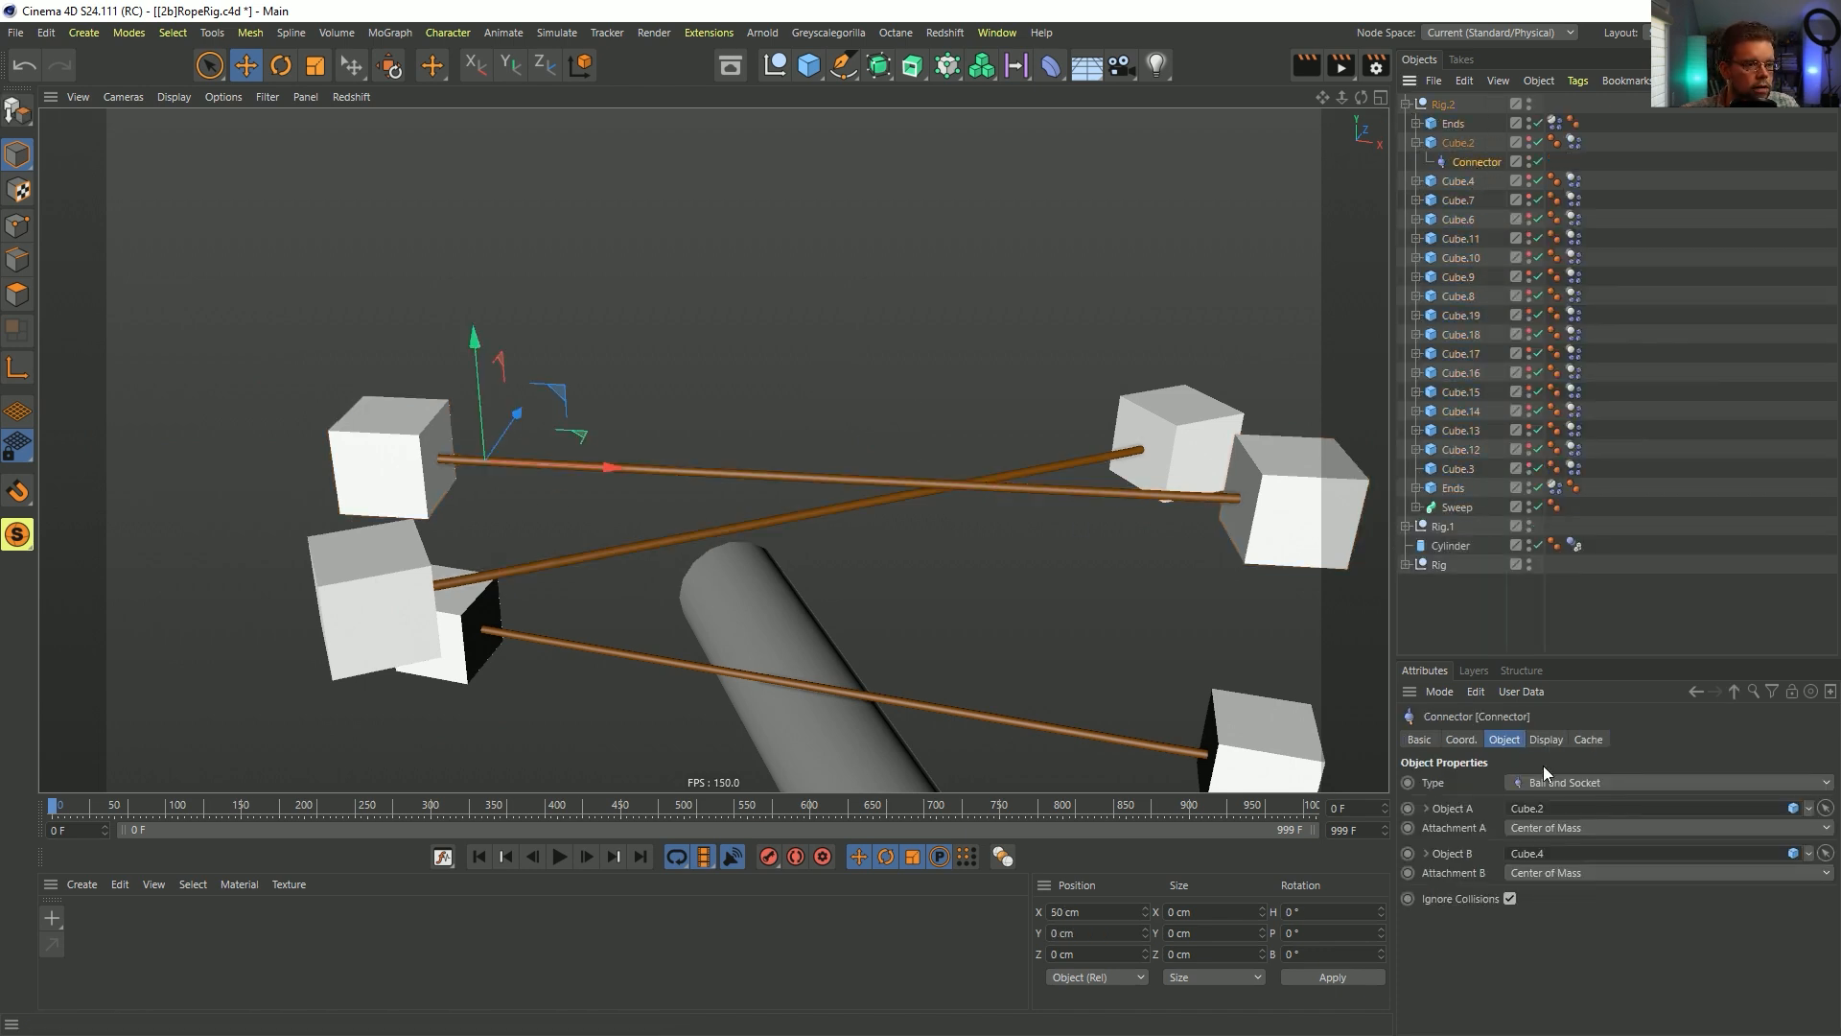
left_click(1584, 782)
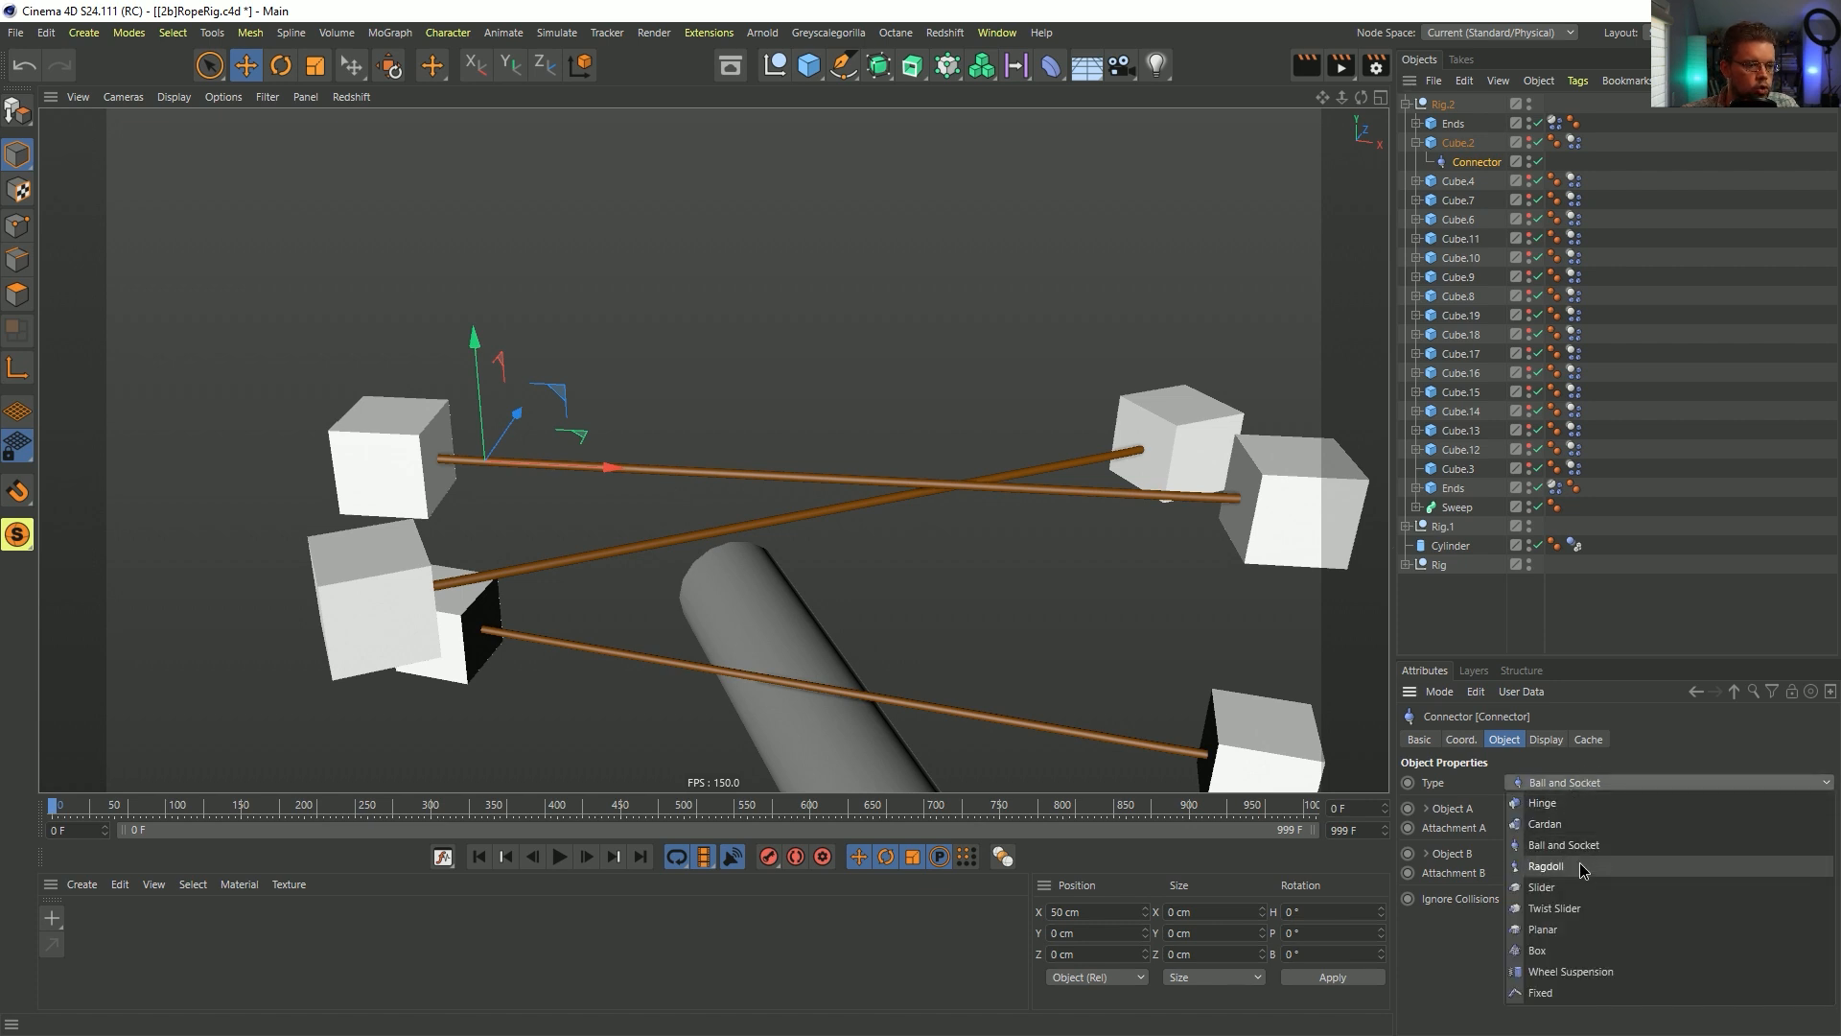
left_click(1661, 731)
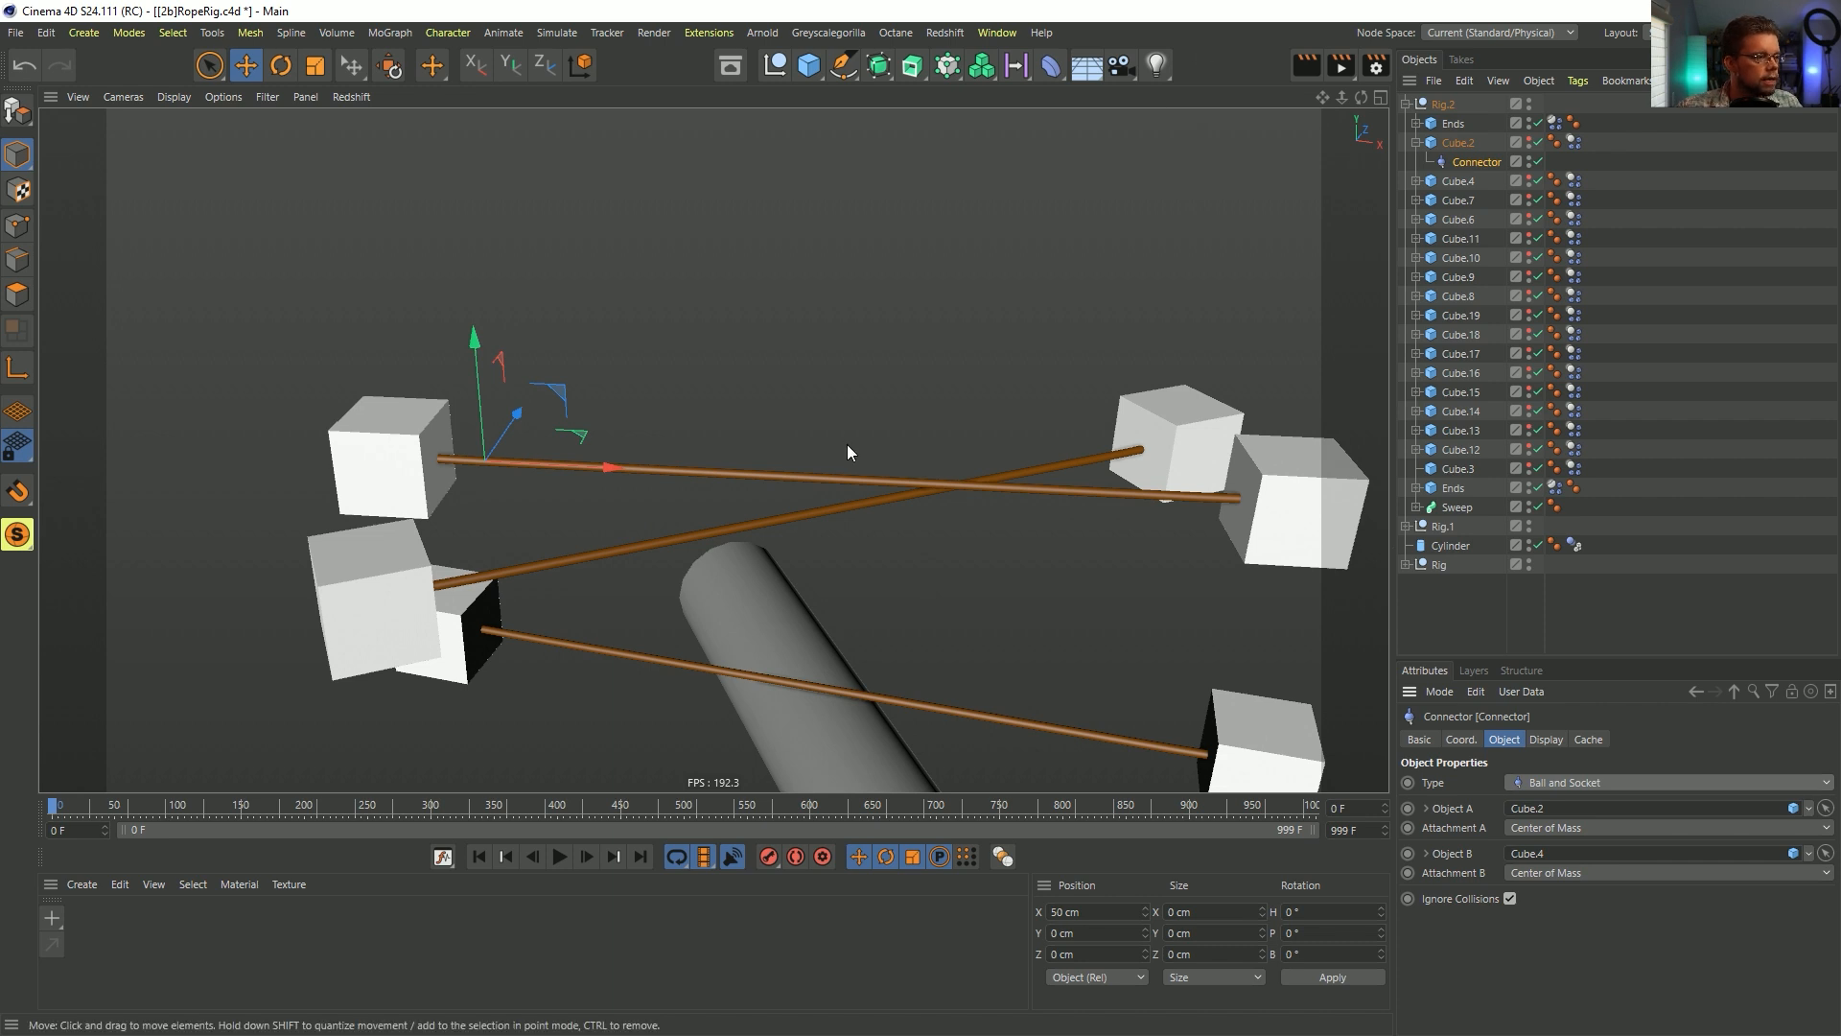
left_click_drag(848, 445, 848, 340, "alt")
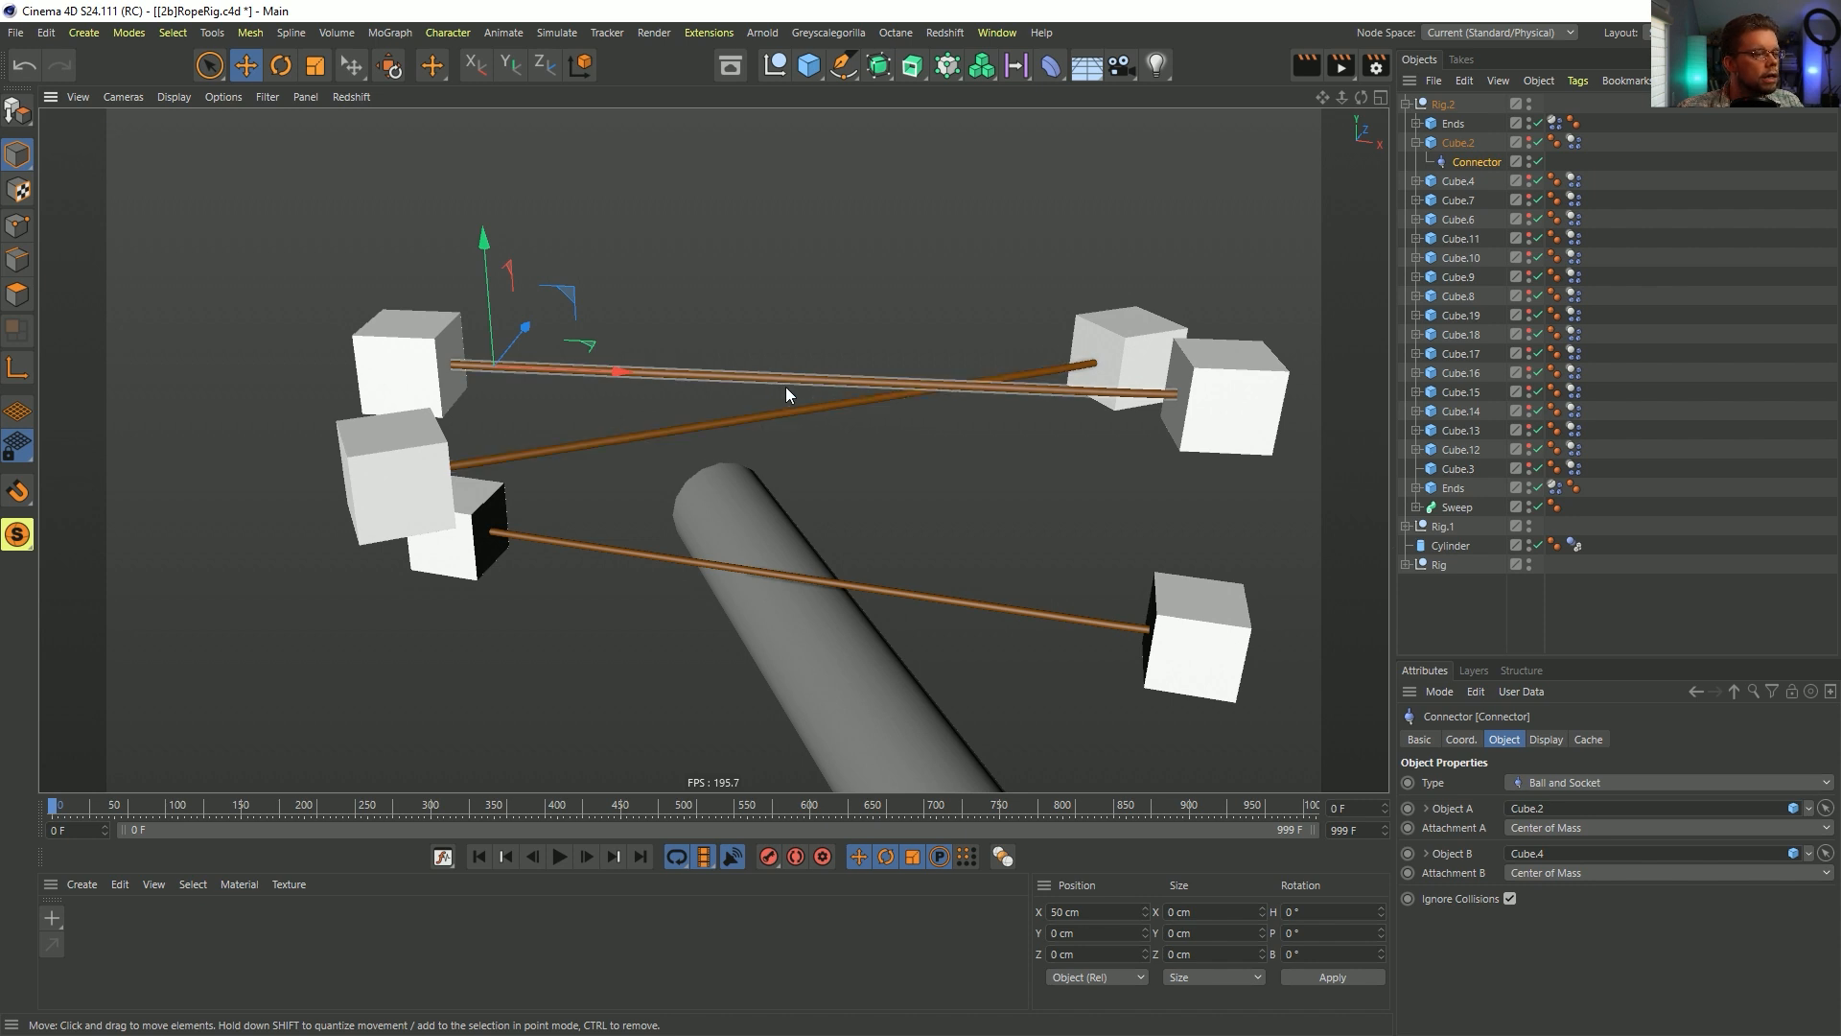
- Disable the Sweep in Rig.2 and make all of that rig's hidden cubes visible in the viewport
left_click(1417, 183)
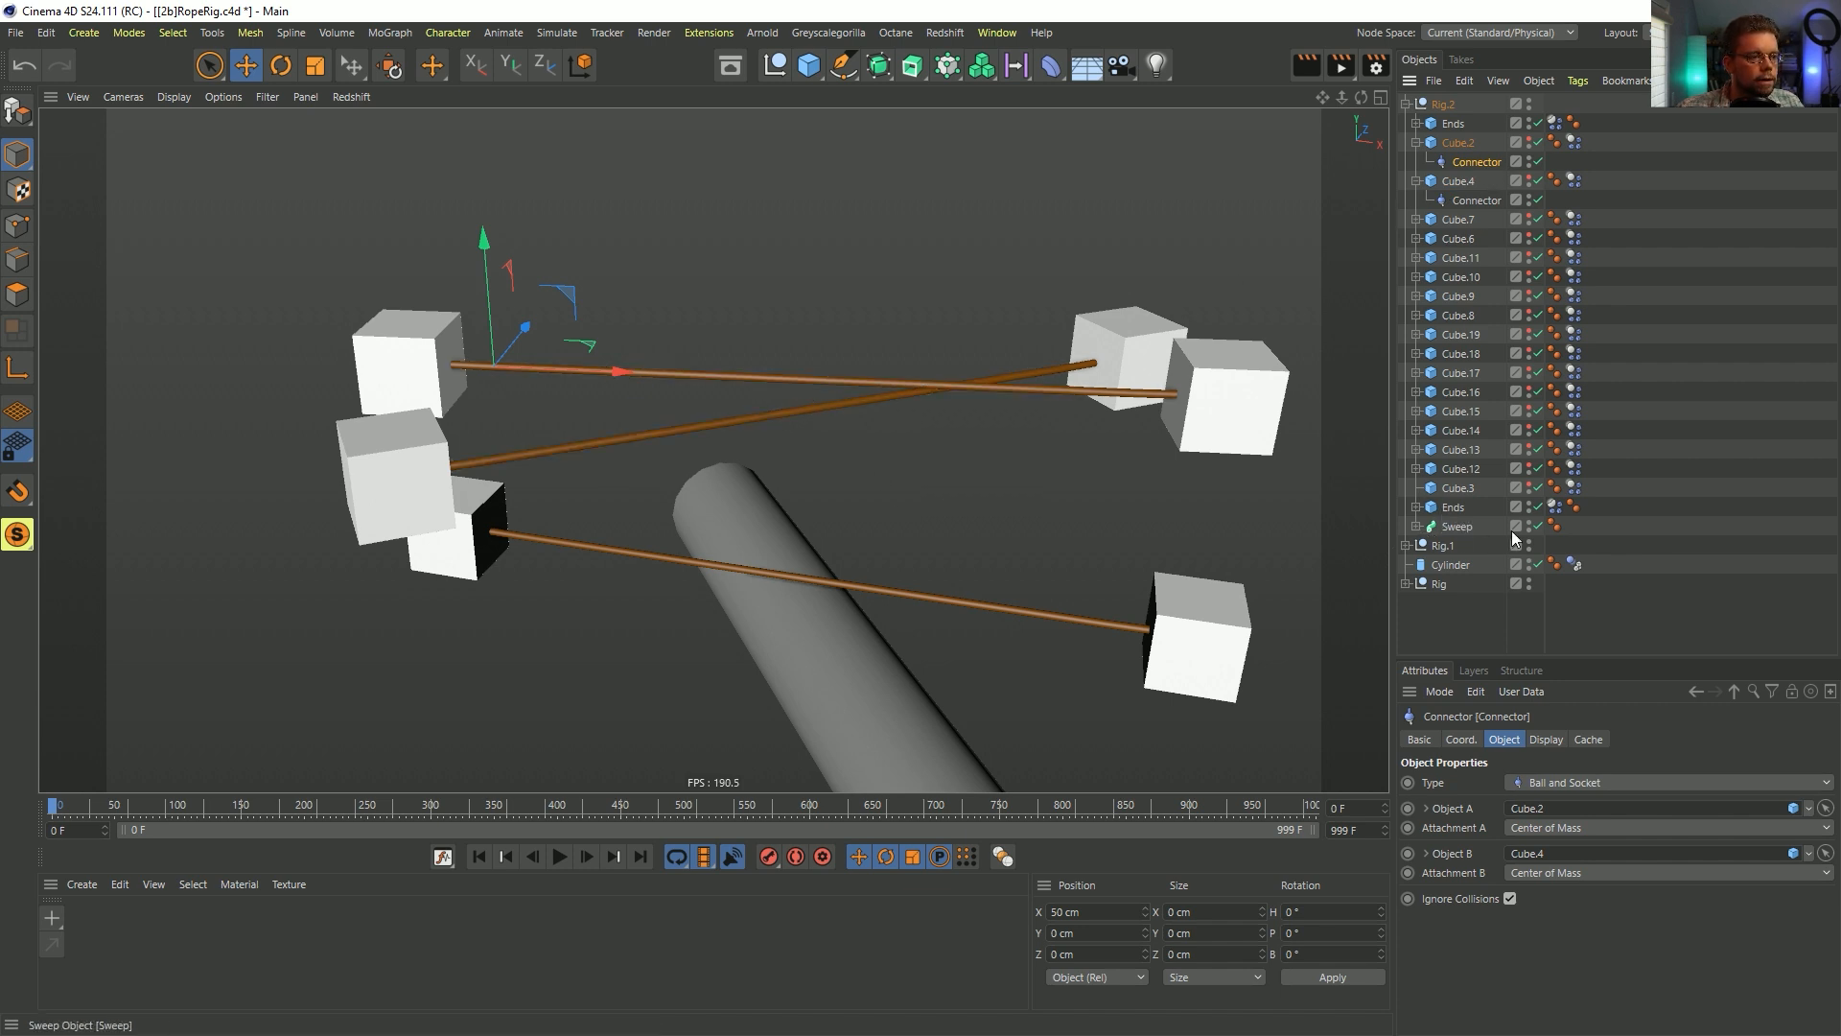
left_click(1538, 526)
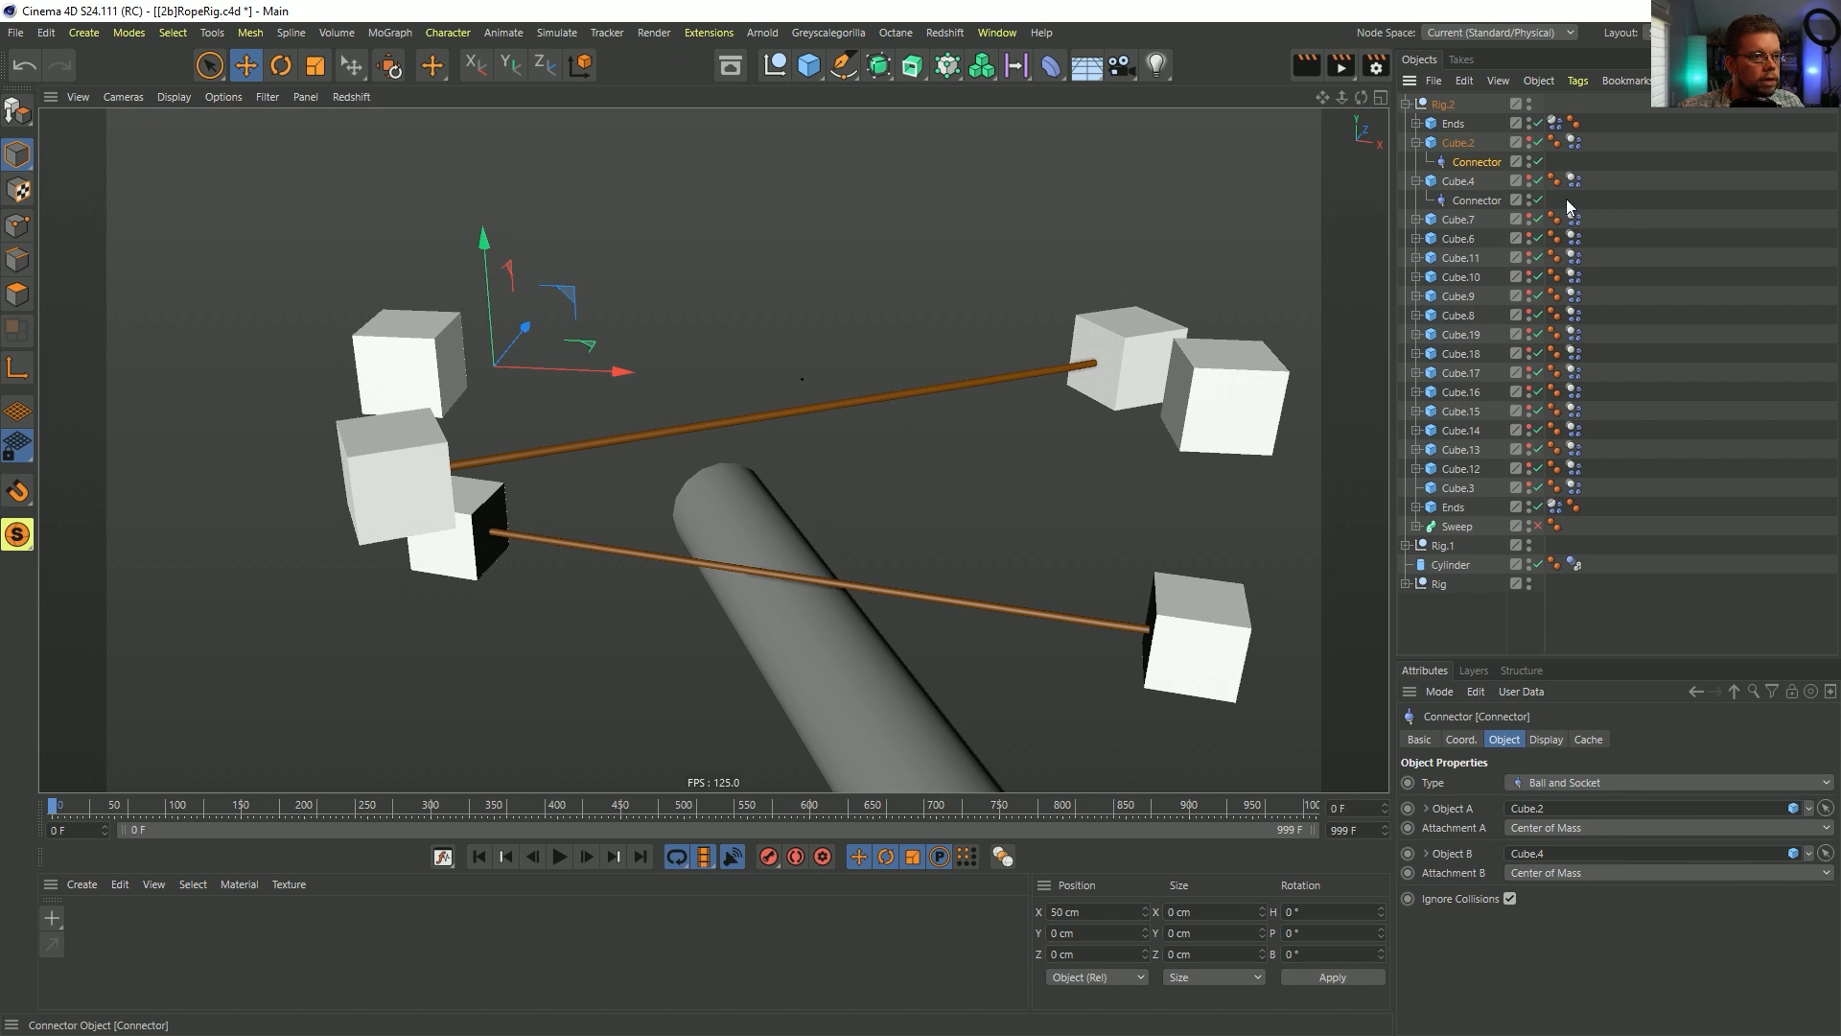
left_click(1405, 103, "ctrl")
left_click(1406, 103)
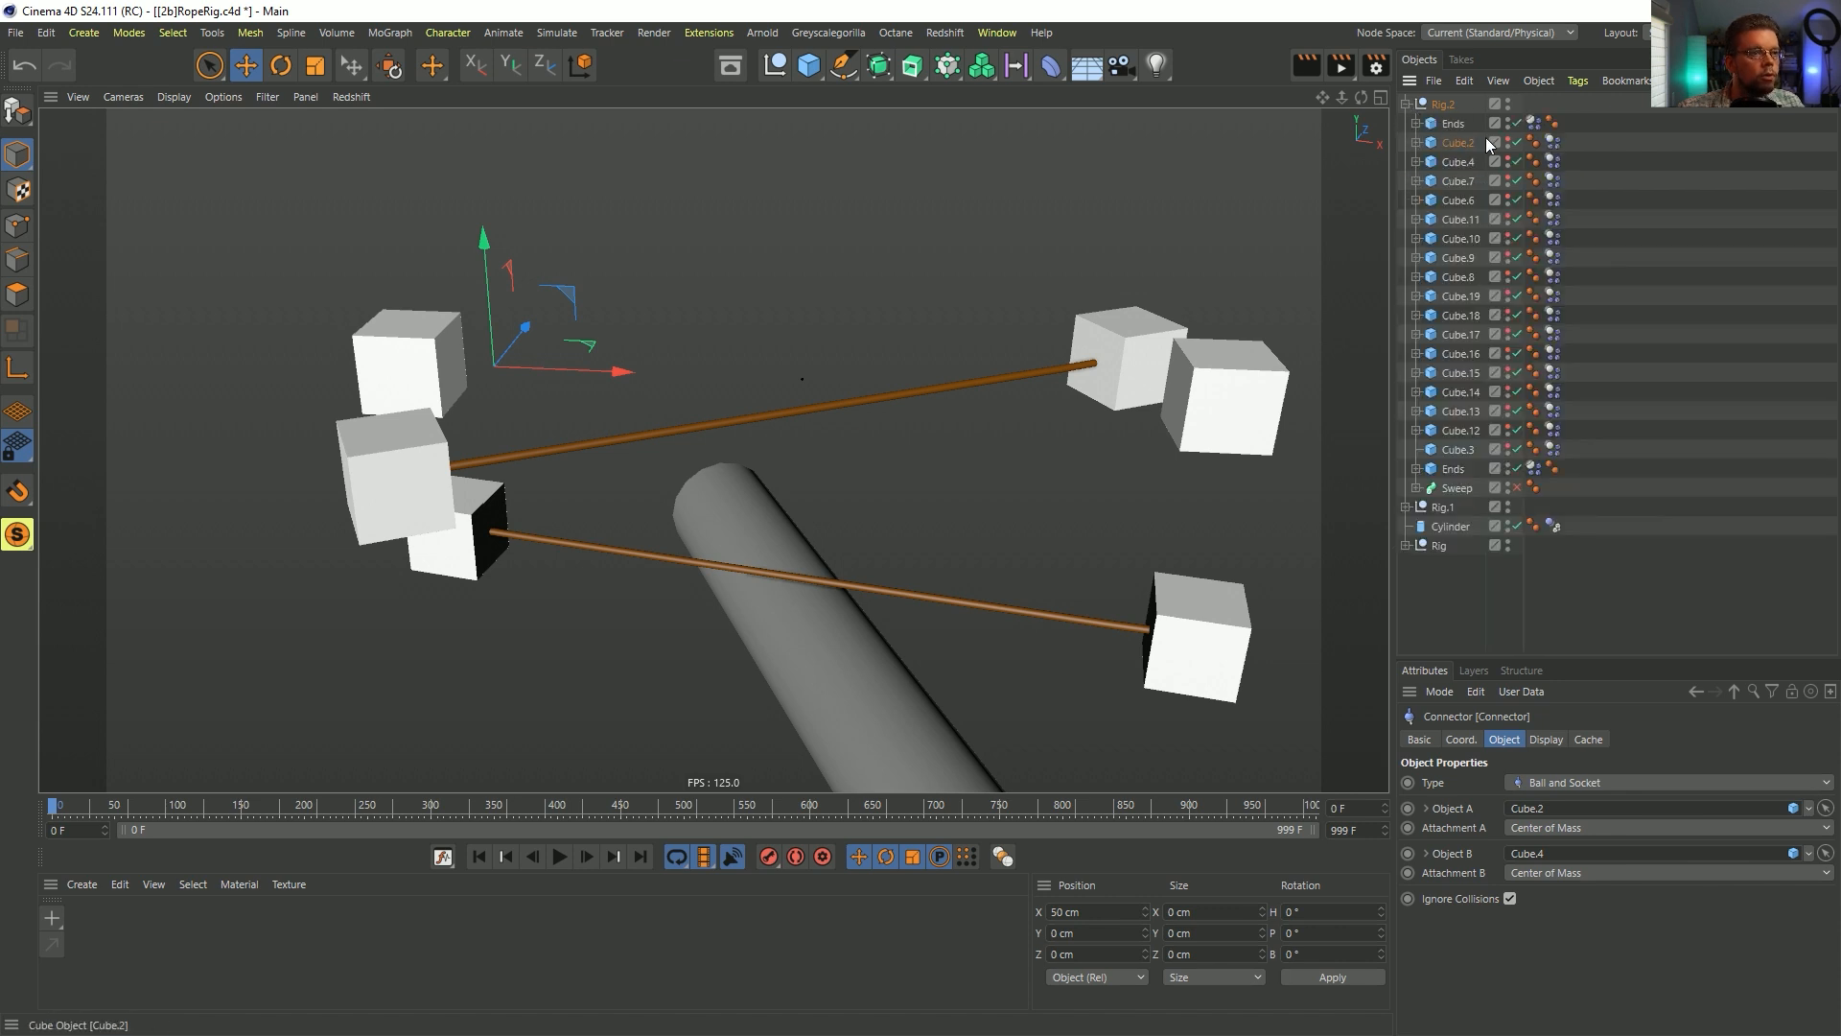
left_click_drag(1508, 444, 1507, 450)
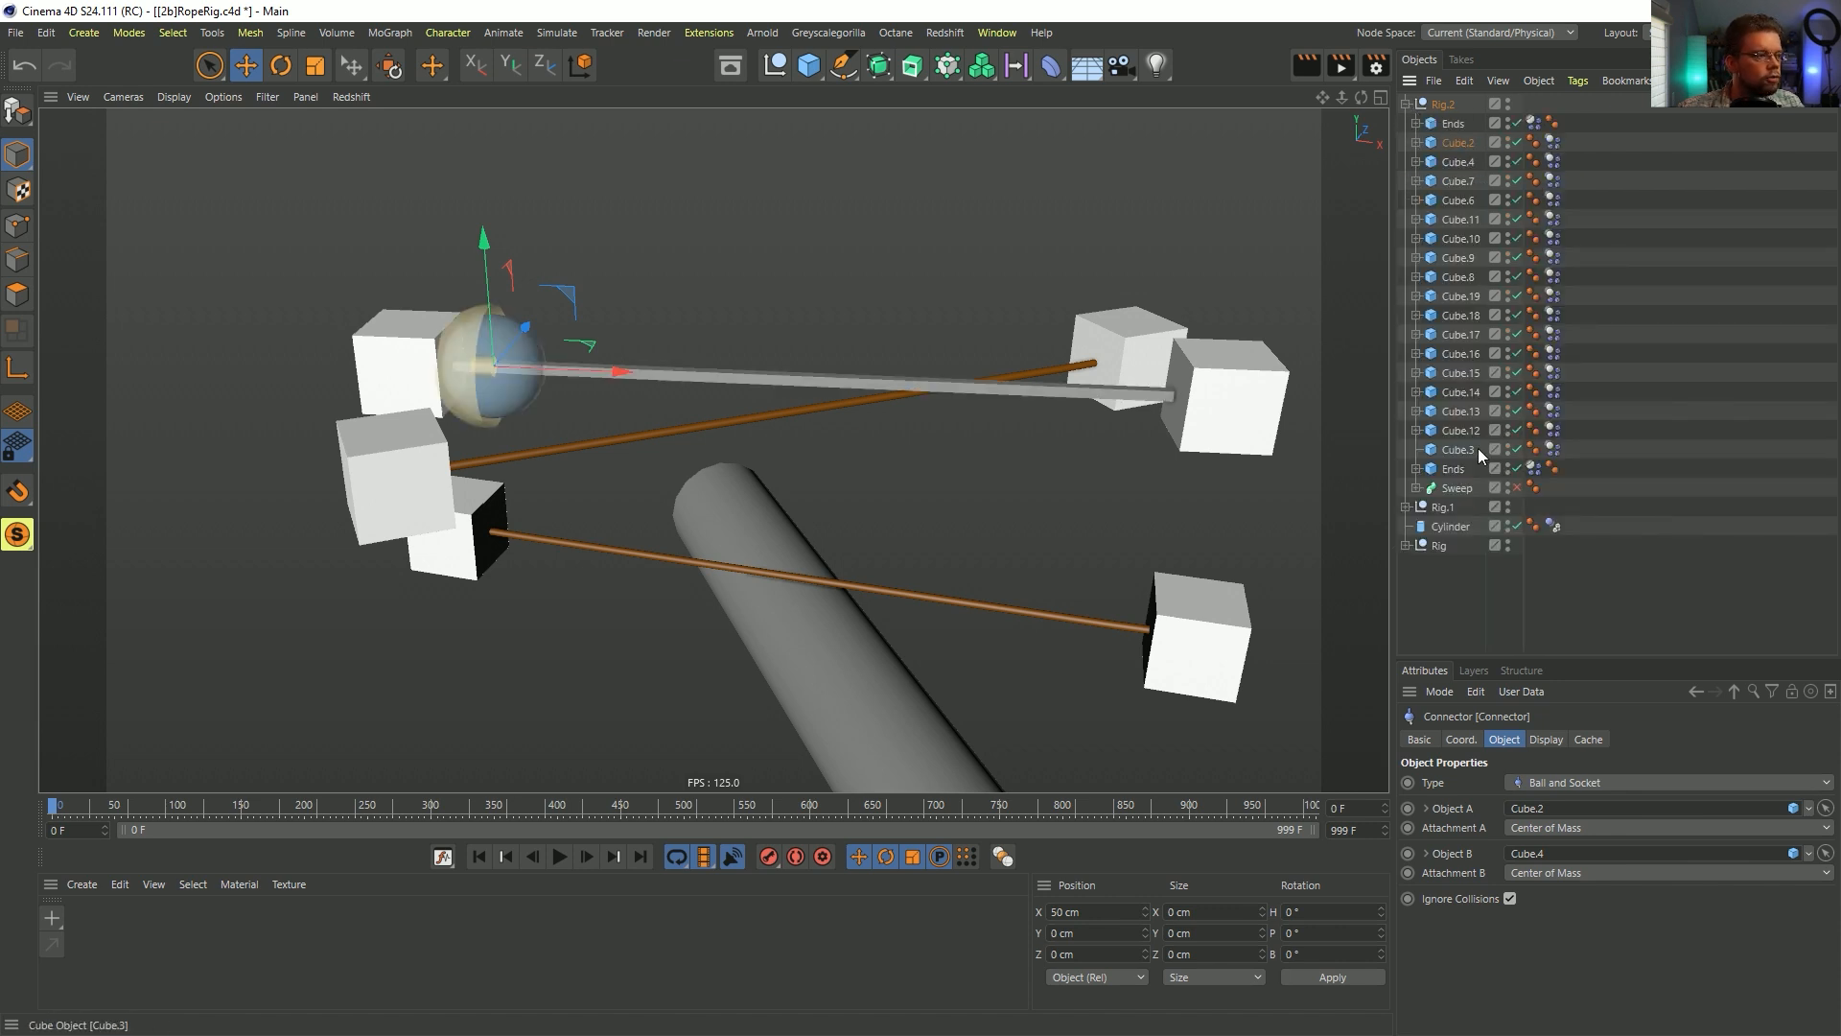
- Play the simulation and disable the connector under Cube.8 in Rig.2 during playback to break the rope
left_click(1416, 277)
left_click(1475, 297)
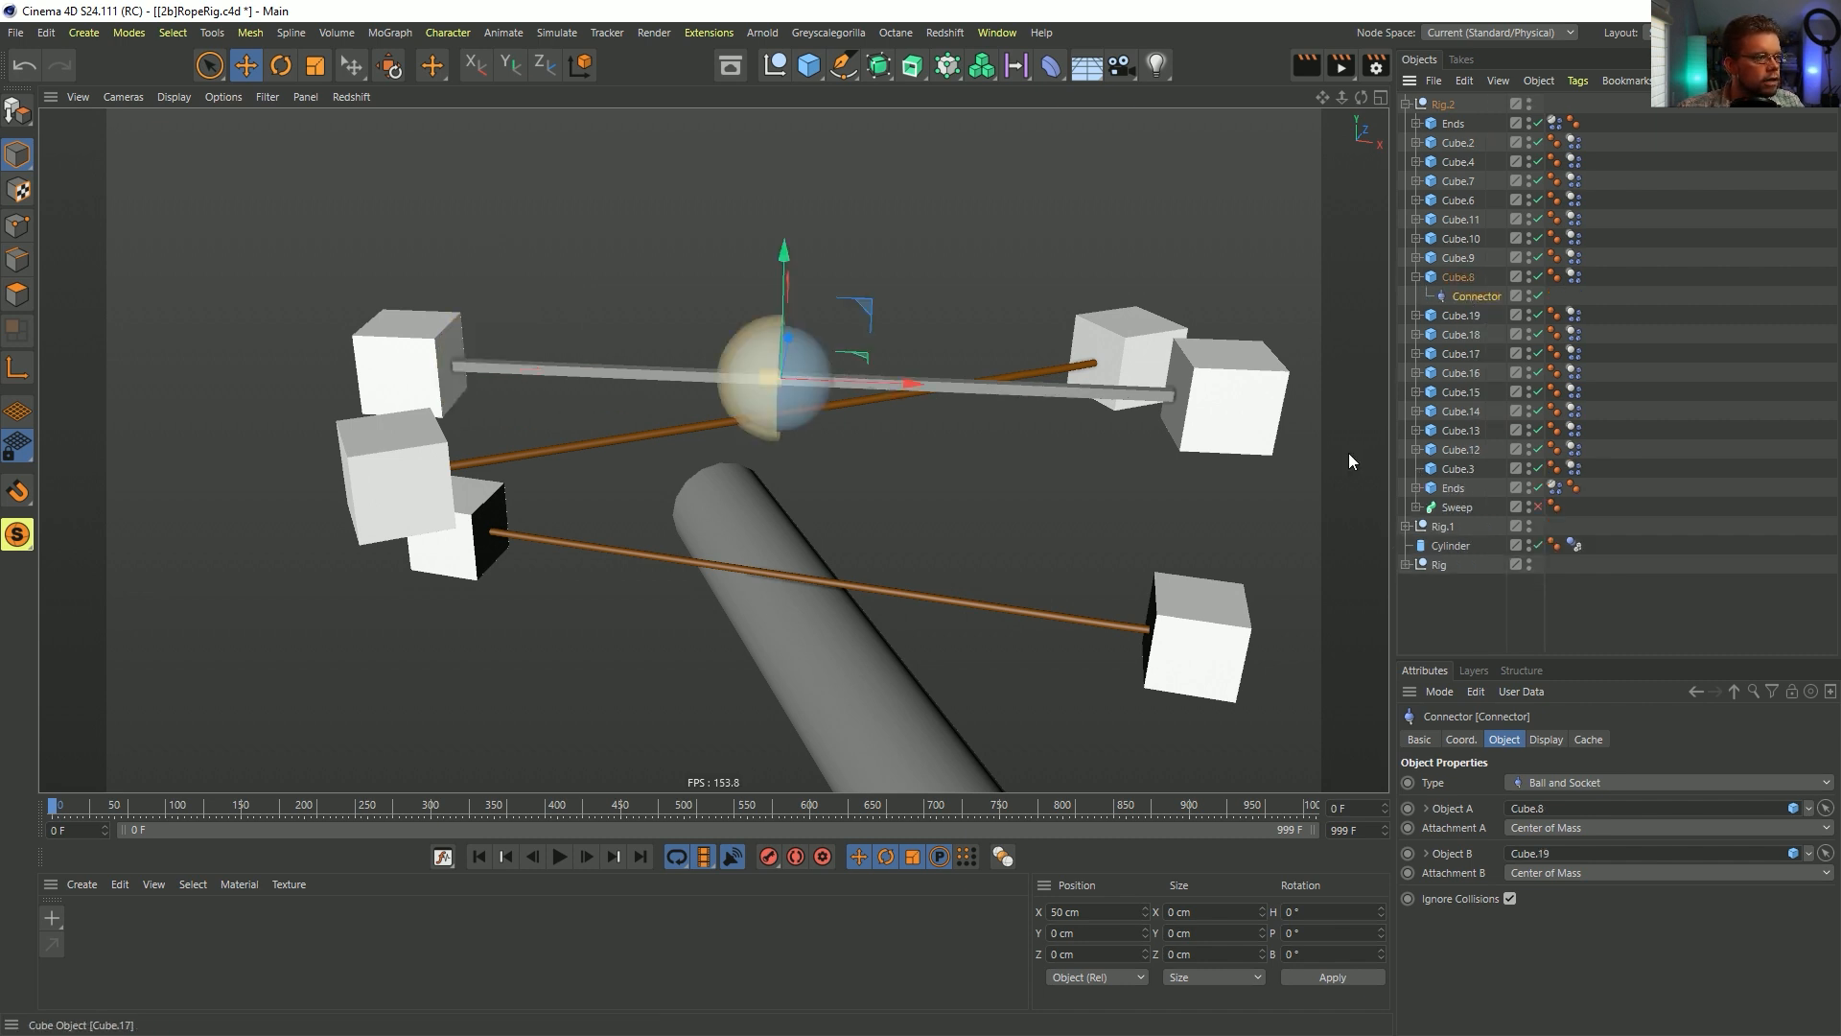
left_click(560, 857)
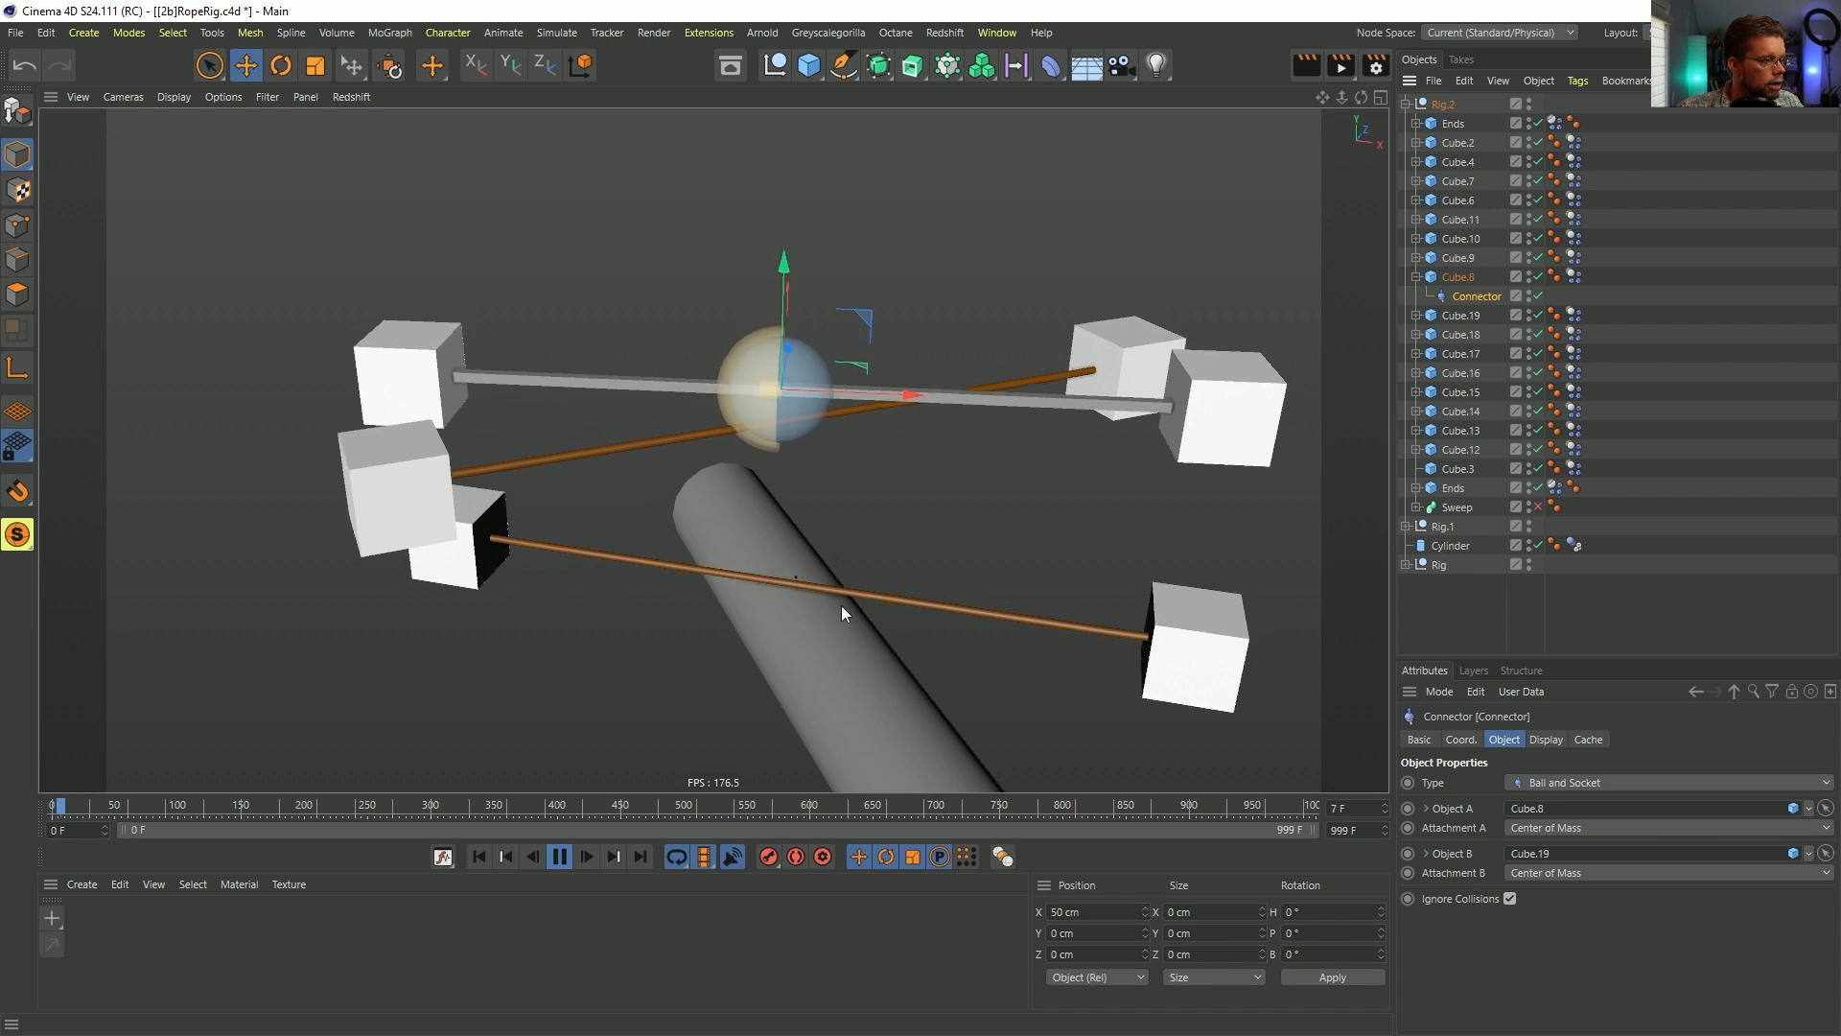
left_click(1539, 296)
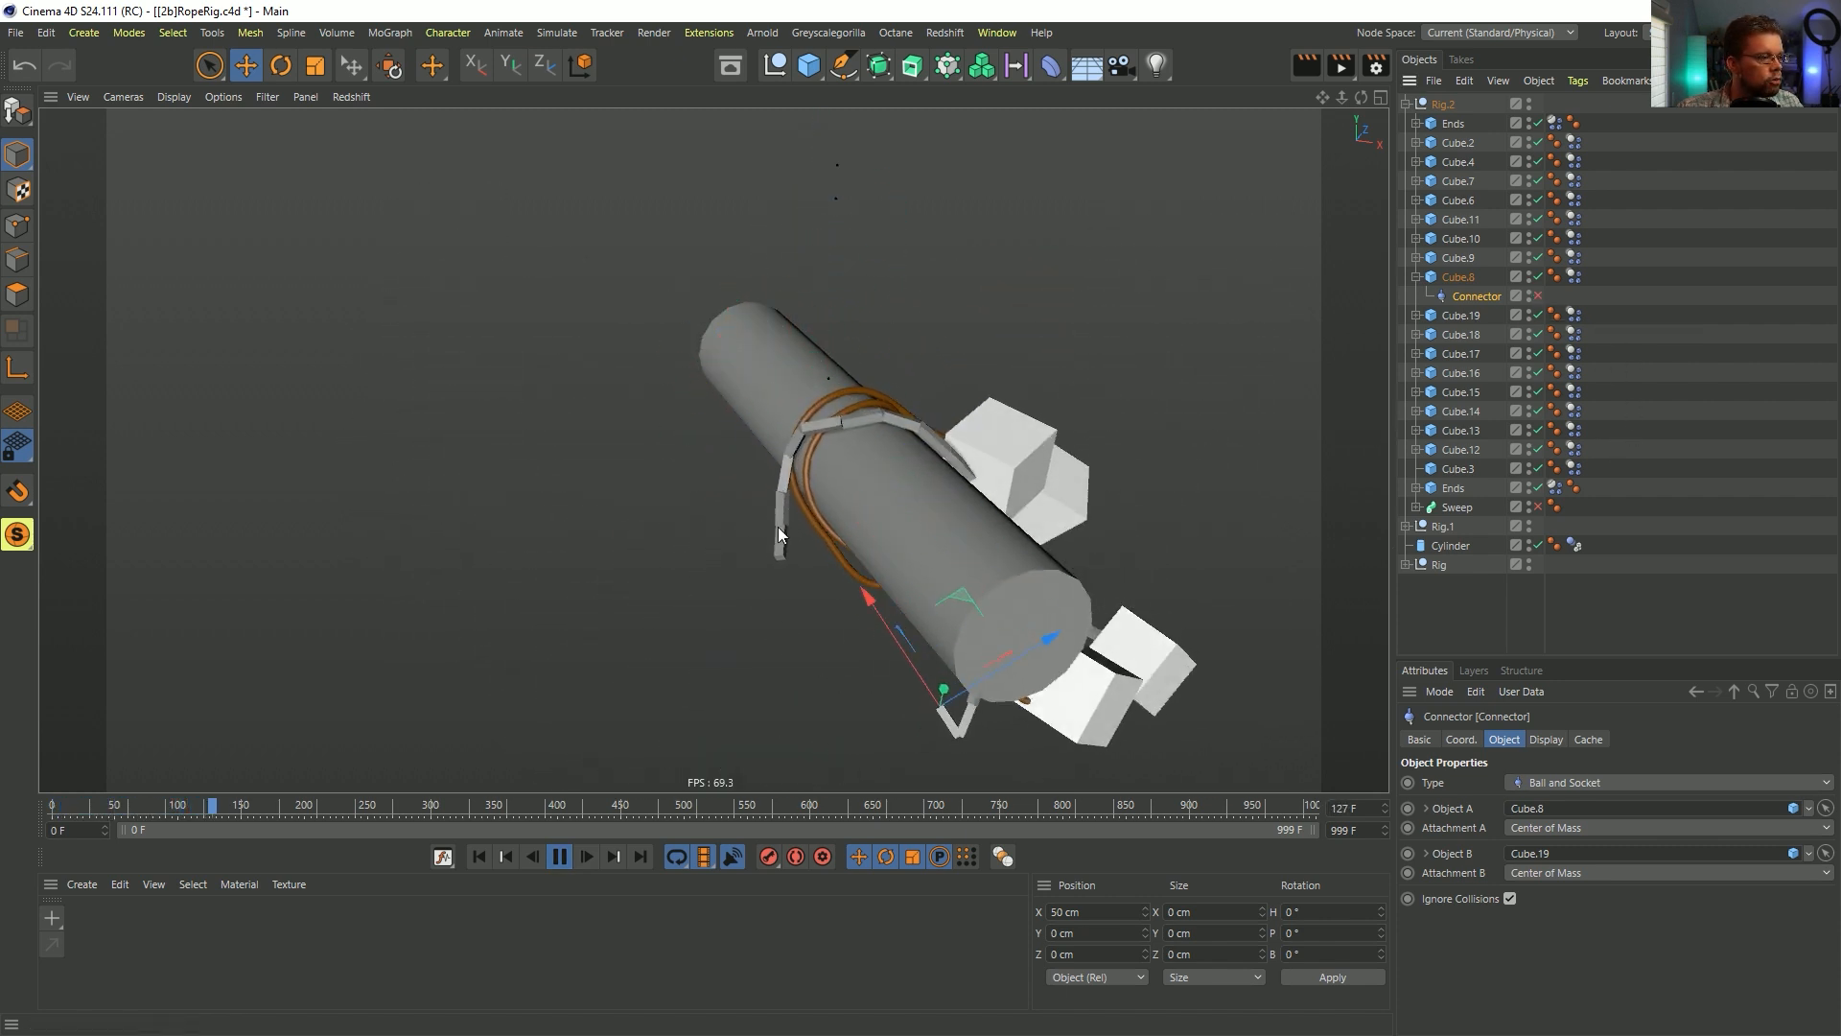
- Examine how the broken rope and the other ropes fall from the cylinder, stop playback, and rewind to the first frame
middle_click_drag(881, 517, 883, 303, "alt")
right_click_drag(883, 303, 825, 343, "alt")
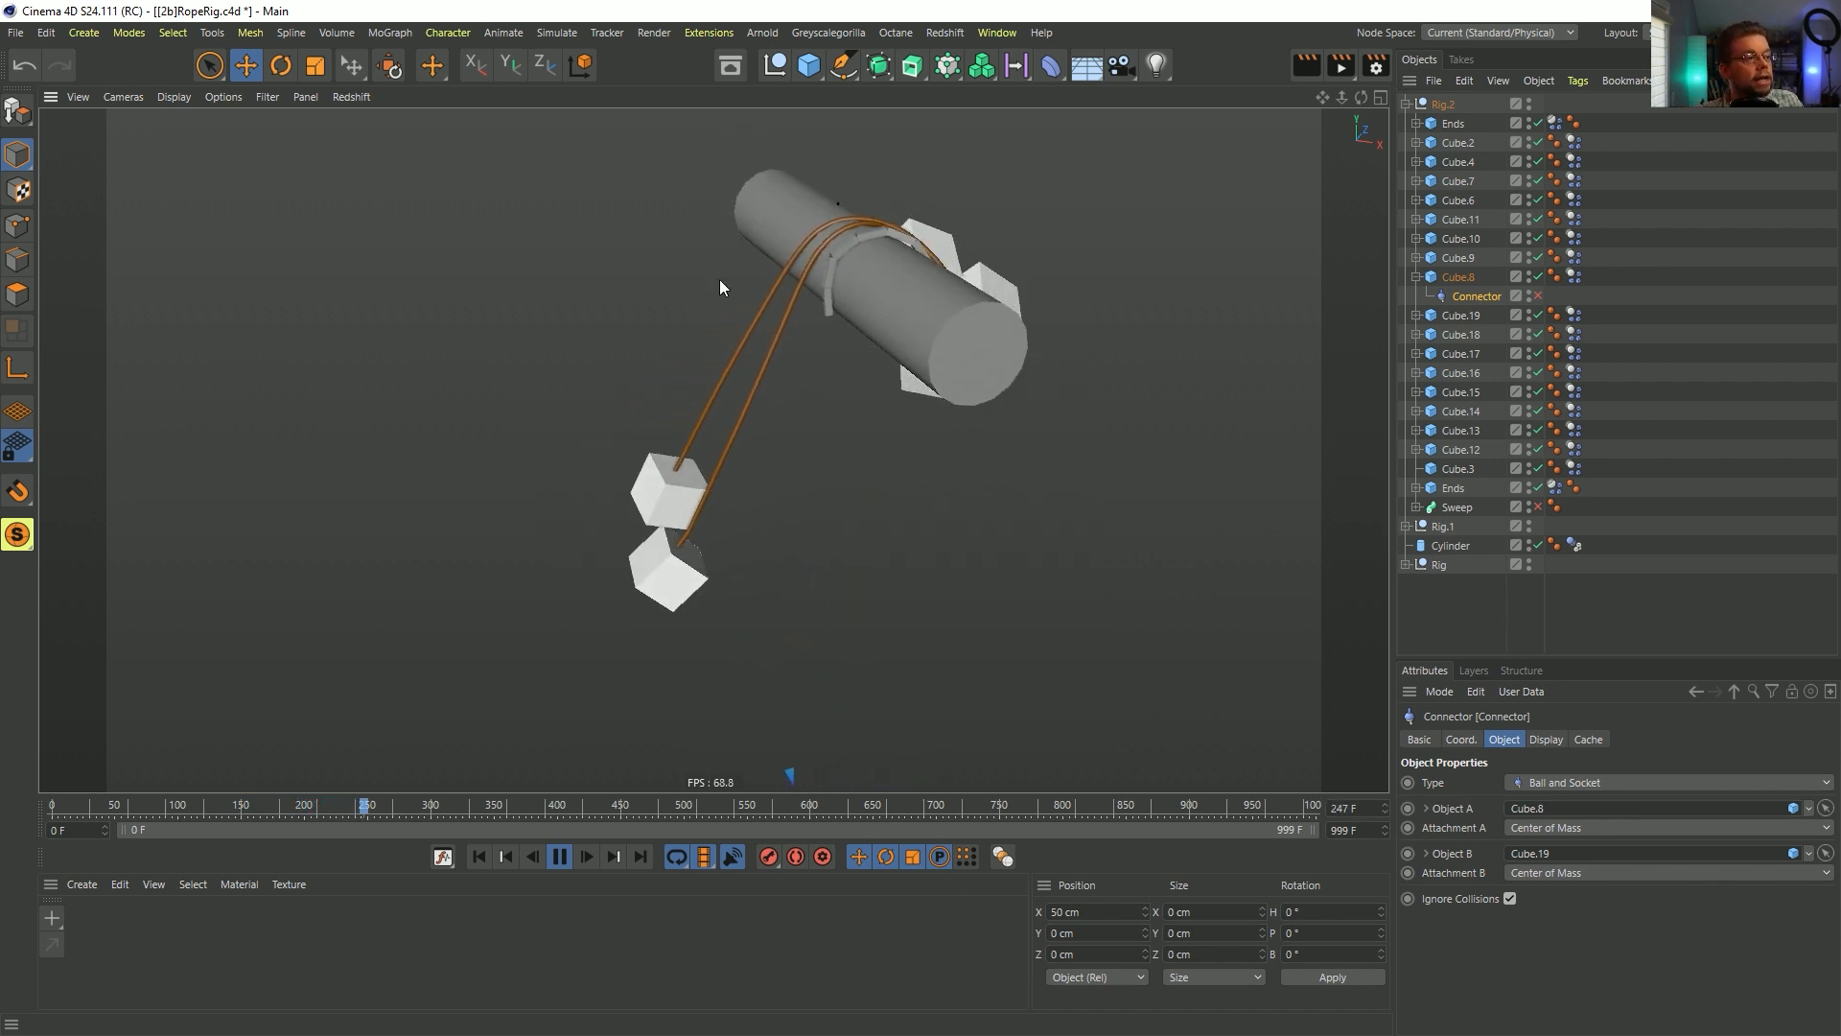
left_click_drag(900, 258, 815, 245, "alt")
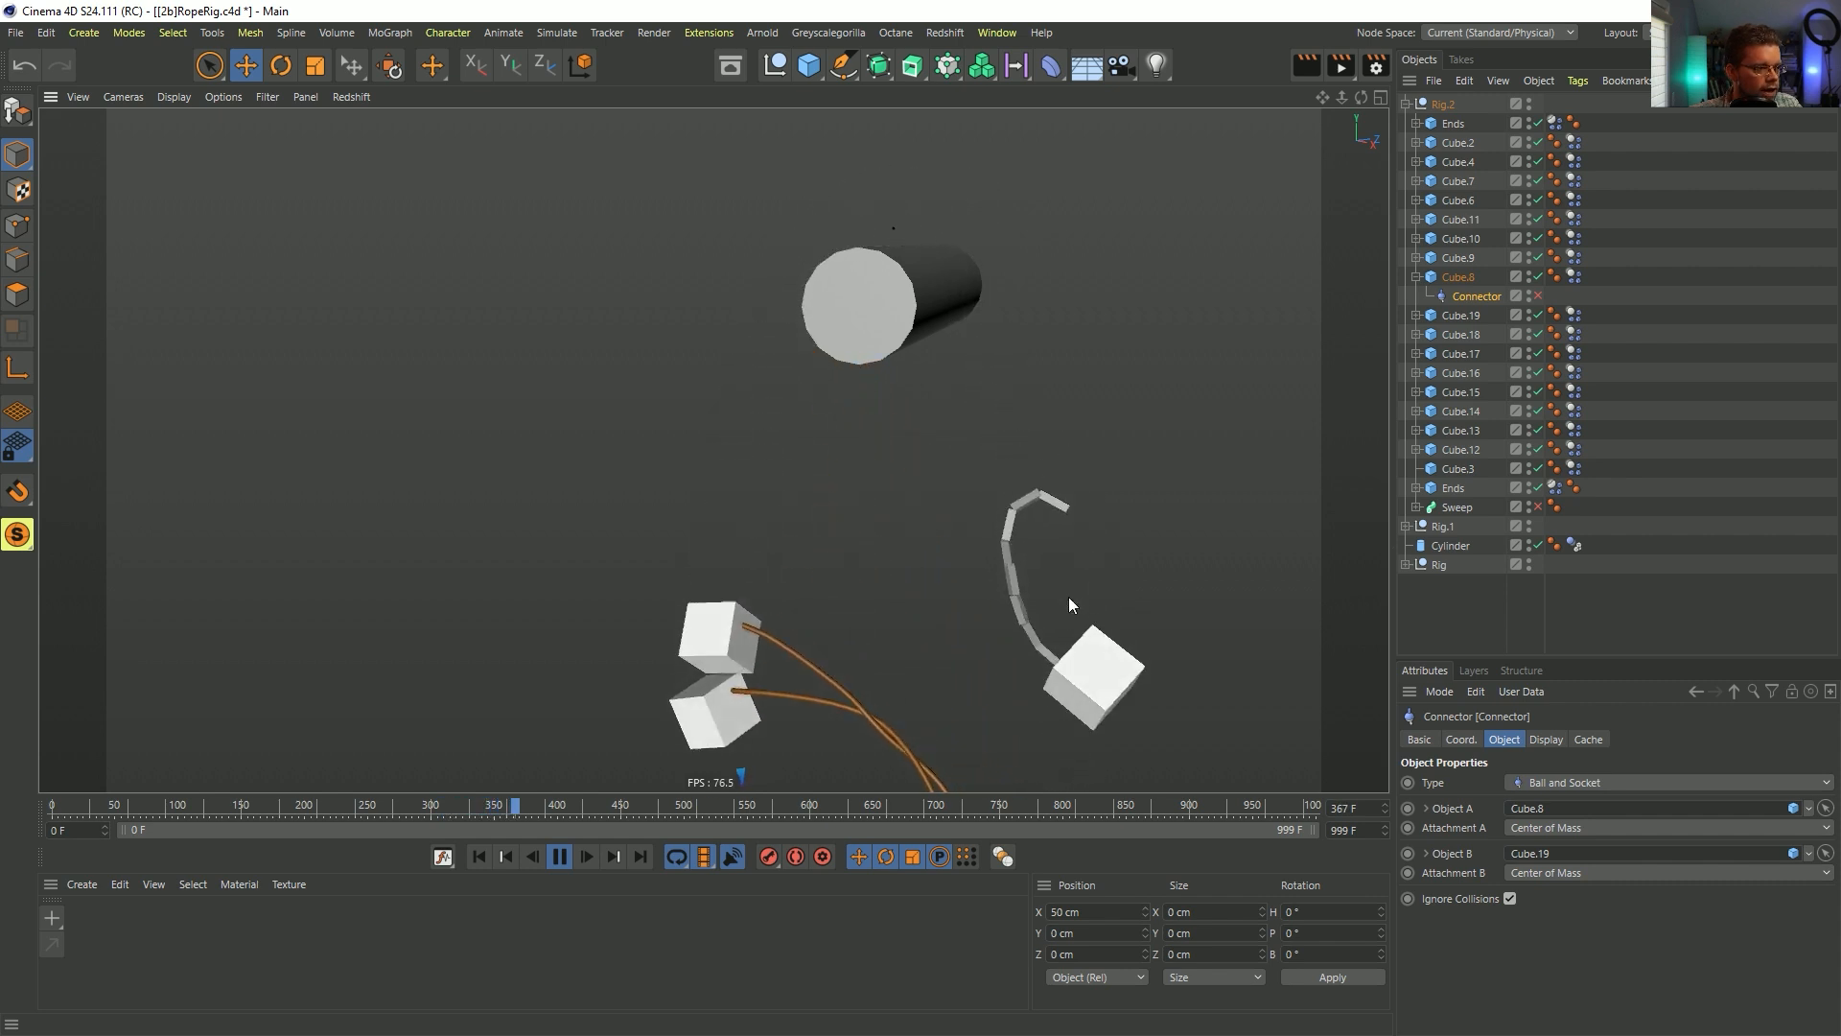
left_click(561, 857)
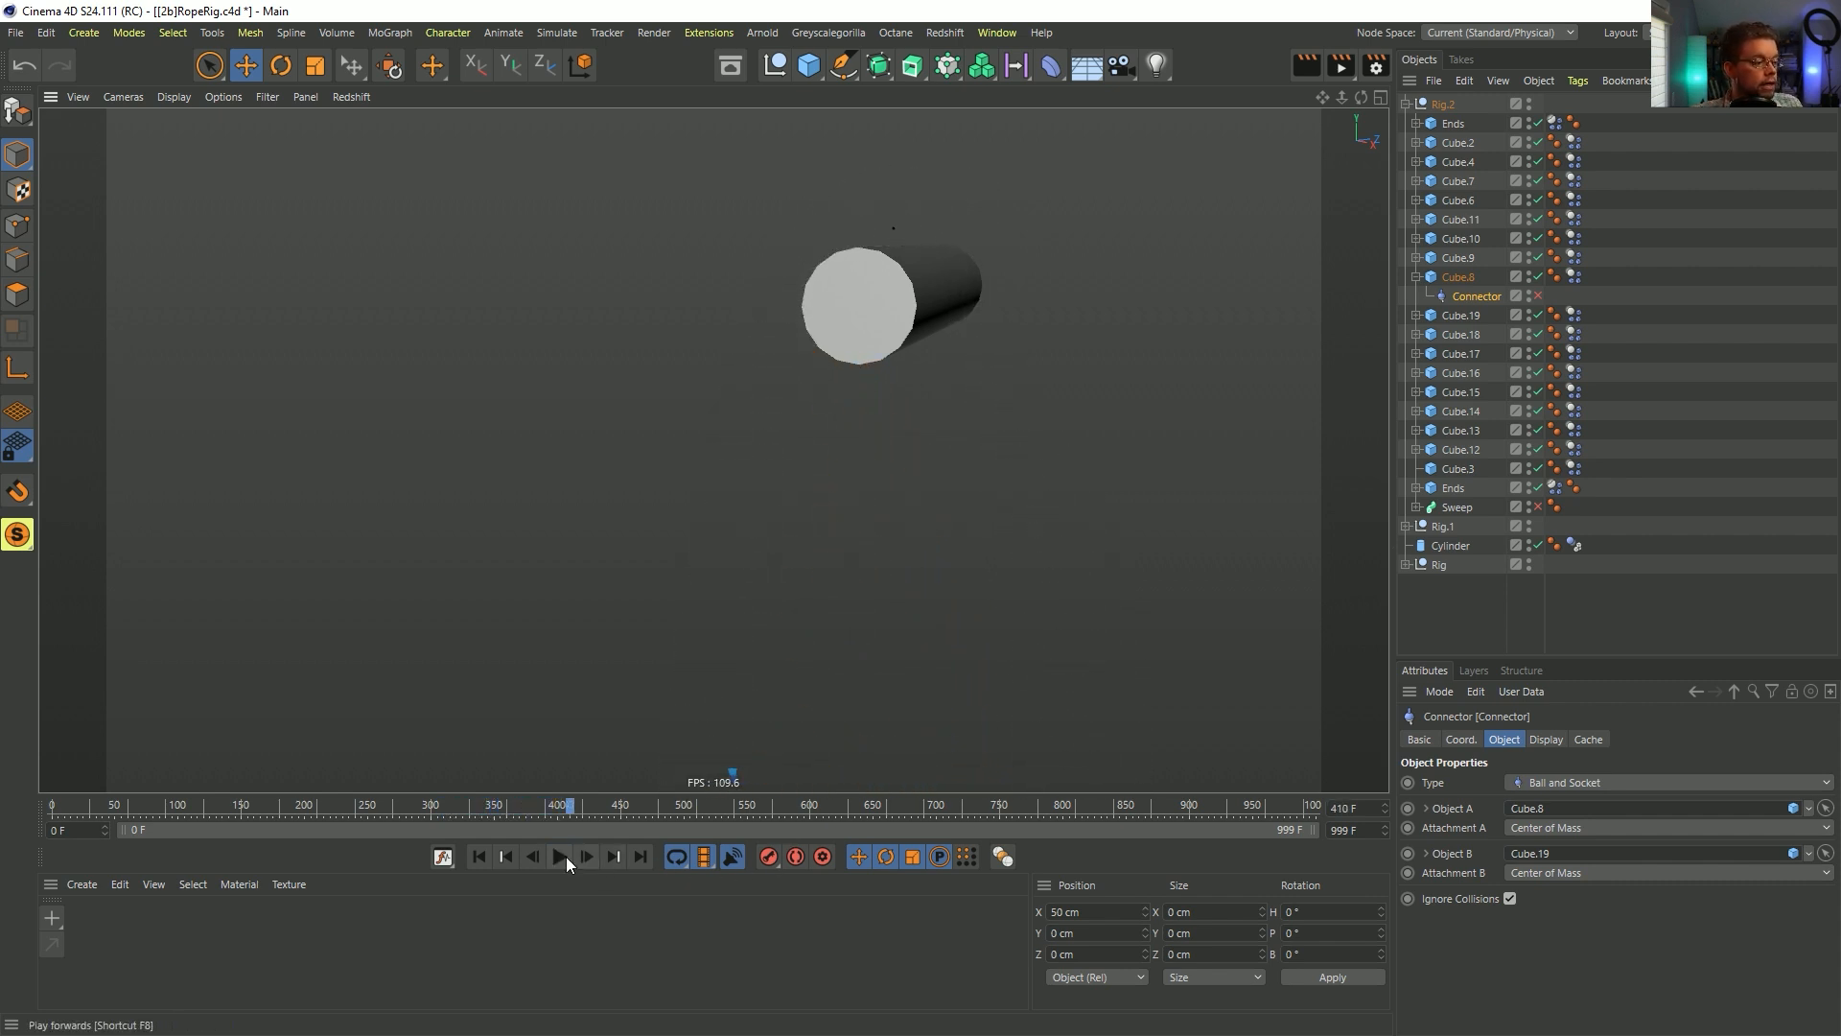
left_click(479, 857)
left_click_drag(959, 498, 913, 335, "alt")
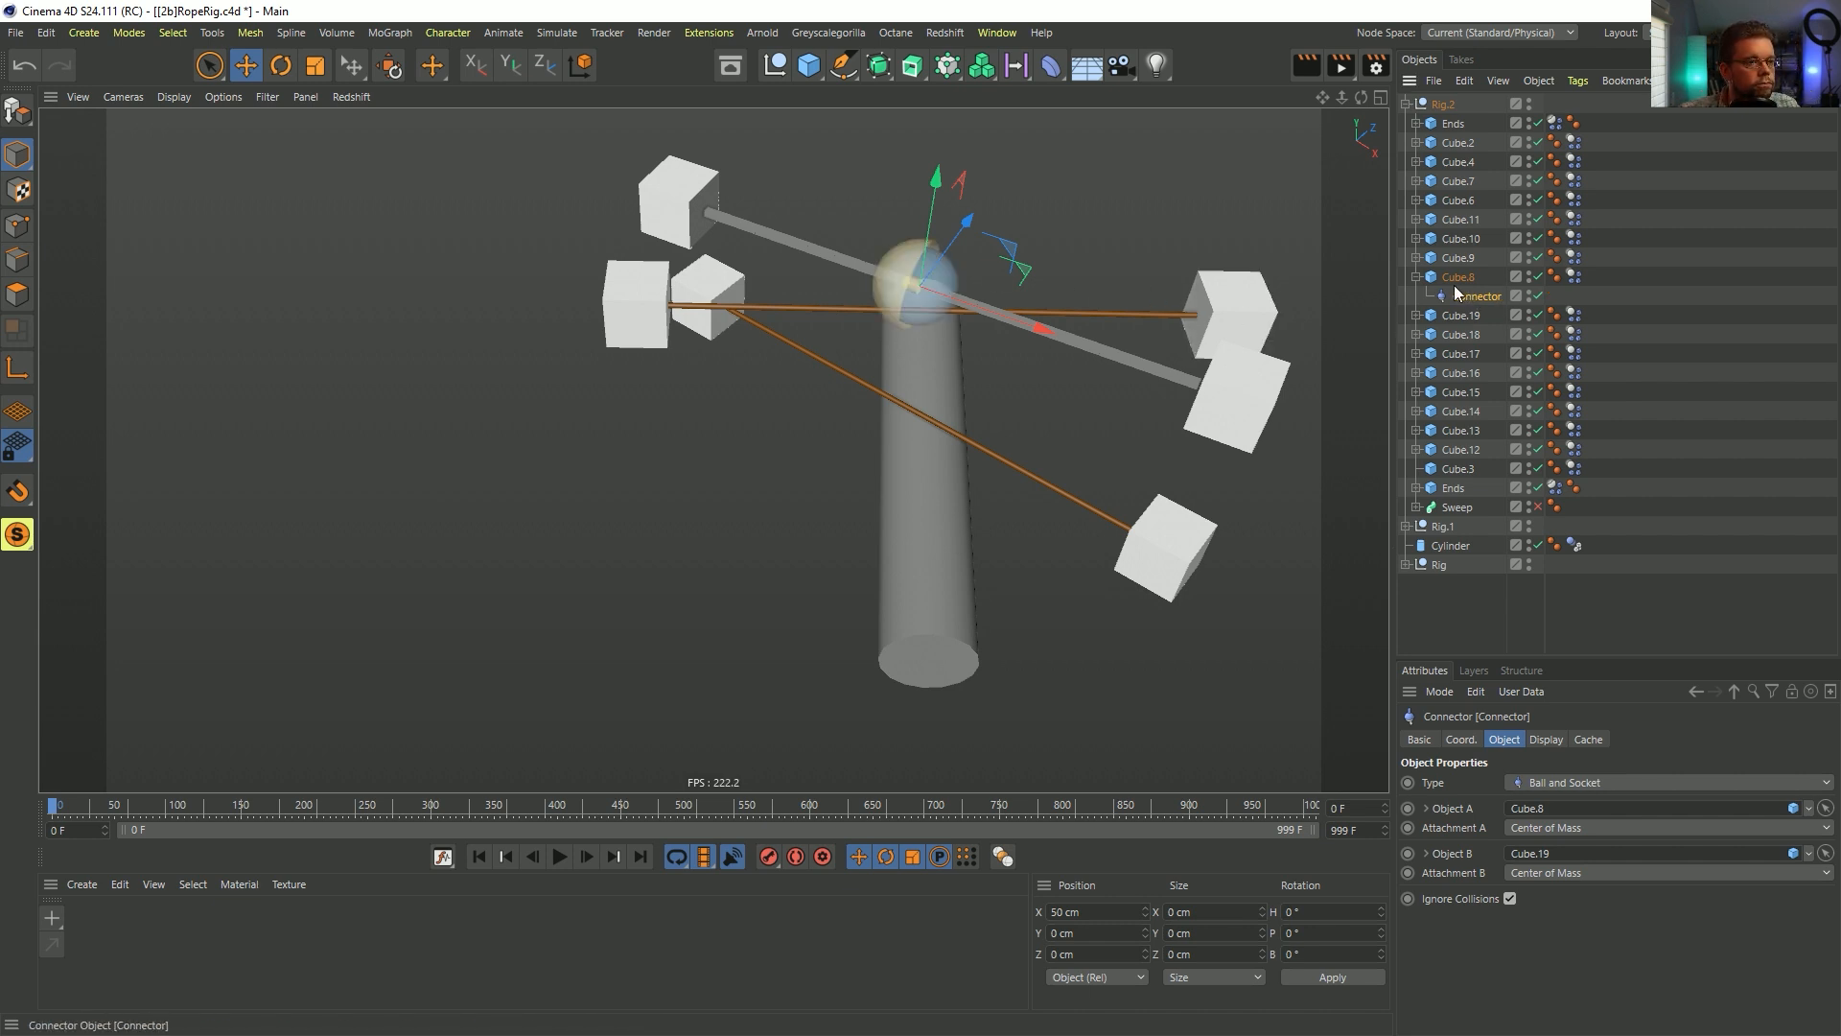
left_click(1416, 277)
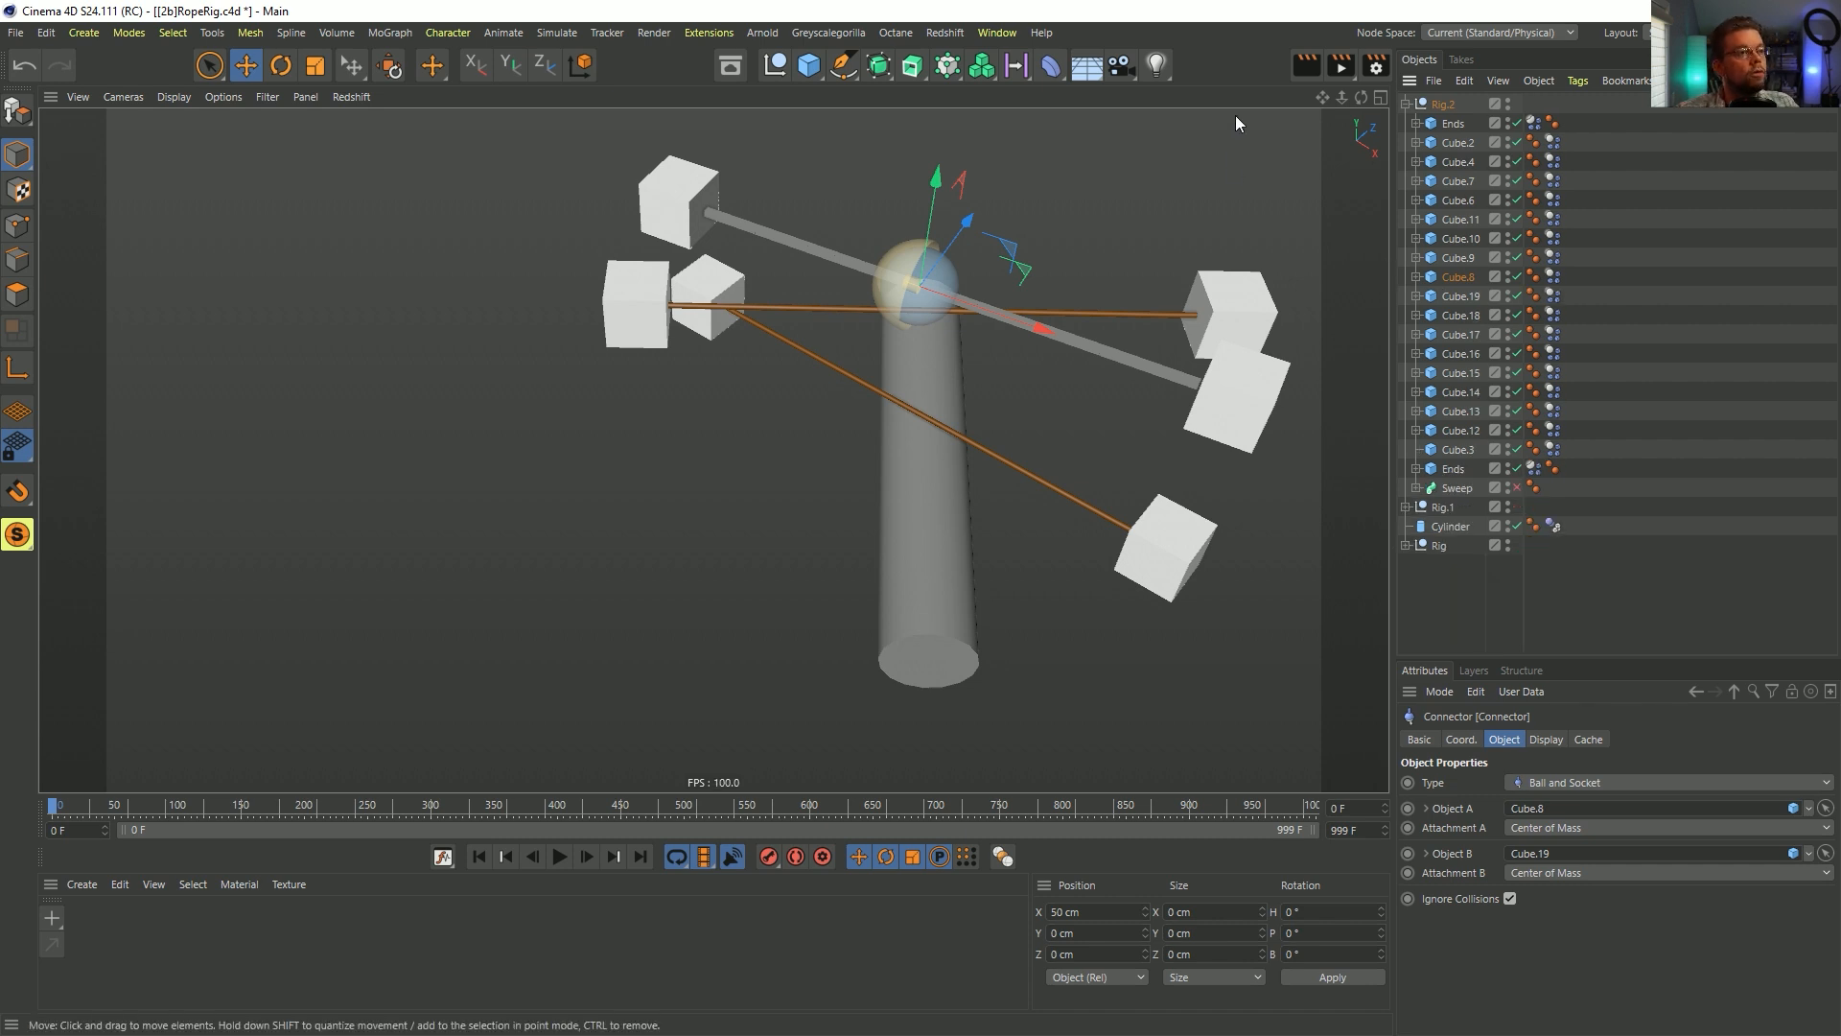
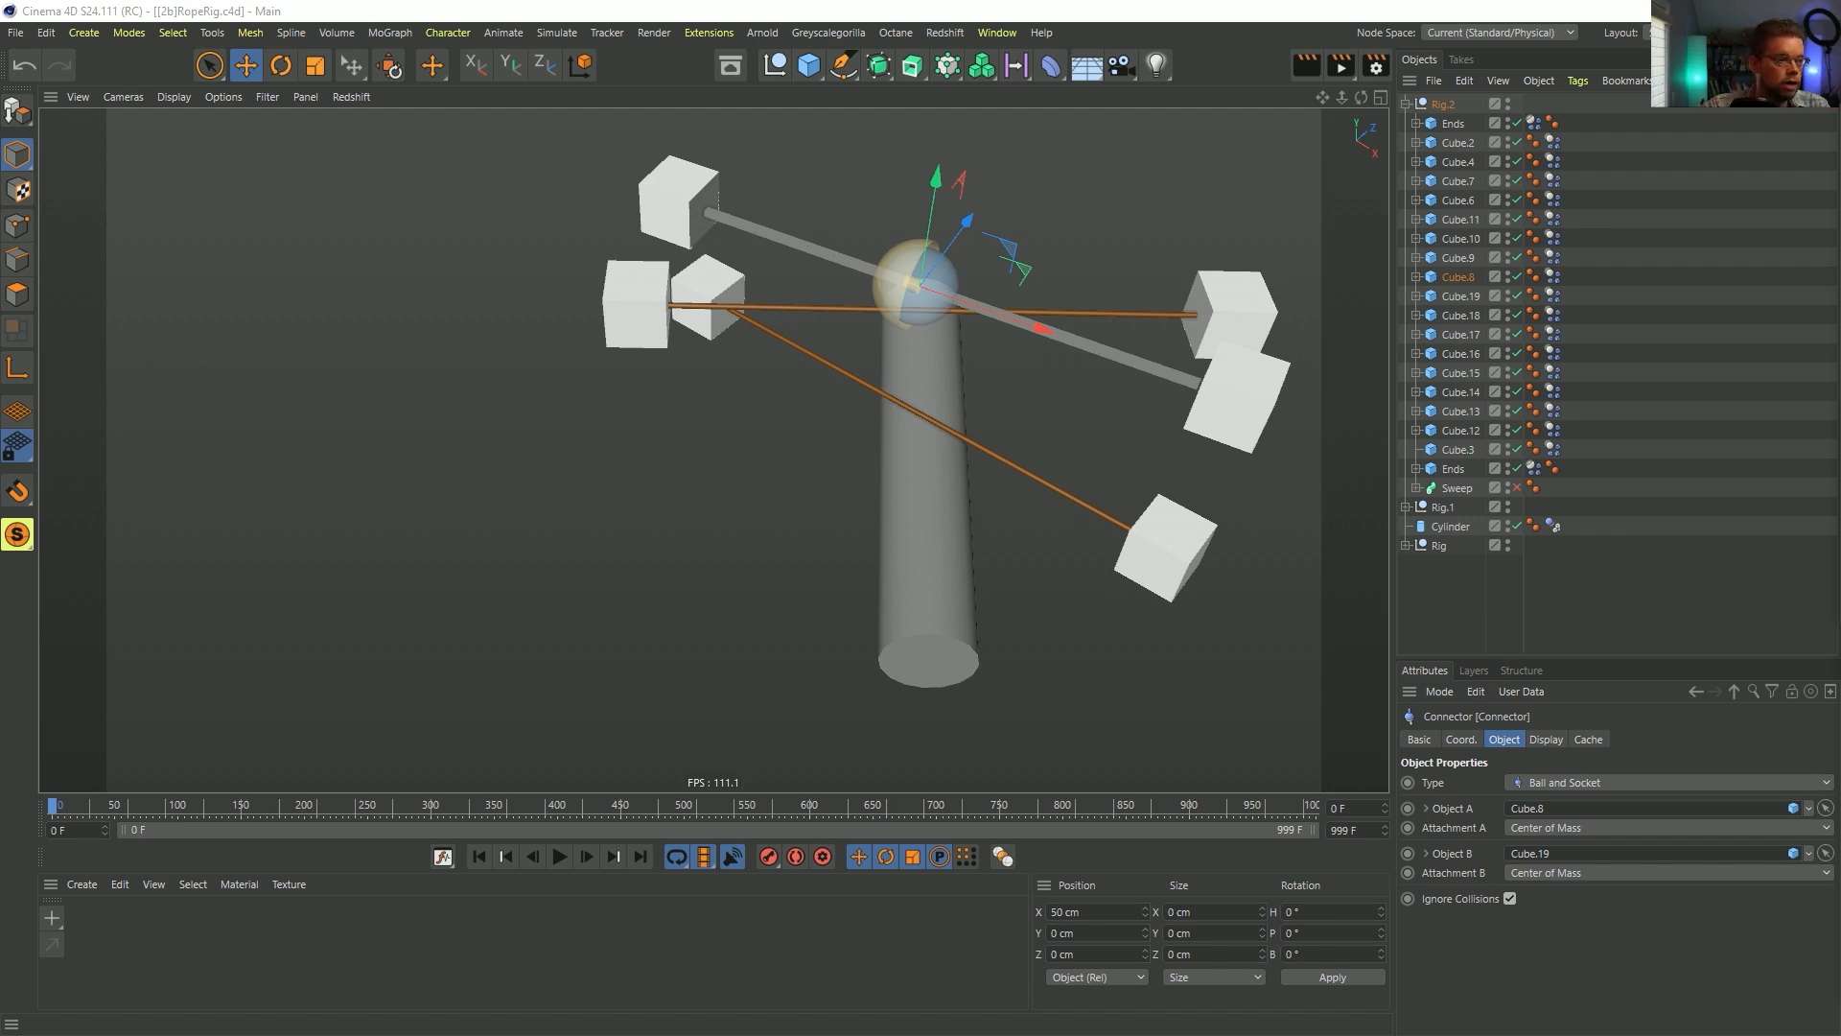
- Delete Rig.2, Rig.1 and the Cylinder from the rope scene, keeping only the original Rig
left_click(1262, 21)
left_click_drag(713, 451, 892, 333, "alt")
left_click(1406, 104)
left_click(1425, 102)
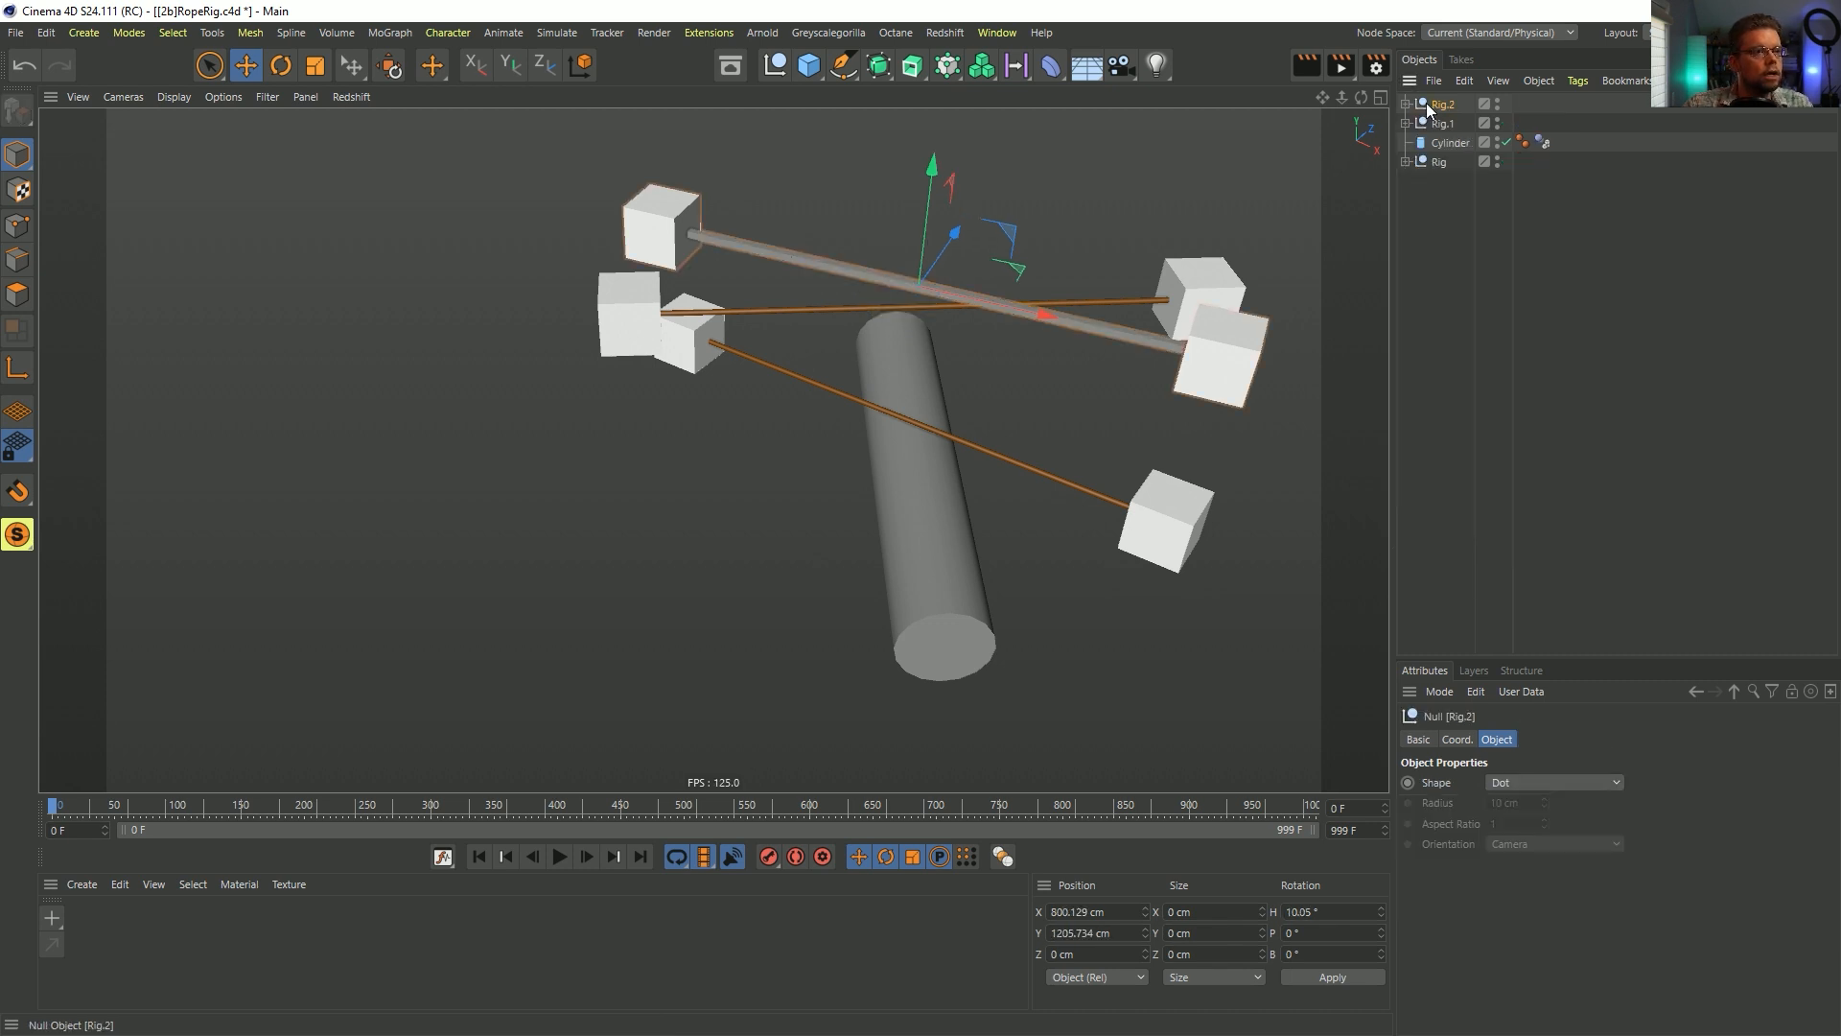
key("Delete")
left_click(1434, 105)
key("Delete")
left_click(1435, 104)
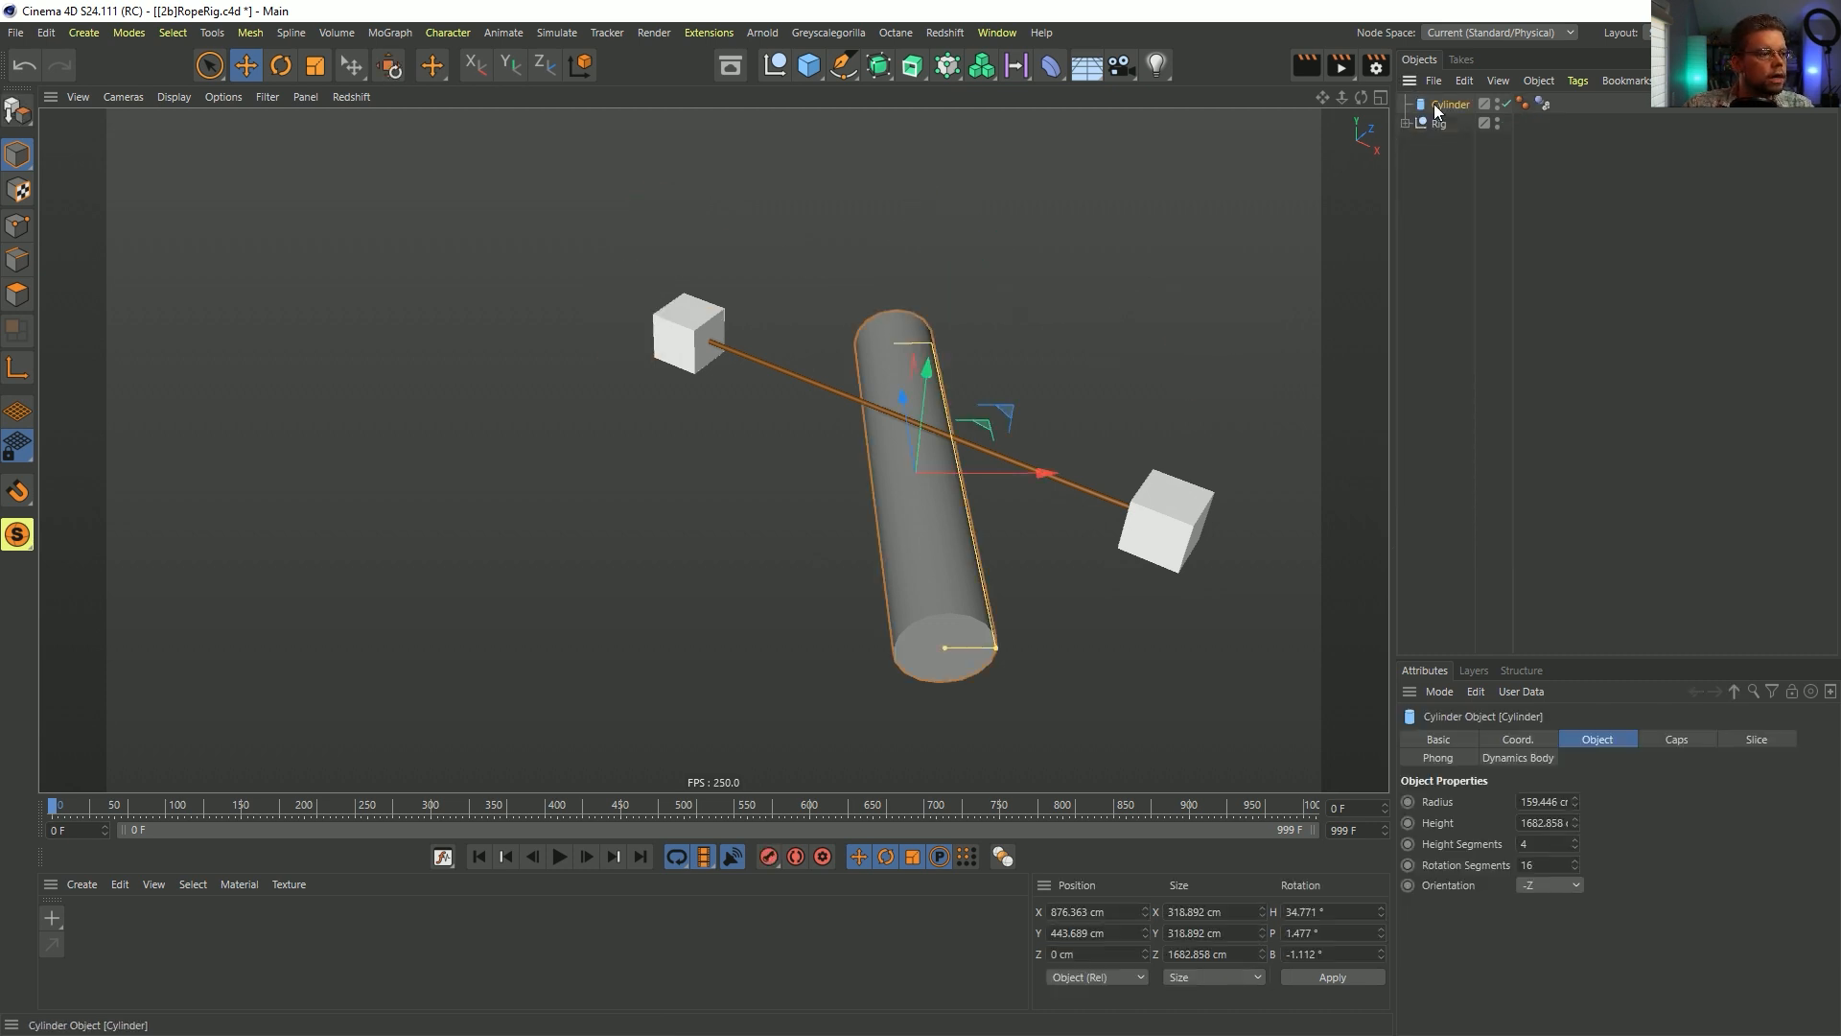
key("Delete")
left_click_drag(907, 422, 905, 389, "alt")
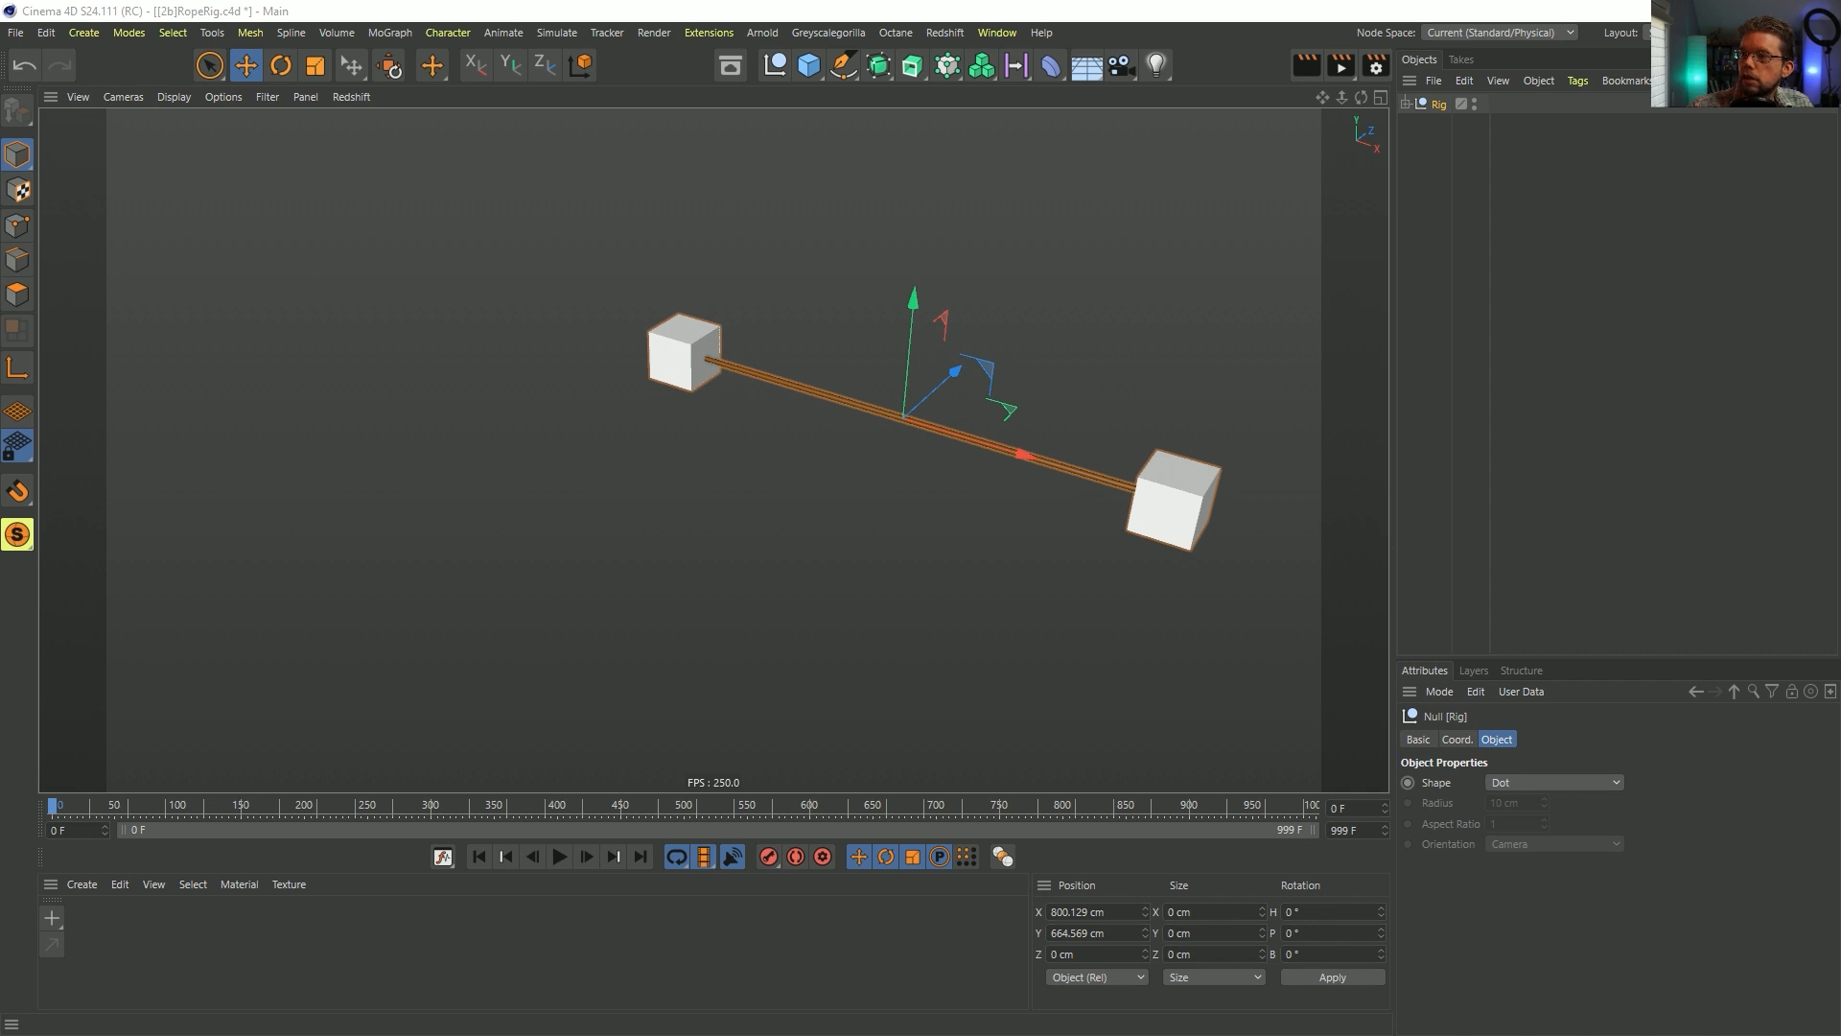
- Open the TRex.c4d demo scene, preview the dinosaur animation, rewind, and inspect the Body's Alembic Morph tag
left_click_drag(1840, 326, 1027, 434)
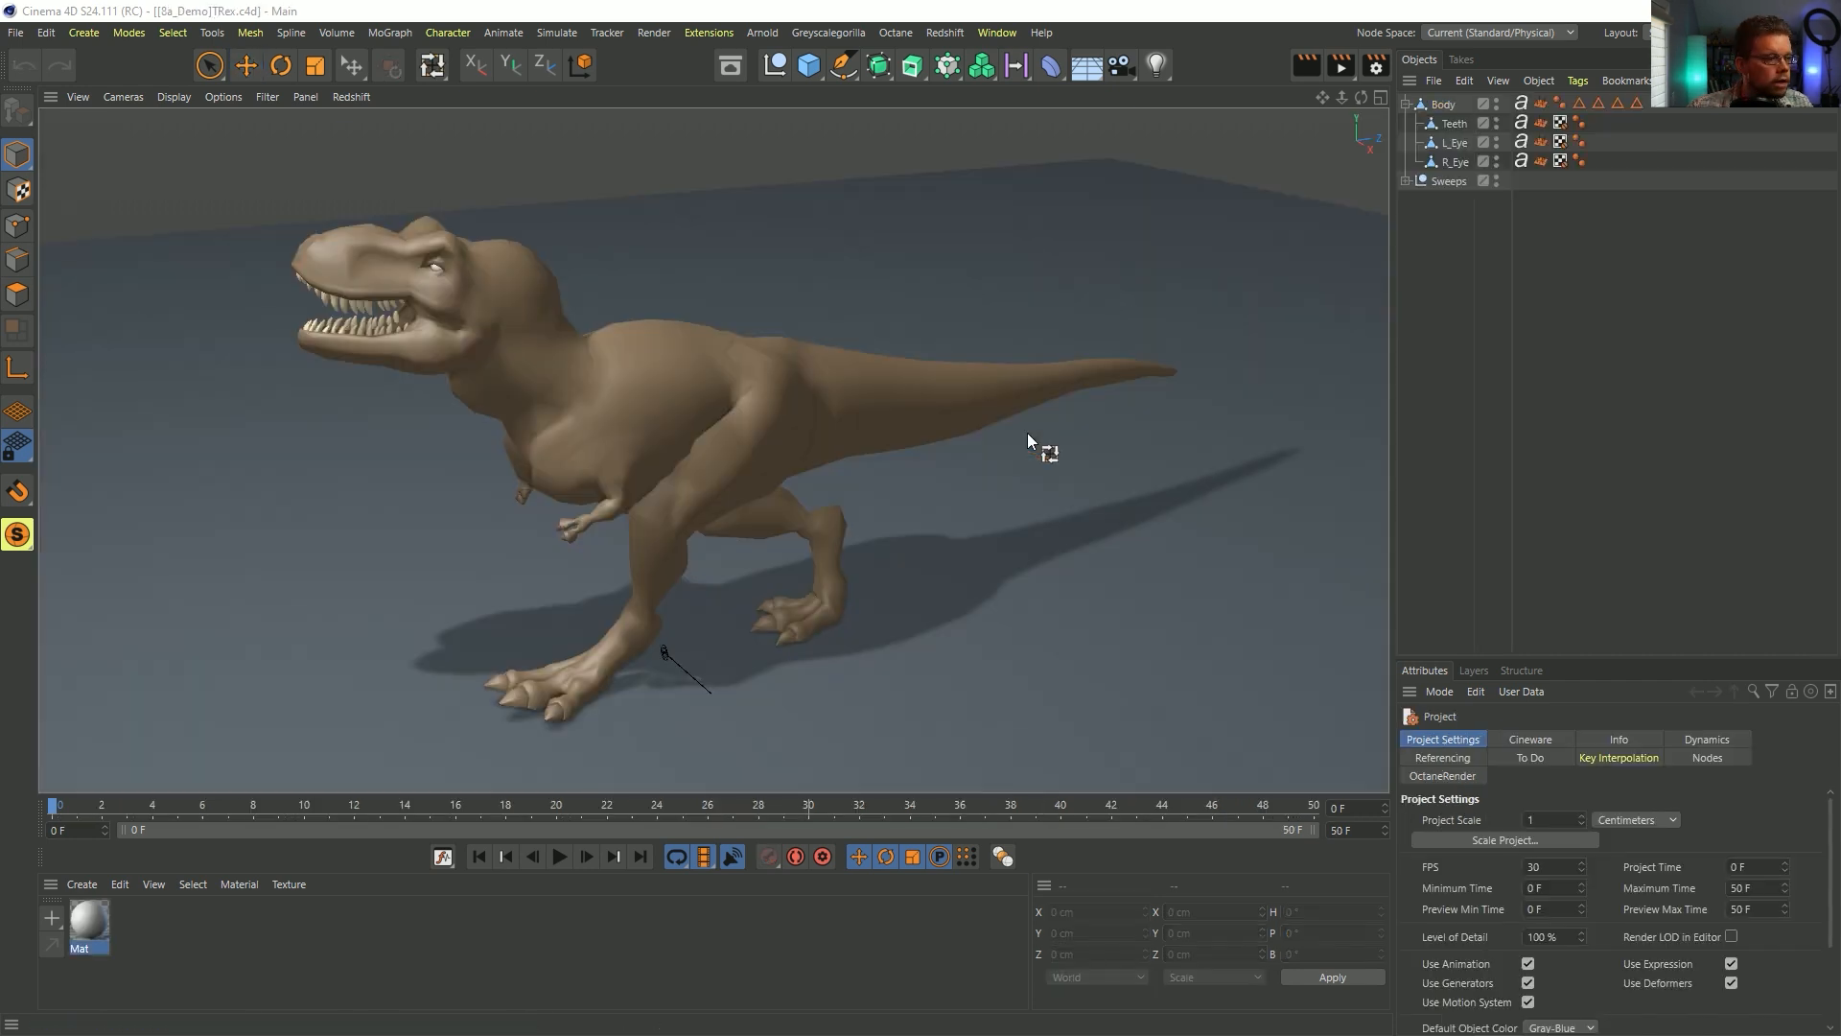
left_click(1407, 103)
left_click(1441, 104)
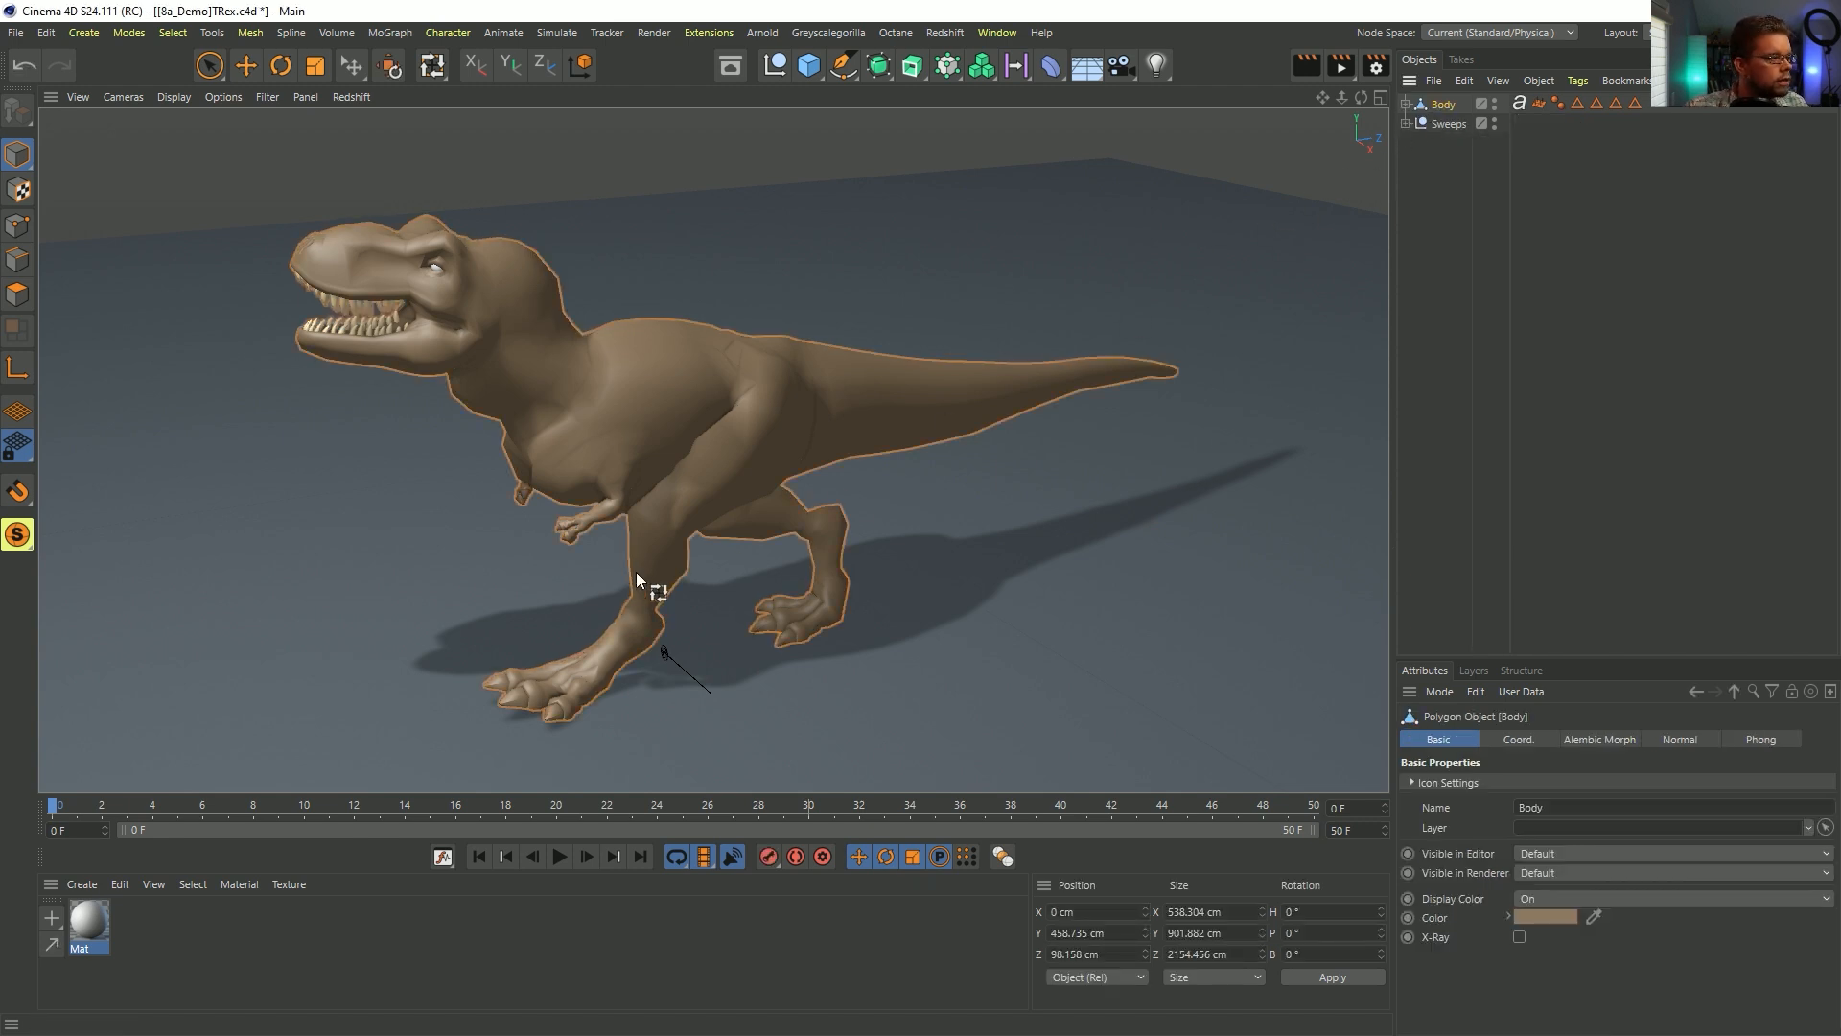
left_click(562, 858)
left_click(565, 858)
left_click(481, 855)
left_click(1406, 103)
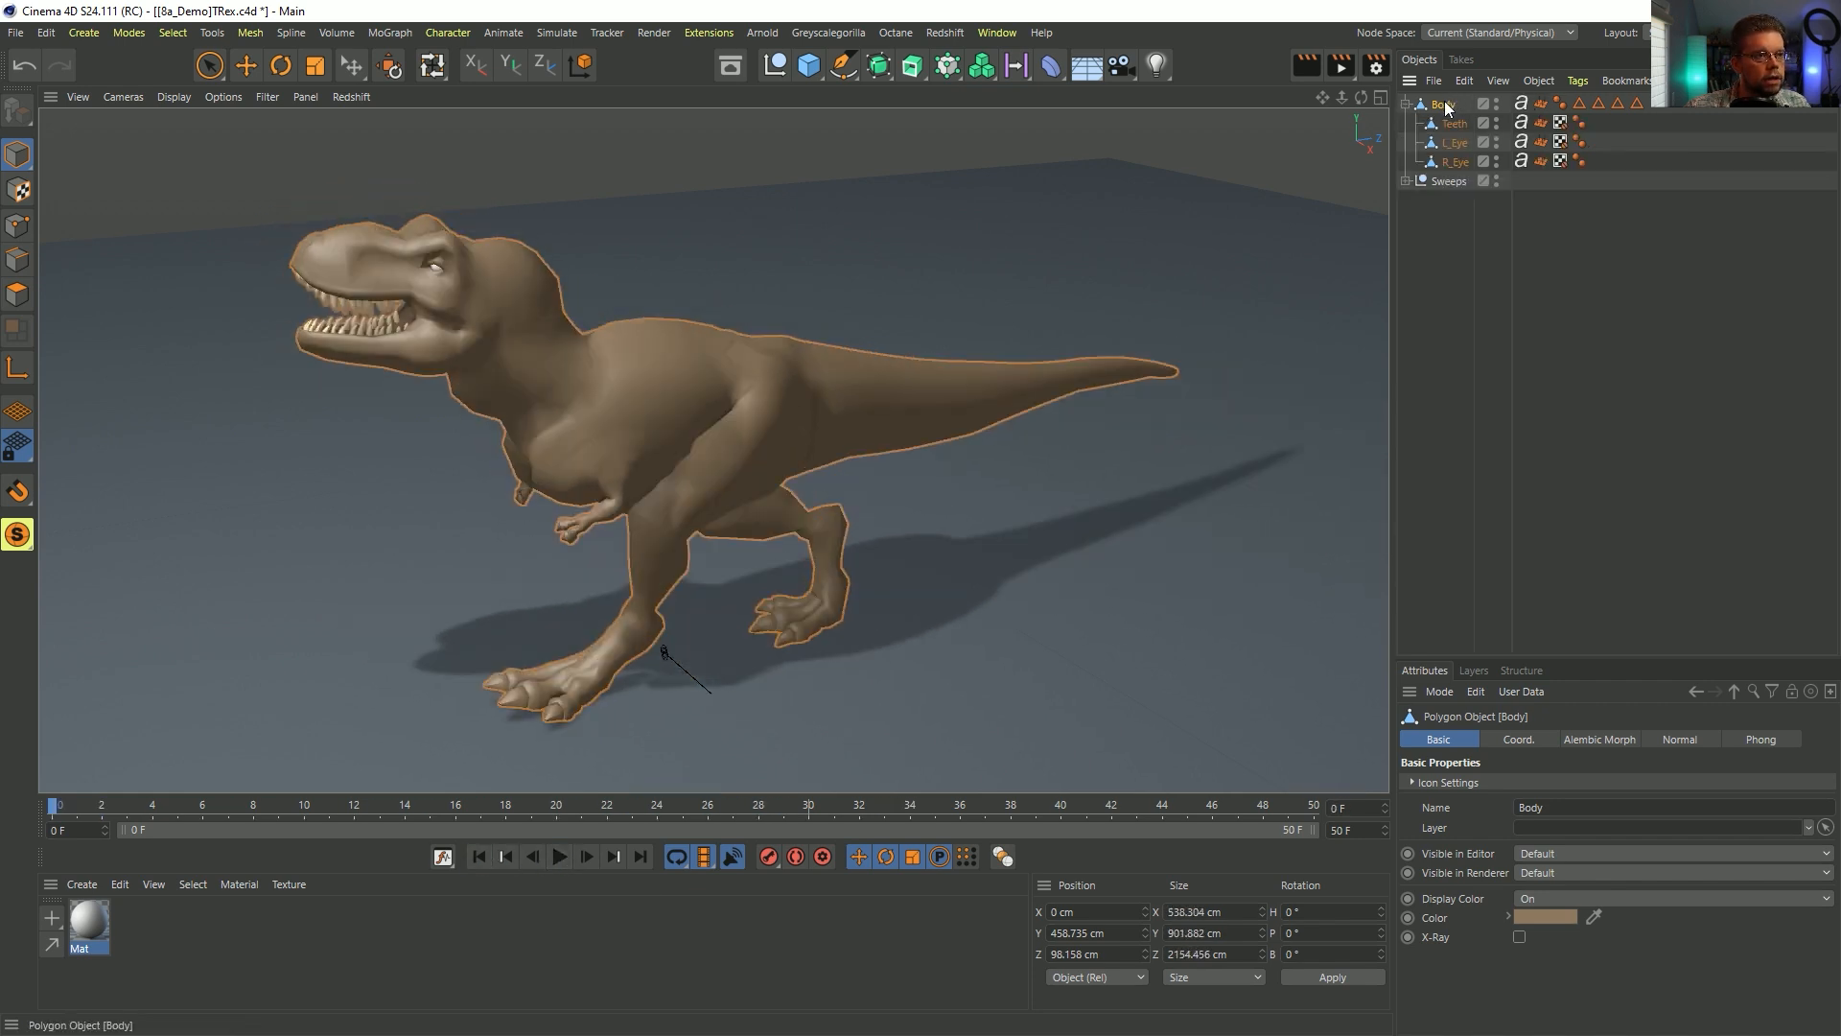
left_click(1521, 102)
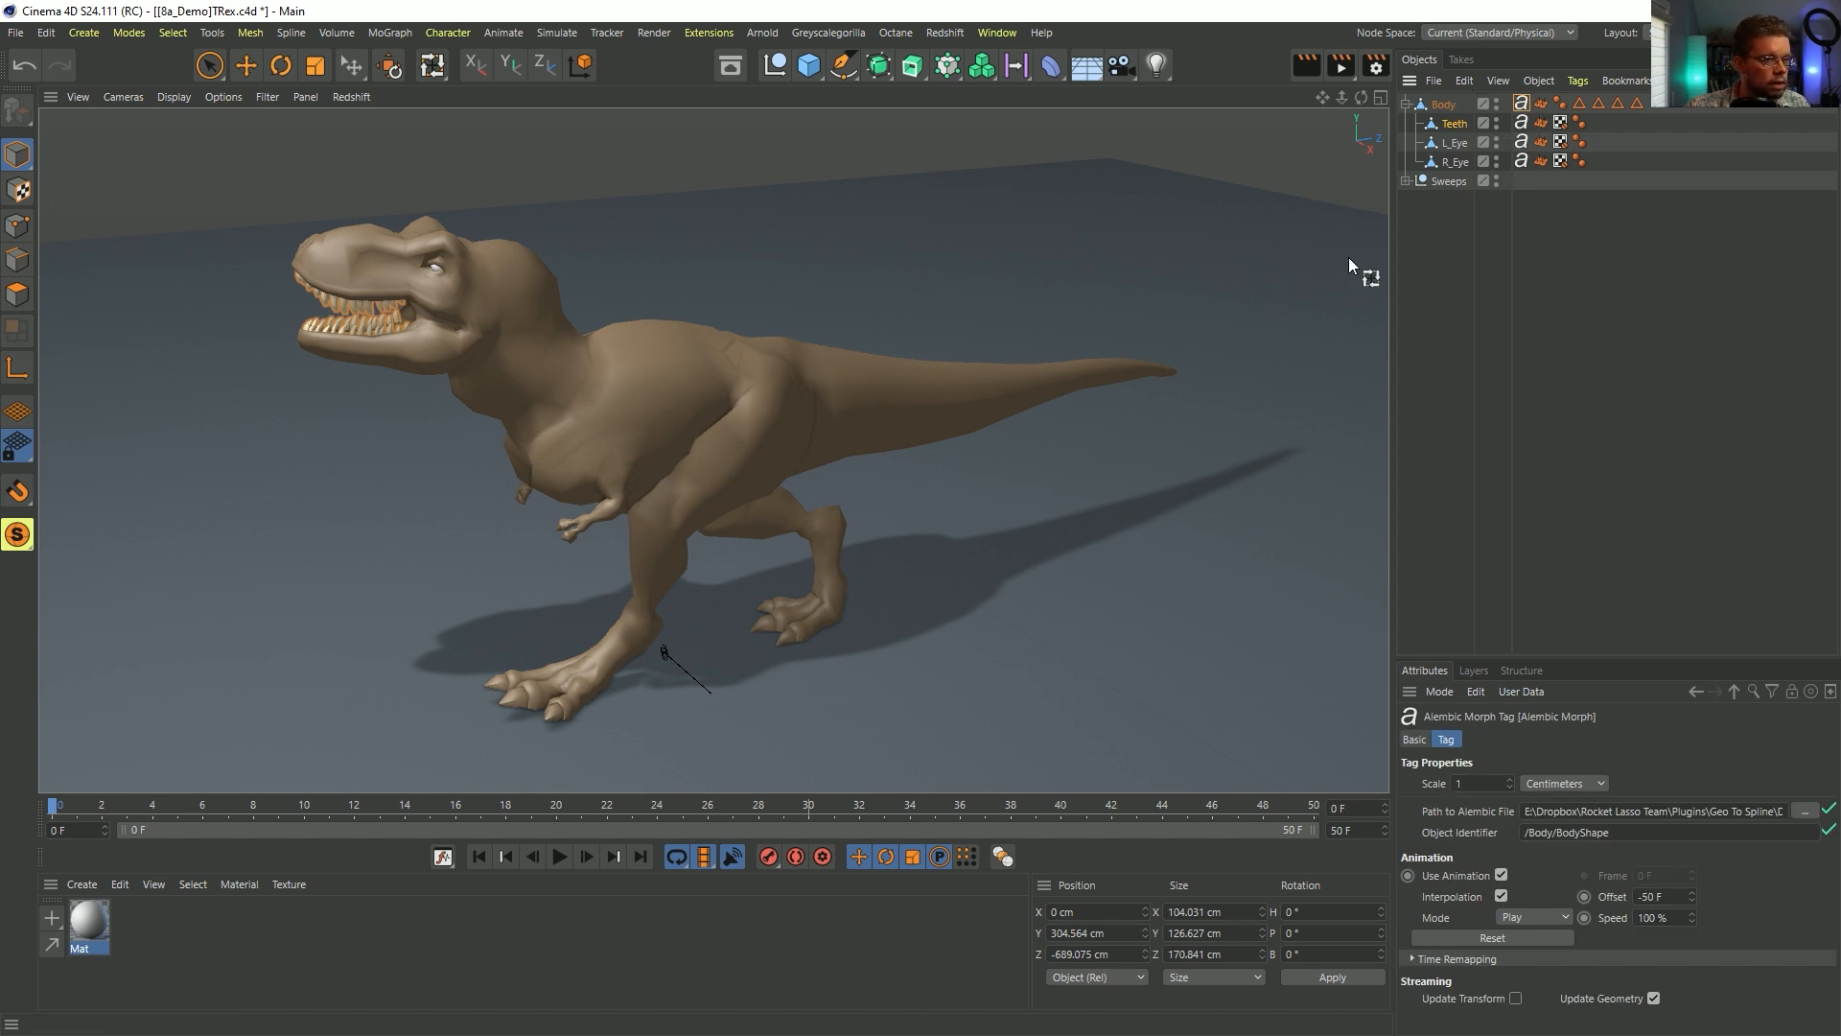
- Delete the Sweeps null with all its children from the T-Rex scene
left_click(1405, 181)
left_click(1434, 182)
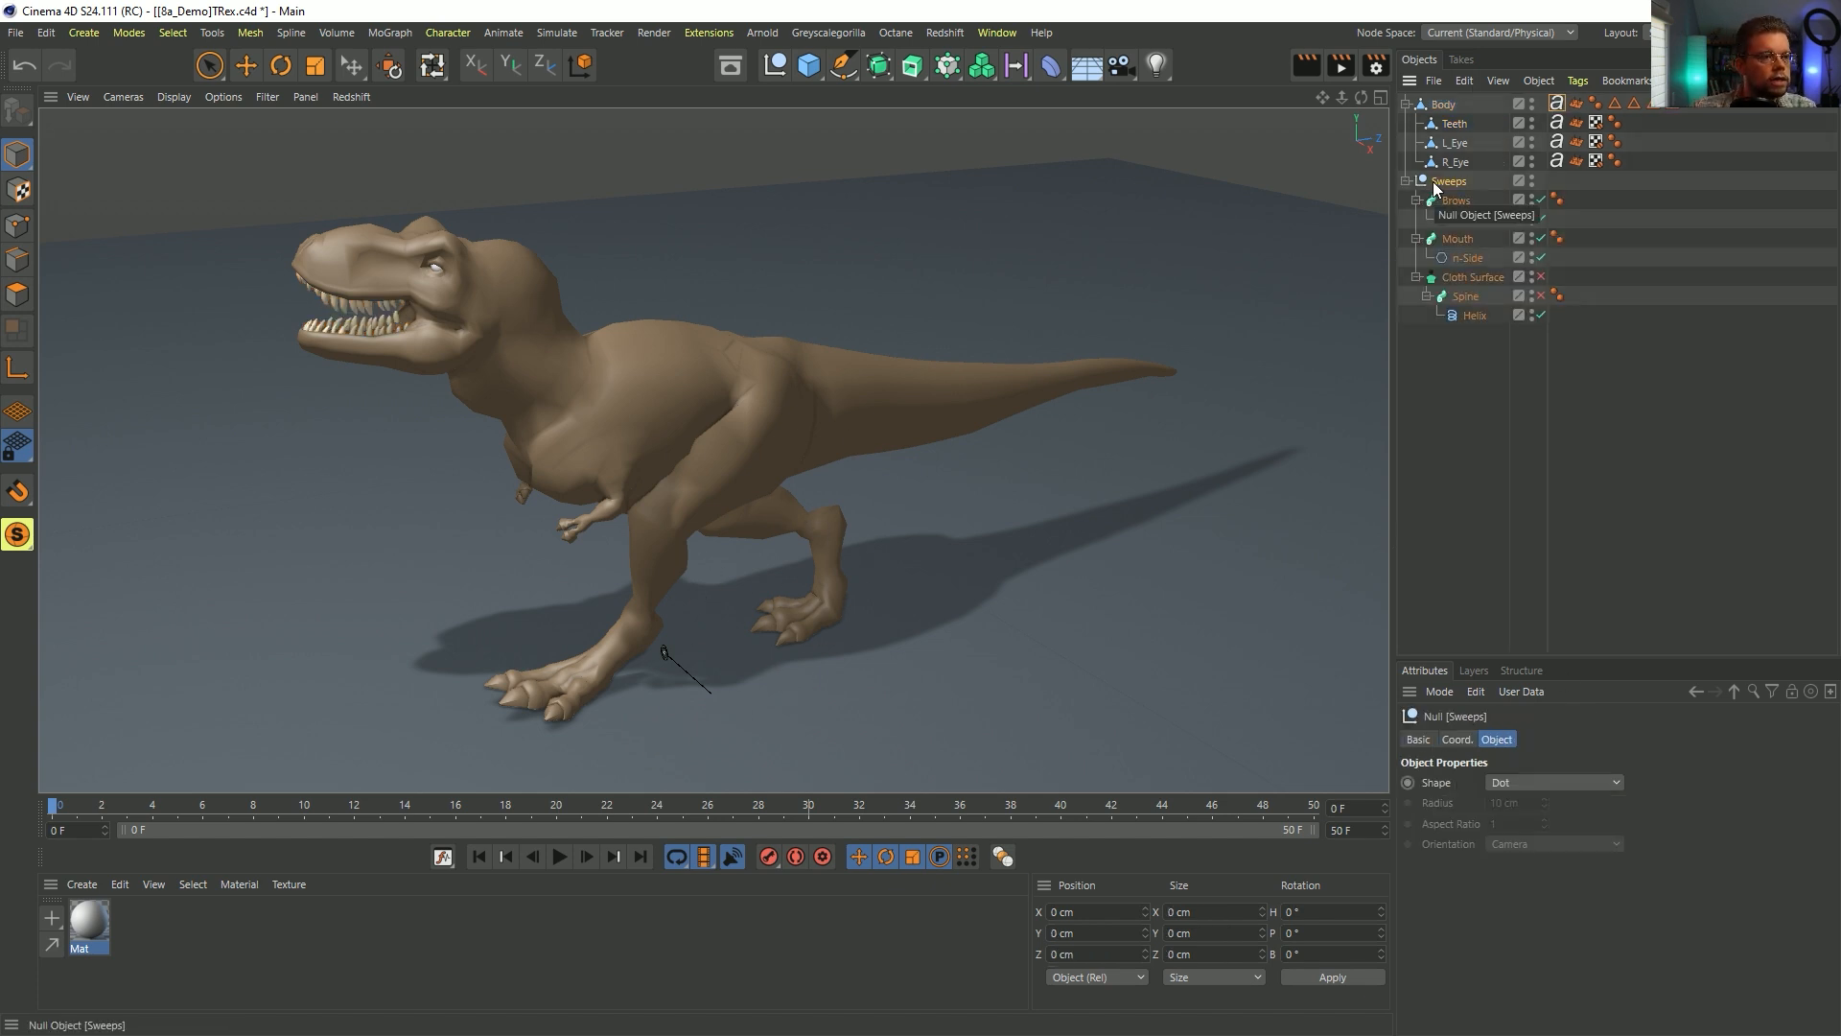
key("Delete")
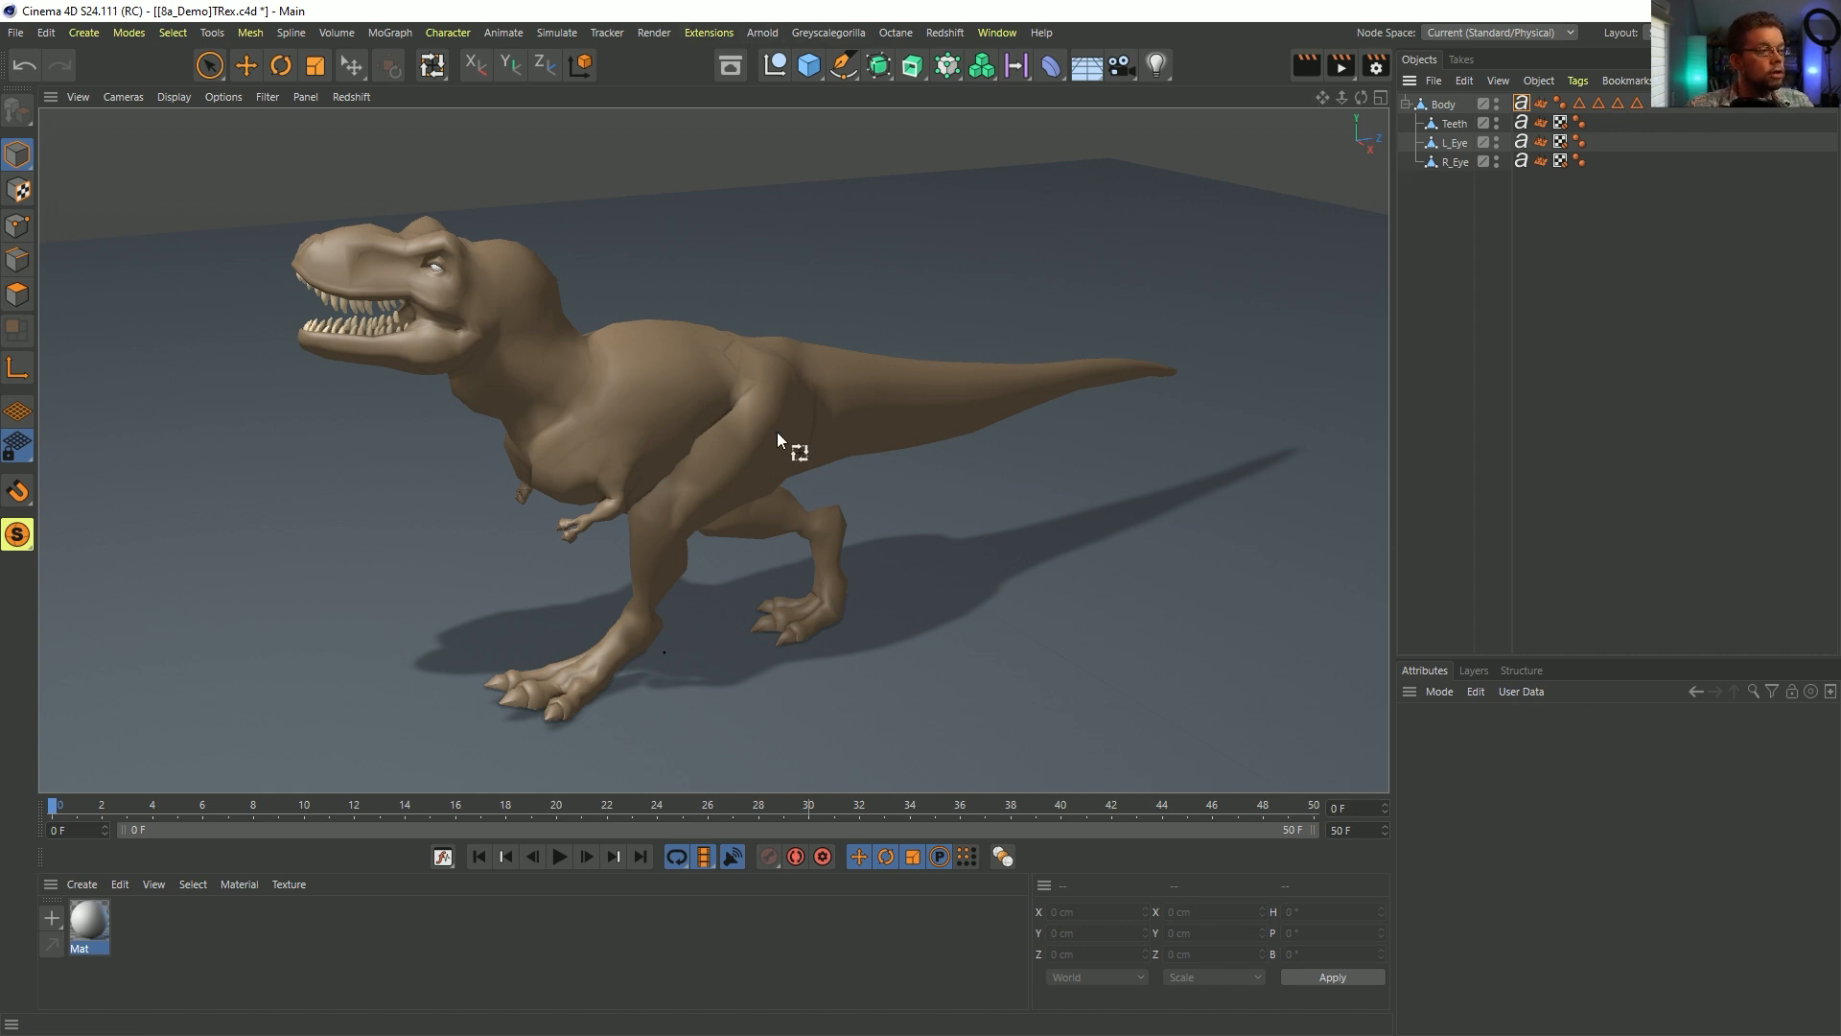
- Copy the Rig null from RopeRig.c4d into the T-Rex scene
left_click(997, 32)
left_click(1056, 744)
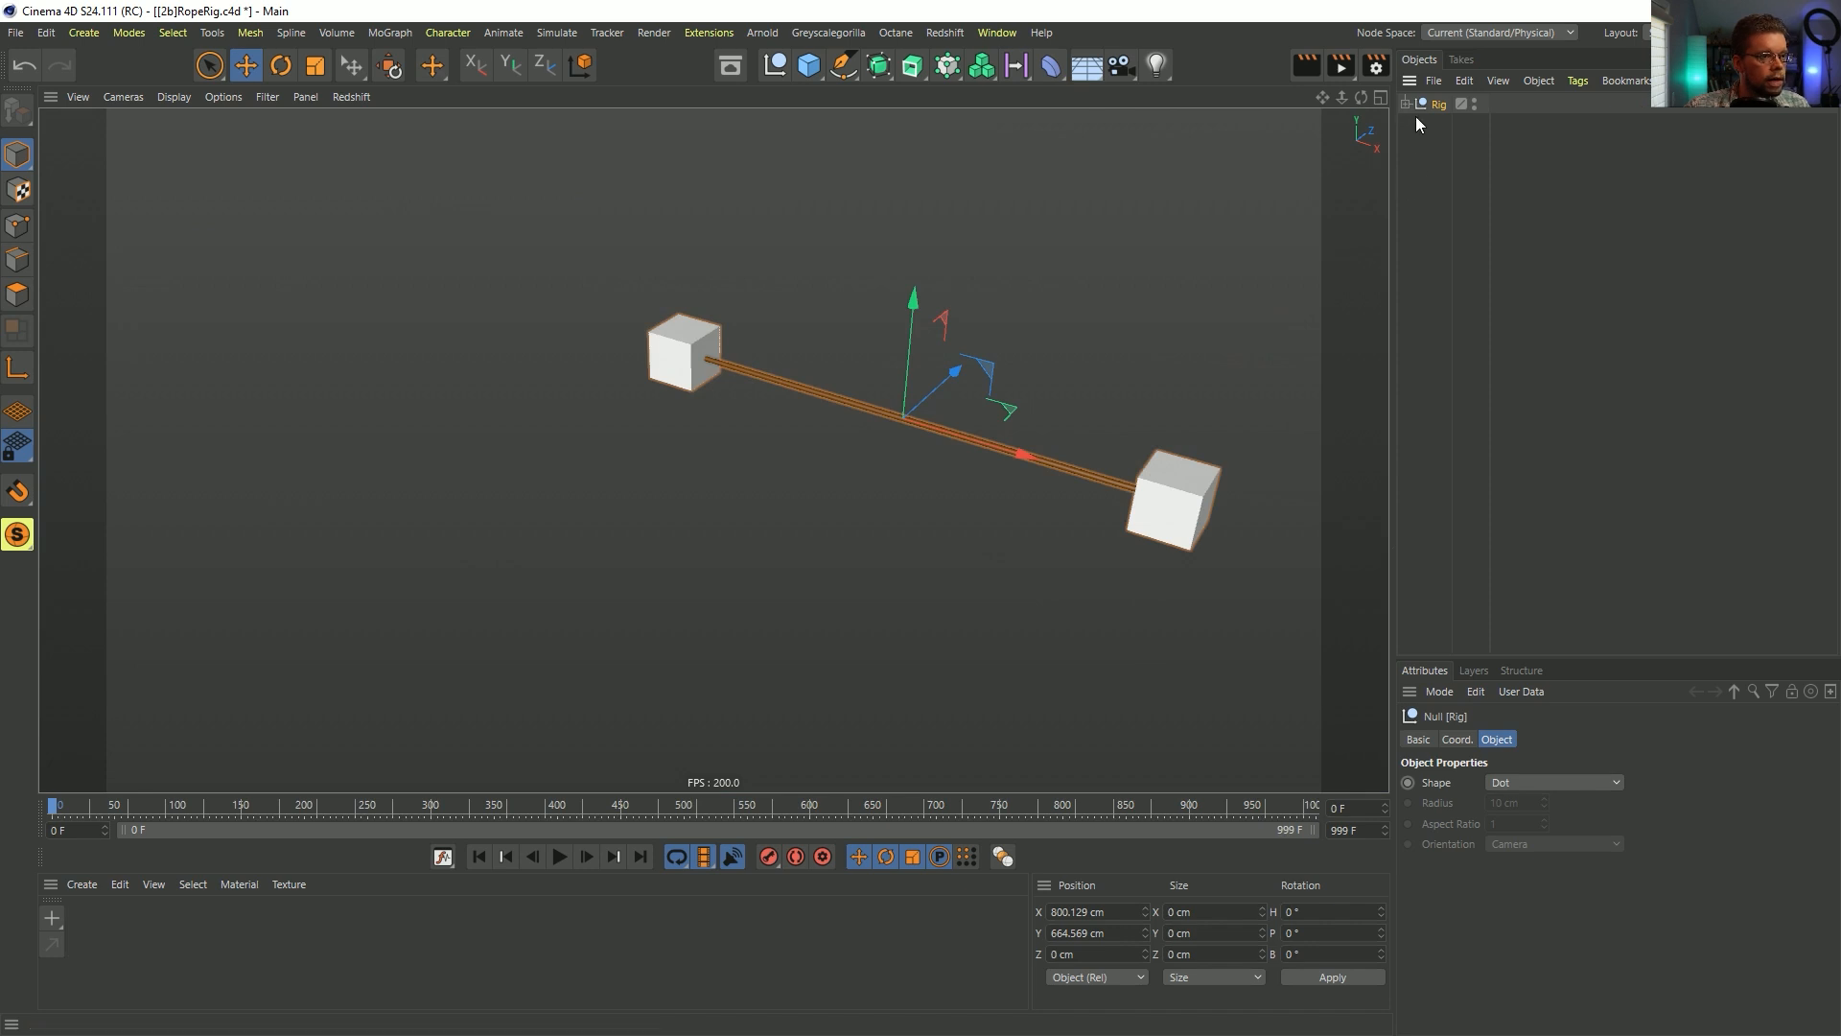
left_click(997, 31)
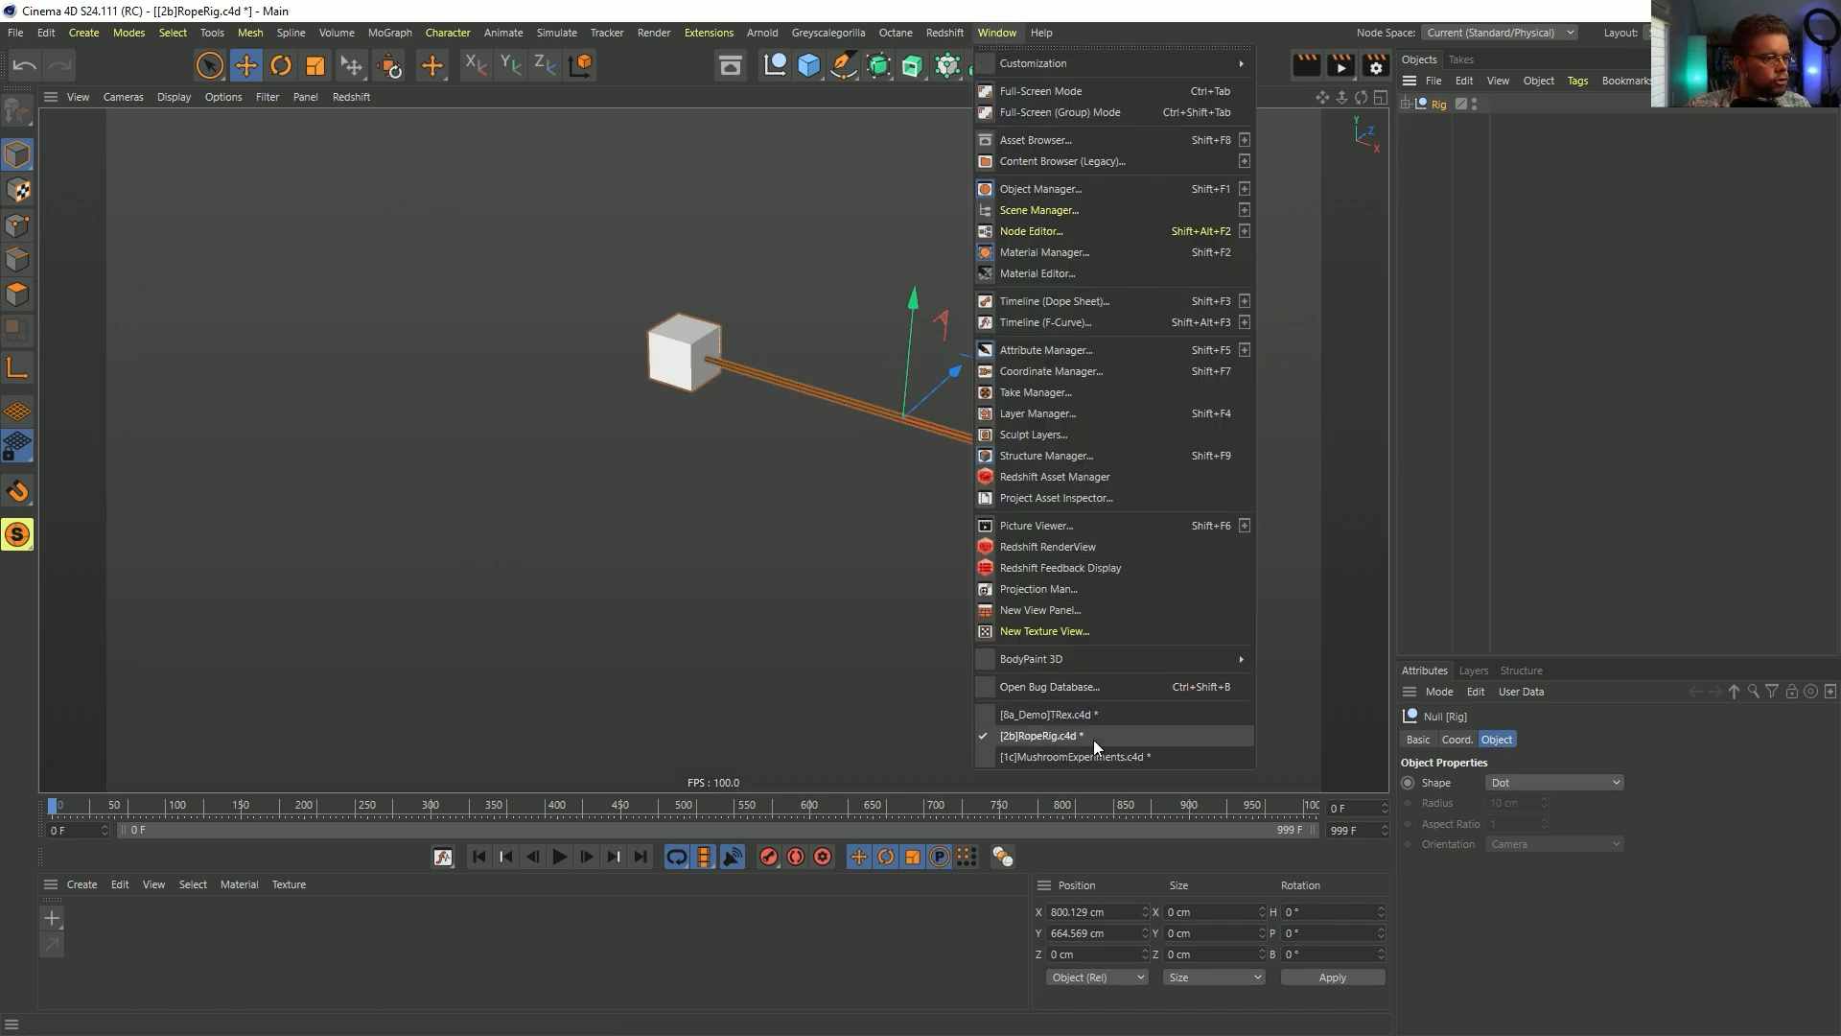
left_click(1049, 714)
key("ctrl+v")
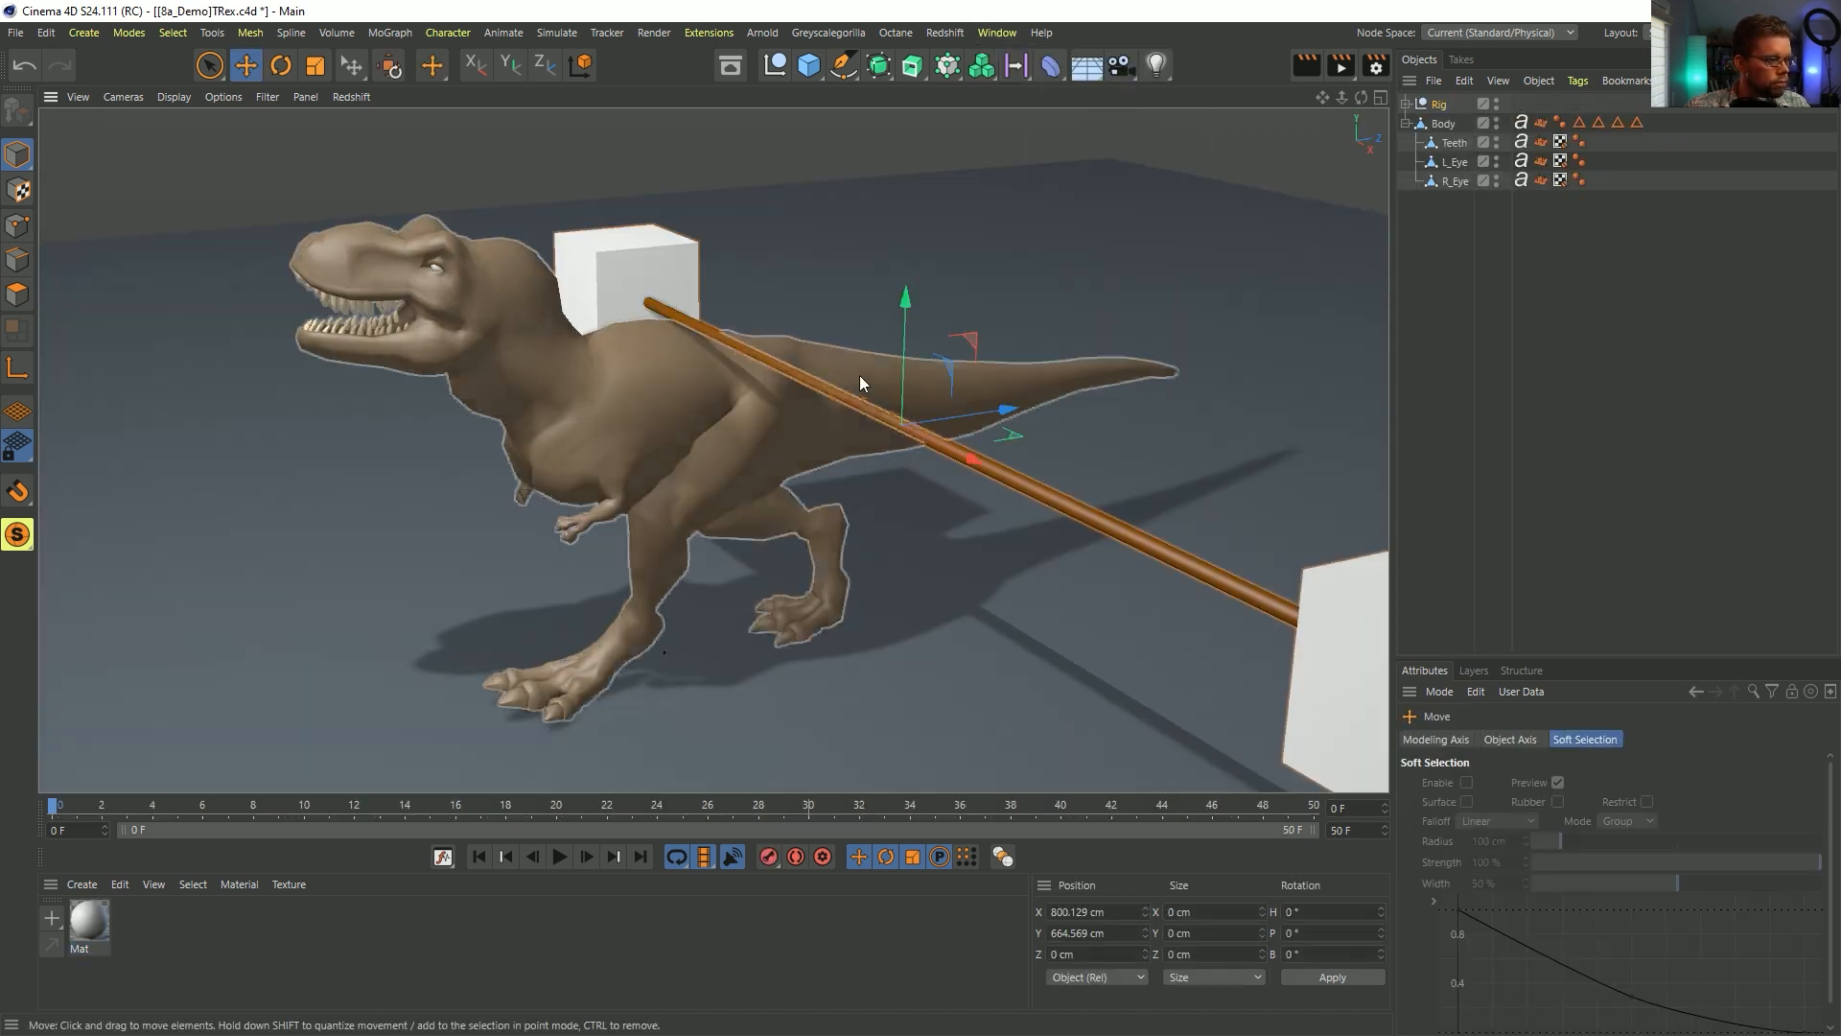
- Move the rope rig above the T-Rex's back to about X 161, Y 750, Z -193 cm and scale it down
left_click_drag(859, 382, 708, 317)
left_click_drag(581, 228, 594, 189)
key("t")
left_click_drag(803, 226, 430, 357)
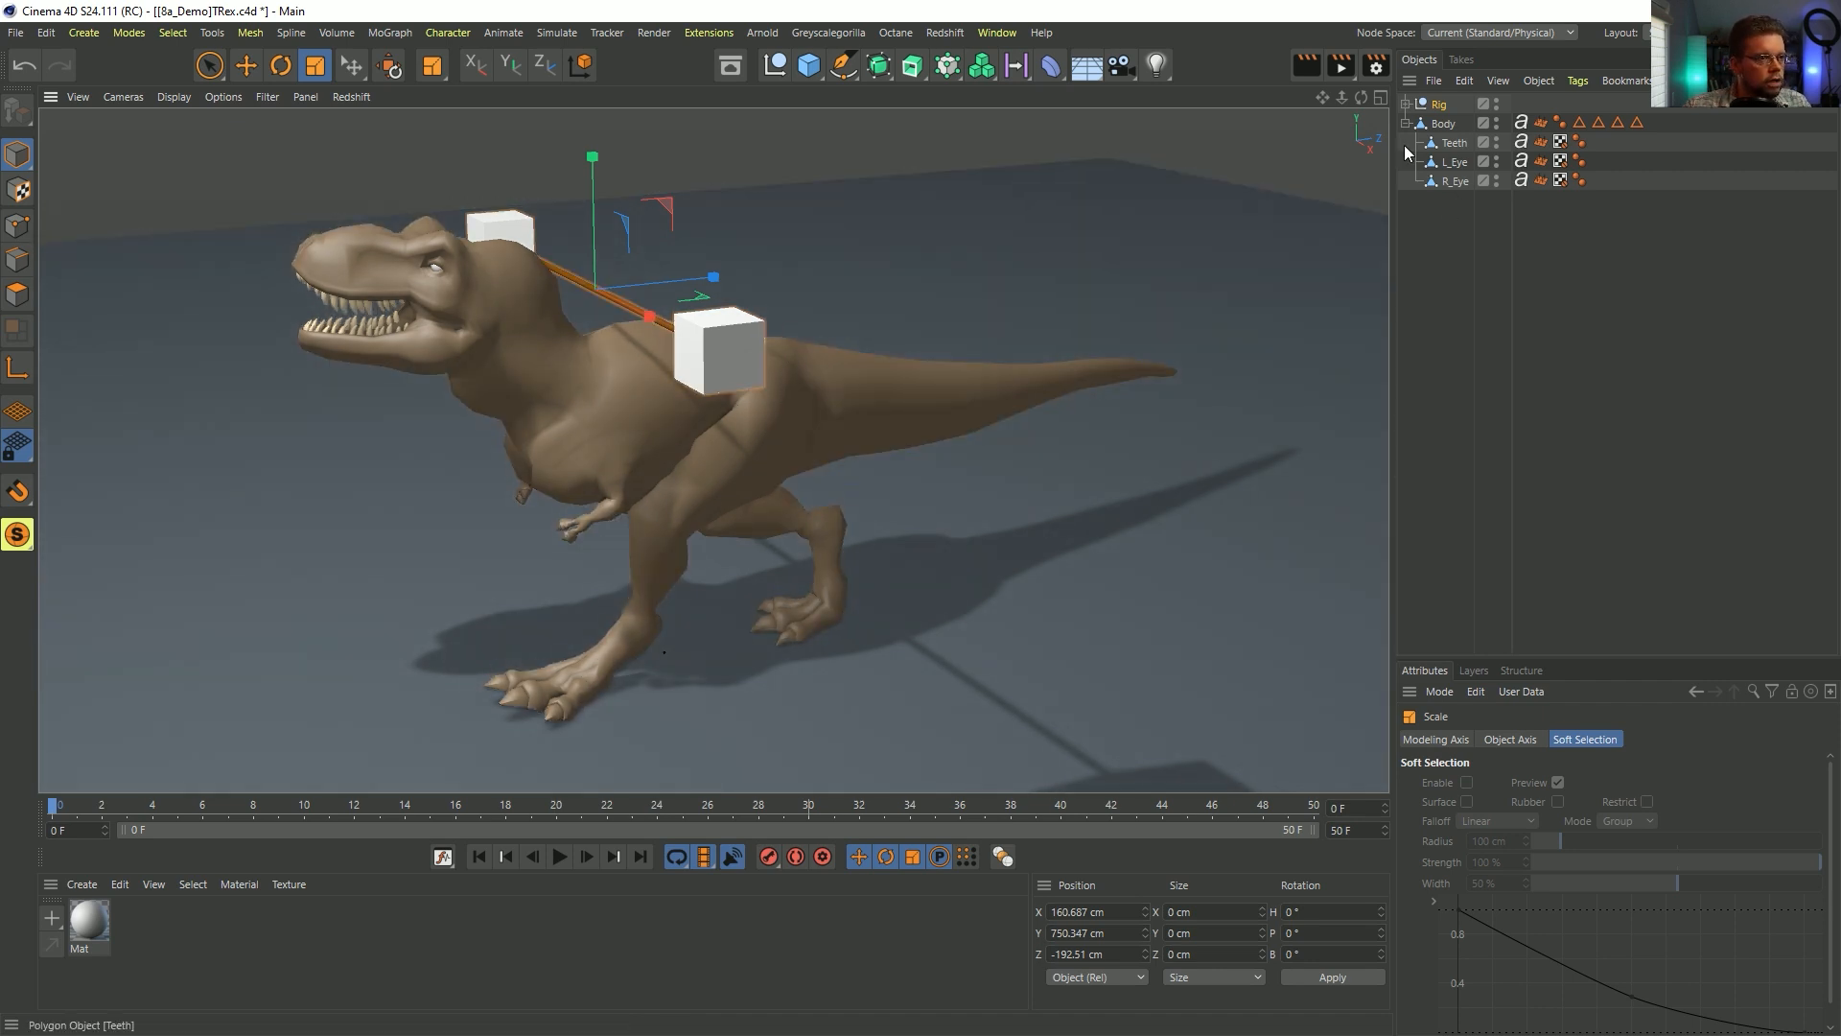
- Save the T-Rex scene as [2c_OnAMesh]RopeRig.c4d in the Episode 27 SceneFiles folder
left_click(1448, 122)
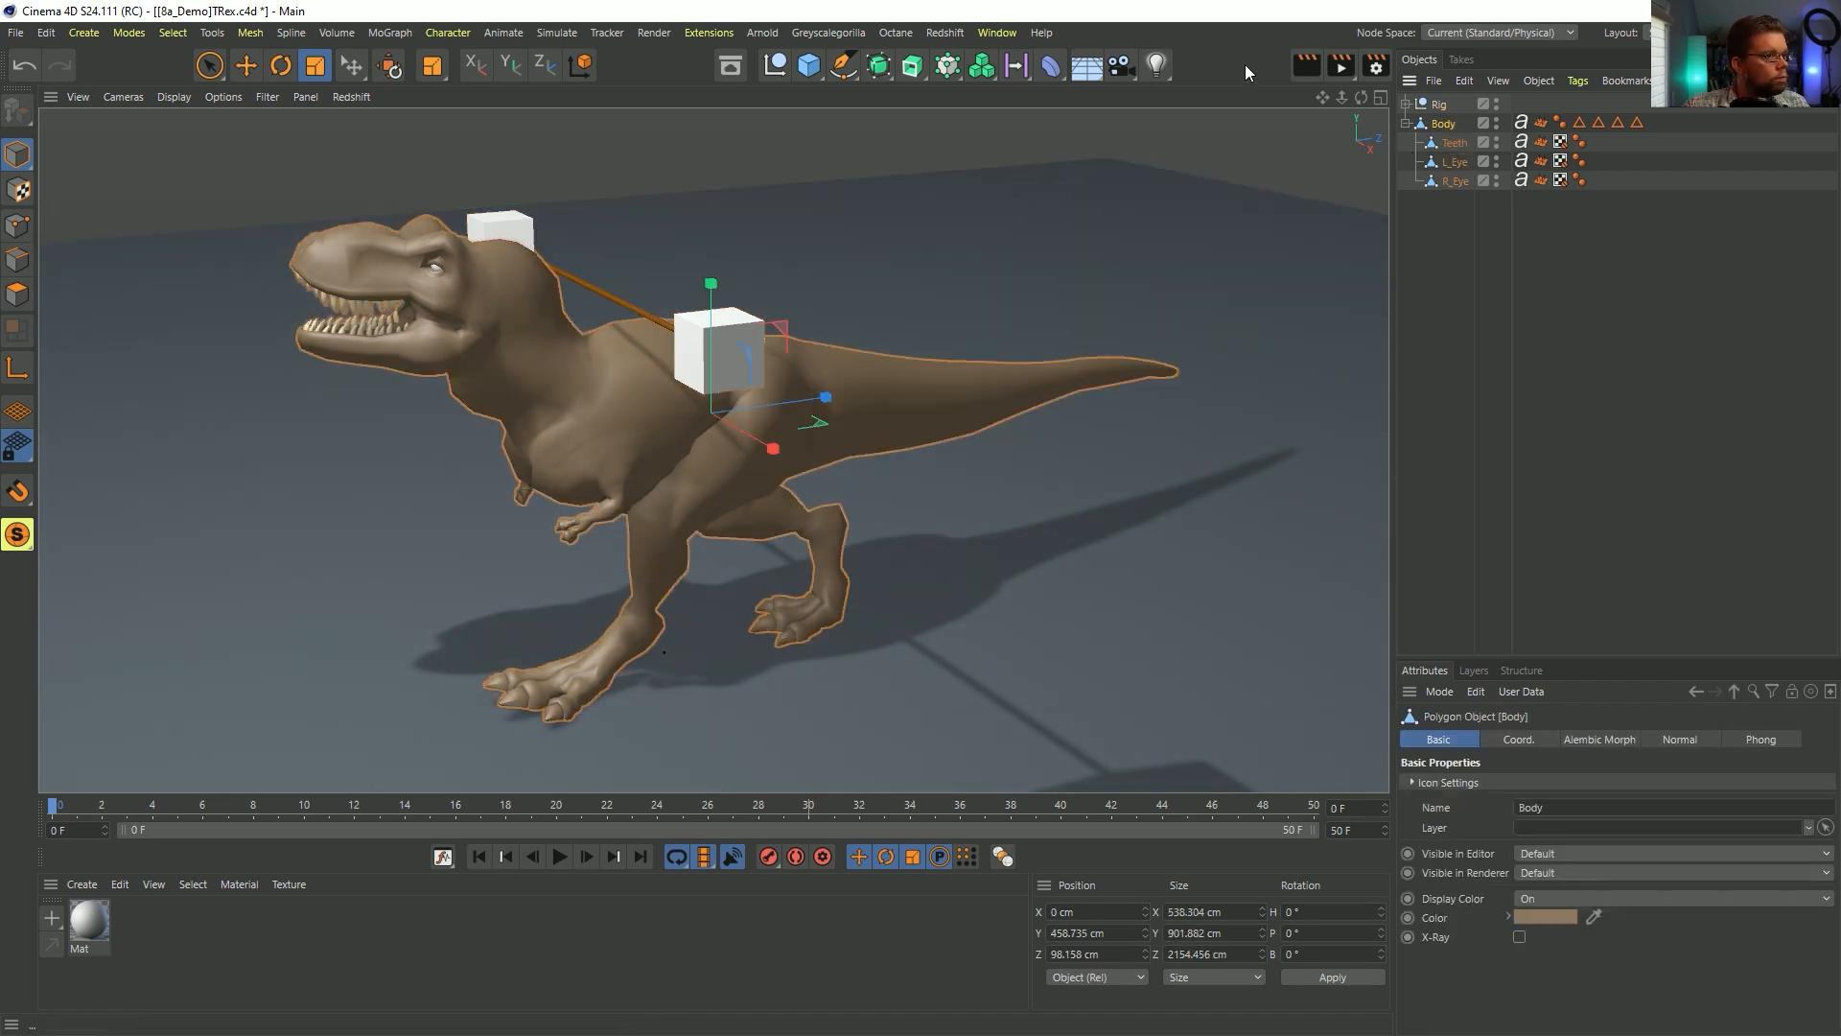
key("ctrl+shift+s")
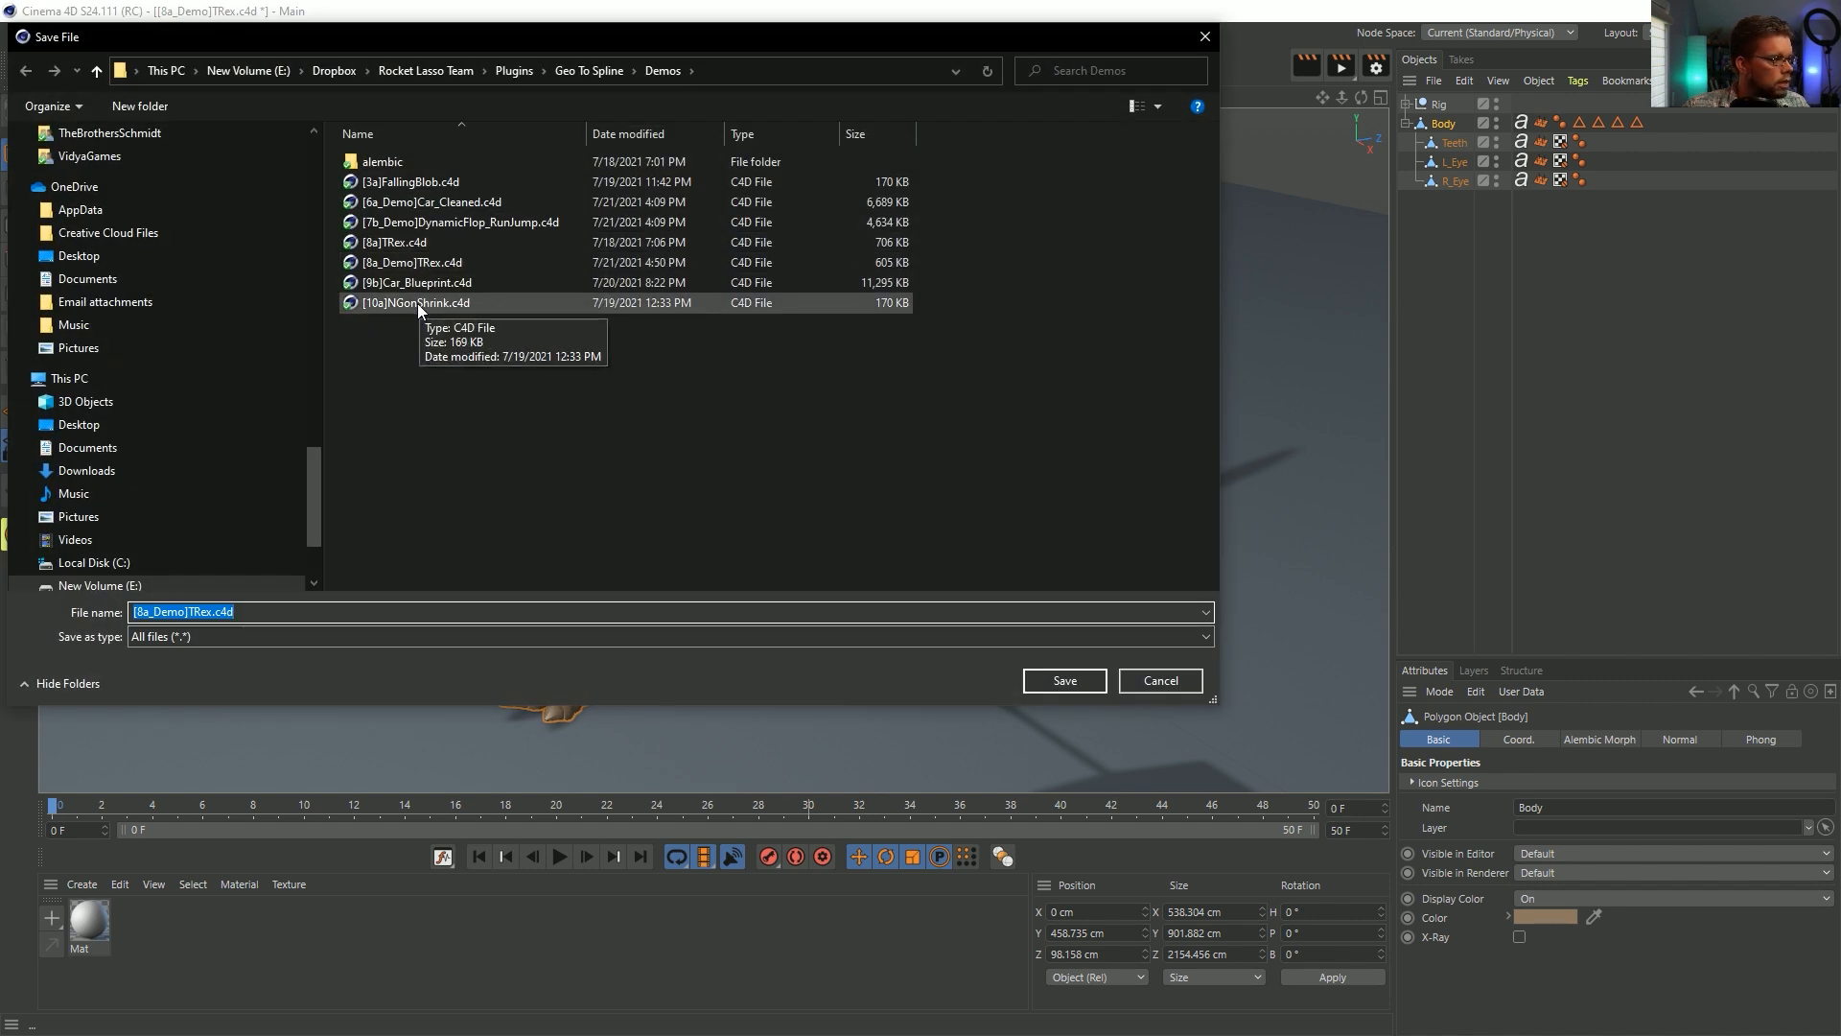
left_click_drag(312, 502, 332, 146)
left_click(192, 172)
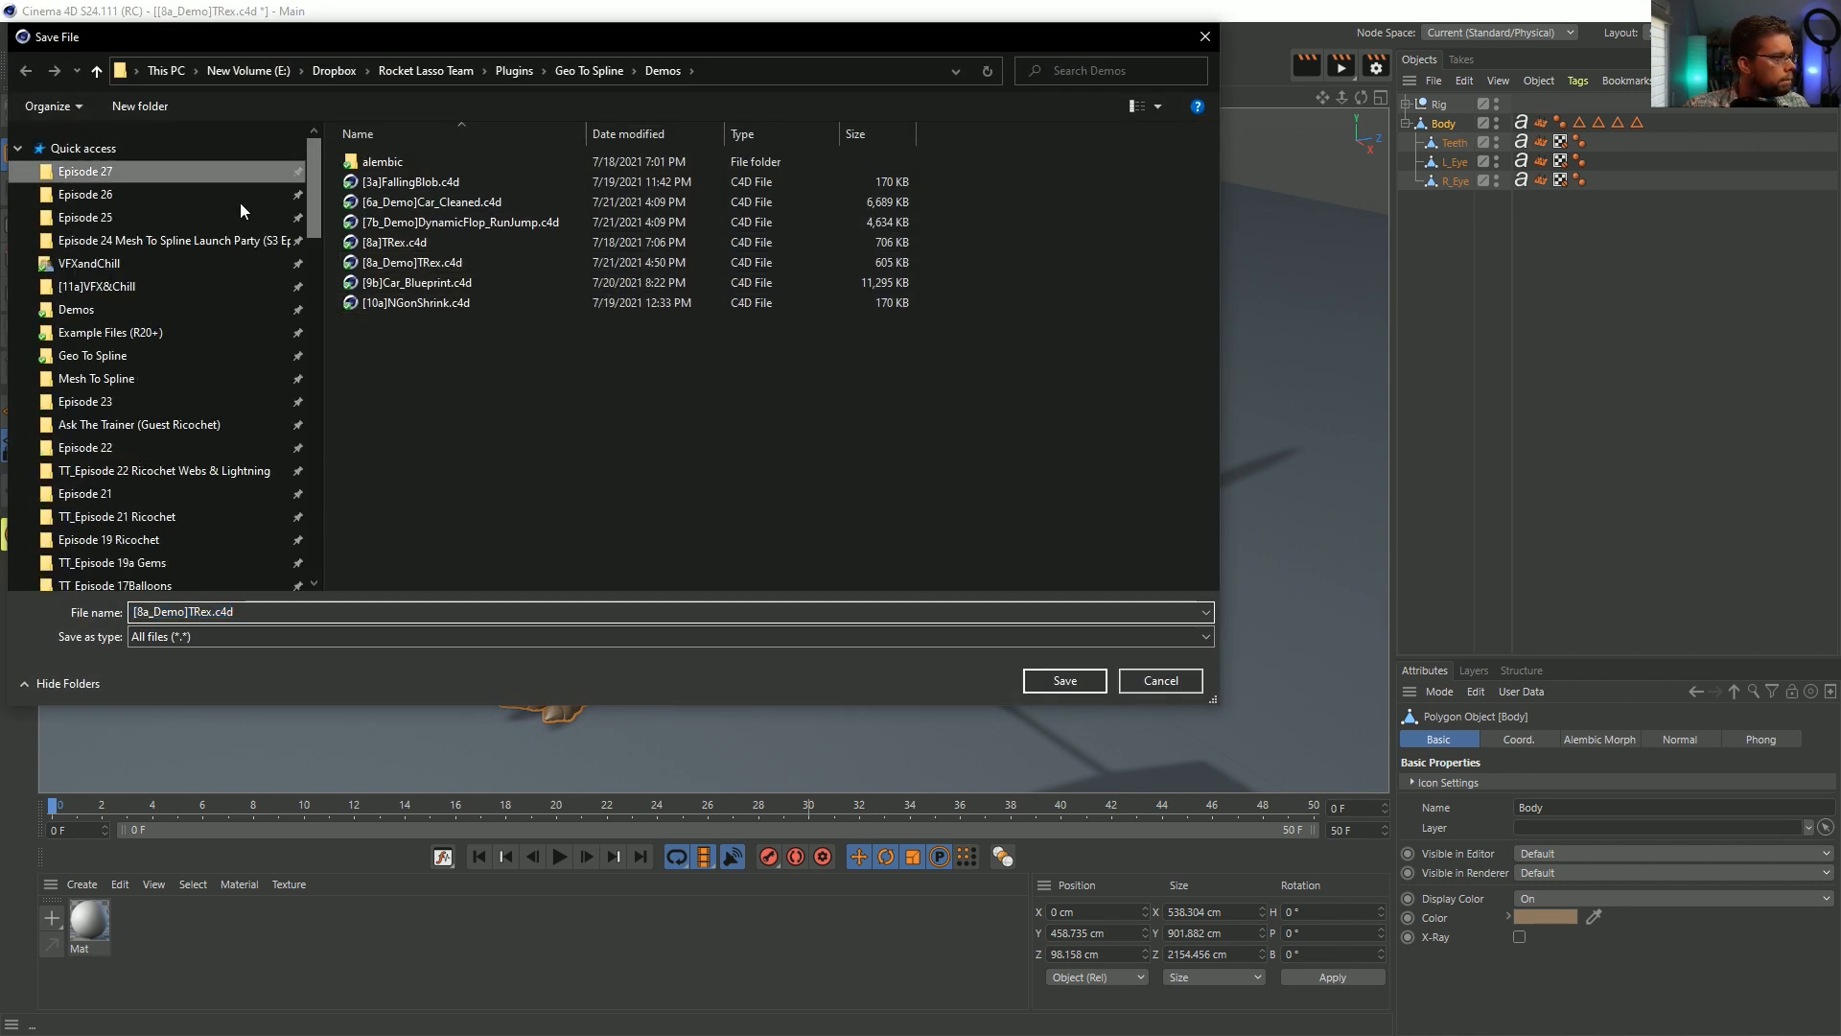
double_click(422, 242)
left_click(414, 284)
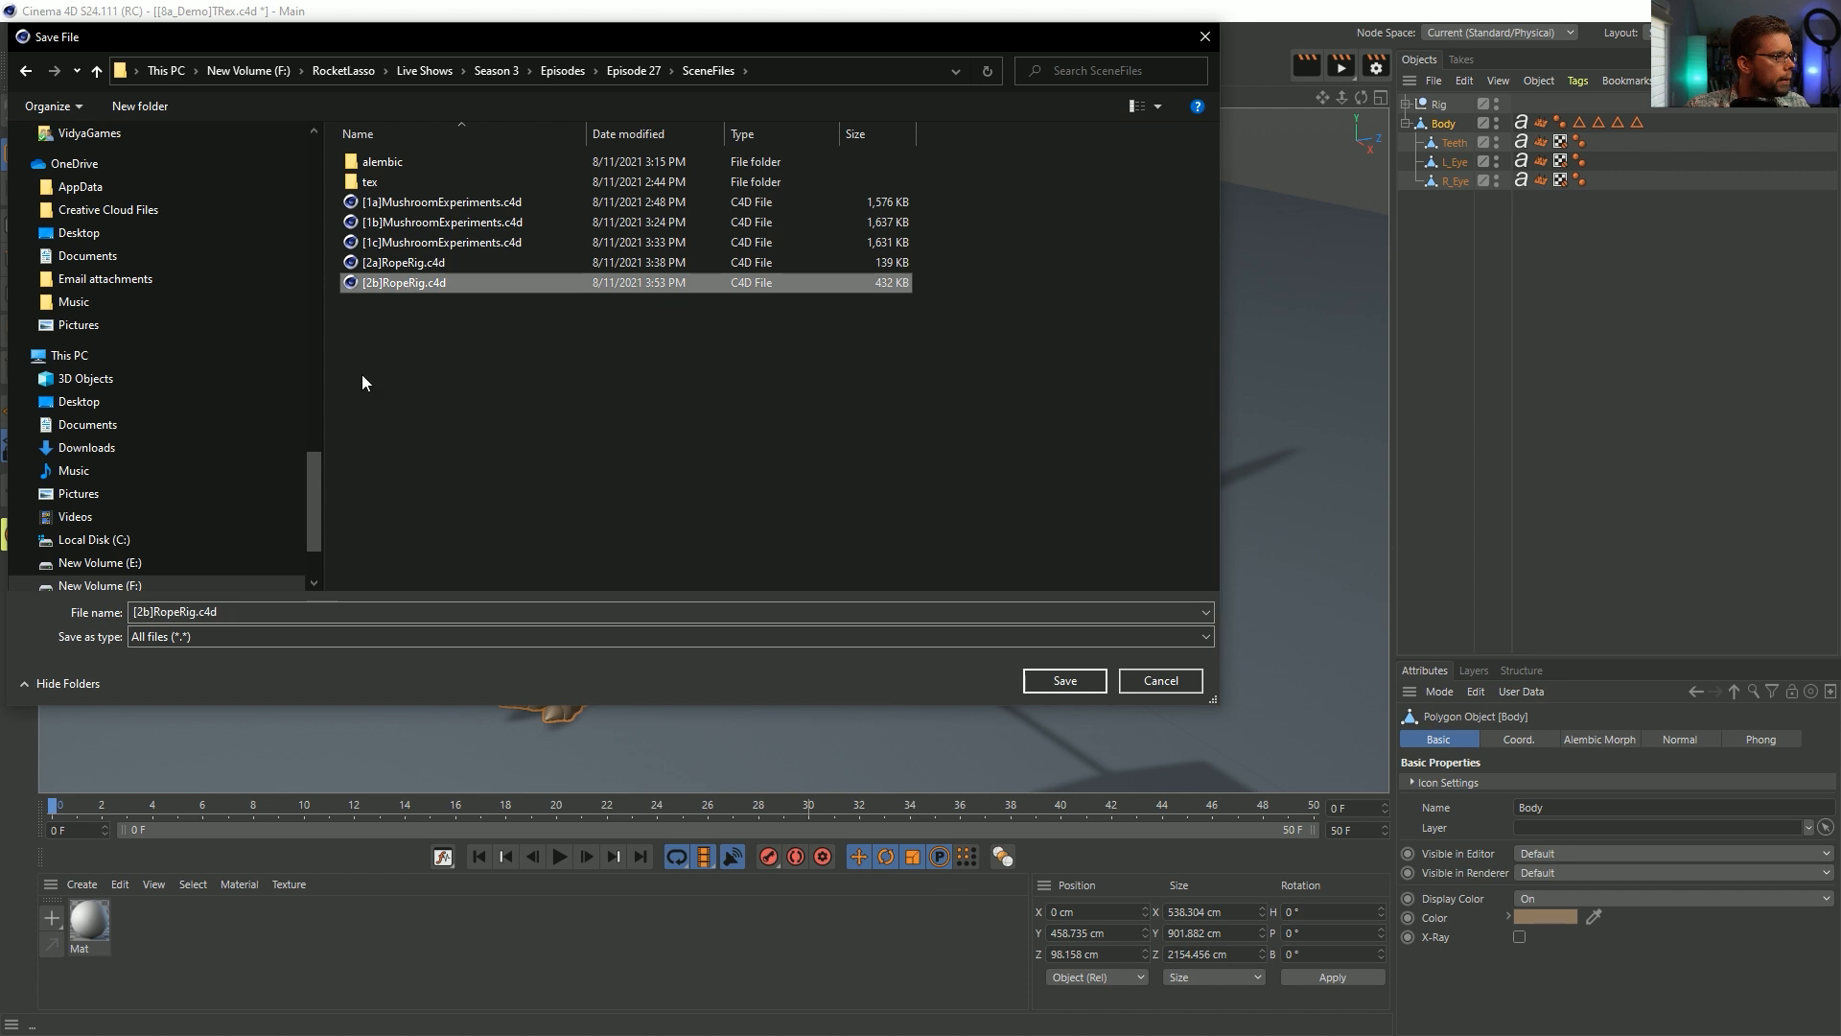
left_click(152, 614)
left_click(154, 614)
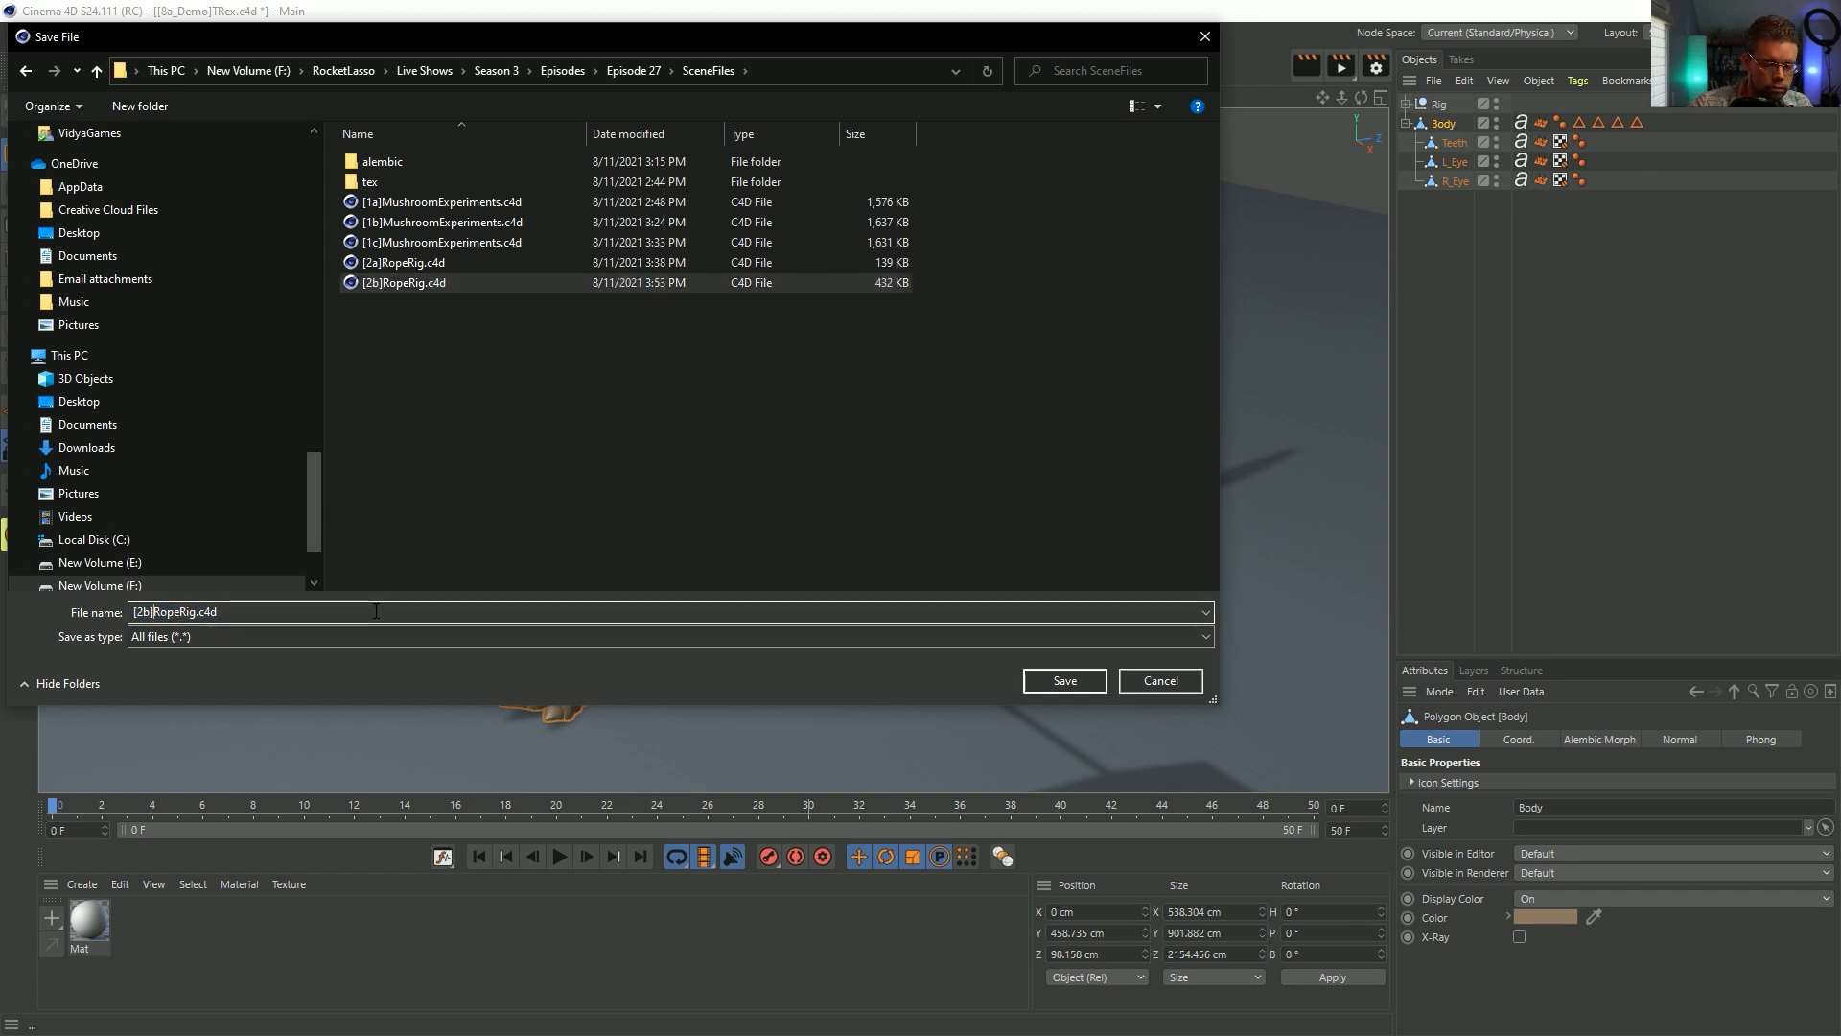
key("BackSpace")
type("c_OnAMesh")
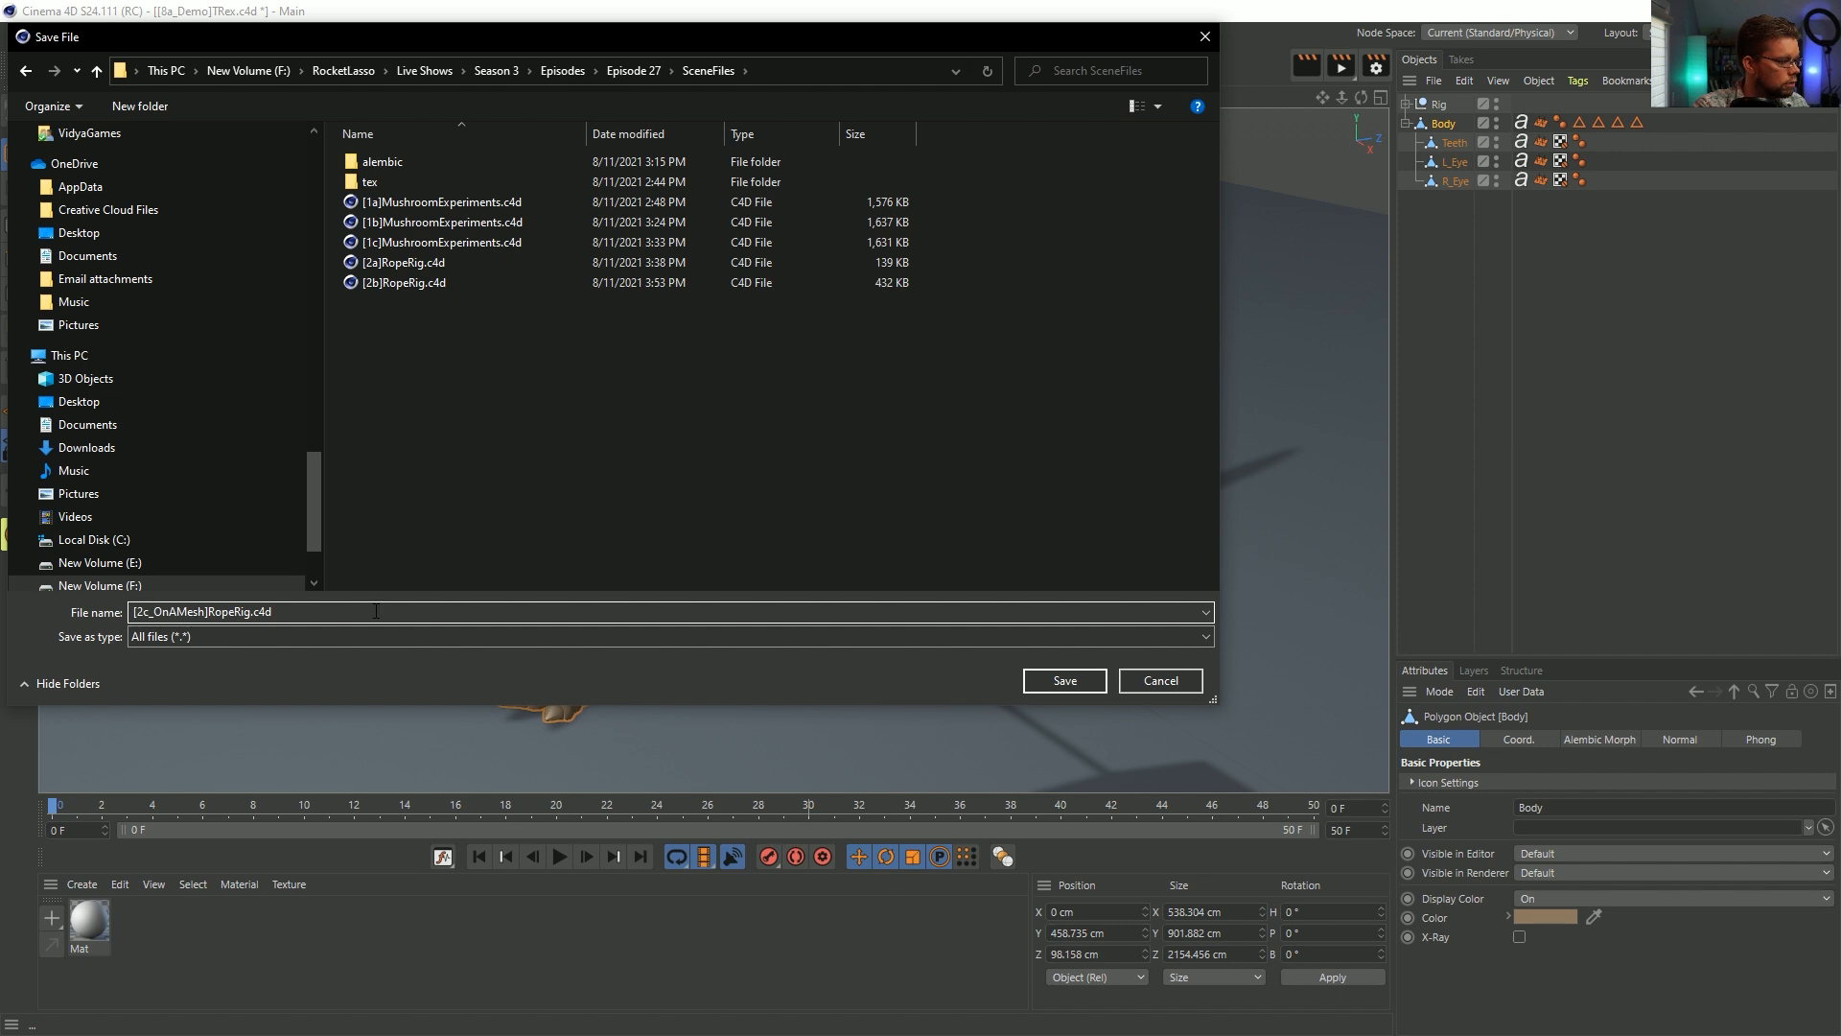
key("Return")
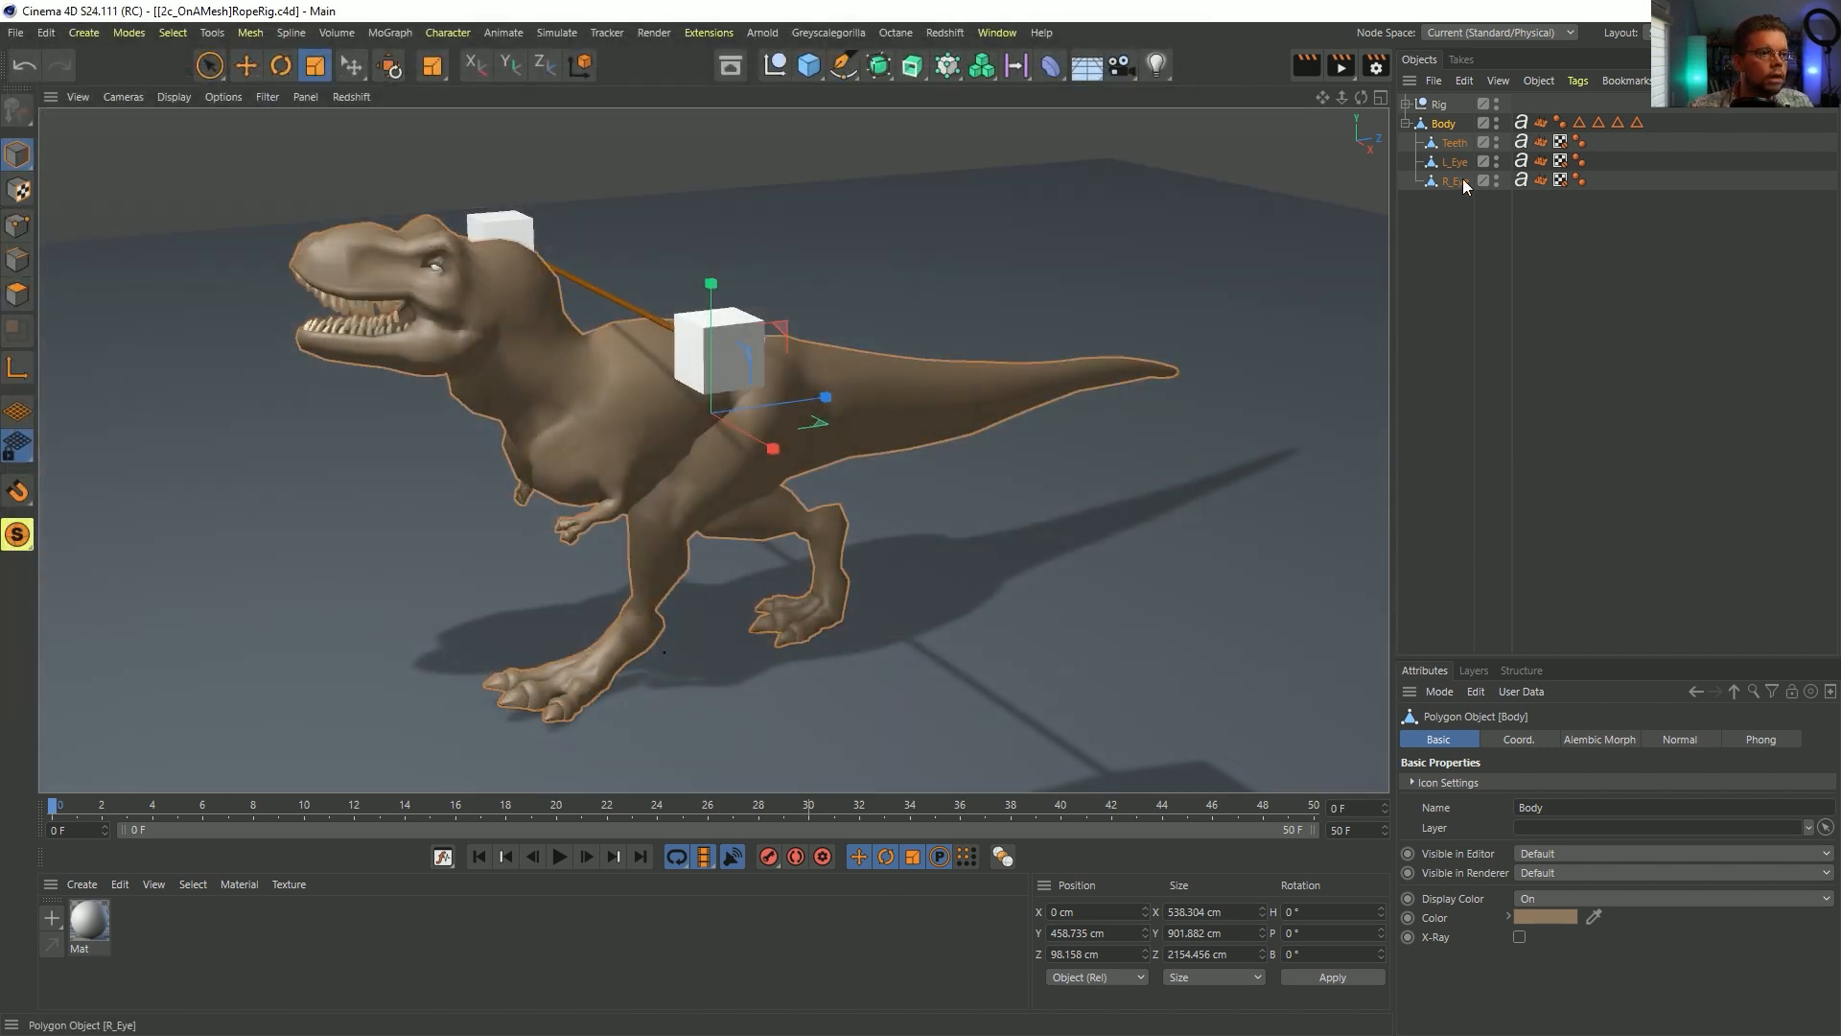
- Add a Collider Body tag to the T-Rex Body and set its collision Shape to Moving Mesh
right_click(1472, 125)
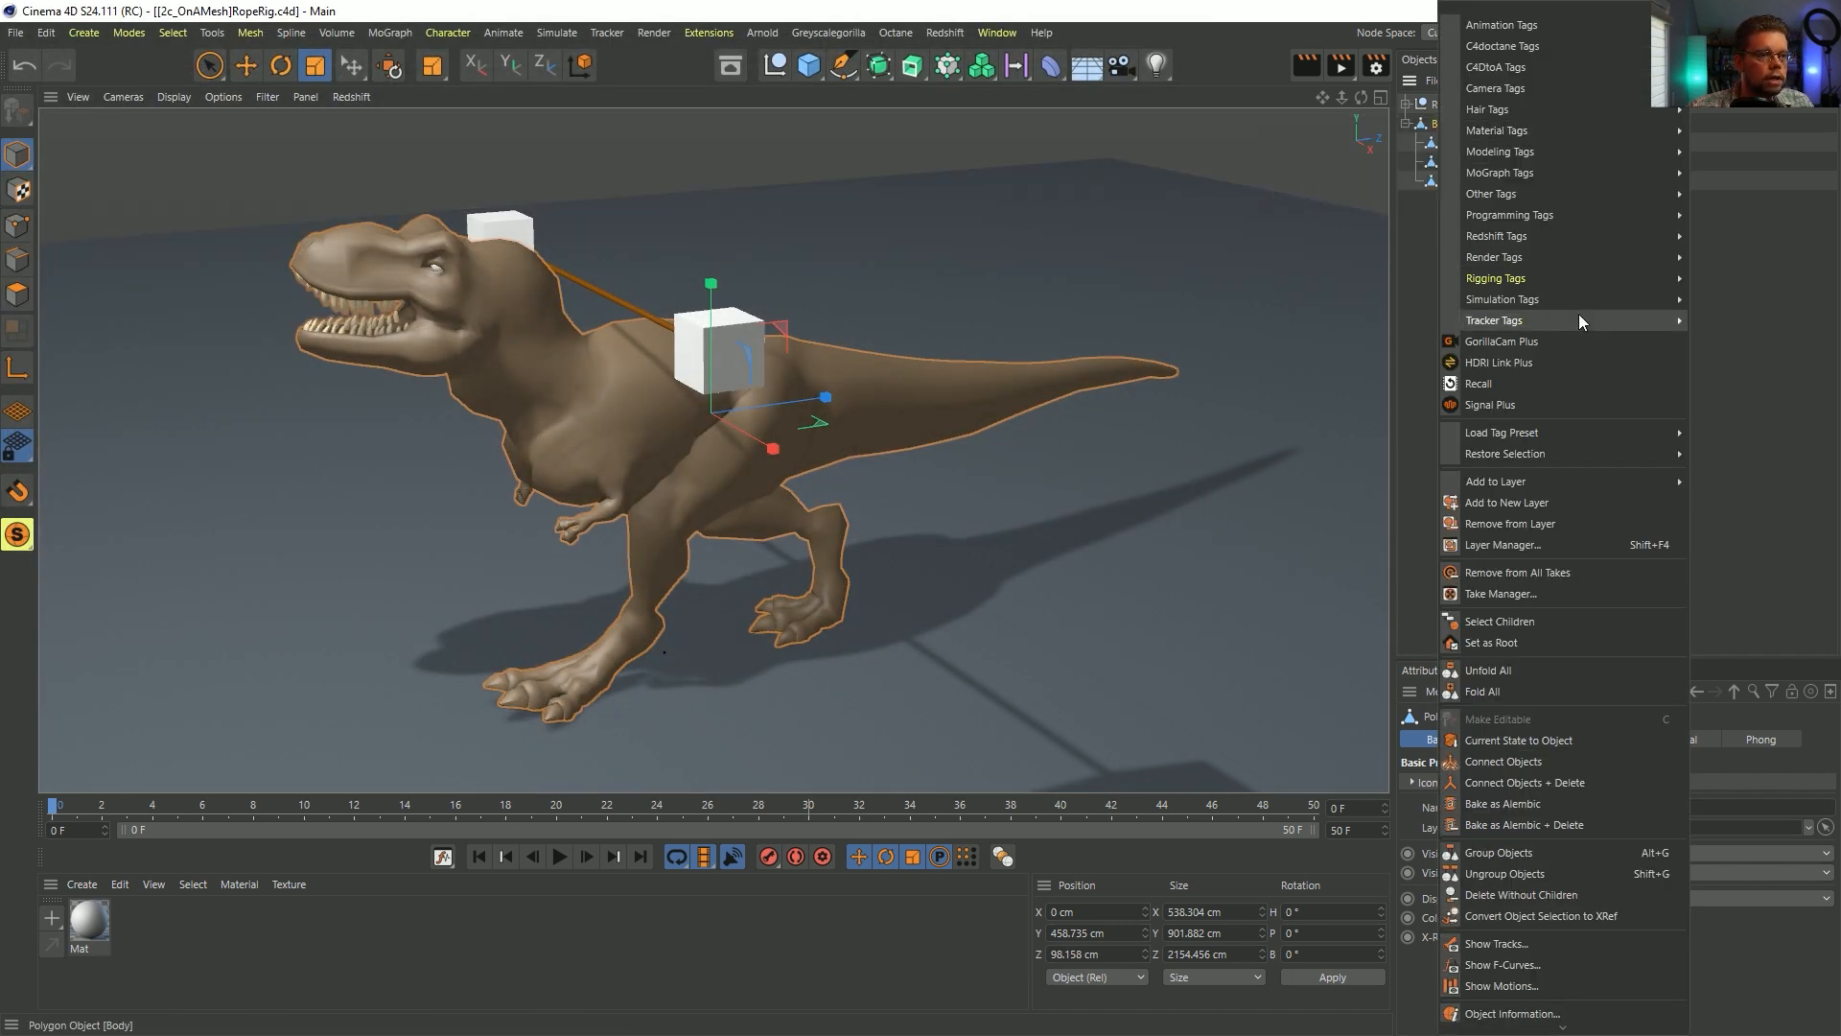
mouse_move(1531, 302)
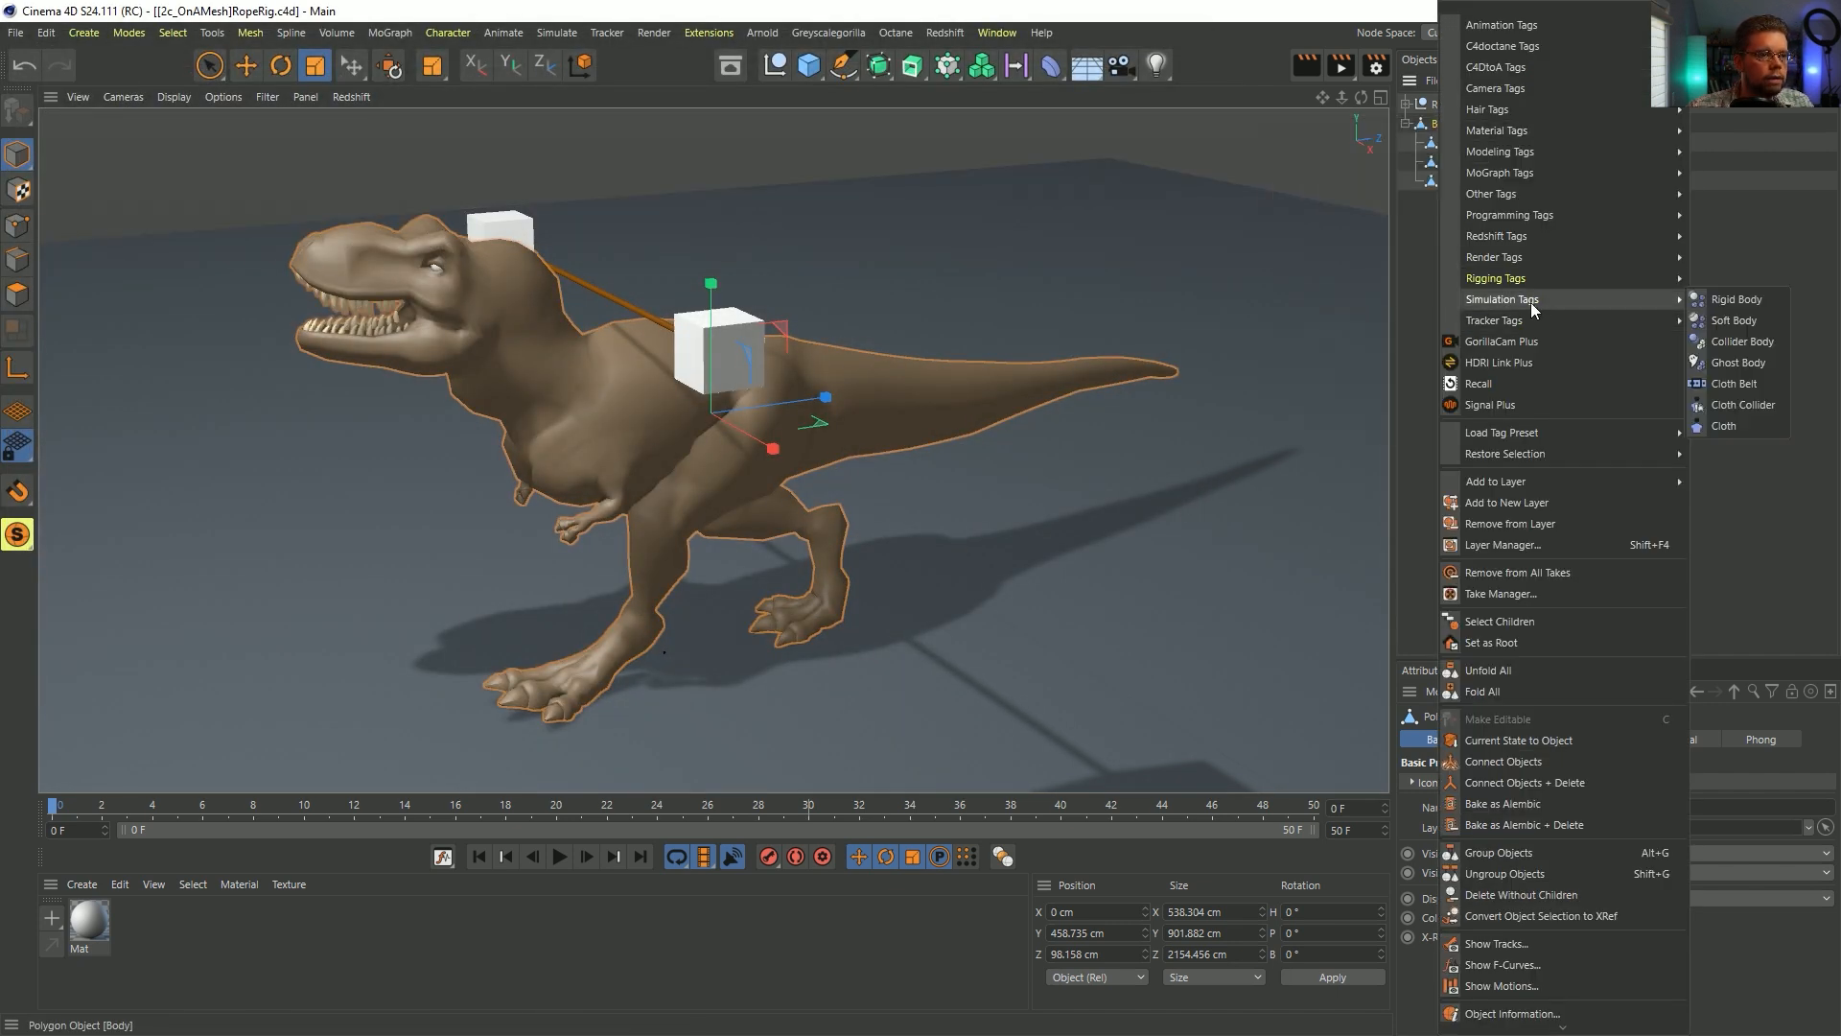
left_click(1719, 347)
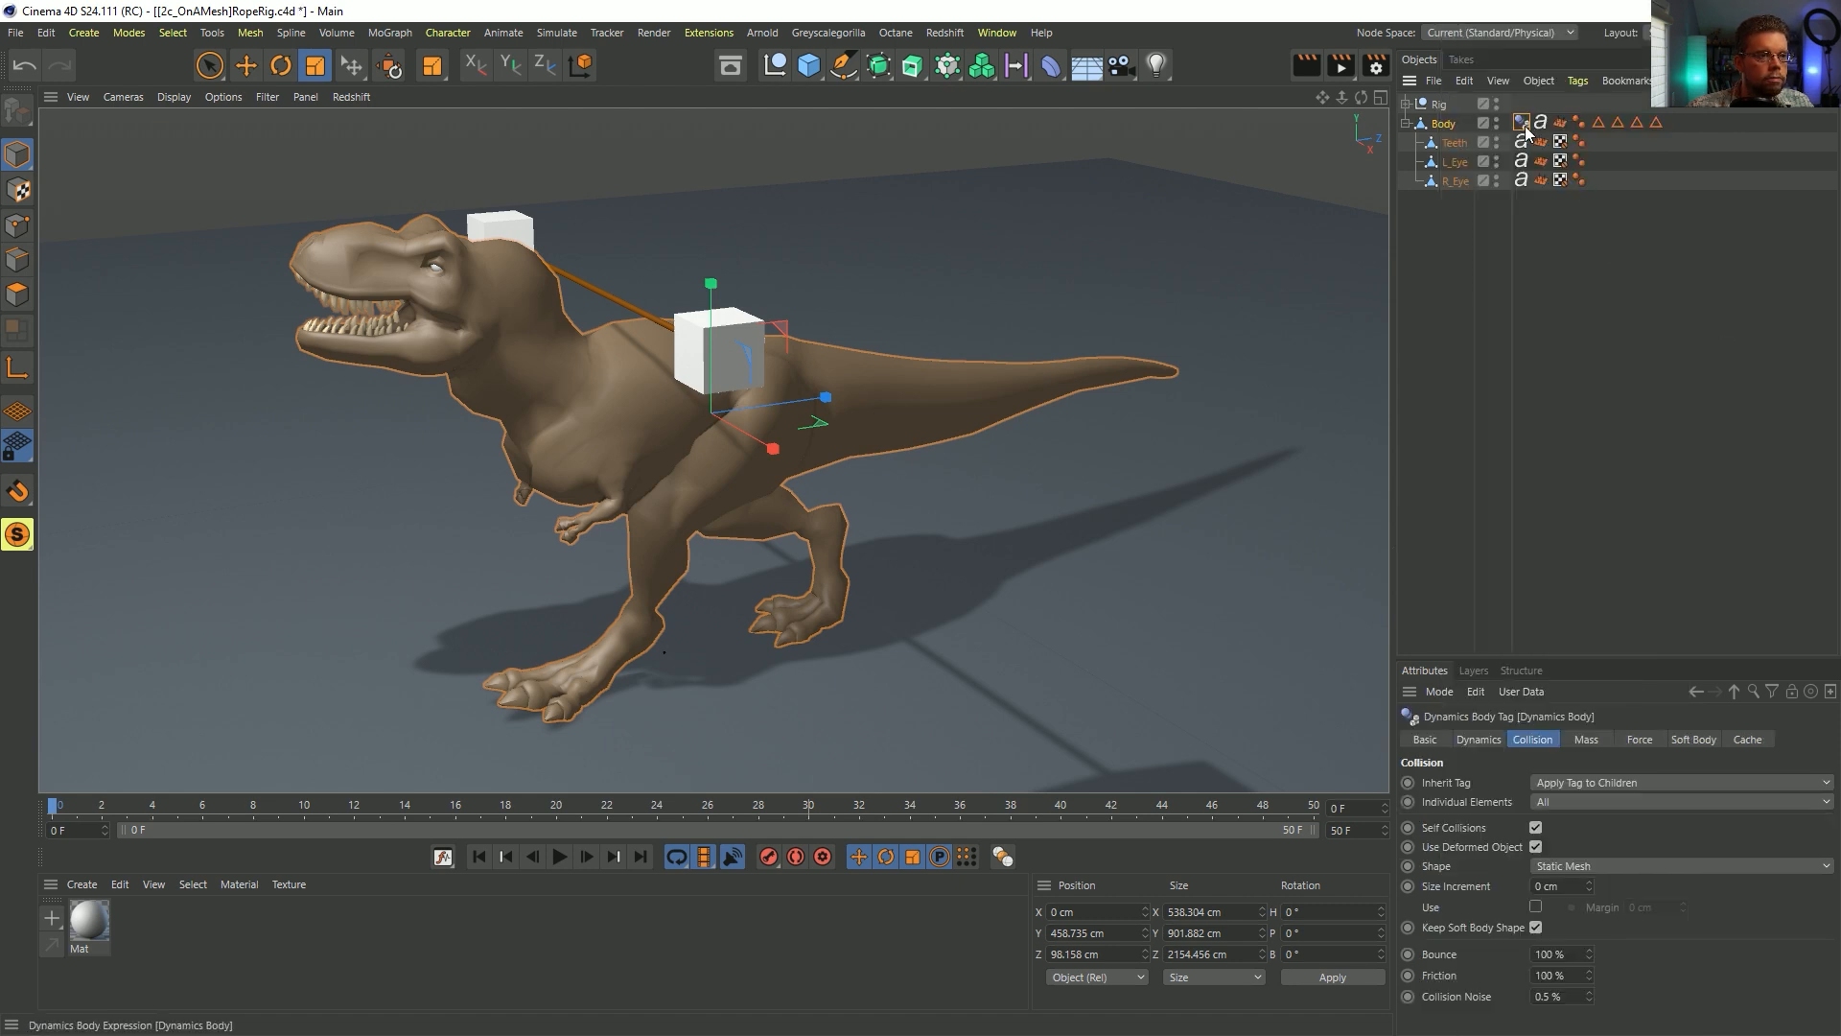
left_click_drag(1601, 660, 1570, 404)
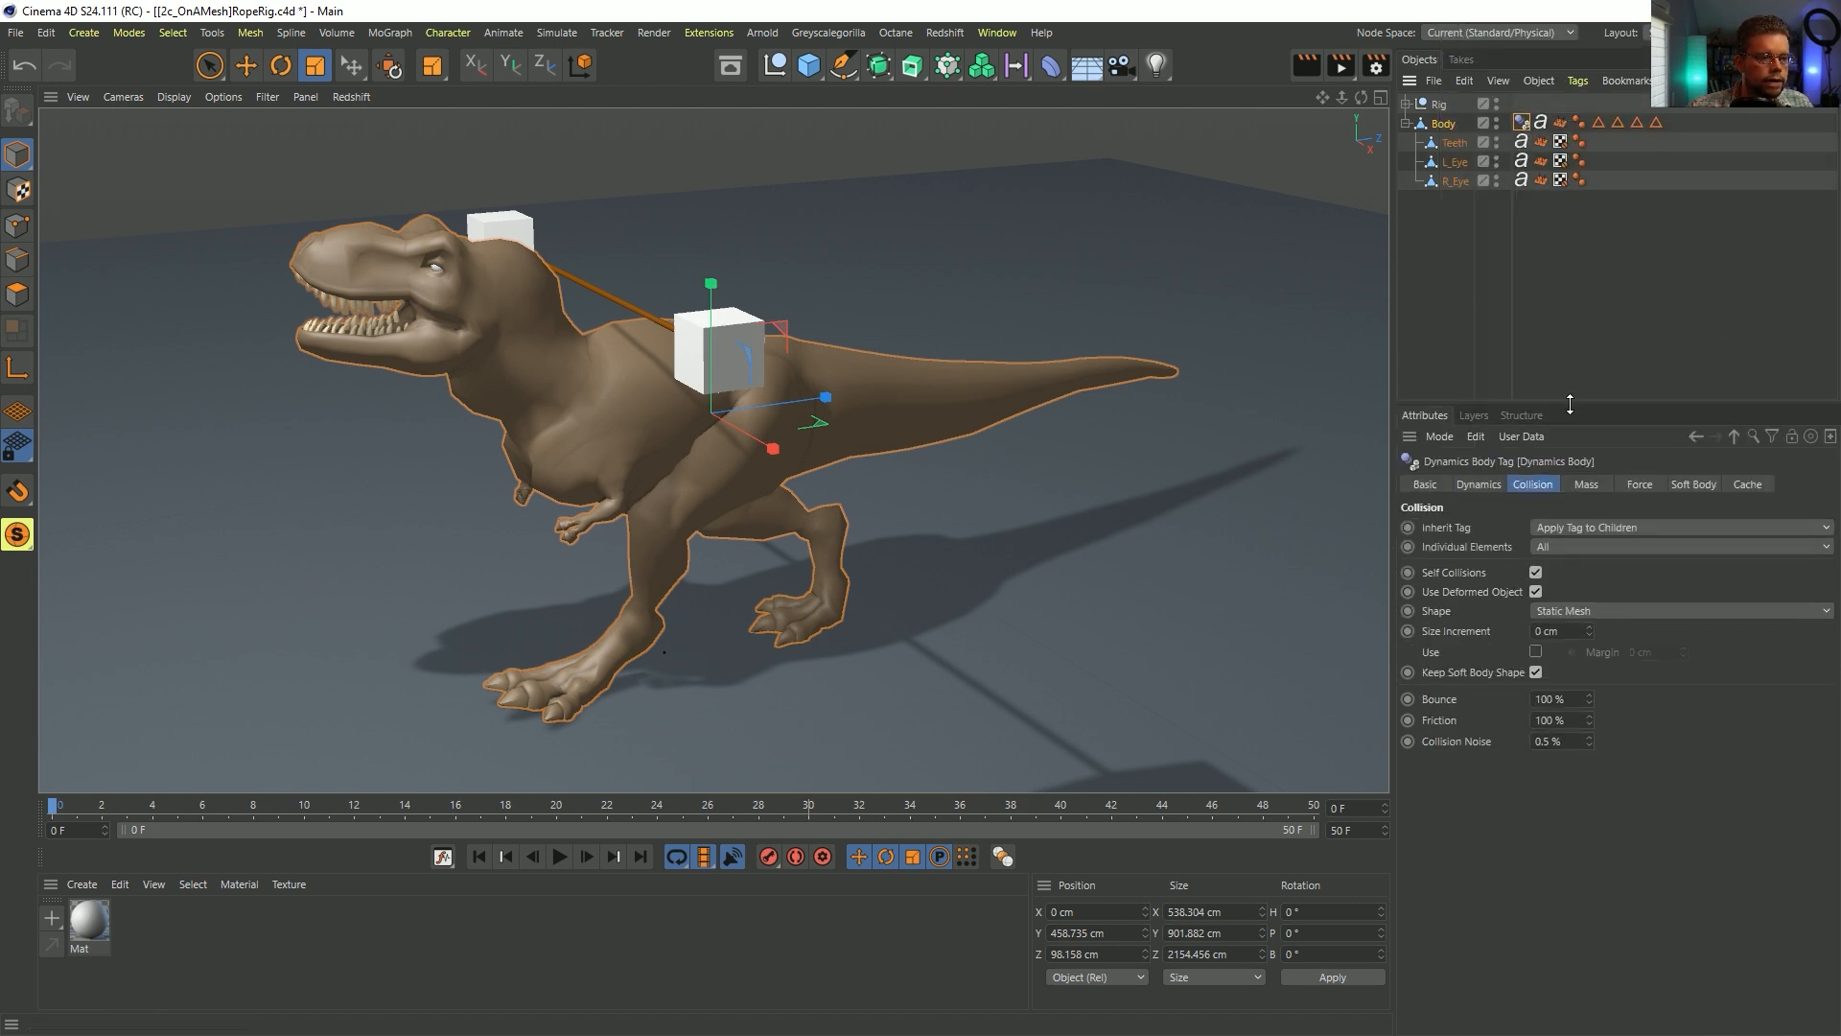
left_click(1562, 618)
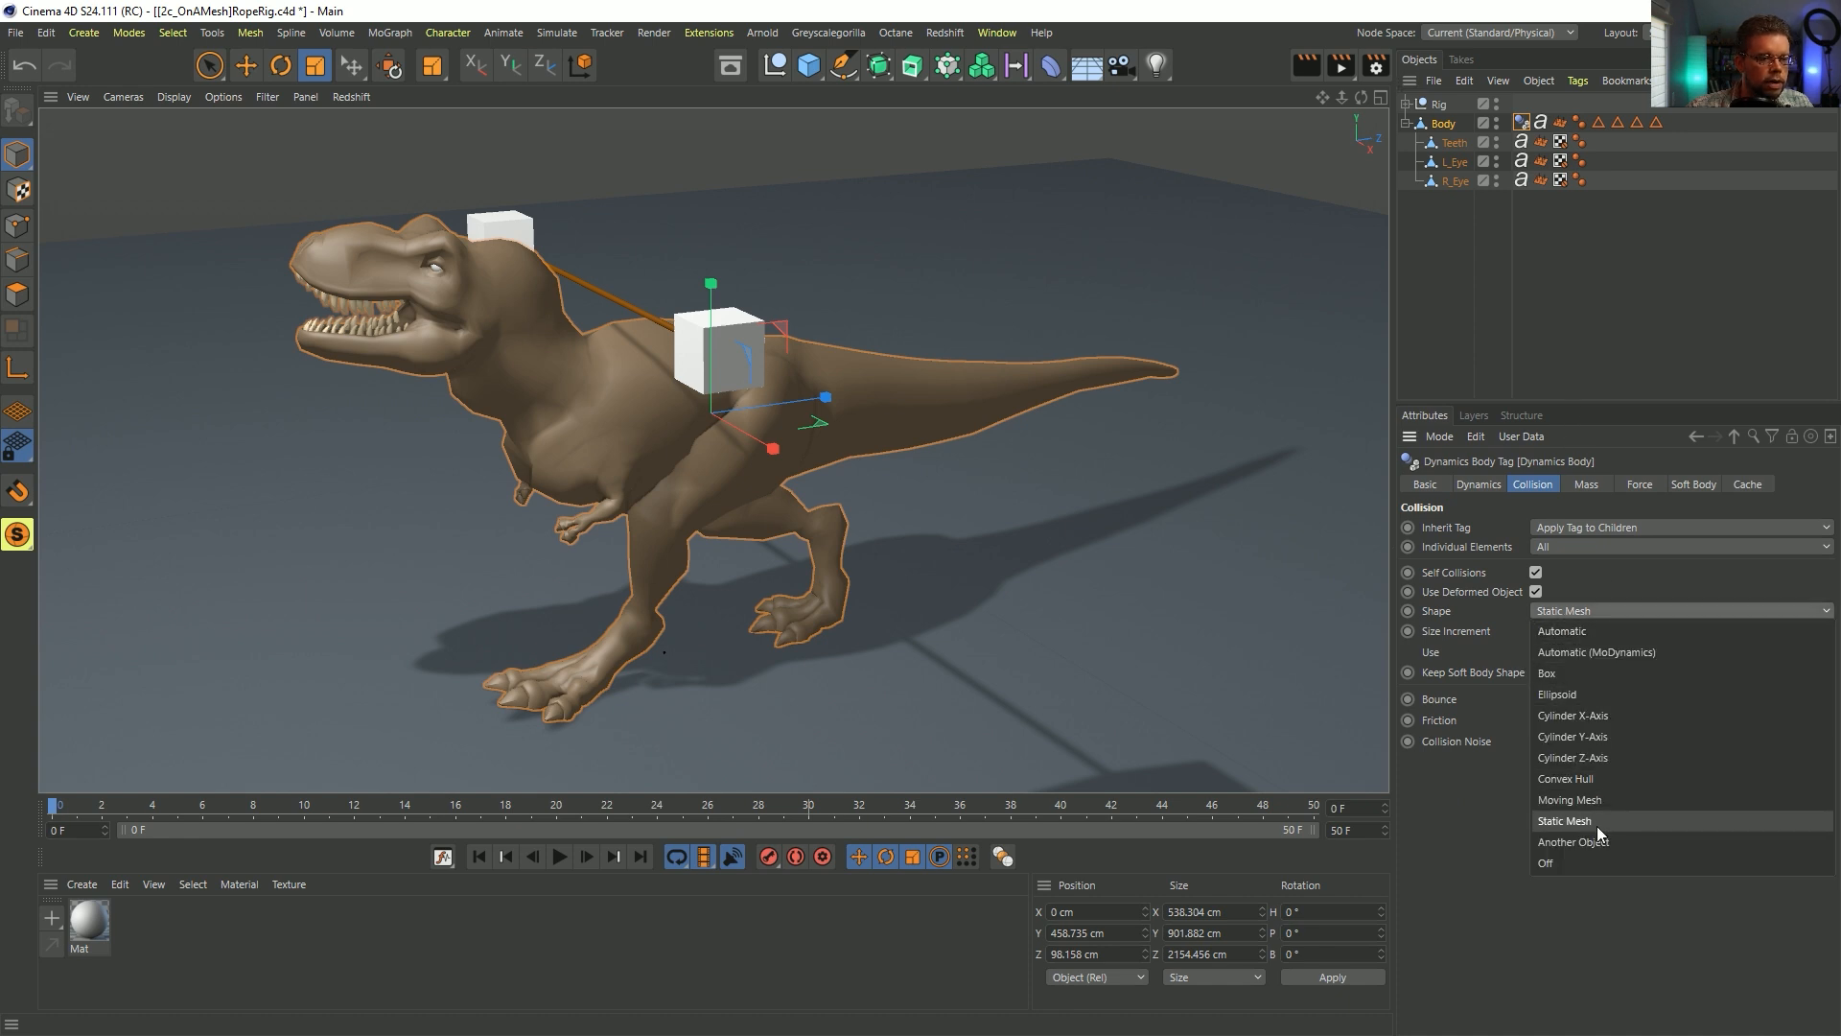
left_click(1579, 801)
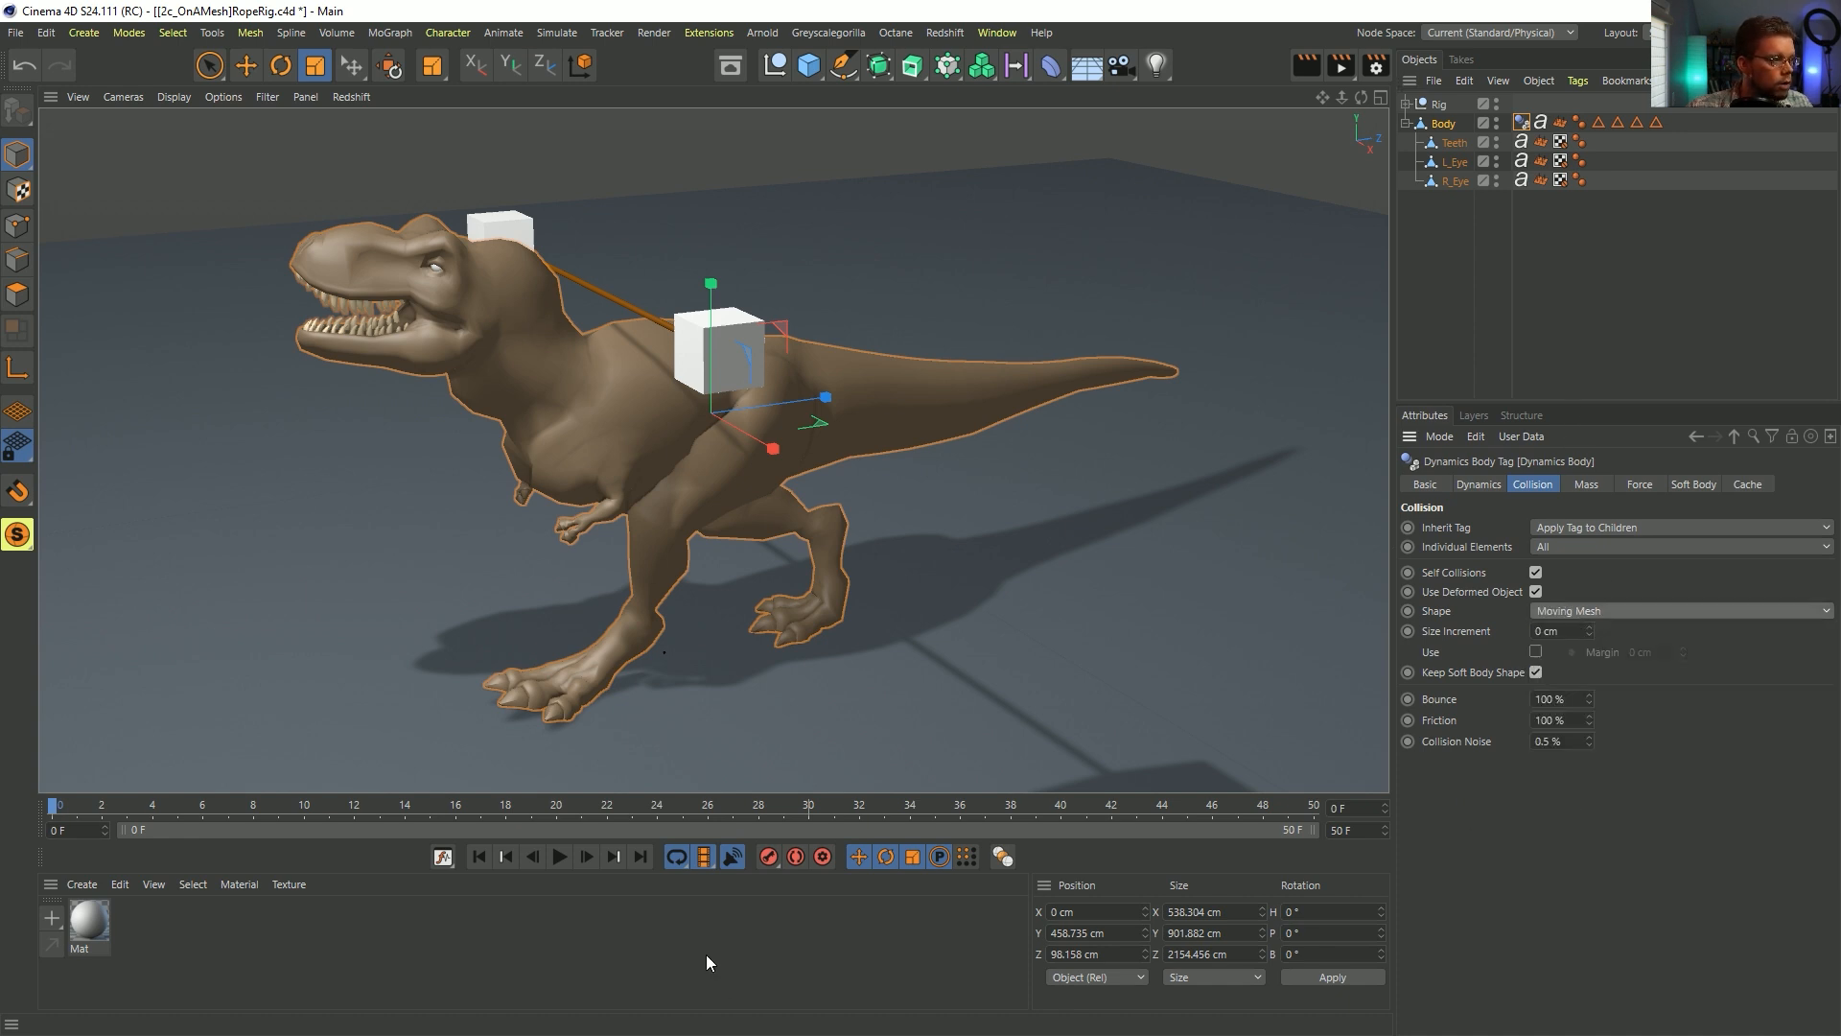
- Play the simulation to check how the rope and cubes collide with the walking T-Rex, and rewind to frame 0
left_click(564, 856)
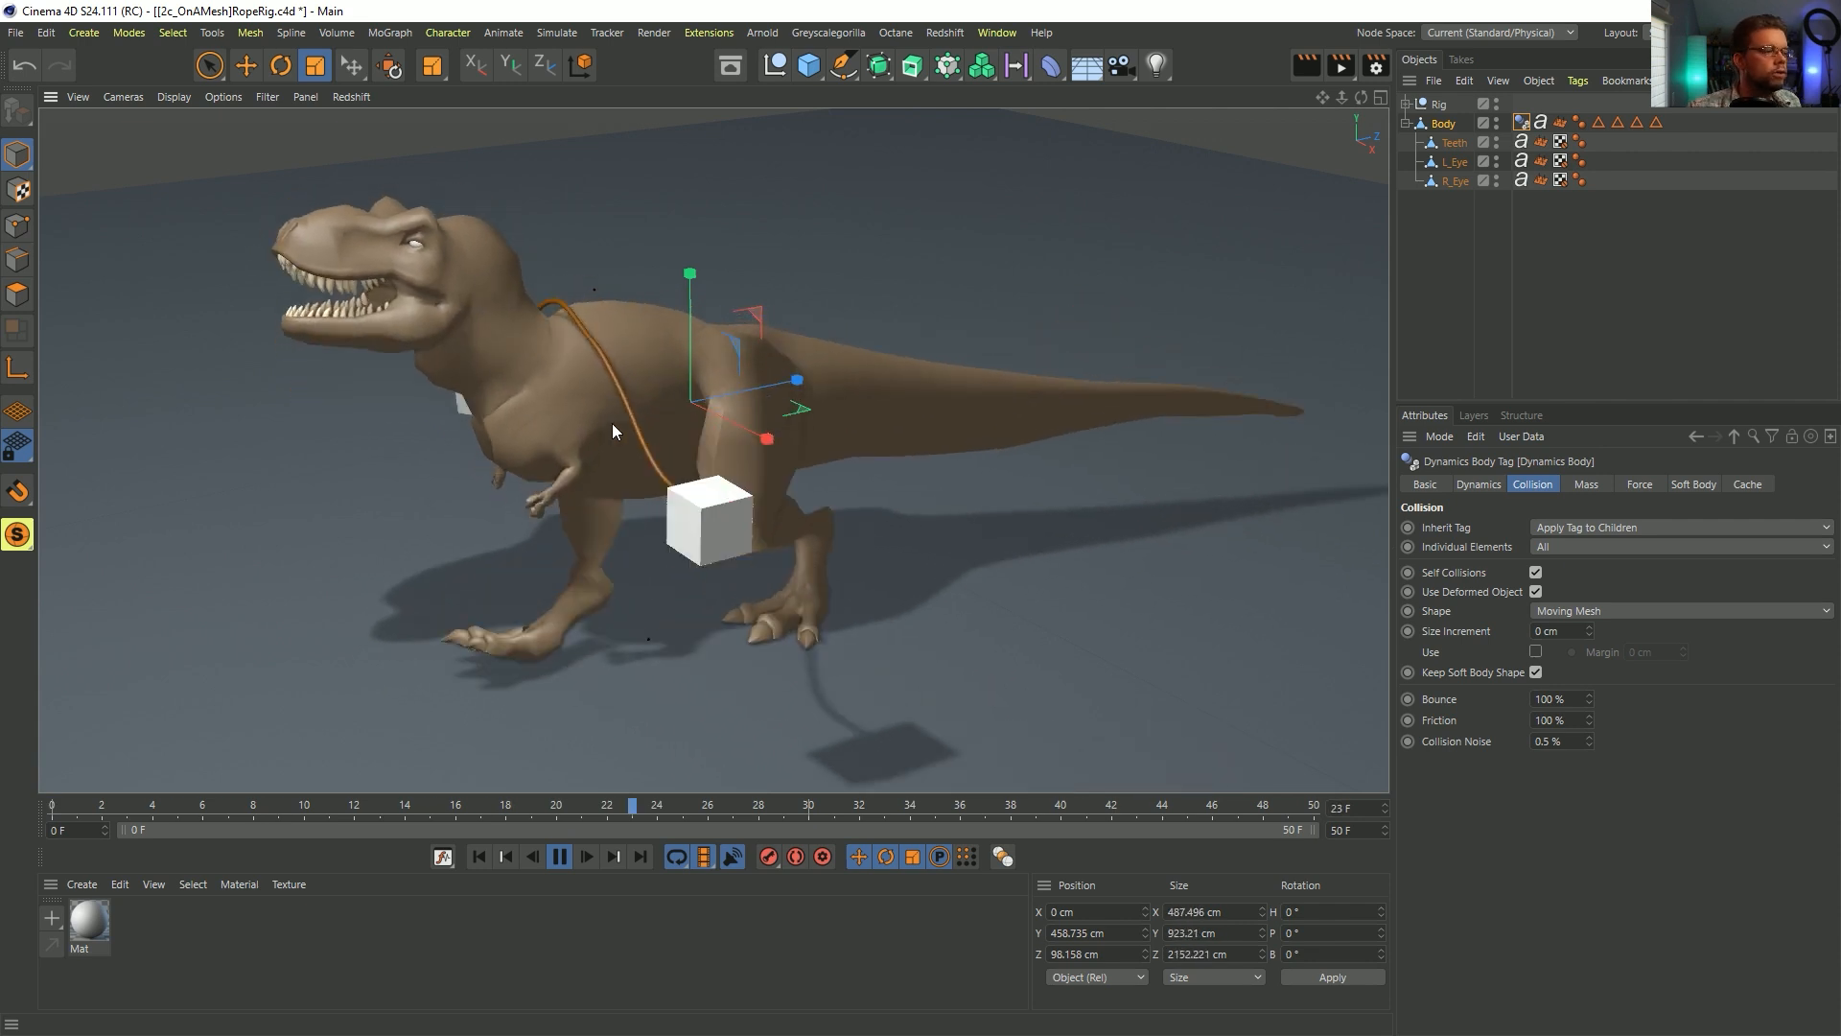
left_click(560, 856)
left_click(479, 857)
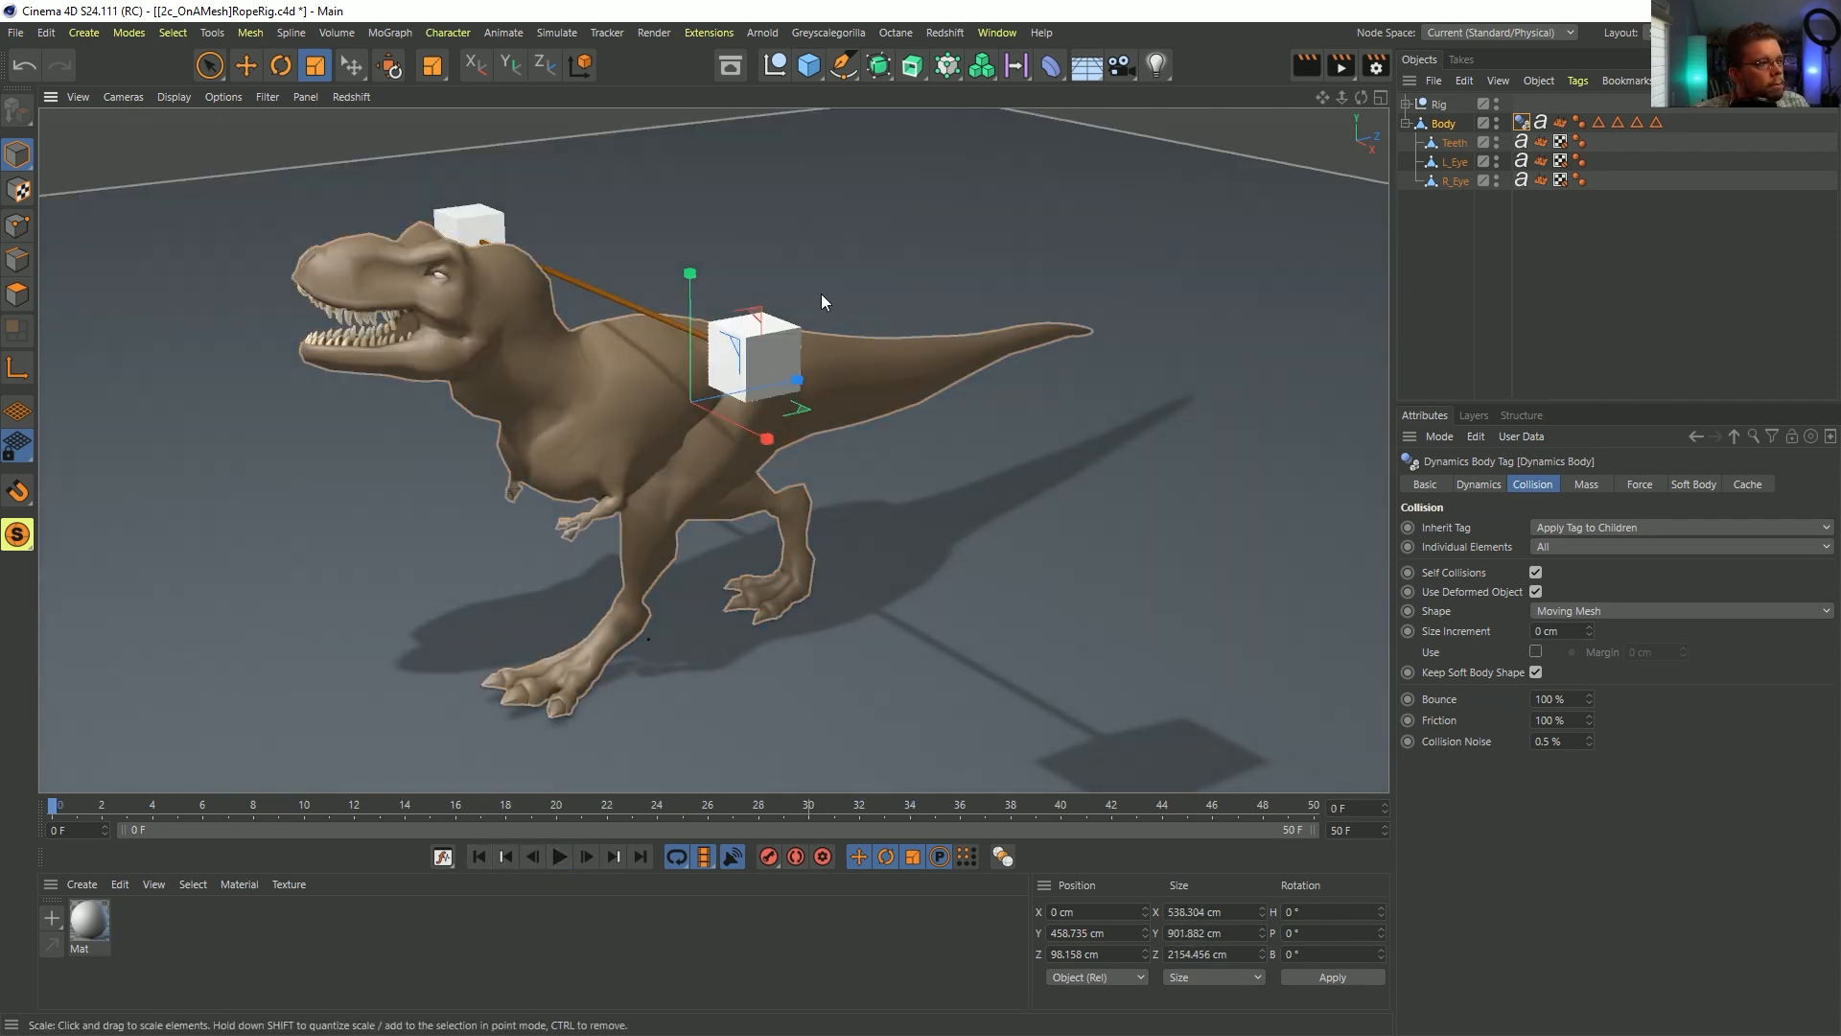
left_click_drag(745, 348, 548, 379, "alt")
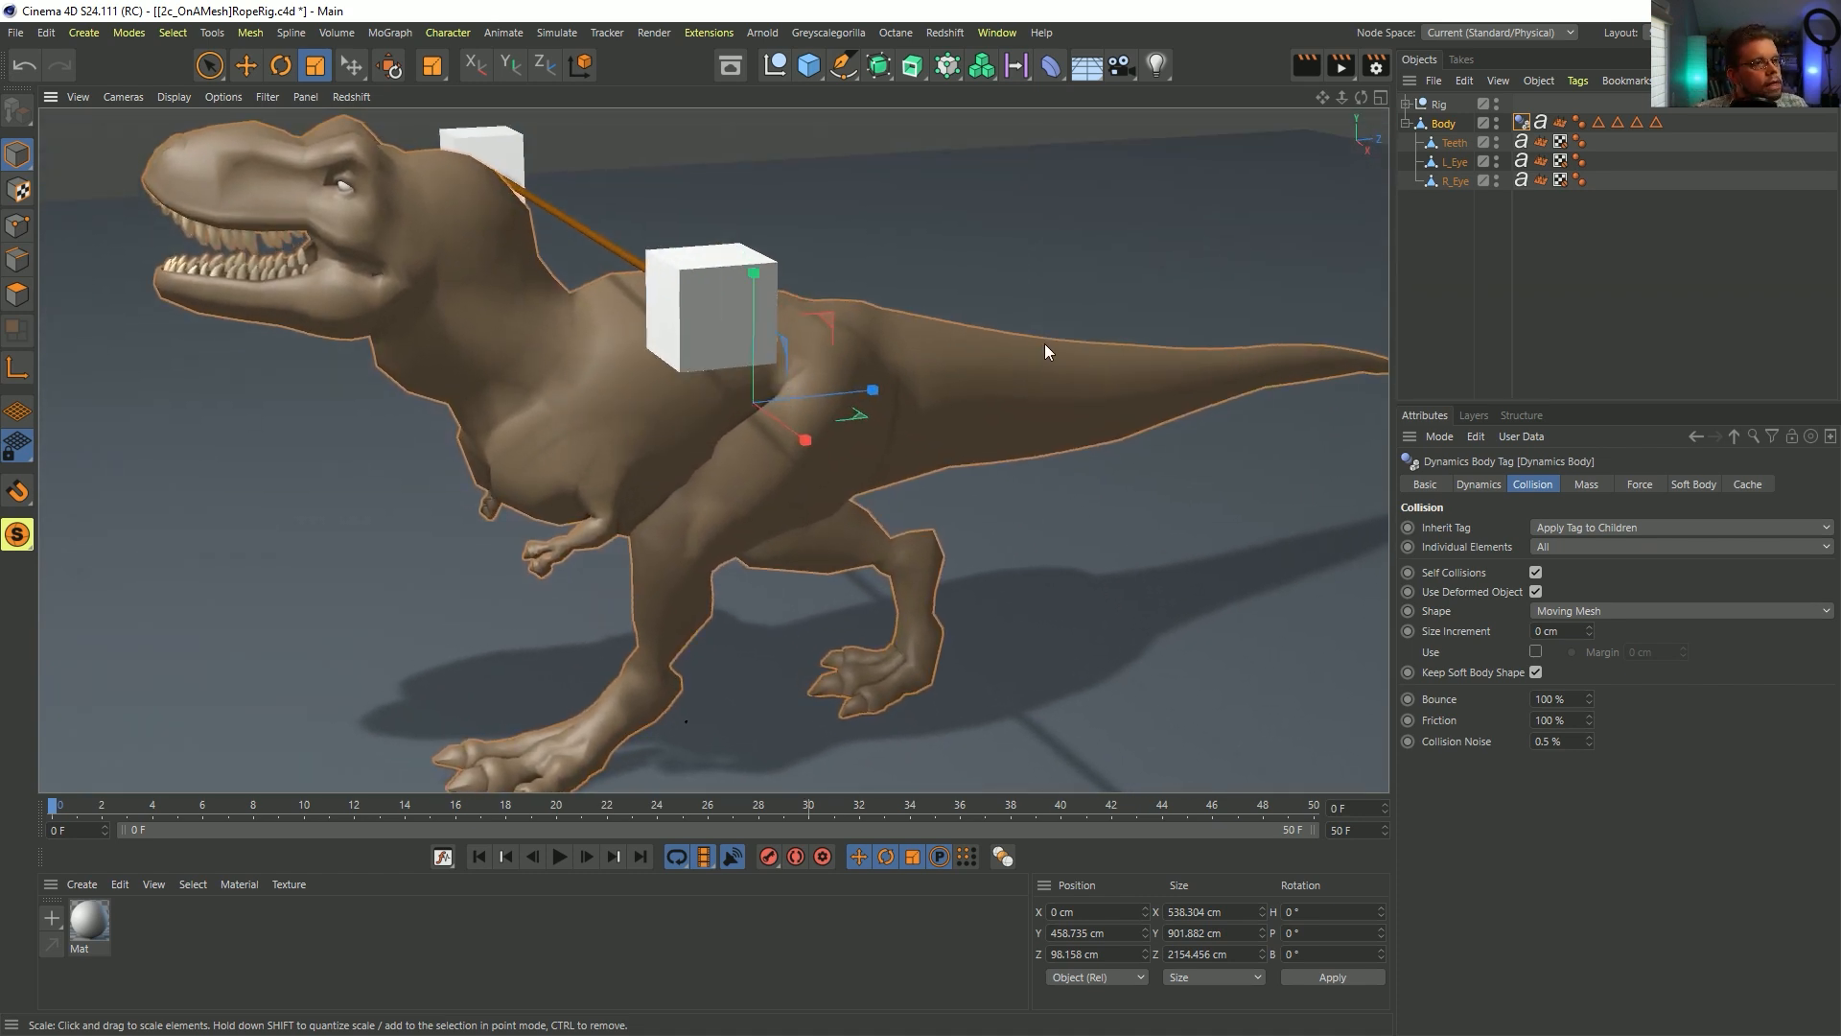
- Add a Plane with -Z orientation at the origin and scale it up to about 4895 cm in width and height
left_click_drag(815, 87, 862, 106)
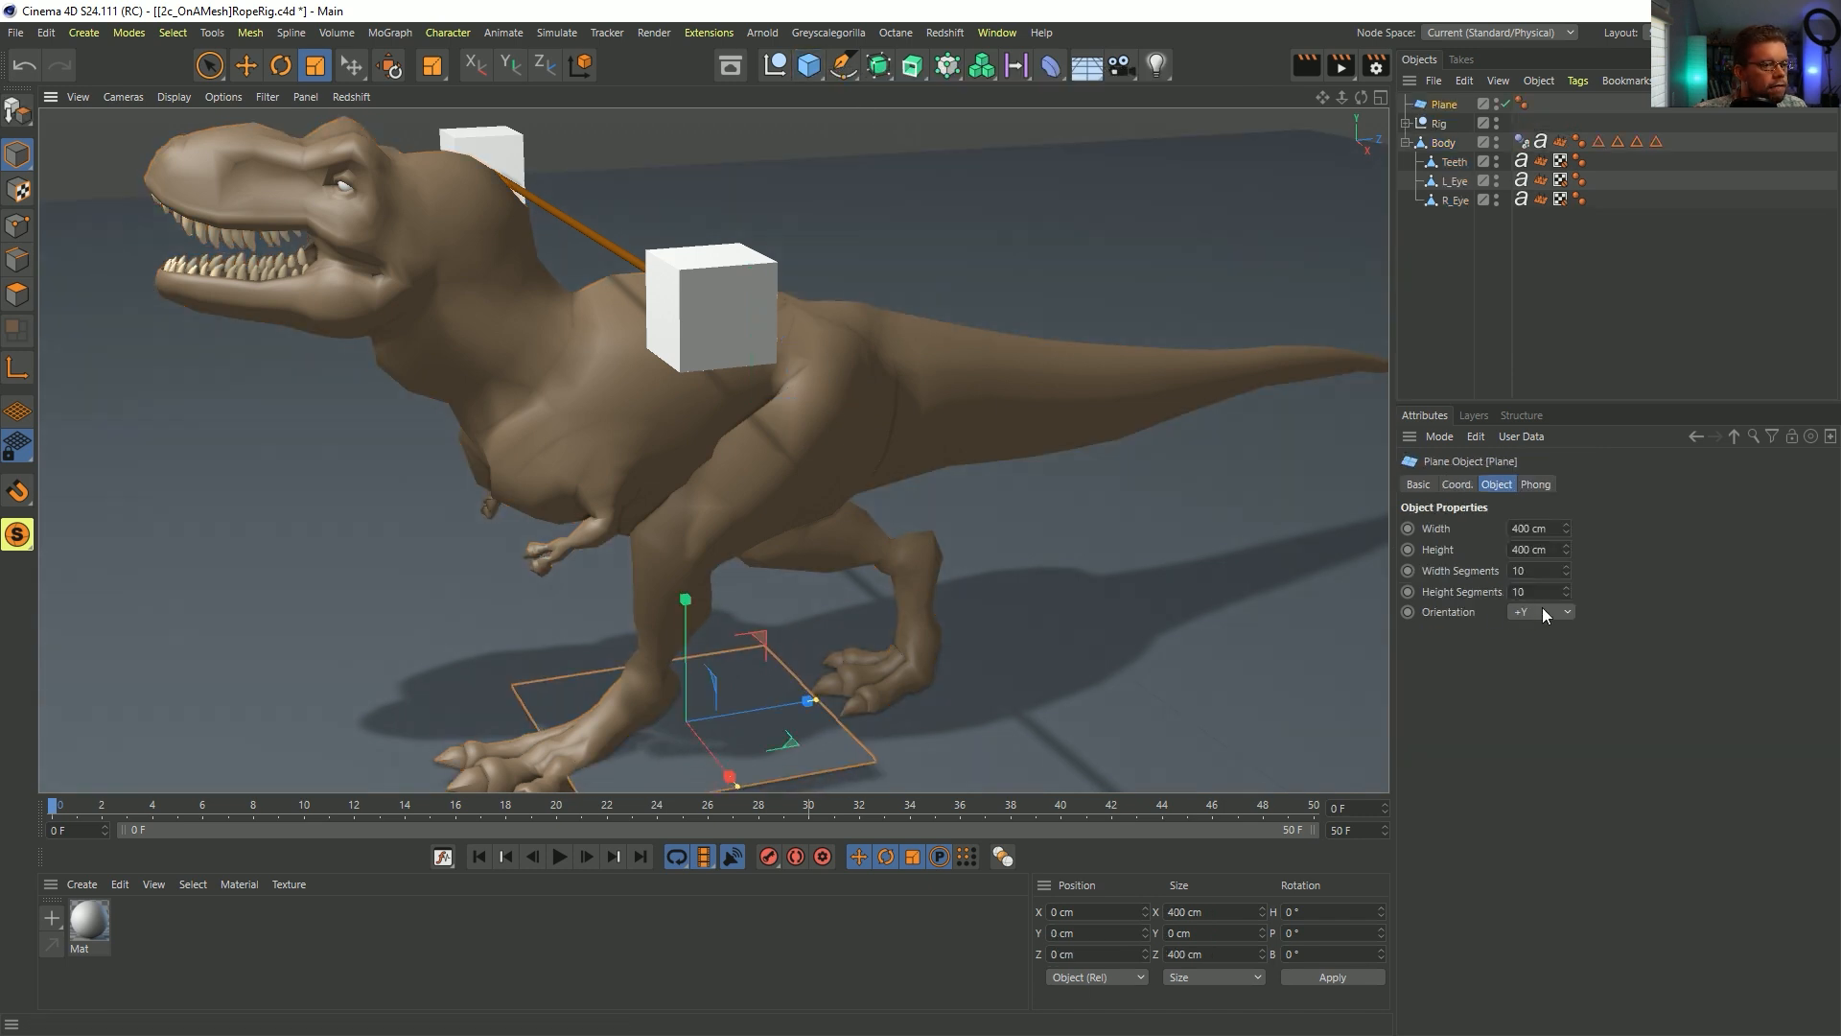
scroll(1534, 608, "down", 2)
left_click_drag(1333, 441, 1657, 100)
left_click_drag(652, 575, 648, 514)
right_click_drag(648, 514, 545, 583, "alt")
middle_click_drag(748, 578, 682, 527, "alt")
left_click_drag(682, 527, 641, 513, "alt")
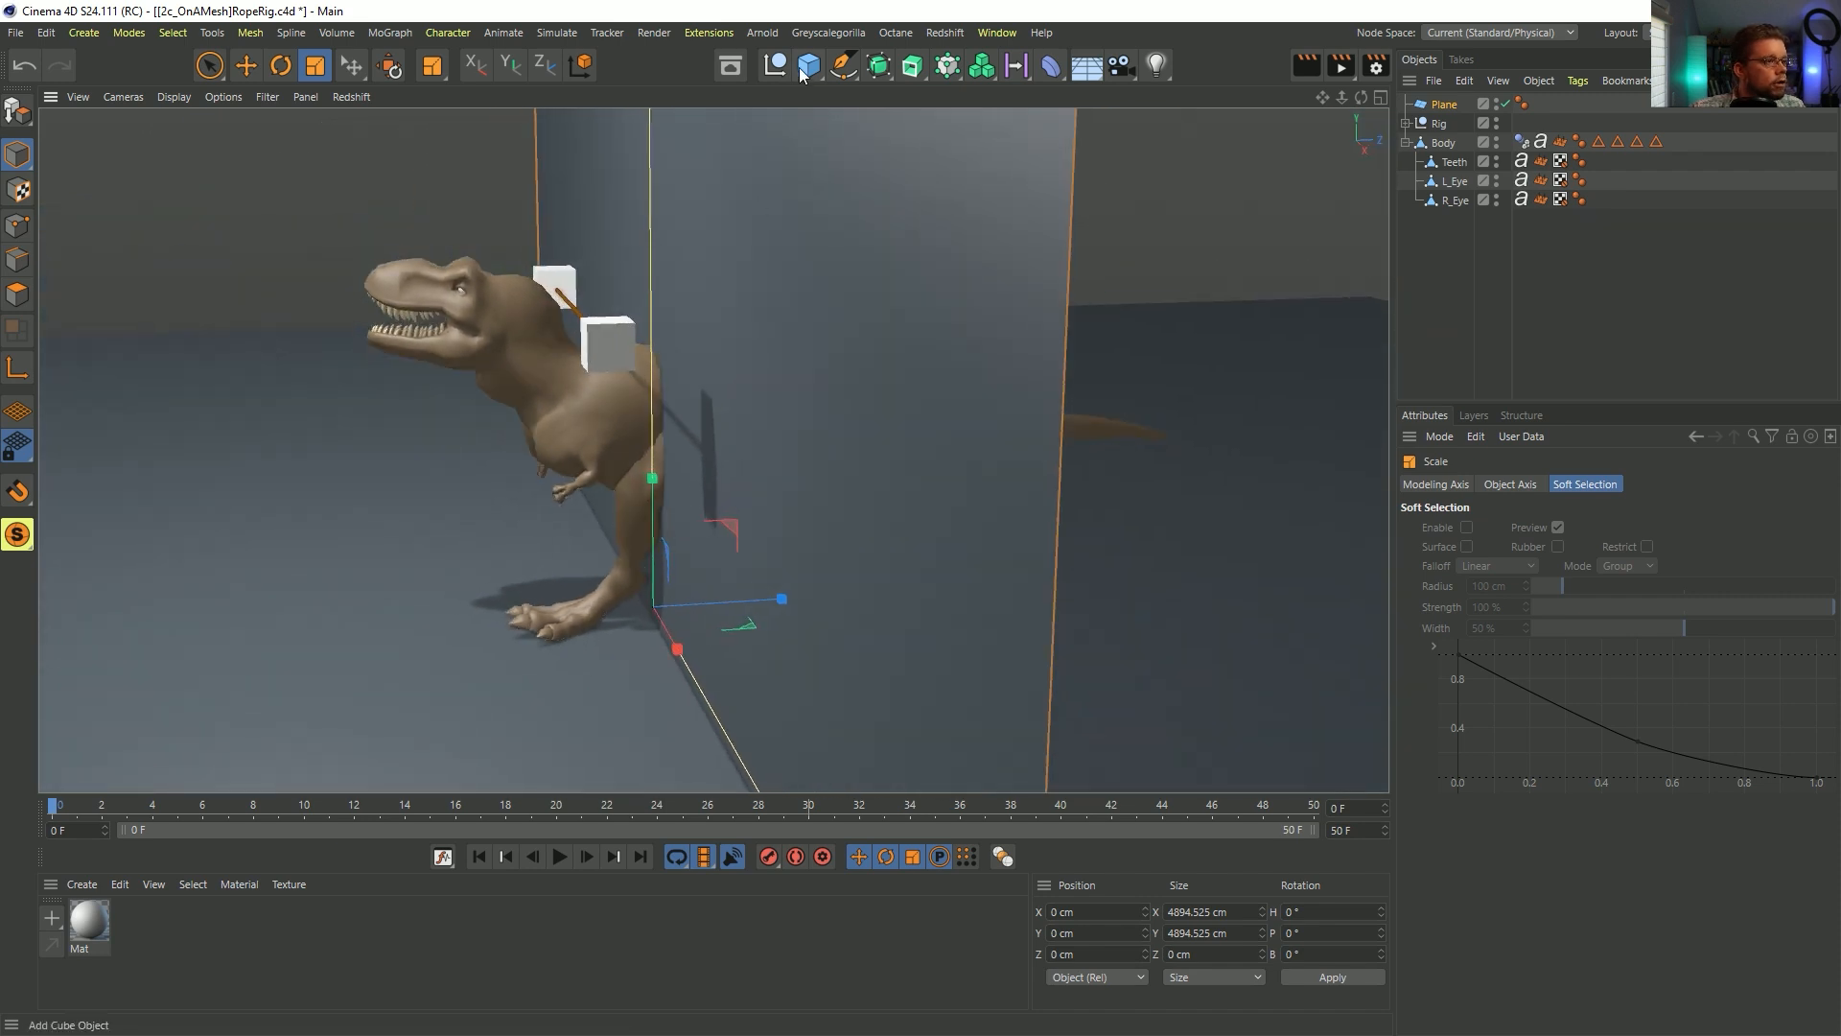
- Add a Capsule with +Z orientation and move it beside the T-Rex to about X 847, Y 472 cm
left_click_drag(812, 70, 970, 125)
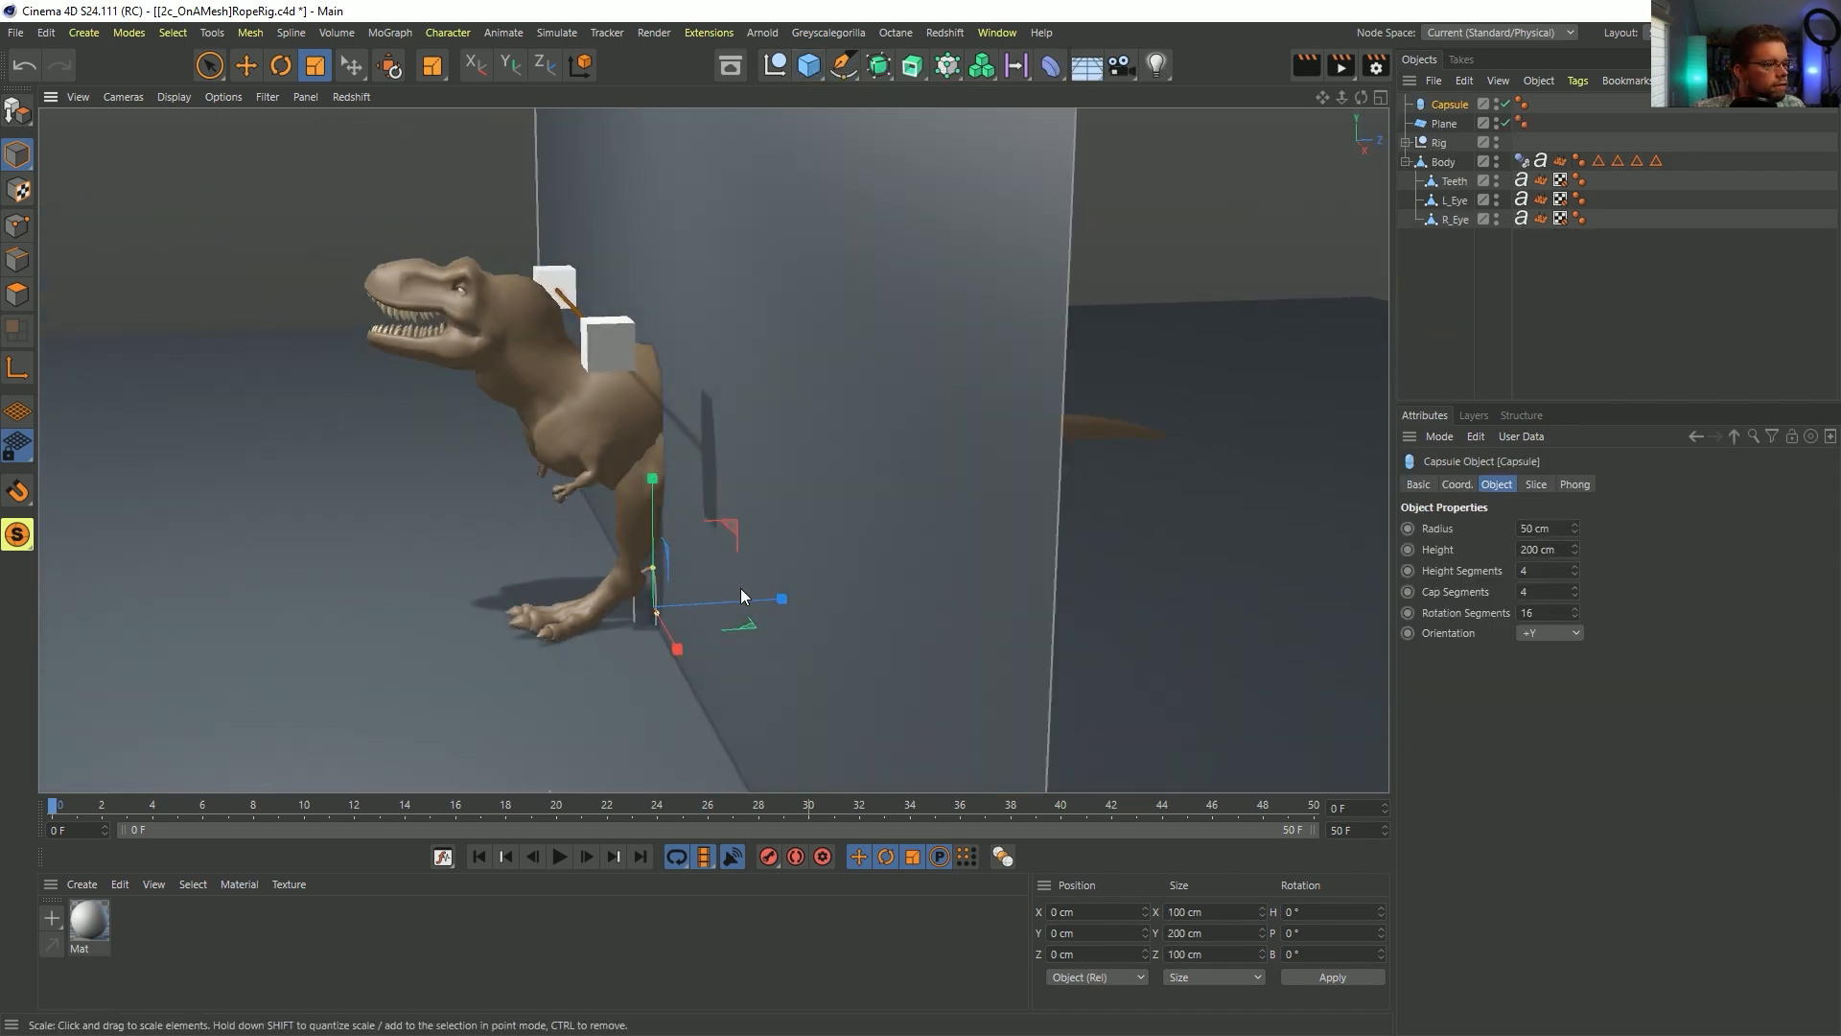
key("e")
left_click(1463, 105)
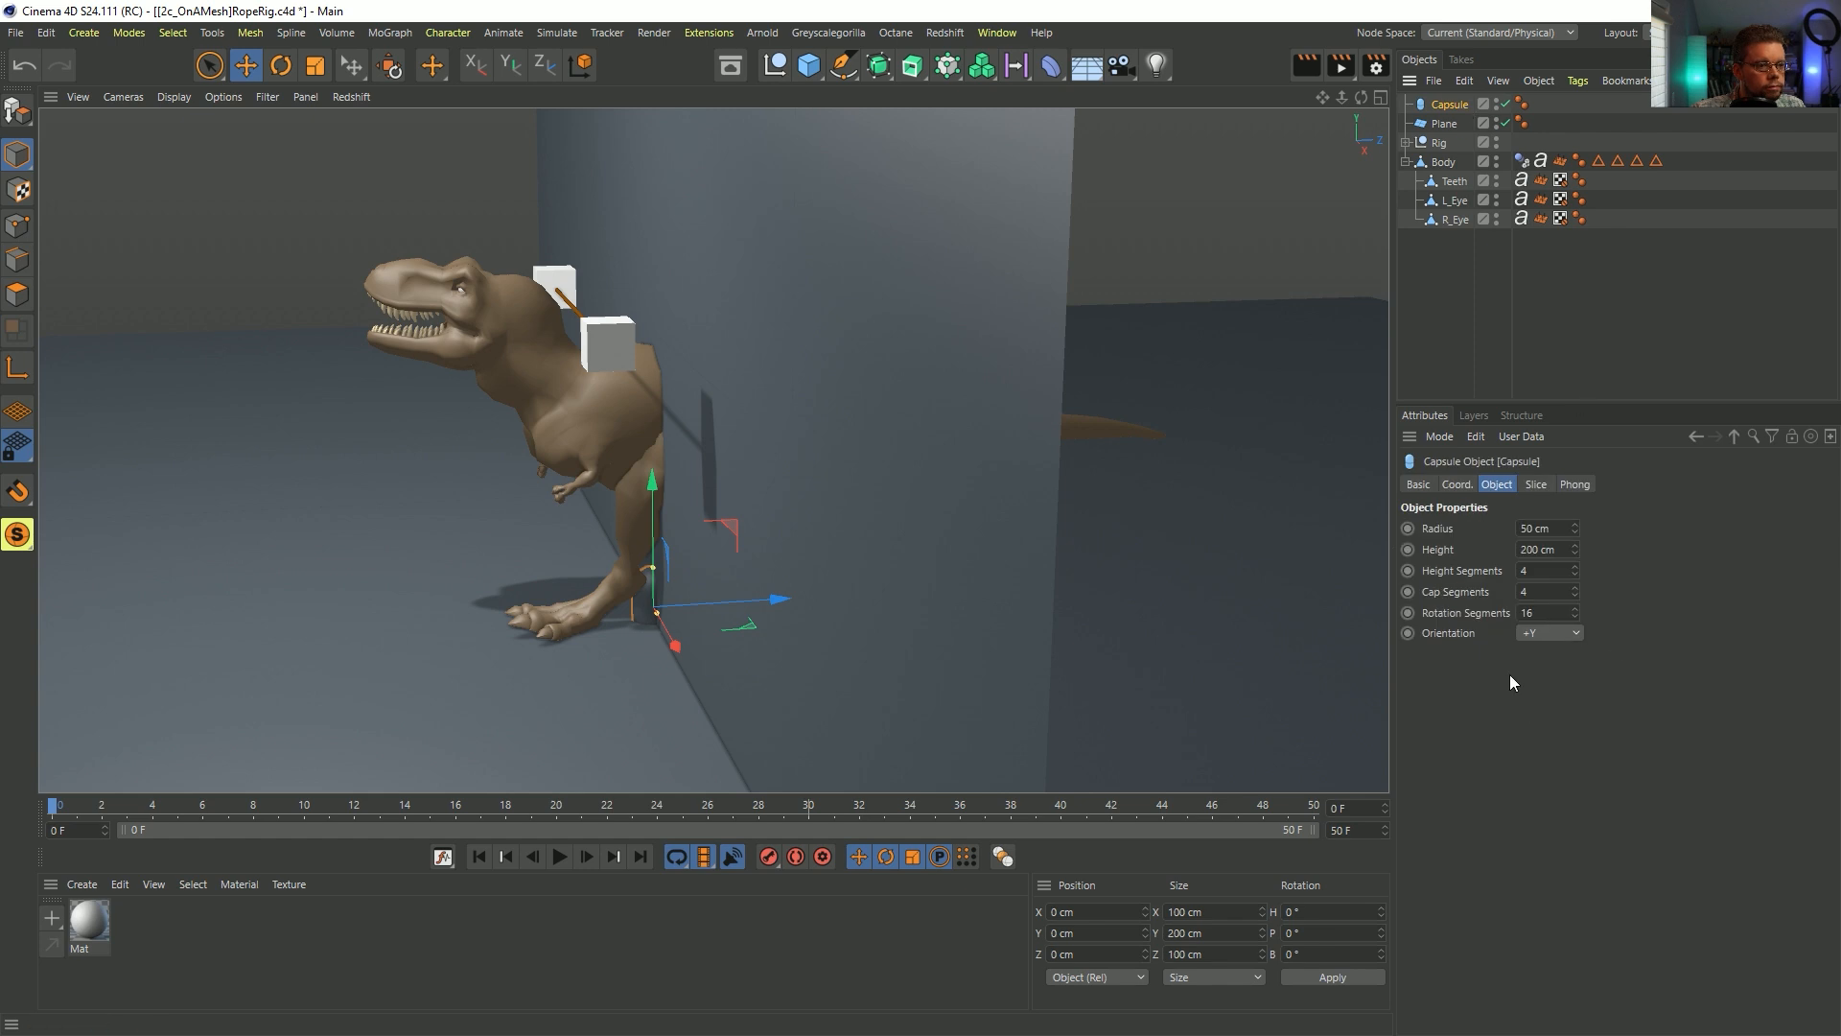
left_click(1530, 738)
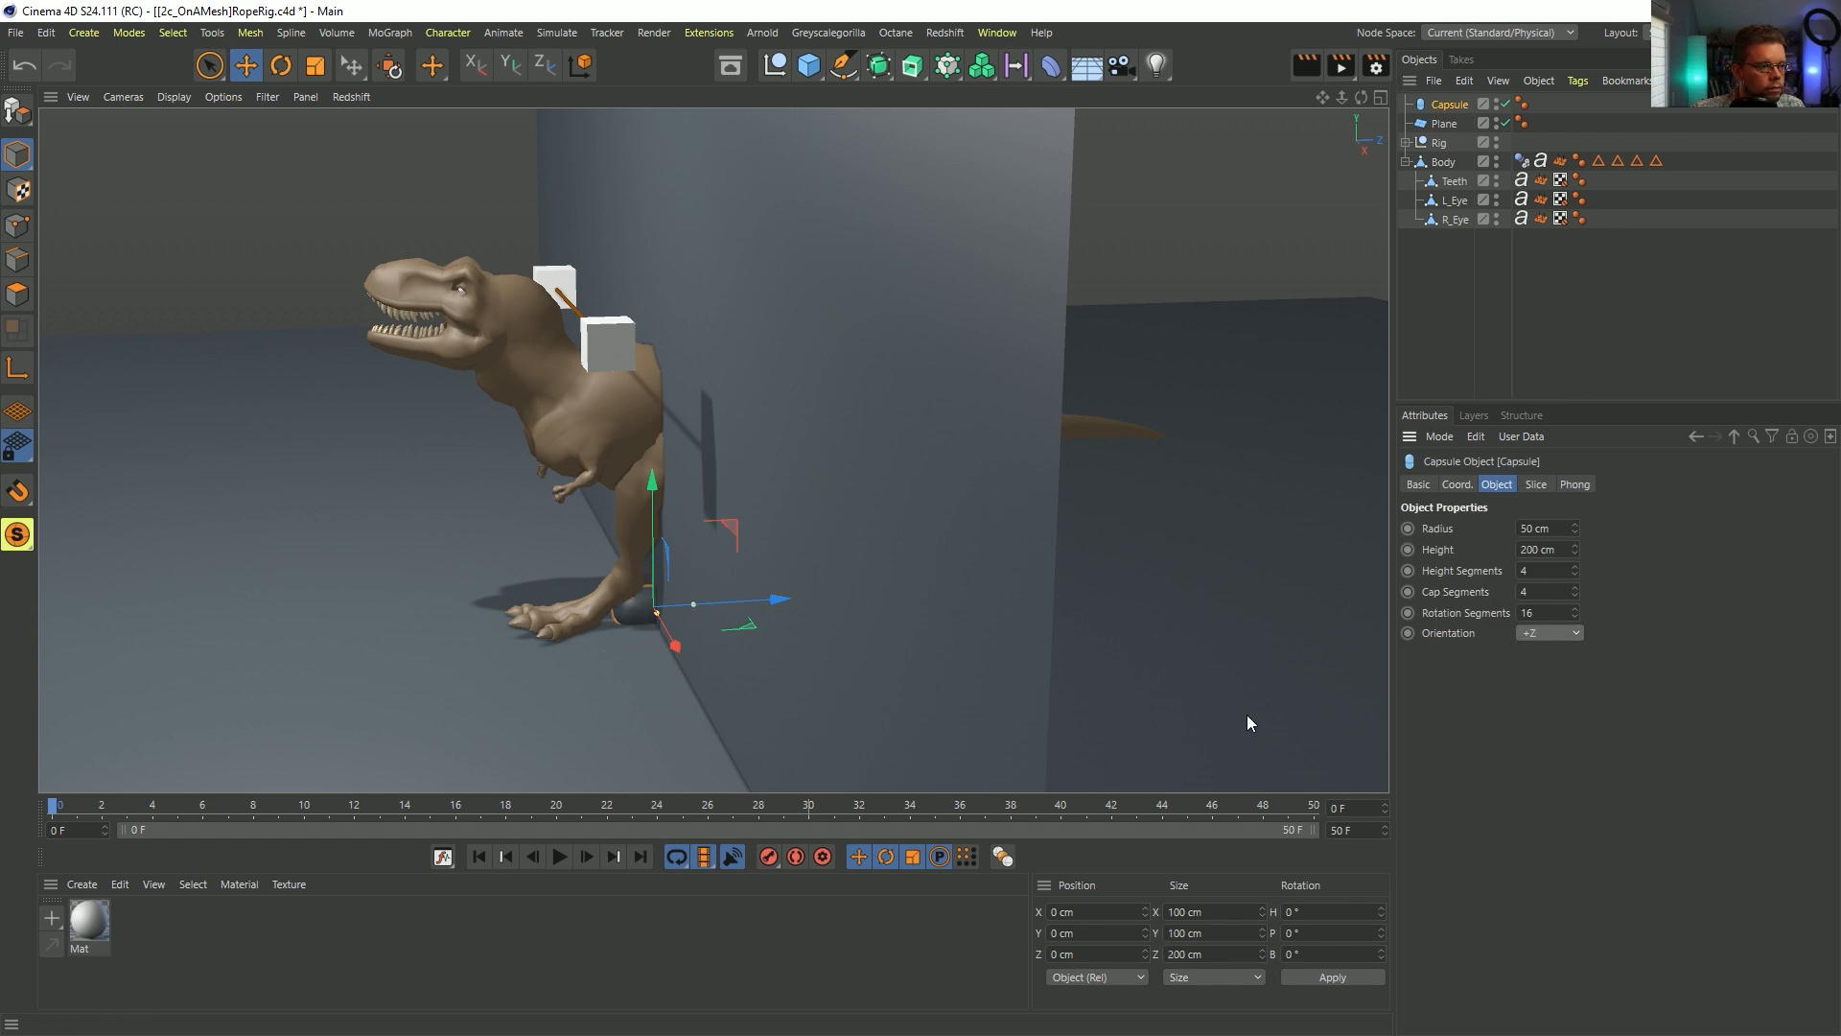
key("e")
left_click_drag(655, 644, 1045, 509)
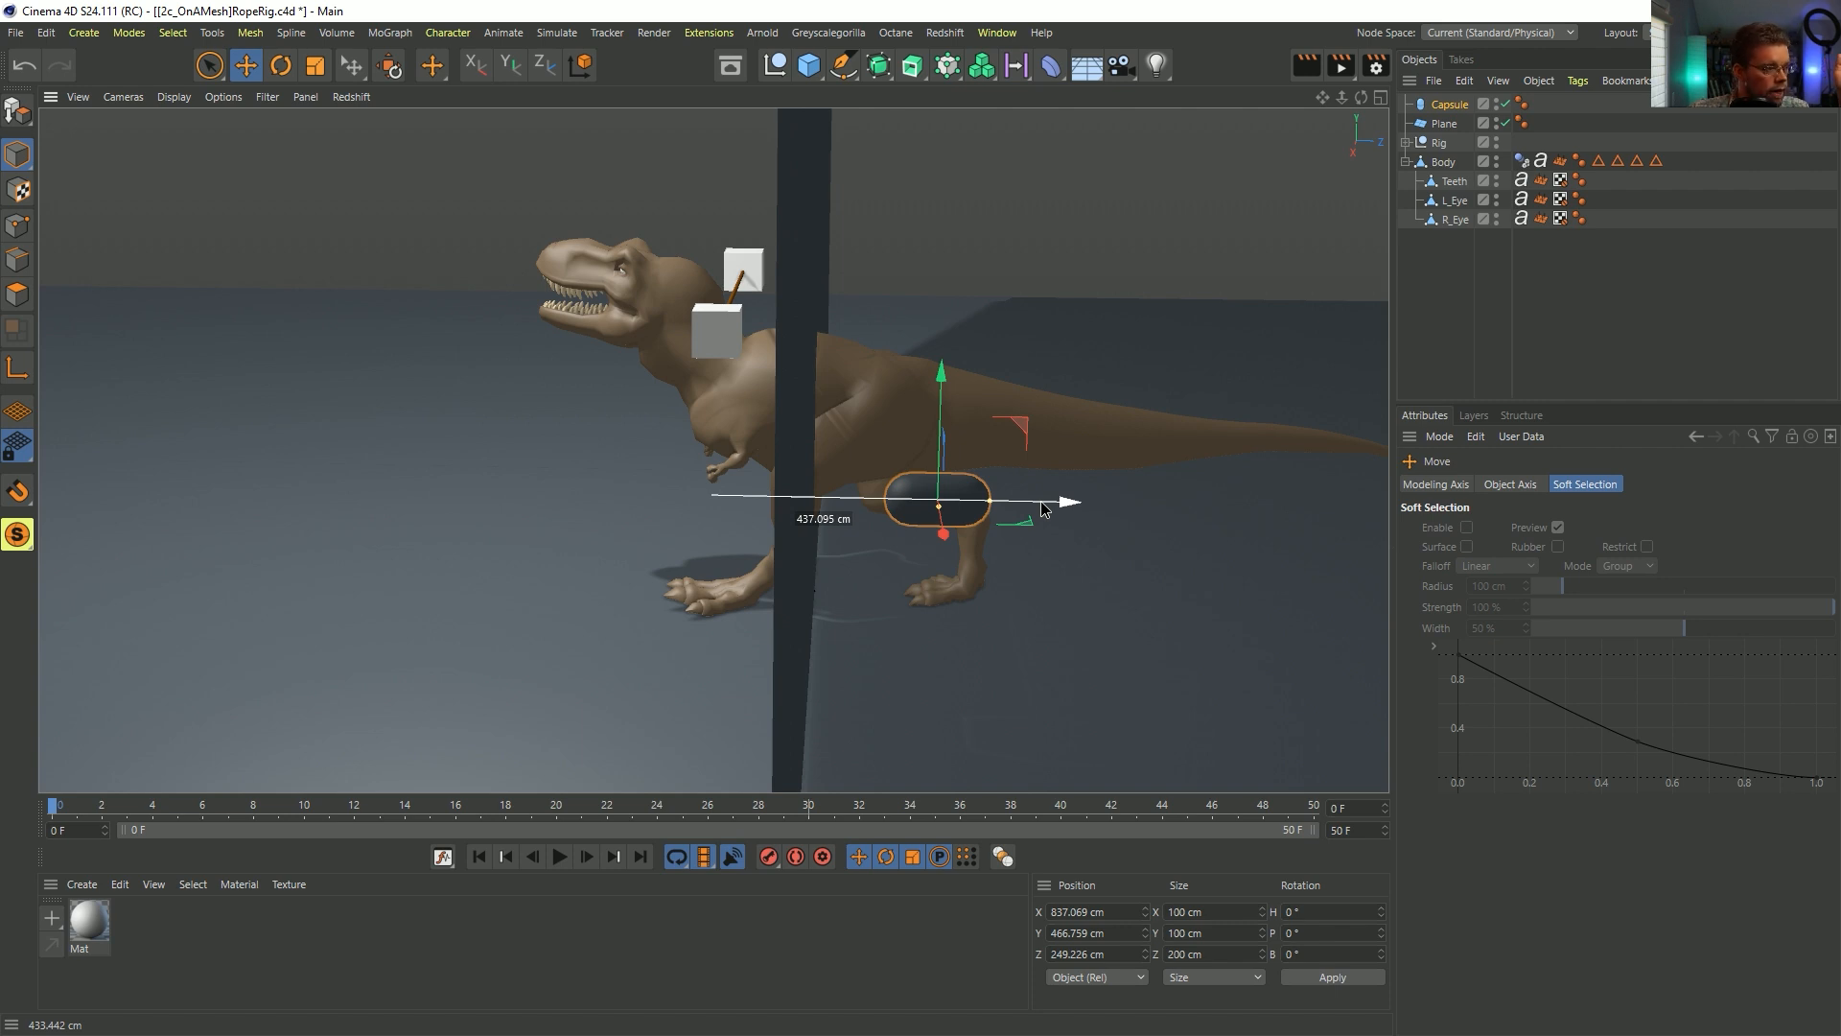
- Slide the capsule and the upright plane past each other along Z to demonstrate an object crossing a thin collision surface
left_click_drag(767, 464, 672, 248, "alt")
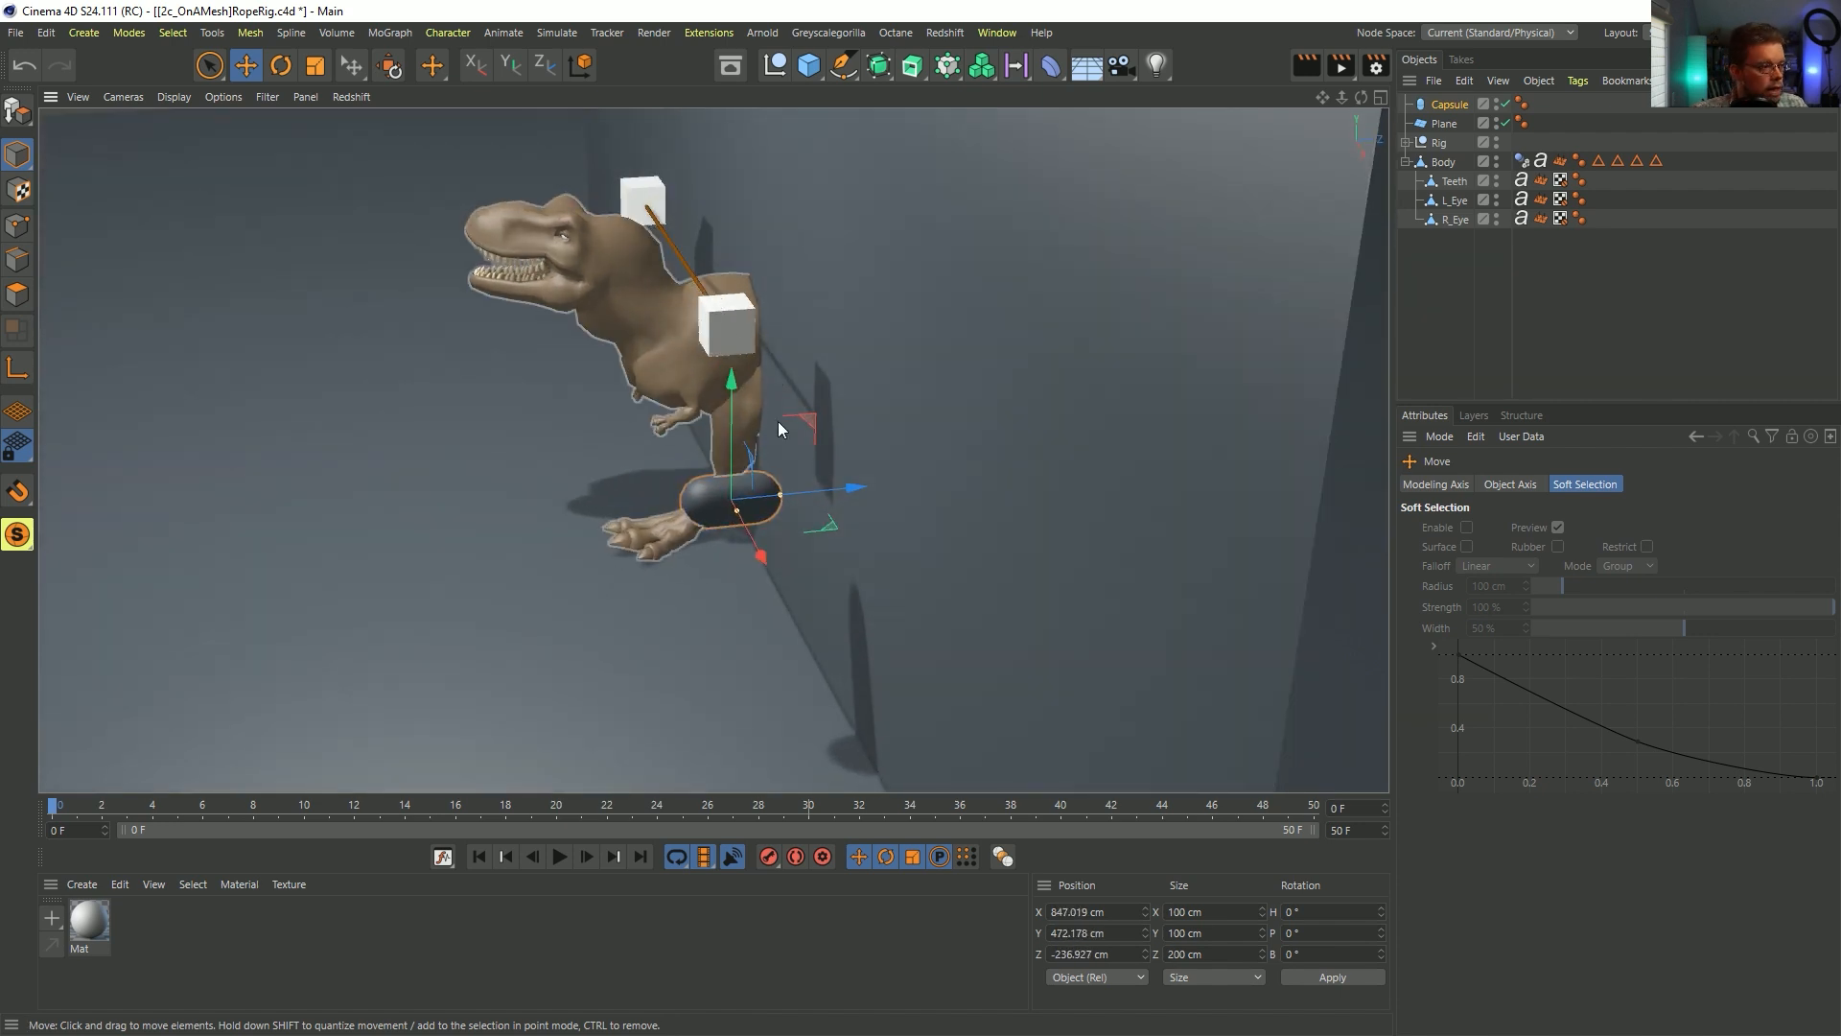
mouse_move(848, 489)
left_mouse_down()
mouse_move(978, 485)
mouse_move(867, 494)
mouse_move(889, 488)
mouse_move(834, 472)
left_mouse_up()
left_click(935, 446)
mouse_move(941, 526)
left_mouse_down()
mouse_move(892, 525)
mouse_move(1103, 537)
mouse_move(925, 535)
mouse_move(1058, 551)
mouse_move(963, 554)
left_mouse_up()
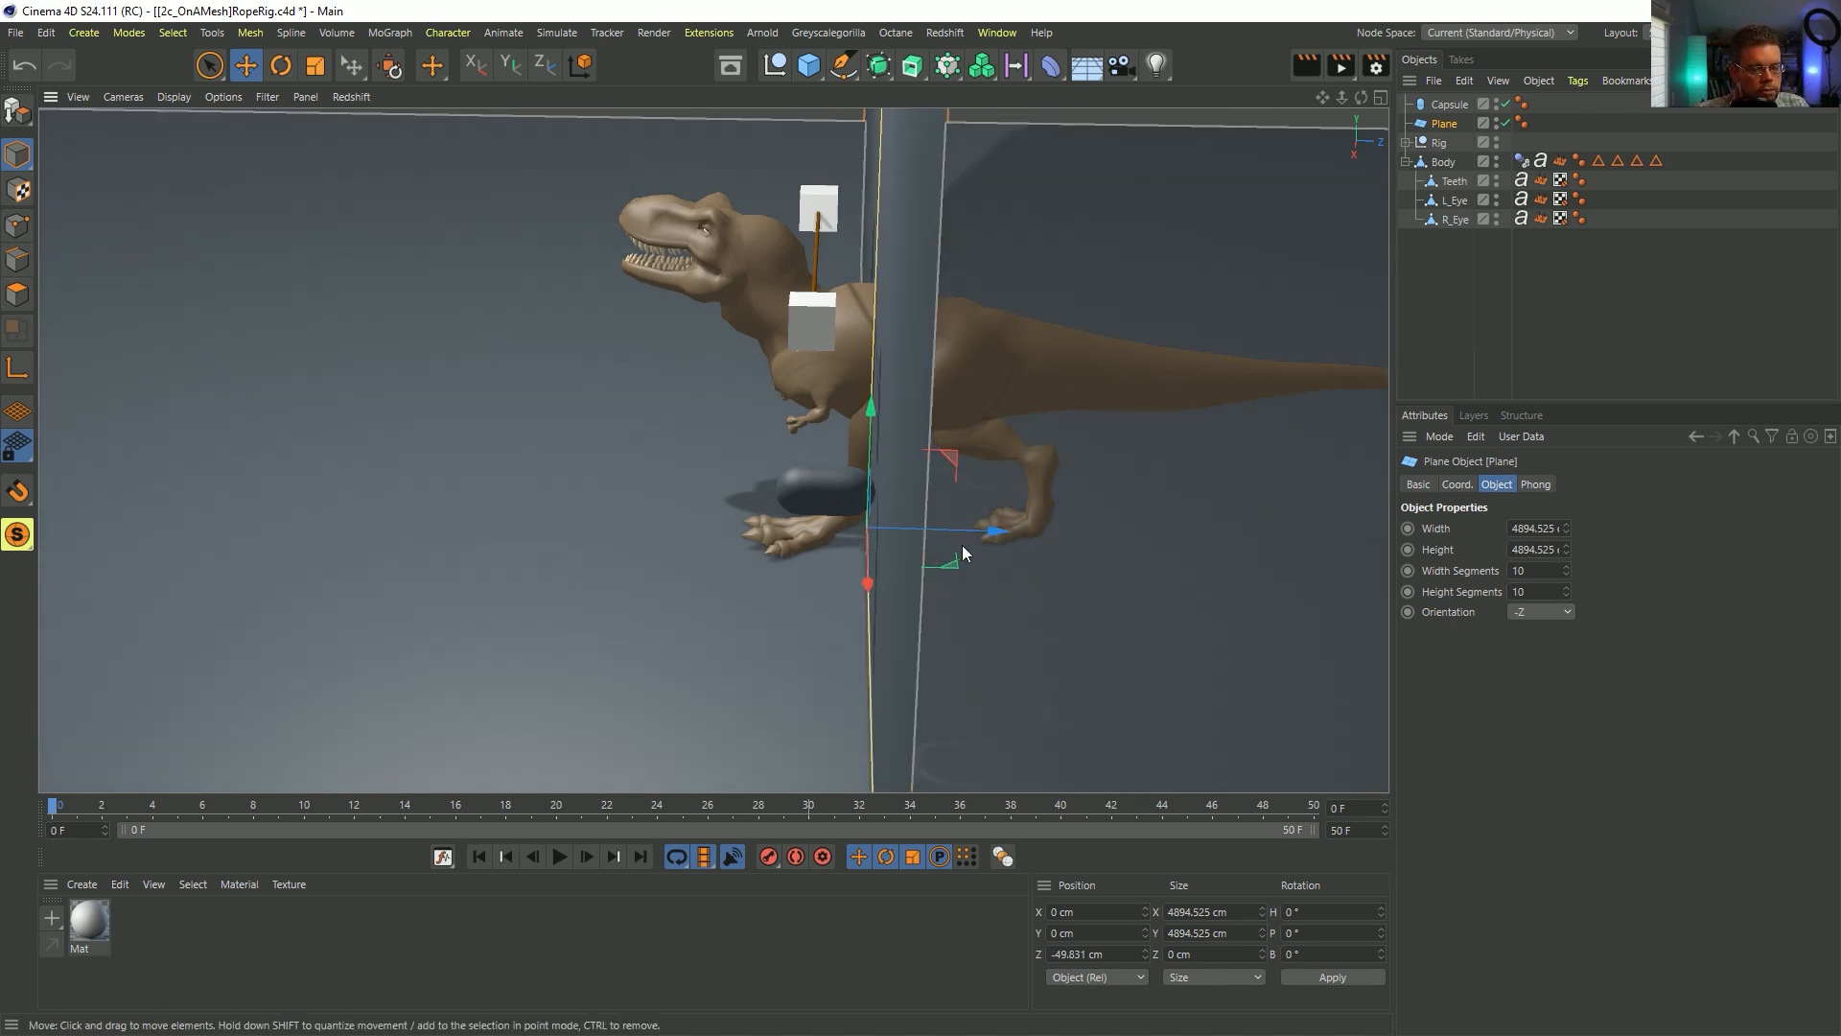
mouse_move(965, 543)
left_mouse_down()
mouse_move(1057, 544)
mouse_move(859, 527)
mouse_move(1048, 530)
mouse_move(1208, 572)
mouse_move(938, 575)
mouse_move(966, 562)
left_mouse_up()
left_click(819, 499)
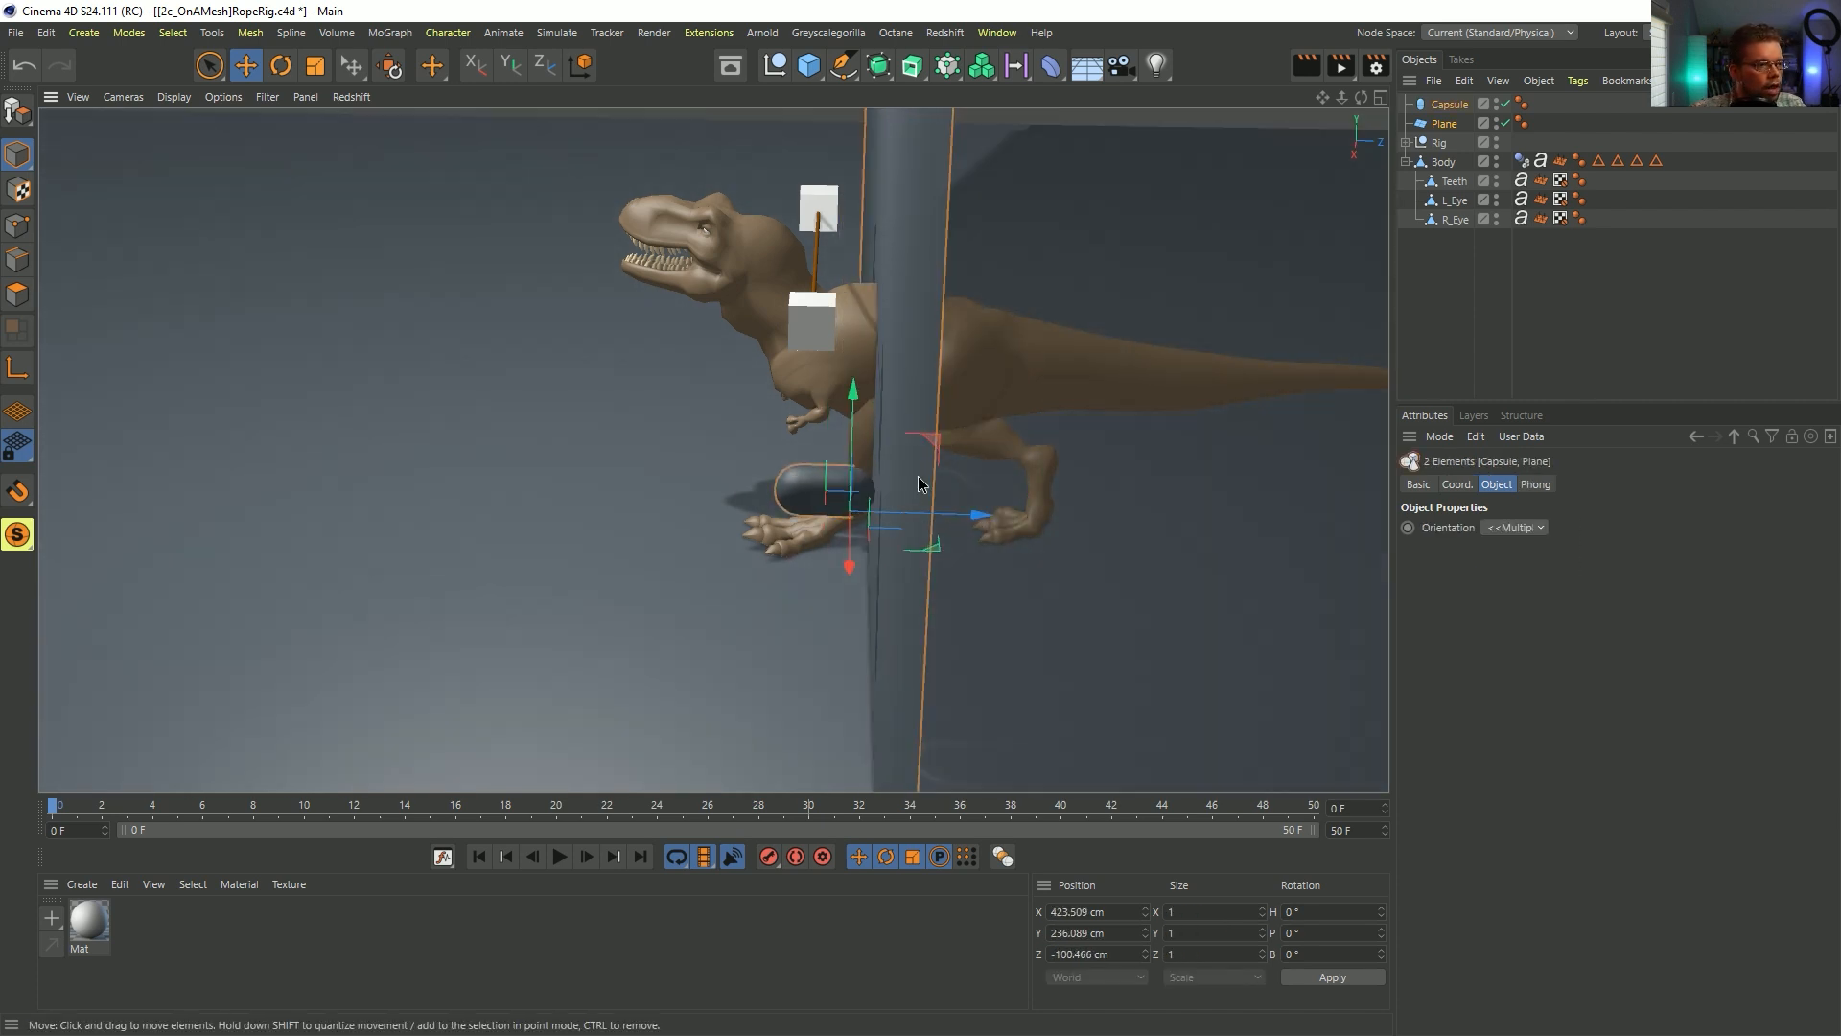
left_click(981, 526)
left_click_drag(981, 525, 908, 485)
left_click(858, 499)
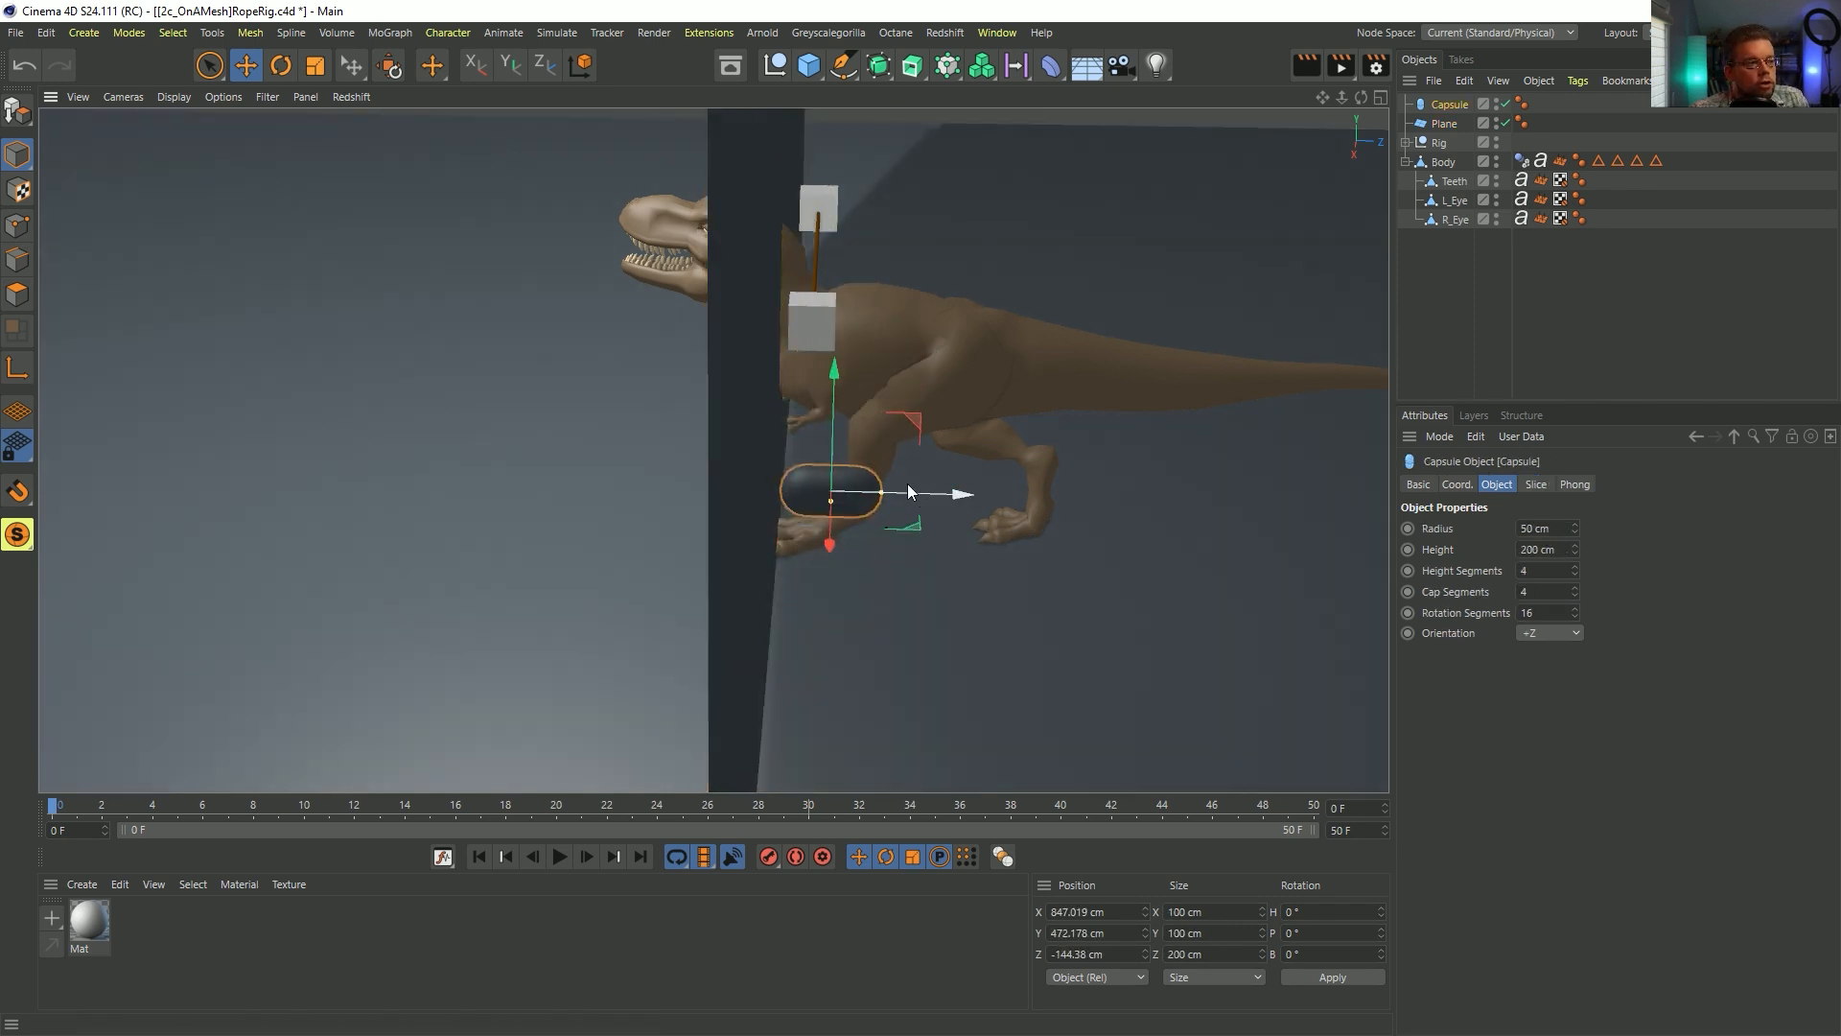
- Delete the Capsule and the Plane from the scene
left_click_drag(804, 256, 843, 280, "alt")
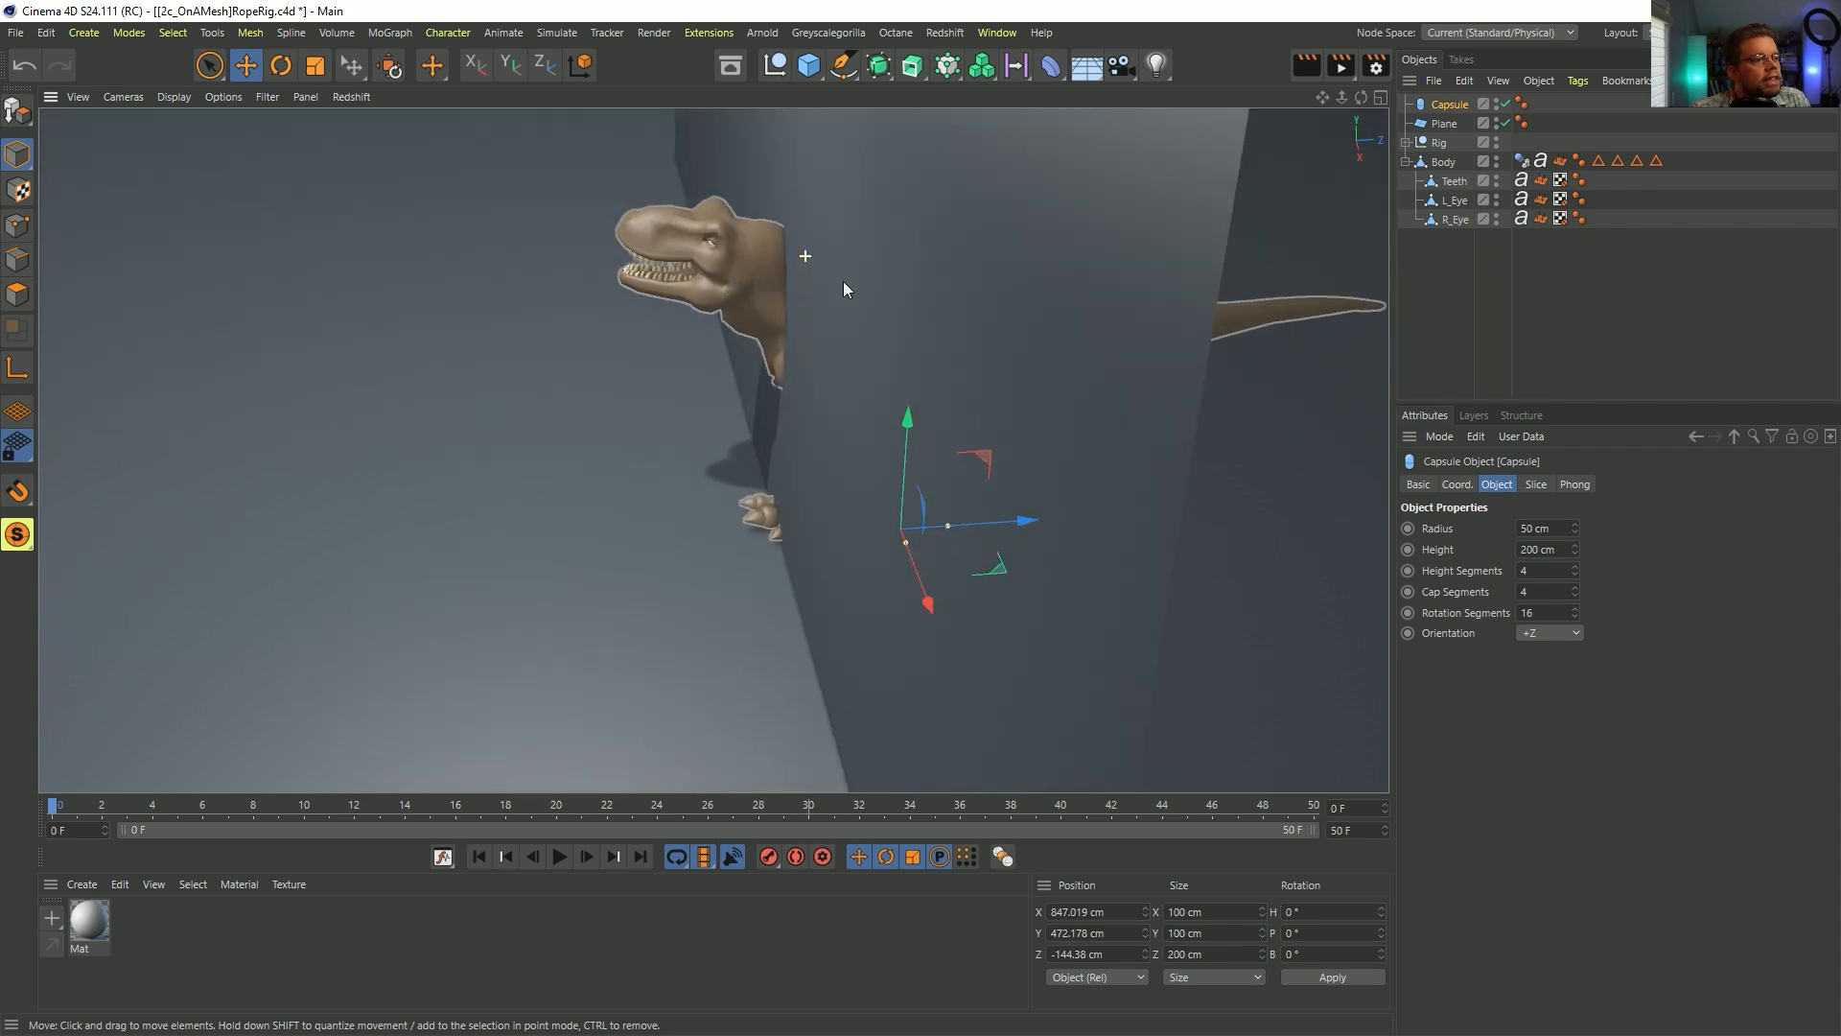
key("Delete")
left_click(1450, 111)
key("Delete")
- Restart the simulation and advance it frame by frame to frame 10, examining where the rope meets the T-Rex's back
right_click_drag(830, 268, 680, 696, "alt")
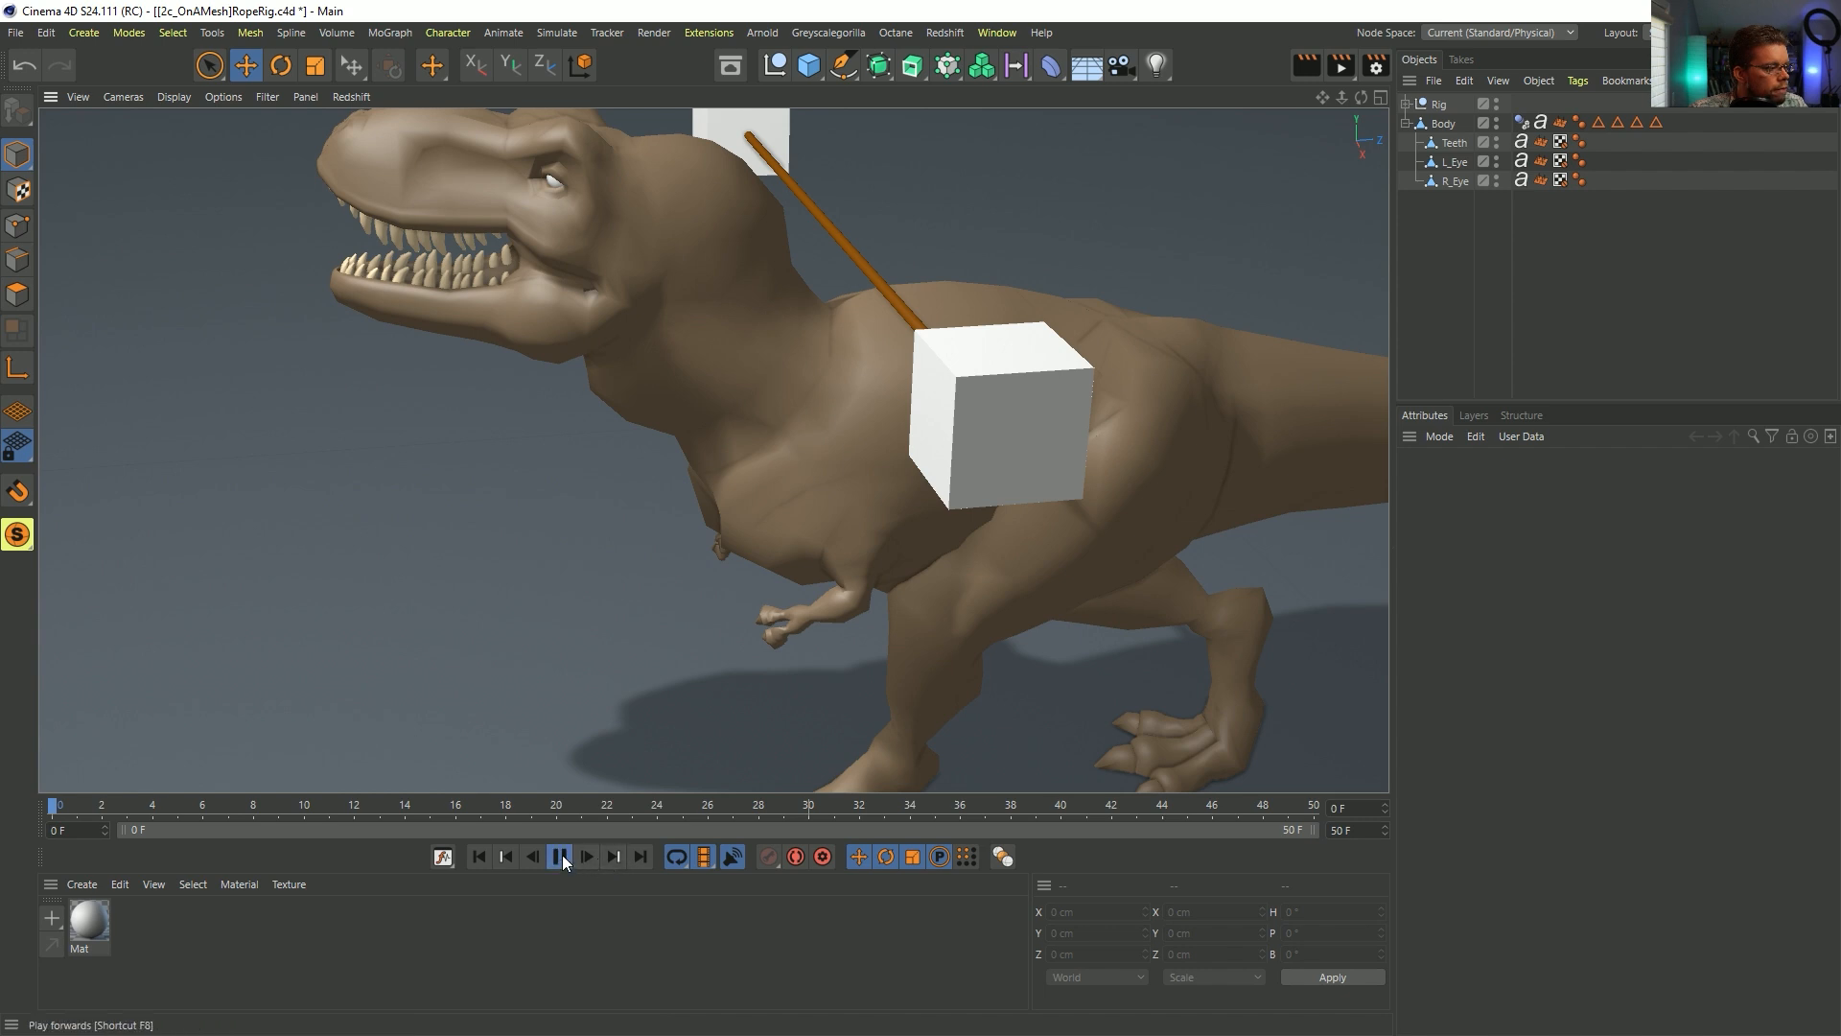
left_click(564, 862)
left_click(482, 858)
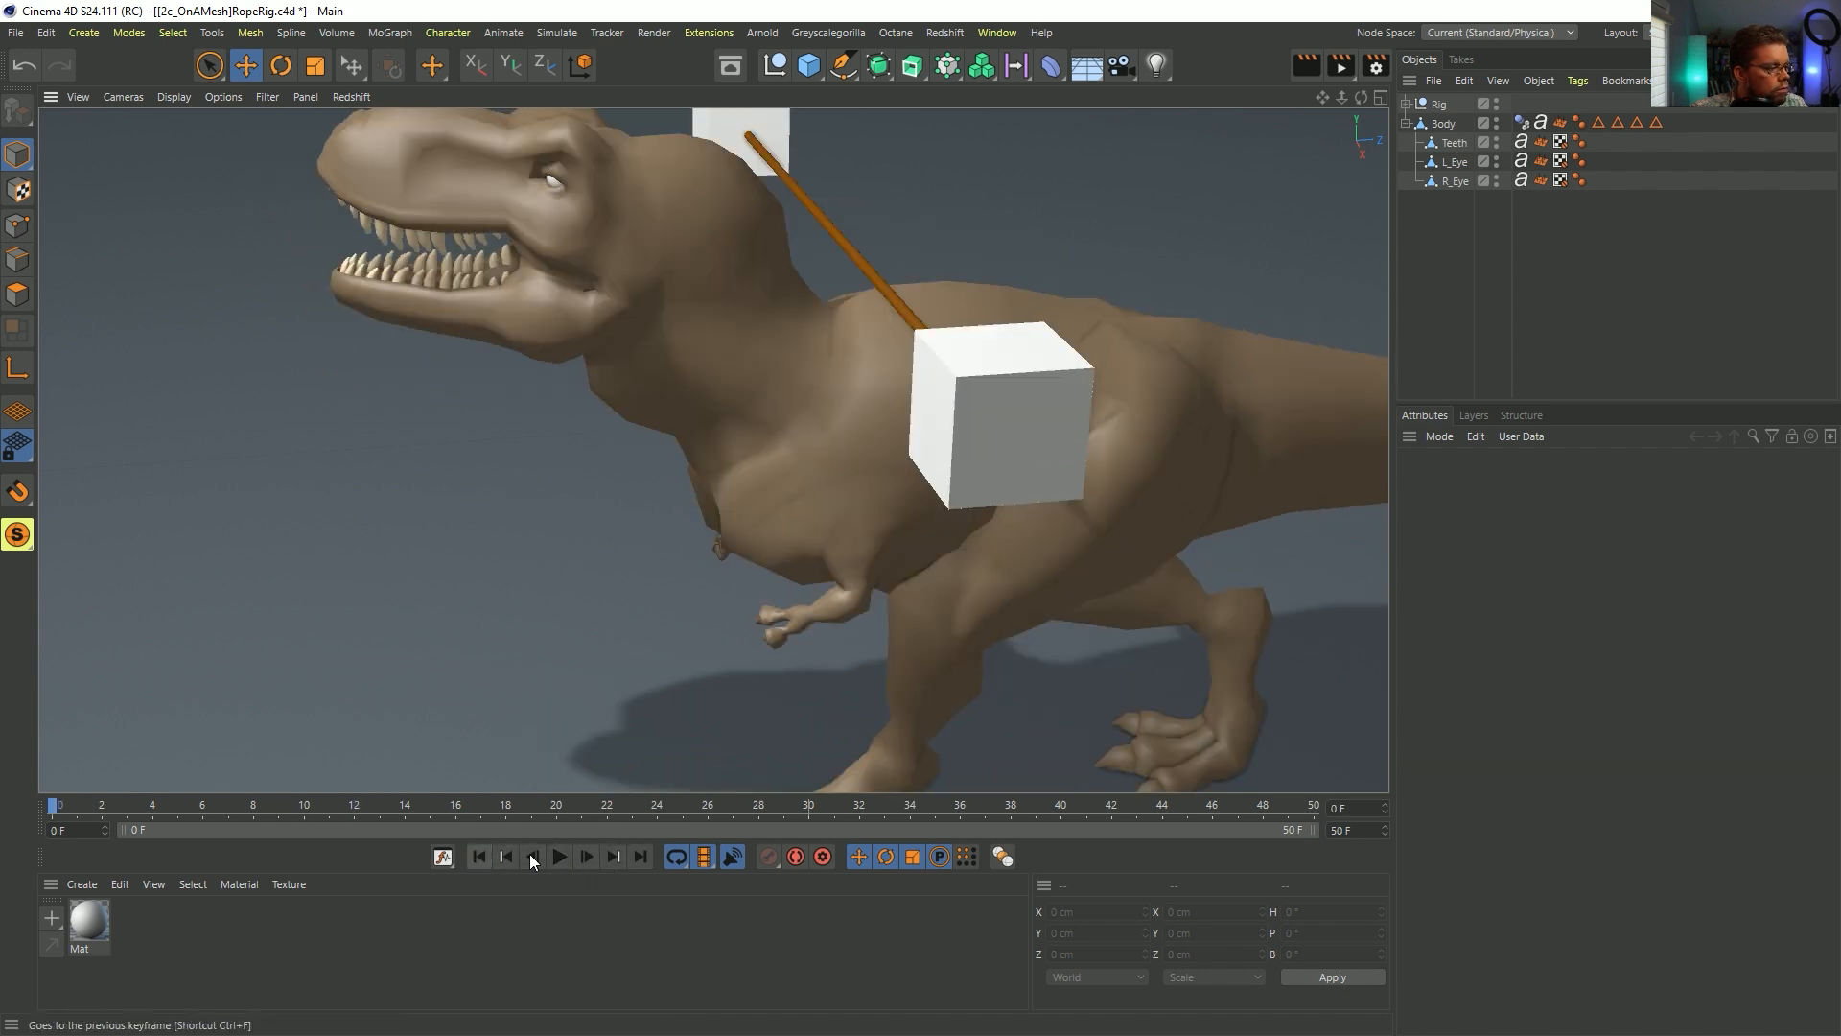
left_click(587, 856)
left_click(587, 857)
left_click(587, 856)
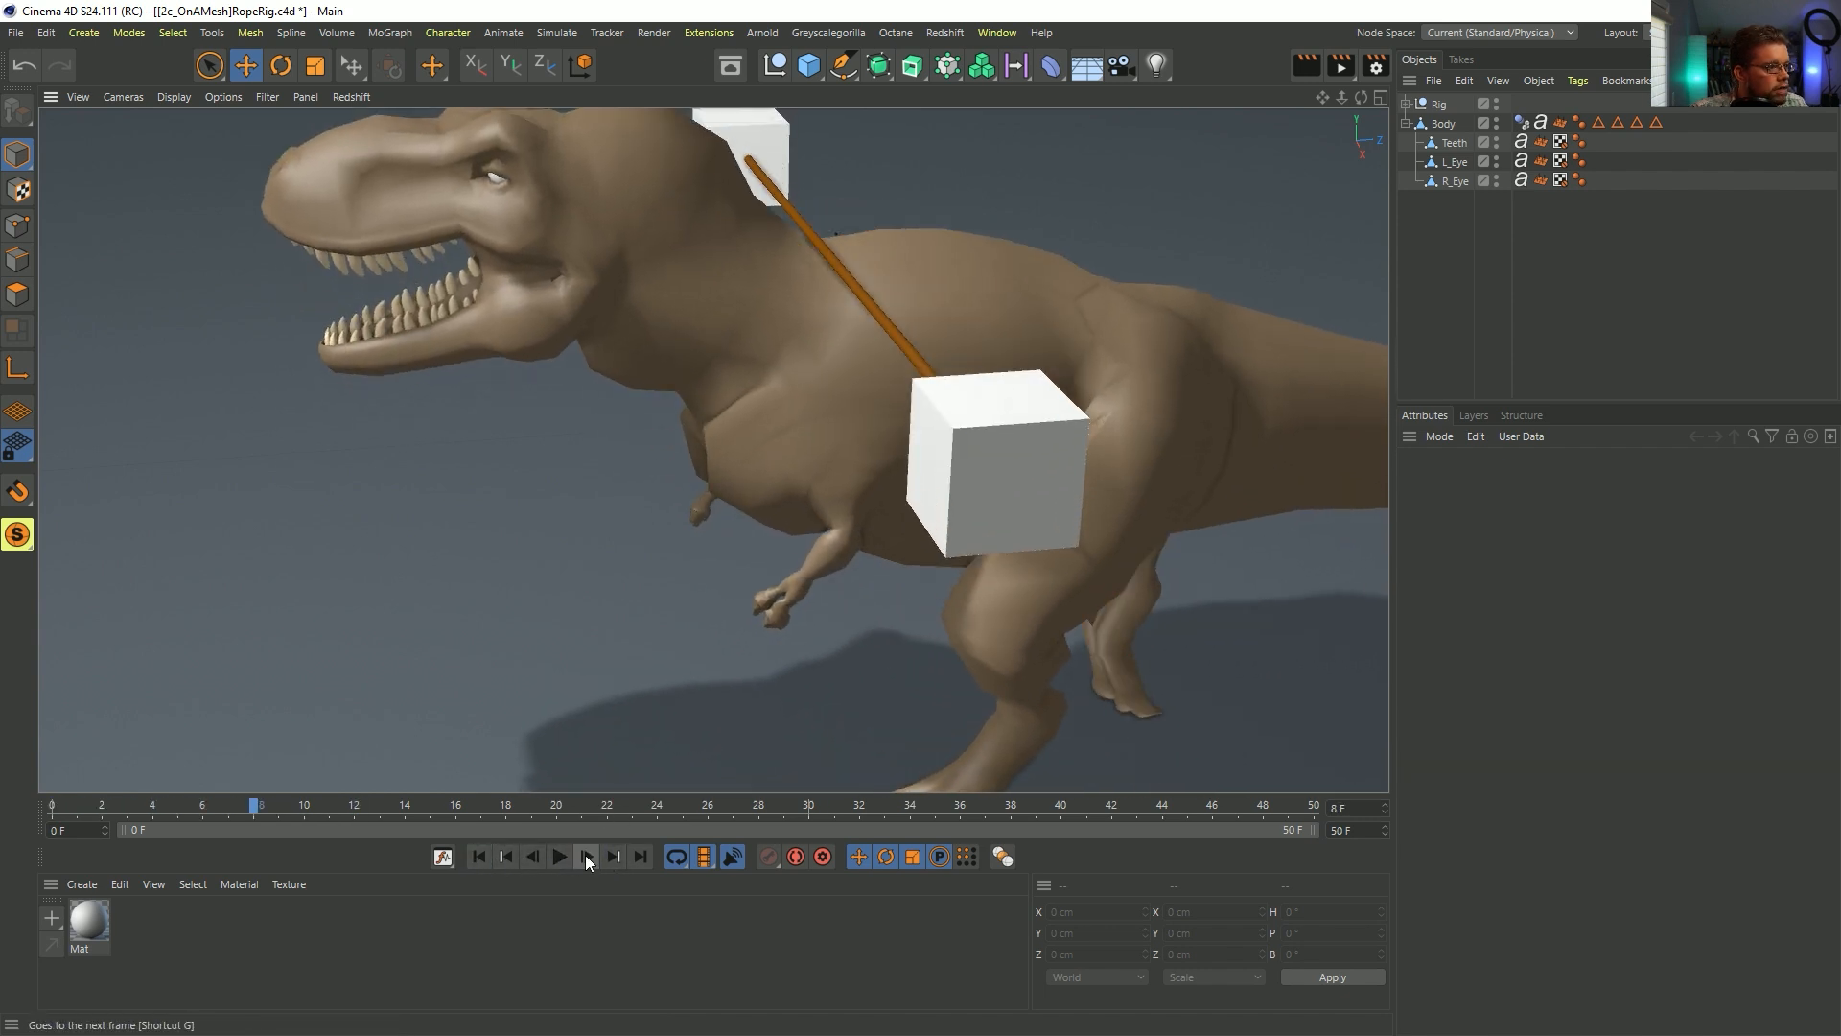
left_click(587, 857)
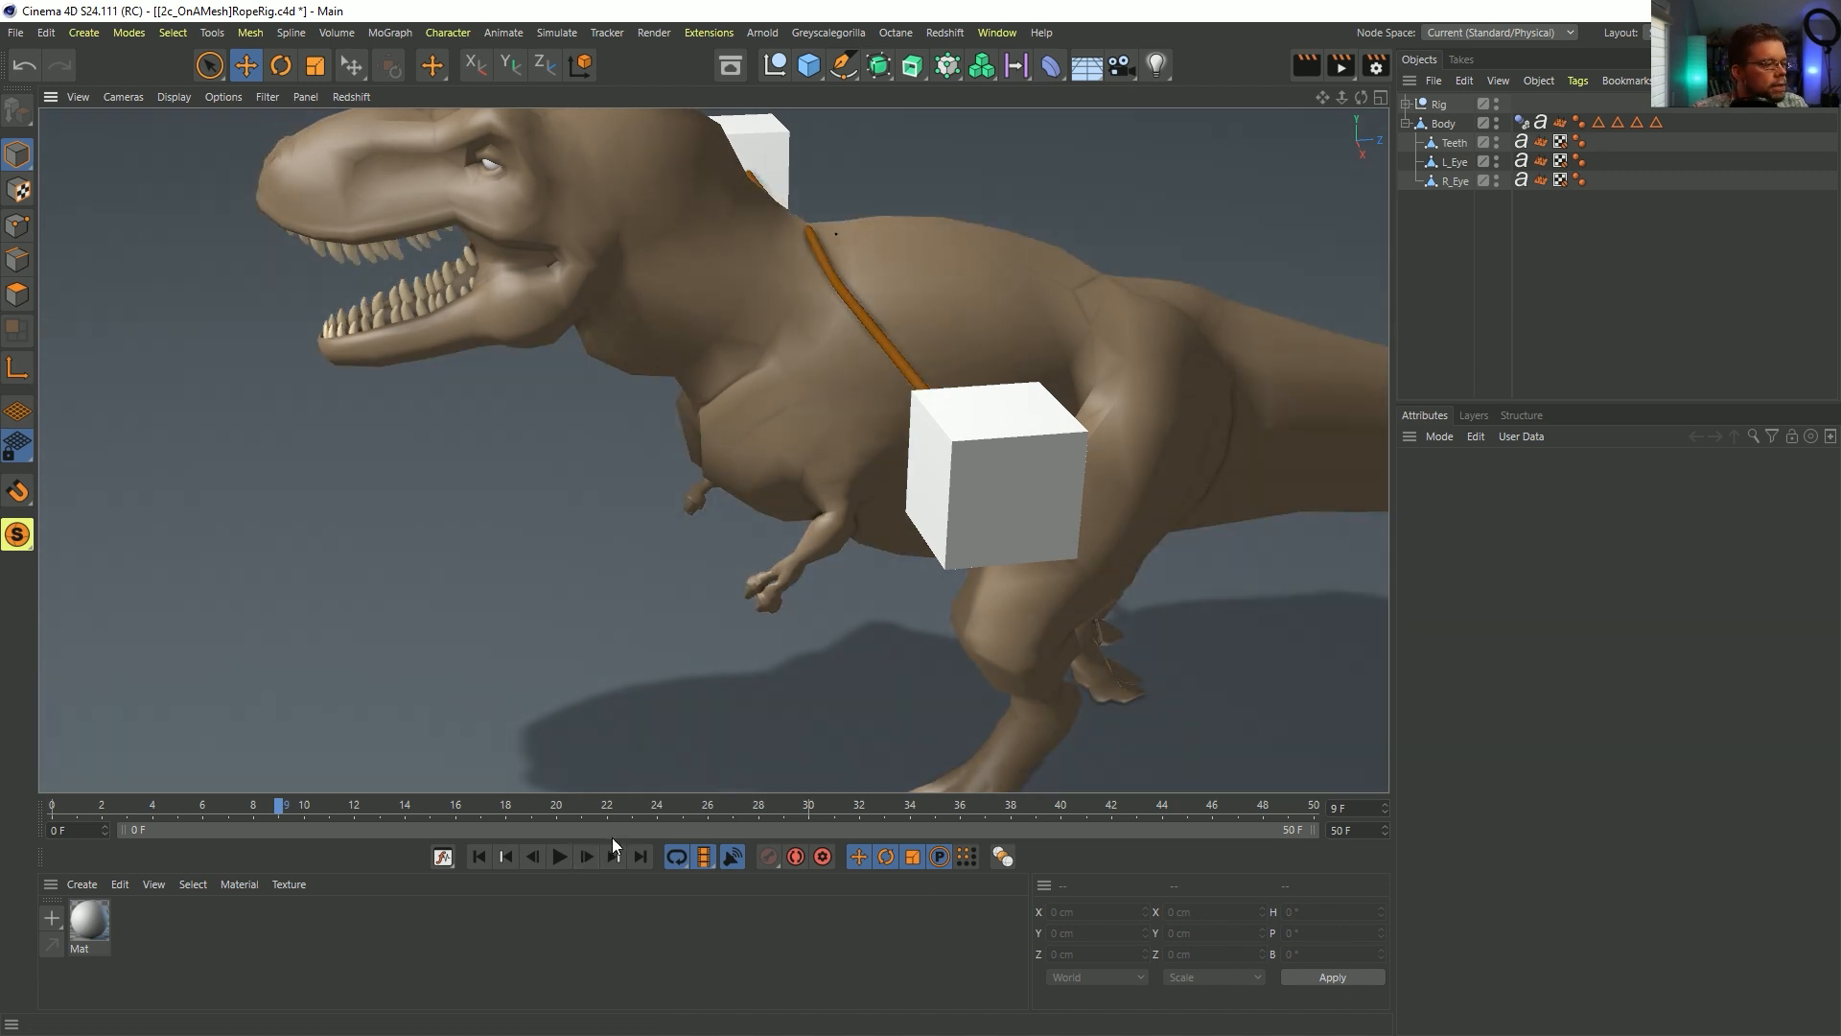
left_click(589, 856)
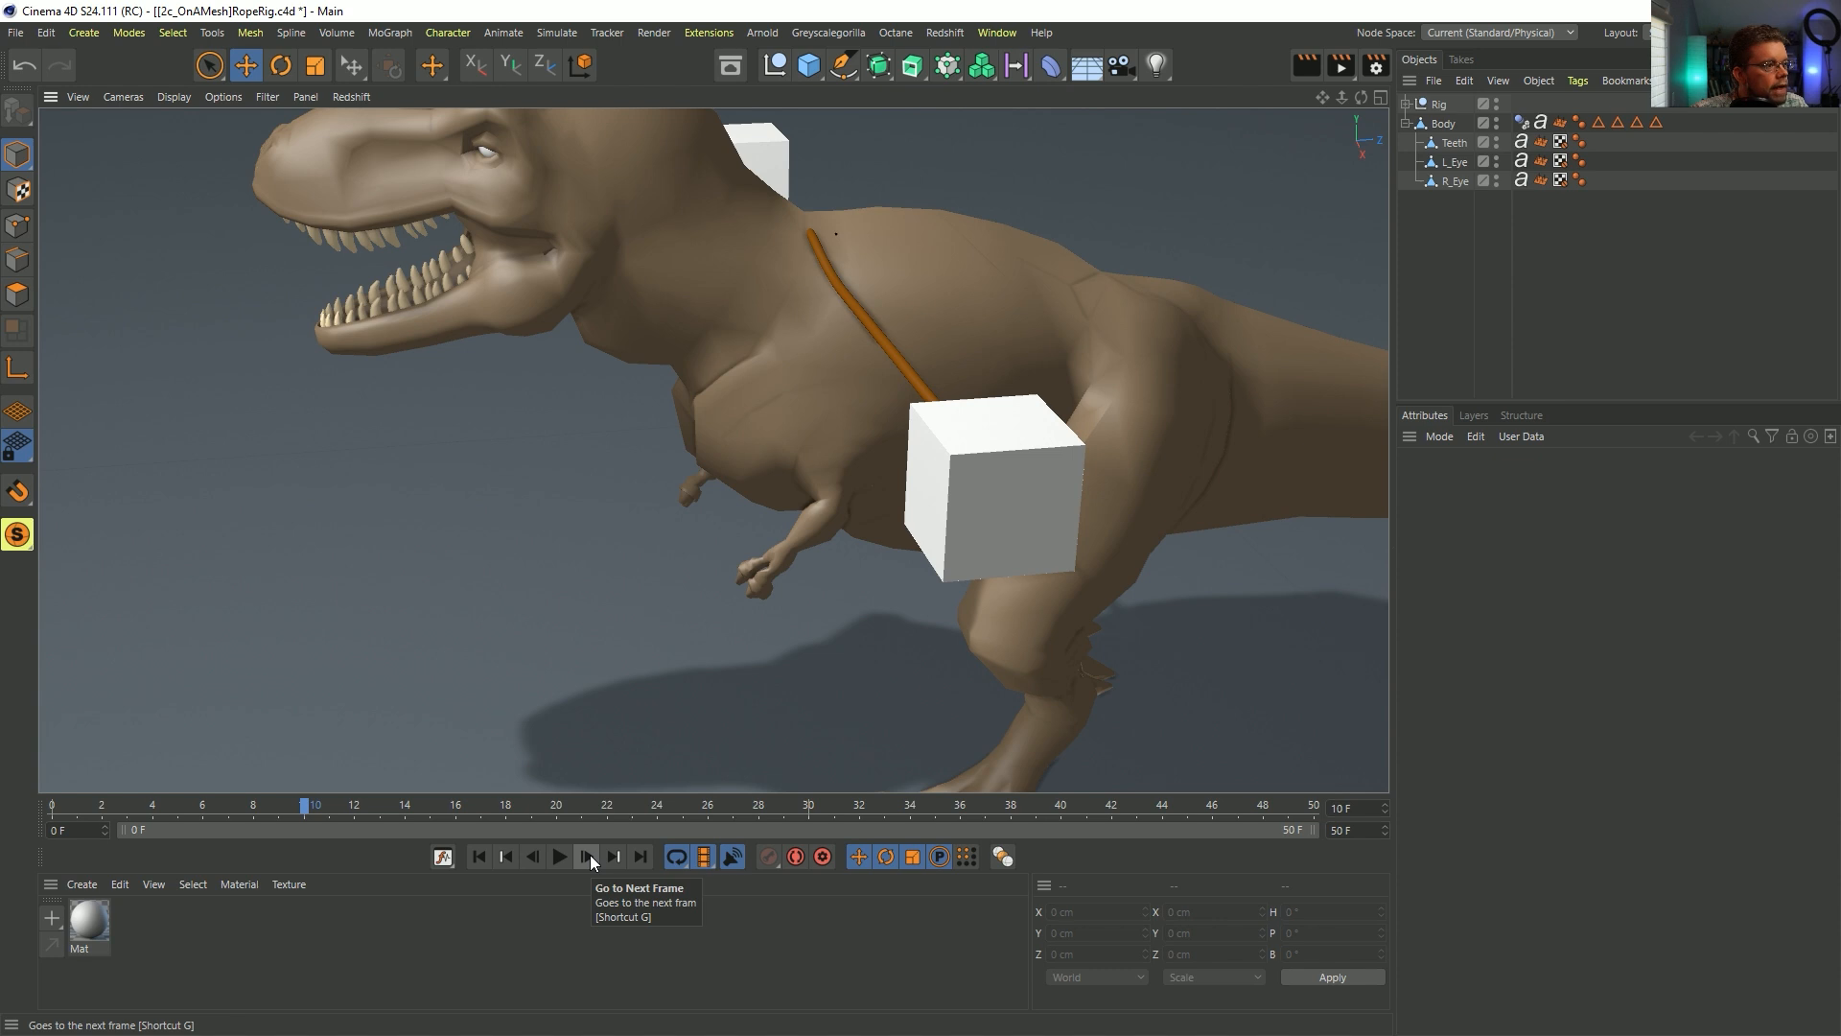
- Display the mesh lines over the shaded view, inspect the T-Rex's polygons around the rope, and rewind to frame 0
key("n")
key("b")
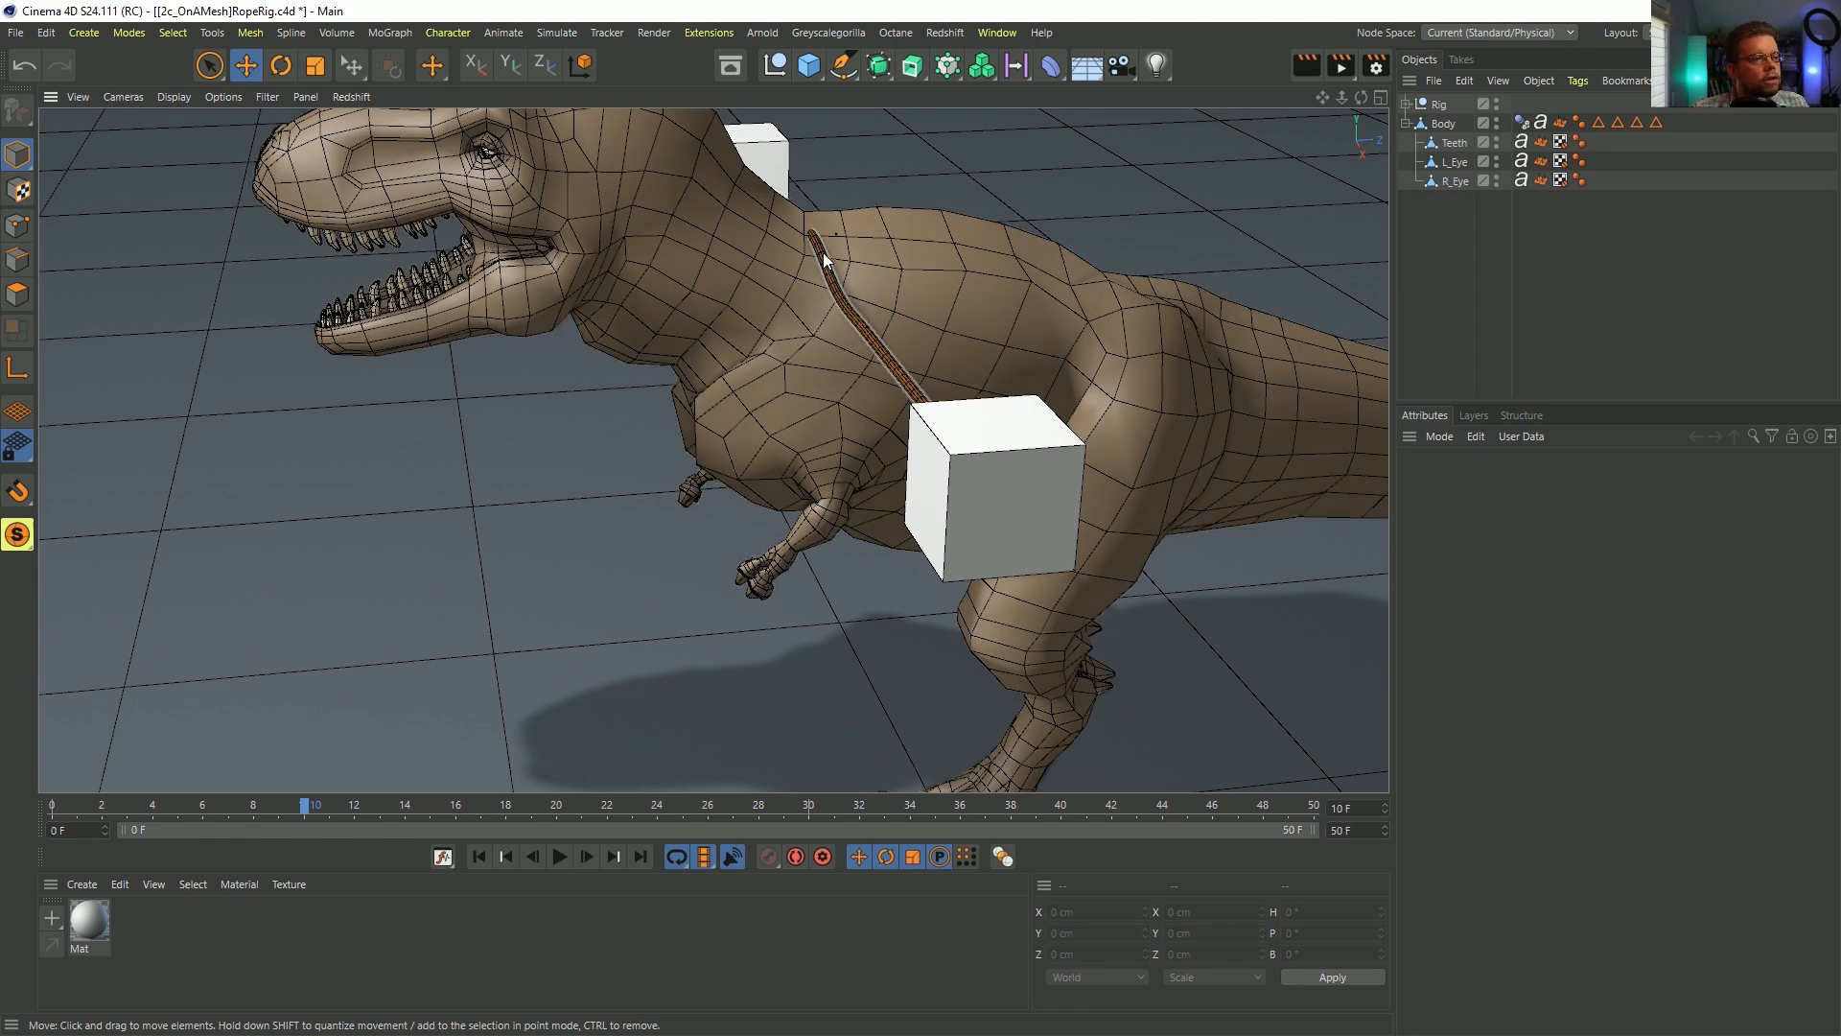
right_click_drag(825, 251, 722, 296, "alt")
middle_click_drag(783, 286, 761, 377, "alt")
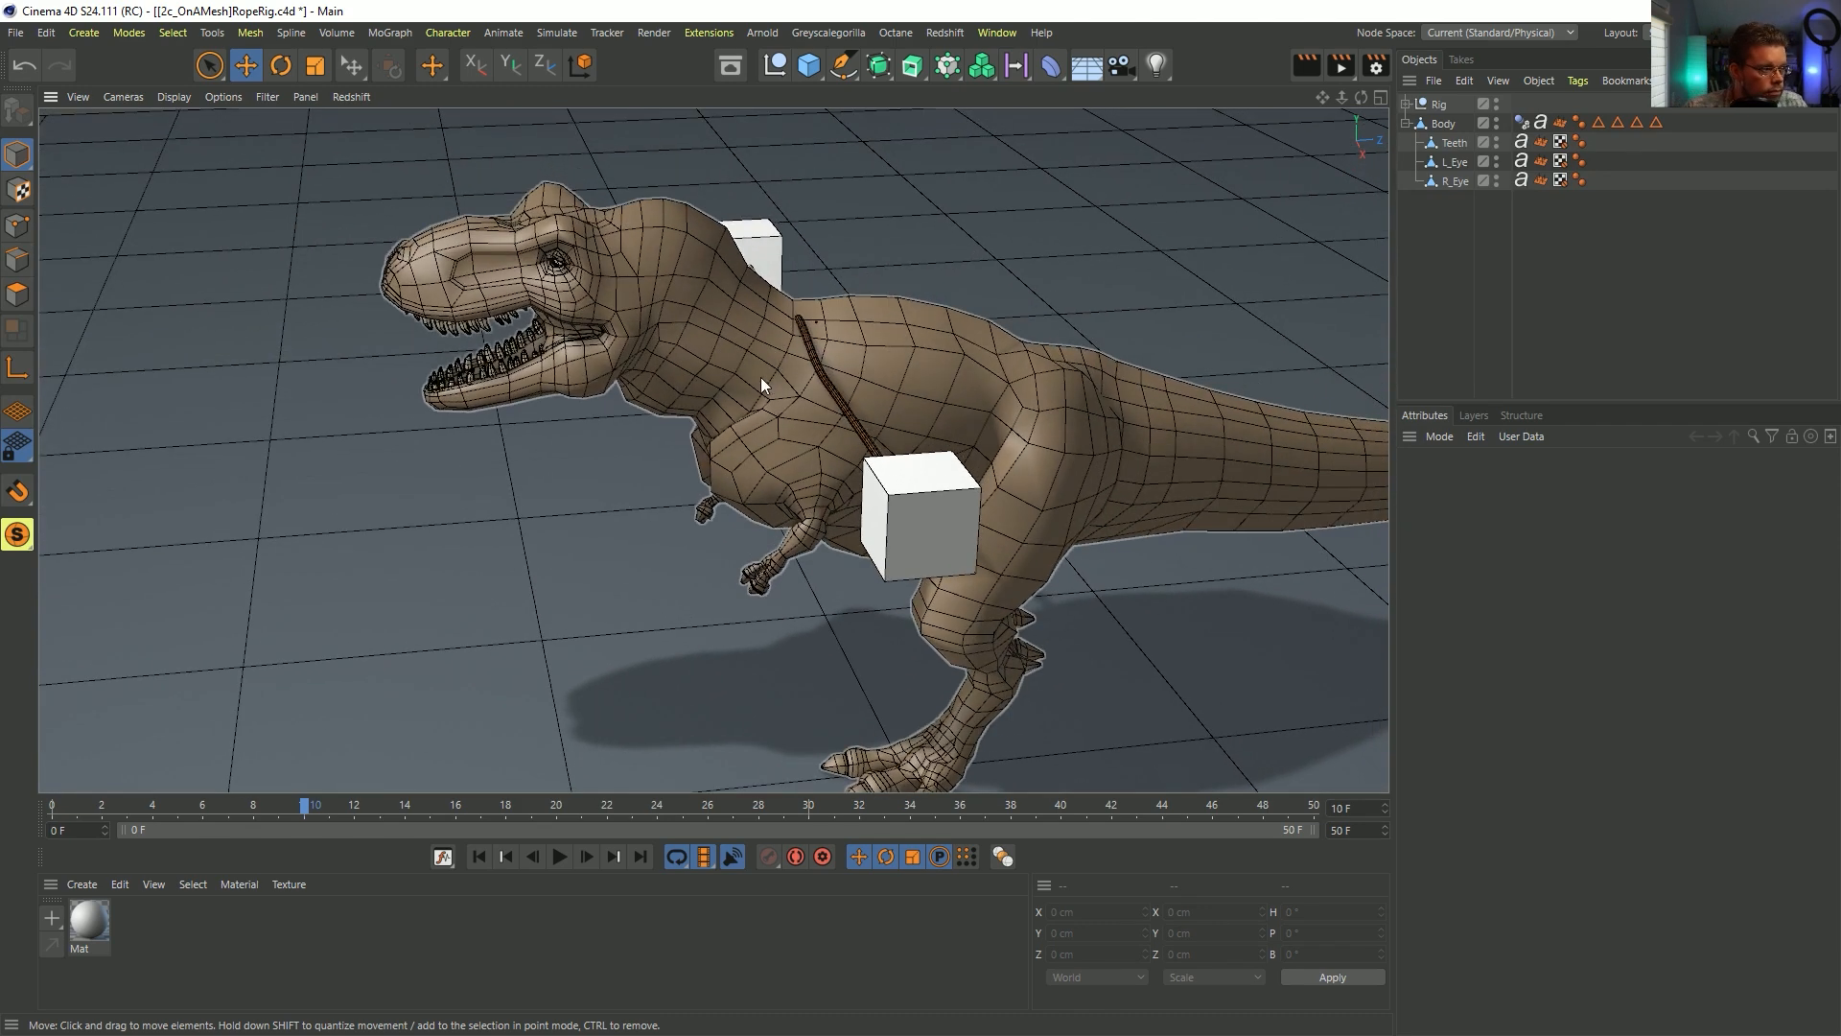
left_click(479, 857)
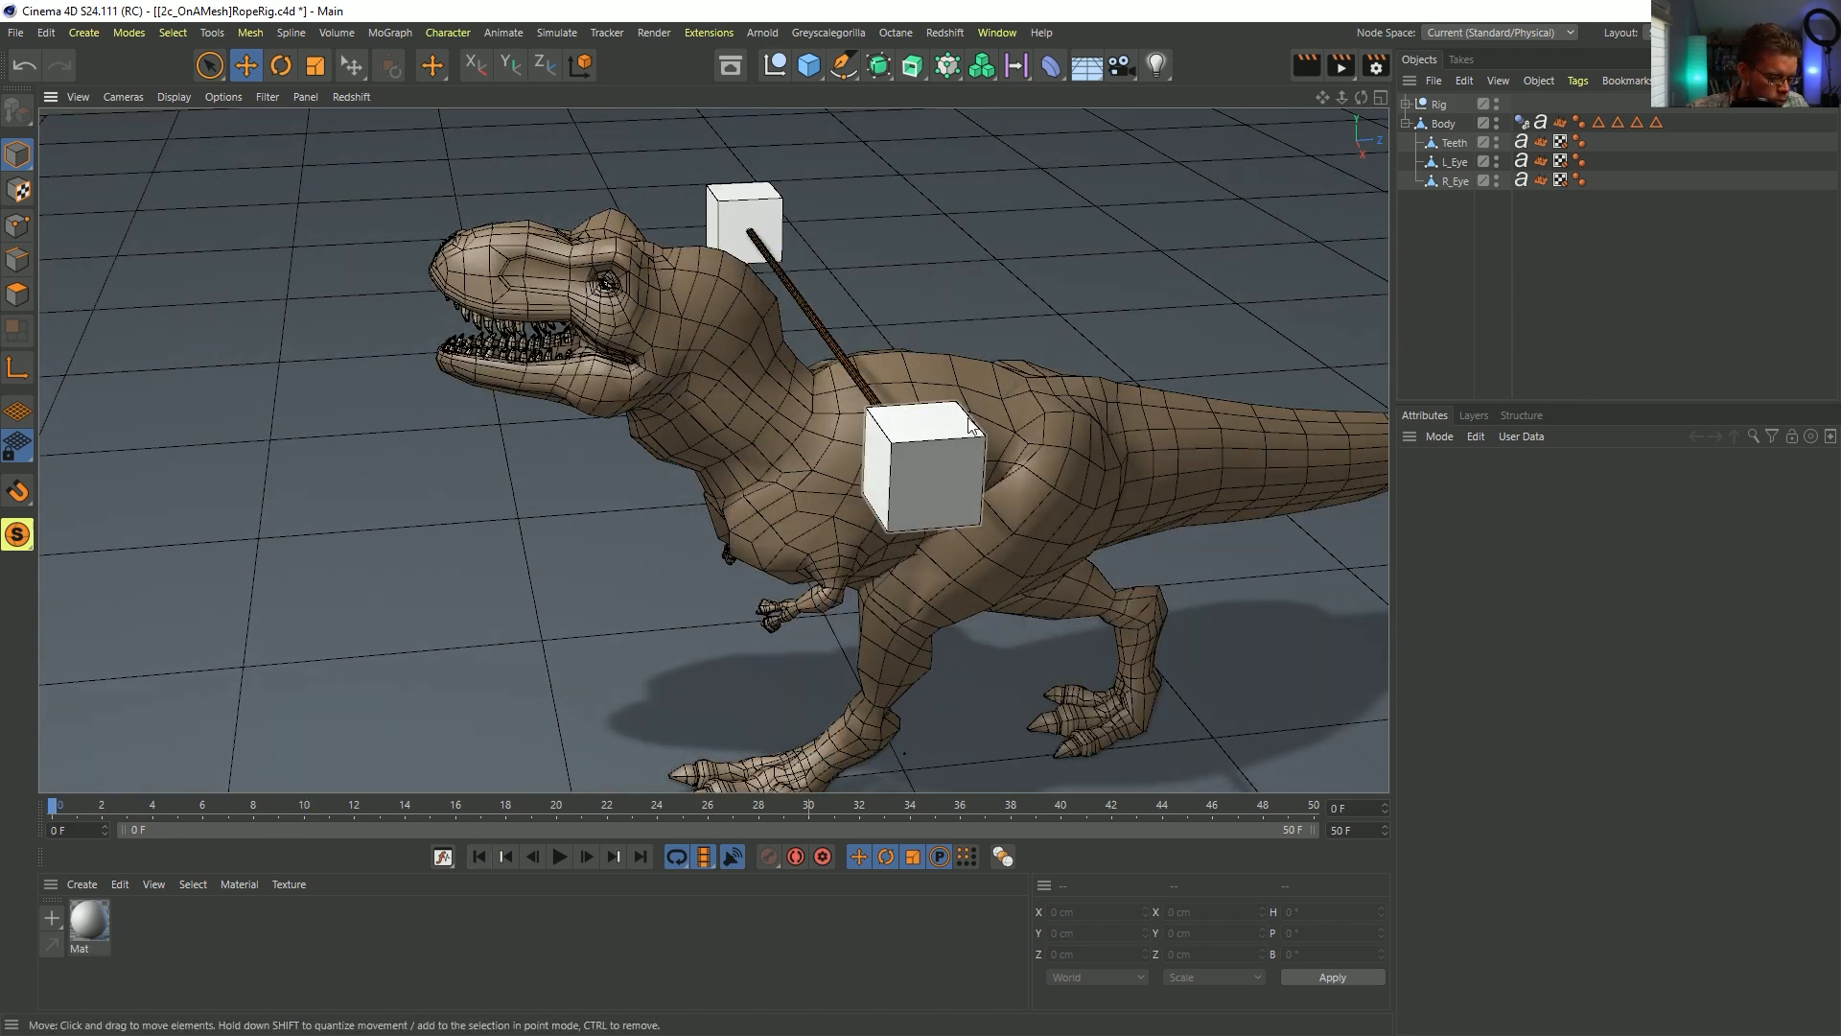
- In the project's expert Dynamics settings, set Steps per Frame to 25
key("ctrl+d")
left_click(1705, 485)
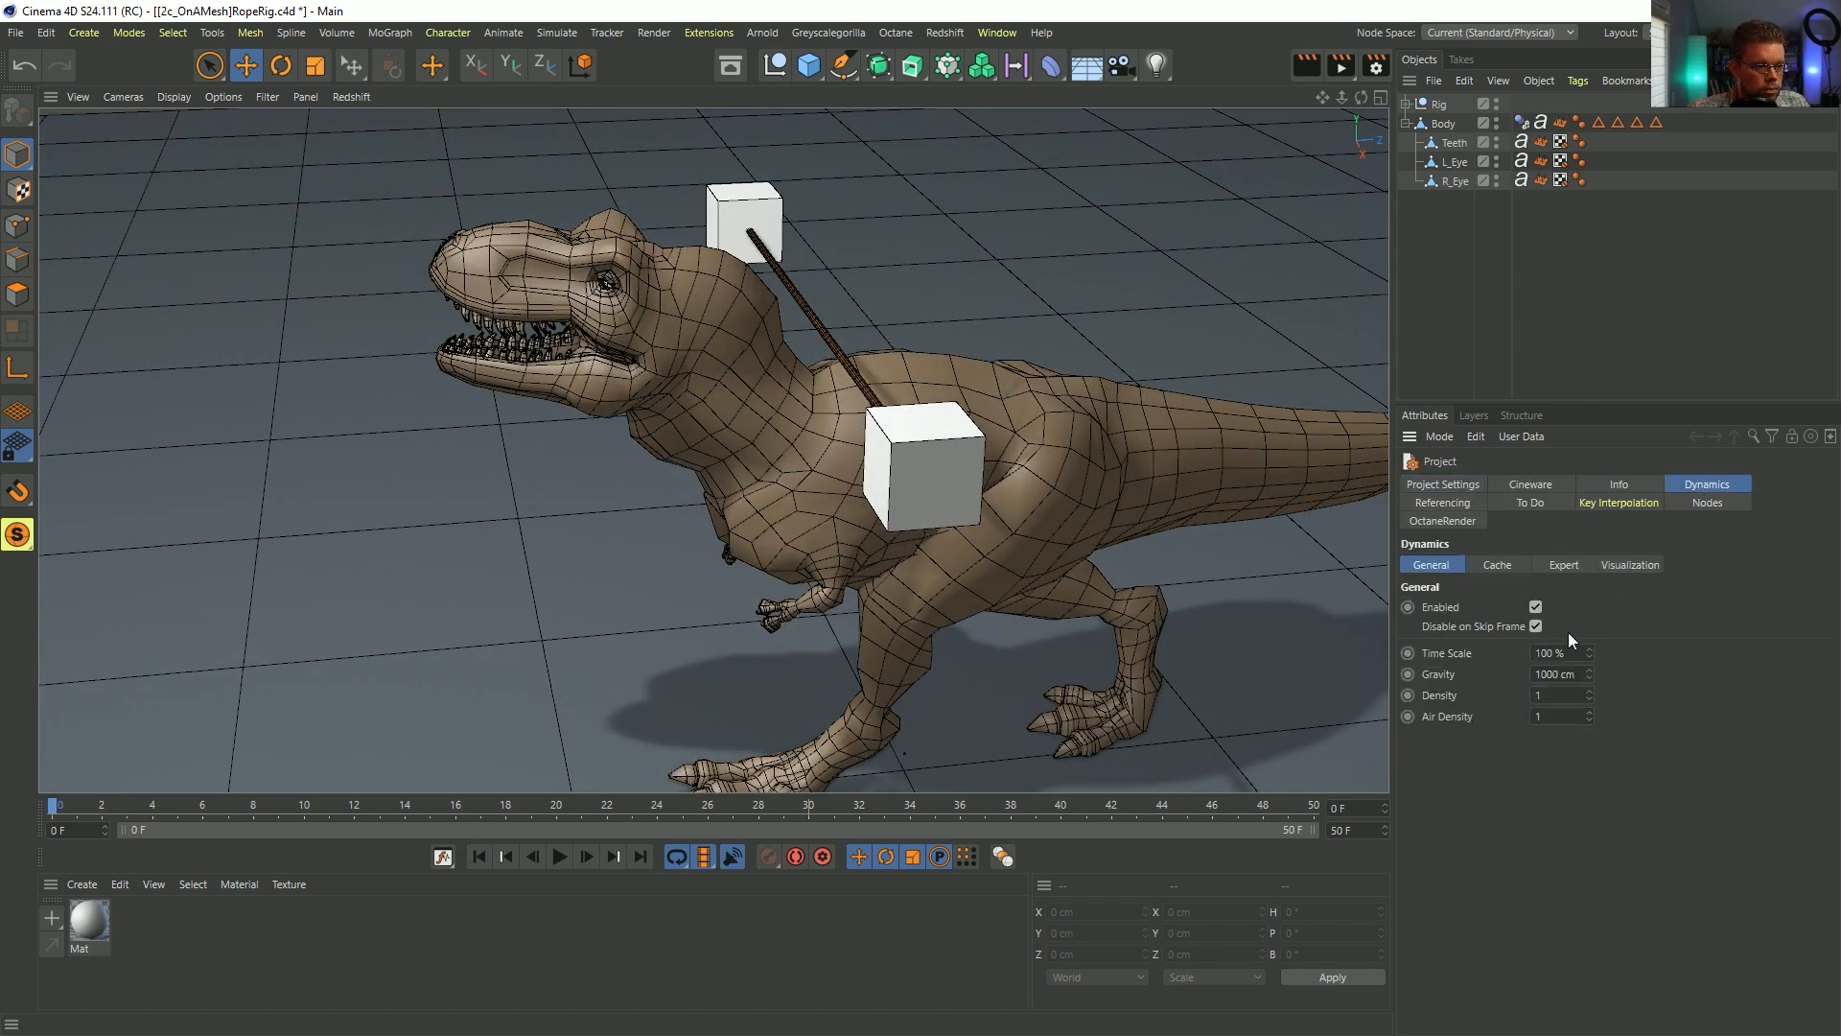
left_click(1560, 566)
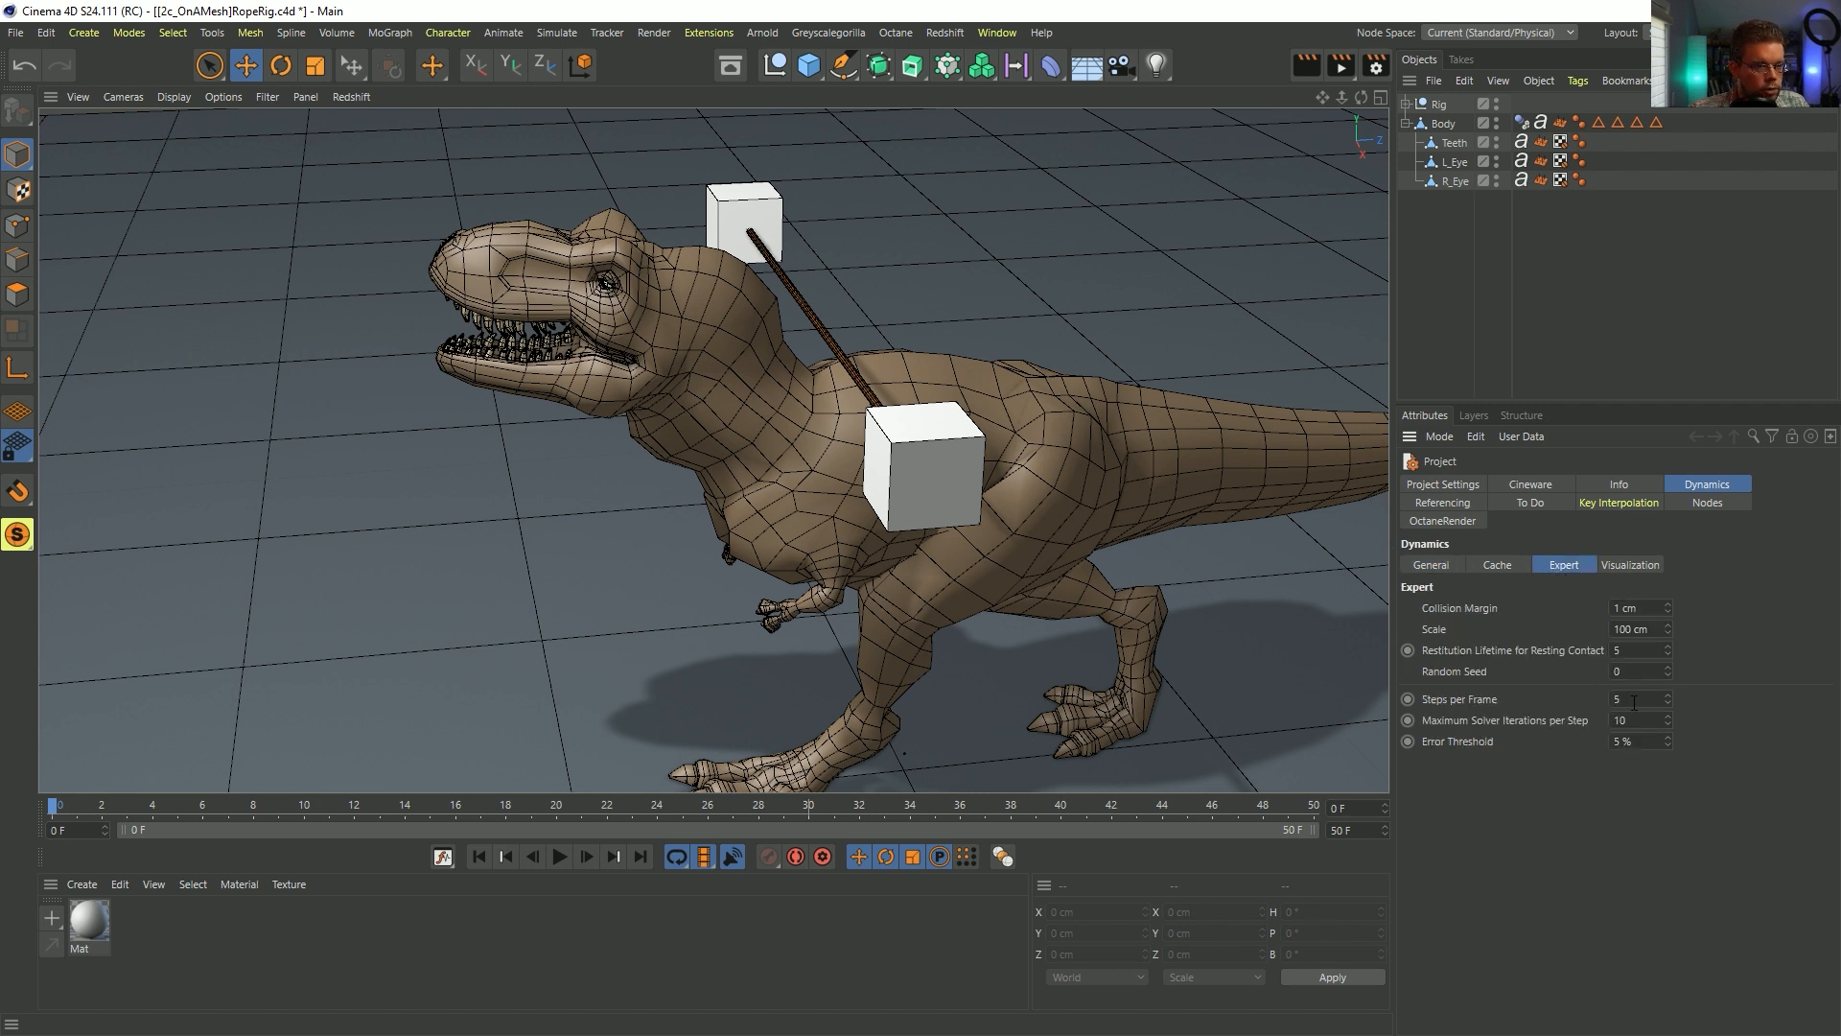
left_click_drag(1646, 698, 1496, 706)
- Advance the simulation frame by frame and play it, examining how the rope lands on the T-Rex's back, and rewind to frame 0
left_click(585, 857)
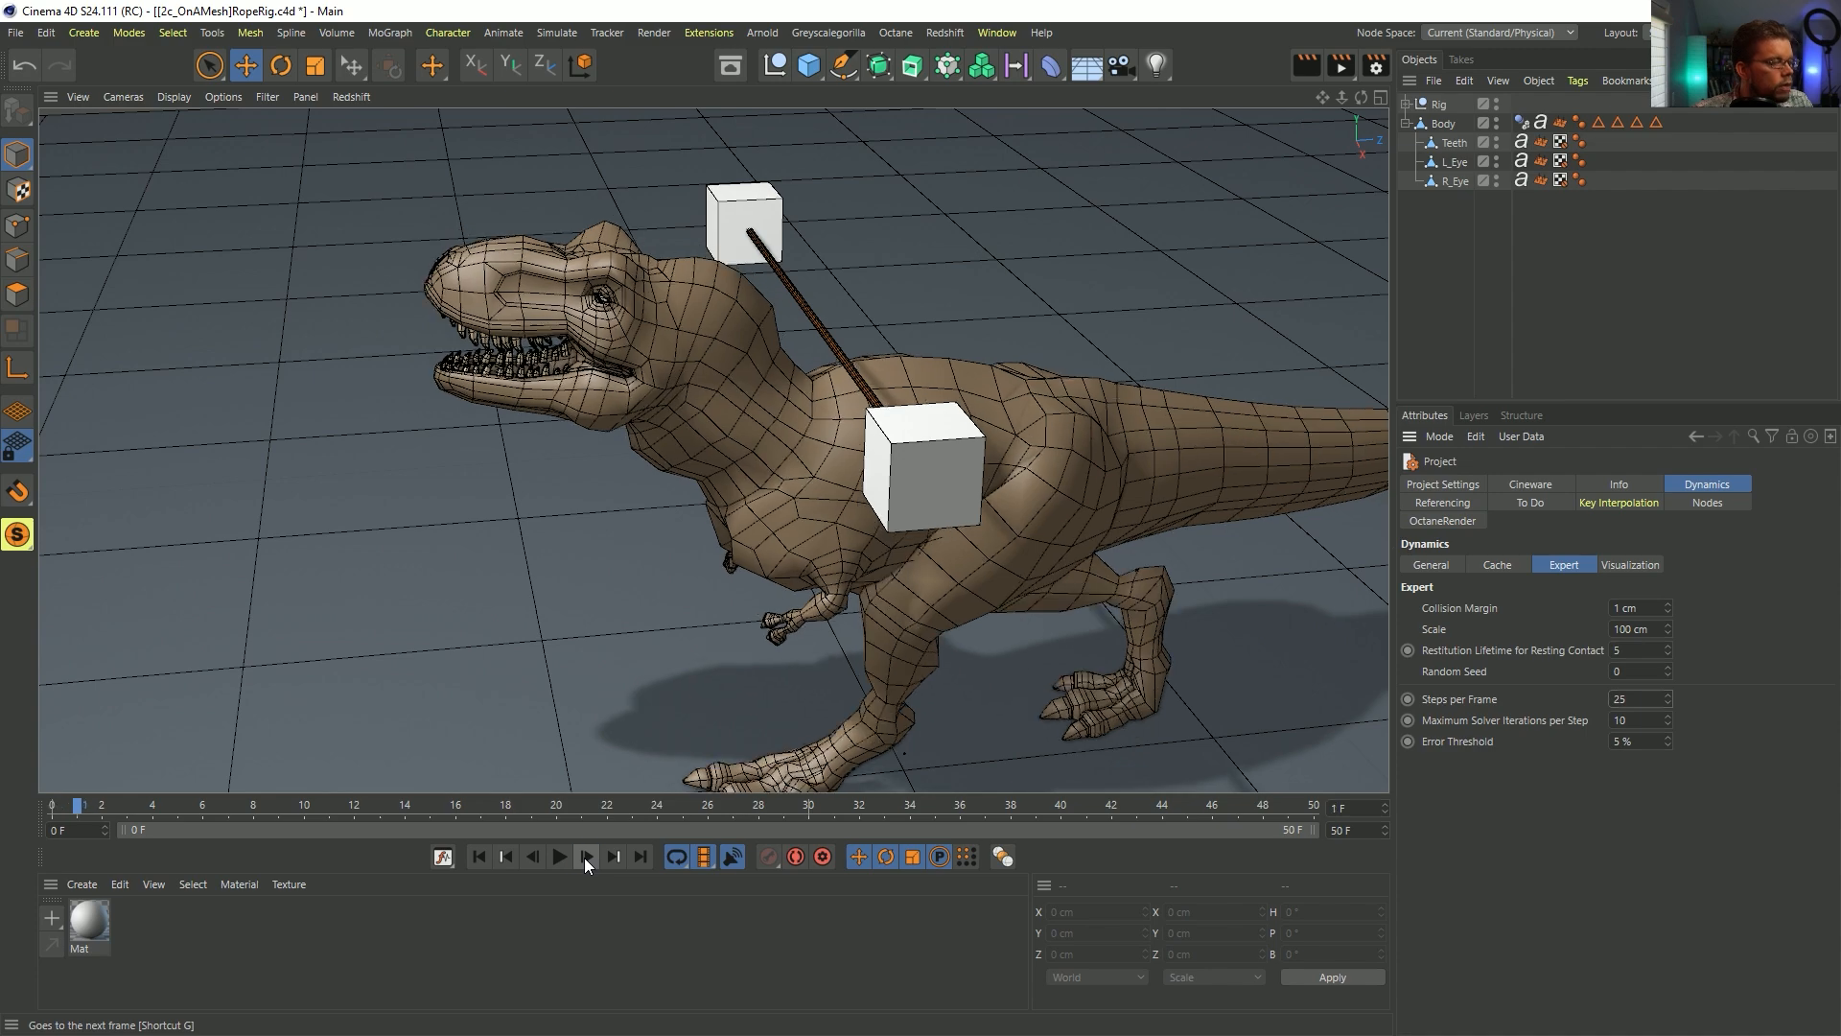
left_click(585, 857)
left_click(584, 857)
left_click(584, 857)
left_click(564, 856)
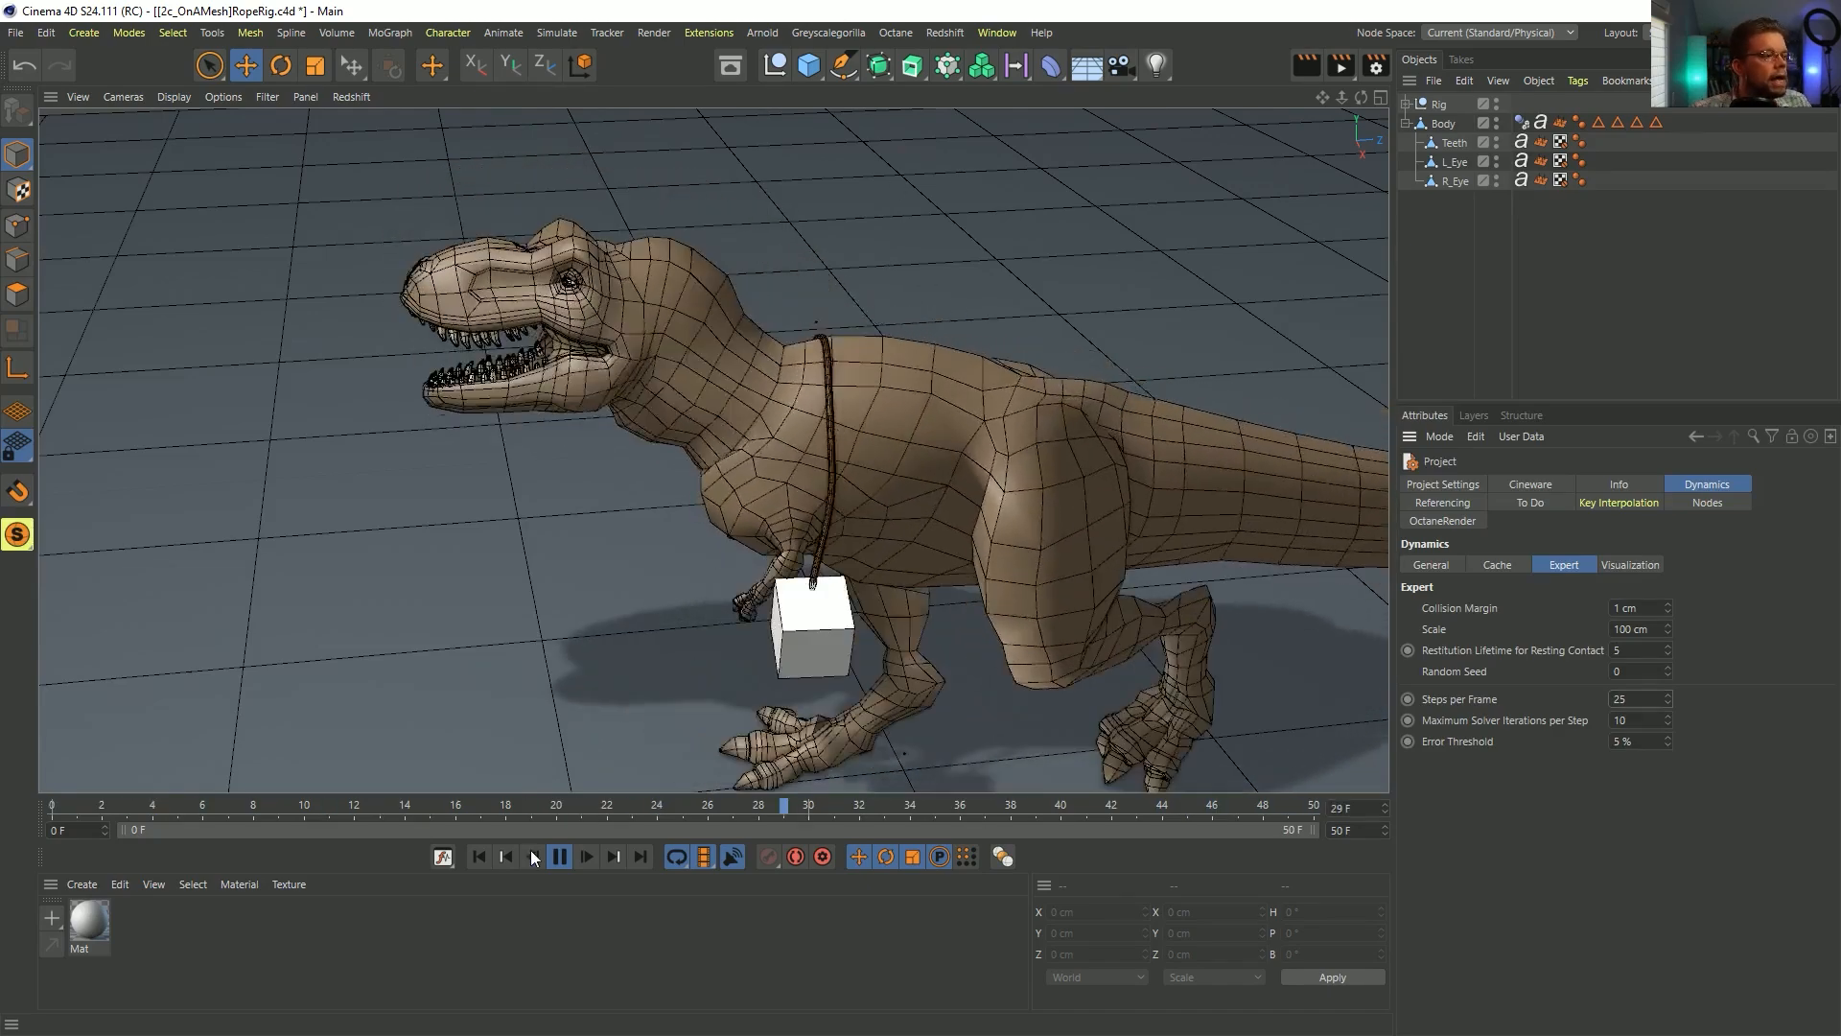
left_click(489, 856)
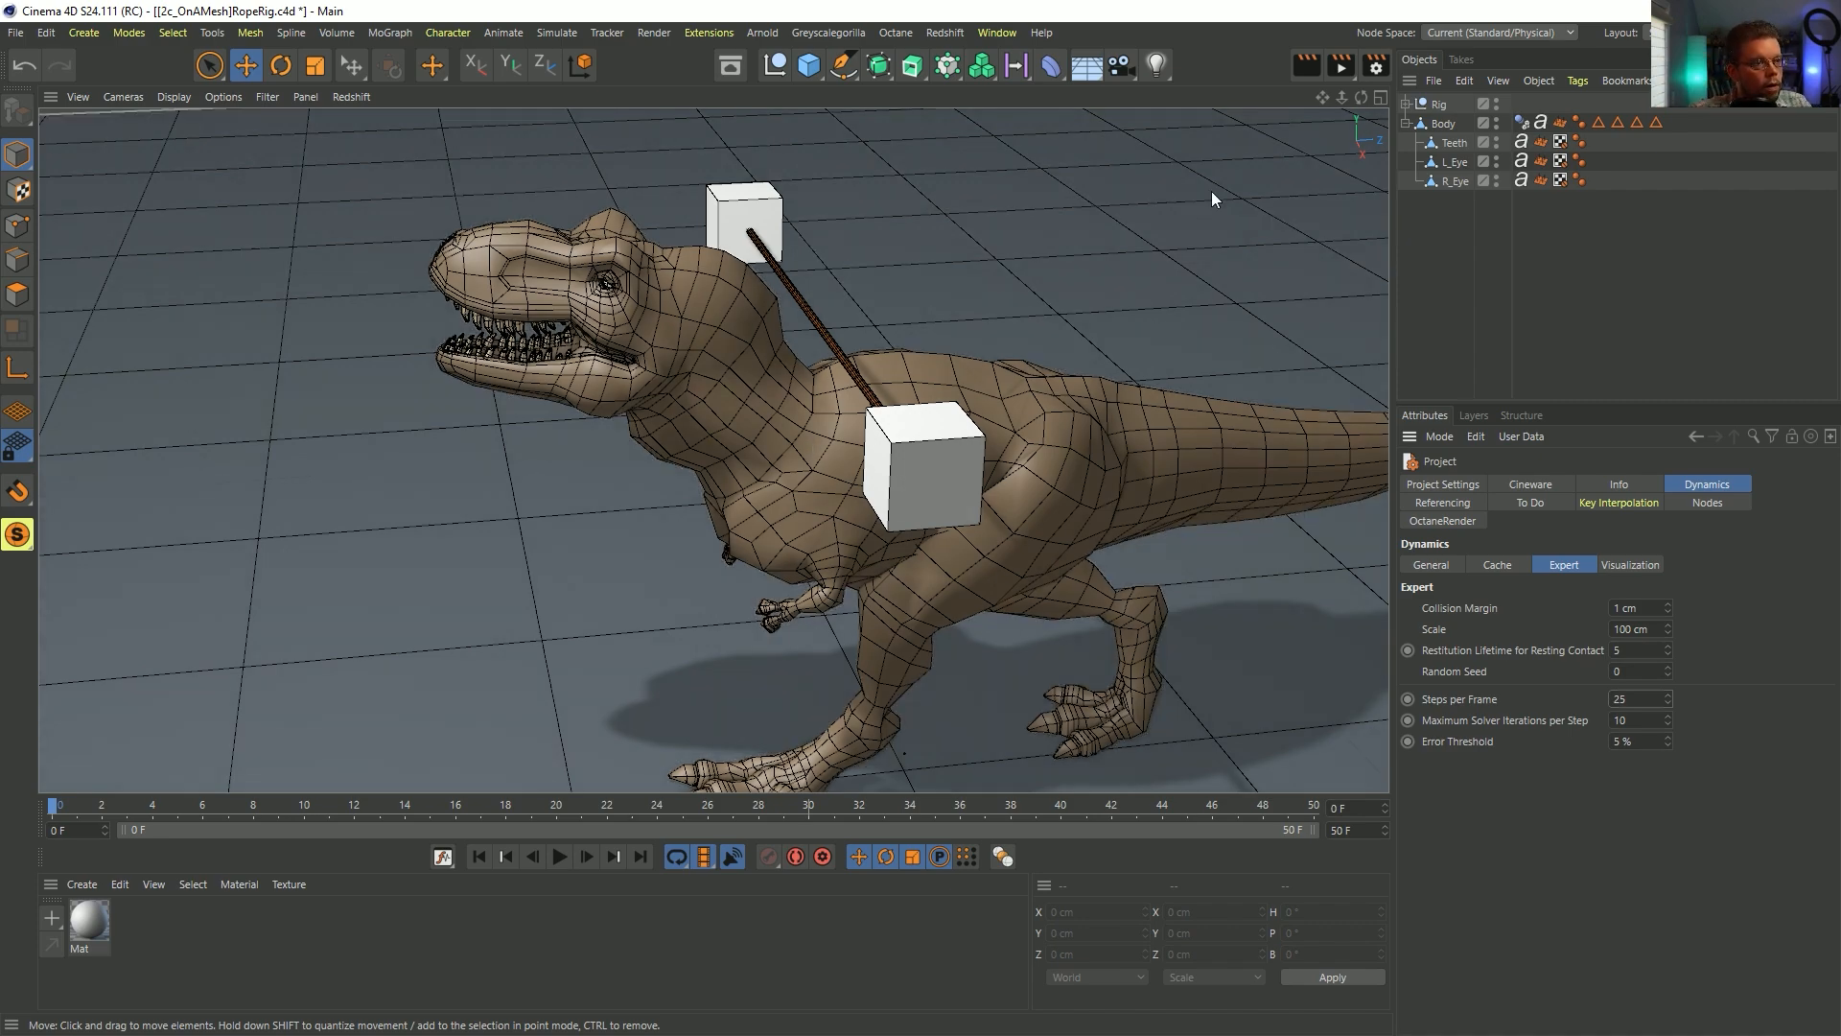
- Add a Sphere, scale it to about 349 cm across and place it inside the T-Rex's chest beneath the rope
left_click_drag(799, 403, 873, 372, "alt")
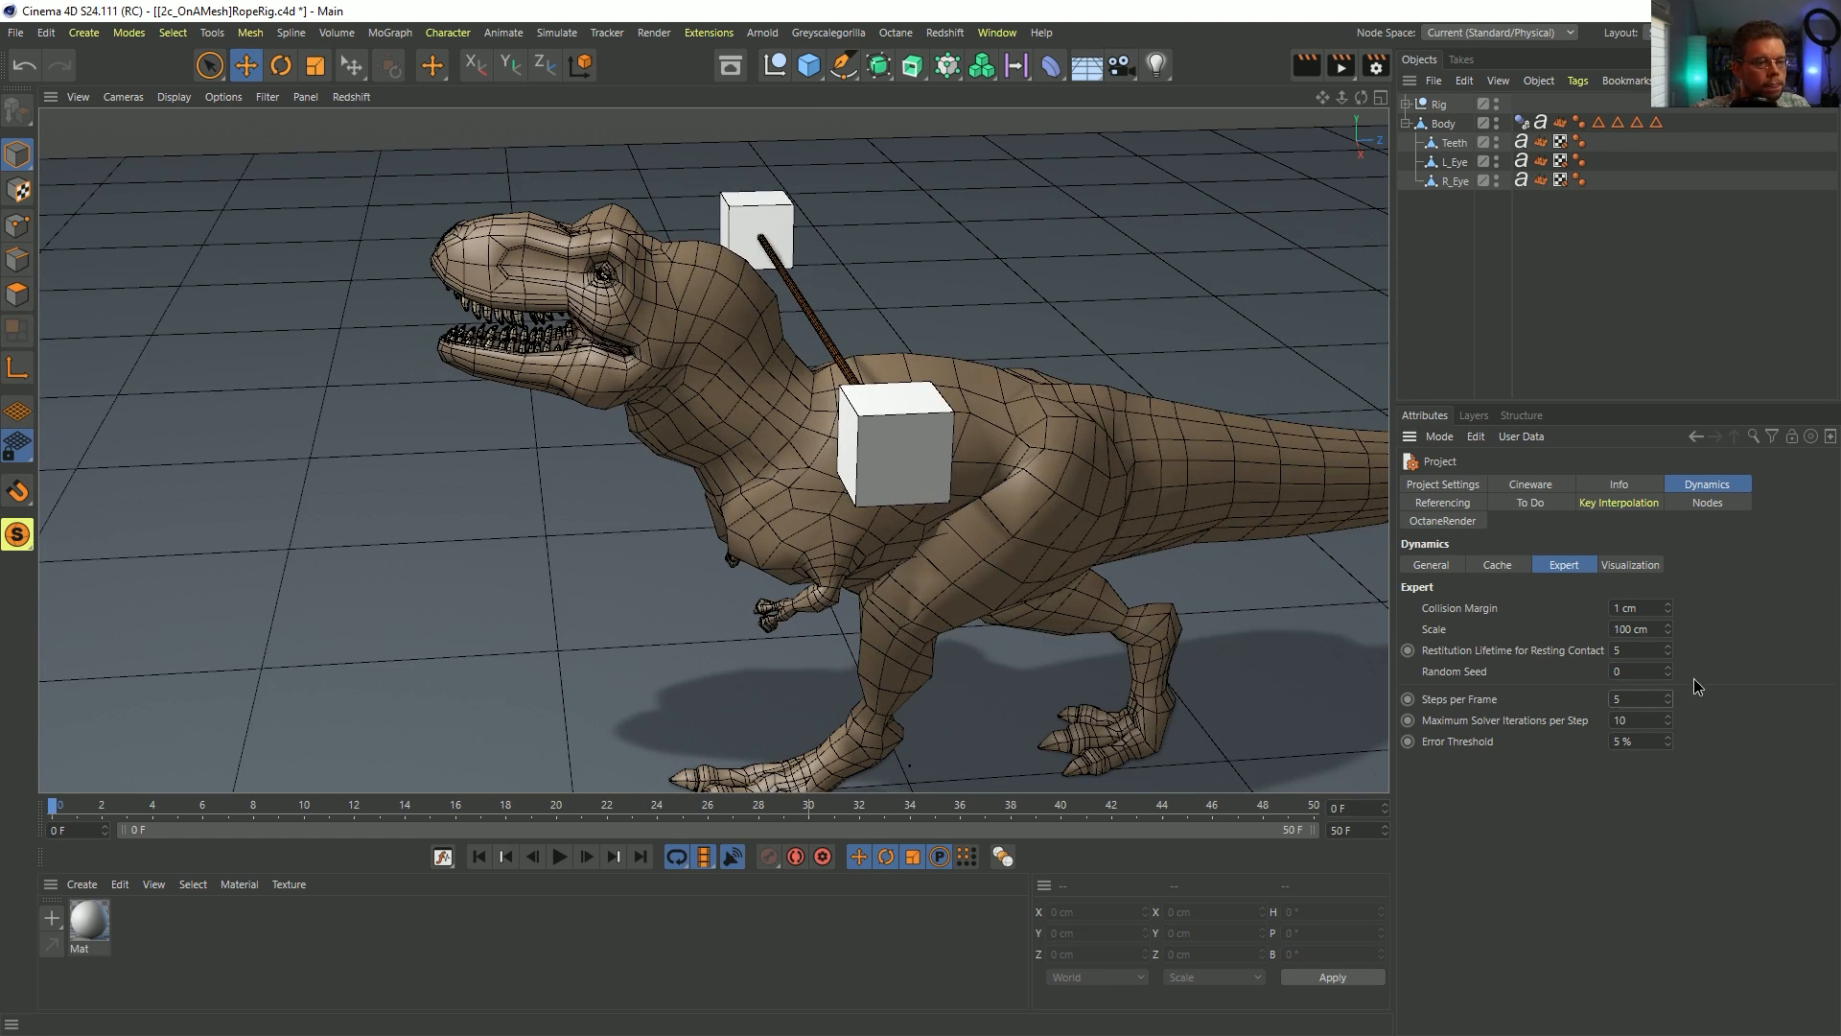
left_click(804, 64)
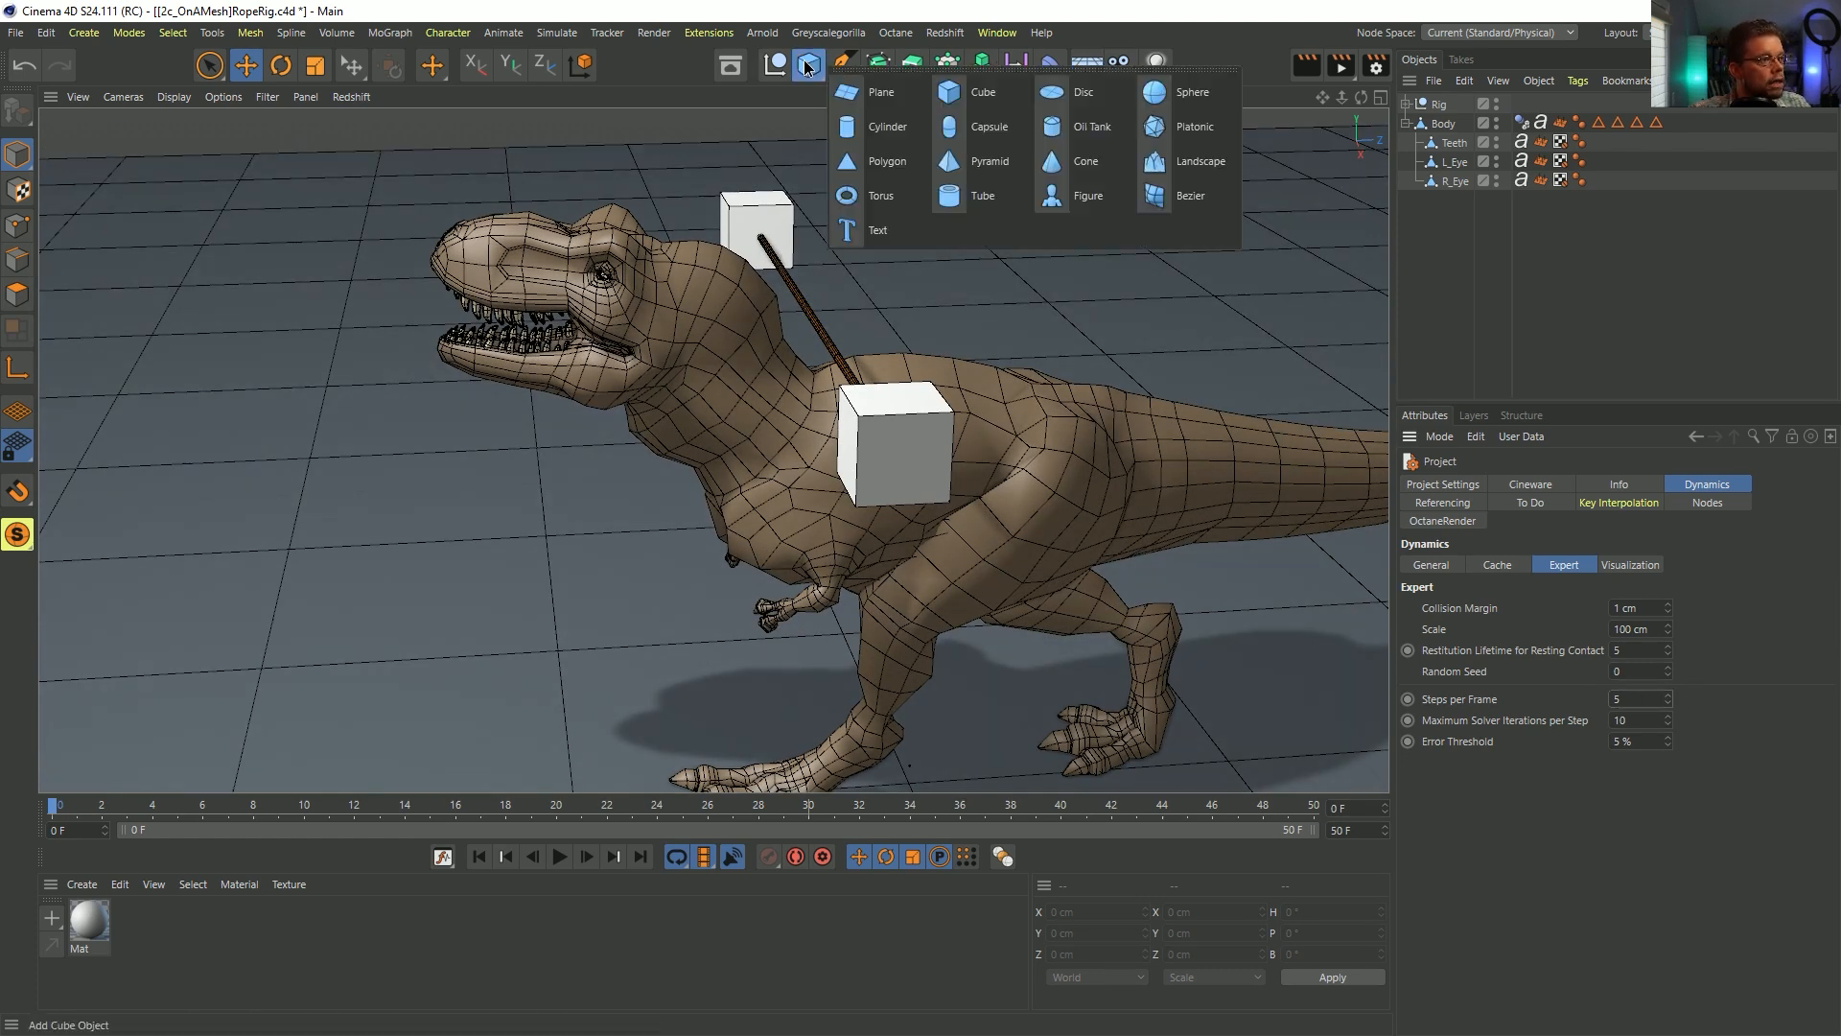
left_click(1181, 96)
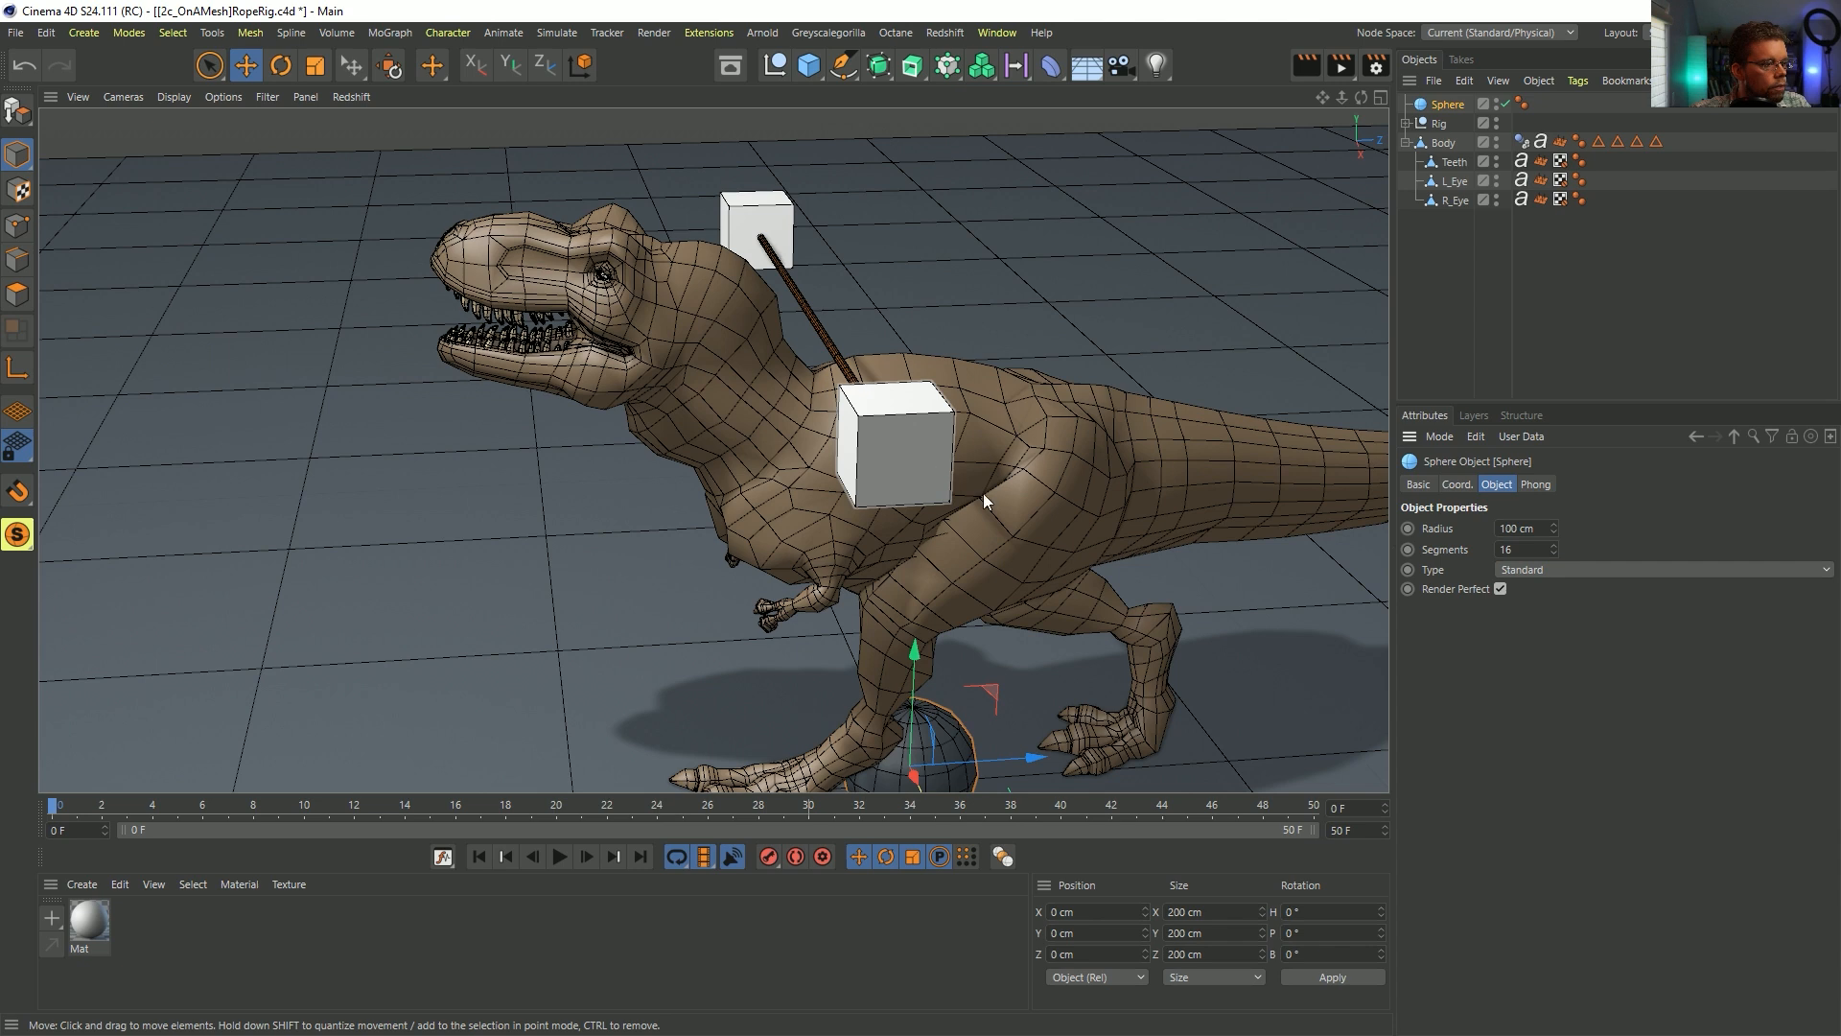
left_click_drag(992, 700, 907, 387)
key("t")
left_click_drag(883, 415, 915, 441)
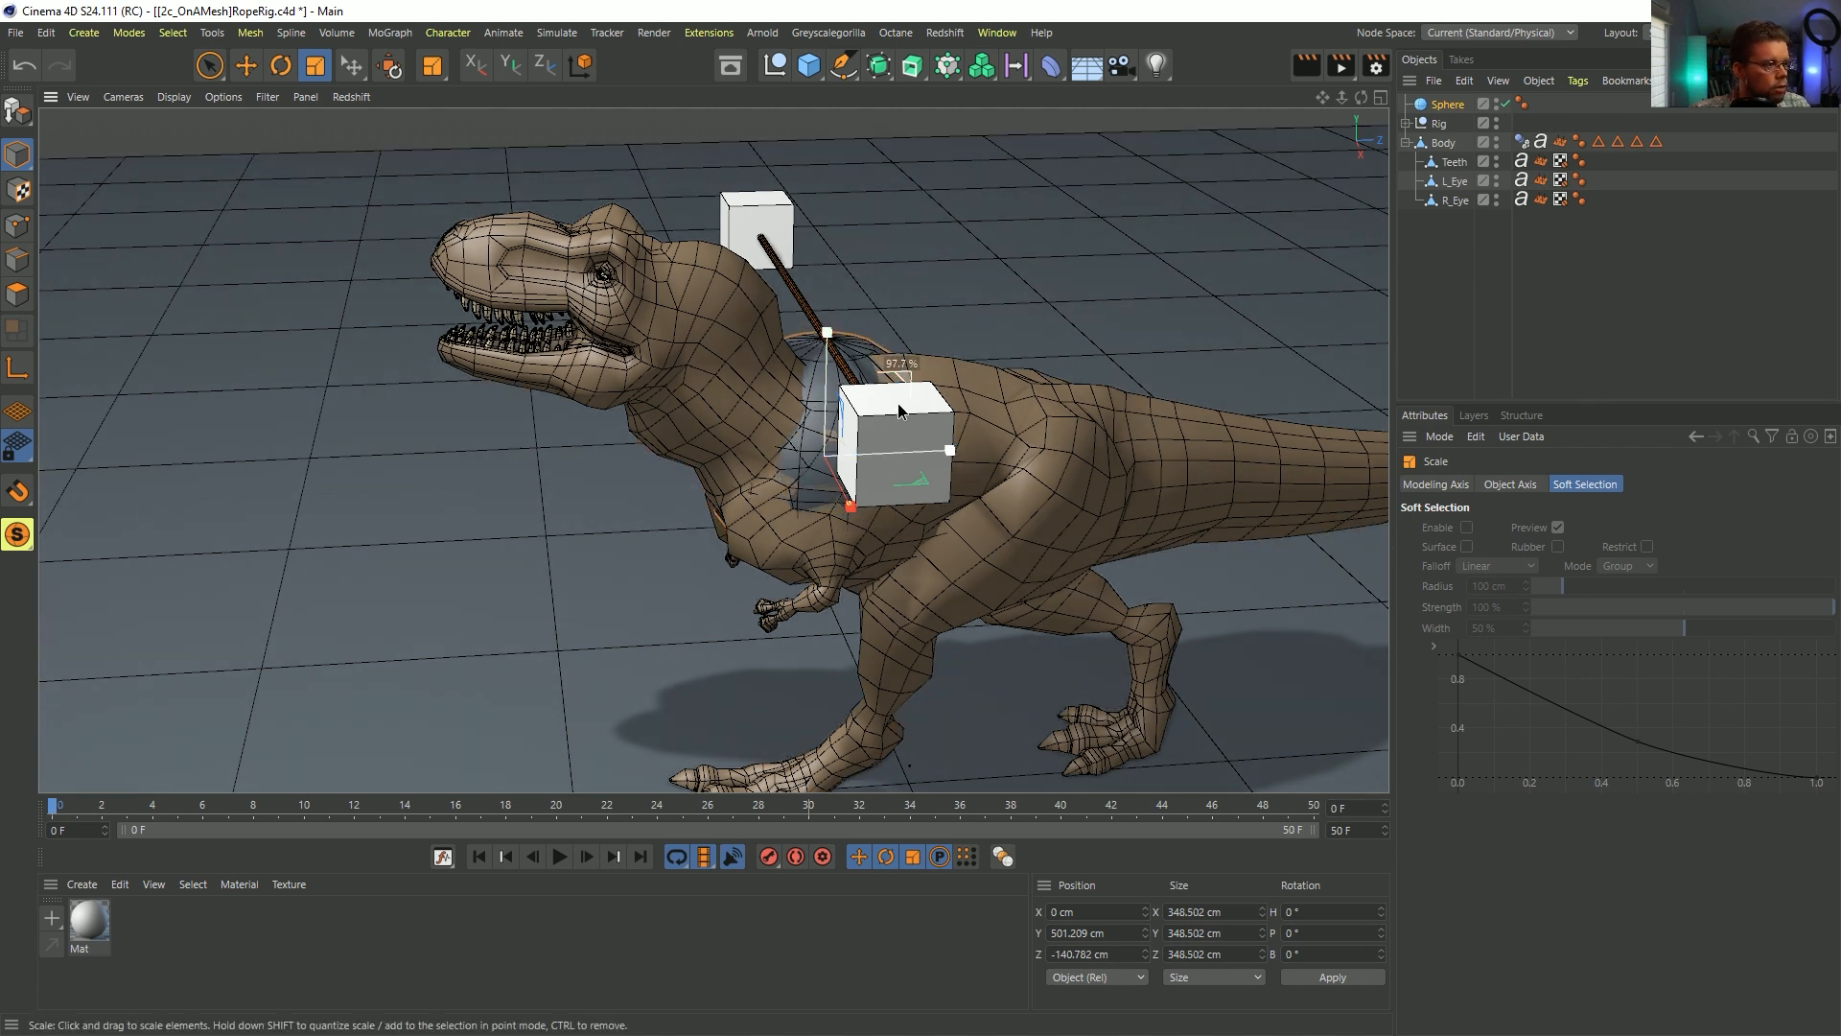
key("e")
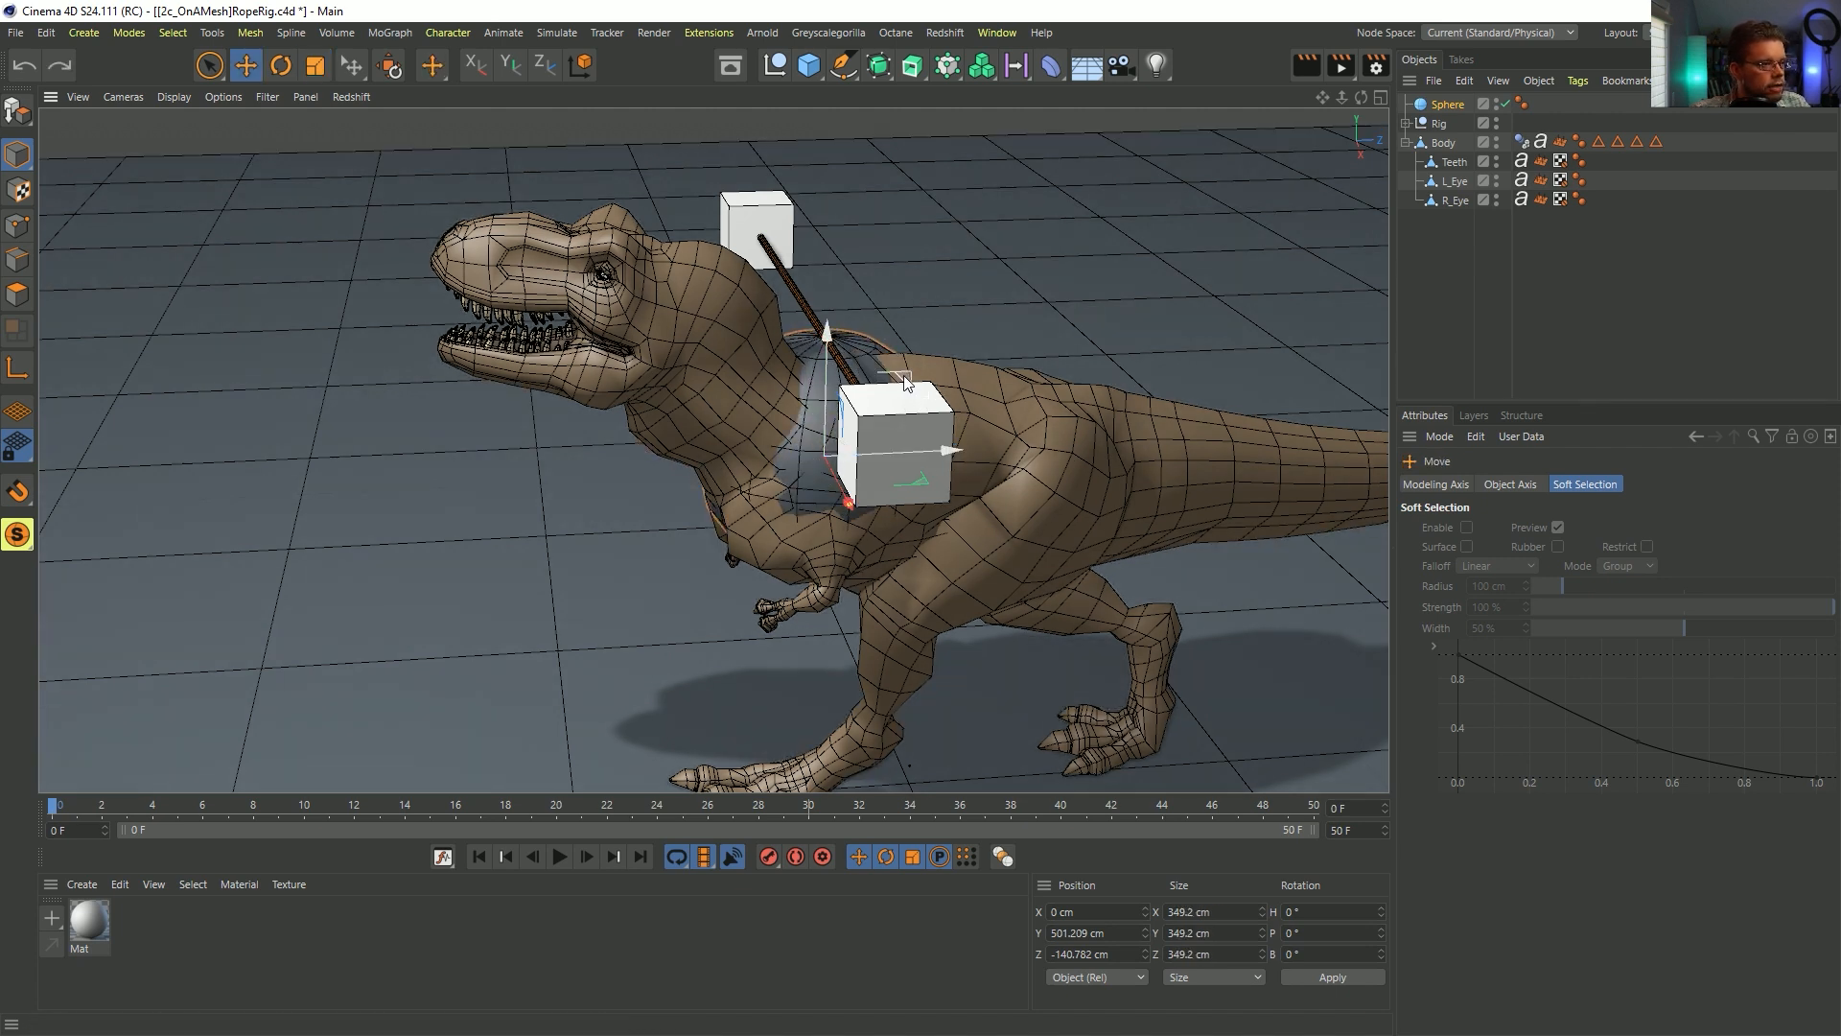
left_click_drag(906, 376, 905, 407)
- Resize the chest sphere to about 295 cm and place a copy about 234 cm across at the base of the neck
left_click_drag(803, 408, 845, 368, "alt")
key("t")
key("e")
key("t")
key("e")
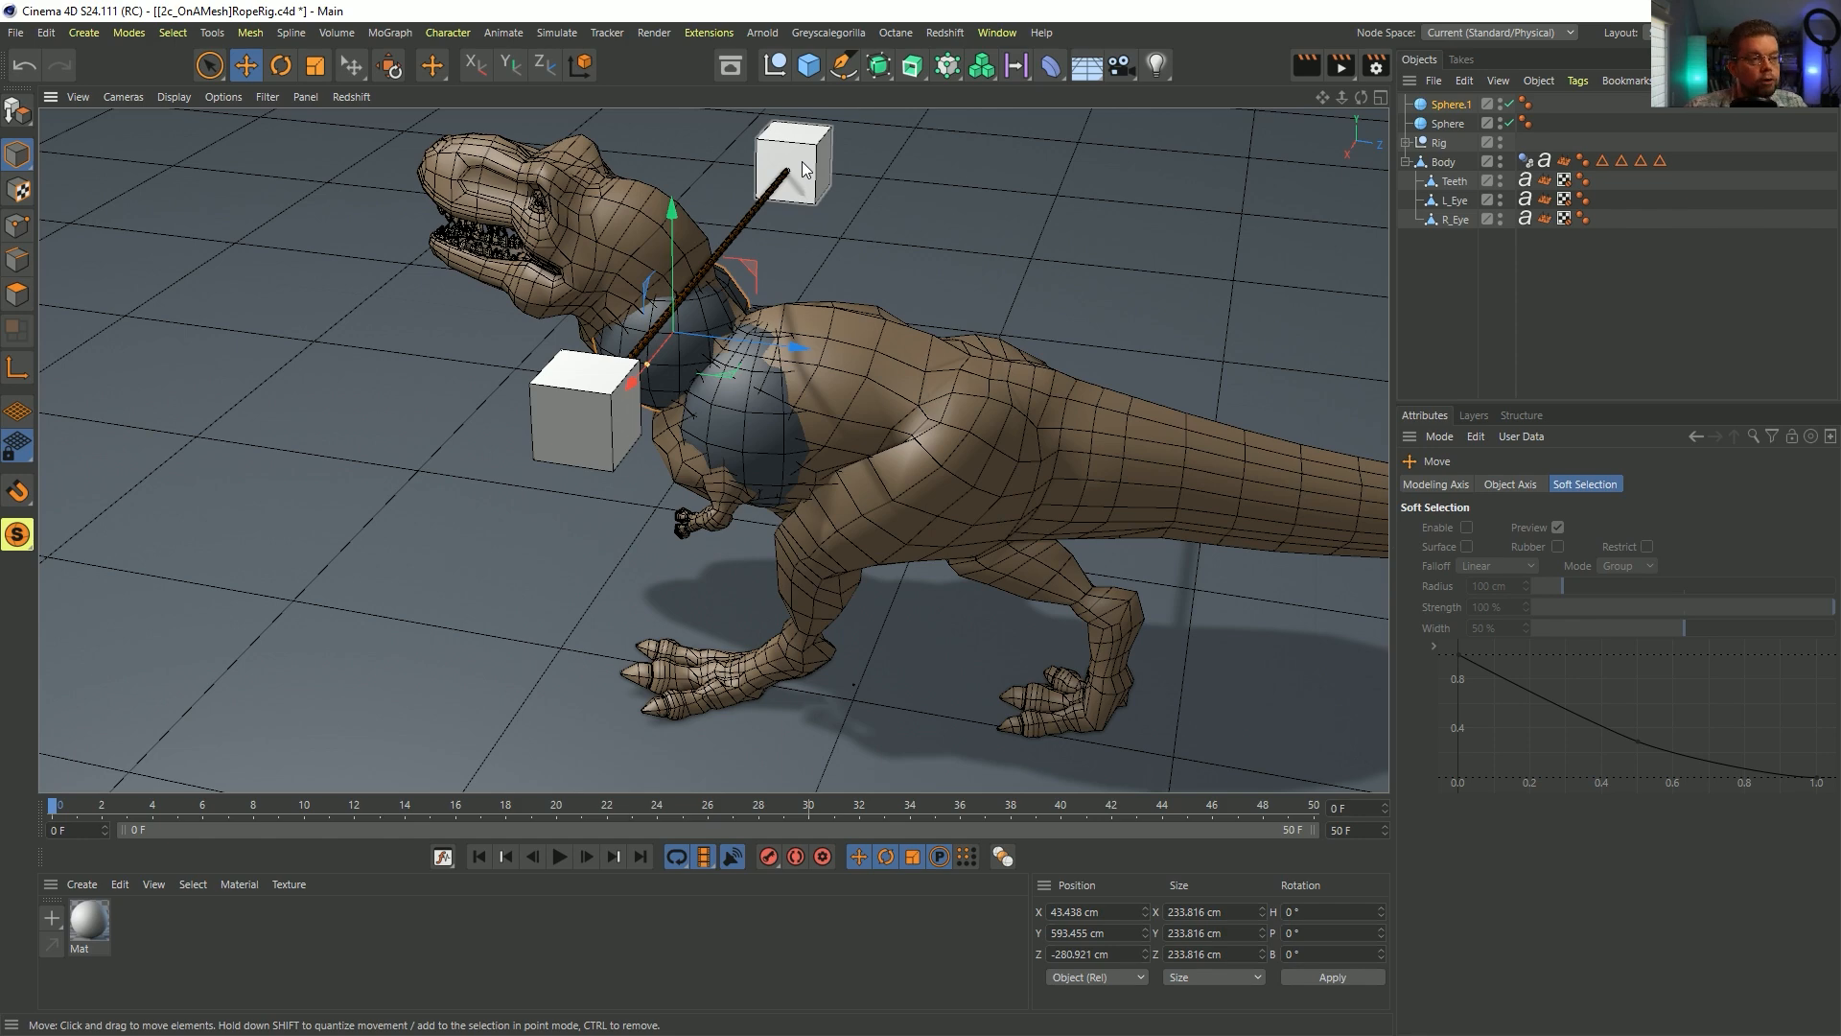
- Delete the copied sphere at the T-Rex's neck and select the remaining chest sphere
left_click_drag(802, 161, 1262, 222, "alt")
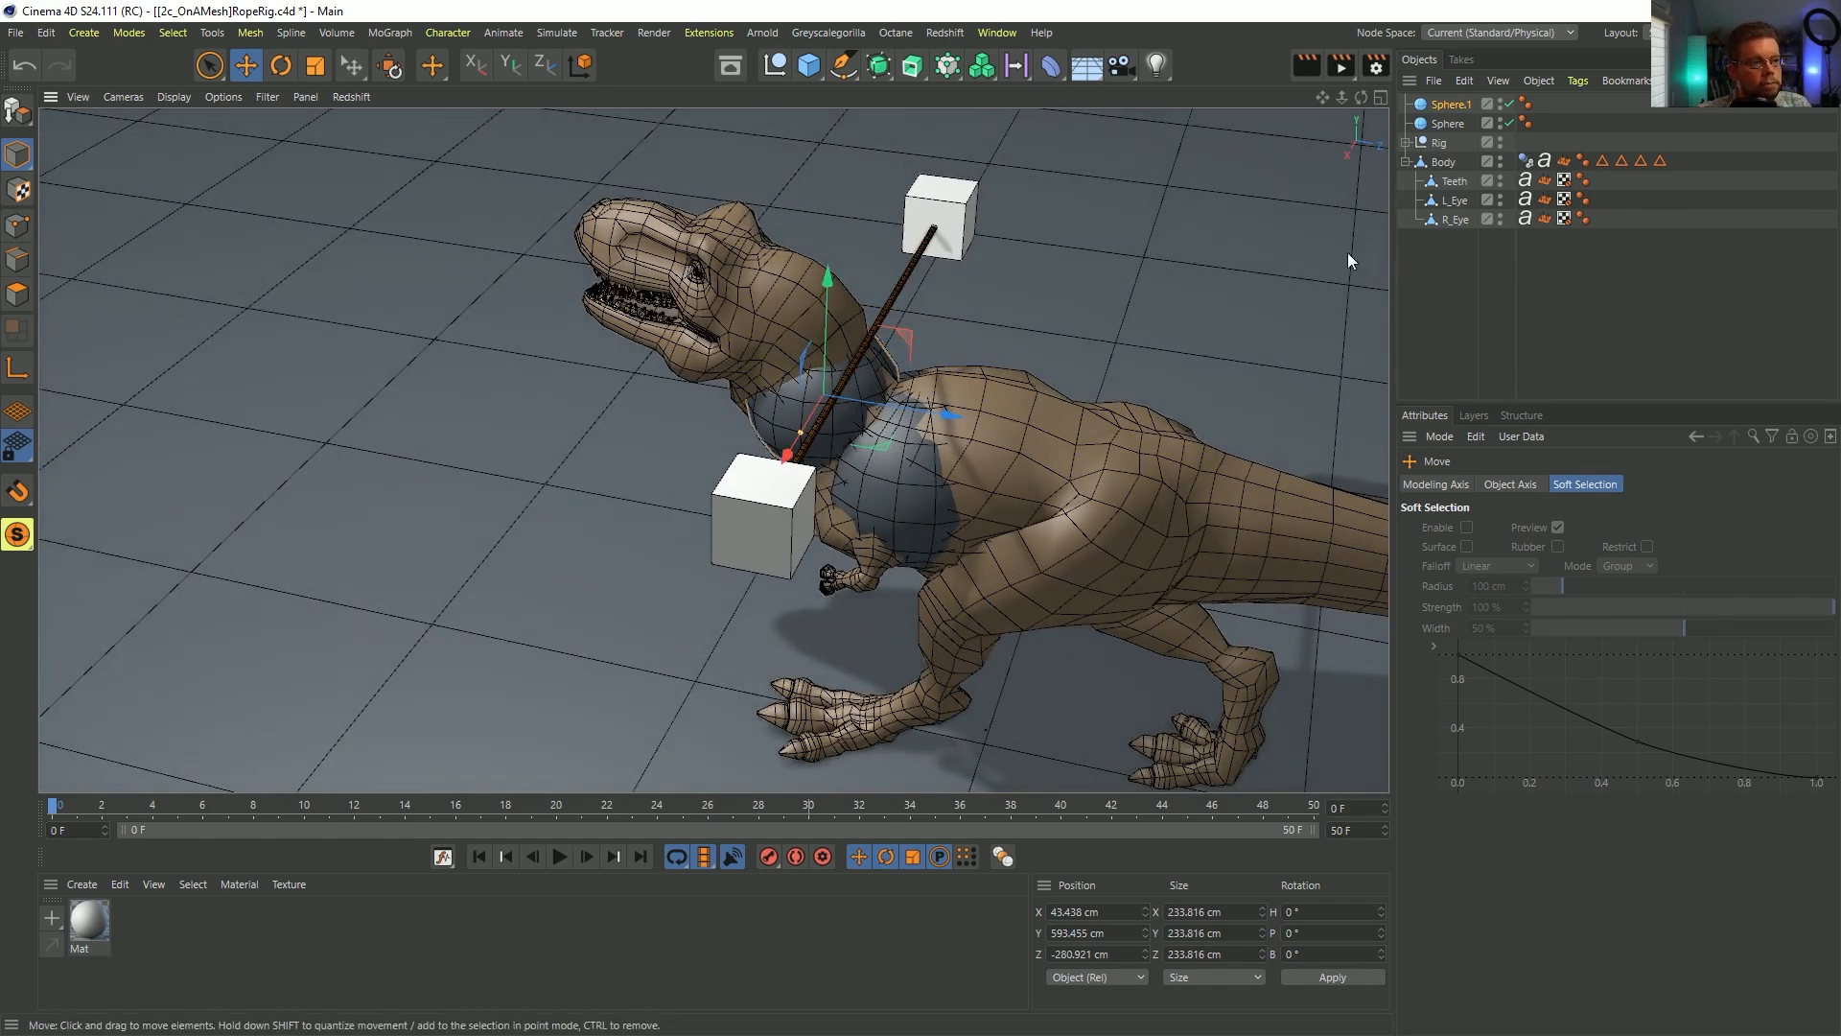
left_click(1453, 102)
key("Delete")
left_click(1454, 102)
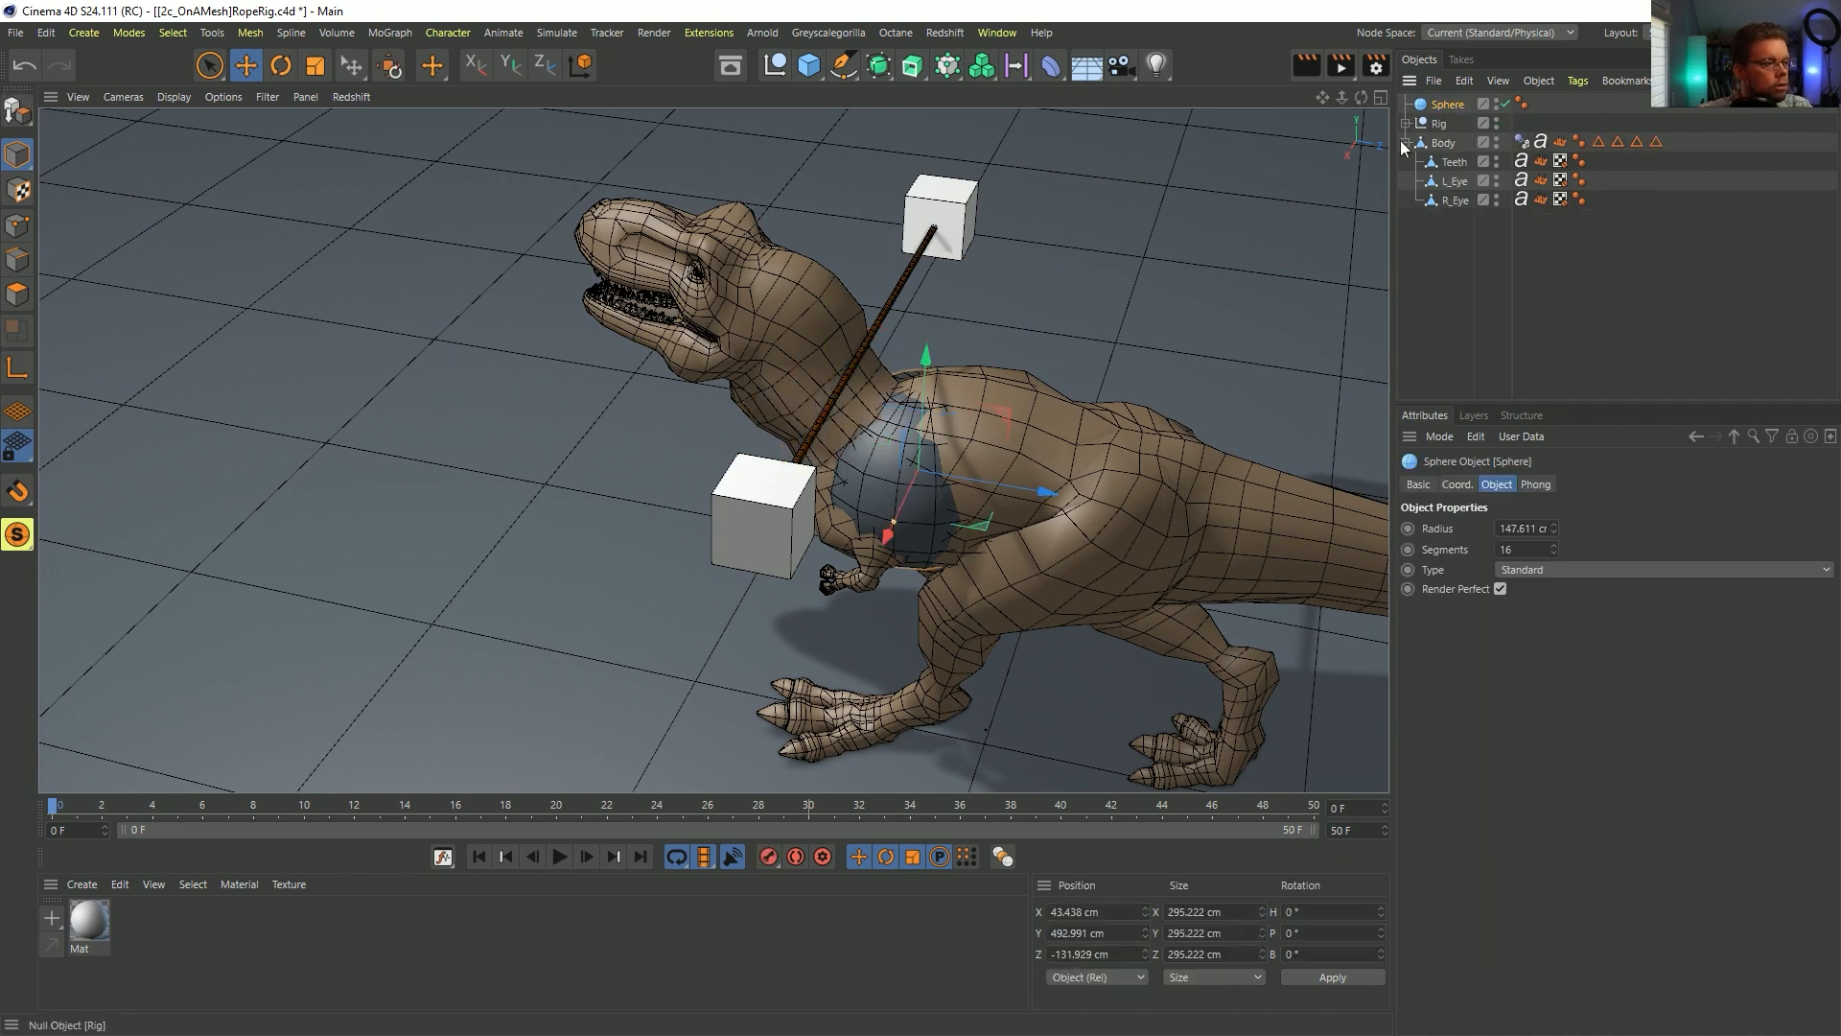
- In polygon mode, loop-select the Body's polygons around the base of the neck and grow the selection
left_click(18, 294)
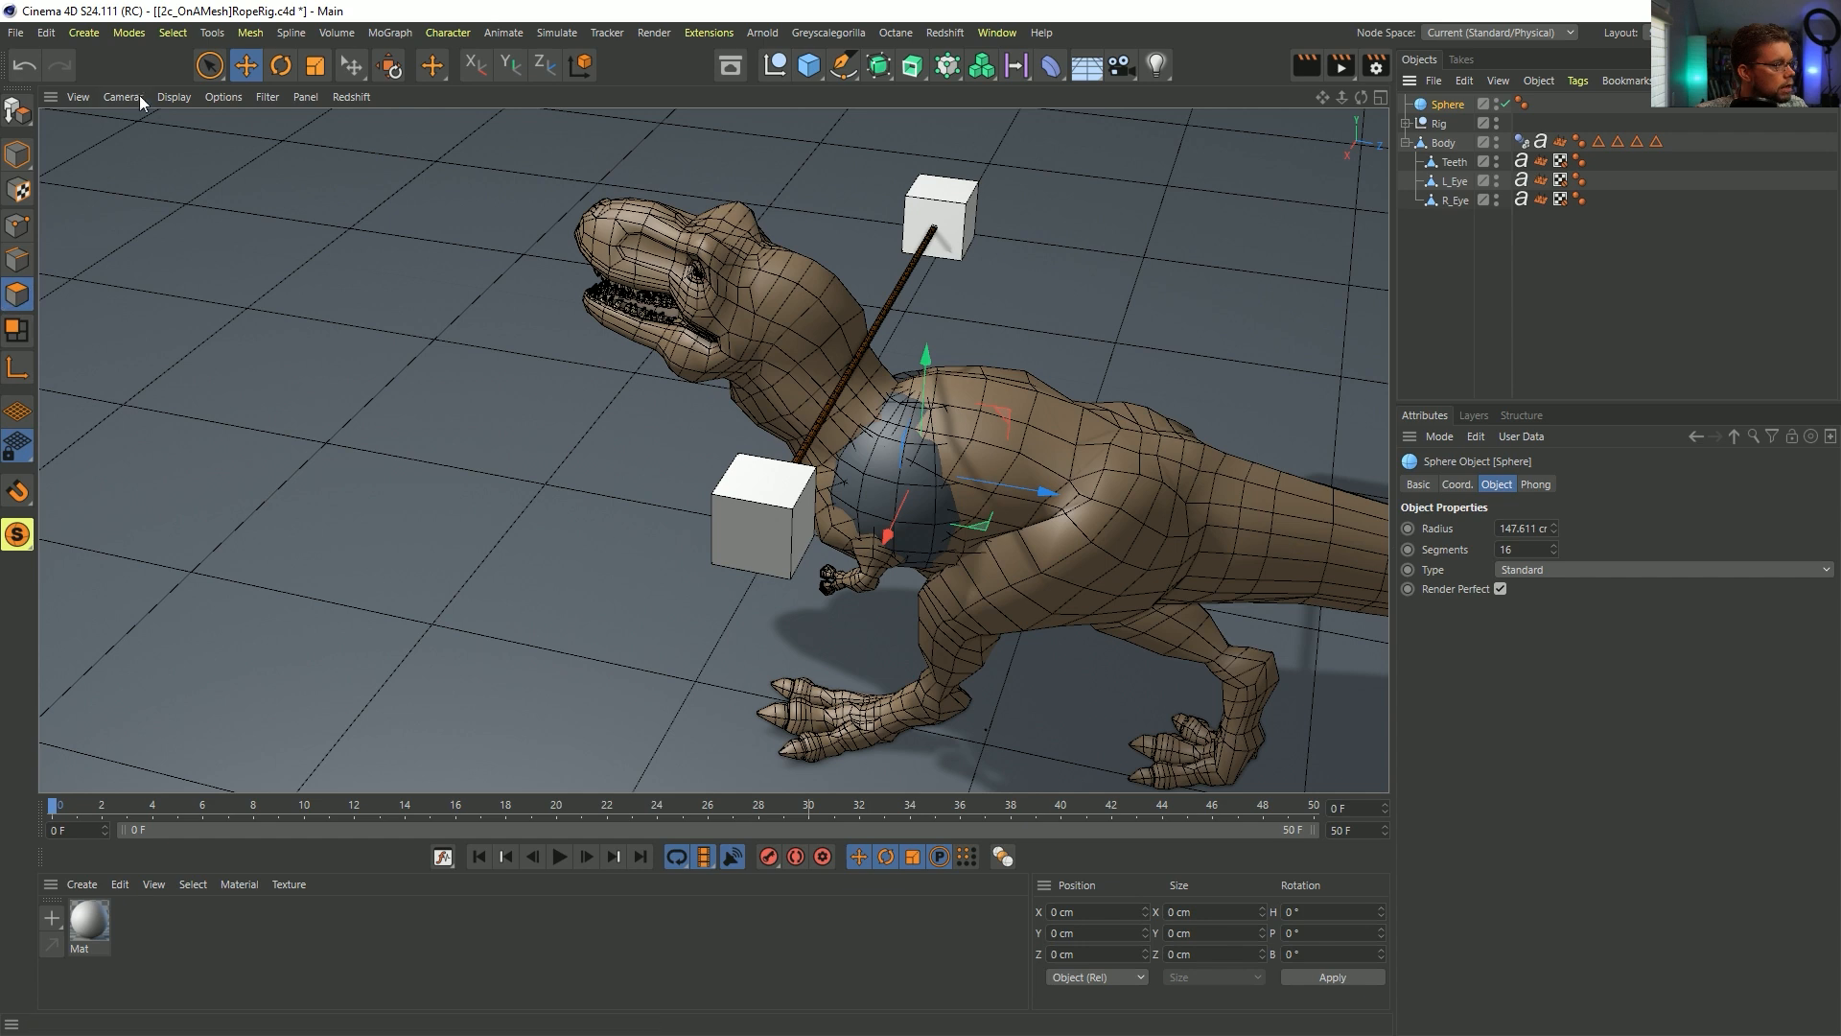
left_click(209, 65)
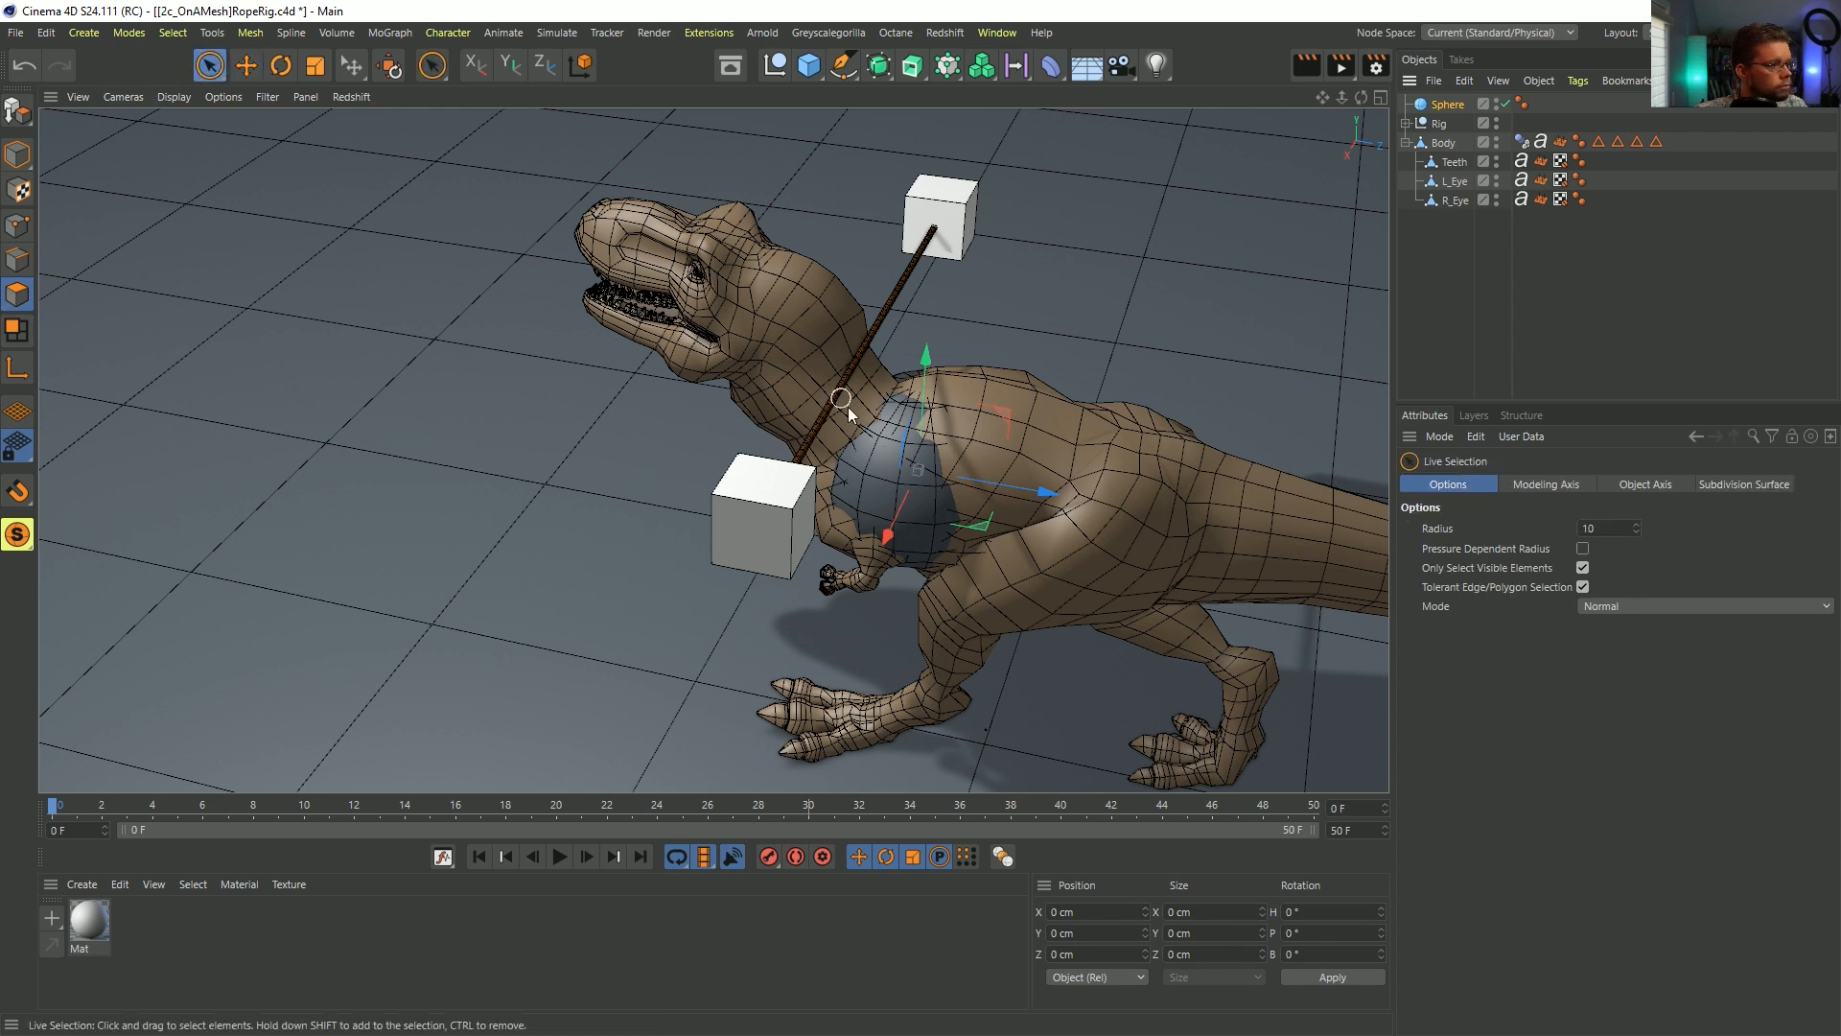
left_click(1429, 143)
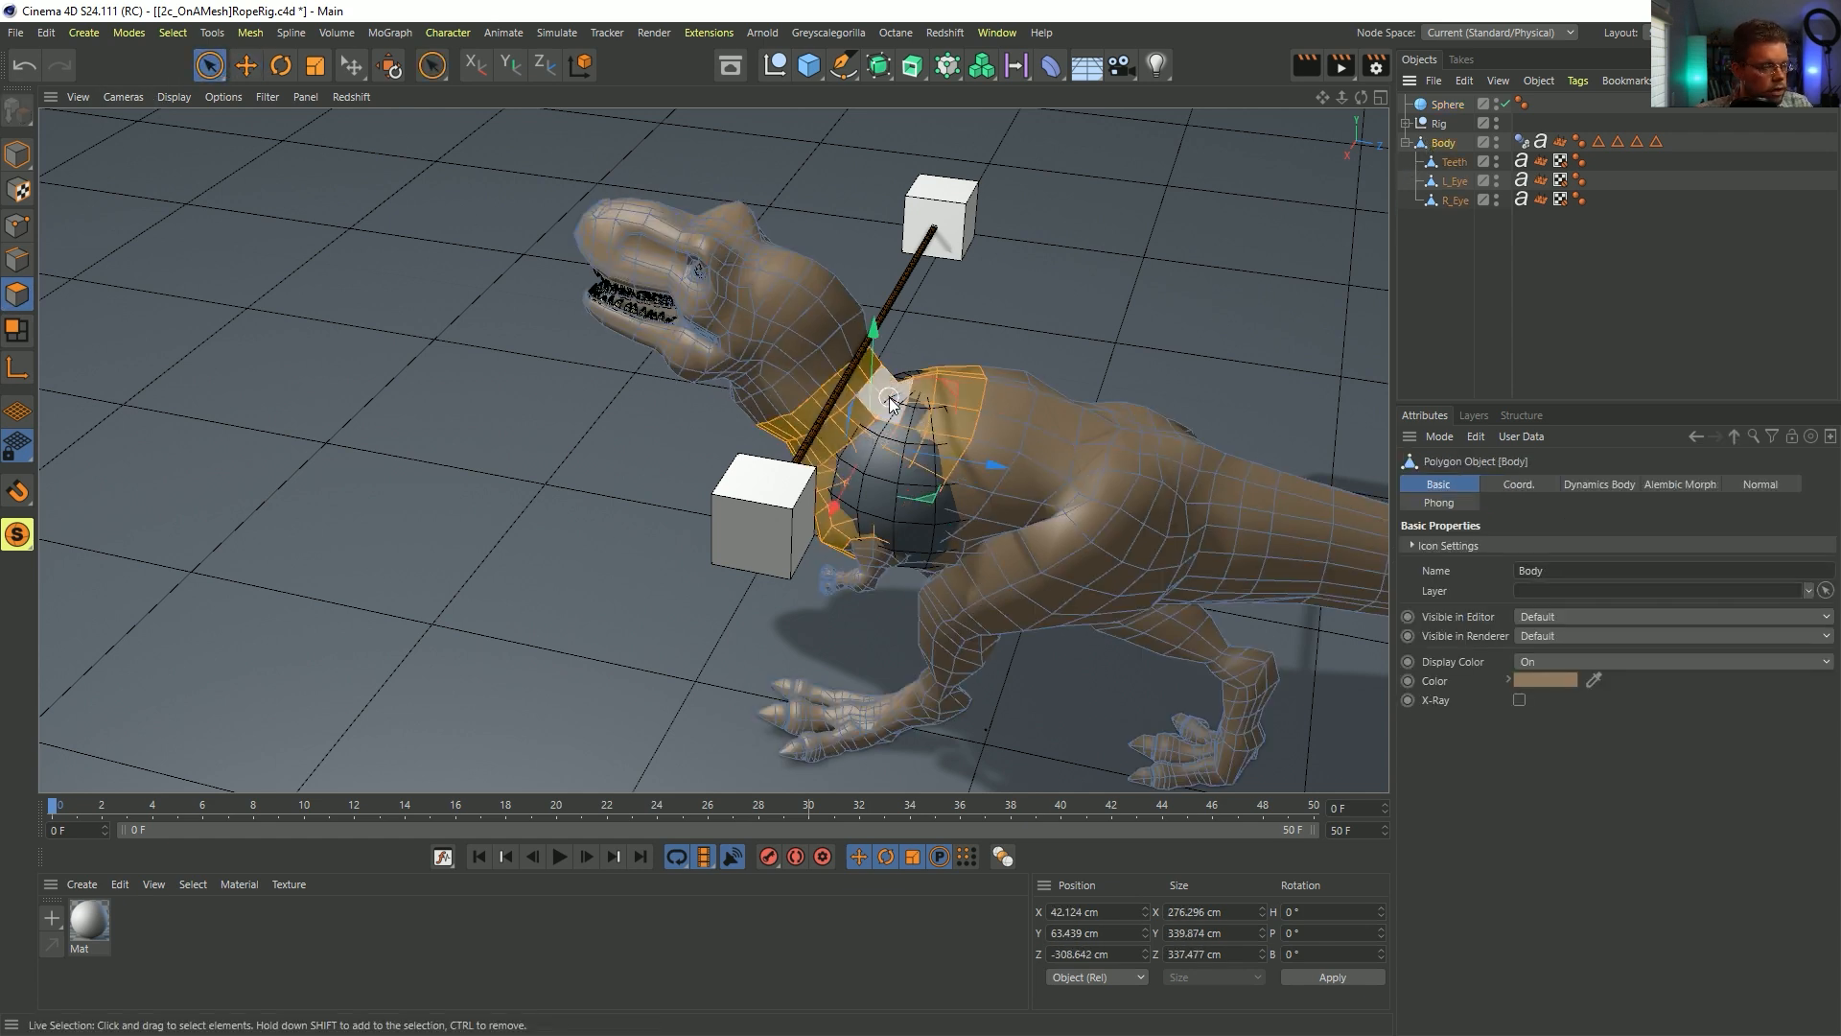
key("u")
key("l")
left_click(867, 408)
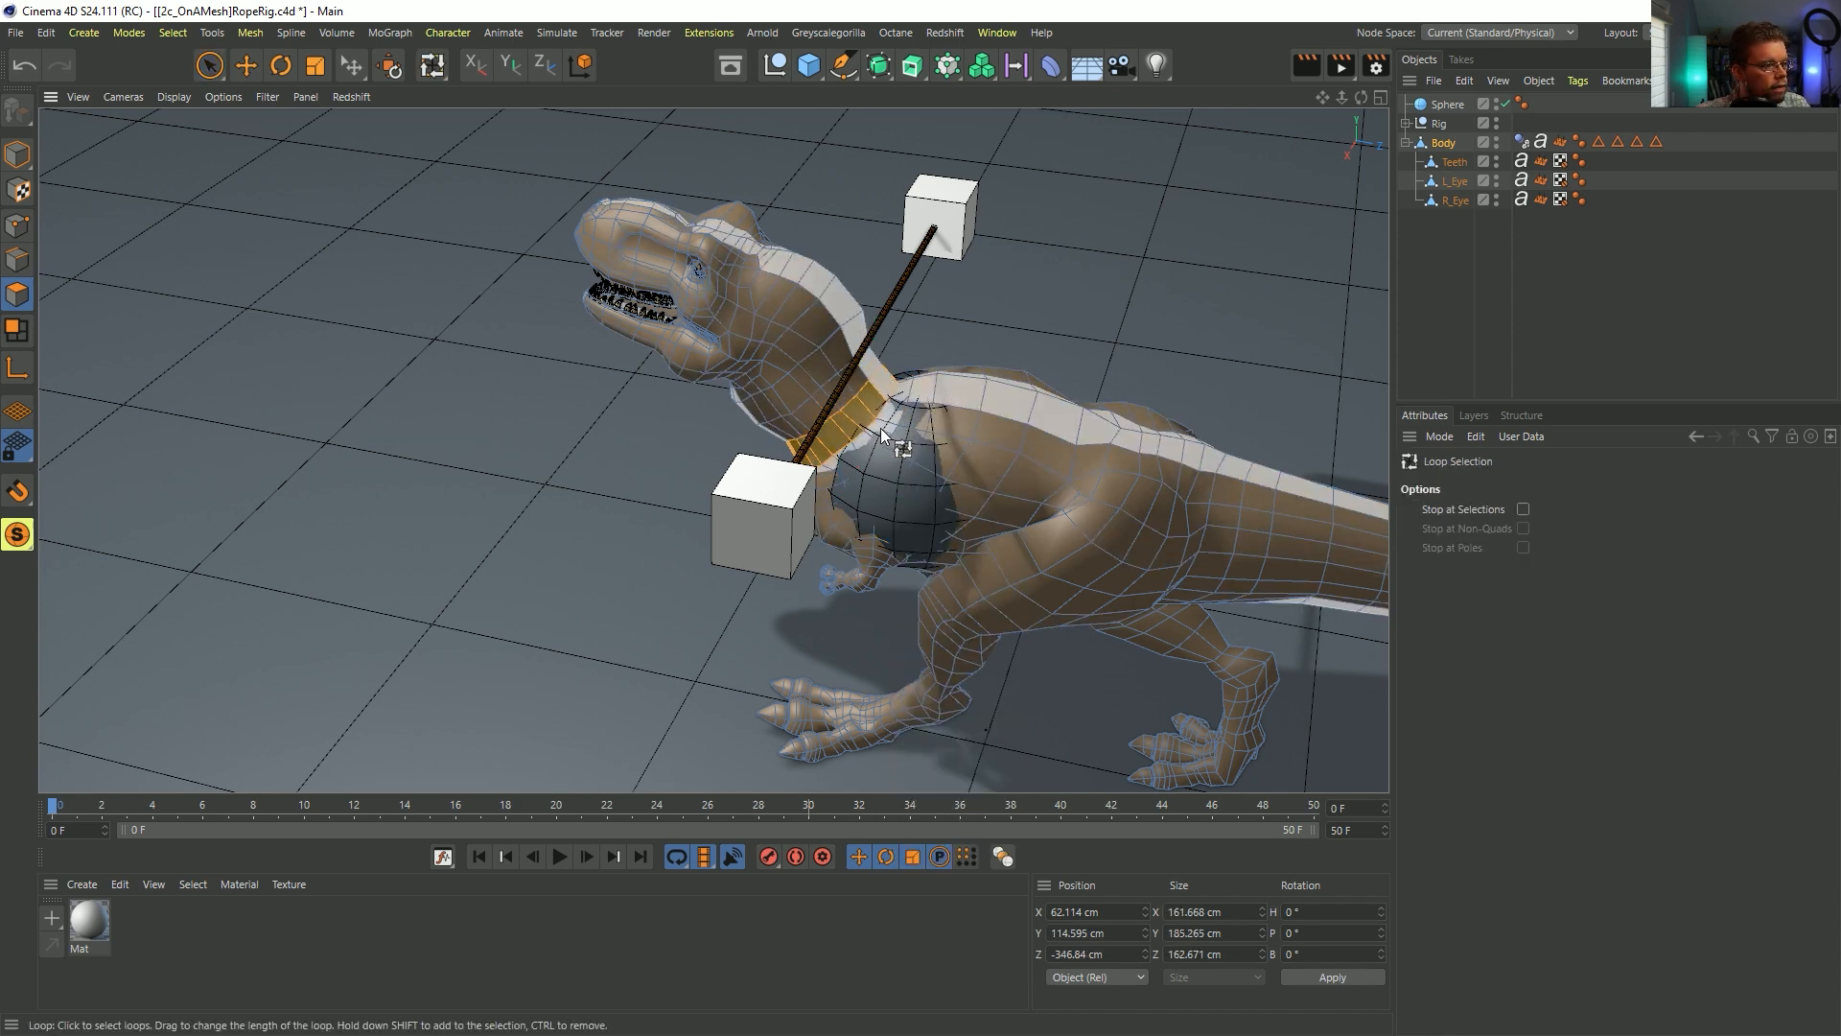
key("u")
key("y")
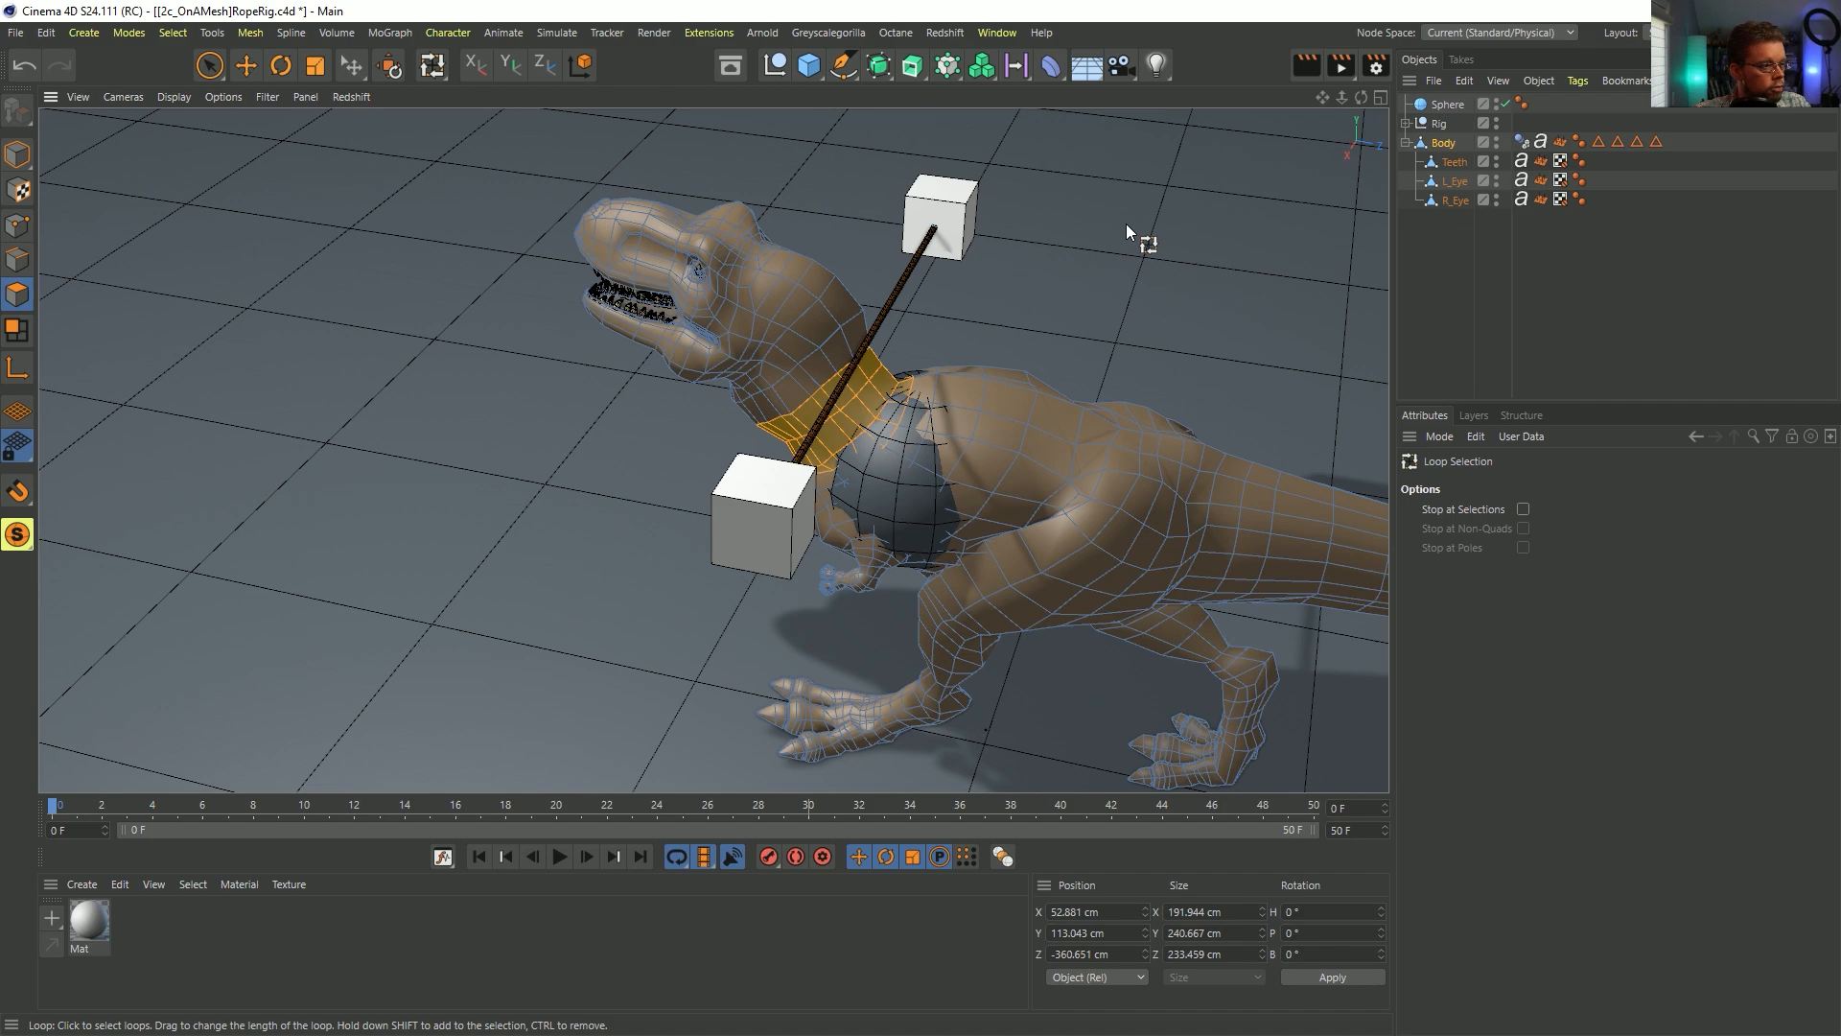
- Refine the Body's polygon selection with Loop Selection and Fill Selection so it covers the upper neck and shoulders where the rope lands
left_click_drag(963, 350, 914, 422, "alt")
left_click(922, 399, "shift")
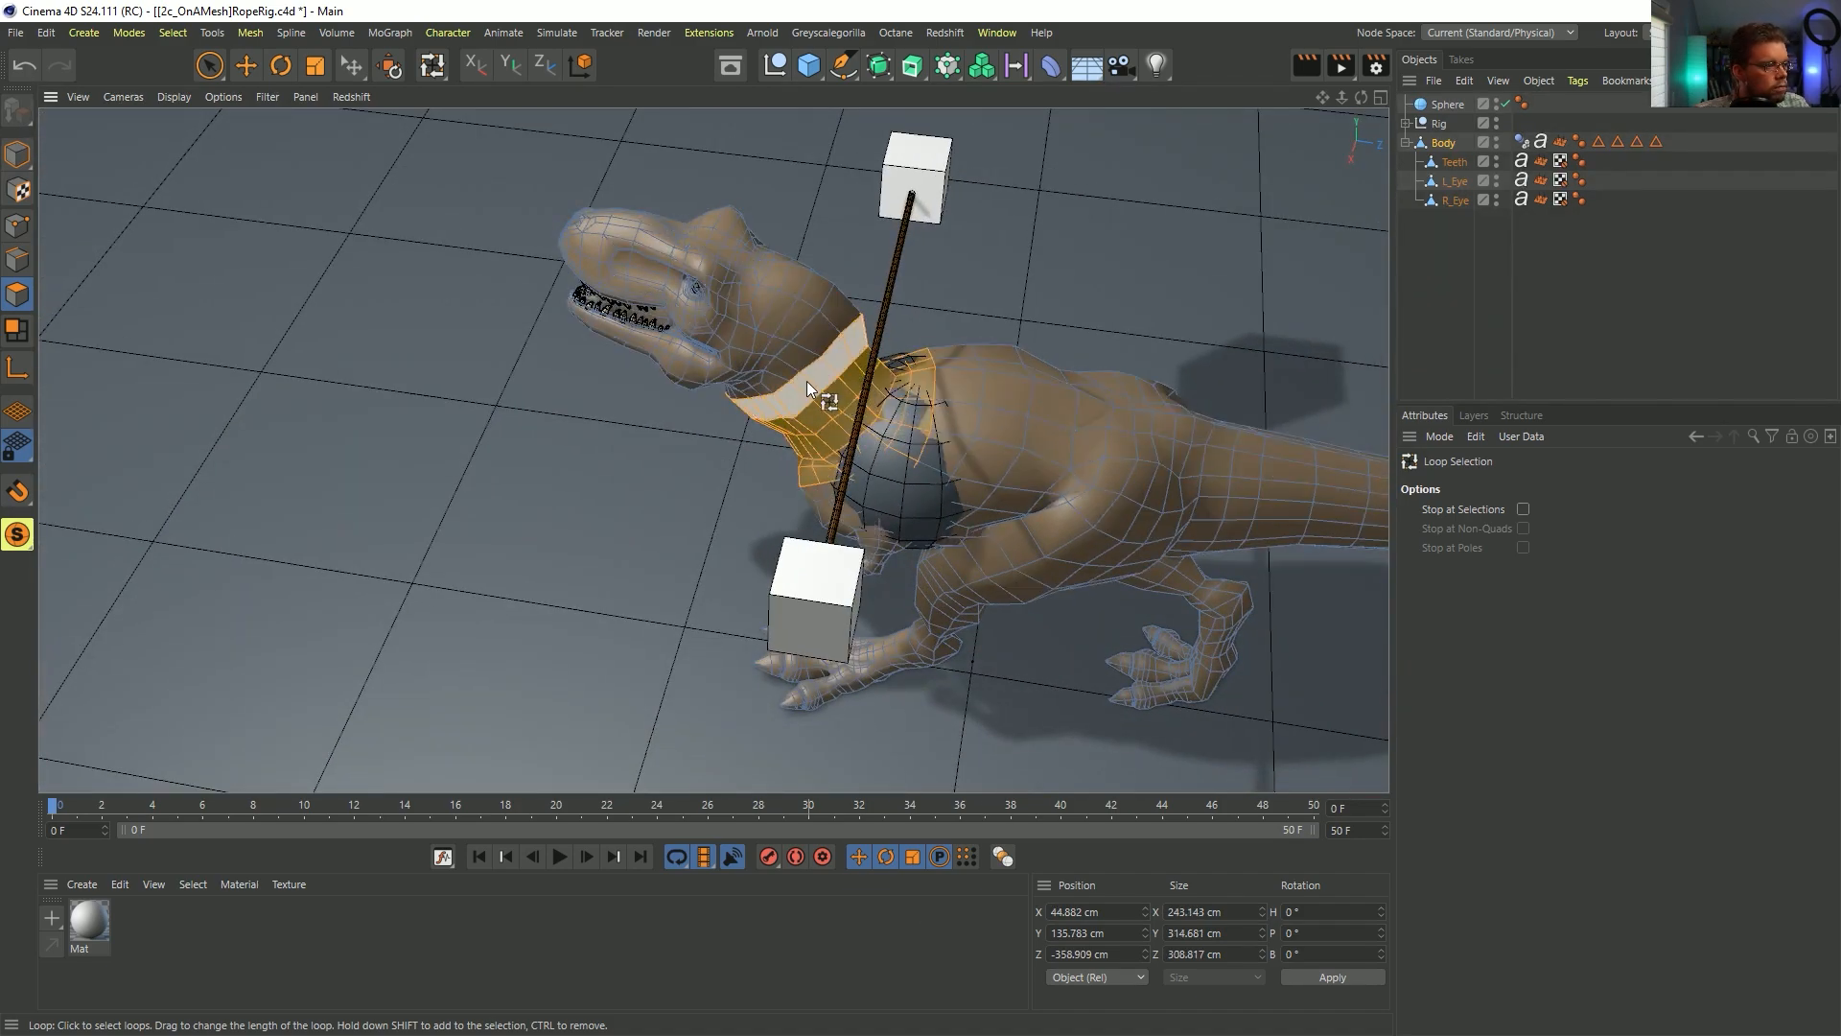
left_click_drag(844, 472, 982, 347, "alt")
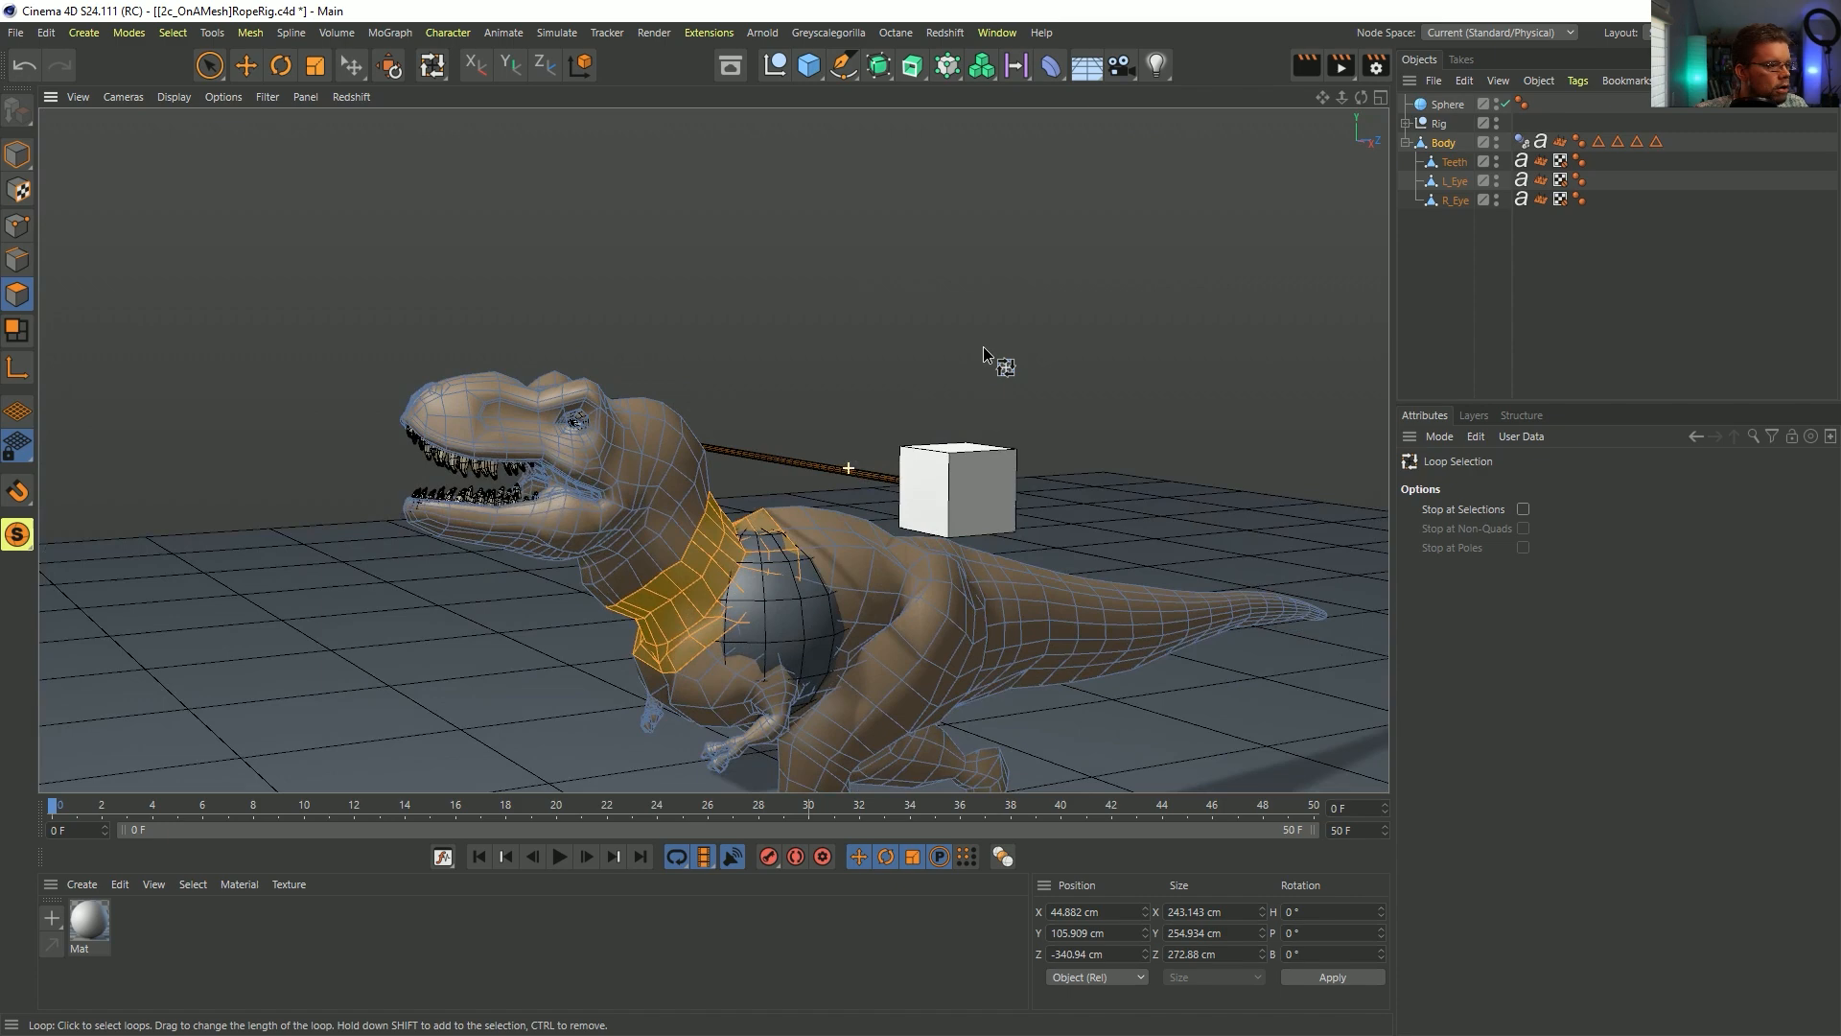
left_click(693, 578, "ctrl")
mouse_move(693, 578)
left_mouse_down("alt")
mouse_move(708, 602)
mouse_move(682, 612)
left_mouse_up("alt")
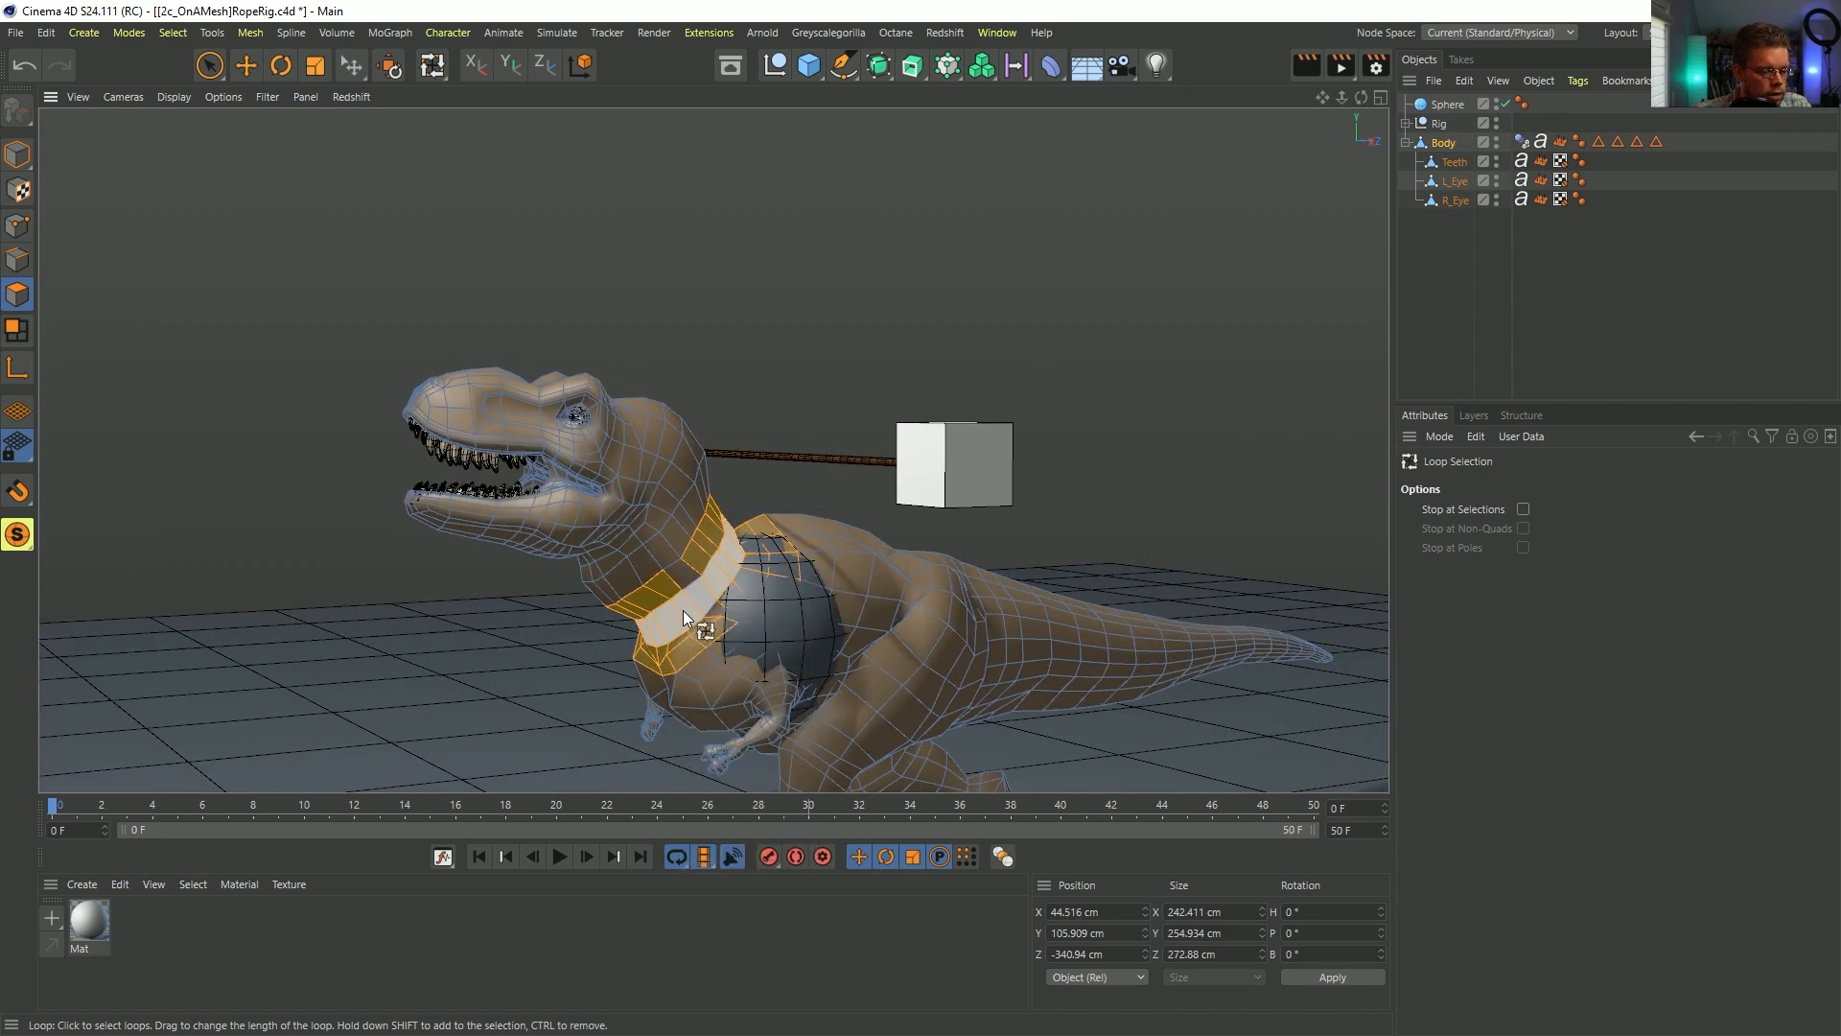
key("f")
key("u")
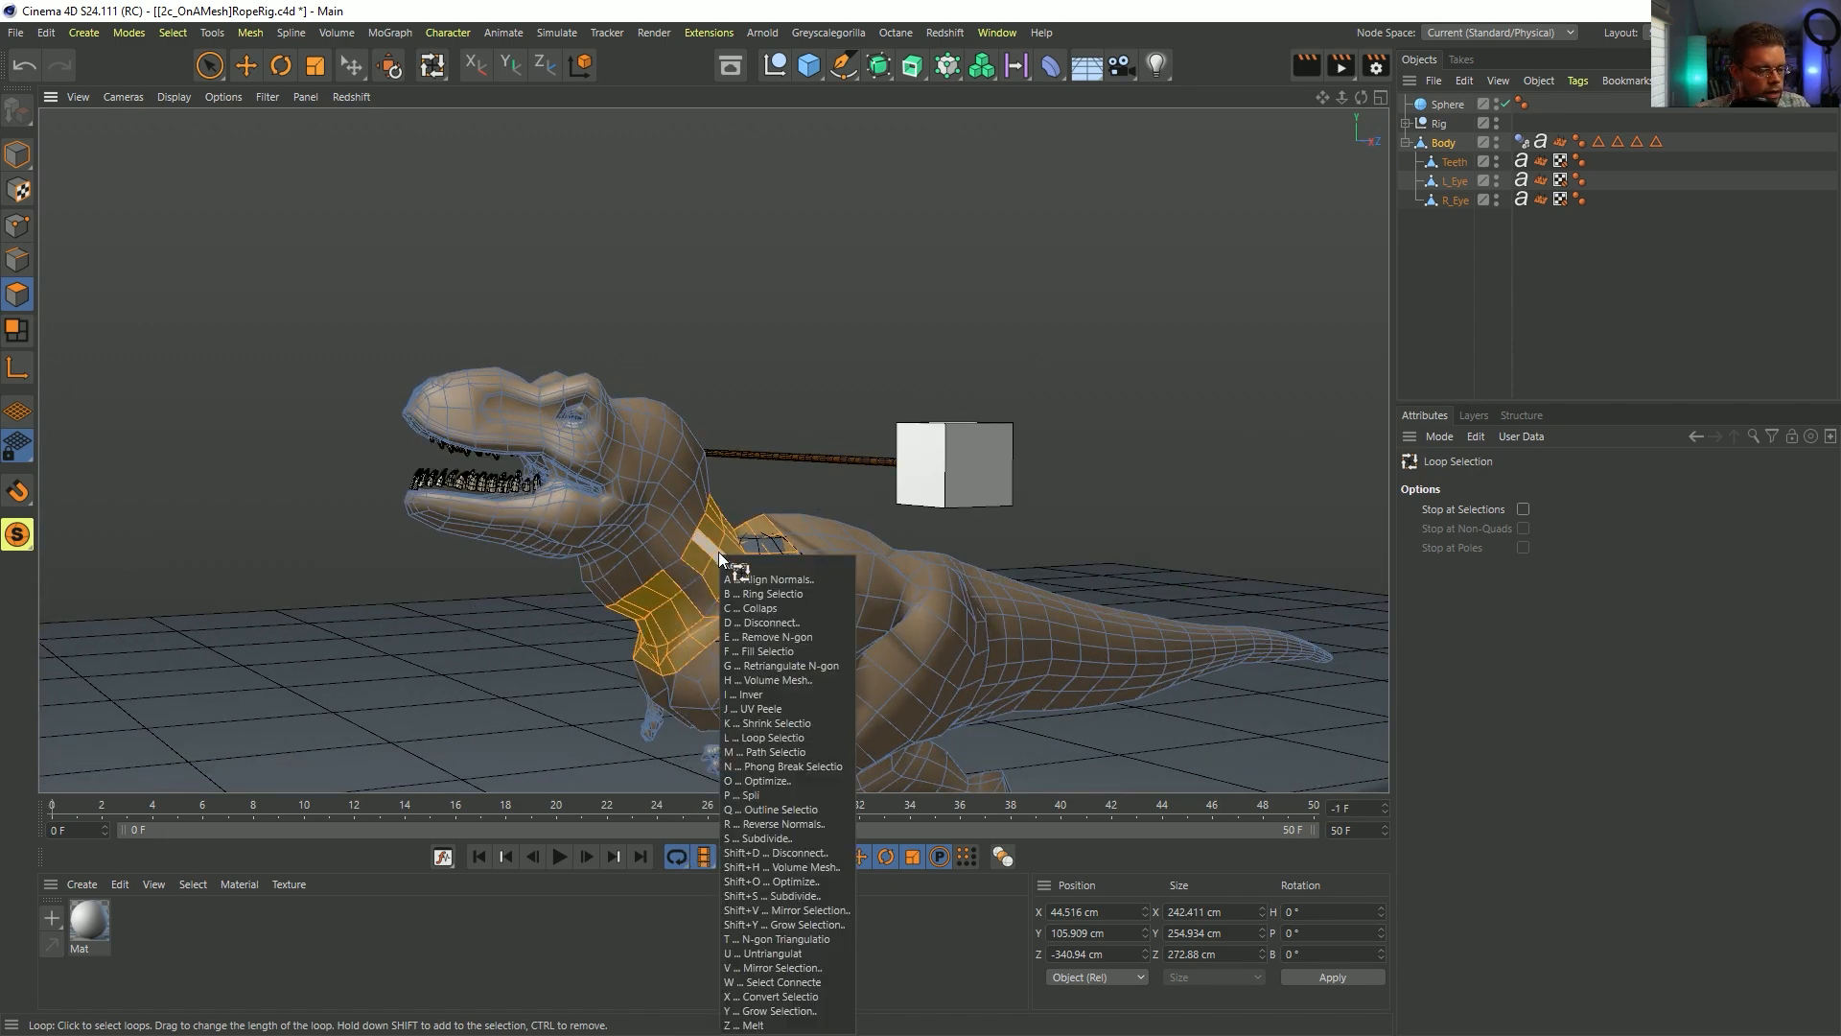
key("f")
left_click(719, 552)
left_click_drag(764, 553, 659, 597, "alt")
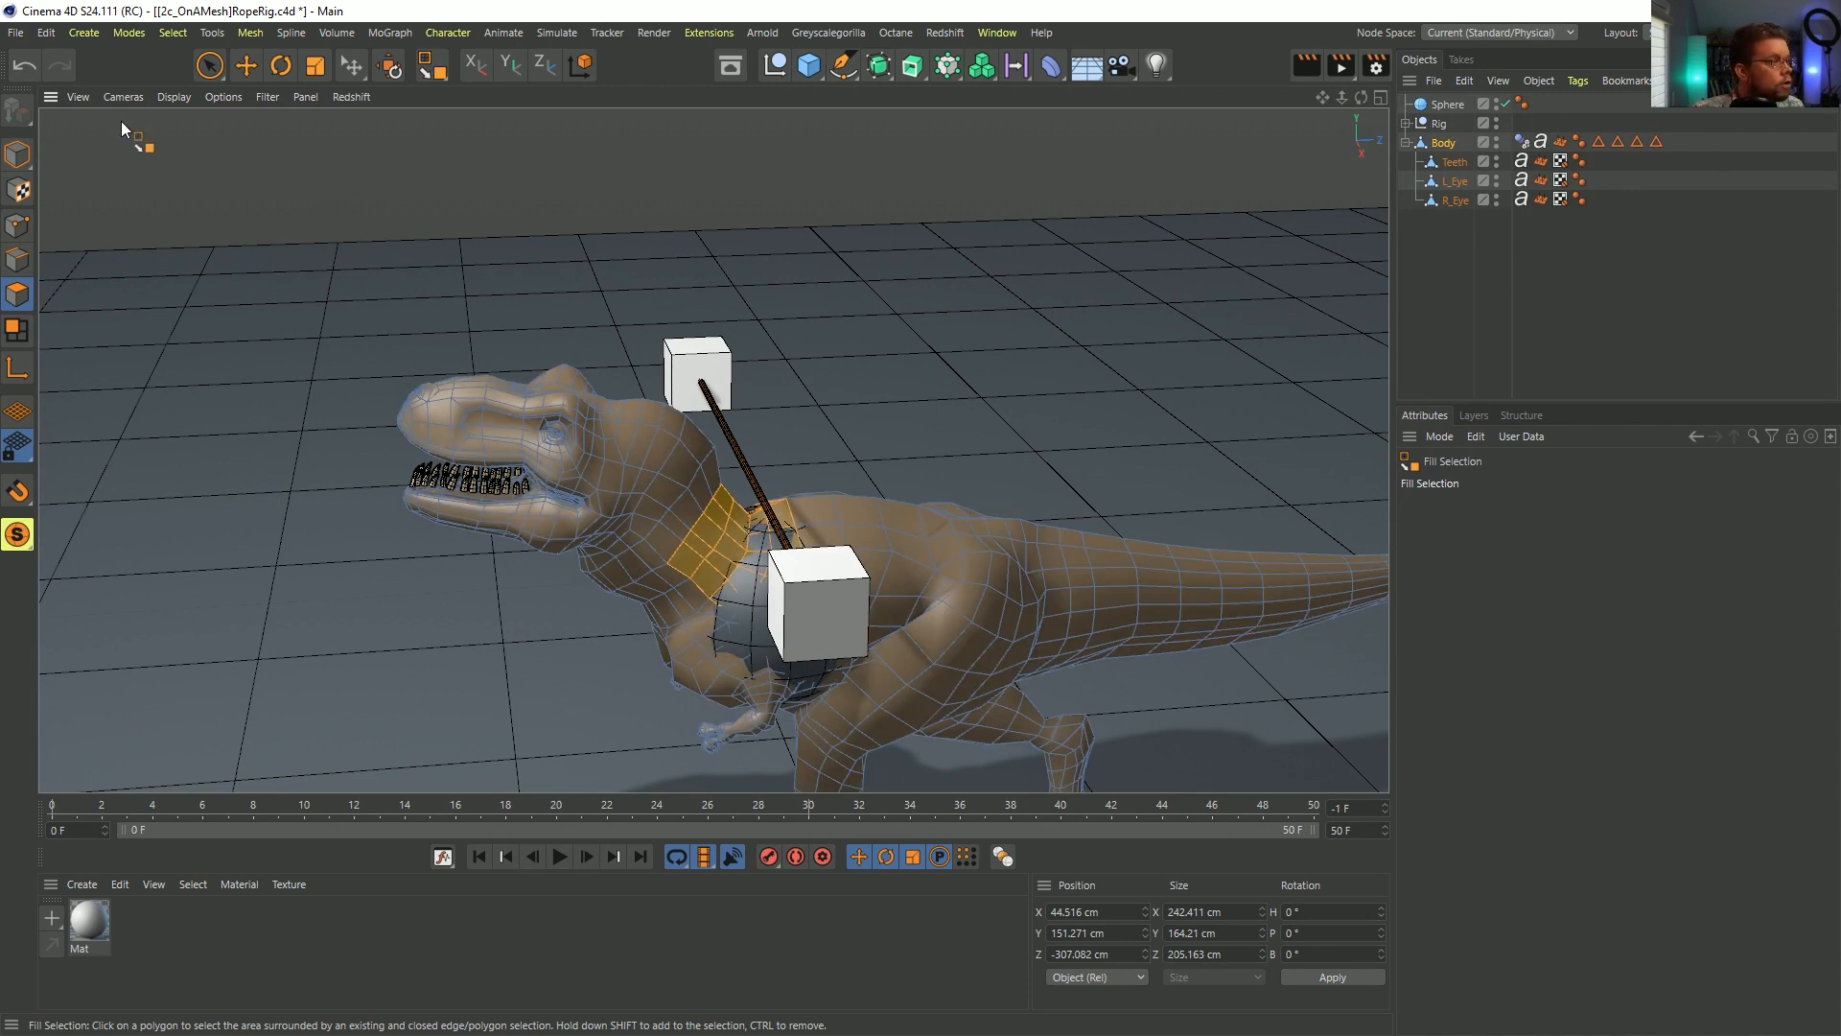
- Store the neck polygons as a Polygon Selection tag on the Body and name it 1
left_click(94, 33)
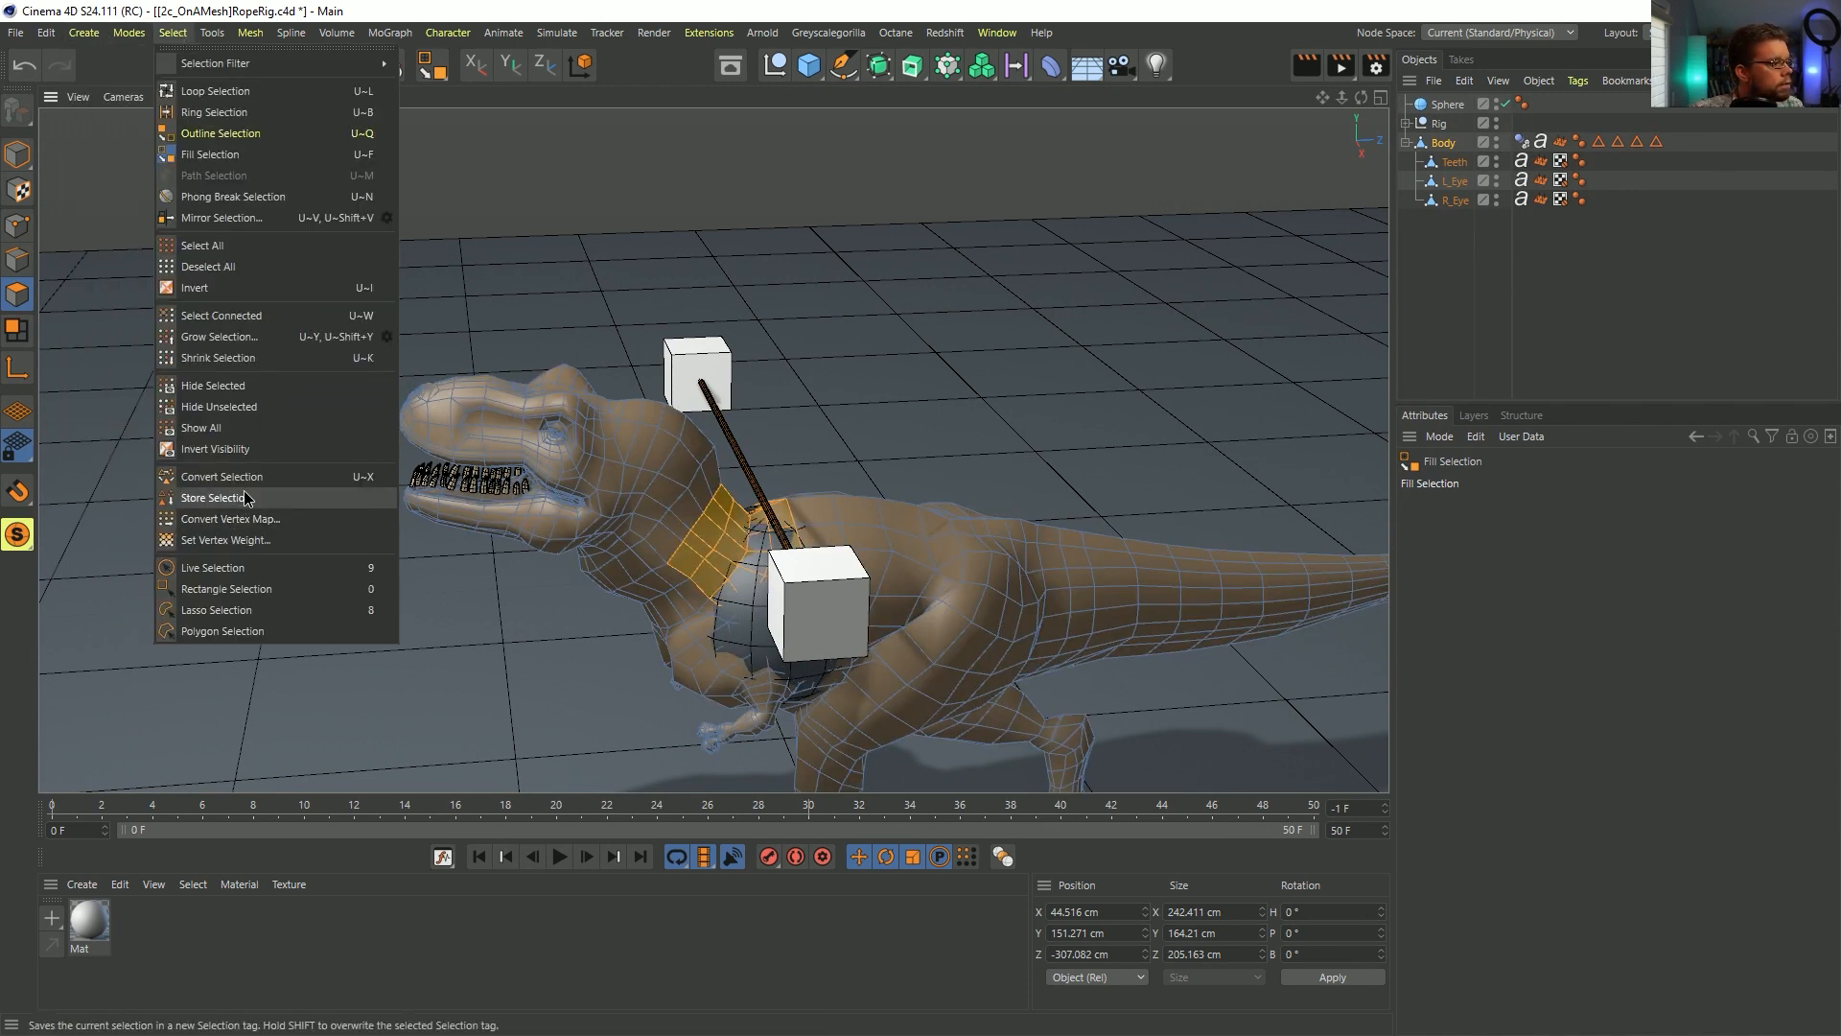
left_click(246, 498)
triple_click(1554, 552)
type("1")
key("Return")
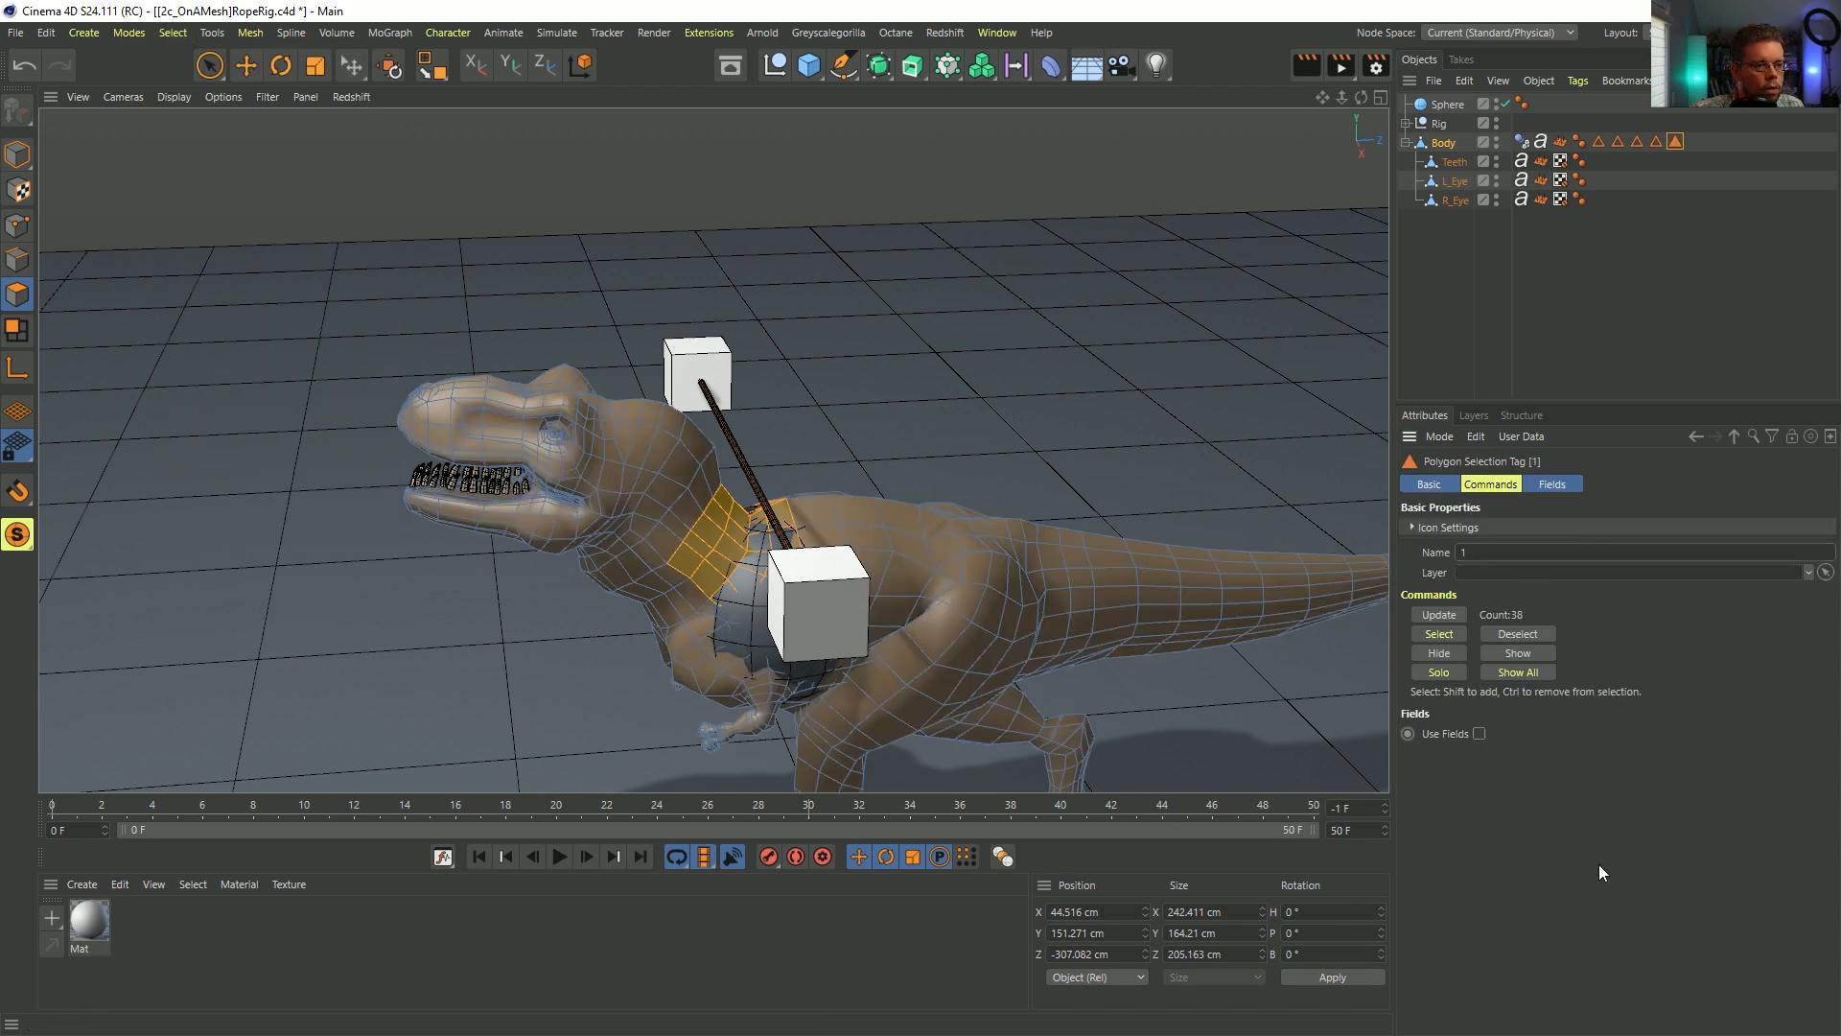
- Add a Cloner with the Sphere as its child, set its mode to Object and assign Body as the object
left_click(948, 68)
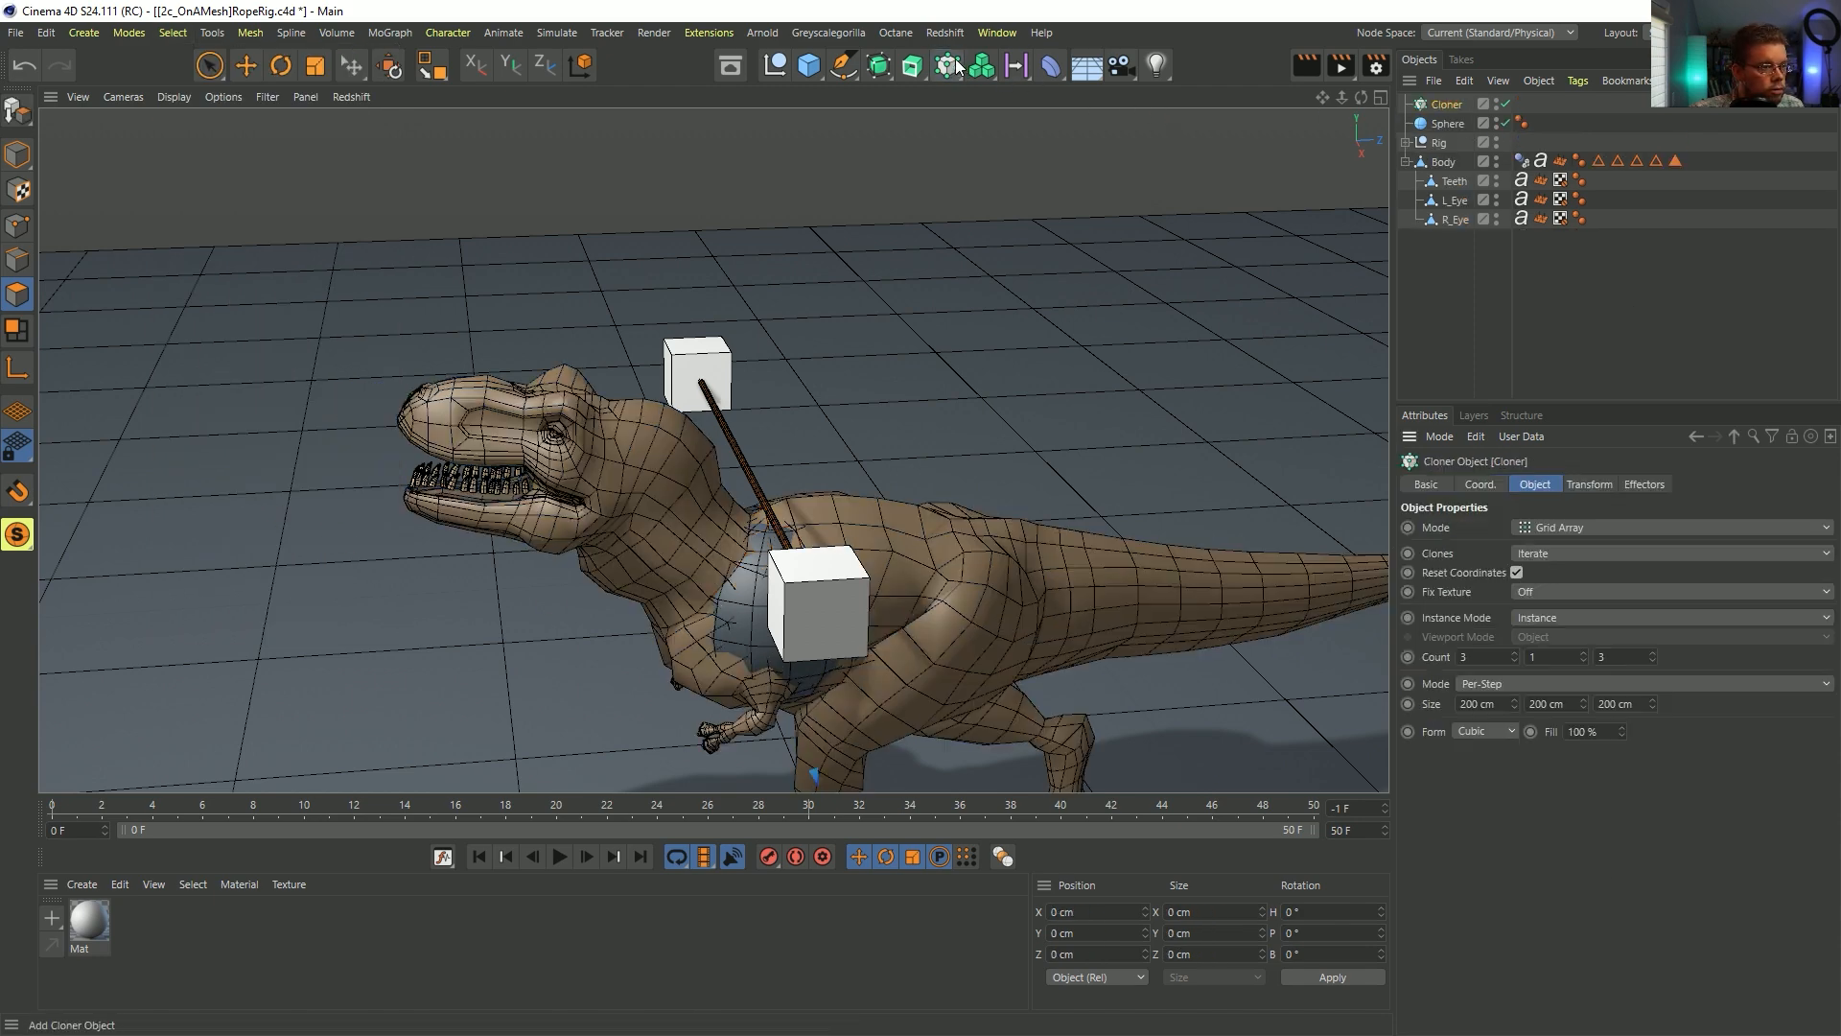
left_click_drag(1442, 100, 1442, 100)
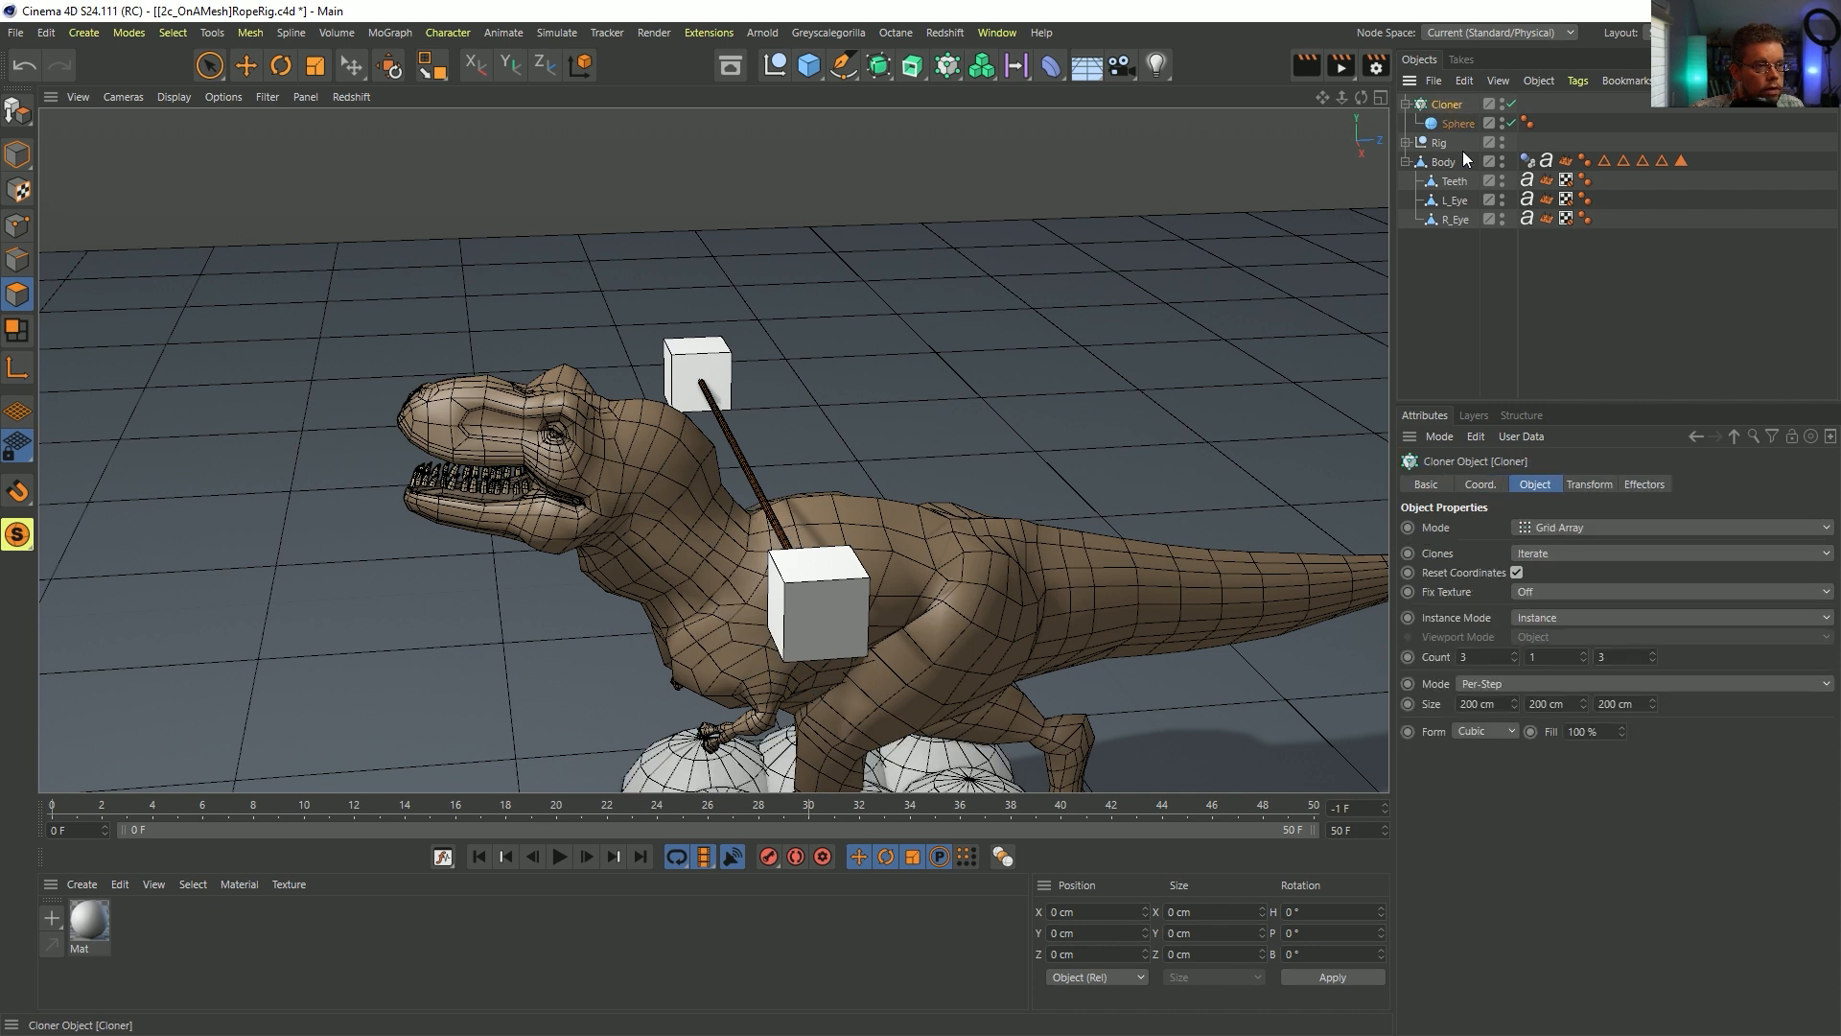
left_click(1537, 527)
left_click(1544, 547)
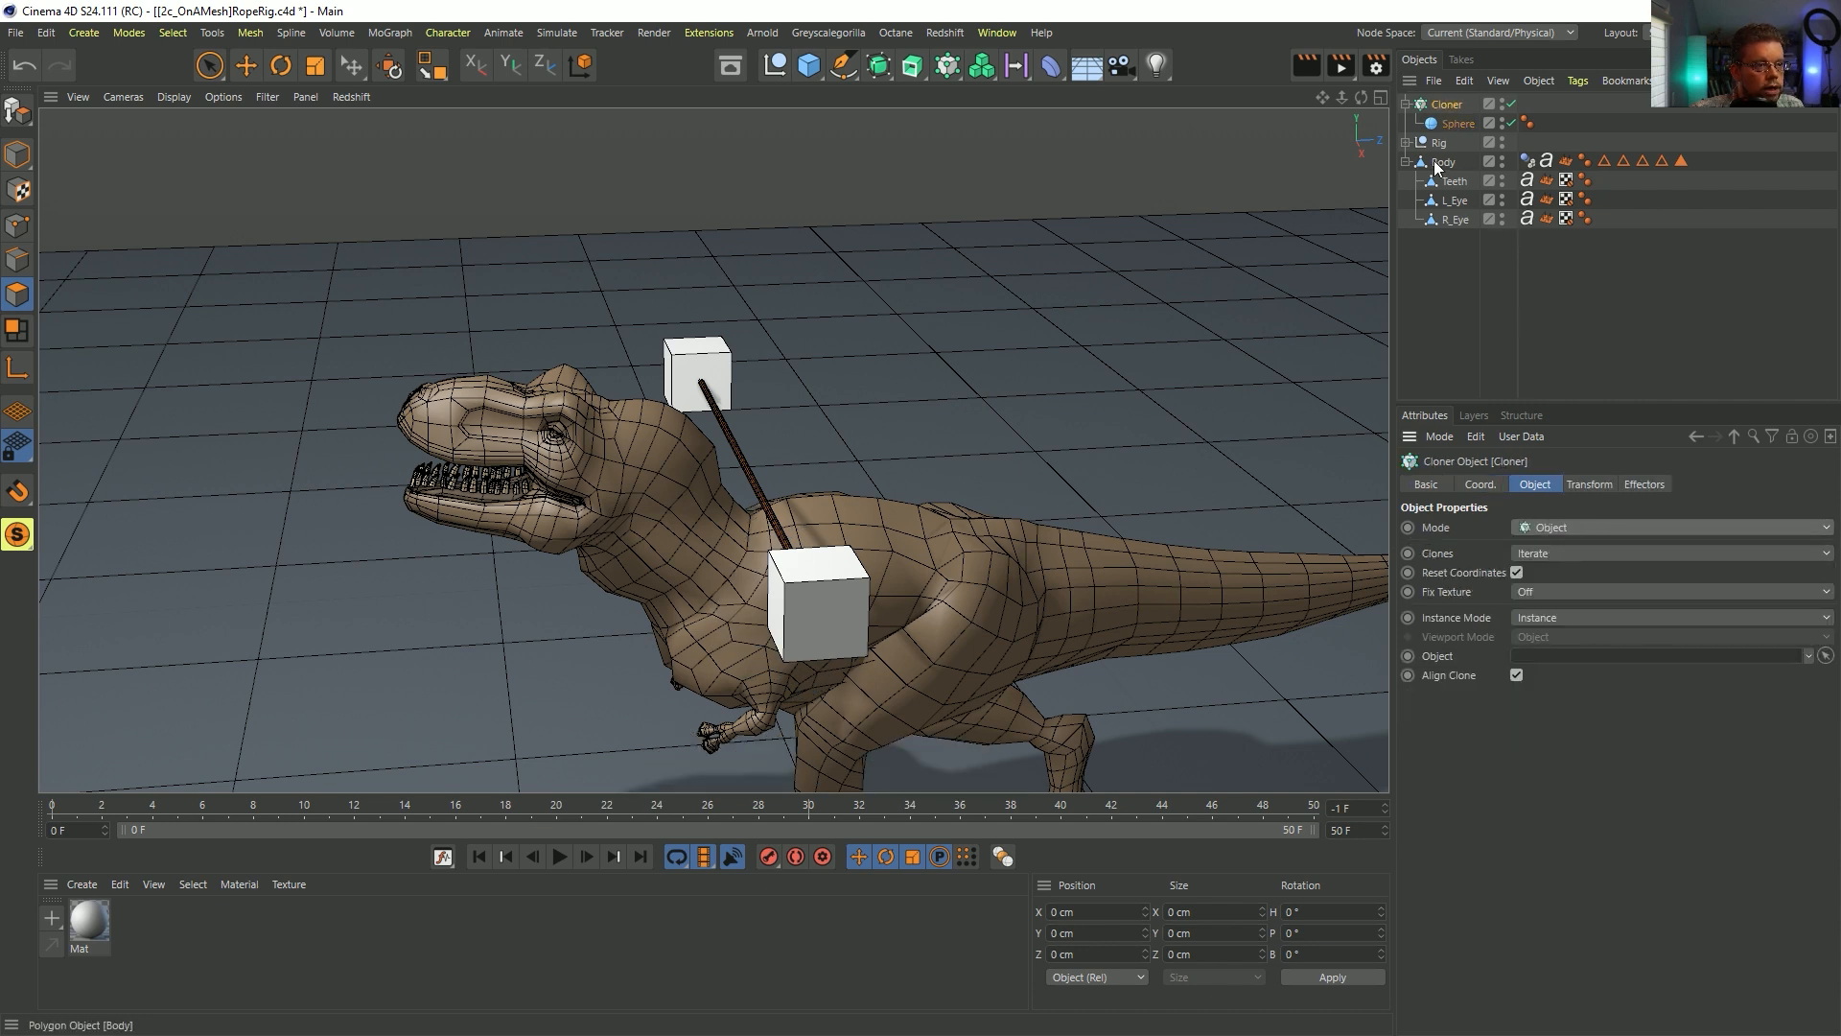
left_click_drag(1438, 168, 1550, 656)
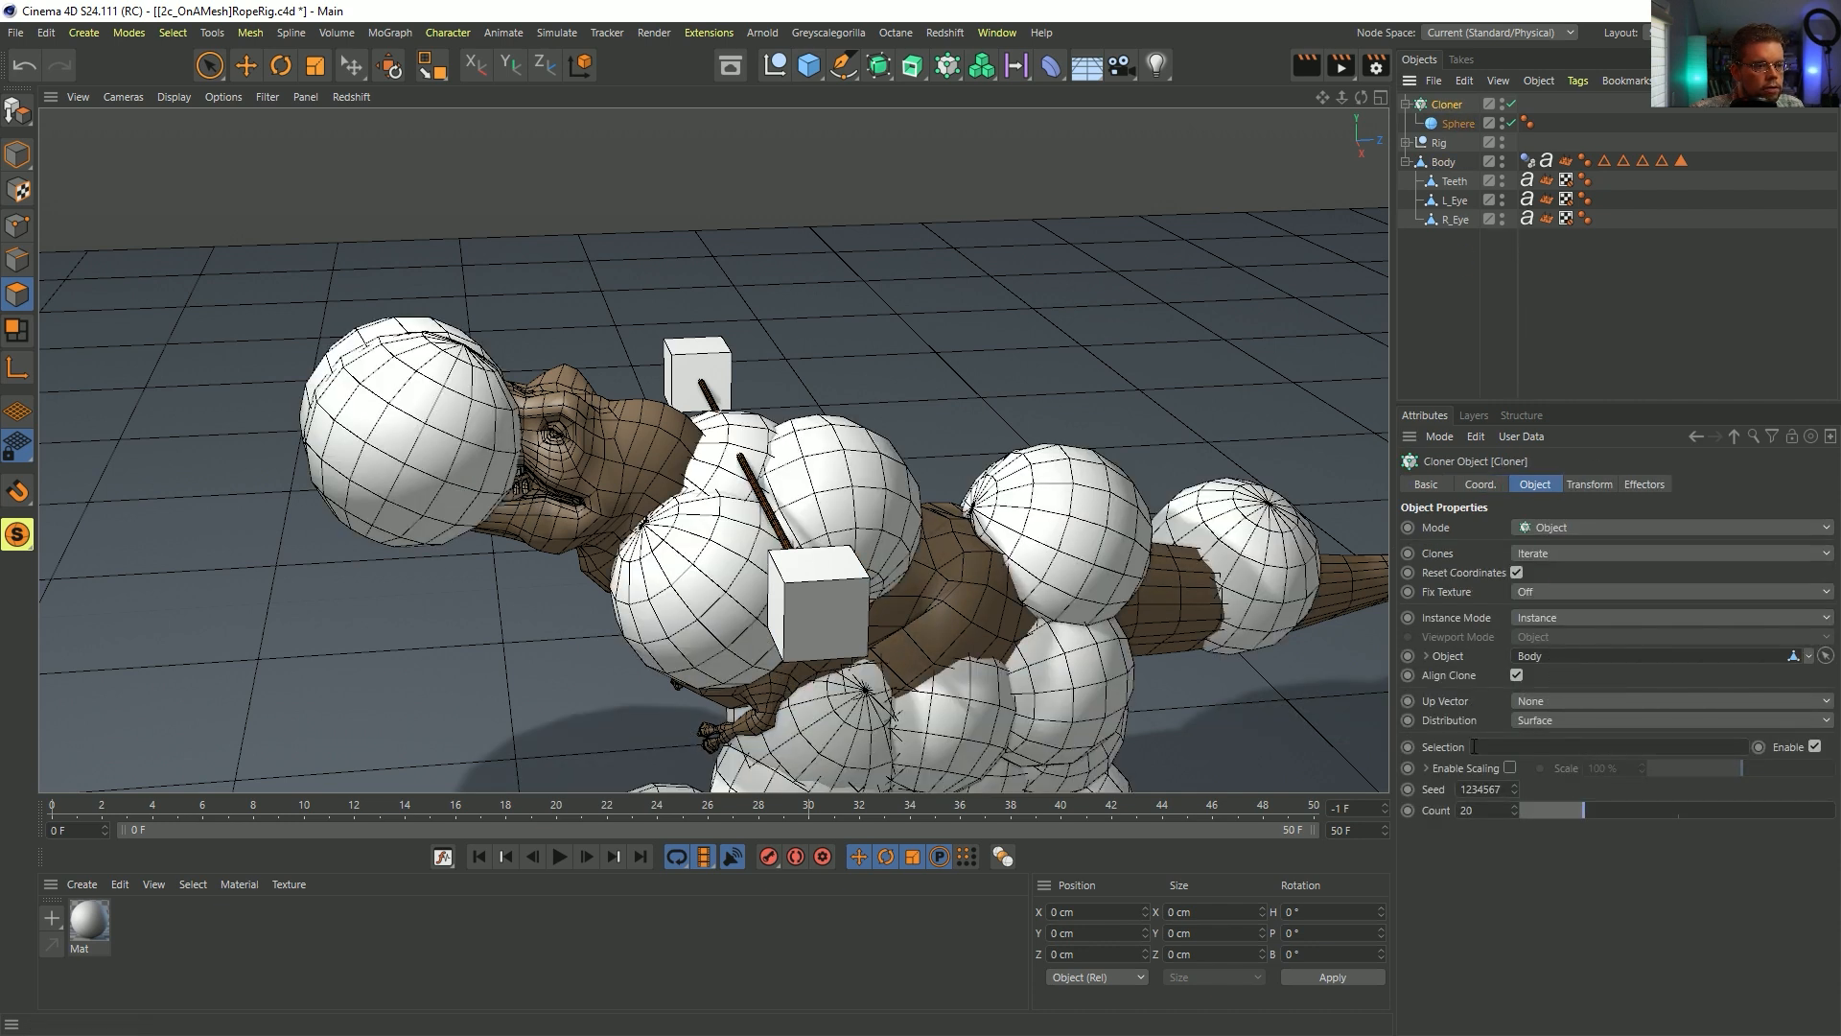
- Set the Cloner's Distribution to Polygon Center and limit the clones to selection 1
left_click(1554, 720)
left_click(1556, 778)
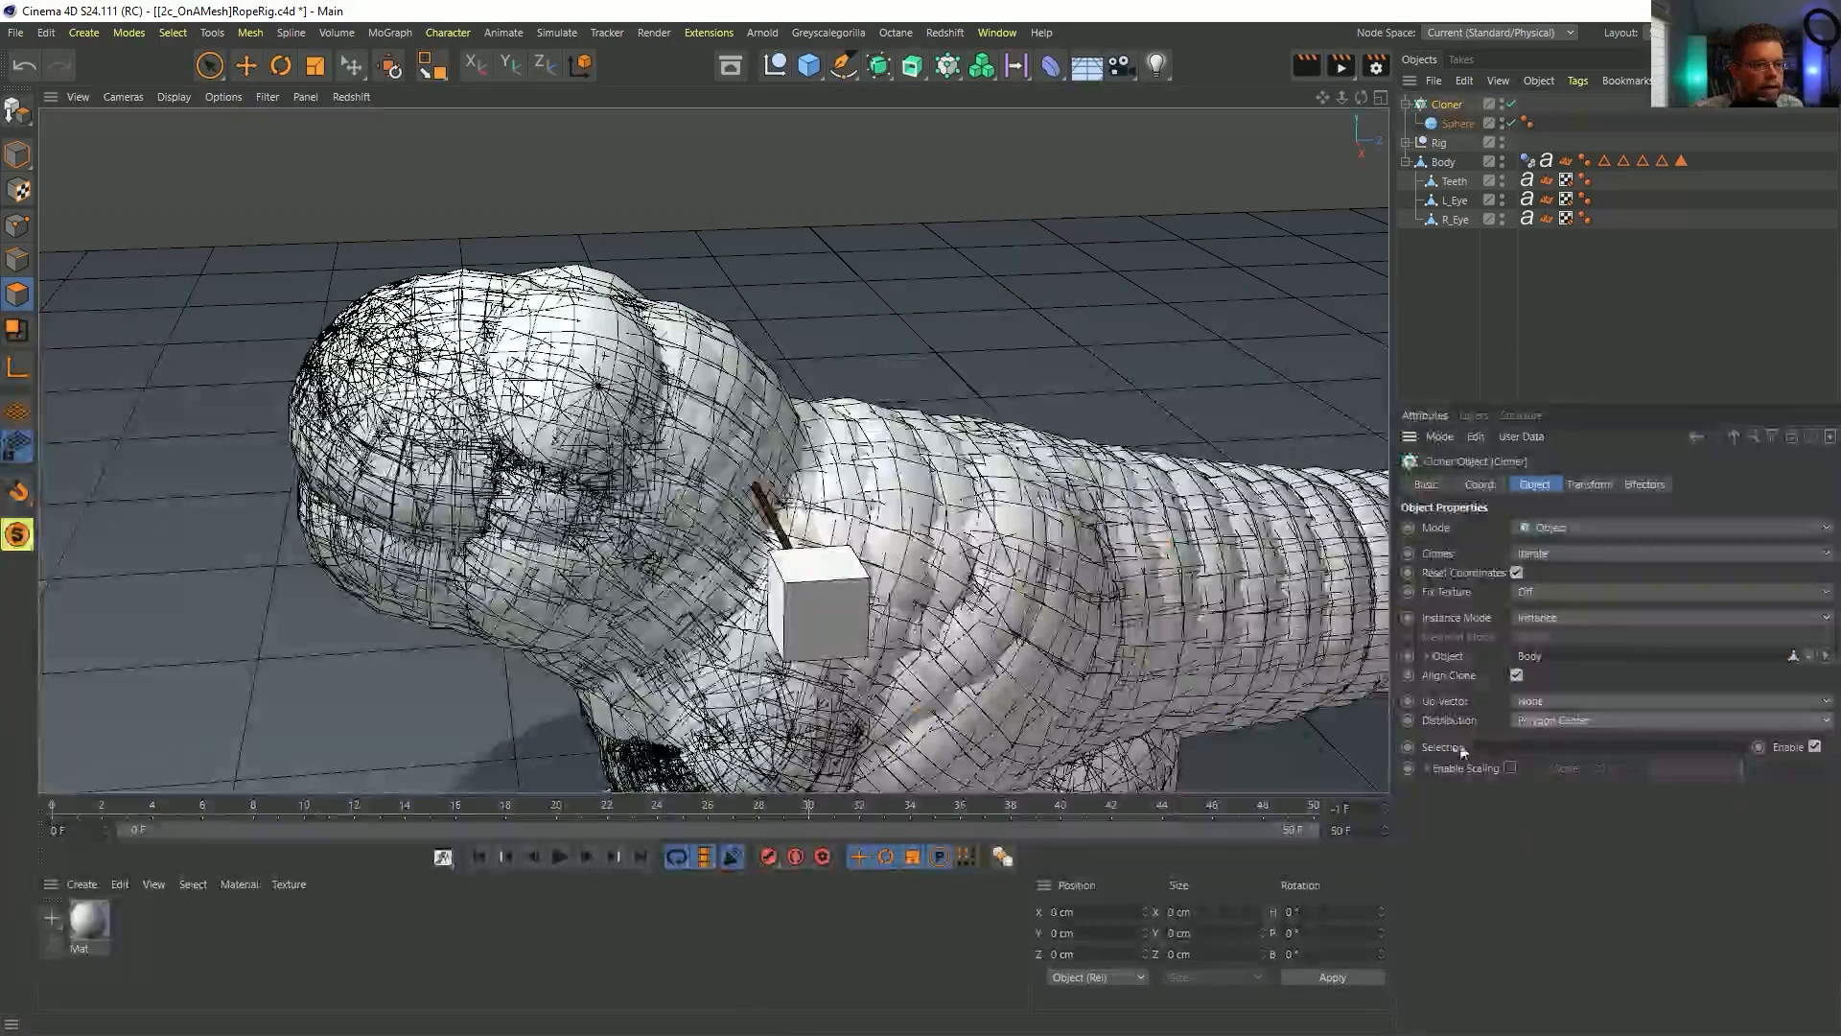
left_click(1512, 745)
type("1")
key("Return")
- Scale the cloned Sphere down so small spheres sit on the individual polygons around the T-Rex's neck
left_click_drag(816, 537, 767, 599, "alt")
left_click(1455, 124)
key("t")
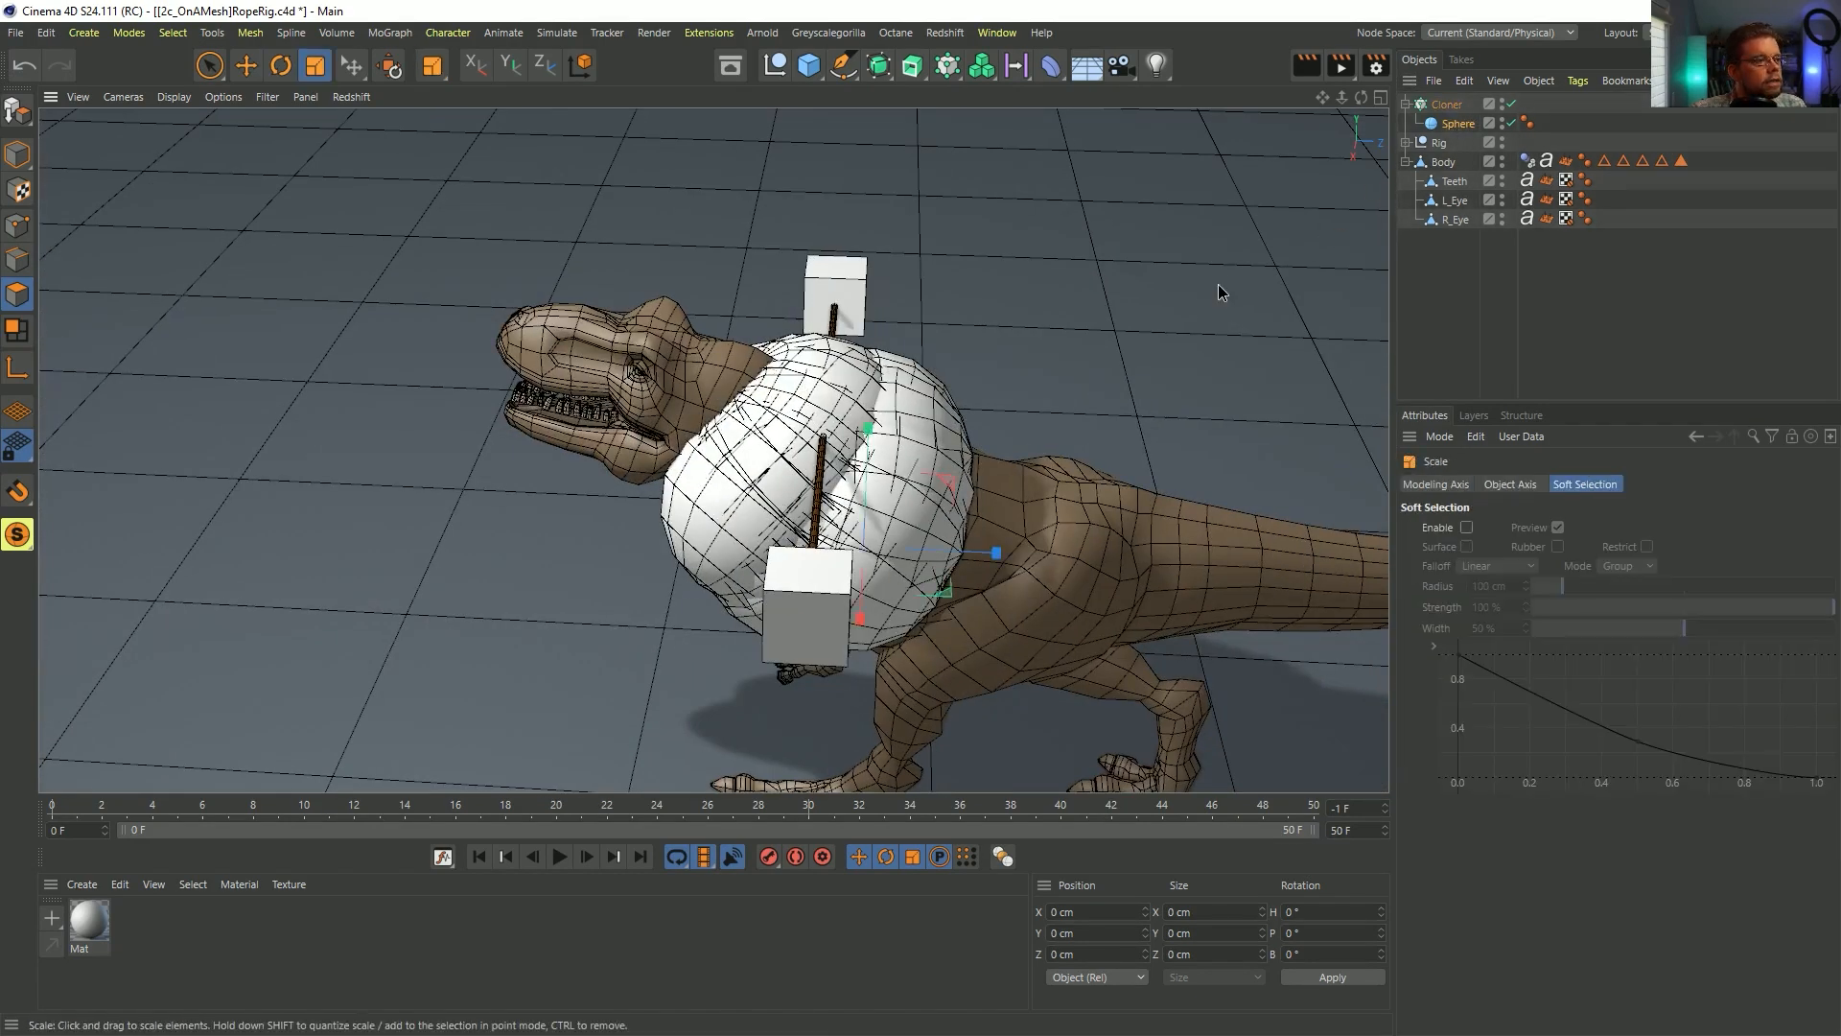
left_click_drag(1218, 284, 686, 560)
right_click_drag(842, 468, 965, 460, "alt")
left_click_drag(965, 459, 918, 424, "alt")
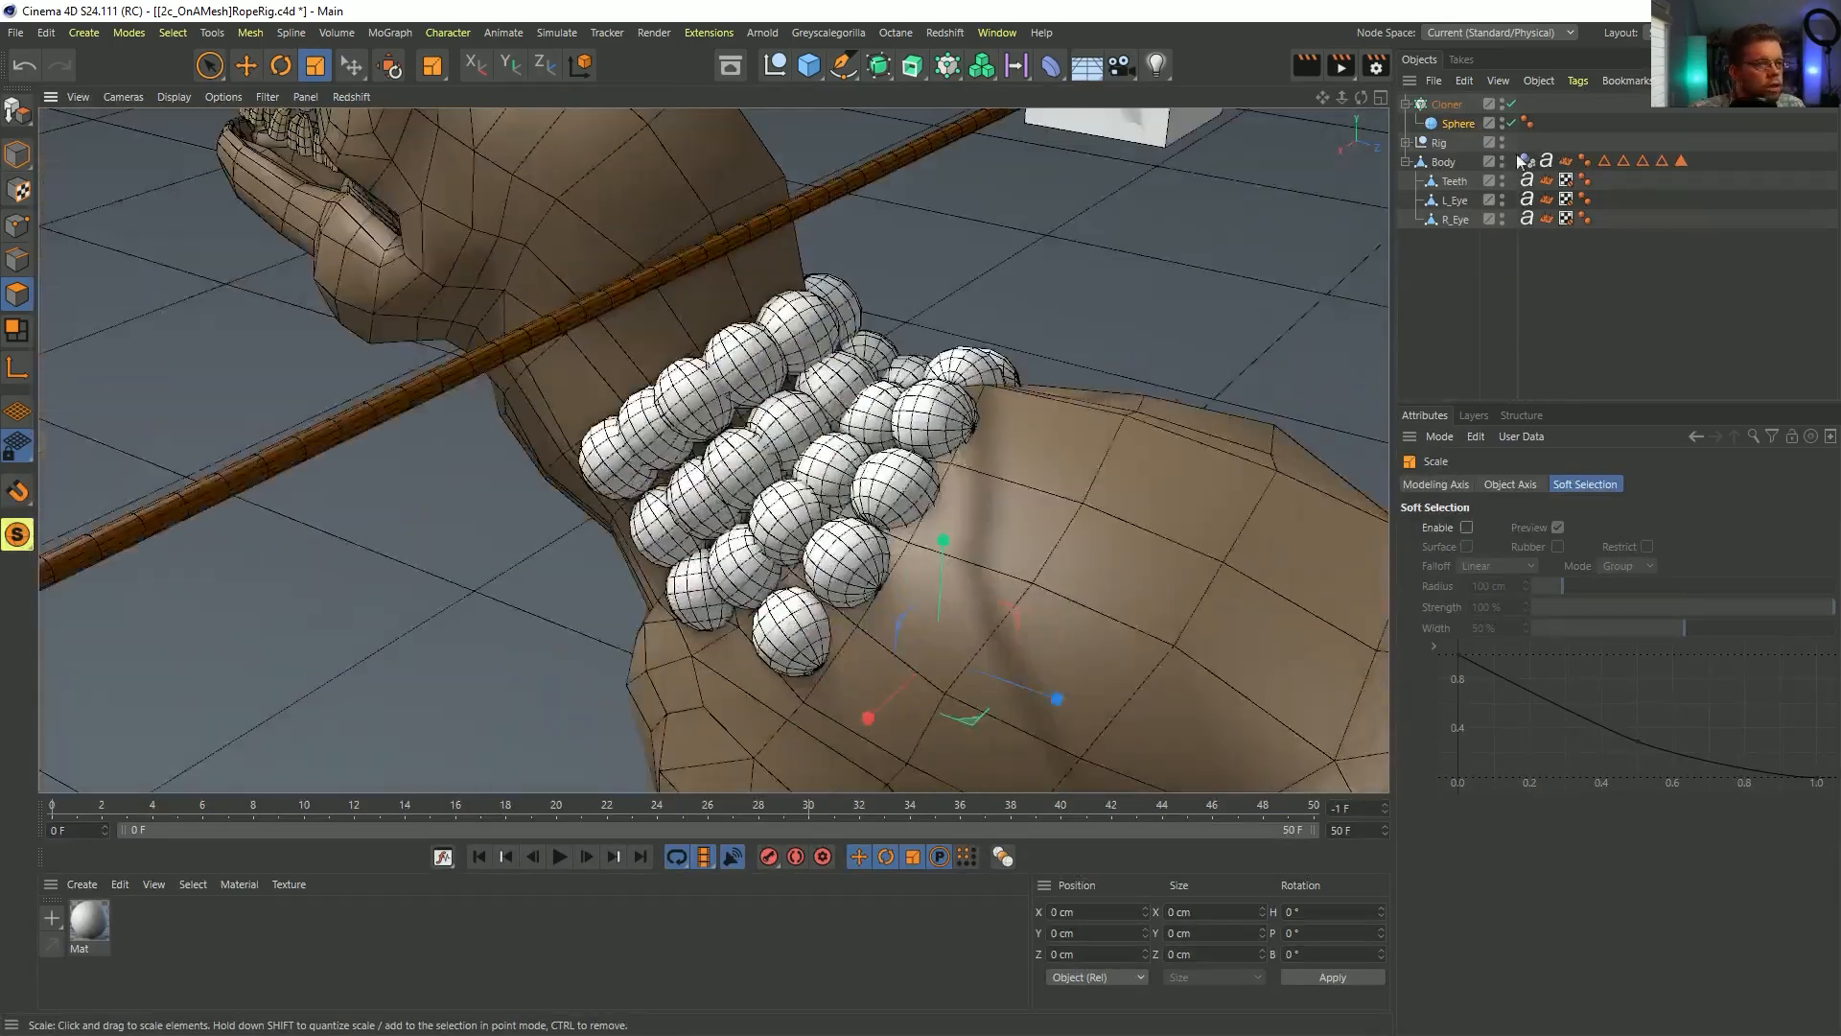
- Change the Cloner's Distribution to Edge so the spheres sit on the edges of selection 1
left_click(1446, 104)
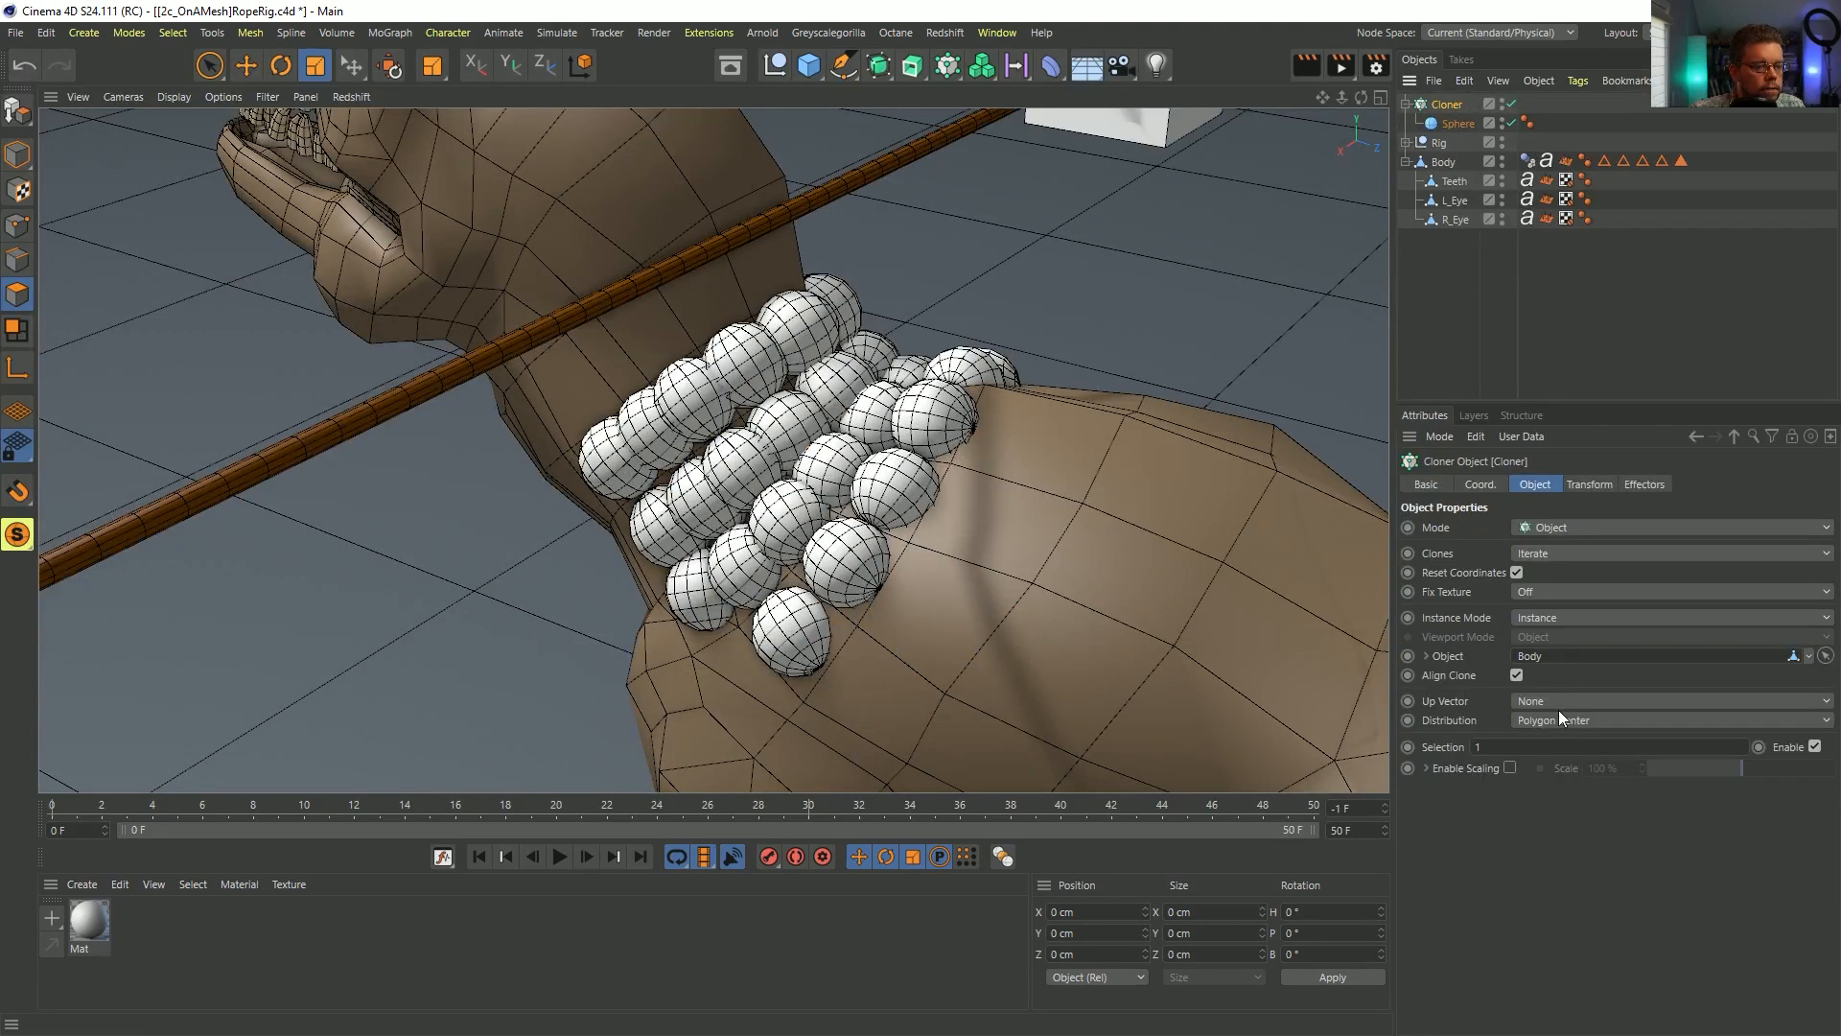
left_click_drag(1264, 639, 1275, 640, "alt")
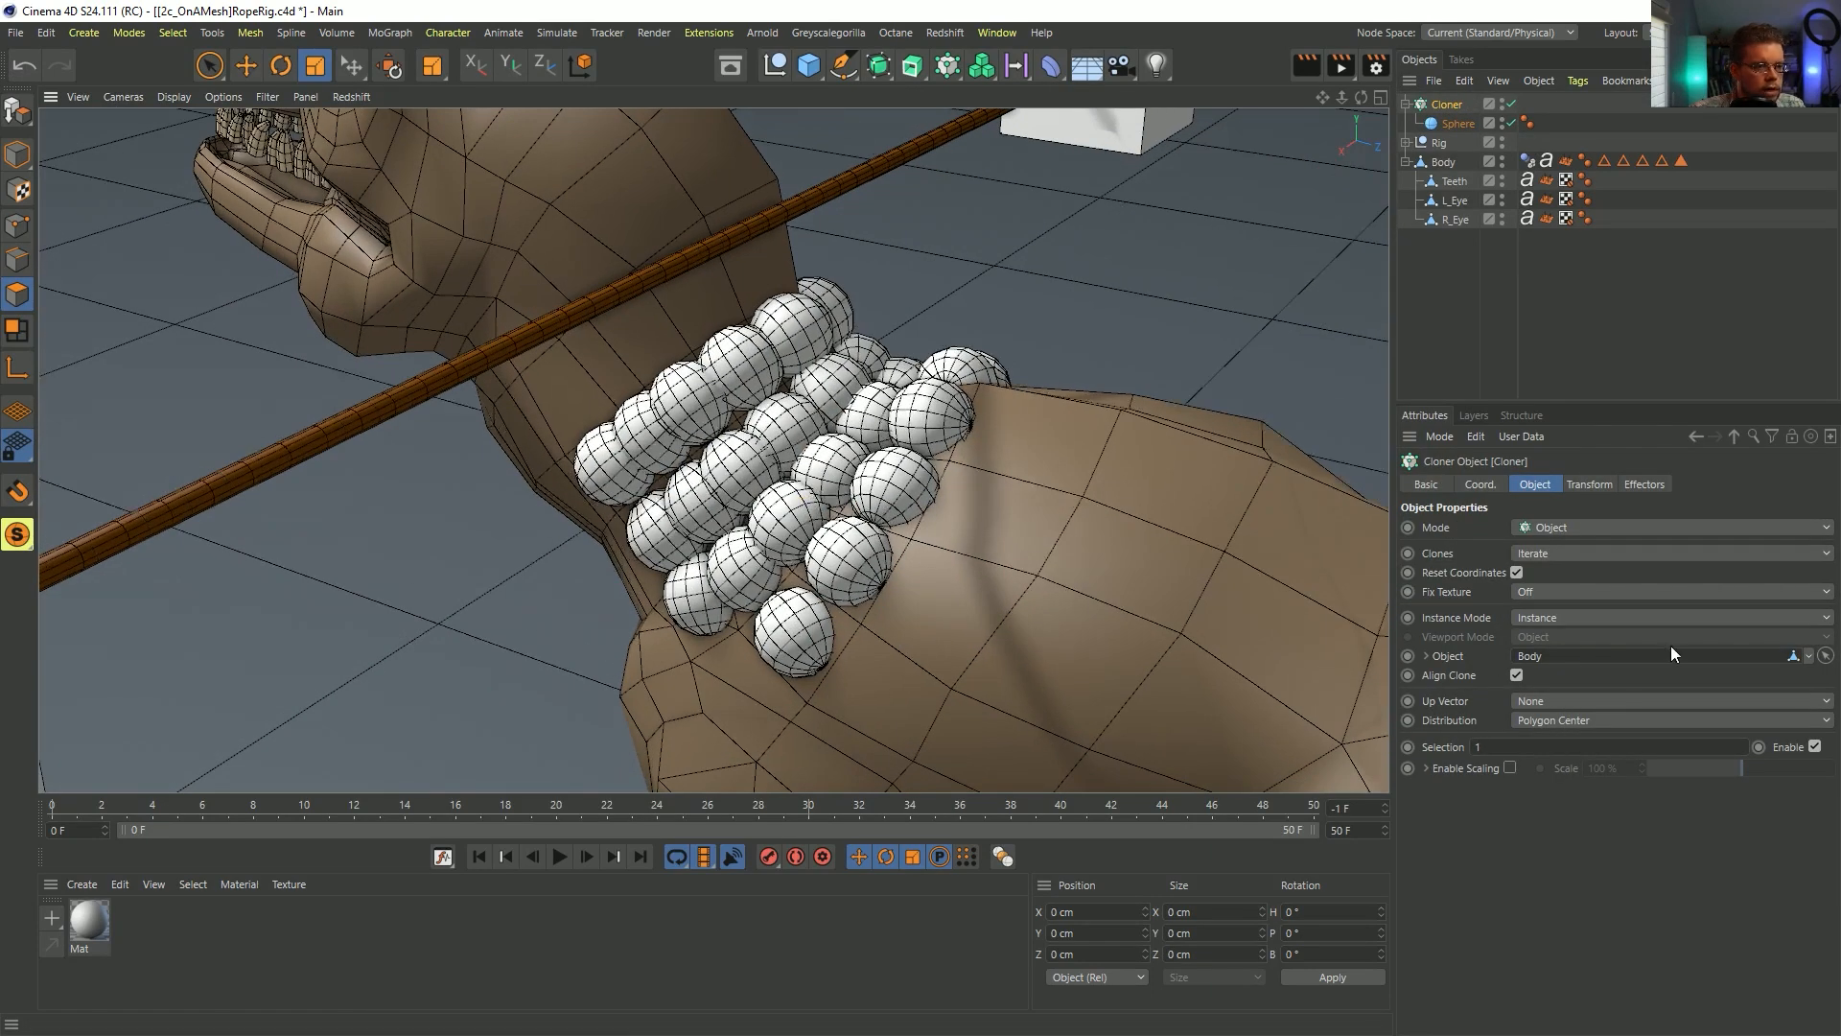
left_click(1568, 725)
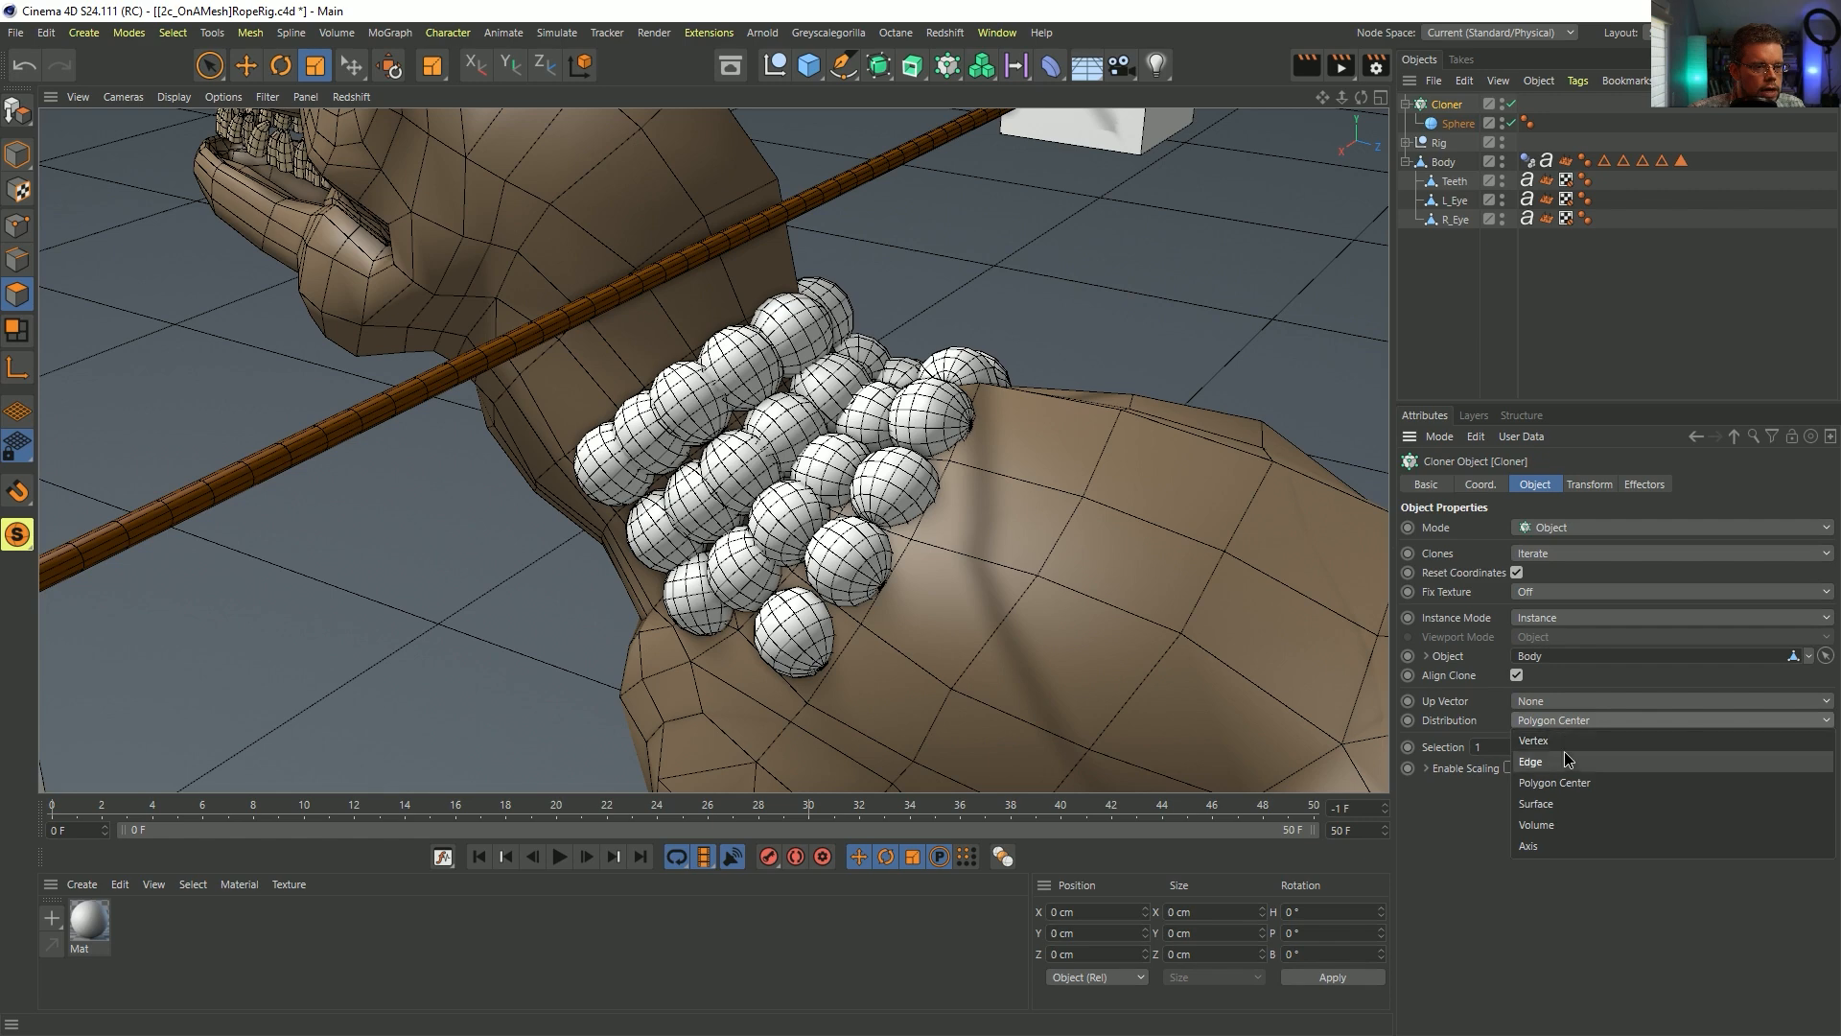
left_click(1562, 767)
left_click_drag(1047, 612, 1065, 602, "alt")
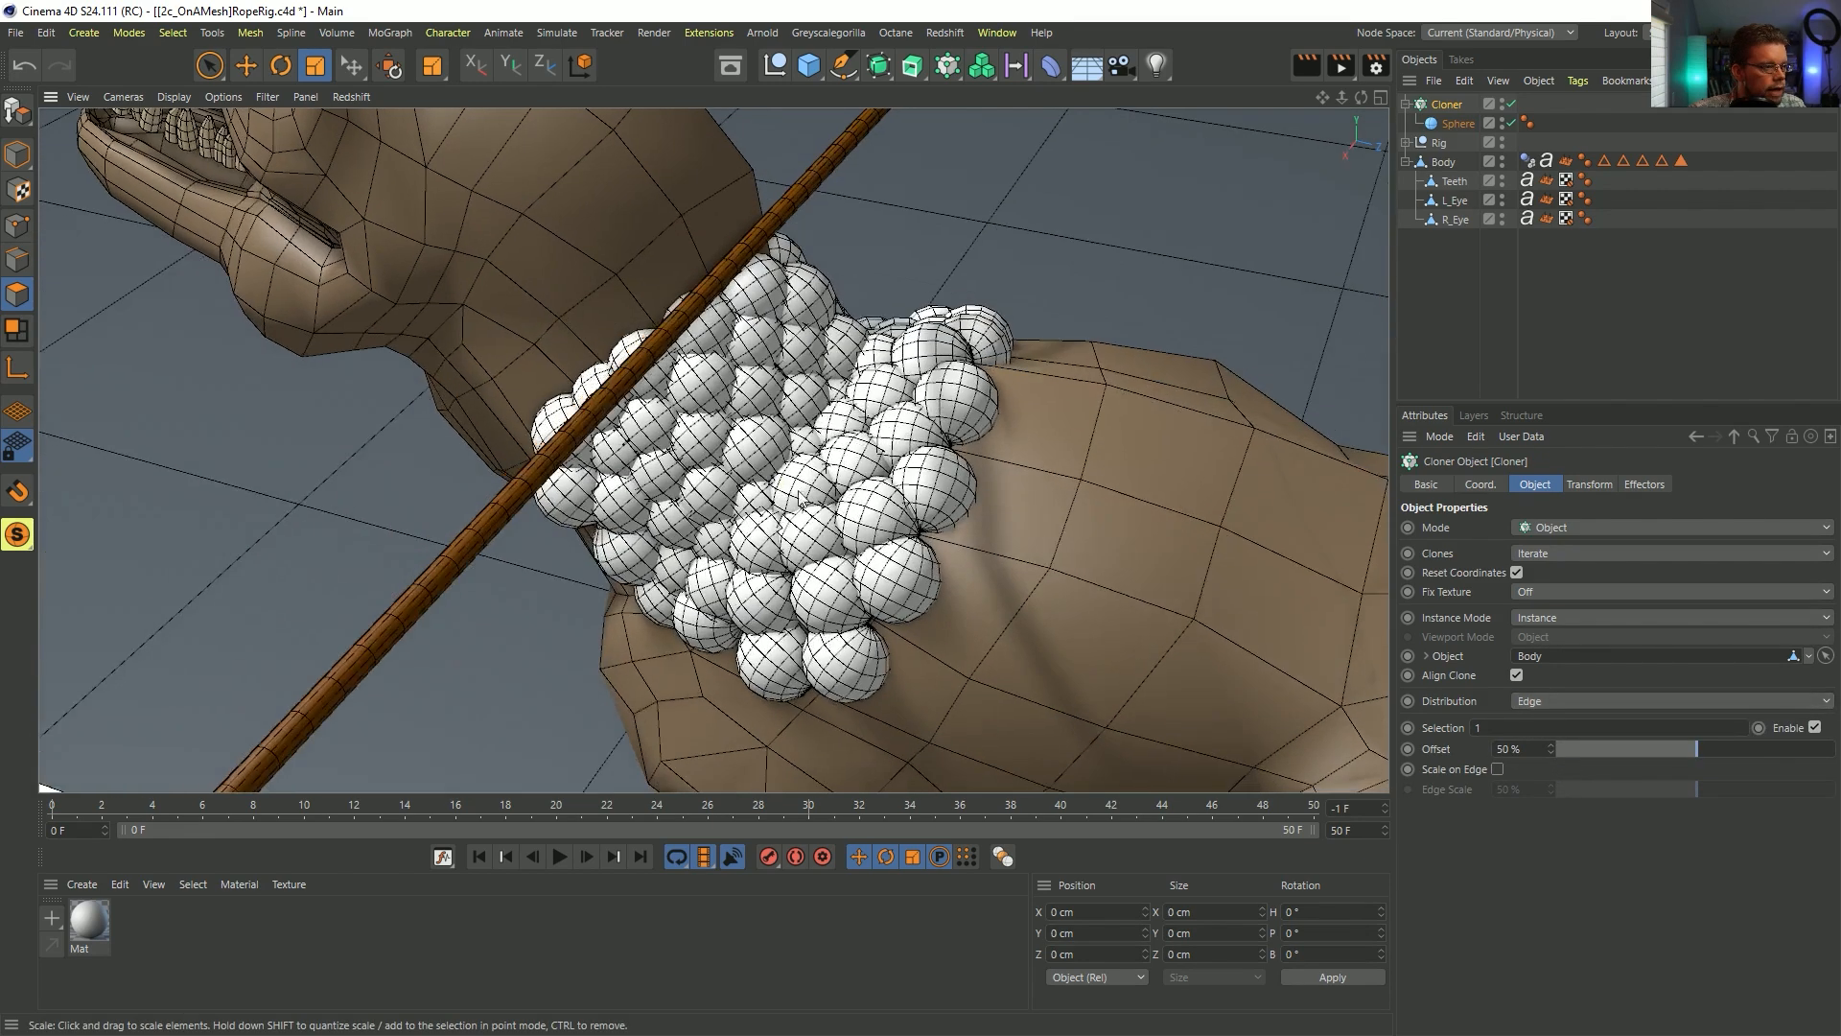
left_click_drag(756, 376, 776, 323, "alt")
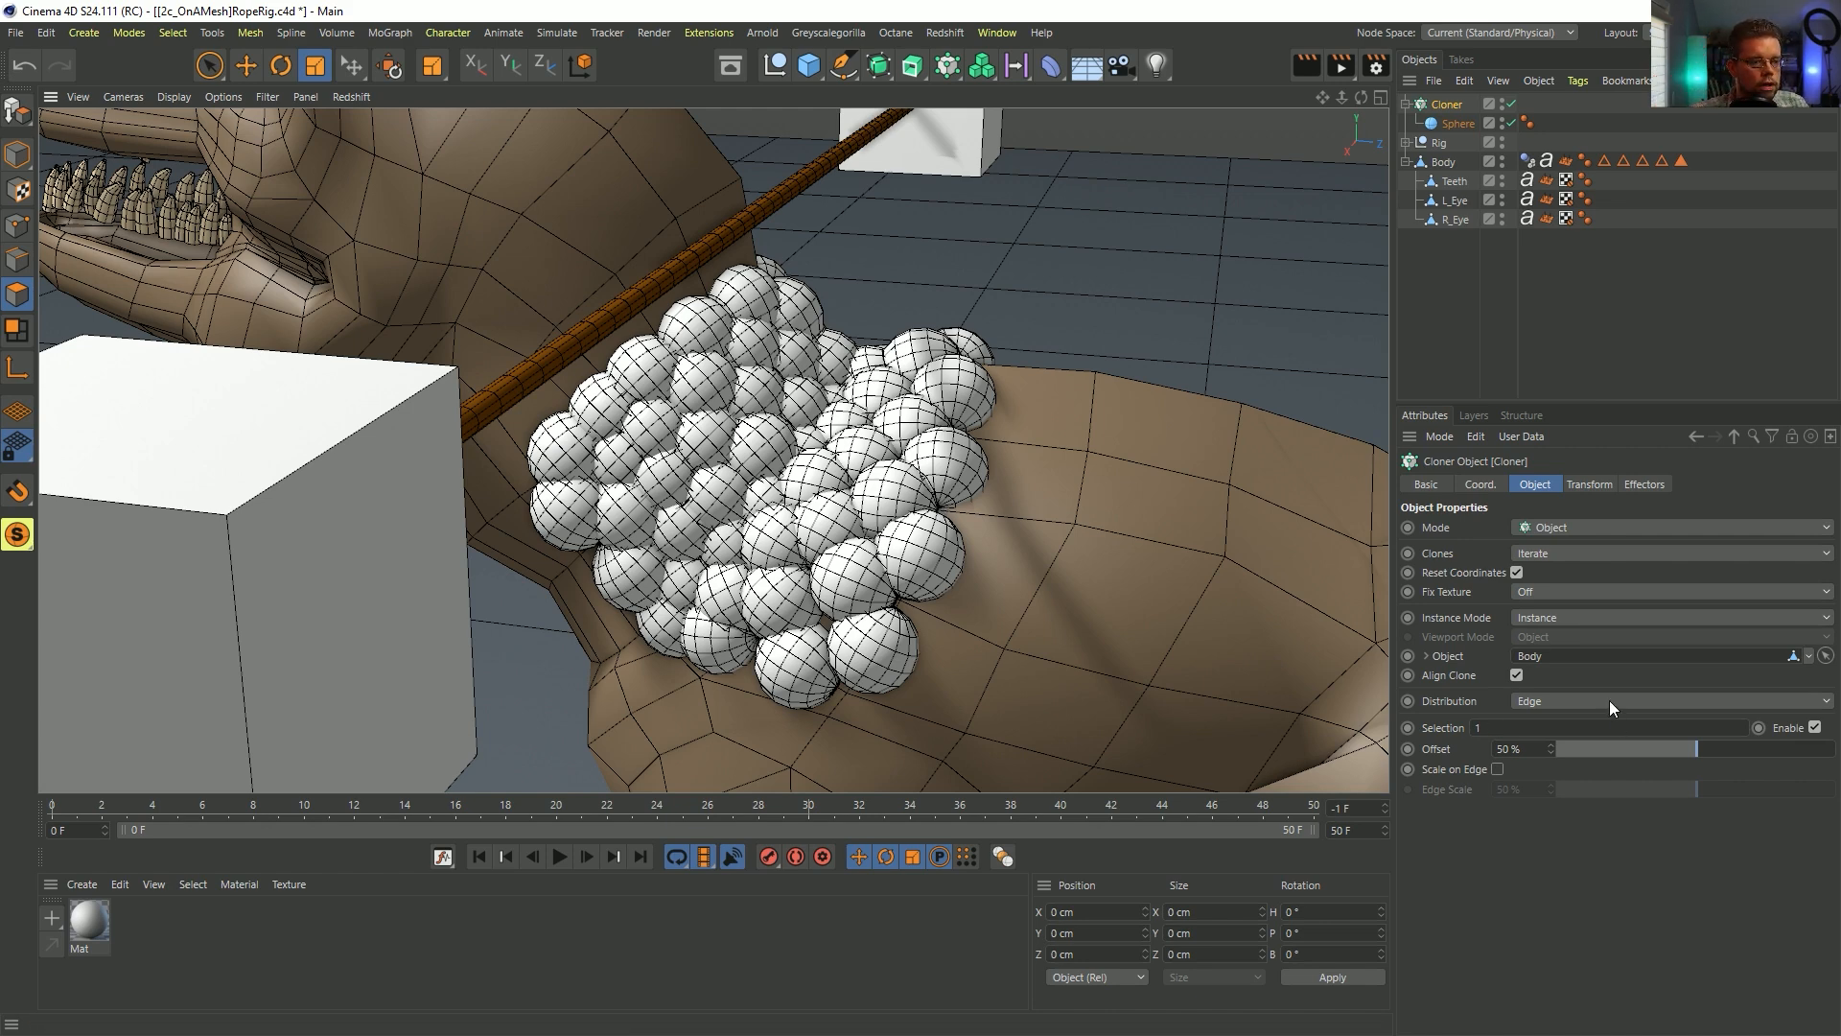
- Try the Scale on Edge option on the Cloner's spheres and switch it off again
left_click(1499, 769)
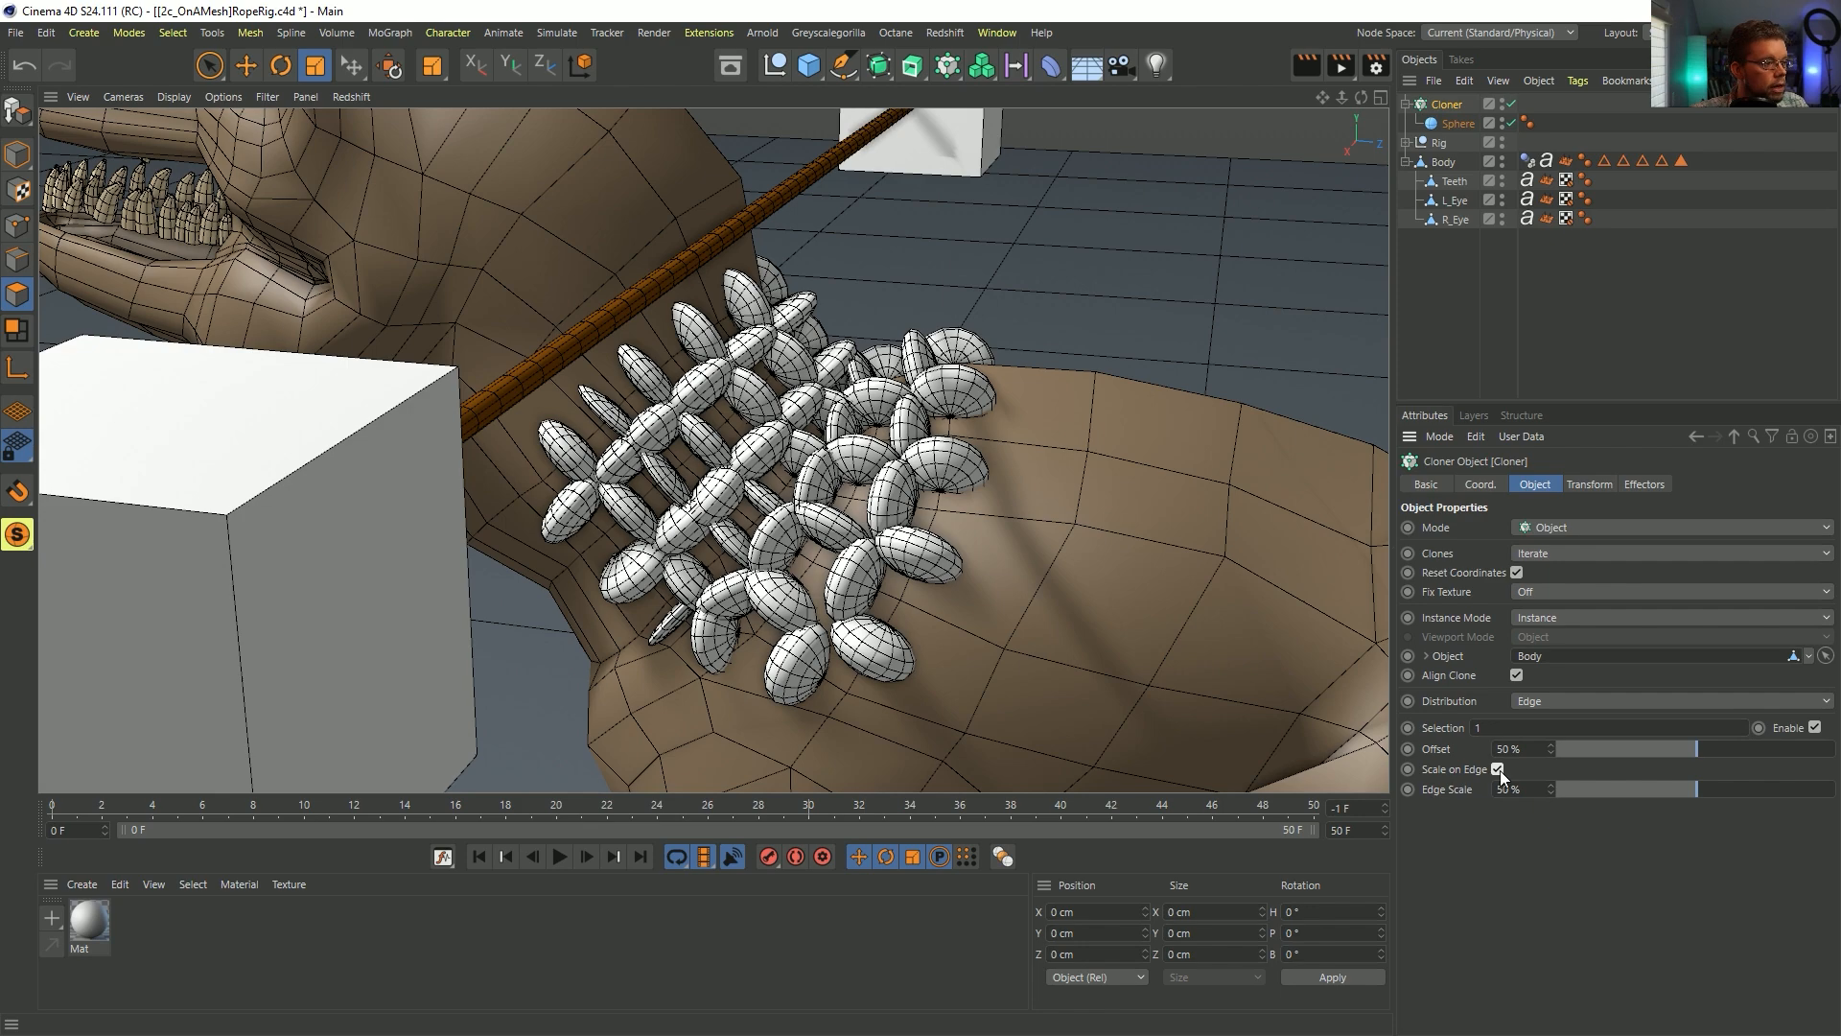
left_click(1498, 768)
scroll(820, 386, "up", 5)
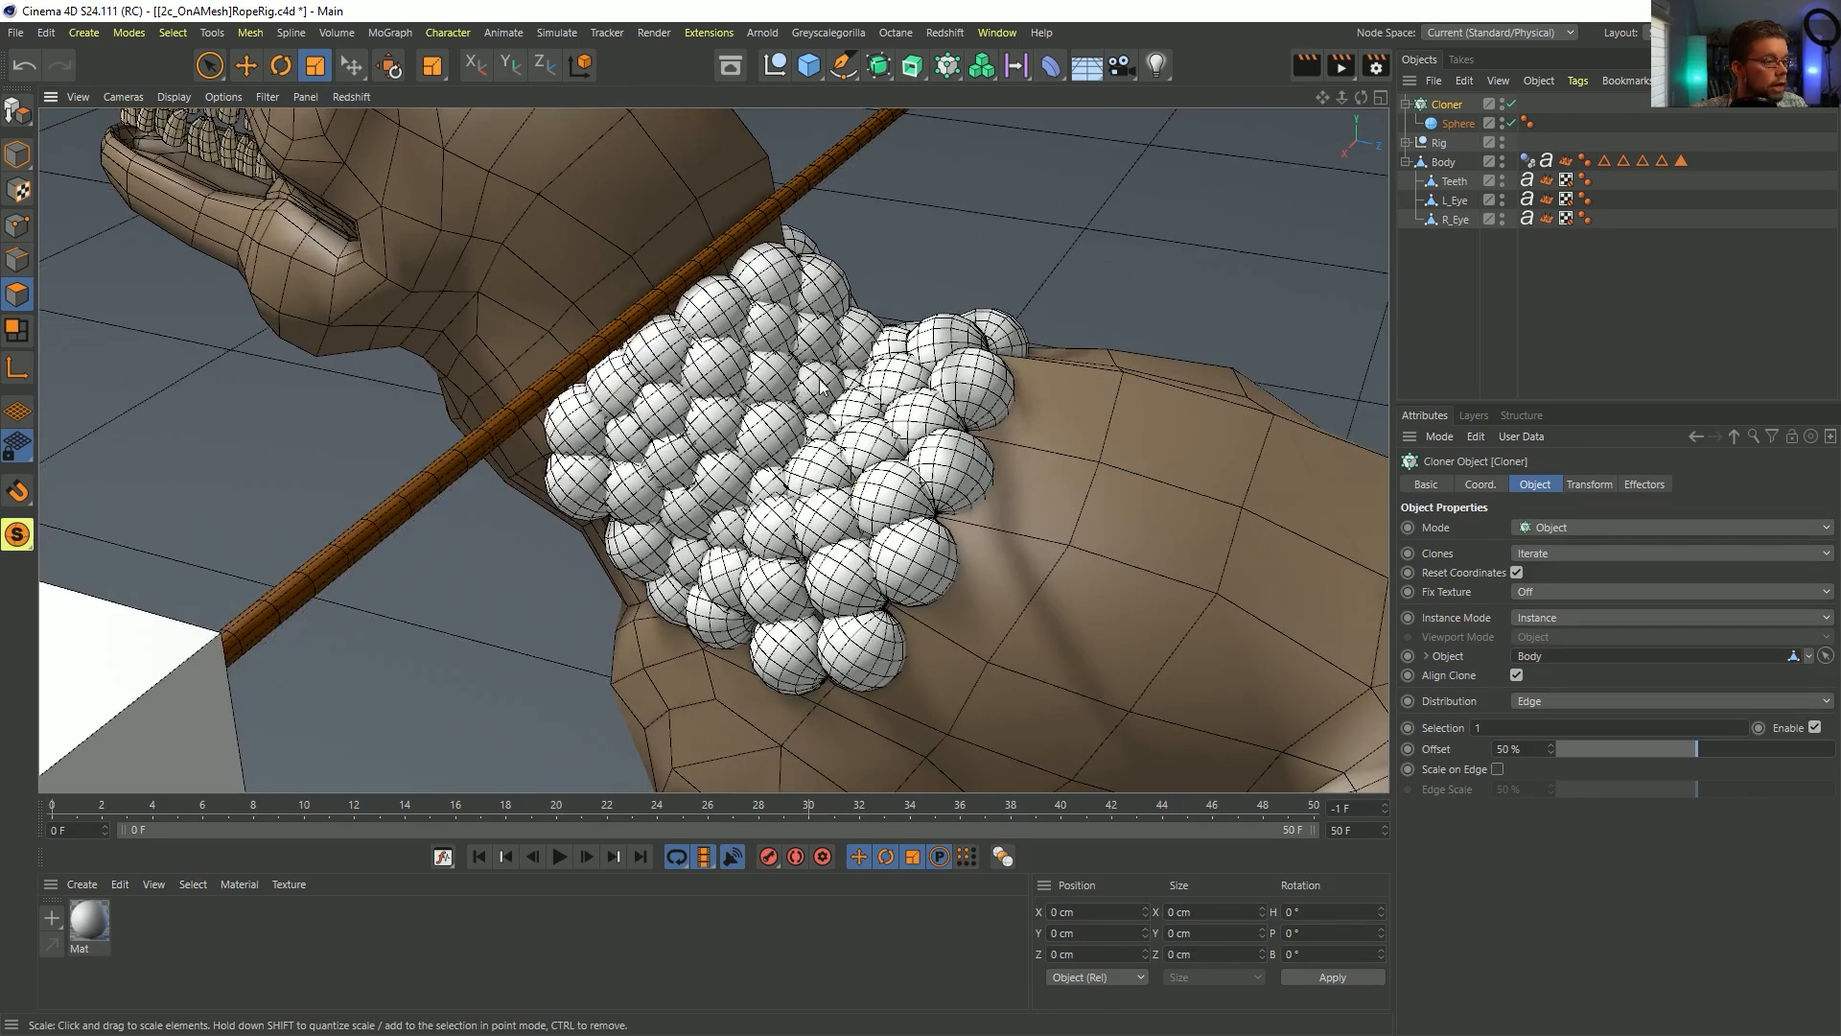
- Scale the cloned Sphere down to a radius of about 16.7 cm
mouse_move(822, 388)
left_mouse_down("alt")
mouse_move(878, 408)
mouse_move(851, 372)
left_mouse_up("alt")
left_click(1456, 124)
key("t")
left_click_drag(1120, 292, 987, 402)
- Set the Cloner's transform P.Z to -12 cm to shift the spheres relative to the neck surface
left_click(1443, 104)
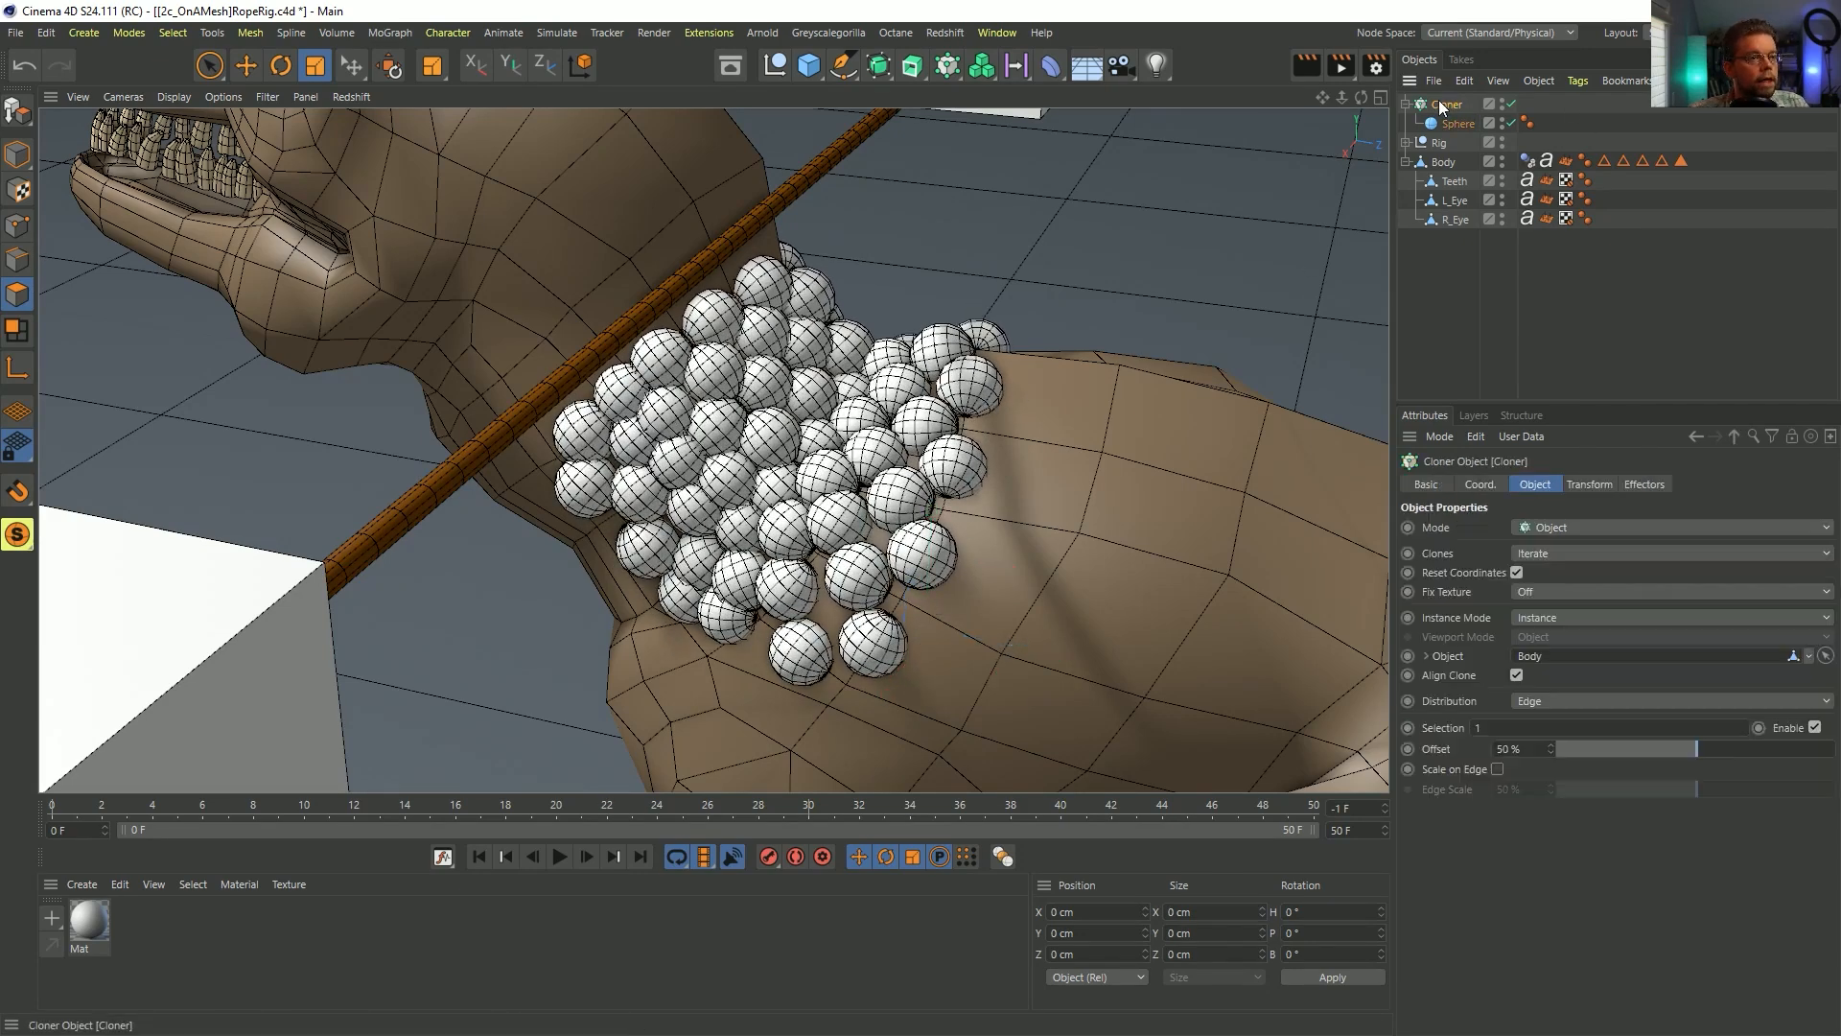
left_click(1590, 485)
left_click_drag(1514, 593, 1491, 597)
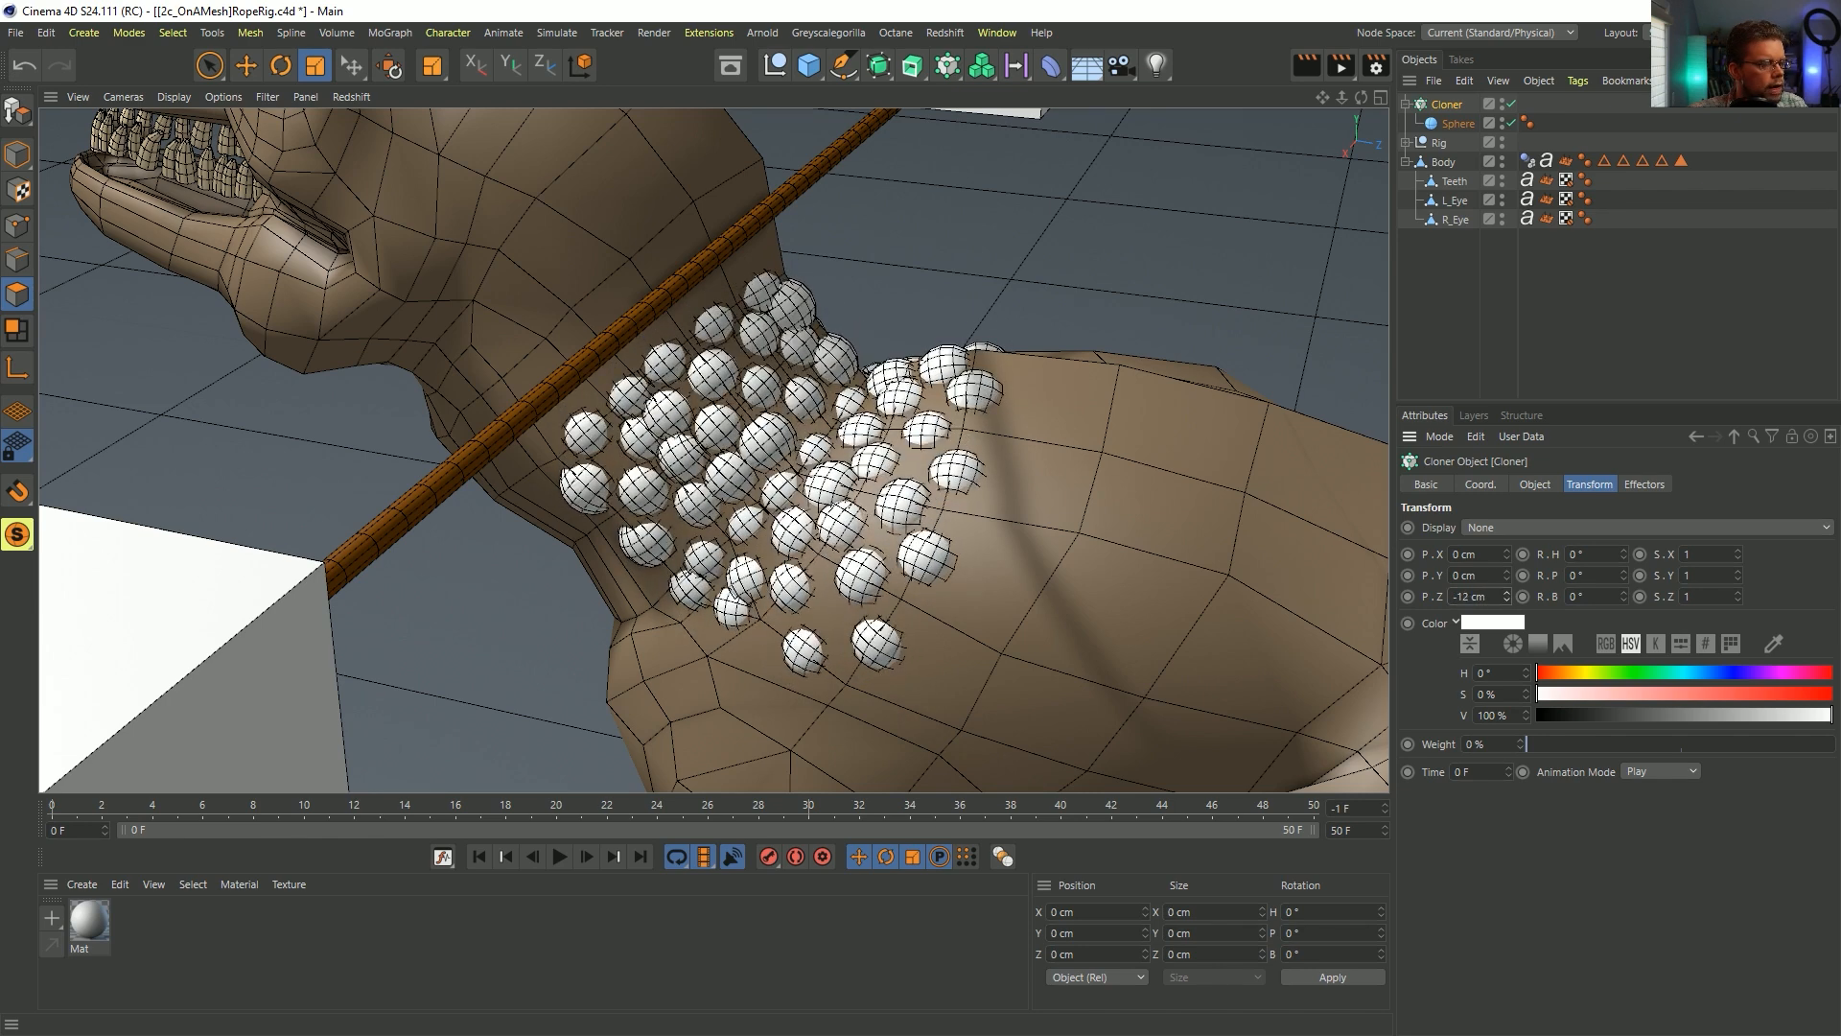
- Delete the Body's collider tag and give the cloned Sphere a Collider Body tag
left_click(1455, 125)
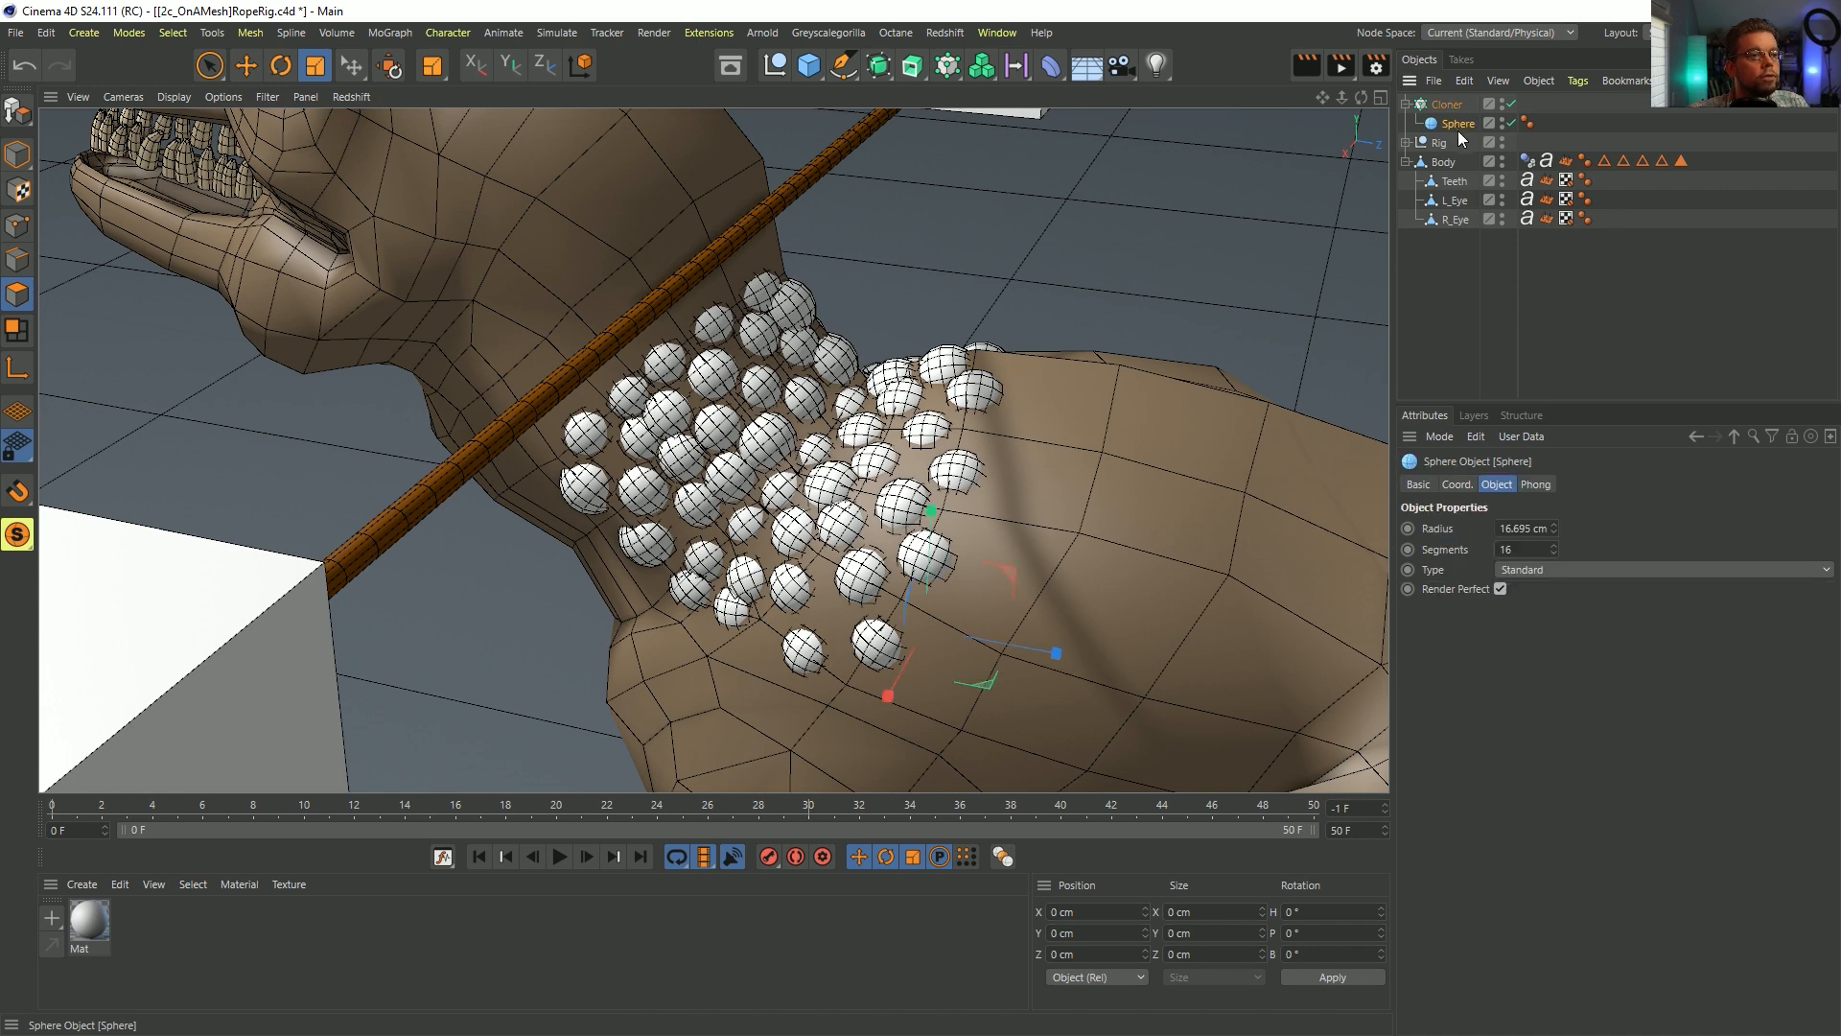
key("Delete")
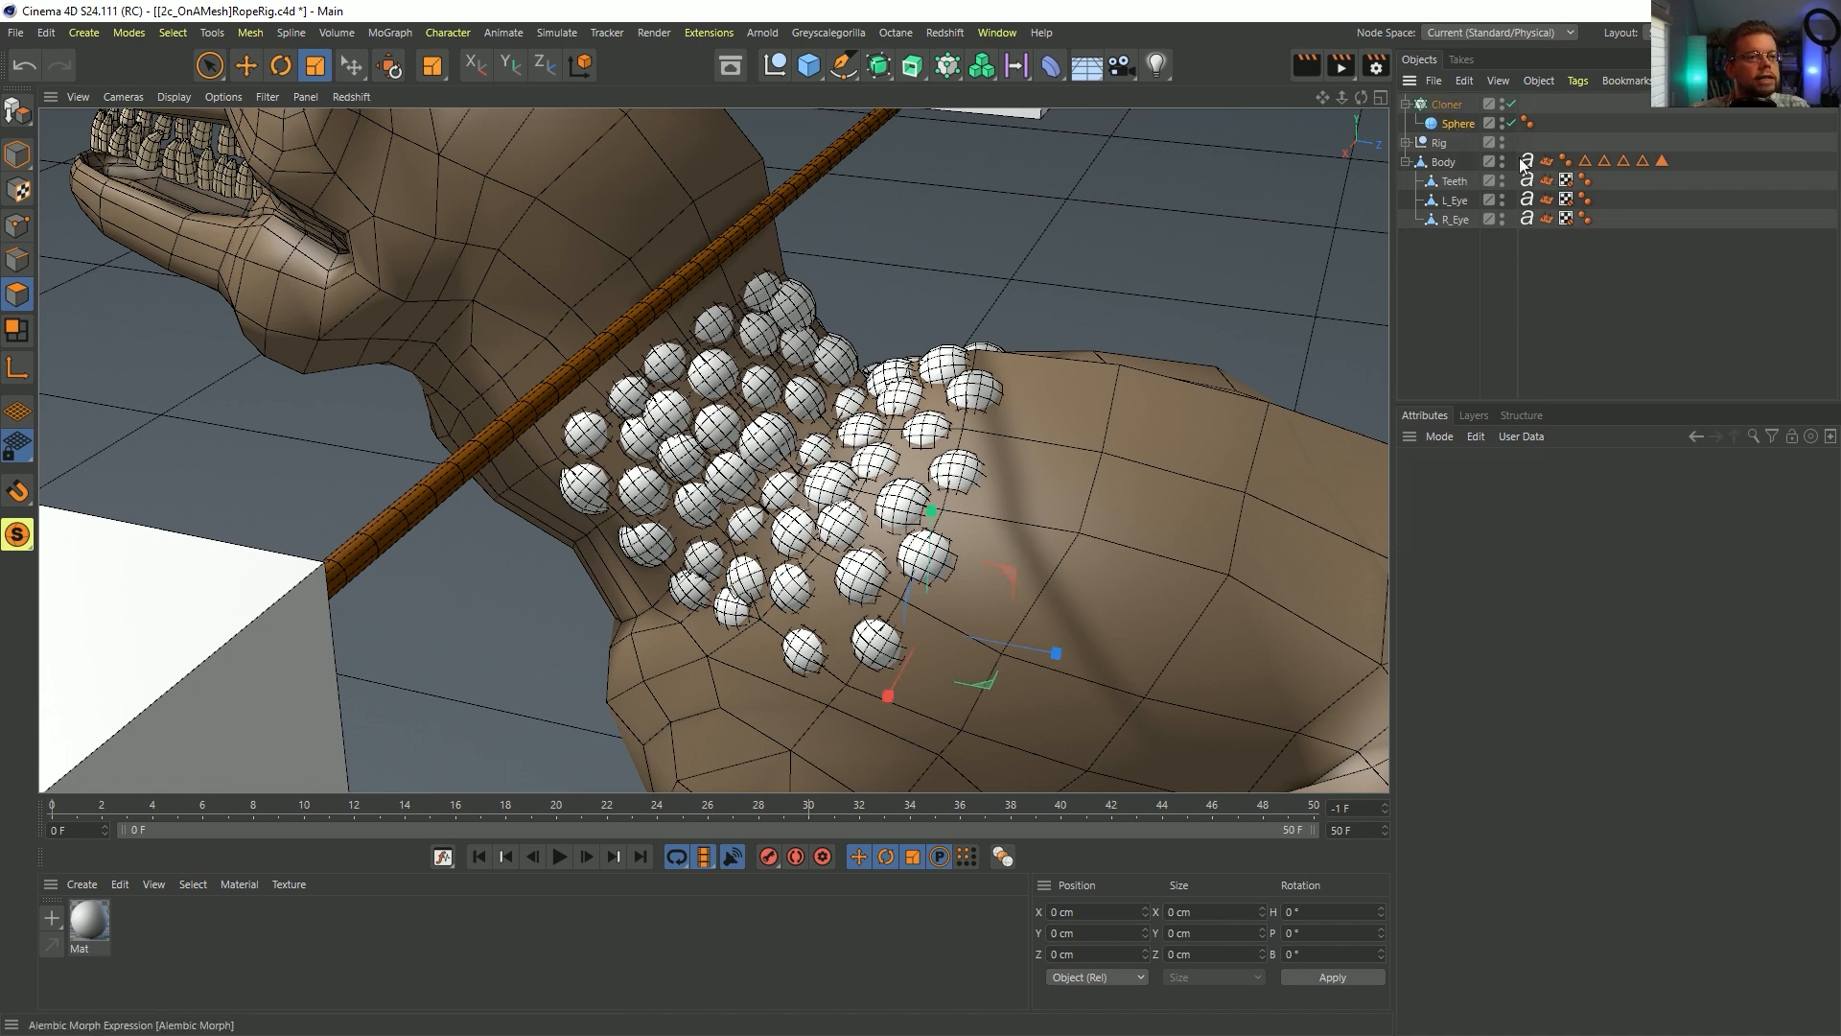
right_click(1460, 124)
mouse_move(1546, 299)
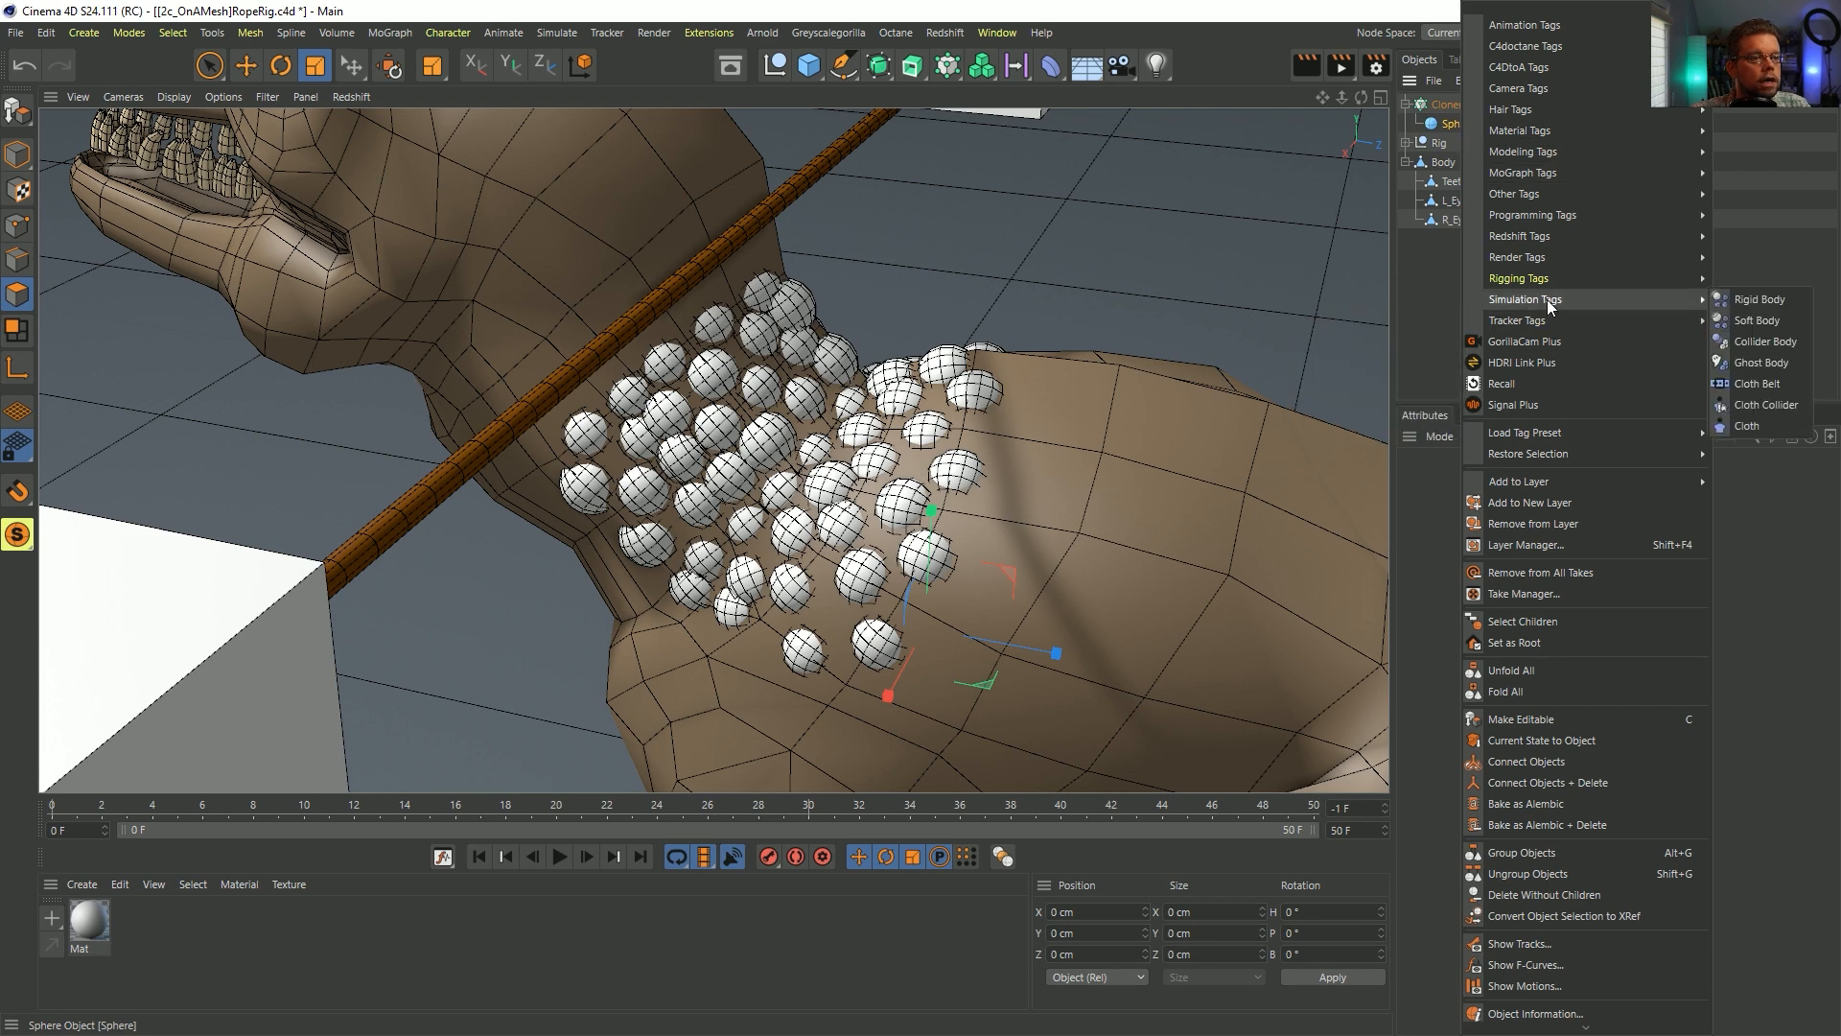
left_click(1776, 343)
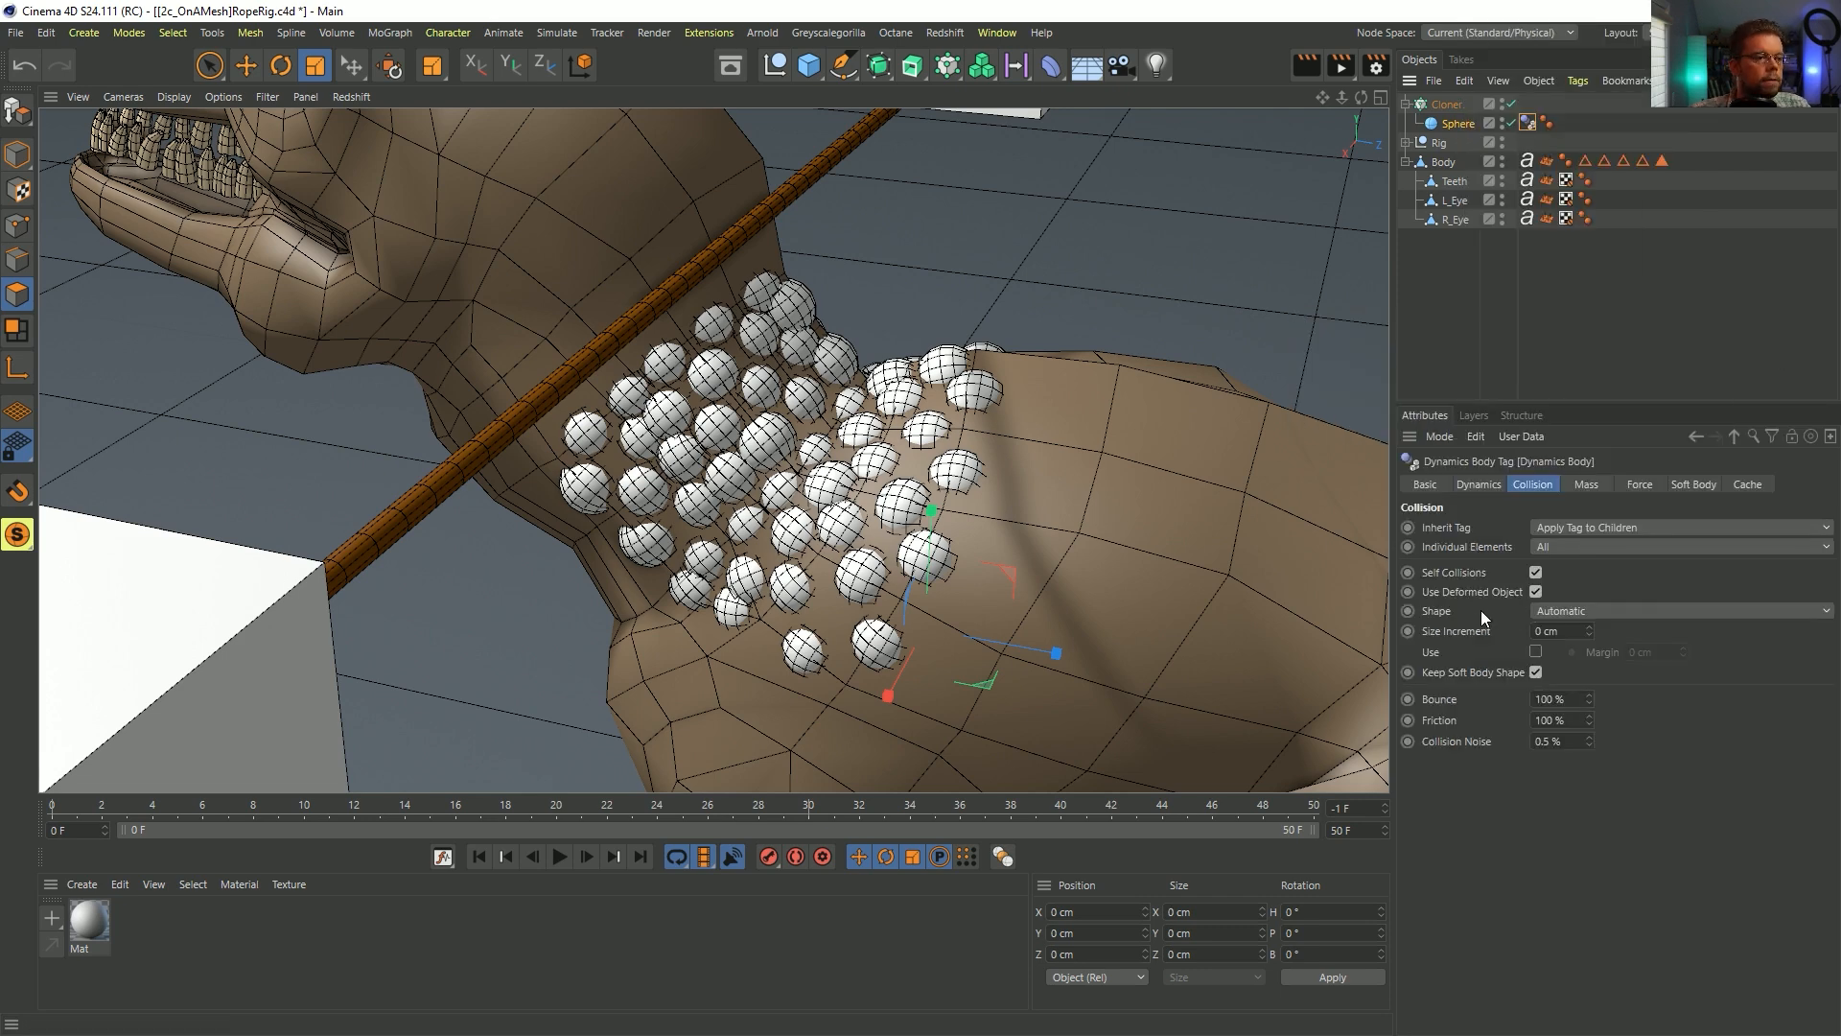
- Set the collider tag's Shape to Ellipsoid and reduce the Sphere's segments to 8
left_click(1541, 612)
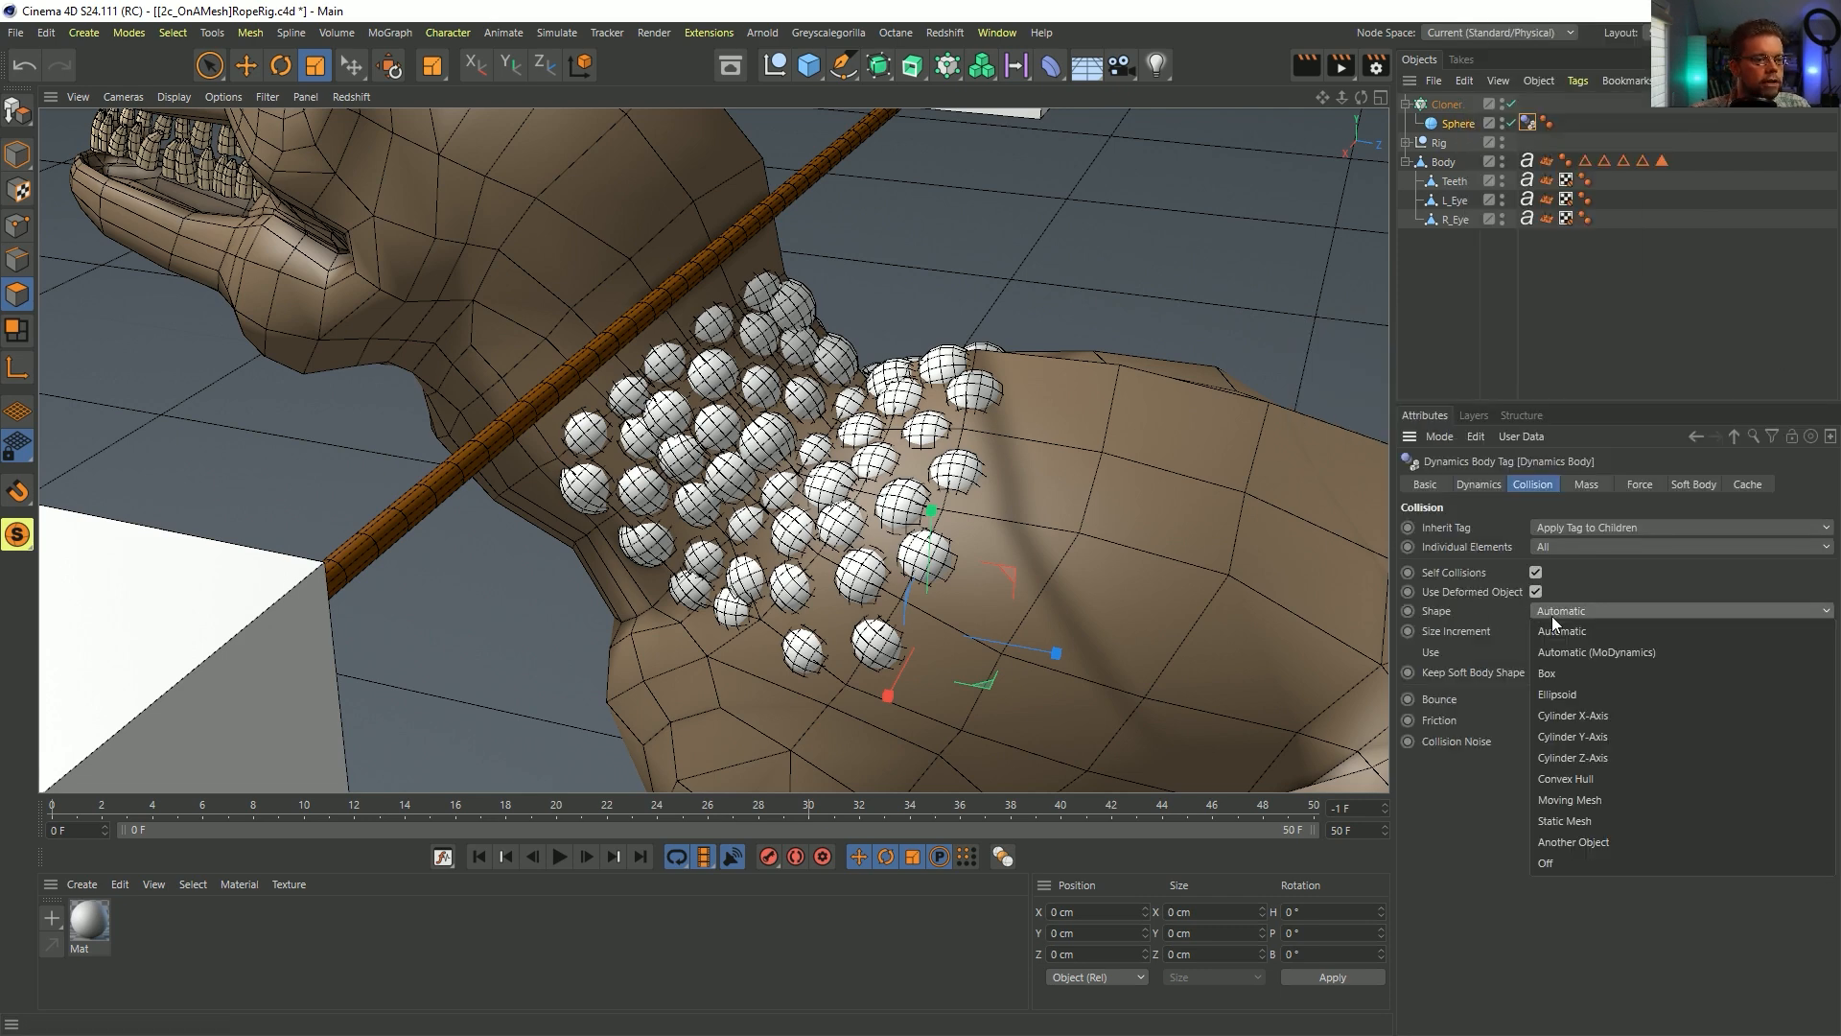
left_click(1567, 697)
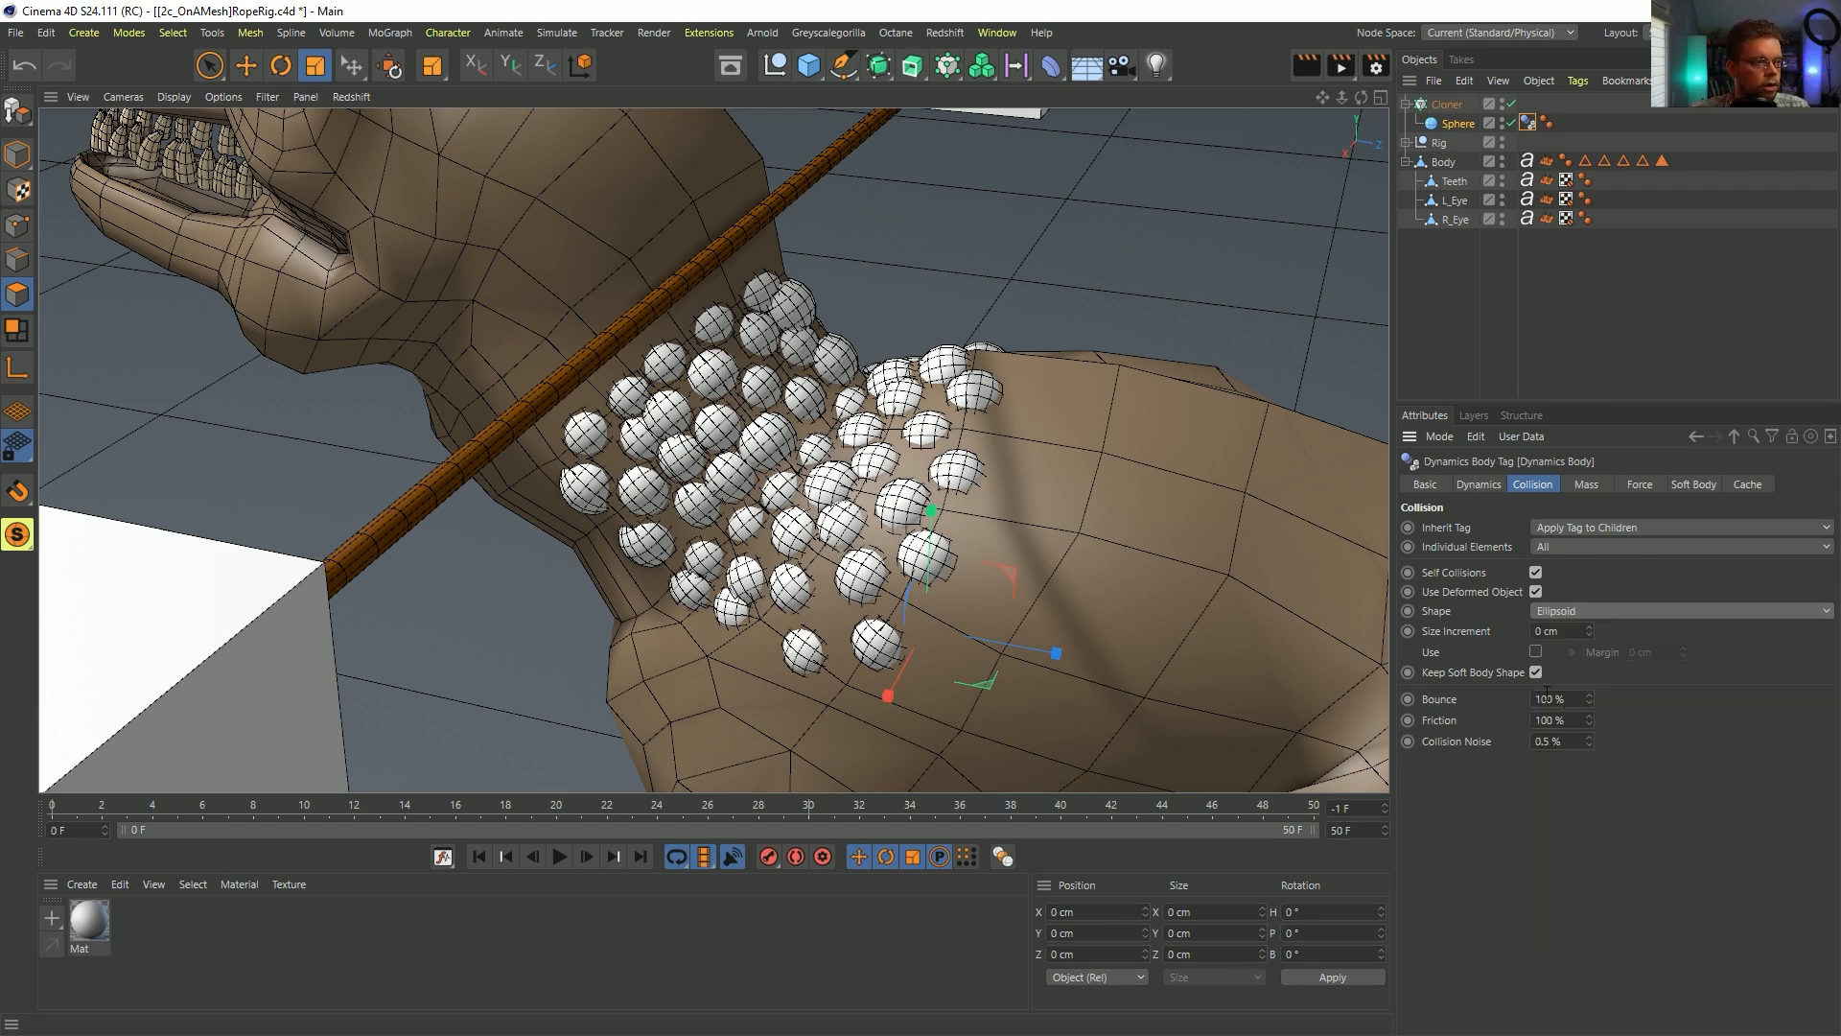
left_click(1454, 126)
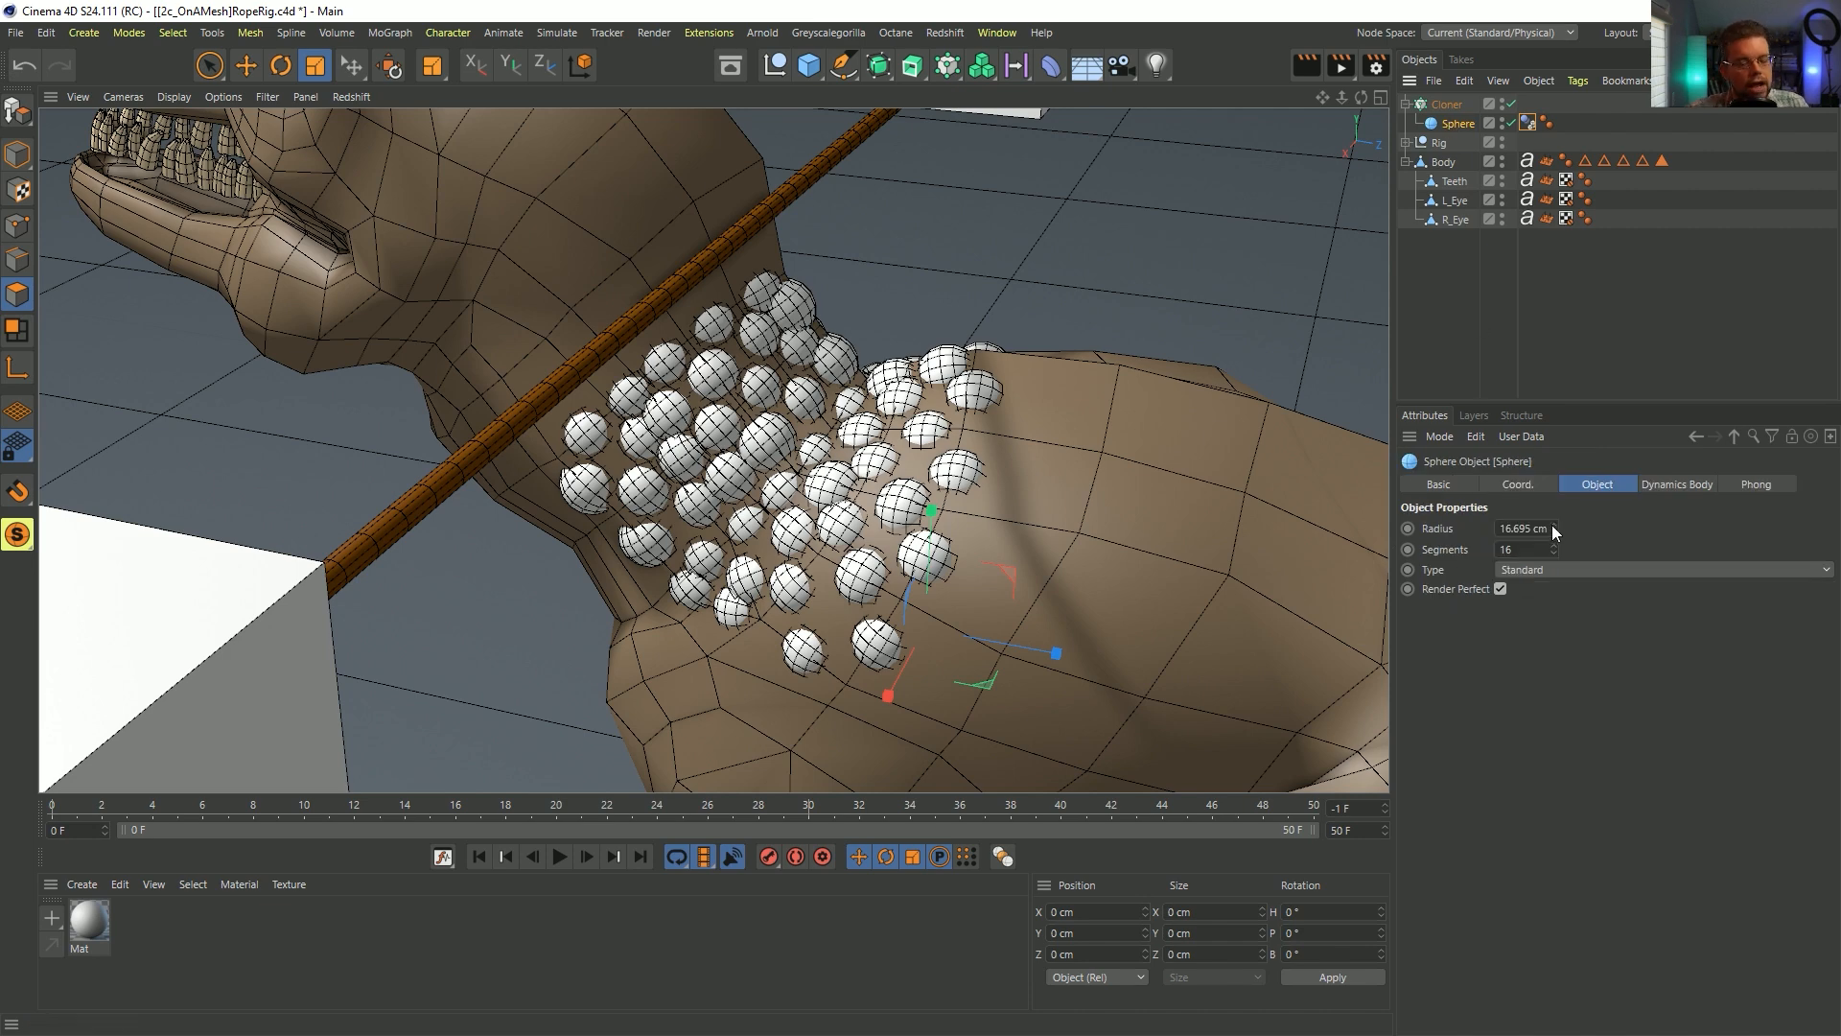
double_click(1539, 547)
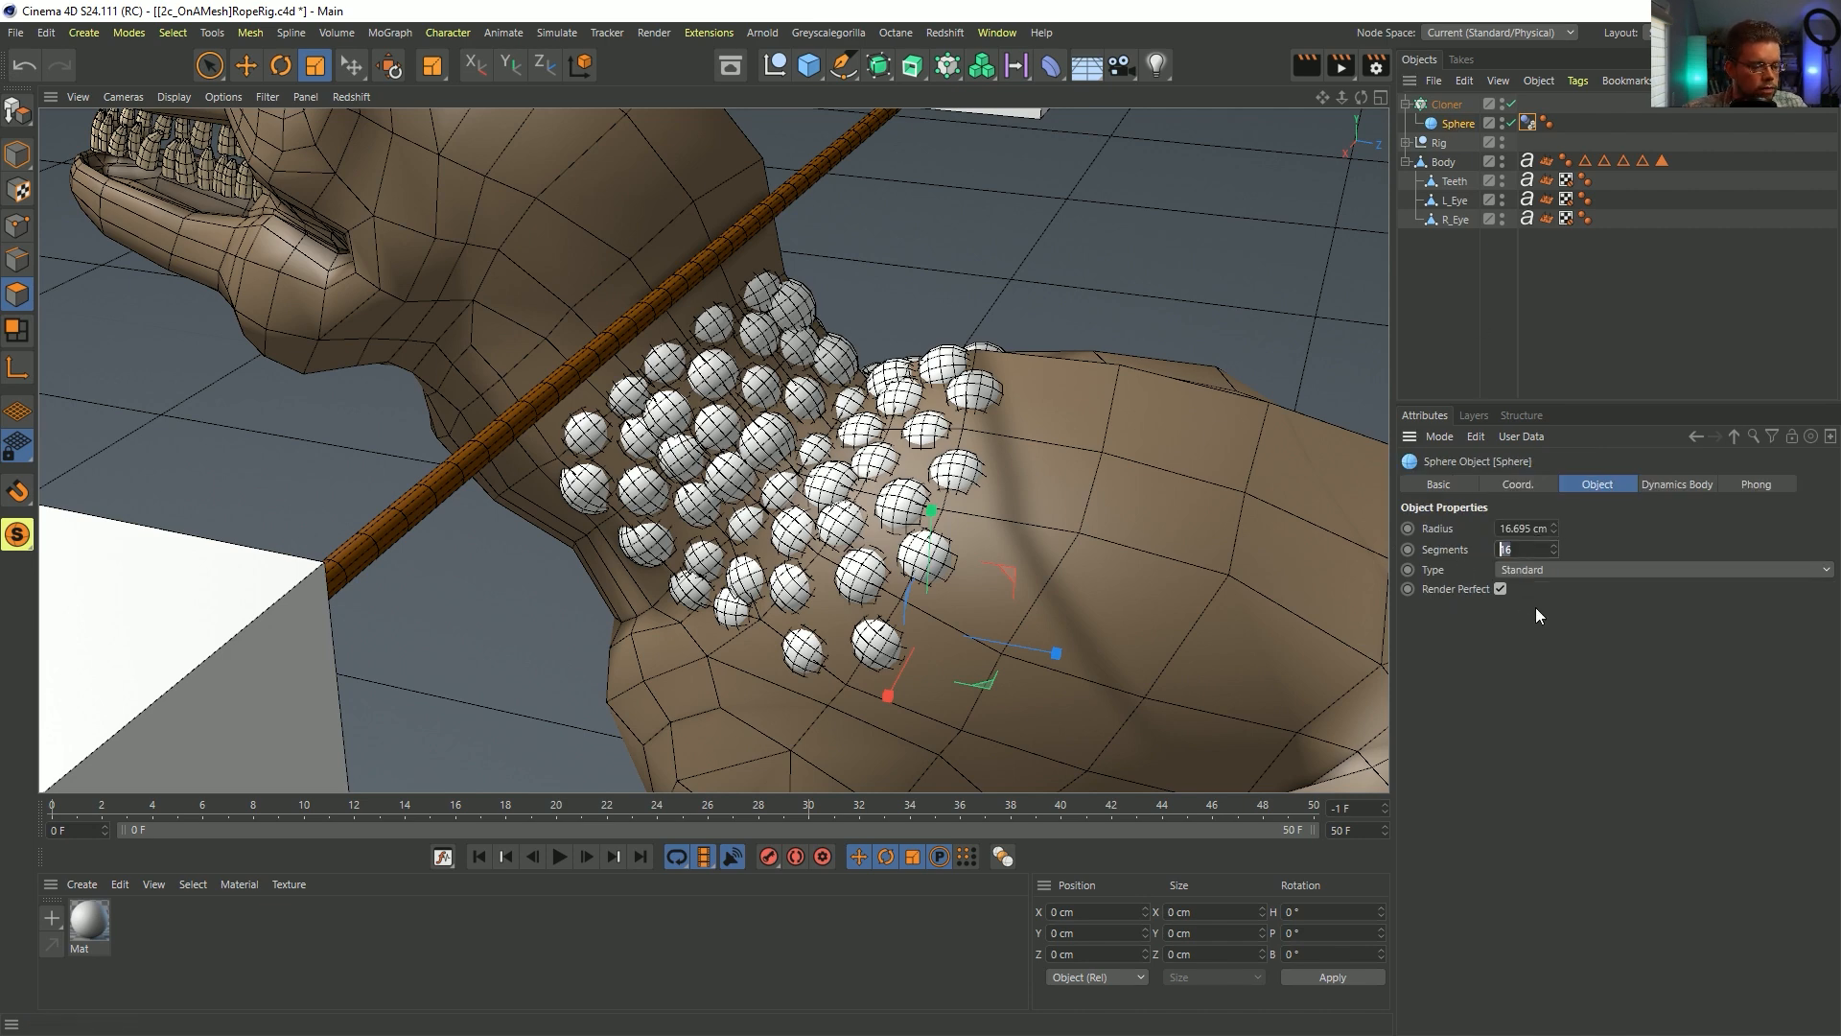
key("Return")
- Play the simulation from the first frame to examine how the rope collides with the neck spheres, and rewind
left_click_drag(733, 443, 827, 451, "alt")
scroll(751, 462, "down", 3)
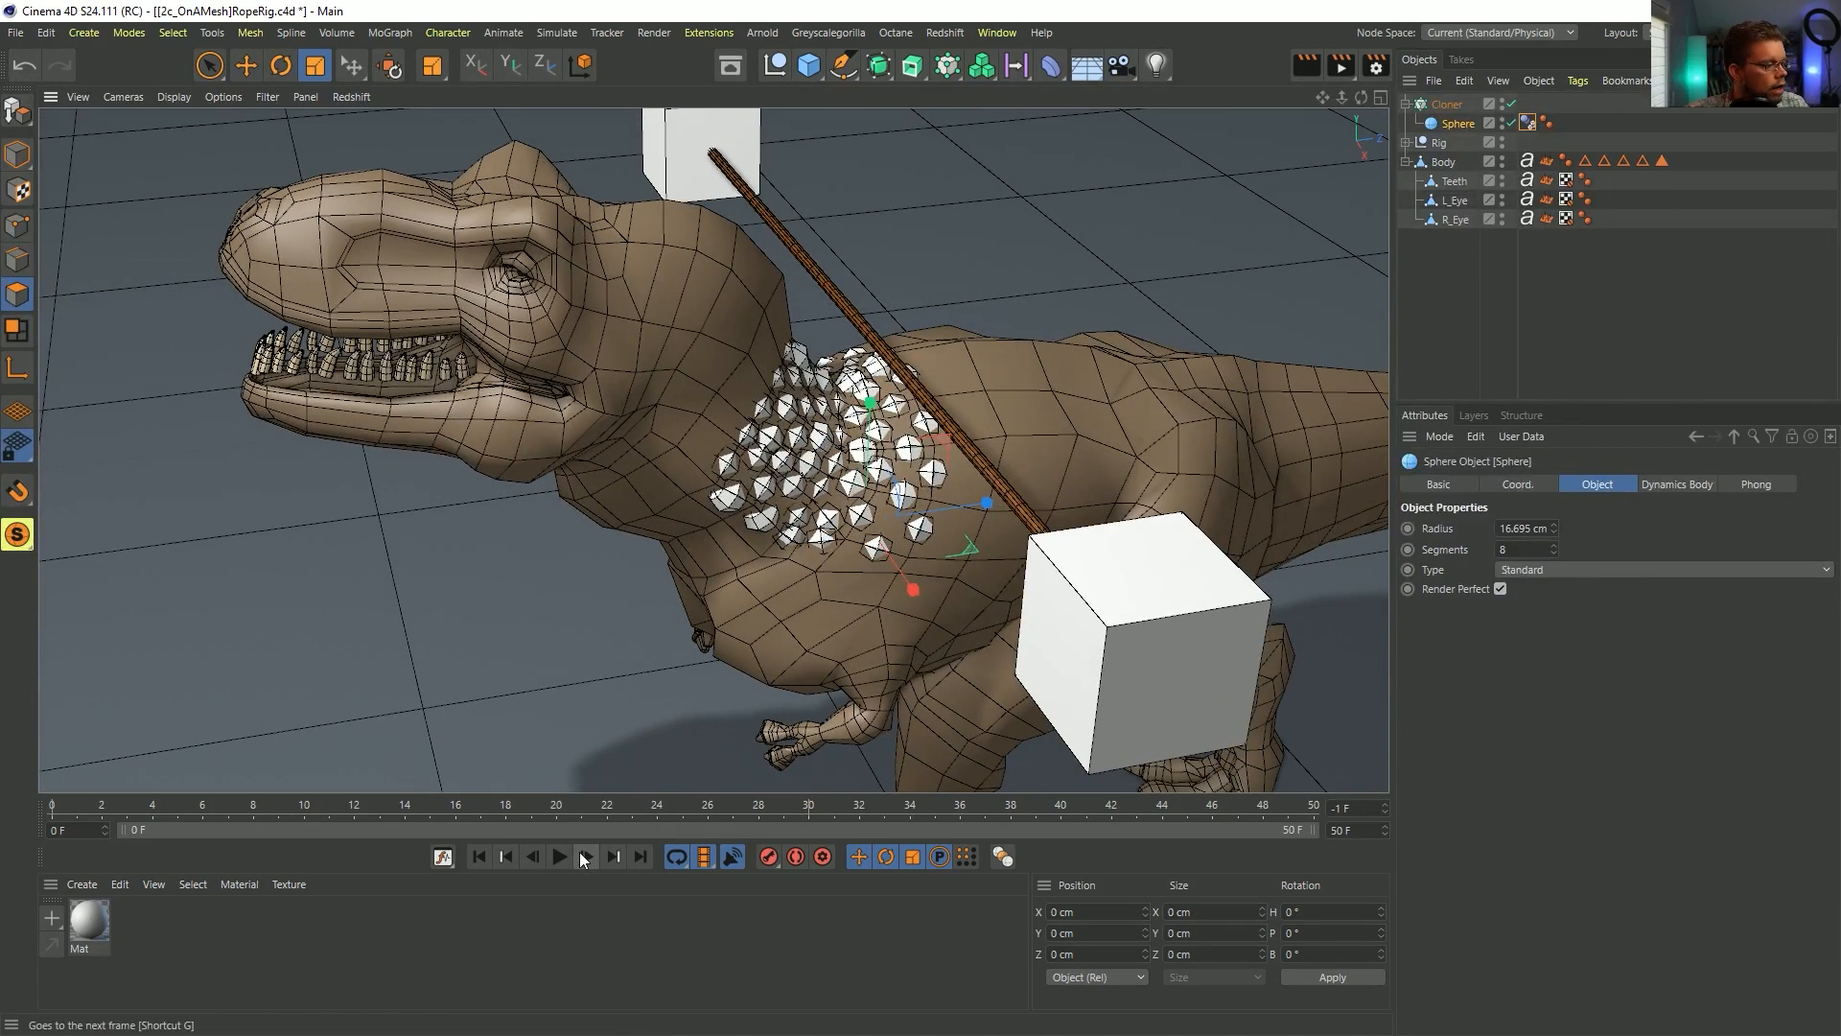
left_click(480, 854)
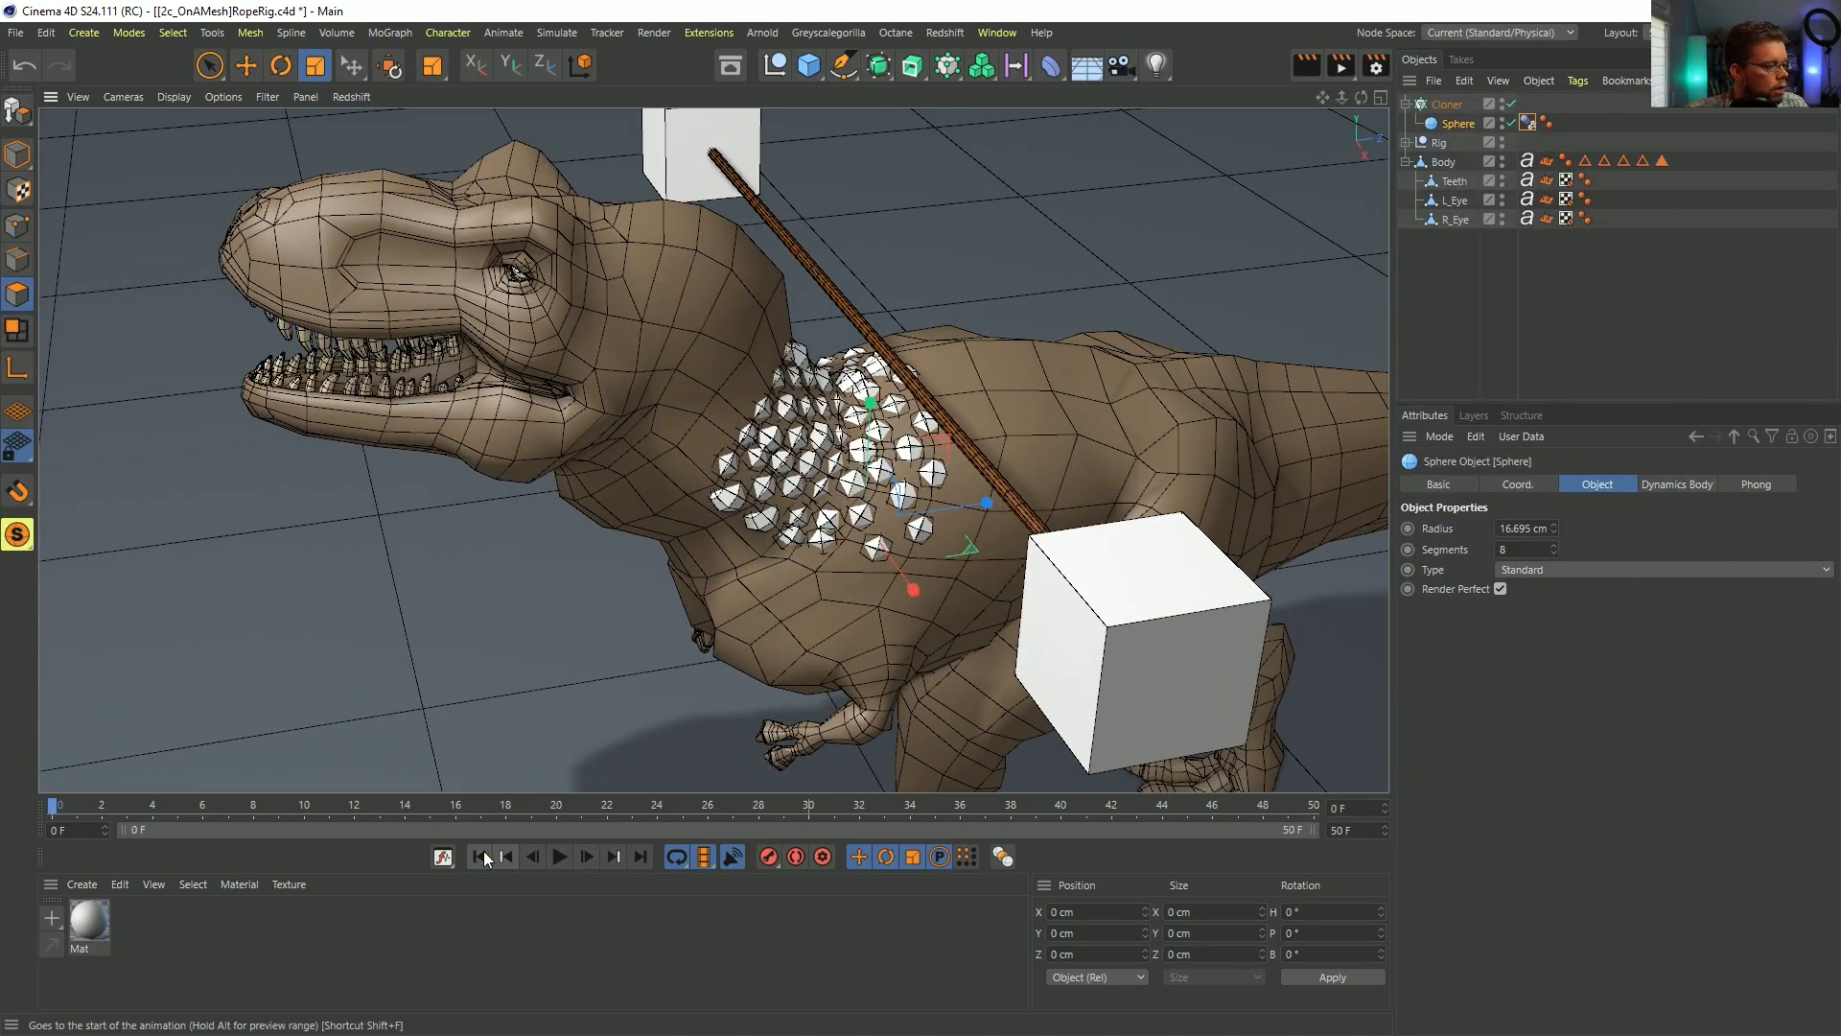
left_click(562, 857)
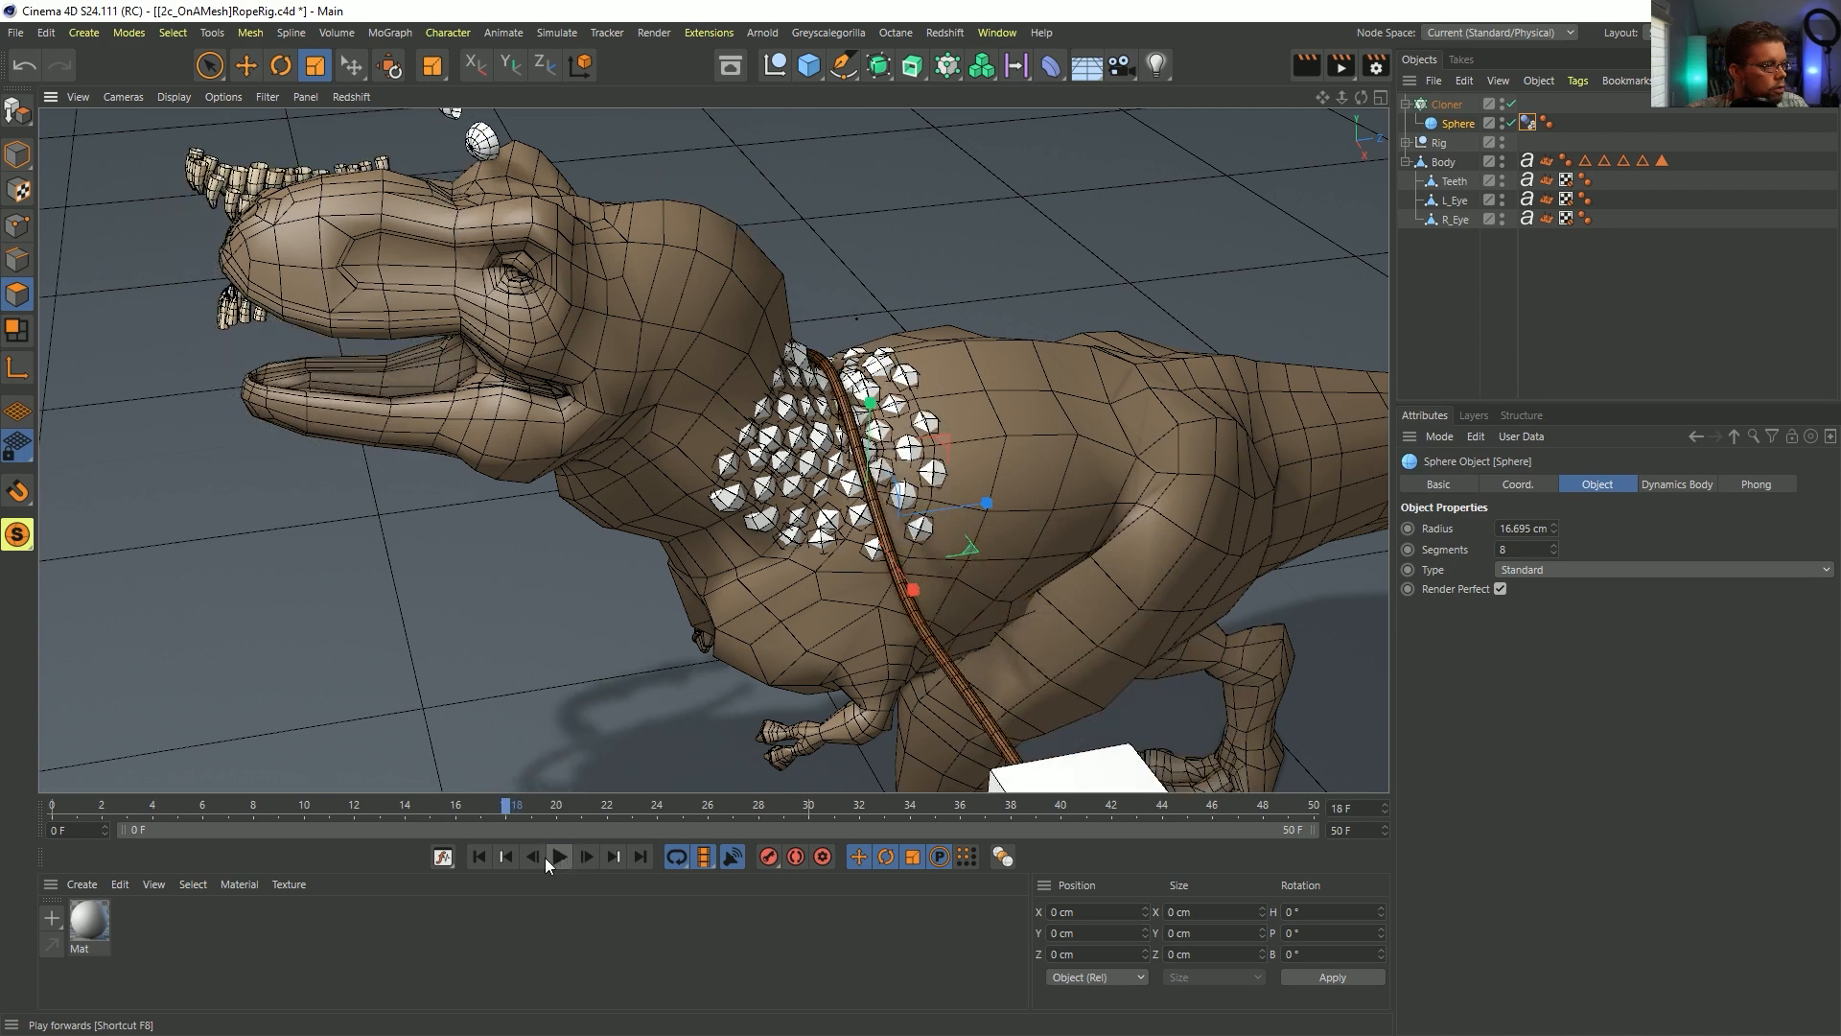
left_click(482, 858)
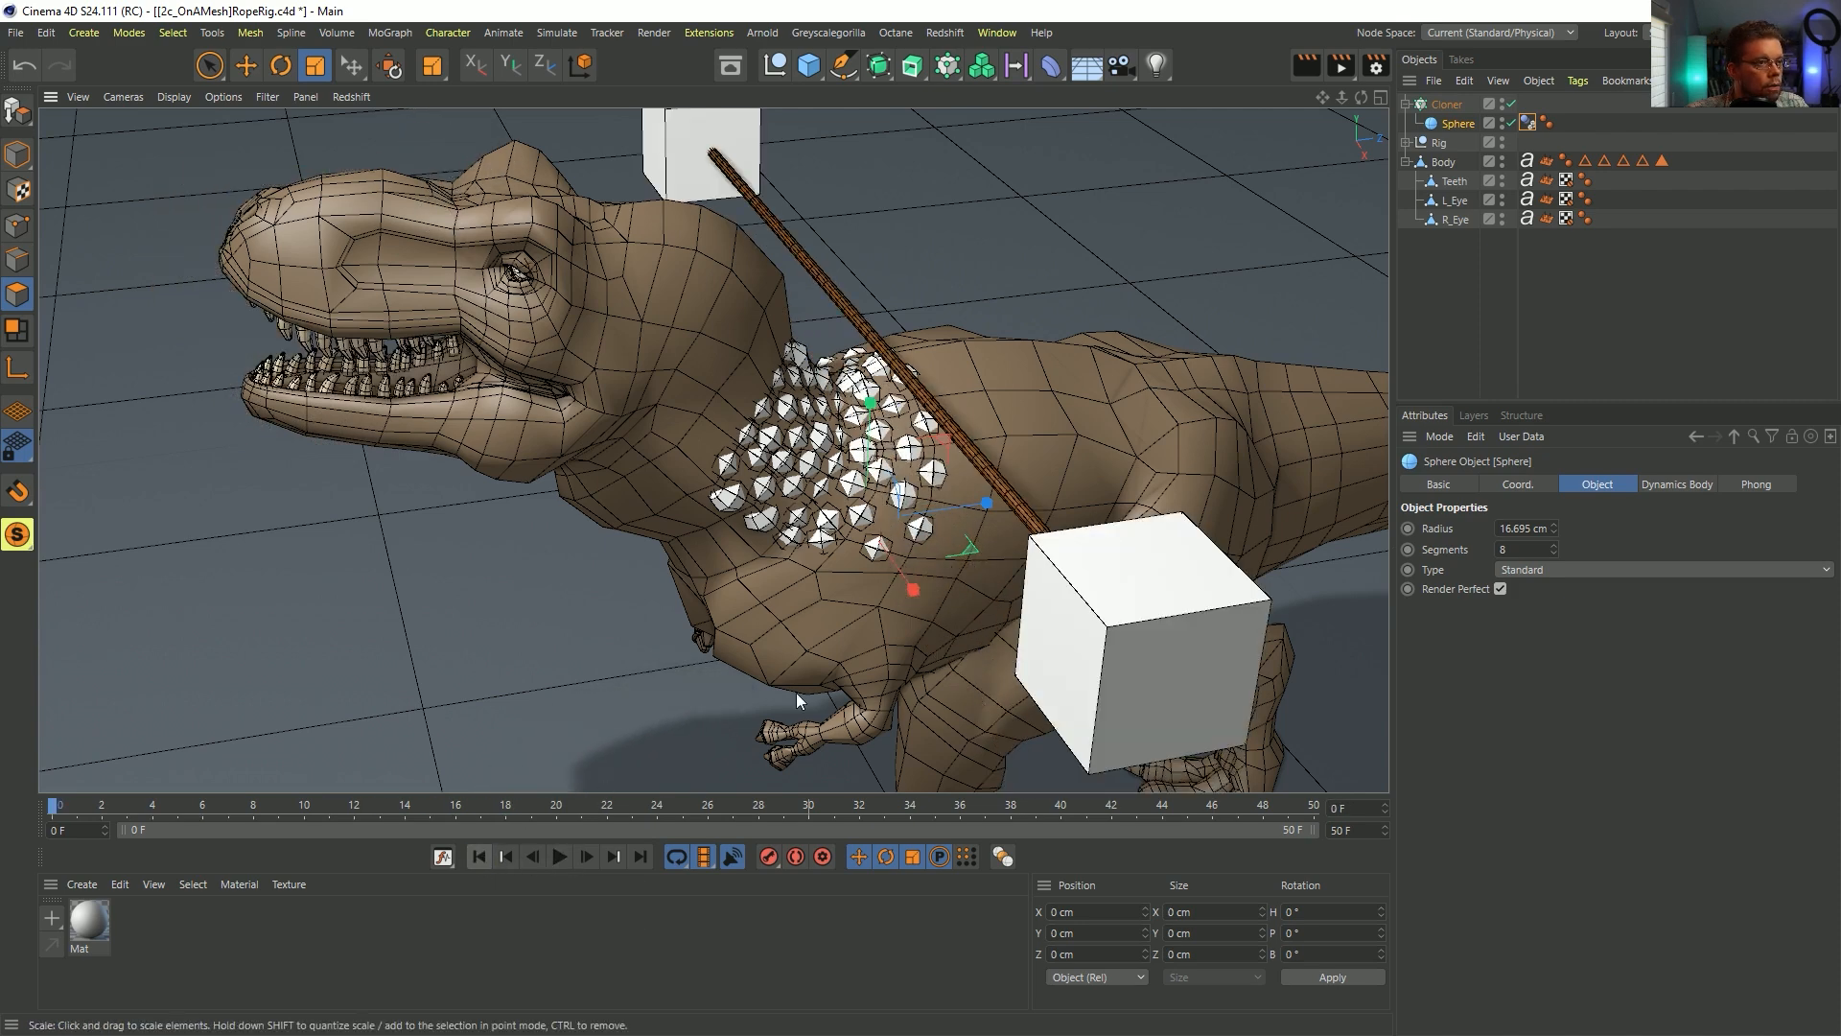
- Disable the Cloner and its Sphere and play the simulation without the collision spheres
left_click(1406, 143)
left_click(1405, 143)
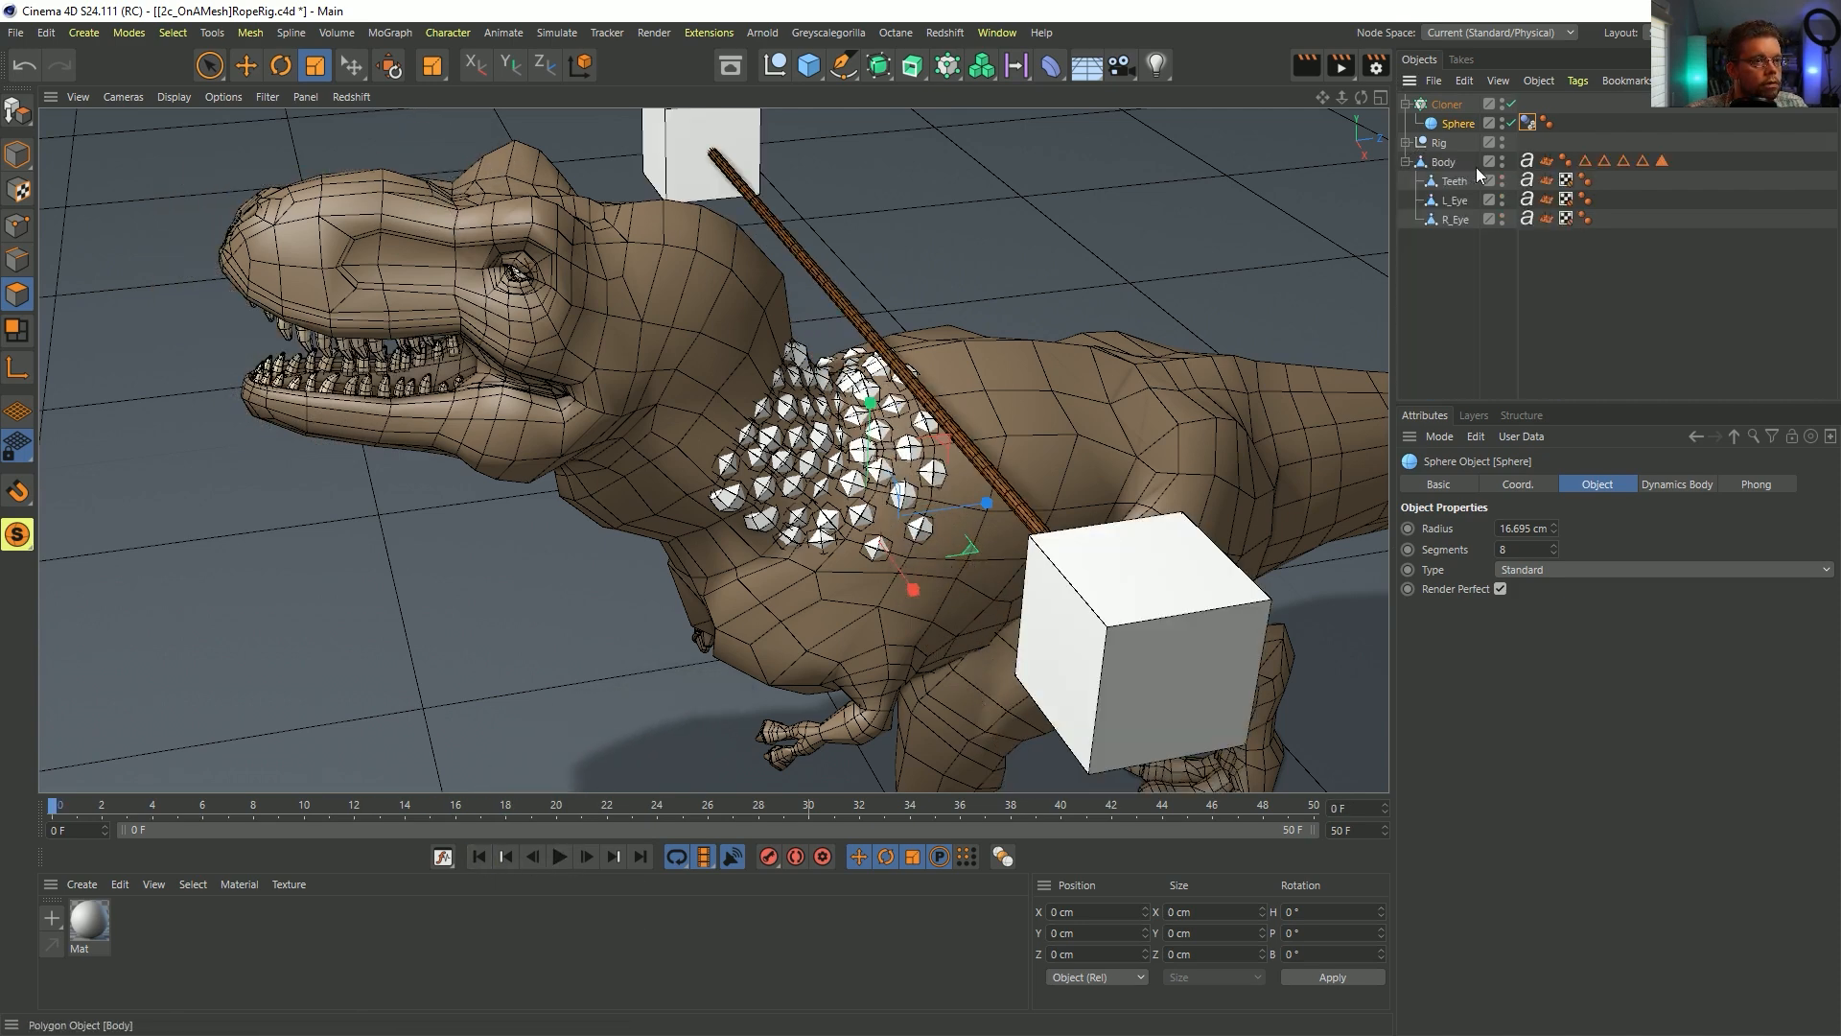
left_click(1512, 122)
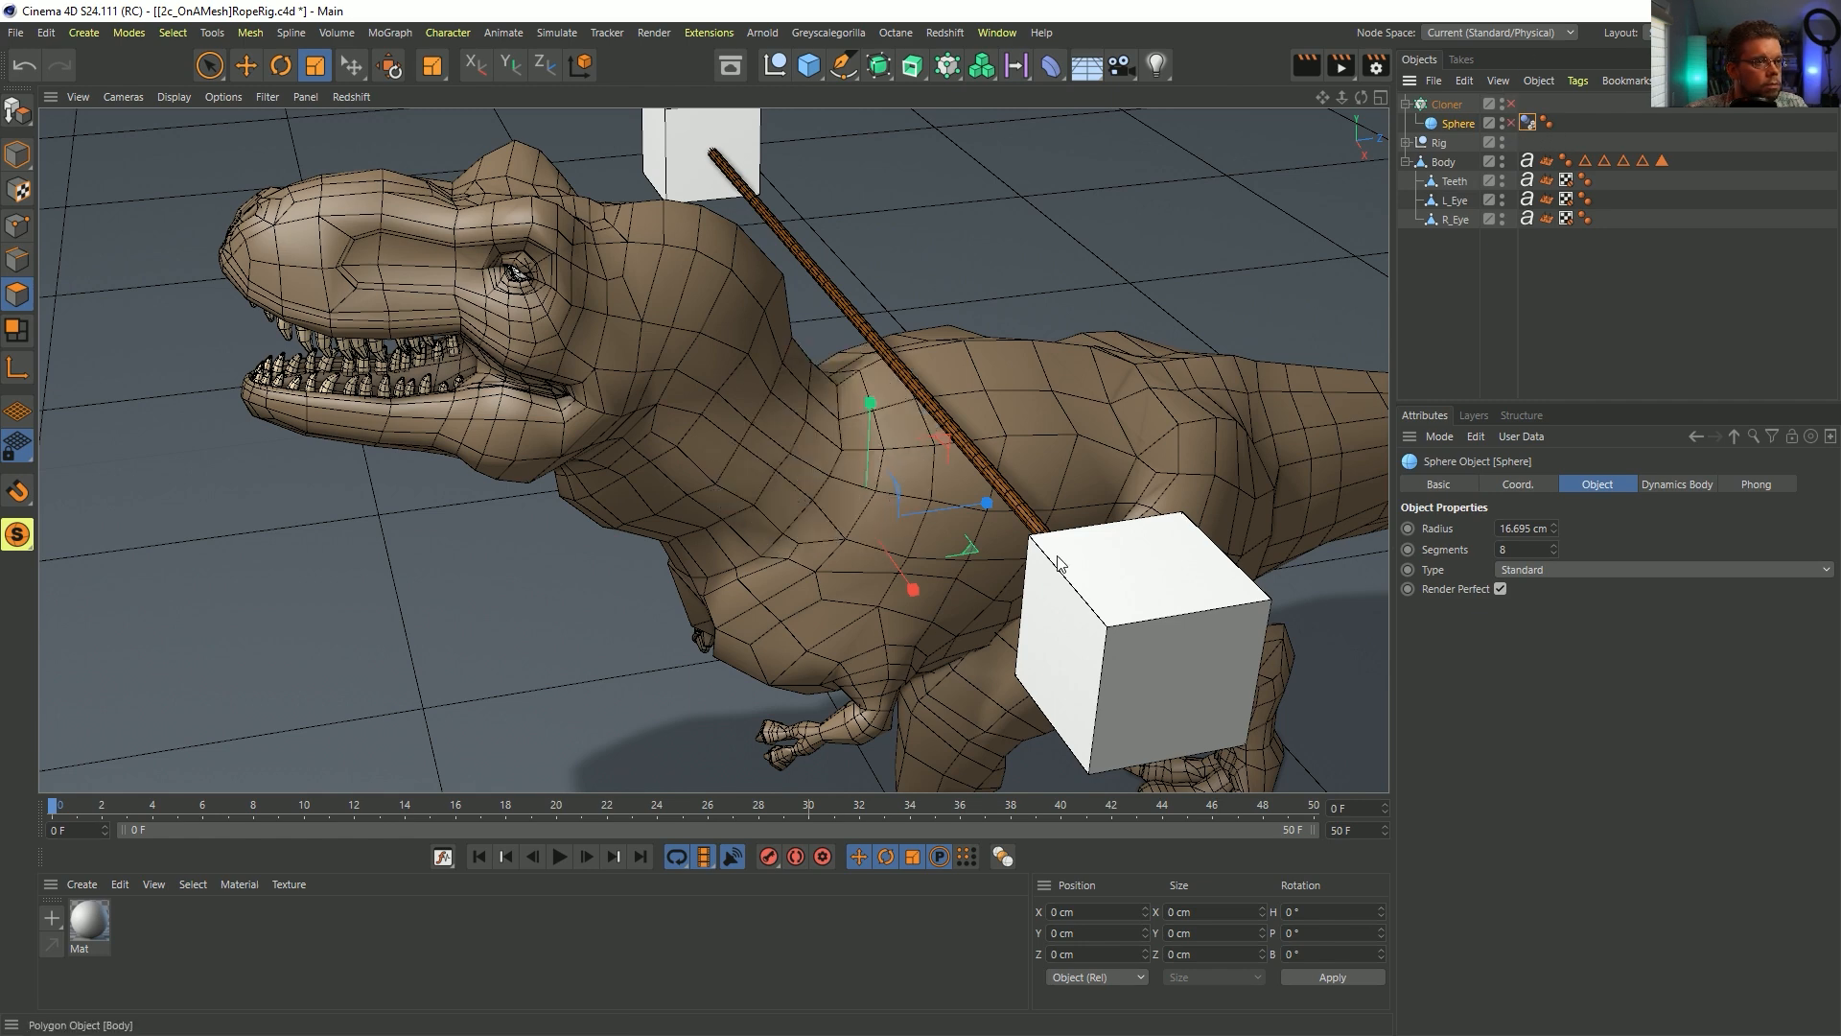
left_click(569, 860)
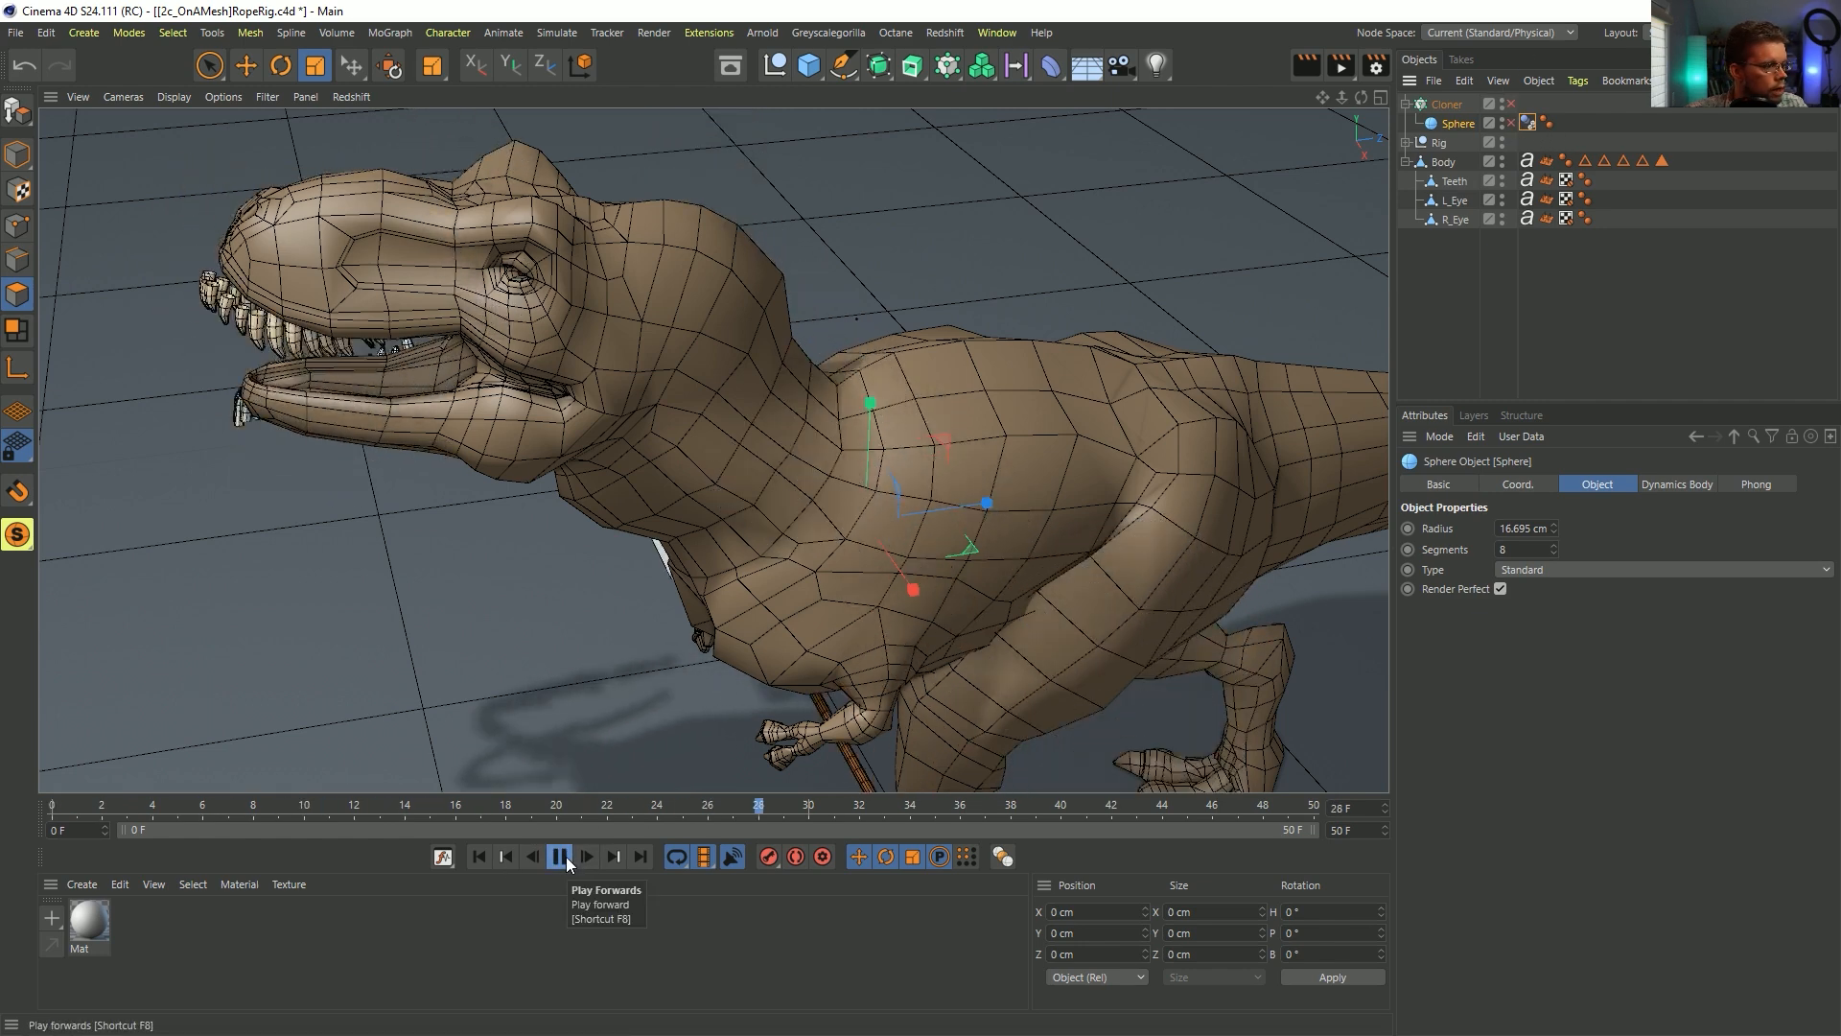
left_click(562, 857)
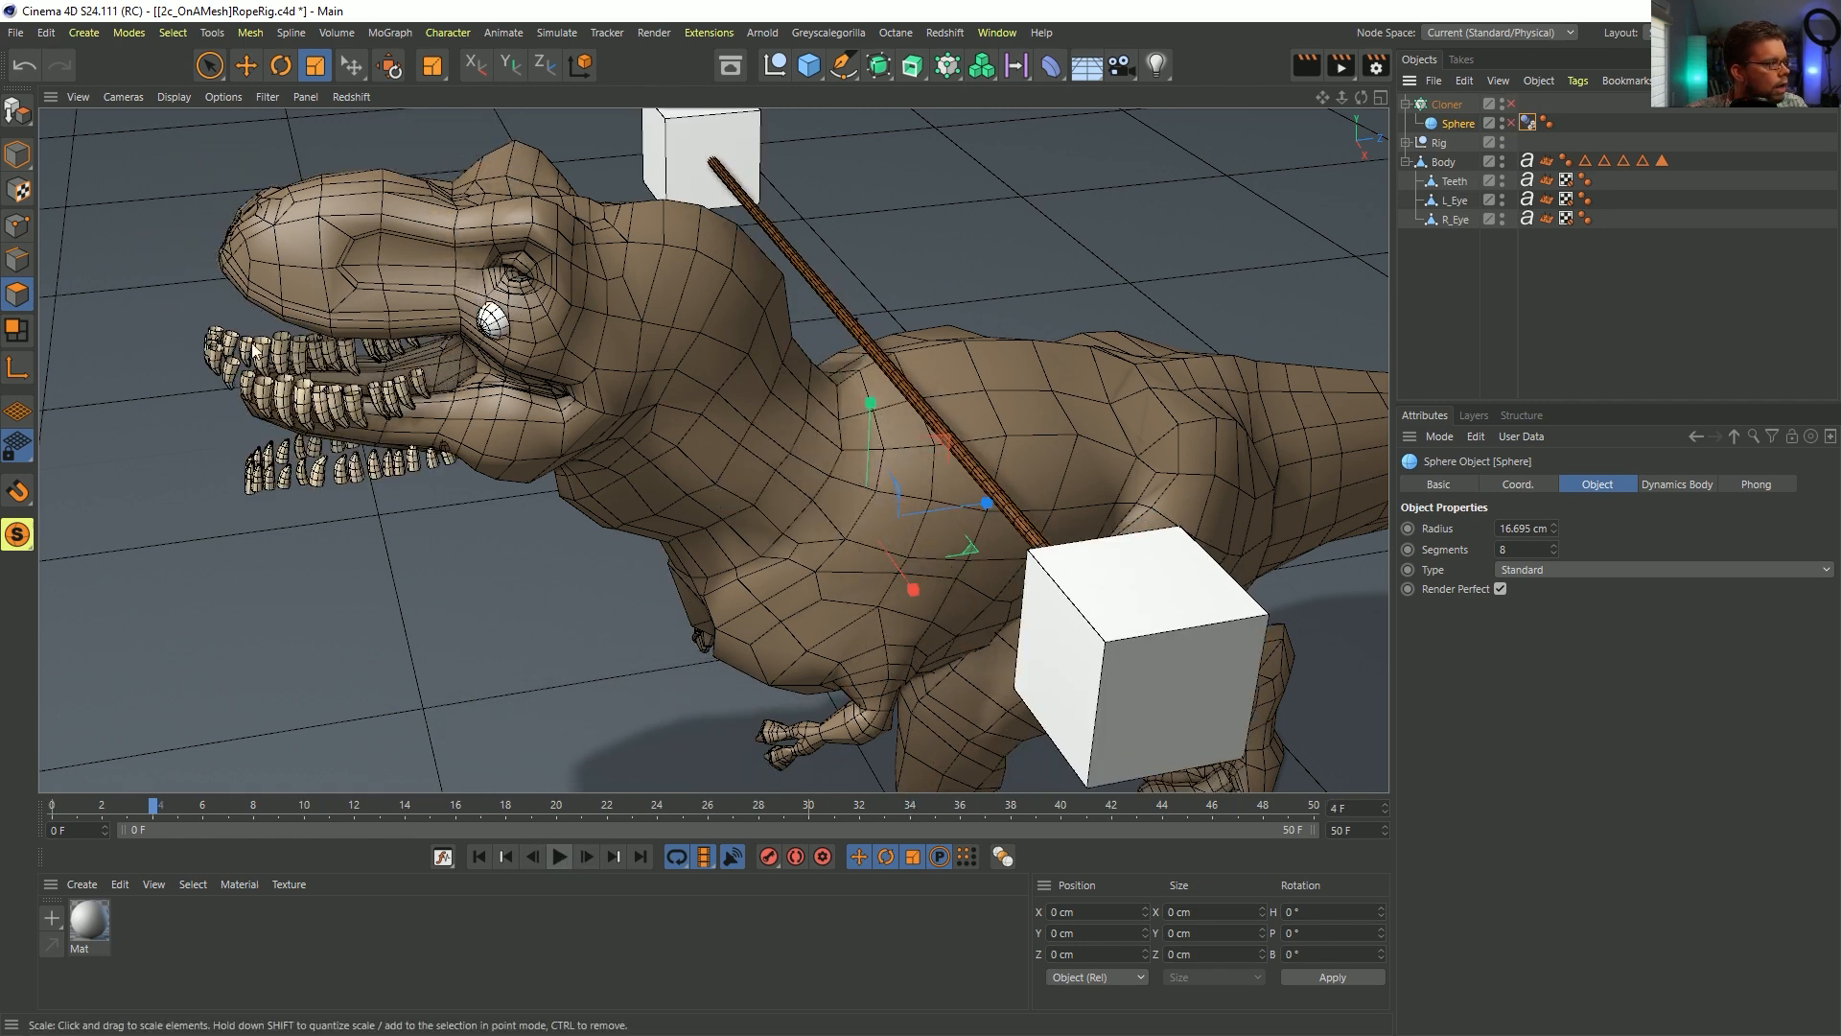
- Delete the Polygon Selection tag 1 from the Body, then replay the simulation from frame 0 and rewind
left_click(17, 154)
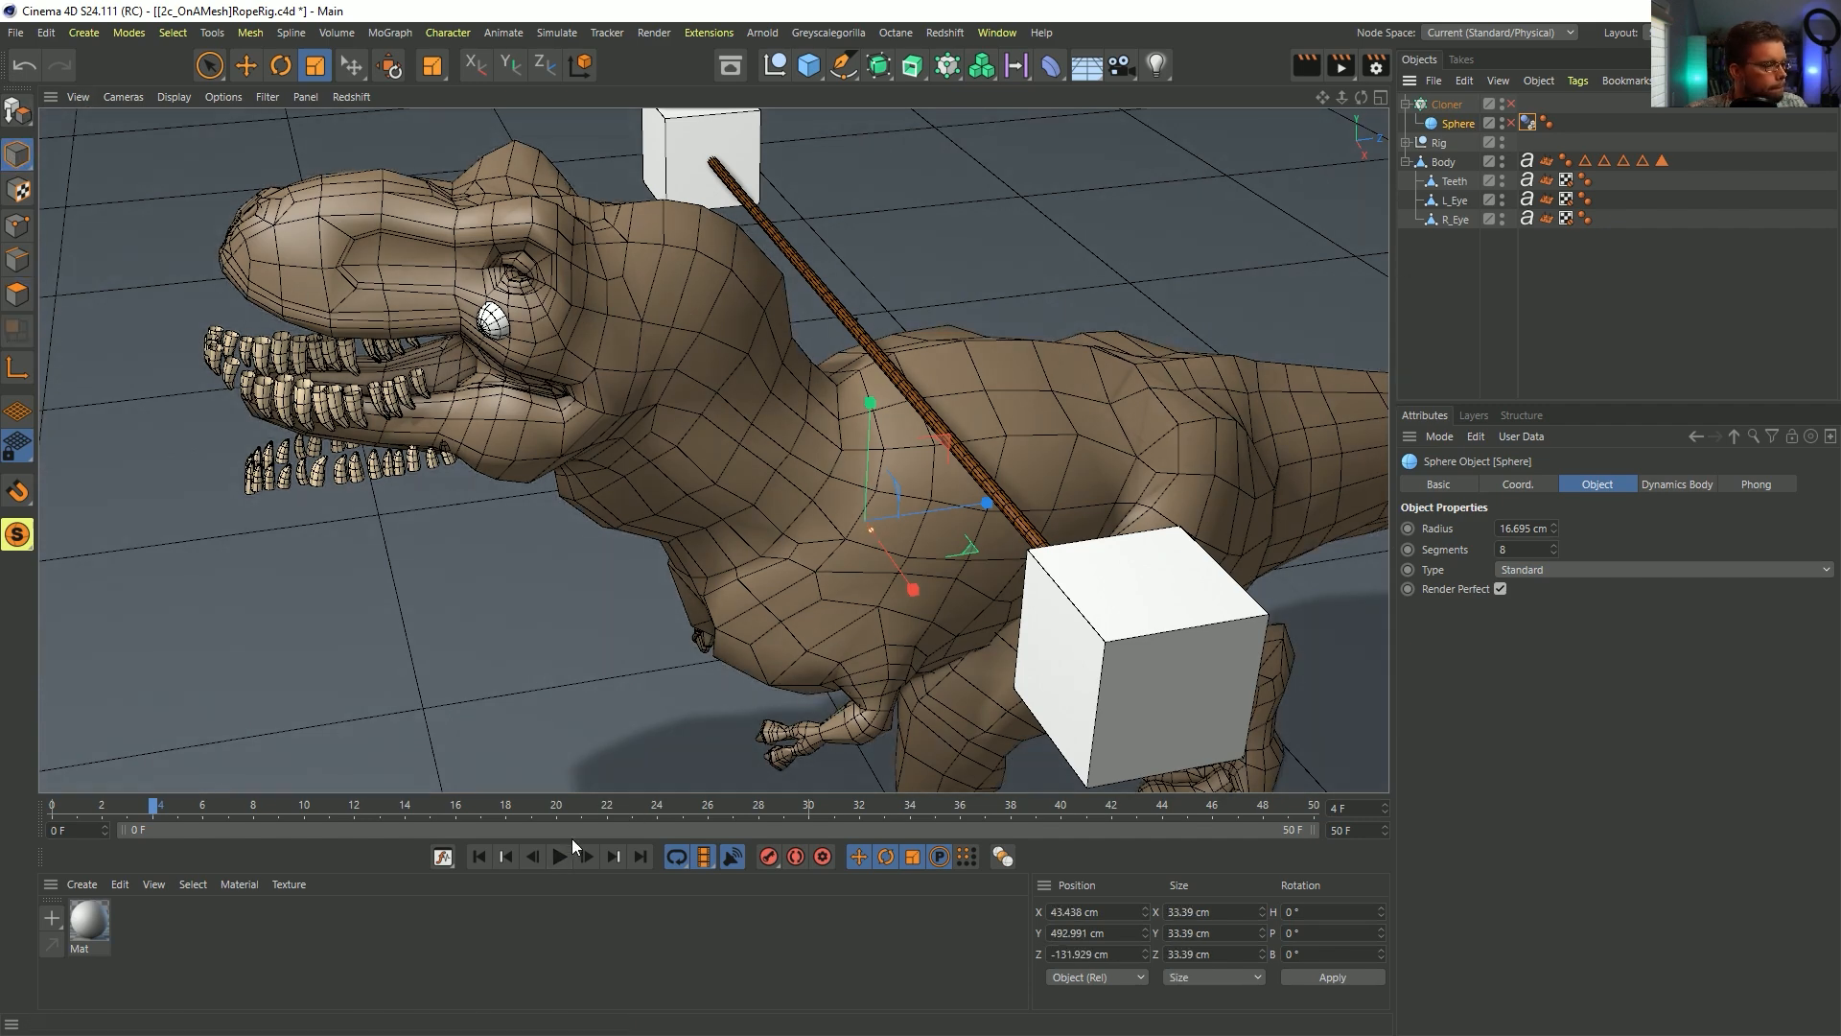
left_click(483, 856)
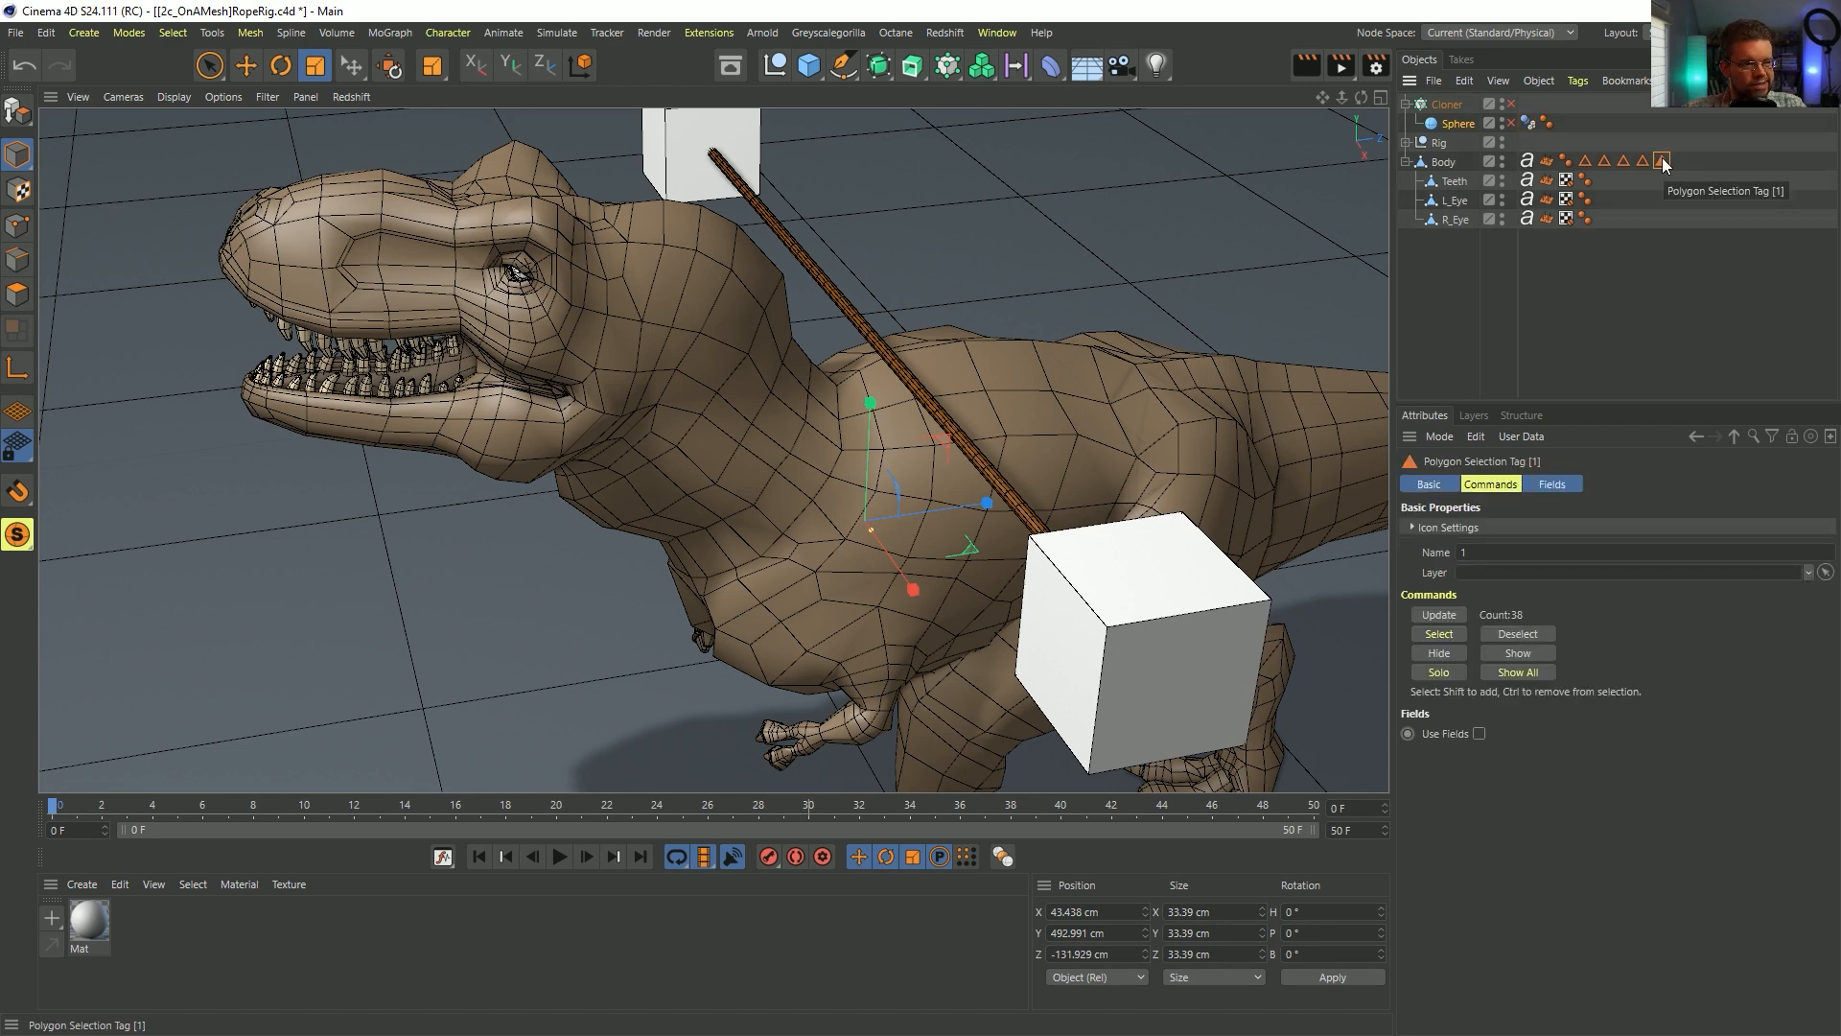
key("Delete")
left_click(560, 856)
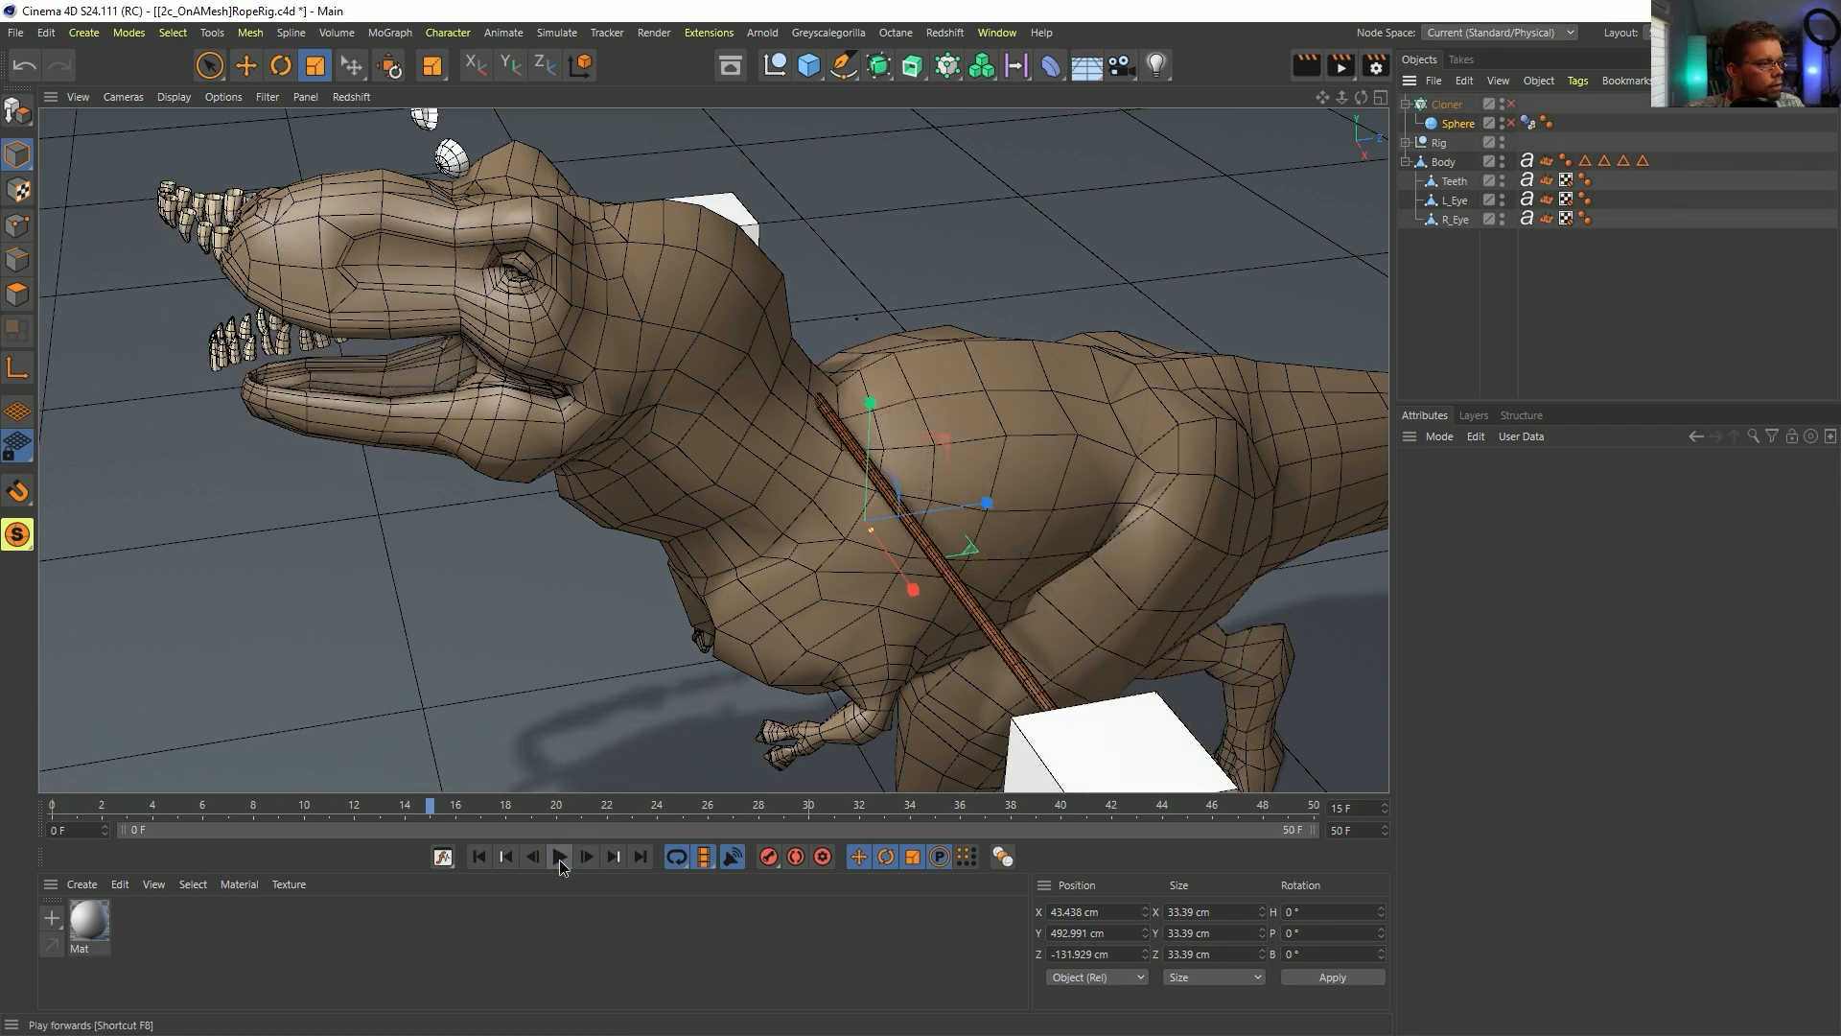
left_click(481, 857)
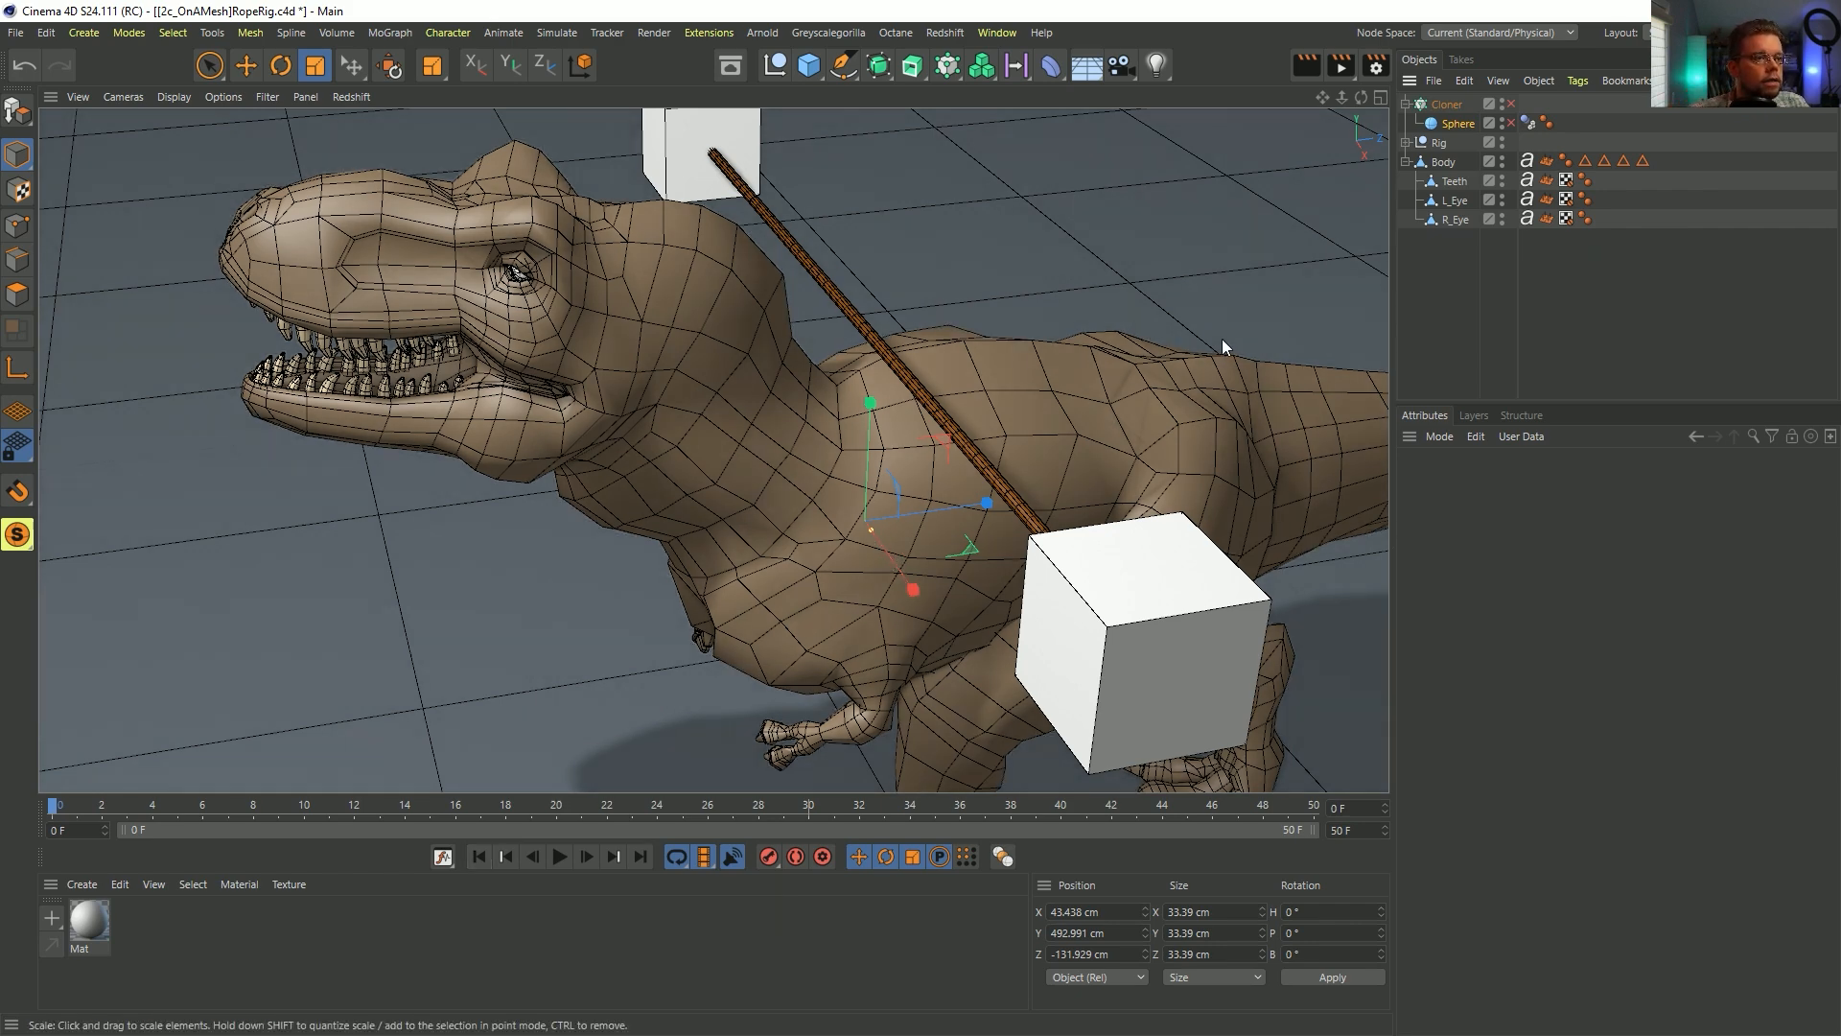
- Delete the Cloner together with its Sphere, then replay the simulation and rewind
left_click_drag(690, 442, 741, 461, "alt")
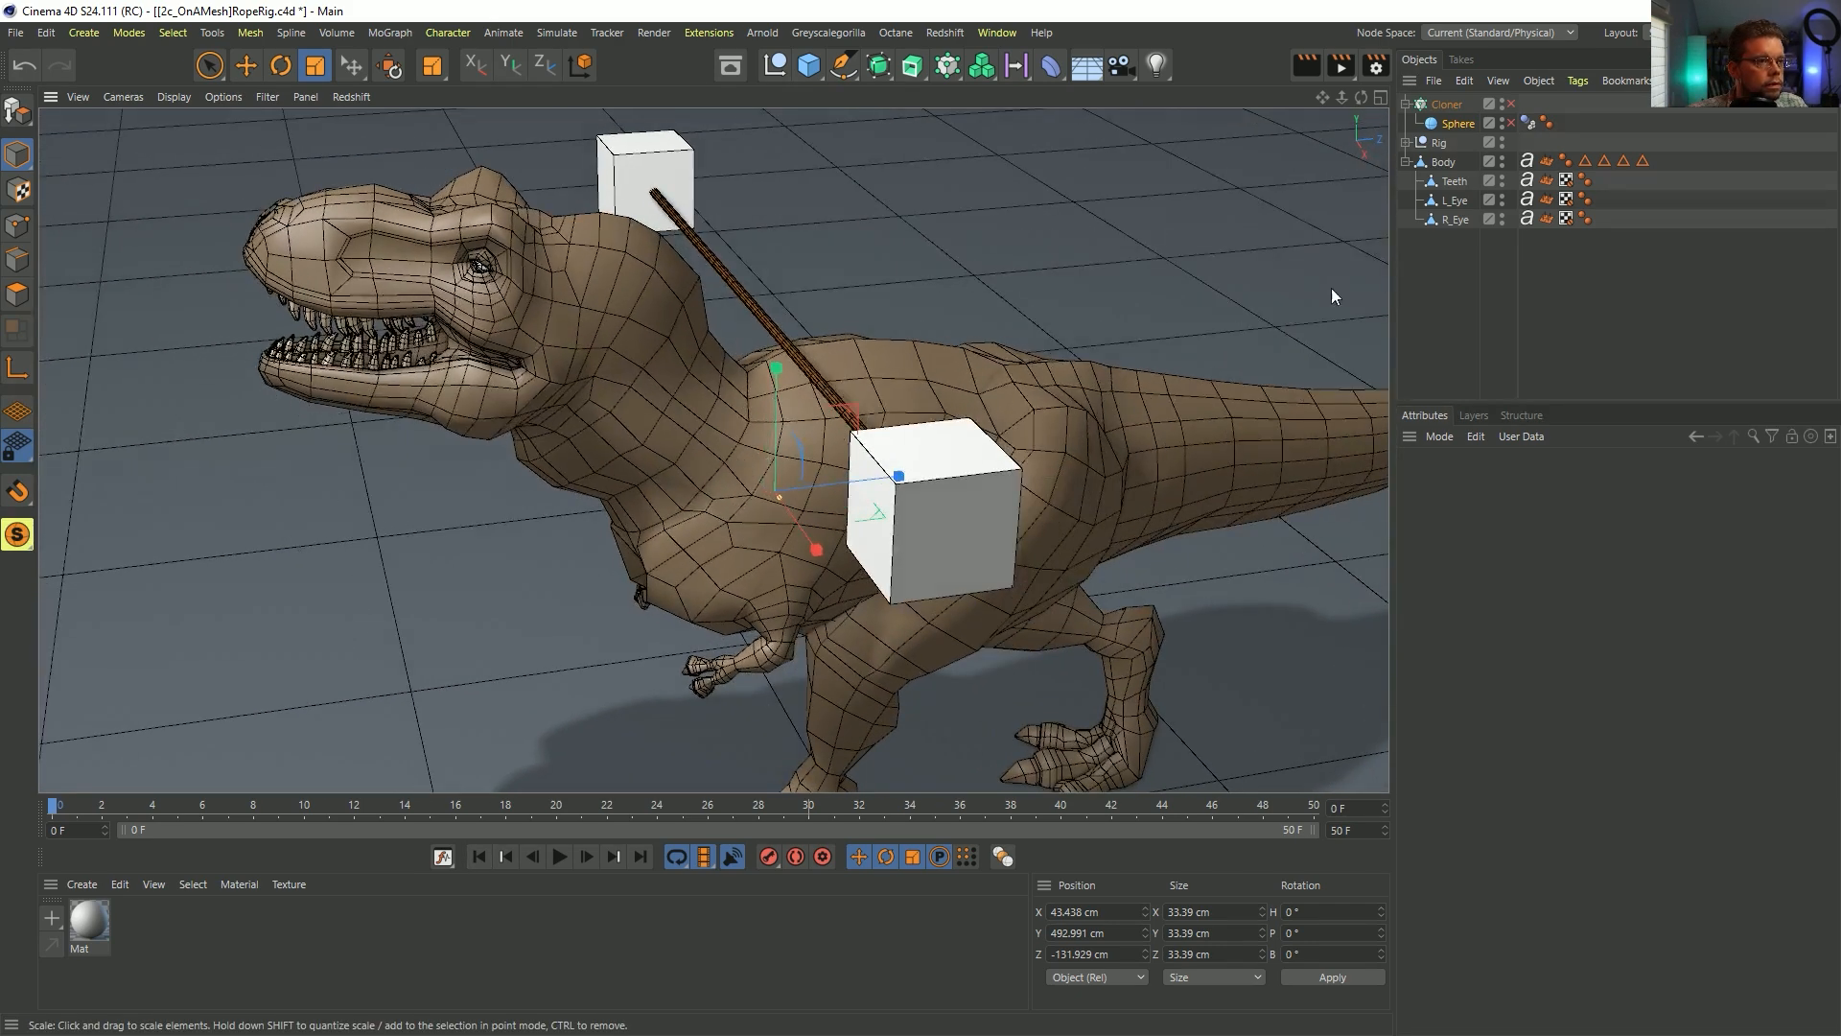
left_click(1441, 163)
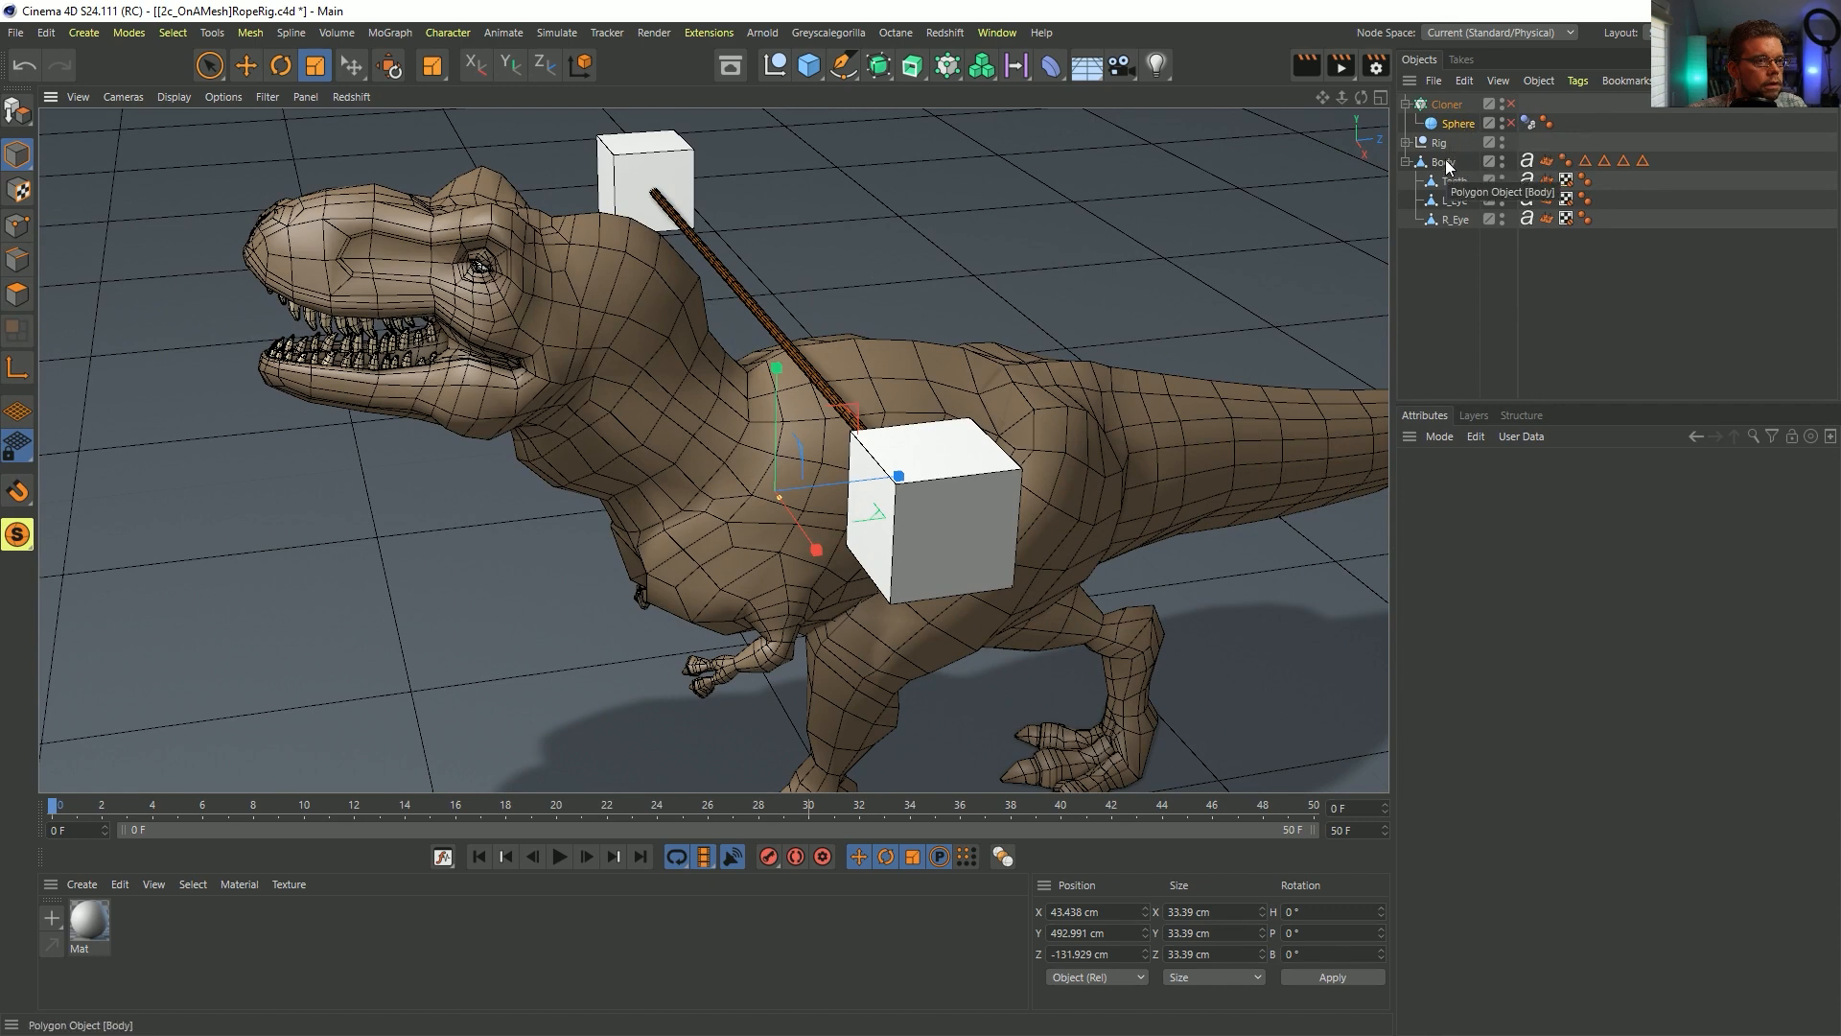
left_click(1450, 105)
key("Delete")
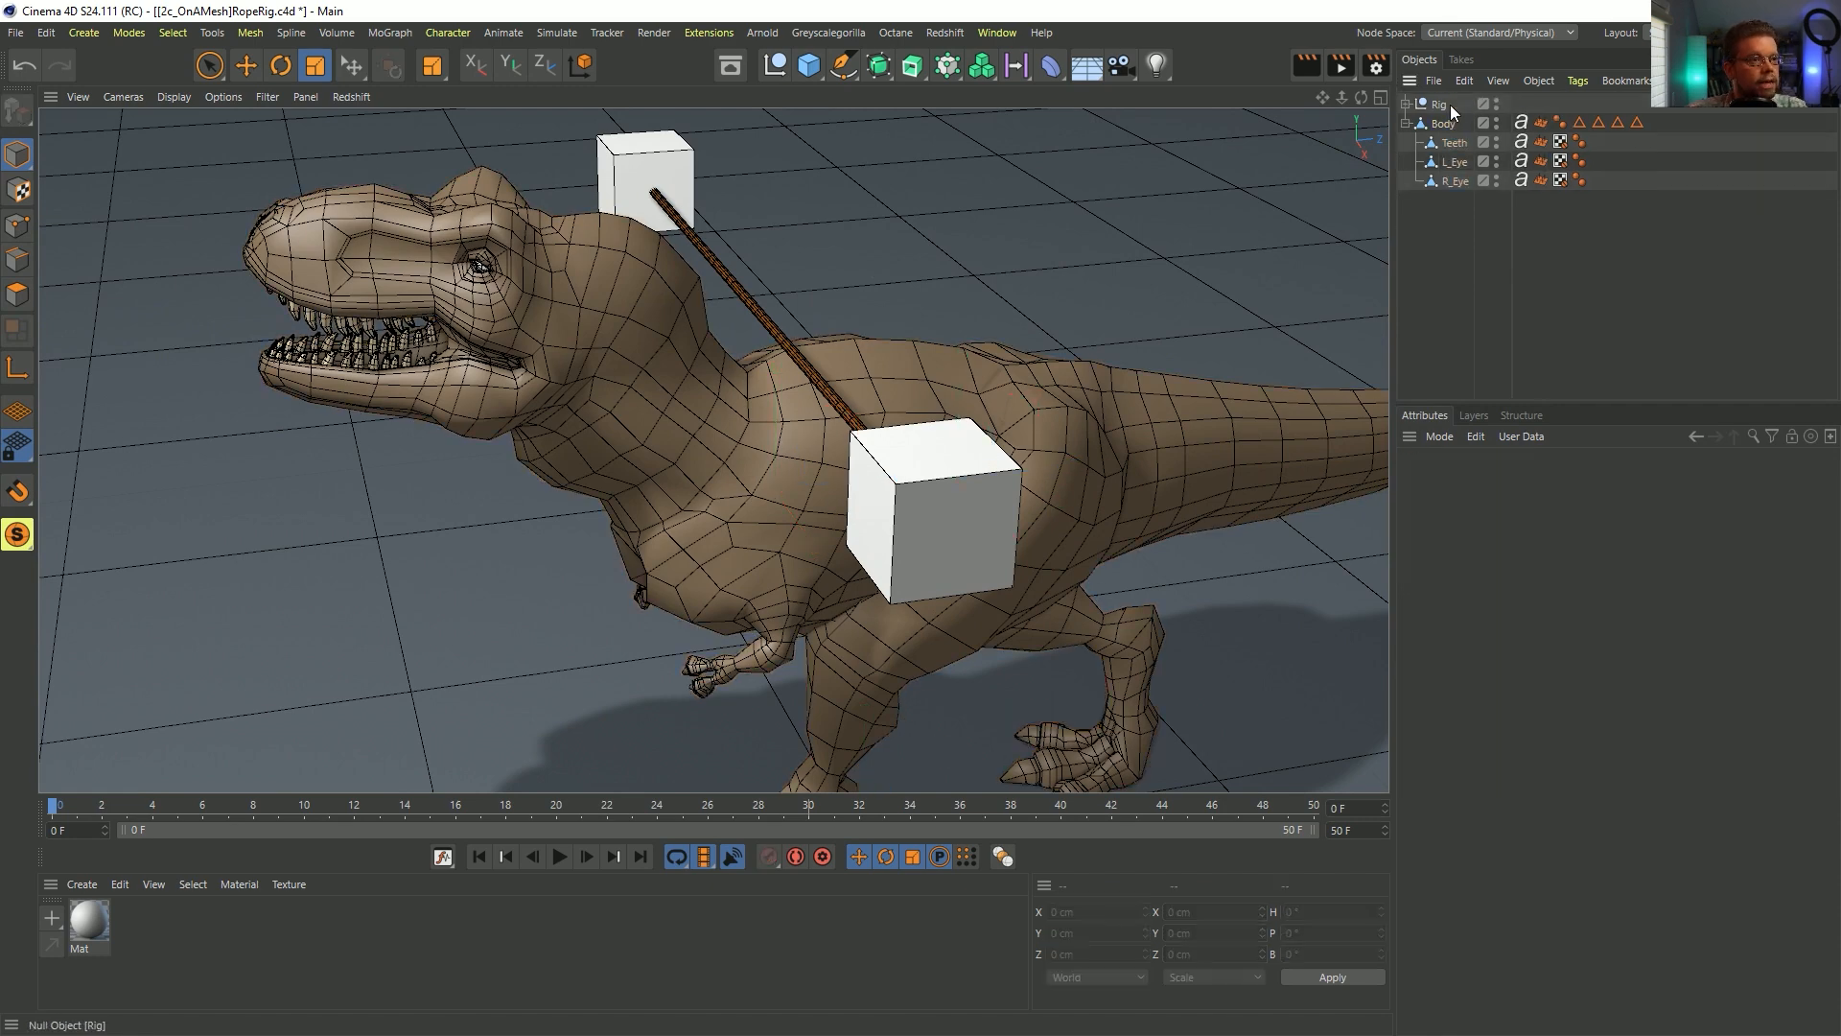
left_click(560, 857)
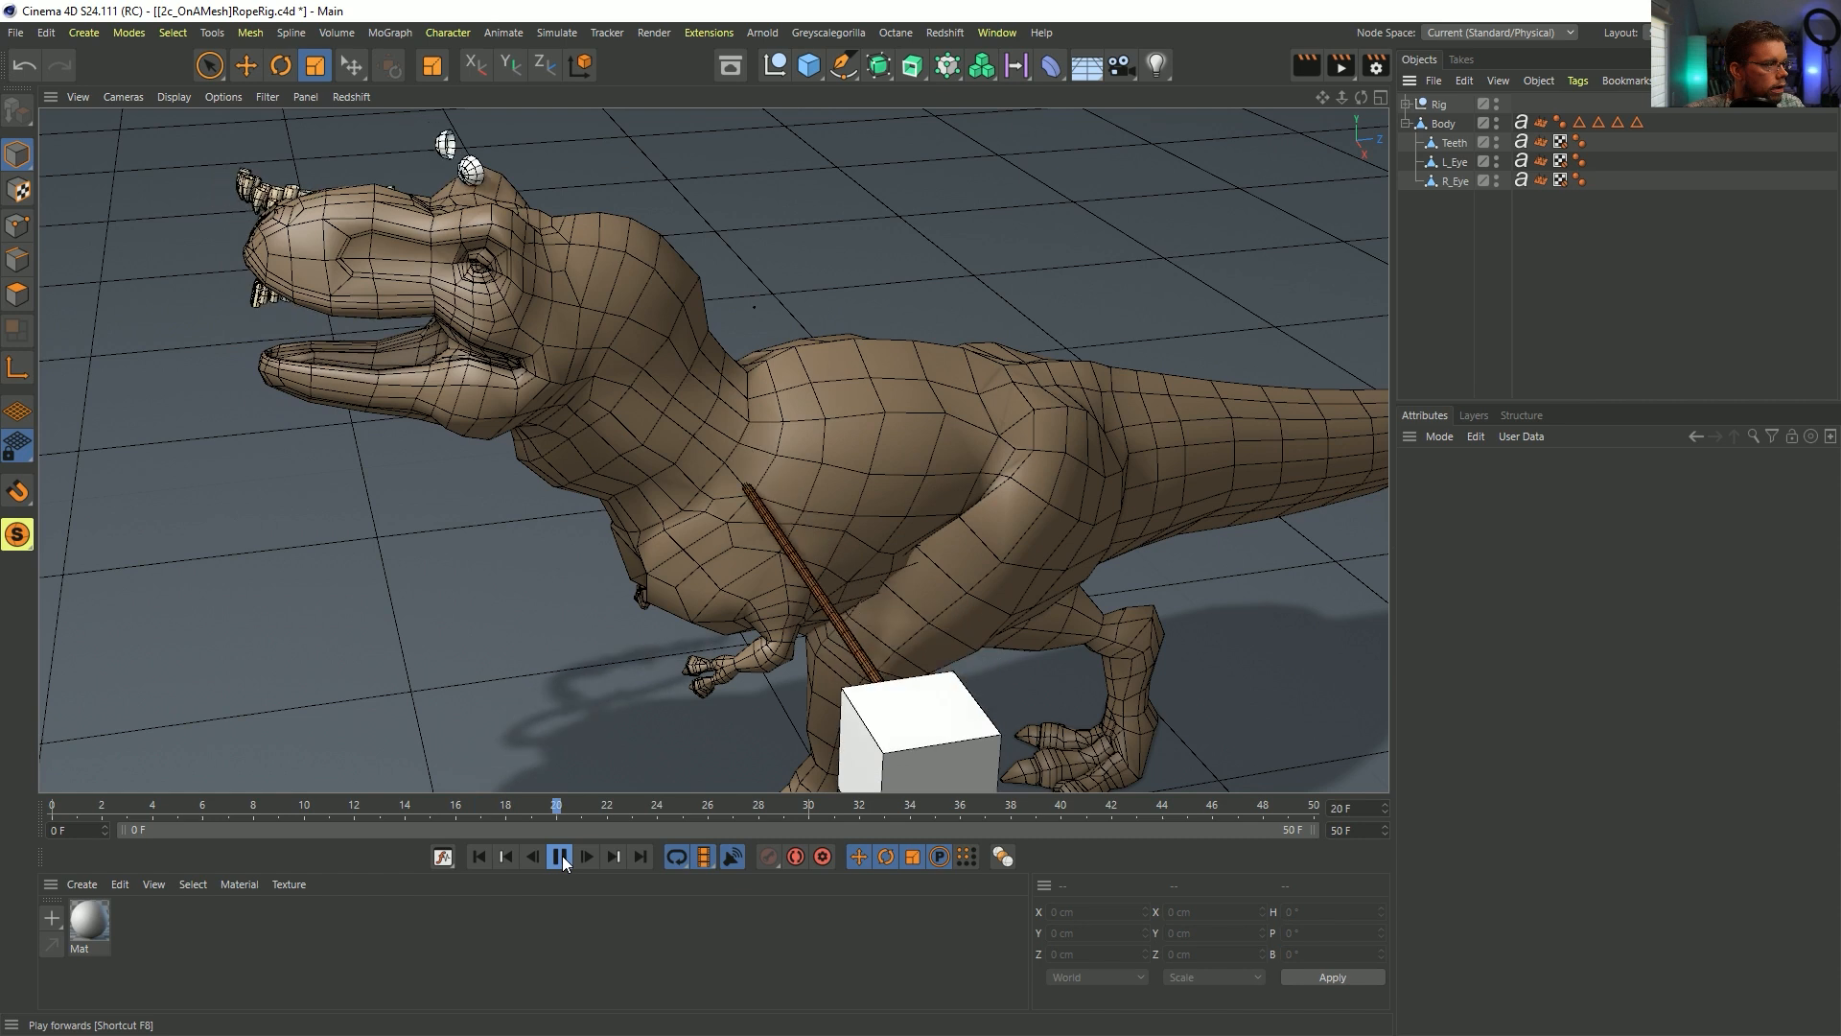
left_click(478, 856)
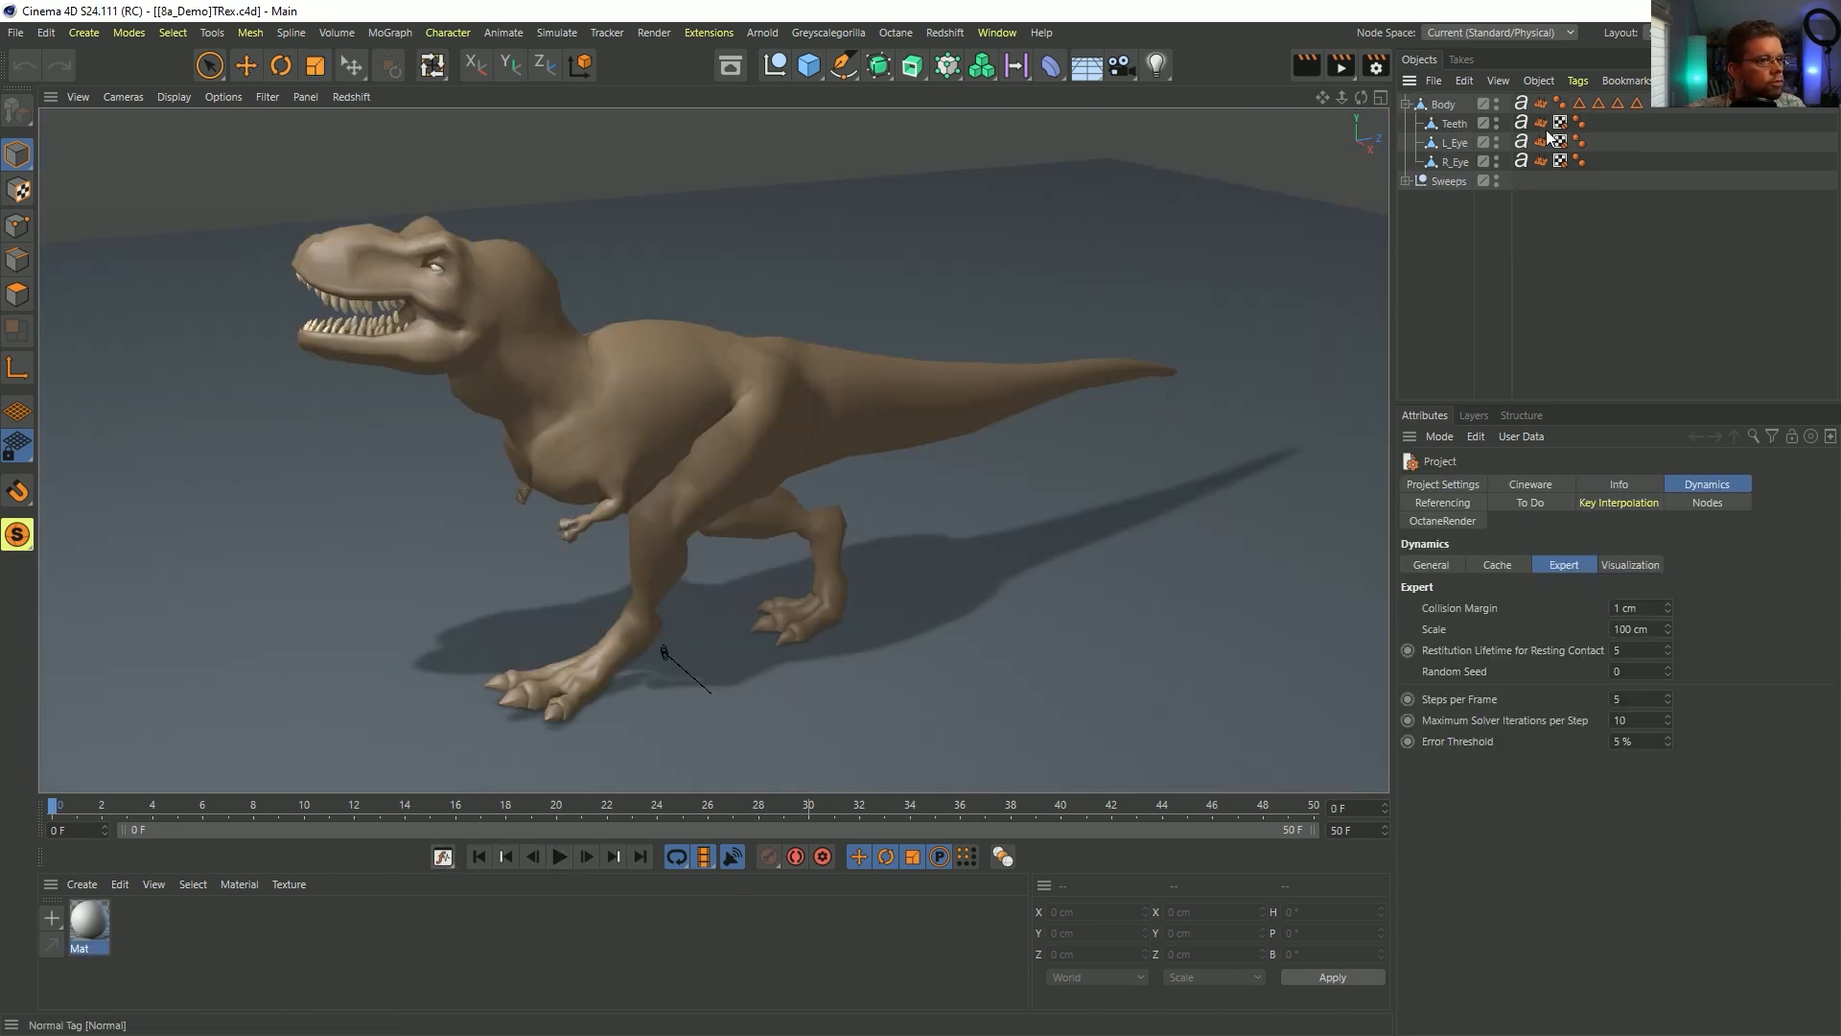
- Copy the Body object from the T-Rex demo scene and close that scene without saving, returning to the rope rig scene
left_click(1438, 103)
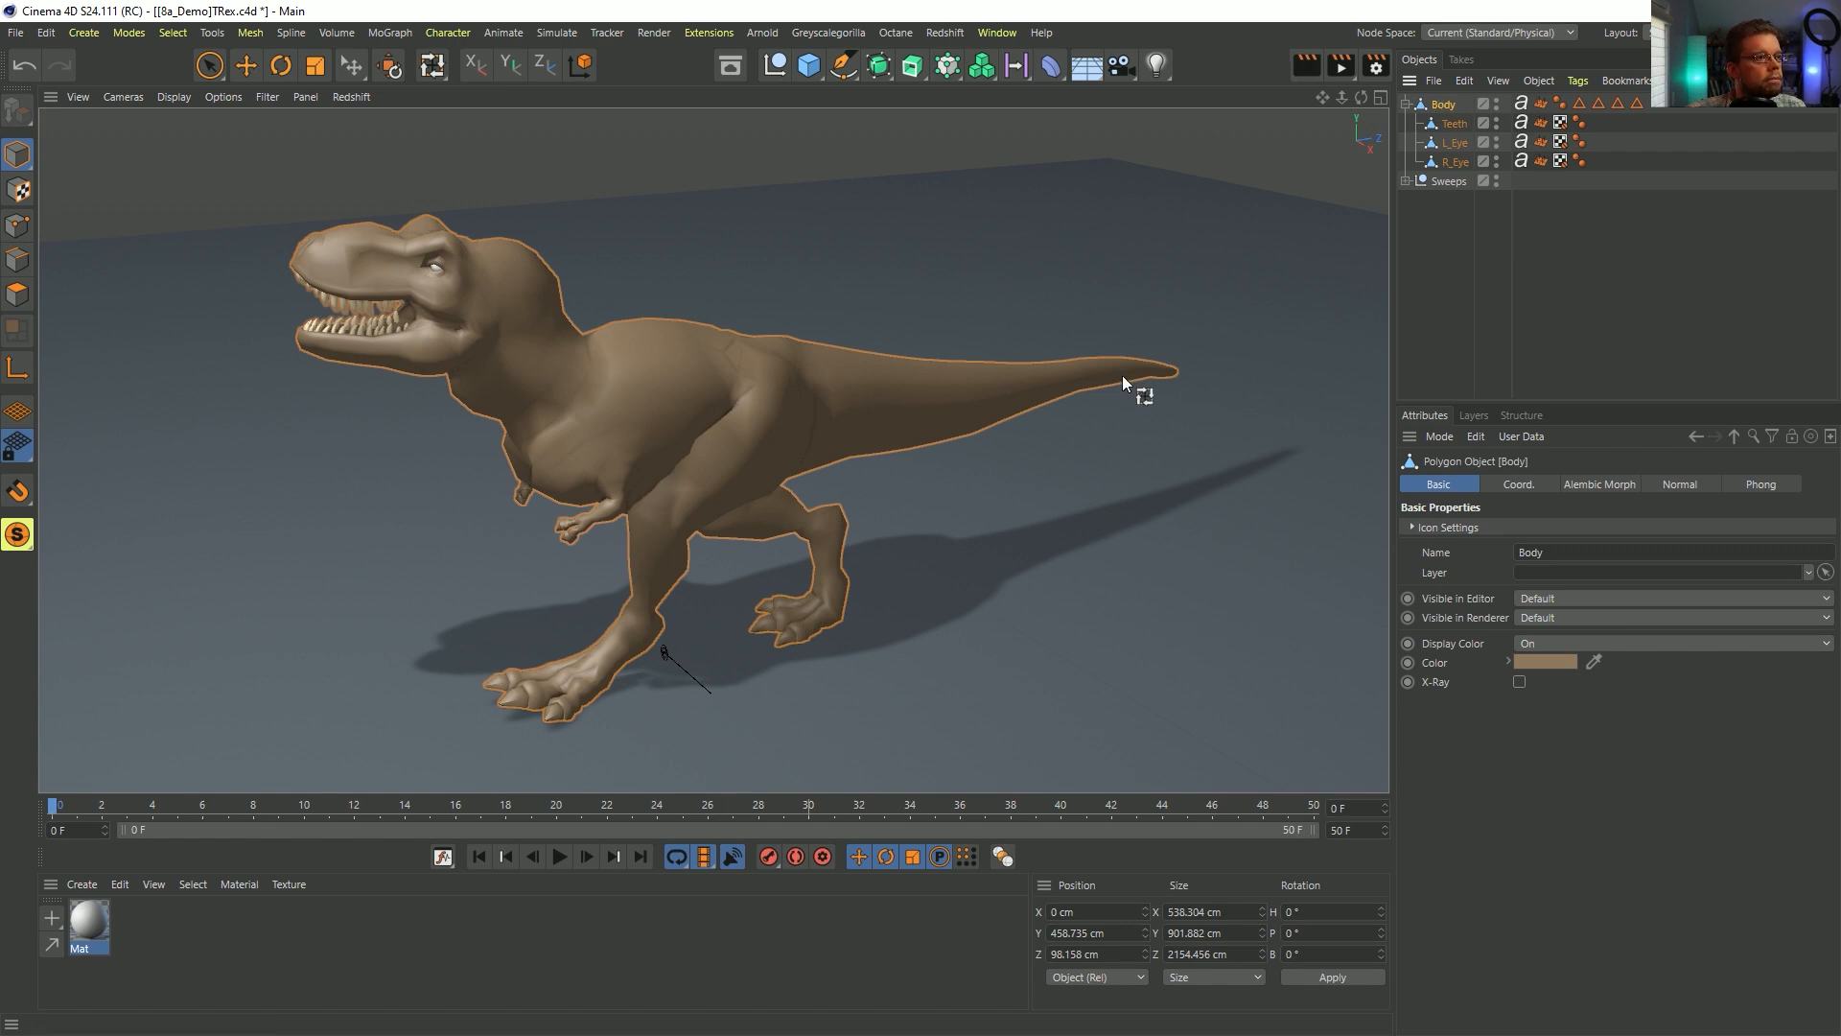
key("ctrl+F4")
left_click(948, 599)
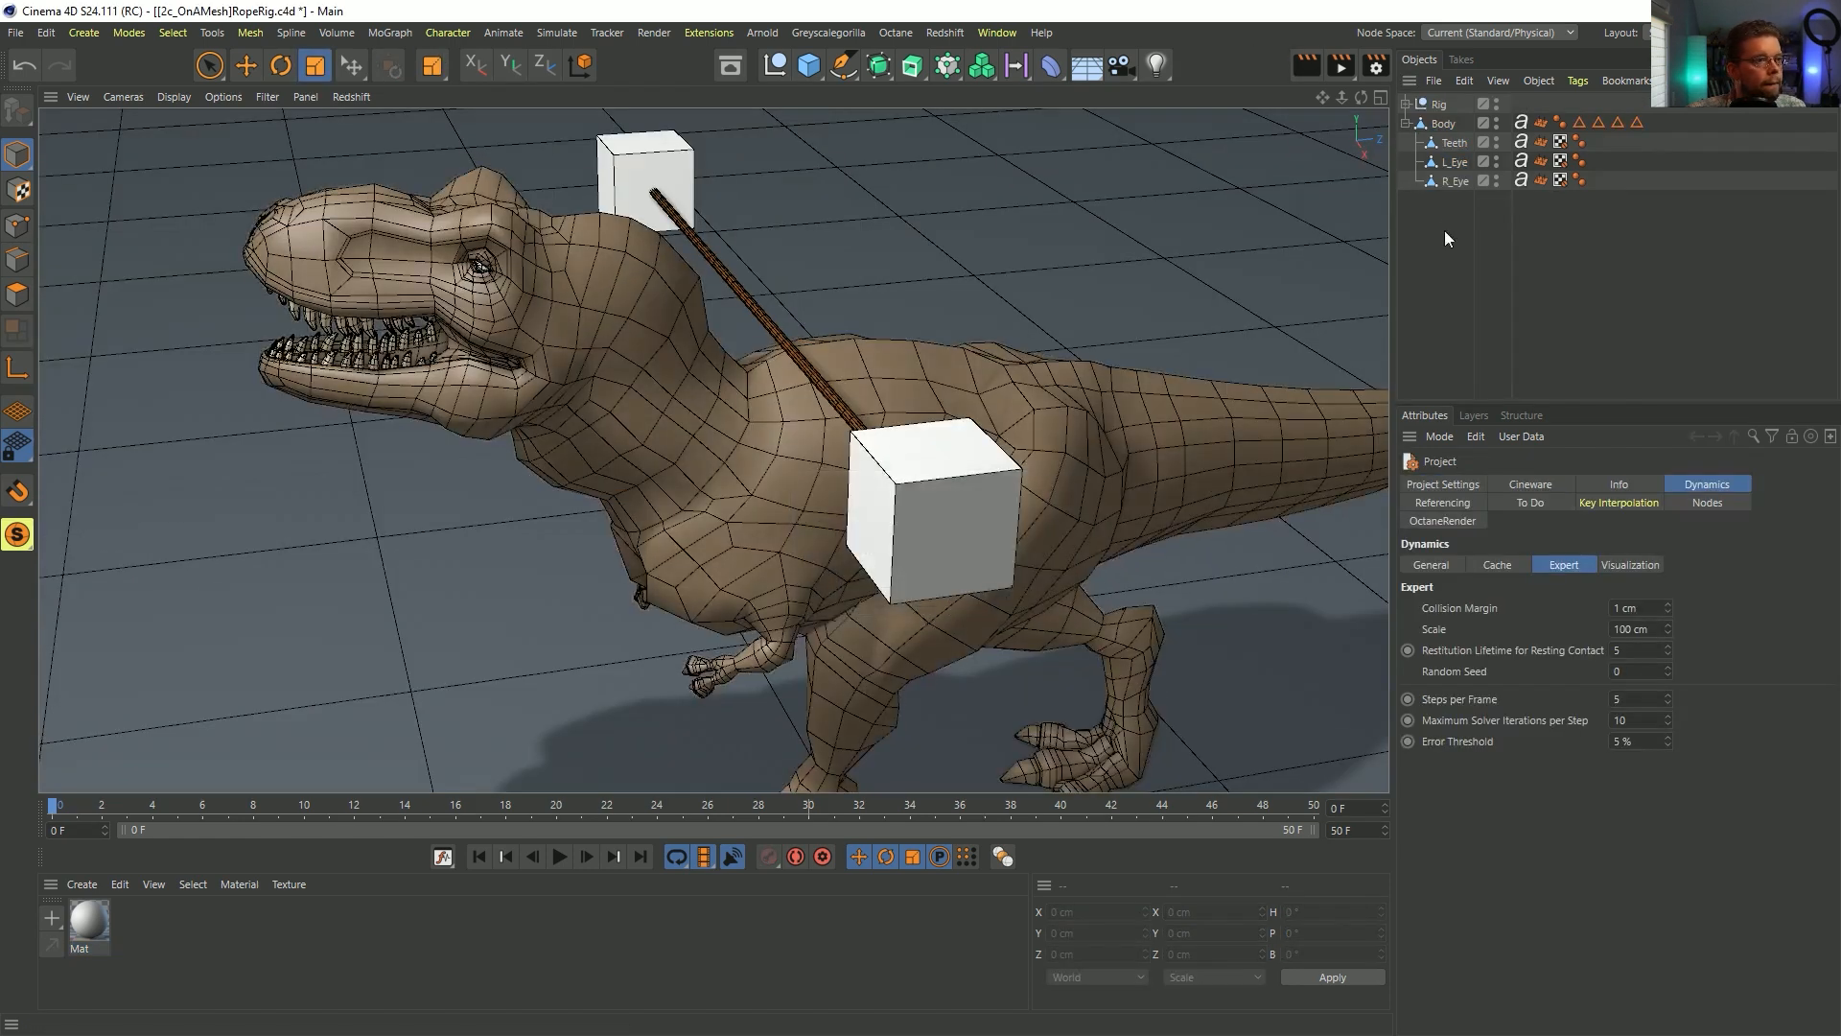
- Undo the recent deletions to bring back the Cloner with its Sphere and the Body's Polygon Selection tag 1
left_click(1443, 125)
key("ctrl+z")
key("ctrl+z")
key("ctrl+z")
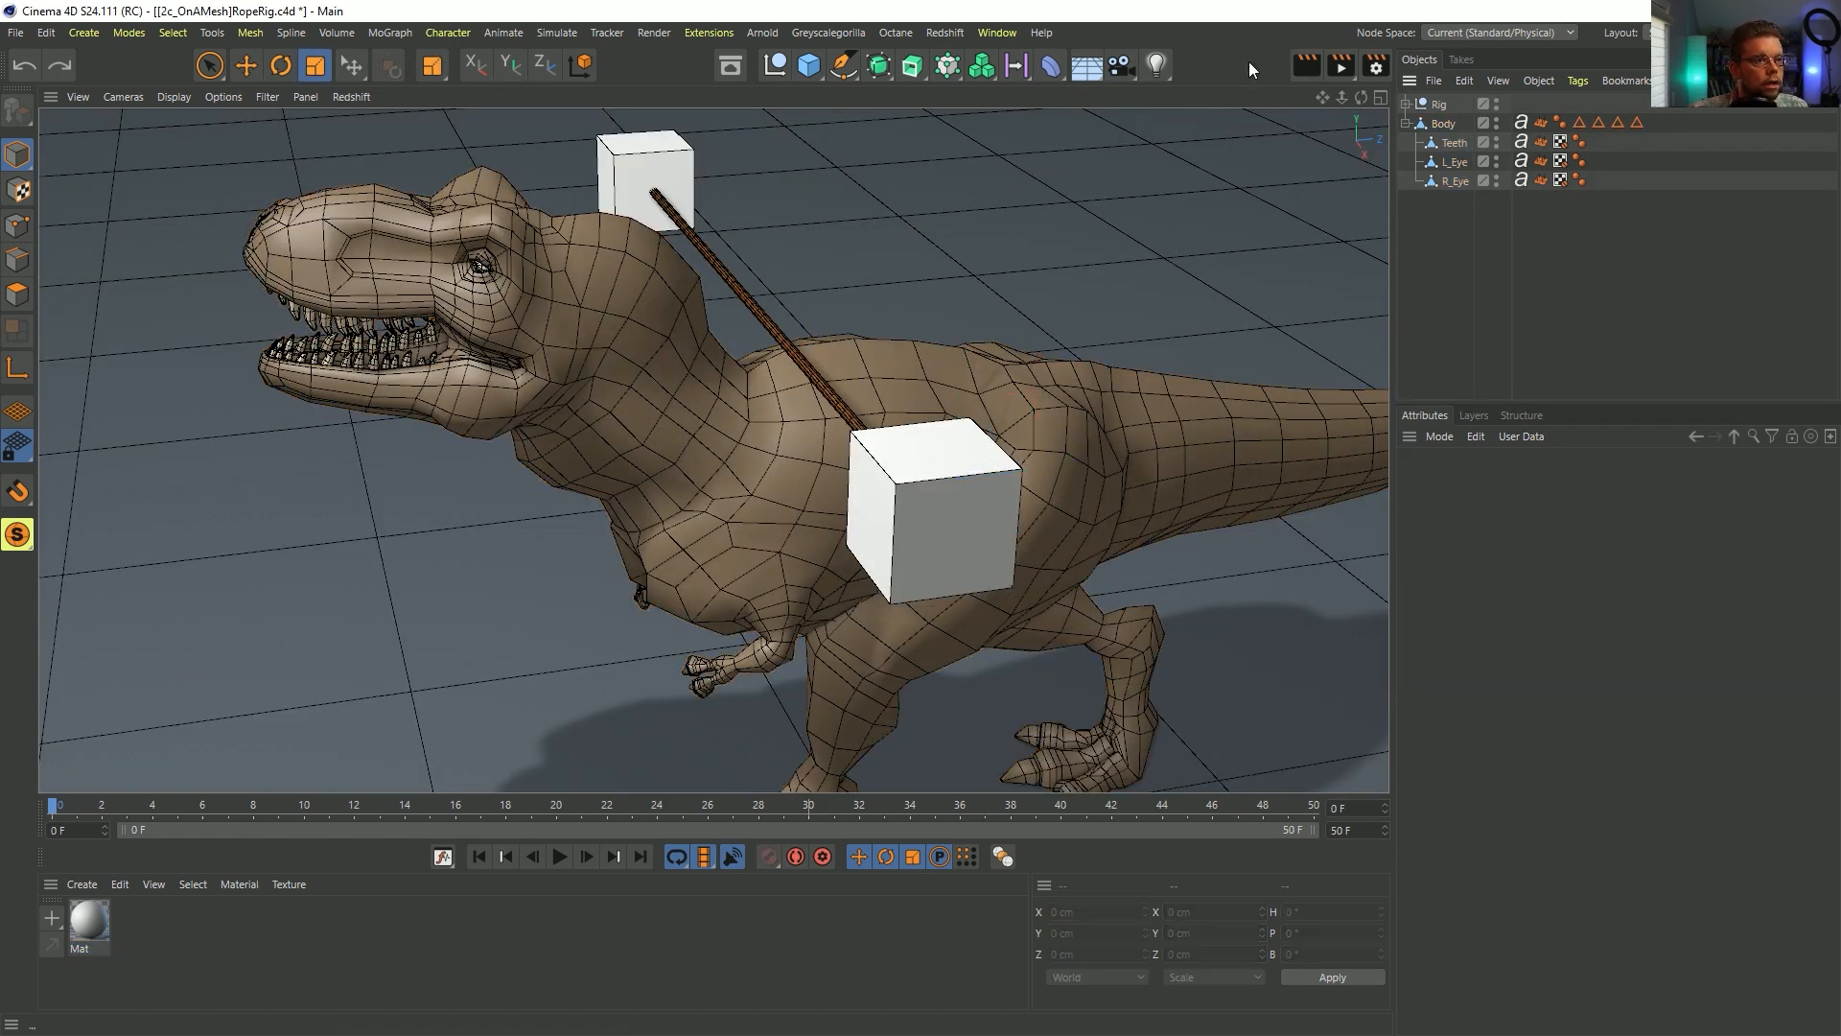
left_click(1528, 123)
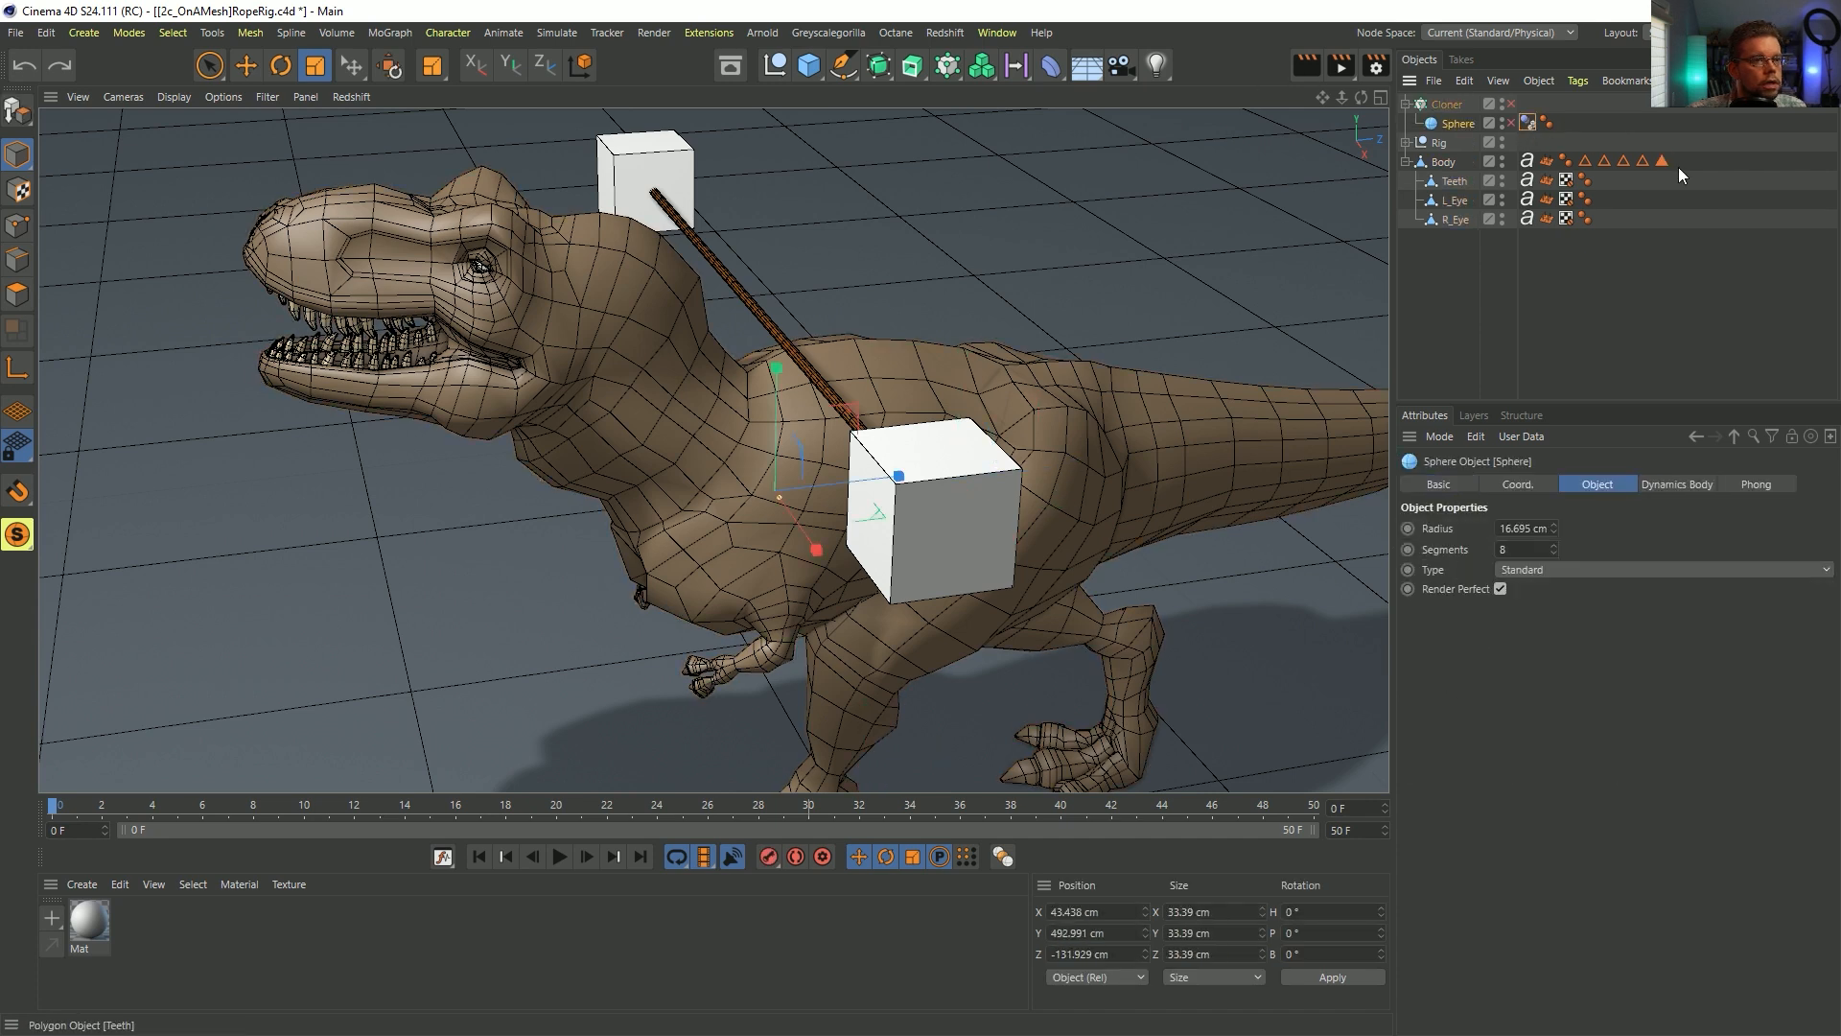
- Paste the copied T-Rex Body into the rope rig scene, play the animation briefly and rewind
key("ctrl+v")
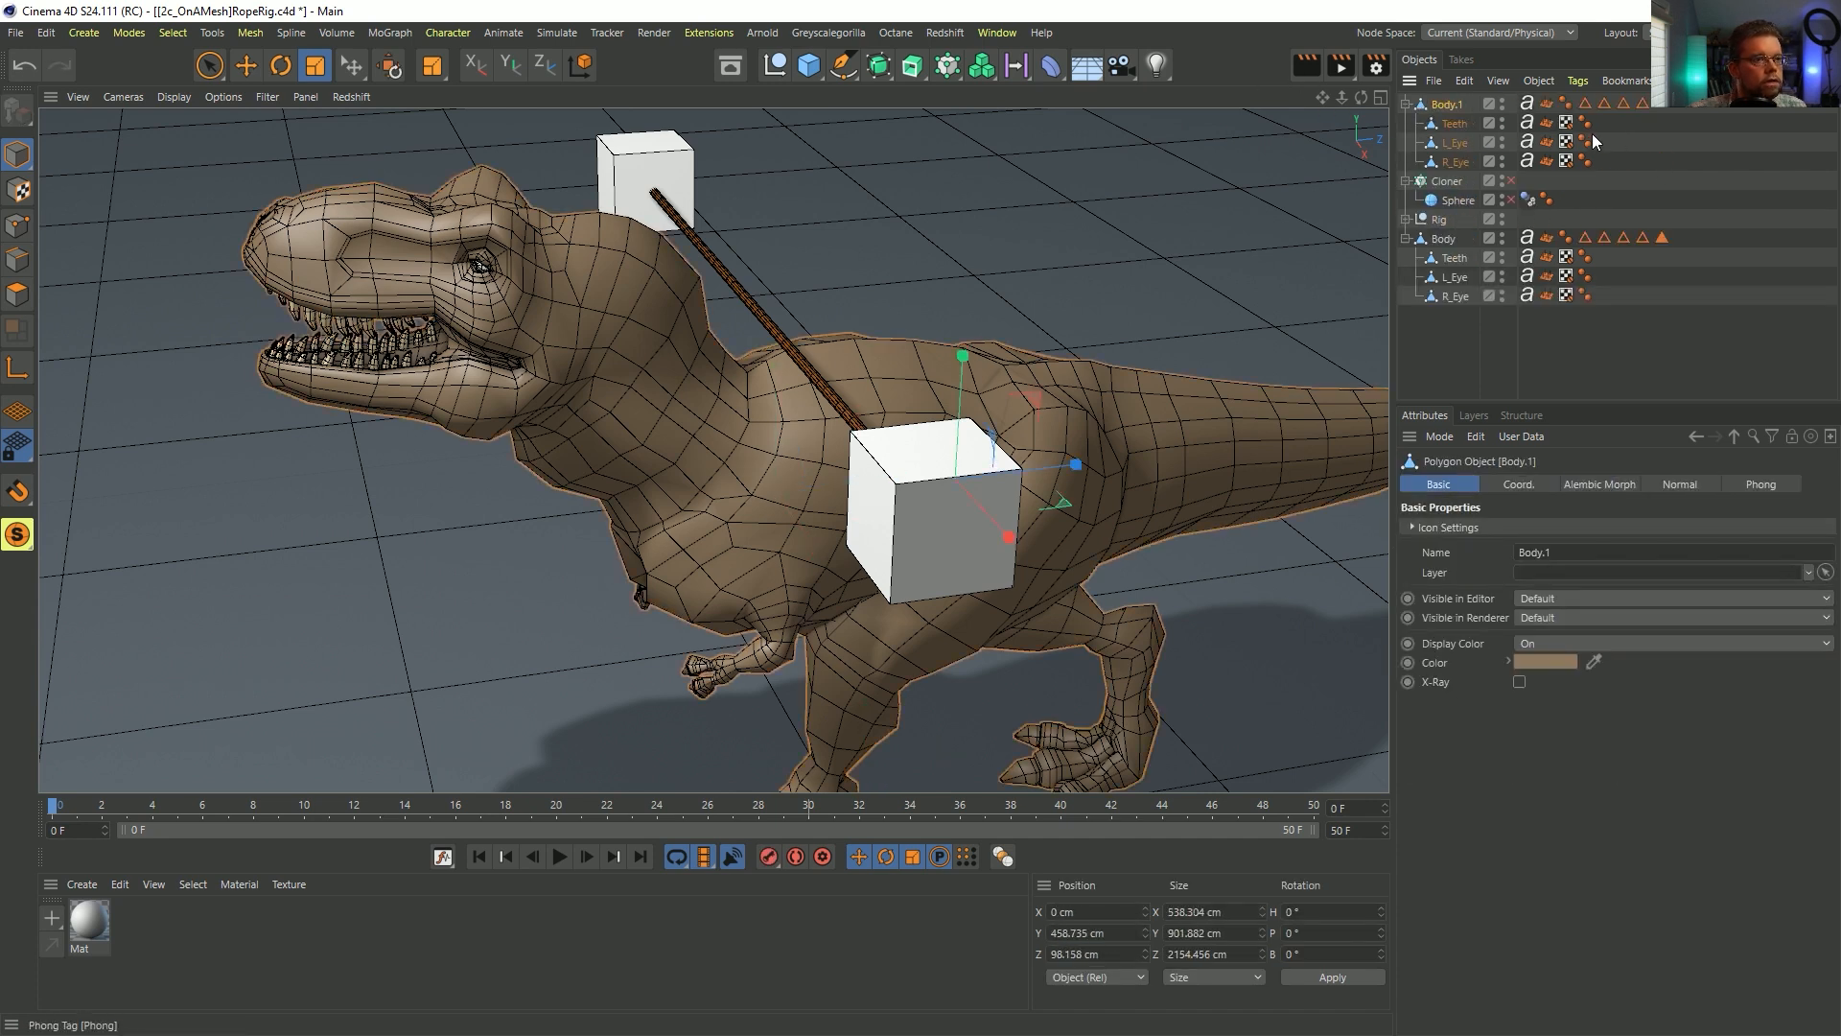
left_click(559, 857)
left_click(479, 857)
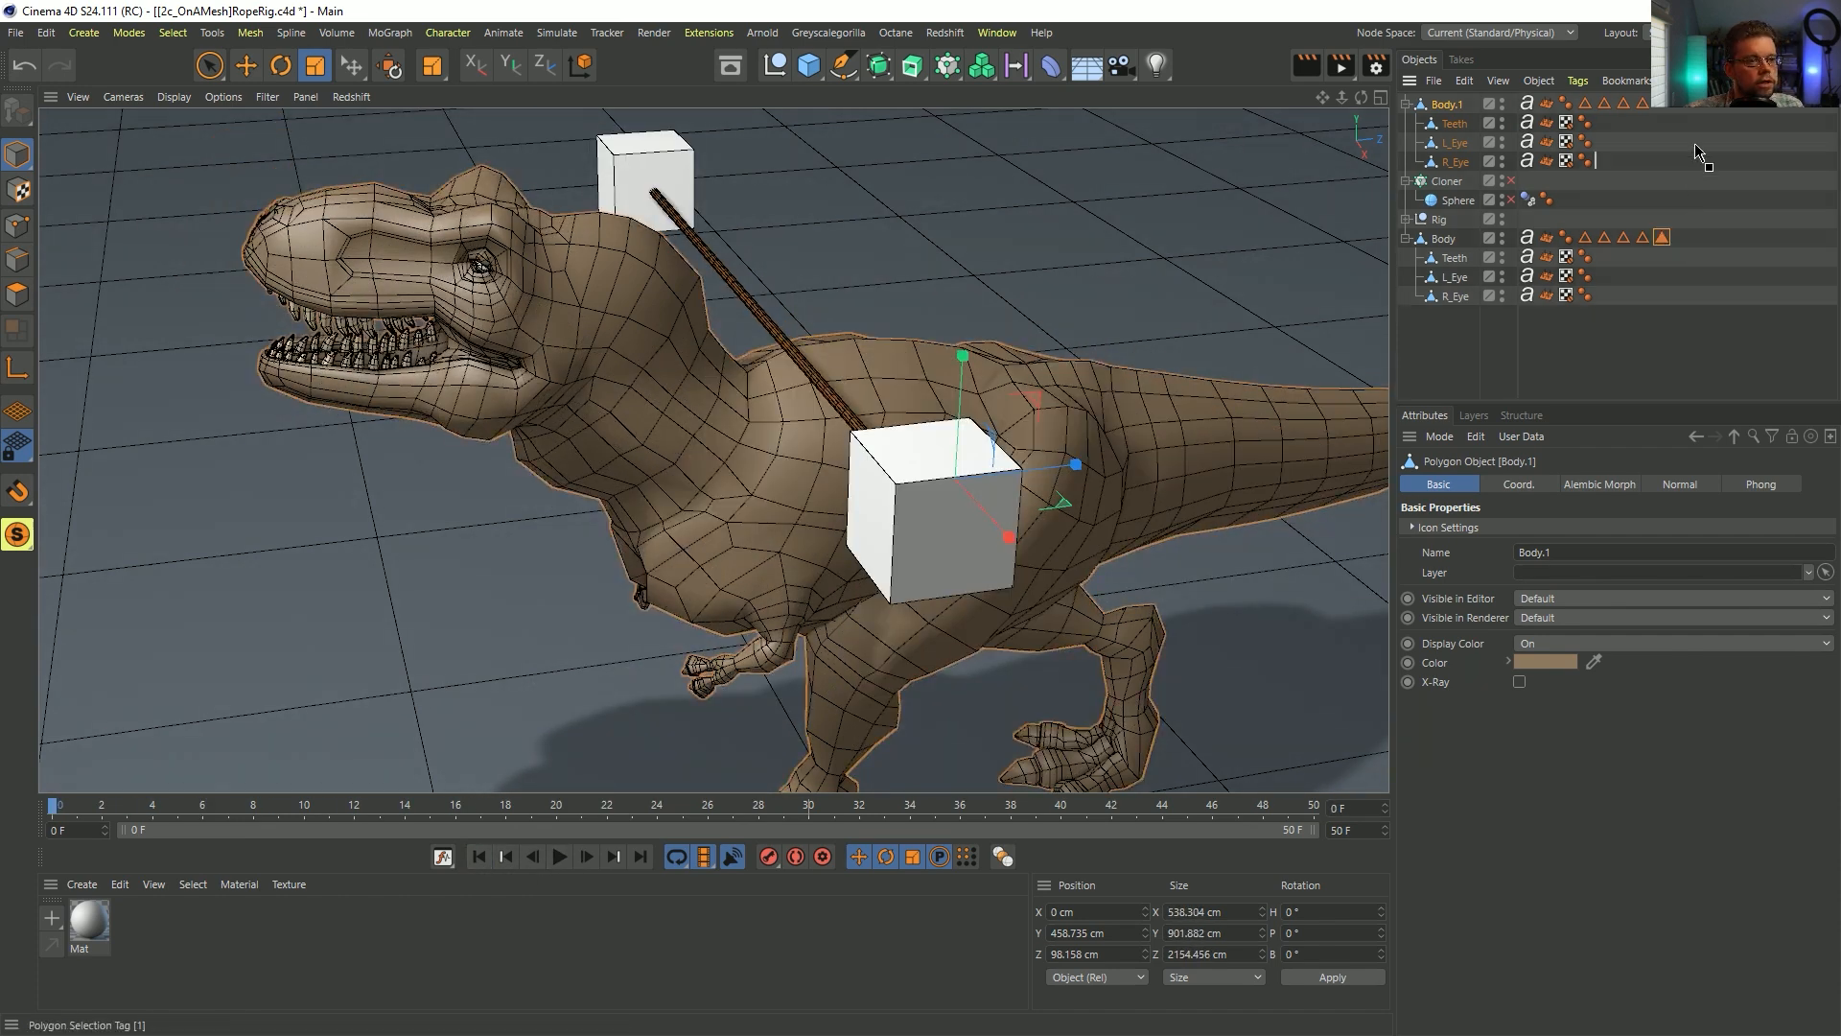
- Replace the original Body with Body.1, giving it Polygon Selection tag 1 and placing it below the Rig
left_click_drag(1689, 113, 1669, 105)
left_click(1443, 240)
key("Delete")
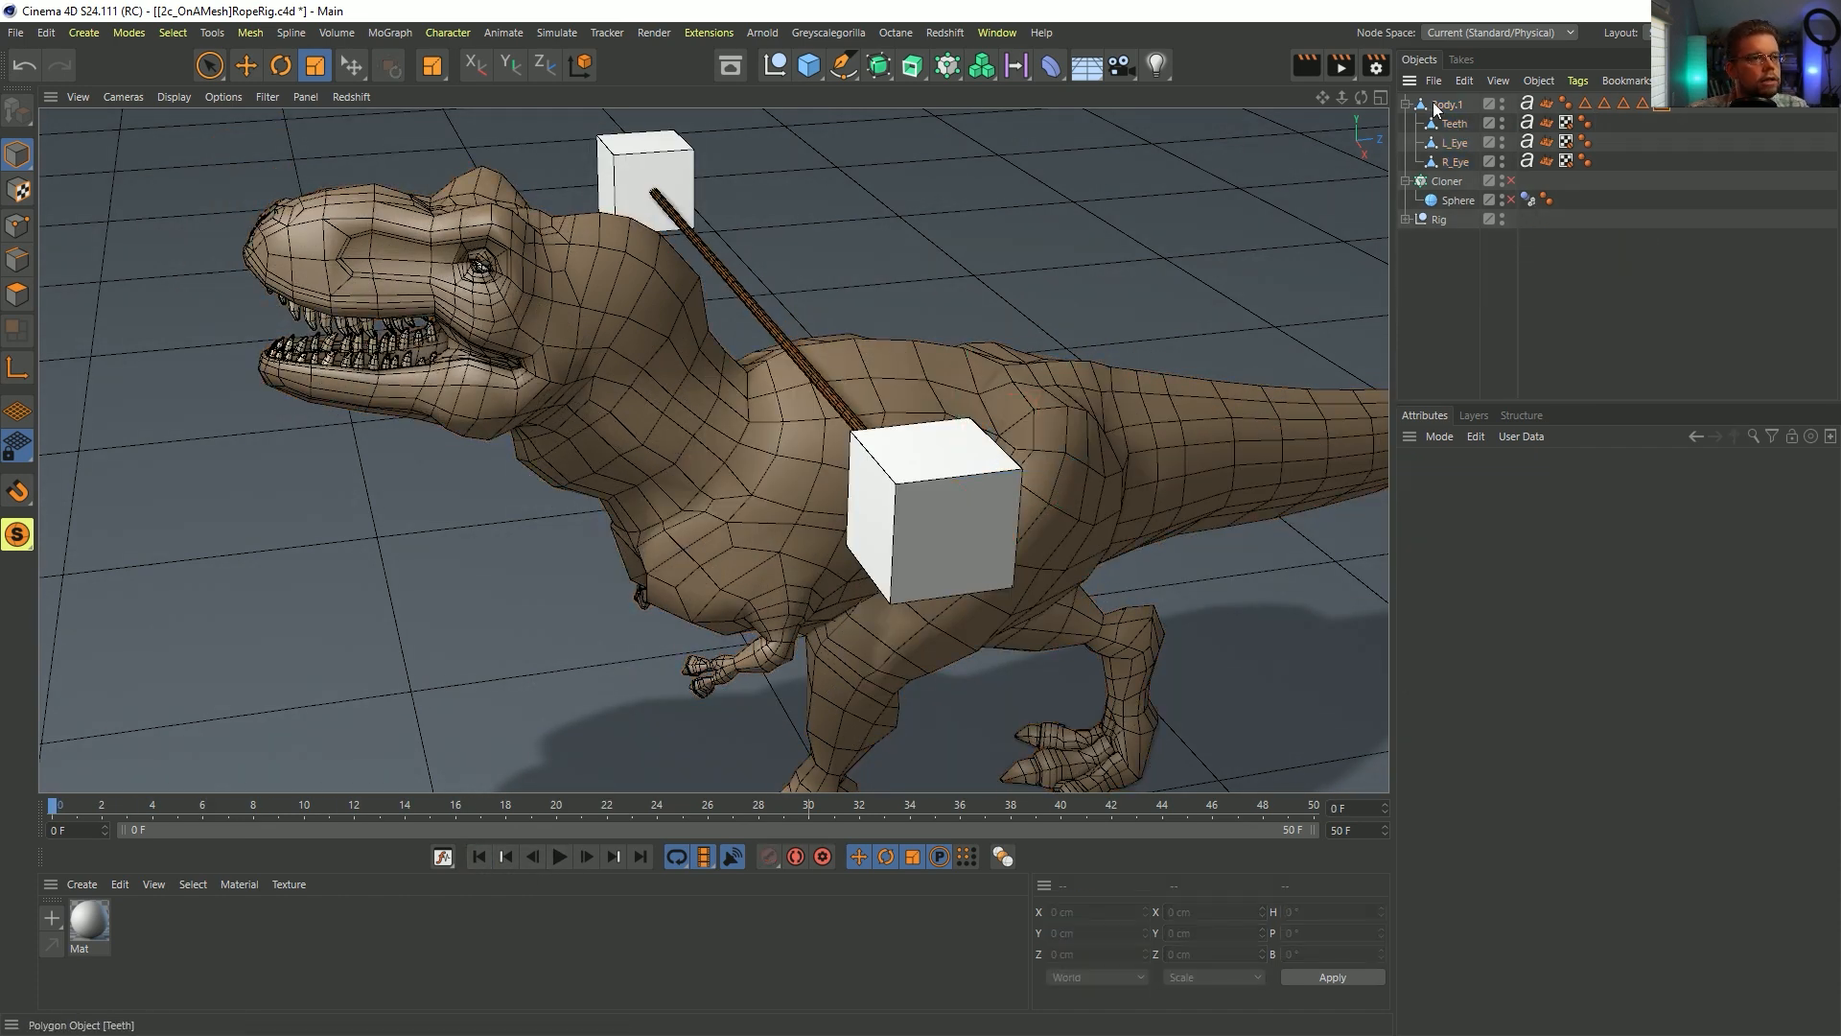
left_click_drag(1436, 284, 1438, 286)
- Play the animation with the replacement body, rewind to frame 0 and save the scene
left_click(570, 856)
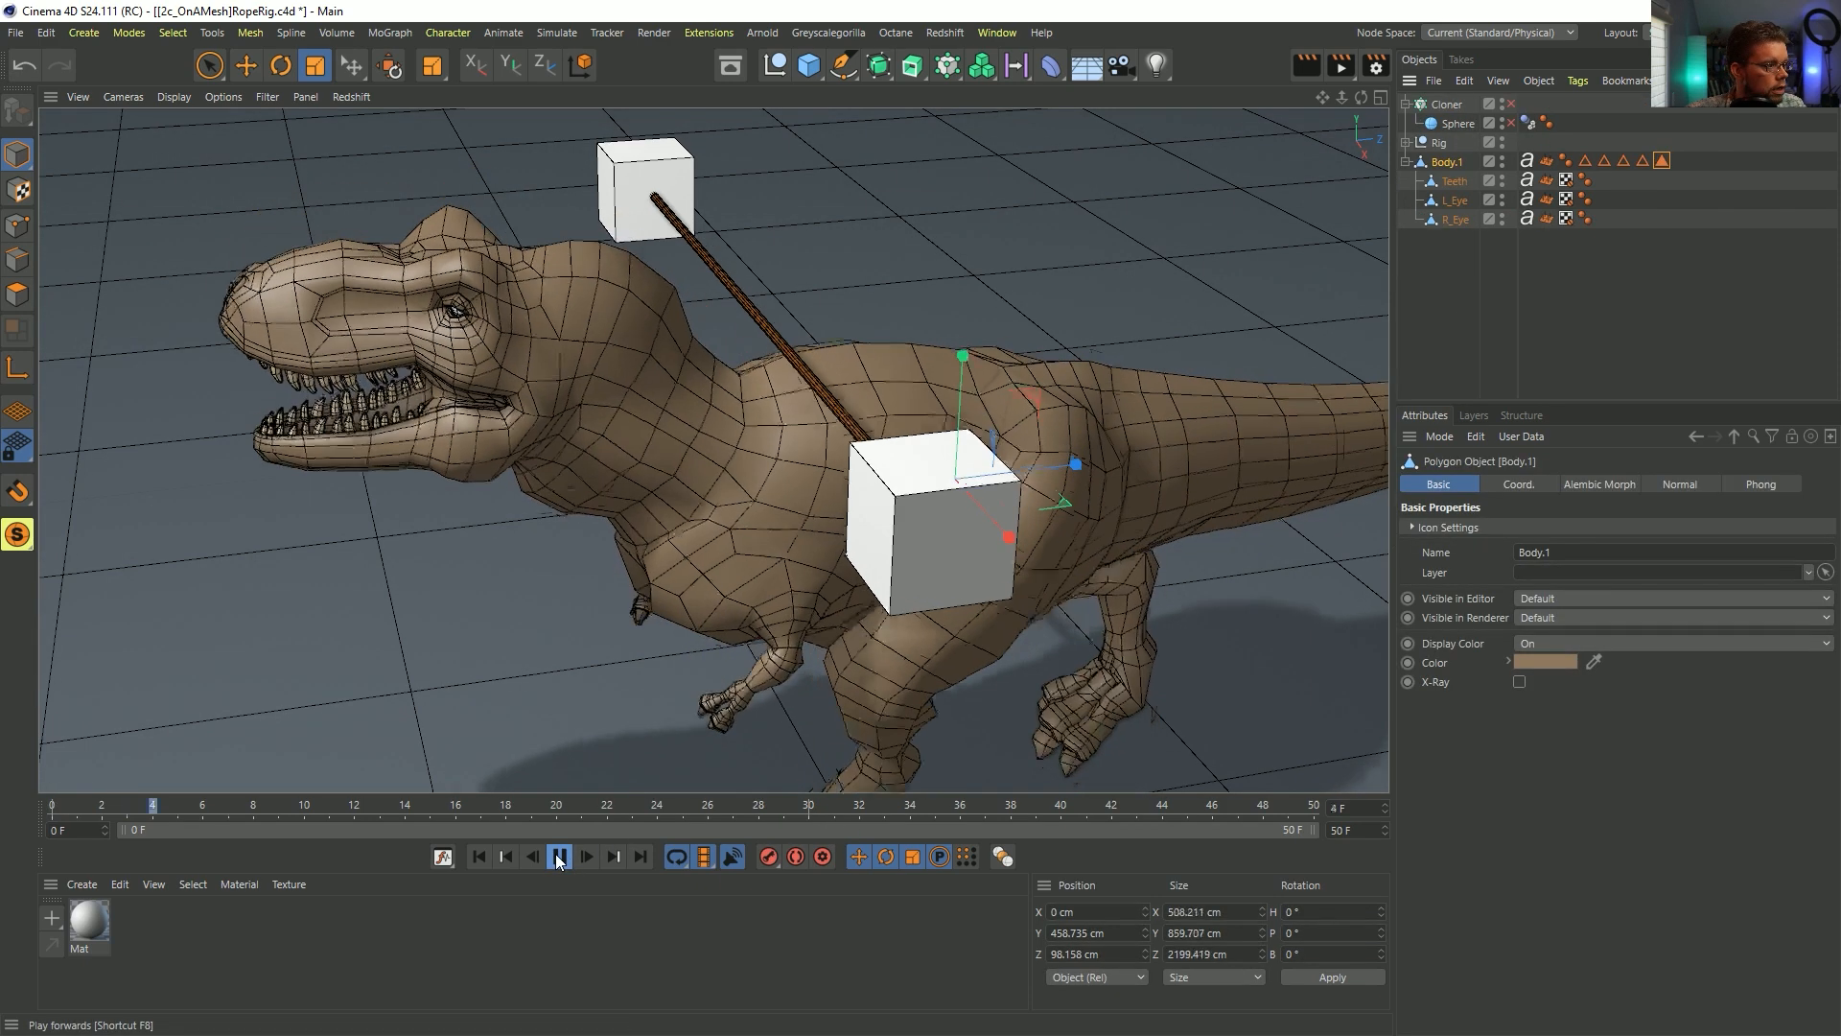
left_click(479, 856)
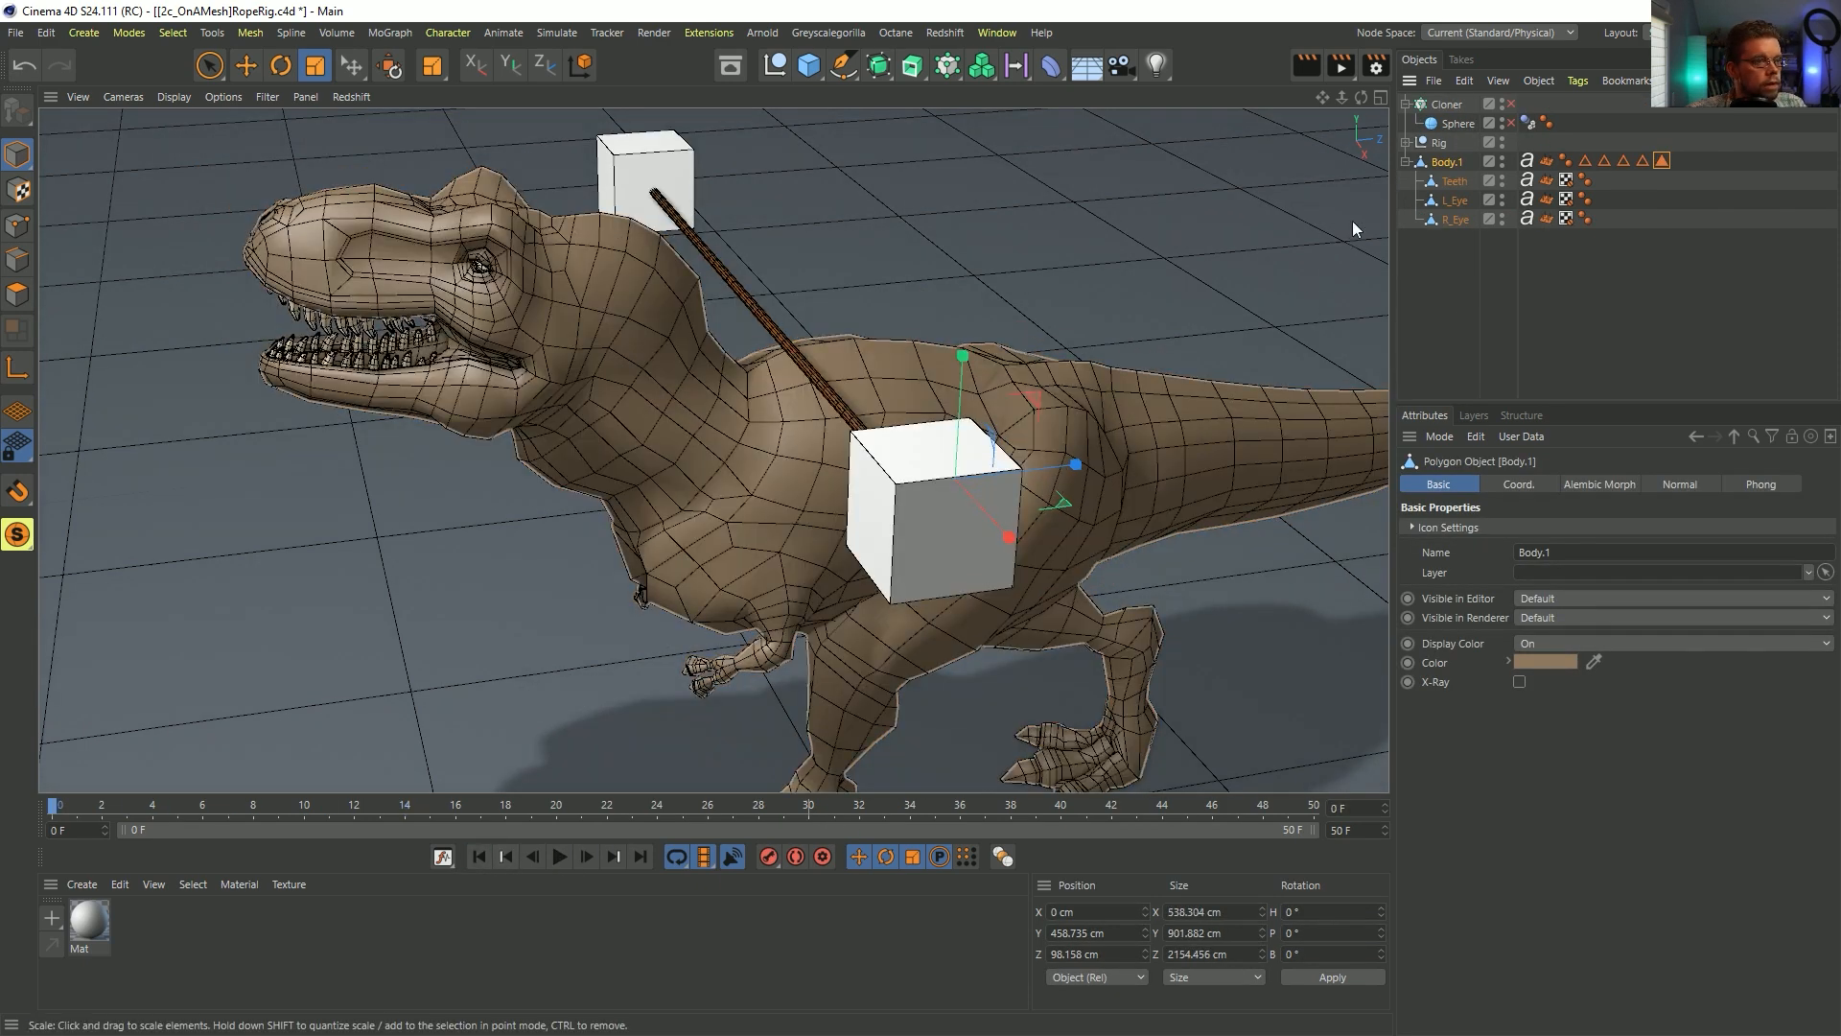
key("ctrl+s")
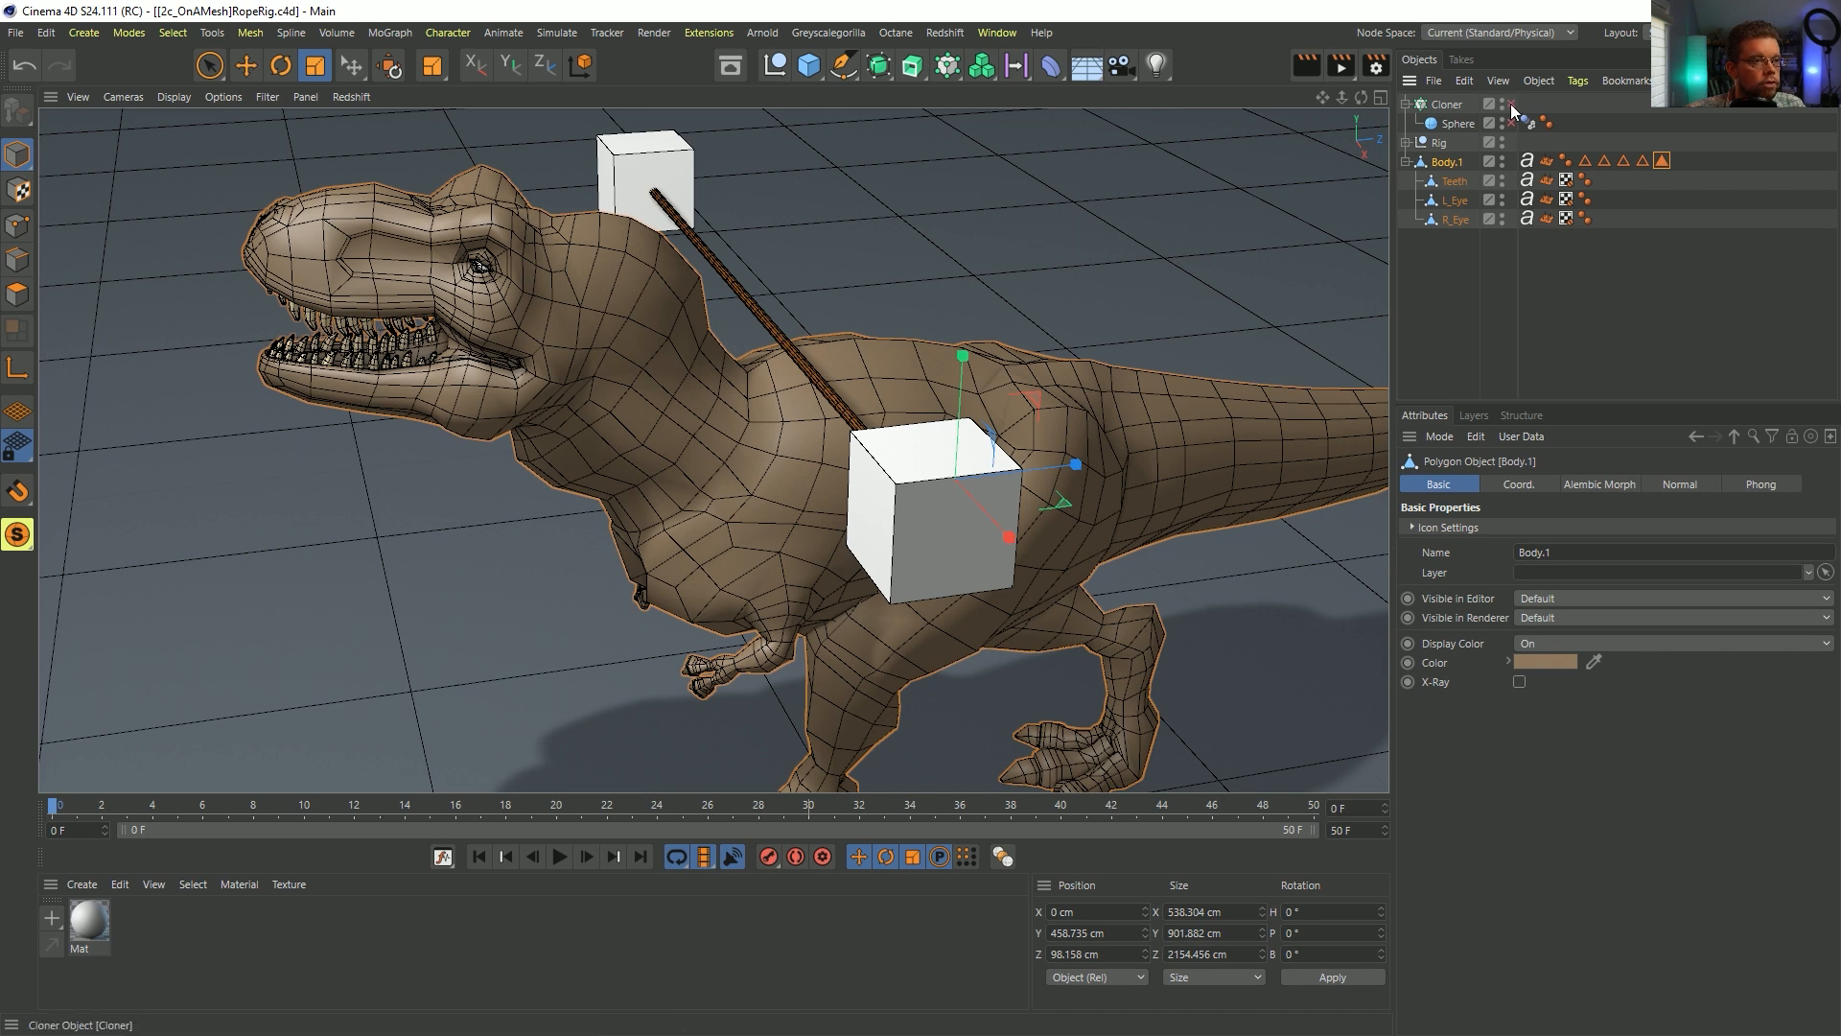
- Enable the Cloner and its Sphere, assign Body.1 as the Cloner's object, and advance two frames to check the clones
left_click(1450, 103)
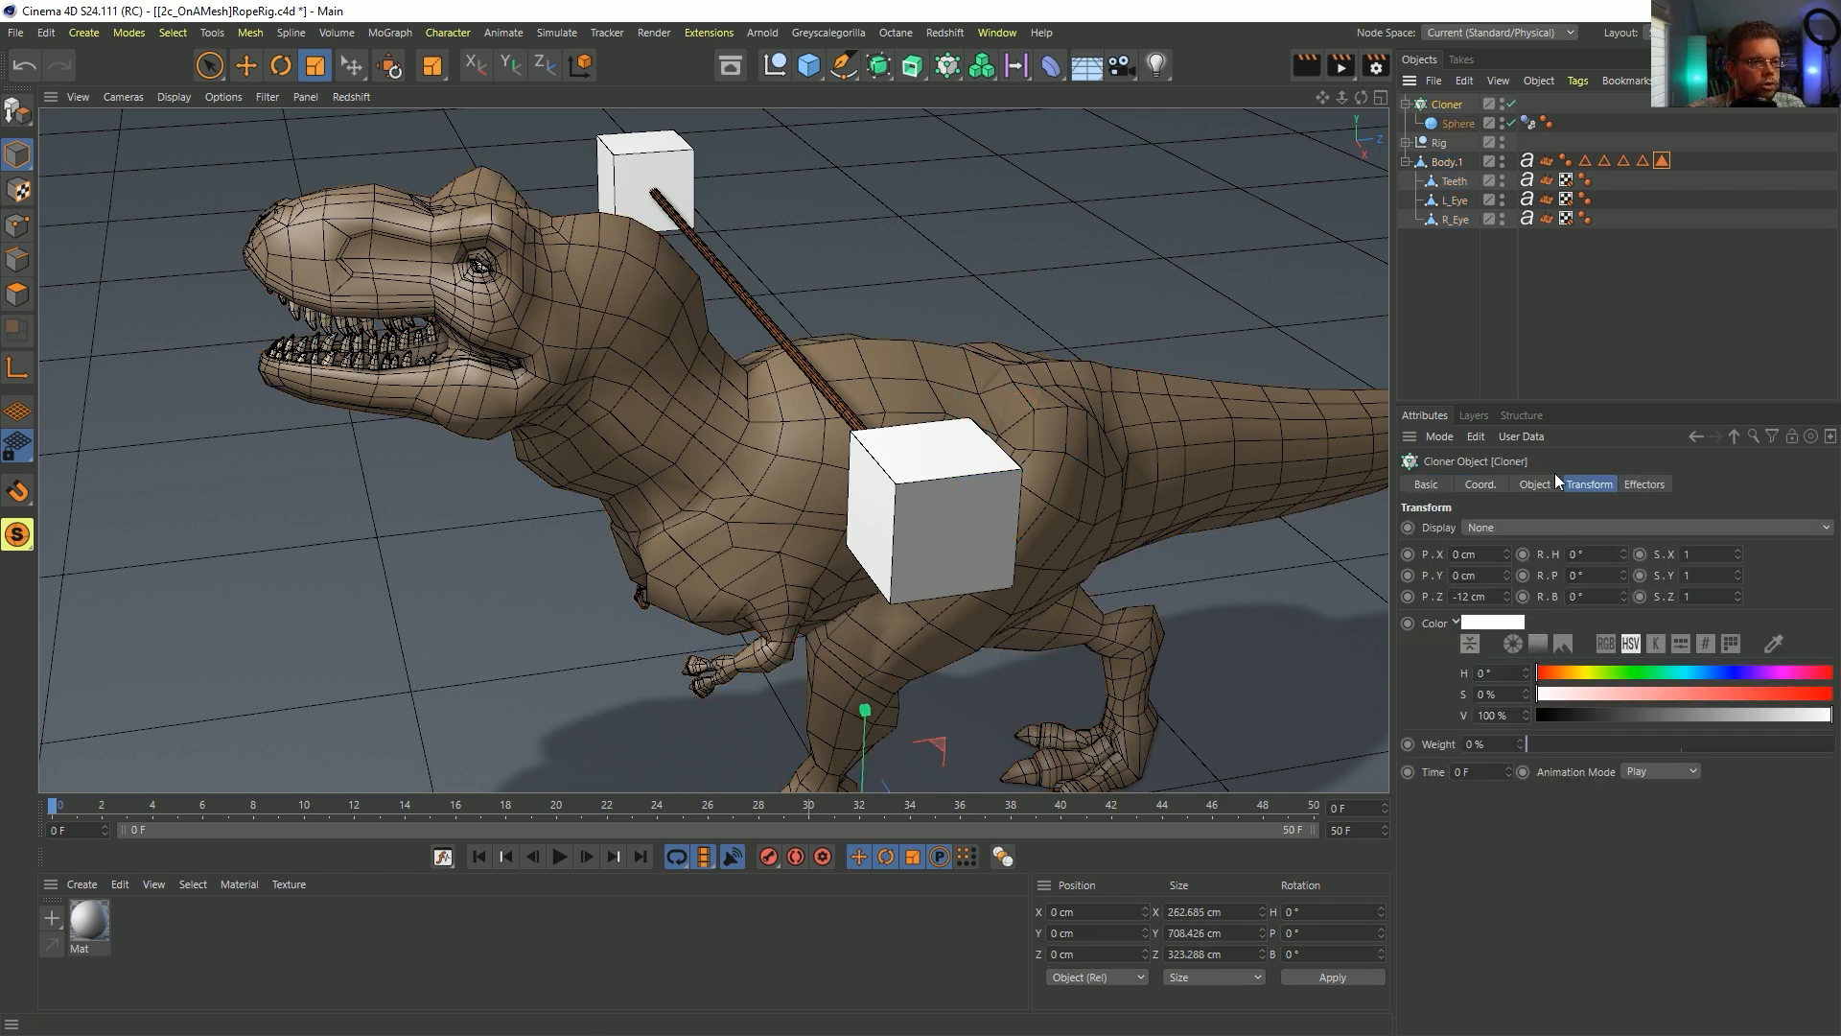
left_click(1533, 485)
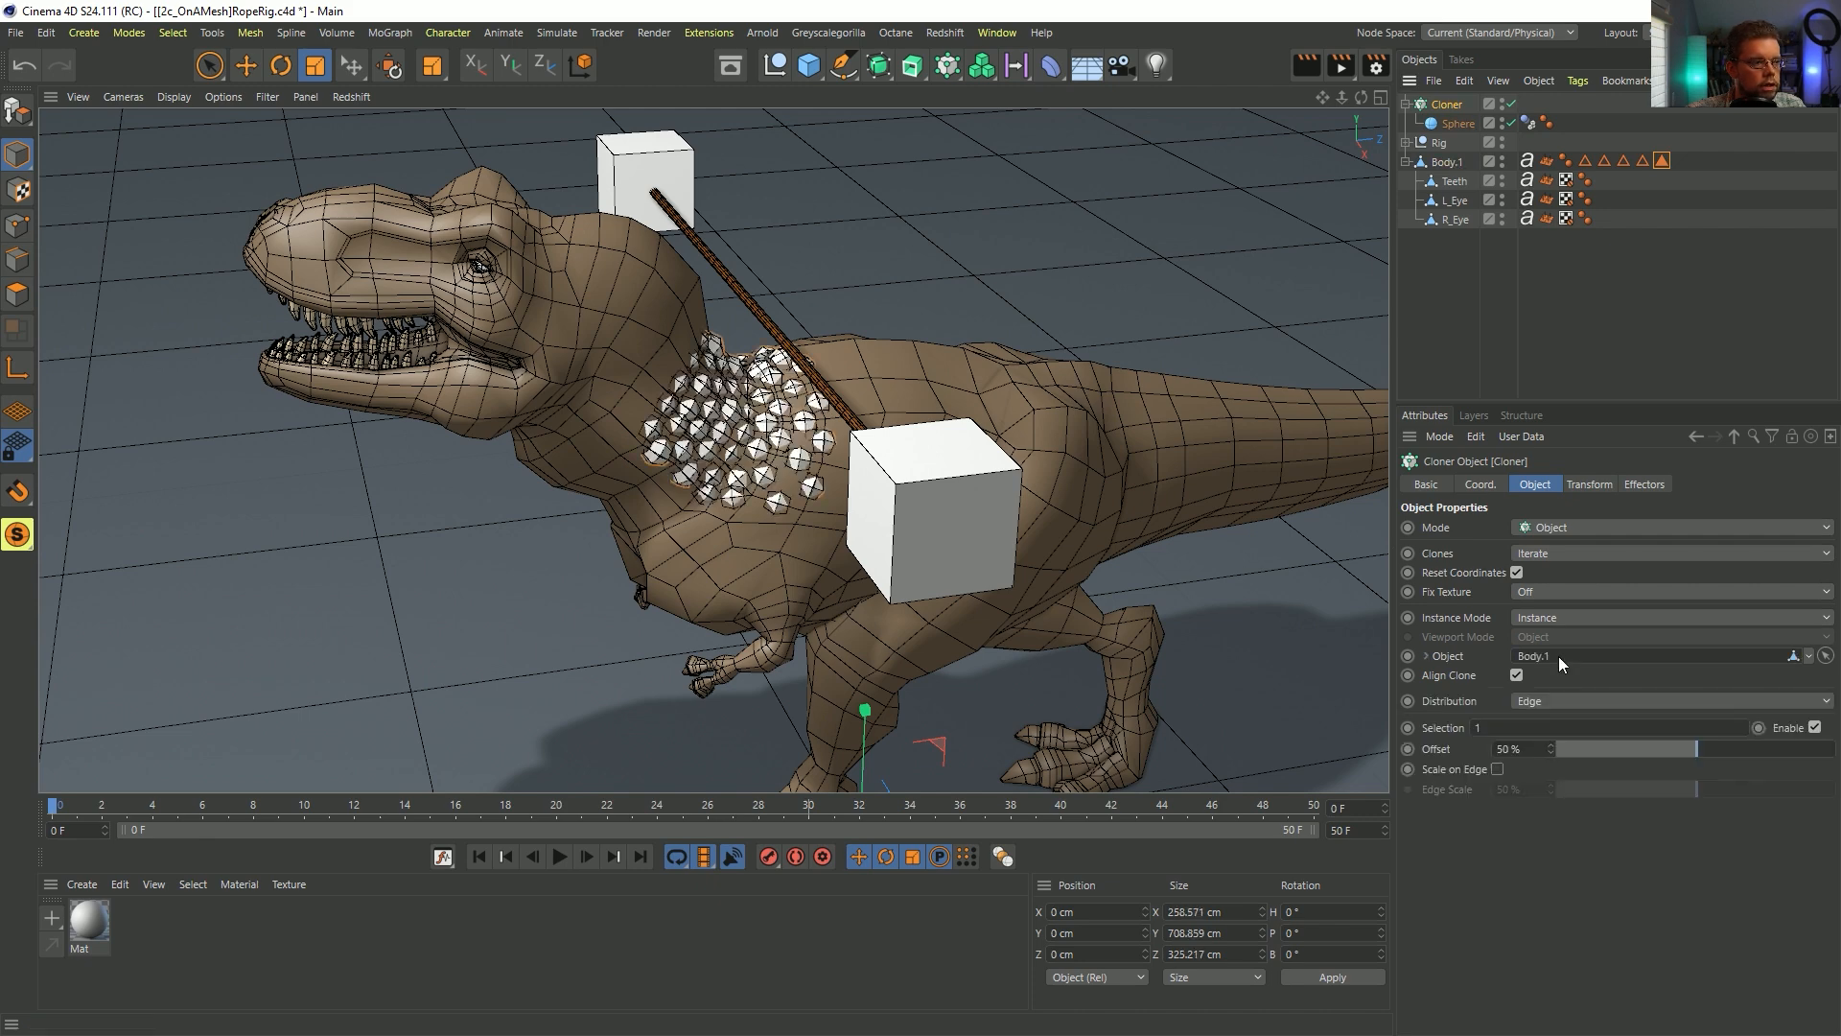
left_click(585, 856)
left_click(585, 856)
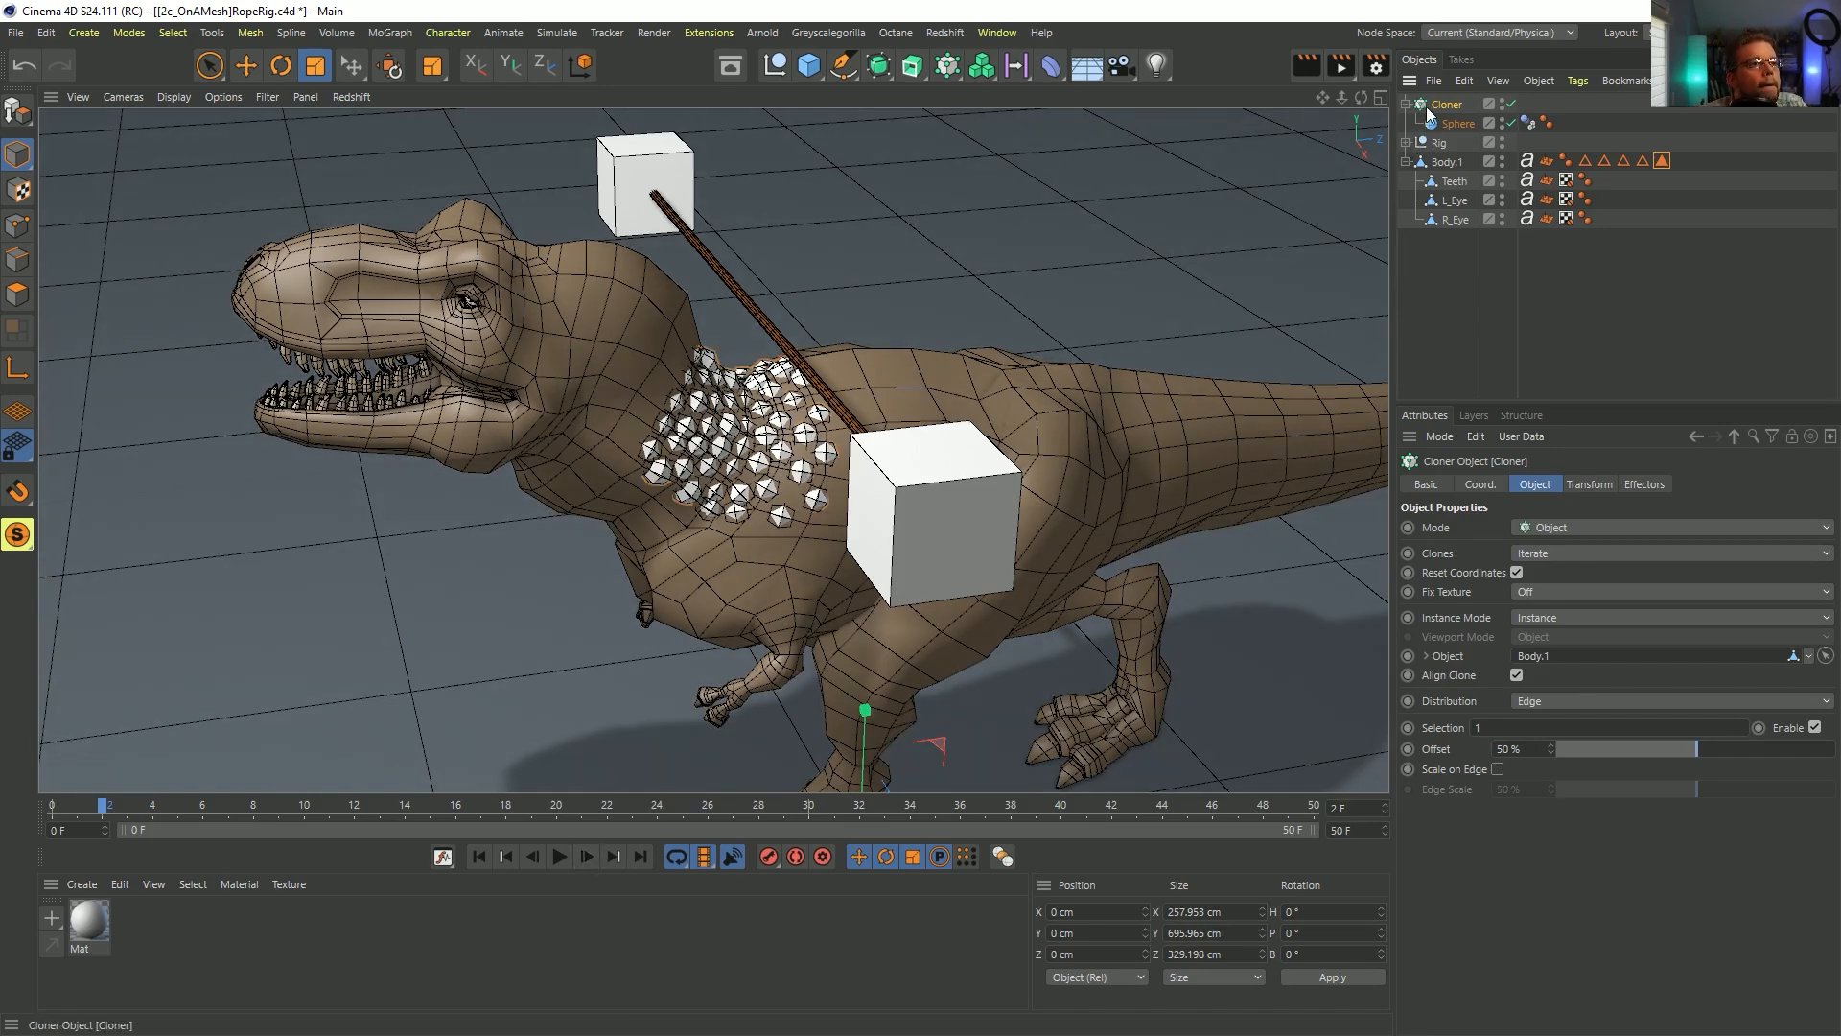
- Reorder the objects as Body.1, Cloner and Rig, then play the simulation and rewind to the first frame
left_click_drag(1451, 287, 1458, 289)
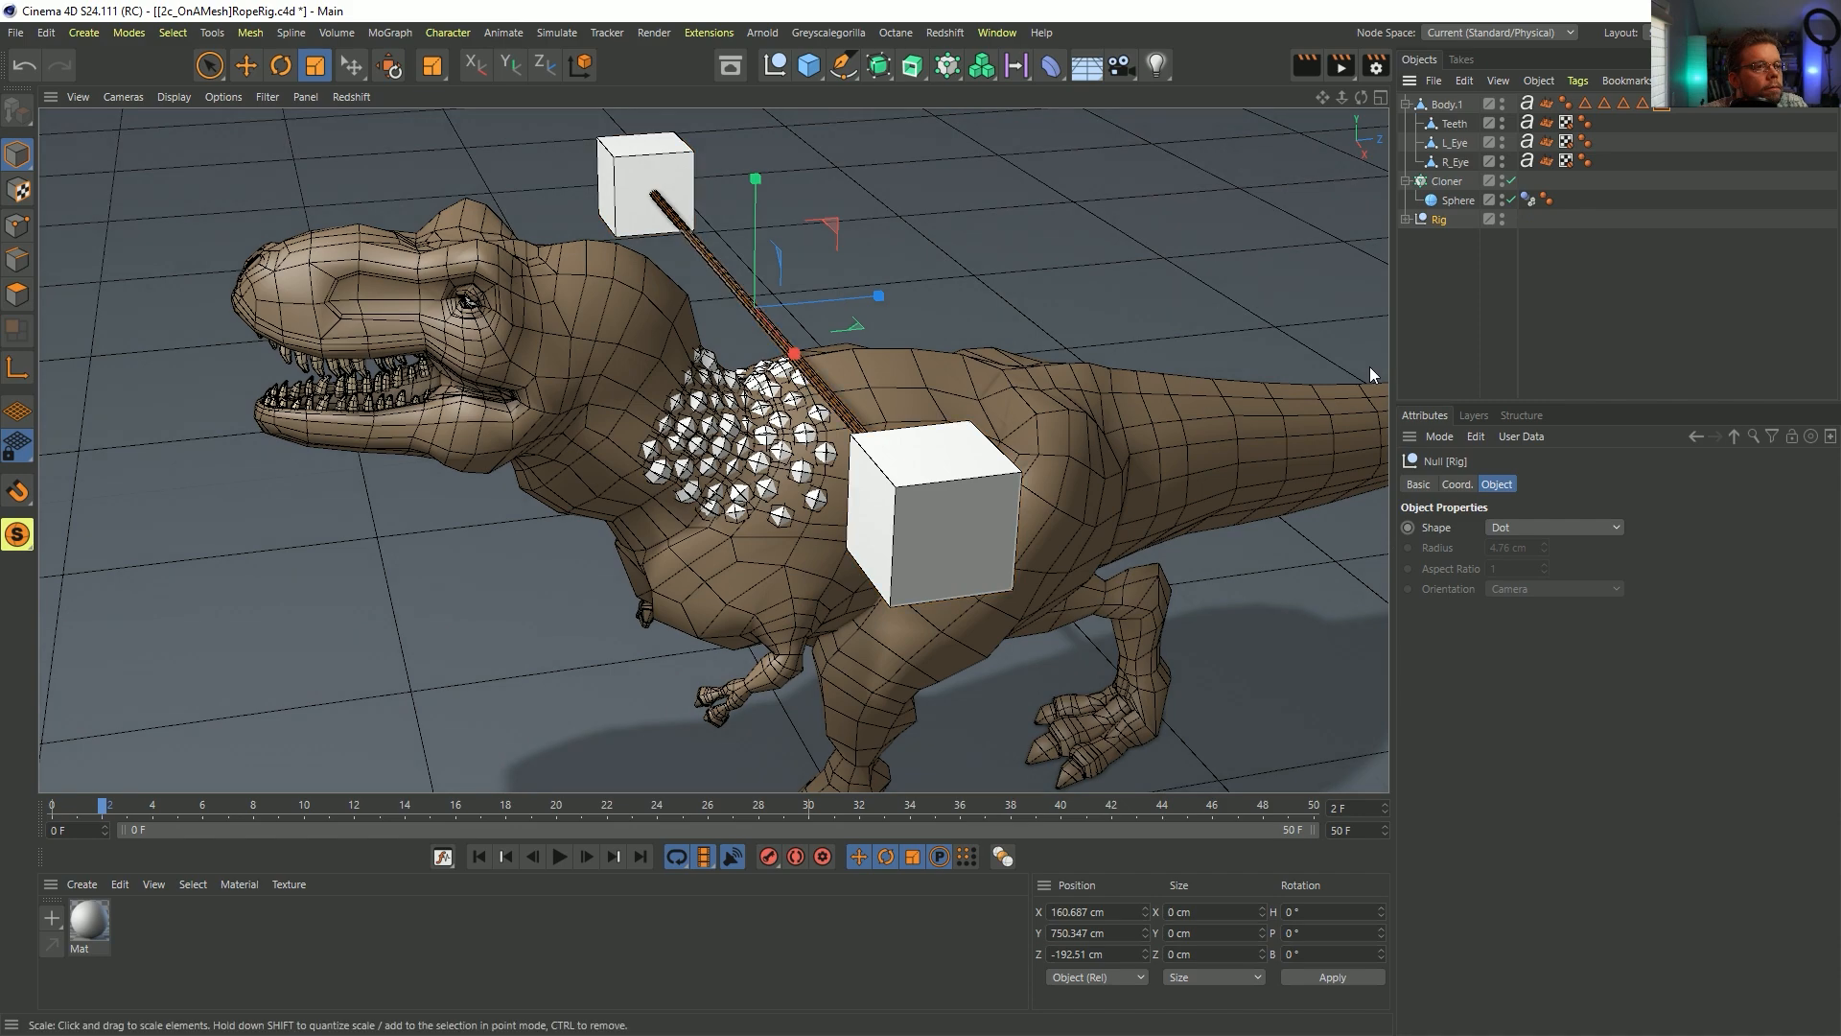
left_click(559, 856)
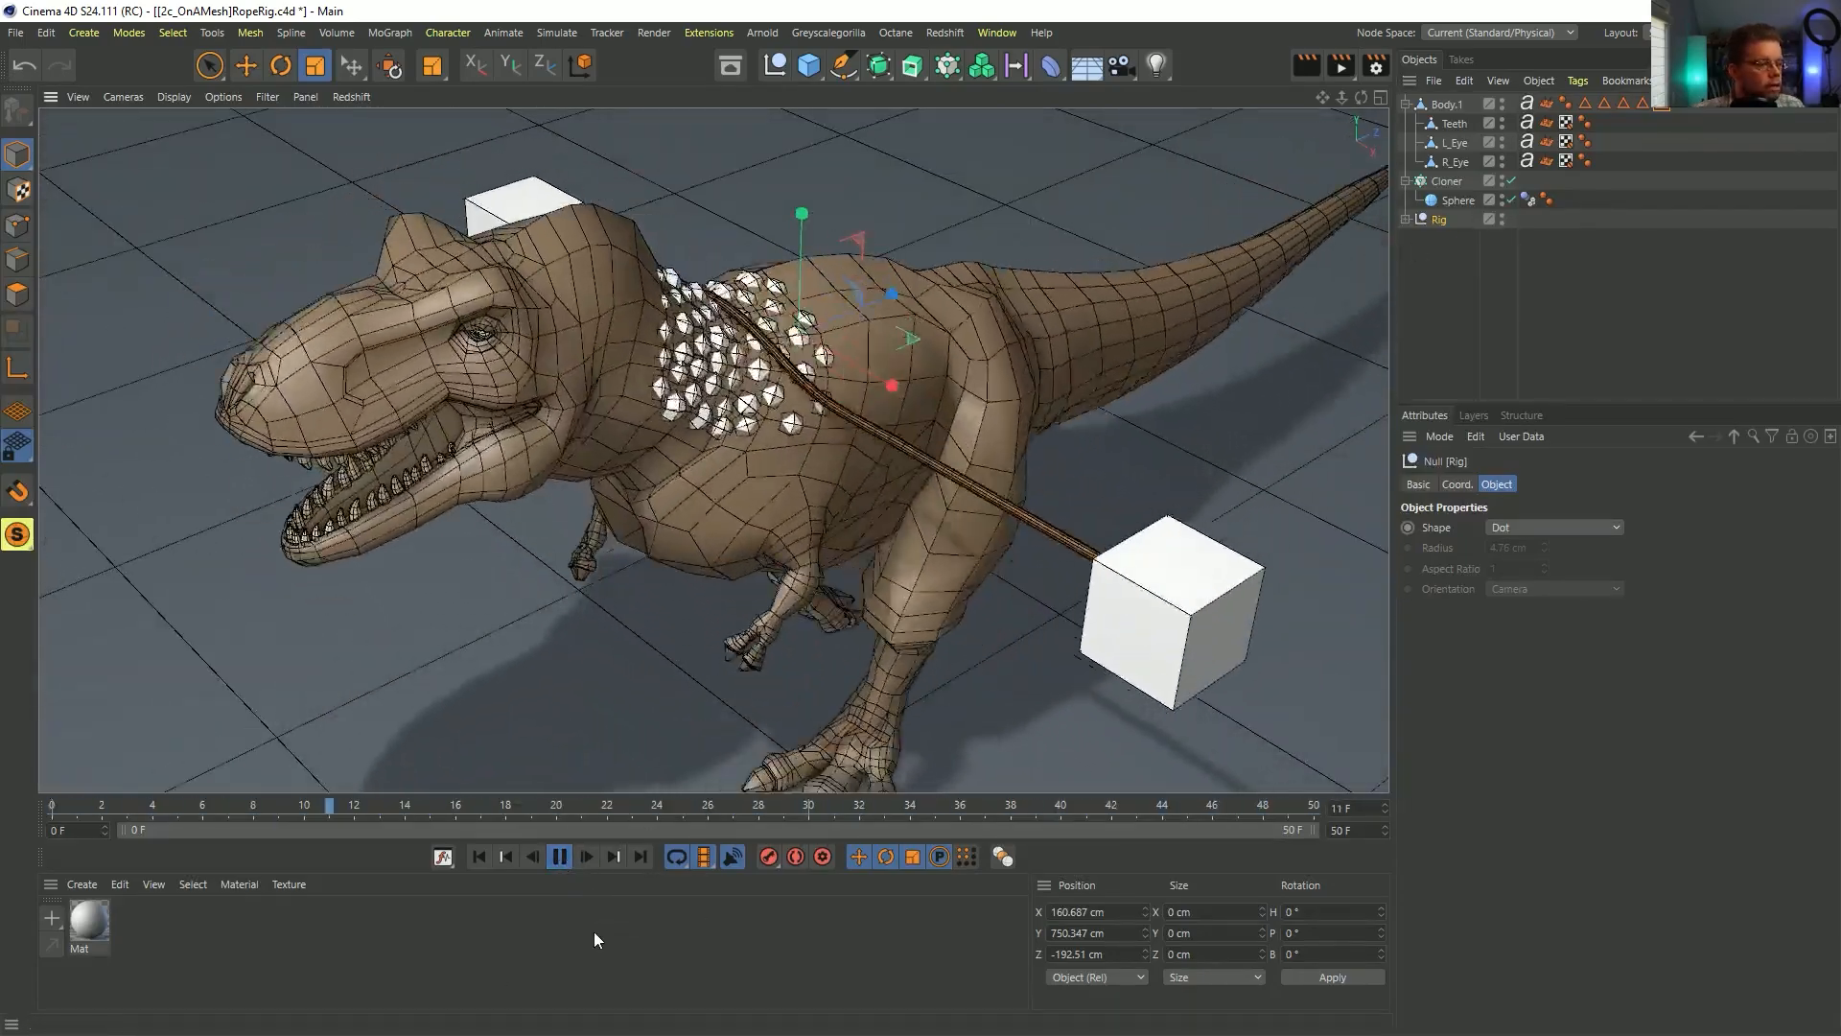
left_click(559, 856)
left_click(483, 860)
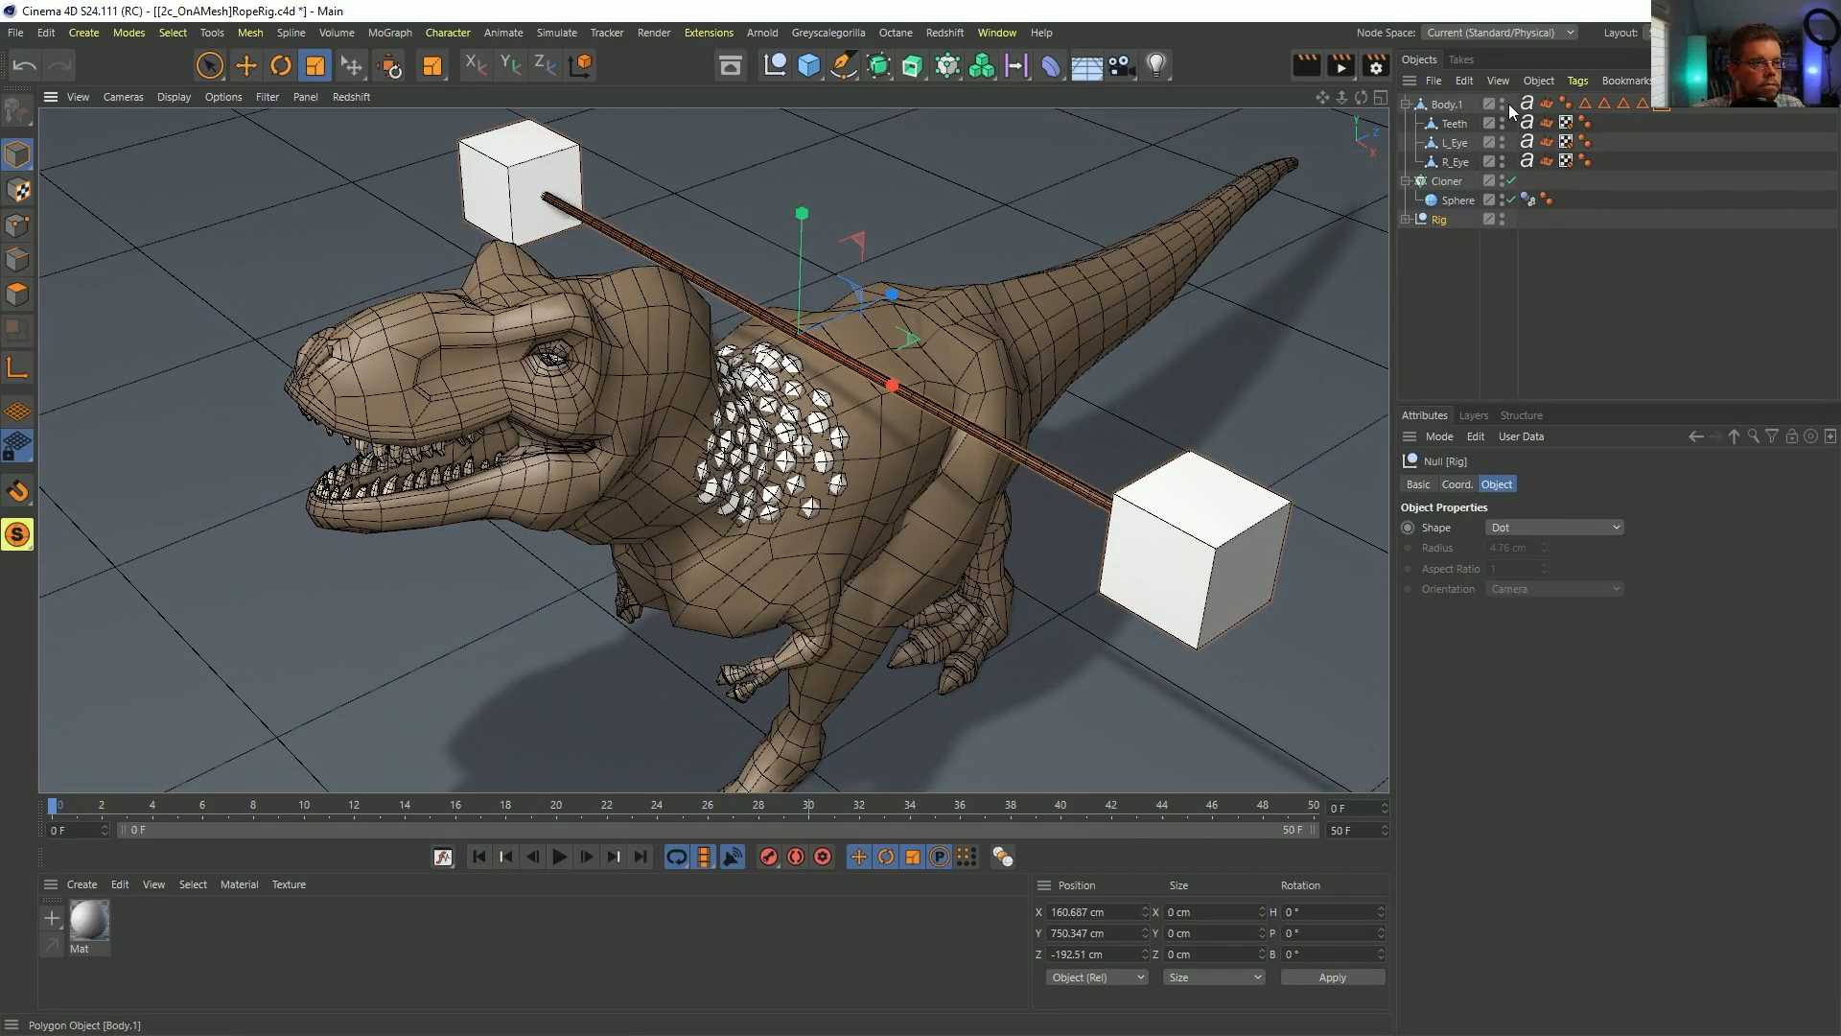
- Expand the Rig, make its cube chain visible in the viewport and disable the Sweep
left_click(1407, 219)
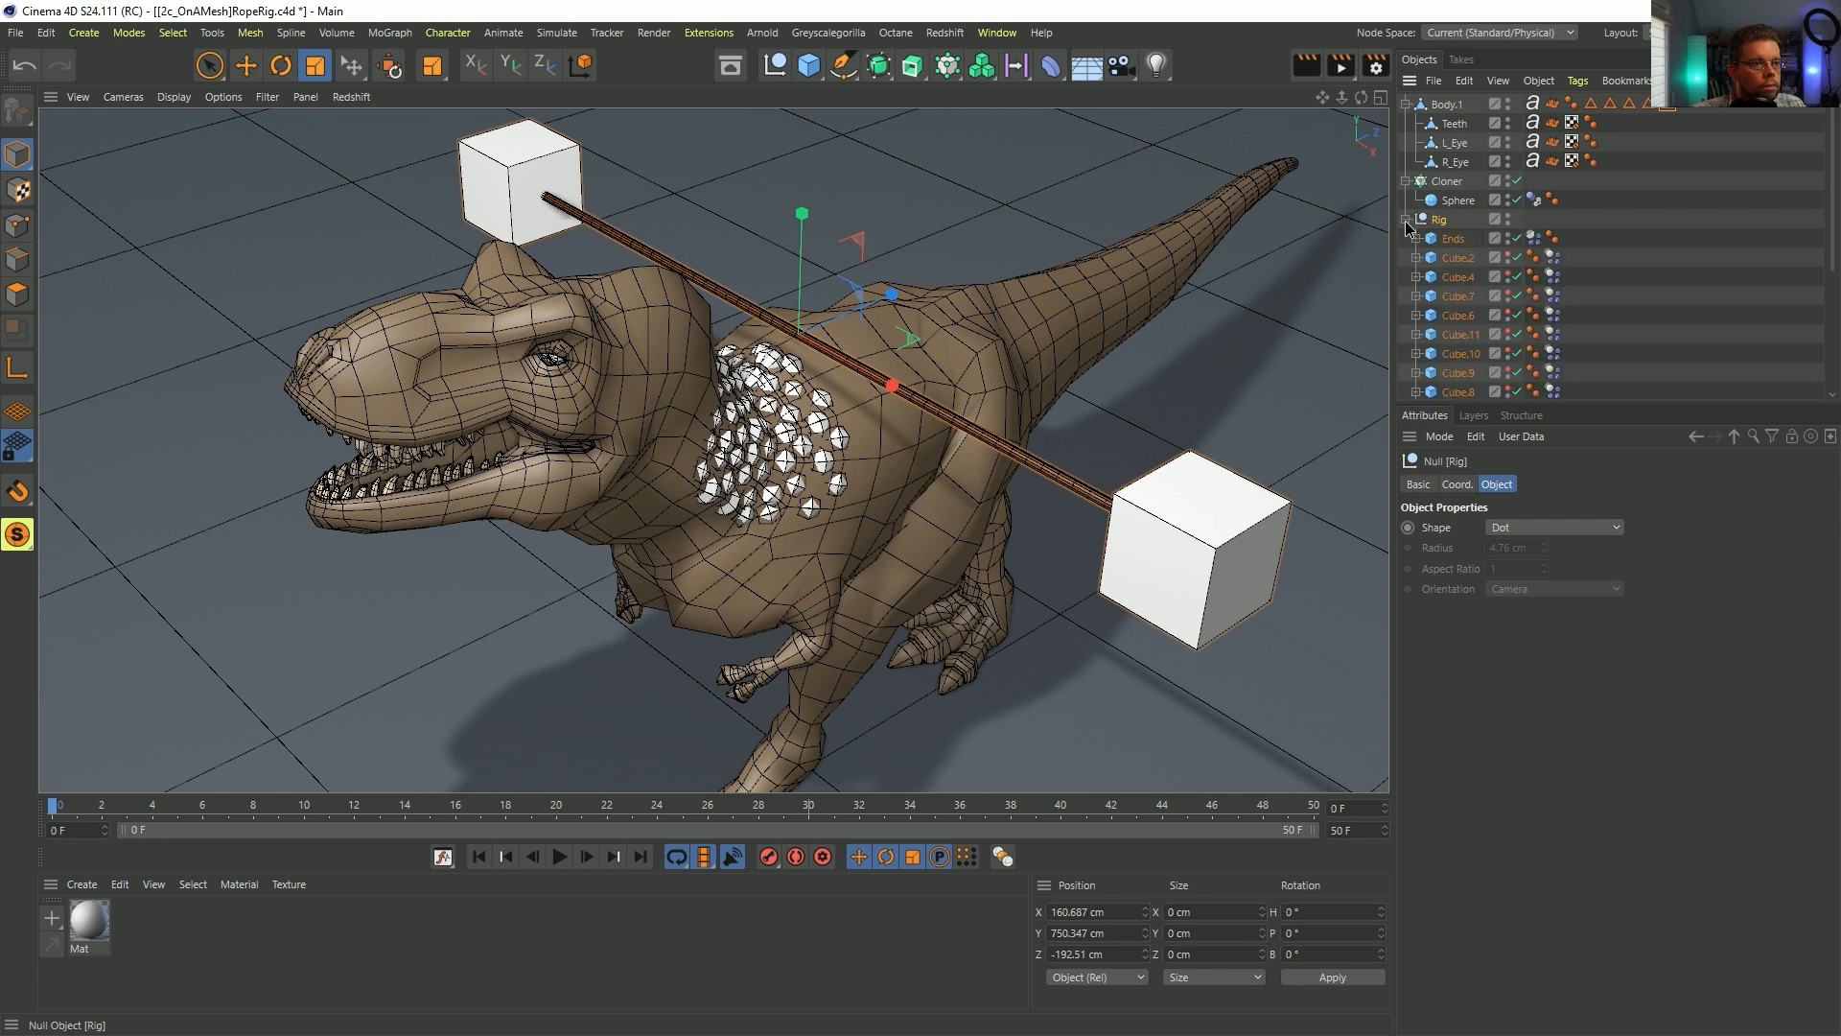
left_click(1509, 217, "ctrl+alt")
left_click(1509, 216, "ctrl+alt")
left_click(1509, 216, "ctrl+alt")
scroll(1509, 240, "down", 4)
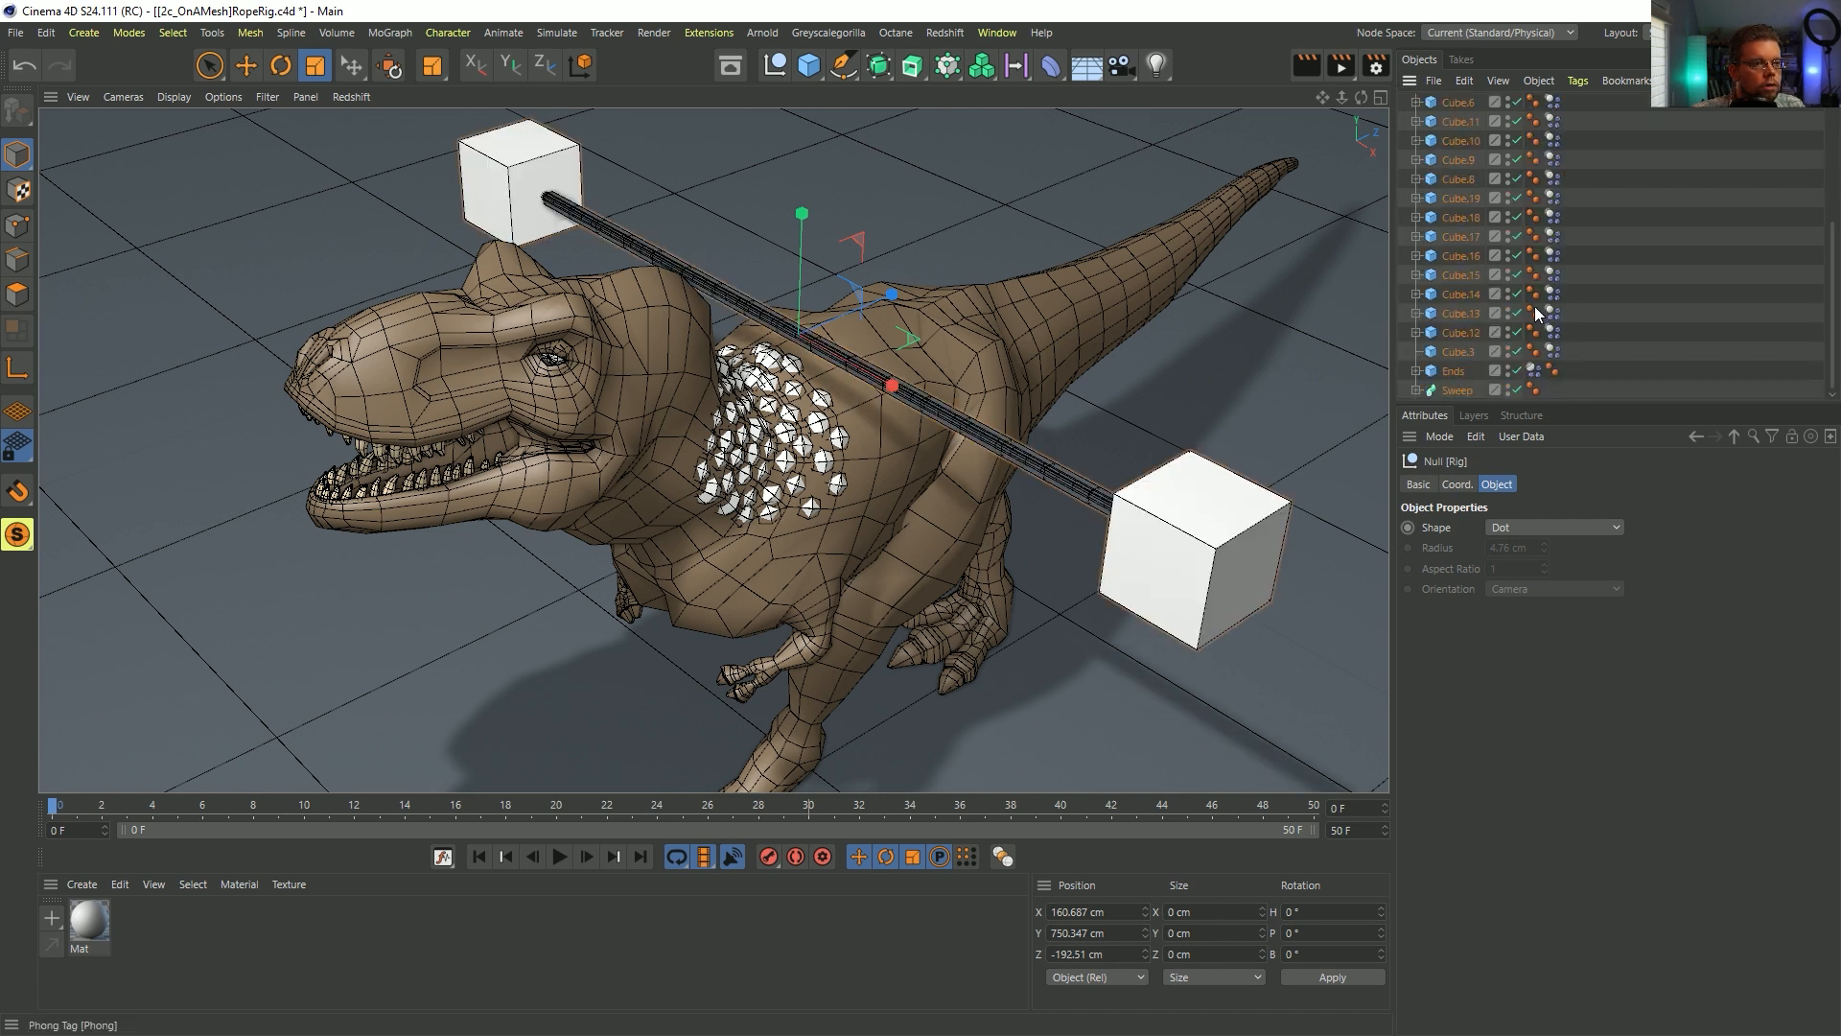
left_click(1517, 390)
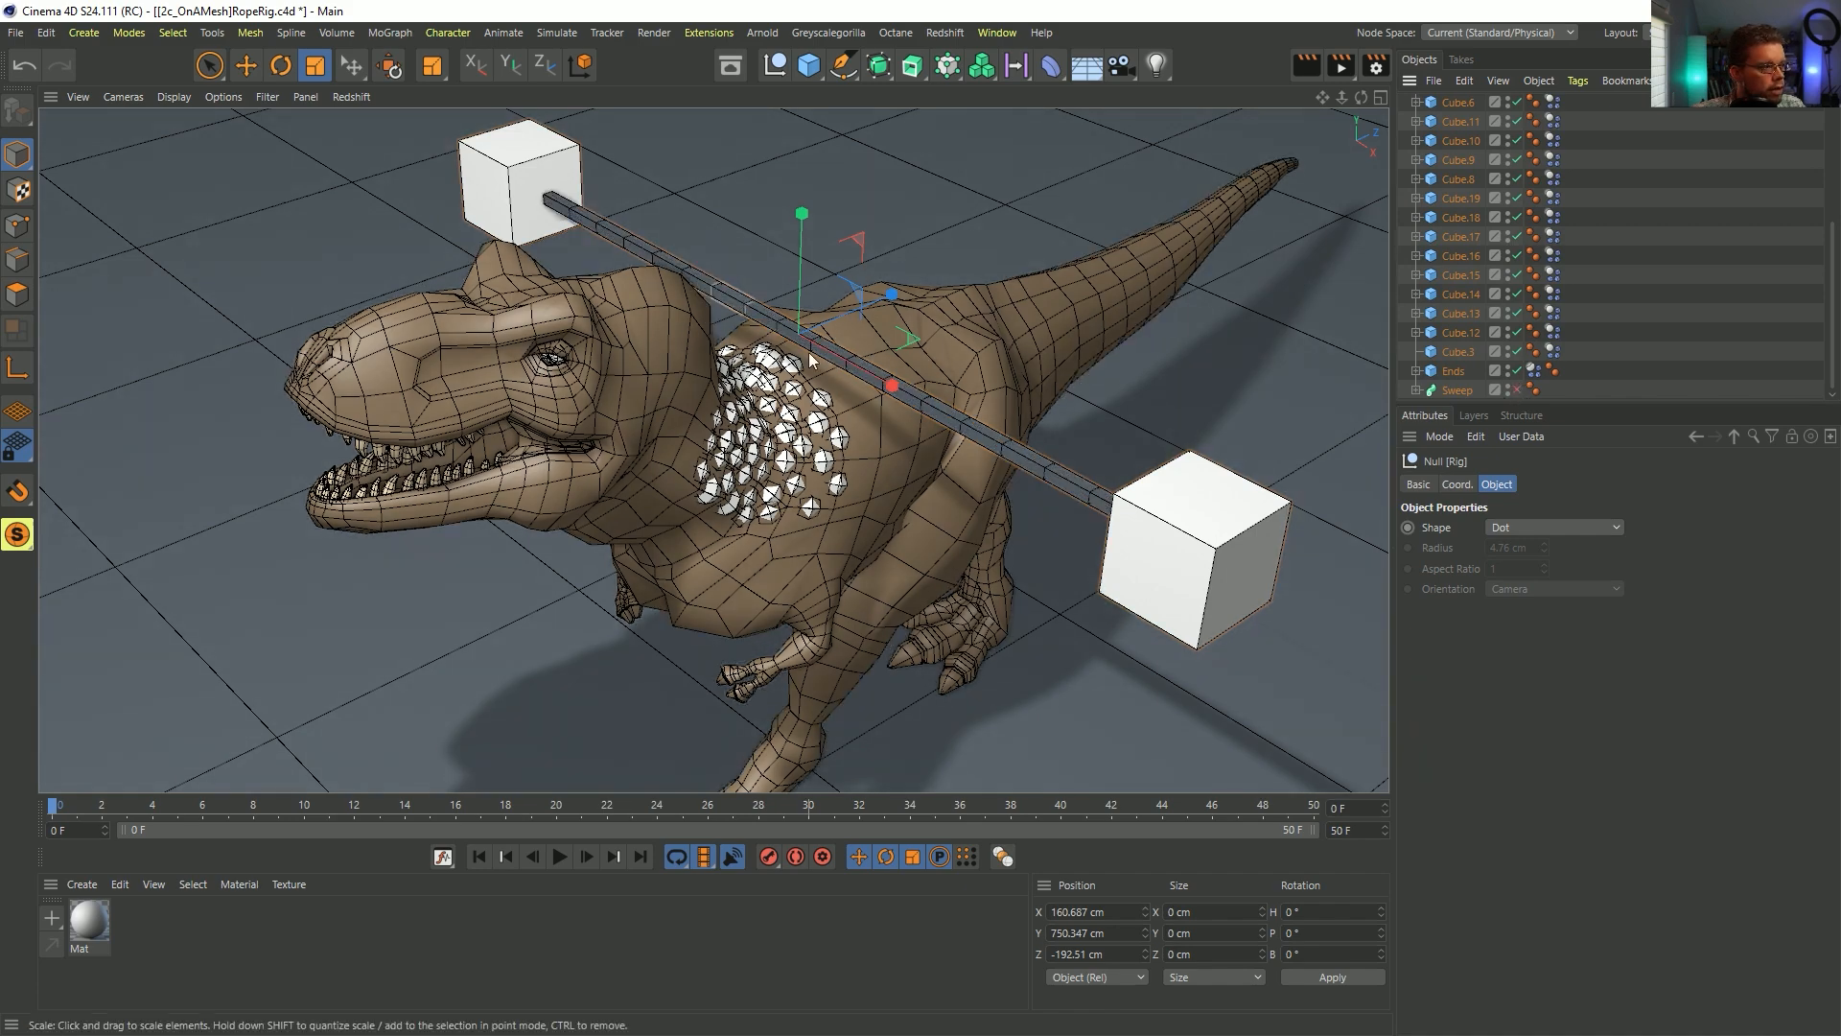
- Play the simulation and examine from several angles how the cube chain collides with the neck spheres
scroll(844, 479, "up", 3)
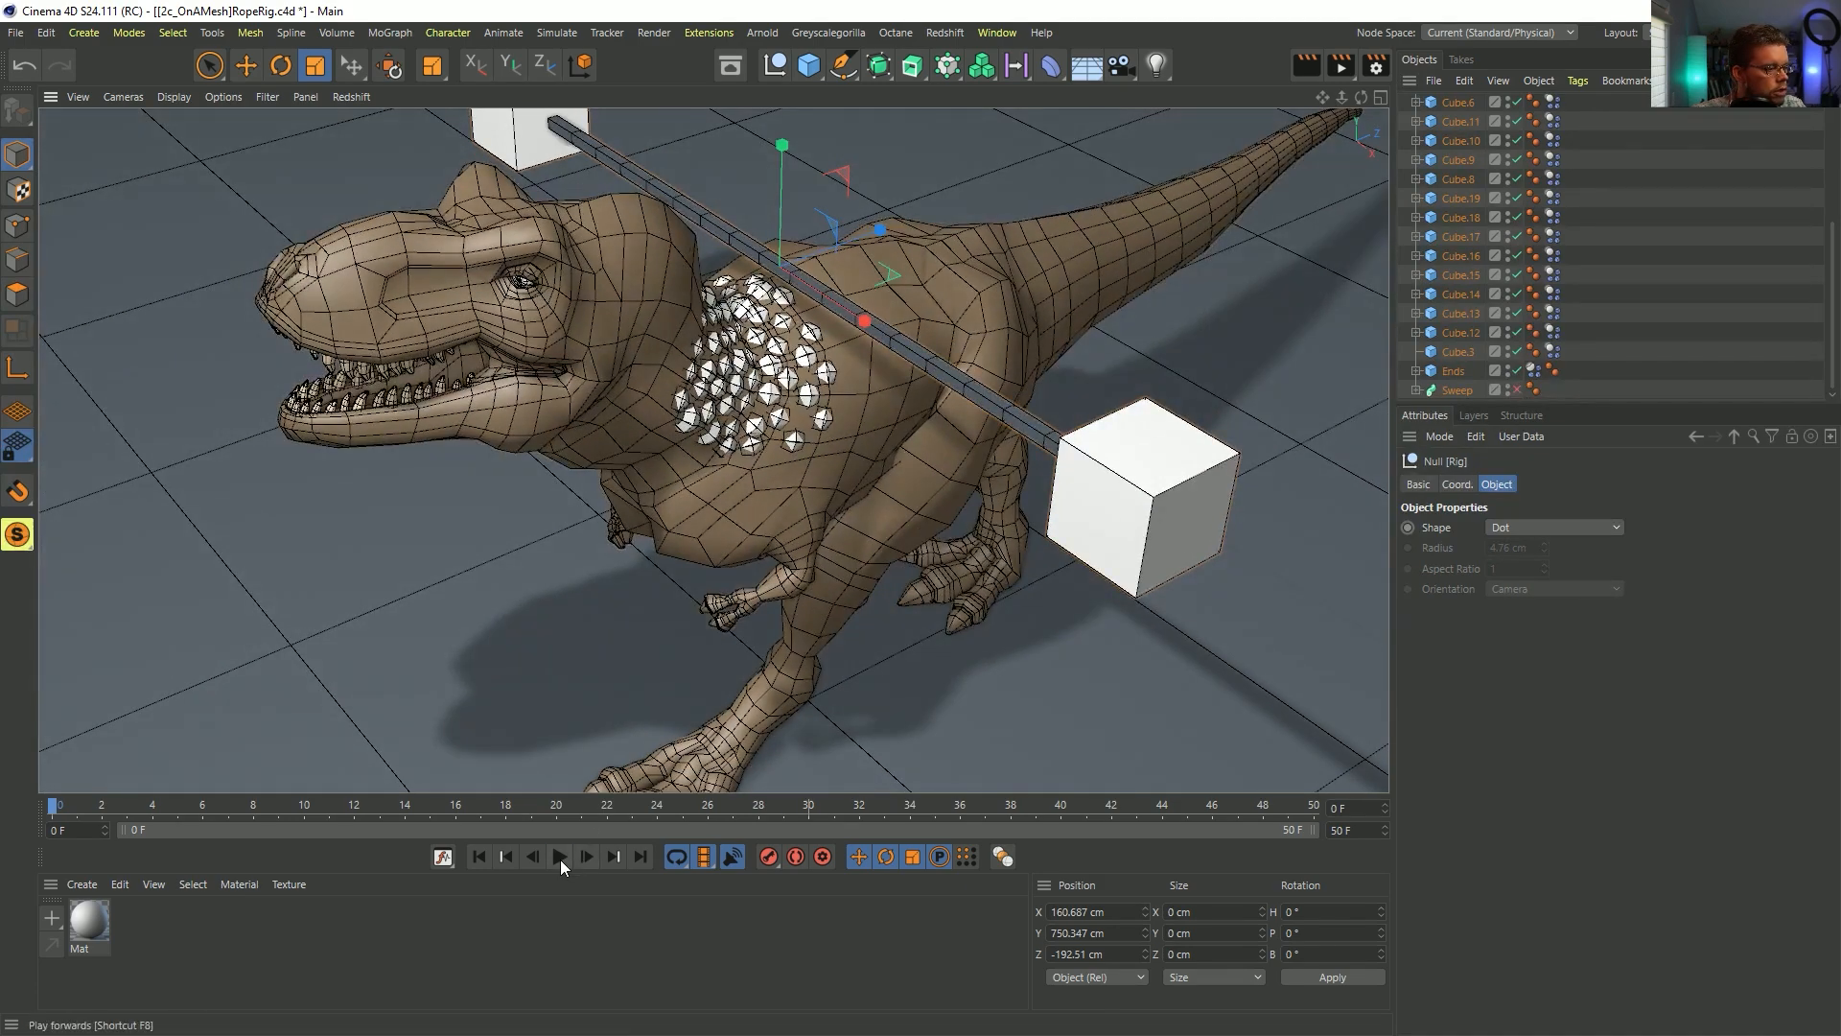
left_click(560, 858)
mouse_move(705, 264)
left_mouse_down("alt")
mouse_move(419, 277)
mouse_move(338, 250)
mouse_move(607, 322)
mouse_move(702, 286)
left_mouse_up("alt")
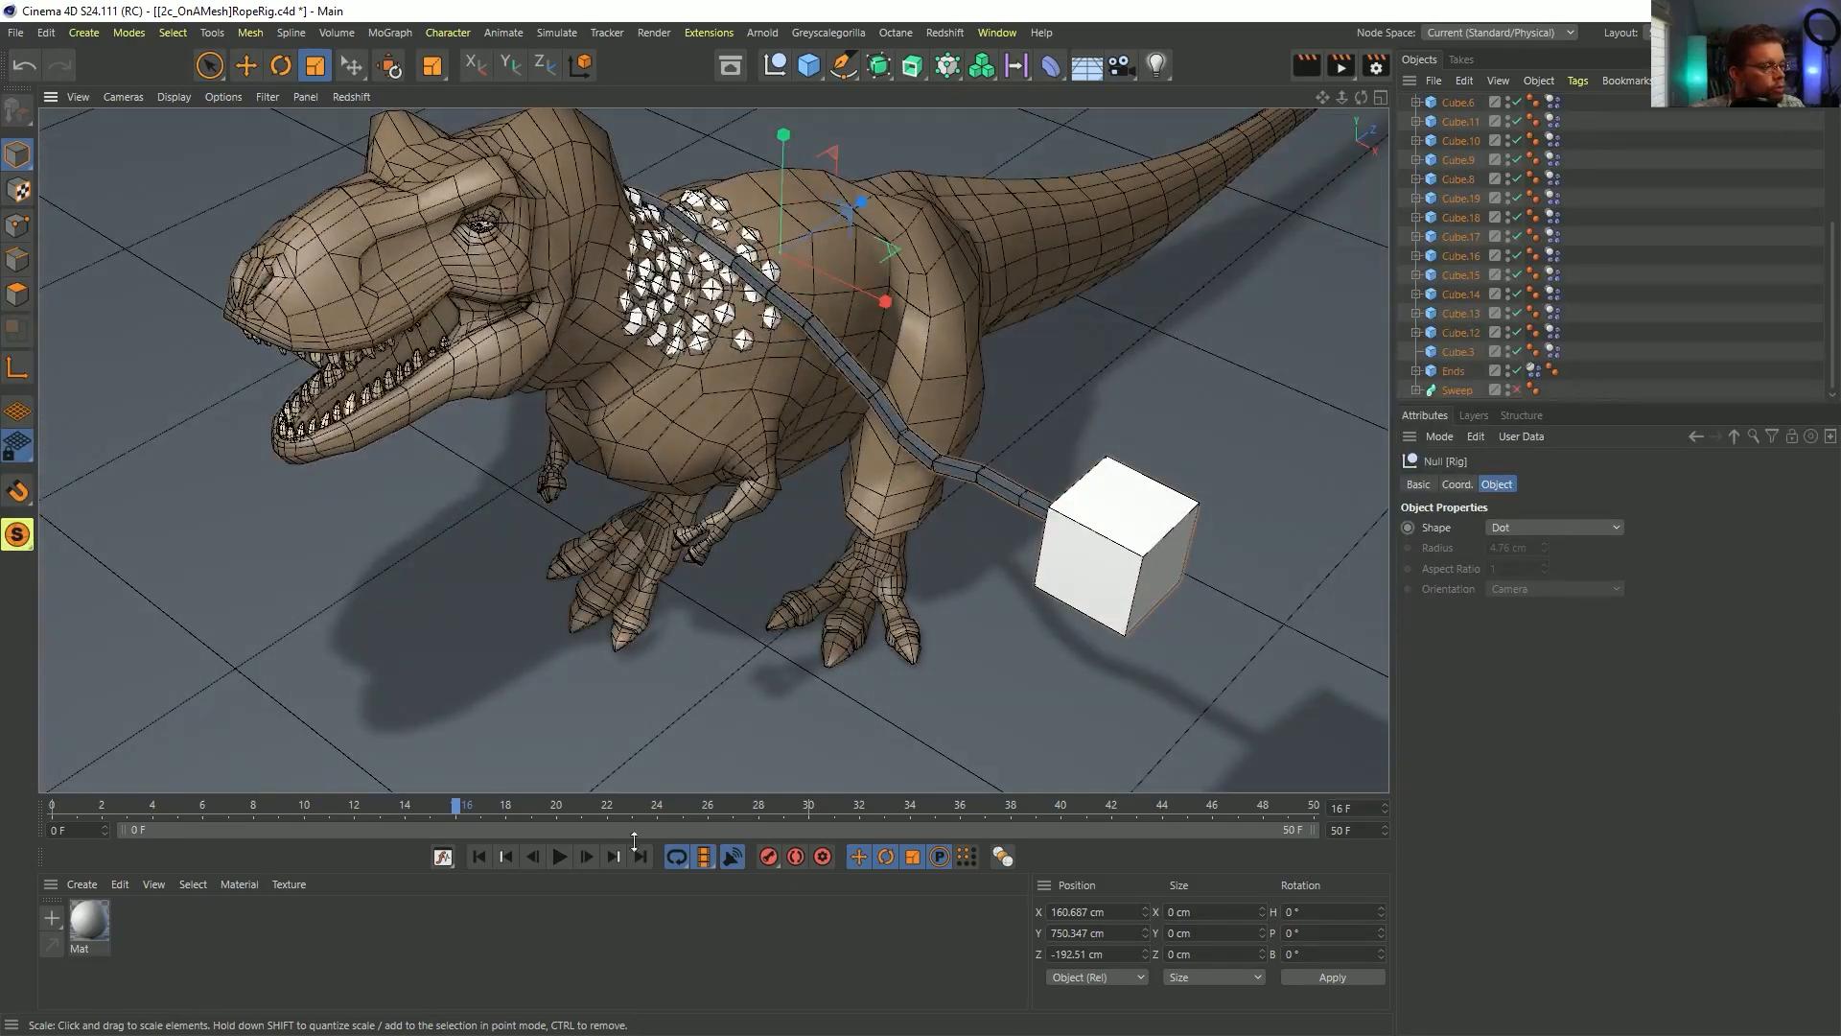
left_click(560, 860)
left_click(561, 857)
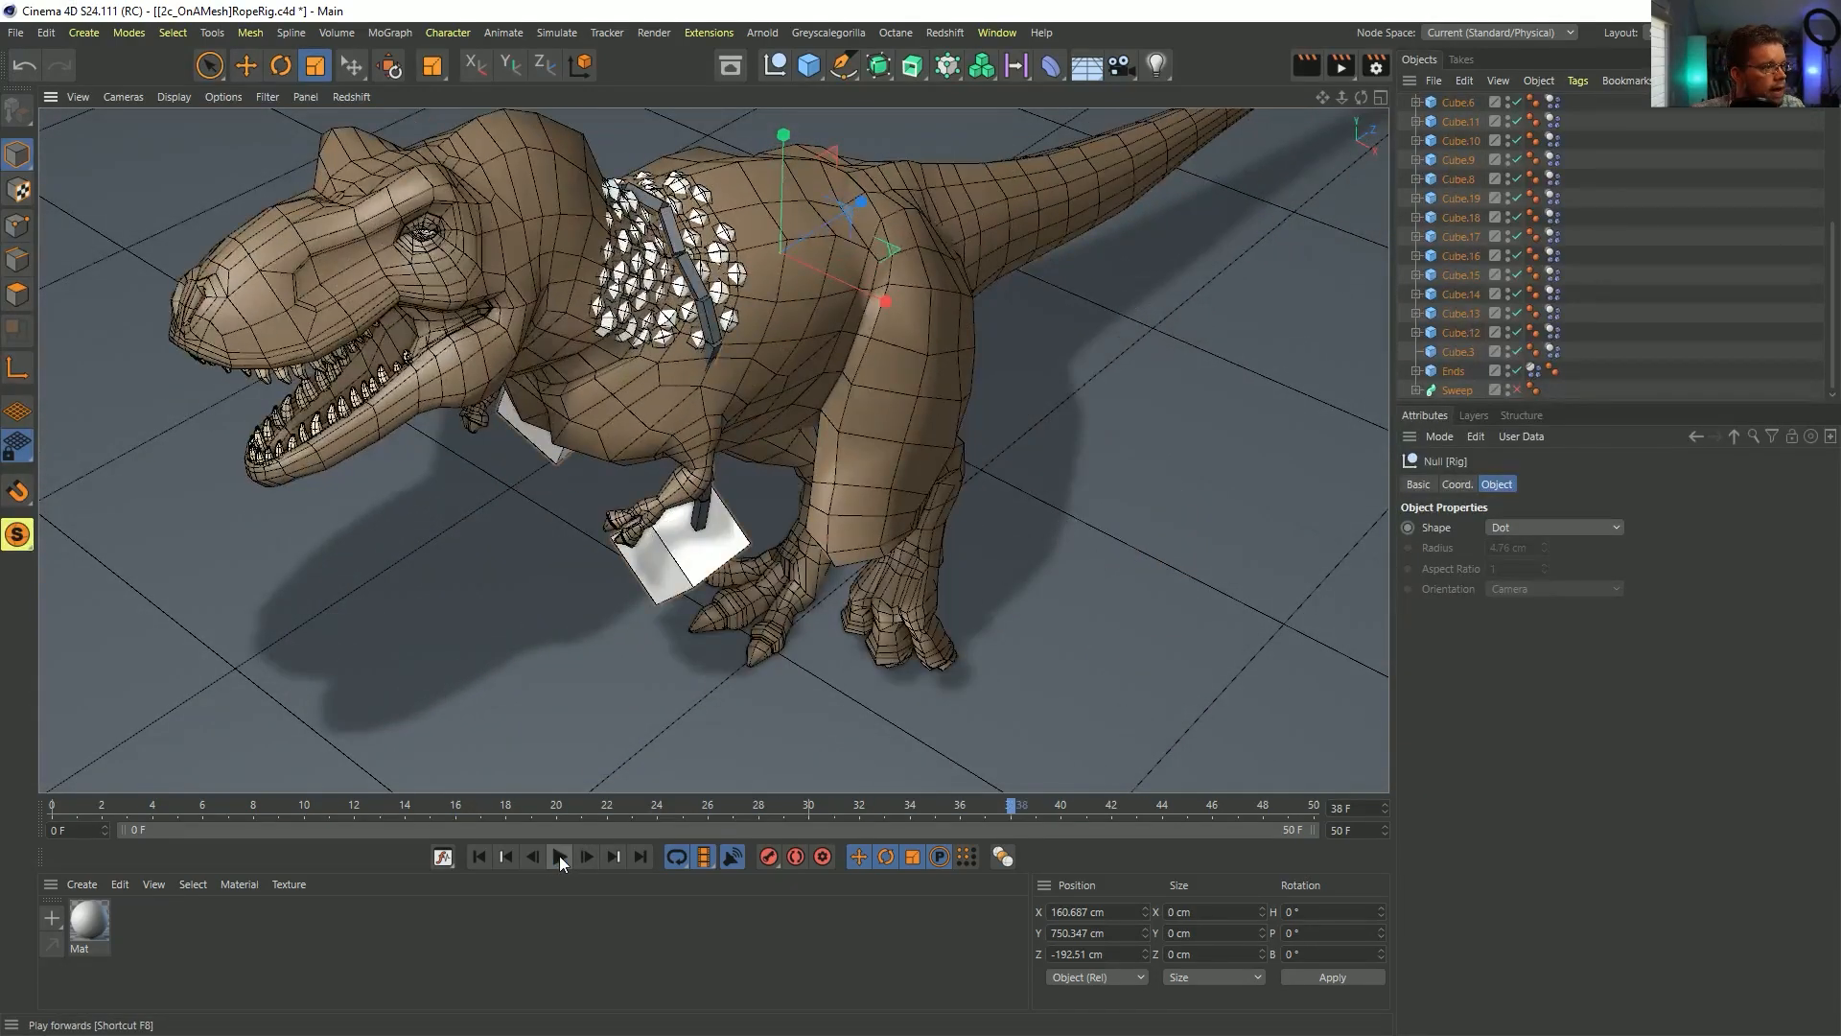
left_click_drag(706, 393, 430, 263, "alt")
left_click_drag(790, 383, 758, 451, "alt")
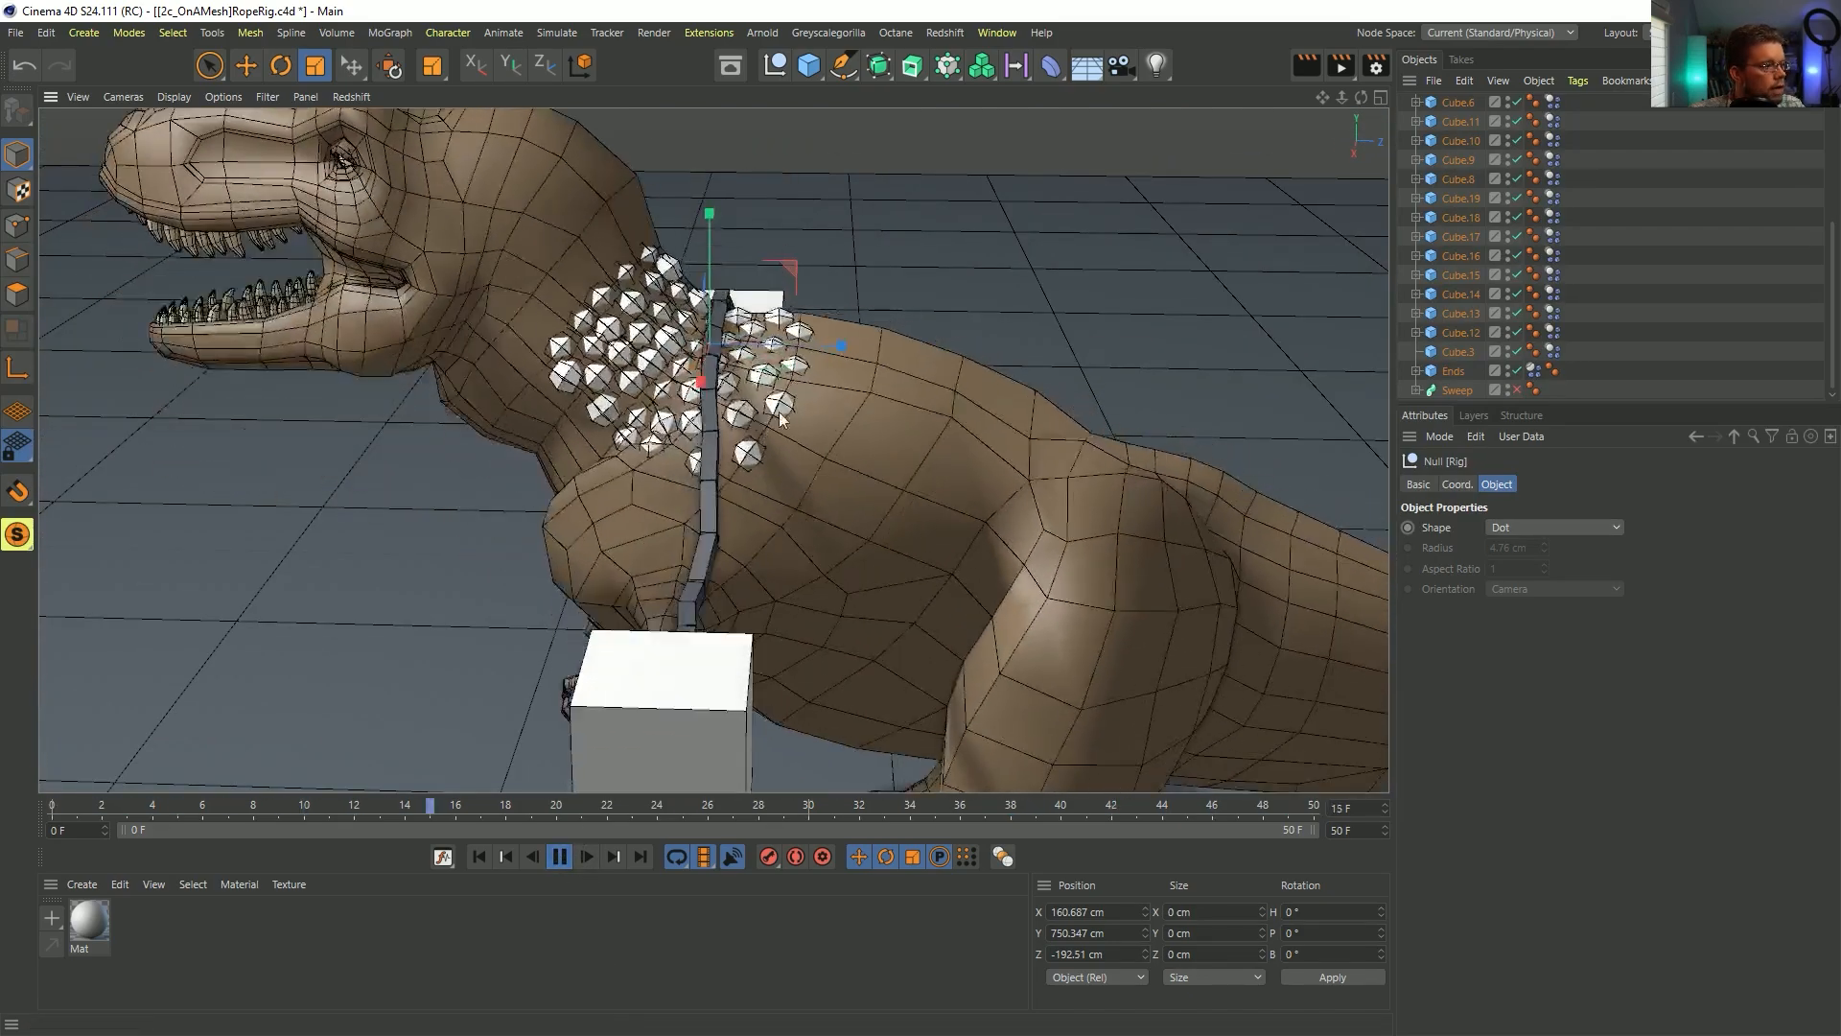
- Extend the timeline to 777 frames, watch the chain sliding over the neck spheres, then stop and rewind
left_click_drag(1363, 834, 1234, 848)
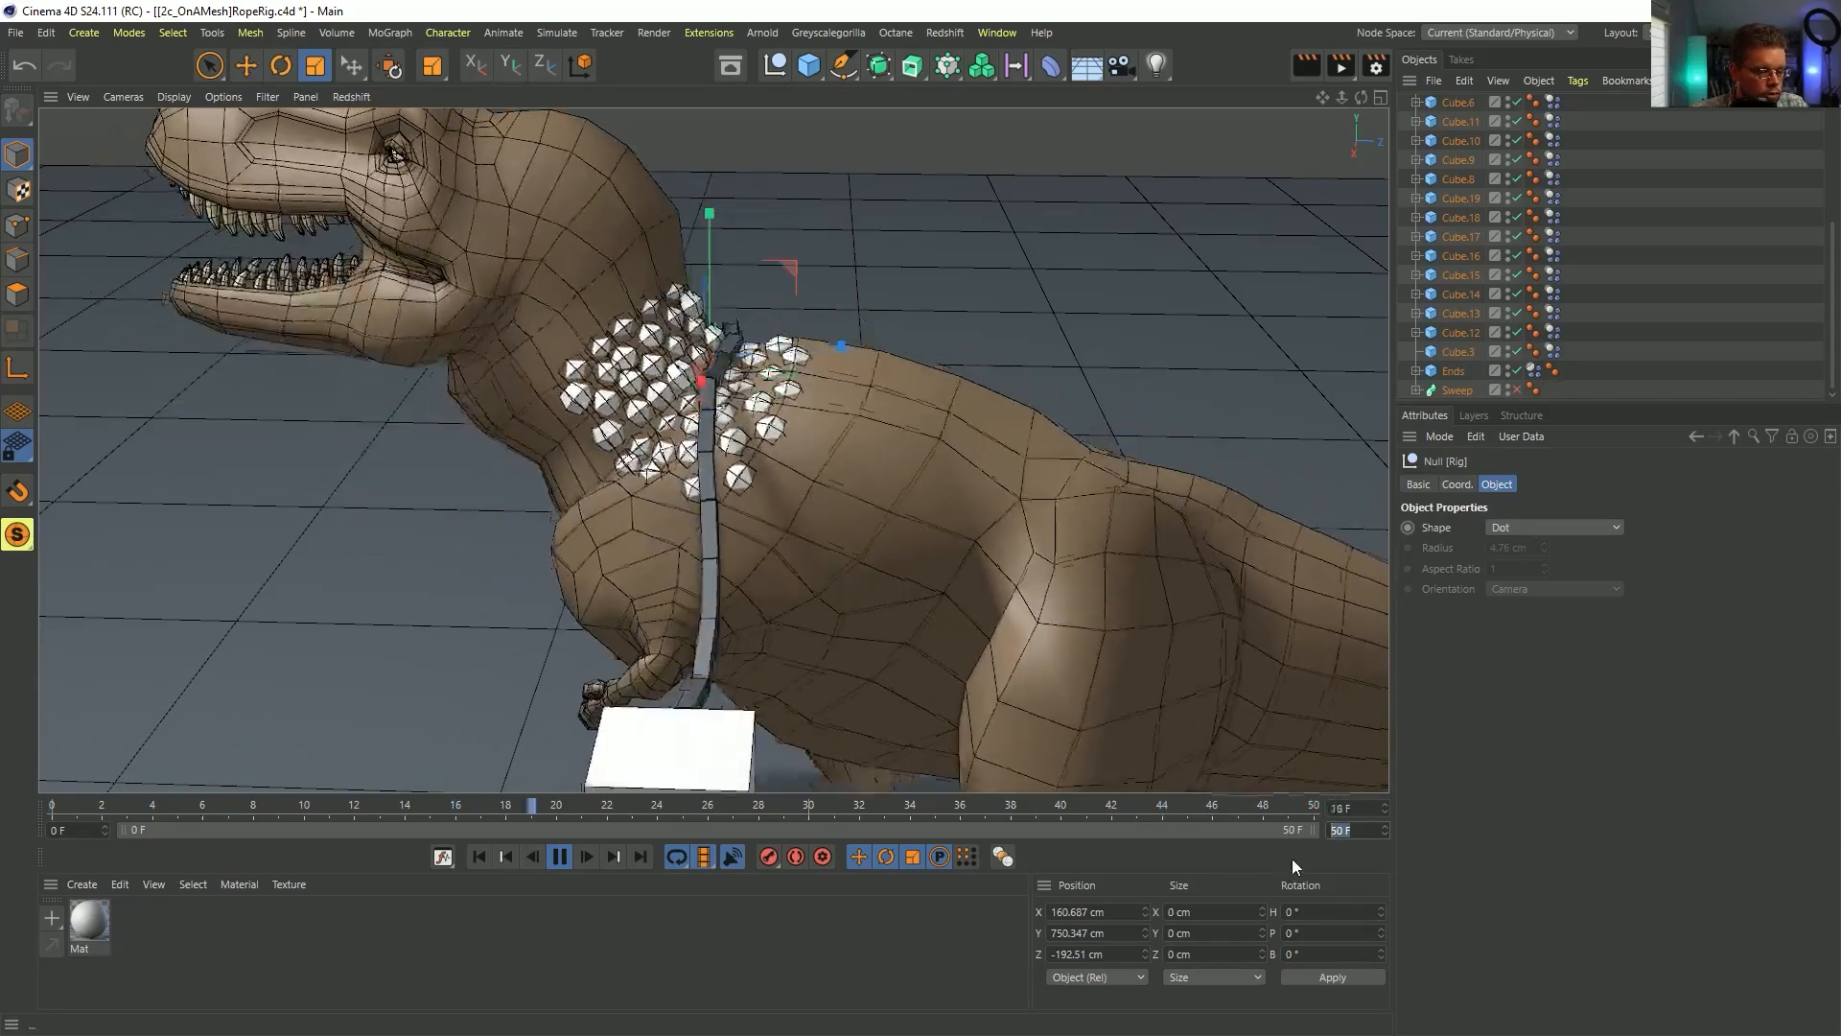
type("777")
key("Return")
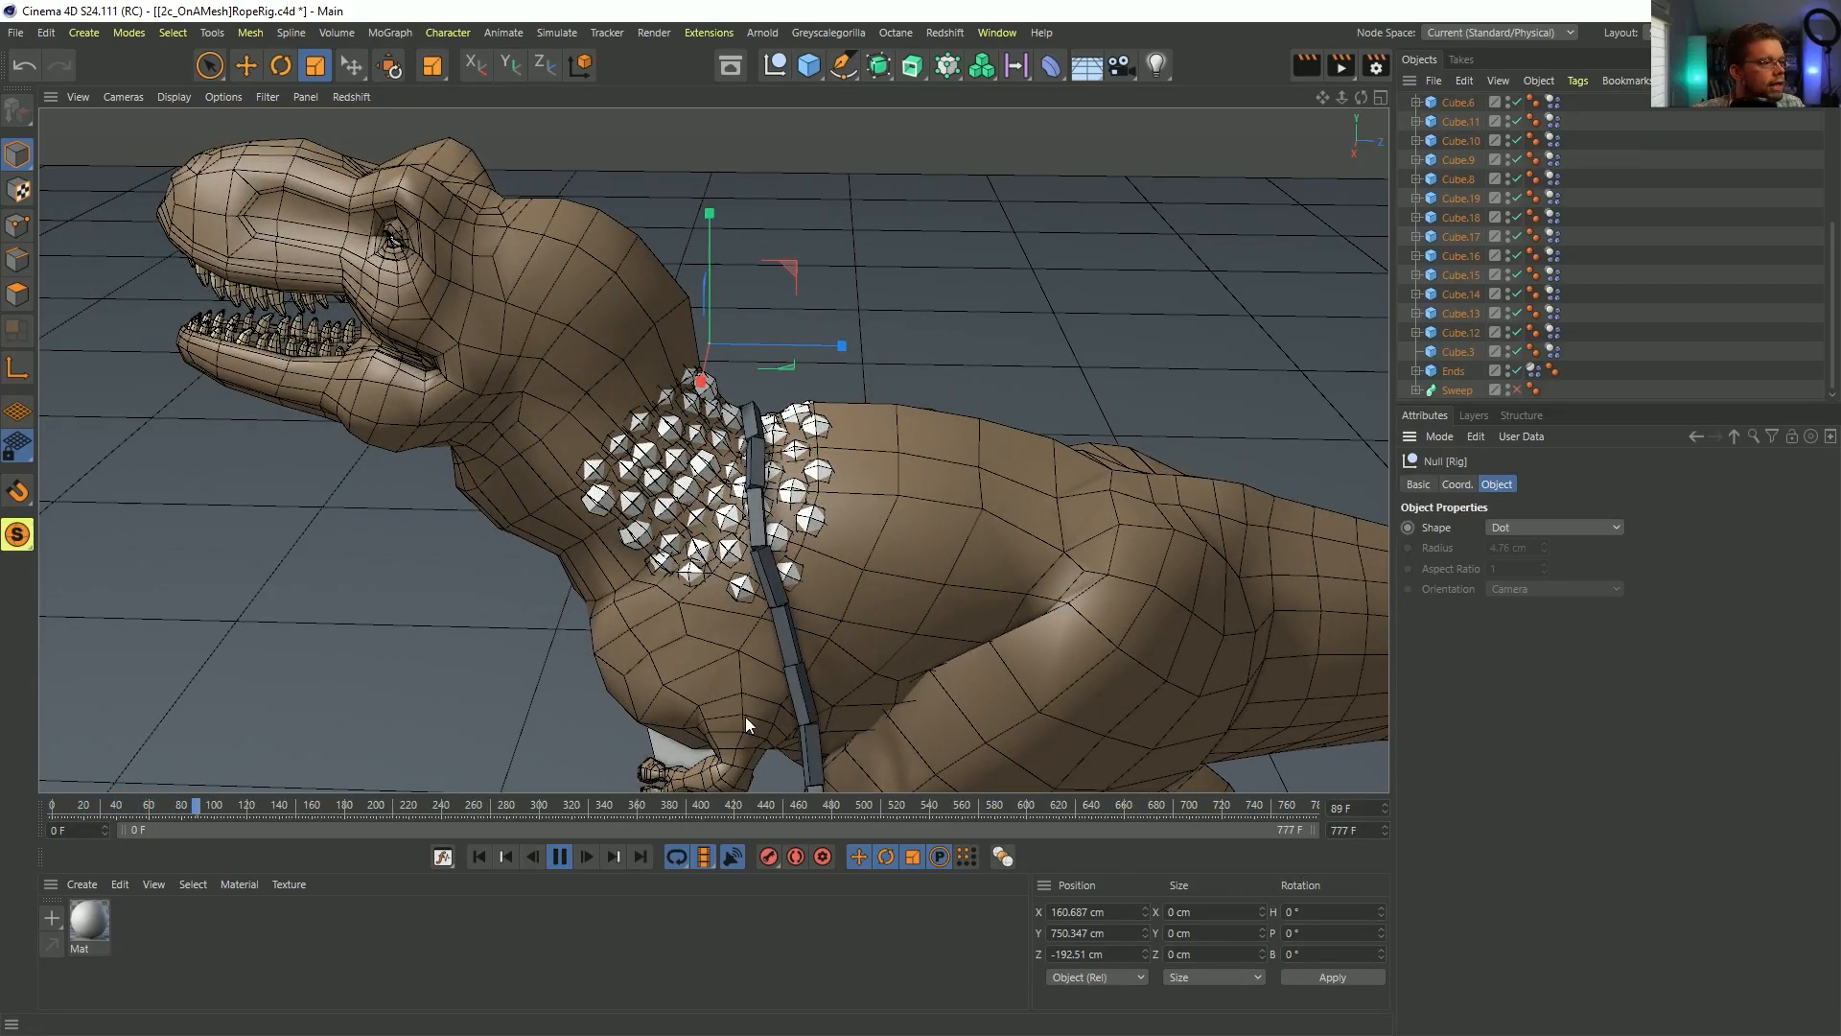
mouse_move(738, 549)
left_mouse_down("alt")
mouse_move(945, 532)
mouse_move(758, 542)
left_mouse_up("alt")
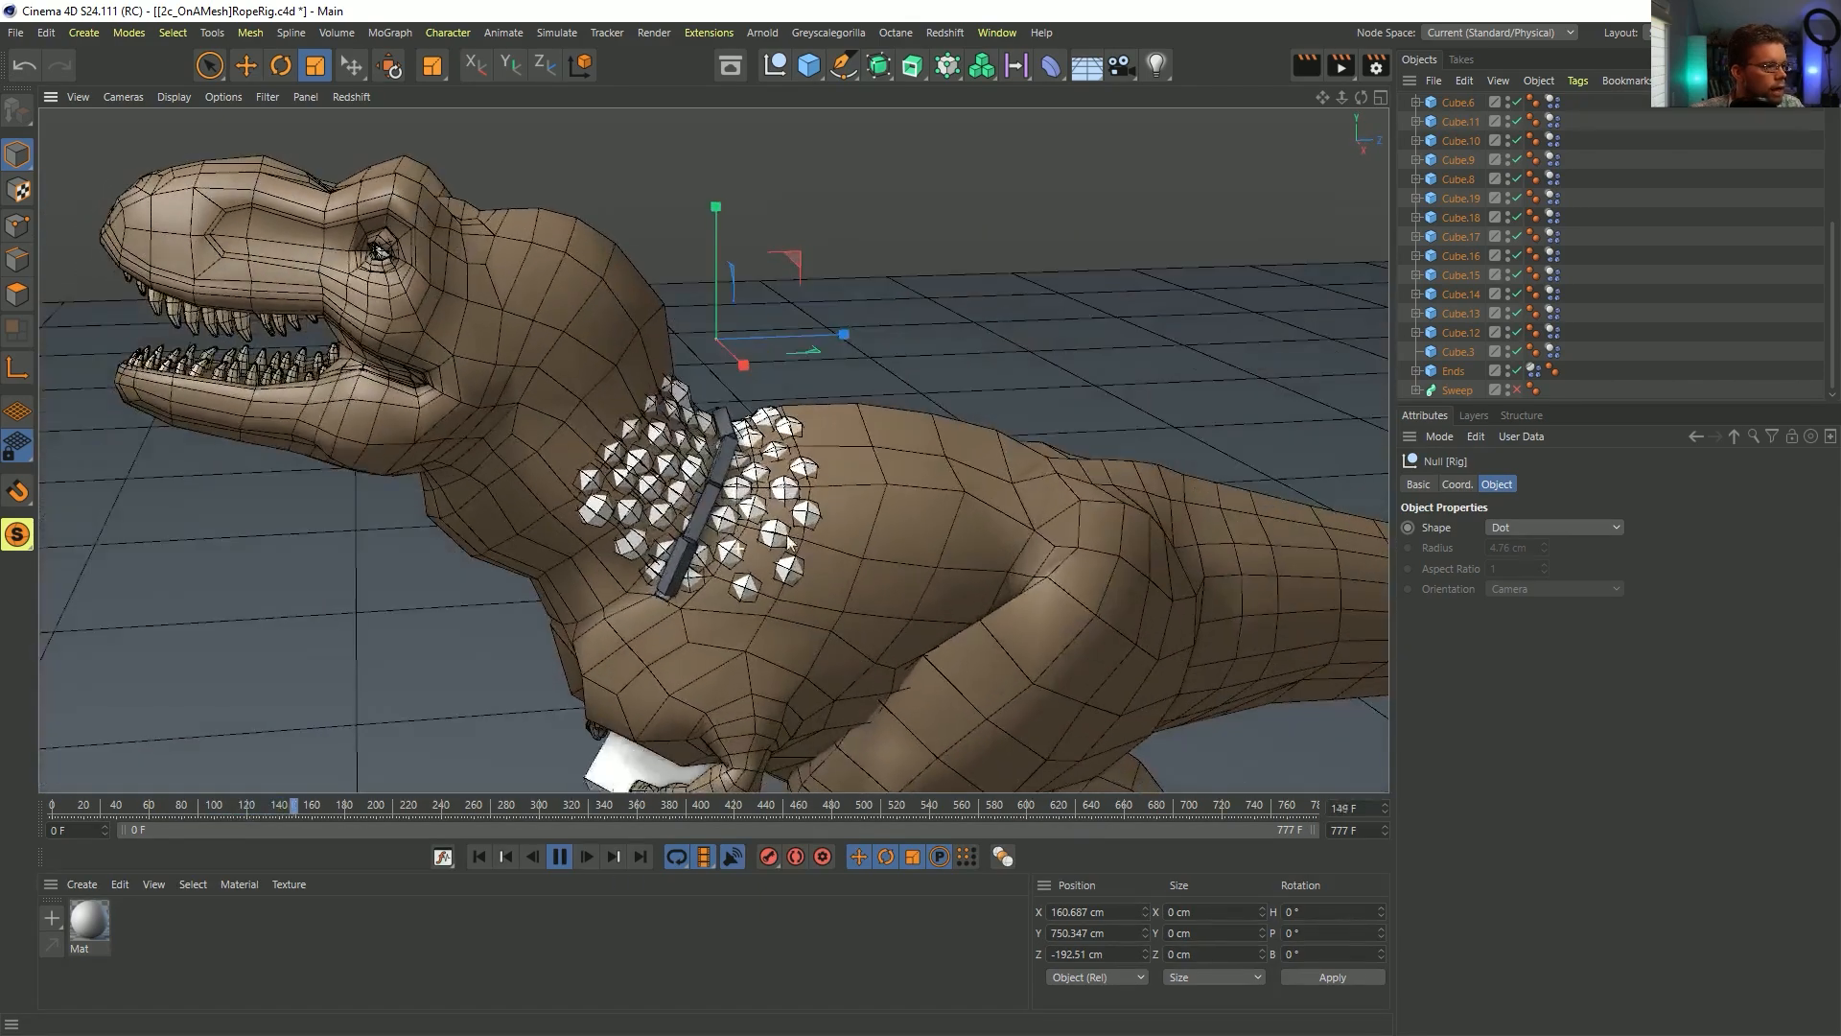
left_click(482, 857)
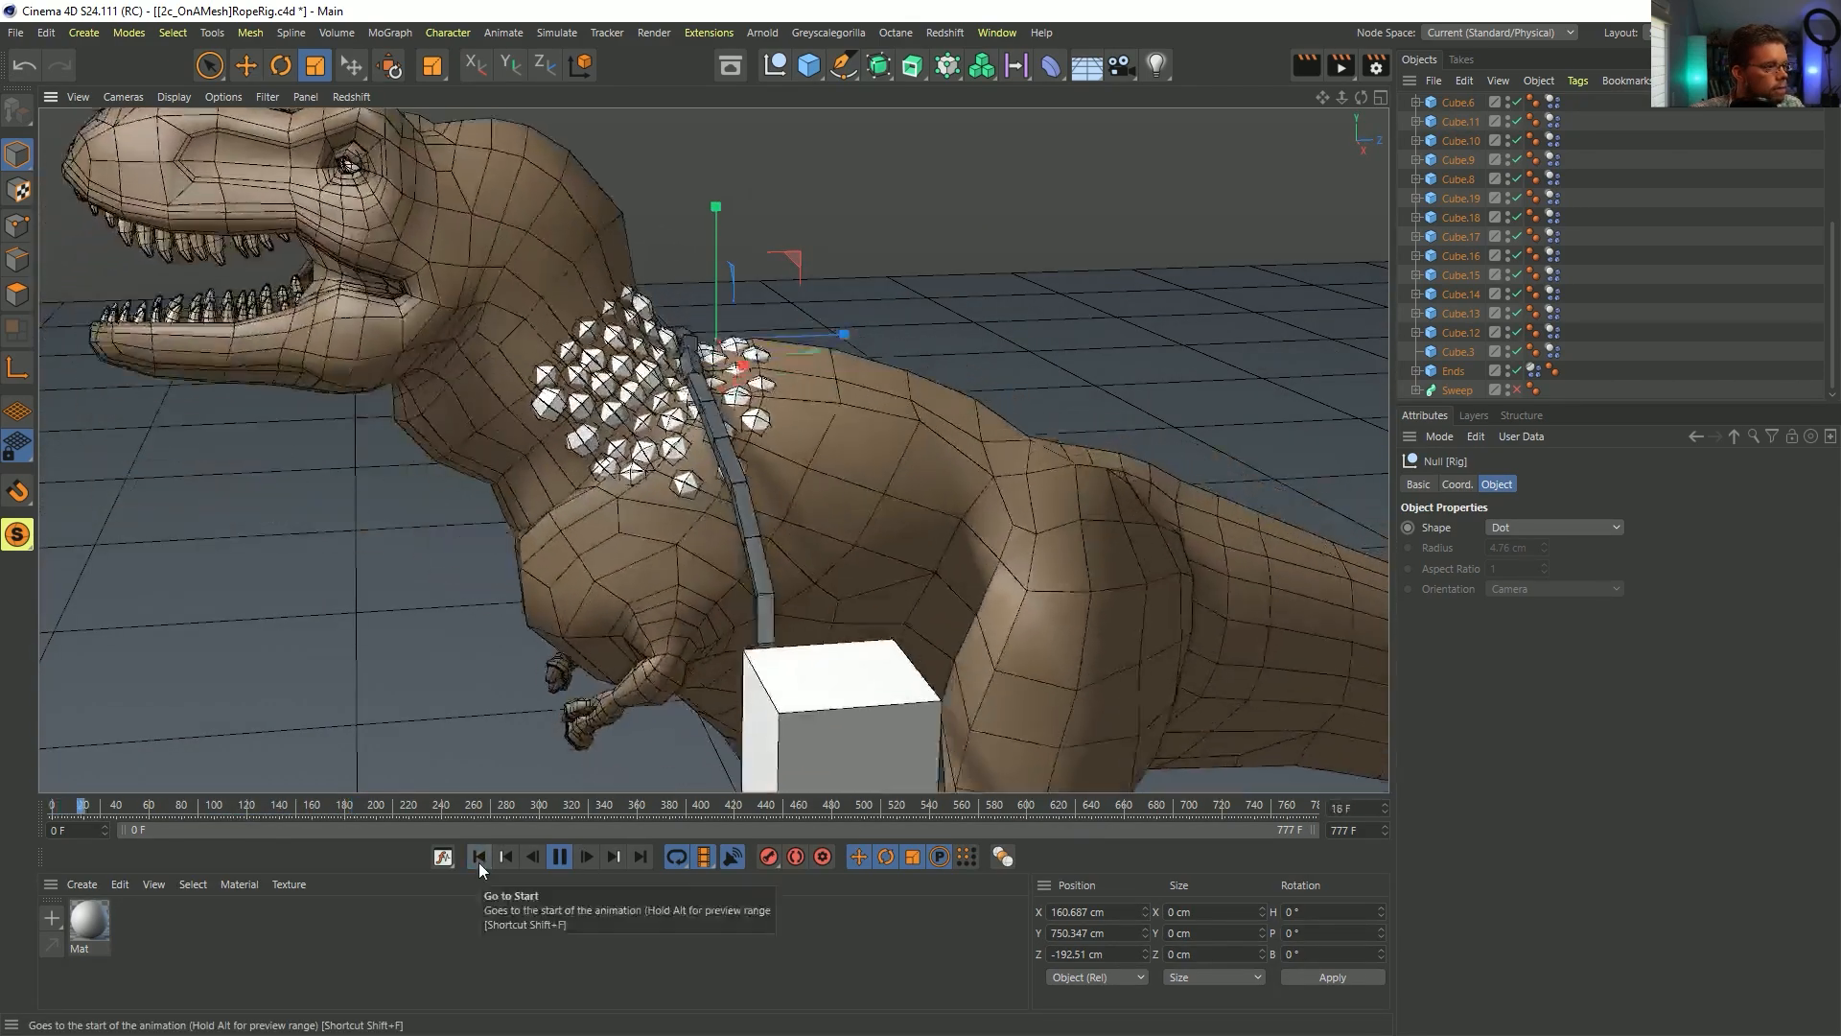
left_click(556, 860)
left_click(483, 858)
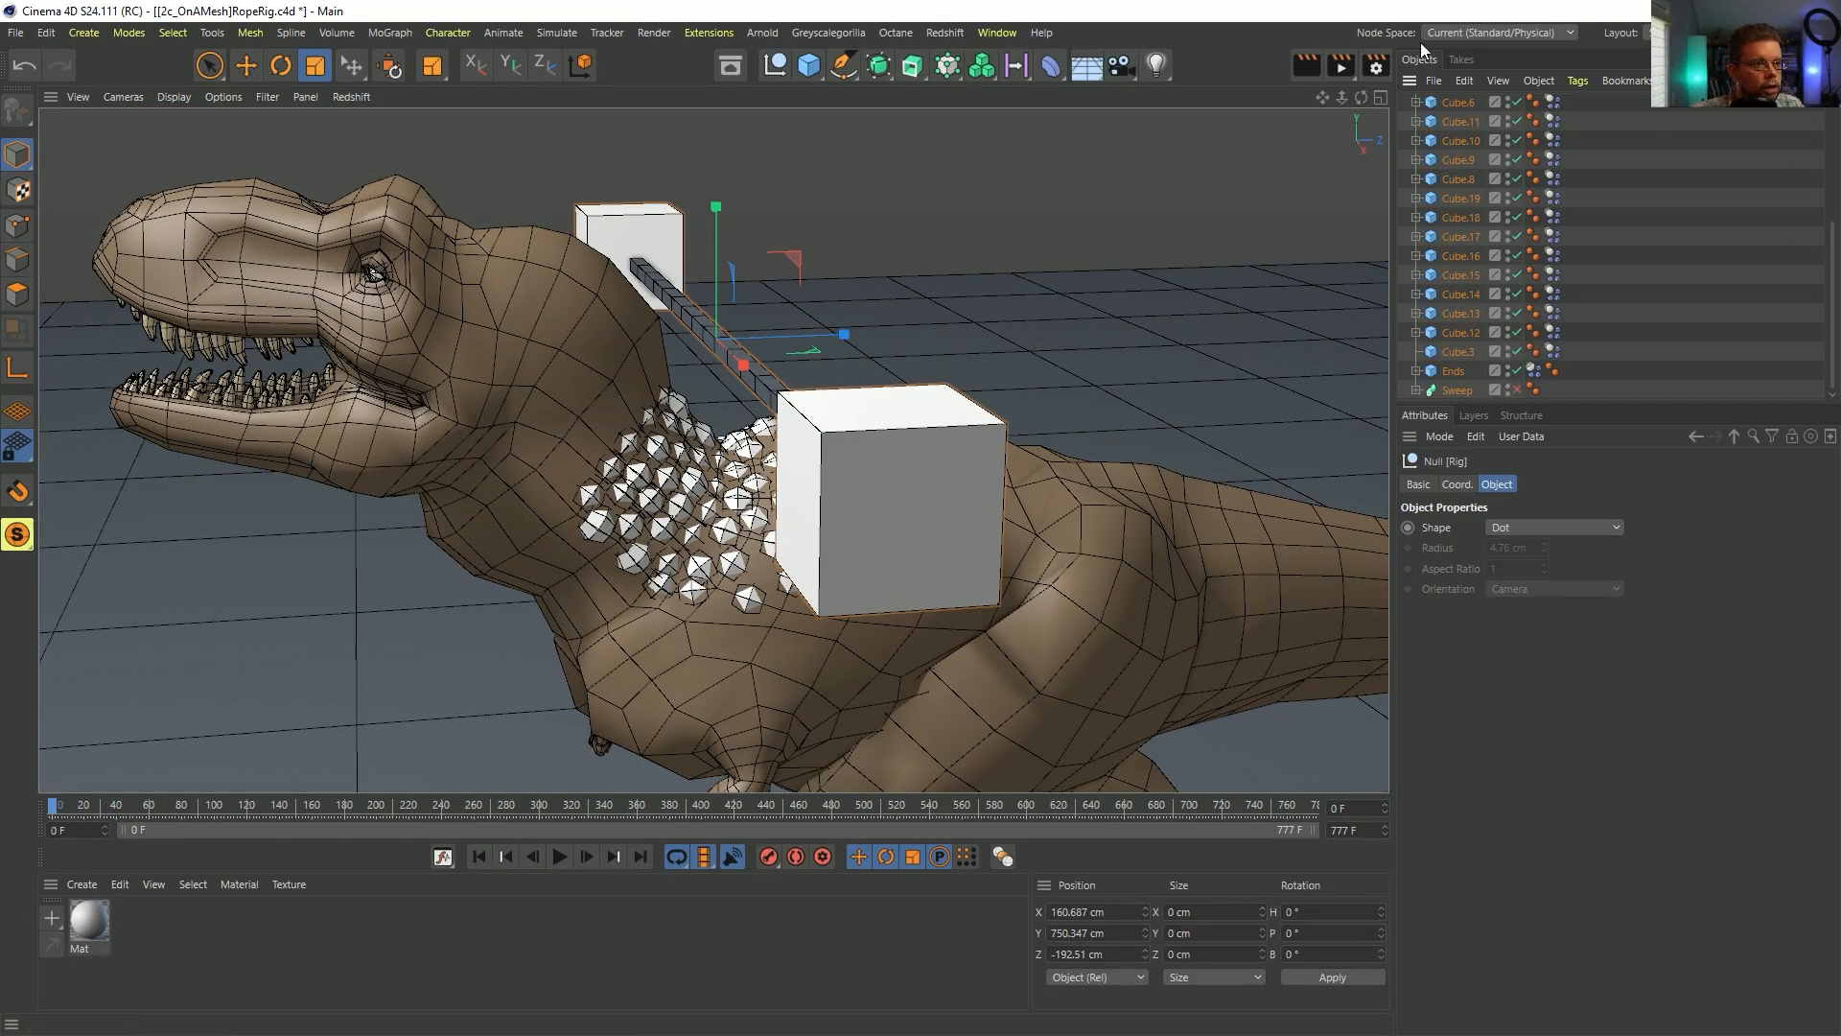
- Recall the polygons of Body.1's Polygon Selection tag 1 and add the near-side shoulder polygons with Live Selection
scroll(1534, 105, "up", 4)
left_click(1440, 103)
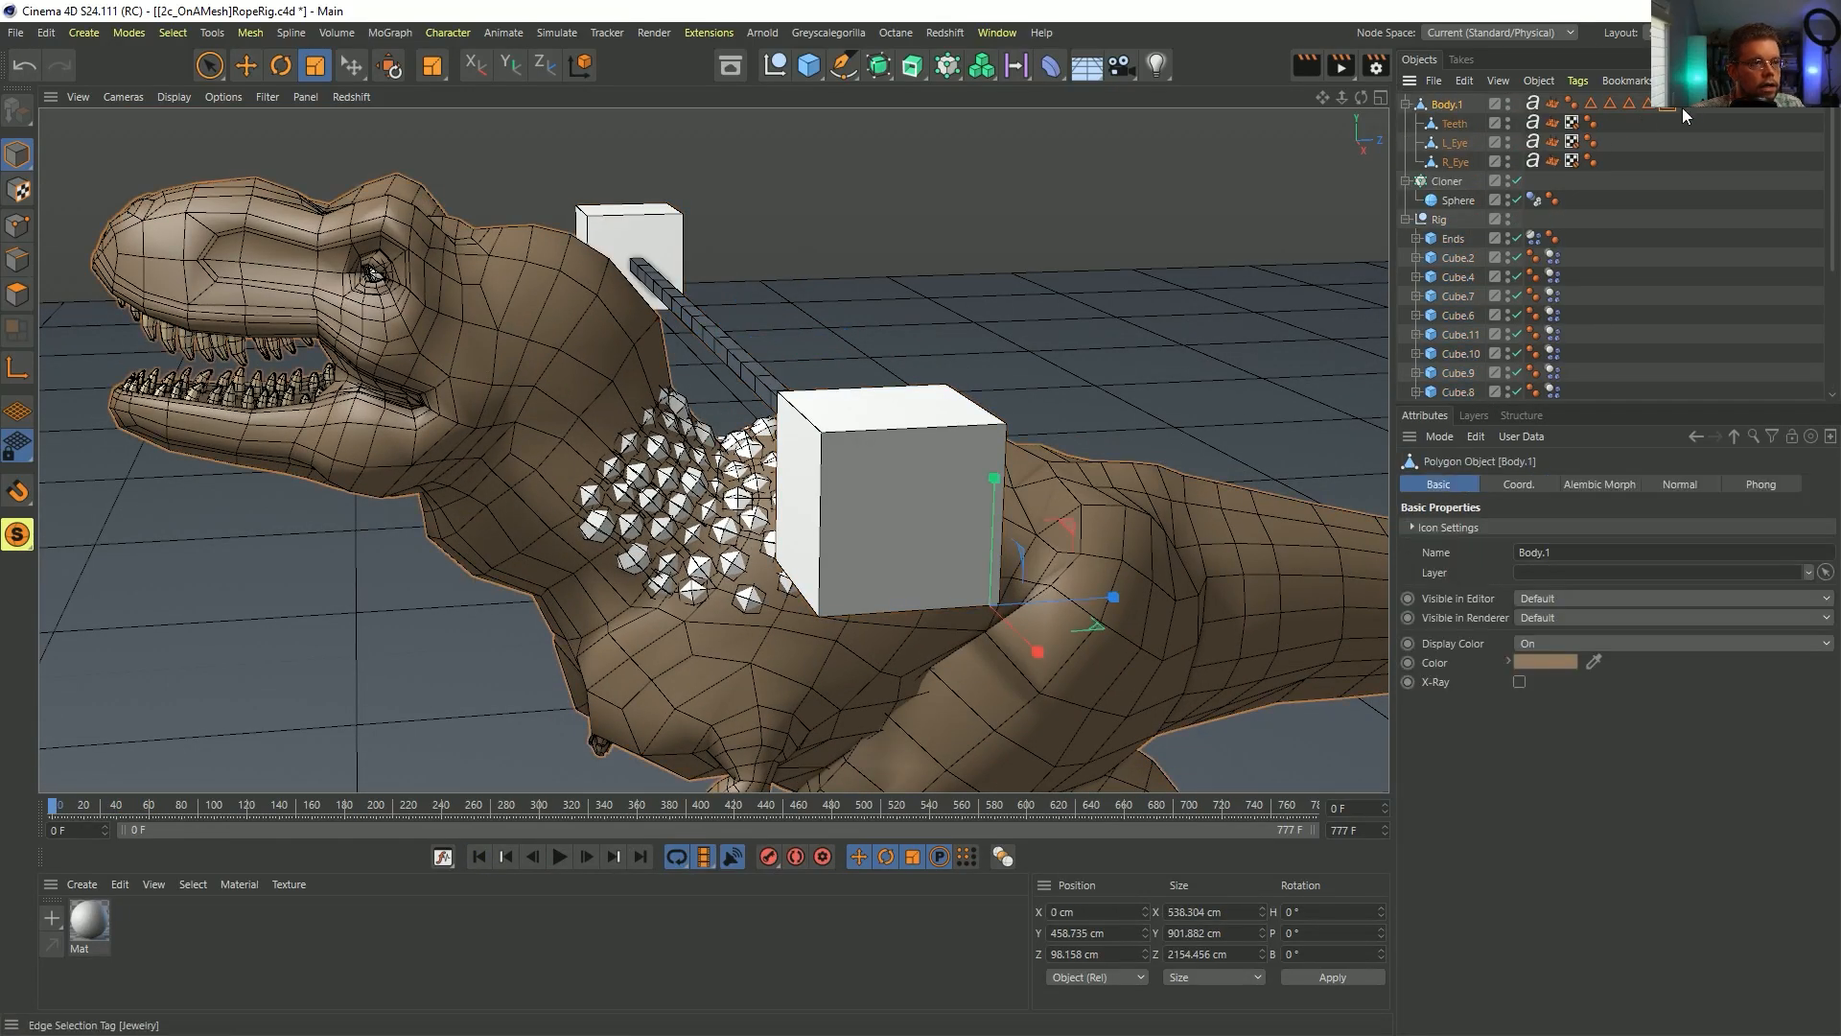
double_click(1669, 107)
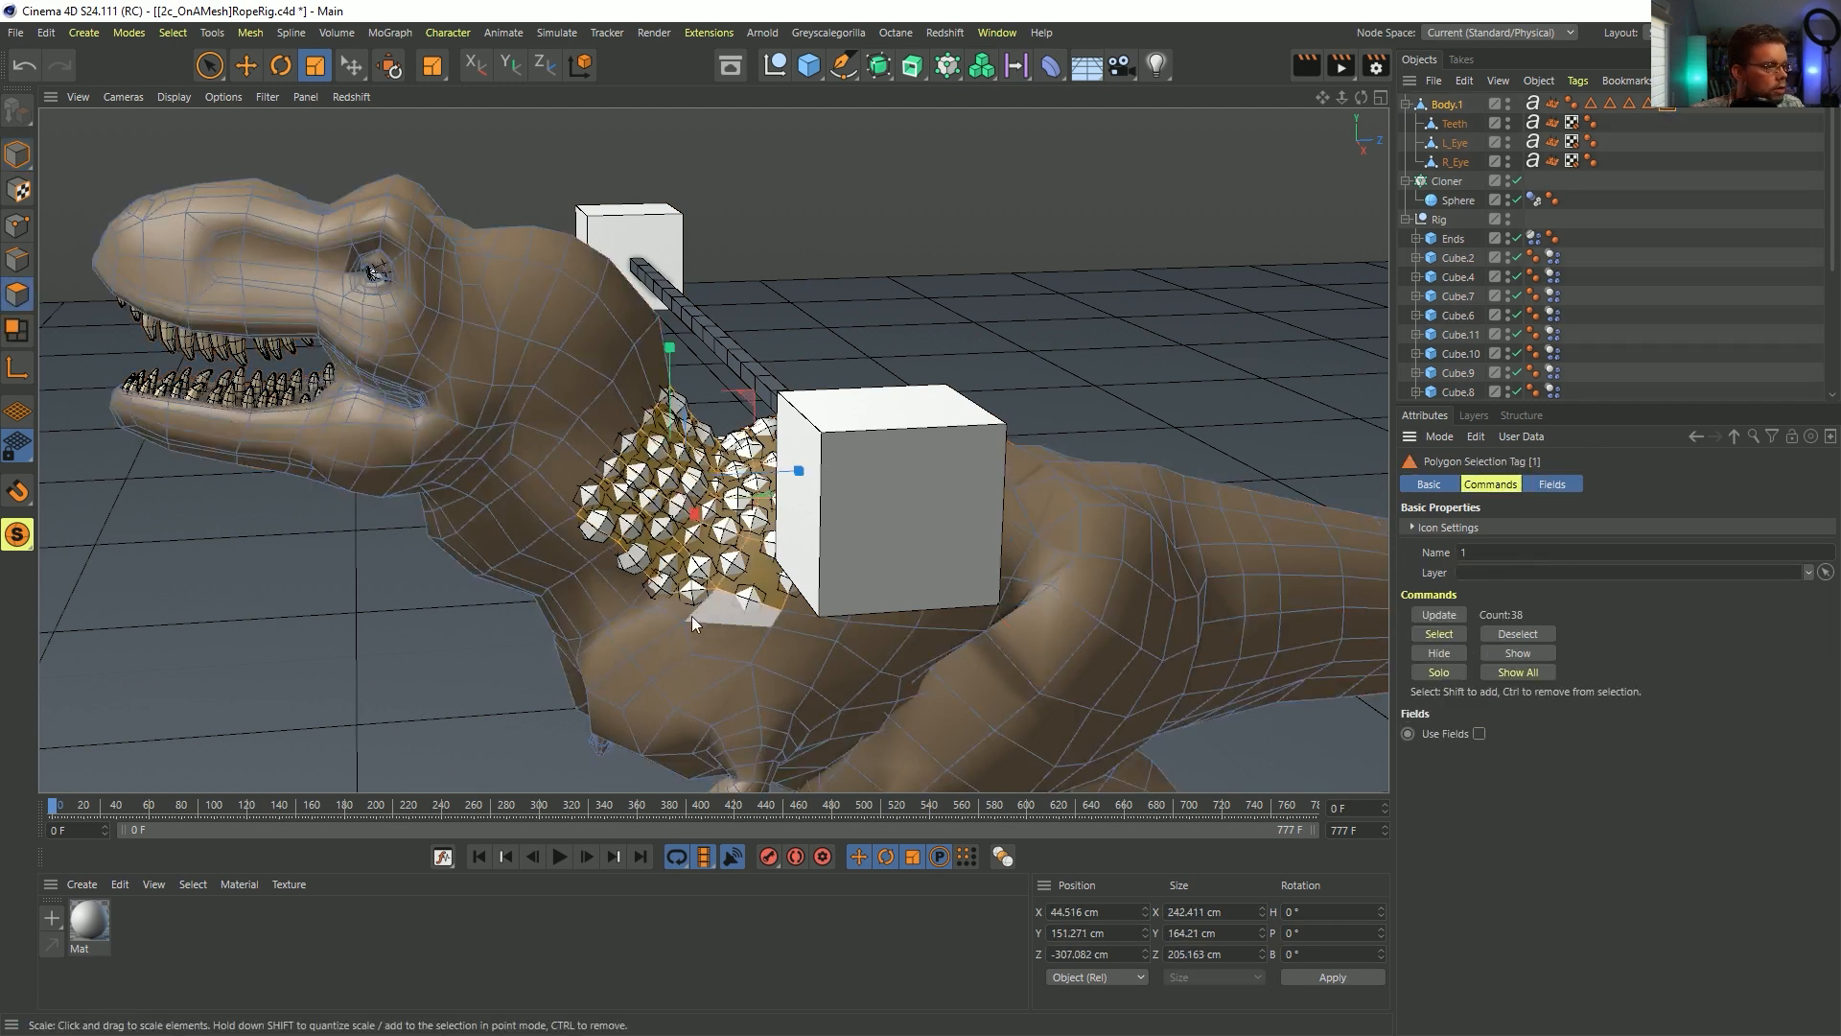
left_click_drag(692, 616, 710, 591, "alt")
key("u")
key("l")
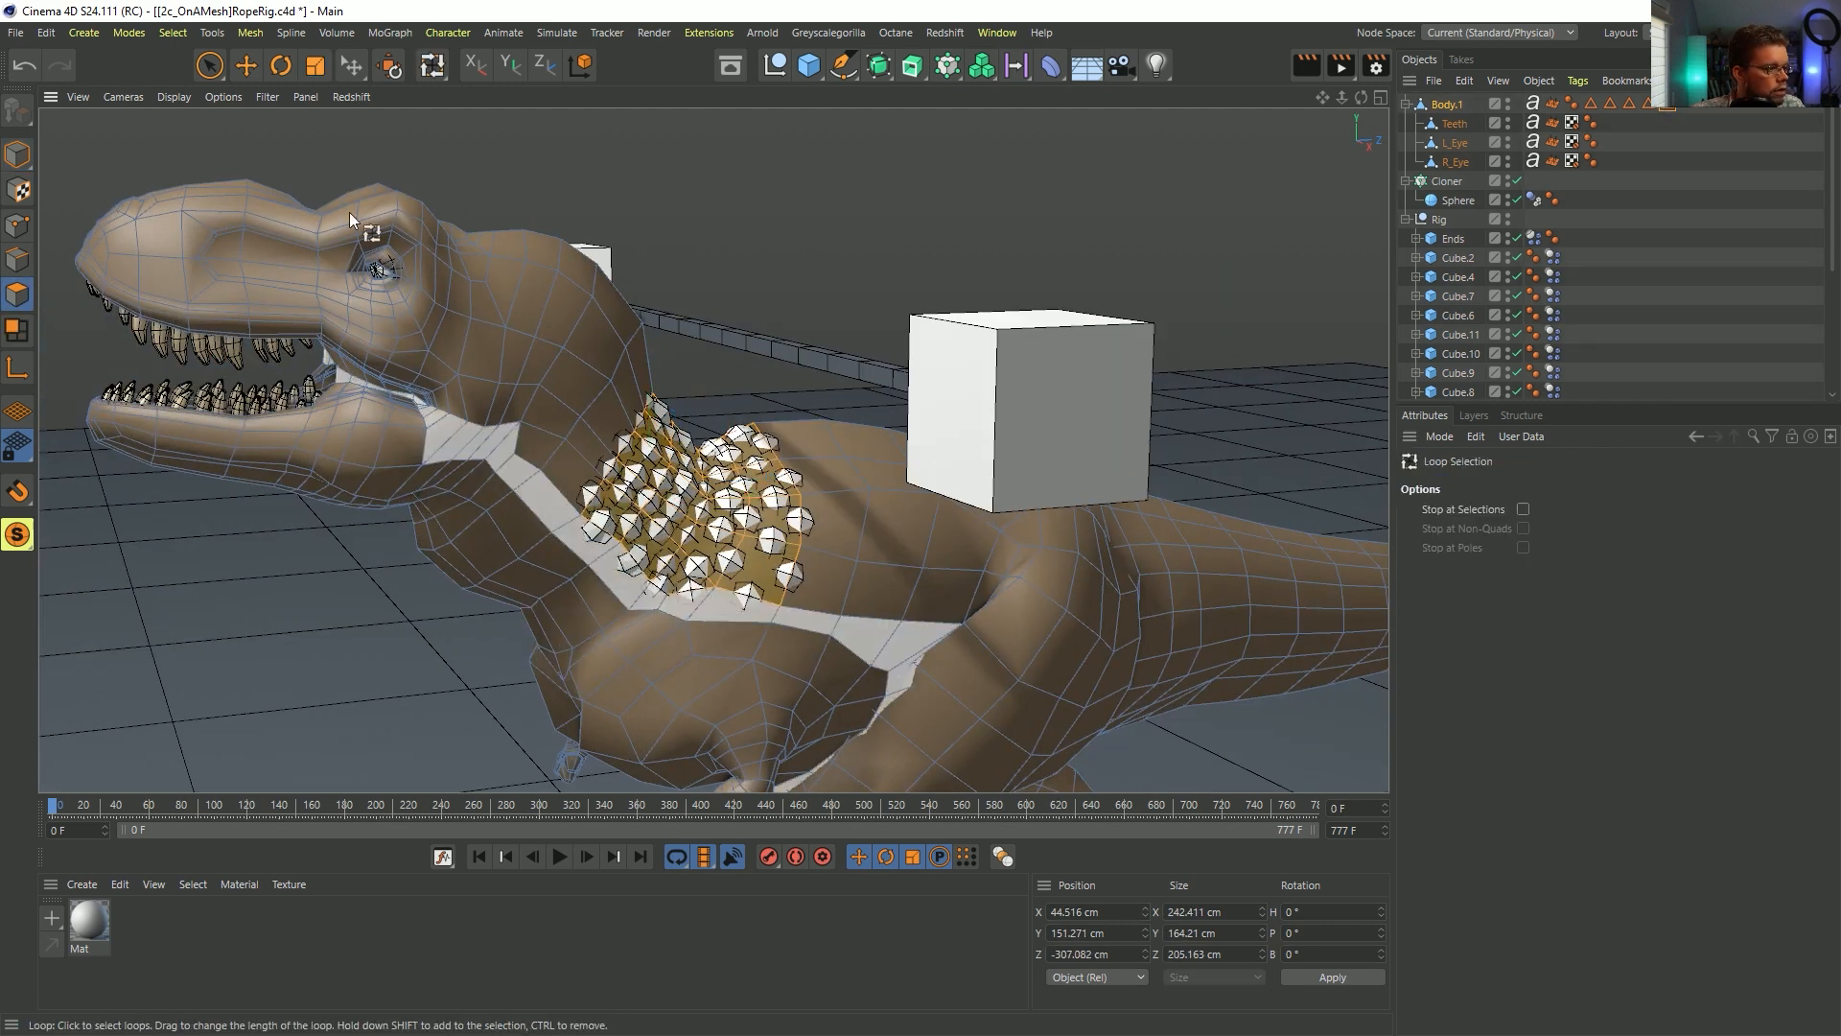
left_click(210, 64)
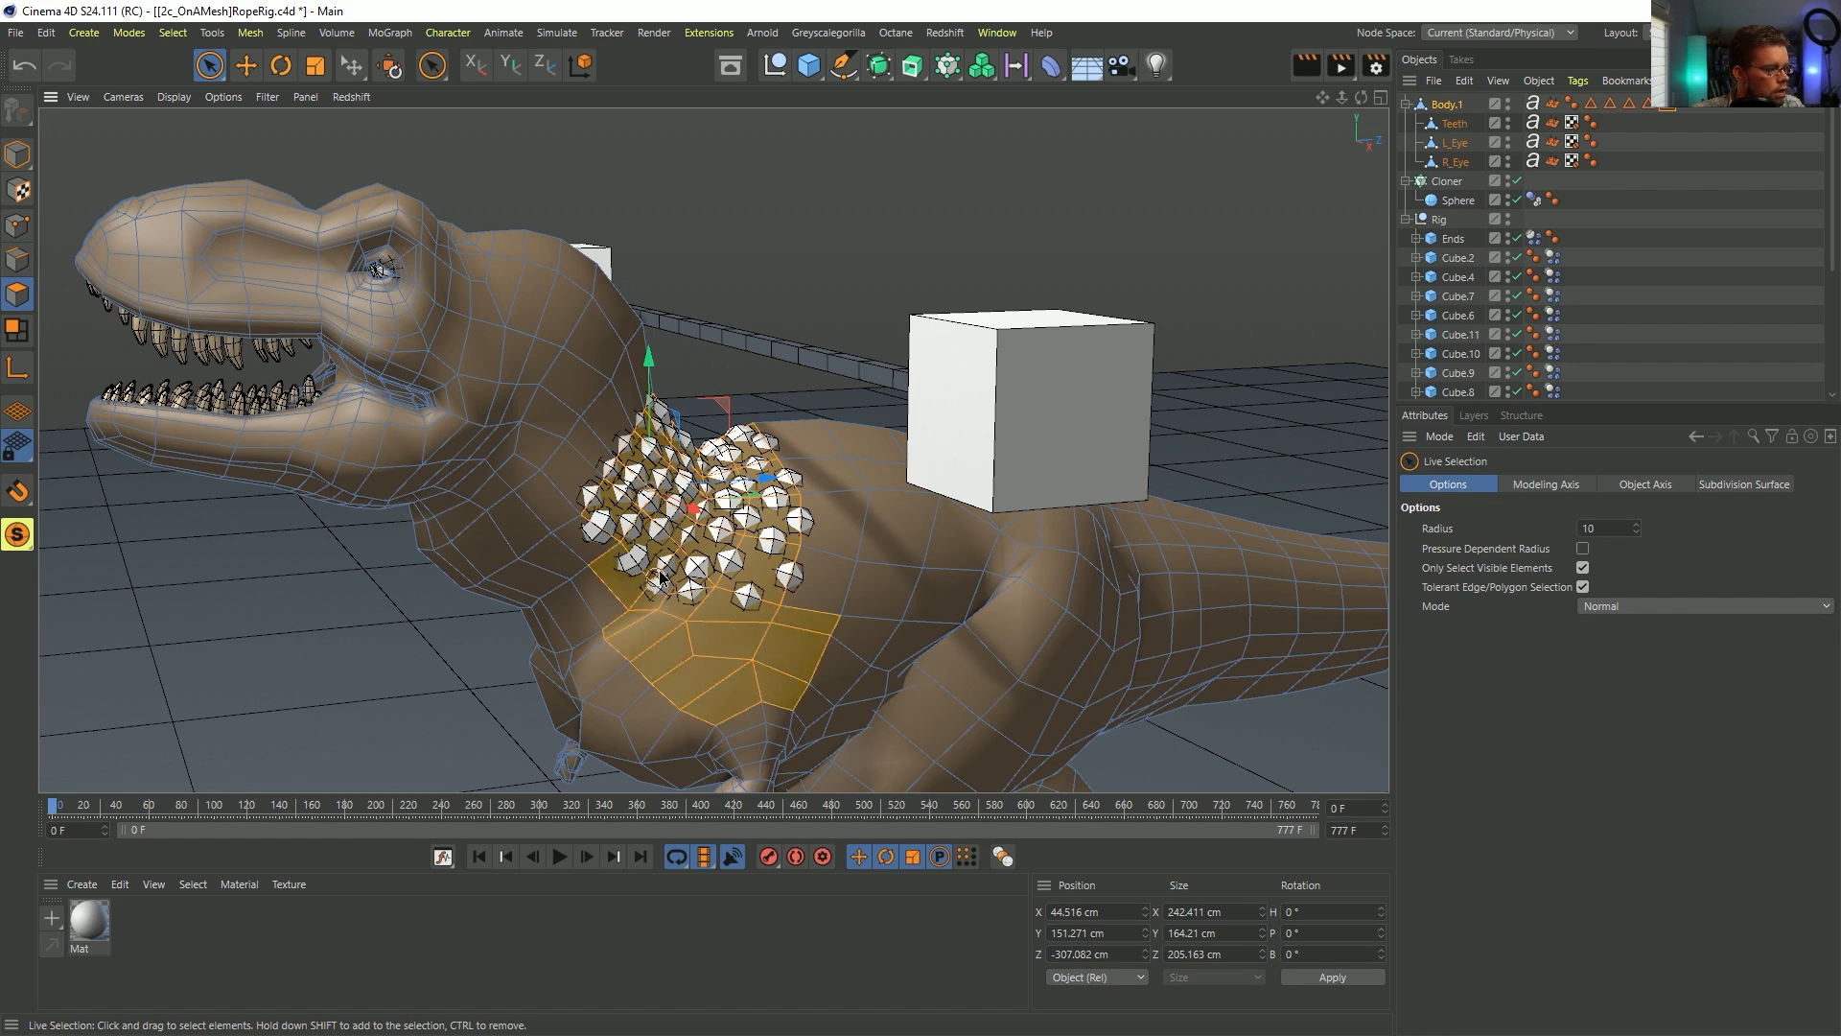
left_click_drag(659, 573, 663, 565, "shift")
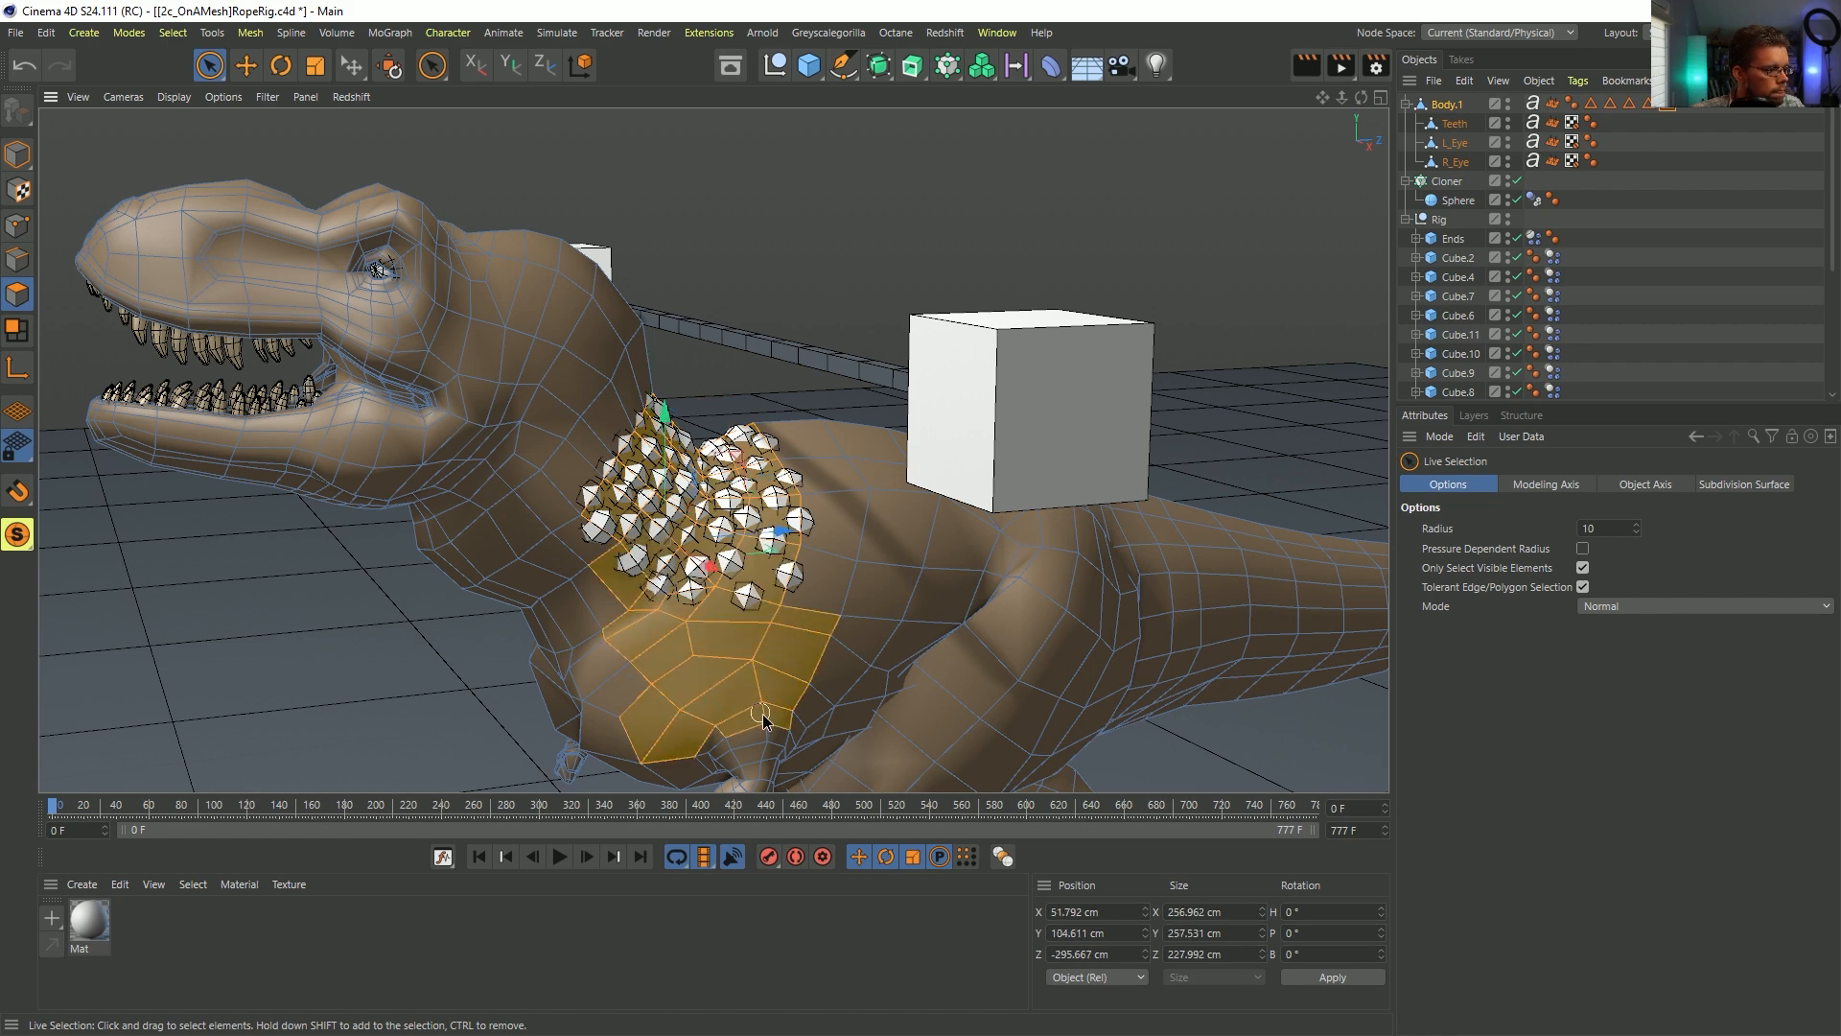
left_click_drag(765, 716, 753, 731, "shift")
- Add the matching shoulder polygons on the opposite side of the body and update Polygon Selection tag 1
left_click_drag(679, 587, 1045, 575, "alt")
middle_click_drag(965, 600, 1009, 464, "alt")
mouse_move(685, 455)
left_mouse_down()
mouse_move(589, 388)
mouse_move(669, 591)
left_mouse_up()
key("ctrl+z")
left_click_drag(704, 449, 721, 514, "alt")
left_click(1665, 105)
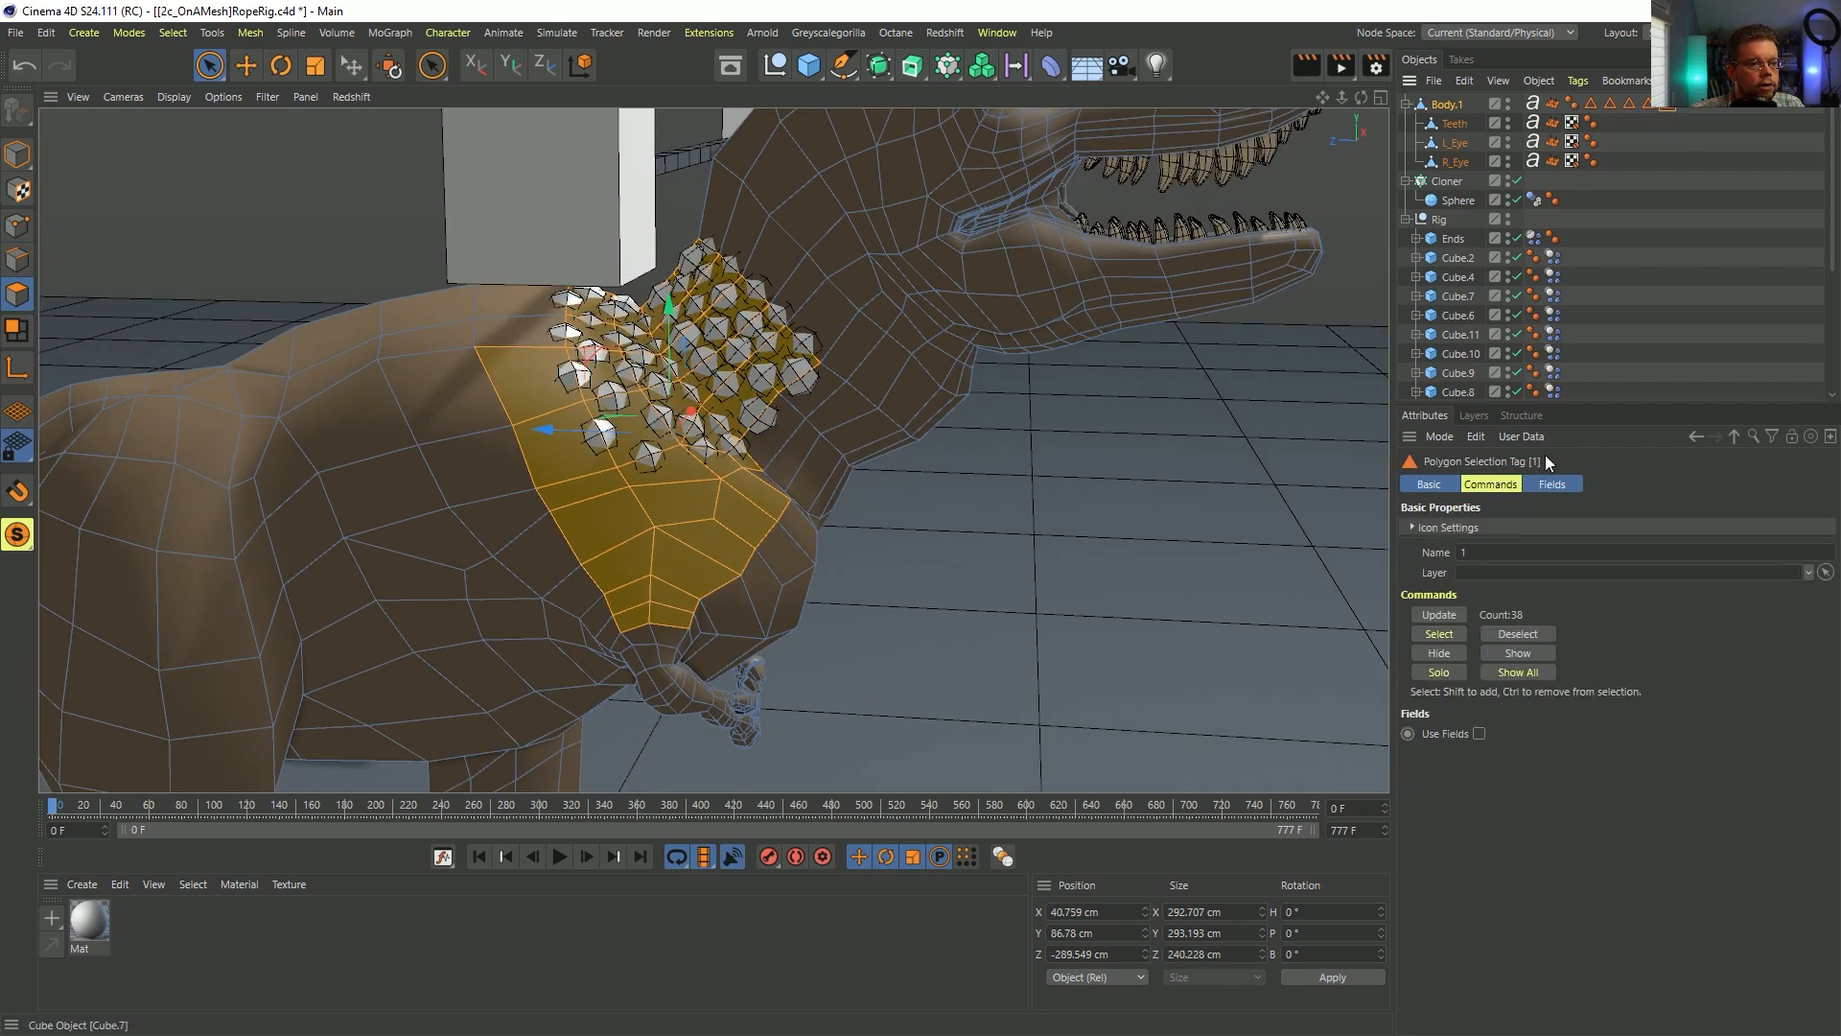
left_click(1448, 608)
left_click_drag(843, 411, 671, 537, "alt")
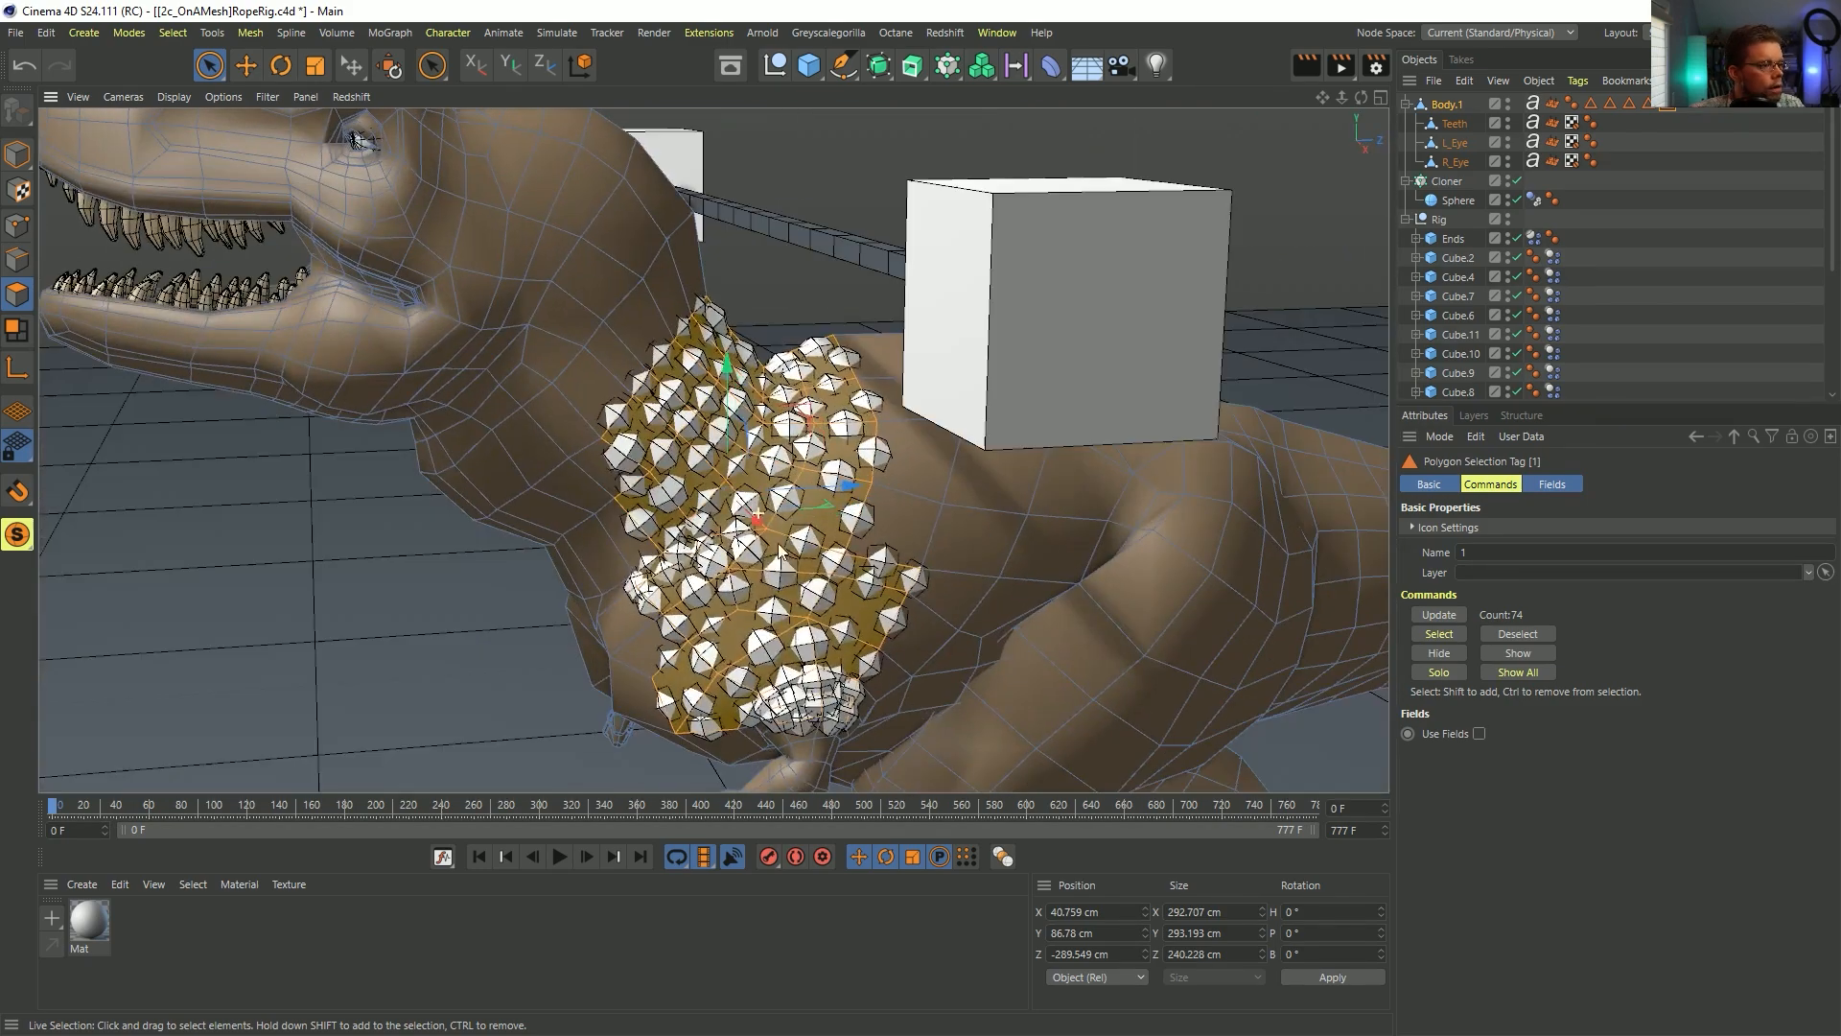
- Play the simulation, examine how the cube chain settles on the extended set of neck and shoulder spheres, then stop and rewind
left_click(561, 857)
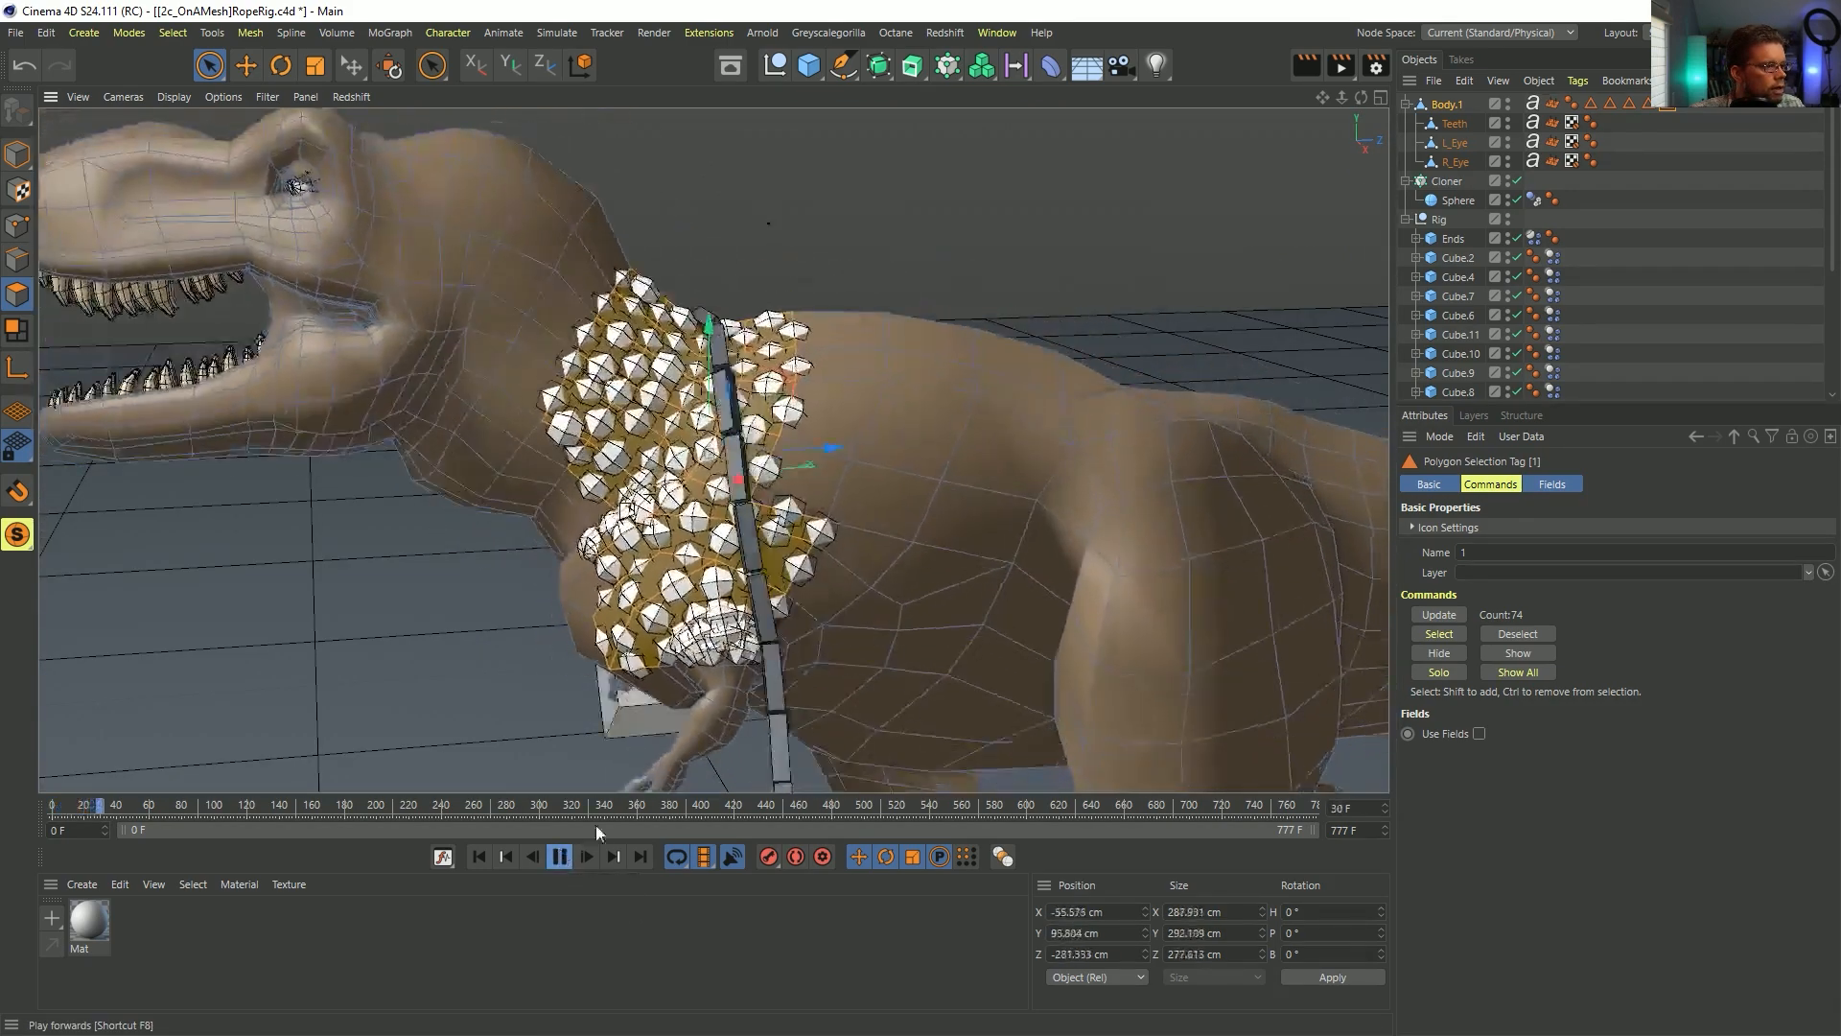
left_click_drag(771, 427, 729, 494, "alt")
scroll(864, 461, "down", 3)
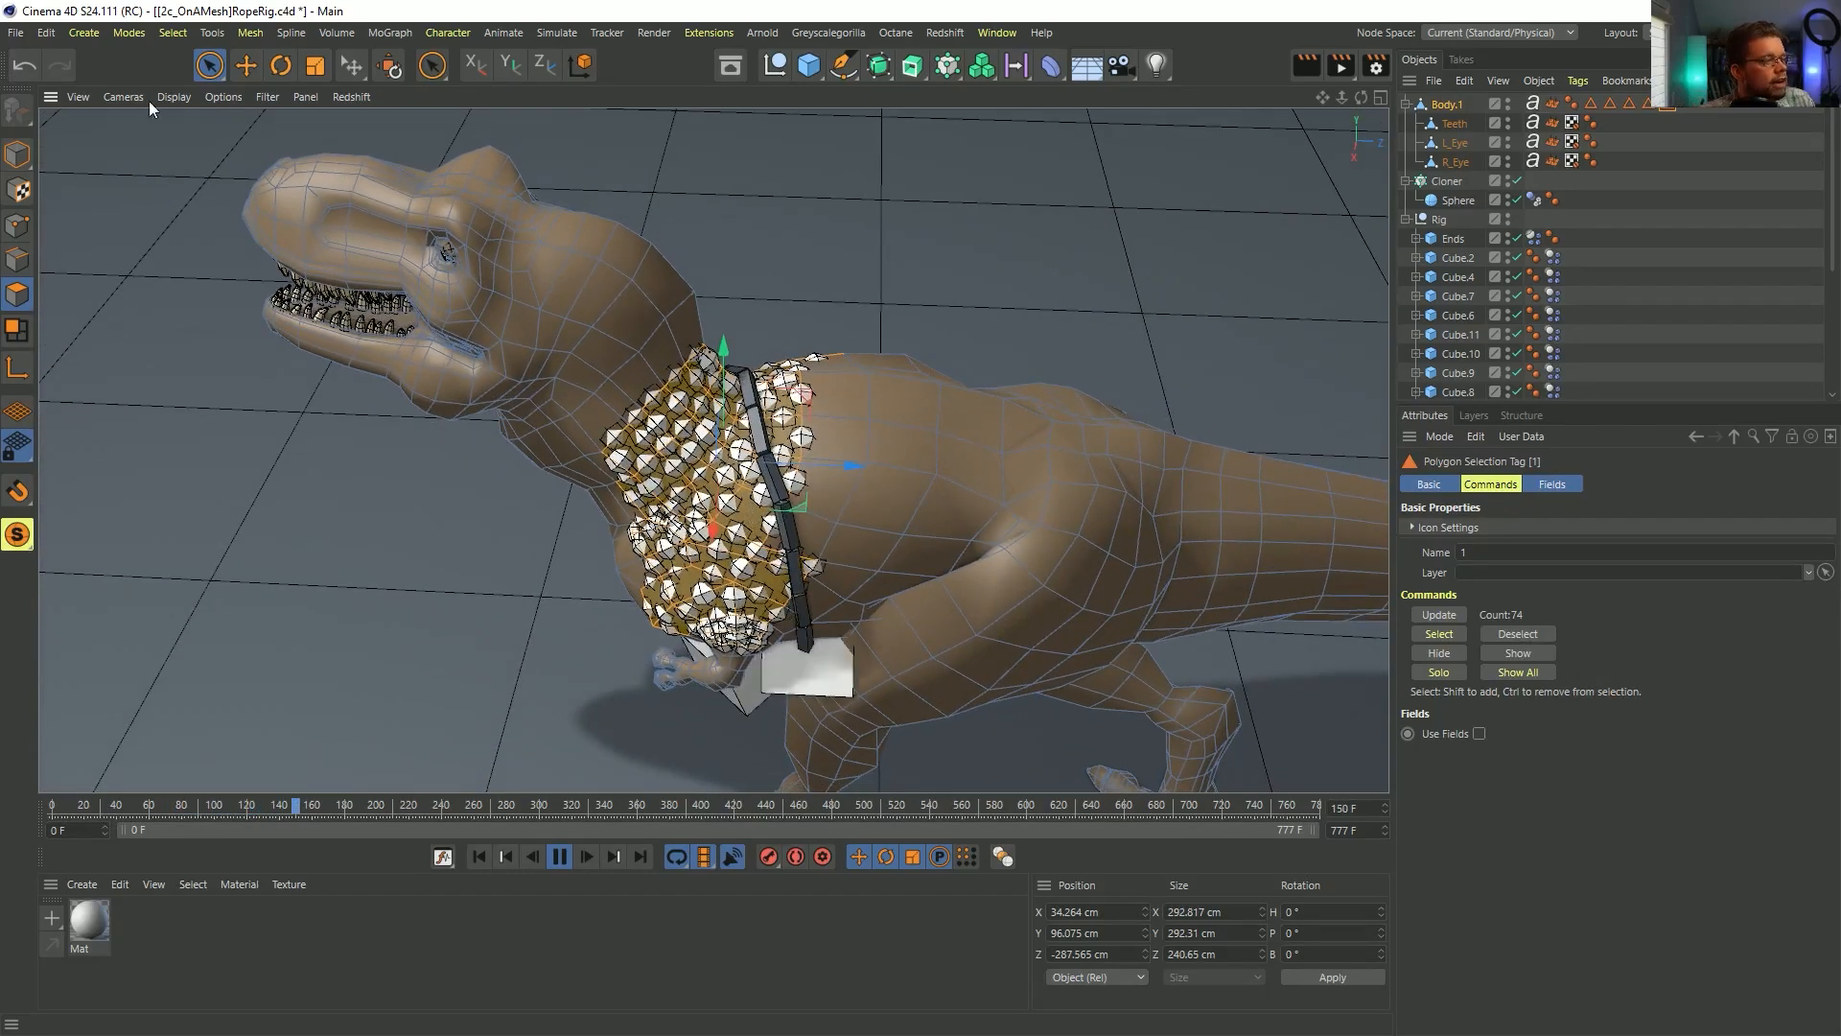
left_click(241, 68)
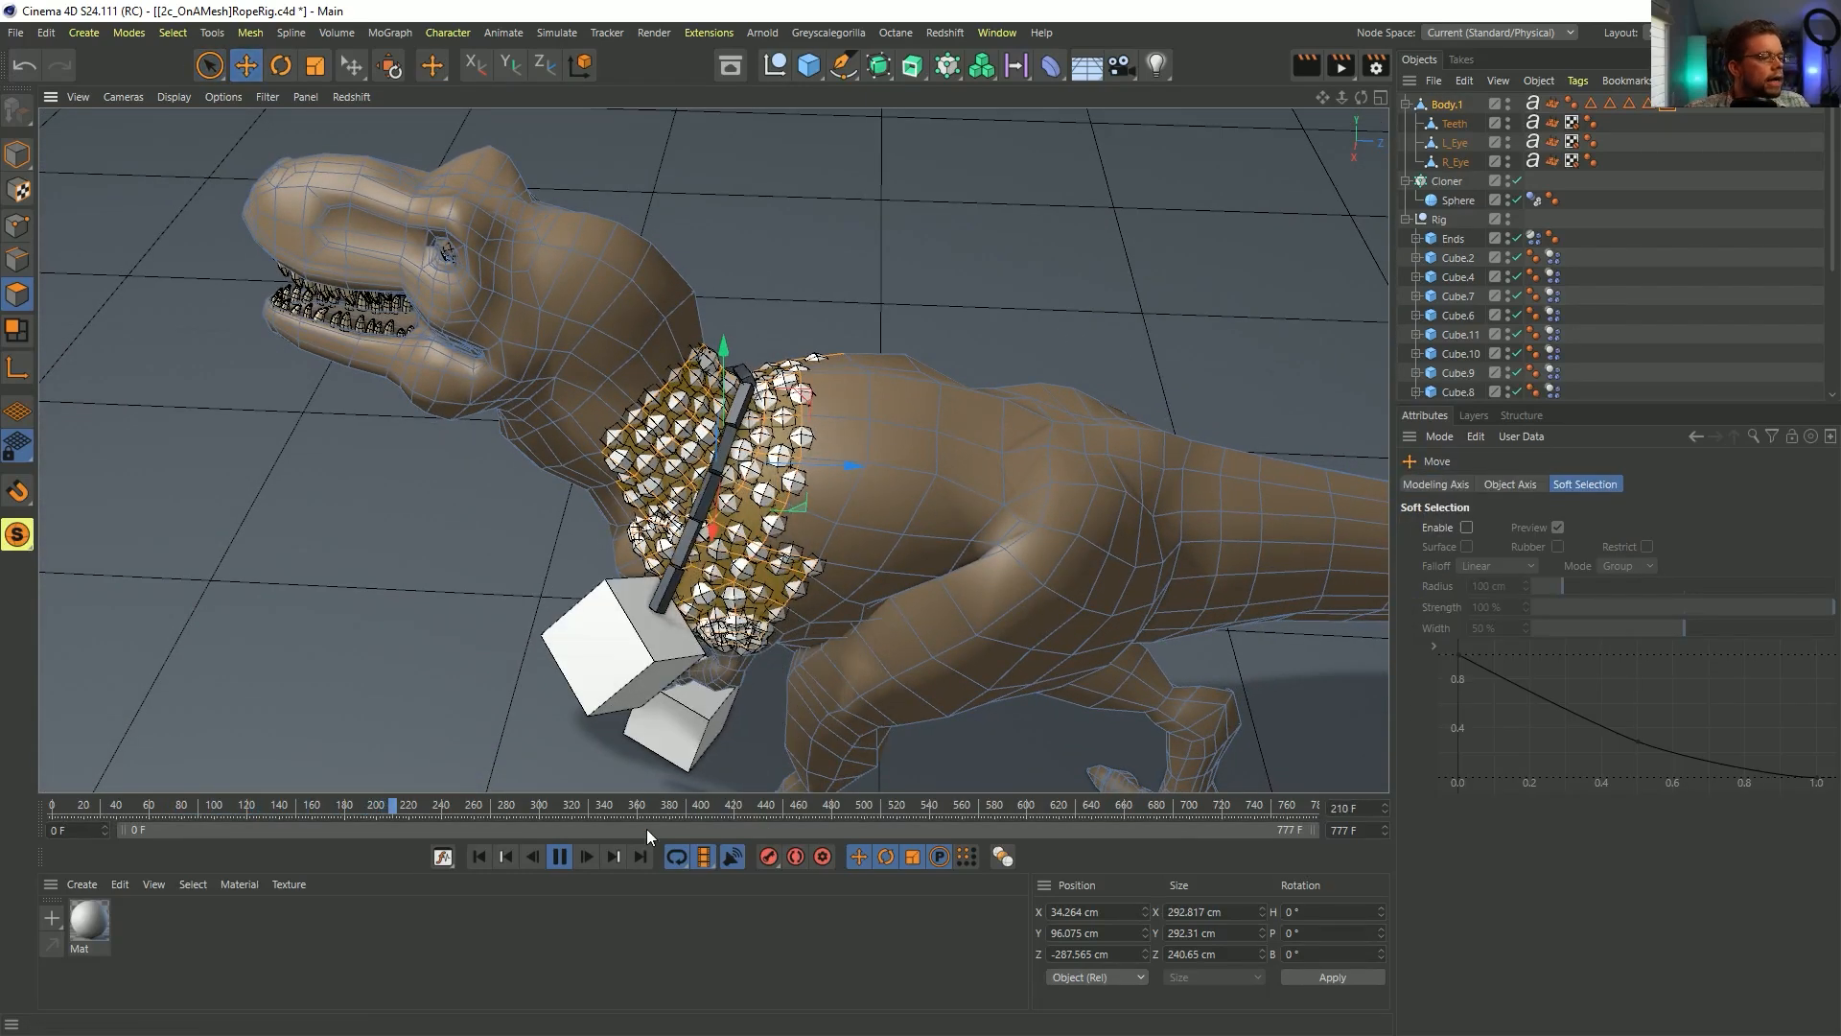
left_click(561, 856)
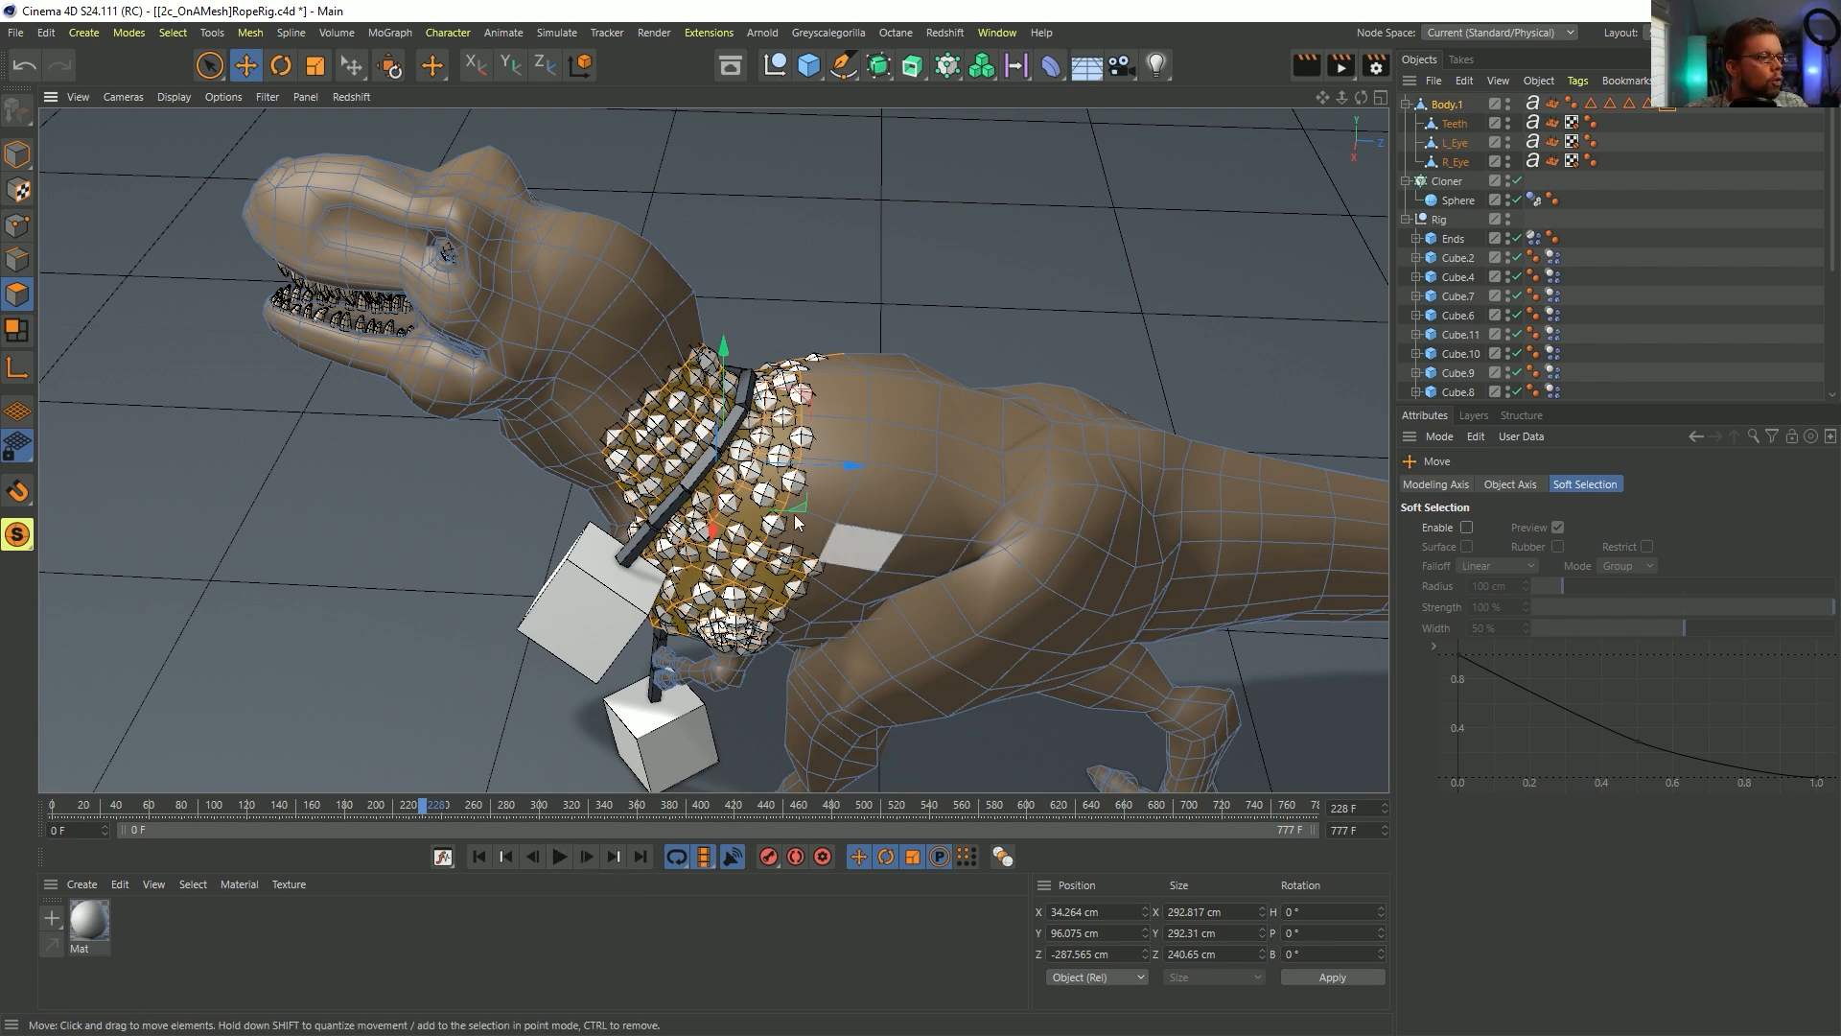
left_click_drag(794, 522, 827, 484, "alt")
left_click(479, 857)
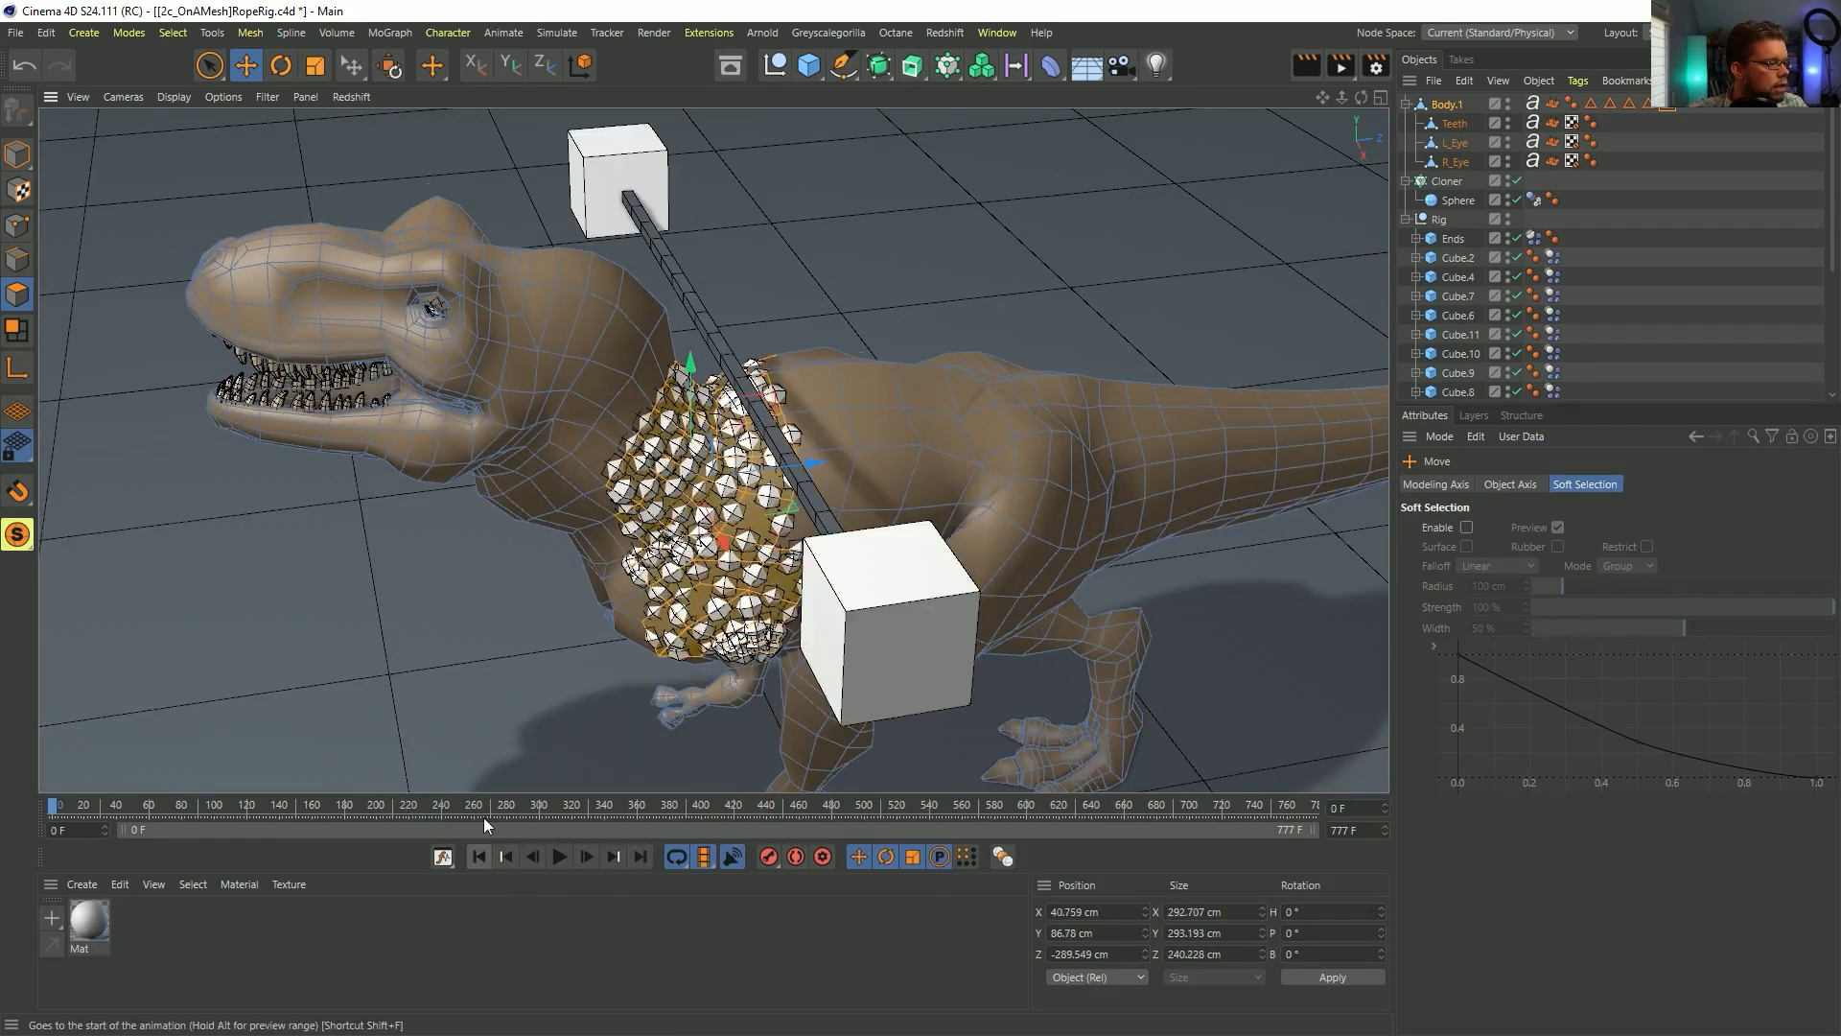
- Set the mass of both Ends objects' Dynamics Body tags to use World Density
left_click(1535, 238)
scroll(1545, 280, "down", 4)
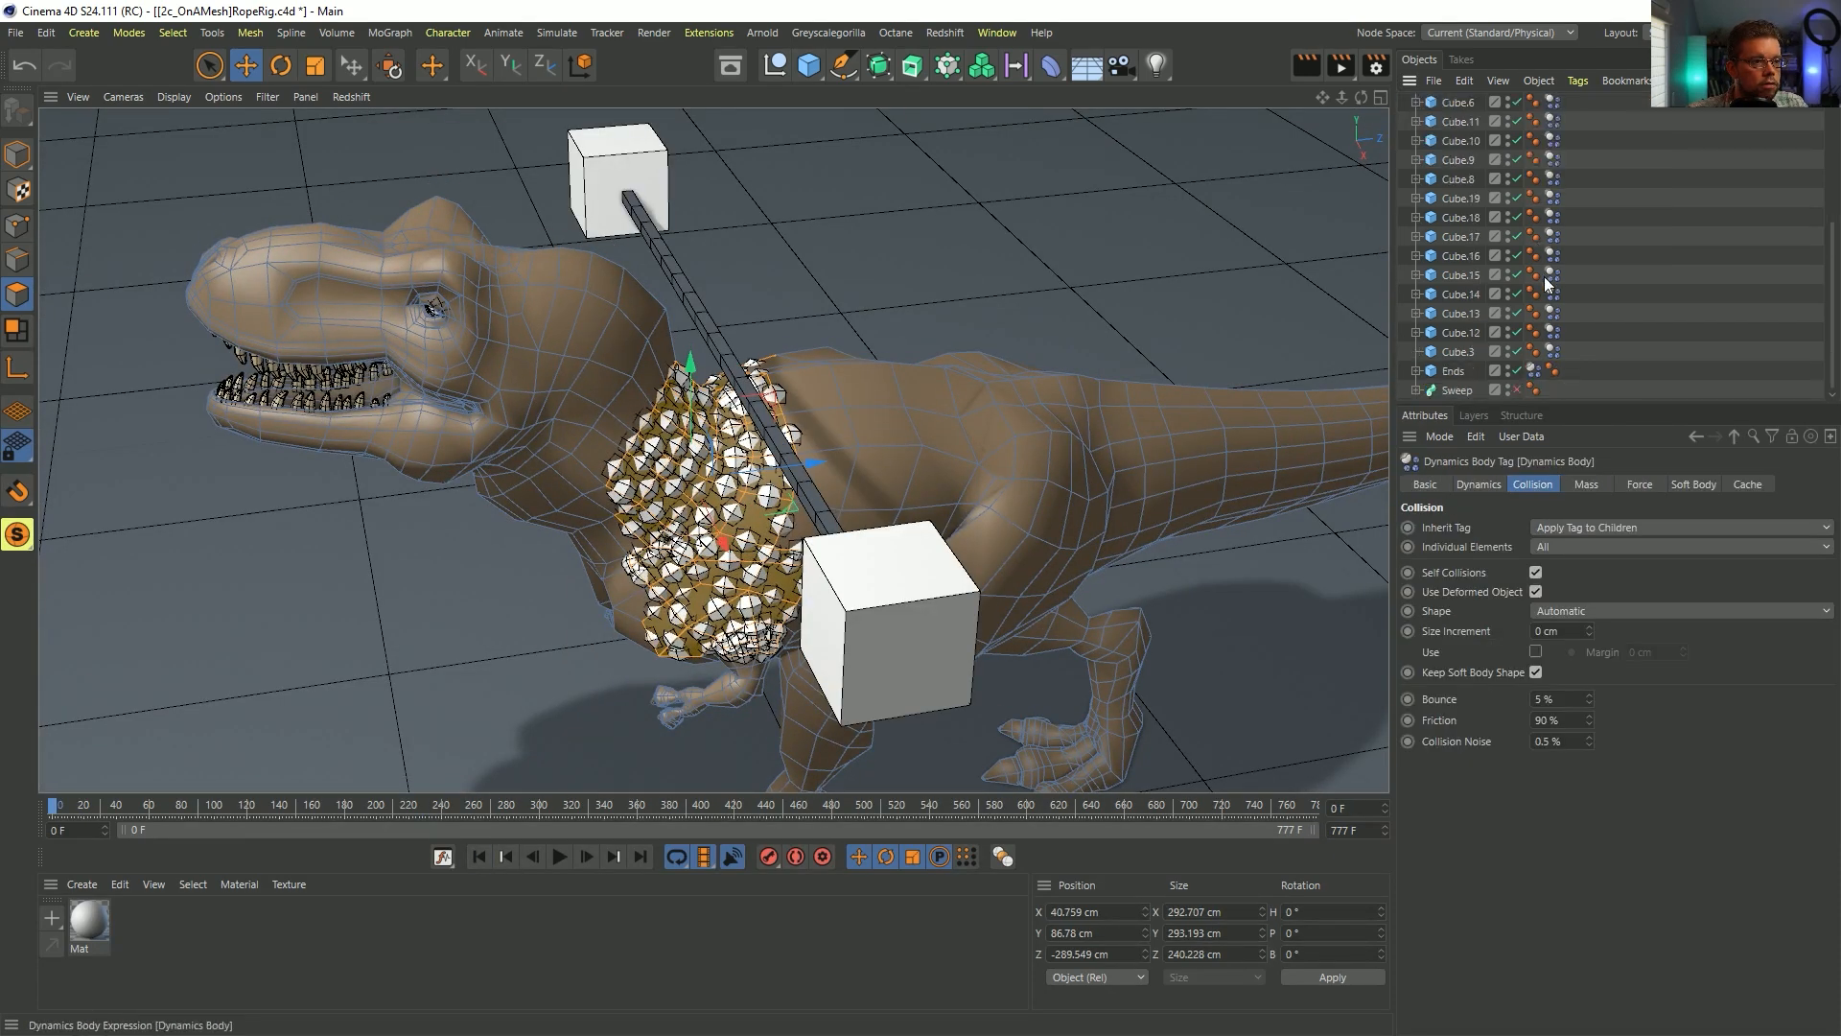
left_click(1587, 485)
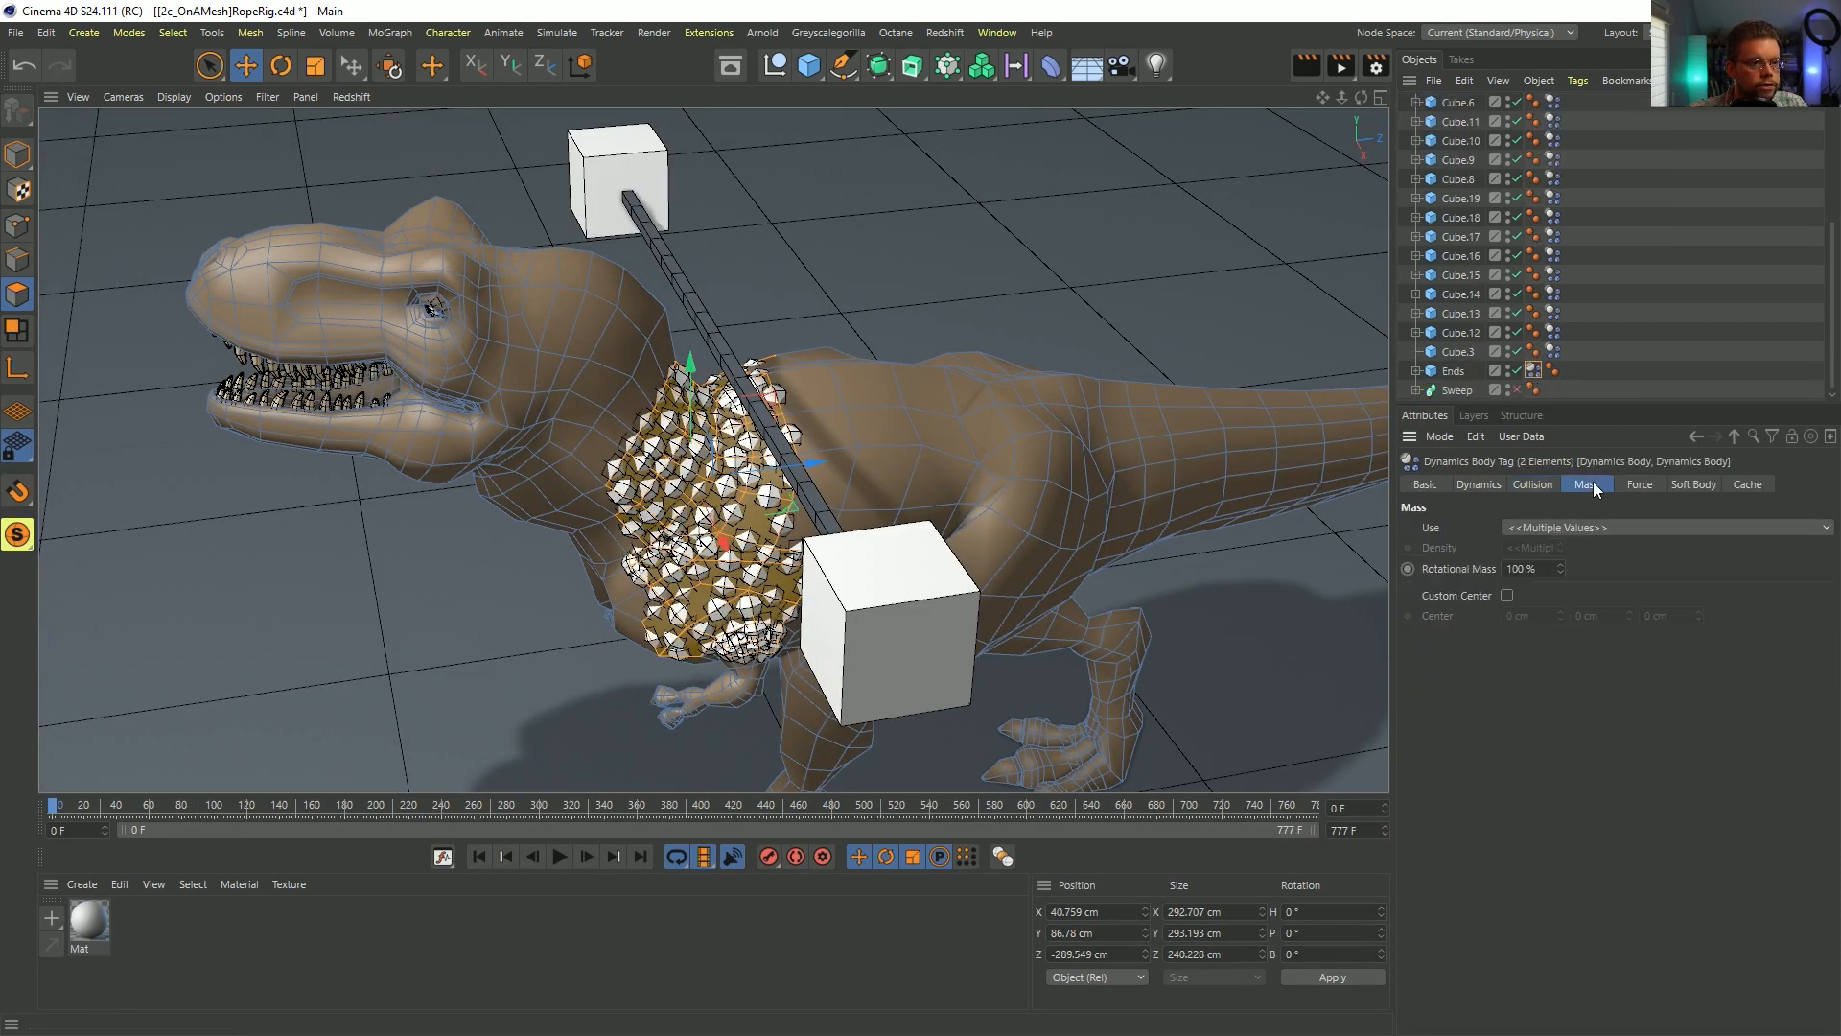
left_click(1560, 526)
left_click(1544, 576)
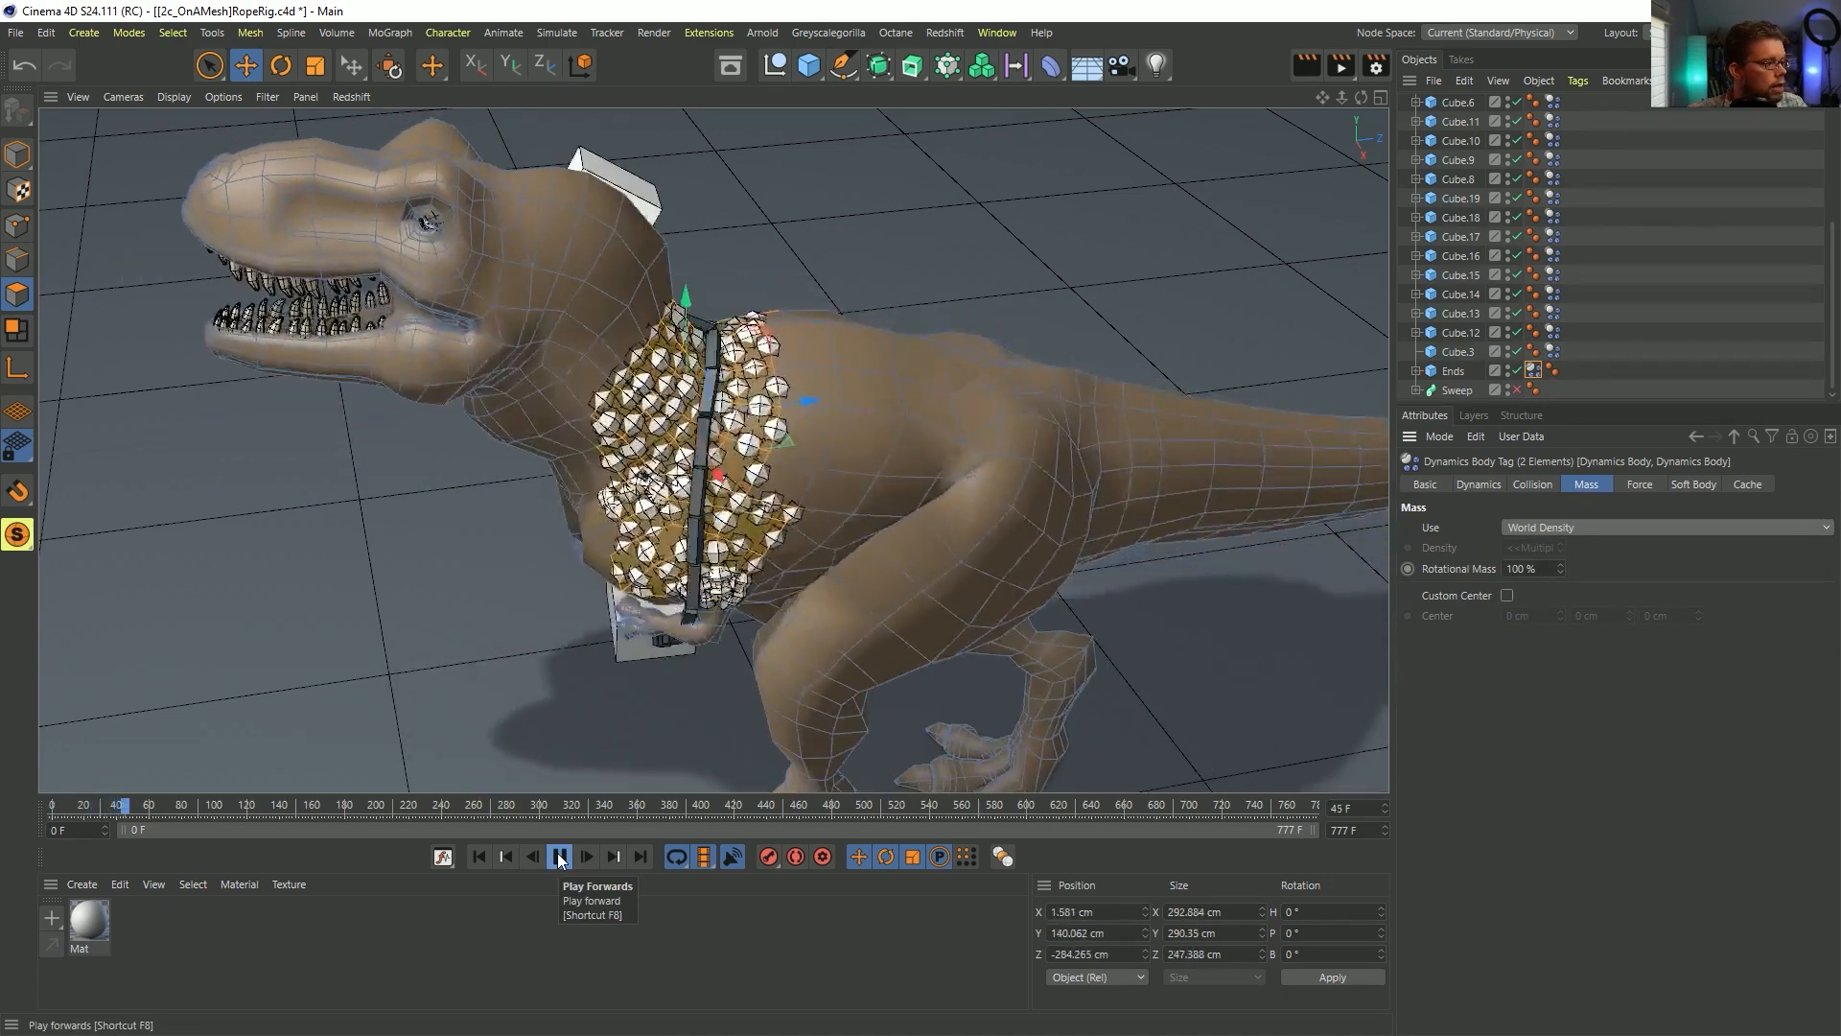
- Run the simulation from the start and watch how the chain with the changed end masses behaves, then stop it
left_click(561, 857)
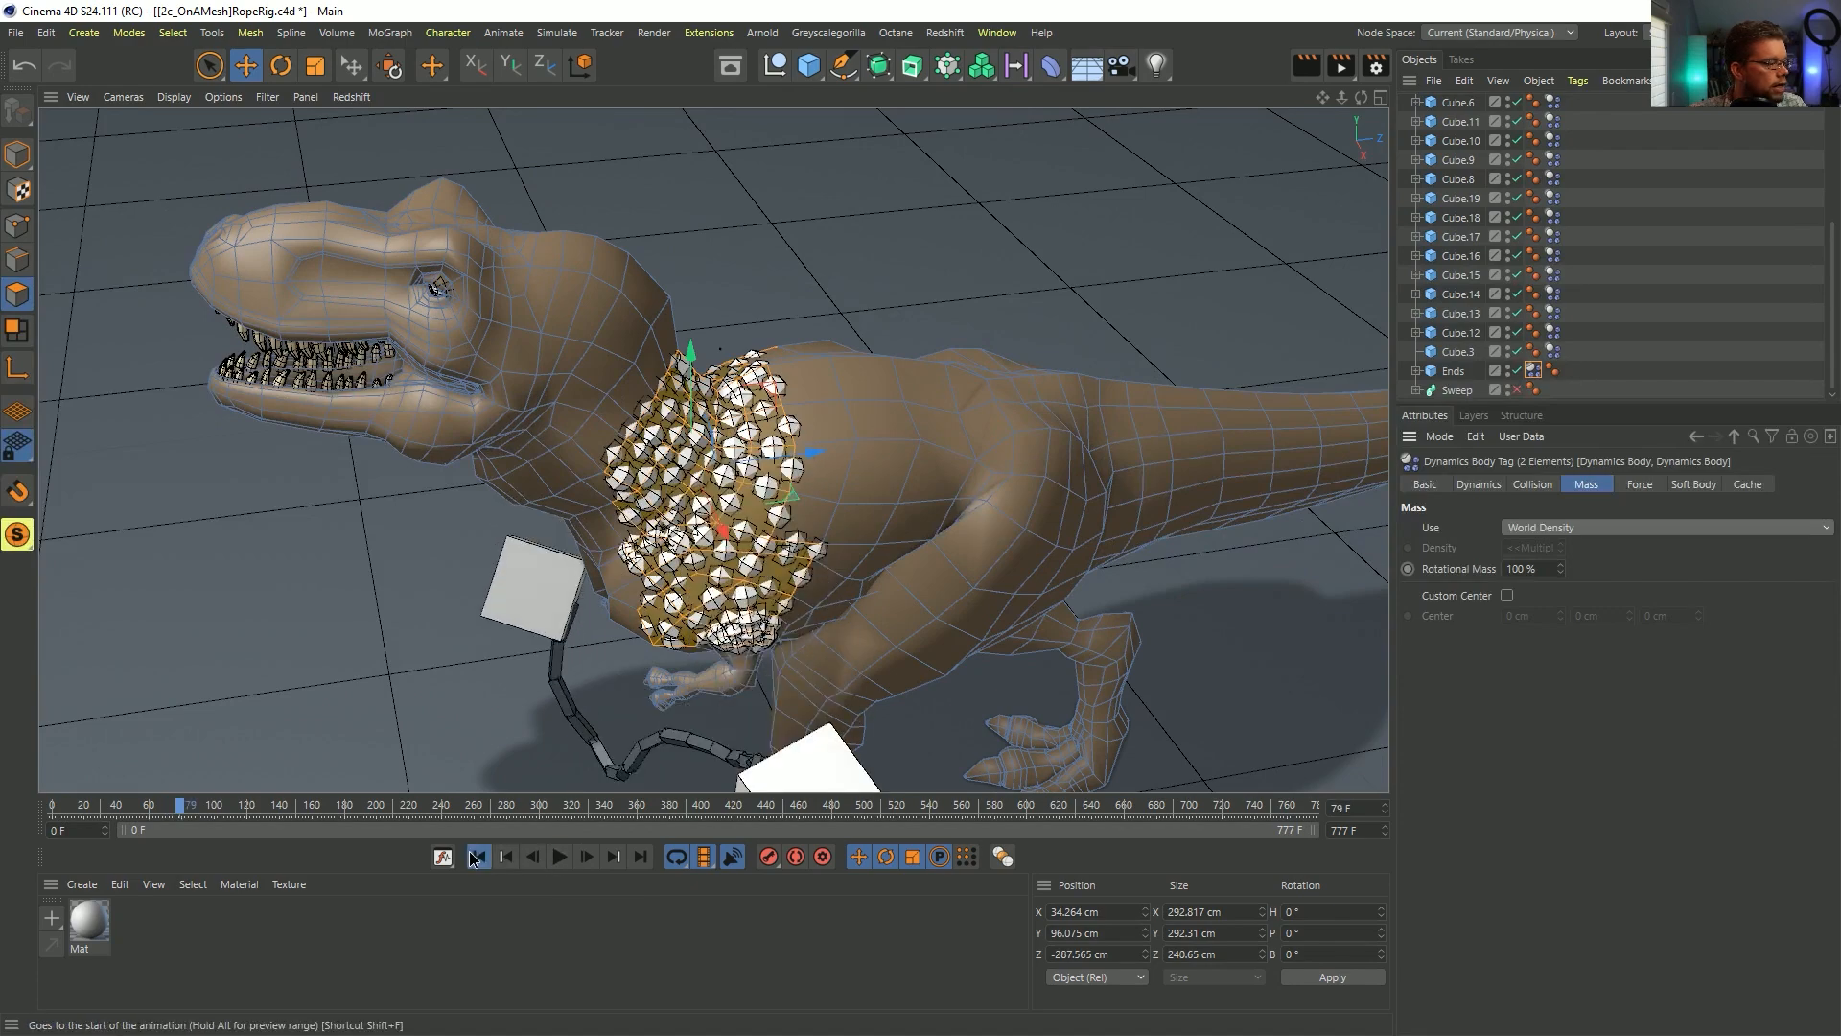
left_click(477, 857)
left_click(561, 857)
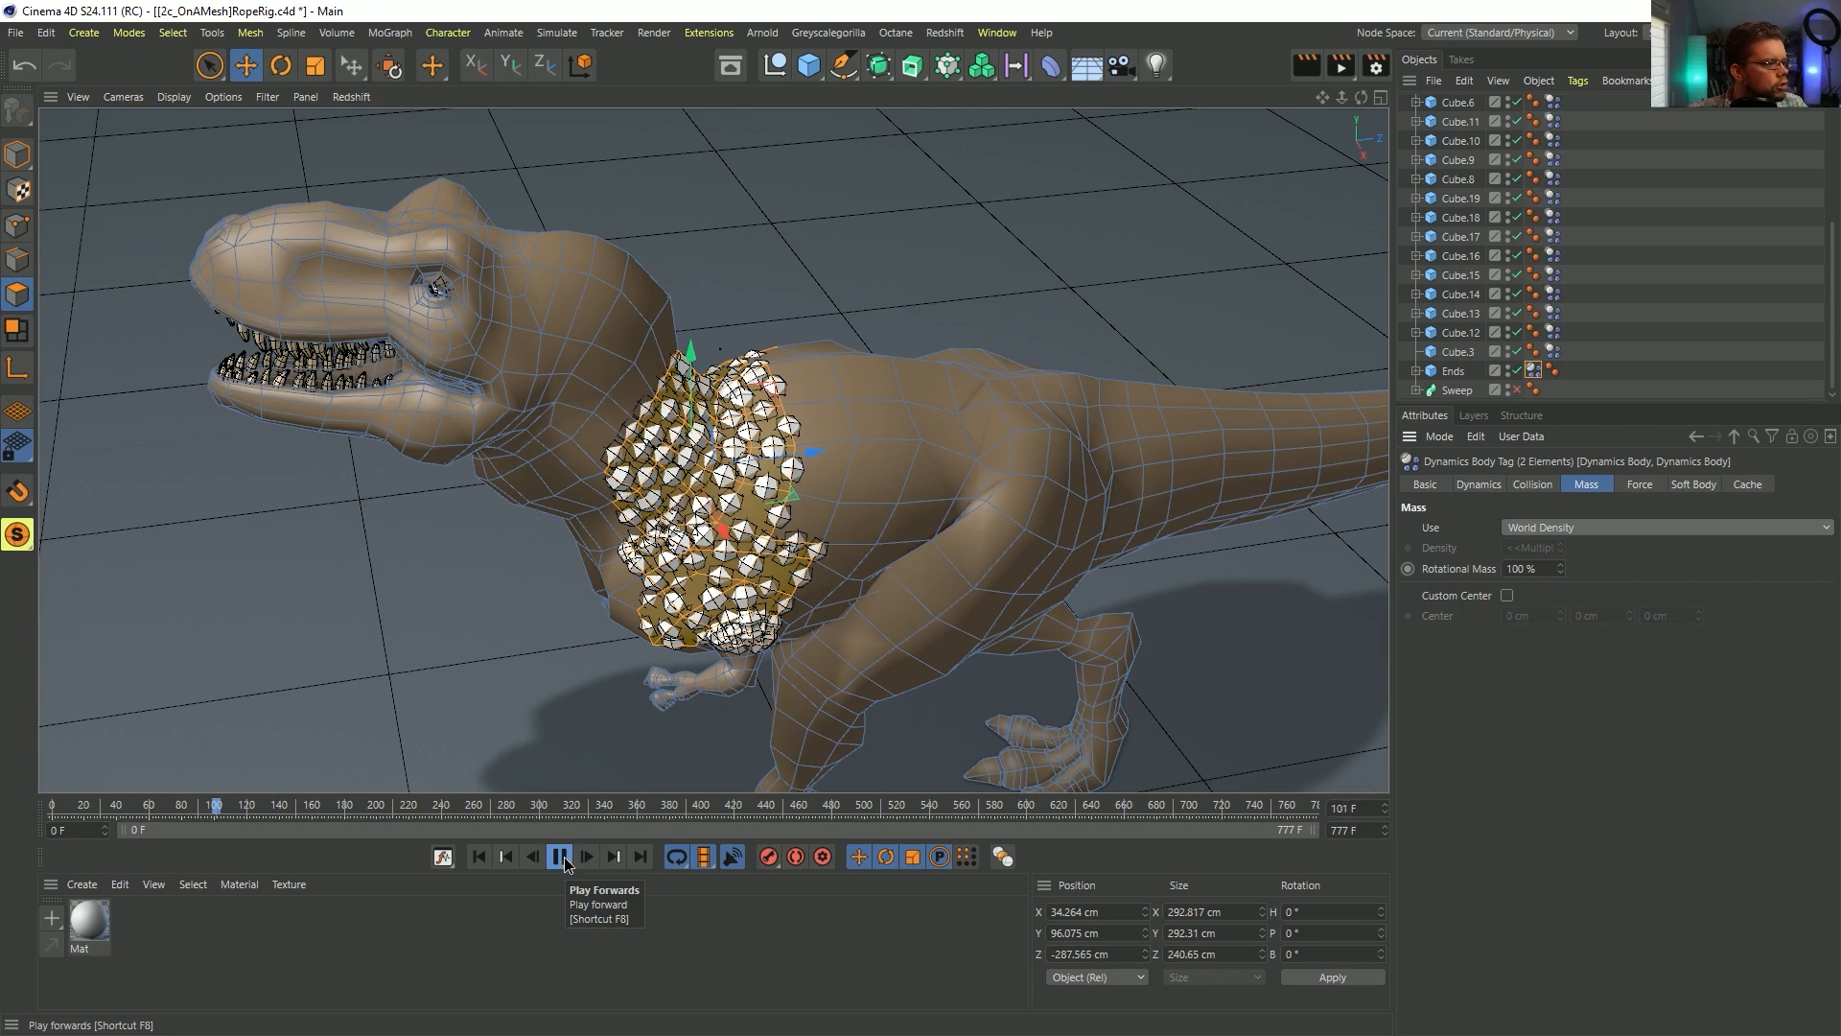
left_click(561, 856)
- Examine the spacing and gaps between the collision spheres on the neck and shoulder up close
left_click_drag(759, 495, 756, 419, "alt")
scroll(754, 439, "up", 5)
scroll(752, 420, "down", 2)
middle_click_drag(736, 434, 712, 523, "alt")
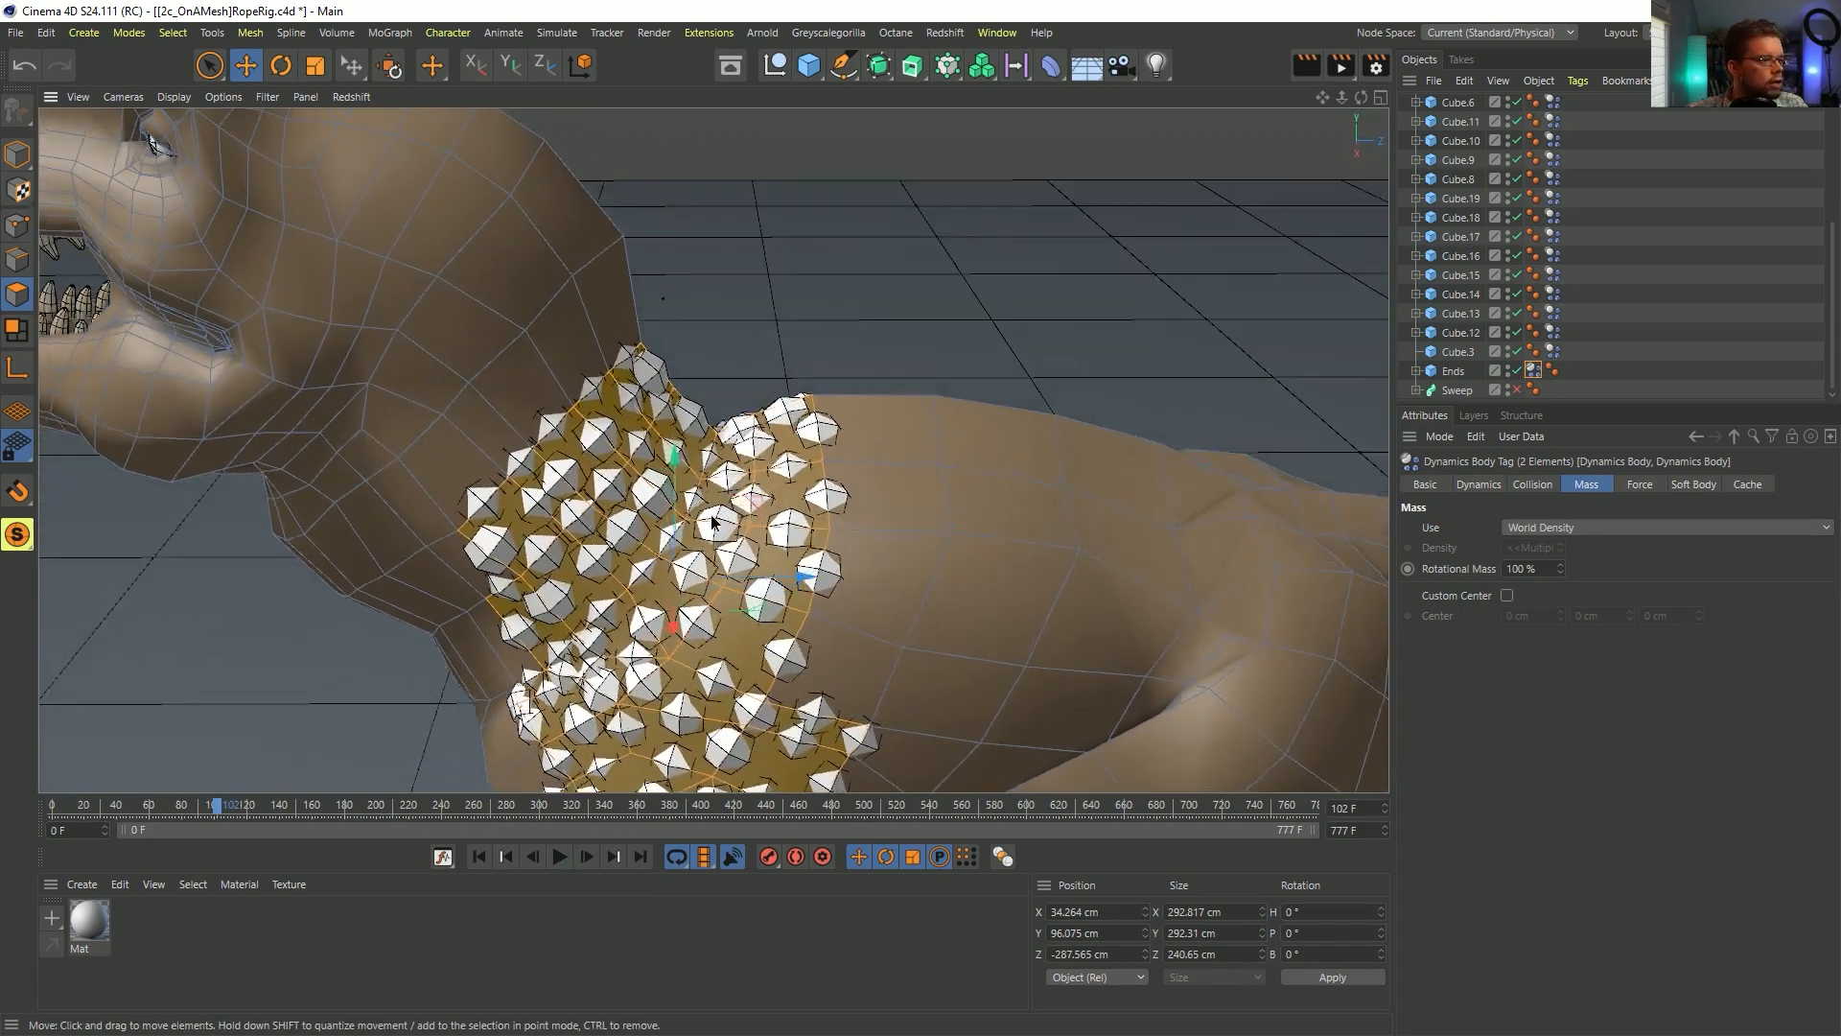
mouse_move(713, 522)
left_mouse_down("alt")
mouse_move(464, 542)
mouse_move(691, 533)
left_mouse_up("alt")
left_click_drag(751, 468, 765, 633, "alt")
scroll(767, 628, "up", 2)
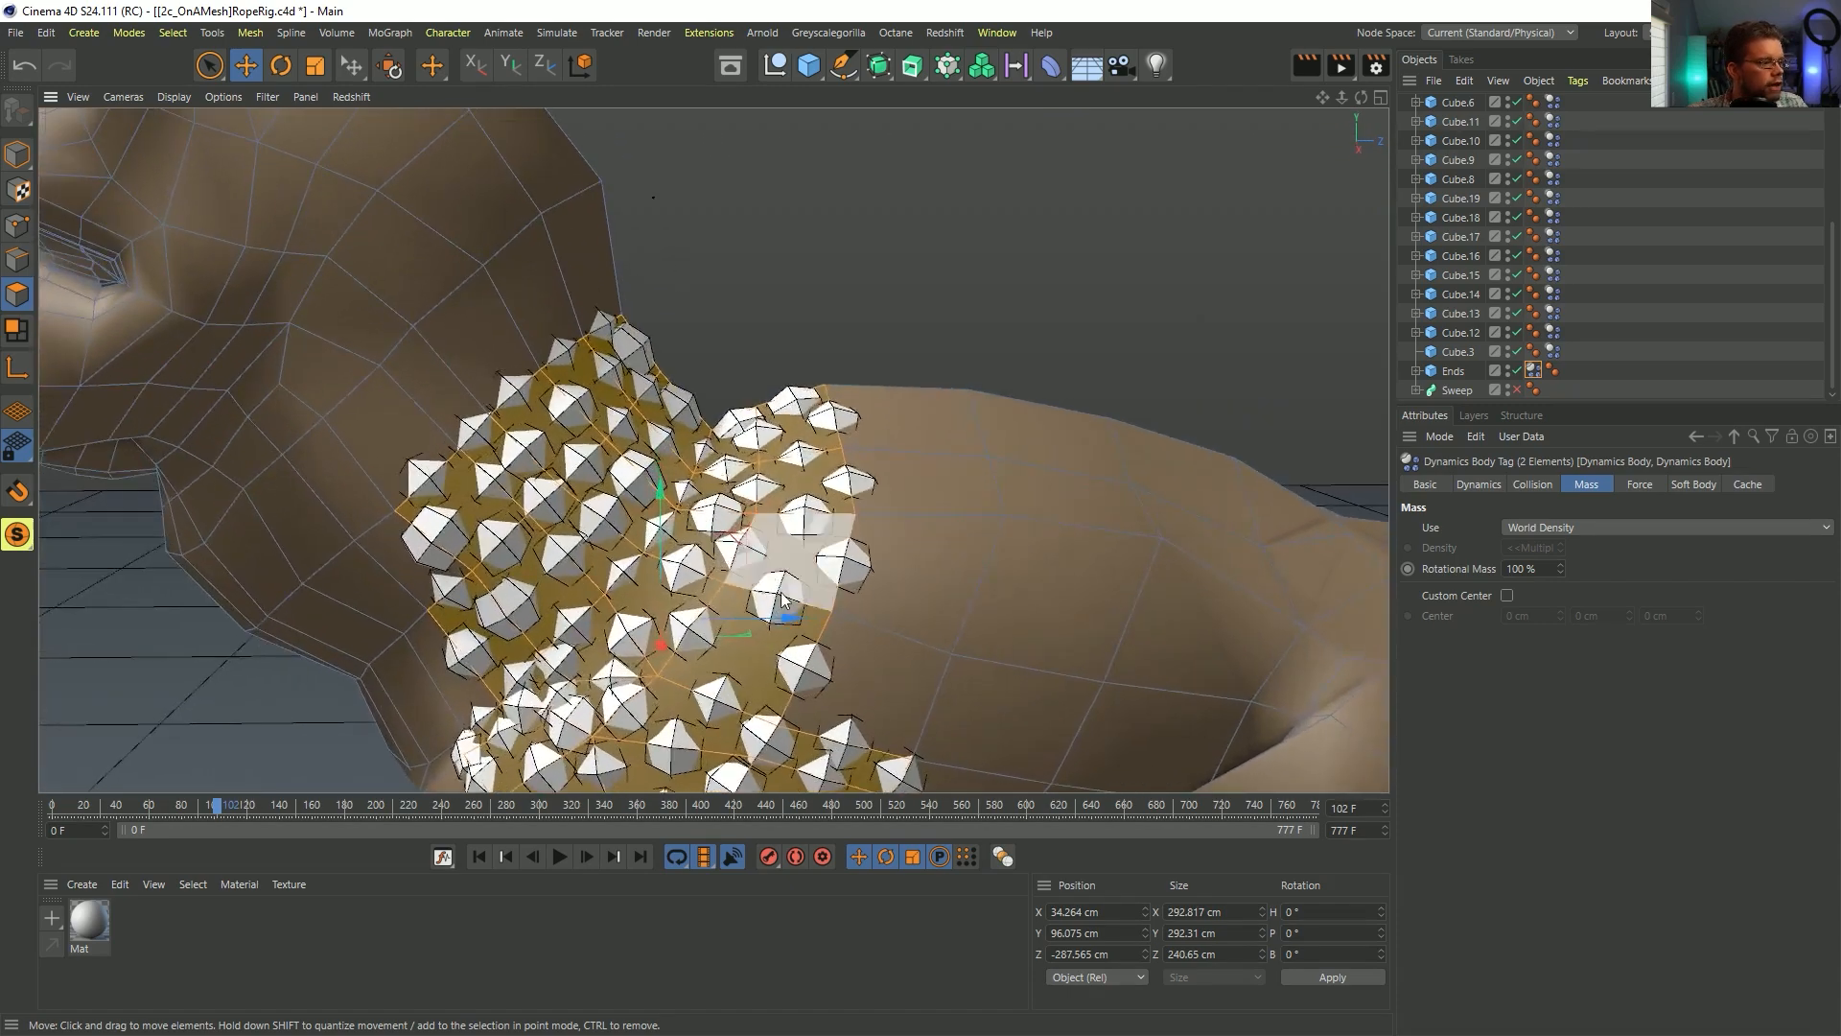
middle_click_drag(780, 566, 801, 507, "alt")
scroll(800, 506, "up", 2)
scroll(1482, 134, "up", 4)
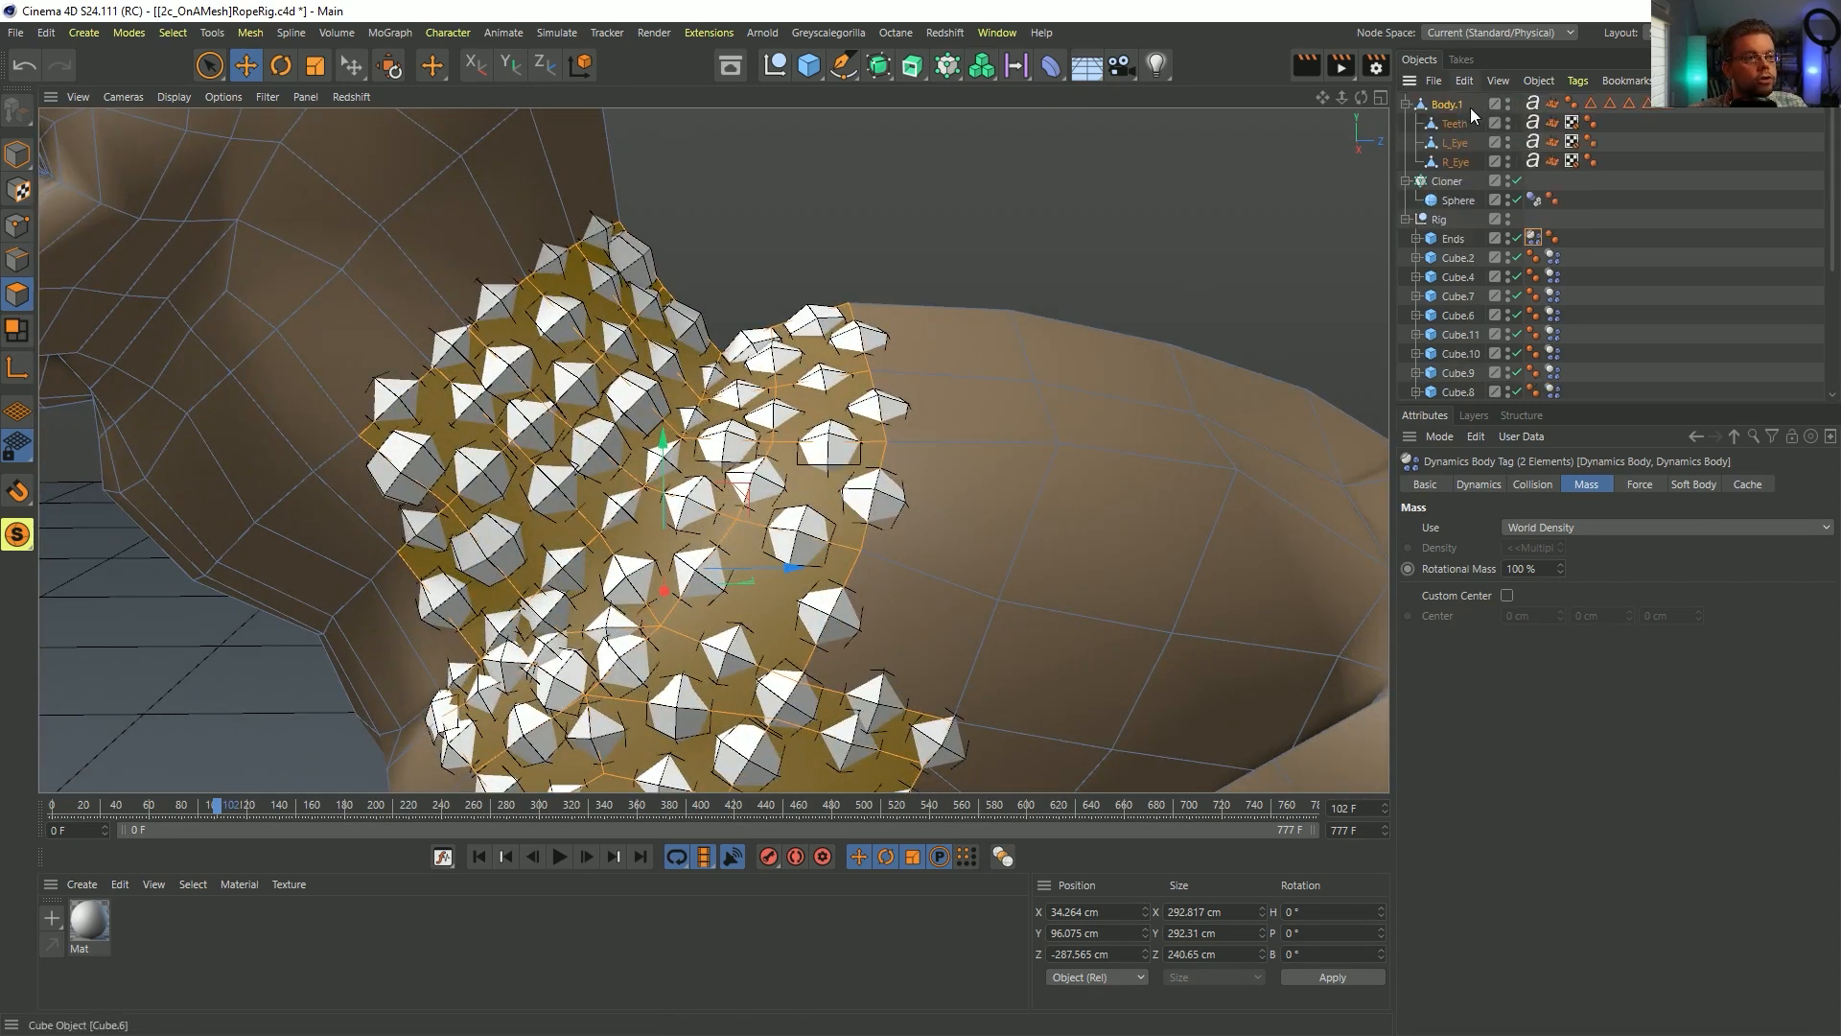
- Collapse the Rig hierarchy and scale down the Sphere inside the Cloner so the clones protrude less from the body
left_click(1407, 200)
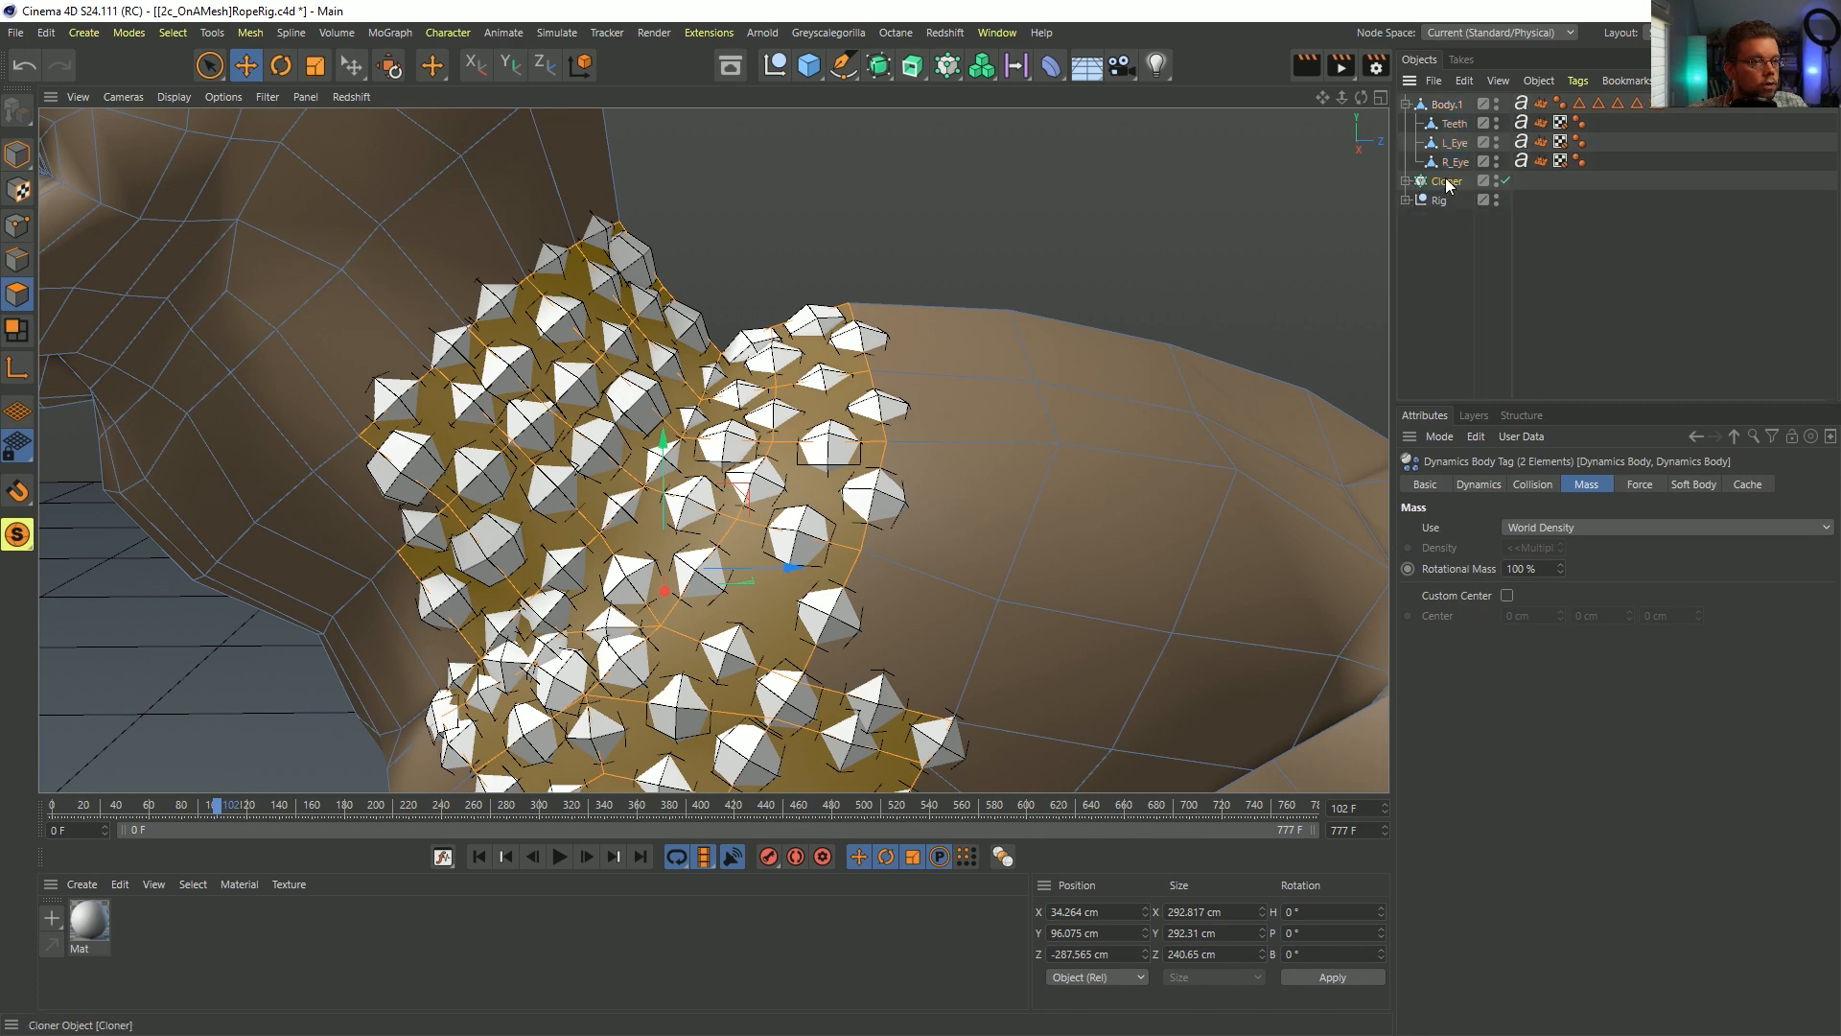
left_click(1447, 182)
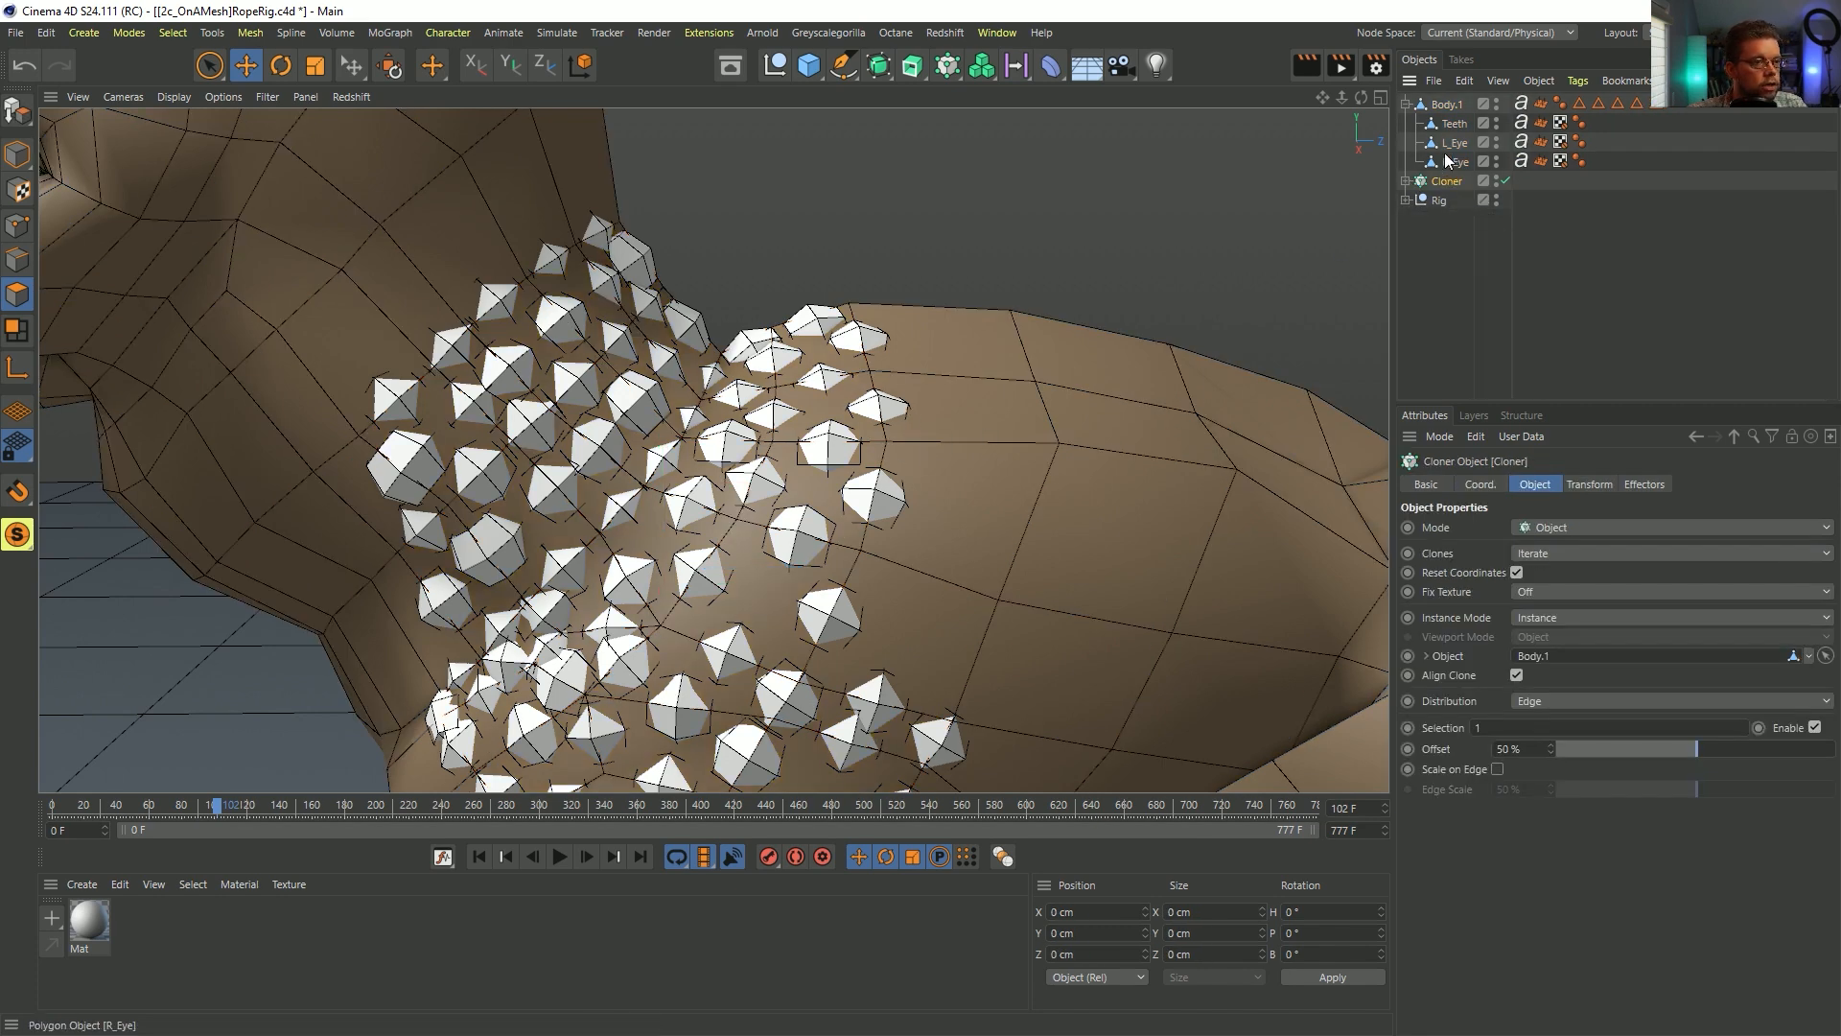
left_click(1407, 182)
left_click(1457, 201)
key("t")
left_click_drag(1074, 326, 988, 348)
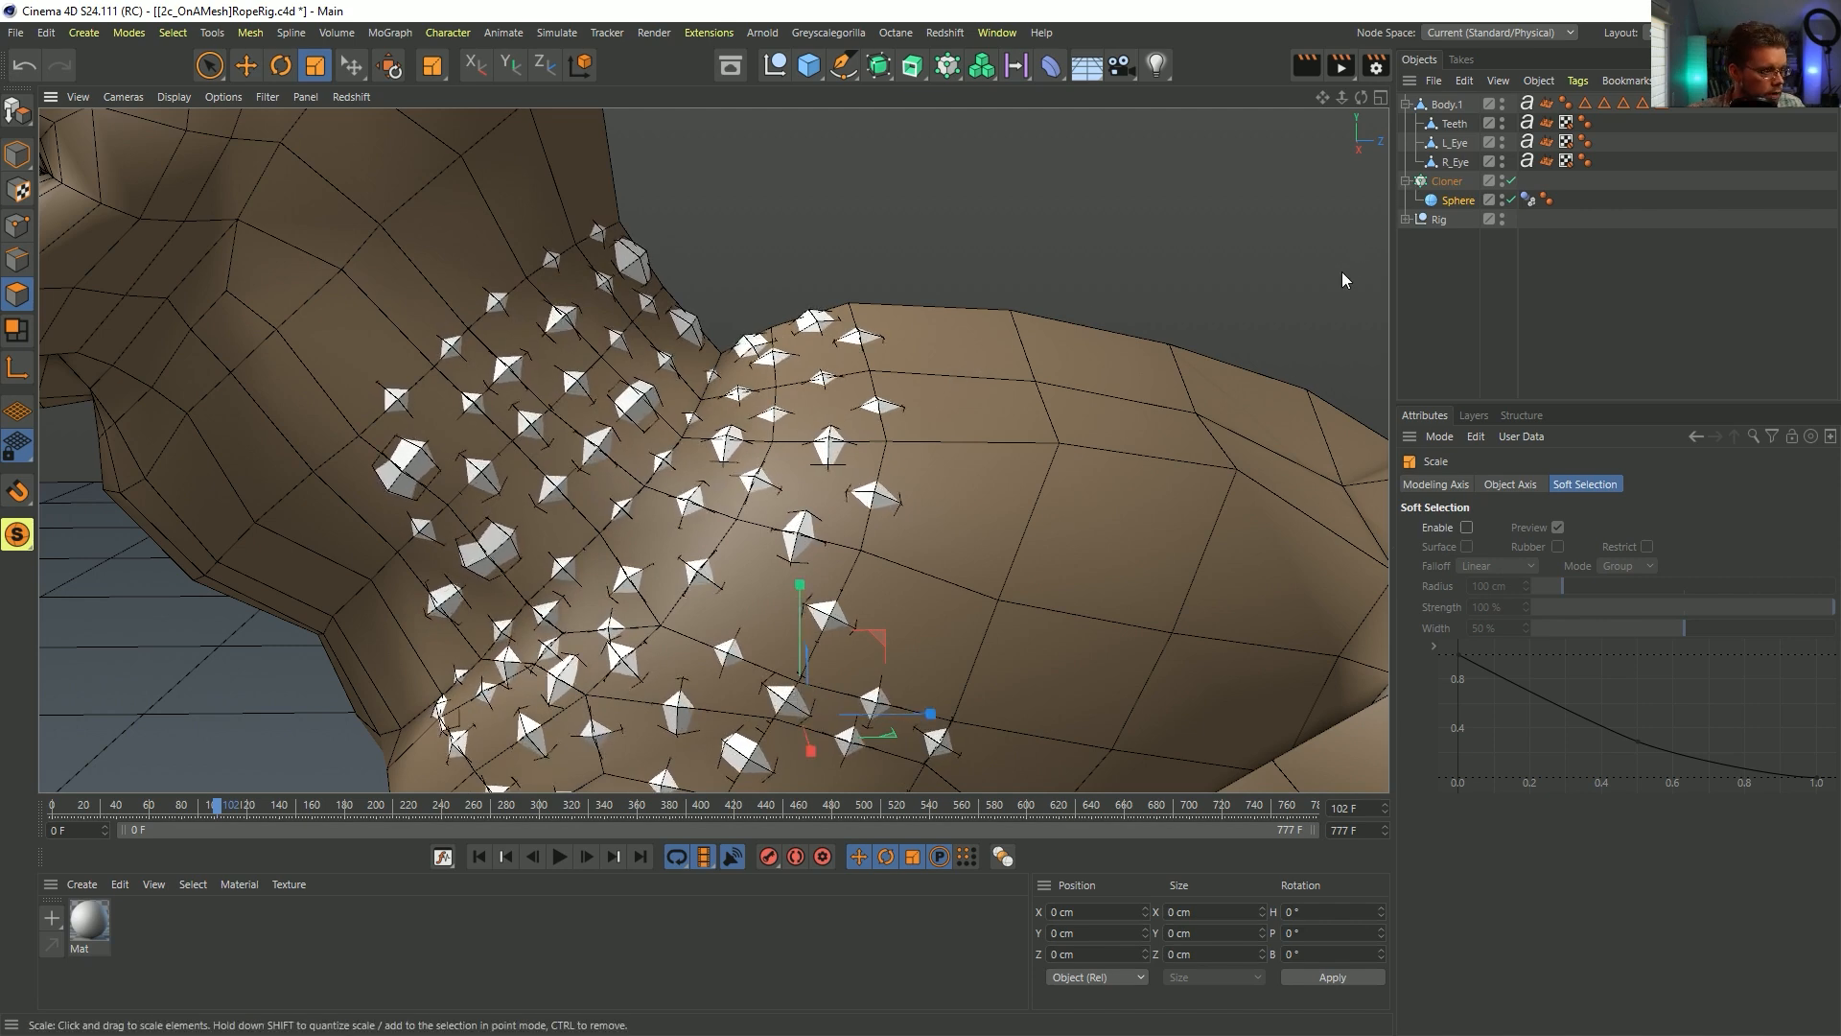
- Hide Body.1 in the viewport to check how the cloned spheres overlap, and show it again
left_click(1501, 102)
left_click(1490, 104)
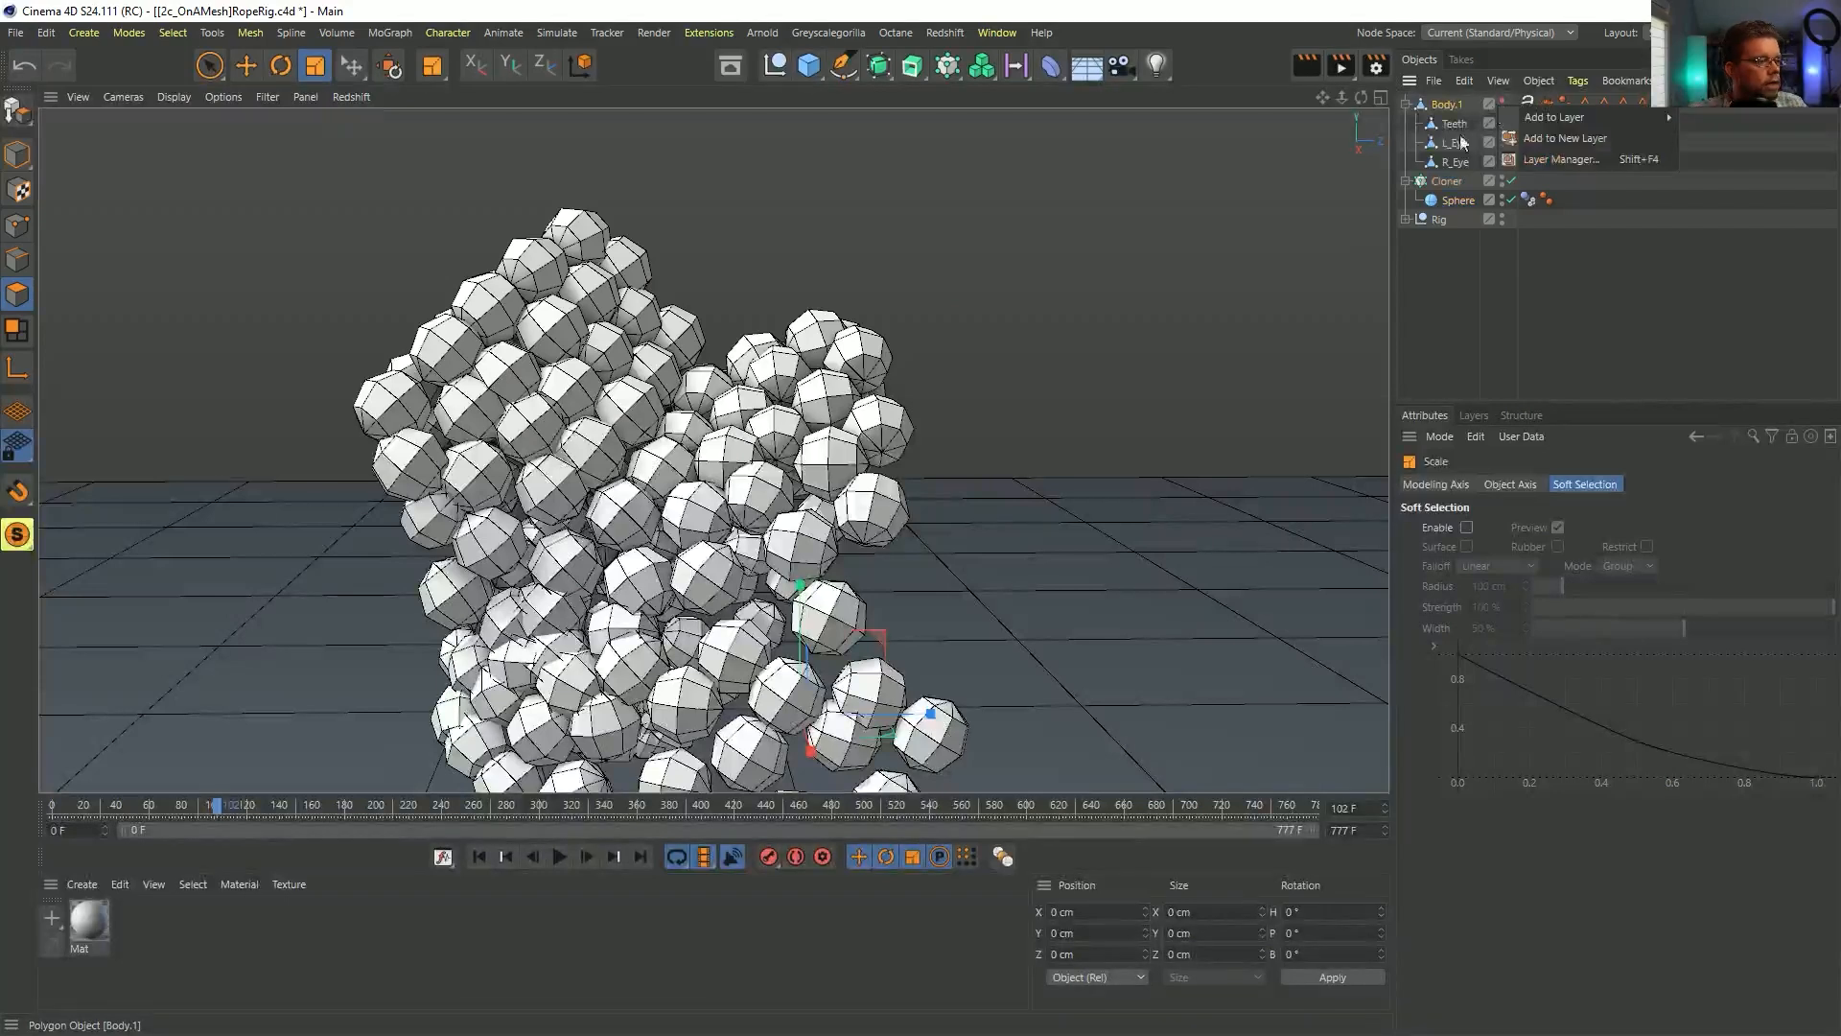
key("Escape")
left_click(1501, 101)
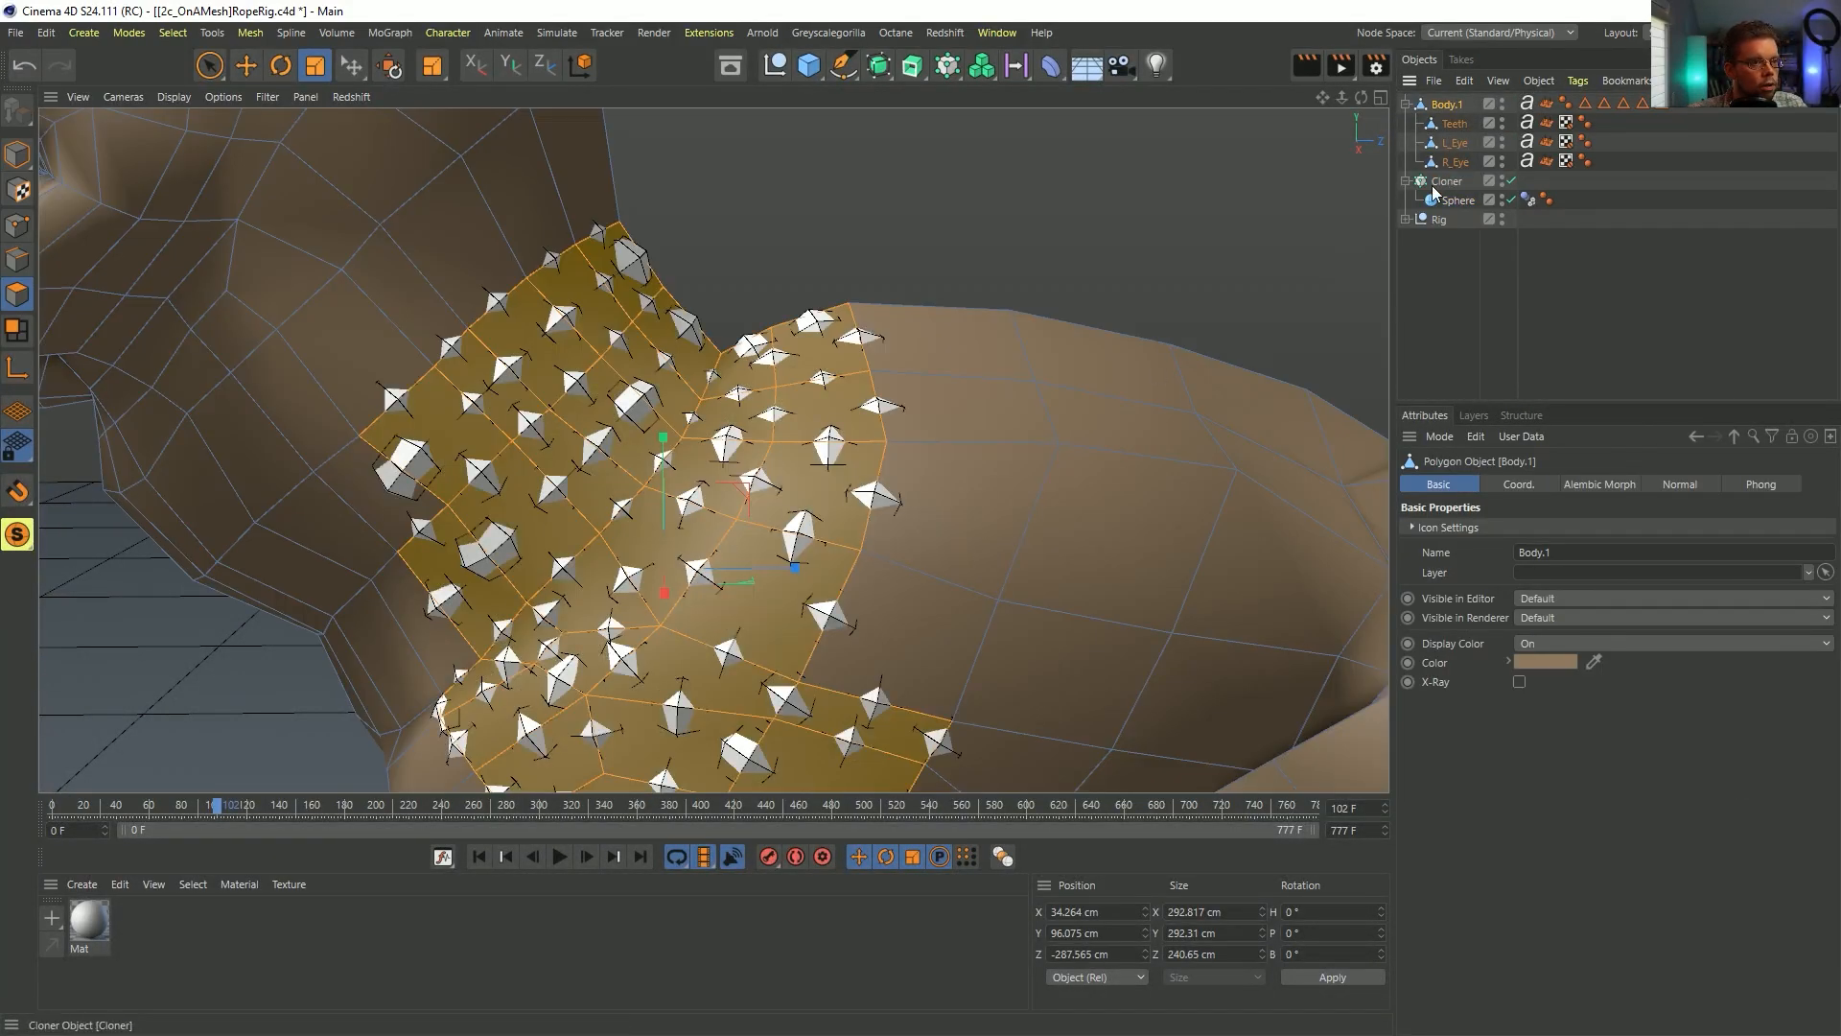
- Duplicate the Cloner at the top level of the hierarchy and set the copy's Distribution to Polygon Center
left_click_drag(1430, 186, 1426, 216, "ctrl")
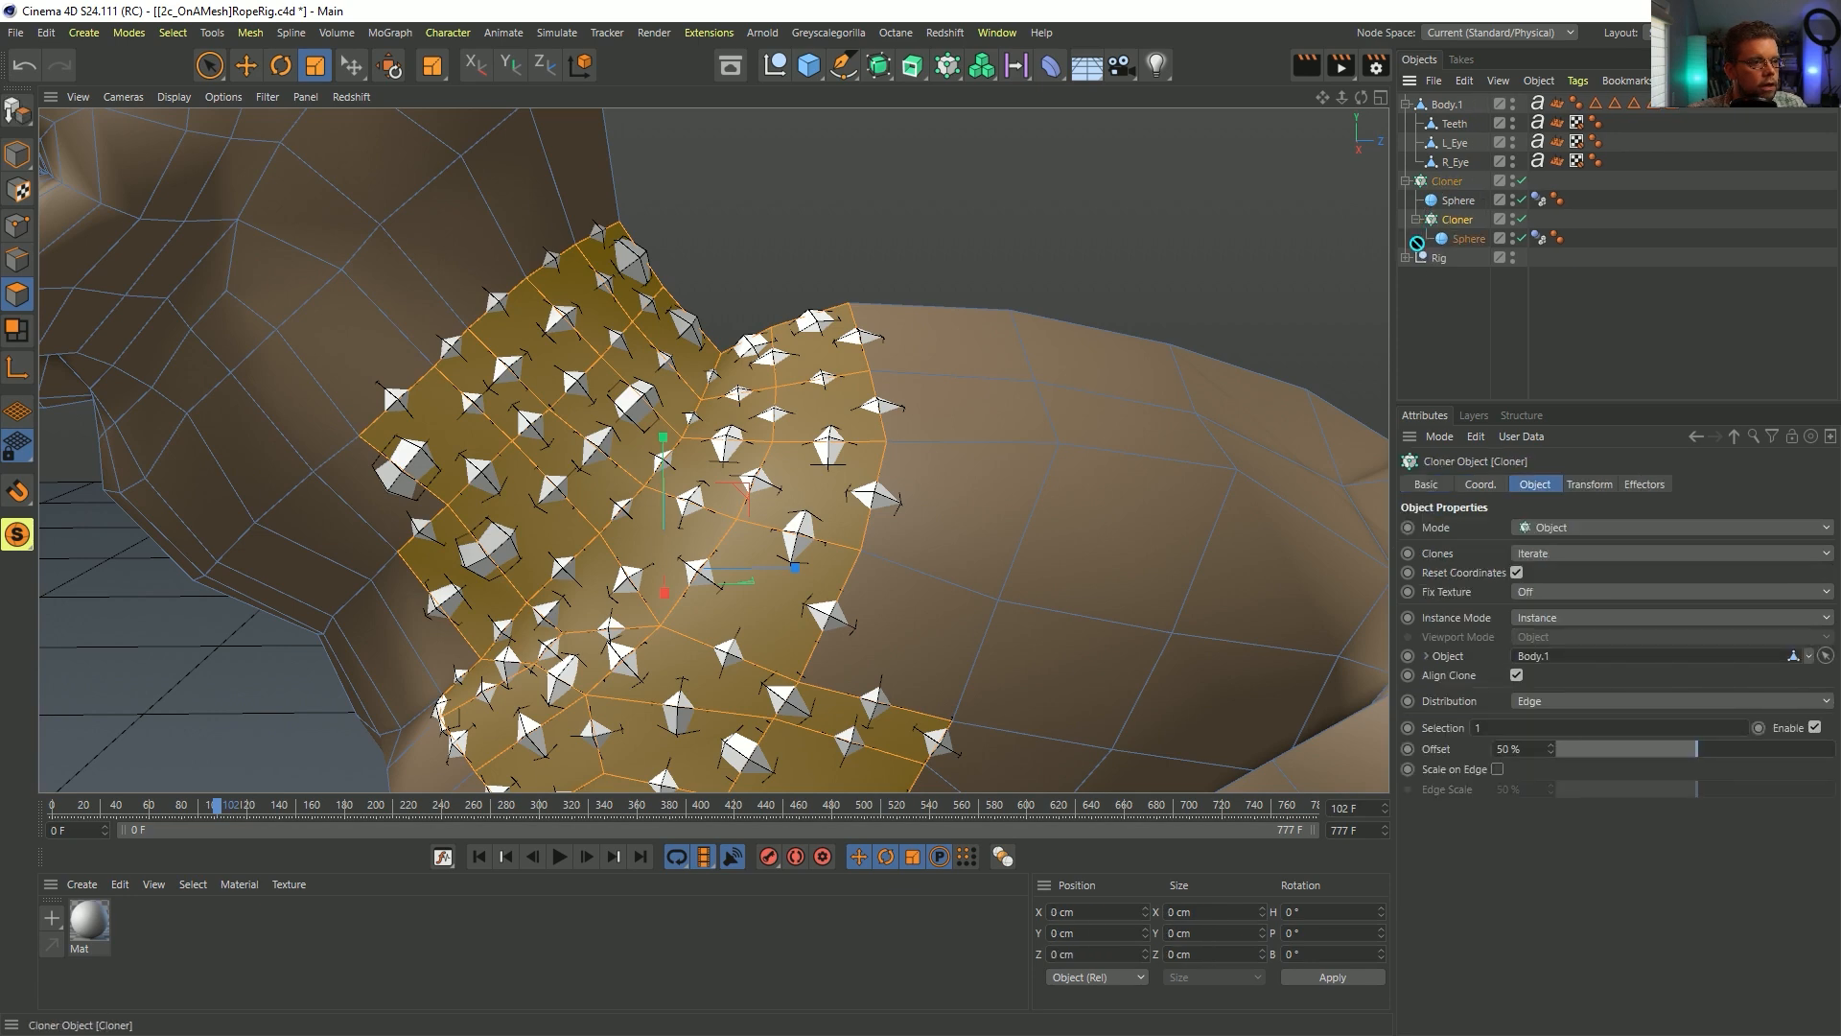
left_click(1449, 220)
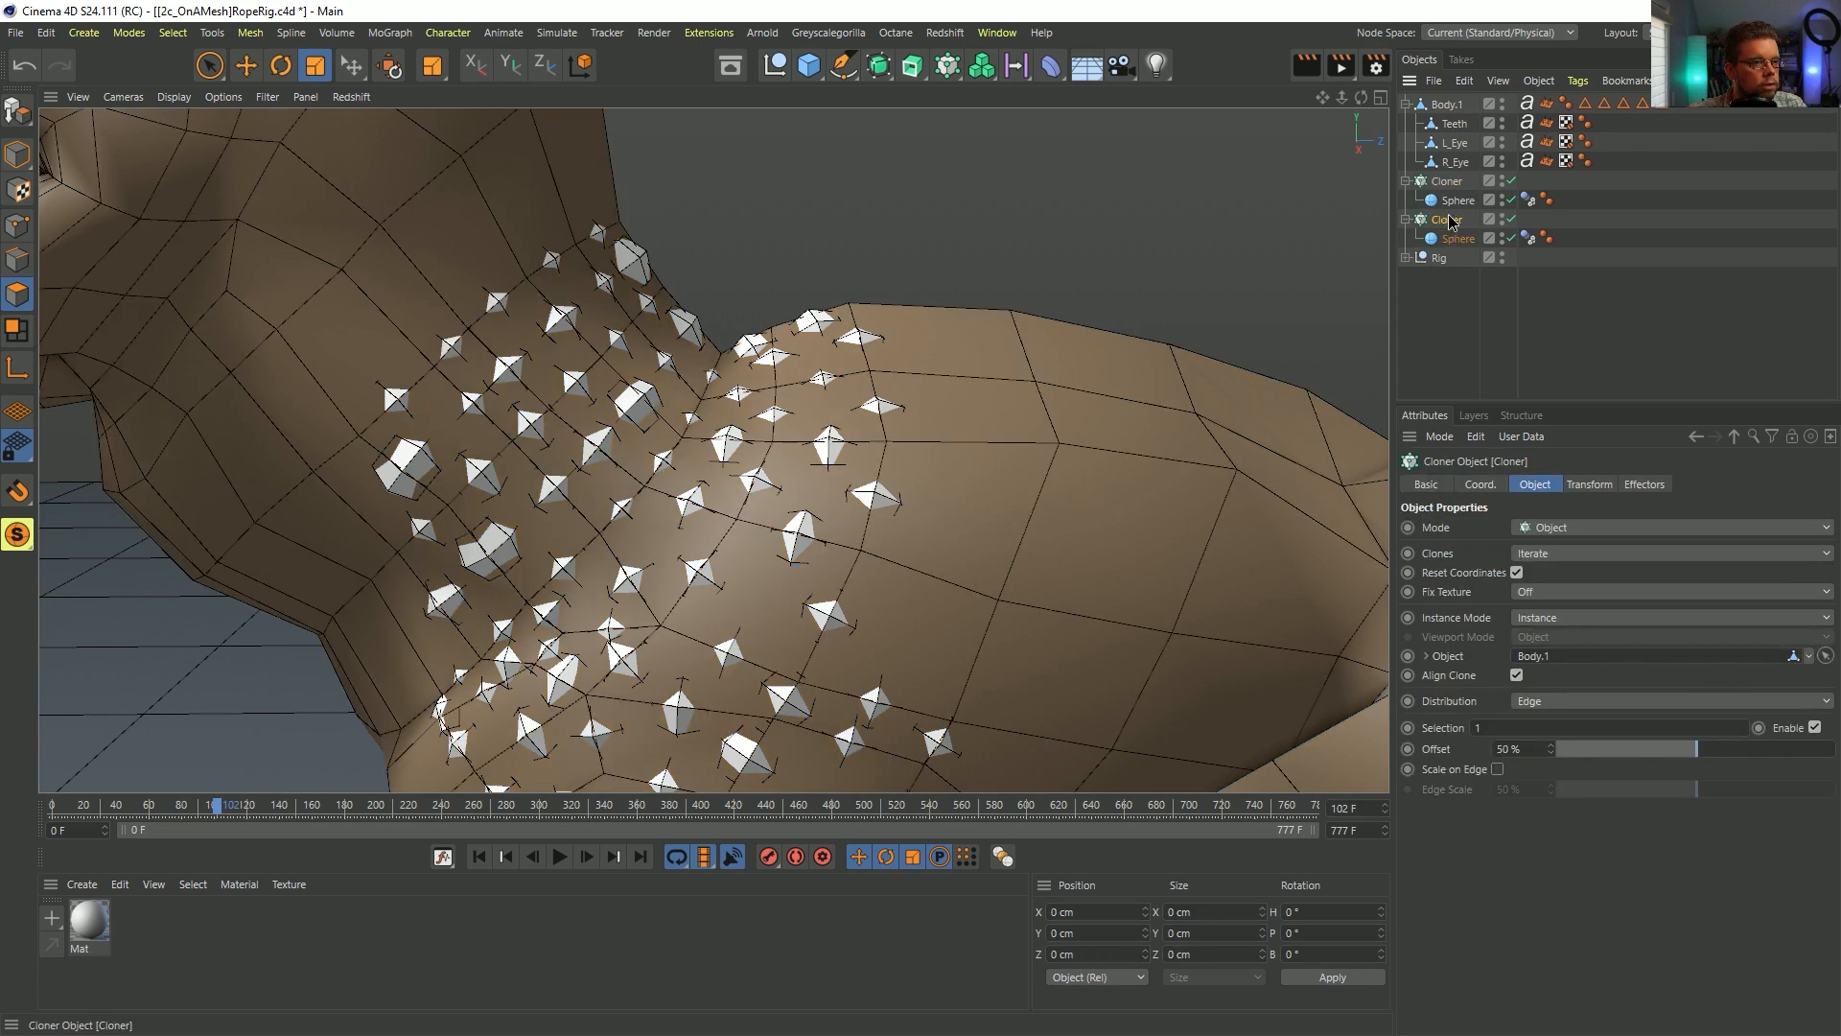
left_click(1539, 700)
left_click(1567, 762)
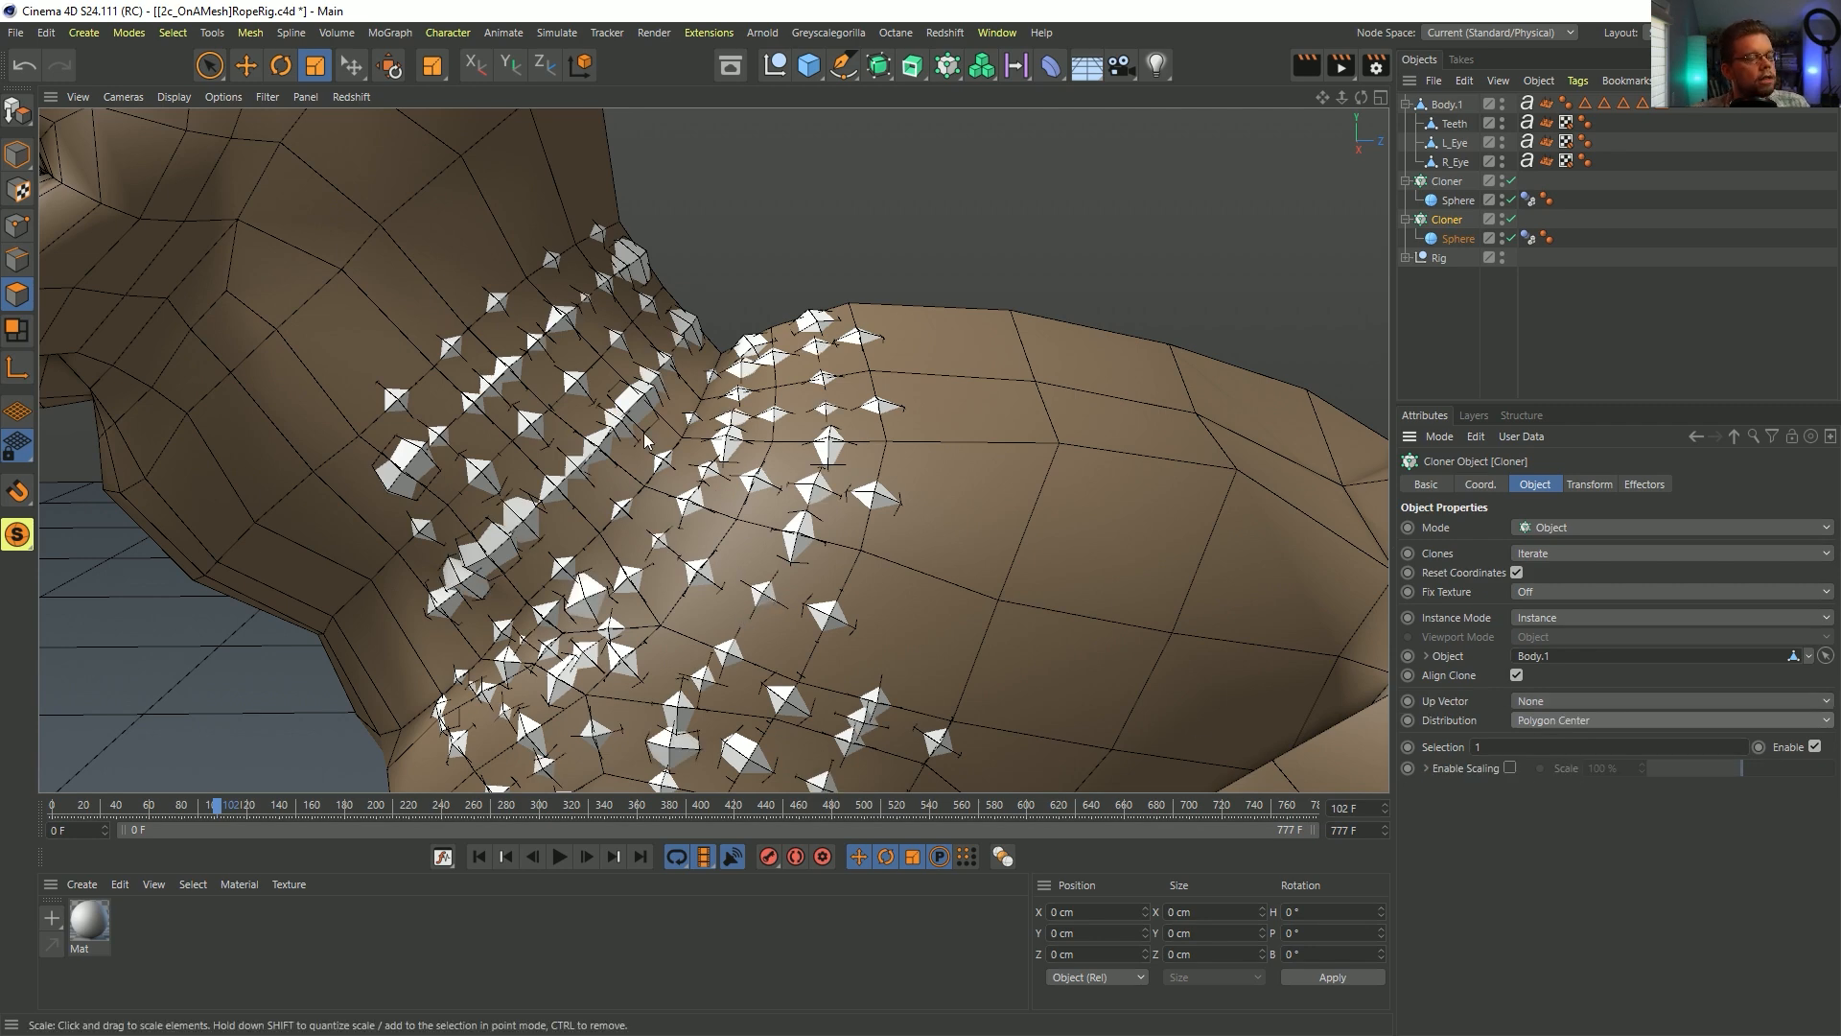
- Examine the combined edge and polygon-center sphere coverage on the neck and chest from different angles
left_click_drag(636, 444, 756, 538, "alt")
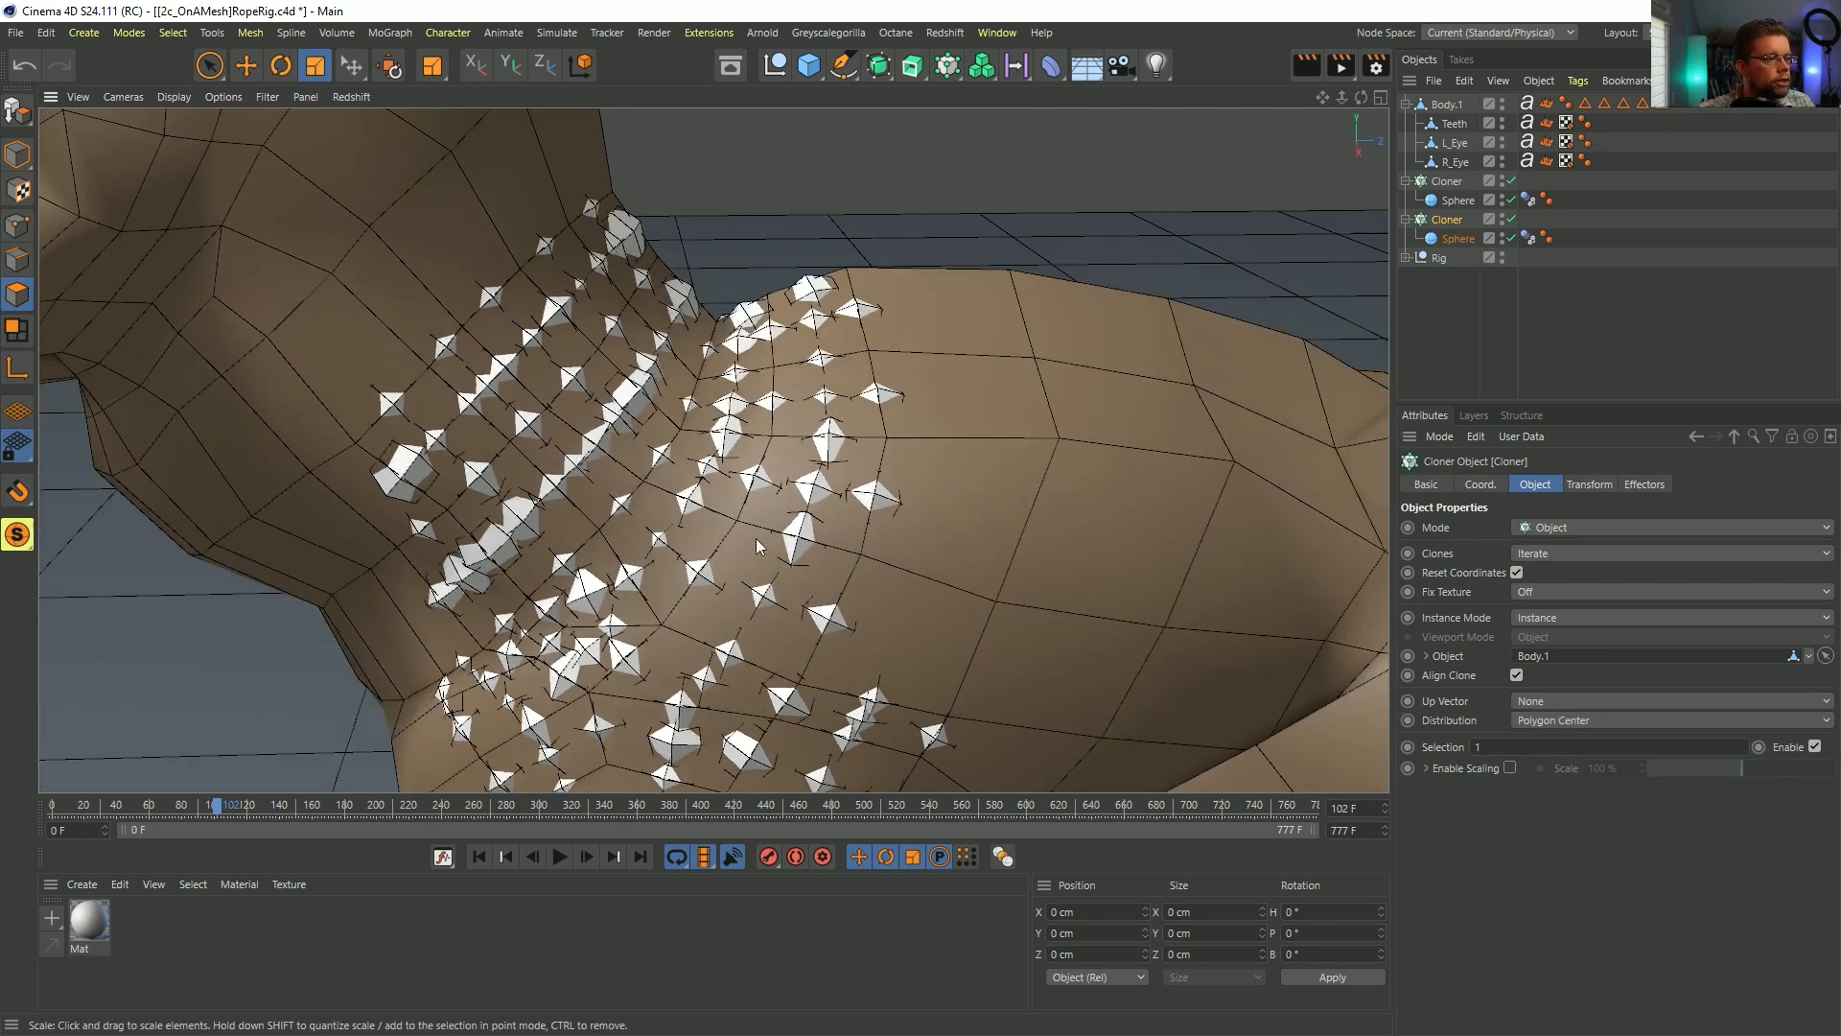
right_click_drag(756, 538, 641, 578, "alt")
left_click_drag(701, 574, 794, 693, "alt")
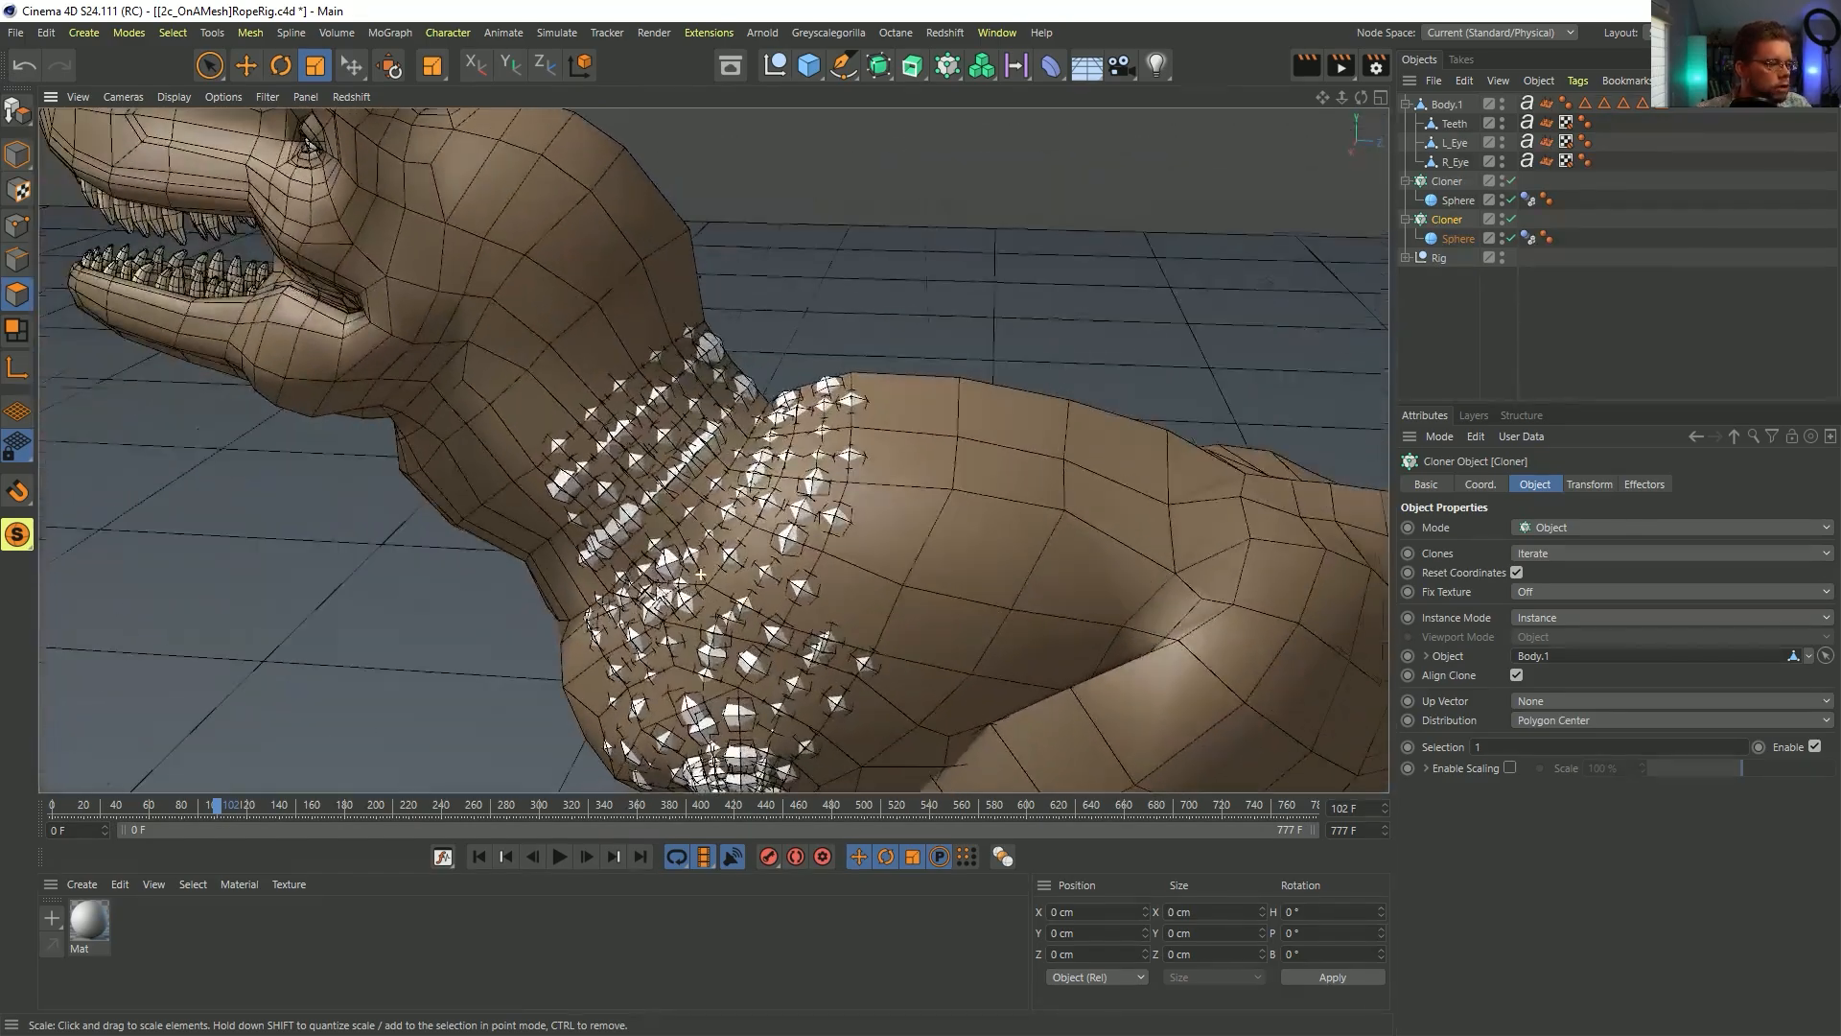
middle_click_drag(794, 692, 783, 591, "alt")
left_click_drag(784, 591, 655, 683, "alt")
left_click_drag(719, 515, 683, 614, "alt")
middle_click_drag(682, 575, 686, 690, "alt")
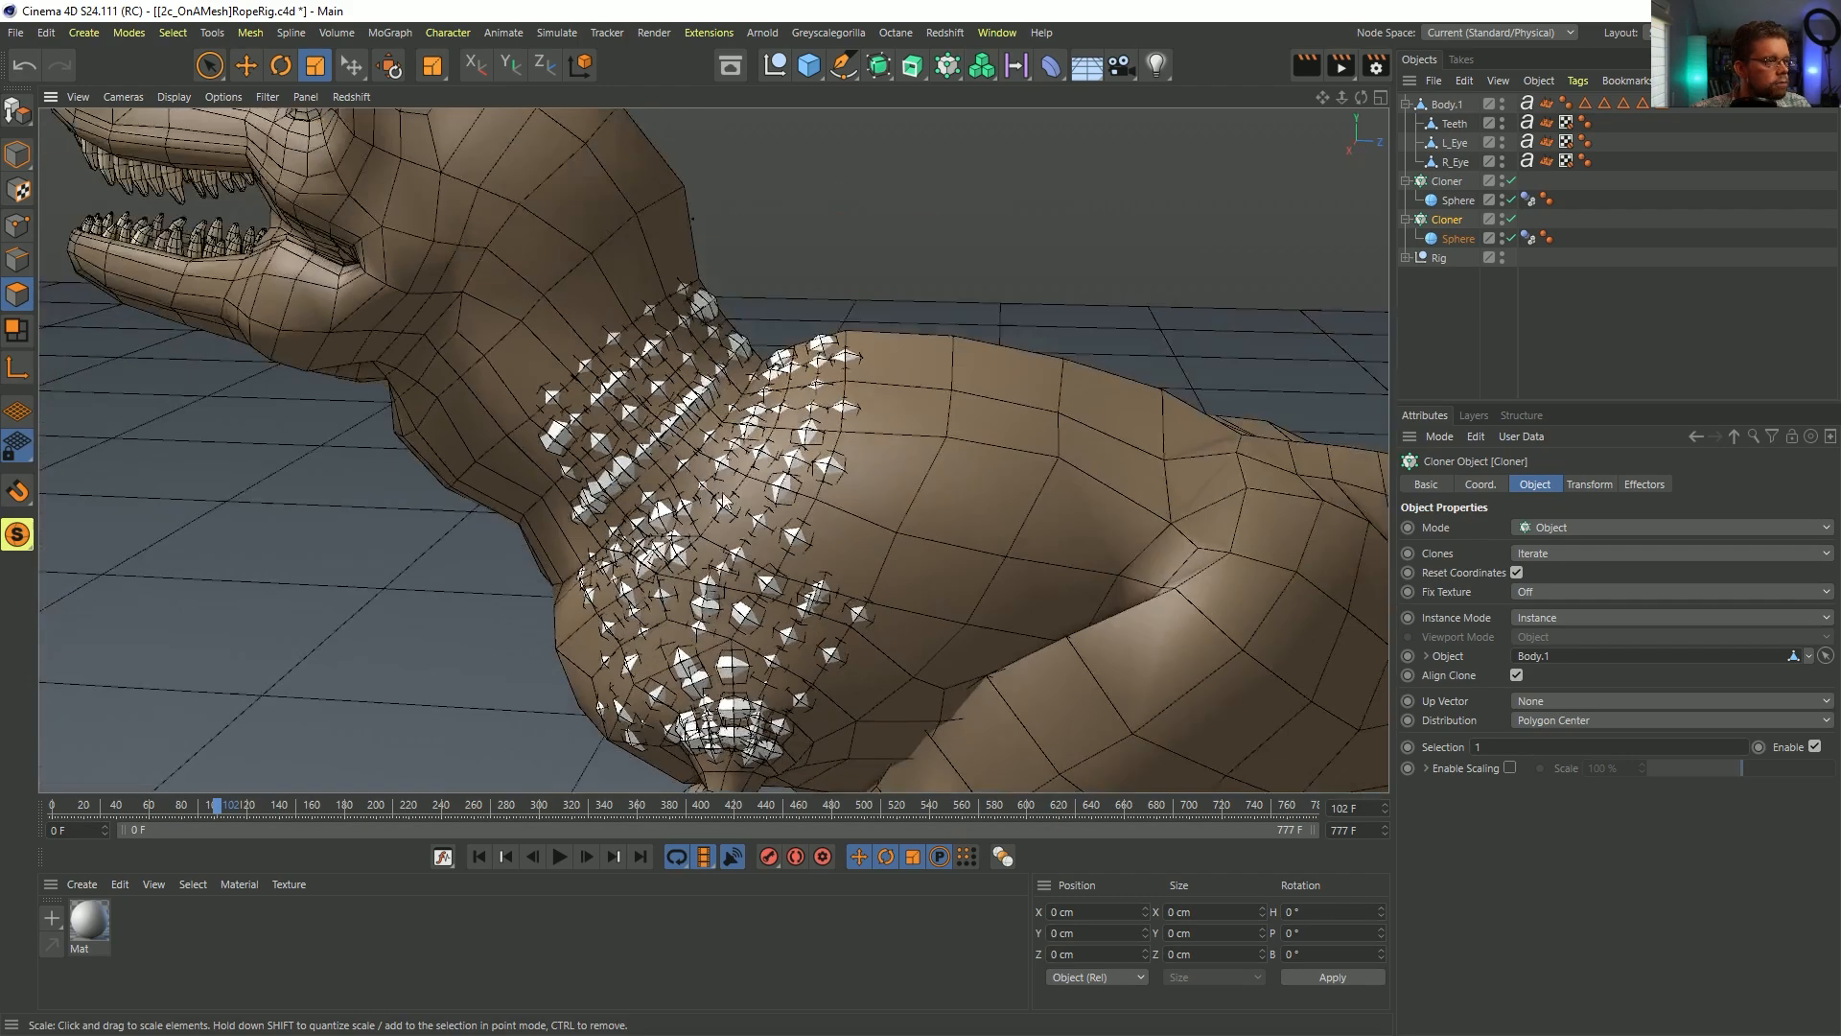
right_click_drag(777, 527, 717, 456, "alt")
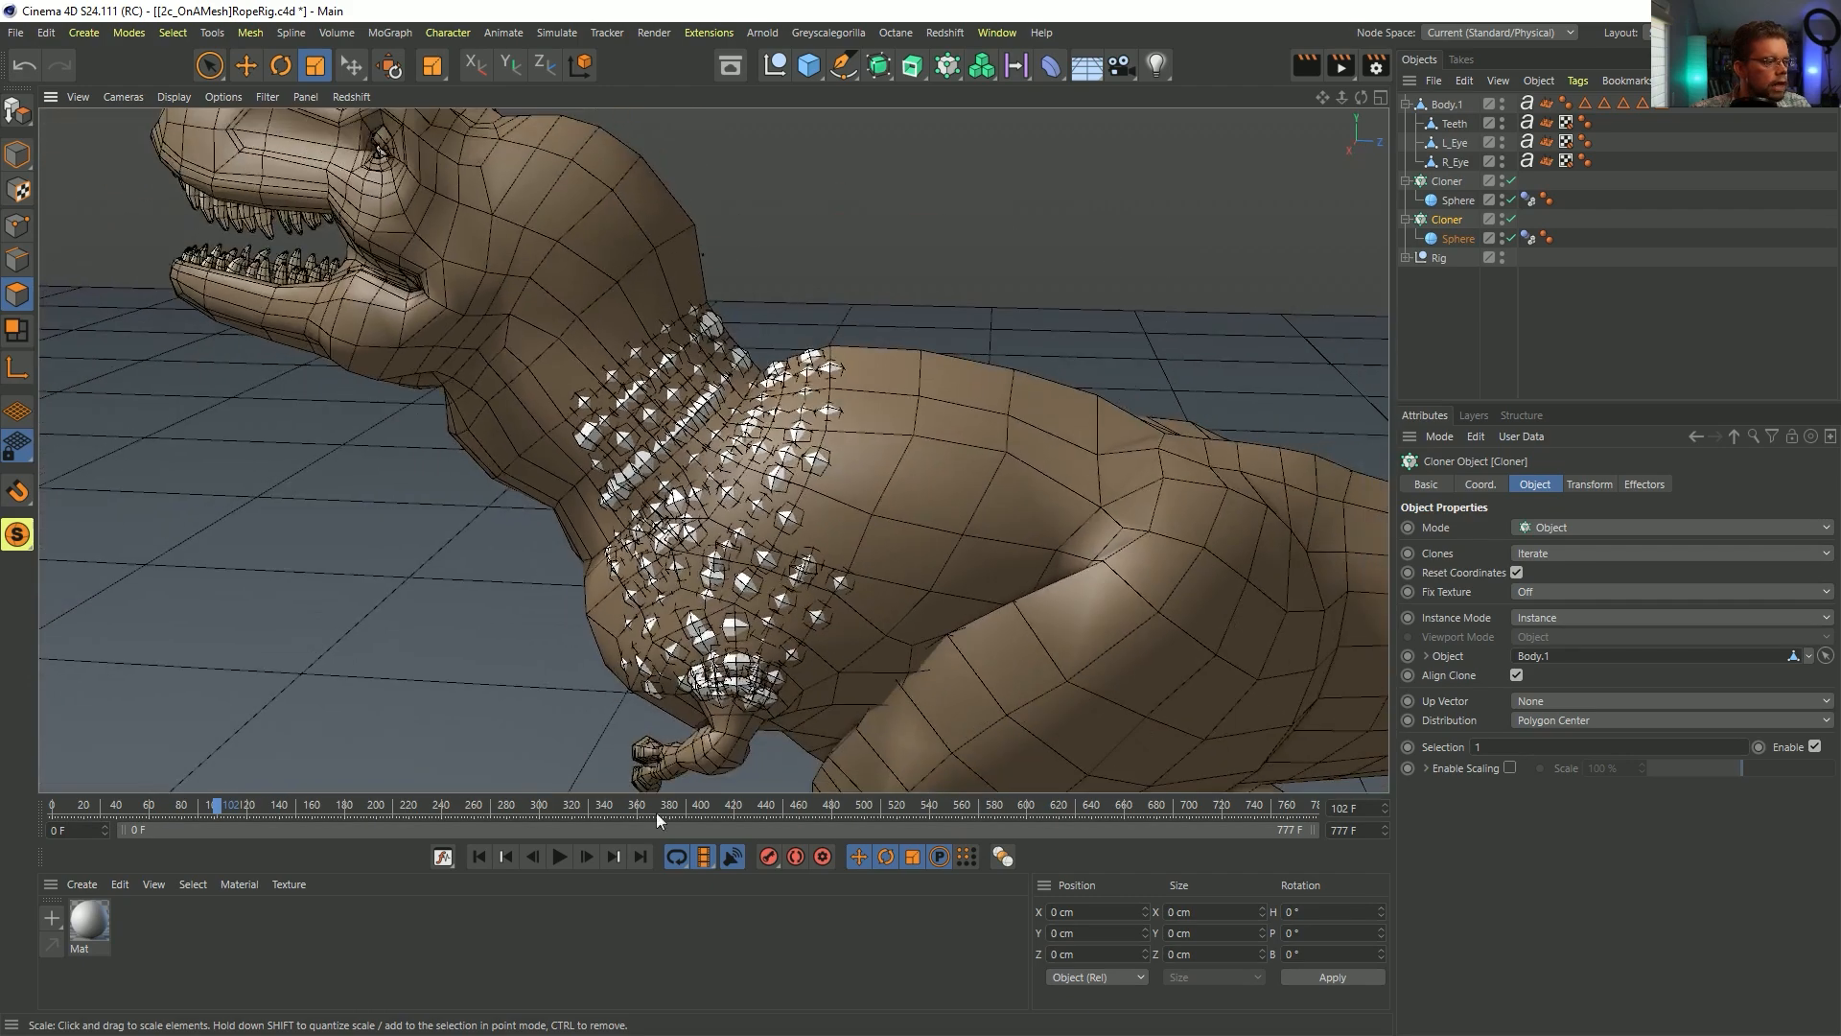
- Play the simulation from the first frame with the two sets of spheres, then stop and rewind
left_click(479, 857)
left_click(560, 856)
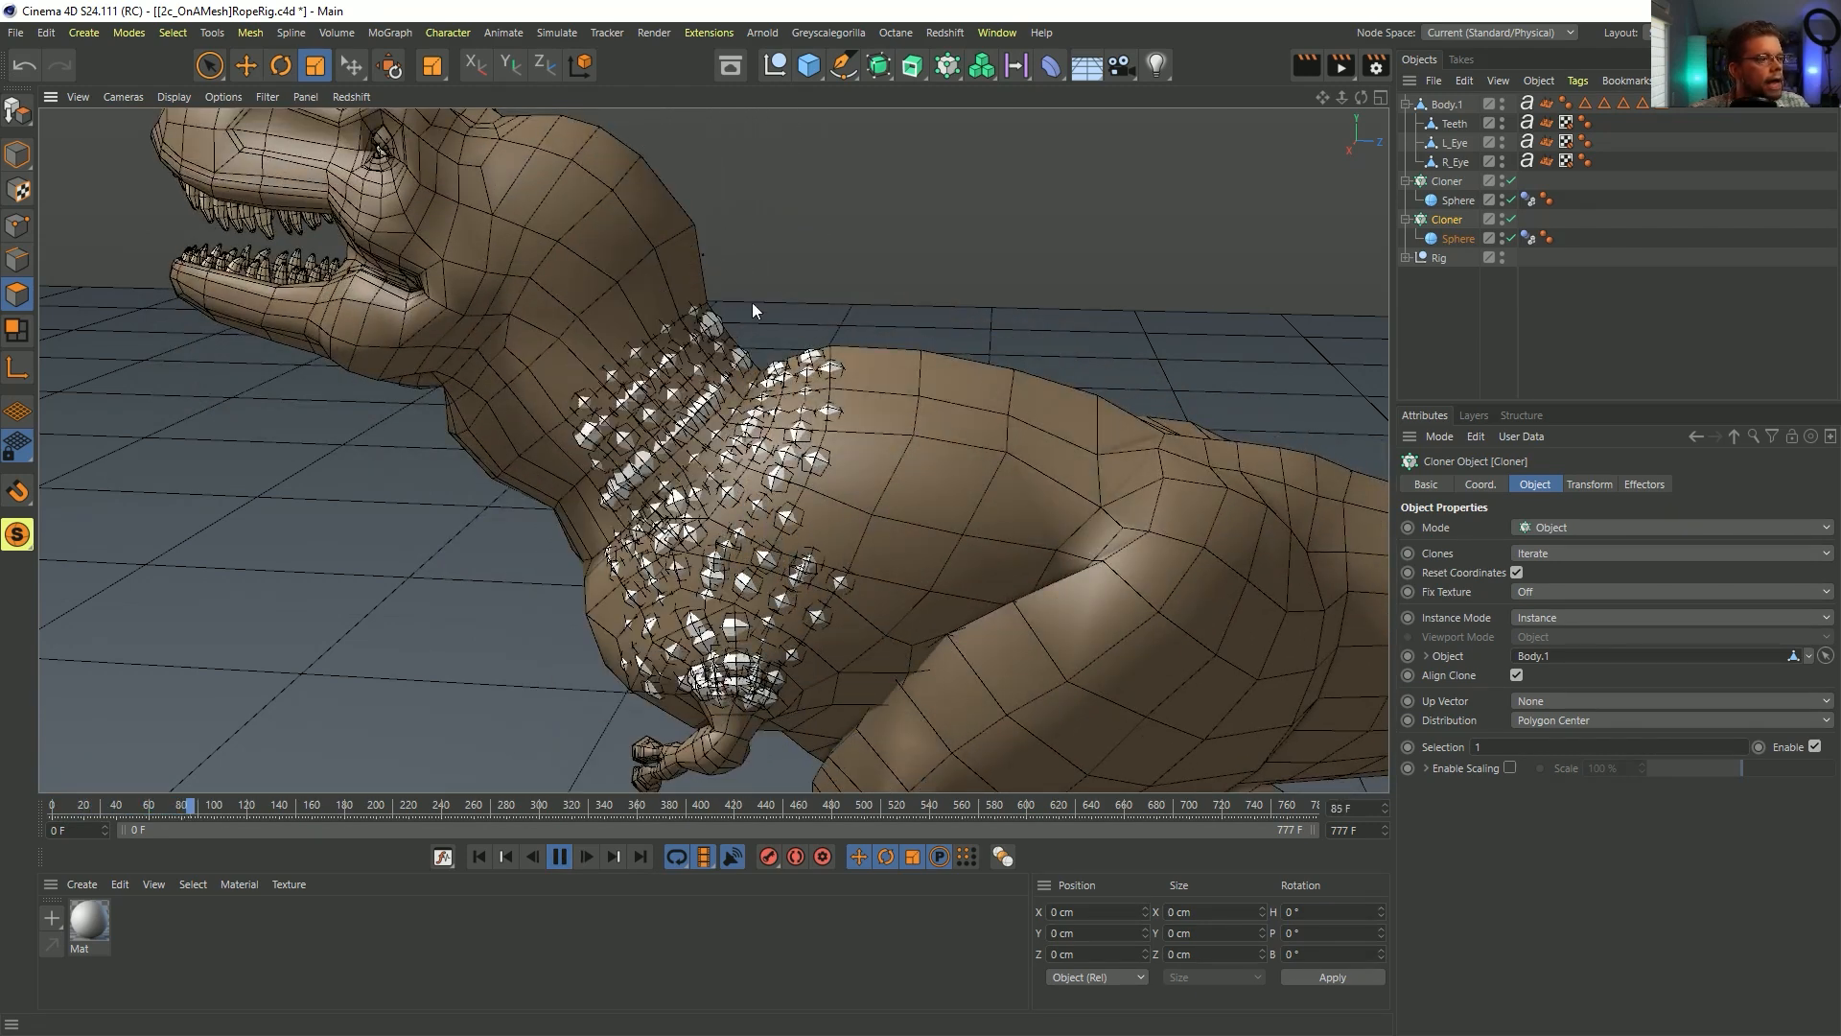
left_click(560, 856)
left_click(478, 857)
- Play the simulation to frame 37, examine from several sides how the chain lies on the neck spheres, and rewind
left_click_drag(747, 451, 795, 385, "alt")
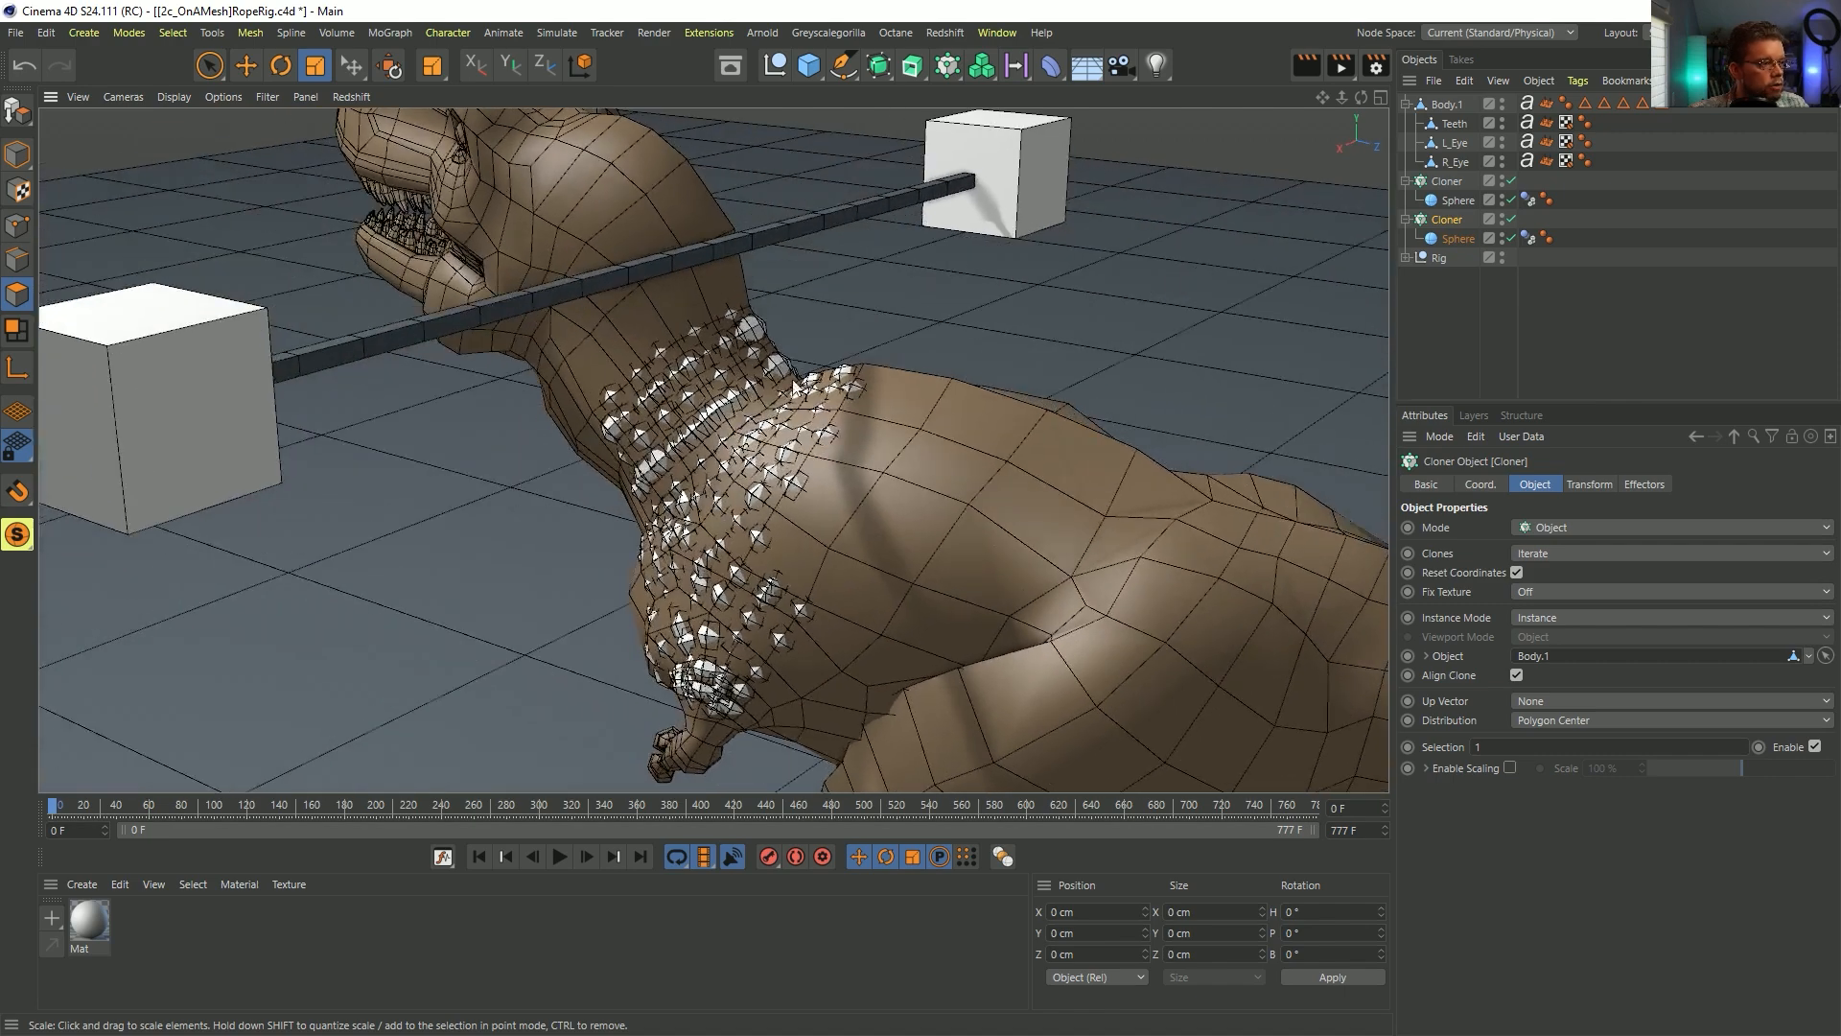
left_click(560, 856)
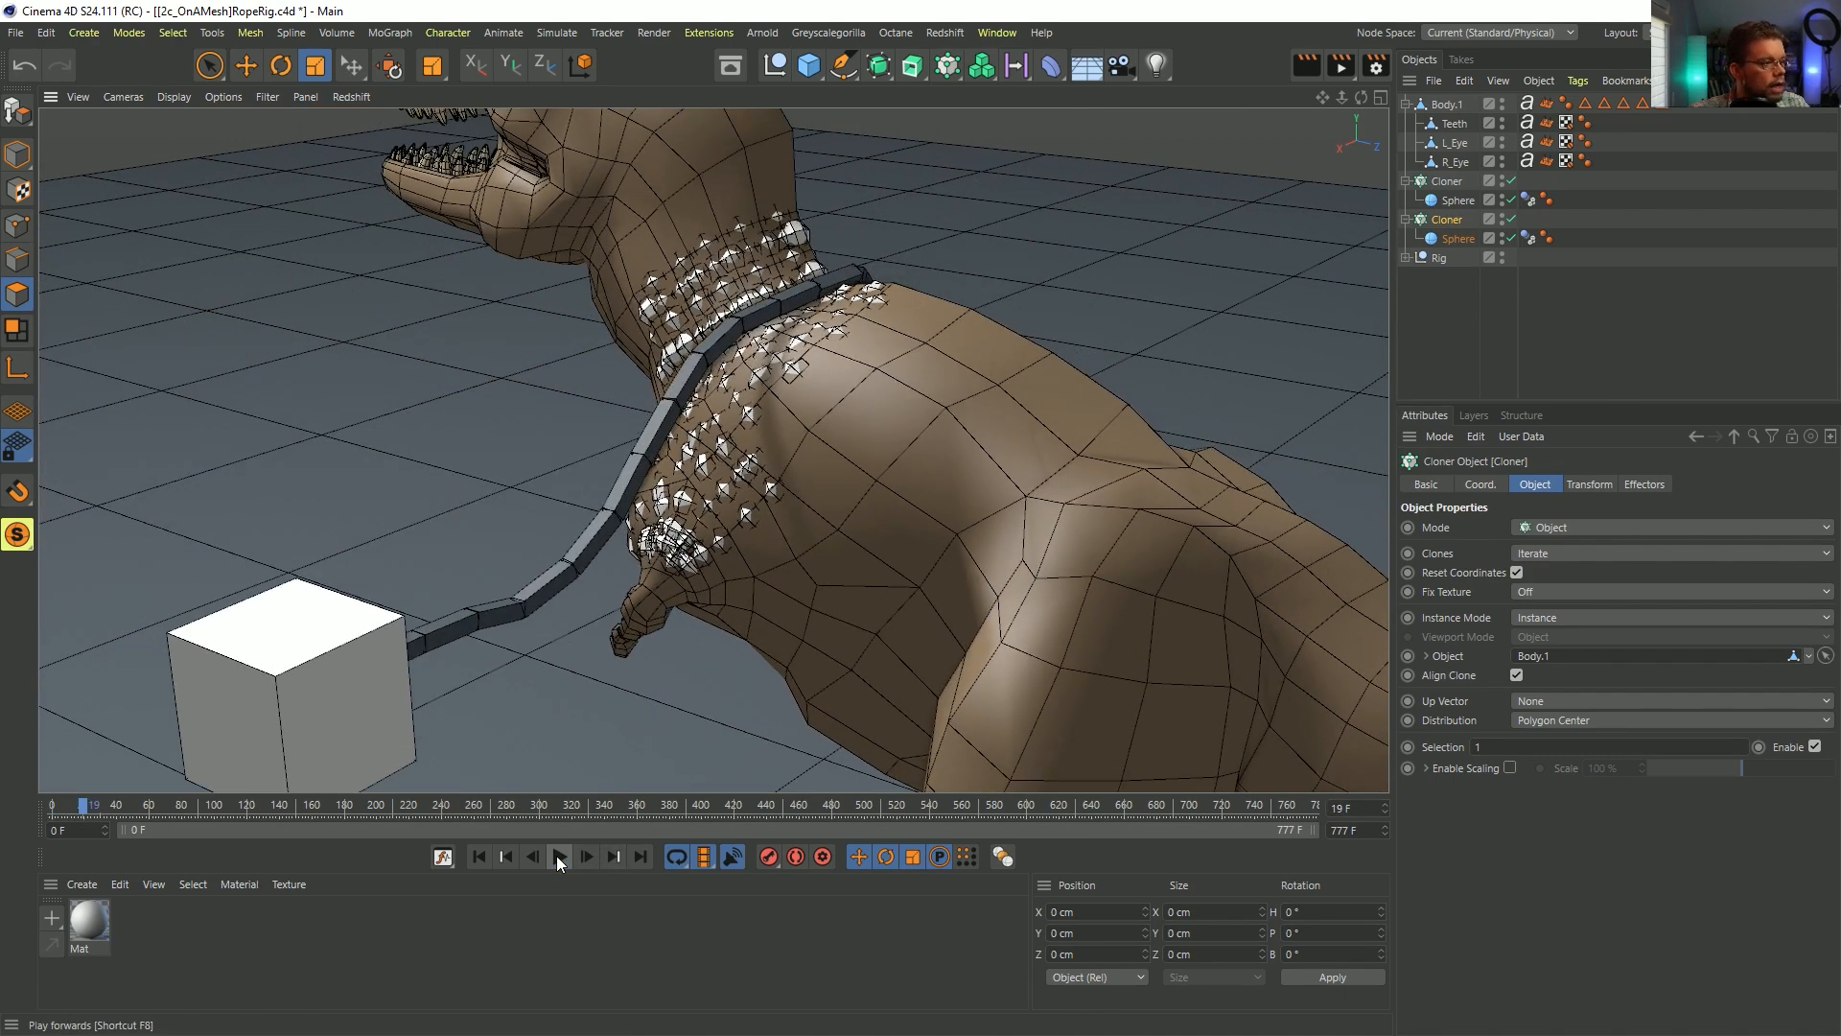
left_click(554, 860)
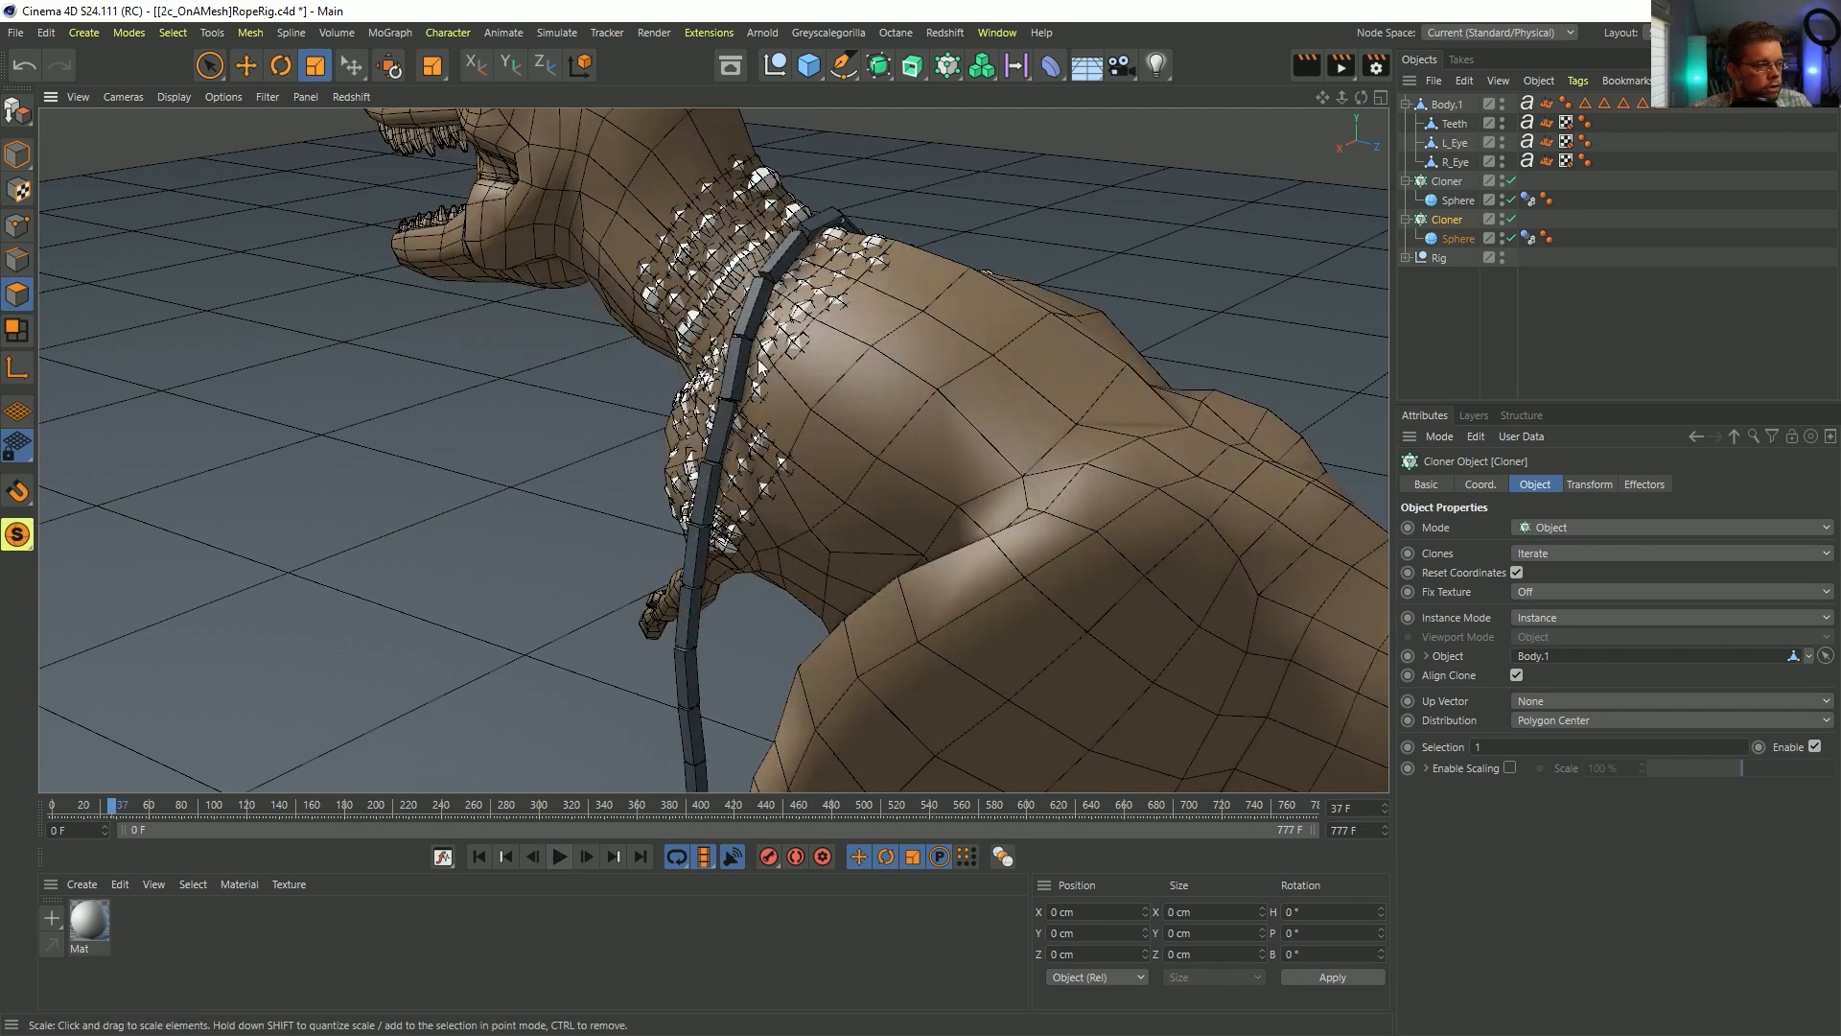
left_click_drag(718, 365, 947, 327, "alt")
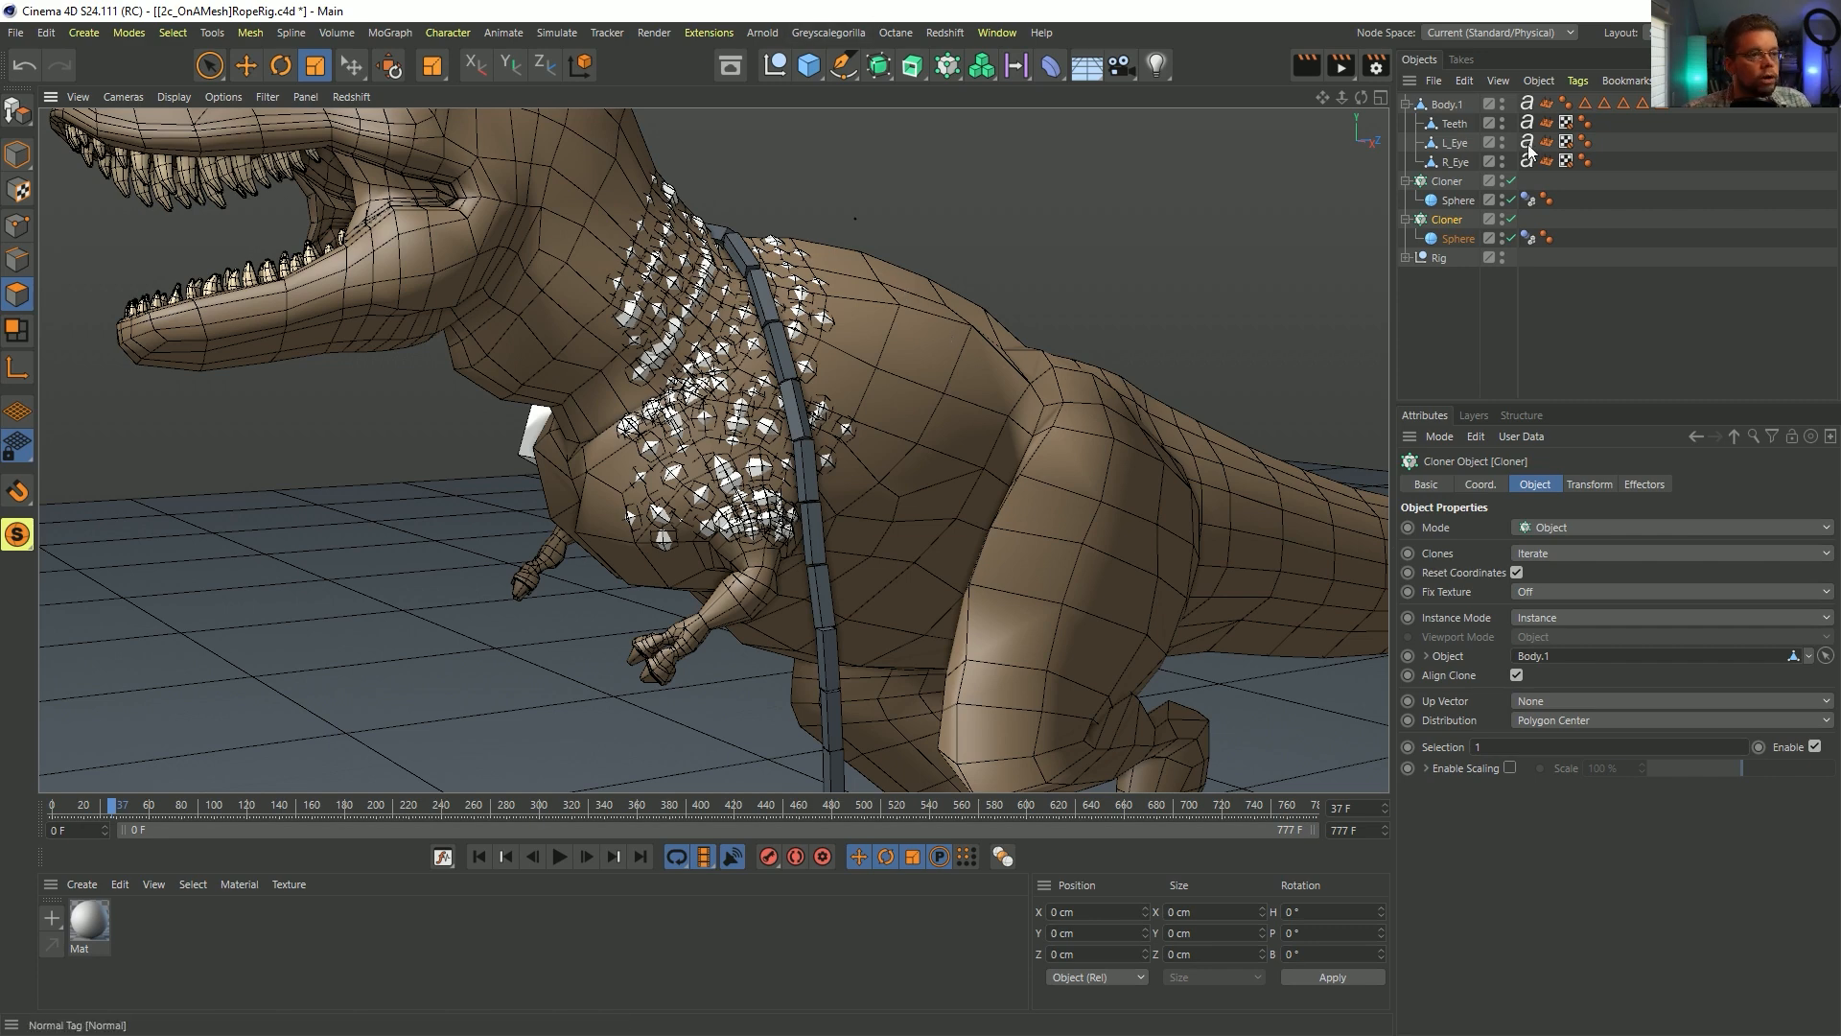
left_click_drag(856, 321, 767, 361, "alt")
right_click_drag(768, 360, 773, 278, "alt")
middle_click_drag(773, 278, 782, 431, "alt")
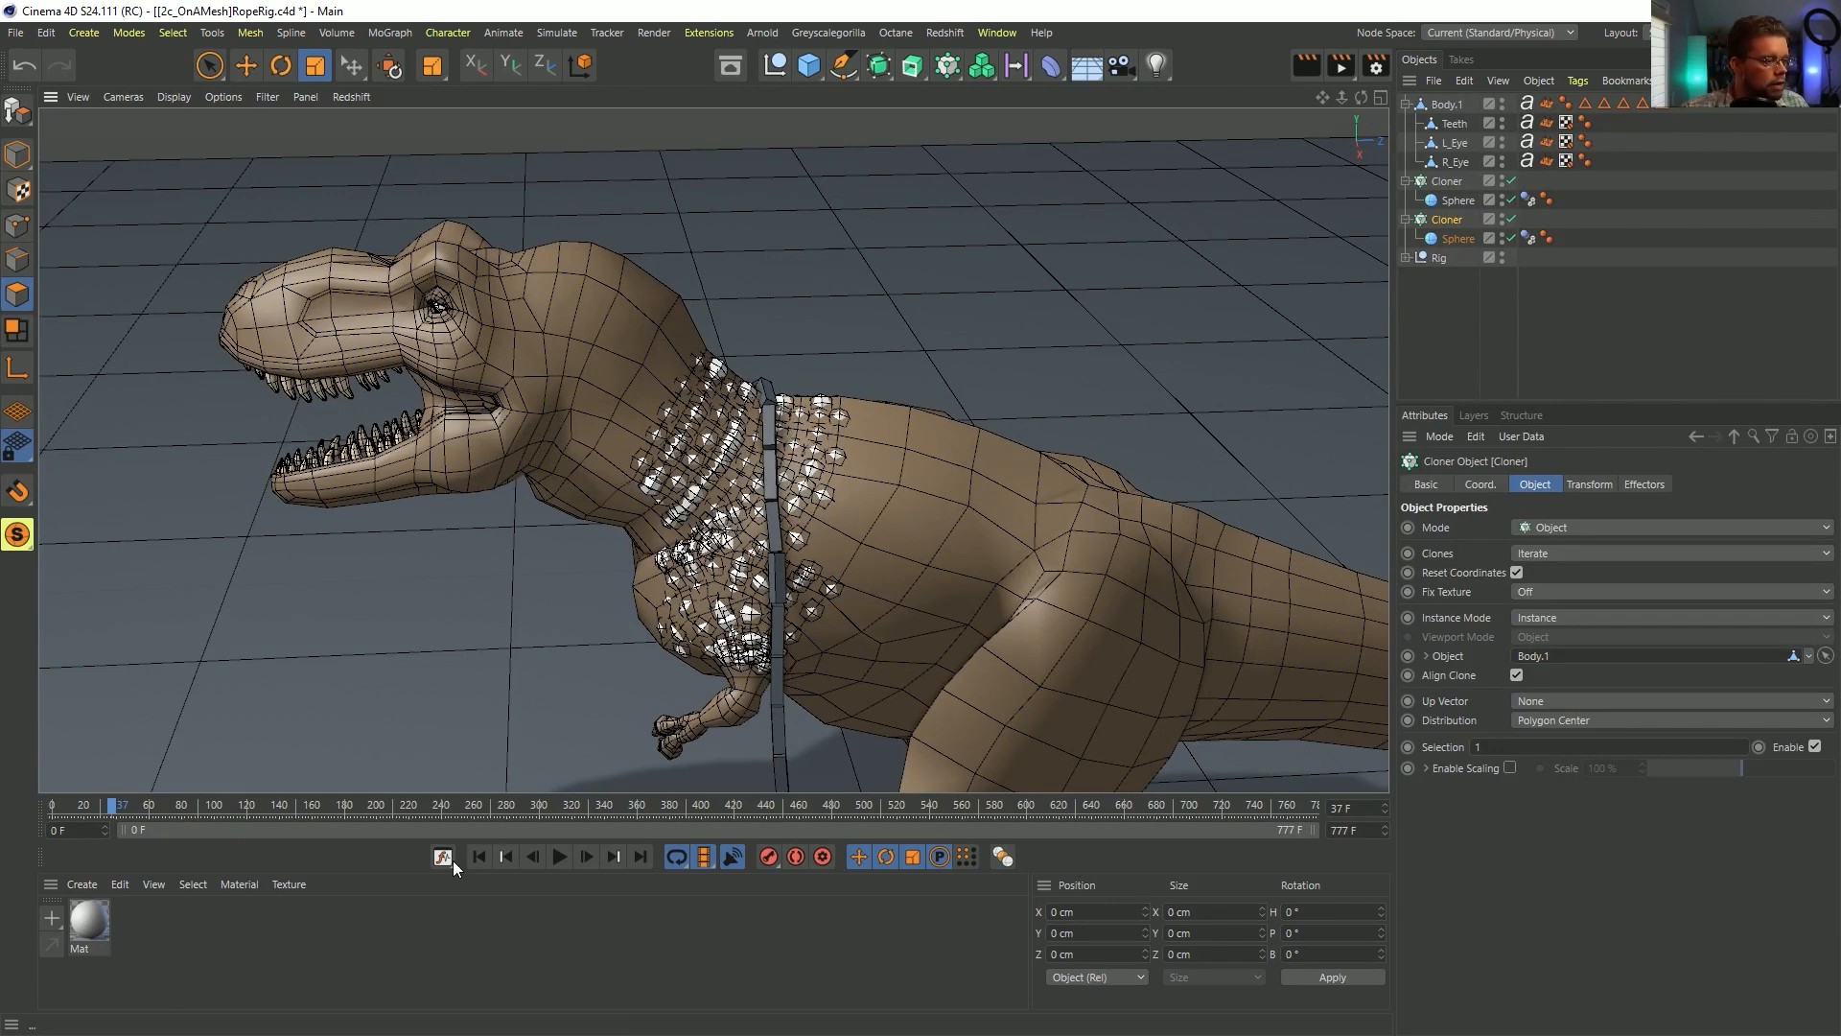
left_click(479, 857)
- Replay the chain's fall onto the neck up to frame 38 from a wider side view, then rewind
left_click_drag(769, 527, 833, 403, "alt")
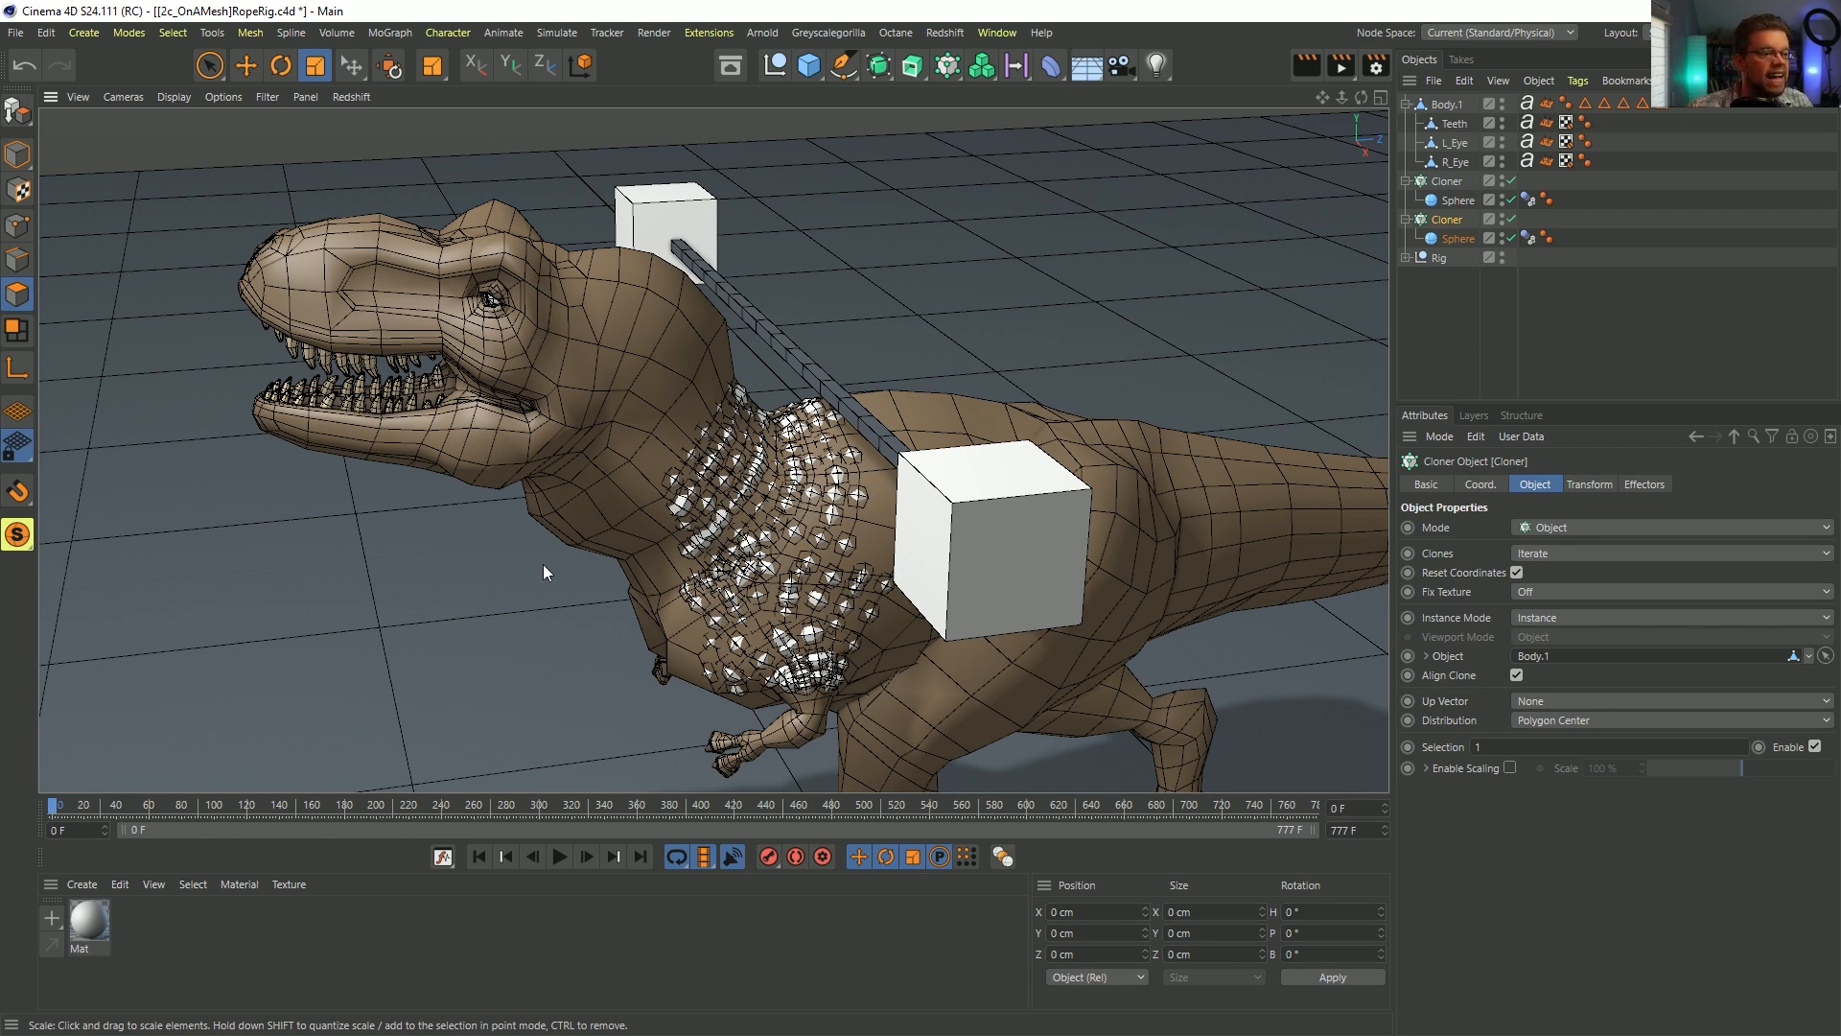
left_click(562, 859)
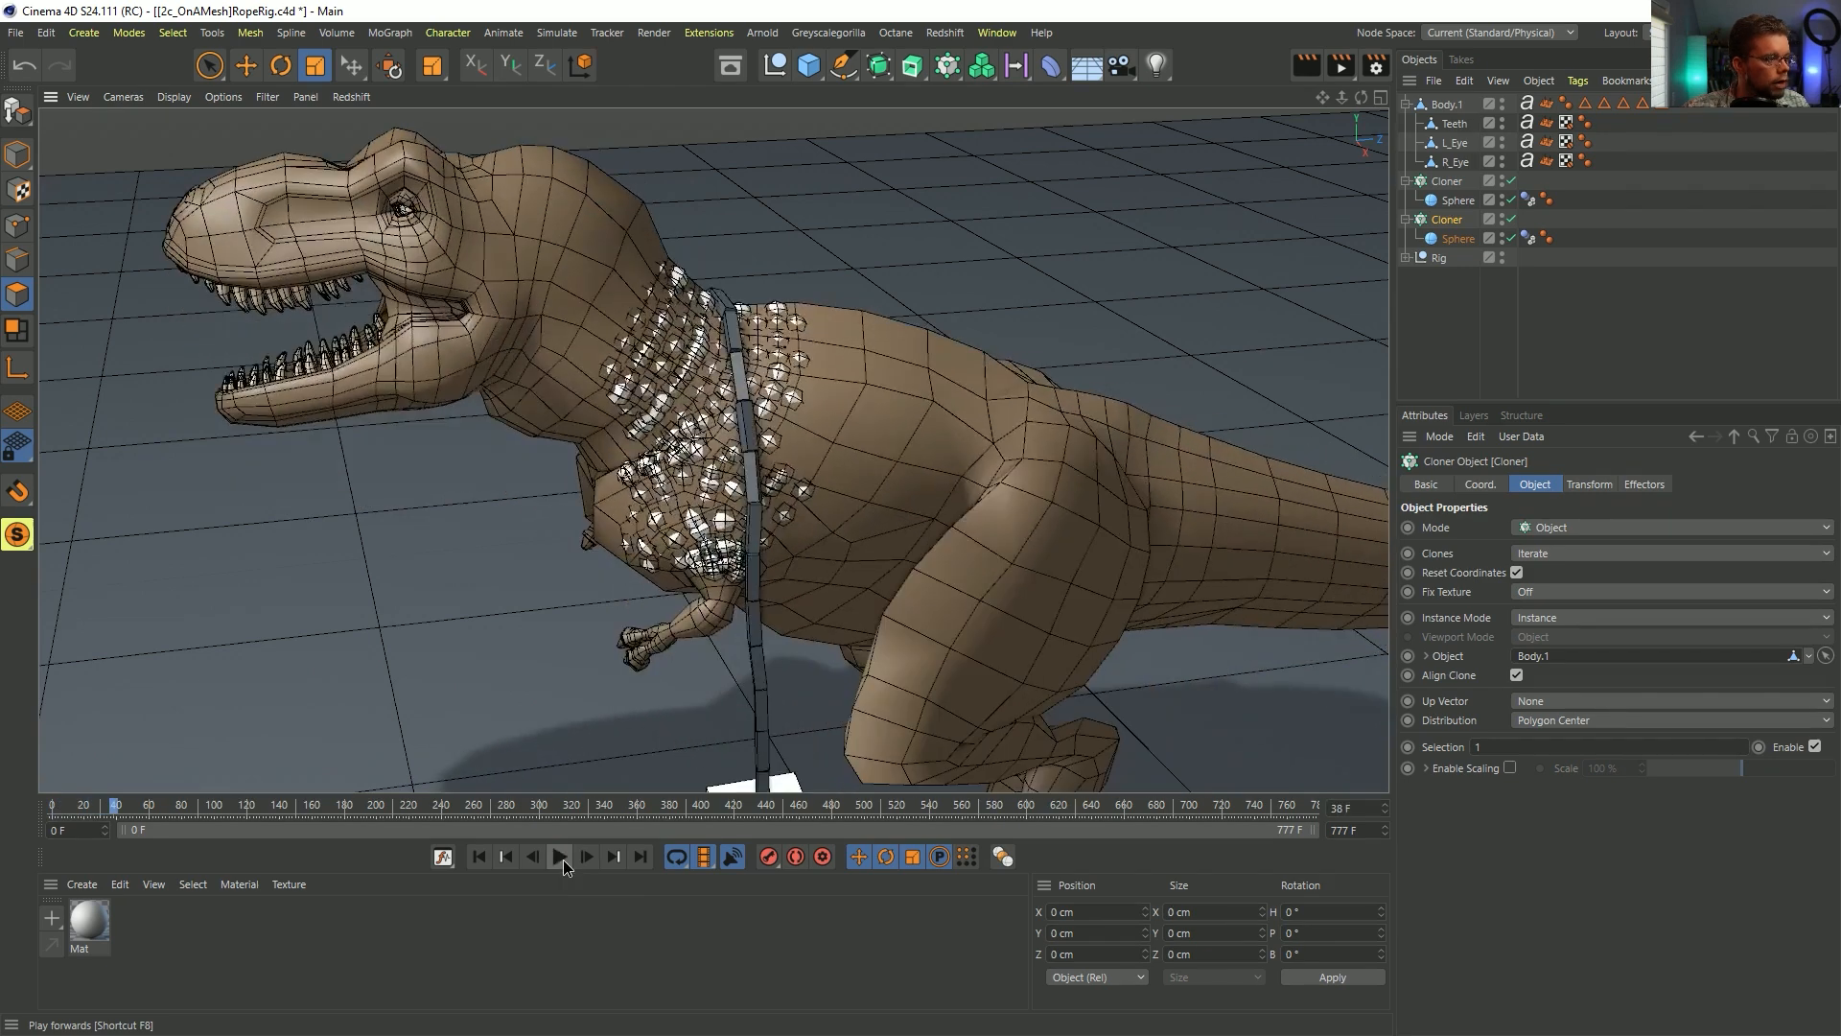
left_click(480, 857)
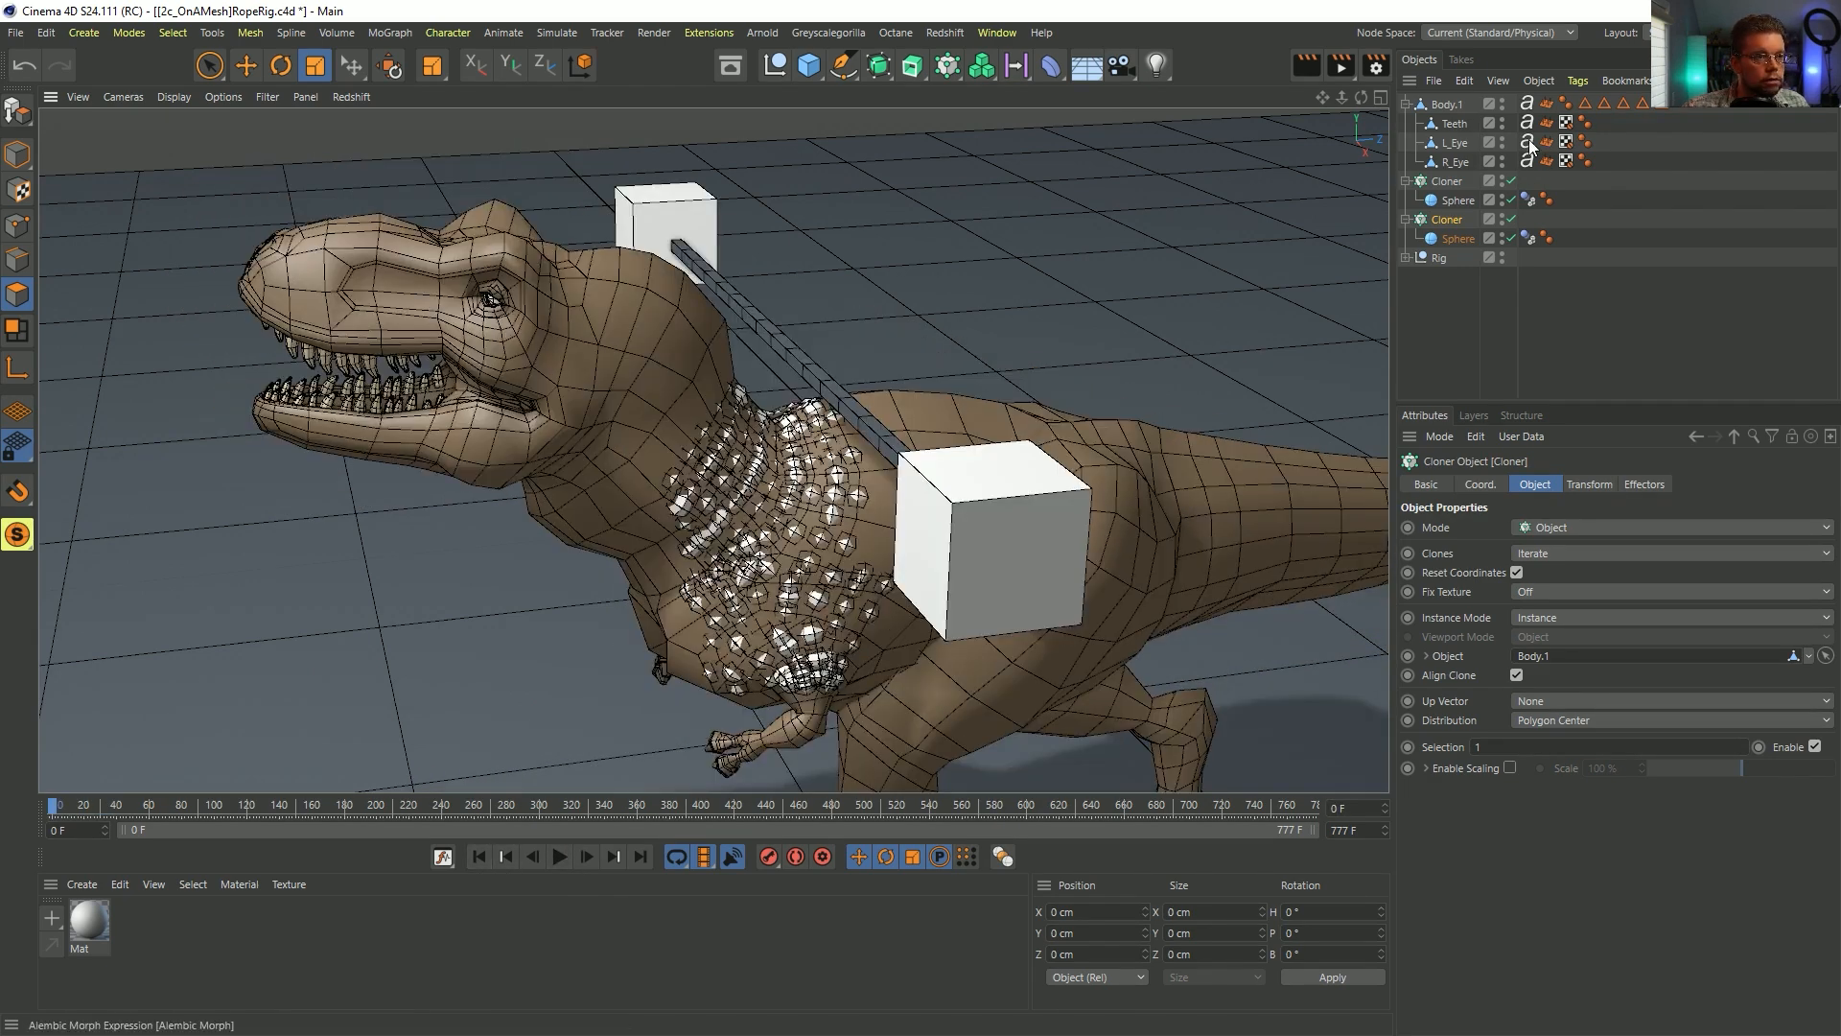
- Try an Alembic animation offset of 0 F on the T-Rex body's Alembic Morph tag
left_click(1527, 104)
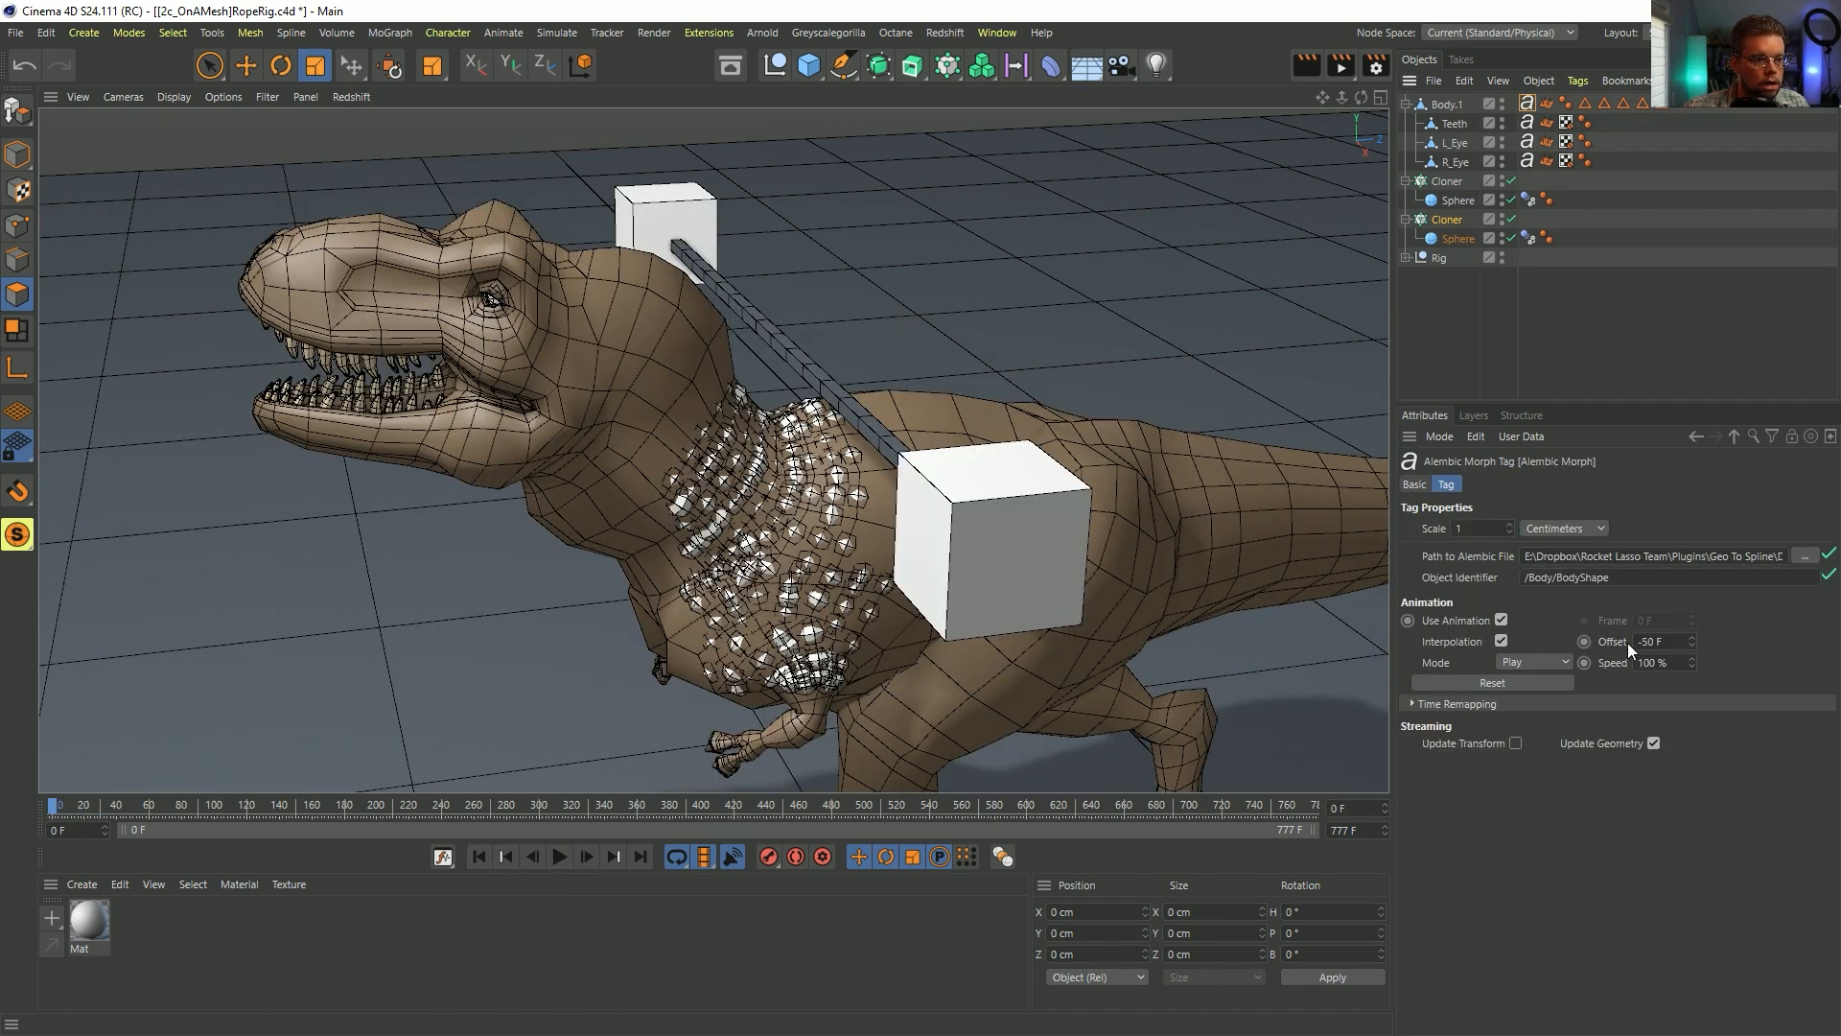
left_click(1673, 643)
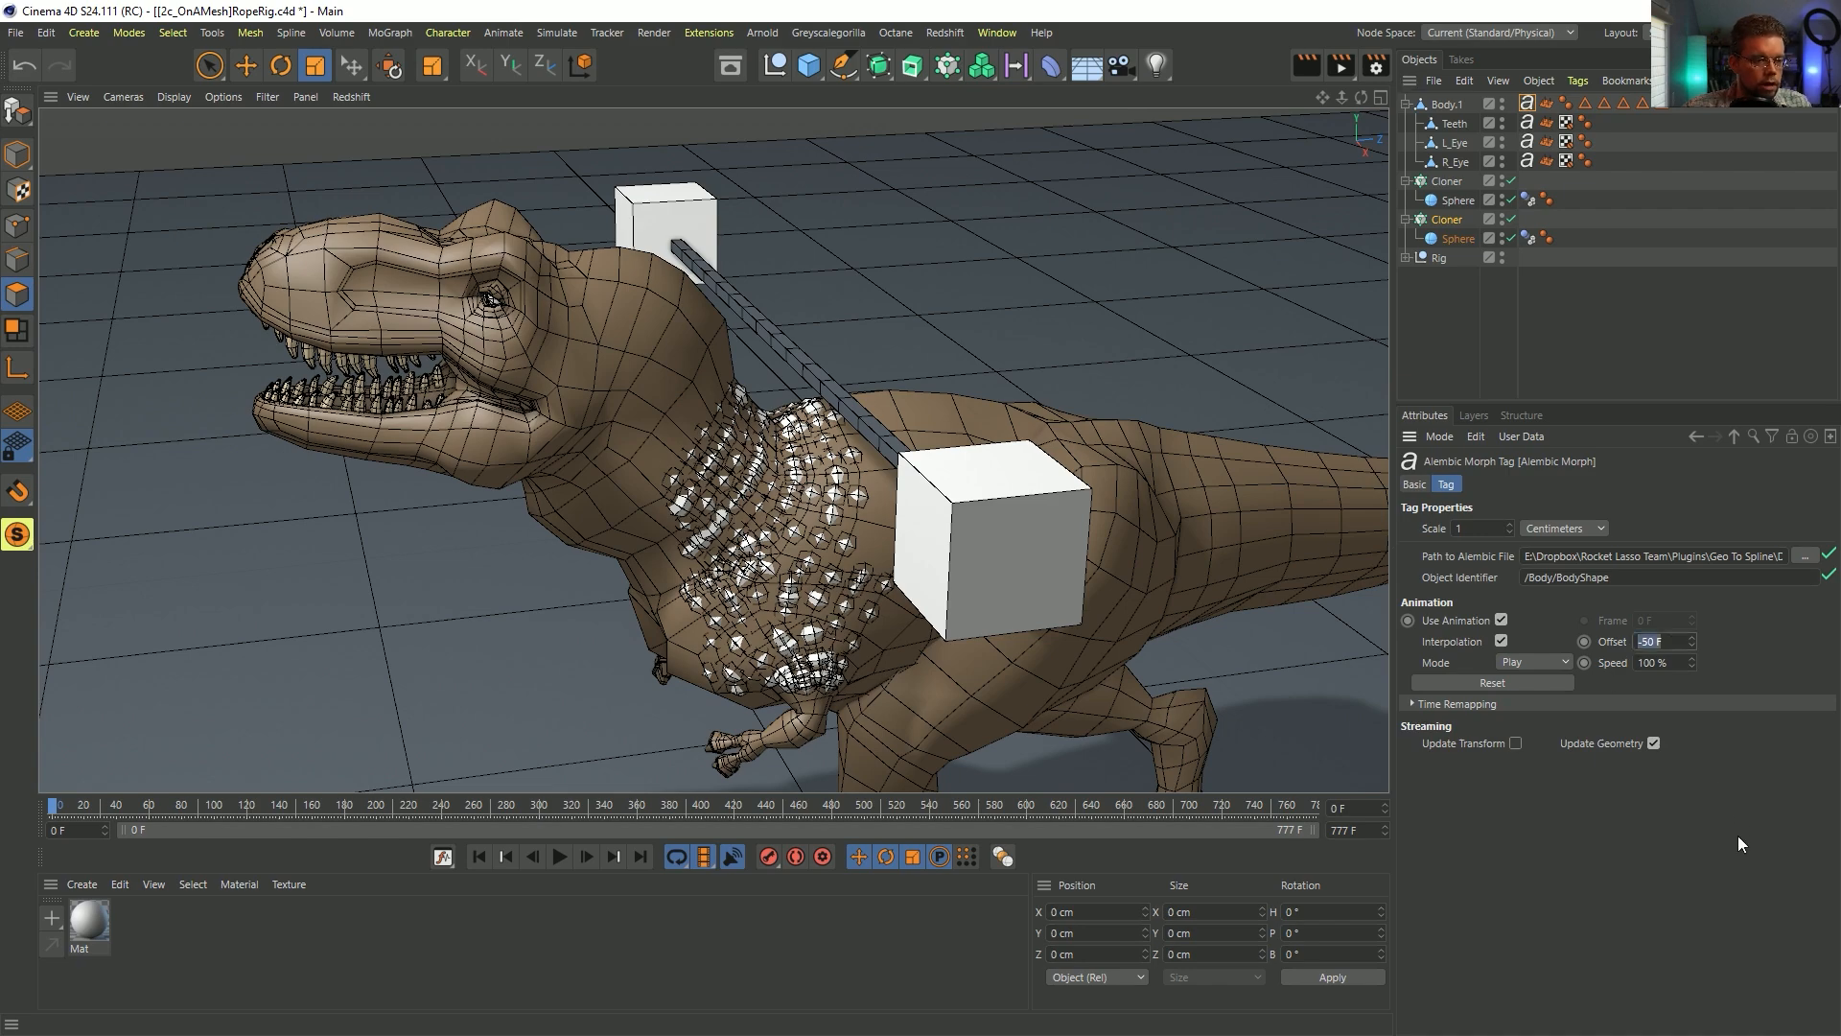
type("0")
key("Return")
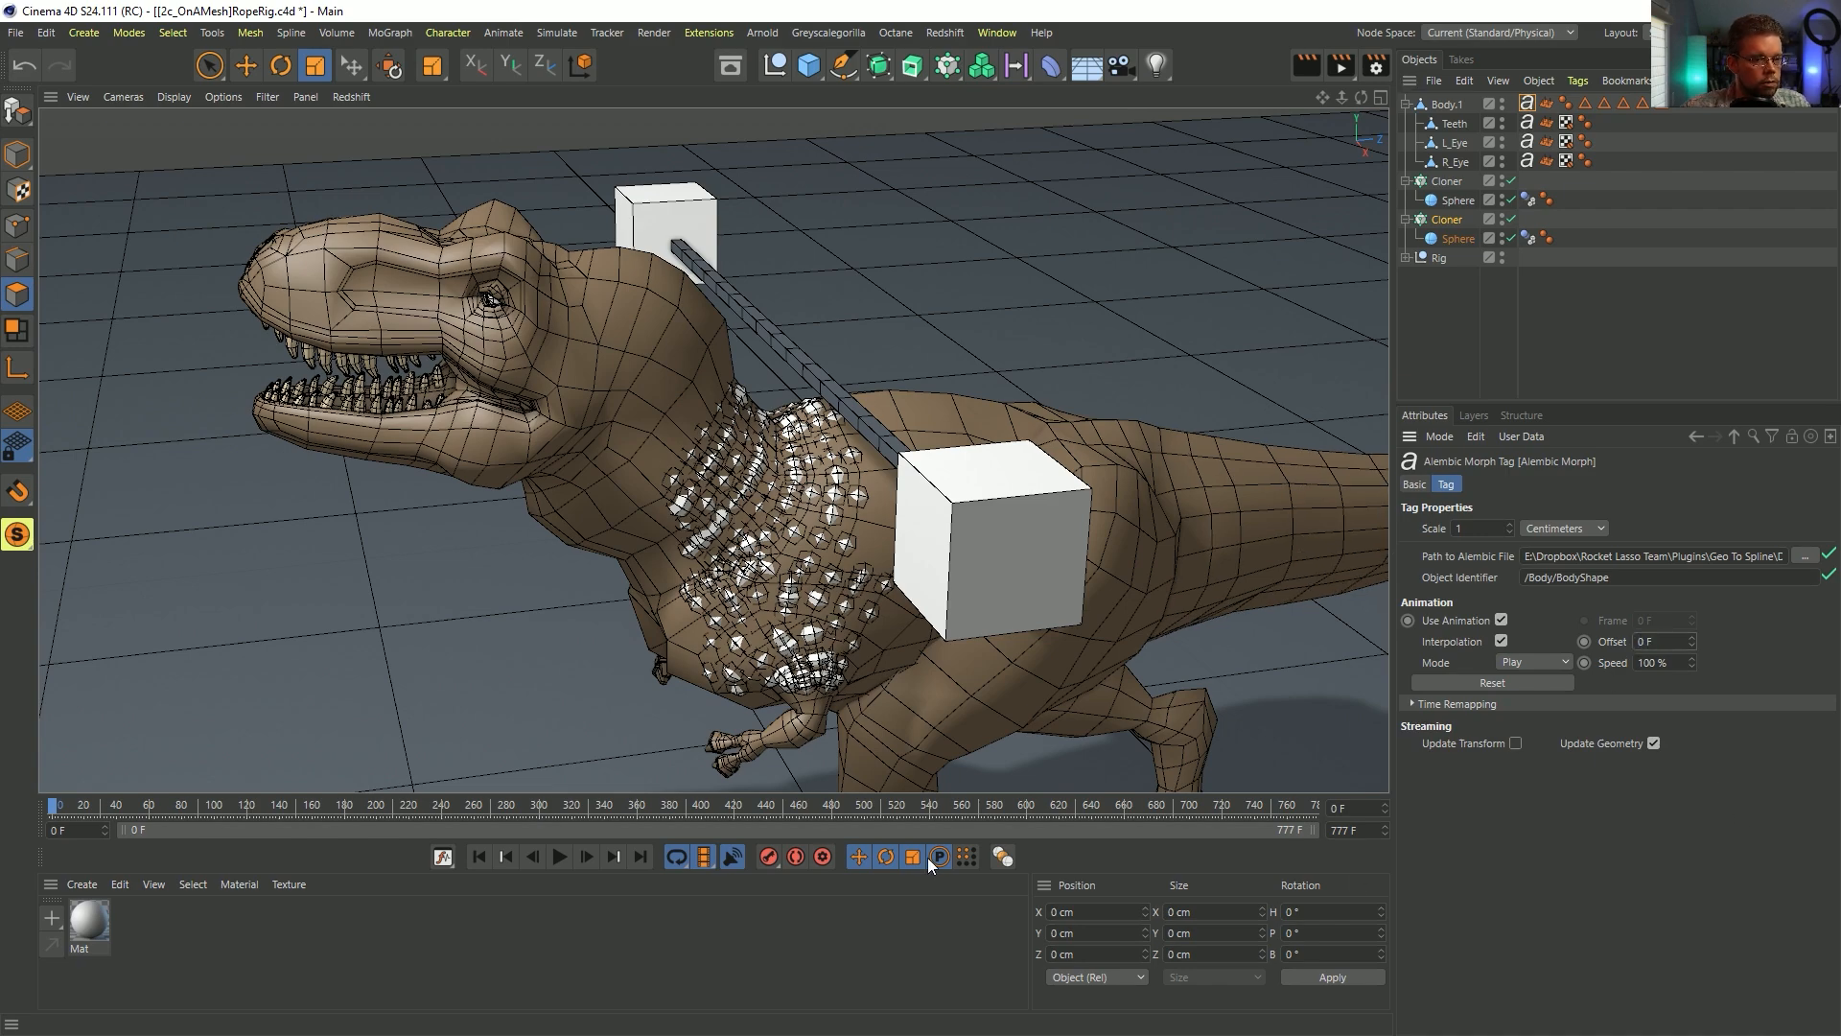
- Play the simulation twice from the first frame to test the rope against the T-Rex animation without the offset, rewinding after each run
left_click(561, 855)
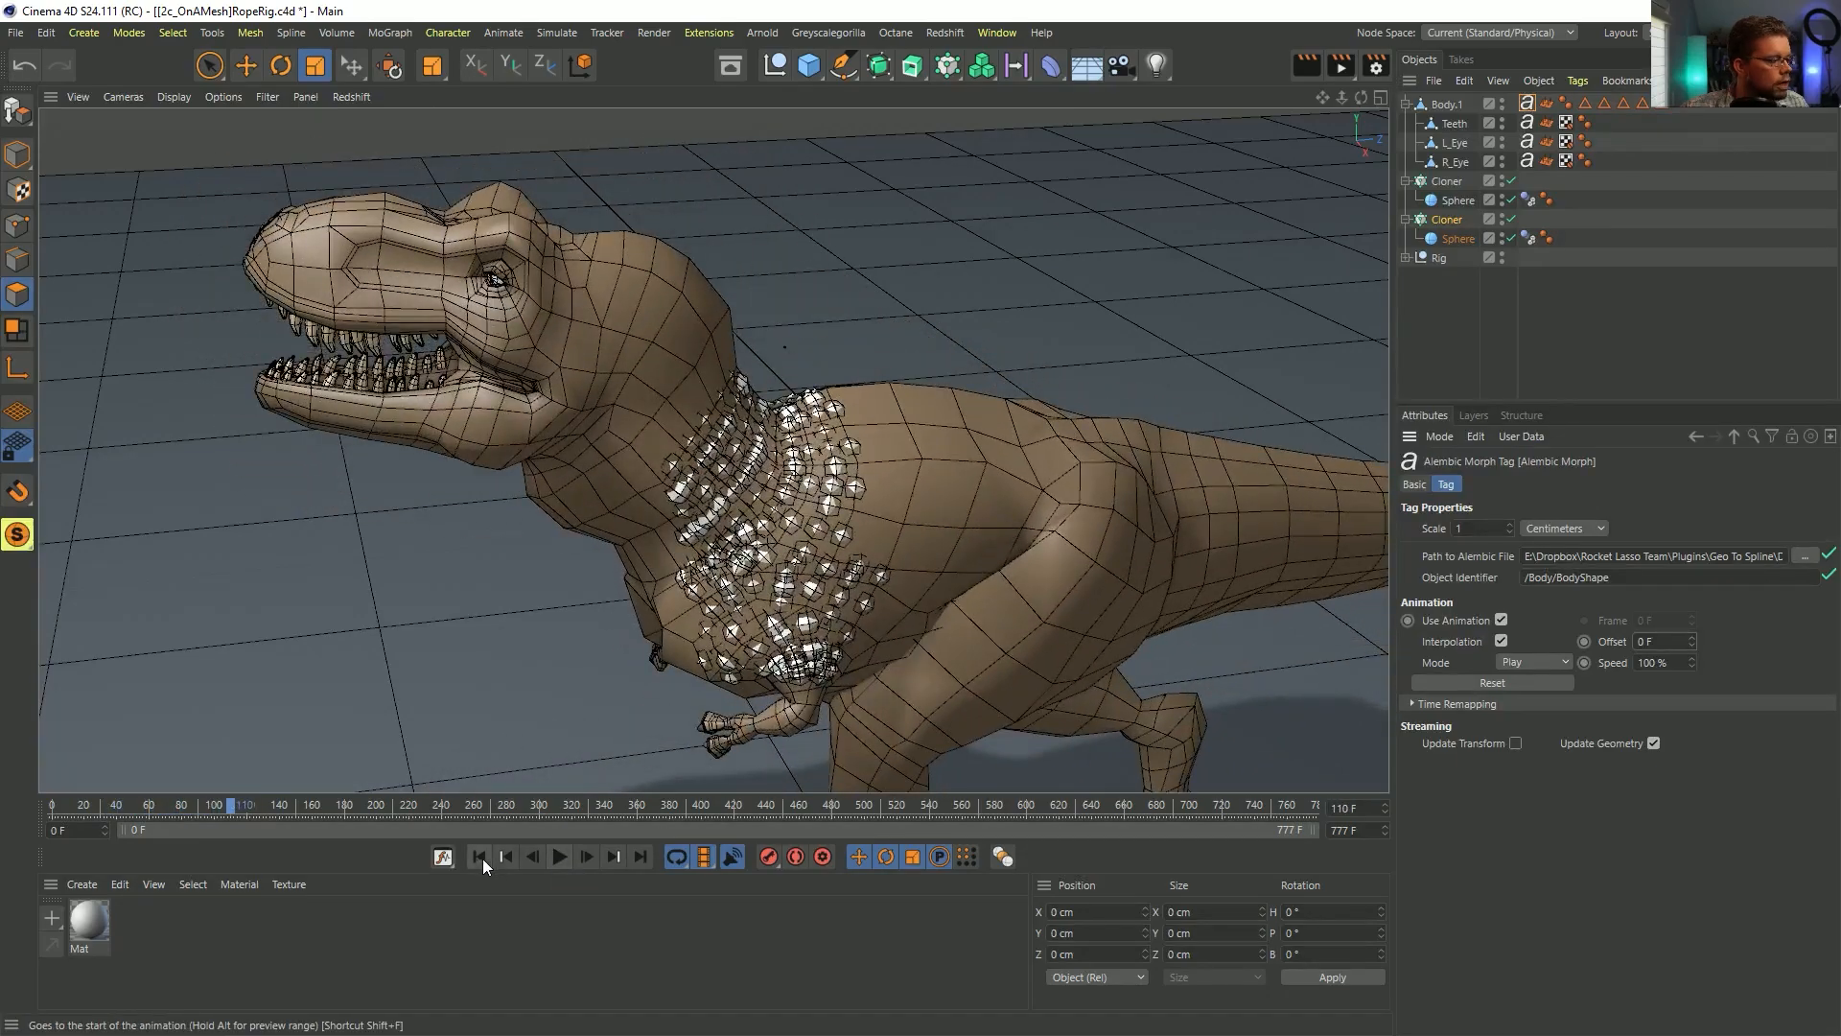
left_click(479, 857)
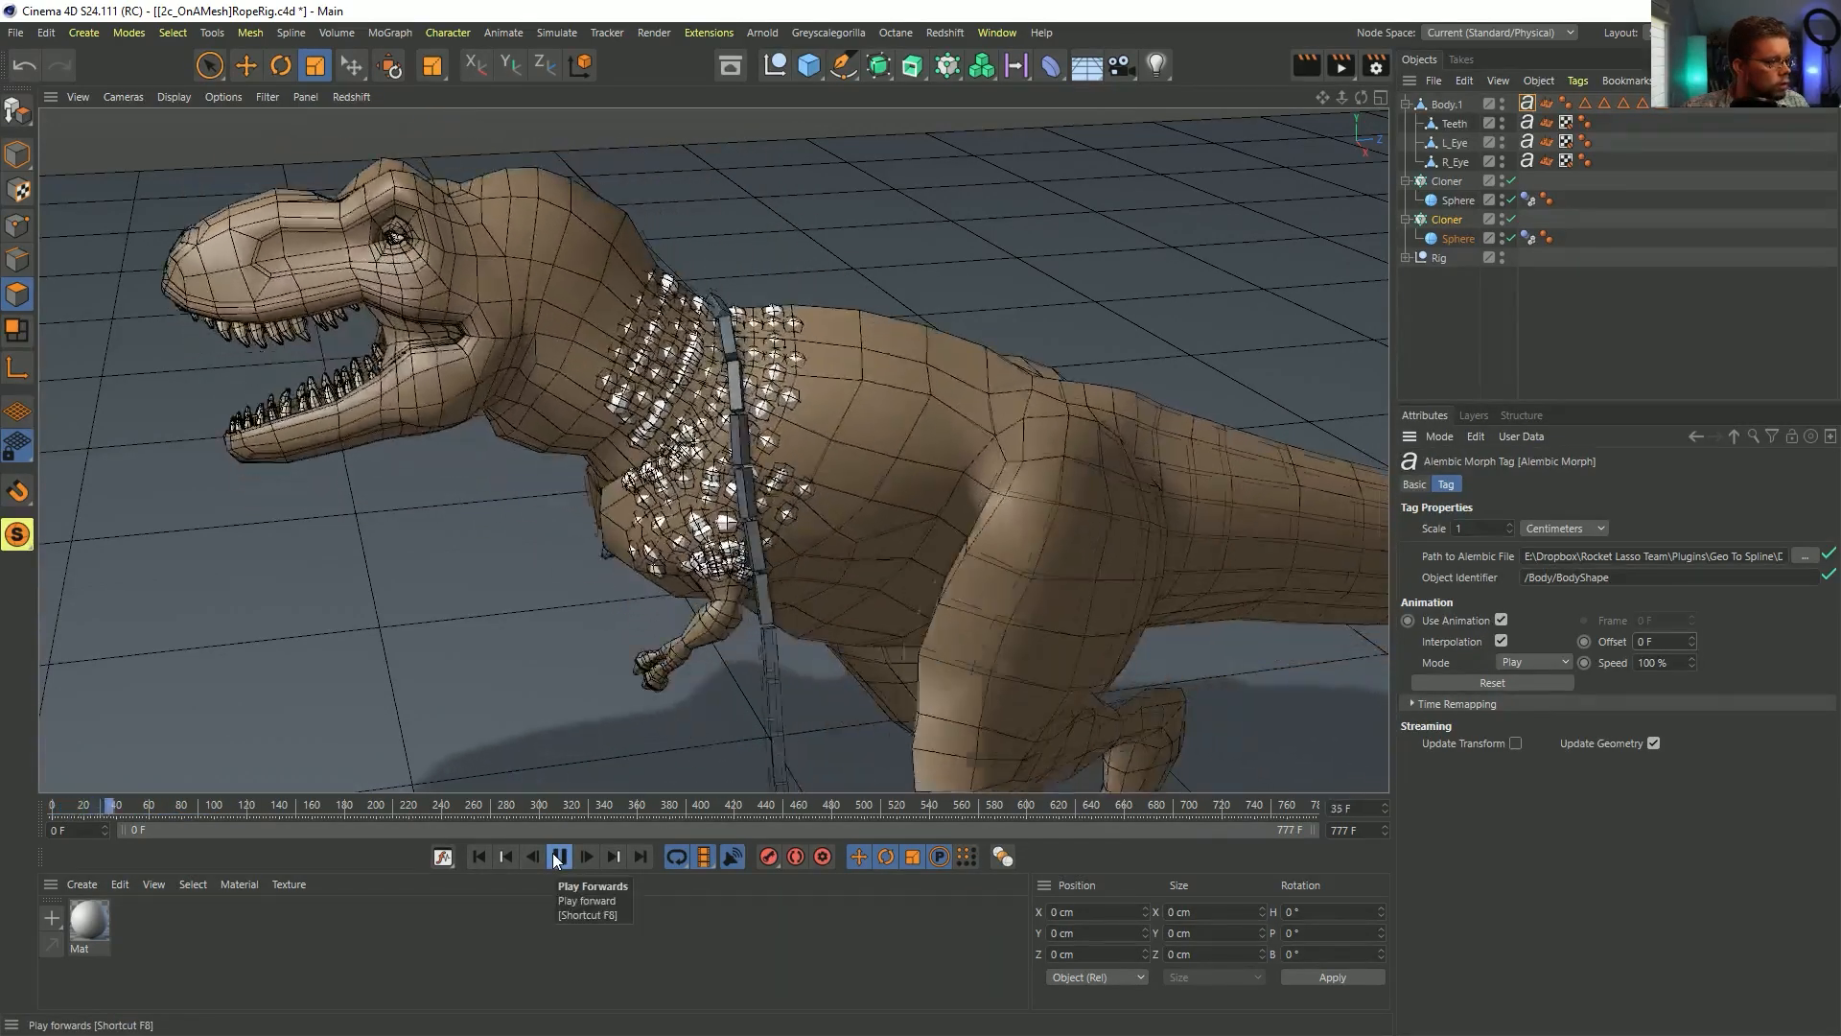
left_click(555, 856)
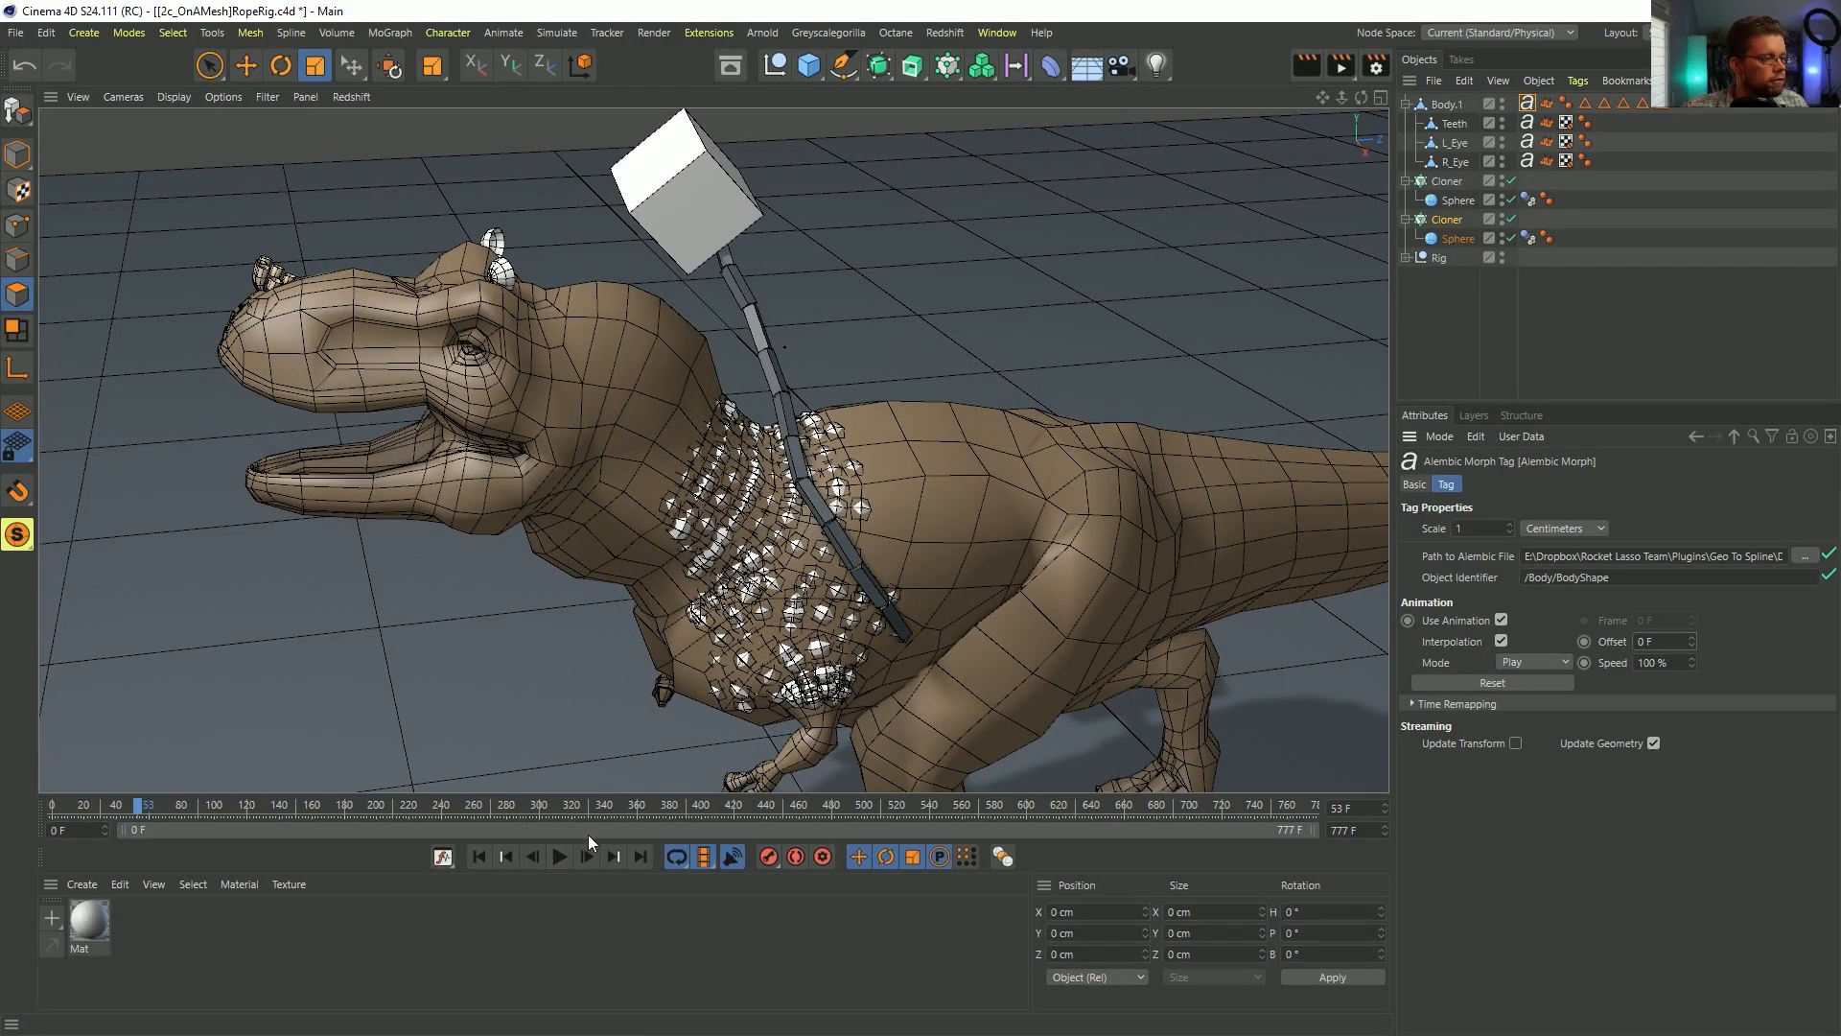
left_click(479, 856)
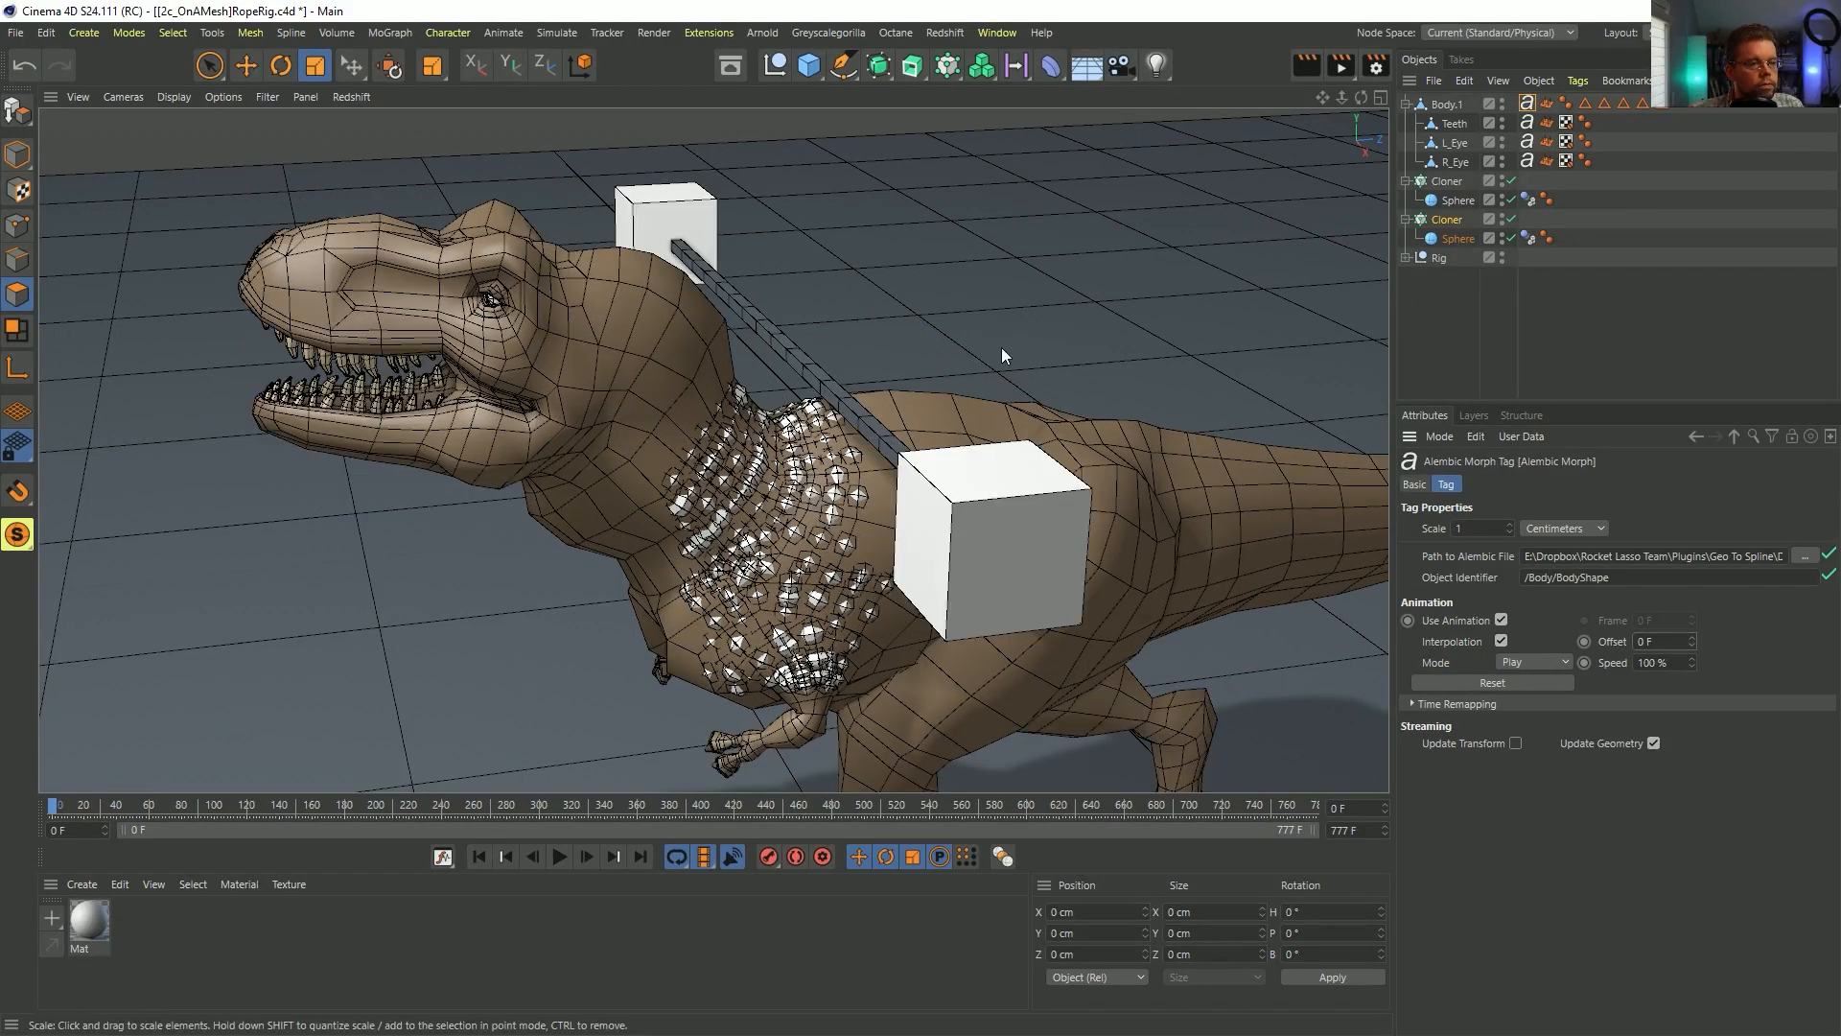
- Undo the Alembic offset change on the body and save the scene
key("ctrl+z")
key("ctrl+s")
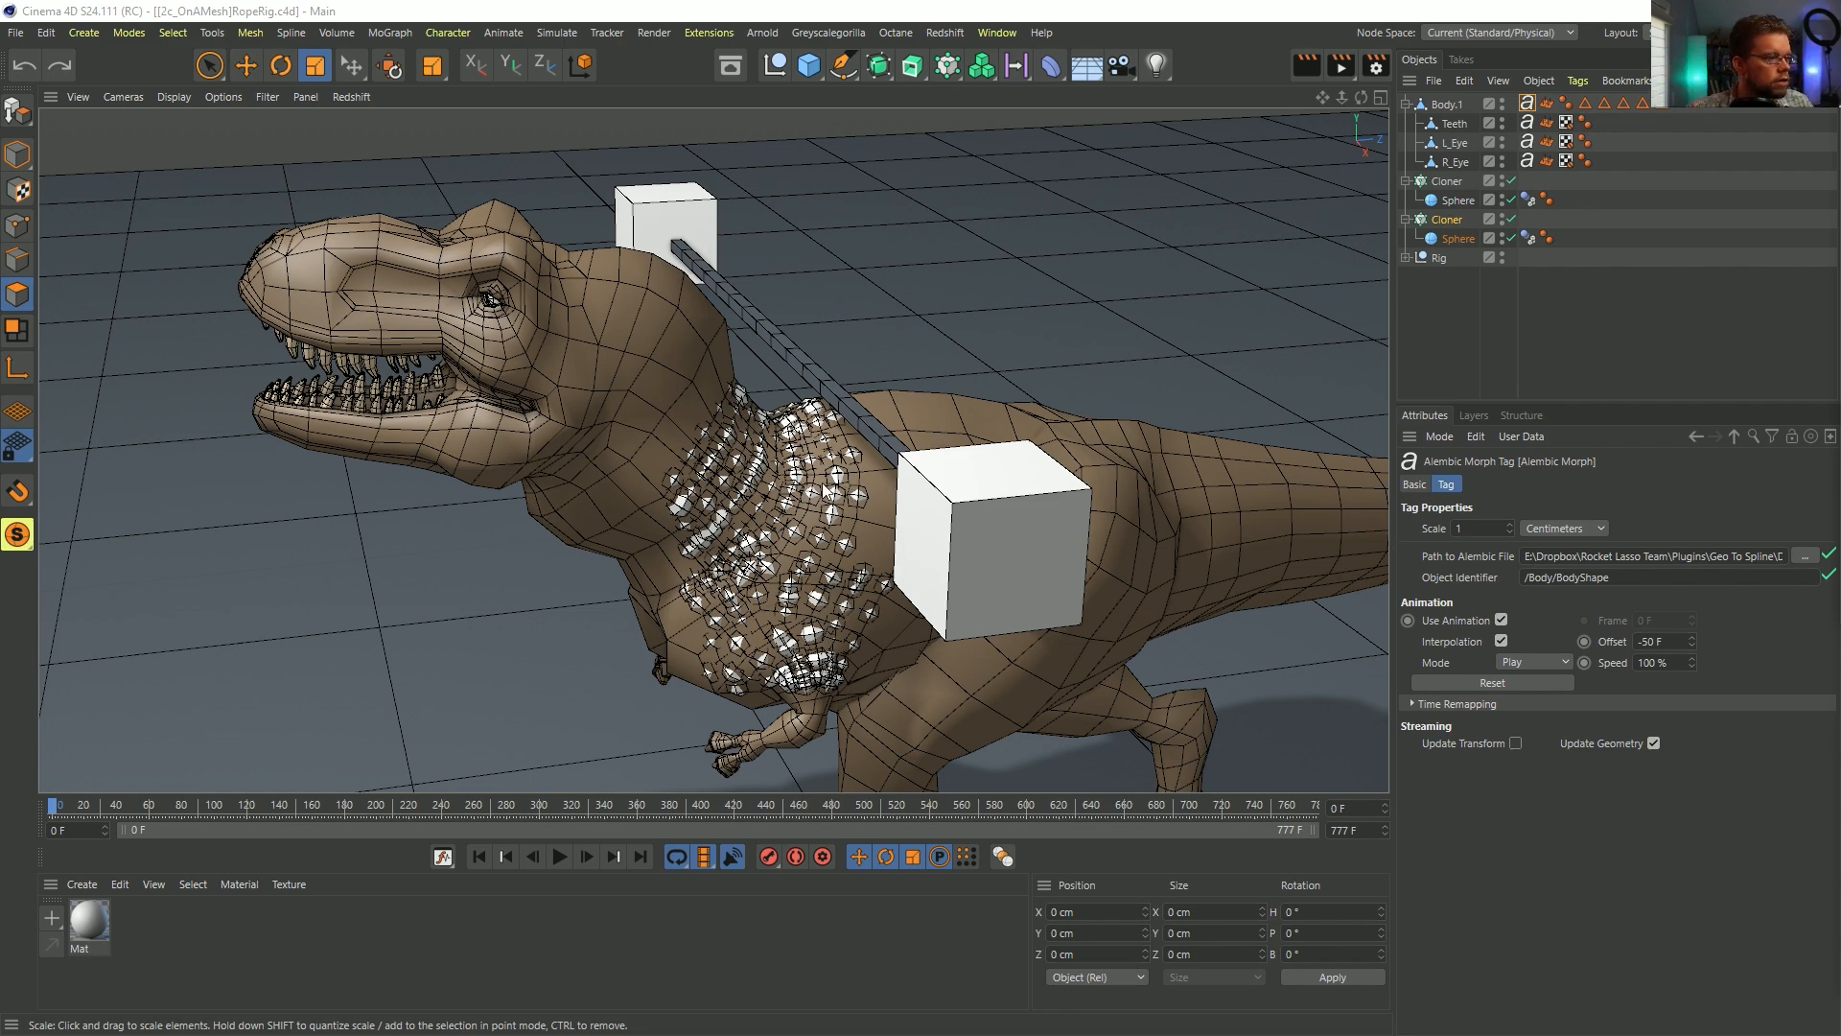
- Examine the neck spheres up close and the stretched rope between the two cubes from several sides and heights
left_click_drag(827, 491, 704, 498, "alt")
right_click_drag(704, 499, 1017, 446, "alt")
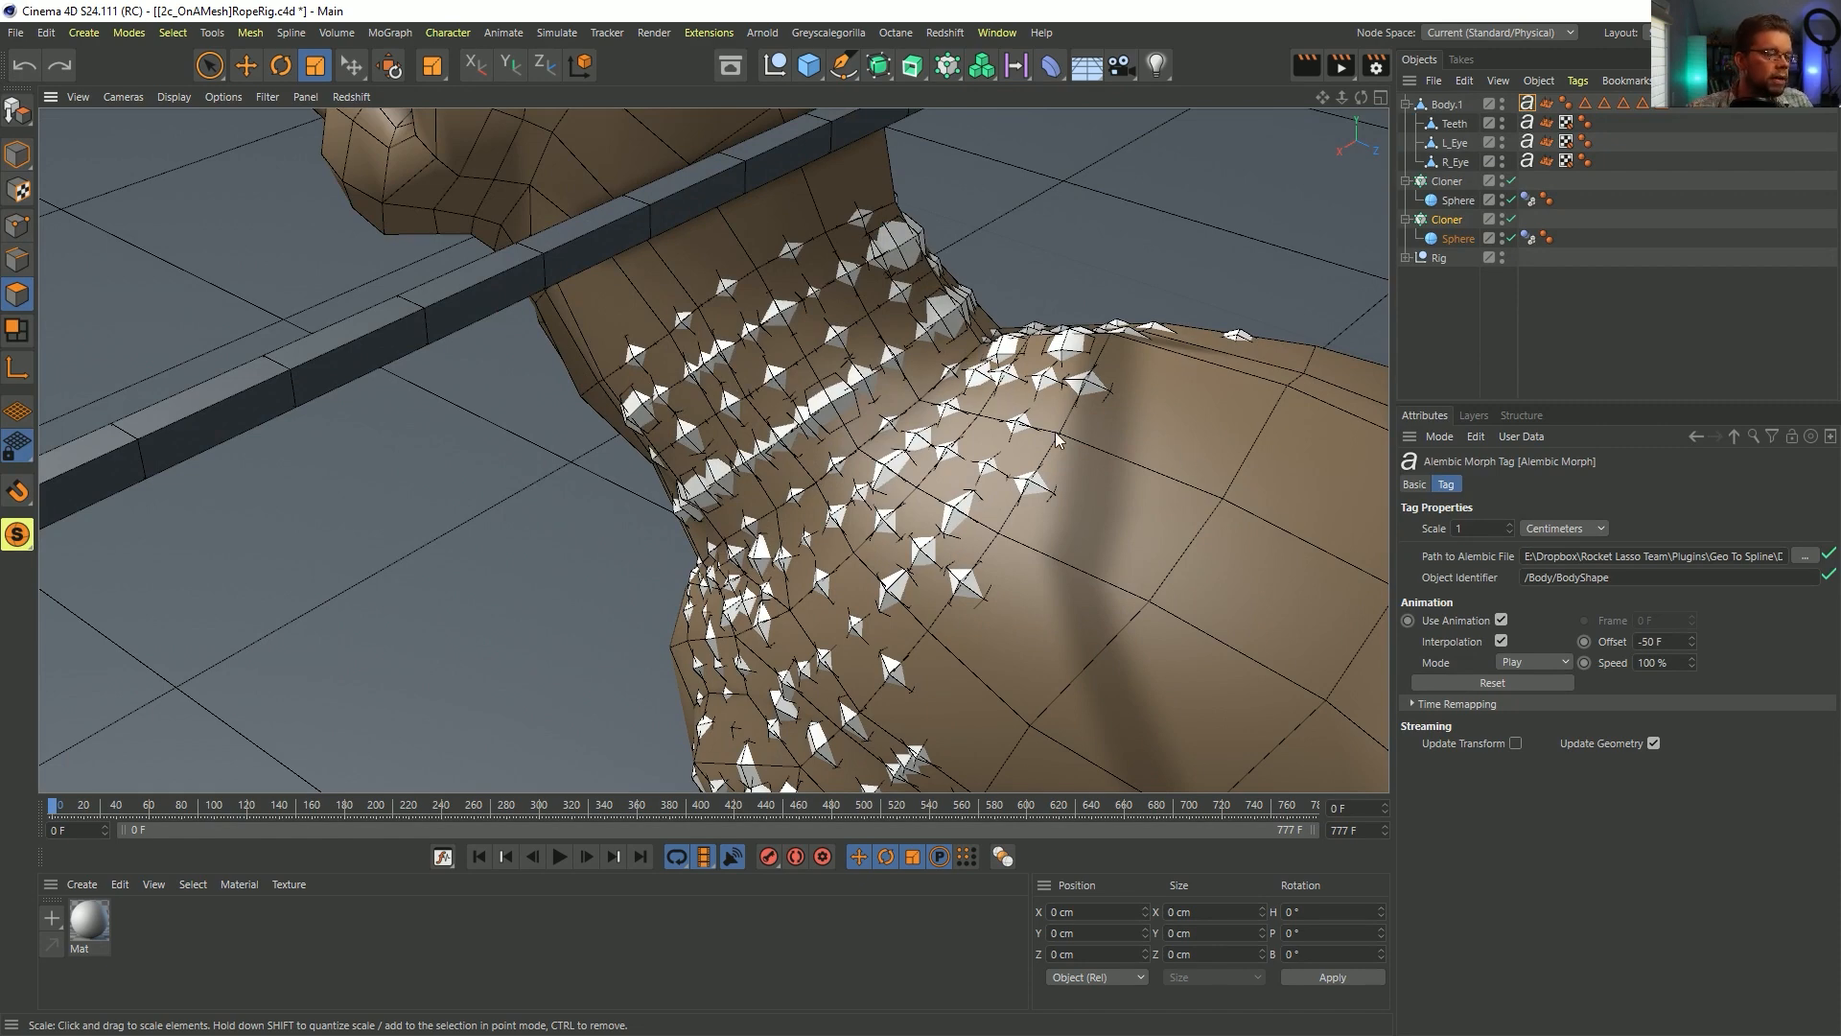
mouse_move(892, 377)
left_mouse_down("alt")
mouse_move(787, 255)
mouse_move(940, 347)
left_mouse_up("alt")
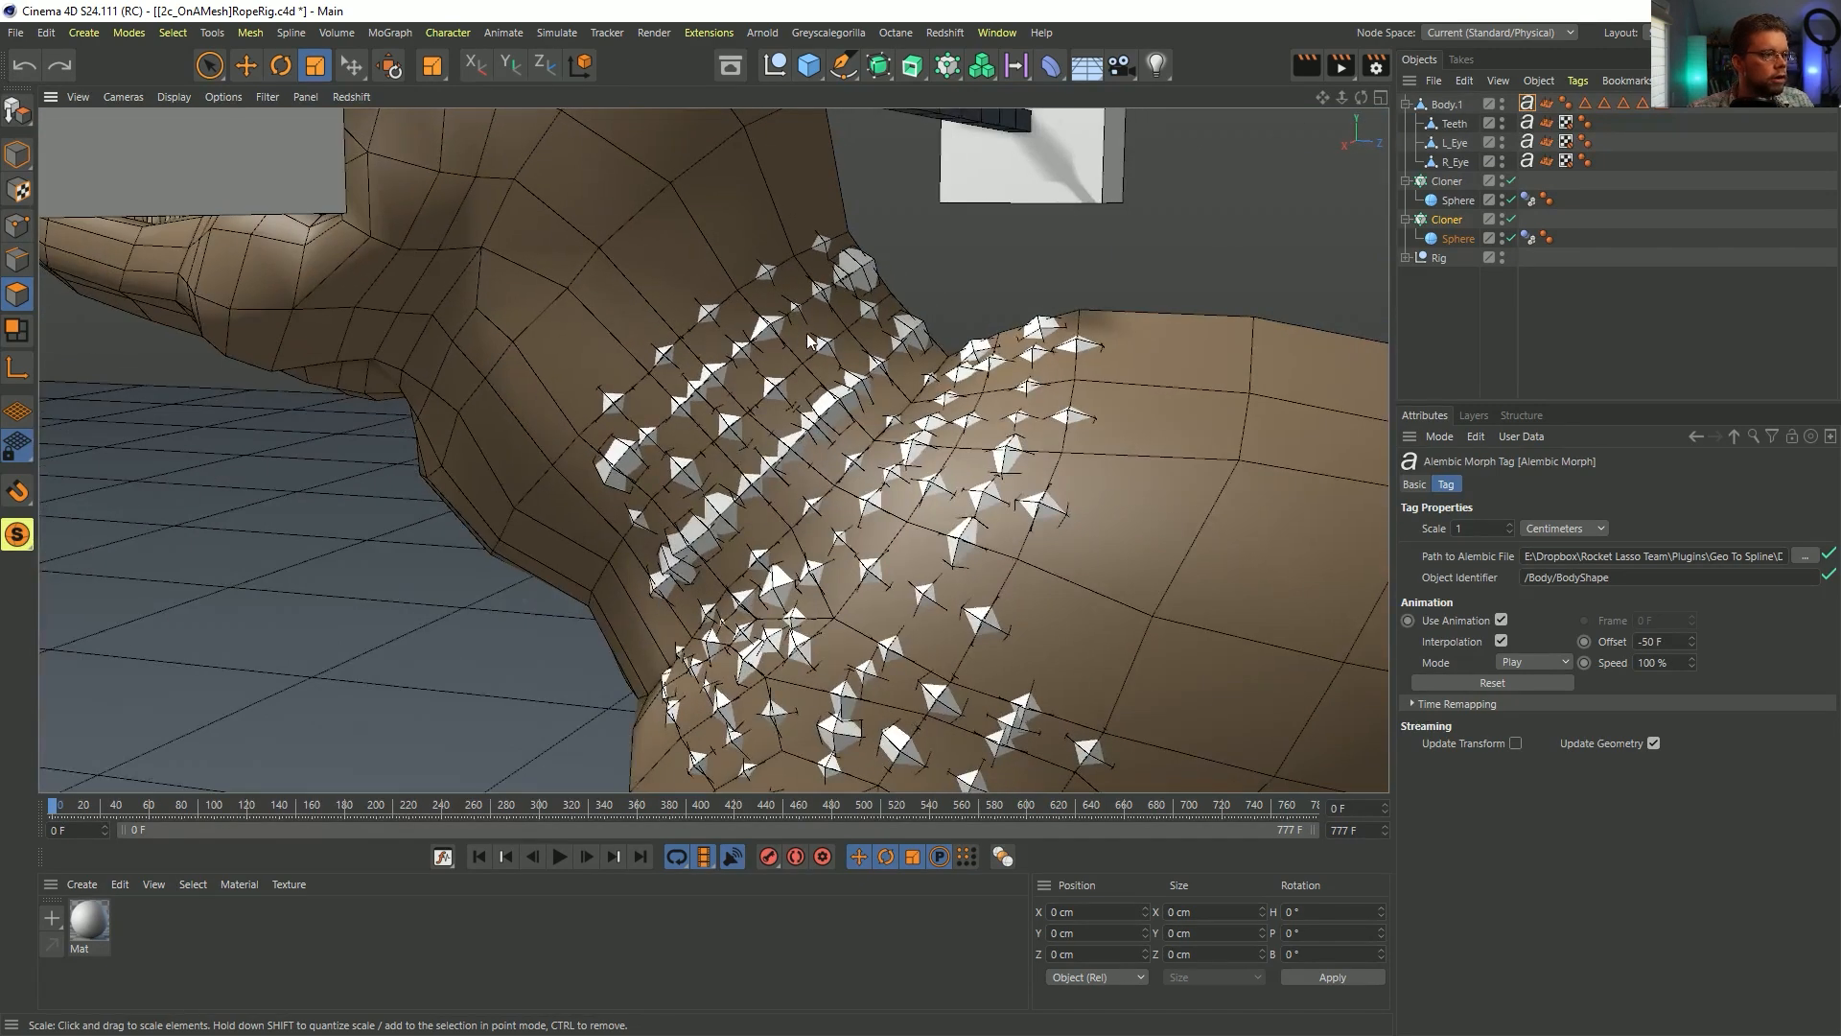
left_click_drag(1071, 464, 1036, 495, "alt")
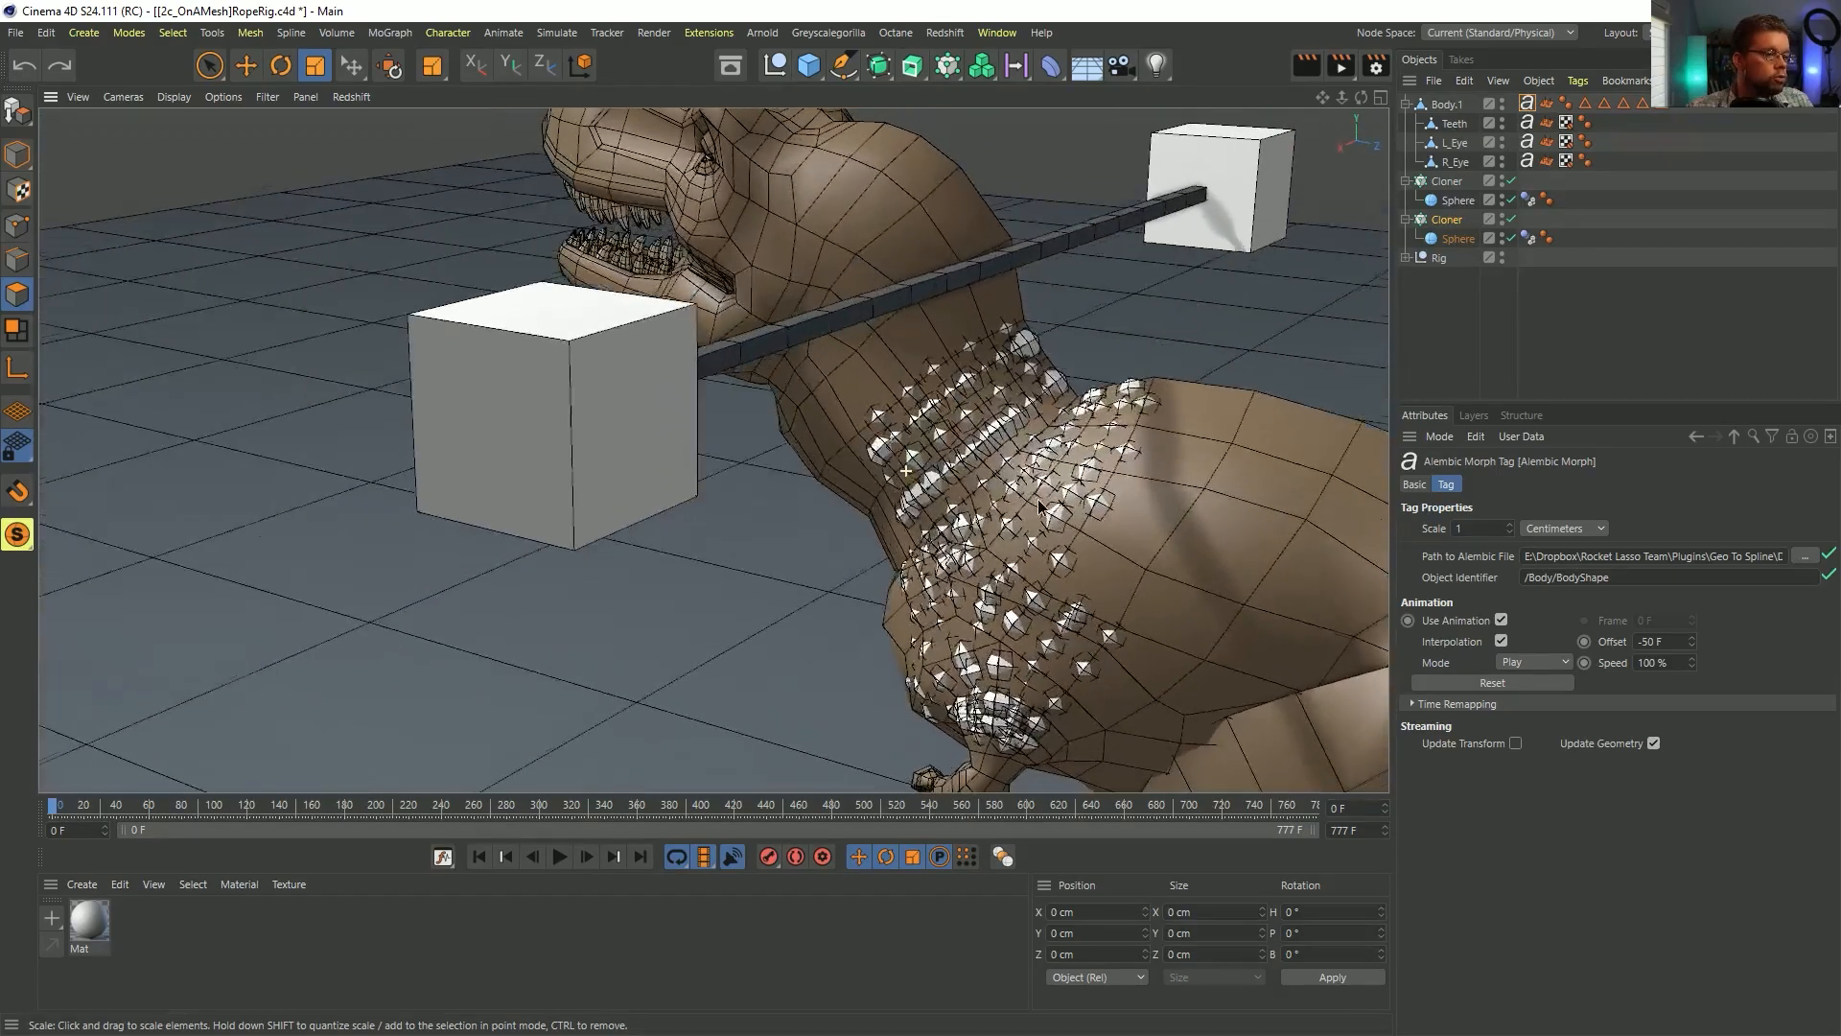
middle_click_drag(1090, 444, 935, 445, "alt")
left_click_drag(935, 444, 844, 374, "alt")
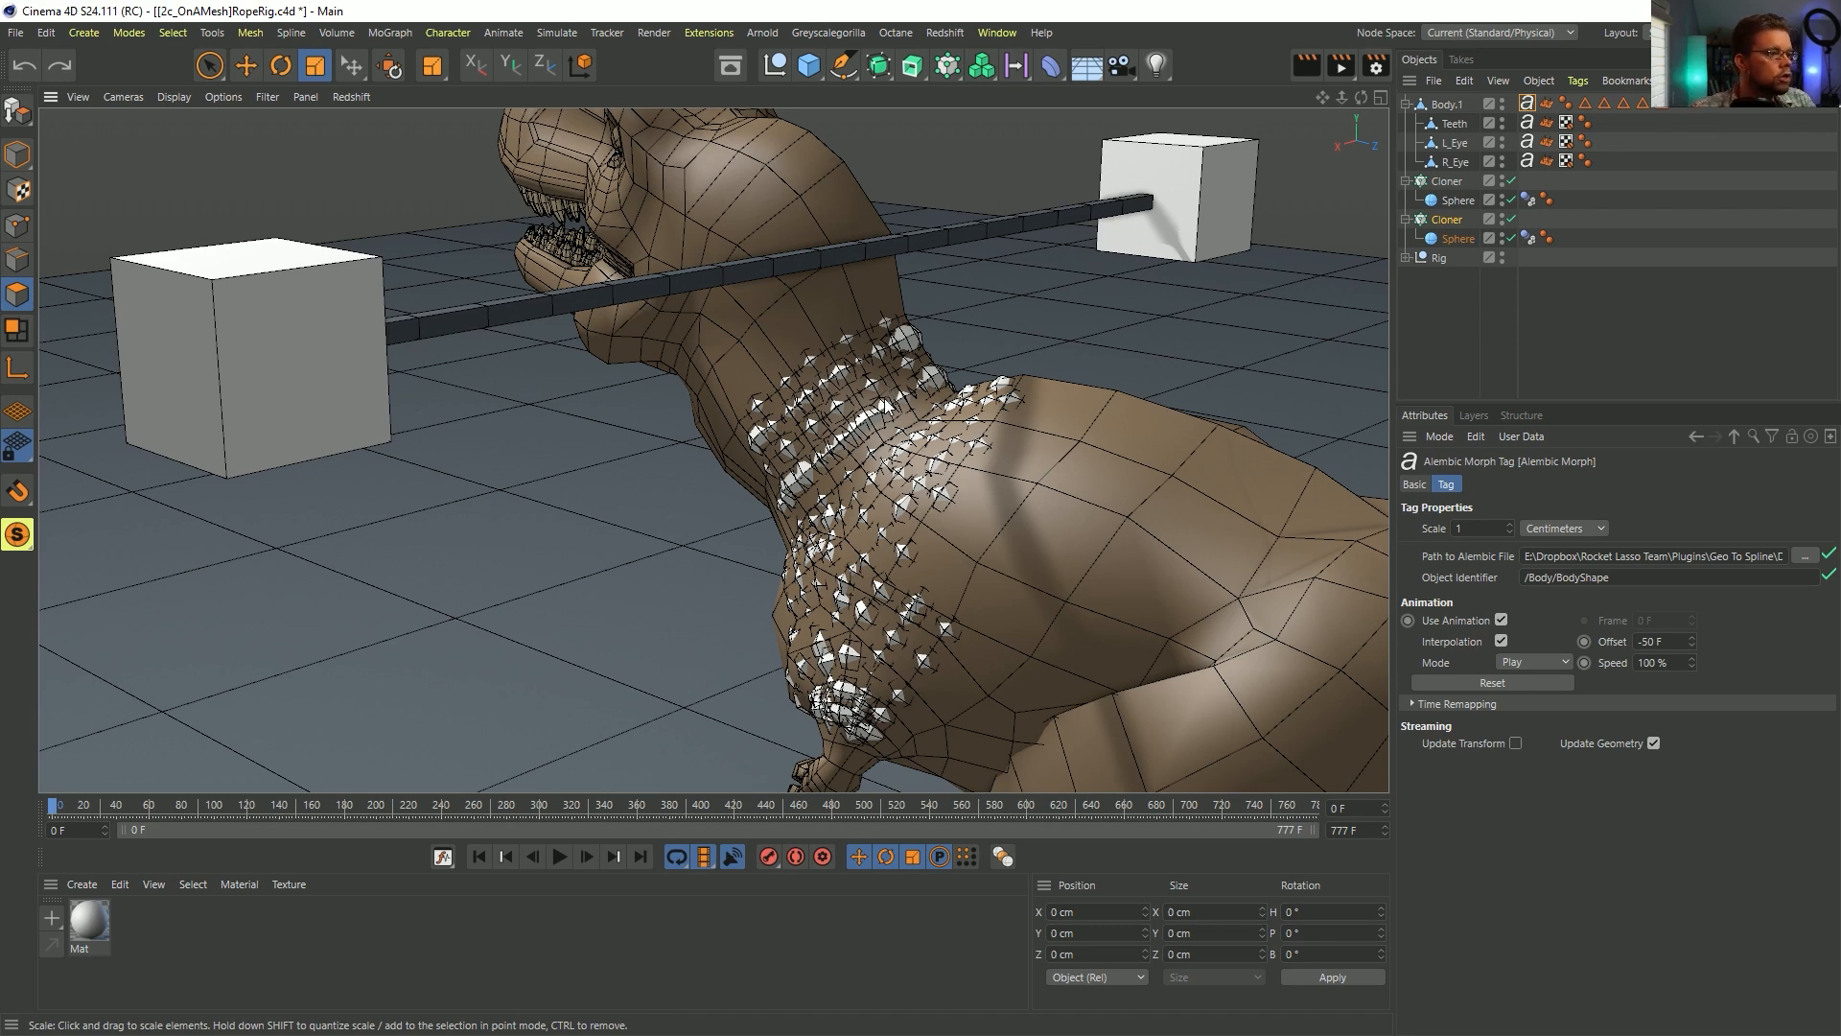
left_click_drag(884, 383, 801, 403, "alt")
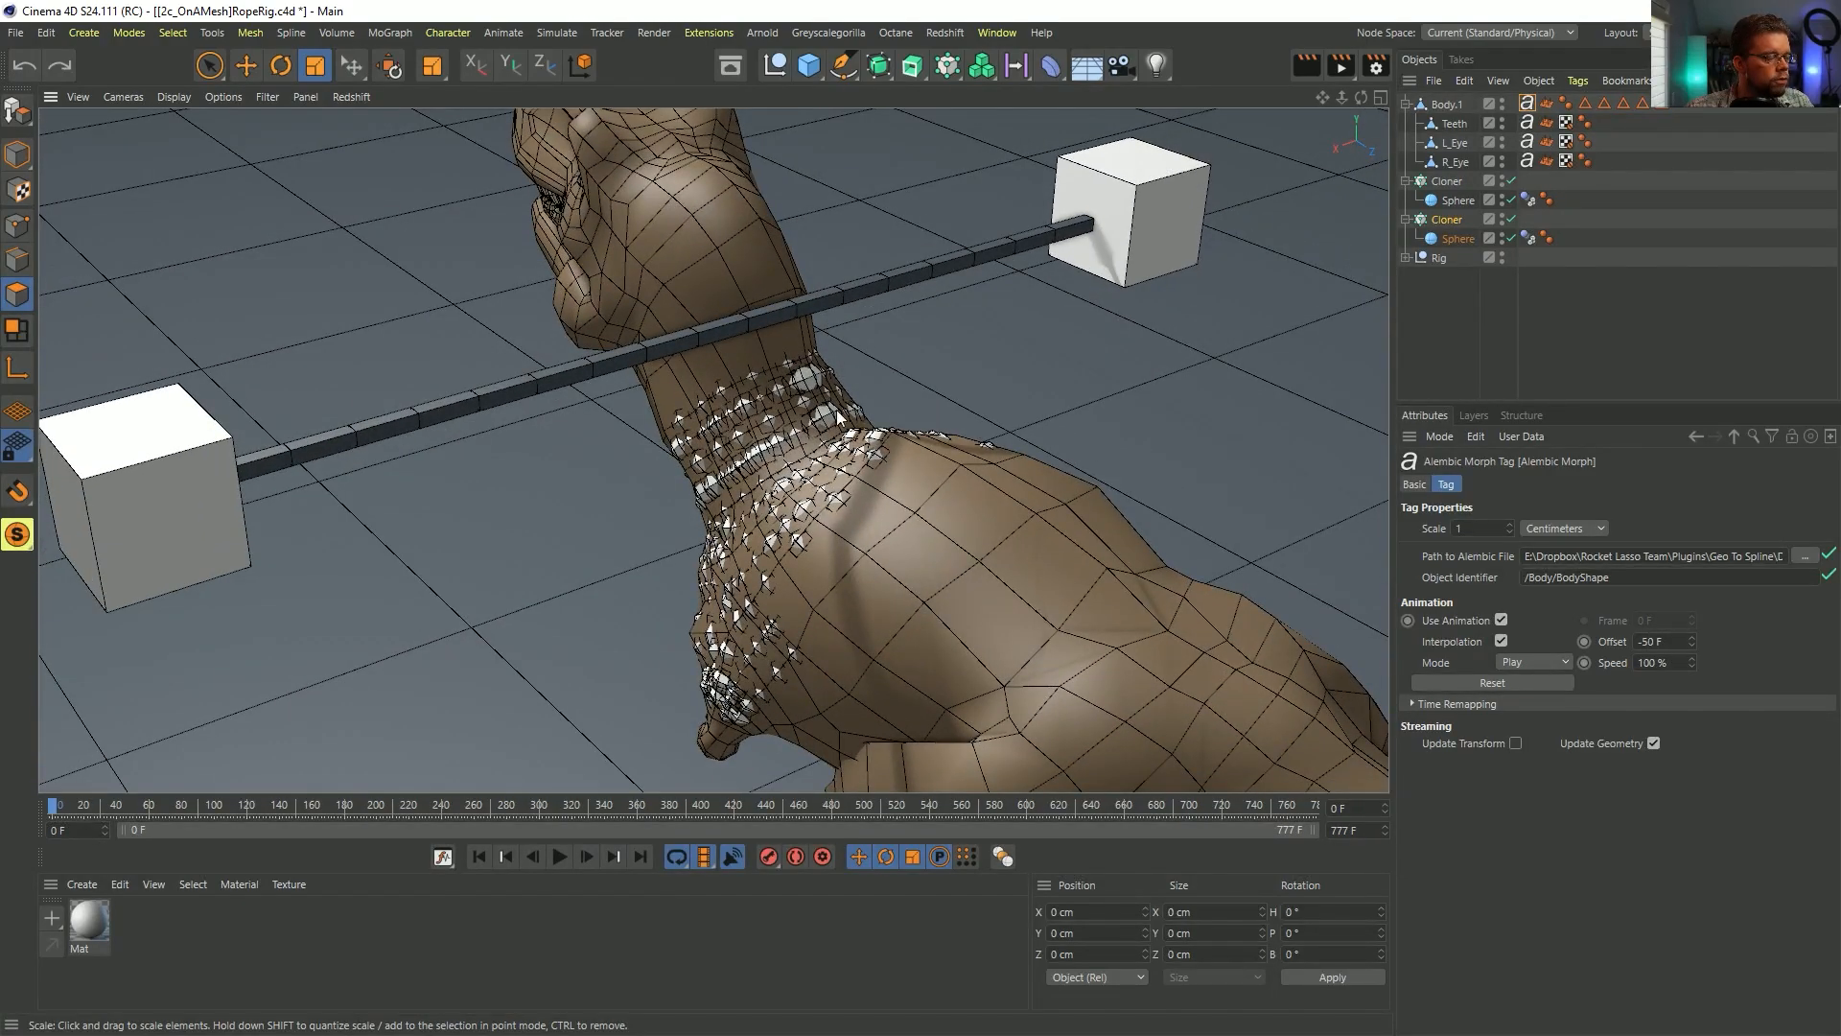
left_click_drag(804, 482, 940, 434, "alt")
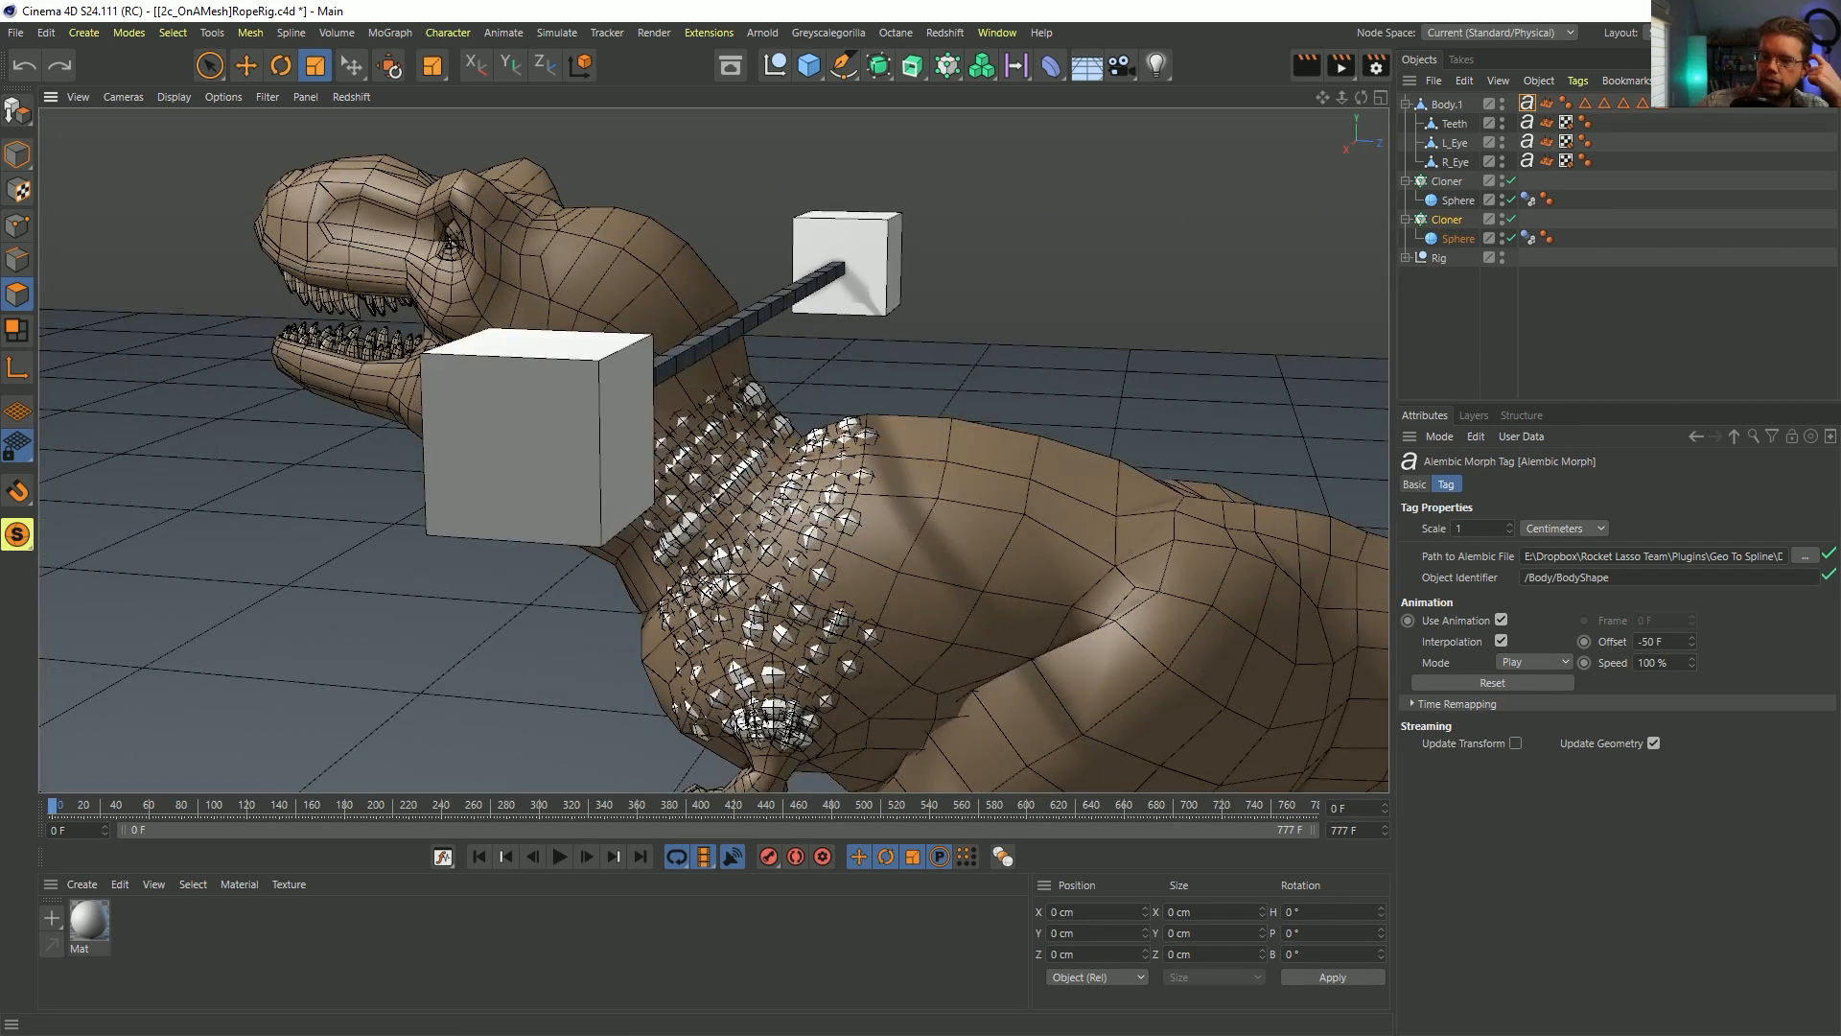